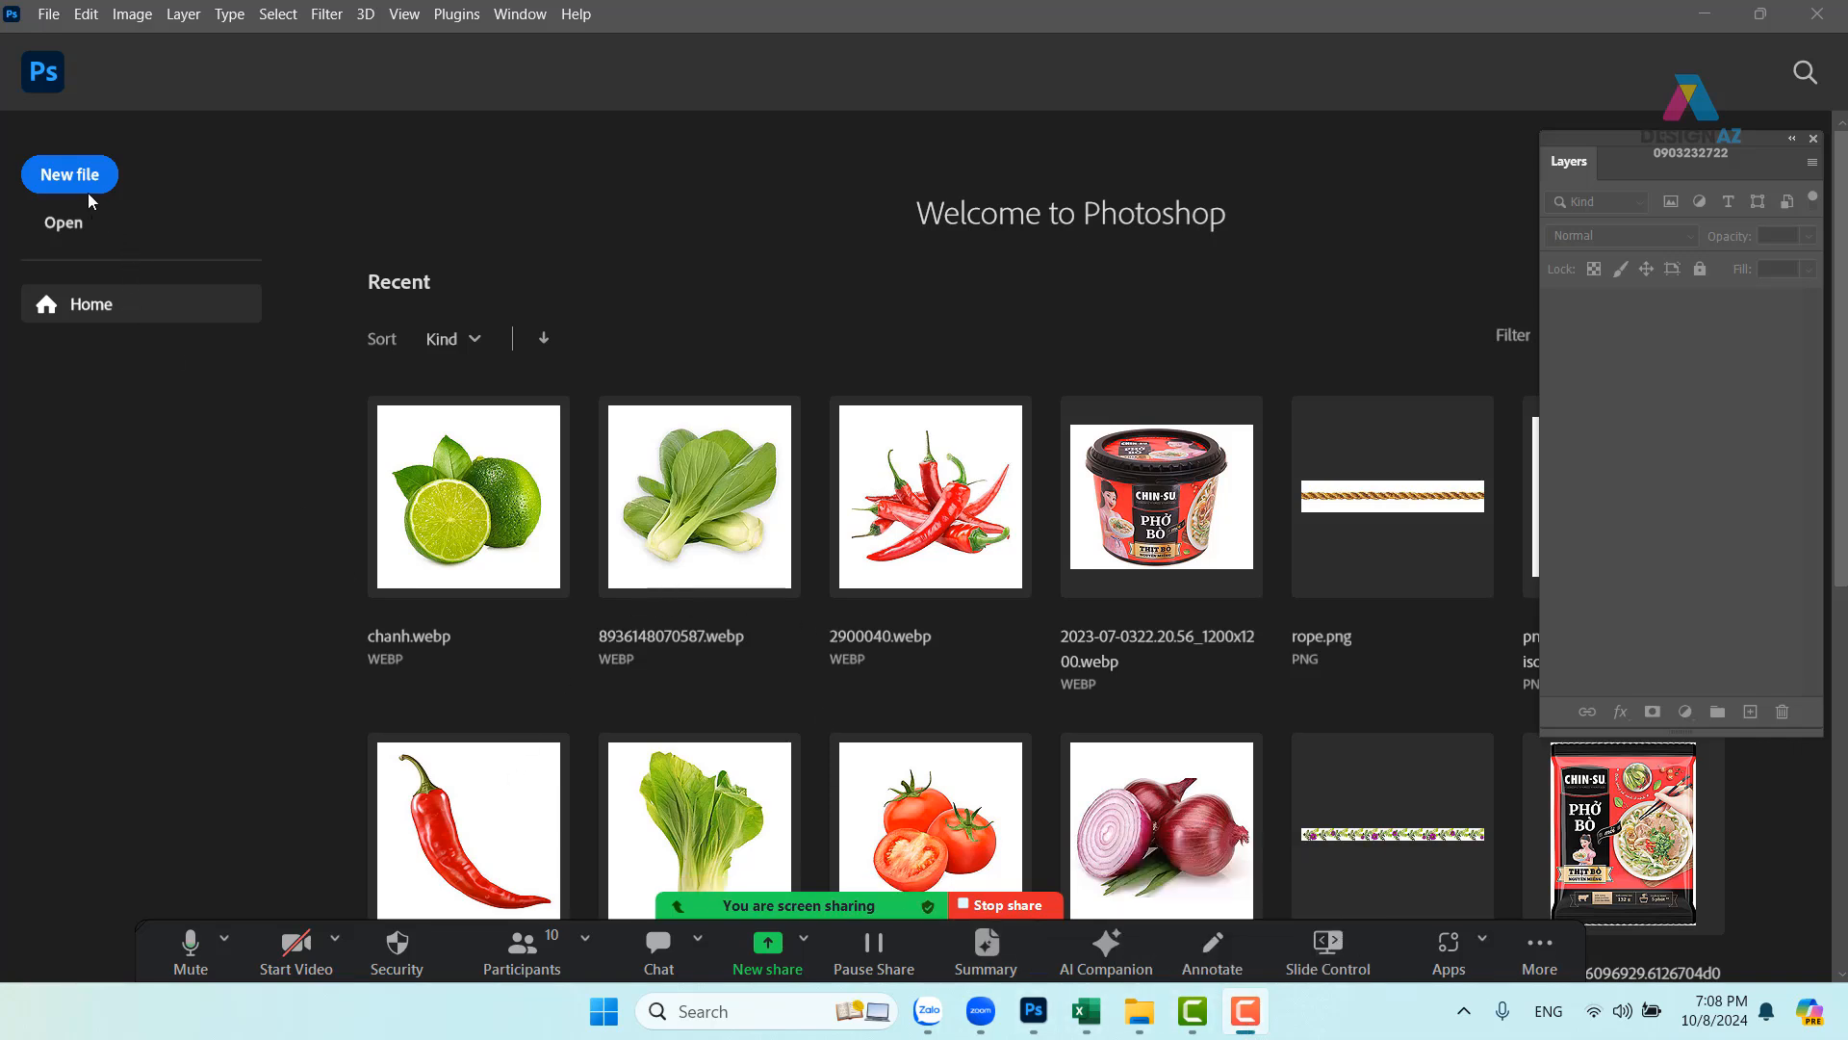
- Bring up Photoshop's Open dialog from the Home screen, then switch to File Explorer
{"action": "left_click", "coordinate": [74, 226]}
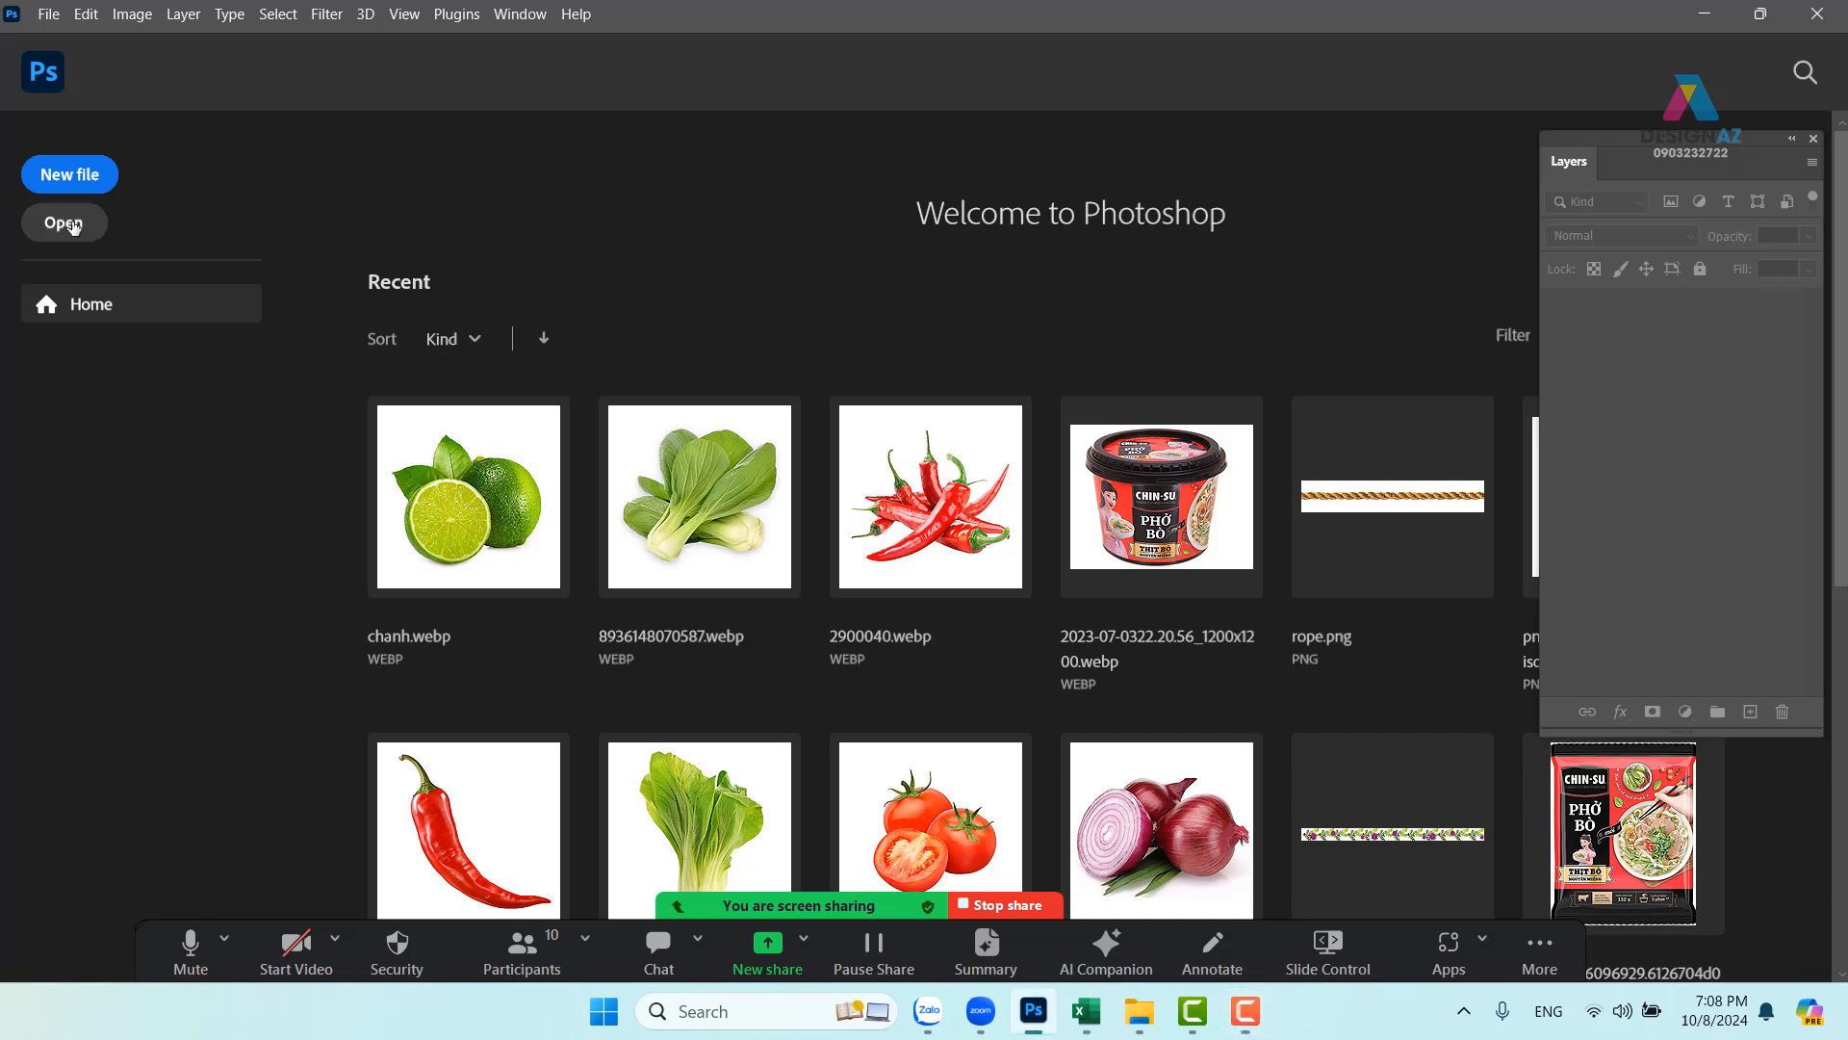
{"action": "left_click", "coordinate": [74, 225]}
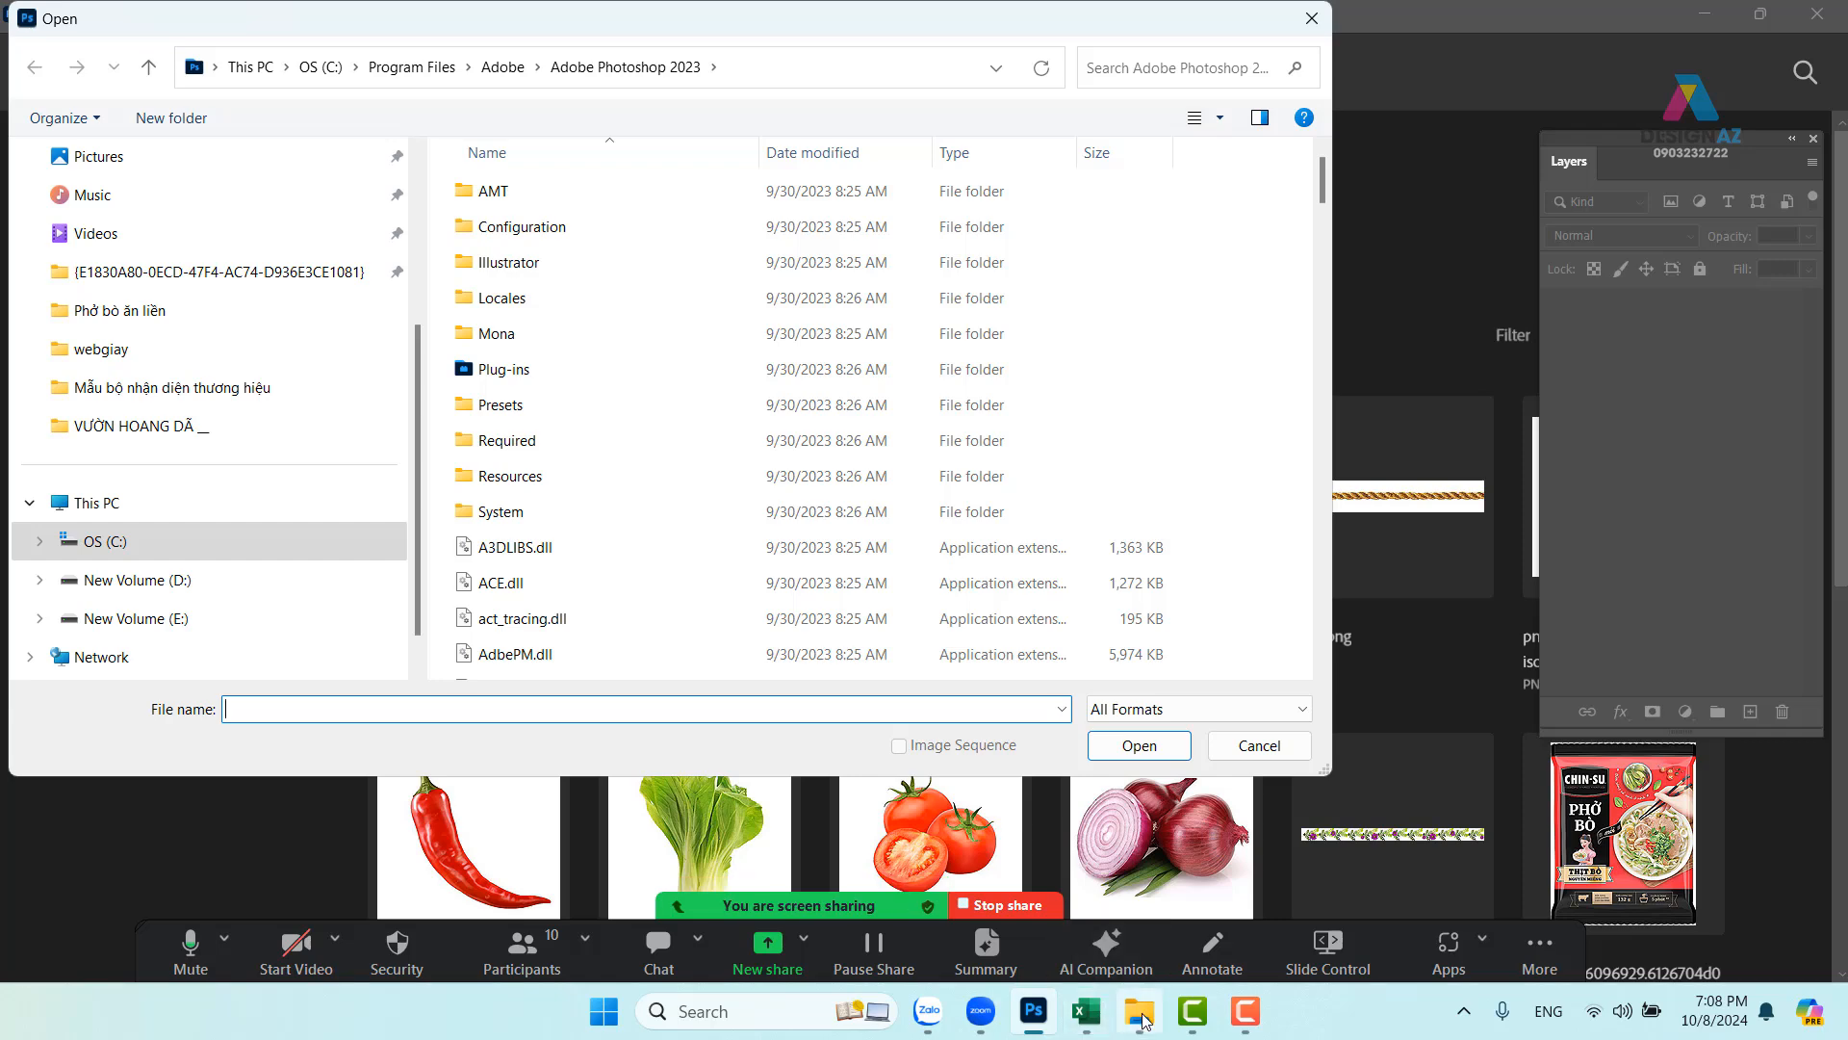
{"action": "left_click", "coordinate": [1143, 1017]}
- Copy the sửa tắm folder path from the Explorer address bar and return to Photoshop
{"action": "left_click", "coordinate": [1101, 76]}
{"action": "key", "text": "ctrl+c"}
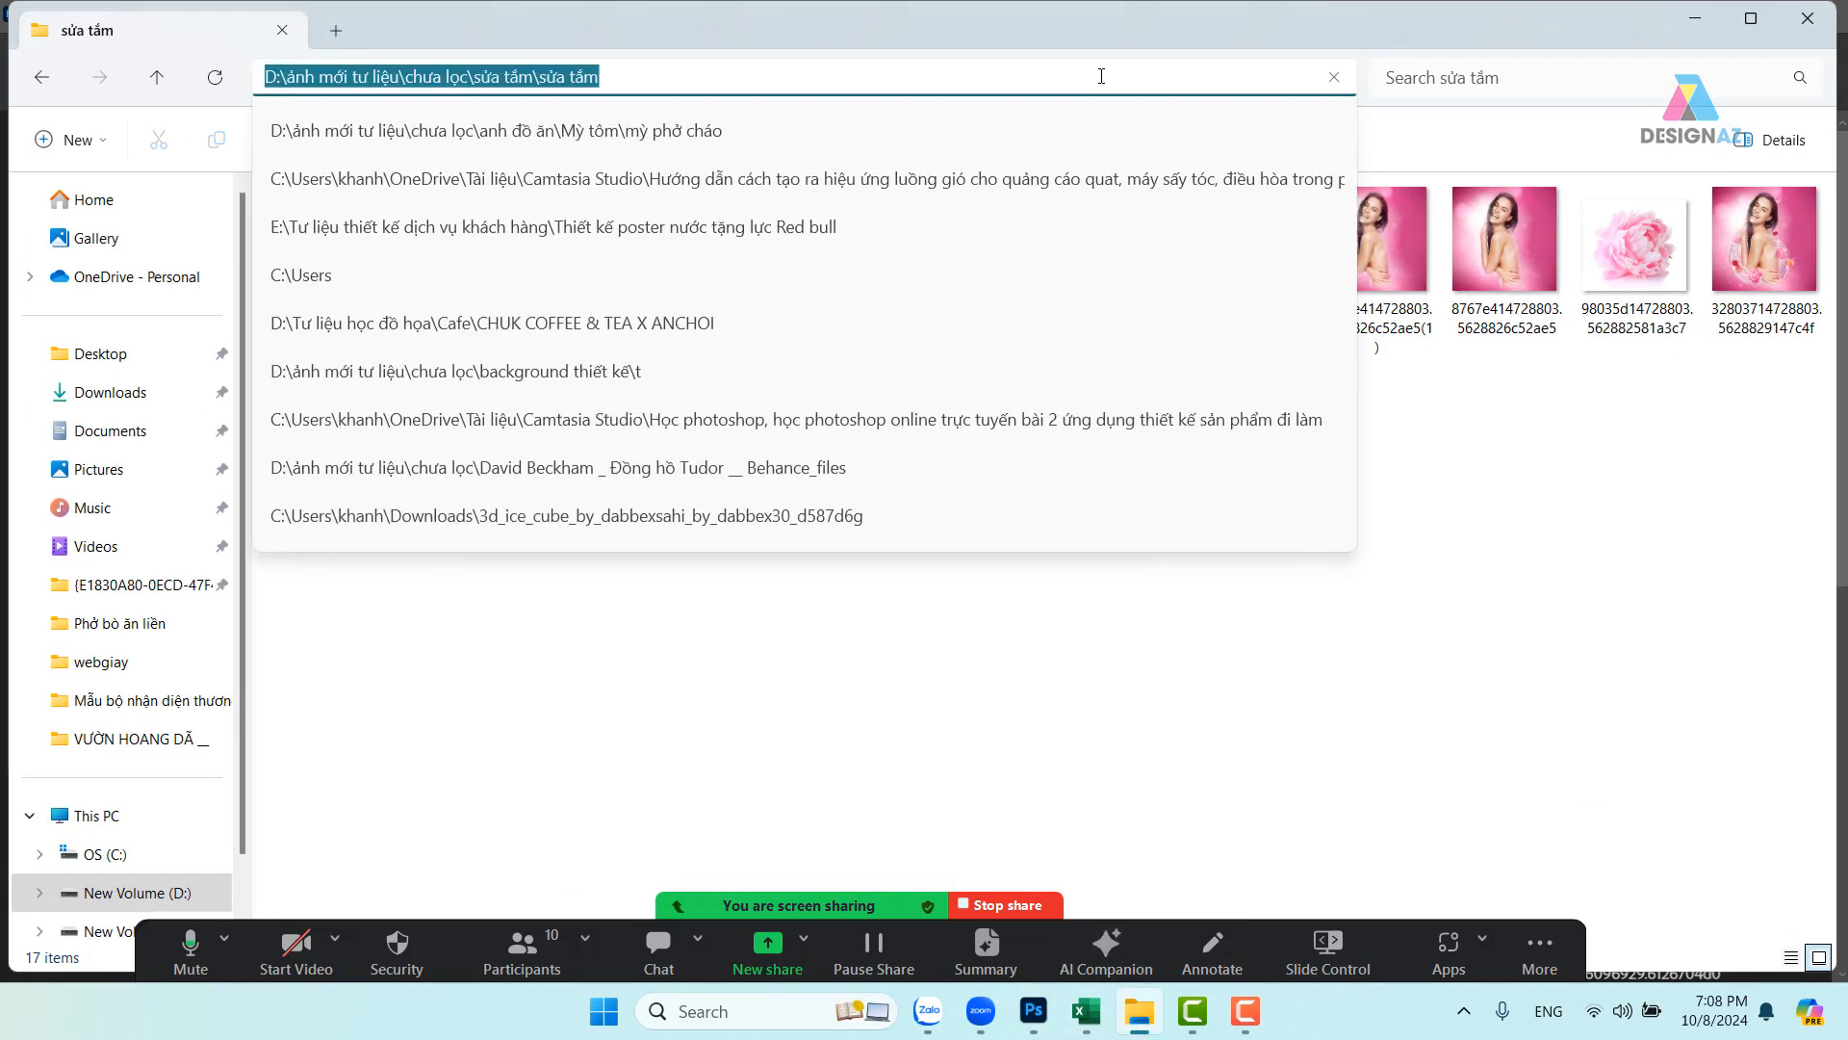
{"action": "left_click", "coordinate": [1678, 707]}
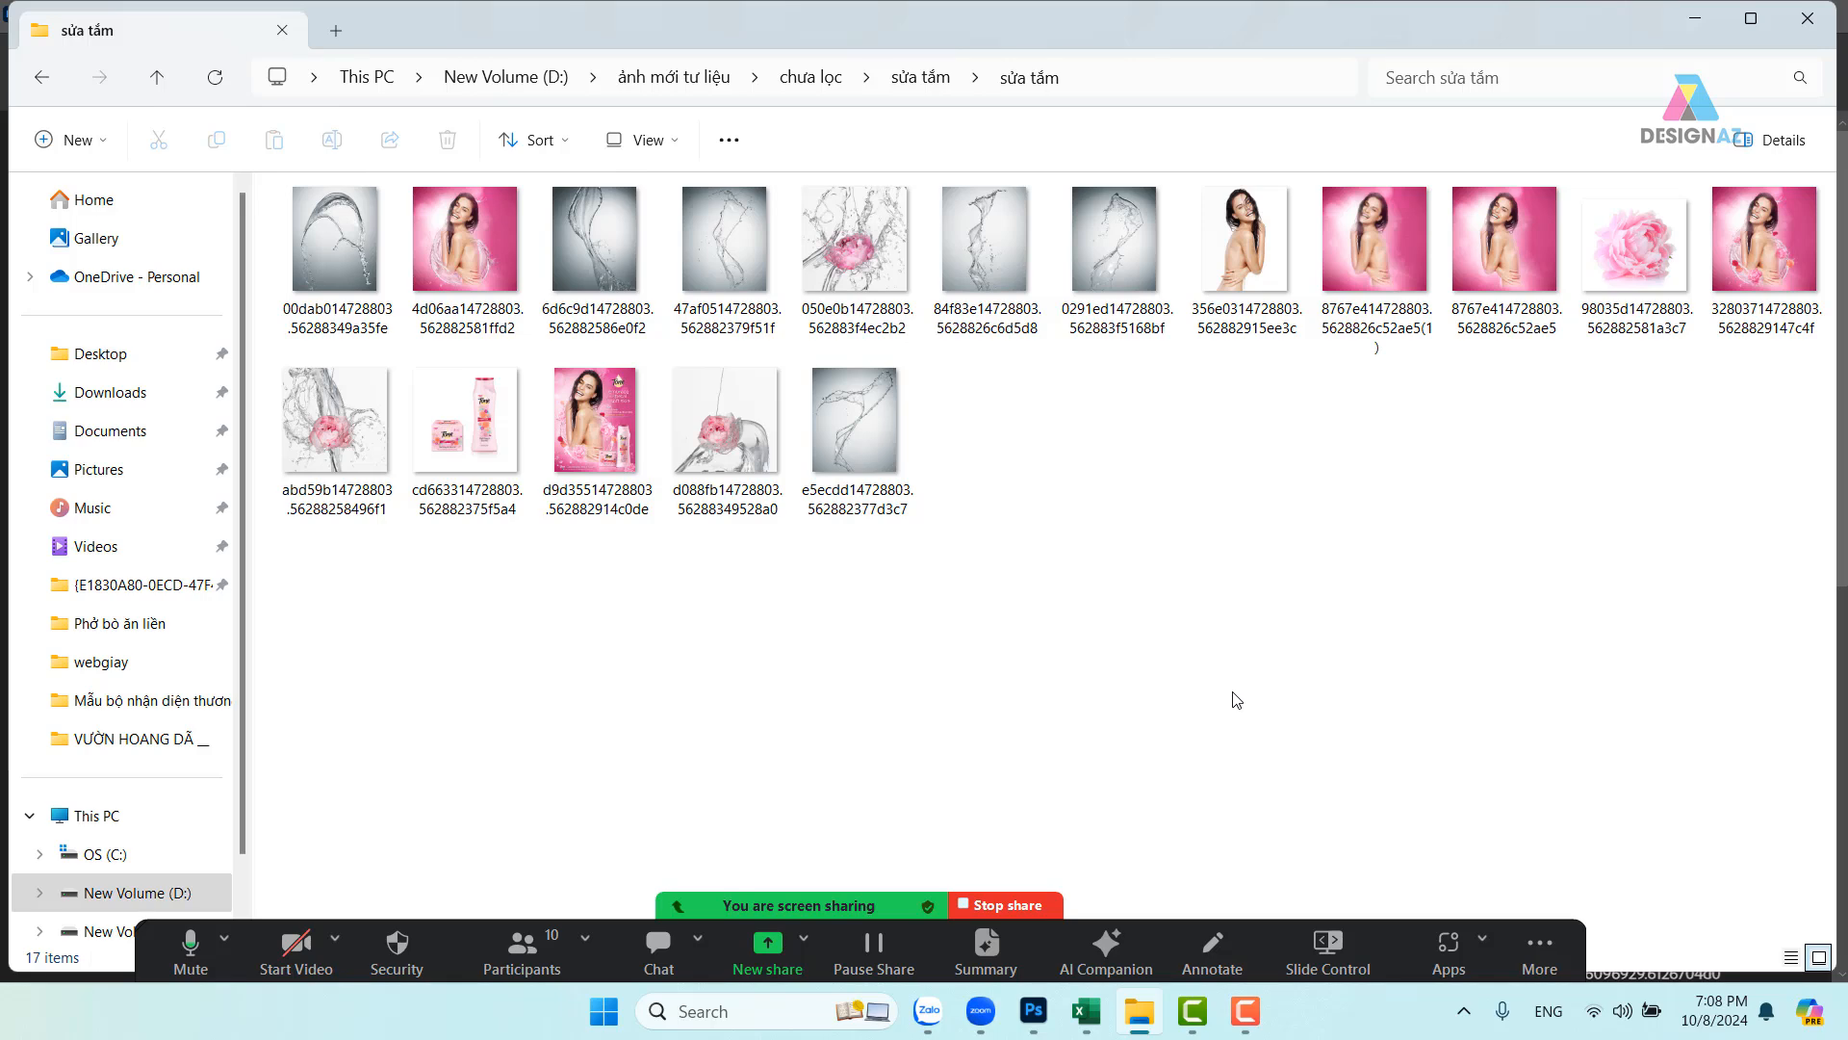
{"action": "left_click", "coordinate": [1044, 1021]}
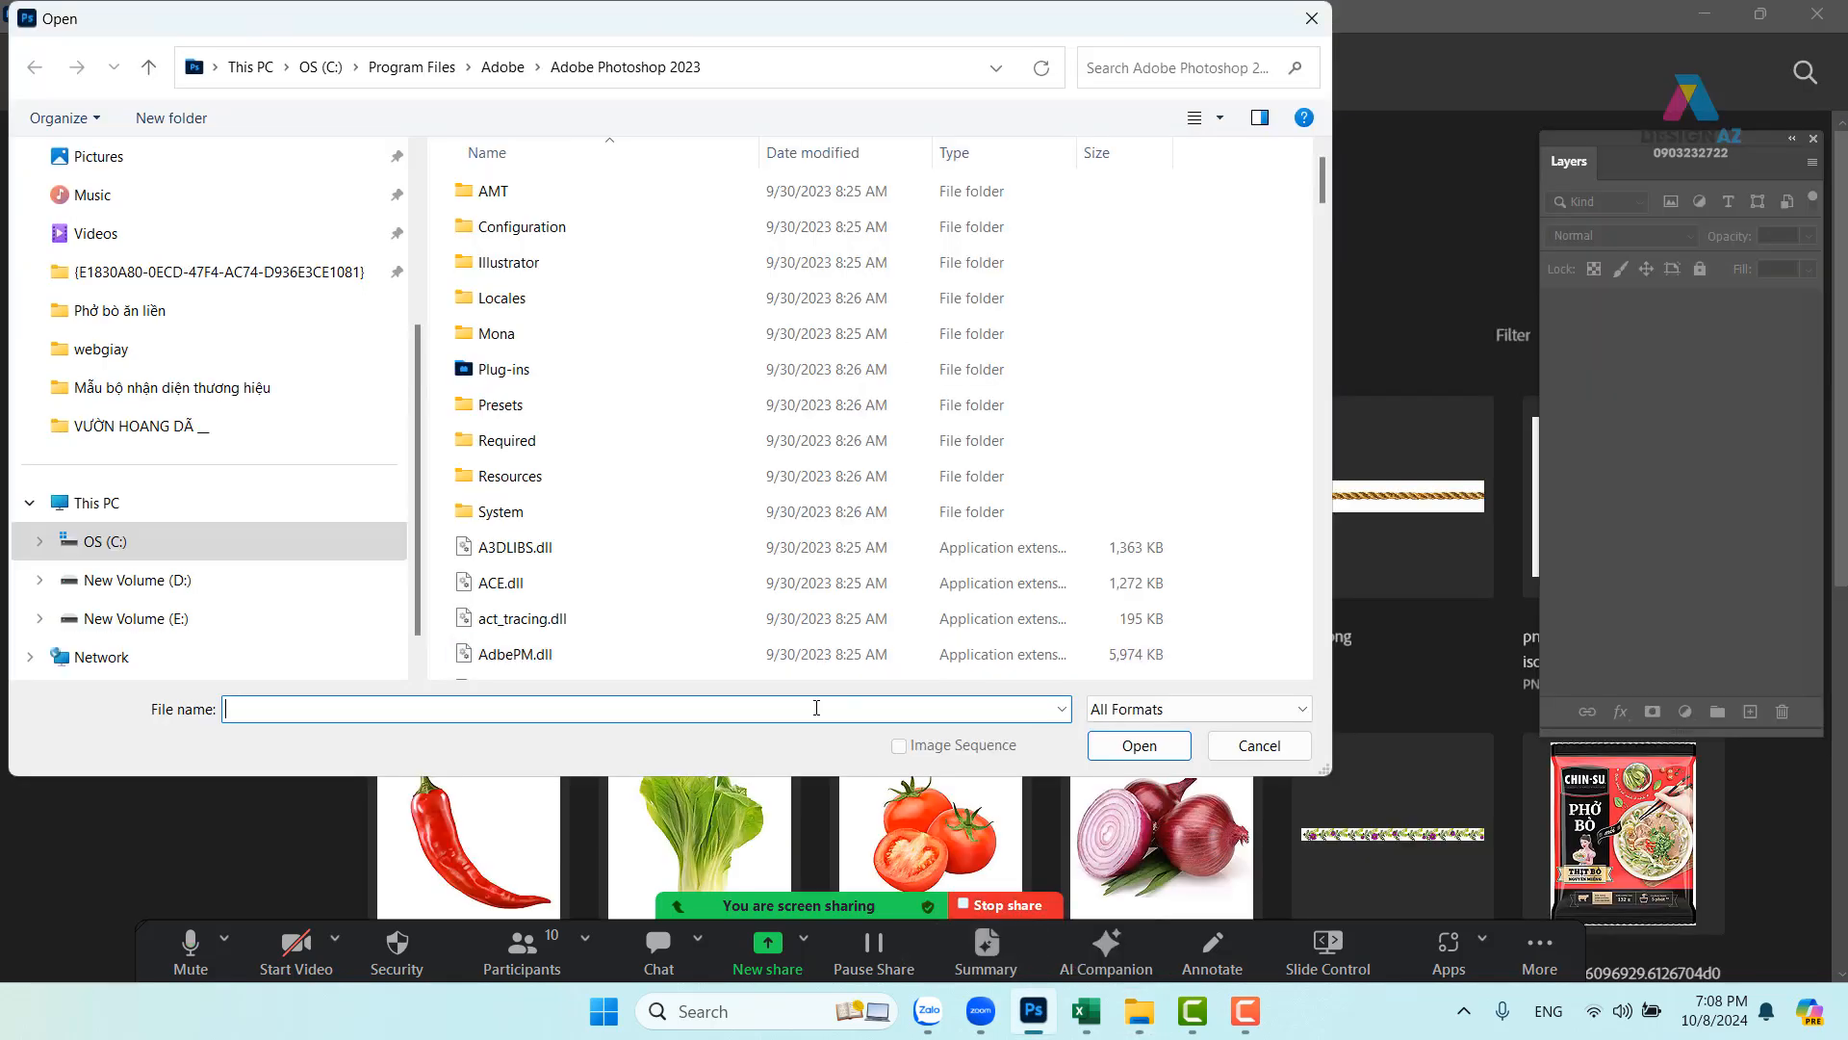
- Go to the pasted sửa tắm path and open the model, pink peony and Tone products images
{"action": "key", "text": "ctrl+v"}
{"action": "key", "text": "Return"}
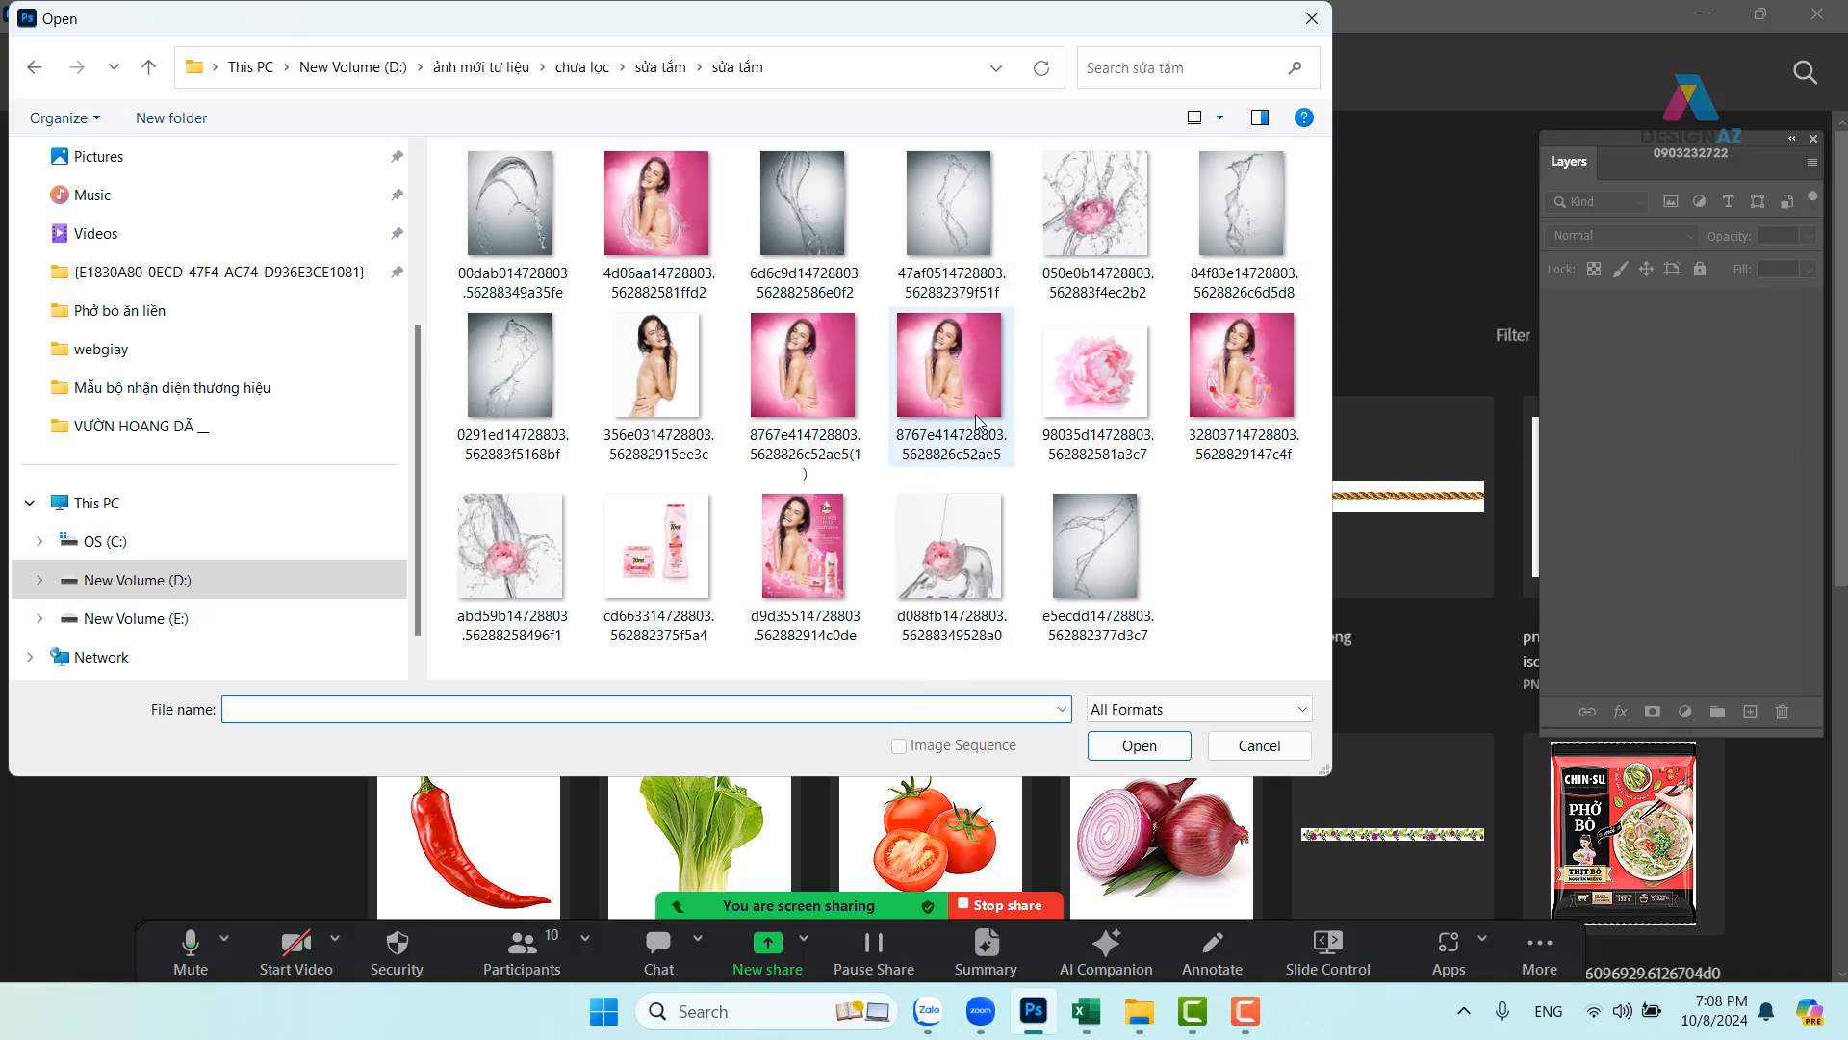
{"action": "left_click", "coordinate": [950, 383]}
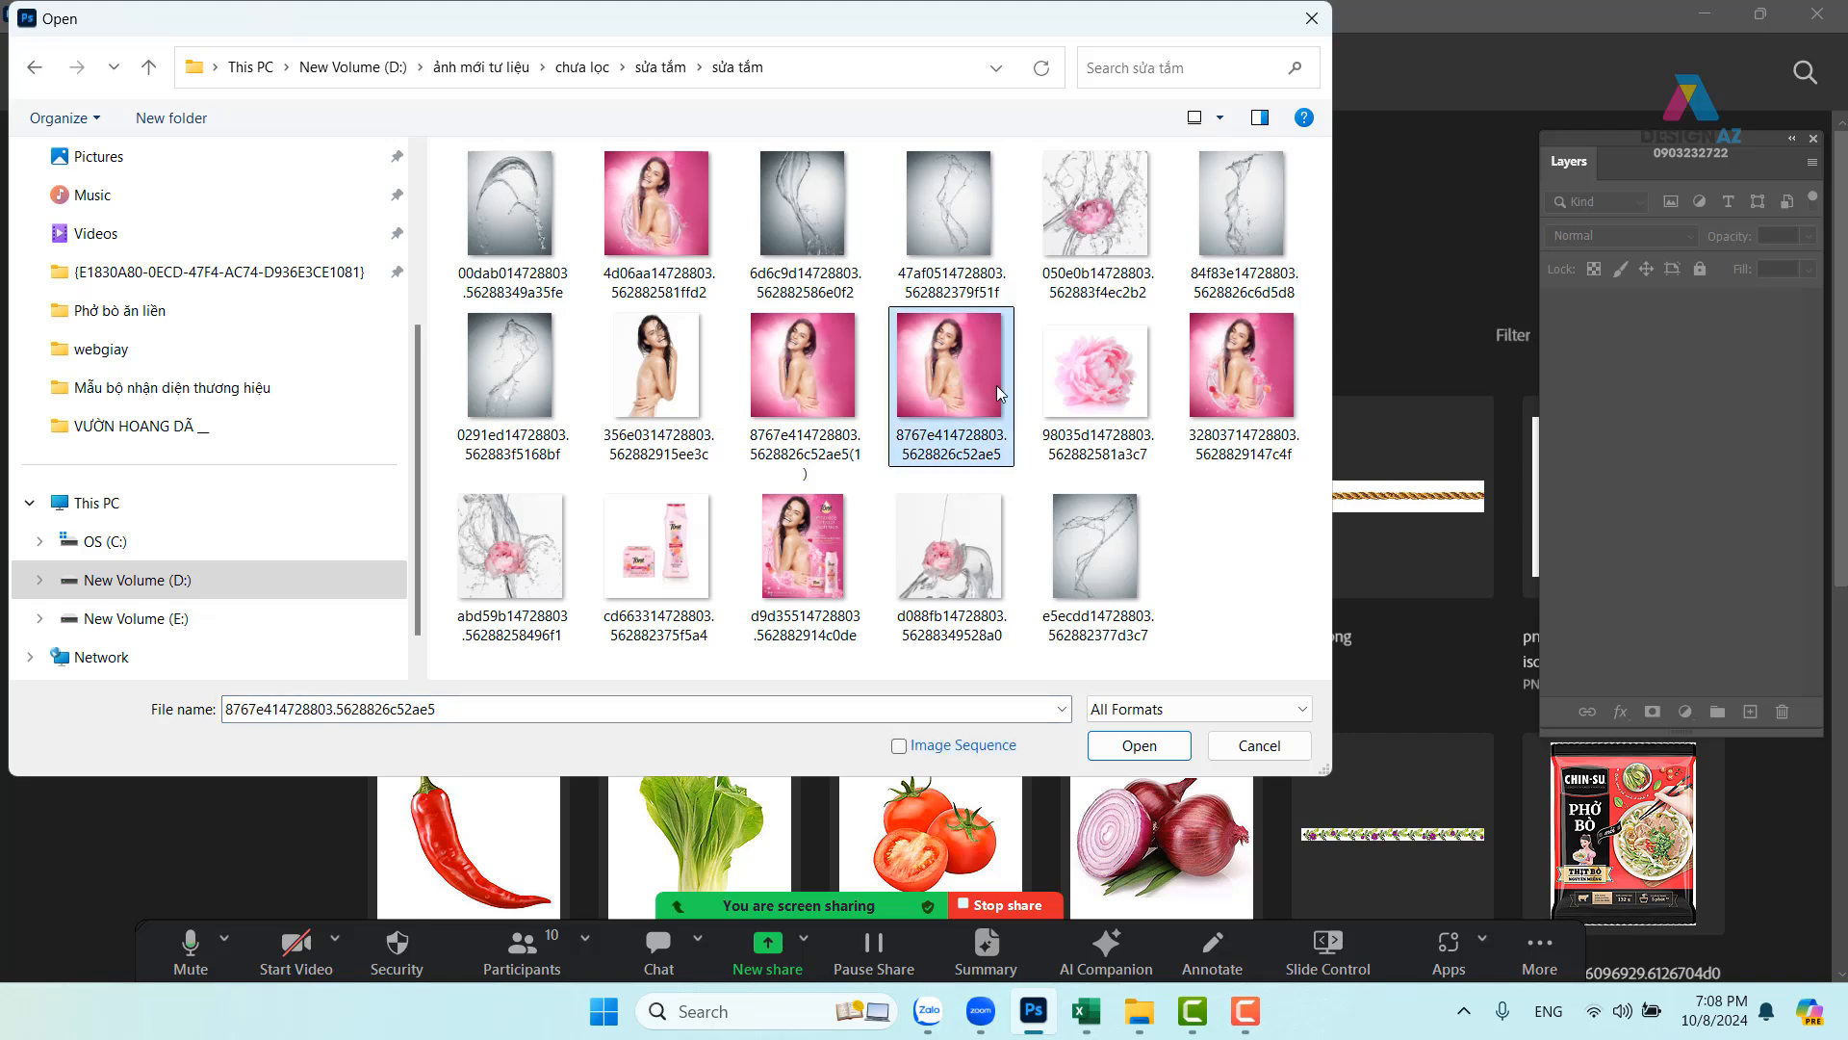
{"action": "left_click", "coordinate": [1103, 385], "text": "ctrl"}
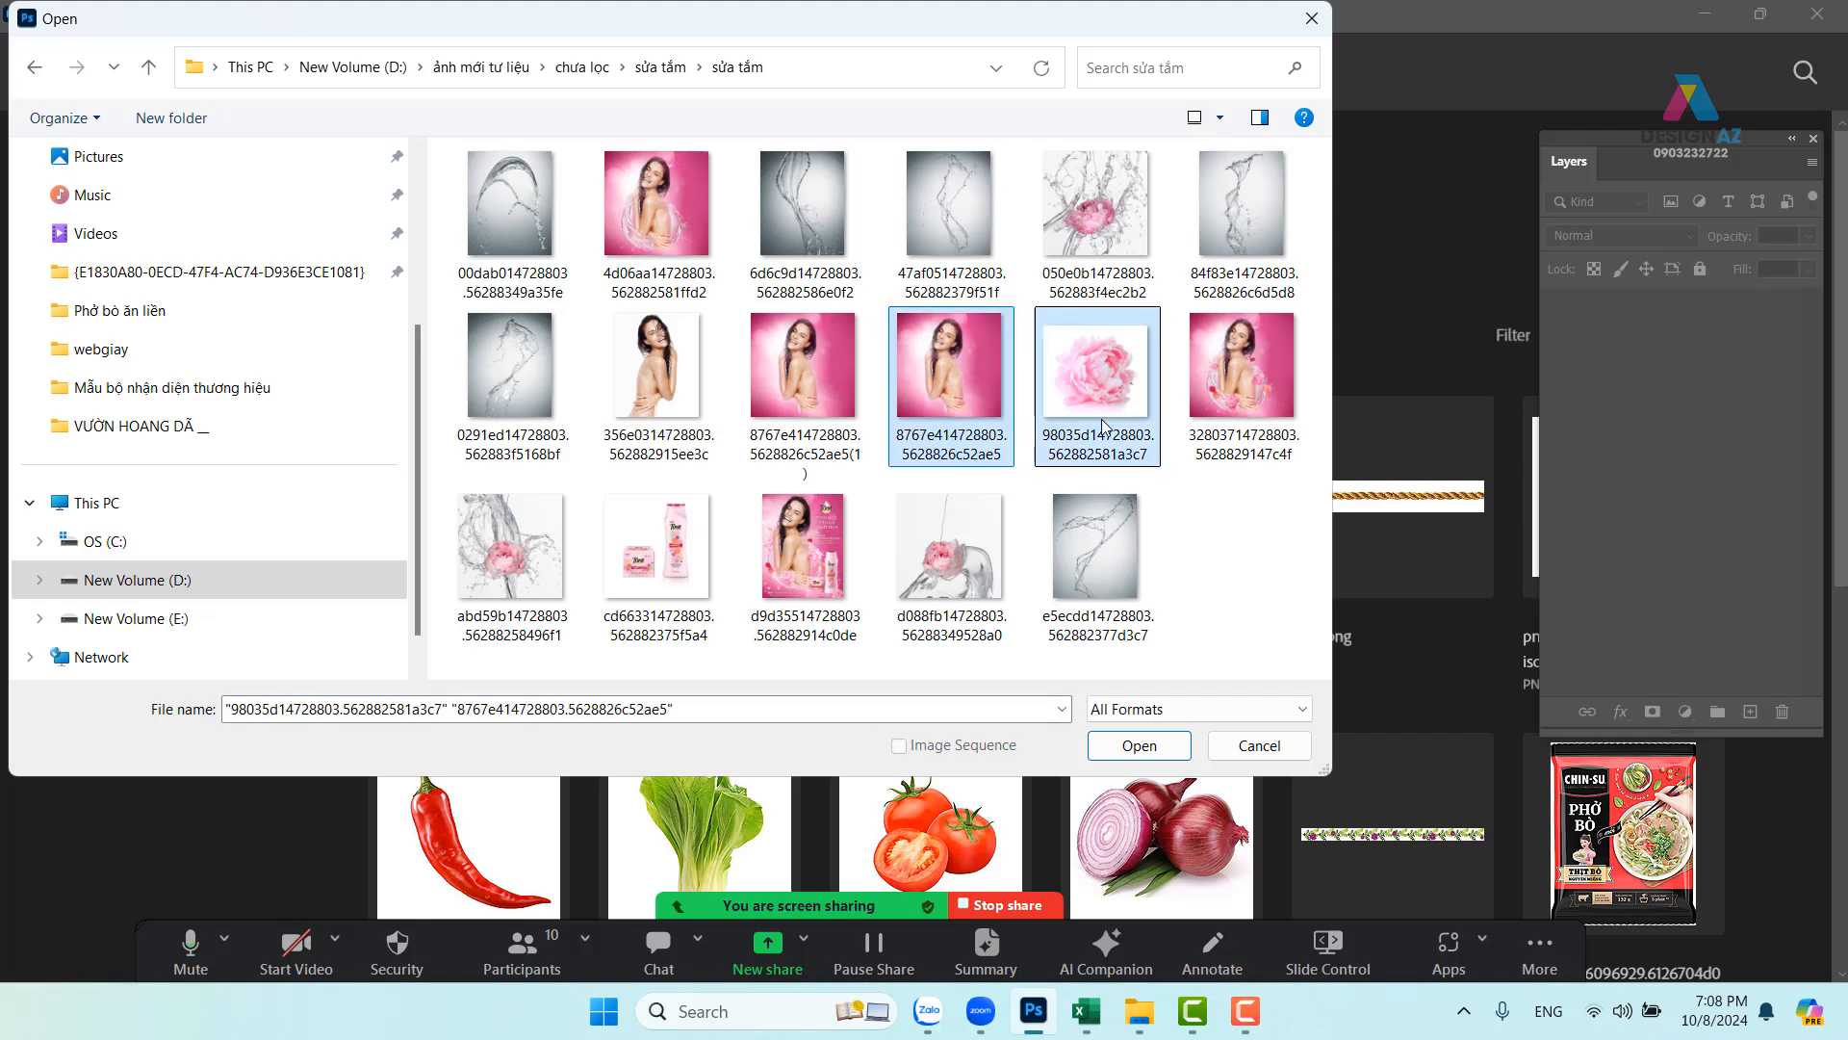
{"action": "left_click", "coordinate": [661, 599], "text": "ctrl"}
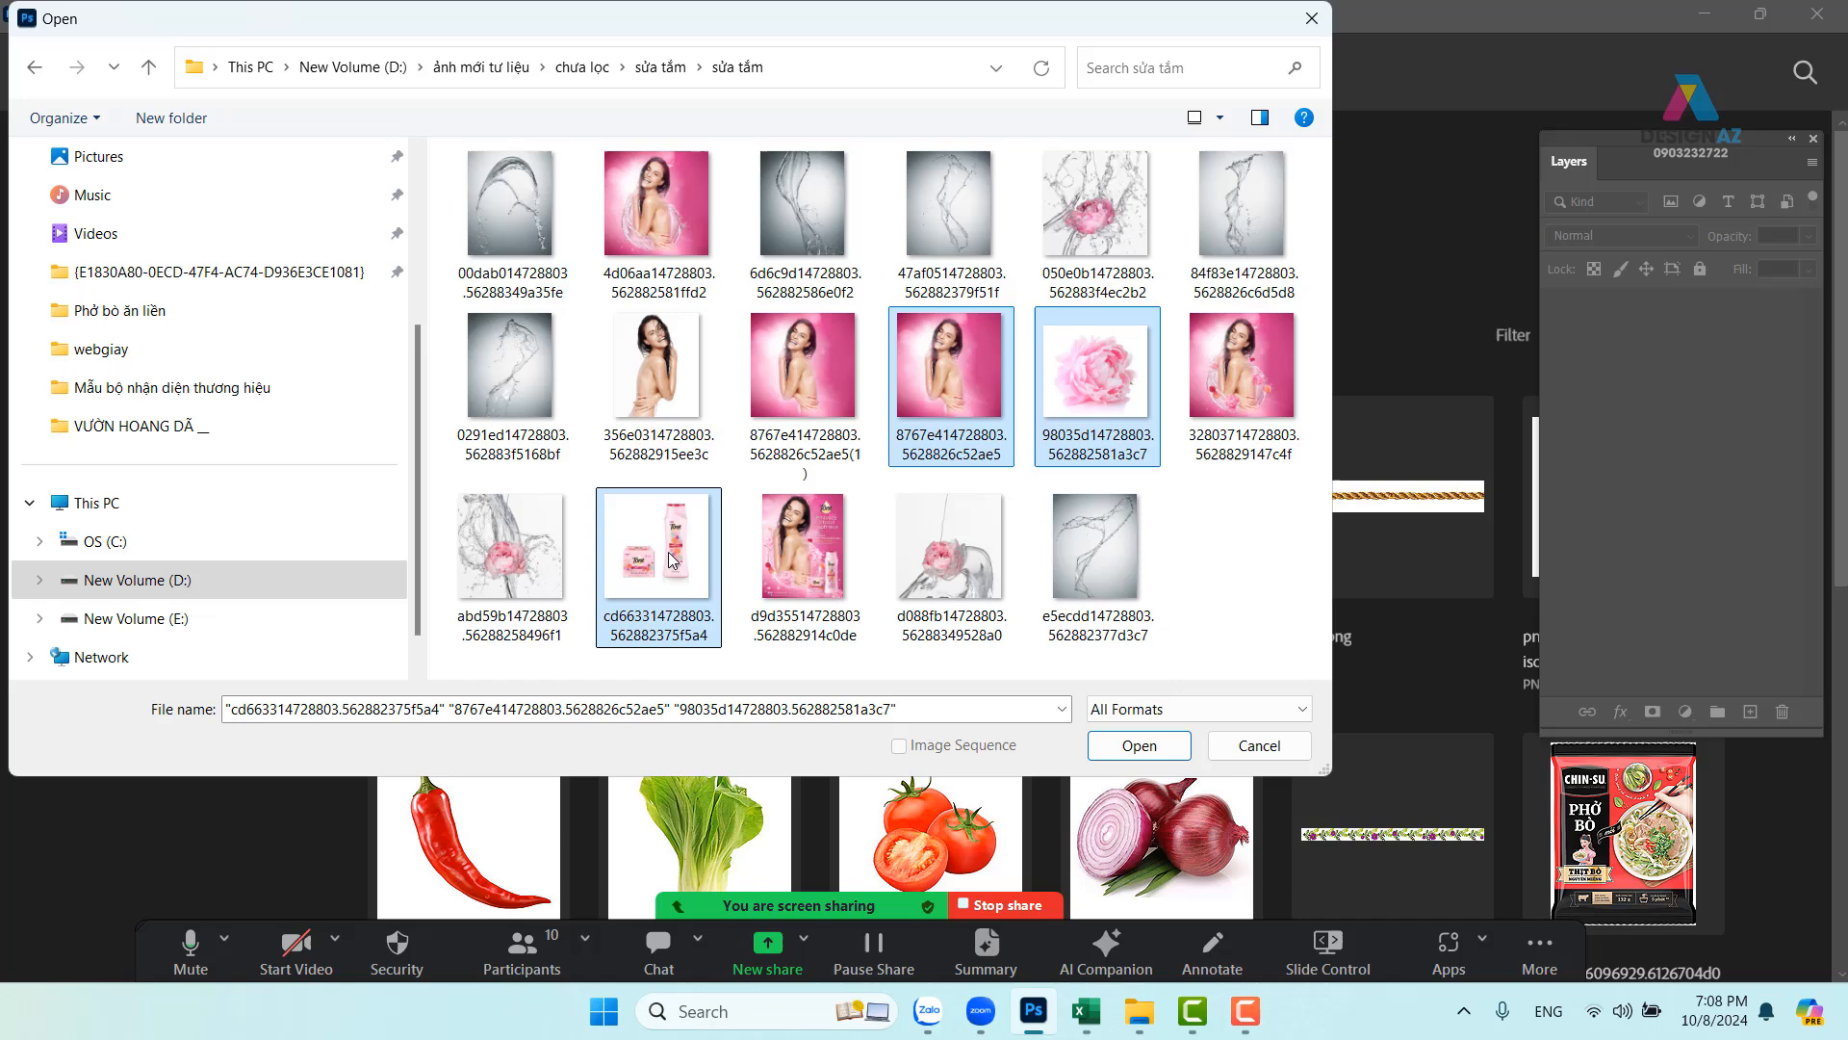
{"action": "left_click", "coordinate": [1139, 744]}
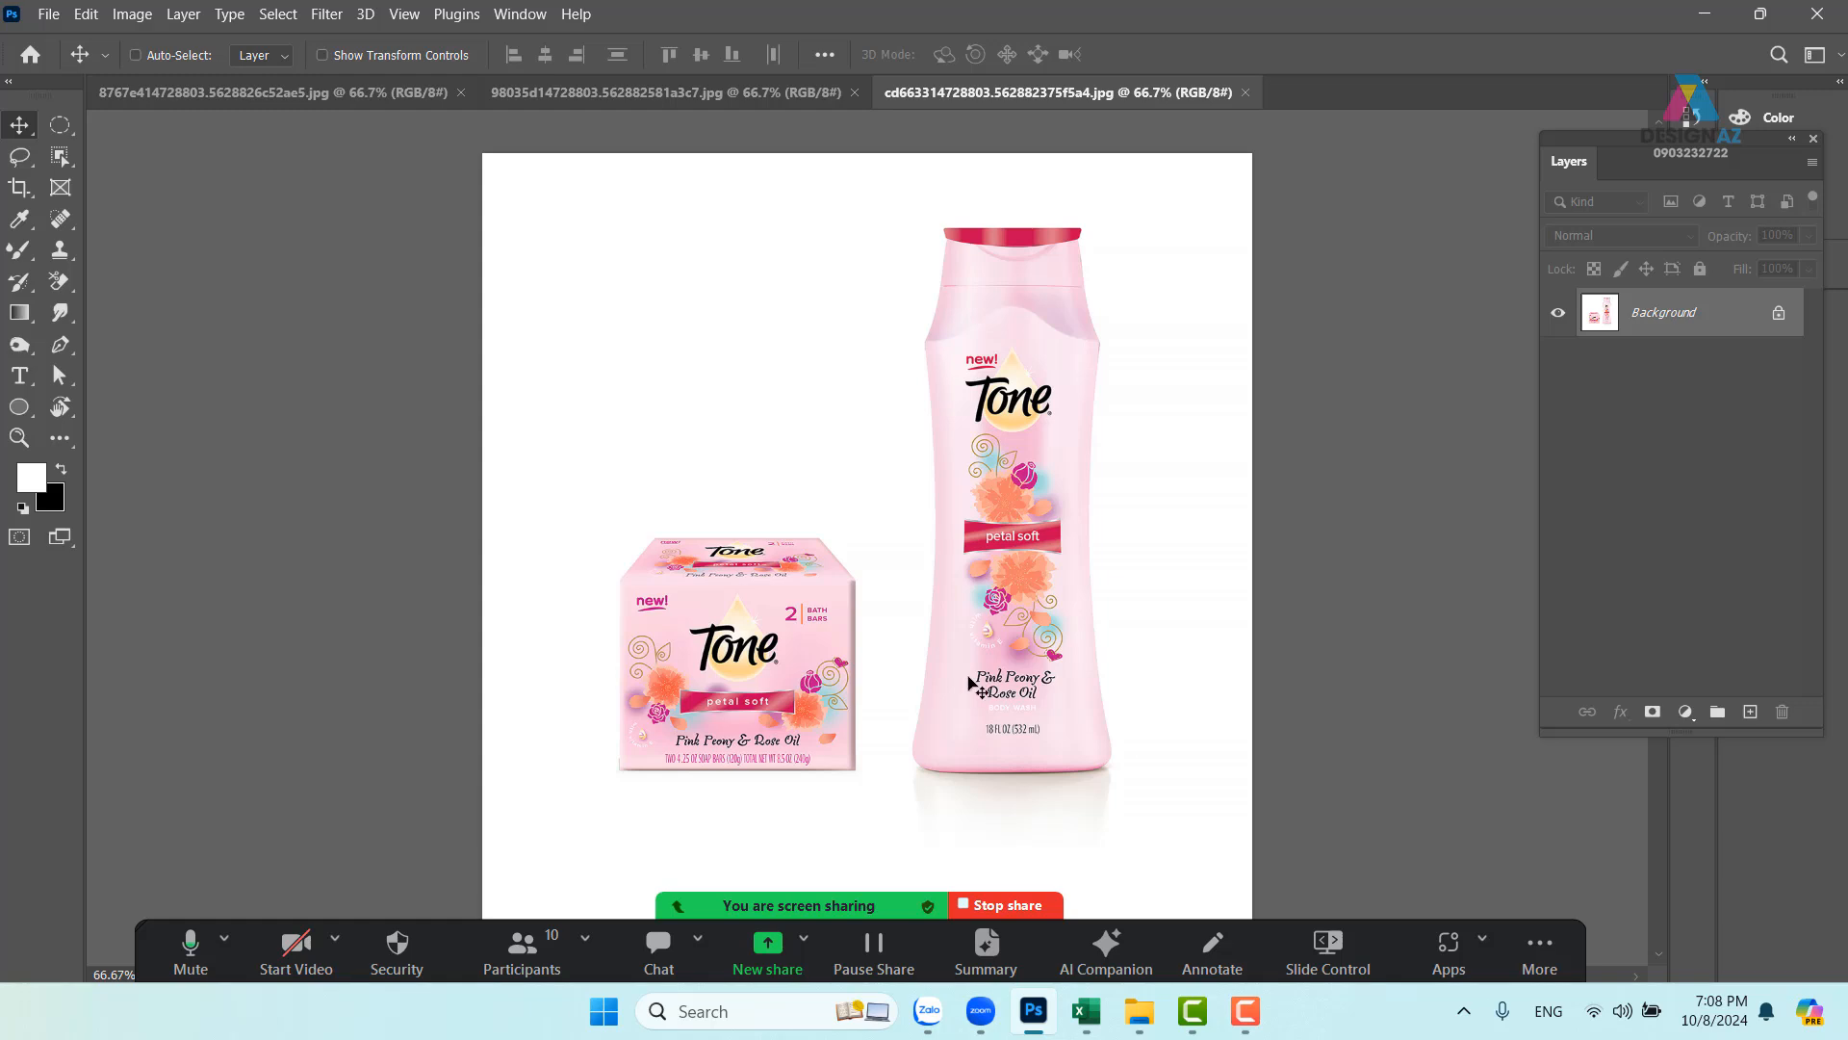
- View the model photo at 50% and confirm its image size is 1200 × 1200 px at 72 ppi
{"action": "left_click", "coordinate": [685, 96]}
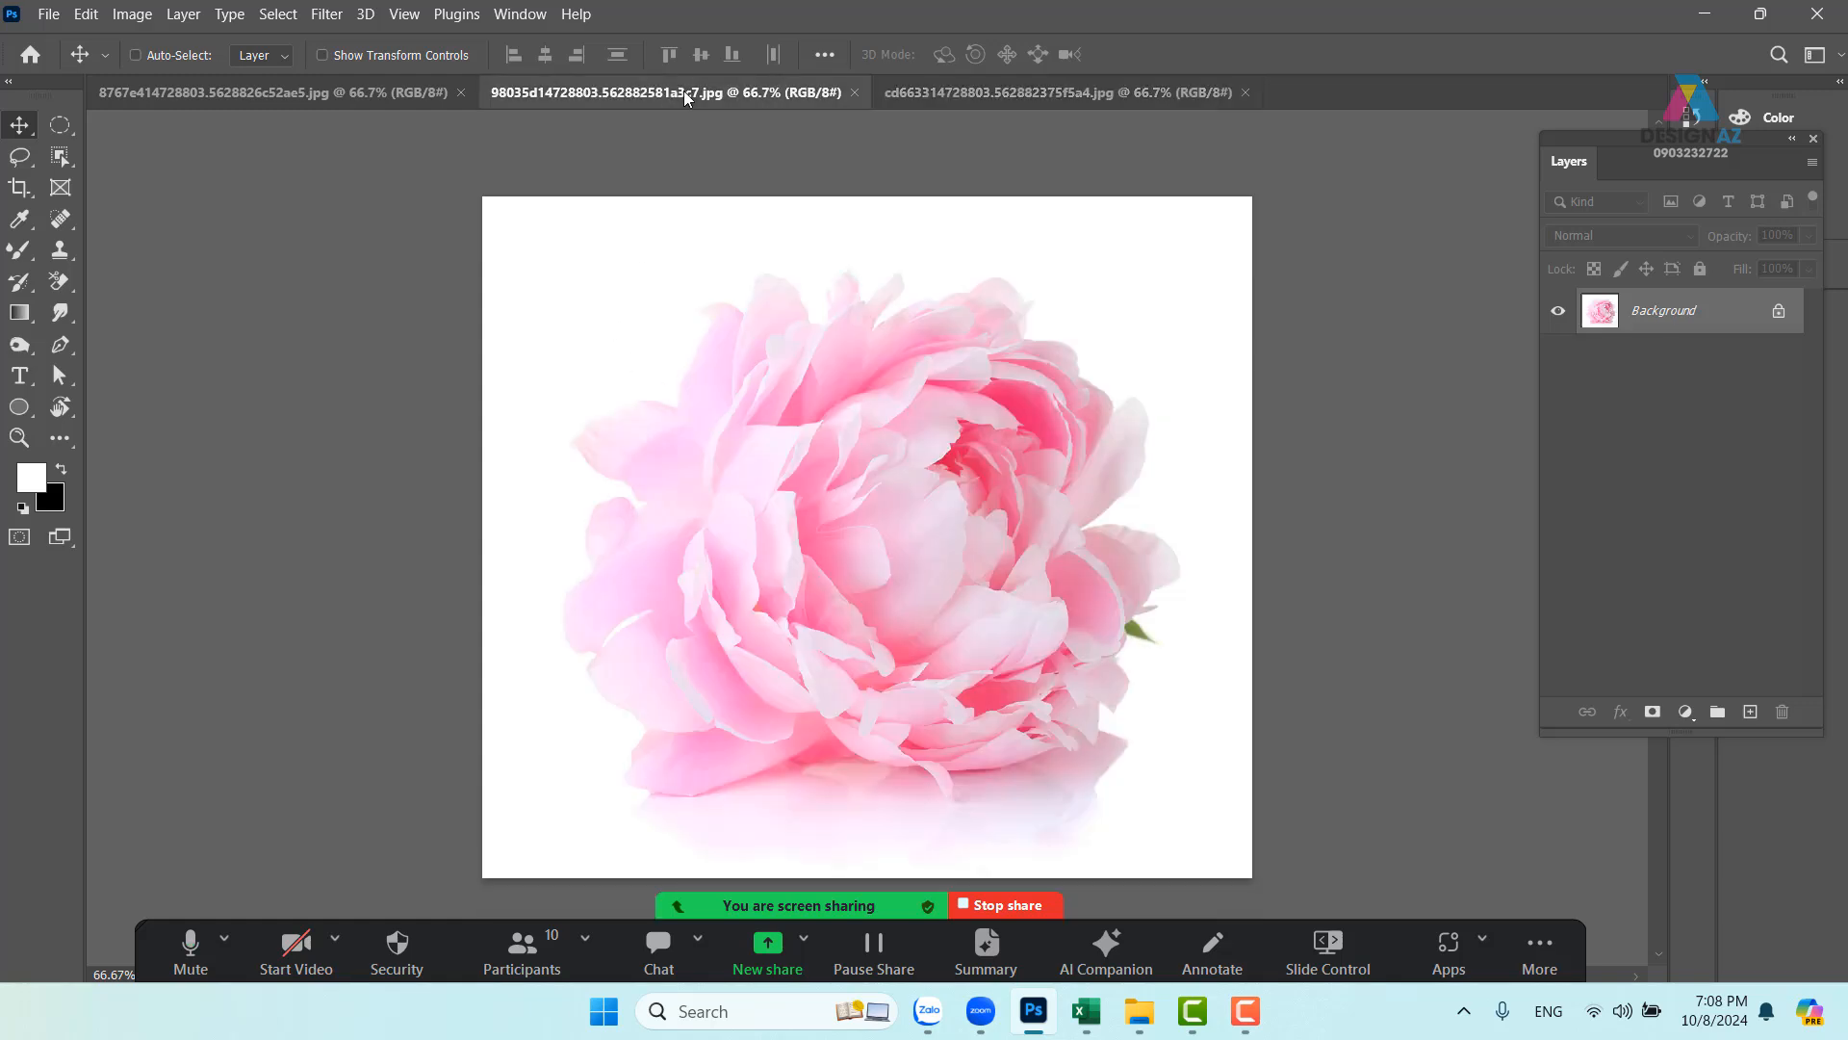
{"action": "left_click", "coordinate": [267, 92]}
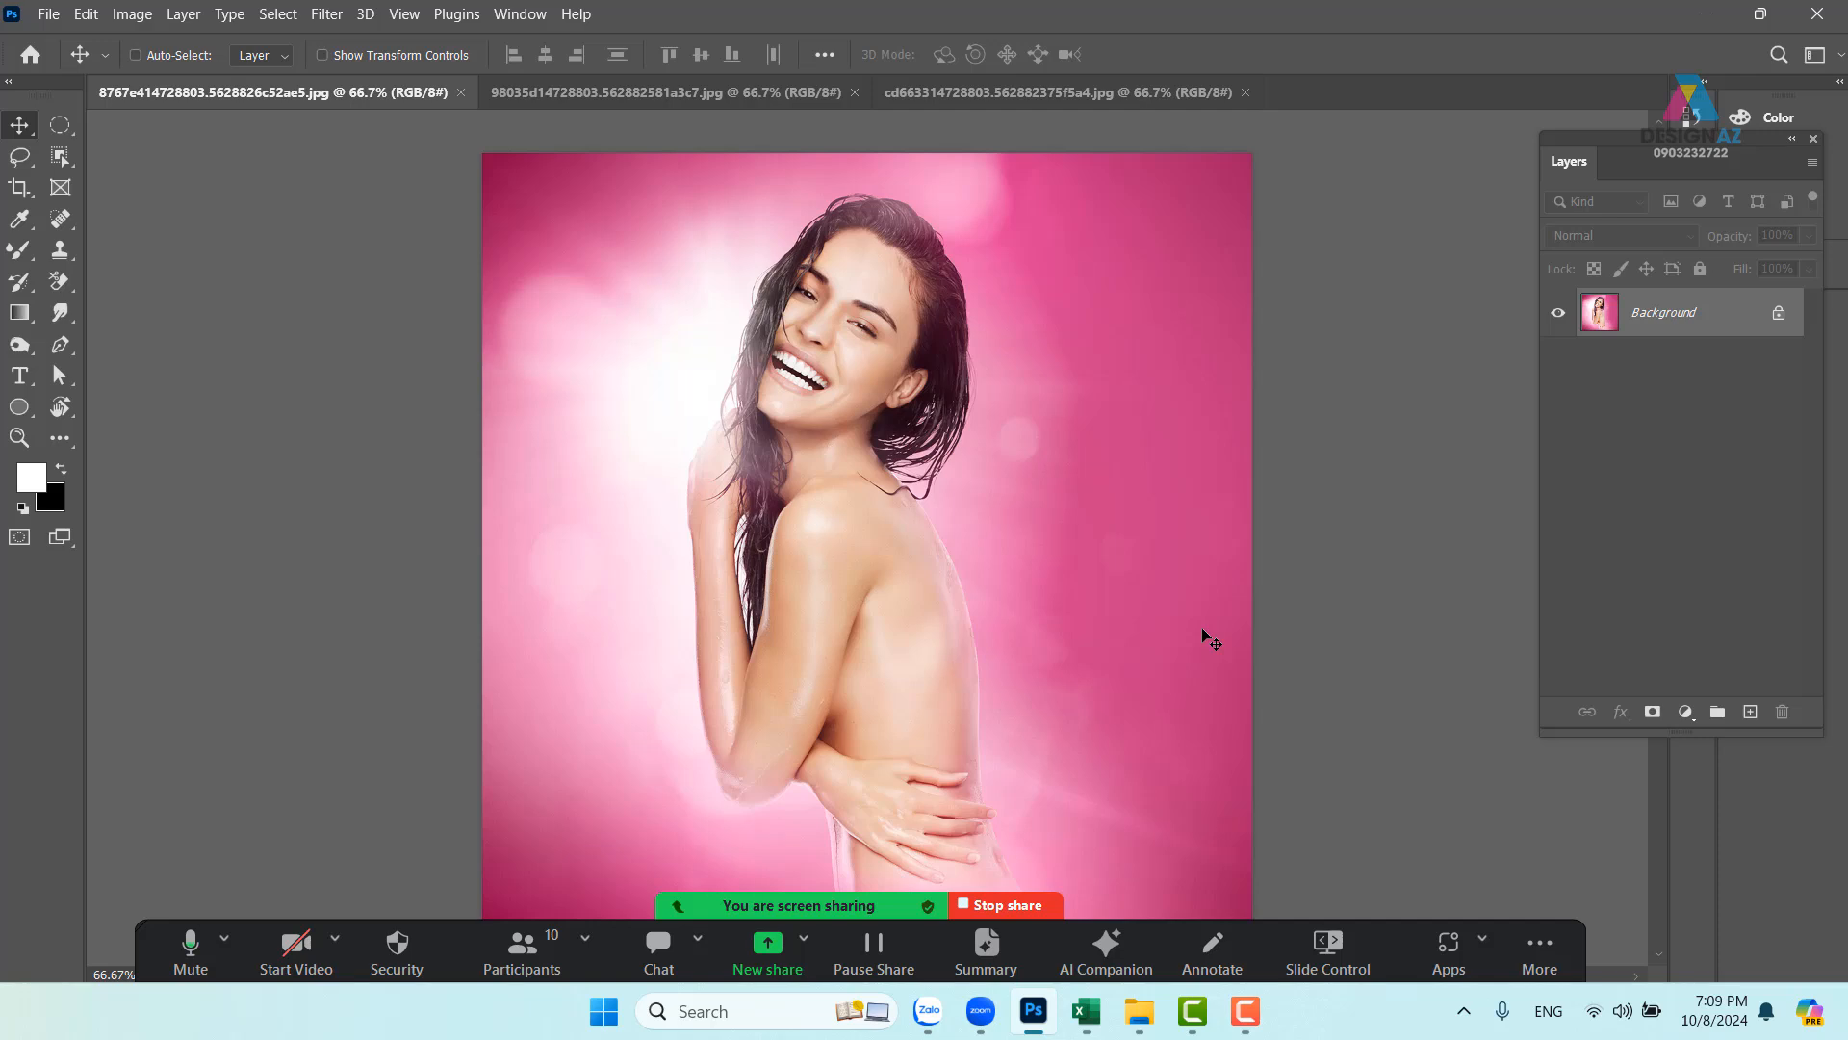
{"action": "key", "text": "ctrl+minus"}
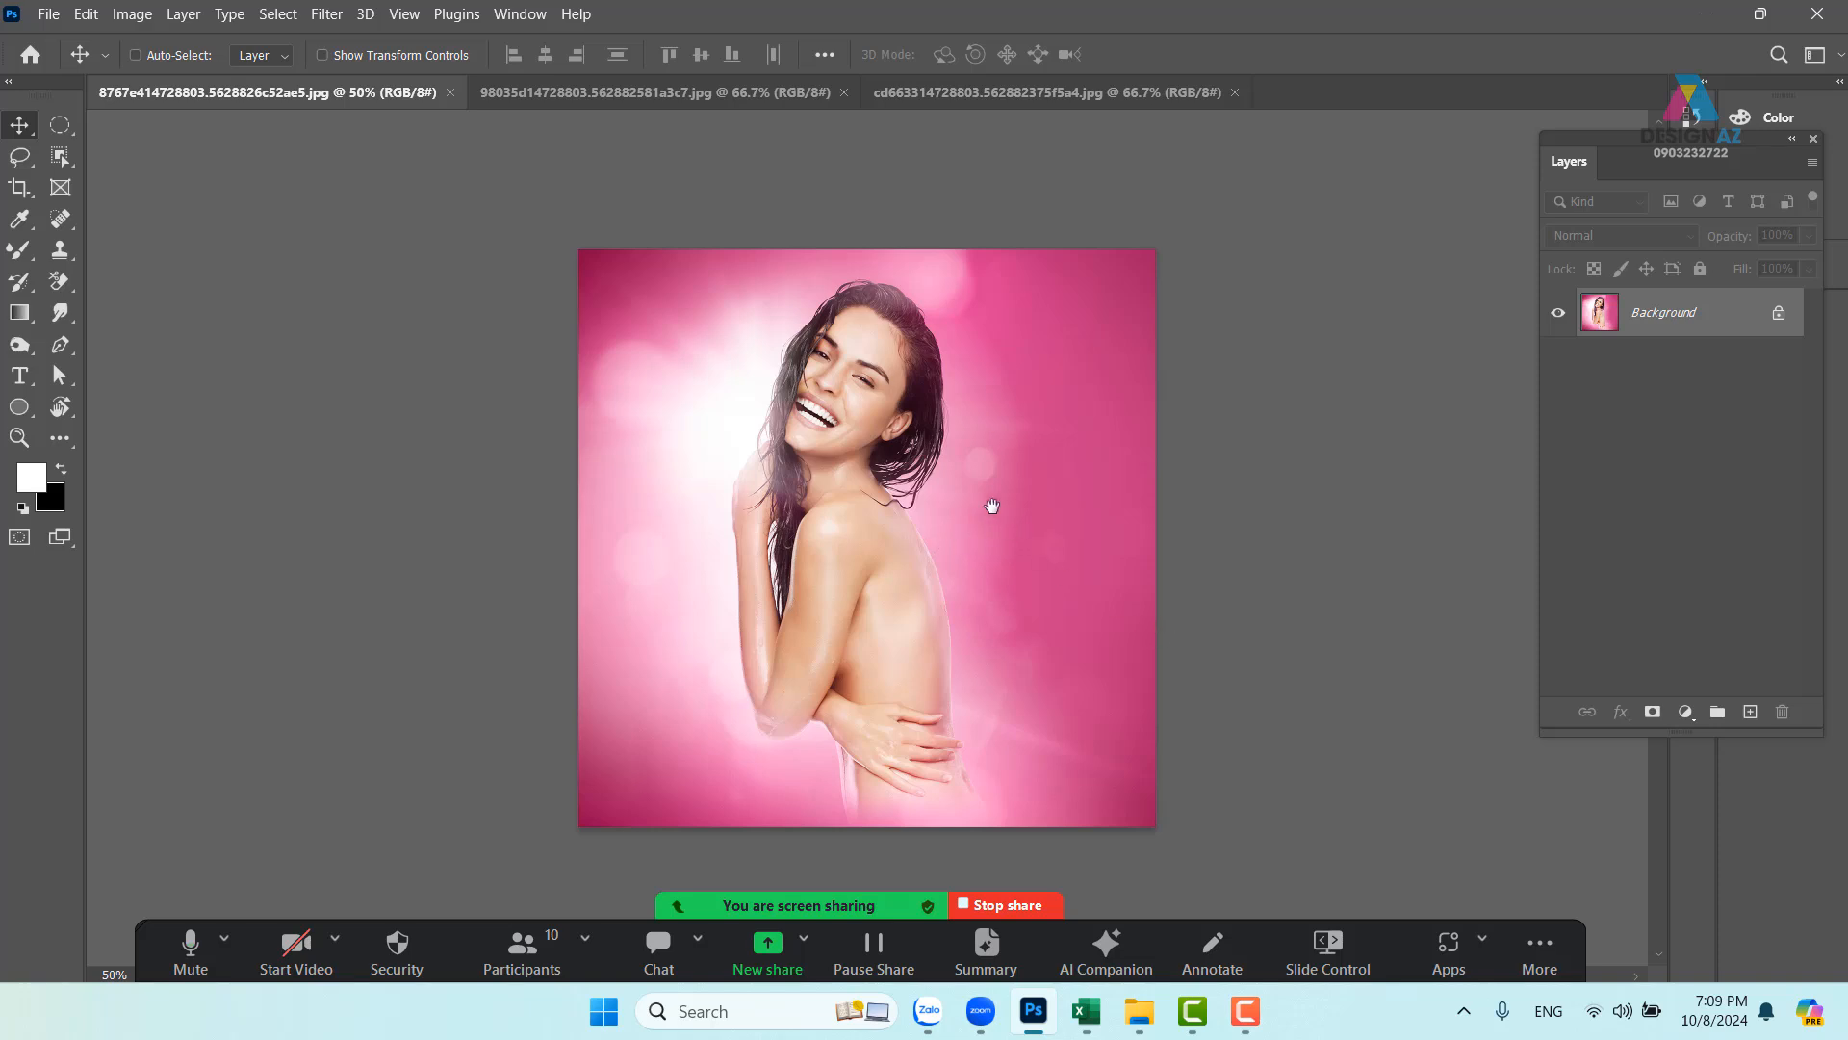
{"action": "left_click_drag", "start_coordinate": [990, 504], "coordinate": [918, 470]}
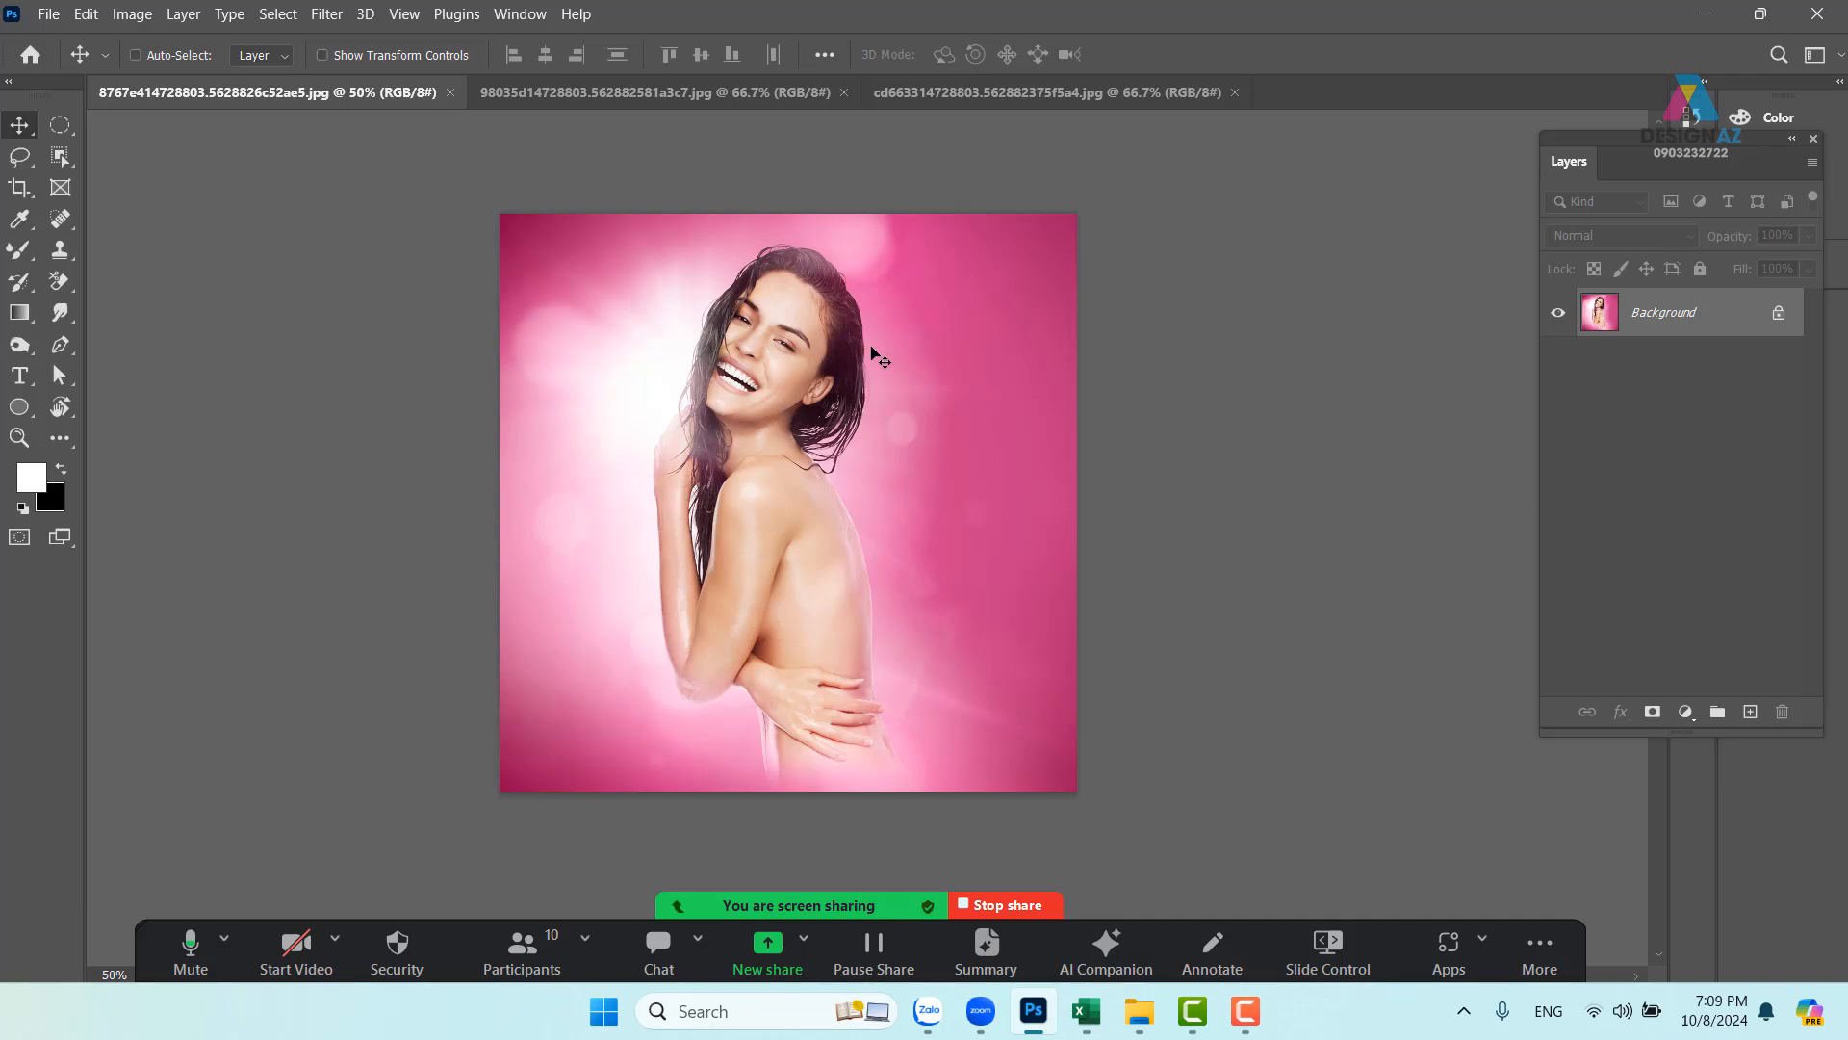
{"action": "key", "text": "ctrl+alt+i"}
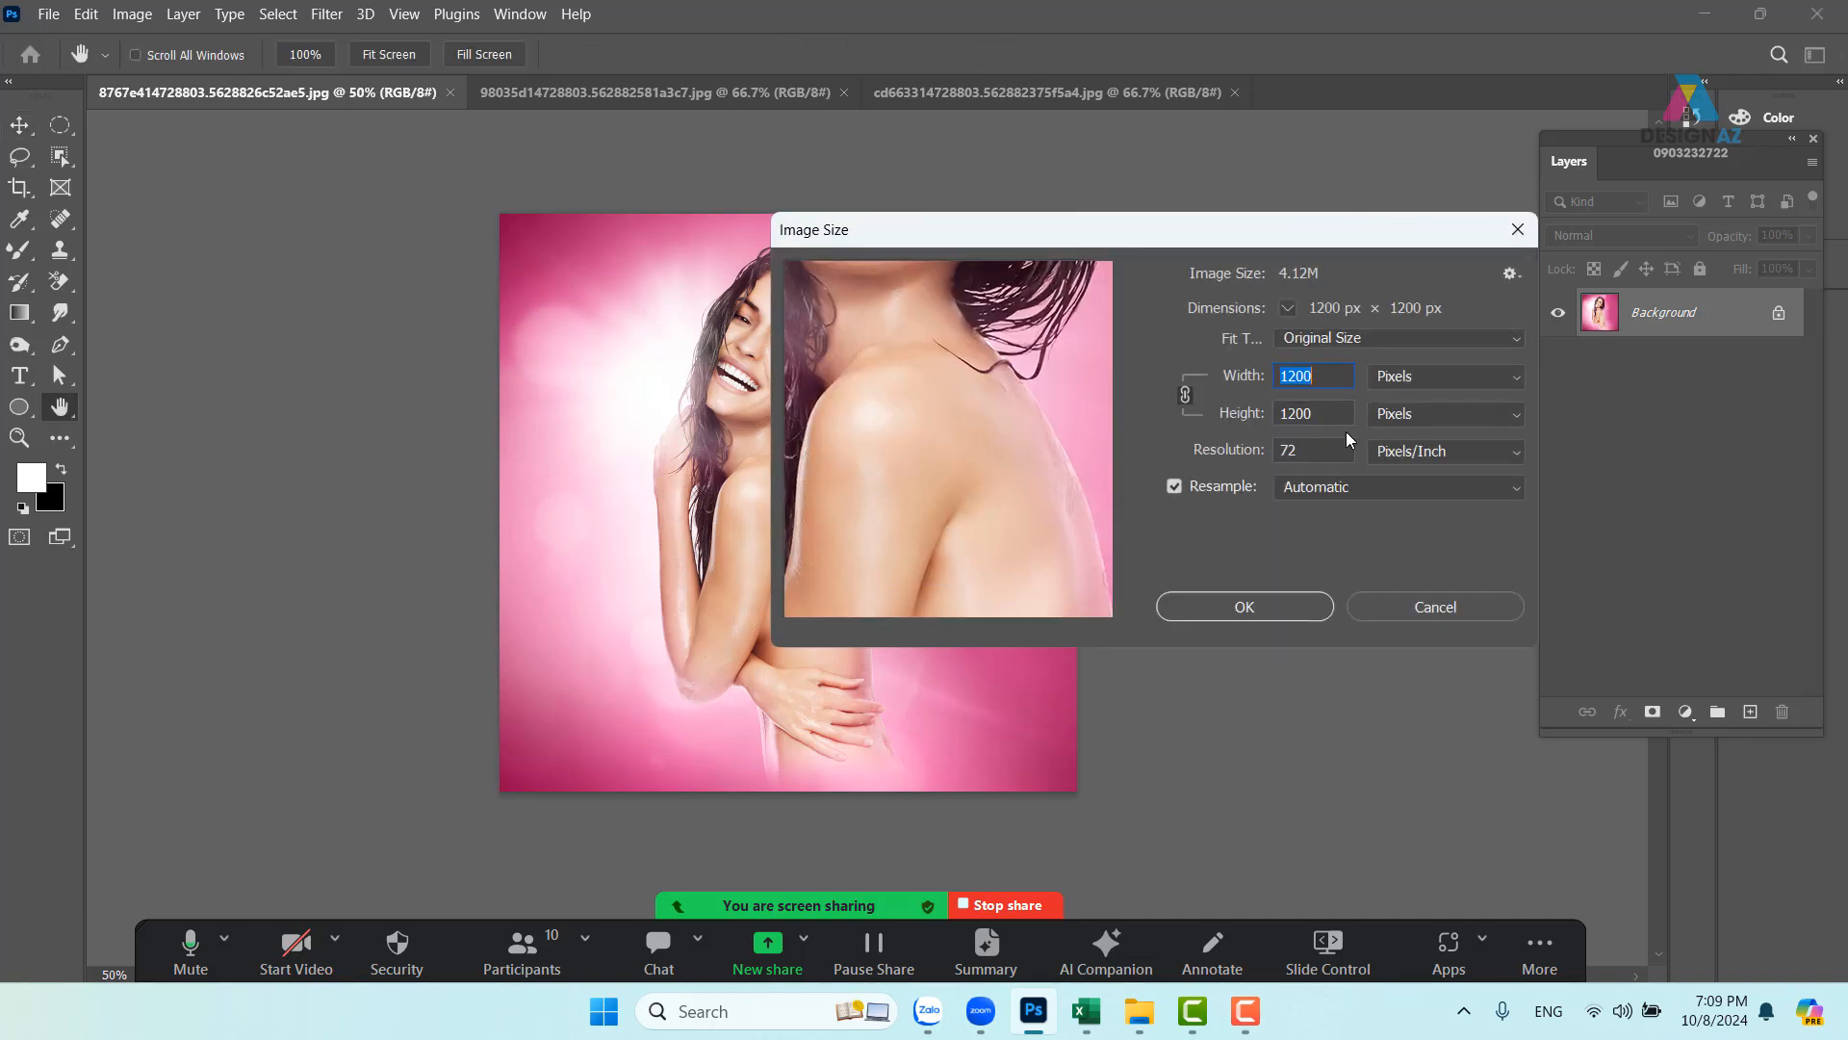
{"action": "left_click", "coordinate": [1516, 235]}
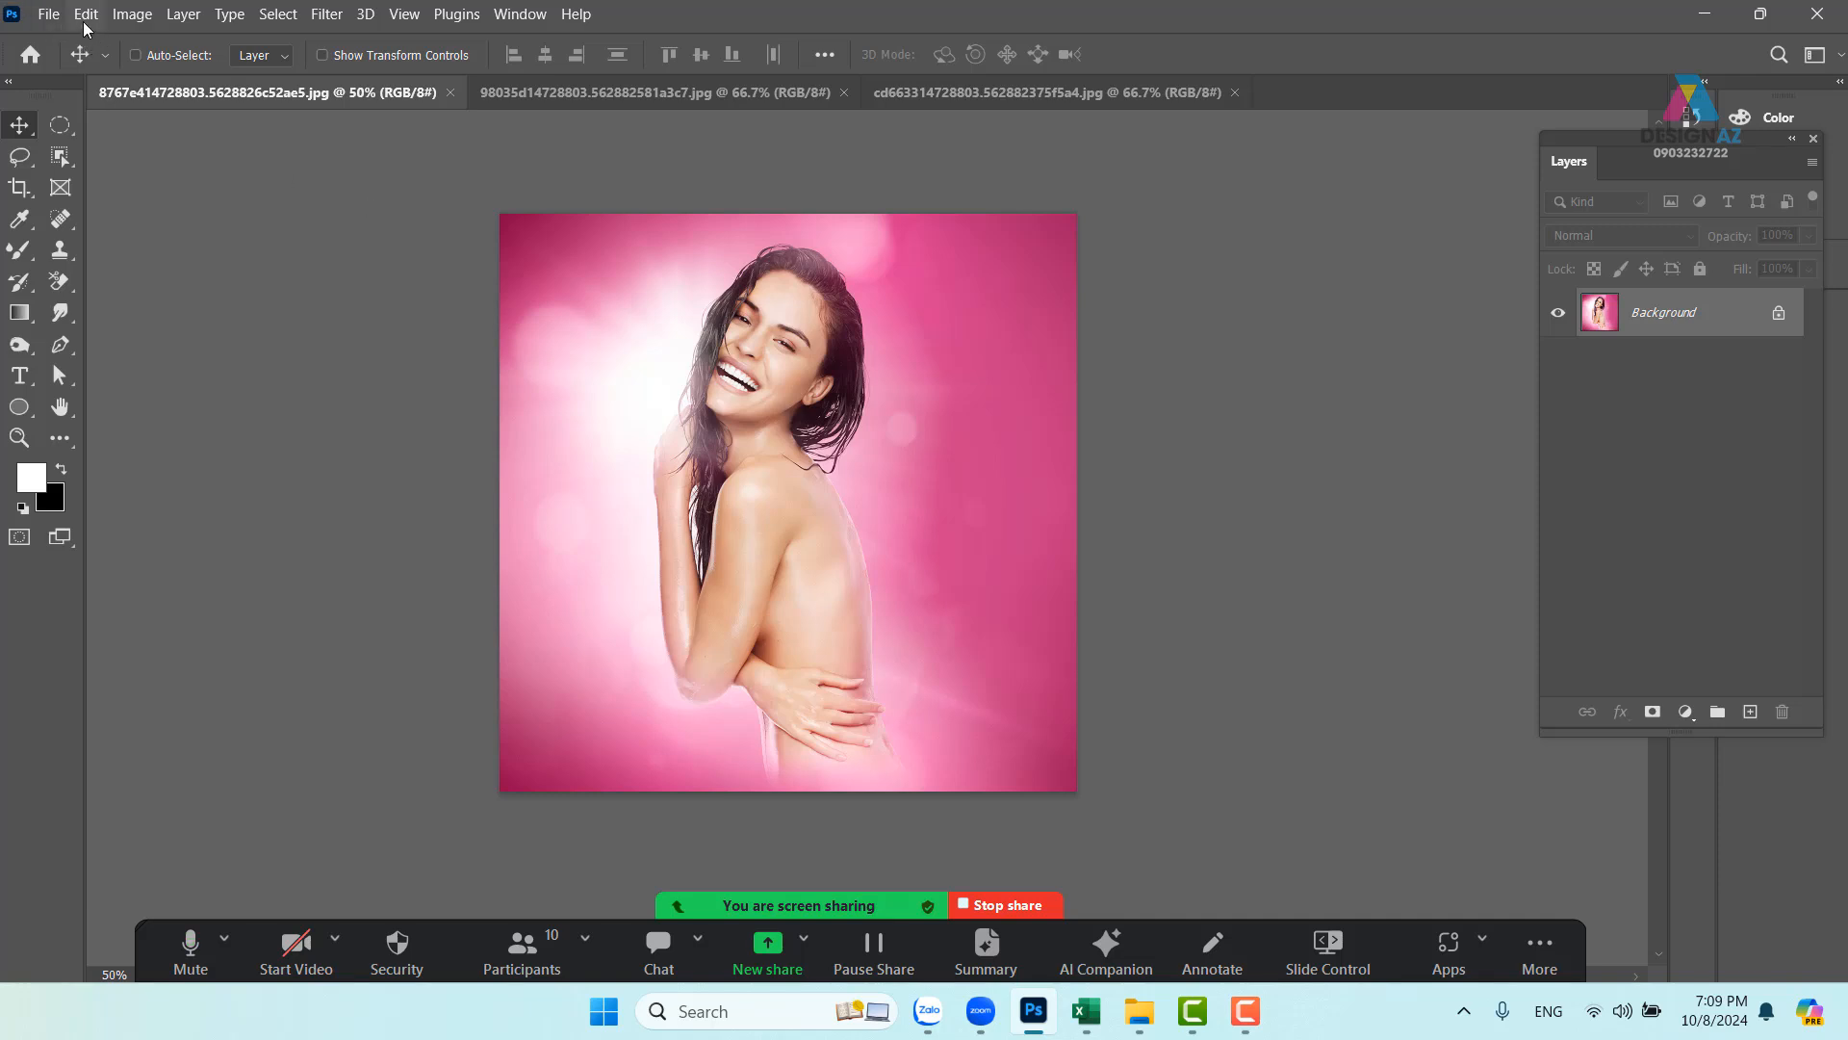
{"action": "left_click", "coordinate": [53, 17]}
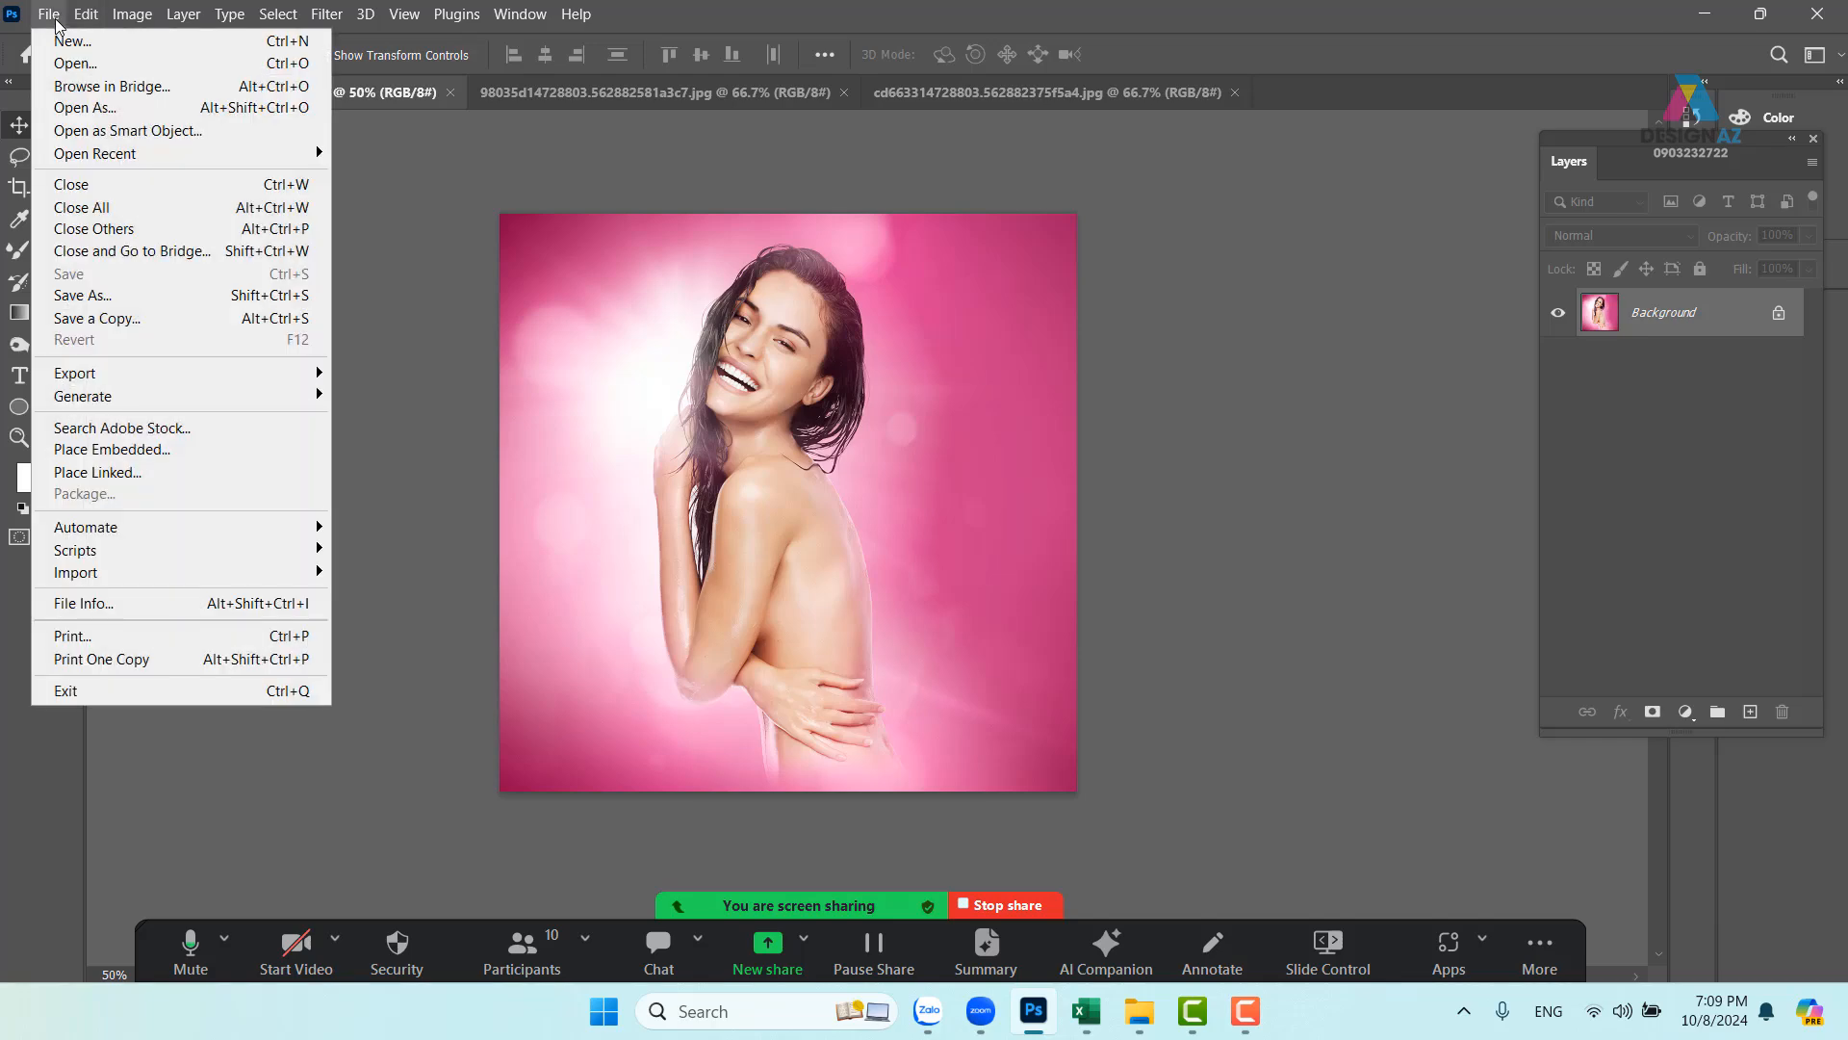
- Create a new document 1200 px wide, 1800 px high at 150 pixels/inch
{"action": "left_click", "coordinate": [53, 14]}
{"action": "left_click", "coordinate": [86, 13]}
{"action": "mouse_move", "coordinate": [52, 14]}
{"action": "left_click", "coordinate": [77, 41]}
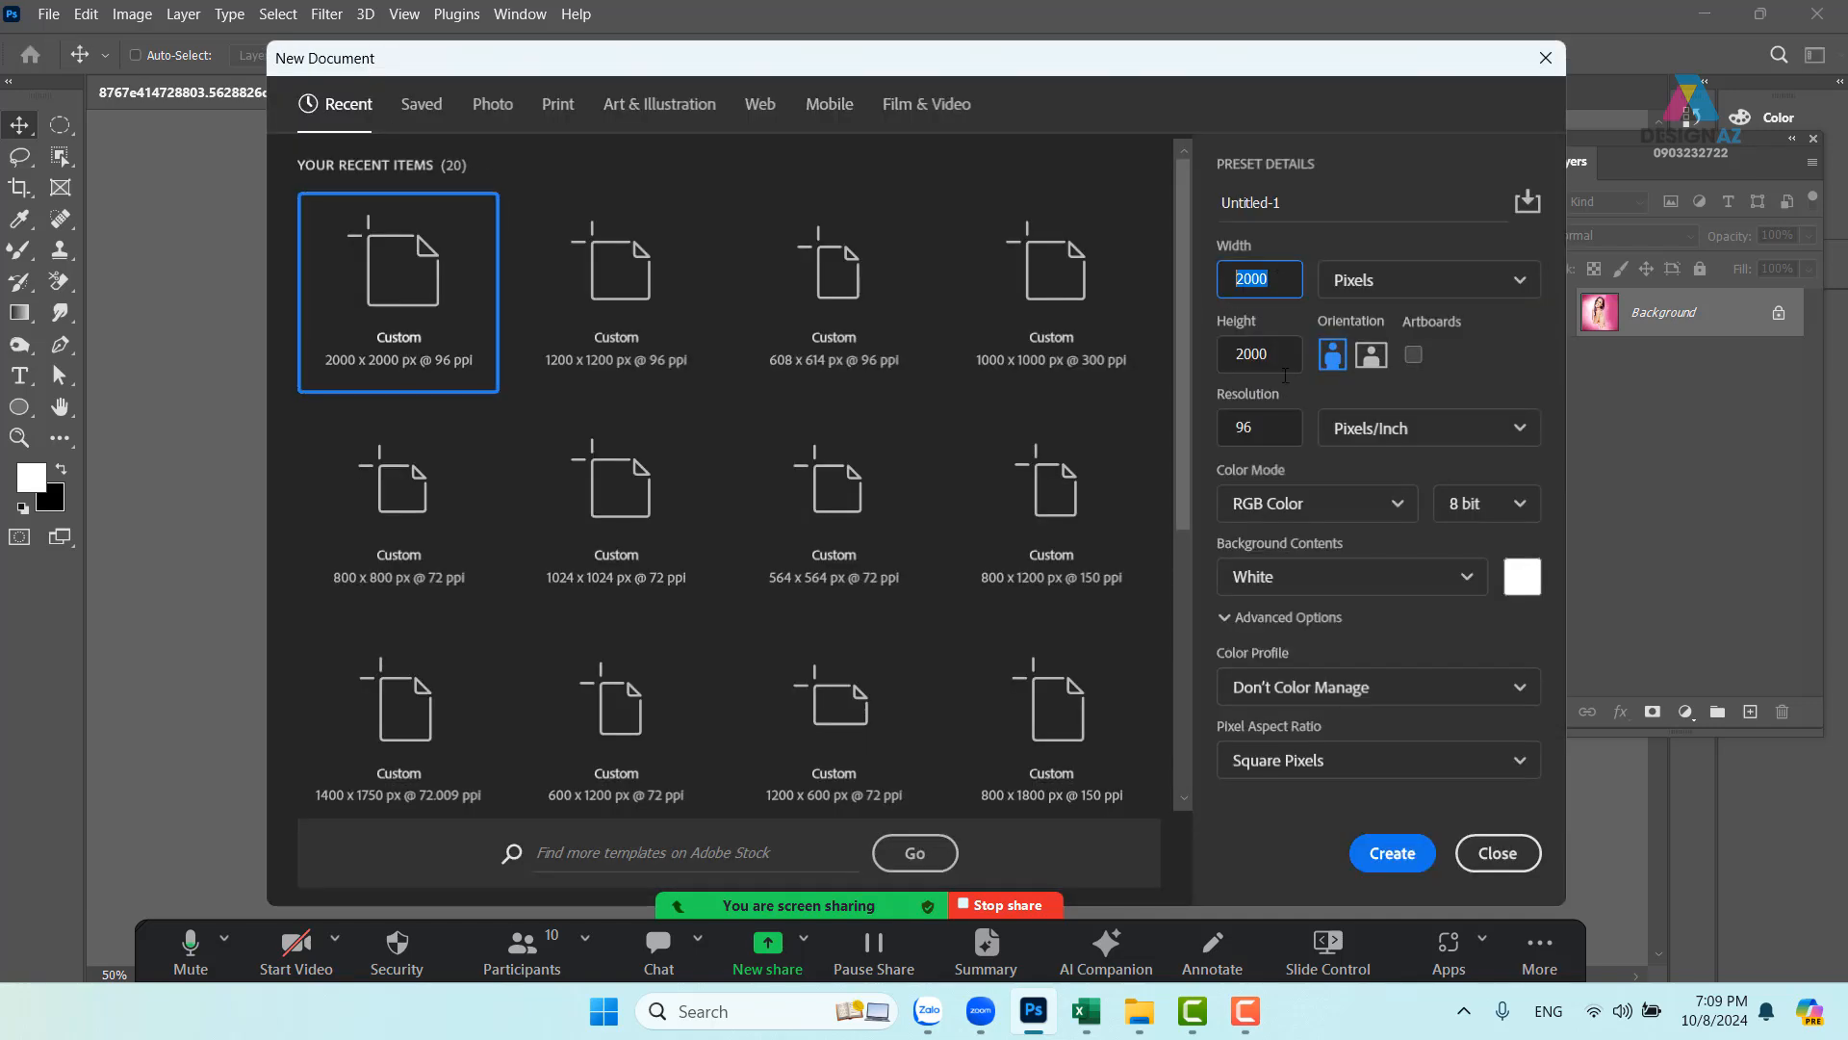
{"action": "type", "text": "1200"}
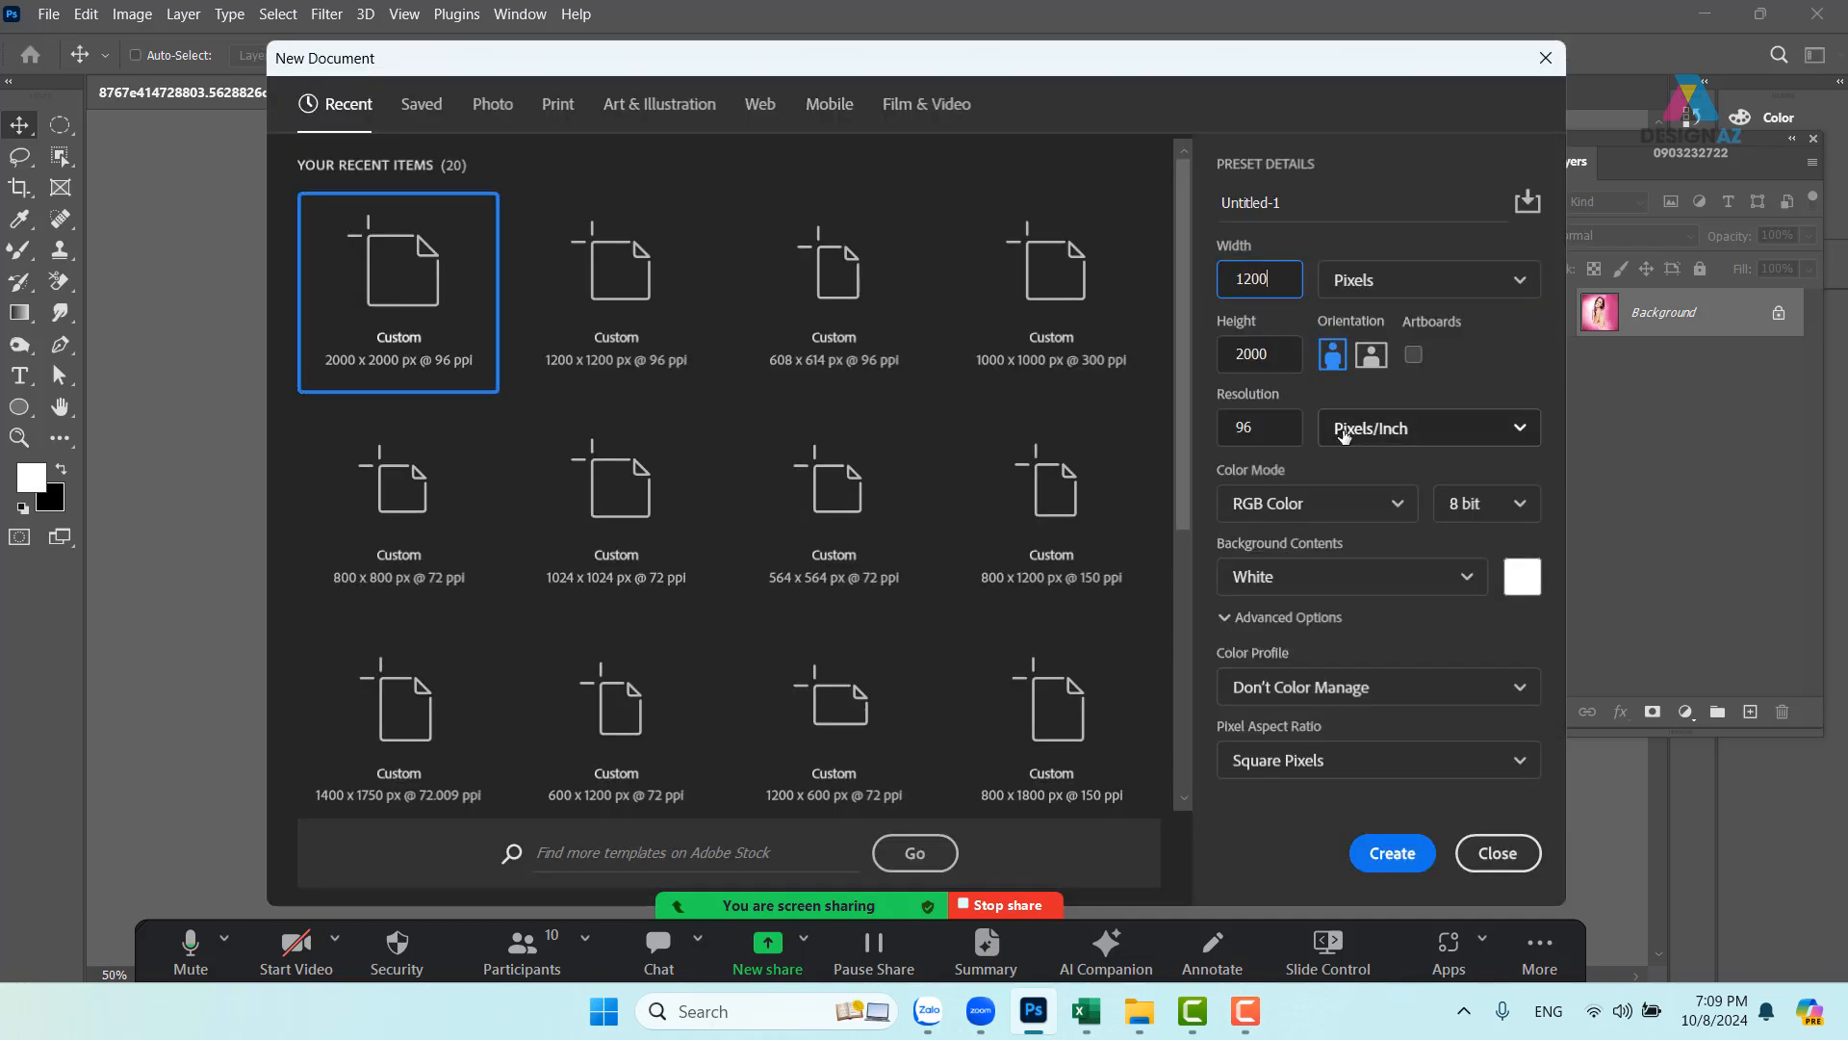
{"action": "key", "text": "Tab"}
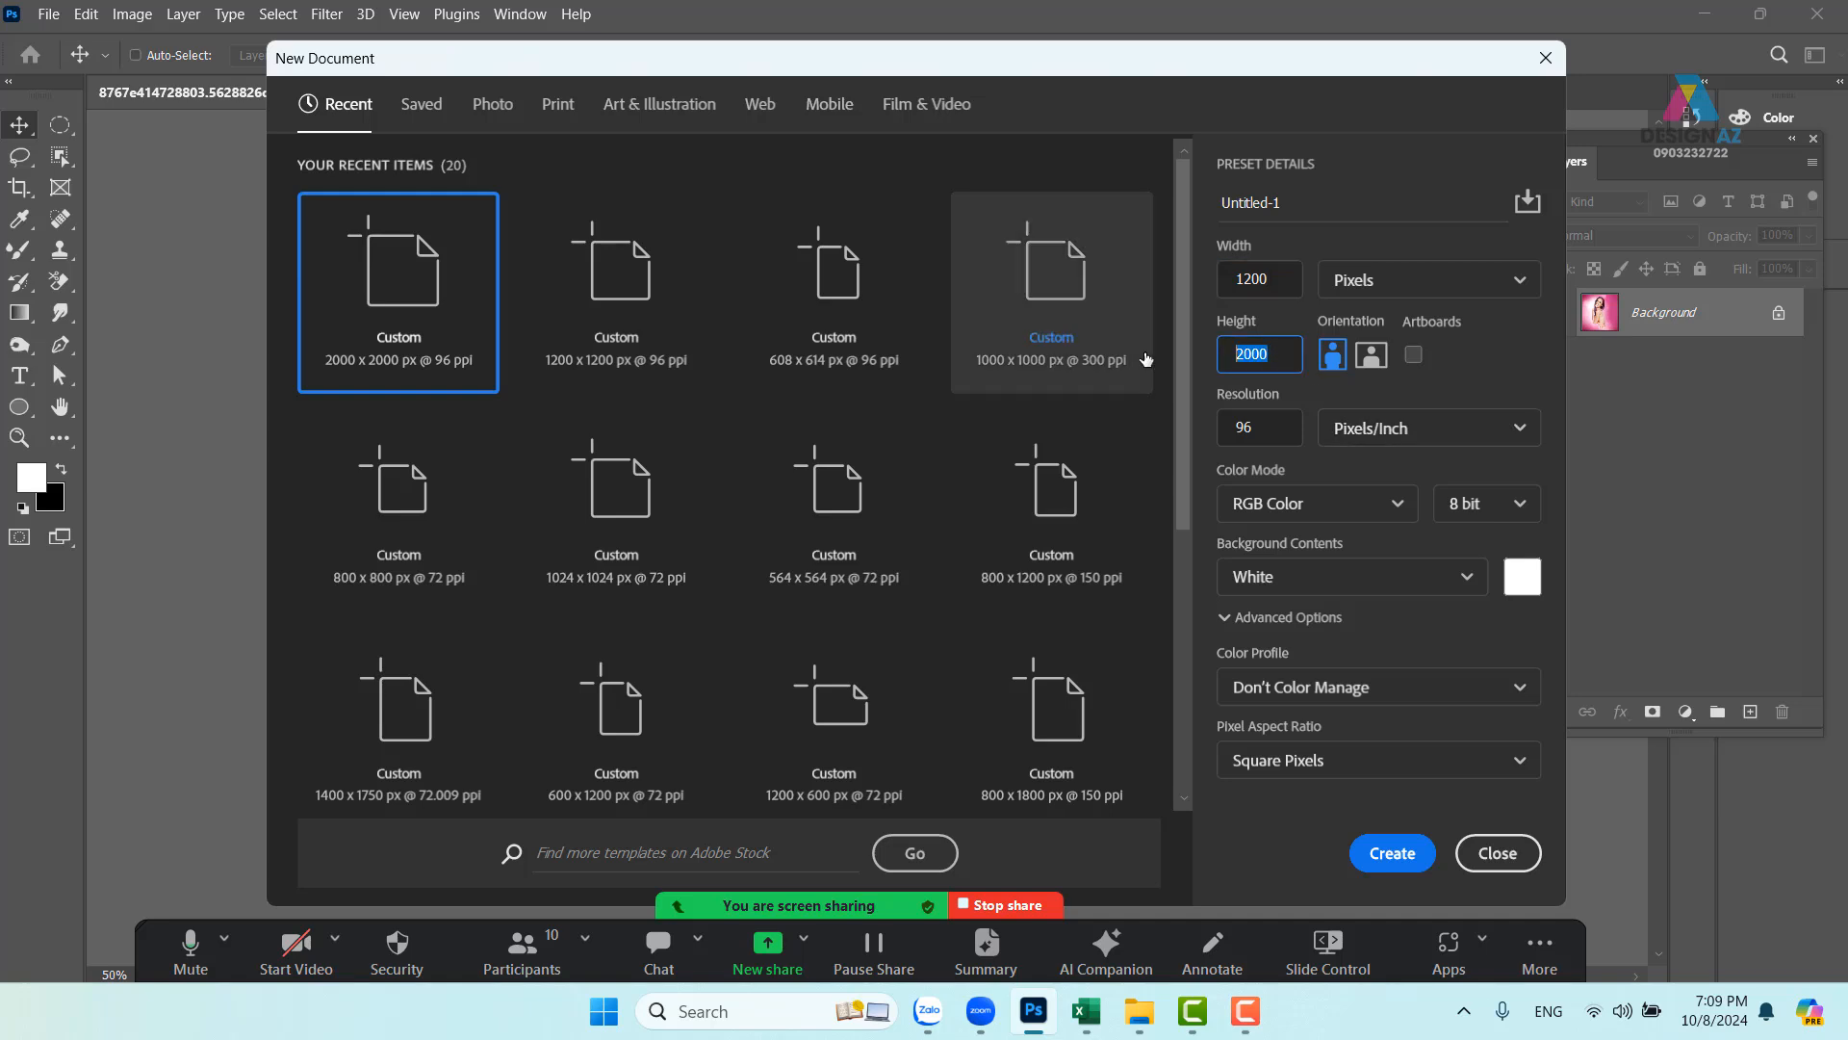
{"action": "type", "text": "1800"}
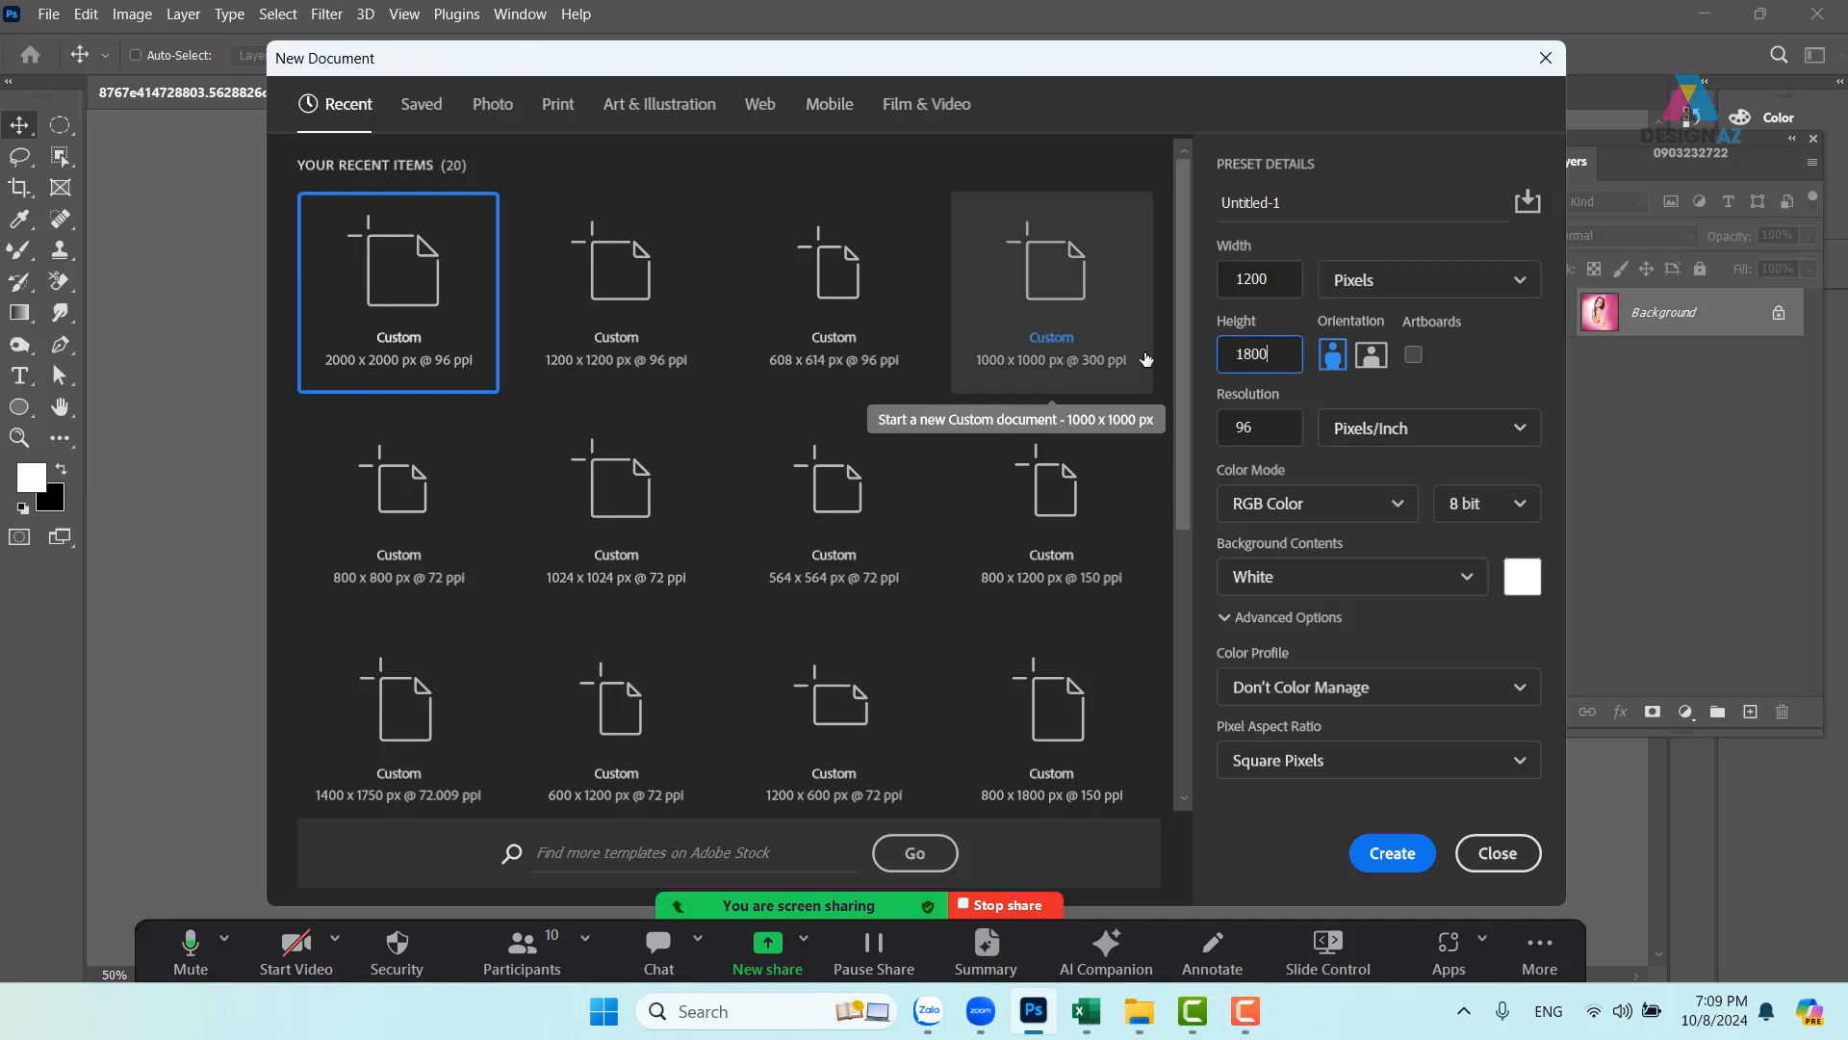
{"action": "key", "text": "Tab"}
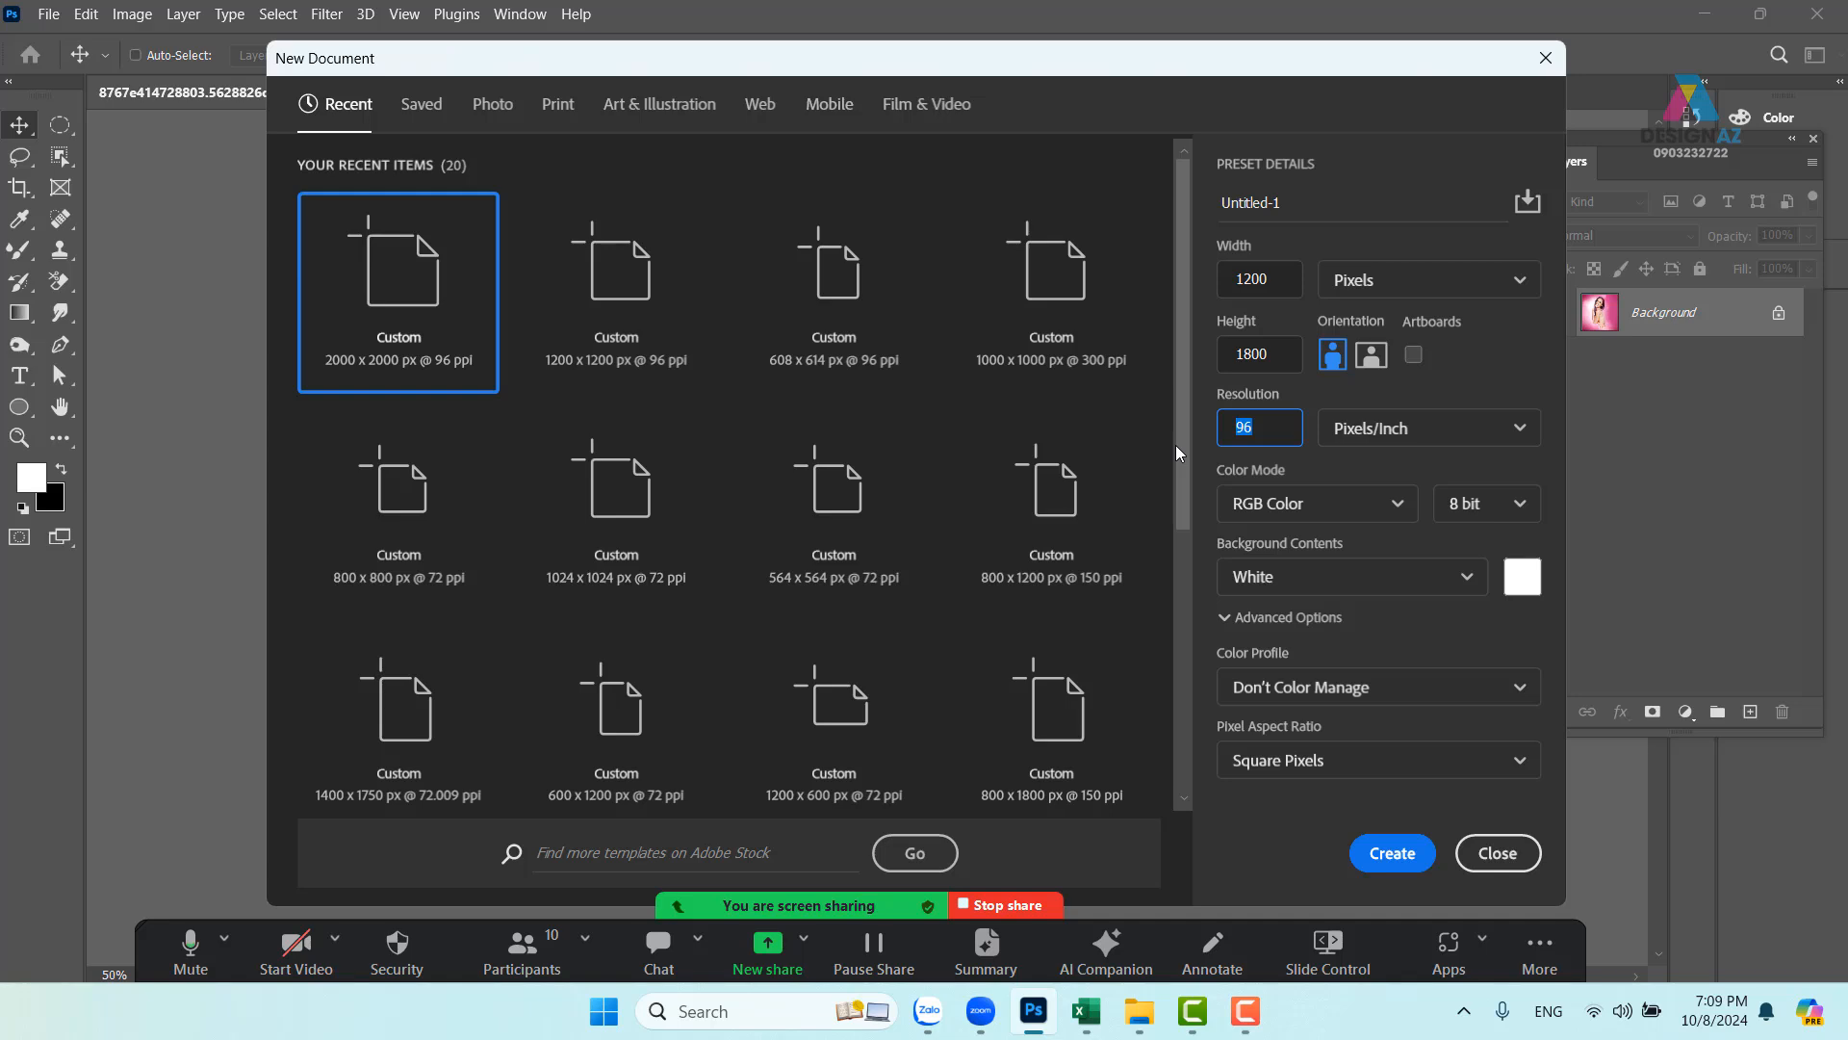
{"action": "type", "text": "150"}
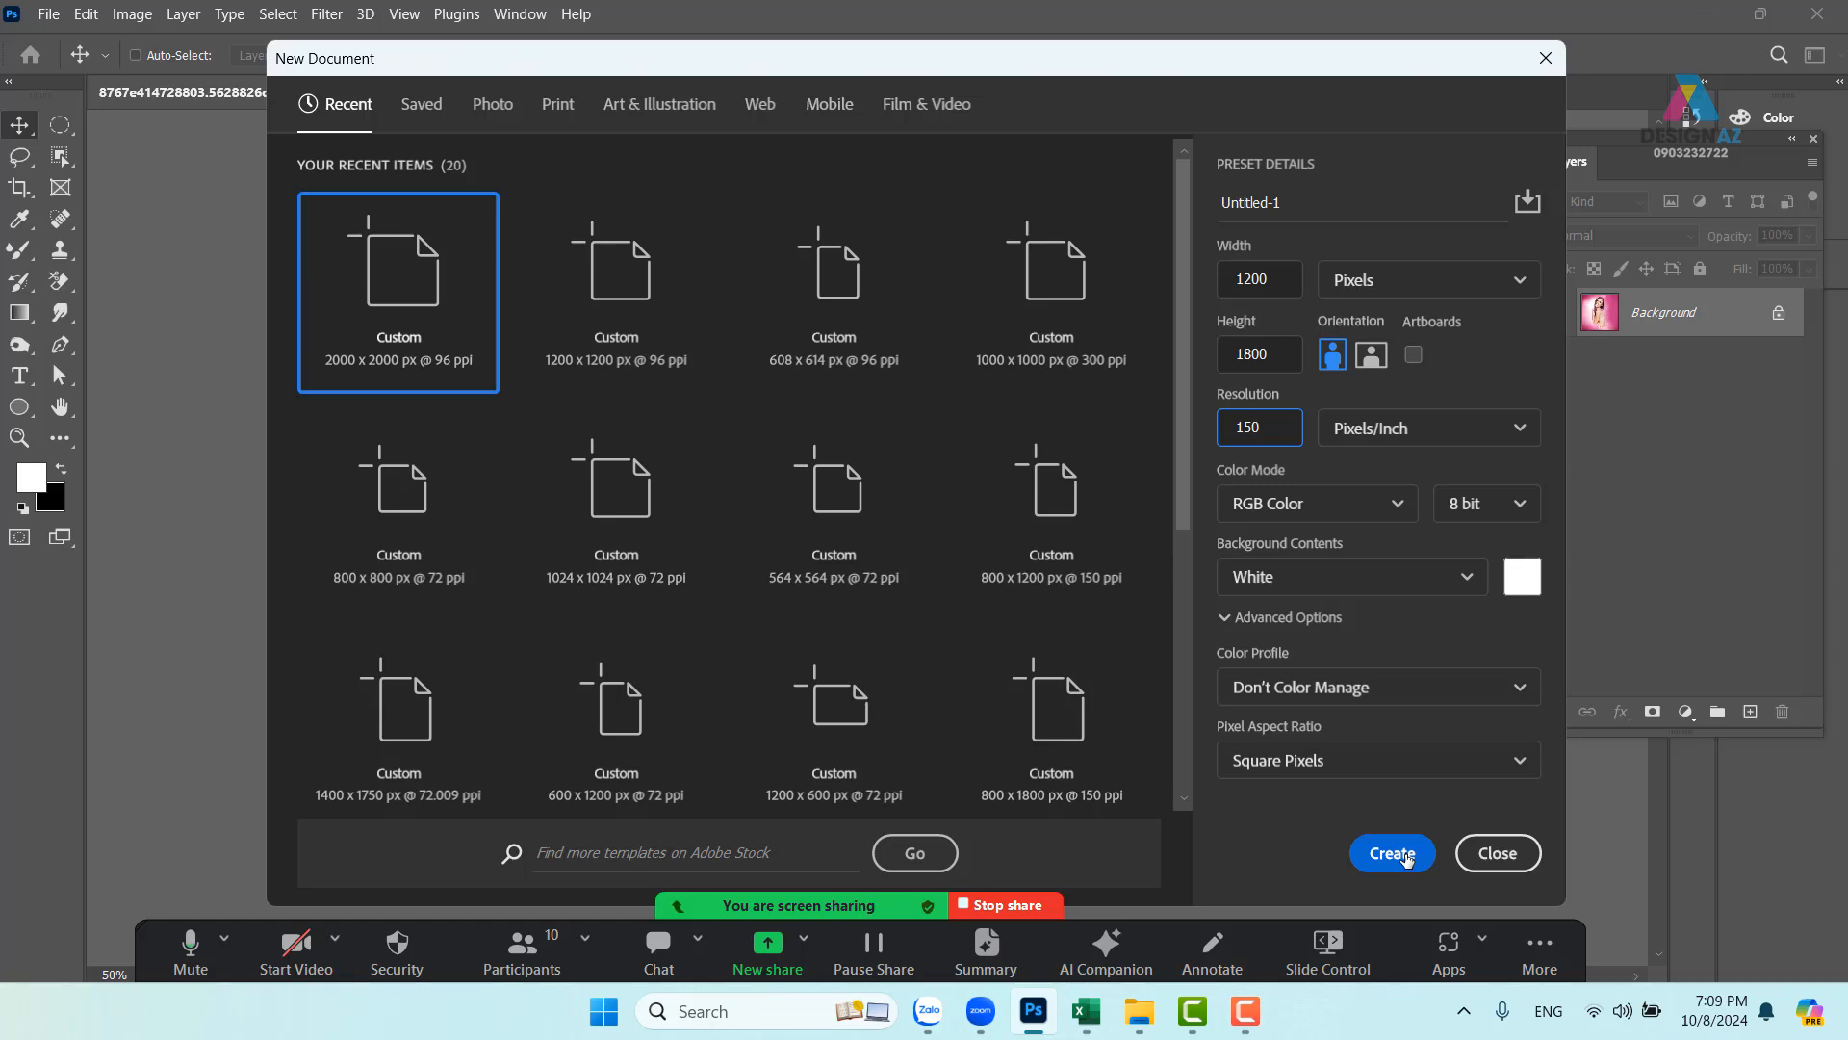
{"action": "left_click", "coordinate": [1407, 857]}
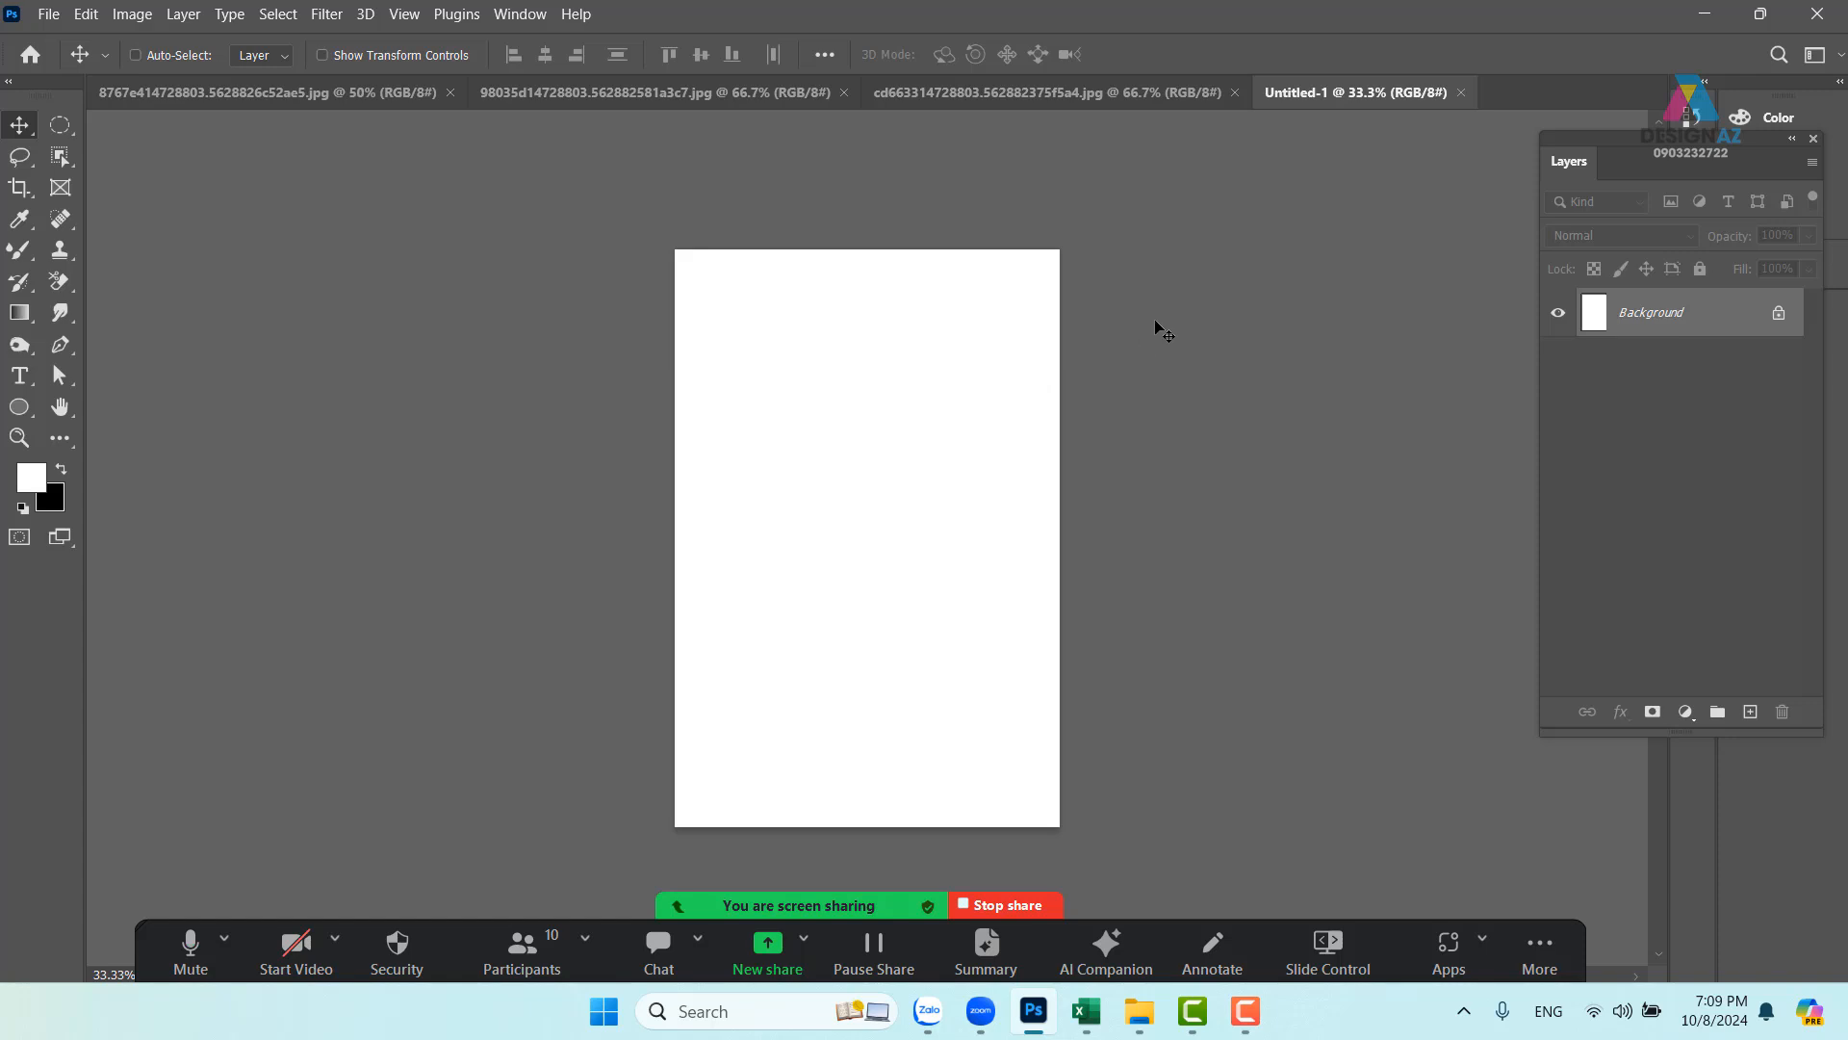
- Make the model photo taller with a content-aware crop extending the canvas above and below
{"action": "left_click", "coordinate": [677, 92]}
{"action": "left_click", "coordinate": [287, 94]}
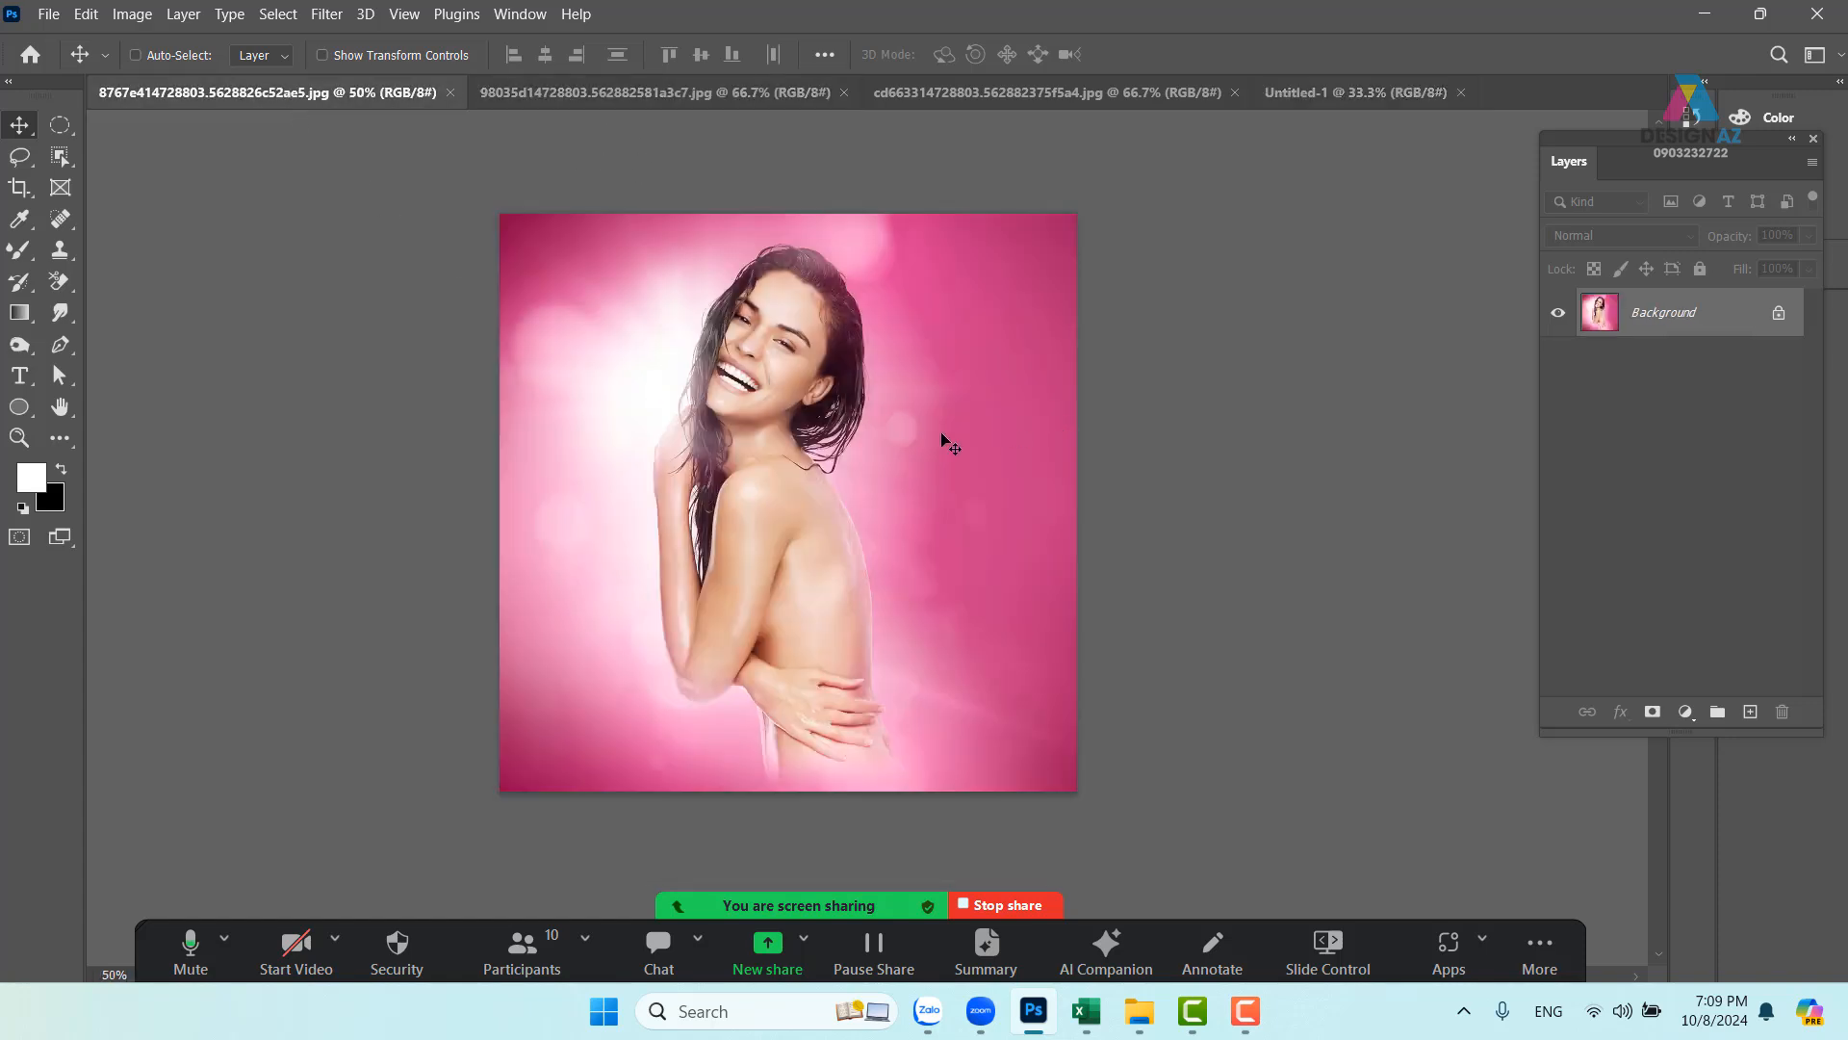
{"action": "key", "text": "ctrl+a"}
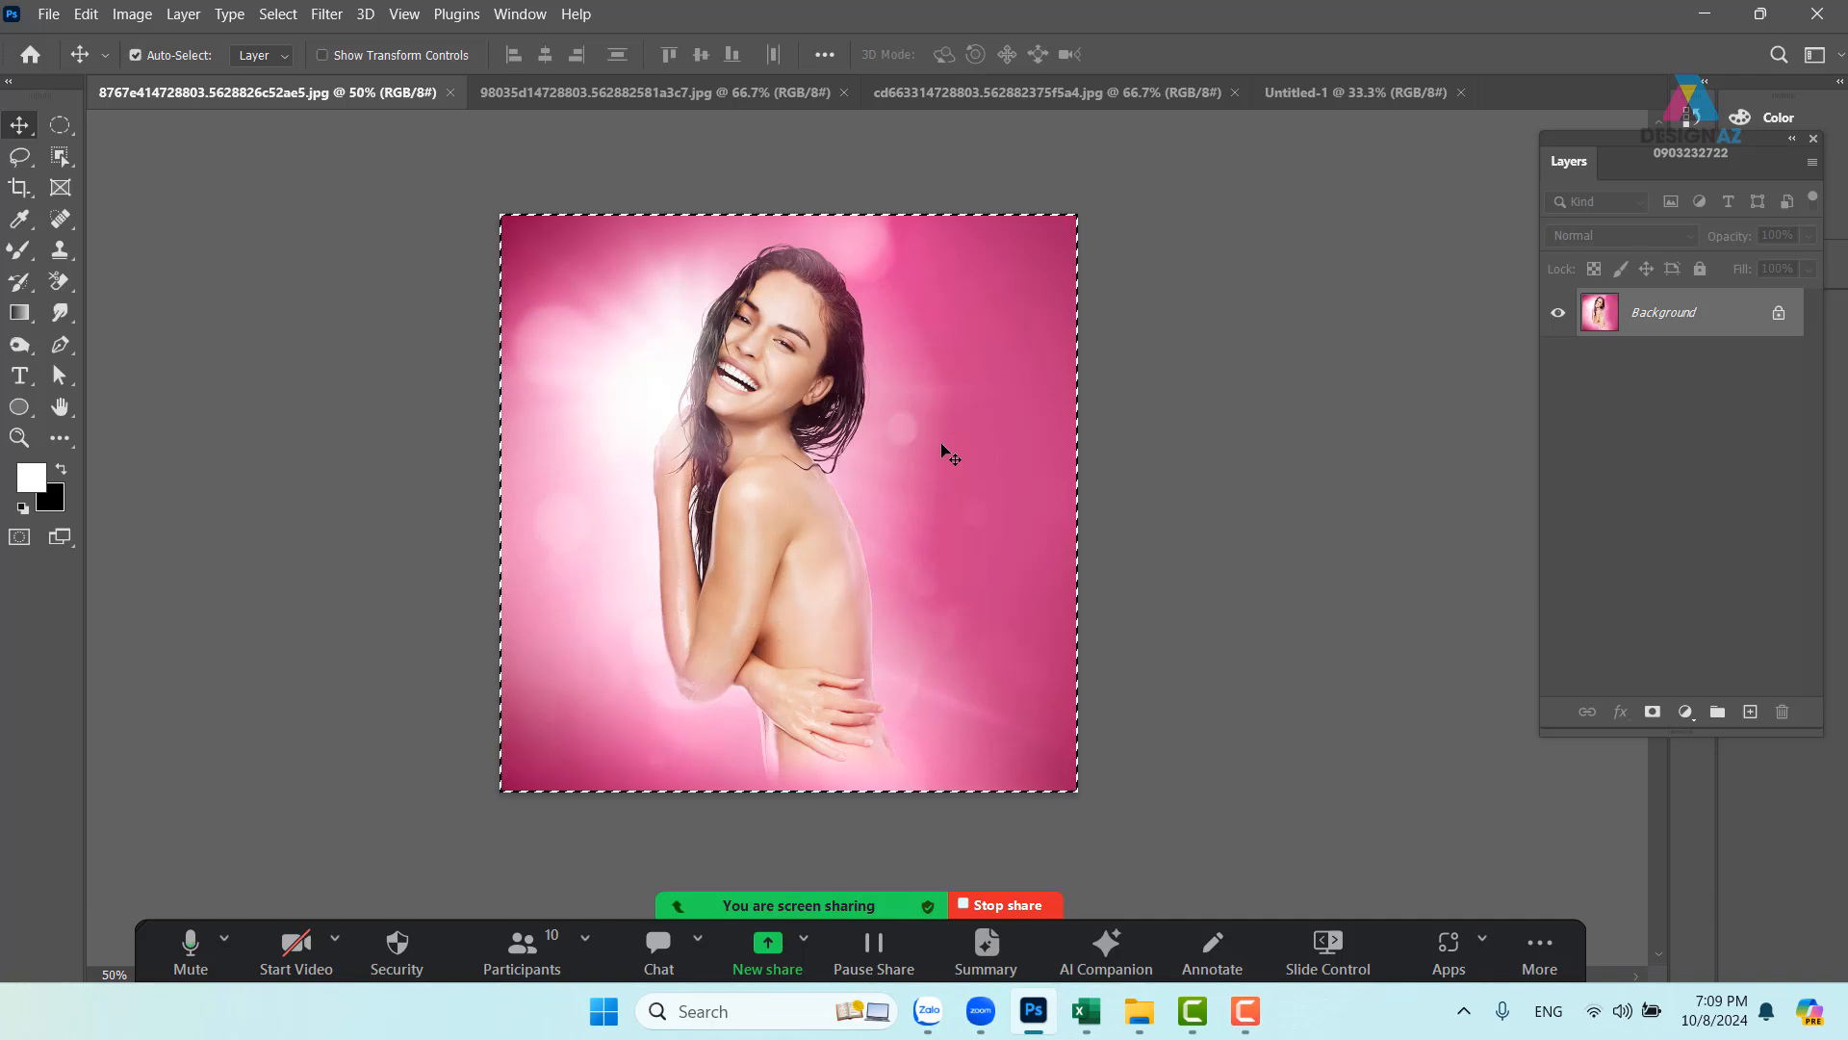
{"action": "key", "text": "ctrl+d"}
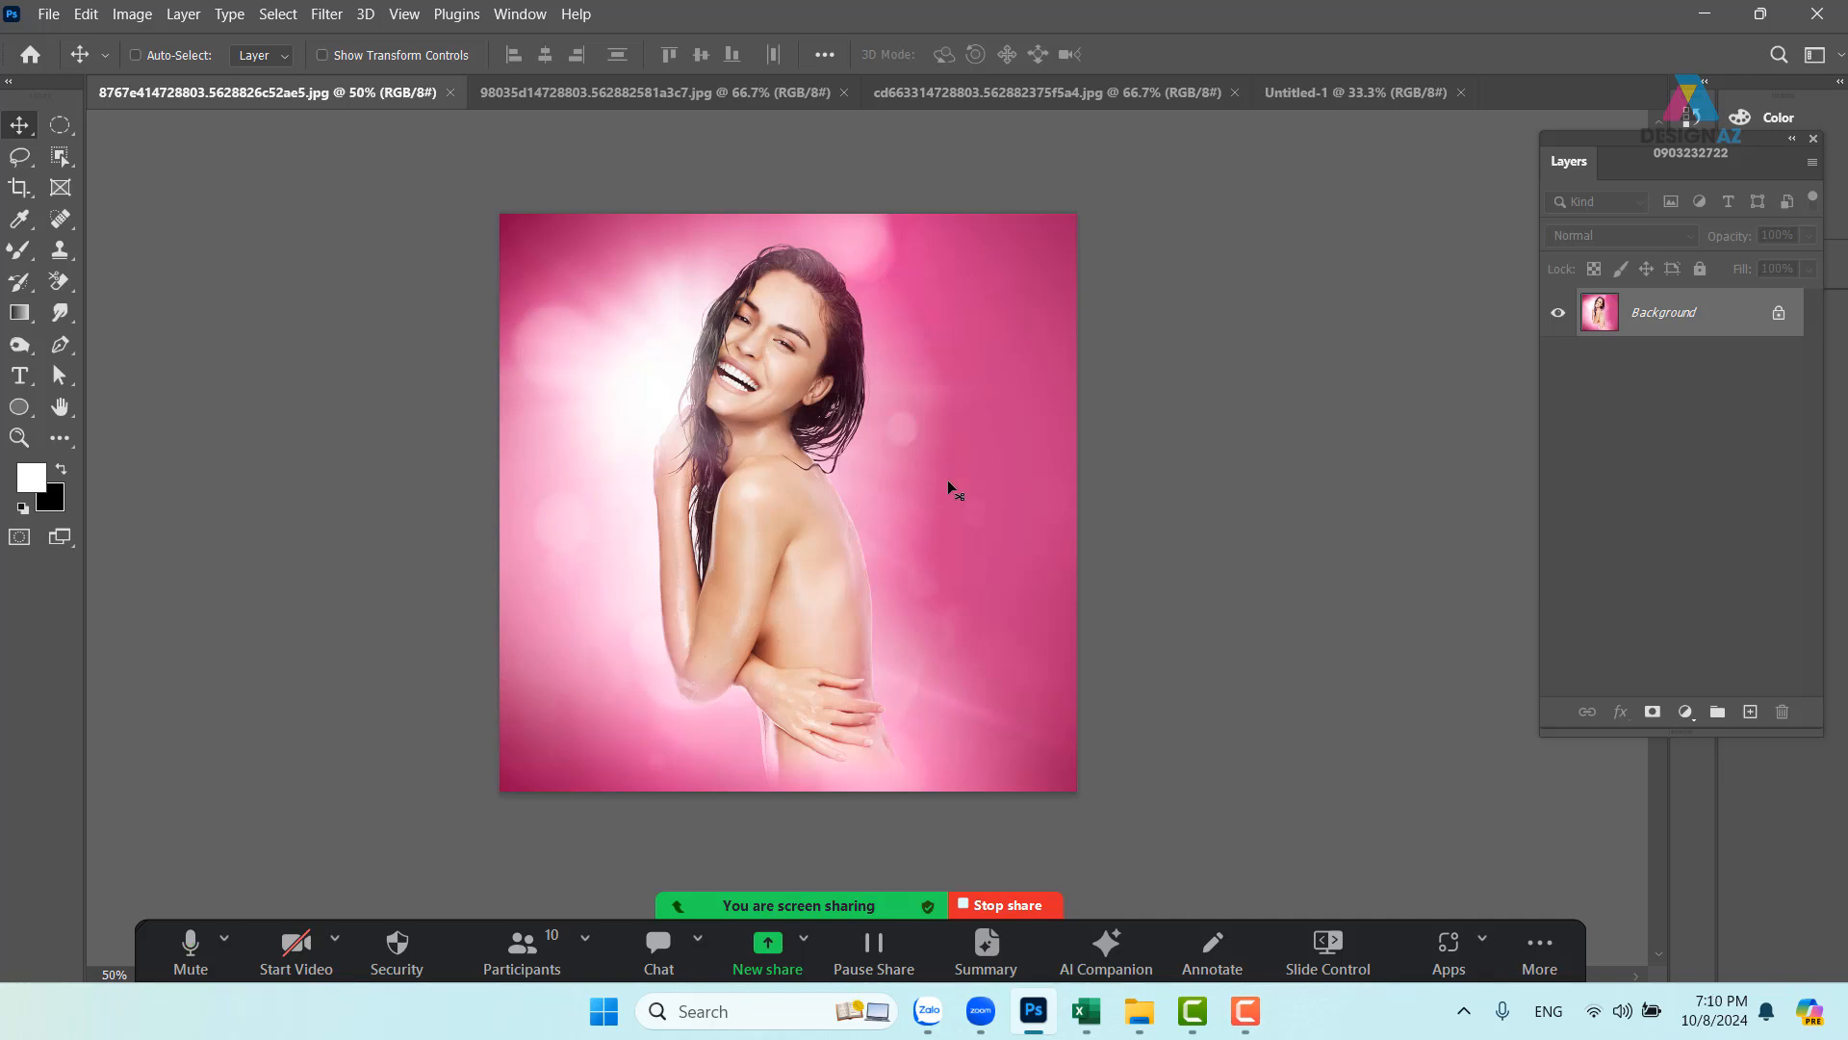
{"action": "key", "text": "c"}
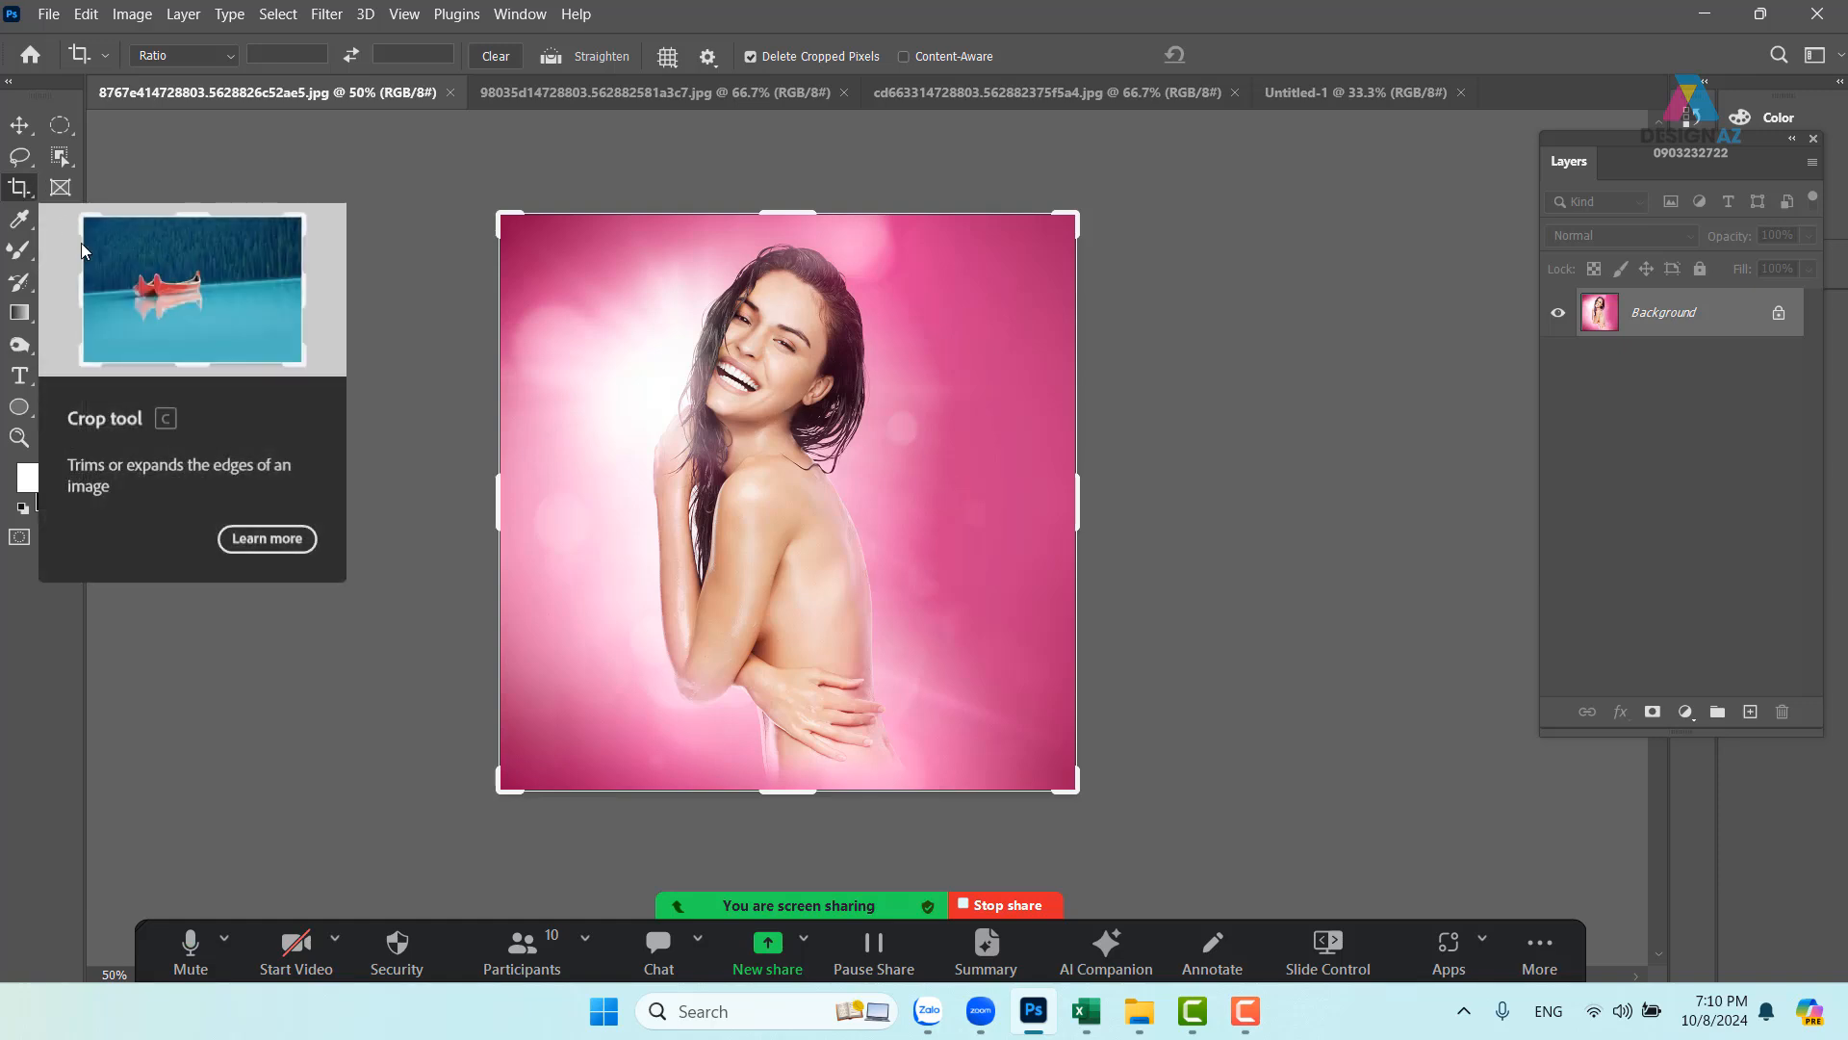
{"action": "left_click", "coordinate": [905, 57]}
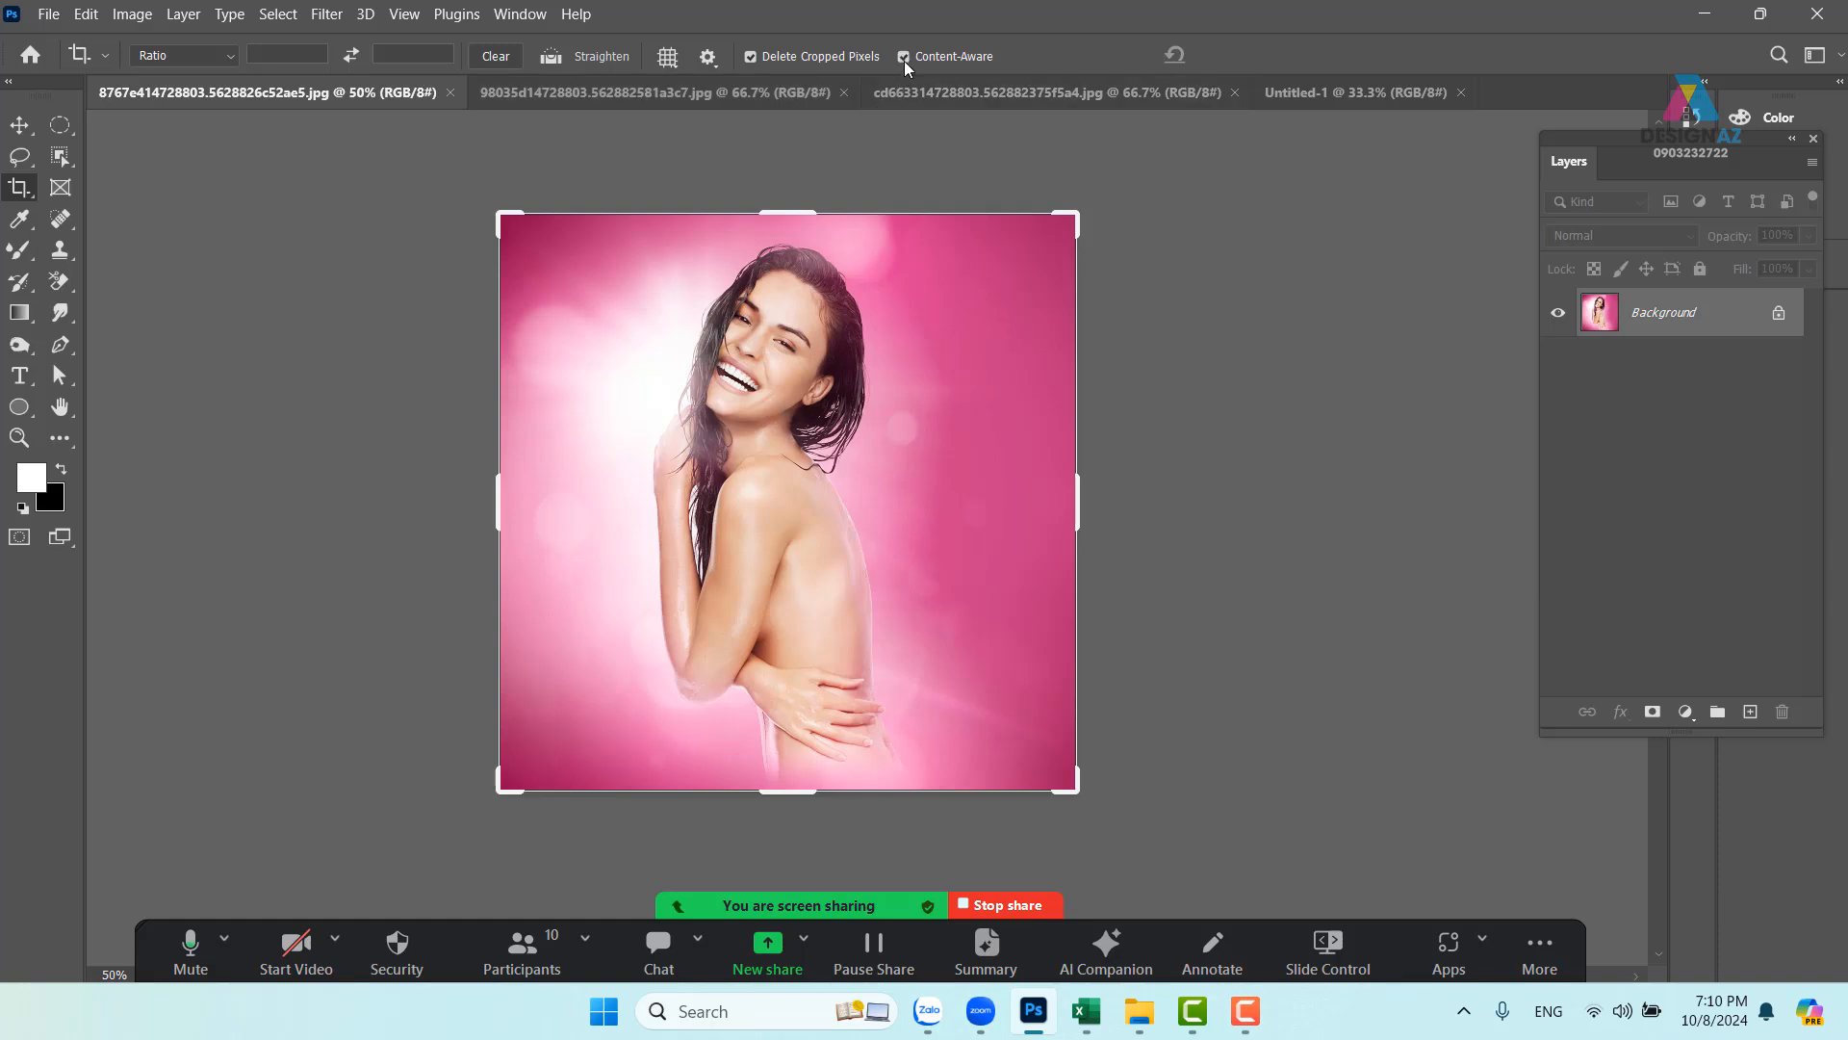
{"action": "left_click_drag", "start_coordinate": [810, 212], "coordinate": [812, 170]}
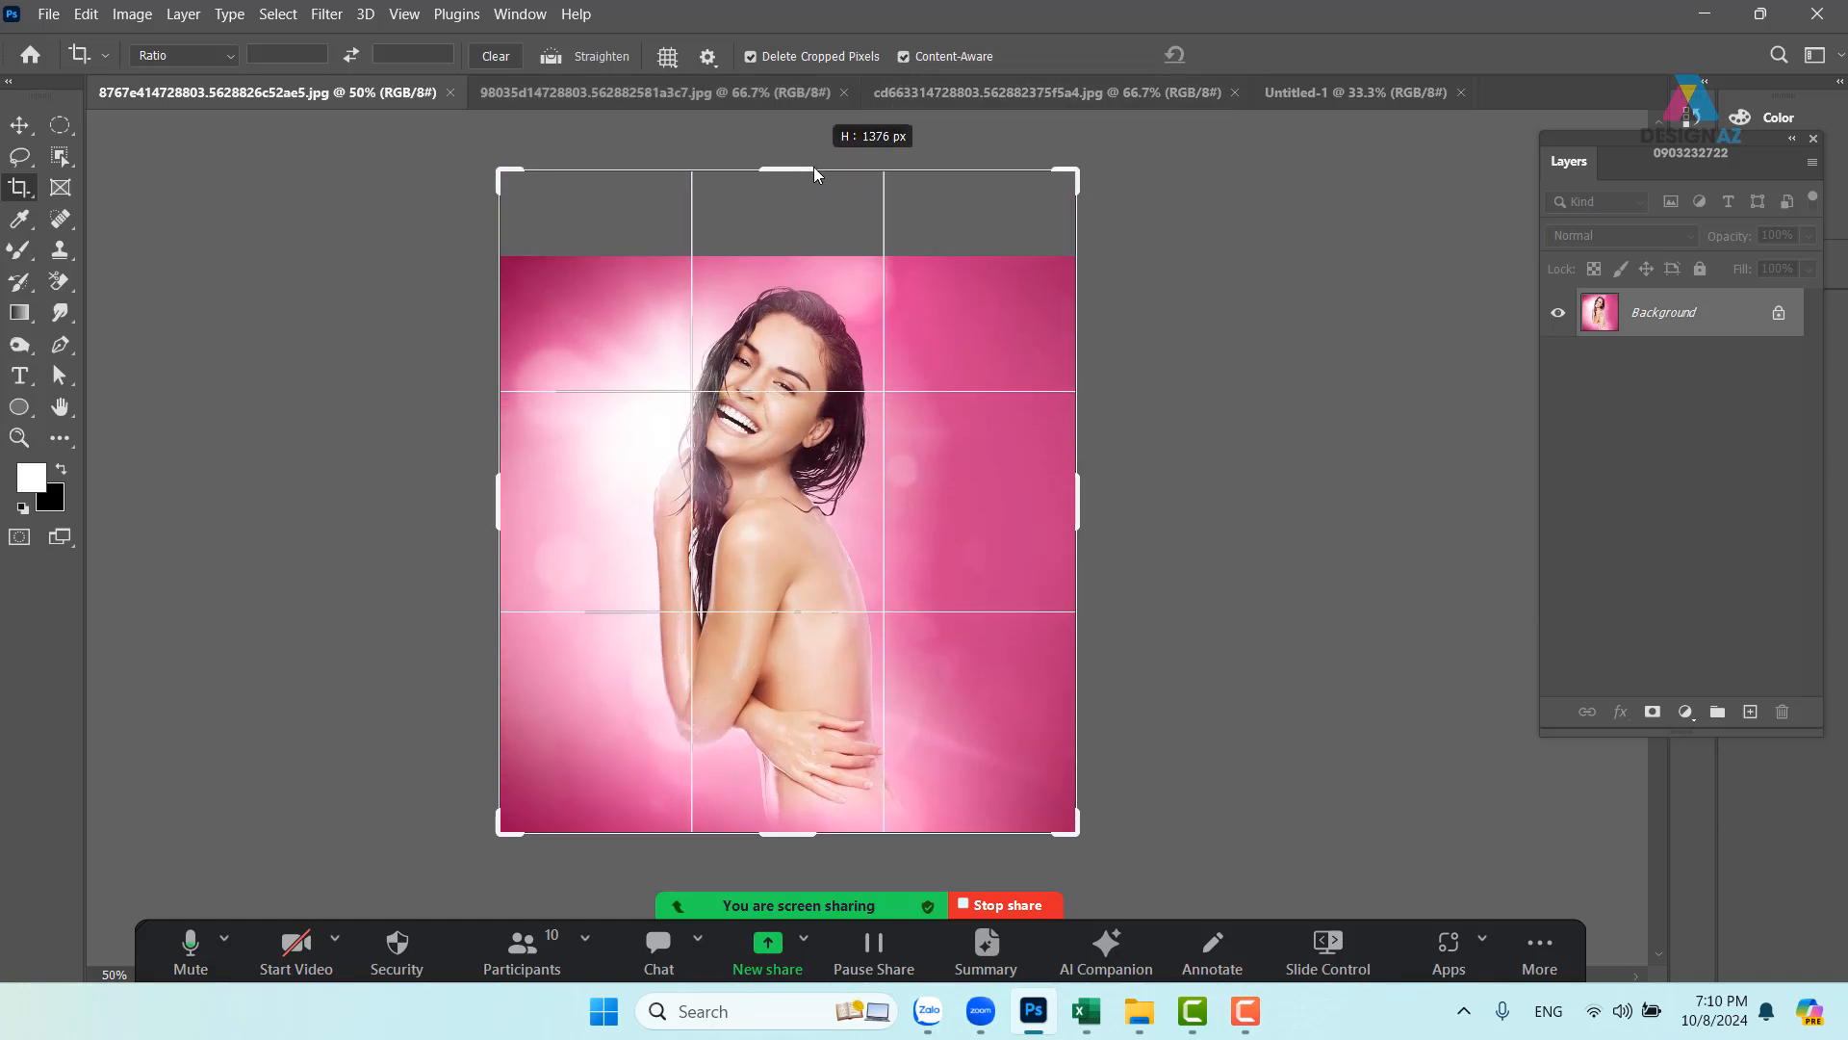
{"action": "left_click_drag", "start_coordinate": [798, 816], "coordinate": [797, 895]}
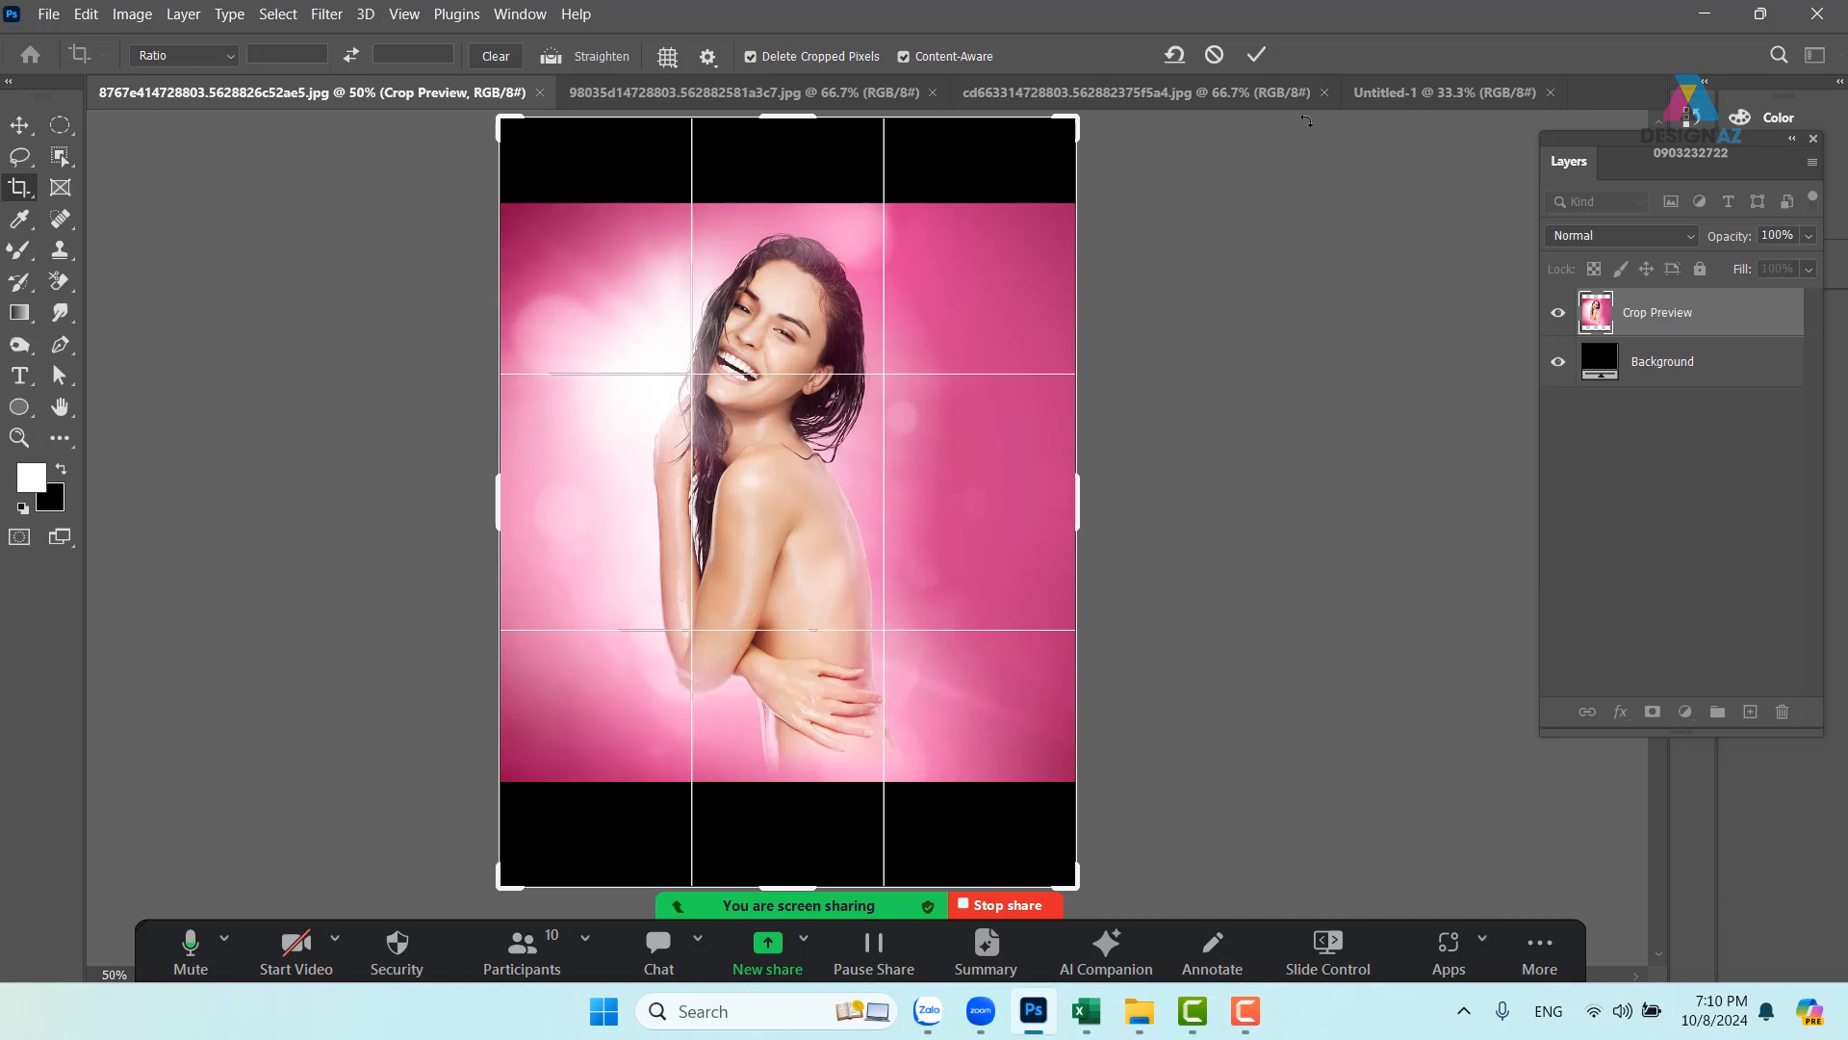
{"action": "left_click", "coordinate": [1256, 54]}
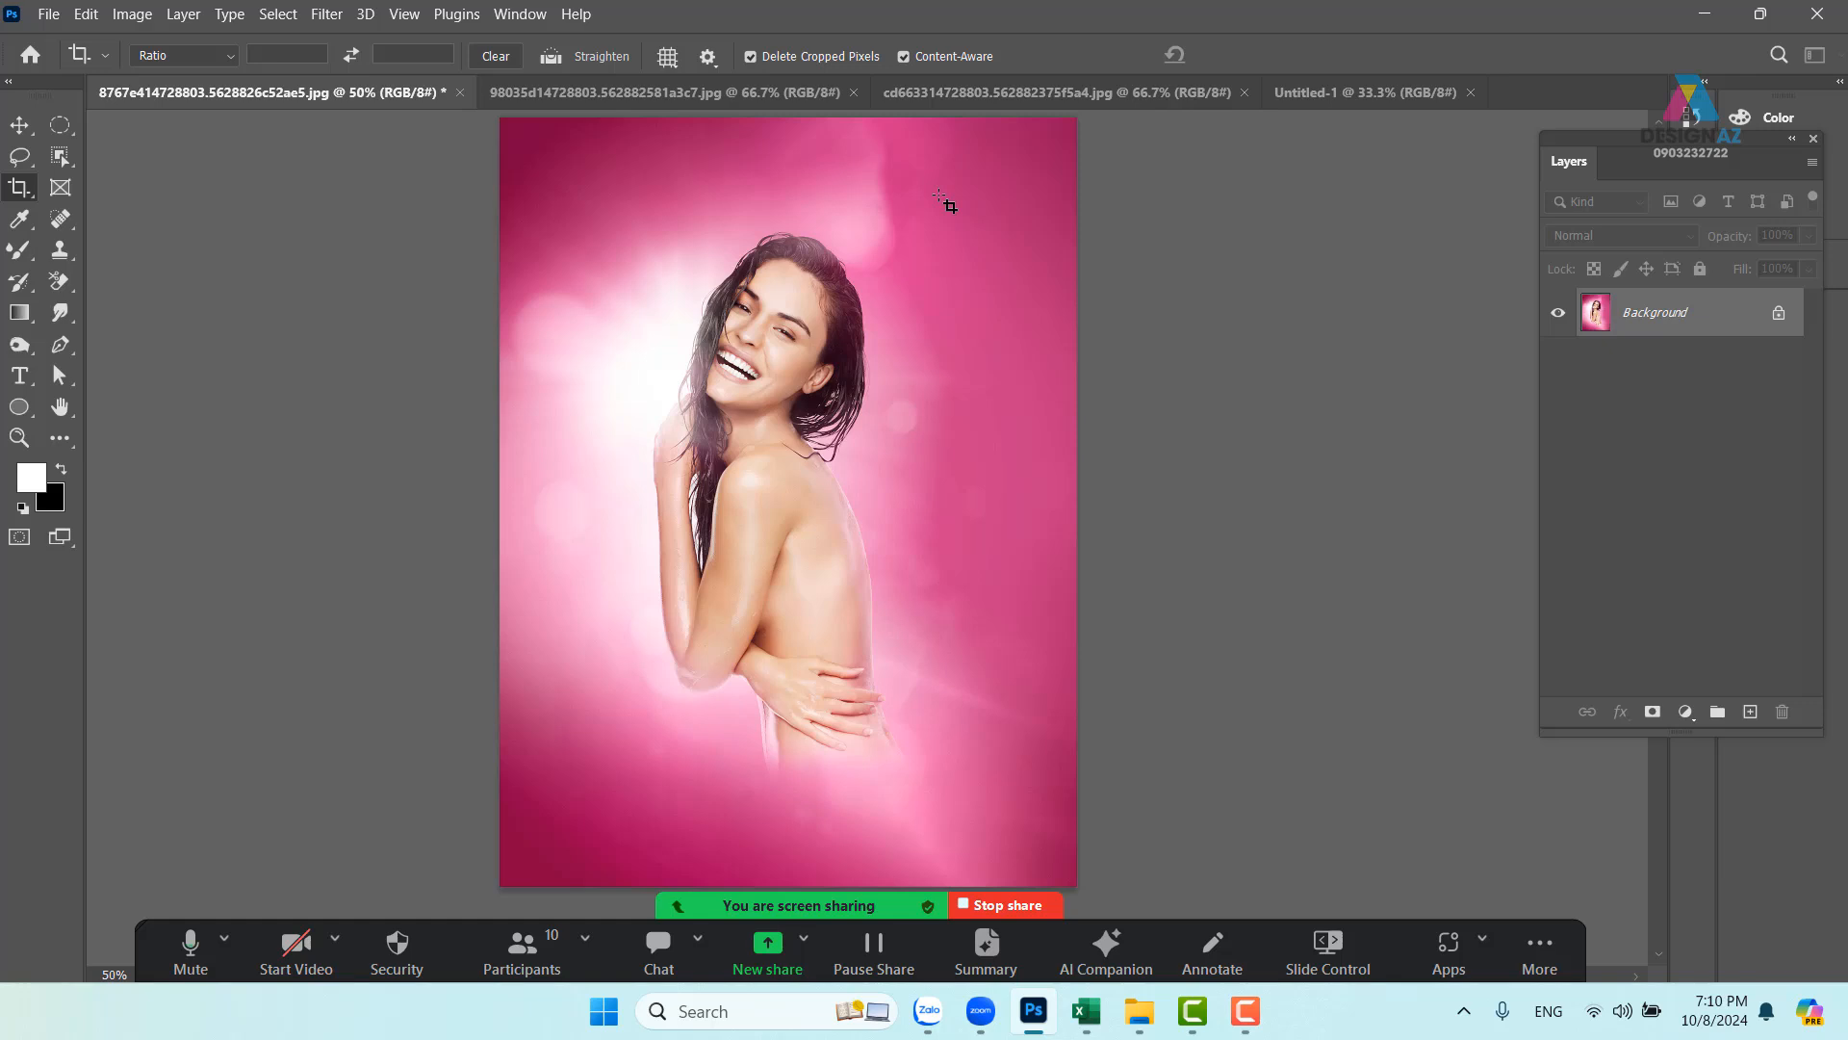
- Paste the whole extended model photo into Untitled-1 as Layer 1
{"action": "key", "text": "ctrl+a"}
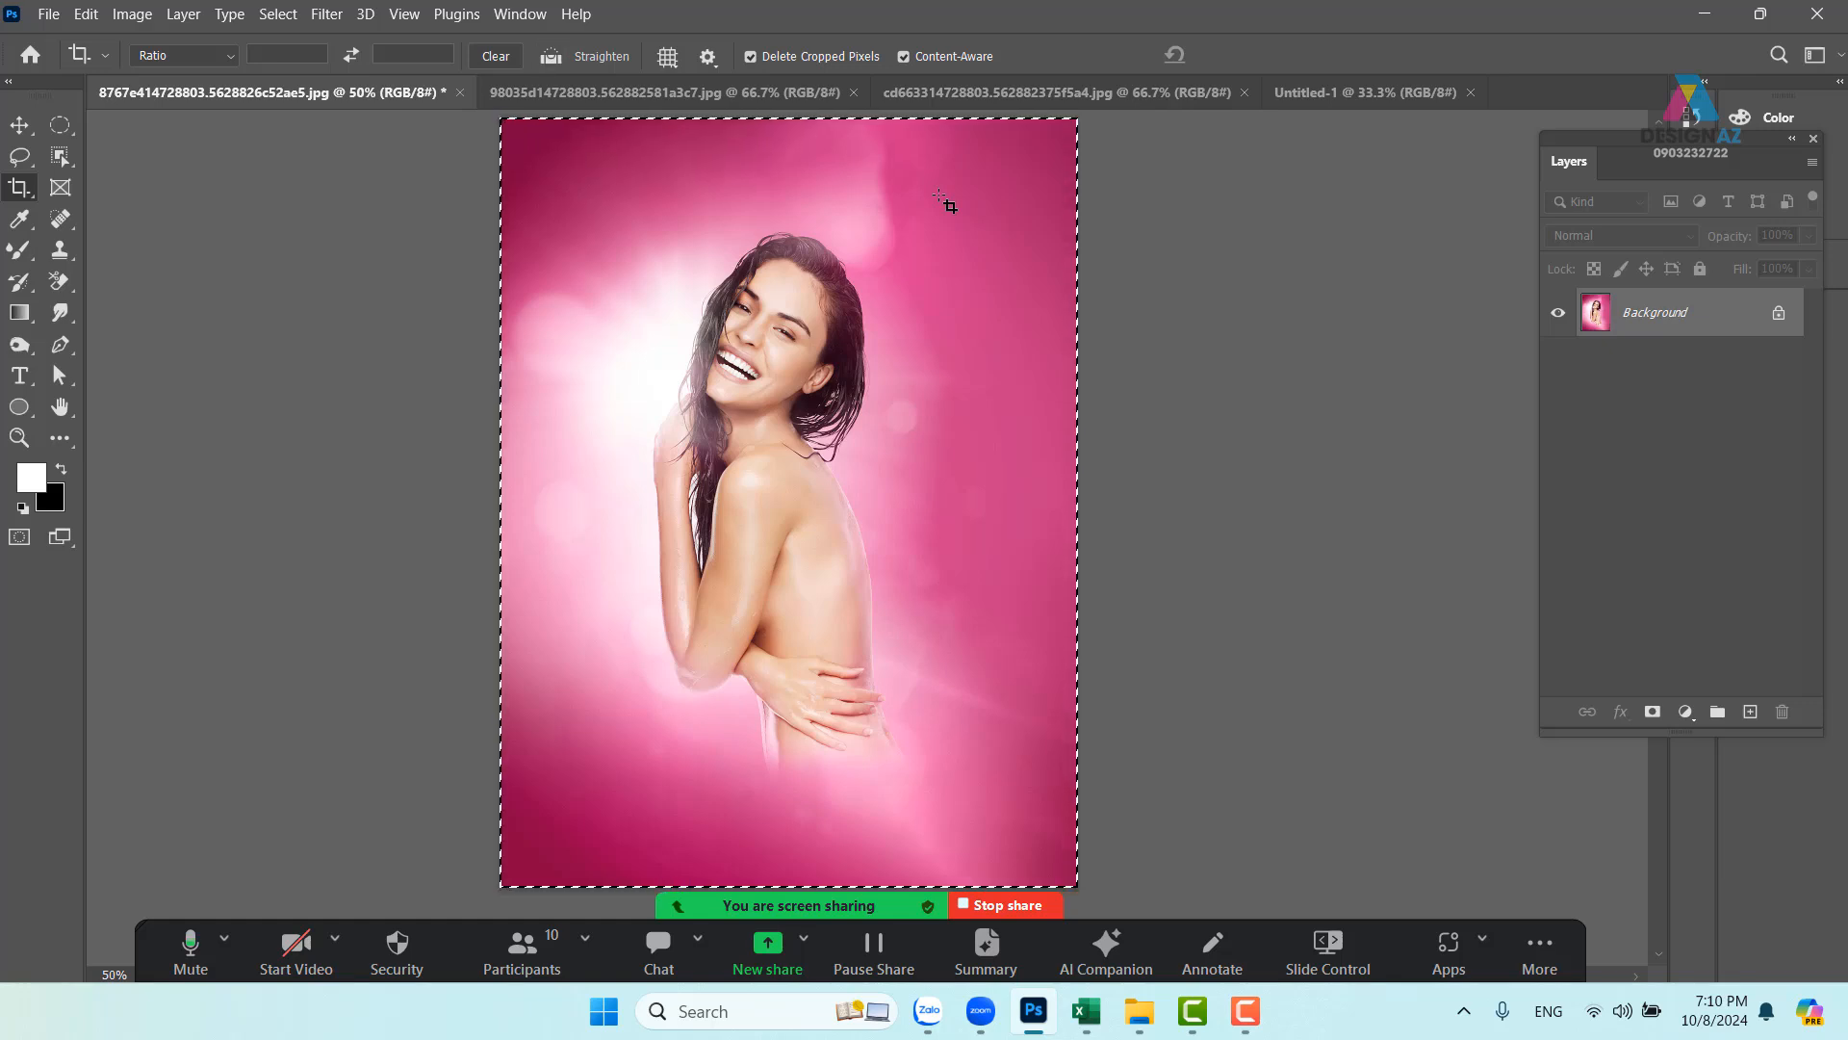
{"action": "left_click", "coordinate": [1365, 93]}
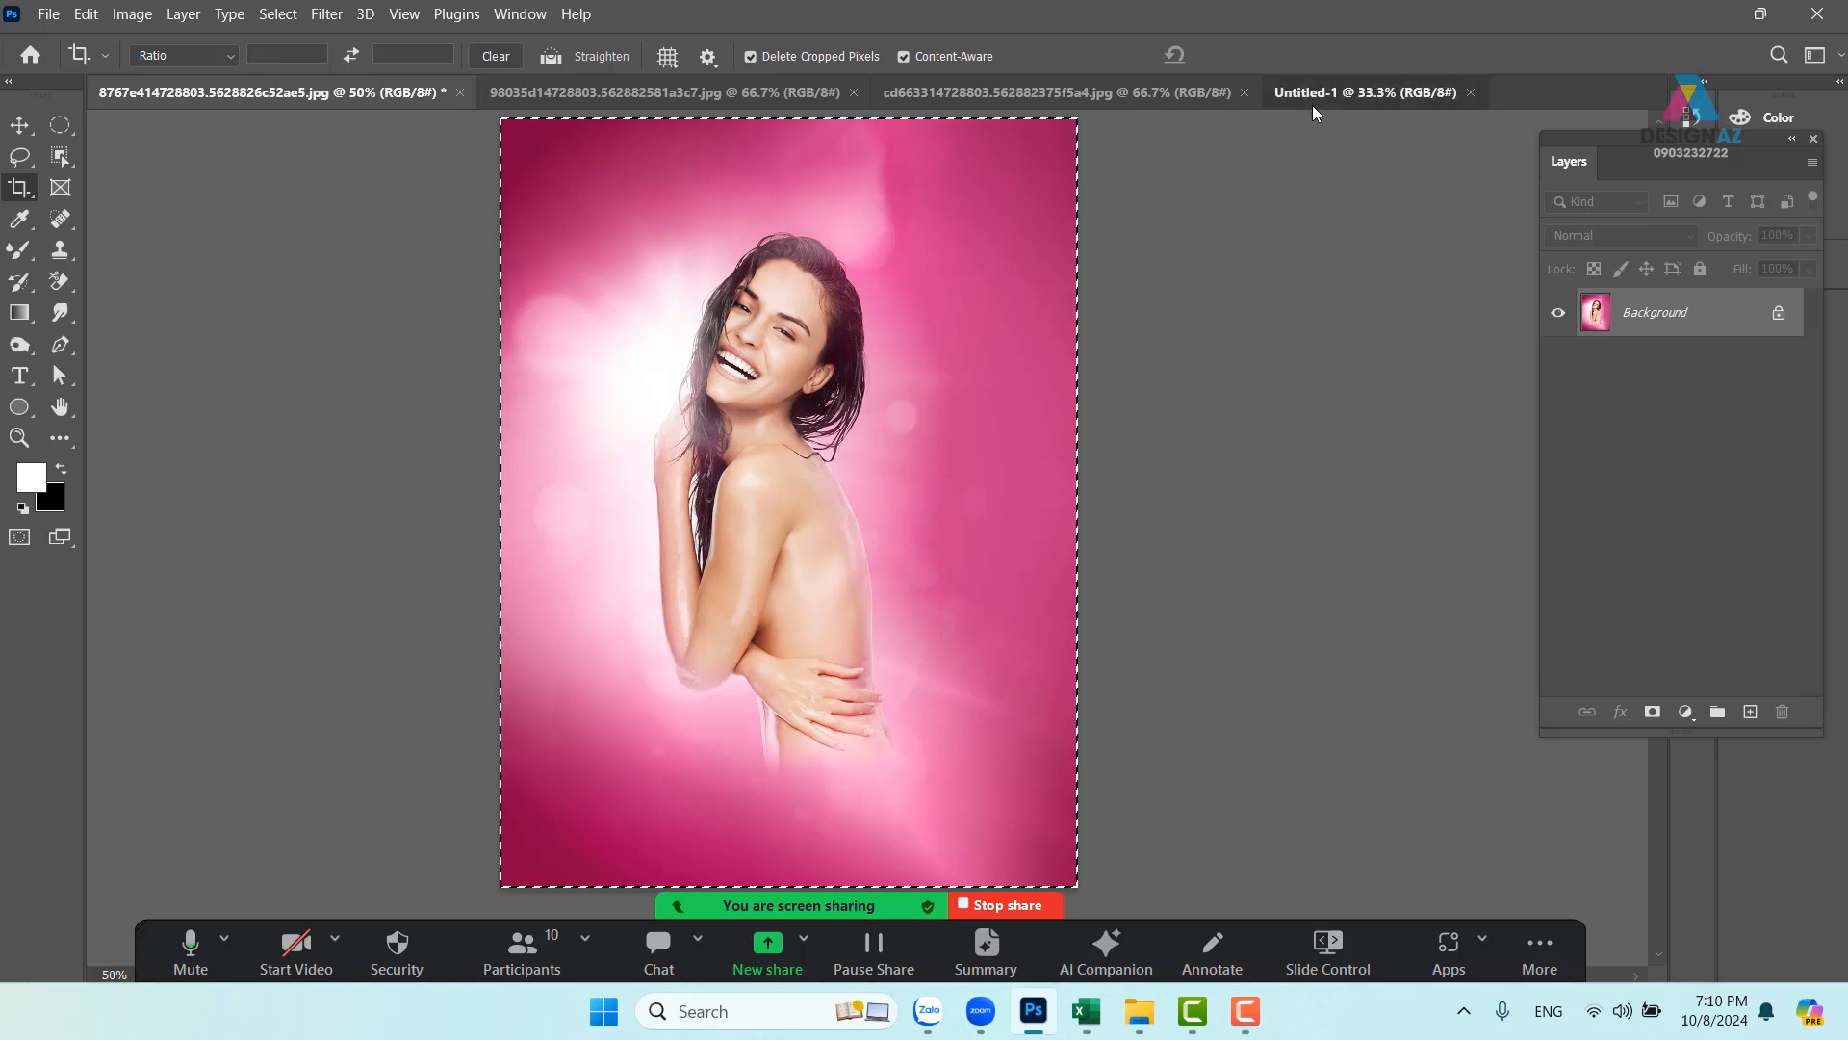
{"action": "key", "text": "v"}
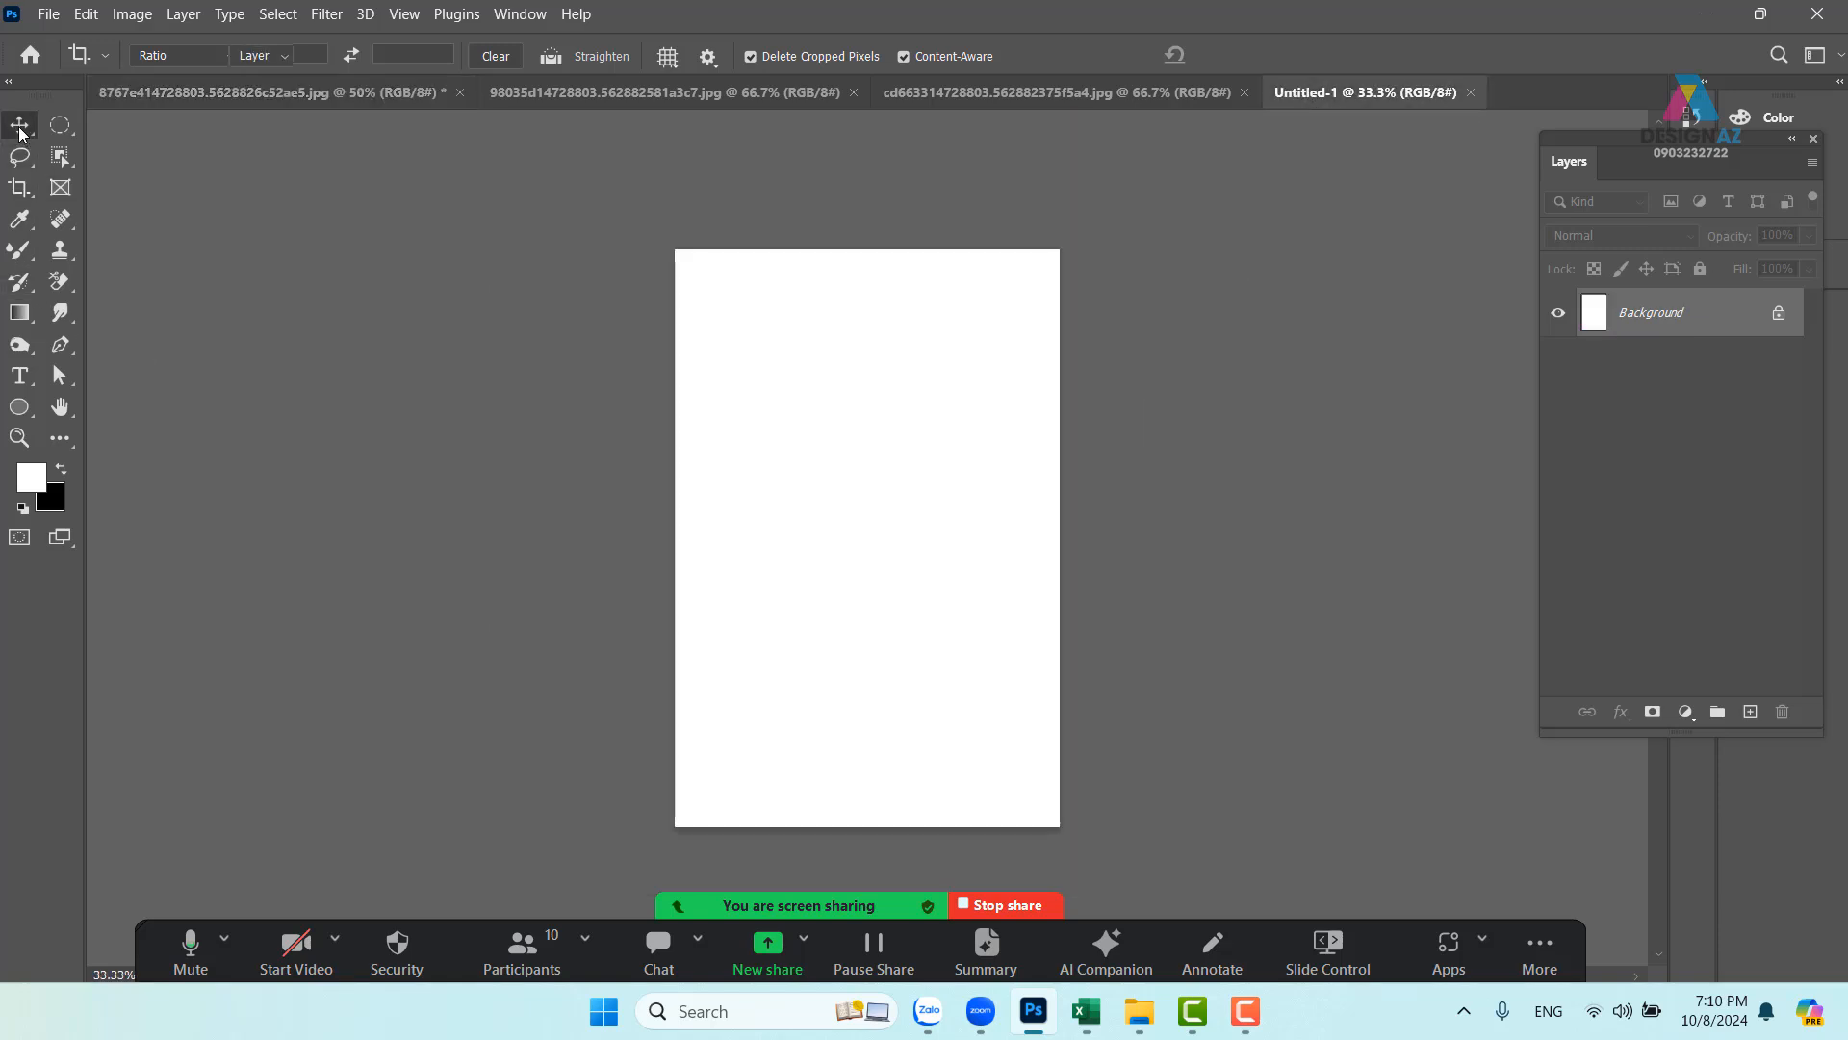
{"action": "key", "text": "ctrl+v"}
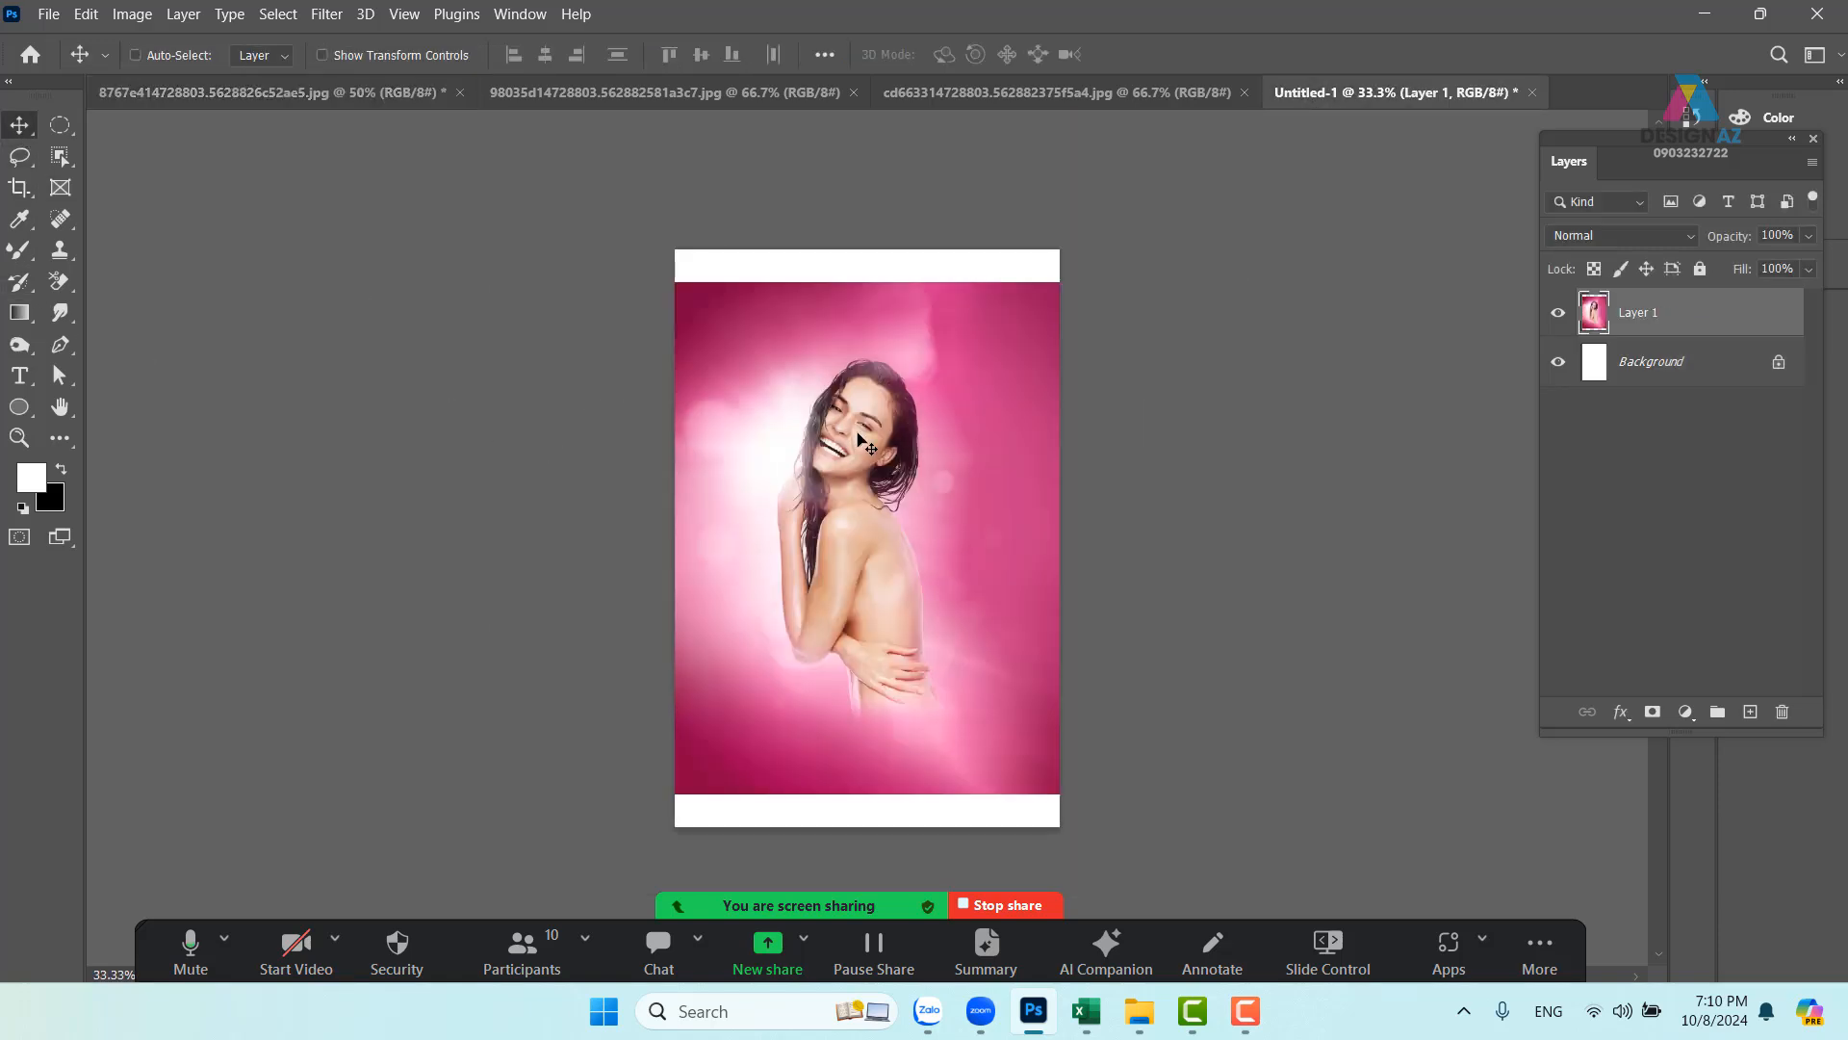
- Move the pink model photo up to the poster's top edge and zoom in on the bottom white strip
{"action": "left_click_drag", "start_coordinate": [882, 430], "coordinate": [876, 383]}
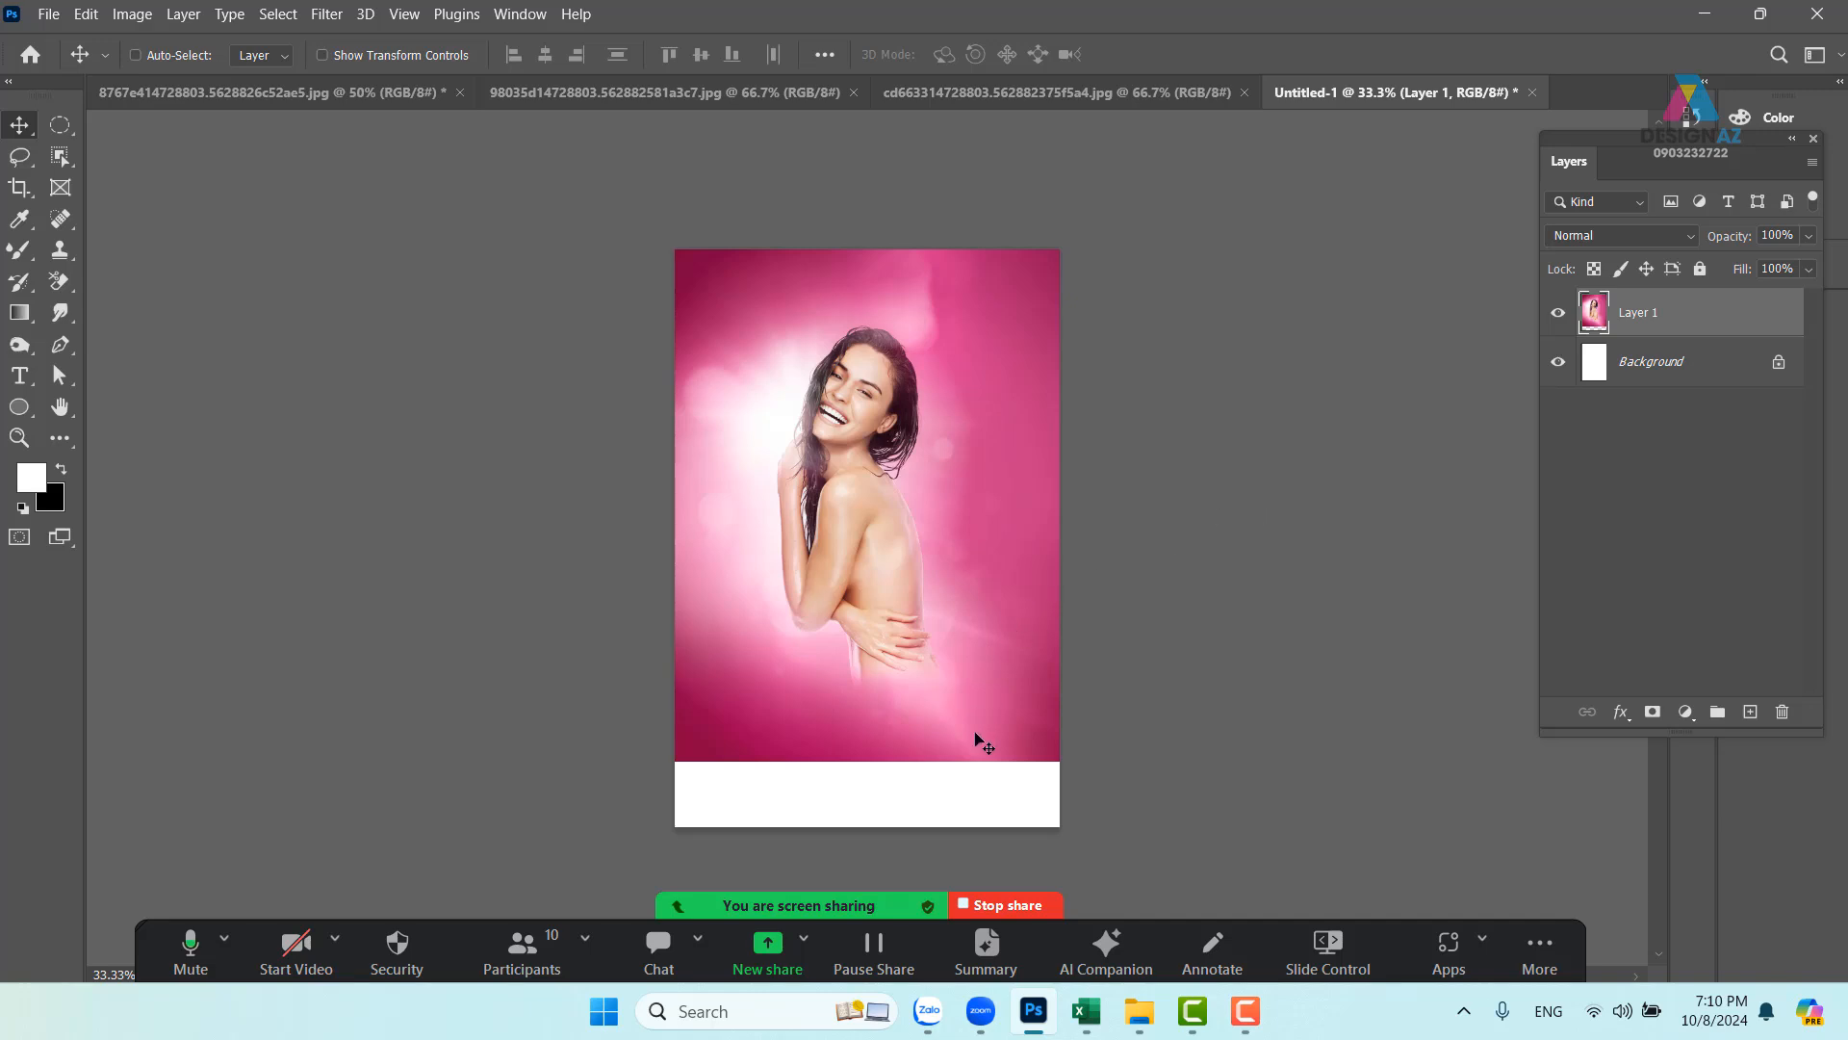
{"action": "key", "text": "ctrl+plus"}
{"action": "left_click_drag", "start_coordinate": [906, 692], "coordinate": [872, 411]}
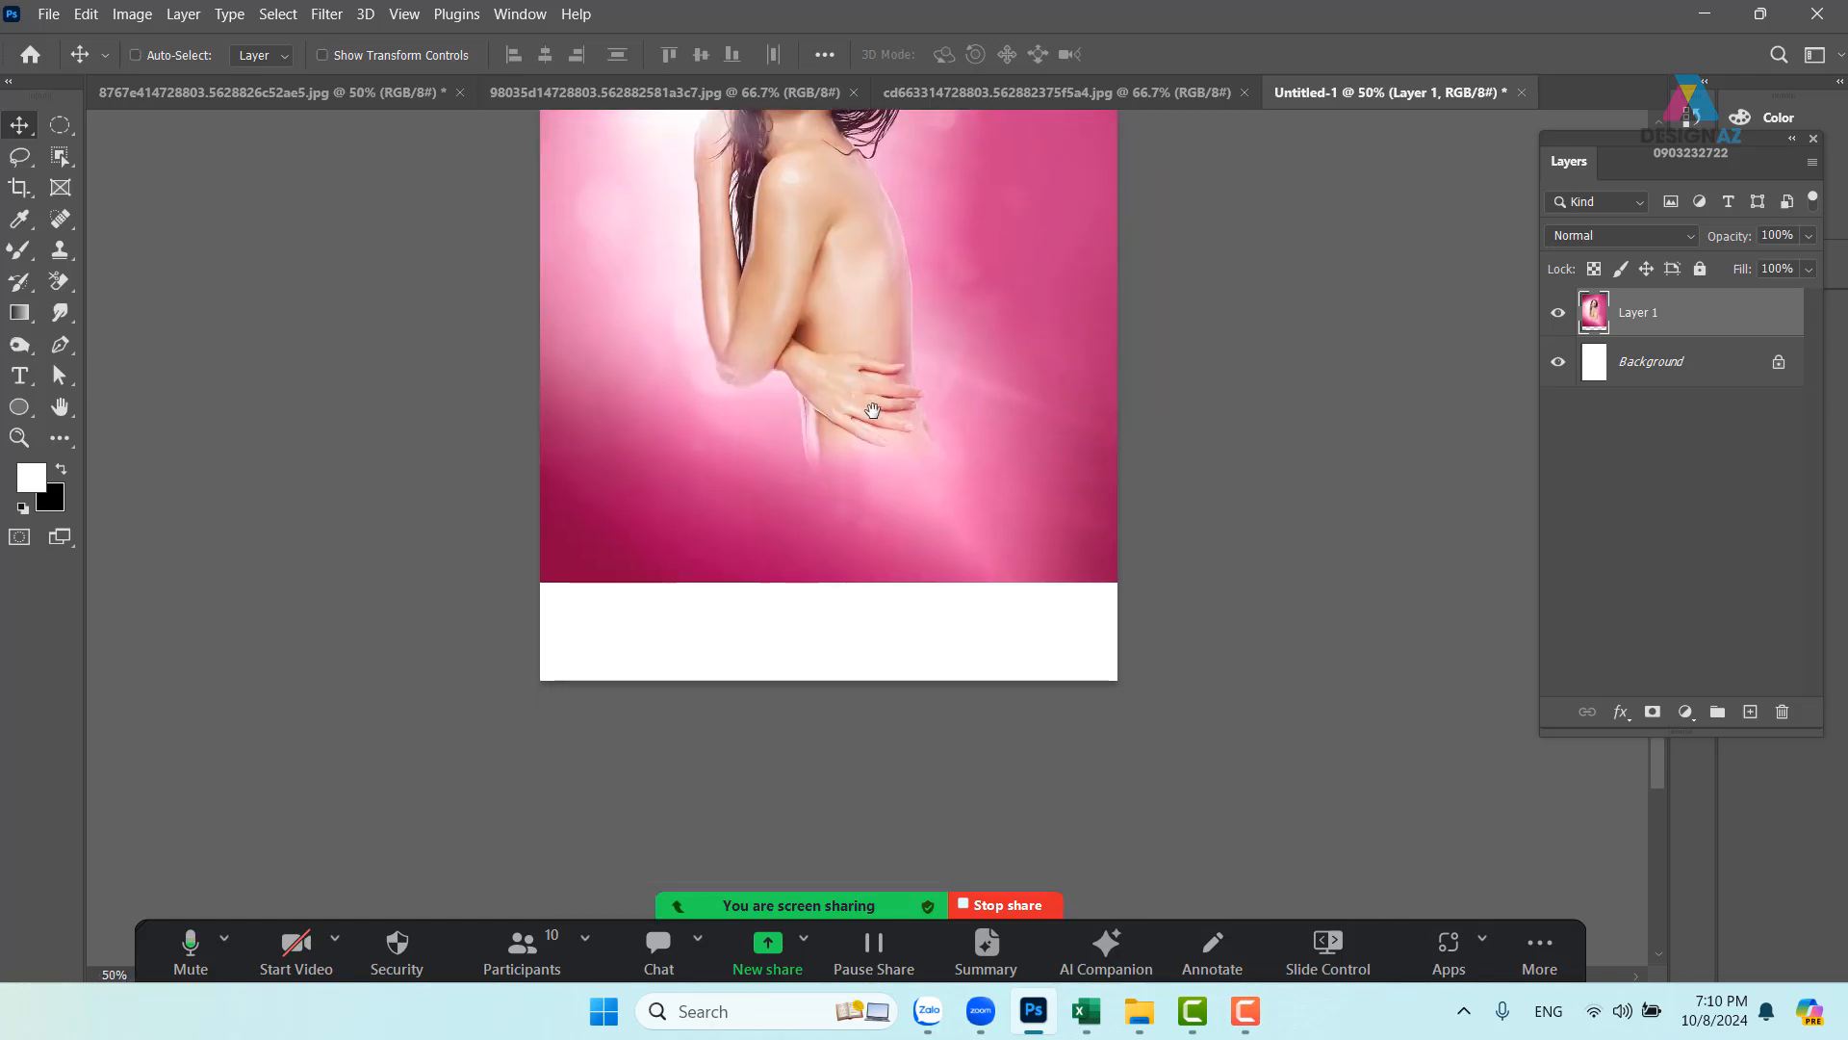
{"action": "left_click_drag", "start_coordinate": [741, 565], "coordinate": [790, 629]}
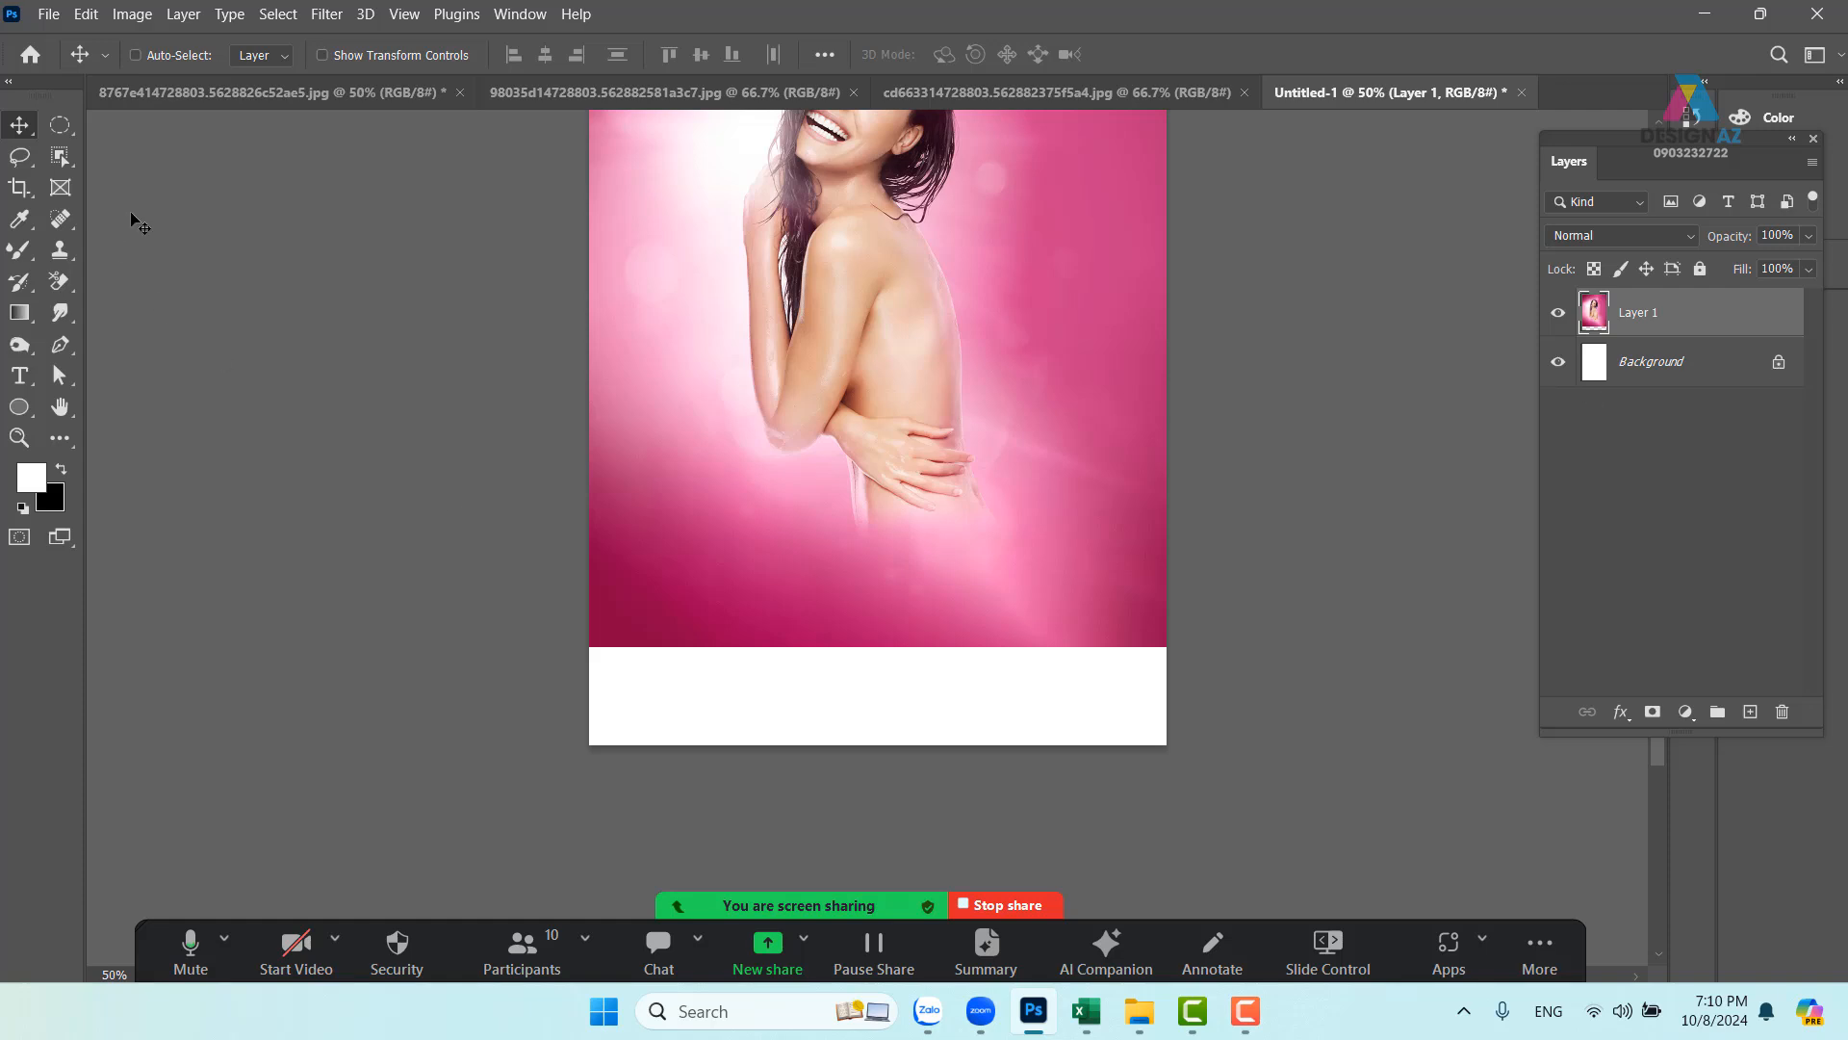
{"action": "right_click", "coordinate": [71, 129]}
- Select the bottom white strip and fill it with Content-Aware pink background
{"action": "left_click", "coordinate": [159, 124]}
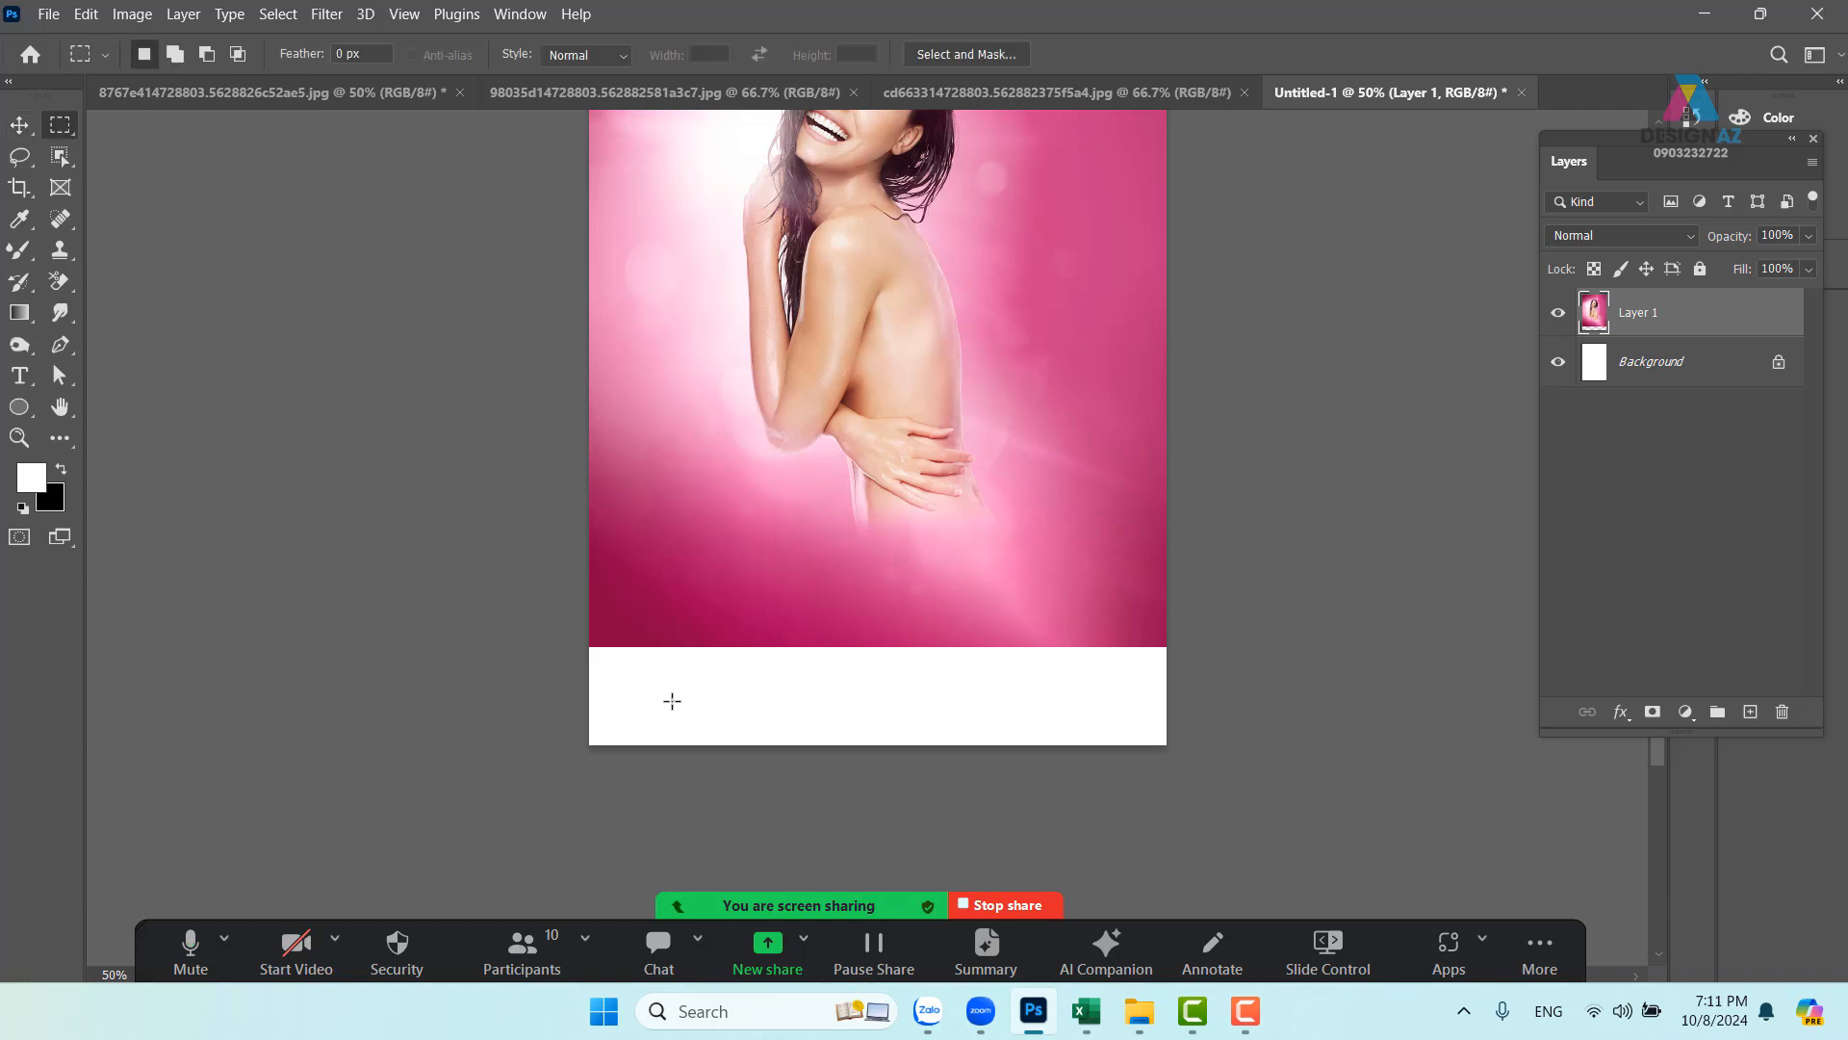
{"action": "left_click_drag", "start_coordinate": [580, 640], "coordinate": [1251, 756]}
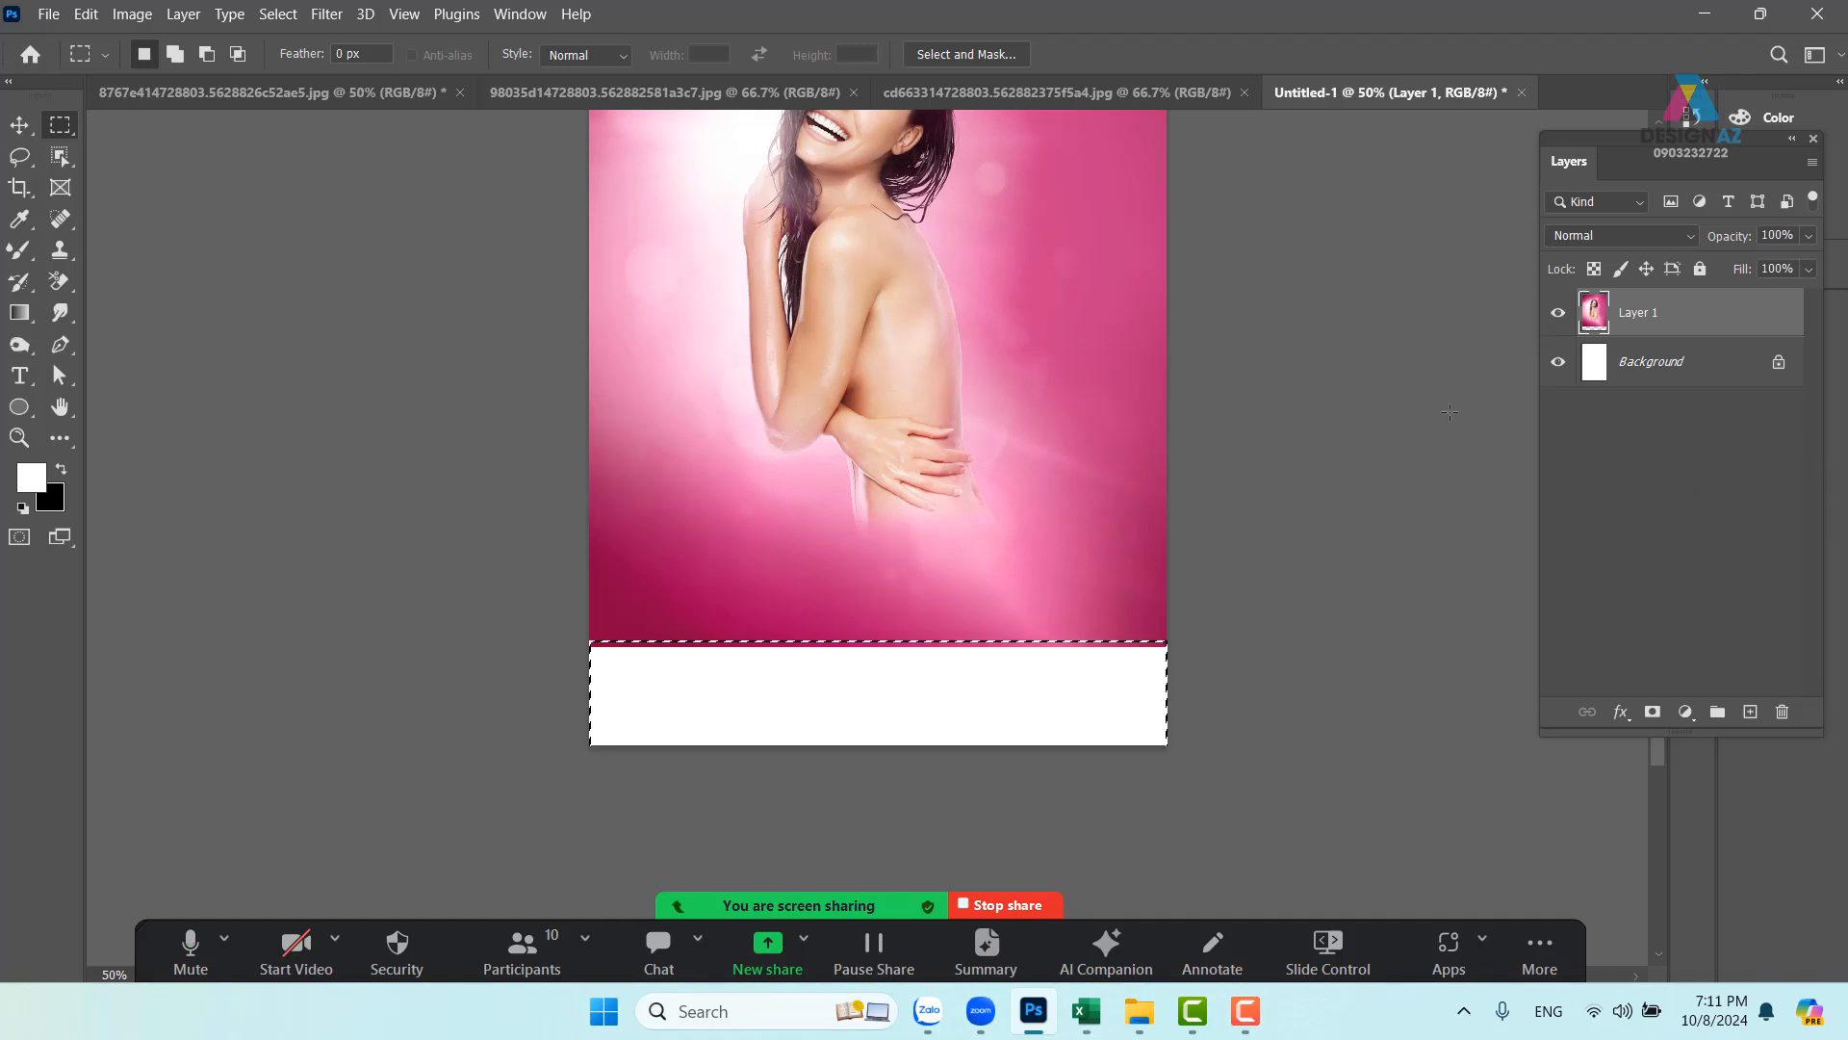
{"action": "key", "text": "shift"}
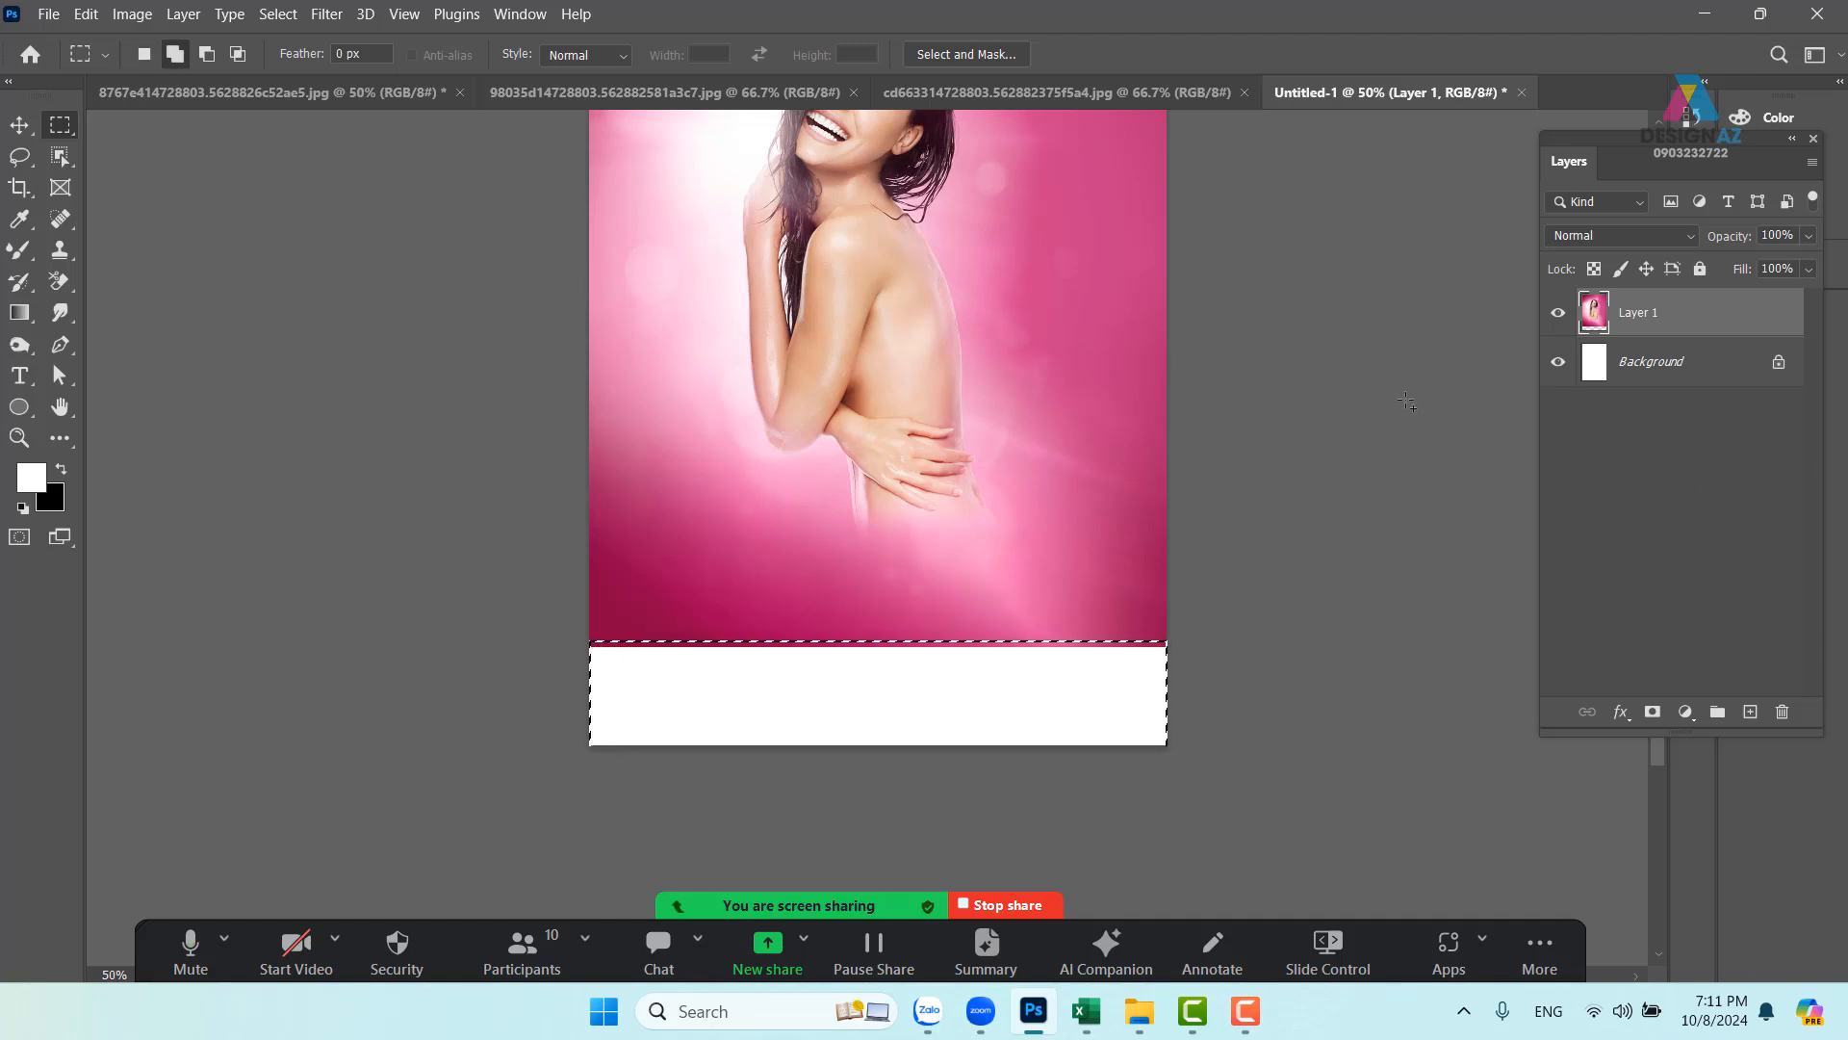
{"action": "key", "text": "shift+F5"}
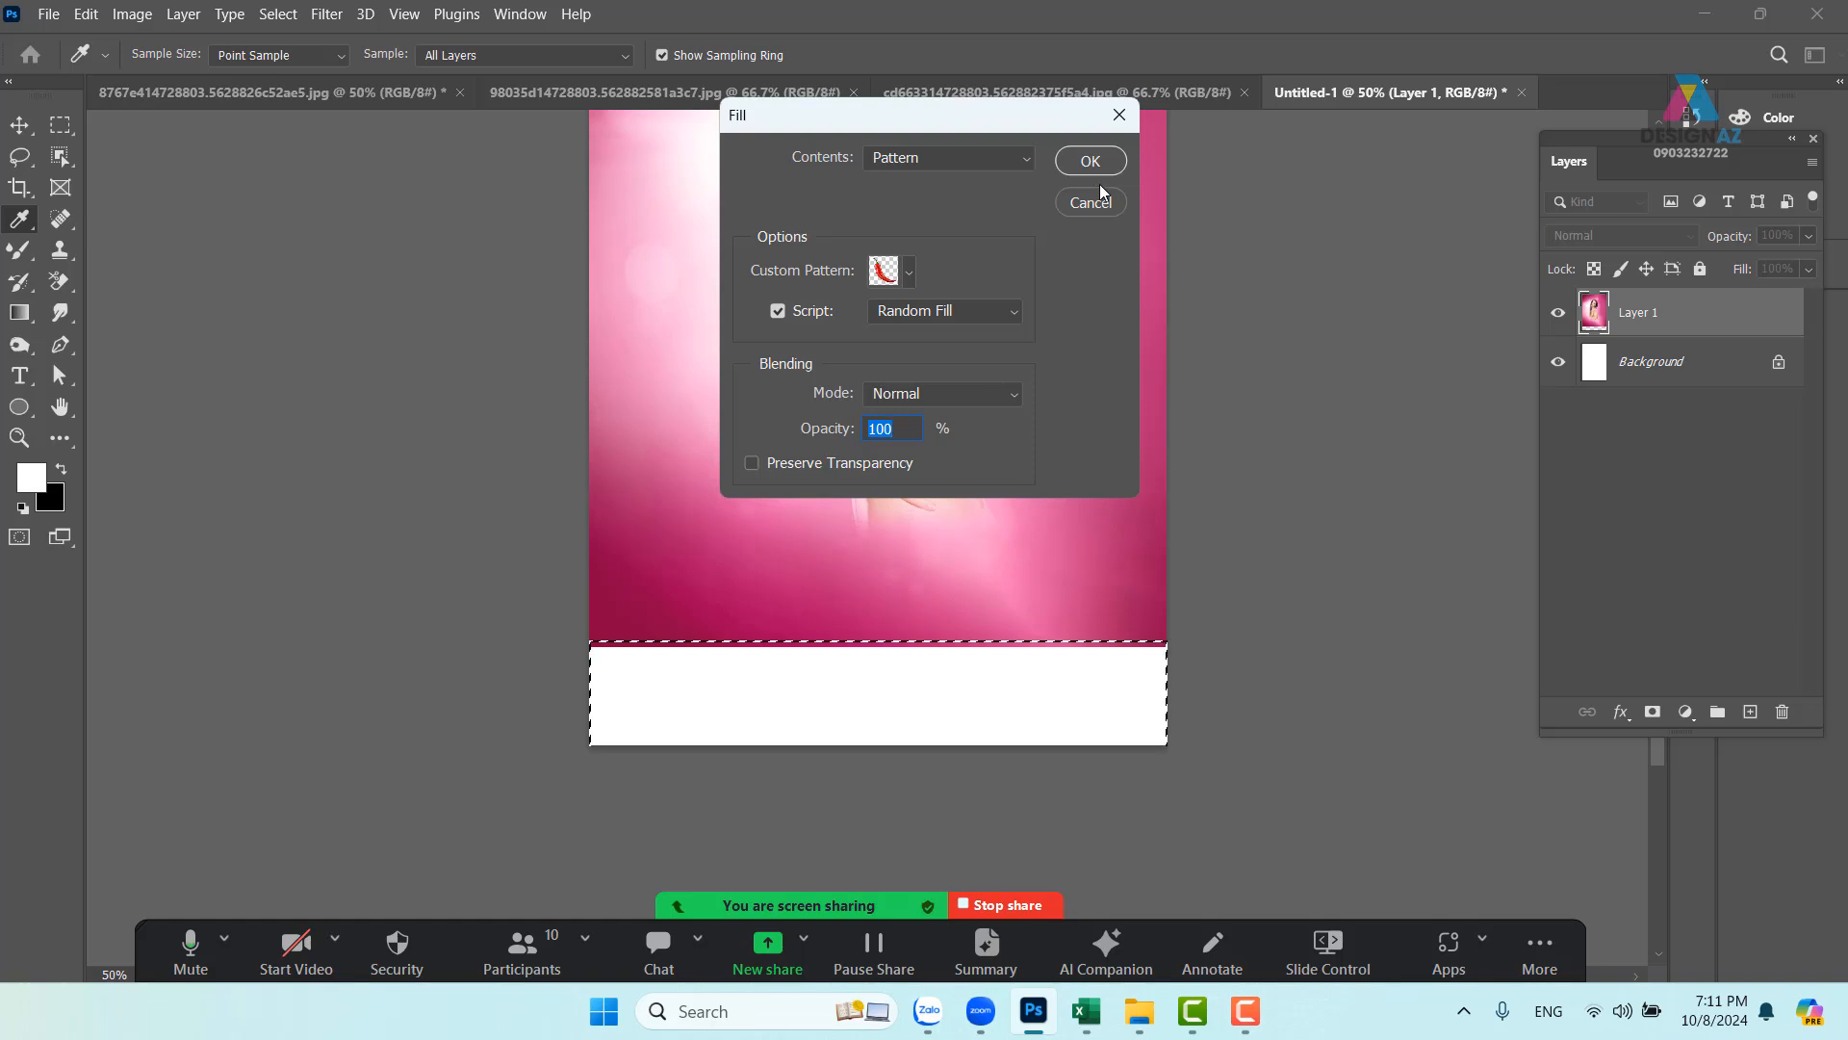
{"action": "left_click", "coordinate": [1026, 160]}
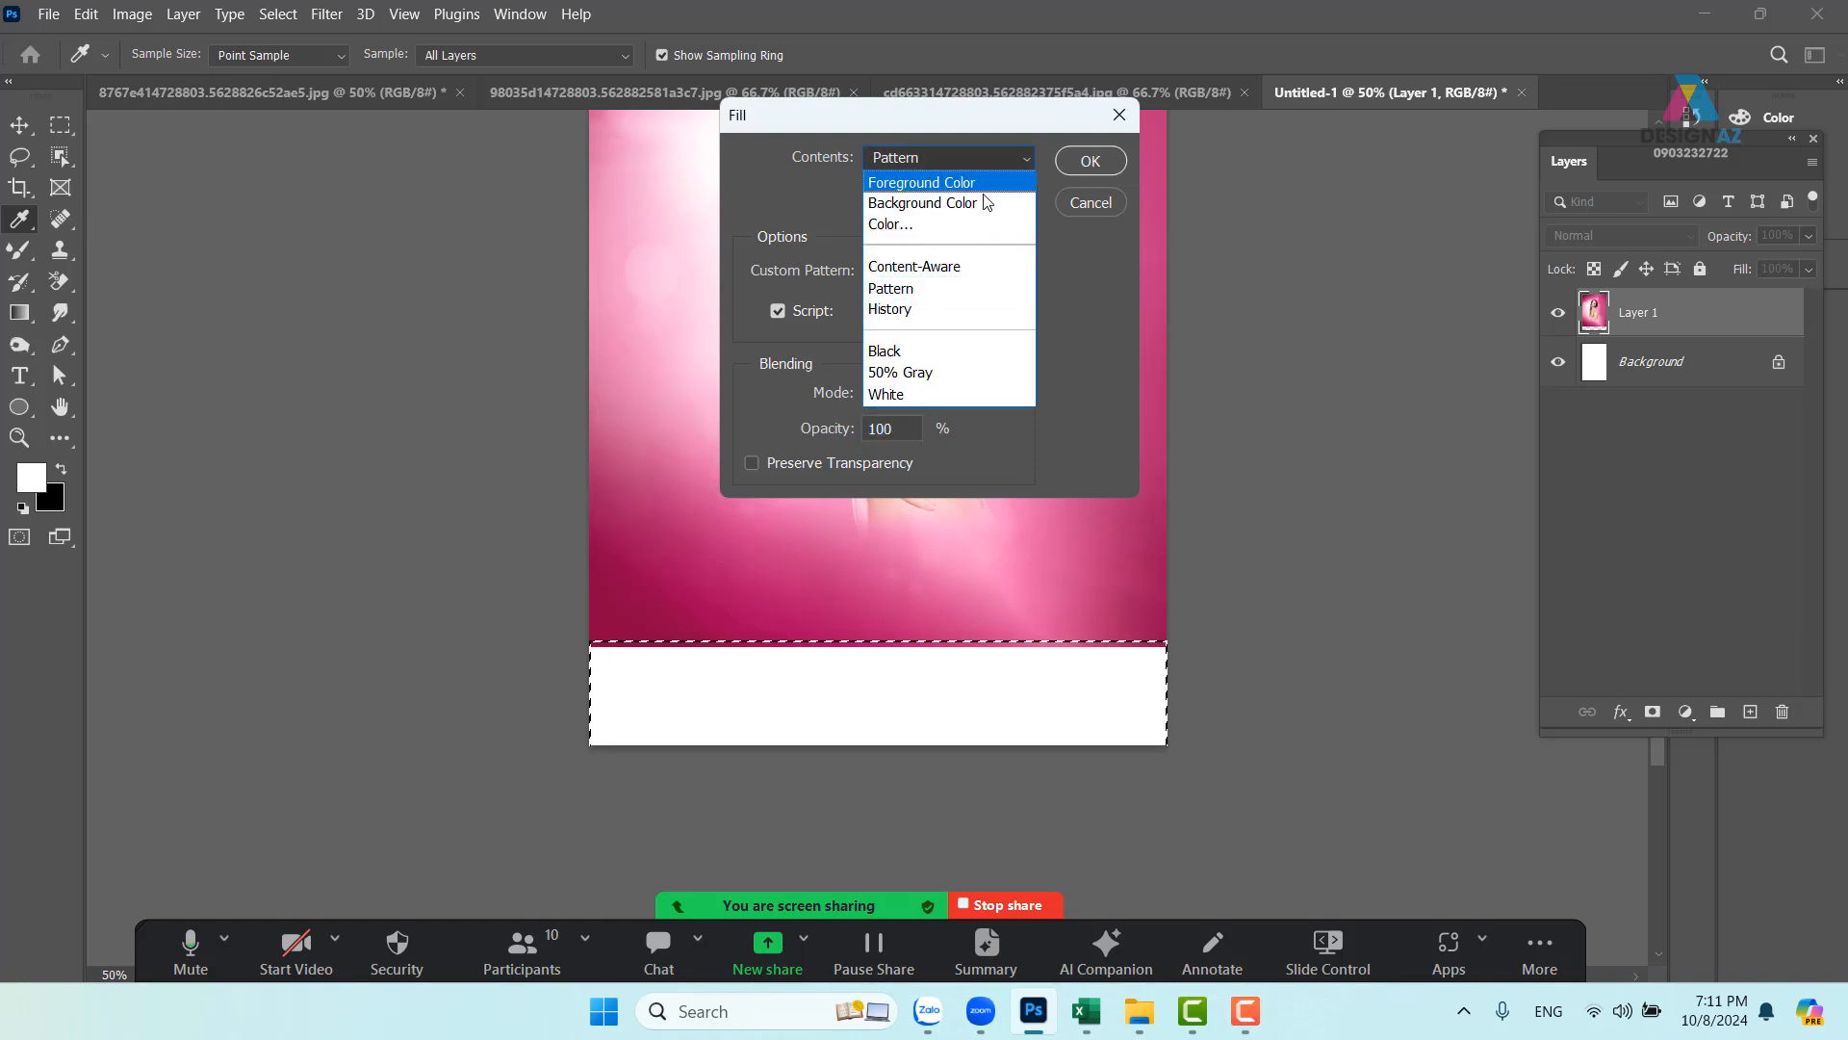
{"action": "left_click", "coordinate": [948, 268]}
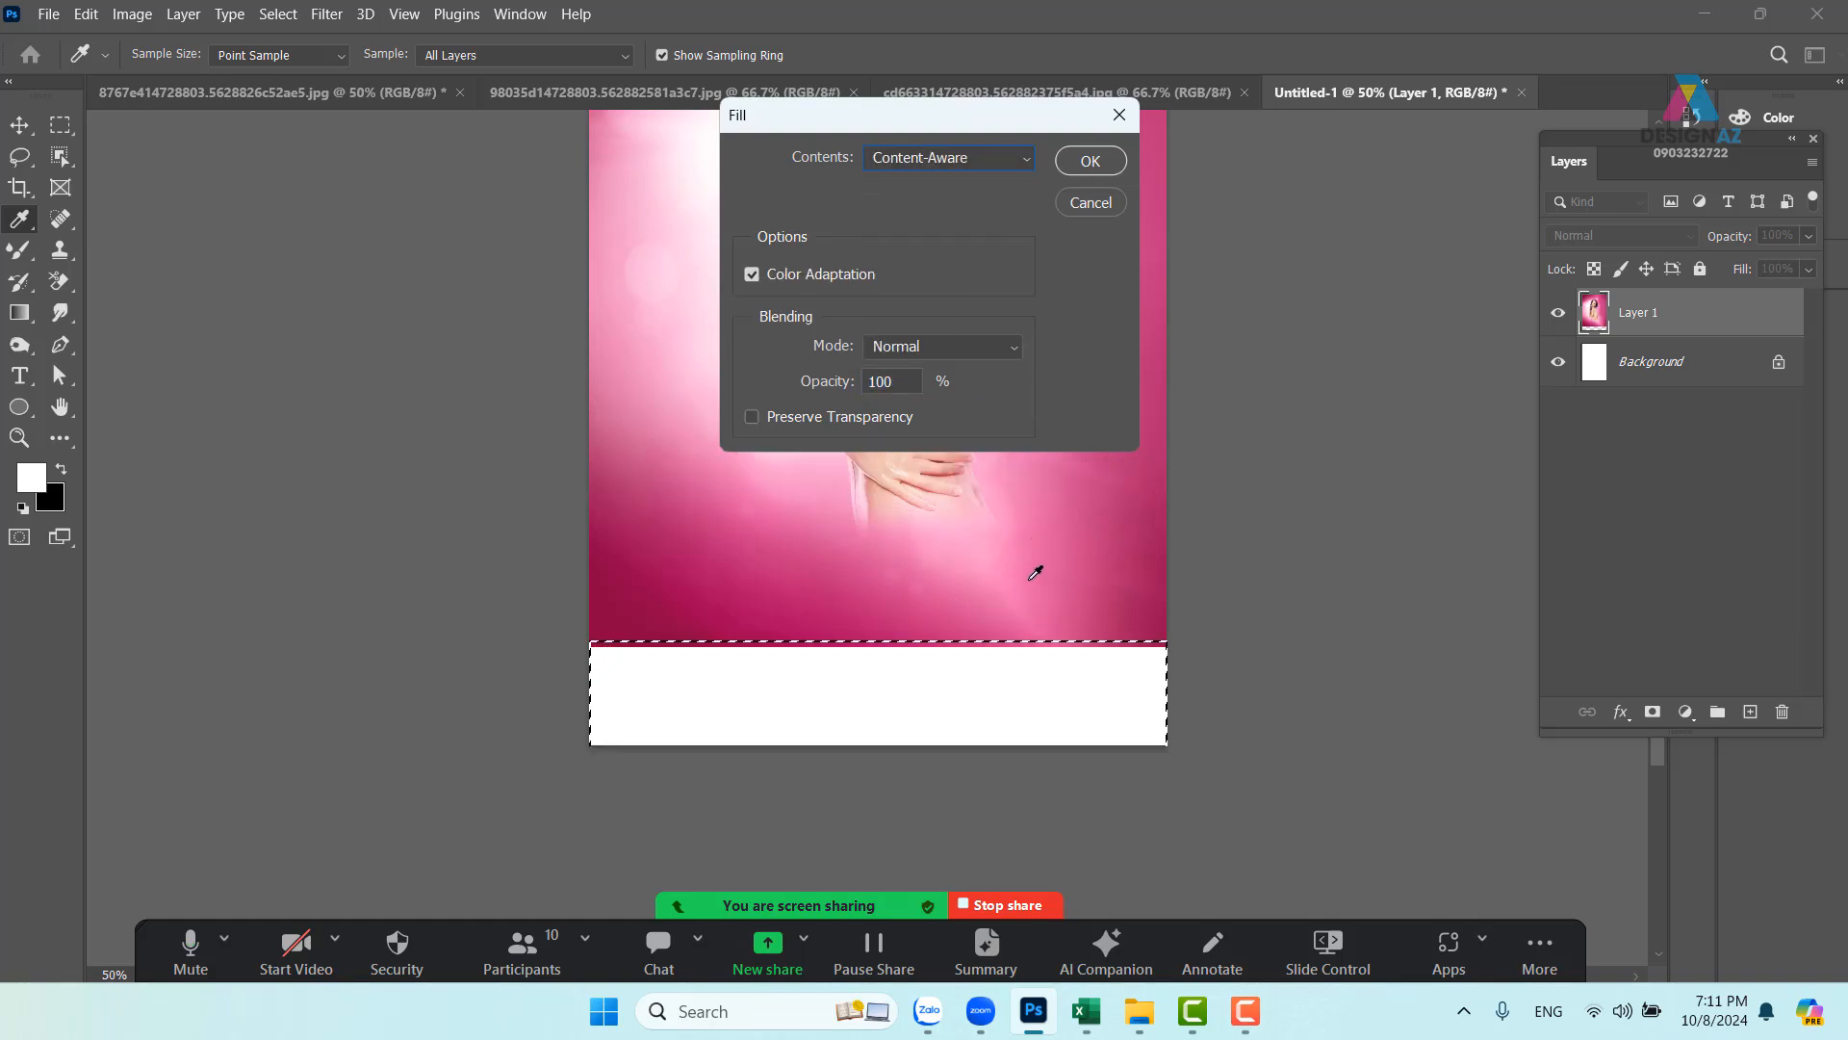
{"action": "left_click", "coordinate": [1089, 161]}
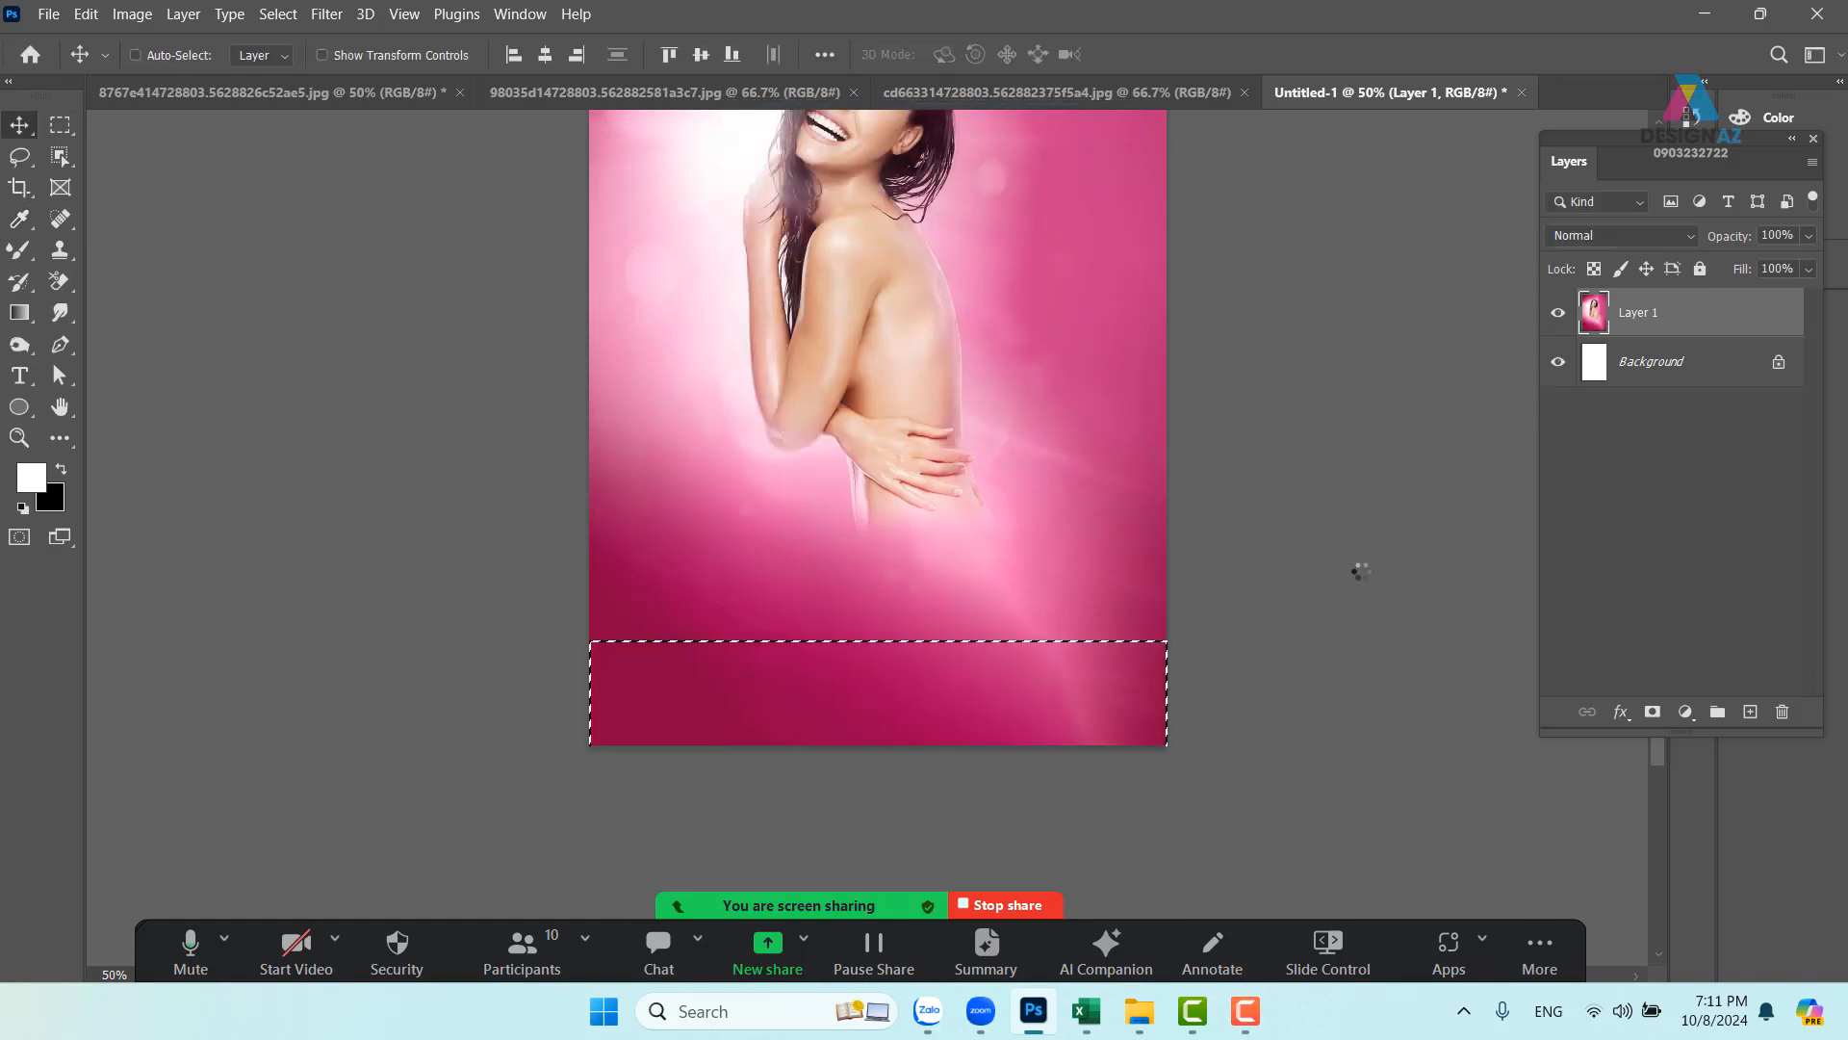
{"action": "key", "text": "ctrl+d"}
- Zoom out to see the whole poster and switch to the Tone products image
{"action": "scroll", "coordinate": [1011, 619], "scroll_direction": "up", "scroll_amount": 3}
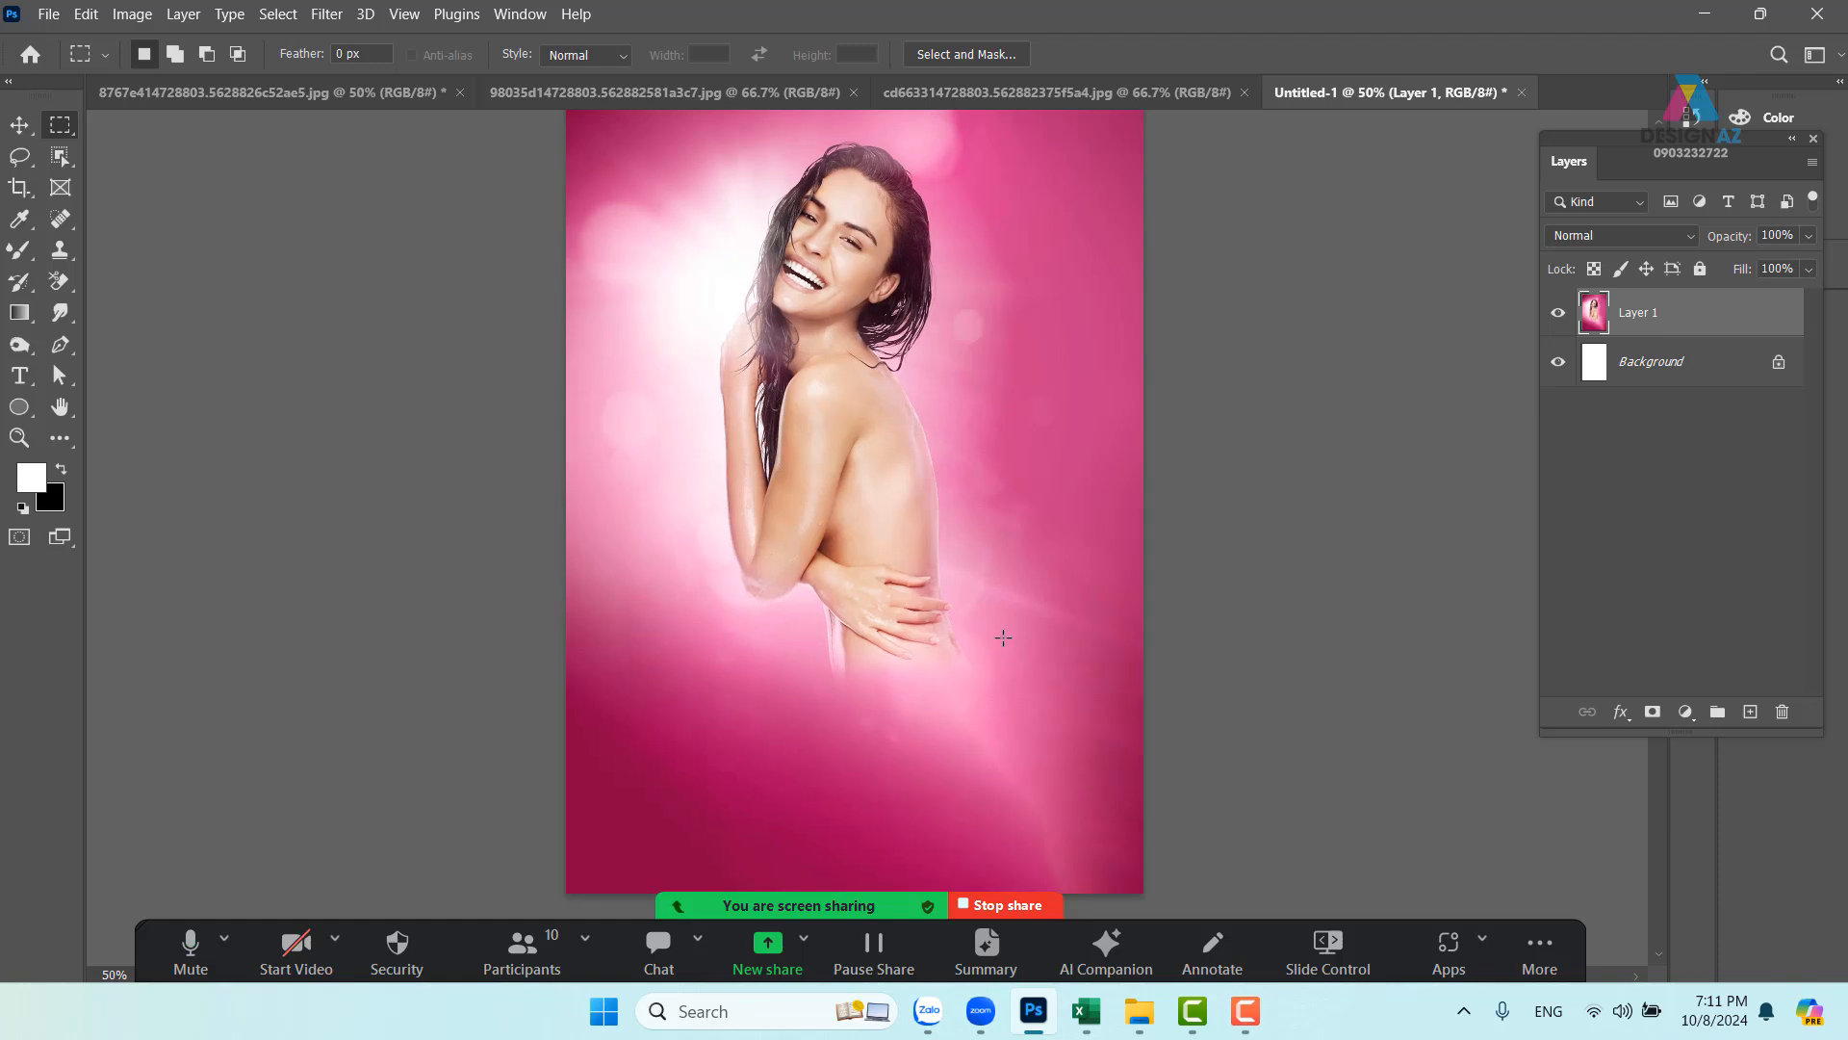
{"action": "left_click_drag", "start_coordinate": [904, 376], "coordinate": [824, 390]}
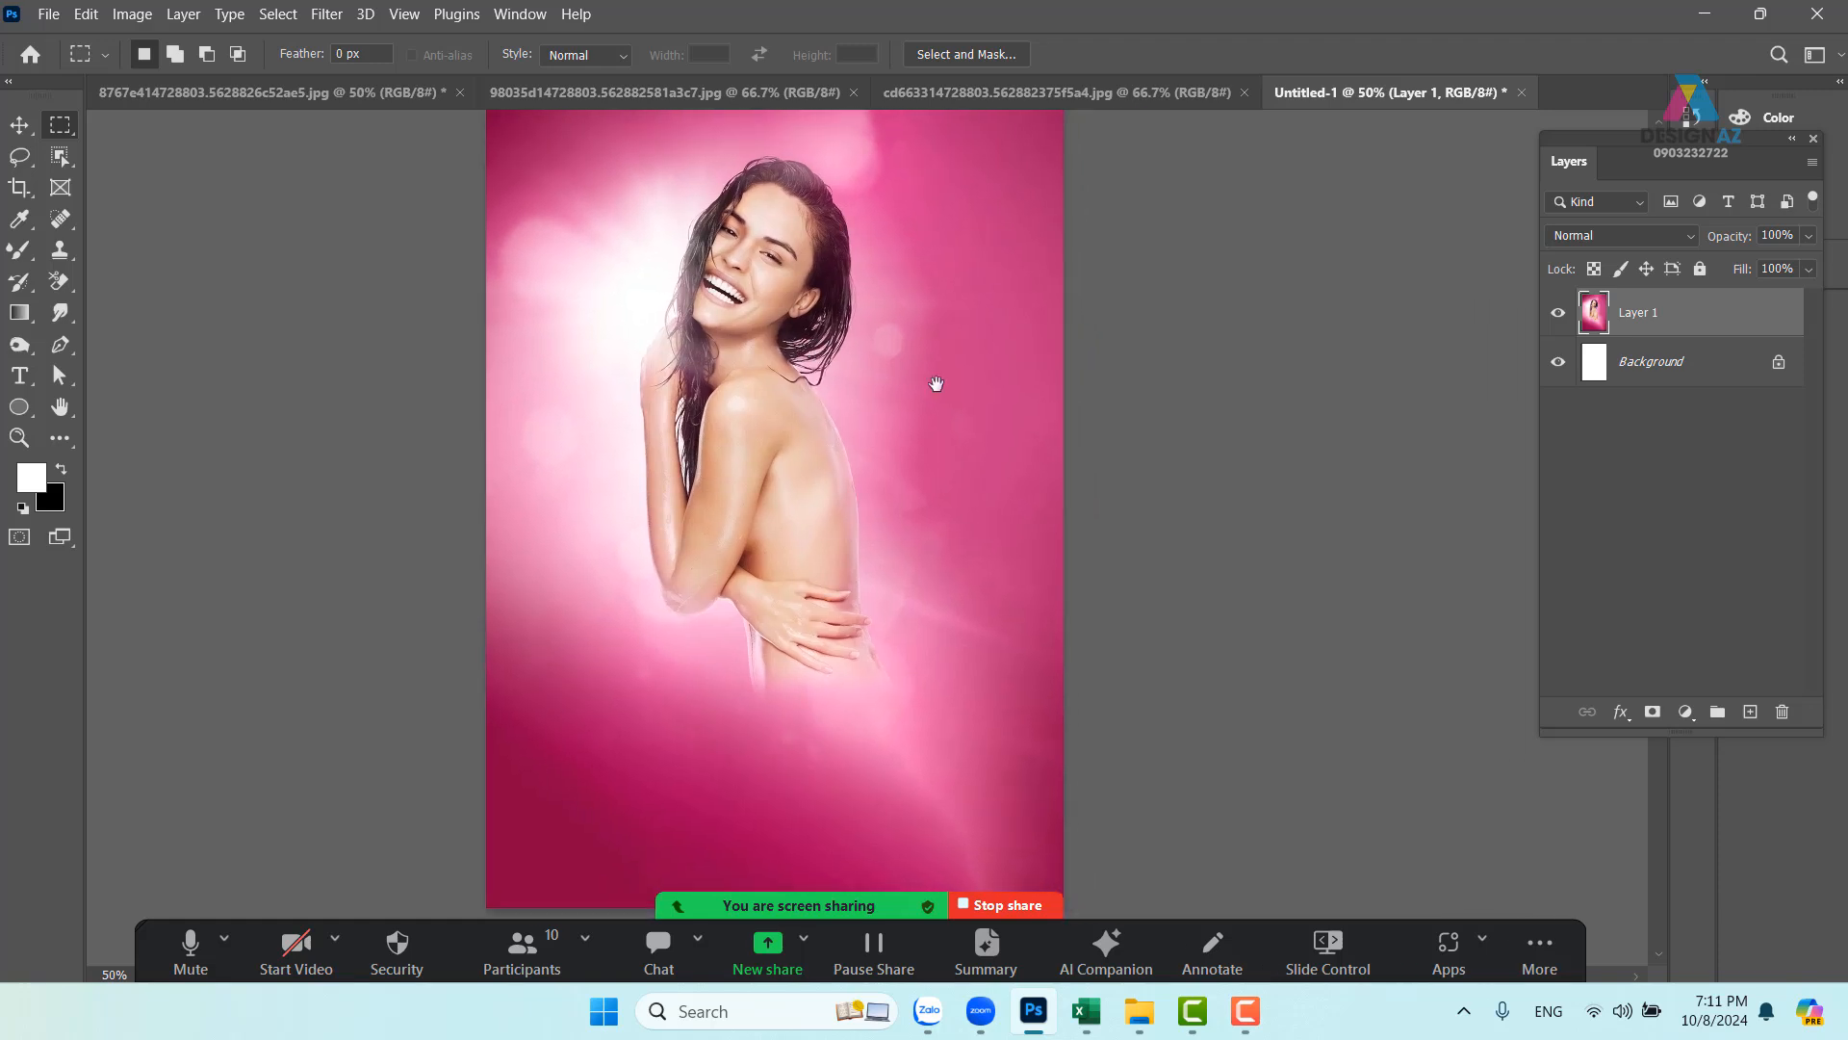
{"action": "left_click", "coordinate": [1145, 91]}
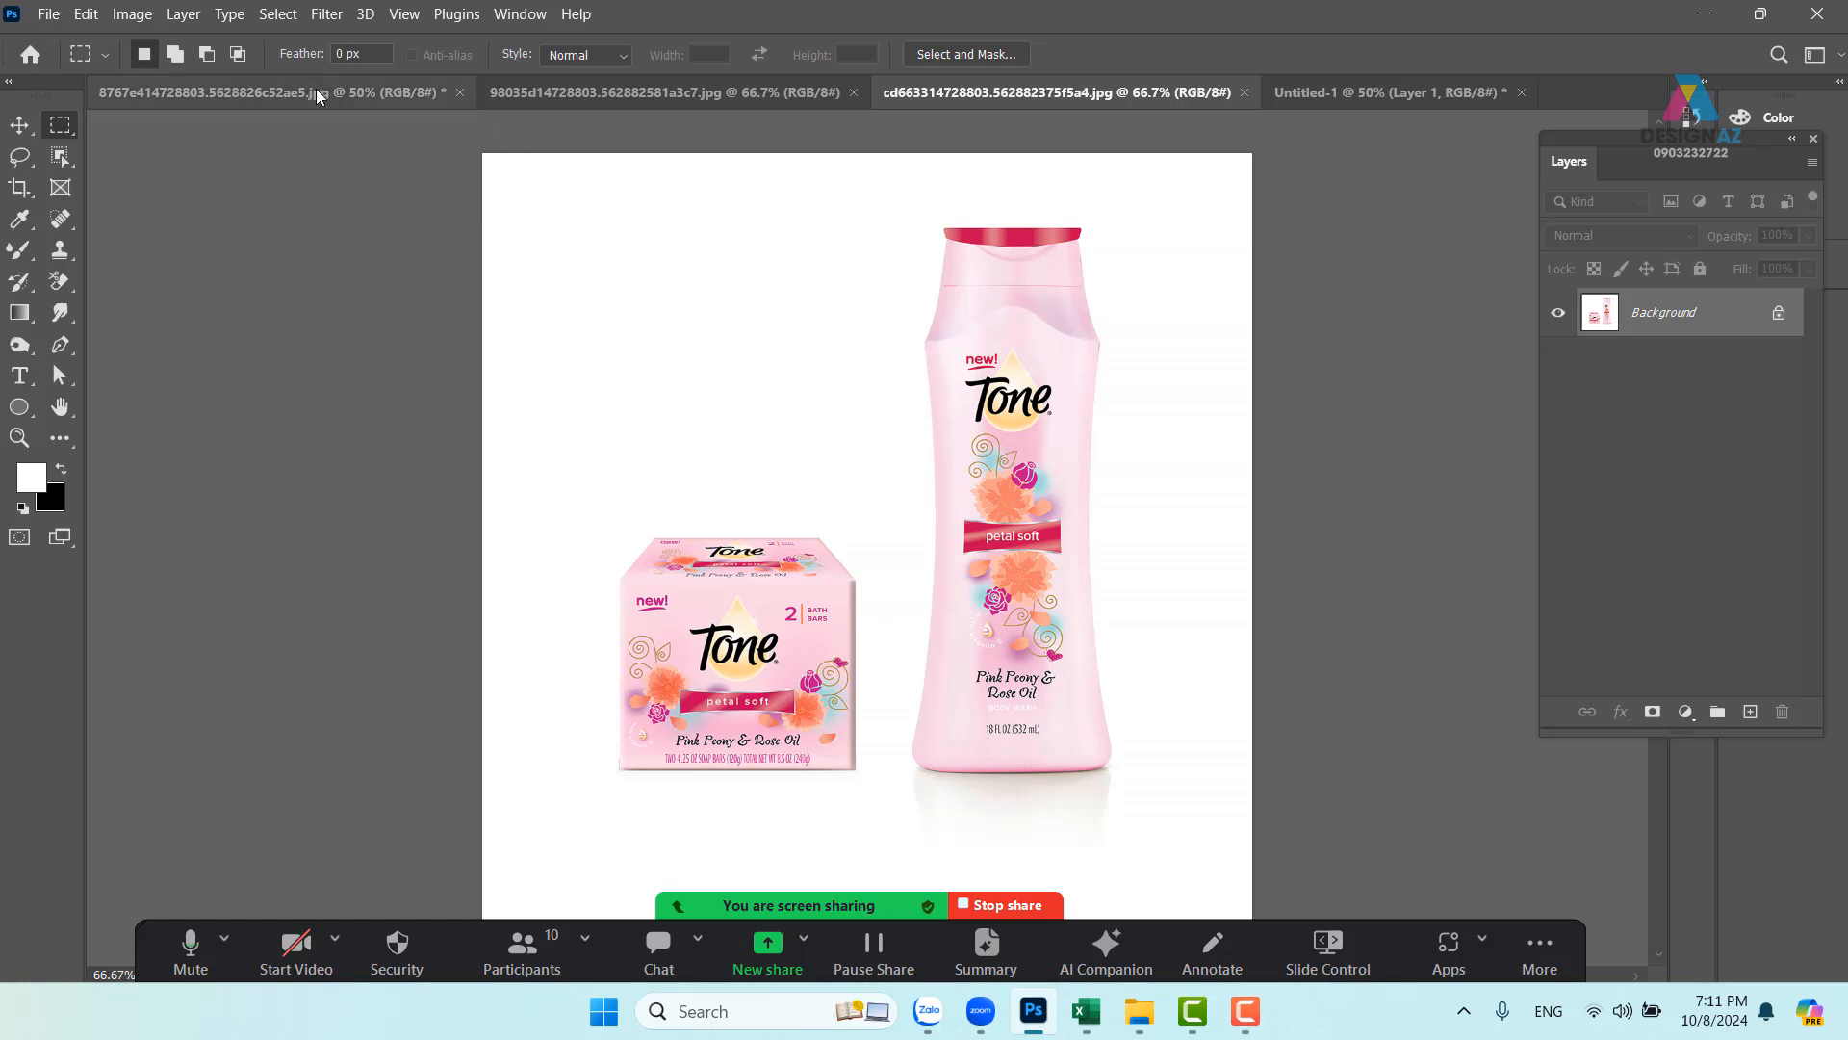
- Select the Tone soap box and bottle with the Object Selection Tool and mask out the white background
{"action": "left_click", "coordinate": [61, 161]}
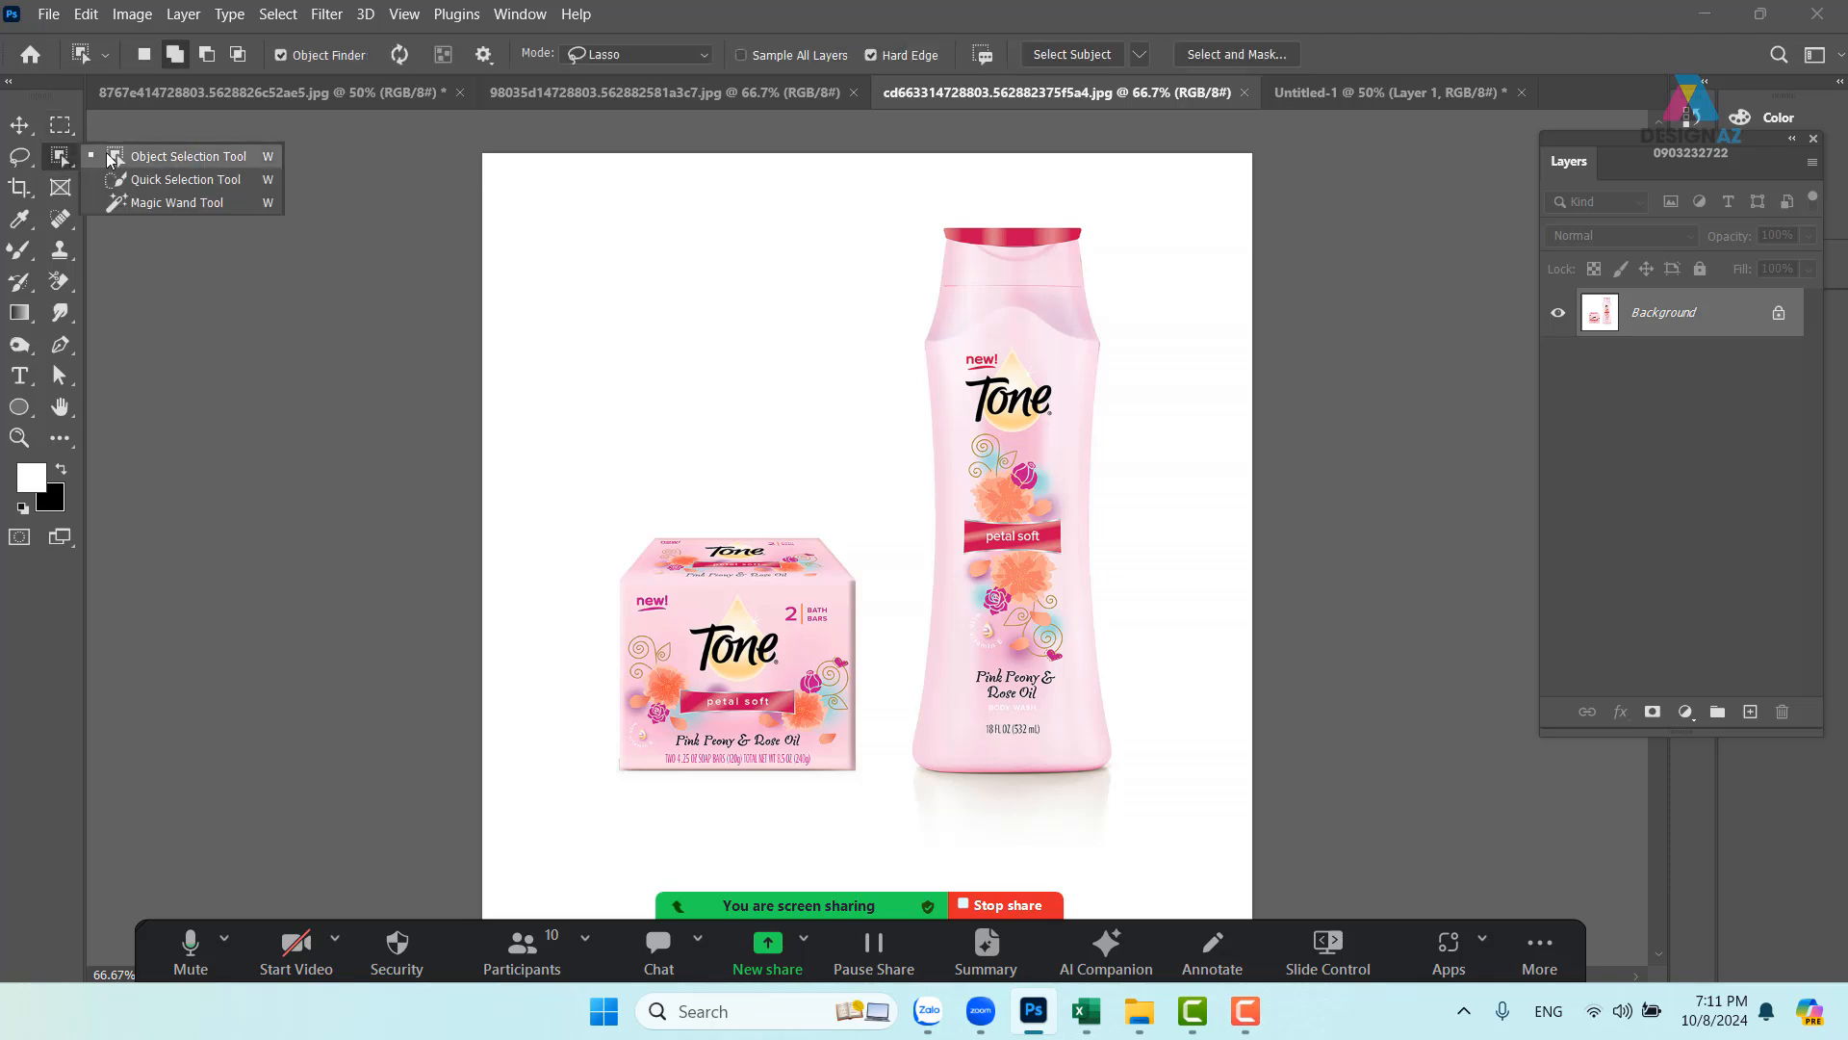
{"action": "left_click", "coordinate": [121, 157]}
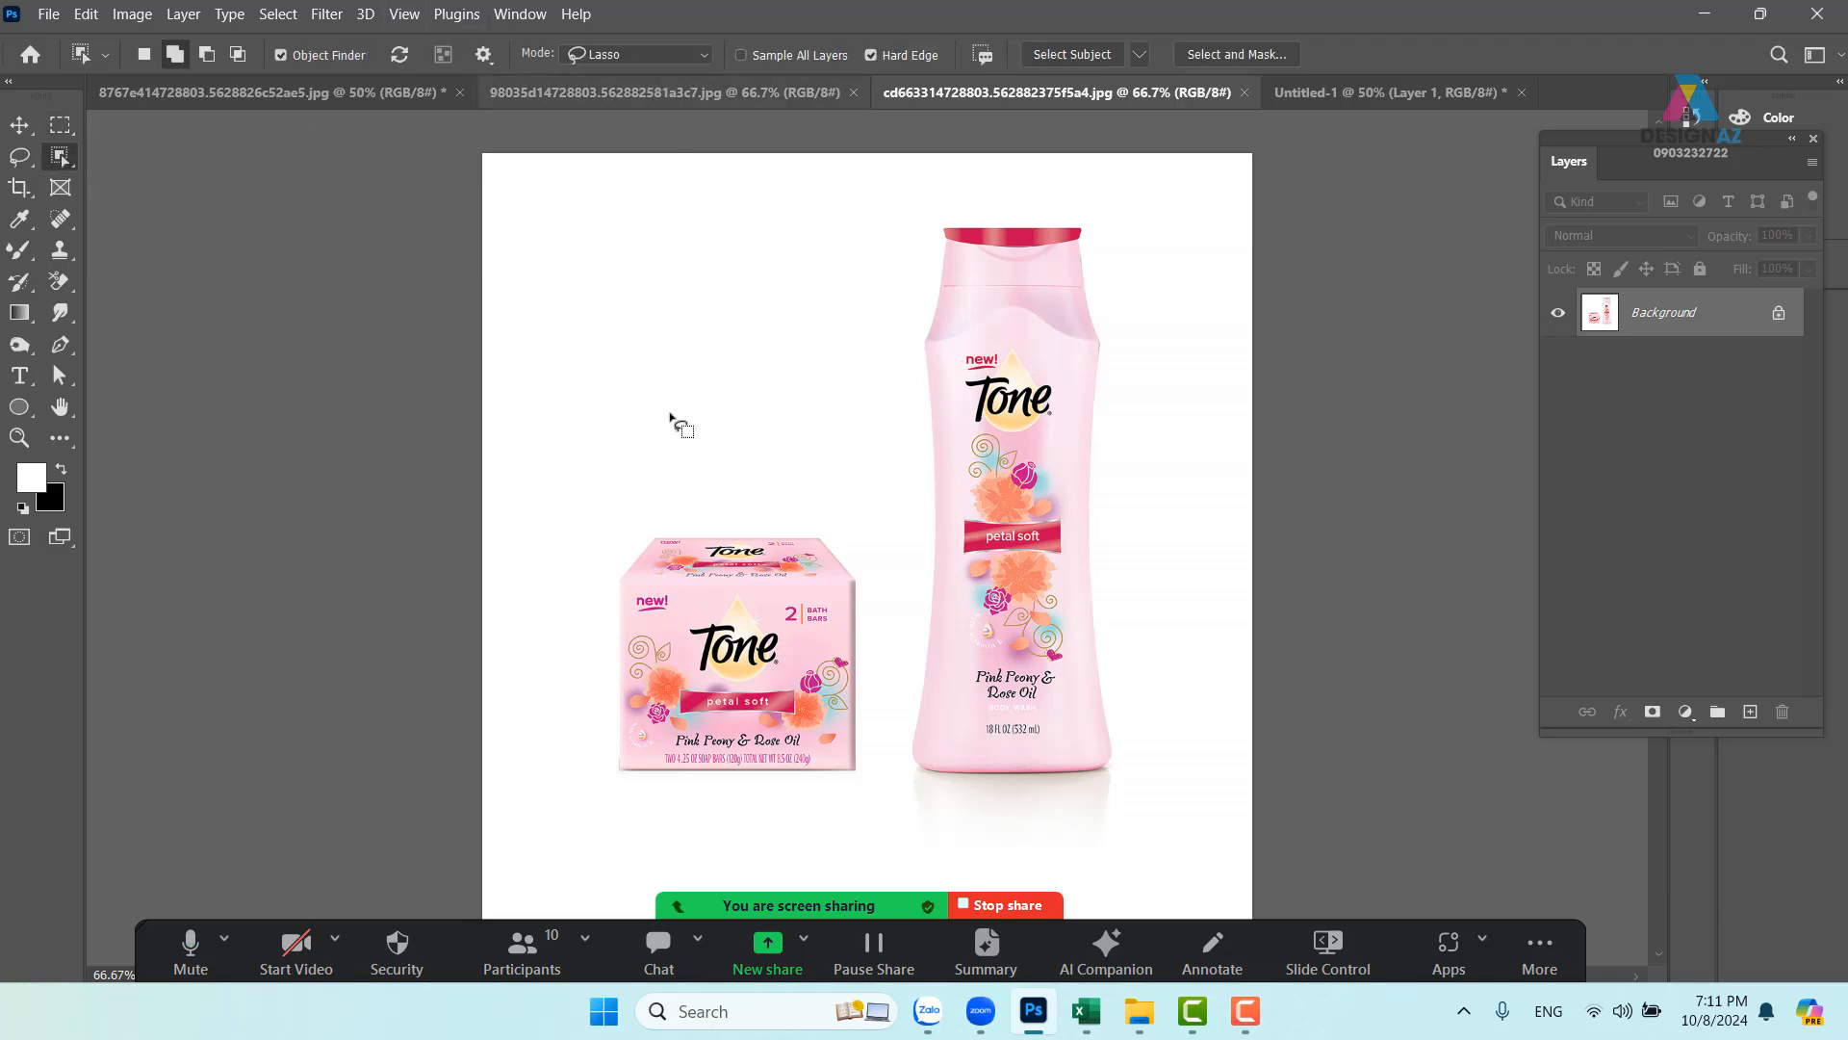
{"action": "mouse_move", "coordinate": [604, 555]}
{"action": "left_mouse_down"}
{"action": "mouse_move", "coordinate": [713, 495]}
{"action": "mouse_move", "coordinate": [849, 497]}
{"action": "mouse_move", "coordinate": [881, 604]}
{"action": "mouse_move", "coordinate": [877, 778]}
{"action": "mouse_move", "coordinate": [805, 820]}
{"action": "mouse_move", "coordinate": [568, 786]}
{"action": "mouse_move", "coordinate": [616, 560]}
{"action": "left_mouse_up"}
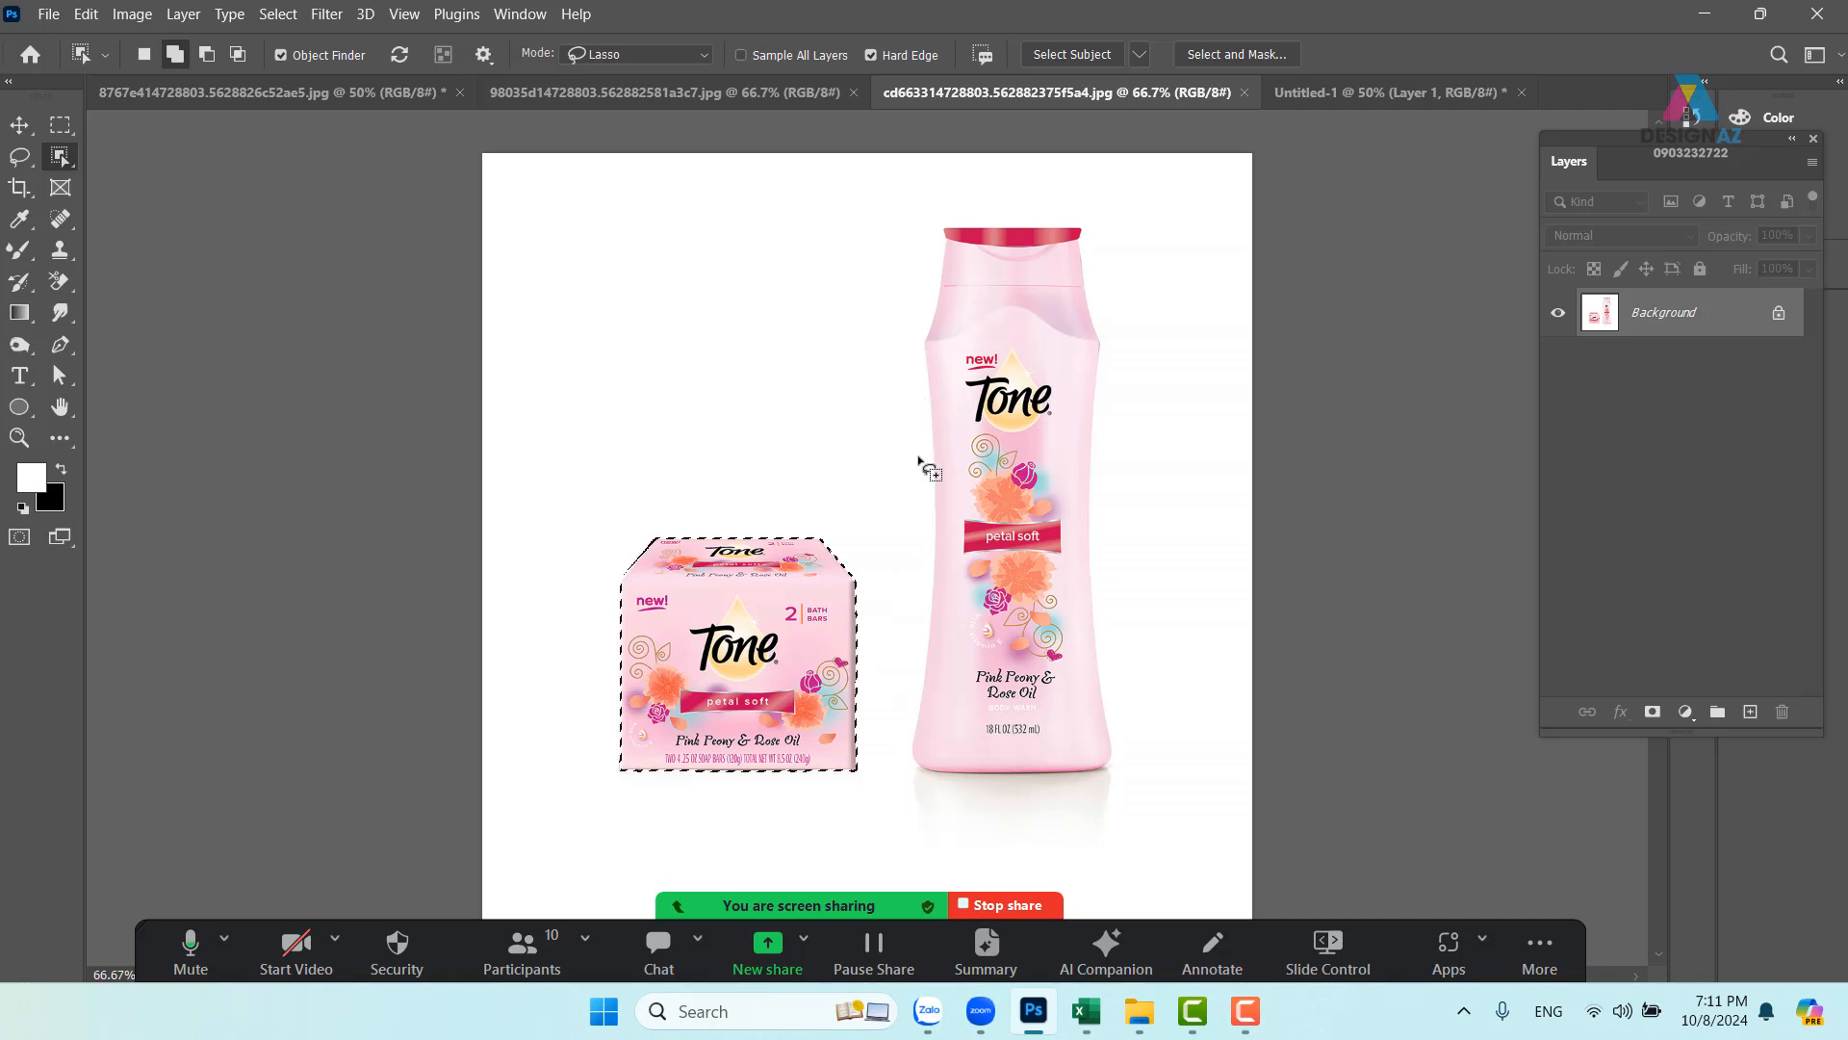
{"action": "mouse_move", "coordinate": [905, 364]}
{"action": "left_mouse_down"}
{"action": "mouse_move", "coordinate": [927, 225]}
{"action": "mouse_move", "coordinate": [1053, 205]}
{"action": "mouse_move", "coordinate": [1100, 271]}
{"action": "mouse_move", "coordinate": [1121, 366]}
{"action": "mouse_move", "coordinate": [1140, 756]}
{"action": "mouse_move", "coordinate": [1115, 801]}
{"action": "mouse_move", "coordinate": [948, 797]}
{"action": "mouse_move", "coordinate": [900, 775]}
{"action": "mouse_move", "coordinate": [905, 365]}
{"action": "left_mouse_up"}
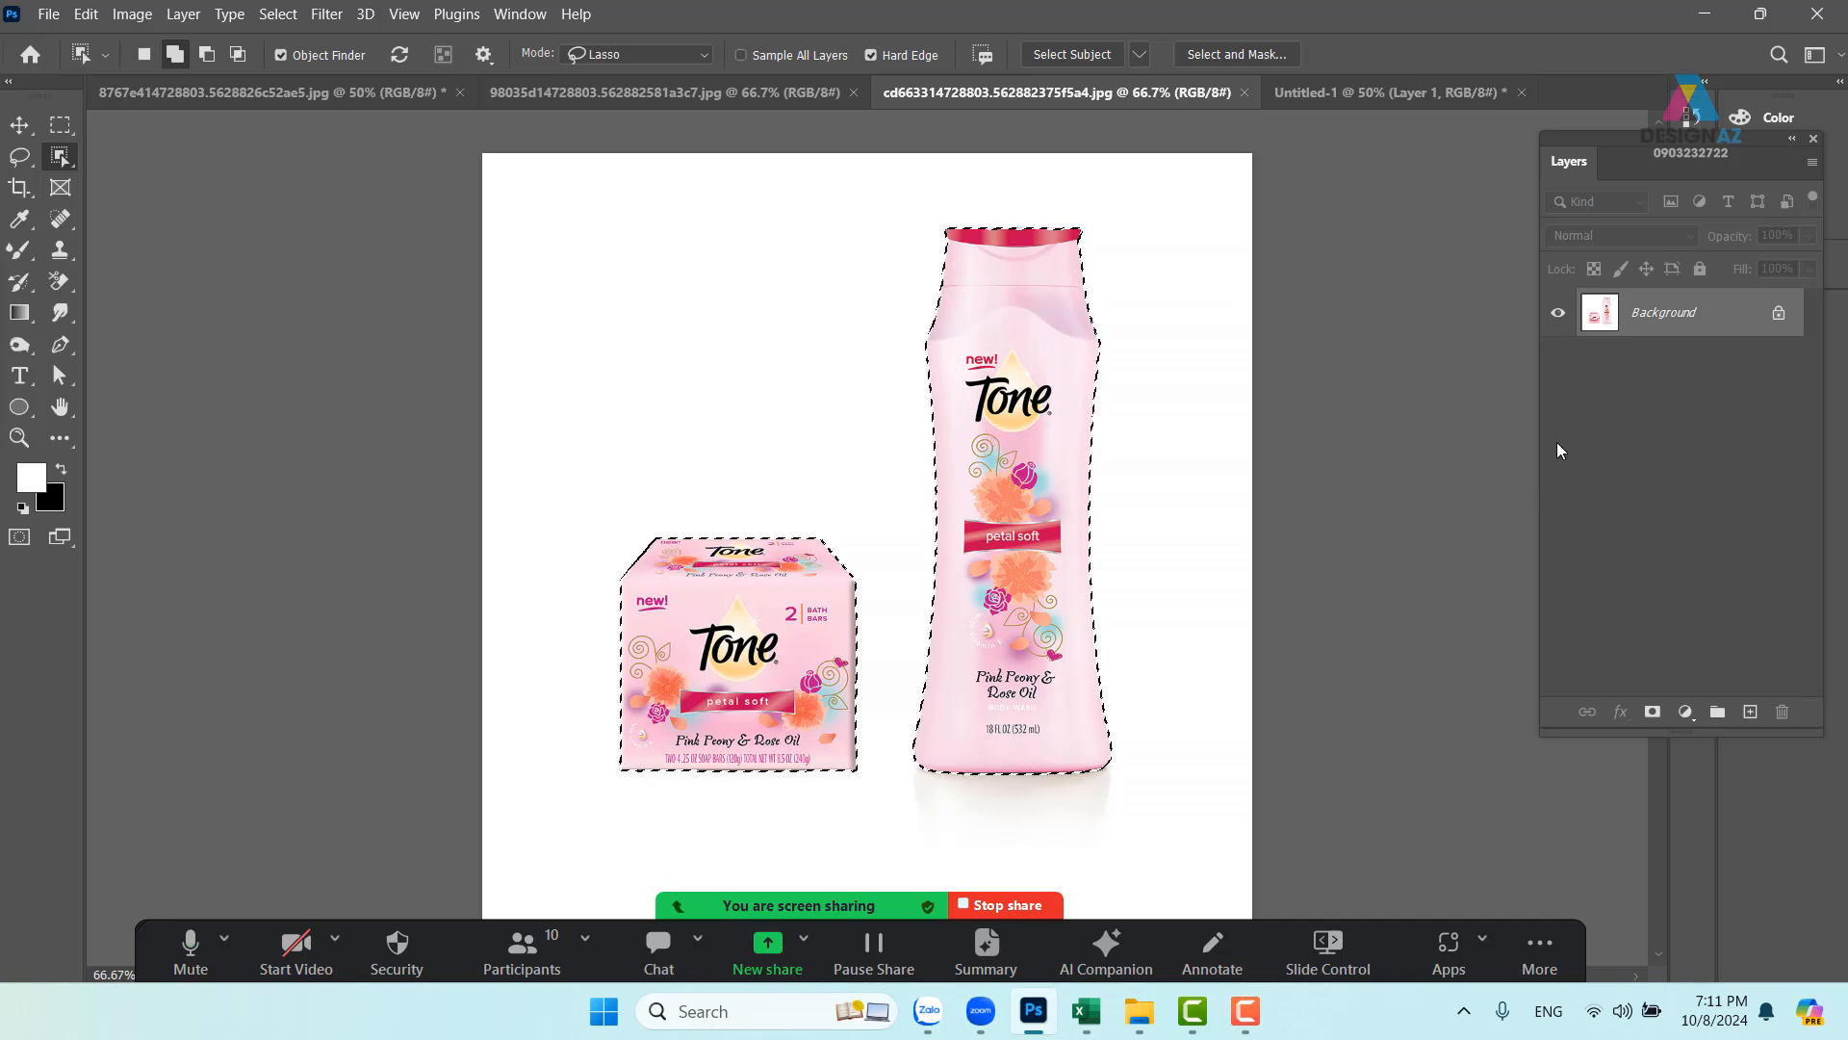
{"action": "left_click", "coordinate": [1653, 713]}
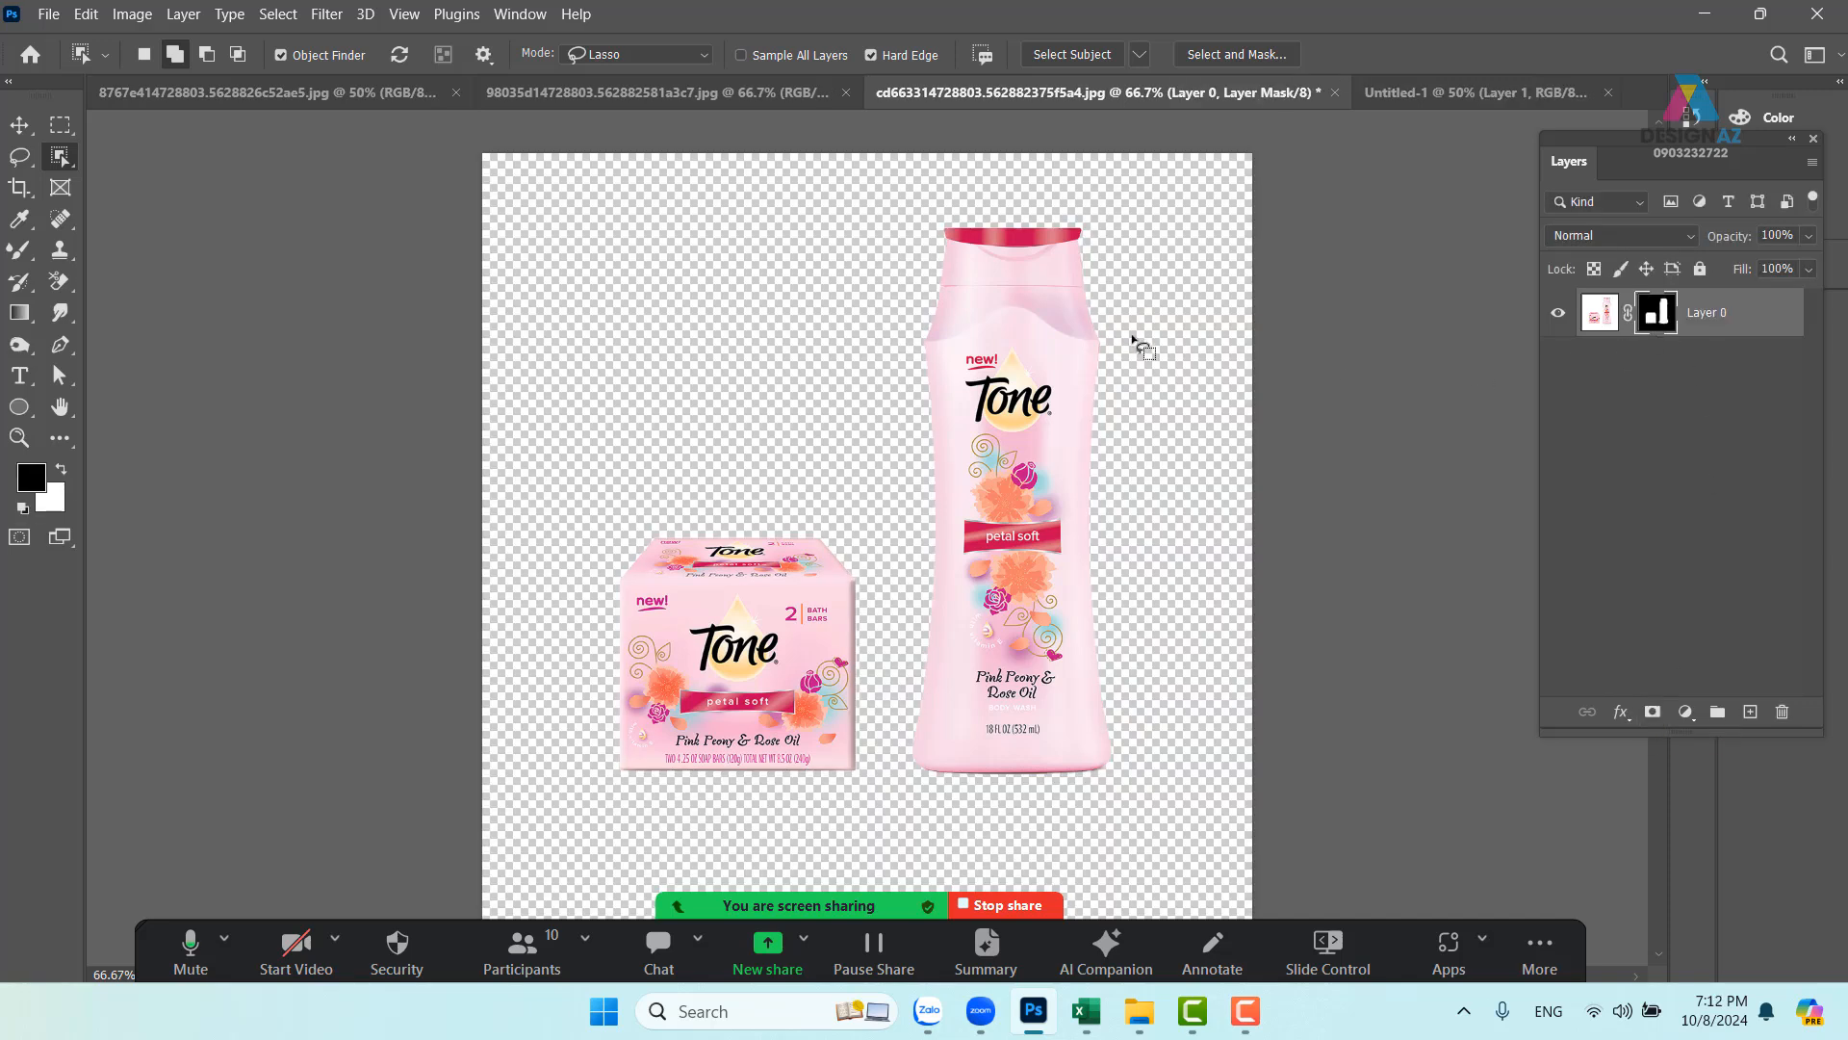
- Drag the masked box and bottle into Untitled-1 as Layer 2, beside the model's waist
{"action": "left_click", "coordinate": [20, 125]}
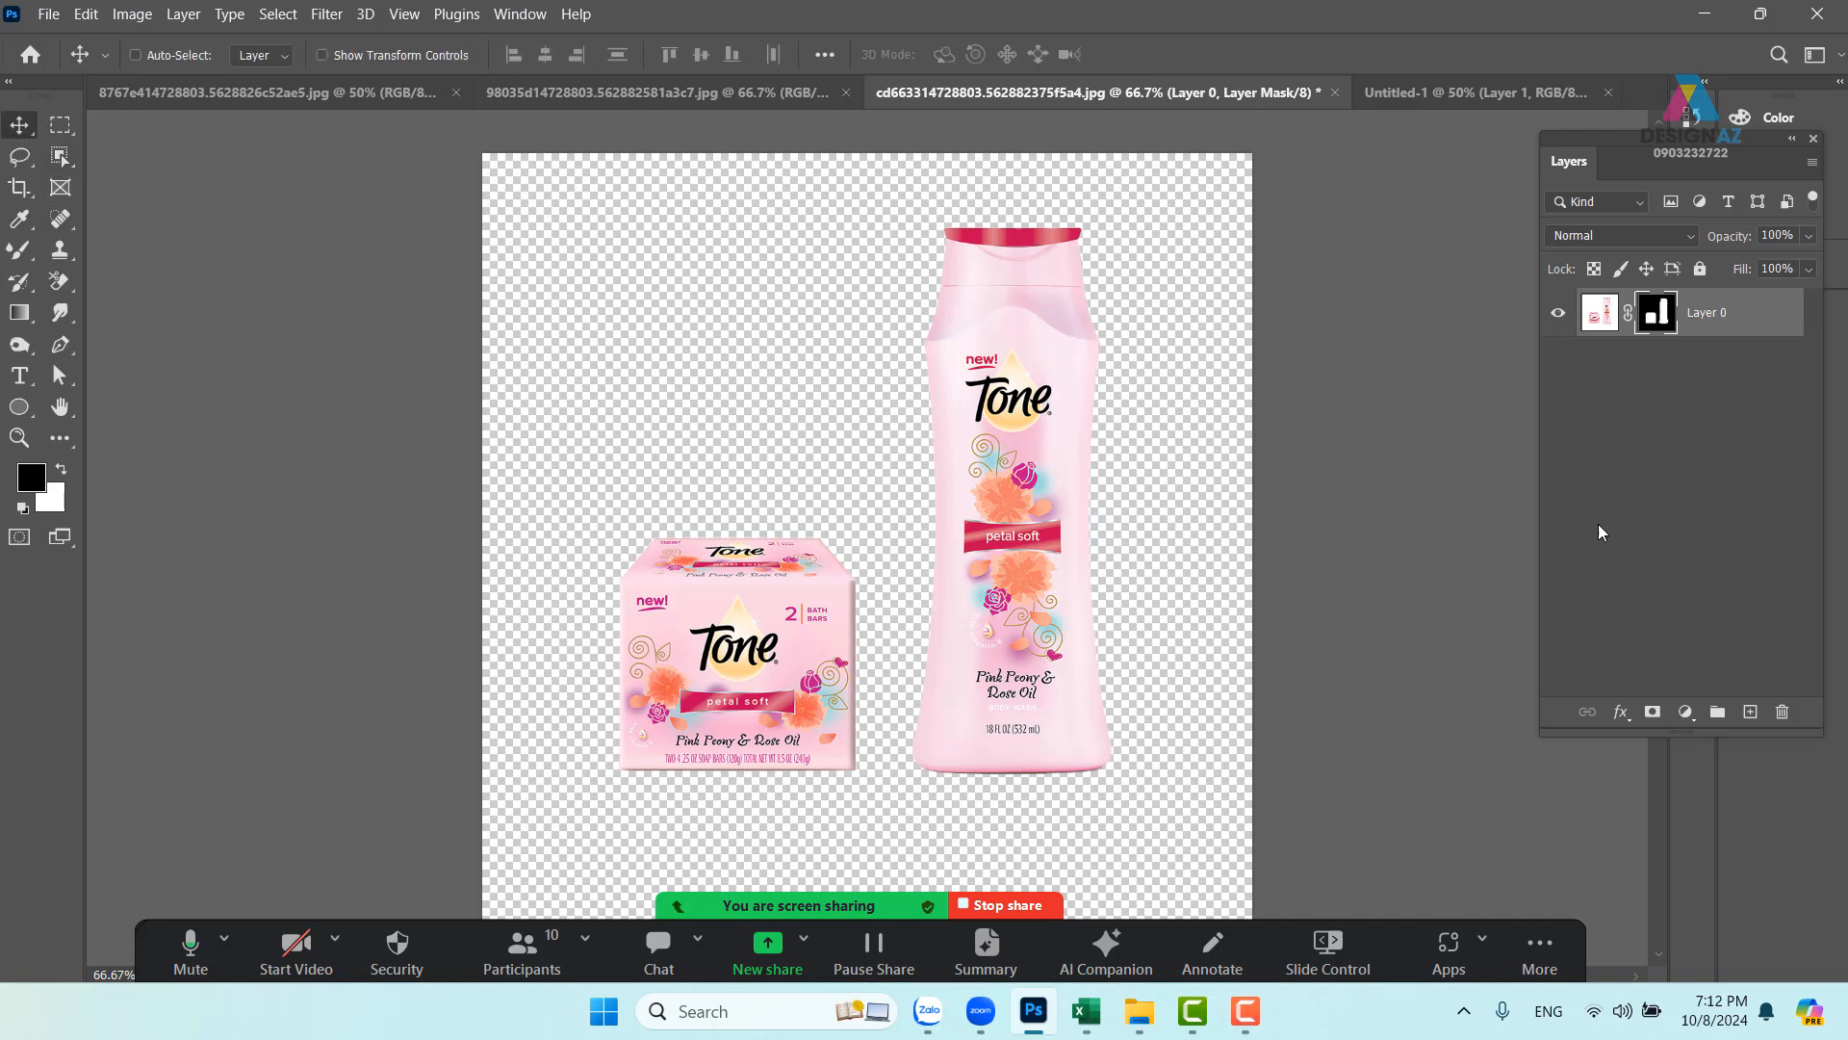
{"action": "left_click", "coordinate": [1600, 321]}
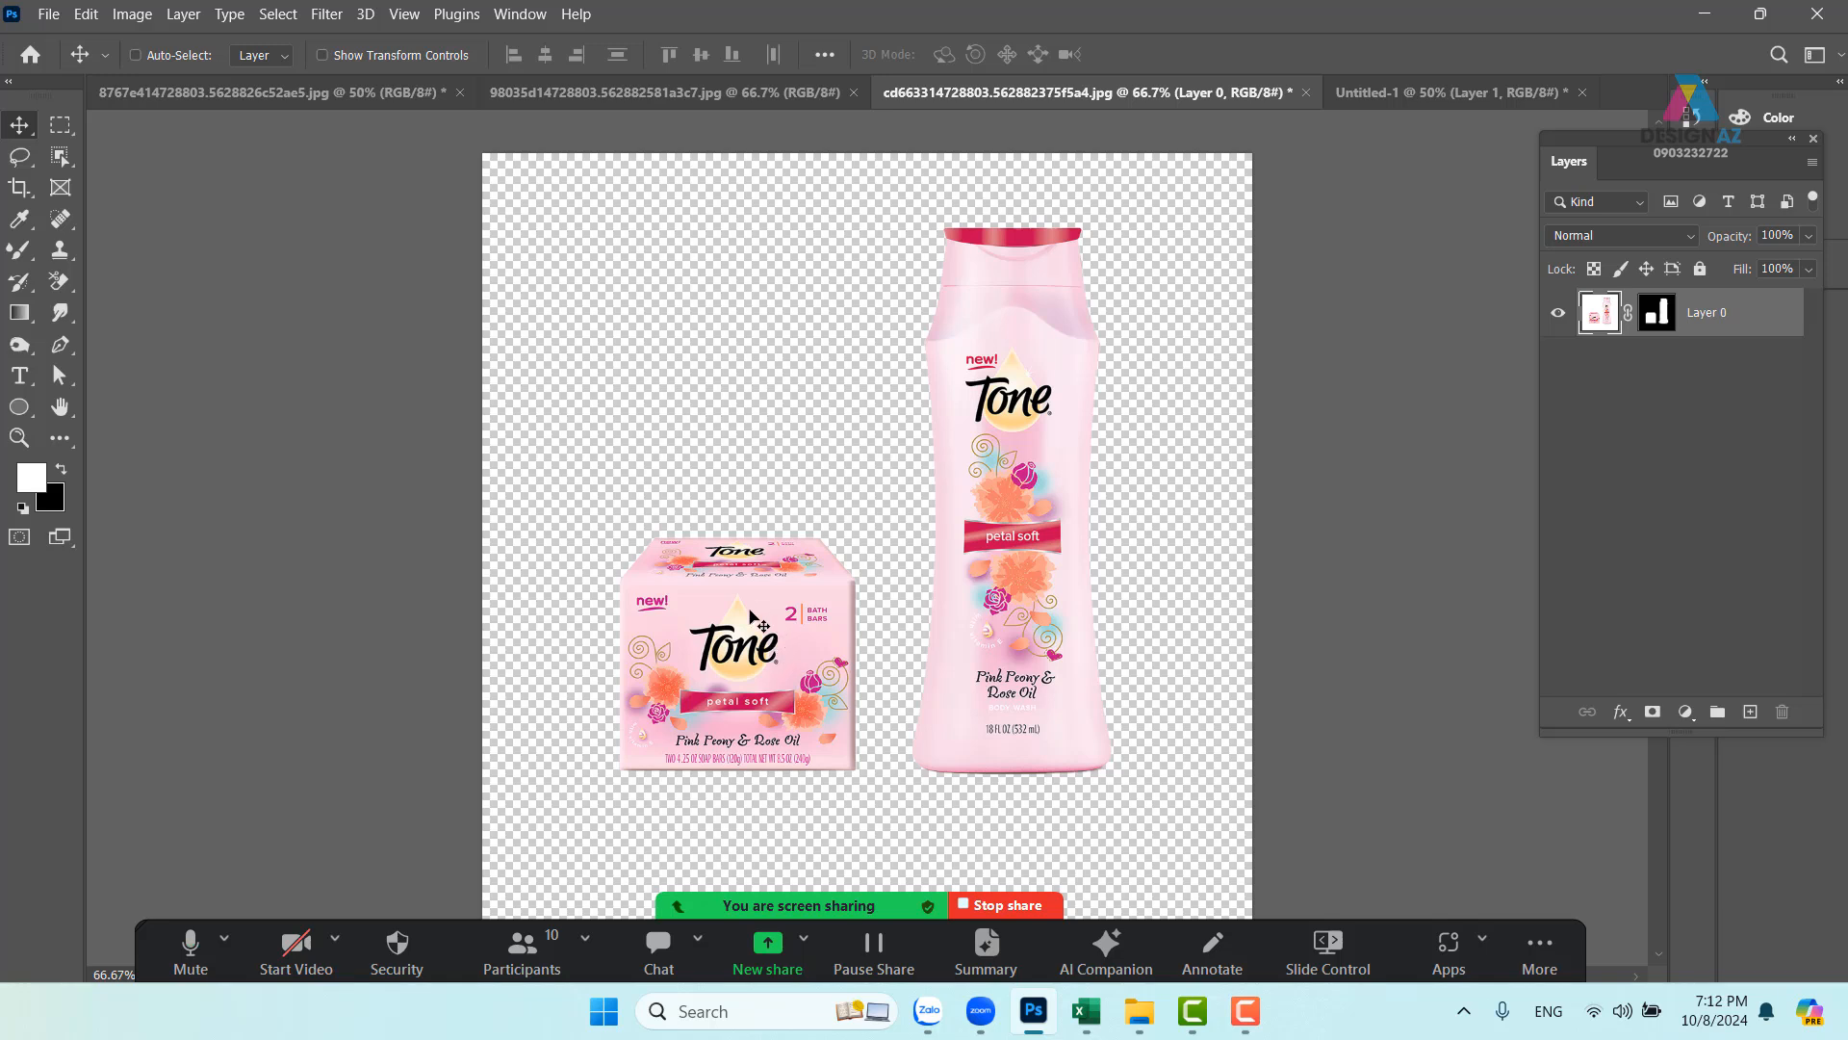
{"action": "left_click_drag", "start_coordinate": [753, 619], "coordinate": [1431, 100]}
{"action": "left_click_drag", "start_coordinate": [802, 556], "coordinate": [803, 554]}
{"action": "left_click_drag", "start_coordinate": [808, 650], "coordinate": [858, 507]}
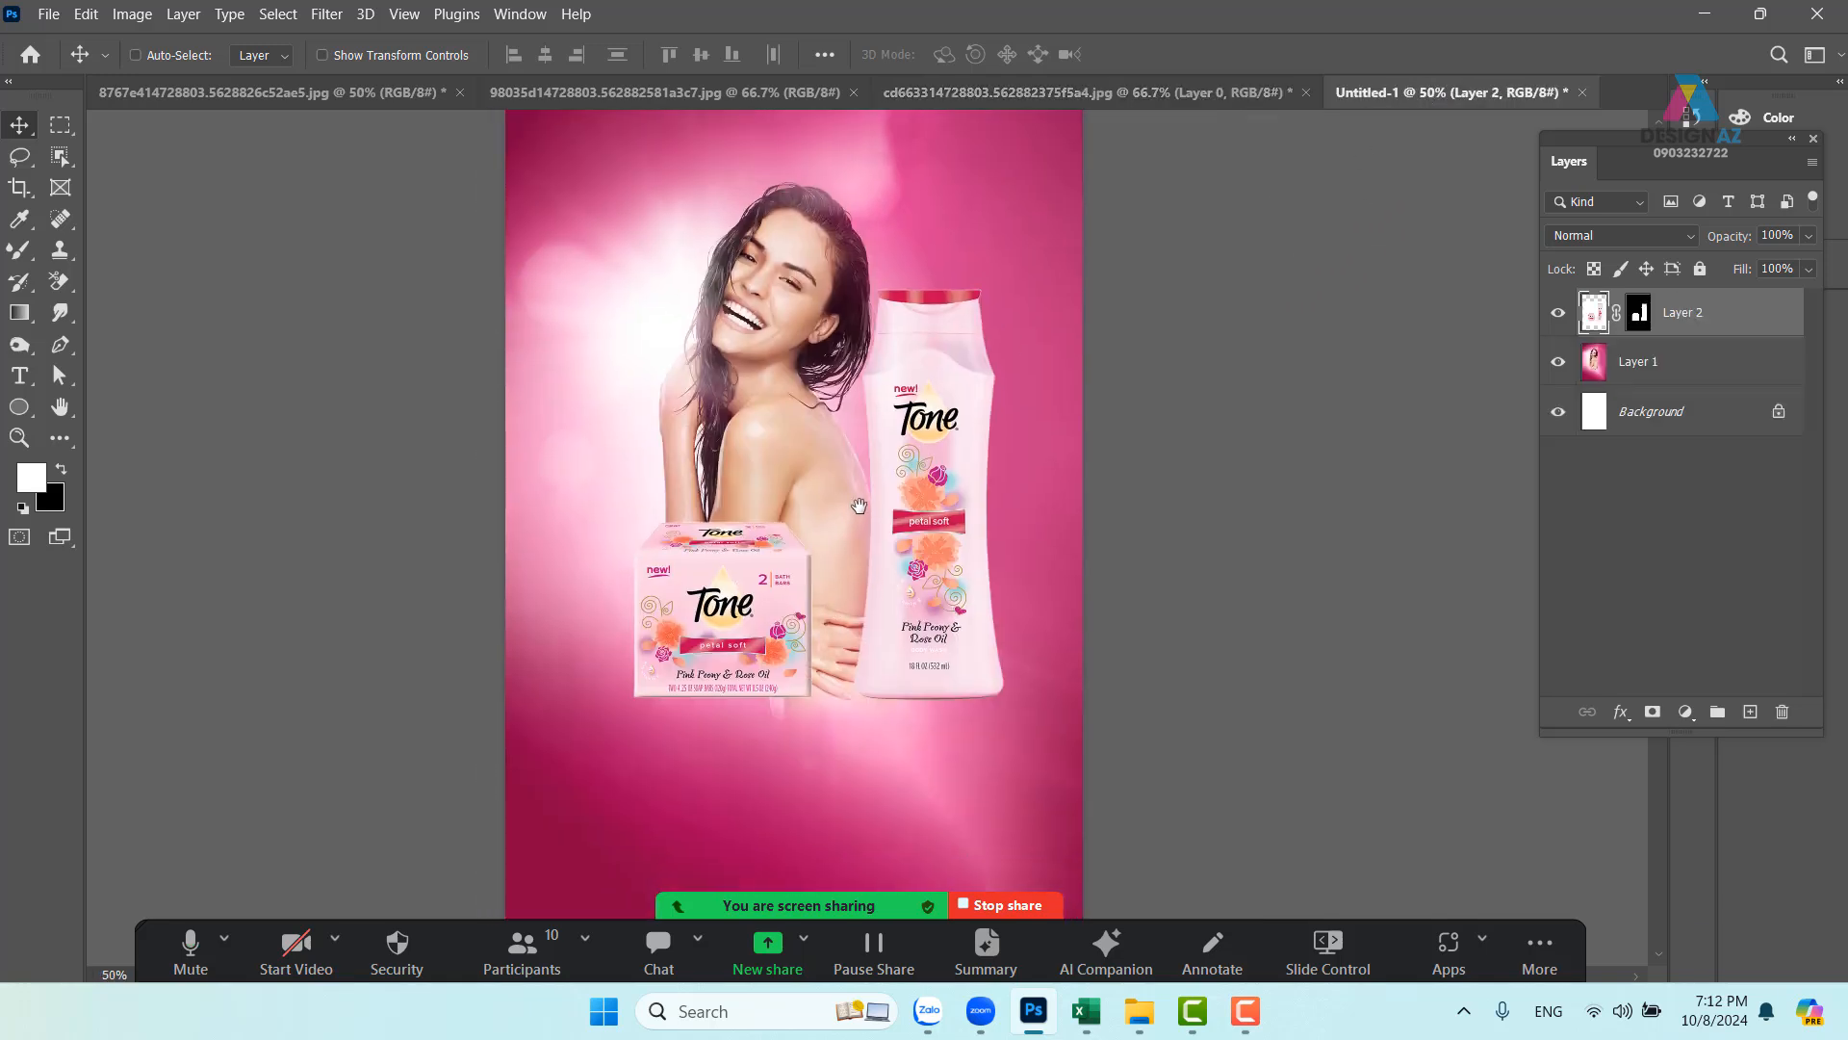
{"action": "left_click_drag", "start_coordinate": [953, 433], "coordinate": [984, 604]}
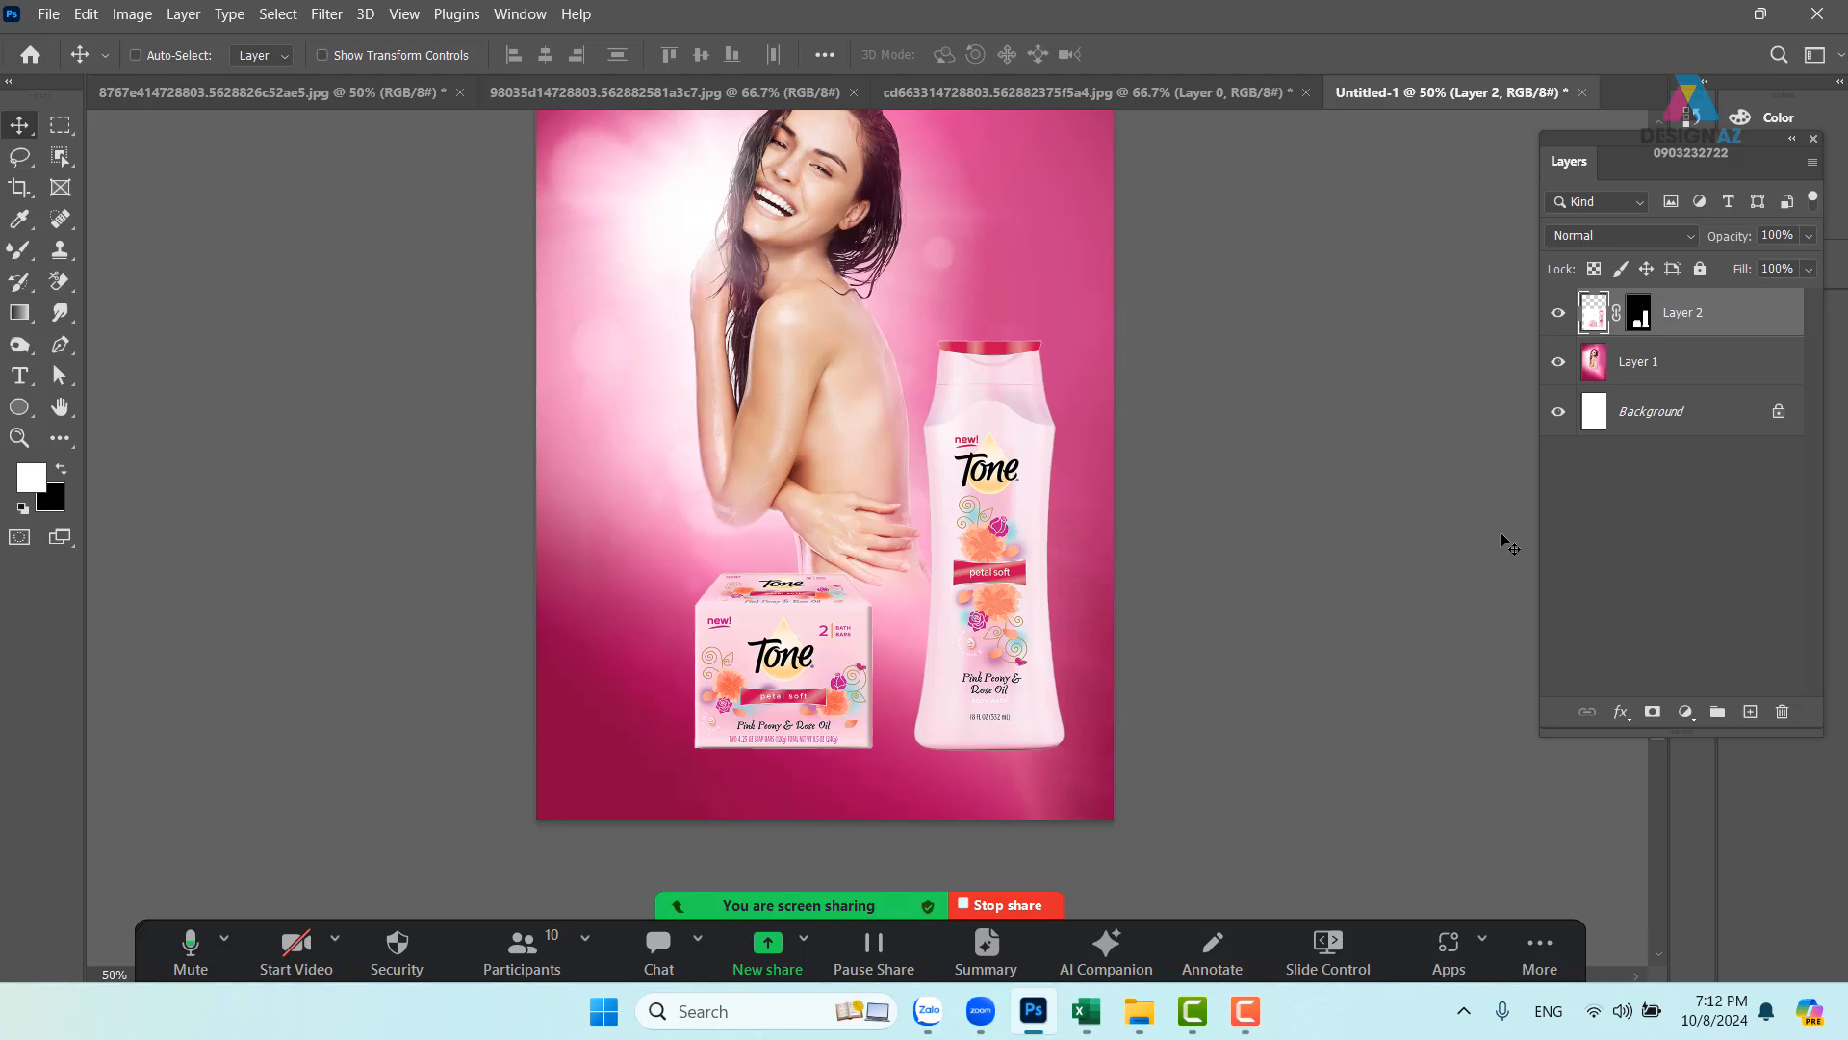
- Zoom in on the soap box and bottle and target Layer 2's mask
{"action": "key", "text": "ctrl+plus"}
{"action": "key", "text": "ctrl+plus"}
{"action": "key", "text": "ctrl+plus"}
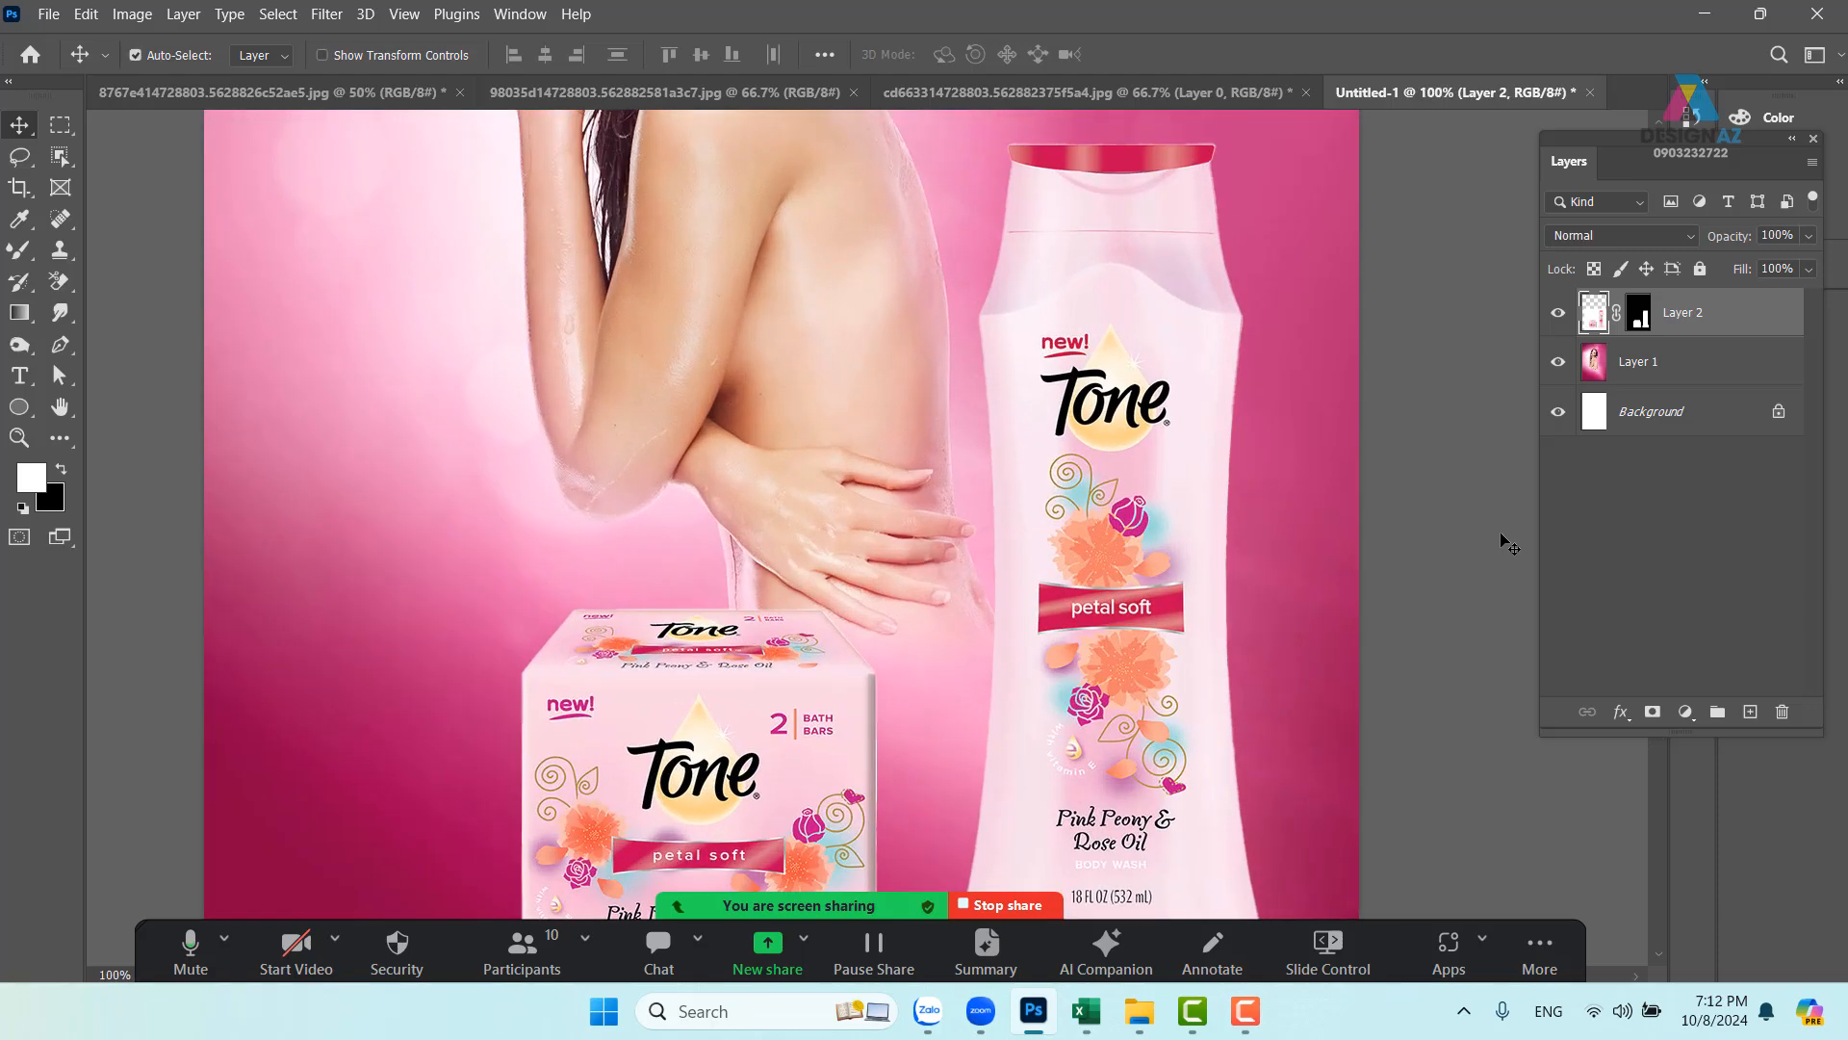
{"action": "scroll", "coordinate": [1196, 565], "scroll_direction": "down", "scroll_amount": 10}
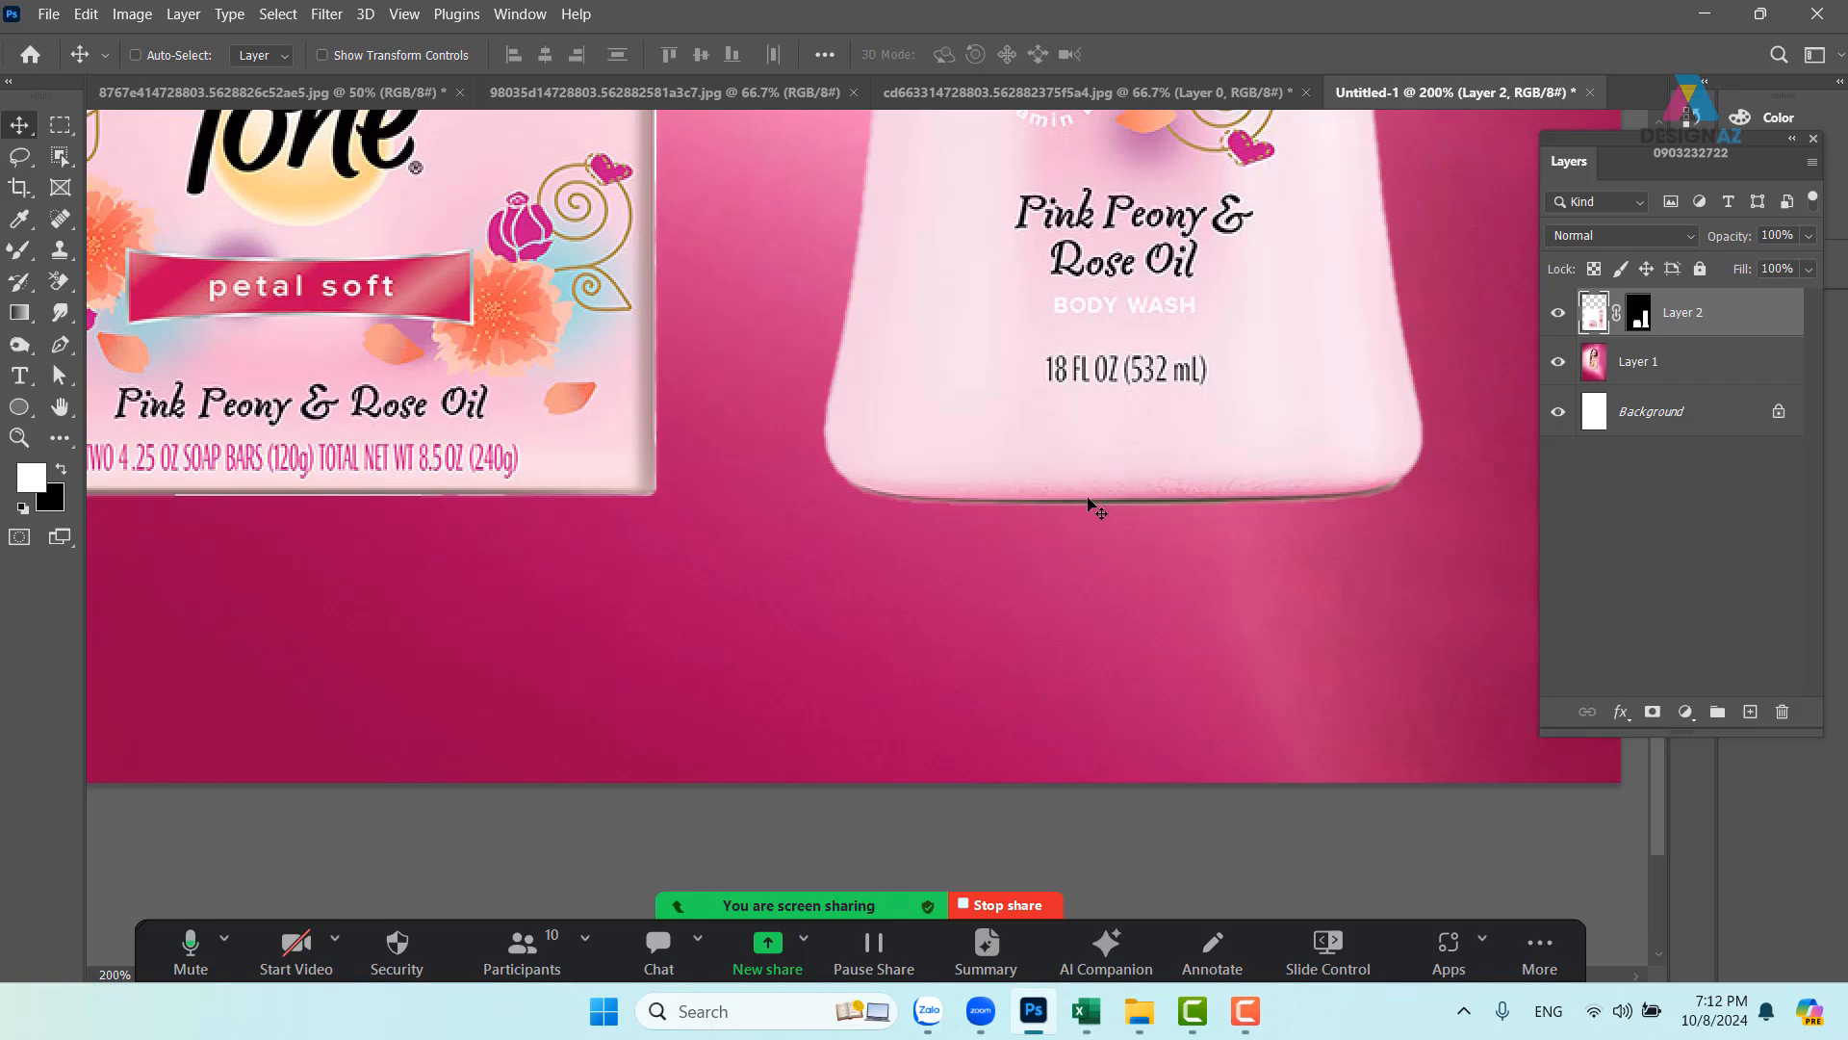
{"action": "scroll", "coordinate": [909, 457], "scroll_direction": "up", "scroll_amount": 5}
{"action": "scroll", "coordinate": [910, 457], "scroll_direction": "left", "scroll_amount": 2}
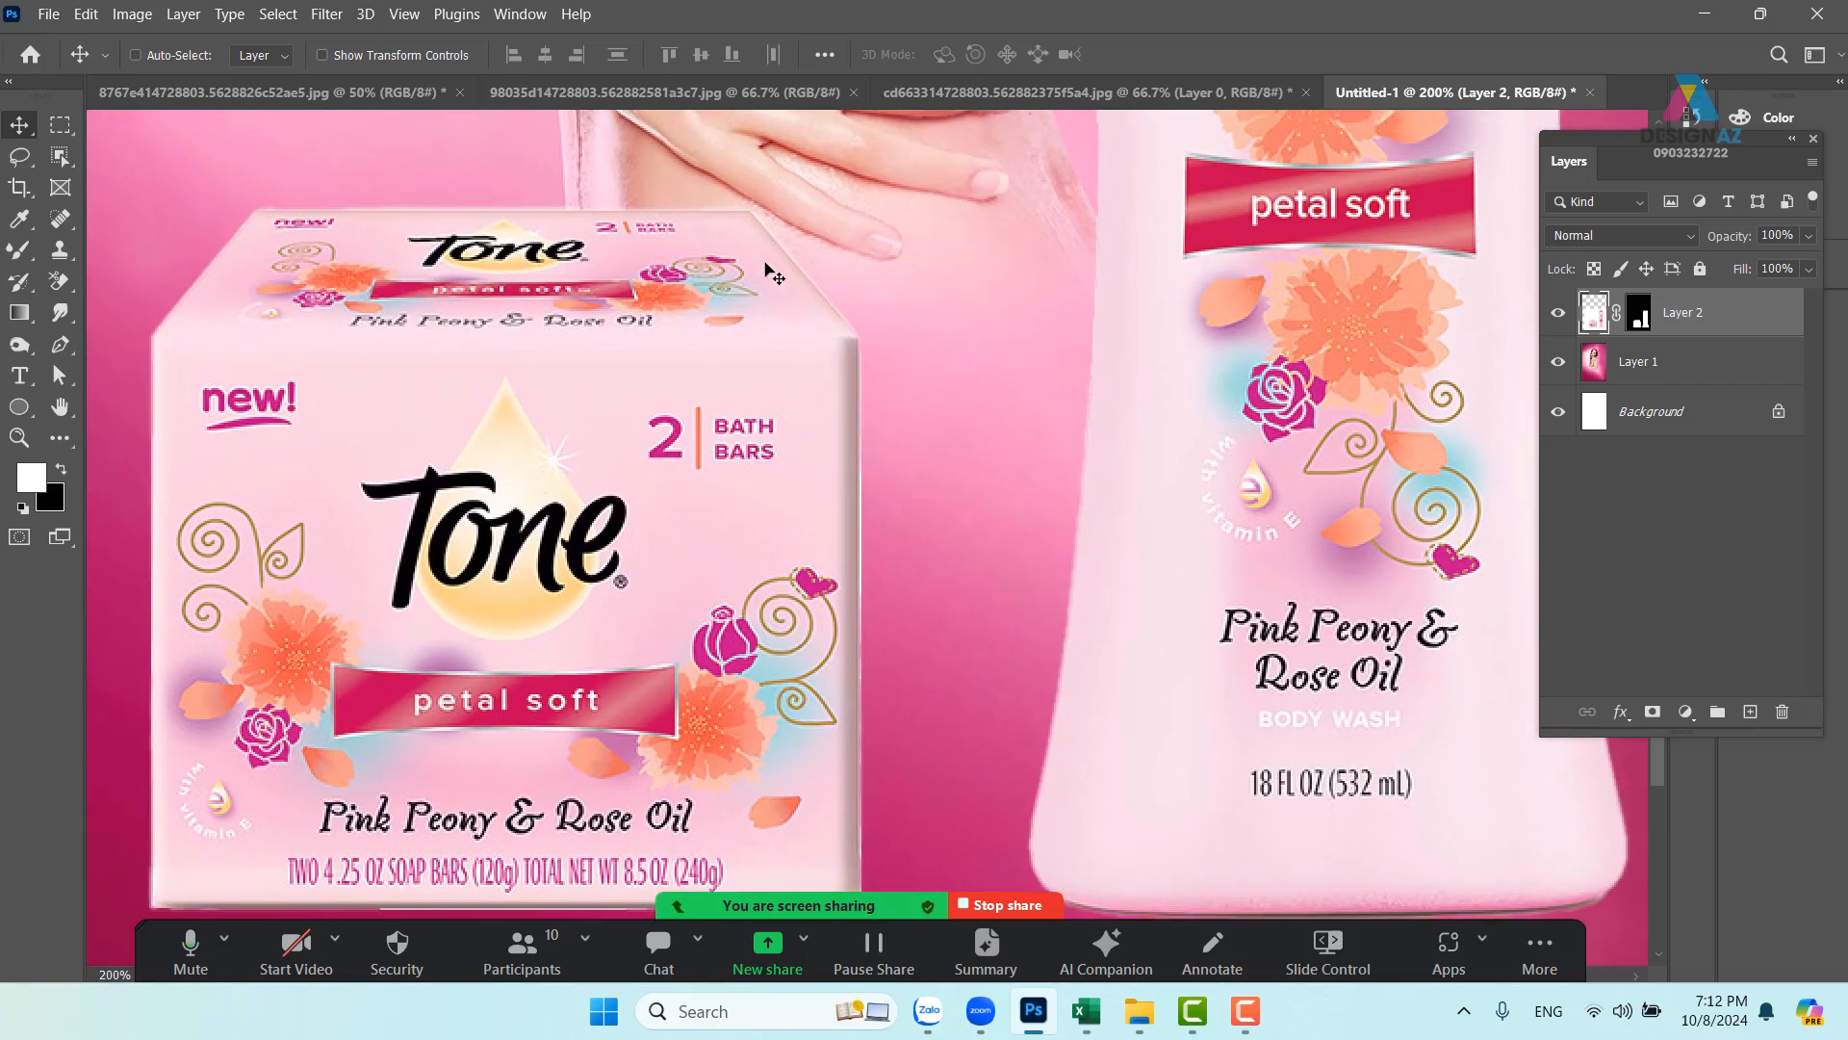
{"action": "scroll", "coordinate": [932, 412], "scroll_direction": "down", "scroll_amount": 2}
{"action": "scroll", "coordinate": [931, 412], "scroll_direction": "right", "scroll_amount": 1}
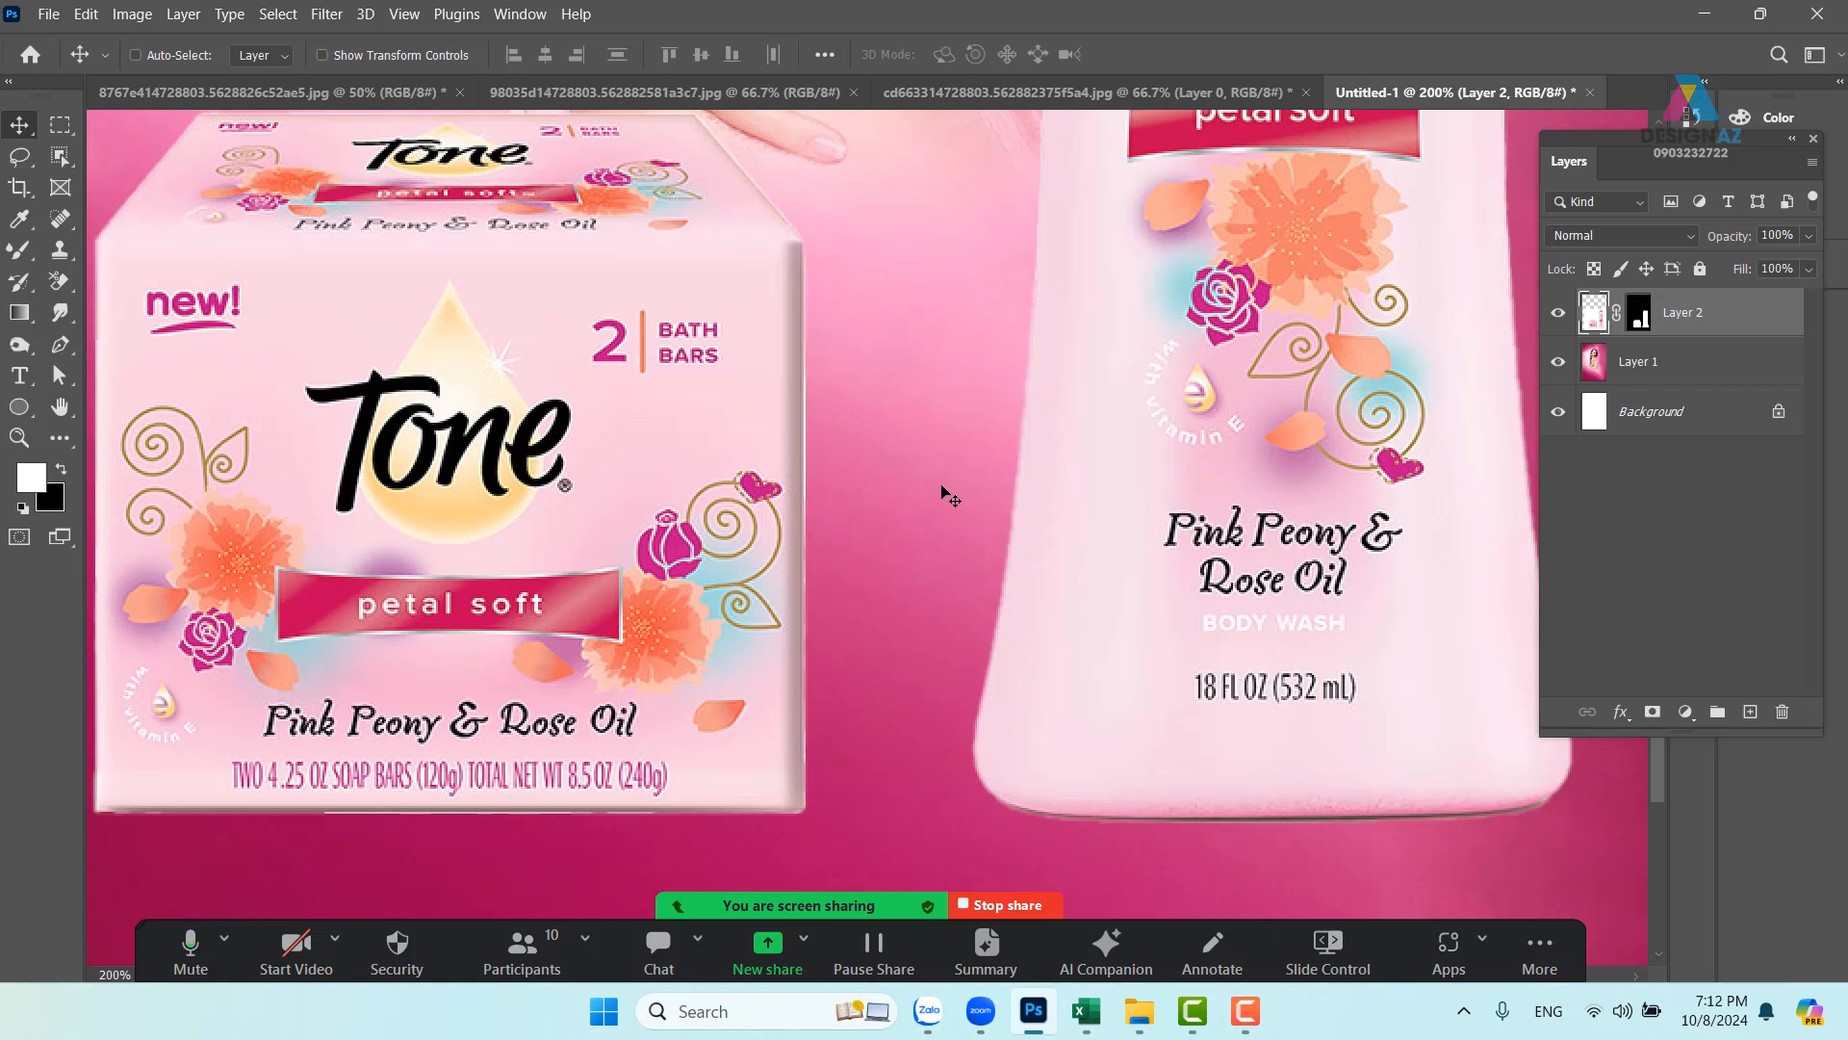
{"action": "left_click", "coordinate": [1639, 314]}
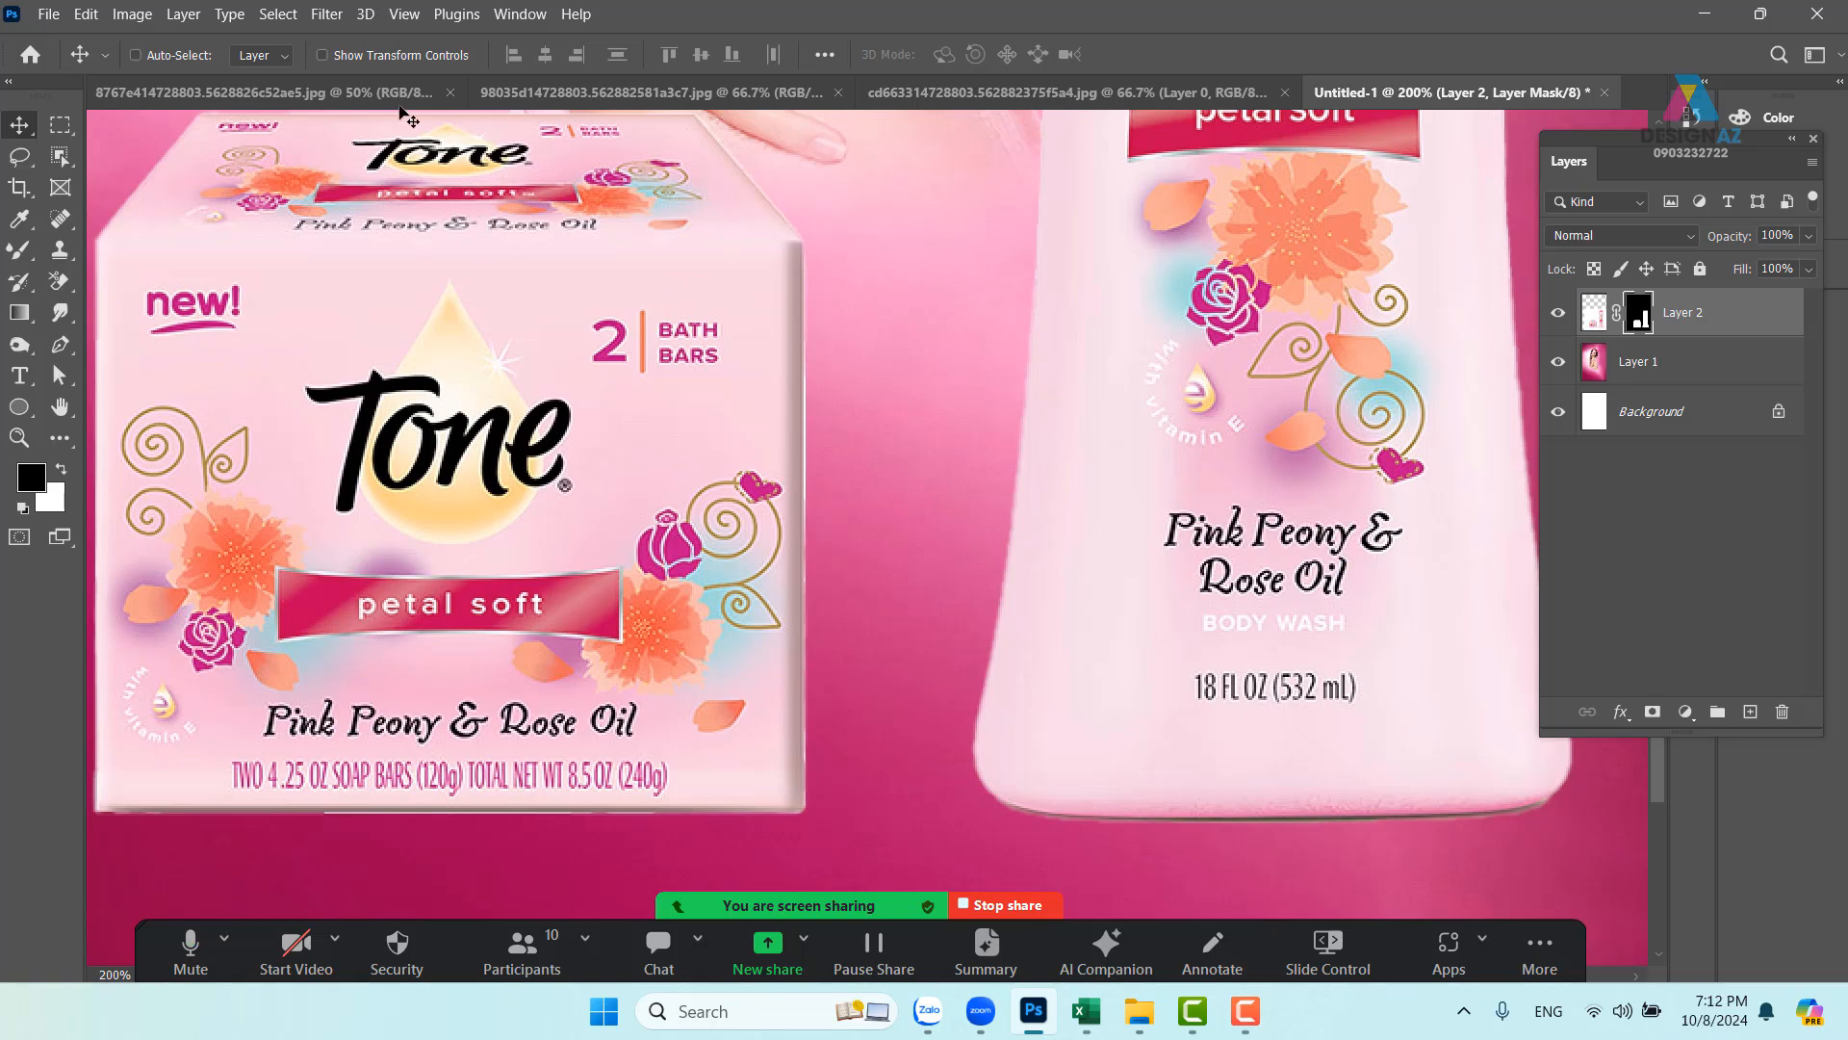
- Apply a Minimum filter with a 1.8 px radius and Roundness to the mask
{"action": "left_click", "coordinate": [328, 15]}
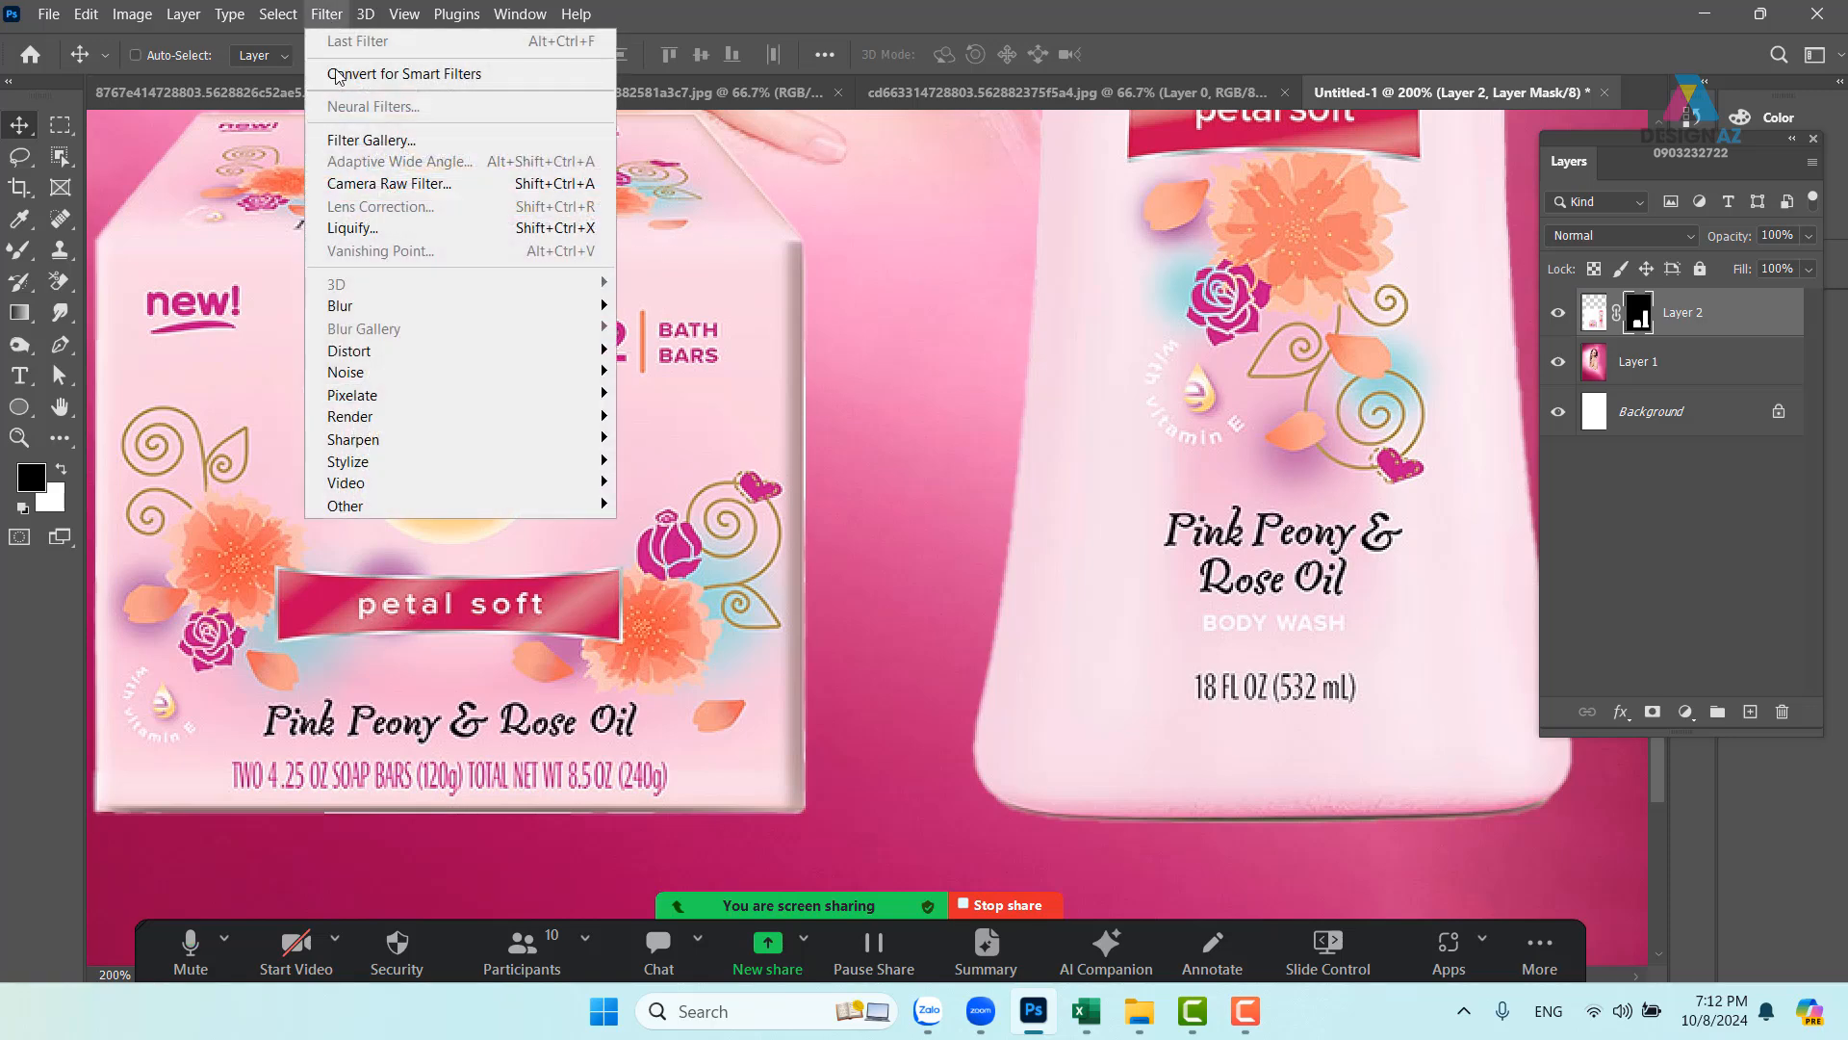
{"action": "mouse_move", "coordinate": [430, 508]}
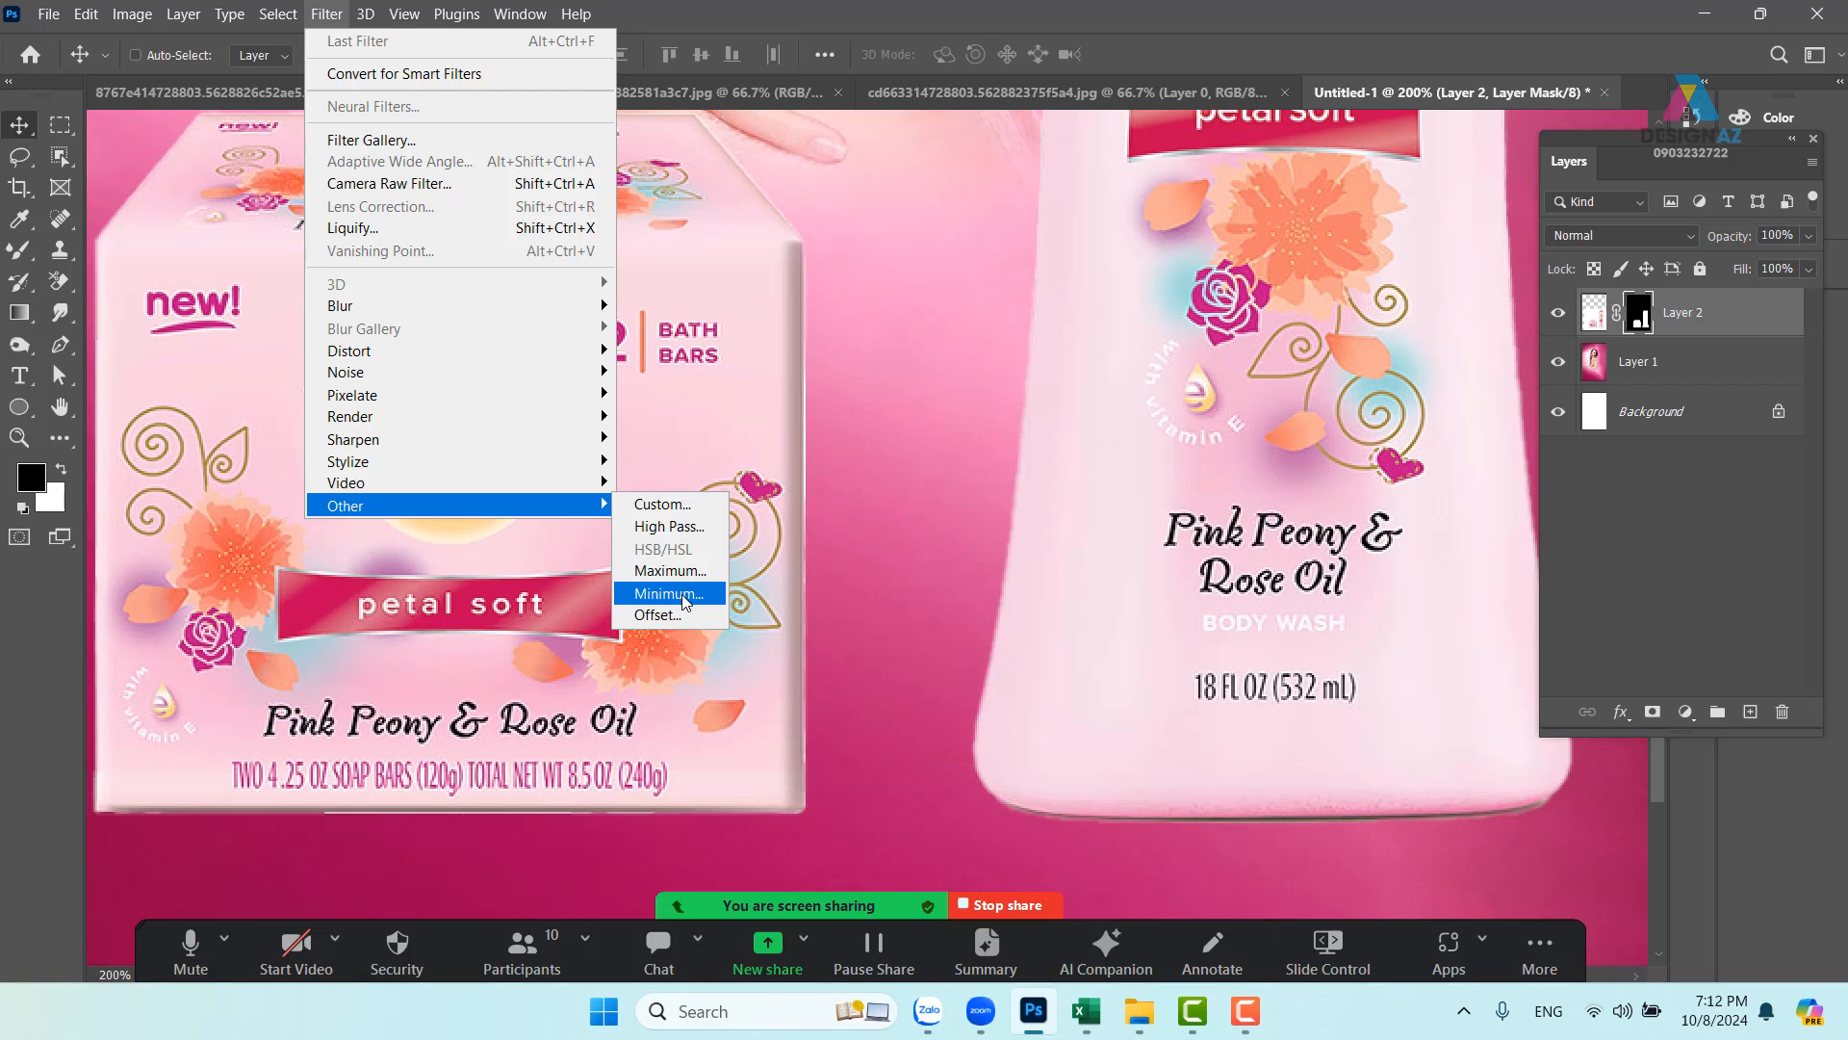
{"action": "left_click", "coordinate": [674, 594]}
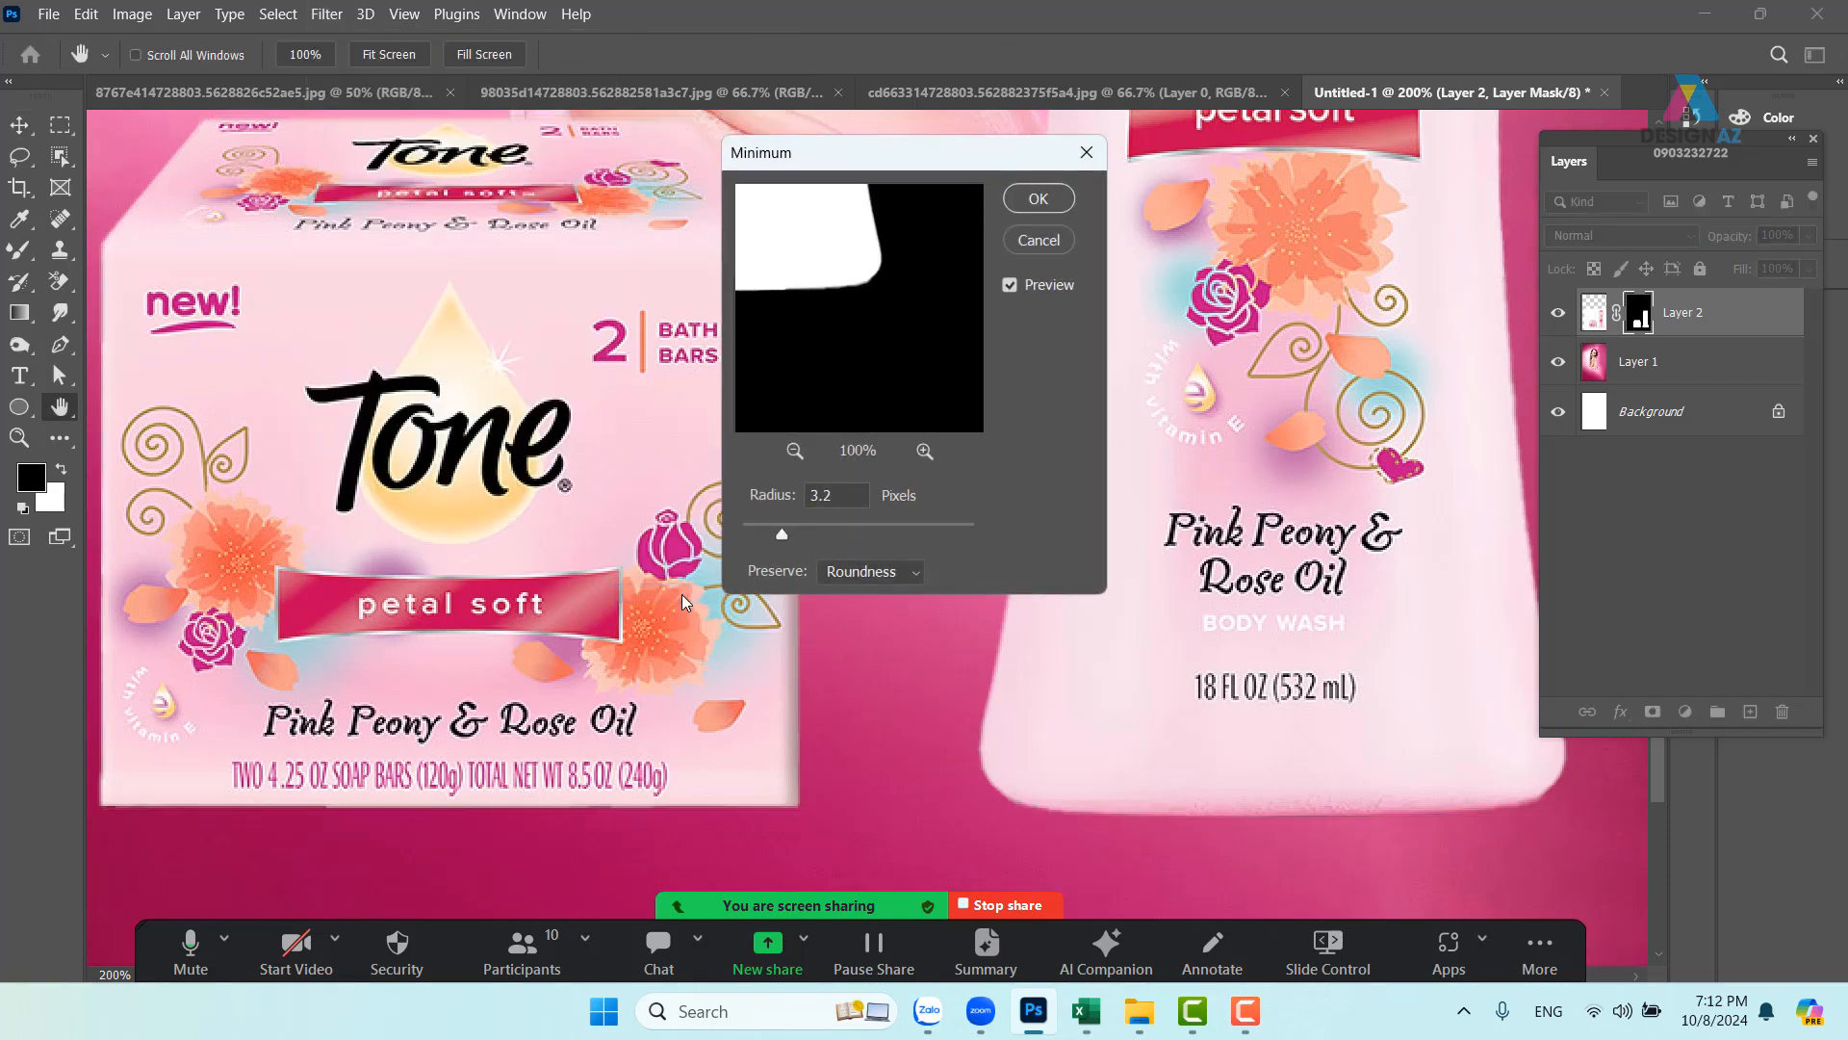
{"action": "left_click_drag", "start_coordinate": [782, 533], "coordinate": [752, 540]}
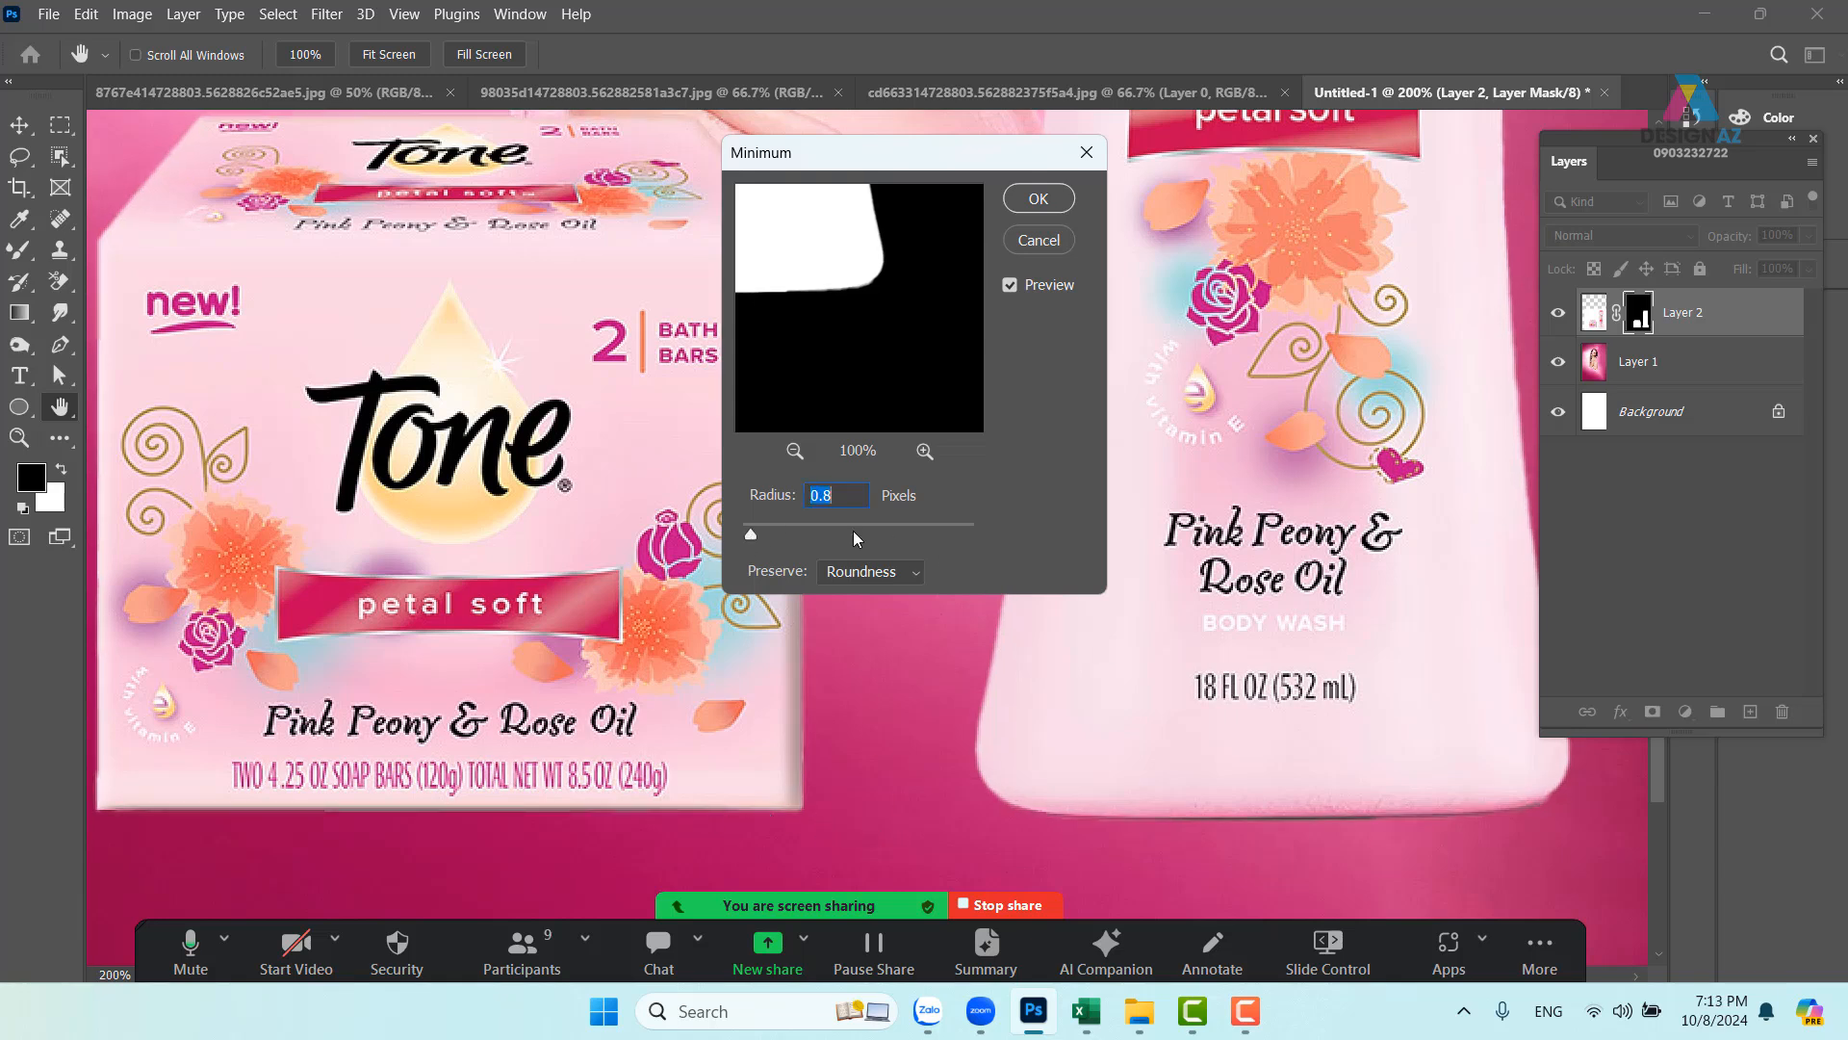
{"action": "left_click", "coordinate": [855, 494]}
{"action": "key", "text": "Up"}
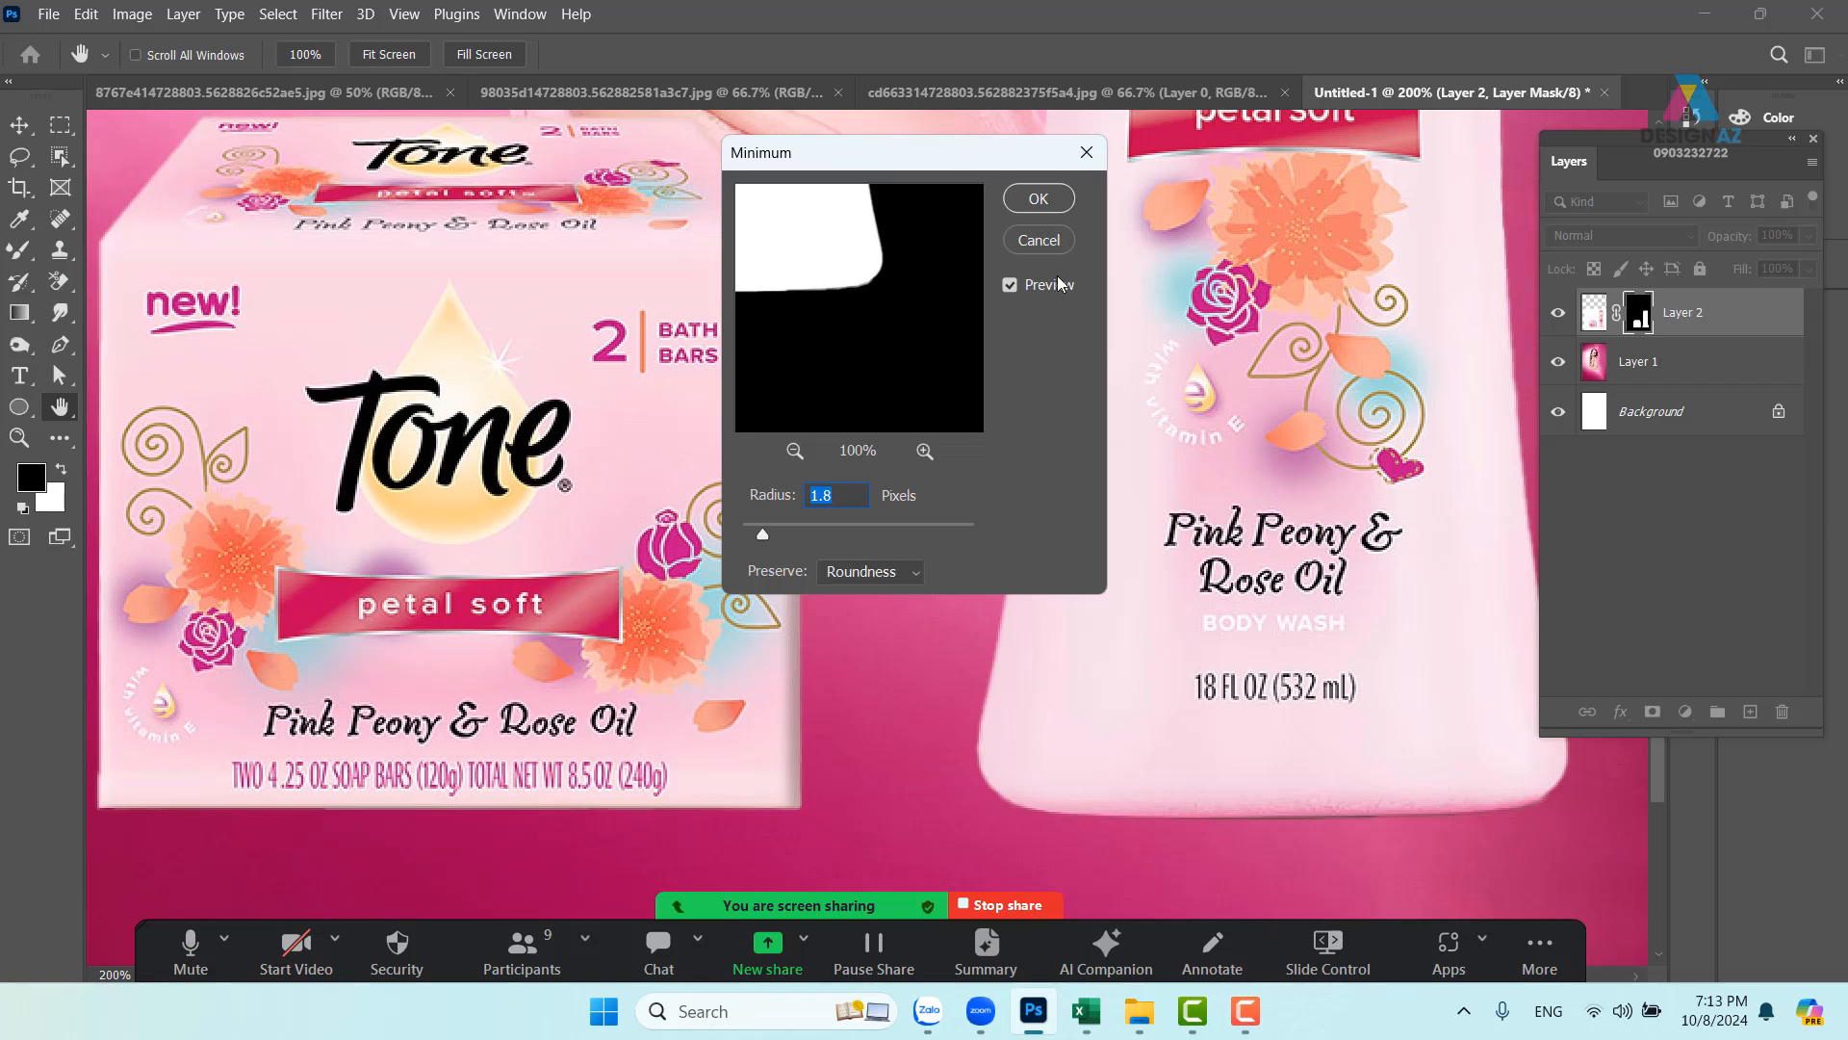
{"action": "left_click", "coordinate": [1039, 198]}
- Convert the products layer, Layer 2, into a smart object
{"action": "key", "text": "v"}
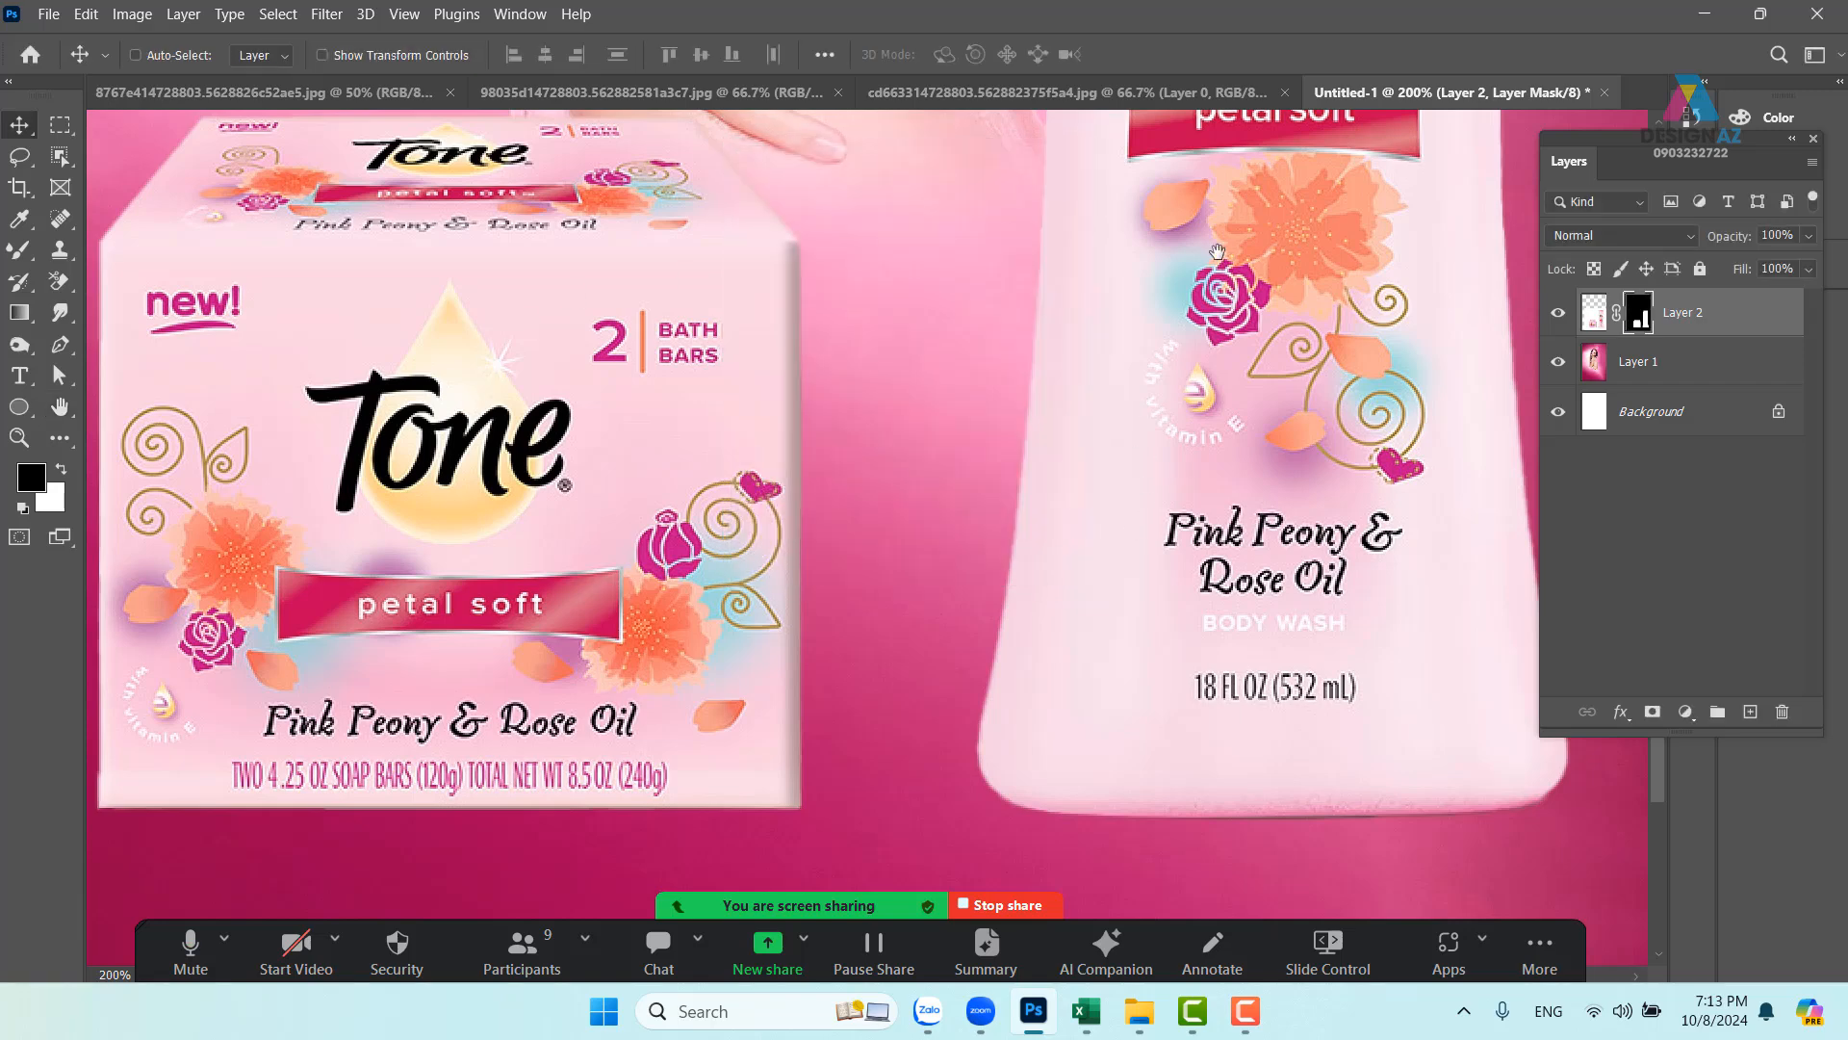
{"action": "left_click_drag", "start_coordinate": [1122, 516], "coordinate": [1042, 689]}
{"action": "left_click_drag", "start_coordinate": [1094, 410], "coordinate": [1036, 864]}
{"action": "left_click_drag", "start_coordinate": [989, 396], "coordinate": [1052, 547]}
{"action": "left_click_drag", "start_coordinate": [993, 664], "coordinate": [1142, 371]}
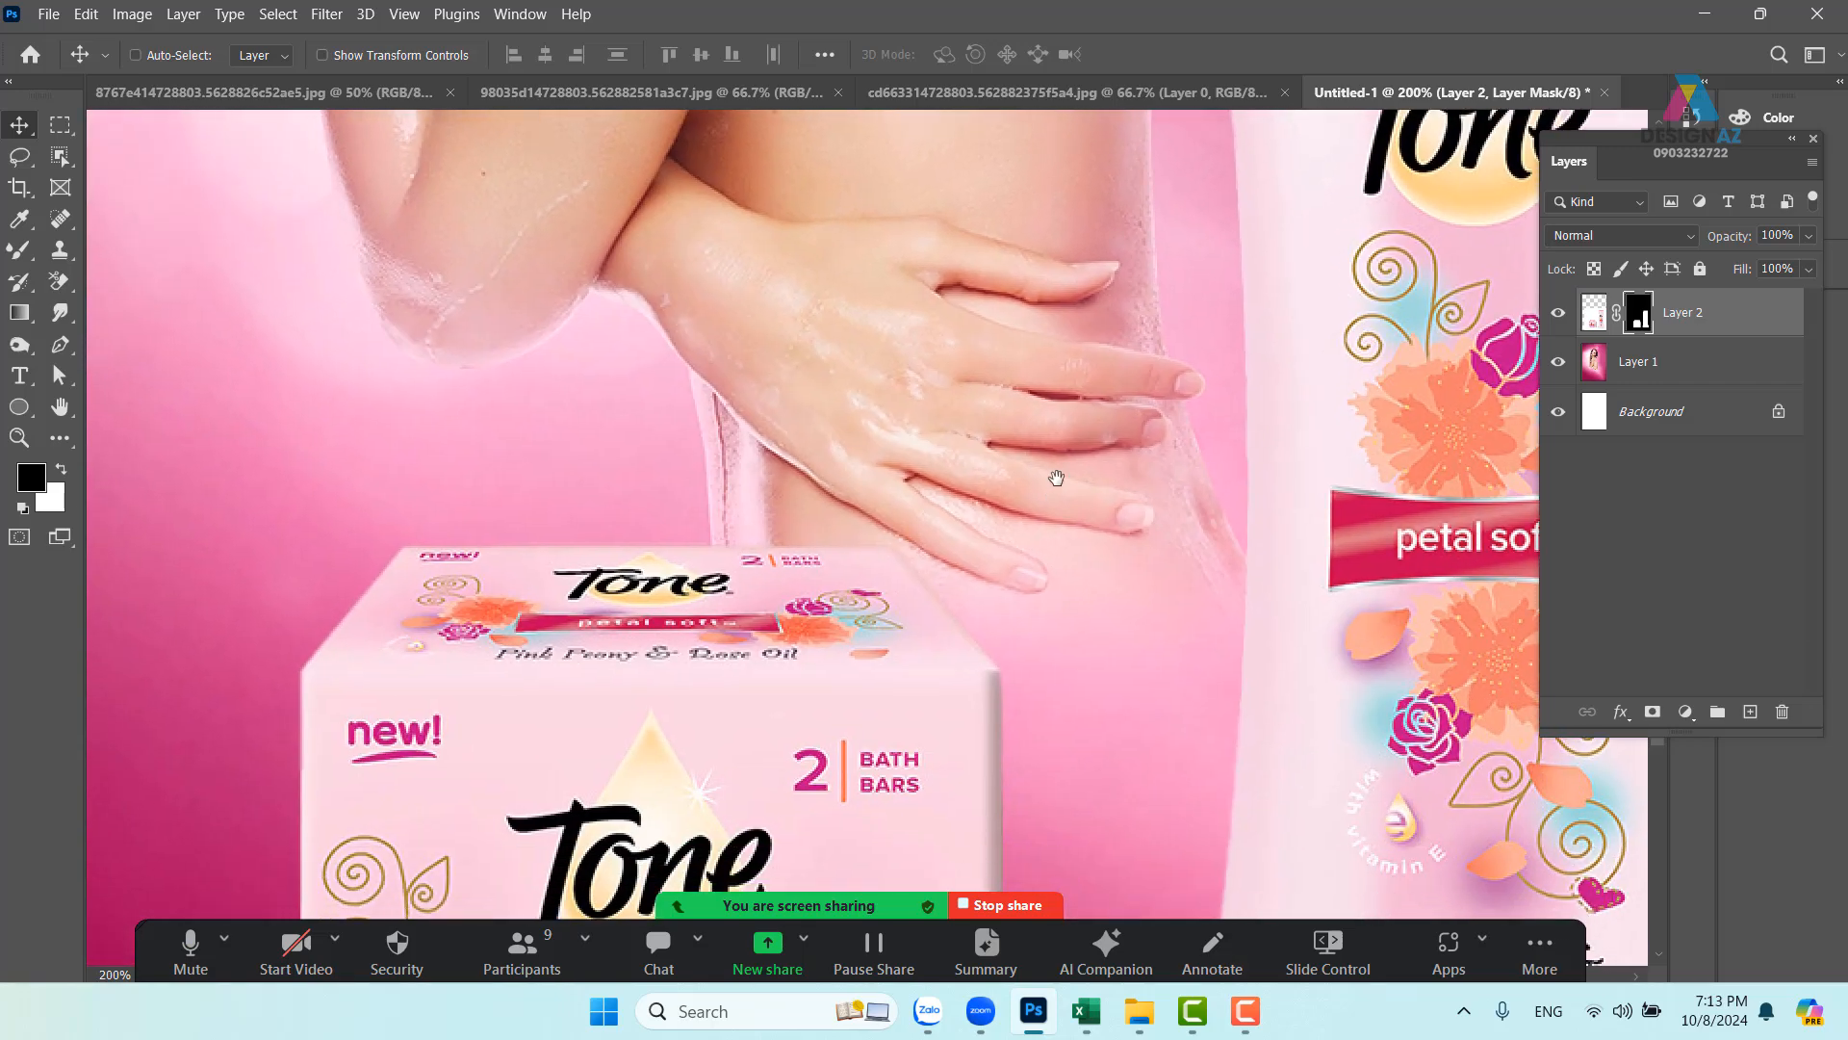
{"action": "left_click_drag", "start_coordinate": [1056, 691], "coordinate": [1116, 350]}
{"action": "key", "text": "ctrl+minus"}
{"action": "key", "text": "ctrl+minus"}
{"action": "key", "text": "ctrl+minus"}
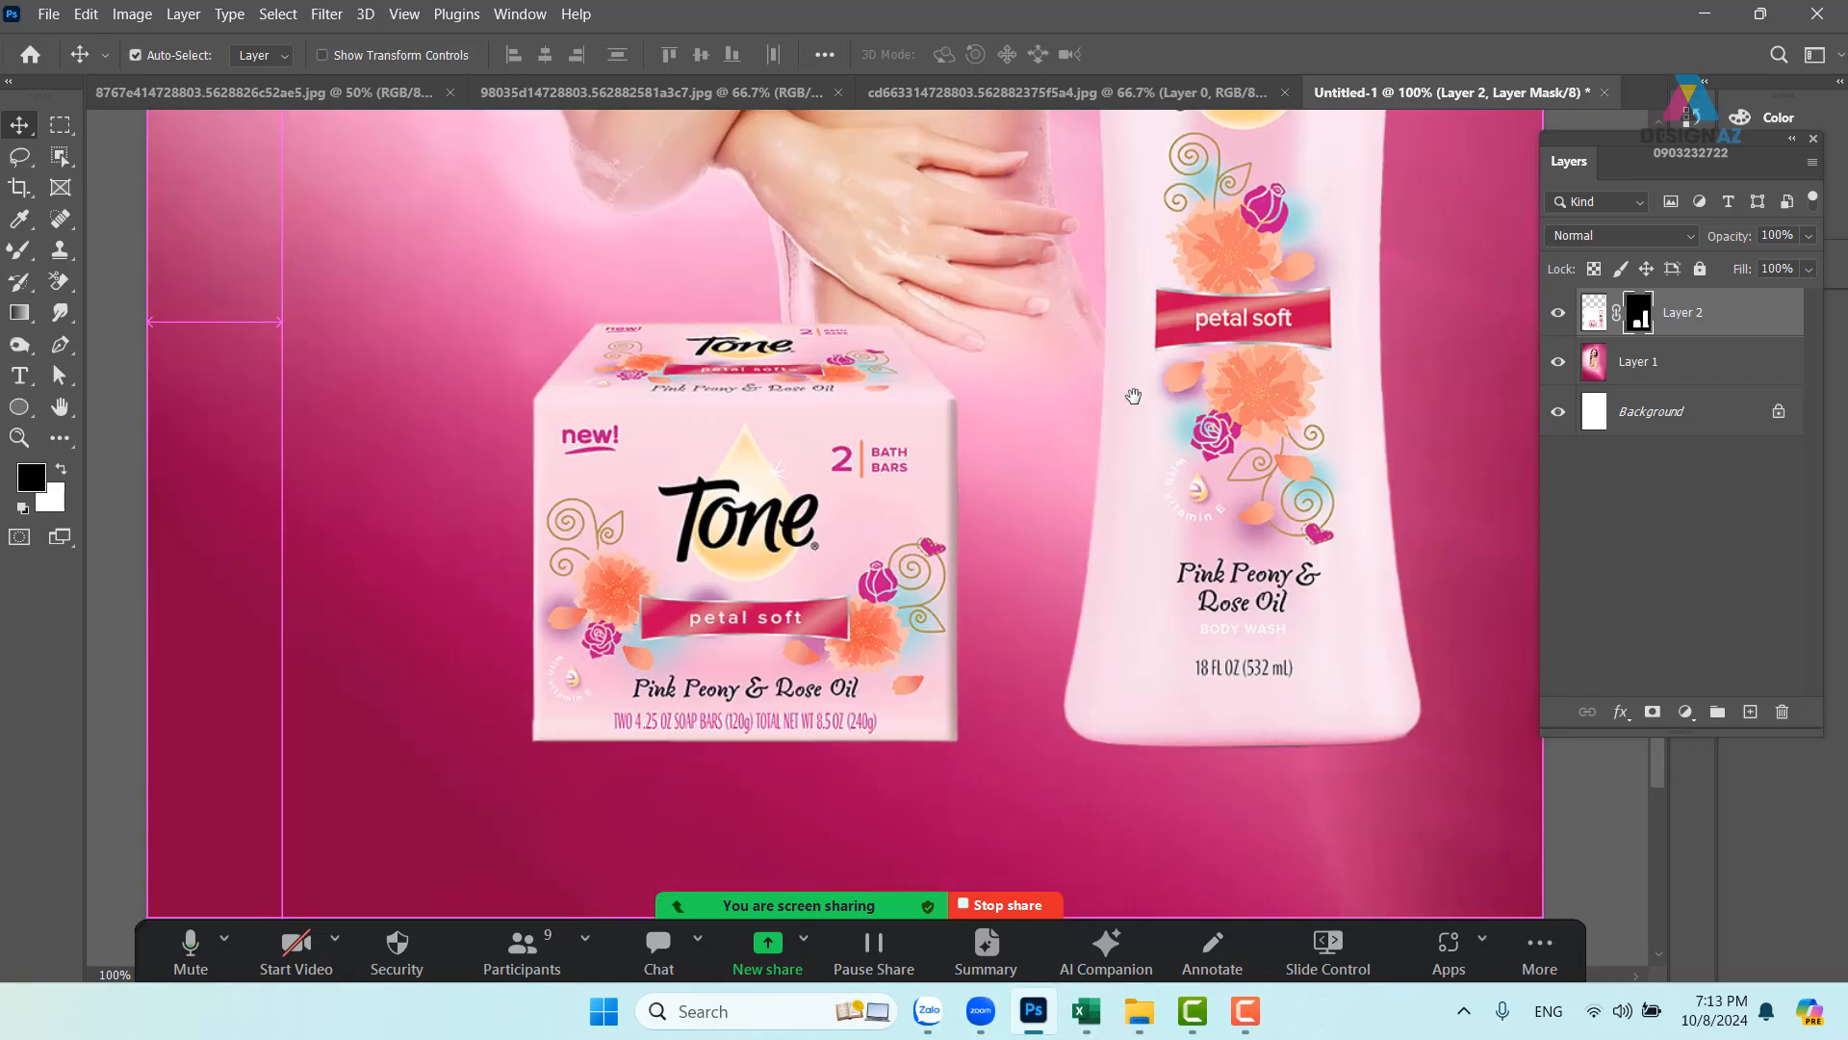
{"action": "left_click_drag", "start_coordinate": [981, 496], "coordinate": [1012, 690]}
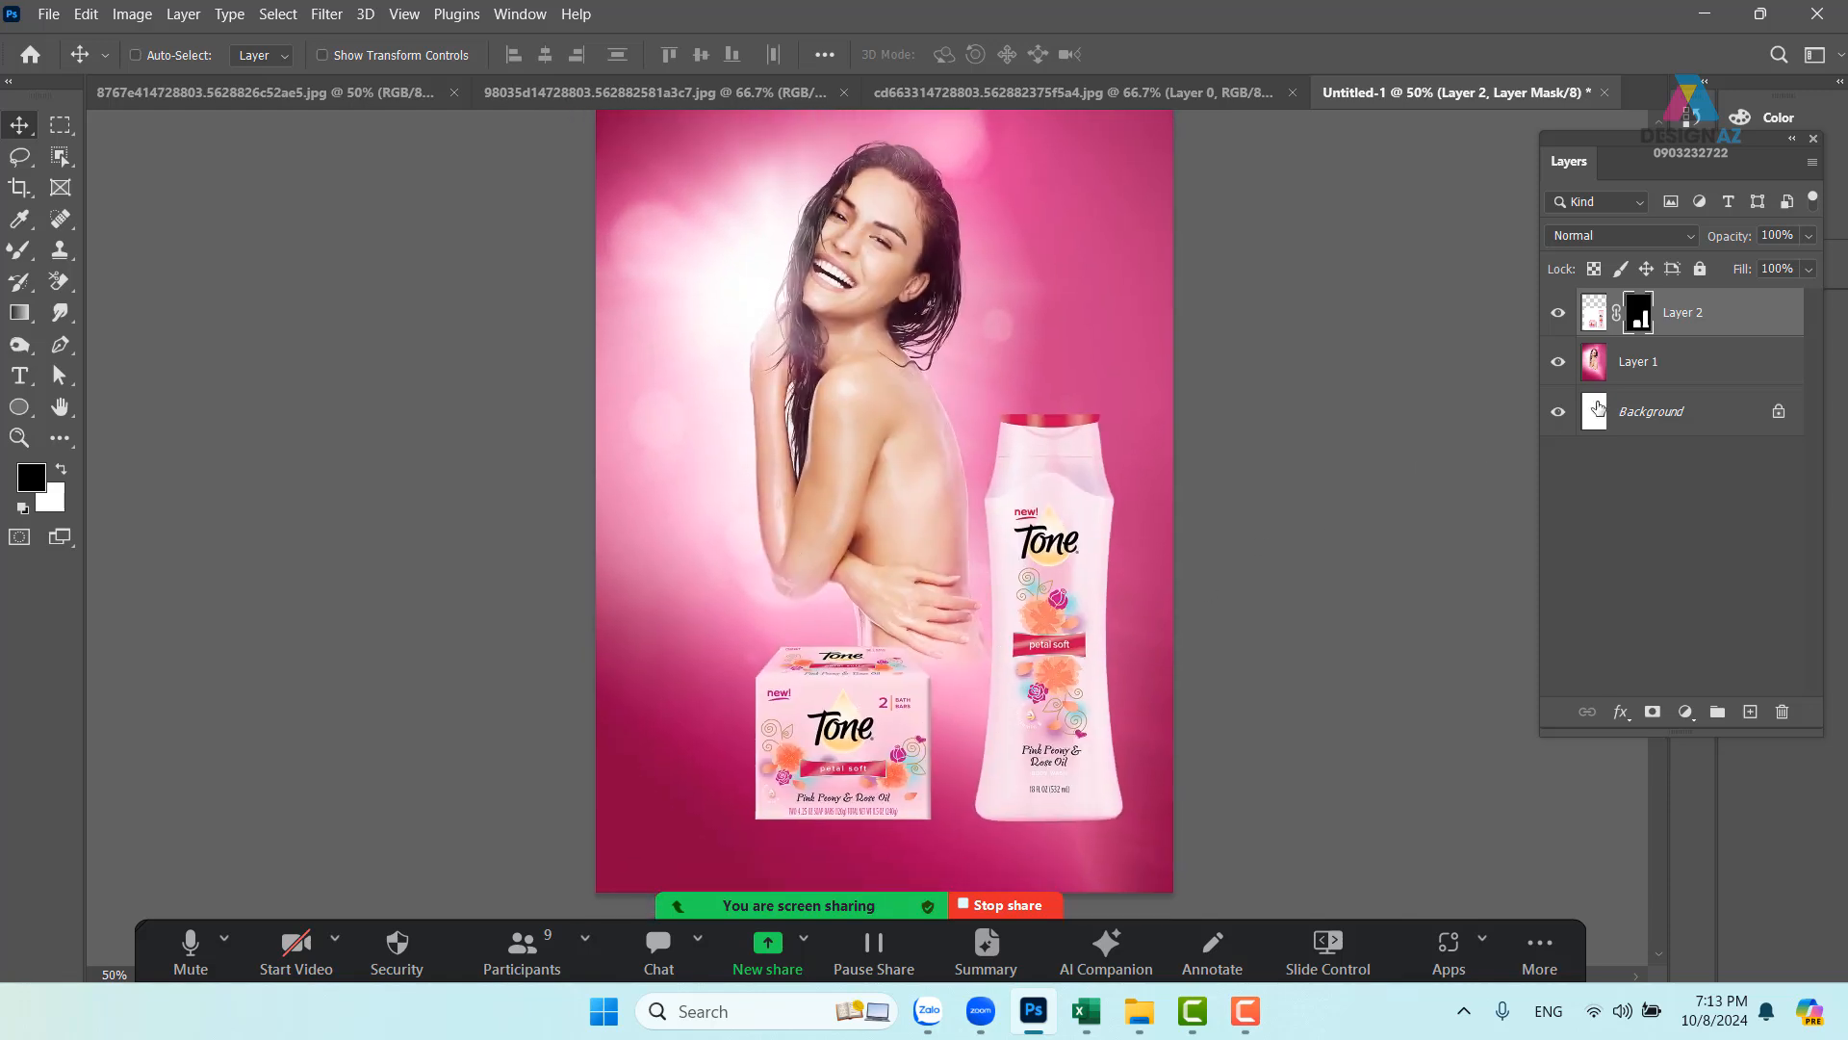
{"action": "left_click", "coordinate": [1594, 322]}
{"action": "right_click", "coordinate": [1741, 317]}
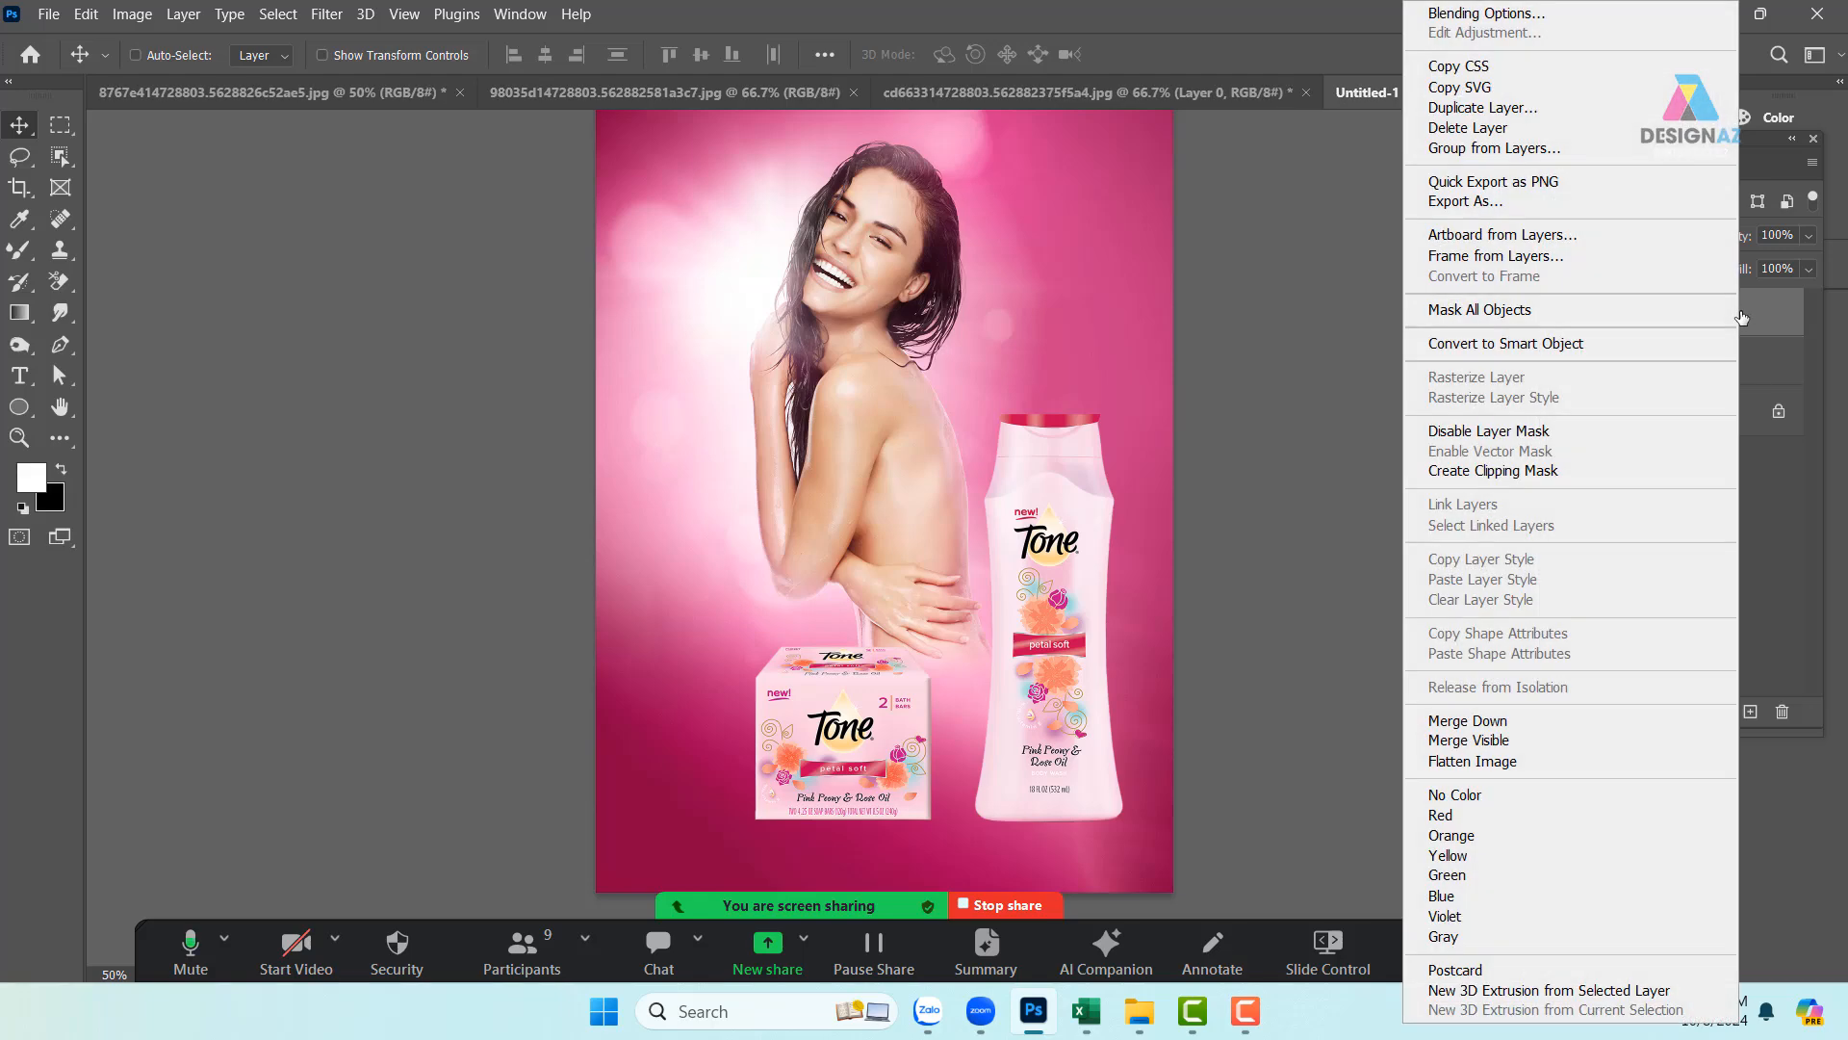
{"action": "left_click", "coordinate": [1620, 344]}
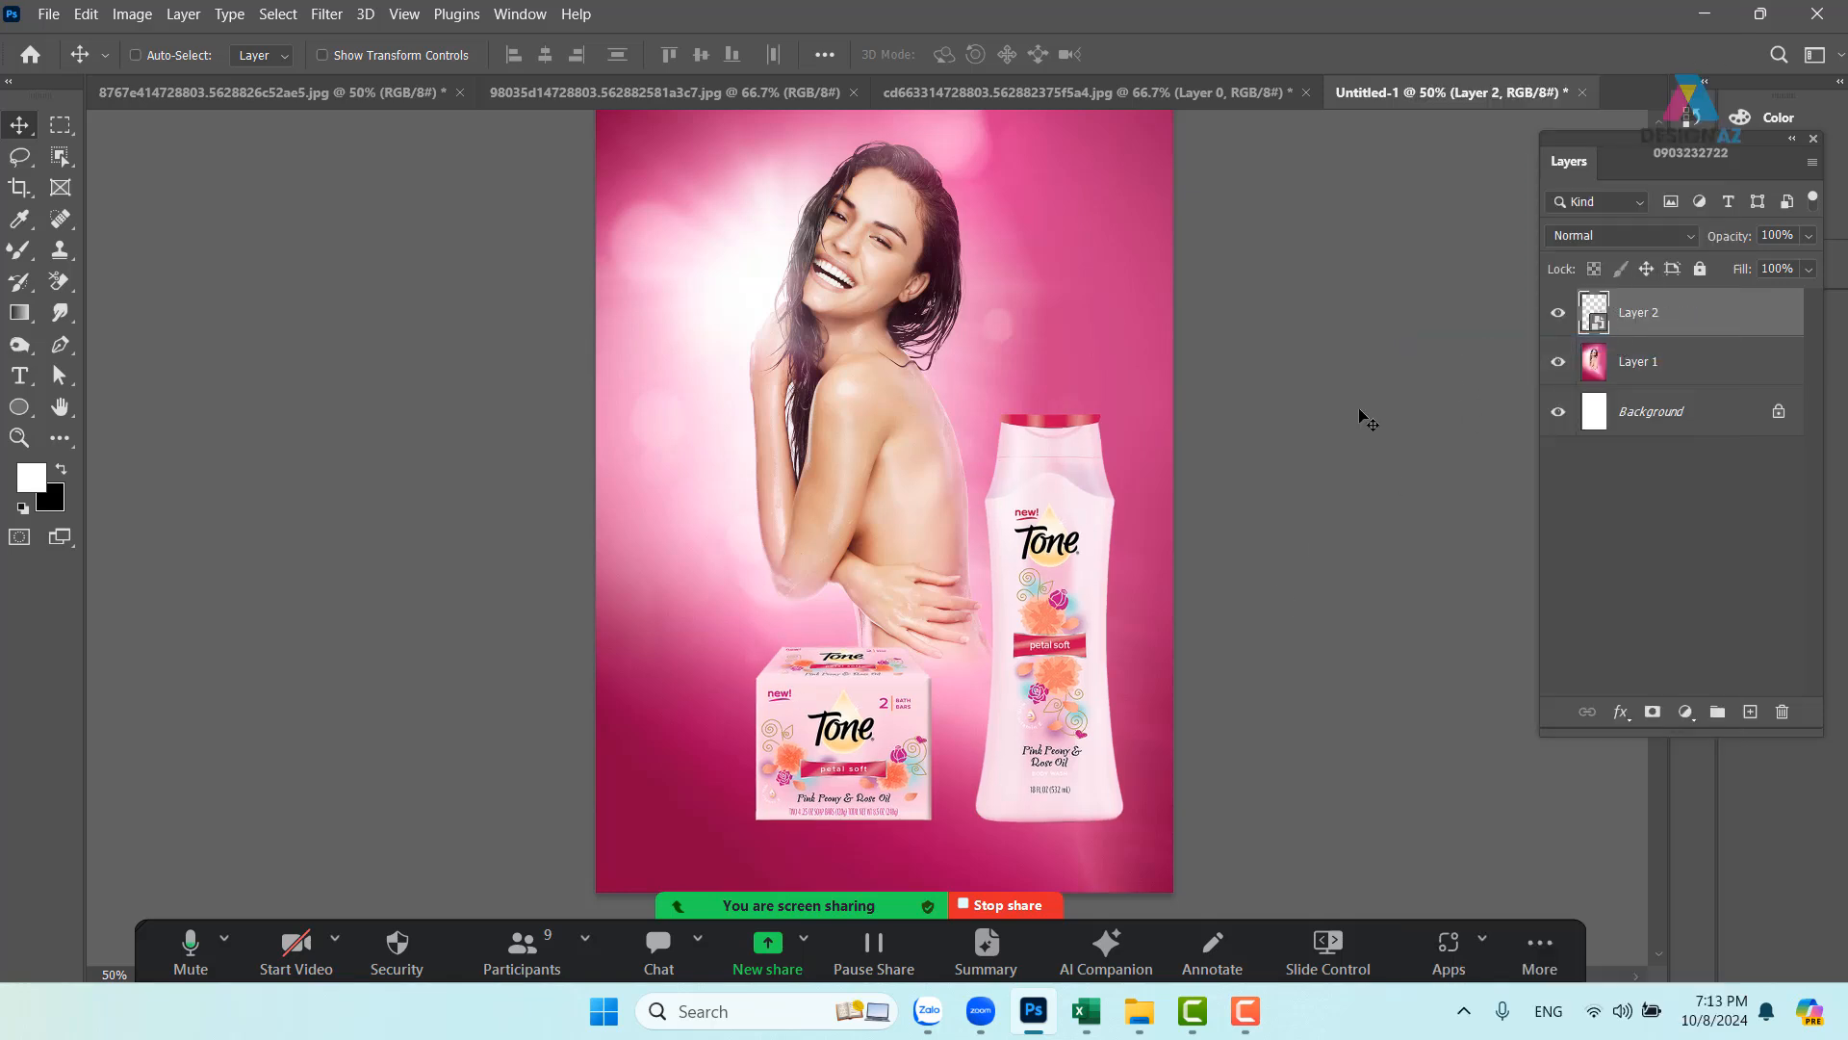
- Scale the soap box and bottle down to about 74% and move them up slightly
{"action": "key", "text": "ctrl"}
{"action": "key", "text": "ctrl+t"}
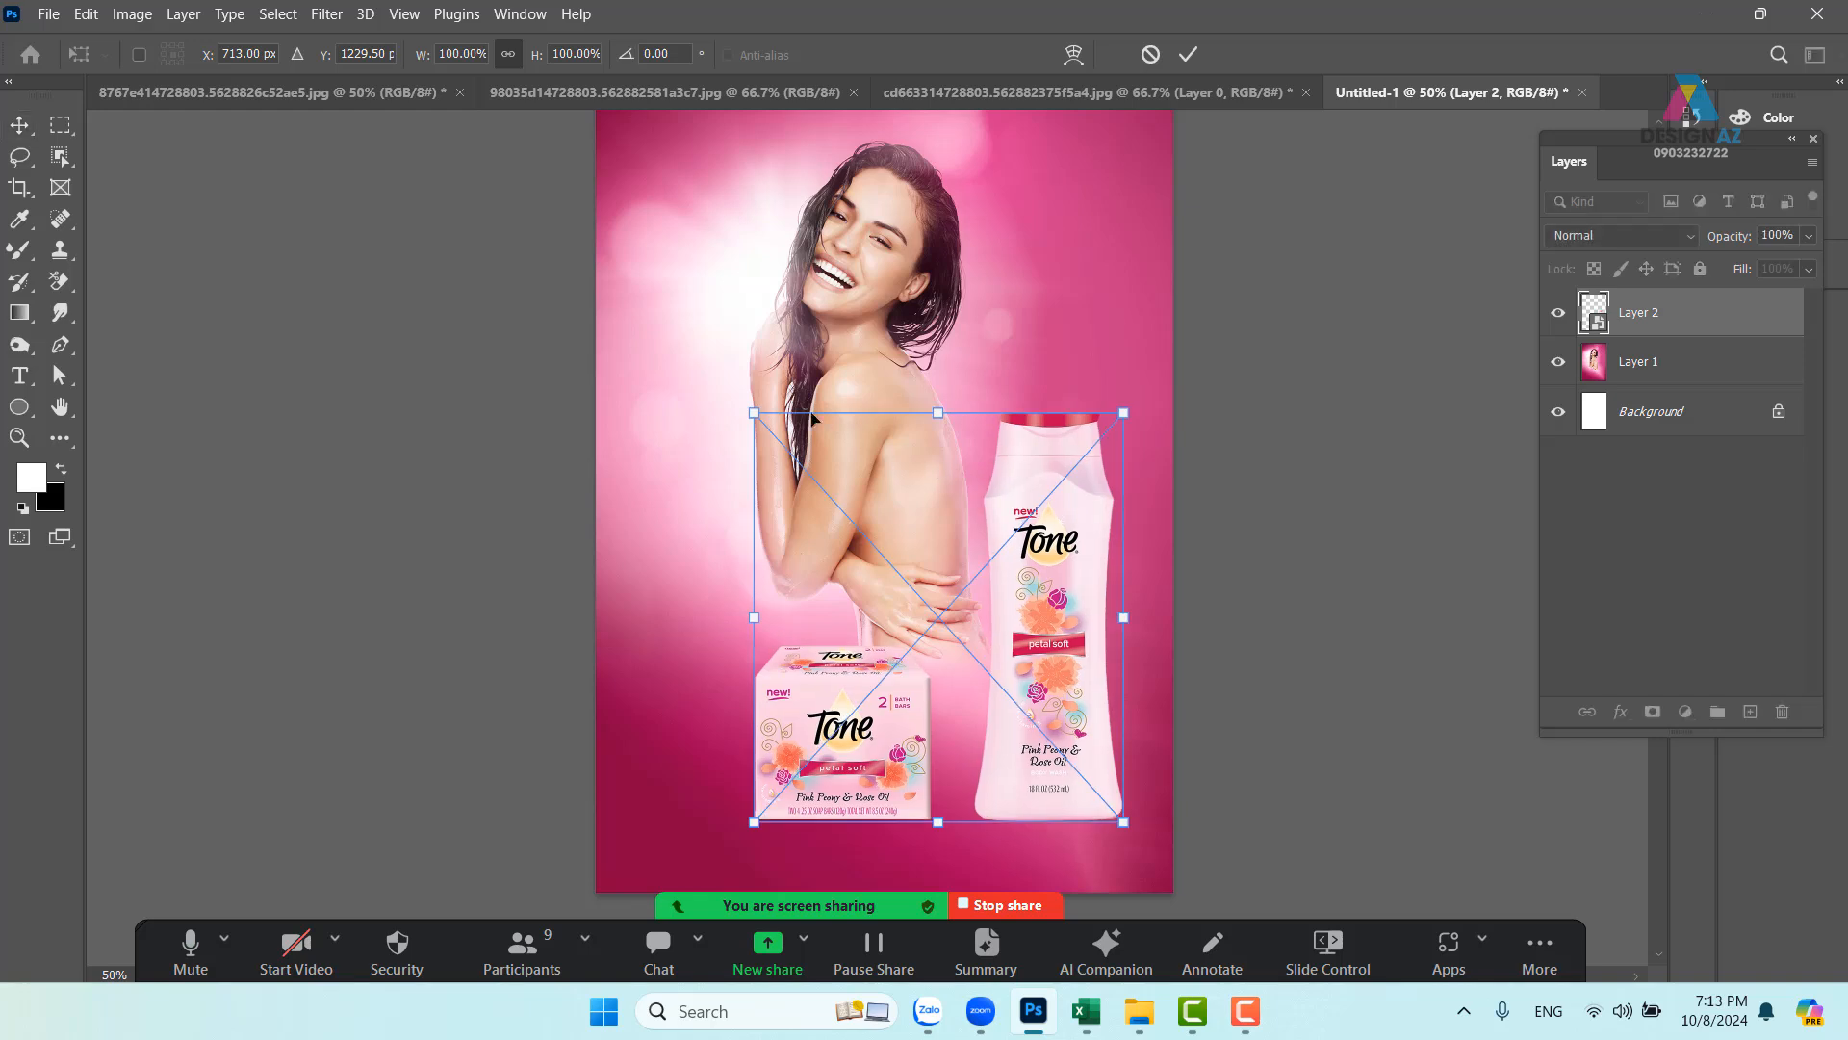
{"action": "left_click_drag", "start_coordinate": [754, 413], "coordinate": [879, 497]}
{"action": "left_click_drag", "start_coordinate": [1077, 694], "coordinate": [899, 720]}
{"action": "key", "text": "Return"}
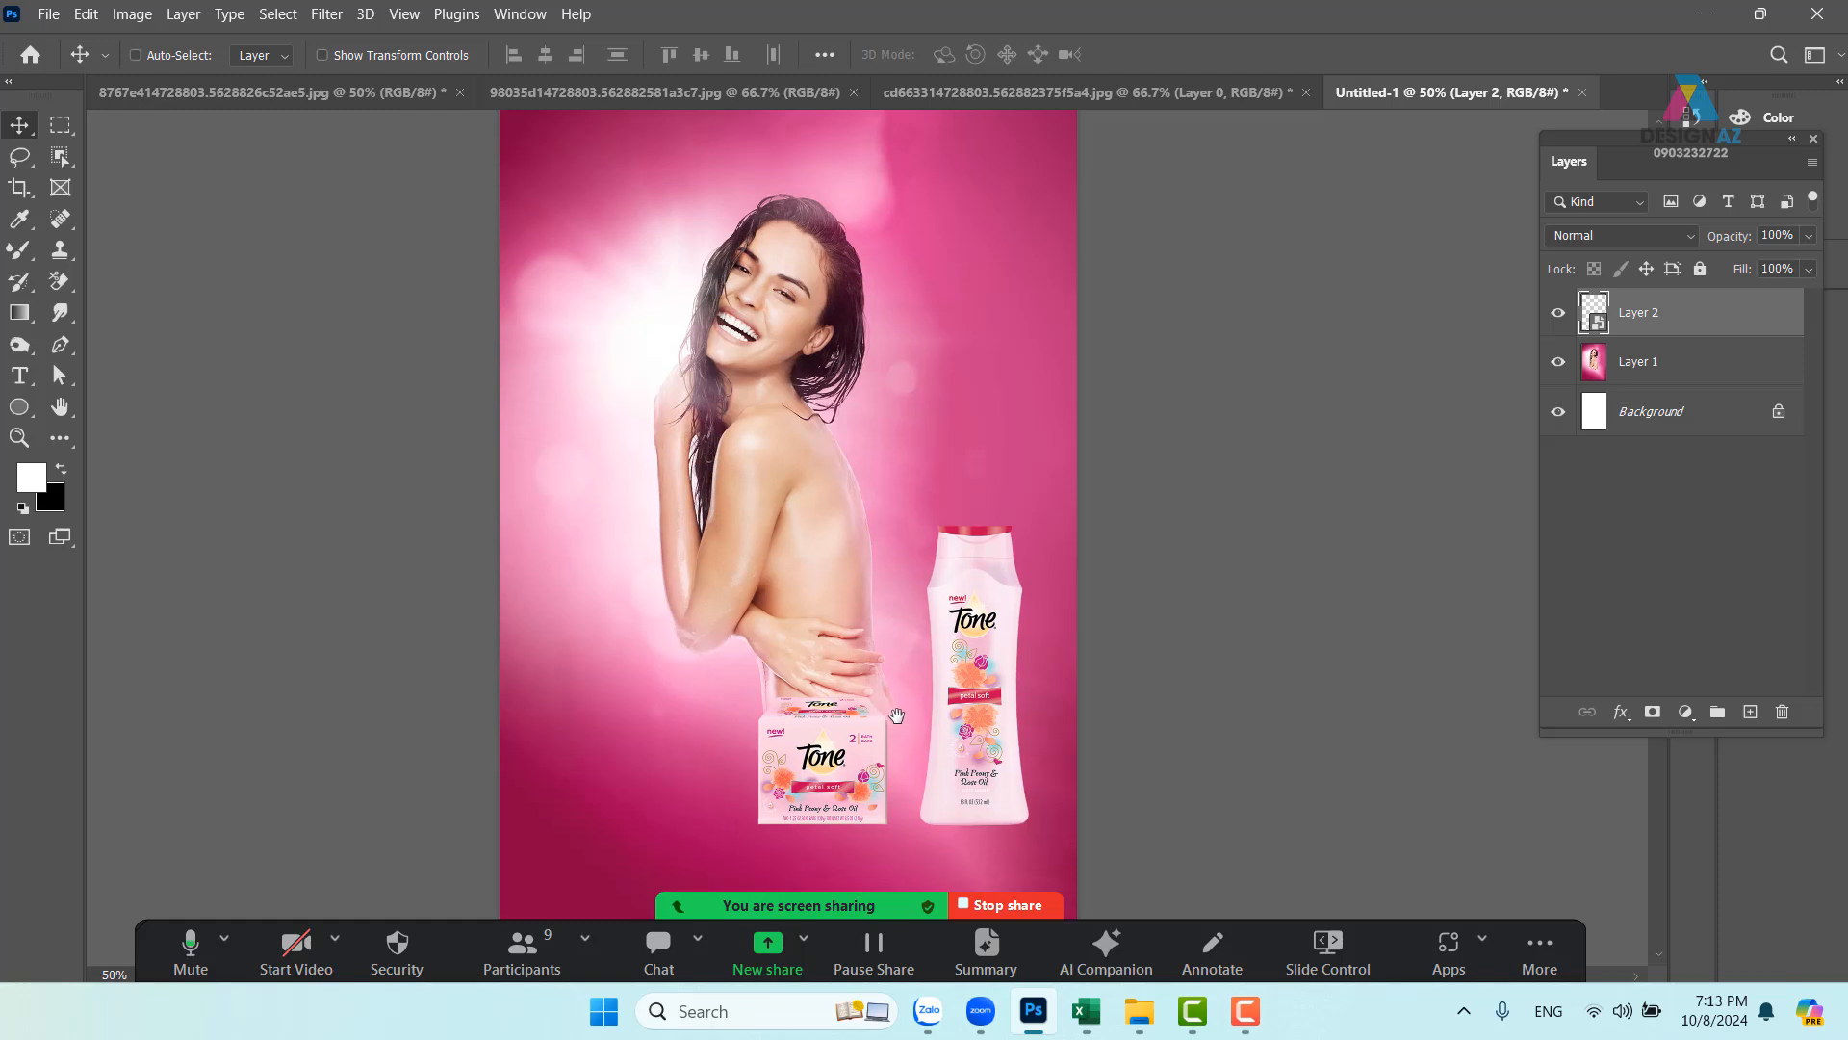
- Select the model photo layer and drag it higher into position
{"action": "right_click", "coordinate": [809, 452]}
{"action": "left_click", "coordinate": [841, 462]}
{"action": "left_click_drag", "start_coordinate": [784, 481], "coordinate": [769, 412]}
{"action": "left_click_drag", "start_coordinate": [861, 279], "coordinate": [842, 366]}
{"action": "left_click_drag", "start_coordinate": [762, 459], "coordinate": [777, 526]}
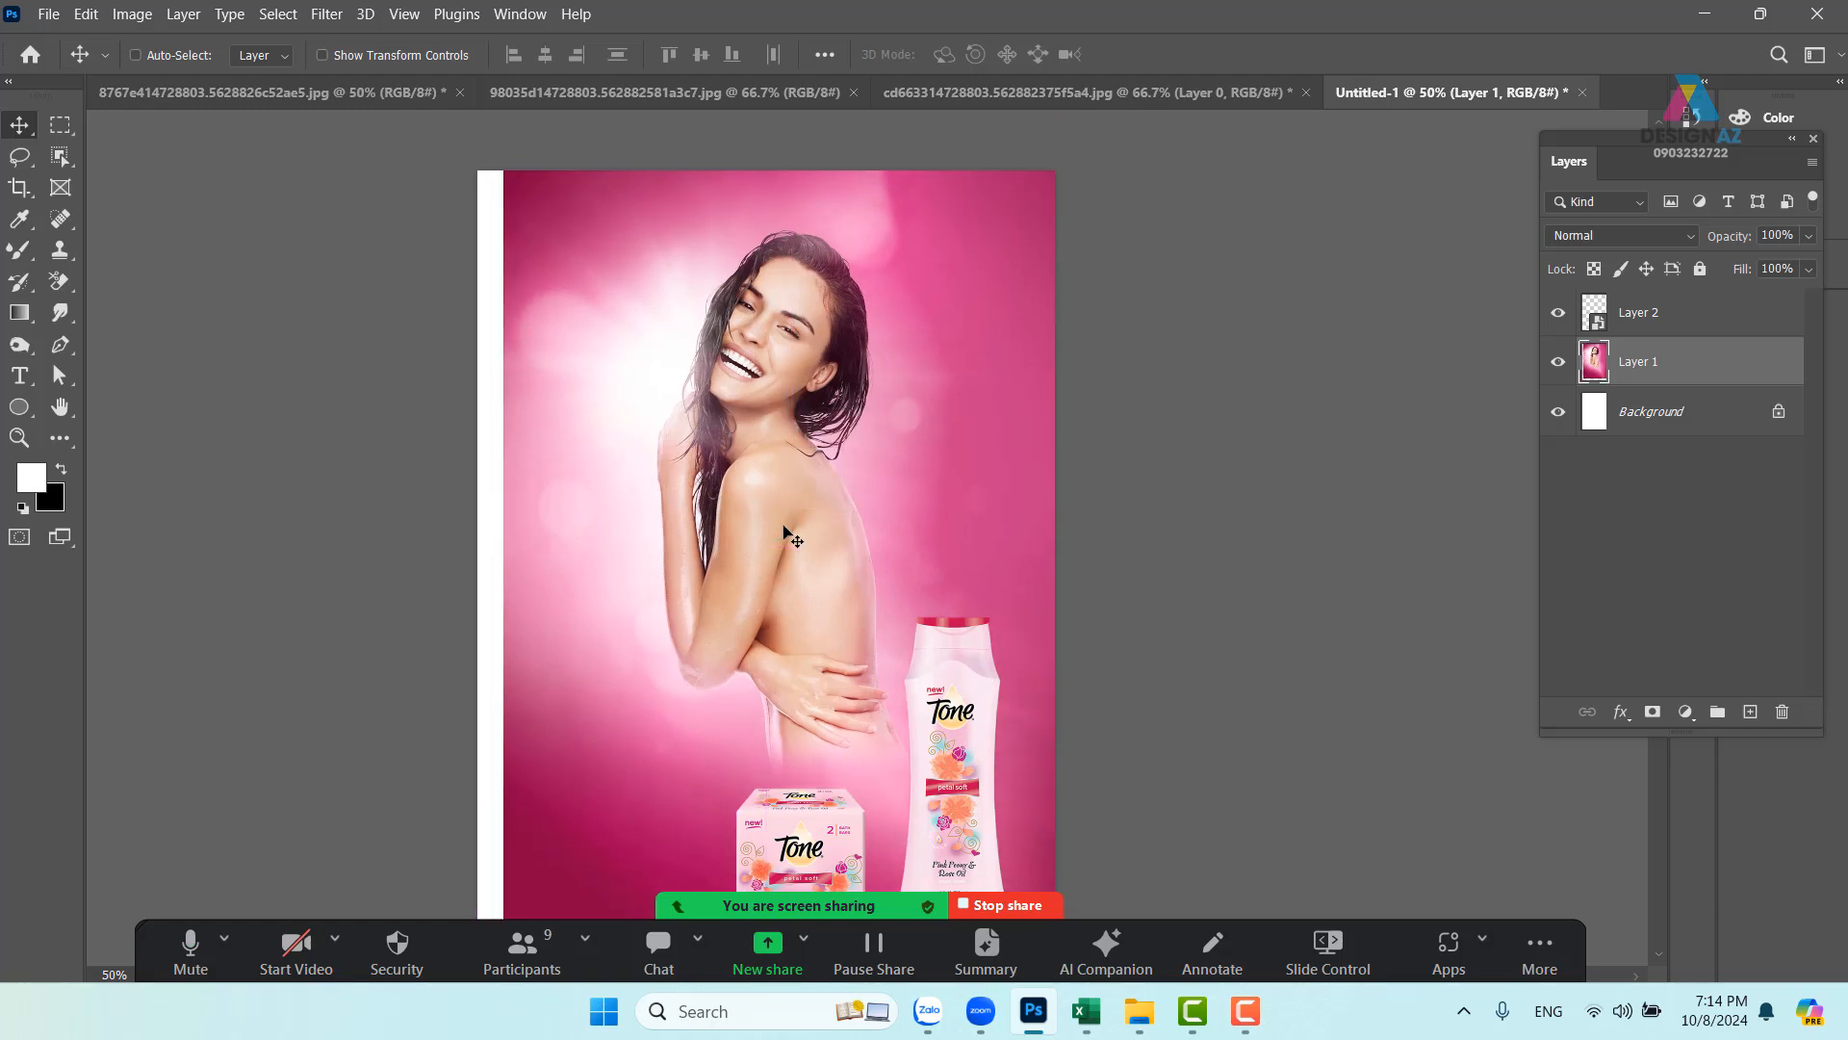
- Fill the white strip along the left edge with Content-Aware pink background
{"action": "key", "text": "ctrl+minus"}
{"action": "left_click_drag", "start_coordinate": [768, 643], "coordinate": [788, 606]}
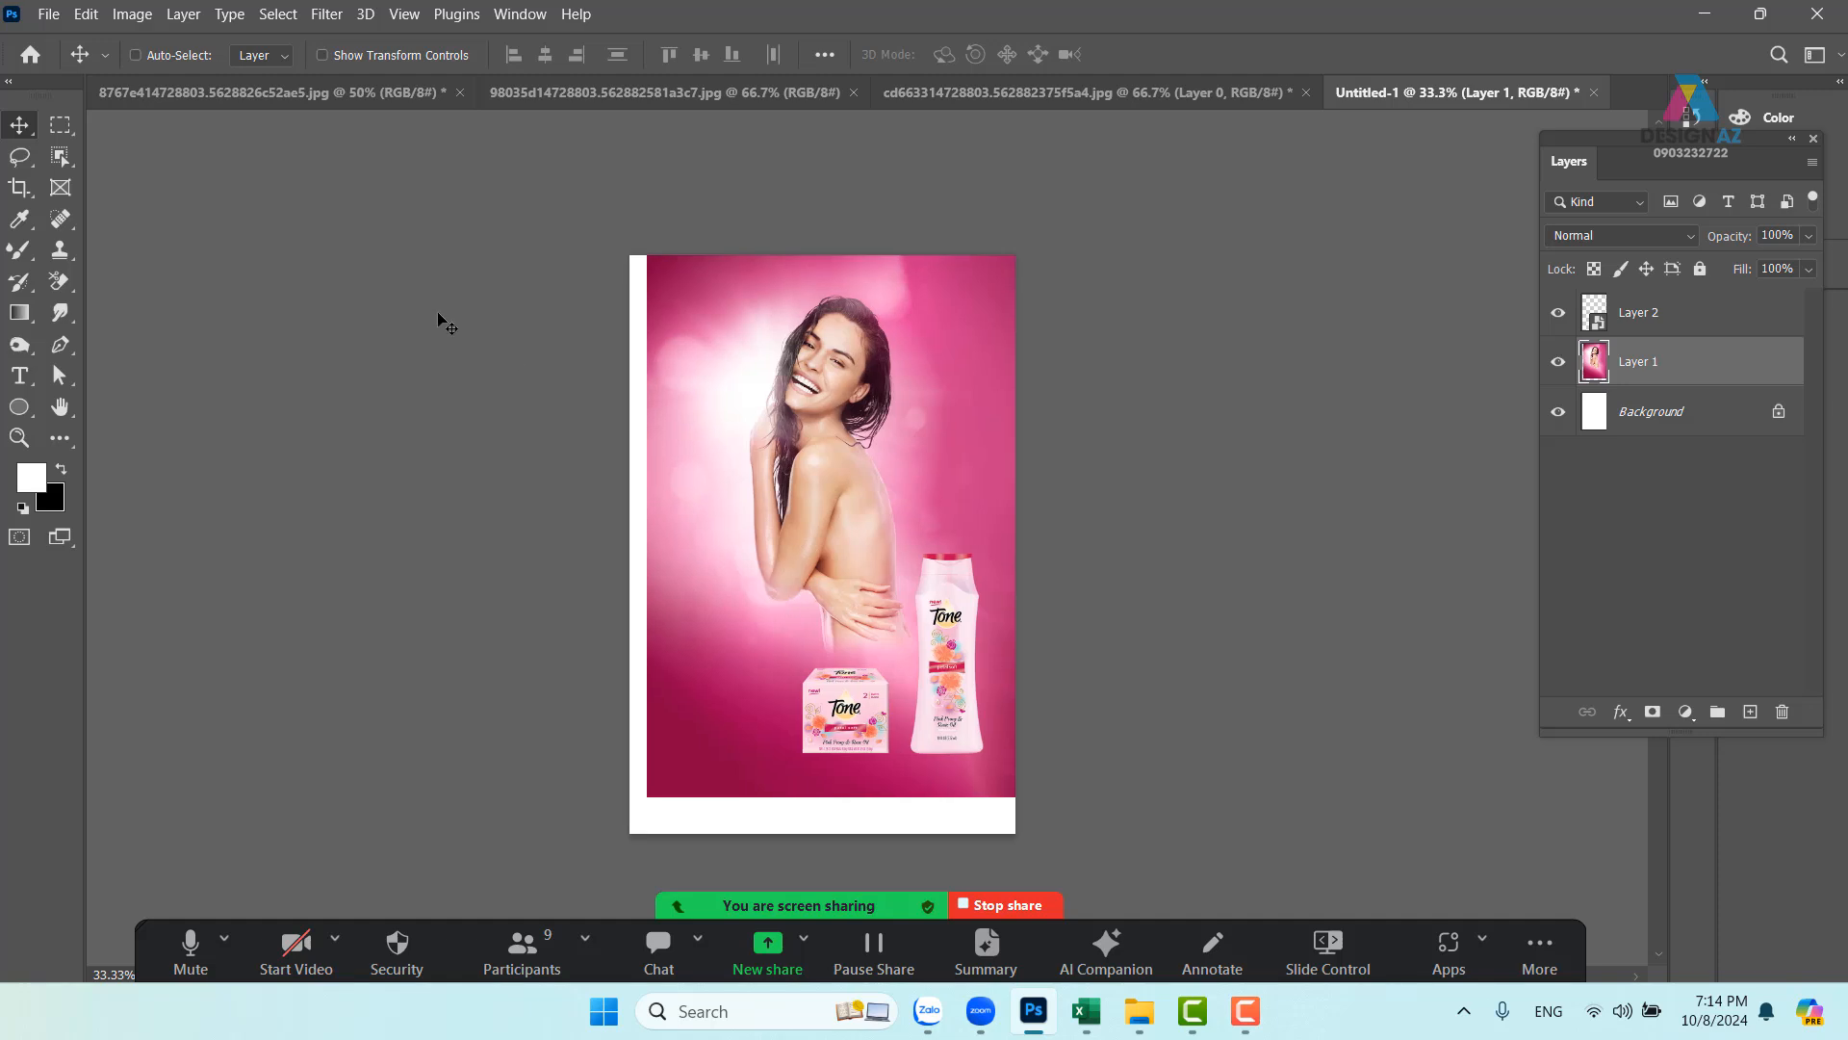
{"action": "left_click", "coordinate": [60, 126]}
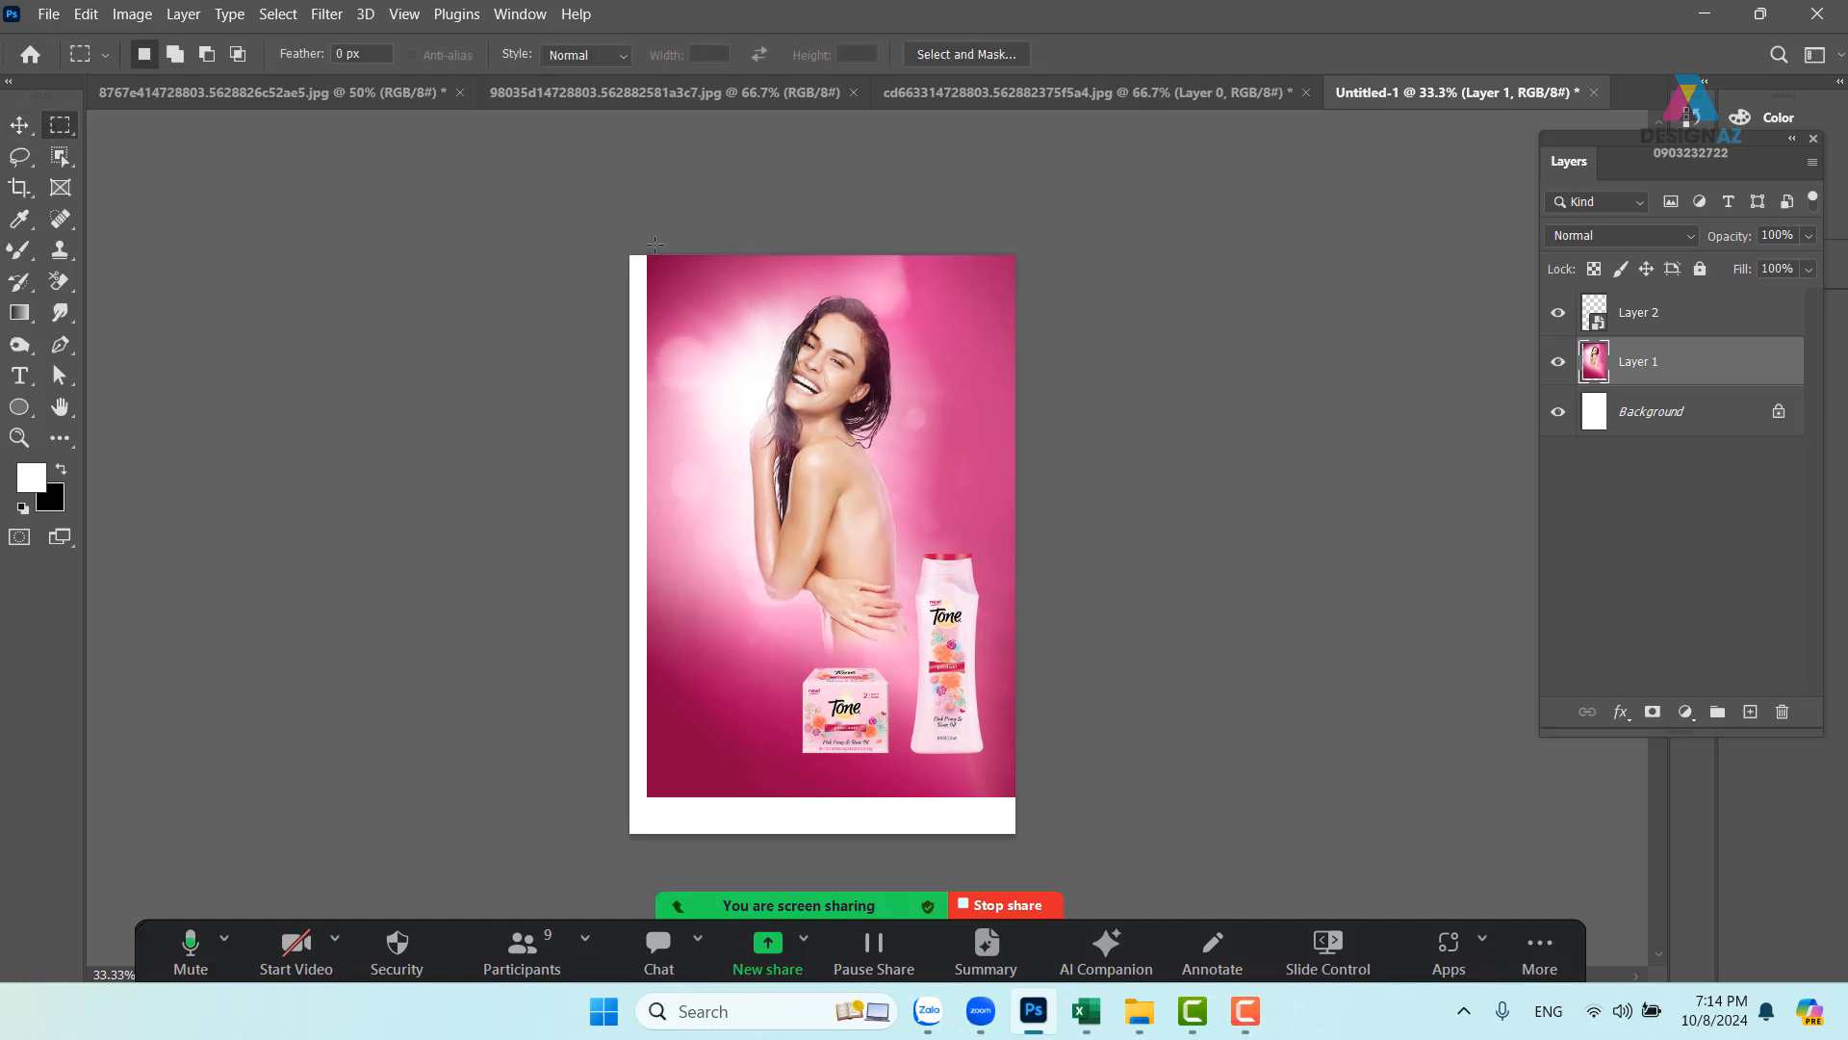
{"action": "left_click_drag", "start_coordinate": [654, 244], "coordinate": [525, 808]}
{"action": "key", "text": "shift+F5"}
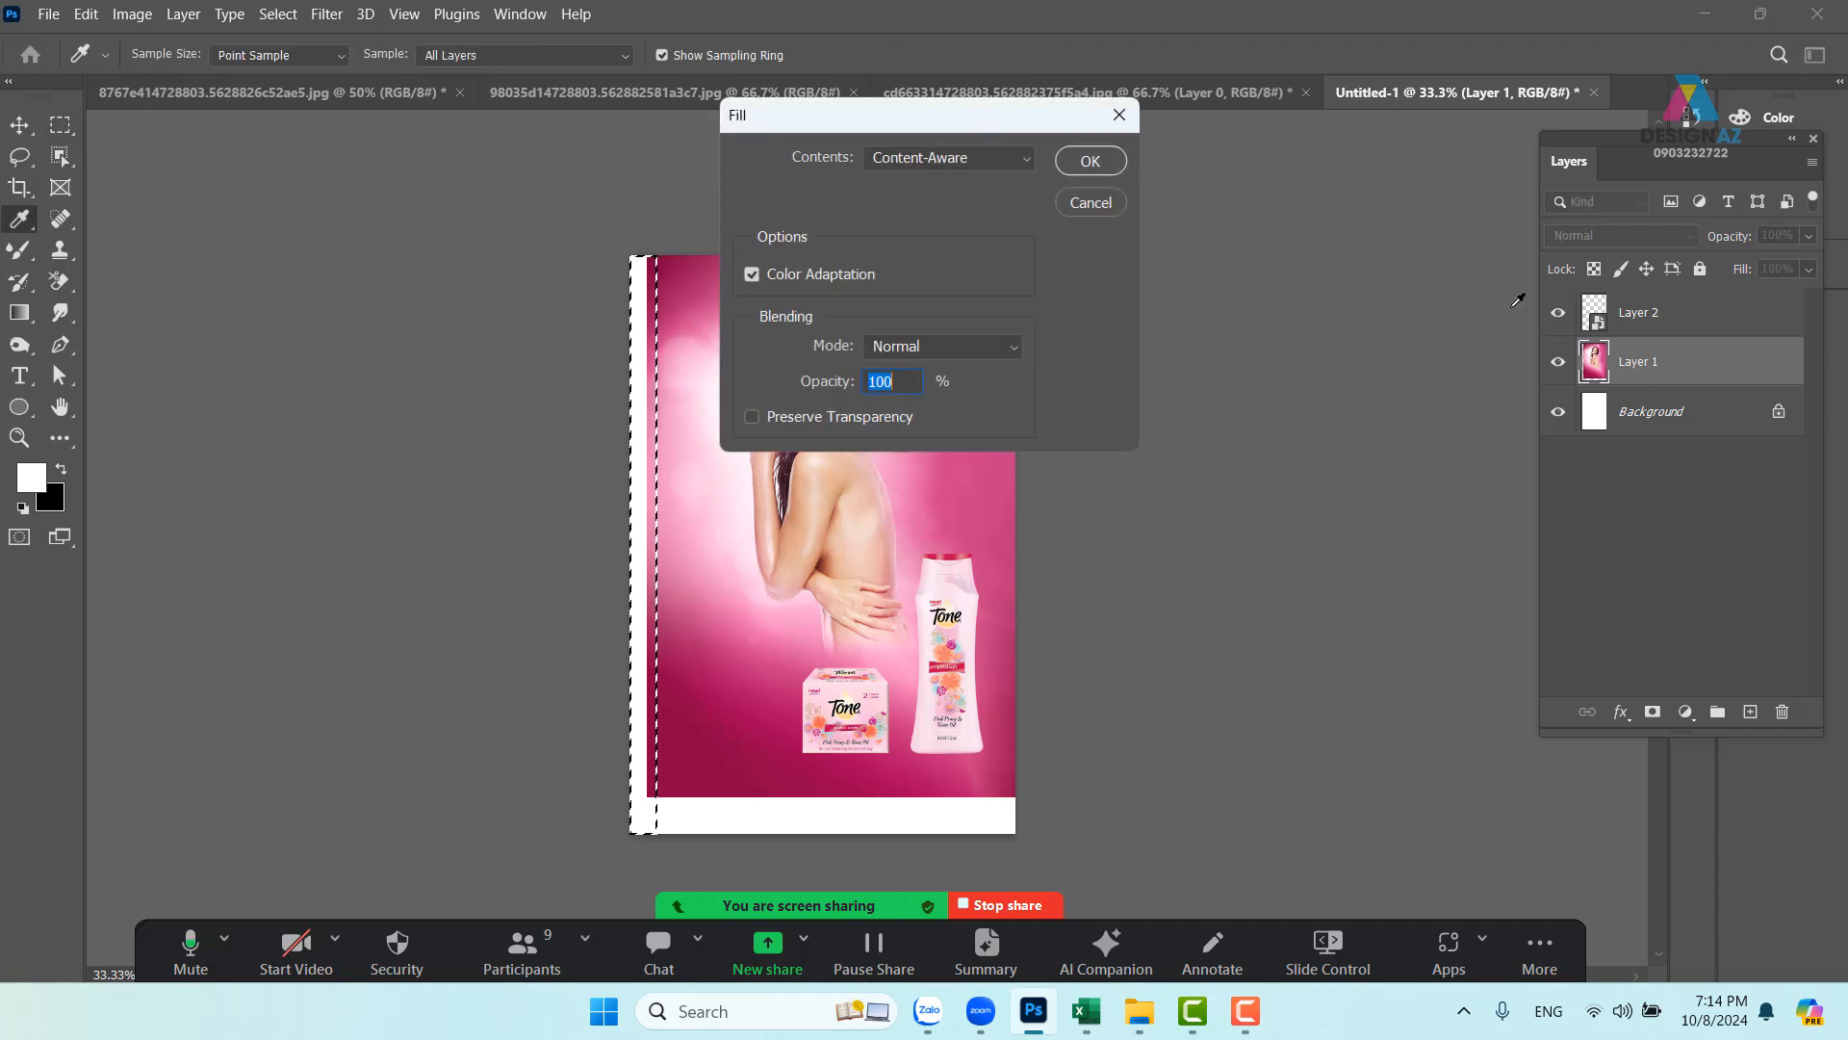
{"action": "left_click", "coordinate": [1083, 166]}
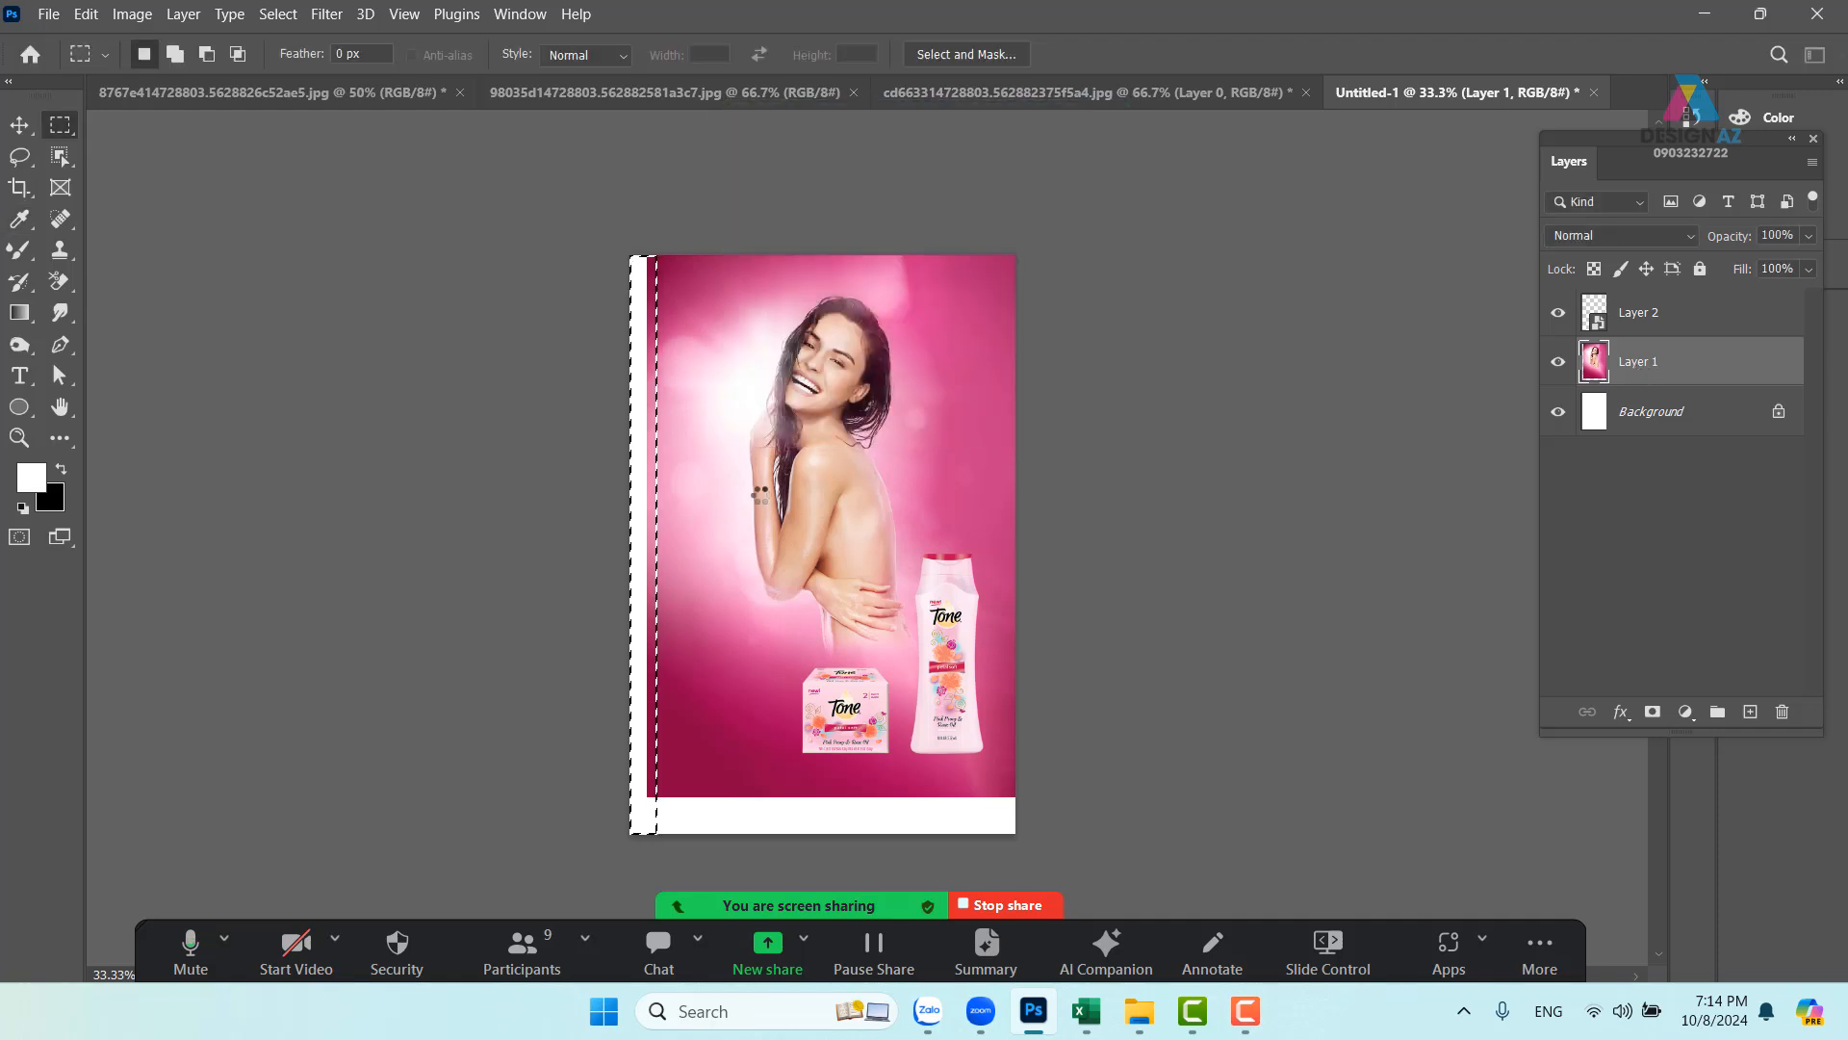
{"action": "left_click", "coordinate": [747, 779]}
- Fill the white strip along the bottom edge with Content-Aware and deselect
{"action": "left_click_drag", "start_coordinate": [617, 781], "coordinate": [1188, 845]}
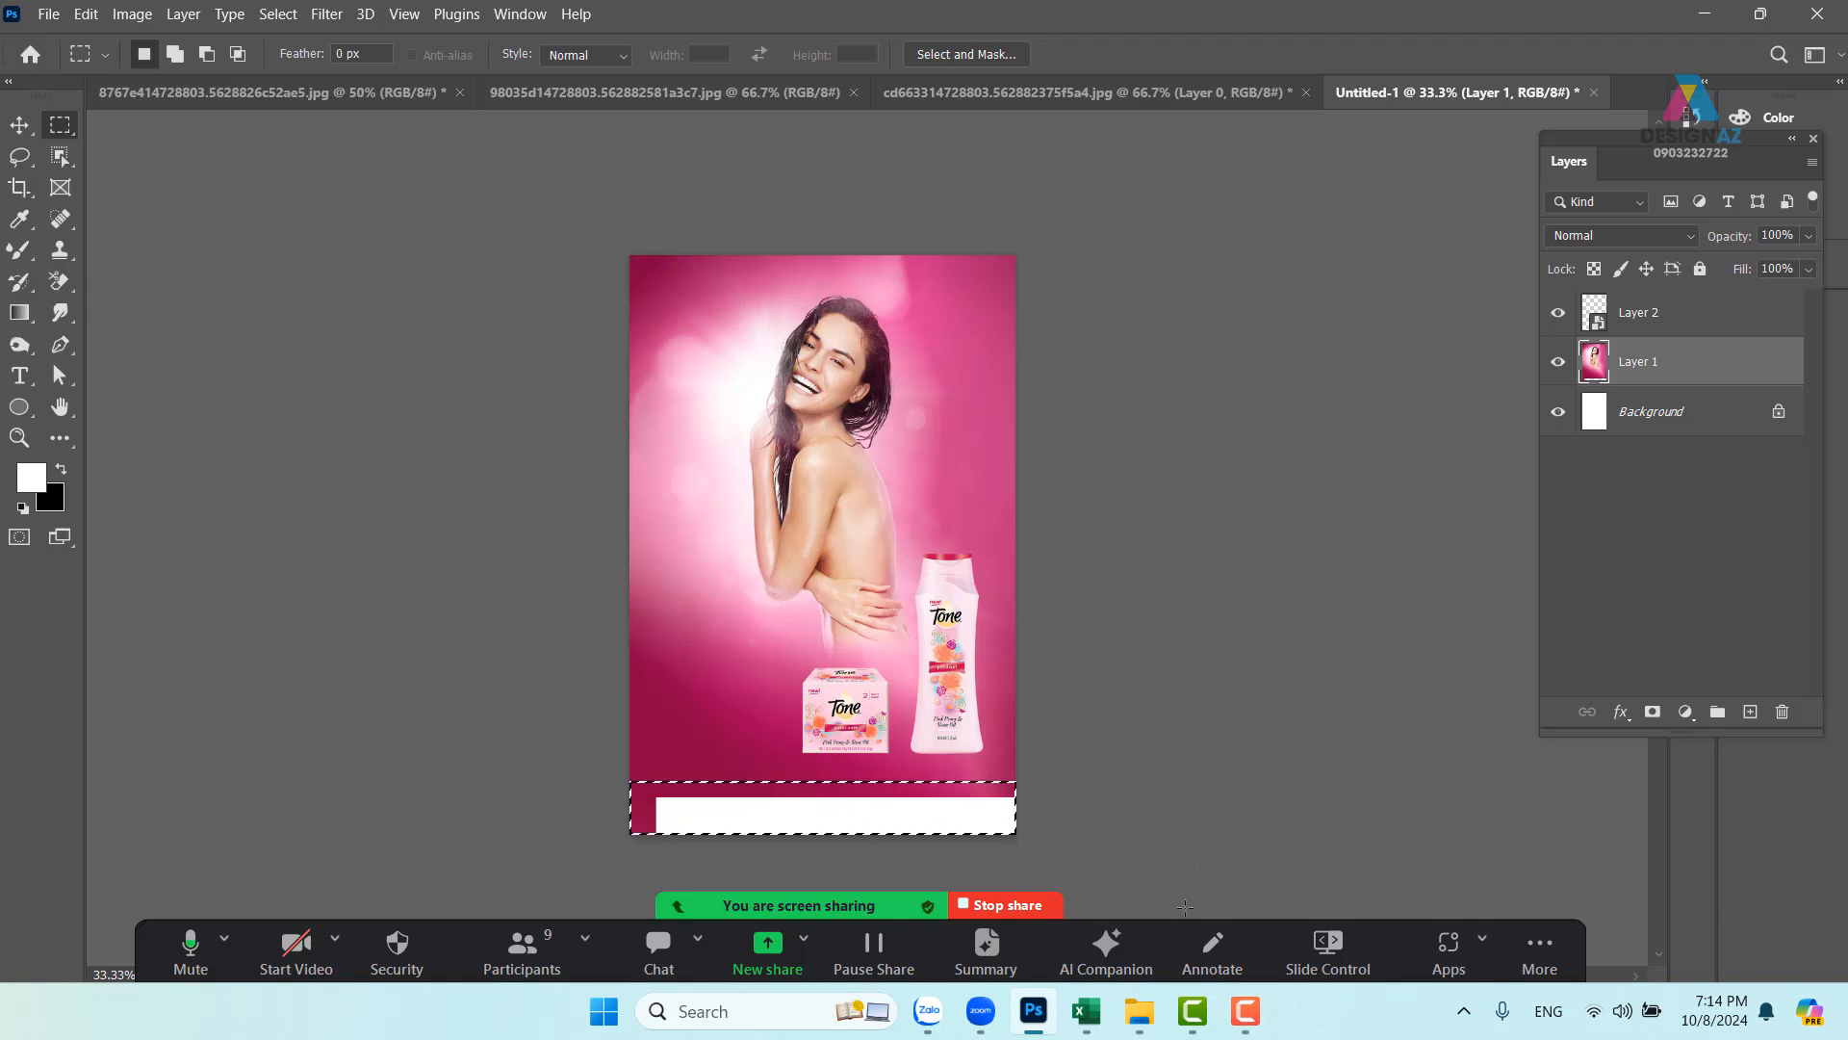
{"action": "key", "text": "shift+BackSpace"}
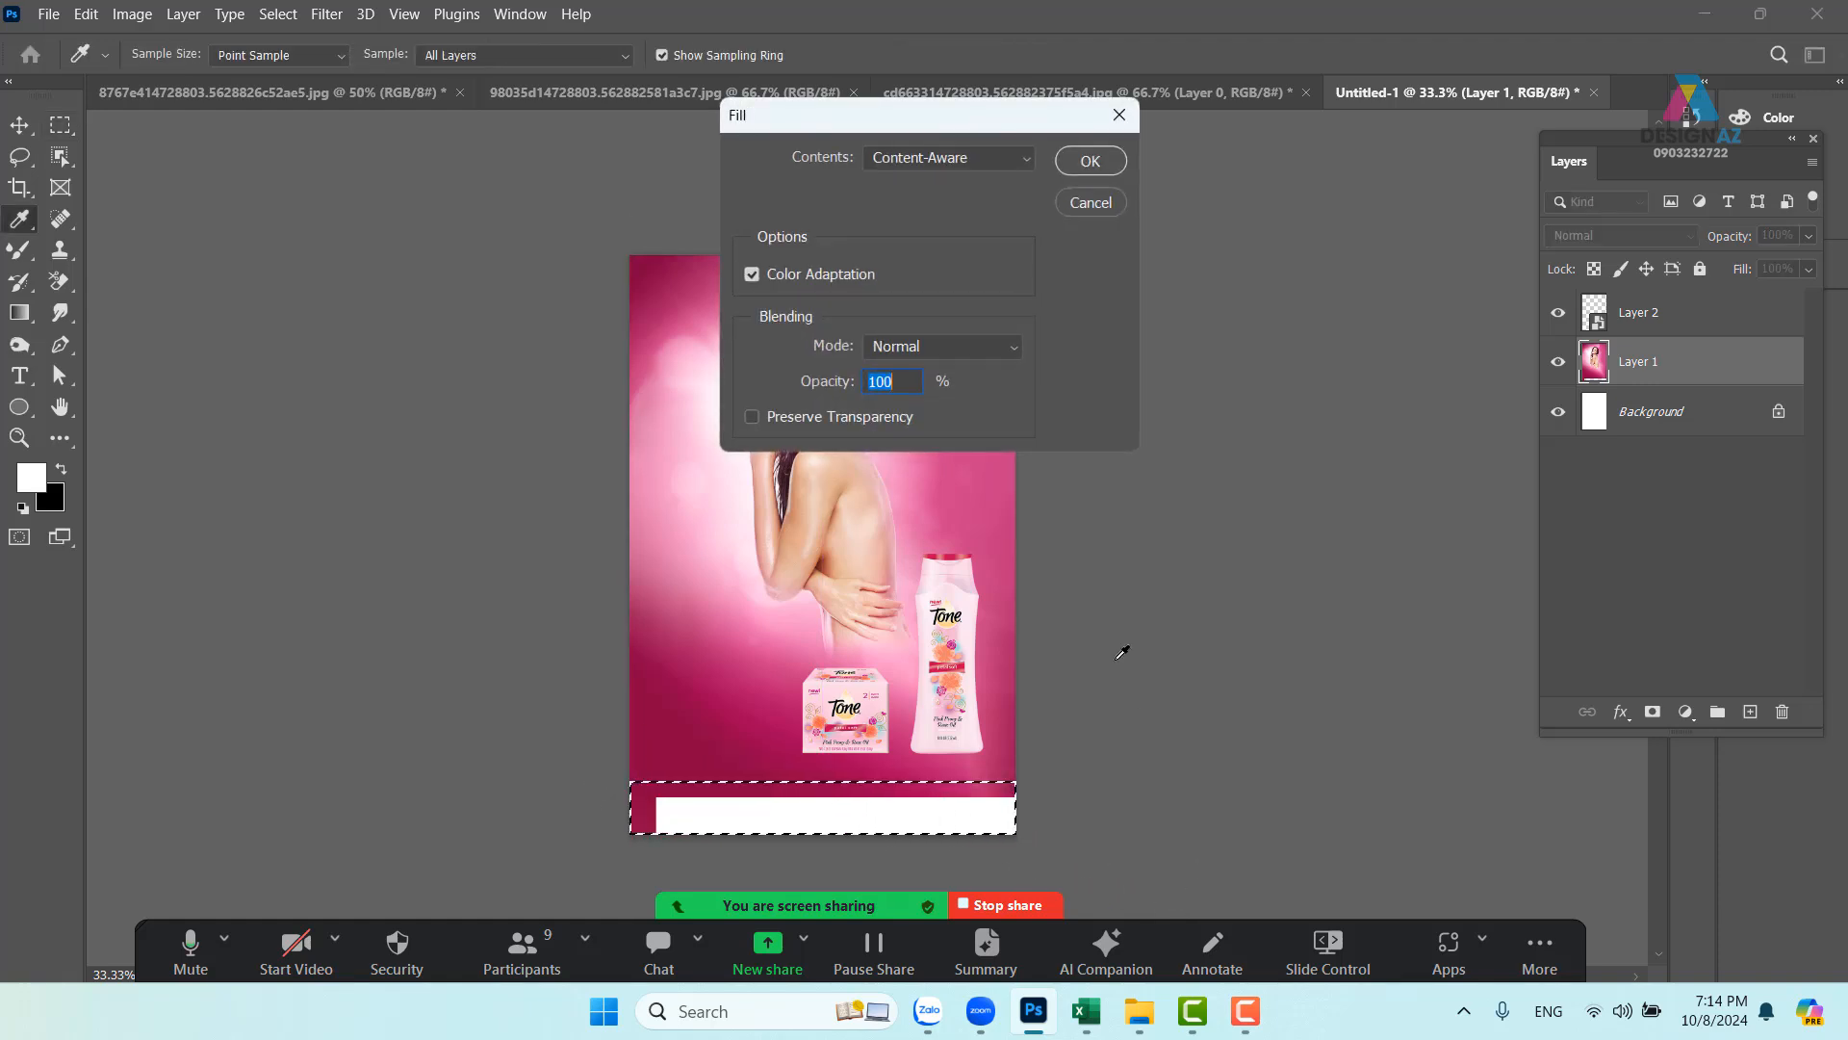
{"action": "left_click", "coordinate": [1090, 162]}
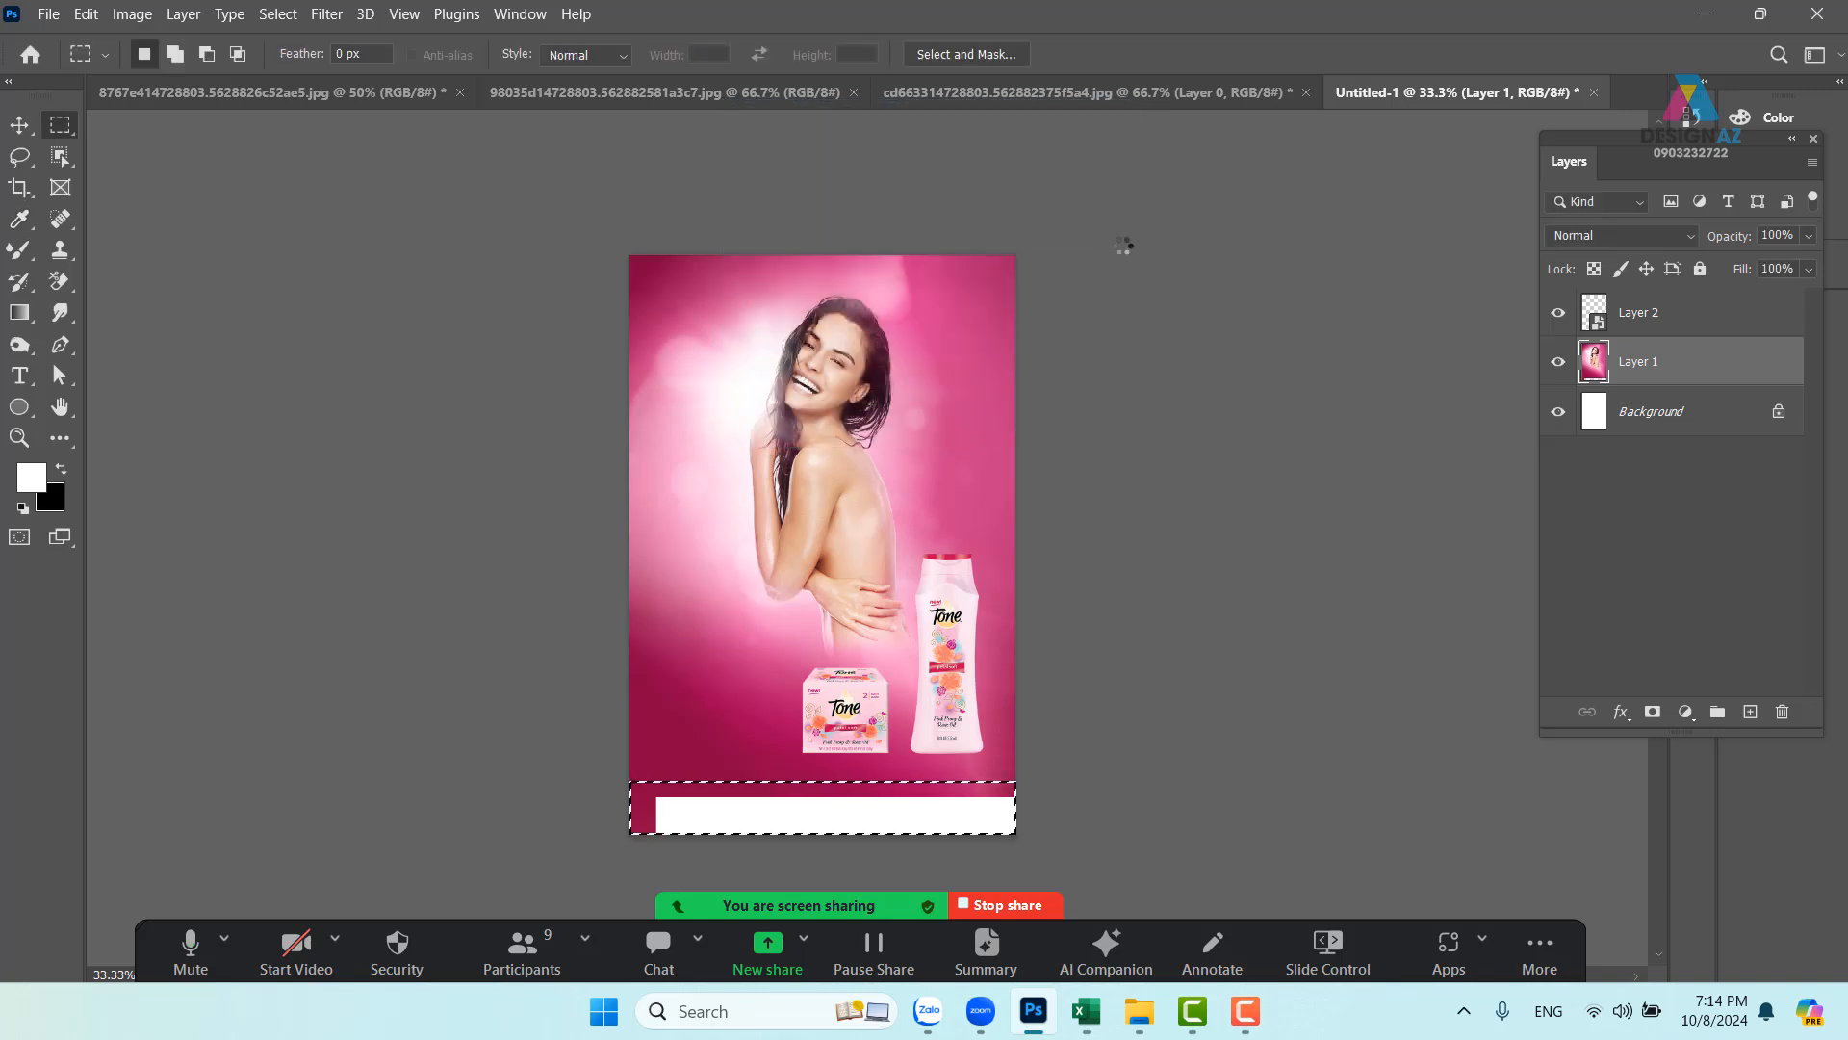
{"action": "key", "text": "ctrl+d"}
- Inspect the fill around the bottle and soap box, then switch to the model photo document
{"action": "key", "text": "v"}
{"action": "left_click_drag", "start_coordinate": [919, 561], "coordinate": [852, 567]}
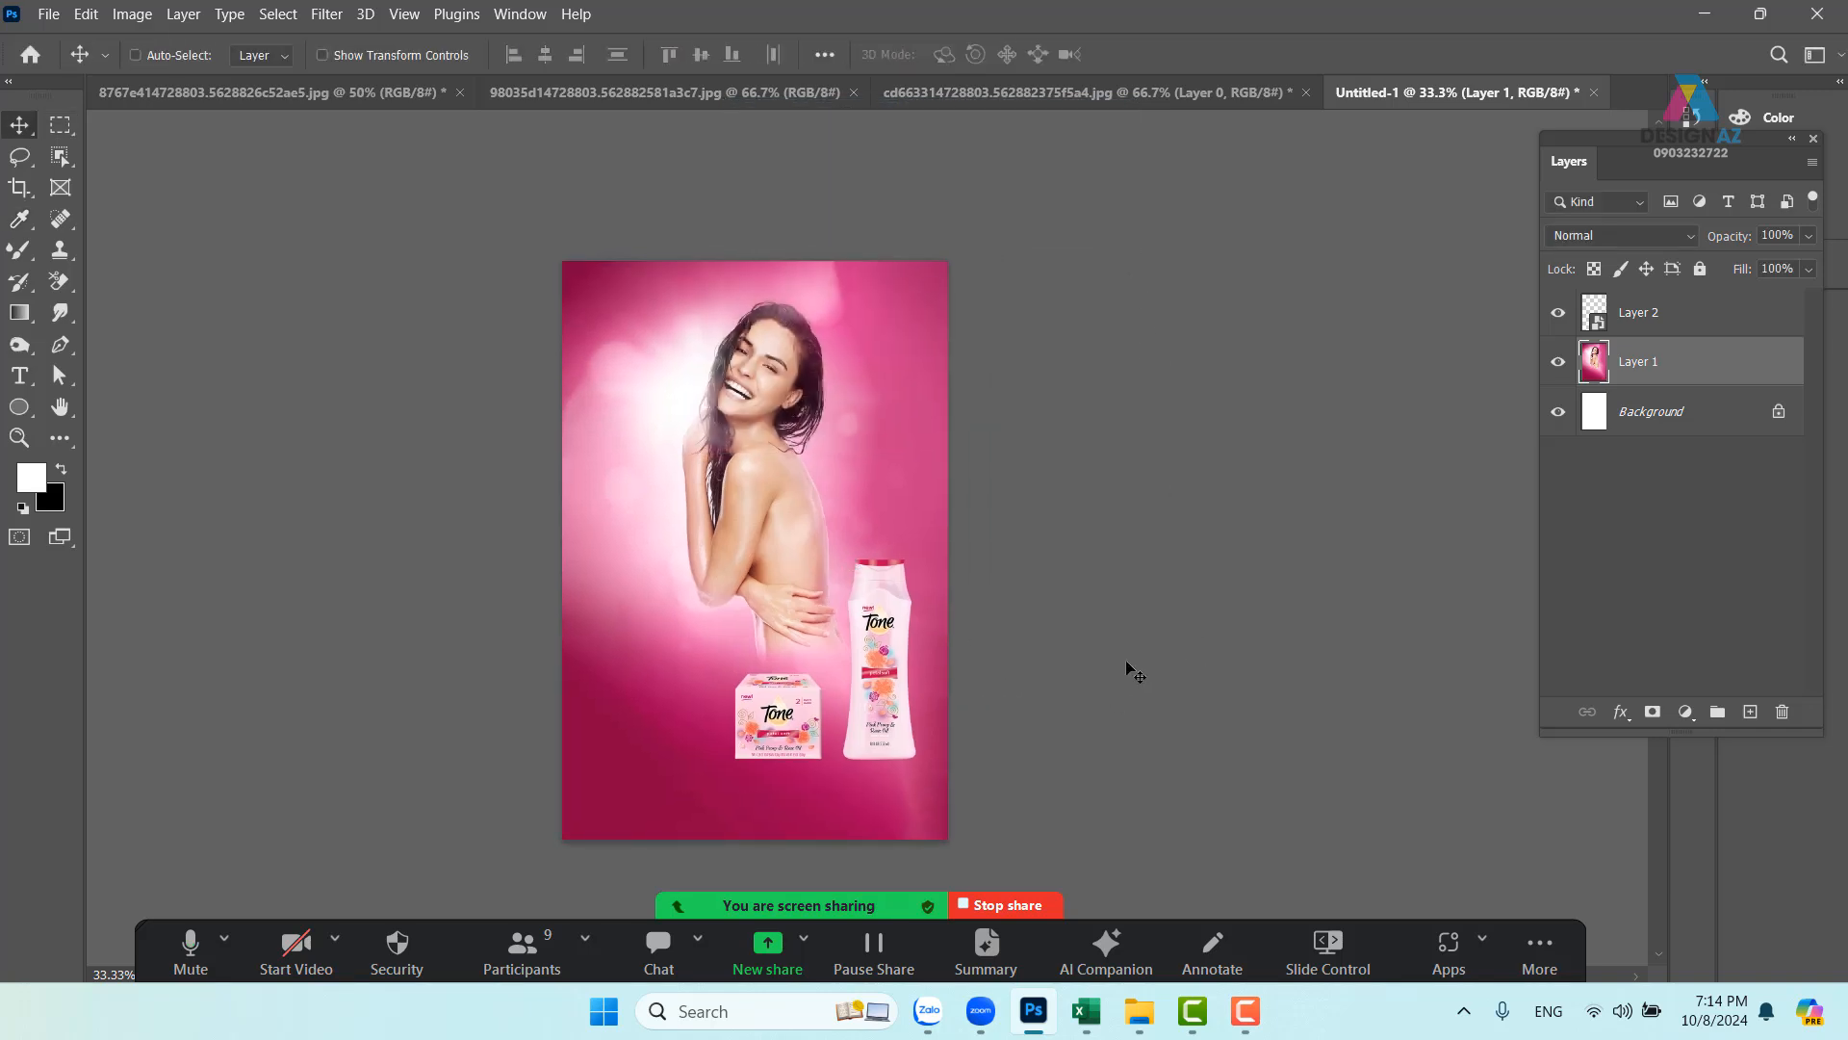
{"action": "key", "text": "ctrl+plus"}
{"action": "key", "text": "ctrl+plus"}
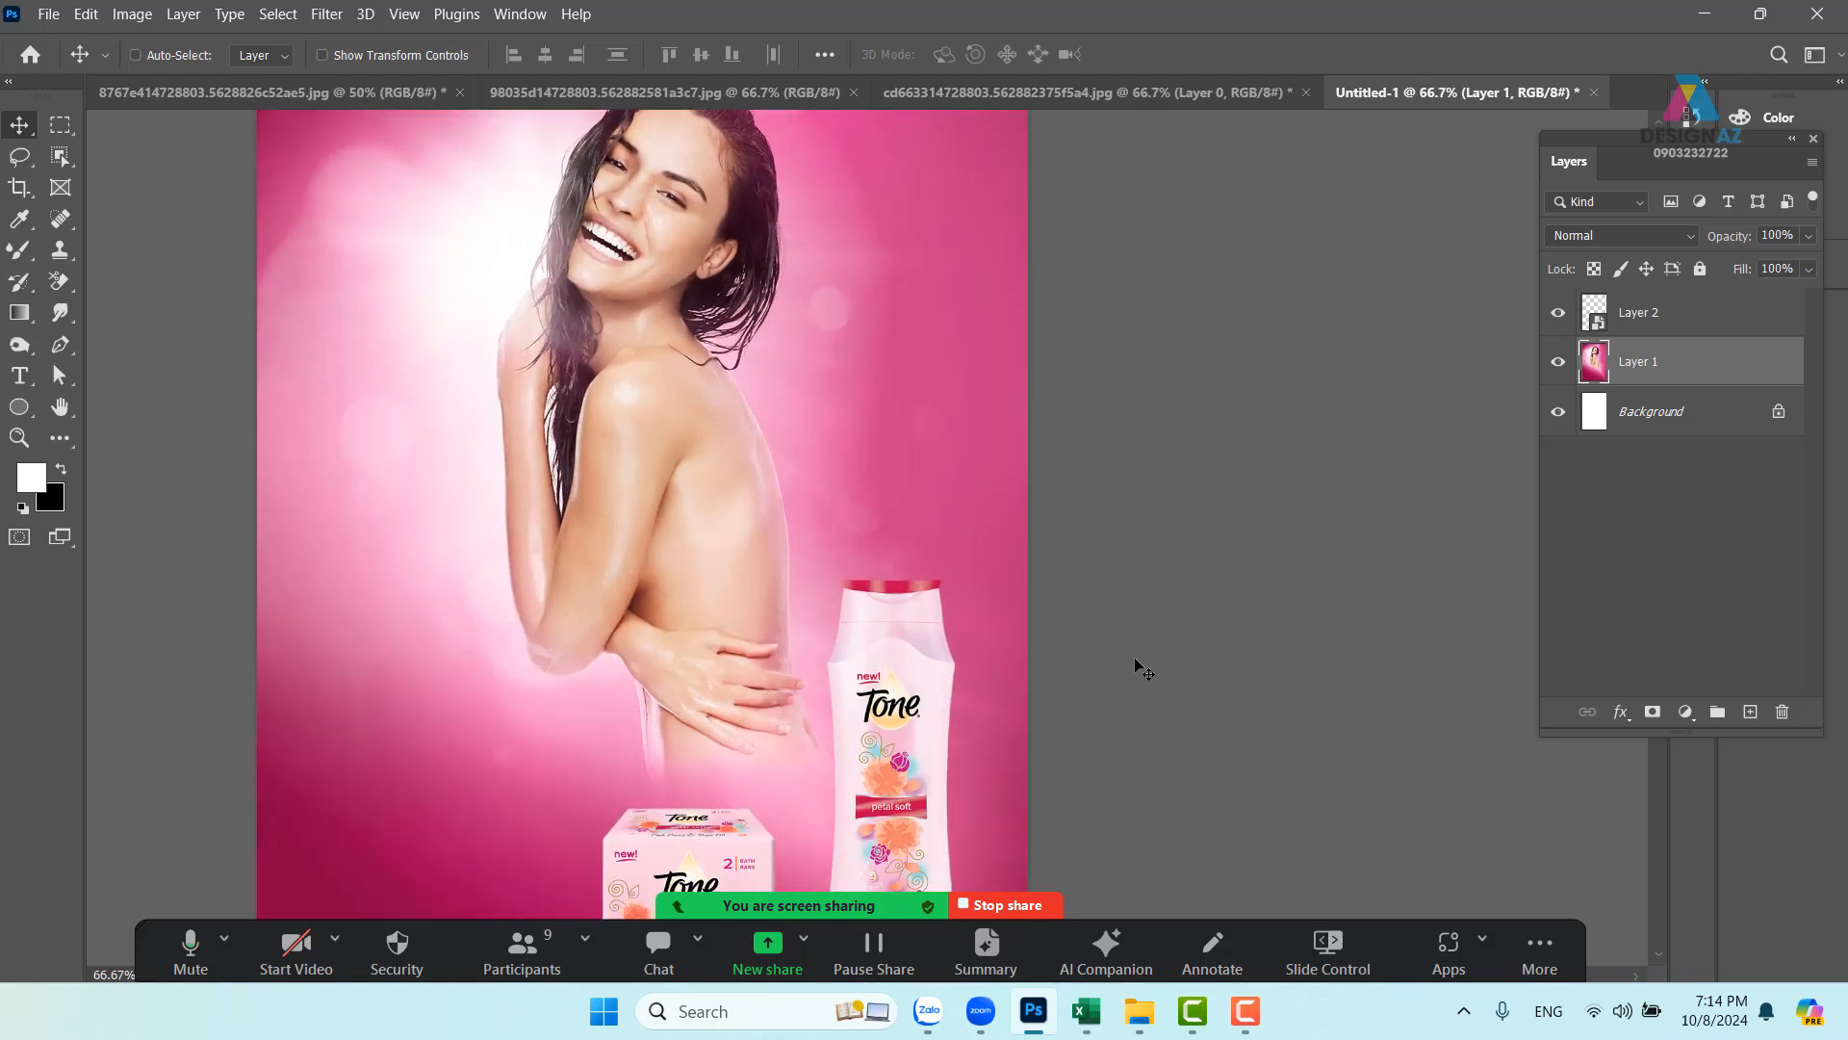
{"action": "left_click_drag", "start_coordinate": [891, 597], "coordinate": [956, 524]}
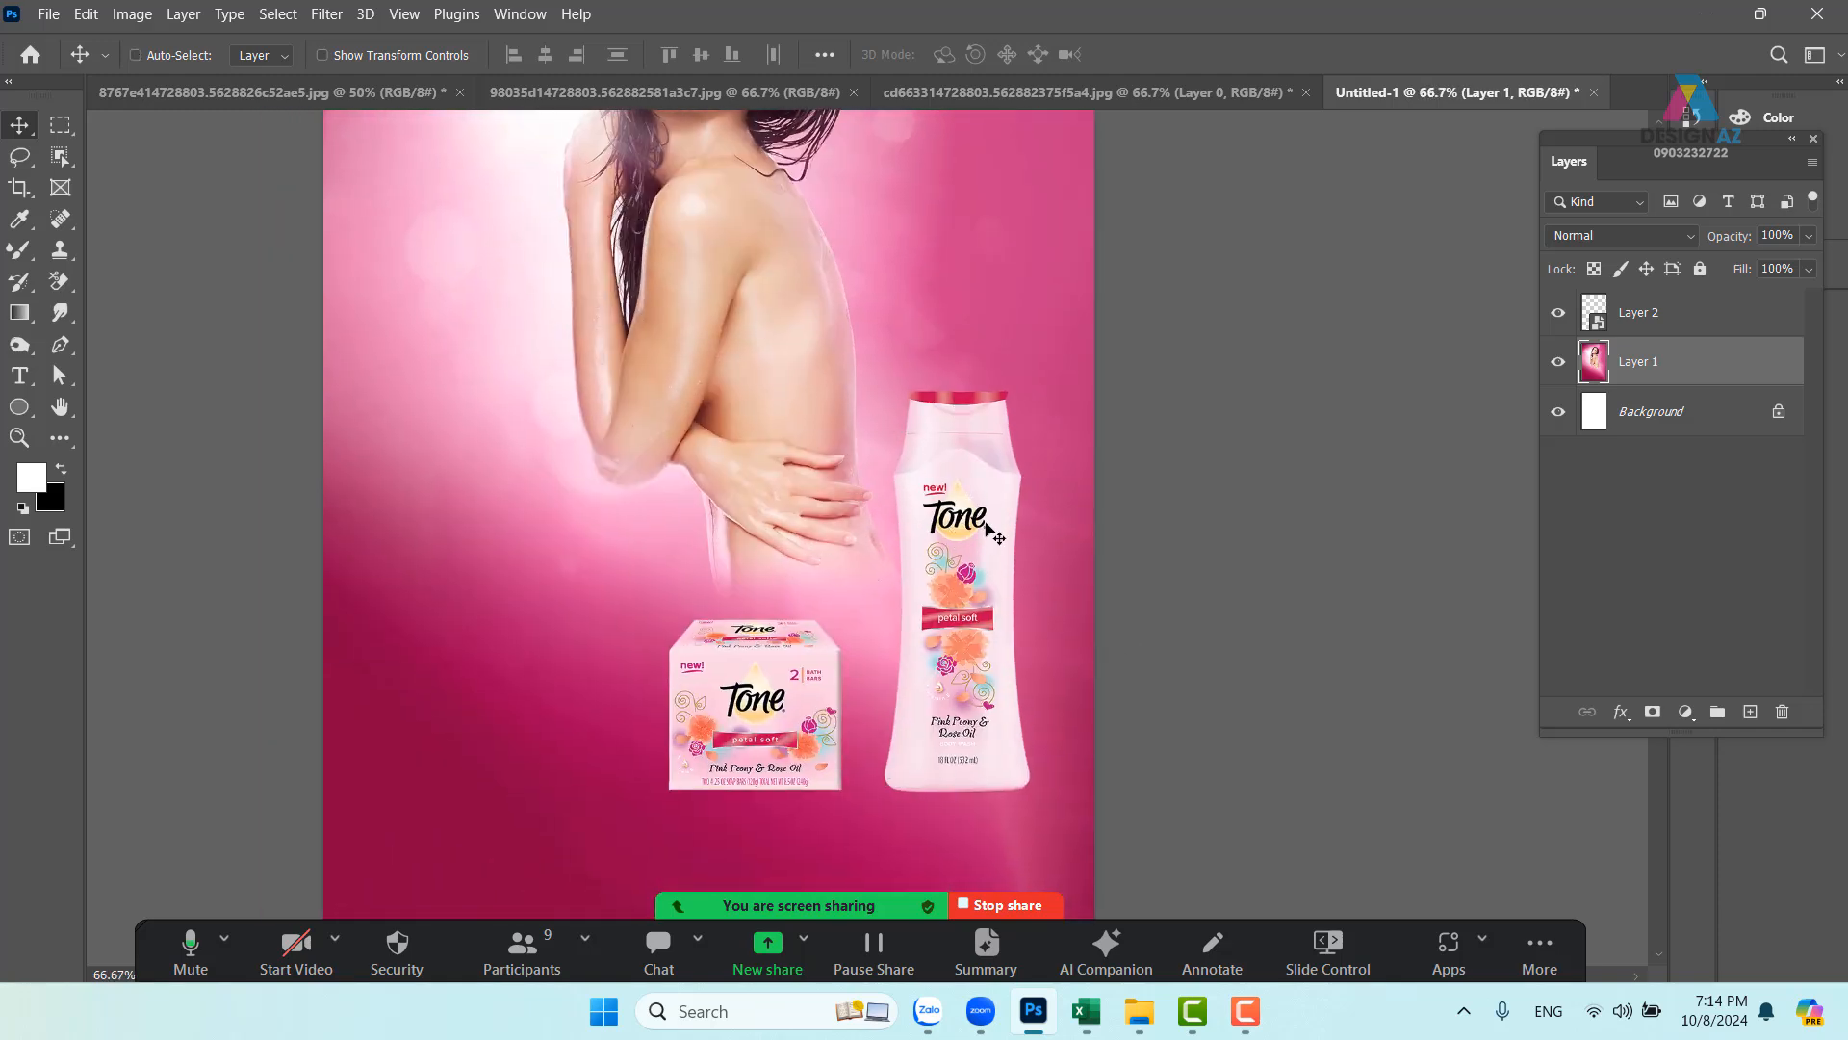
{"action": "left_click", "coordinate": [578, 93]}
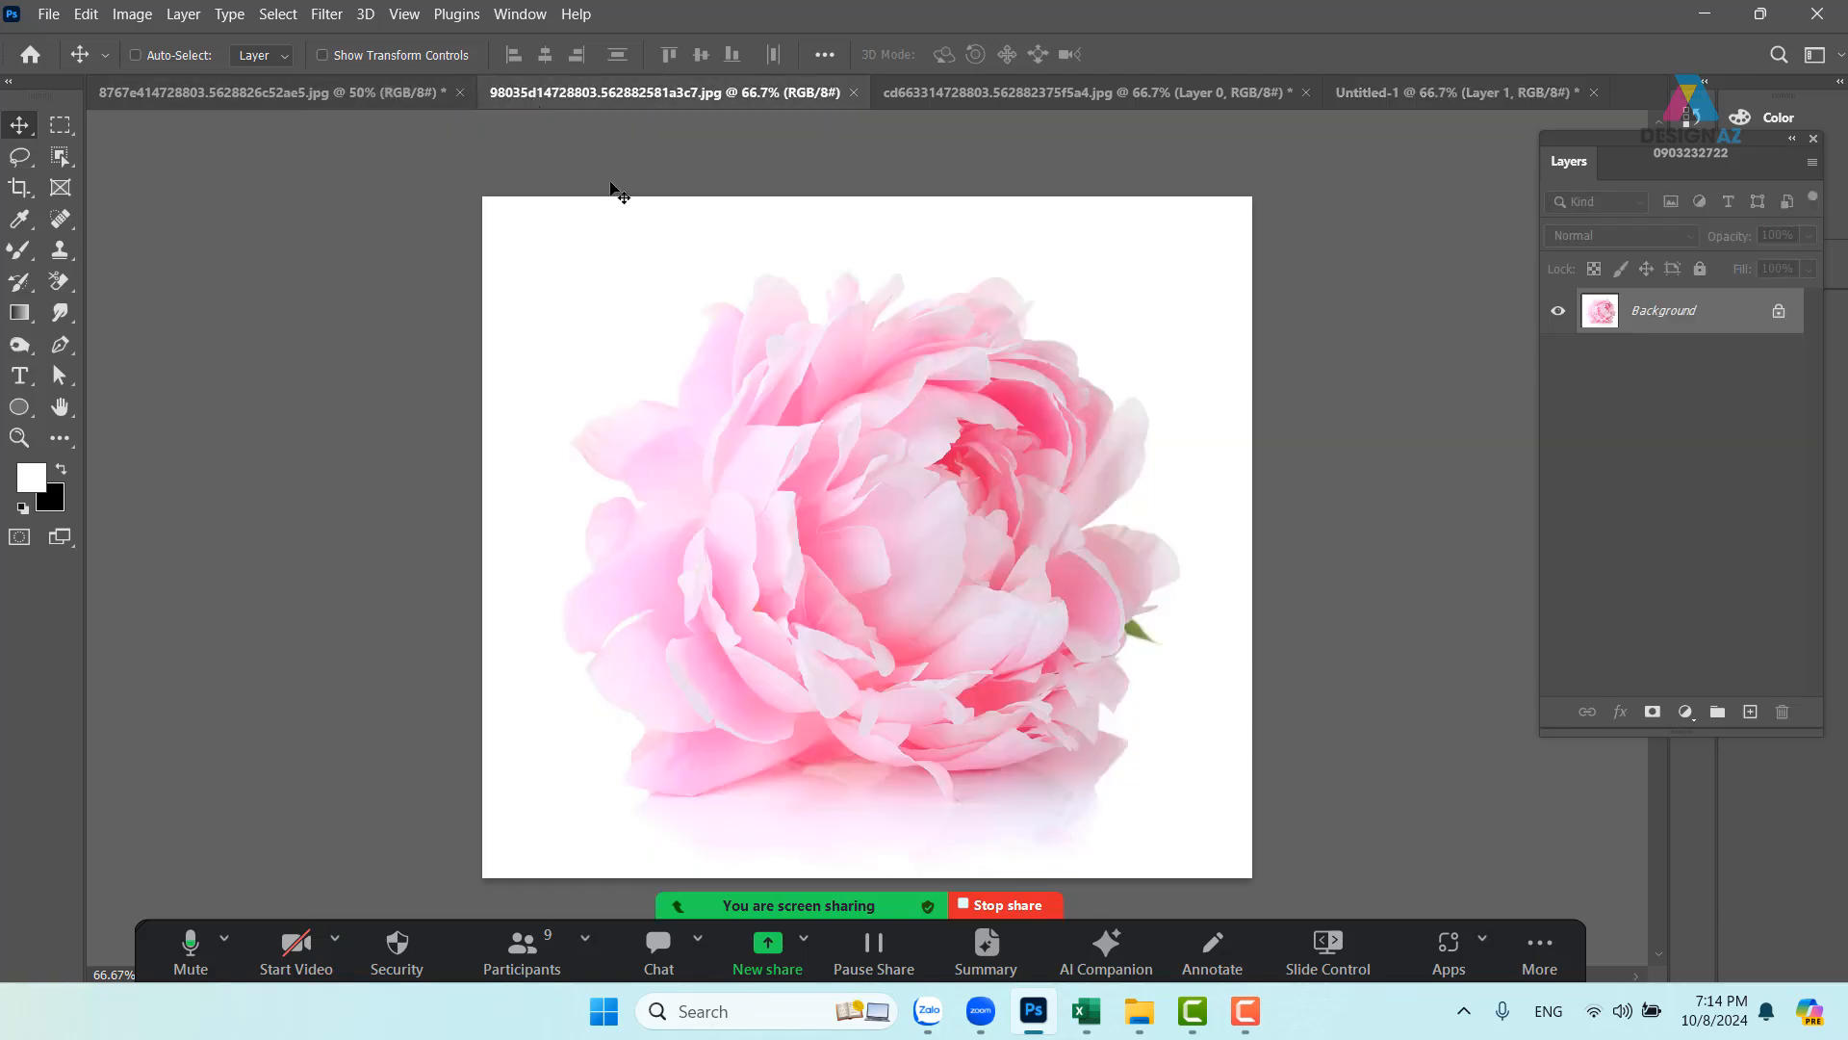
{"action": "left_click", "coordinate": [204, 91]}
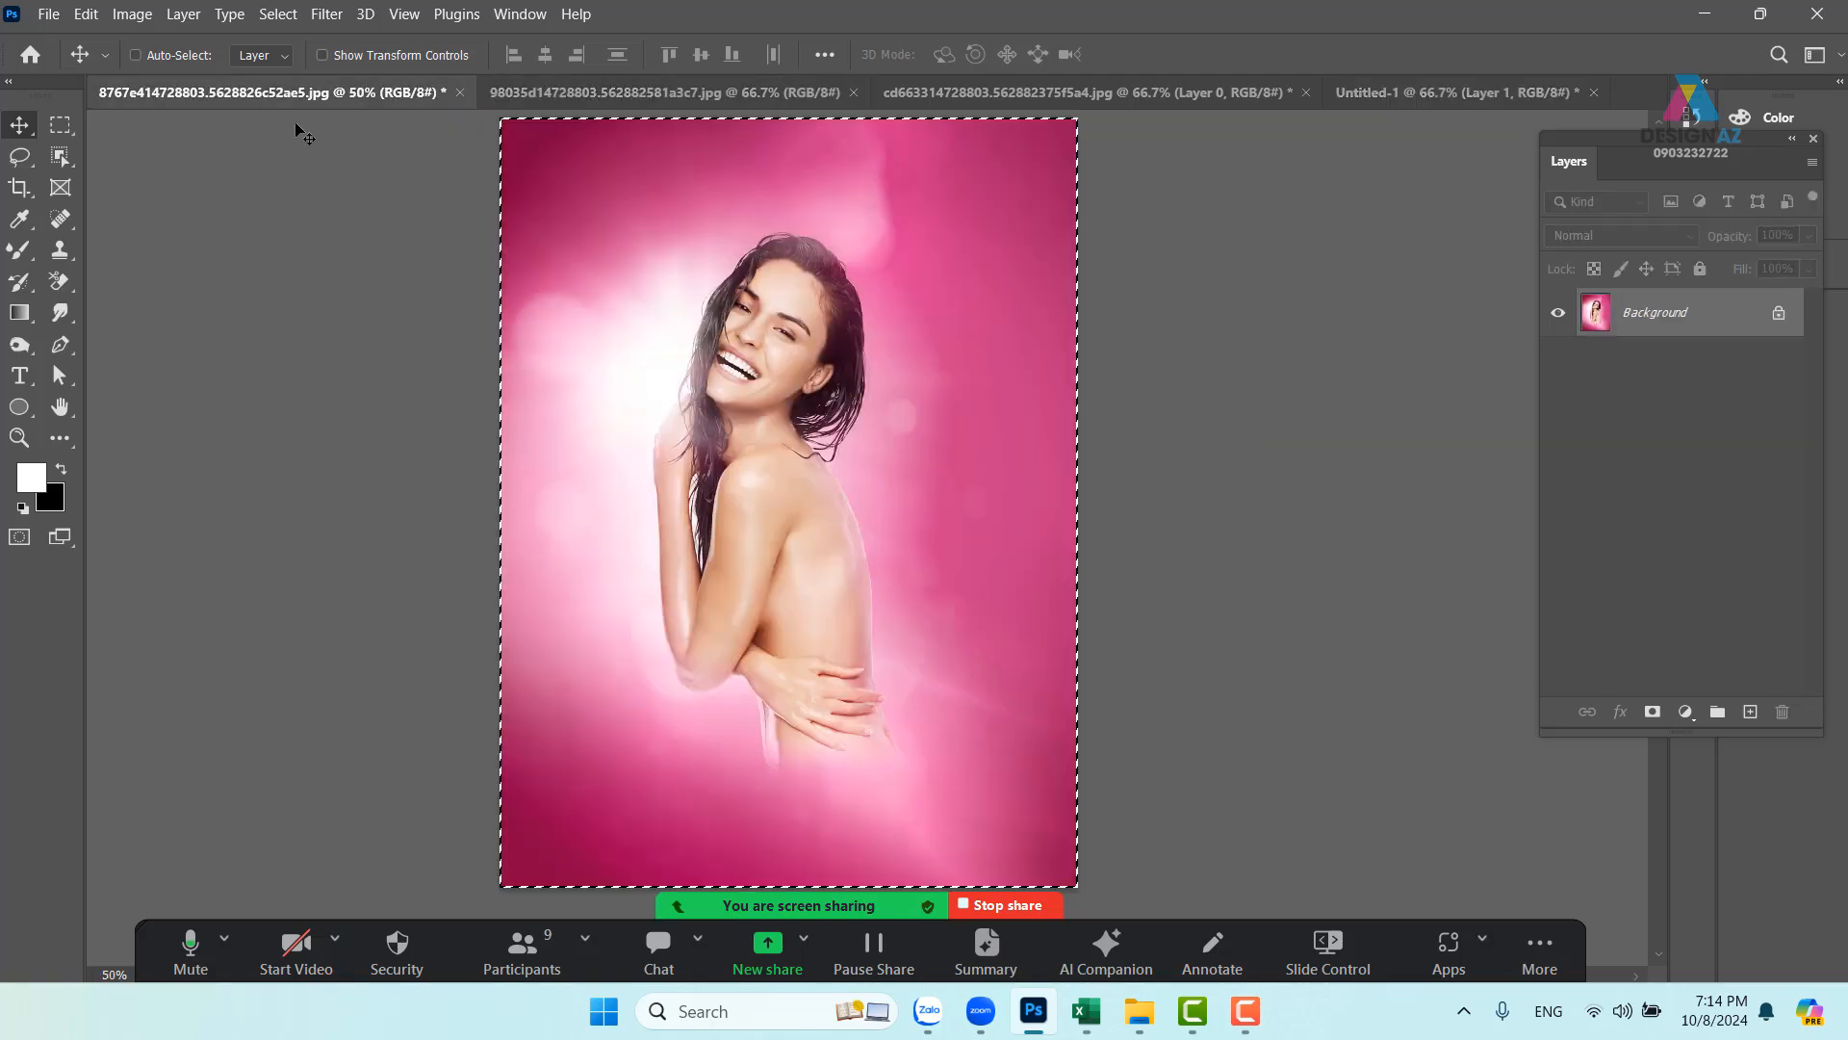
- Close the model photo without saving and unlock the peony's Background as Layer 0
{"action": "left_click", "coordinate": [460, 92]}
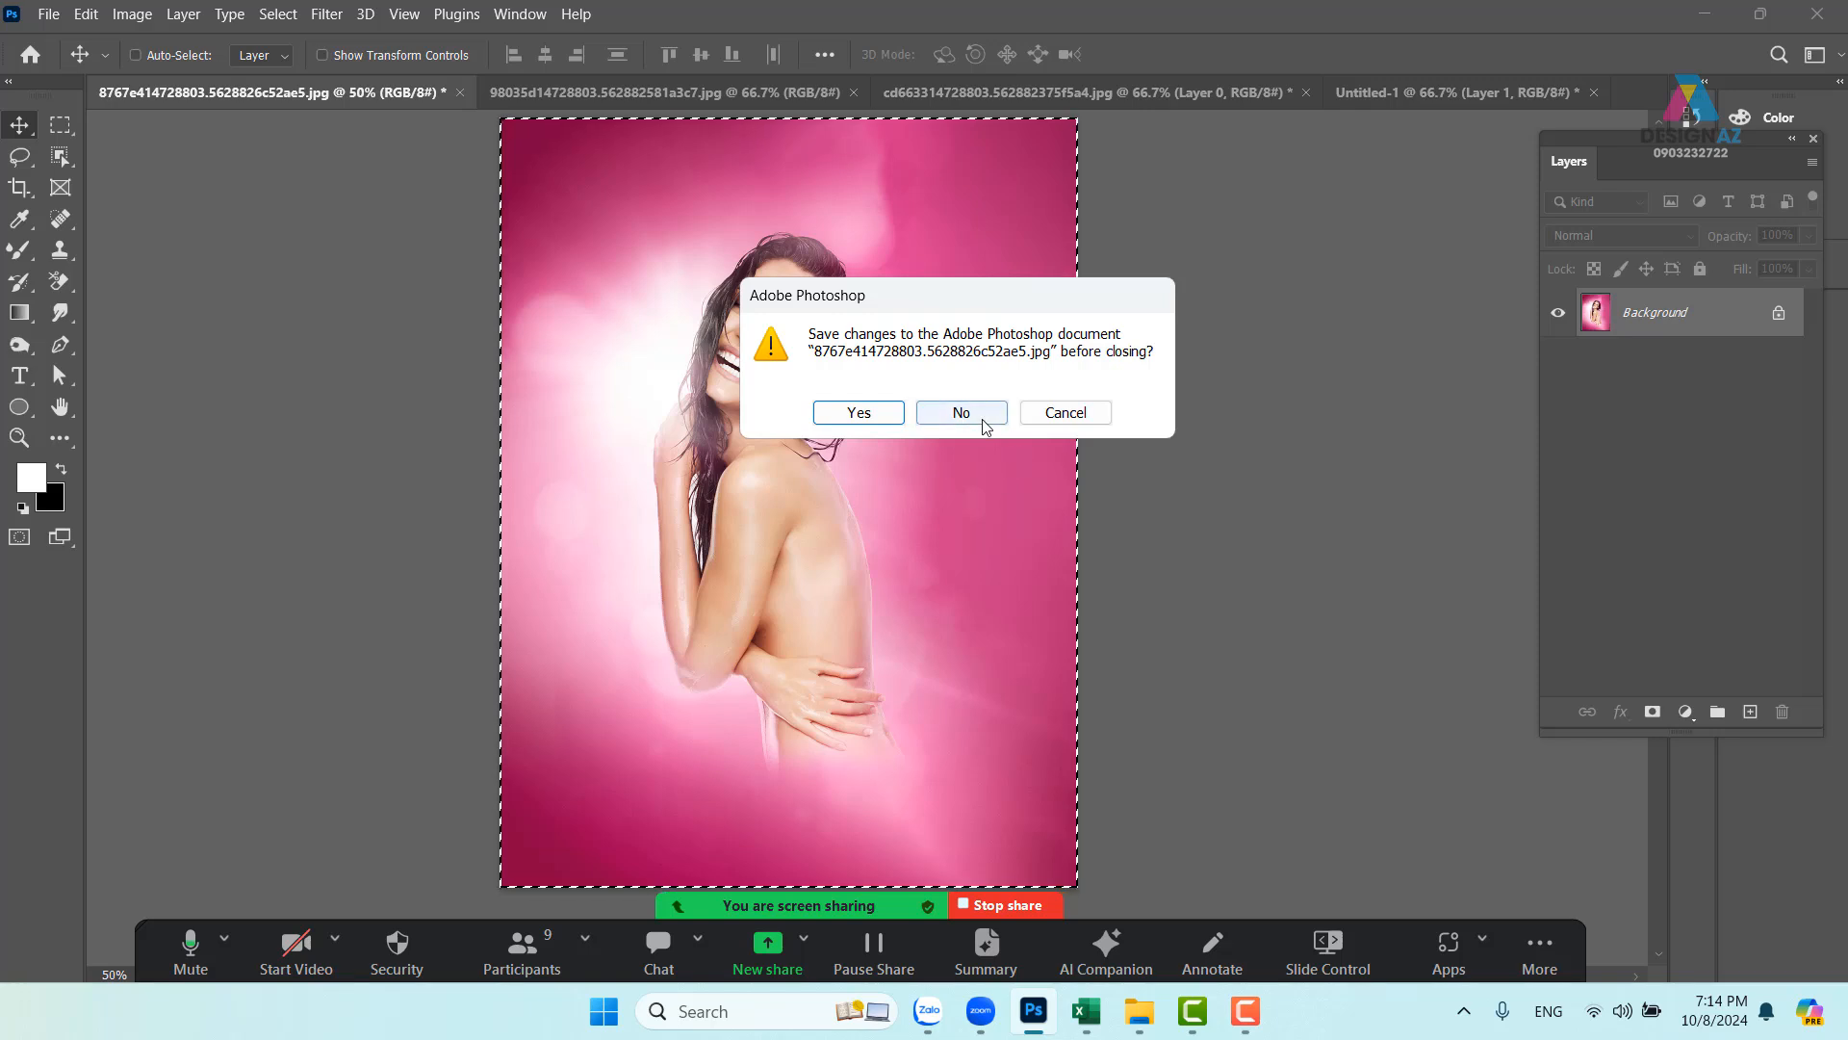
{"action": "left_click", "coordinate": [933, 412]}
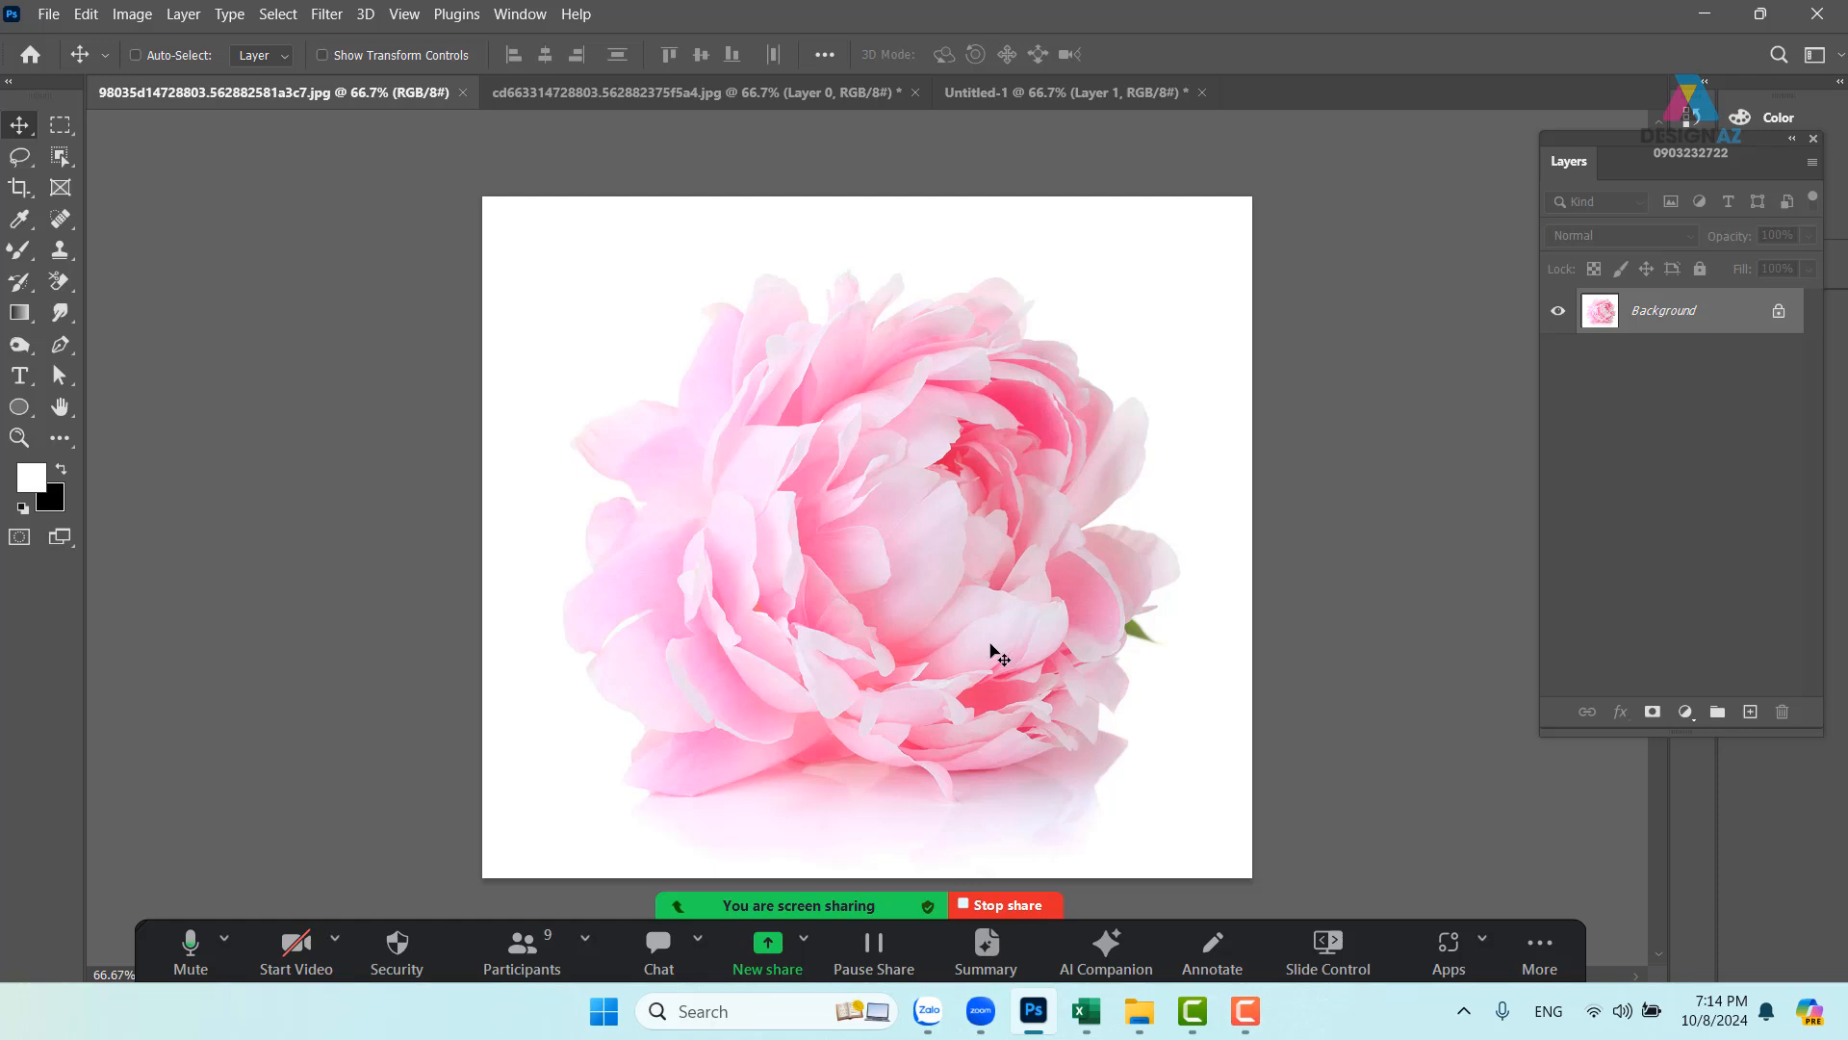
{"action": "left_click", "coordinate": [1777, 313]}
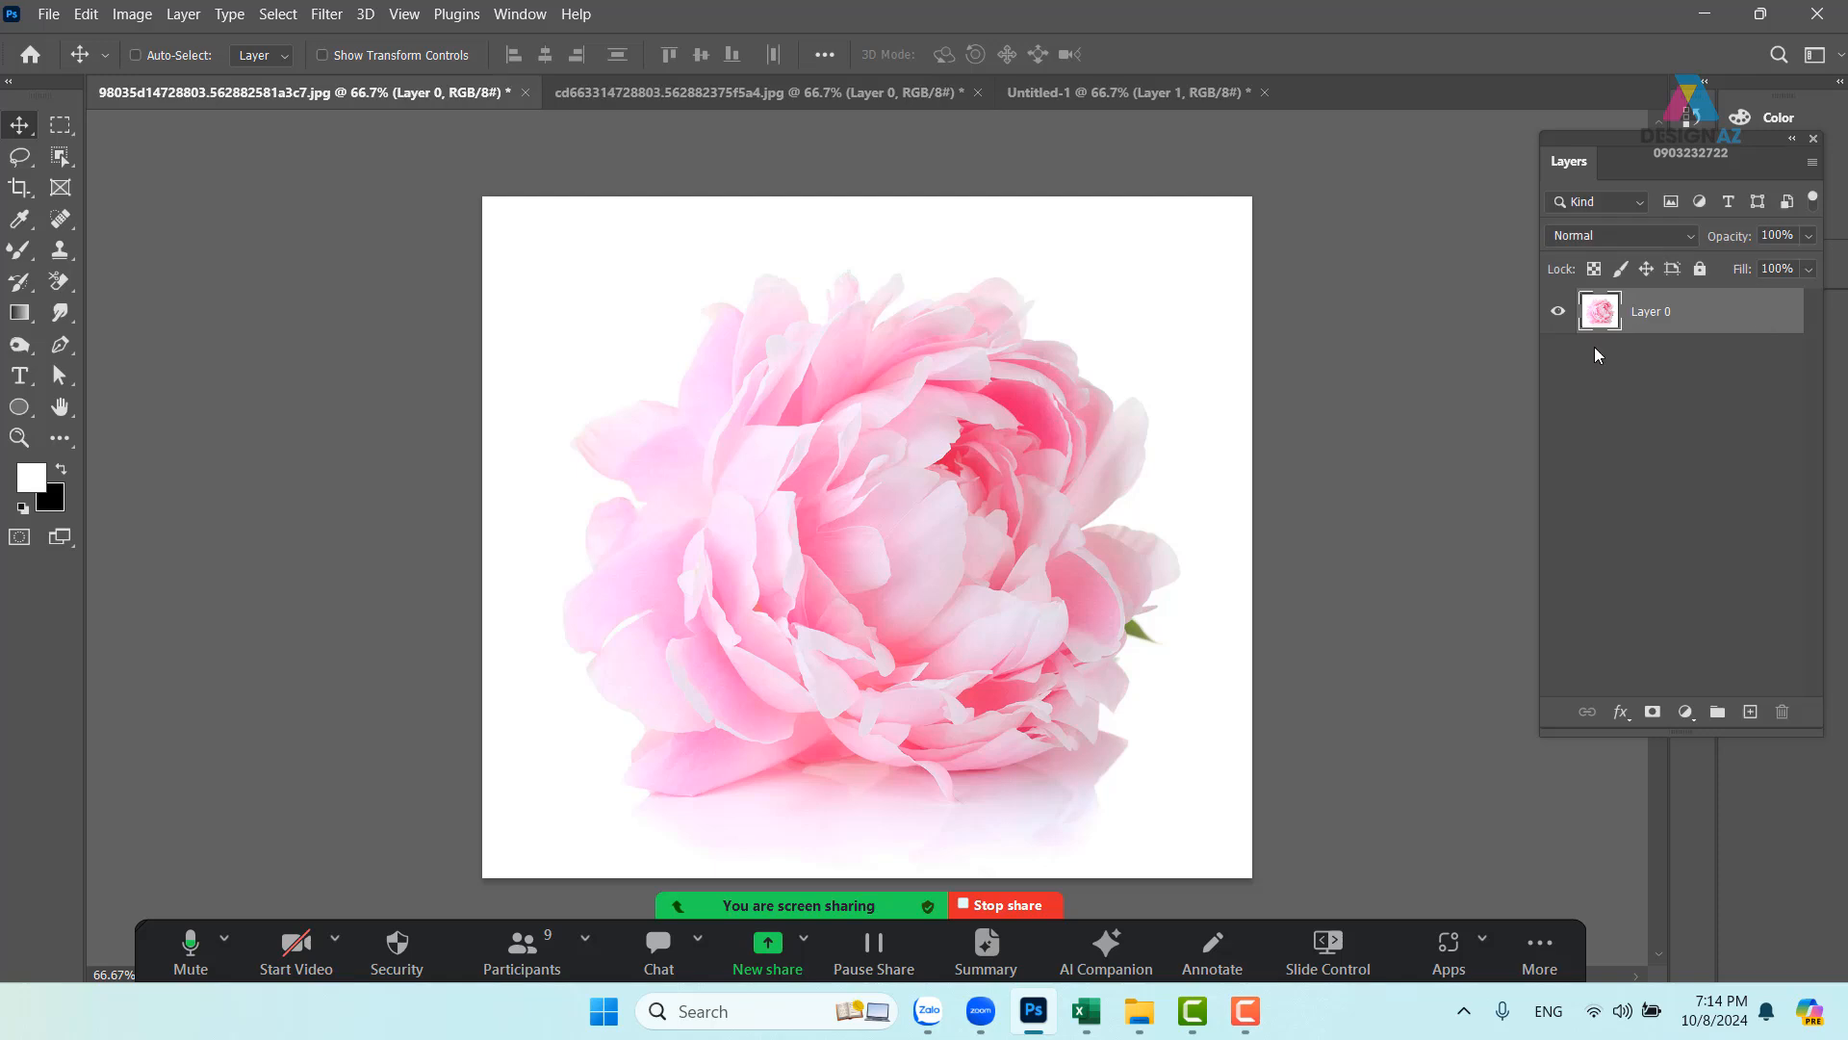
{"action": "left_click", "coordinate": [60, 156]}
- Outline the peony, deselect, then duplicate Layer 0 as Layer 0 copy with Ctrl+J
{"action": "mouse_move", "coordinate": [527, 553]}
{"action": "left_mouse_down"}
{"action": "mouse_move", "coordinate": [583, 336]}
{"action": "mouse_move", "coordinate": [678, 241]}
{"action": "mouse_move", "coordinate": [820, 201]}
{"action": "mouse_move", "coordinate": [926, 203]}
{"action": "mouse_move", "coordinate": [1082, 250]}
{"action": "mouse_move", "coordinate": [1197, 412]}
{"action": "mouse_move", "coordinate": [1203, 688]}
{"action": "mouse_move", "coordinate": [1173, 754]}
{"action": "mouse_move", "coordinate": [923, 819]}
{"action": "mouse_move", "coordinate": [780, 792]}
{"action": "mouse_move", "coordinate": [619, 816]}
{"action": "mouse_move", "coordinate": [575, 757]}
{"action": "mouse_move", "coordinate": [517, 557]}
{"action": "left_mouse_up"}
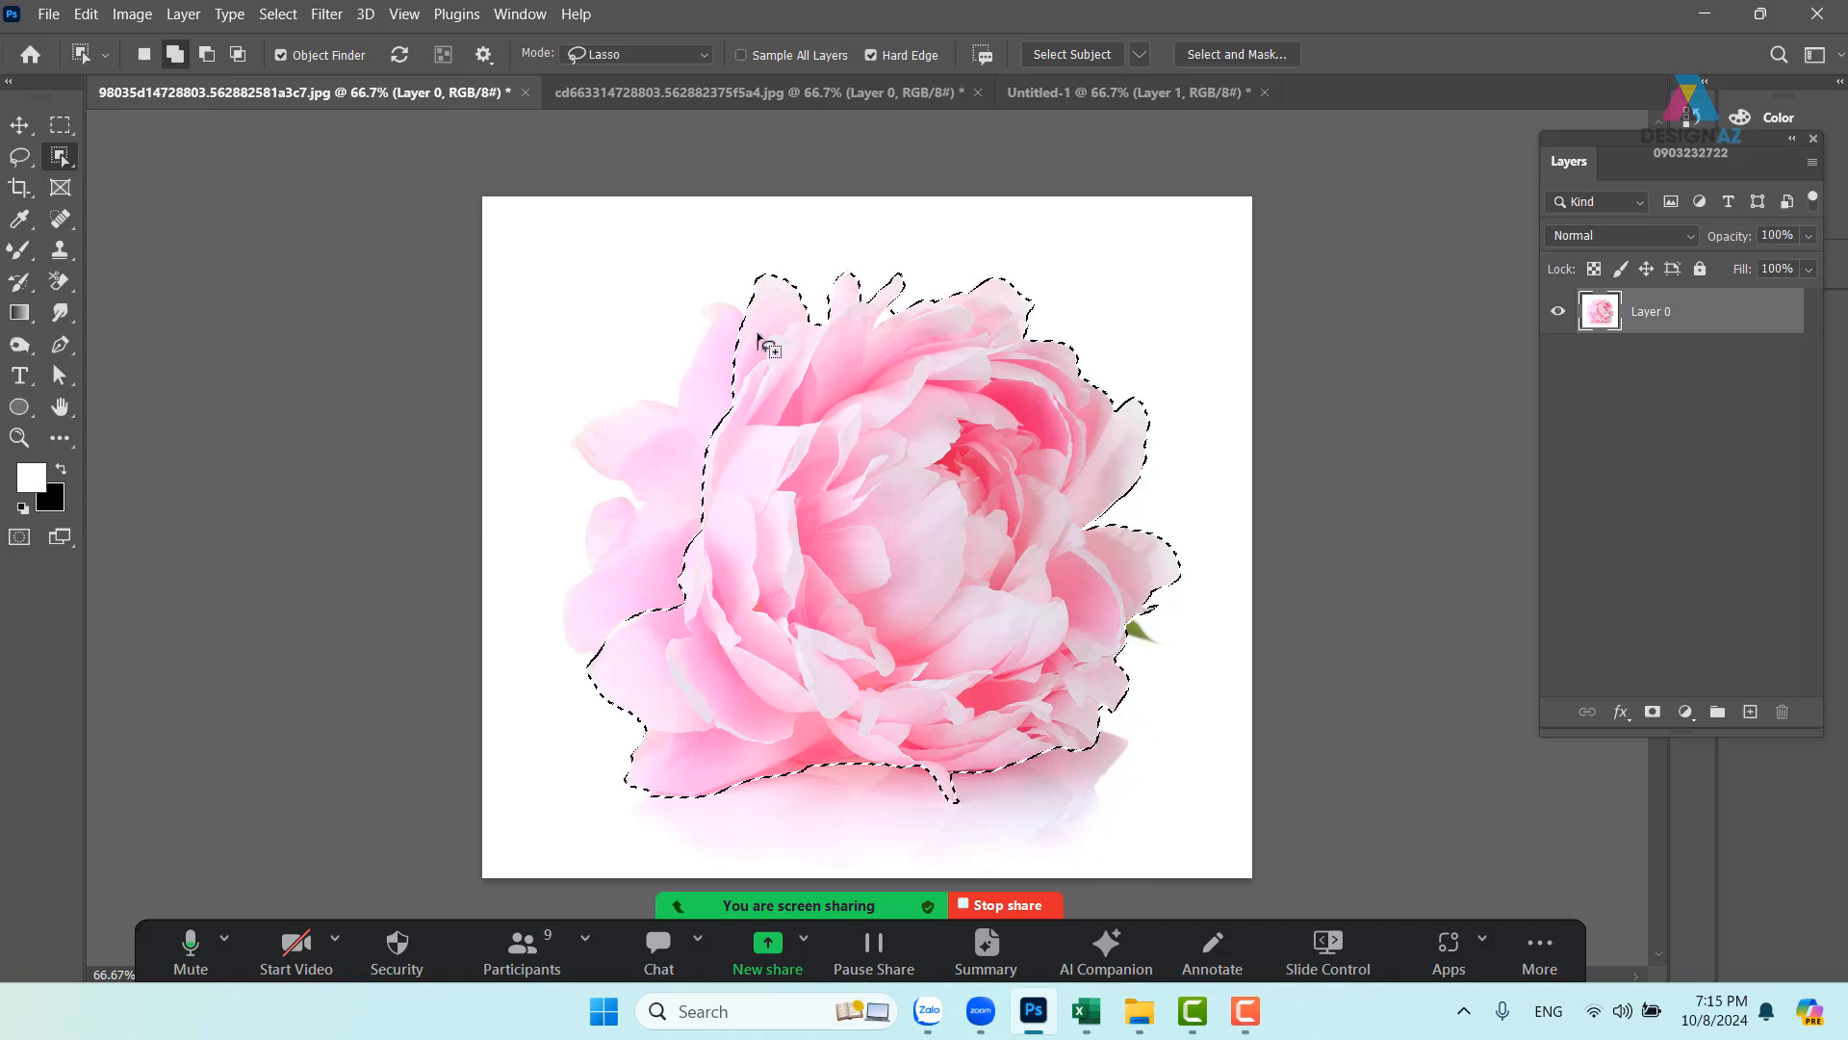
{"action": "mouse_move", "coordinate": [759, 337]}
{"action": "left_mouse_down"}
{"action": "mouse_move", "coordinate": [744, 300]}
{"action": "mouse_move", "coordinate": [695, 300]}
{"action": "mouse_move", "coordinate": [662, 375]}
{"action": "mouse_move", "coordinate": [567, 421]}
{"action": "mouse_move", "coordinate": [538, 599]}
{"action": "mouse_move", "coordinate": [559, 667]}
{"action": "mouse_move", "coordinate": [603, 669]}
{"action": "left_mouse_up"}
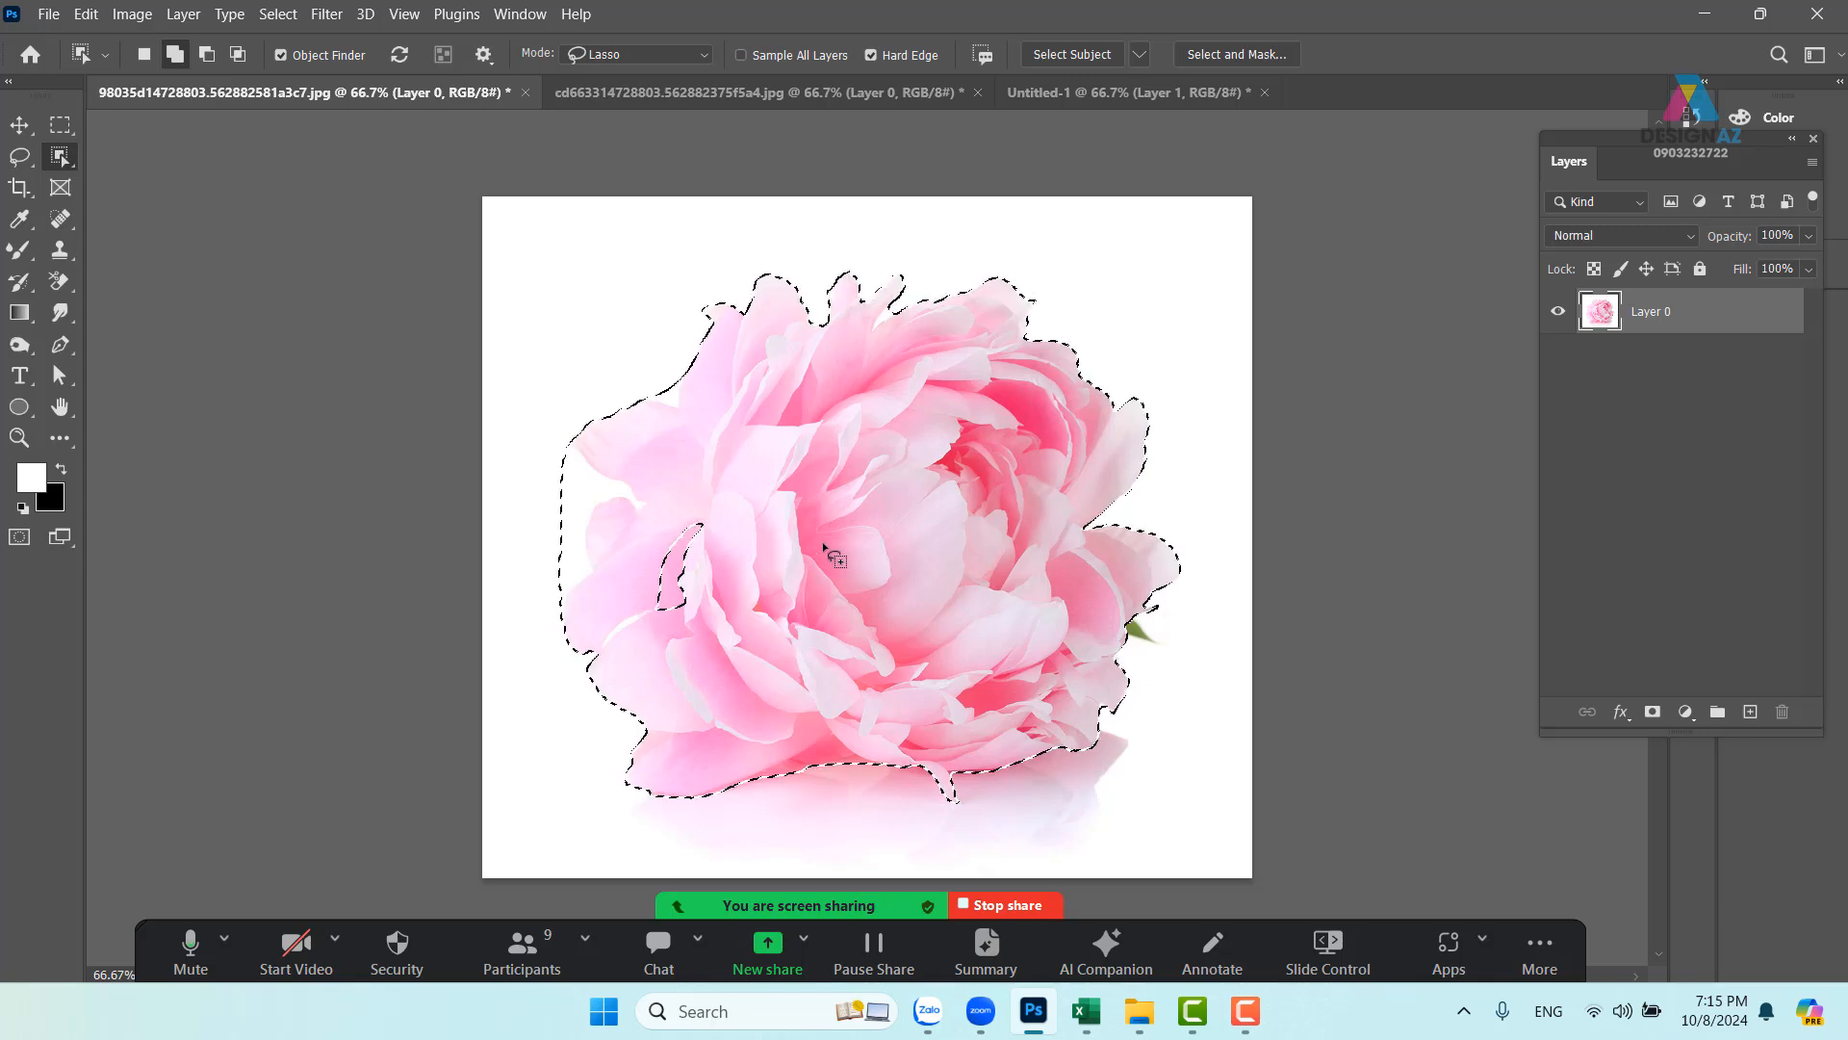
{"action": "key", "text": "ctrl+d"}
{"action": "key", "text": "v"}
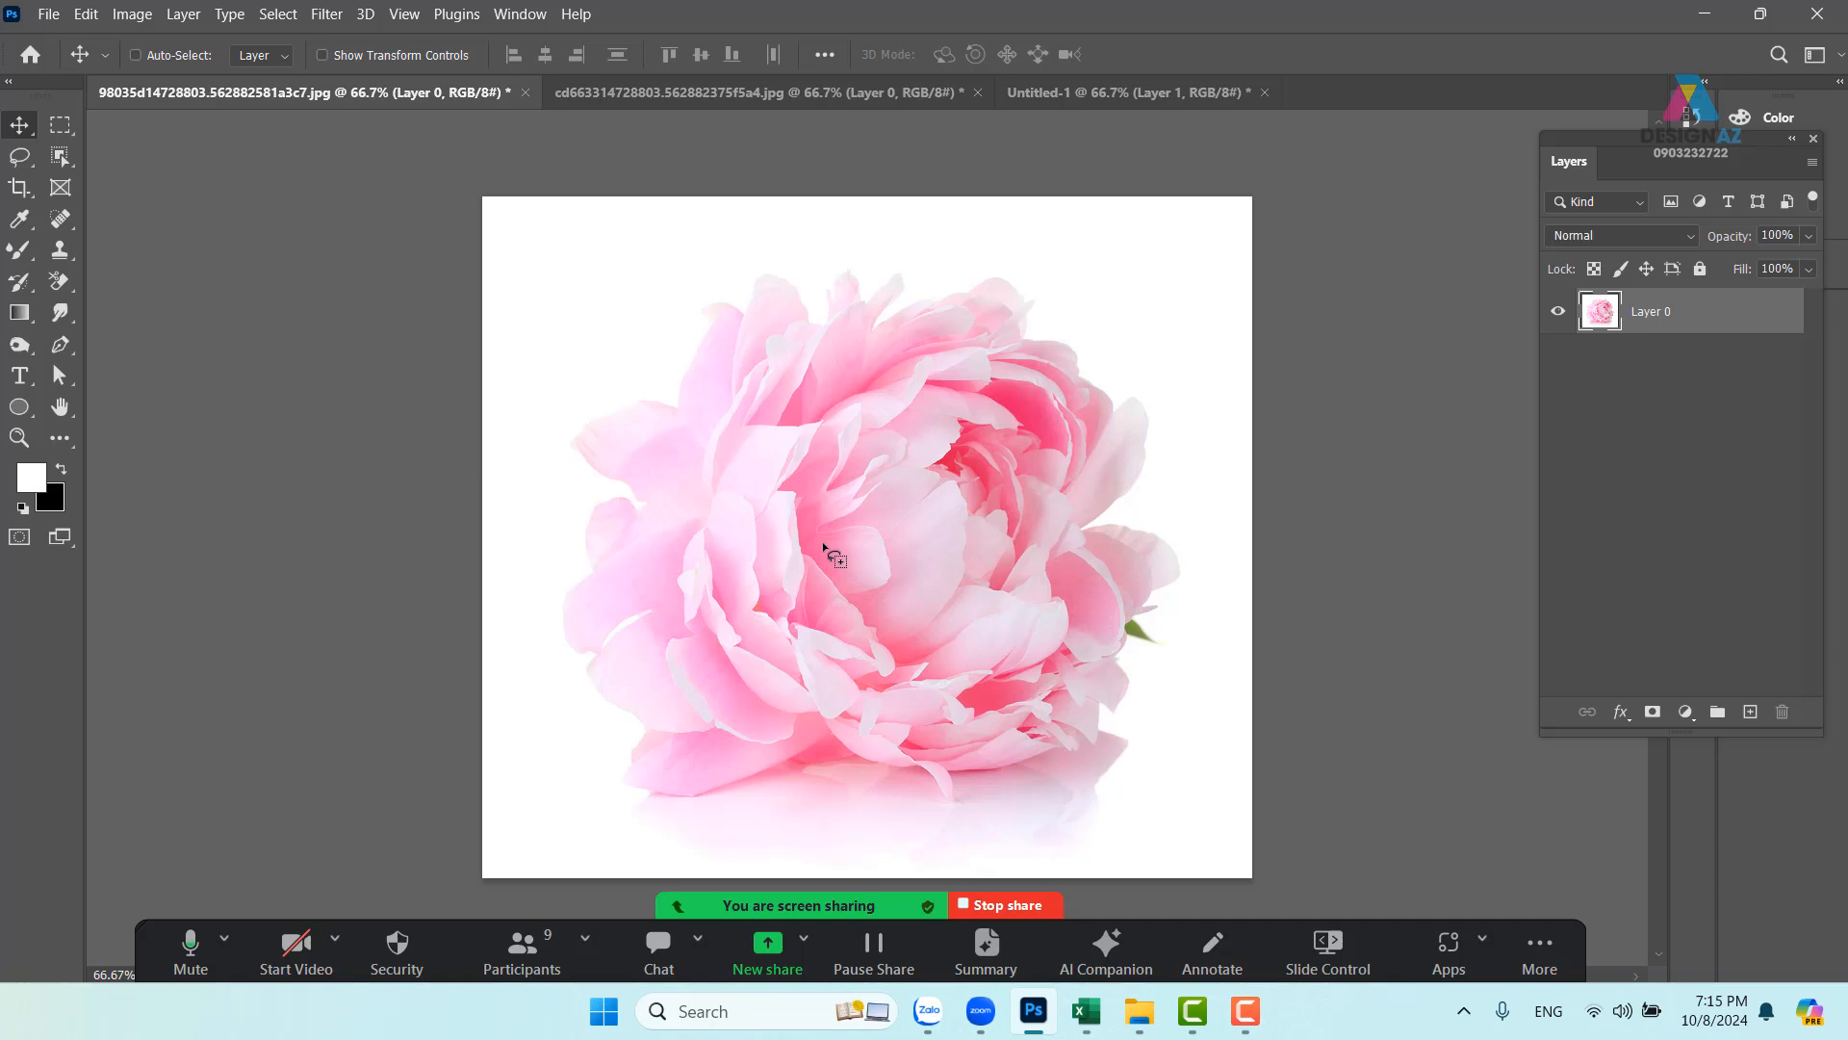
{"action": "key", "text": "ctrl"}
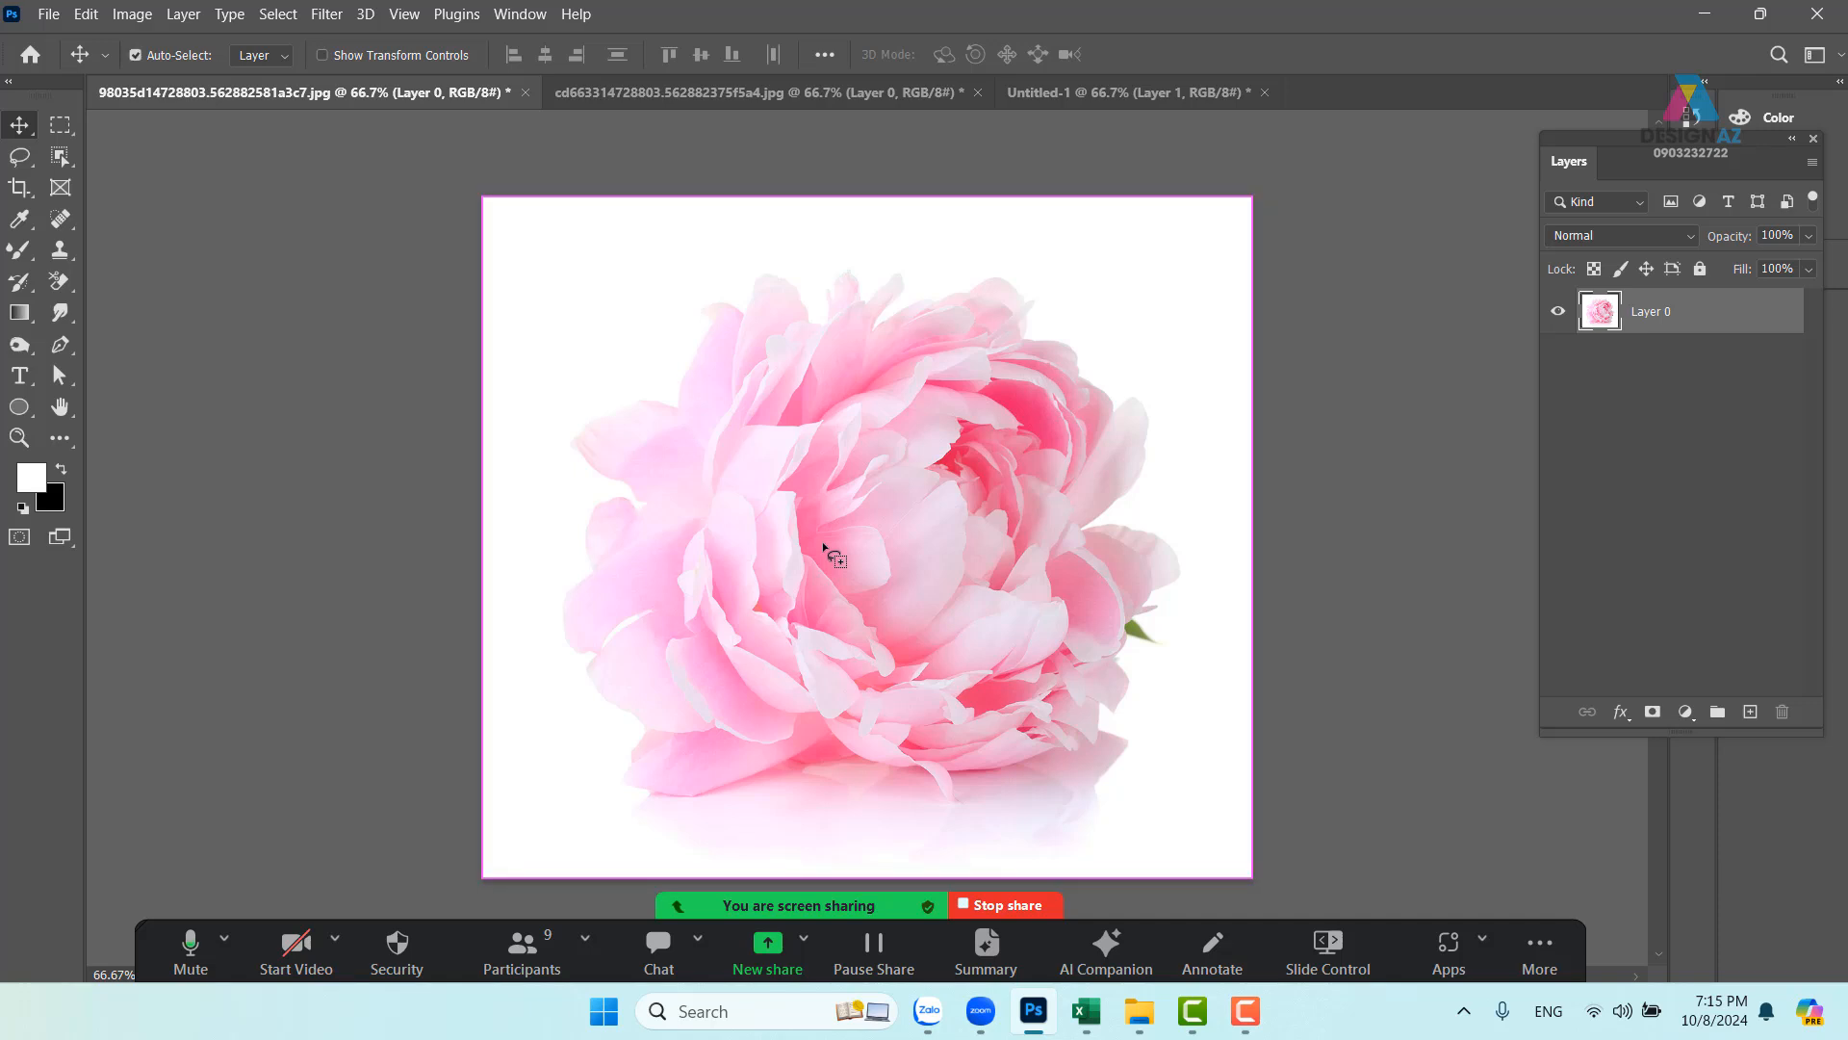
{"action": "key", "text": "ctrl+j"}
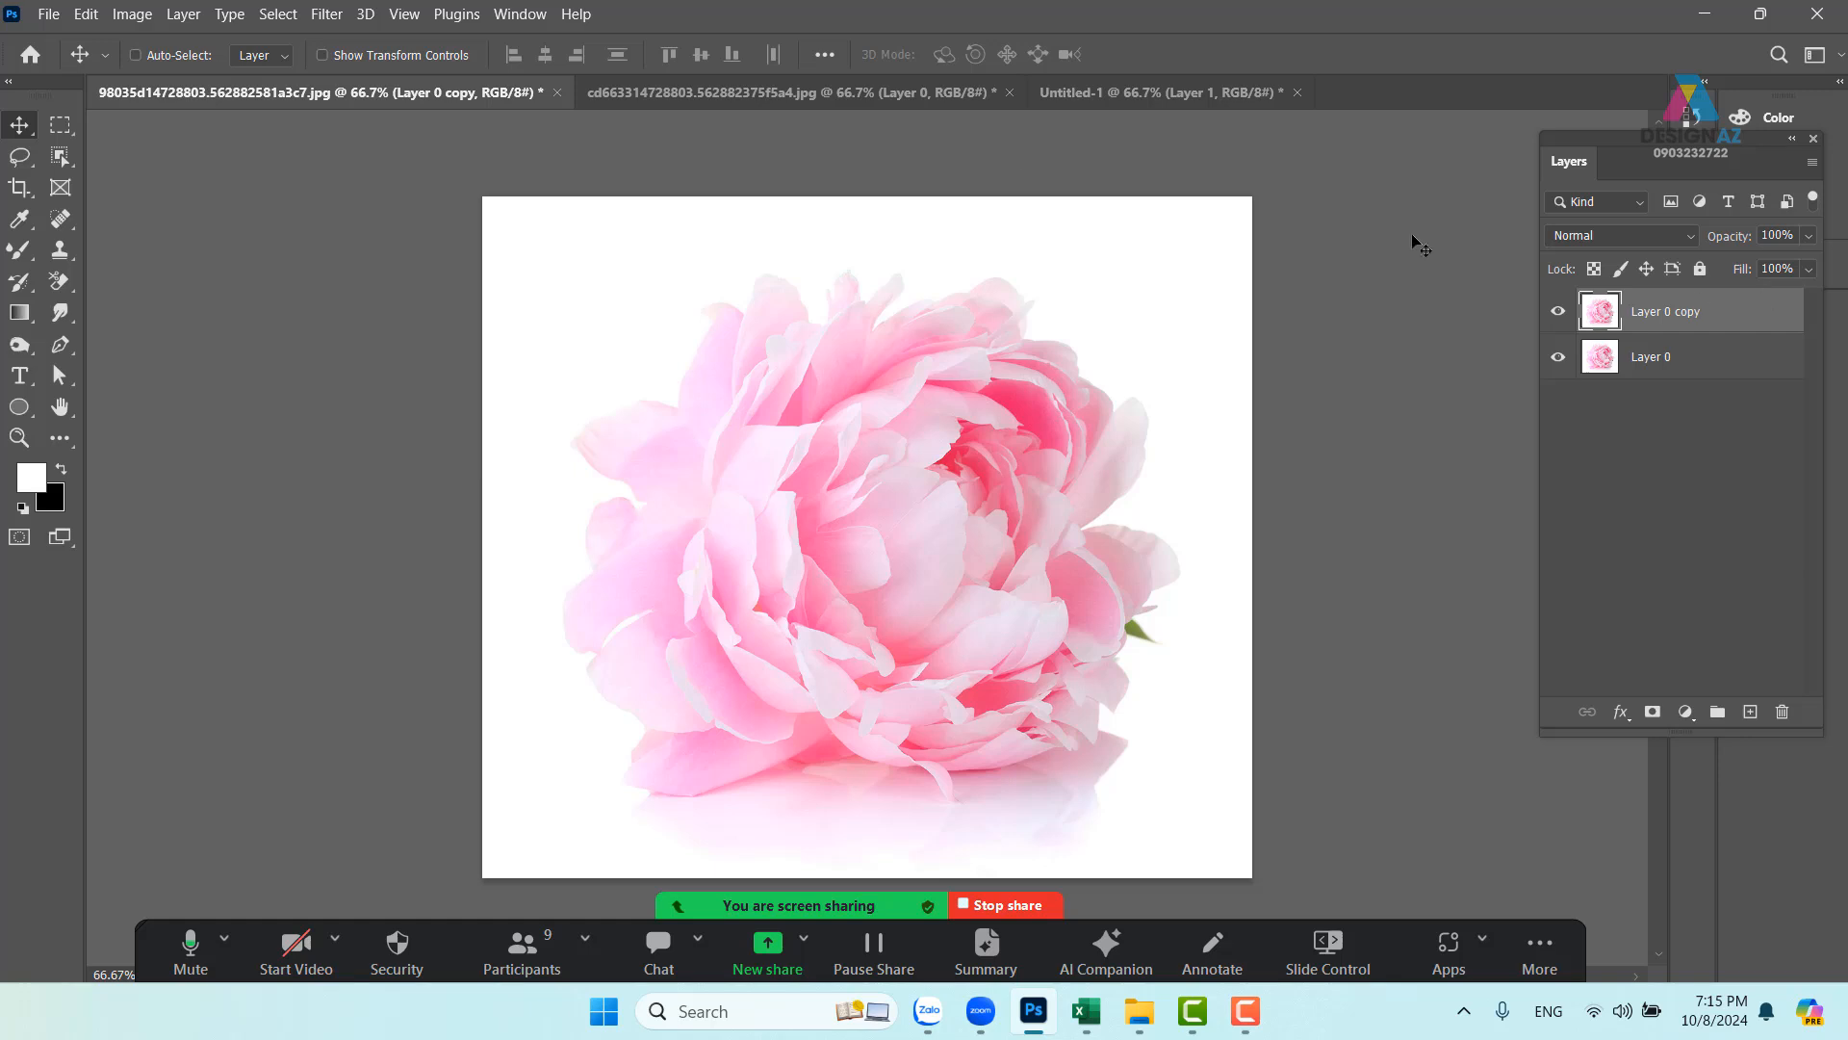
- Apply Stylize > Find Edges to Layer 0 copy to make a line sketch
{"action": "left_click", "coordinate": [326, 15]}
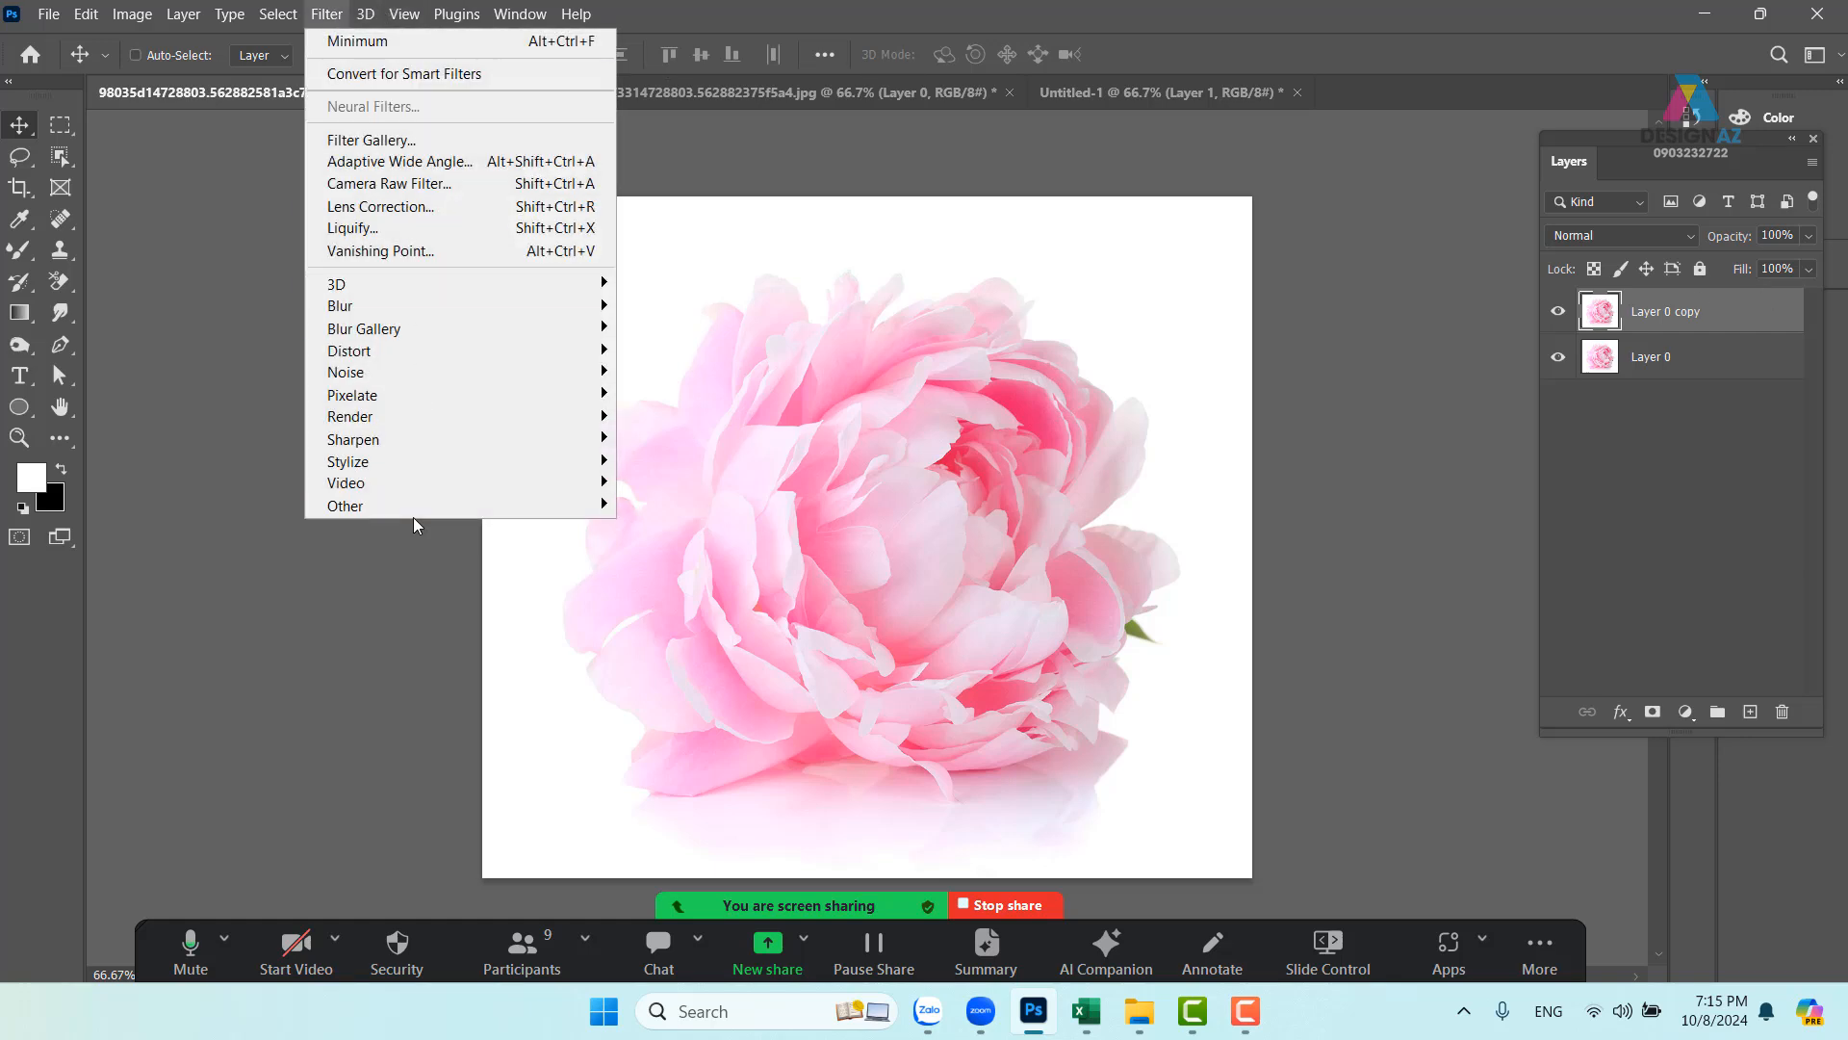
{"action": "mouse_move", "coordinate": [423, 506]}
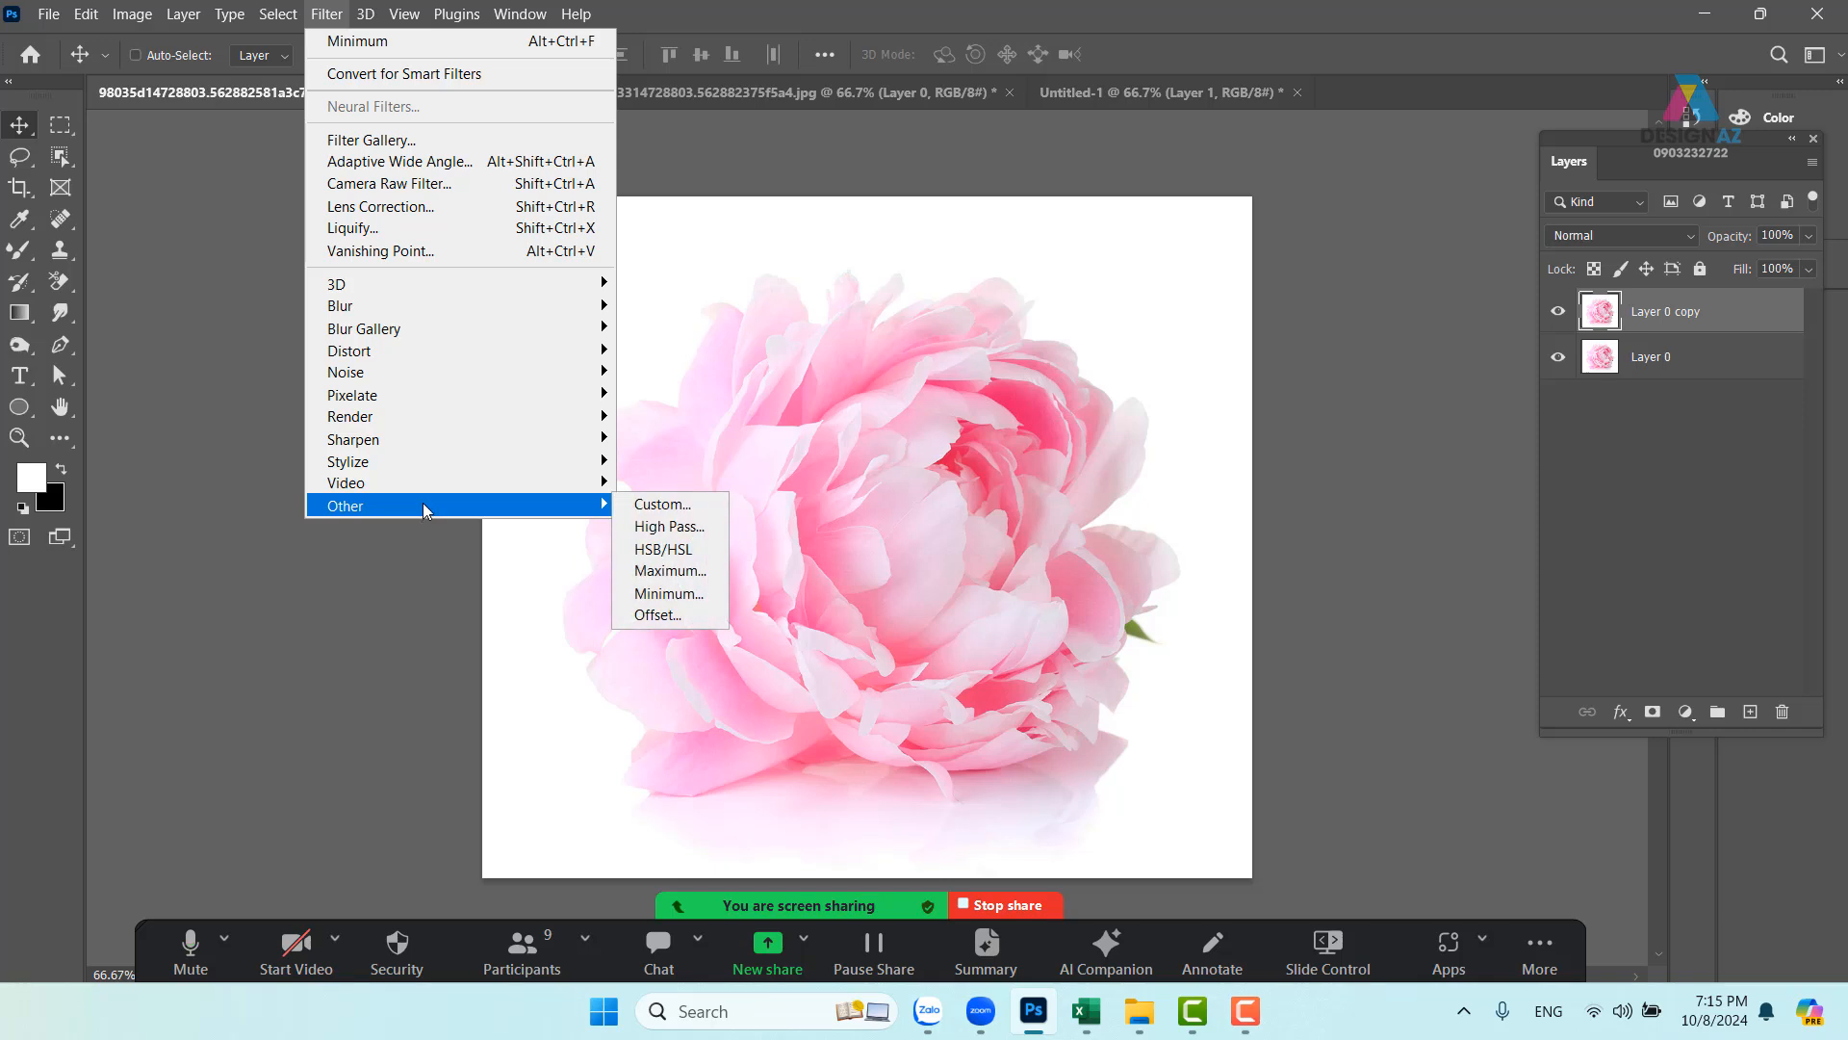
{"action": "mouse_move", "coordinate": [521, 462]}
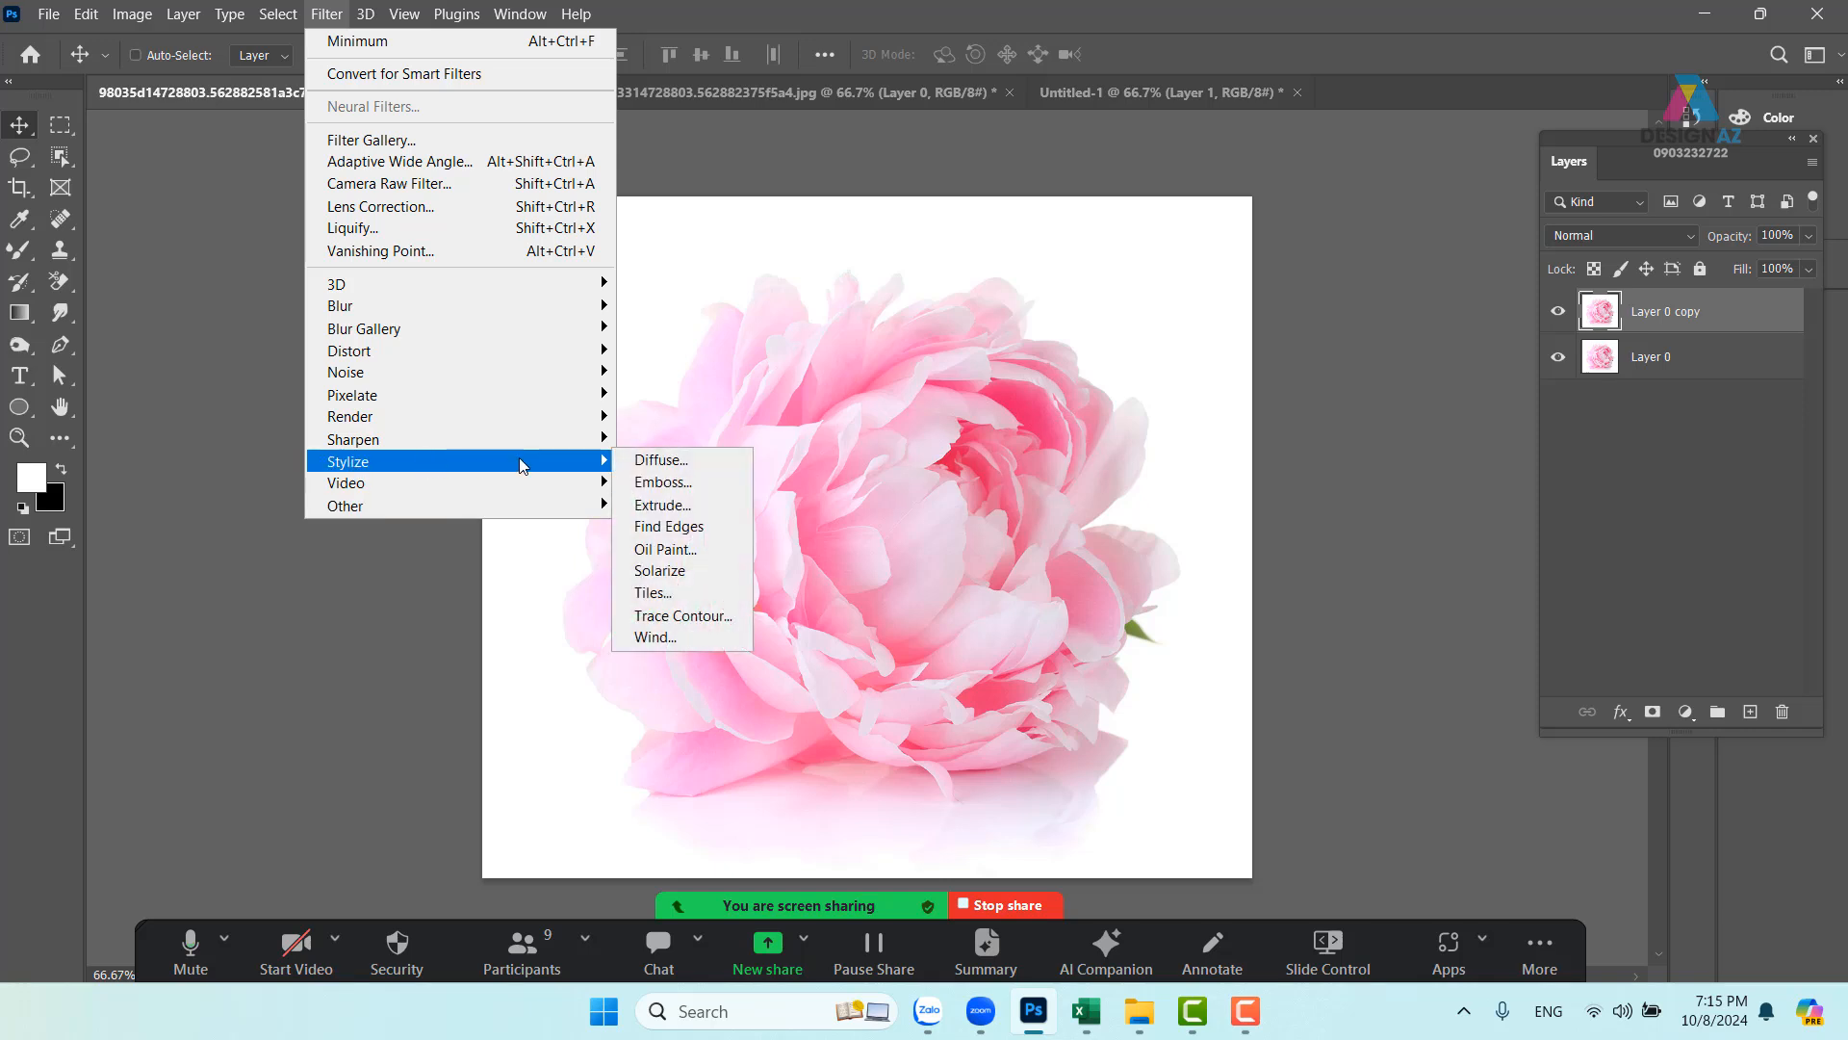
{"action": "left_click", "coordinate": [723, 528]}
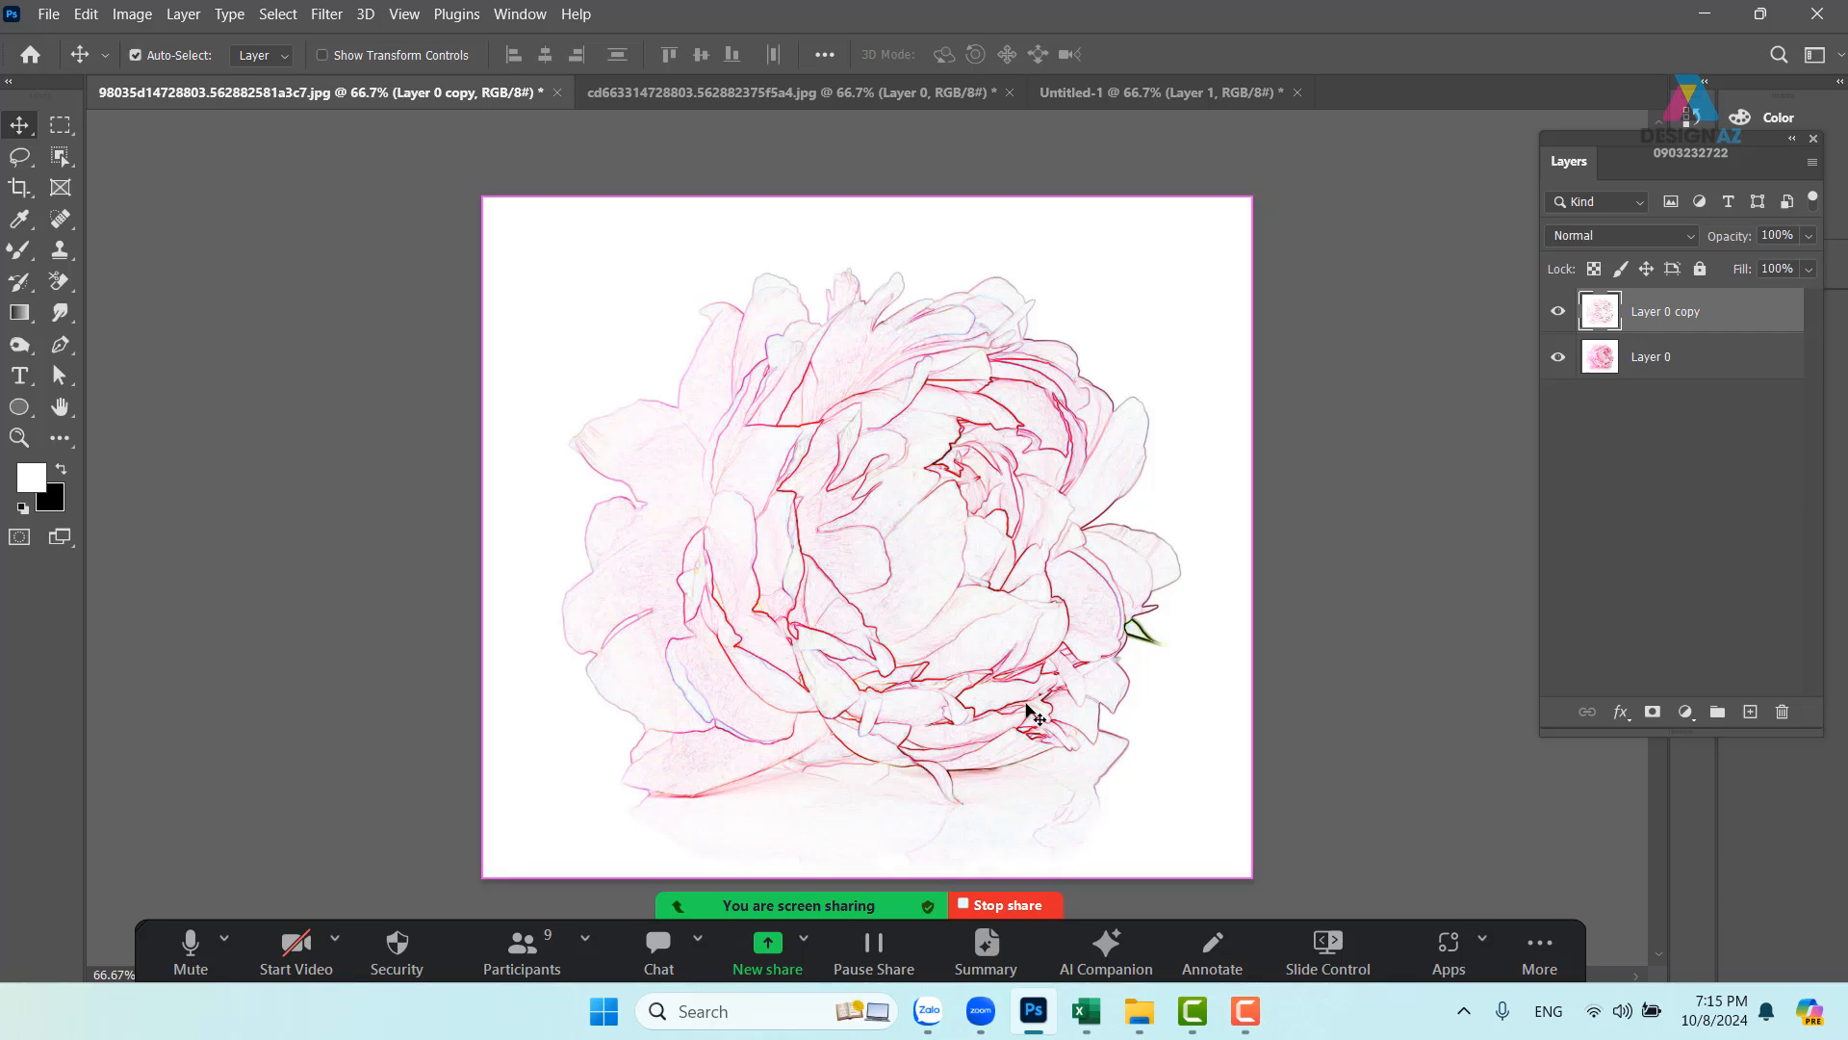
- Set the sketch's Levels black point to 92, then desaturate it to grey
{"action": "key", "text": "ctrl+l"}
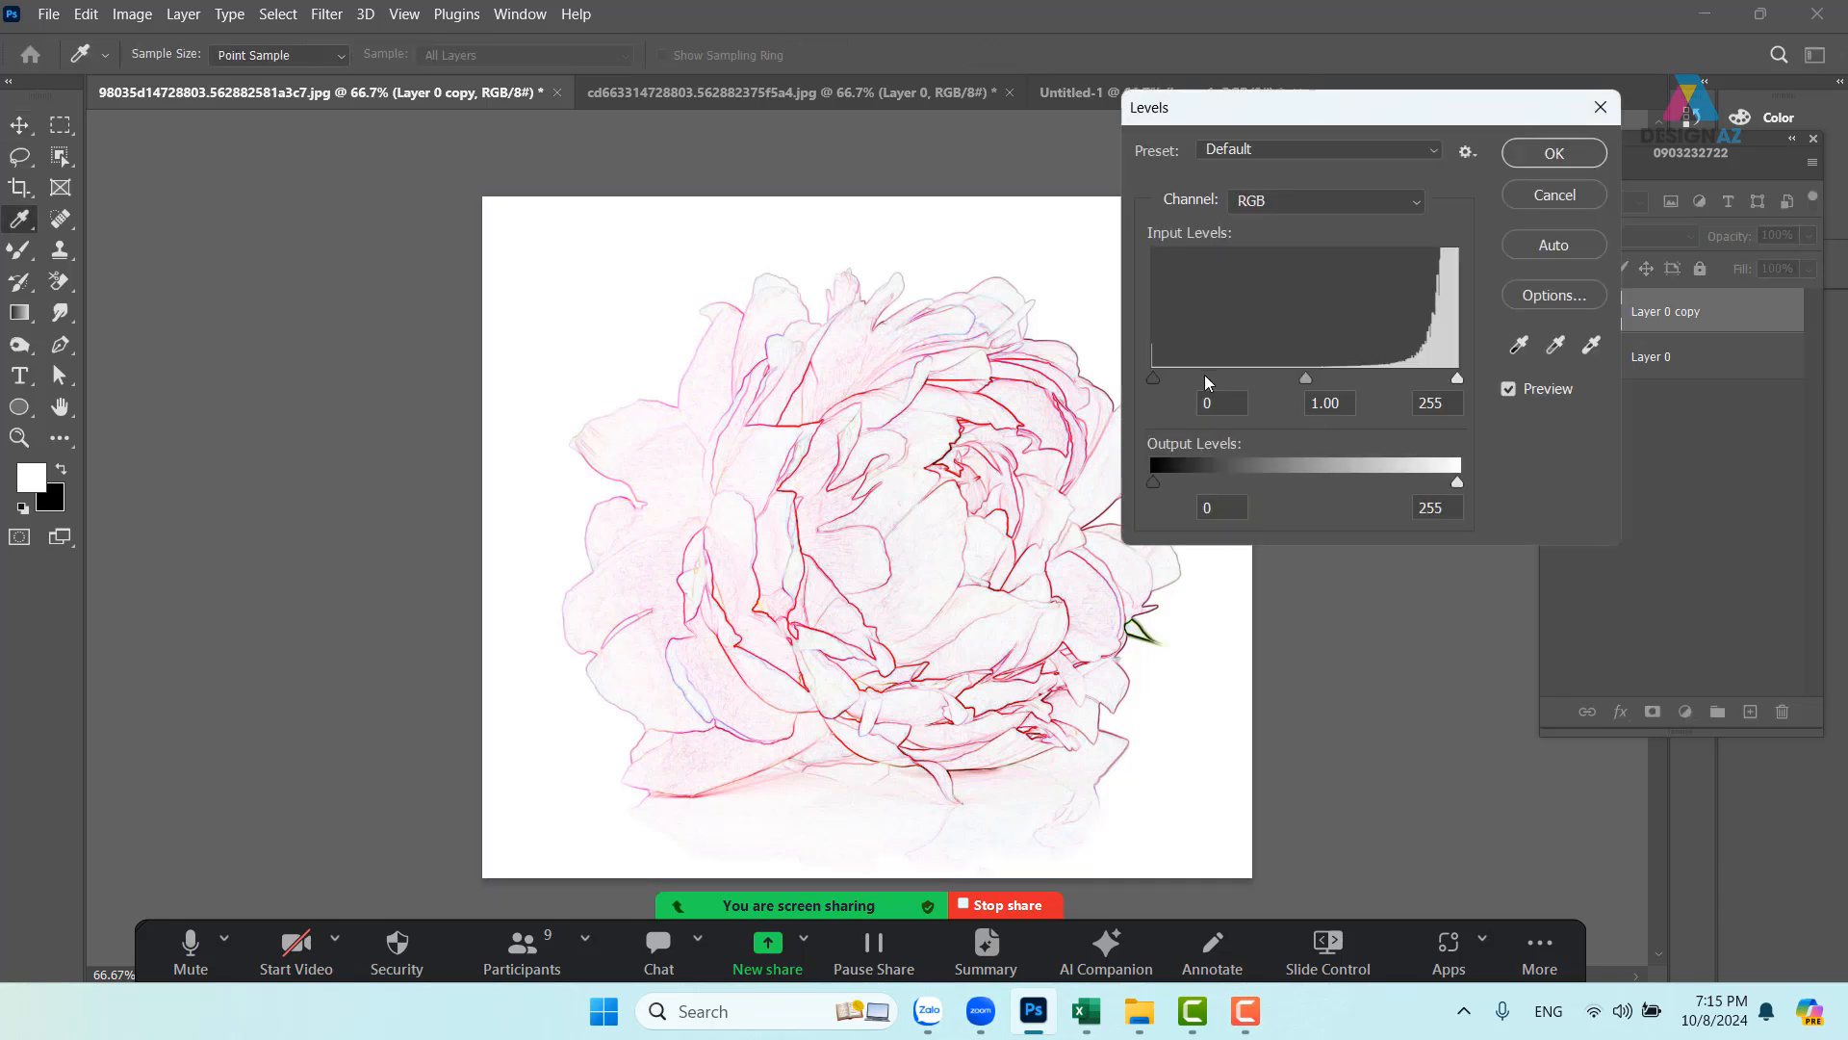
{"action": "left_click_drag", "start_coordinate": [1152, 377], "coordinate": [1244, 371]}
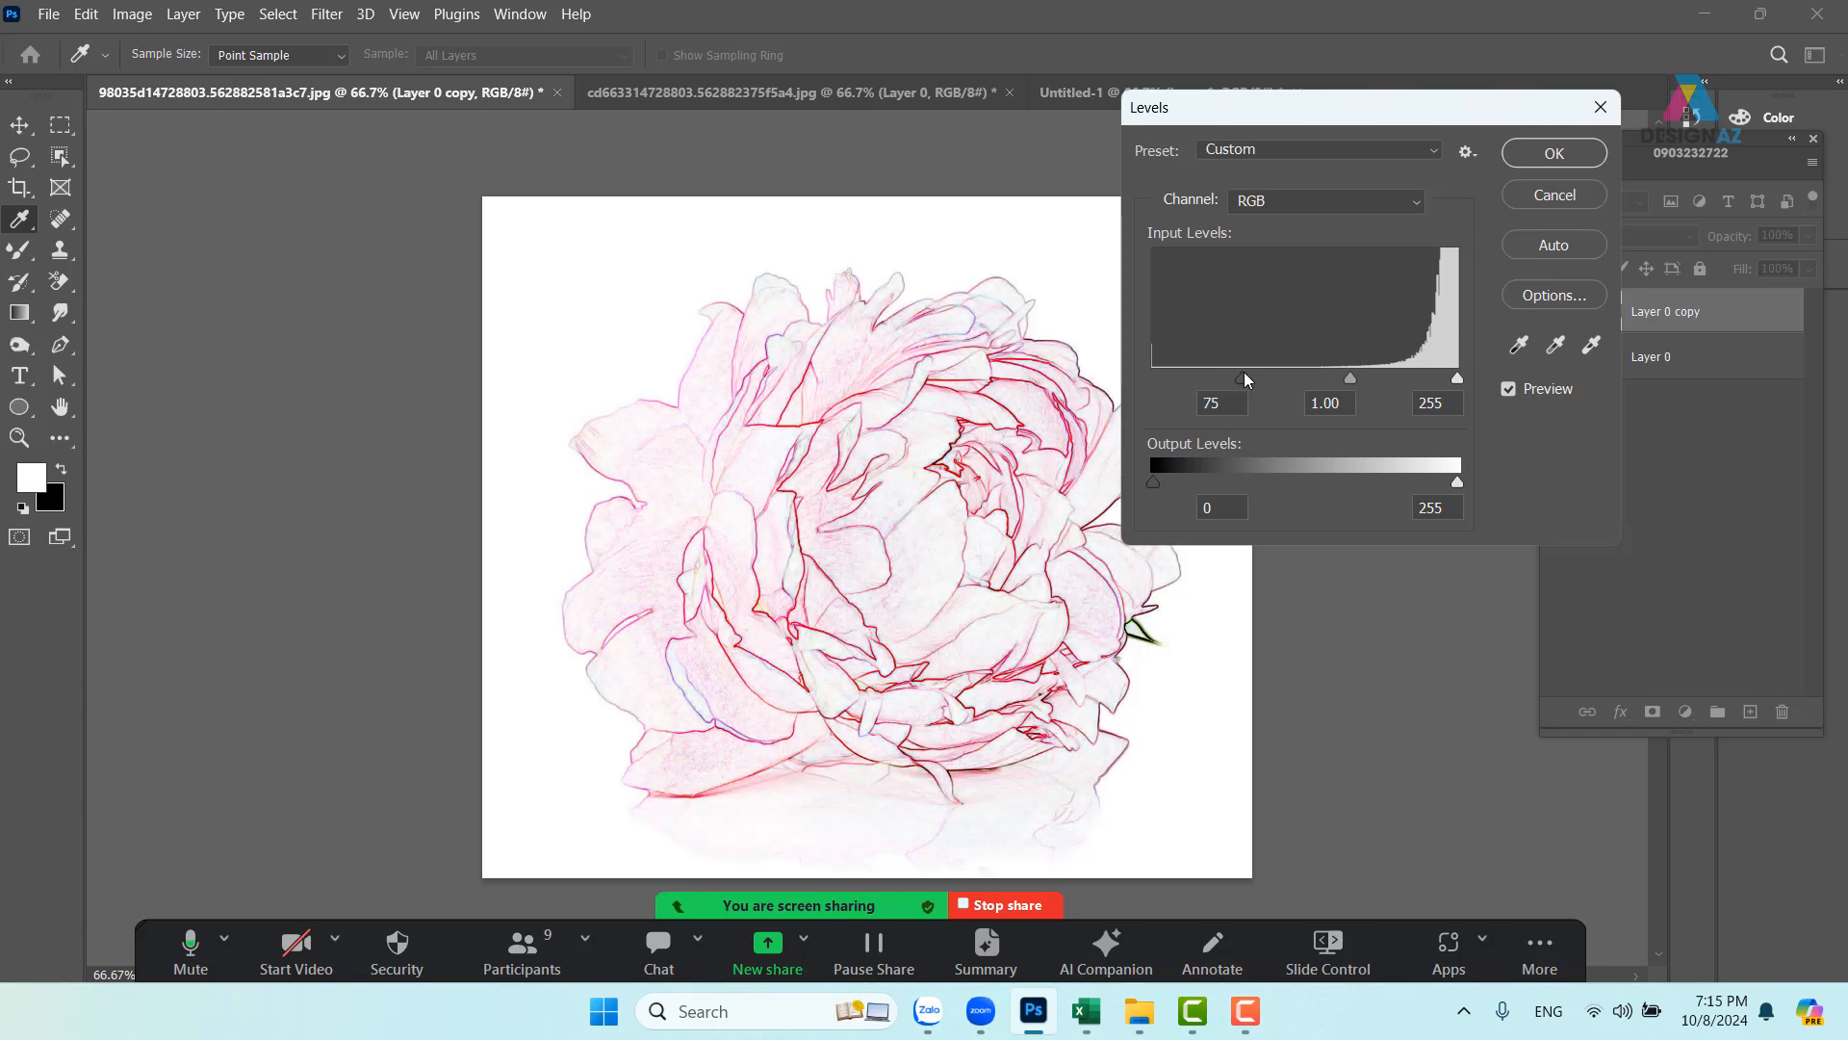
{"action": "mouse_move", "coordinate": [1458, 379]}
{"action": "left_mouse_down"}
{"action": "mouse_move", "coordinate": [1442, 378]}
{"action": "mouse_move", "coordinate": [1461, 377]}
{"action": "left_mouse_up"}
{"action": "left_click_drag", "start_coordinate": [1247, 377], "coordinate": [1263, 378]}
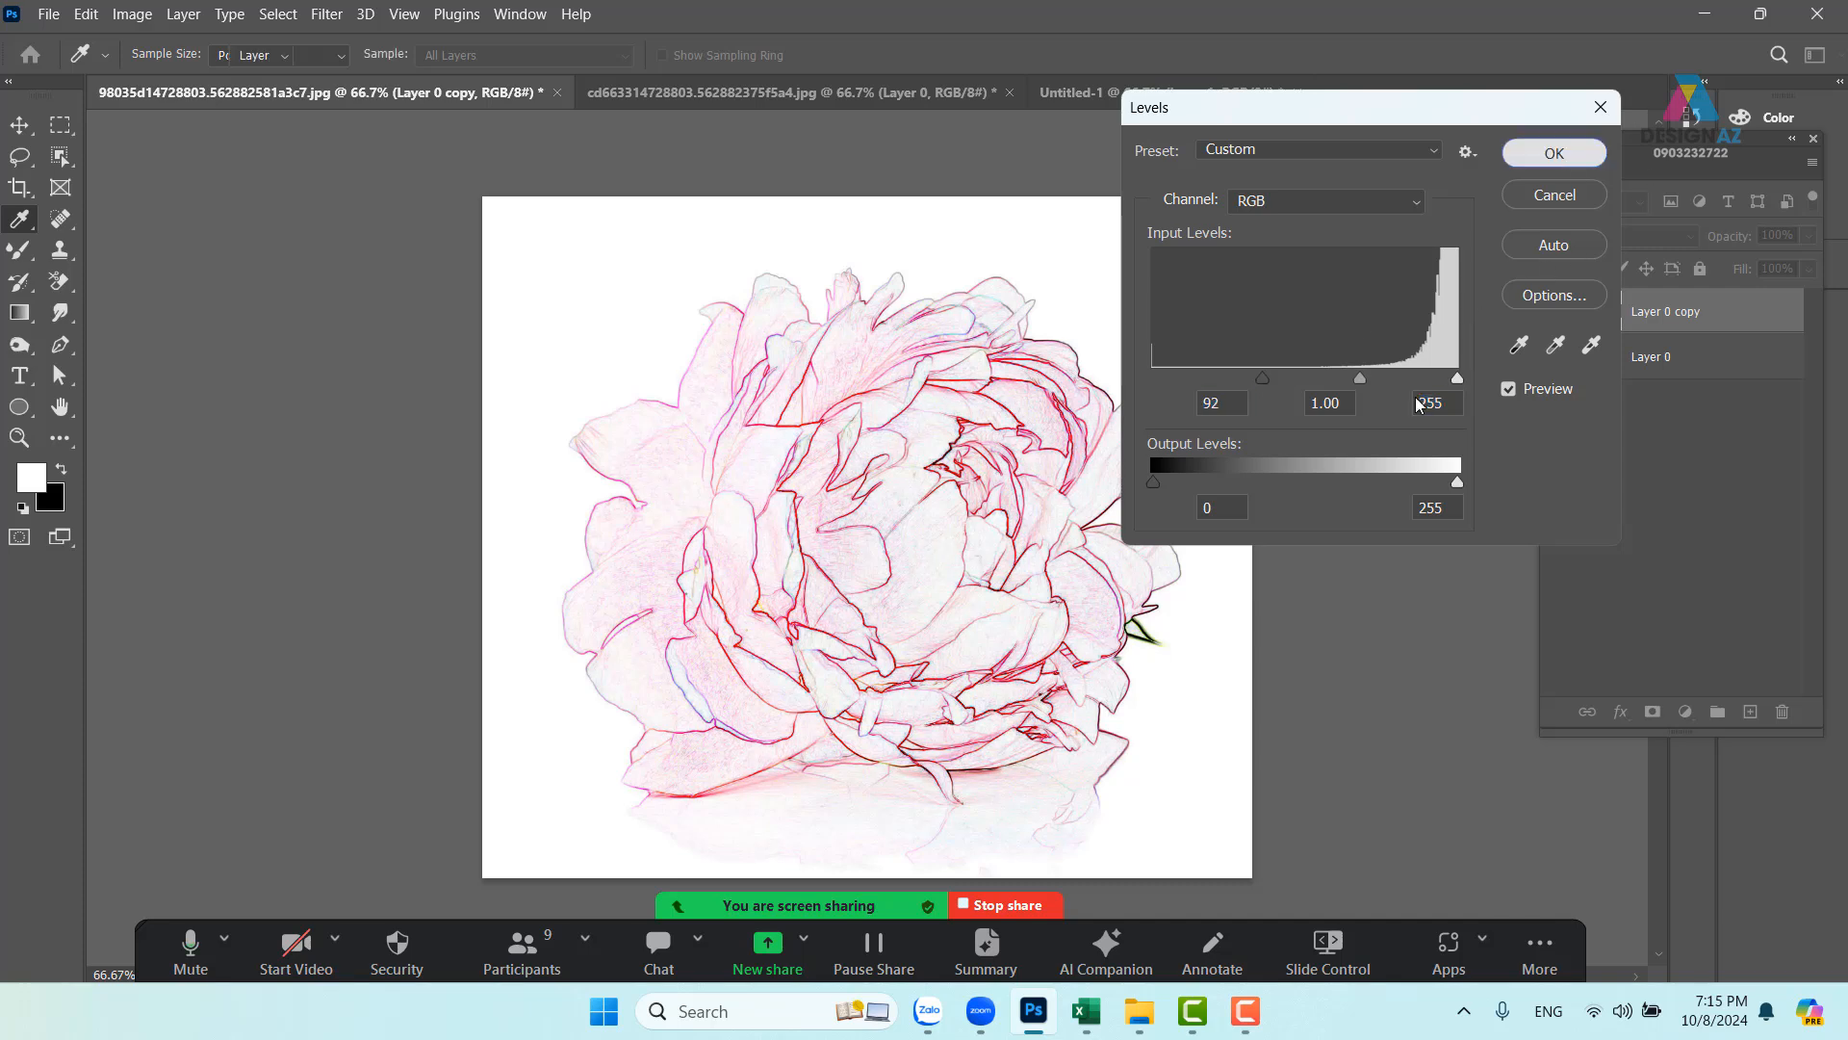
{"action": "key", "text": "Return"}
{"action": "key", "text": "v"}
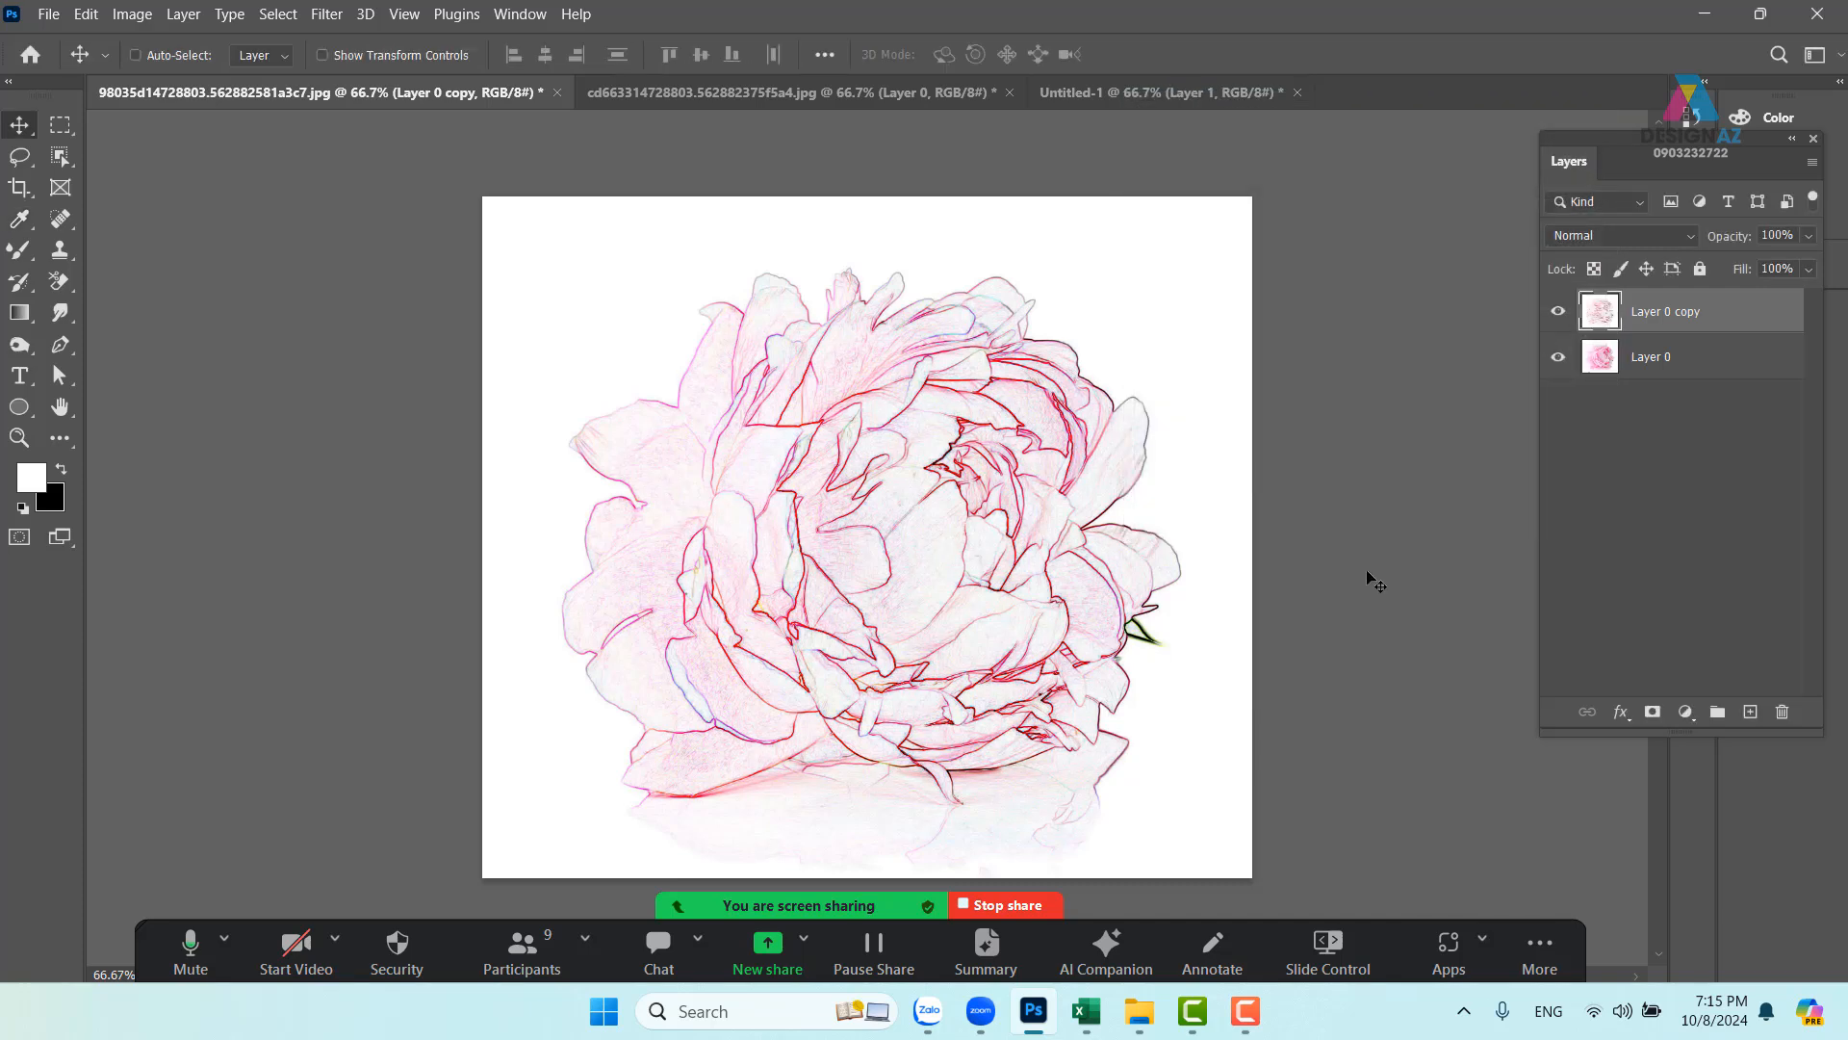
{"action": "key", "text": "ctrl+shift+u"}
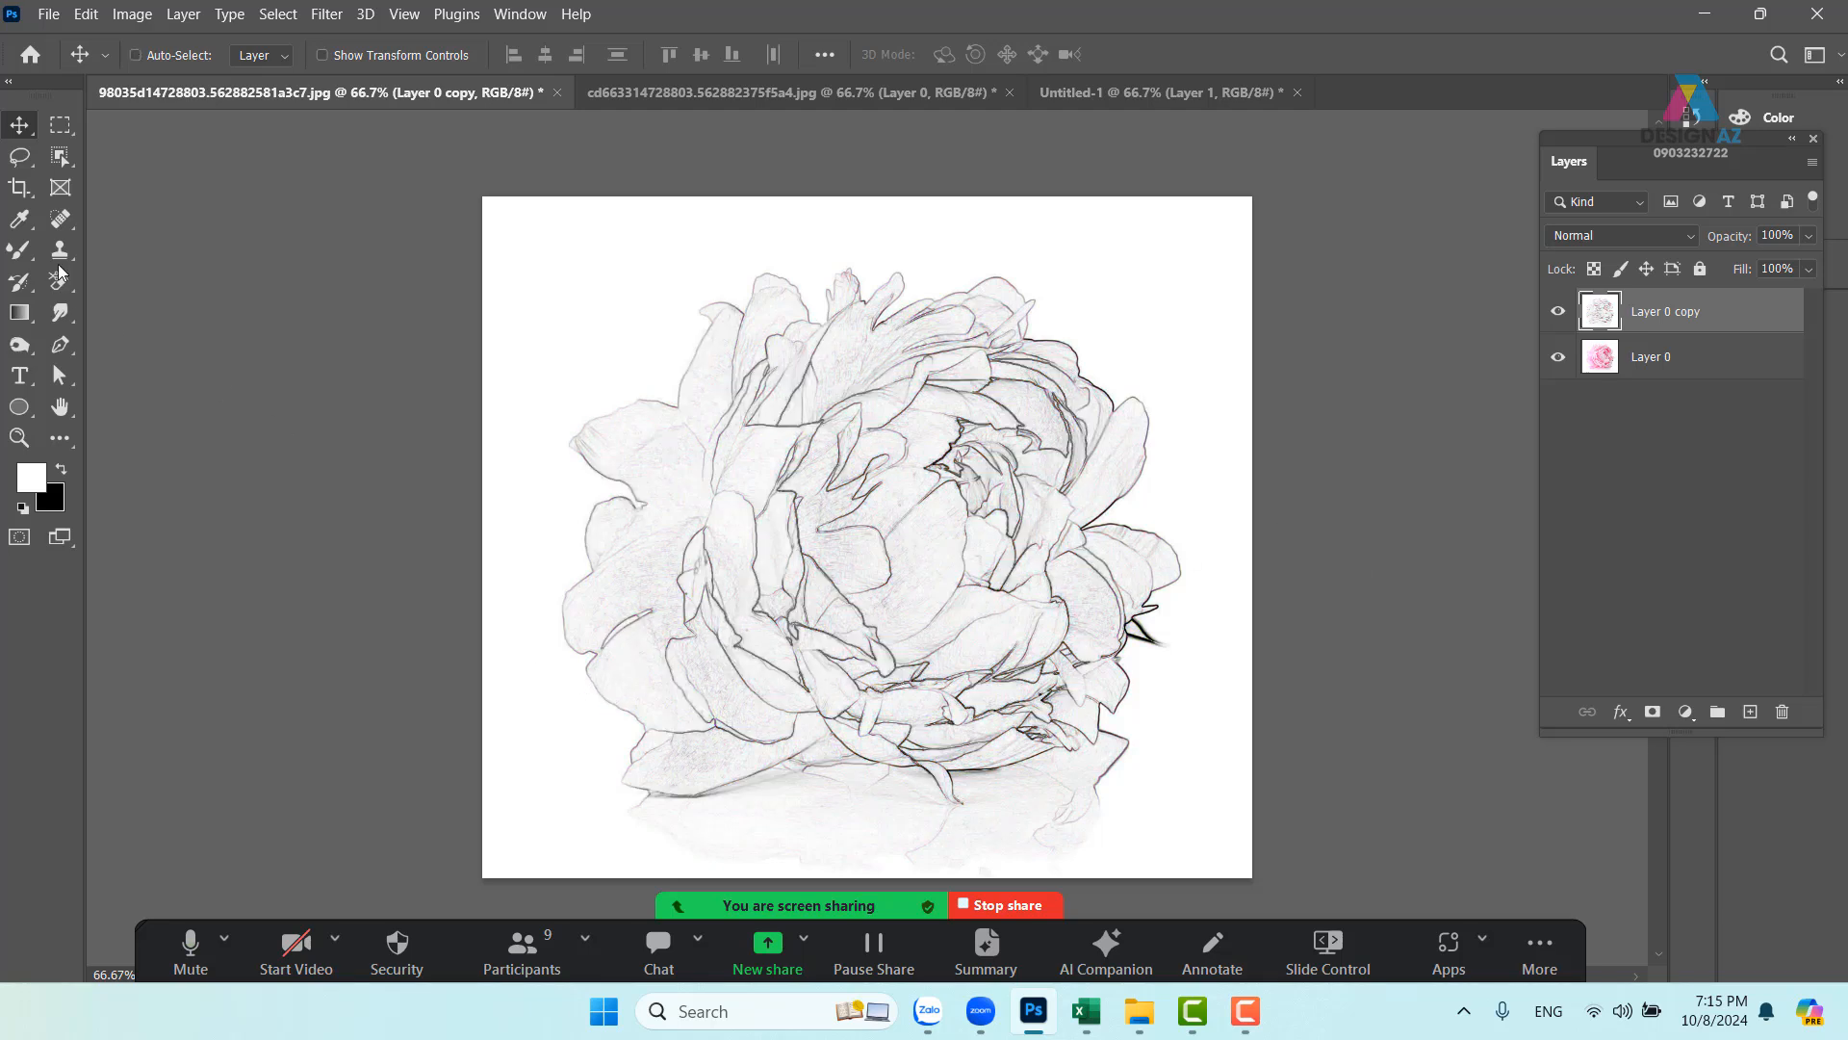
- Discard a rough object-selection loop and use Select > Subject to select the whole peony
{"action": "left_click", "coordinate": [60, 156]}
{"action": "mouse_move", "coordinate": [669, 383]}
{"action": "left_mouse_down"}
{"action": "mouse_move", "coordinate": [553, 418]}
{"action": "mouse_move", "coordinate": [564, 485]}
{"action": "mouse_move", "coordinate": [522, 650]}
{"action": "mouse_move", "coordinate": [587, 780]}
{"action": "mouse_move", "coordinate": [635, 810]}
{"action": "mouse_move", "coordinate": [708, 816]}
{"action": "mouse_move", "coordinate": [873, 774]}
{"action": "mouse_move", "coordinate": [955, 809]}
{"action": "mouse_move", "coordinate": [994, 801]}
{"action": "mouse_move", "coordinate": [1004, 776]}
{"action": "mouse_move", "coordinate": [1088, 760]}
{"action": "mouse_move", "coordinate": [1139, 701]}
{"action": "mouse_move", "coordinate": [1133, 644]}
{"action": "mouse_move", "coordinate": [1178, 645]}
{"action": "mouse_move", "coordinate": [1196, 528]}
{"action": "mouse_move", "coordinate": [1154, 505]}
{"action": "mouse_move", "coordinate": [1164, 405]}
{"action": "mouse_move", "coordinate": [1036, 272]}
{"action": "mouse_move", "coordinate": [860, 248]}
{"action": "mouse_move", "coordinate": [727, 258]}
{"action": "mouse_move", "coordinate": [672, 371]}
{"action": "left_mouse_up"}
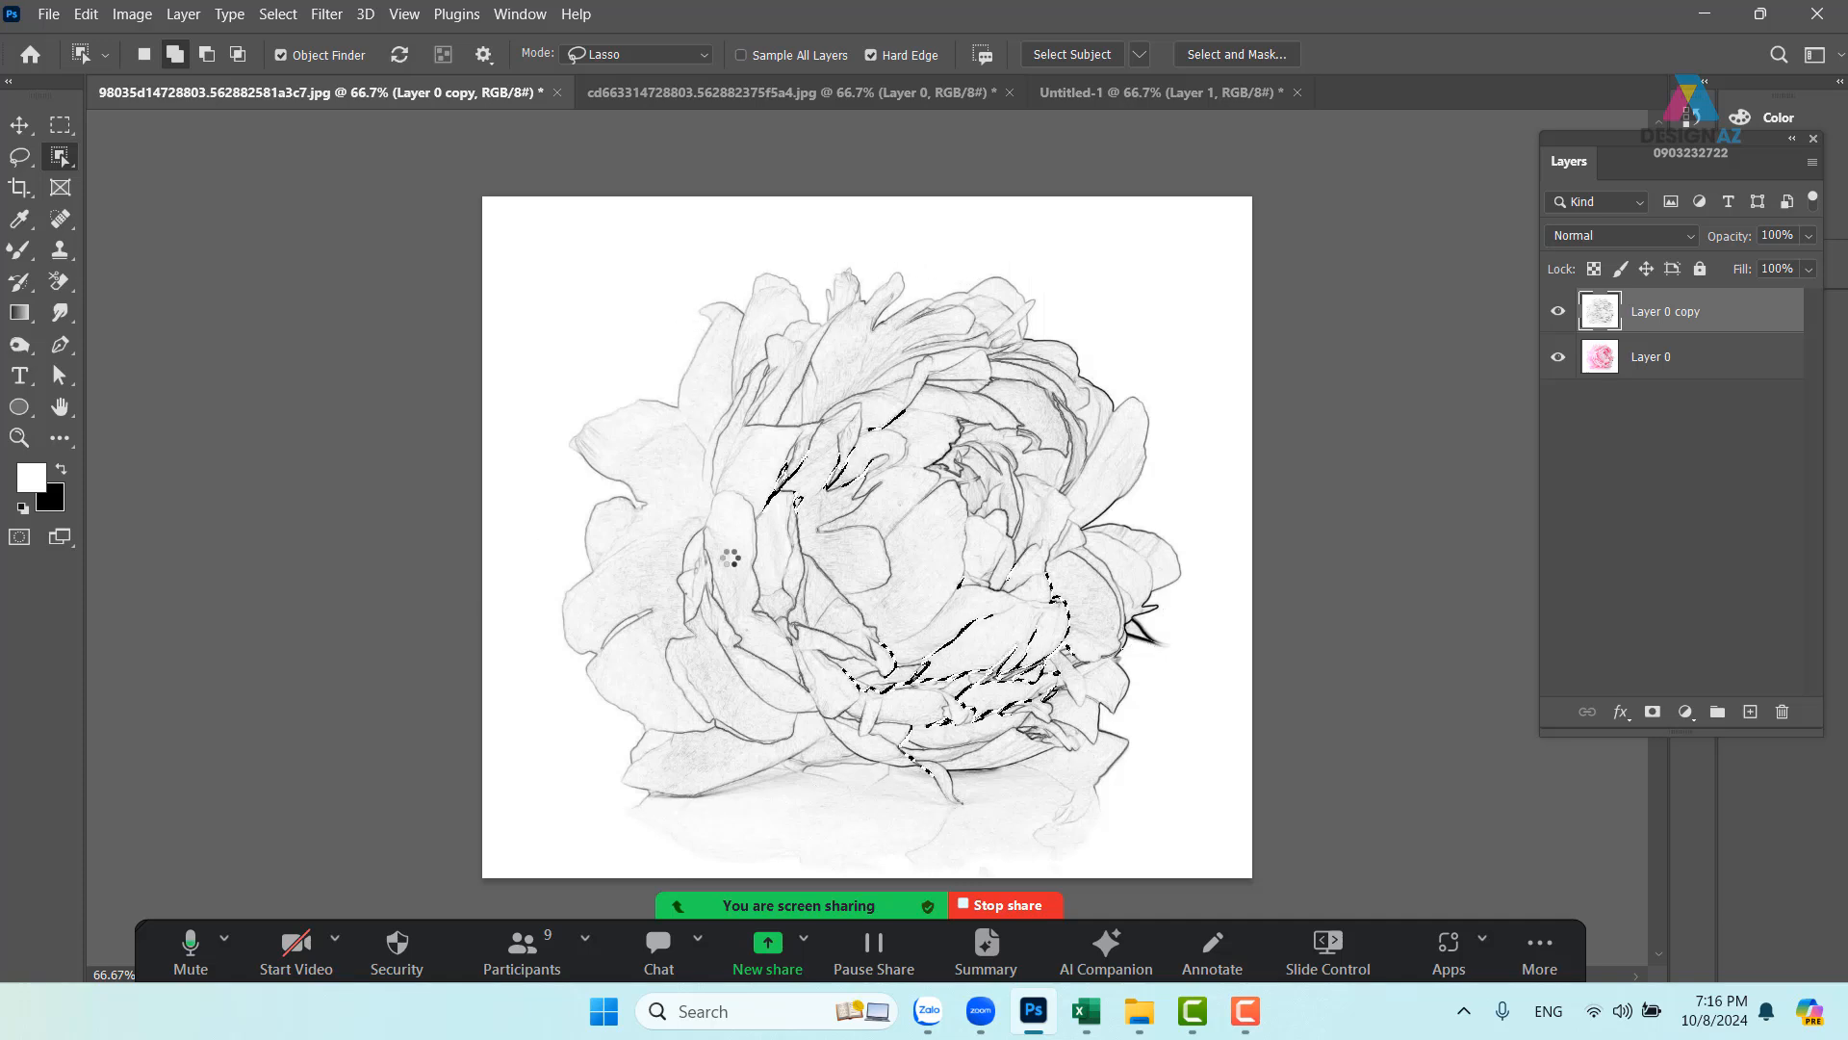
{"action": "key", "text": "ctrl+d"}
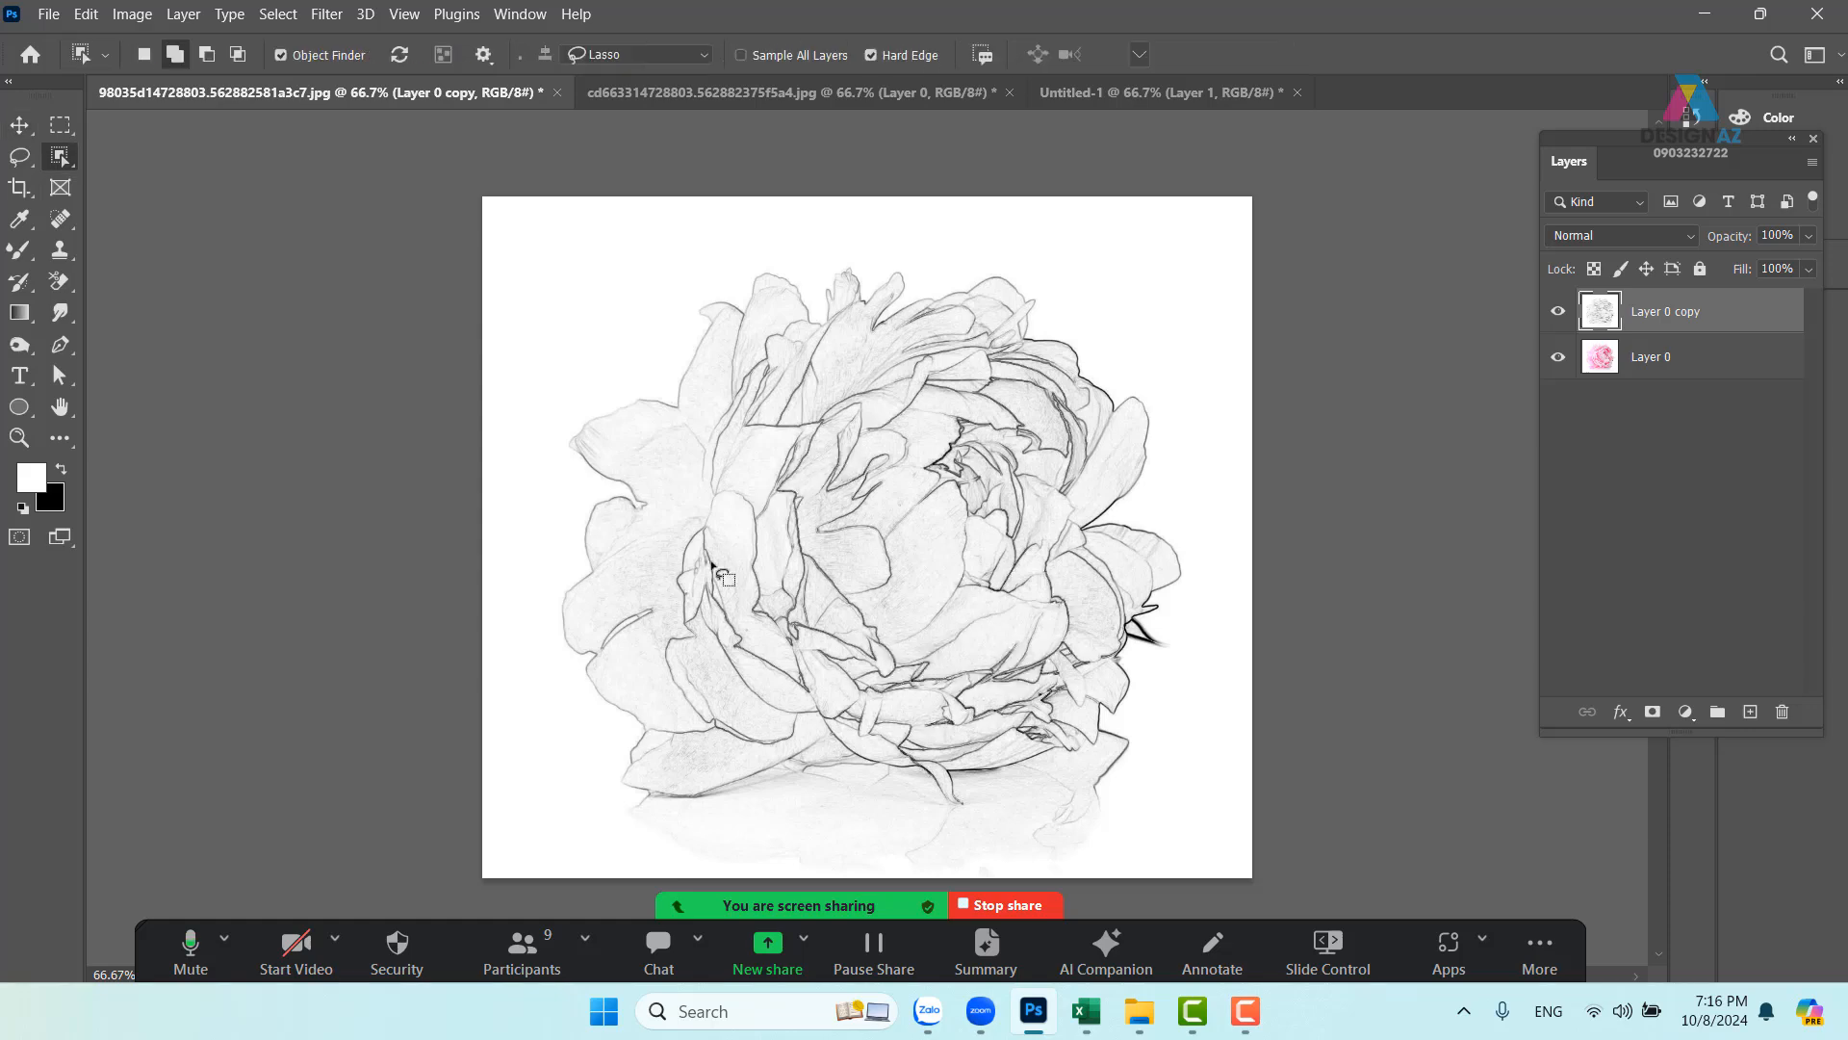
{"action": "left_click", "coordinate": [327, 15]}
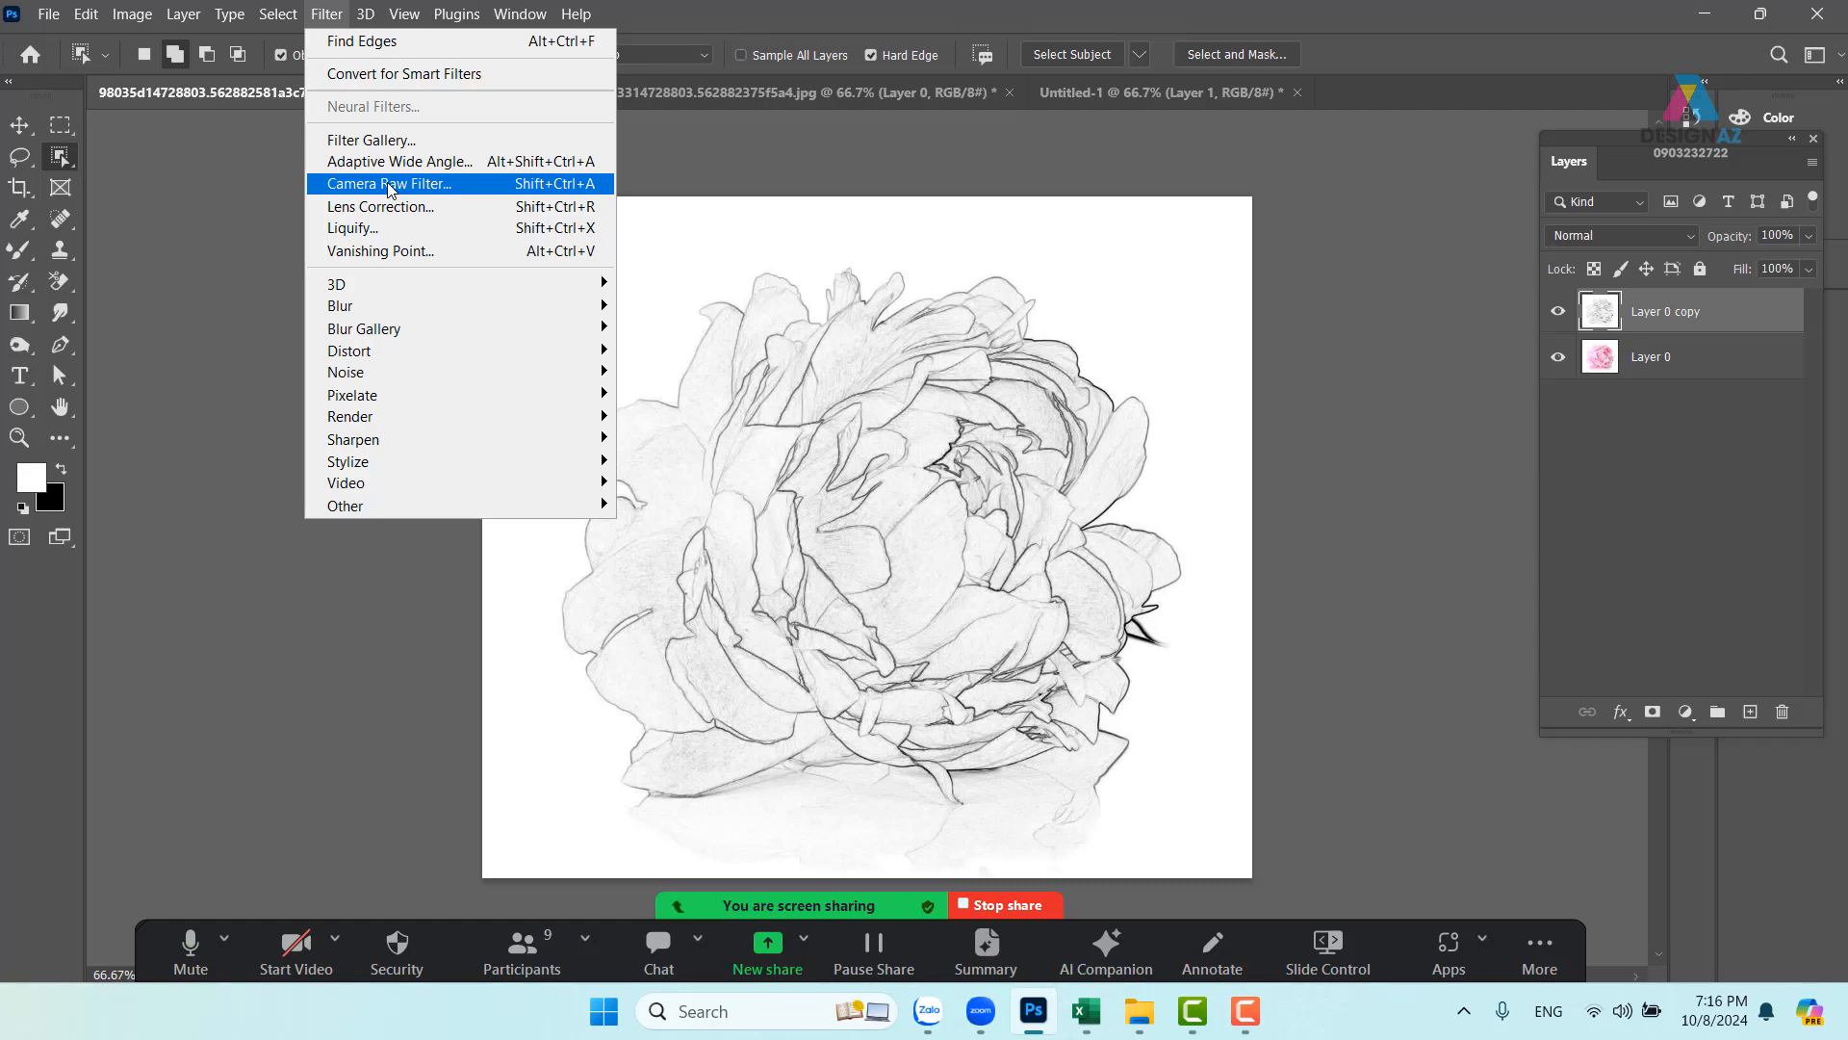
{"action": "mouse_move", "coordinate": [282, 21]}
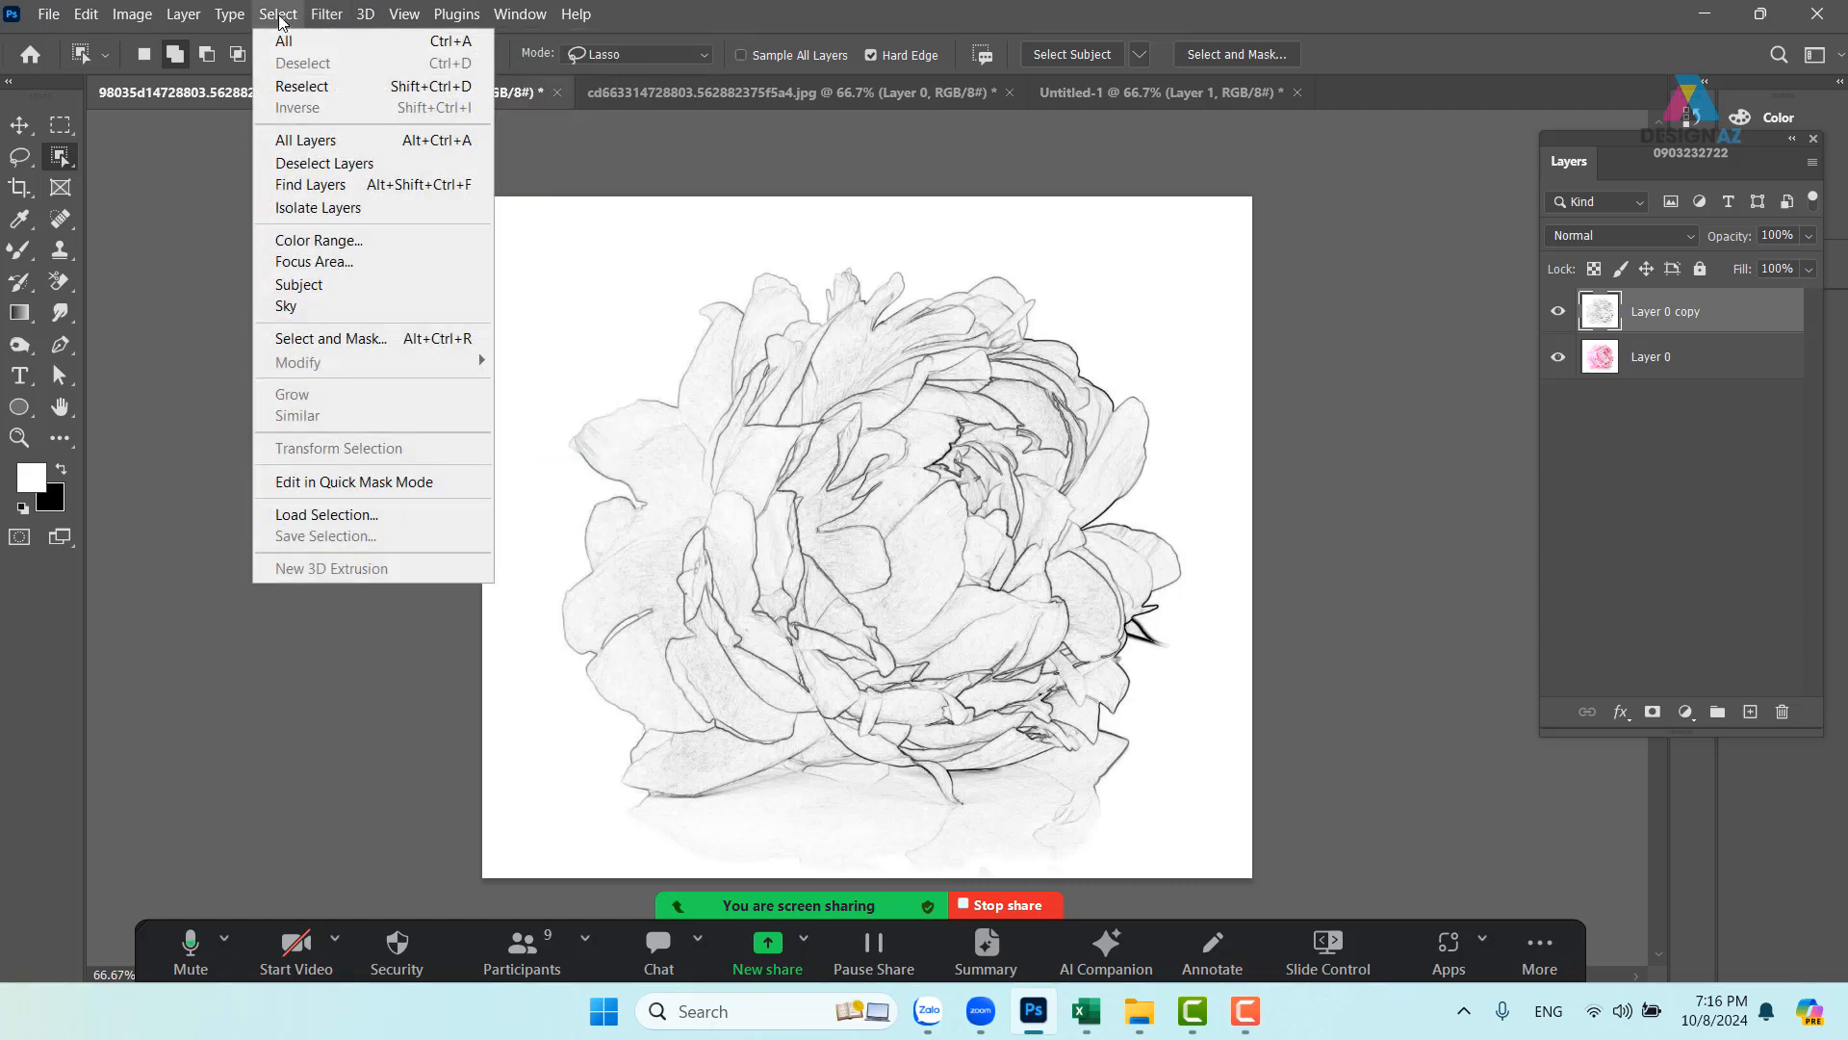
{"action": "left_click", "coordinate": [369, 285]}
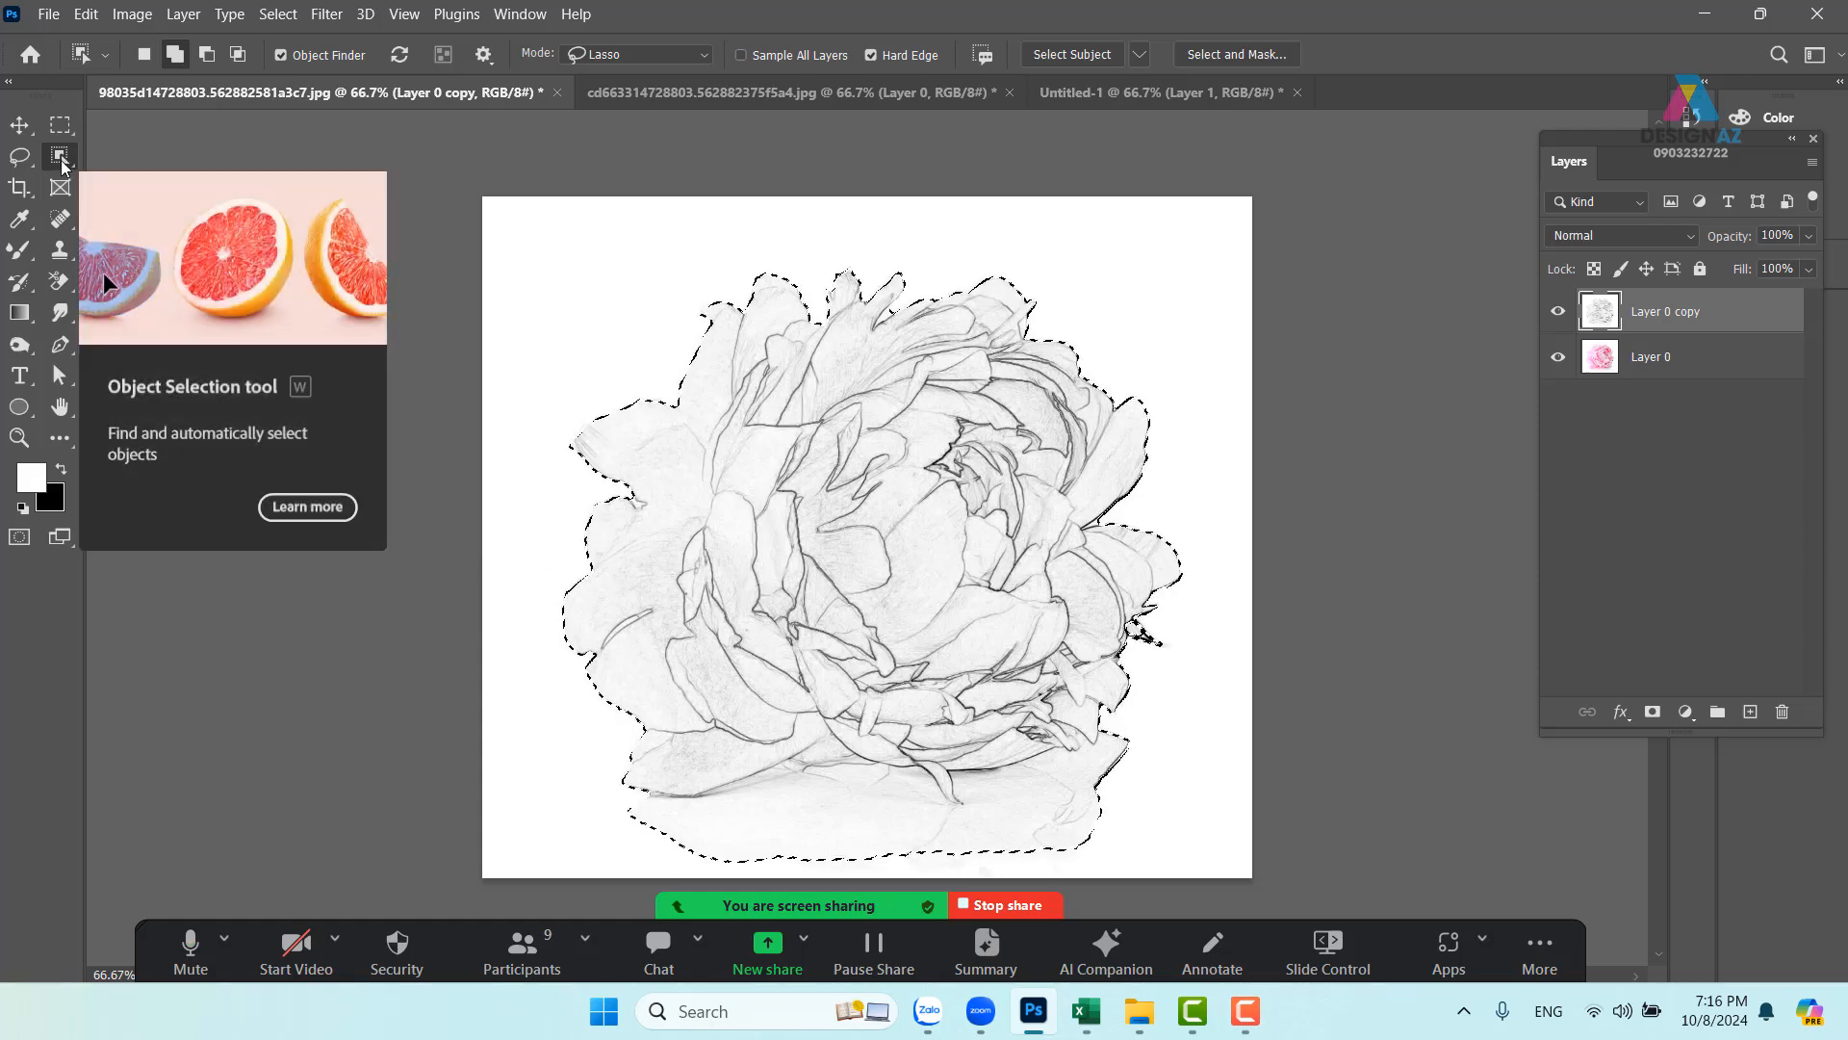
- Alt-lasso the reflection below the peony out of the selection and hide Layer 0 copy
{"action": "key", "text": "alt"}
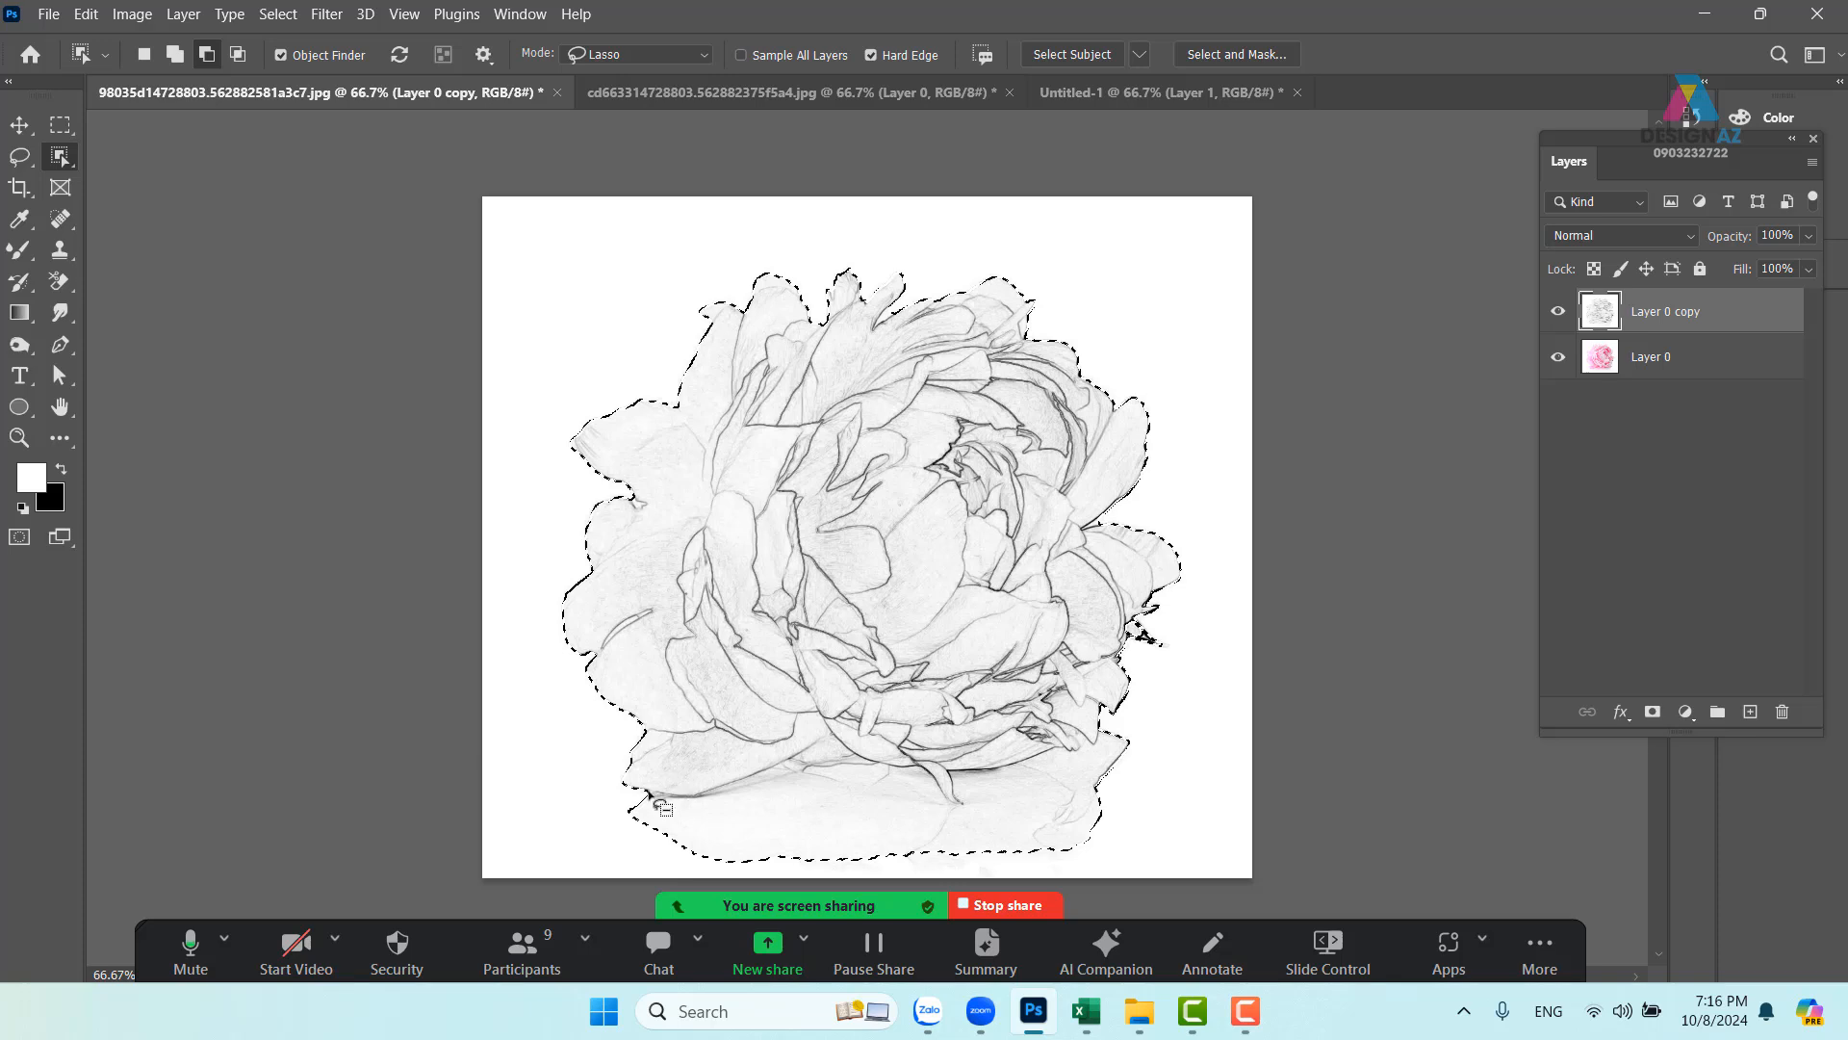
{"action": "mouse_move", "coordinate": [616, 799]}
{"action": "left_mouse_down"}
{"action": "mouse_move", "coordinate": [804, 748]}
{"action": "mouse_move", "coordinate": [843, 766]}
{"action": "mouse_move", "coordinate": [1020, 763]}
{"action": "mouse_move", "coordinate": [1066, 741]}
{"action": "mouse_move", "coordinate": [1192, 761]}
{"action": "mouse_move", "coordinate": [1103, 878]}
{"action": "mouse_move", "coordinate": [606, 890]}
{"action": "mouse_move", "coordinate": [584, 797]}
{"action": "left_mouse_up"}
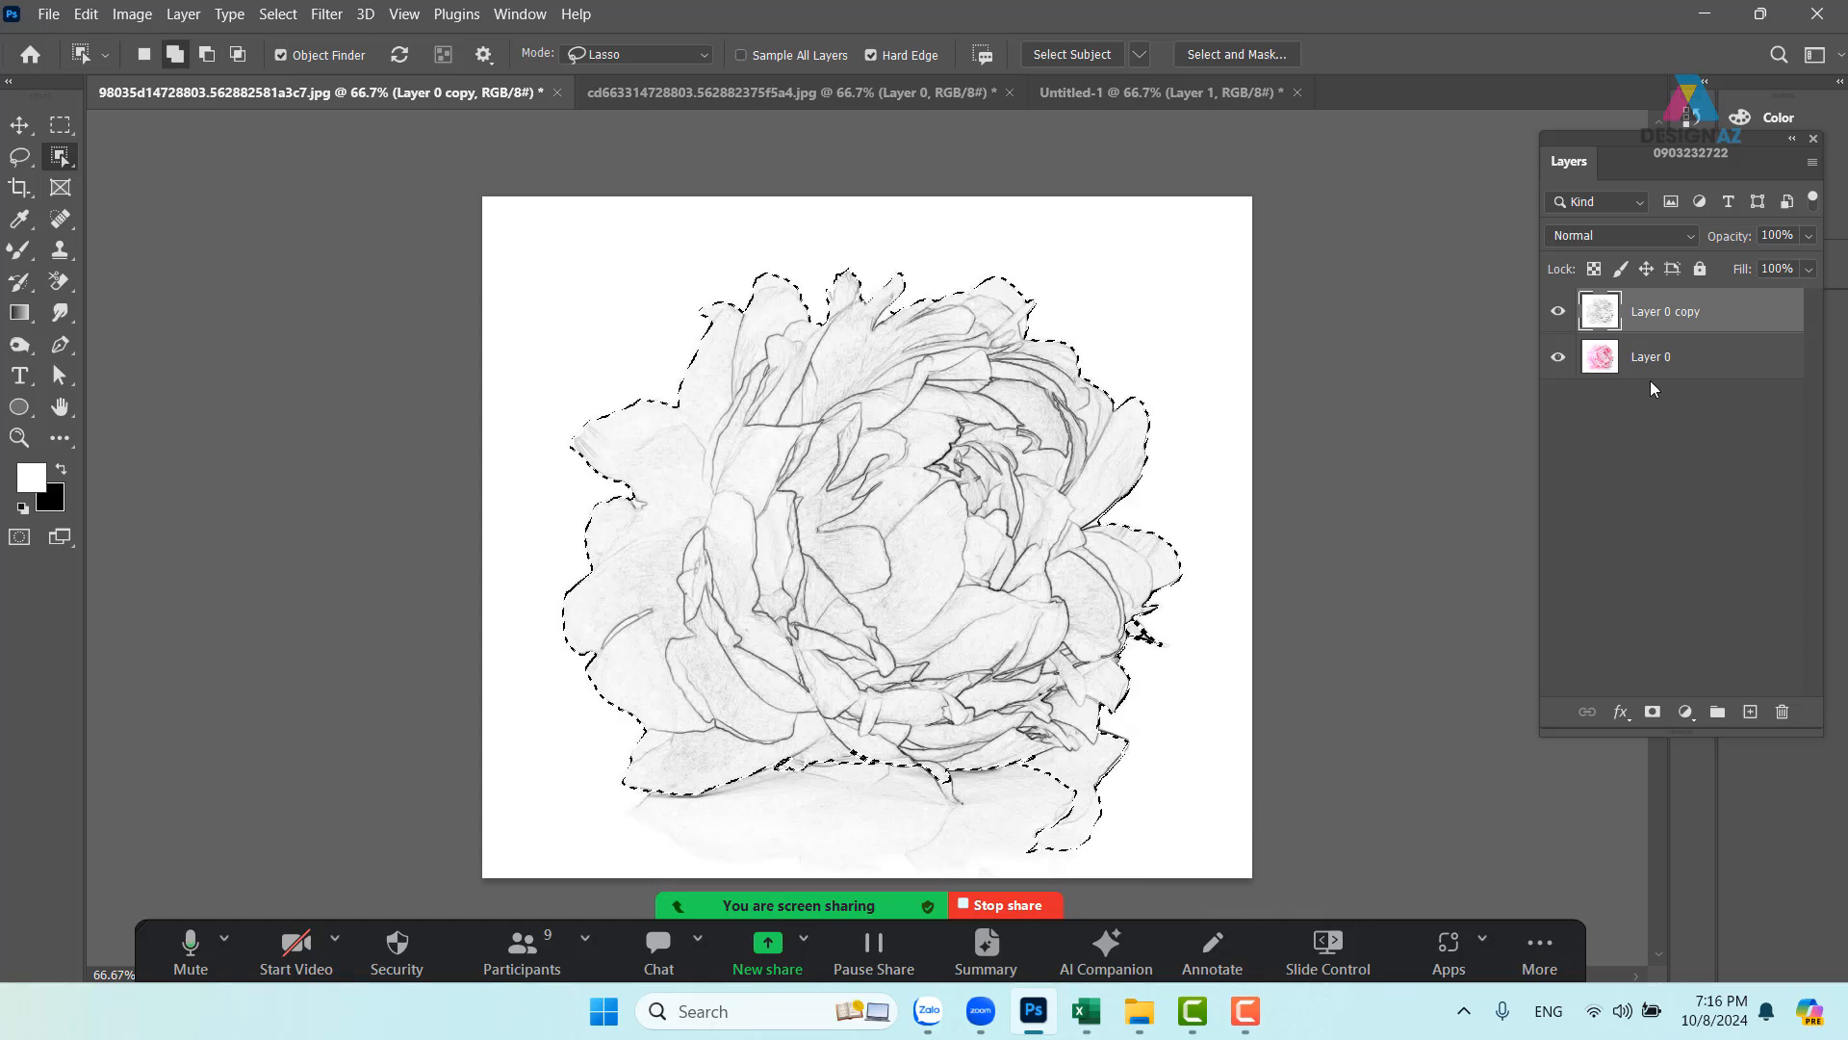
{"action": "left_click", "coordinate": [1557, 311]}
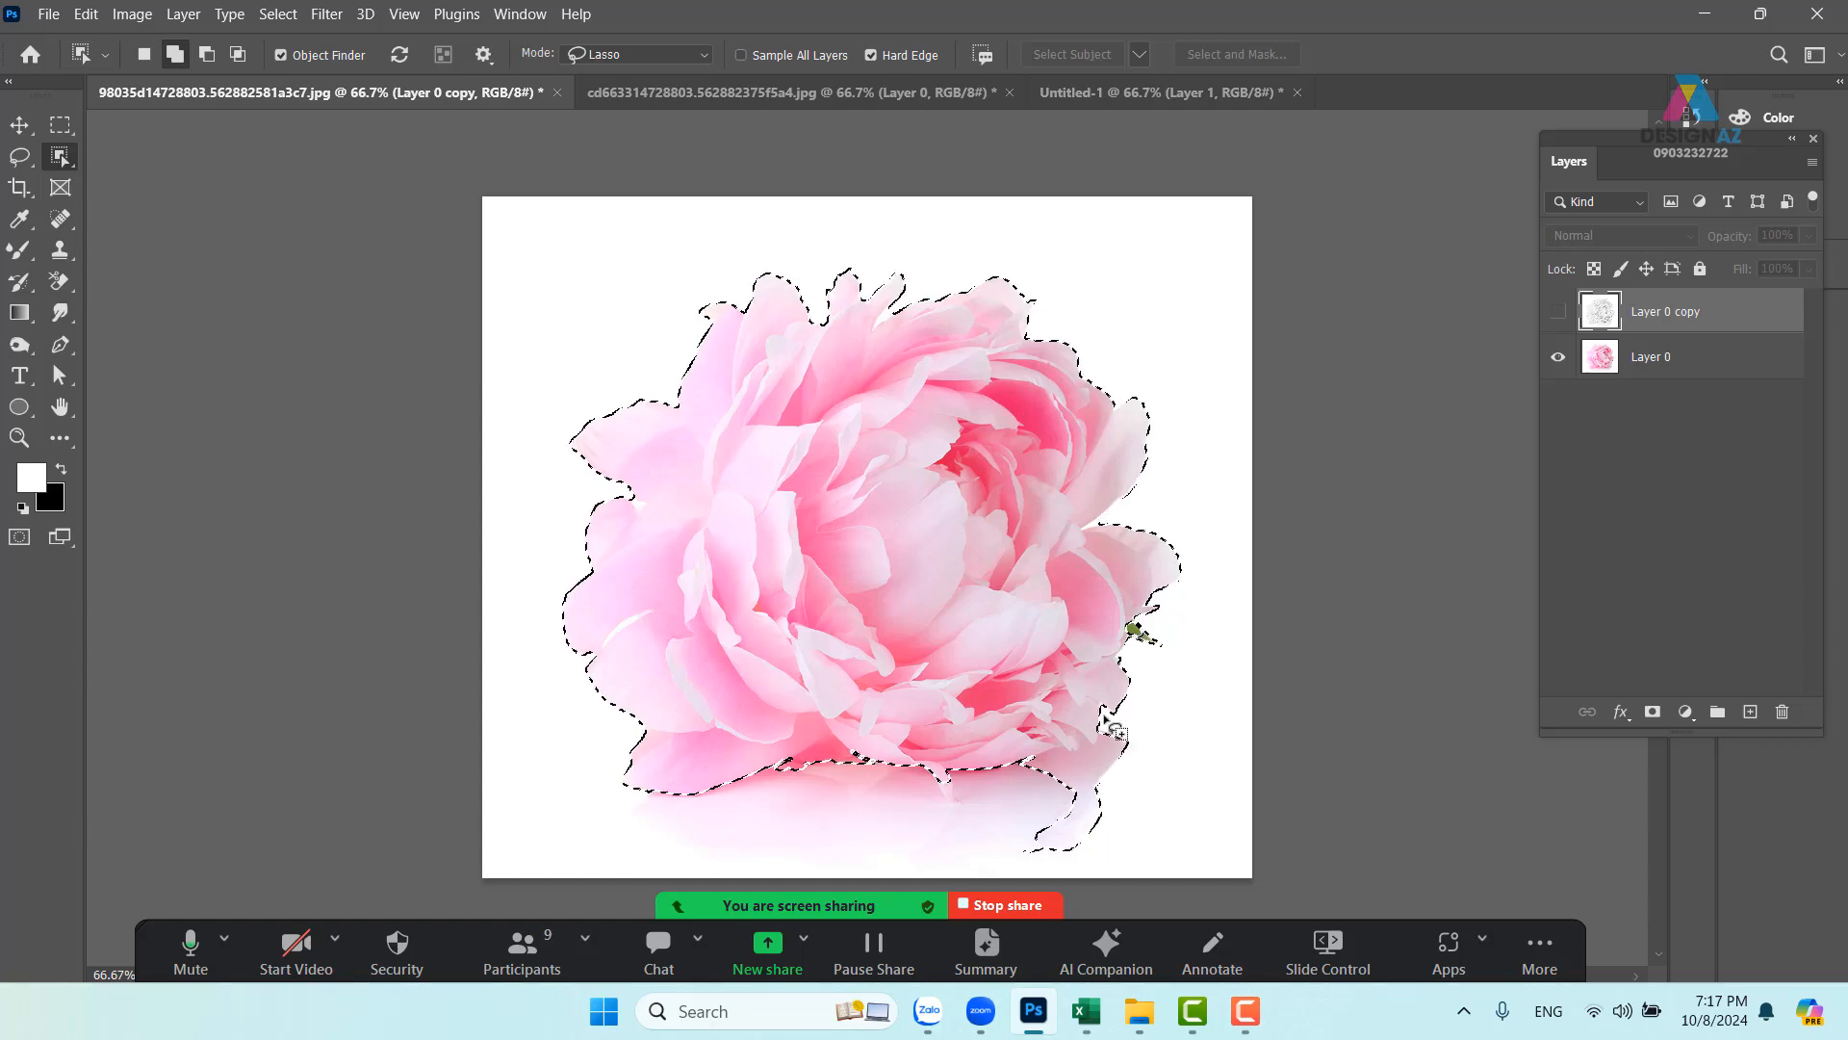
- At 200% zoom, subtract the pale reflection below the lower-right petals from the selection
{"action": "key", "text": "ctrl+plus"}
{"action": "key", "text": "ctrl+plus"}
{"action": "key", "text": "ctrl+plus"}
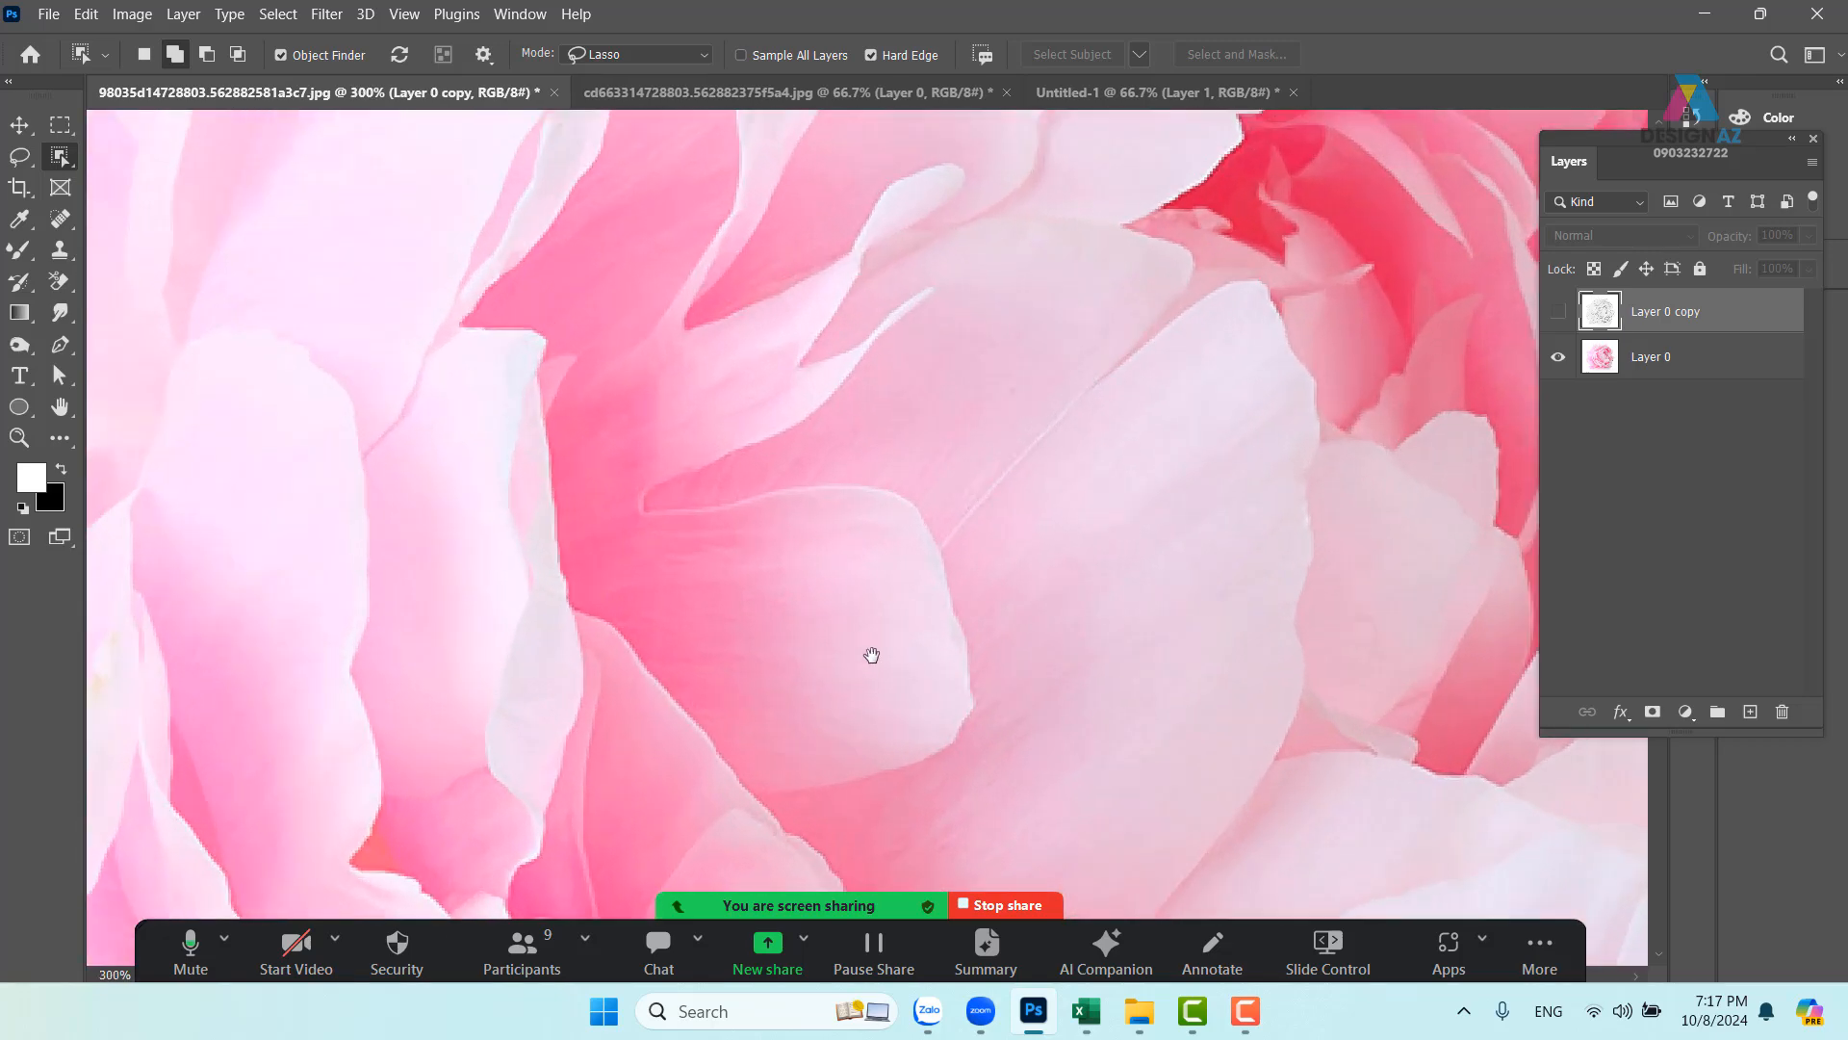
{"action": "left_click_drag", "start_coordinate": [871, 655], "coordinate": [858, 182]}
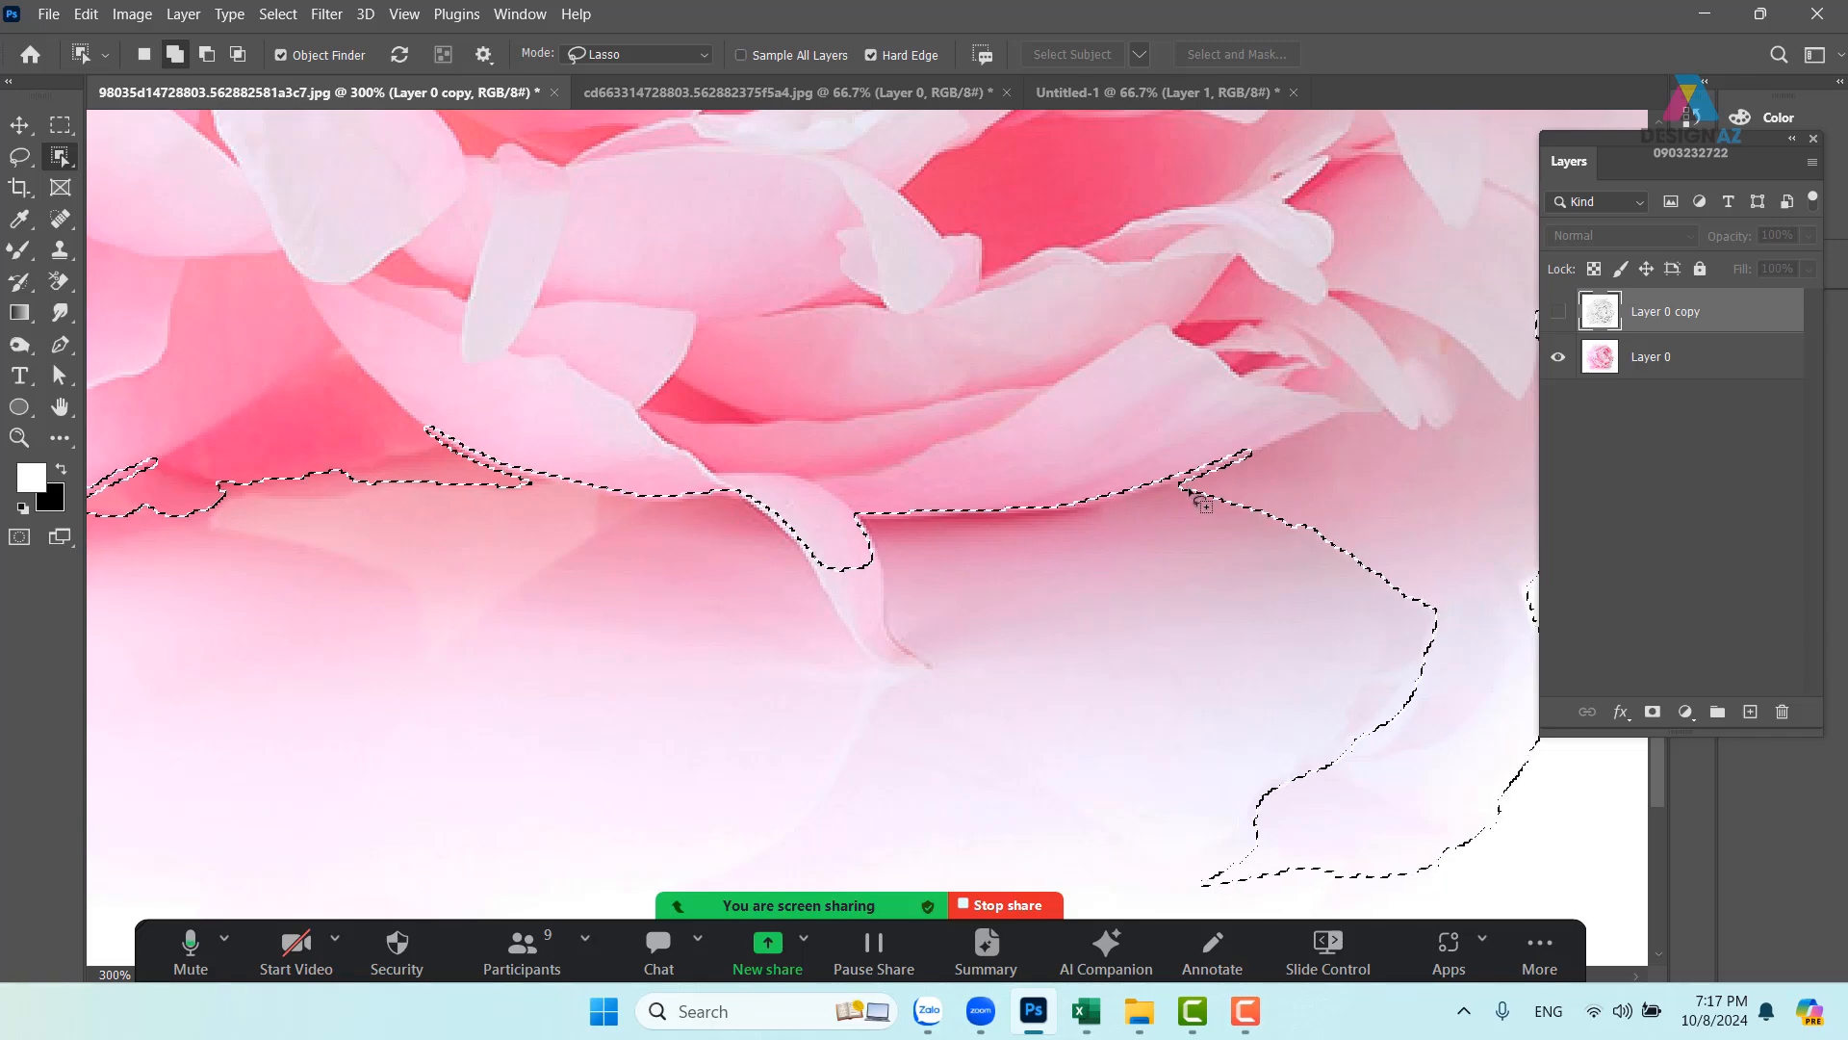
{"action": "key", "text": "ctrl+minus"}
{"action": "key", "text": "ctrl+minus"}
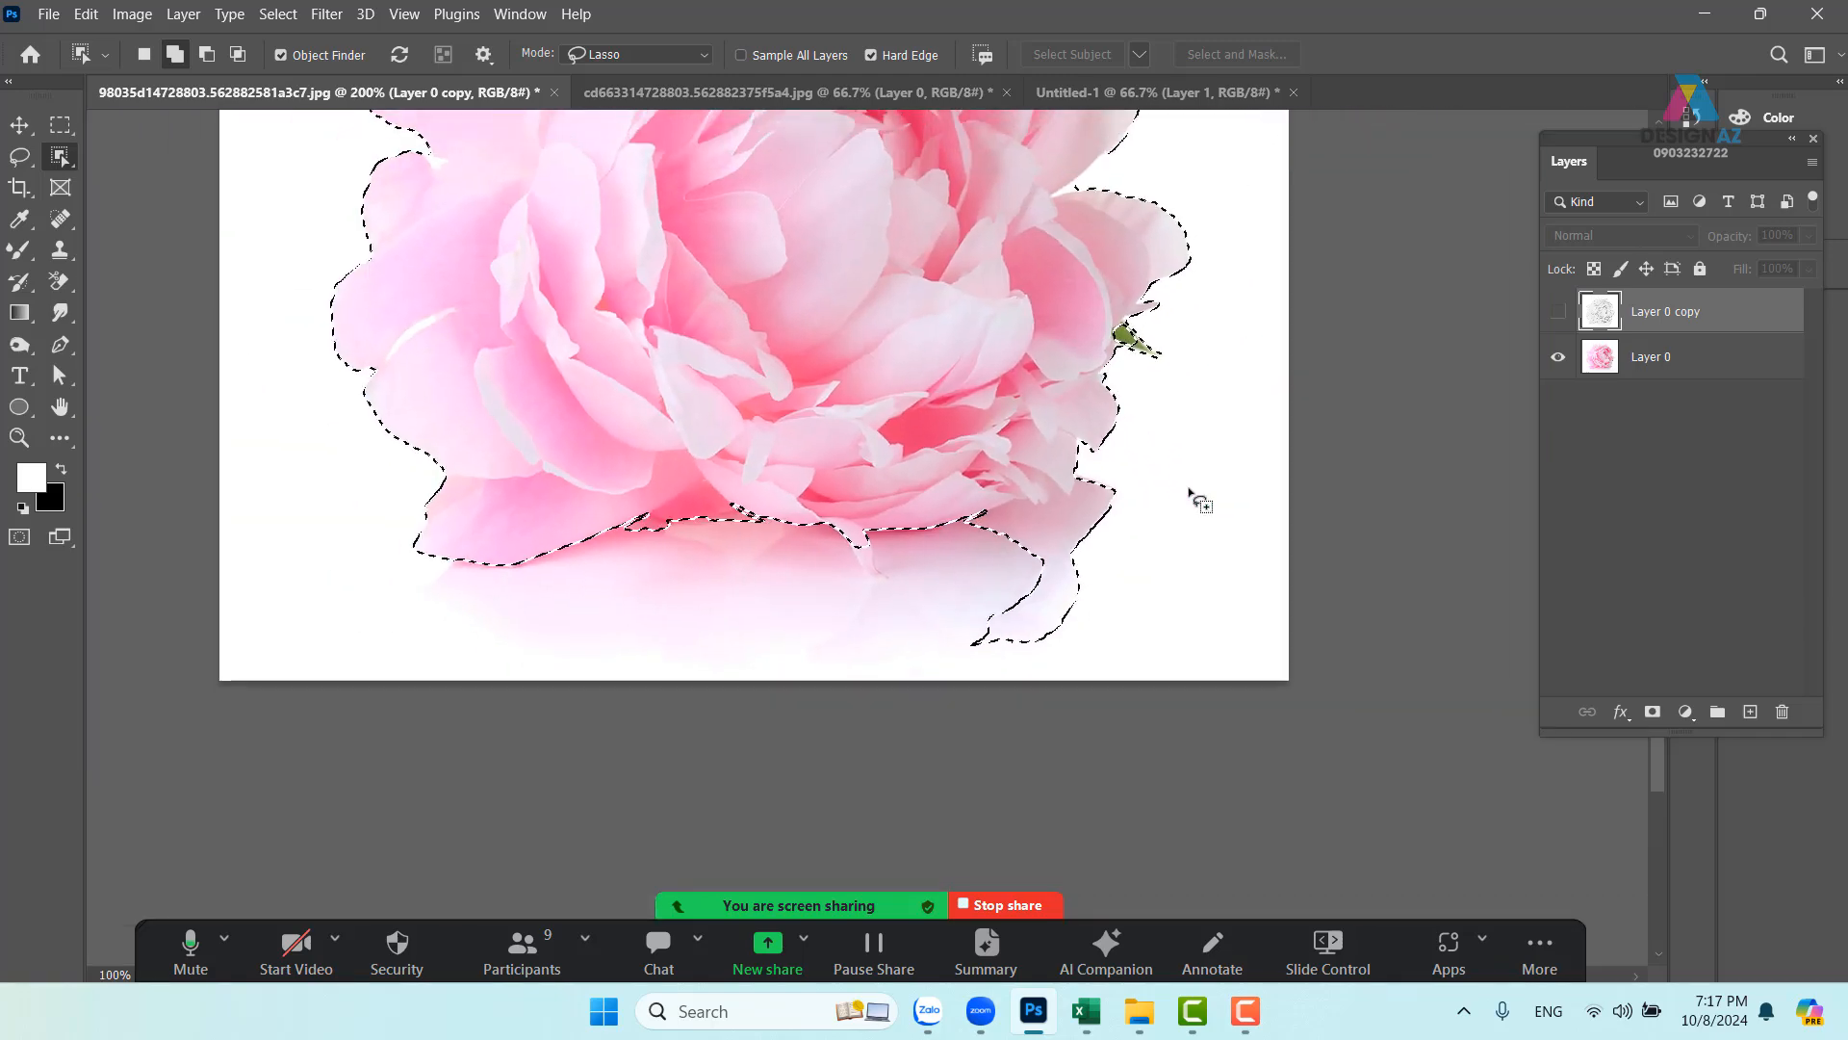
{"action": "key", "text": "ctrl+minus"}
{"action": "left_click_drag", "start_coordinate": [531, 227], "coordinate": [561, 304]}
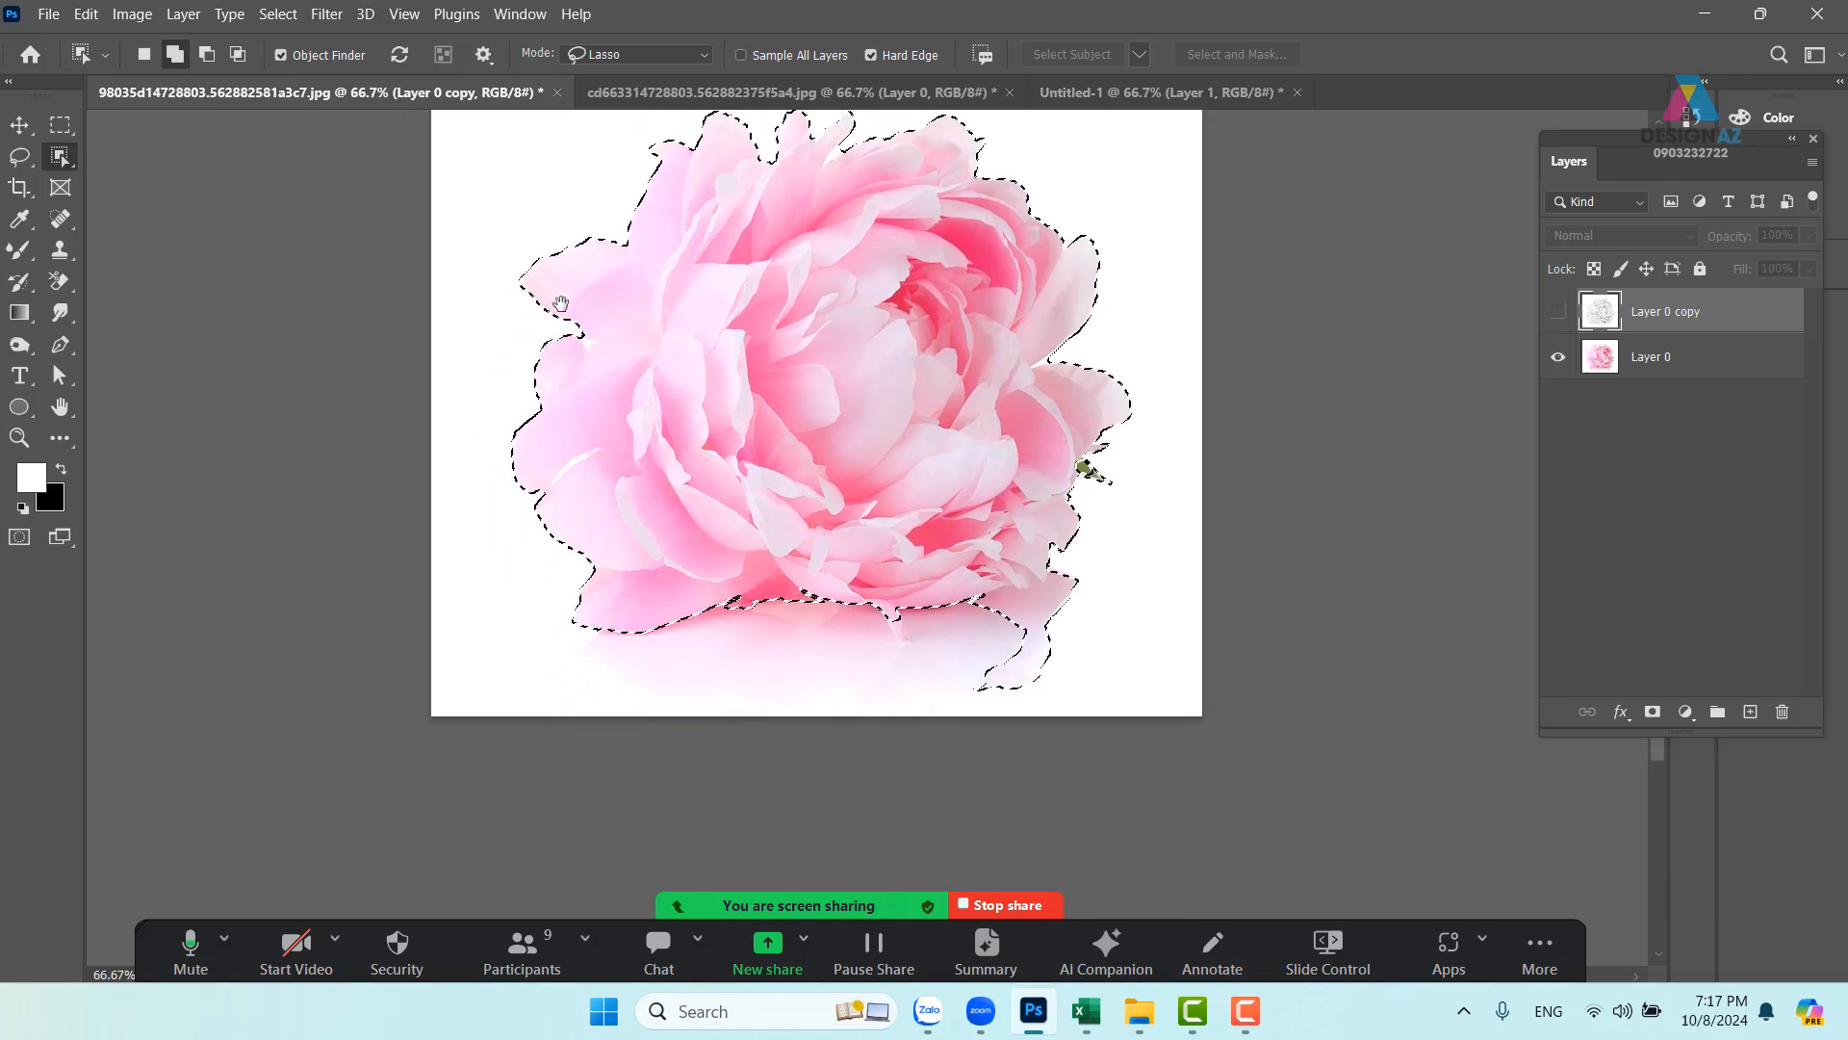
{"action": "key", "text": "ctrl+plus"}
{"action": "key", "text": "ctrl+plus"}
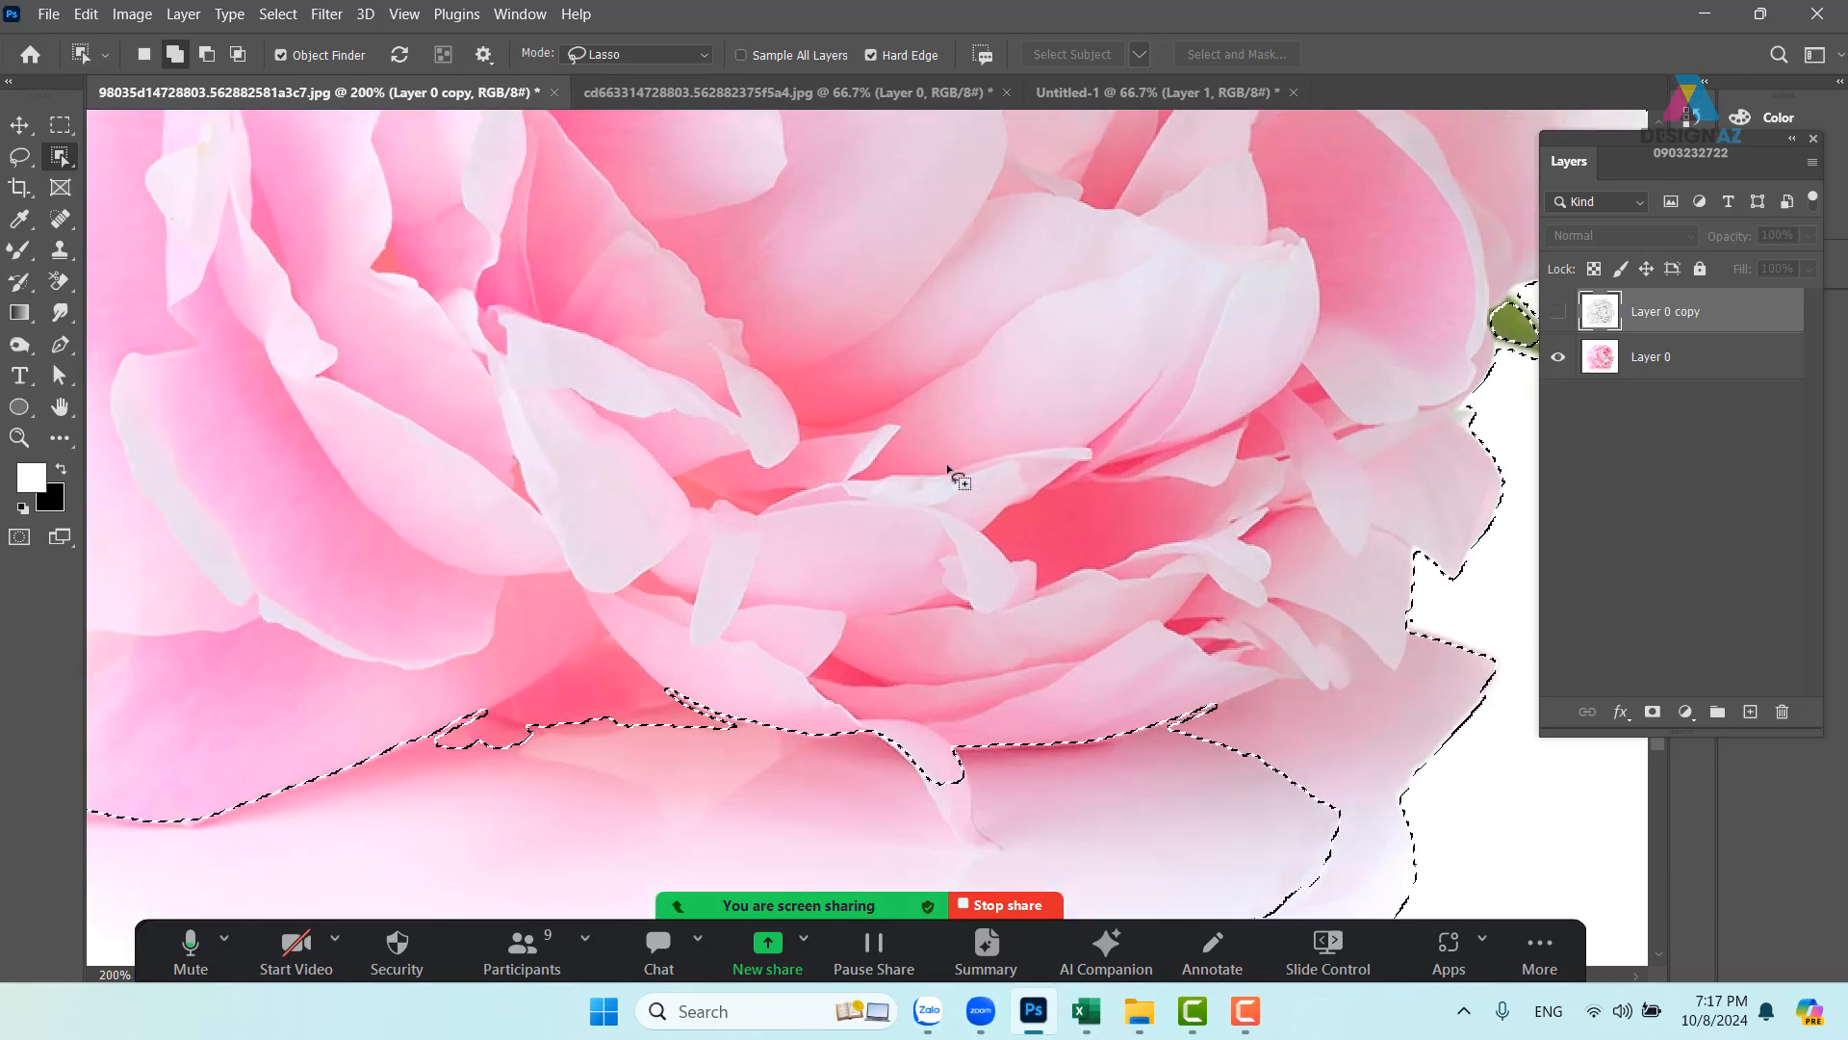
{"action": "left_click_drag", "start_coordinate": [1225, 745], "coordinate": [1100, 679]}
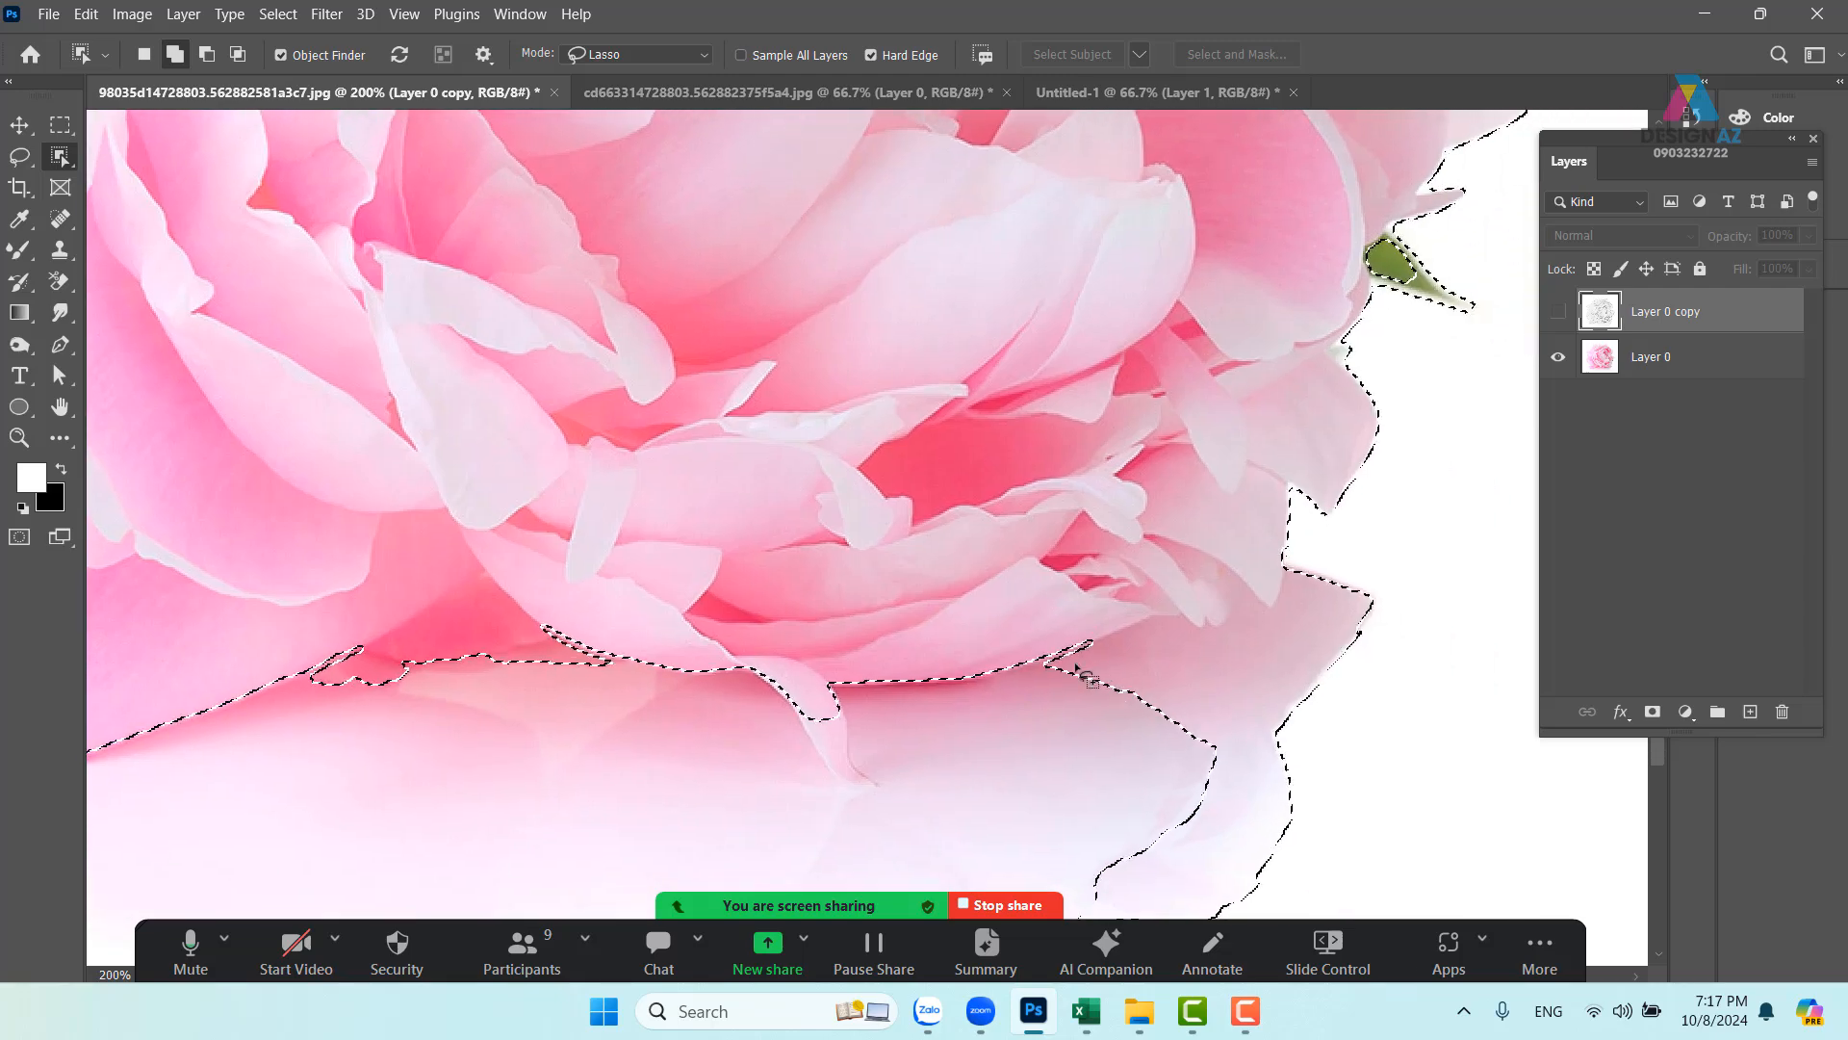
{"action": "key", "text": "alt"}
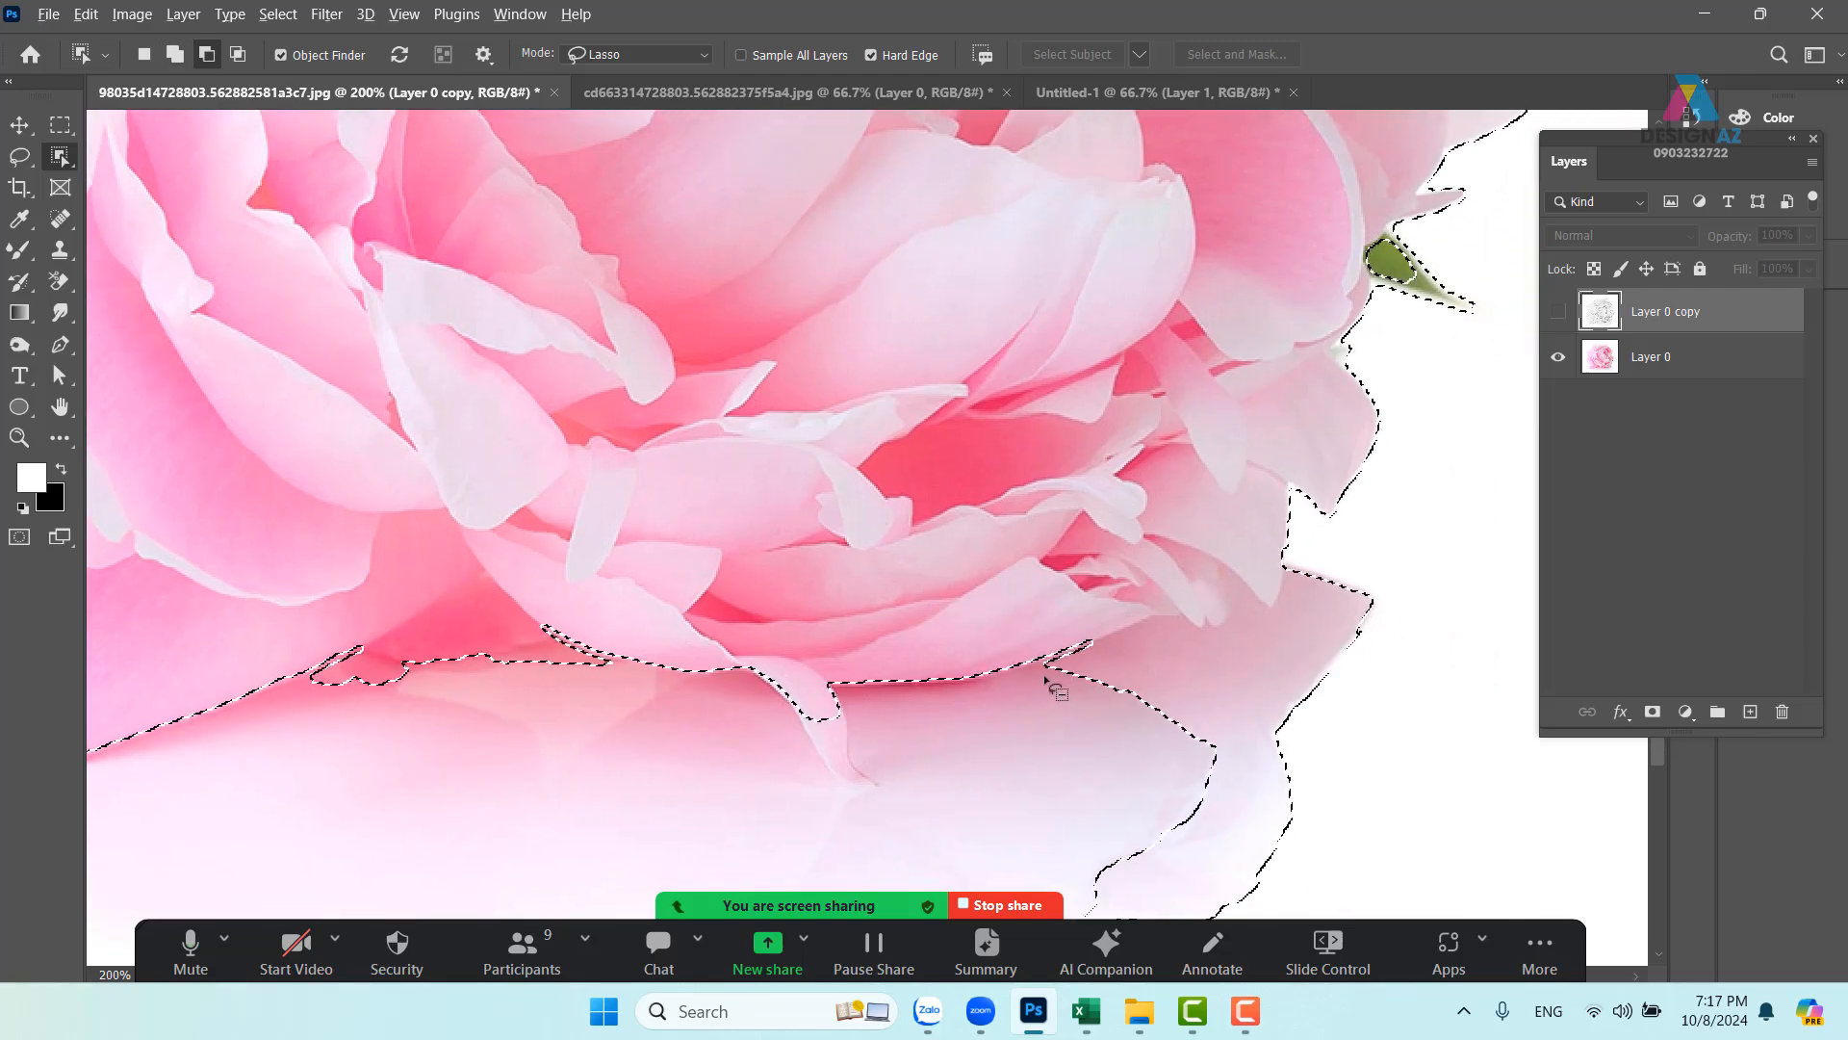
{"action": "left_click_drag", "start_coordinate": [1037, 667], "coordinate": [1141, 625]}
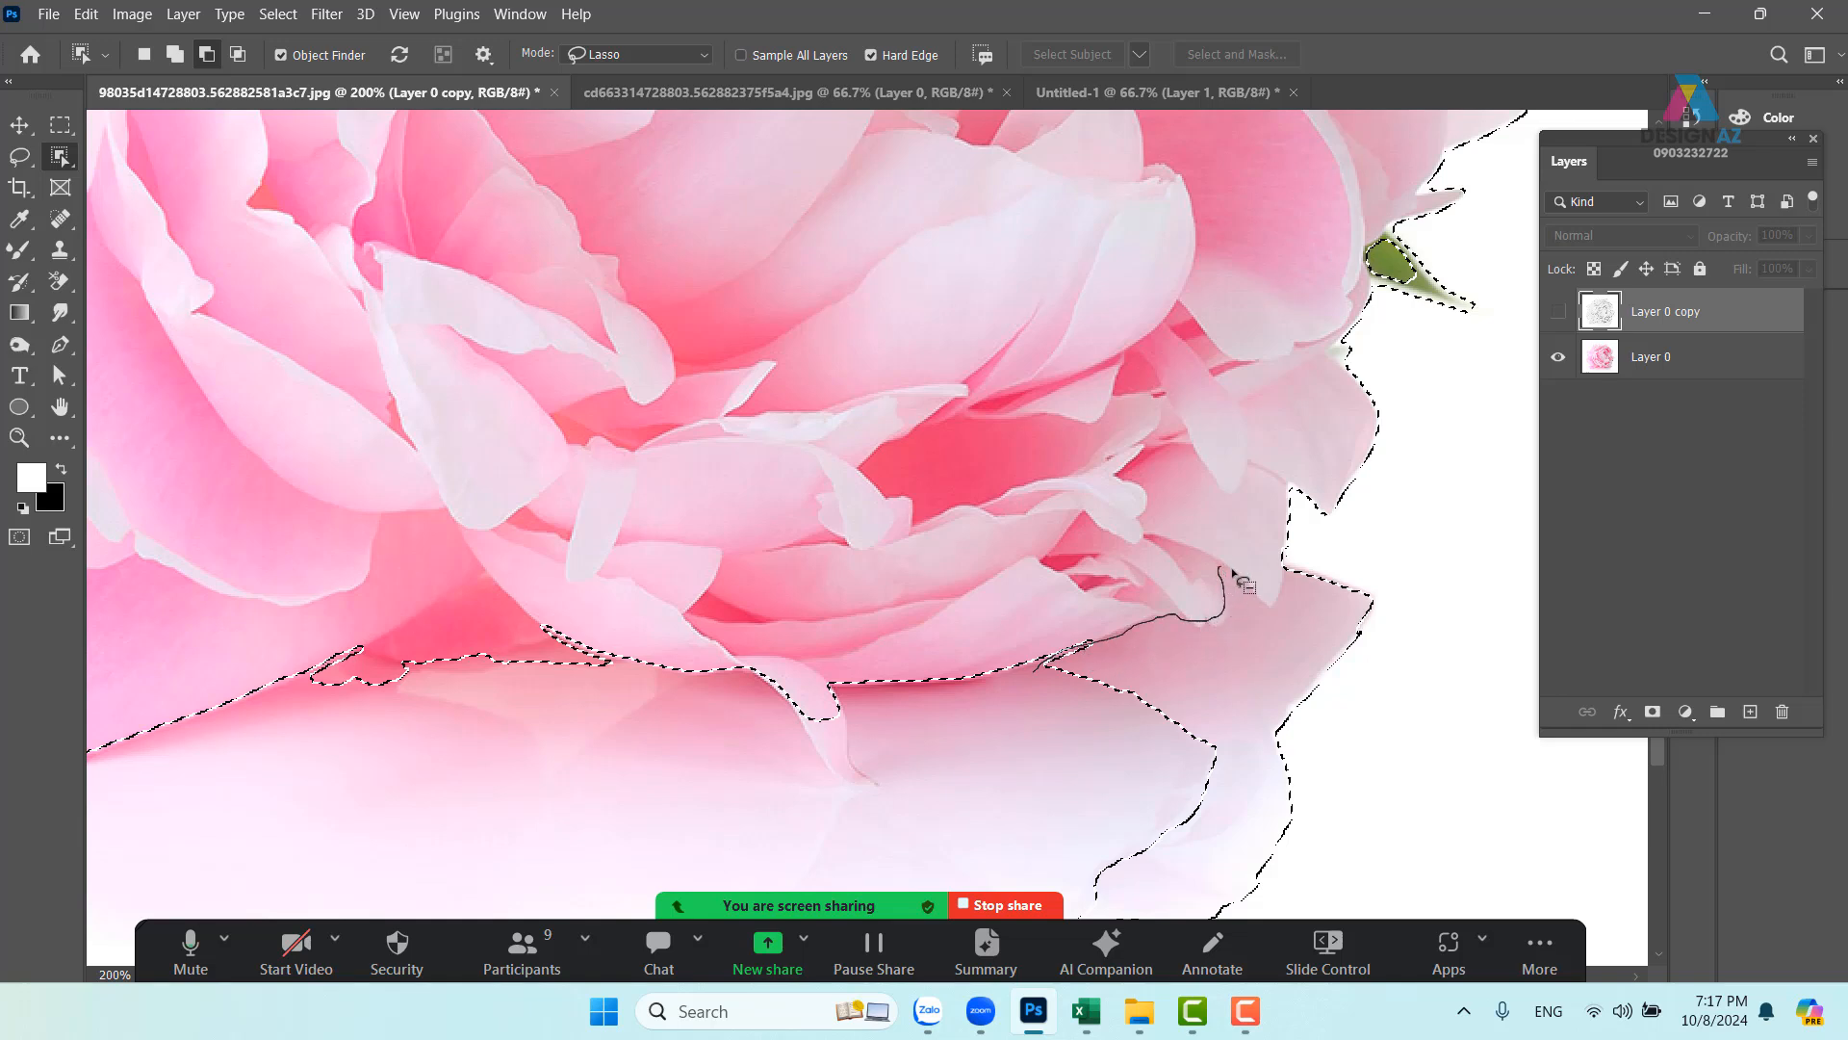
{"action": "mouse_move", "coordinate": [1233, 571]}
{"action": "left_mouse_down"}
{"action": "mouse_move", "coordinate": [1315, 534]}
{"action": "mouse_move", "coordinate": [1415, 619]}
{"action": "mouse_move", "coordinate": [1447, 811]}
{"action": "mouse_move", "coordinate": [1407, 883]}
{"action": "left_mouse_up"}
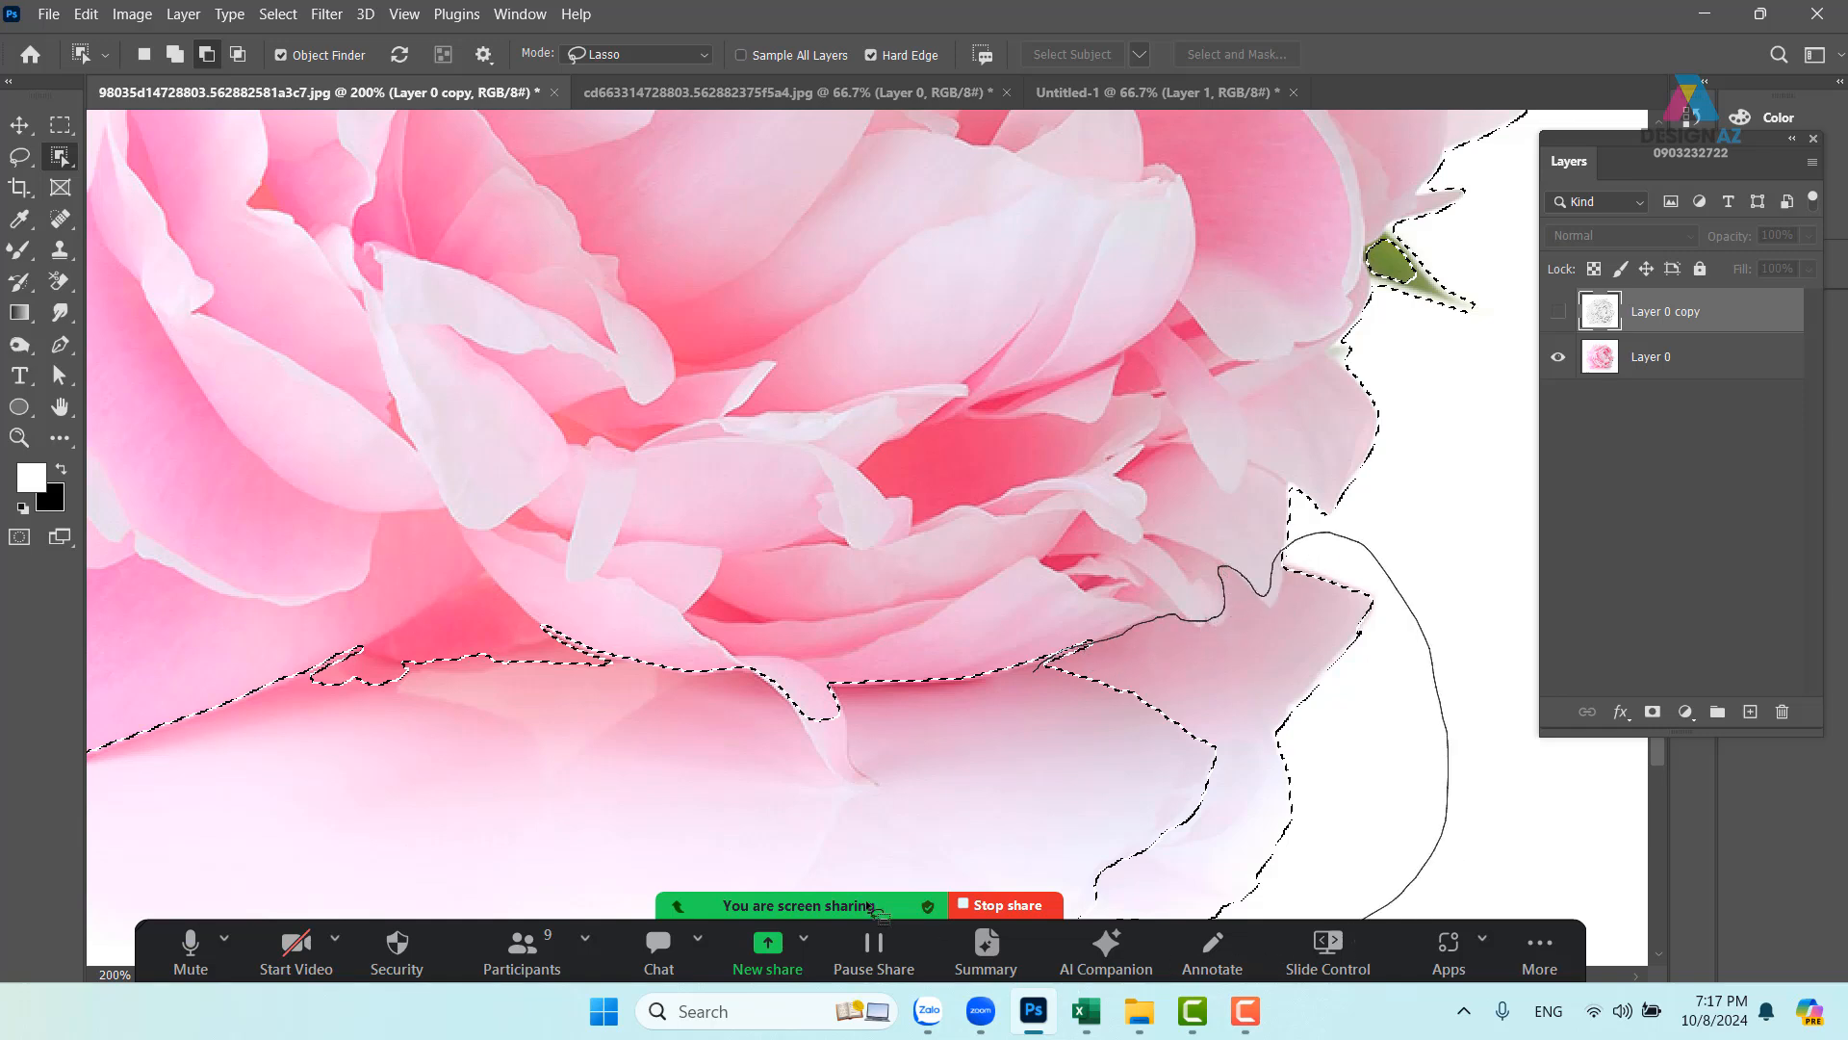
{"action": "mouse_move", "coordinate": [878, 910]}
{"action": "left_mouse_down"}
{"action": "mouse_move", "coordinate": [923, 749]}
{"action": "mouse_move", "coordinate": [1035, 674]}
{"action": "mouse_move", "coordinate": [980, 677]}
{"action": "mouse_move", "coordinate": [1038, 566]}
{"action": "left_mouse_up"}
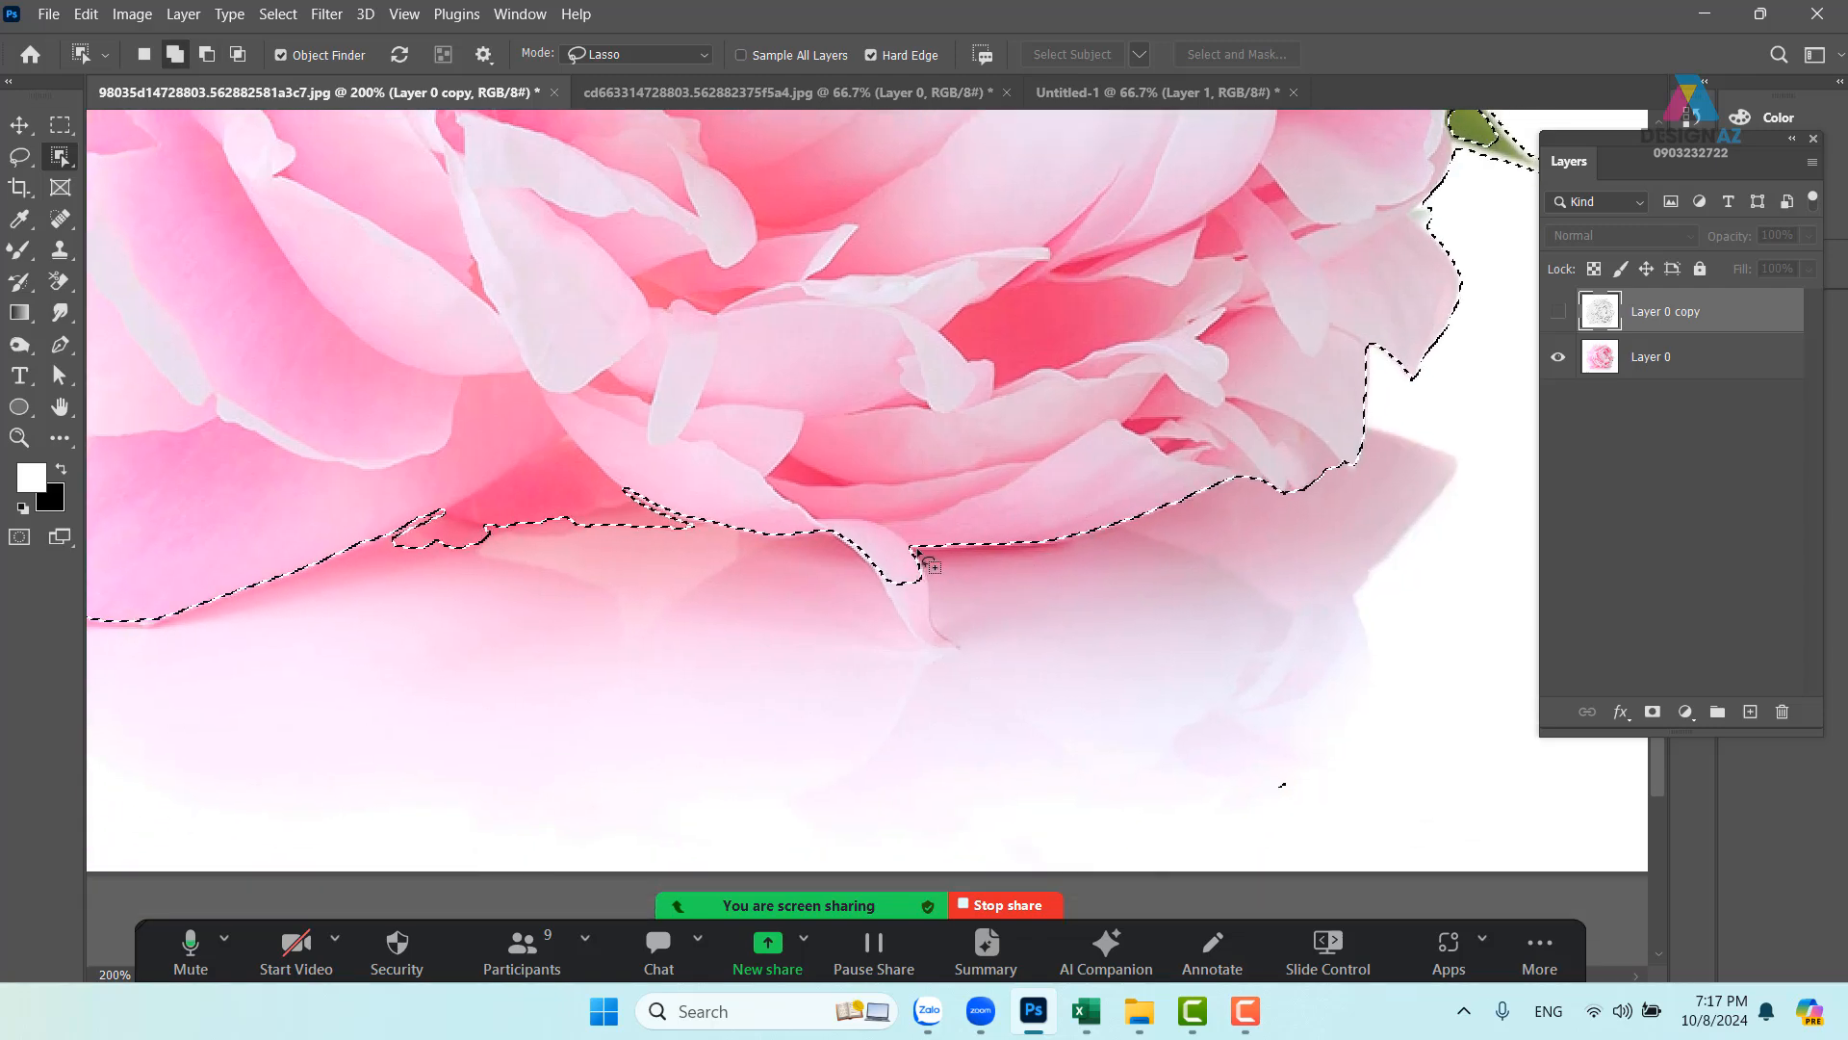
- Add a petal tip back, try removing a gap between petals, and dismiss the warning
{"action": "left_click_drag", "start_coordinate": [910, 544], "coordinate": [943, 597]}
{"action": "mouse_move", "coordinate": [975, 670]}
{"action": "left_mouse_down"}
{"action": "mouse_move", "coordinate": [905, 662]}
{"action": "mouse_move", "coordinate": [833, 527]}
{"action": "left_mouse_up"}
{"action": "mouse_move", "coordinate": [635, 591]}
{"action": "left_mouse_down"}
{"action": "mouse_move", "coordinate": [1016, 580]}
{"action": "mouse_move", "coordinate": [869, 533]}
{"action": "mouse_move", "coordinate": [815, 564]}
{"action": "mouse_move", "coordinate": [838, 601]}
{"action": "mouse_move", "coordinate": [953, 594]}
{"action": "left_mouse_up"}
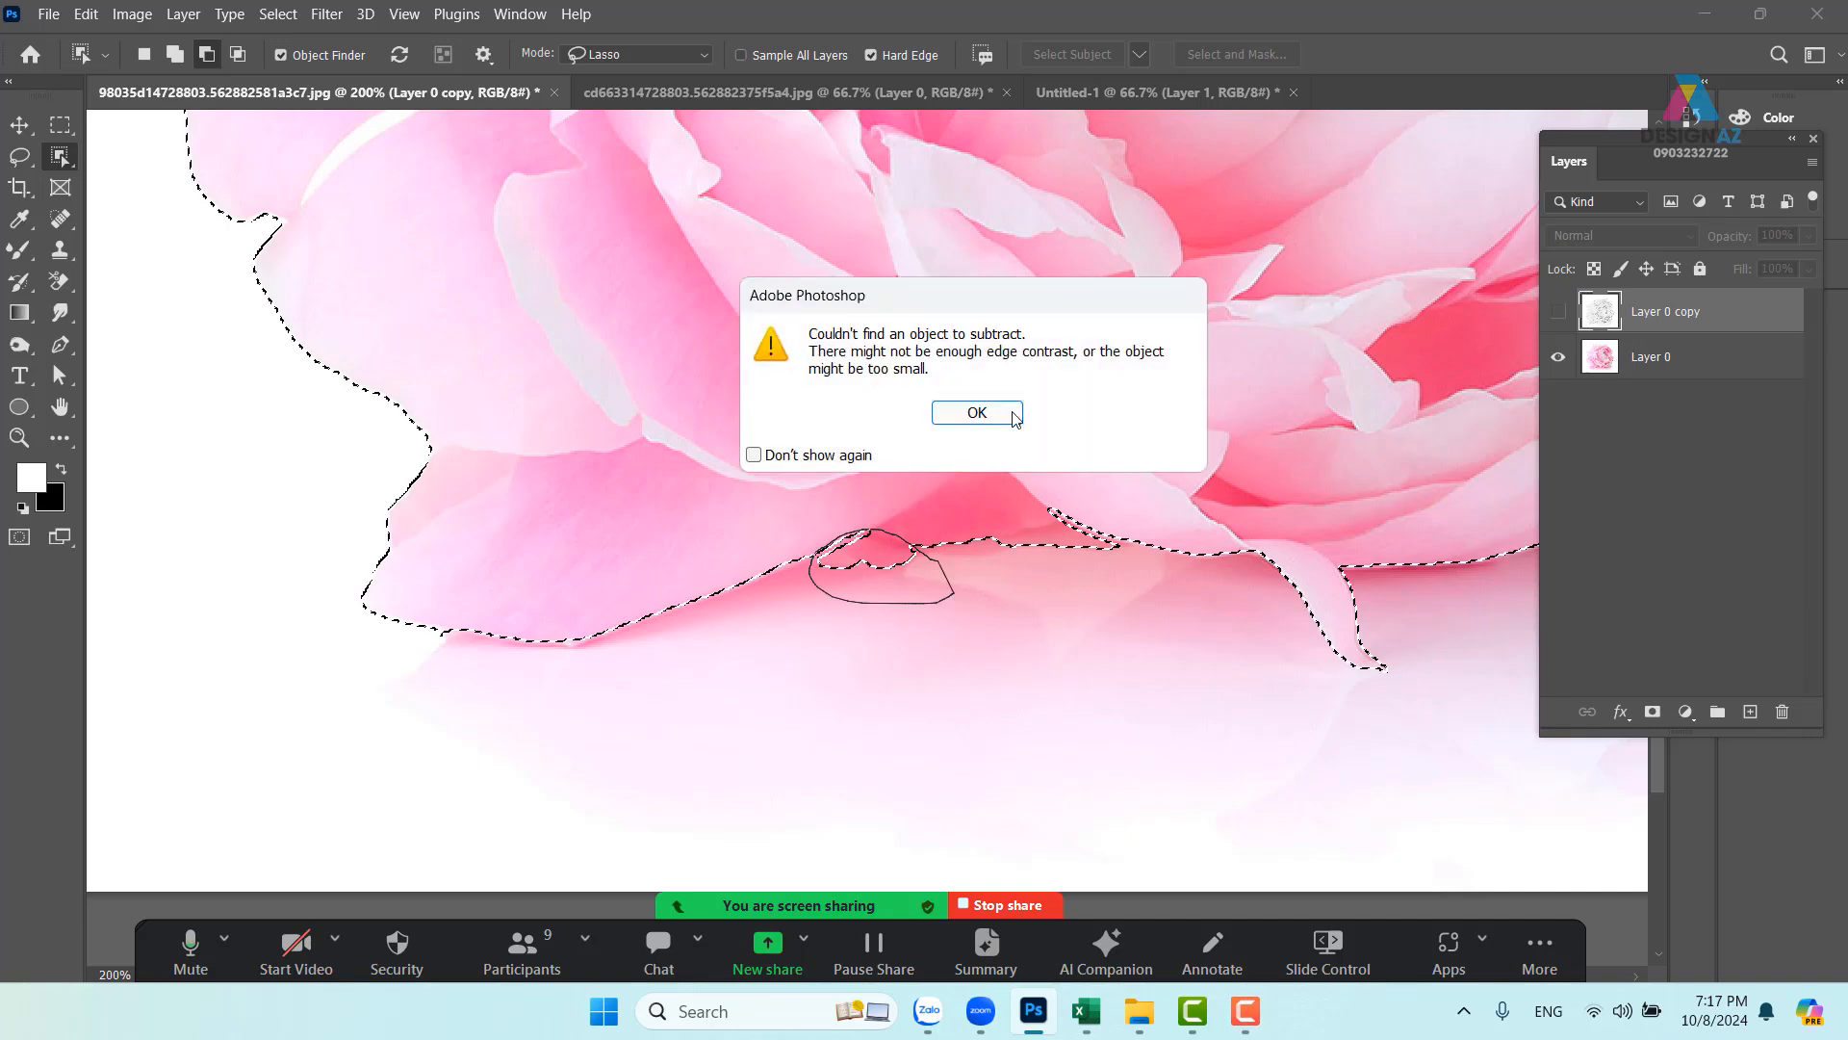
{"action": "left_click", "coordinate": [1014, 416]}
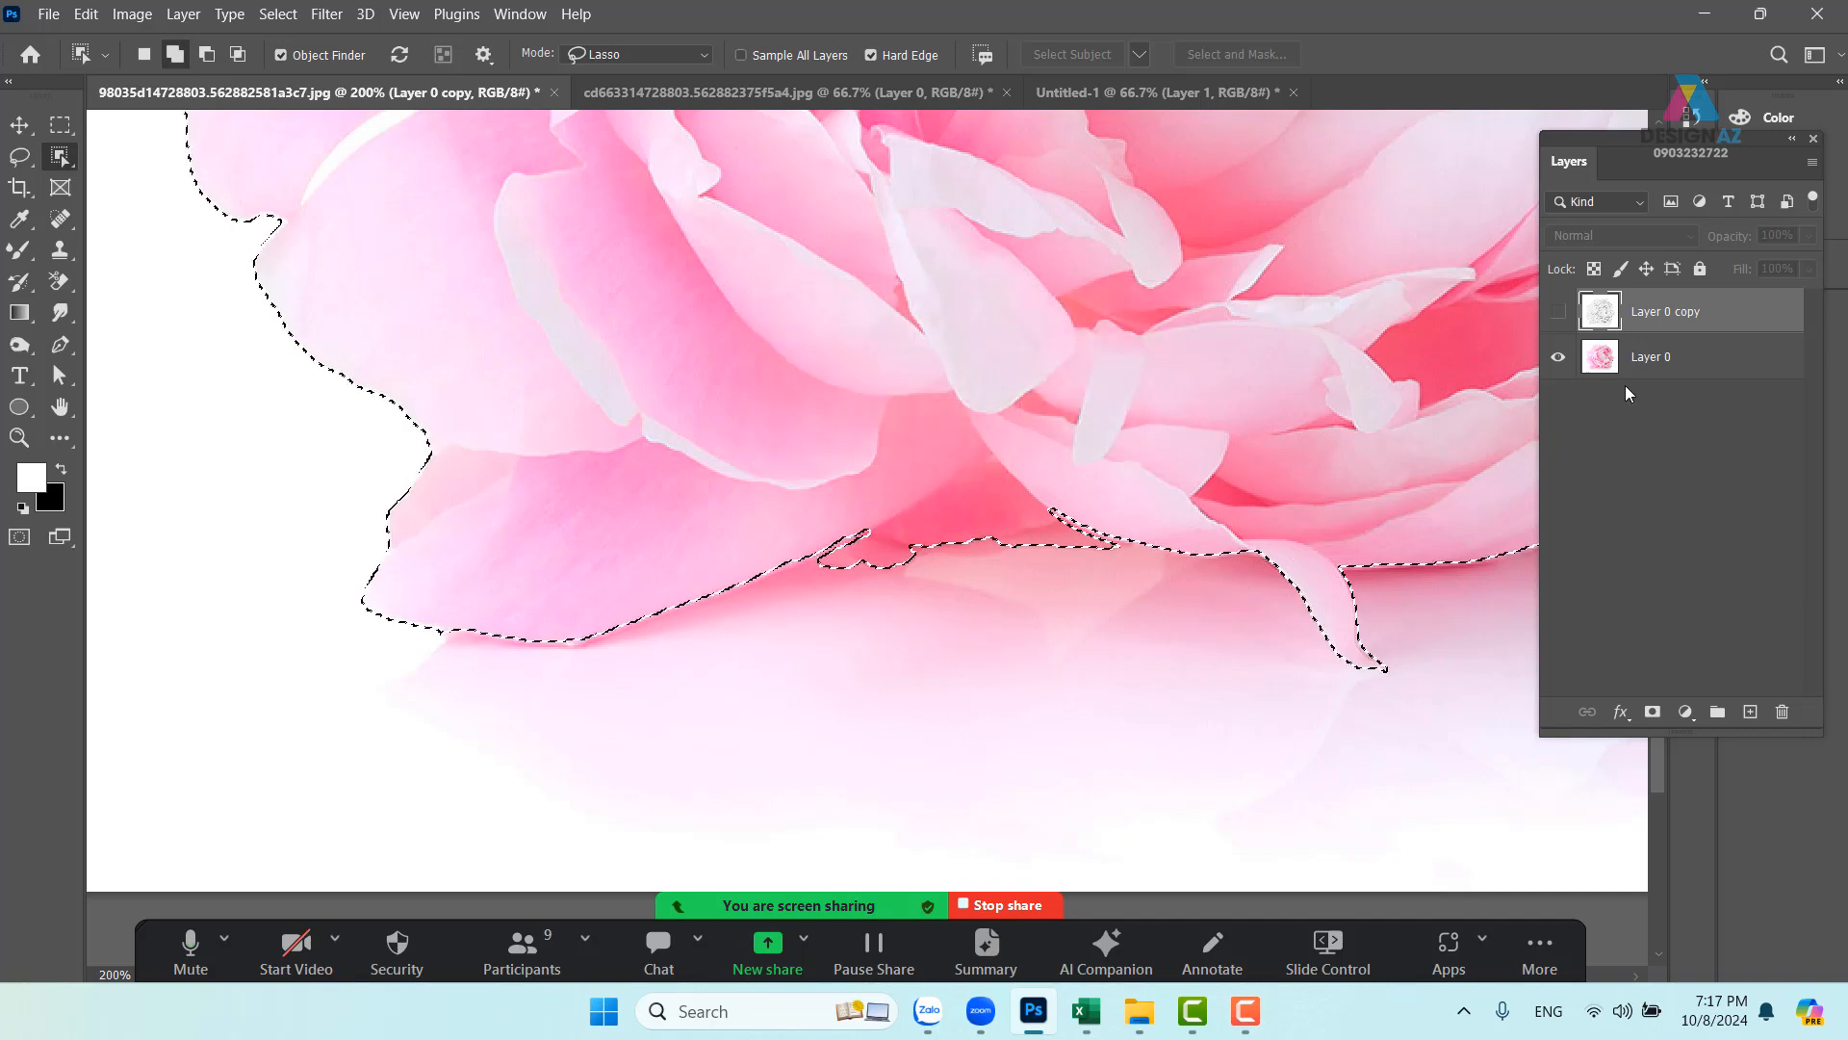
- On Layer 0, subtract the petal gaps on the left and upper side from the peony selection
{"action": "left_click", "coordinate": [1656, 358]}
{"action": "mouse_move", "coordinate": [926, 582]}
{"action": "left_mouse_down"}
{"action": "mouse_move", "coordinate": [867, 532]}
{"action": "mouse_move", "coordinate": [801, 578]}
{"action": "mouse_move", "coordinate": [922, 587]}
{"action": "left_mouse_up"}
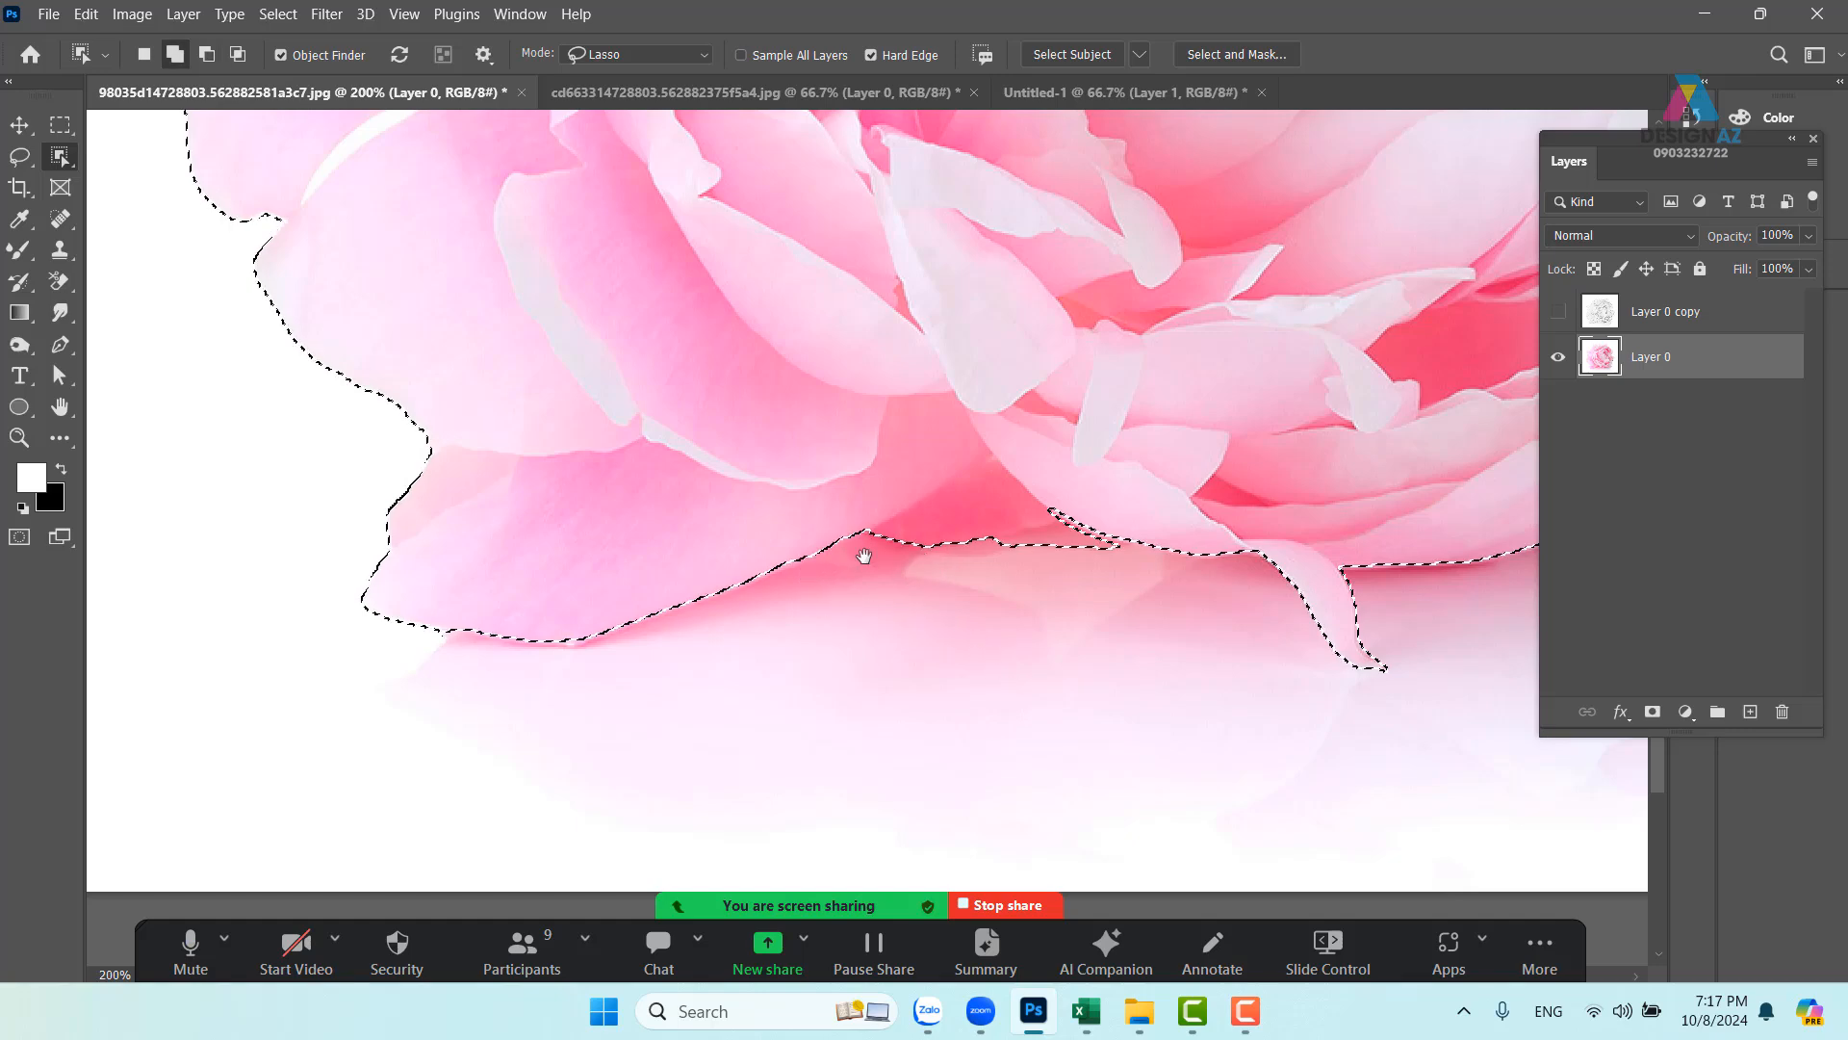
{"action": "left_click_drag", "start_coordinate": [665, 401], "coordinate": [832, 680]}
{"action": "left_click_drag", "start_coordinate": [533, 348], "coordinate": [599, 690]}
{"action": "mouse_move", "coordinate": [722, 334]}
{"action": "left_mouse_down"}
{"action": "mouse_move", "coordinate": [738, 514]}
{"action": "mouse_move", "coordinate": [643, 594]}
{"action": "mouse_move", "coordinate": [633, 528]}
{"action": "left_mouse_up"}
{"action": "key", "text": "alt"}
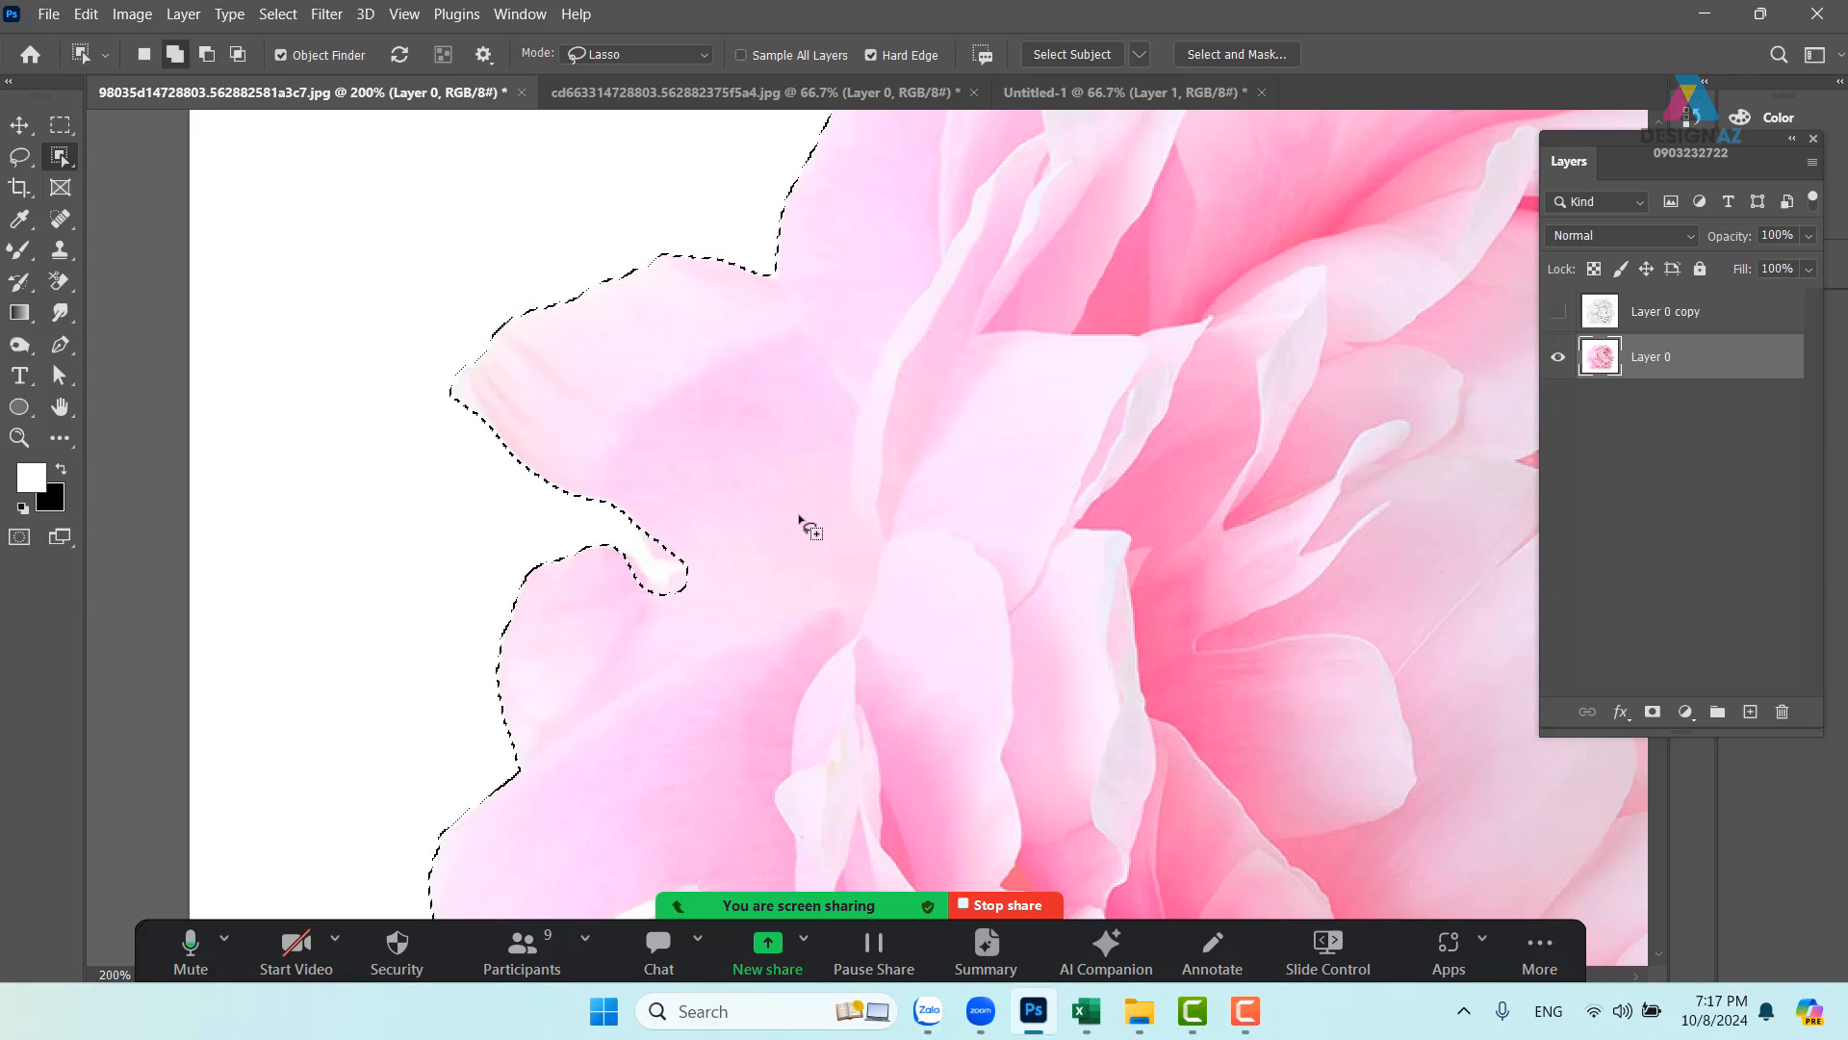
{"action": "left_click_drag", "start_coordinate": [679, 430], "coordinate": [539, 780]}
{"action": "left_click_drag", "start_coordinate": [771, 408], "coordinate": [482, 460]}
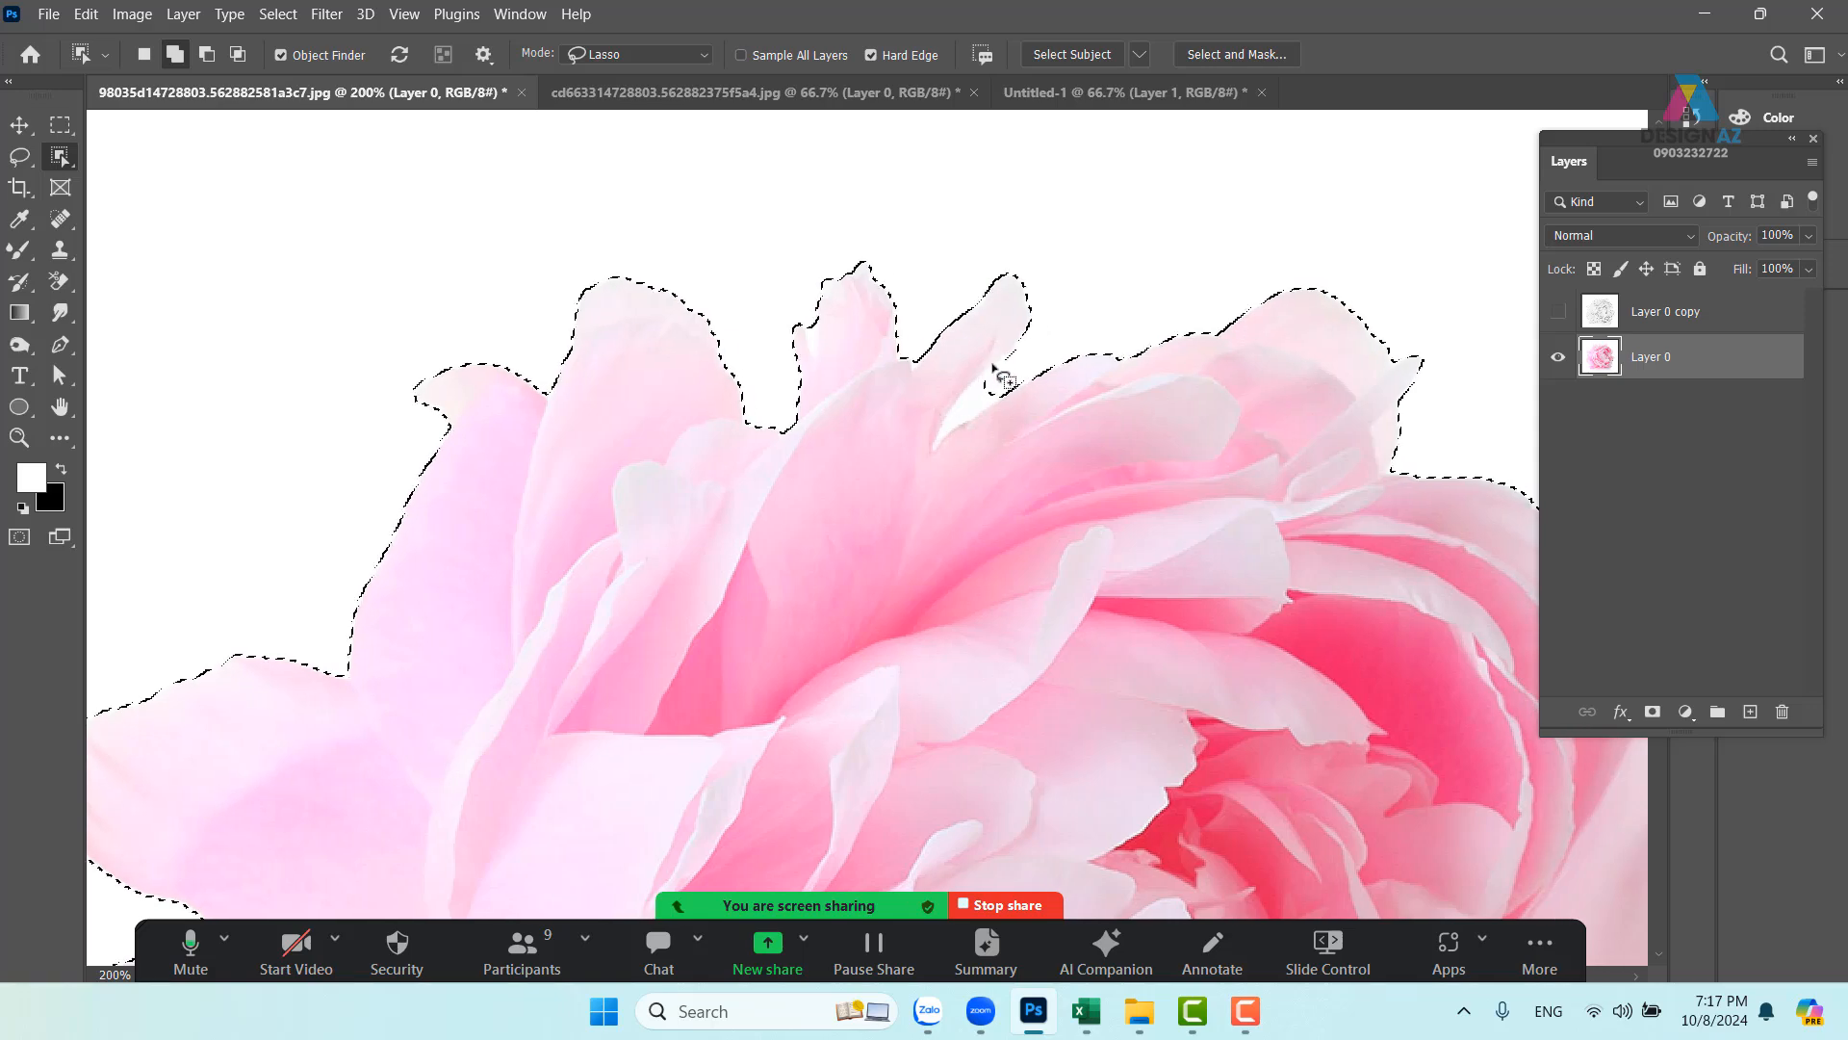
{"action": "key", "text": "alt"}
{"action": "mouse_move", "coordinate": [1033, 339]}
{"action": "left_mouse_down"}
{"action": "mouse_move", "coordinate": [953, 409]}
{"action": "mouse_move", "coordinate": [941, 466]}
{"action": "mouse_move", "coordinate": [1050, 382]}
{"action": "mouse_move", "coordinate": [709, 136]}
{"action": "left_mouse_up"}
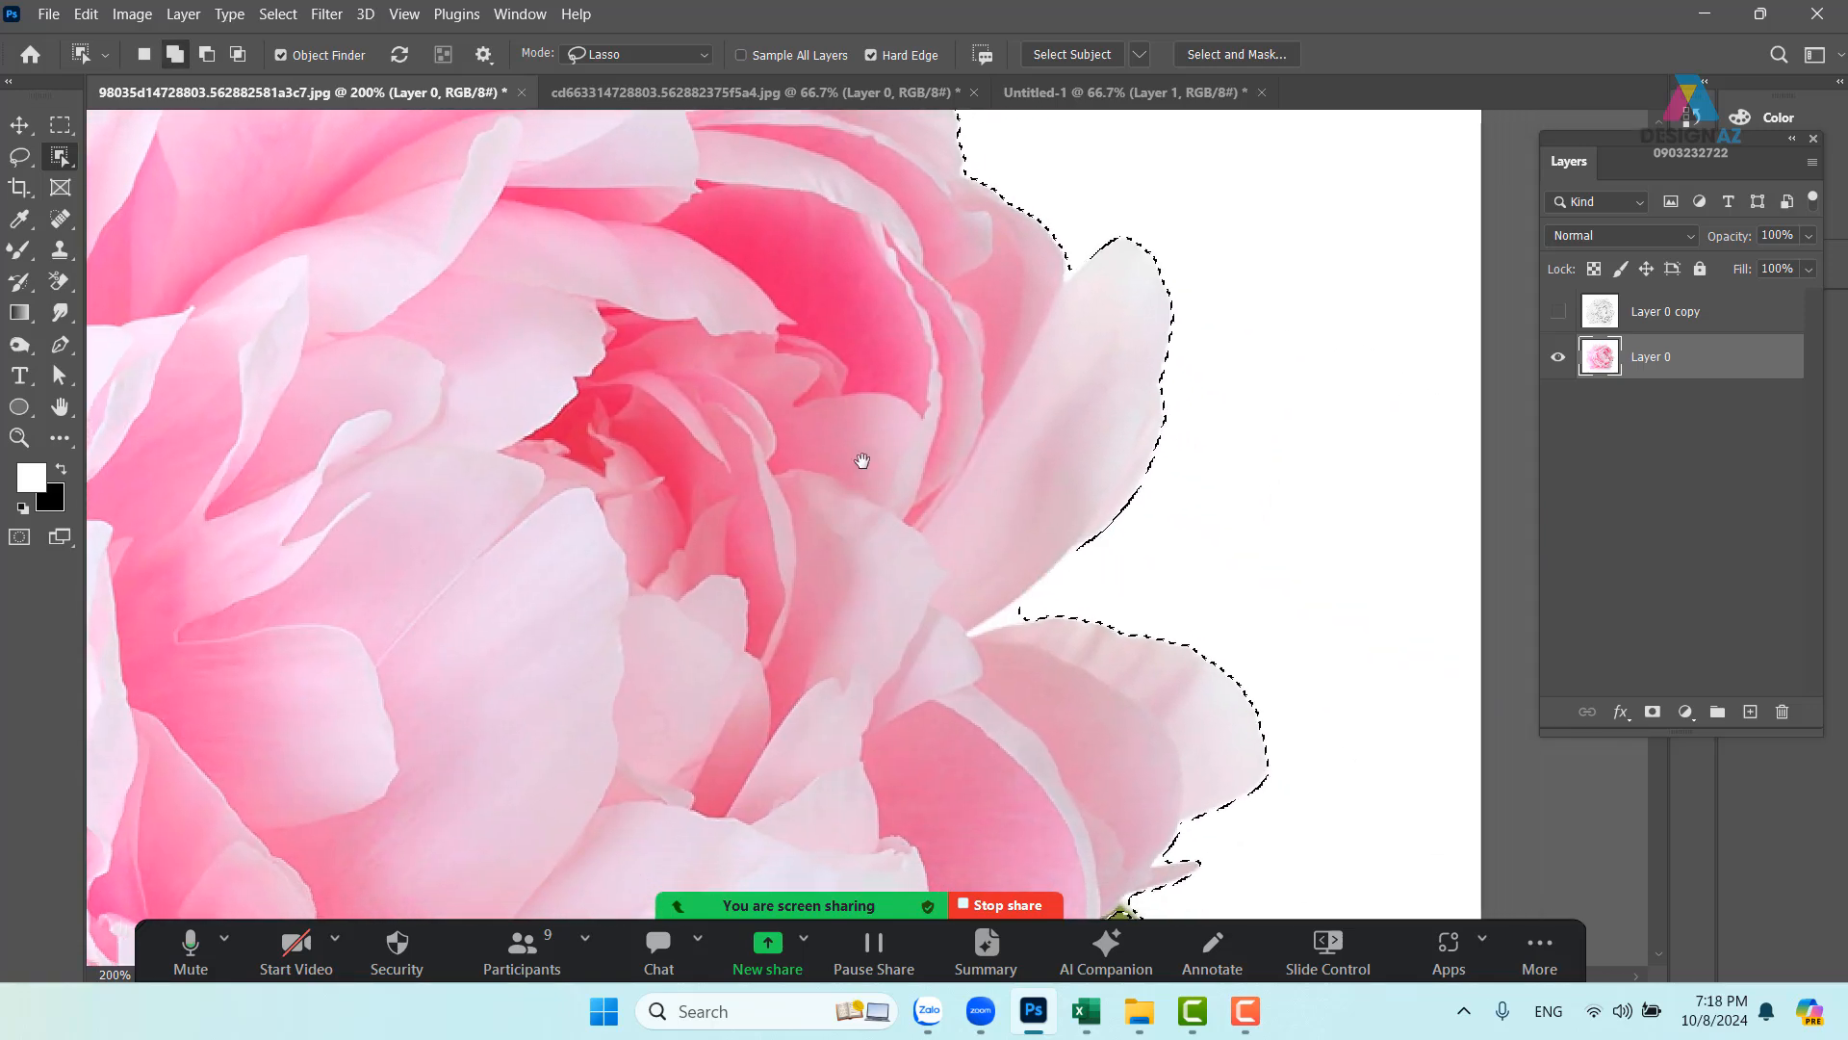
- Trim the lower-right, leaf-side and bottom gaps, then mask out the white background
{"action": "left_click_drag", "start_coordinate": [860, 462], "coordinate": [859, 357]}
{"action": "key", "text": "alt"}
{"action": "mouse_move", "coordinate": [1010, 440]}
{"action": "left_mouse_down"}
{"action": "mouse_move", "coordinate": [929, 481]}
{"action": "mouse_move", "coordinate": [948, 515]}
{"action": "mouse_move", "coordinate": [1063, 464]}
{"action": "mouse_move", "coordinate": [1003, 452]}
{"action": "mouse_move", "coordinate": [924, 505]}
{"action": "mouse_move", "coordinate": [992, 505]}
{"action": "mouse_move", "coordinate": [1054, 469]}
{"action": "mouse_move", "coordinate": [1098, 486]}
{"action": "mouse_move", "coordinate": [900, 172]}
{"action": "left_mouse_up"}
{"action": "key", "text": "alt"}
{"action": "key", "text": "alt"}
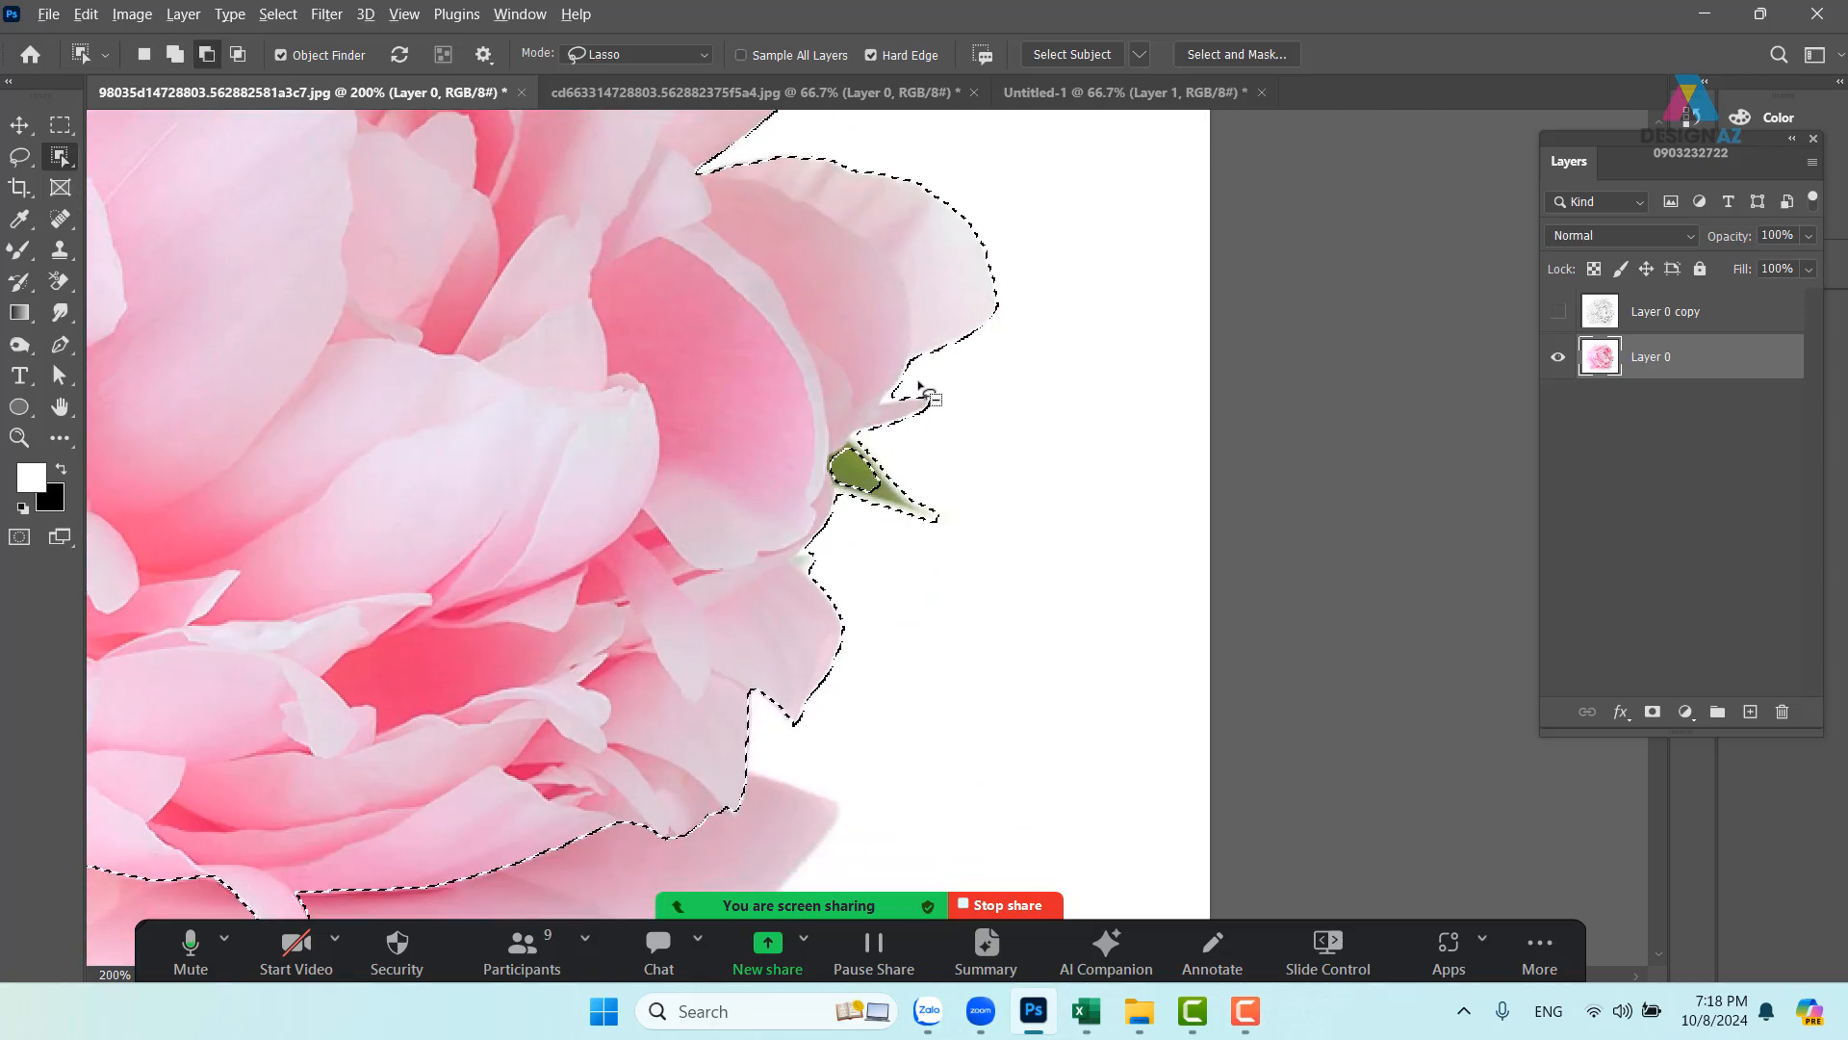
{"action": "mouse_move", "coordinate": [907, 405]}
{"action": "left_mouse_down"}
{"action": "mouse_move", "coordinate": [955, 399]}
{"action": "mouse_move", "coordinate": [972, 240]}
{"action": "left_mouse_up"}
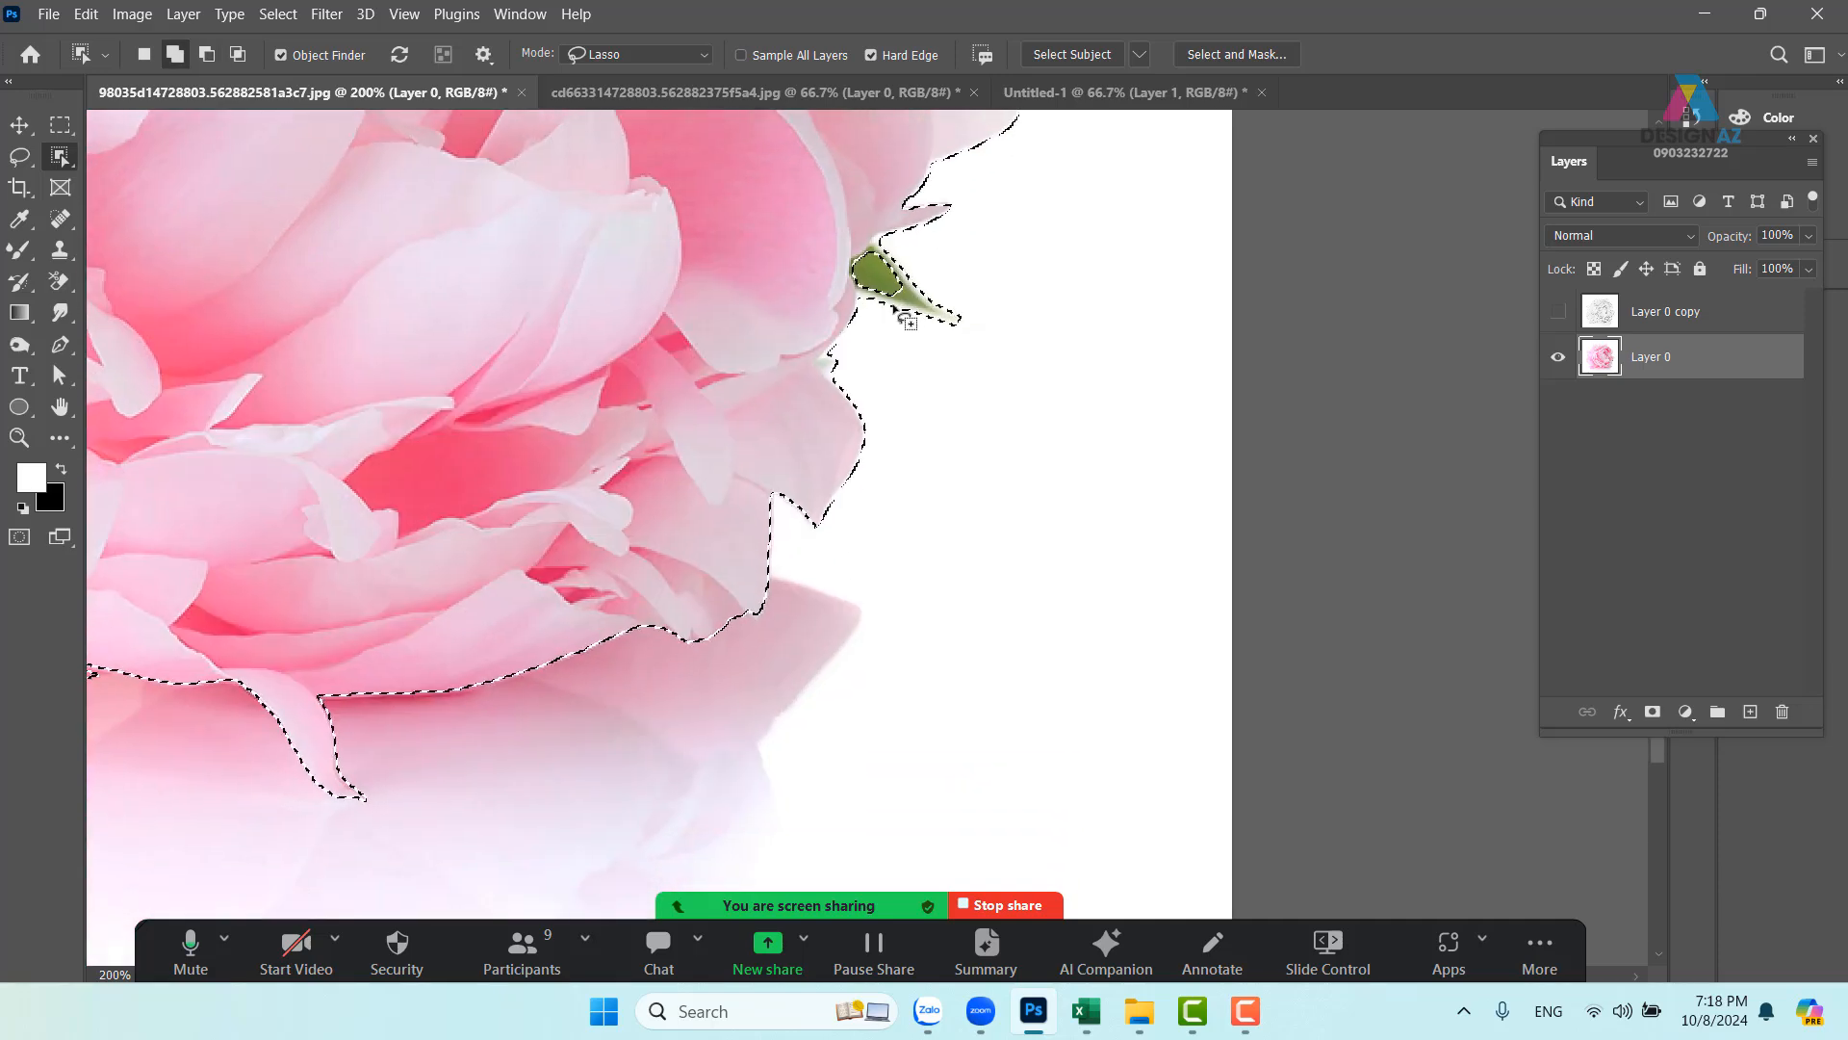
{"action": "key", "text": "alt"}
{"action": "mouse_move", "coordinate": [842, 245]}
{"action": "left_mouse_down"}
{"action": "mouse_move", "coordinate": [863, 300]}
{"action": "mouse_move", "coordinate": [927, 321]}
{"action": "mouse_move", "coordinate": [887, 252]}
{"action": "mouse_move", "coordinate": [834, 279]}
{"action": "mouse_move", "coordinate": [866, 258]}
{"action": "mouse_move", "coordinate": [961, 322]}
{"action": "mouse_move", "coordinate": [876, 318]}
{"action": "mouse_move", "coordinate": [845, 335]}
{"action": "mouse_move", "coordinate": [860, 371]}
{"action": "mouse_move", "coordinate": [940, 256]}
{"action": "mouse_move", "coordinate": [866, 277]}
{"action": "mouse_move", "coordinate": [1007, 515]}
{"action": "mouse_move", "coordinate": [1275, 276]}
{"action": "left_mouse_up"}
{"action": "left_click_drag", "start_coordinate": [625, 383], "coordinate": [1106, 507]}
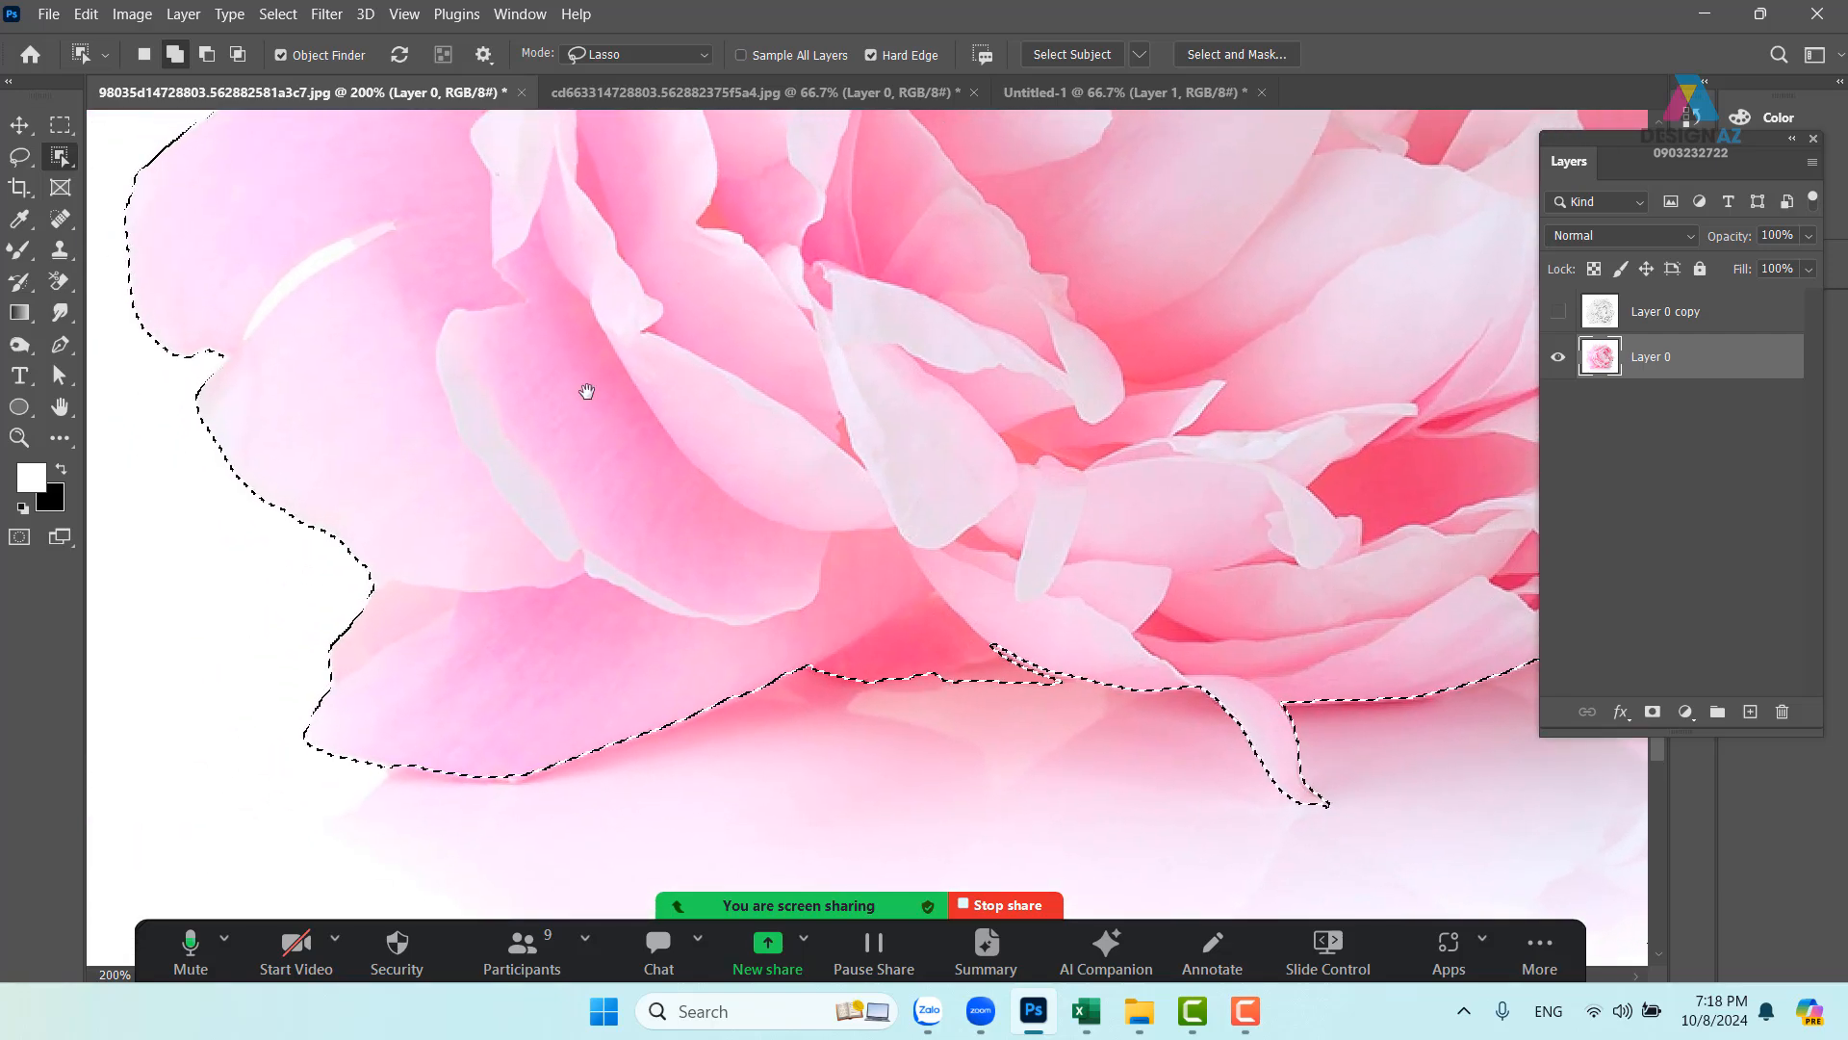
{"action": "mouse_move", "coordinate": [239, 346]}
{"action": "left_mouse_down"}
{"action": "mouse_move", "coordinate": [421, 239]}
{"action": "mouse_move", "coordinate": [329, 259]}
{"action": "mouse_move", "coordinate": [249, 354]}
{"action": "mouse_move", "coordinate": [405, 235]}
{"action": "mouse_move", "coordinate": [314, 263]}
{"action": "mouse_move", "coordinate": [250, 333]}
{"action": "left_mouse_up"}
{"action": "left_click", "coordinate": [1653, 711]}
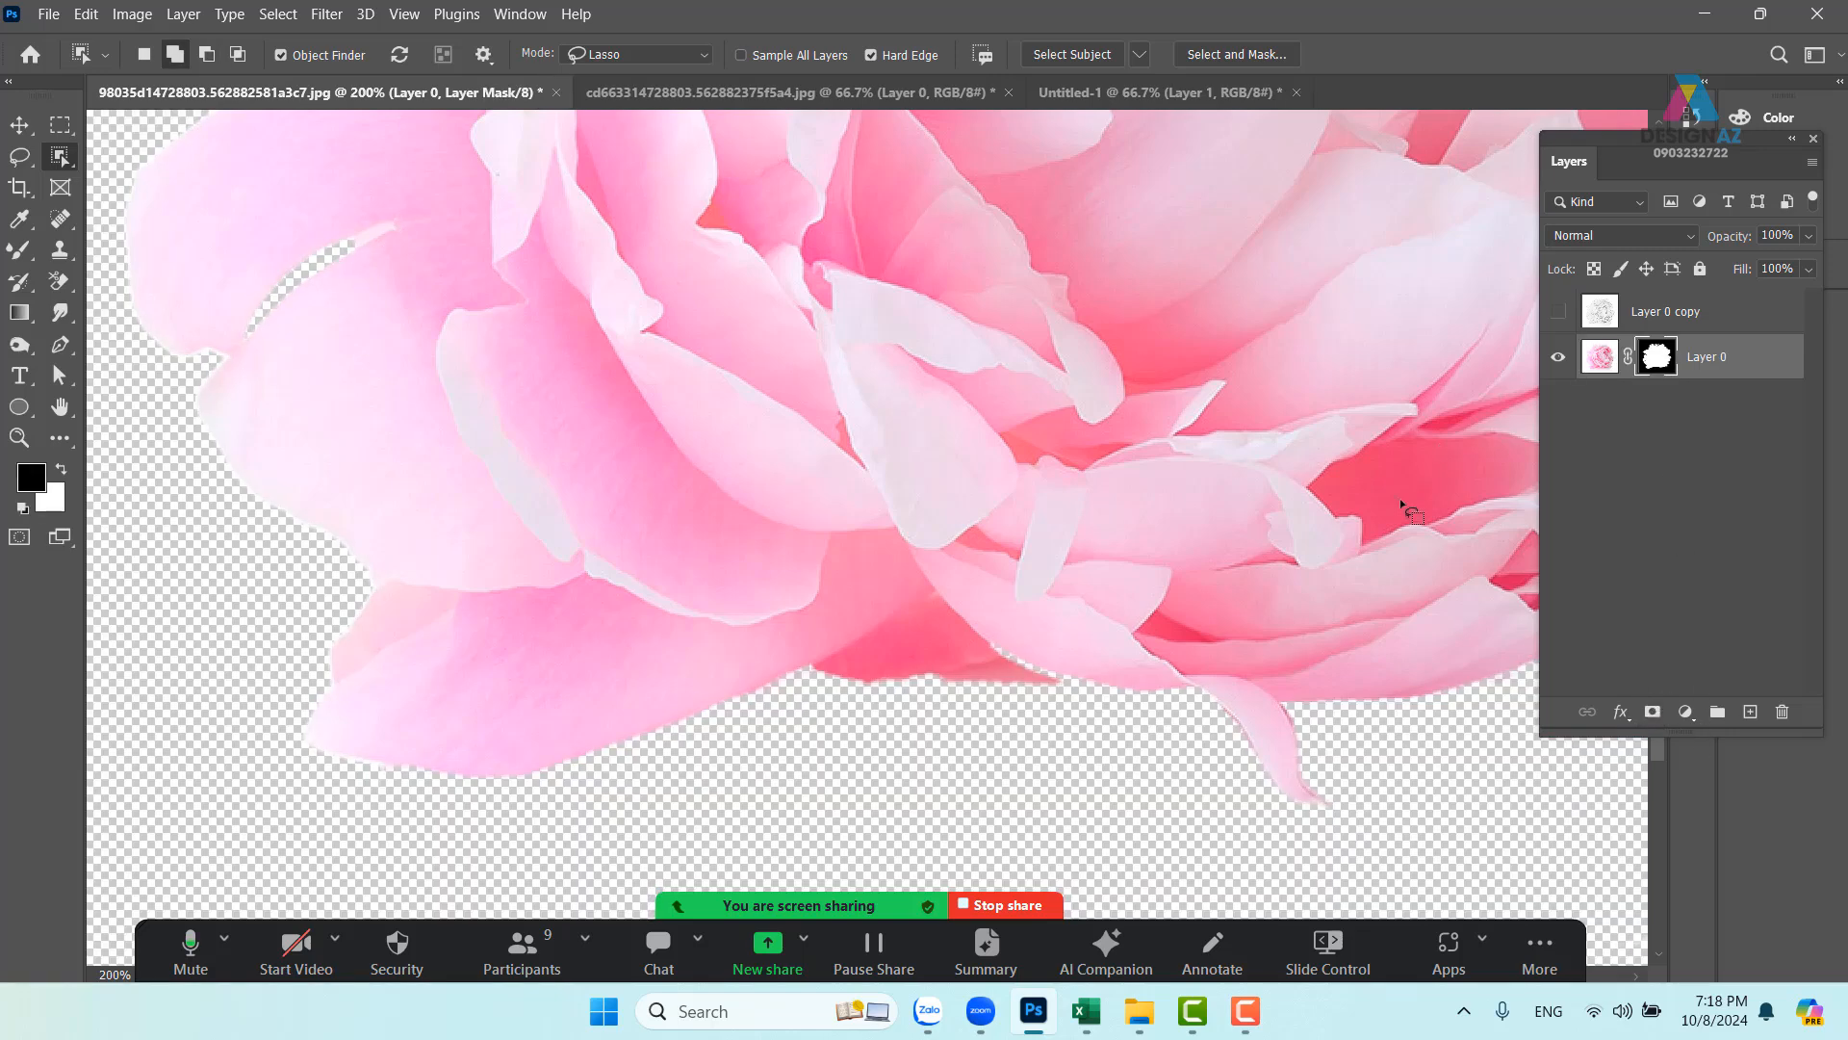
- Add a black-filled Layer 1 below the peony's Layer 0 and reselect the peony's mask
{"action": "key", "text": "ctrl+minus"}
{"action": "key", "text": "ctrl+minus"}
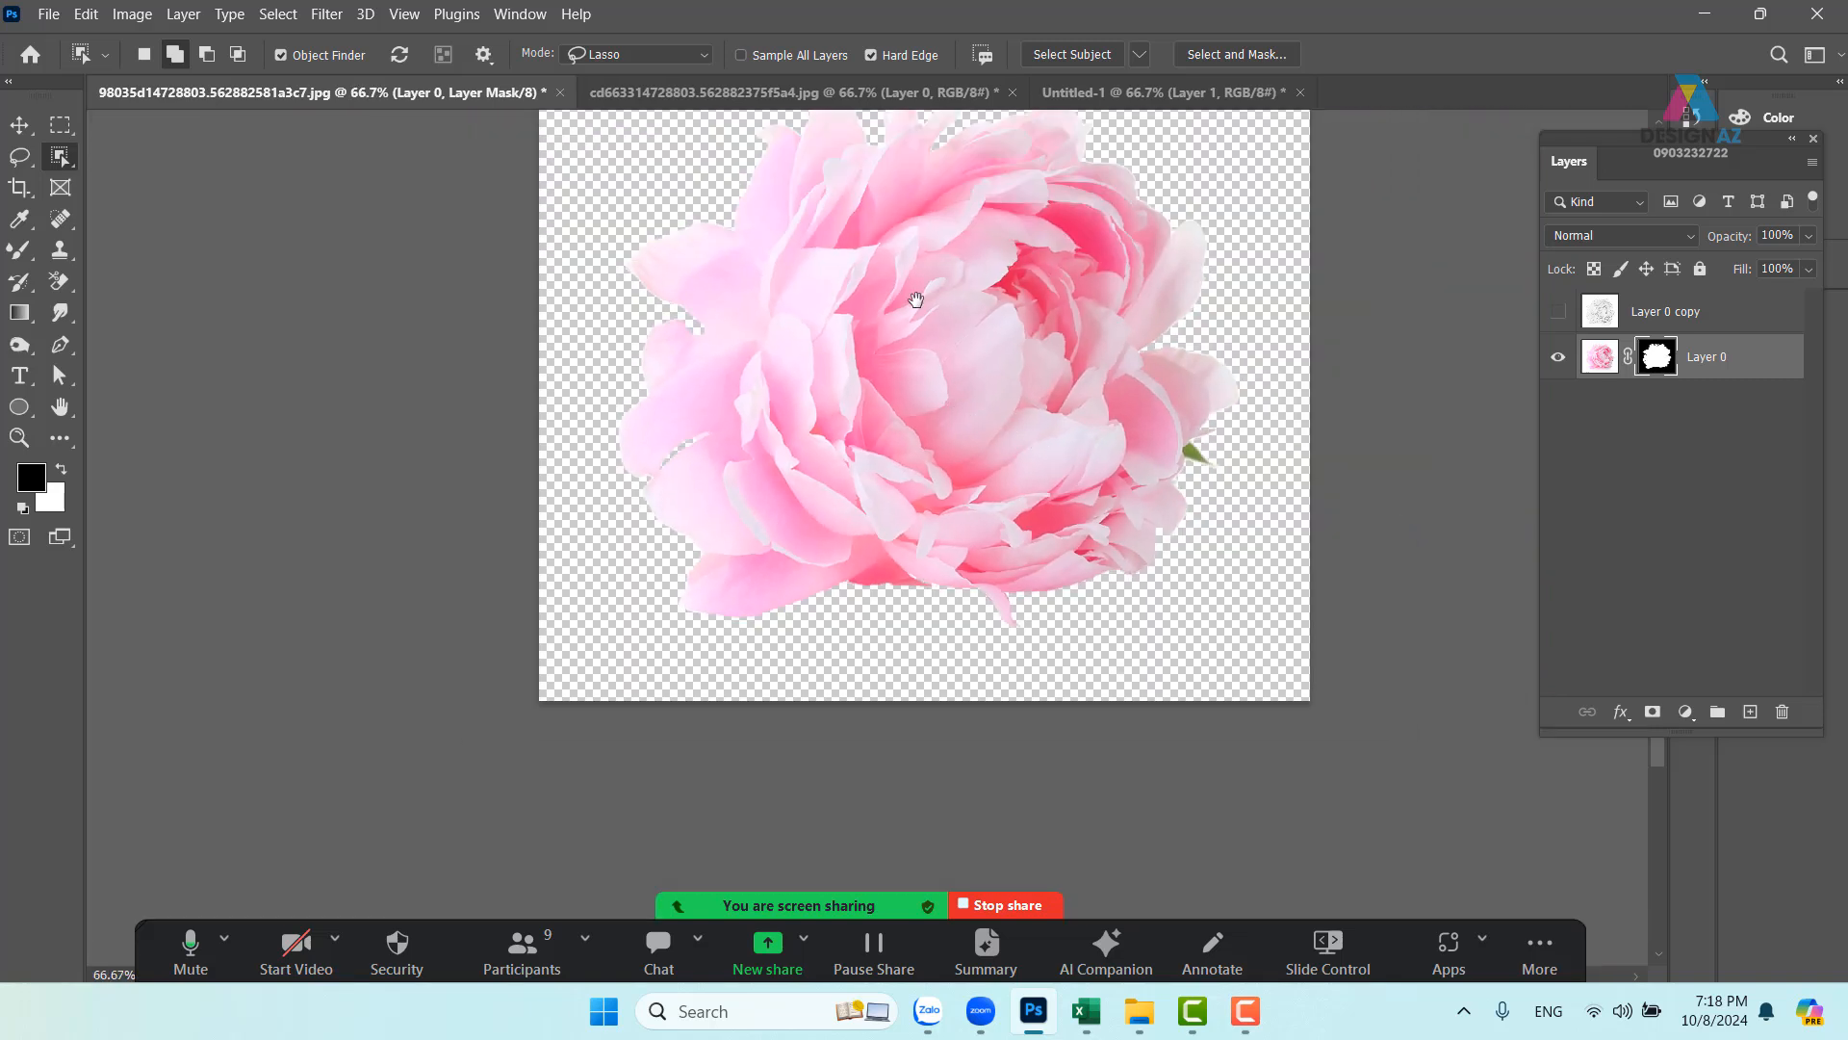
{"action": "left_click_drag", "start_coordinate": [915, 299], "coordinate": [785, 449]}
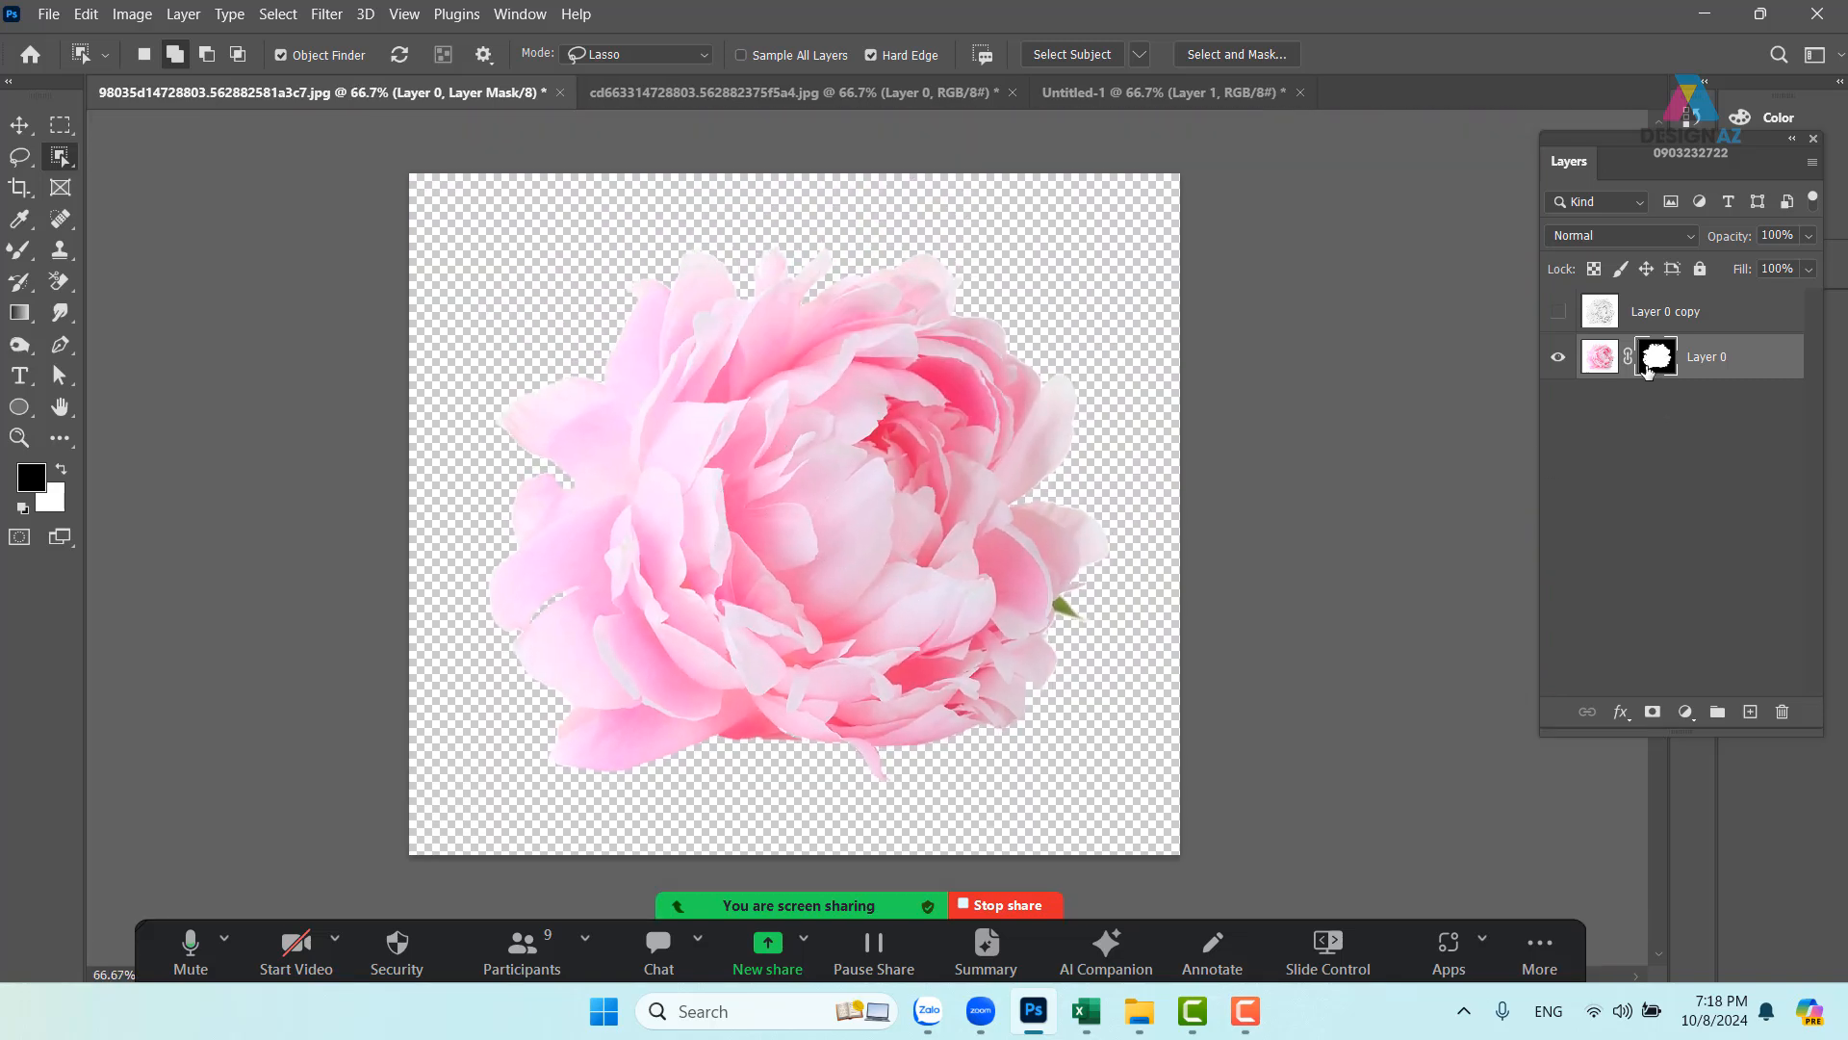
{"action": "left_click", "coordinate": [1601, 358]}
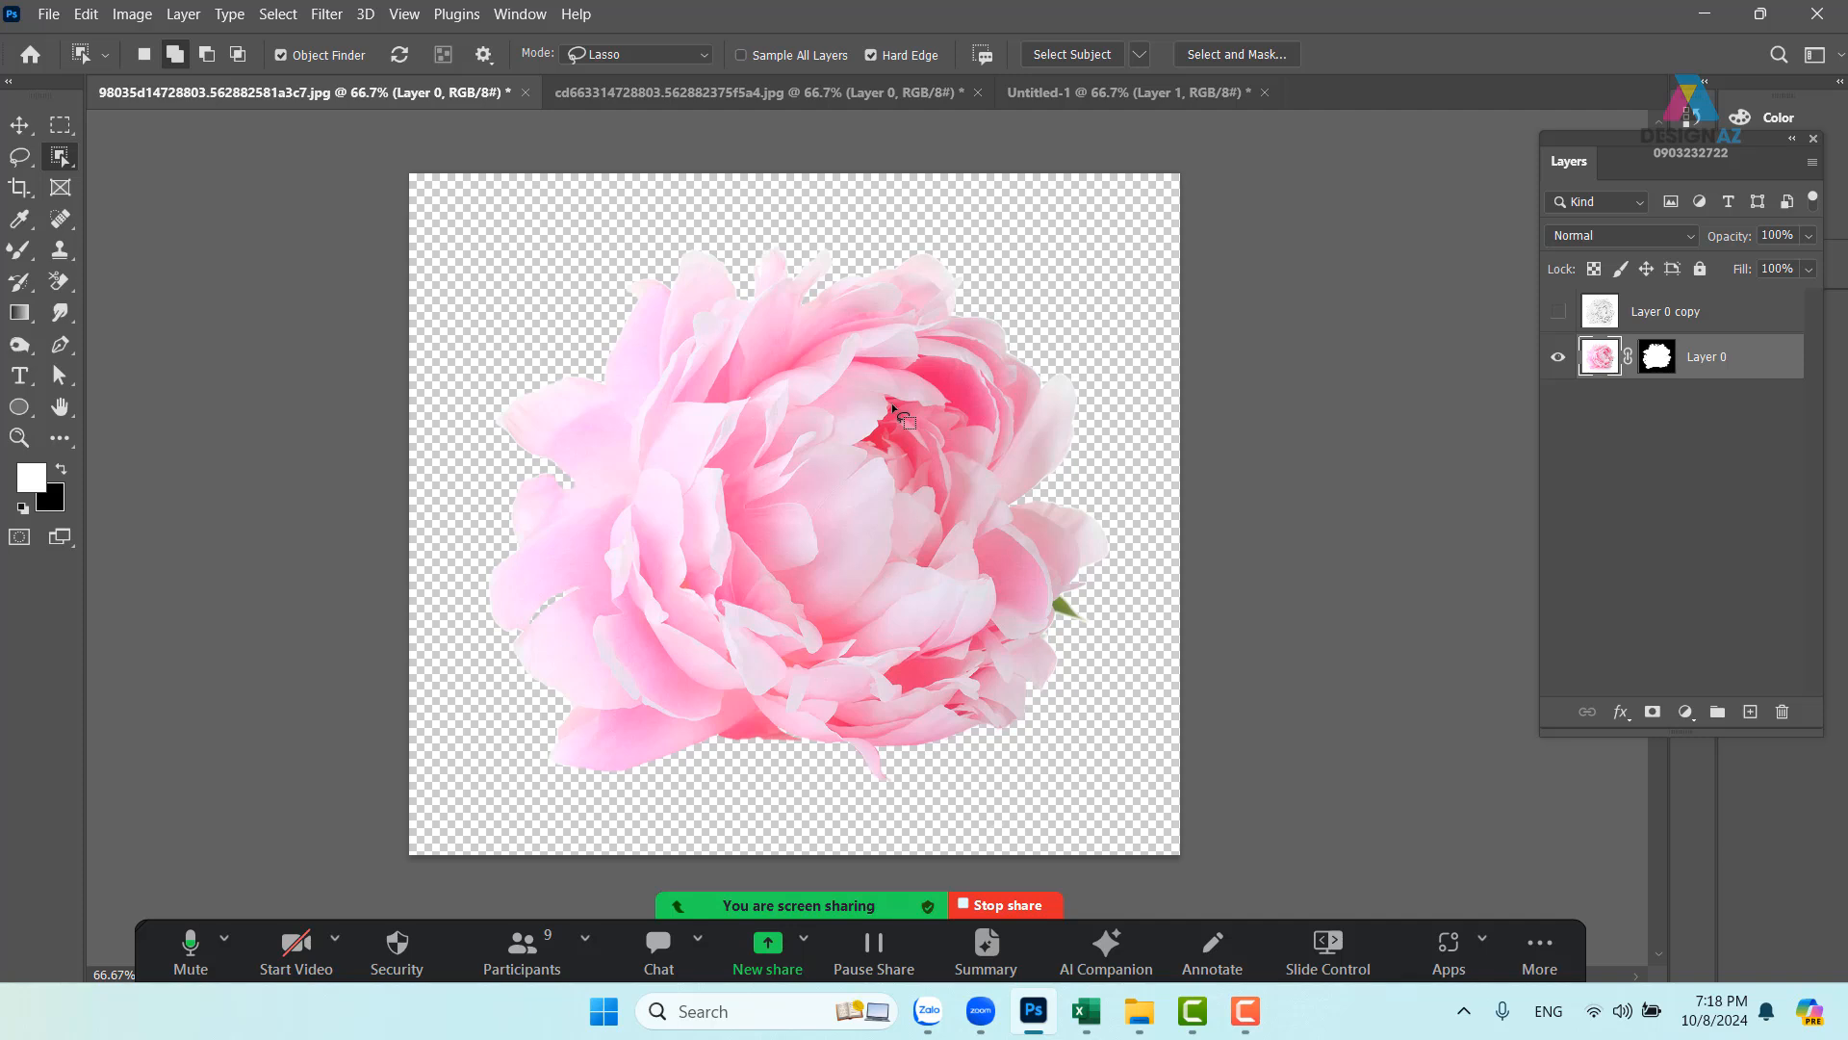
{"action": "left_click", "coordinate": [1750, 711]}
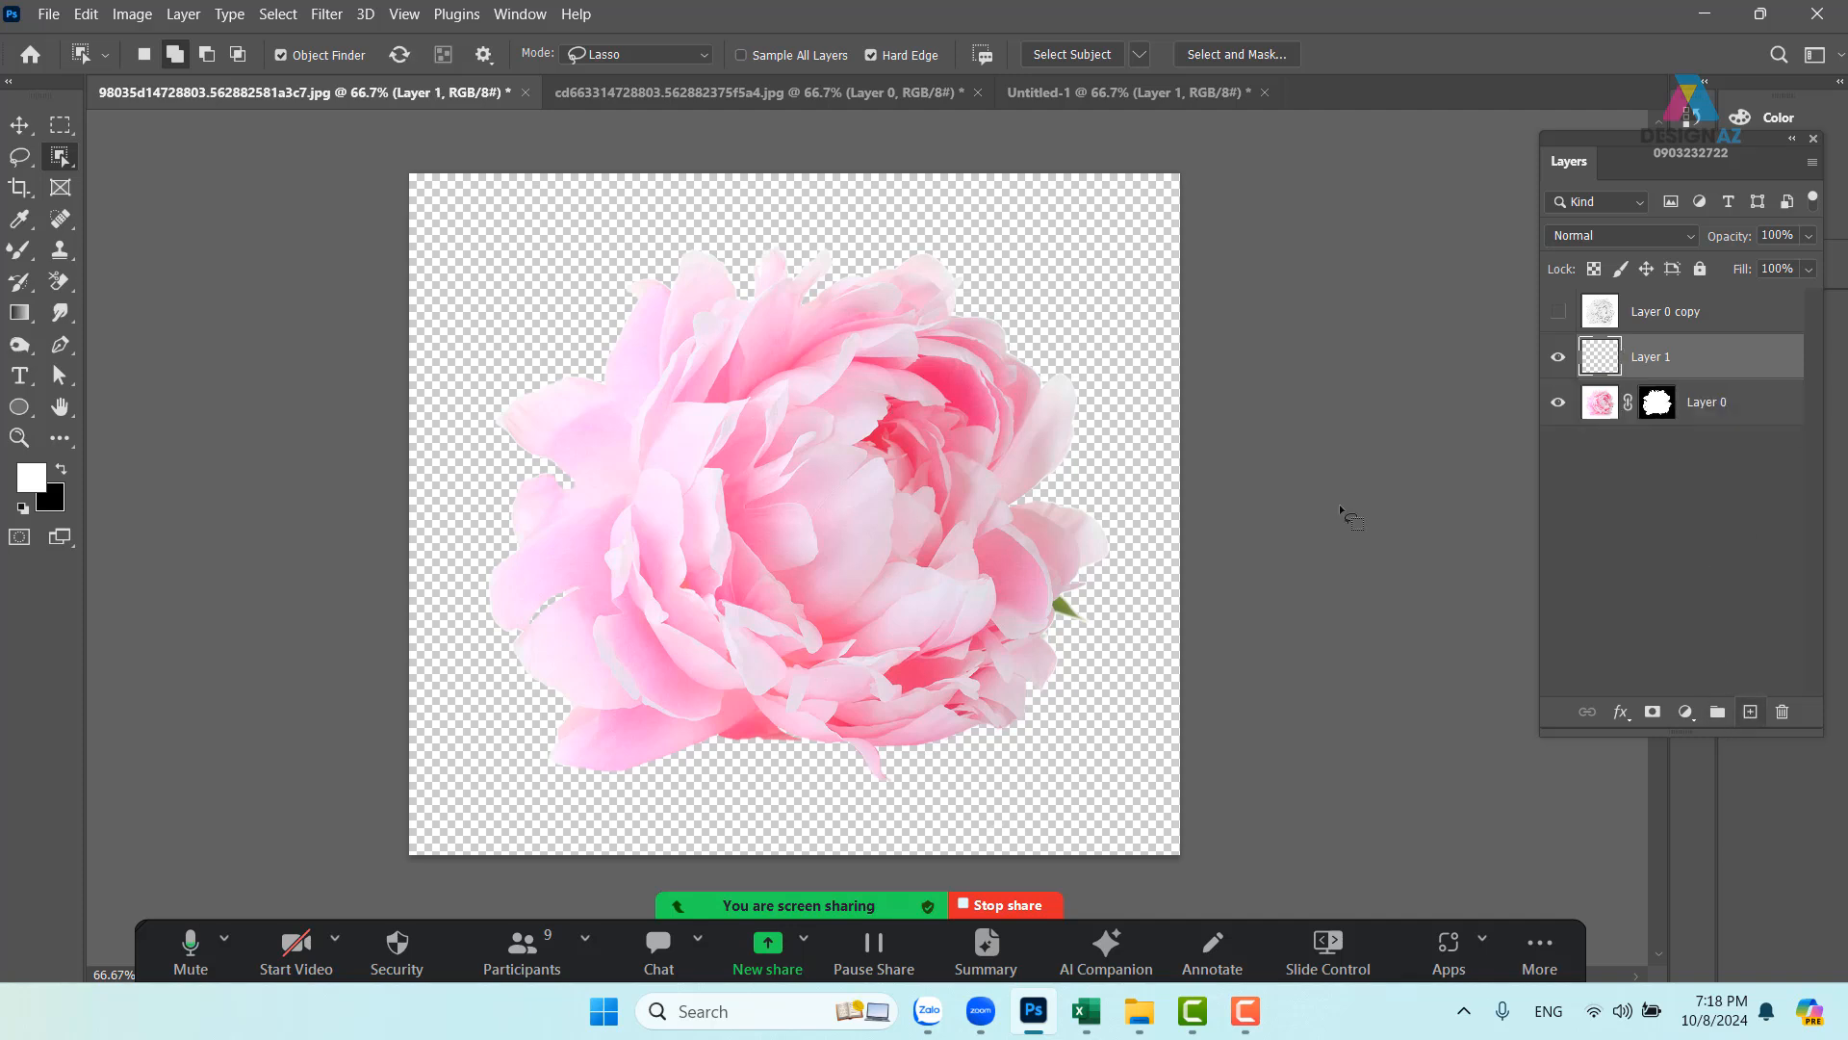
{"action": "key", "text": "ctrl+BackSpace"}
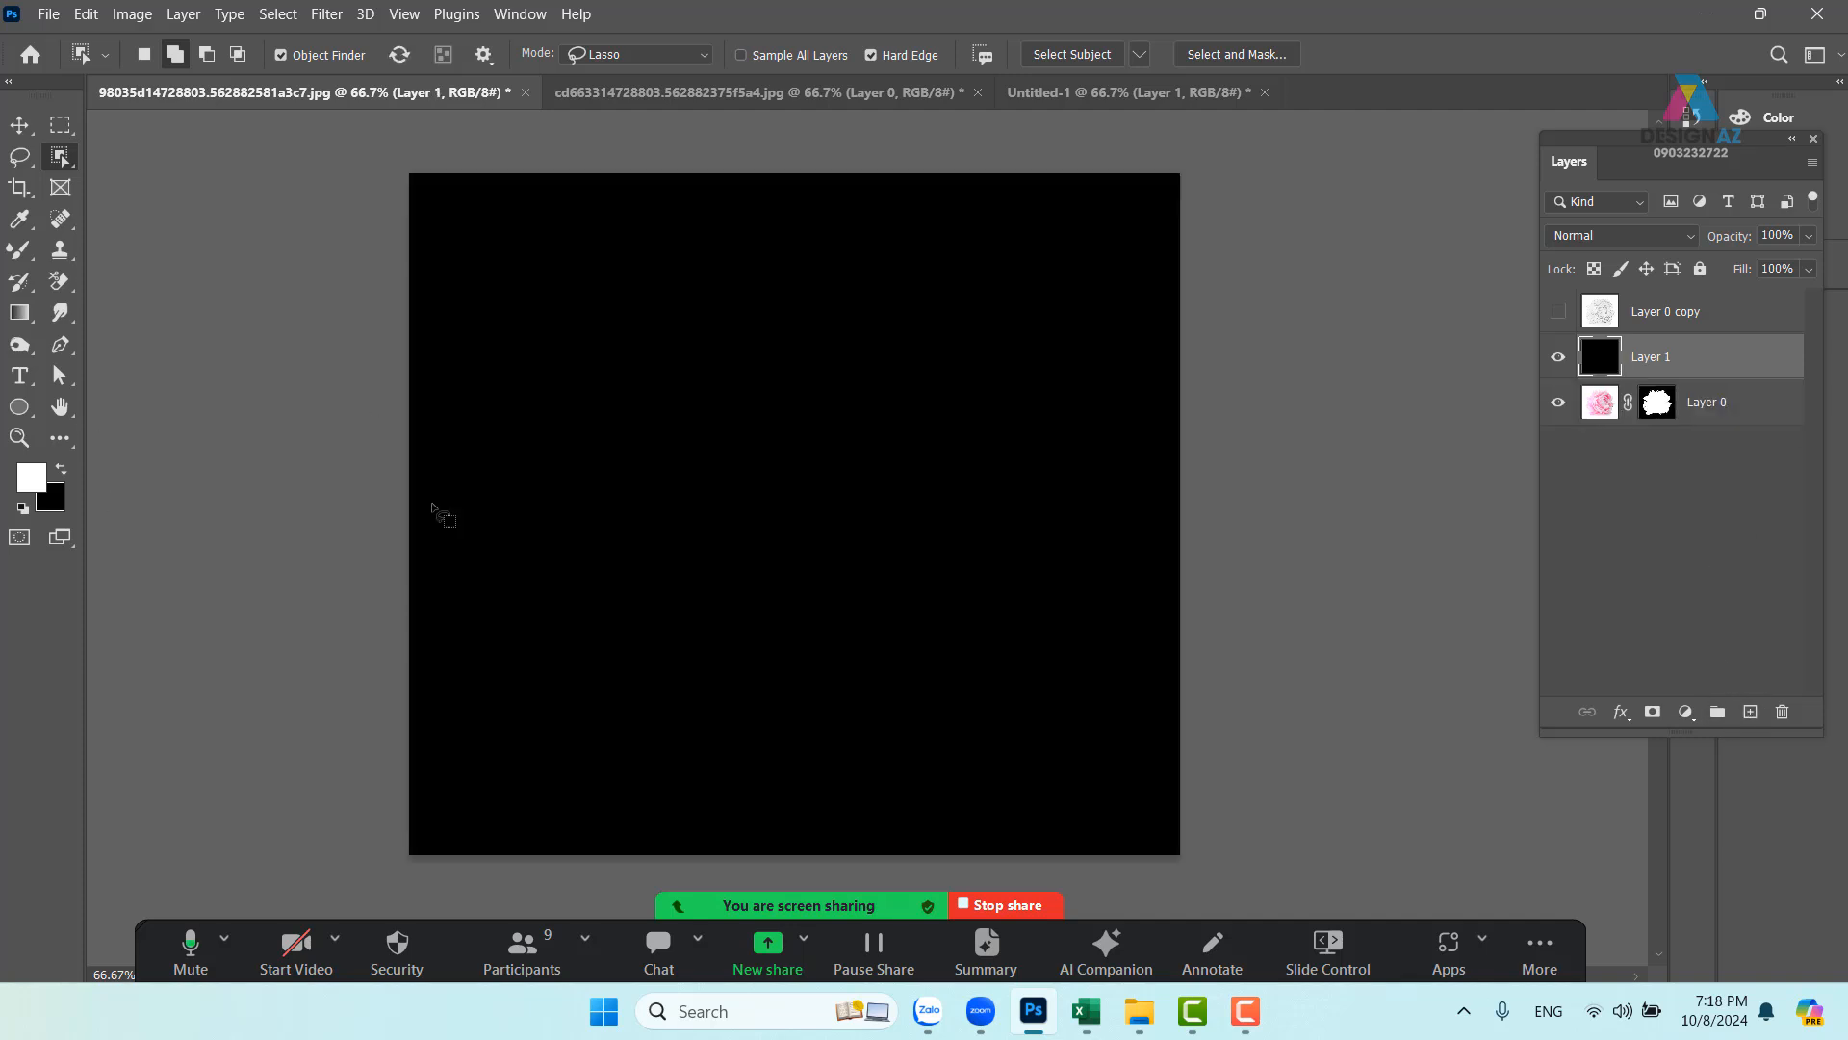
{"action": "key", "text": "ctrl+bracketleft"}
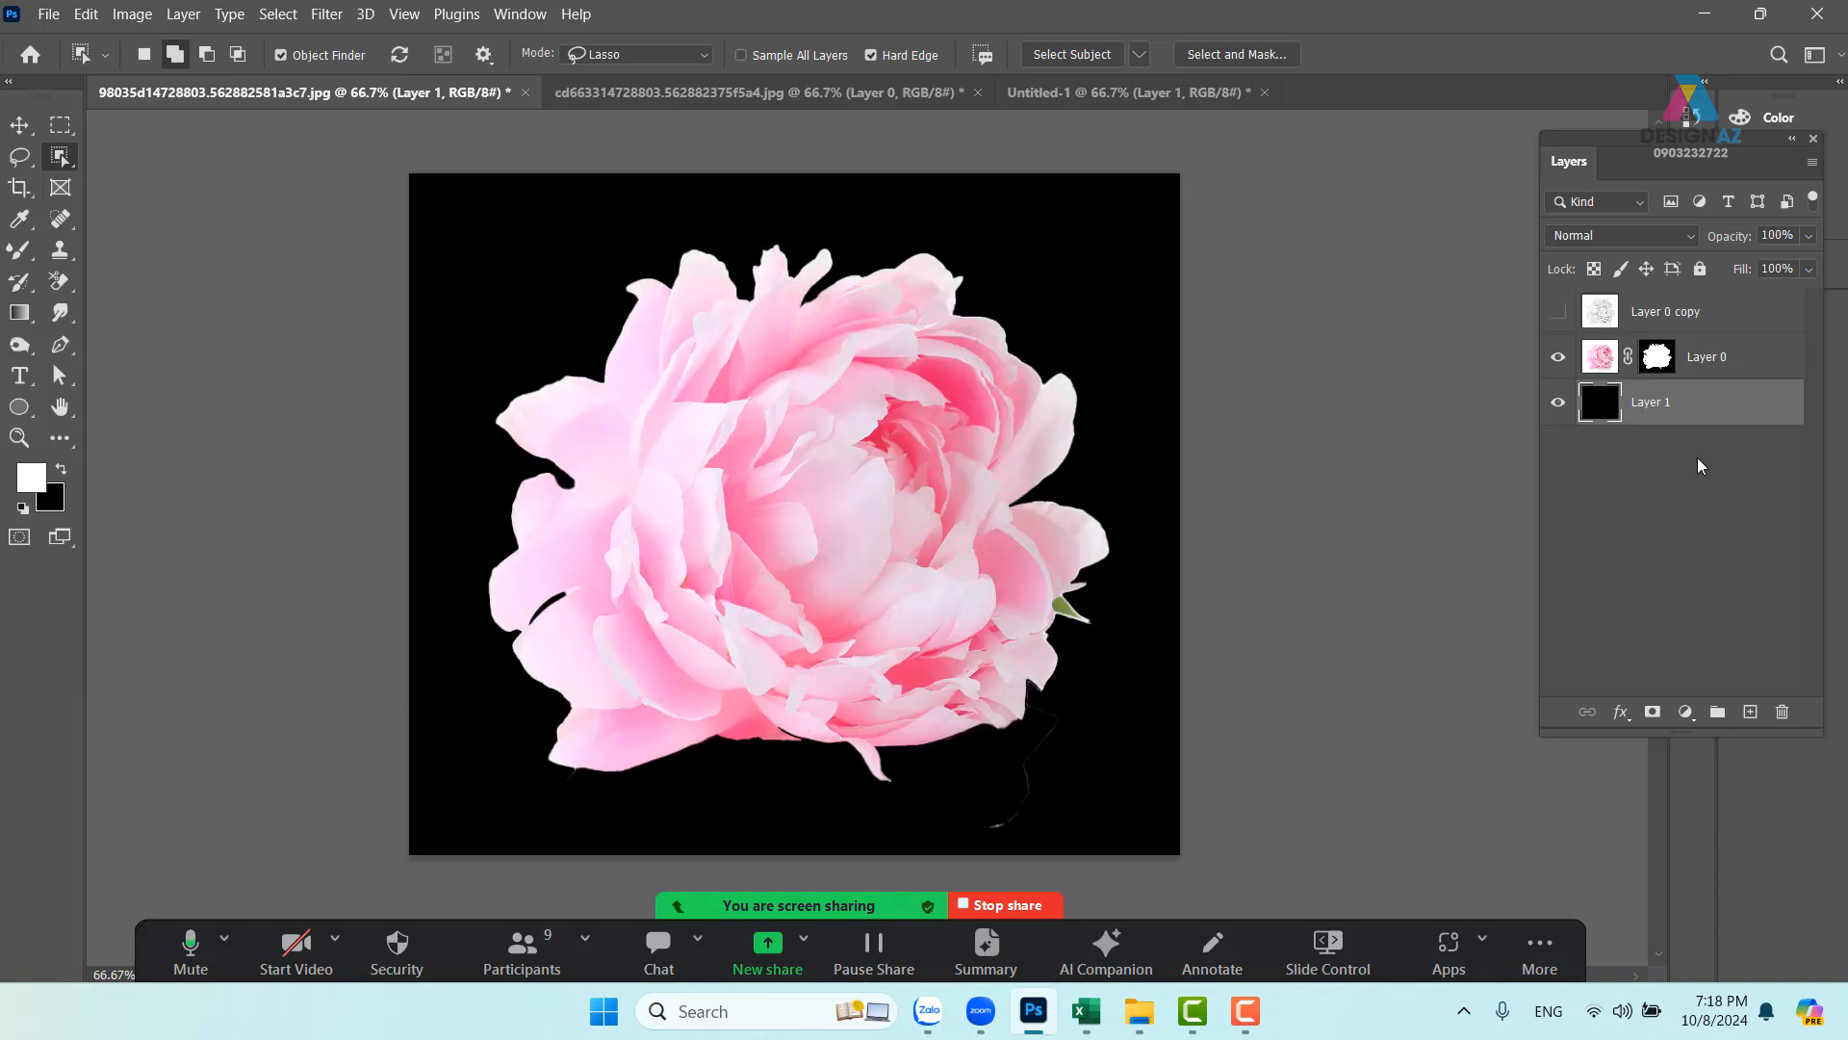
{"action": "left_click", "coordinate": [1655, 357]}
- Paint black on the mask to remove the stray edge line below the flower
{"action": "key", "text": "x"}
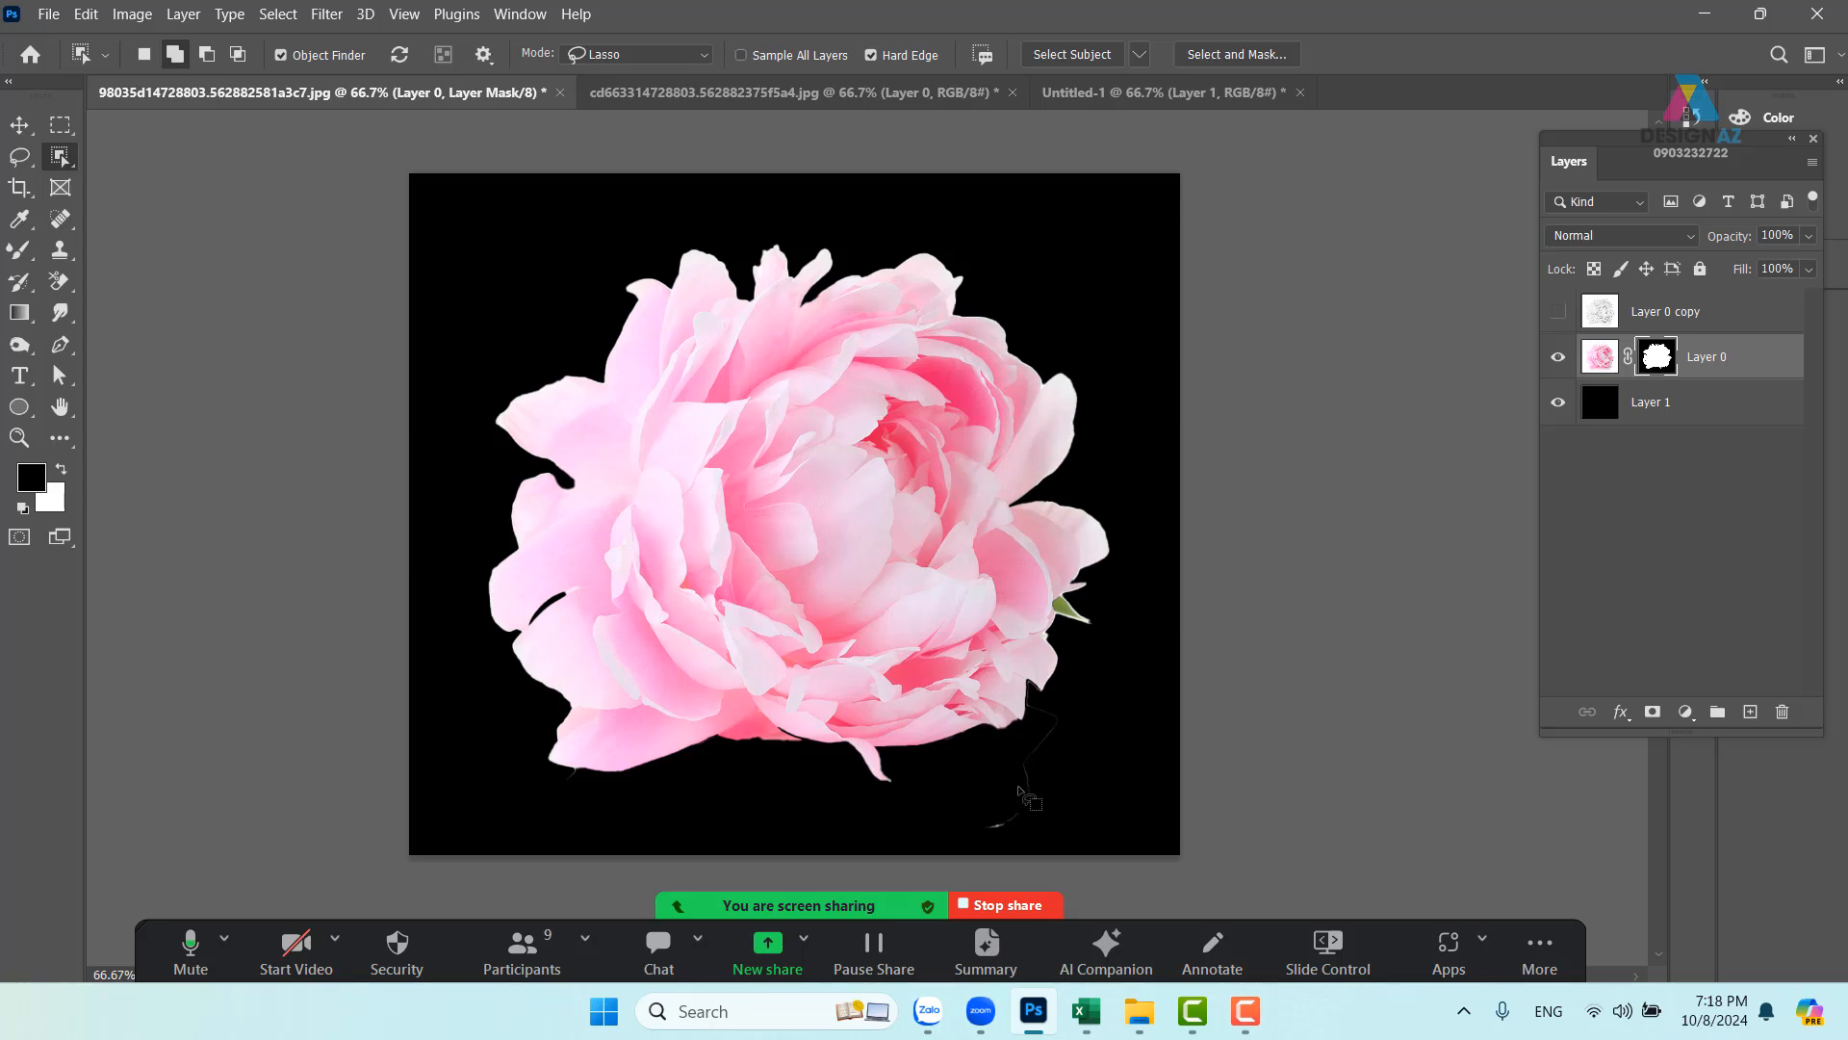
{"action": "key", "text": "b"}
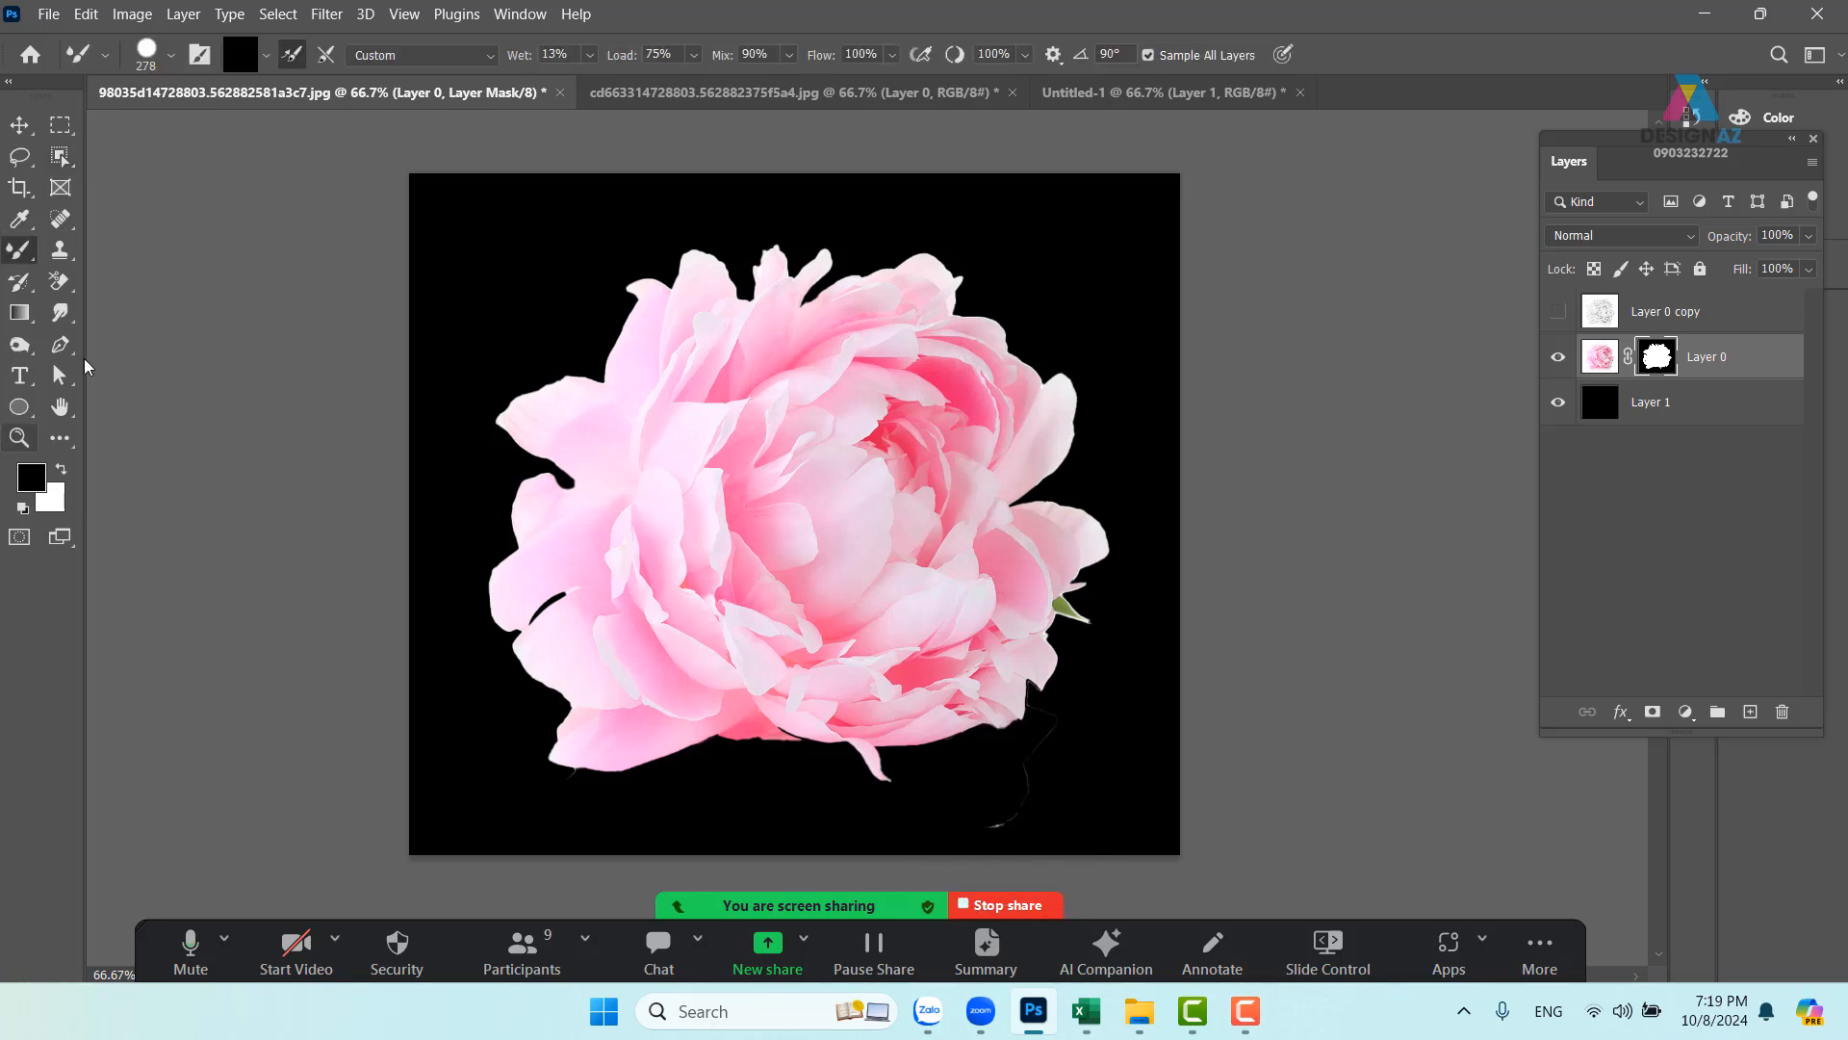
{"action": "key", "text": "space"}
{"action": "mouse_move", "coordinate": [891, 552]}
{"action": "left_mouse_down"}
{"action": "mouse_move", "coordinate": [870, 417]}
{"action": "mouse_move", "coordinate": [884, 458]}
{"action": "left_mouse_up"}
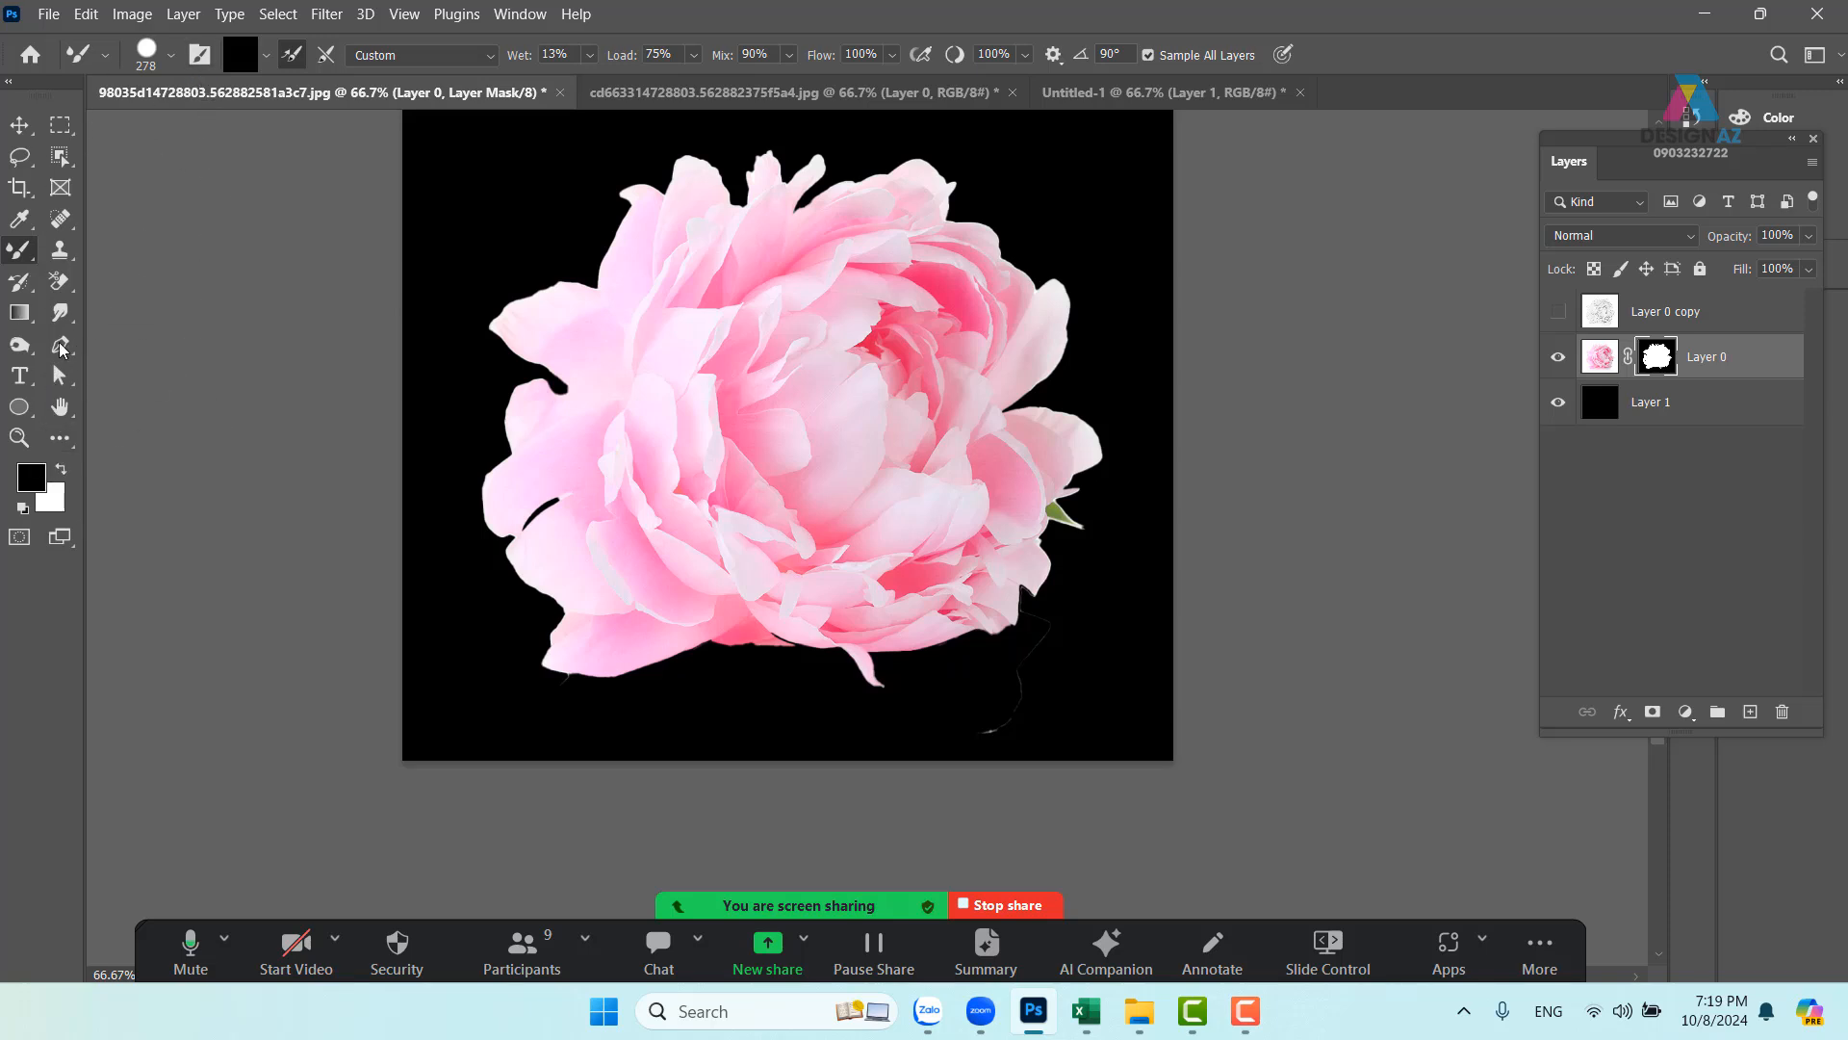
{"action": "right_click", "coordinate": [22, 254]}
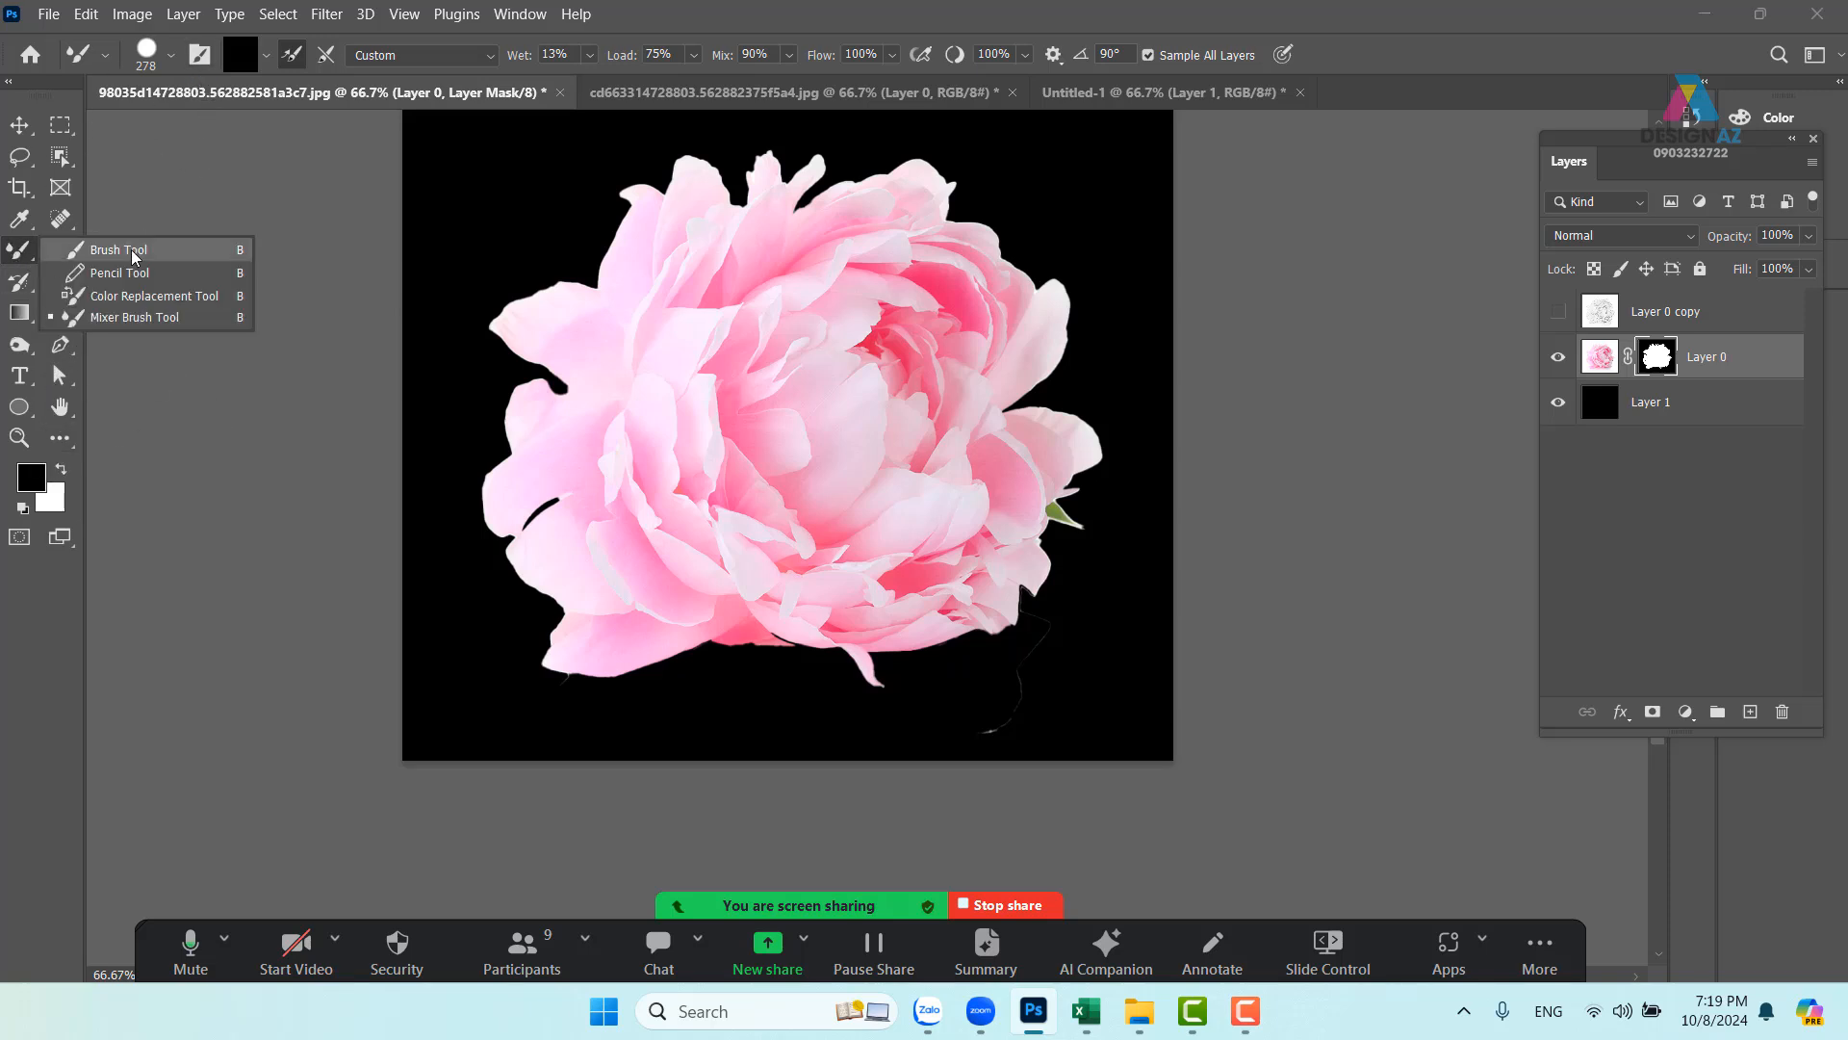
{"action": "left_click", "coordinate": [132, 254]}
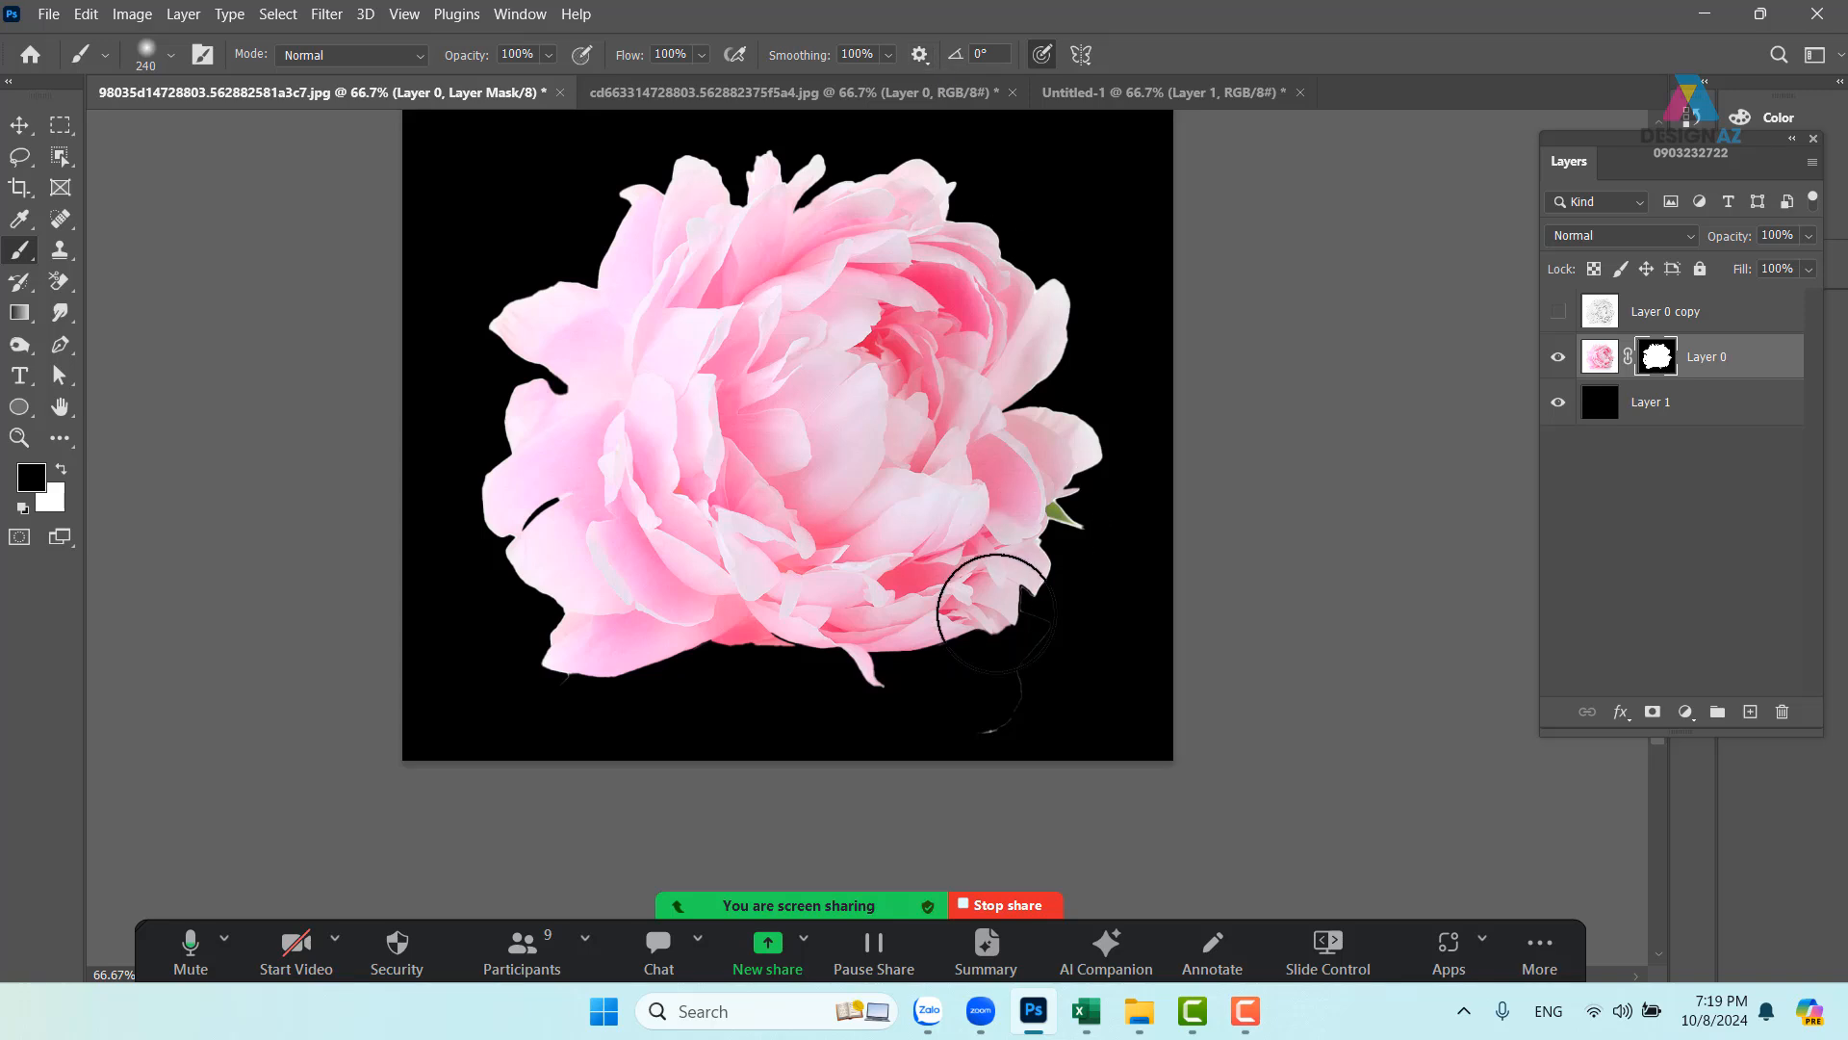
{"action": "mouse_move", "coordinate": [1058, 709]}
{"action": "left_mouse_down"}
{"action": "mouse_move", "coordinate": [948, 751]}
{"action": "mouse_move", "coordinate": [1084, 694]}
{"action": "mouse_move", "coordinate": [1049, 717]}
{"action": "left_mouse_up"}
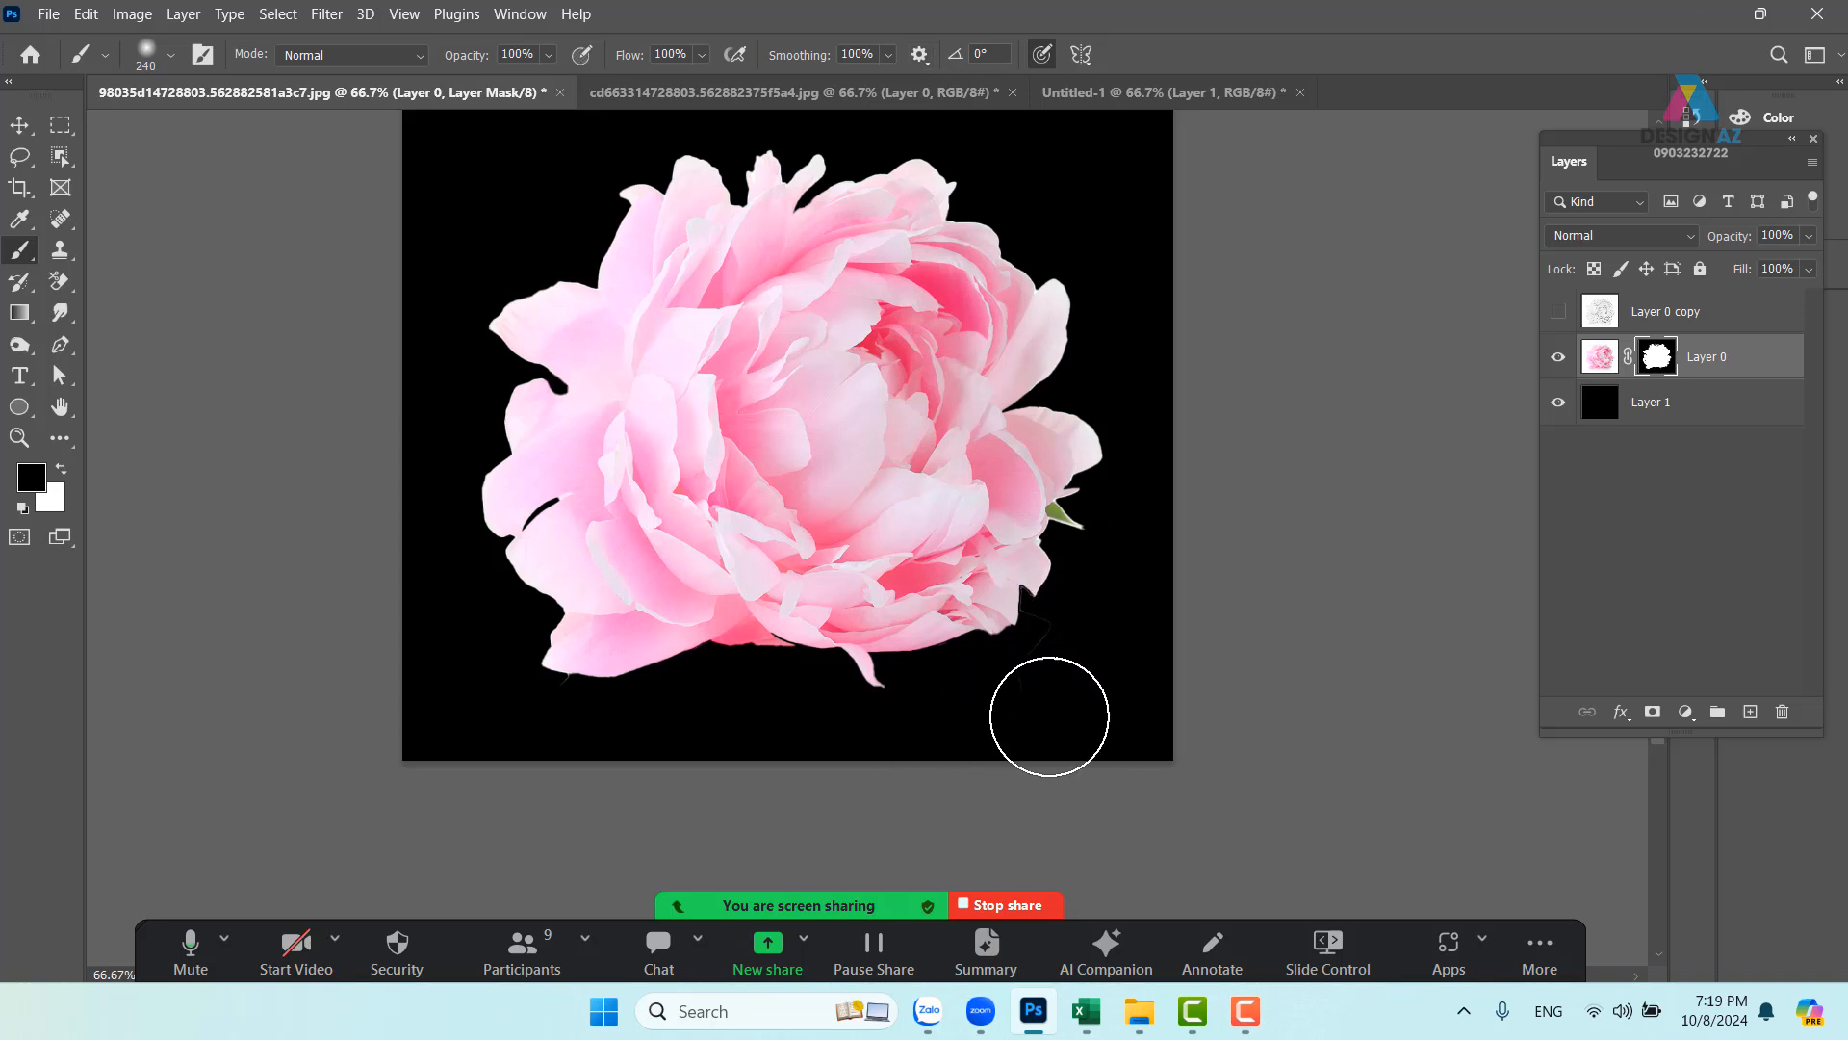
{"action": "left_click_drag", "start_coordinate": [1167, 586], "coordinate": [1102, 693]}
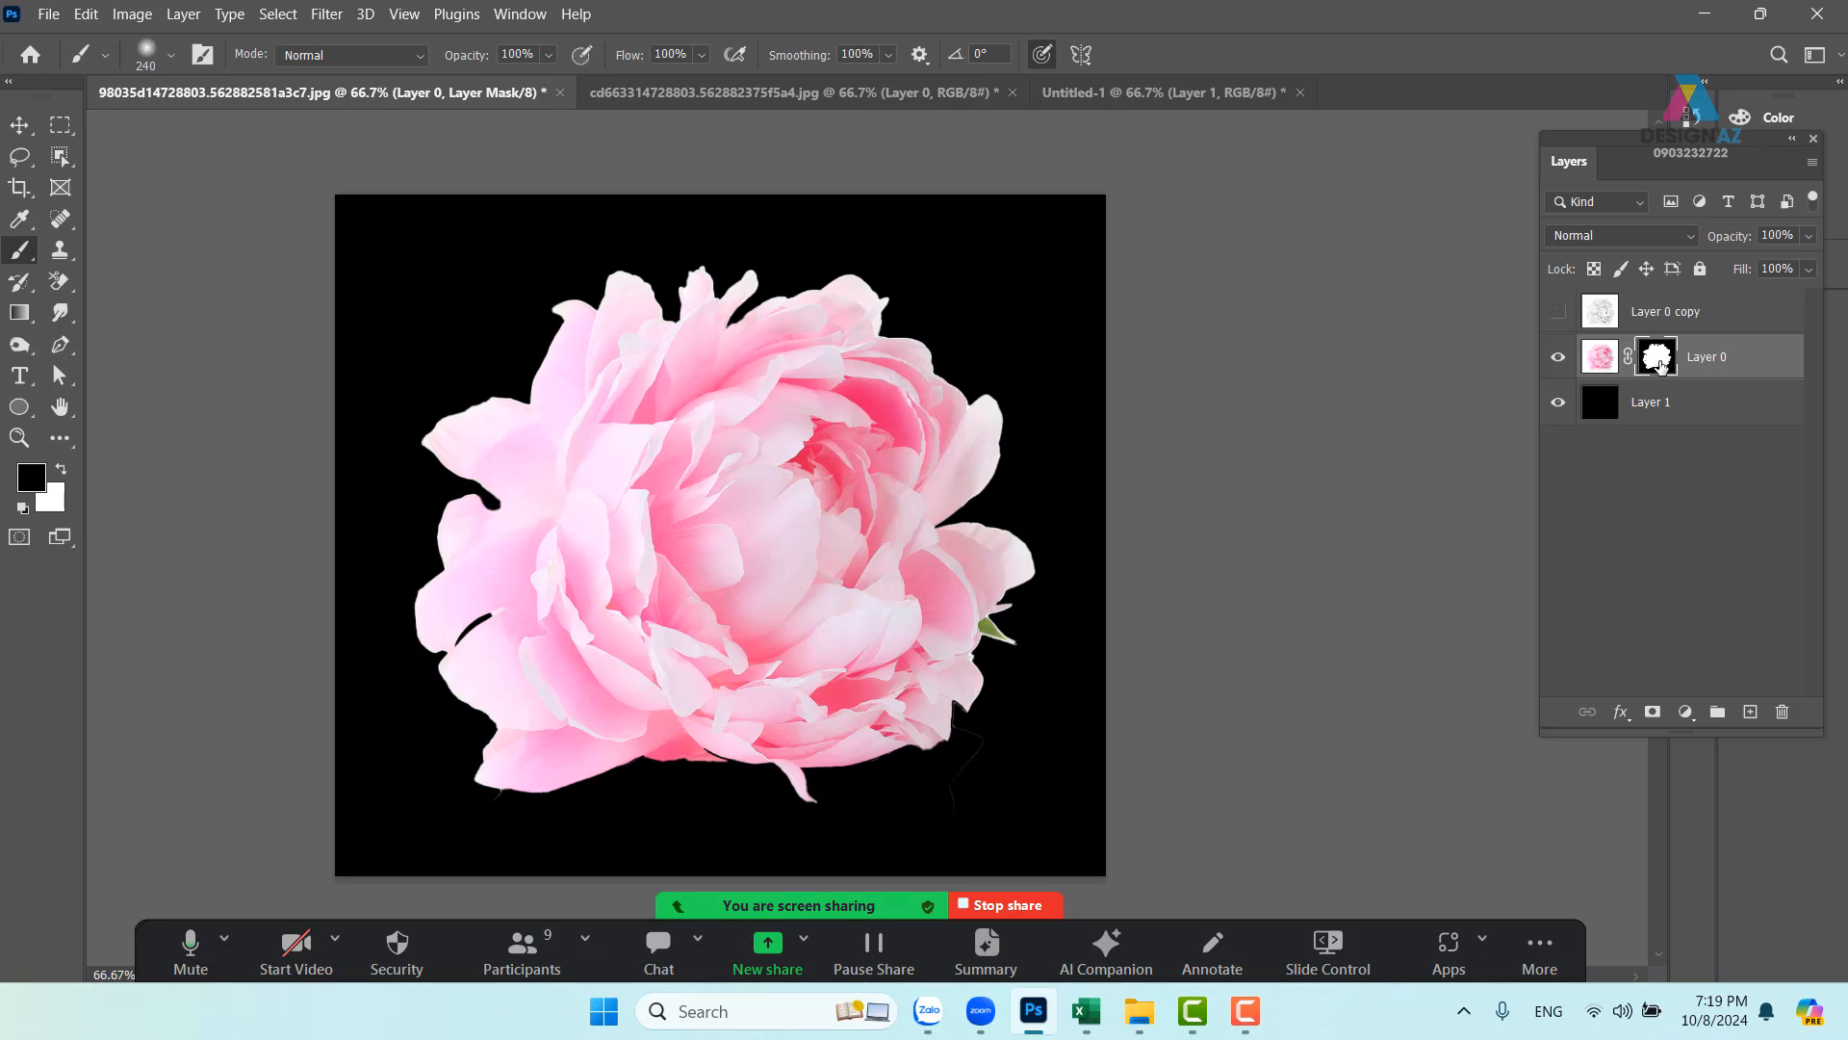
- Apply a Minimum filter with 1.8-pixel radius to the peony mask
{"action": "left_click", "coordinate": [325, 15]}
{"action": "mouse_move", "coordinate": [421, 511]}
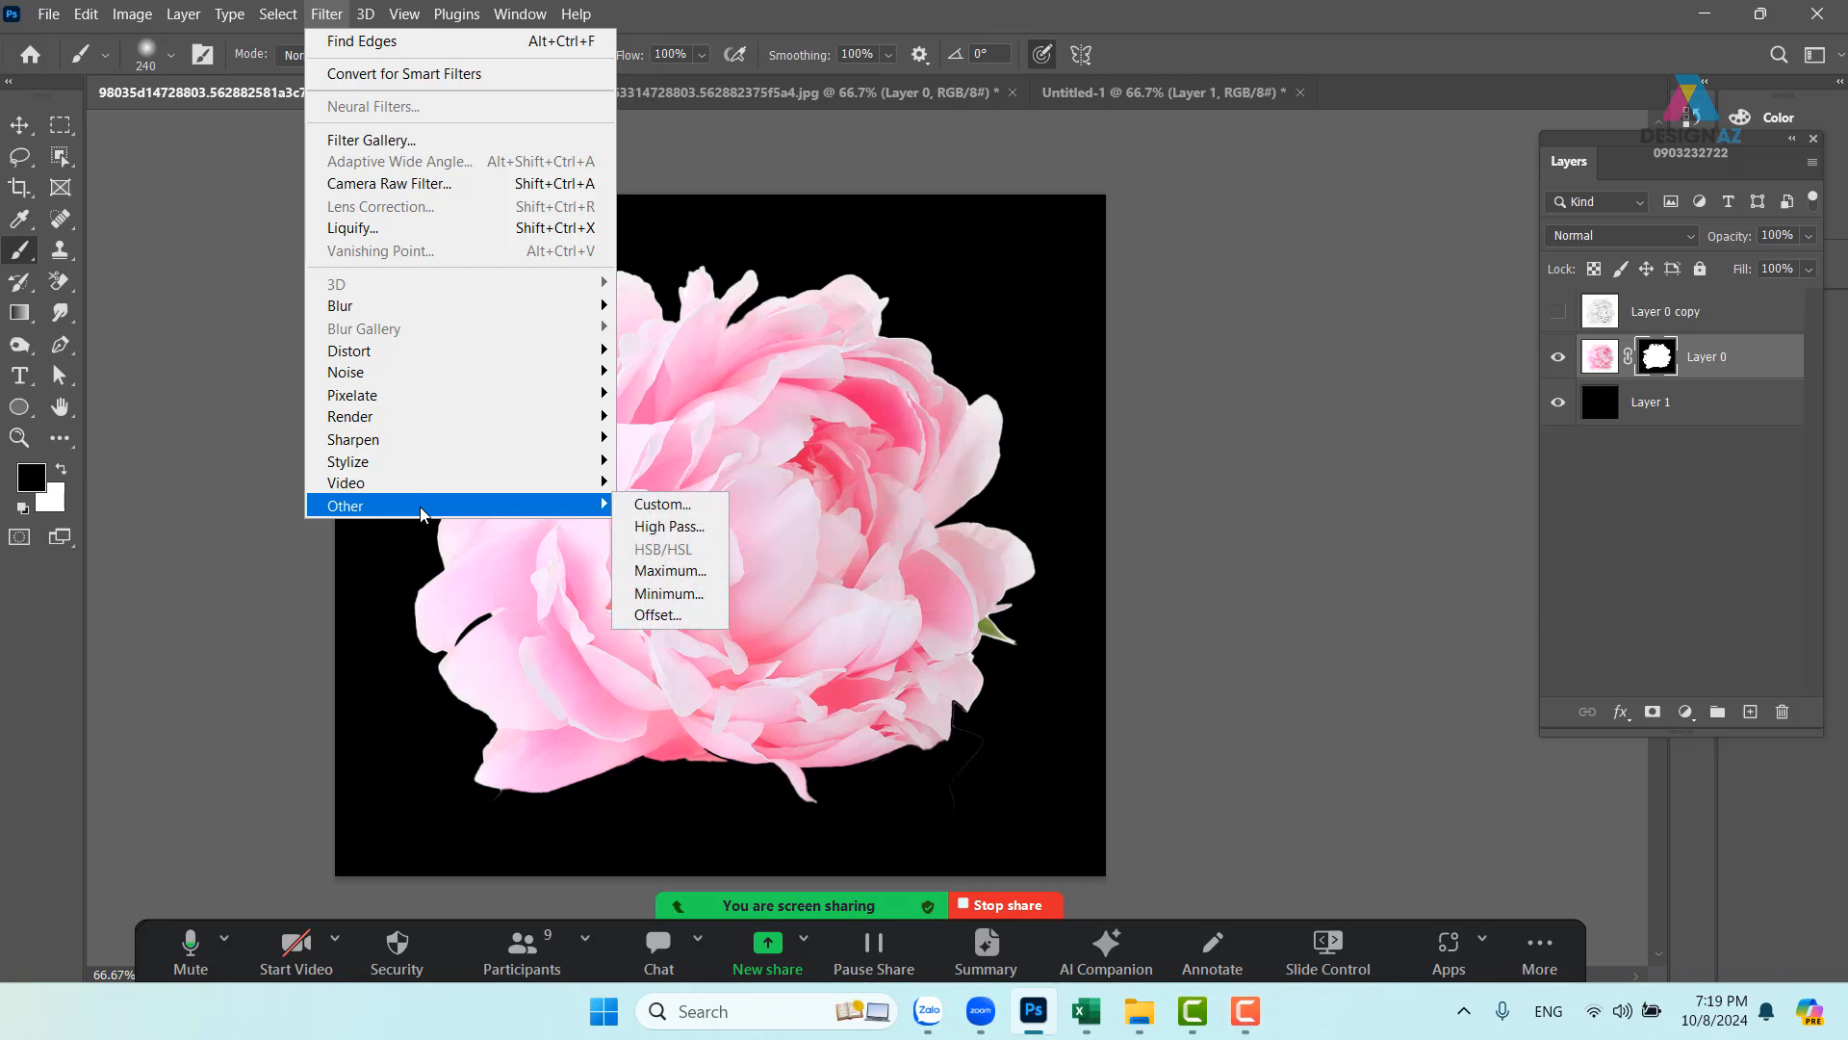
{"action": "left_click", "coordinate": [669, 593]}
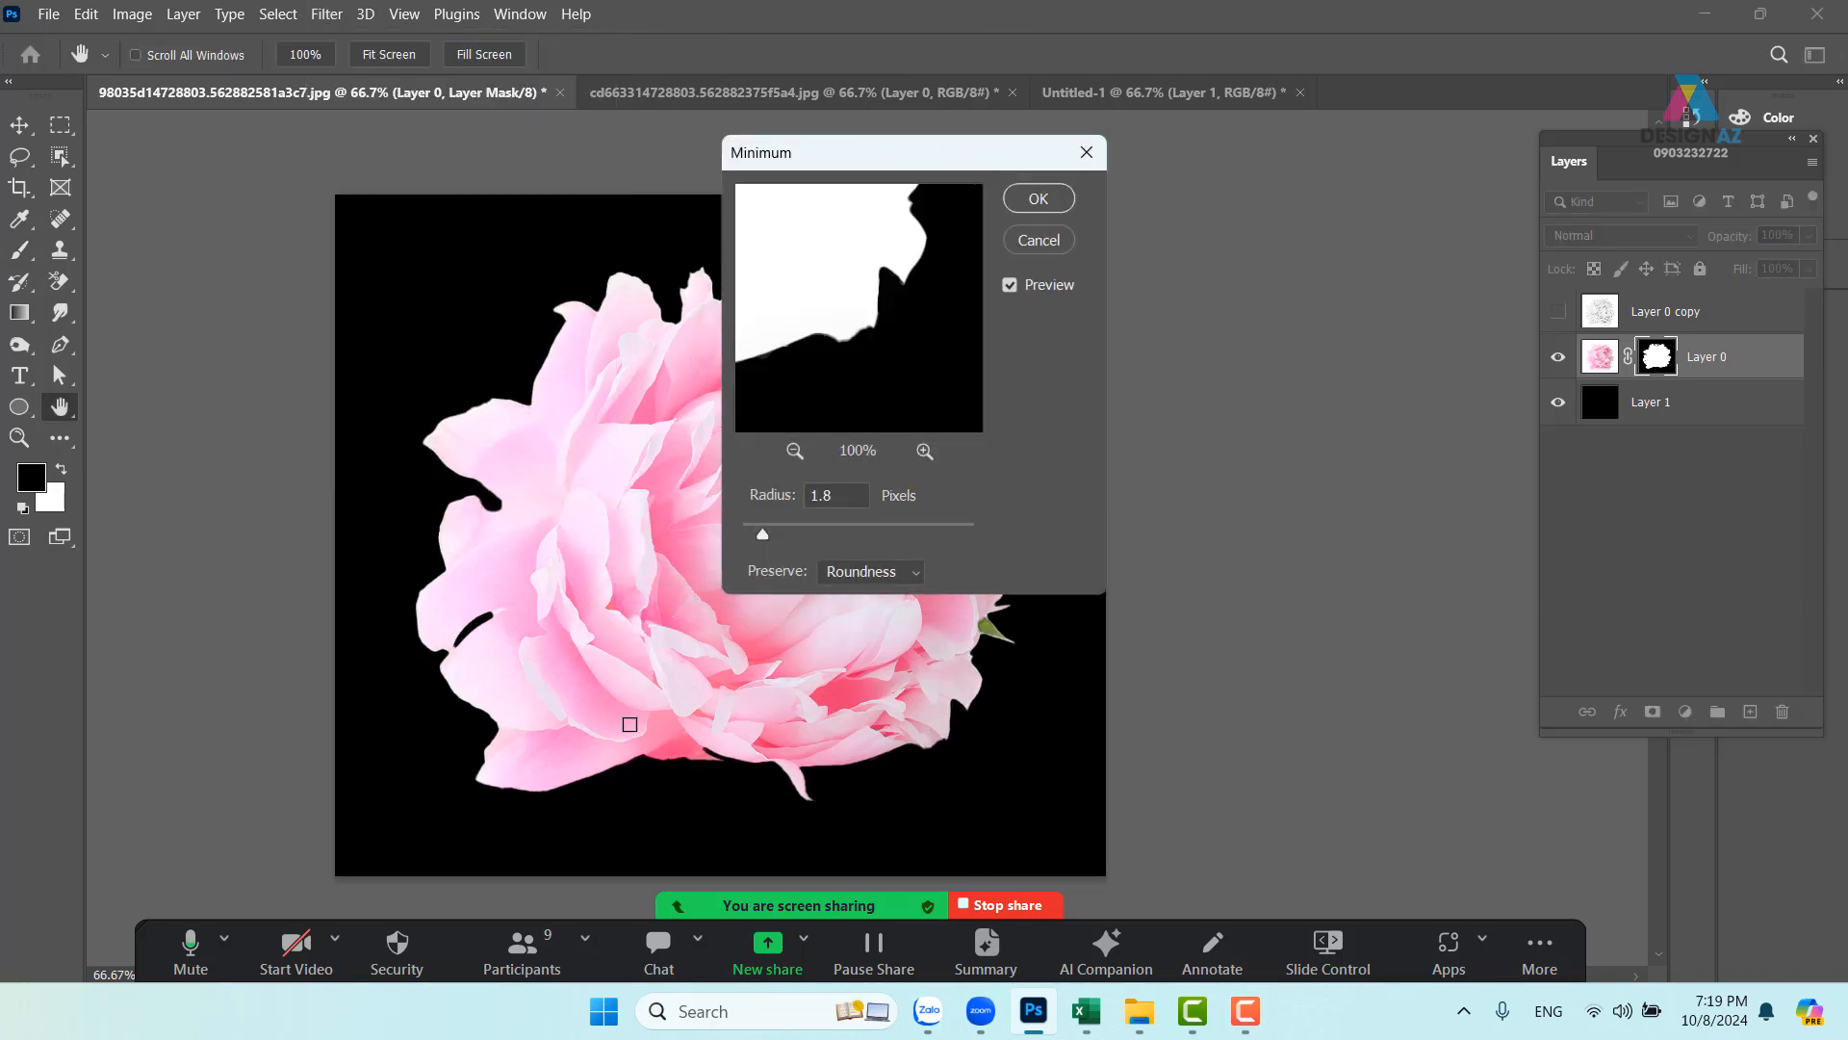
{"action": "left_click", "coordinate": [1039, 198]}
{"action": "key", "text": "b"}
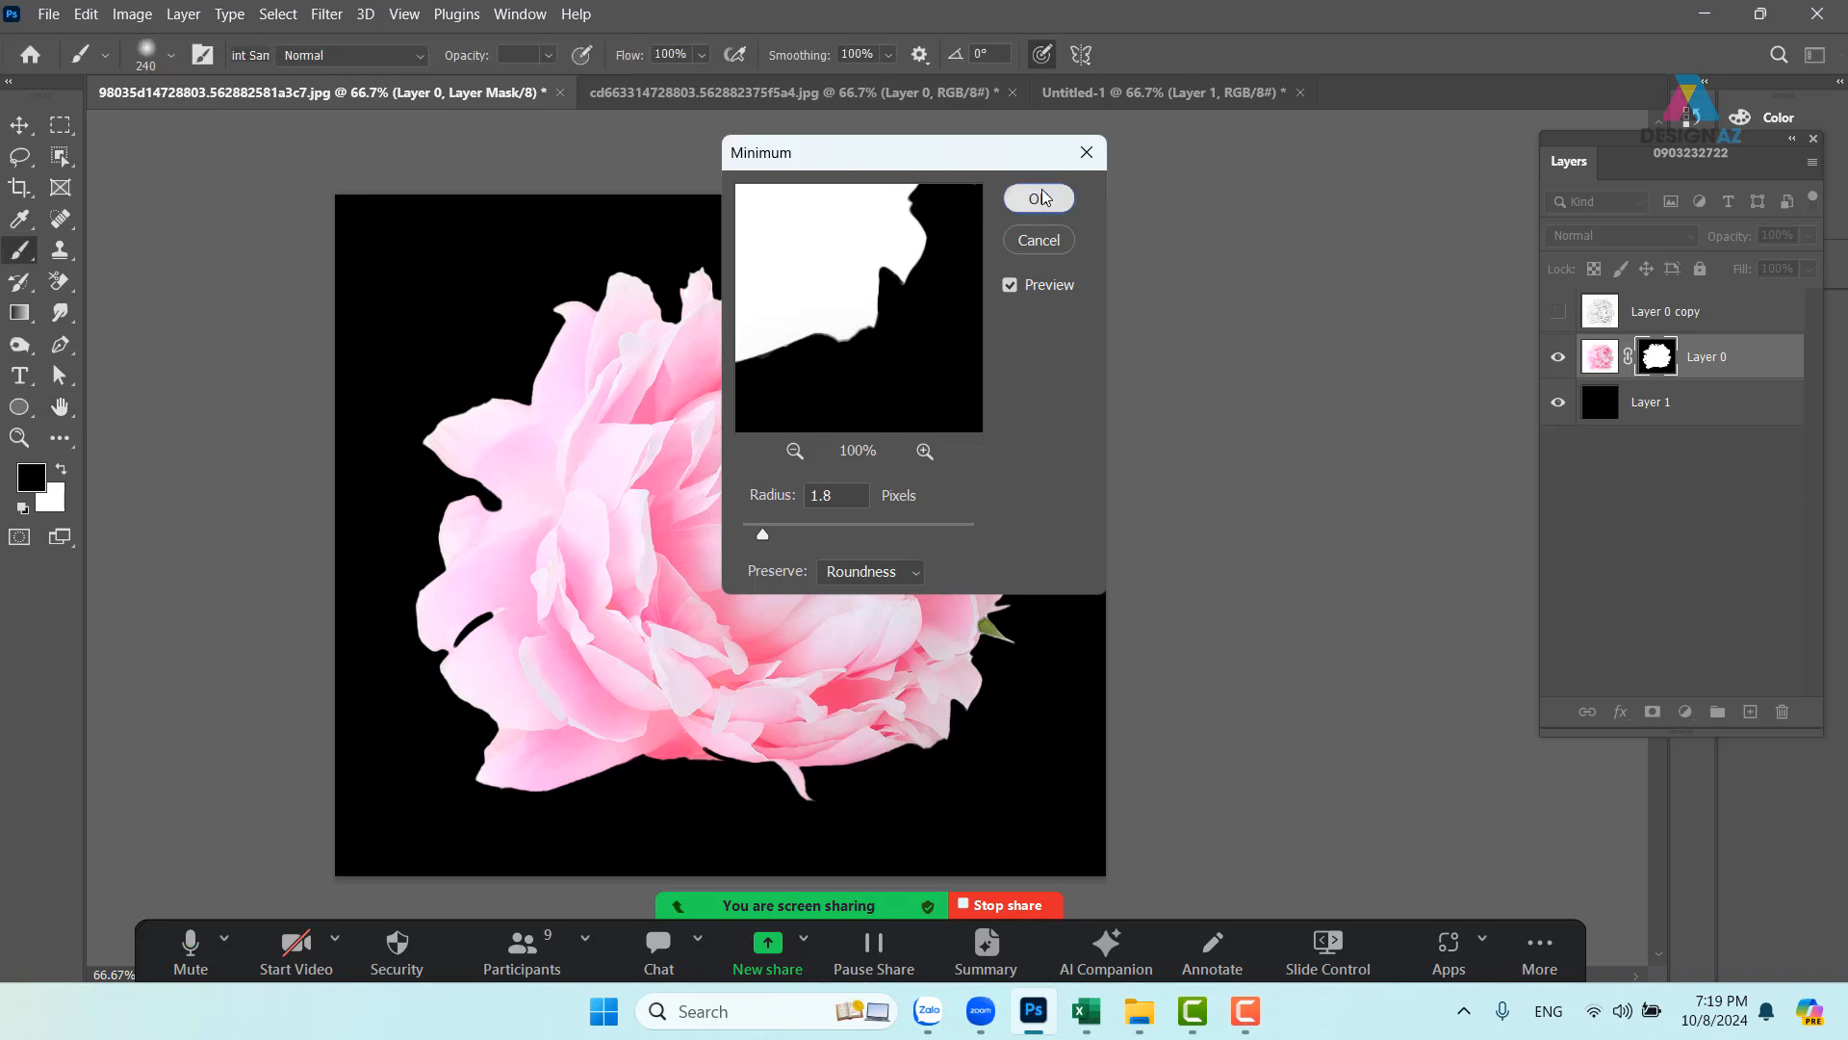
{"action": "left_click", "coordinate": [19, 124]}
- Delete the black backdrop and drag the peony into the Untitled-1 poster over the model
{"action": "left_click", "coordinate": [1674, 408]}
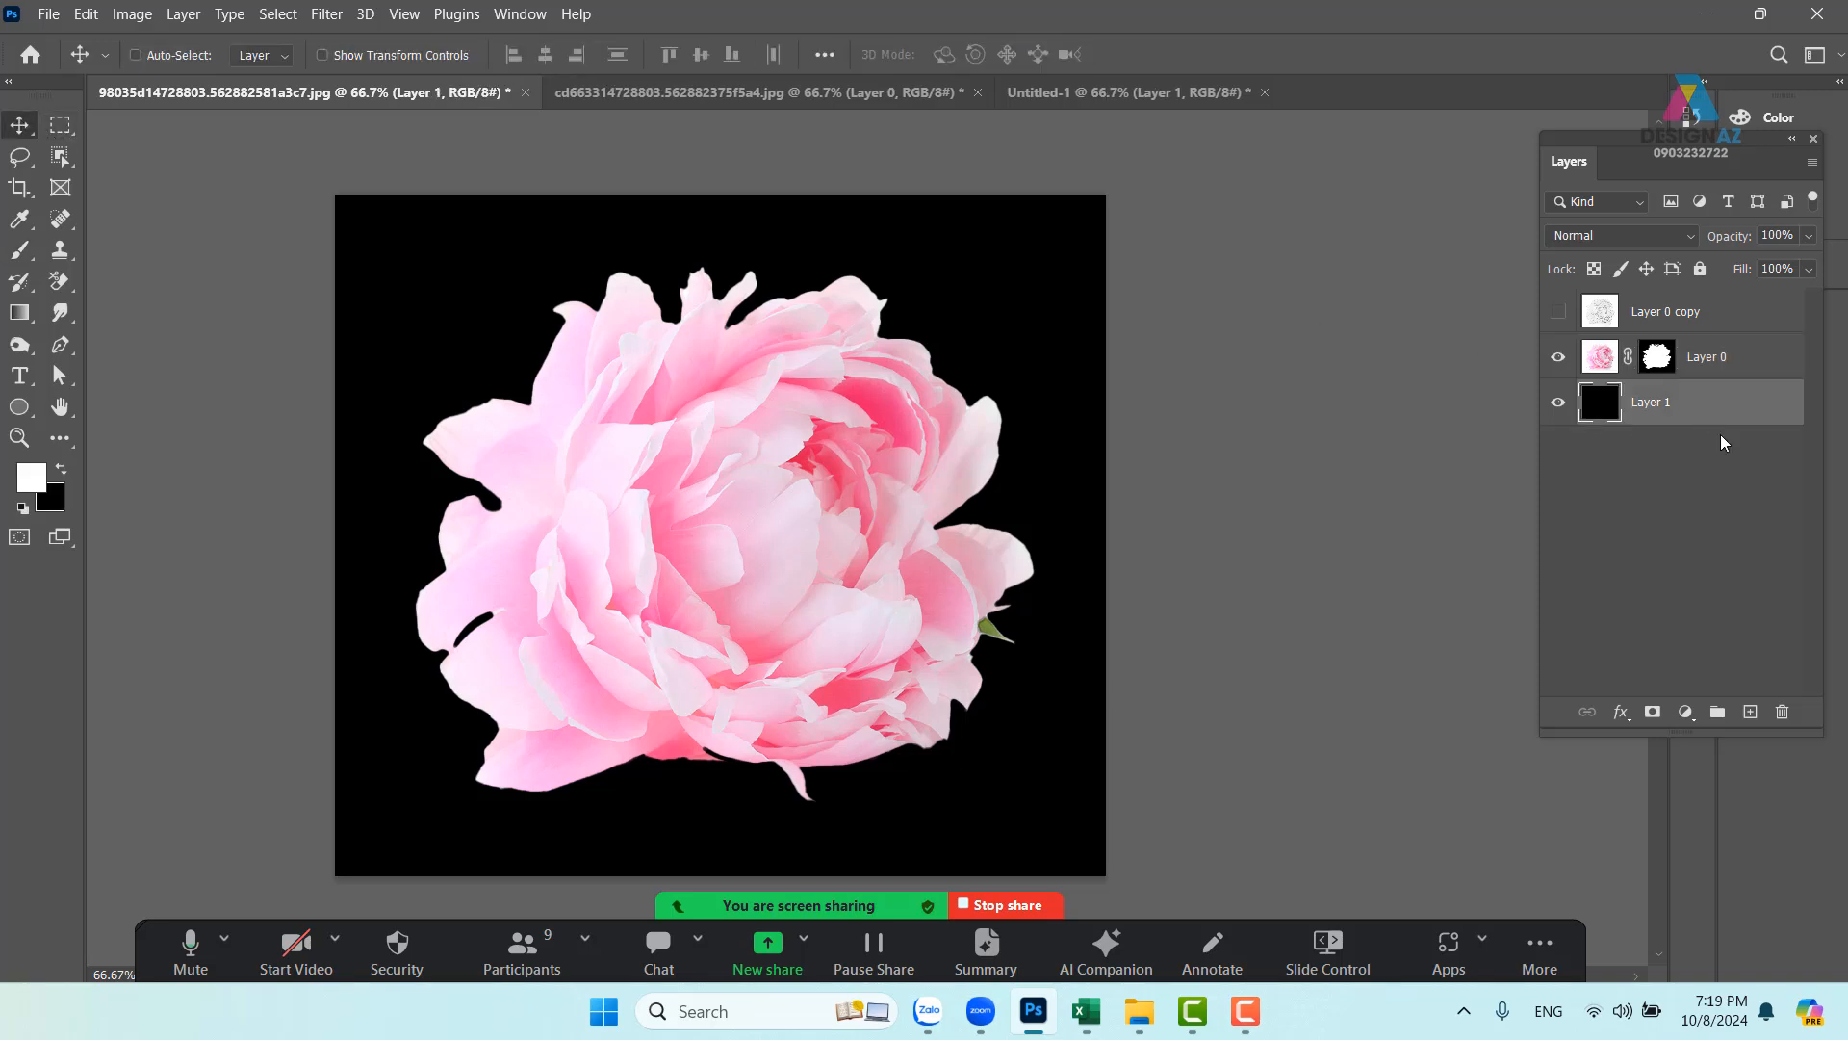
{"action": "key", "text": "Delete"}
{"action": "left_click_drag", "start_coordinate": [652, 541], "coordinate": [667, 478]}
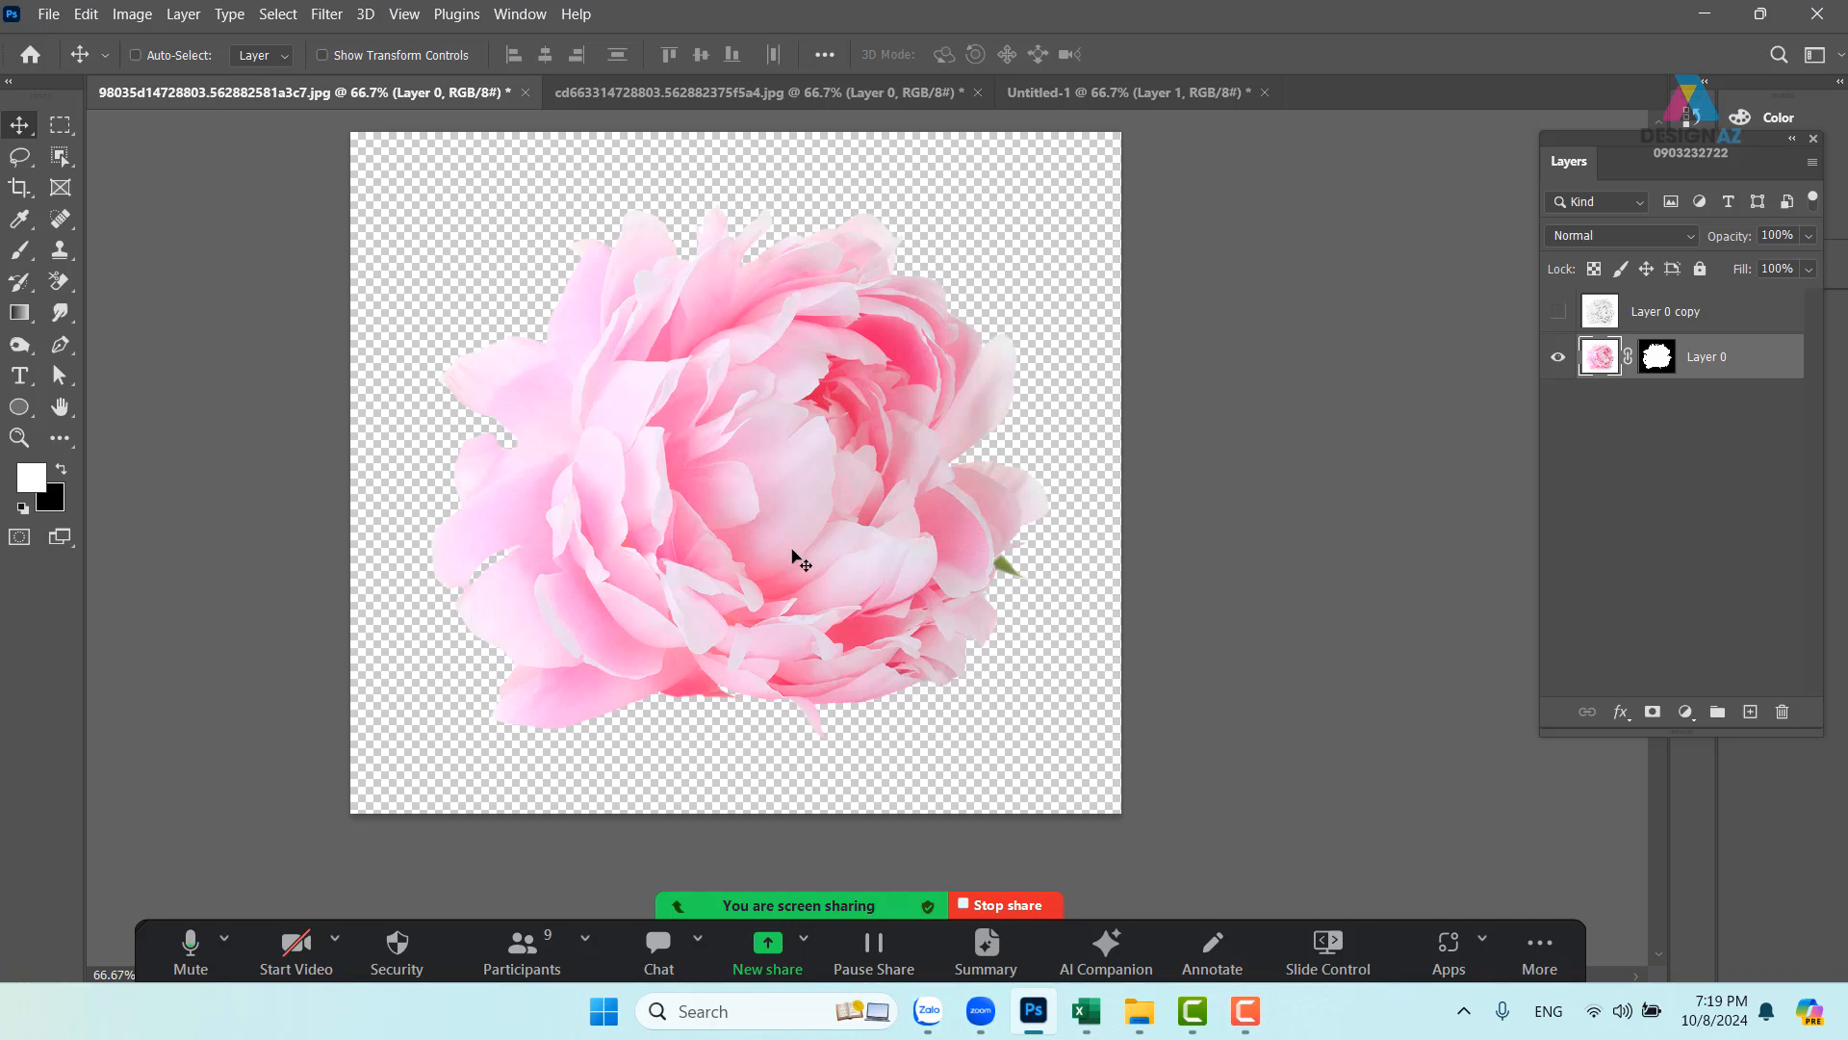
{"action": "left_click_drag", "start_coordinate": [785, 527], "coordinate": [1159, 99]}
{"action": "left_click_drag", "start_coordinate": [814, 603], "coordinate": [608, 512]}
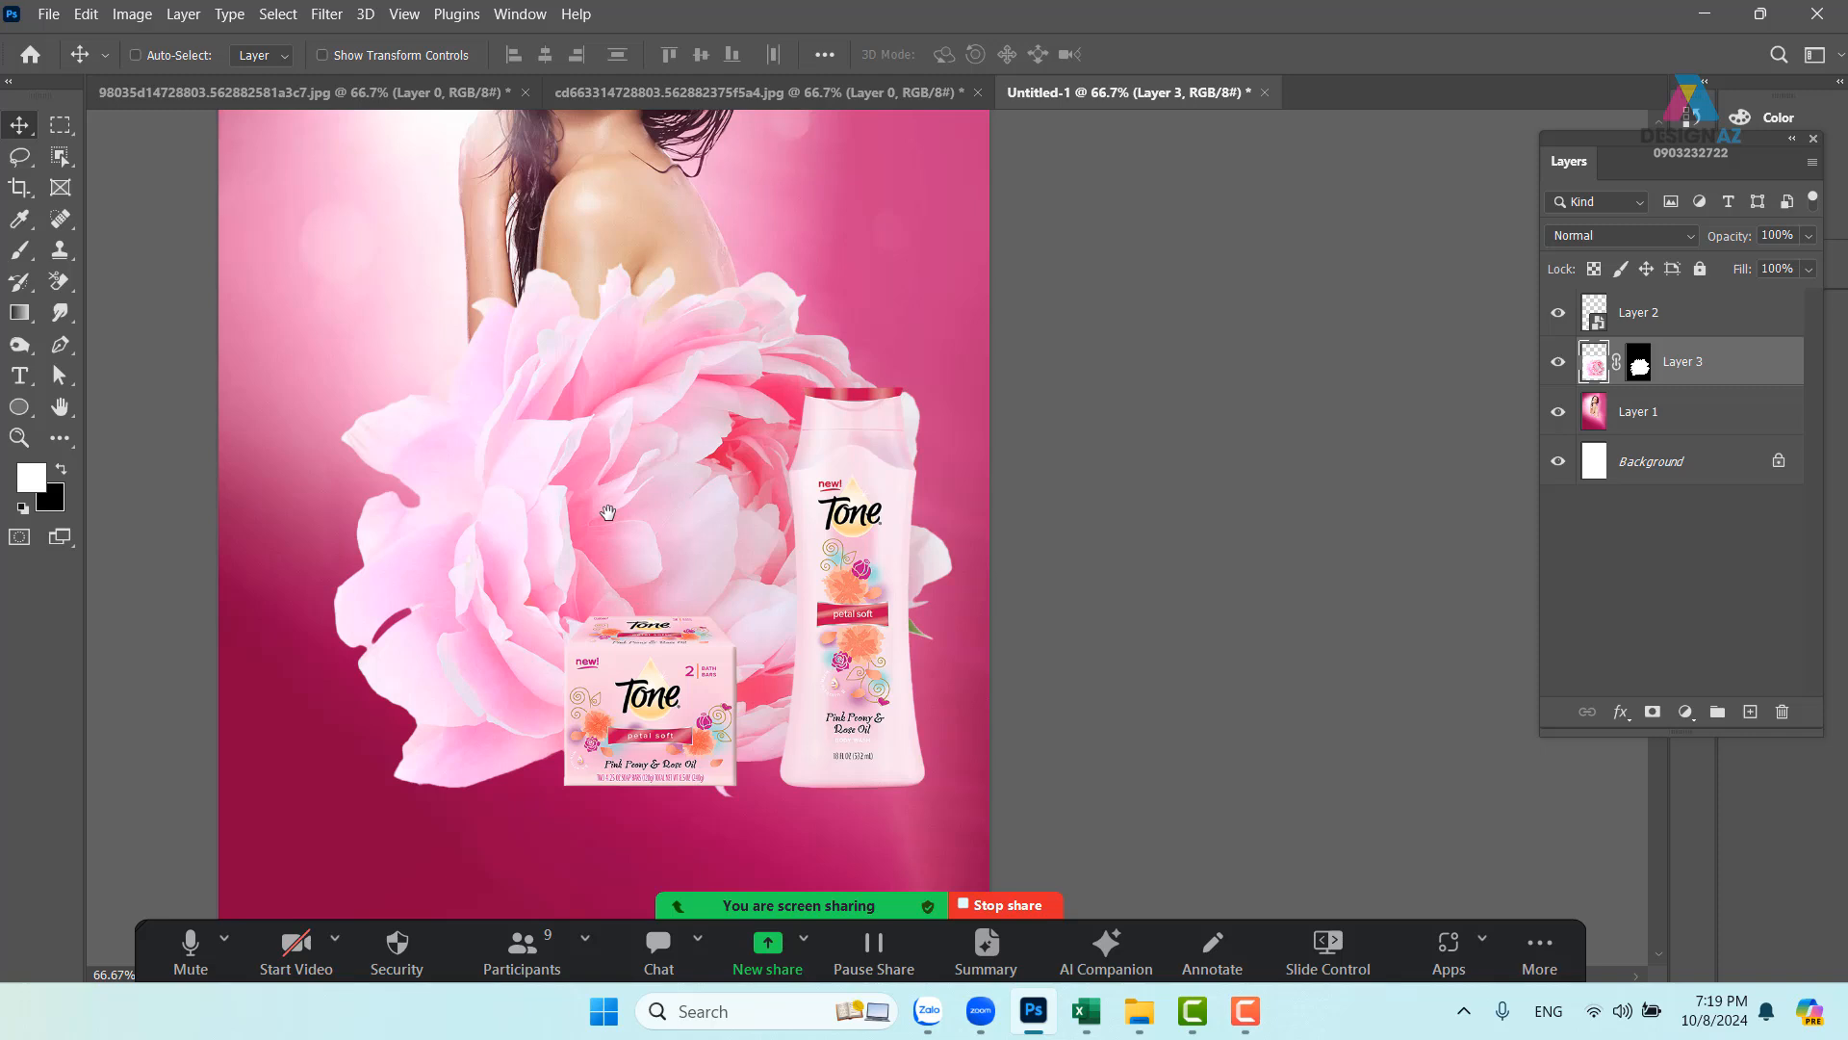
{"action": "left_click_drag", "start_coordinate": [640, 491], "coordinate": [671, 510]}
{"action": "left_click_drag", "start_coordinate": [566, 618], "coordinate": [577, 514]}
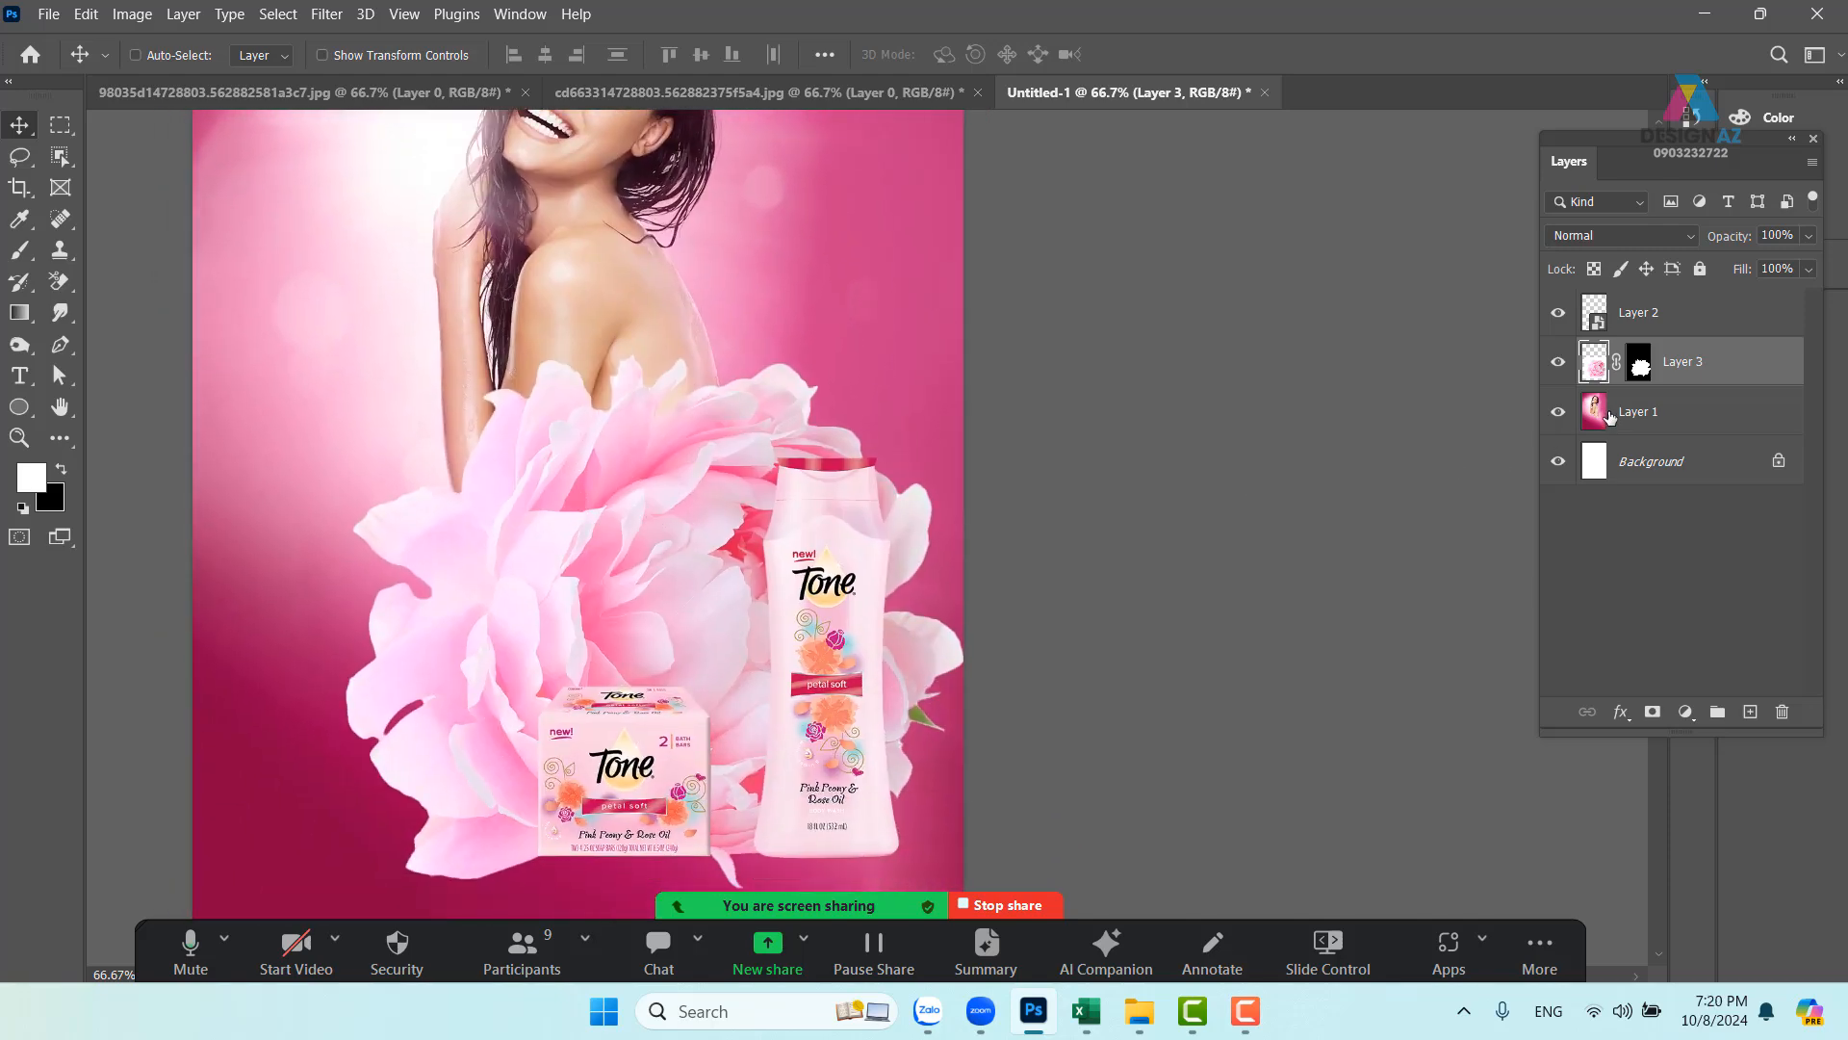
- Hide the peony's Layer 3 and select the model's photo layer
{"action": "left_click", "coordinate": [1558, 362]}
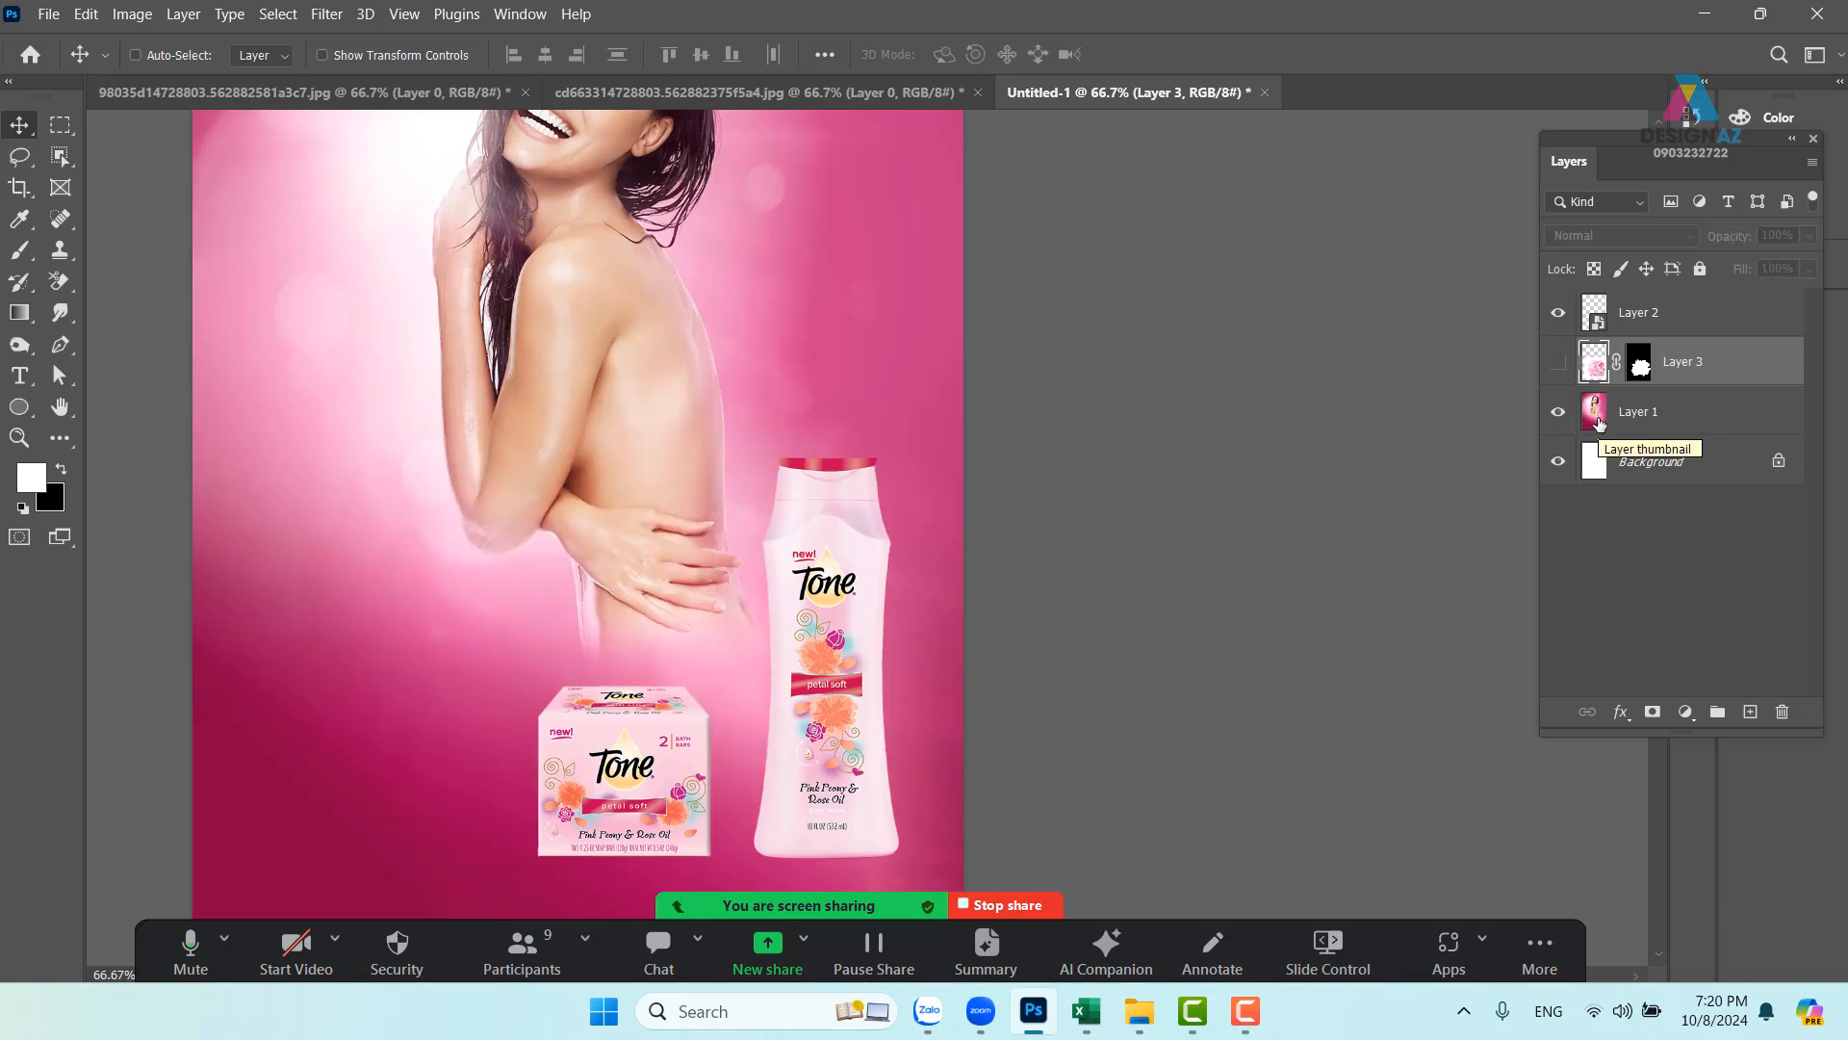
{"action": "left_click", "coordinate": [1599, 423]}
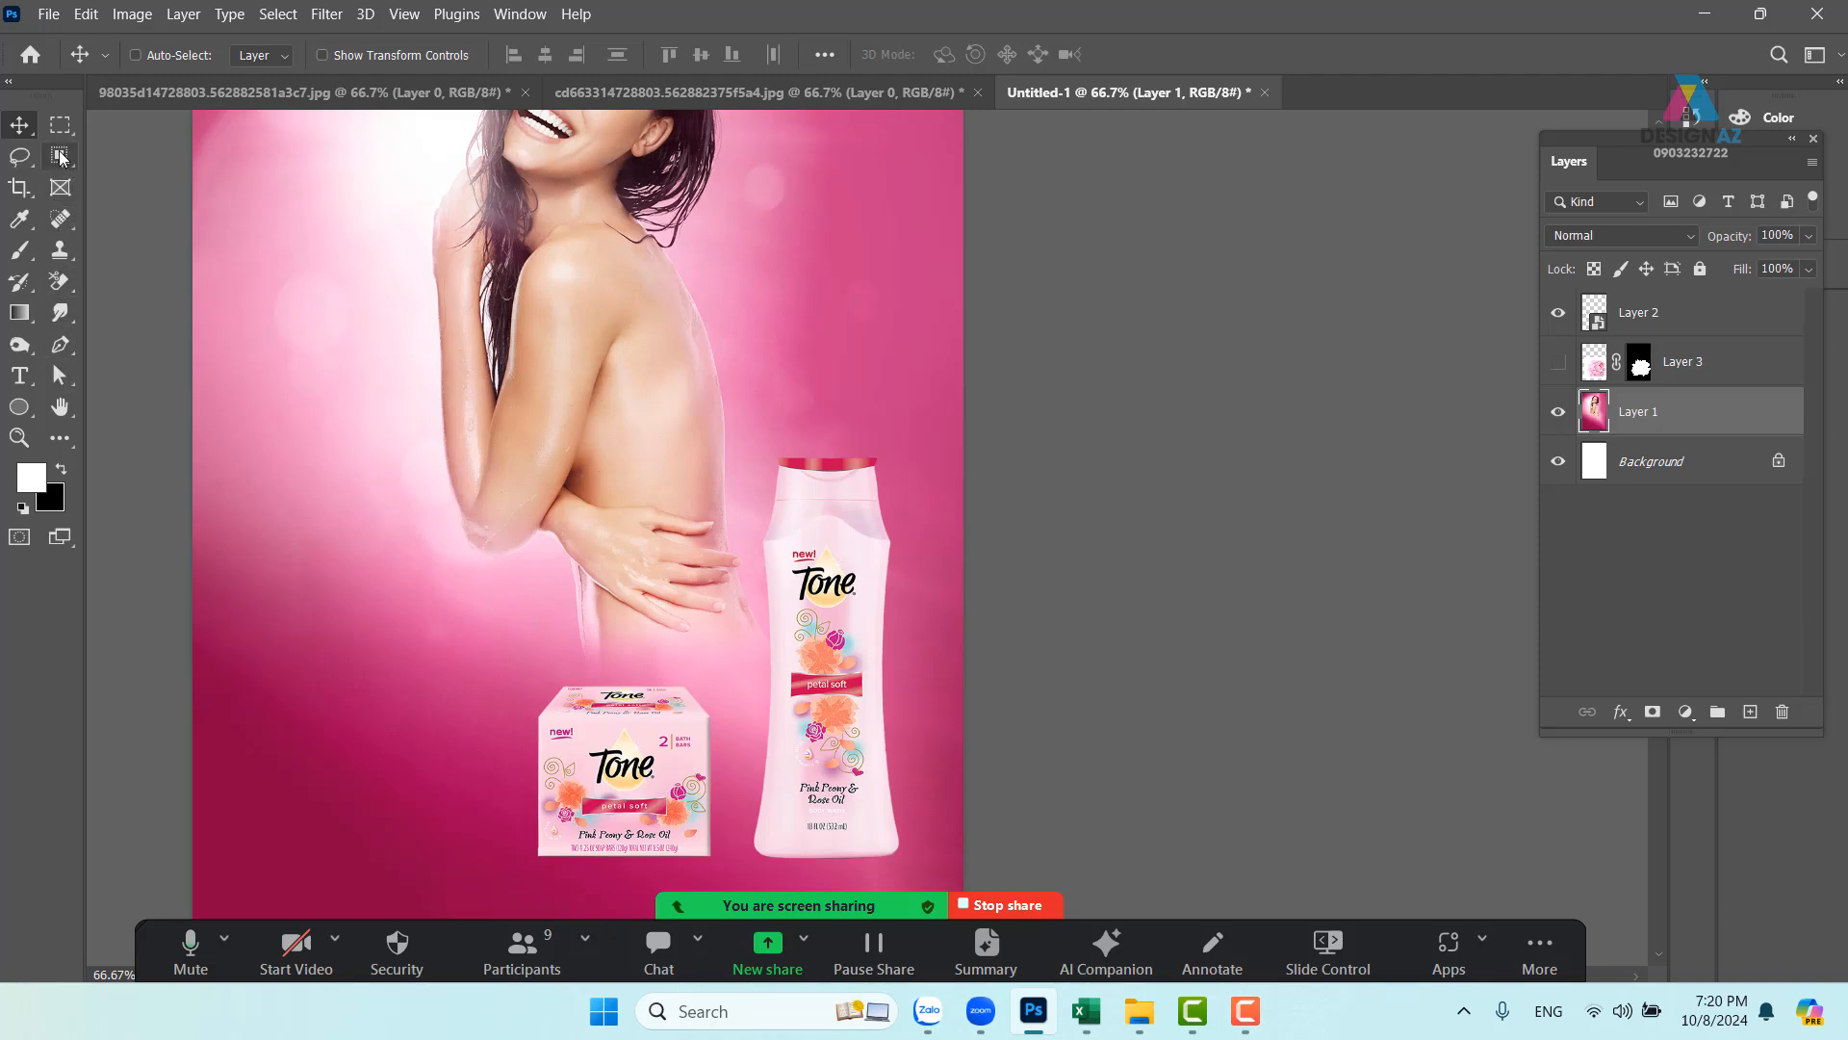
{"action": "left_click", "coordinate": [60, 156]}
- Lasso around the model's arm, waist and hand, and show the peony layer again
{"action": "mouse_move", "coordinate": [575, 666]}
{"action": "left_mouse_down"}
{"action": "mouse_move", "coordinate": [529, 564]}
{"action": "mouse_move", "coordinate": [454, 558]}
{"action": "left_mouse_up"}
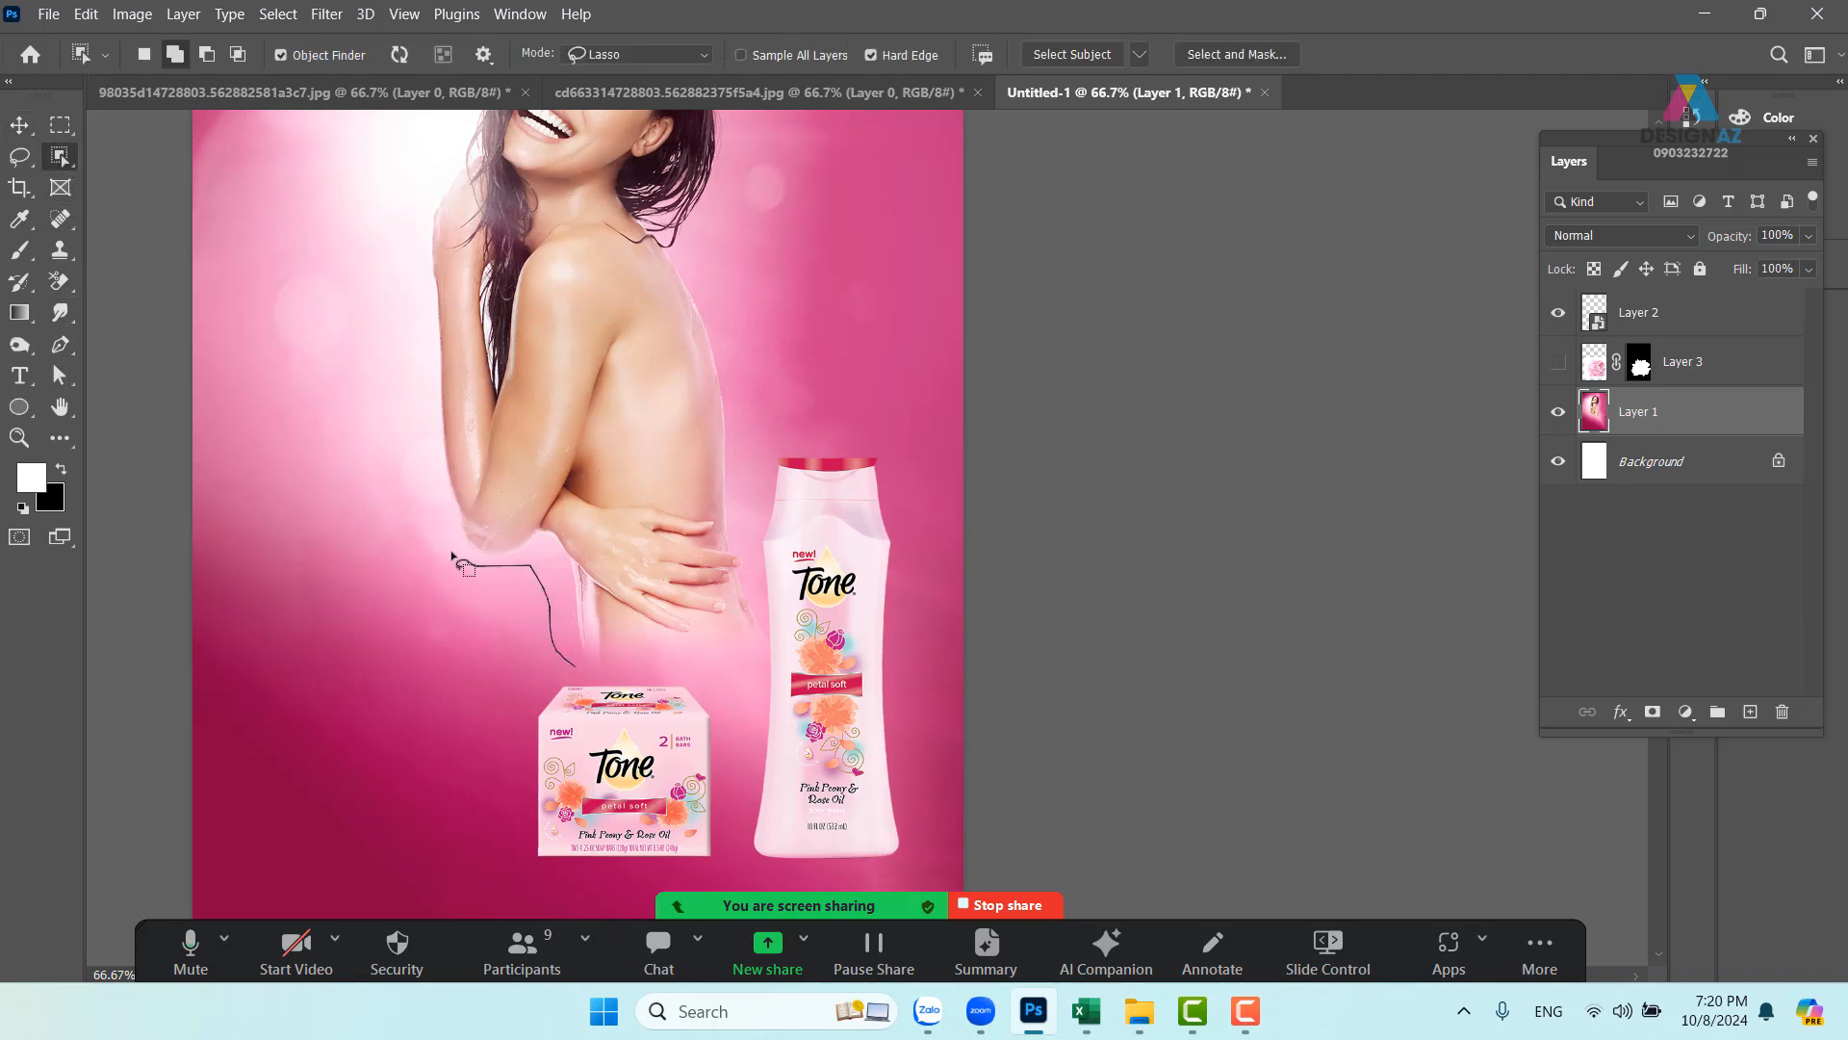
{"action": "mouse_move", "coordinate": [440, 474]}
{"action": "left_mouse_down"}
{"action": "mouse_move", "coordinate": [544, 389]}
{"action": "mouse_move", "coordinate": [686, 383]}
{"action": "left_mouse_up"}
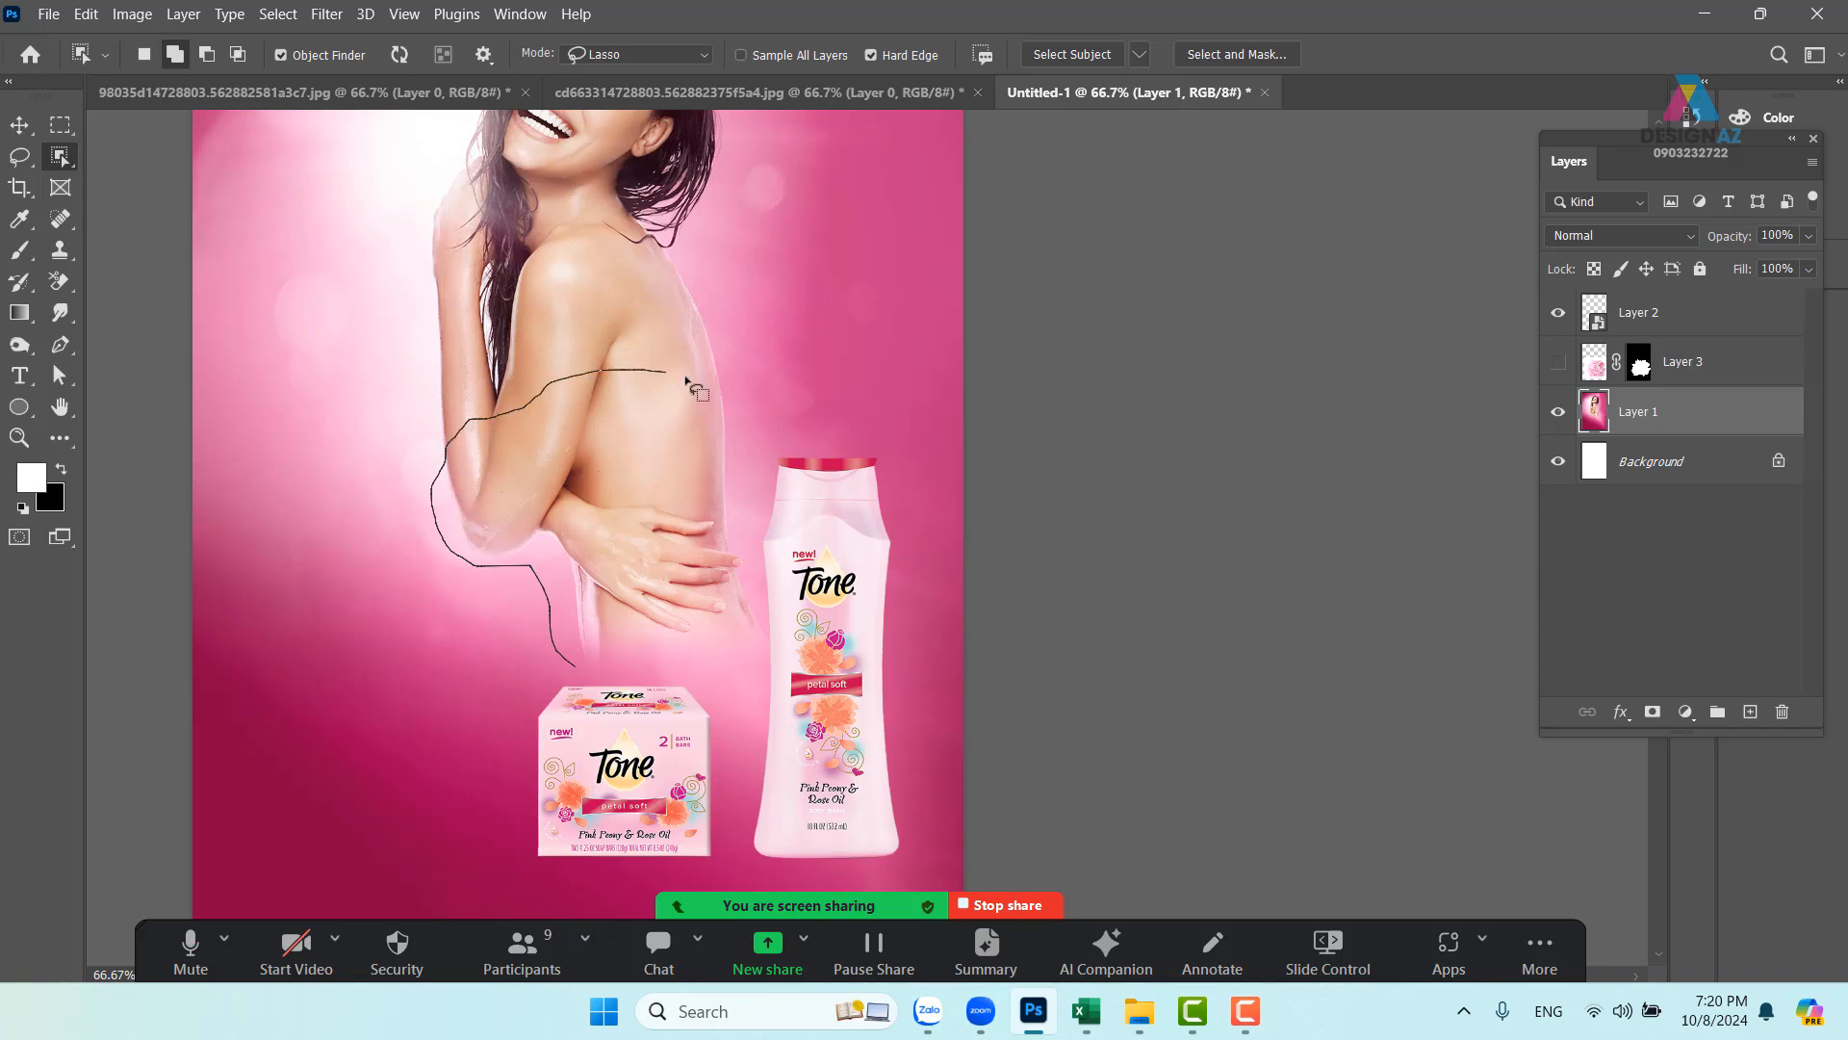
{"action": "mouse_move", "coordinate": [755, 469]}
{"action": "left_mouse_down"}
{"action": "mouse_move", "coordinate": [791, 599]}
{"action": "mouse_move", "coordinate": [732, 685]}
{"action": "mouse_move", "coordinate": [570, 664]}
{"action": "left_mouse_up"}
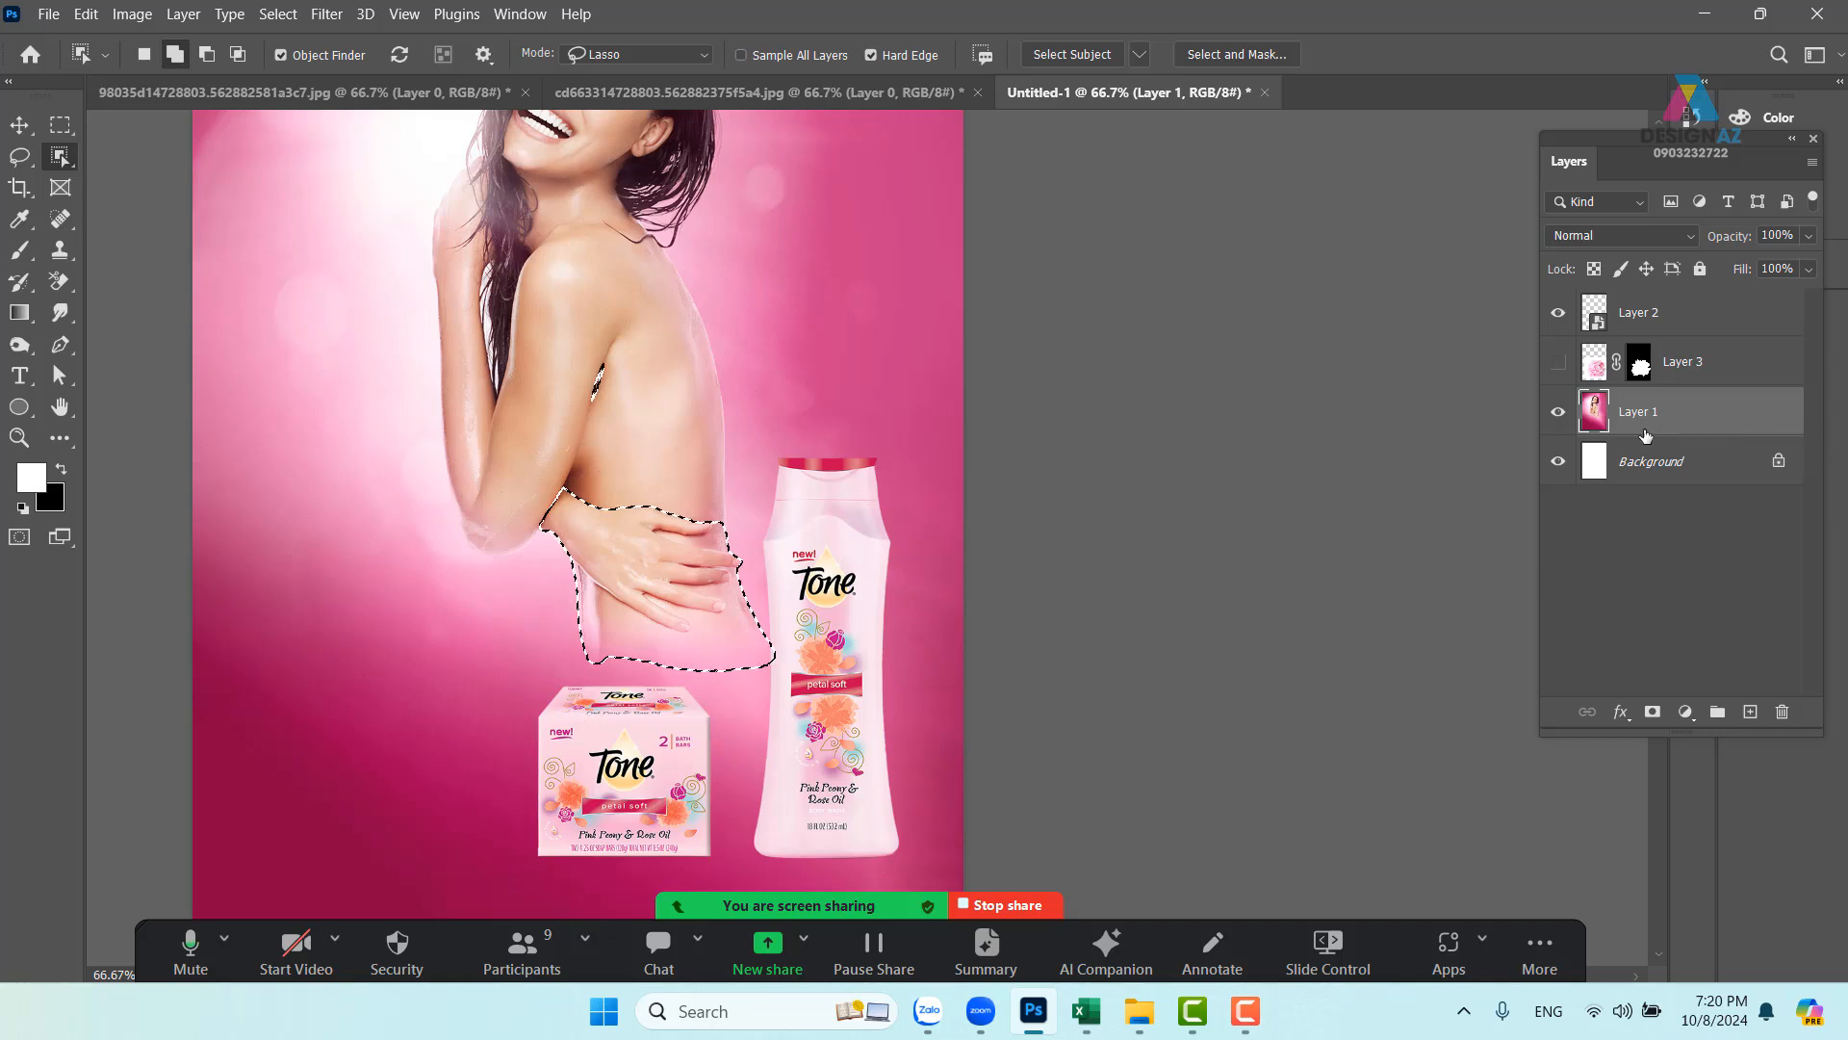
{"action": "left_click", "coordinate": [1559, 363]}
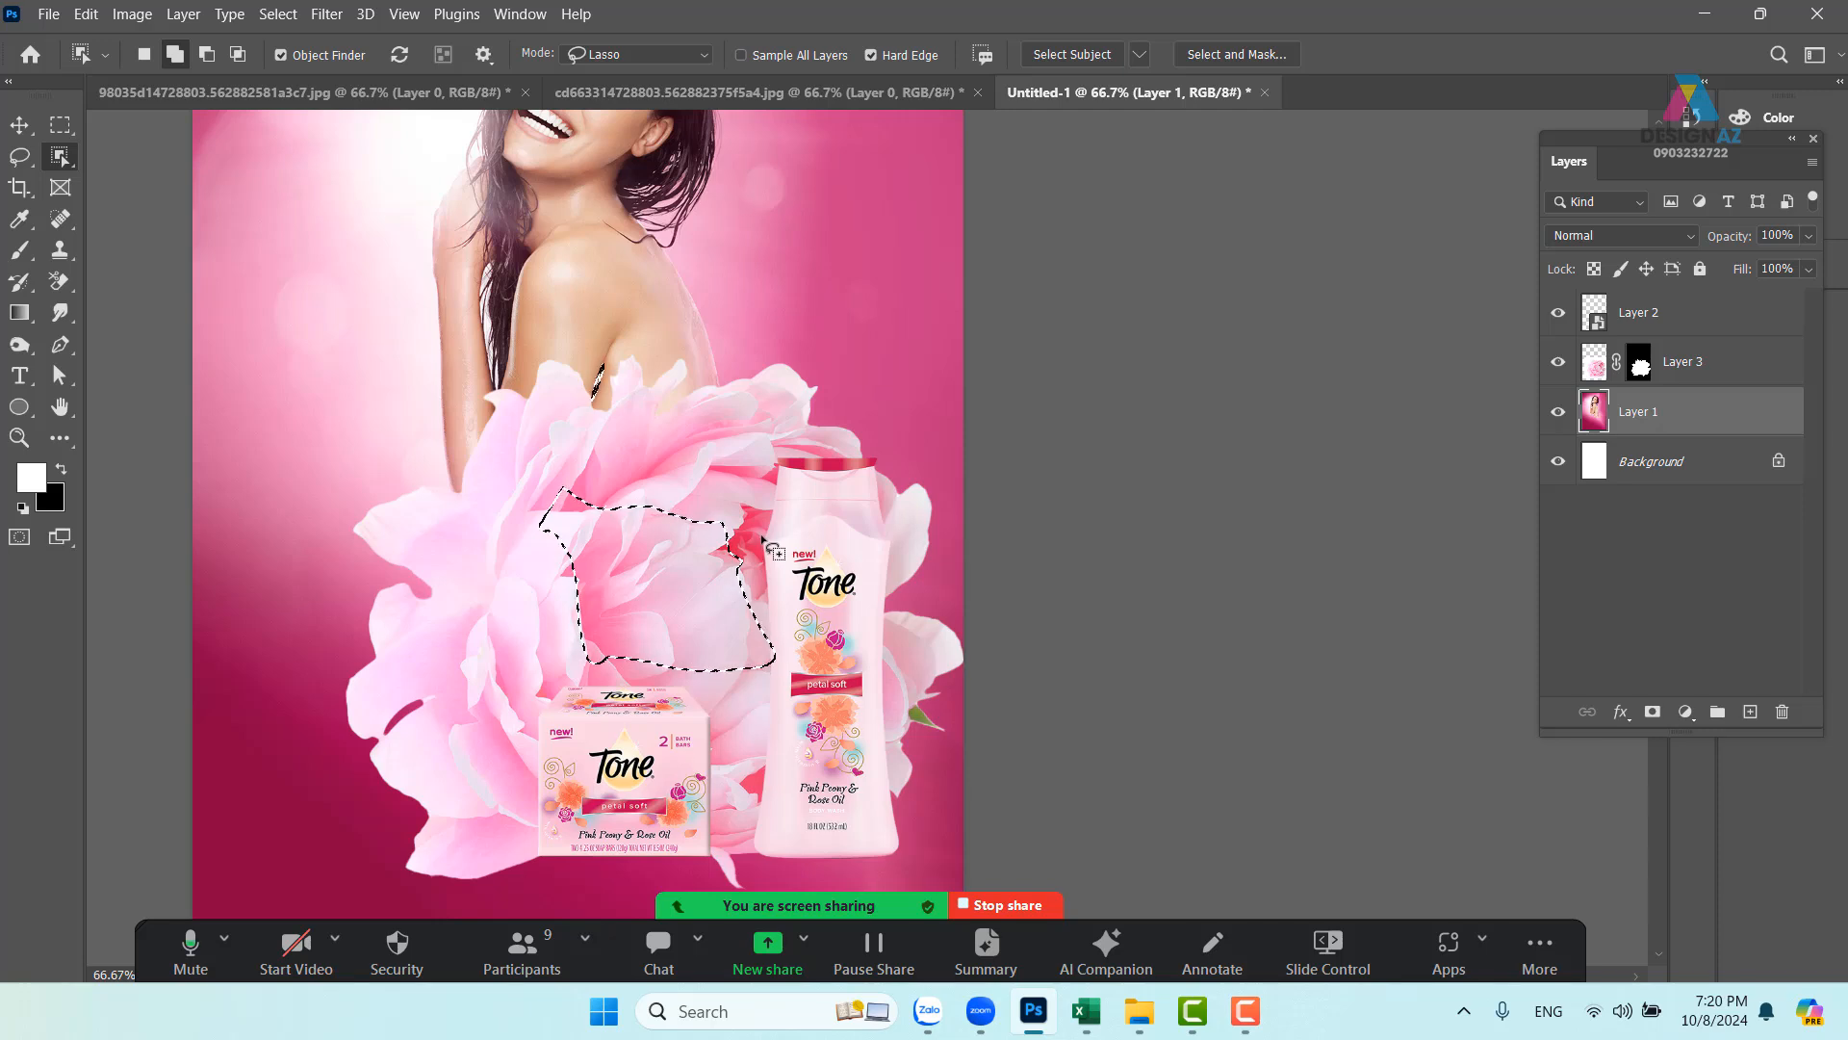
- Feather the selection by 10 pixels and target Layer 3's mask
{"action": "key", "text": "shift+F6"}
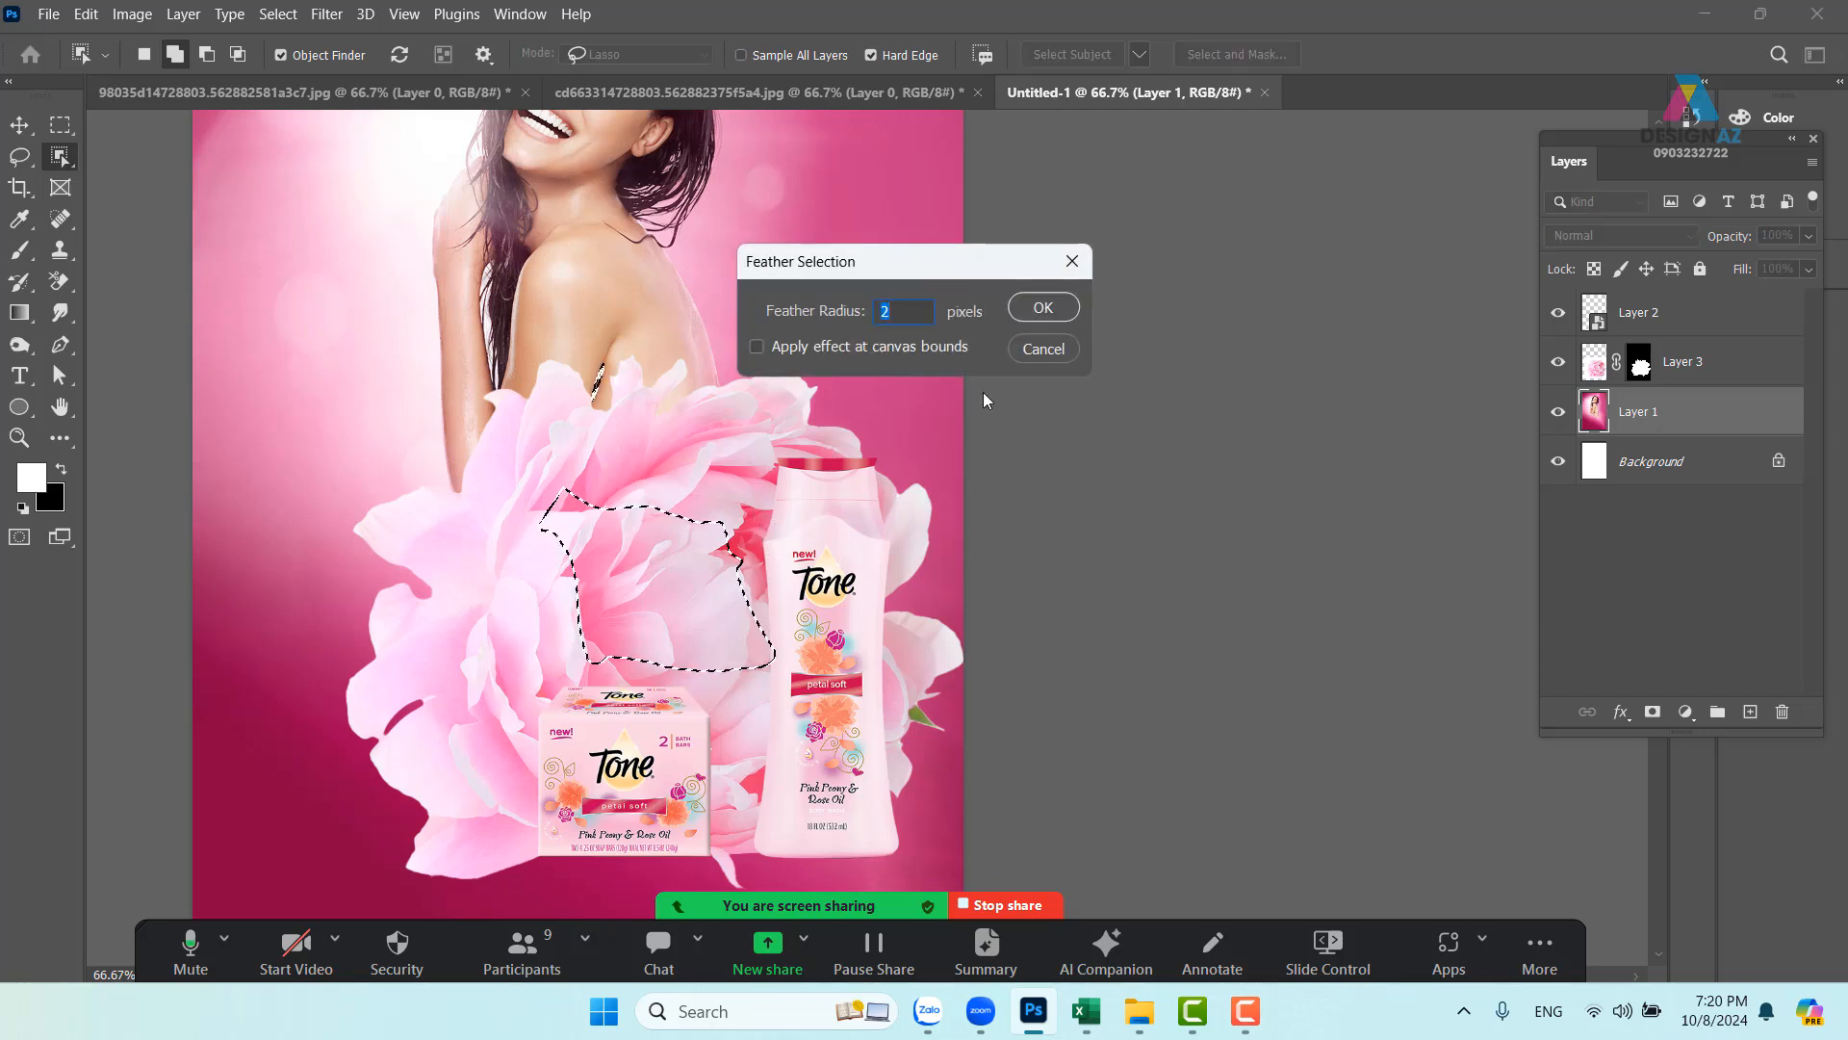
{"action": "type", "text": "10"}
{"action": "key", "text": "Return"}
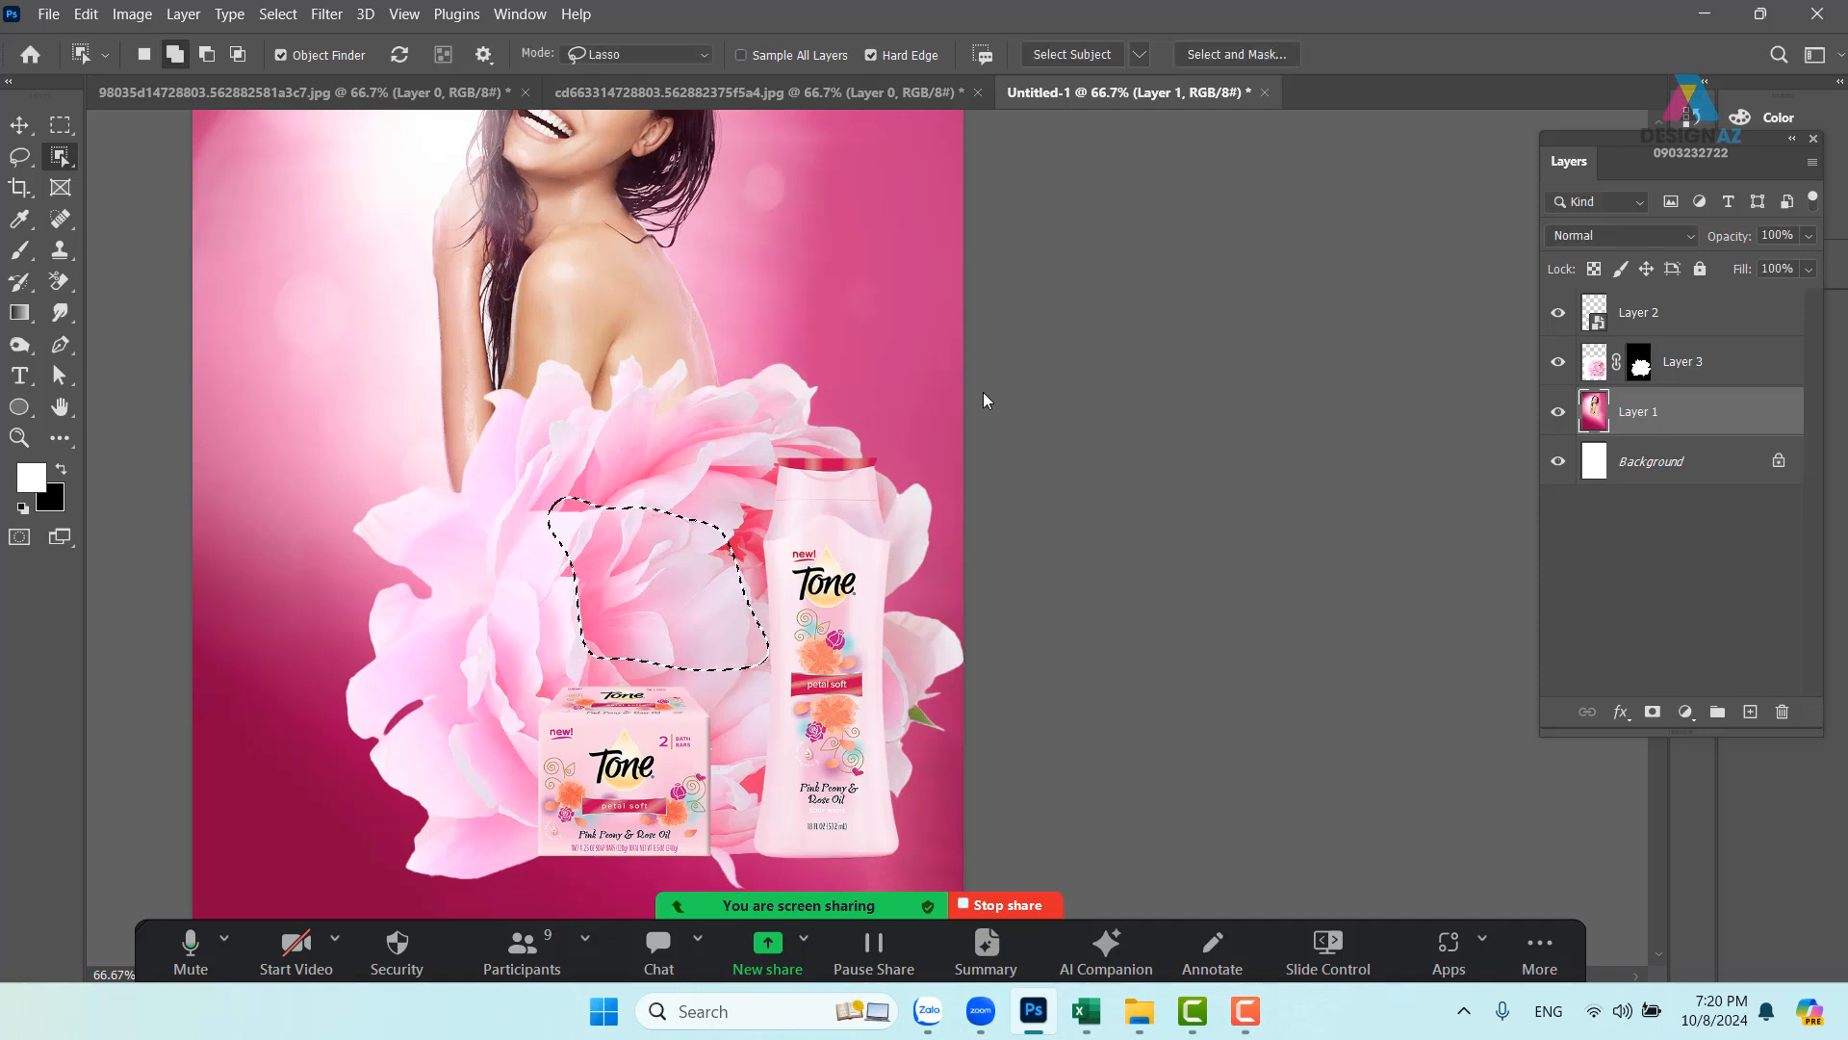
{"action": "left_click", "coordinate": [1640, 366]}
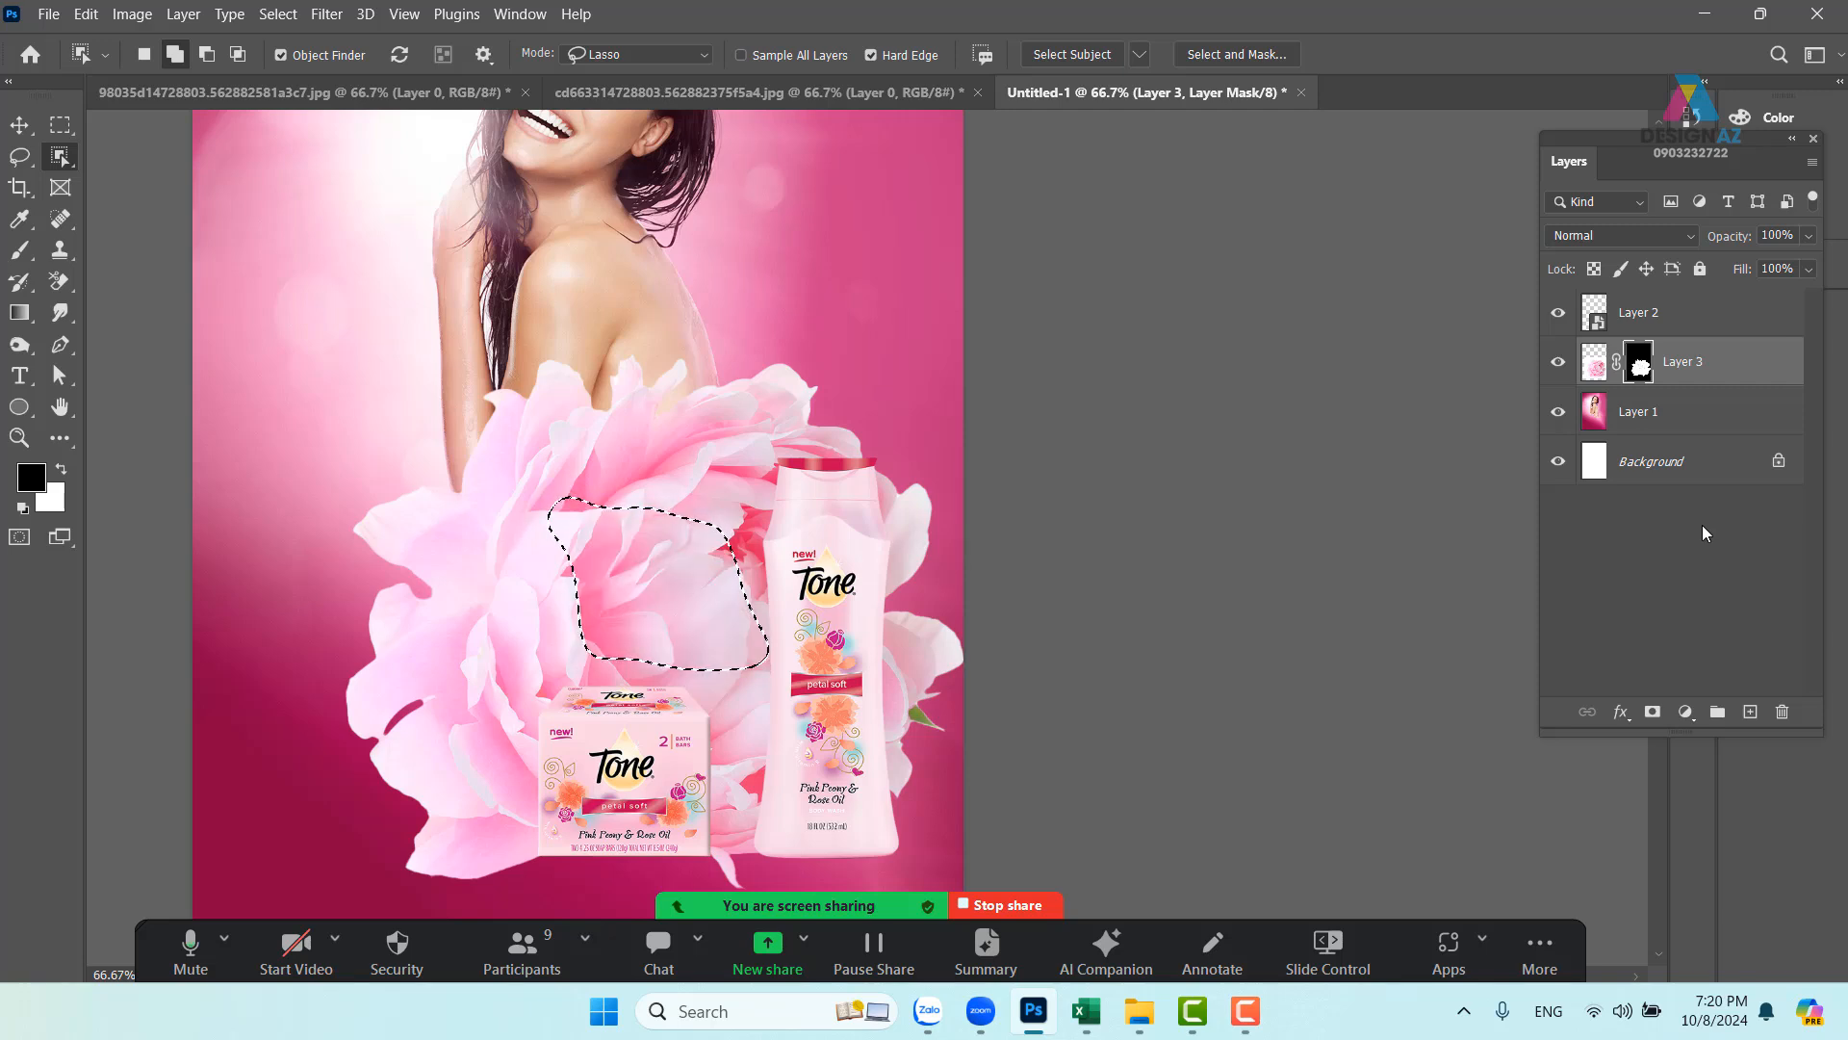
{"action": "key", "text": "ctrl+d"}
{"action": "key", "text": "v"}
{"action": "key", "text": "b"}
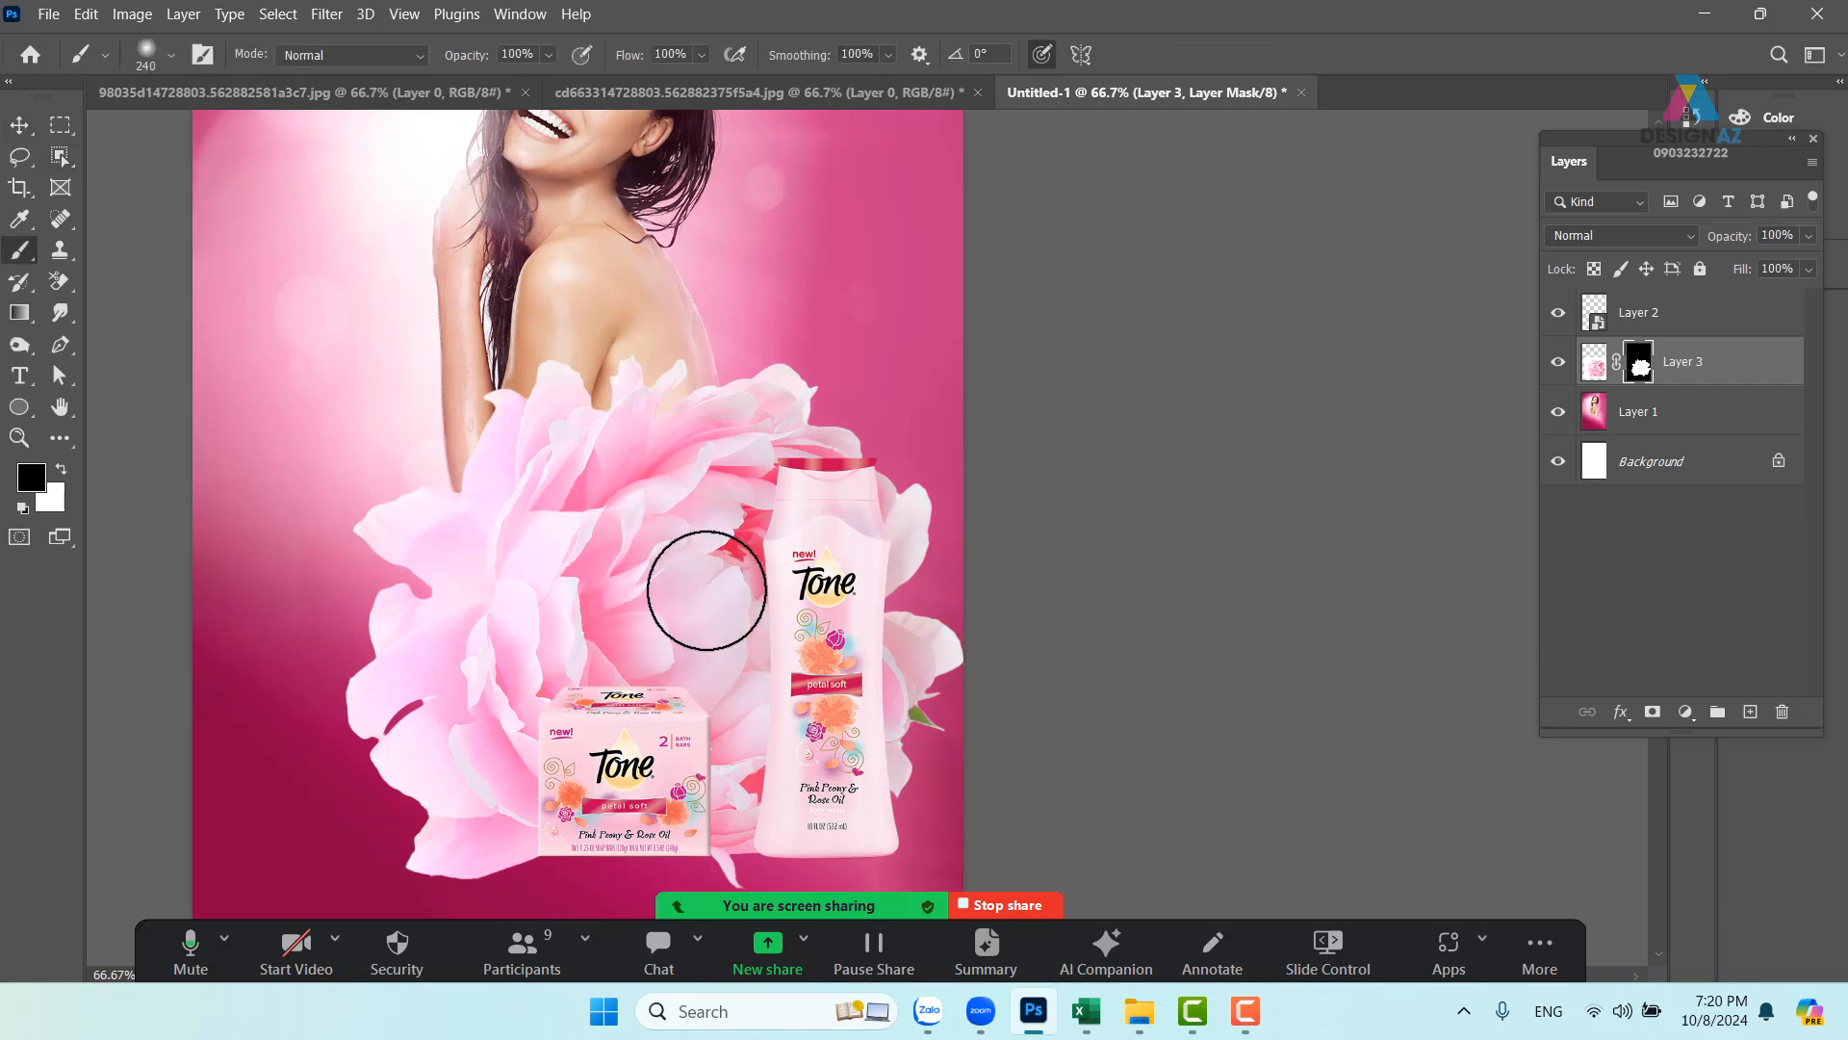
{"action": "left_click", "coordinate": [550, 57]}
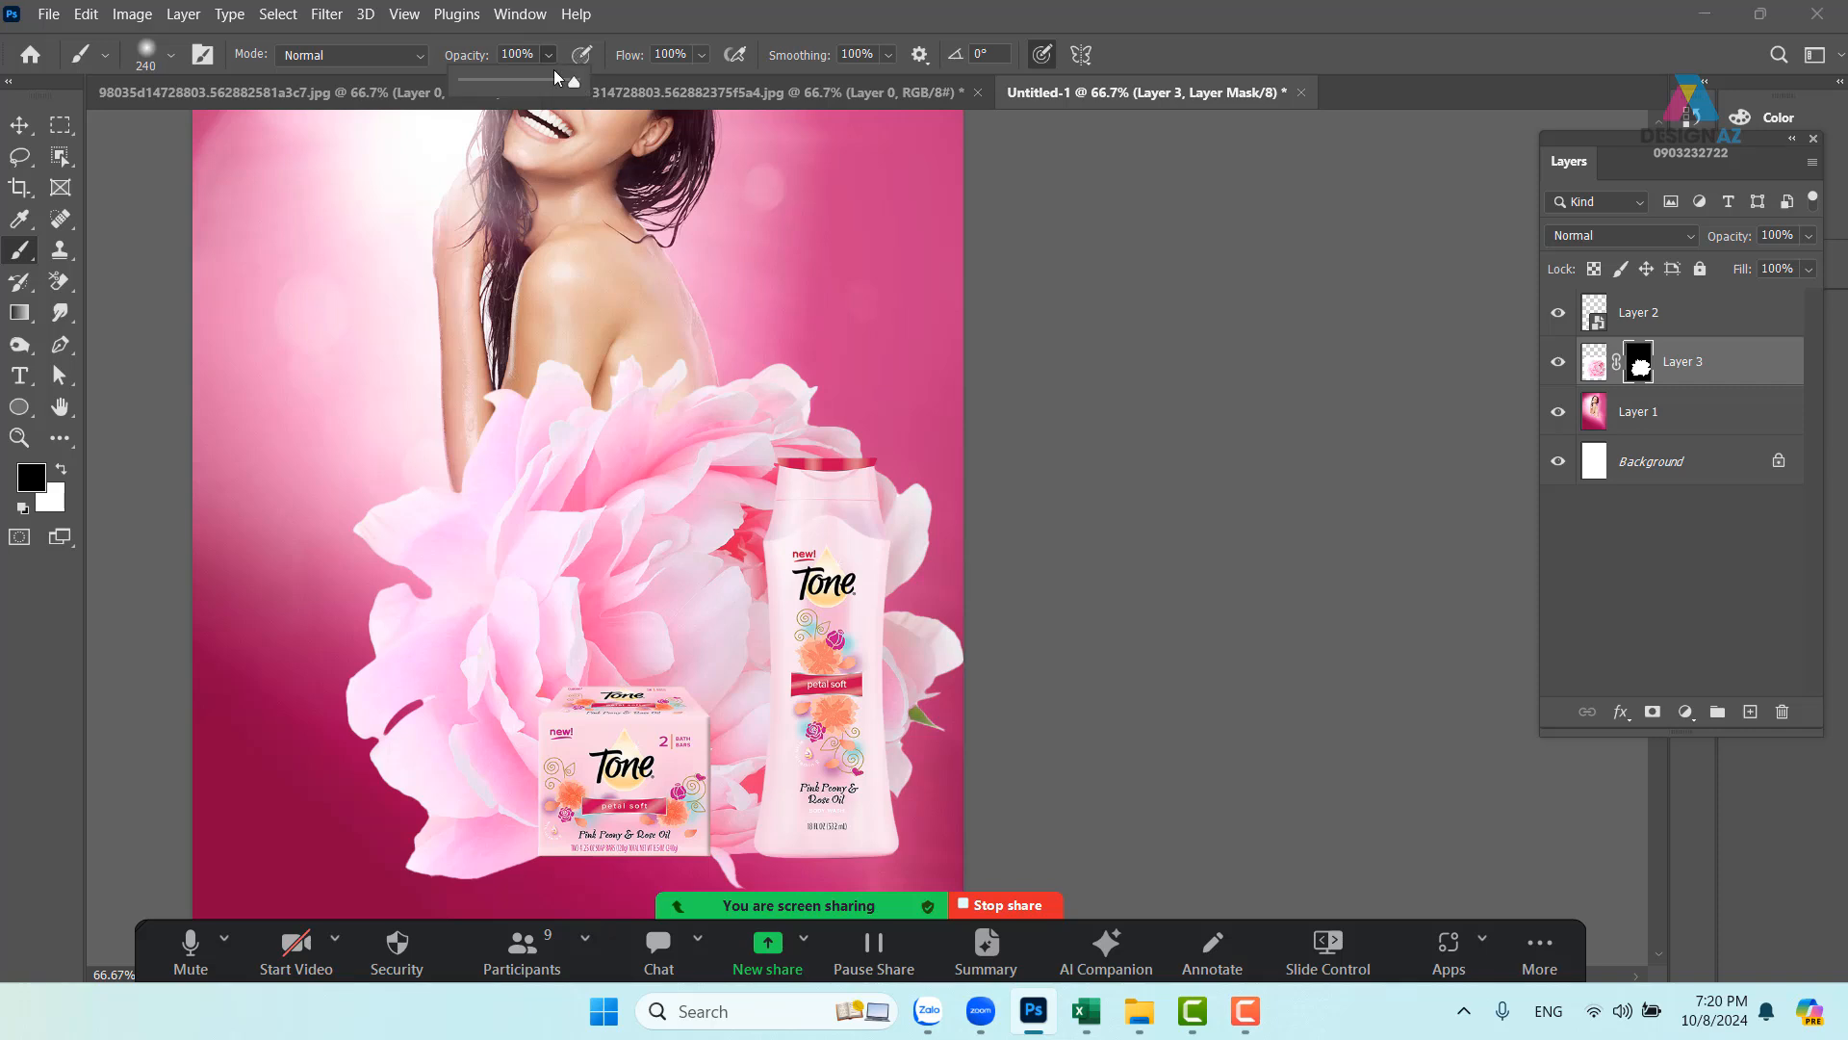
{"action": "mouse_move", "coordinate": [591, 456]}
{"action": "left_mouse_down"}
{"action": "mouse_move", "coordinate": [696, 691]}
{"action": "mouse_move", "coordinate": [601, 516]}
{"action": "mouse_move", "coordinate": [517, 464]}
{"action": "mouse_move", "coordinate": [594, 507]}
{"action": "mouse_move", "coordinate": [522, 472]}
{"action": "mouse_move", "coordinate": [494, 495]}
{"action": "mouse_move", "coordinate": [552, 520]}
{"action": "mouse_move", "coordinate": [508, 481]}
{"action": "mouse_move", "coordinate": [614, 509]}
{"action": "mouse_move", "coordinate": [499, 501]}
{"action": "mouse_move", "coordinate": [538, 496]}
{"action": "mouse_move", "coordinate": [510, 490]}
{"action": "mouse_move", "coordinate": [575, 458]}
{"action": "mouse_move", "coordinate": [610, 481]}
{"action": "mouse_move", "coordinate": [585, 419]}
{"action": "mouse_move", "coordinate": [582, 434]}
{"action": "mouse_move", "coordinate": [524, 392]}
{"action": "left_mouse_up"}
{"action": "mouse_move", "coordinate": [621, 489]}
{"action": "left_mouse_down"}
{"action": "mouse_move", "coordinate": [654, 511]}
{"action": "mouse_move", "coordinate": [699, 401]}
{"action": "mouse_move", "coordinate": [676, 625]}
{"action": "mouse_move", "coordinate": [677, 579]}
{"action": "mouse_move", "coordinate": [709, 647]}
{"action": "mouse_move", "coordinate": [695, 688]}
{"action": "mouse_move", "coordinate": [651, 550]}
{"action": "mouse_move", "coordinate": [692, 669]}
{"action": "mouse_move", "coordinate": [733, 648]}
{"action": "mouse_move", "coordinate": [677, 607]}
{"action": "mouse_move", "coordinate": [731, 687]}
{"action": "mouse_move", "coordinate": [698, 716]}
{"action": "mouse_move", "coordinate": [649, 593]}
{"action": "mouse_move", "coordinate": [722, 605]}
{"action": "mouse_move", "coordinate": [655, 459]}
{"action": "mouse_move", "coordinate": [676, 436]}
{"action": "mouse_move", "coordinate": [687, 590]}
{"action": "mouse_move", "coordinate": [674, 447]}
{"action": "mouse_move", "coordinate": [678, 563]}
{"action": "mouse_move", "coordinate": [765, 724]}
{"action": "left_mouse_up"}
{"action": "key", "text": "space"}
{"action": "mouse_move", "coordinate": [724, 624]}
{"action": "left_mouse_down"}
{"action": "mouse_move", "coordinate": [845, 713]}
{"action": "mouse_move", "coordinate": [879, 639]}
{"action": "mouse_move", "coordinate": [882, 562]}
{"action": "left_mouse_up"}
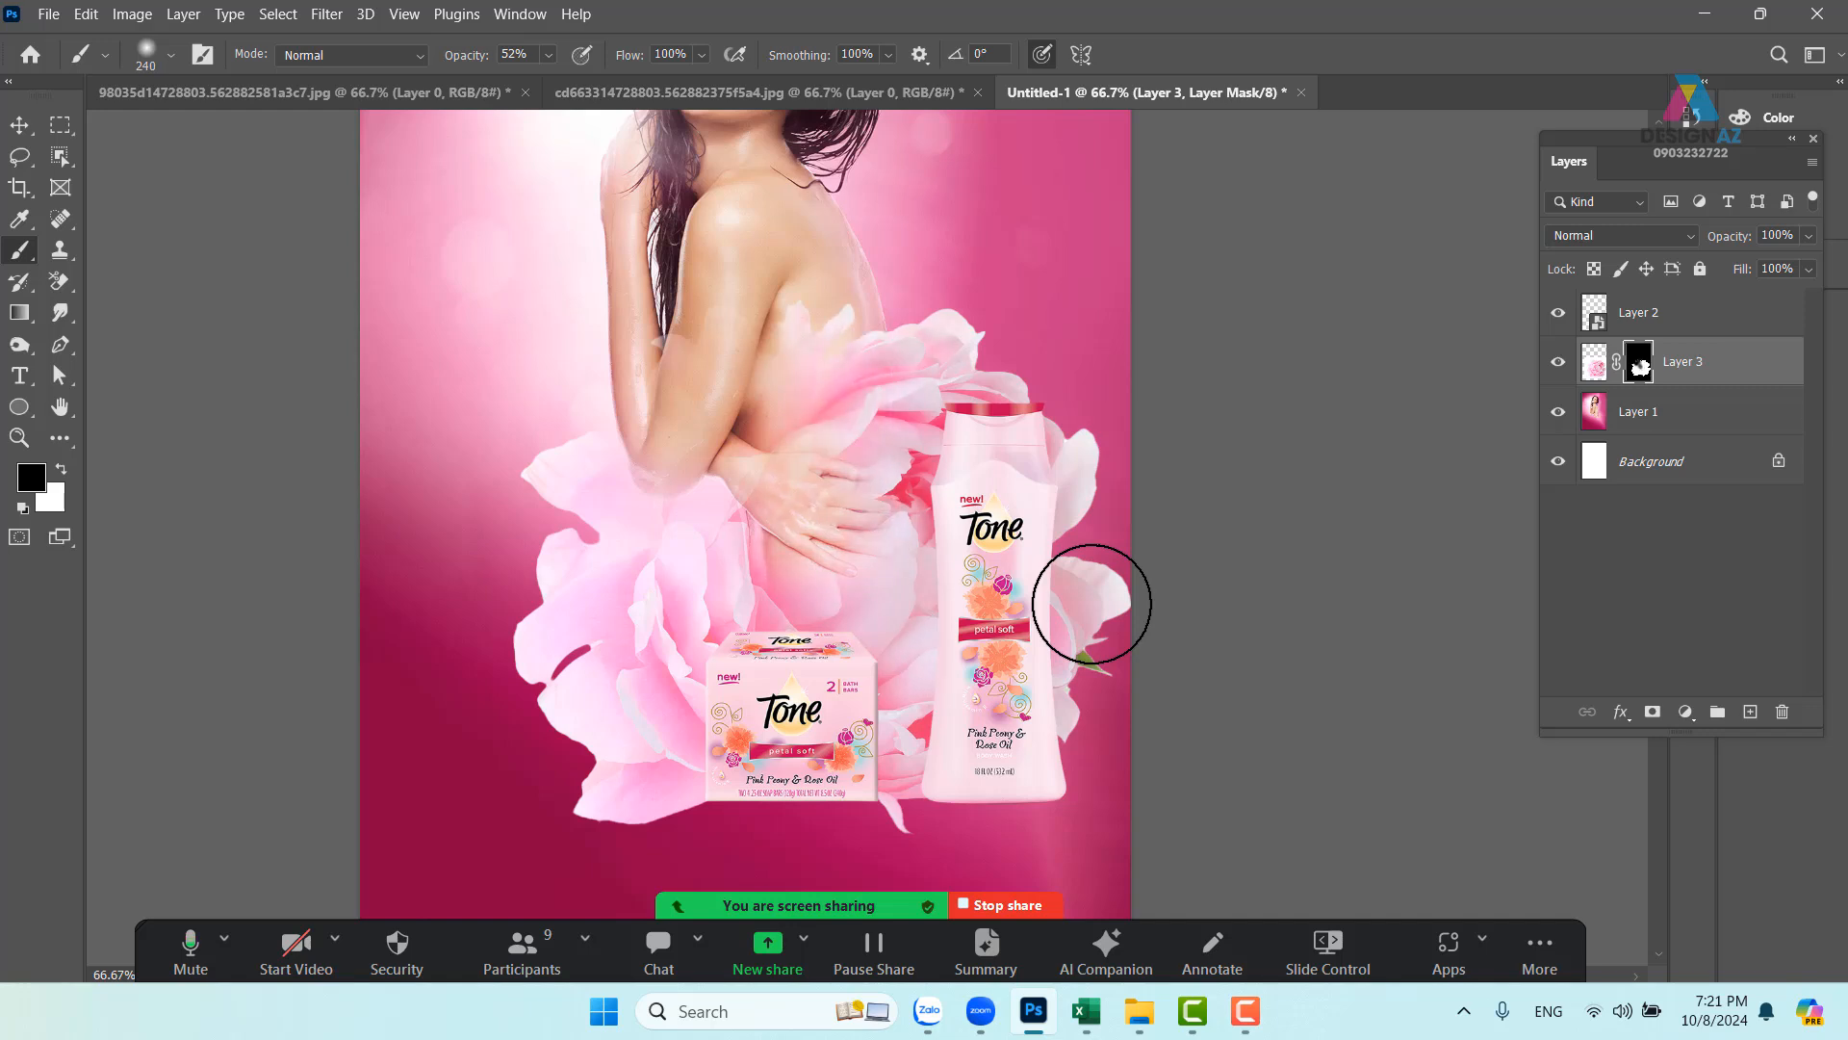
{"action": "key", "text": "ctrl+z"}
{"action": "key", "text": "ctrl+z"}
{"action": "key", "text": "ctrl+z"}
{"action": "key", "text": "ctrl+z"}
{"action": "key", "text": "ctrl+z"}
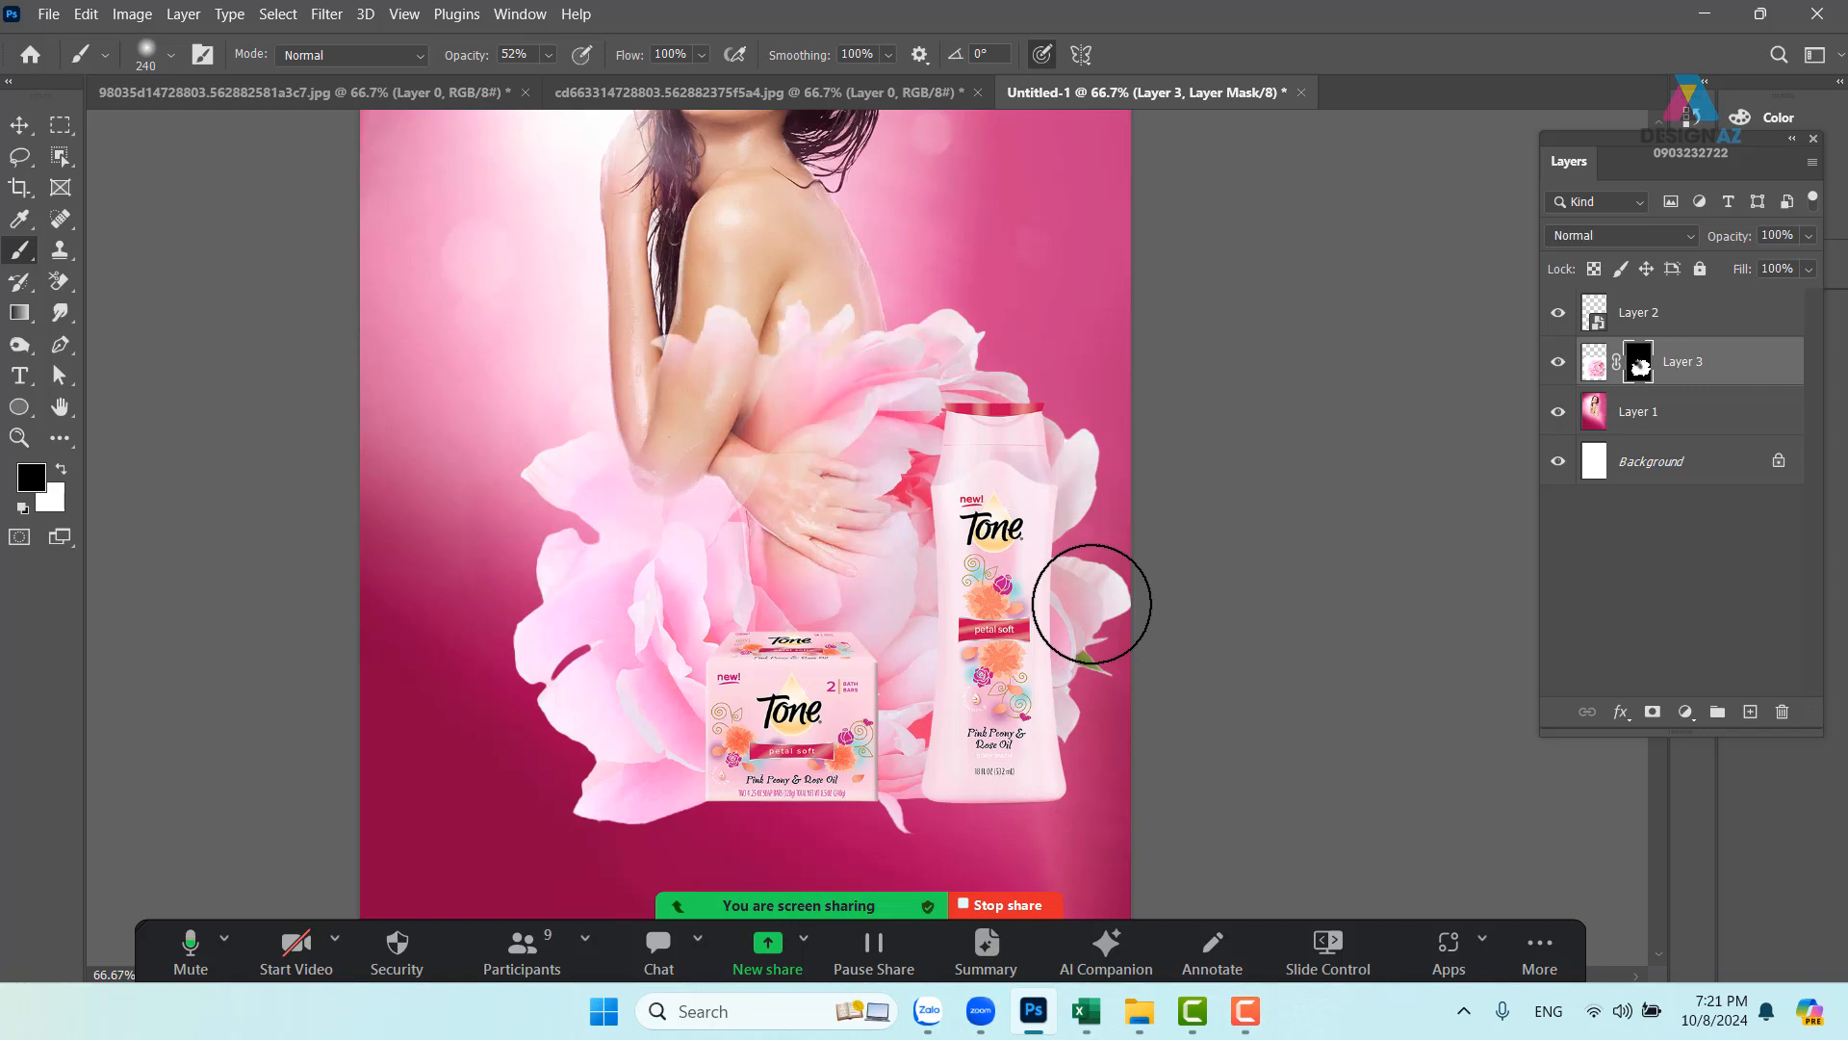
{"action": "key", "text": "ctrl+z"}
{"action": "key", "text": "ctrl+z"}
{"action": "key", "text": "ctrl+z"}
{"action": "key", "text": "ctrl+z"}
{"action": "key", "text": "ctrl+z"}
{"action": "key", "text": "ctrl+z"}
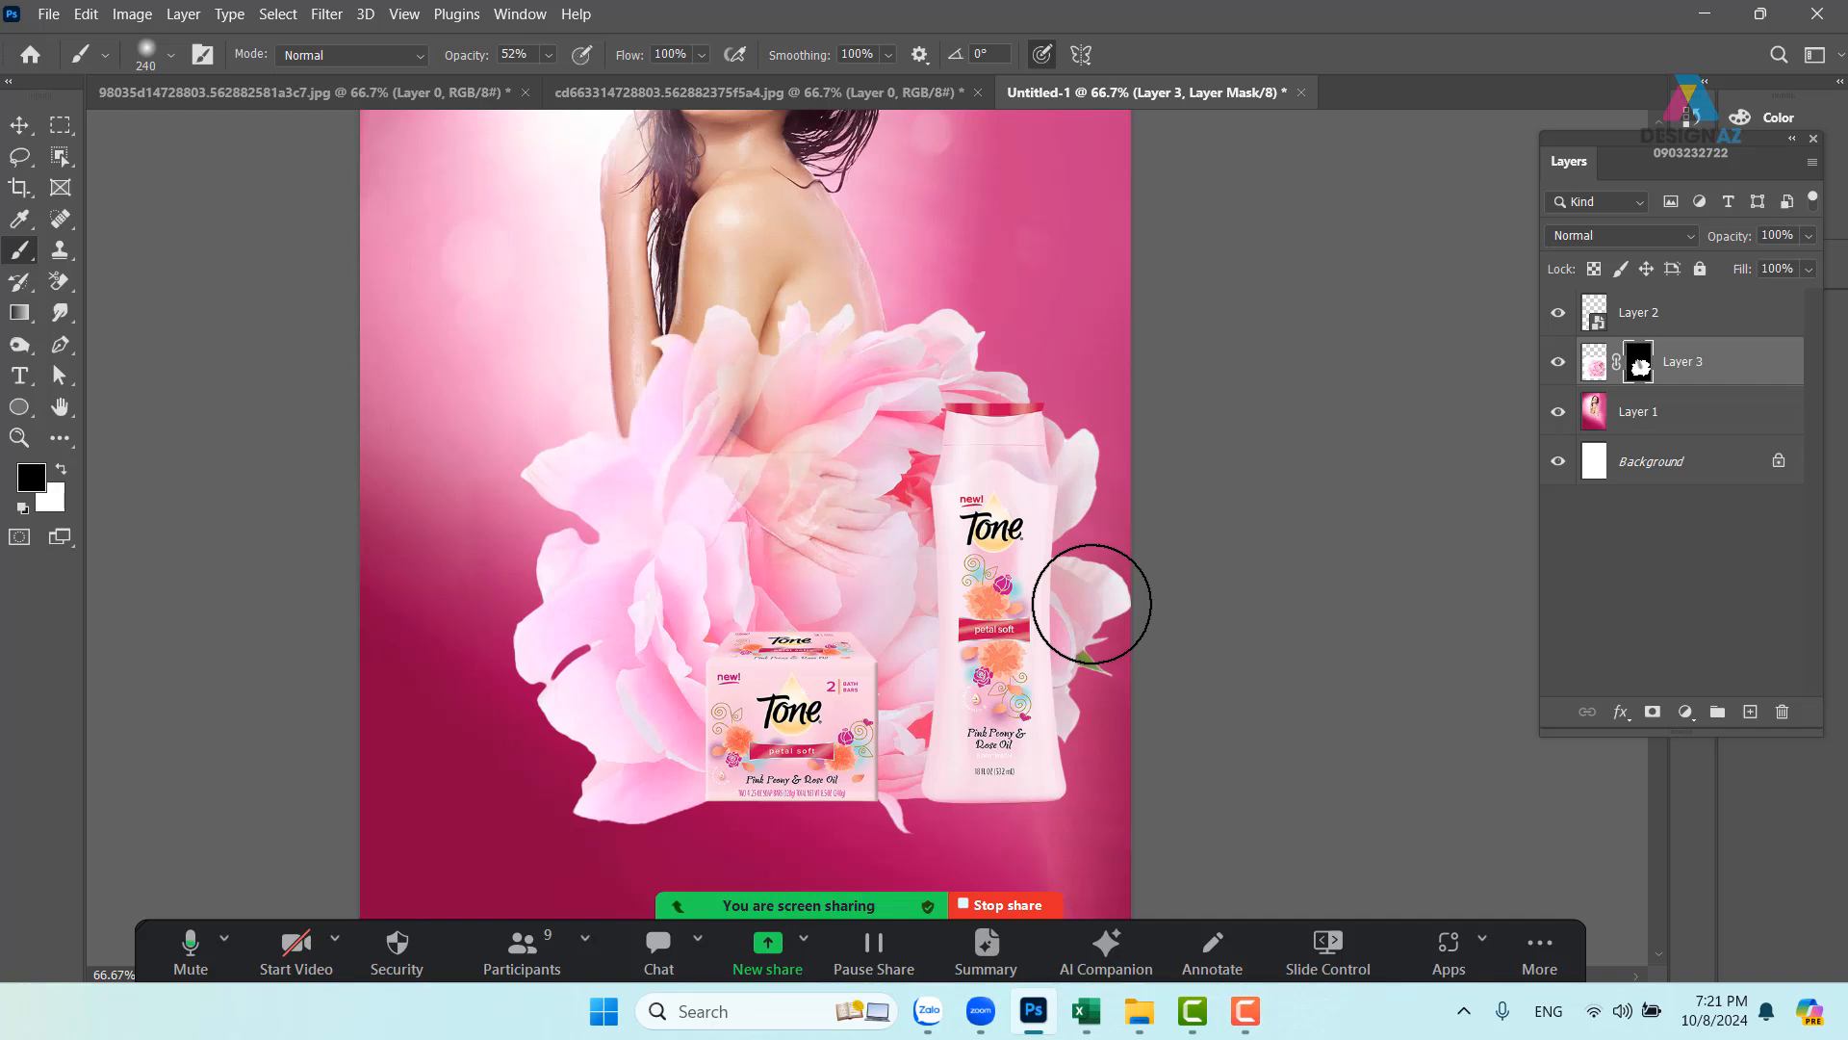
{"action": "key", "text": "x"}
{"action": "key", "text": "ctrl+z"}
- Deselect and convert Layer 3's peony into a smart object
{"action": "key", "text": "v"}
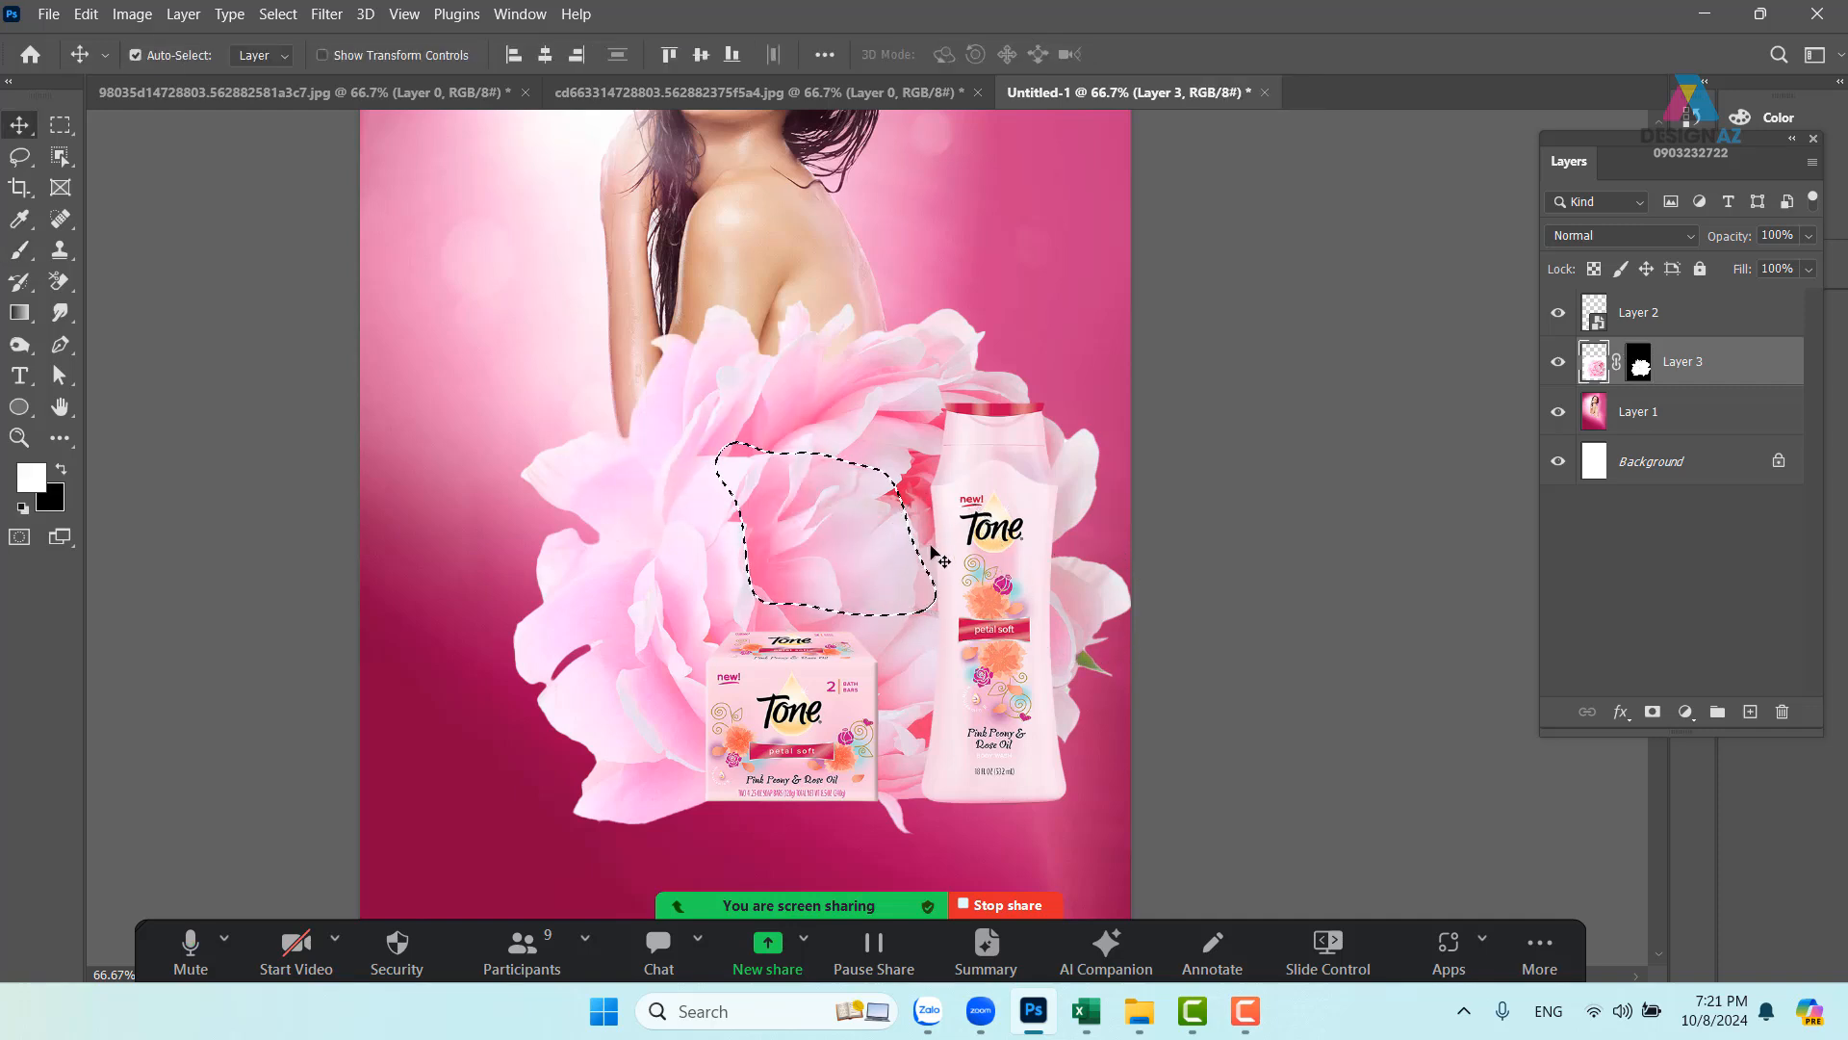
{"action": "key", "text": "ctrl+d"}
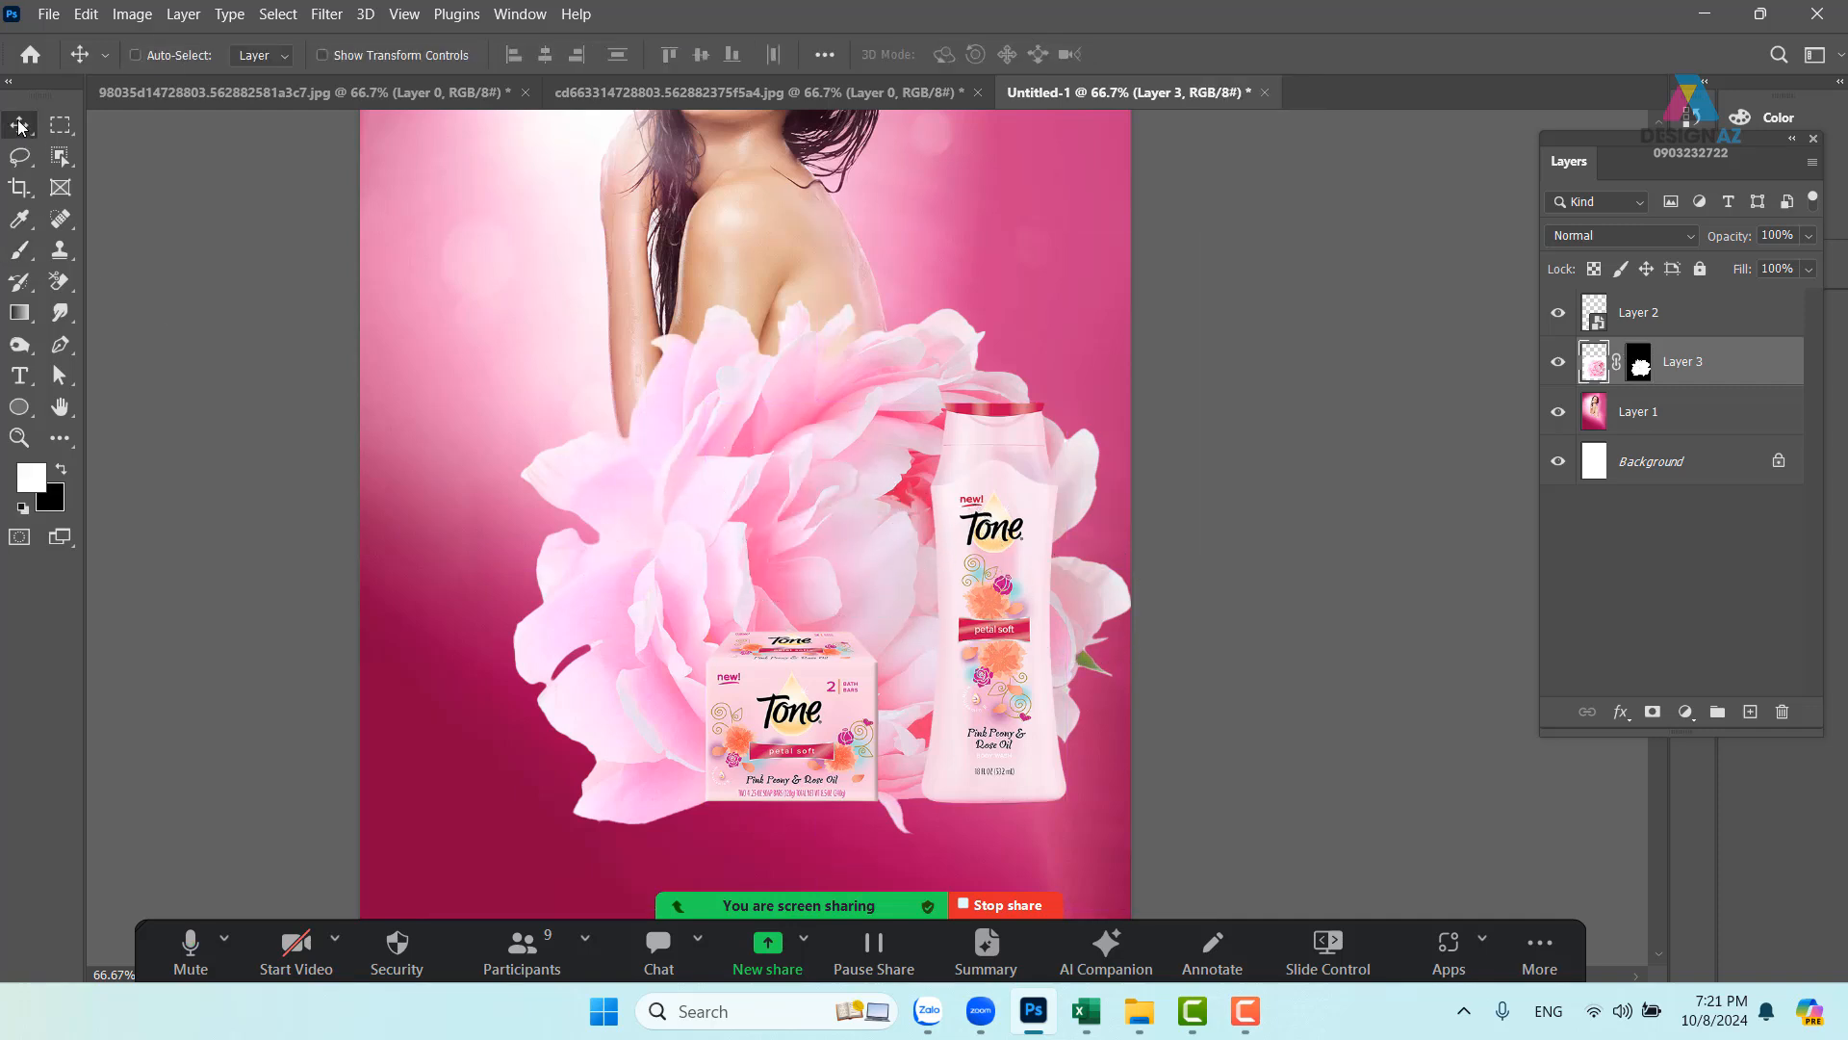
{"action": "right_click", "coordinate": [1740, 368]}
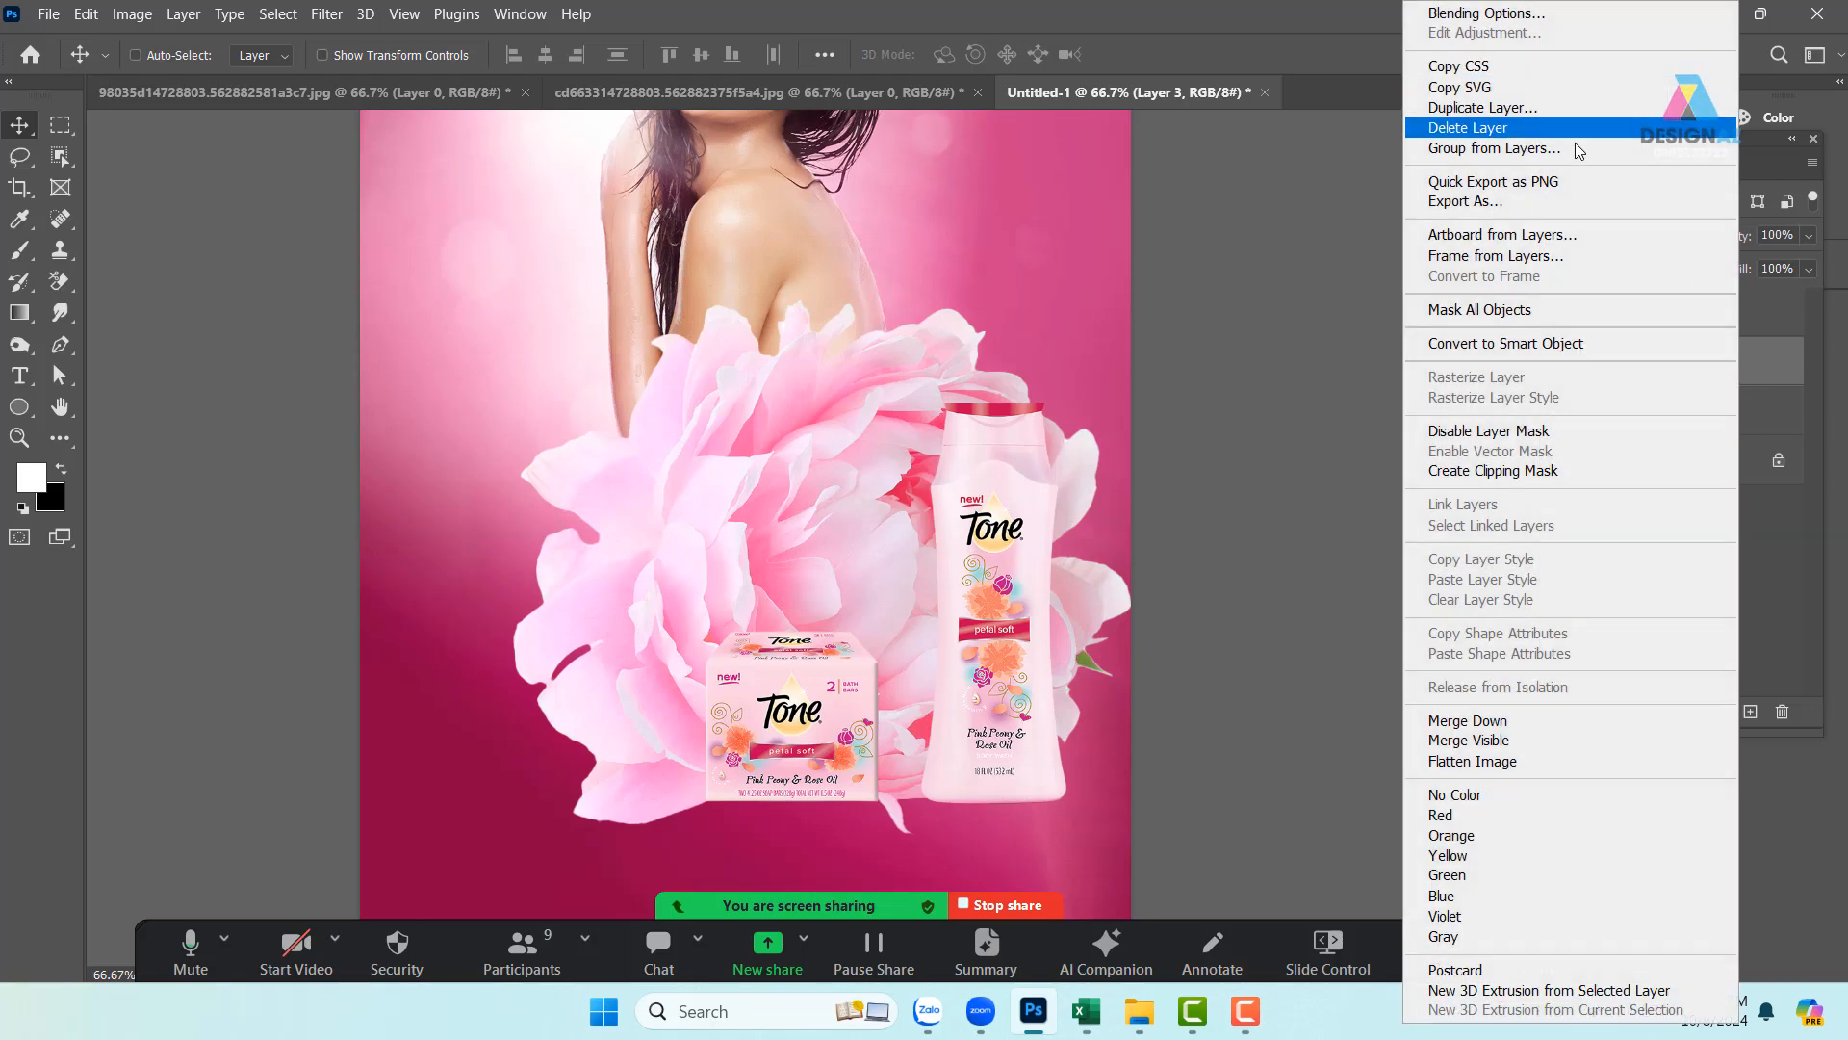
{"action": "left_click", "coordinate": [1569, 355]}
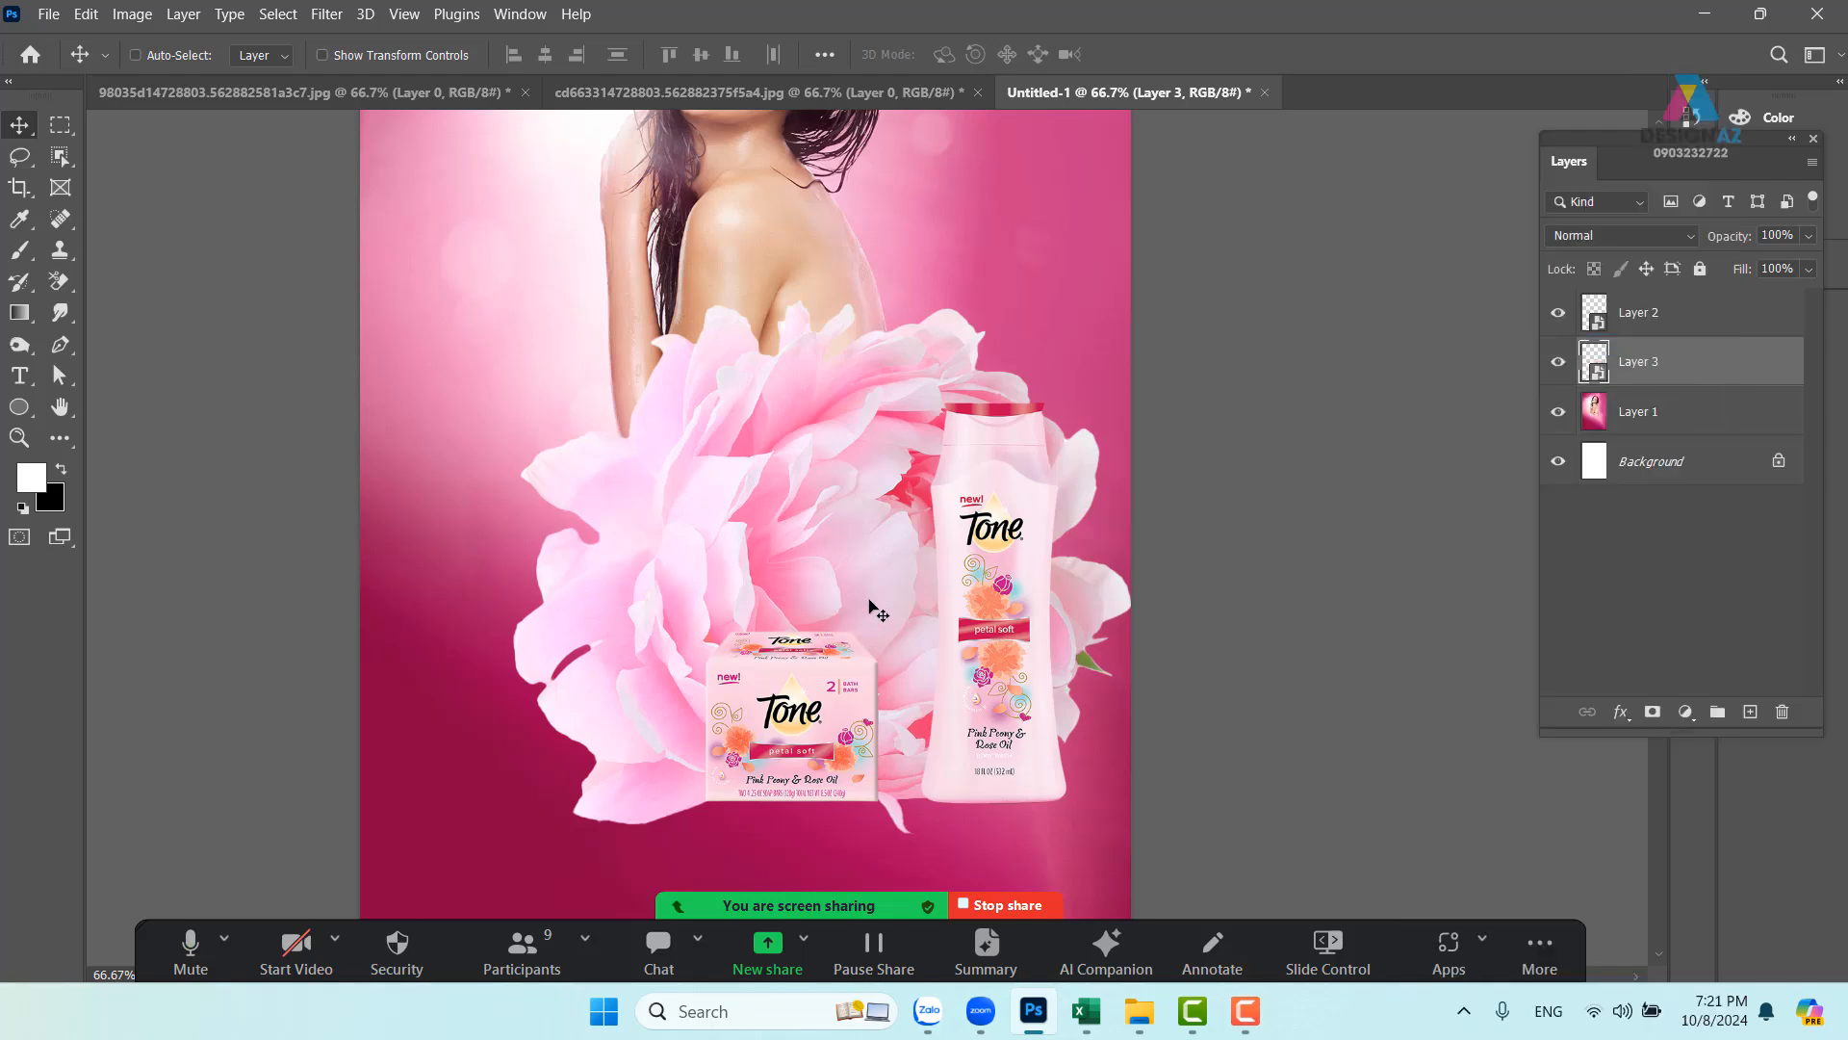
- Scale the peony to about 74% and position it over the model's waist
{"action": "key", "text": "ctrl+t"}
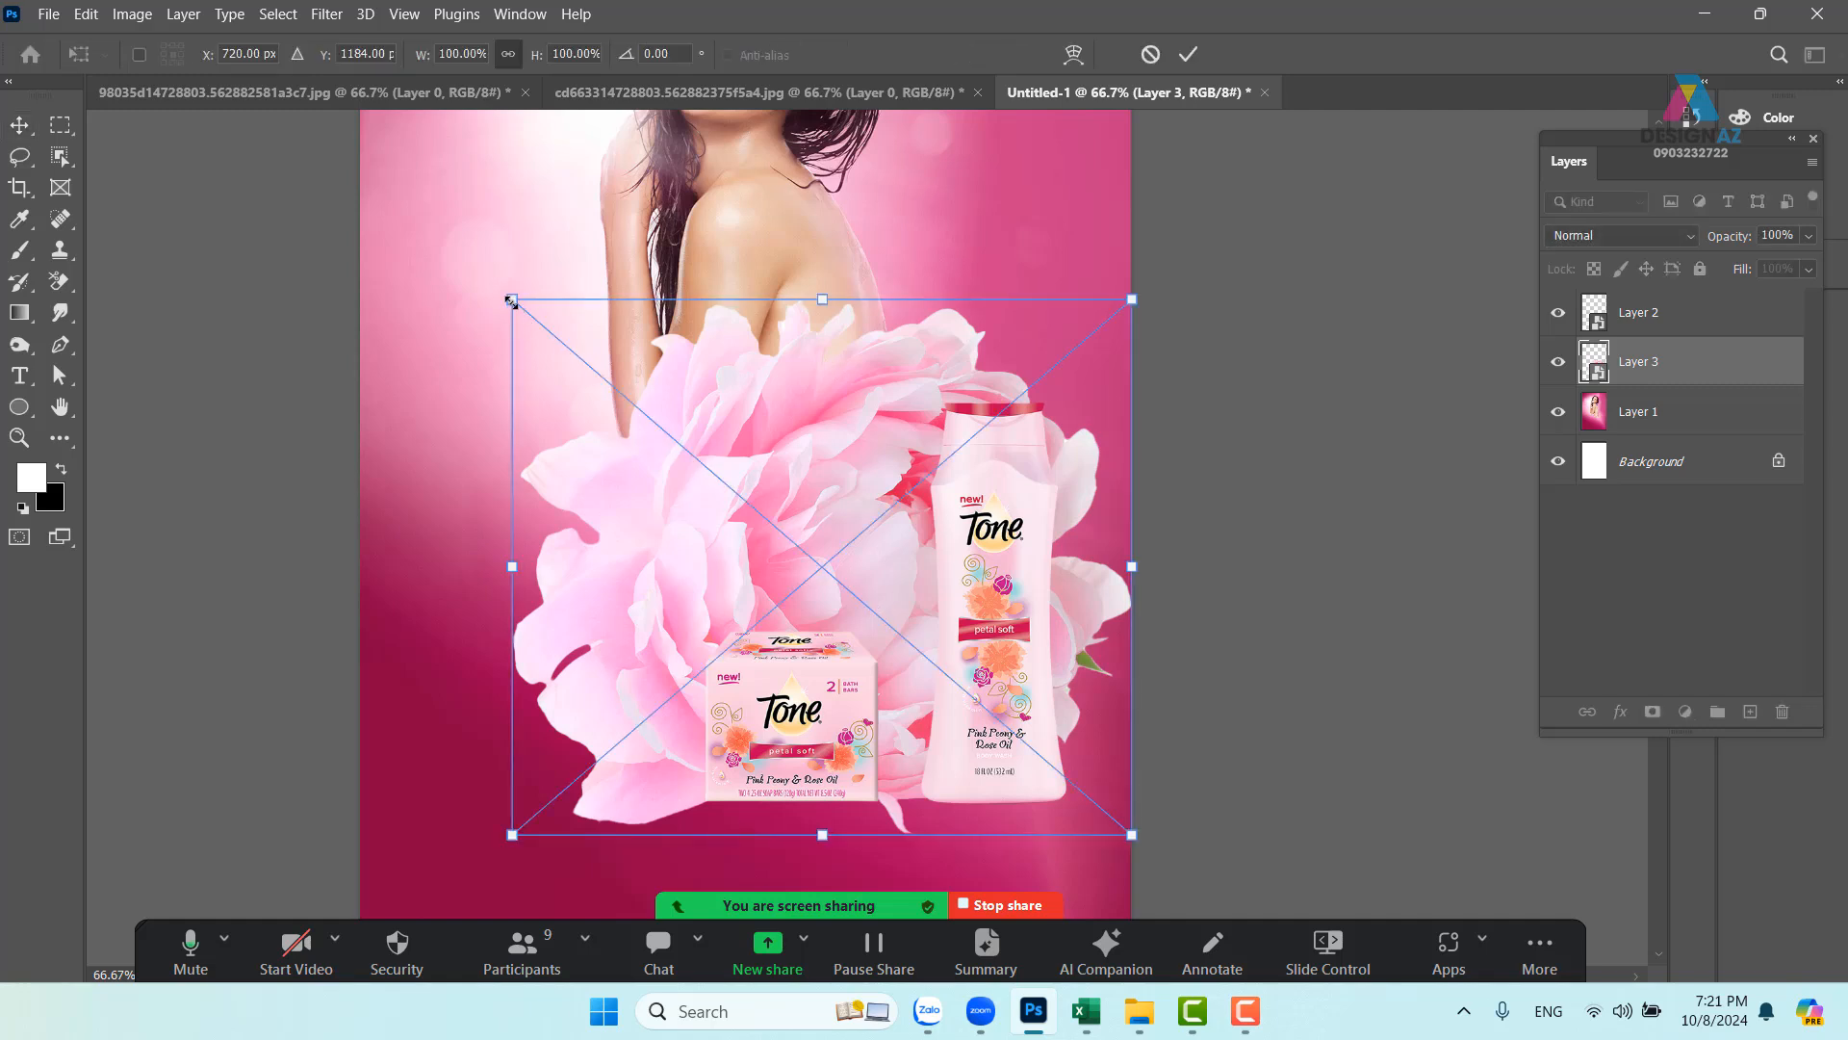
{"action": "left_click_drag", "start_coordinate": [509, 297], "coordinate": [797, 478]}
{"action": "left_click_drag", "start_coordinate": [857, 642], "coordinate": [823, 576]}
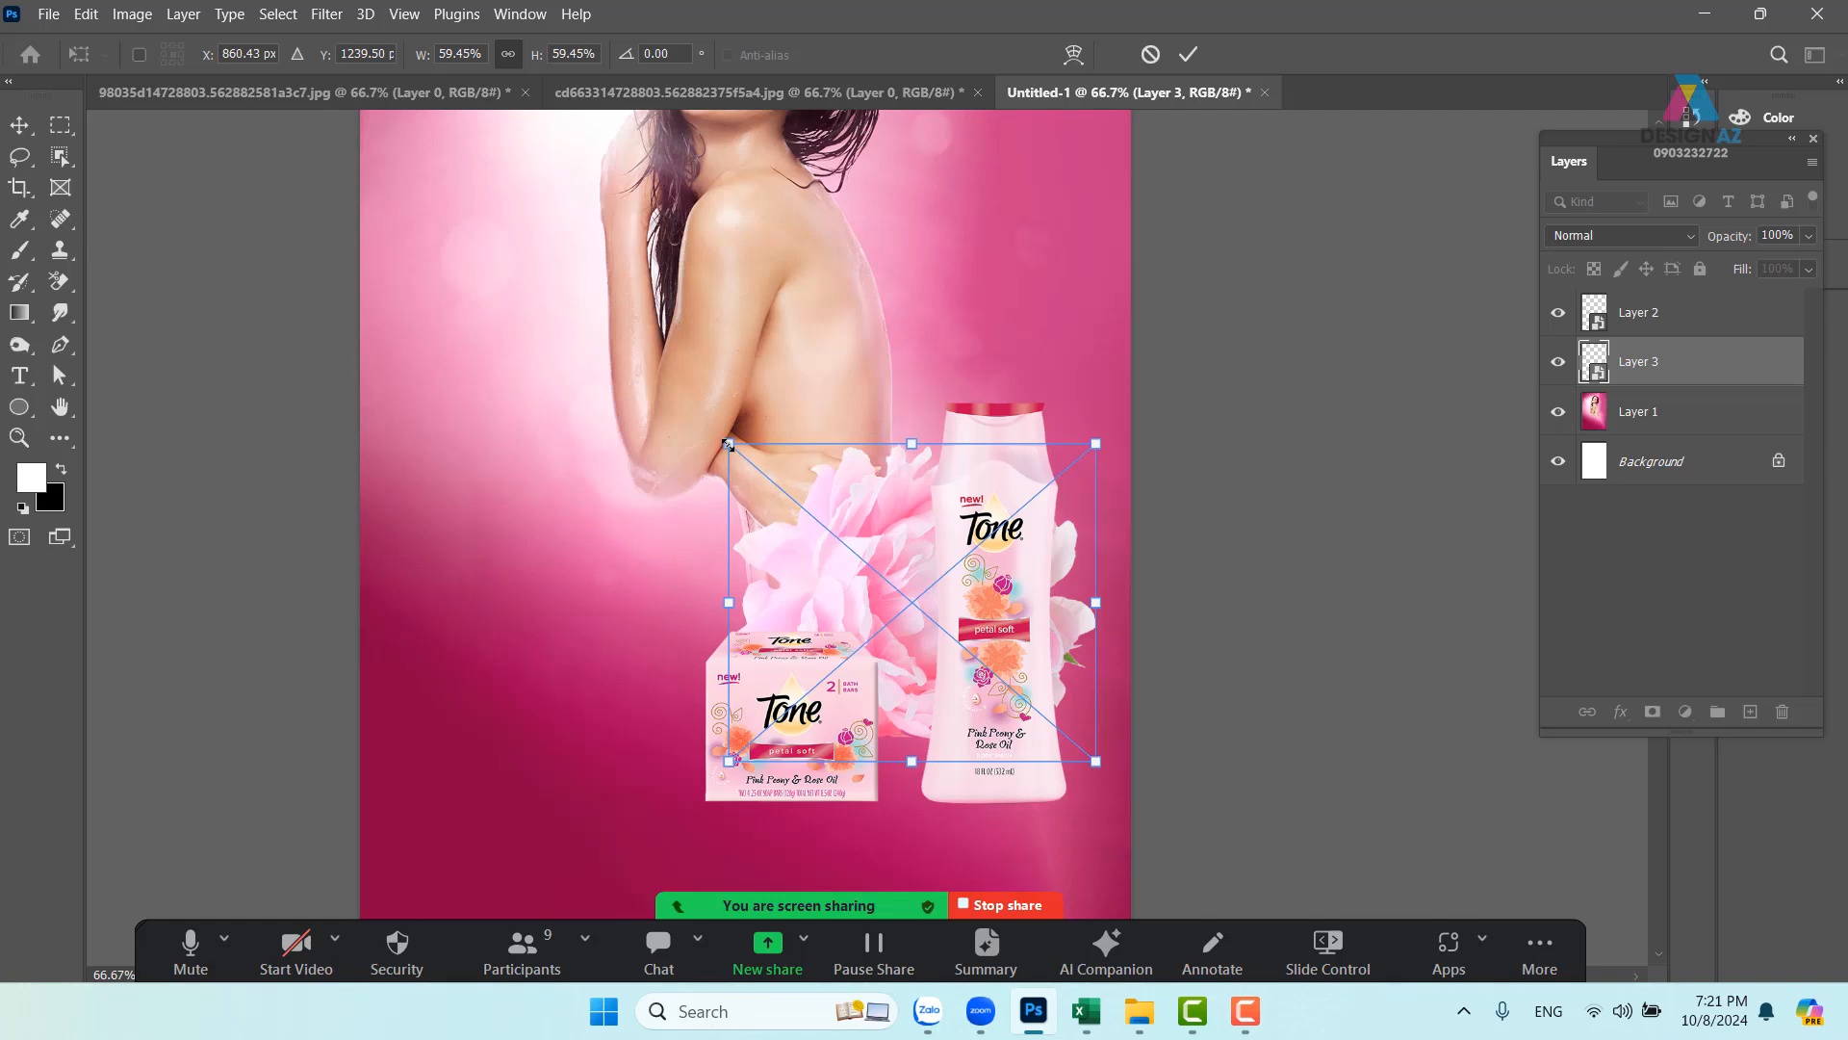
{"action": "left_click_drag", "start_coordinate": [728, 443], "coordinate": [612, 391]}
{"action": "left_click_drag", "start_coordinate": [878, 541], "coordinate": [879, 537]}
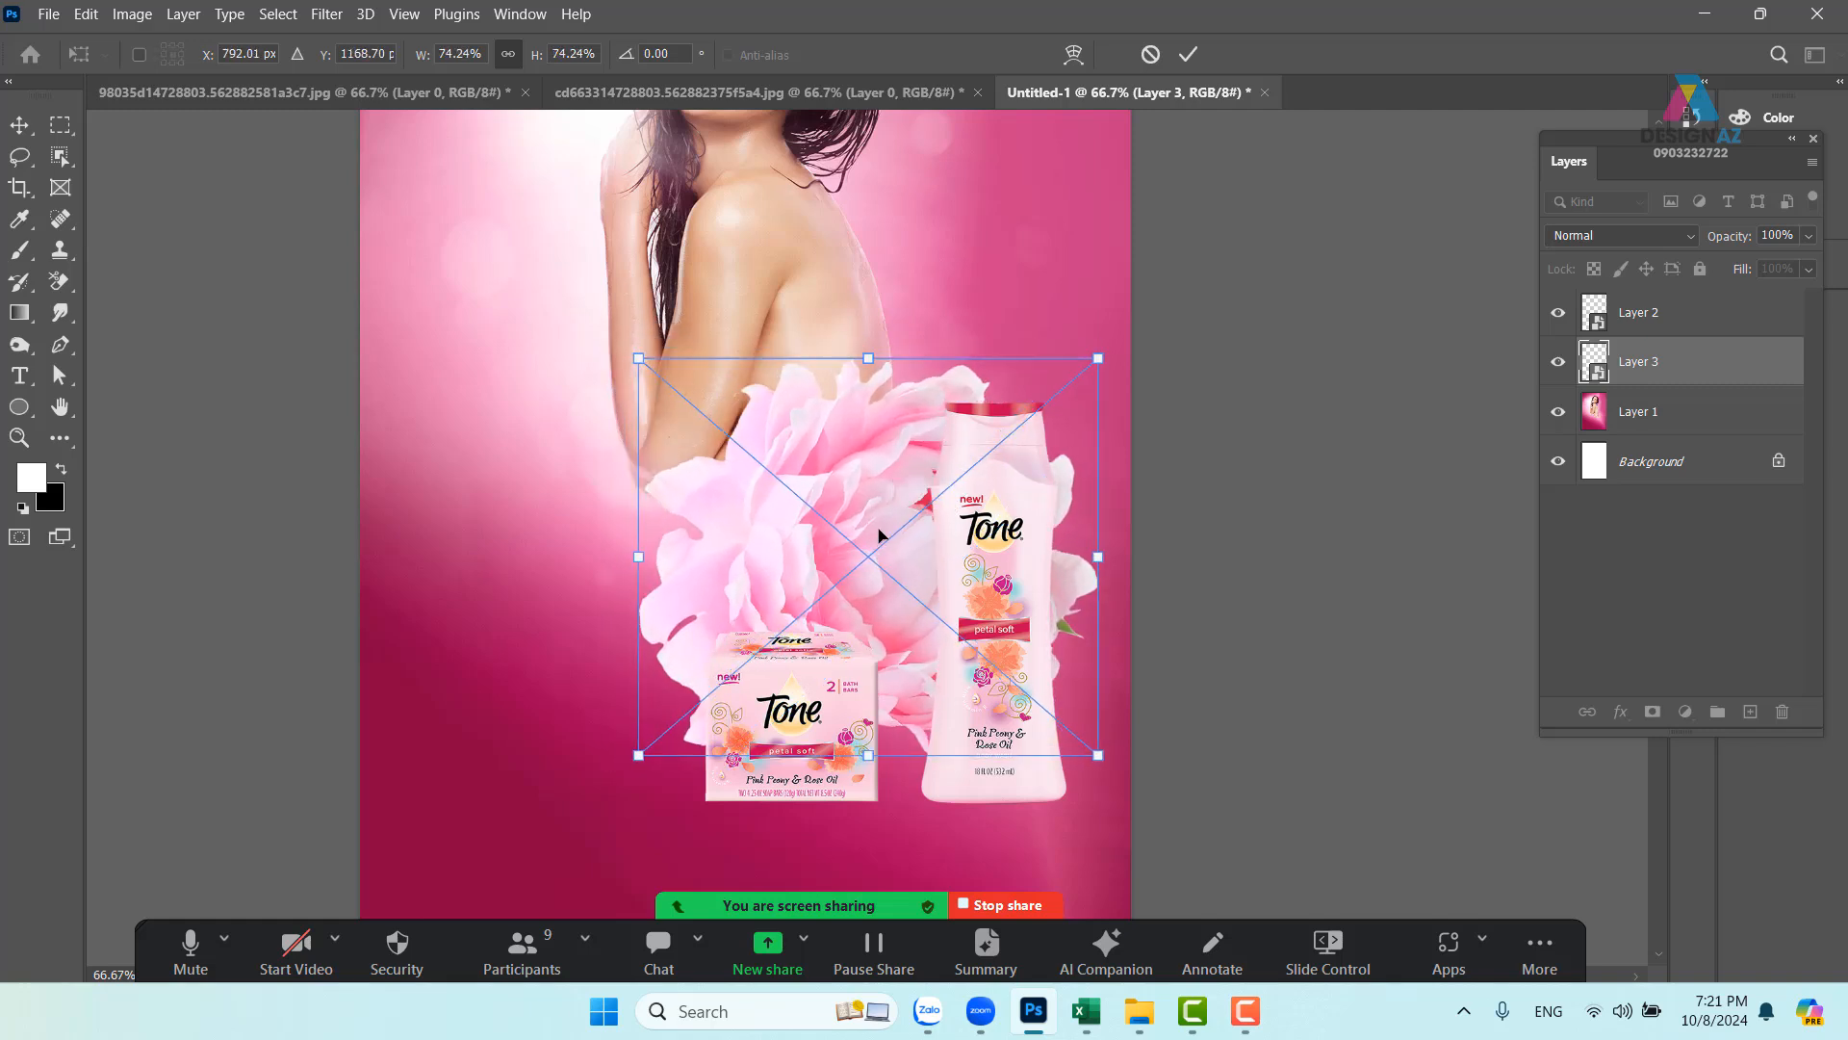
{"action": "key", "text": "Return"}
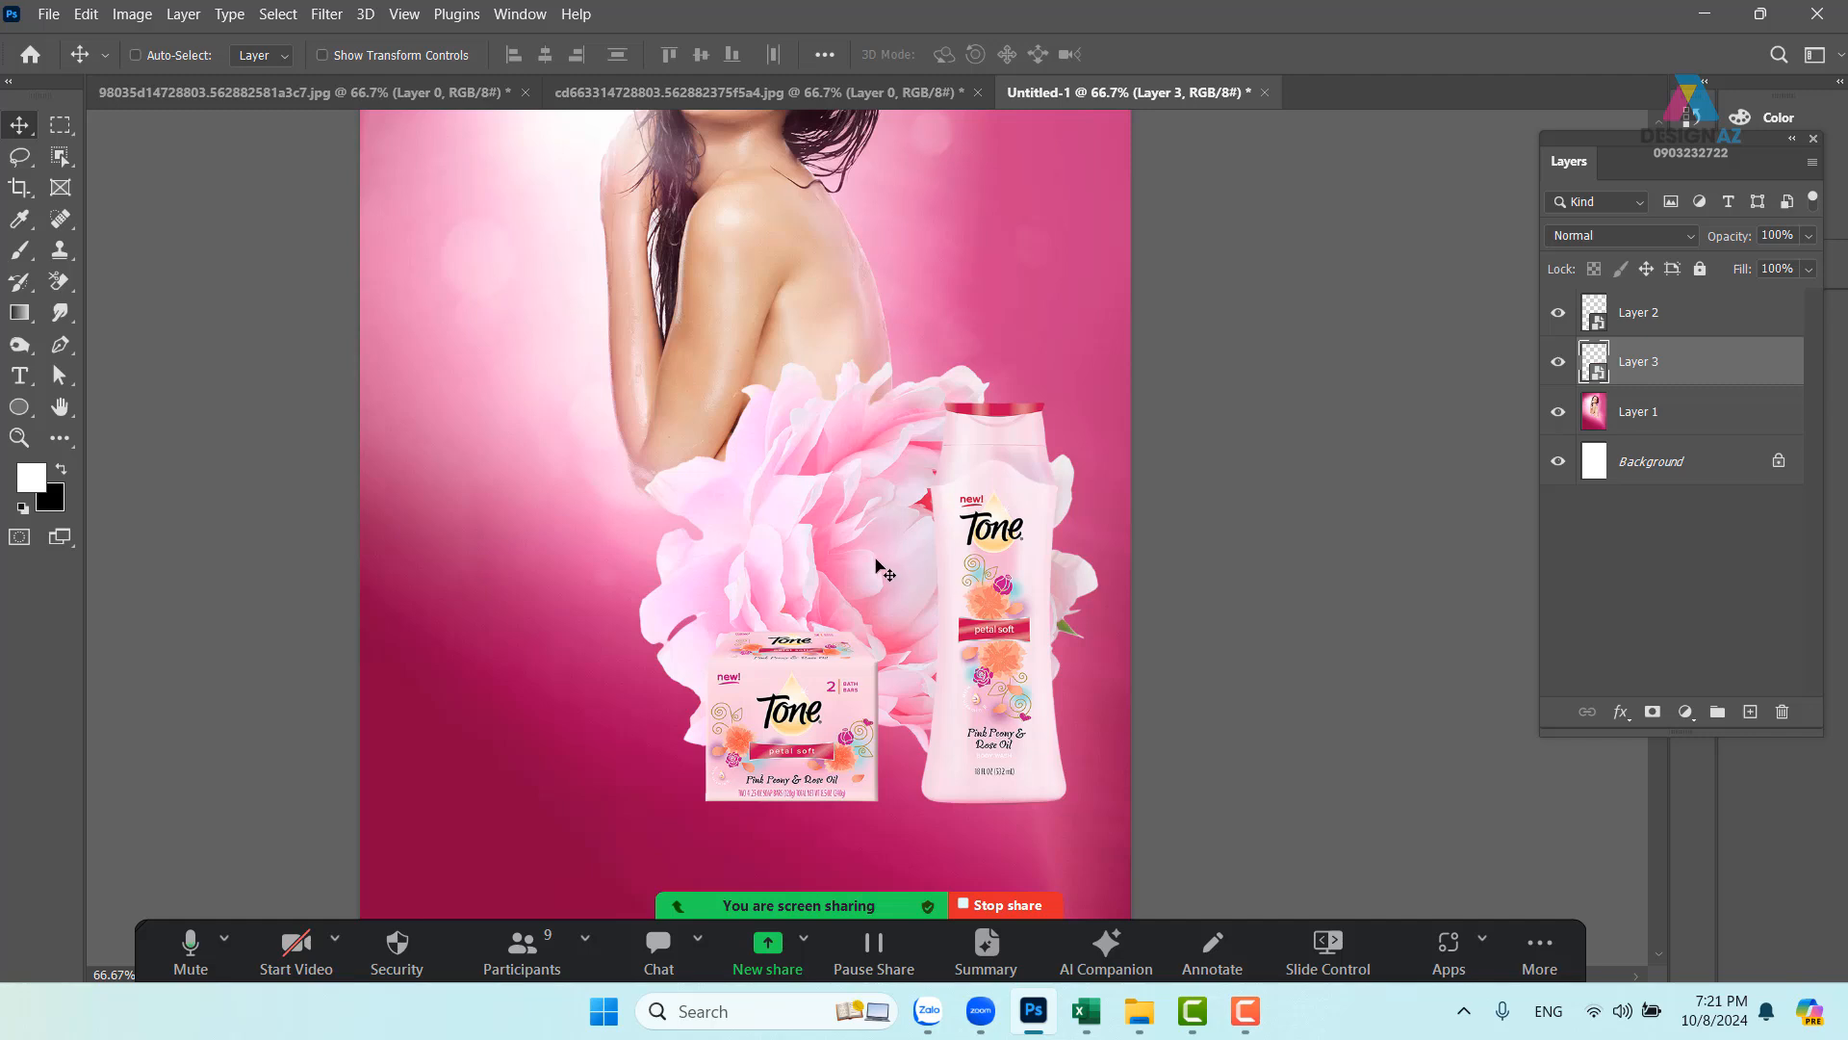
{"action": "left_click_drag", "start_coordinate": [849, 559], "coordinate": [881, 554]}
- Flip the peony horizontally and rotate it to sit behind the soap box and bottle
{"action": "key", "text": "ctrl+t"}
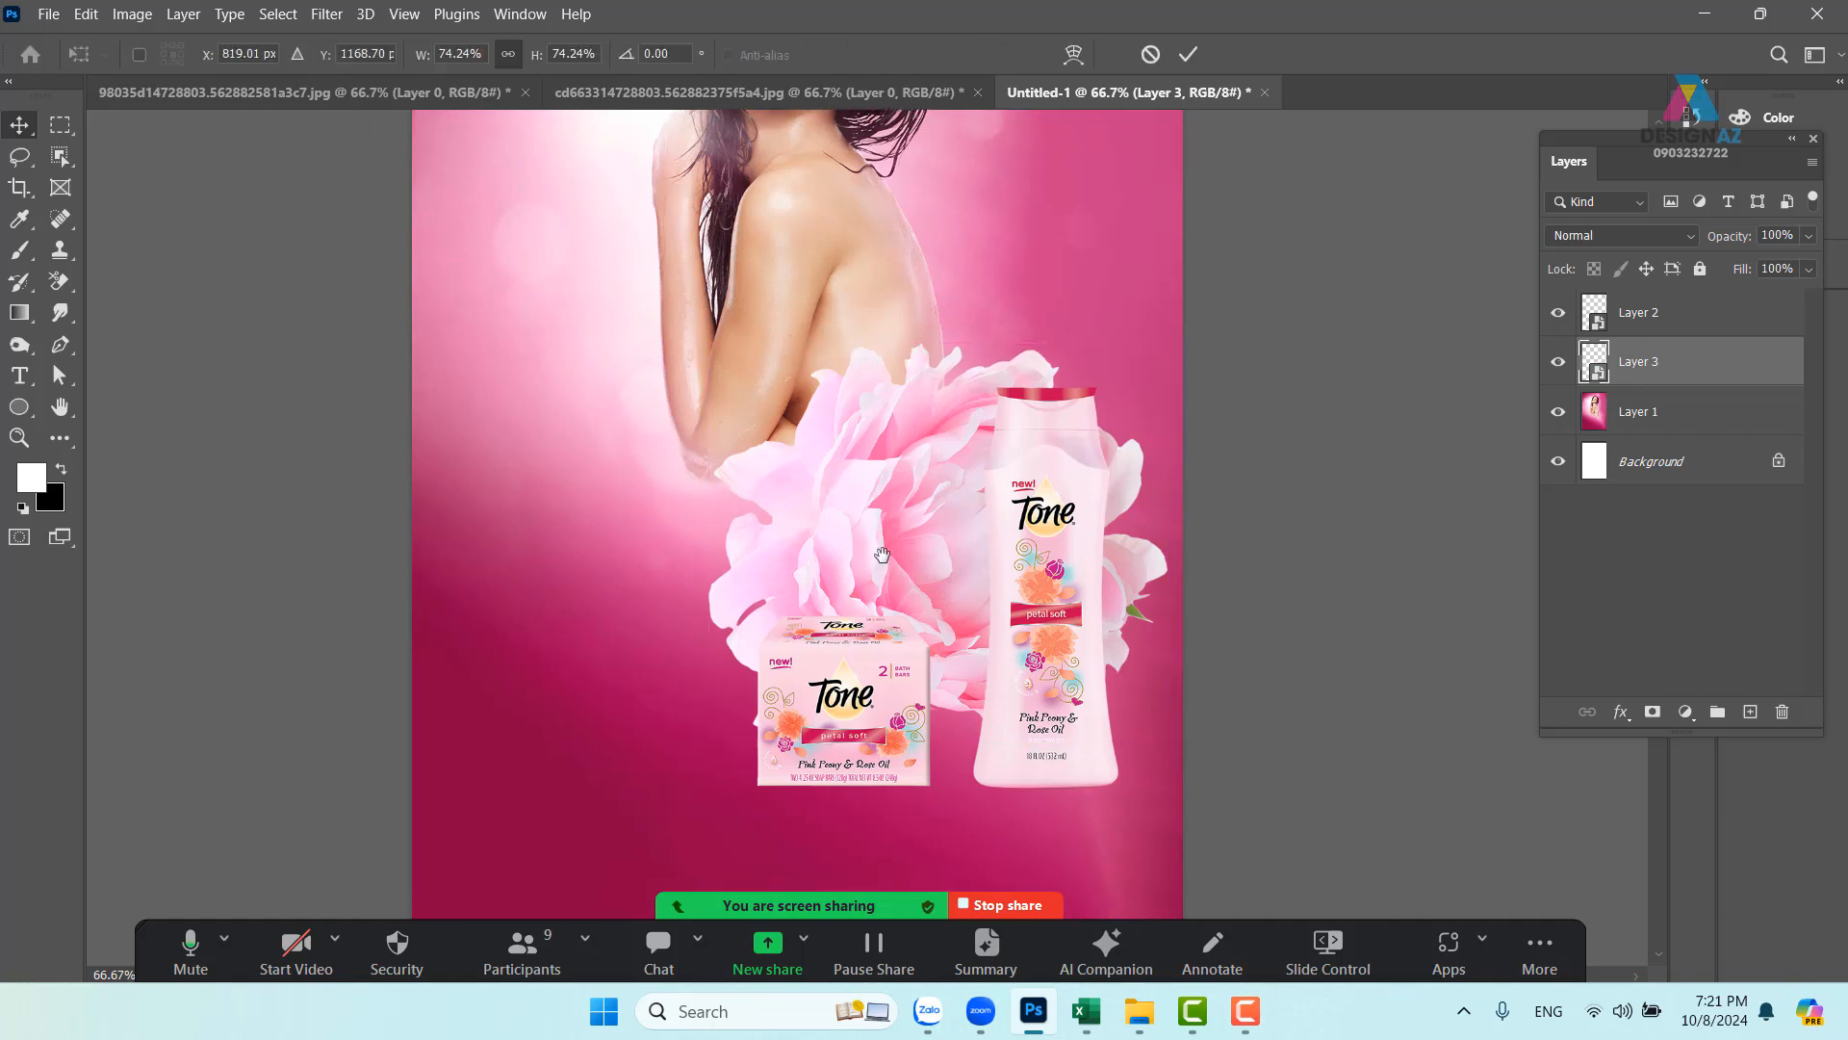
{"action": "right_click", "coordinate": [909, 521]}
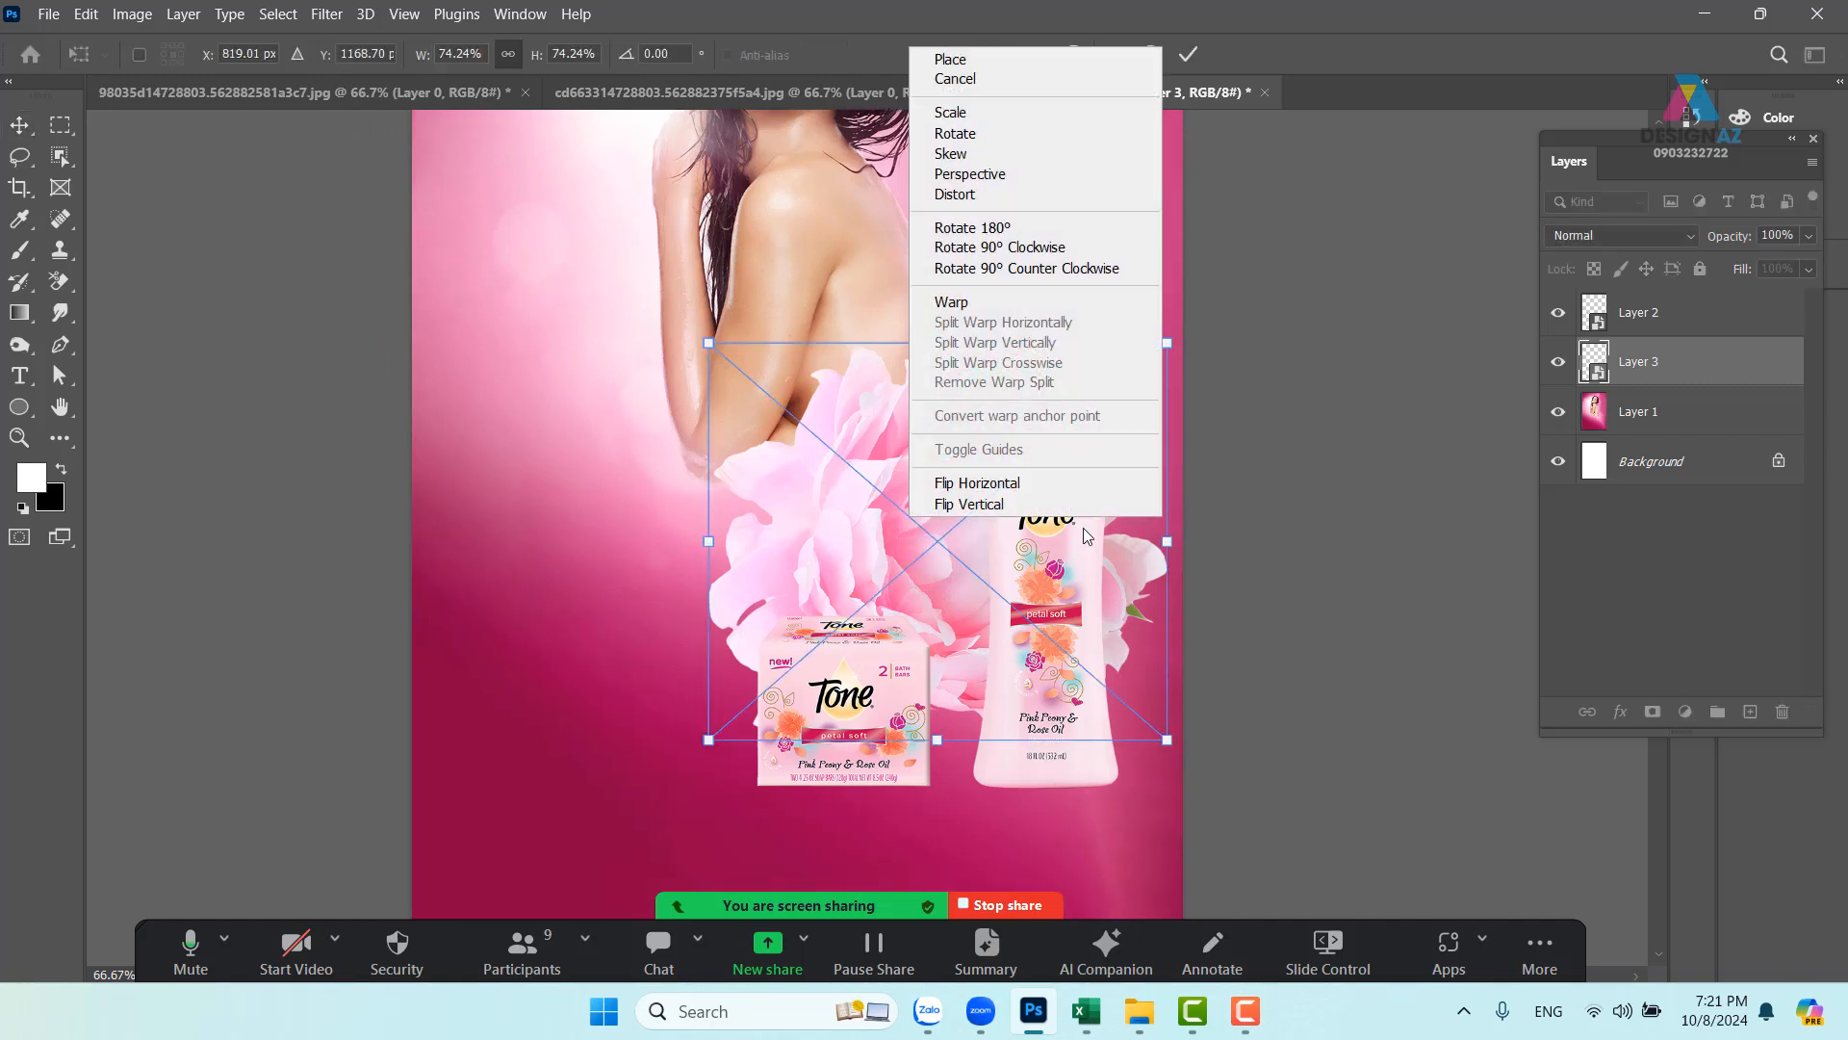
{"action": "left_click", "coordinate": [977, 482]}
{"action": "left_click_drag", "start_coordinate": [926, 584], "coordinate": [892, 574]}
{"action": "left_click_drag", "start_coordinate": [1180, 318], "coordinate": [1230, 407]}
{"action": "mouse_move", "coordinate": [825, 493]}
{"action": "left_mouse_down"}
{"action": "mouse_move", "coordinate": [857, 494]}
{"action": "mouse_move", "coordinate": [840, 507]}
{"action": "left_mouse_up"}
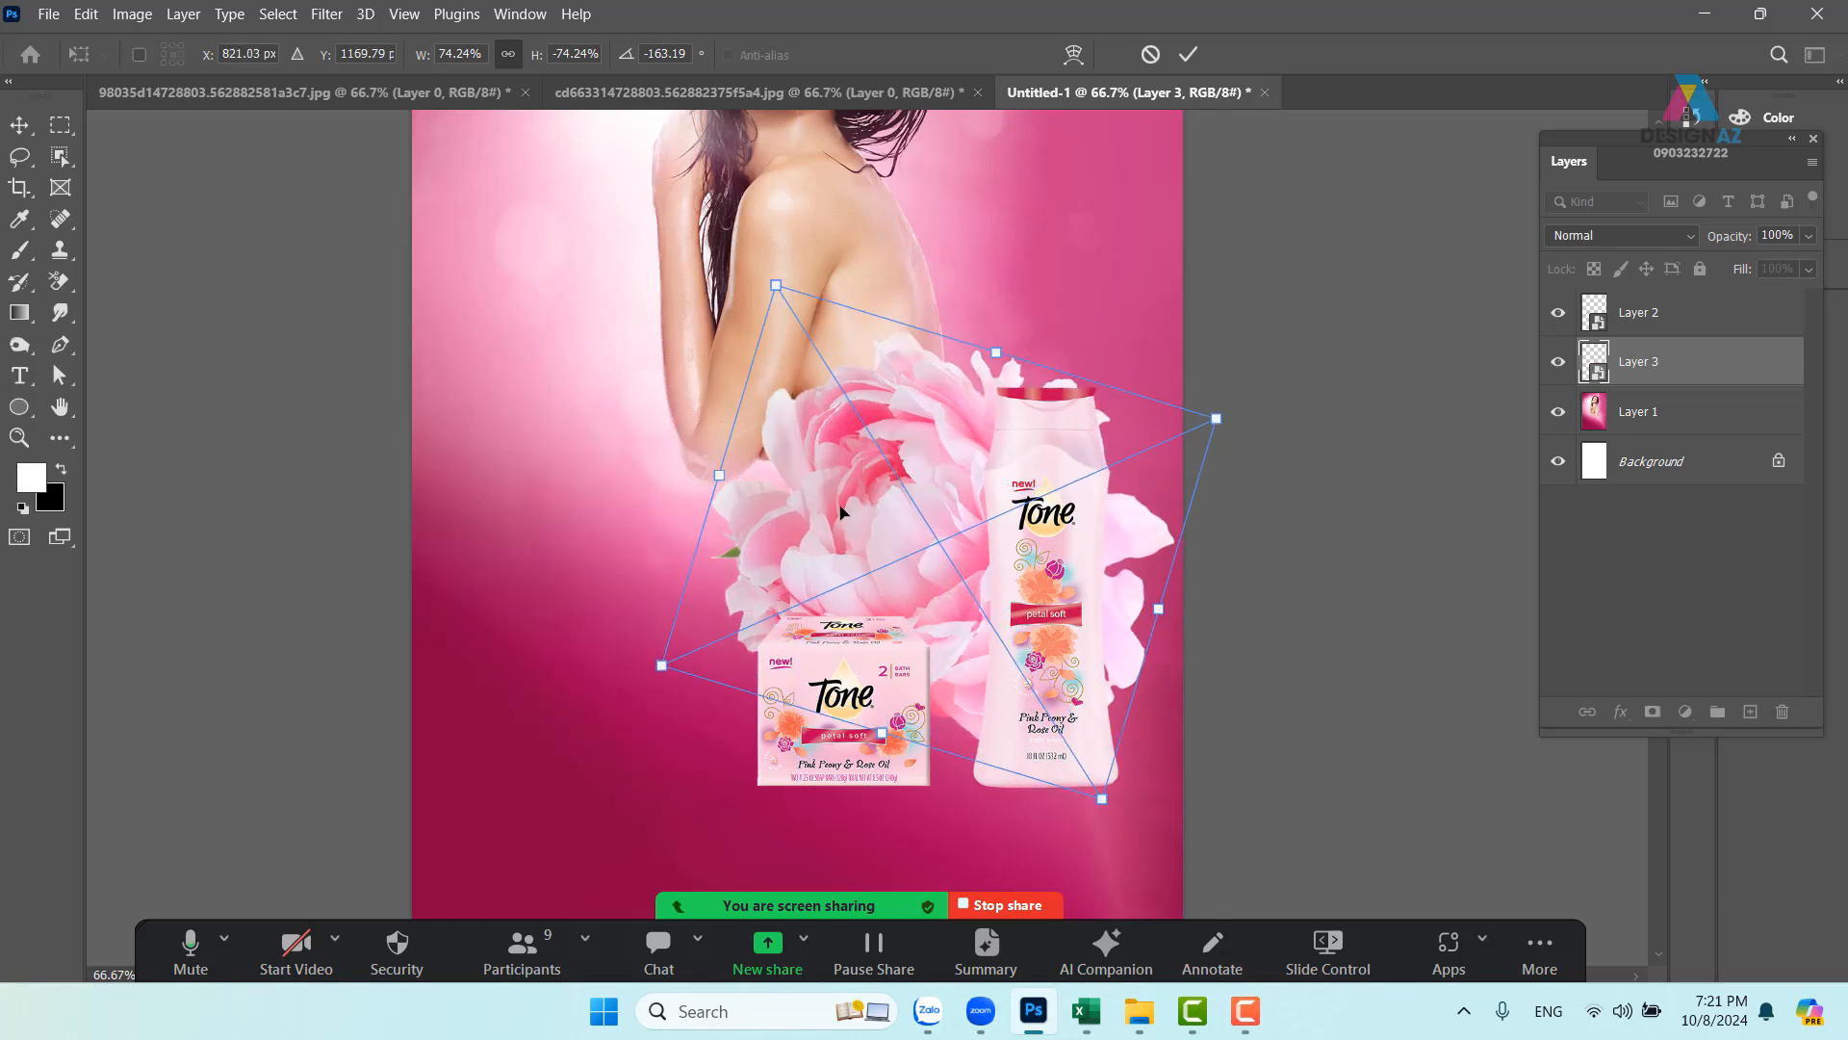
{"action": "key", "text": "Return"}
{"action": "left_click_drag", "start_coordinate": [846, 593], "coordinate": [900, 647]}
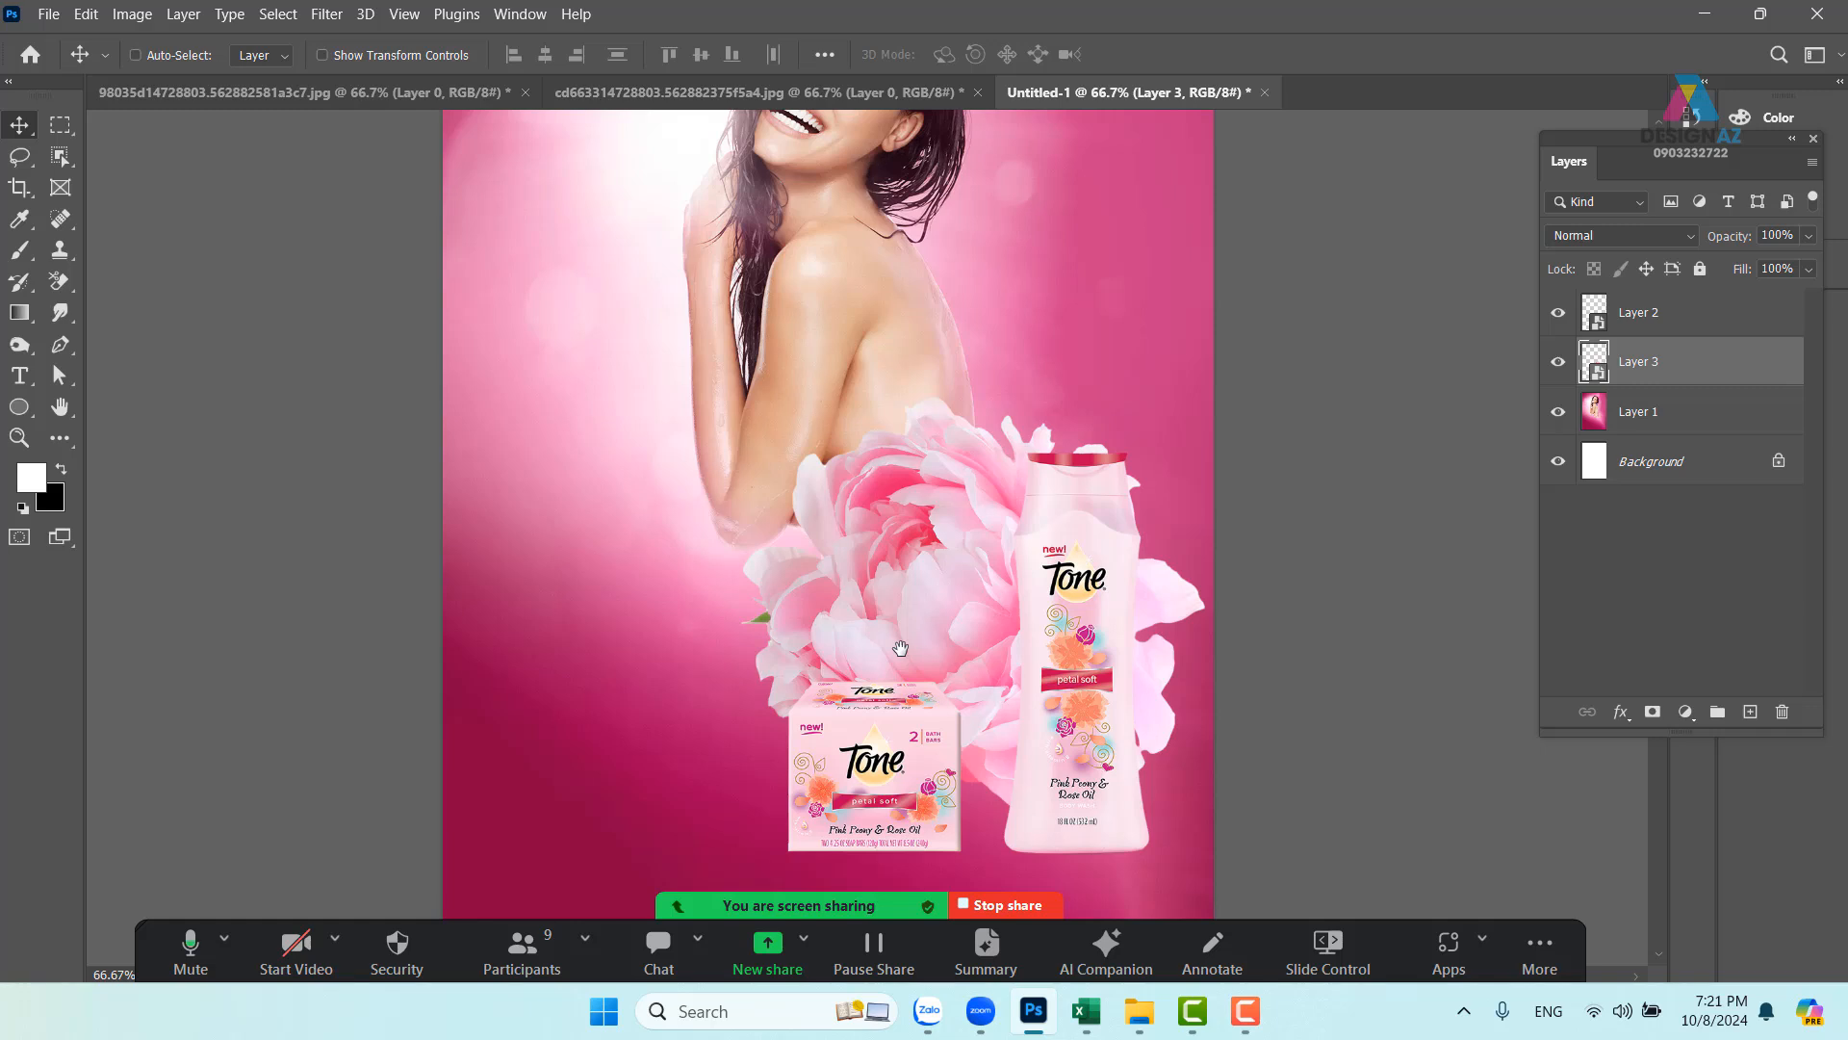
- Select Layer 3 and give it a white layer mask
{"action": "right_click", "coordinate": [982, 587]}
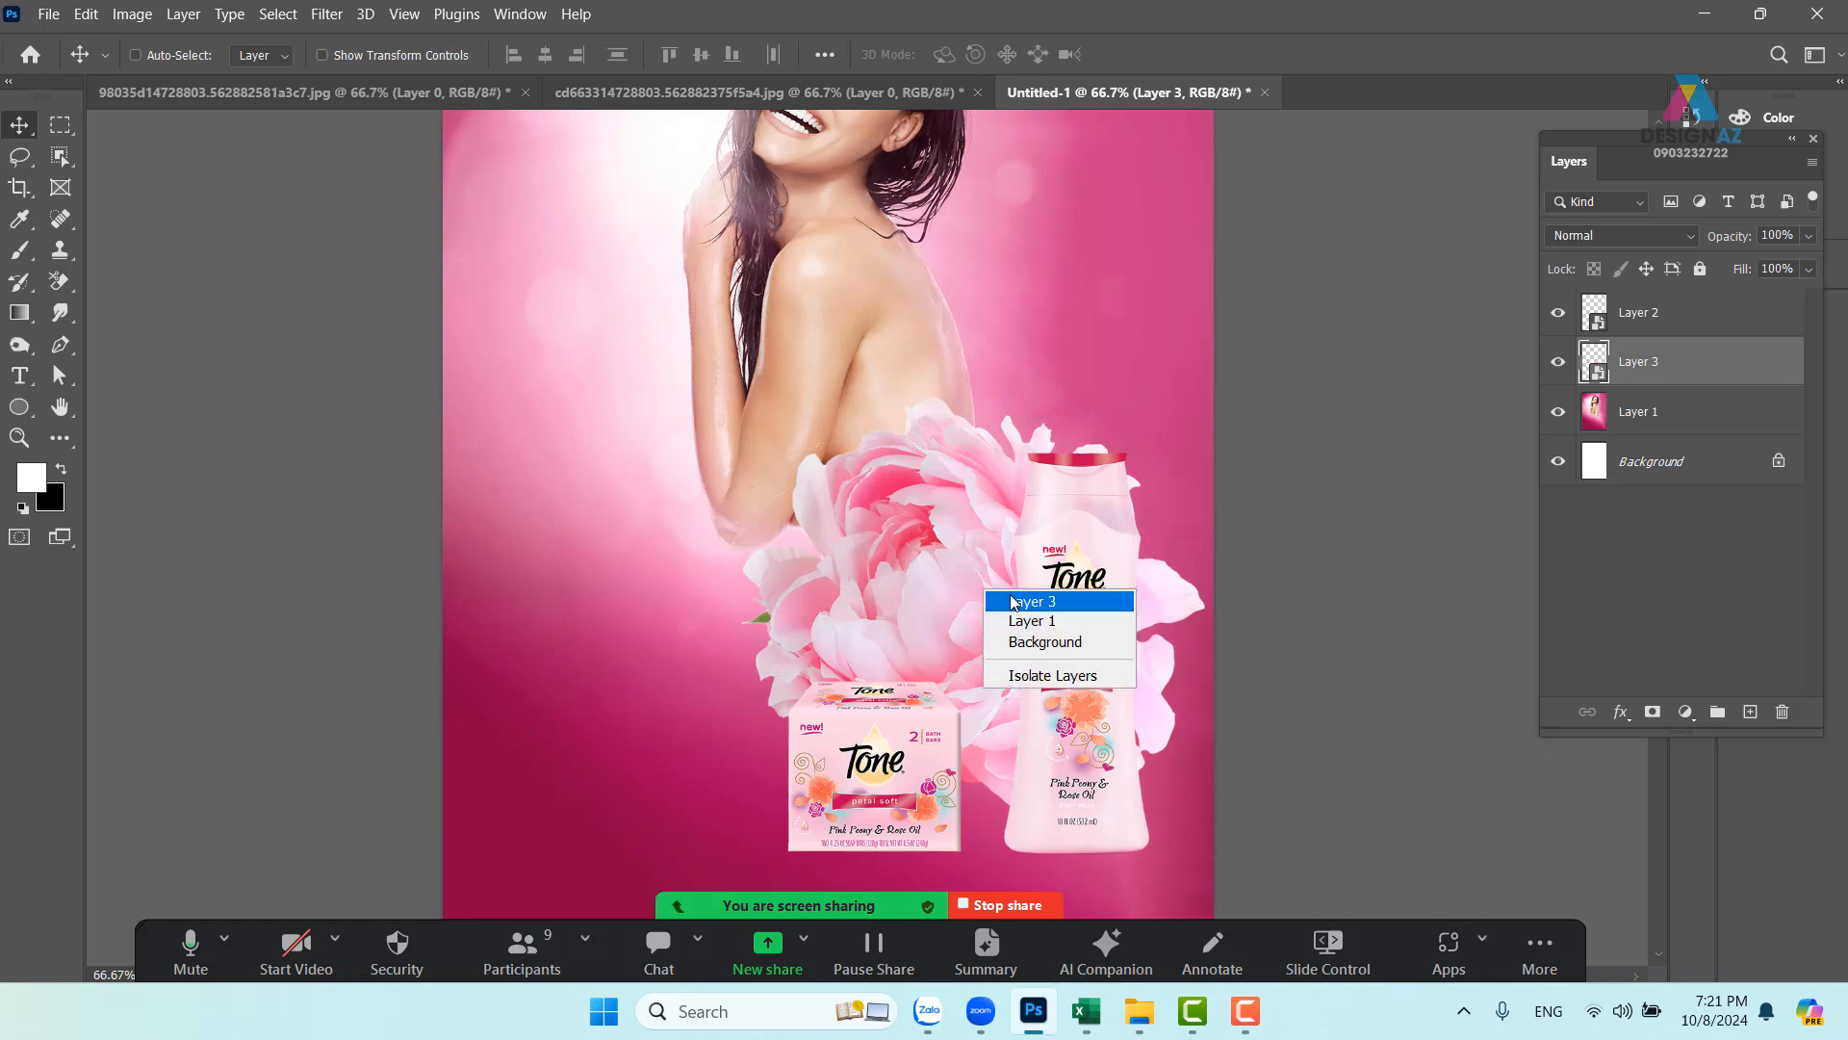
{"action": "left_click", "coordinate": [1011, 602]}
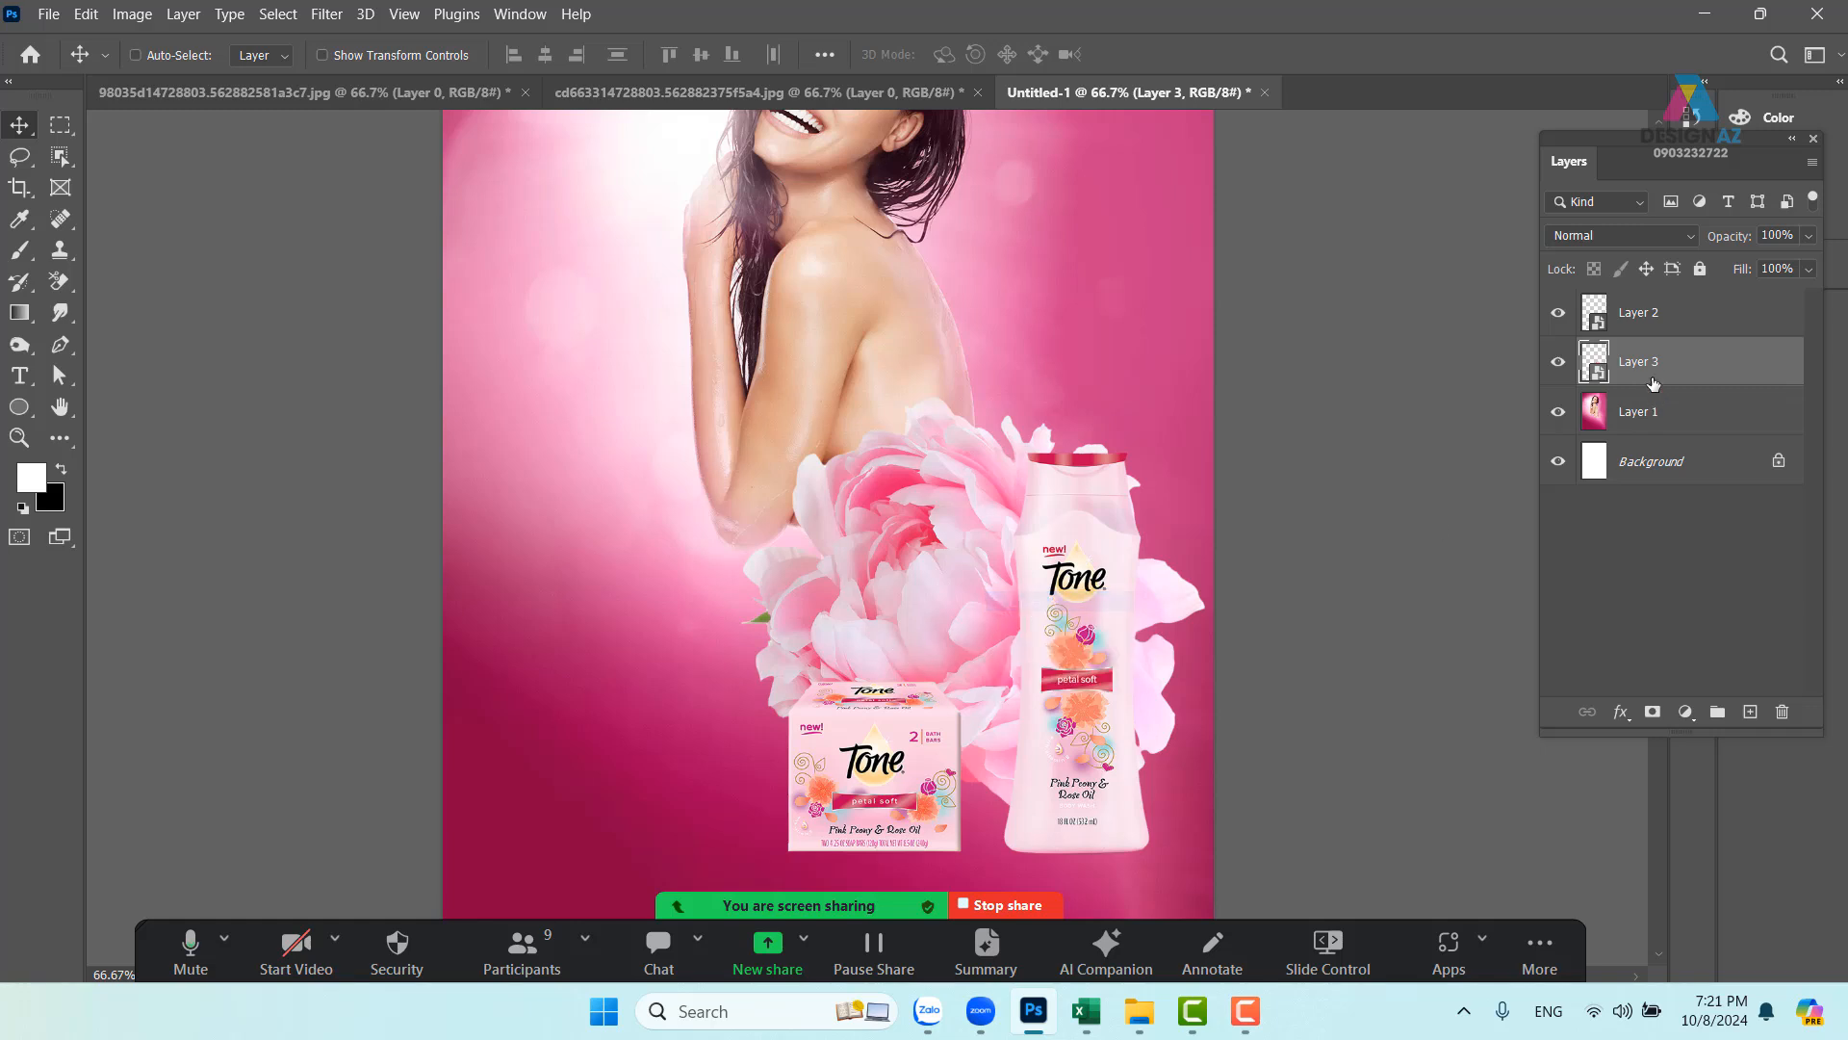
{"action": "left_click", "coordinate": [1654, 712]}
- Draw diagonal black-to-white gradients on the mask to fade the right-hand petals into pink
{"action": "key", "text": "g"}
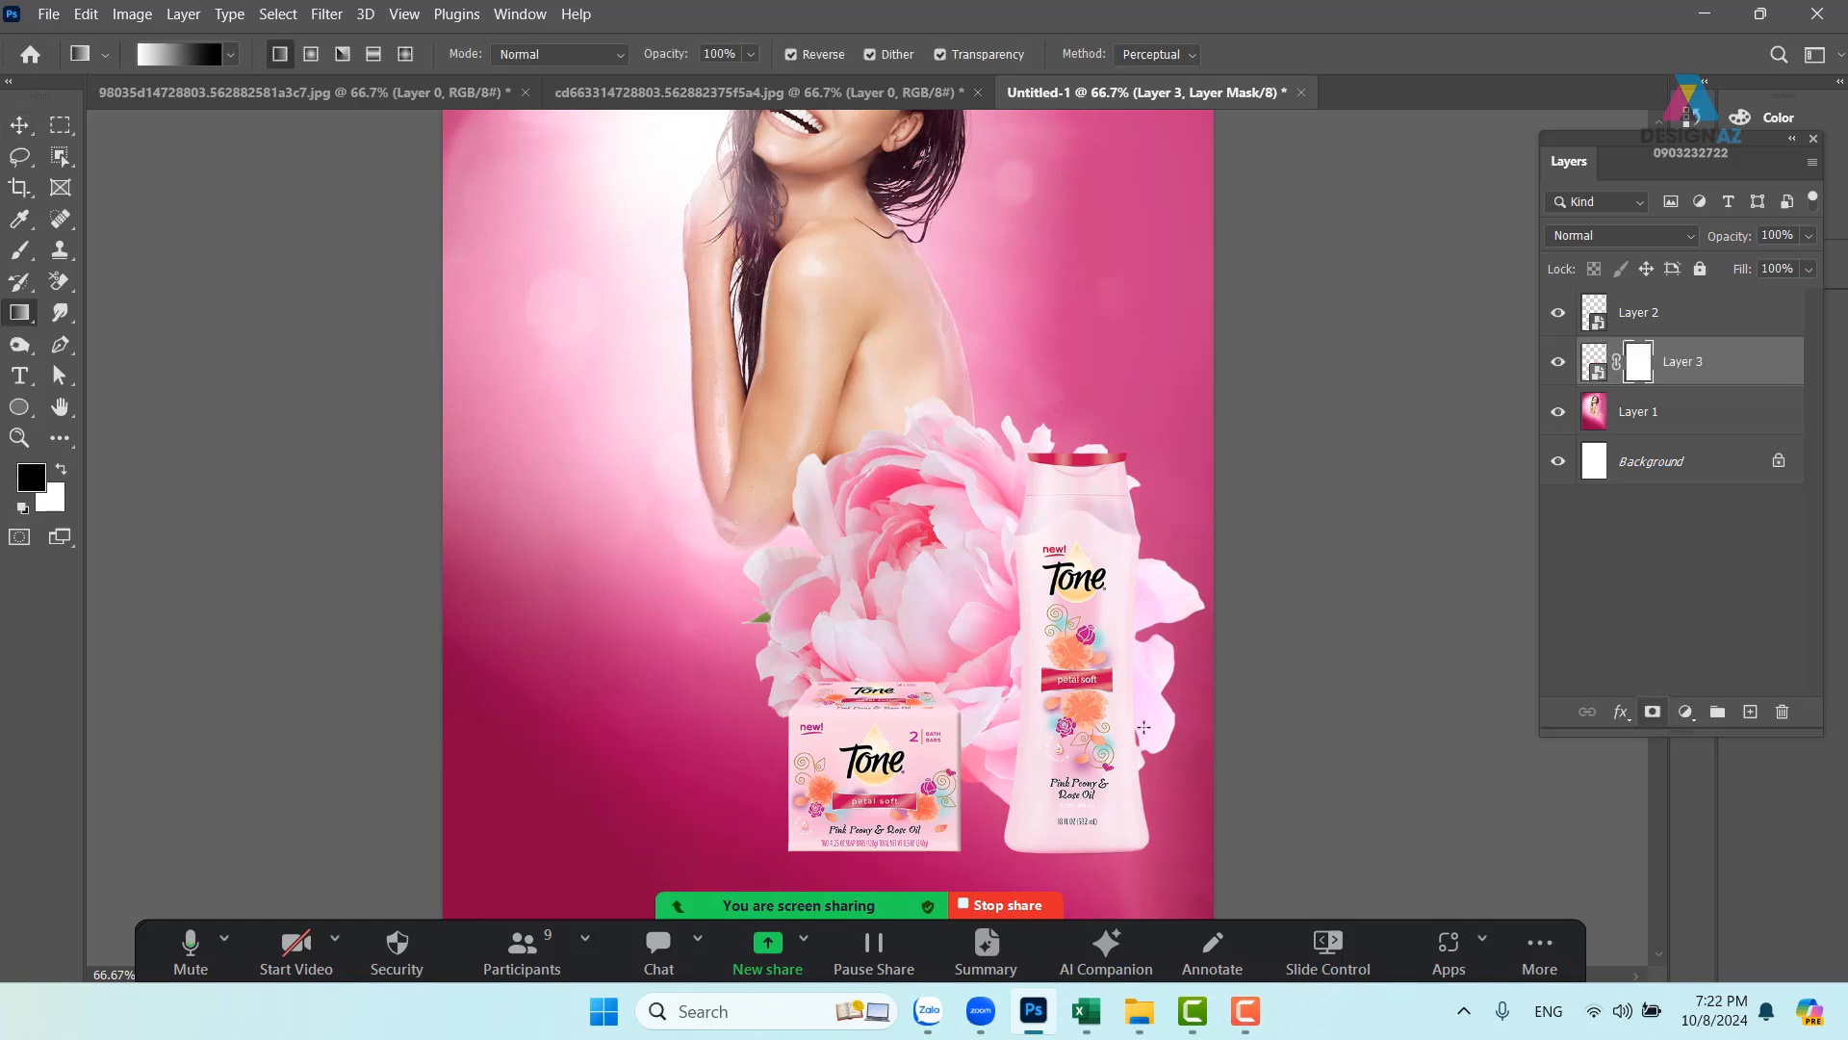
{"action": "left_click_drag", "start_coordinate": [992, 679], "coordinate": [995, 775]}
{"action": "left_click_drag", "start_coordinate": [983, 565], "coordinate": [1077, 710]}
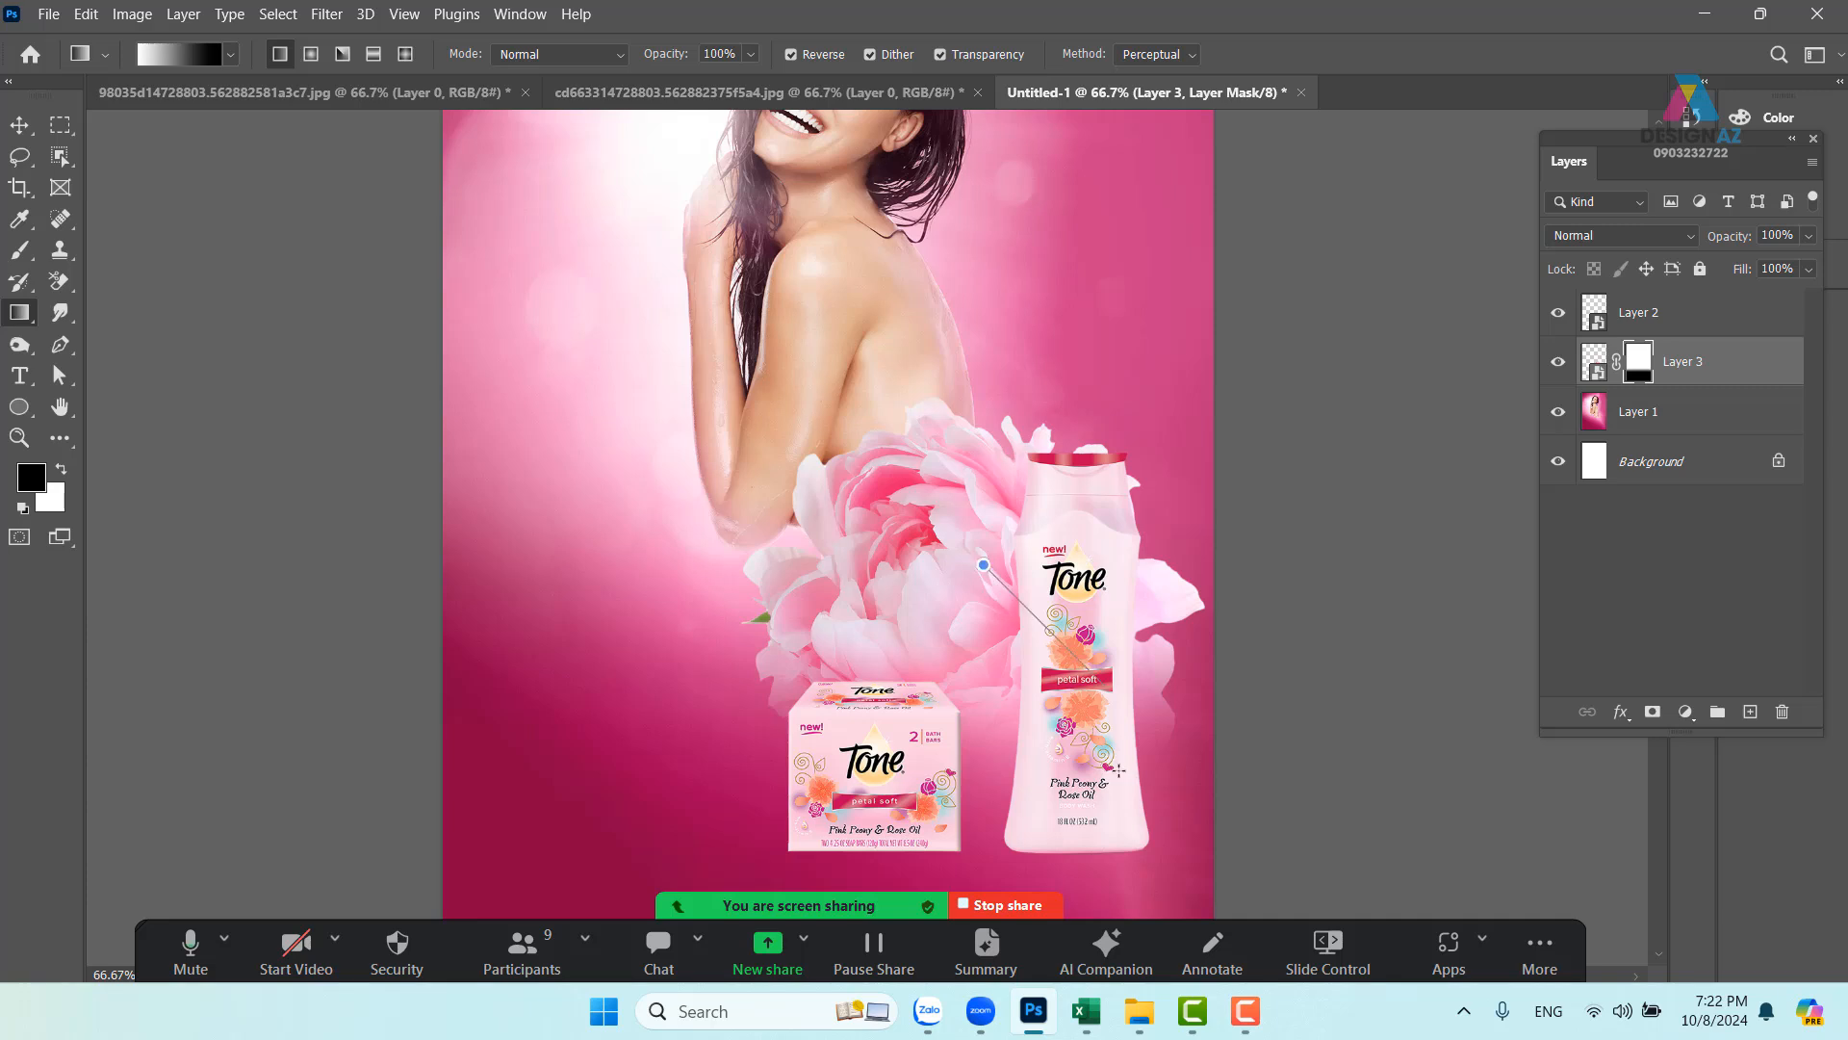
{"action": "left_click_drag", "start_coordinate": [1119, 770], "coordinate": [1118, 770]}
{"action": "left_click_drag", "start_coordinate": [970, 597], "coordinate": [1093, 770]}
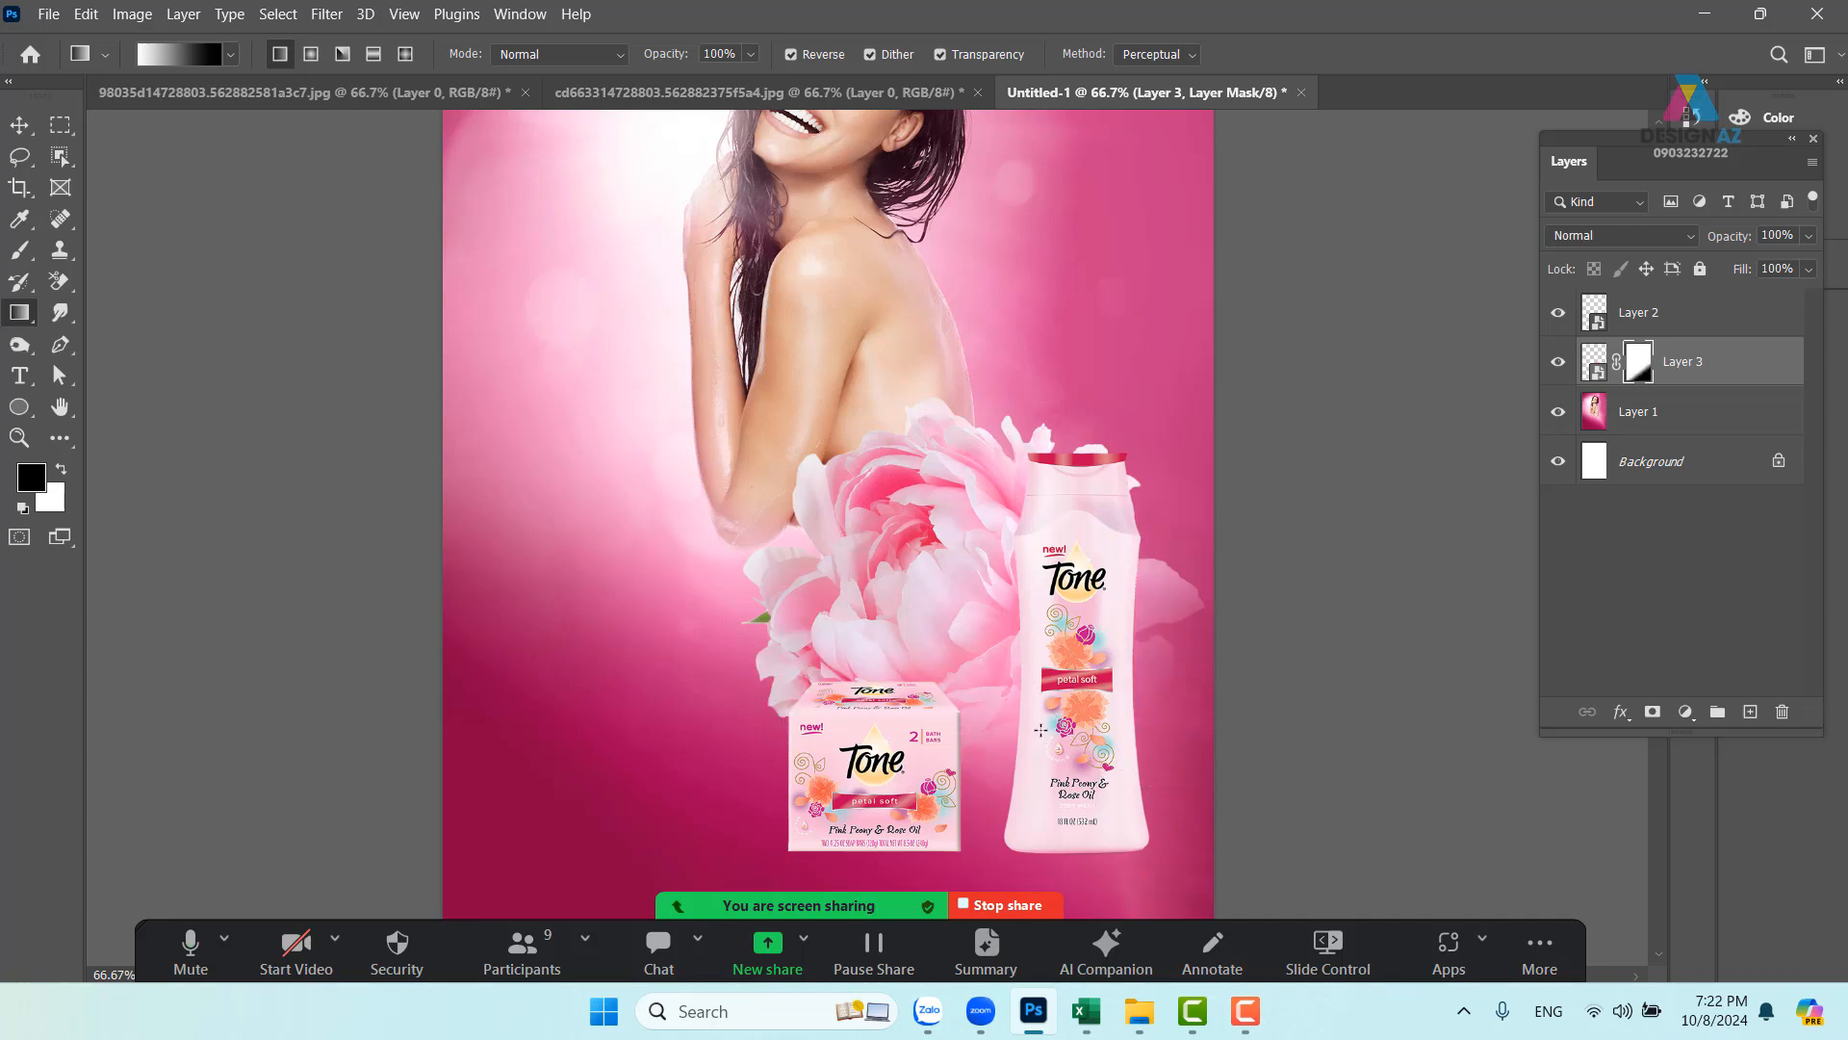
{"action": "left_click_drag", "start_coordinate": [915, 555], "coordinate": [1095, 777]}
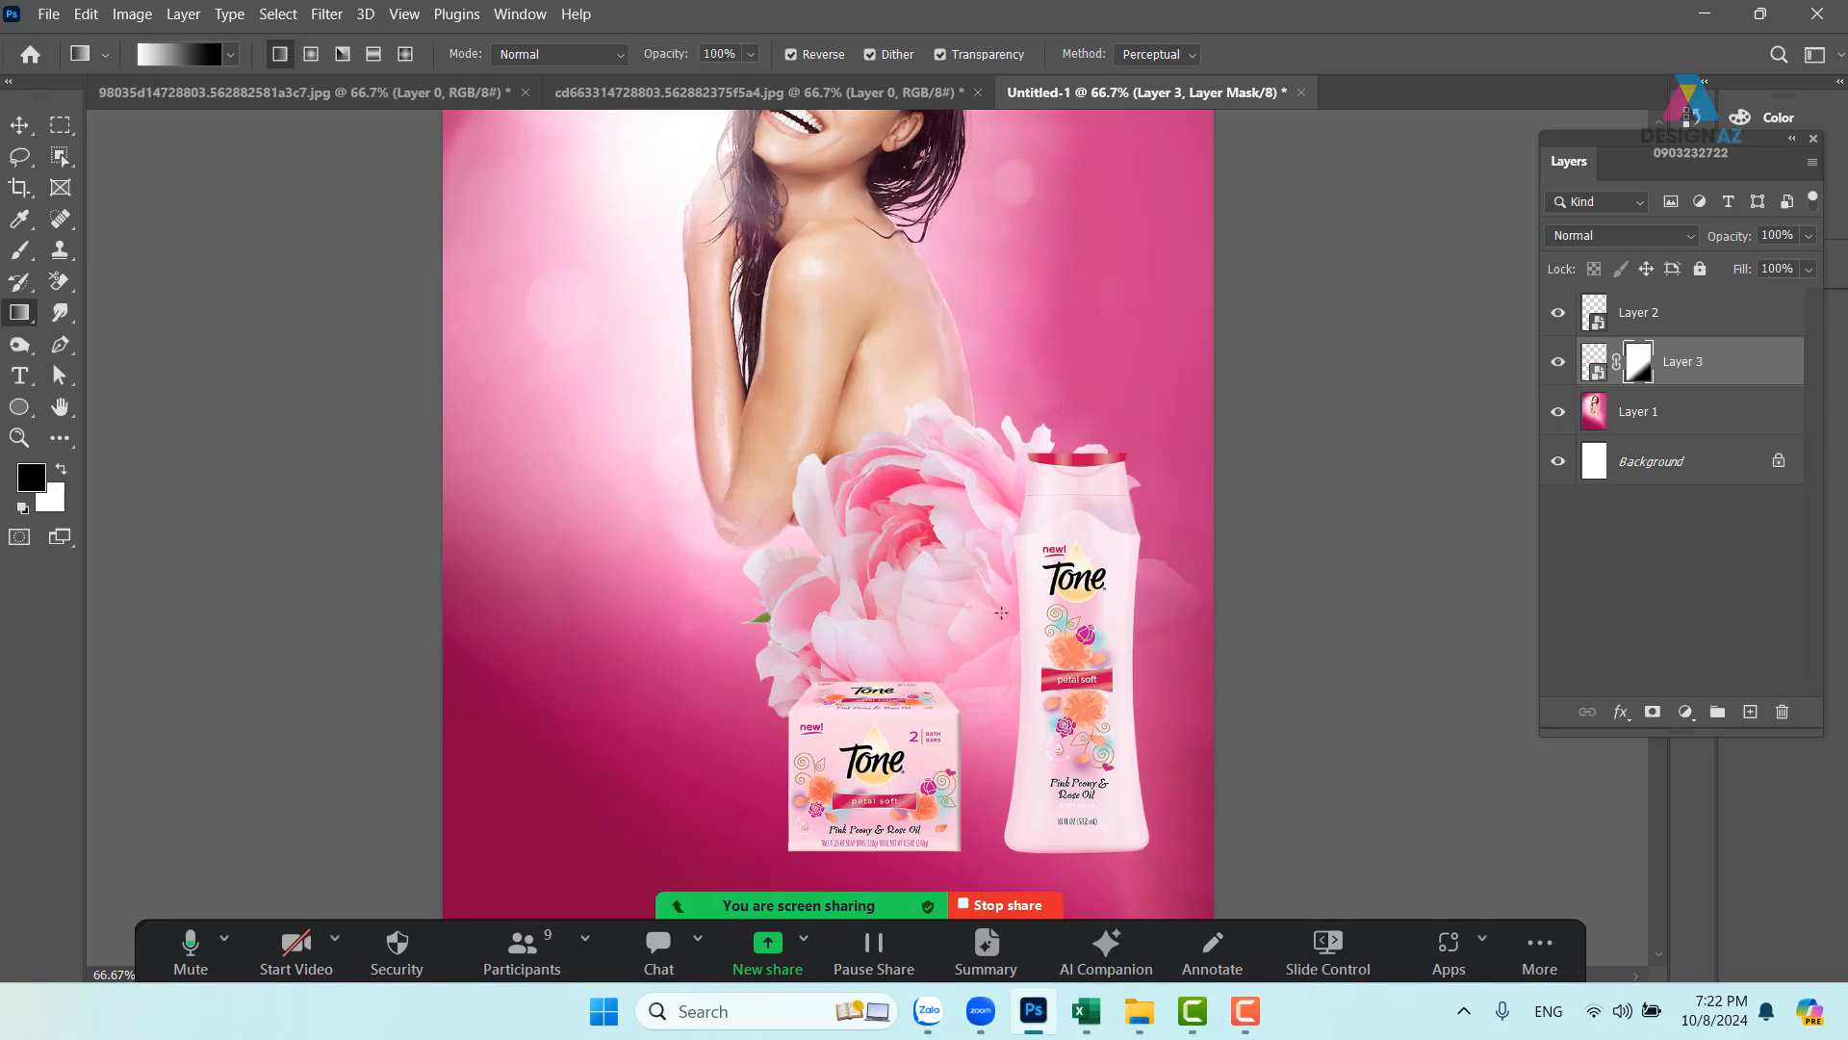
{"action": "left_click_drag", "start_coordinate": [1001, 612], "coordinate": [1001, 536]}
{"action": "left_click_drag", "start_coordinate": [904, 357], "coordinate": [1105, 674]}
{"action": "left_click_drag", "start_coordinate": [879, 366], "coordinate": [1104, 706]}
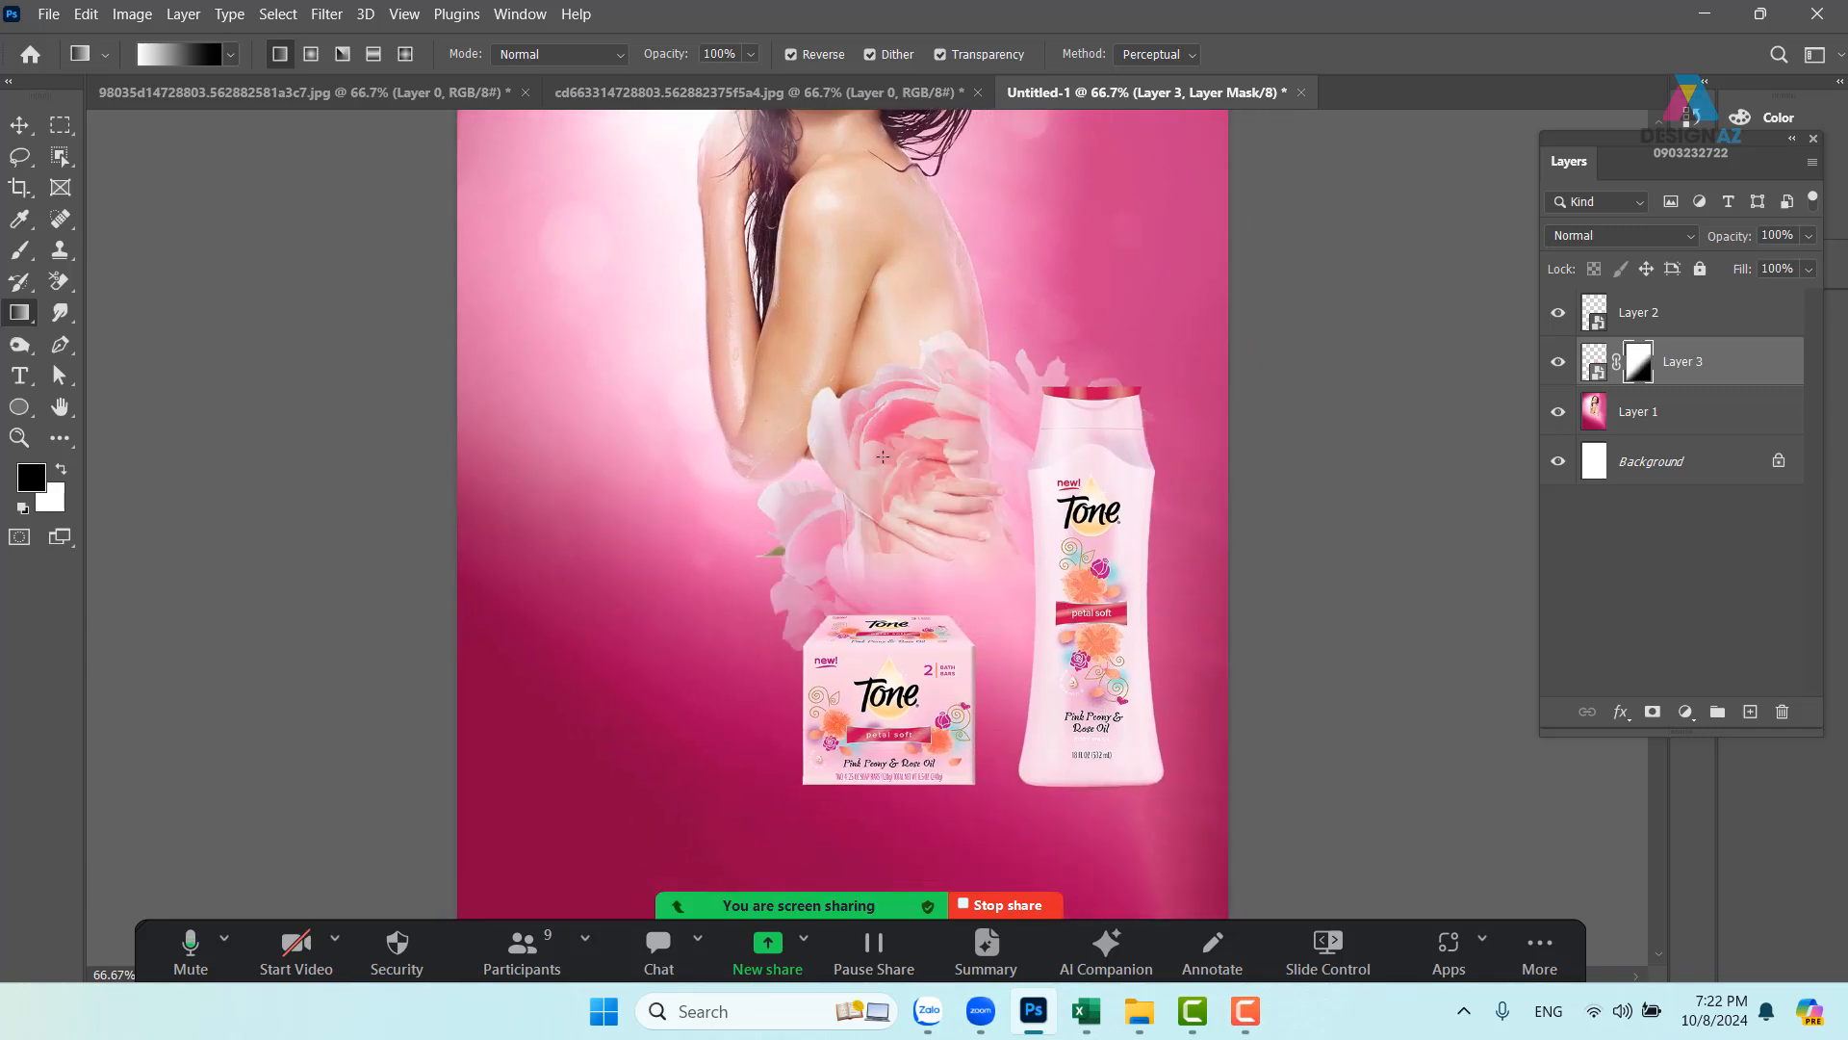
{"action": "left_click_drag", "start_coordinate": [895, 401], "coordinate": [1094, 674]}
{"action": "left_click_drag", "start_coordinate": [926, 522], "coordinate": [1069, 665]}
{"action": "left_click_drag", "start_coordinate": [940, 472], "coordinate": [1164, 697]}
{"action": "left_click_drag", "start_coordinate": [1028, 535], "coordinate": [1025, 585]}
{"action": "left_click", "coordinate": [23, 129]}
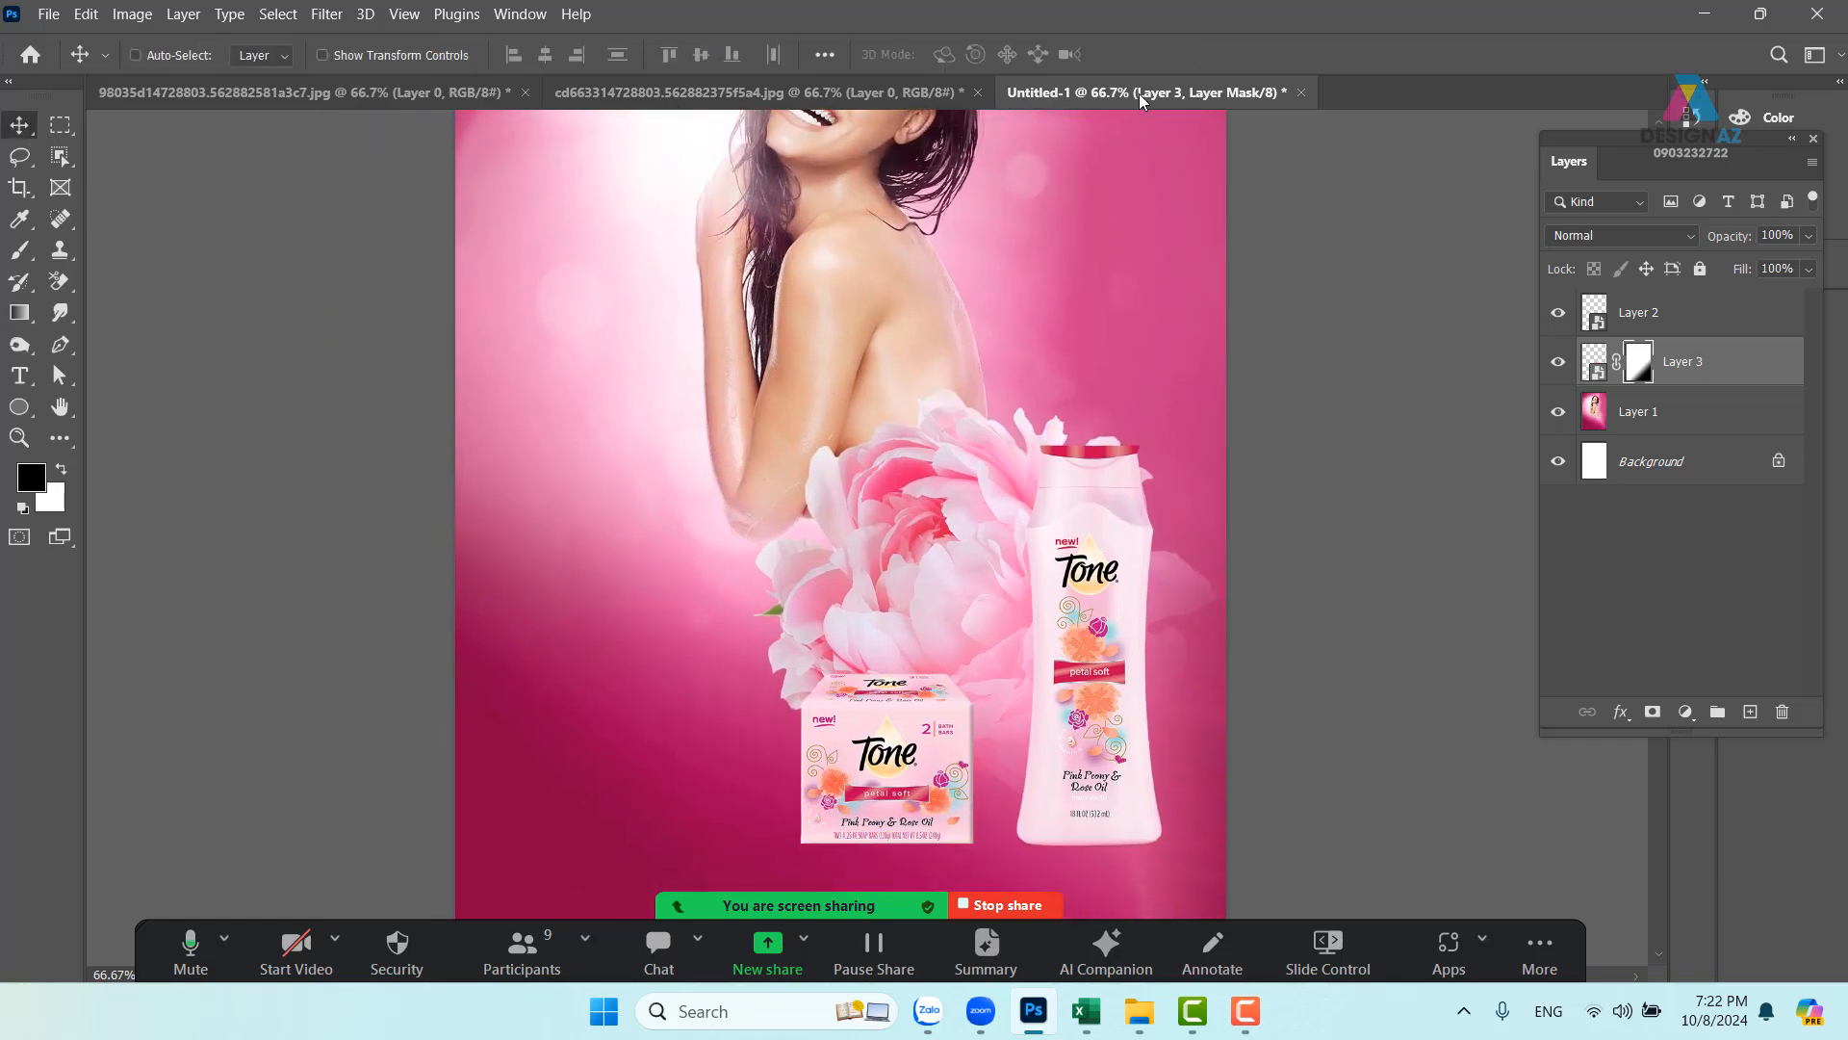
- In the peony document, merge a new empty layer into the peony and nudge it right
{"action": "left_click", "coordinate": [872, 83]}
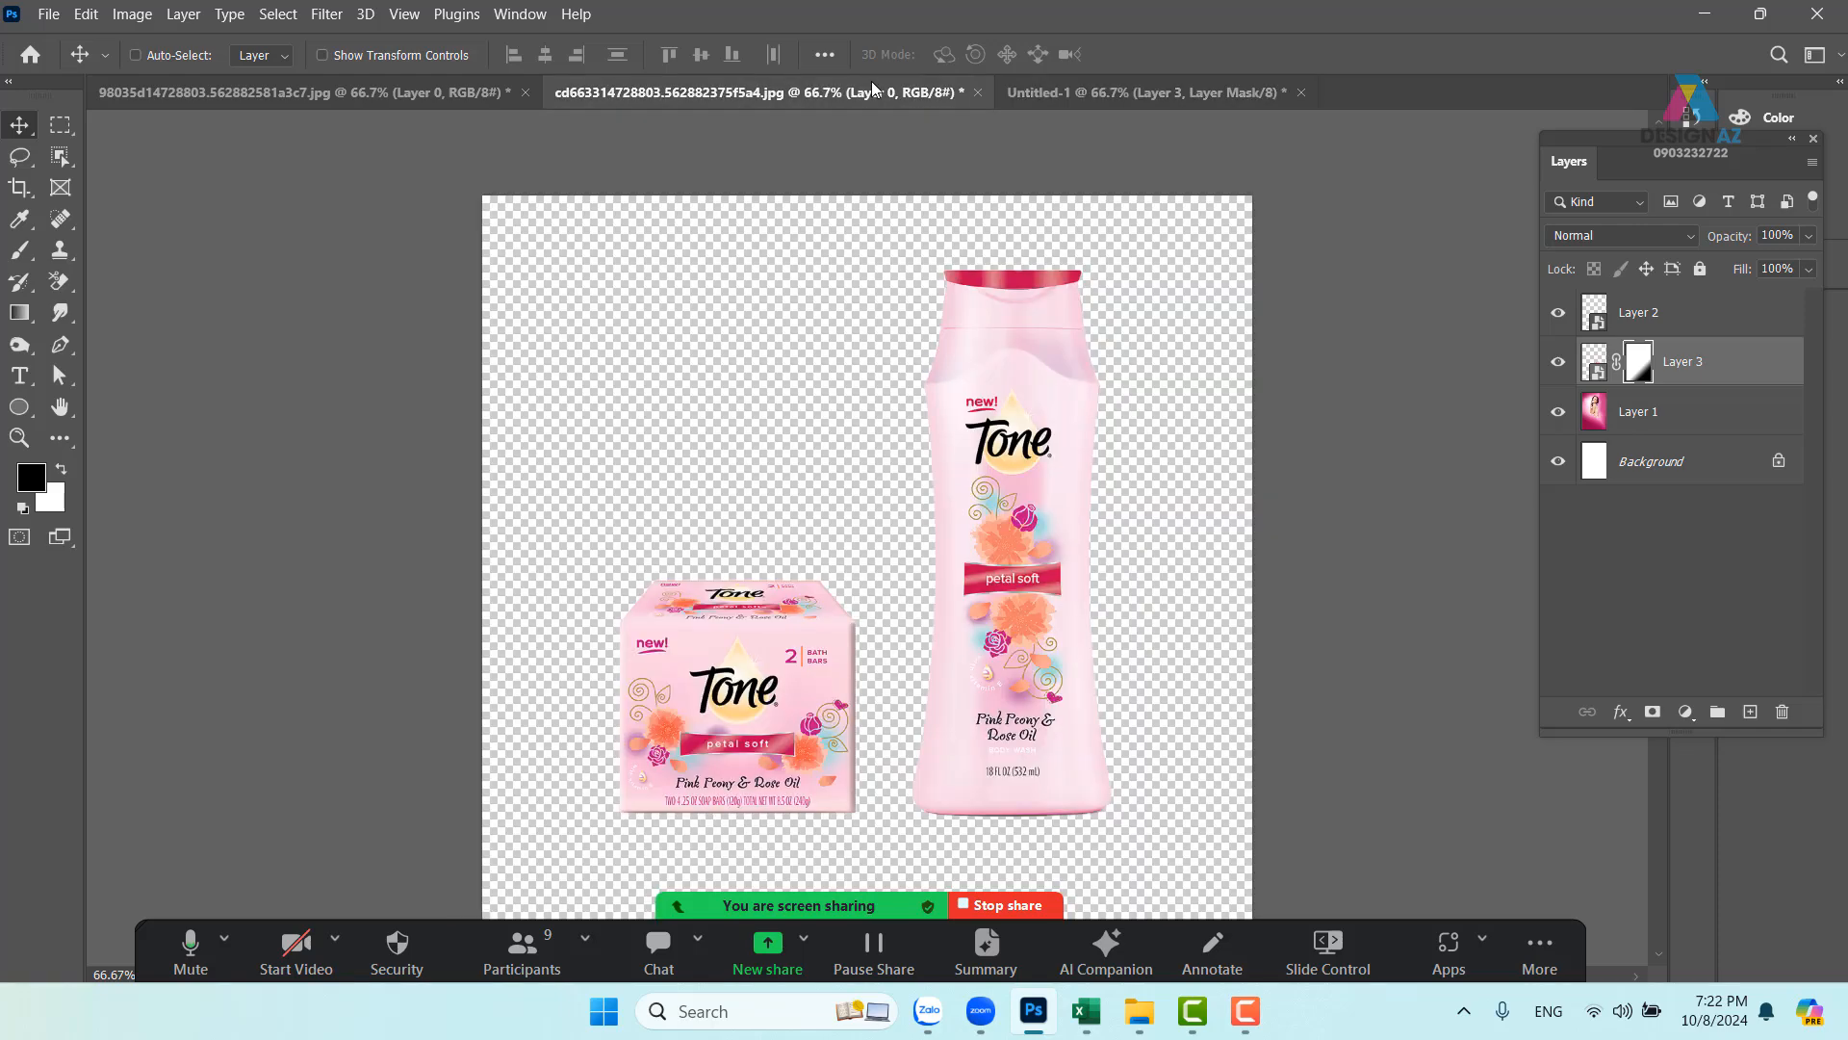
{"action": "left_click", "coordinate": [1118, 91]}
{"action": "left_click", "coordinate": [402, 92]}
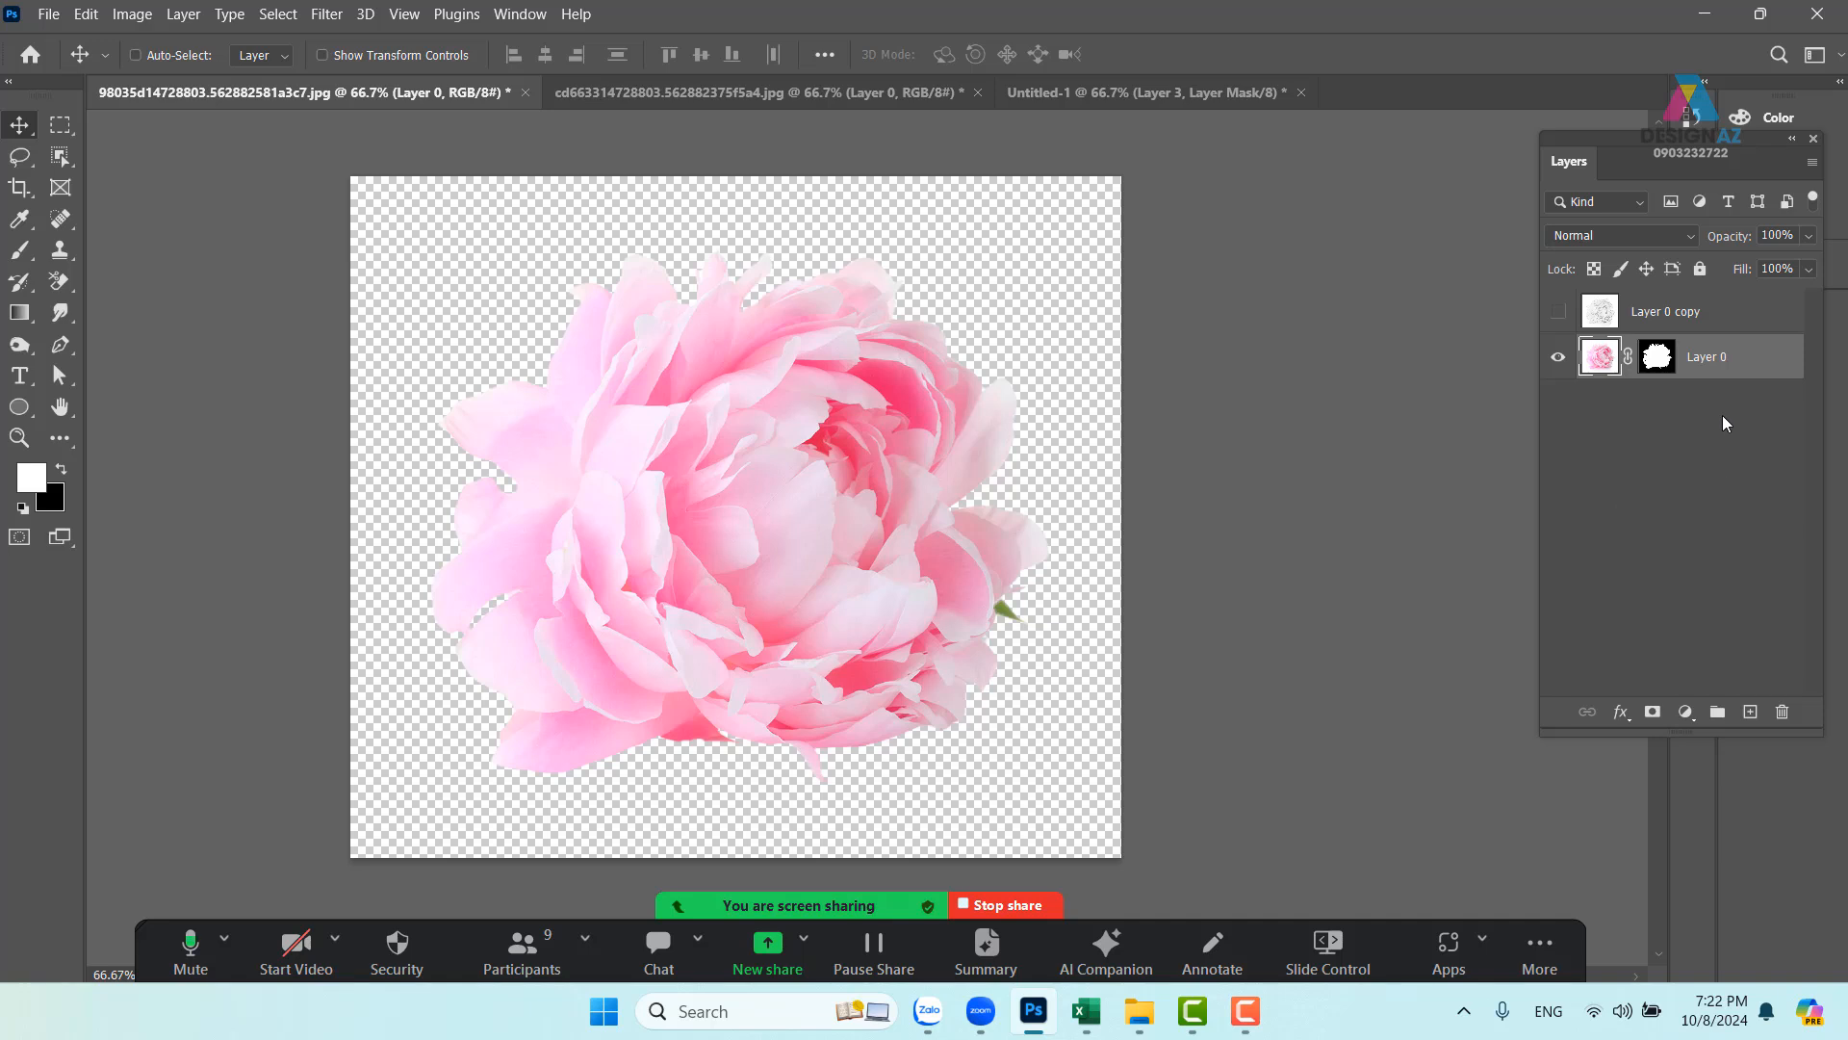
{"action": "left_click", "coordinate": [1749, 712]}
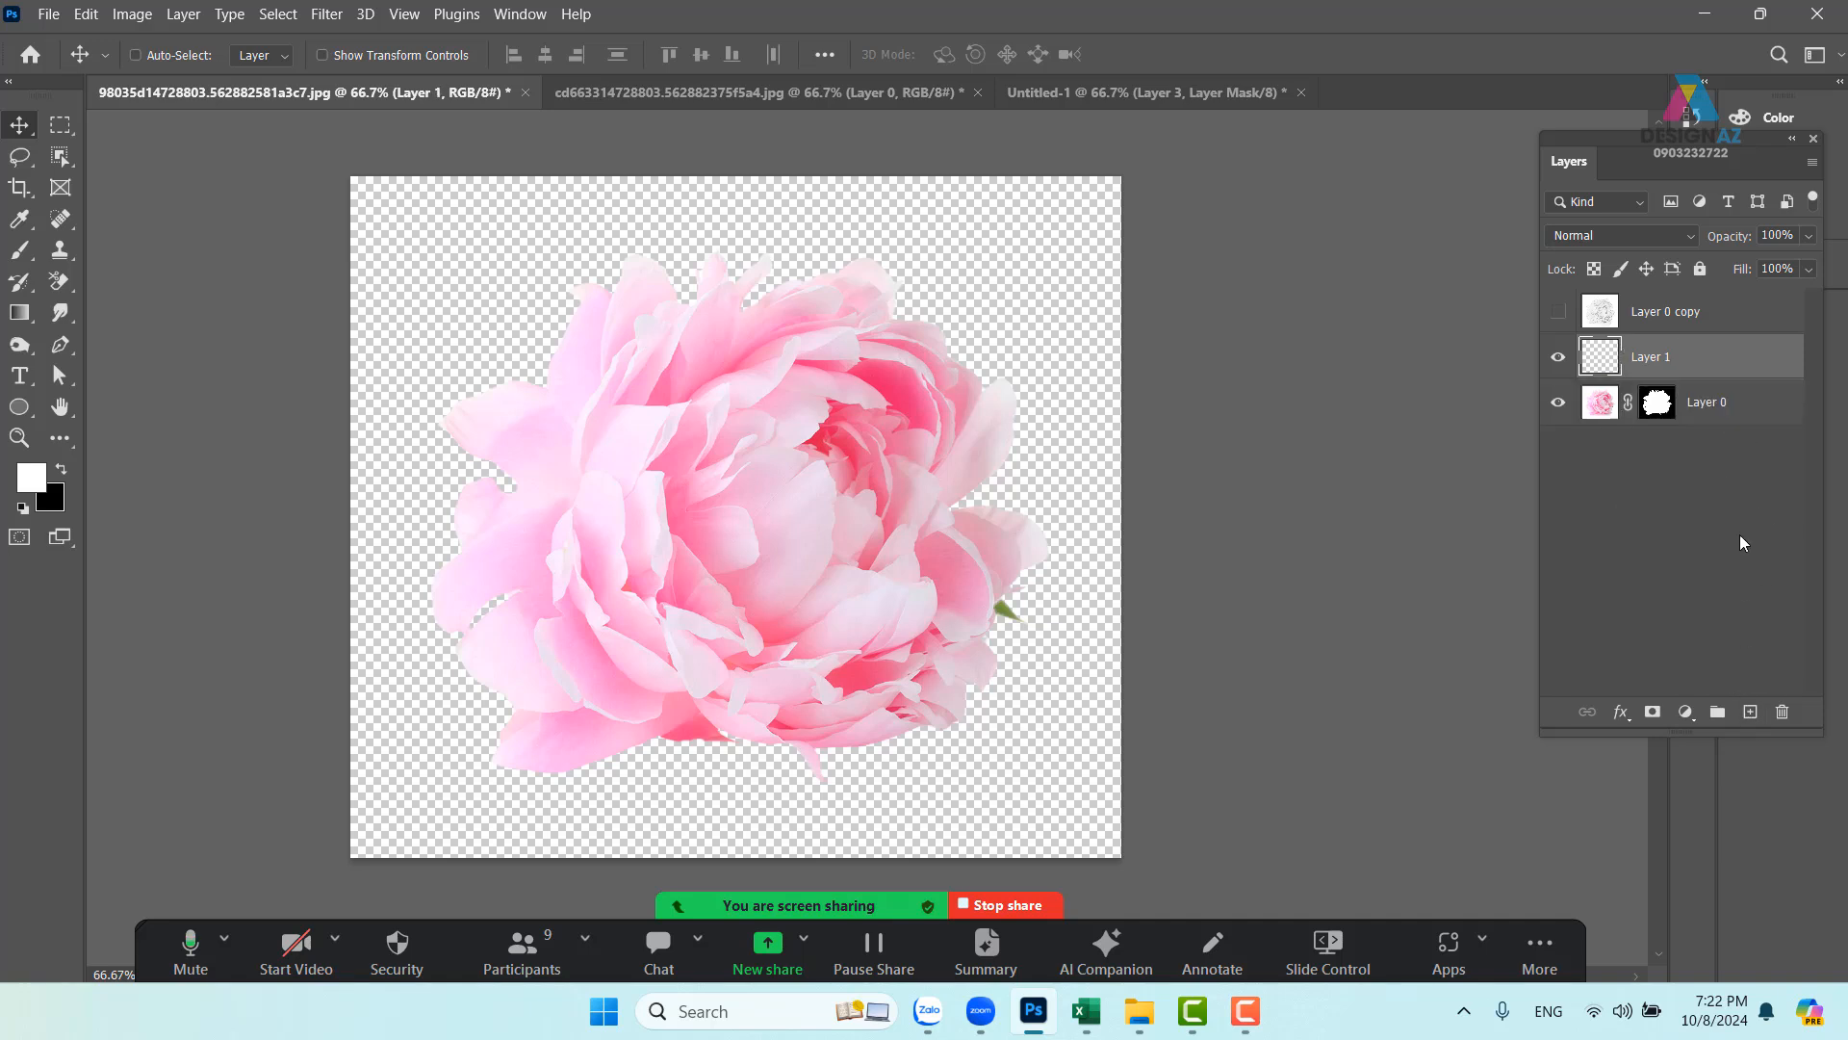
{"action": "left_click", "coordinate": [1729, 404], "text": "shift"}
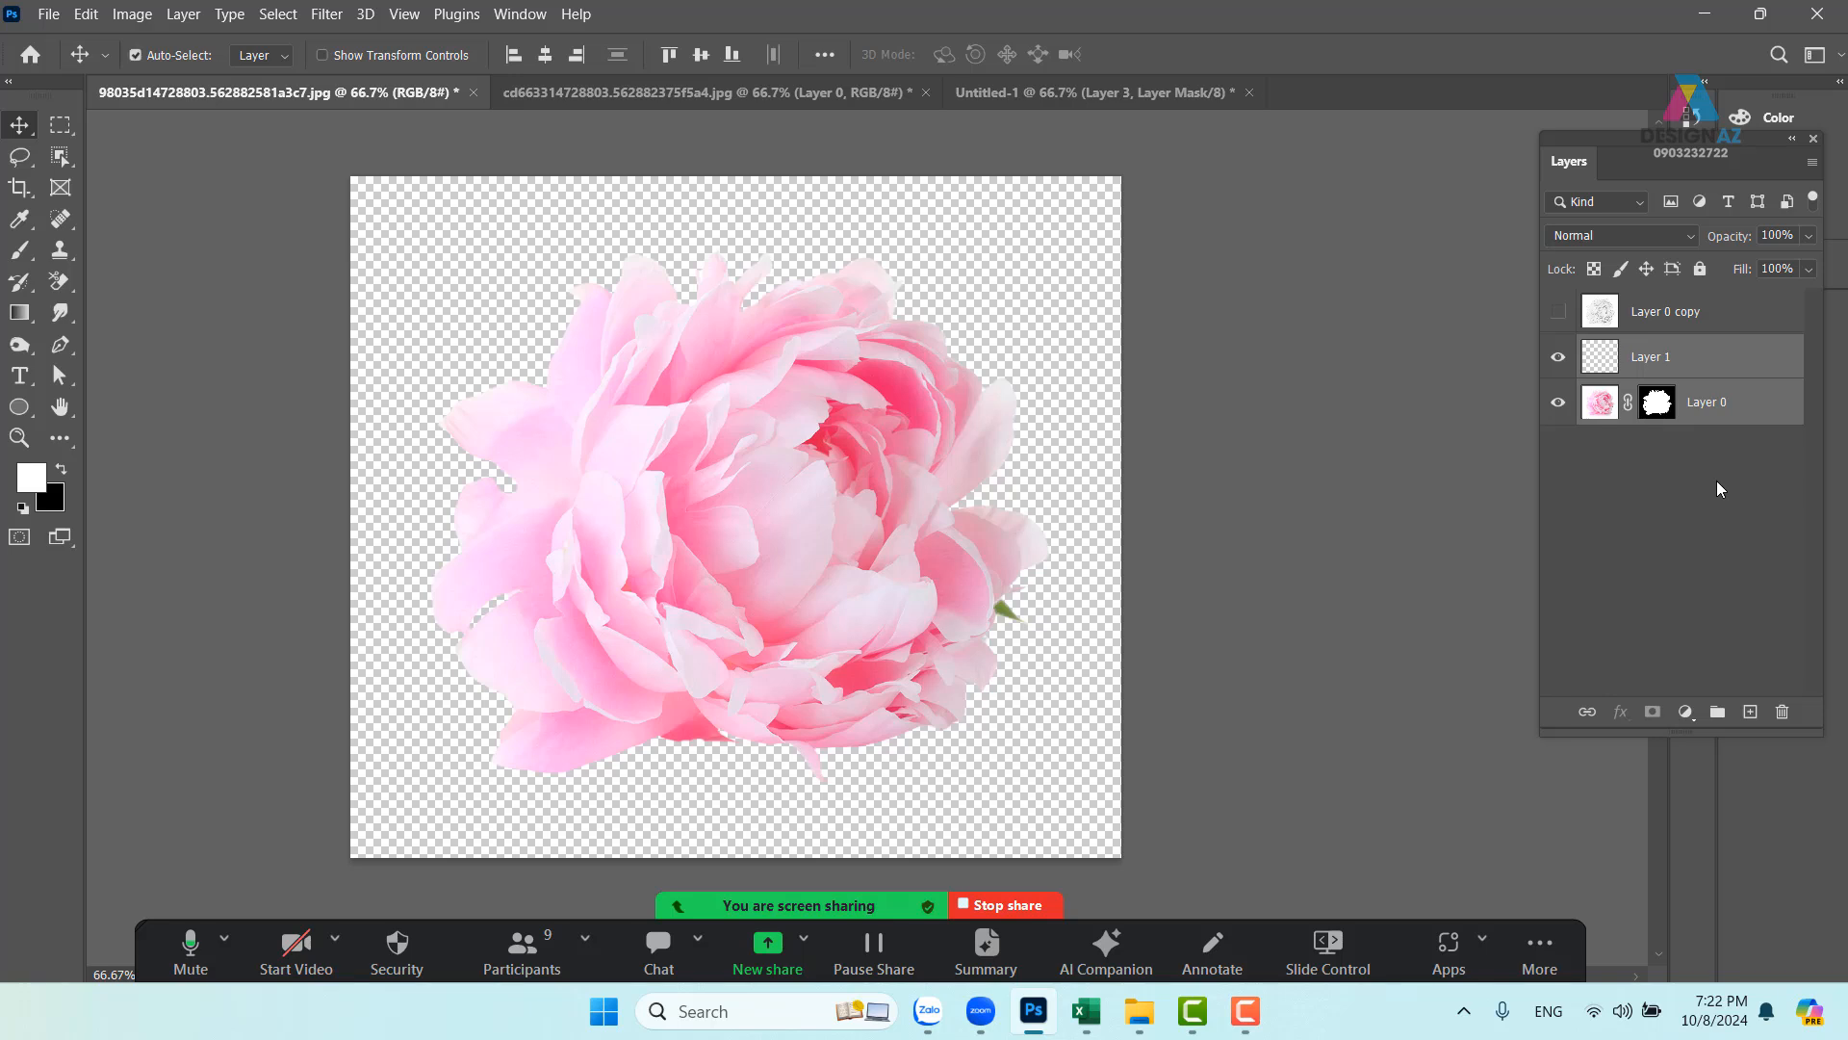
{"action": "key", "text": "ctrl+e"}
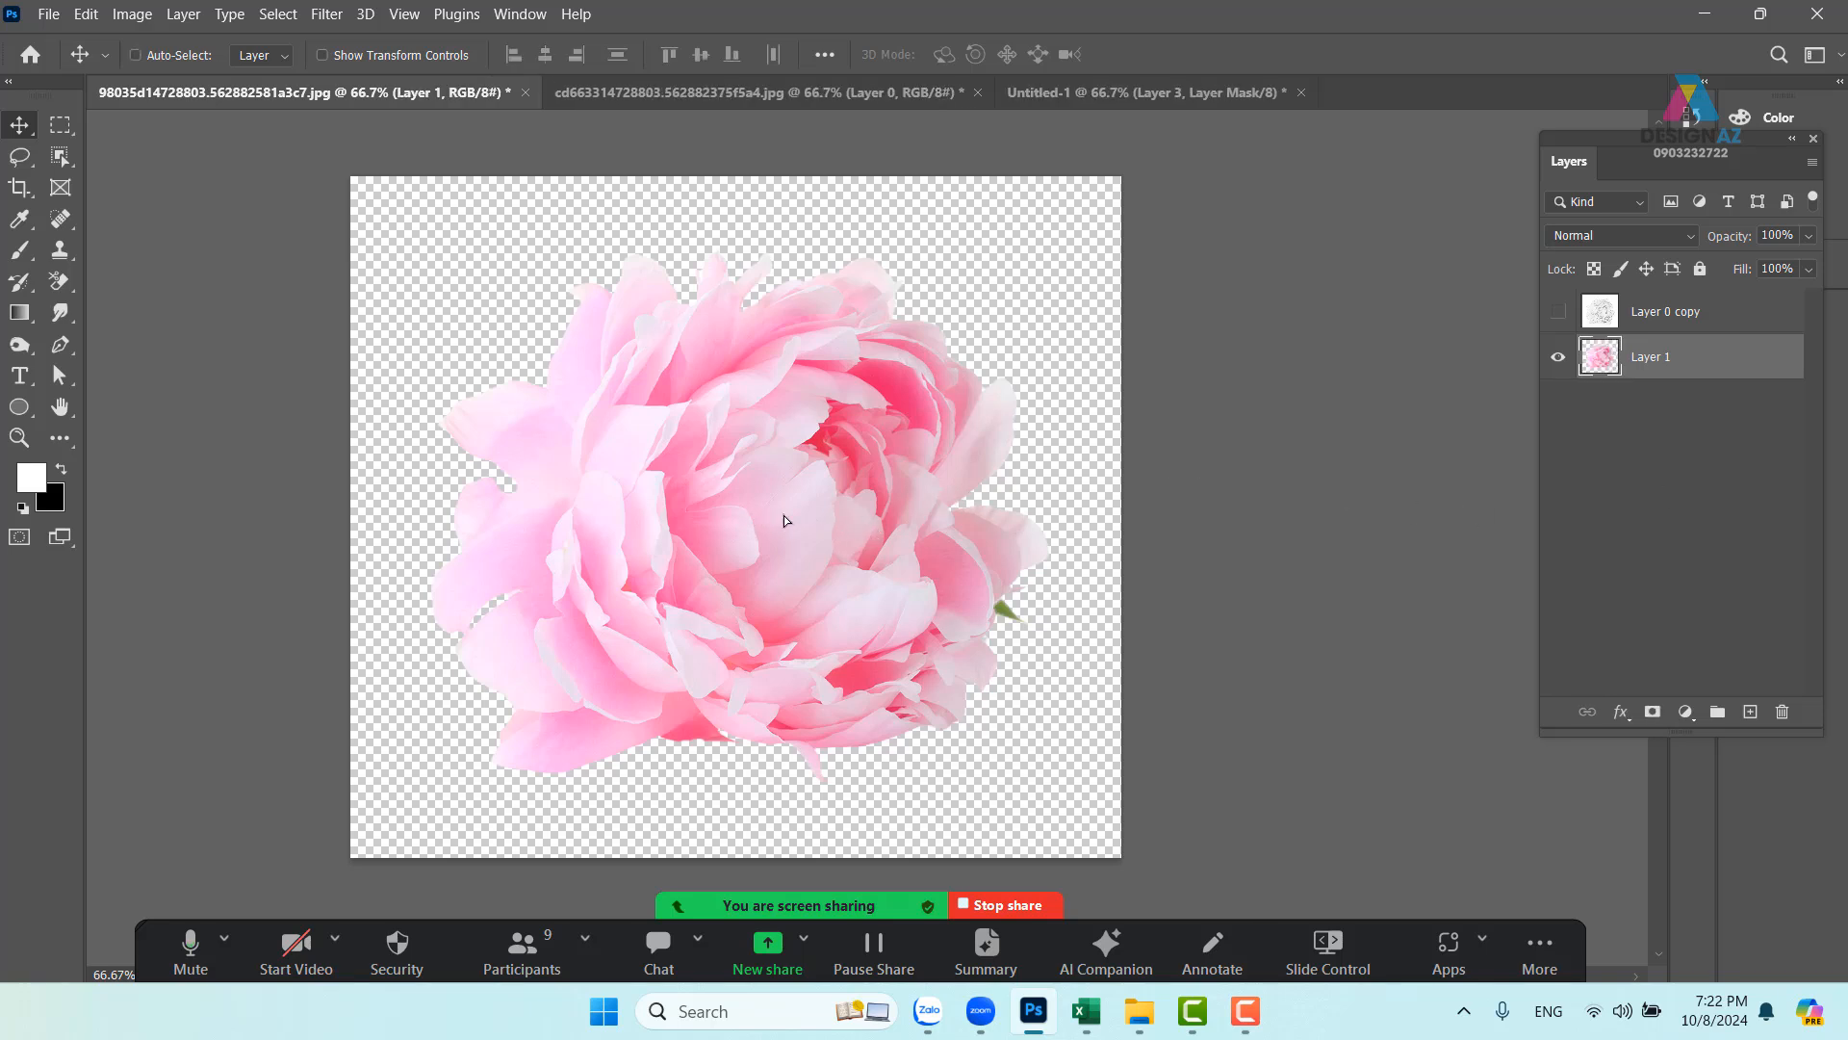
{"action": "left_click_drag", "start_coordinate": [783, 516], "coordinate": [799, 517]}
- Select the whole pink peony canvas and define it as a brush preset
{"action": "key", "text": "ctrl+shift+u"}
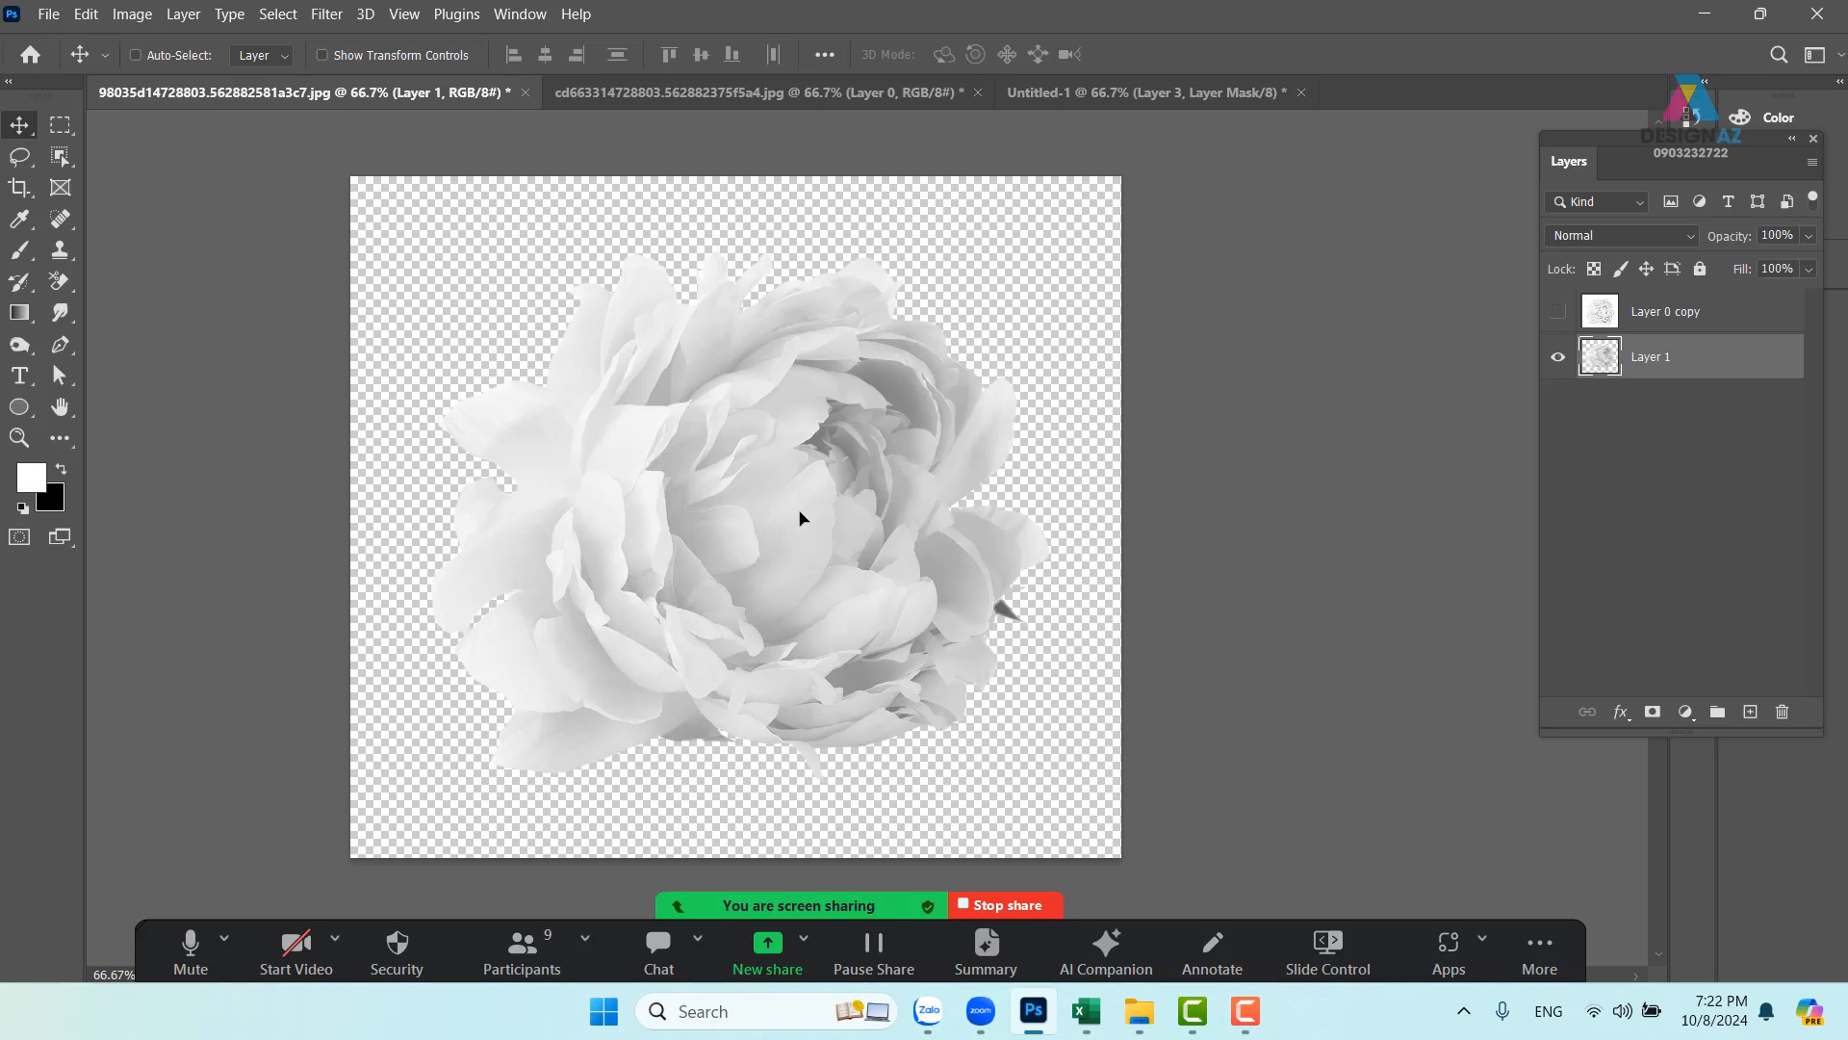
{"action": "key", "text": "ctrl+z"}
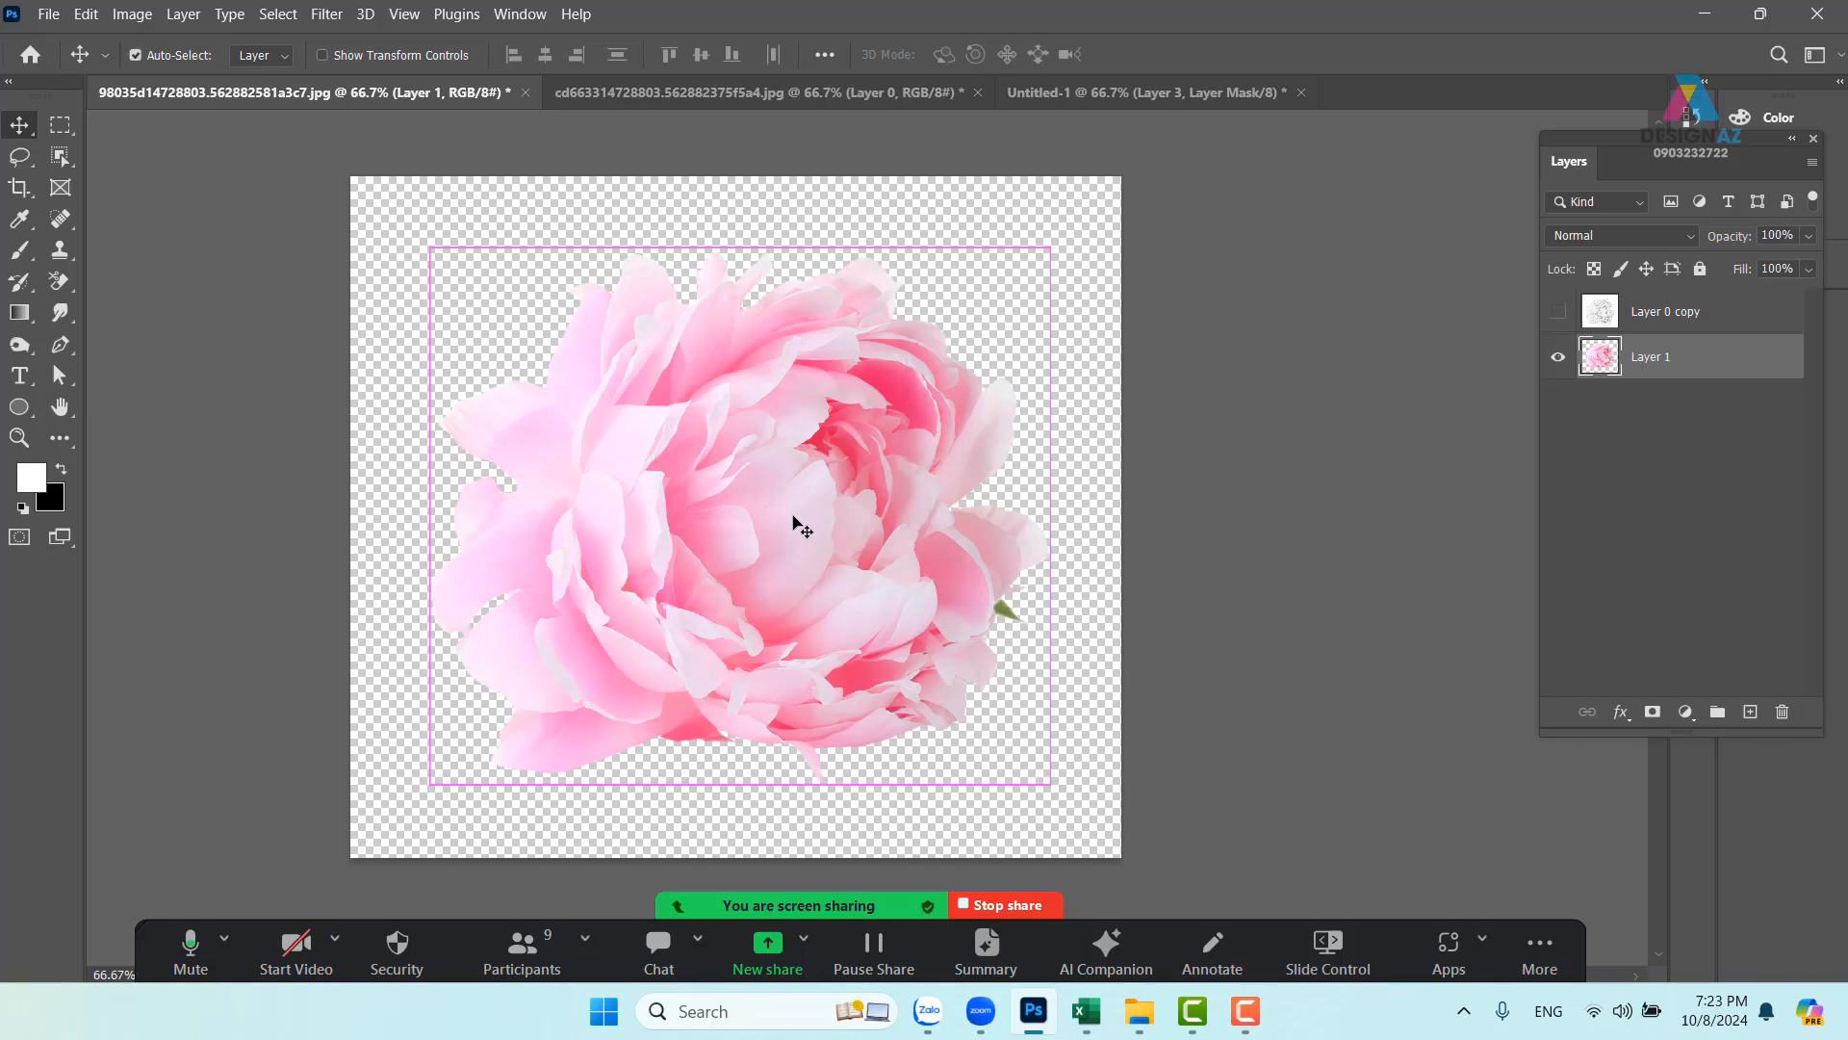
{"action": "key", "text": "ctrl+a"}
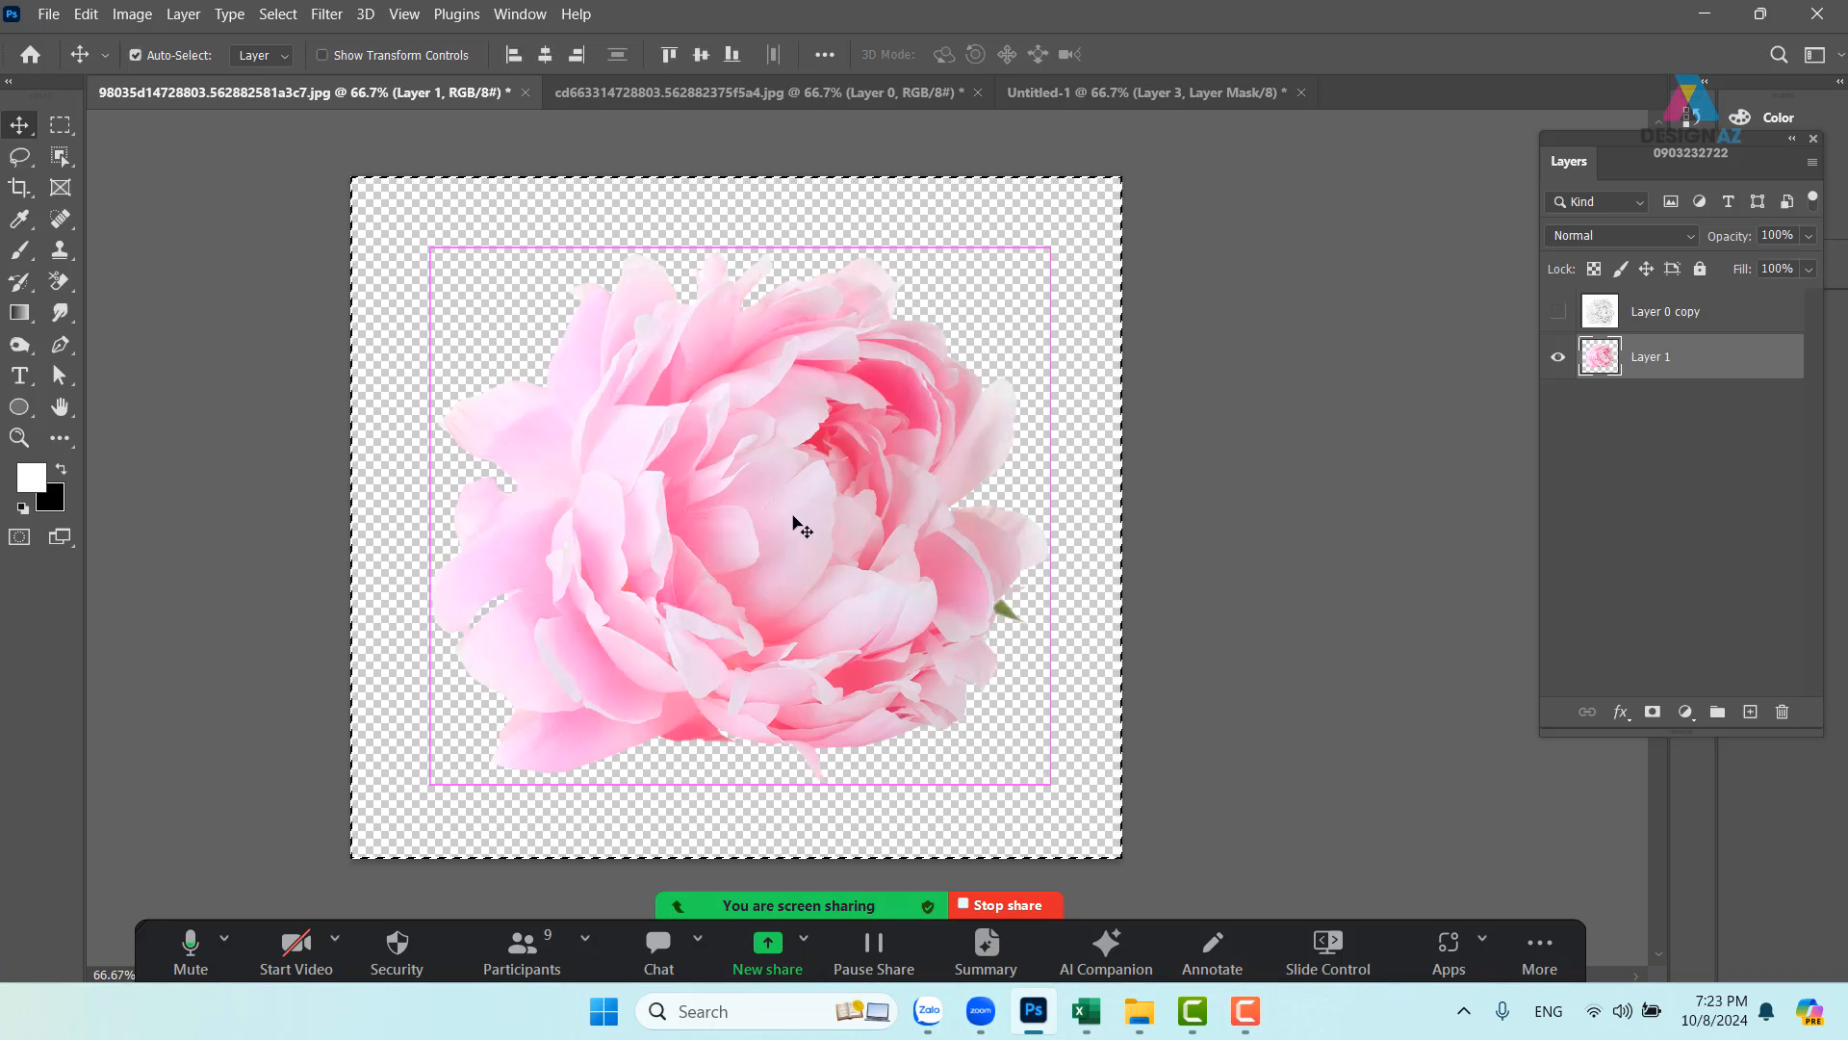
{"action": "left_click", "coordinate": [80, 14]}
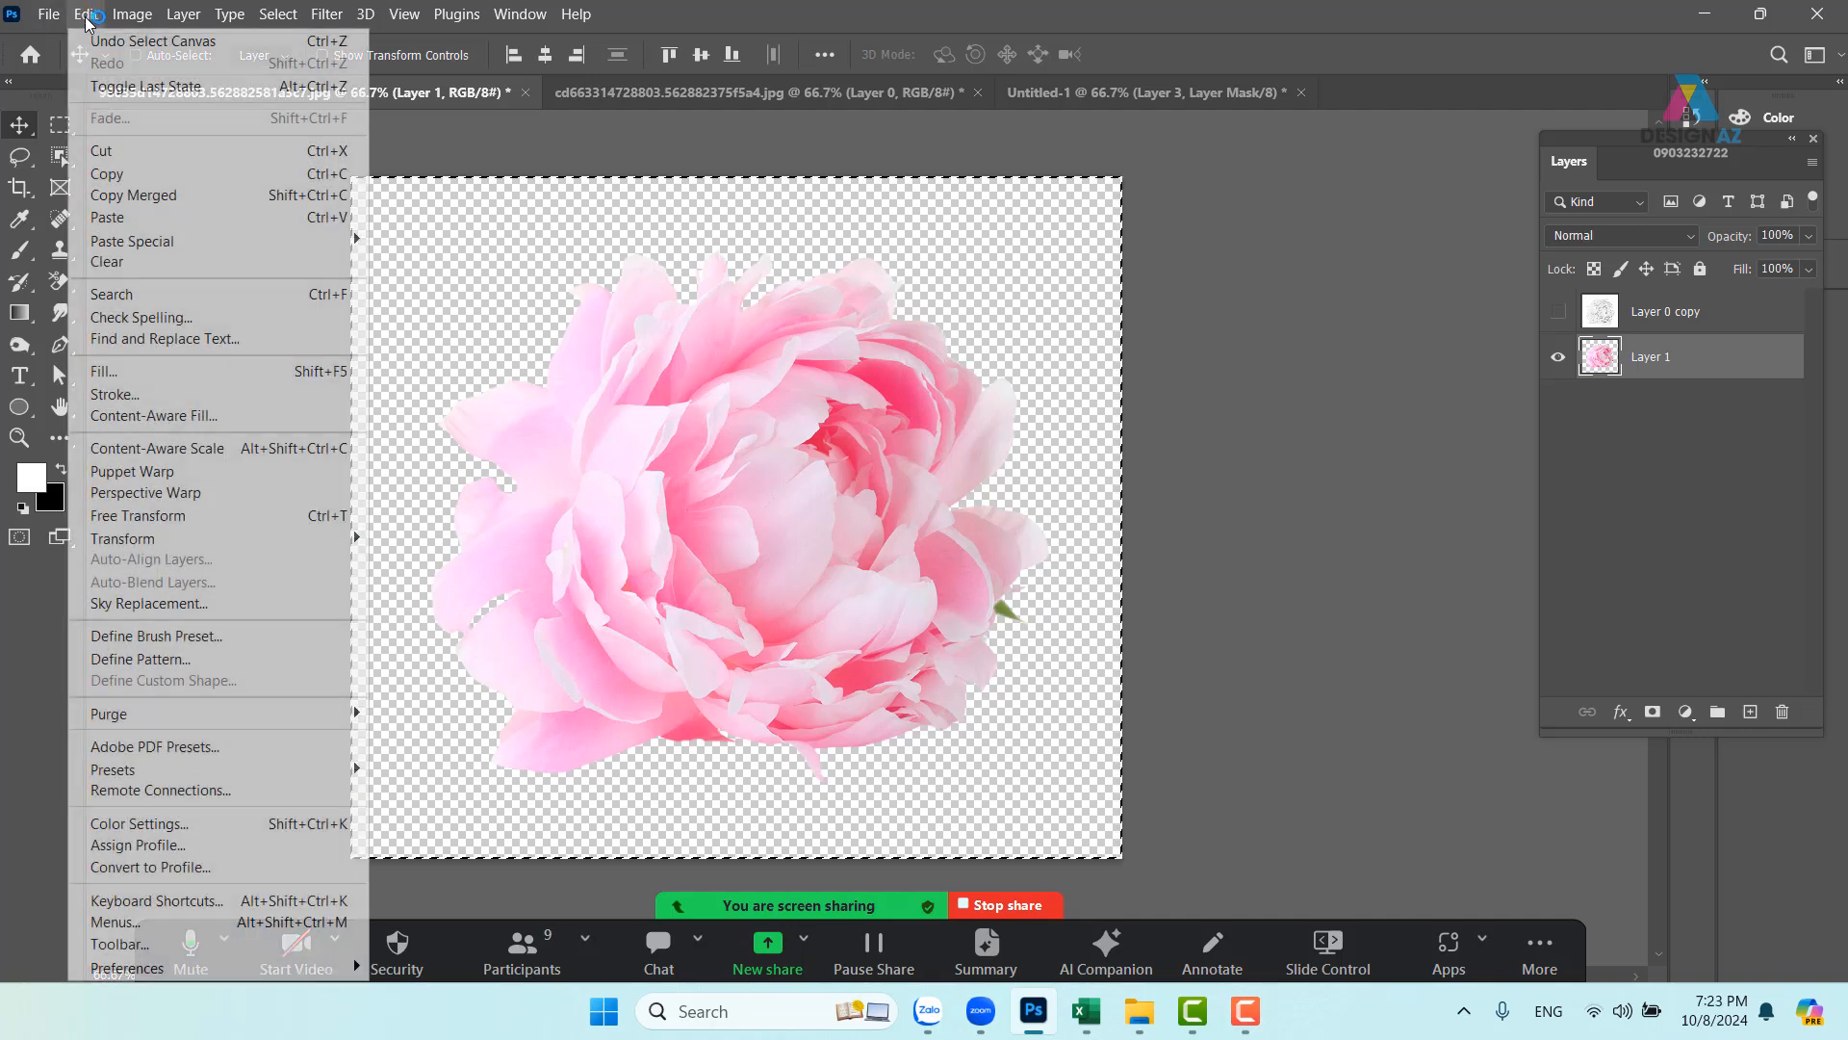
{"action": "left_click", "coordinate": [277, 636]}
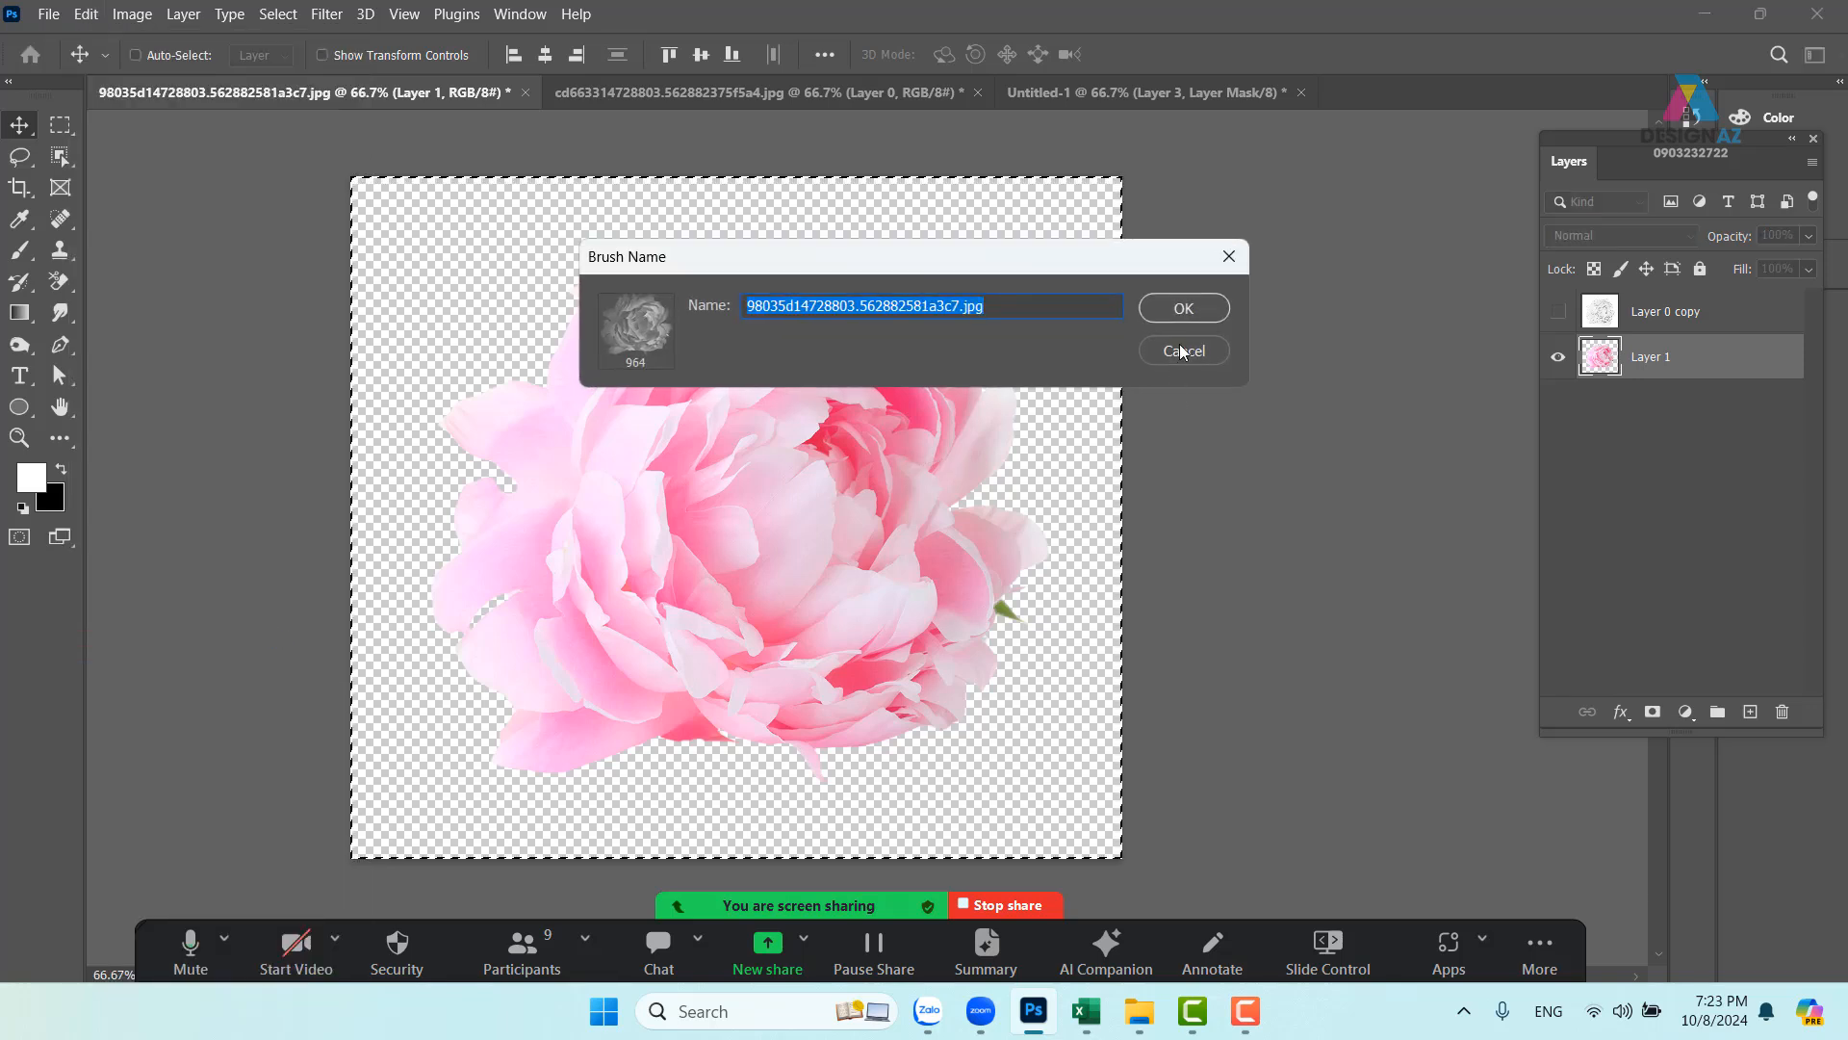
{"action": "left_click", "coordinate": [1184, 308]}
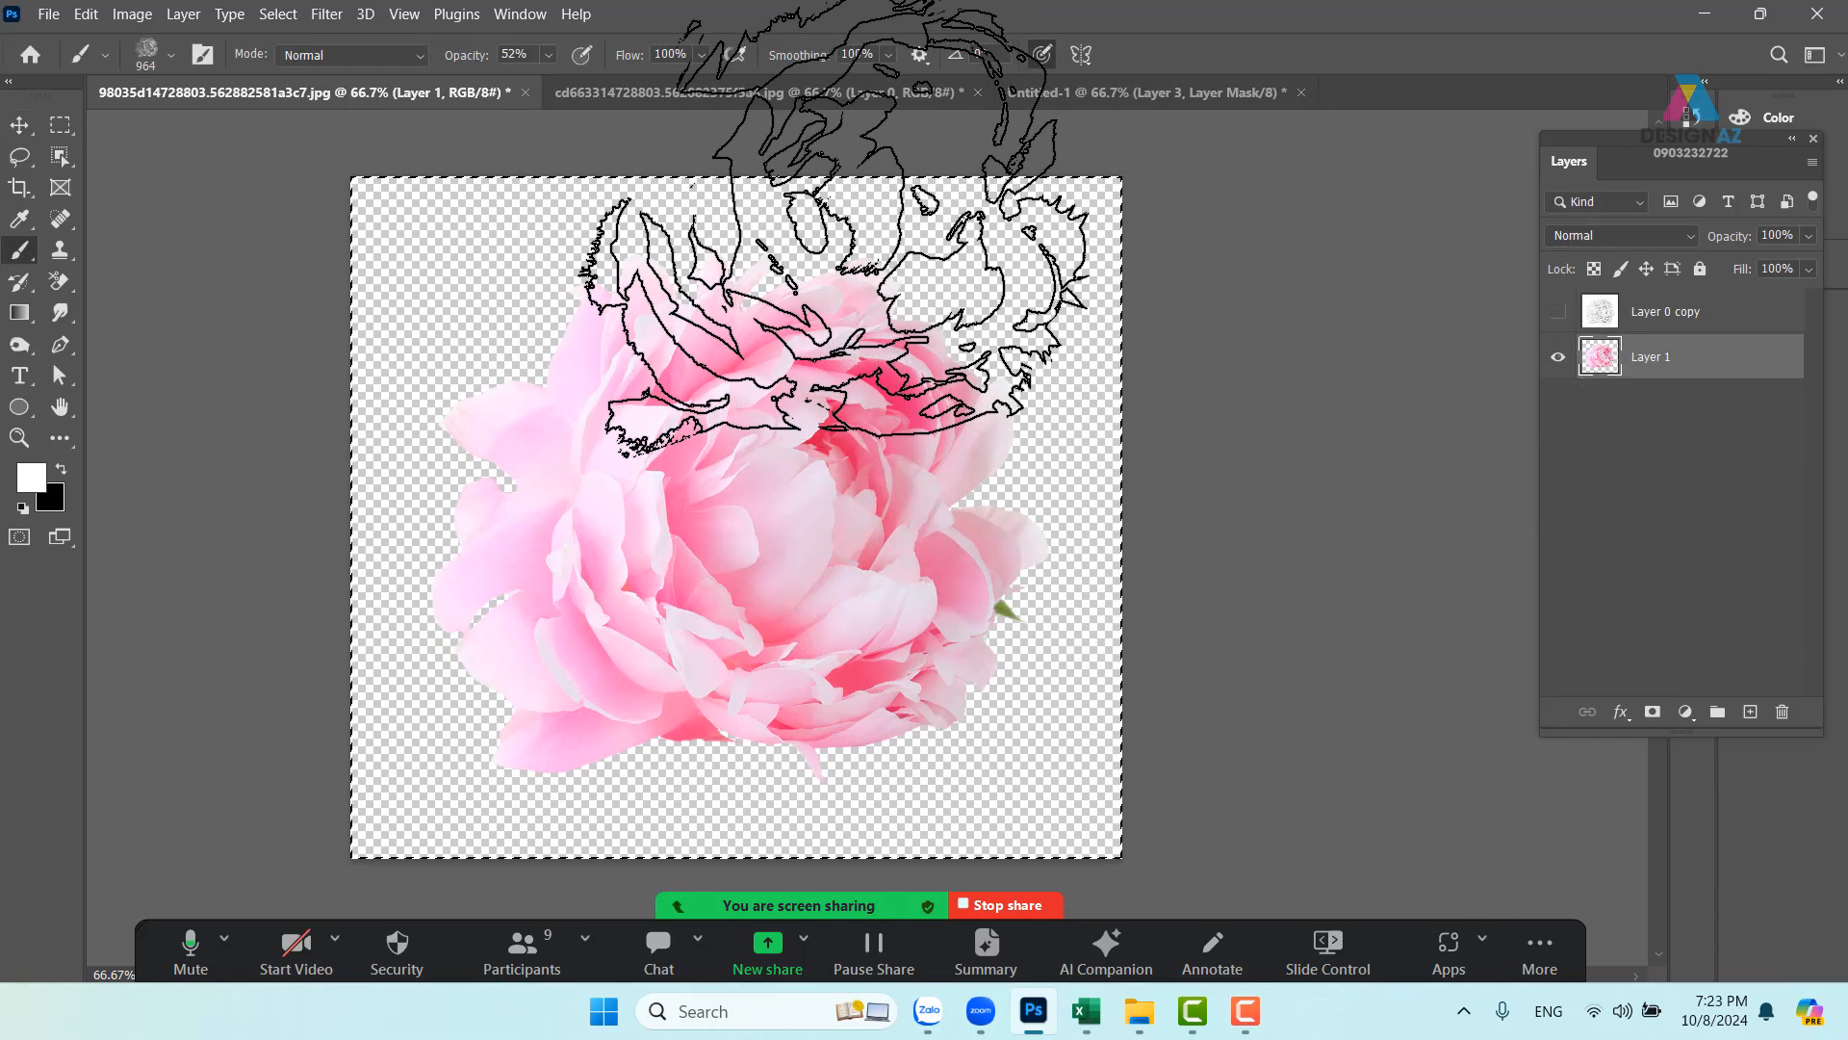
- In Untitled-1, add a new Layer 4 above Layer 3 with white as the painting colour
{"action": "left_click", "coordinate": [1074, 88]}
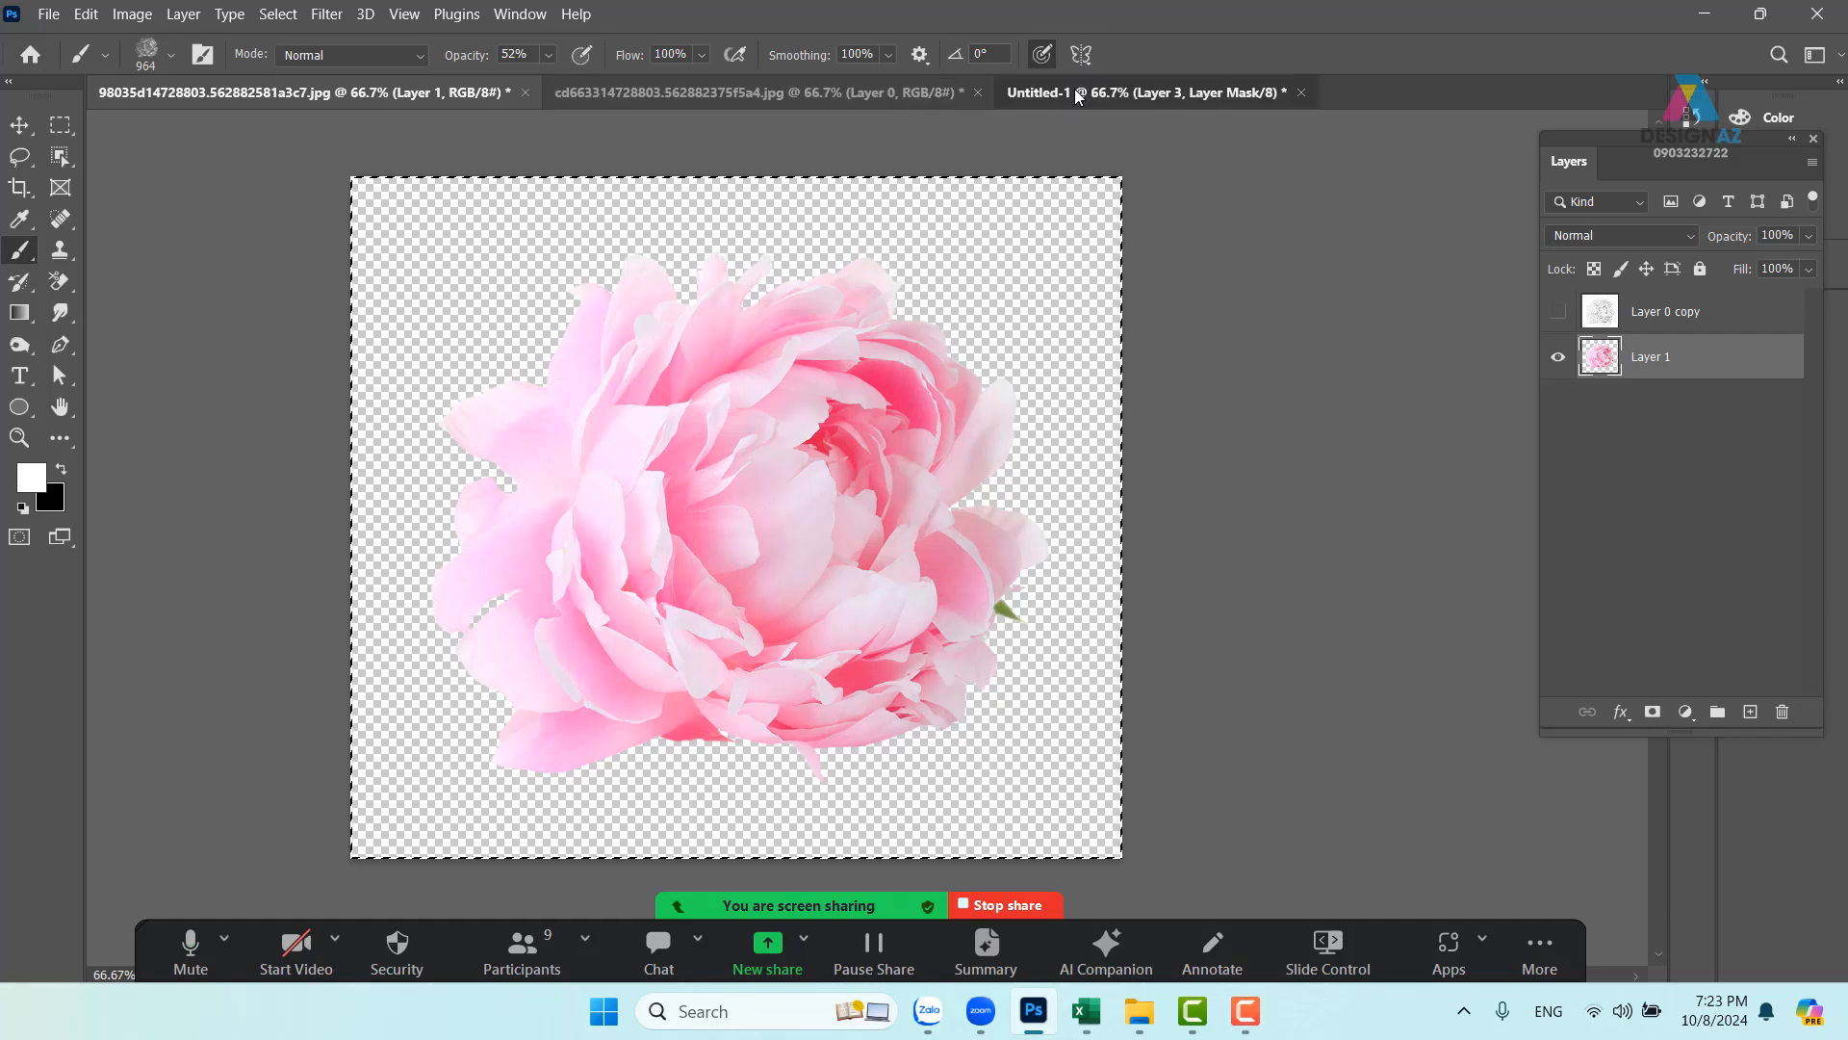
{"action": "left_click_drag", "start_coordinate": [708, 539], "coordinate": [806, 378]}
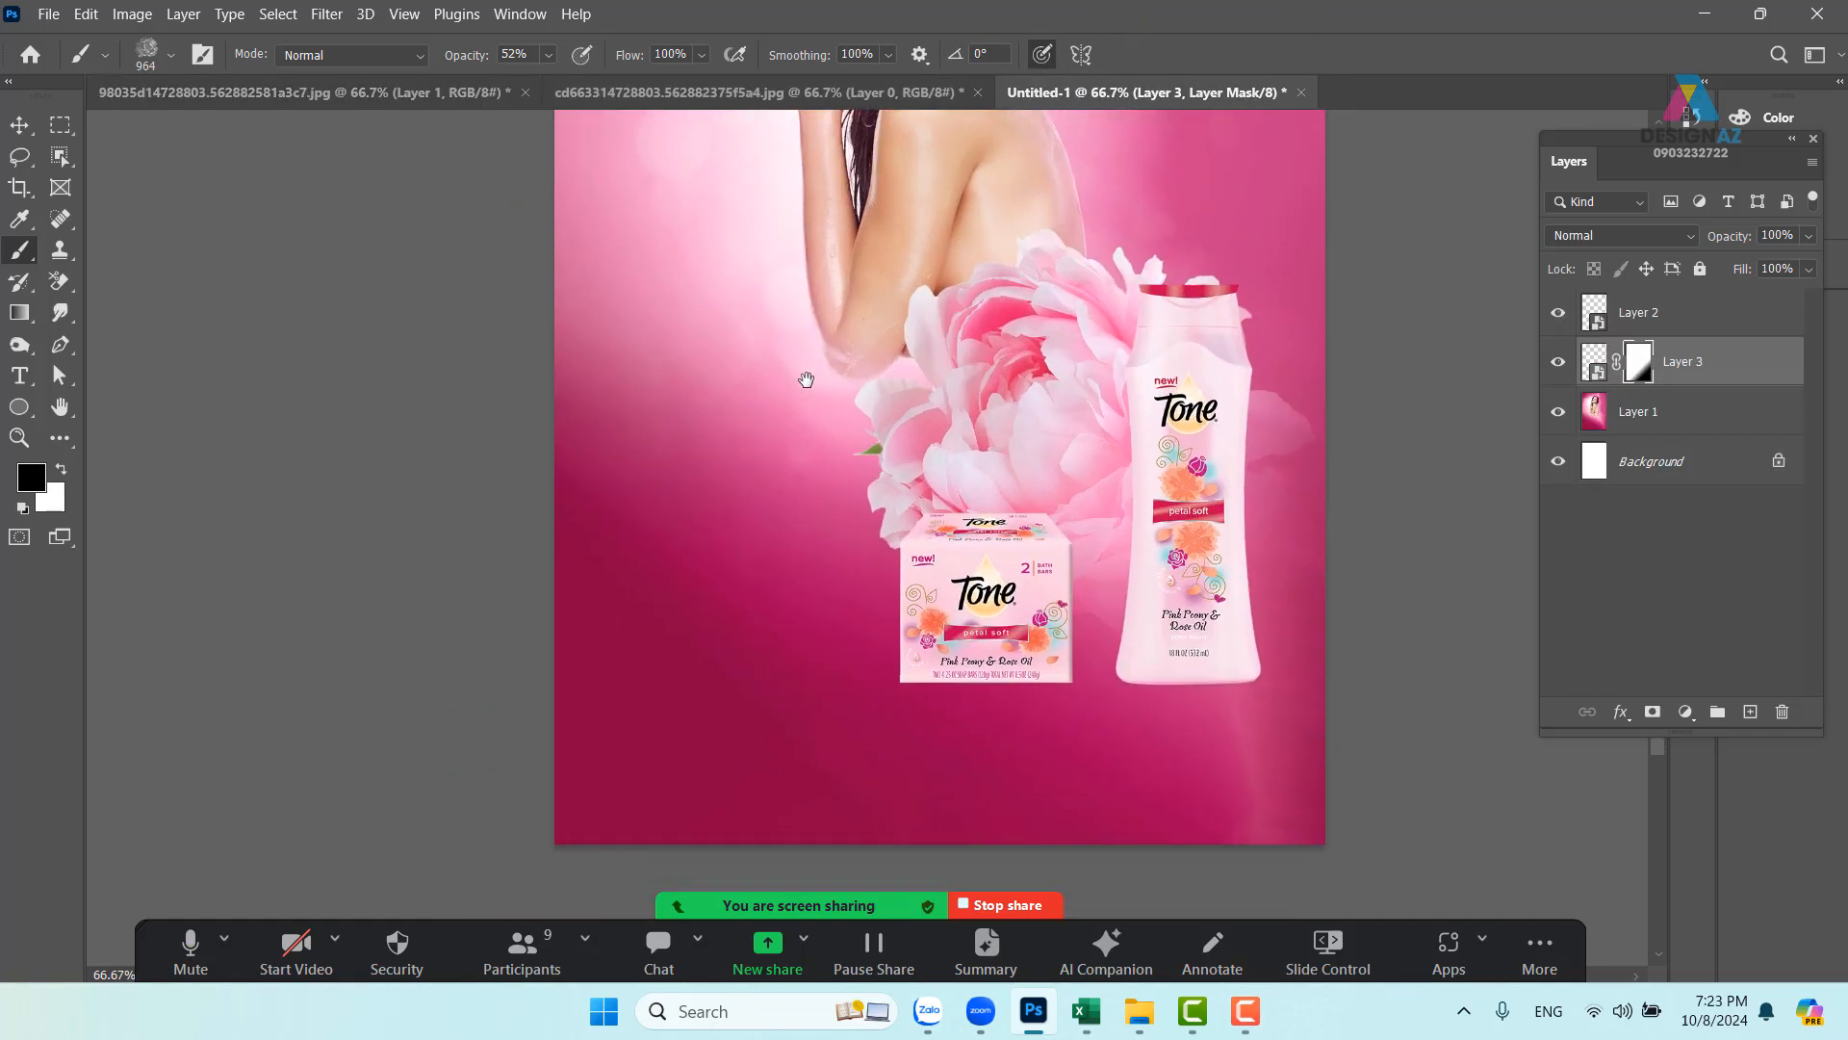
{"action": "left_click_drag", "start_coordinate": [672, 454], "coordinate": [824, 444]}
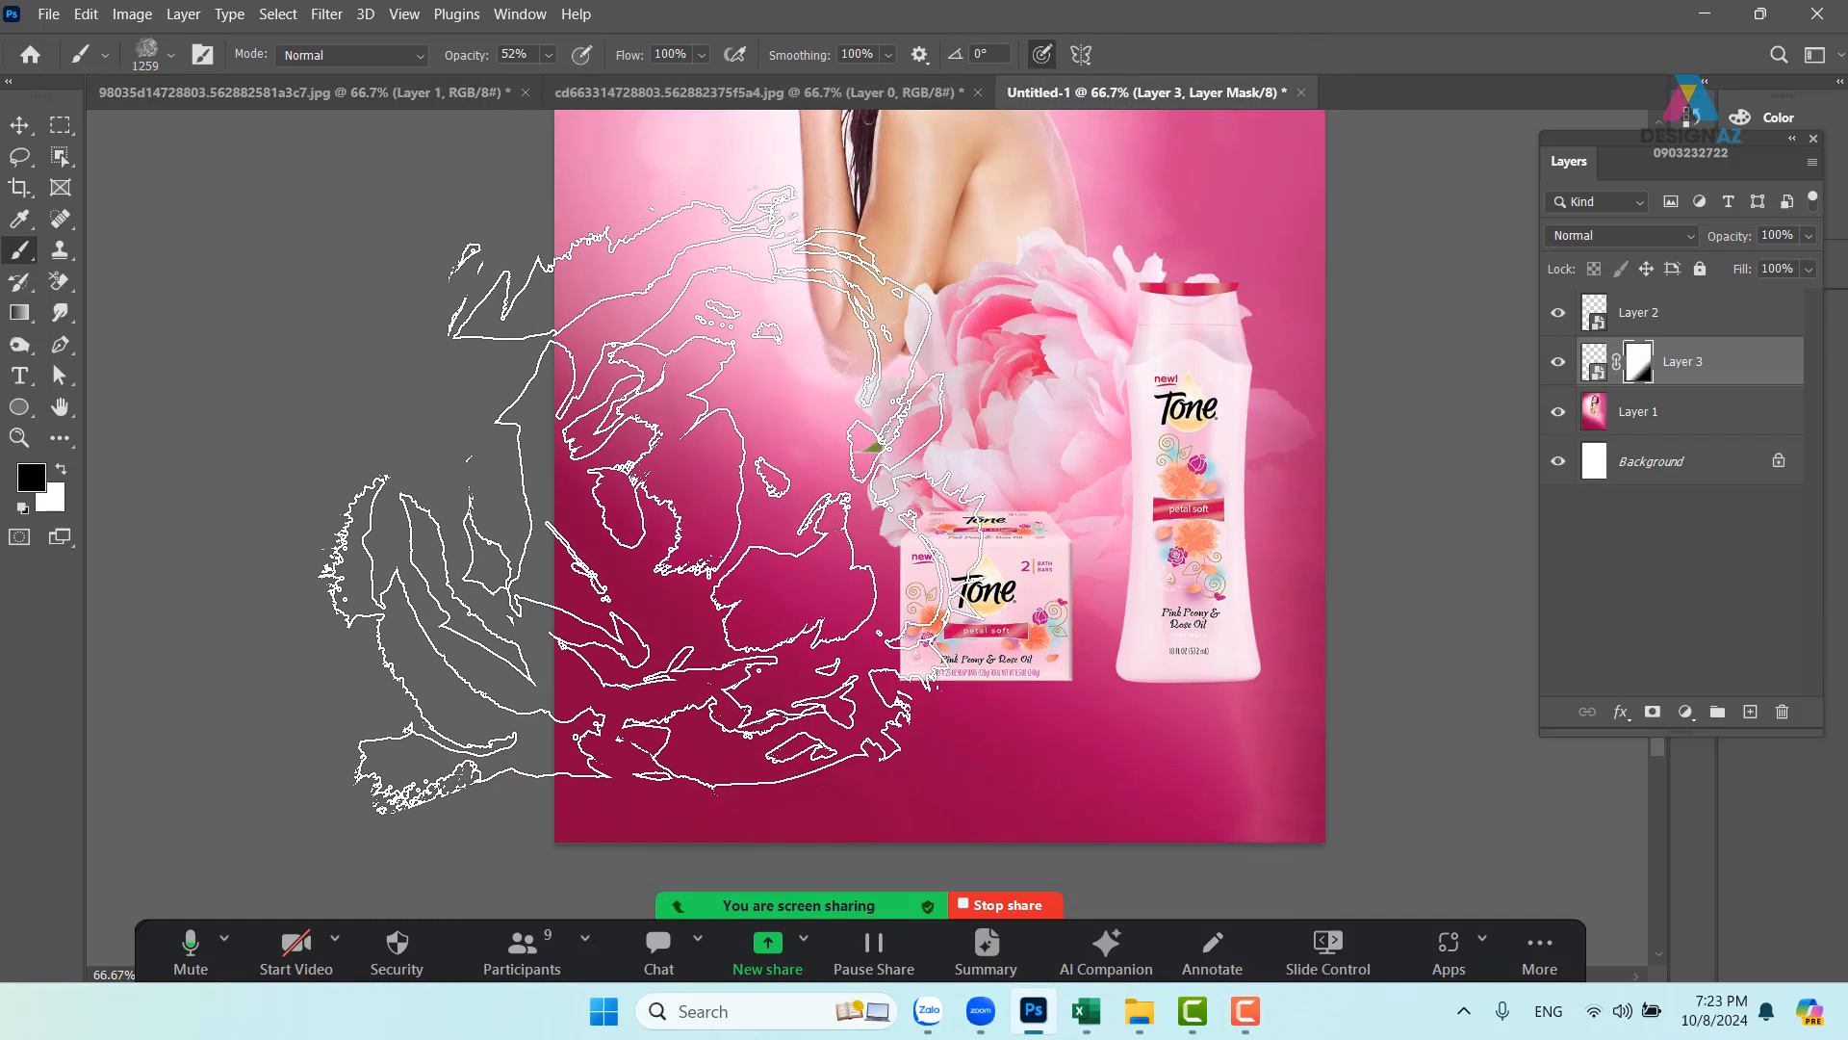
{"action": "left_click", "coordinate": [1749, 713]}
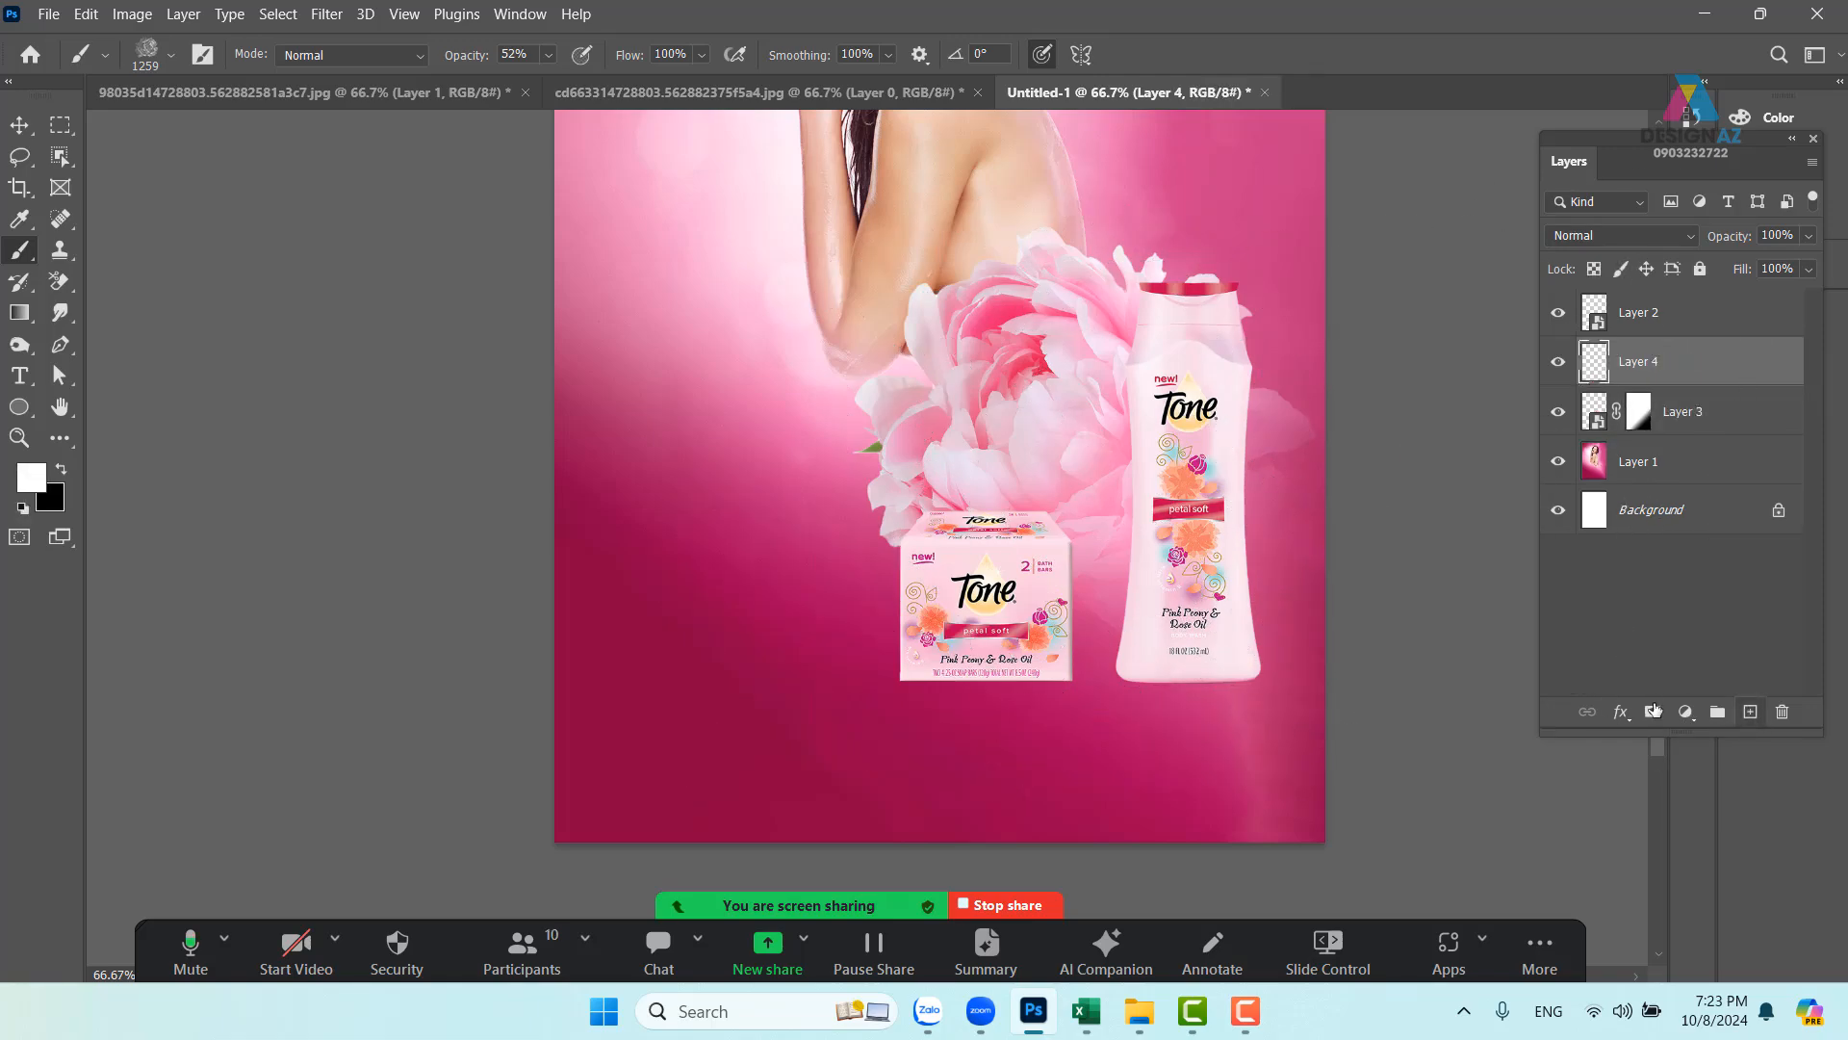
{"action": "key", "text": "x"}
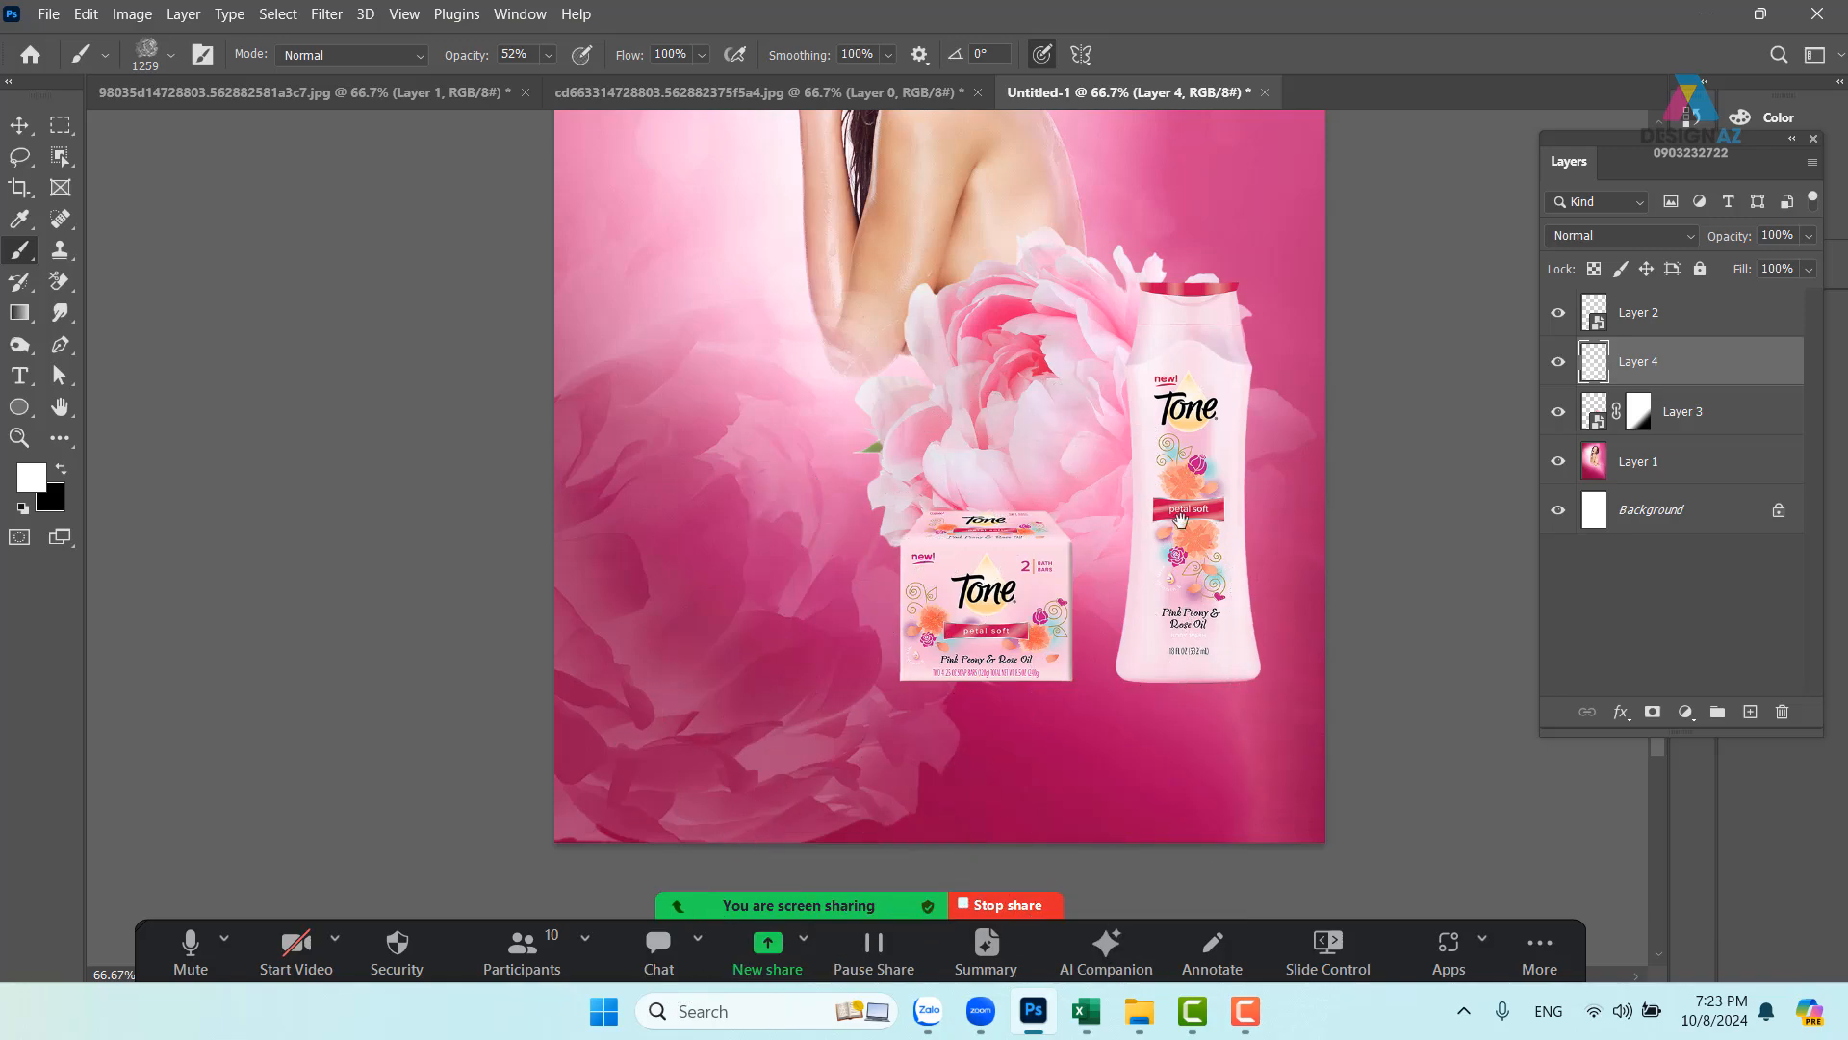
{"action": "mouse_move", "coordinate": [1164, 500]}
{"action": "left_mouse_down"}
{"action": "mouse_move", "coordinate": [997, 667]}
{"action": "mouse_move", "coordinate": [1023, 469]}
{"action": "mouse_move", "coordinate": [1057, 495]}
{"action": "left_mouse_up"}
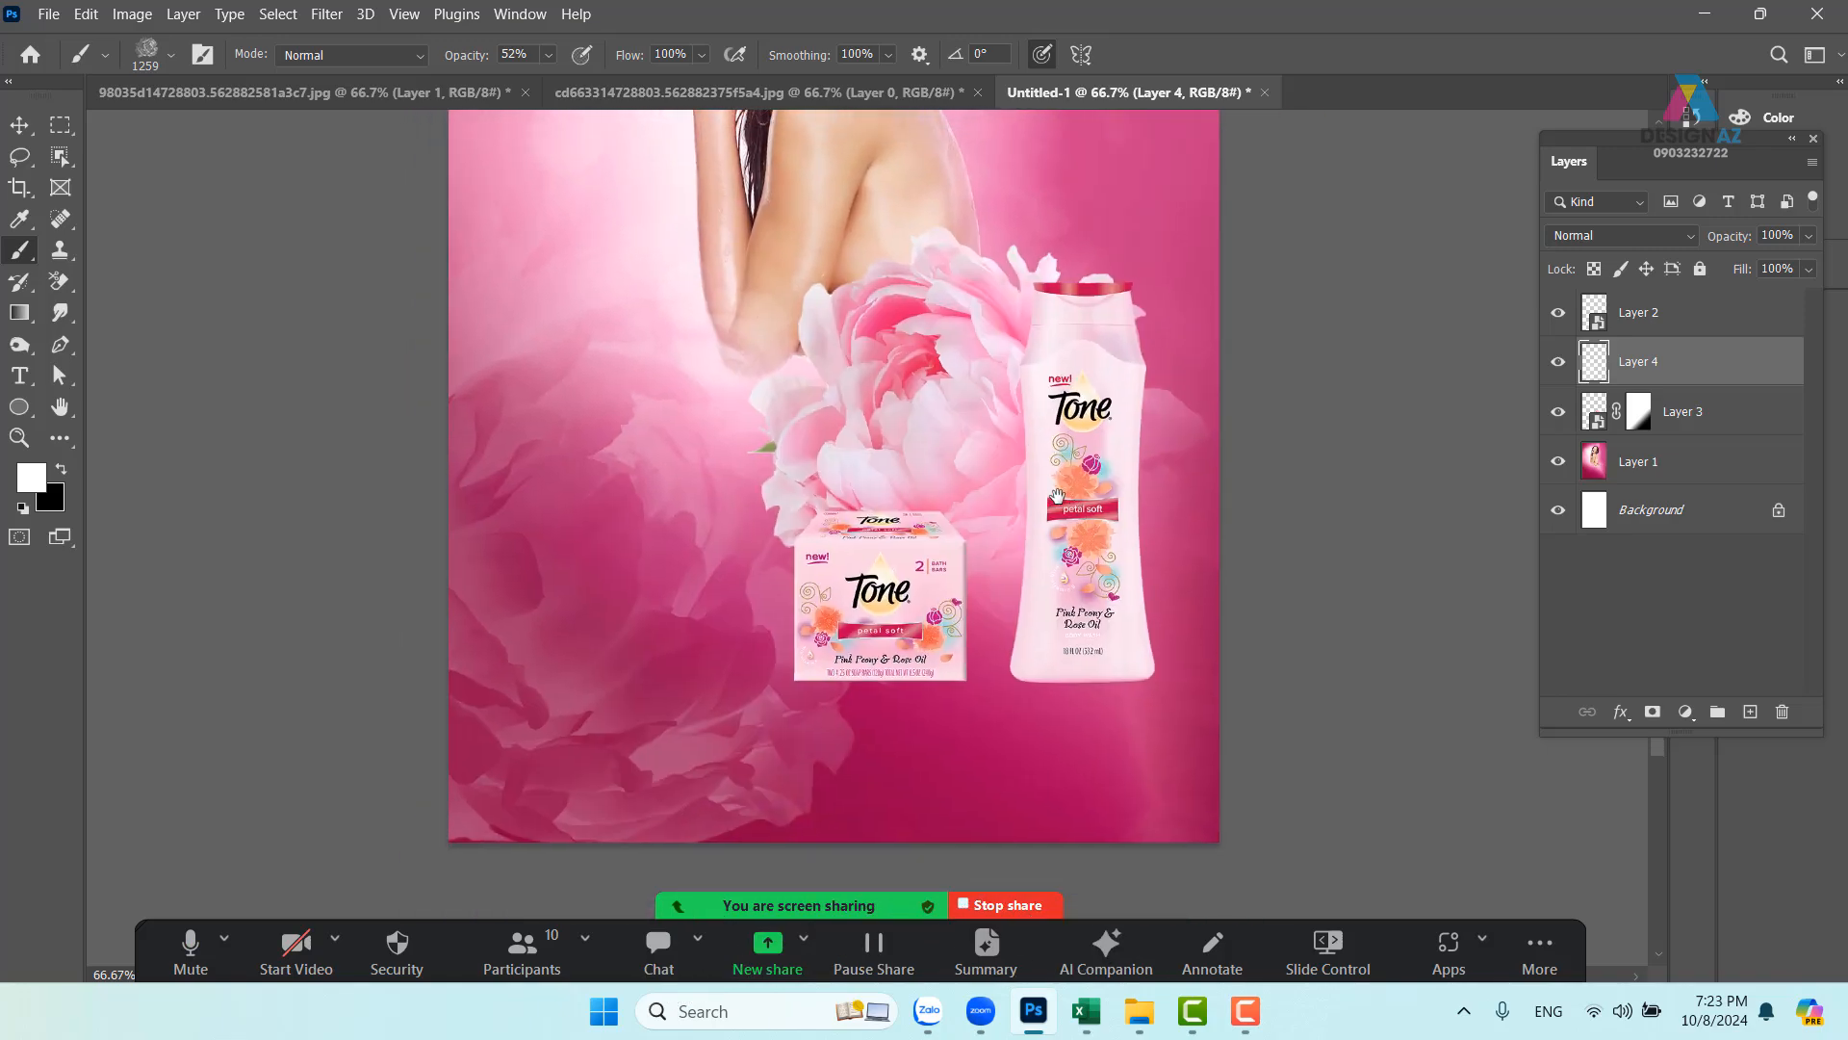
{"action": "key", "text": "ctrl+z"}
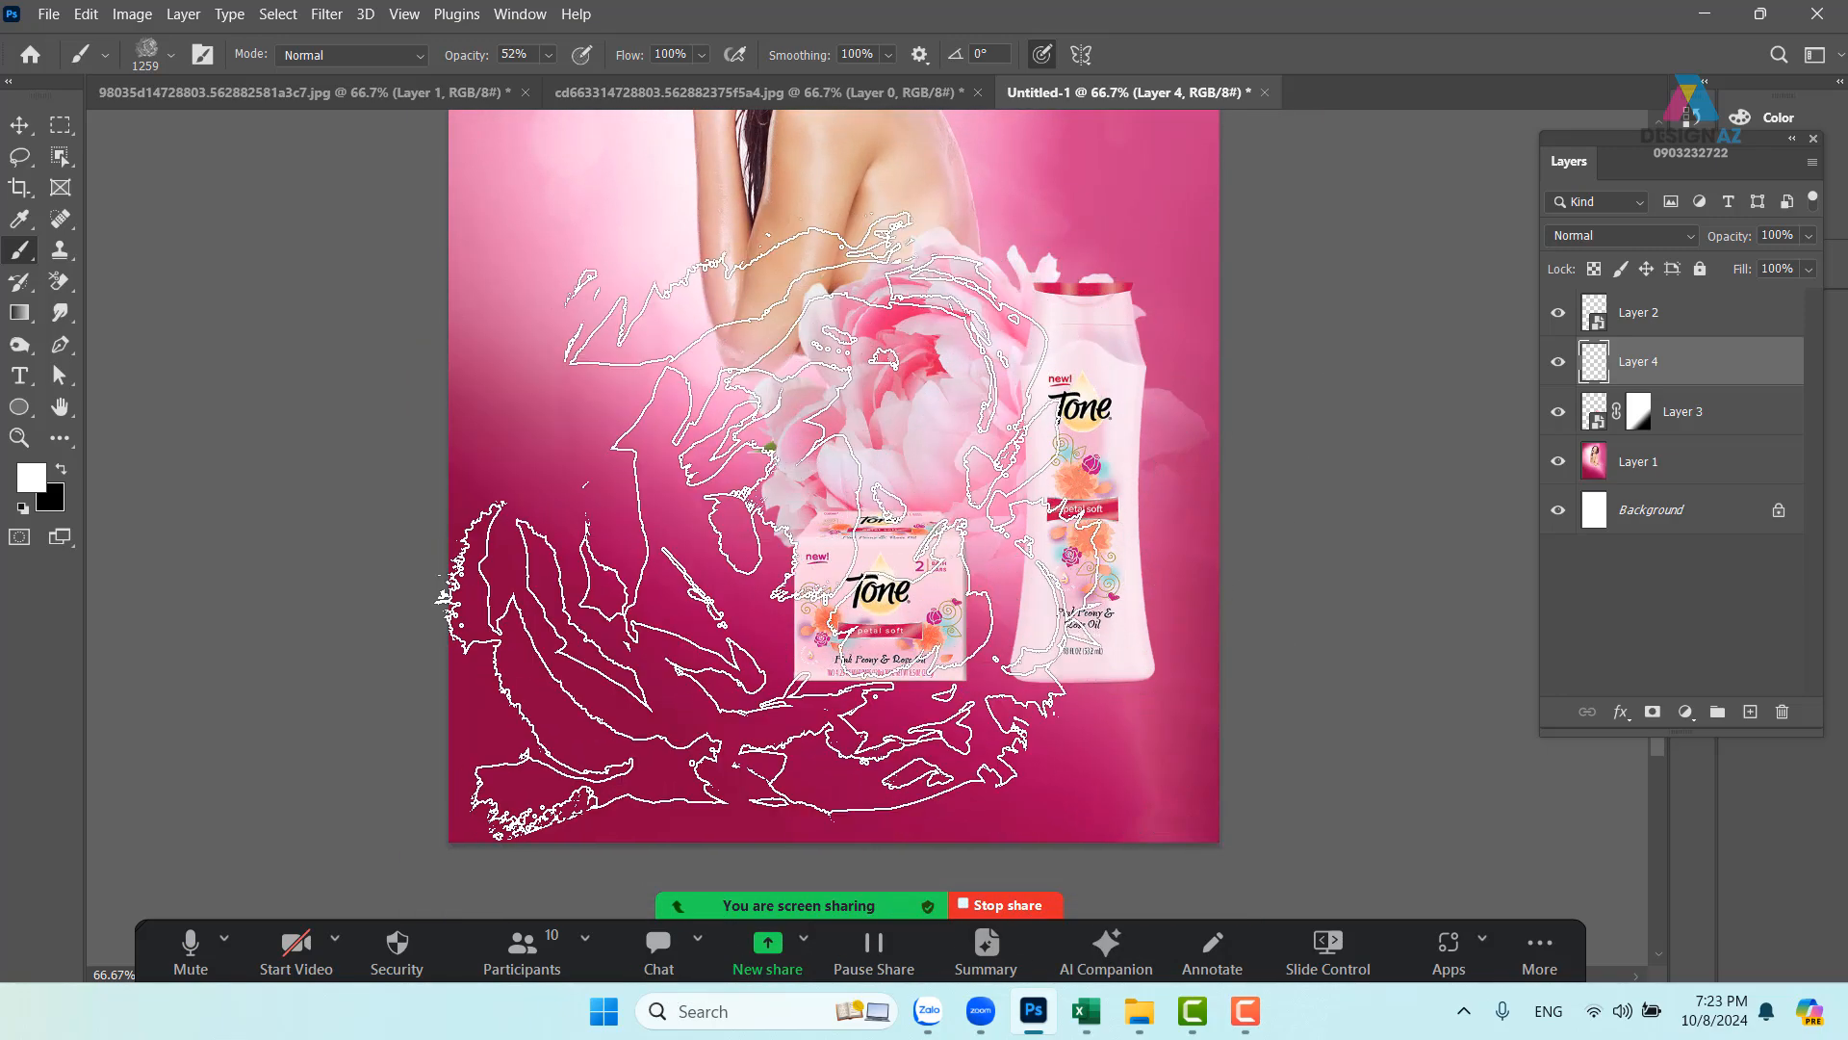
- Test large and small faint peony brush stamps at lower left, undoing each
{"action": "left_click", "coordinate": [170, 55]}
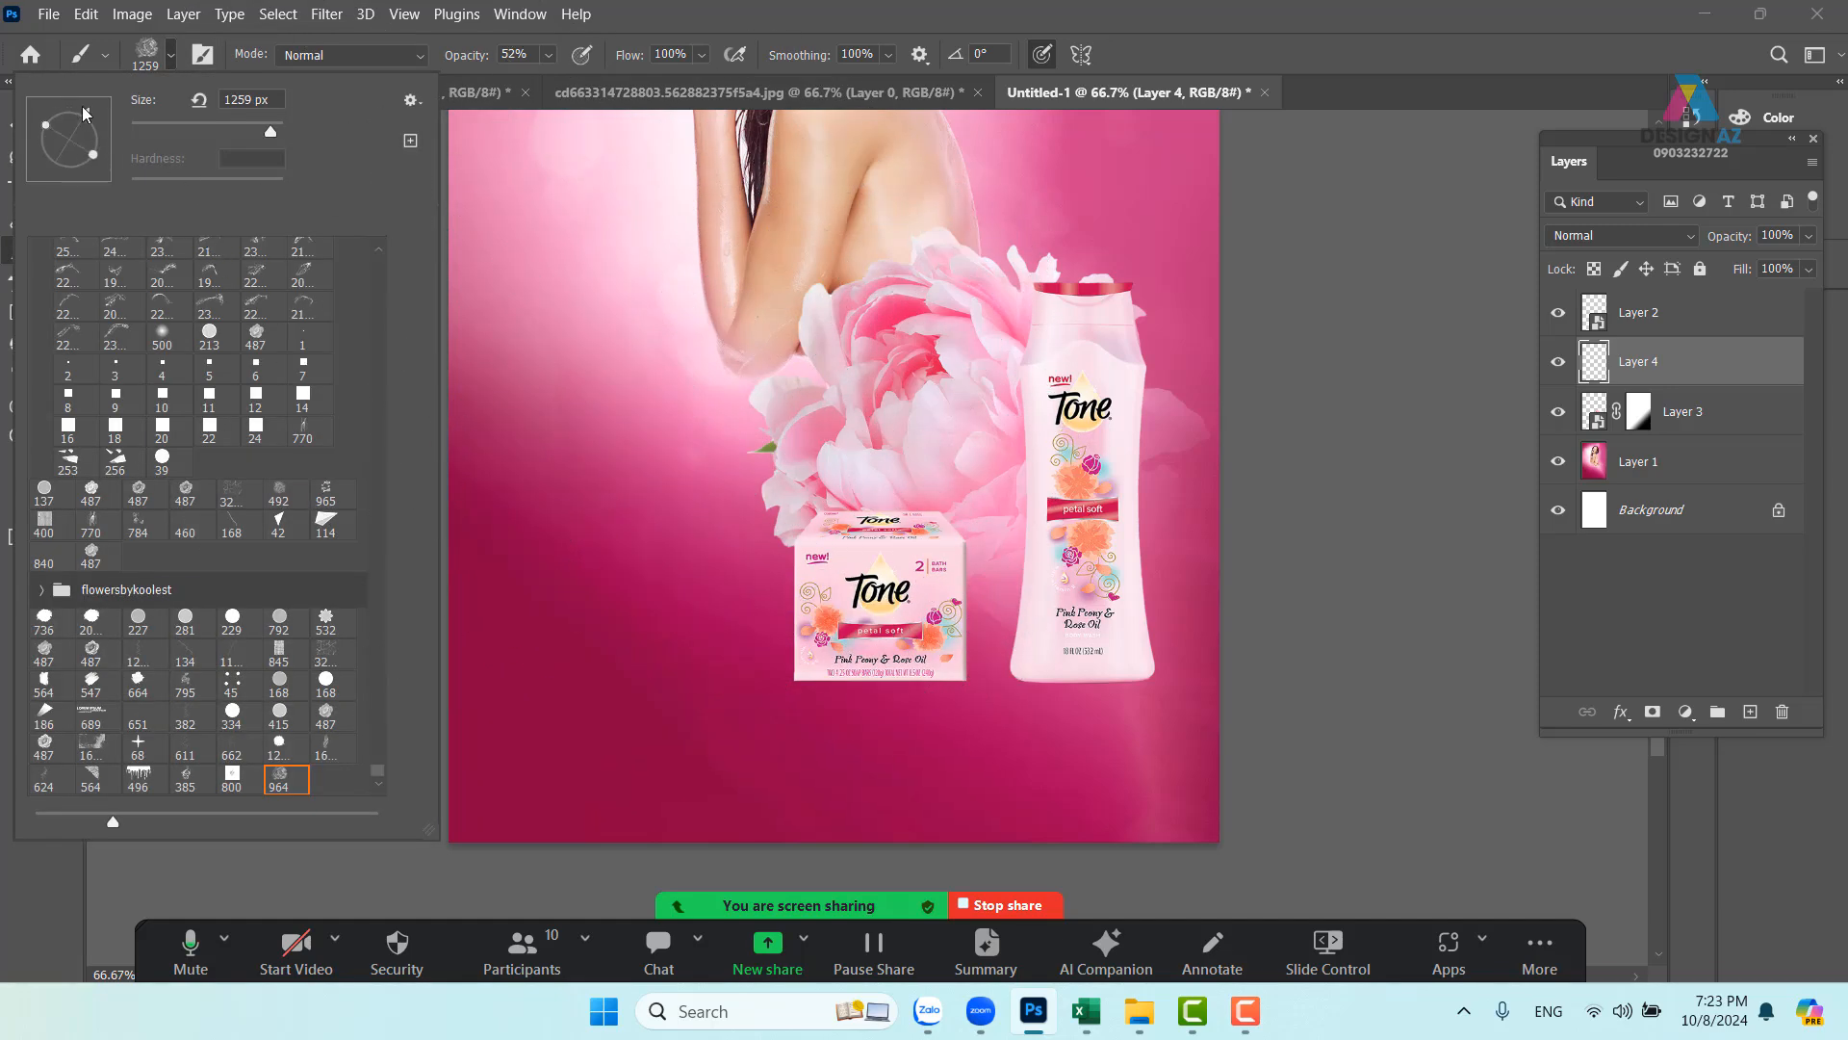
{"action": "left_click", "coordinate": [674, 635]}
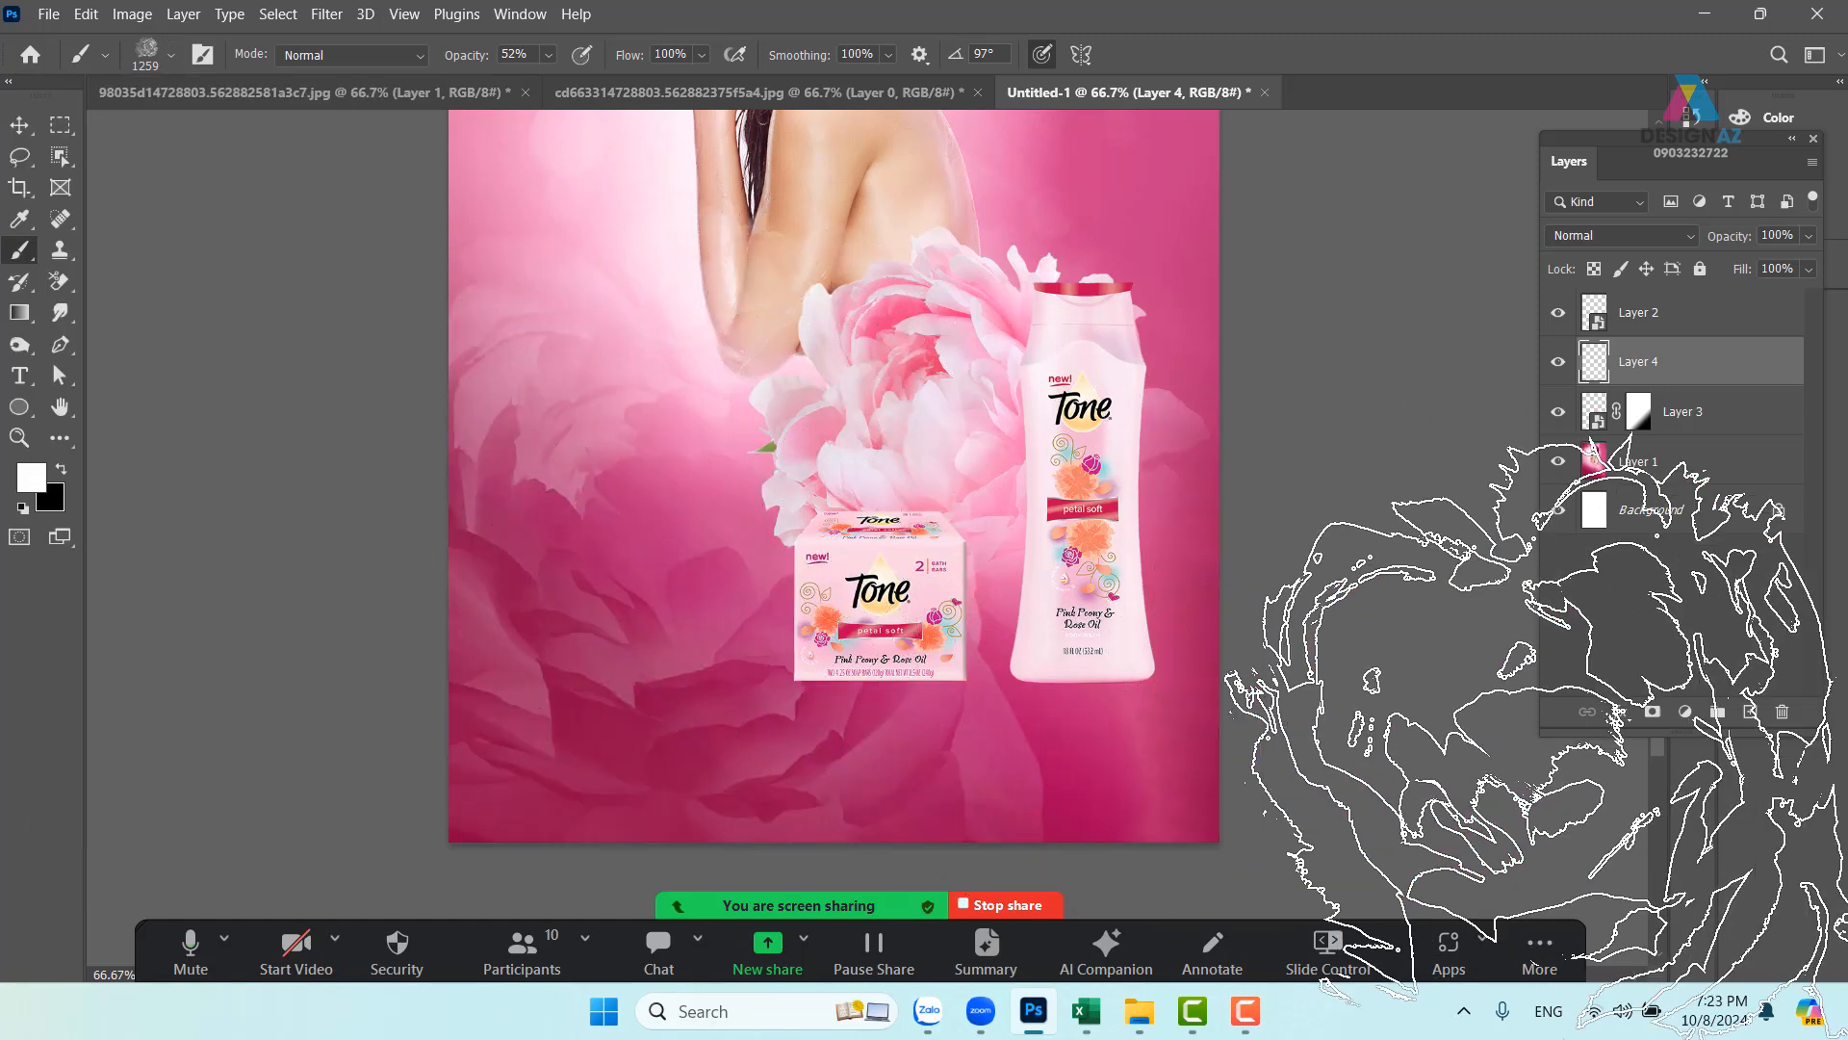
{"action": "mouse_move", "coordinate": [1134, 599]}
{"action": "left_mouse_down"}
{"action": "mouse_move", "coordinate": [1193, 677]}
{"action": "mouse_move", "coordinate": [1160, 625]}
{"action": "left_mouse_up"}
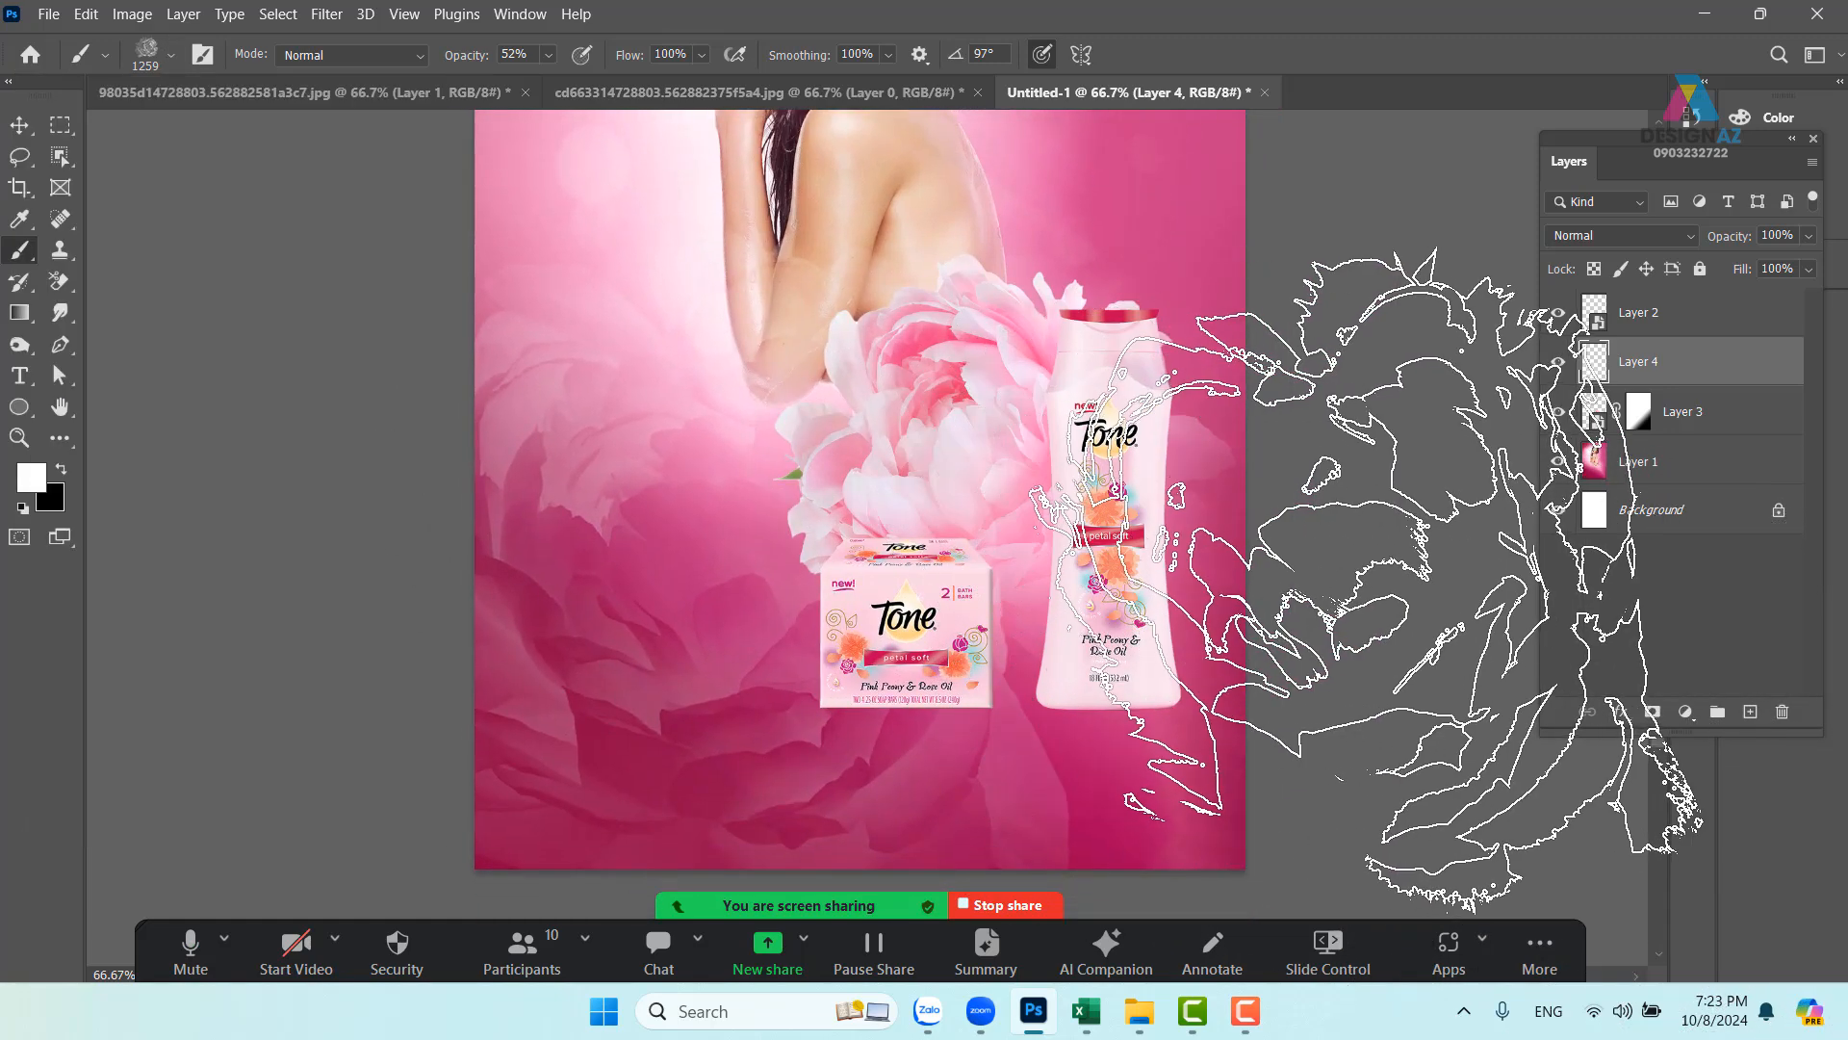
{"action": "key", "text": "ctrl+z"}
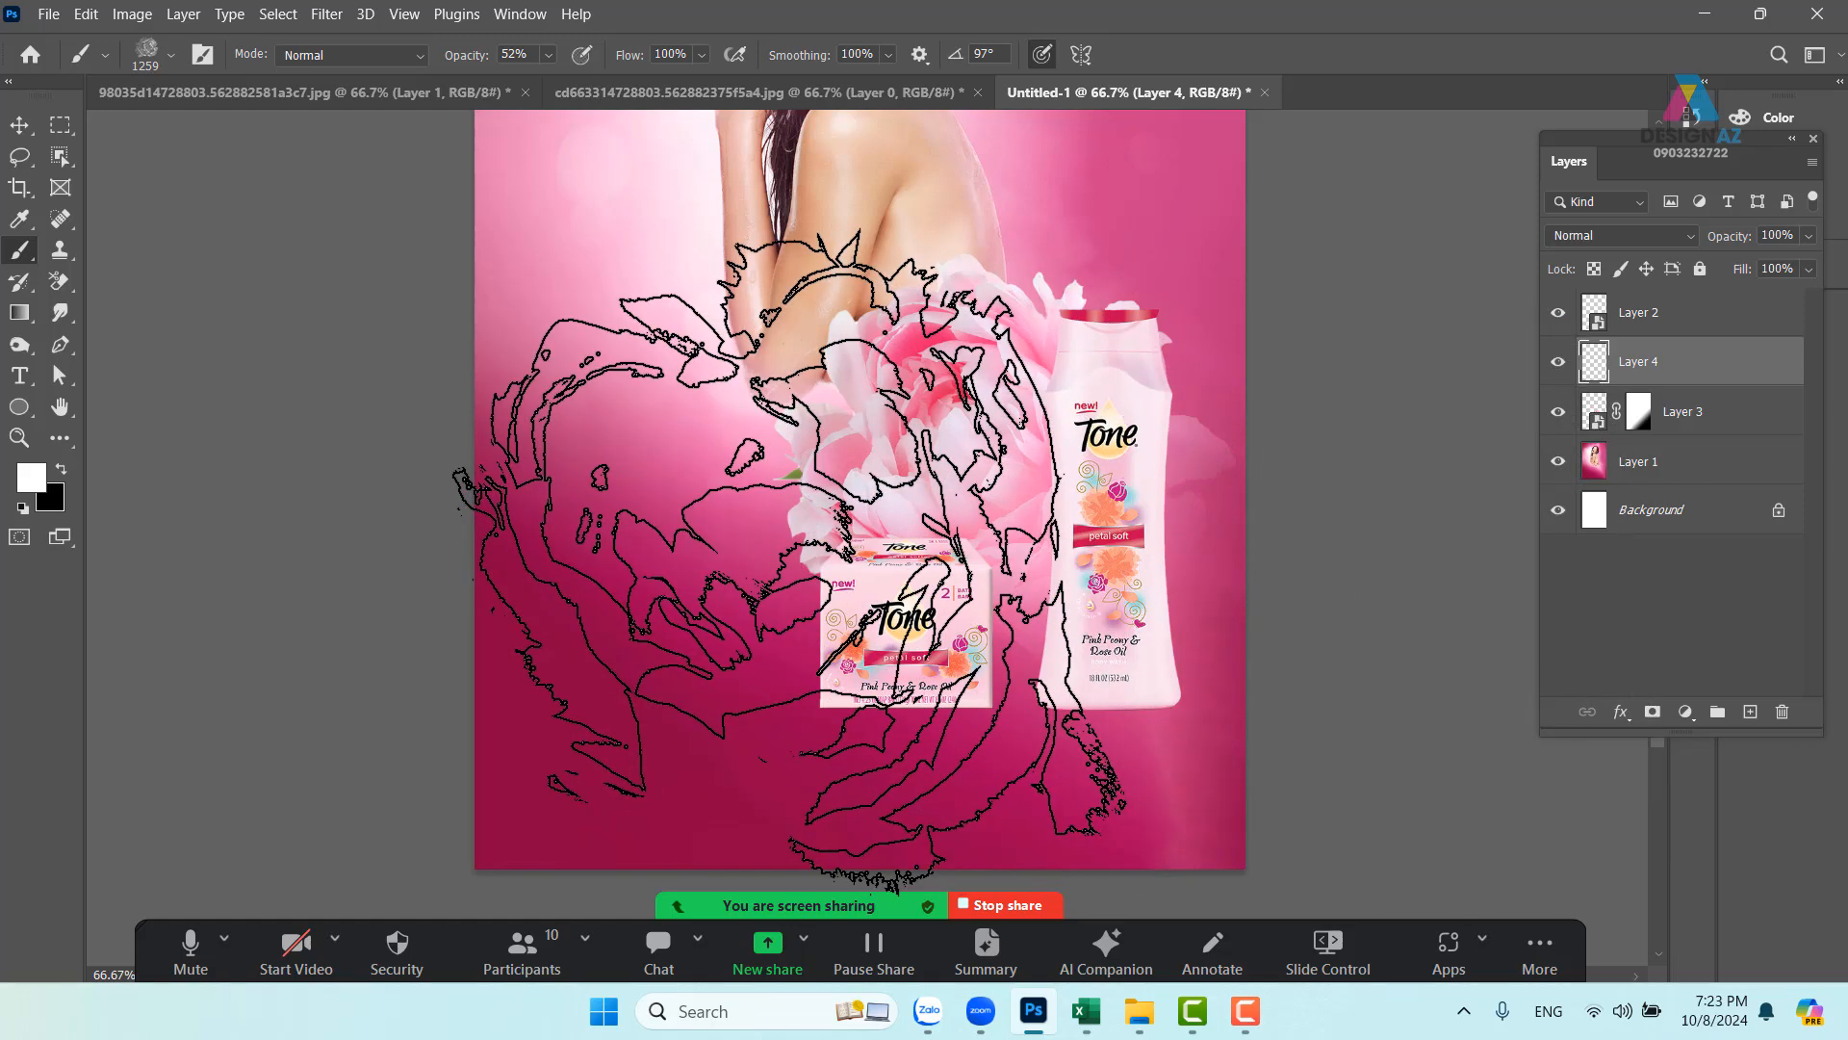
{"action": "left_click_drag", "start_coordinate": [766, 604], "coordinate": [356, 616], "text": "alt"}
{"action": "left_click", "coordinate": [618, 611]}
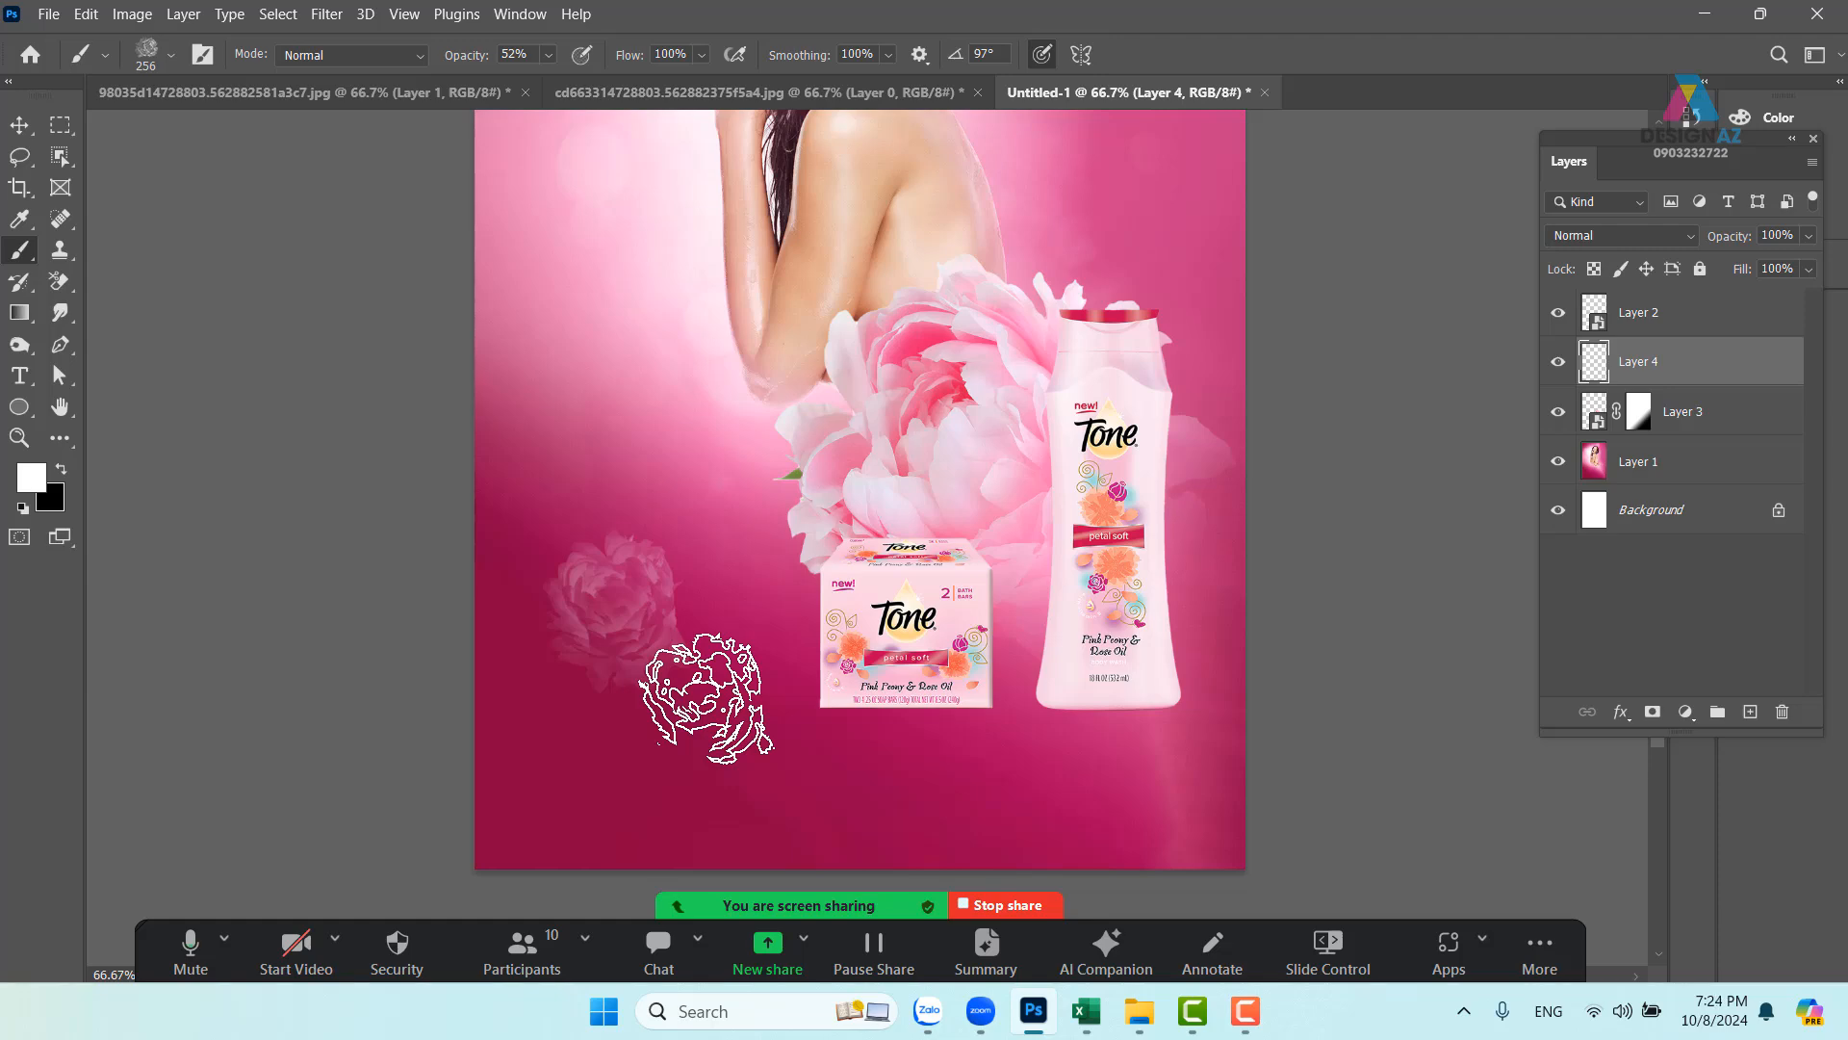
{"action": "scroll", "coordinate": [706, 698], "scroll_direction": "up", "scroll_amount": 3}
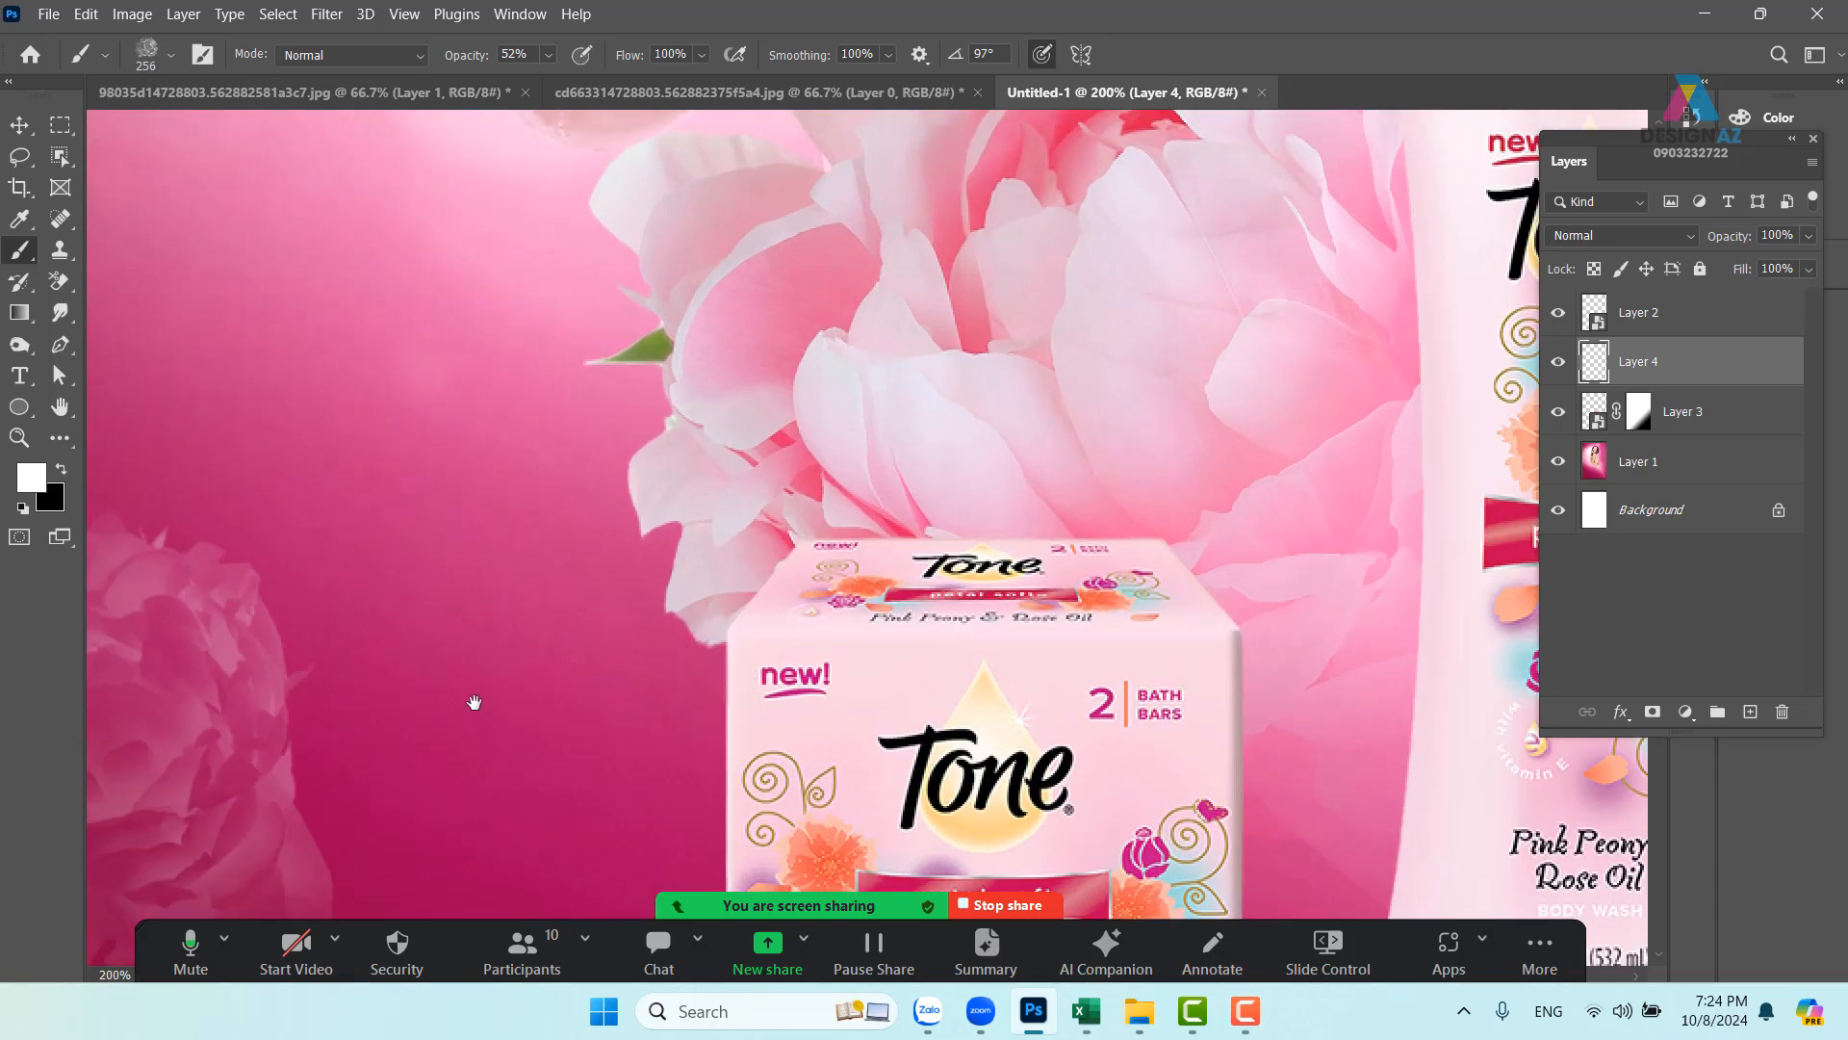
{"action": "left_click_drag", "start_coordinate": [474, 701], "coordinate": [979, 458]}
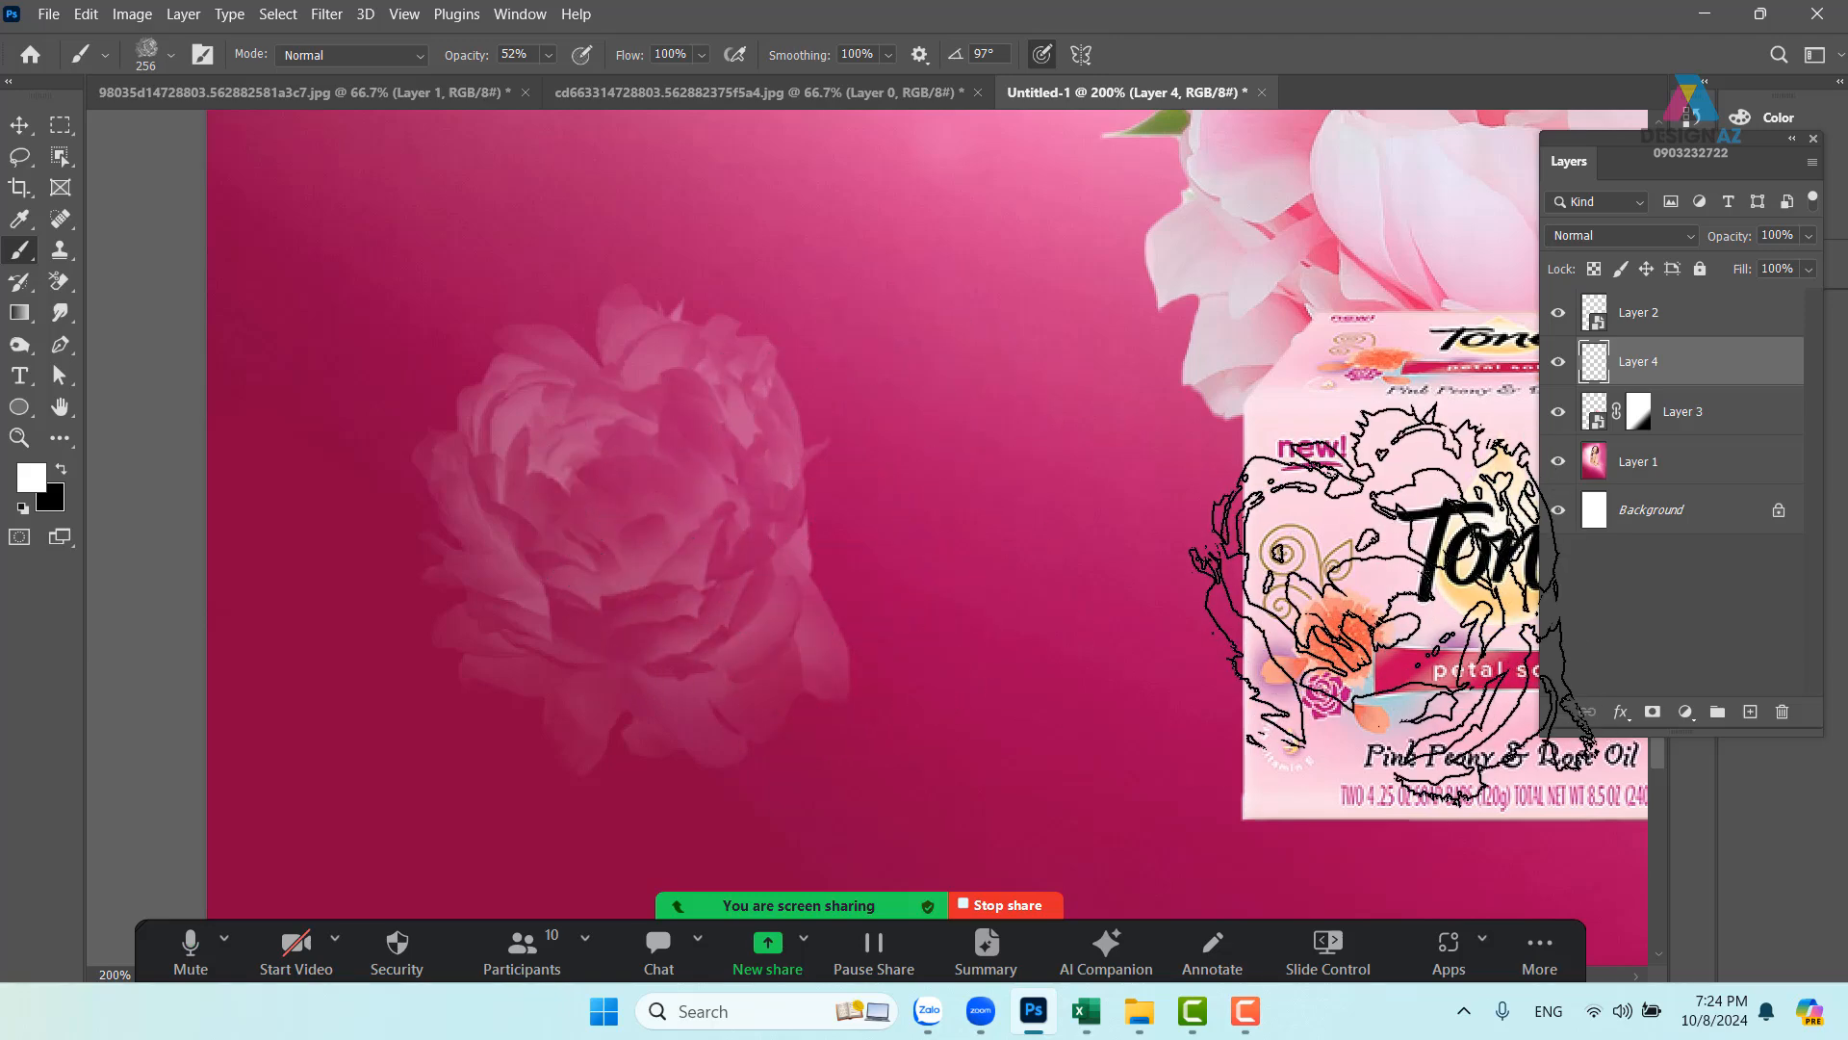
{"action": "key", "text": "ctrl+z"}
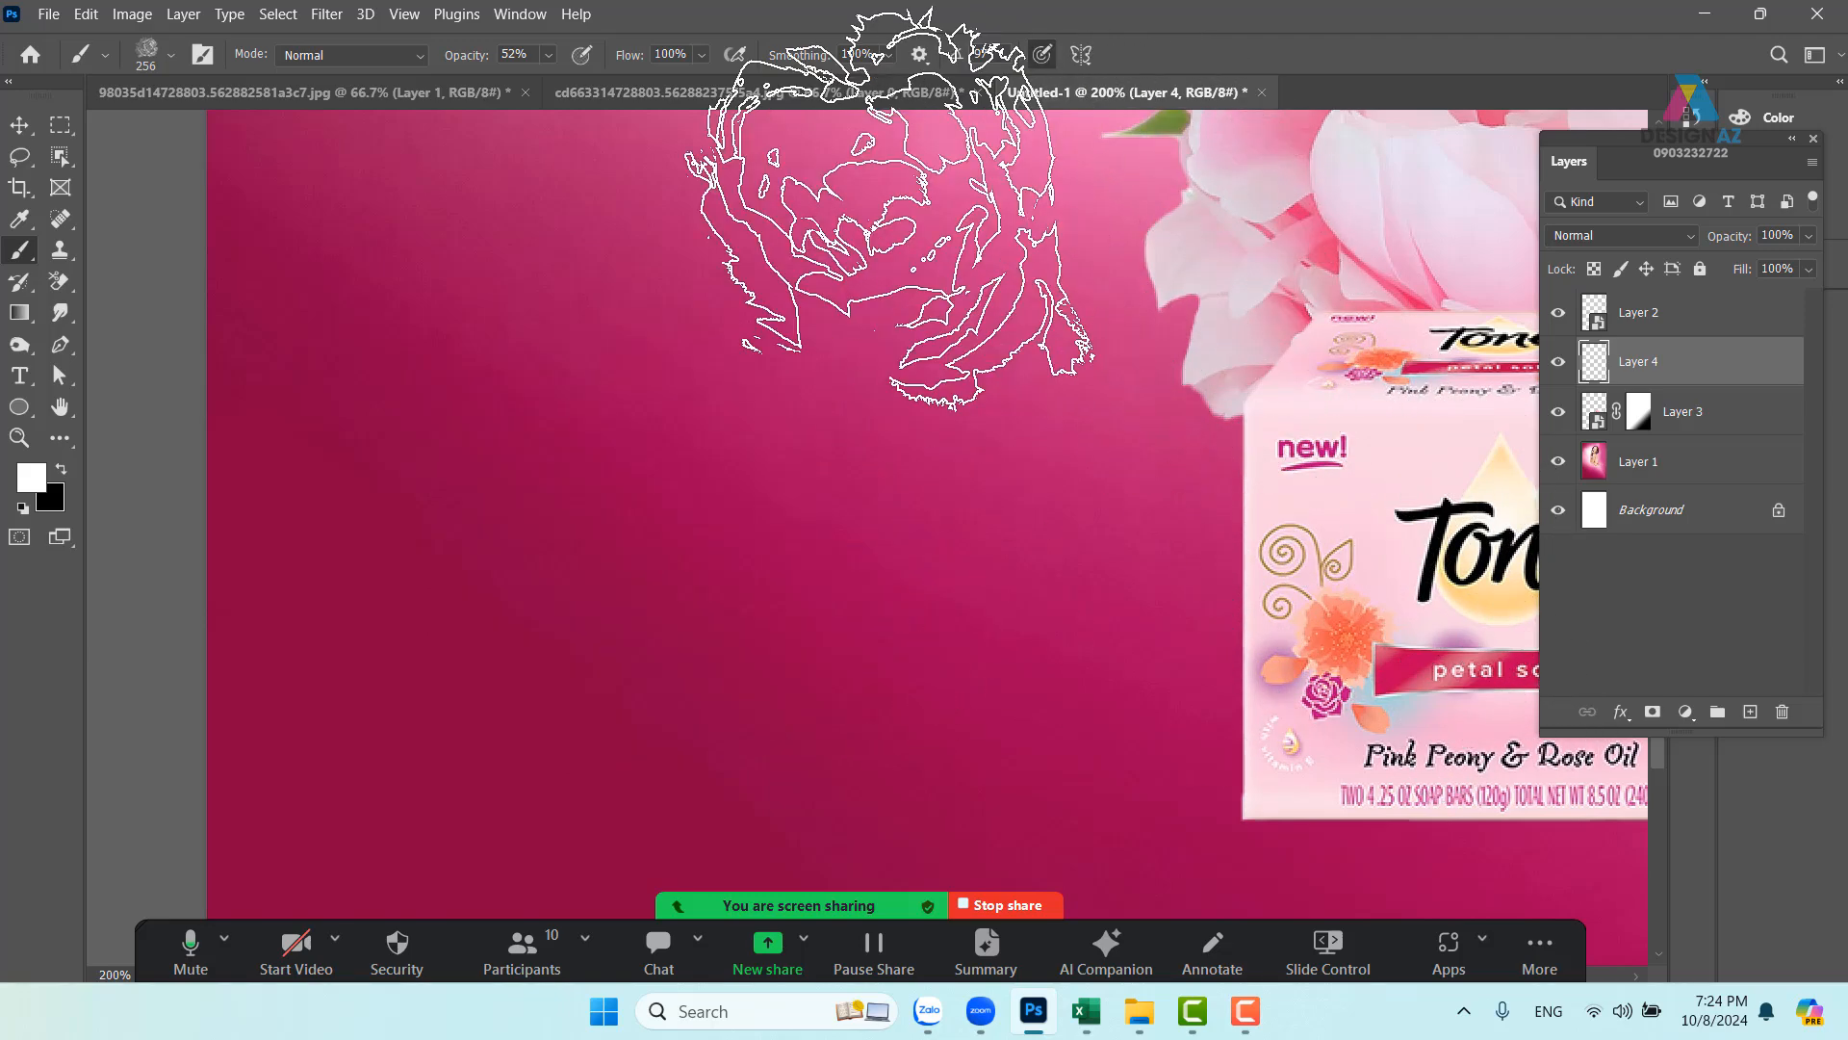
- Deselect the peony document, invert it to dark green, and choose Define Brush Preset
{"action": "left_click", "coordinate": [747, 92]}
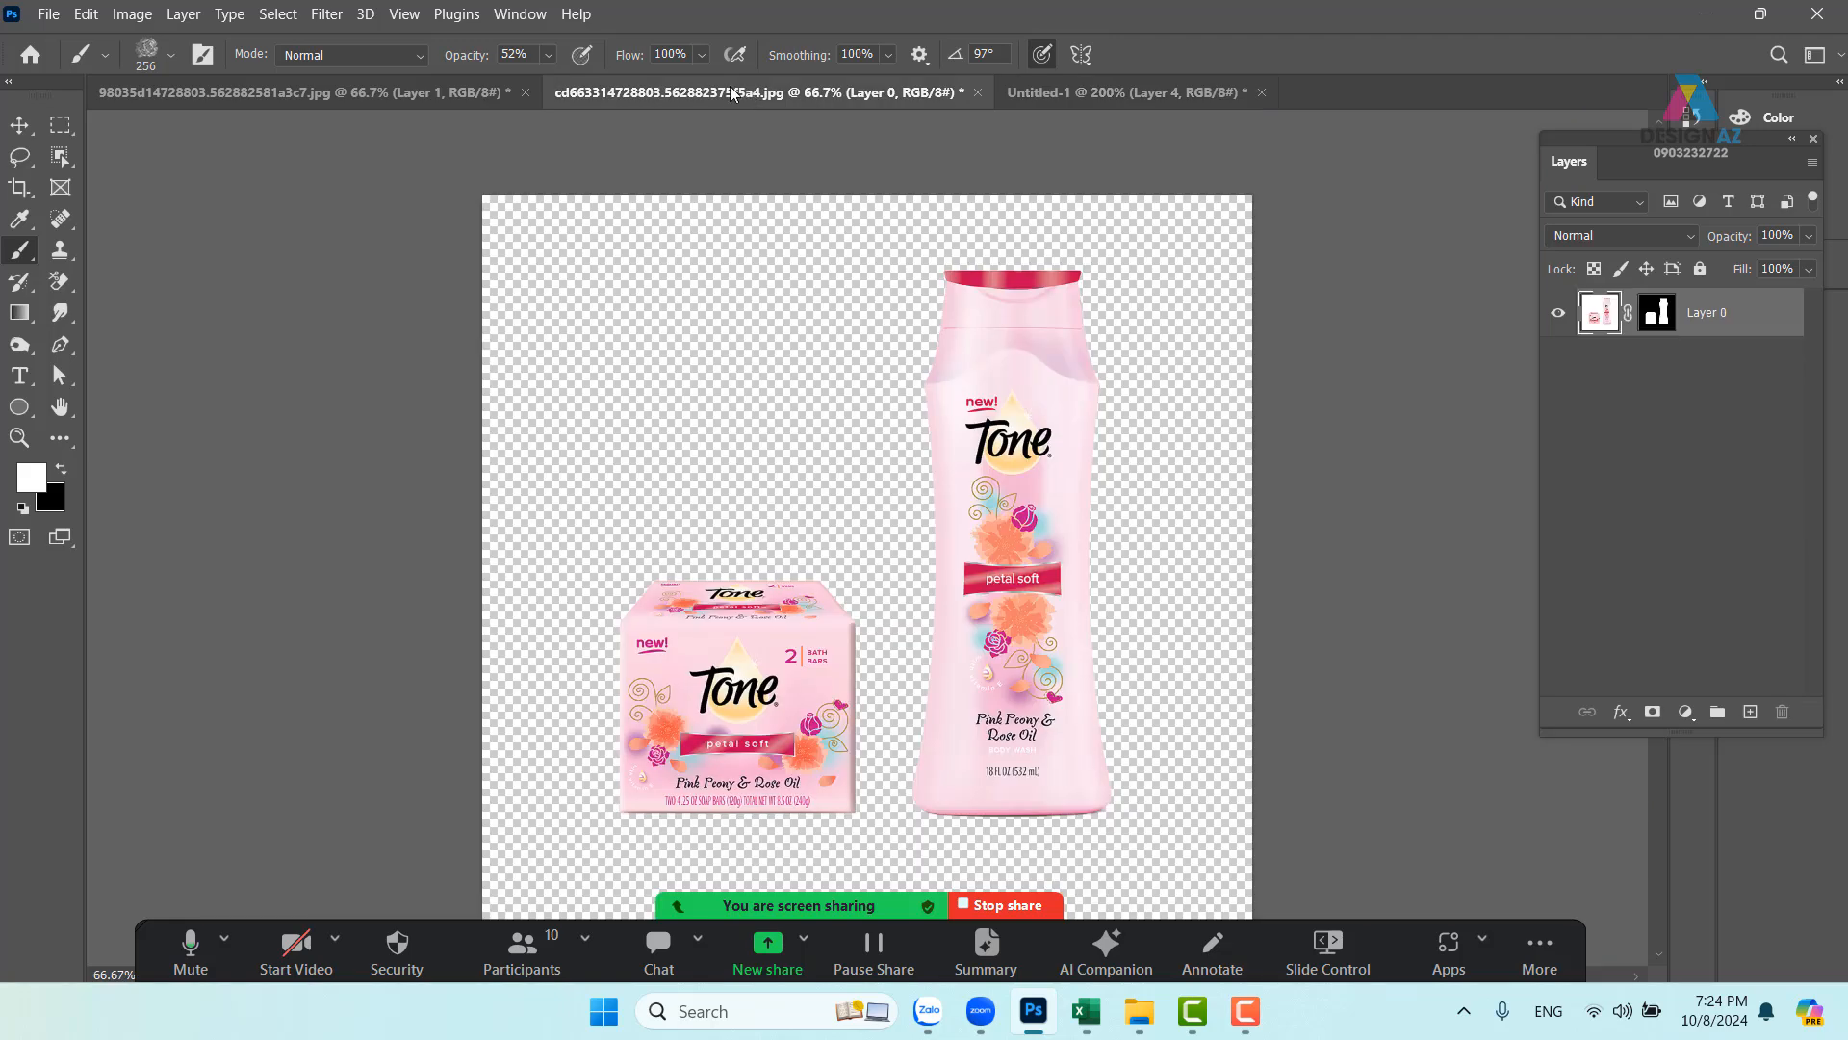
{"action": "left_click", "coordinate": [374, 87]}
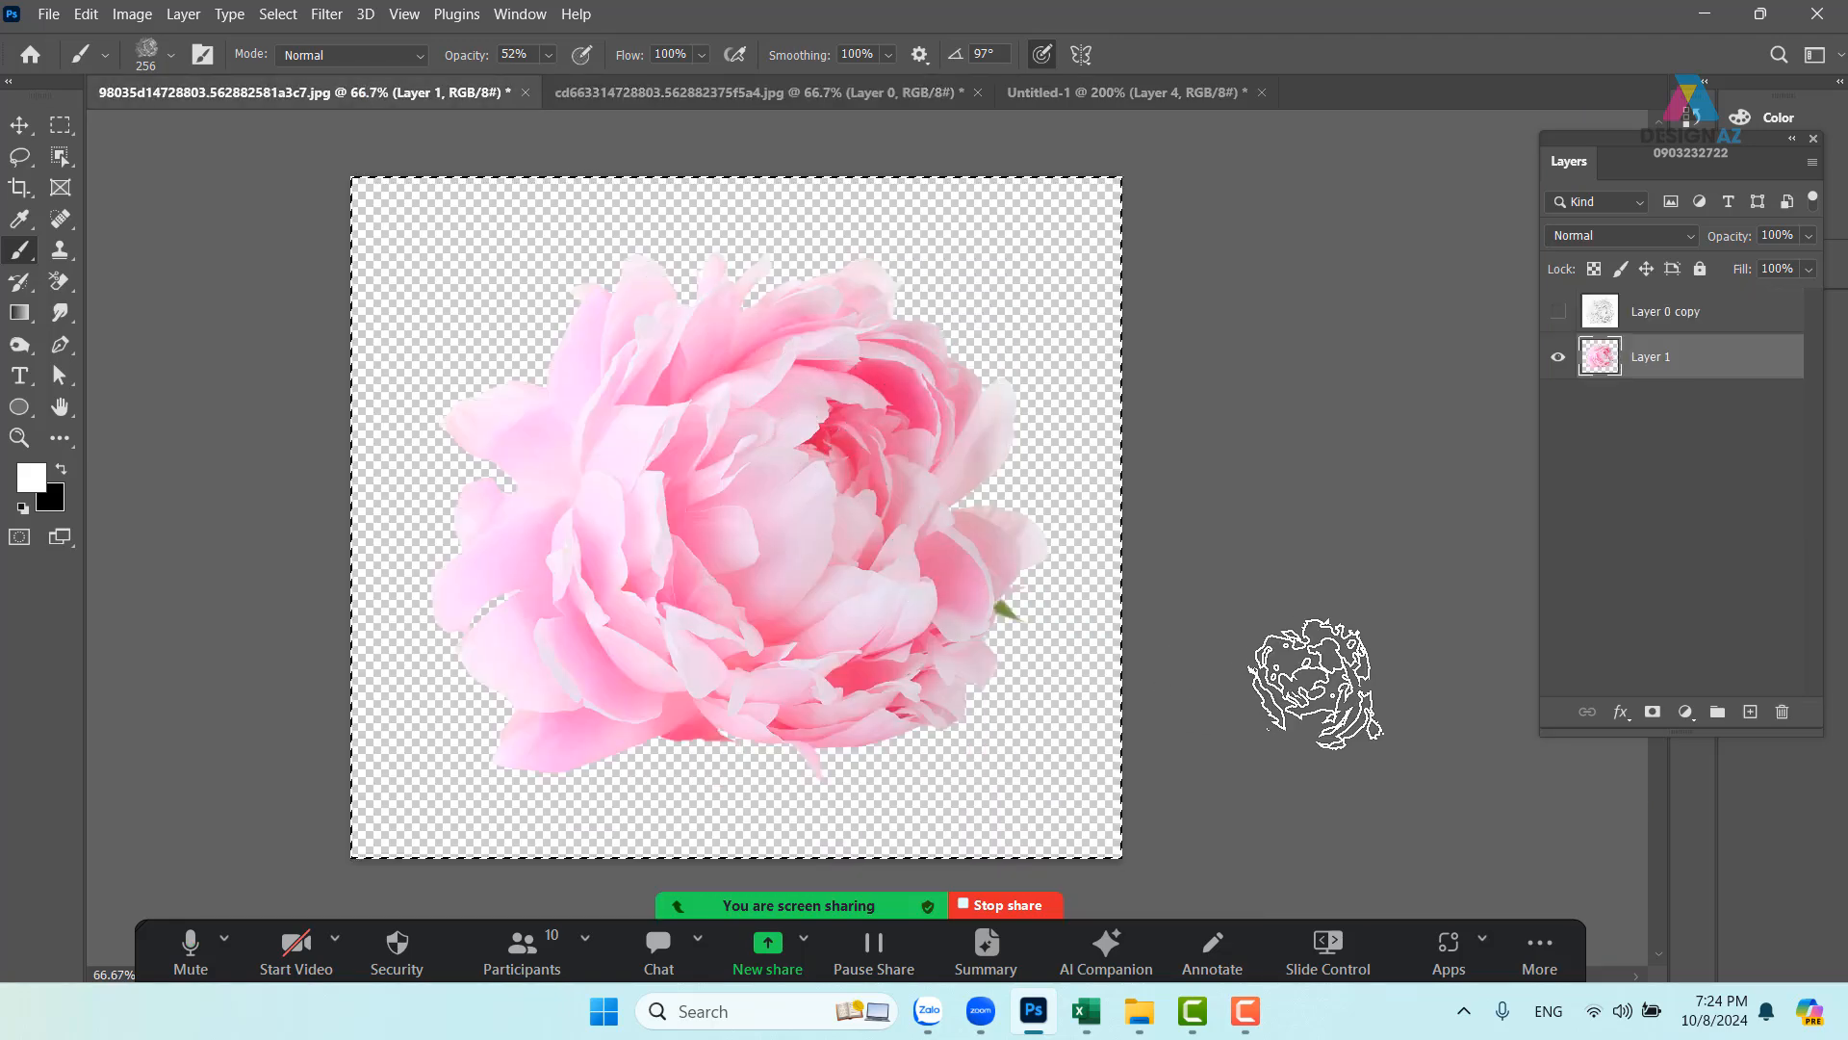
{"action": "key", "text": "ctrl+d"}
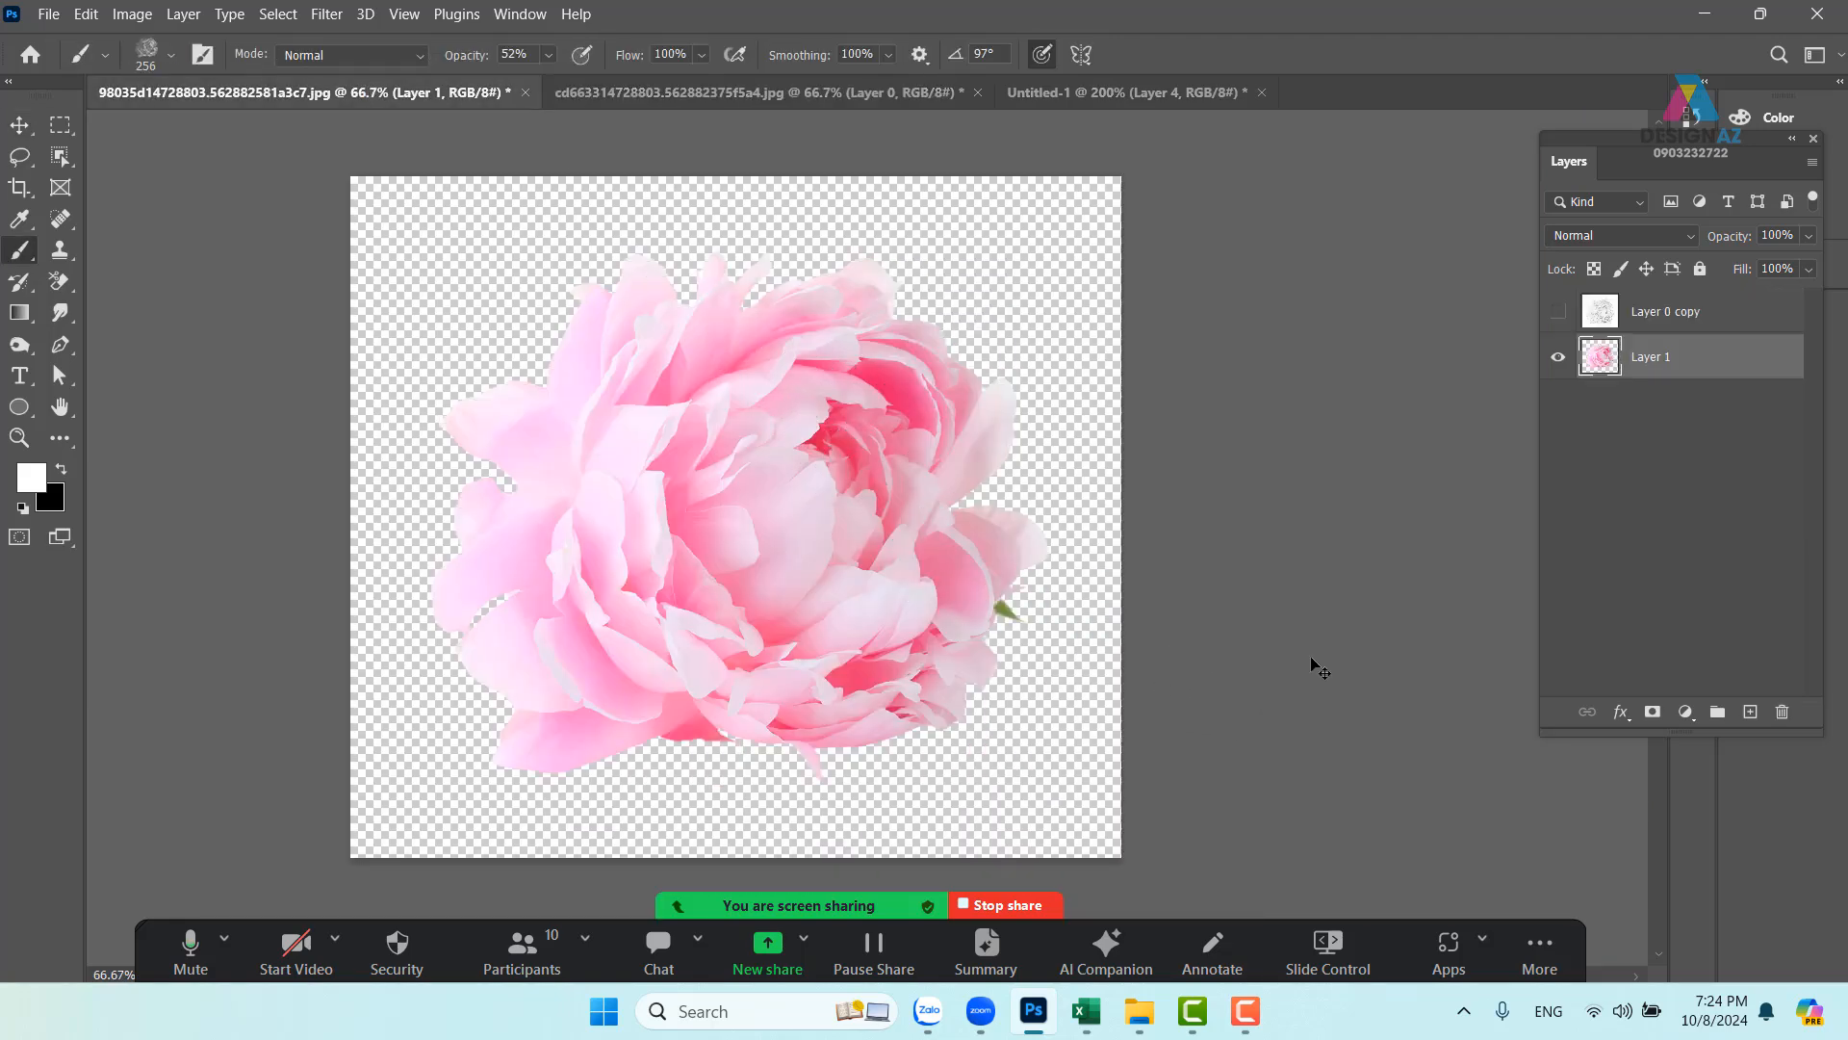
{"action": "key", "text": "ctrl+i"}
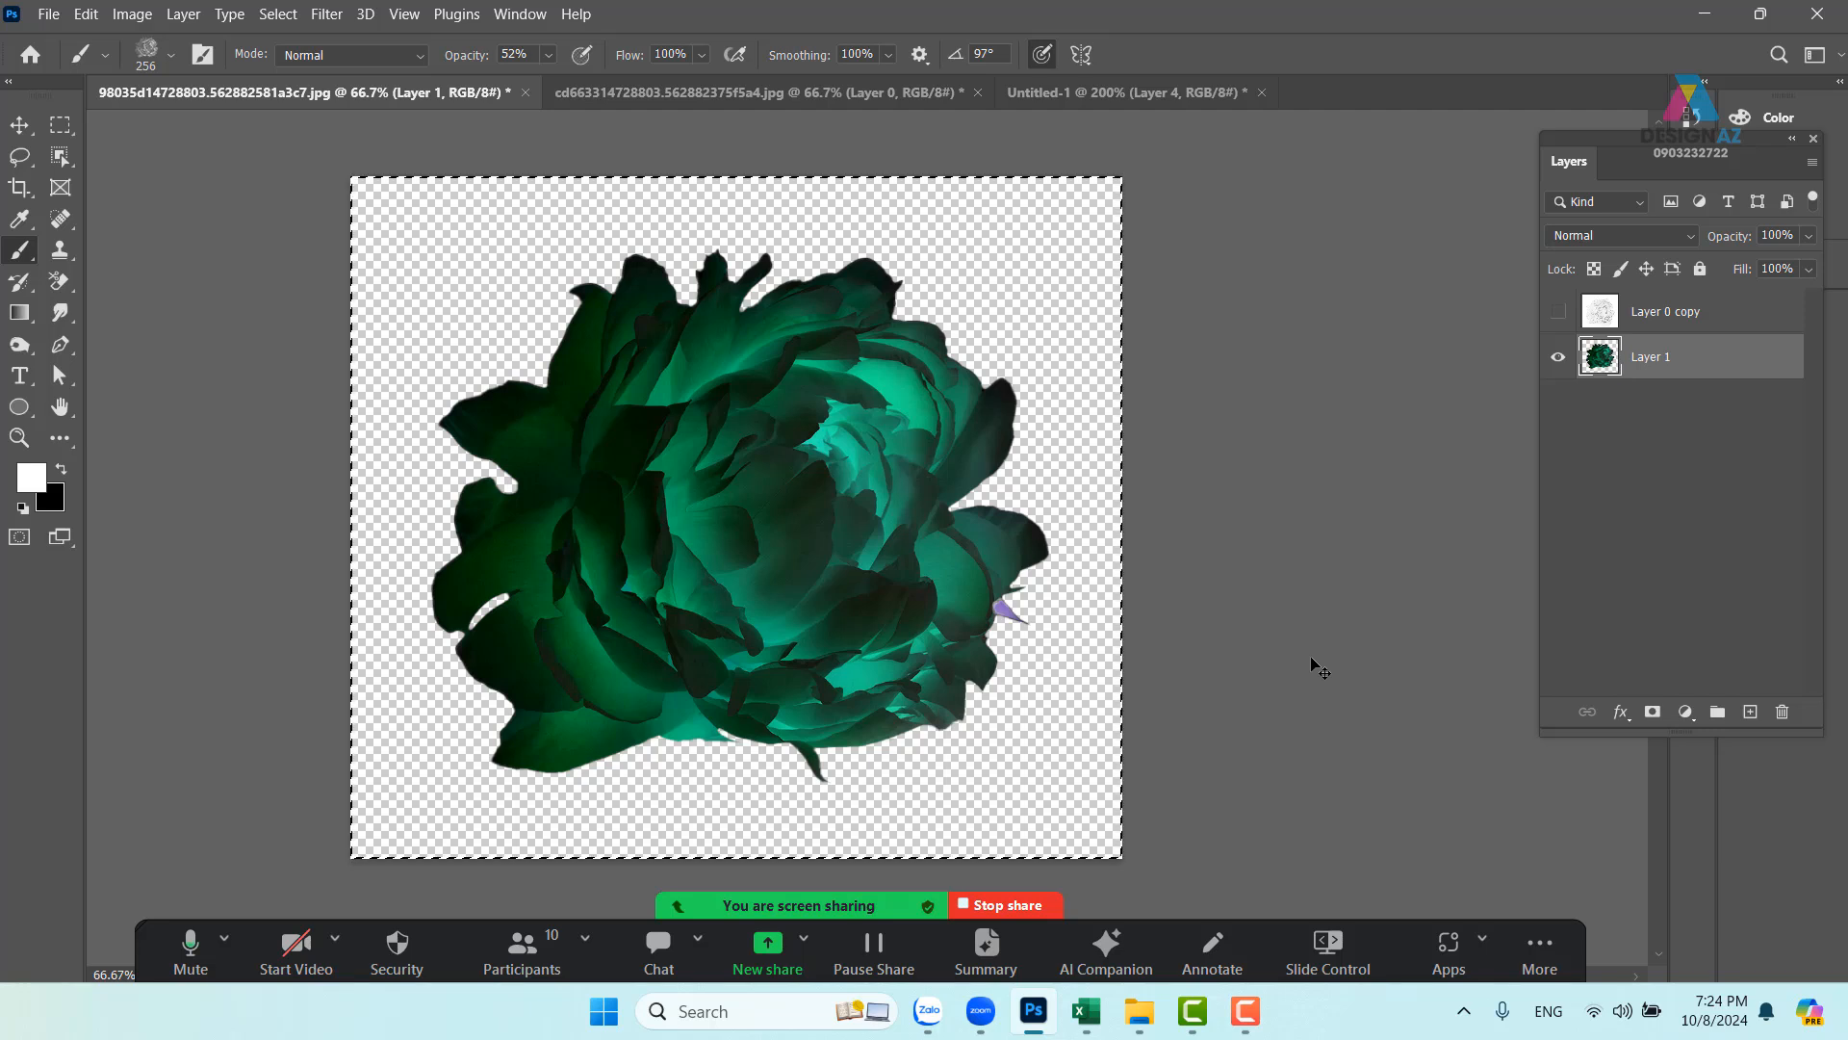
{"action": "left_click", "coordinate": [86, 16]}
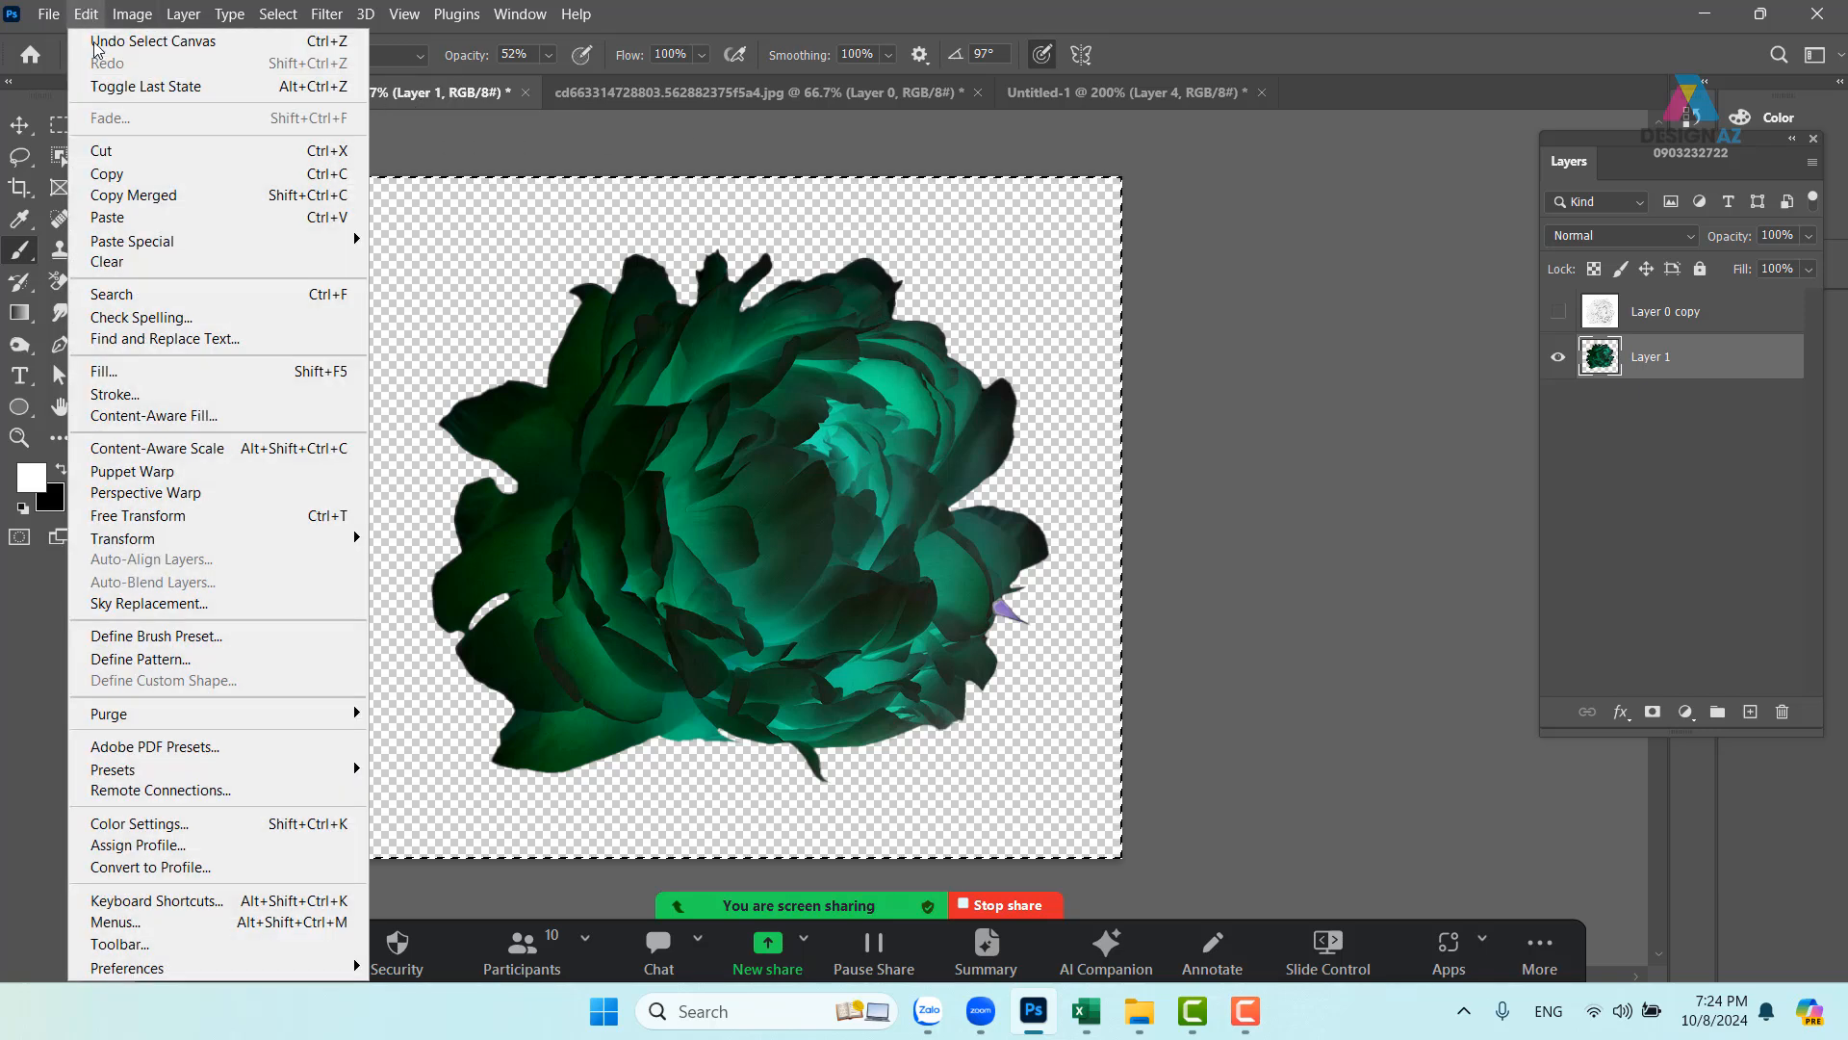
{"action": "left_click", "coordinate": [245, 637]}
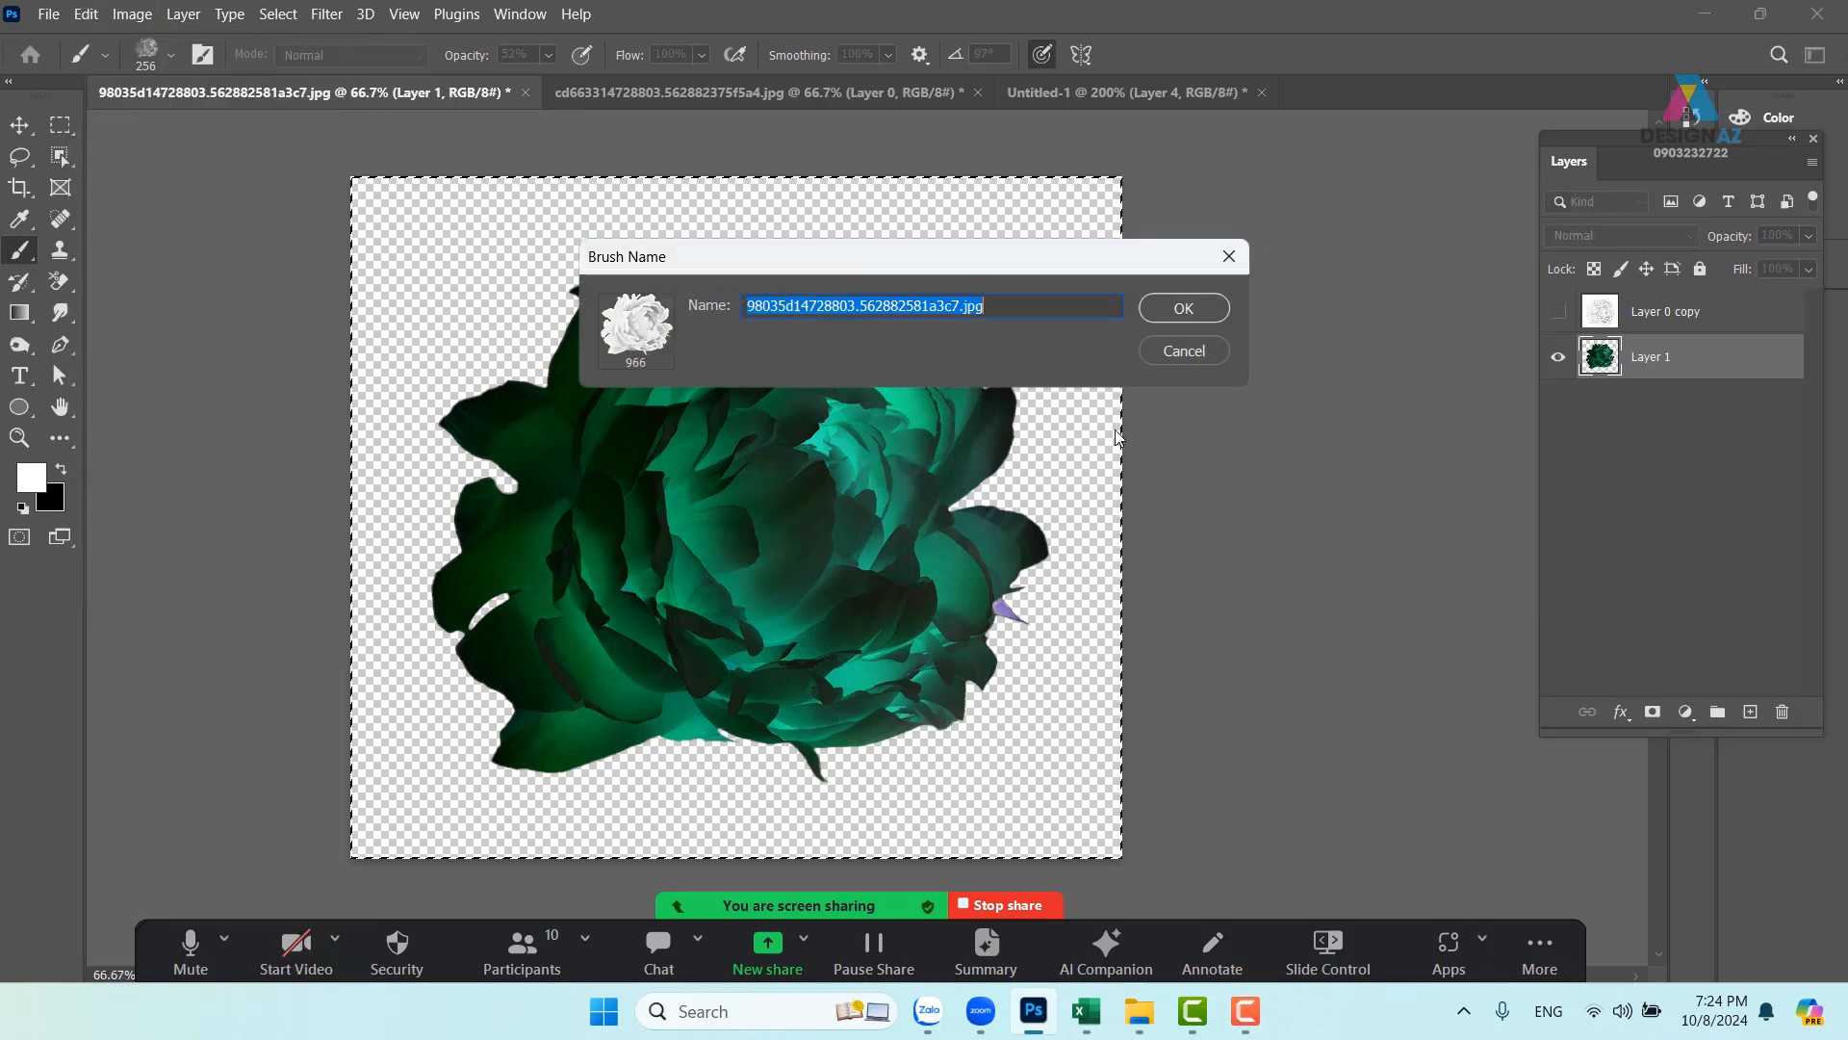
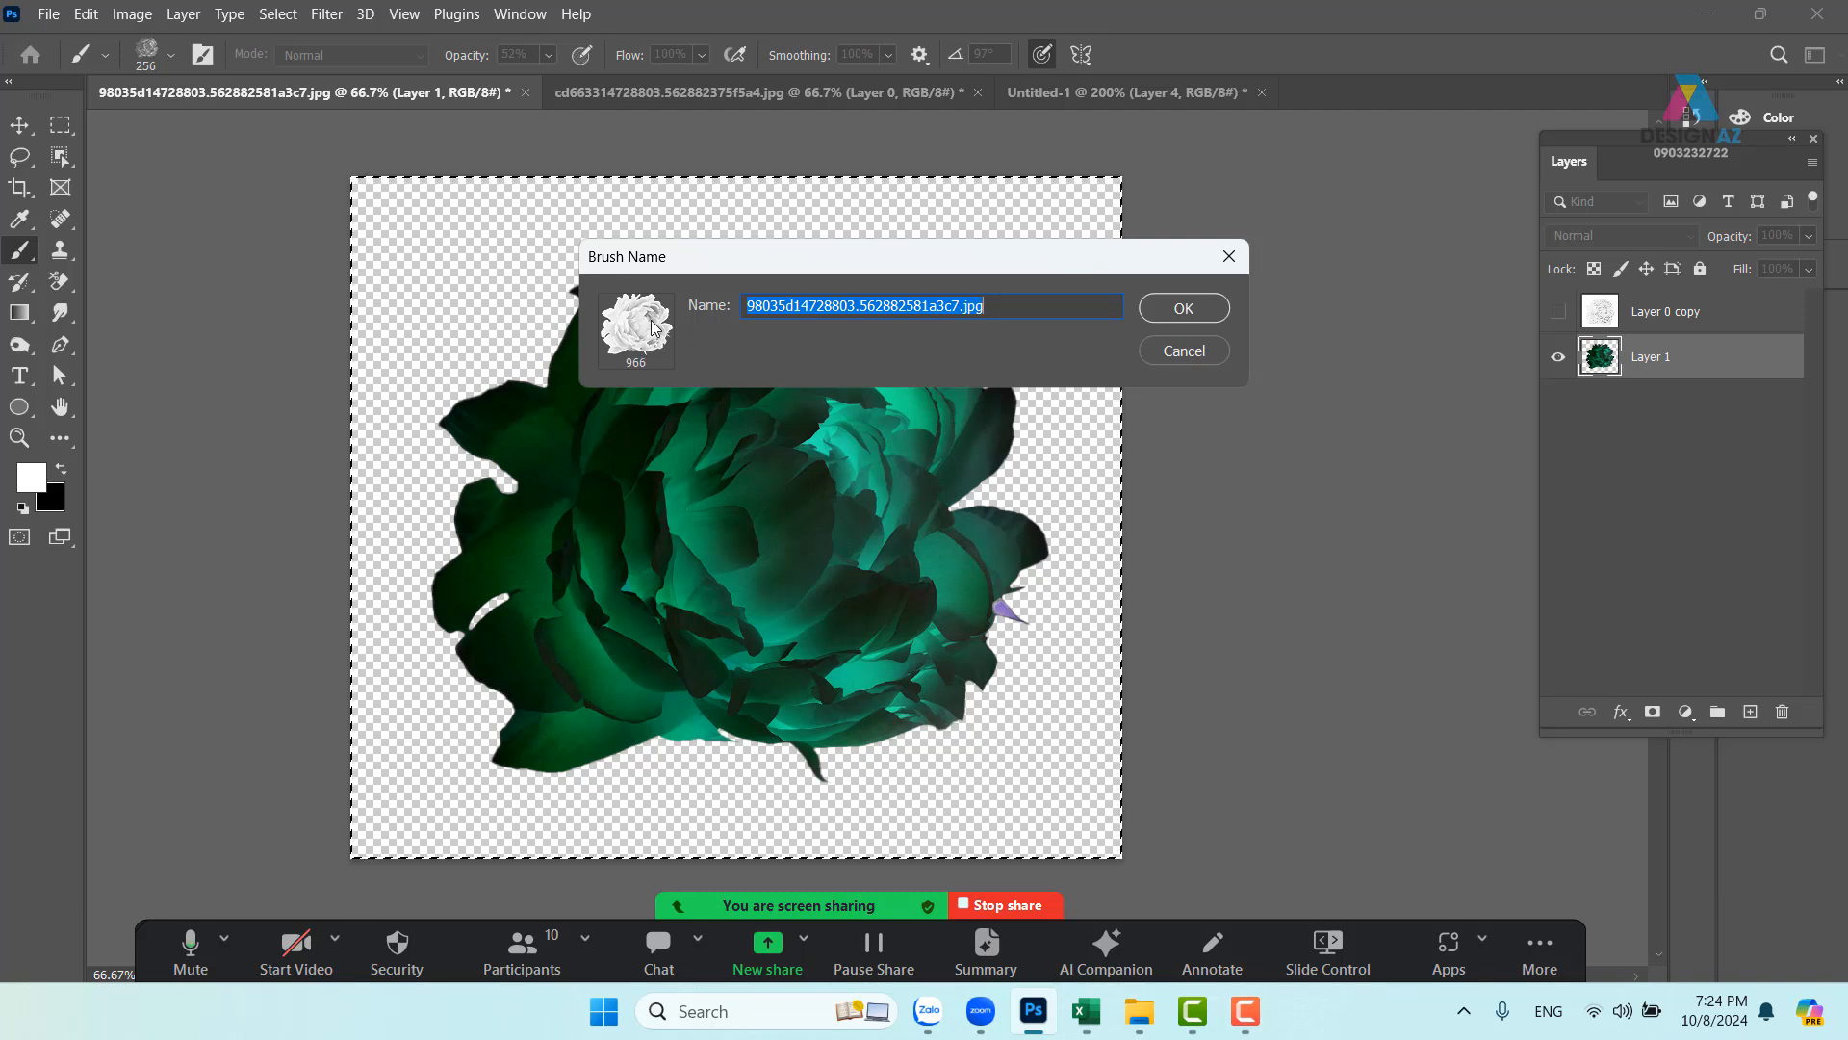
- Save the green peony as a 966-pixel brush preset and return to the Untitled-1 poster
{"action": "left_click", "coordinate": [1197, 306]}
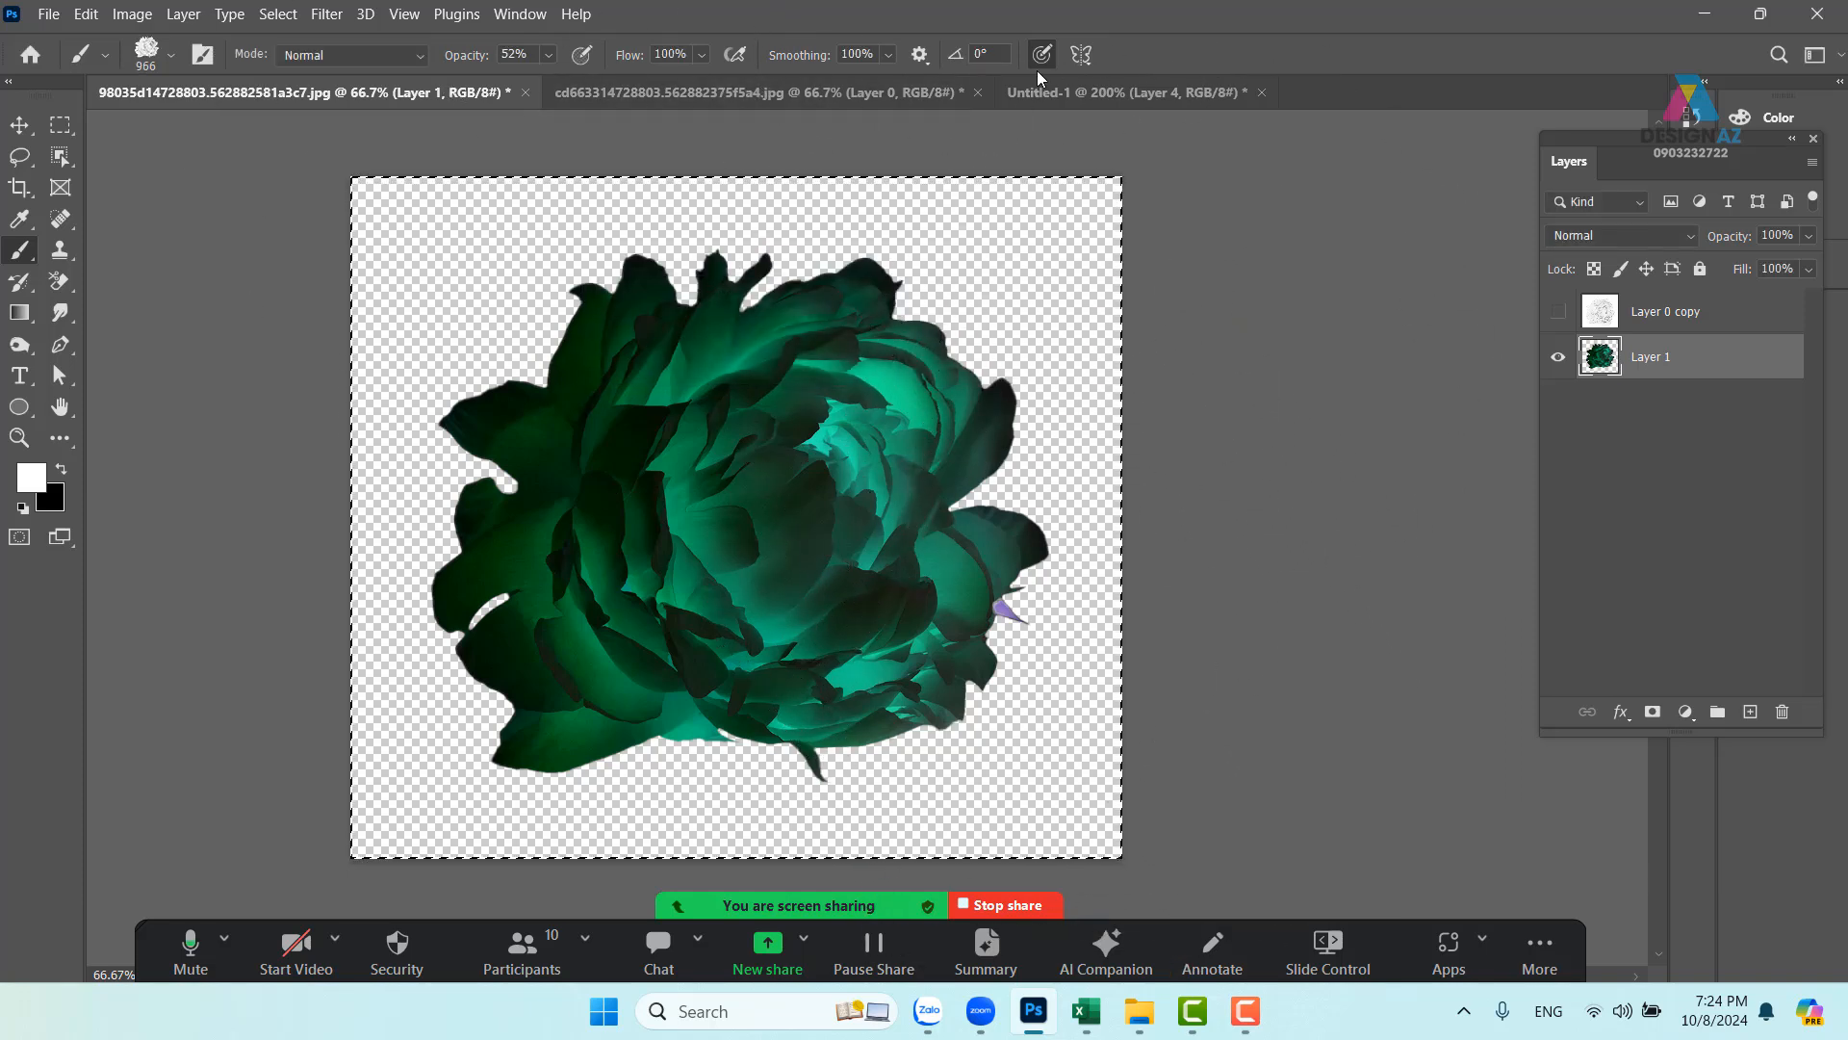
{"action": "left_click", "coordinate": [1059, 91]}
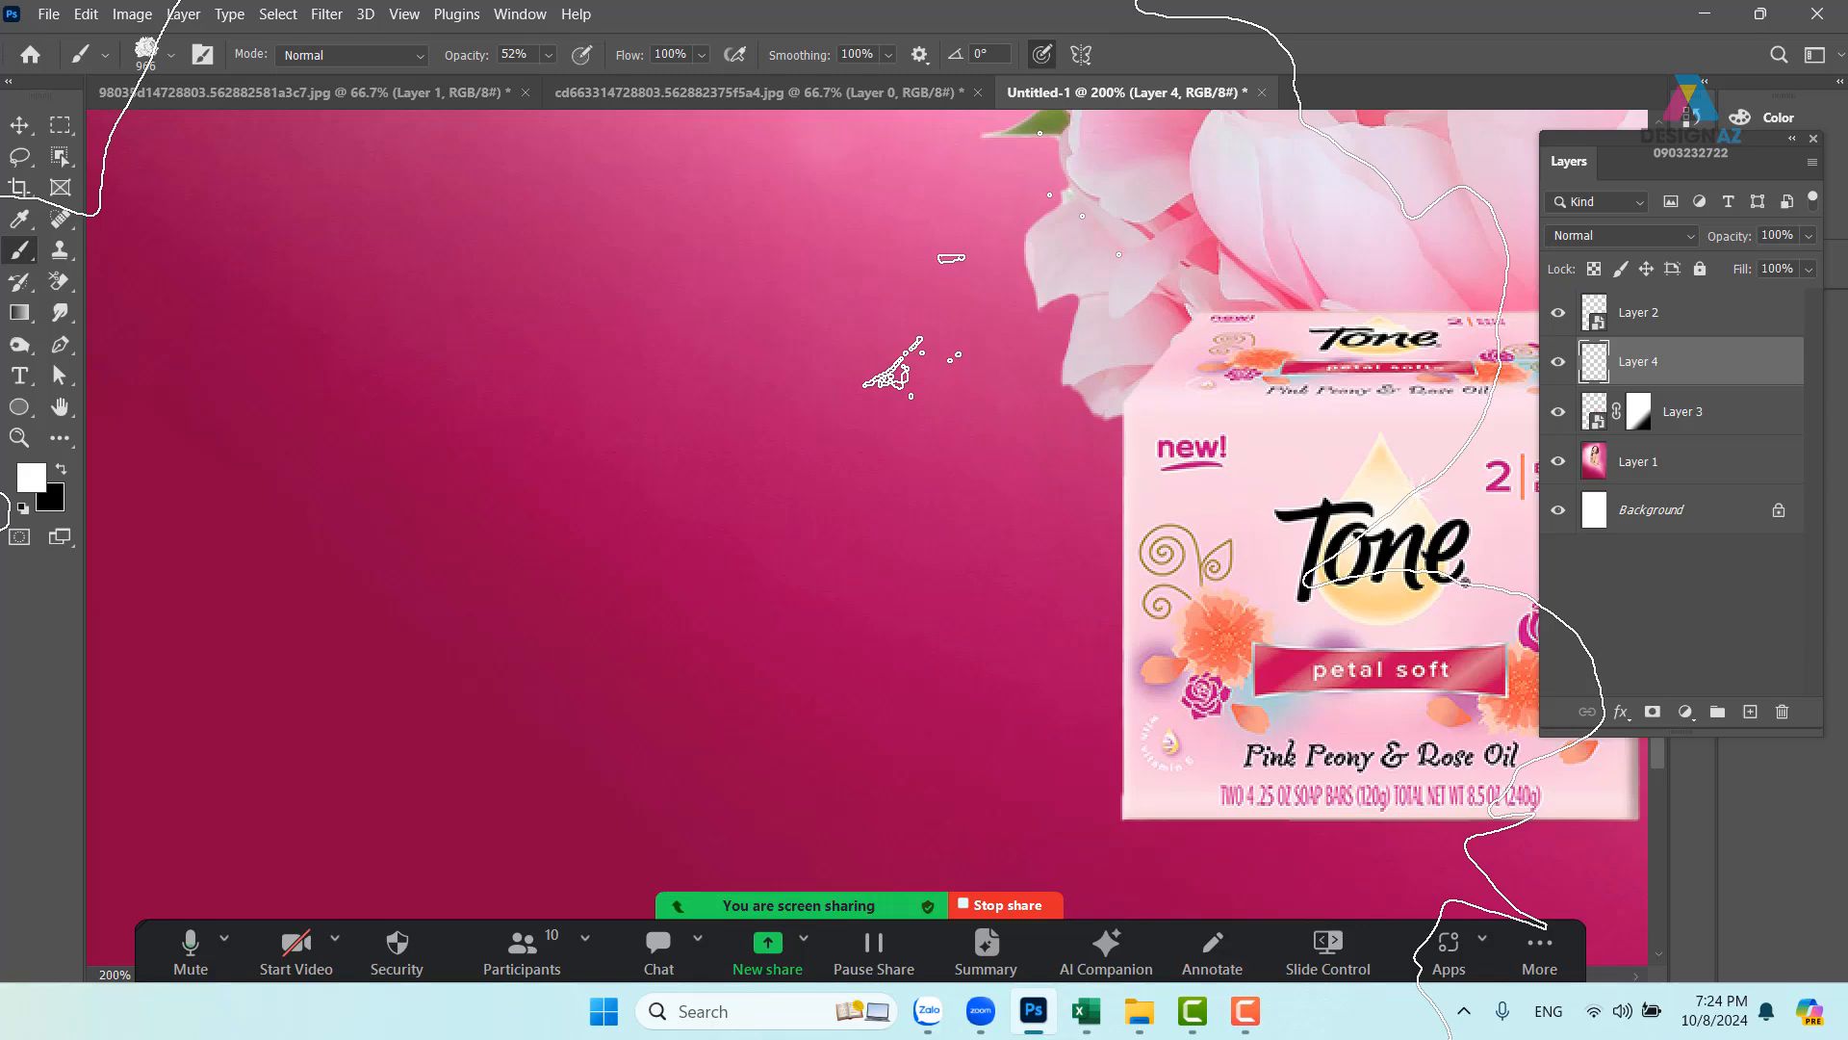
- Test a 537-pixel peony stamp at the poster's lower left, then undo it
{"action": "key", "text": "ctrl+minus"}
{"action": "key", "text": "ctrl+minus"}
{"action": "key", "text": "ctrl+minus"}
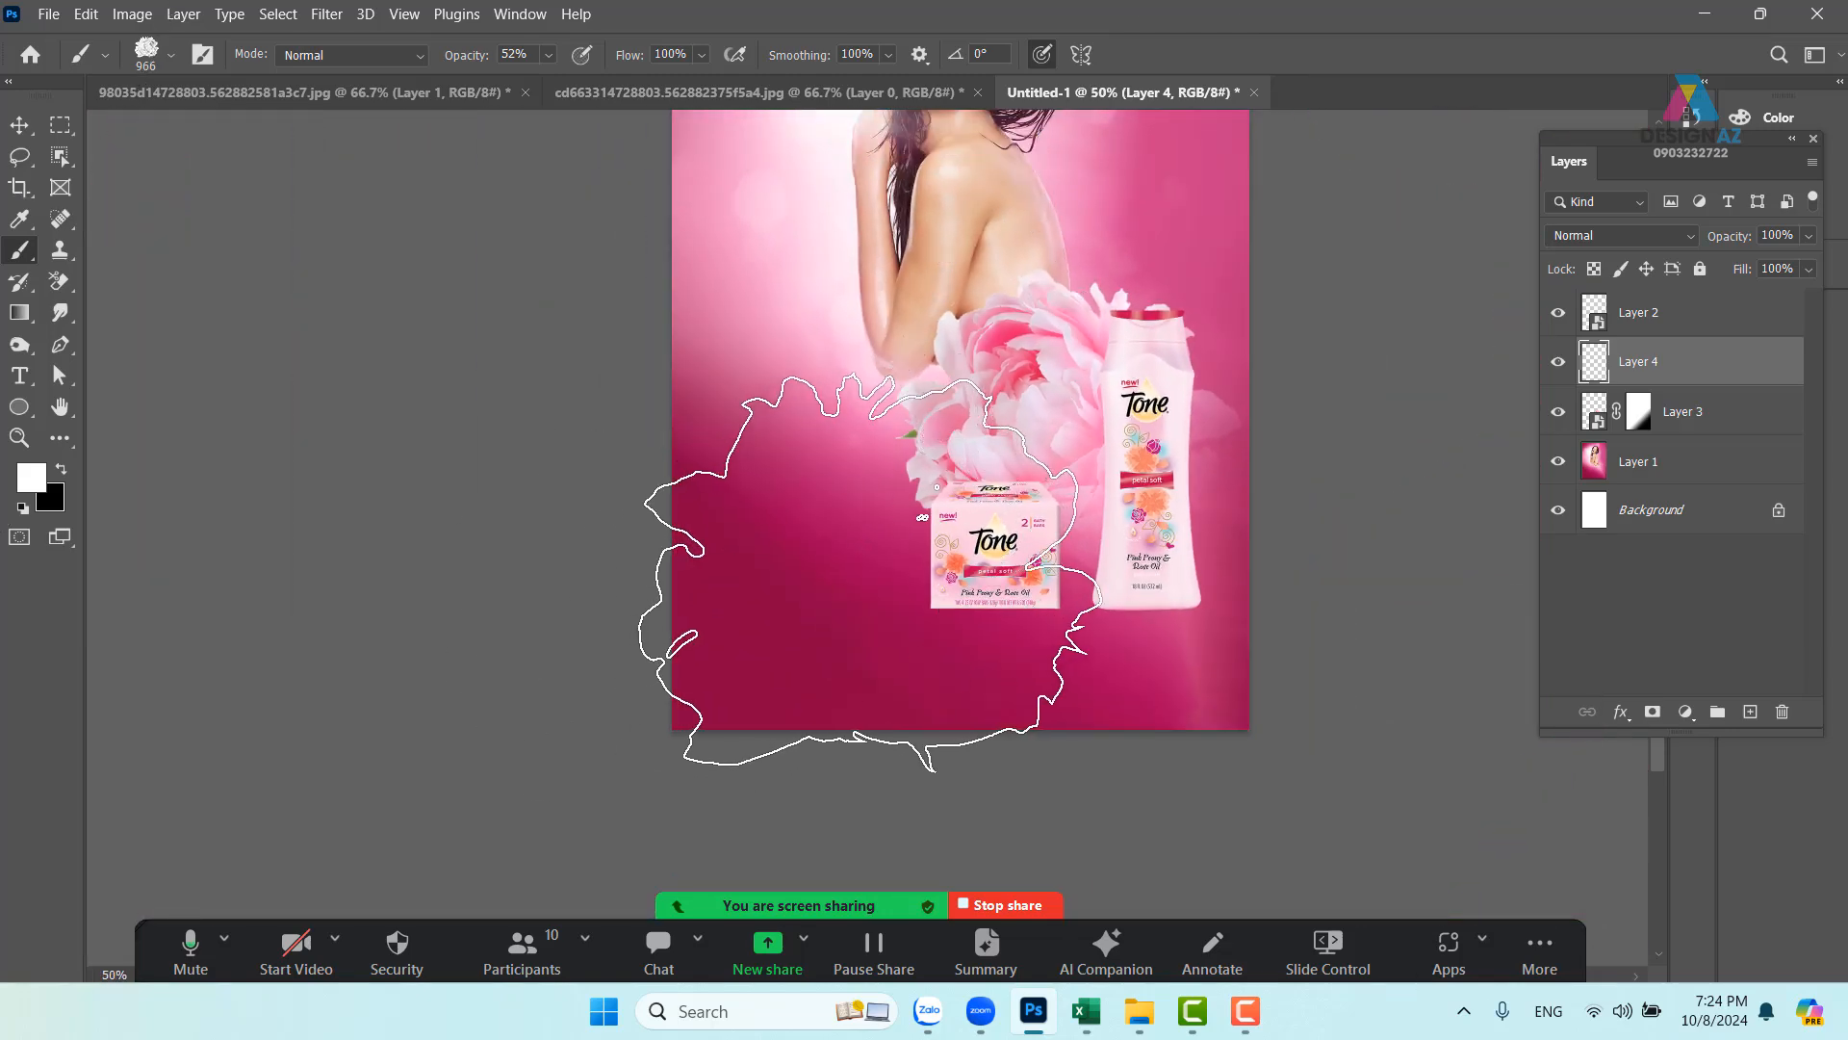
{"action": "left_click_drag", "start_coordinate": [871, 570], "coordinate": [735, 614]}
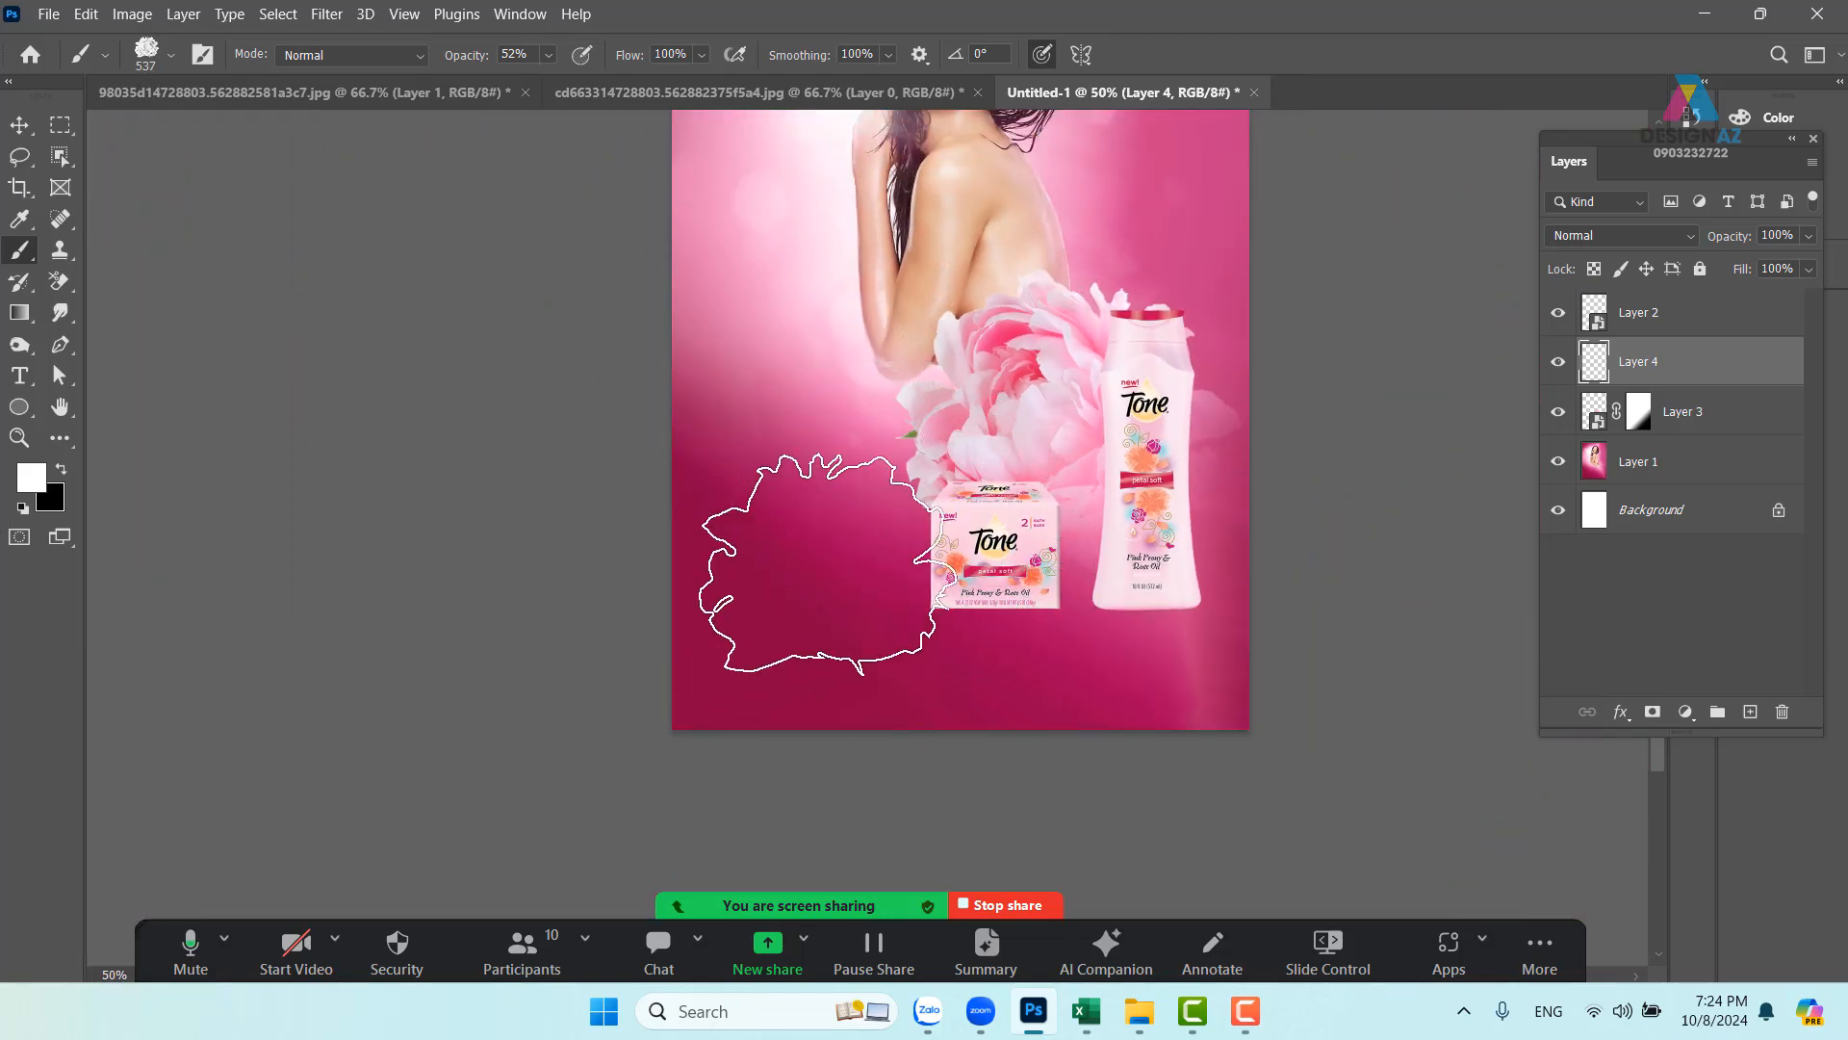
{"action": "left_click", "coordinate": [818, 564]}
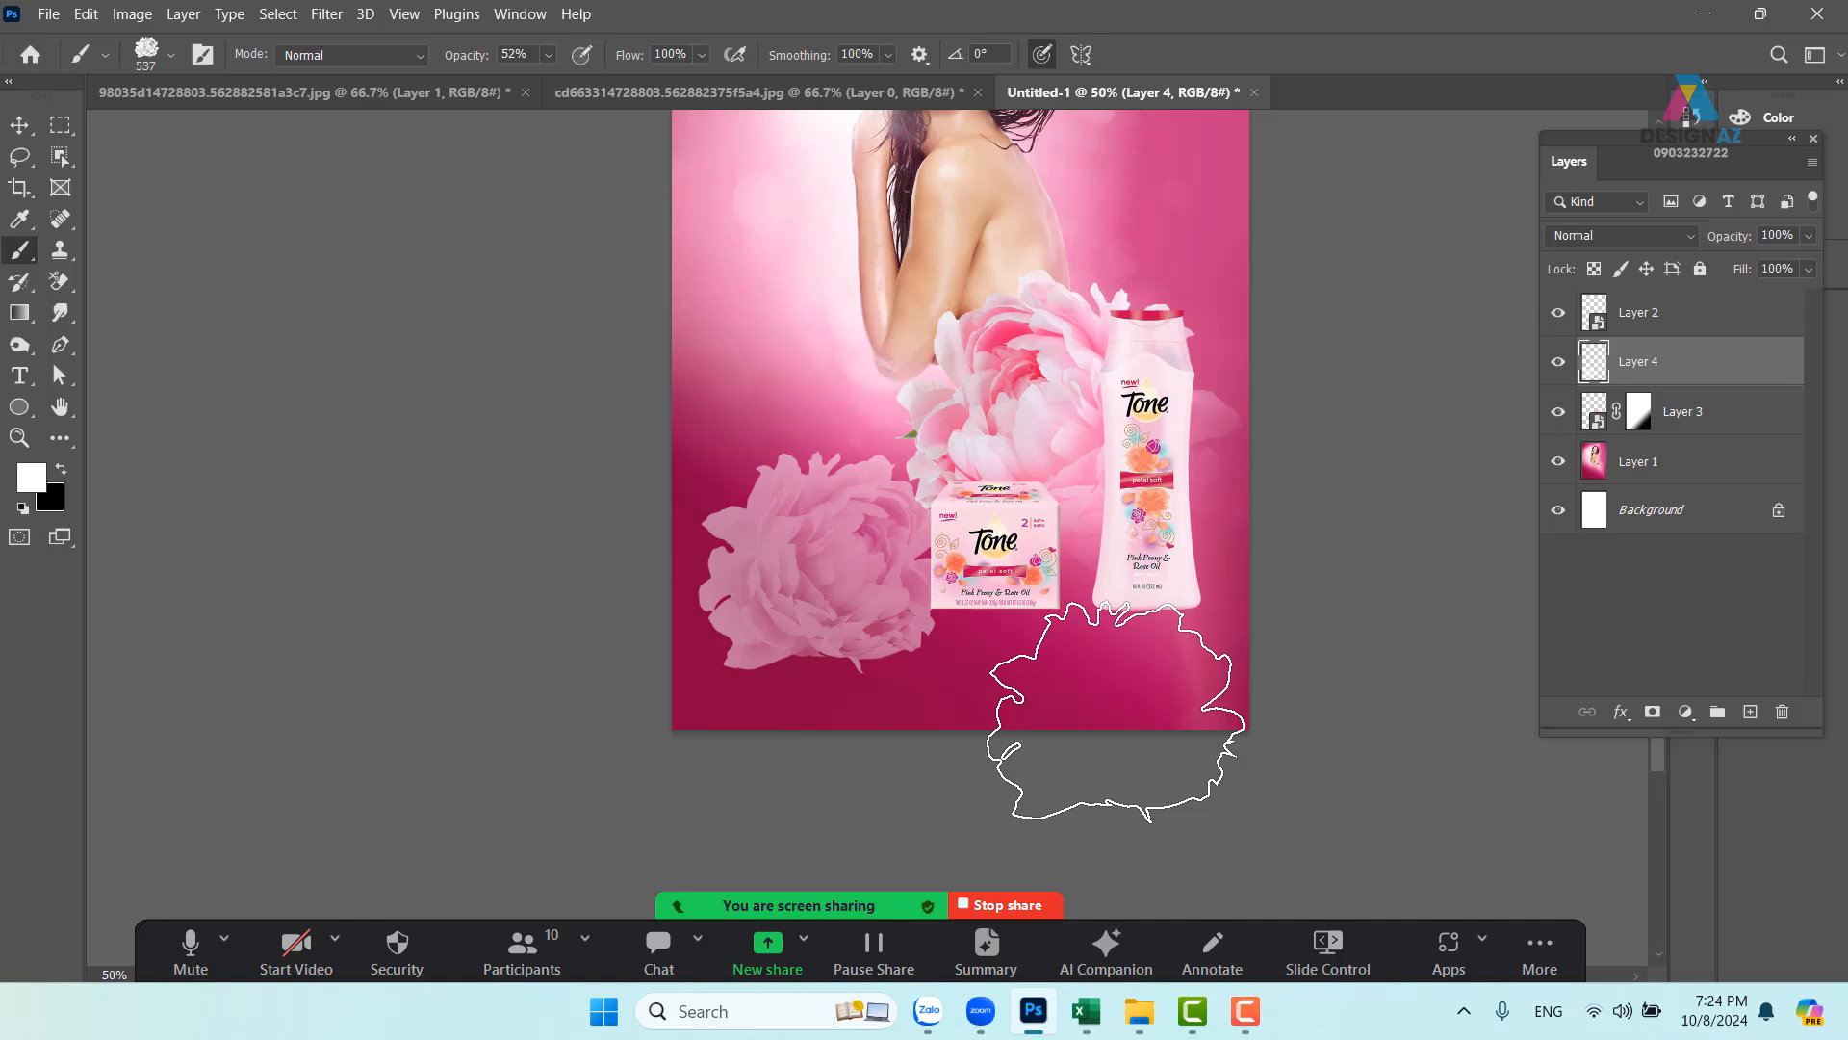
{"action": "key", "text": "ctrl+z"}
{"action": "left_click_drag", "start_coordinate": [827, 518], "coordinate": [766, 545]}
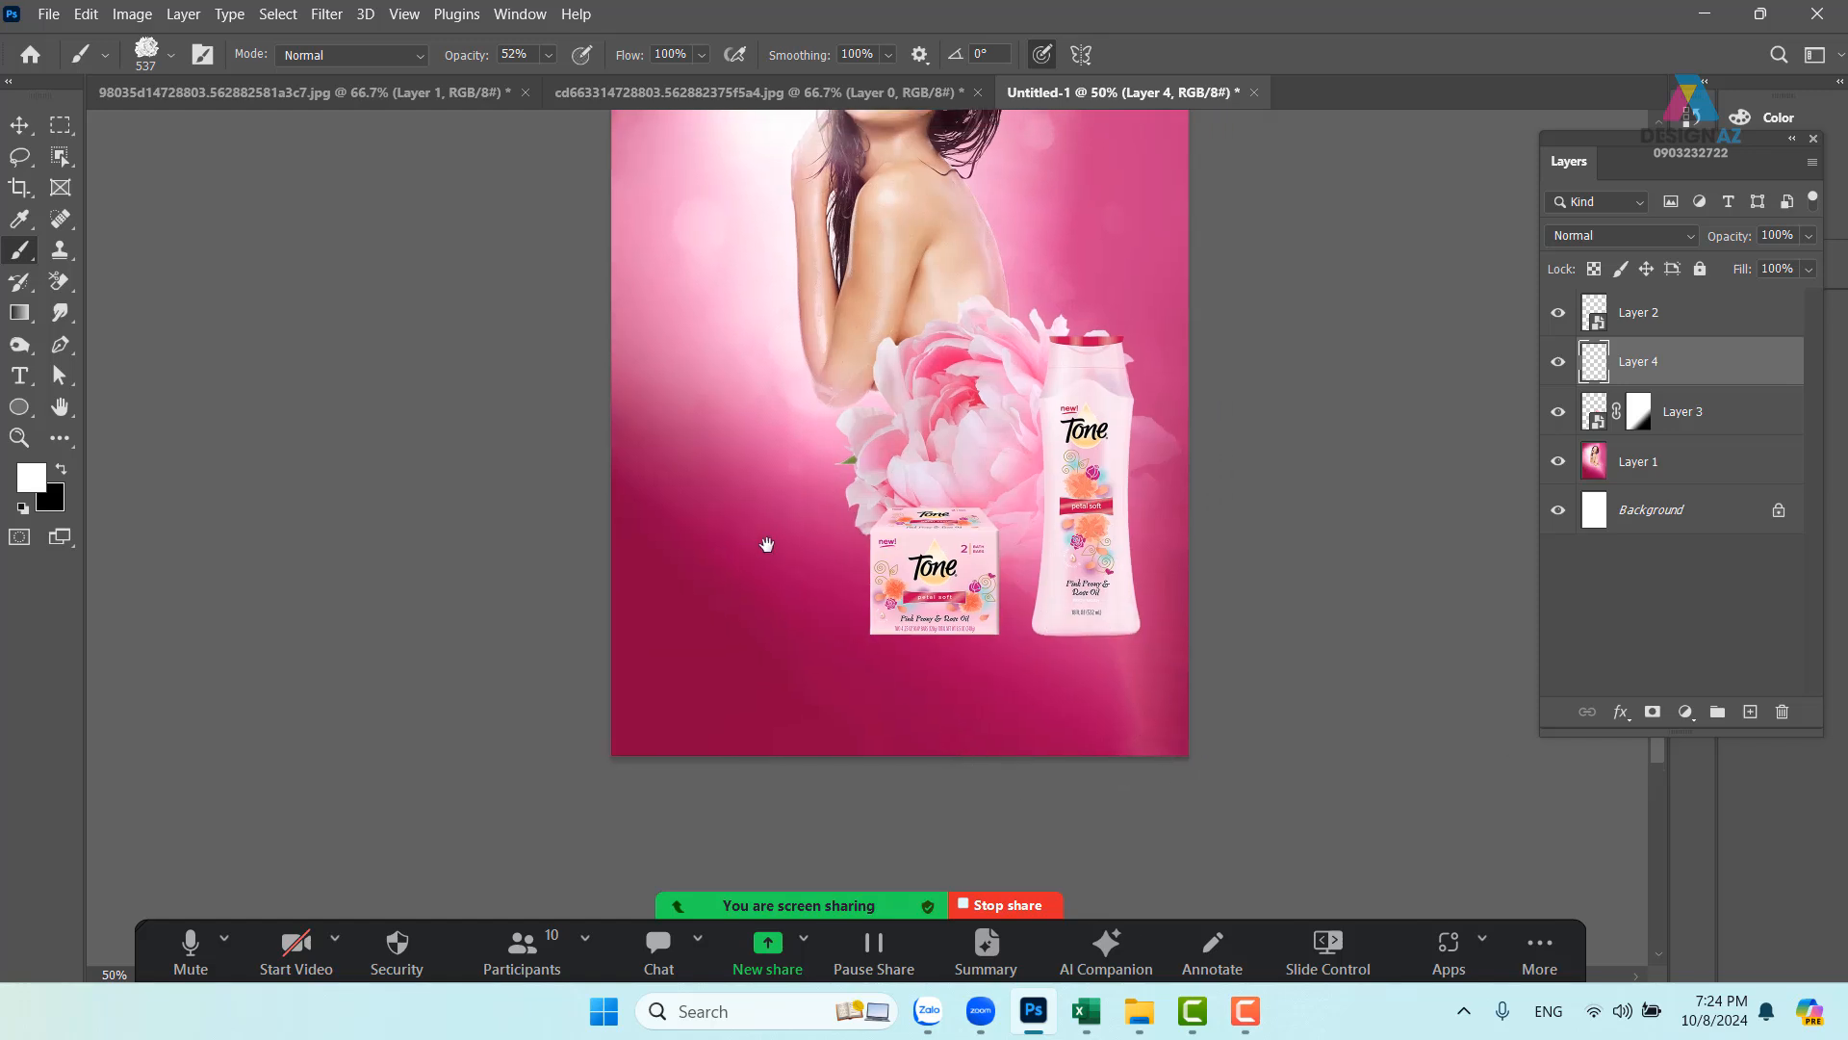
{"action": "key", "text": "ctrl+plus"}
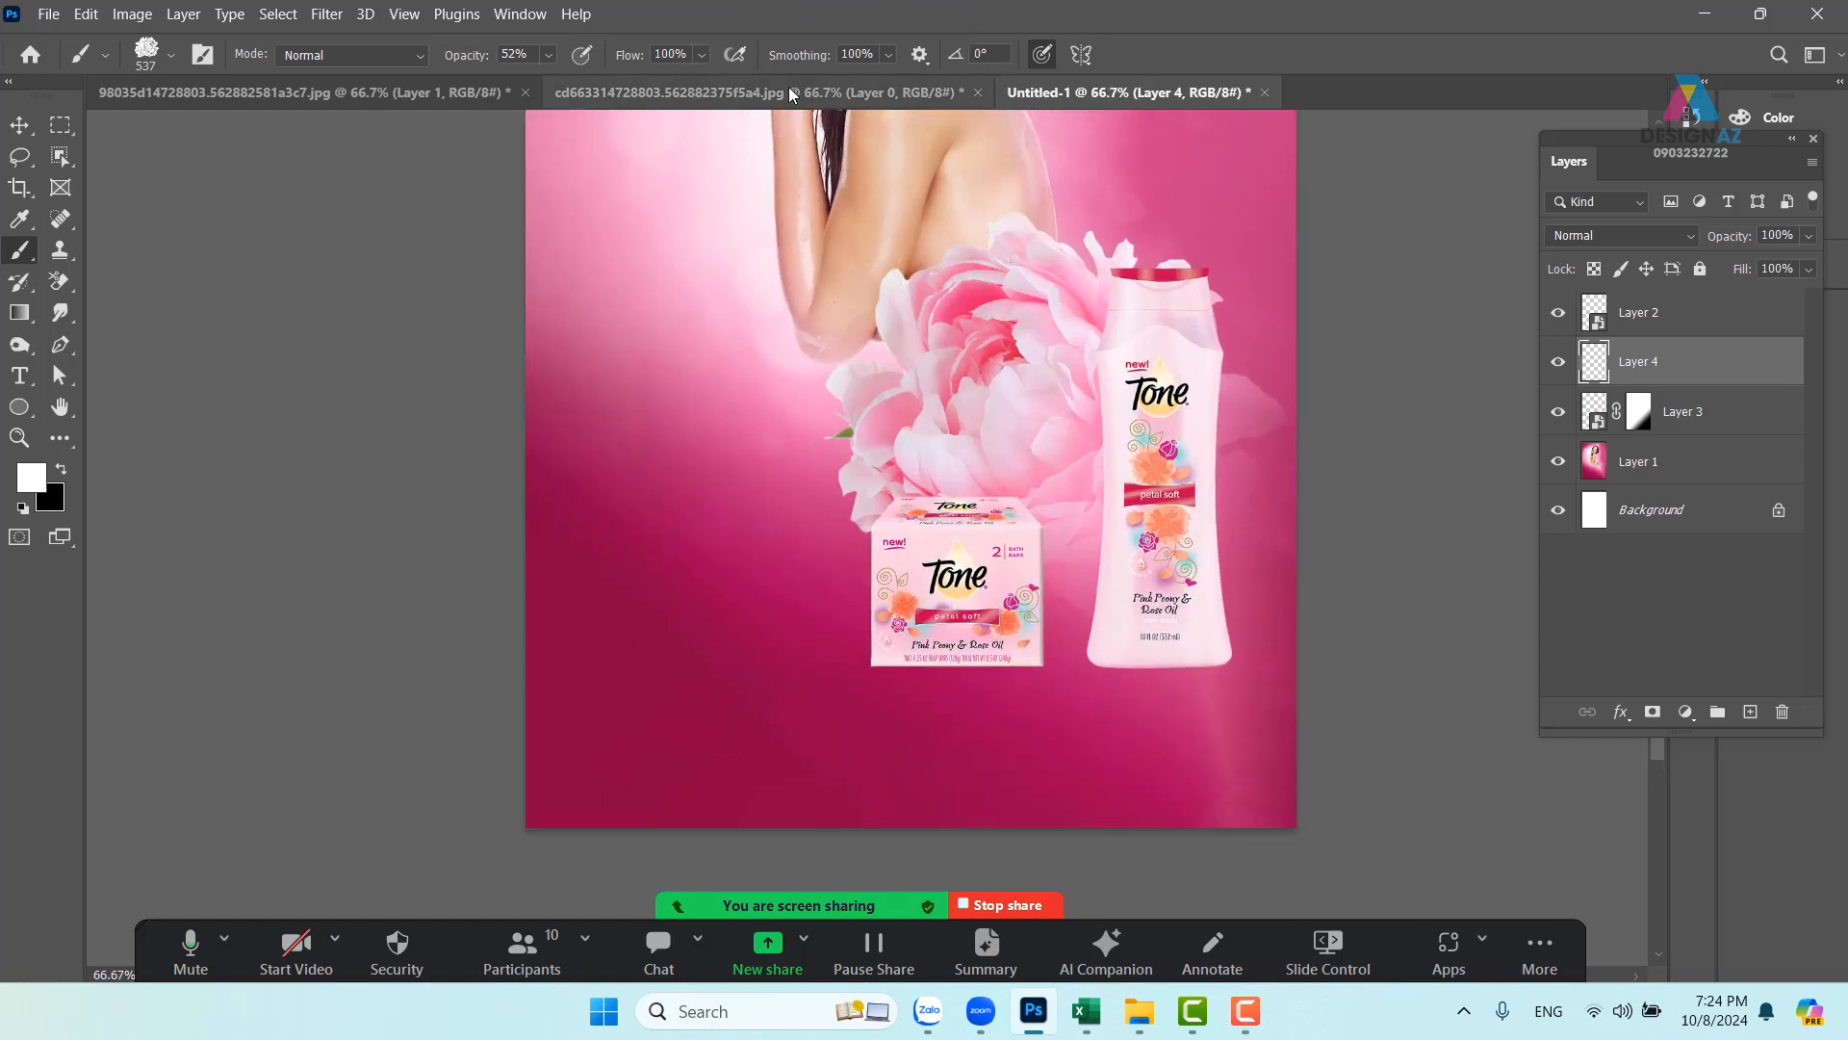
- Back in the peony image, desaturate the flower to grayscale
{"action": "left_click", "coordinate": [760, 92]}
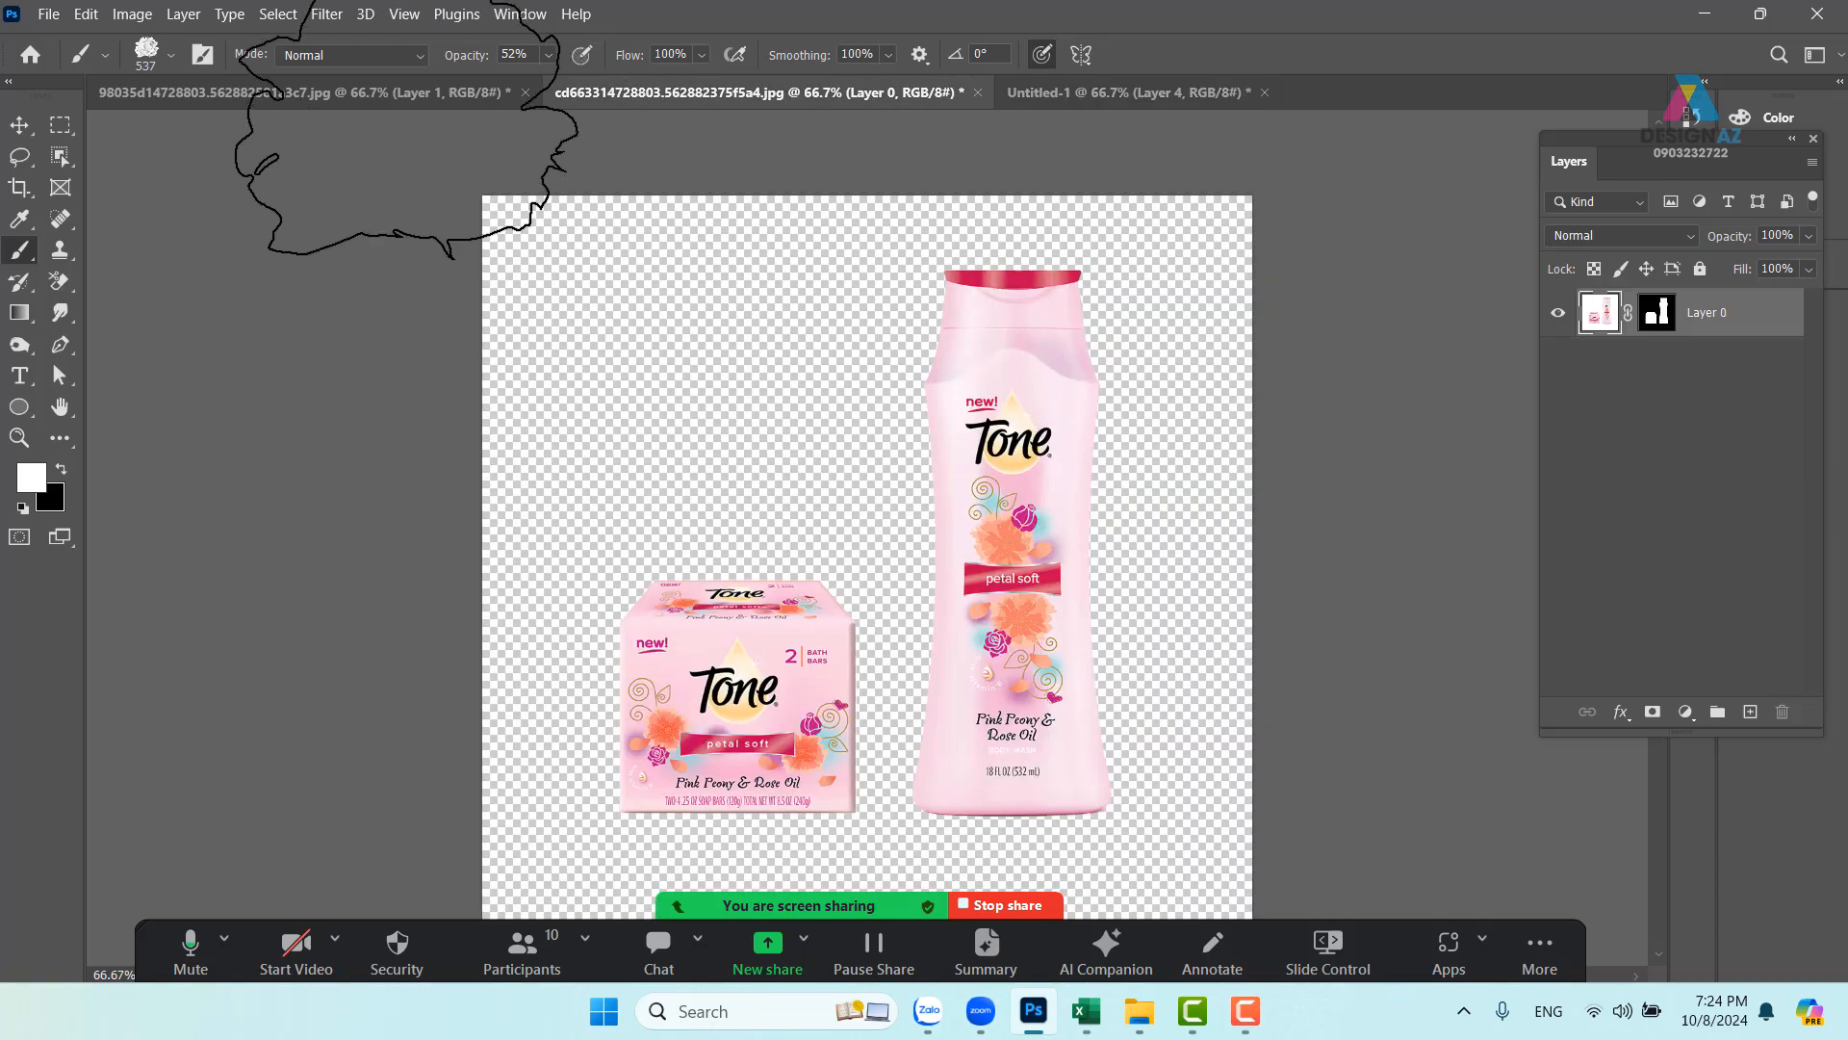
{"action": "left_click", "coordinate": [349, 87]}
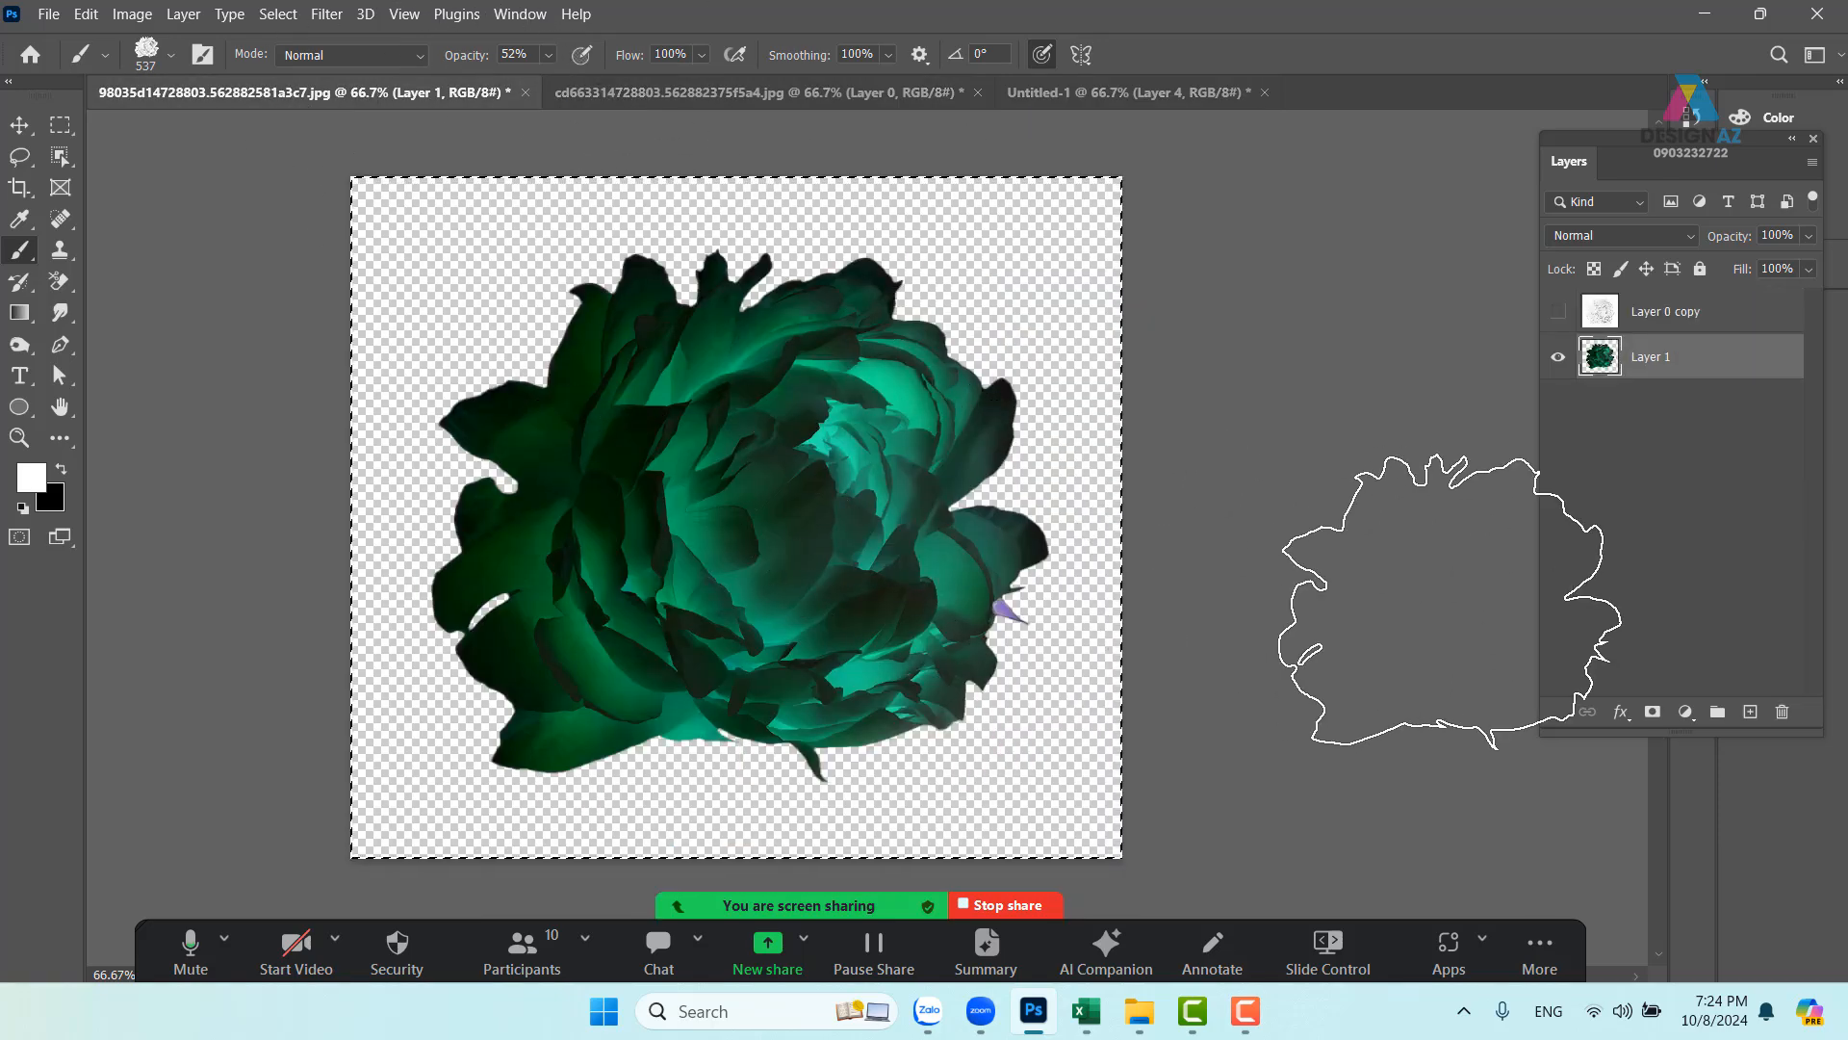
{"action": "key", "text": "ctrl+shift+u"}
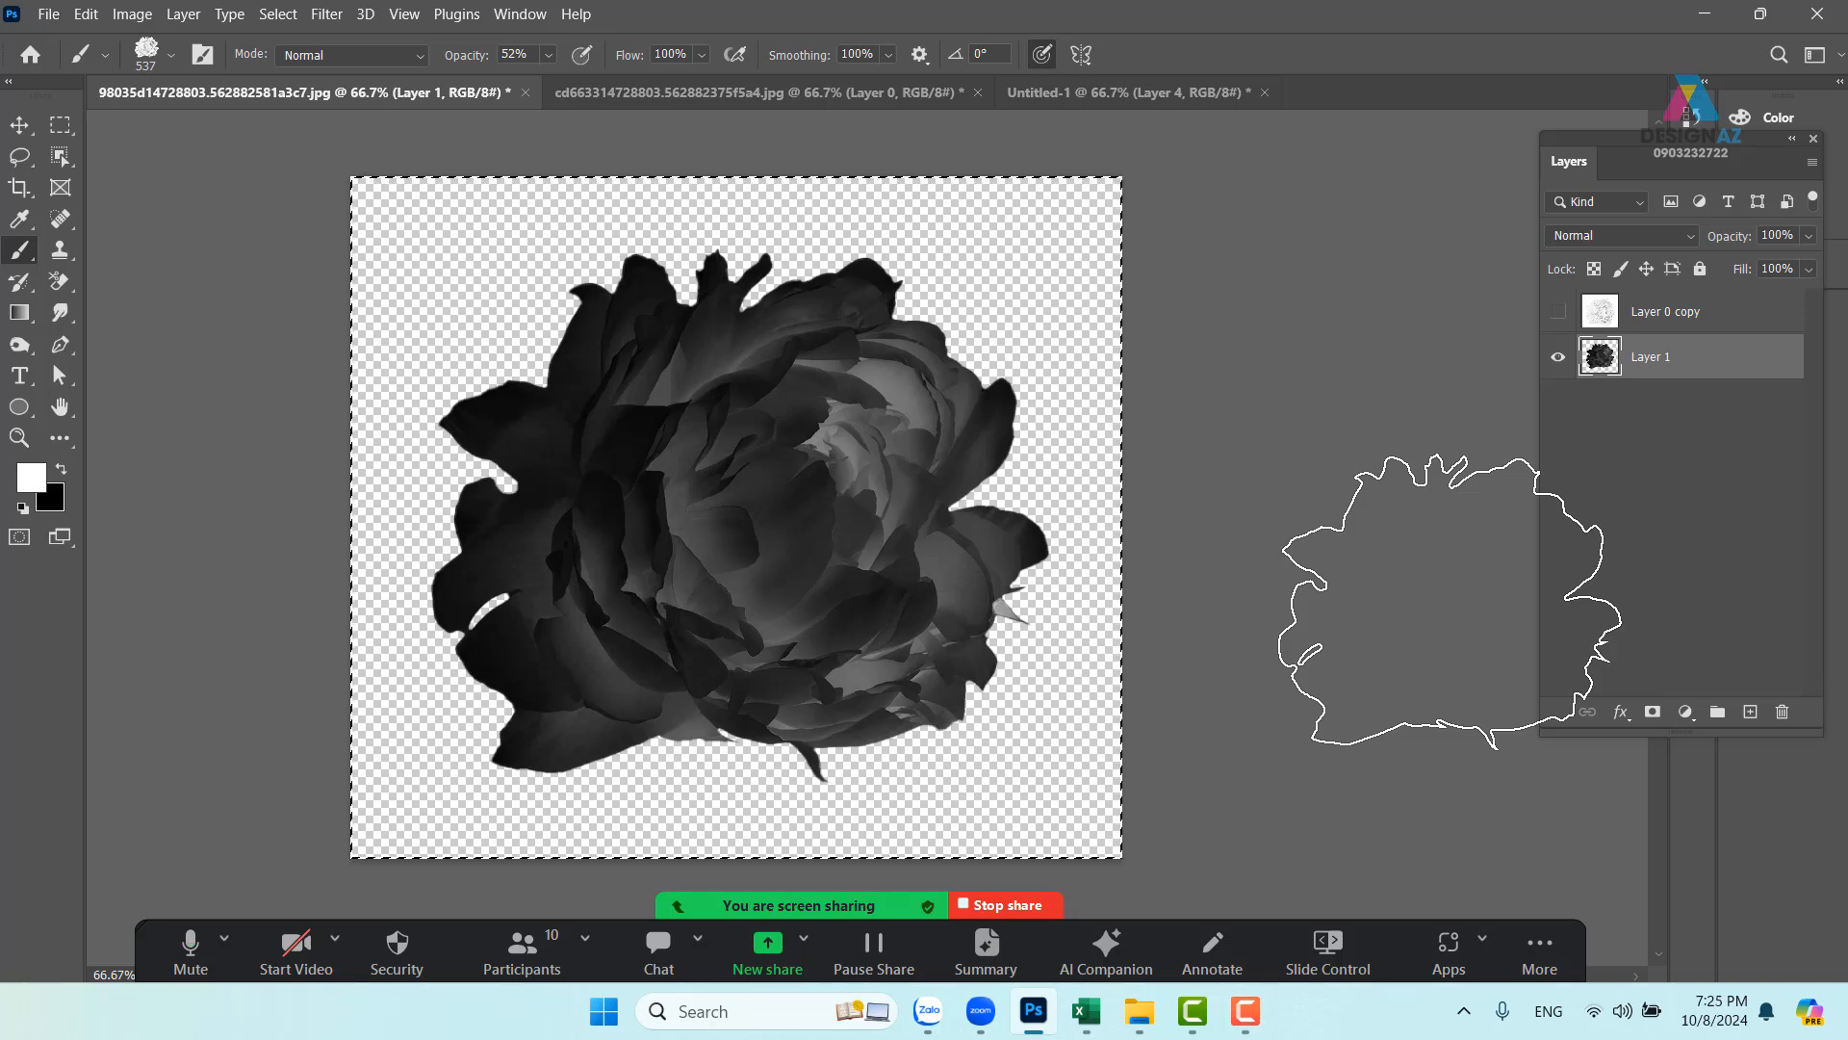
- Brighten the grayscale peony with Levels, moving the white input to 123
{"action": "key", "text": "ctrl+l"}
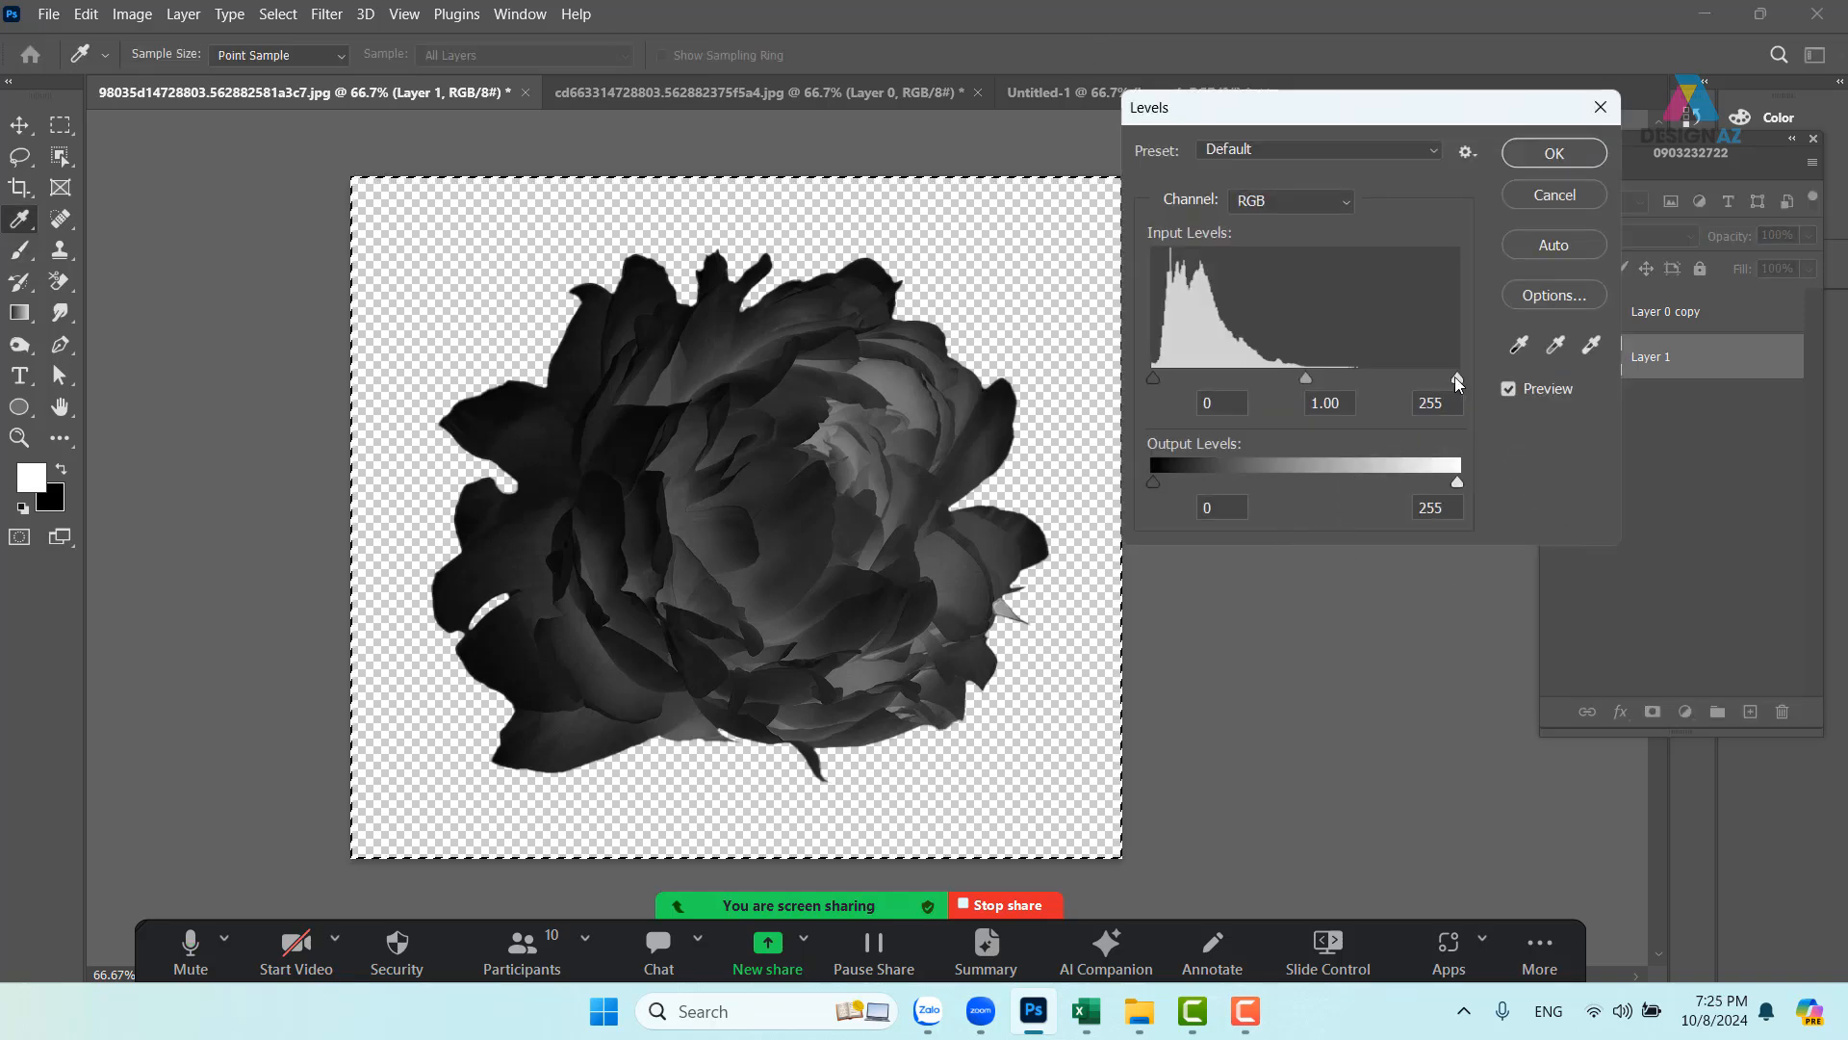
{"action": "left_click_drag", "start_coordinate": [1453, 377], "coordinate": [1301, 378]}
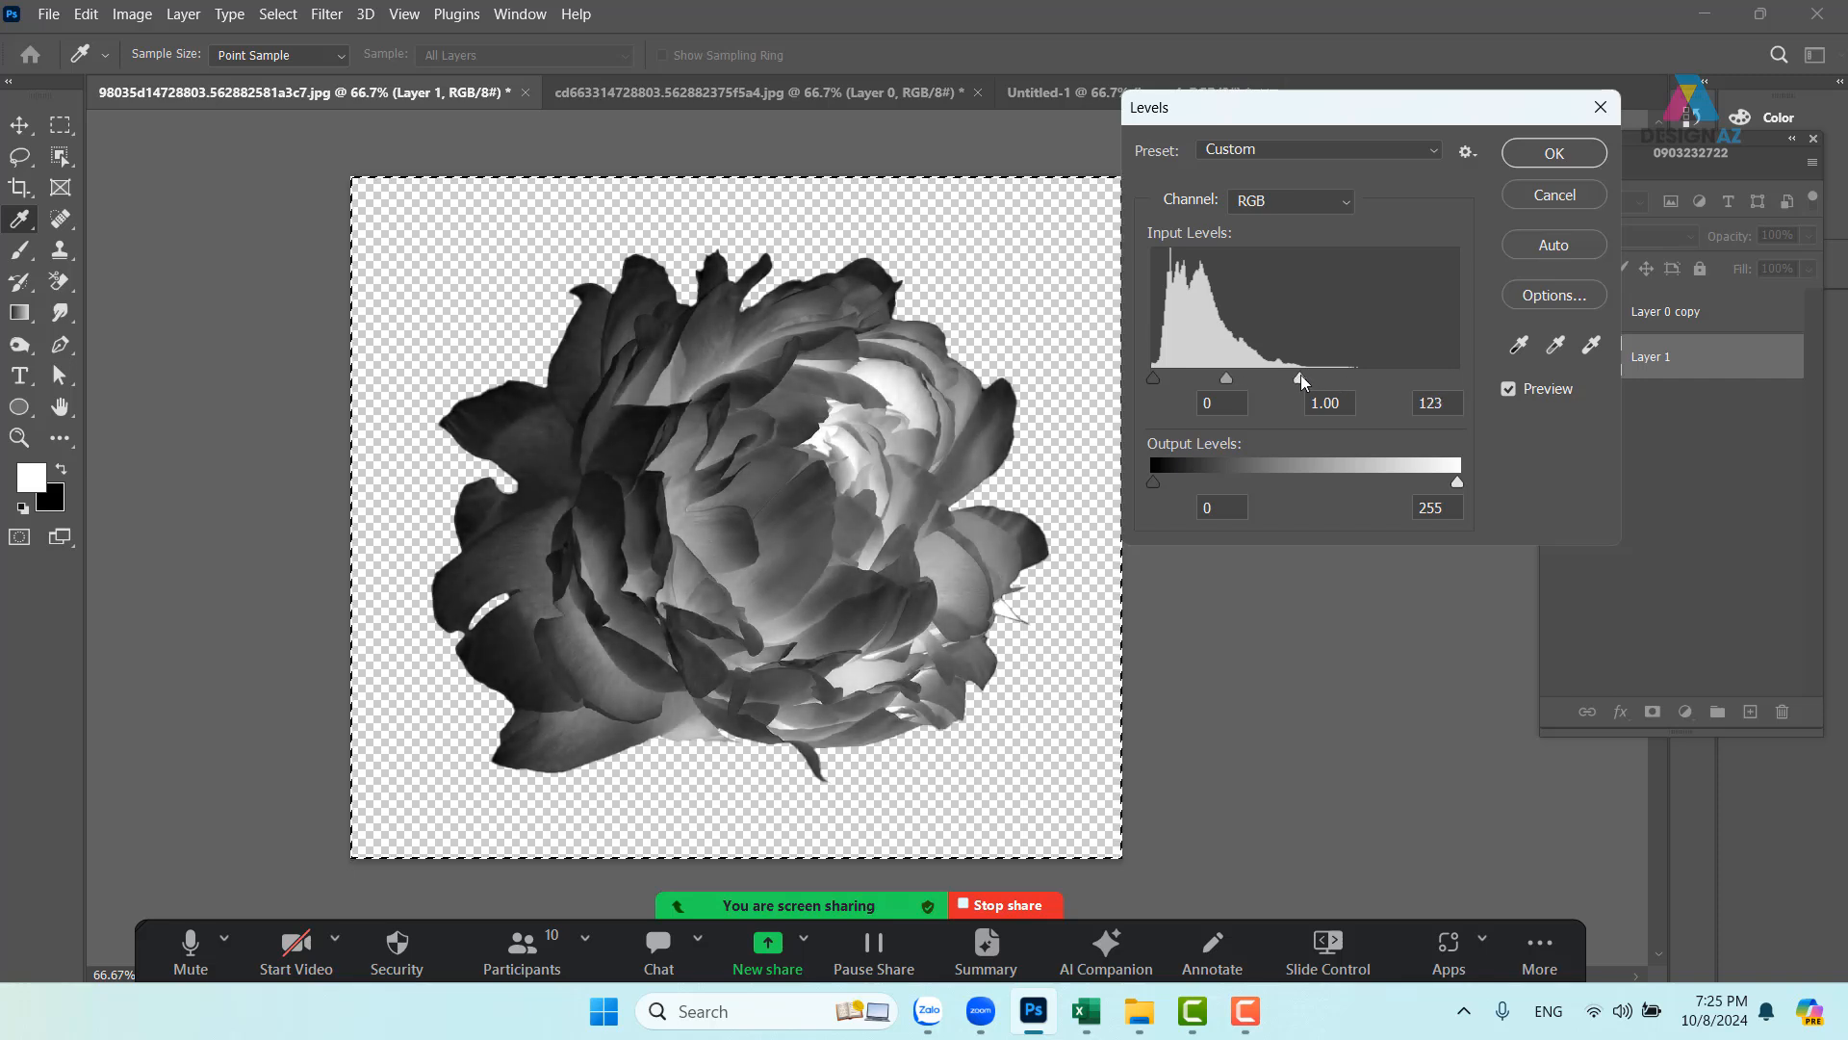
{"action": "key", "text": "Return"}
{"action": "key", "text": "b"}
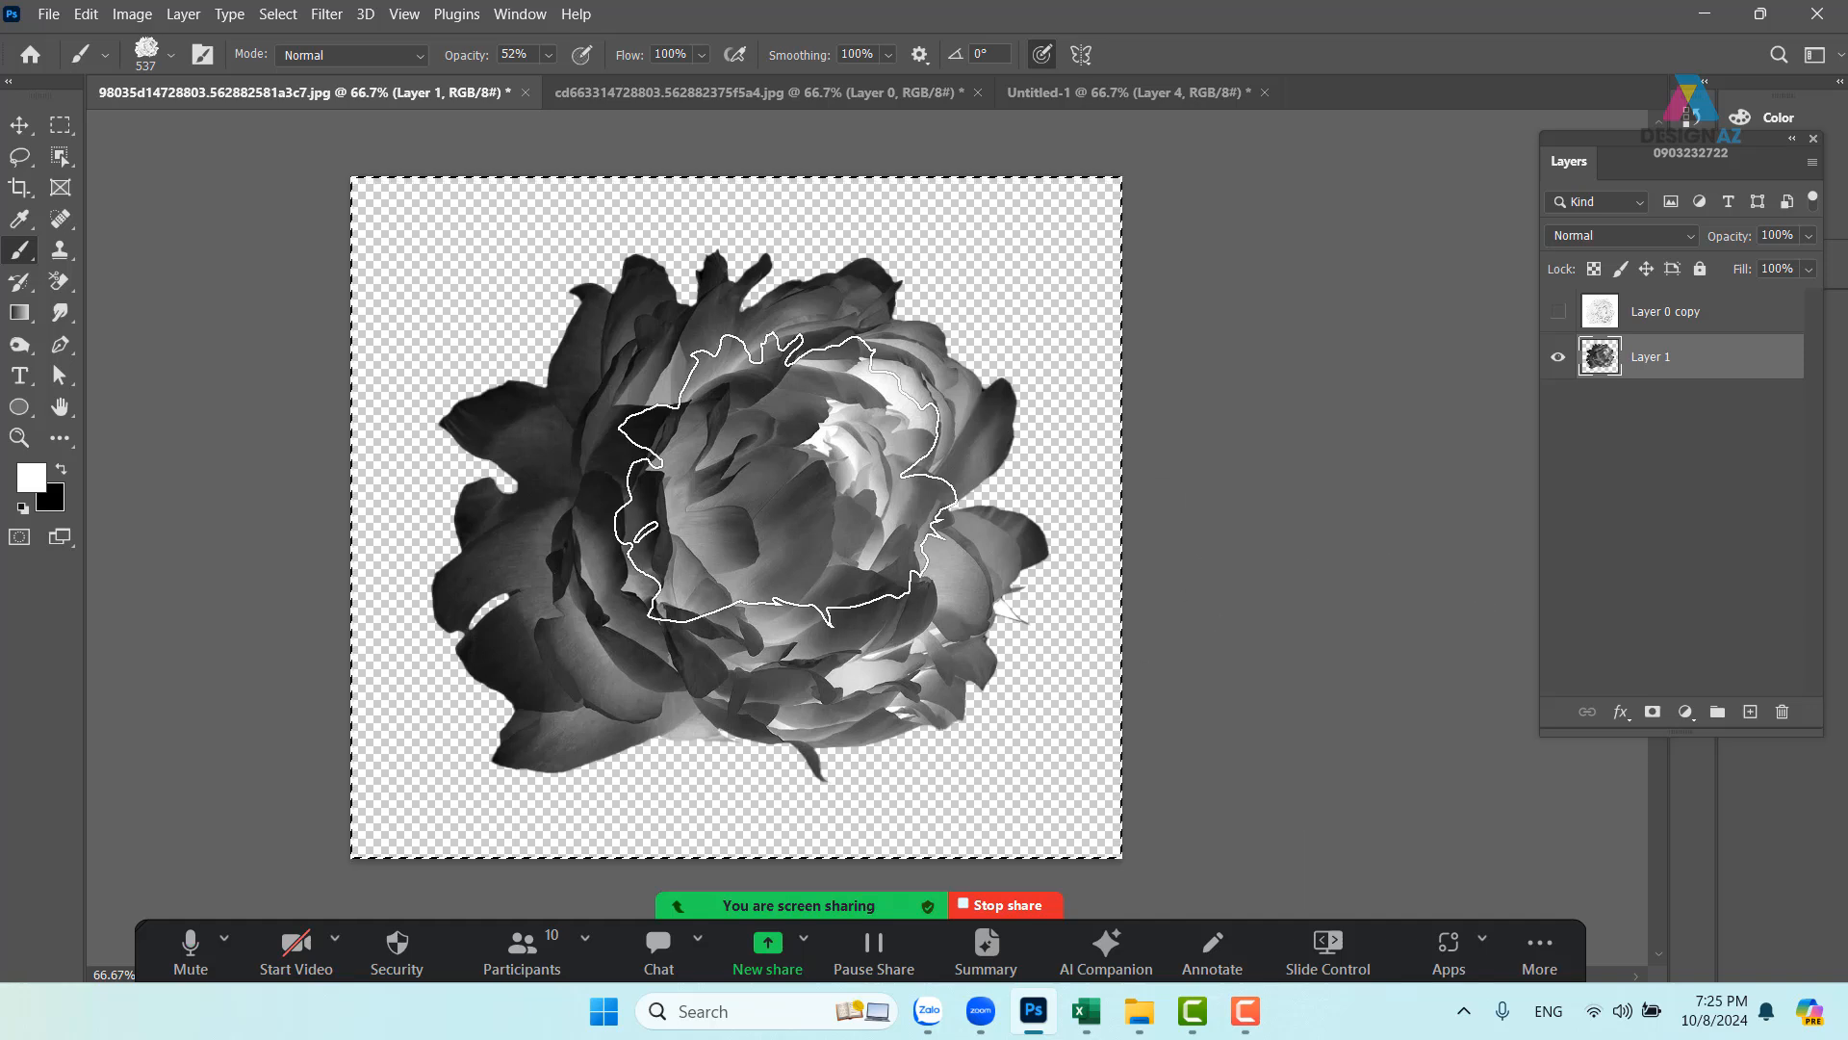
- Define the brightened peony as a new 966-pixel brush preset
{"action": "left_click", "coordinate": [97, 14]}
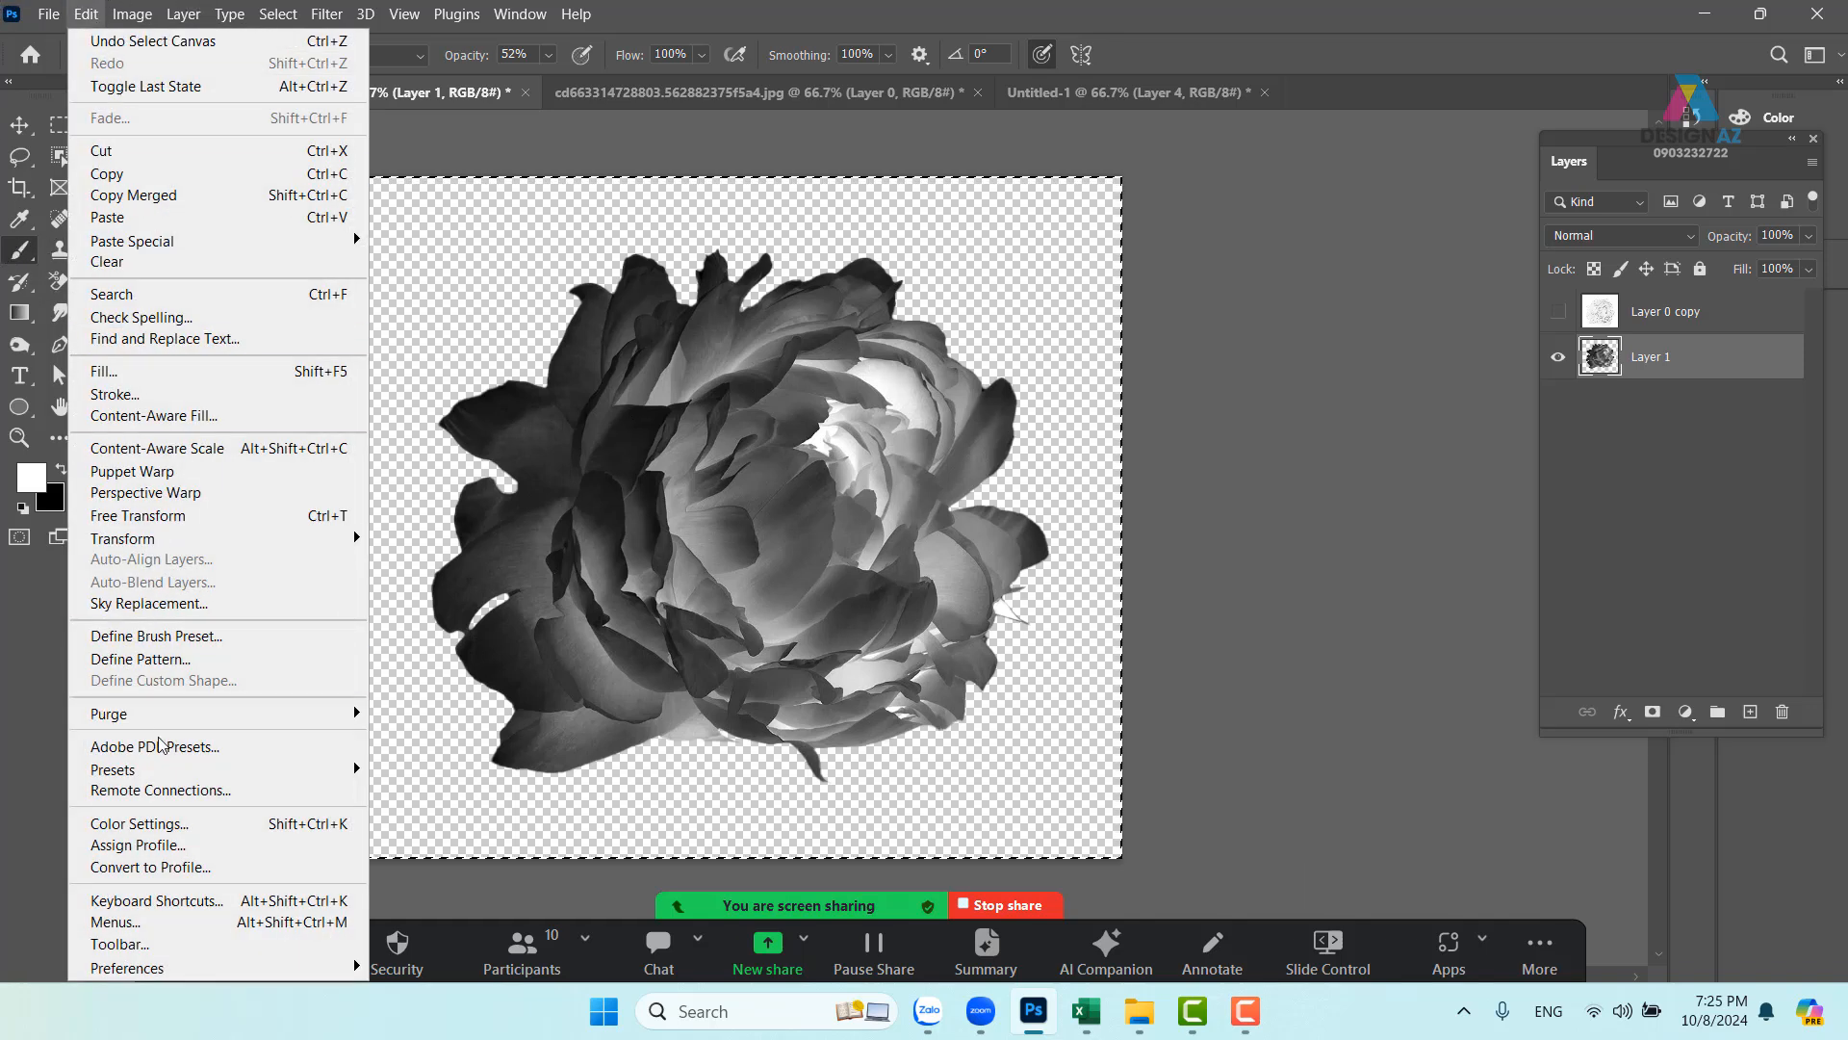
{"action": "left_click", "coordinate": [196, 641]}
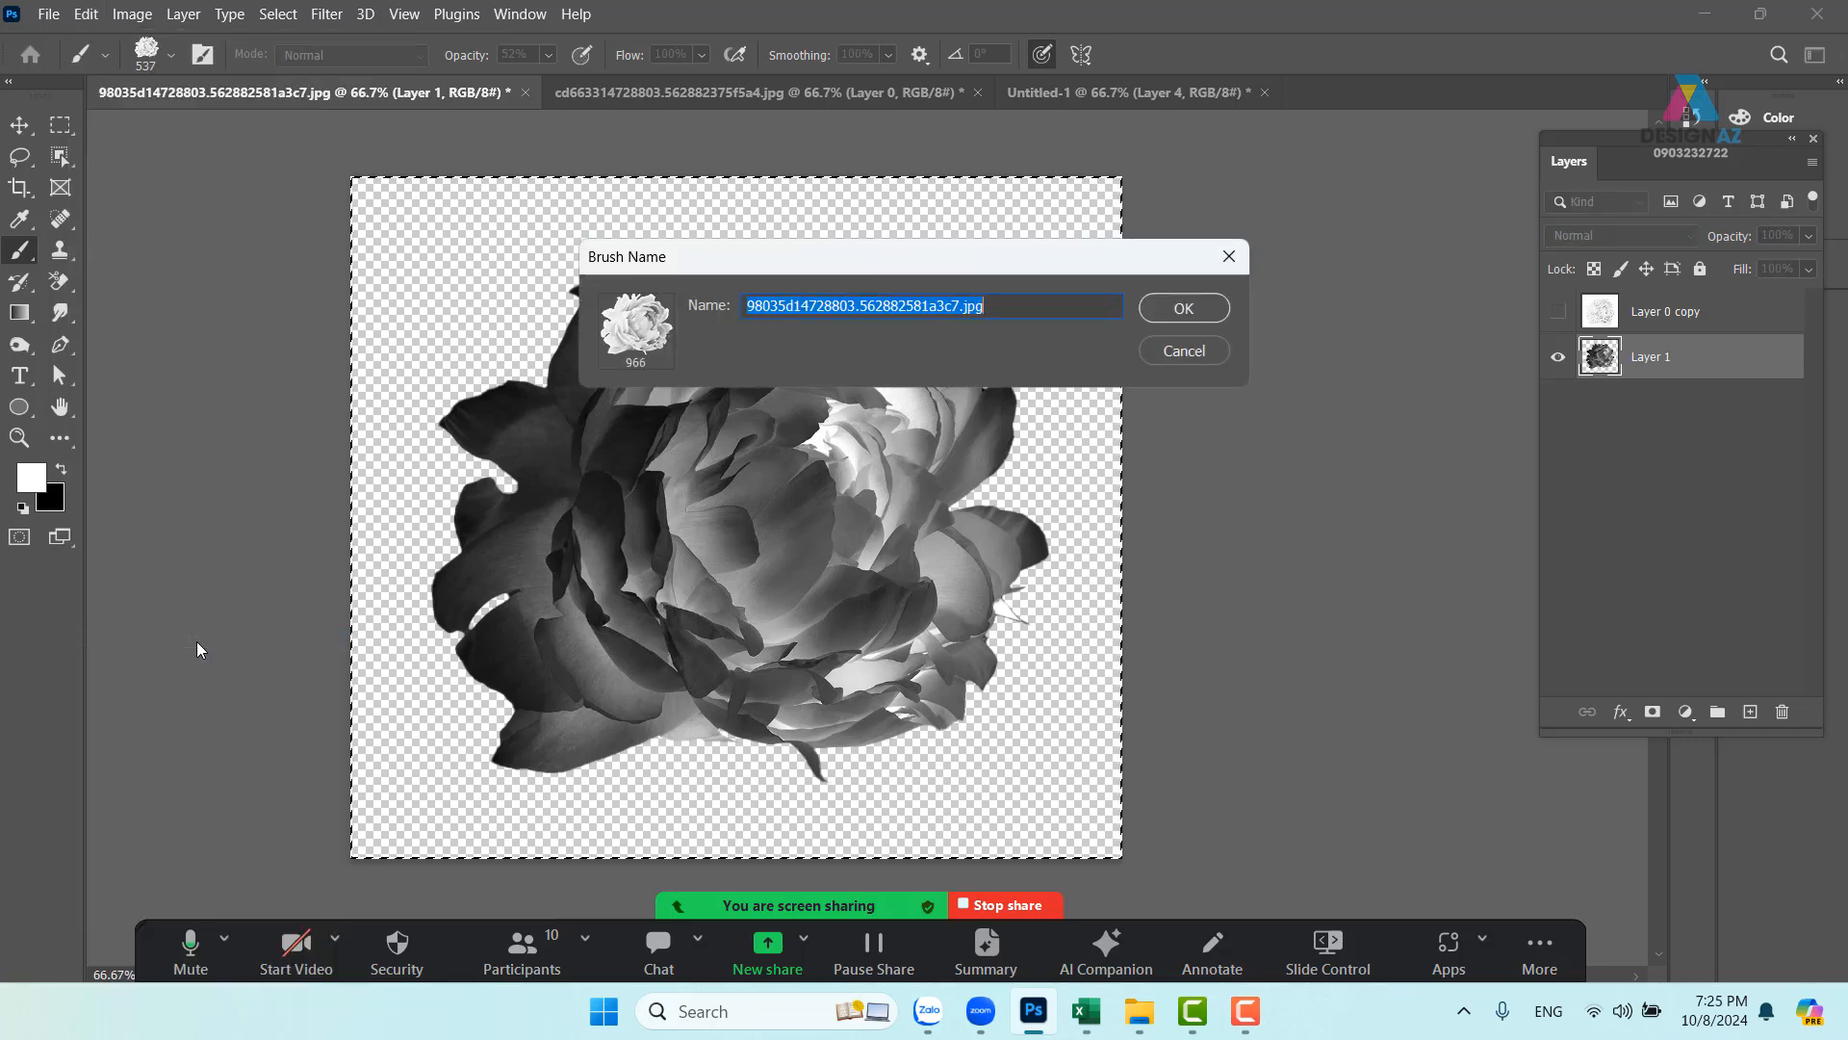
{"action": "left_click", "coordinate": [1169, 310]}
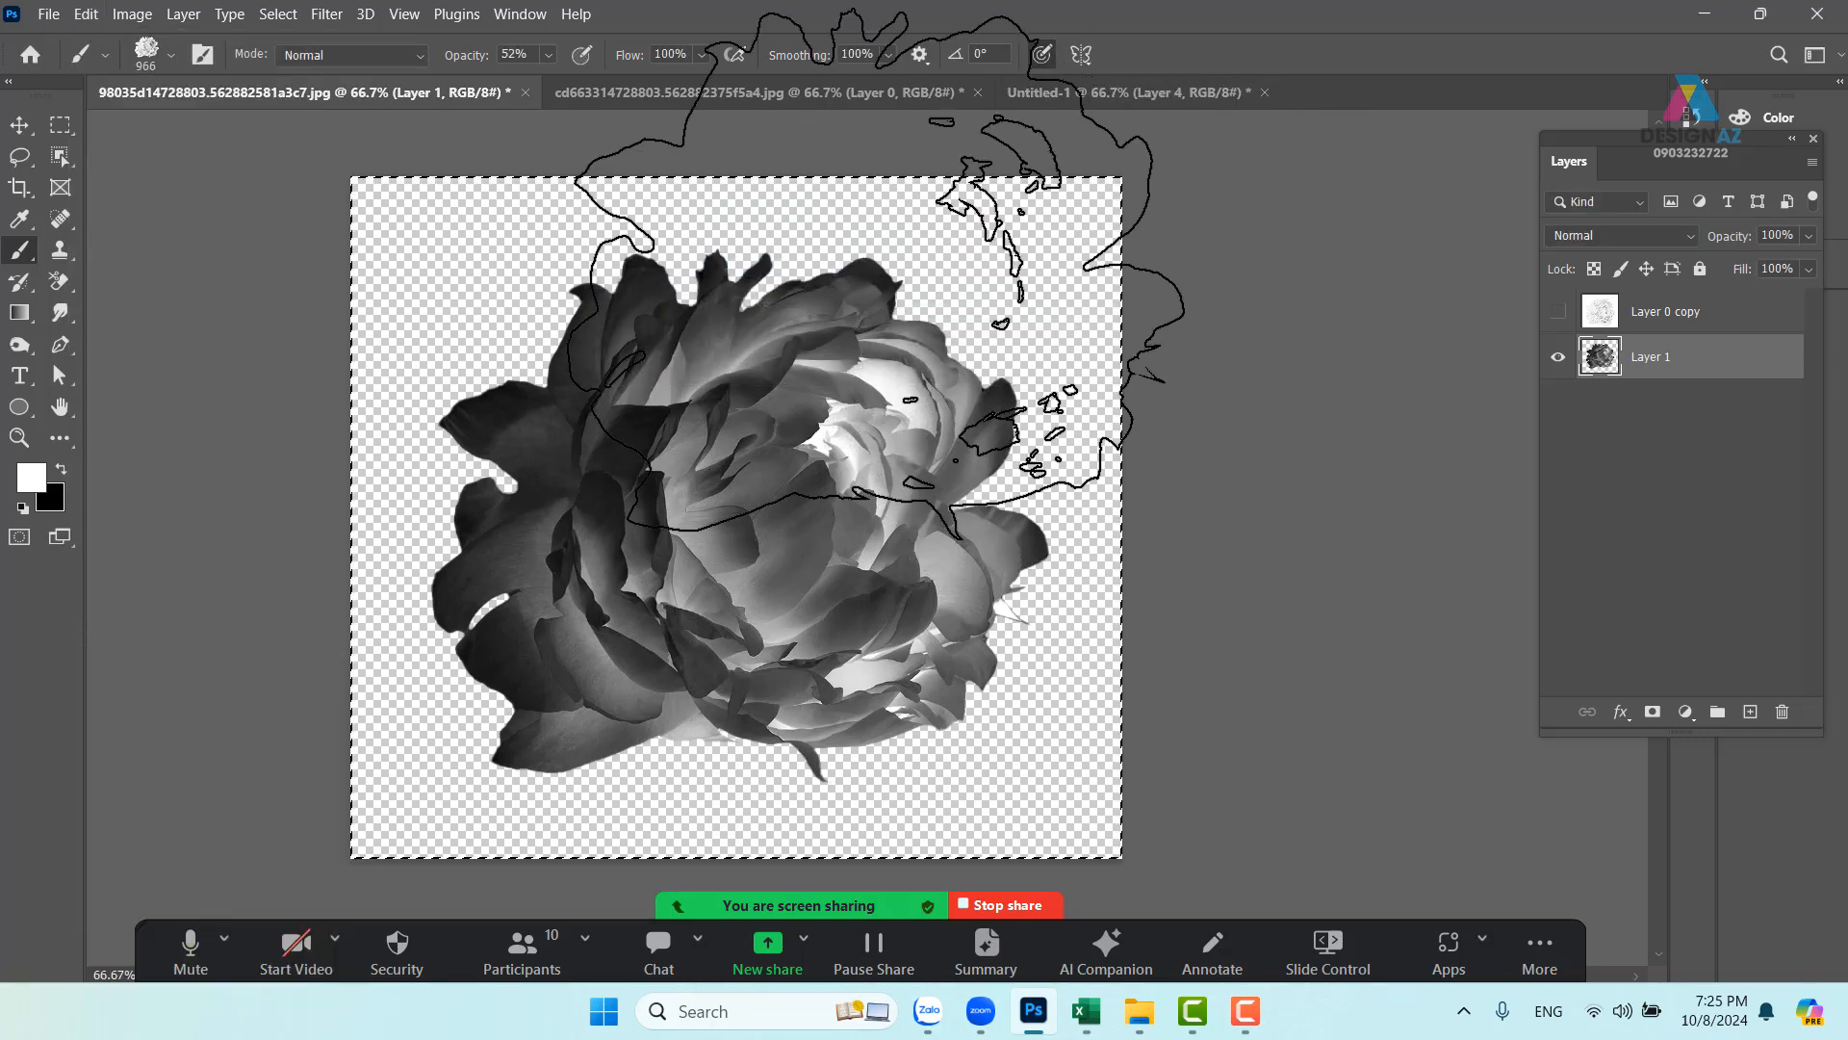
- On the Tone poster, give the flower brush 100% size jitter and 100% opacity jitter
{"action": "left_click", "coordinate": [1103, 89]}
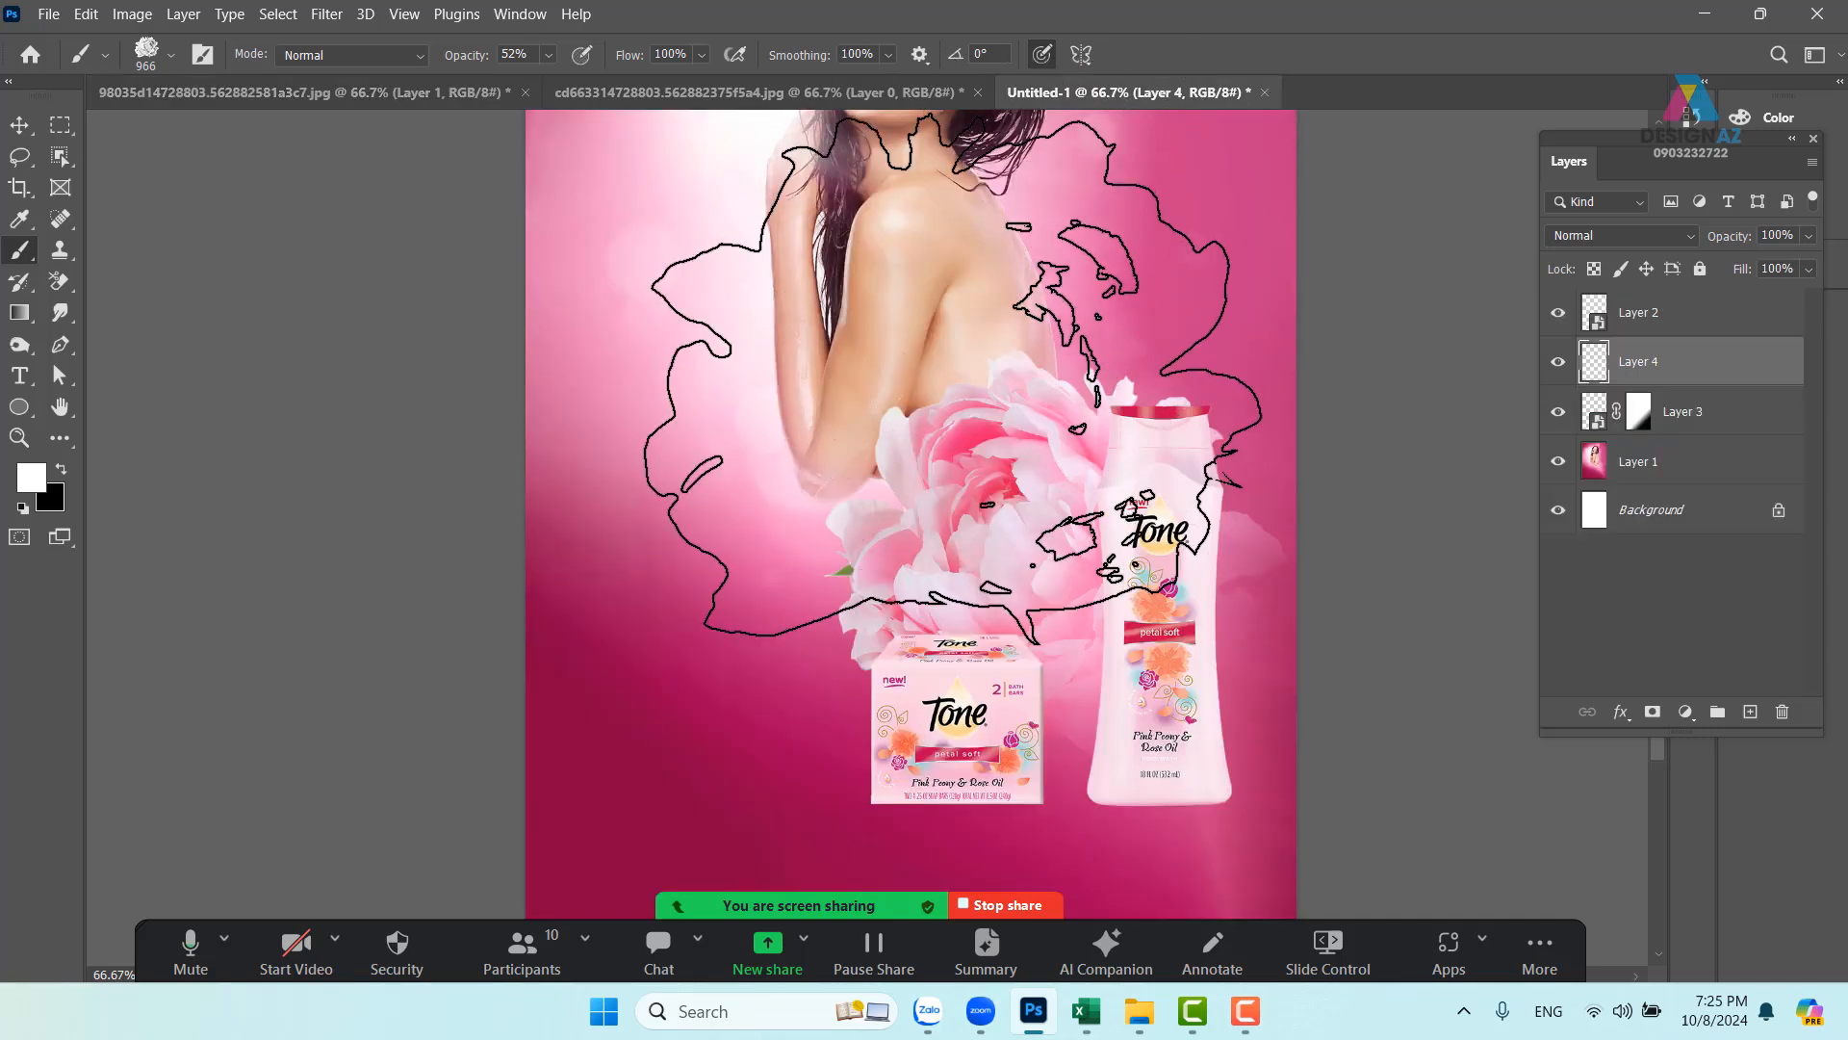
{"action": "left_click_drag", "start_coordinate": [759, 578], "coordinate": [674, 467]}
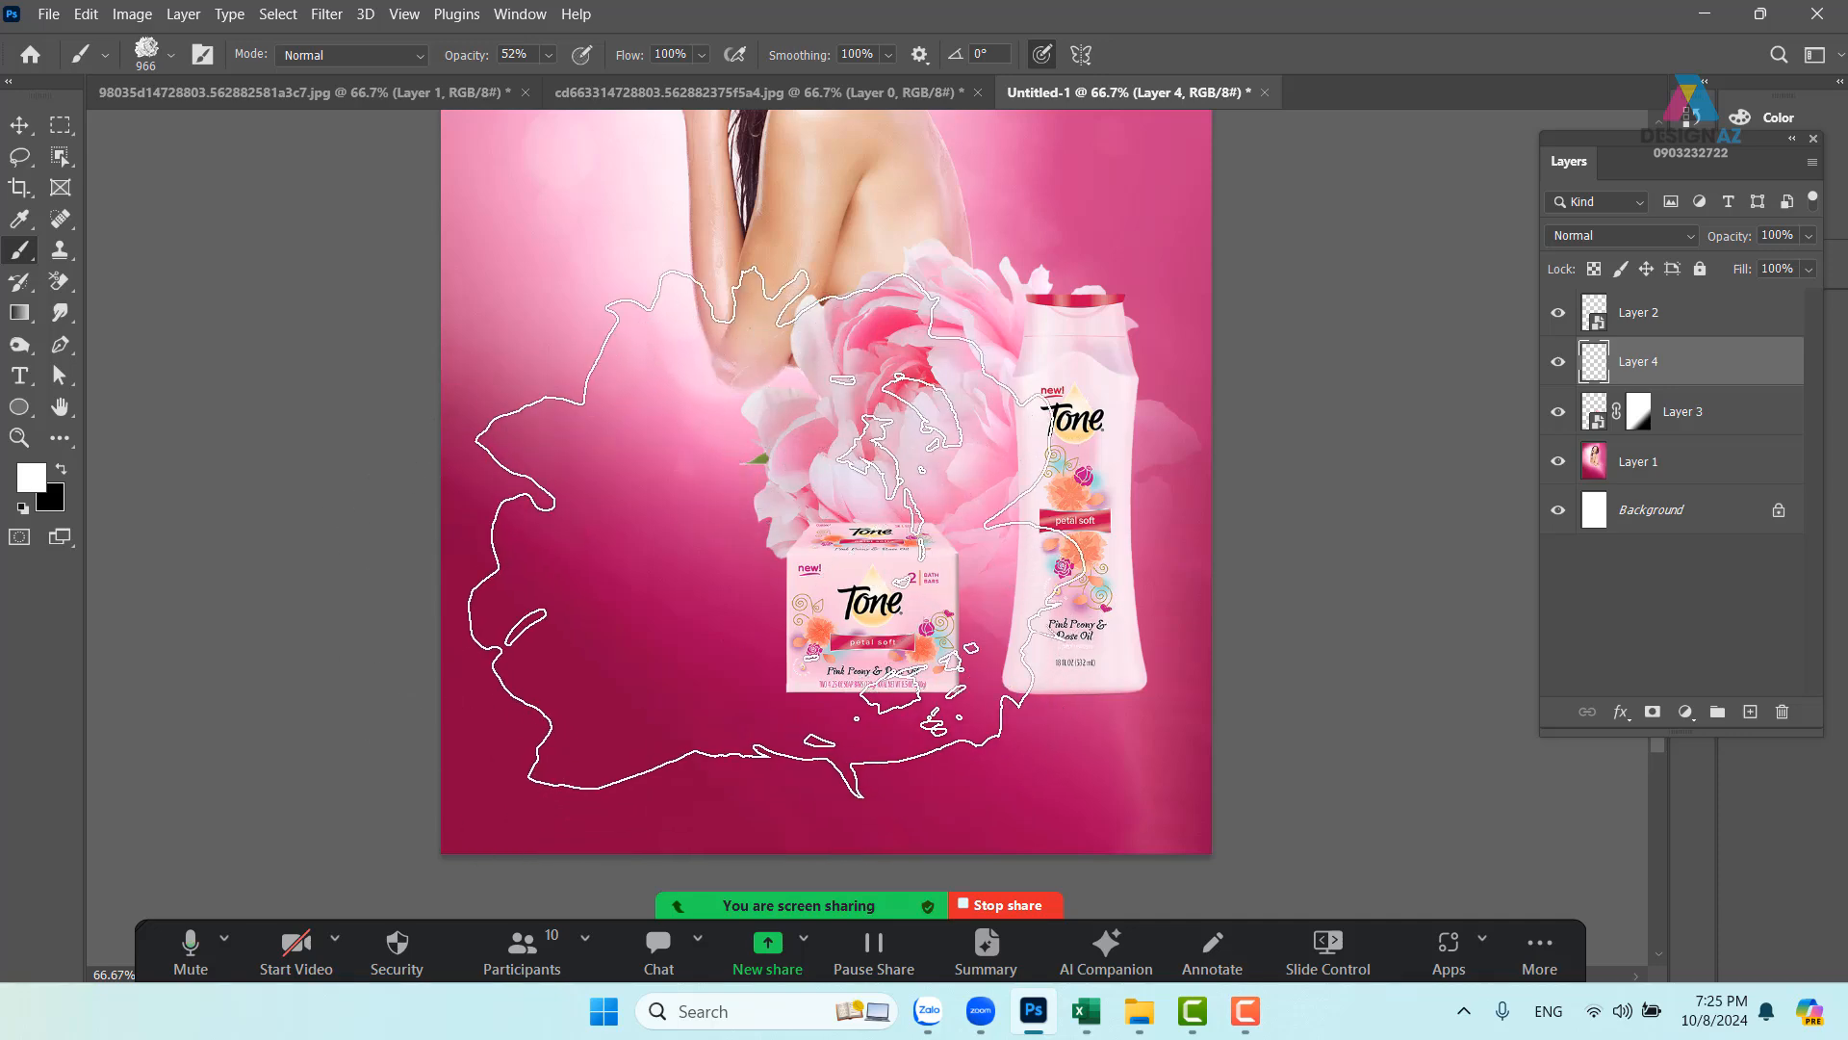
{"action": "key", "text": "F5"}
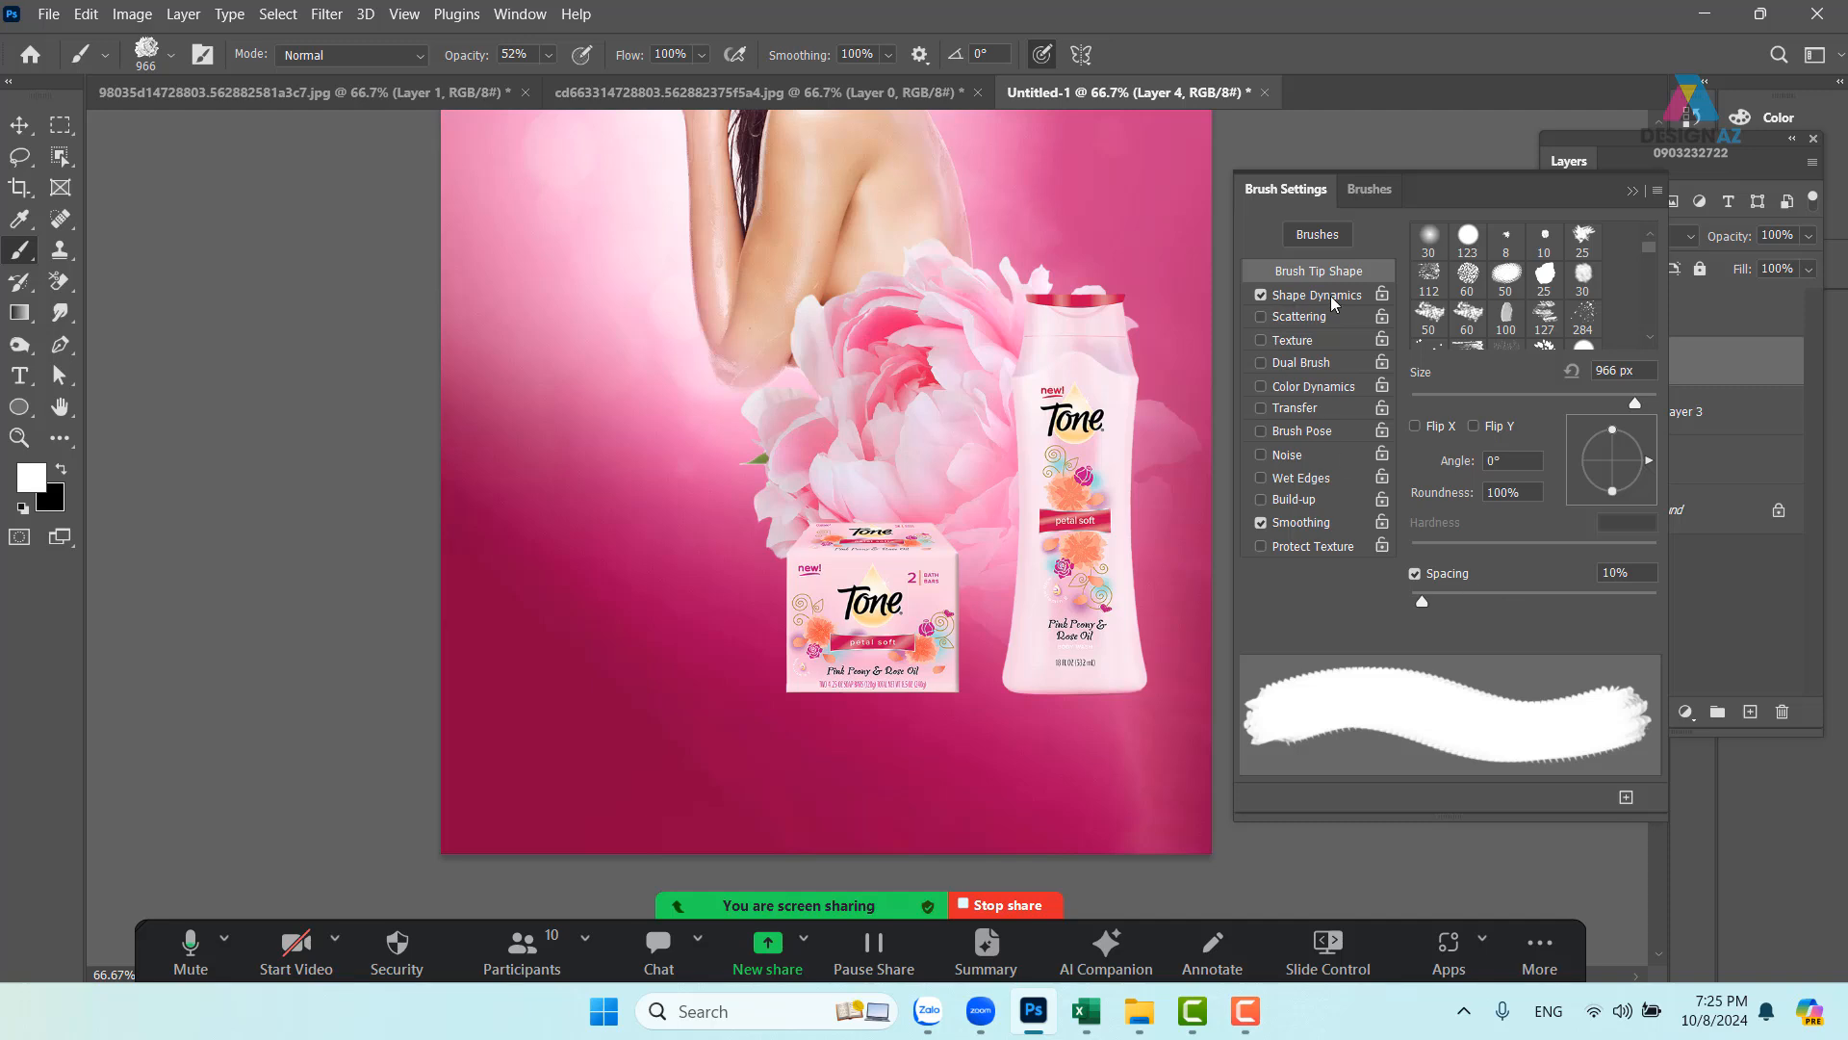
{"action": "left_click", "coordinate": [1343, 297]}
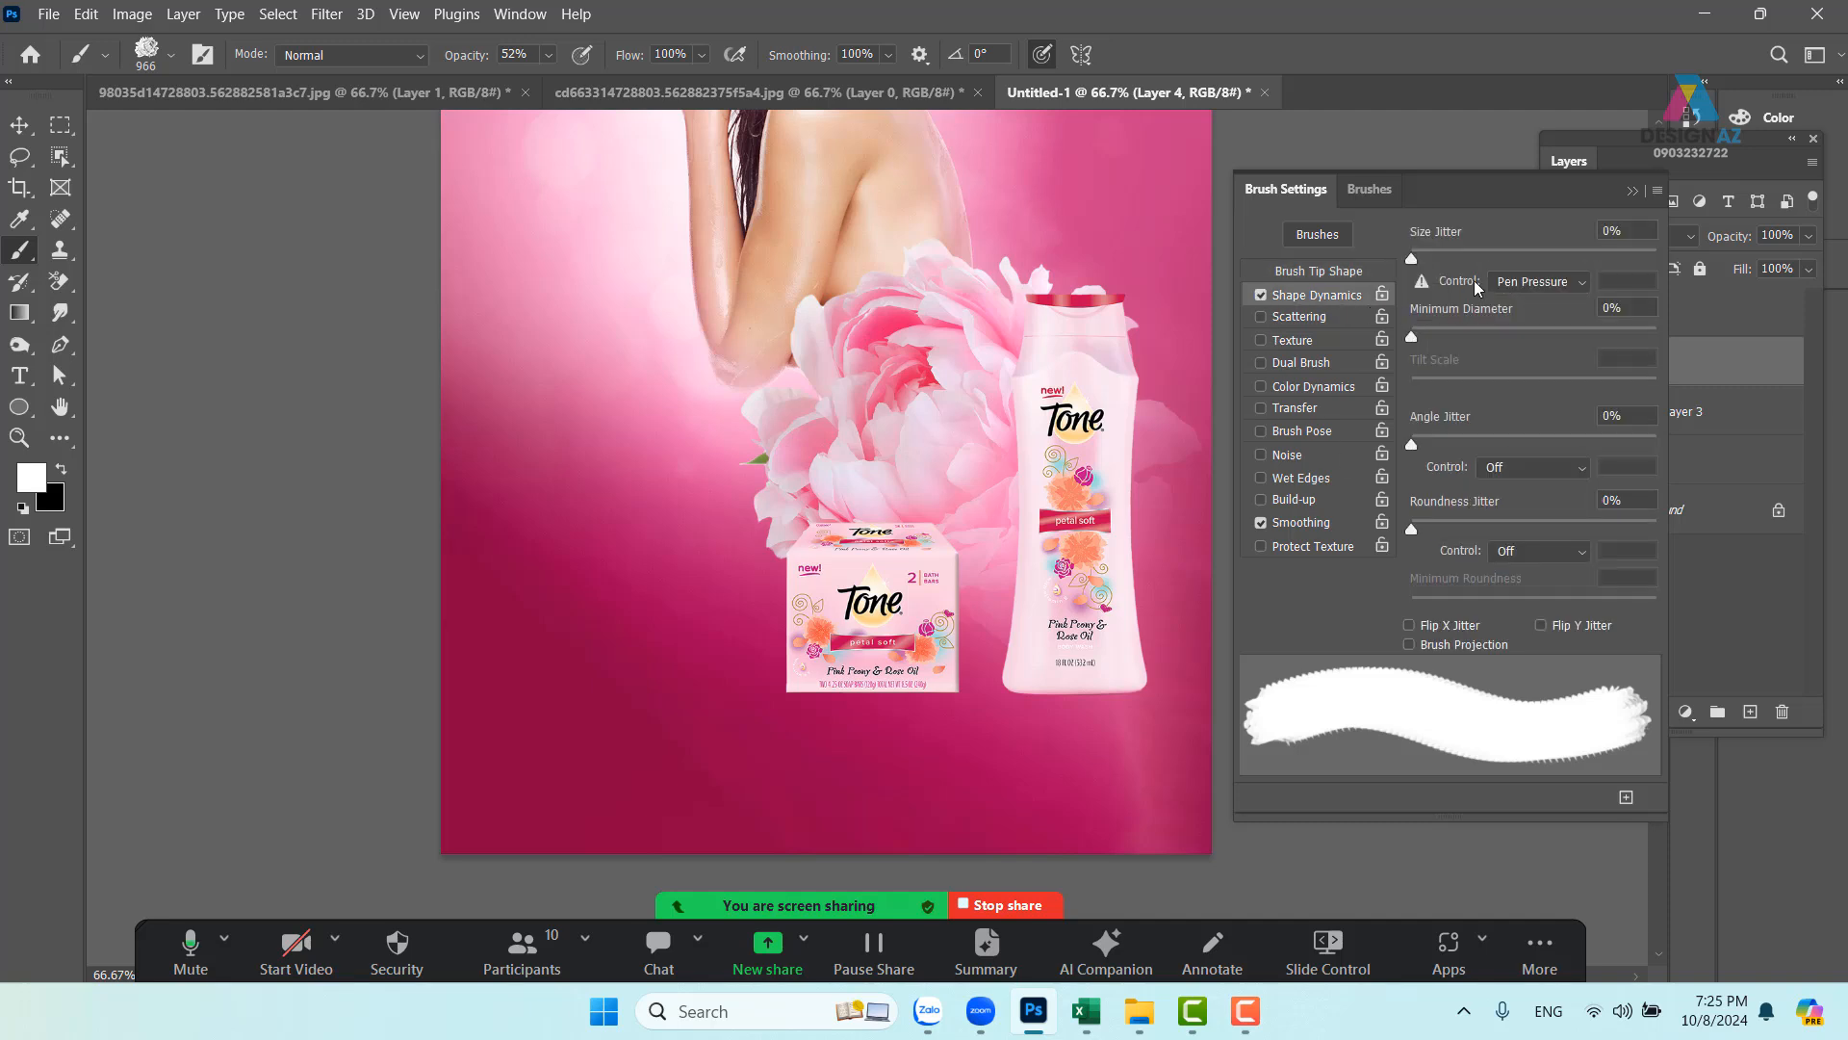
{"action": "left_click_drag", "start_coordinate": [1414, 260], "coordinate": [1701, 260]}
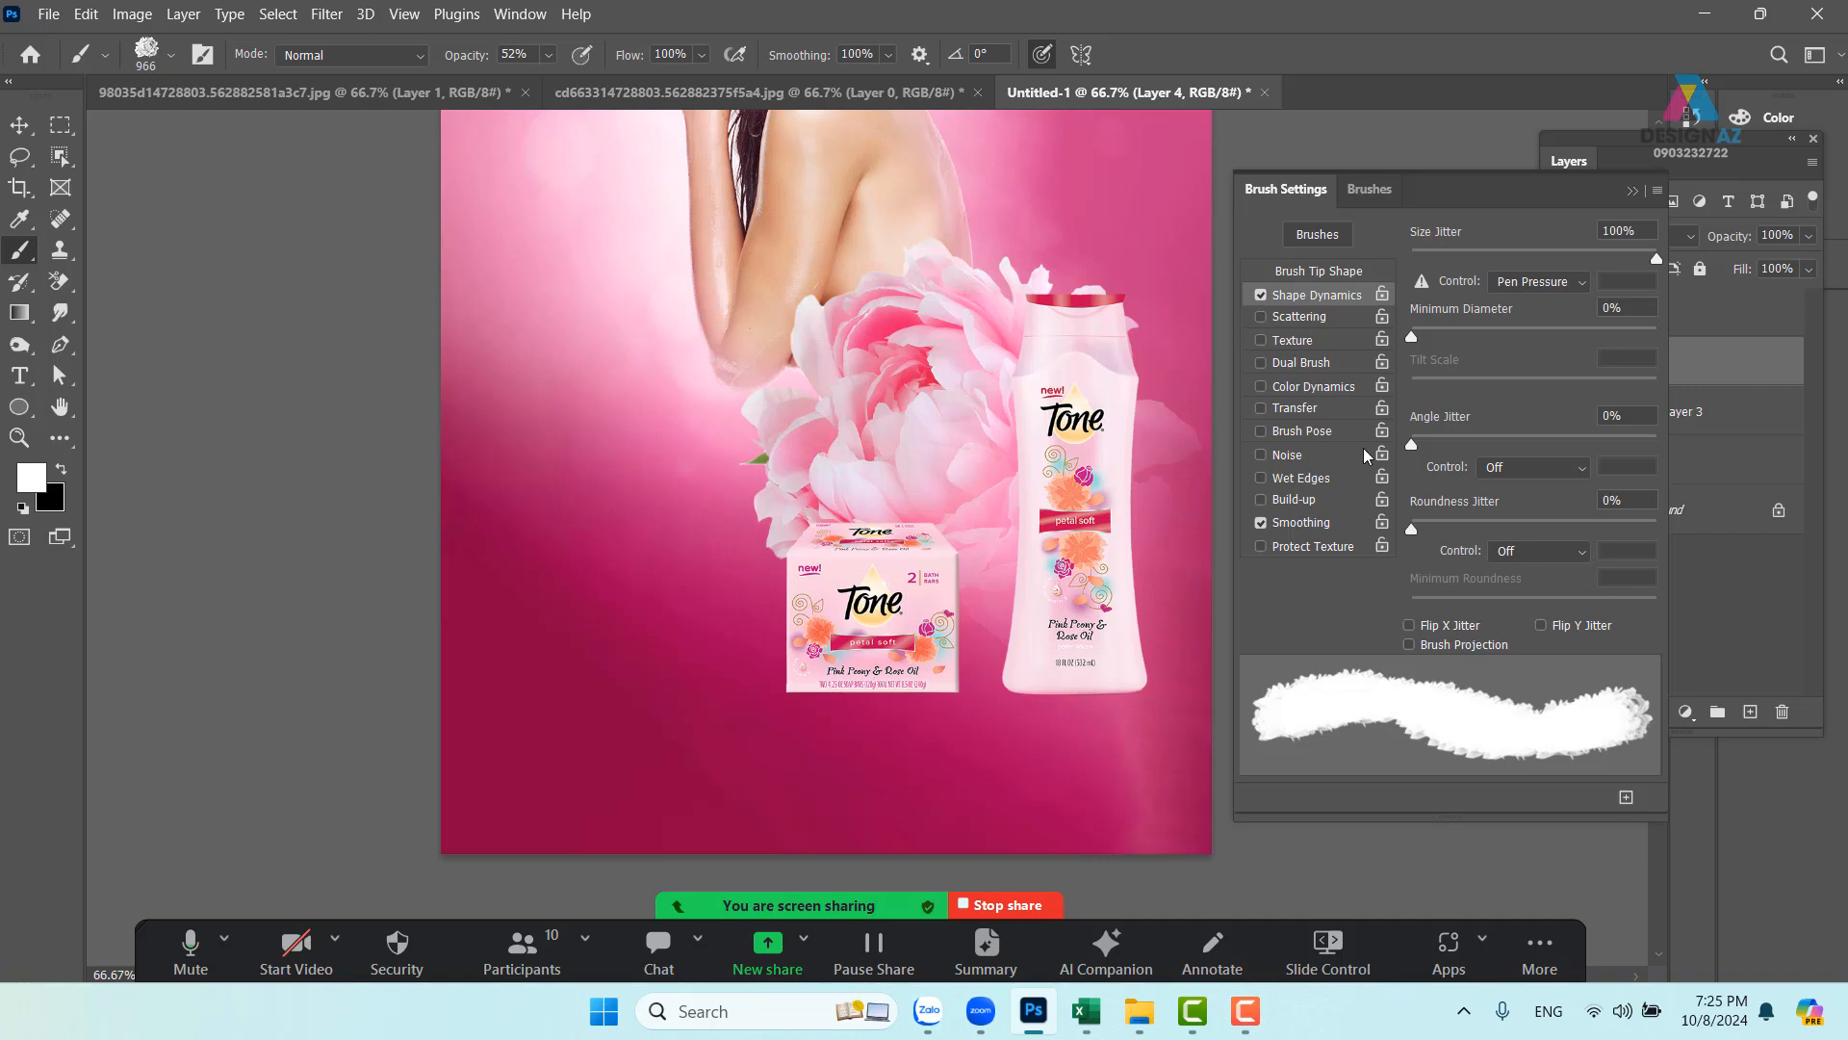
{"action": "left_click", "coordinate": [1343, 409]}
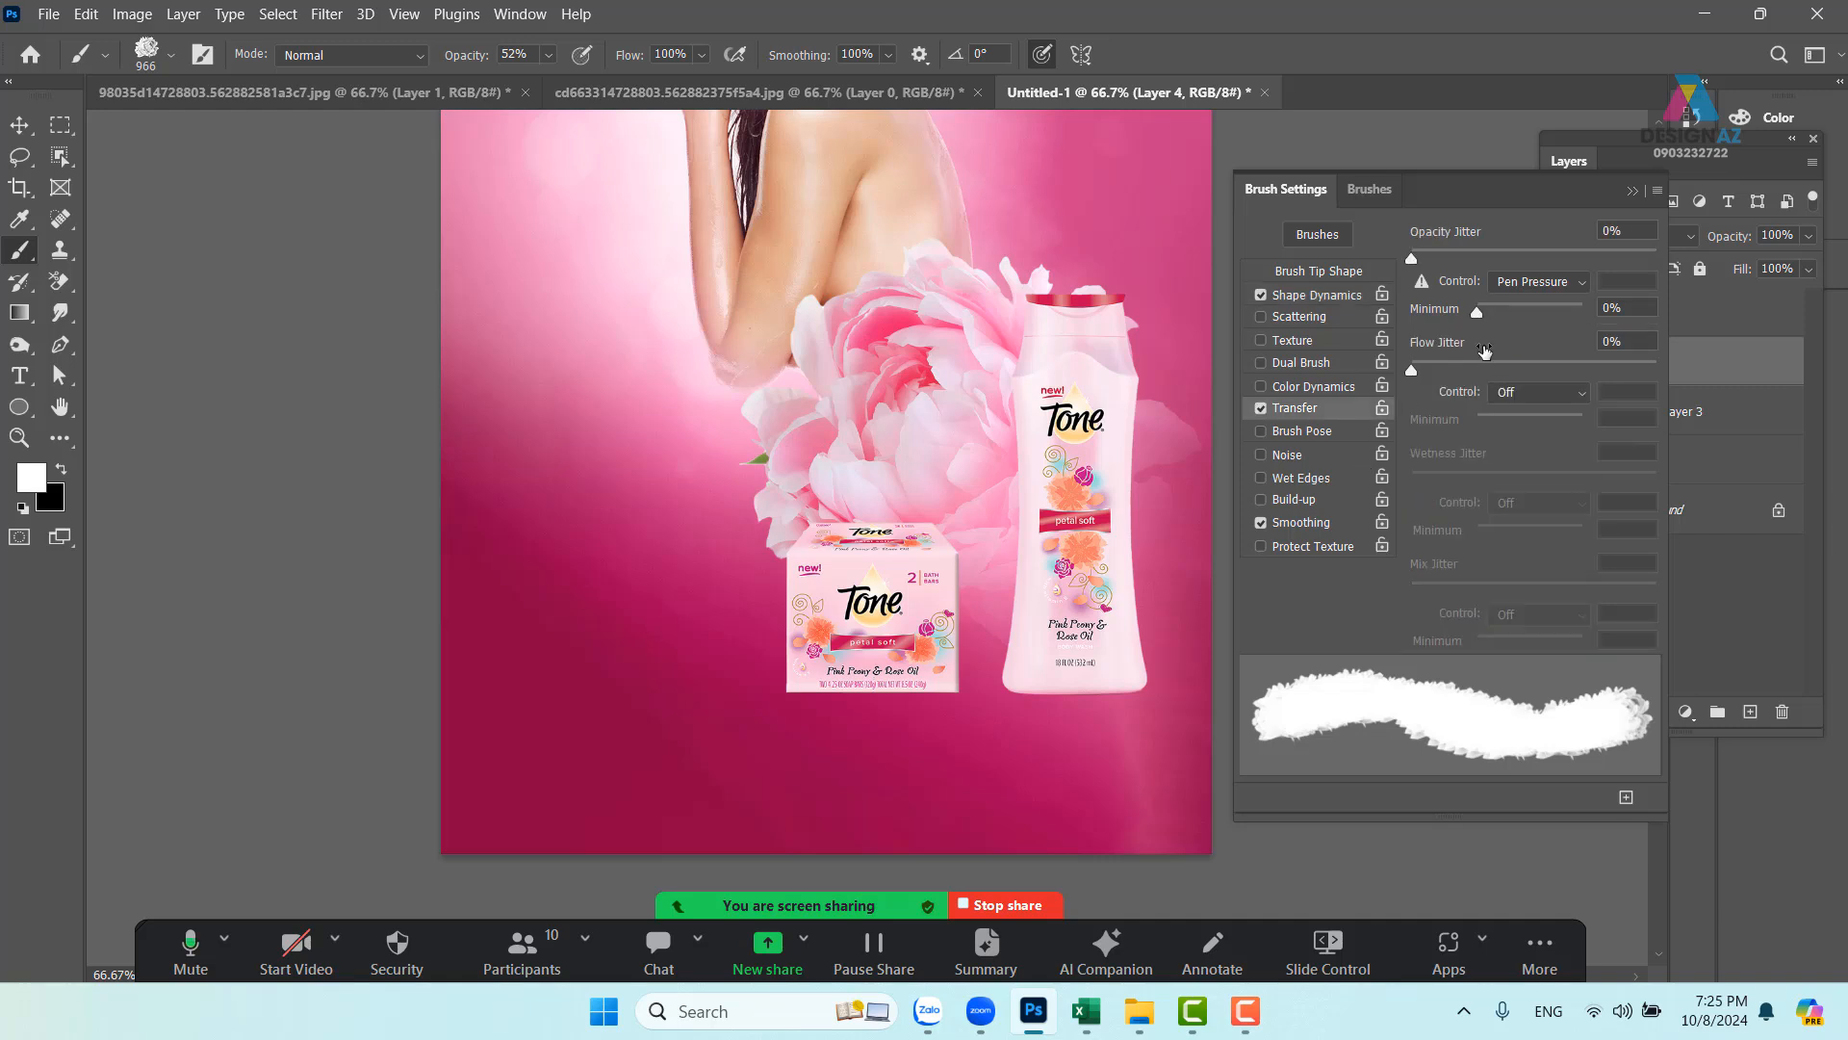
{"action": "left_click_drag", "start_coordinate": [1419, 262], "coordinate": [1813, 256]}
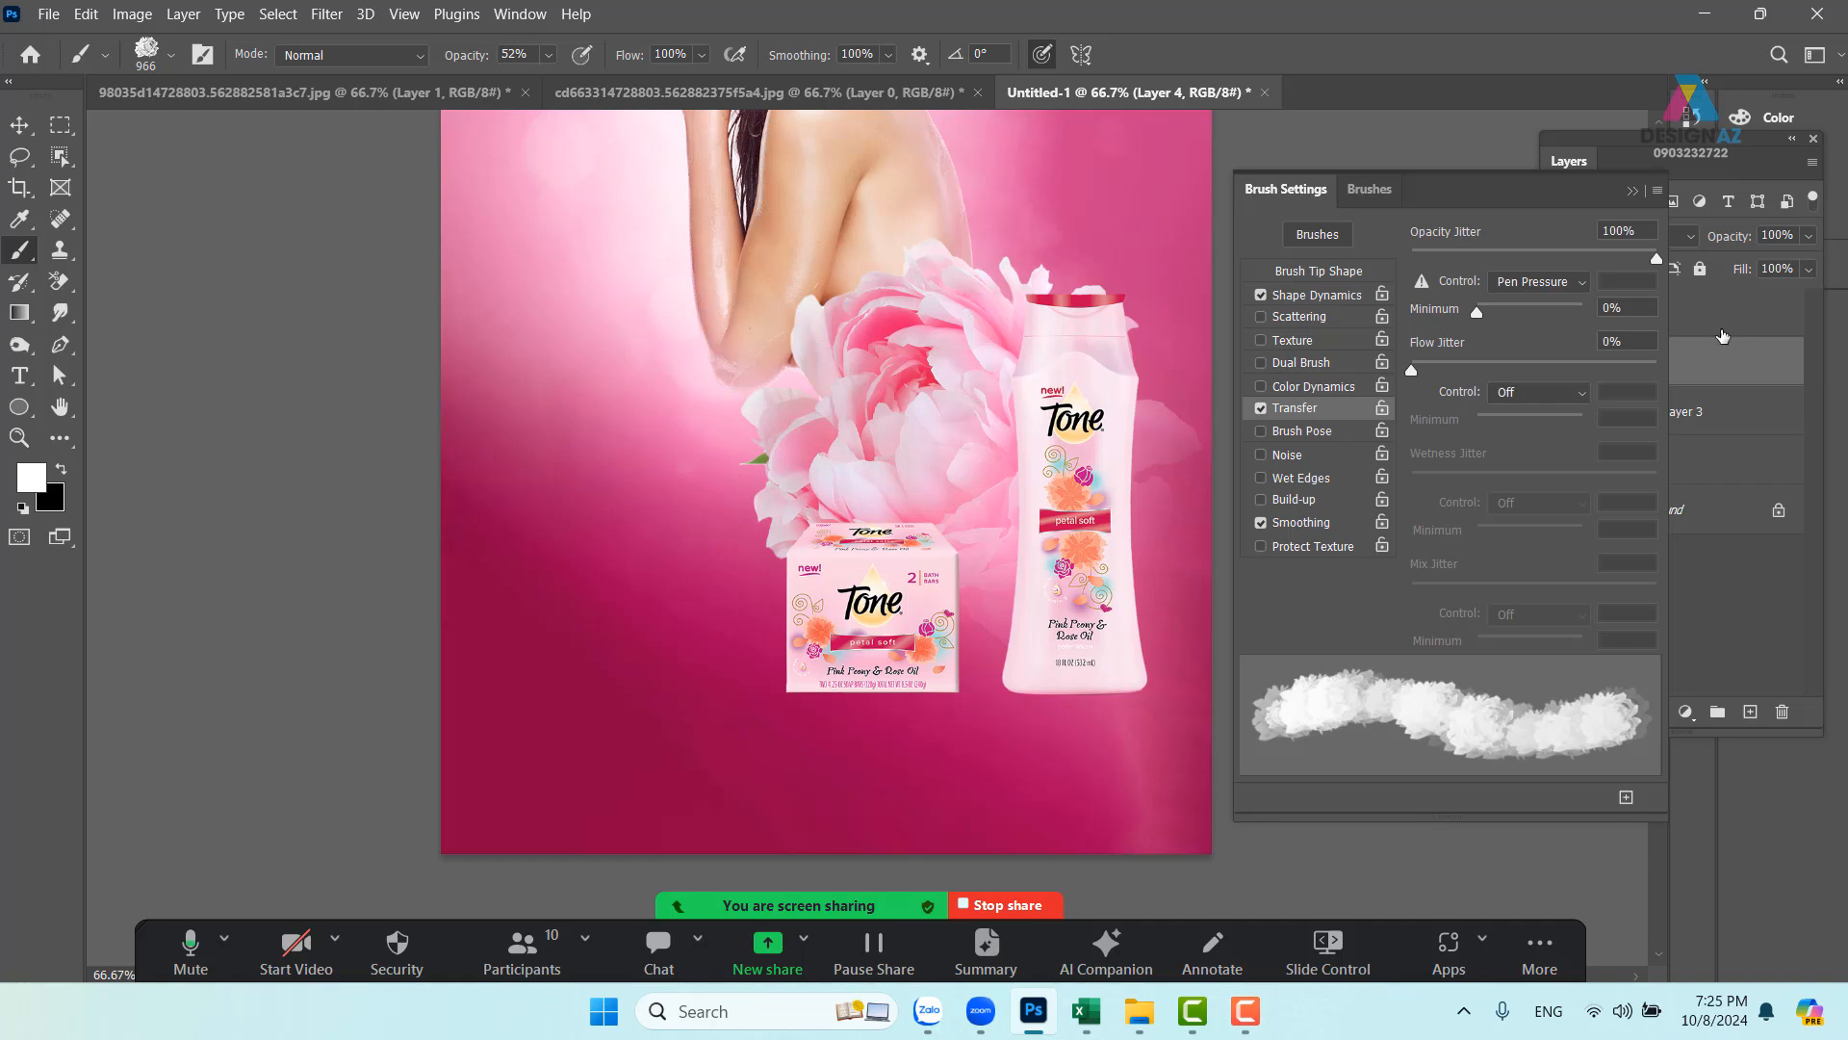
{"action": "left_click", "coordinate": [1639, 196]}
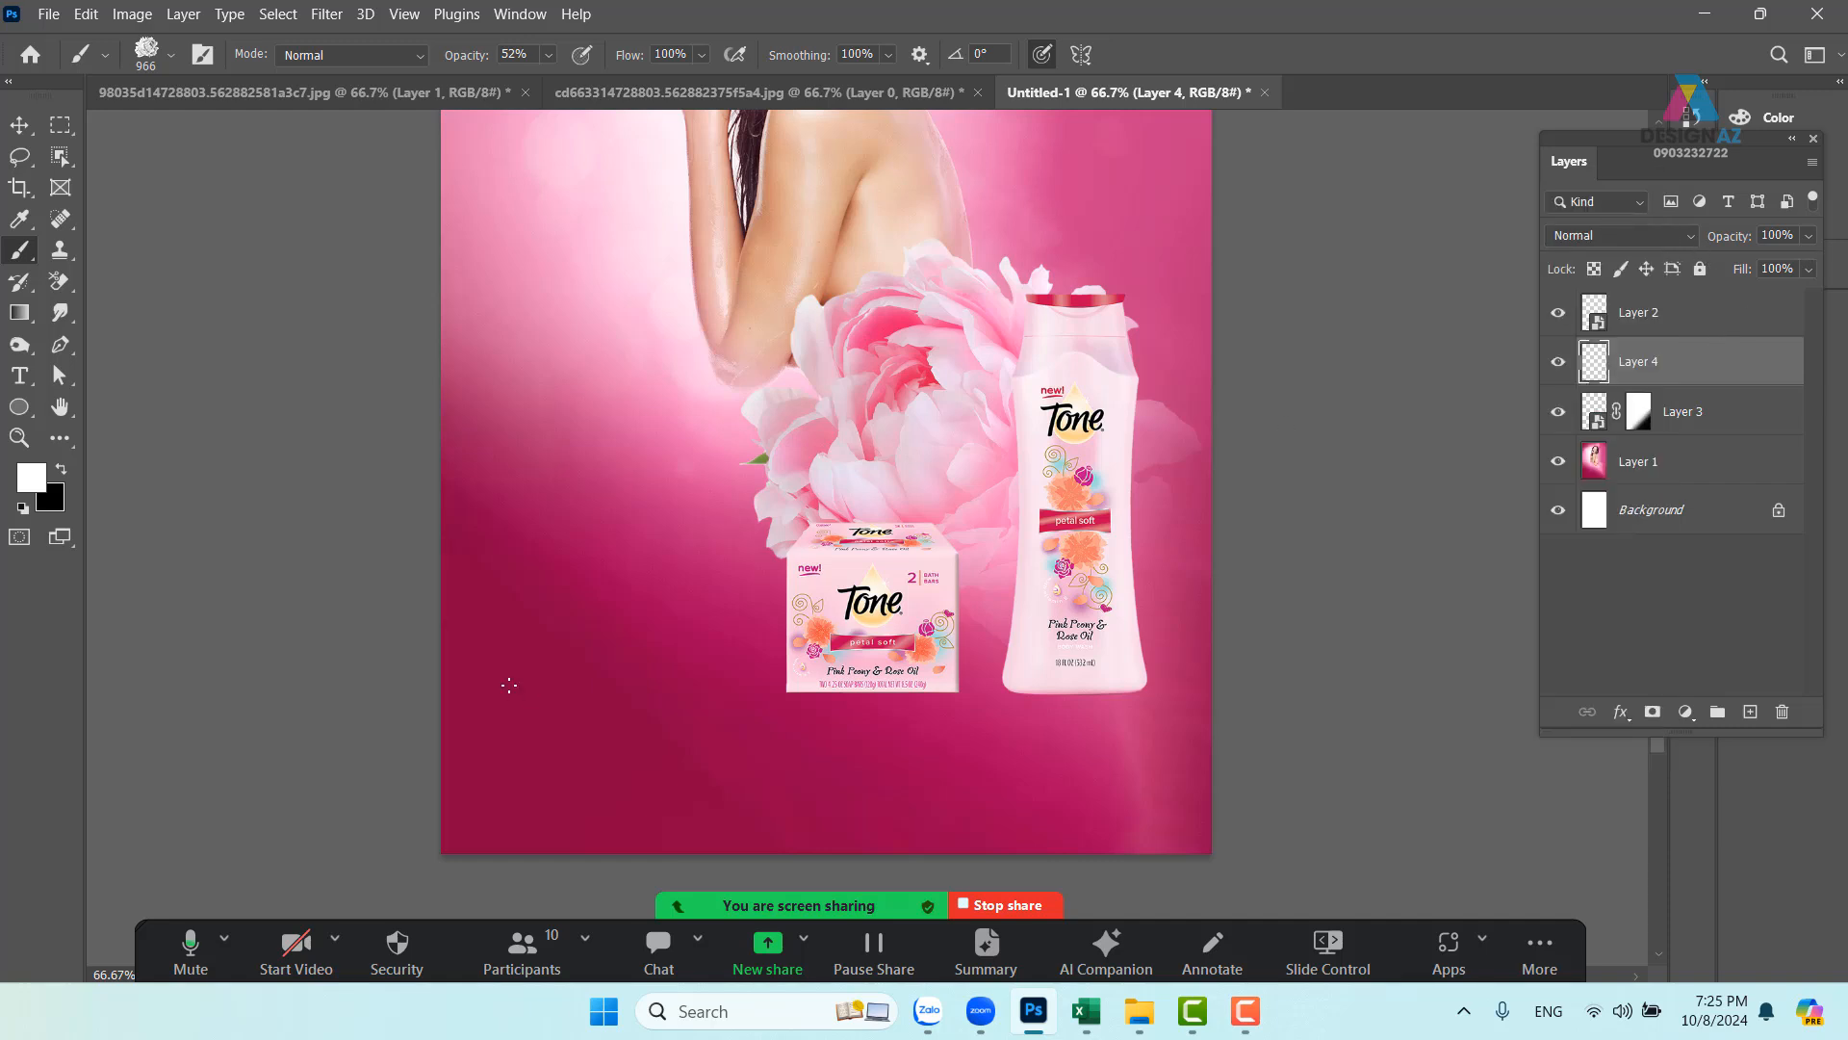
- Stamp pale peonies on Layer 4 at the lower left and behind the bottle, undoing rejected ones
{"action": "left_click", "coordinate": [638, 580]}
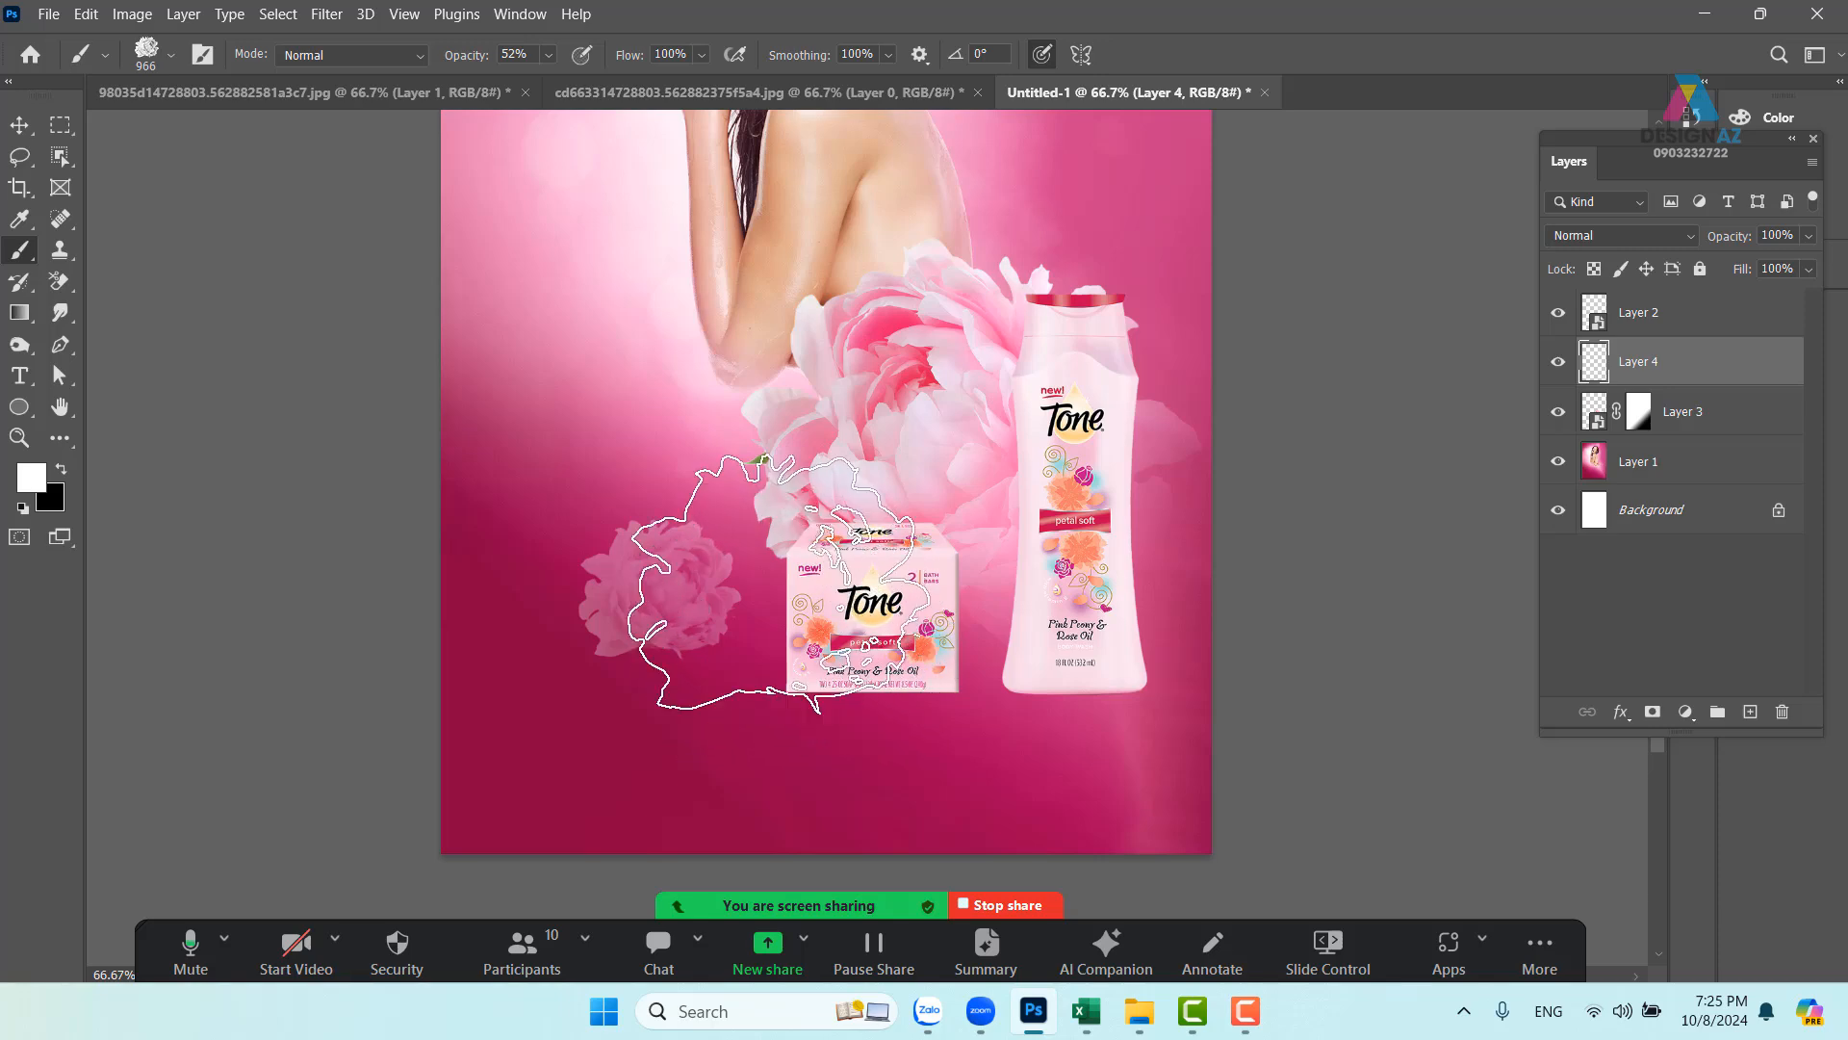
{"action": "left_click", "coordinate": [755, 544]}
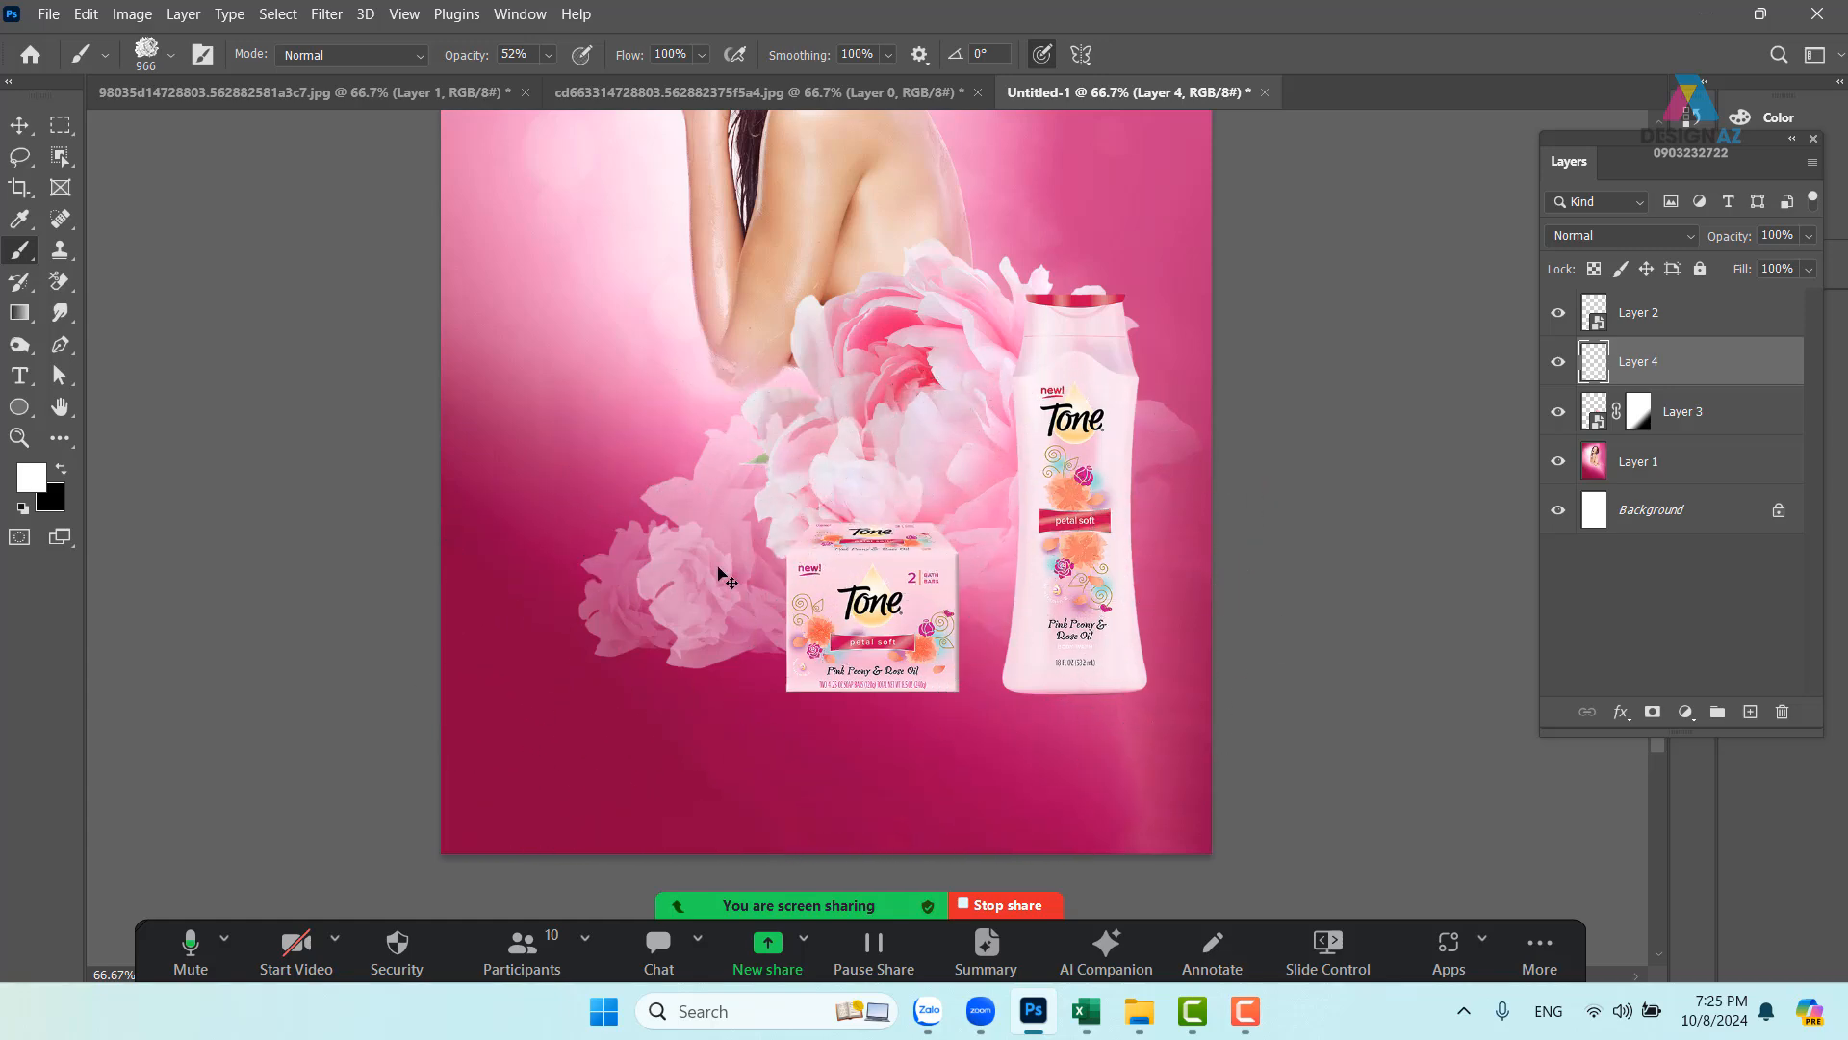
{"action": "left_click", "coordinate": [578, 626]}
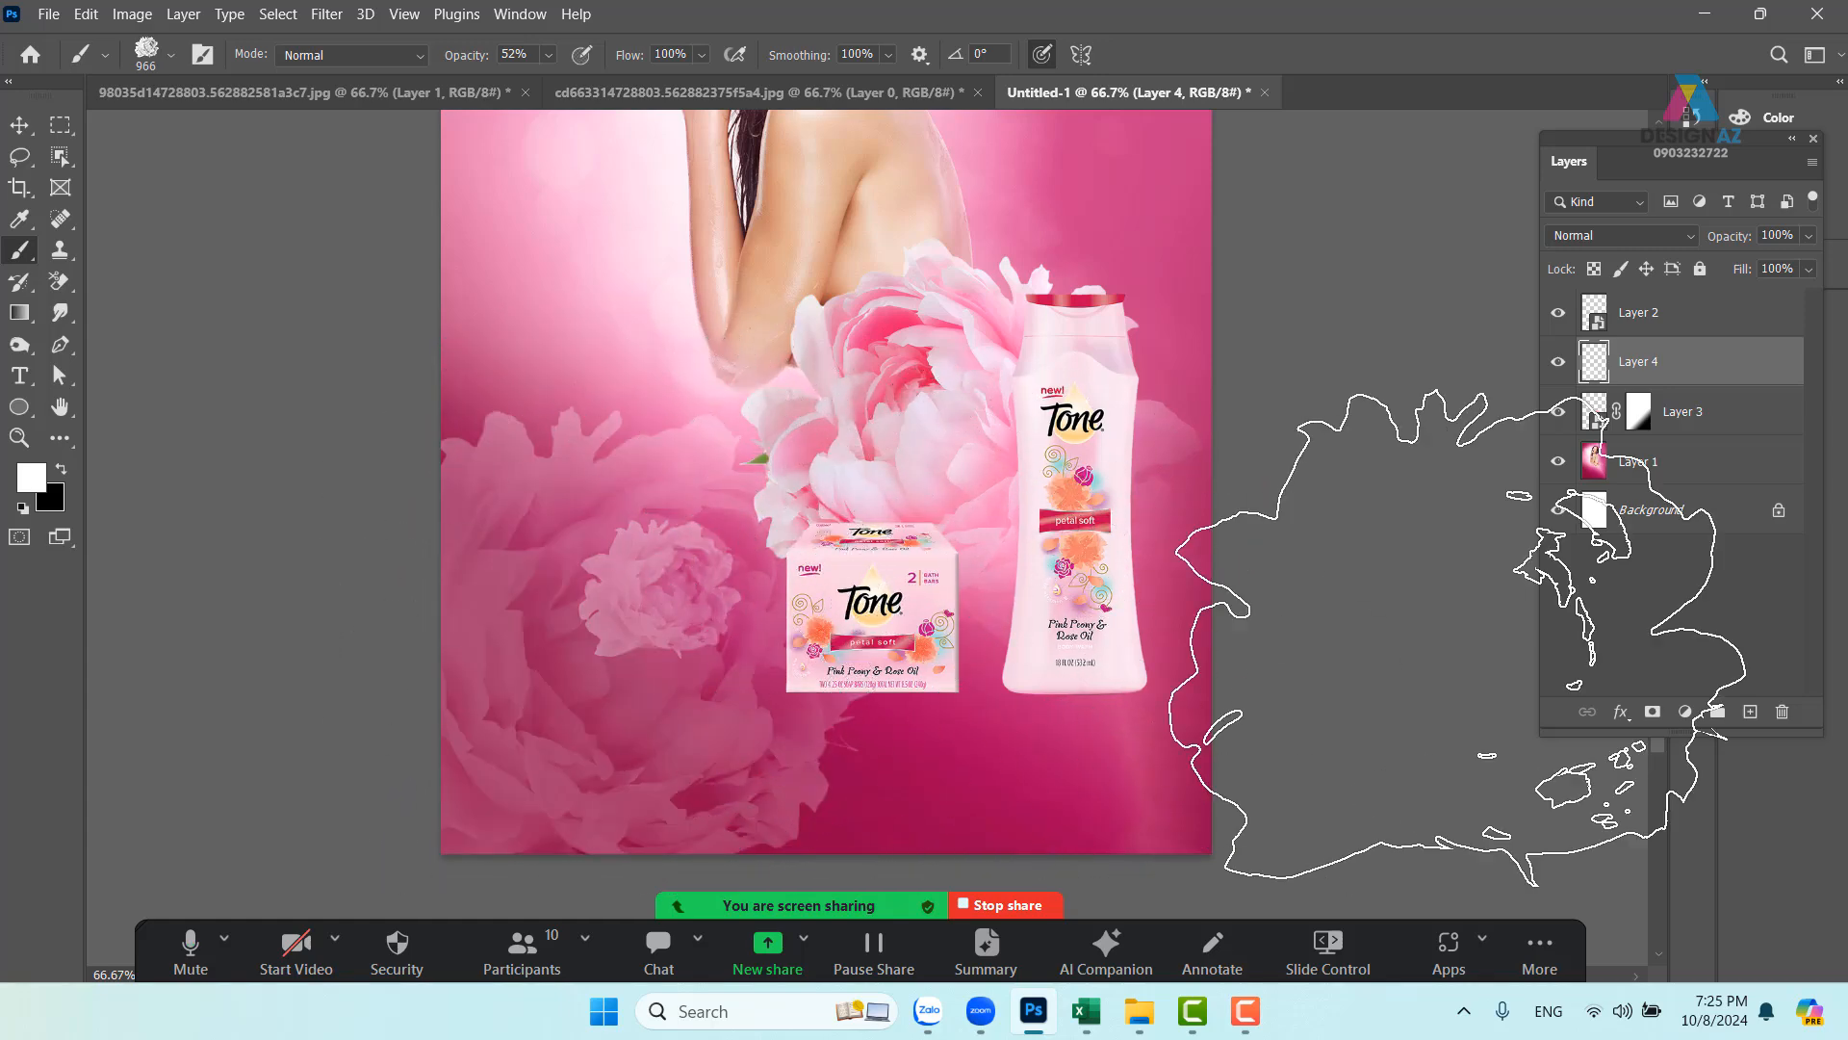
{"action": "key", "text": "ctrl+z"}
{"action": "key", "text": "ctrl+z"}
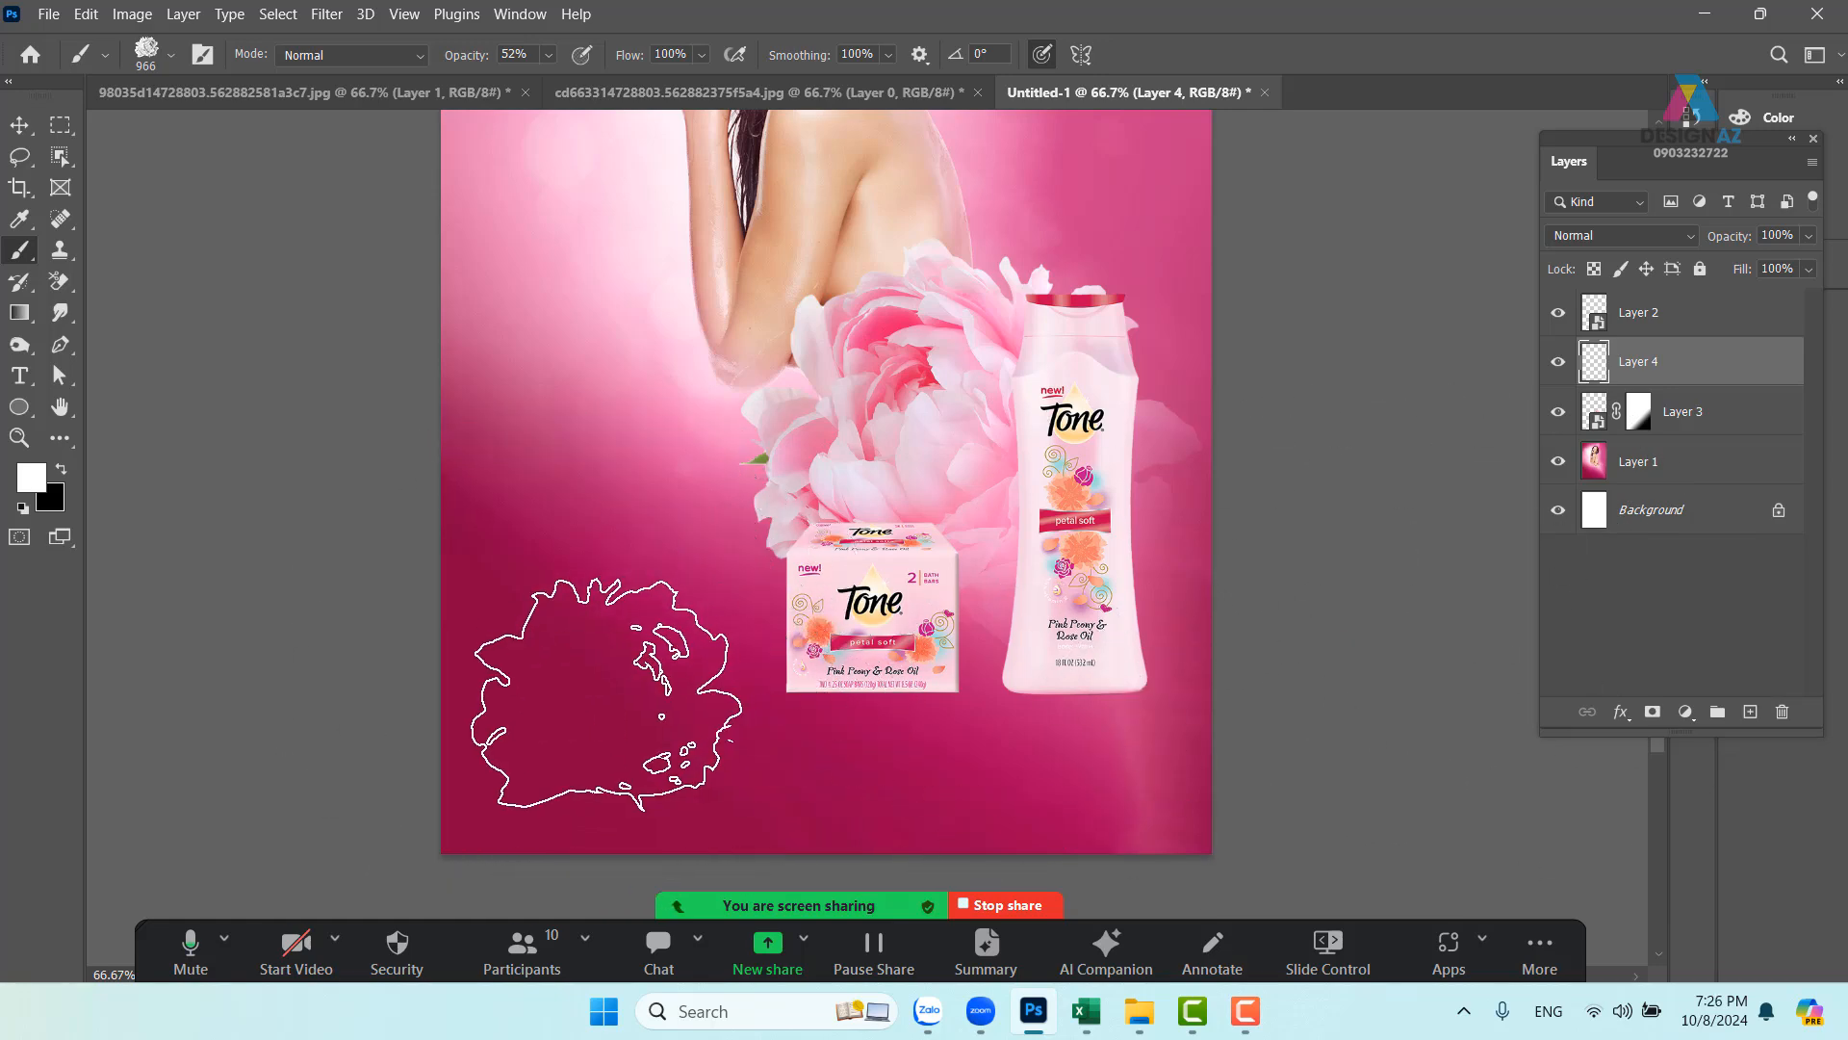
{"action": "left_click", "coordinate": [741, 535]}
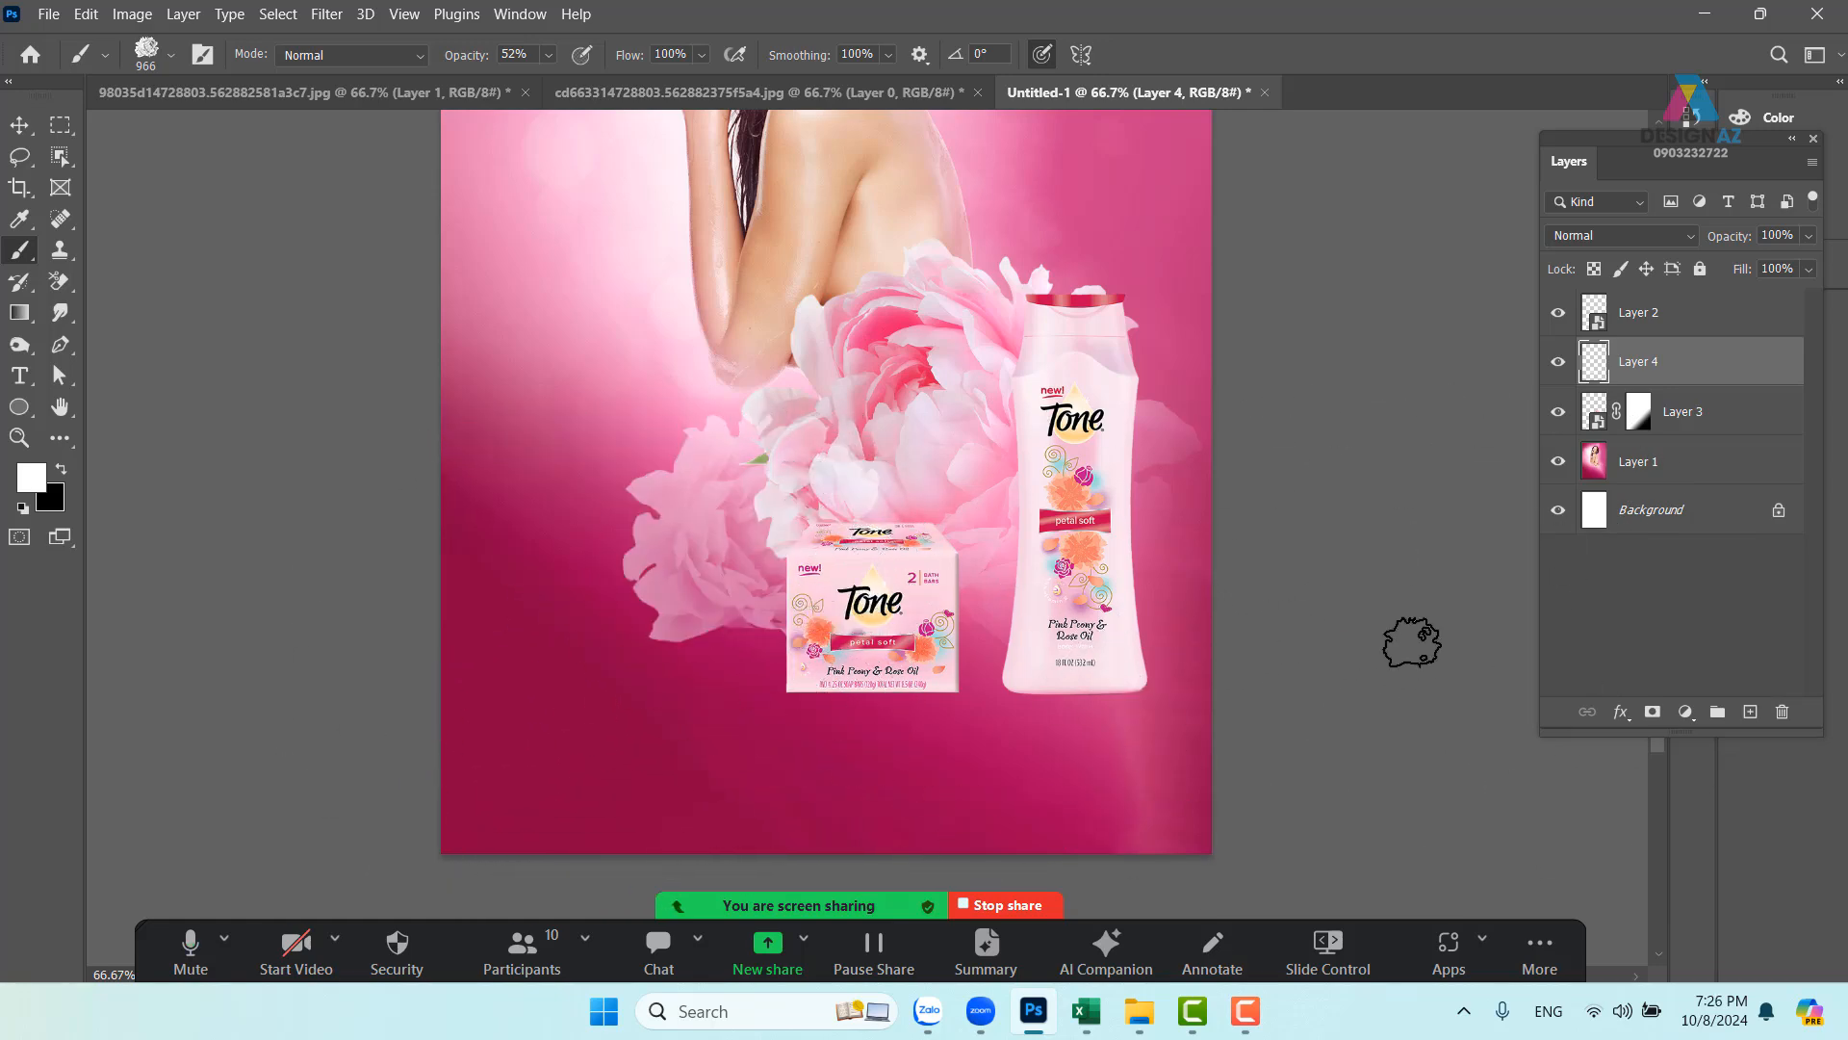
{"action": "key", "text": "ctrl+z"}
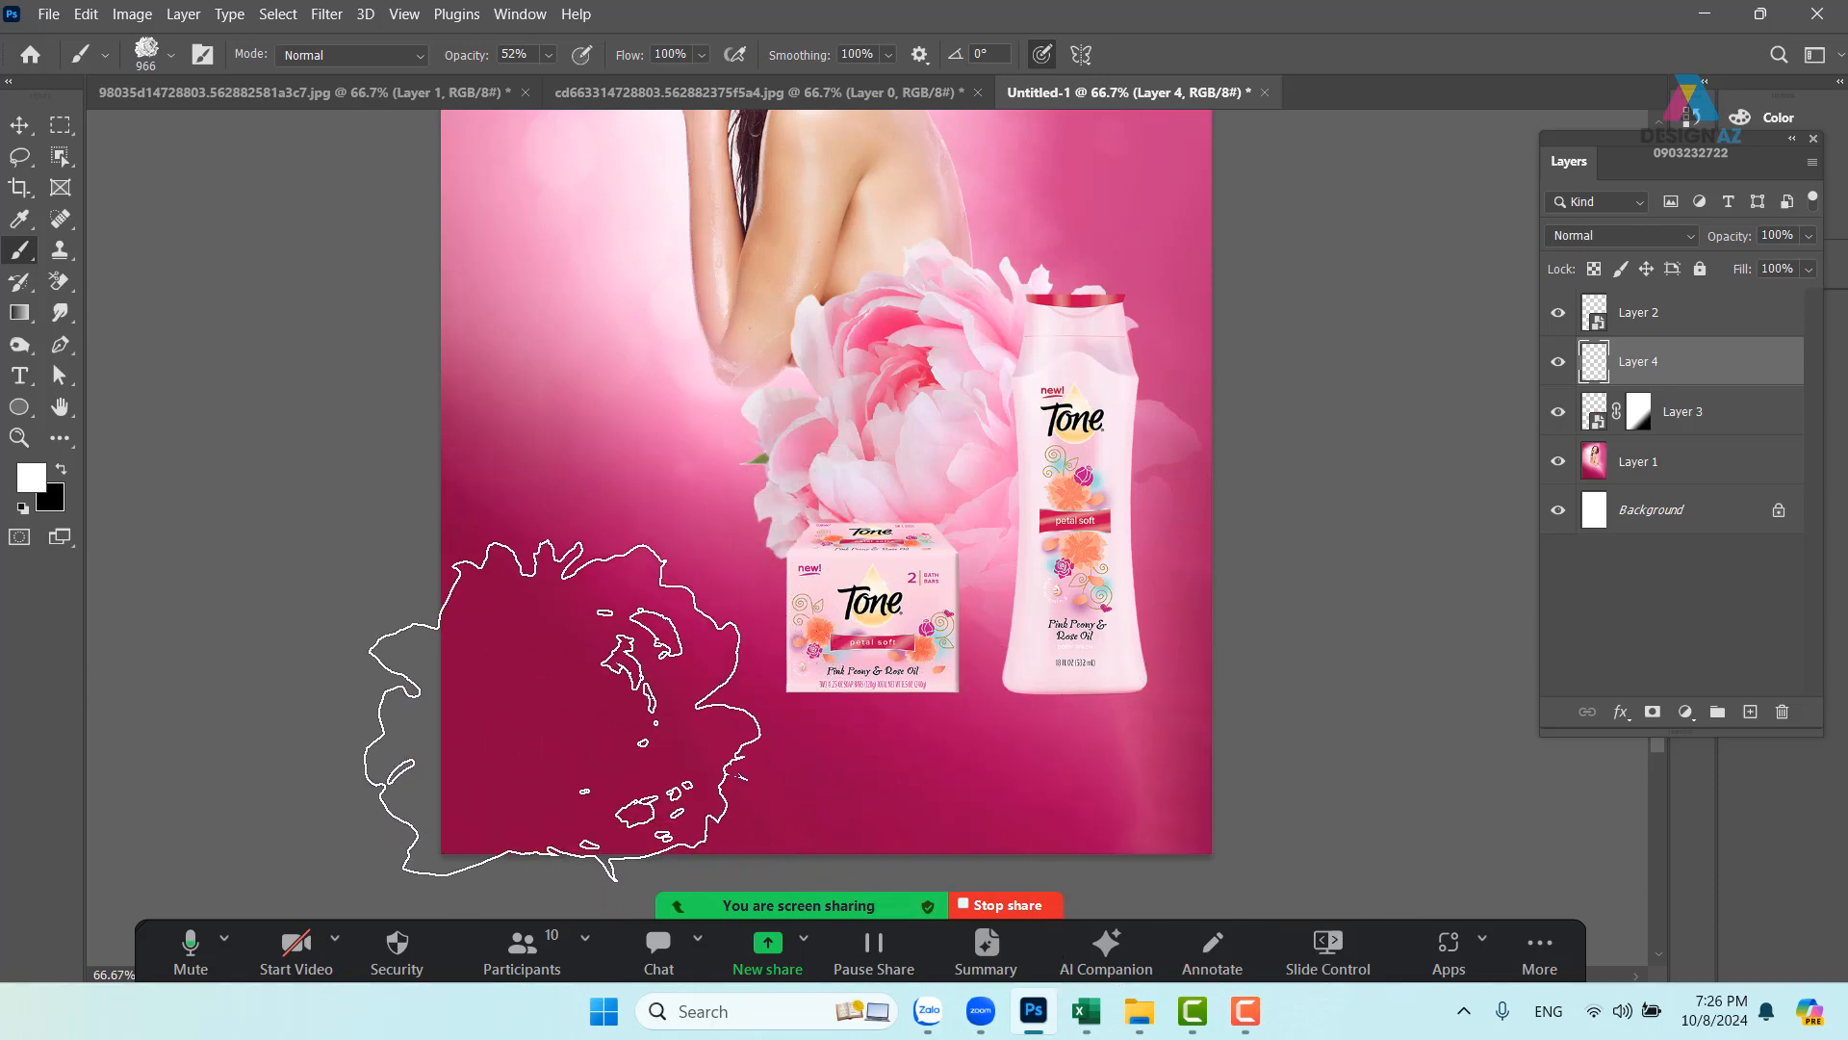
{"action": "left_click", "coordinate": [566, 697]}
{"action": "left_click_drag", "start_coordinate": [969, 483], "coordinate": [904, 521]}
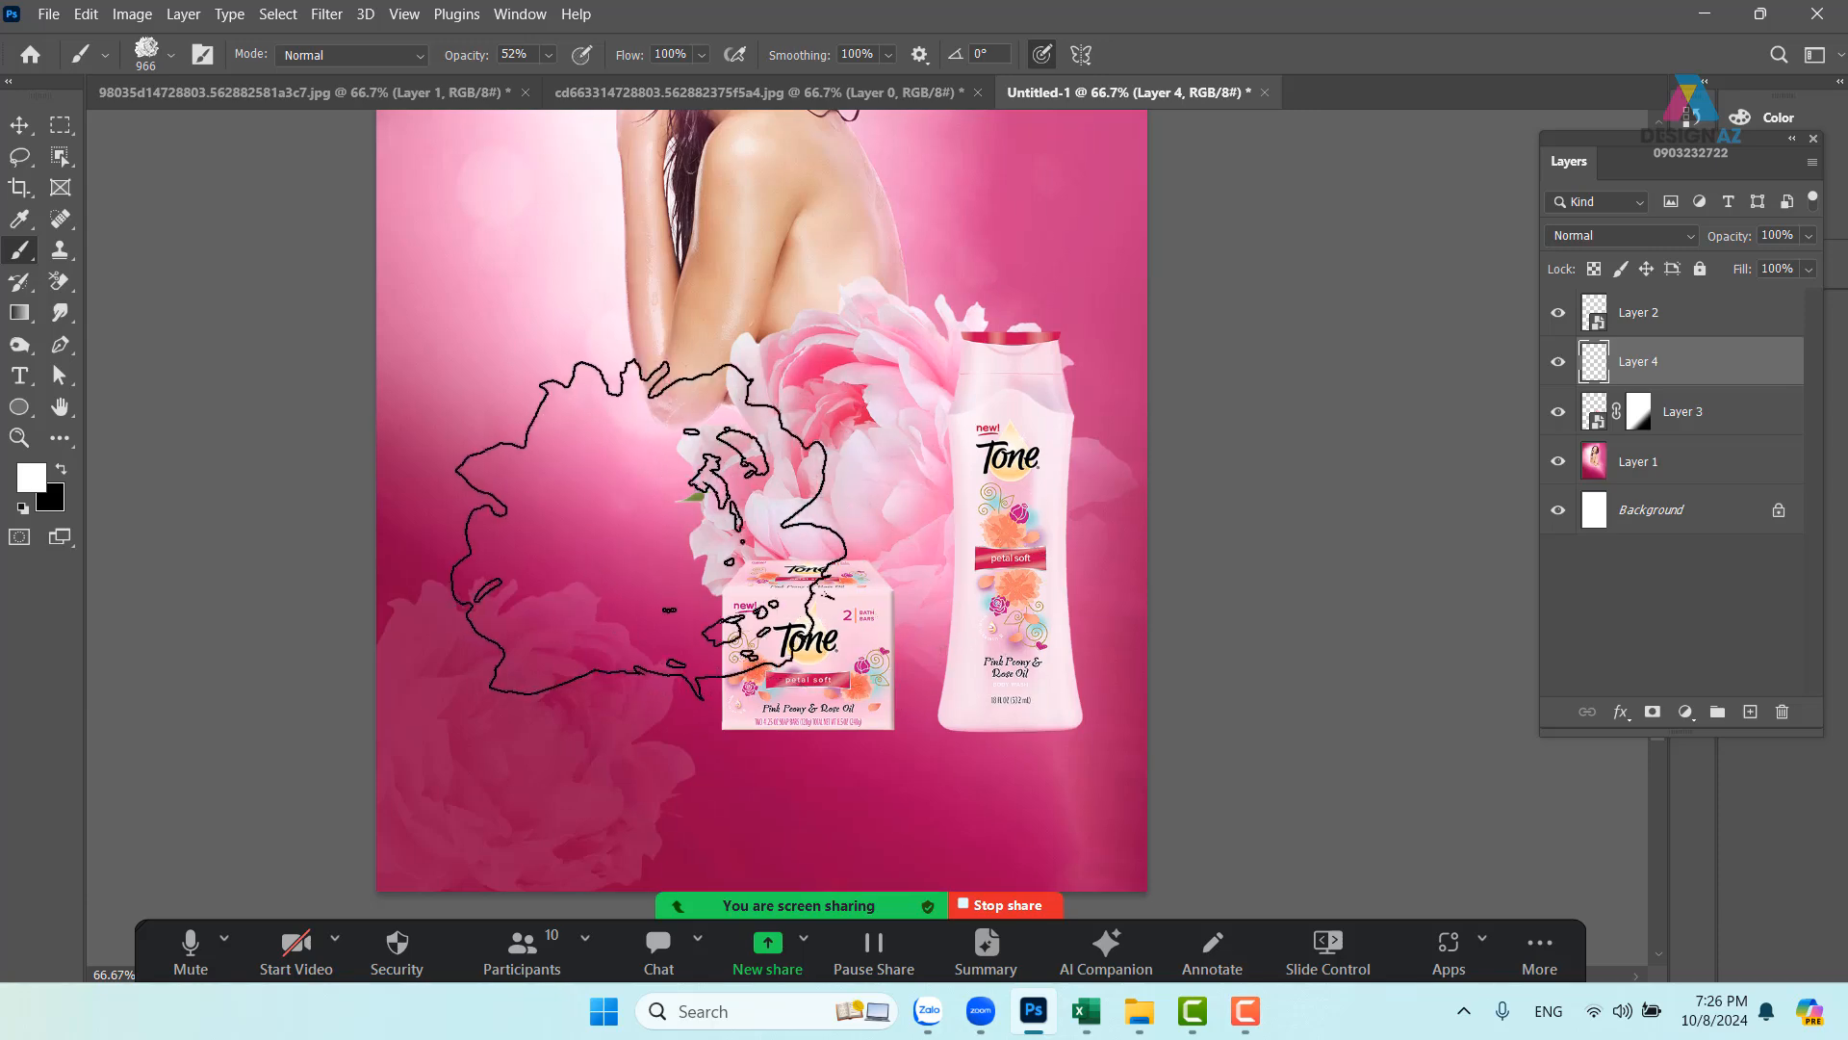
{"action": "left_click", "coordinate": [1139, 506]}
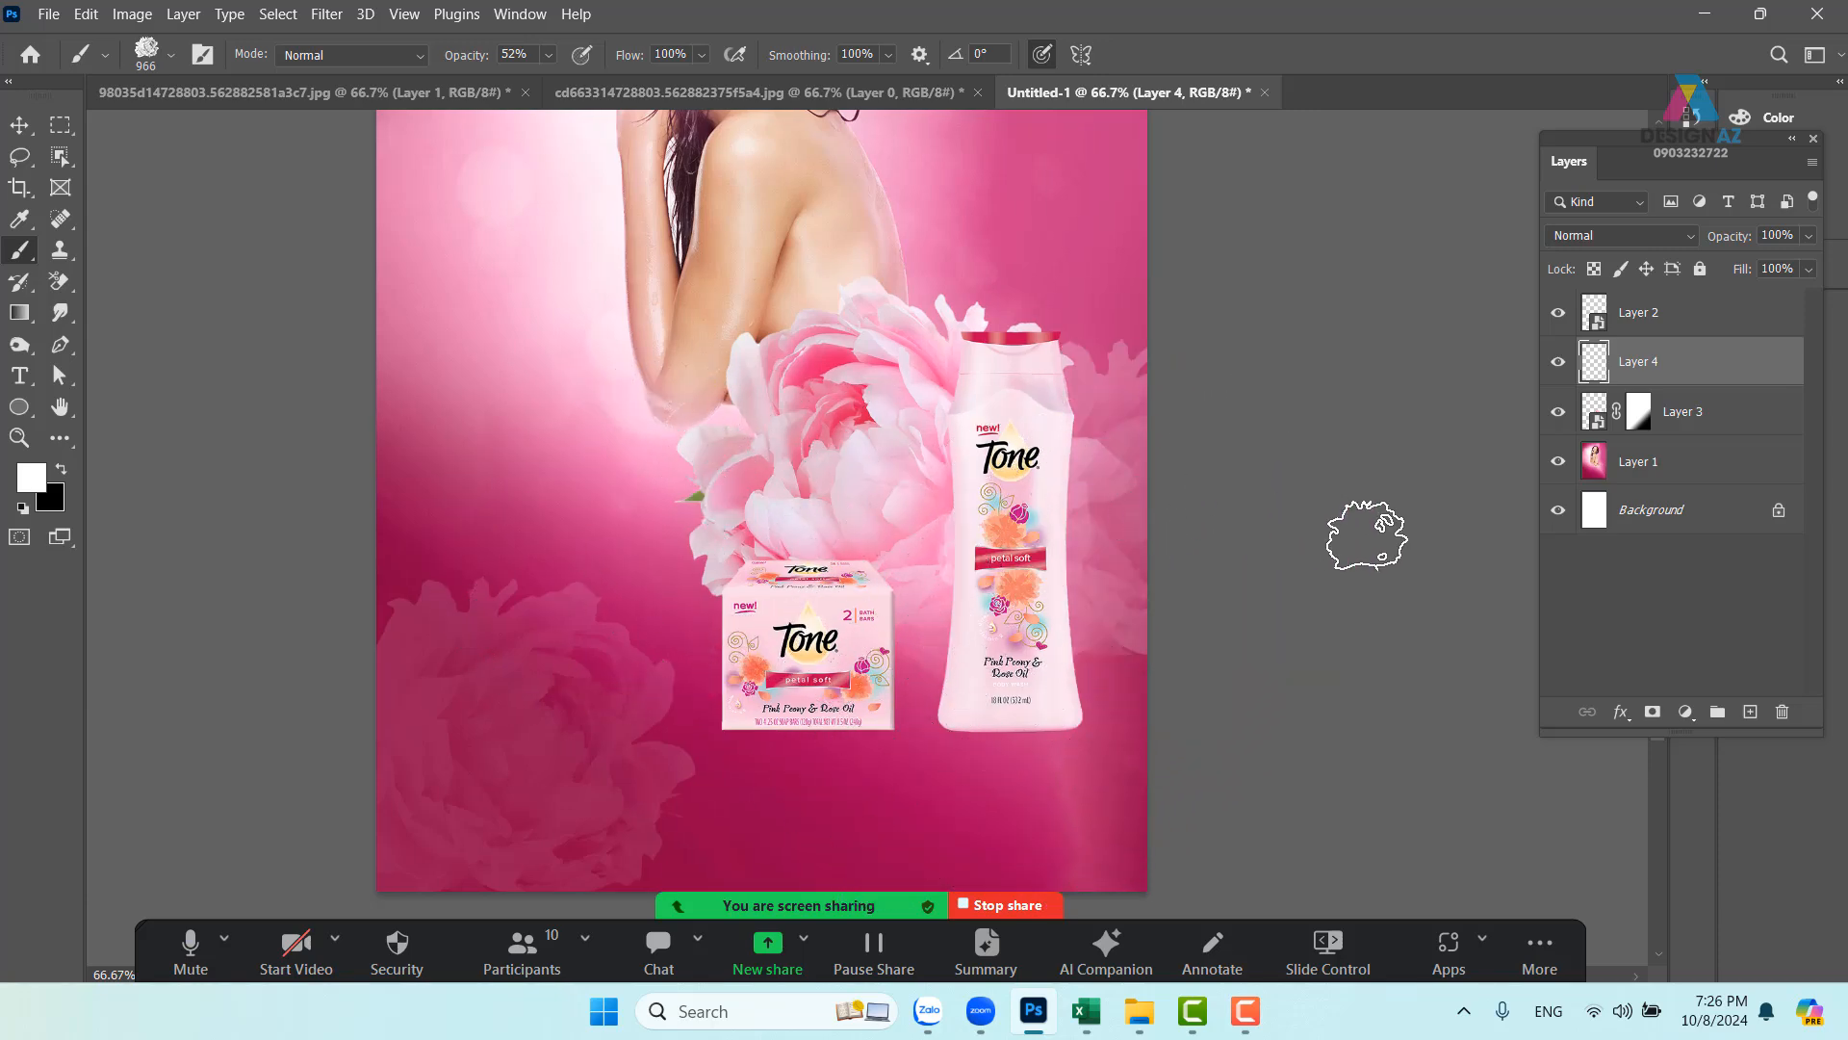
{"action": "mouse_move", "coordinate": [1076, 327]}
{"action": "left_mouse_down"}
{"action": "mouse_move", "coordinate": [994, 590]}
{"action": "mouse_move", "coordinate": [1074, 718]}
{"action": "left_mouse_up"}
- Stamp a small peony beside the bottle cap, then try a 1427 px peony over the woman
{"action": "left_click", "coordinate": [1074, 730]}
{"action": "mouse_move", "coordinate": [966, 598]}
{"action": "left_mouse_down"}
{"action": "mouse_move", "coordinate": [1024, 348]}
{"action": "mouse_move", "coordinate": [969, 327]}
{"action": "mouse_move", "coordinate": [854, 709]}
{"action": "left_mouse_up"}
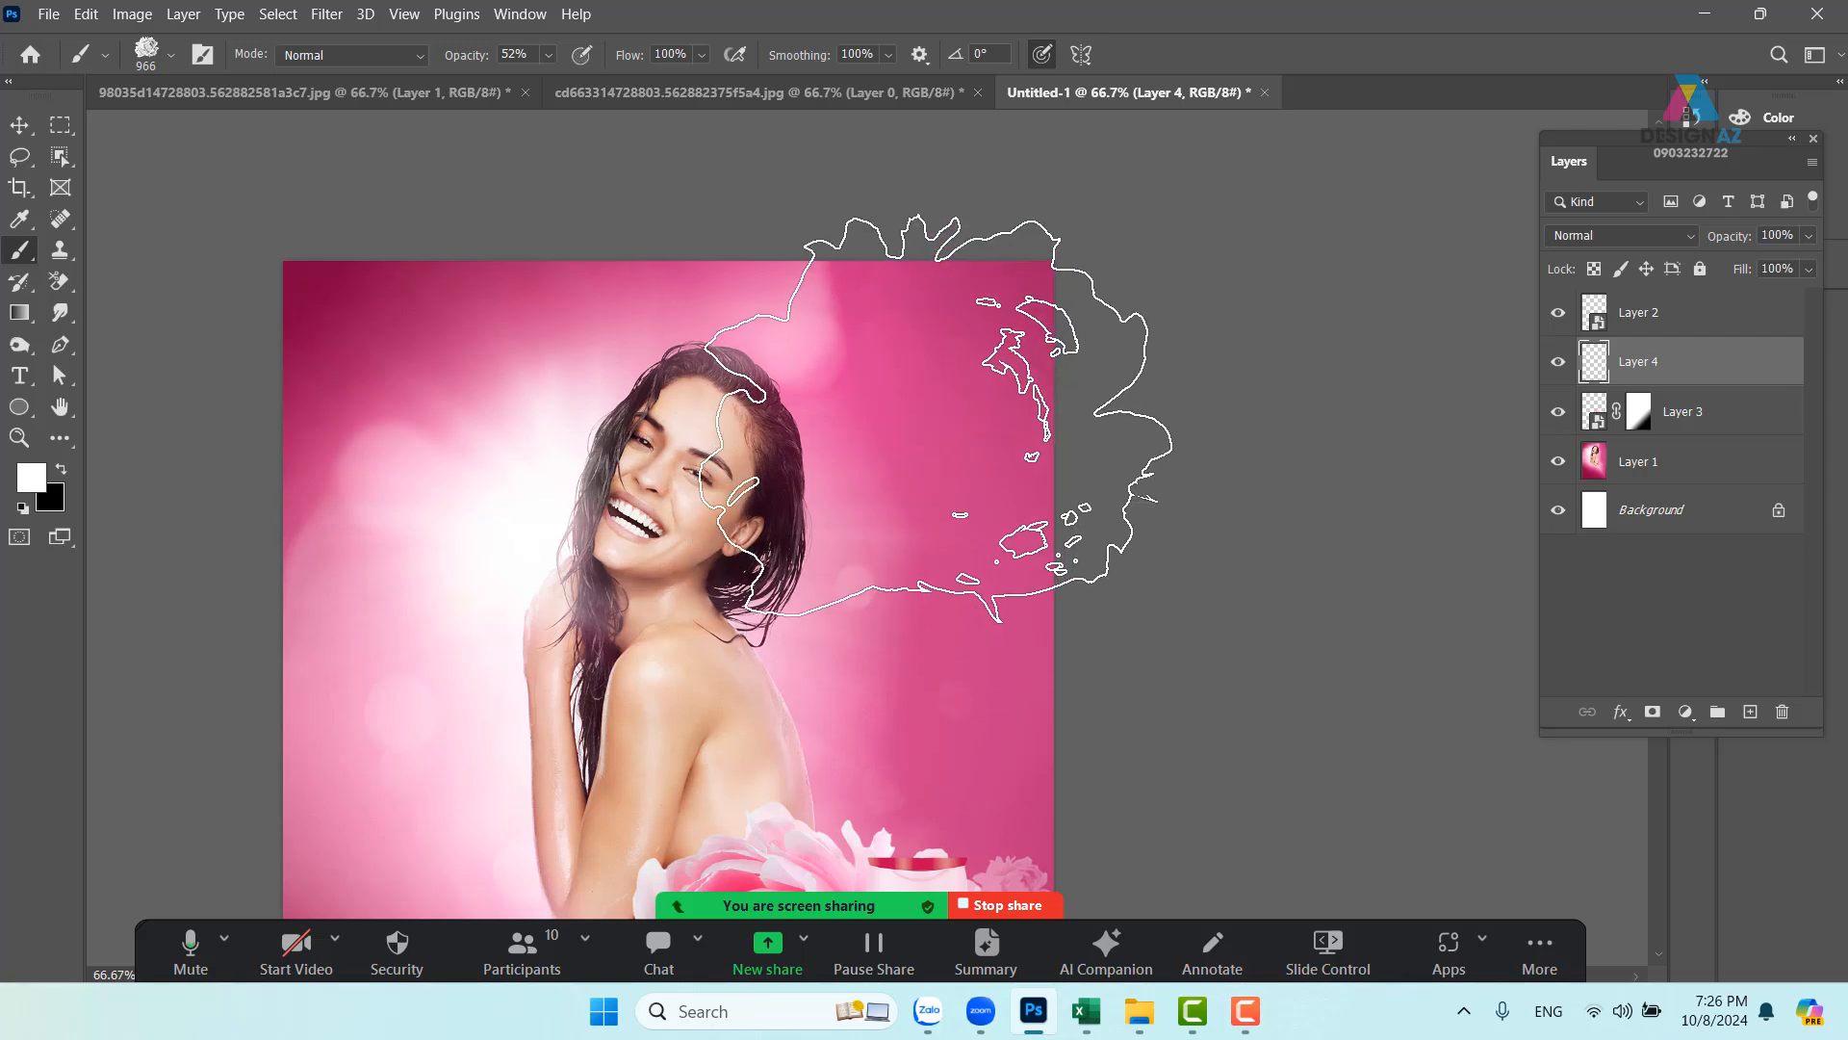
{"action": "left_click_drag", "start_coordinate": [938, 415], "coordinate": [1136, 376]}
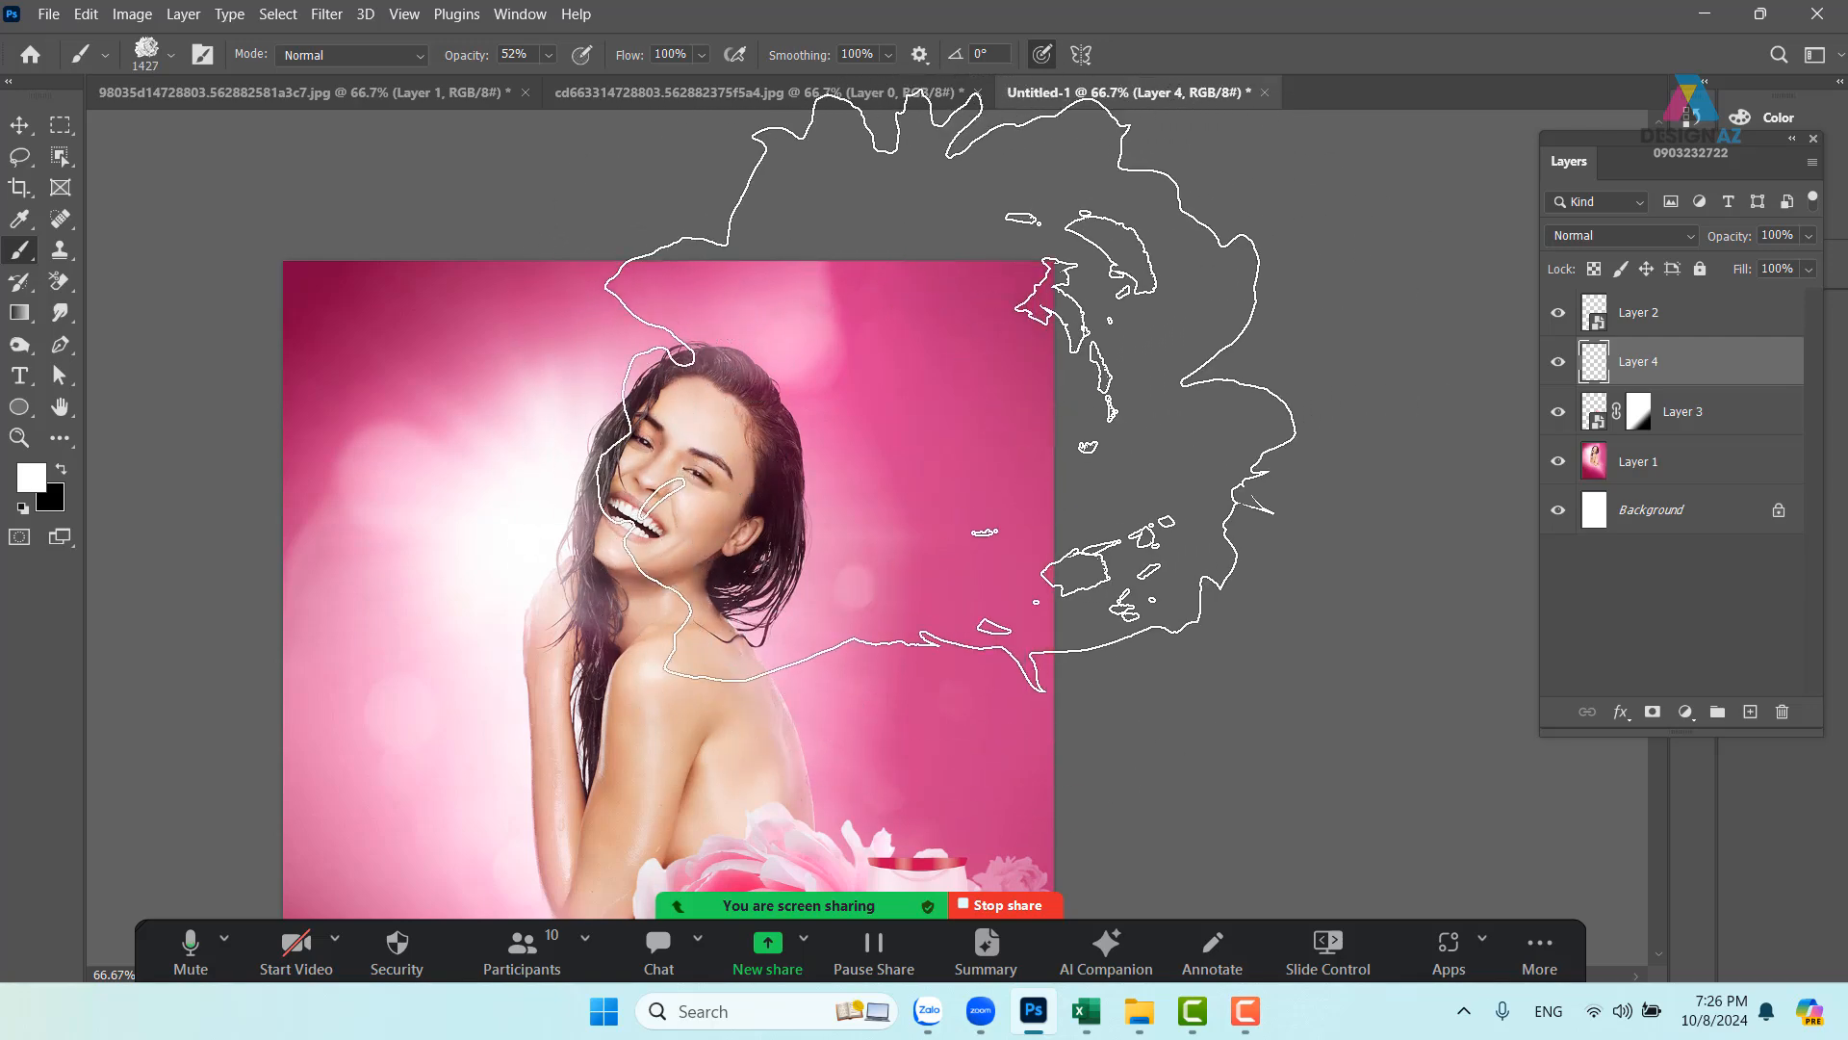
{"action": "left_click", "coordinate": [924, 413]}
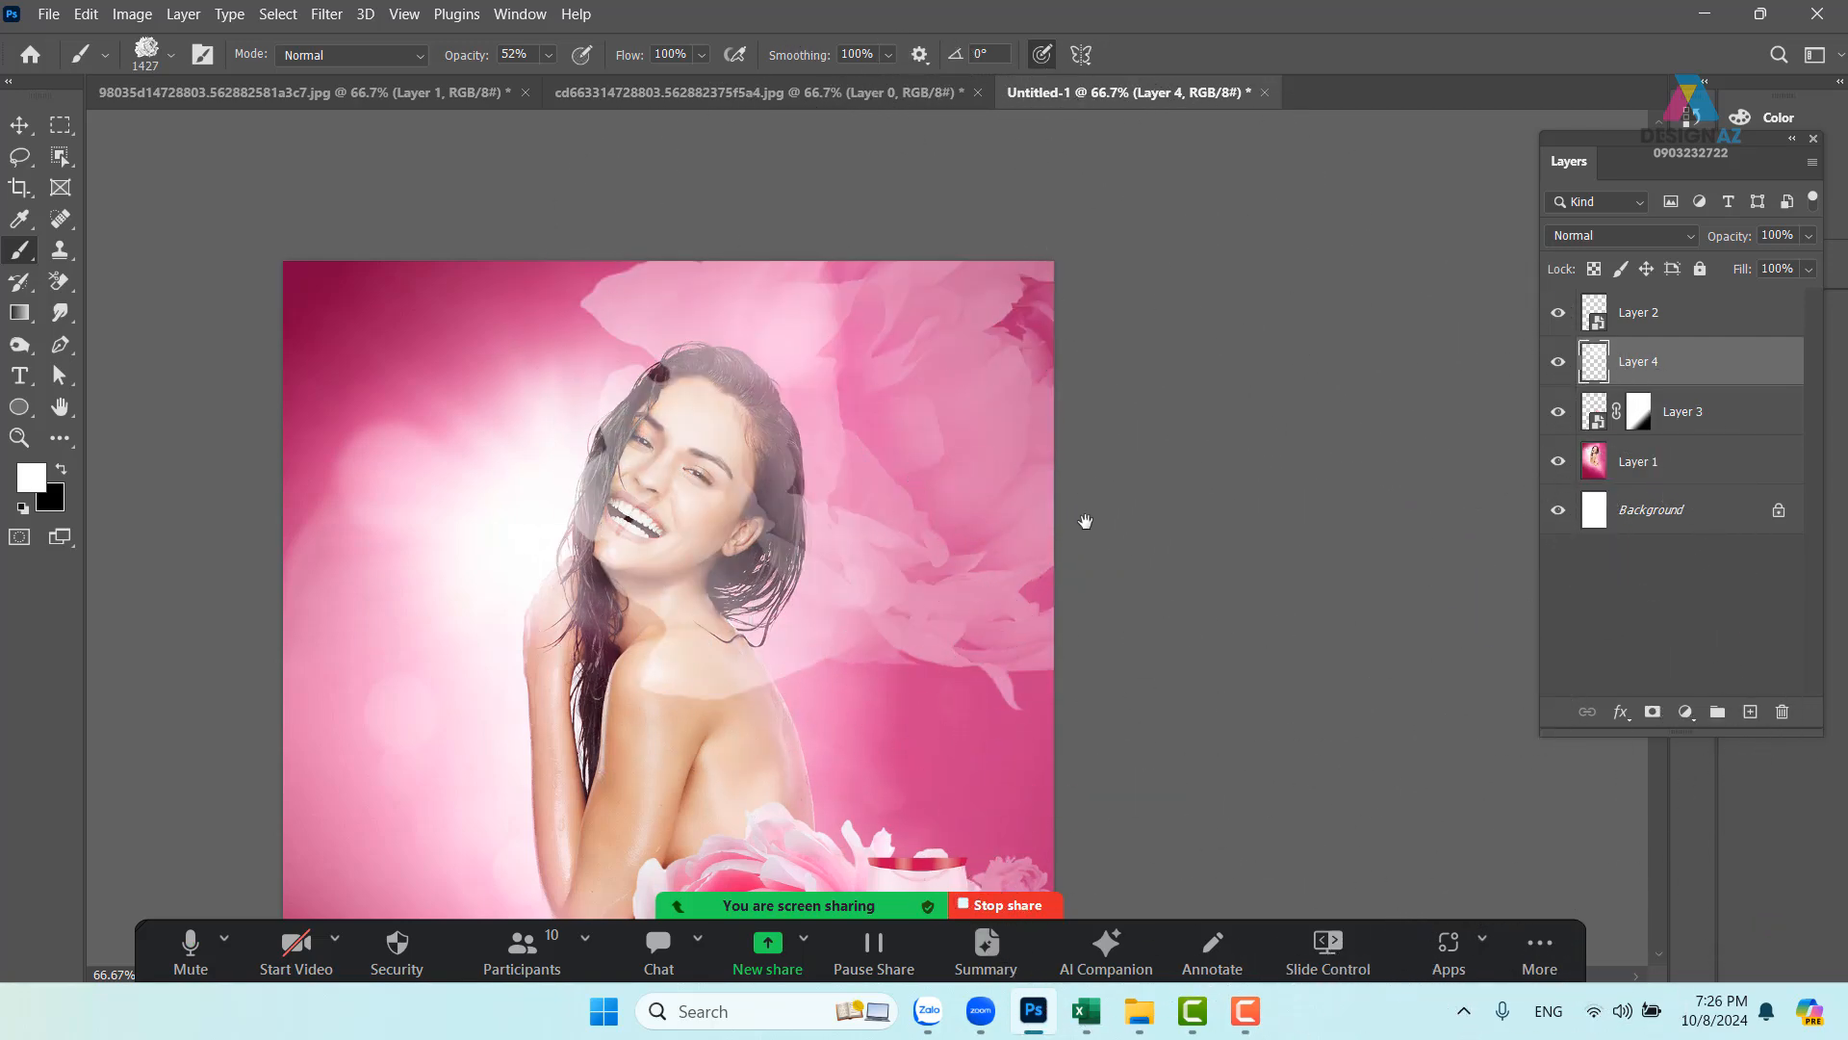
{"action": "left_click_drag", "start_coordinate": [1059, 481], "coordinate": [1018, 353]}
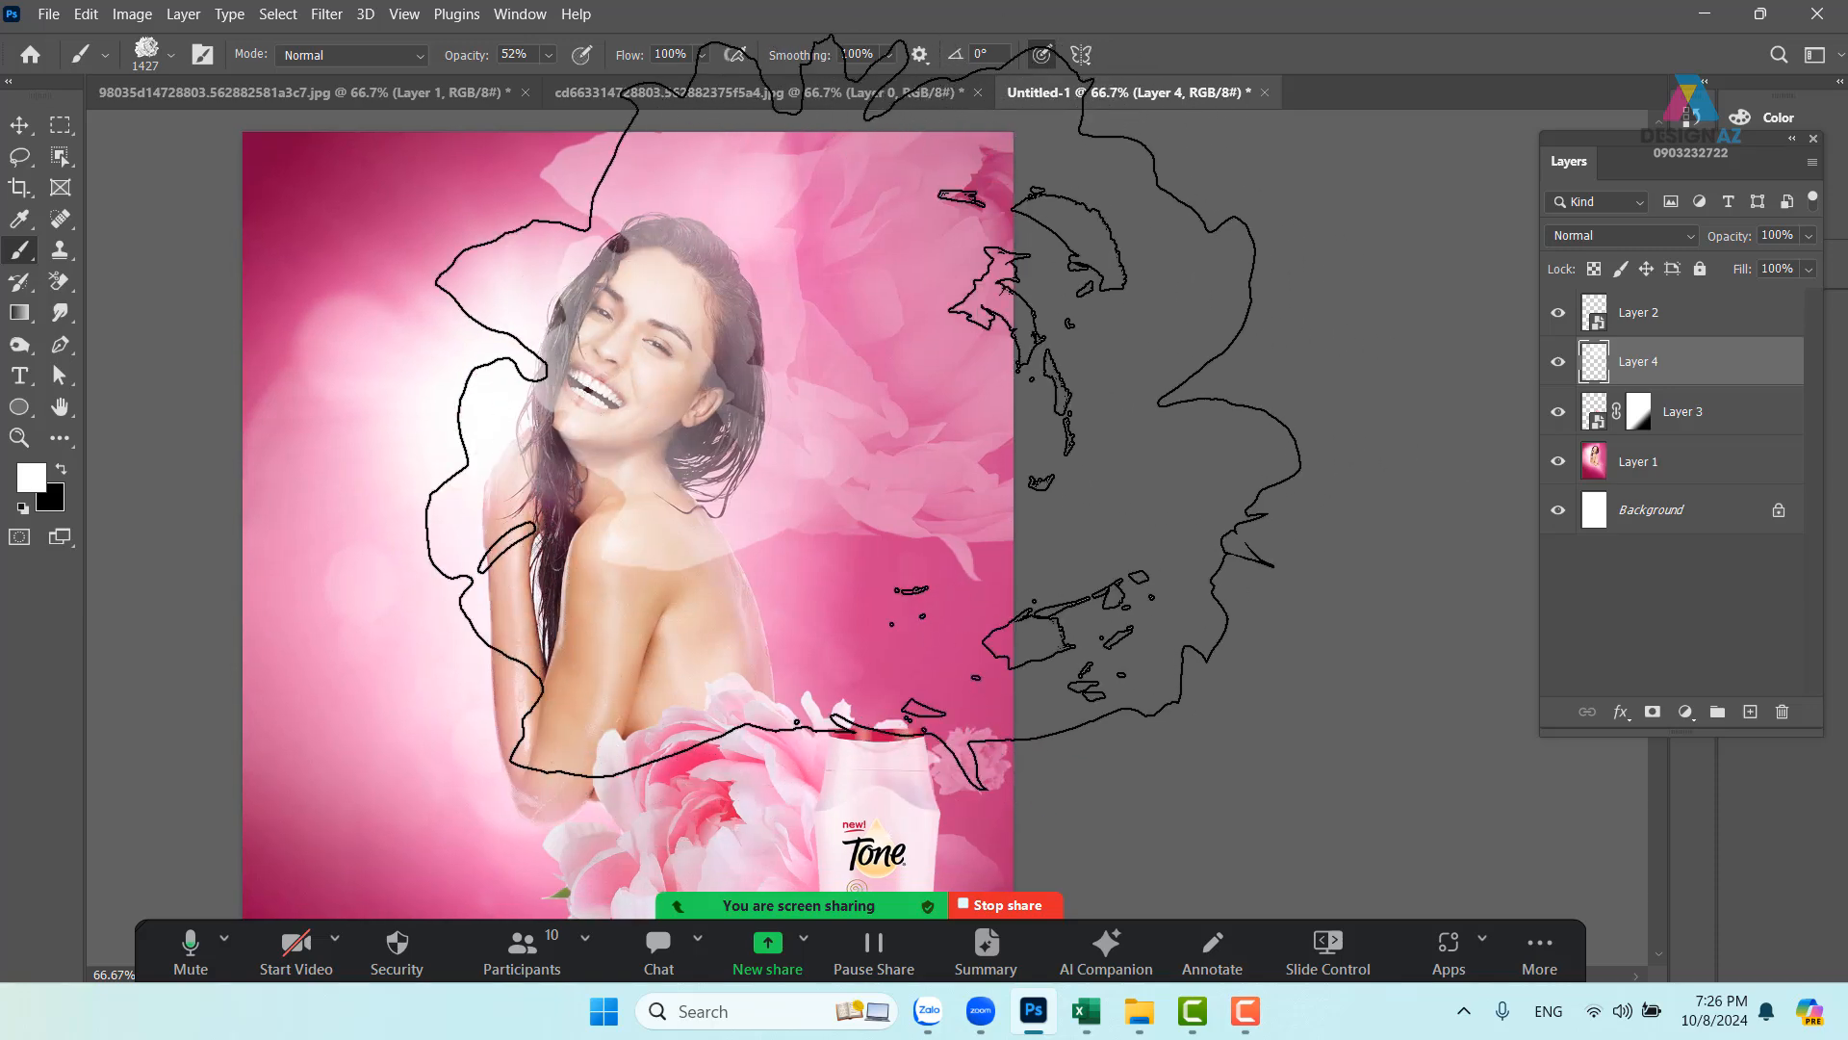
- Undo the large peony stamps over the woman and the faint lower-left peony
{"action": "key", "text": "ctrl+z"}
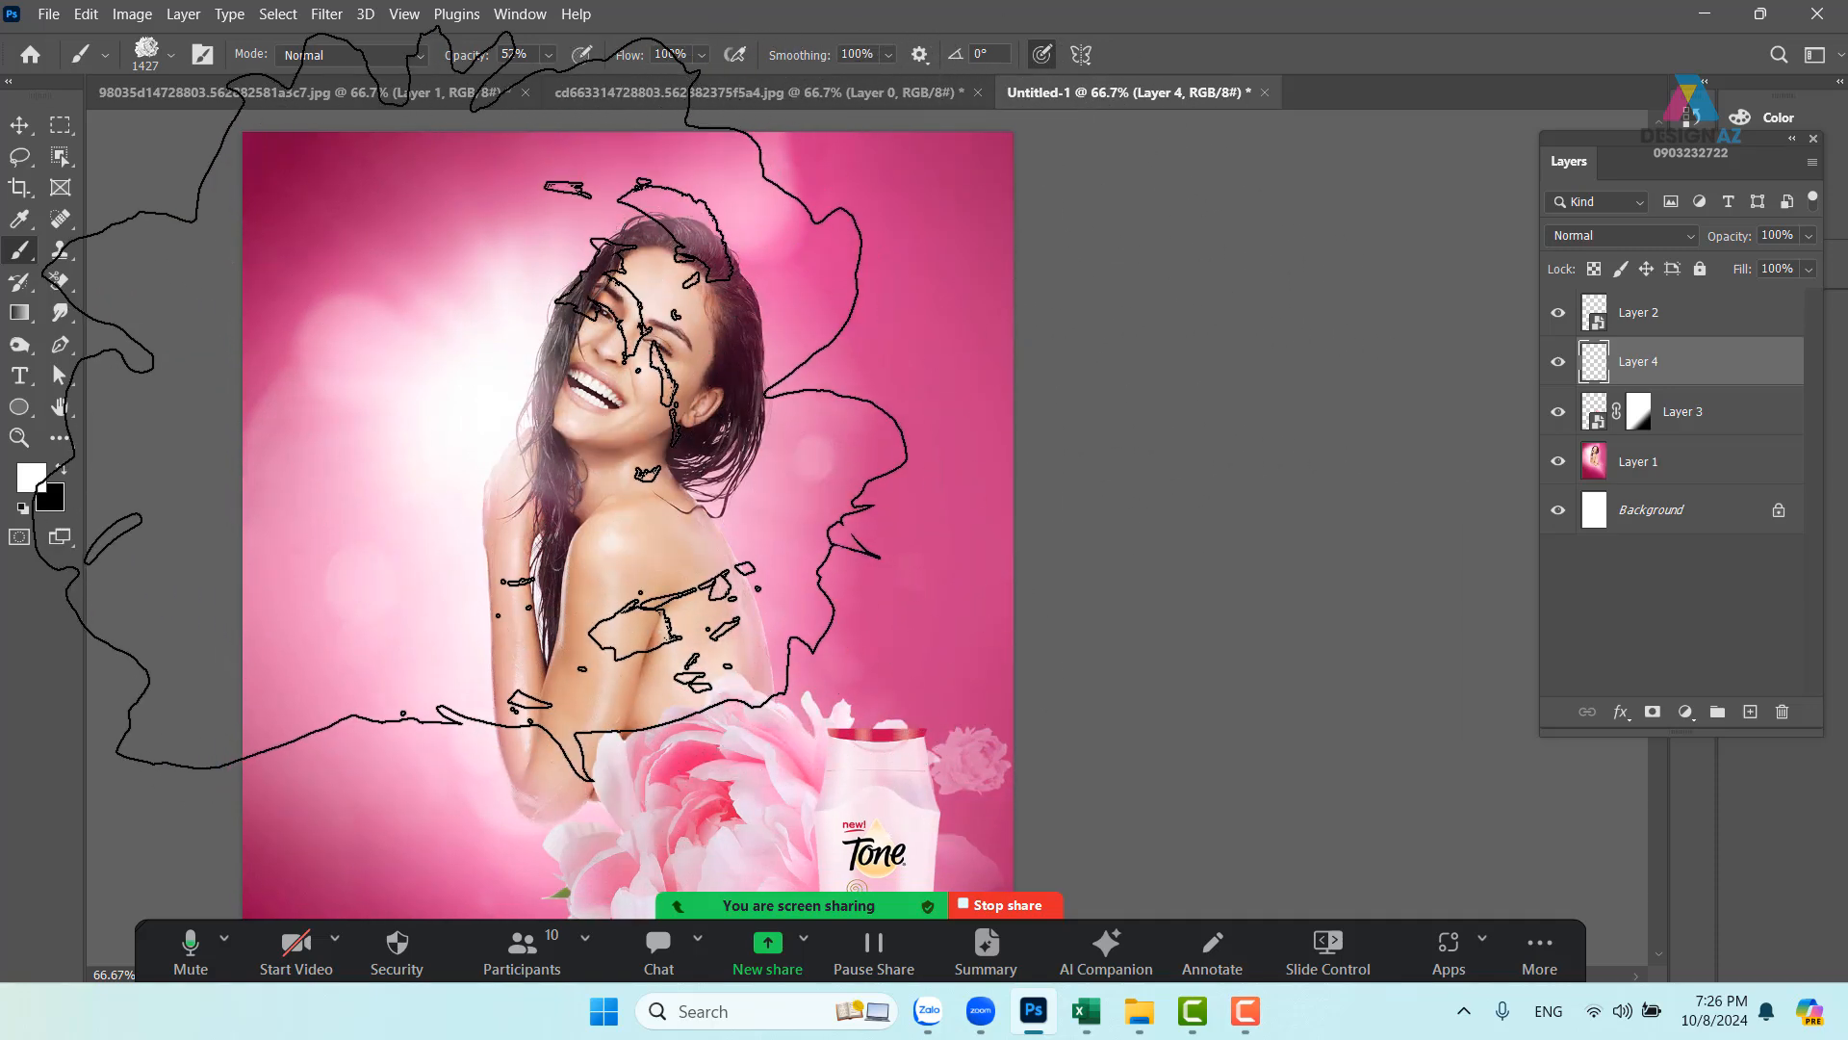
{"action": "left_click_drag", "start_coordinate": [538, 420], "coordinate": [717, 439]}
{"action": "left_click", "coordinate": [780, 529]}
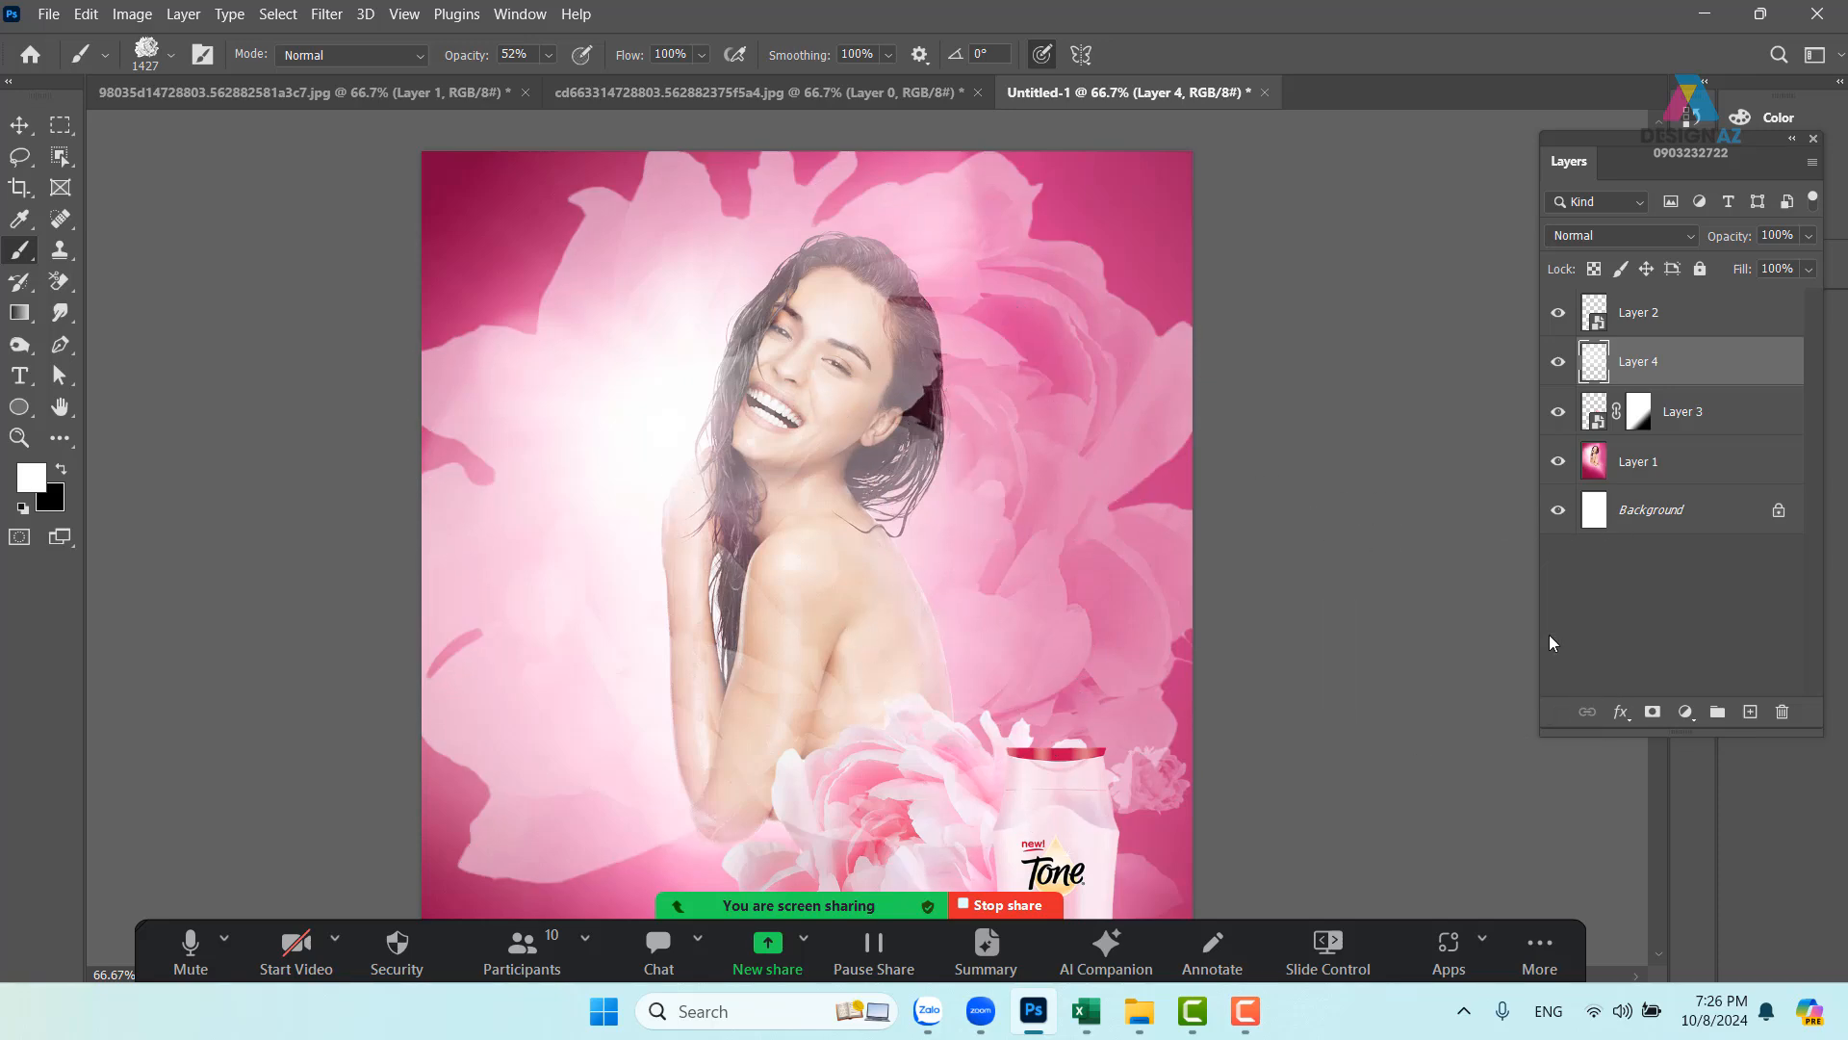
{"action": "key", "text": "ctrl+z"}
{"action": "scroll", "coordinate": [1011, 297], "scroll_direction": "down", "scroll_amount": 5}
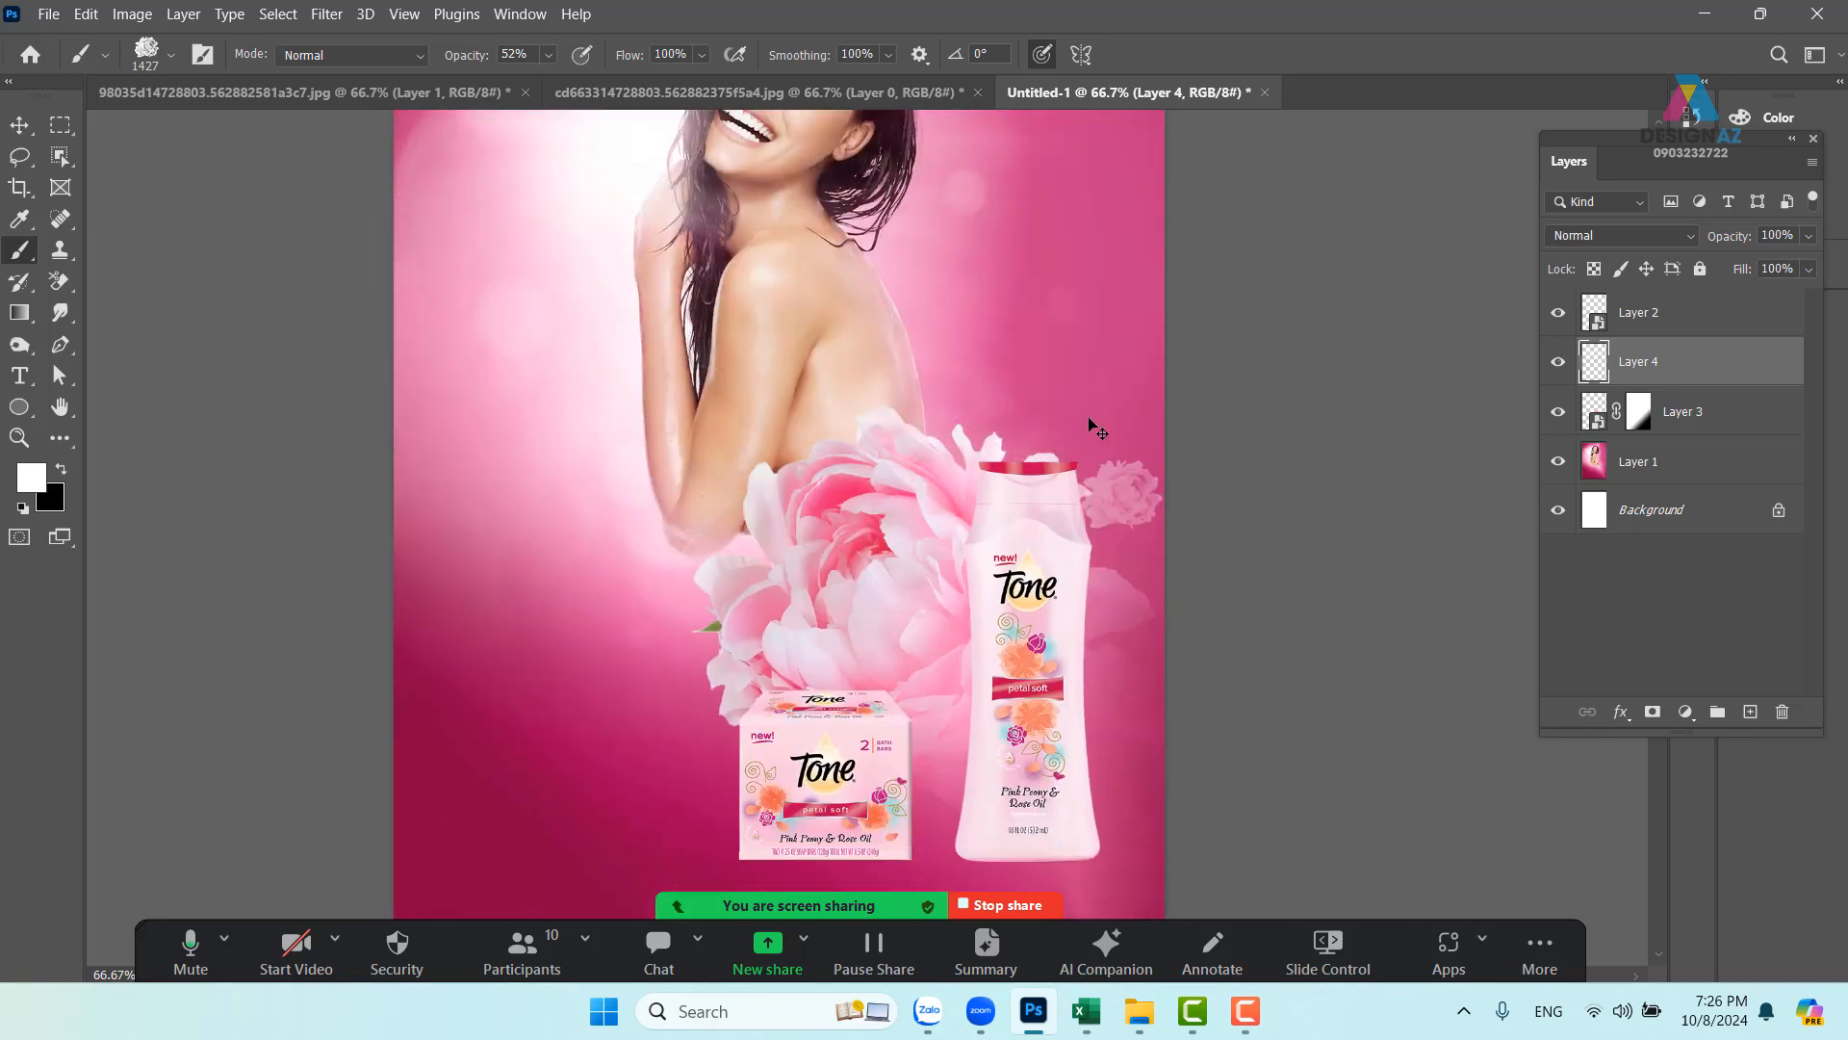
{"action": "left_click_drag", "start_coordinate": [960, 402], "coordinate": [911, 442]}
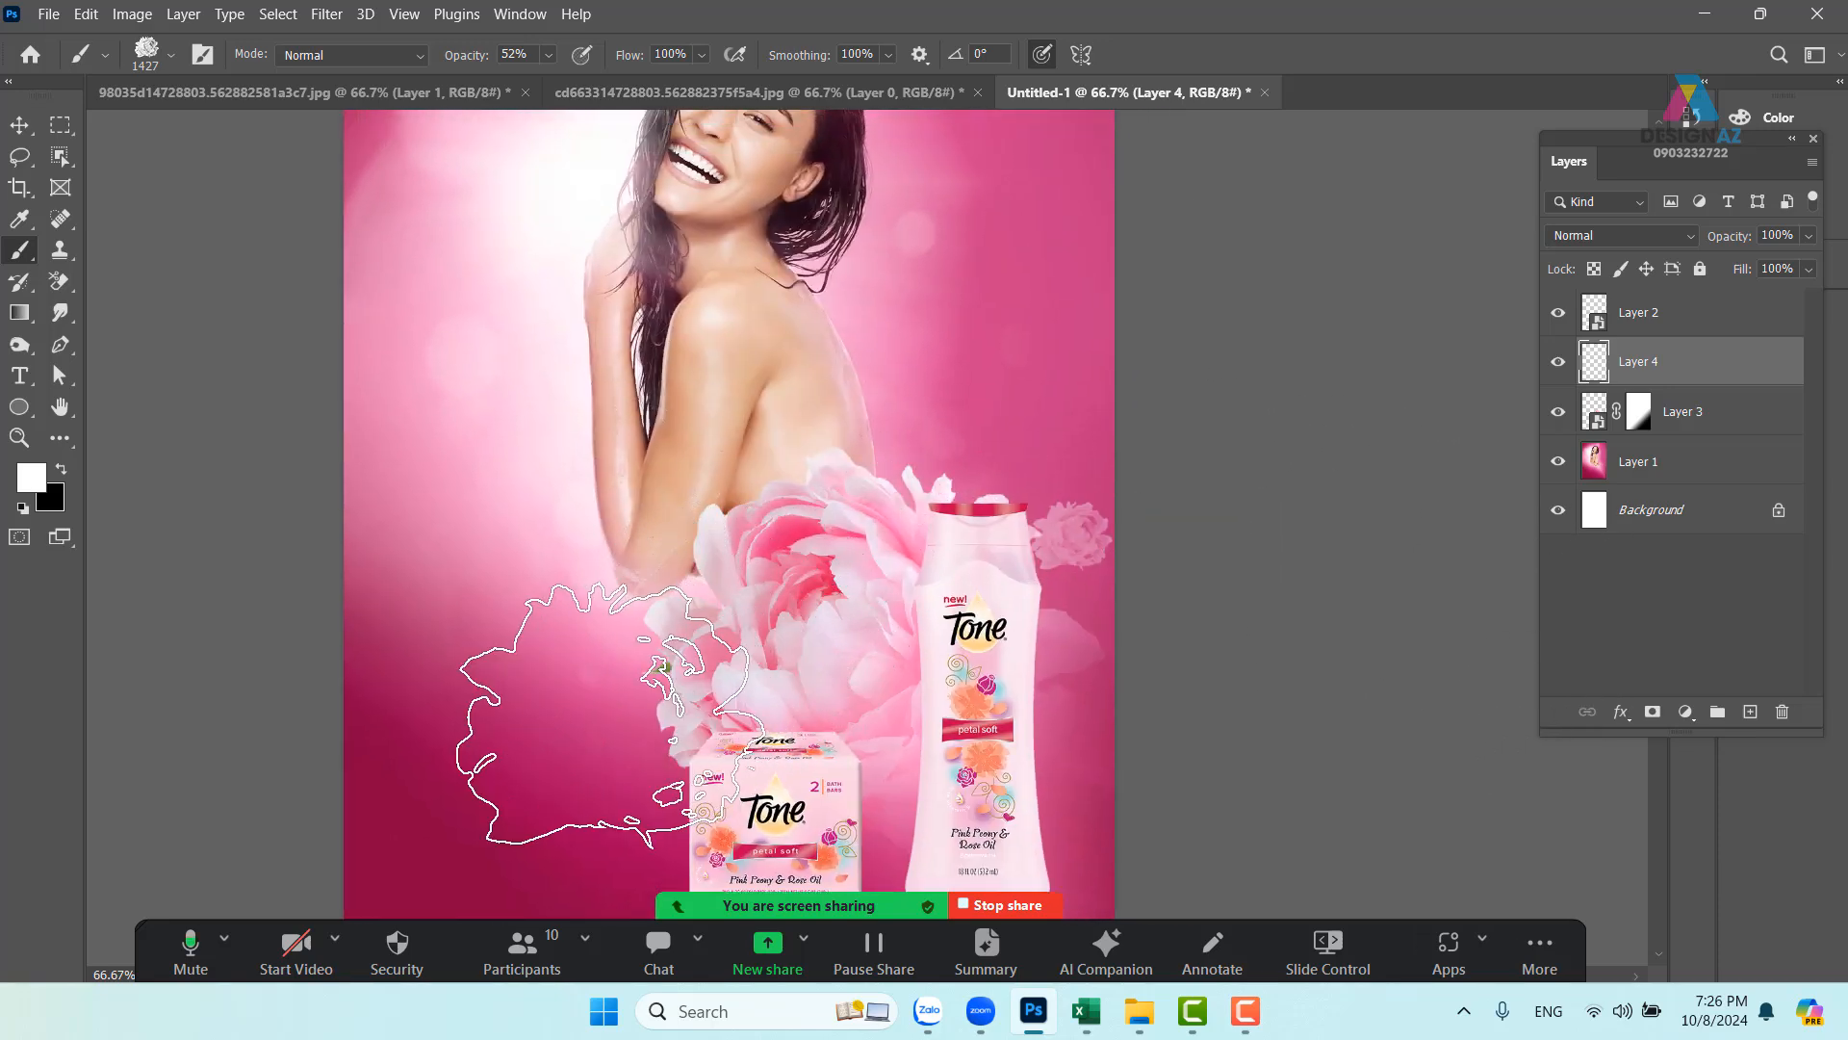
{"action": "key", "text": "ctrl+z"}
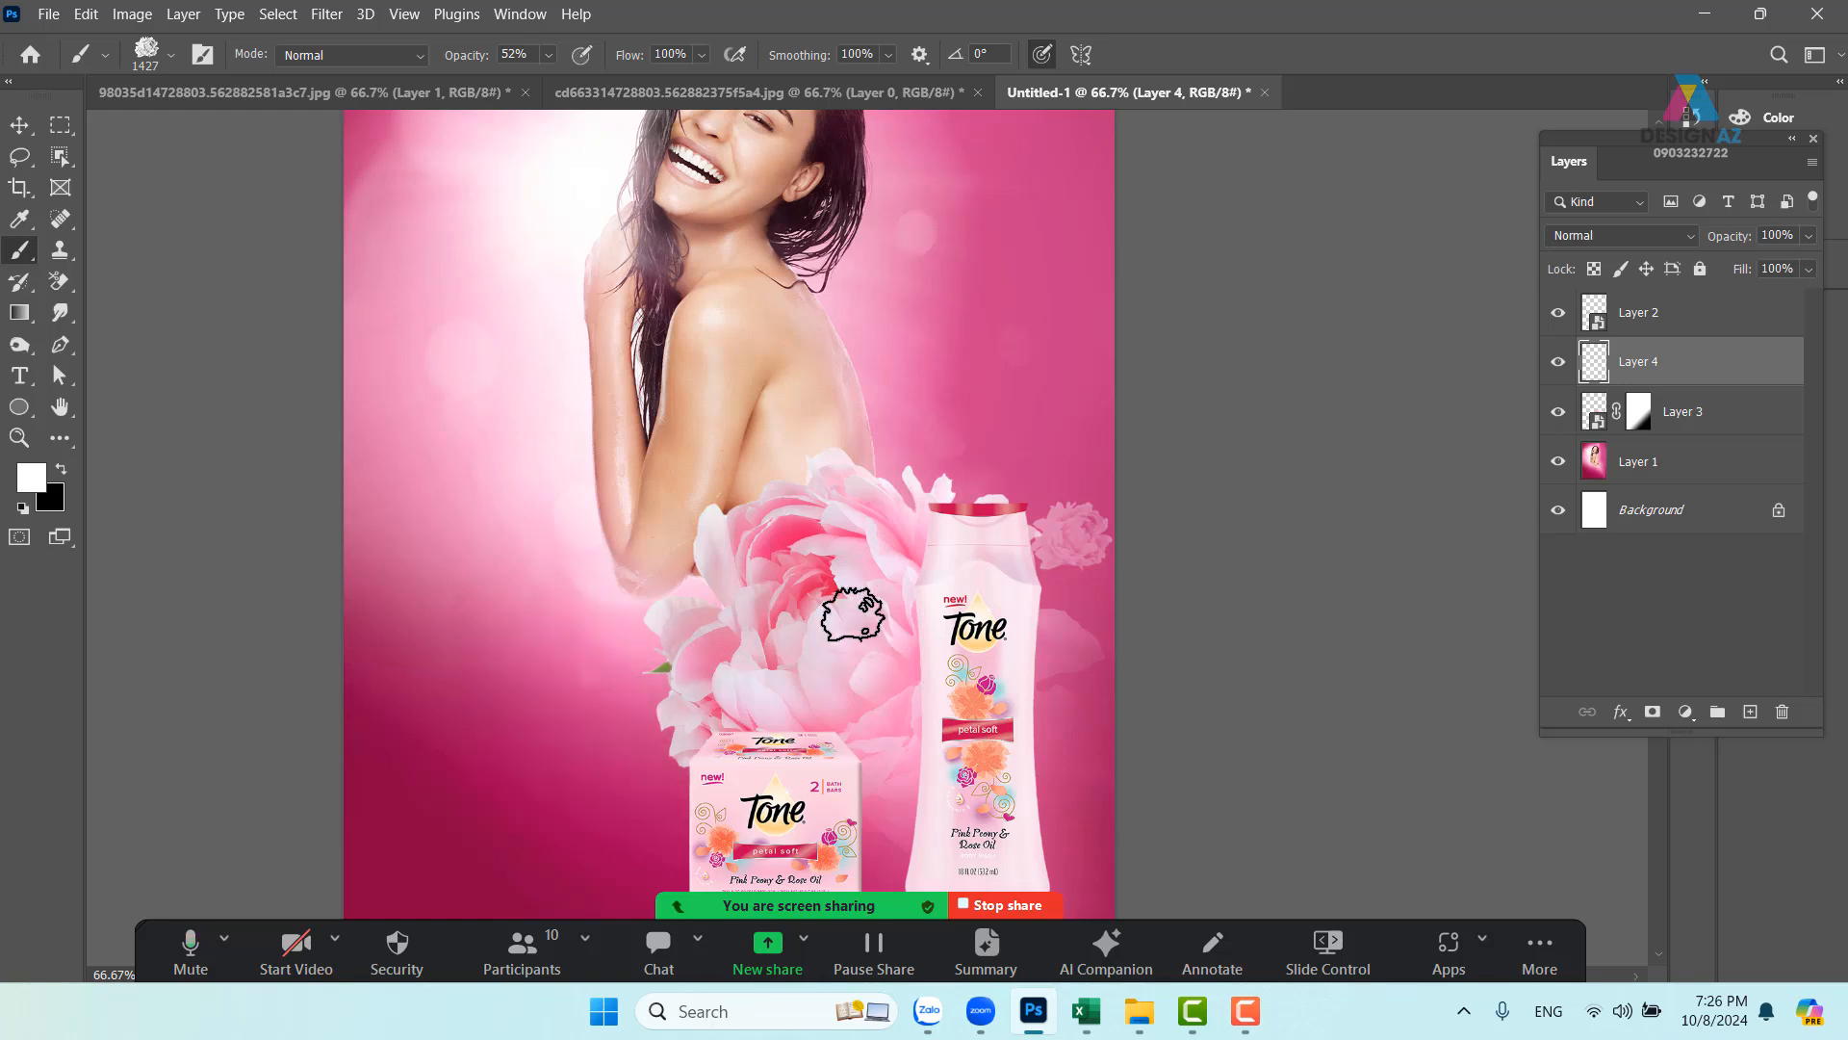
- At 100% brush opacity on new Layer 5, stamp a large ~1240 px pink peony at left
{"action": "left_click", "coordinate": [546, 56]}
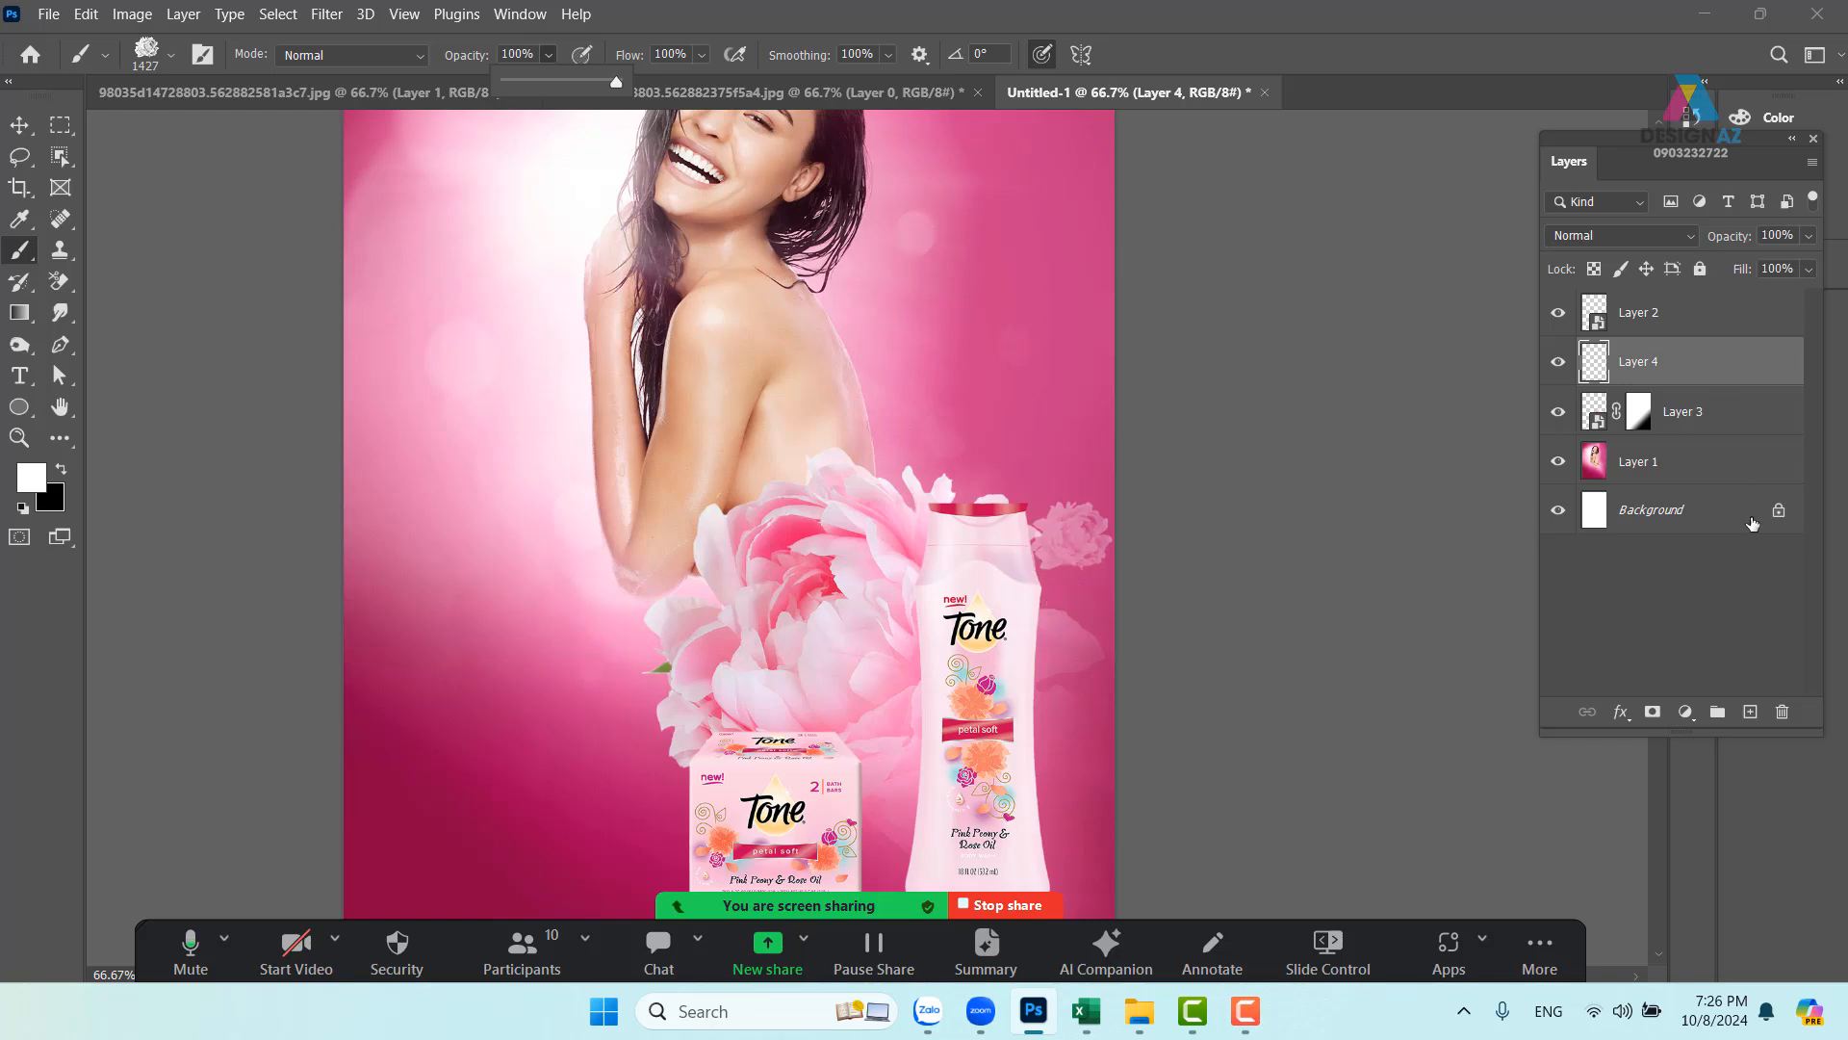
{"action": "left_click", "coordinate": [1760, 719]}
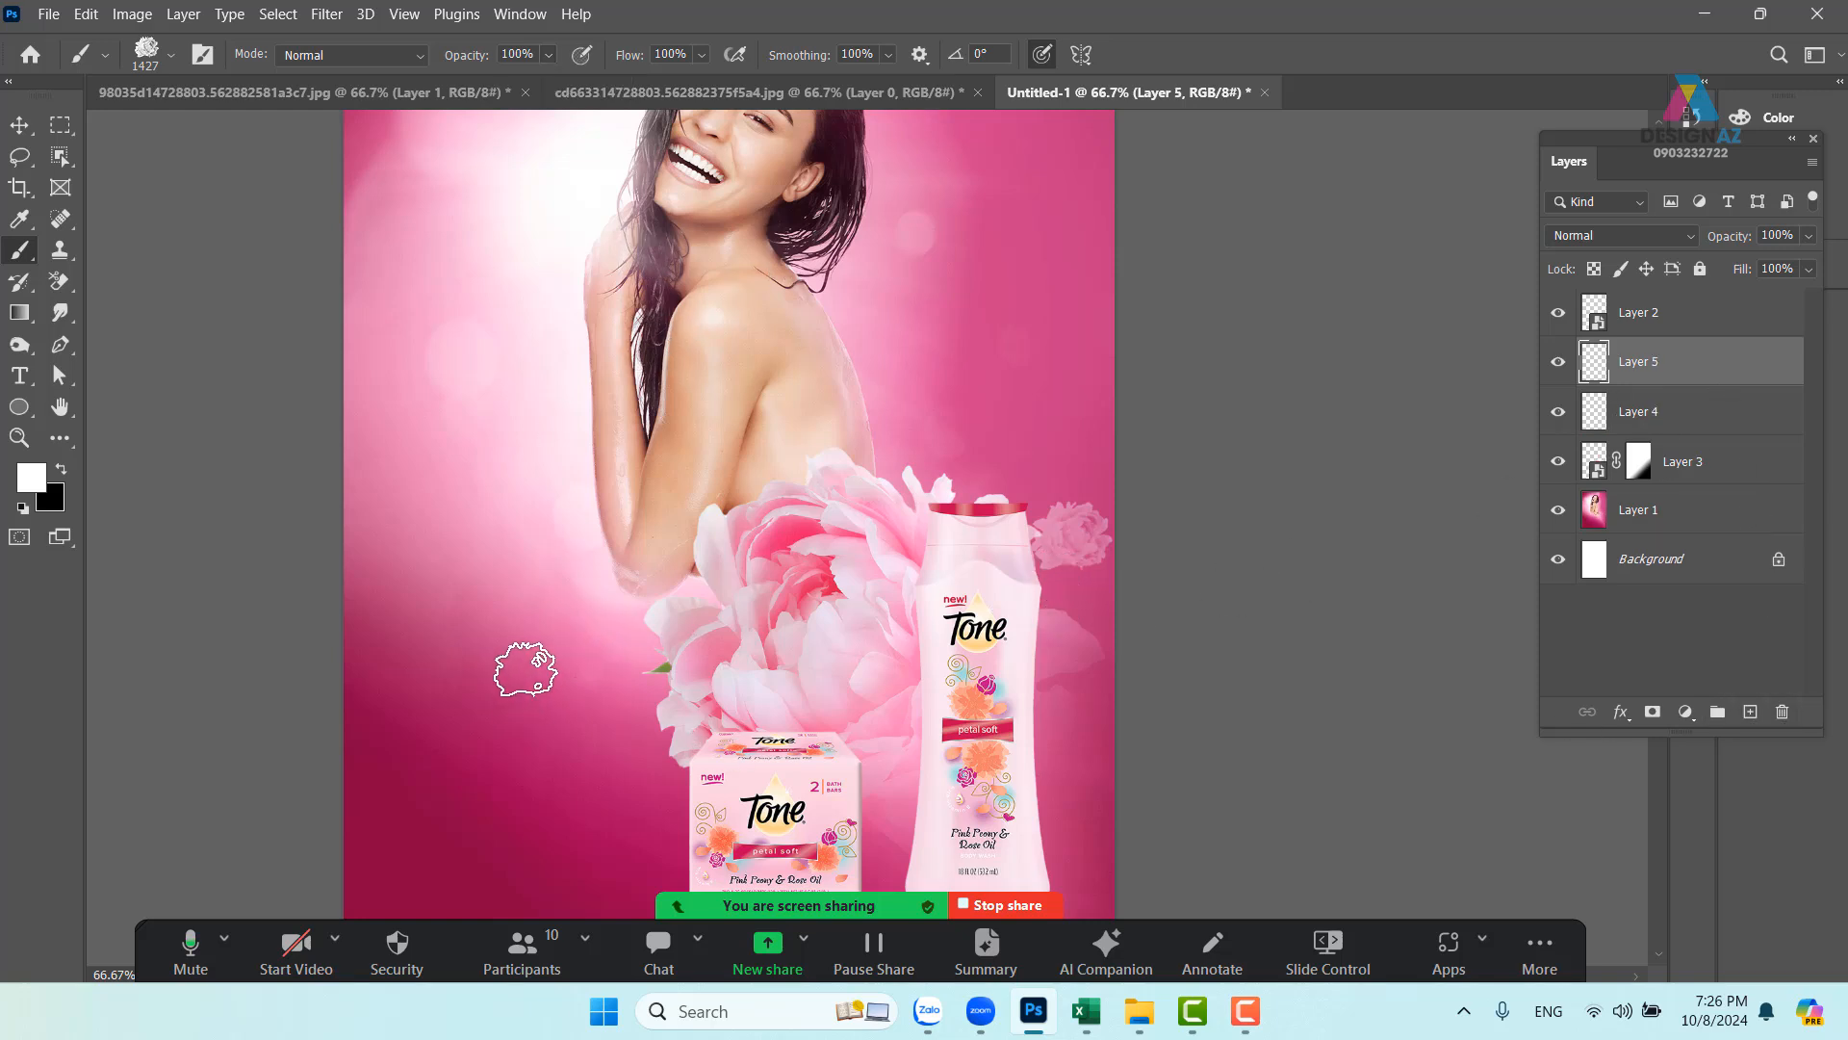
{"action": "key", "text": "ctrl+z"}
{"action": "left_click", "coordinate": [501, 668]}
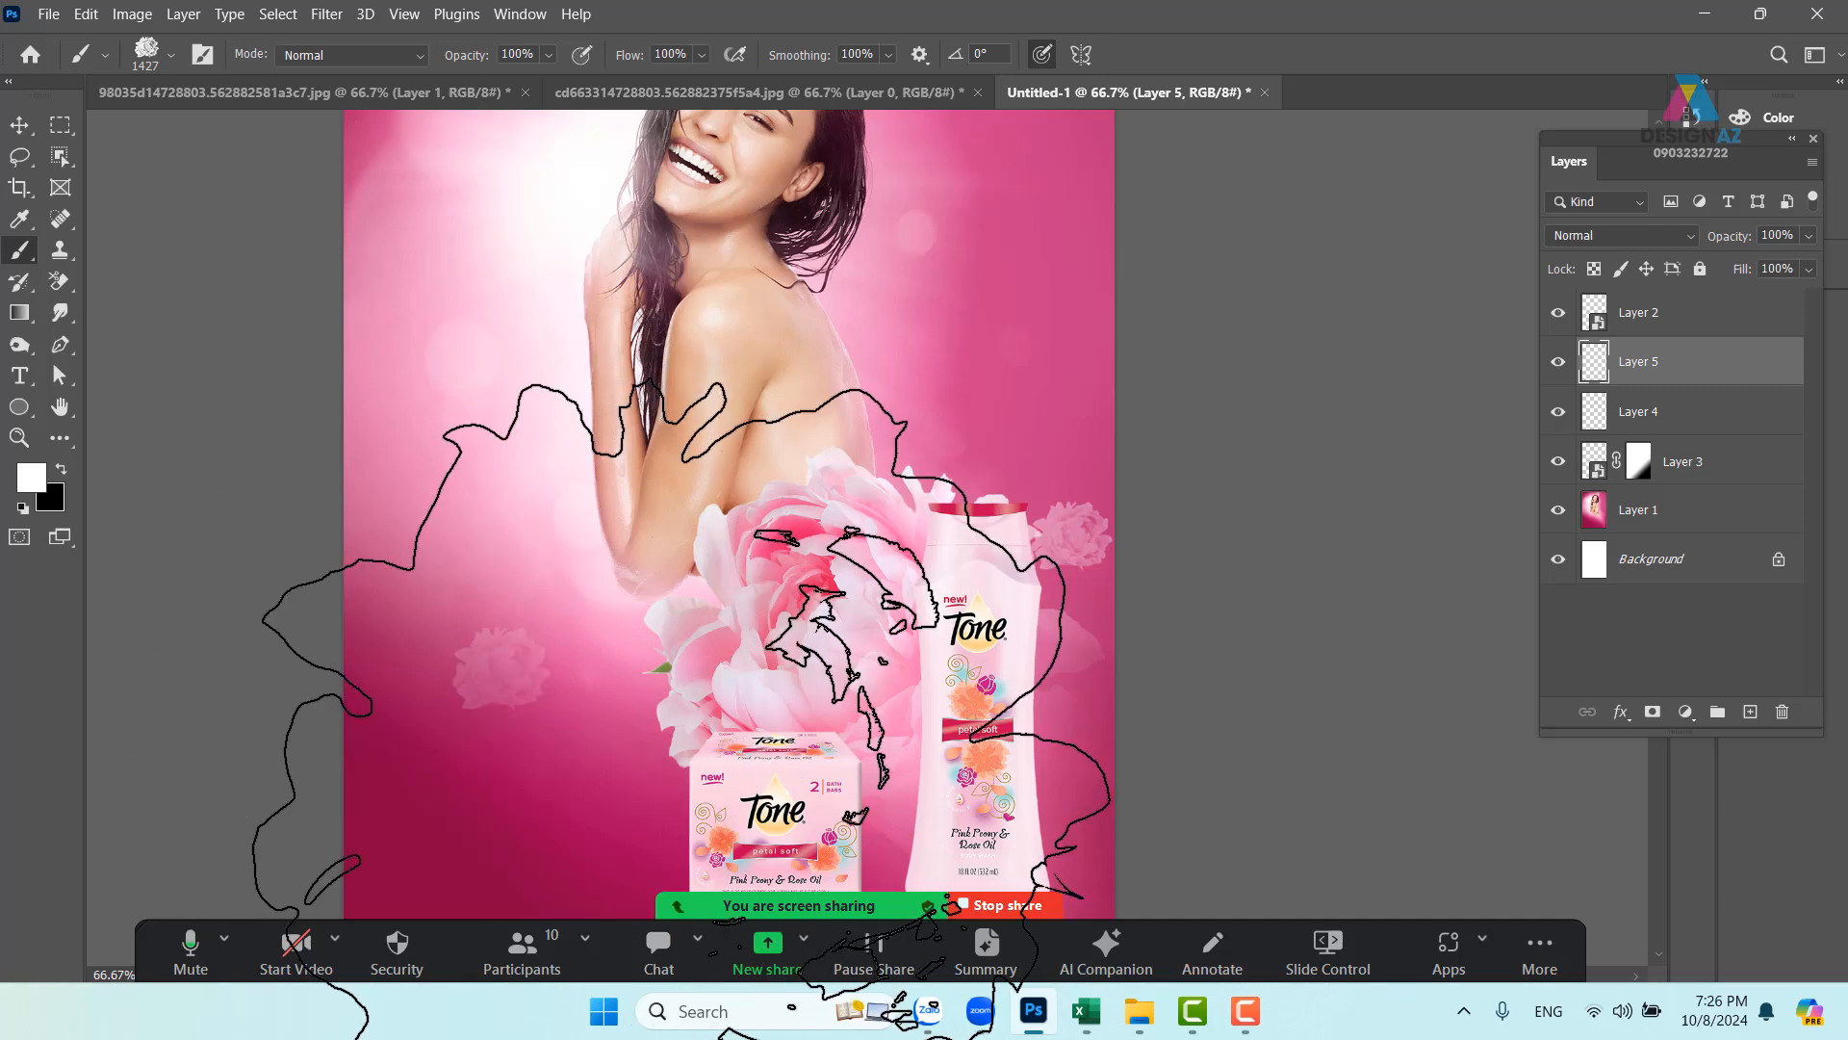
{"action": "key", "text": "ctrl+z"}
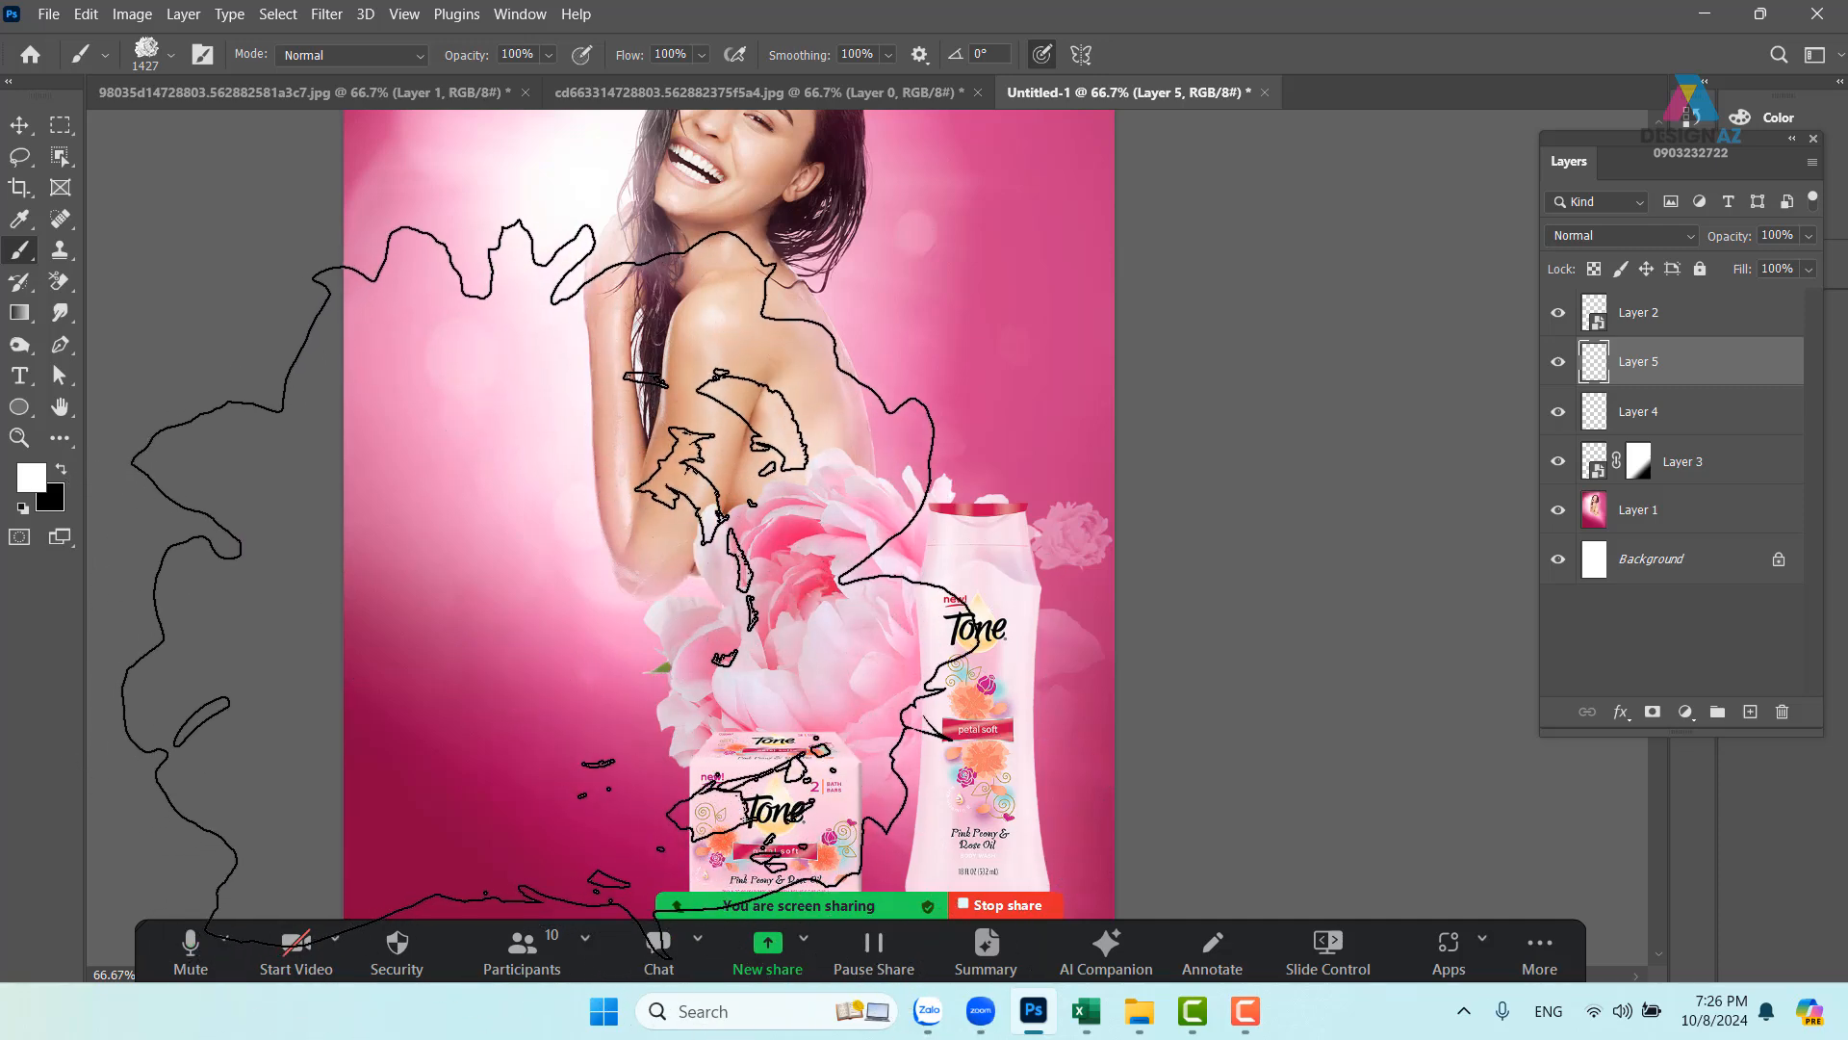
{"action": "mouse_move", "coordinate": [552, 579]}
{"action": "left_mouse_down"}
{"action": "mouse_move", "coordinate": [299, 616]}
{"action": "mouse_move", "coordinate": [392, 606]}
{"action": "left_mouse_up"}
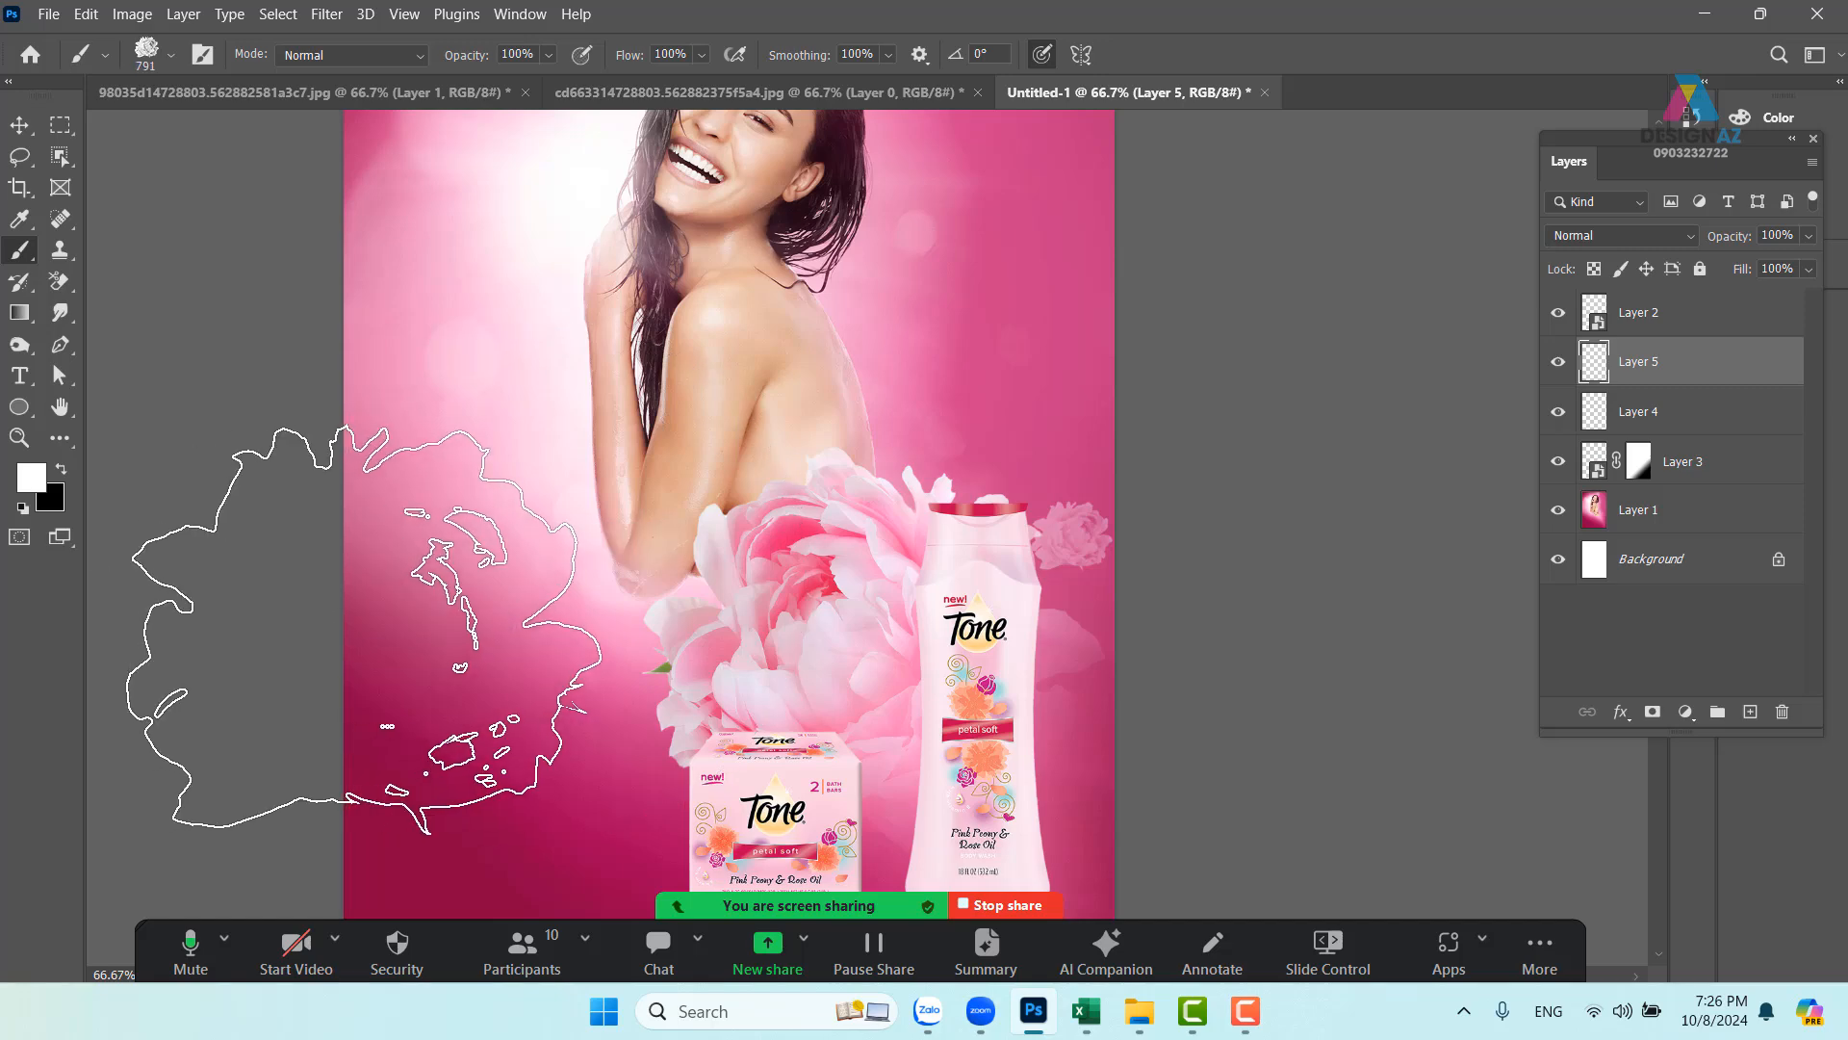
{"action": "left_click", "coordinate": [517, 599]}
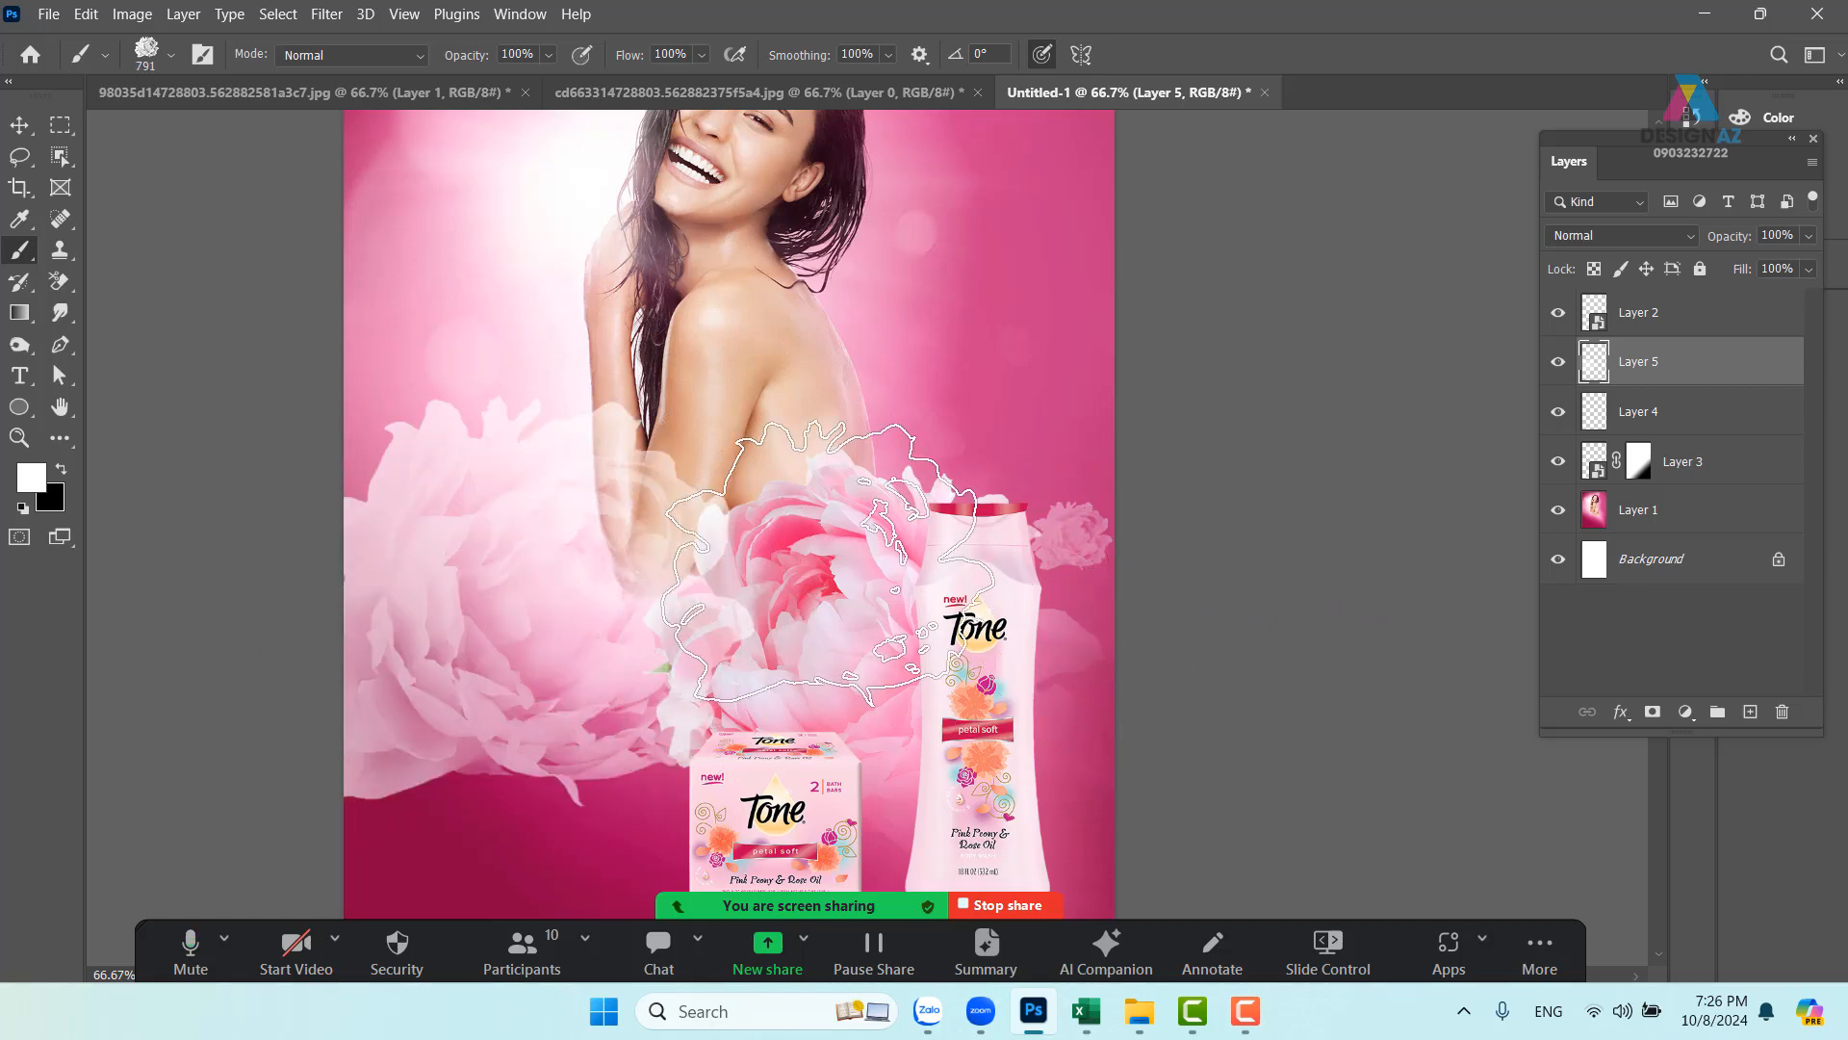
- Flip the left peony horizontally, scale it to about 70%, and reposition it
{"action": "key", "text": "ctrl+t"}
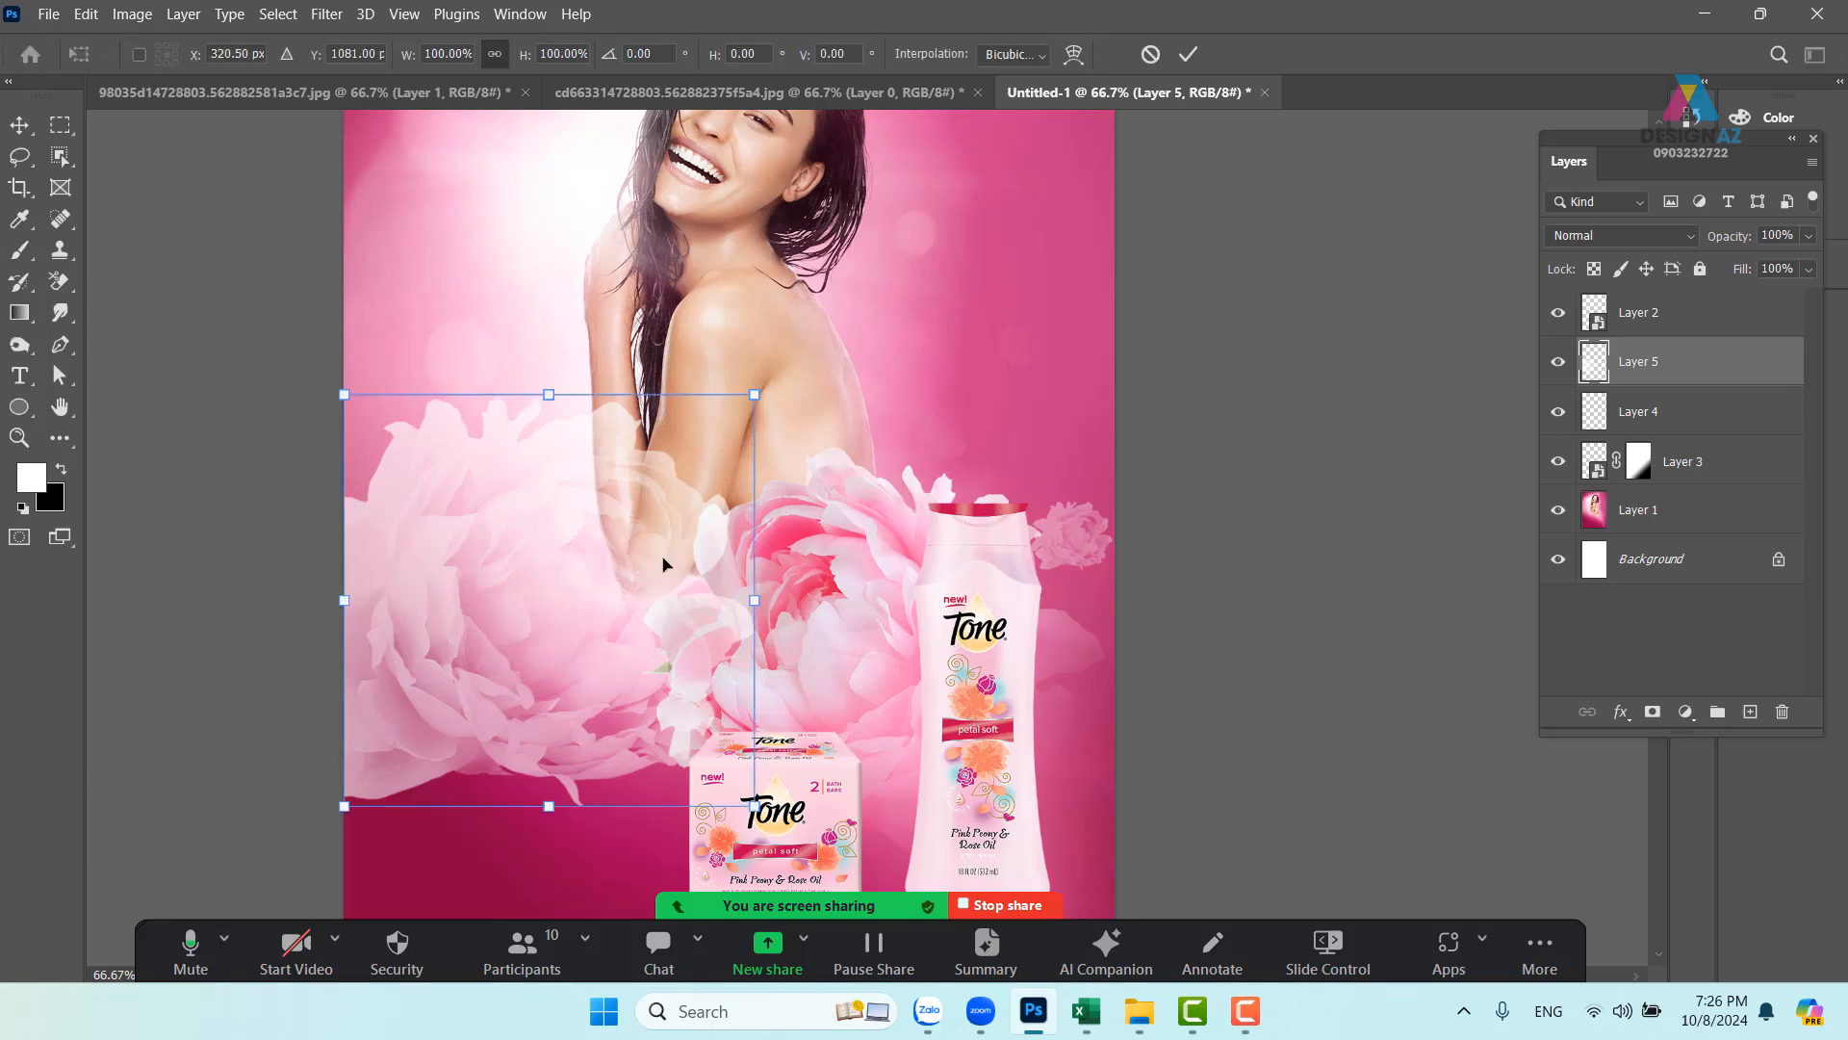
{"action": "right_click", "coordinate": [668, 539]}
{"action": "left_click", "coordinate": [717, 494]}
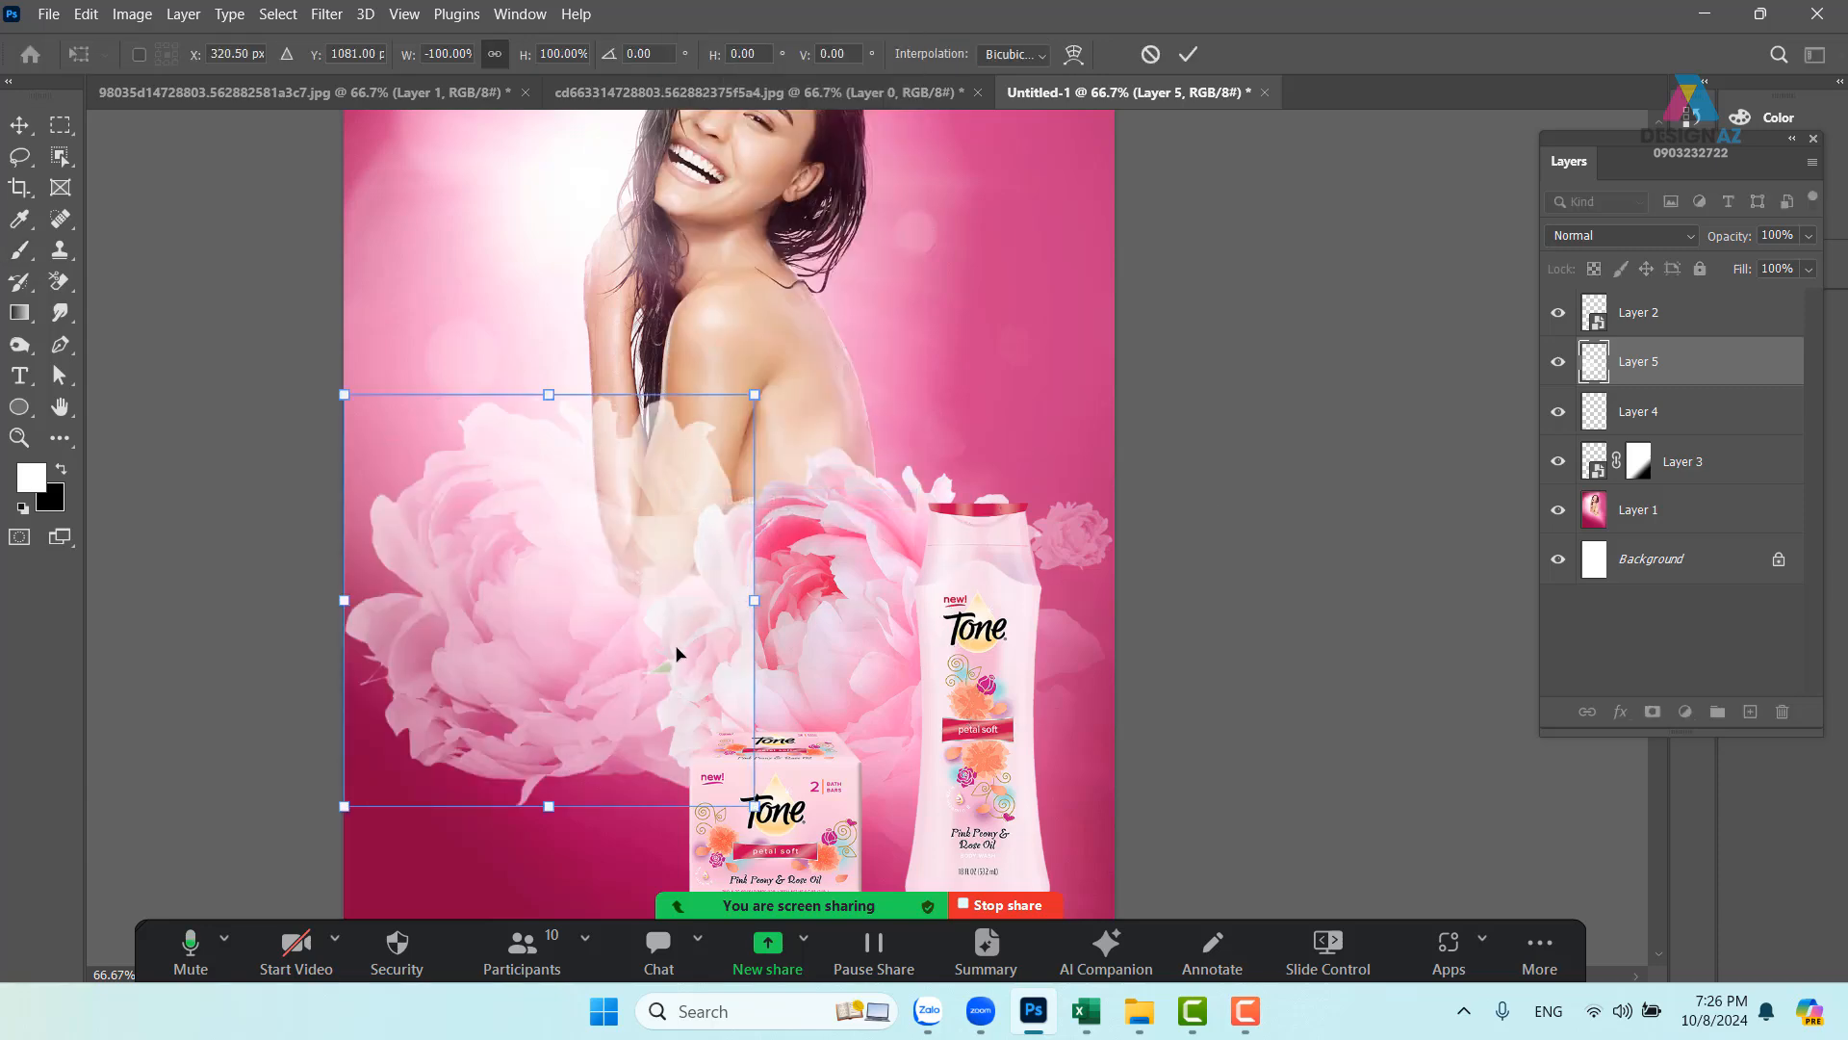
{"action": "mouse_move", "coordinate": [609, 661]}
{"action": "left_mouse_down"}
{"action": "mouse_move", "coordinate": [584, 673]}
{"action": "mouse_move", "coordinate": [562, 648]}
{"action": "mouse_move", "coordinate": [586, 640]}
{"action": "left_mouse_up"}
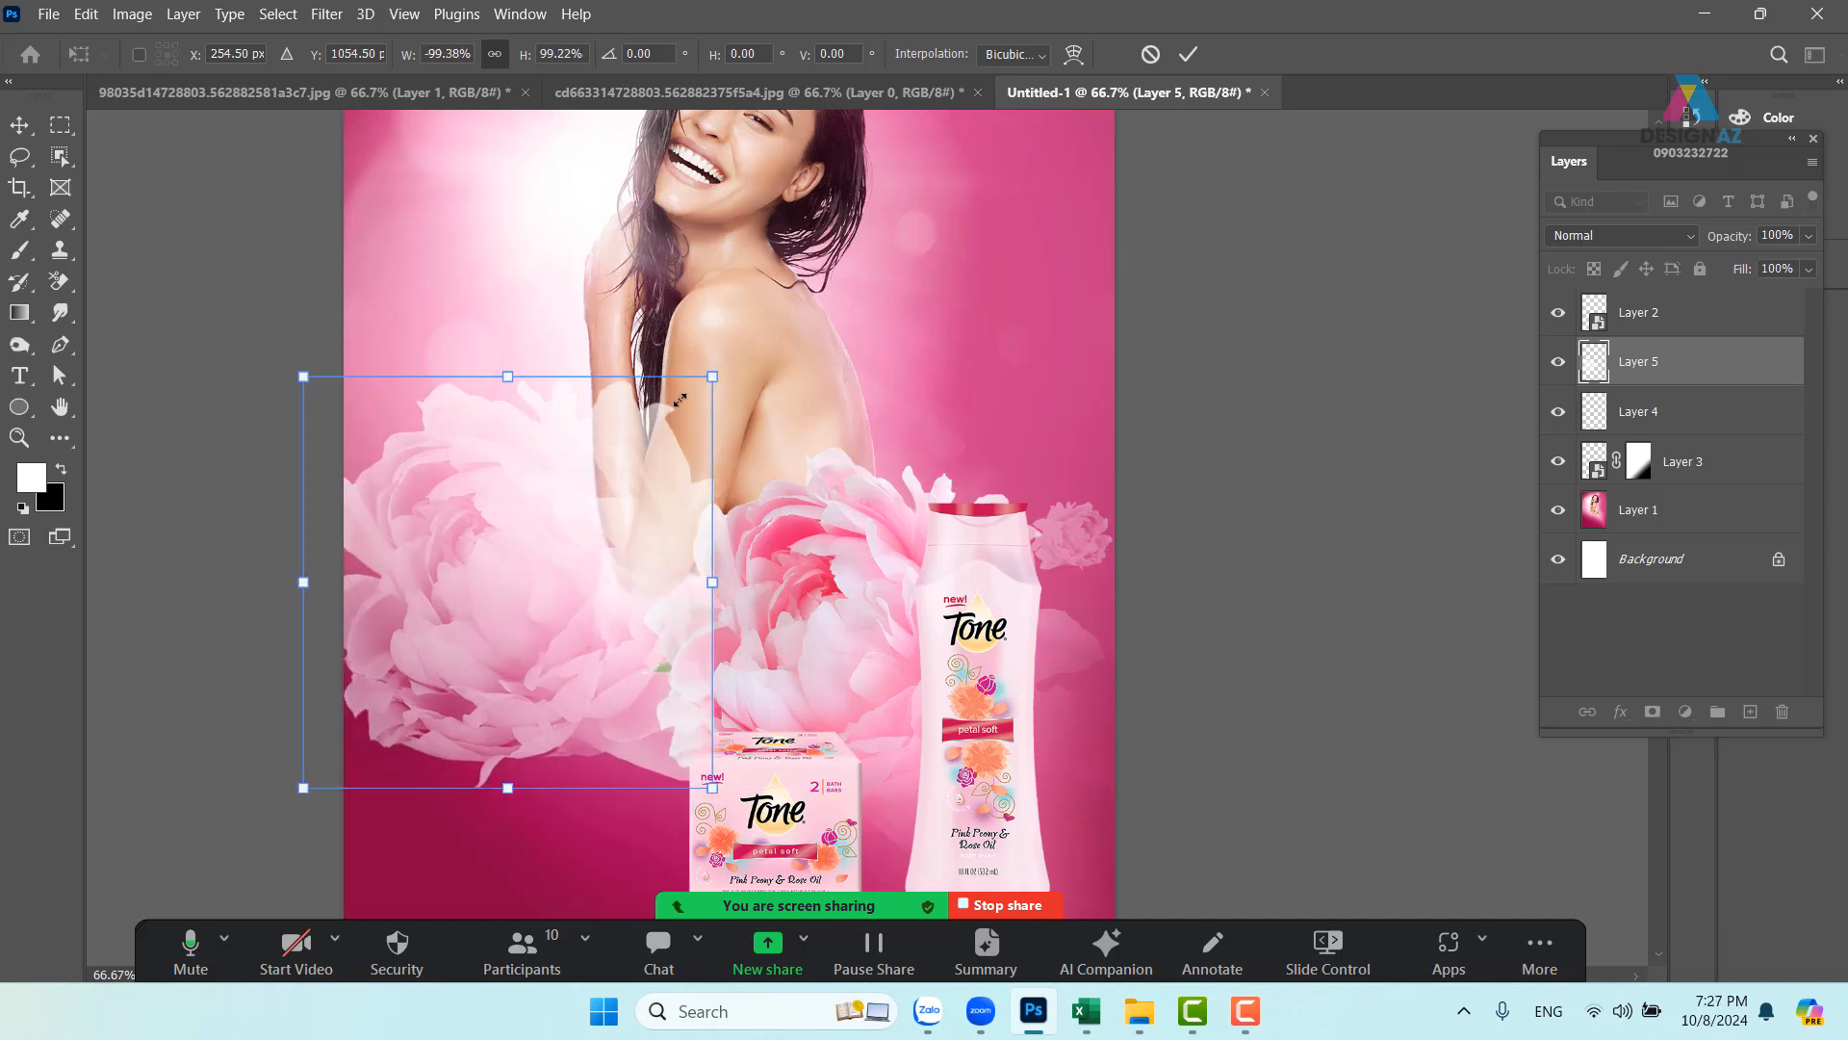
{"action": "left_click_drag", "start_coordinate": [679, 398], "coordinate": [558, 501]}
{"action": "left_click_drag", "start_coordinate": [485, 646], "coordinate": [578, 677]}
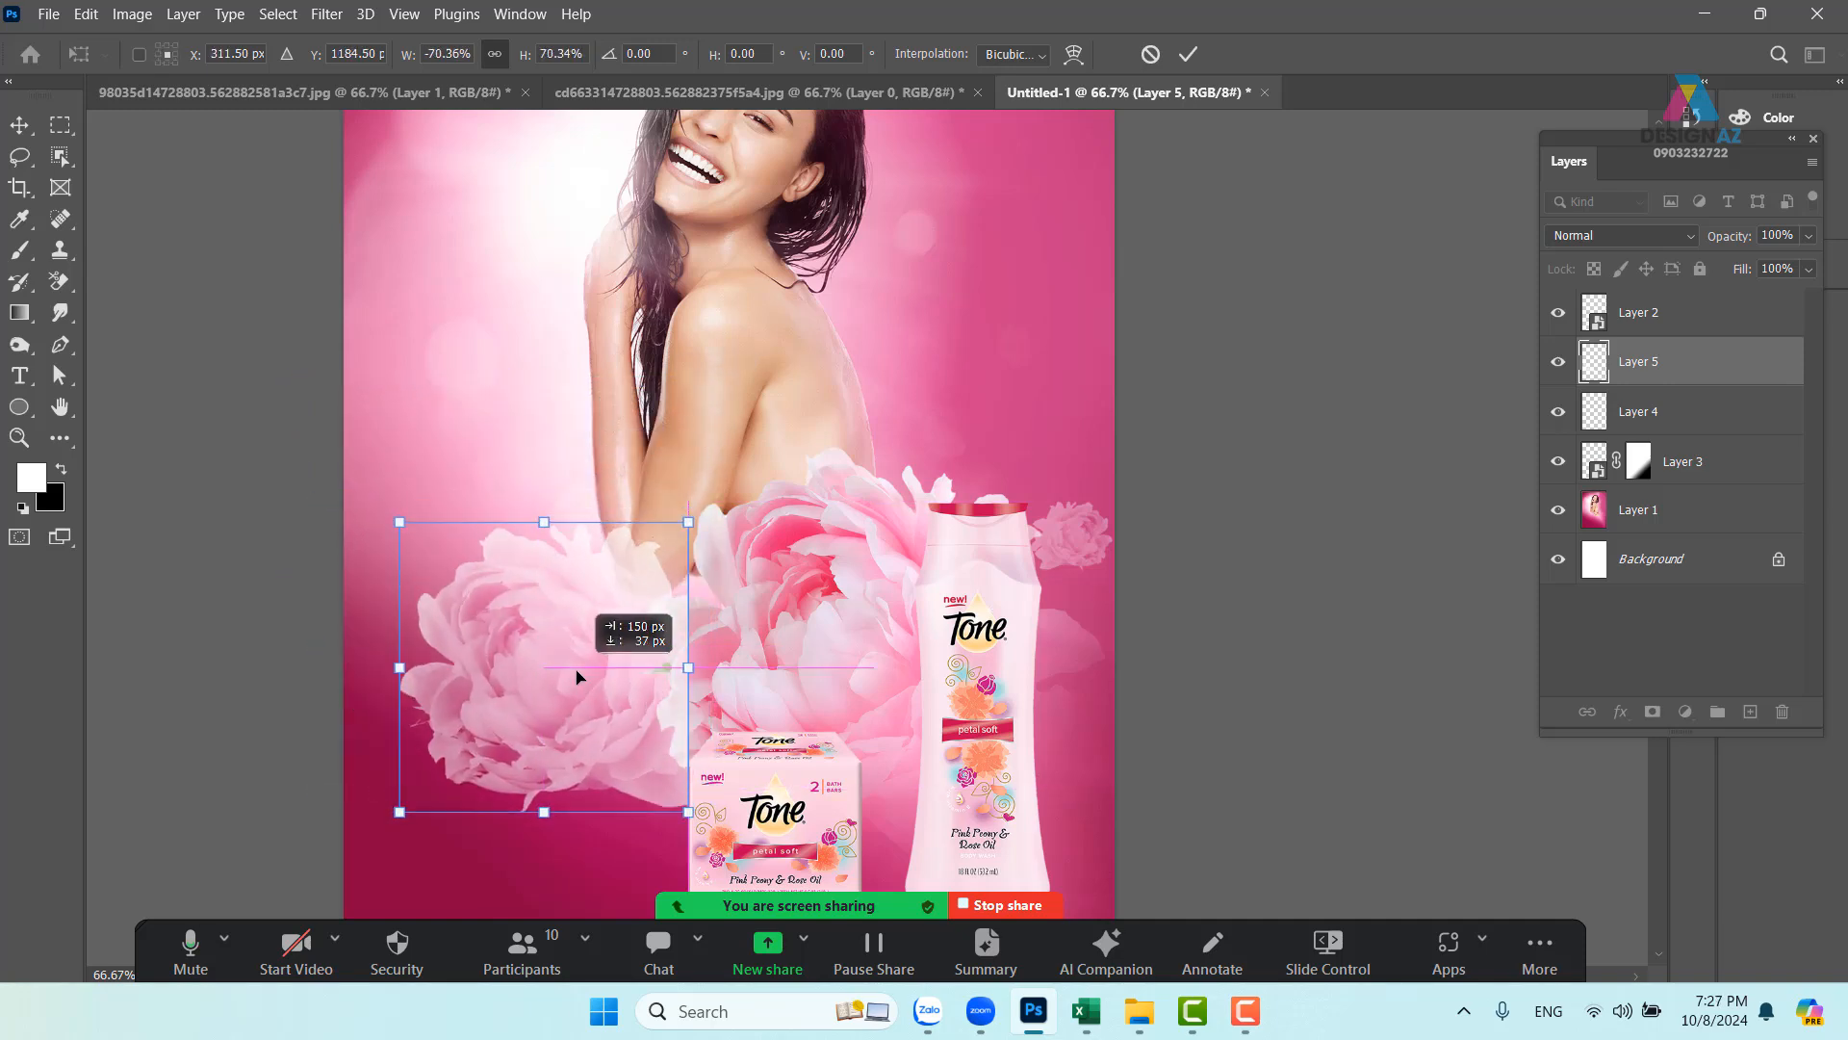
{"action": "key", "text": "Return"}
{"action": "key", "text": "b"}
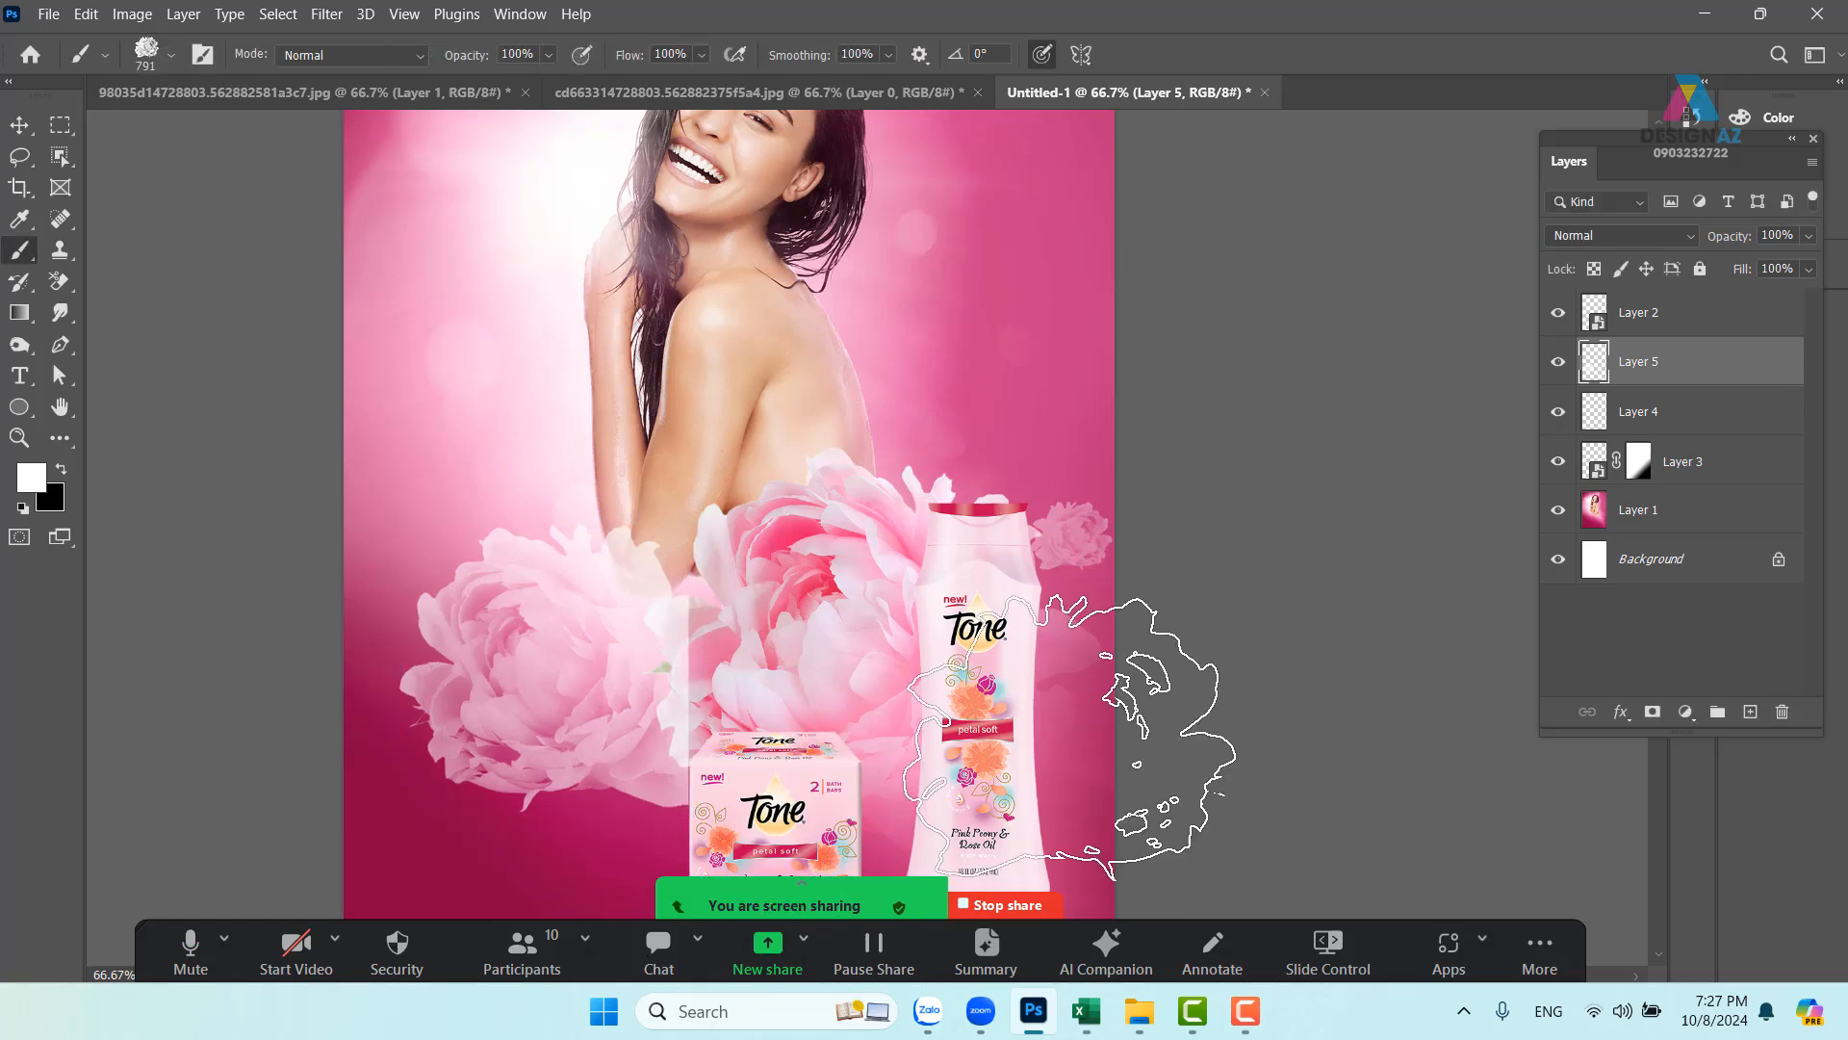
- Set Layer 5's blending mode to Screen
{"action": "left_click_drag", "start_coordinate": [822, 699], "coordinate": [970, 664]}
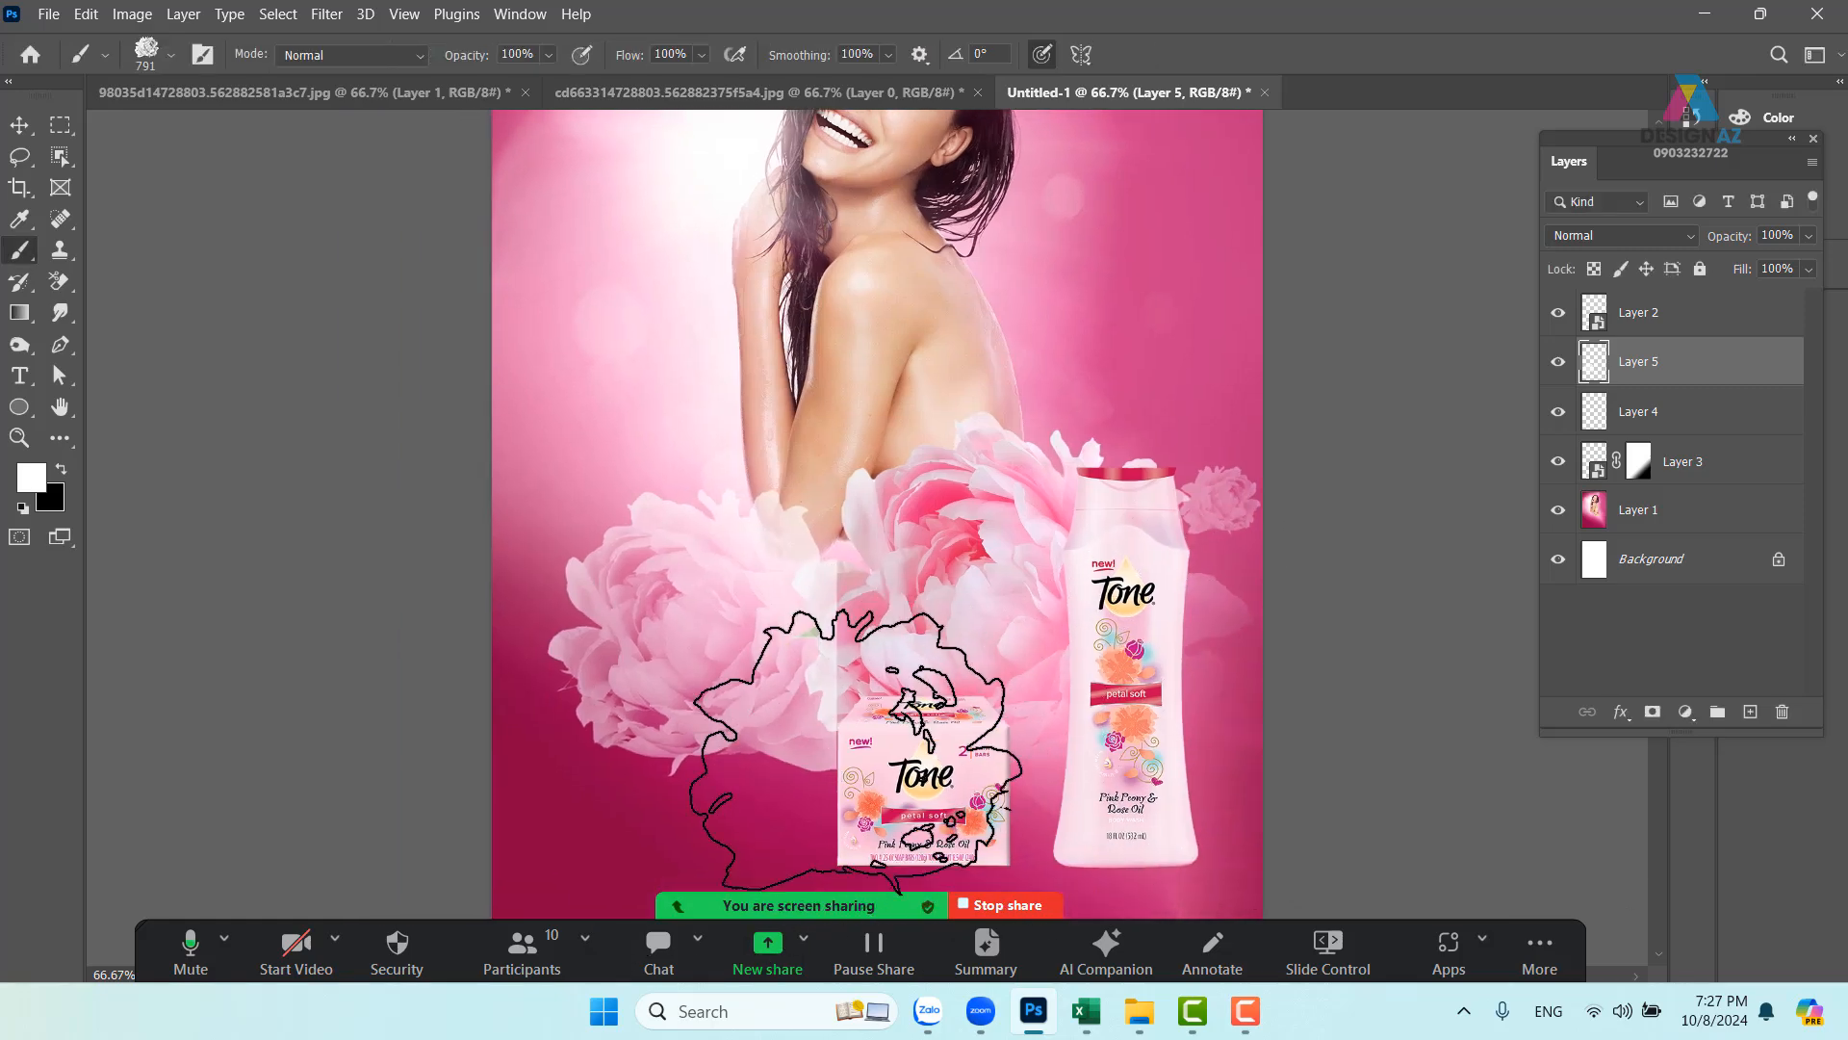
{"action": "left_click", "coordinate": [1630, 240]}
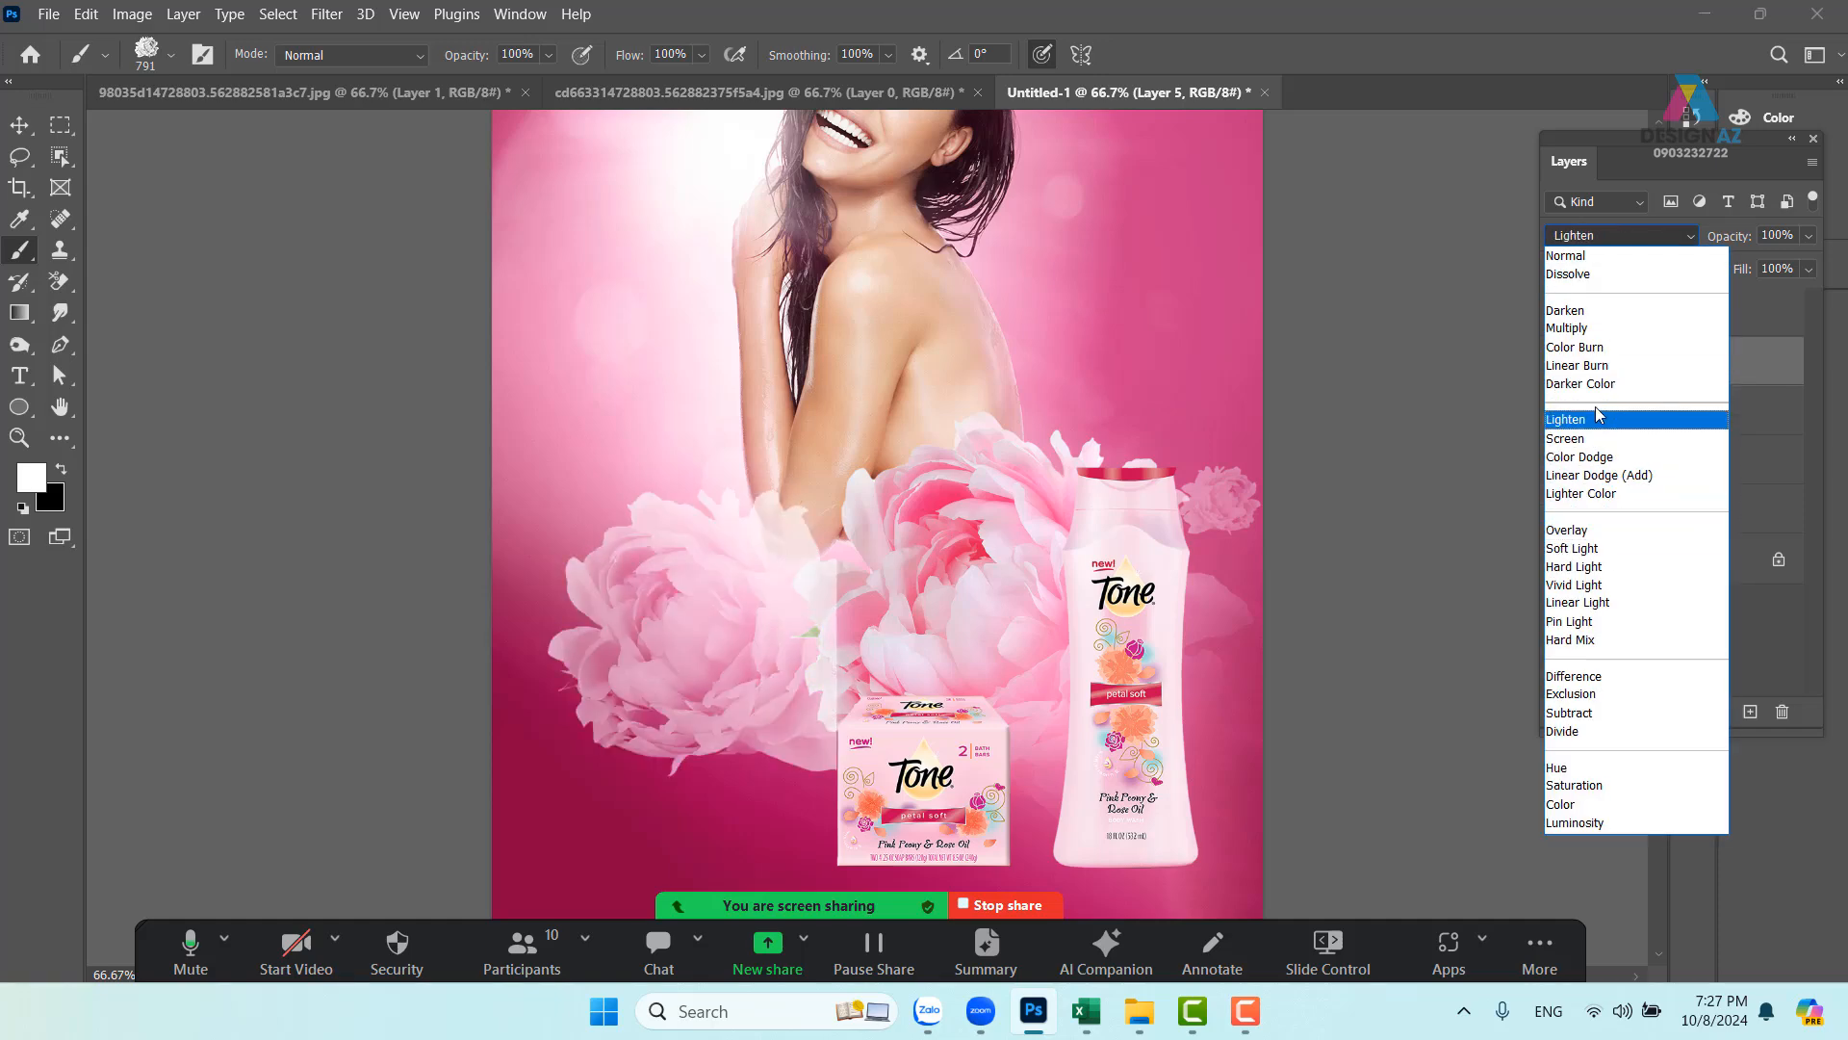
{"action": "left_click", "coordinate": [1574, 441]}
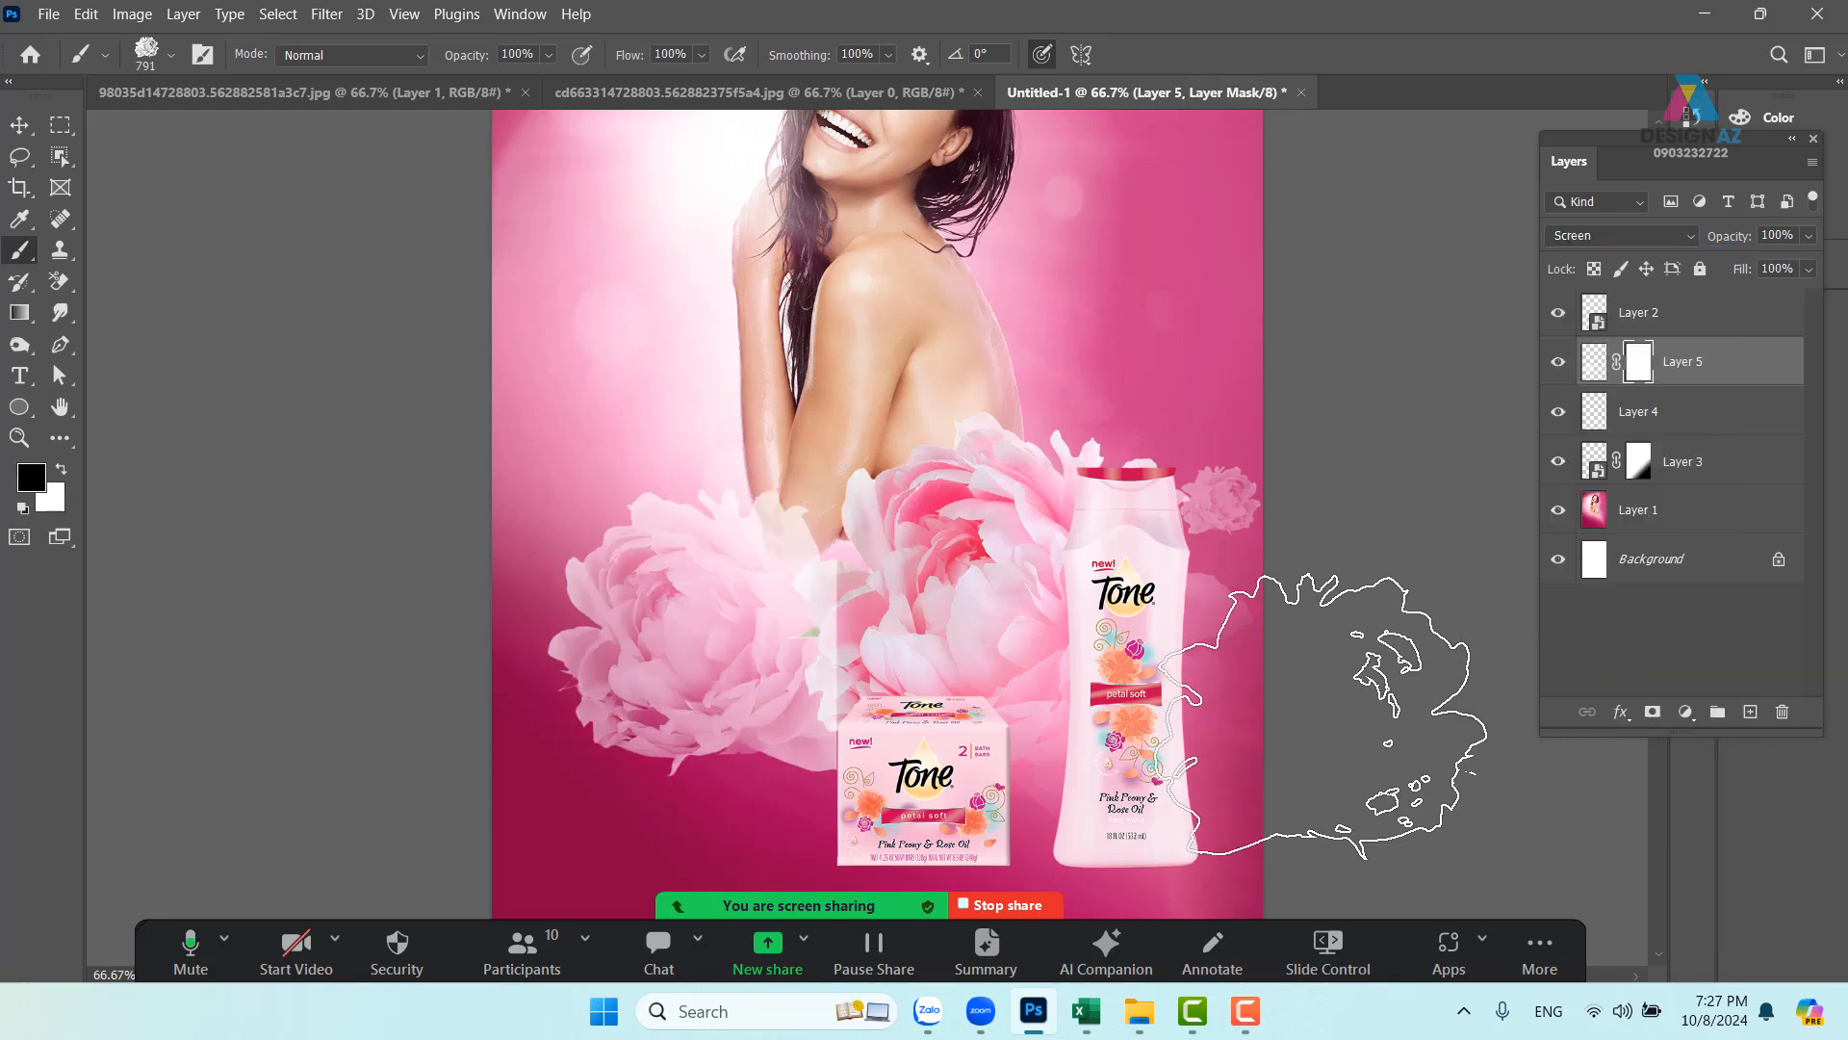
- With a 239 px soft round black brush, mask away peony petals near the soap box and lower left
{"action": "key", "text": "x"}
{"action": "left_click", "coordinate": [170, 54]}
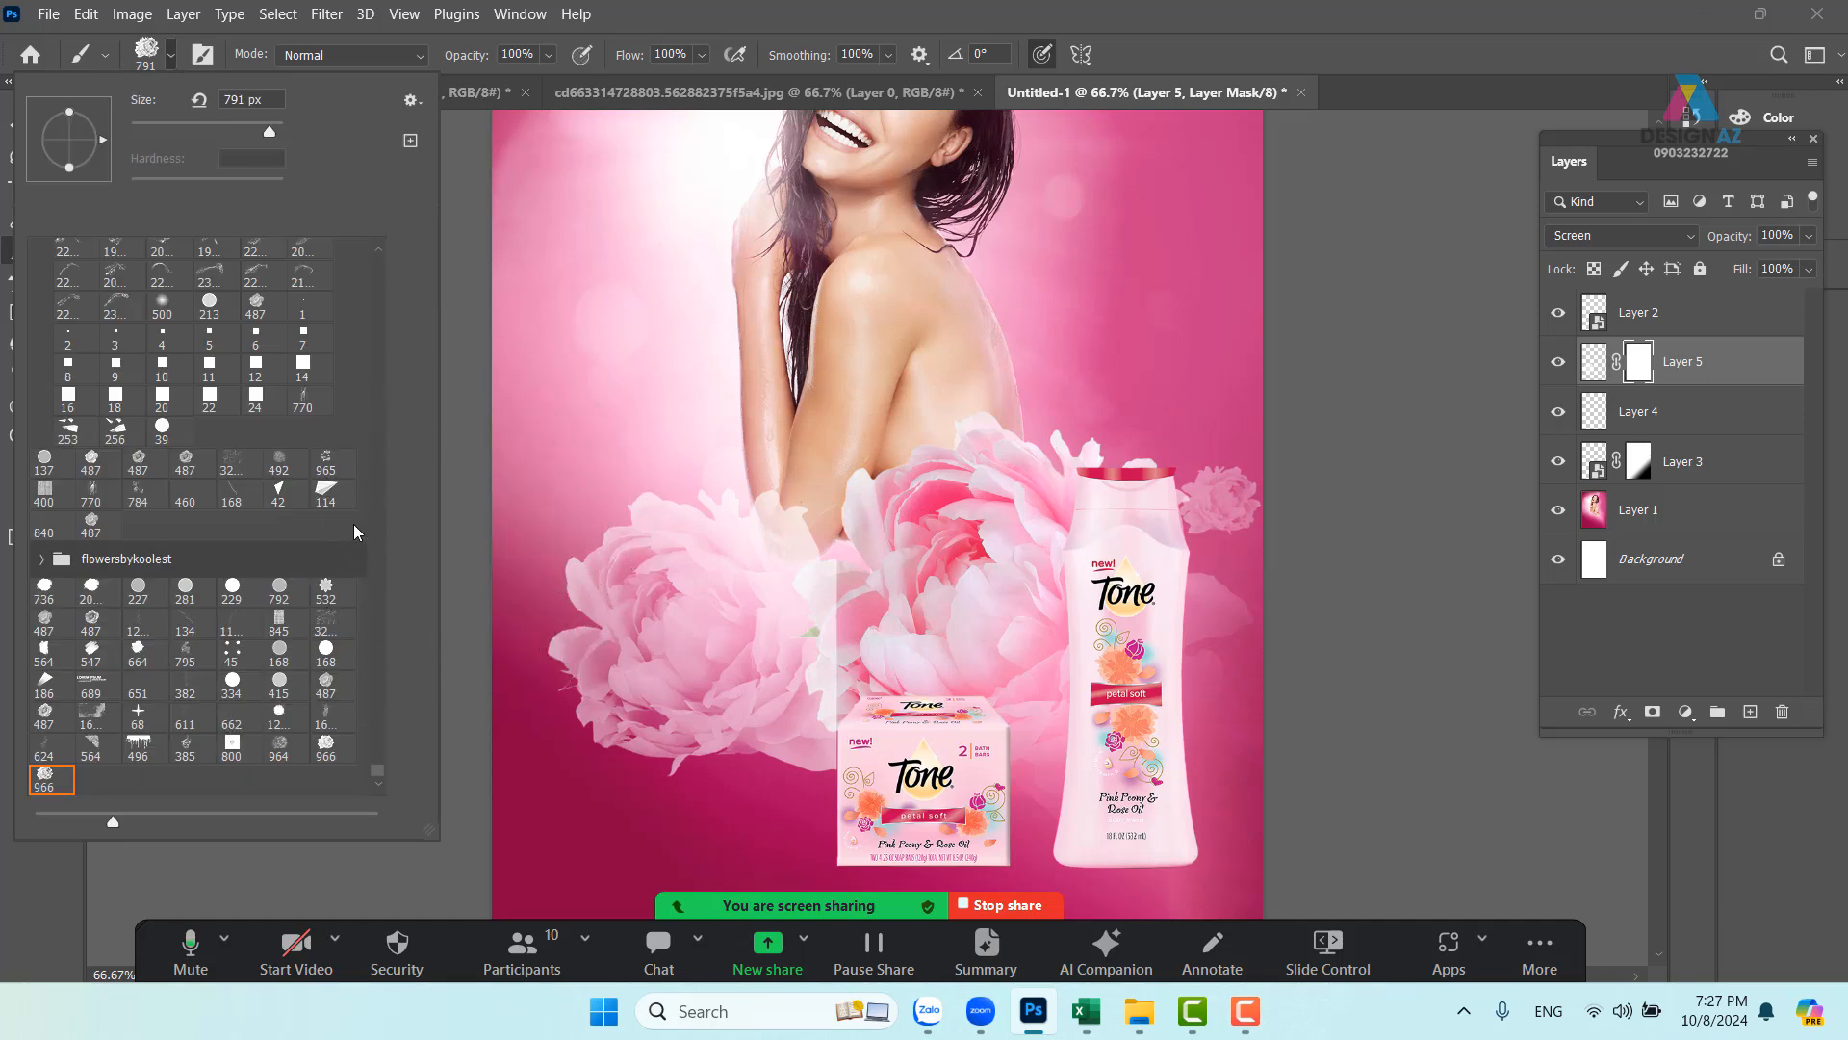
{"action": "left_click_drag", "start_coordinate": [377, 770], "coordinate": [413, 241]}
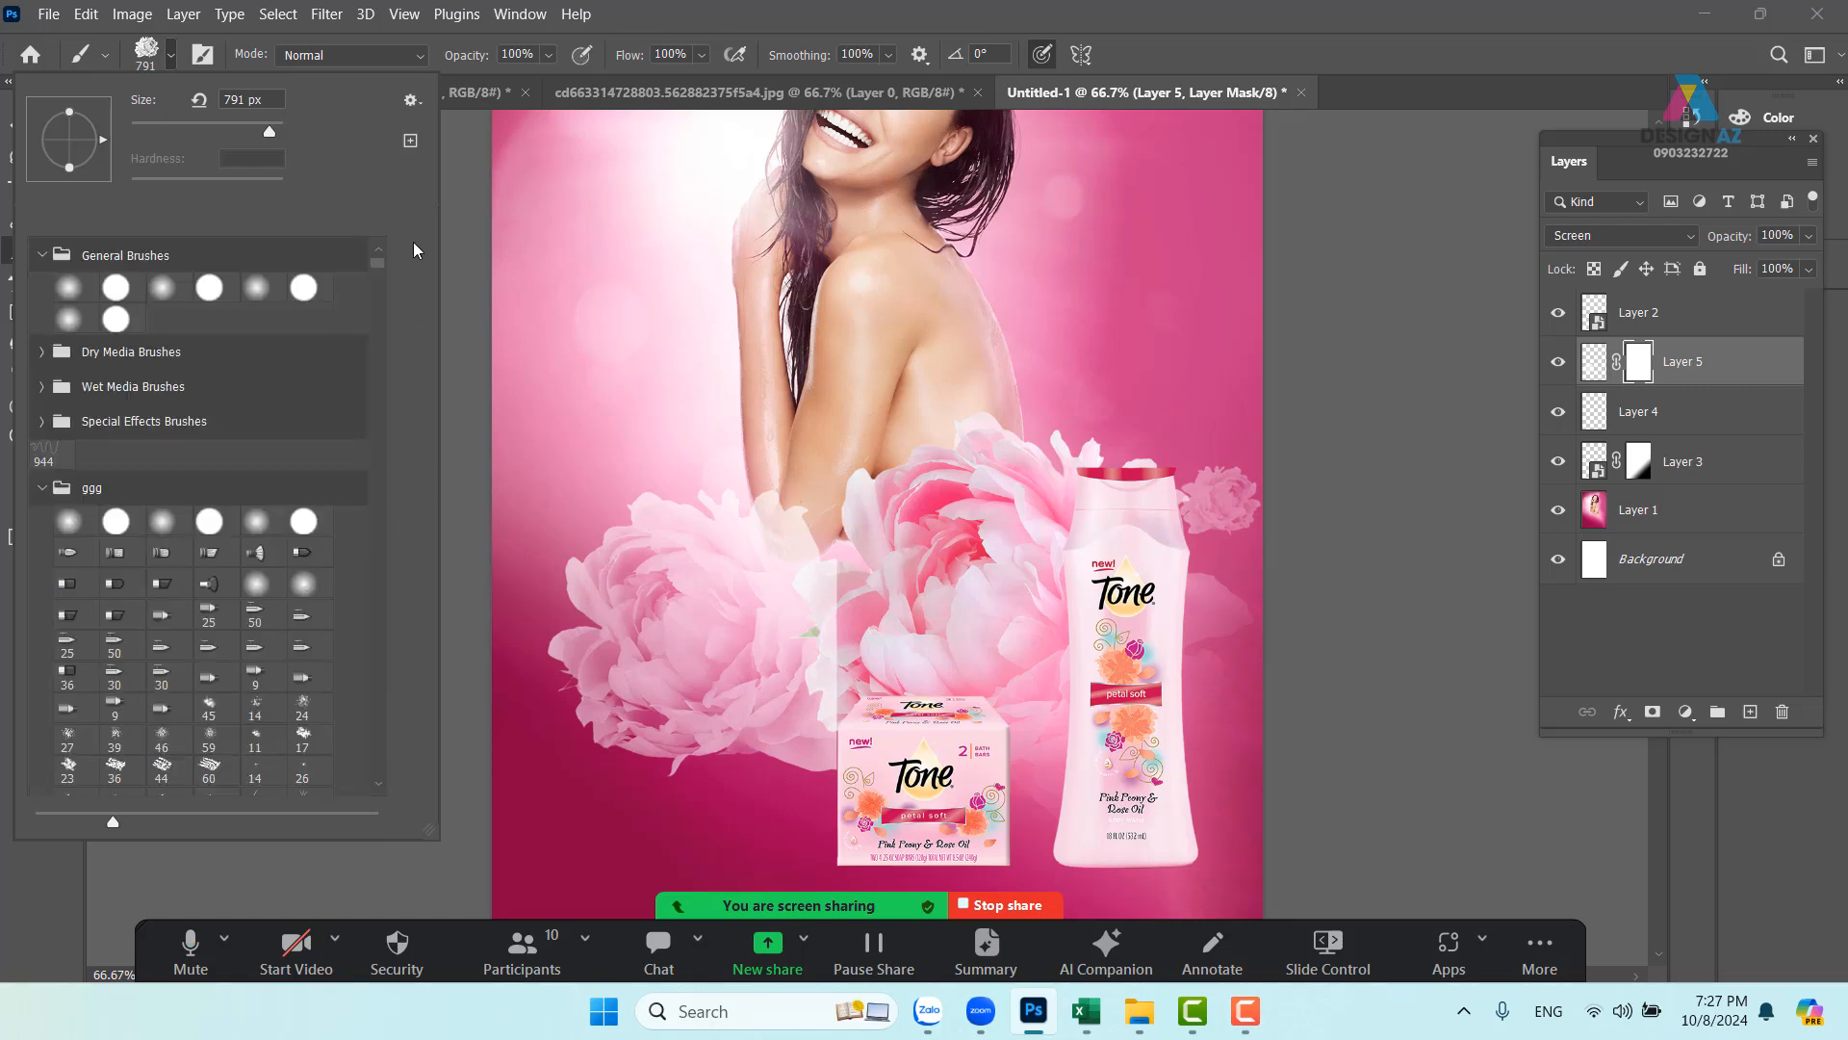
{"action": "left_click", "coordinate": [73, 291]}
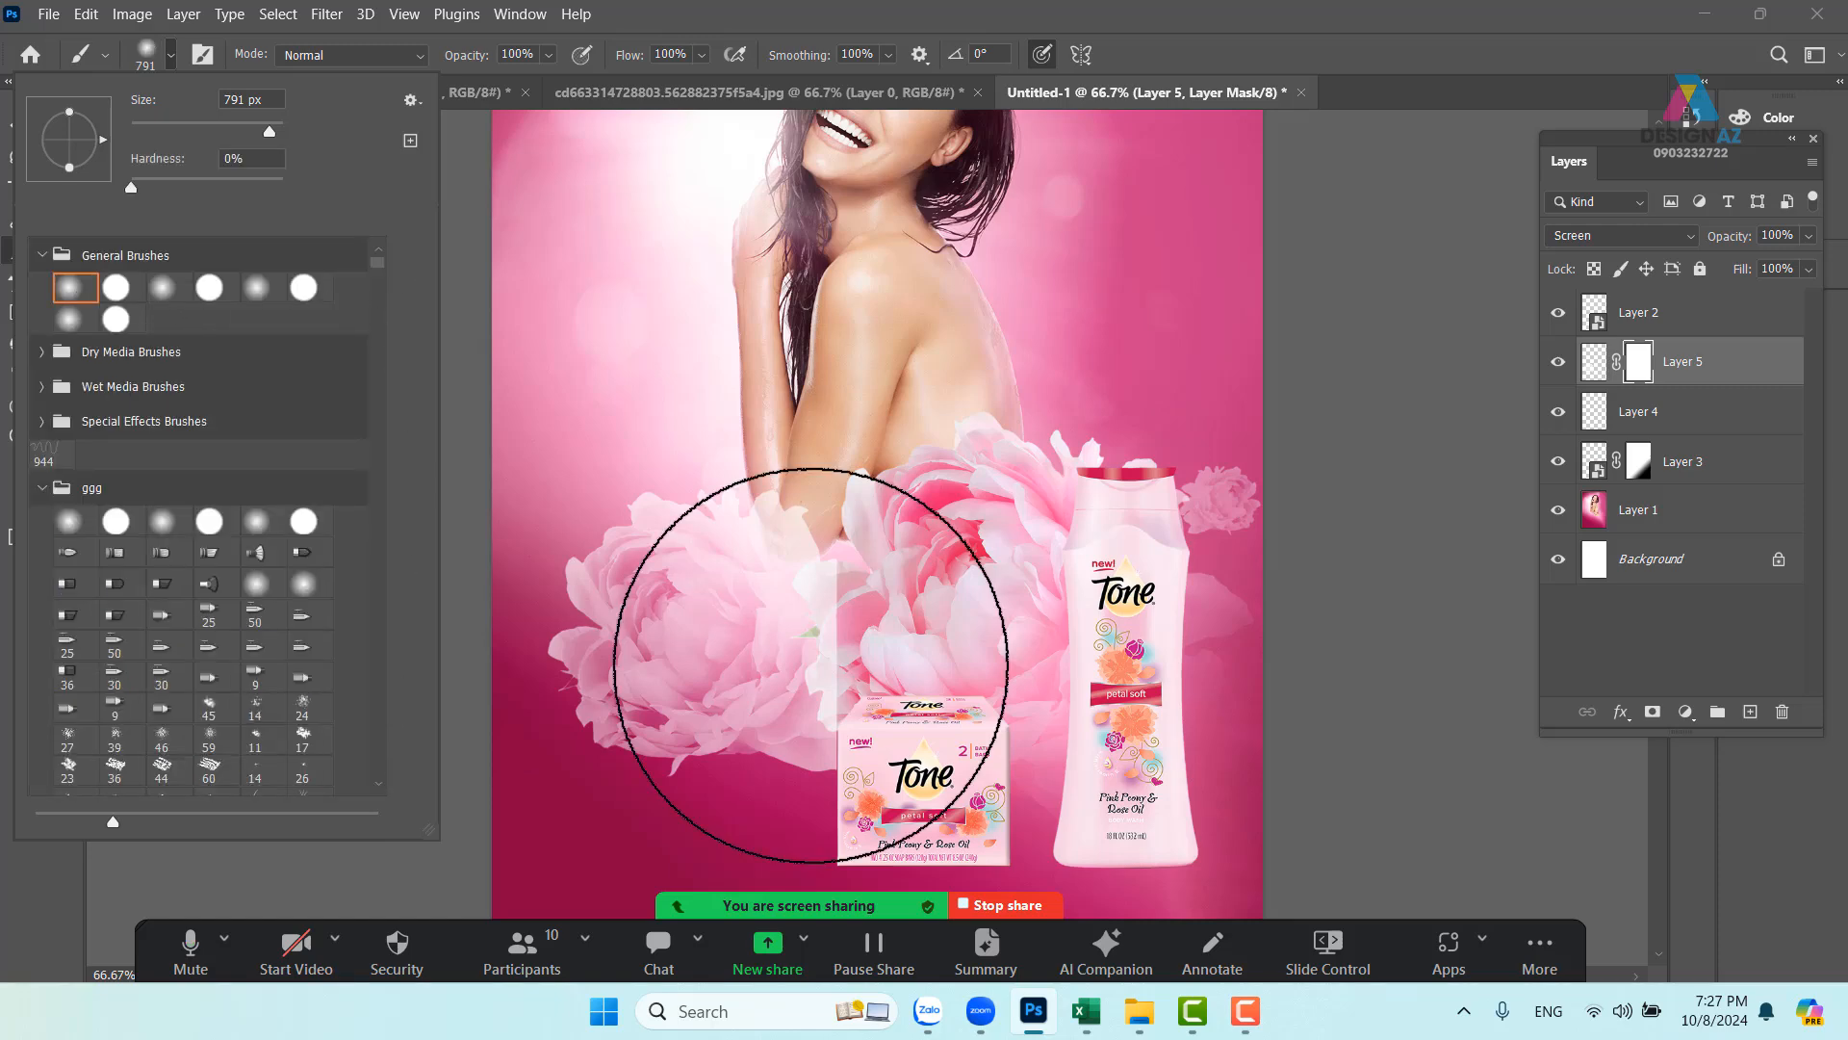
{"action": "right_click", "coordinate": [1114, 413], "text": "alt"}
{"action": "left_click_drag", "start_coordinate": [956, 449], "coordinate": [890, 460]}
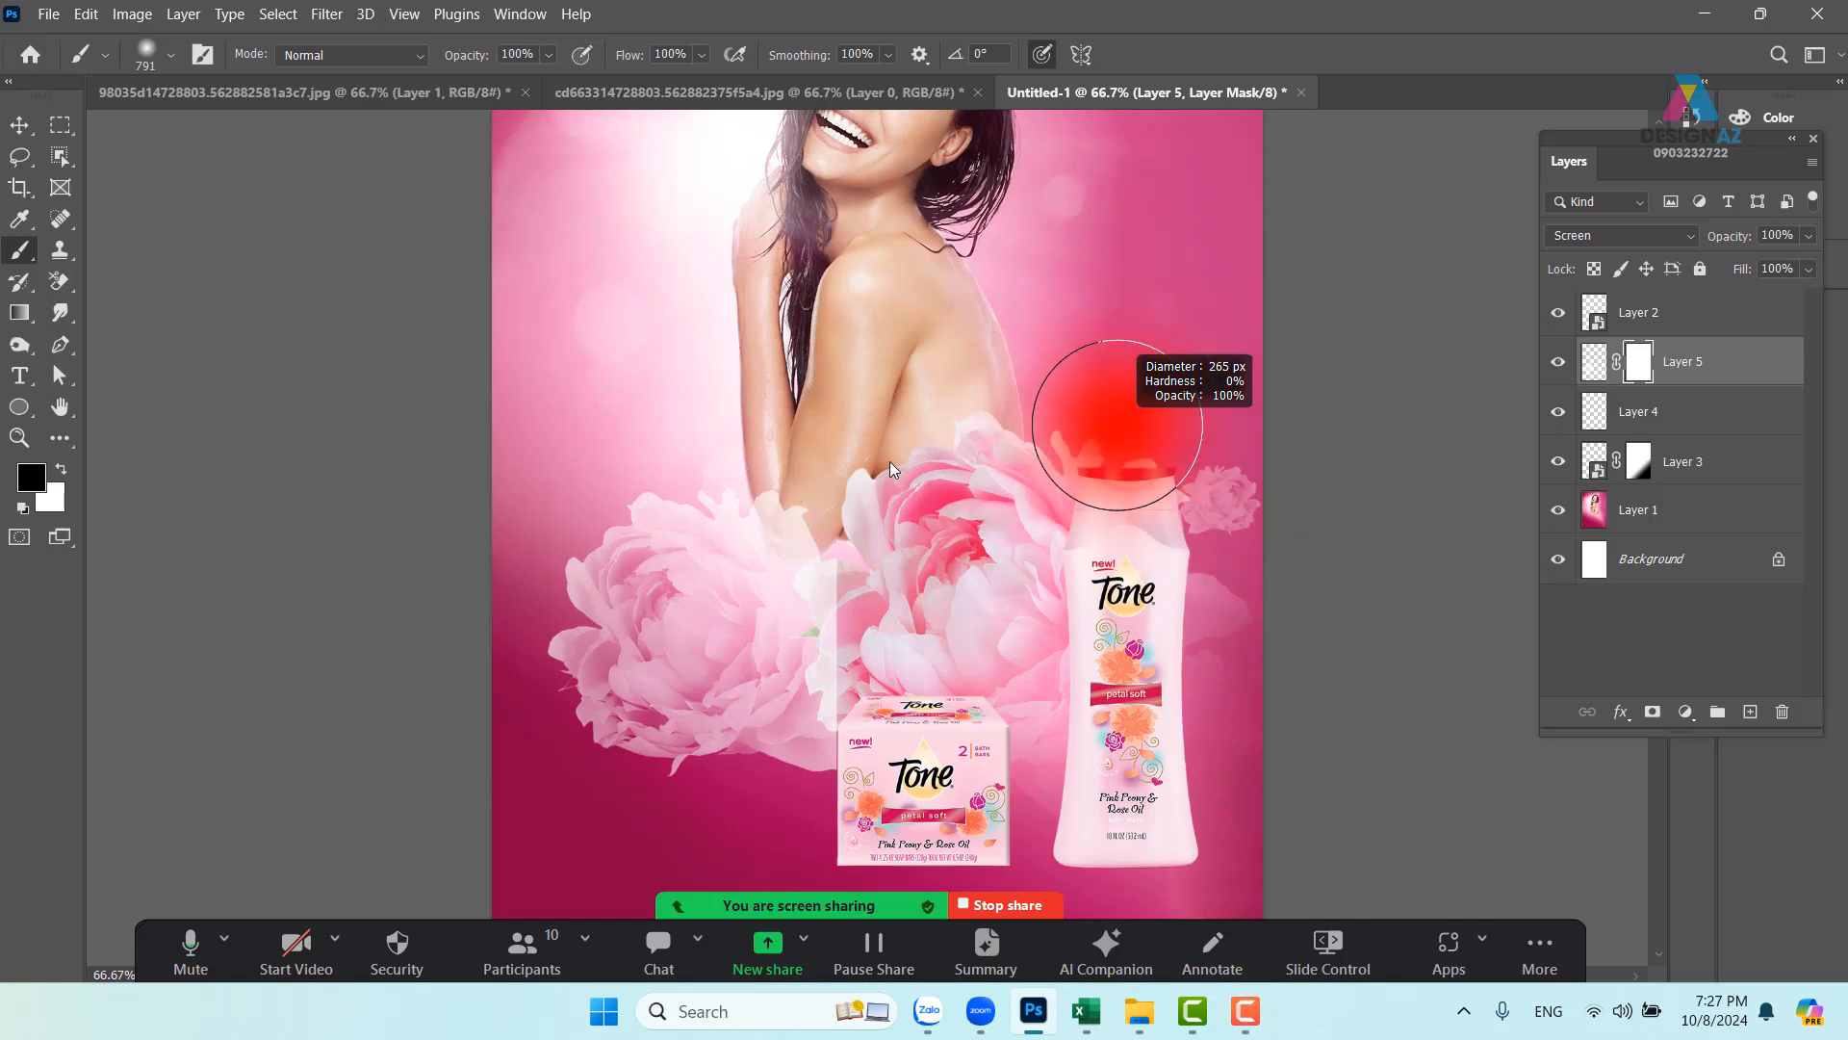
{"action": "mouse_move", "coordinate": [801, 776]}
{"action": "left_mouse_down"}
{"action": "mouse_move", "coordinate": [870, 675]}
{"action": "mouse_move", "coordinate": [871, 575]}
{"action": "mouse_move", "coordinate": [856, 624]}
{"action": "mouse_move", "coordinate": [819, 584]}
{"action": "left_mouse_up"}
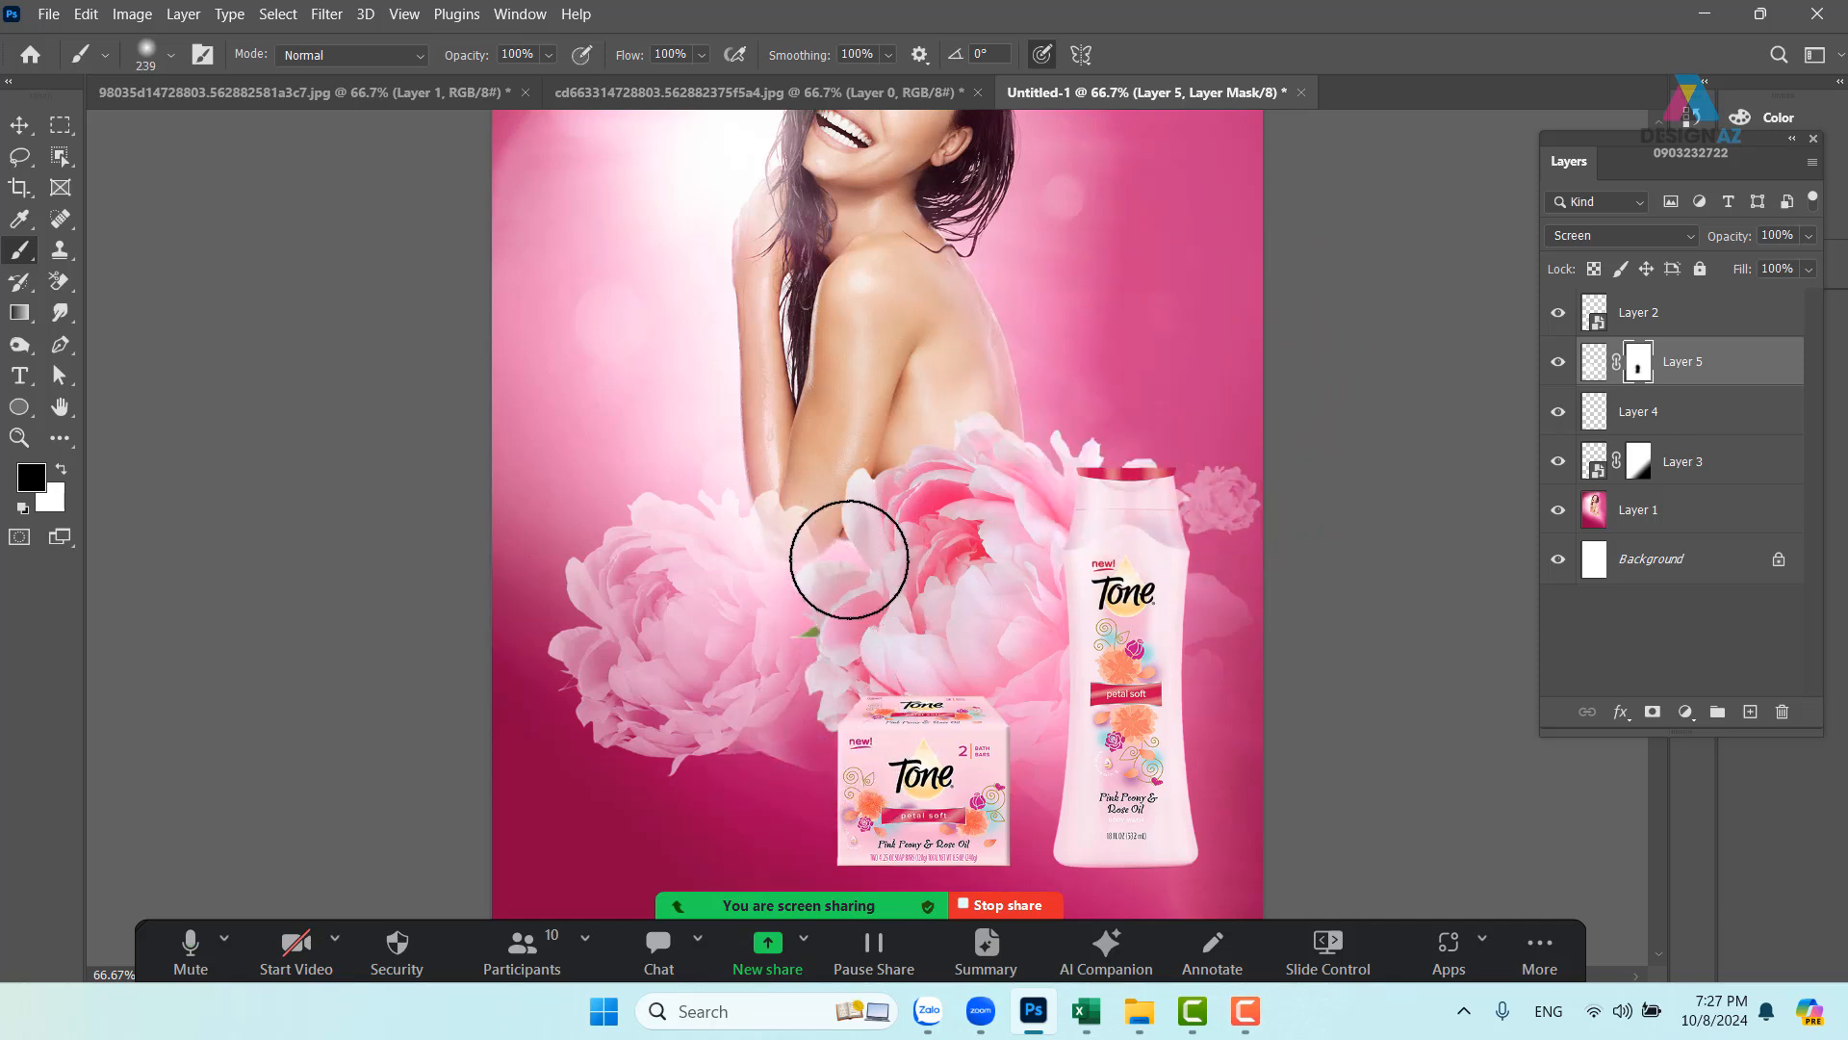
{"action": "mouse_move", "coordinate": [766, 806]}
{"action": "left_mouse_down"}
{"action": "mouse_move", "coordinate": [742, 796]}
{"action": "mouse_move", "coordinate": [758, 805]}
{"action": "left_mouse_up"}
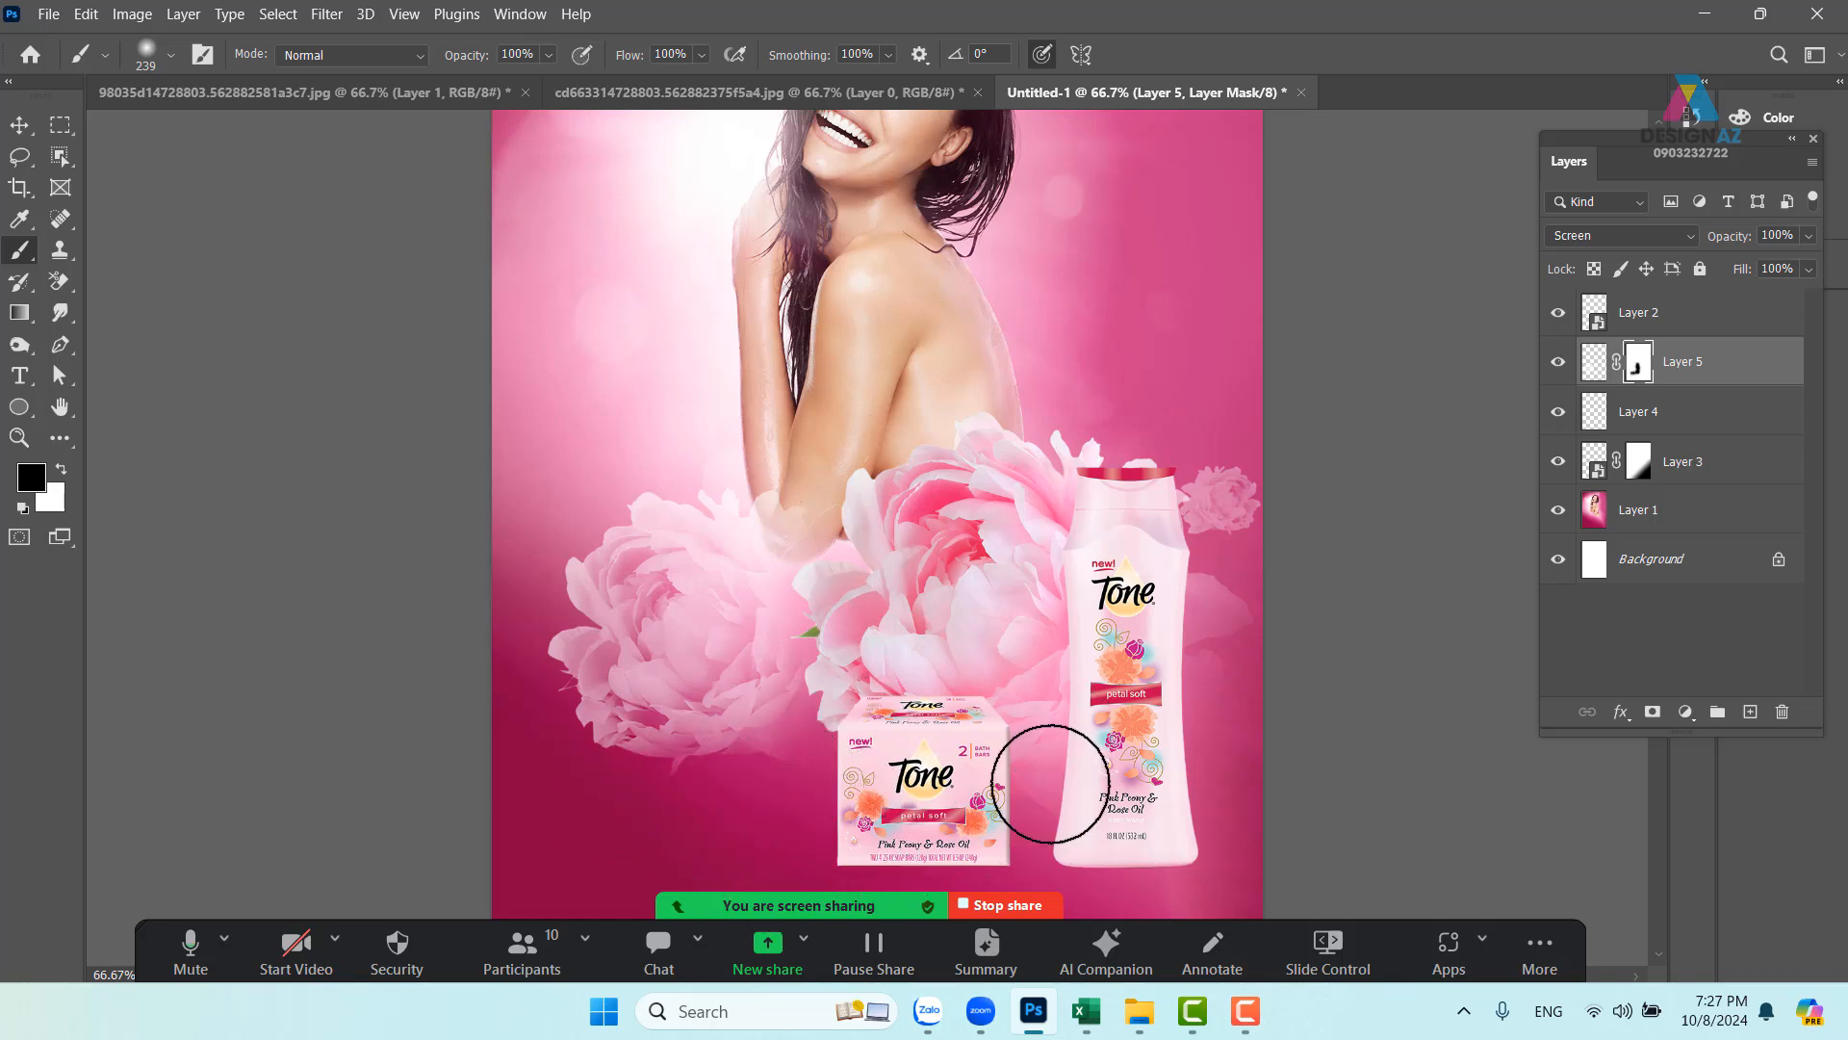
- Fade the left peony into the background using a 733 px soft brush at 61% opacity
{"action": "left_click_drag", "start_coordinate": [789, 686], "coordinate": [829, 608]}
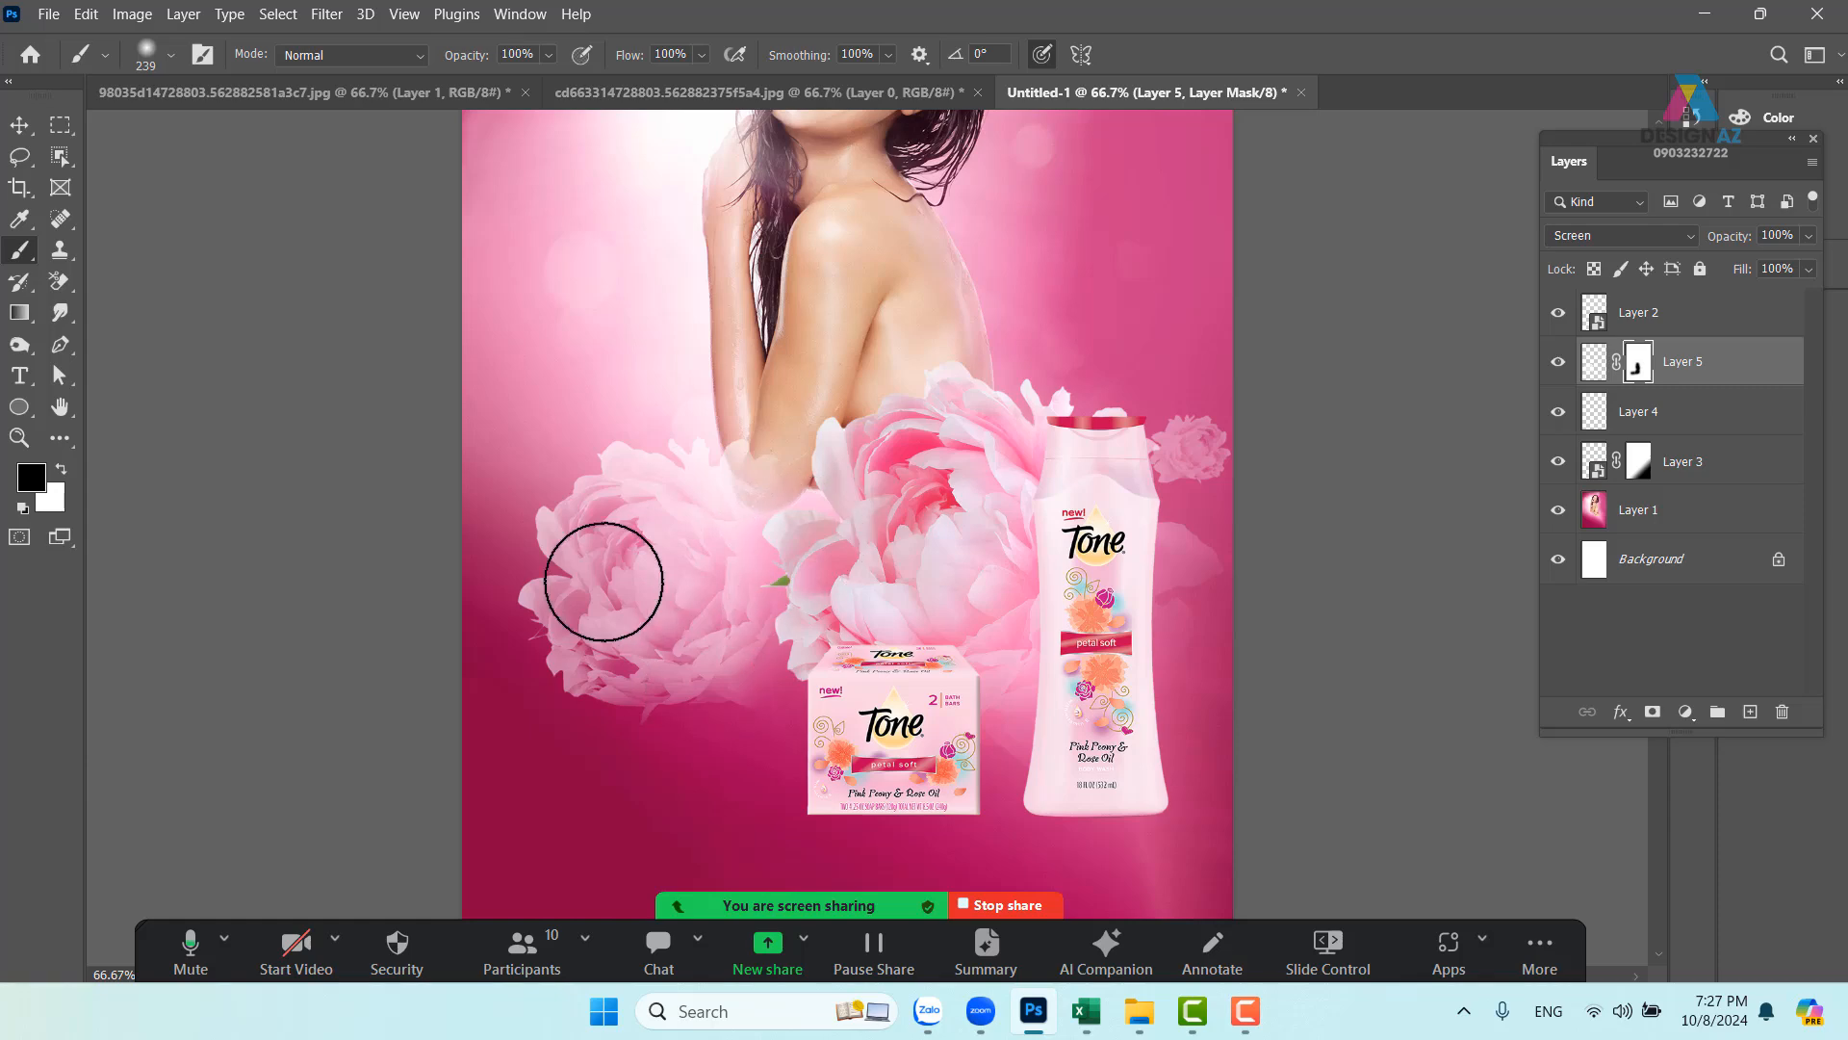
{"action": "left_click_drag", "start_coordinate": [811, 631], "coordinate": [1011, 633]}
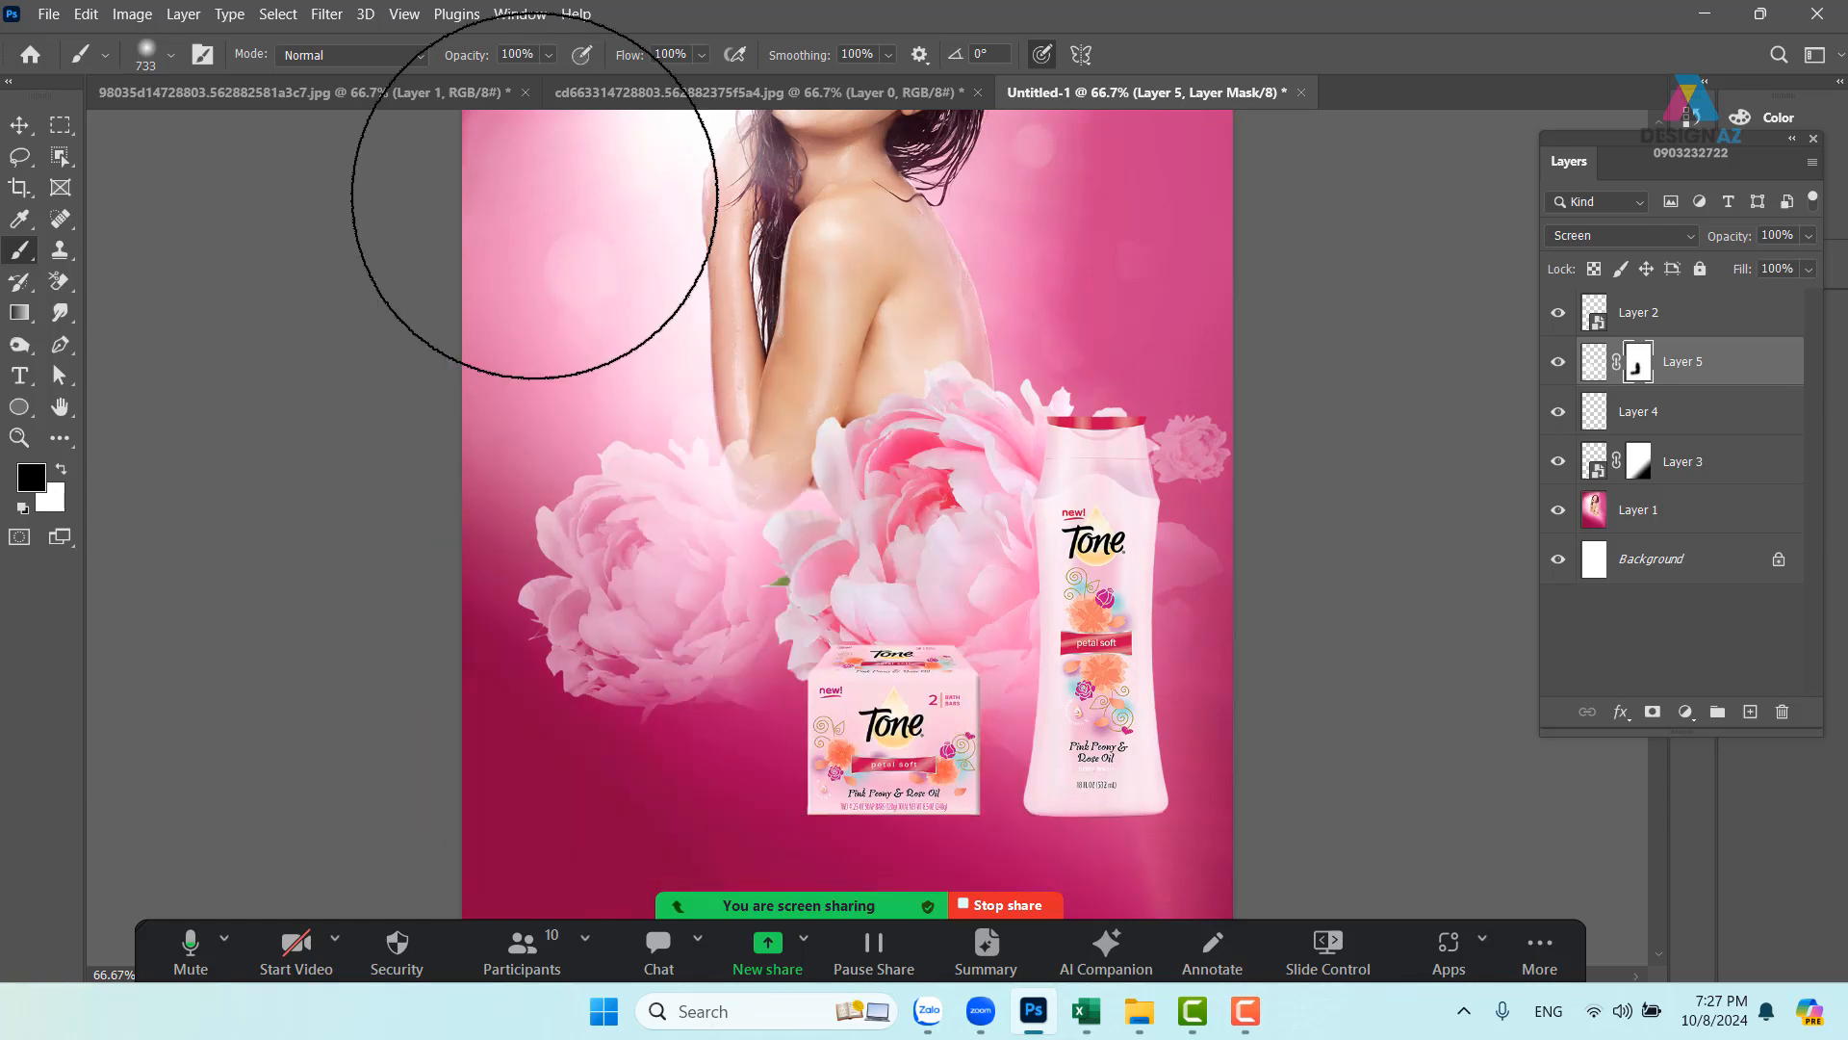
{"action": "left_click", "coordinate": [549, 55]}
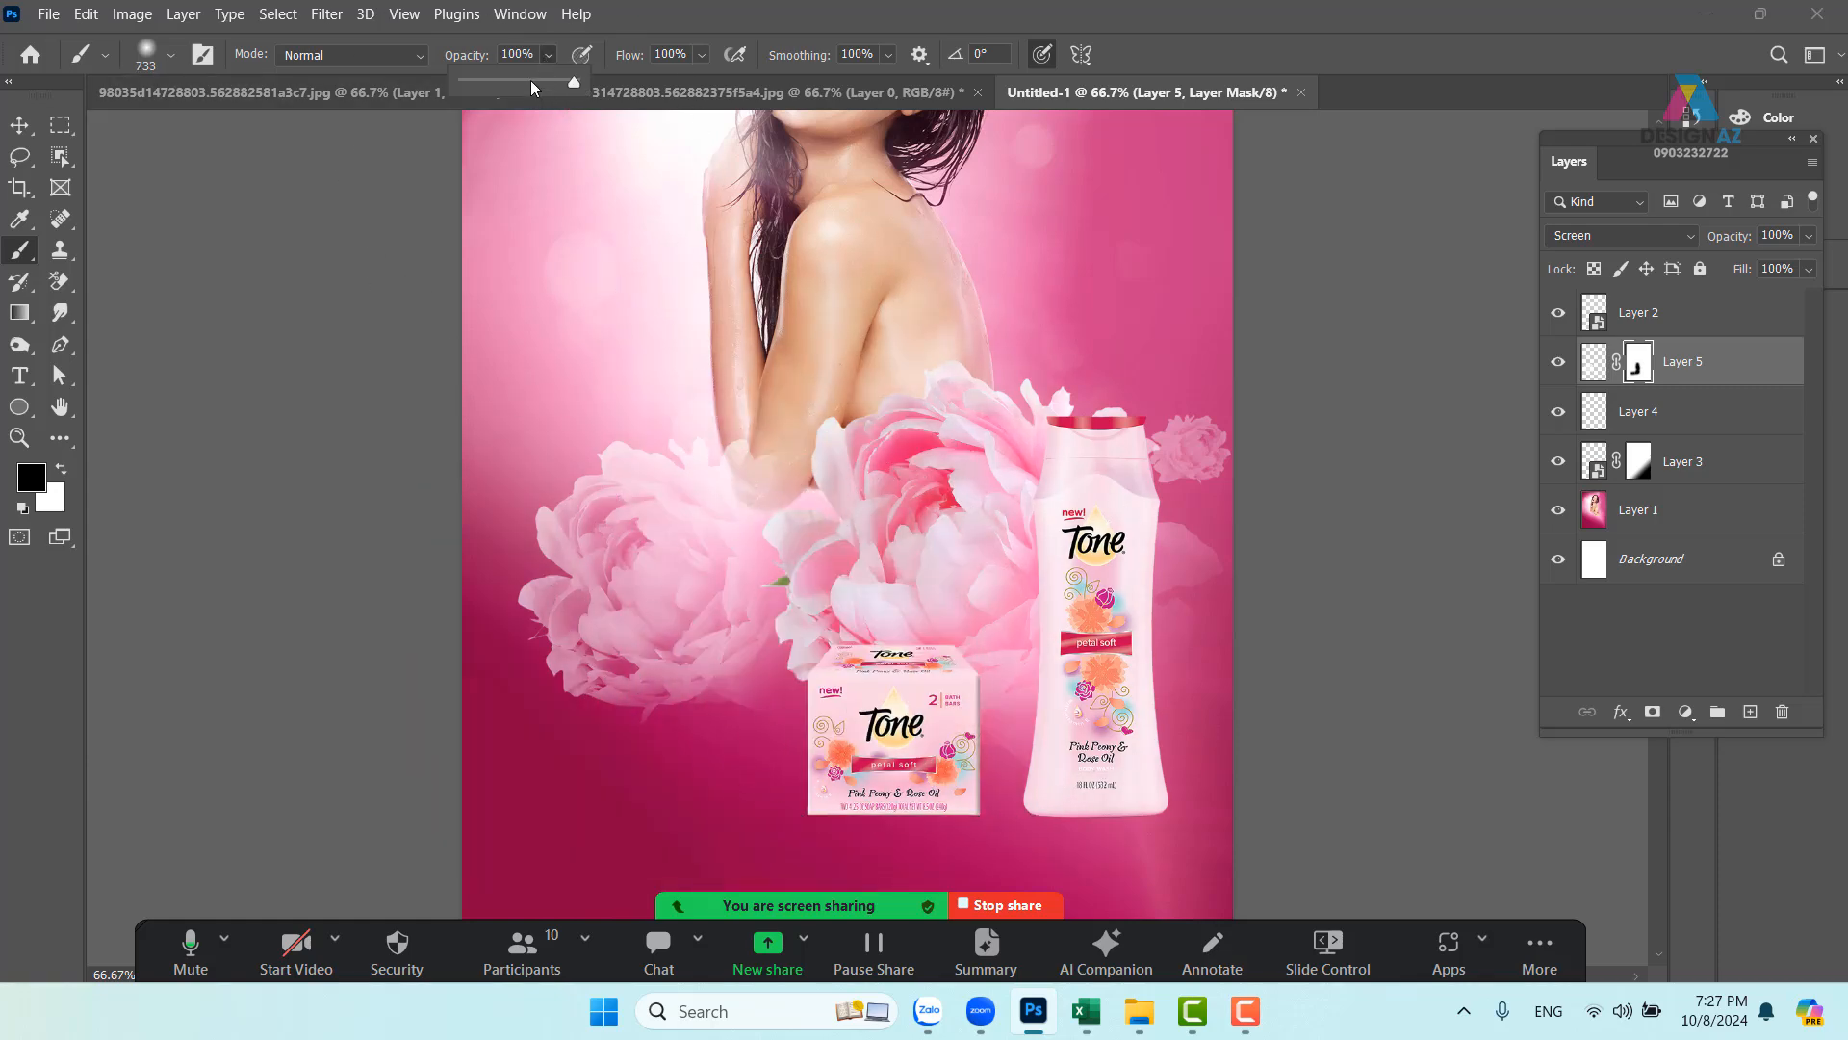
{"action": "left_click", "coordinate": [531, 83]}
{"action": "left_click_drag", "start_coordinate": [664, 504], "coordinate": [718, 597]}
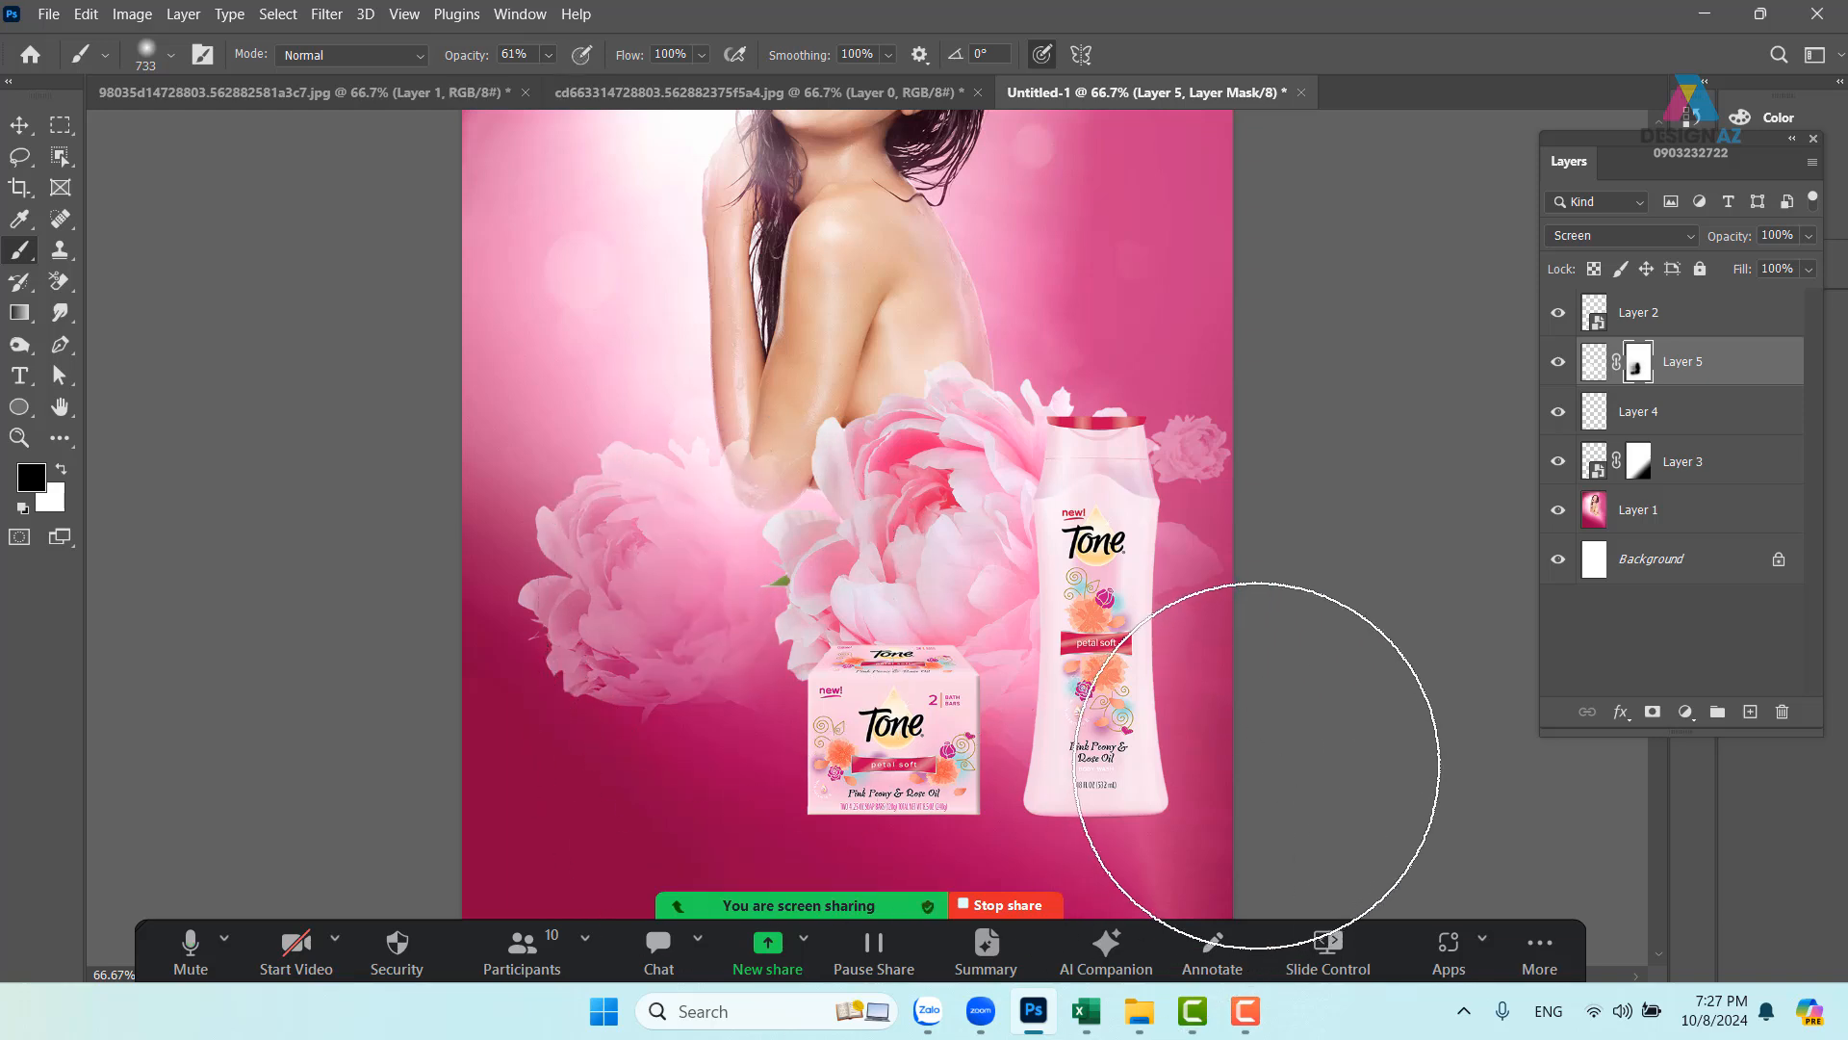
{"action": "left_click_drag", "start_coordinate": [990, 522], "coordinate": [881, 499]}
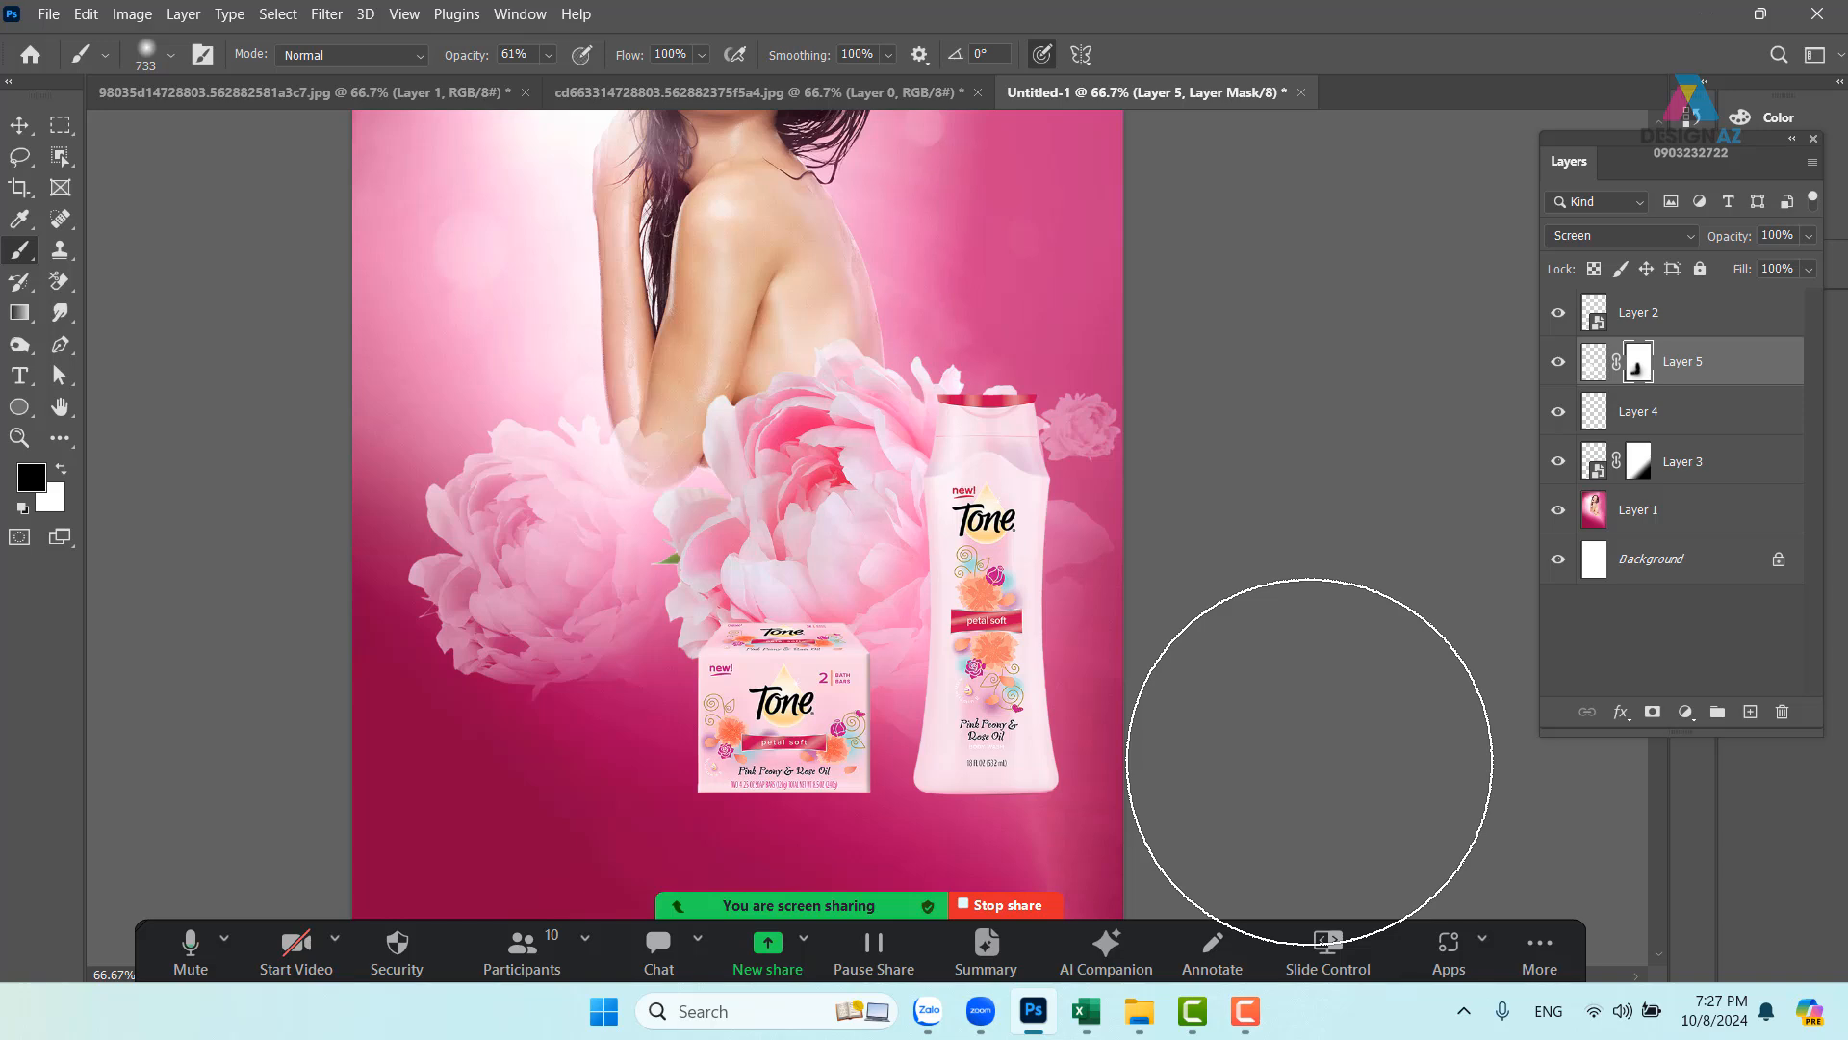
{"action": "left_click", "coordinate": [19, 124]}
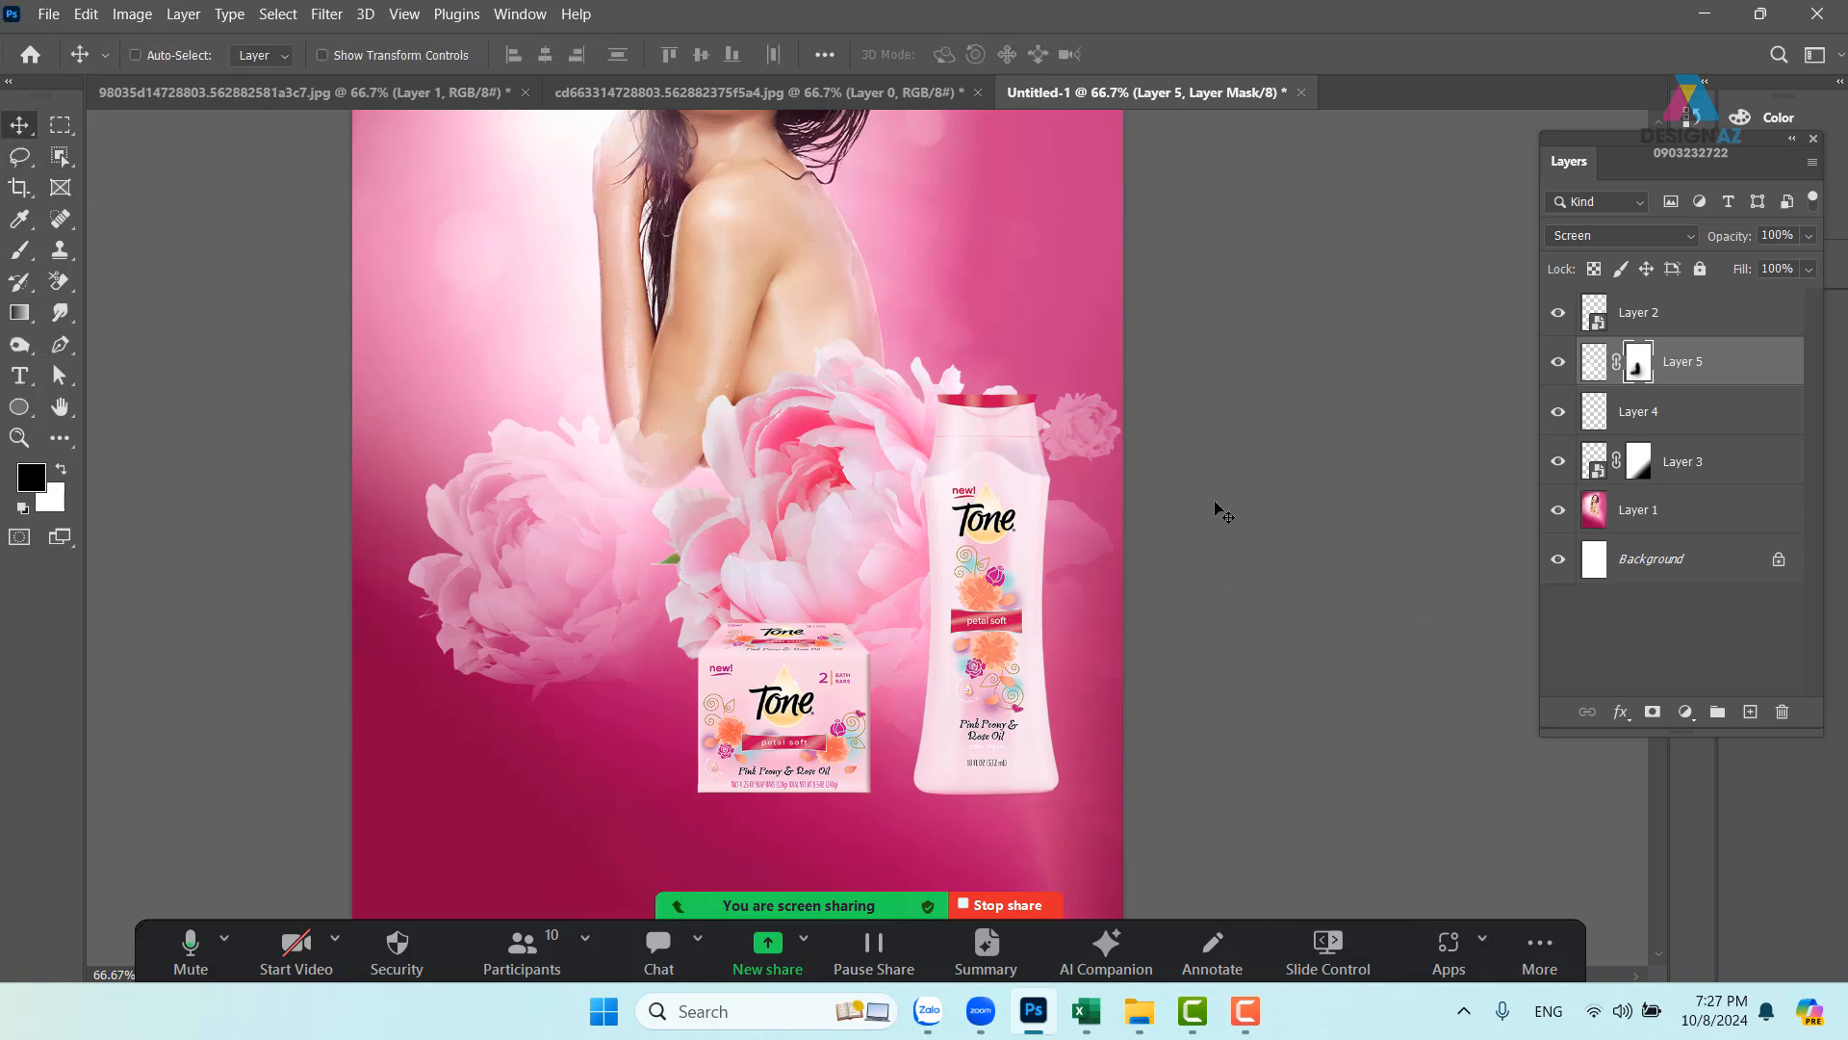
- Select the small top-right flower on Layer 4 and delete that layer
{"action": "right_click", "coordinate": [1092, 426]}
{"action": "left_click", "coordinate": [1116, 439]}
{"action": "left_click_drag", "start_coordinate": [1104, 441], "coordinate": [1105, 408]}
{"action": "key", "text": "Delete"}
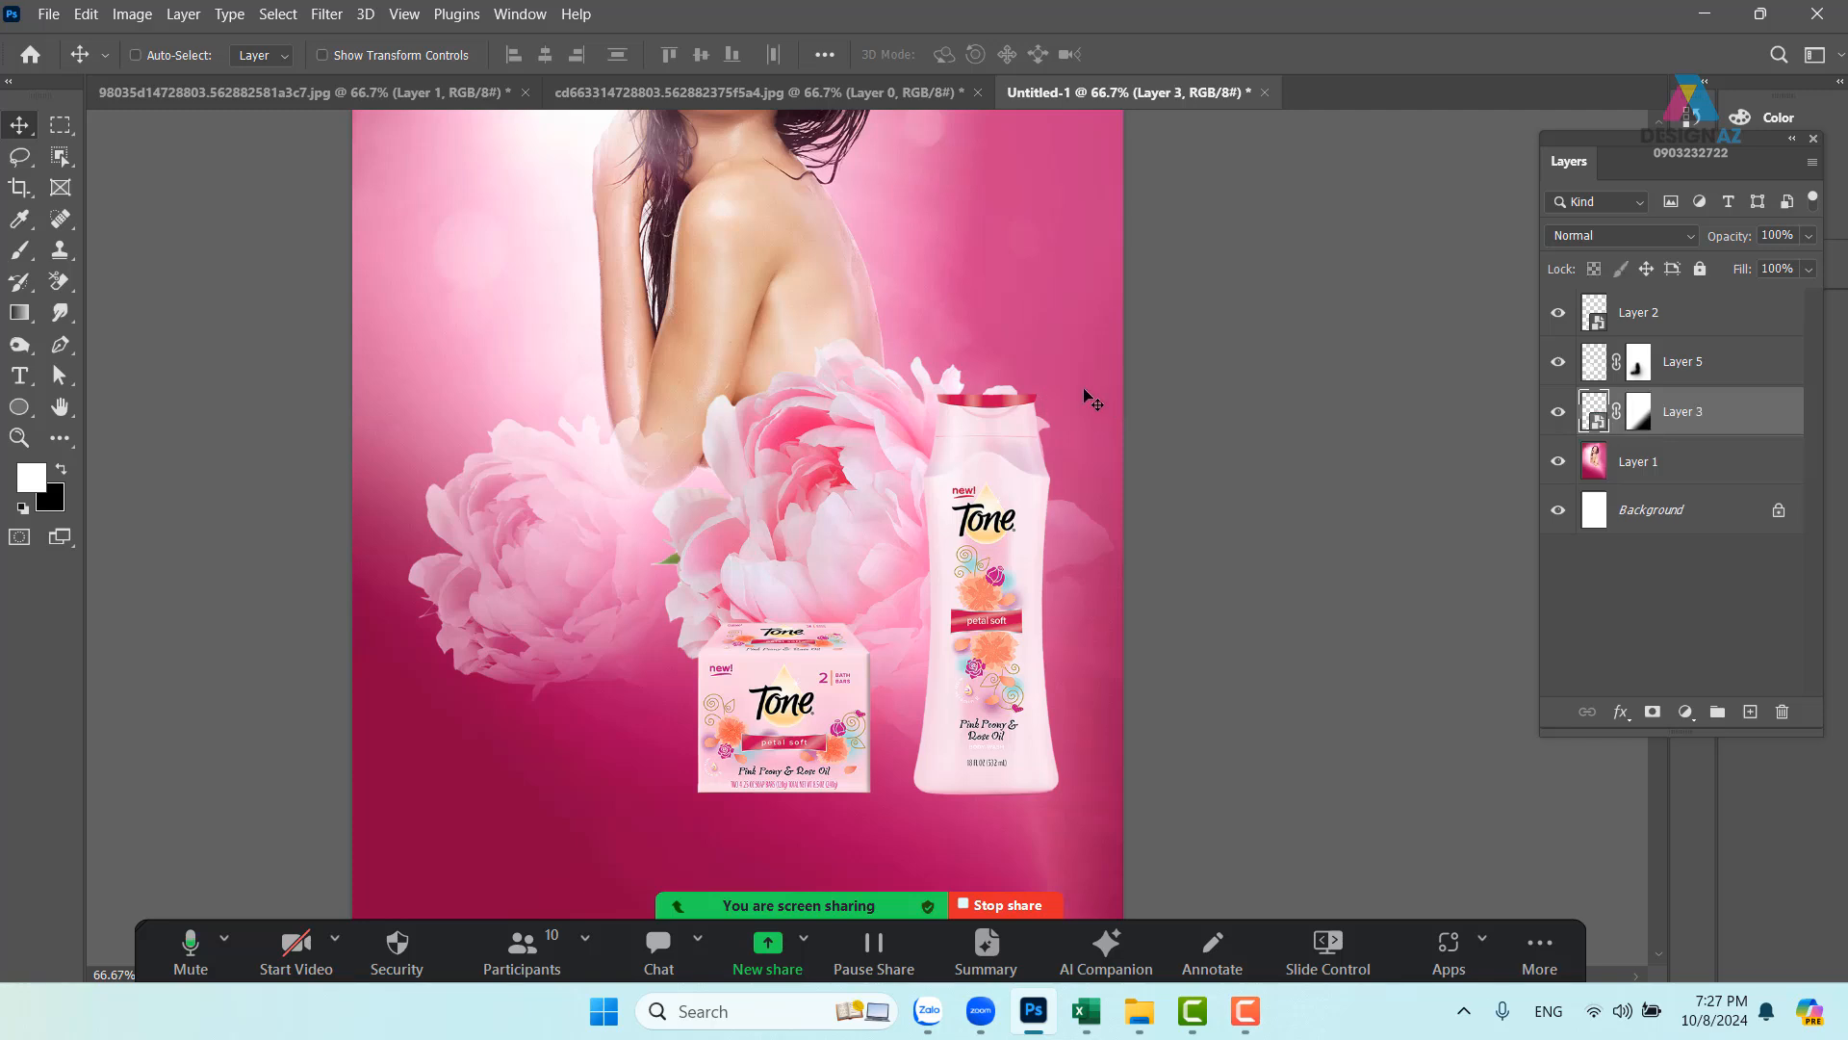
- Nudge Layer 5's peony and paint black on its mask to blend the edge into the model's arm
{"action": "right_click", "coordinate": [612, 574]}
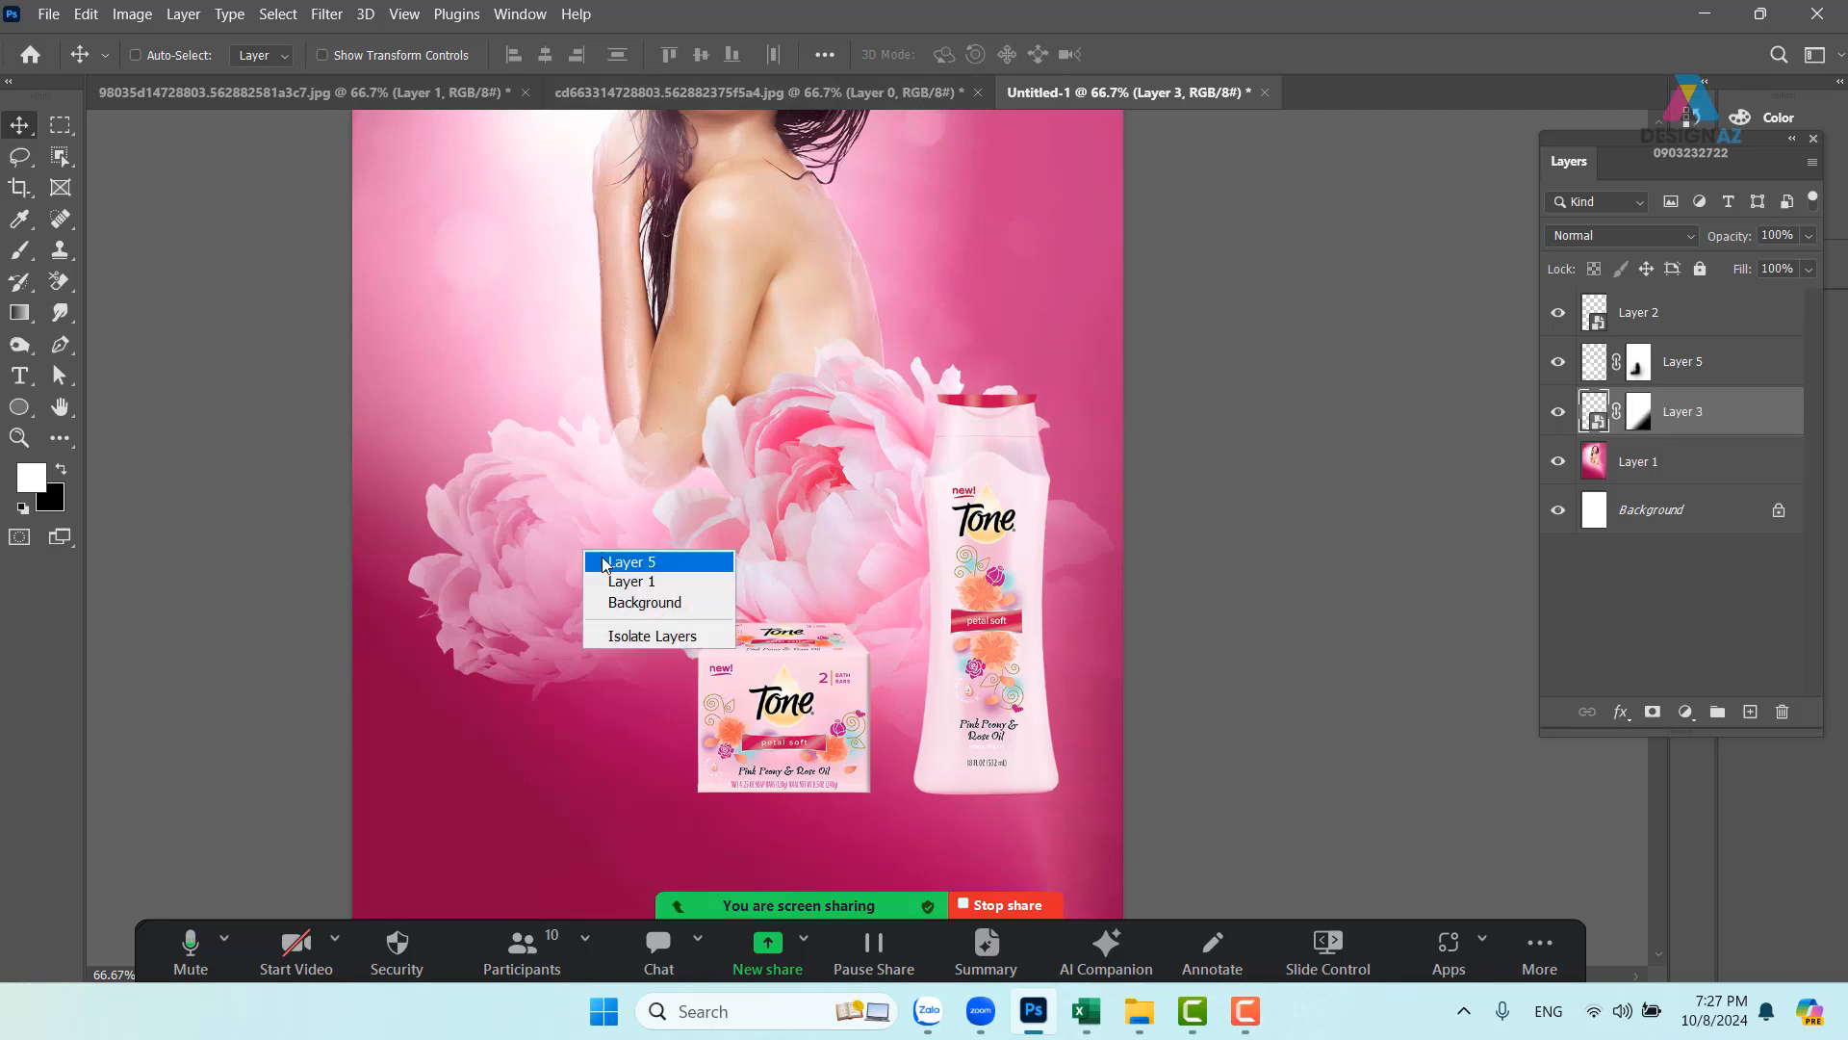
{"action": "left_click", "coordinate": [621, 558]}
{"action": "left_click_drag", "start_coordinate": [563, 575], "coordinate": [579, 577]}
{"action": "left_click", "coordinate": [1638, 362]}
{"action": "key", "text": "x"}
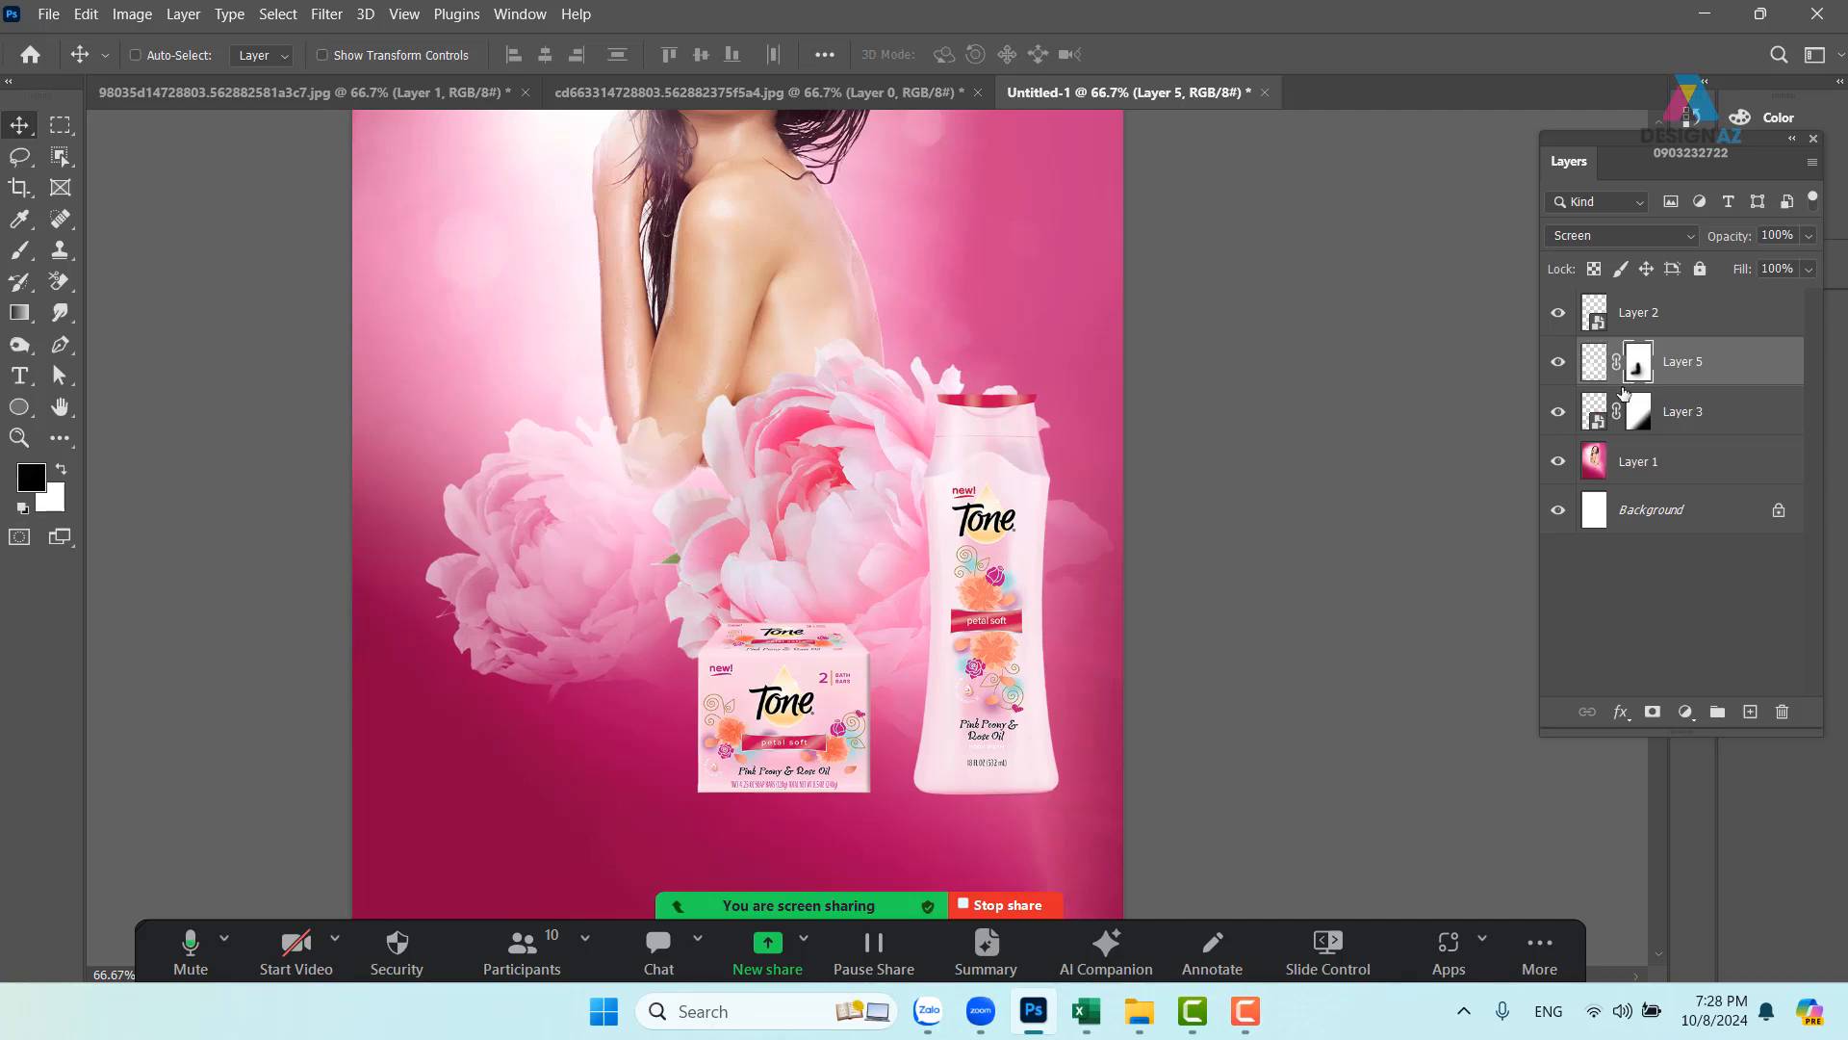
{"action": "key", "text": "b"}
{"action": "mouse_move", "coordinate": [741, 383]}
{"action": "left_mouse_down"}
{"action": "mouse_move", "coordinate": [722, 351]}
{"action": "mouse_move", "coordinate": [709, 384]}
{"action": "left_mouse_up"}
{"action": "left_click_drag", "start_coordinate": [873, 545], "coordinate": [801, 651]}
{"action": "key", "text": "ctrl+minus"}
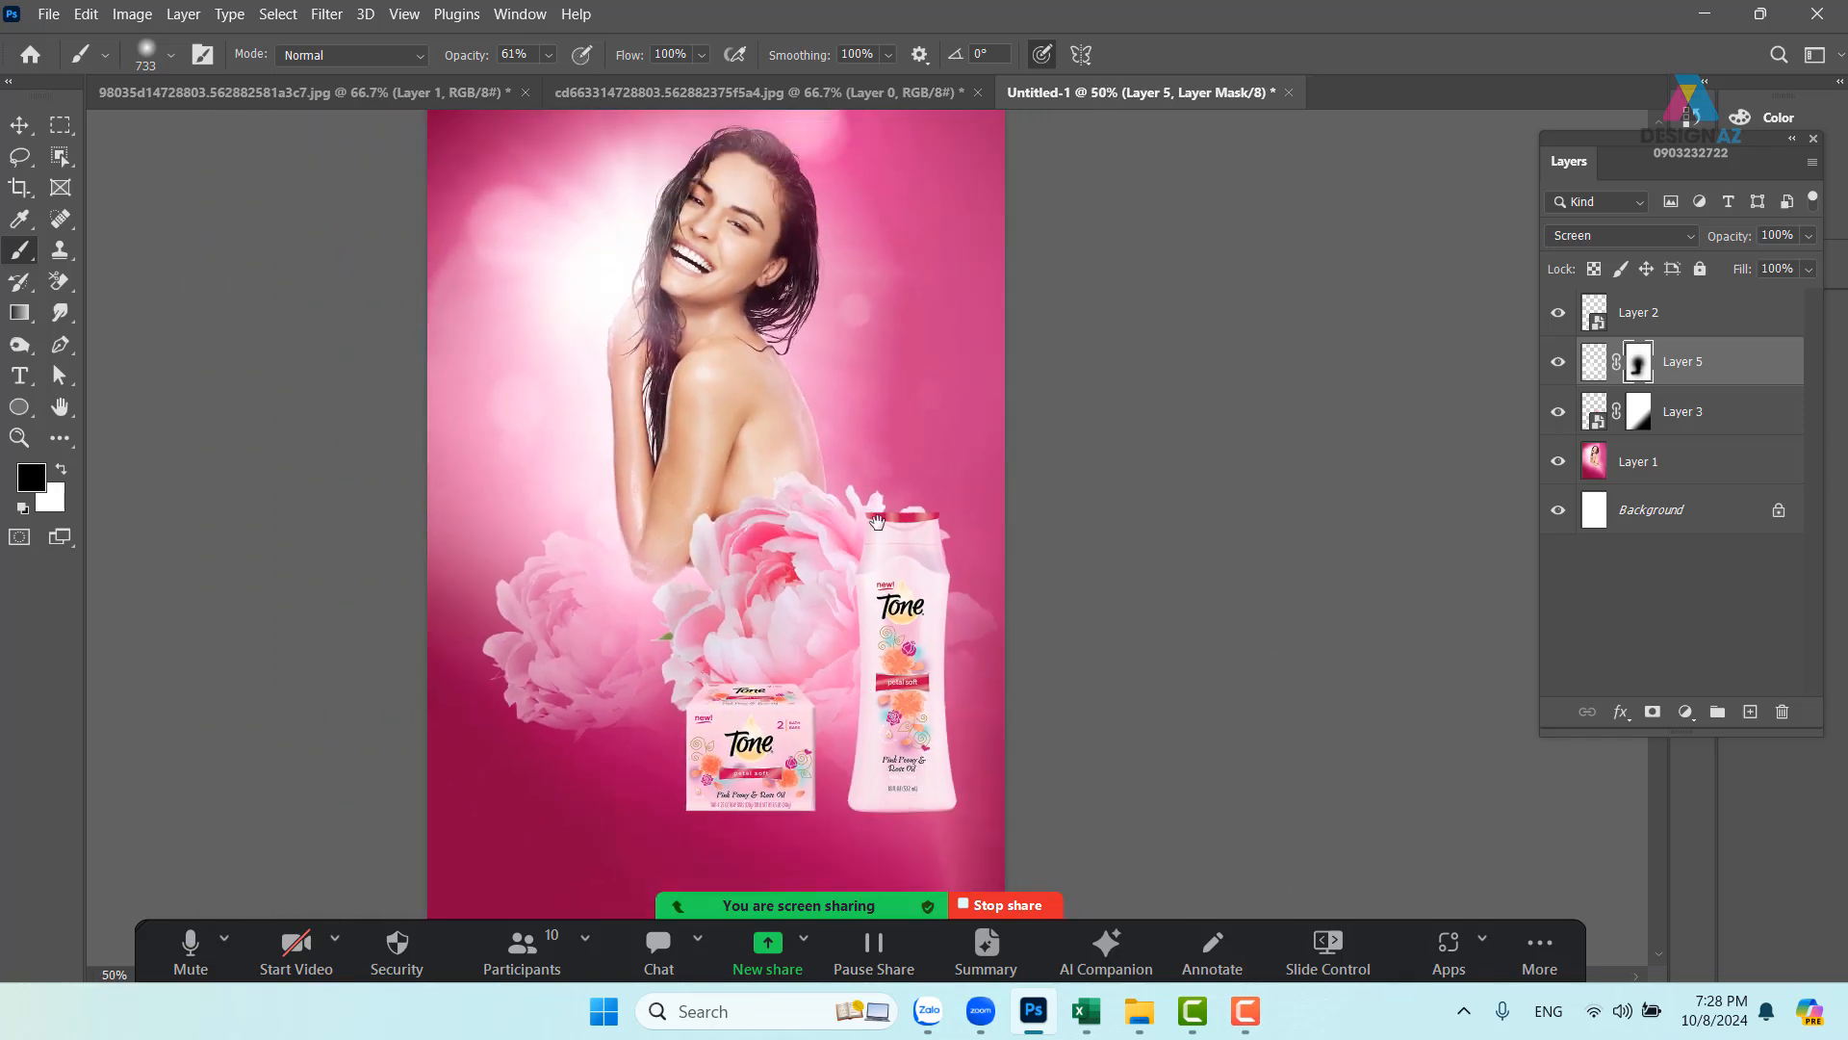
{"action": "left_click_drag", "start_coordinate": [877, 521], "coordinate": [819, 610]}
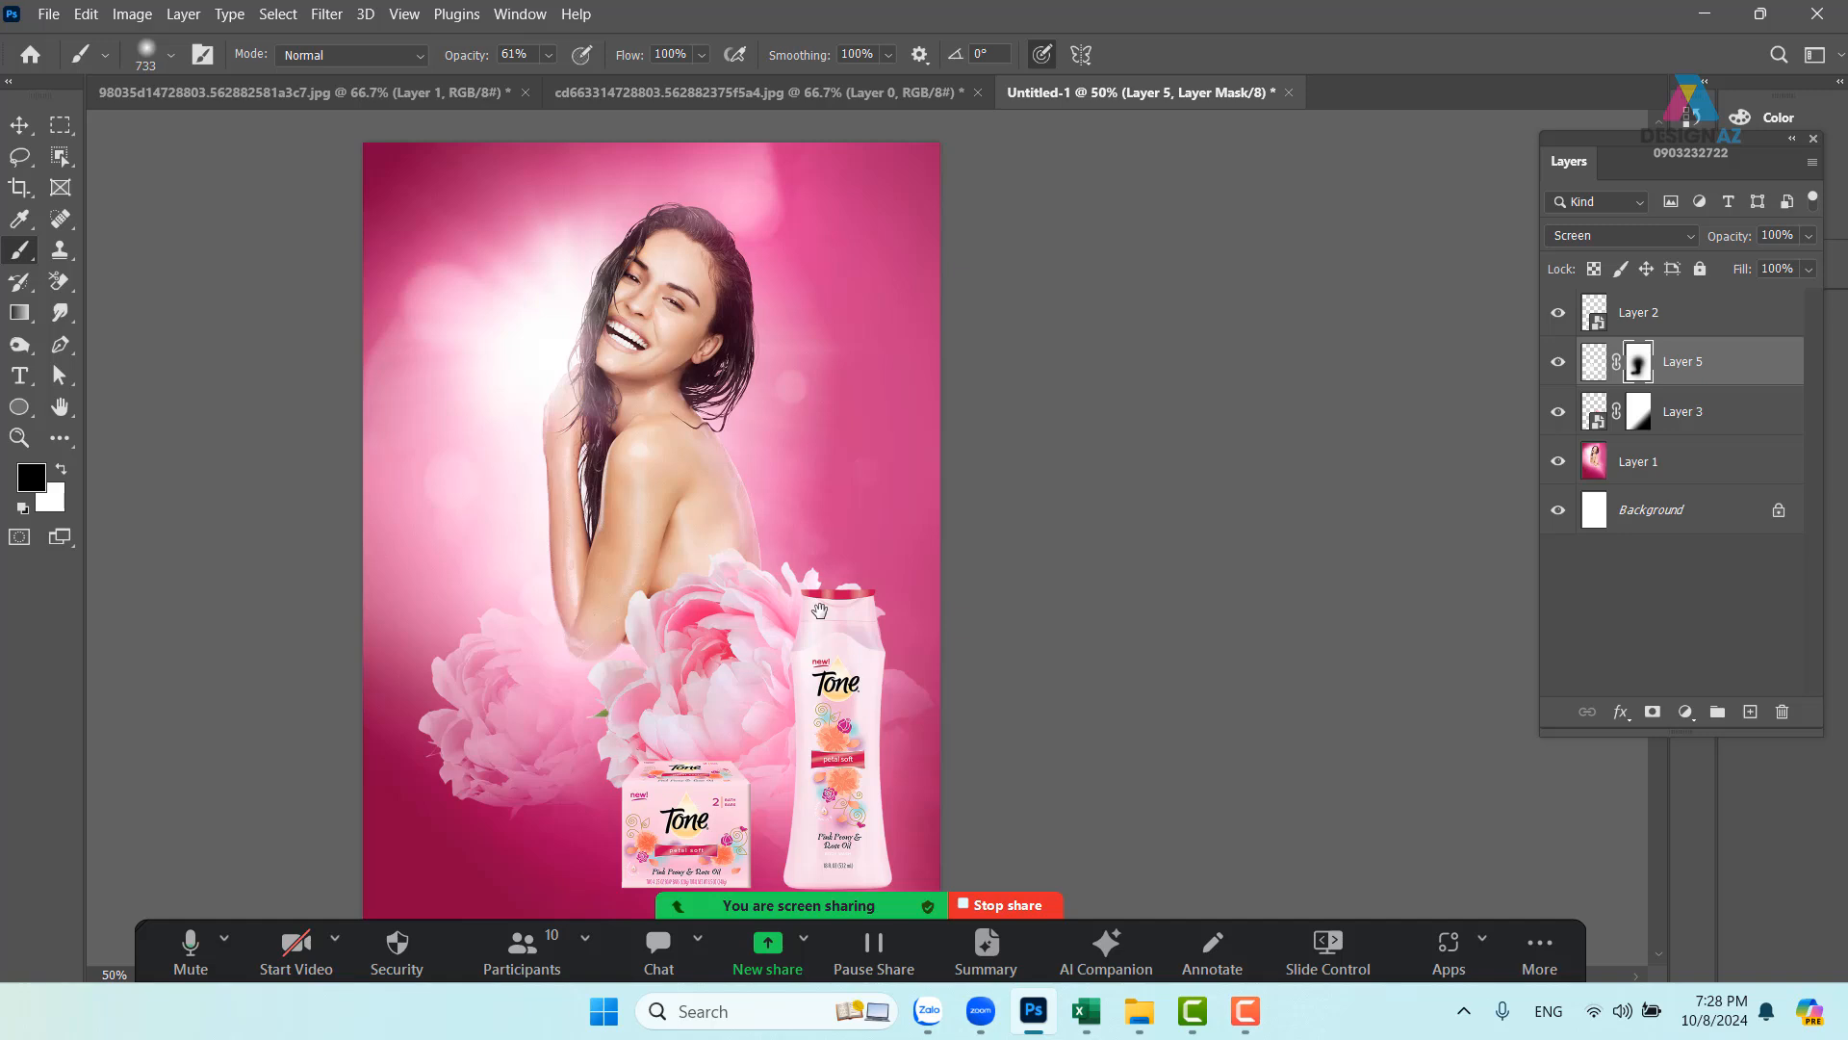
{"action": "left_click_drag", "start_coordinate": [843, 577], "coordinate": [846, 508]}
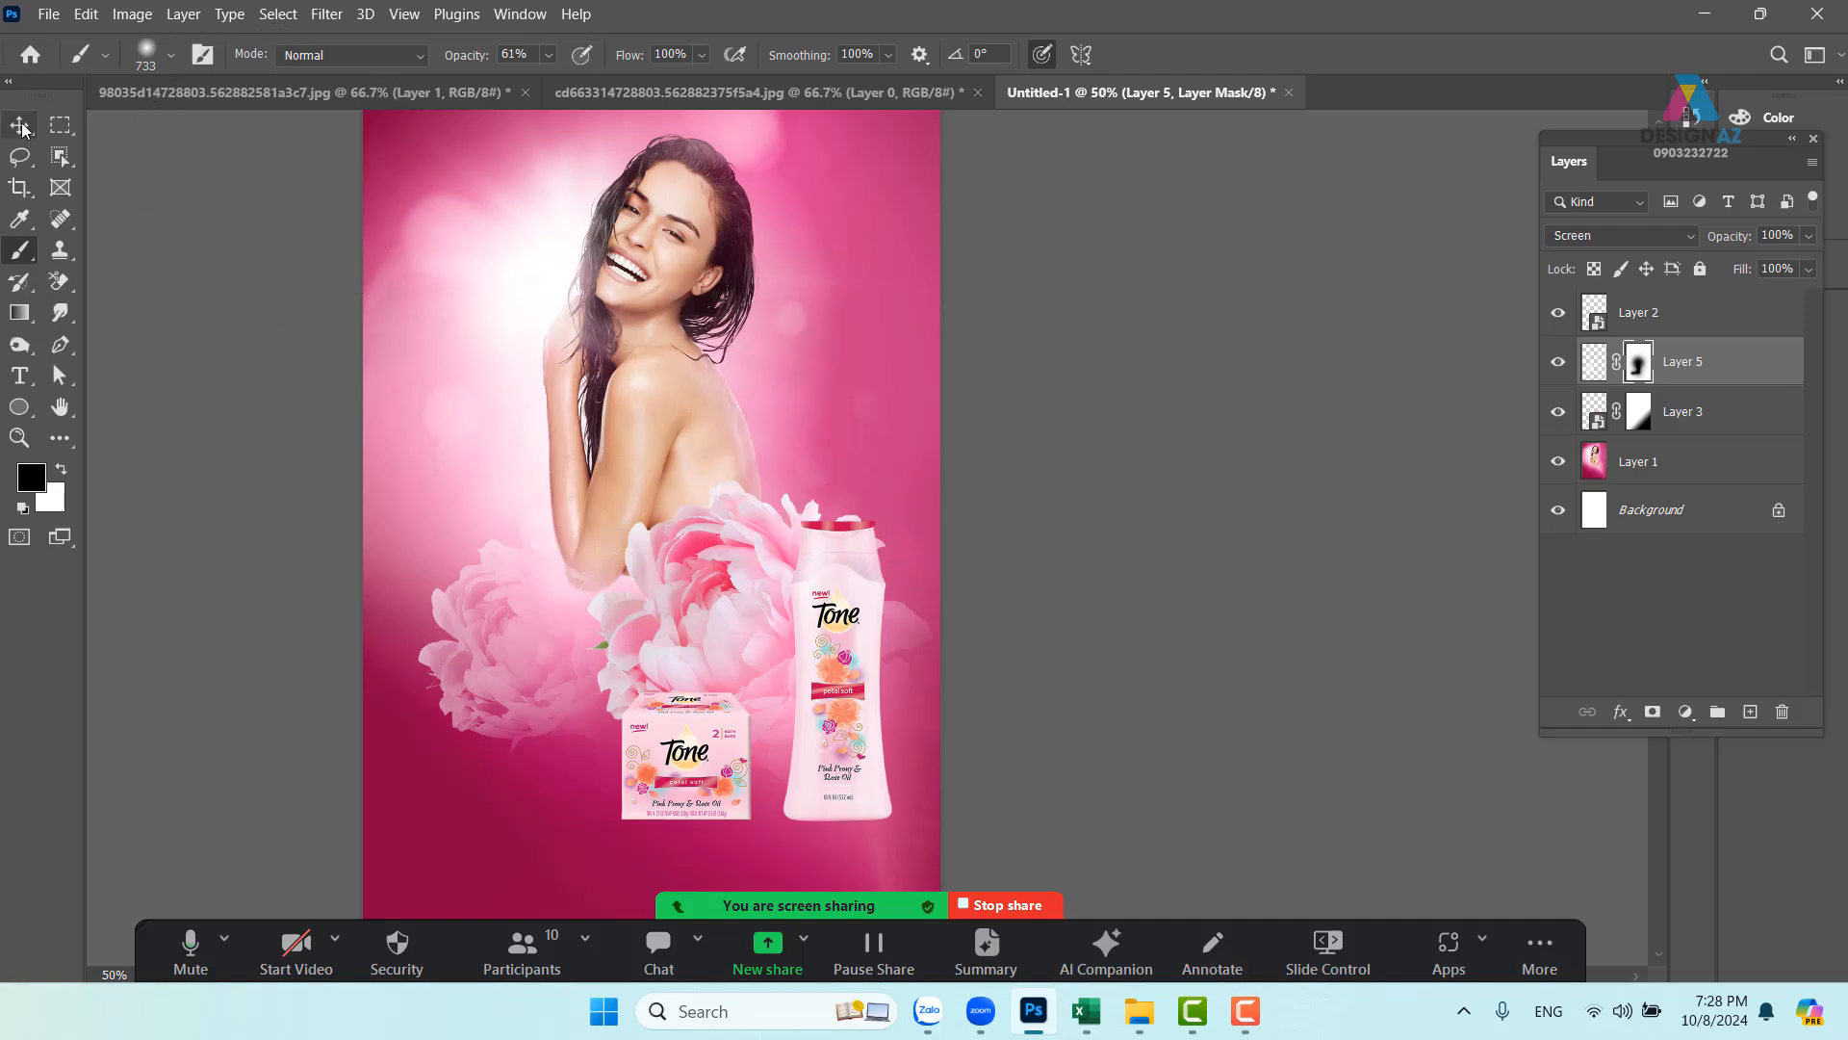
- Revert the peony document to the pink peony and drag its layer into the poster
{"action": "key", "text": "v"}
{"action": "left_click", "coordinate": [237, 94]}
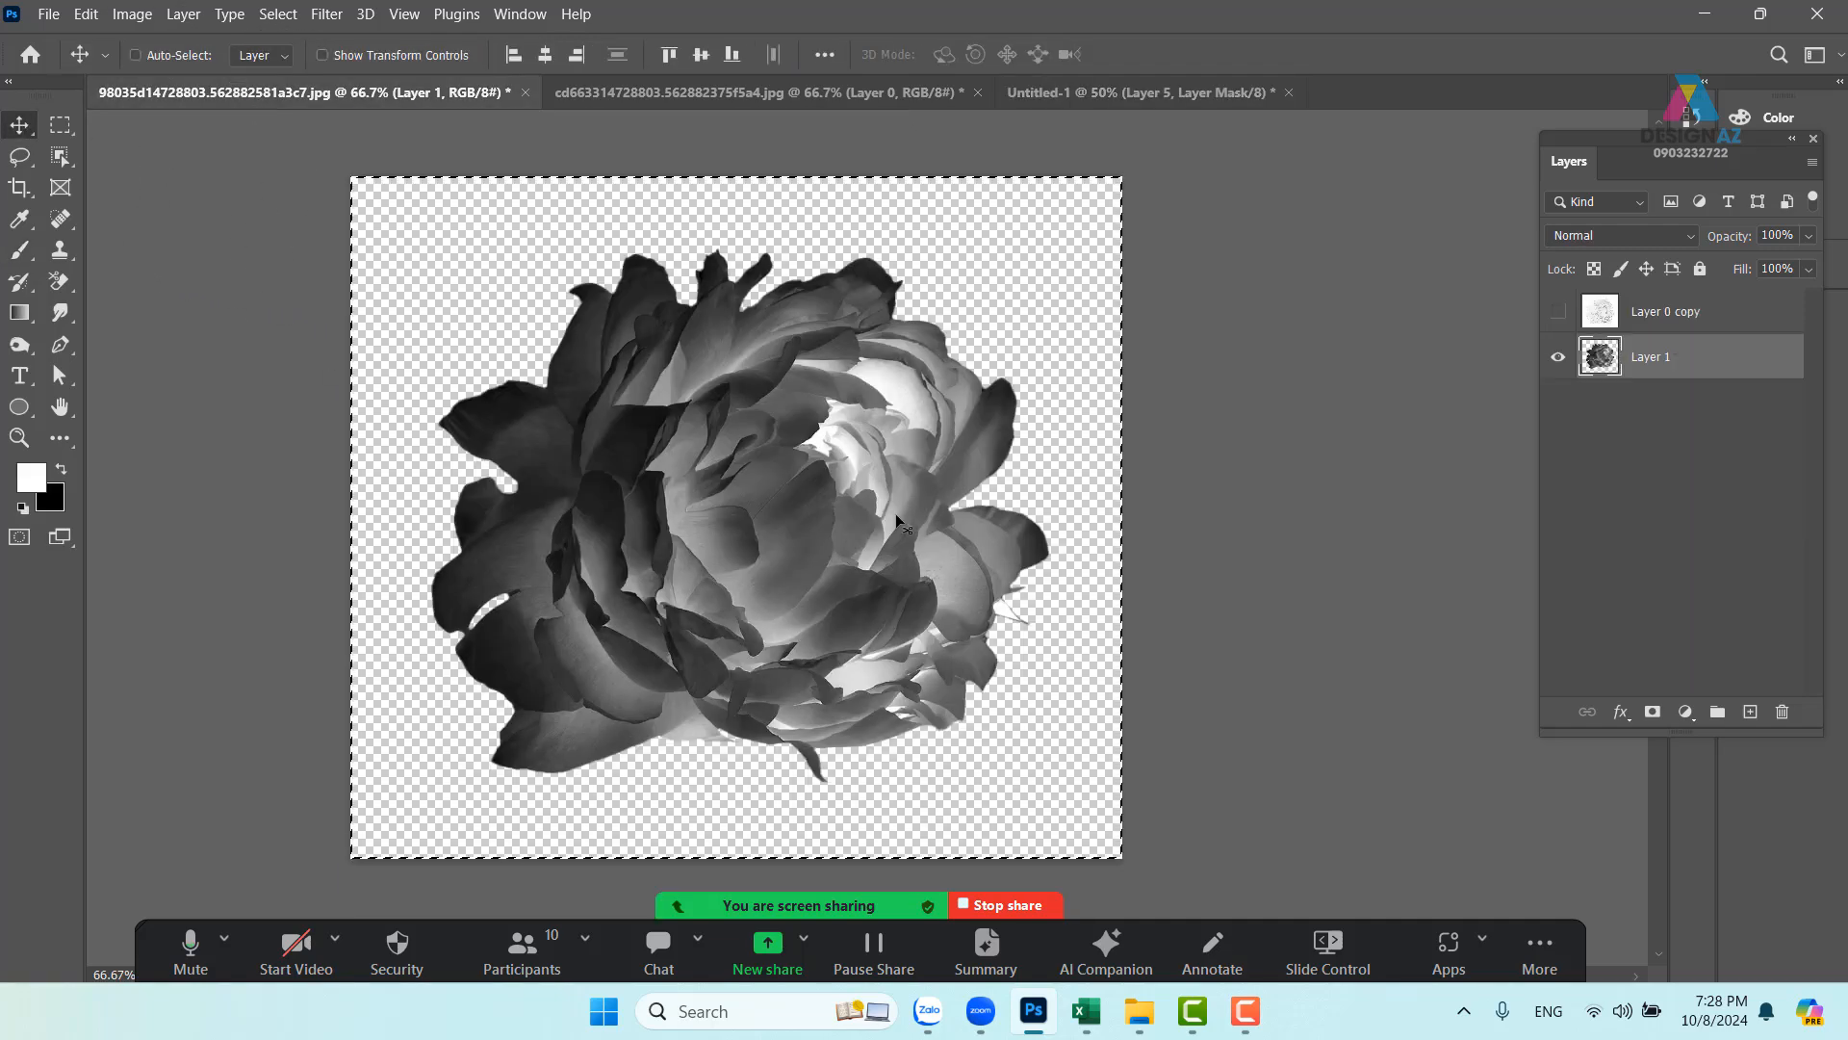
{"action": "key", "text": "ctrl+z"}
{"action": "key", "text": "ctrl+z"}
{"action": "key", "text": "ctrl+z"}
{"action": "key", "text": "ctrl+z"}
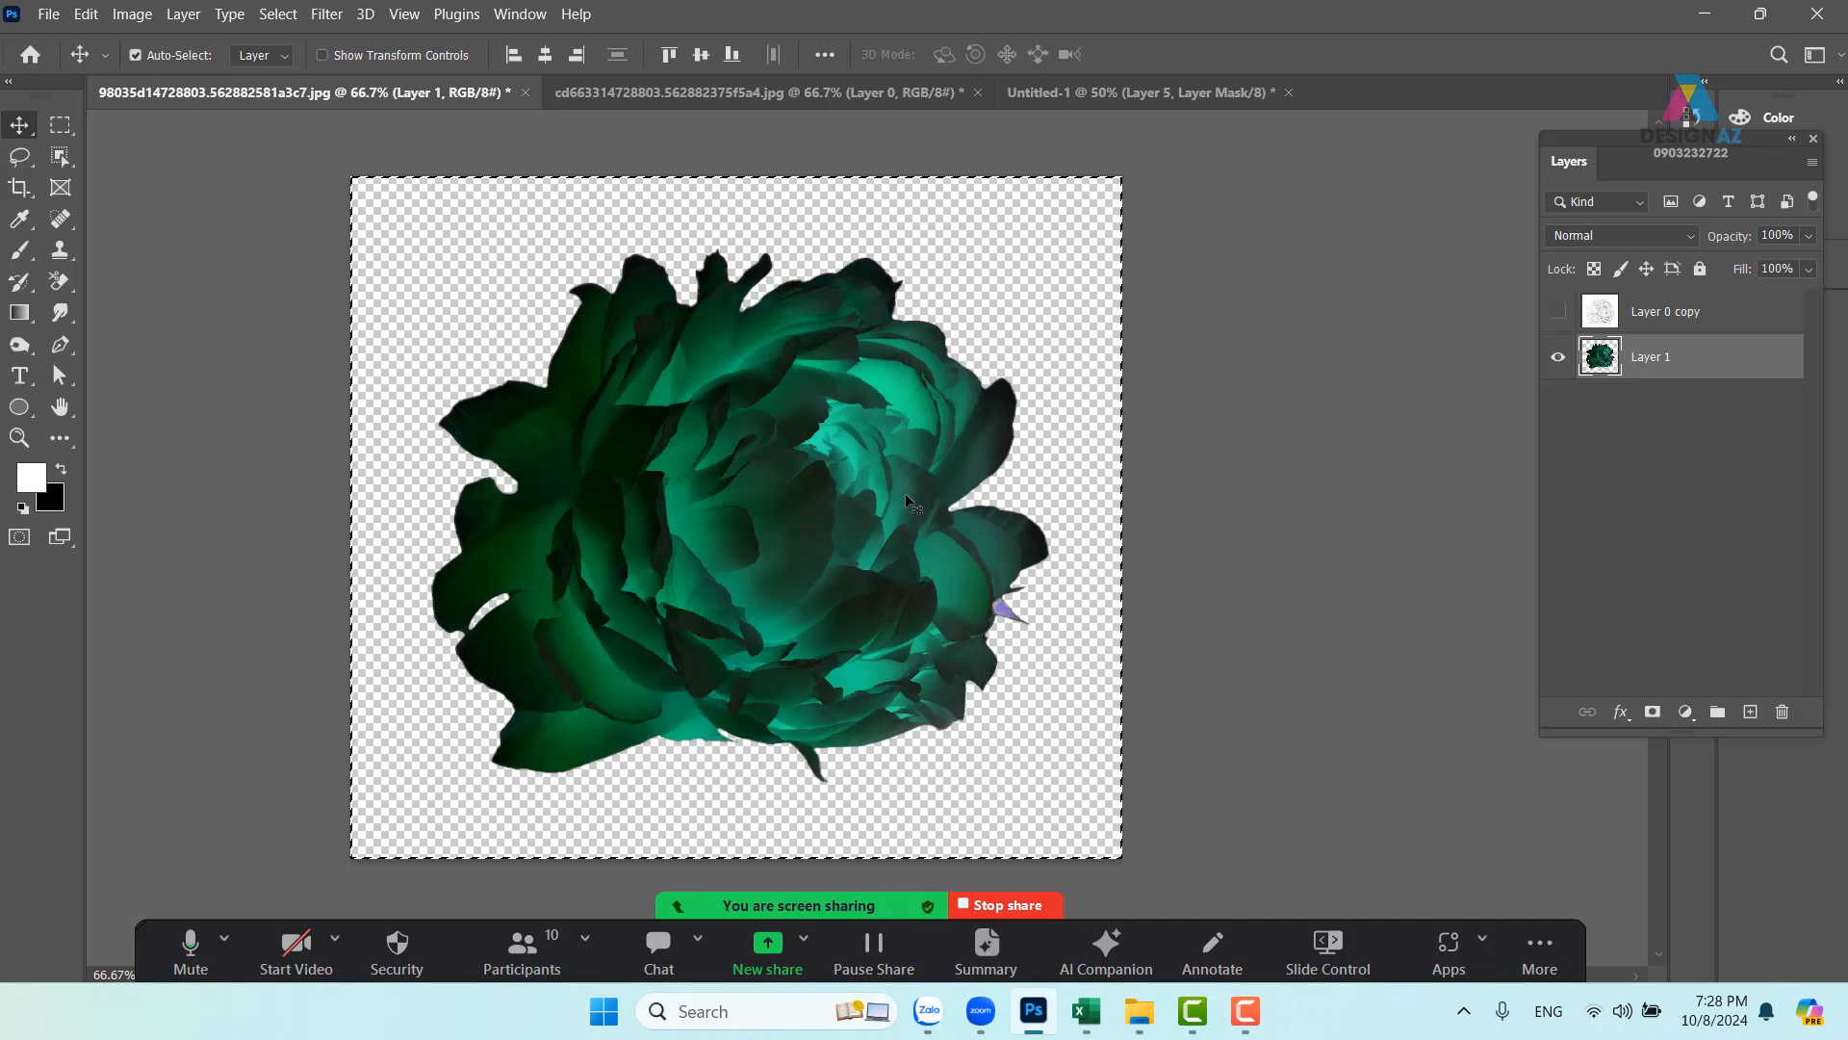
{"action": "right_click", "coordinate": [835, 477]}
{"action": "left_click", "coordinate": [828, 524]}
{"action": "left_click_drag", "start_coordinate": [795, 528], "coordinate": [590, 533]}
{"action": "left_click_drag", "start_coordinate": [693, 475], "coordinate": [795, 489]}
- Scale the peony to about 50%, tilt it, and place it at the poster's right edge
{"action": "key", "text": "ctrl+t"}
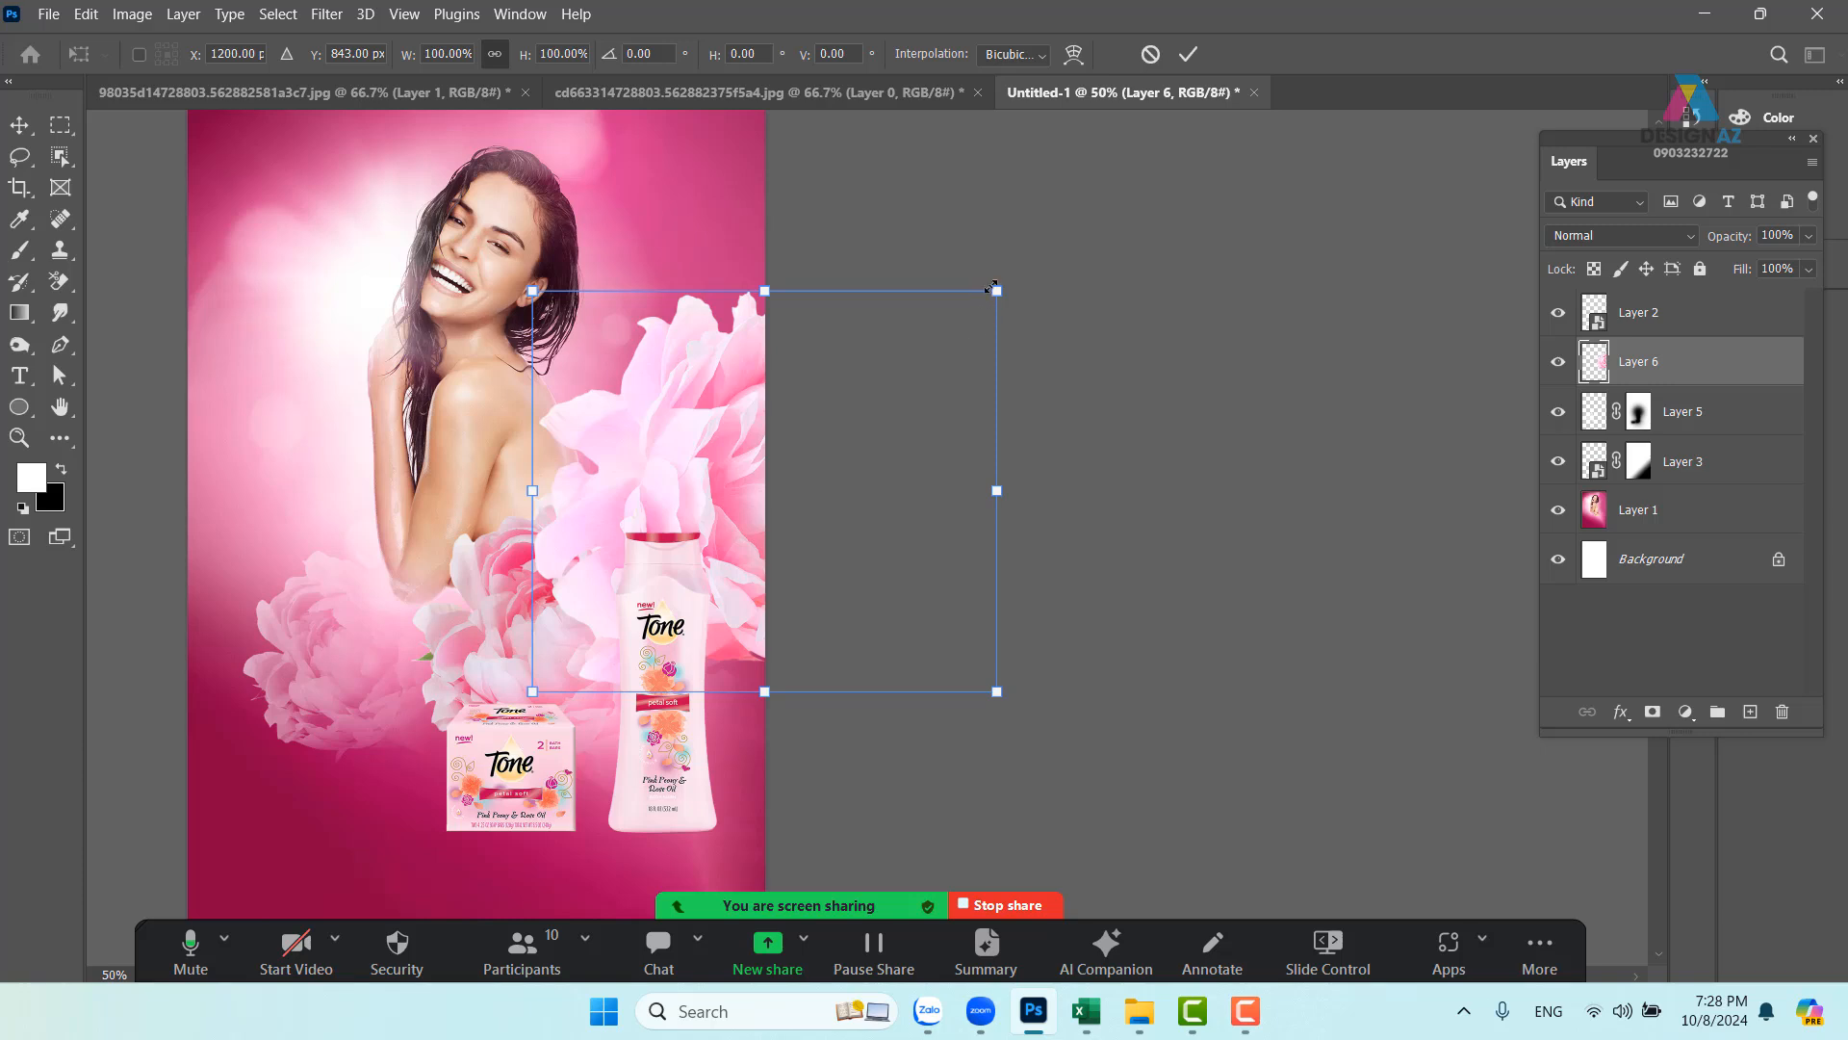
{"action": "left_click_drag", "start_coordinate": [990, 287], "coordinate": [657, 425]}
{"action": "left_click_drag", "start_coordinate": [728, 569], "coordinate": [725, 314]}
{"action": "left_click_drag", "start_coordinate": [825, 495], "coordinate": [875, 488]}
{"action": "left_click_drag", "start_coordinate": [749, 506], "coordinate": [737, 504]}
{"action": "key", "text": "ctrl+plus"}
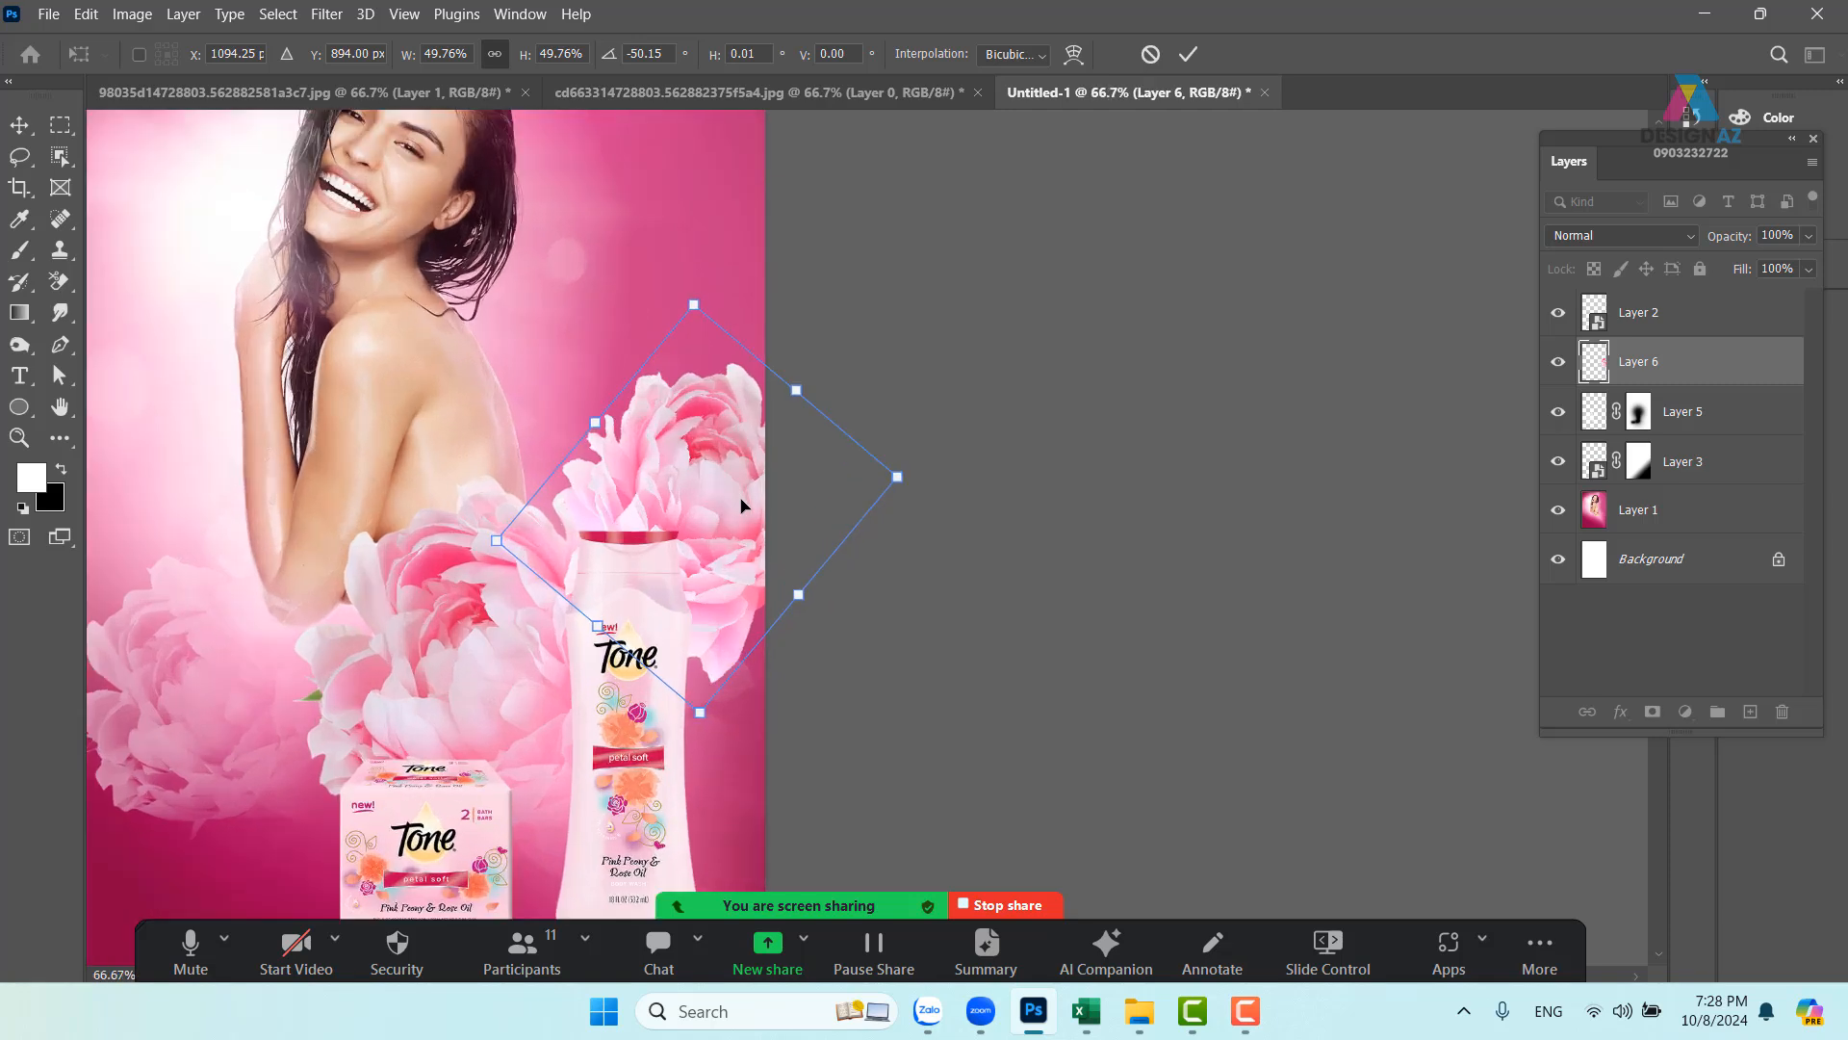
{"action": "key", "text": "Return"}
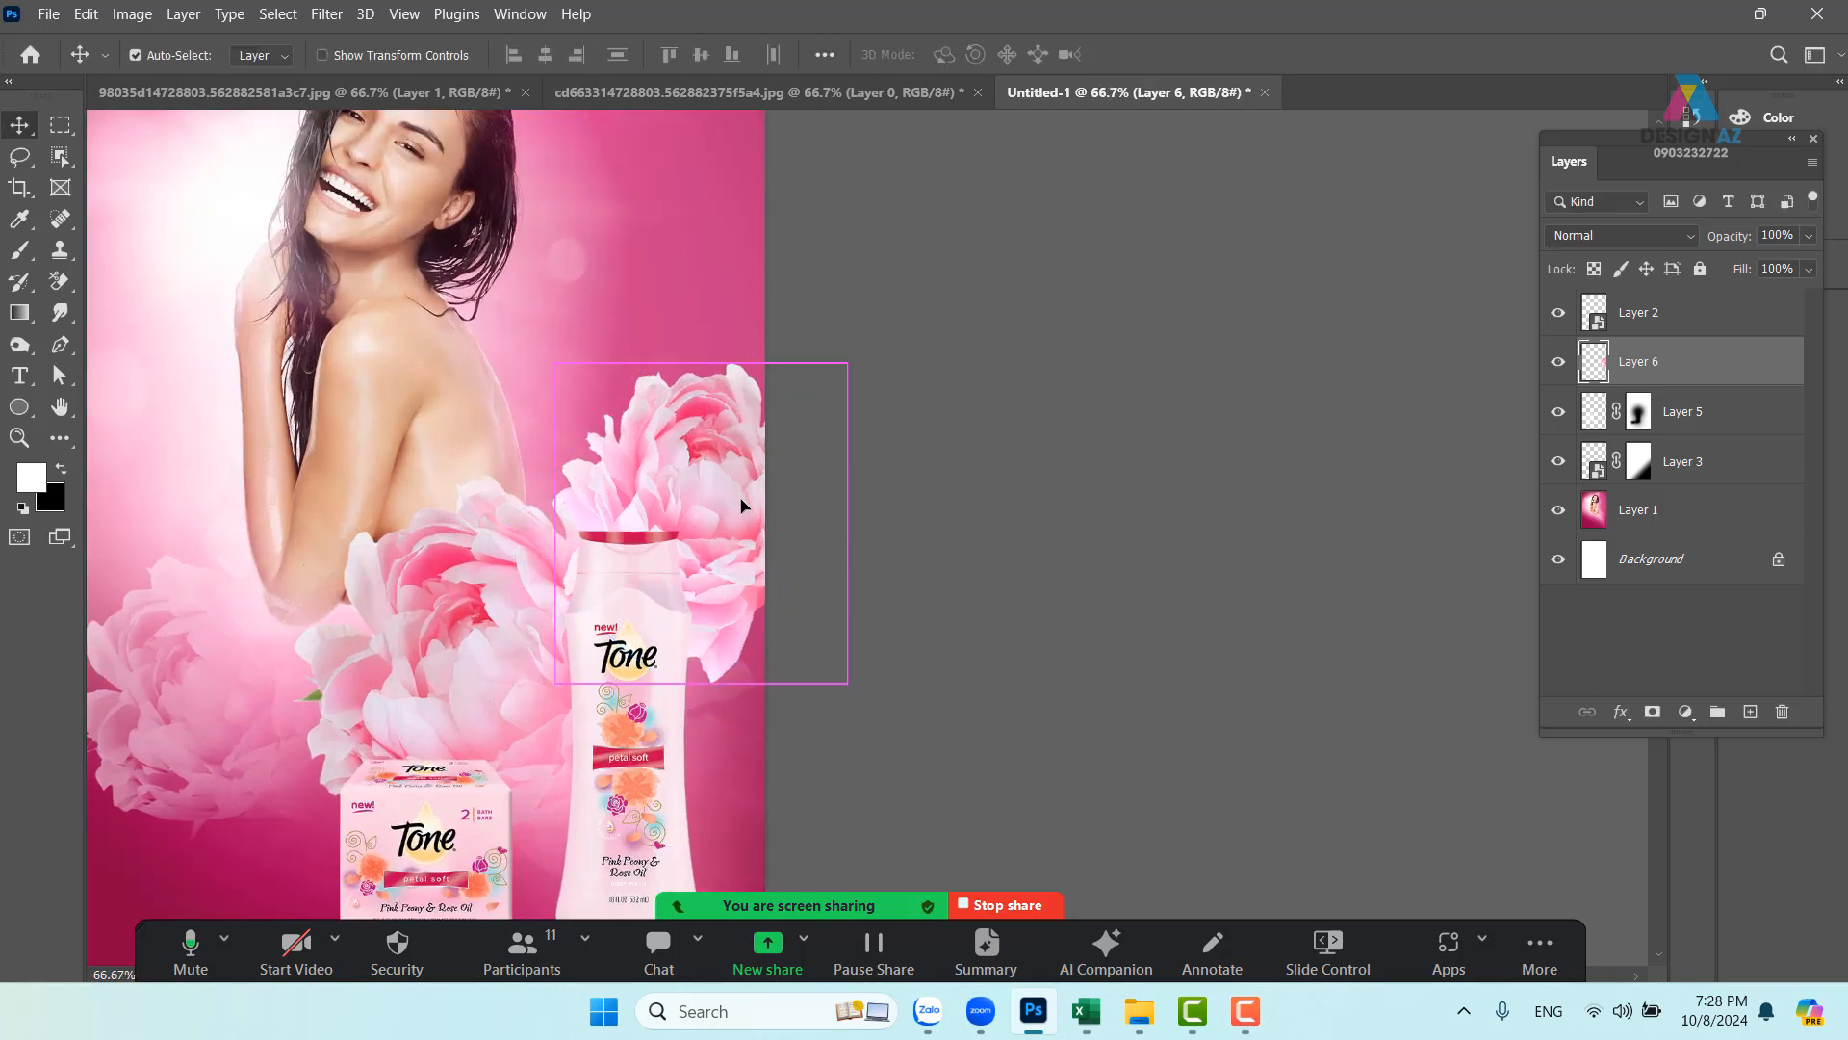
- Move the peony layer just above the bottom of the stack and set its opacity to 80%
{"action": "key", "text": "ctrl+shift+bracketleft"}
{"action": "key", "text": "ctrl+bracketright"}
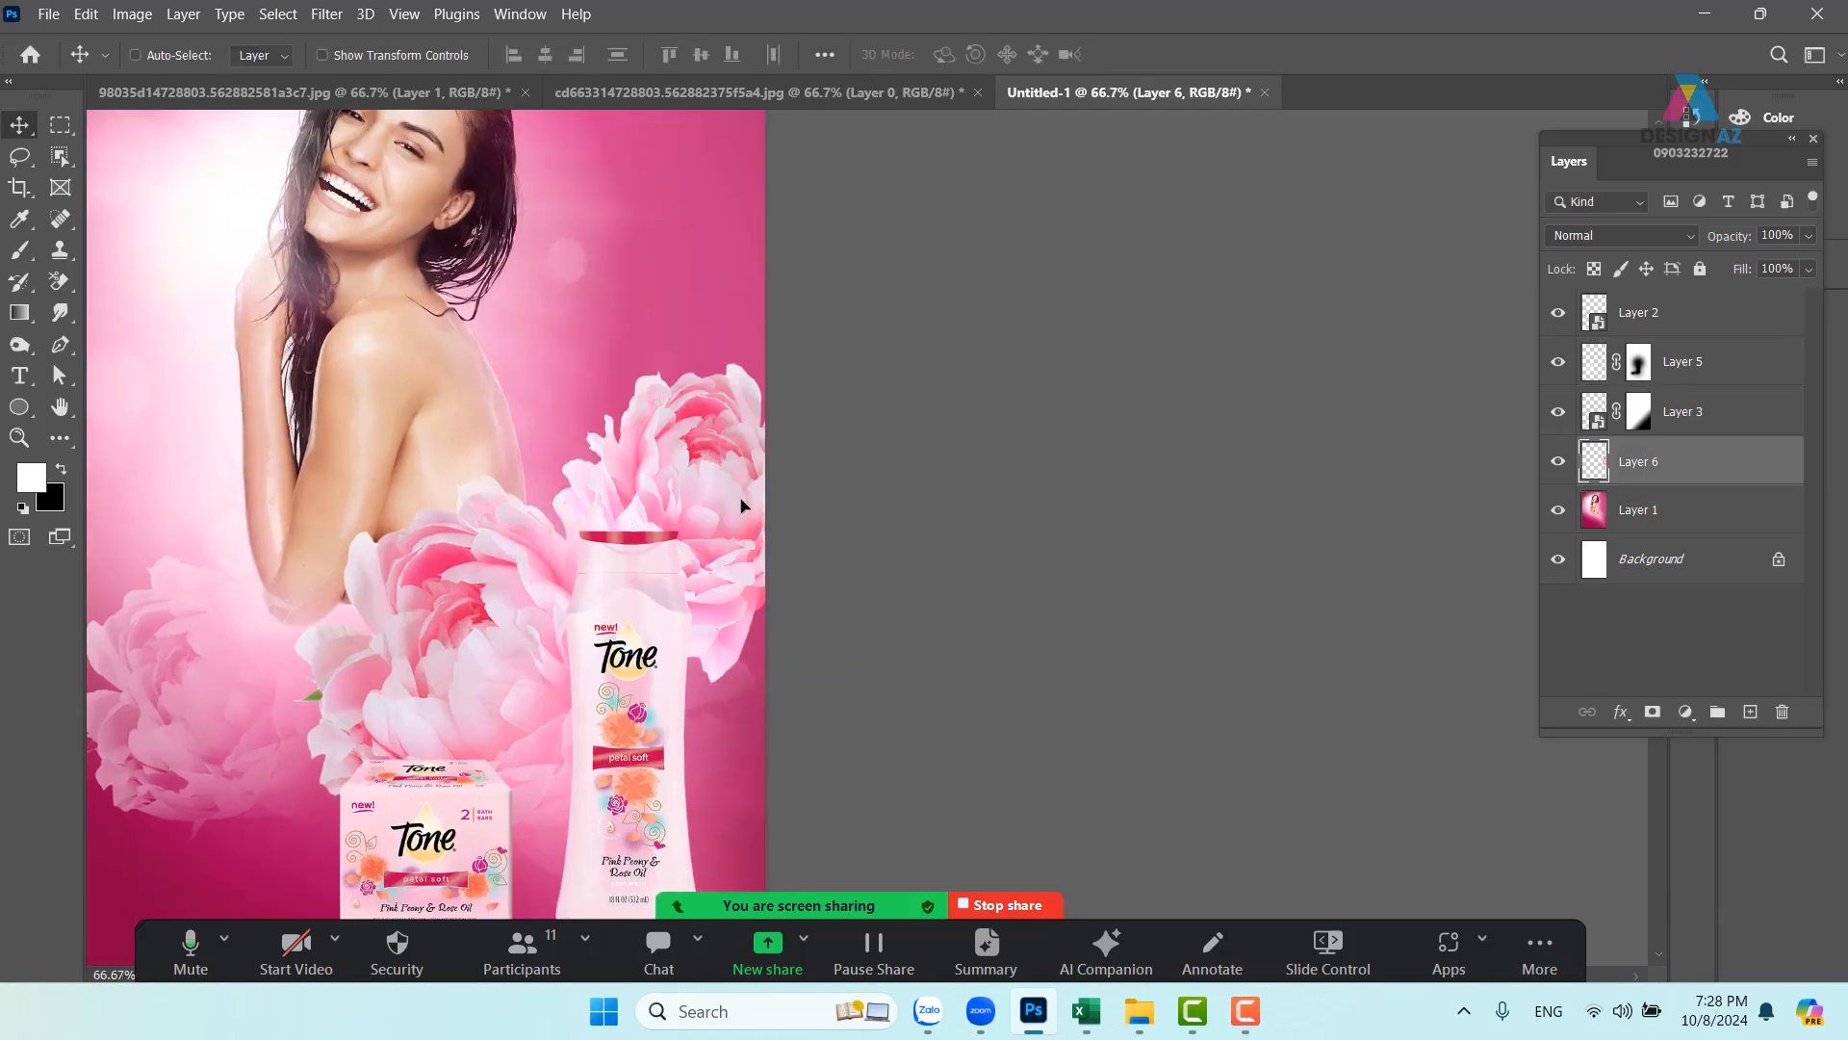
{"action": "left_click_drag", "start_coordinate": [691, 521], "coordinate": [895, 508]}
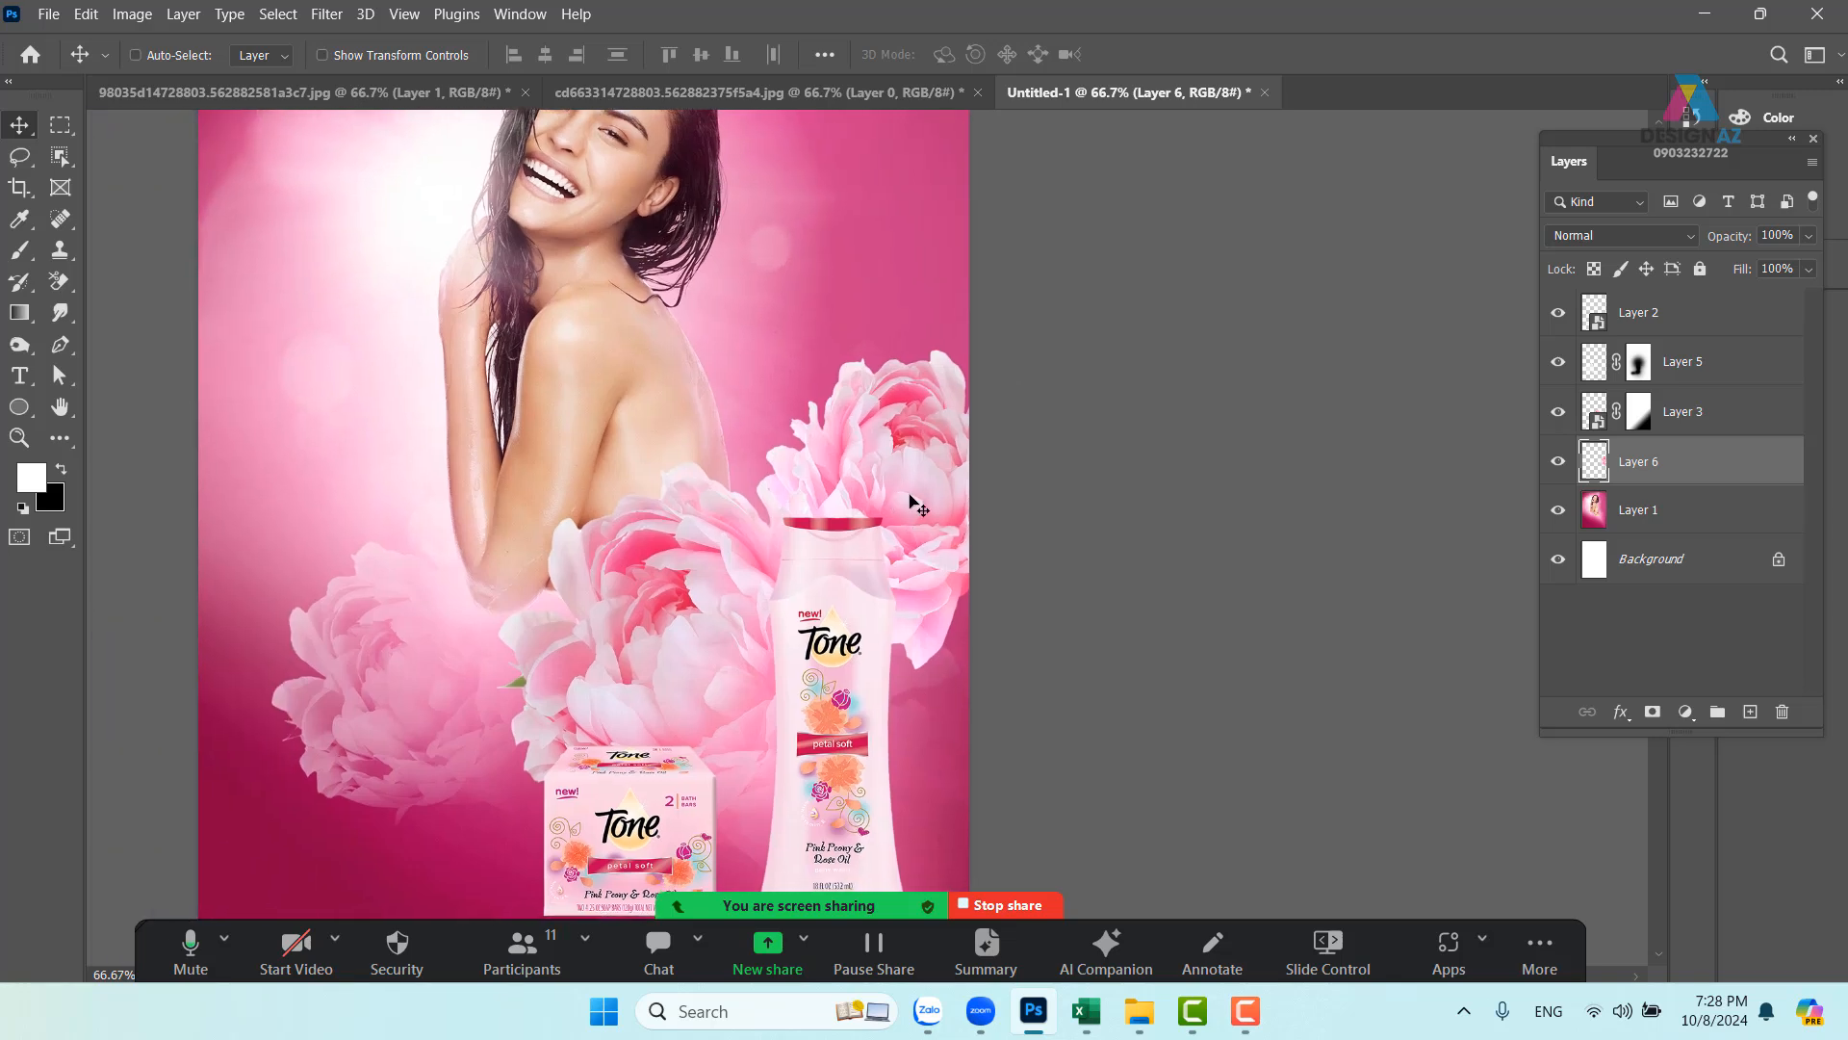
{"action": "key", "text": "8"}
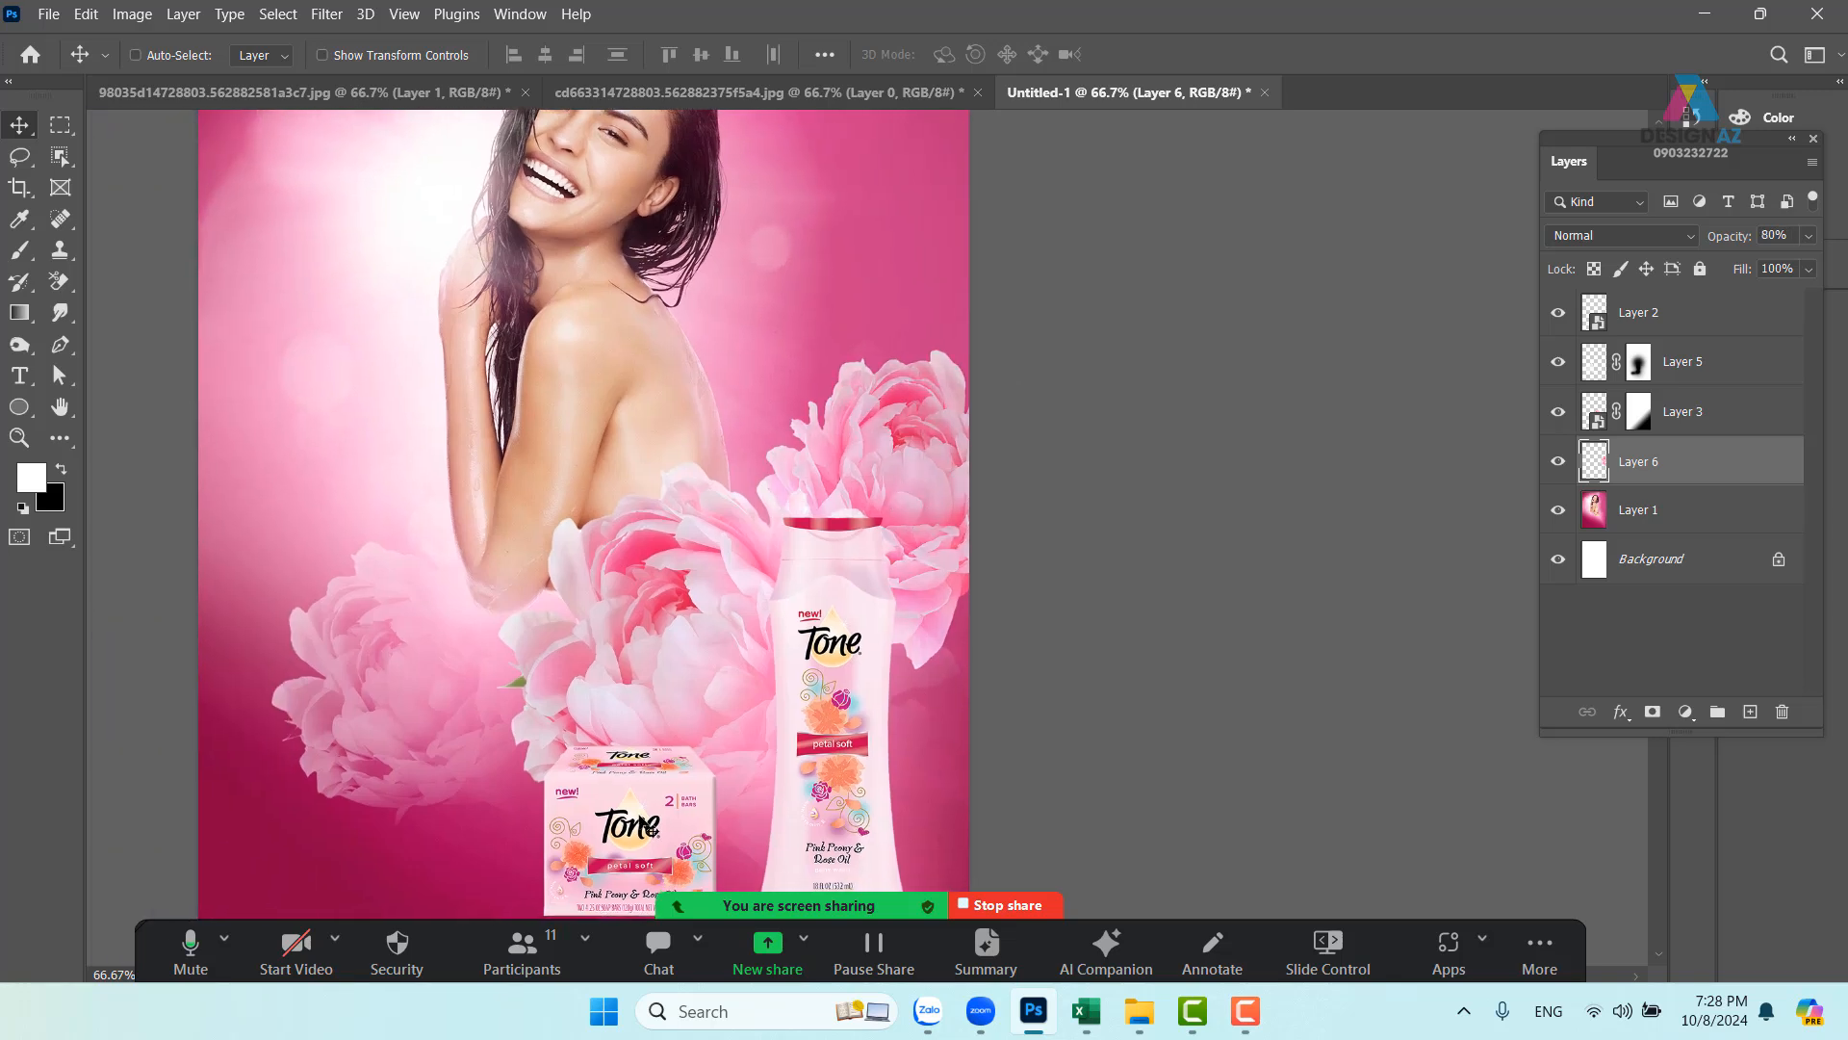
- Mute all participants in the meeting and minimize the participants window
{"action": "left_click", "coordinate": [518, 956]}
{"action": "left_click", "coordinate": [942, 667]}
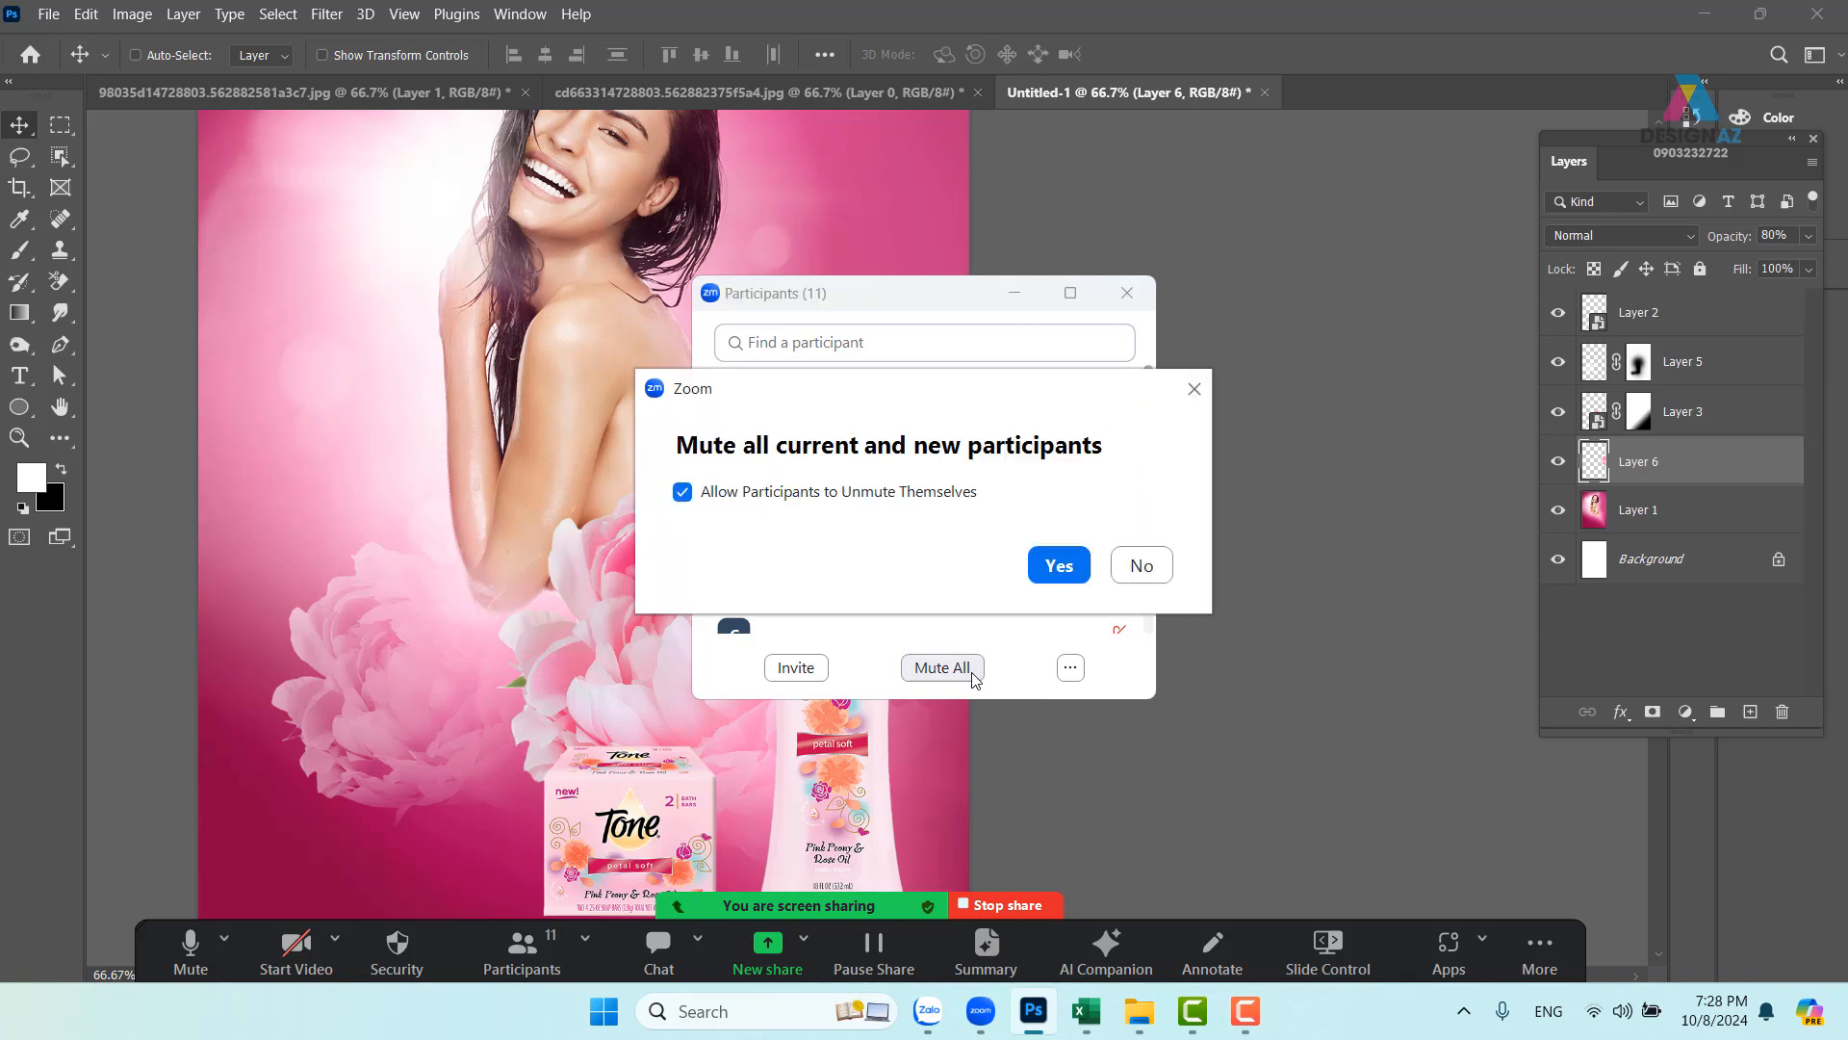
{"action": "left_click", "coordinate": [1063, 565]}
{"action": "left_click", "coordinate": [1012, 293]}
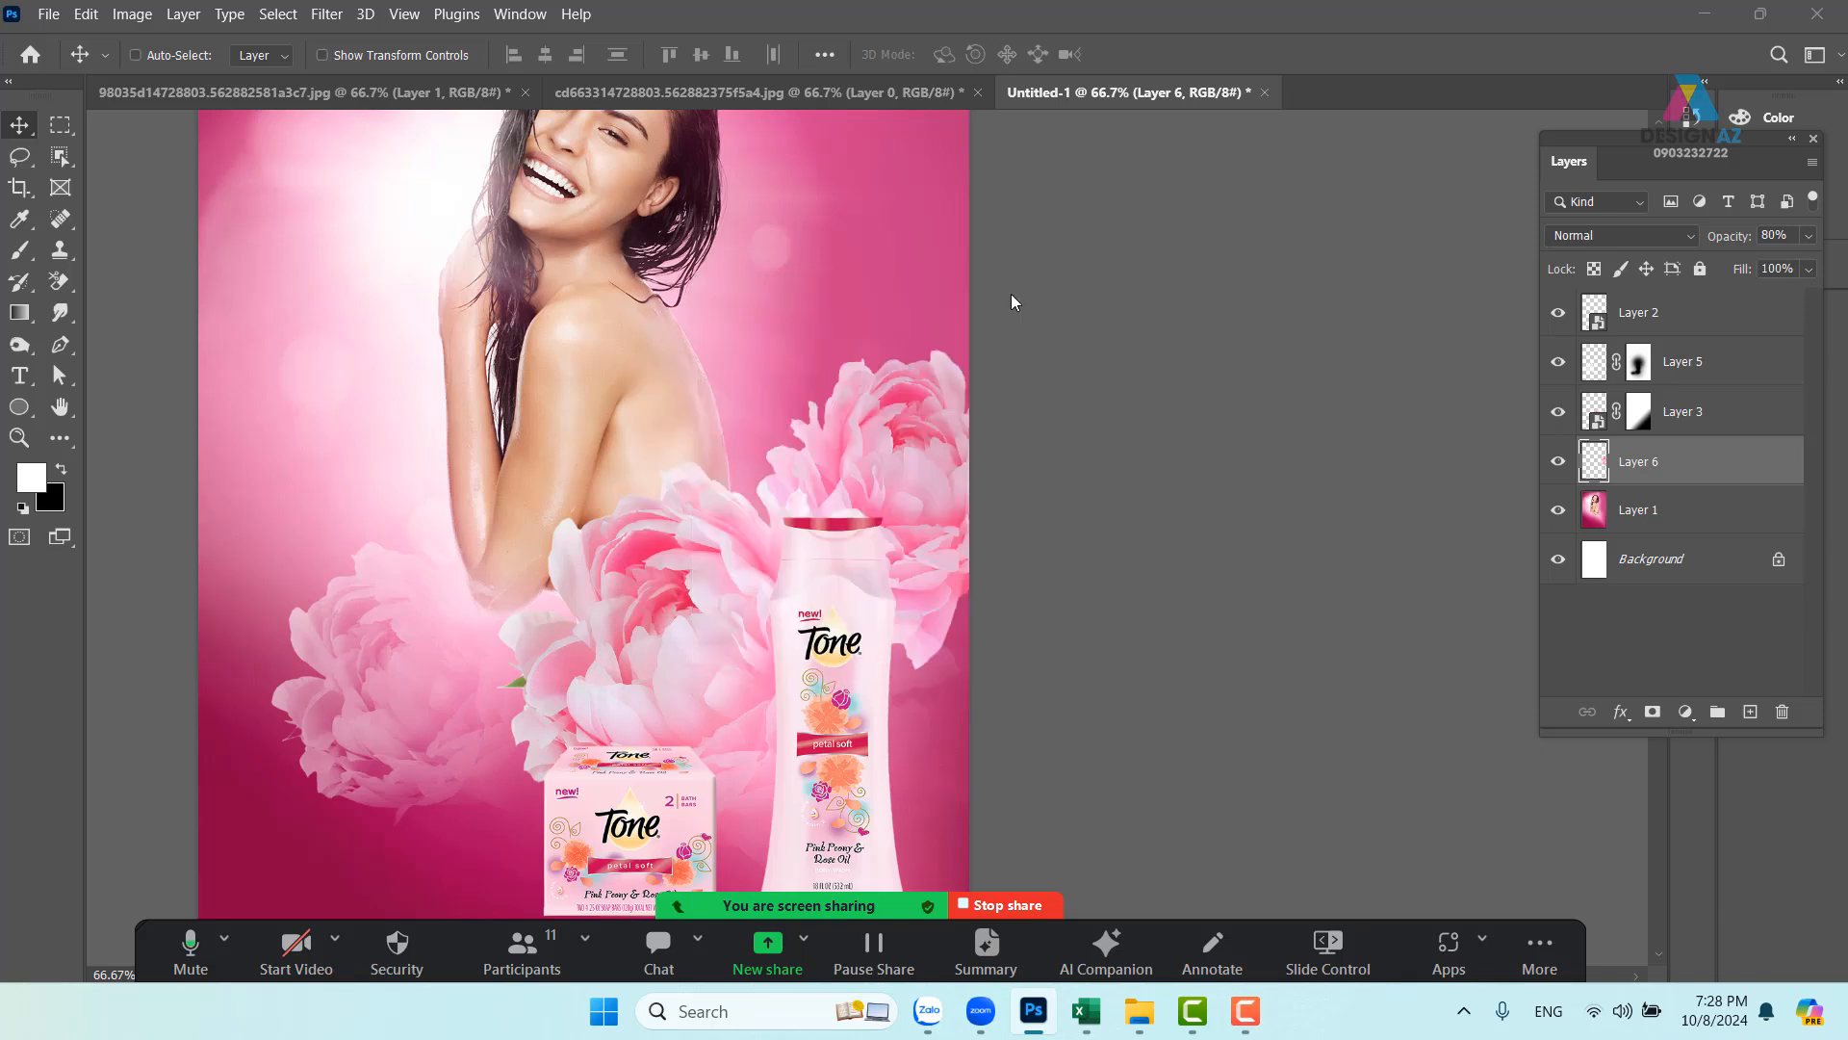
- Add a layer mask to the peony's Layer 6 and pick the Brush tool
{"action": "left_click", "coordinate": [1653, 712]}
{"action": "key", "text": "b"}
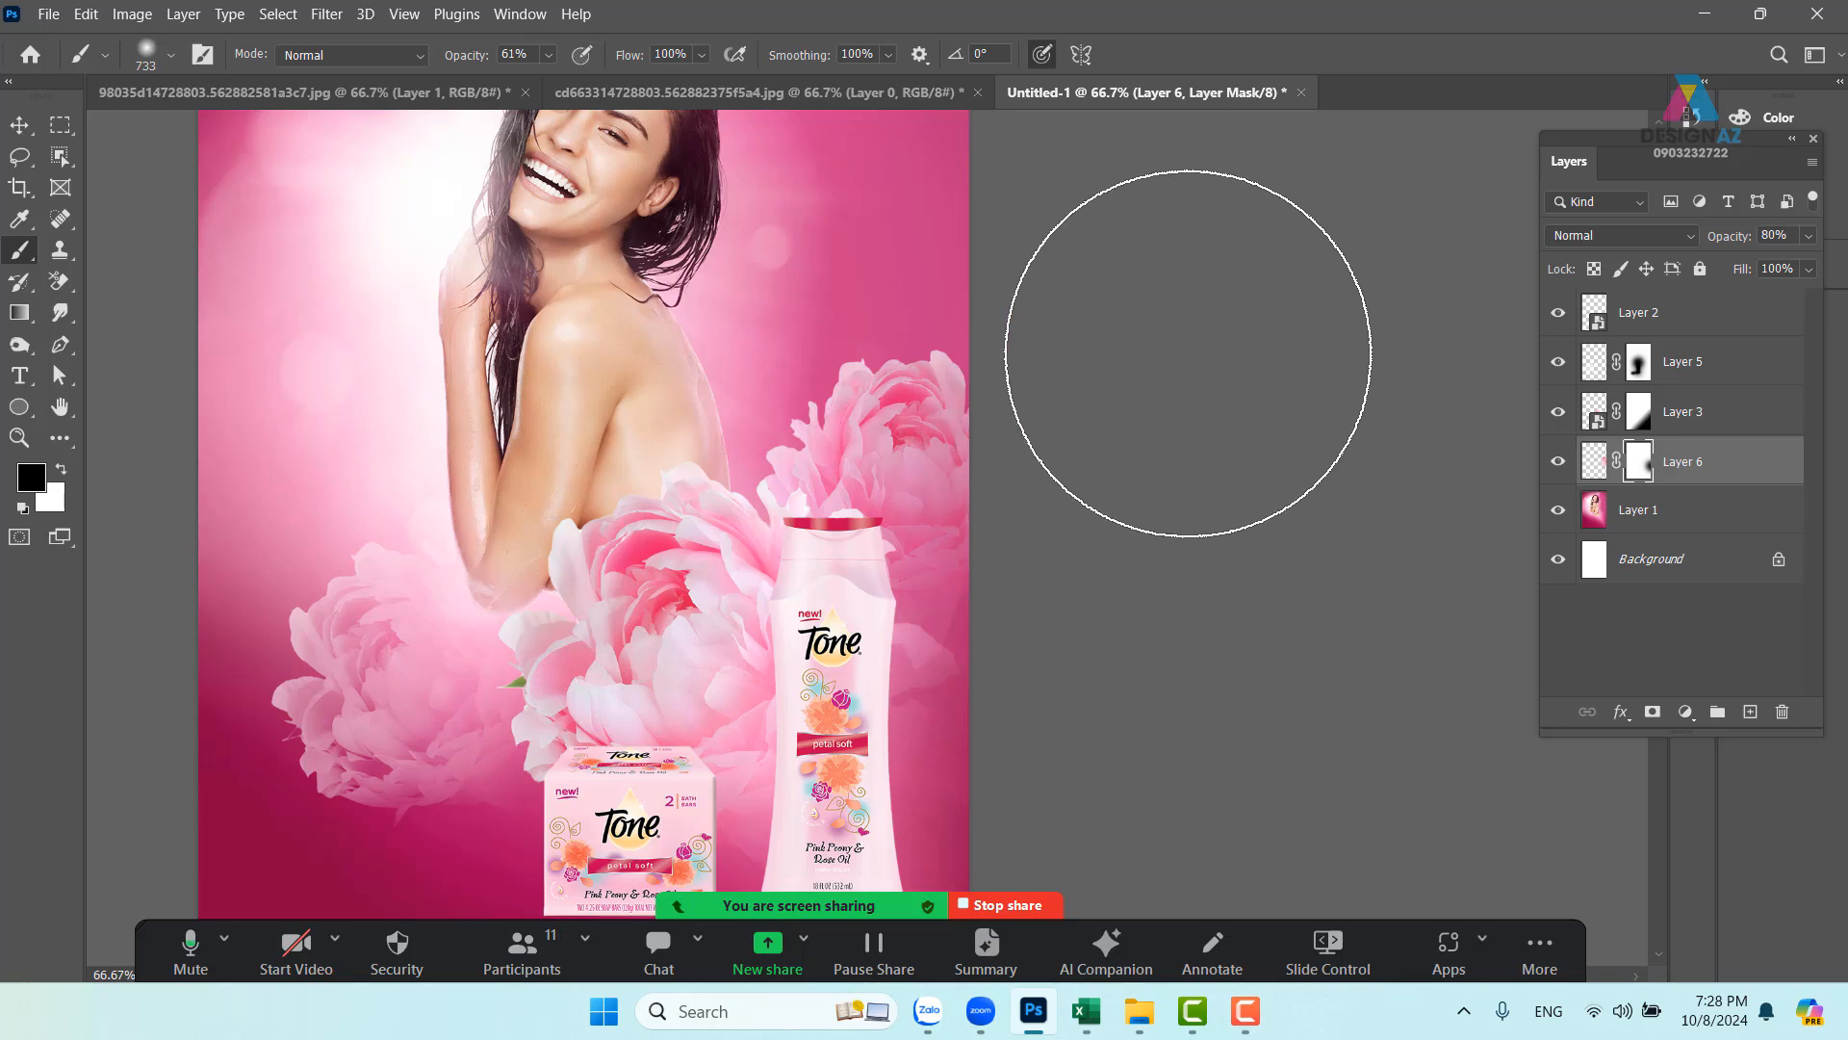
{"action": "left_click_drag", "start_coordinate": [1192, 540], "coordinate": [1210, 527]}
{"action": "scroll", "coordinate": [1210, 527], "scroll_direction": "down", "scroll_amount": 1}
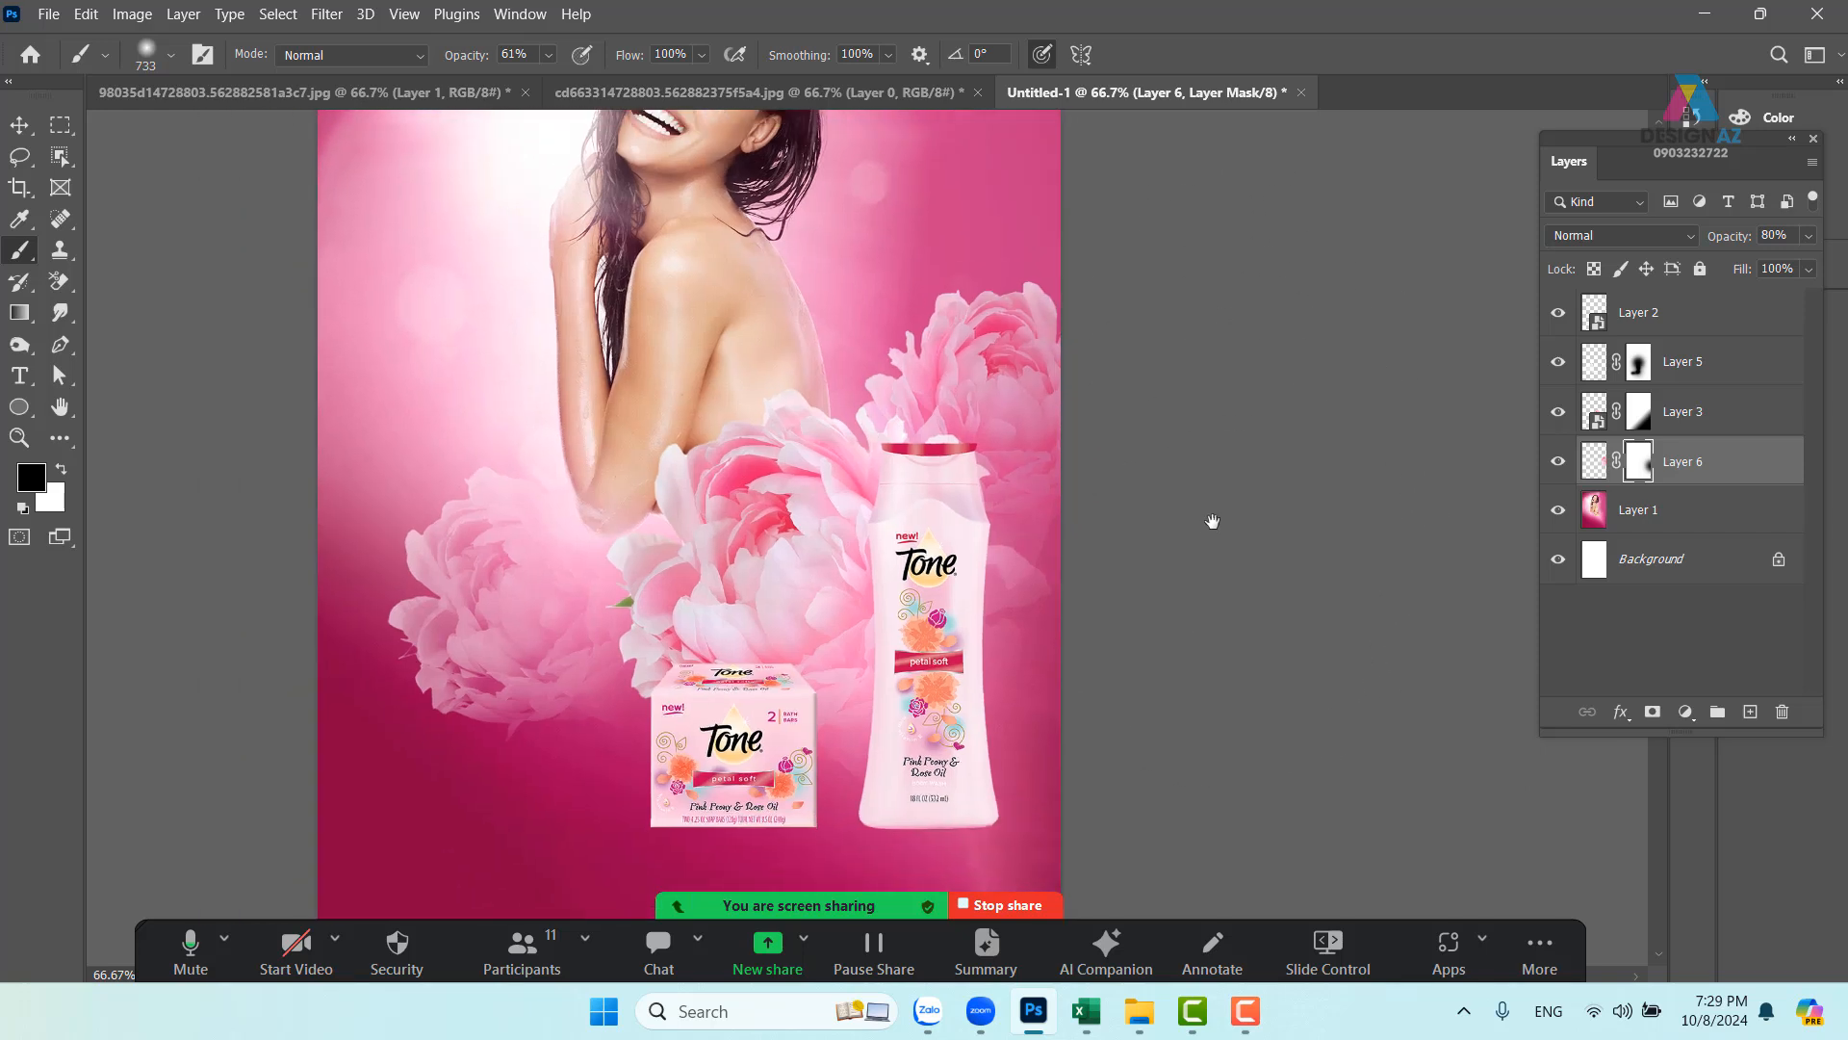
{"action": "left_click_drag", "start_coordinate": [1191, 591], "coordinate": [1197, 639]}
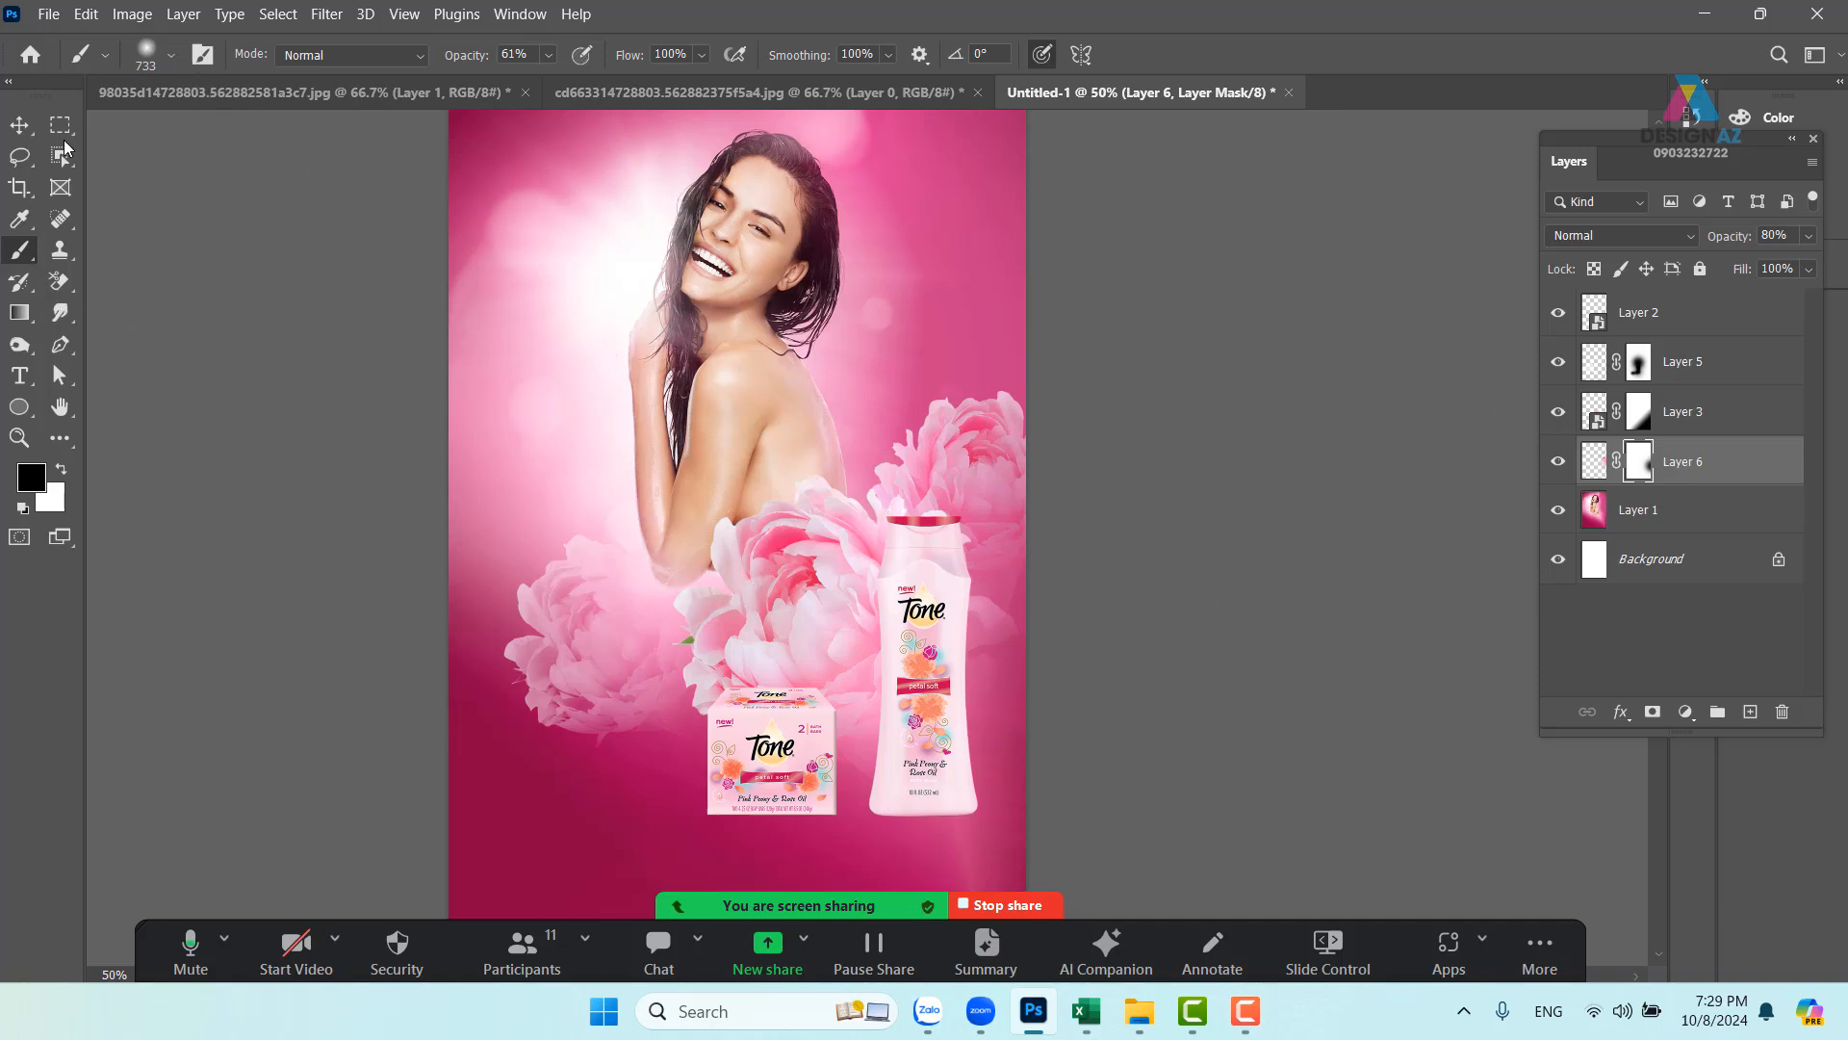
- Raise the peony about 46 px higher on the poster
{"action": "key", "text": "v"}
{"action": "left_click_drag", "start_coordinate": [938, 466], "coordinate": [945, 446]}
{"action": "left_click_drag", "start_coordinate": [1128, 574], "coordinate": [1048, 574]}
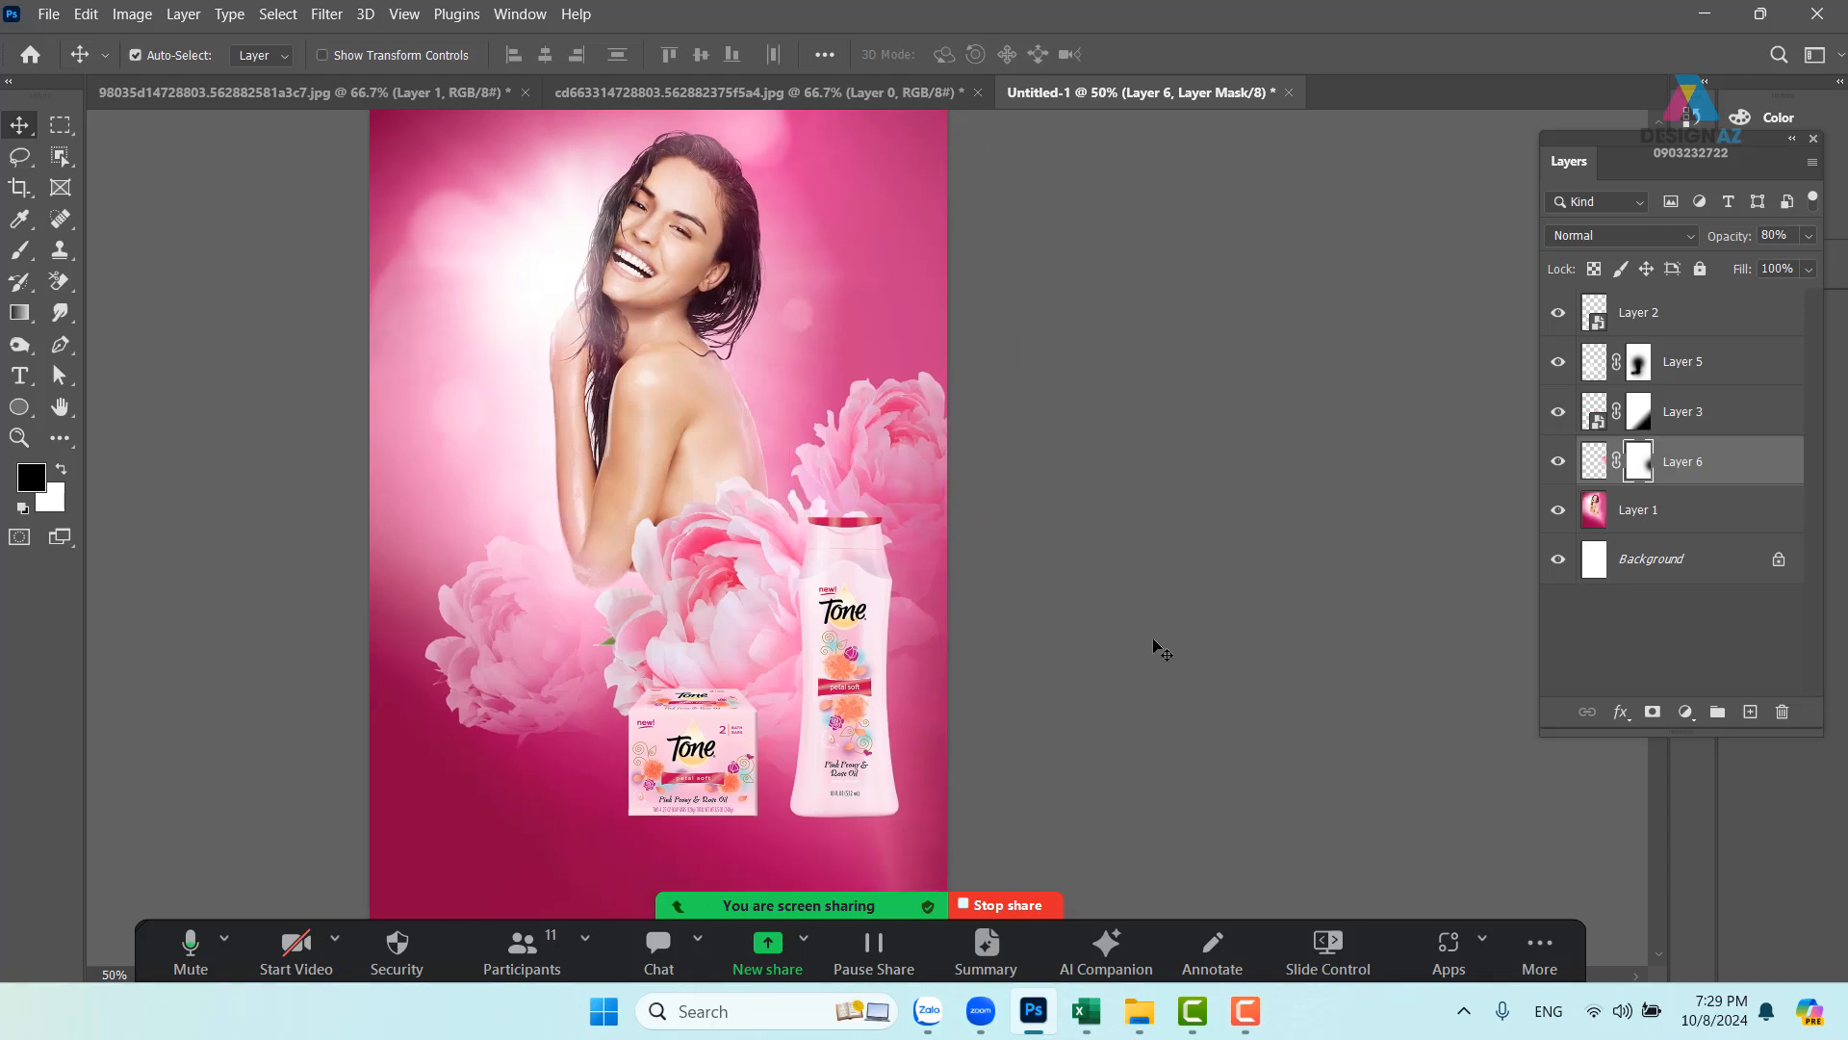
{"action": "key", "text": "ctrl+o"}
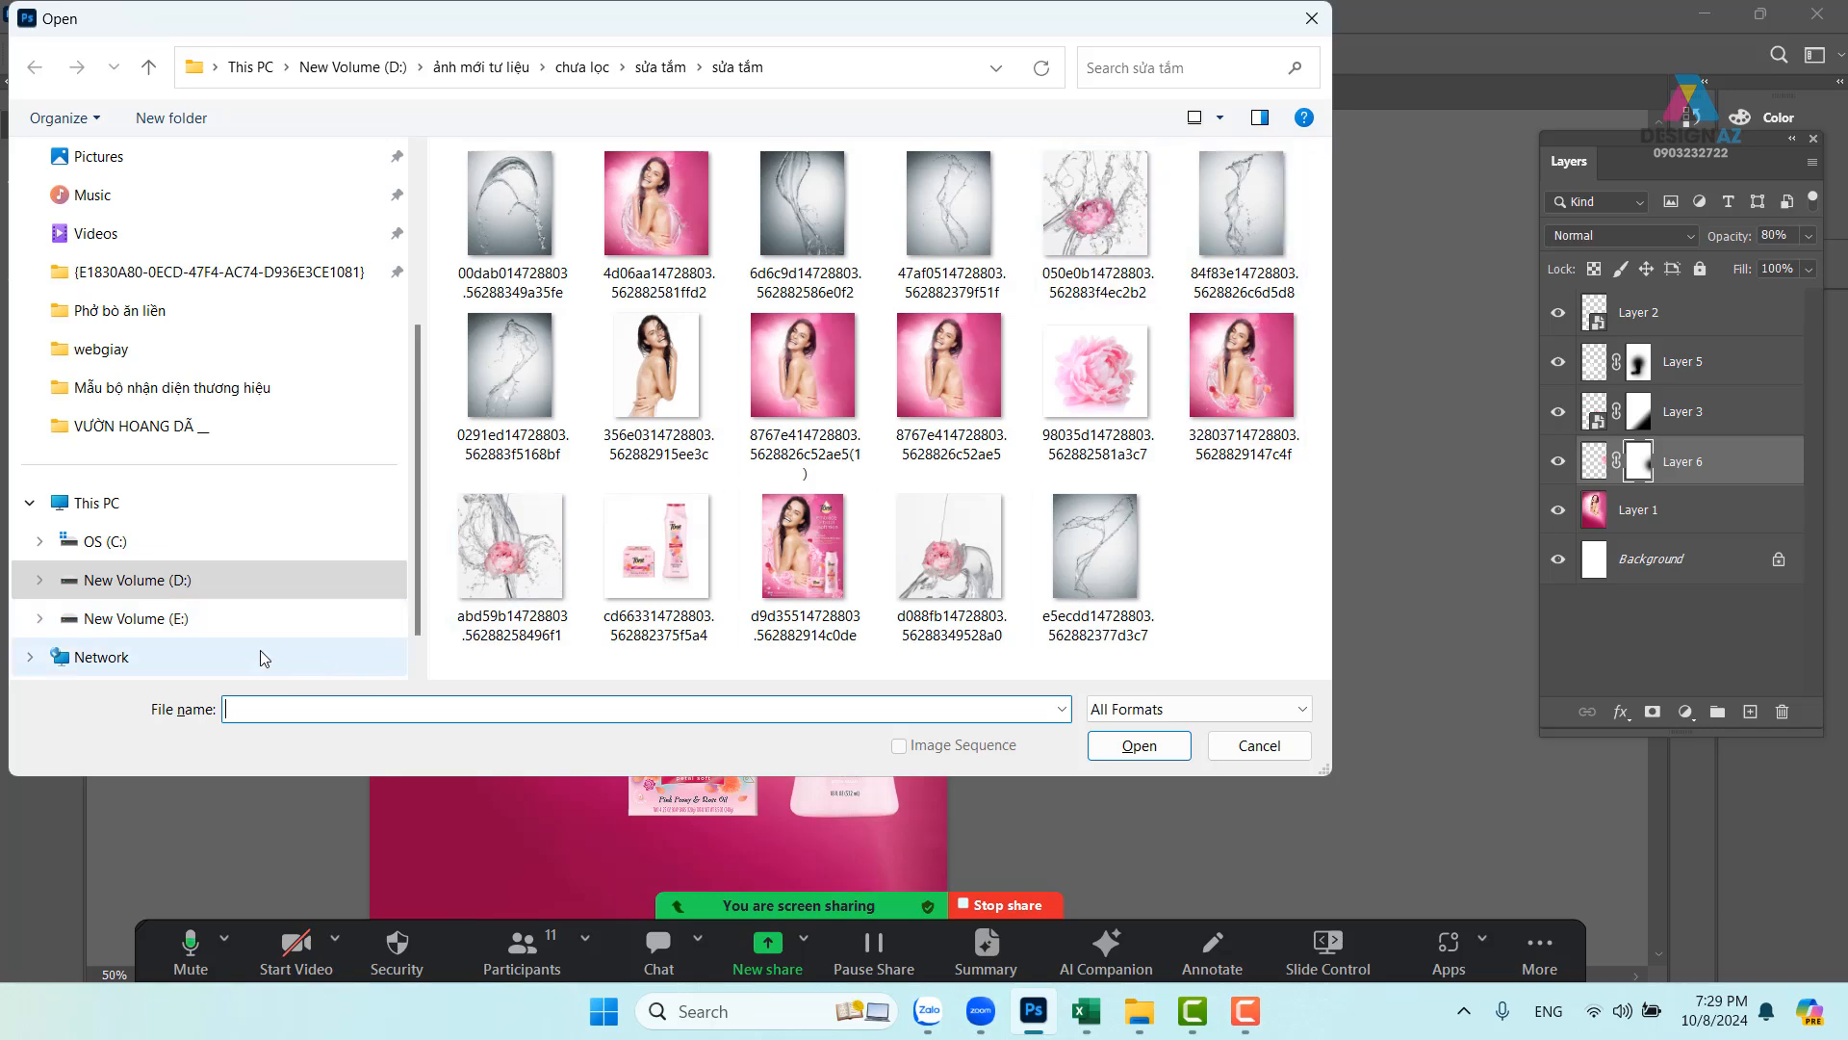
- Browse drive D: into ảnh mới tư liệu > chưa lọc and look inside the Pond's White Beauty folder
{"action": "left_click", "coordinate": [193, 594]}
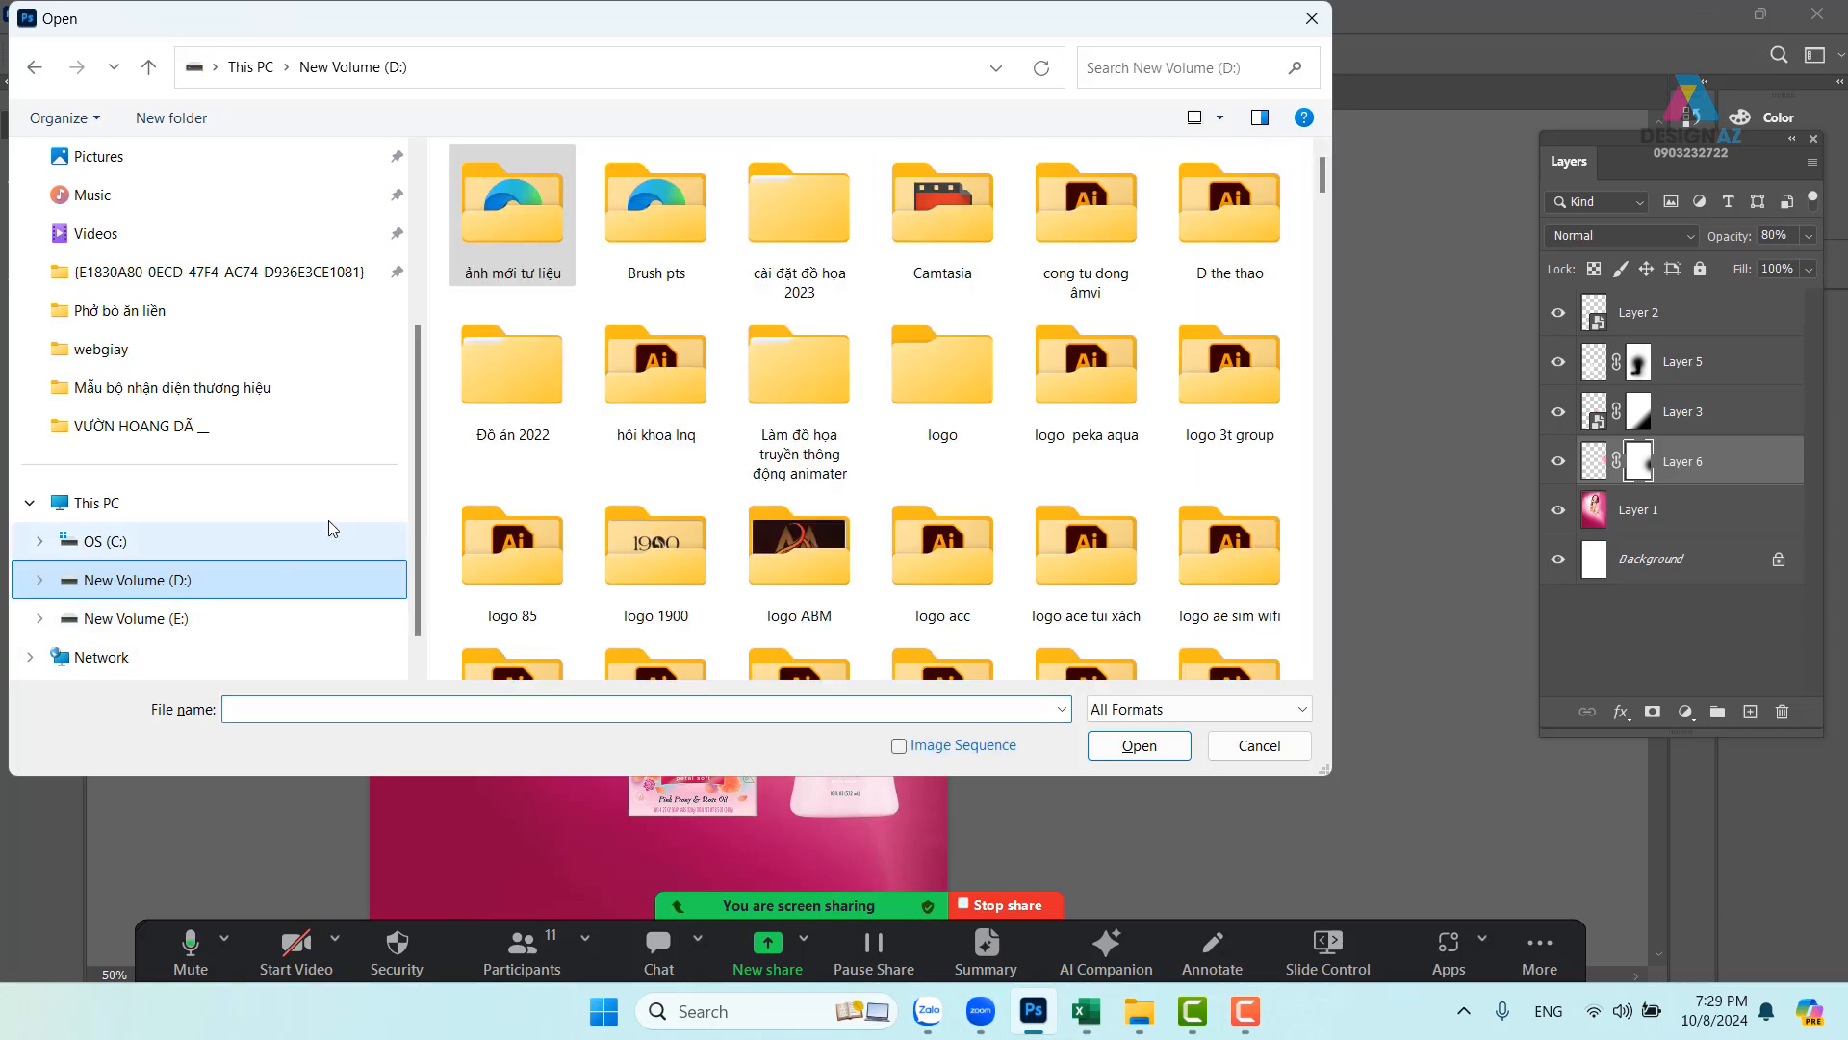
{"action": "double_click", "coordinate": [513, 231]}
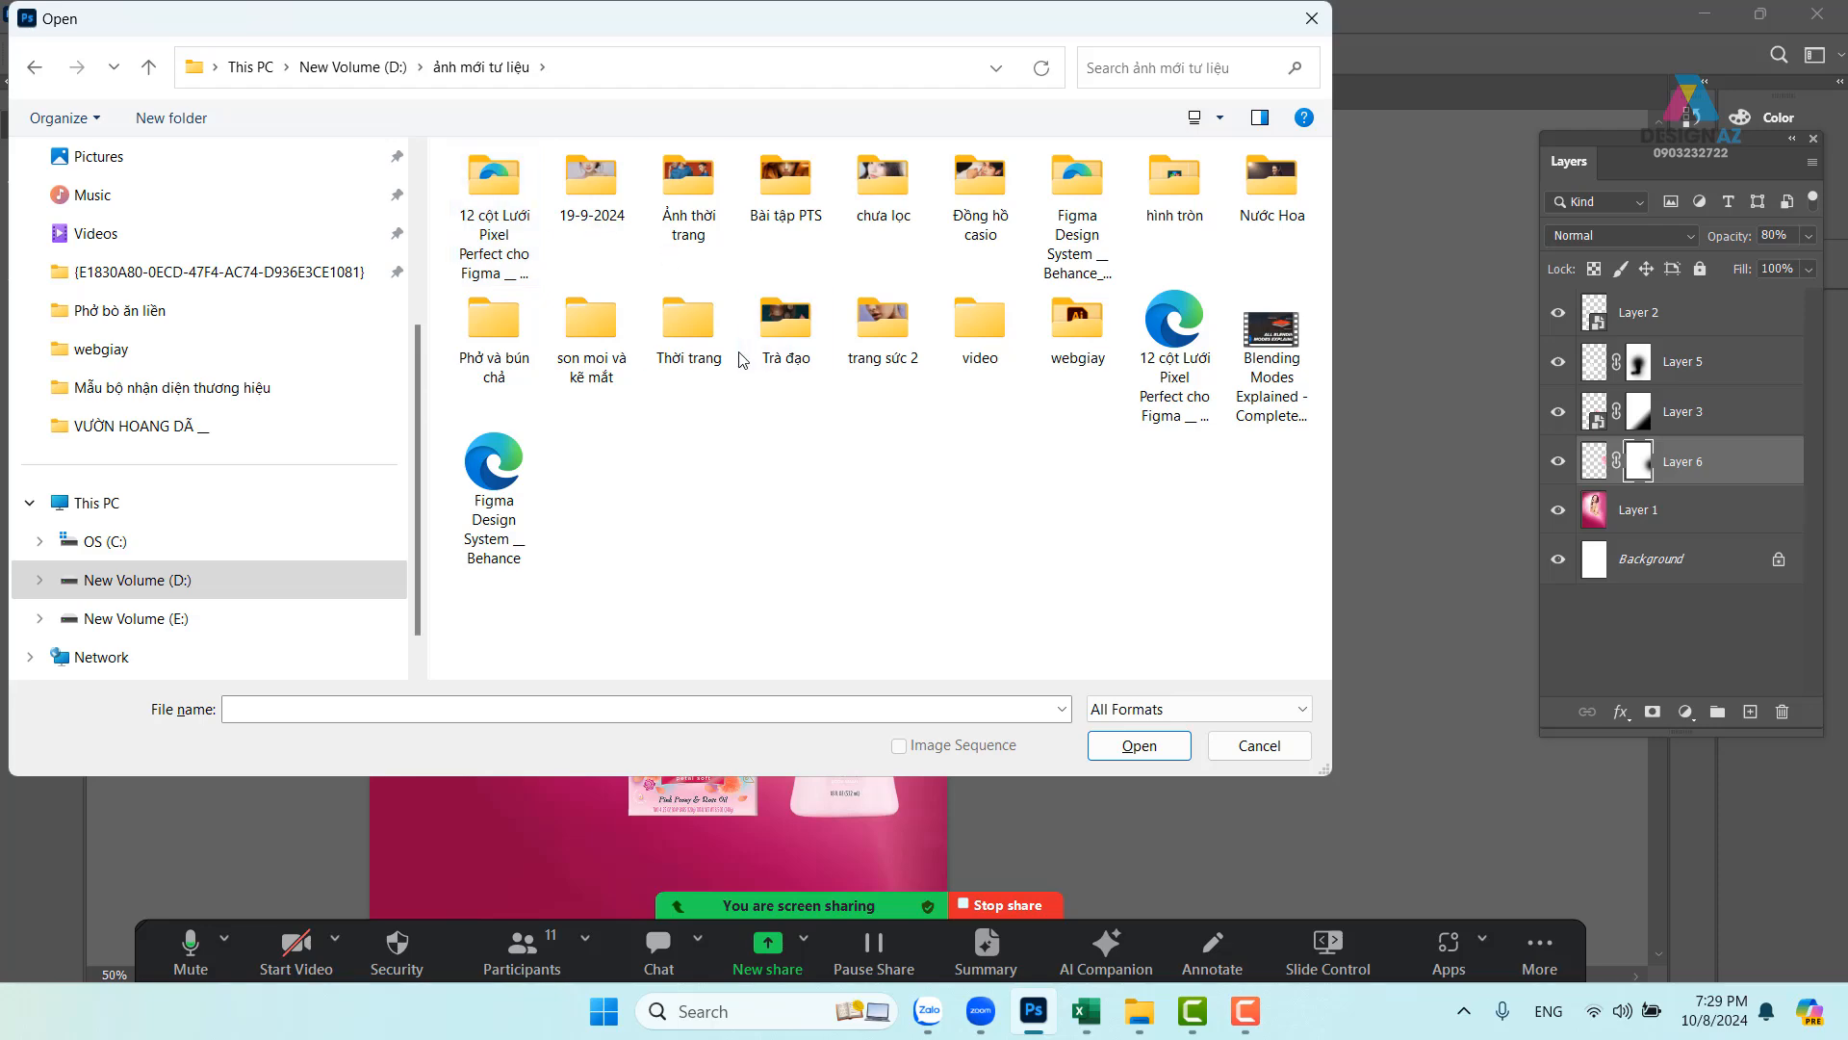
{"action": "double_click", "coordinate": [899, 193]}
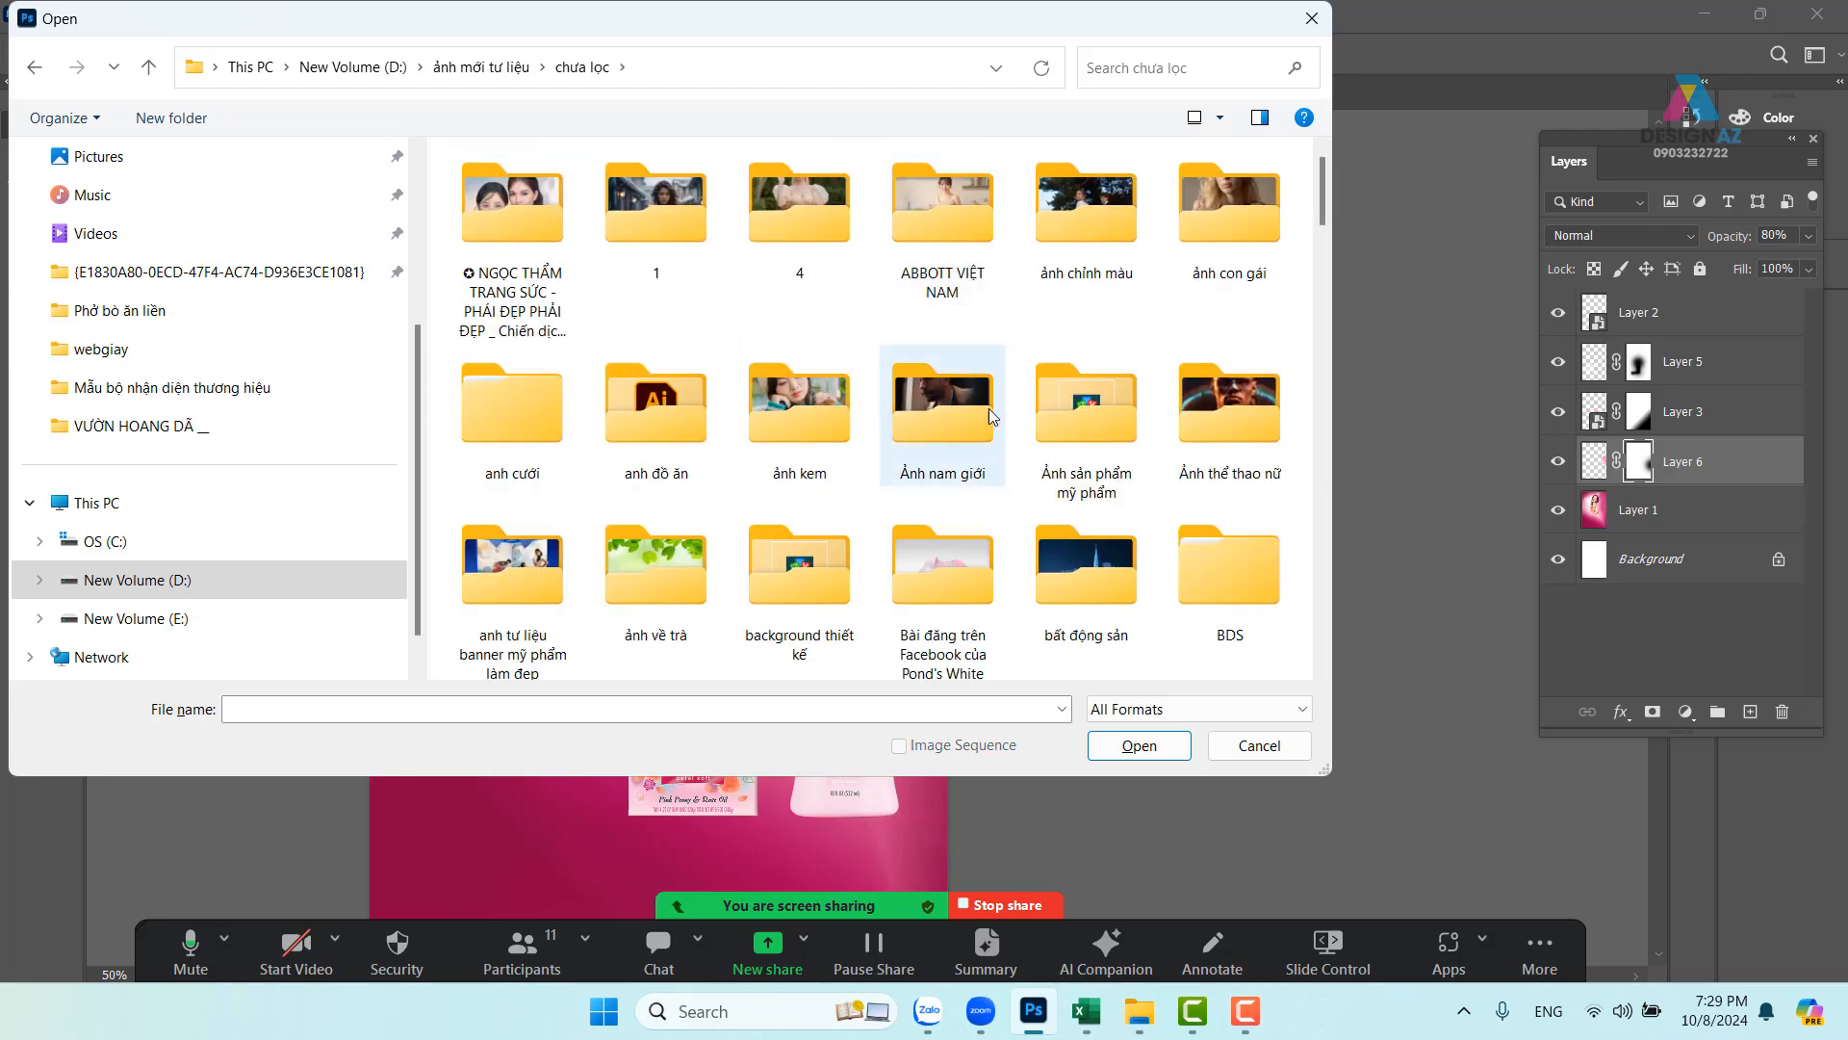
{"action": "left_click", "coordinate": [967, 542]}
{"action": "double_click", "coordinate": [967, 542]}
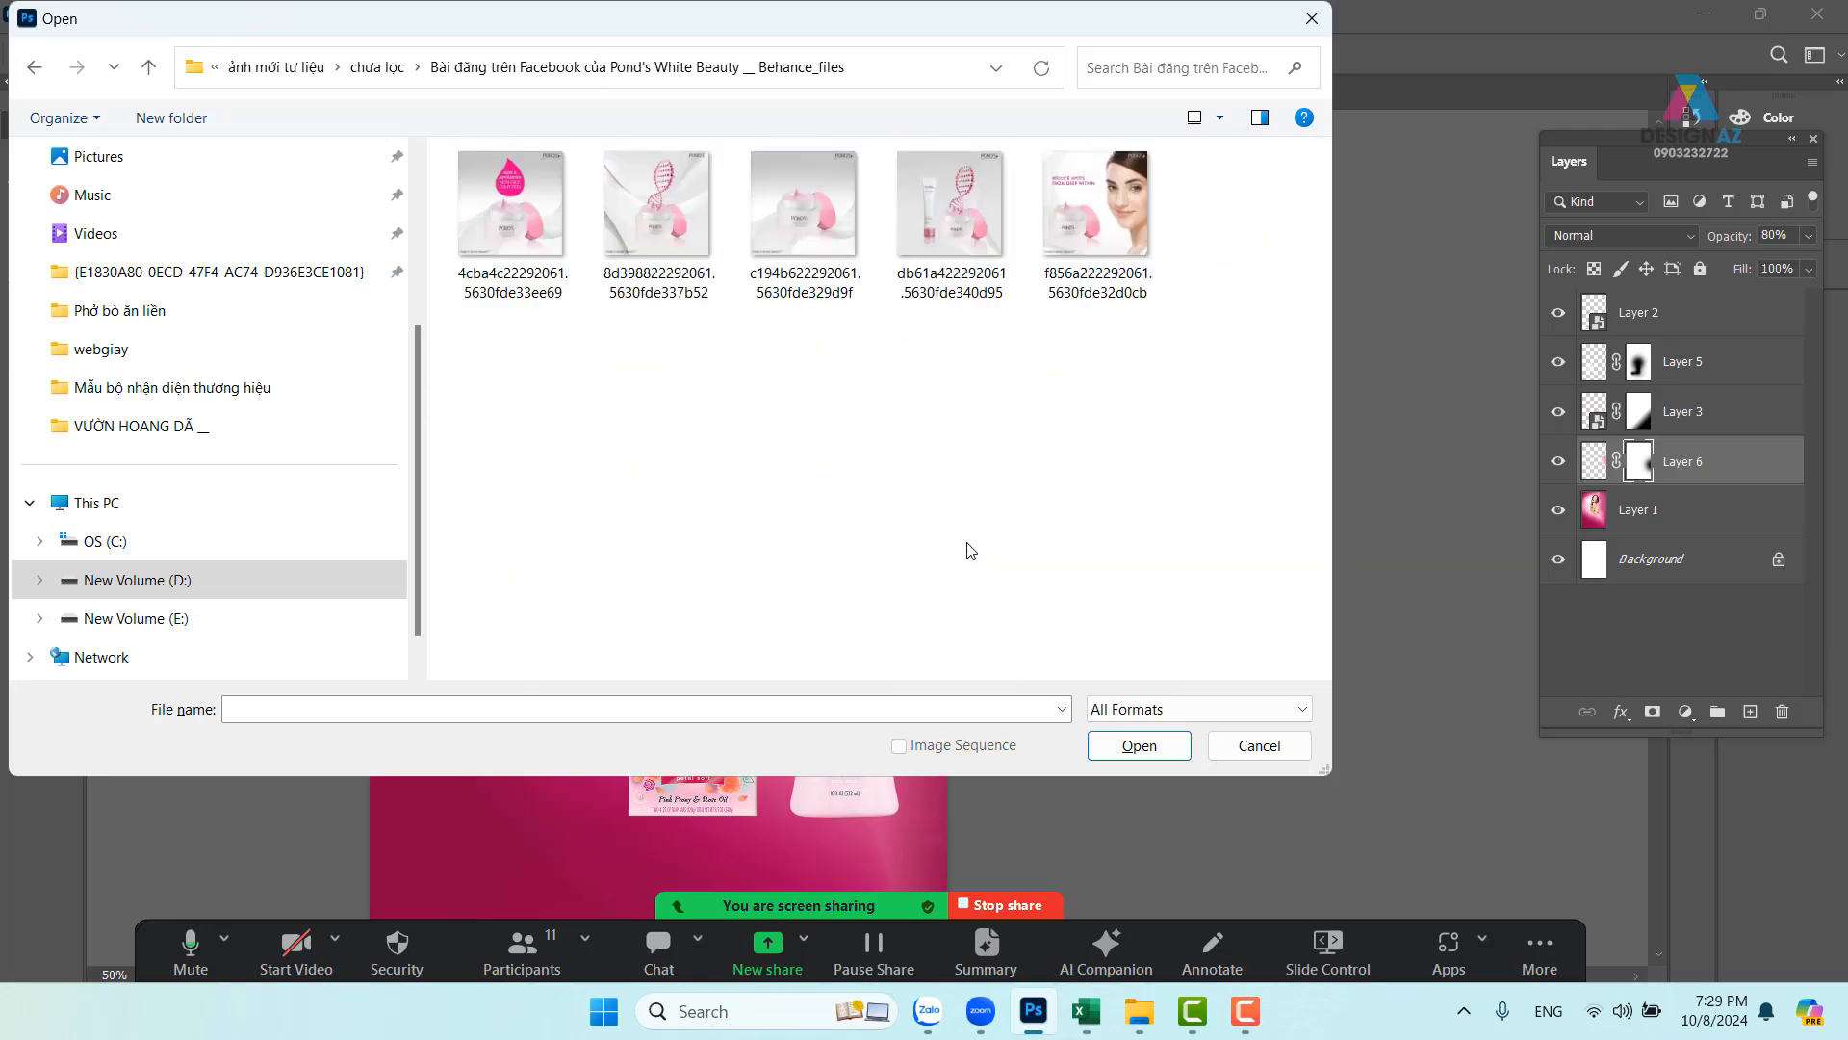
{"action": "left_click", "coordinate": [375, 68]}
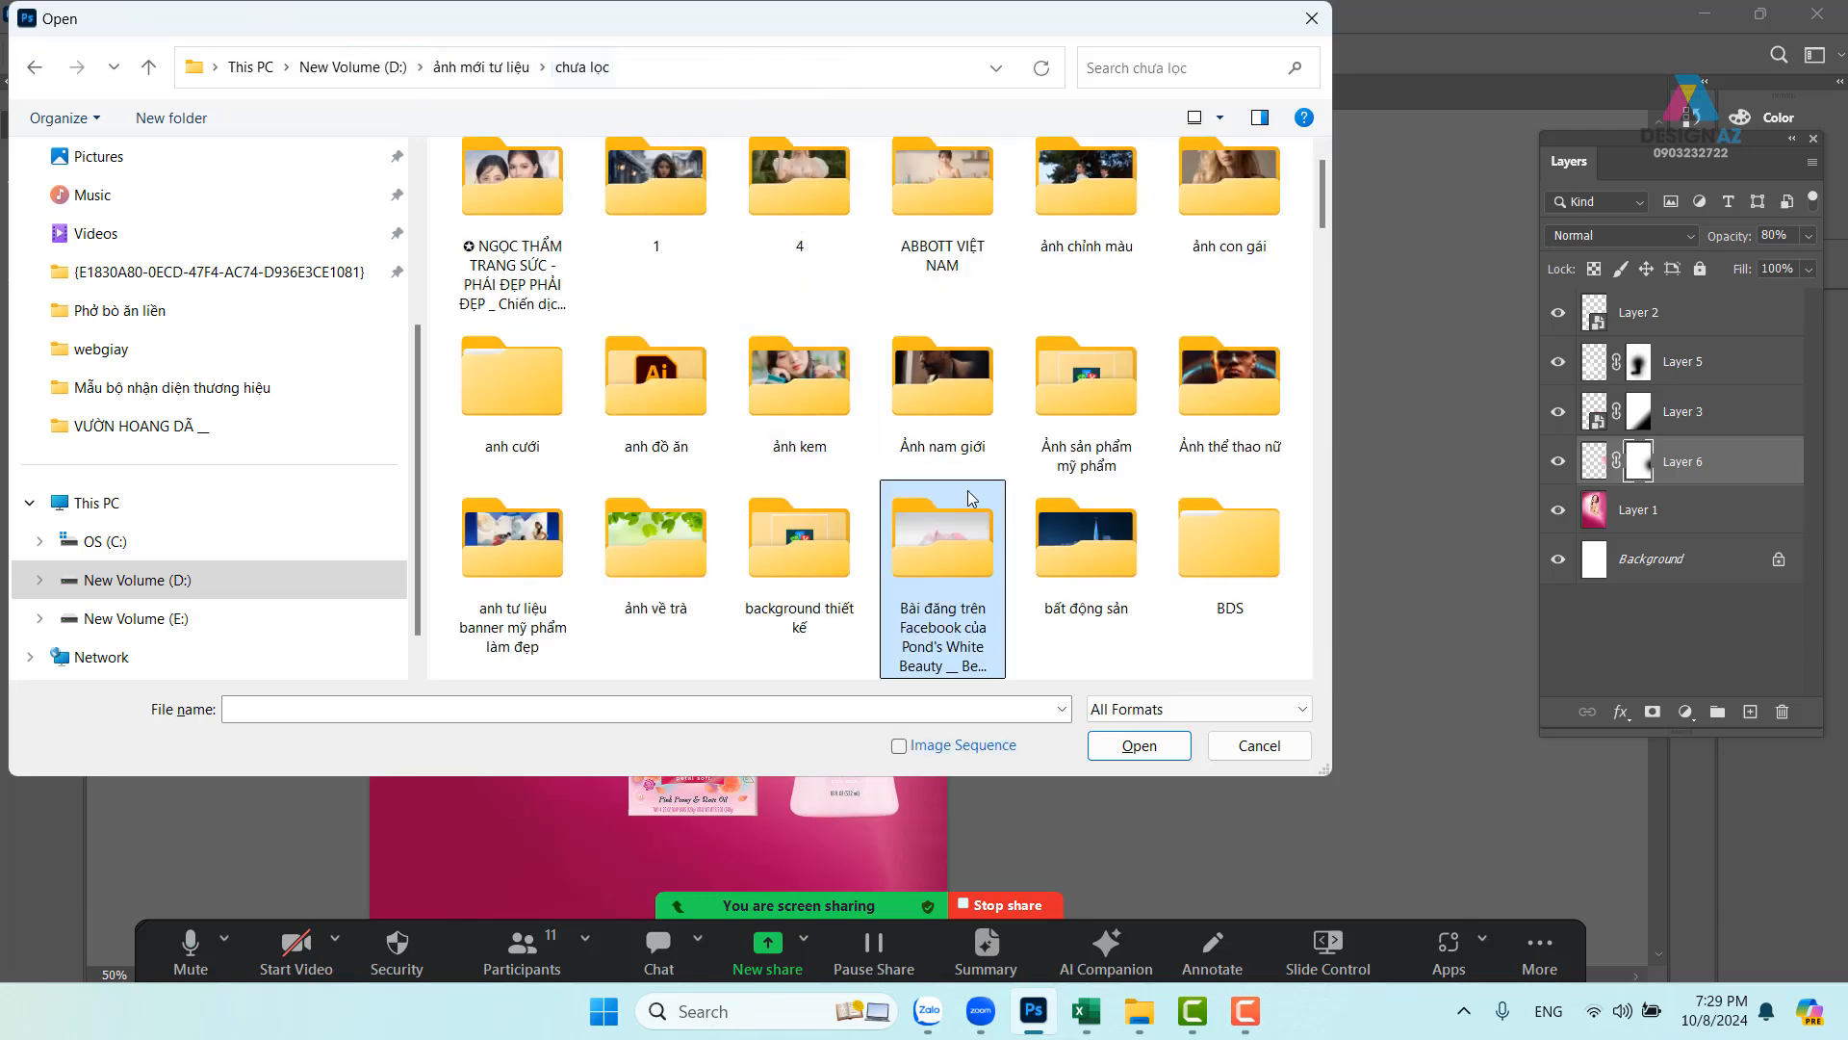
- Jump to the folders starting with b and open 'background thiết kế'
{"action": "scroll", "coordinate": [1086, 484], "scroll_direction": "down", "scroll_amount": 3}
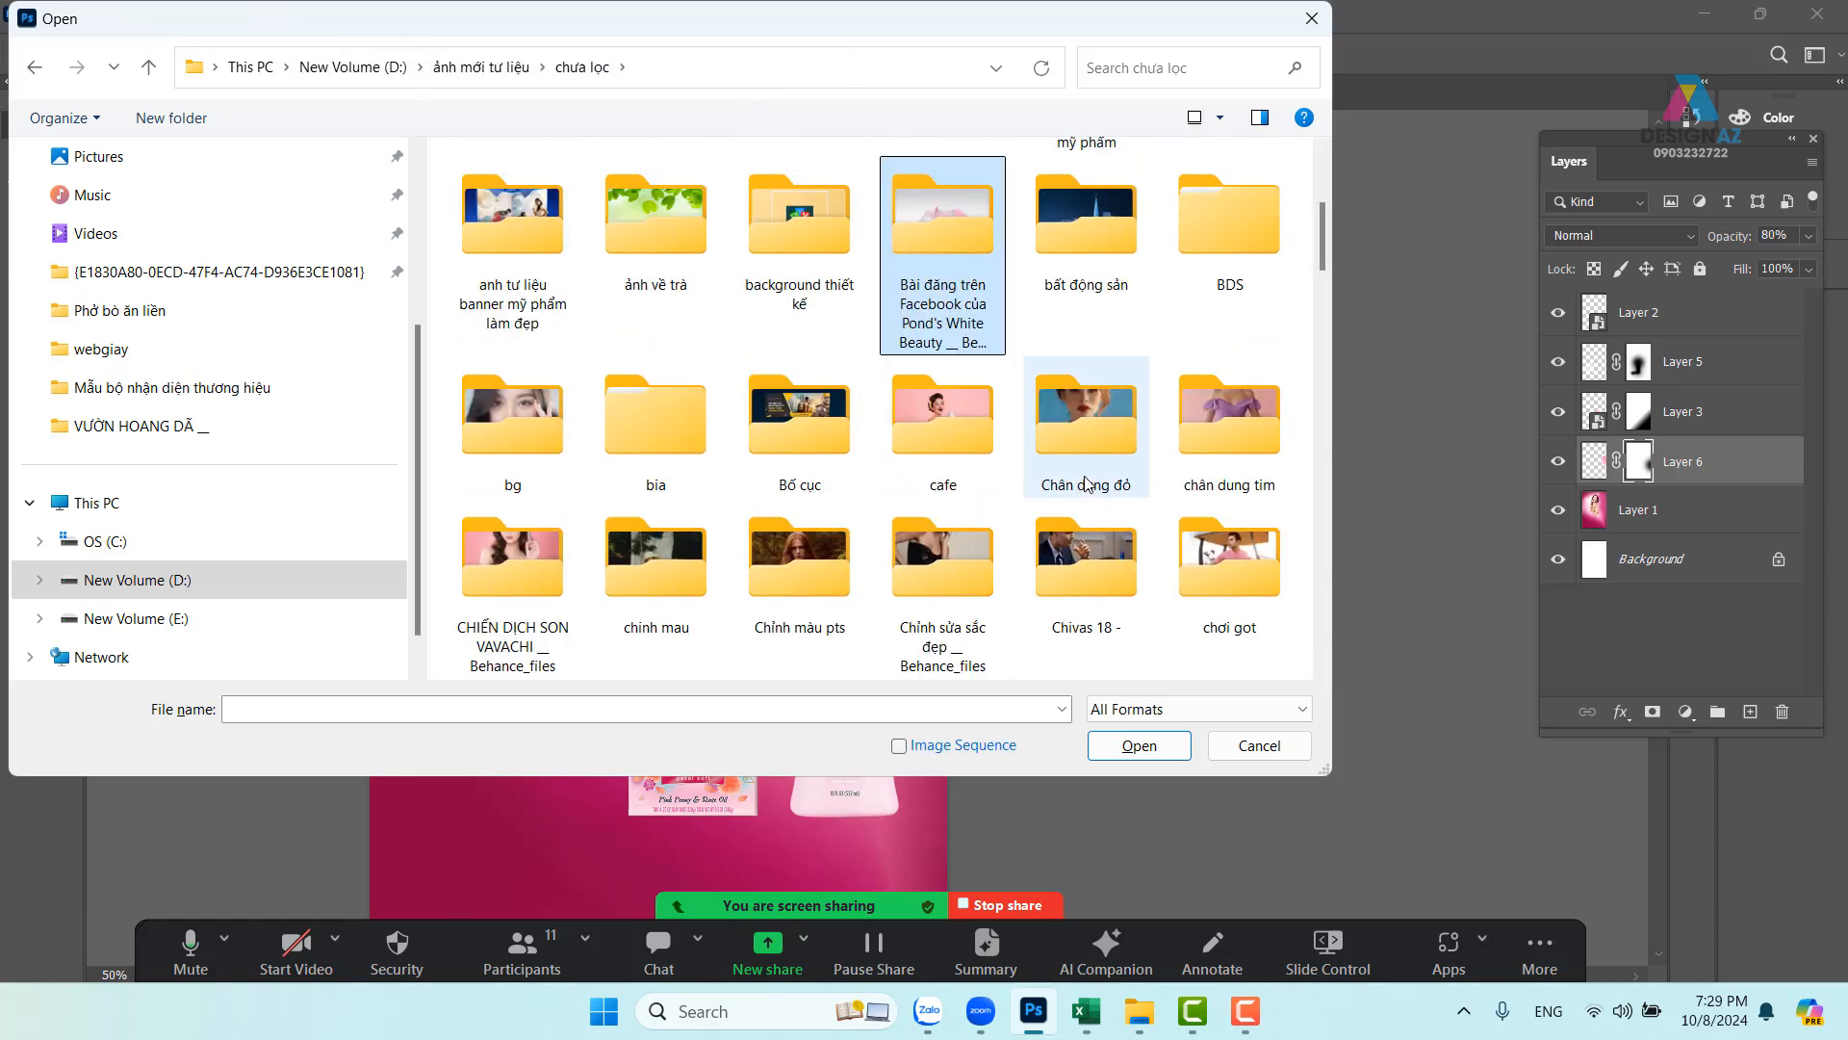
{"action": "scroll", "coordinate": [1086, 485], "scroll_direction": "up", "scroll_amount": 3}
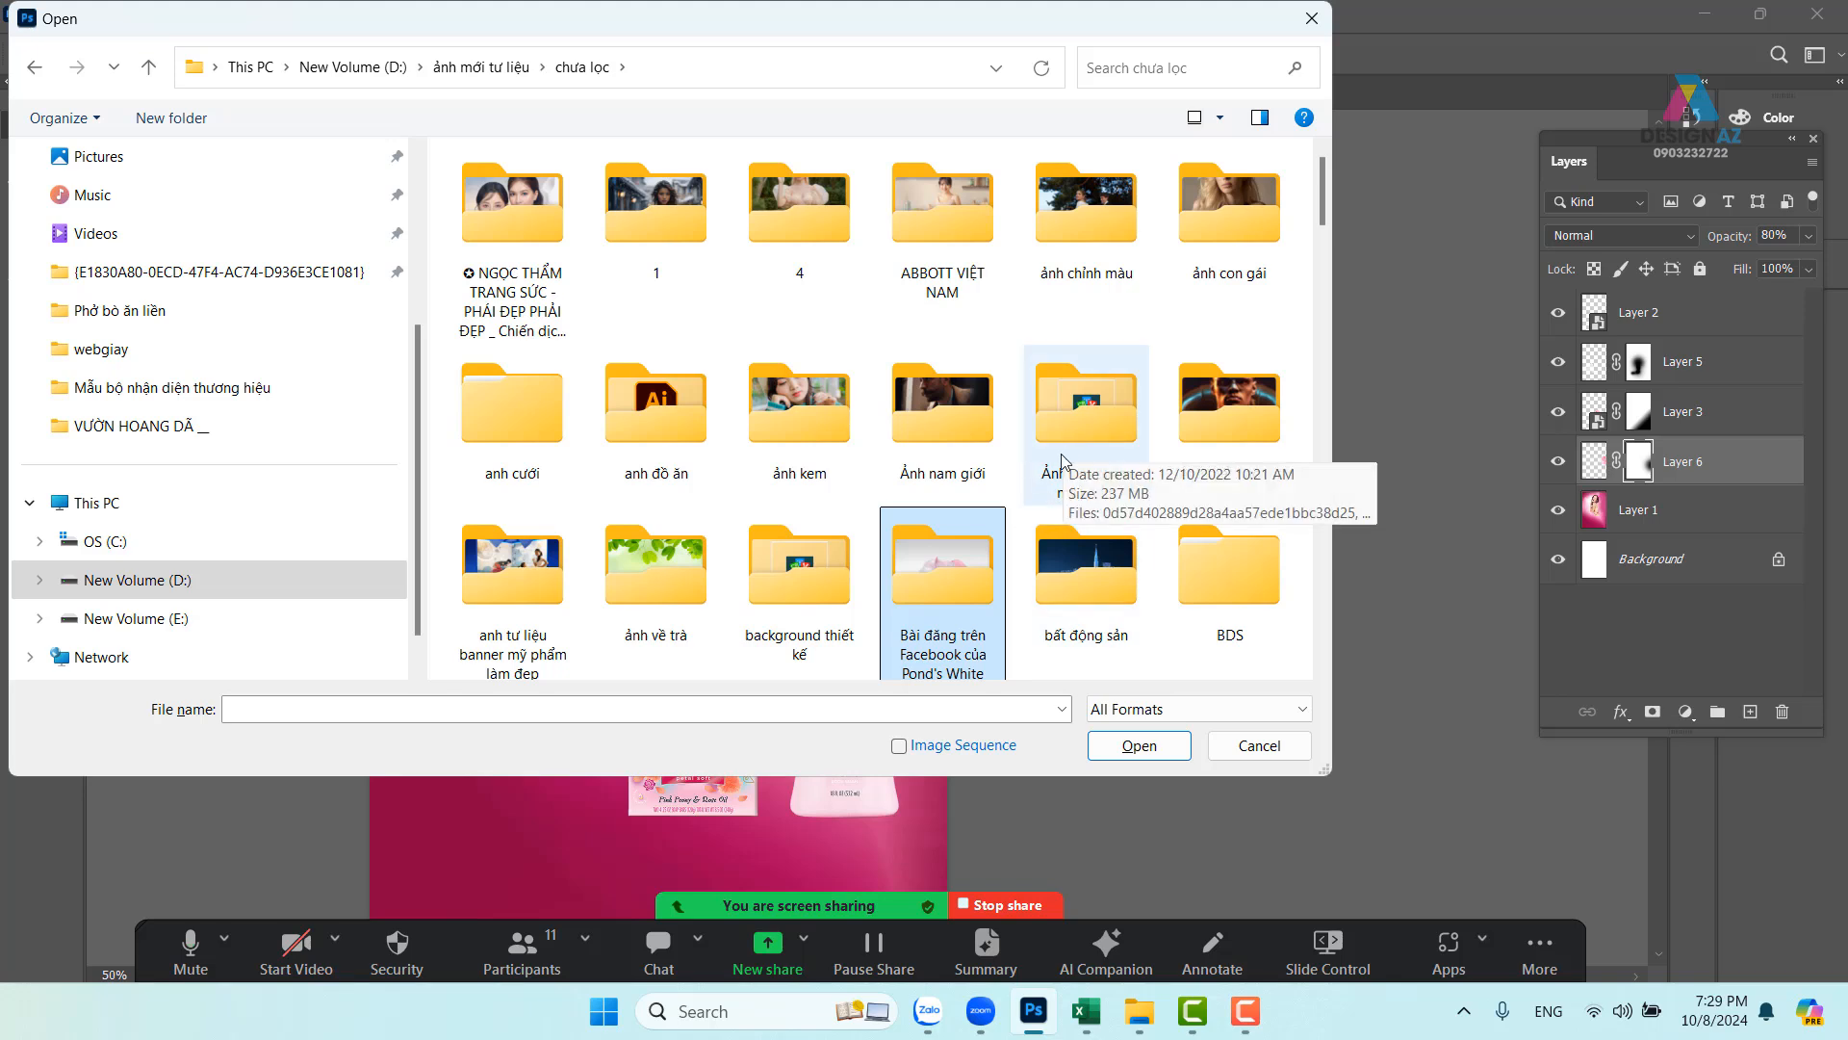
{"action": "left_click", "coordinate": [964, 448]}
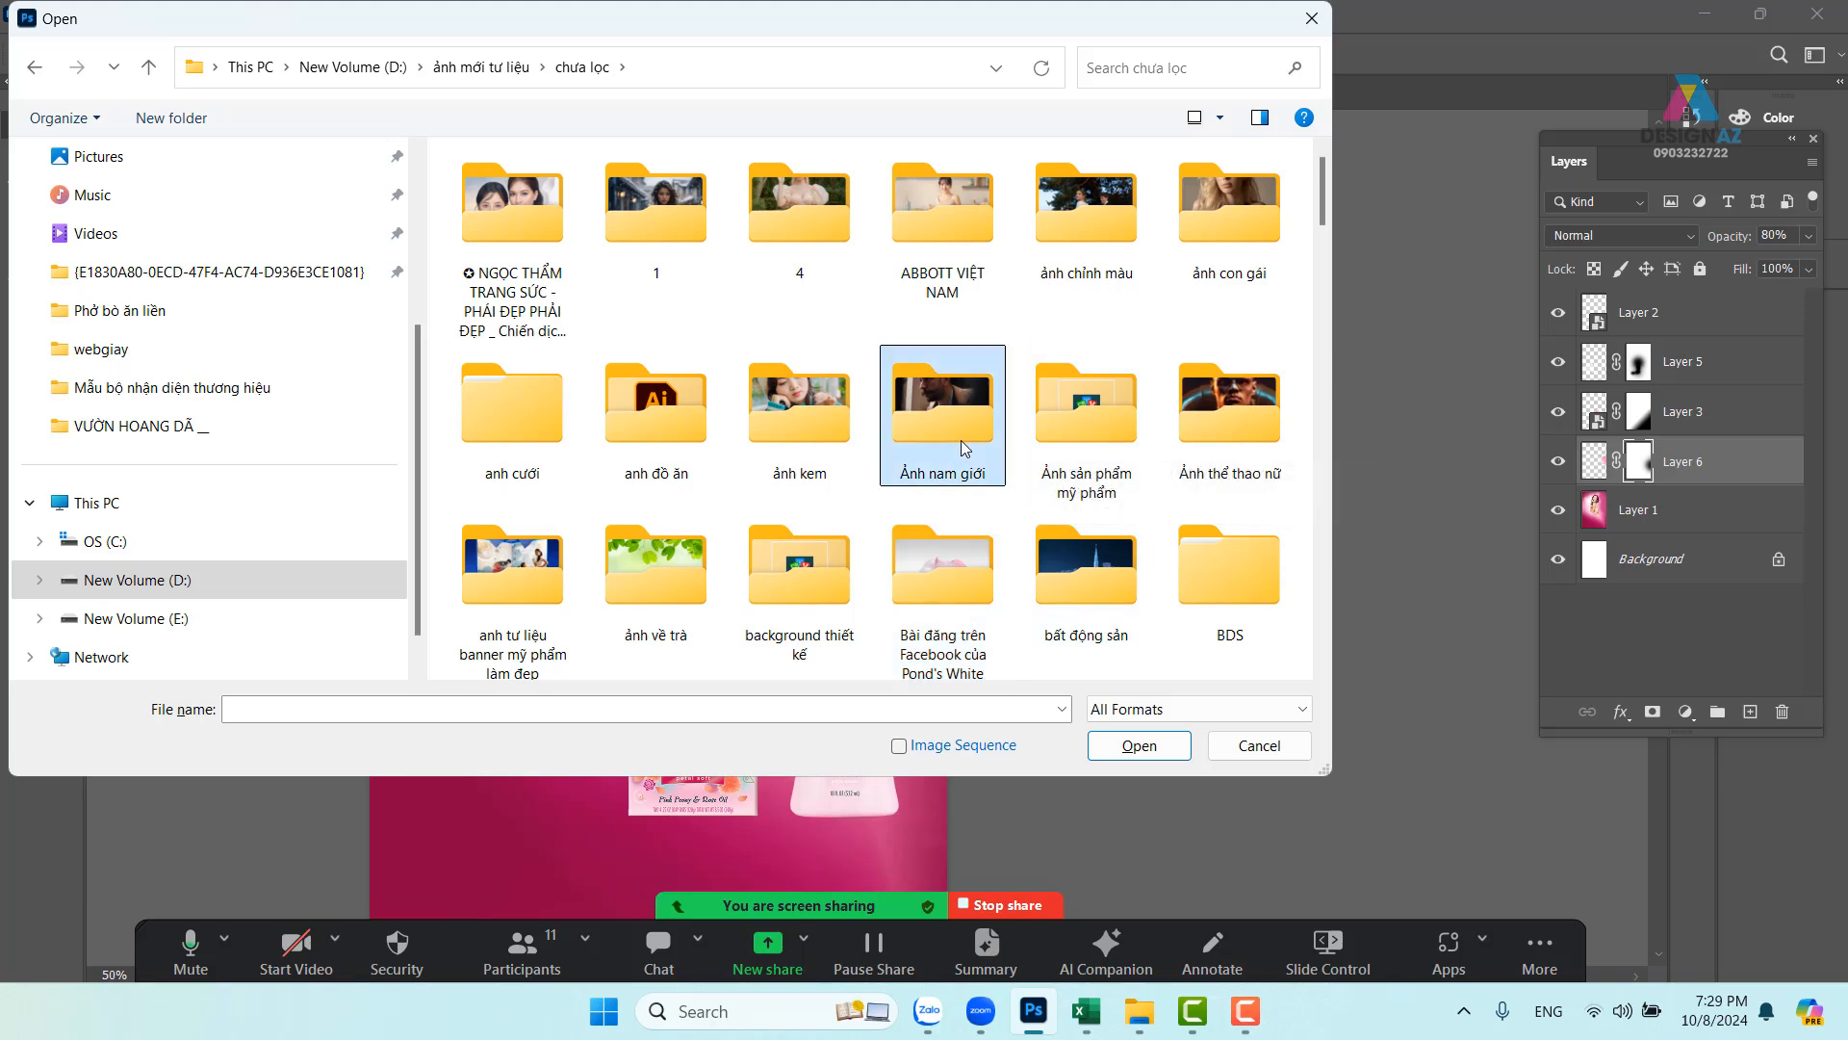
{"action": "key", "text": "b"}
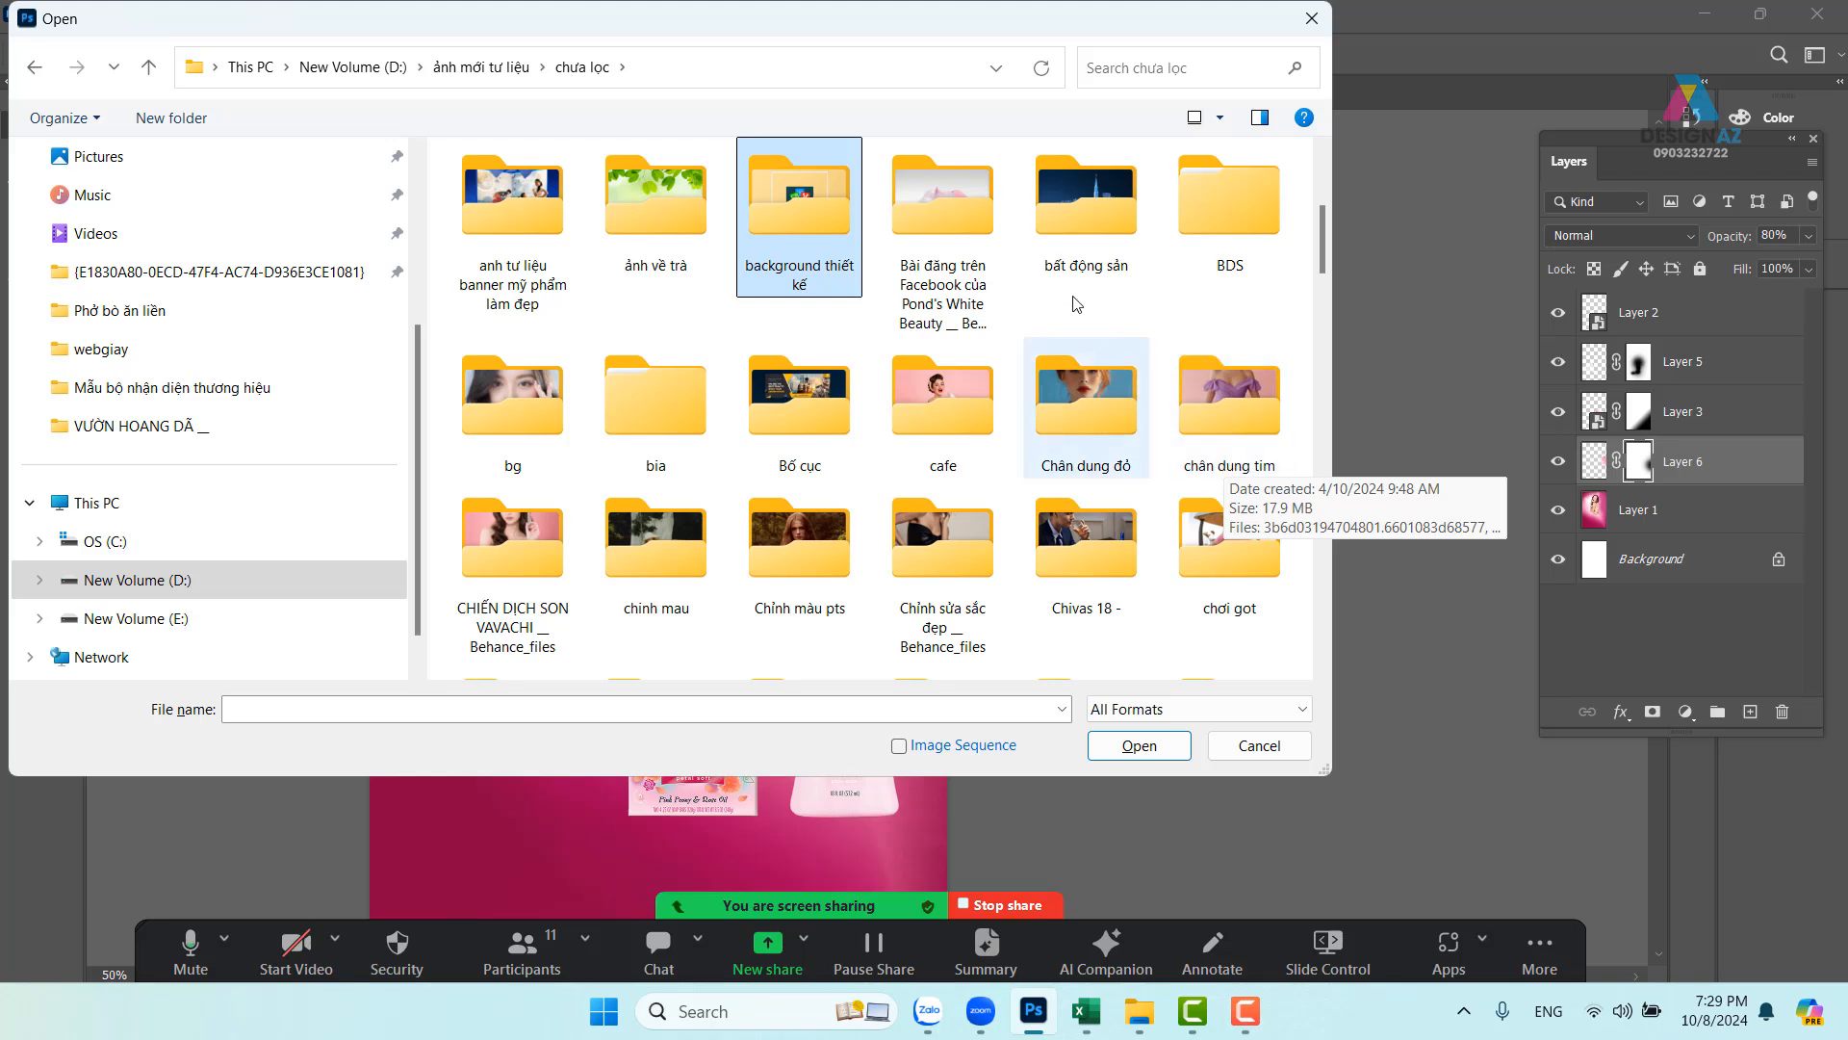
{"action": "double_click", "coordinate": [820, 205]}
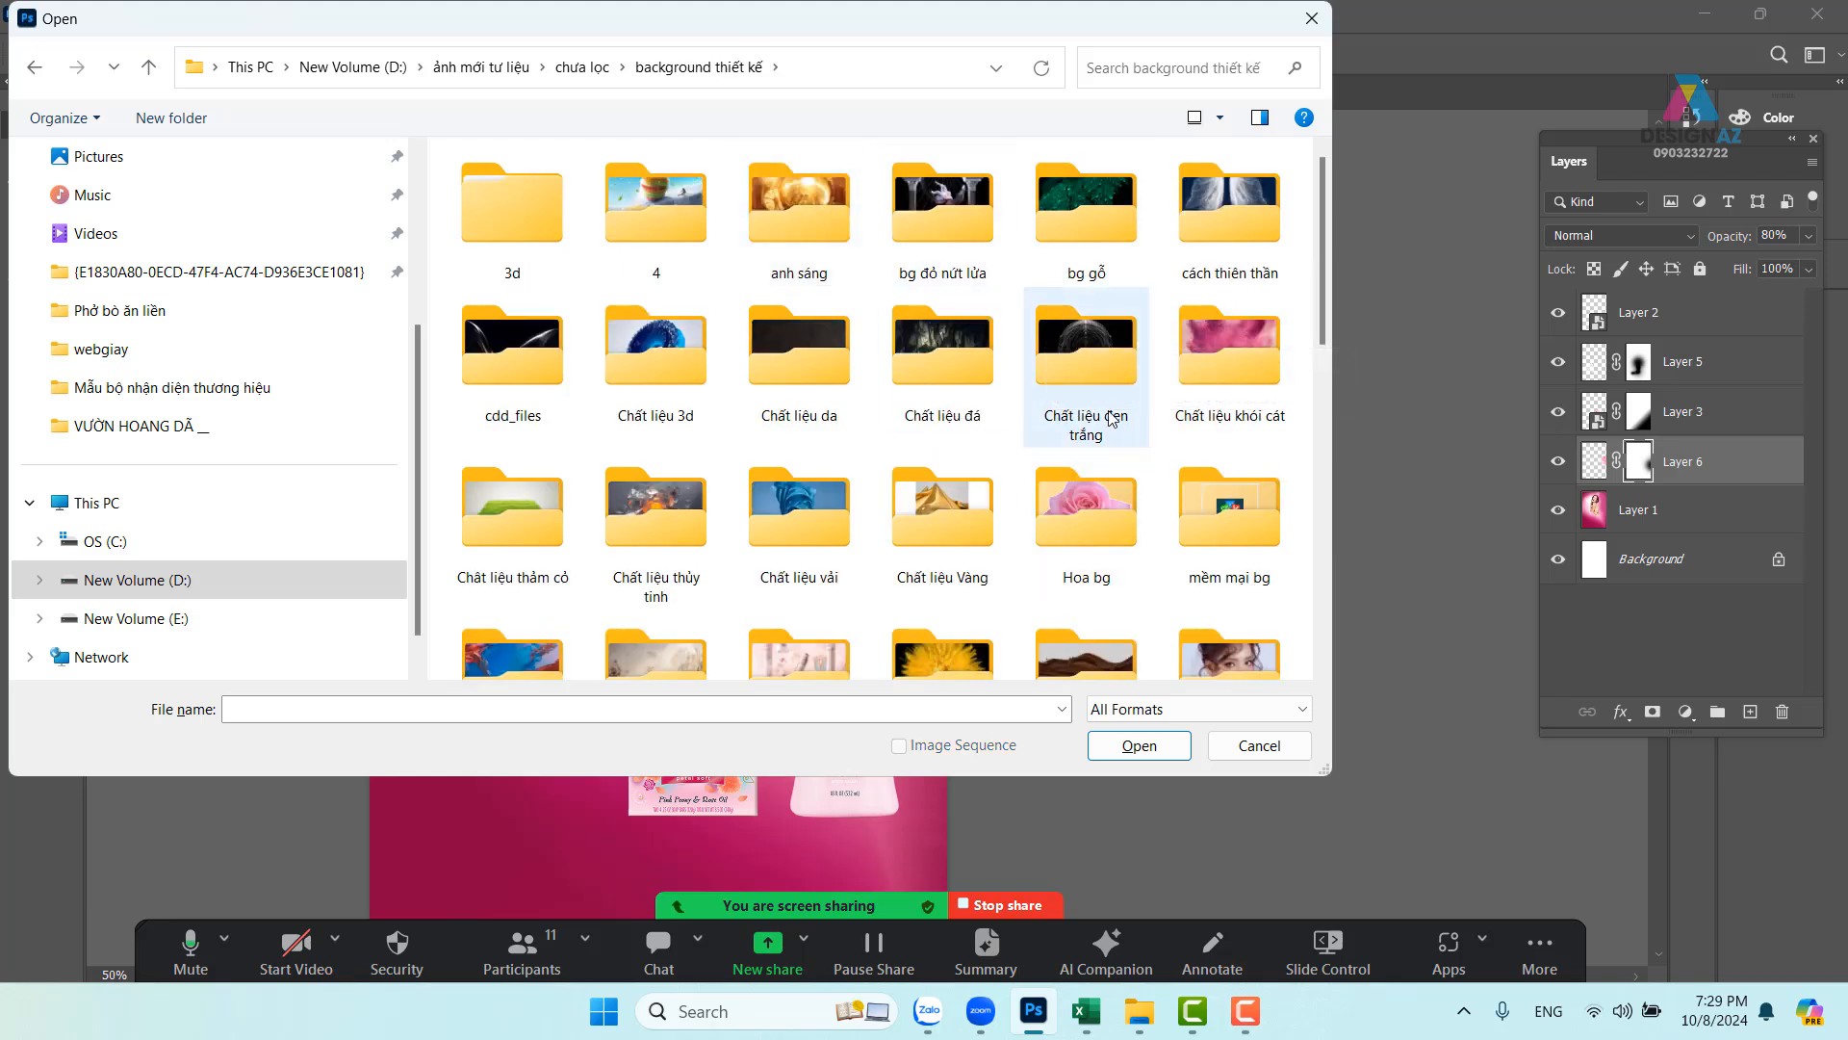
- In Chất liệu đen trắng, scroll the thumbnails and select the dark leaf-sprig image 22ed2cb5…jpg
{"action": "double_click", "coordinate": [1102, 346]}
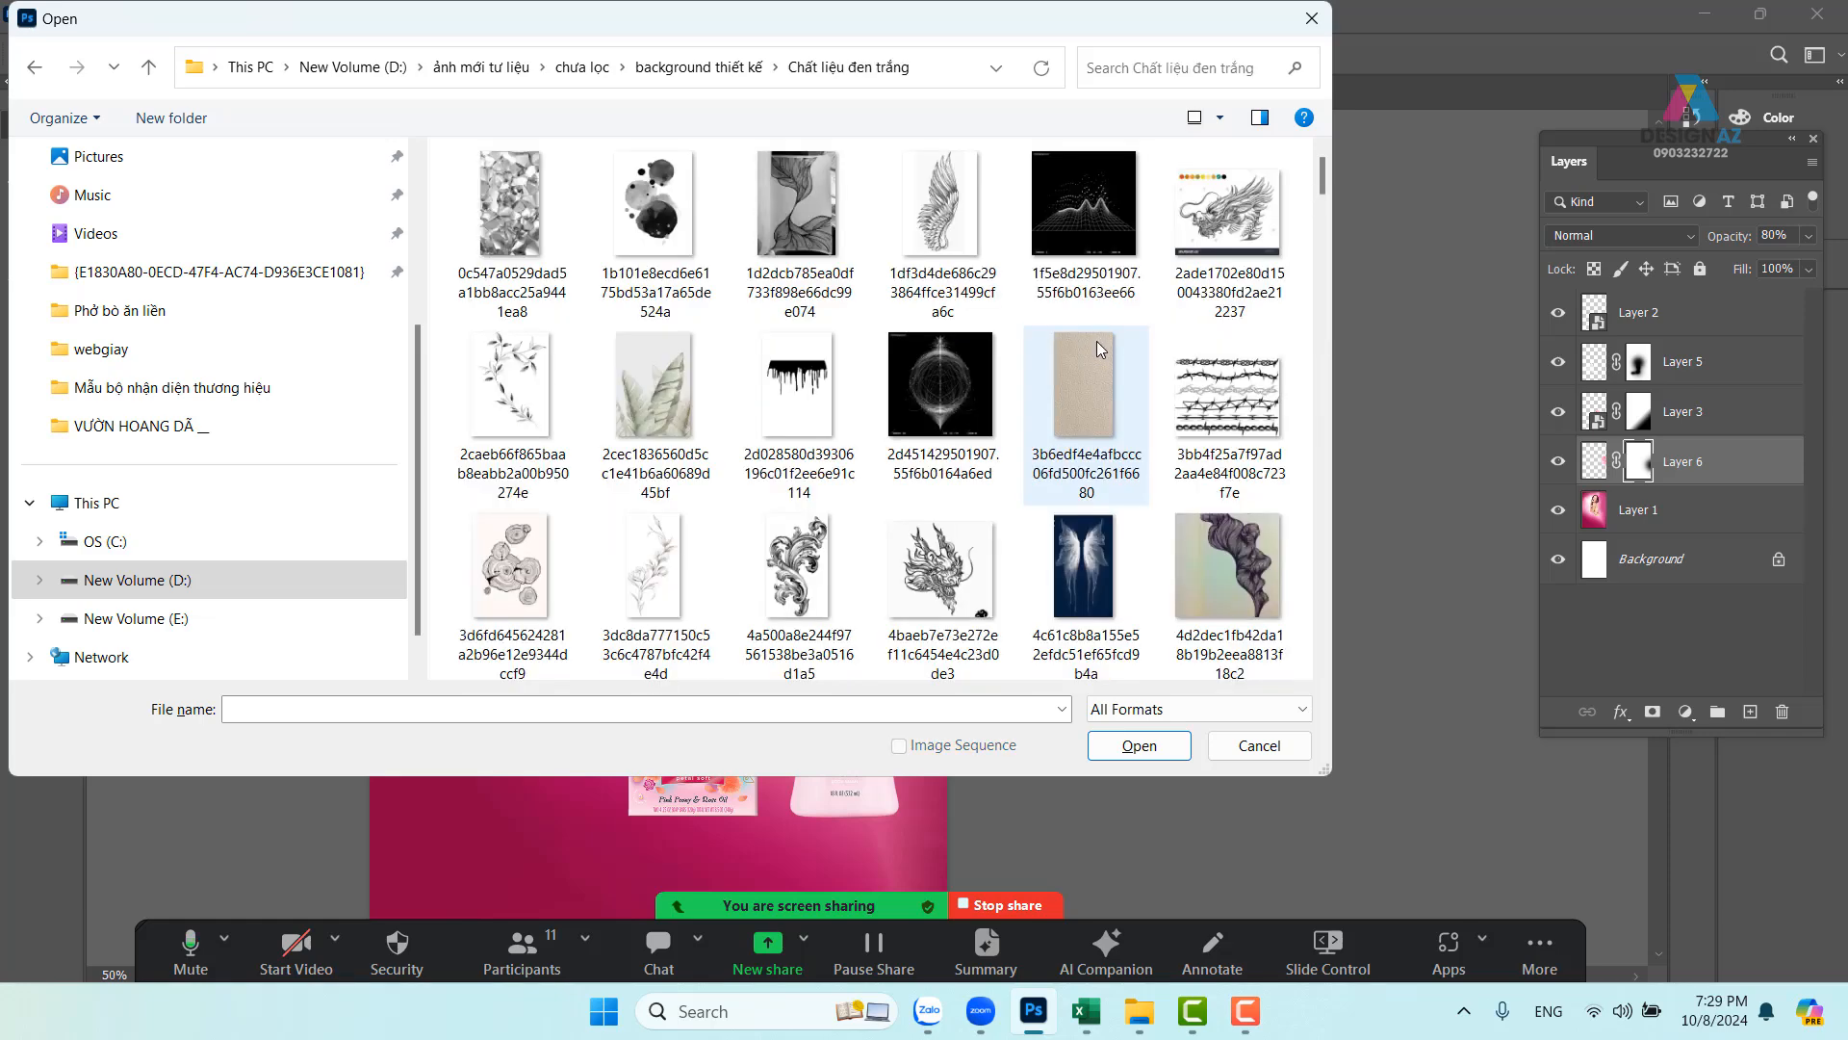
{"action": "scroll", "coordinate": [1092, 356], "scroll_direction": "down", "scroll_amount": 1}
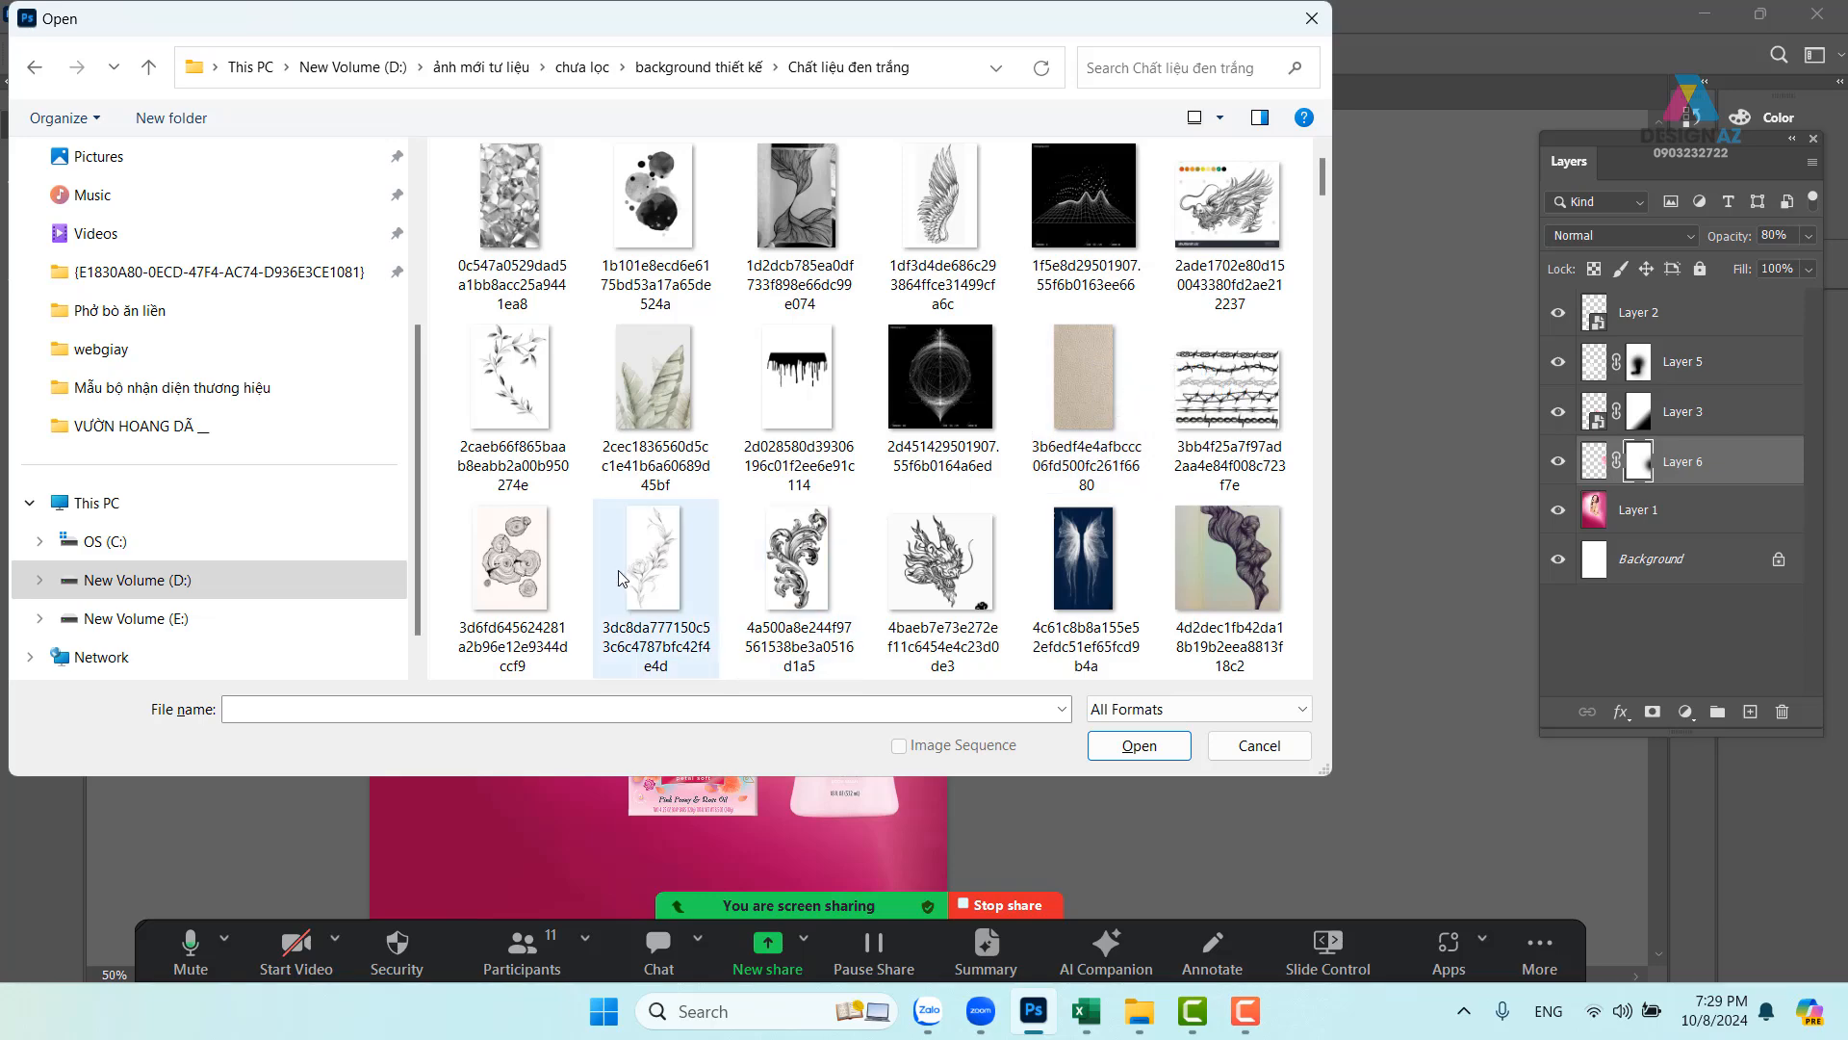
{"action": "left_click", "coordinate": [660, 569]}
{"action": "scroll", "coordinate": [1071, 469], "scroll_direction": "down", "scroll_amount": 1}
{"action": "scroll", "coordinate": [1071, 470], "scroll_direction": "down", "scroll_amount": 4}
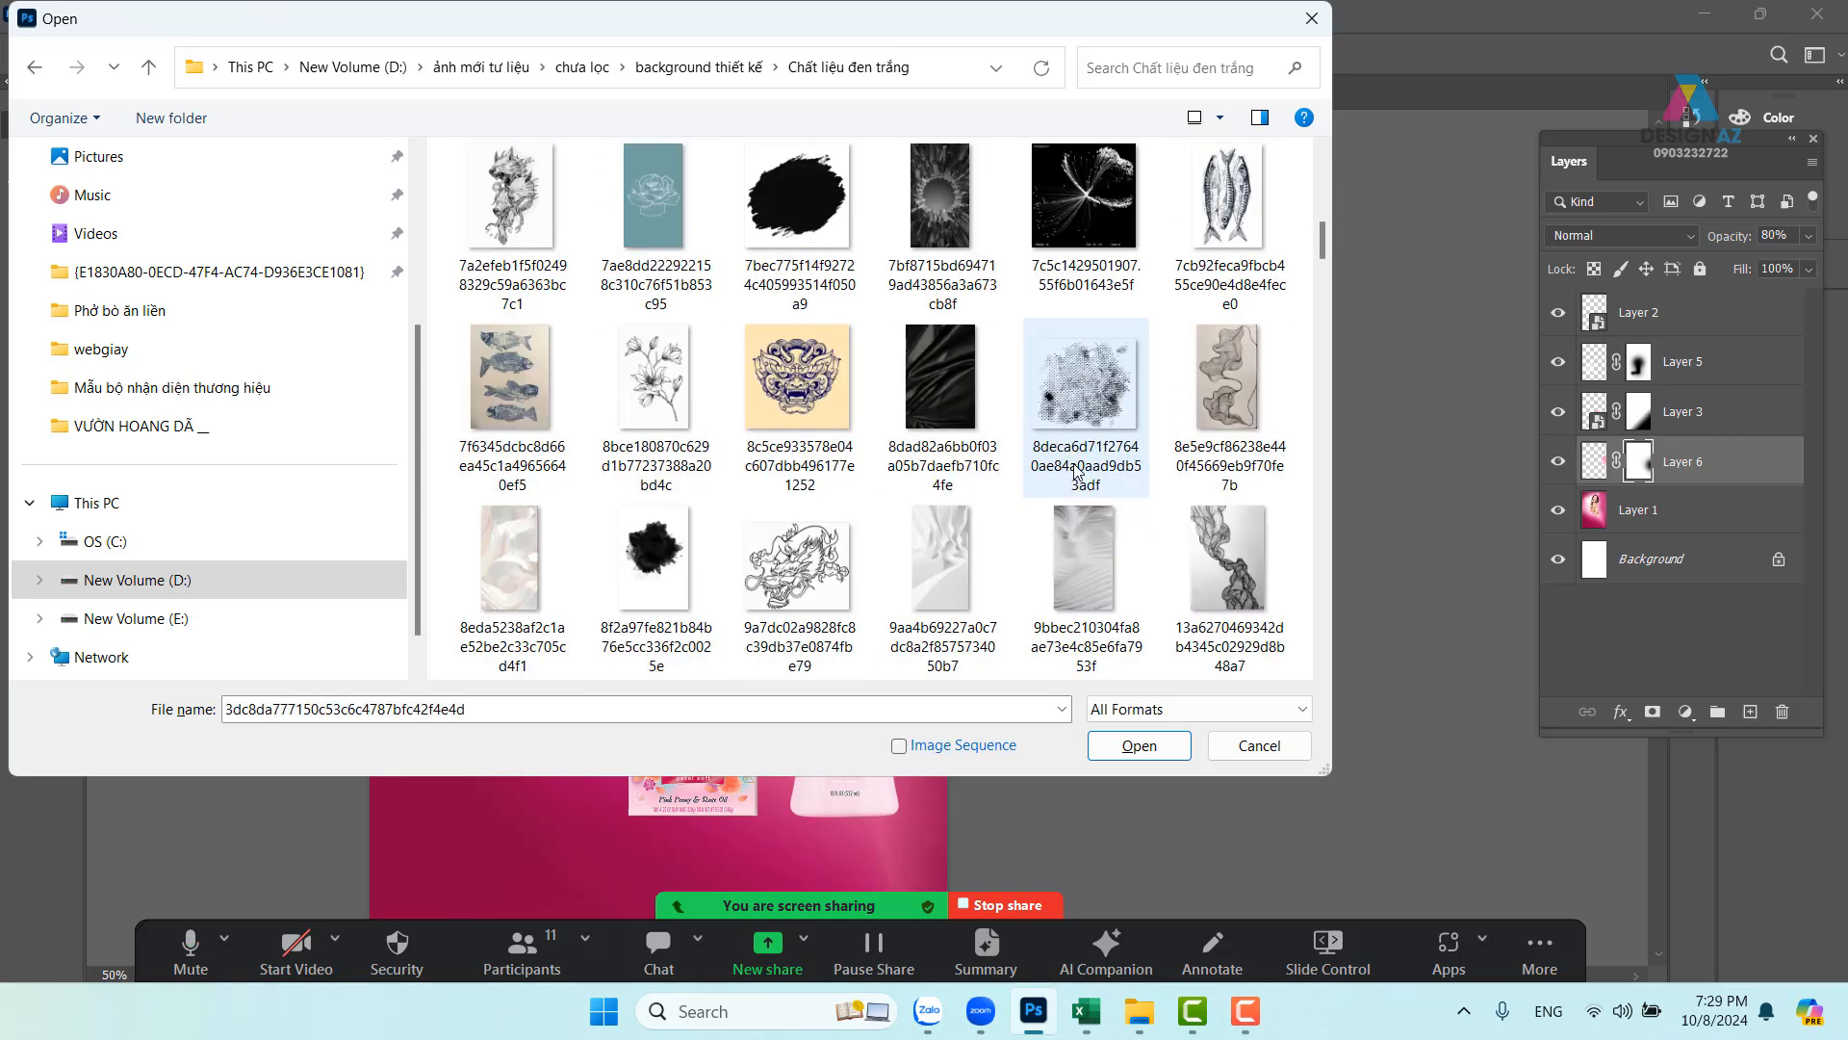
{"action": "scroll", "coordinate": [1075, 471], "scroll_direction": "down", "scroll_amount": 2}
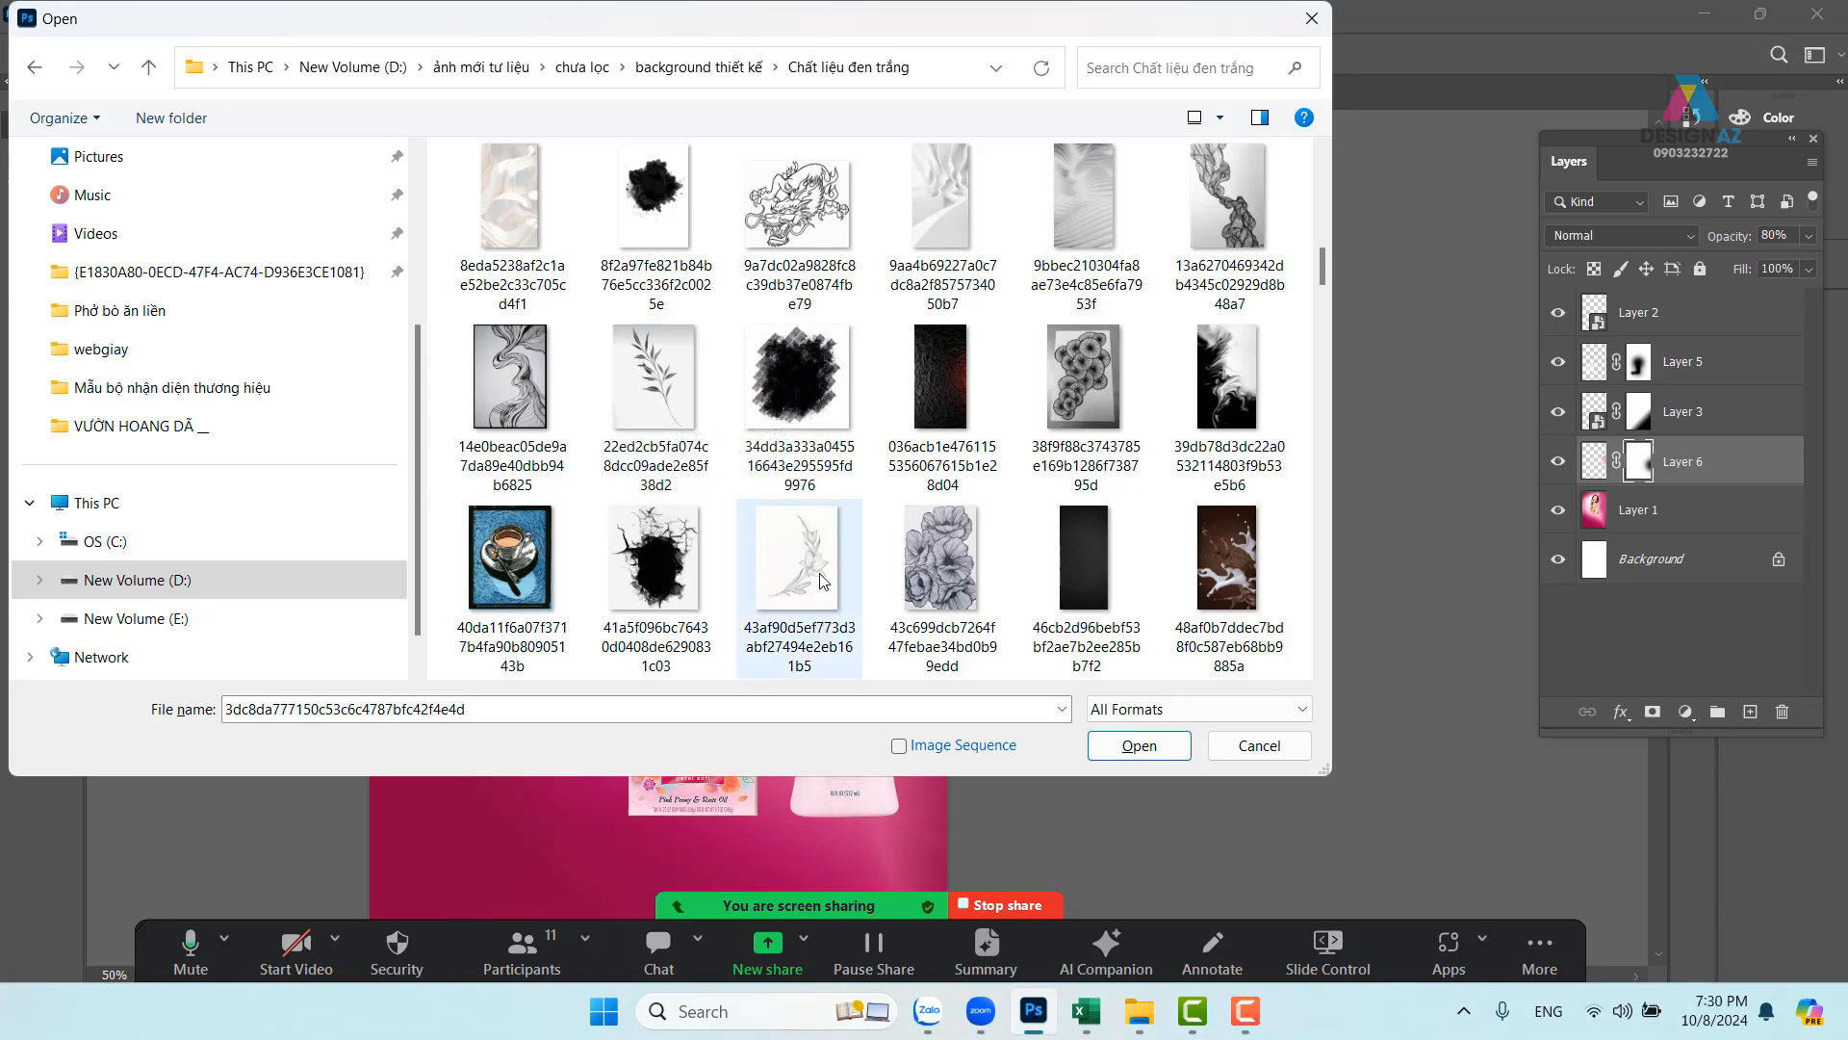
{"action": "scroll", "coordinate": [821, 578], "scroll_direction": "down", "scroll_amount": 1}
{"action": "scroll", "coordinate": [820, 575], "scroll_direction": "down", "scroll_amount": 5}
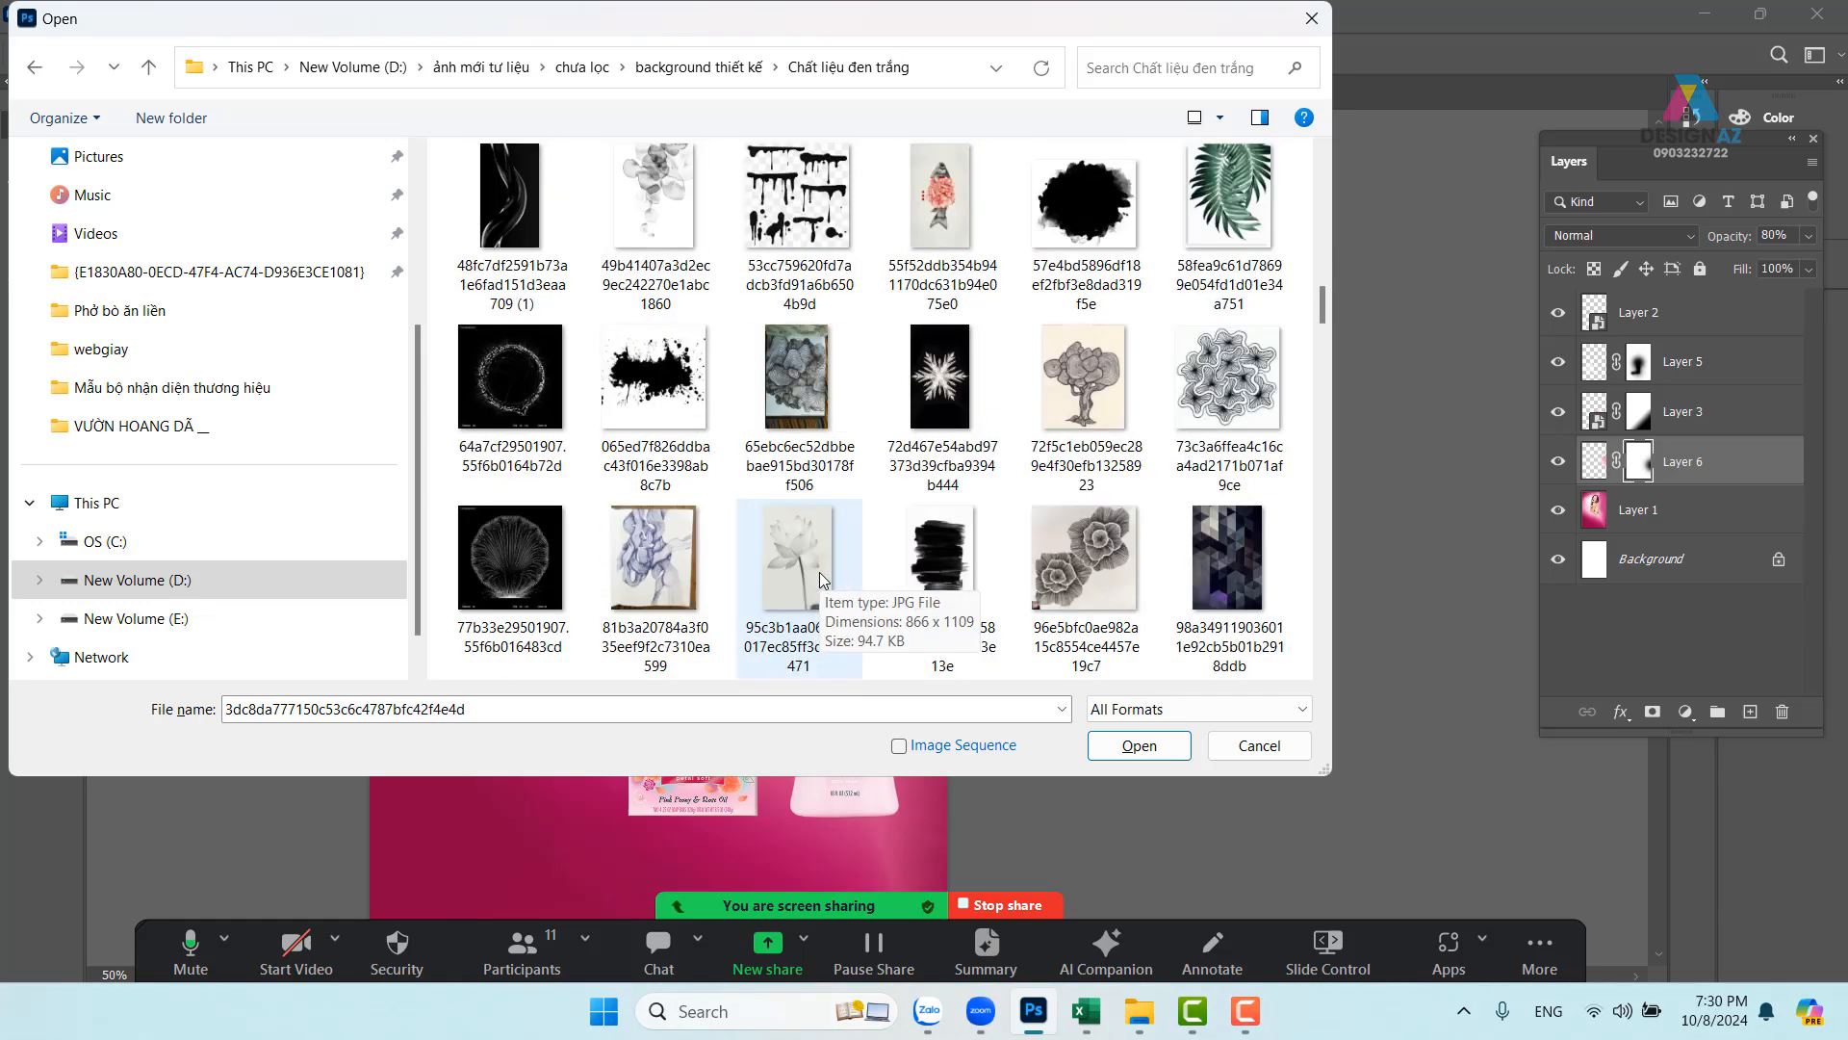
{"action": "scroll", "coordinate": [818, 571], "scroll_direction": "down", "scroll_amount": 1}
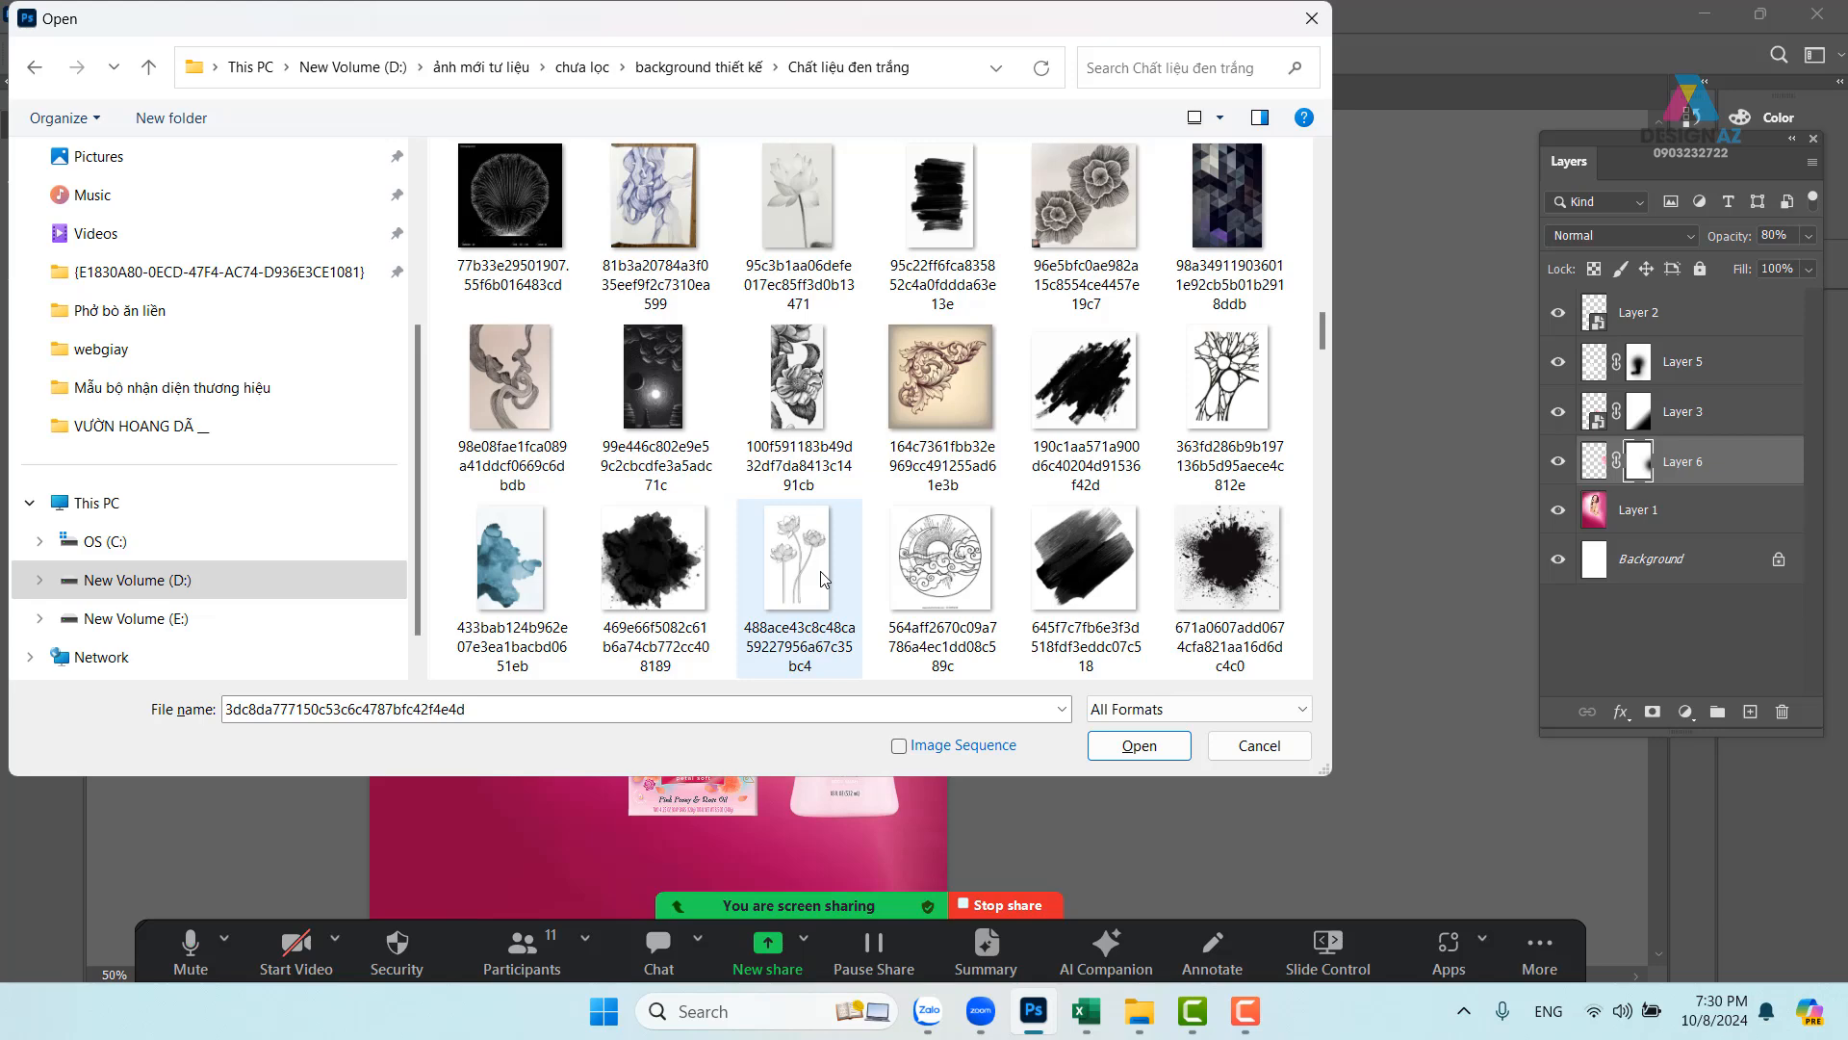
{"action": "scroll", "coordinate": [839, 515], "scroll_direction": "up", "scroll_amount": 6}
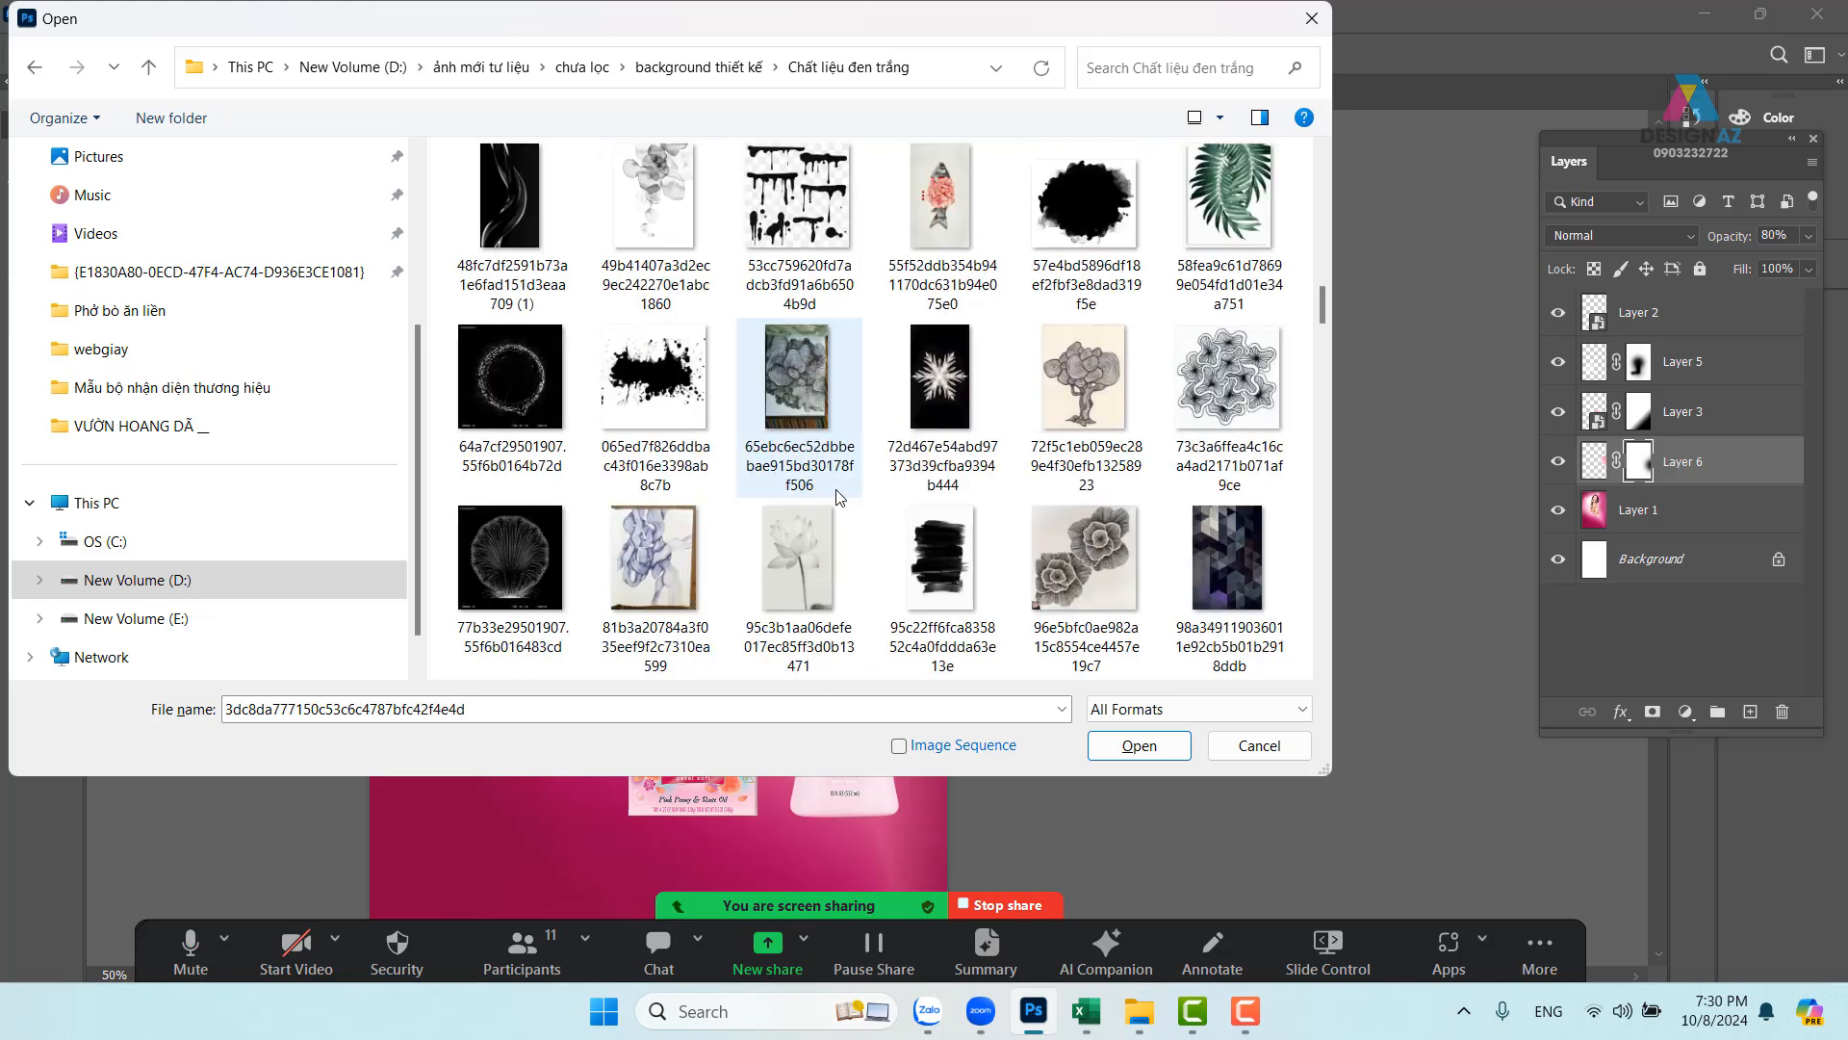
{"action": "scroll", "coordinate": [836, 497], "scroll_direction": "up", "scroll_amount": 1}
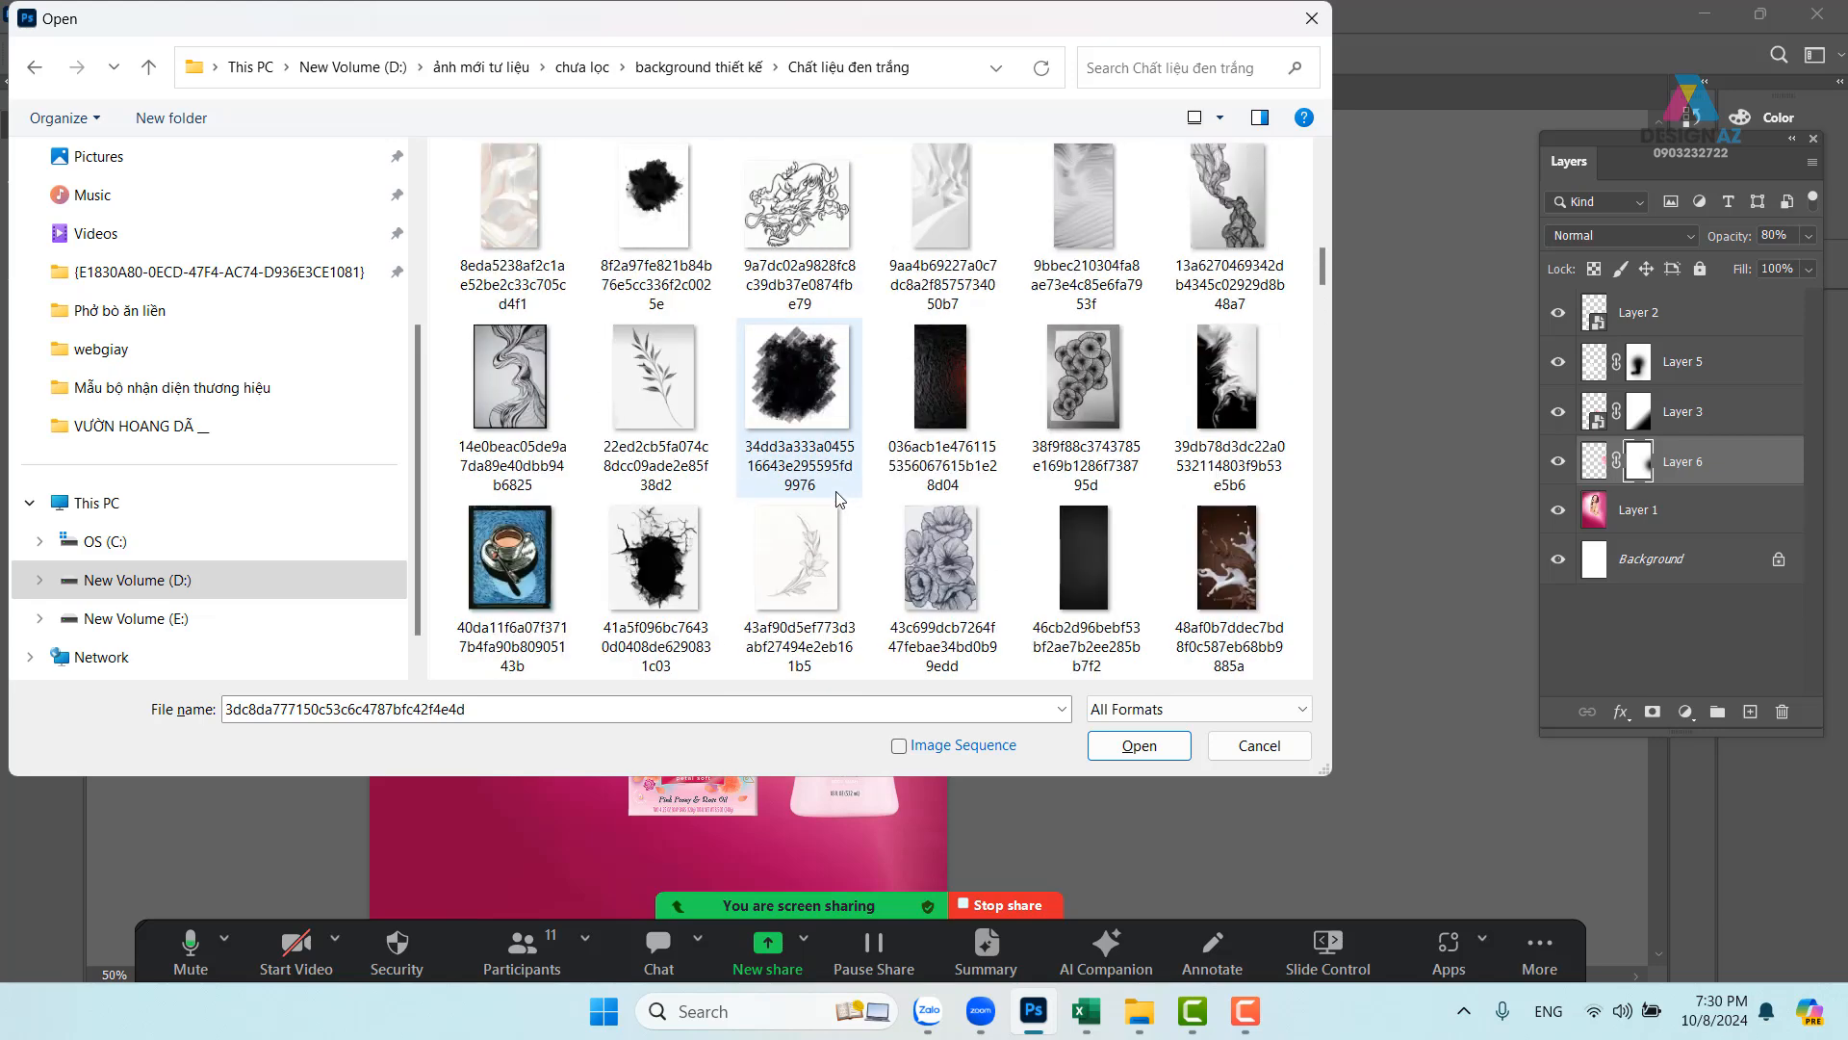
{"action": "left_click", "coordinate": [665, 395]}
- Open the leaf-sprig image and zoom out to see it whole
{"action": "left_click", "coordinate": [1154, 749]}
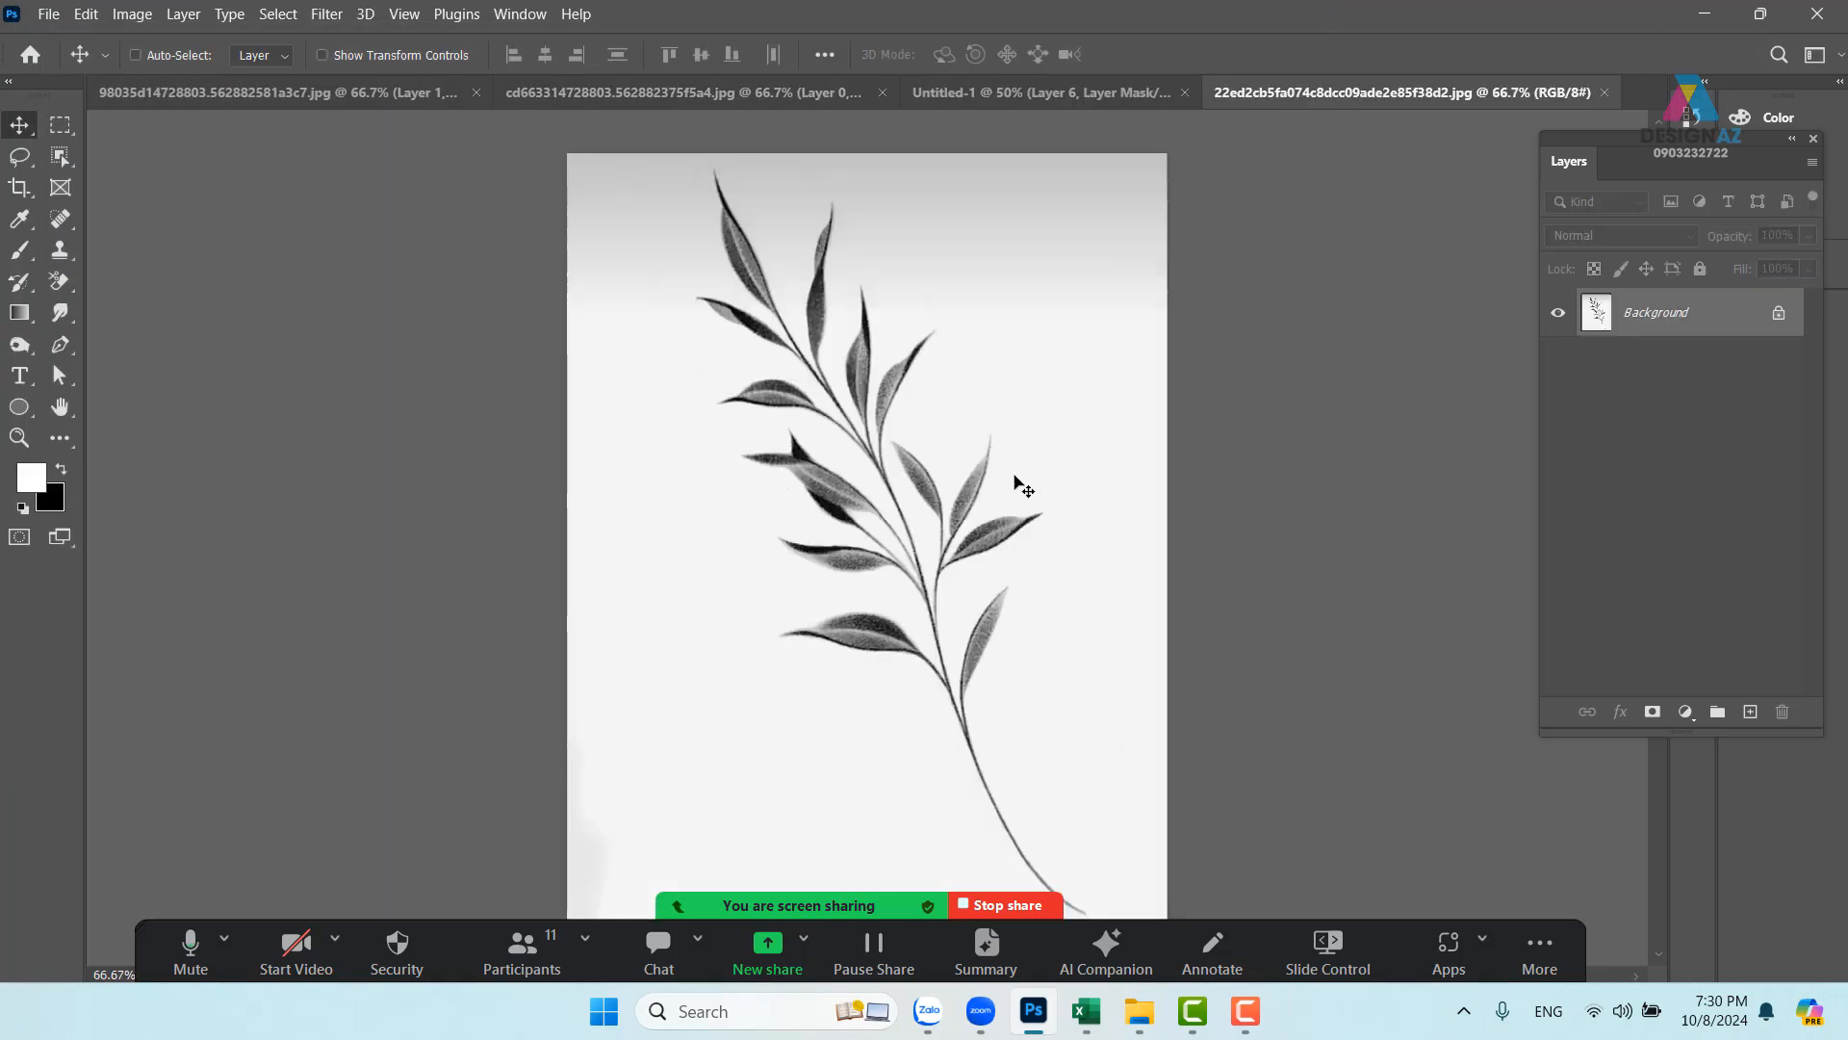
{"action": "left_click_drag", "start_coordinate": [1064, 583], "coordinate": [975, 519]}
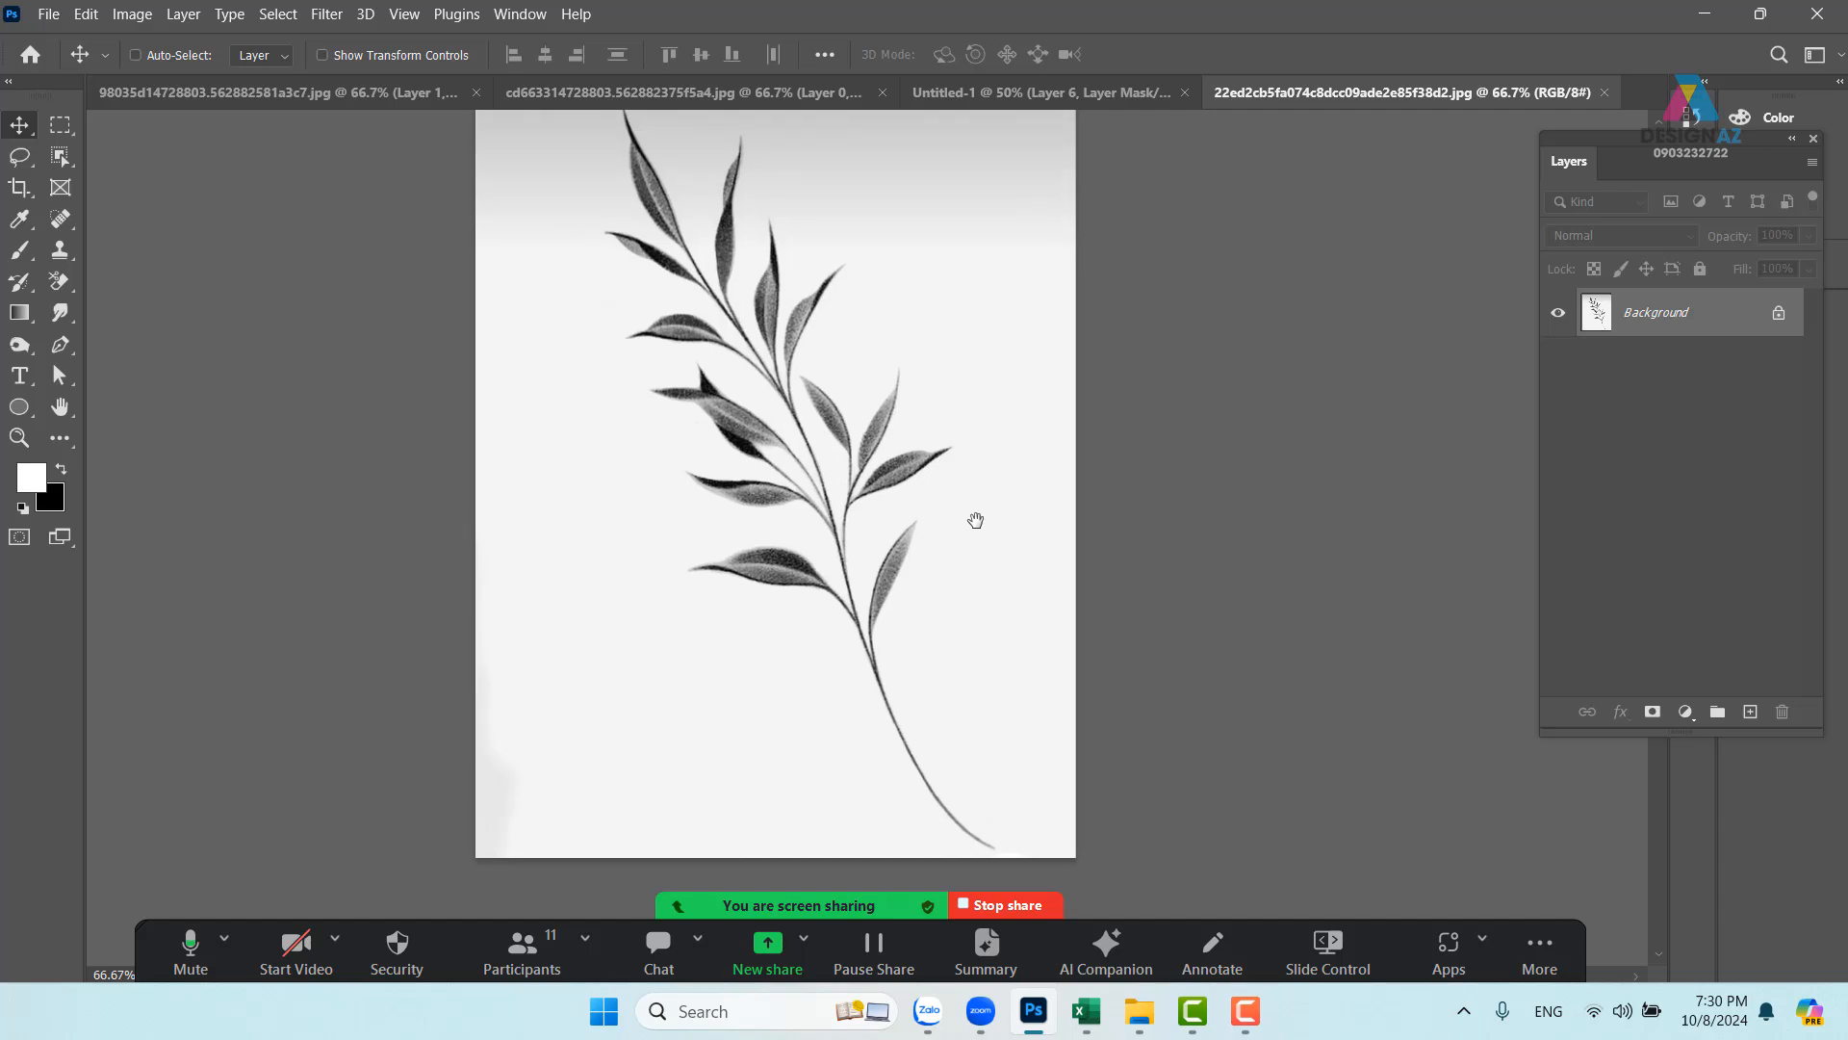
{"action": "key", "text": "ctrl+minus"}
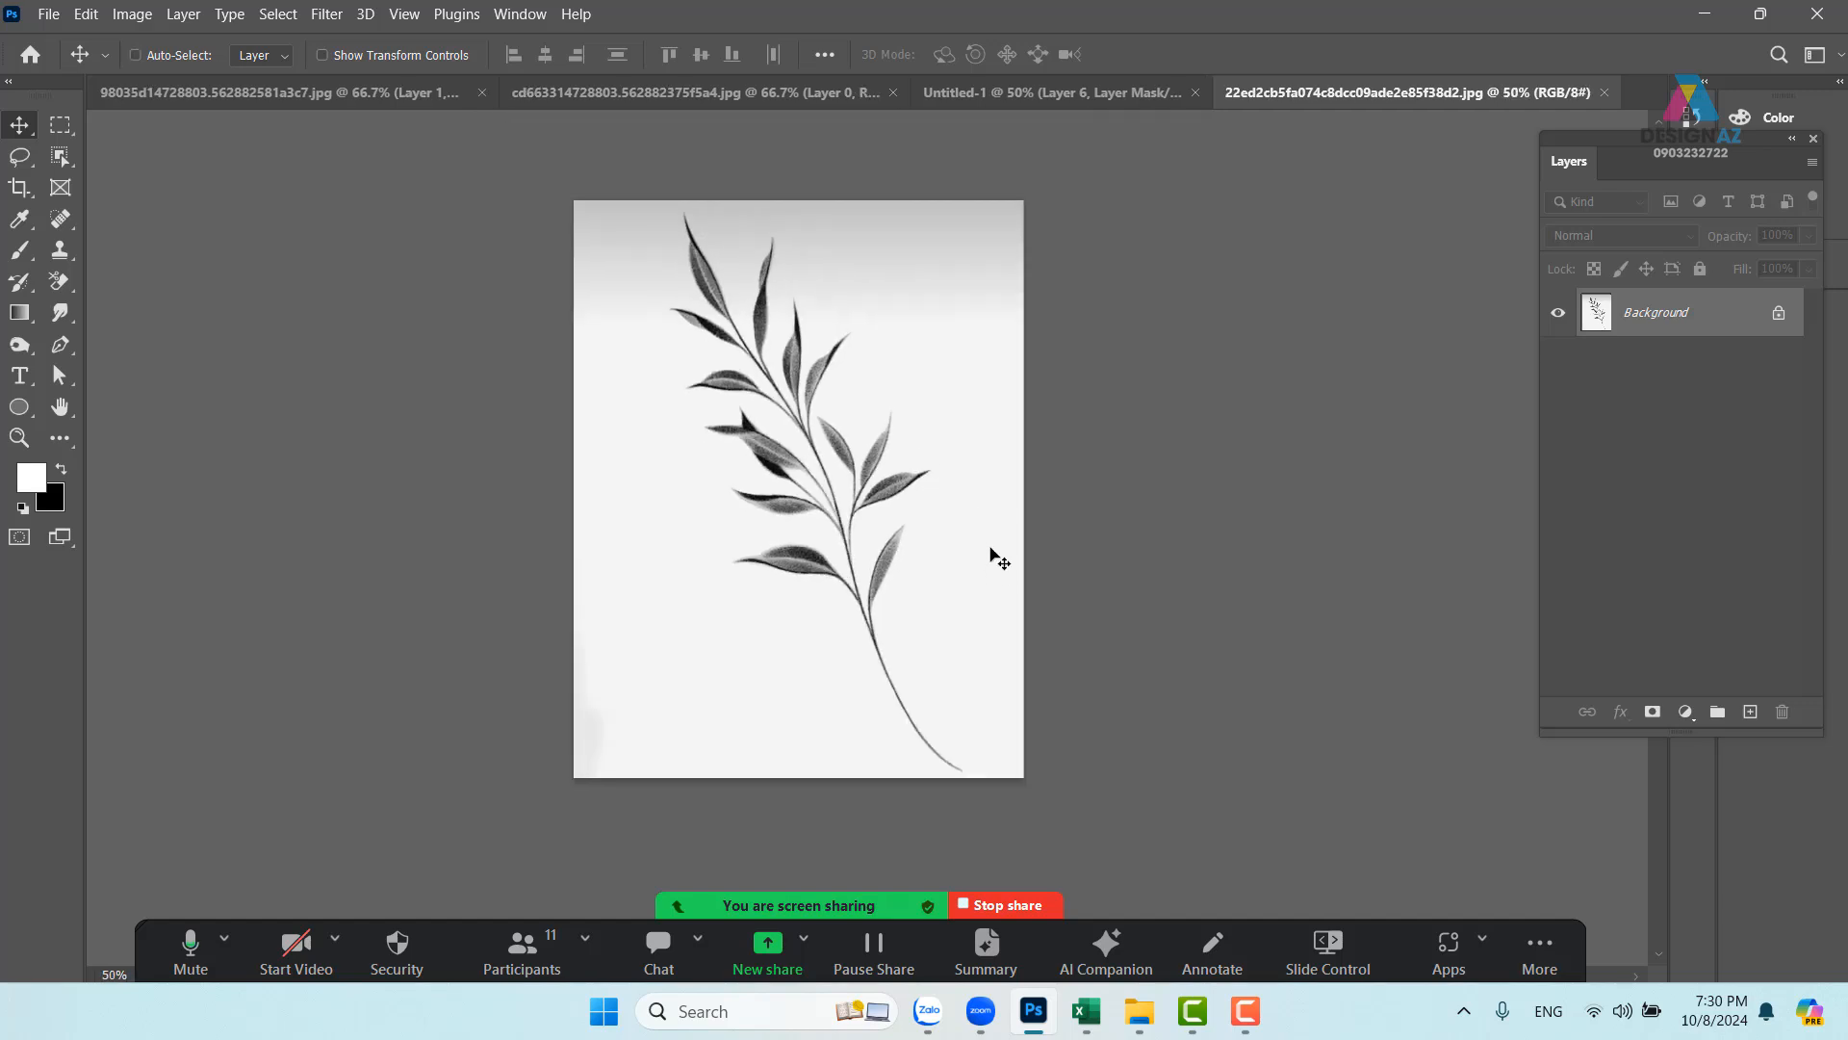
- Apply Levels 0 / 0.68 / 193 to whiten the background and darken the leaves, then select all
{"action": "key", "text": "ctrl+l"}
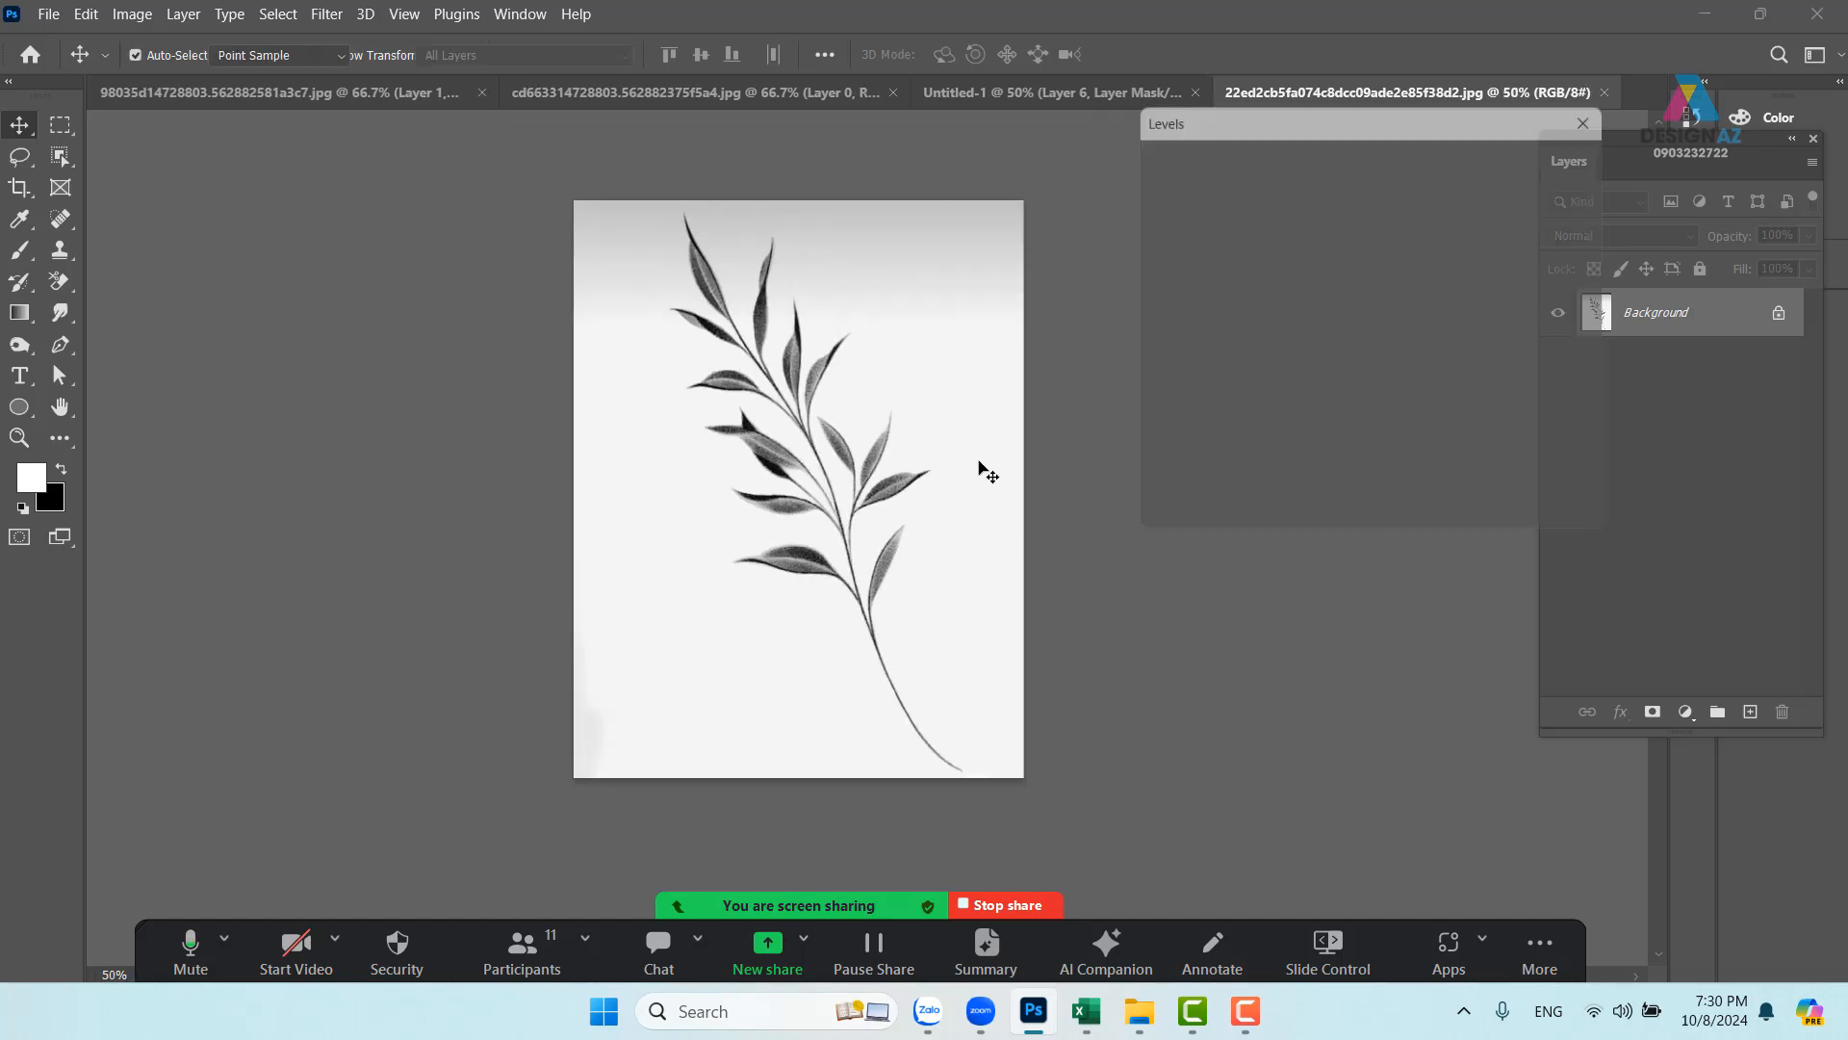
{"action": "left_click_drag", "start_coordinate": [1306, 379], "coordinate": [1237, 381]}
{"action": "left_click_drag", "start_coordinate": [1458, 379], "coordinate": [1382, 375]}
{"action": "left_click_drag", "start_coordinate": [1222, 379], "coordinate": [1294, 367]}
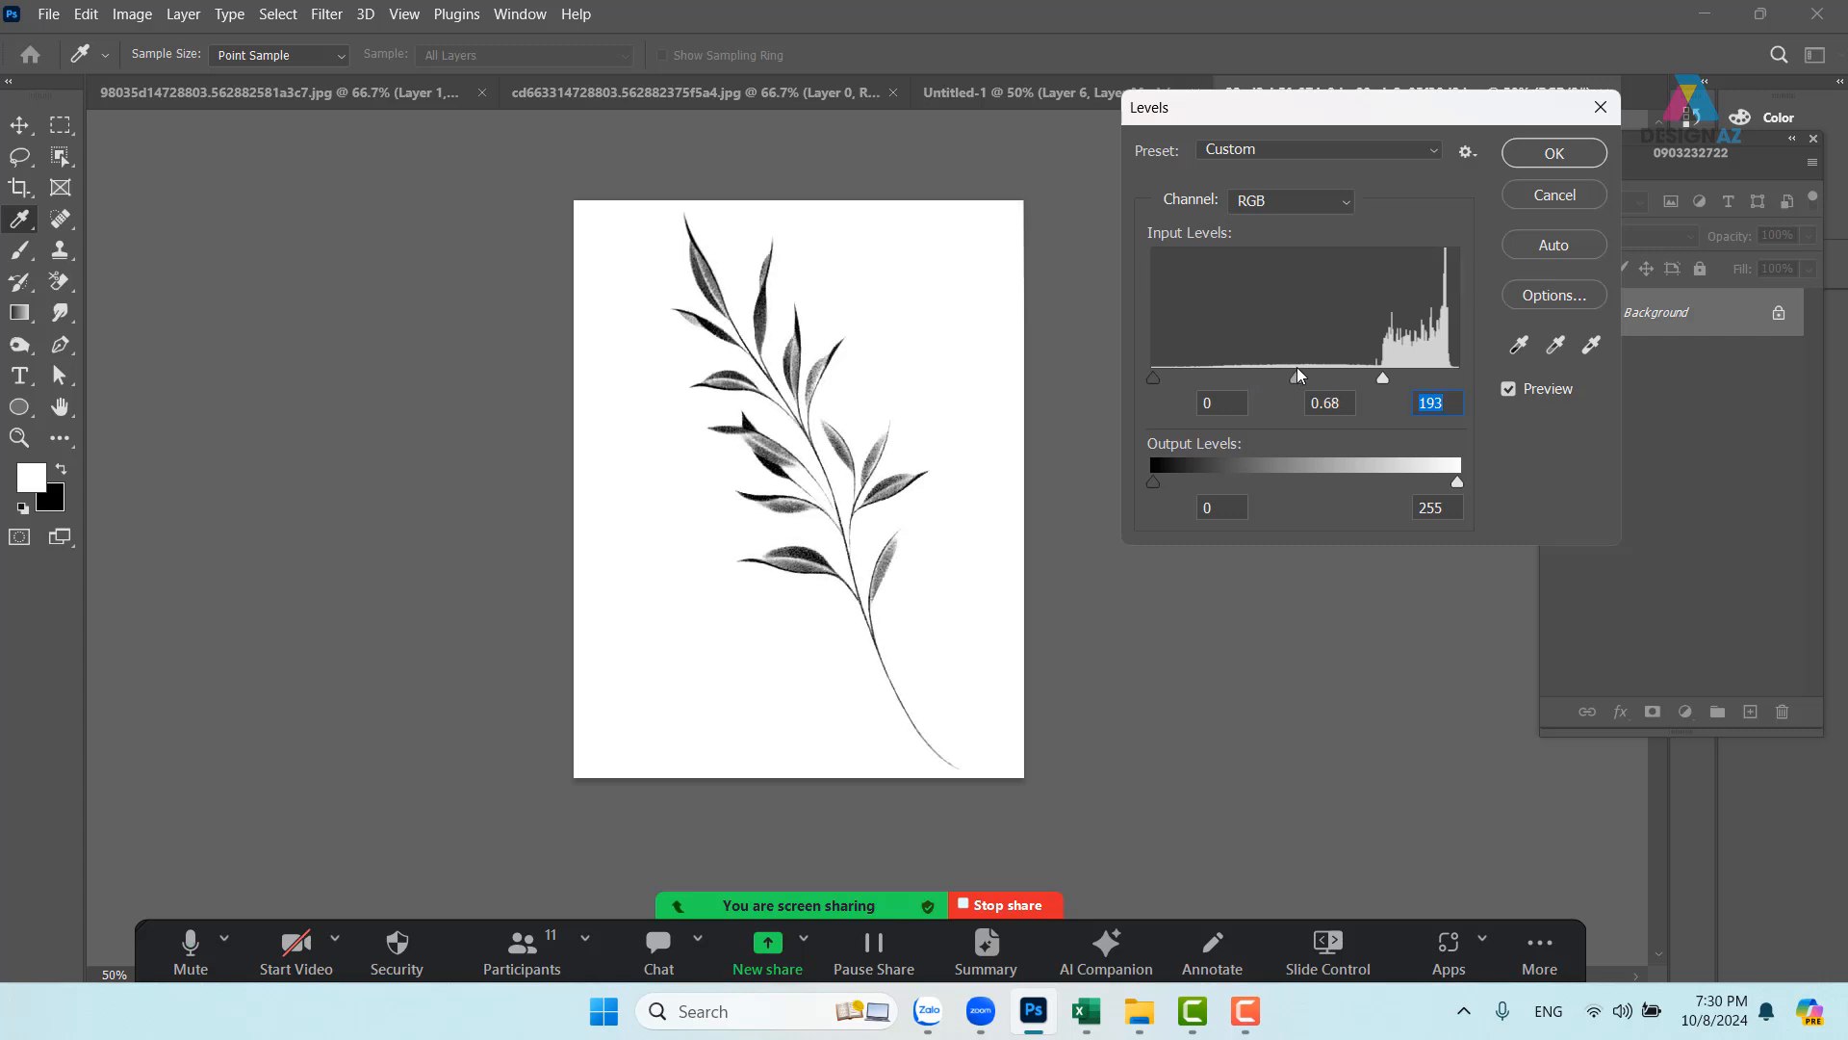
{"action": "left_click", "coordinate": [1578, 160]}
{"action": "key", "text": "v"}
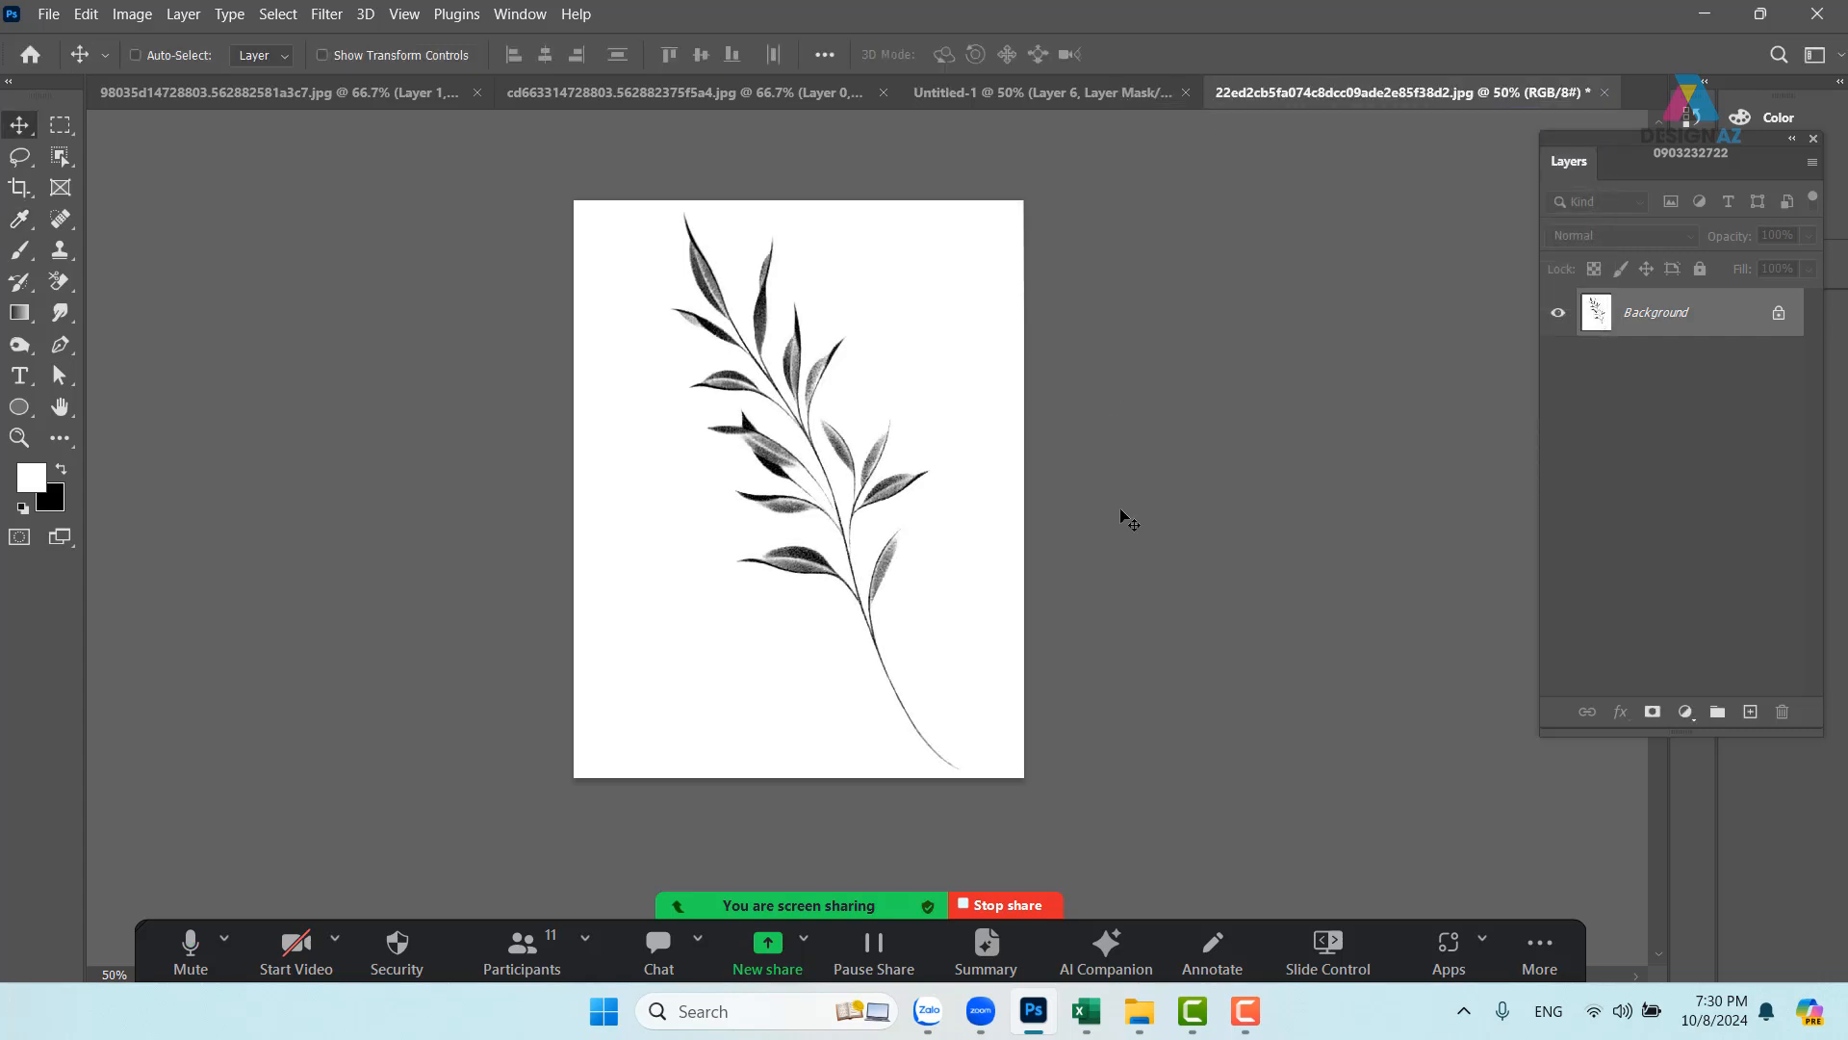
{"action": "key", "text": "ctrl+a"}
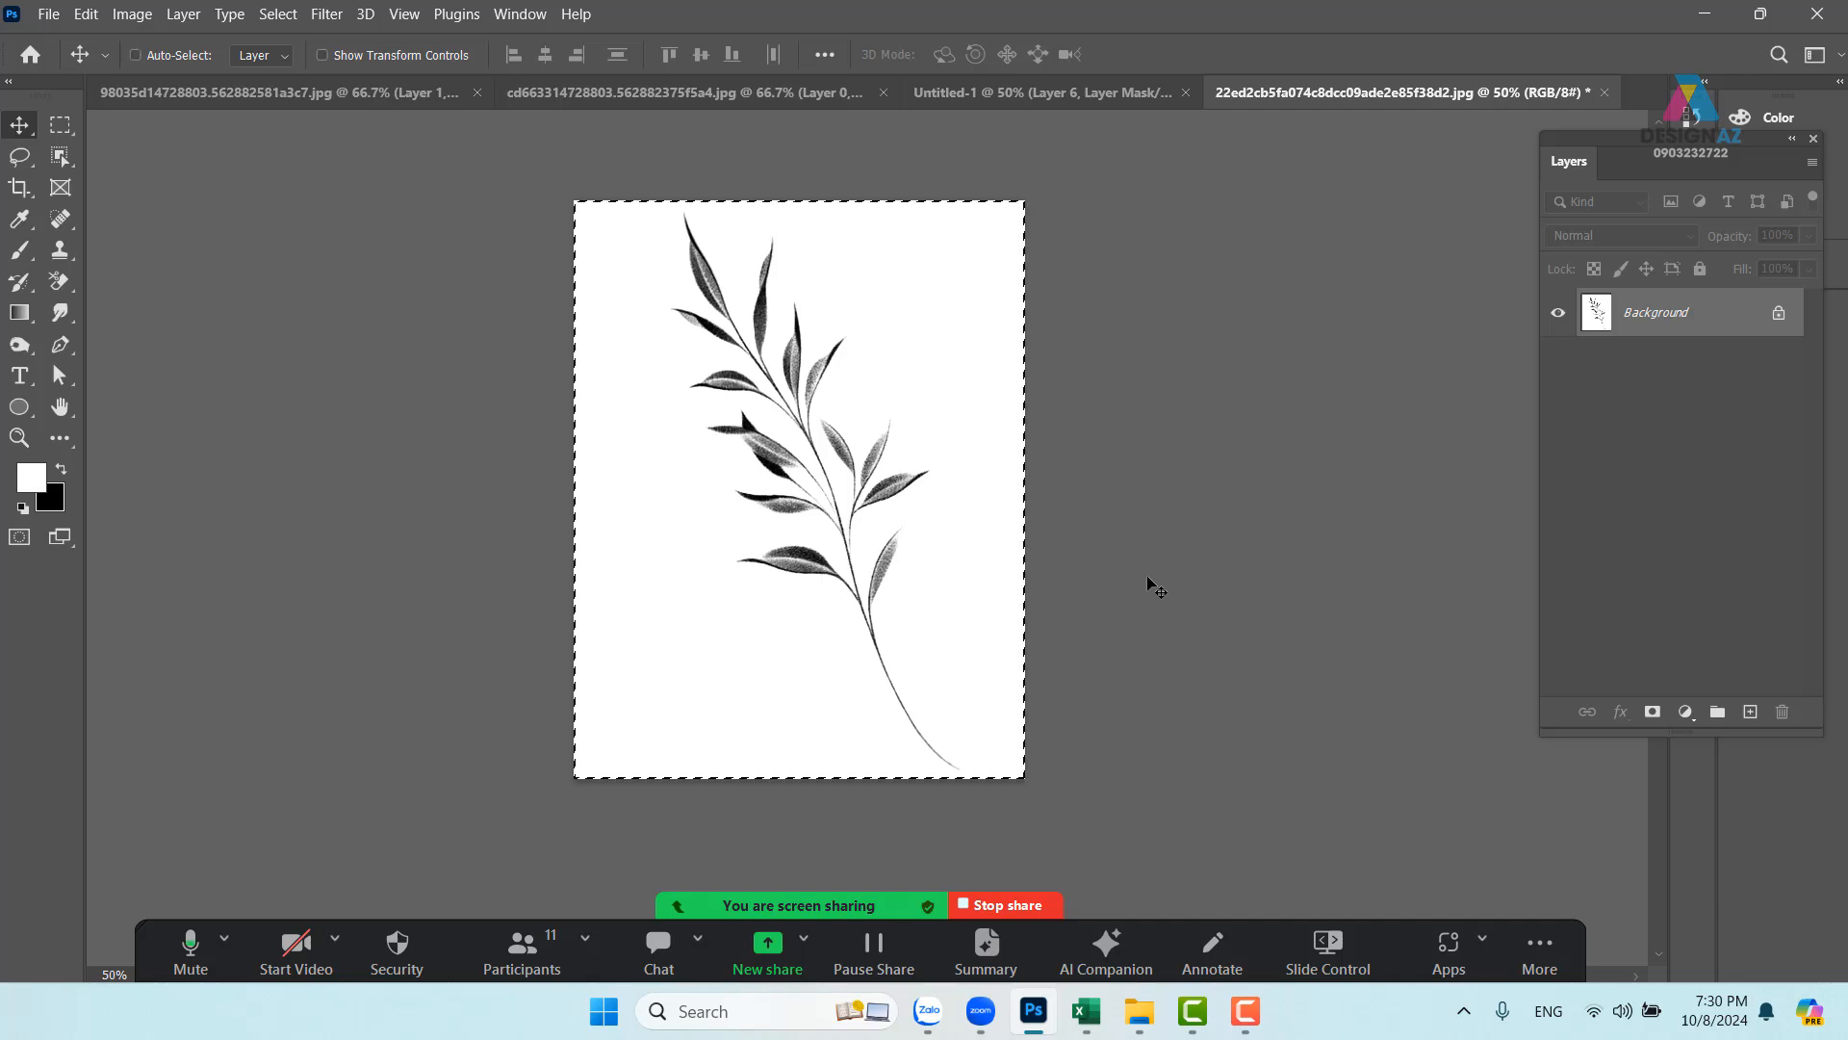
- Define the leaf sprig as a brush preset and try a test stamp with it
{"action": "left_click", "coordinate": [86, 14]}
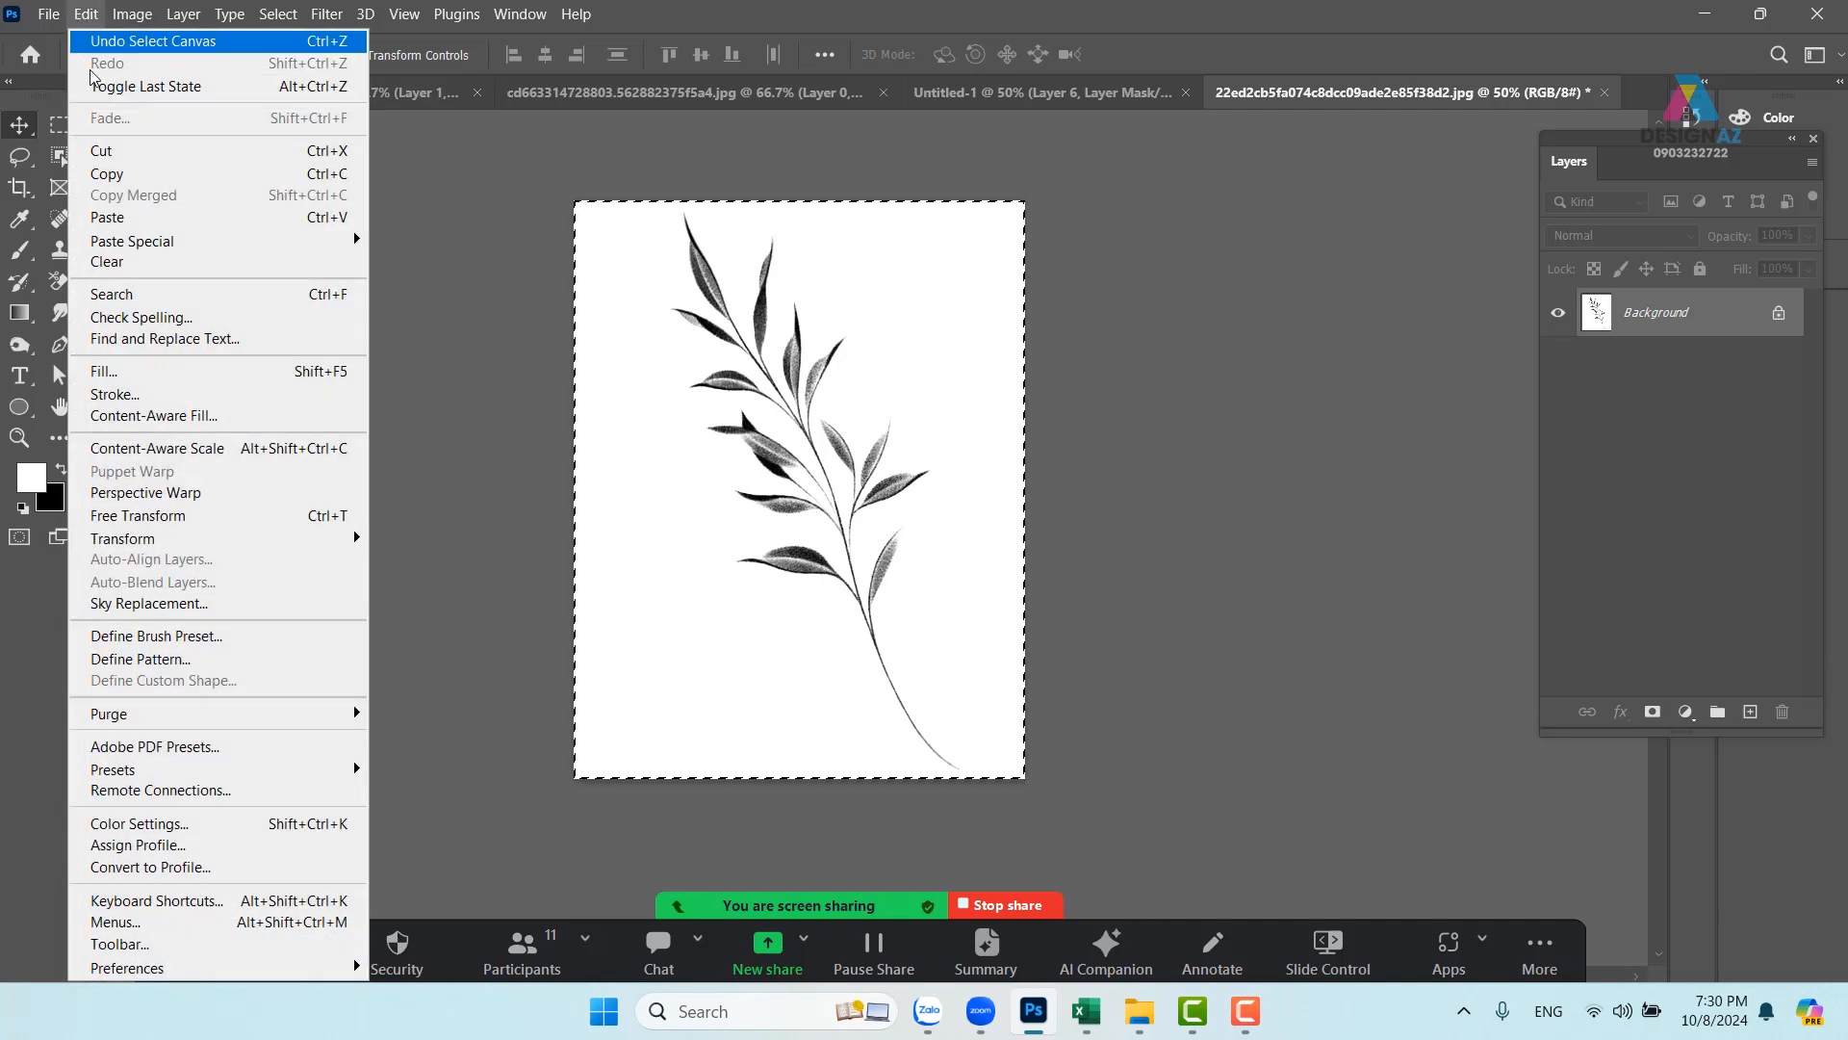
{"action": "left_click", "coordinate": [175, 638]}
{"action": "left_click", "coordinate": [1184, 305]}
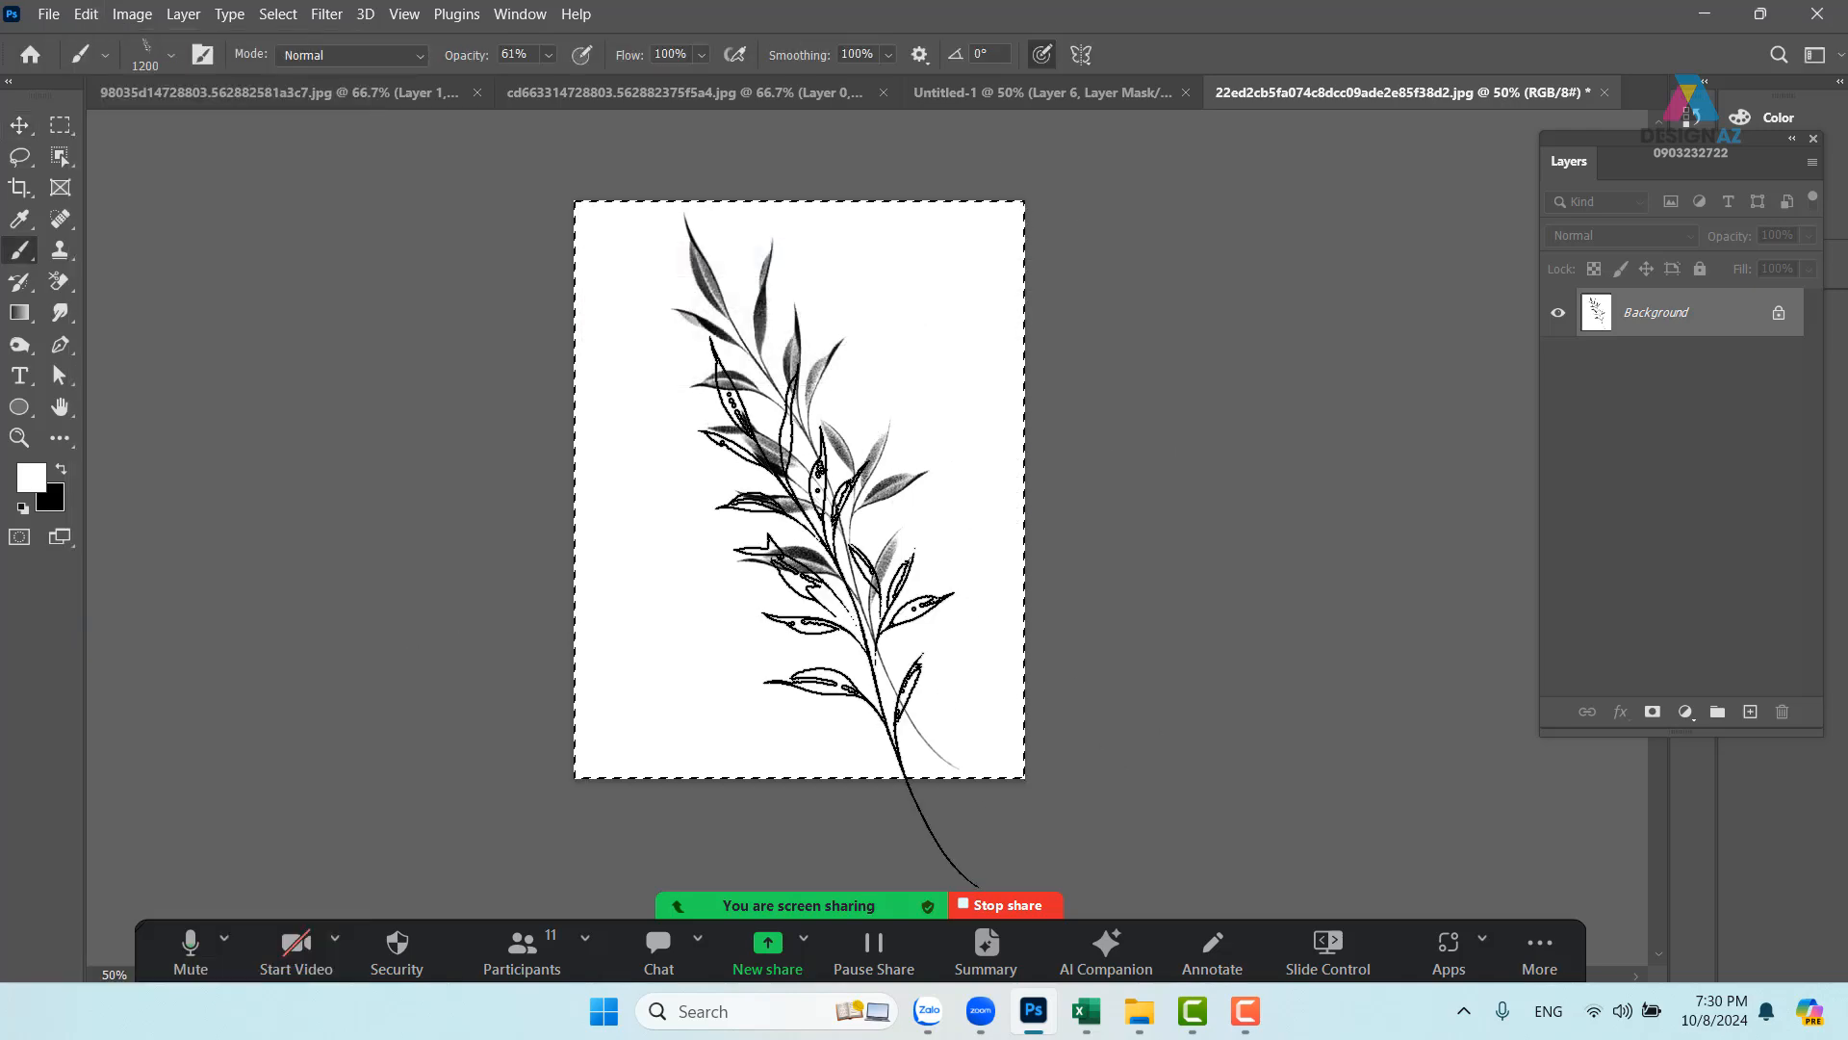
{"action": "left_click", "coordinate": [1176, 428]}
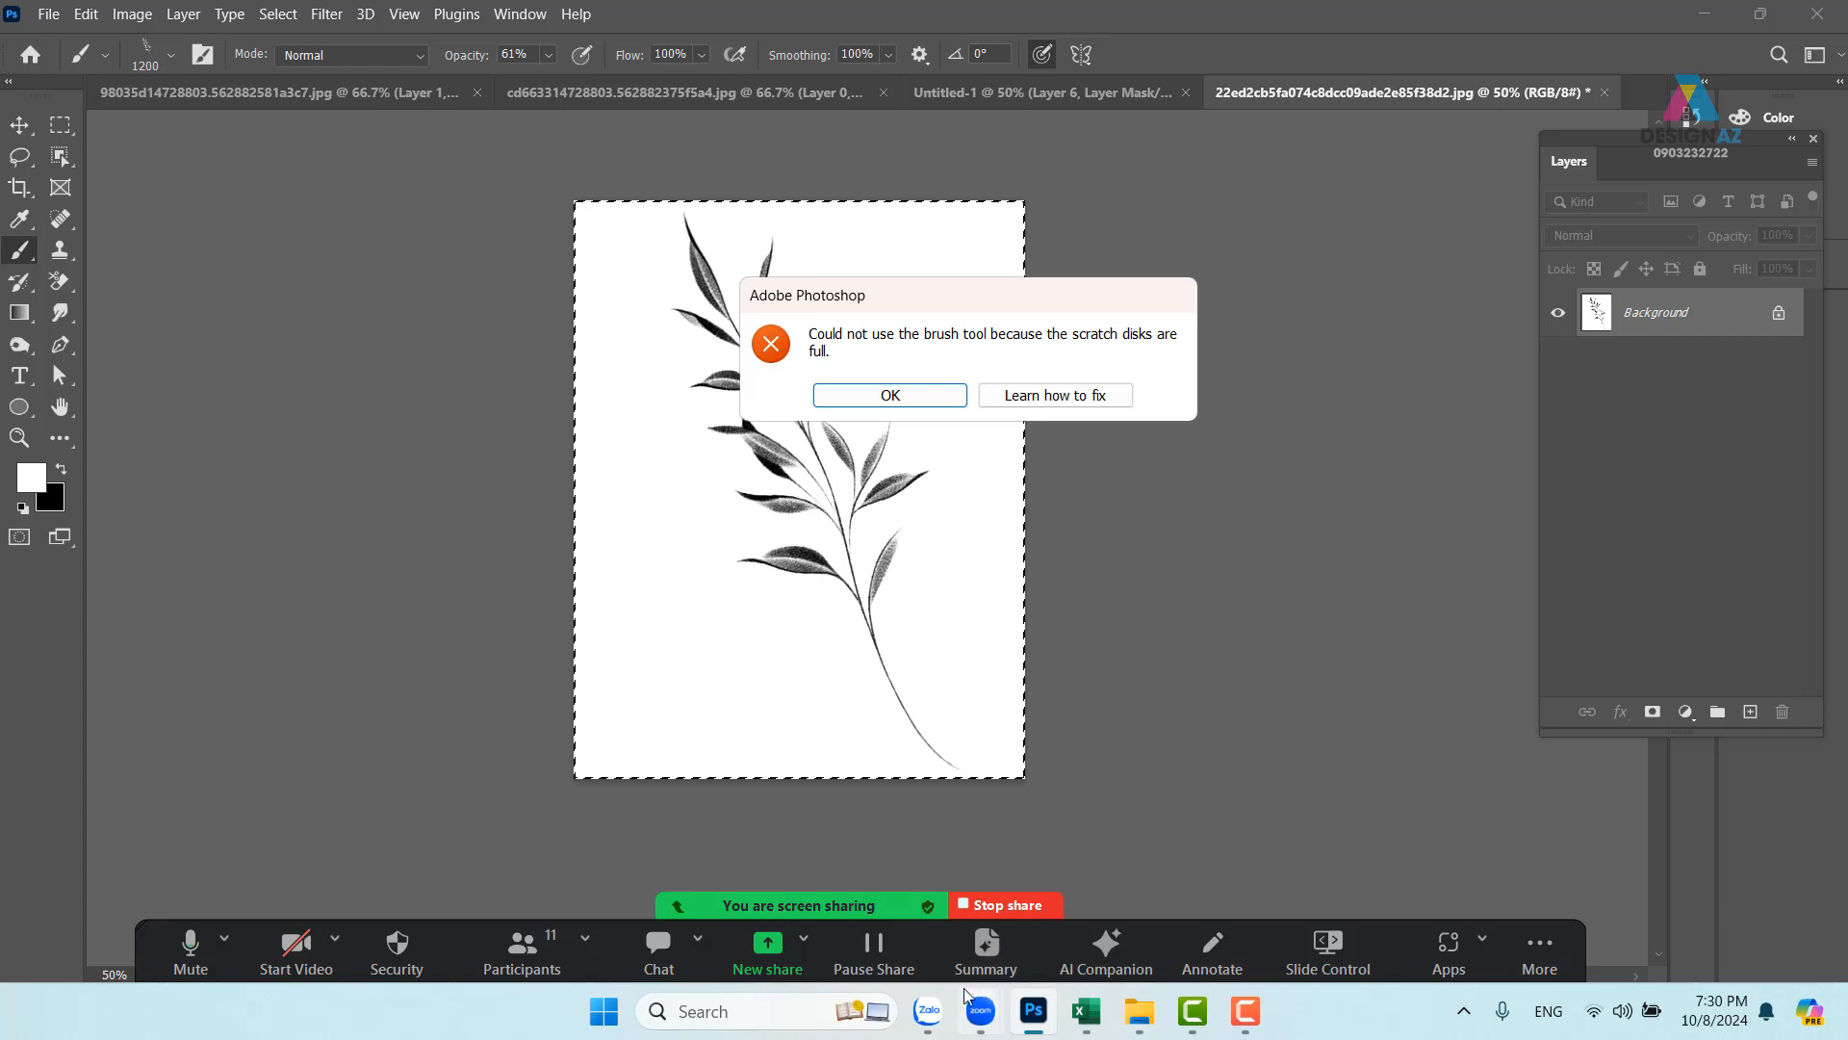
- Close the Zalo window and show the desktop
{"action": "right_click", "coordinate": [926, 1011]}
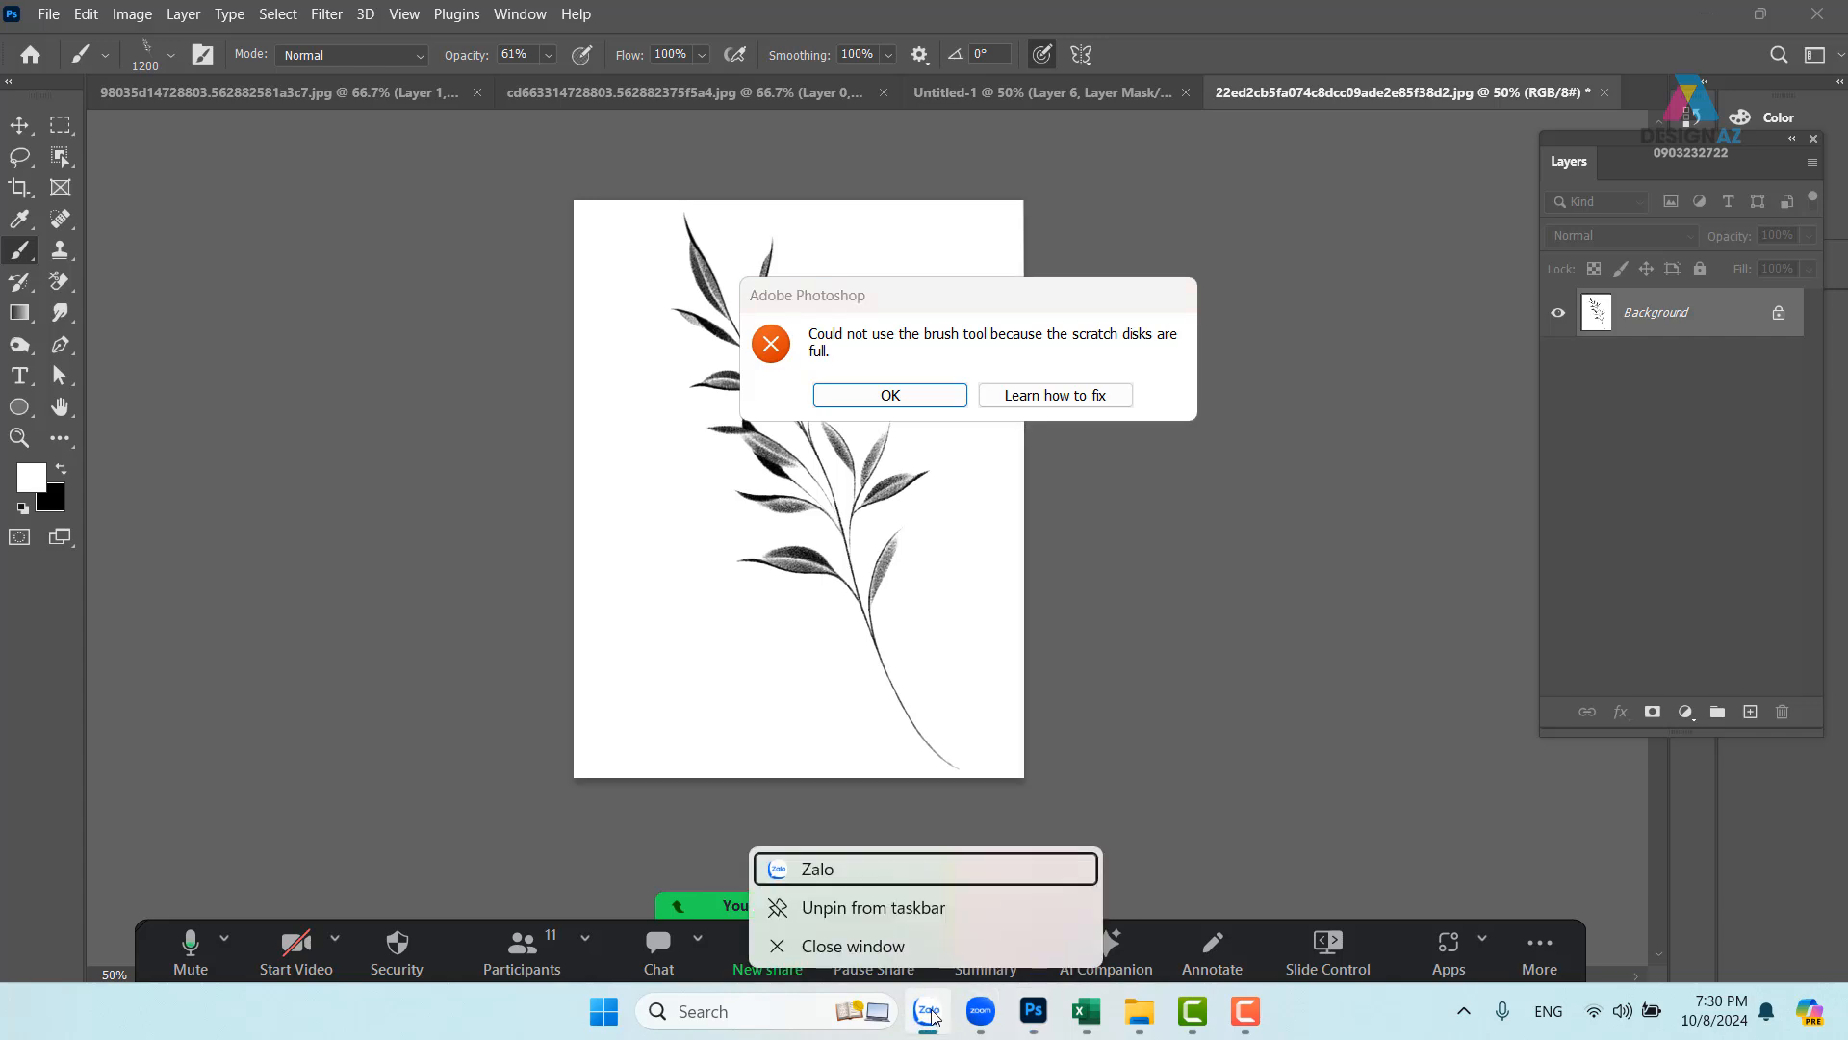
{"action": "left_click", "coordinate": [891, 946]}
{"action": "key", "text": "super+d"}
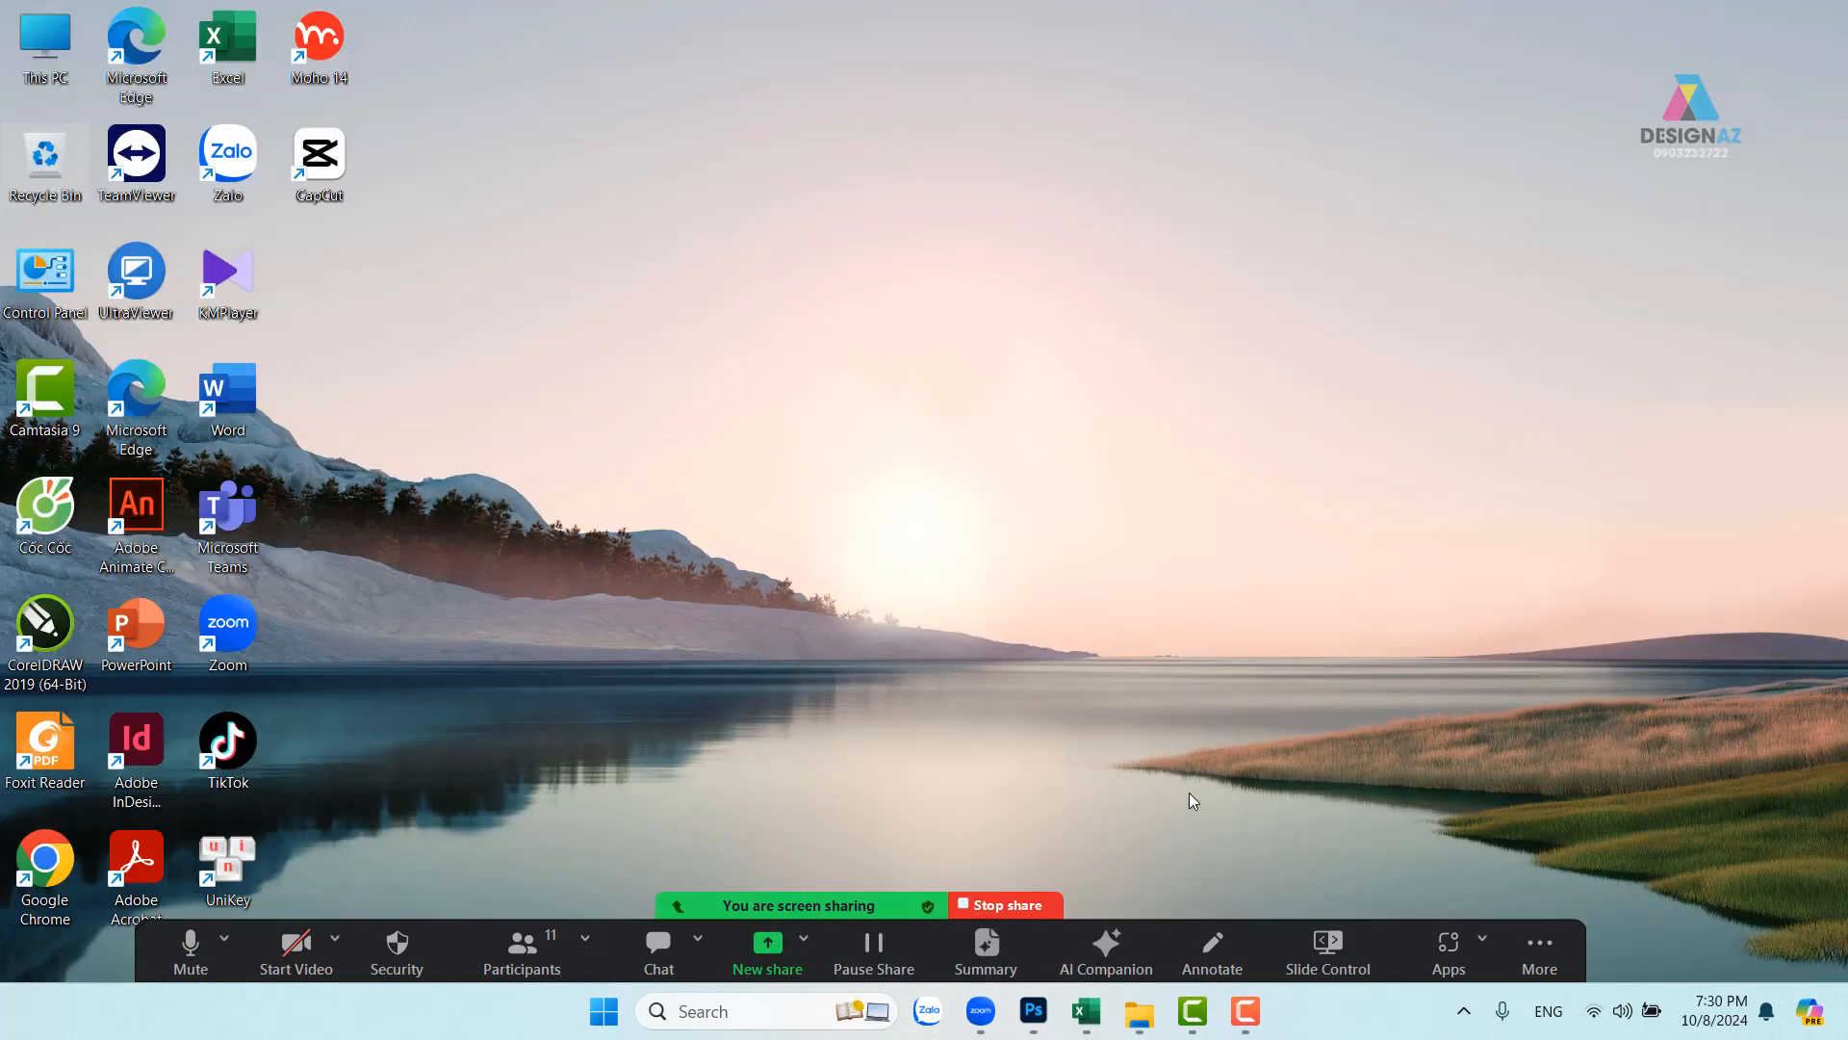
- Delete two of today's videos from the Downloads folder
{"action": "double_click", "coordinate": [46, 43]}
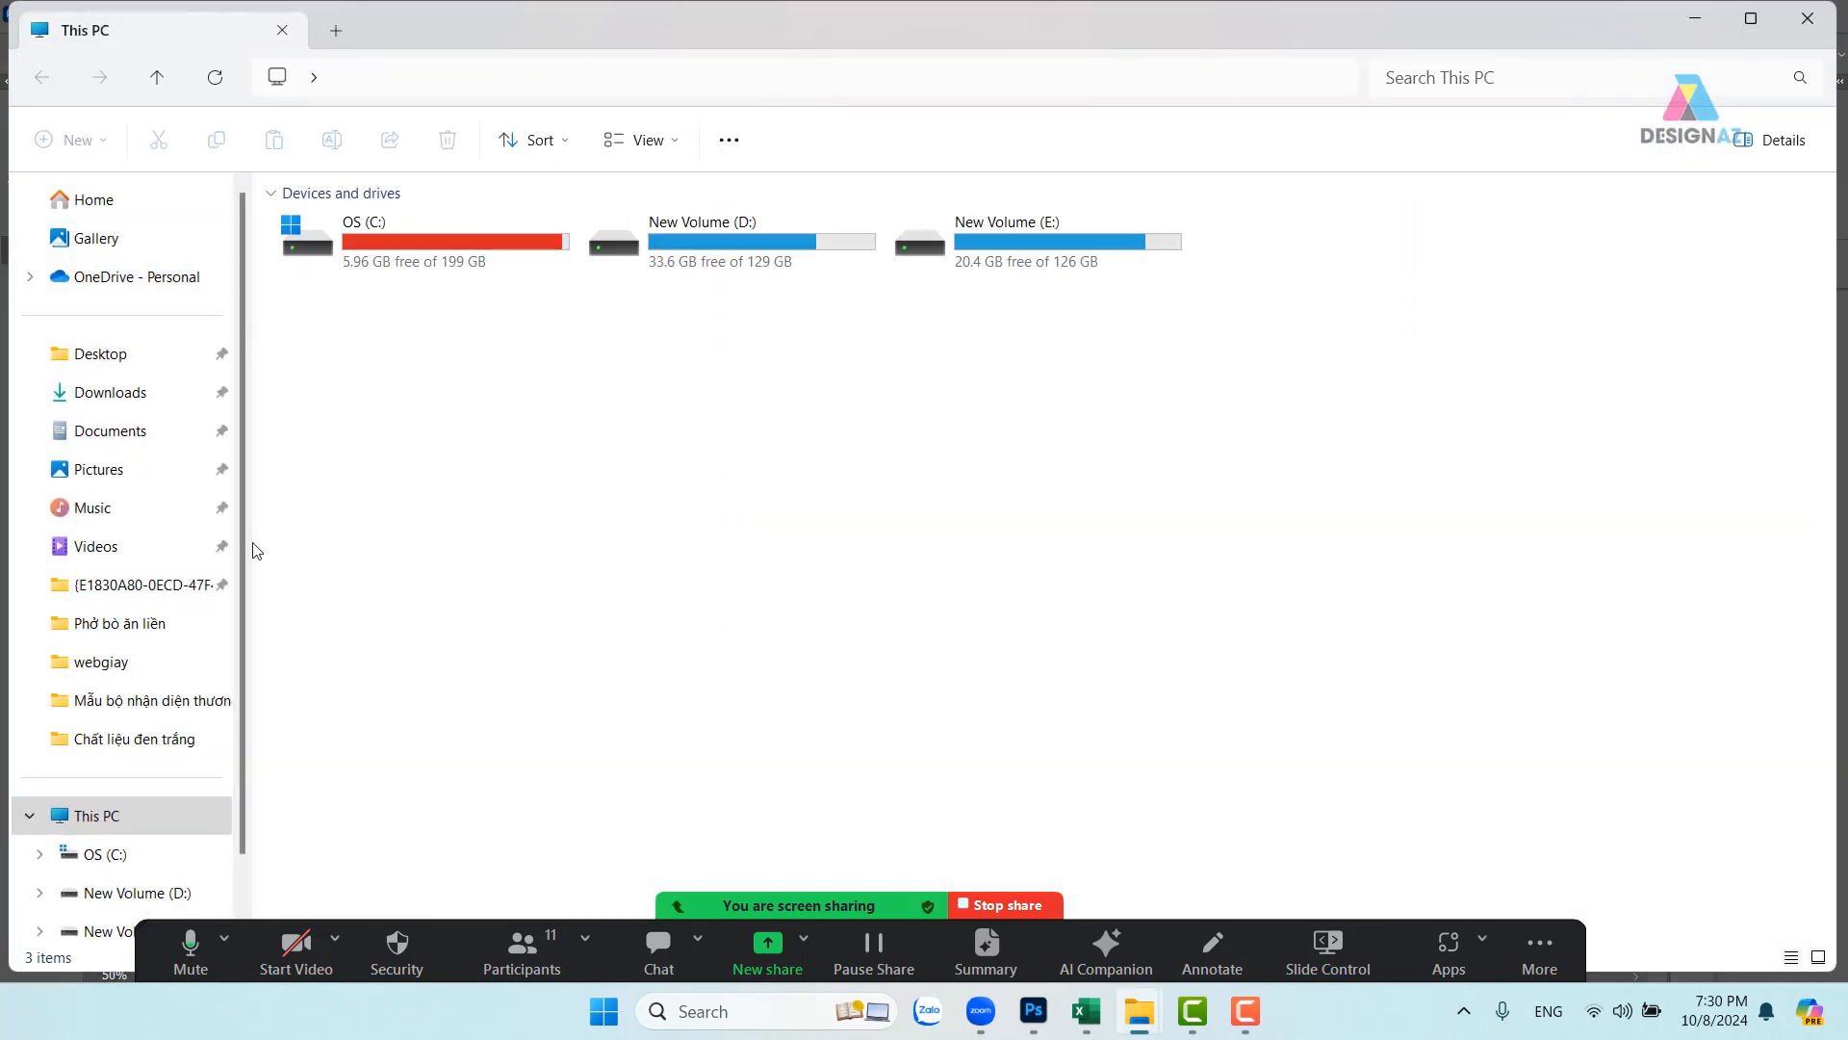
{"action": "left_click", "coordinate": [128, 399]}
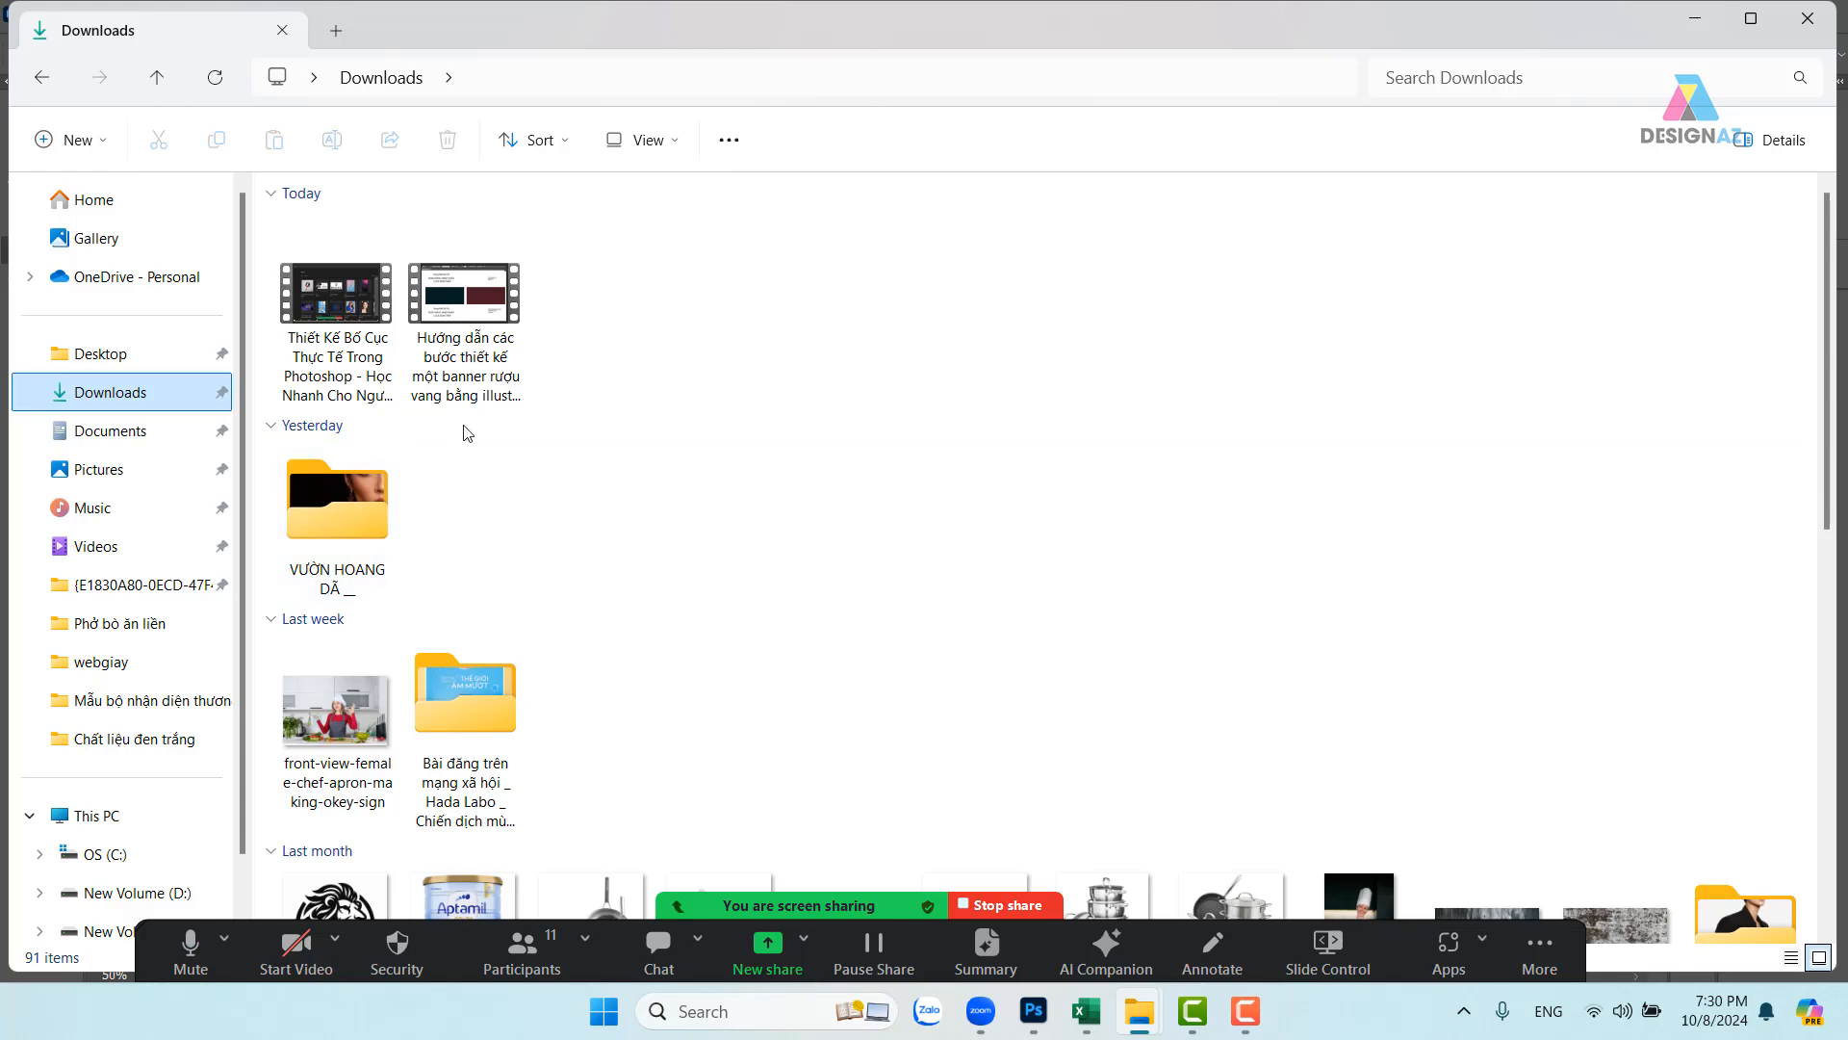
{"action": "left_click", "coordinate": [330, 307]}
{"action": "left_click", "coordinate": [468, 320], "text": "ctrl"}
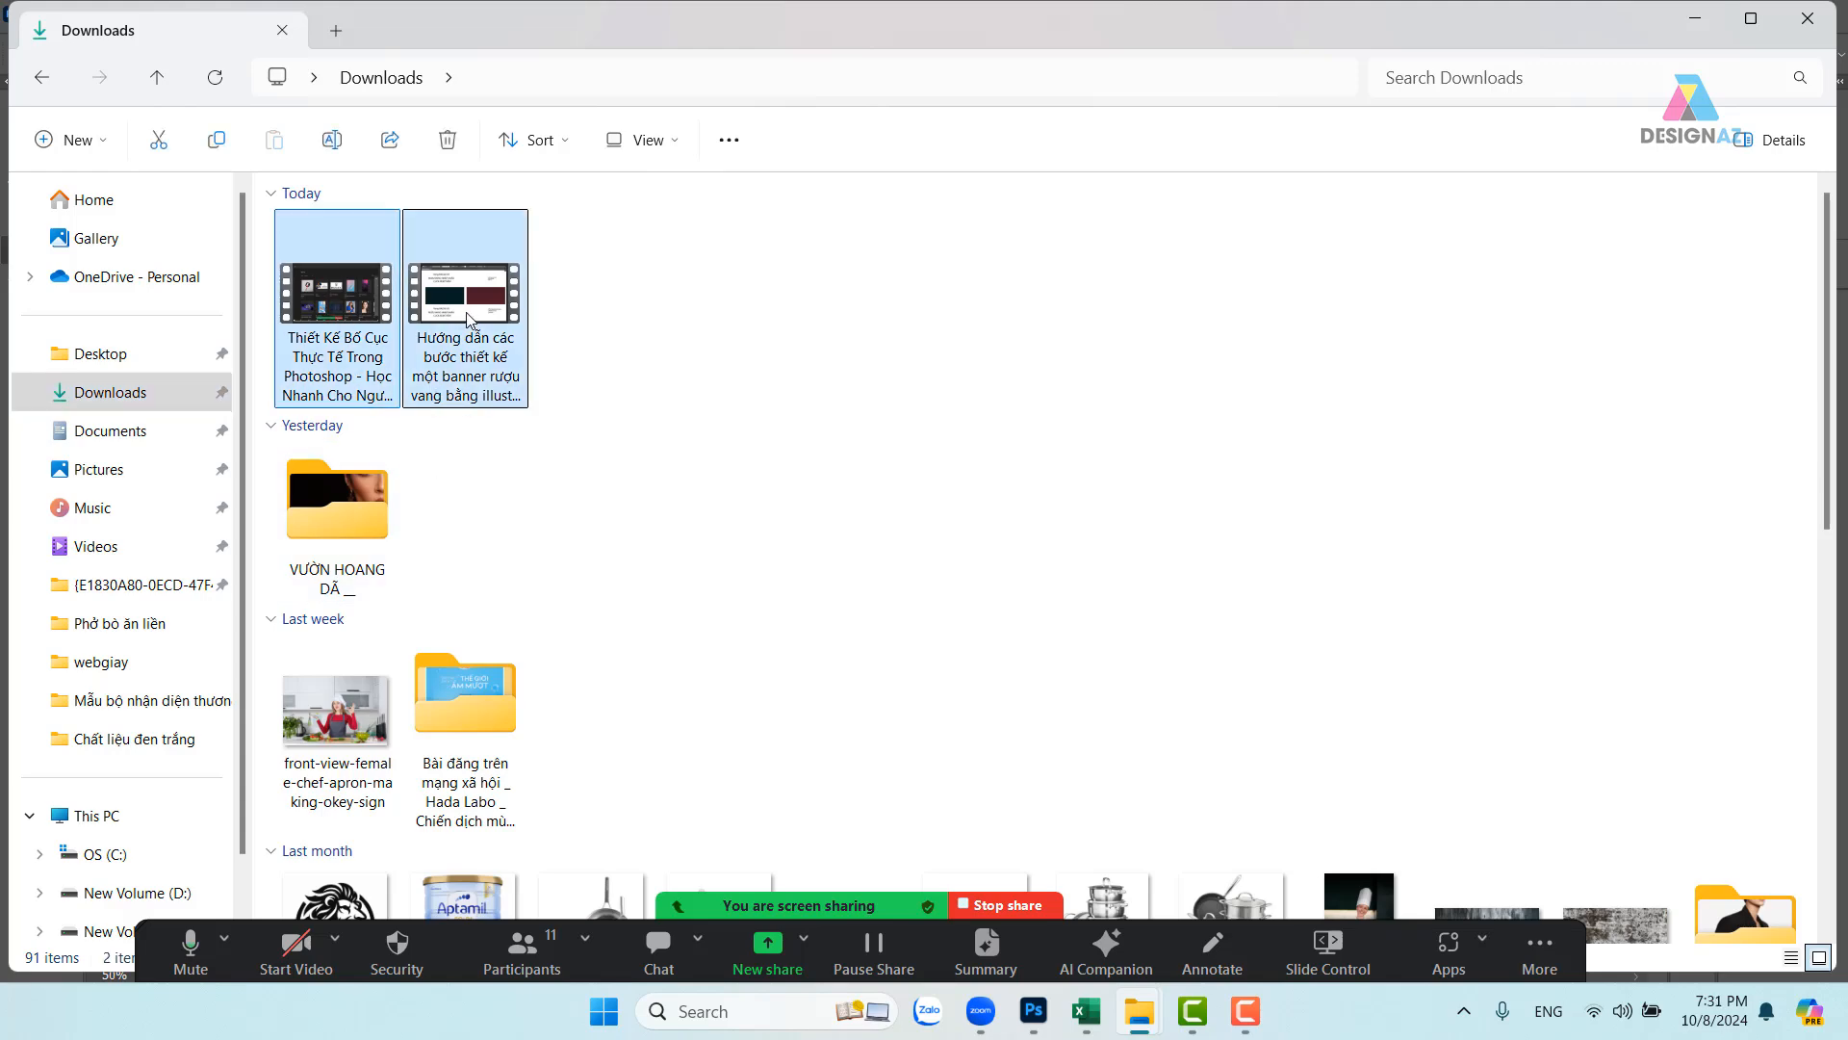
{"action": "key", "text": "Delete"}
{"action": "scroll", "coordinate": [775, 458], "scroll_direction": "down", "scroll_amount": 10}
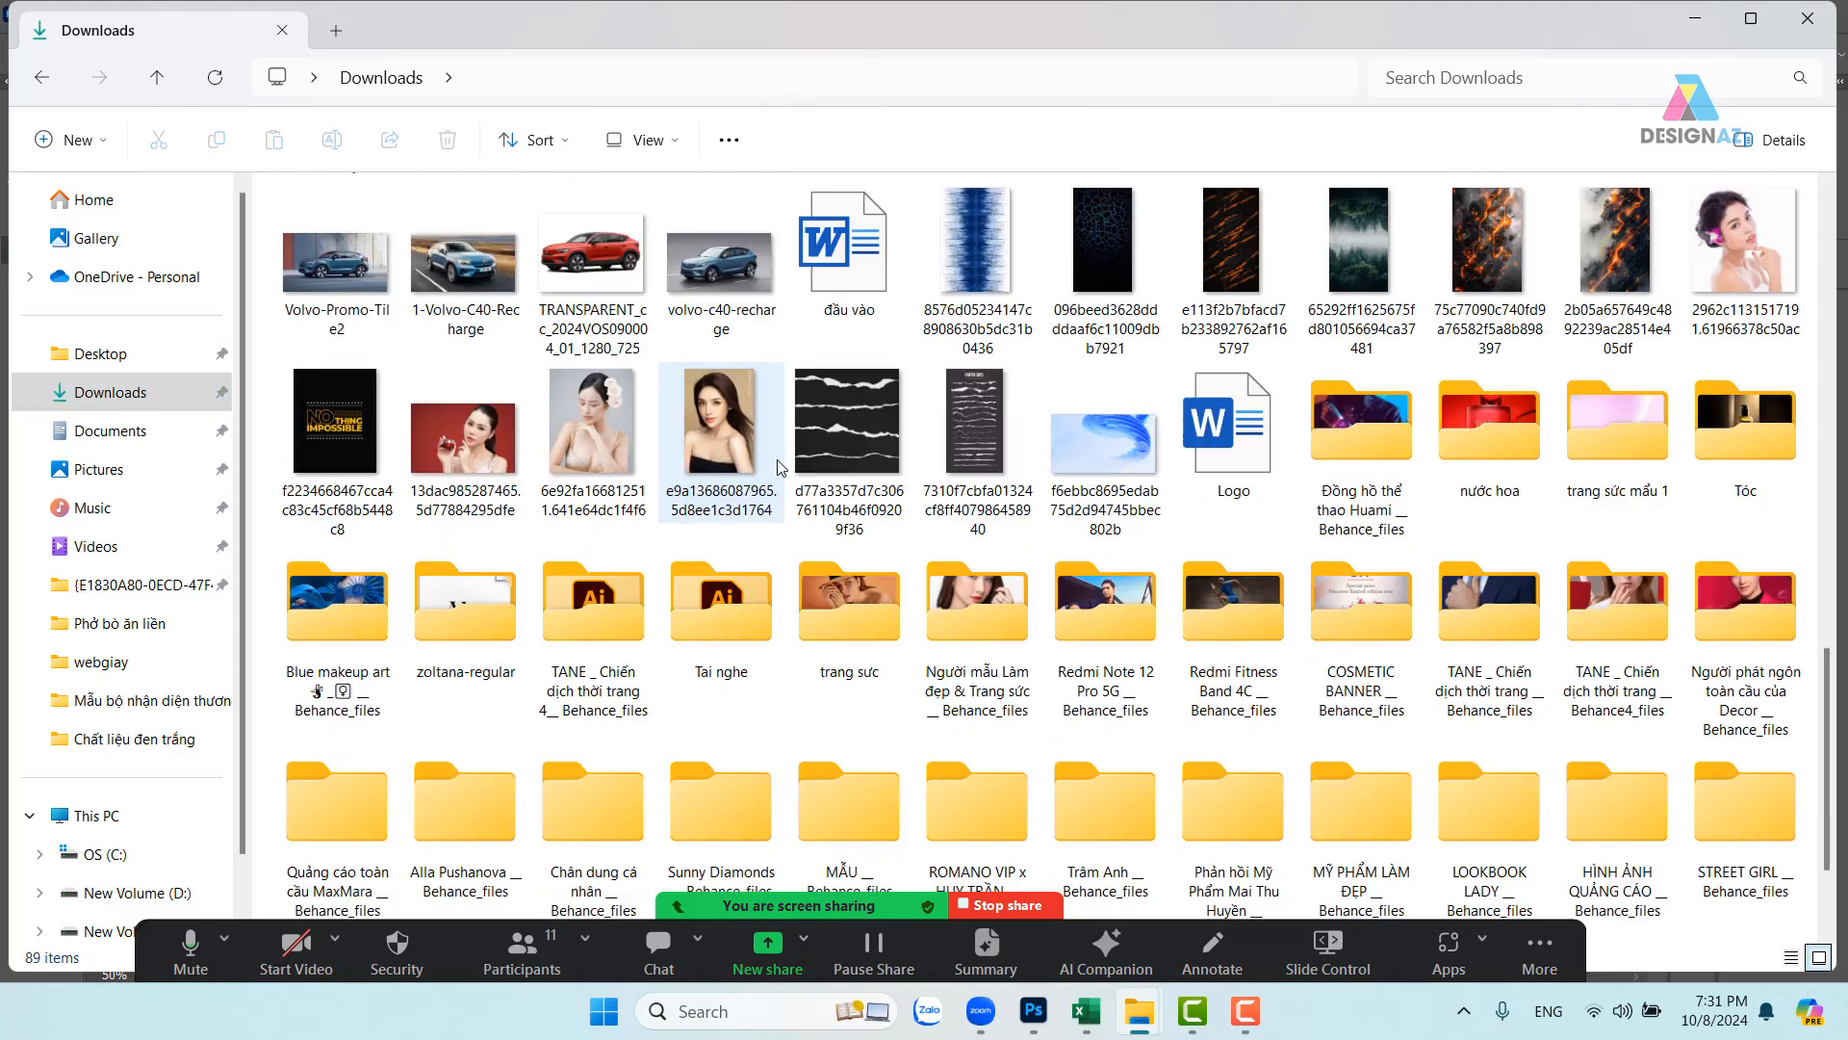
{"action": "scroll", "coordinate": [781, 467], "scroll_direction": "down", "scroll_amount": 2}
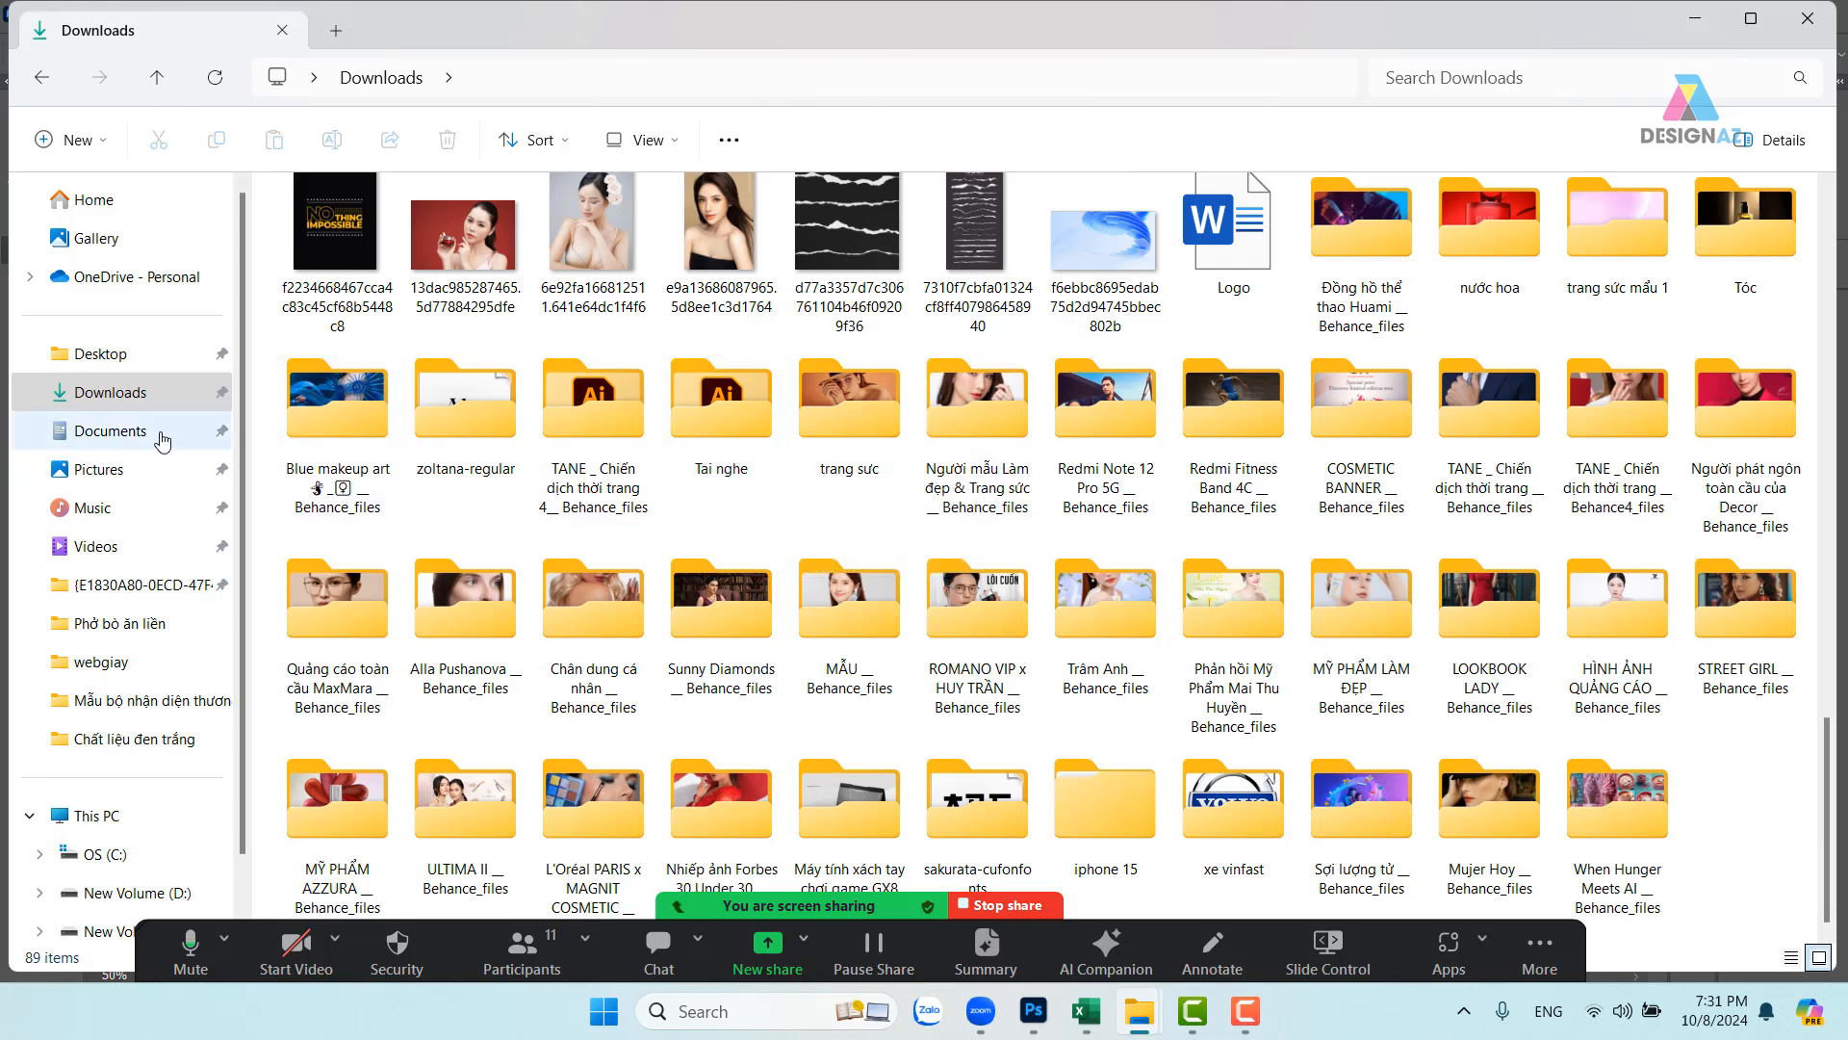
- Delete the seven folders in Documents\Camtasia Studio, dismissing the recycle error
{"action": "left_click", "coordinate": [133, 444]}
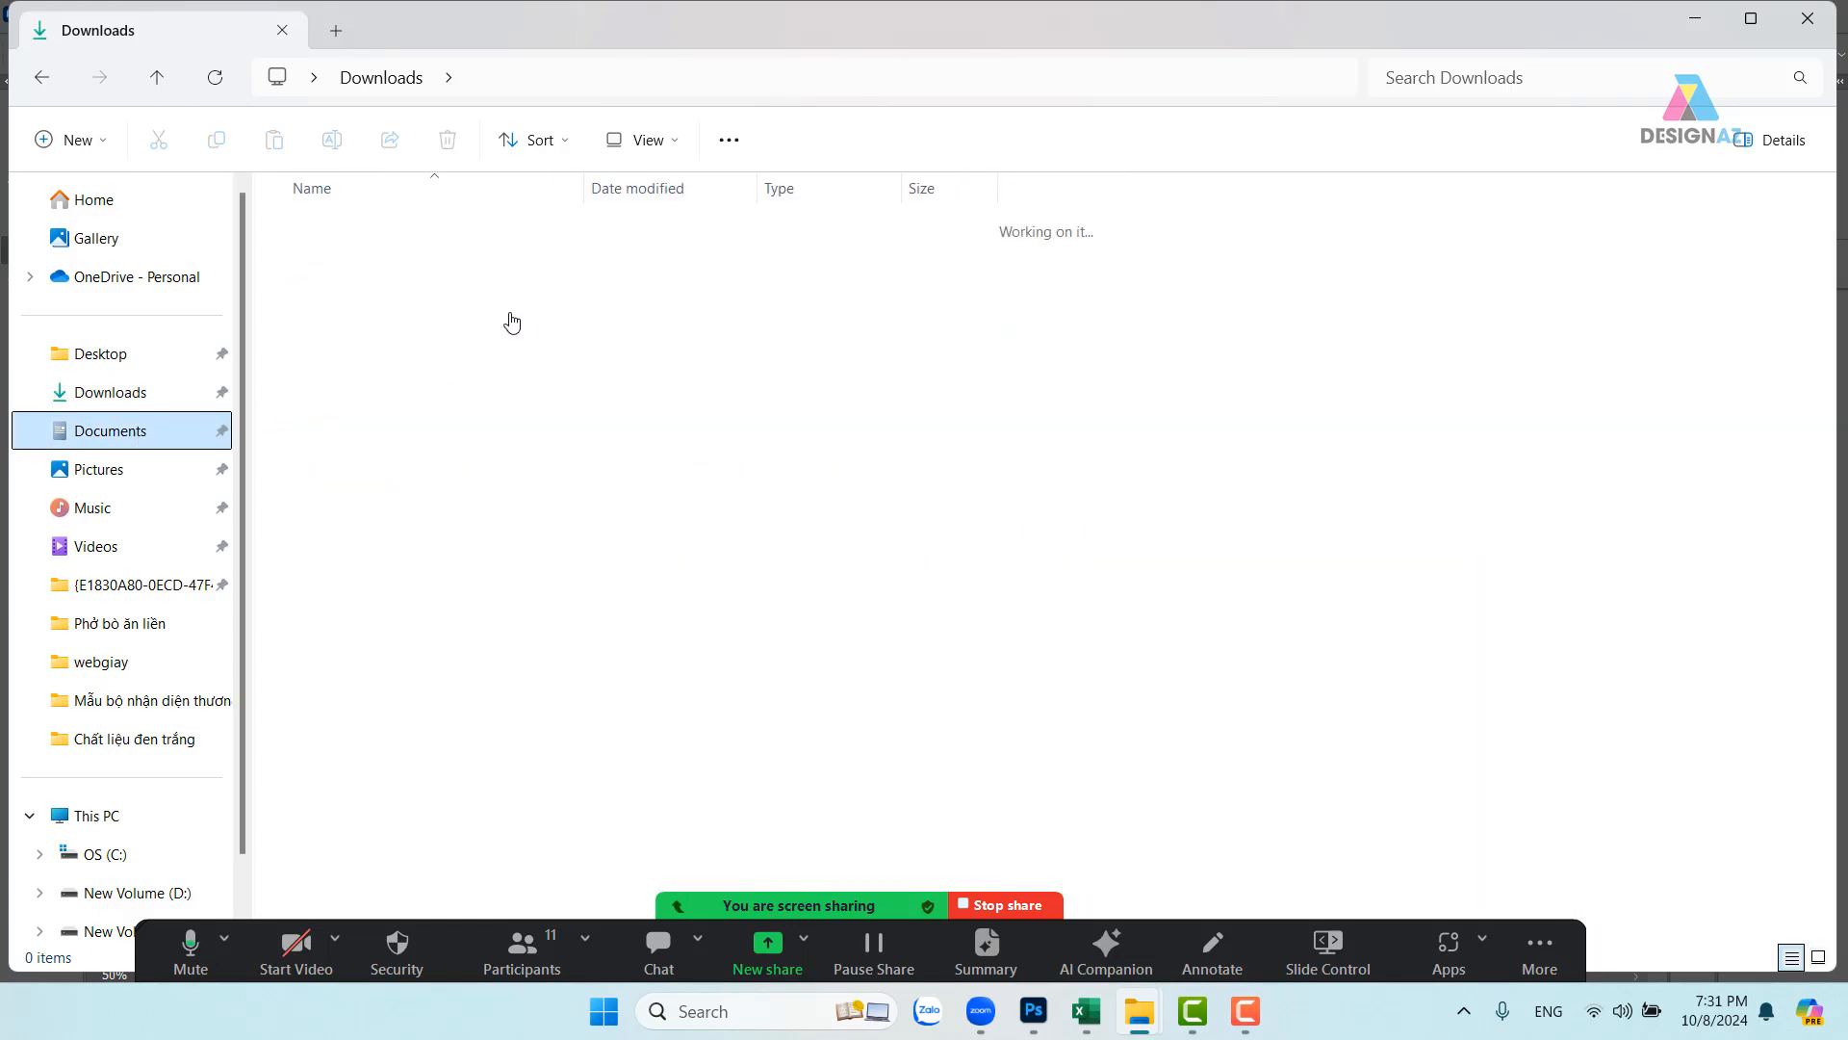
{"action": "double_click", "coordinate": [345, 265]}
{"action": "left_click_drag", "start_coordinate": [441, 553], "coordinate": [510, 217]}
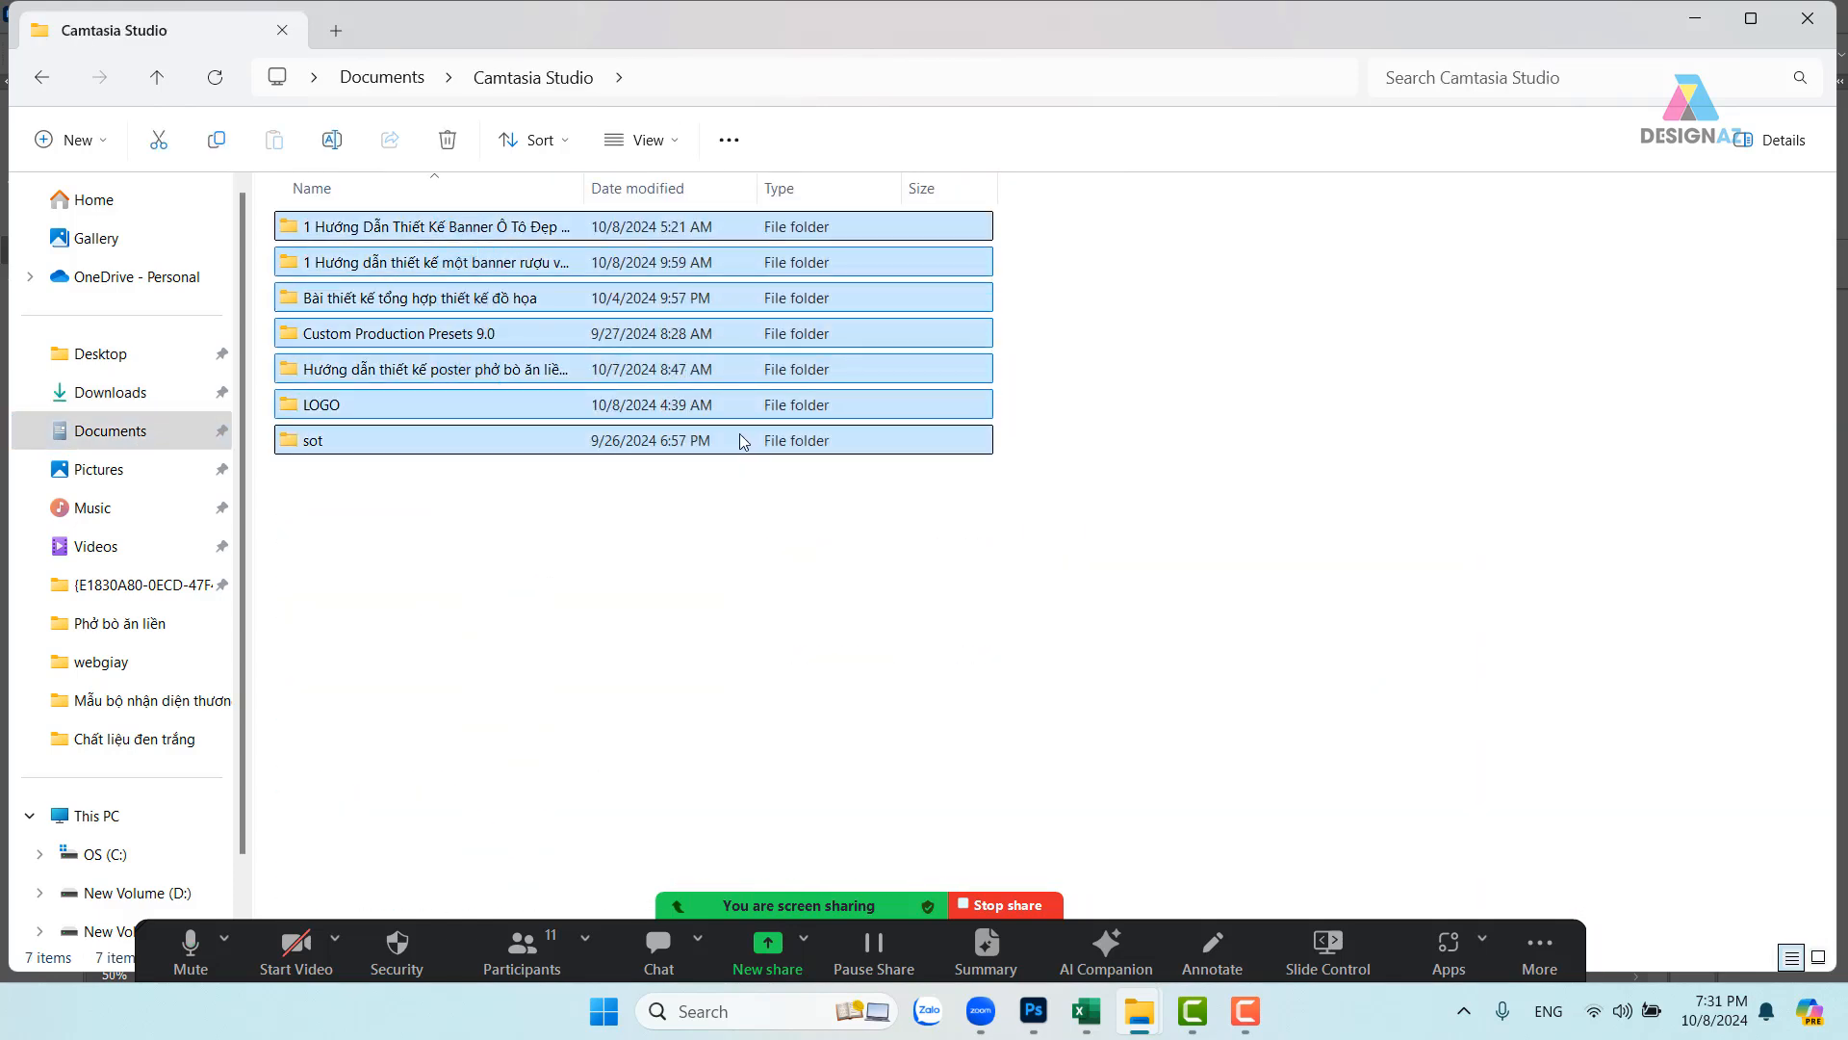
{"action": "key", "text": "Delete"}
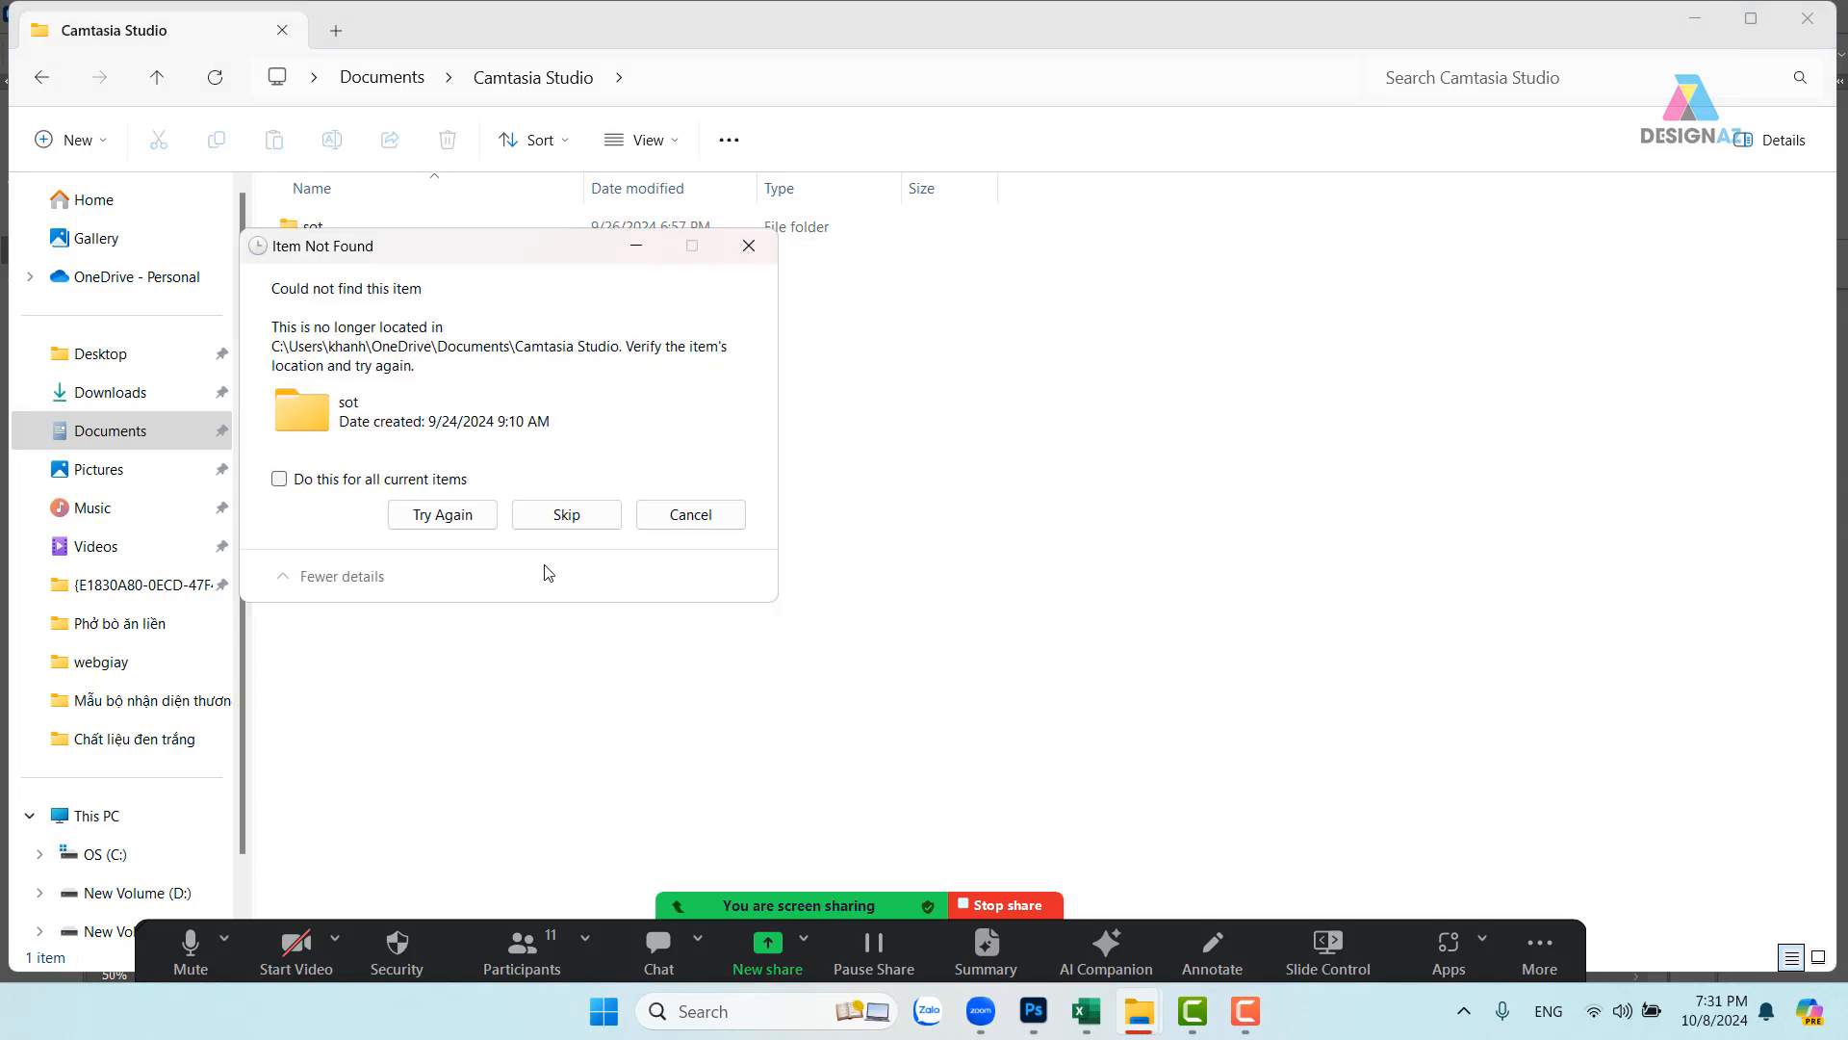
{"action": "left_click", "coordinate": [749, 245]}
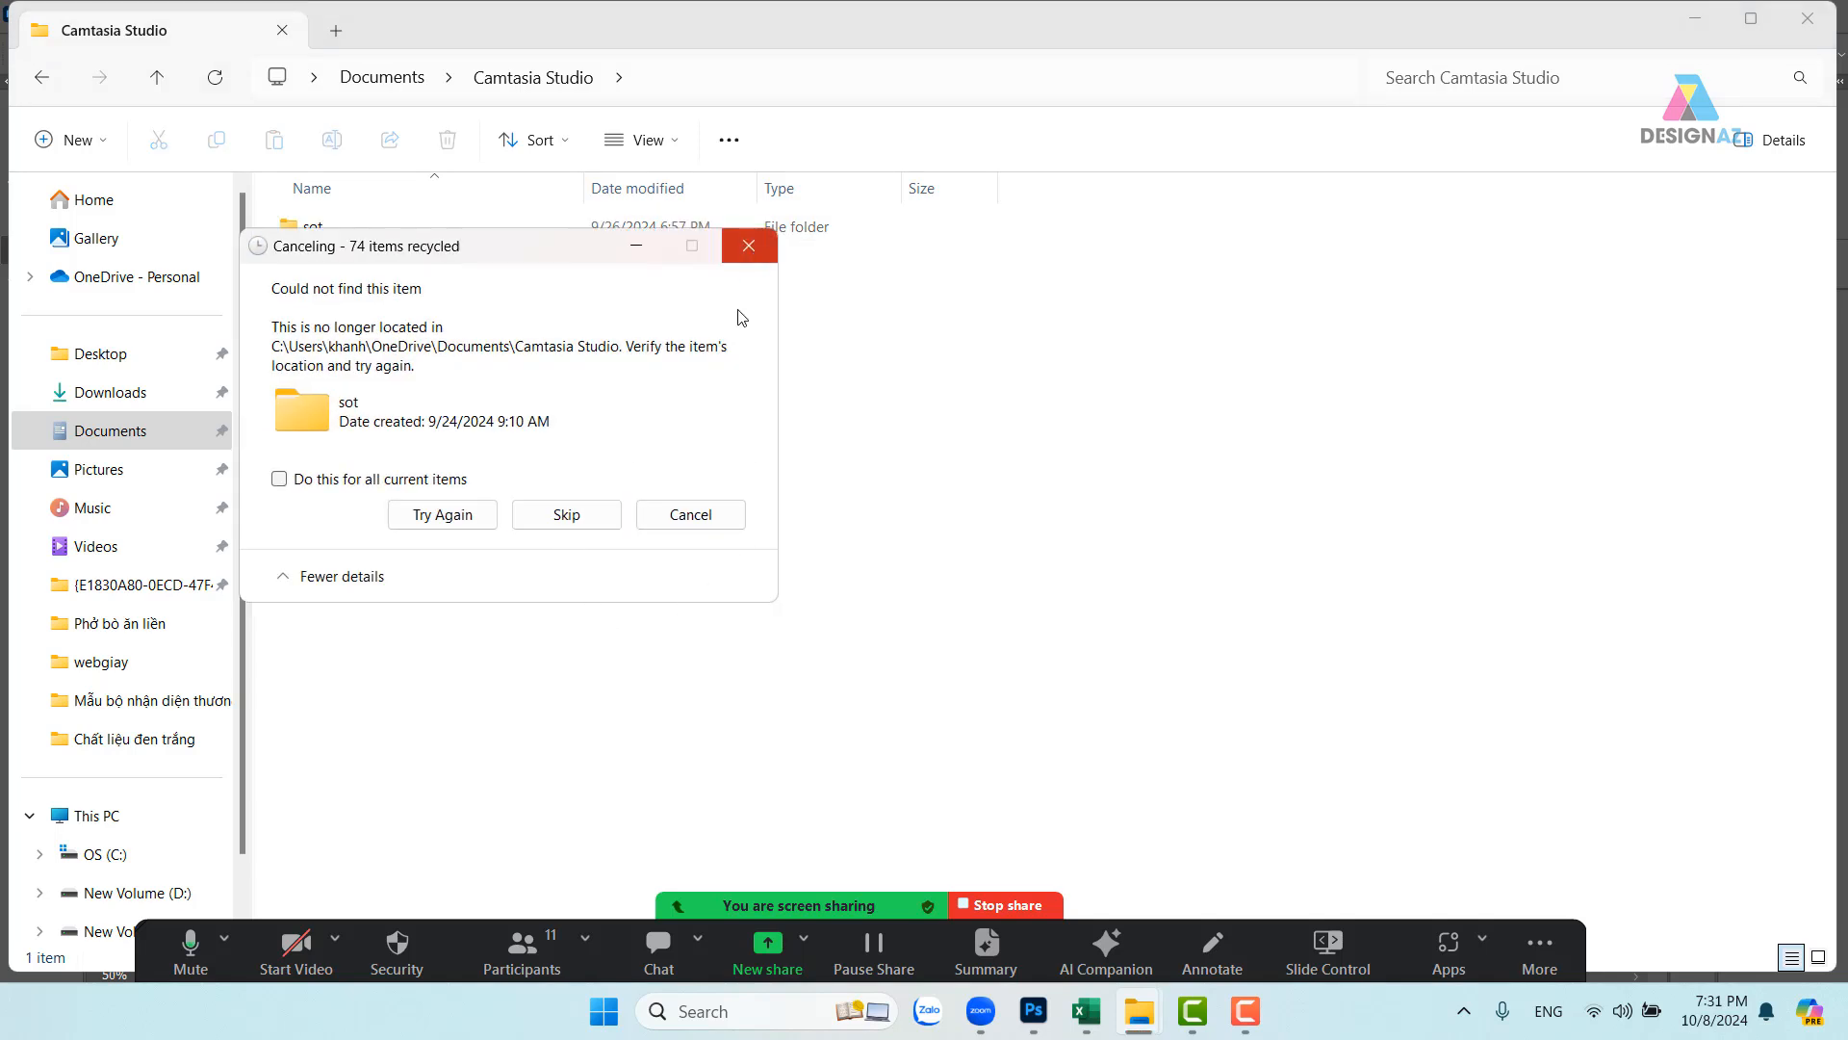
{"action": "left_click", "coordinate": [582, 520]}
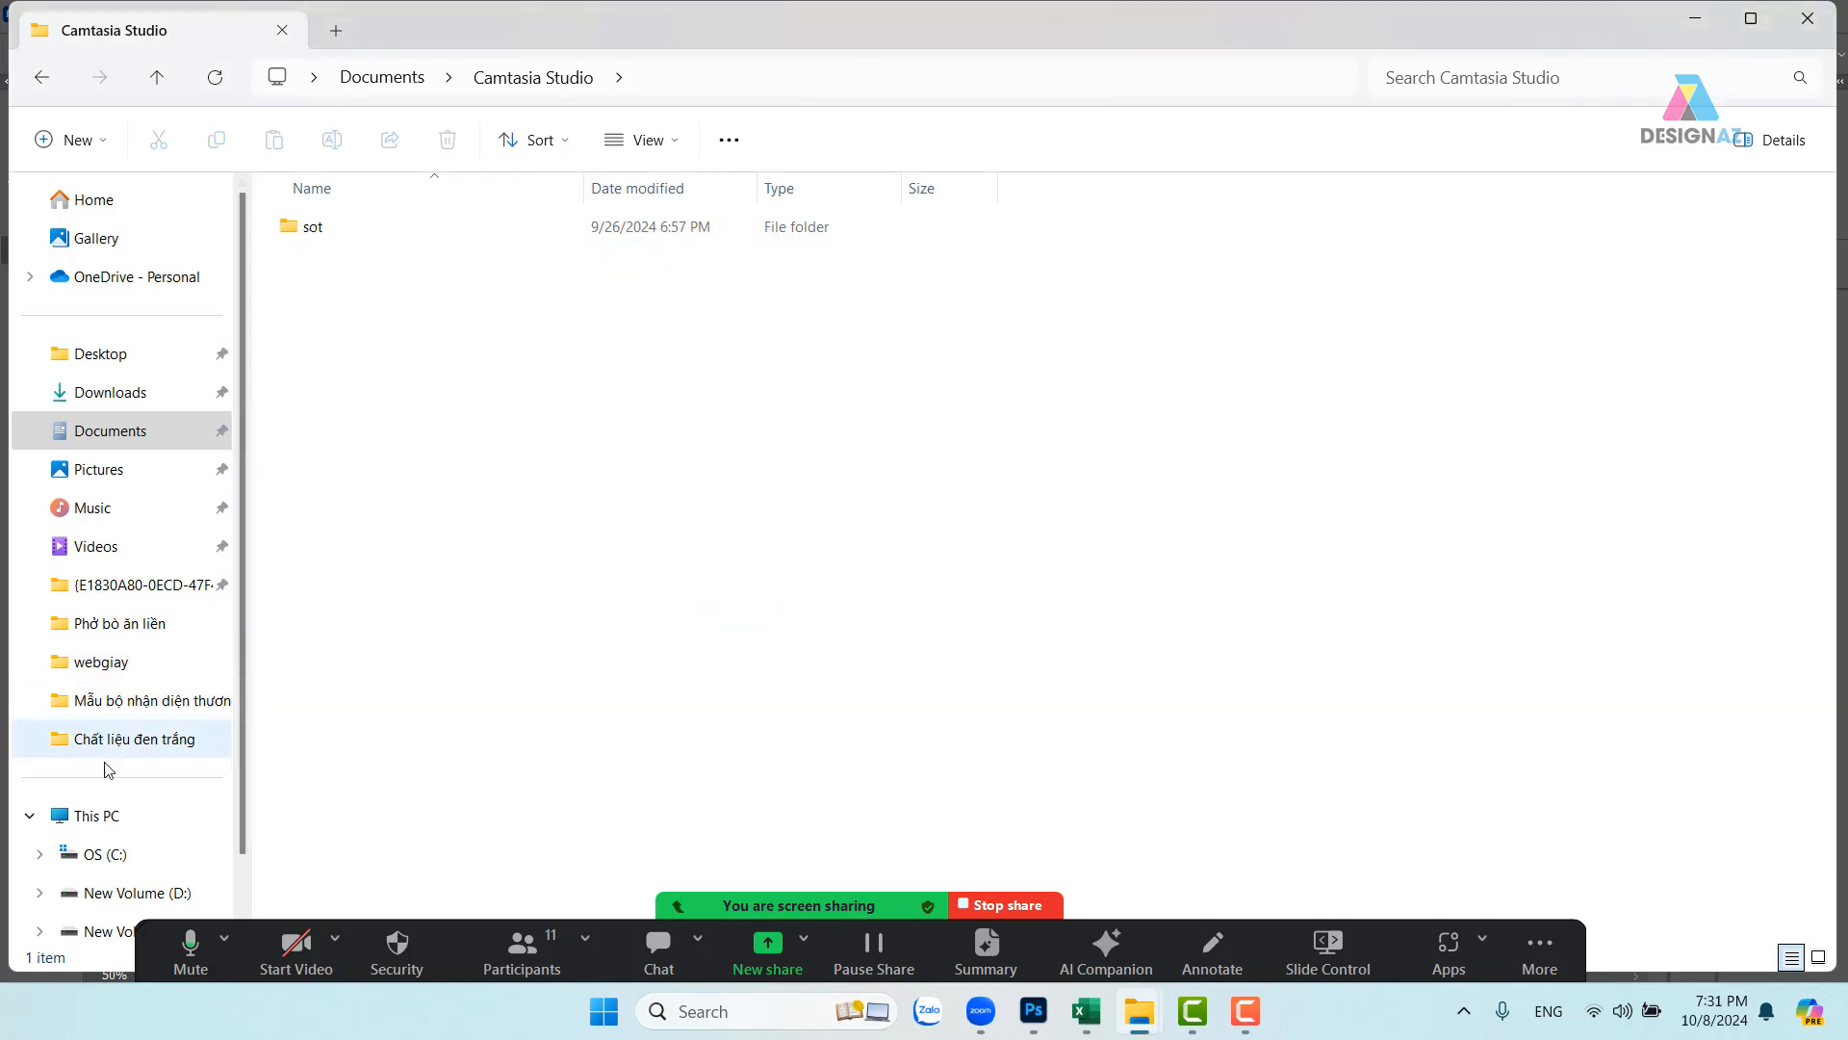
- Check drive space in This PC, then return to the desktop
{"action": "left_click", "coordinate": [108, 816]}
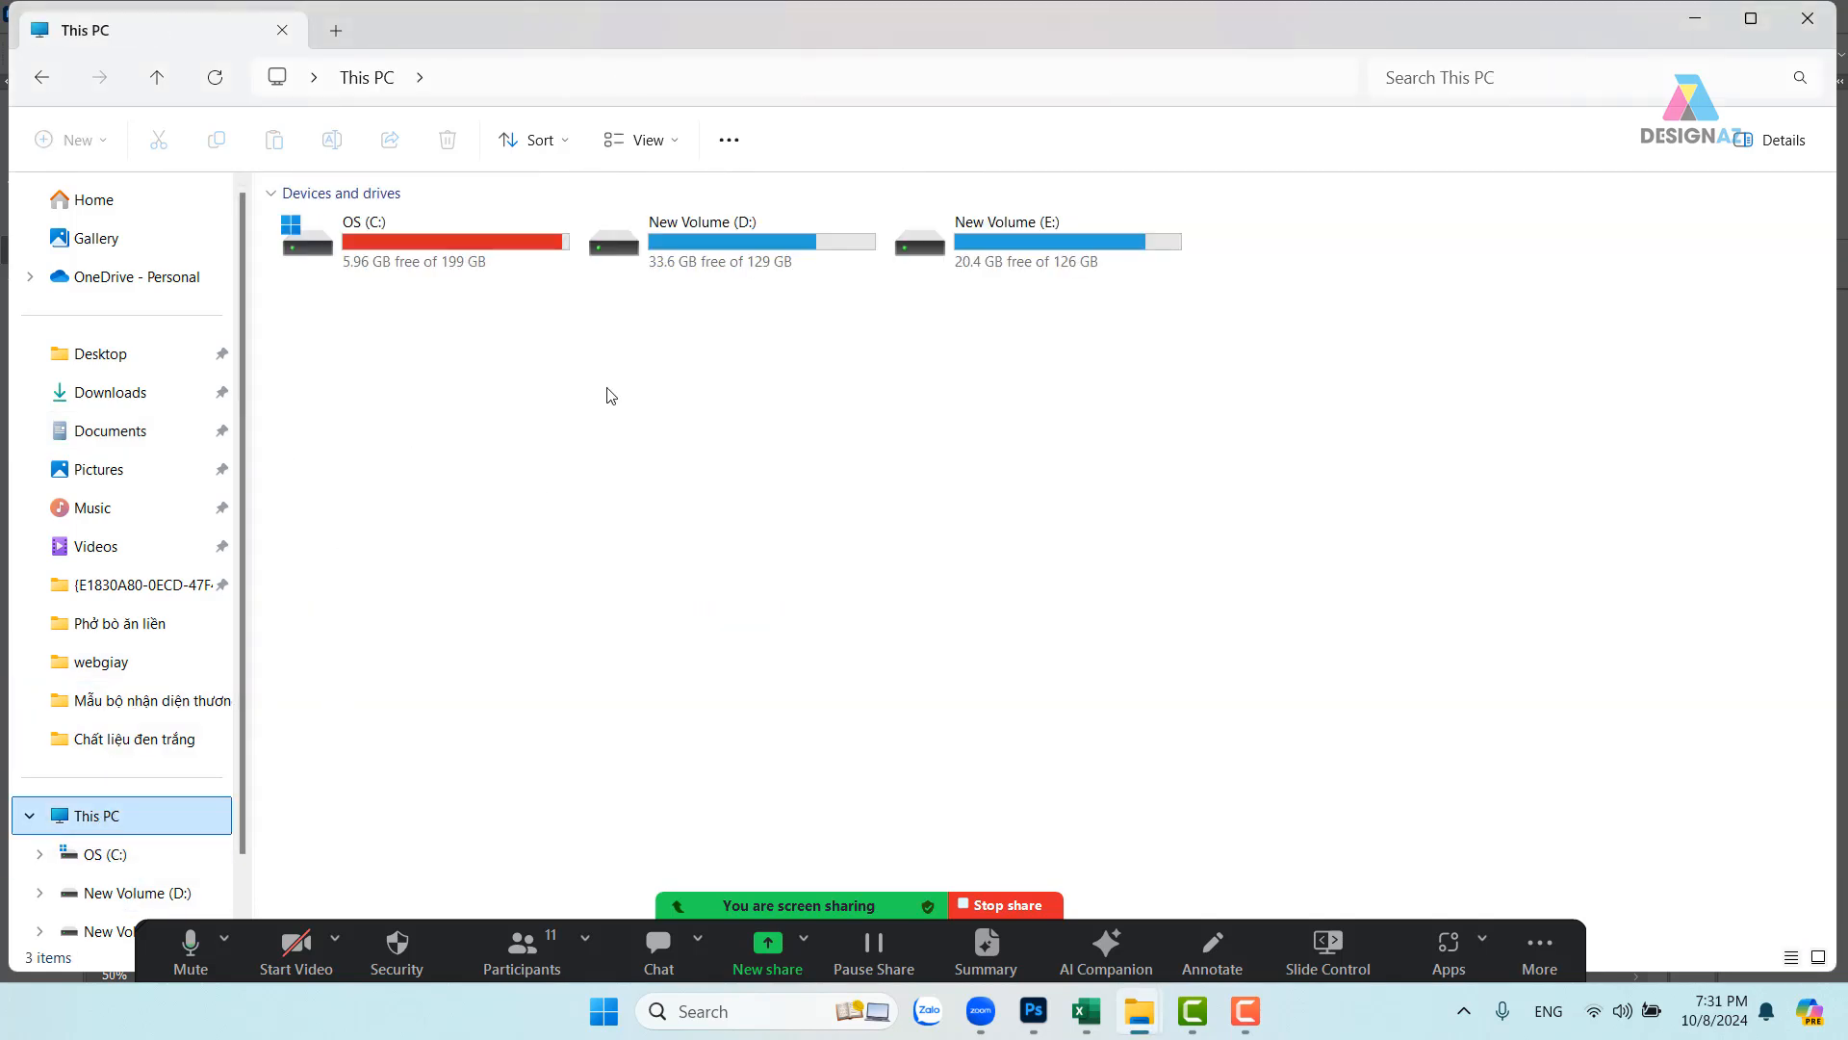
{"action": "left_click", "coordinate": [581, 573]}
{"action": "key", "text": "super+d"}
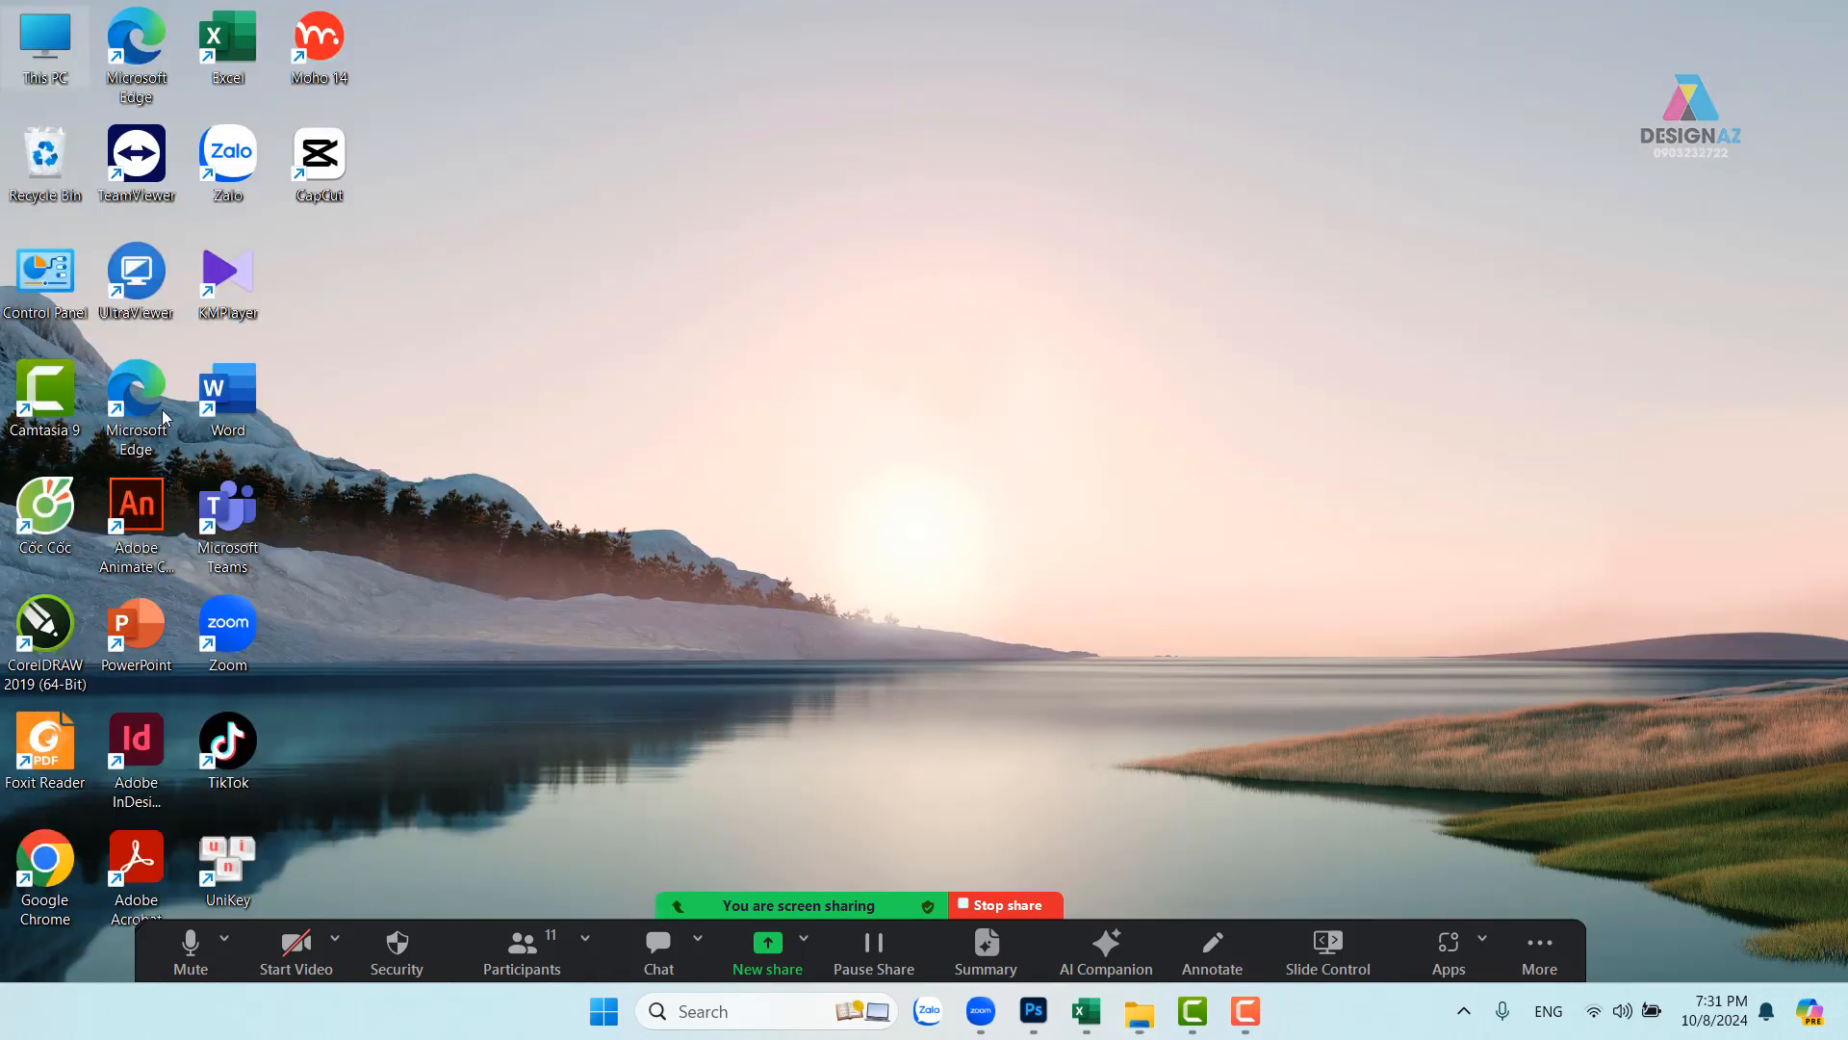
- Bring Photoshop forward and click OK on its scratch-disks-full error
{"action": "double_click", "coordinate": [52, 148]}
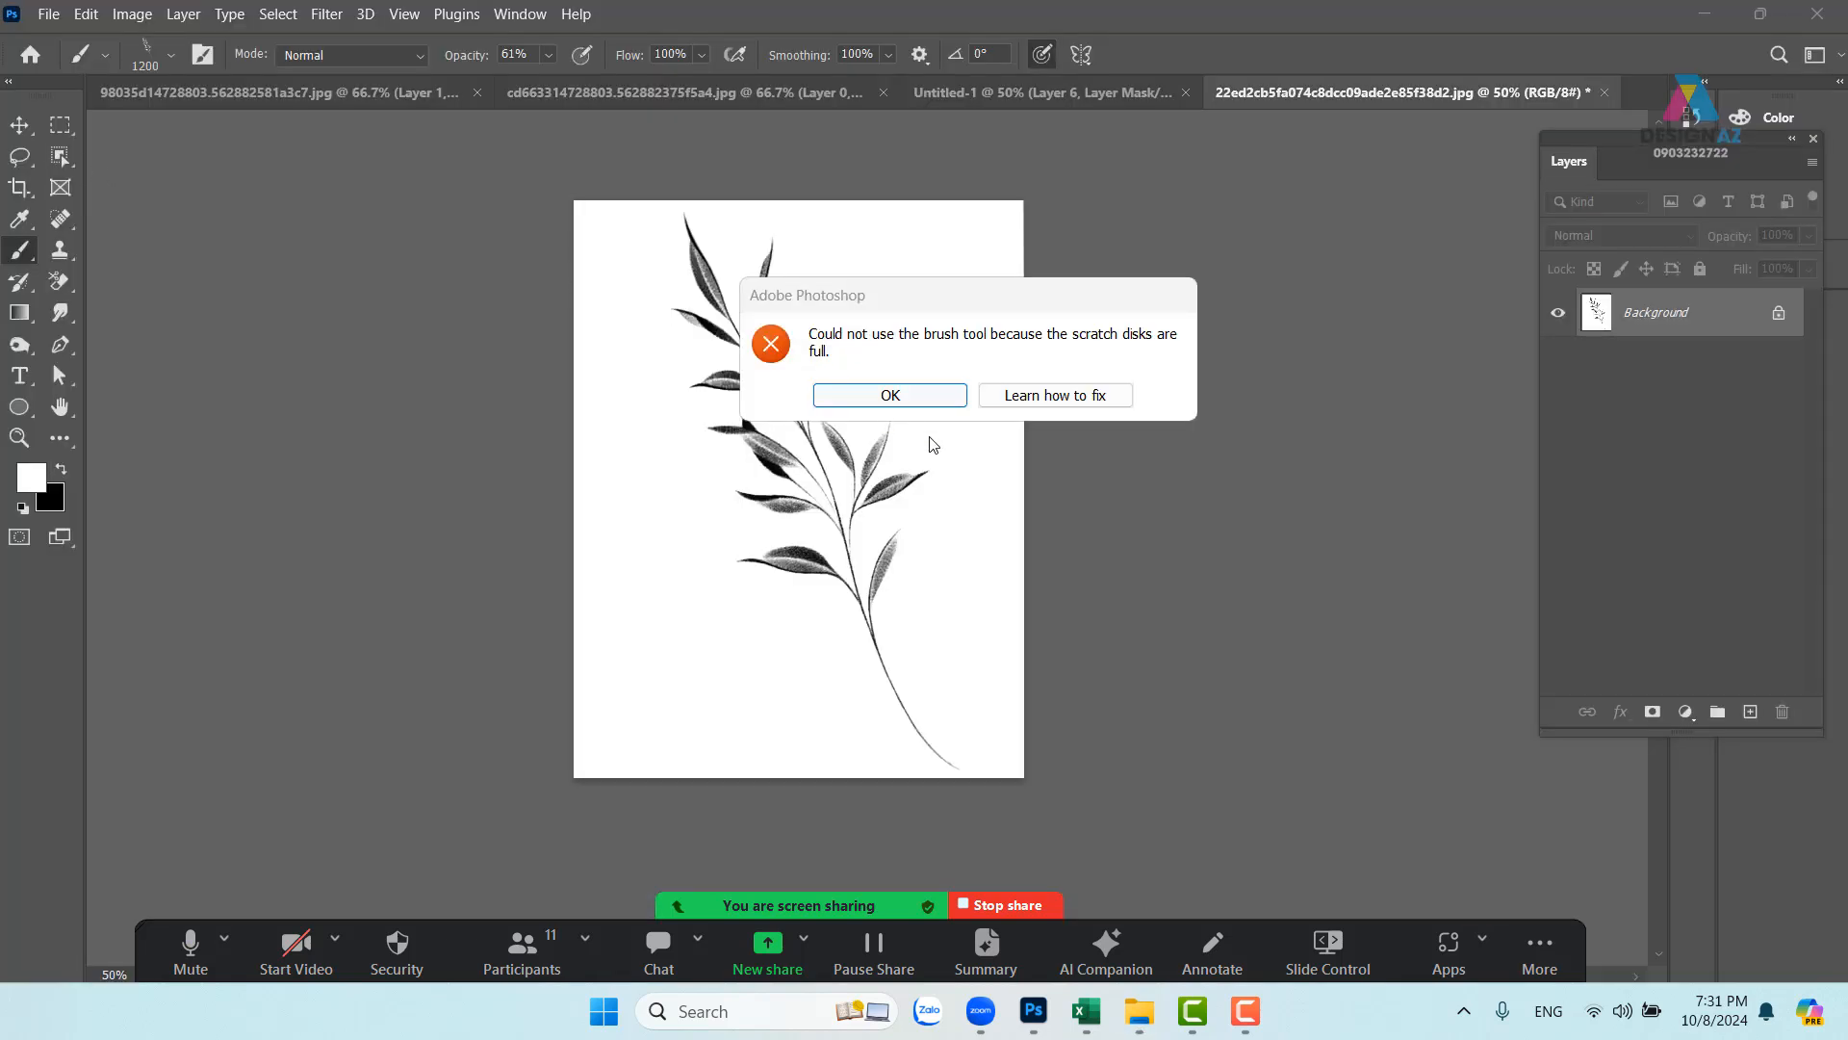
{"action": "key", "text": "super+d"}
{"action": "key", "text": "super+d"}
{"action": "left_click", "coordinate": [944, 399]}
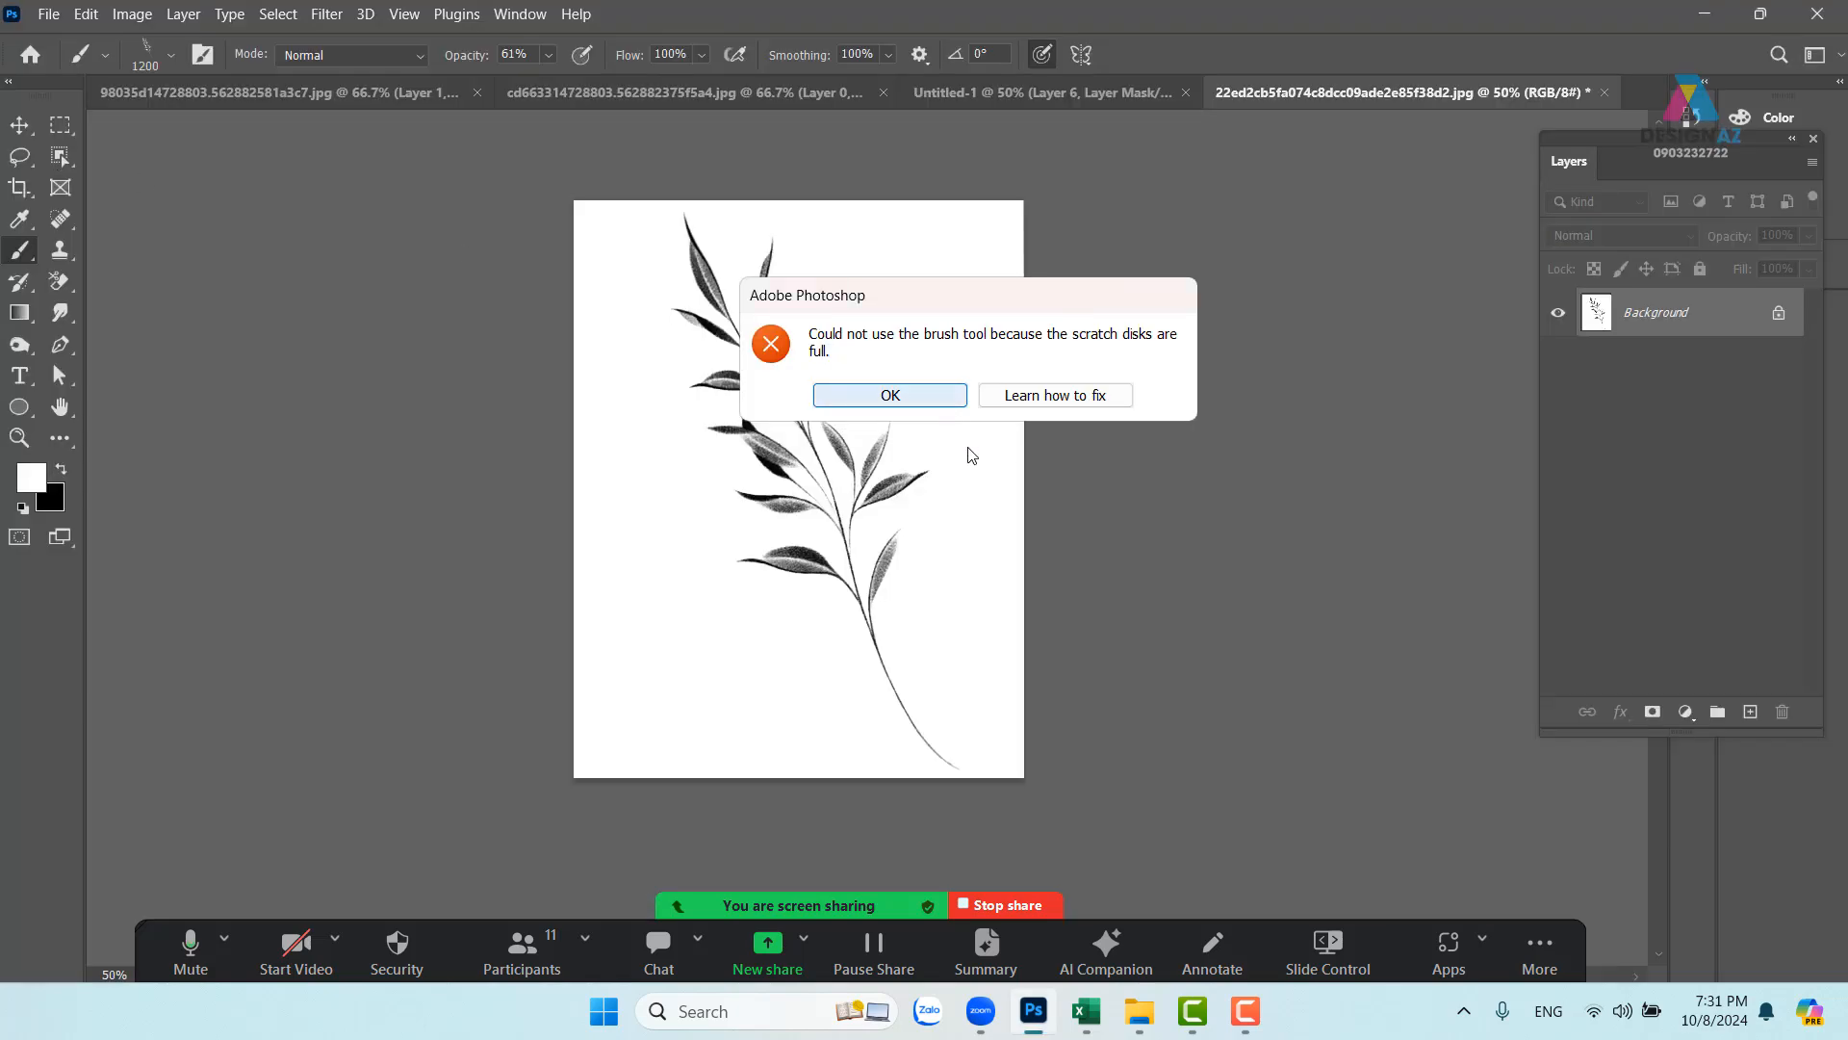
{"action": "left_click", "coordinate": [895, 395]}
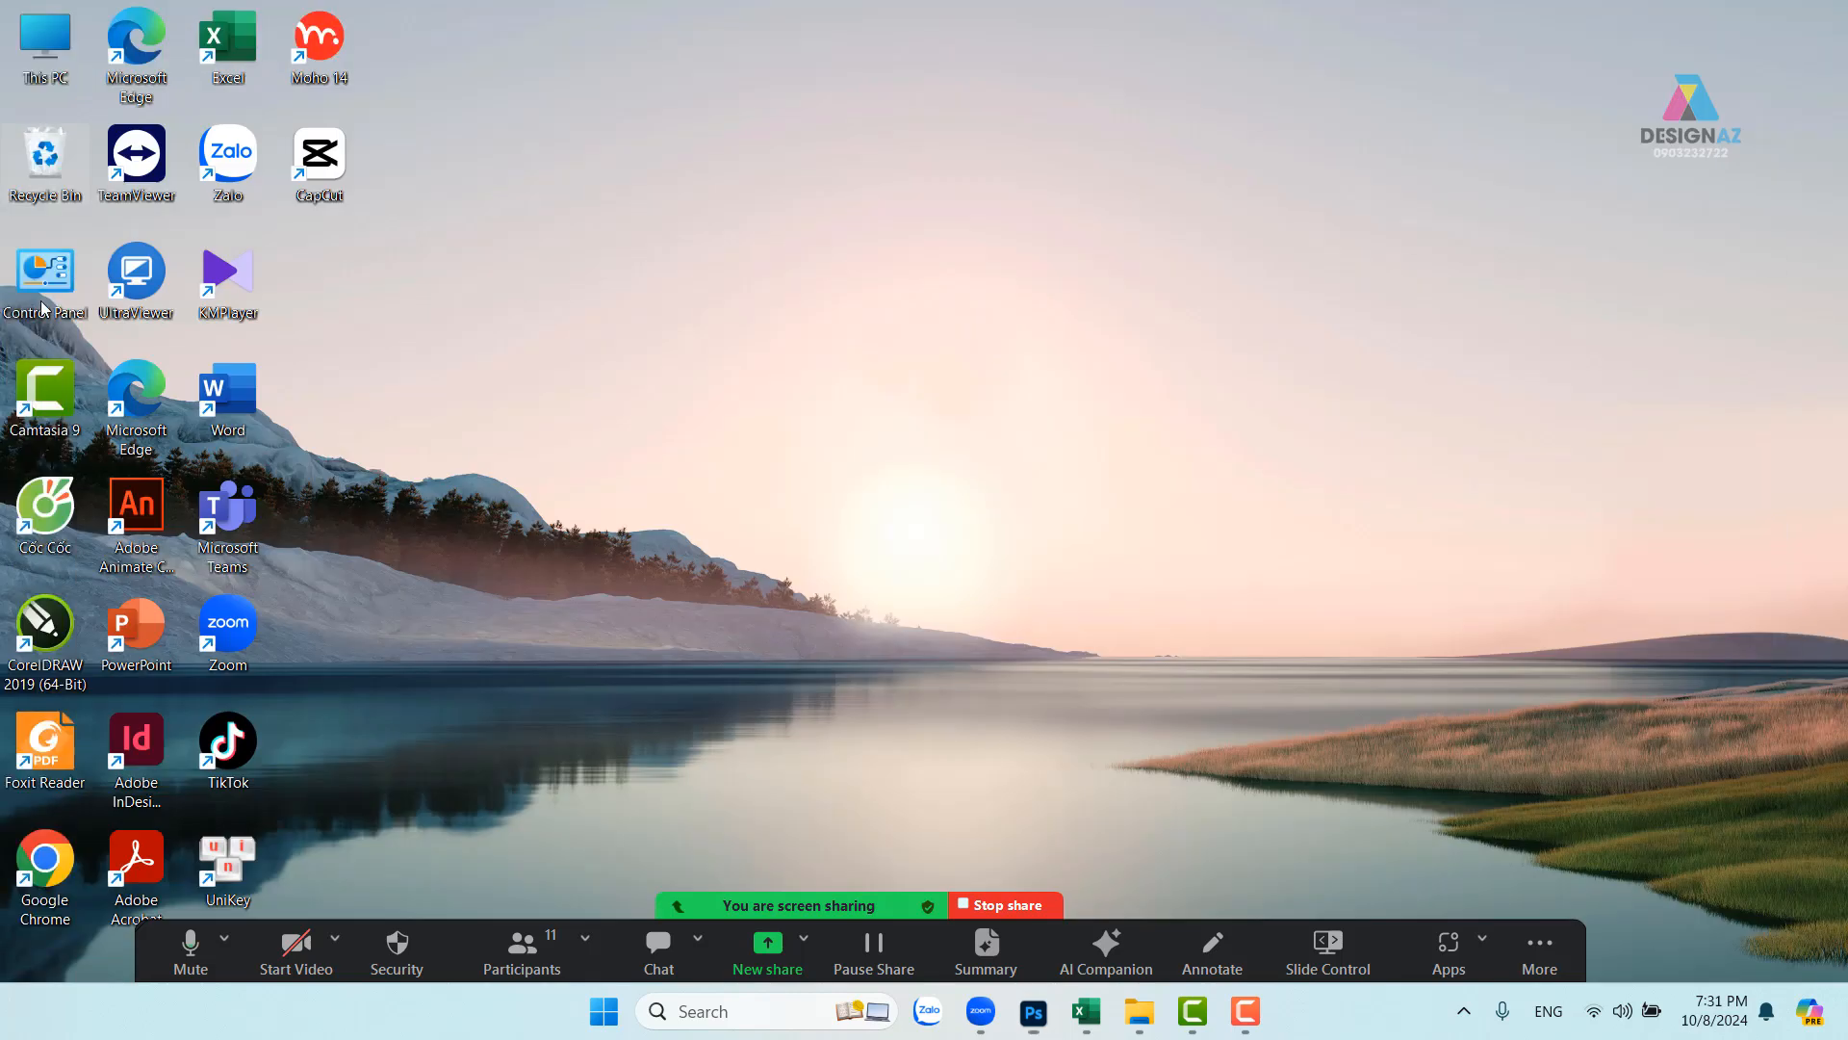
- Empty the Recycle Bin's 8 items and open This PC, showing C: with 7.40 GB free
{"action": "key", "text": "super+d"}
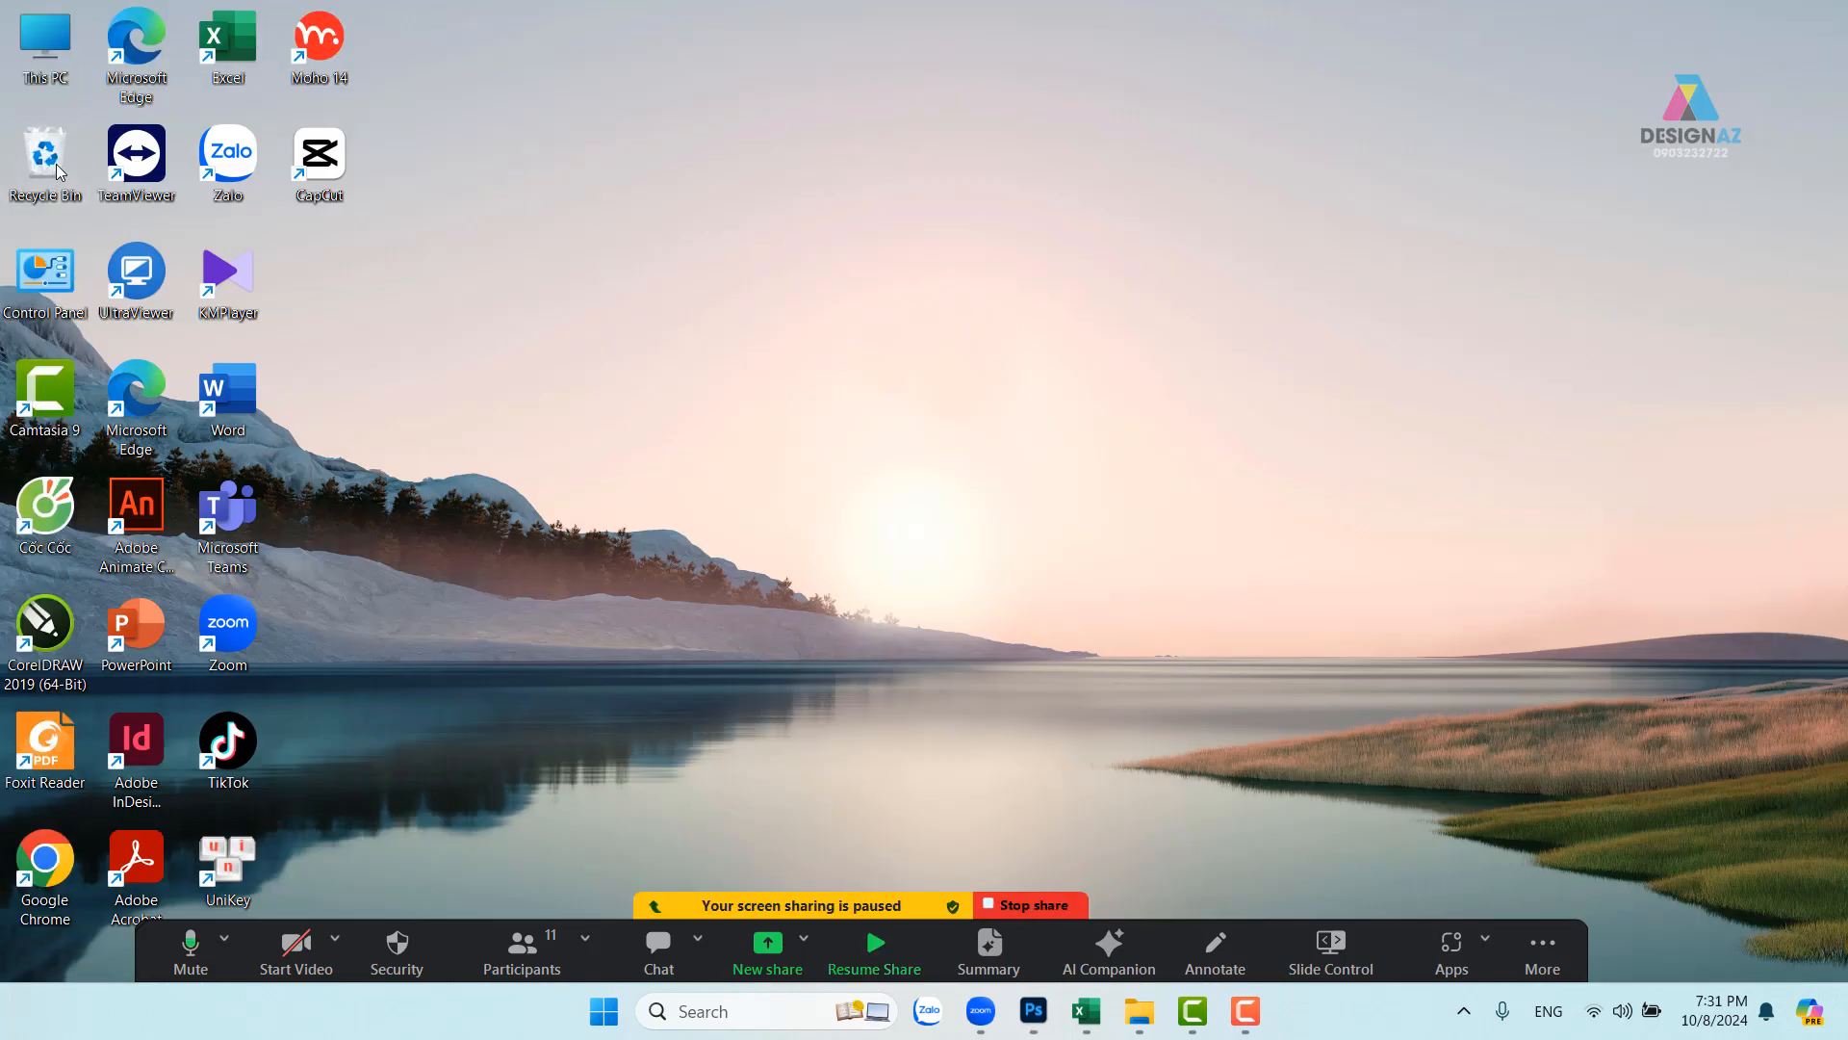
{"action": "right_click", "coordinate": [57, 168]}
{"action": "left_click", "coordinate": [158, 286]}
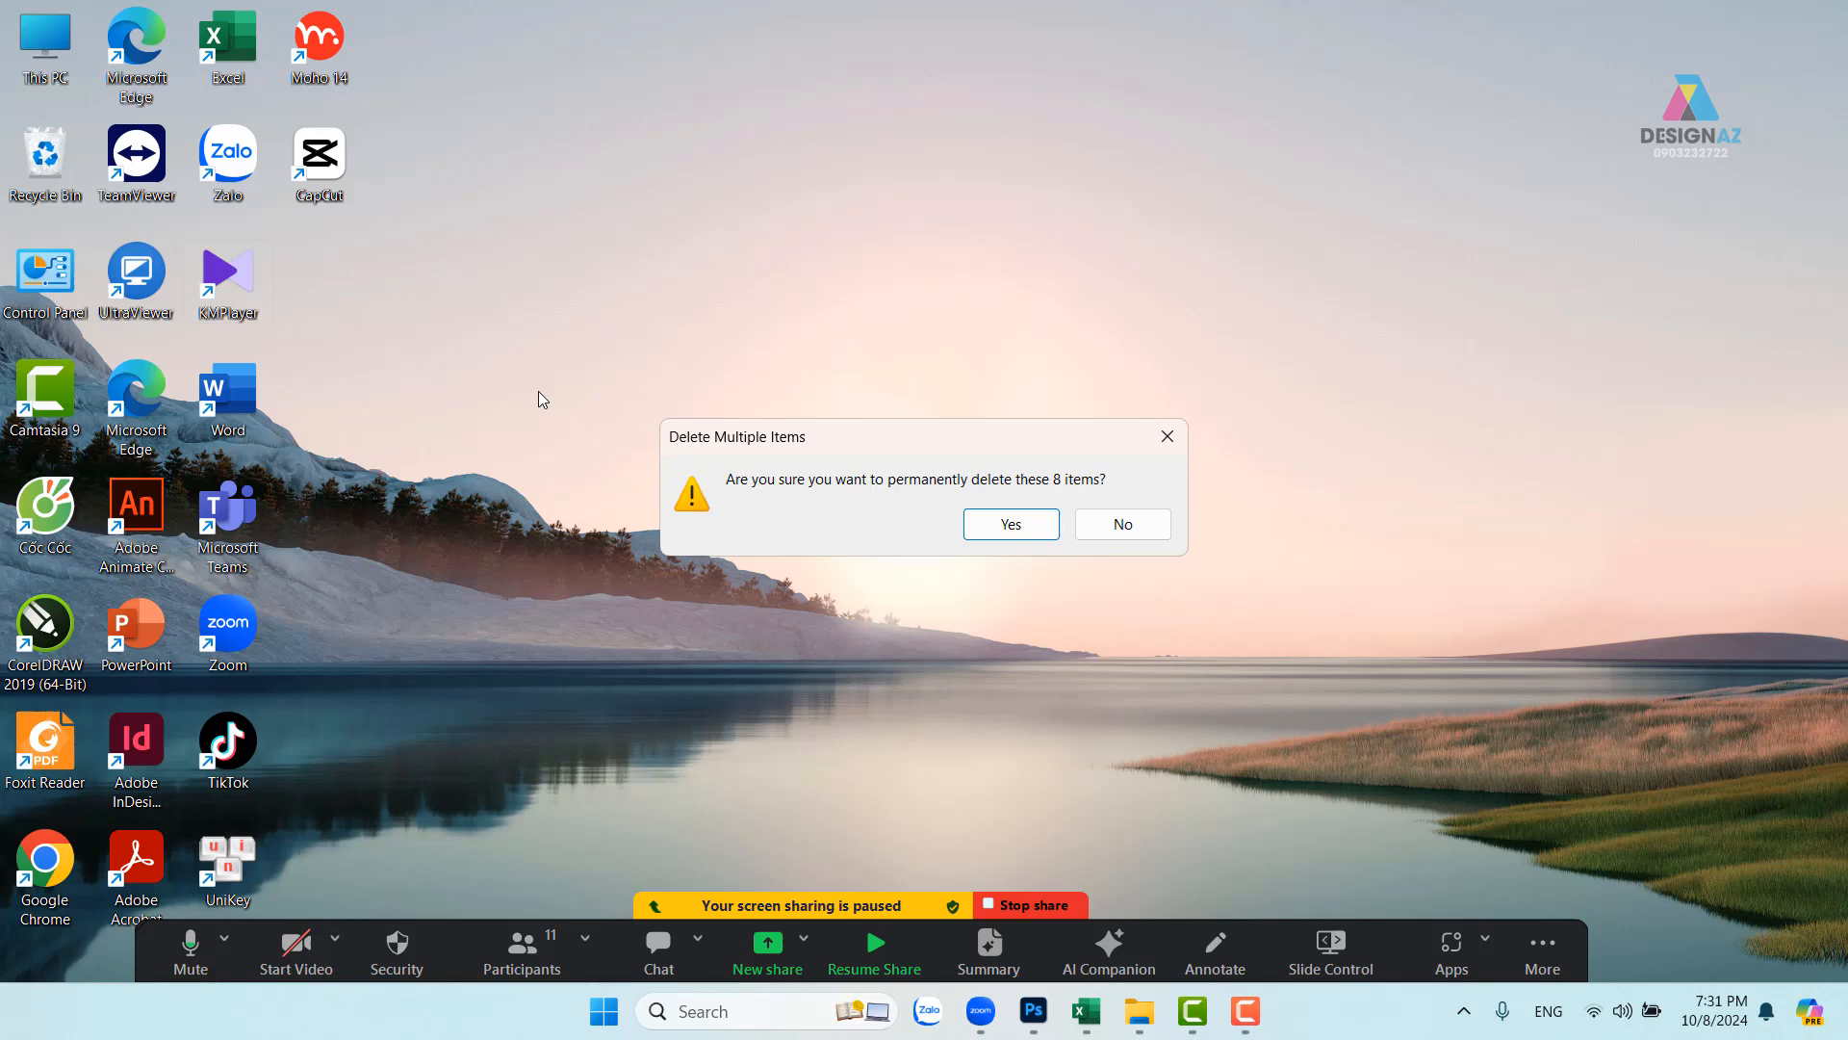
{"action": "left_click", "coordinate": [1006, 525]}
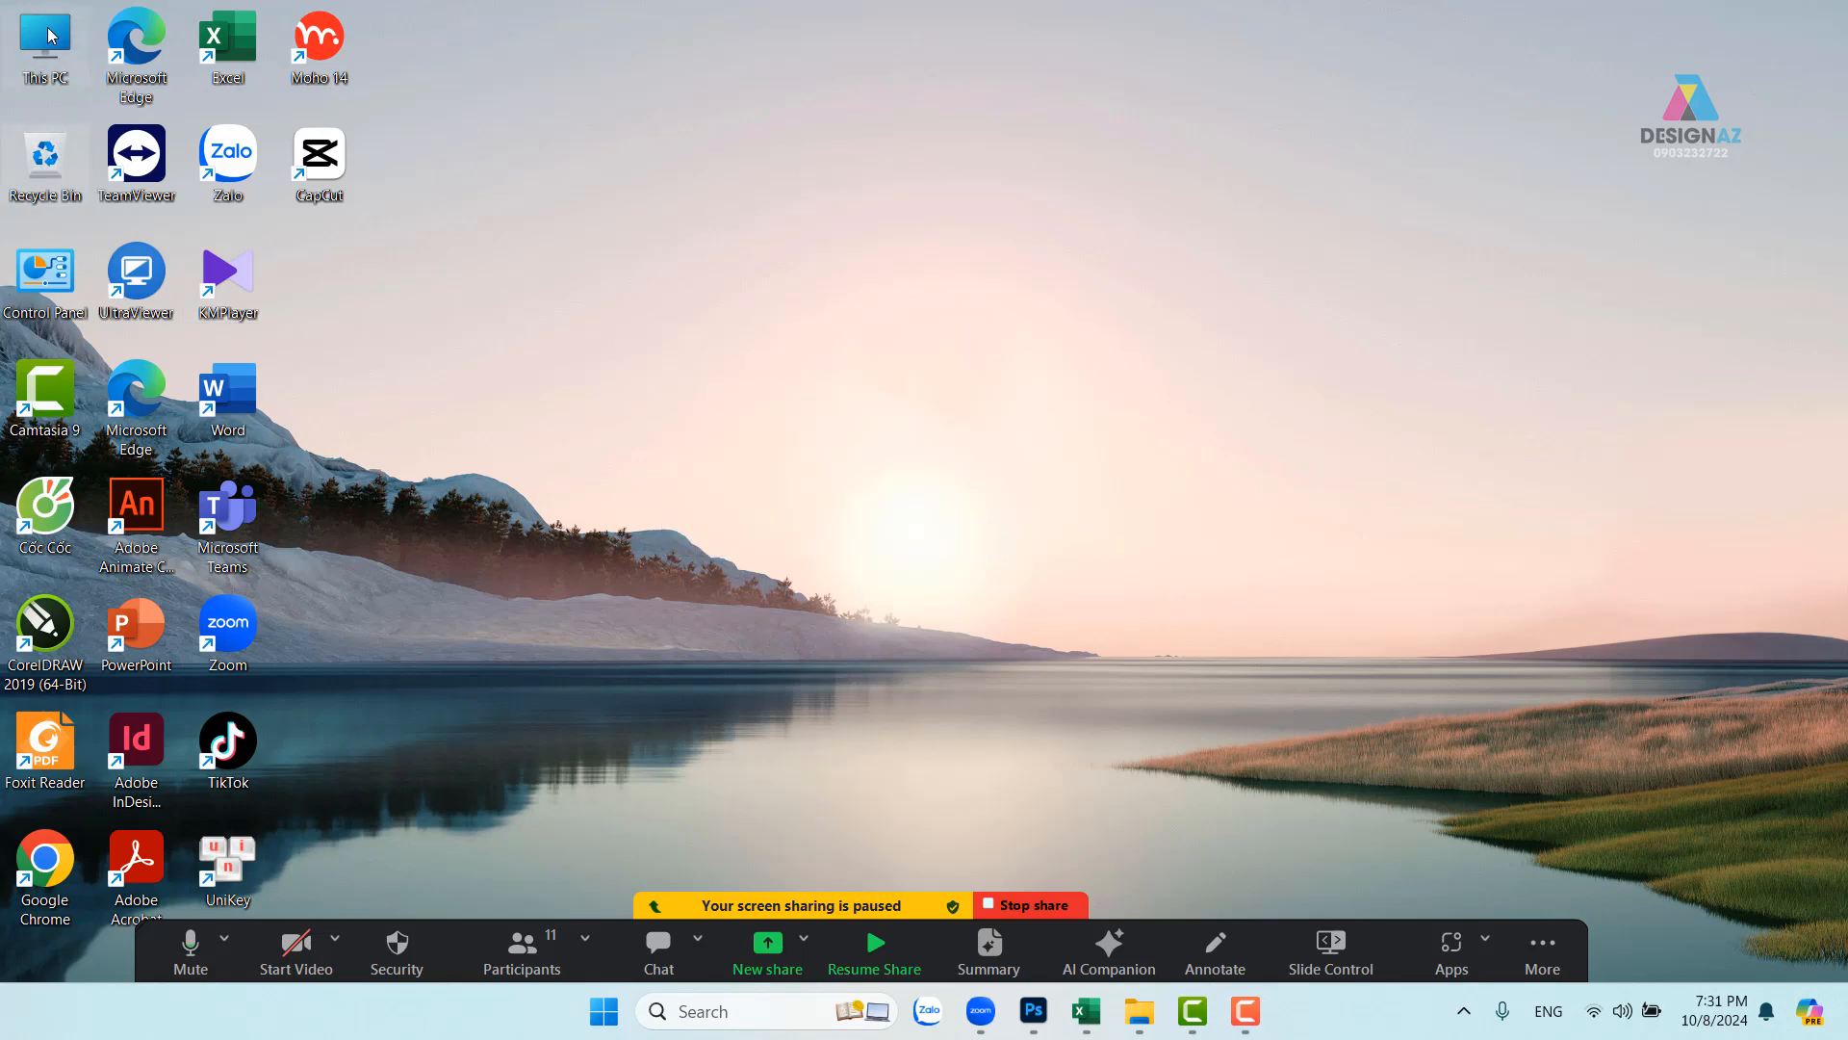
{"action": "double_click", "coordinate": [50, 36]}
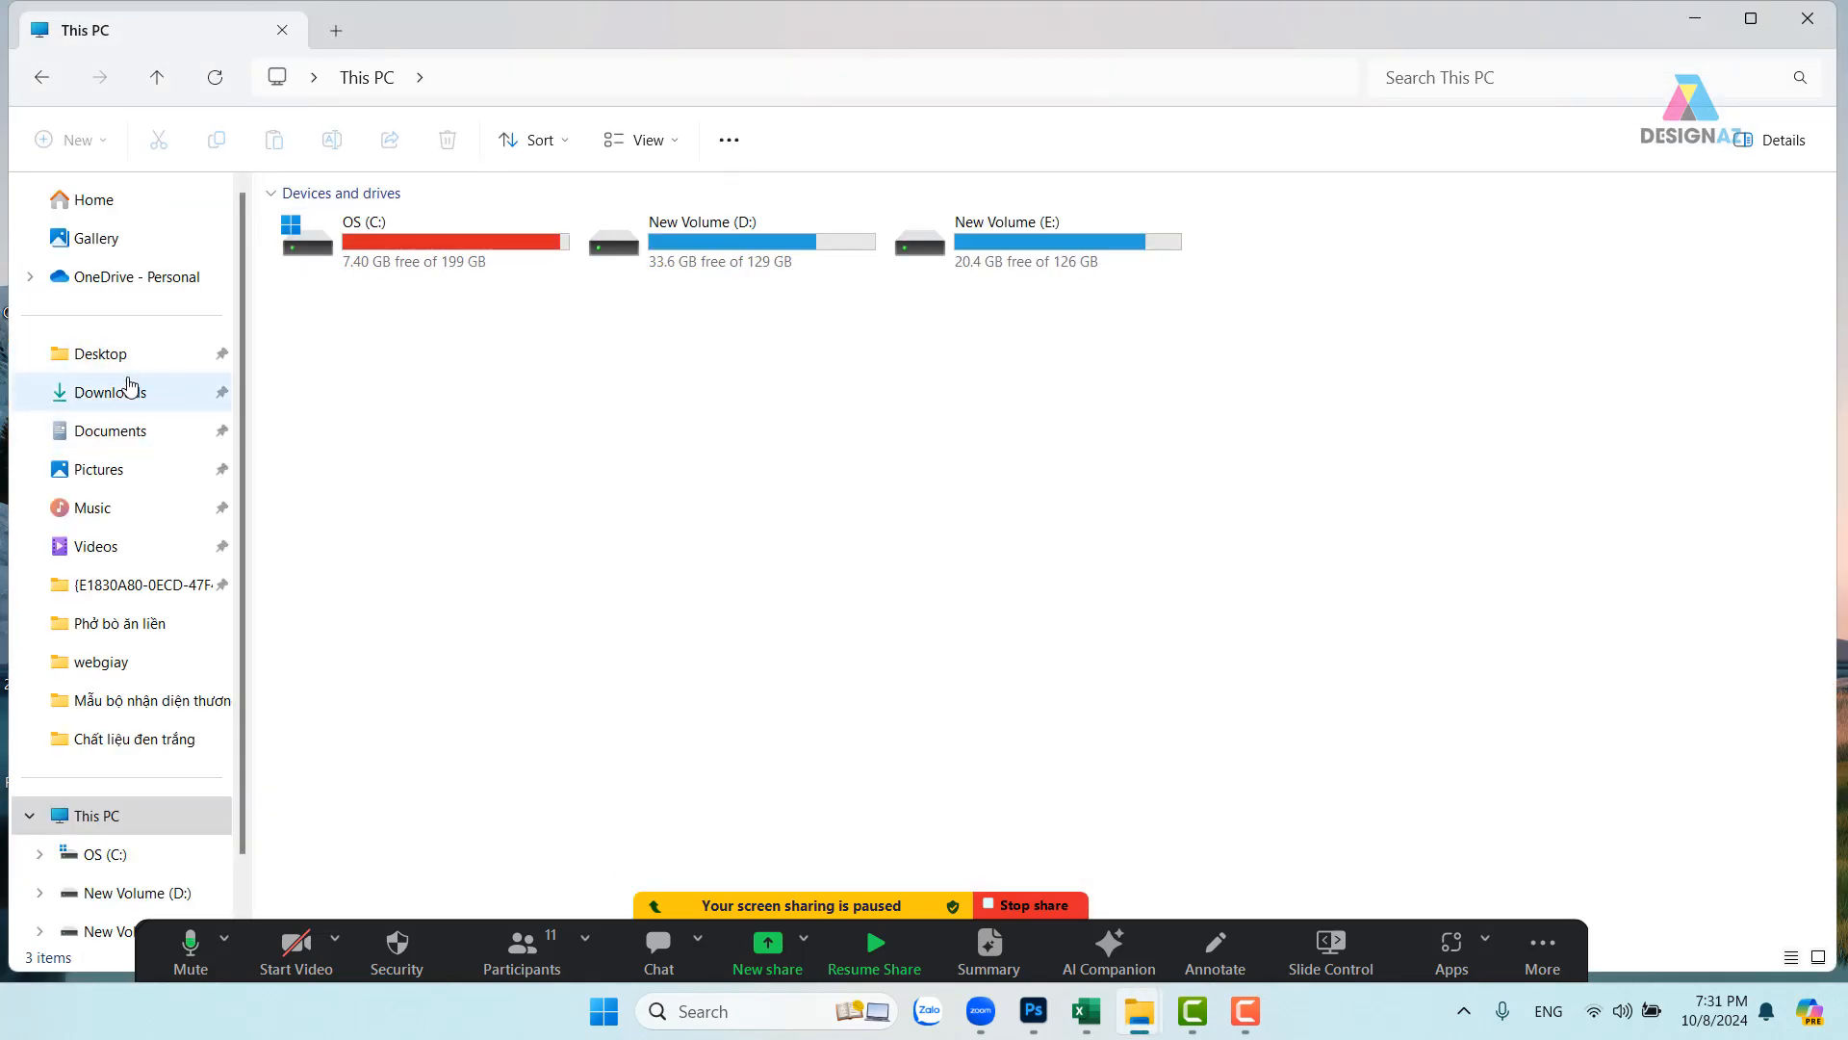
- Copy the 35 folders from Blue makeup art through When Hunger Meets AI in Downloads
{"action": "left_click", "coordinate": [130, 390]}
{"action": "scroll", "coordinate": [789, 438], "scroll_direction": "down", "scroll_amount": 3}
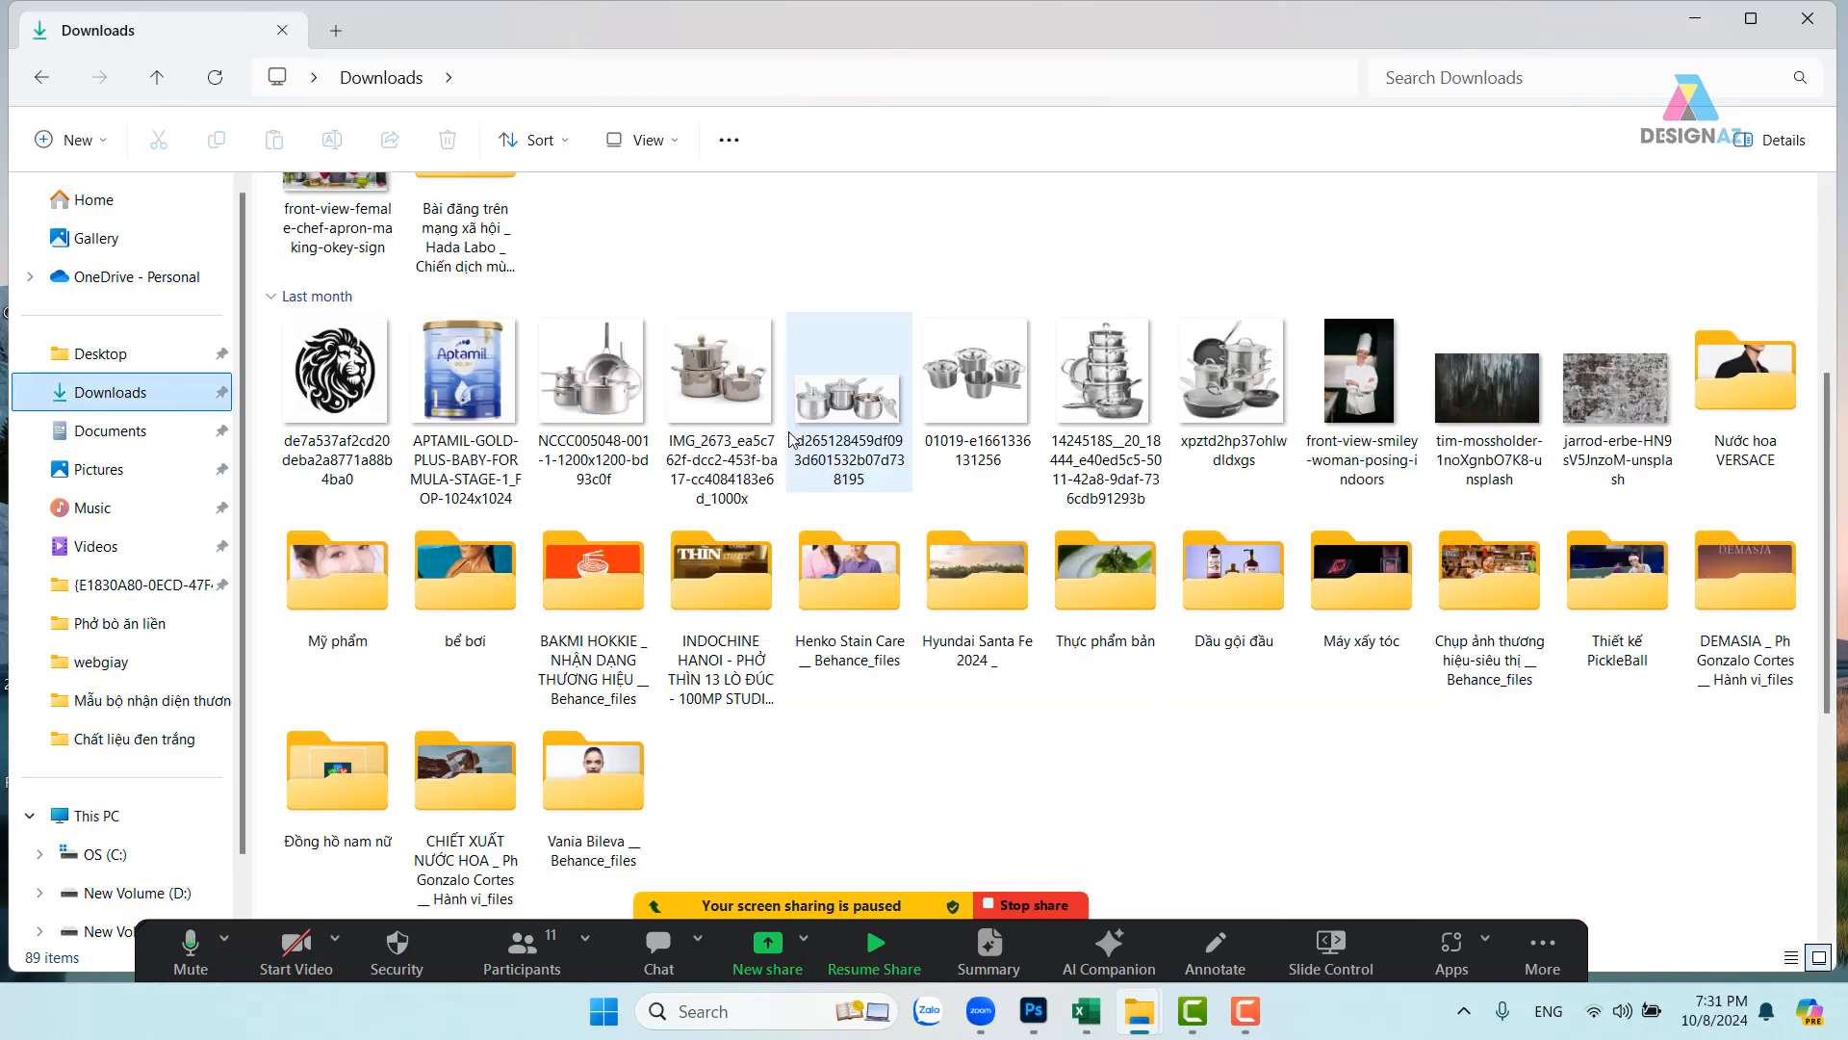
{"action": "scroll", "coordinate": [789, 438], "scroll_direction": "down", "scroll_amount": 10}
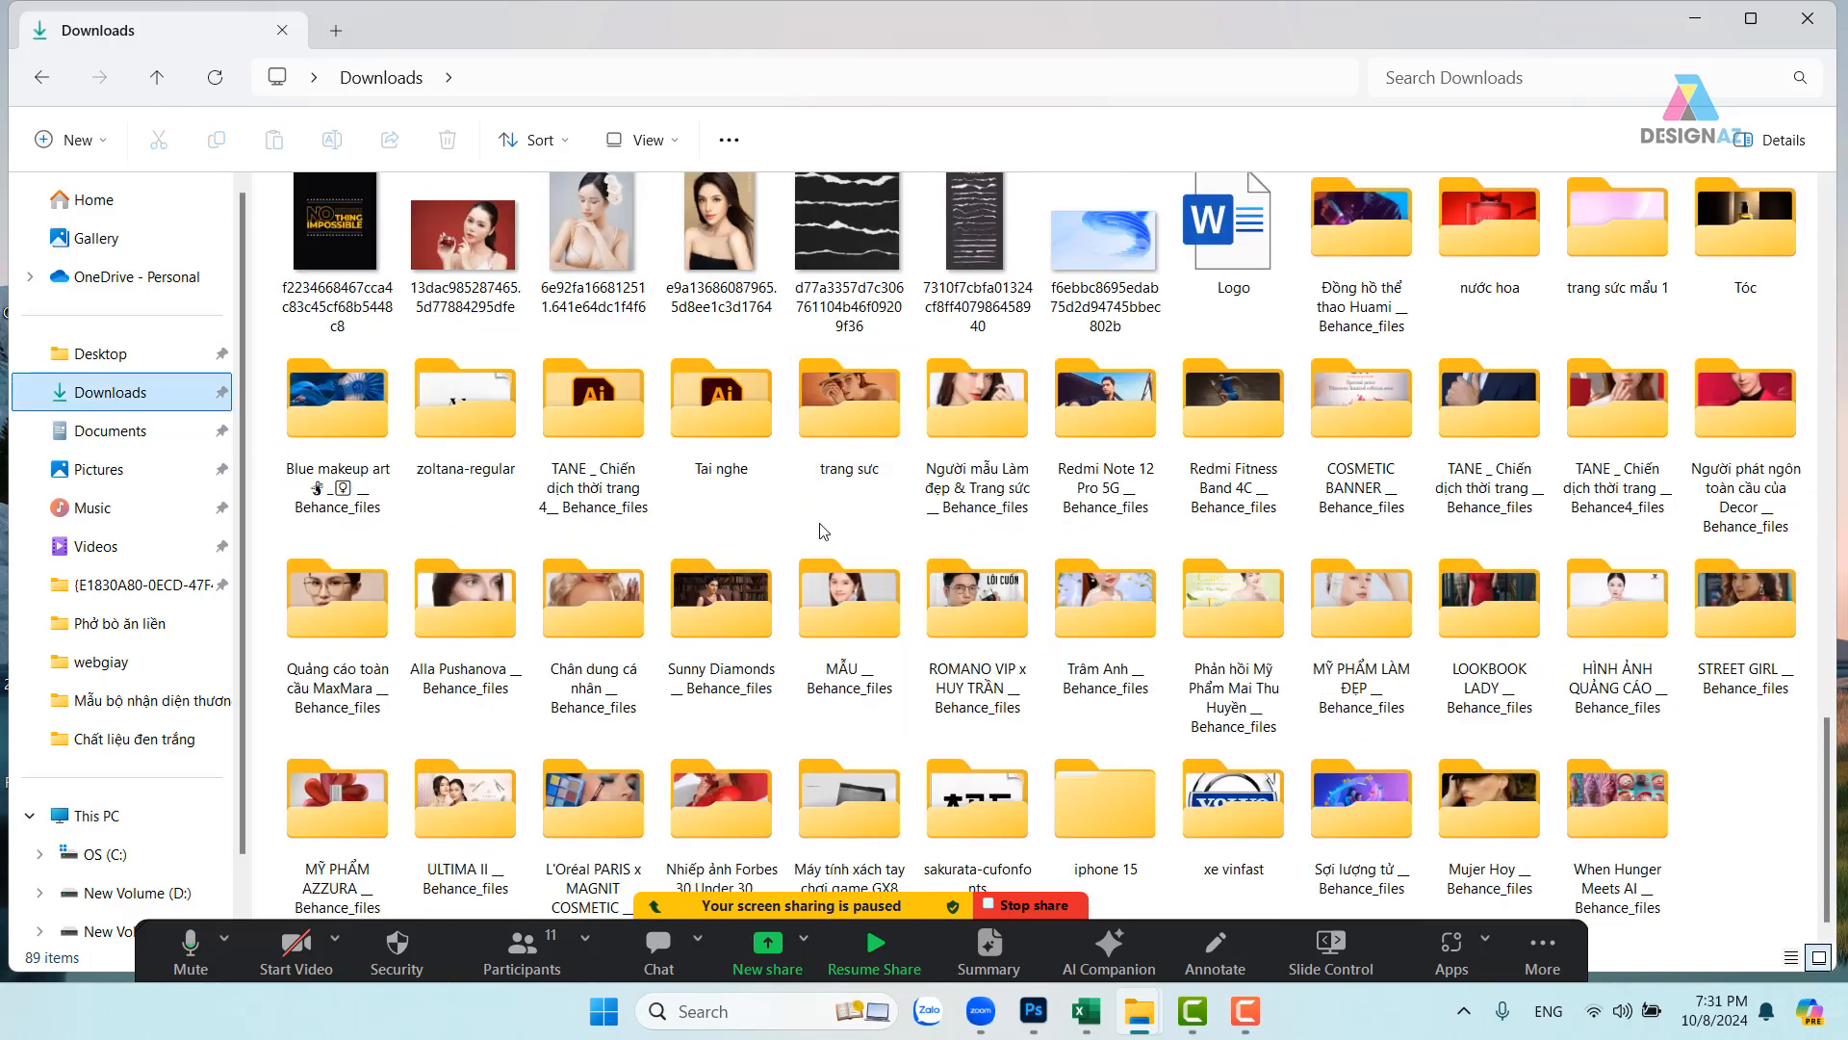
{"action": "left_click", "coordinate": [378, 422]}
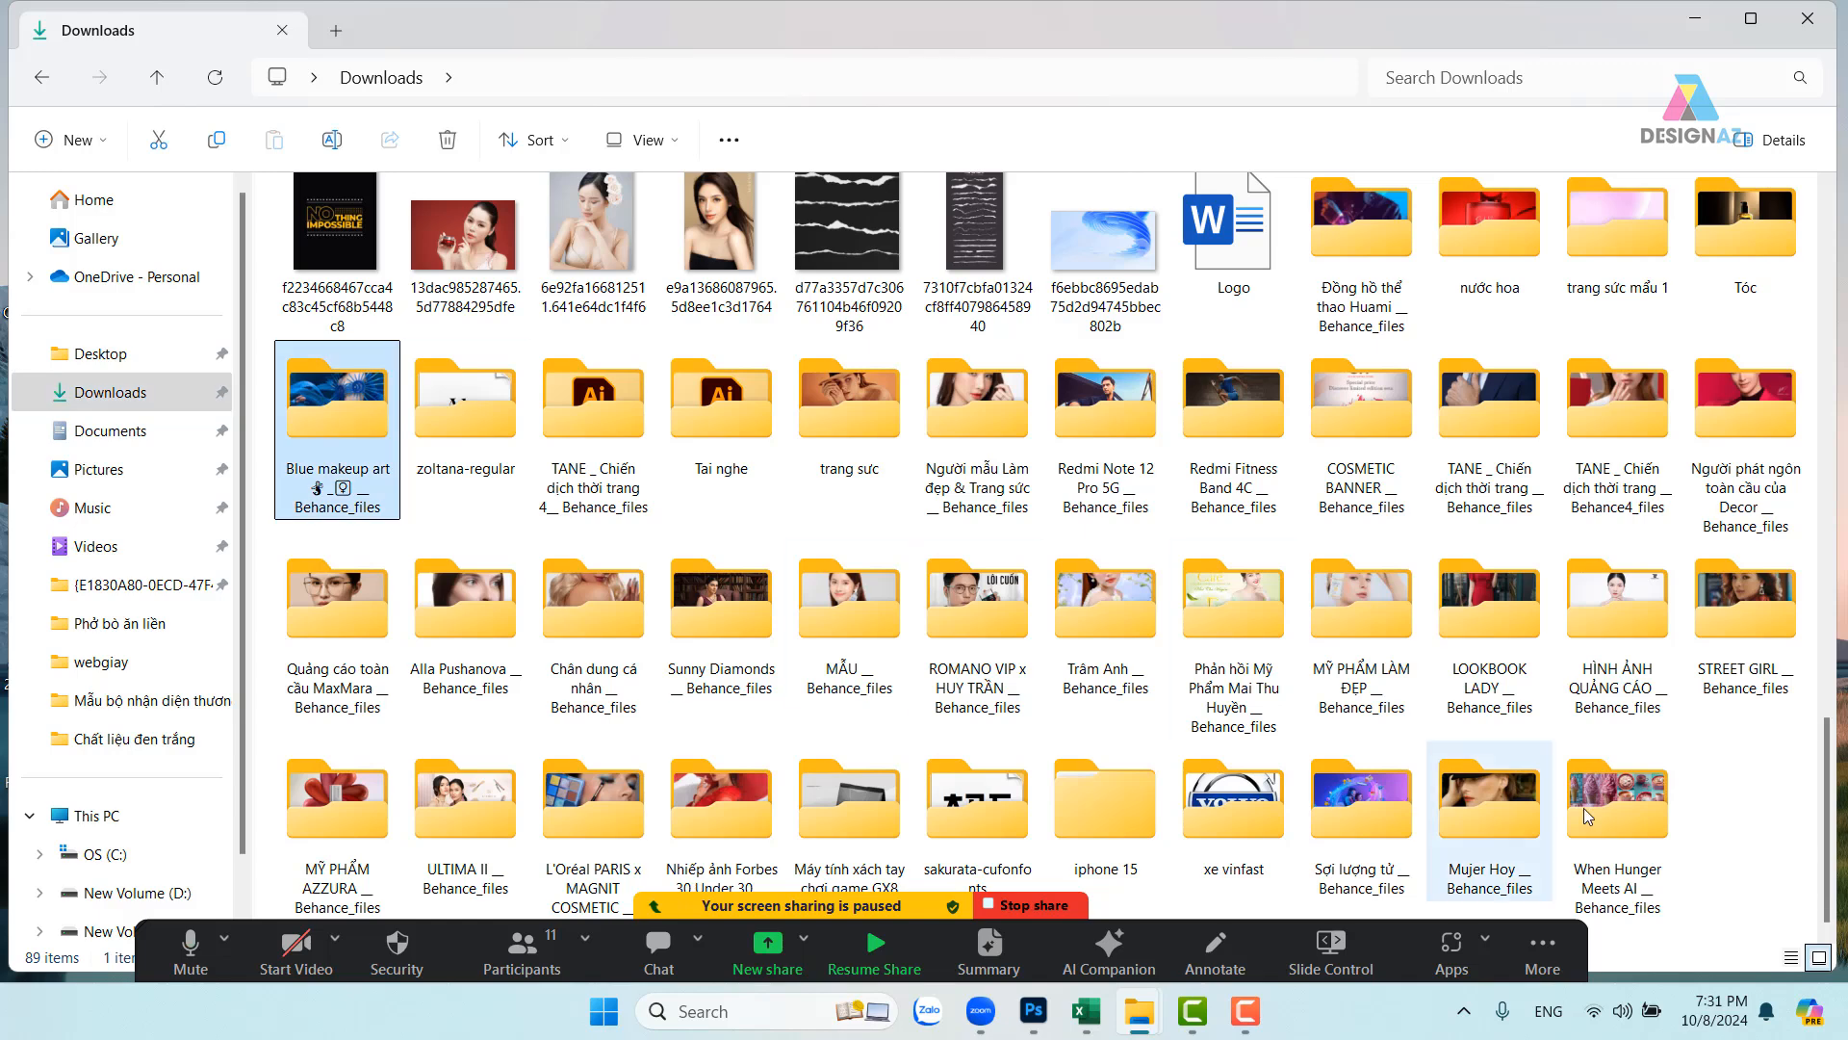
{"action": "left_click", "coordinate": [1652, 823], "text": "shift"}
{"action": "key", "text": "ctrl+c"}
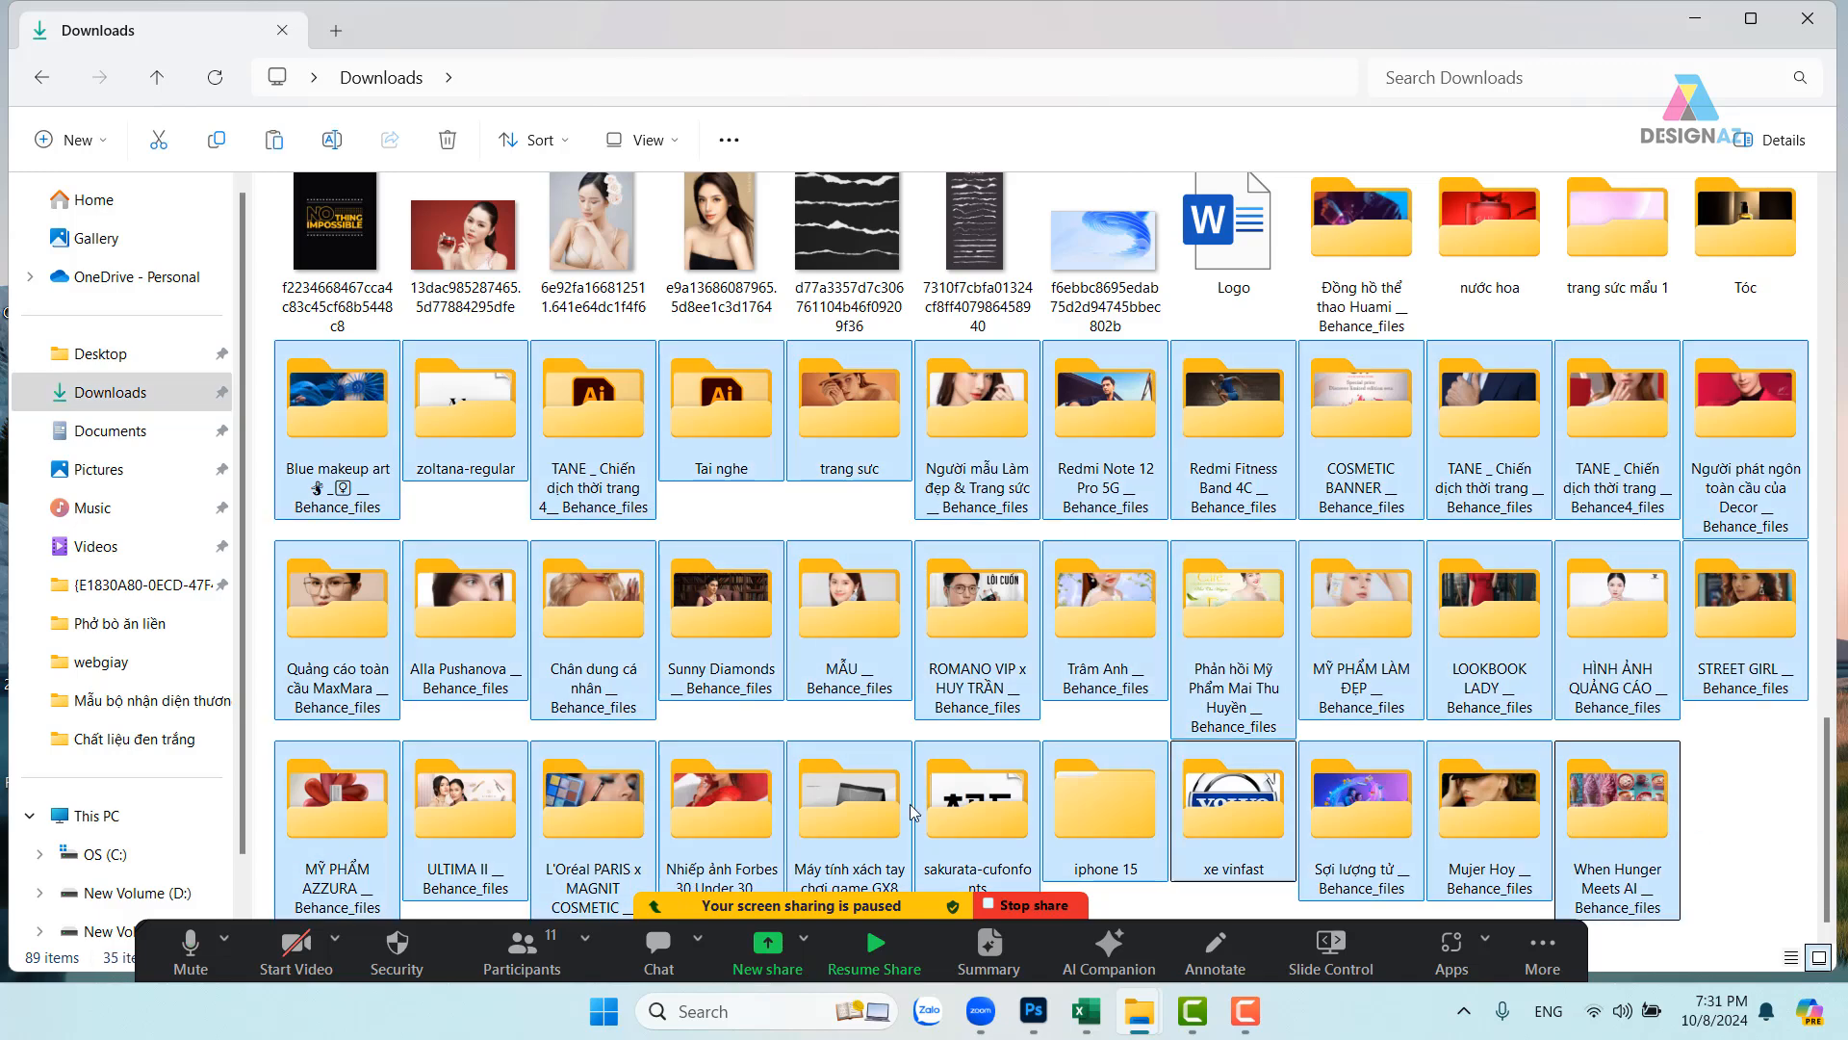
- Create a folder named 8-10-2024 in D:\ảnh mới tư liệu and paste the copied folders into it
{"action": "left_click", "coordinate": [115, 893]}
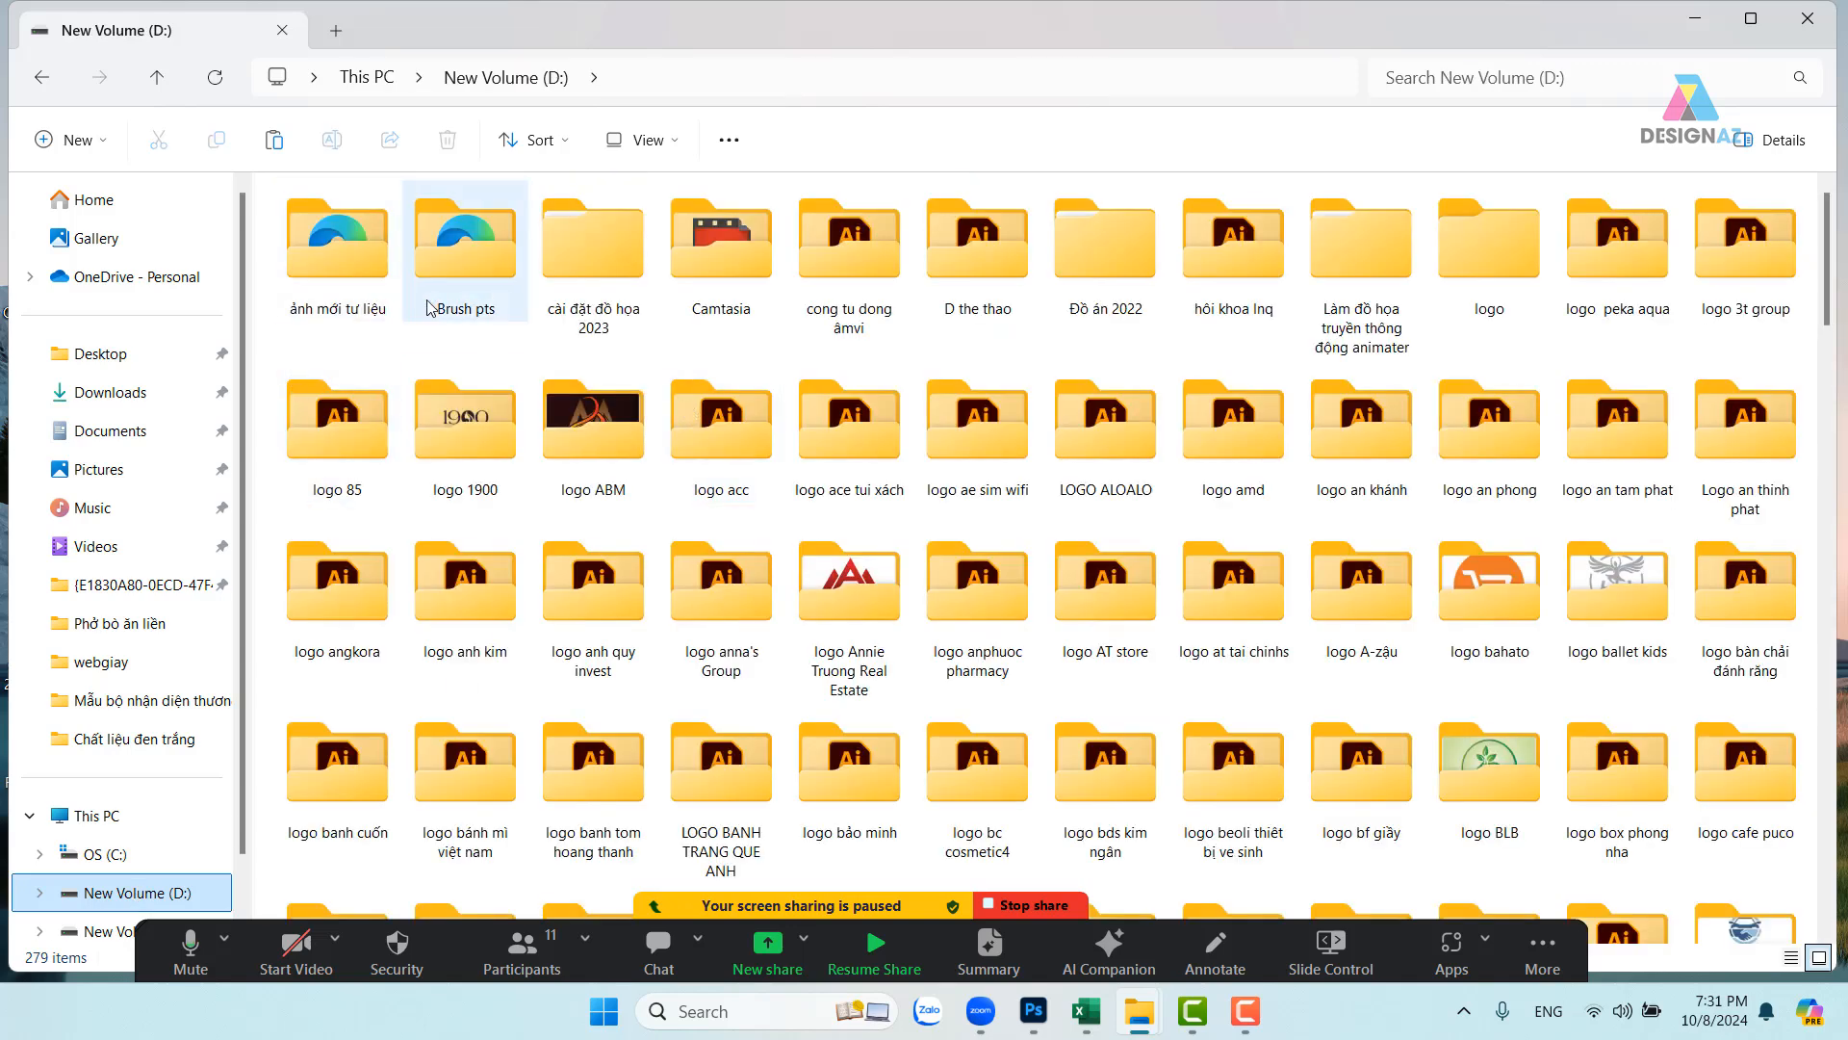
{"action": "double_click", "coordinate": [327, 236]}
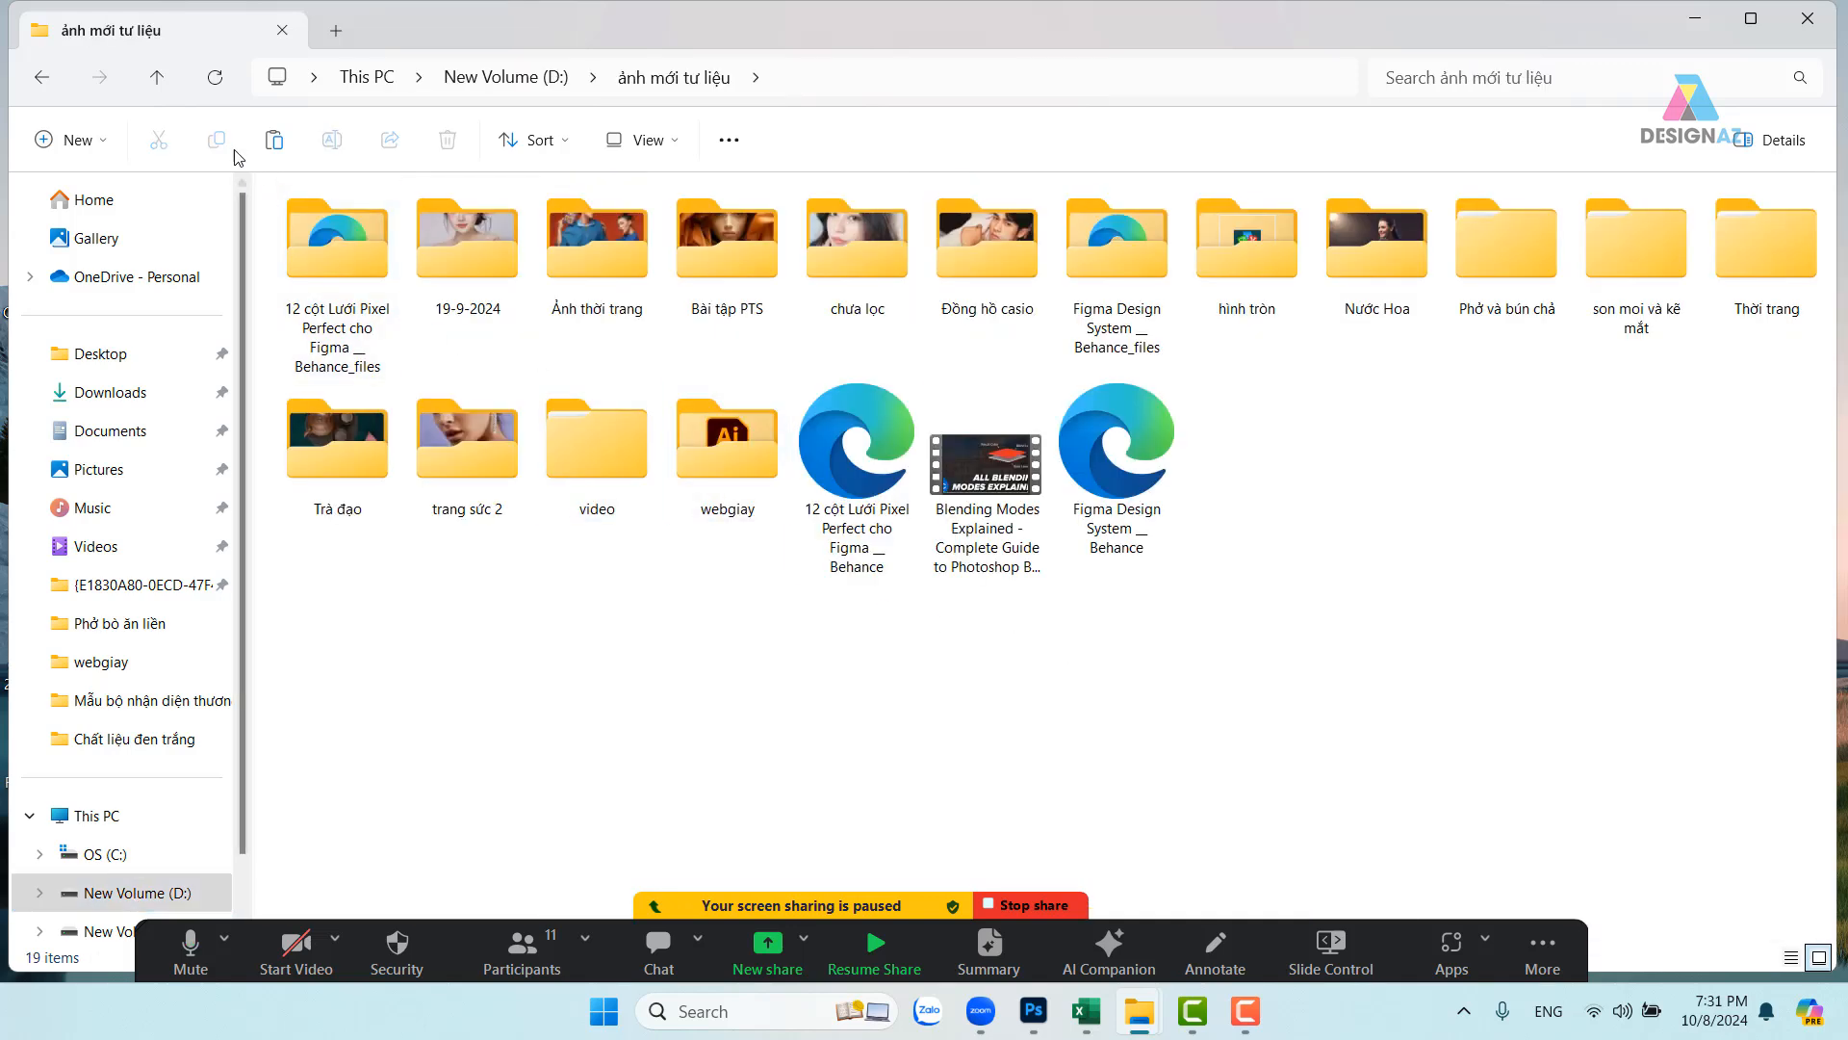
{"action": "left_click", "coordinate": [78, 140]}
{"action": "left_click", "coordinate": [92, 193]}
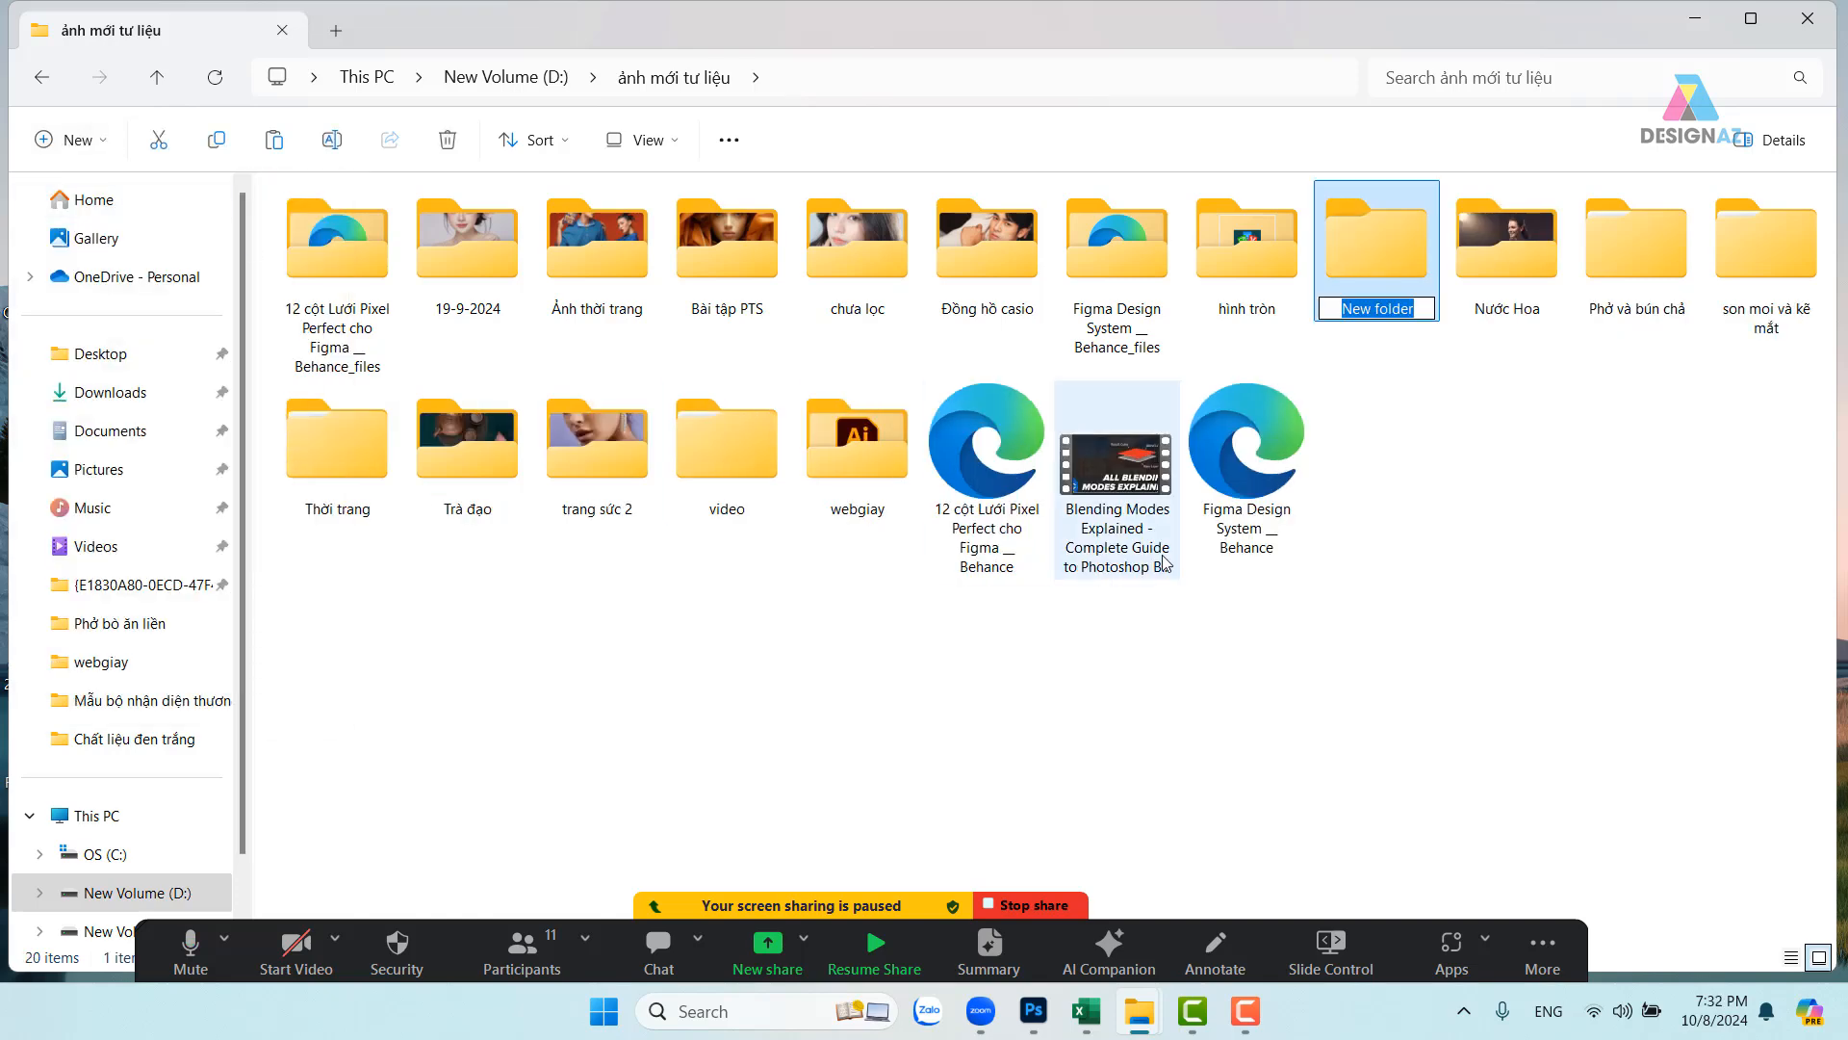
{"action": "key", "text": "BackSpace"}
{"action": "type", "text": "1"}
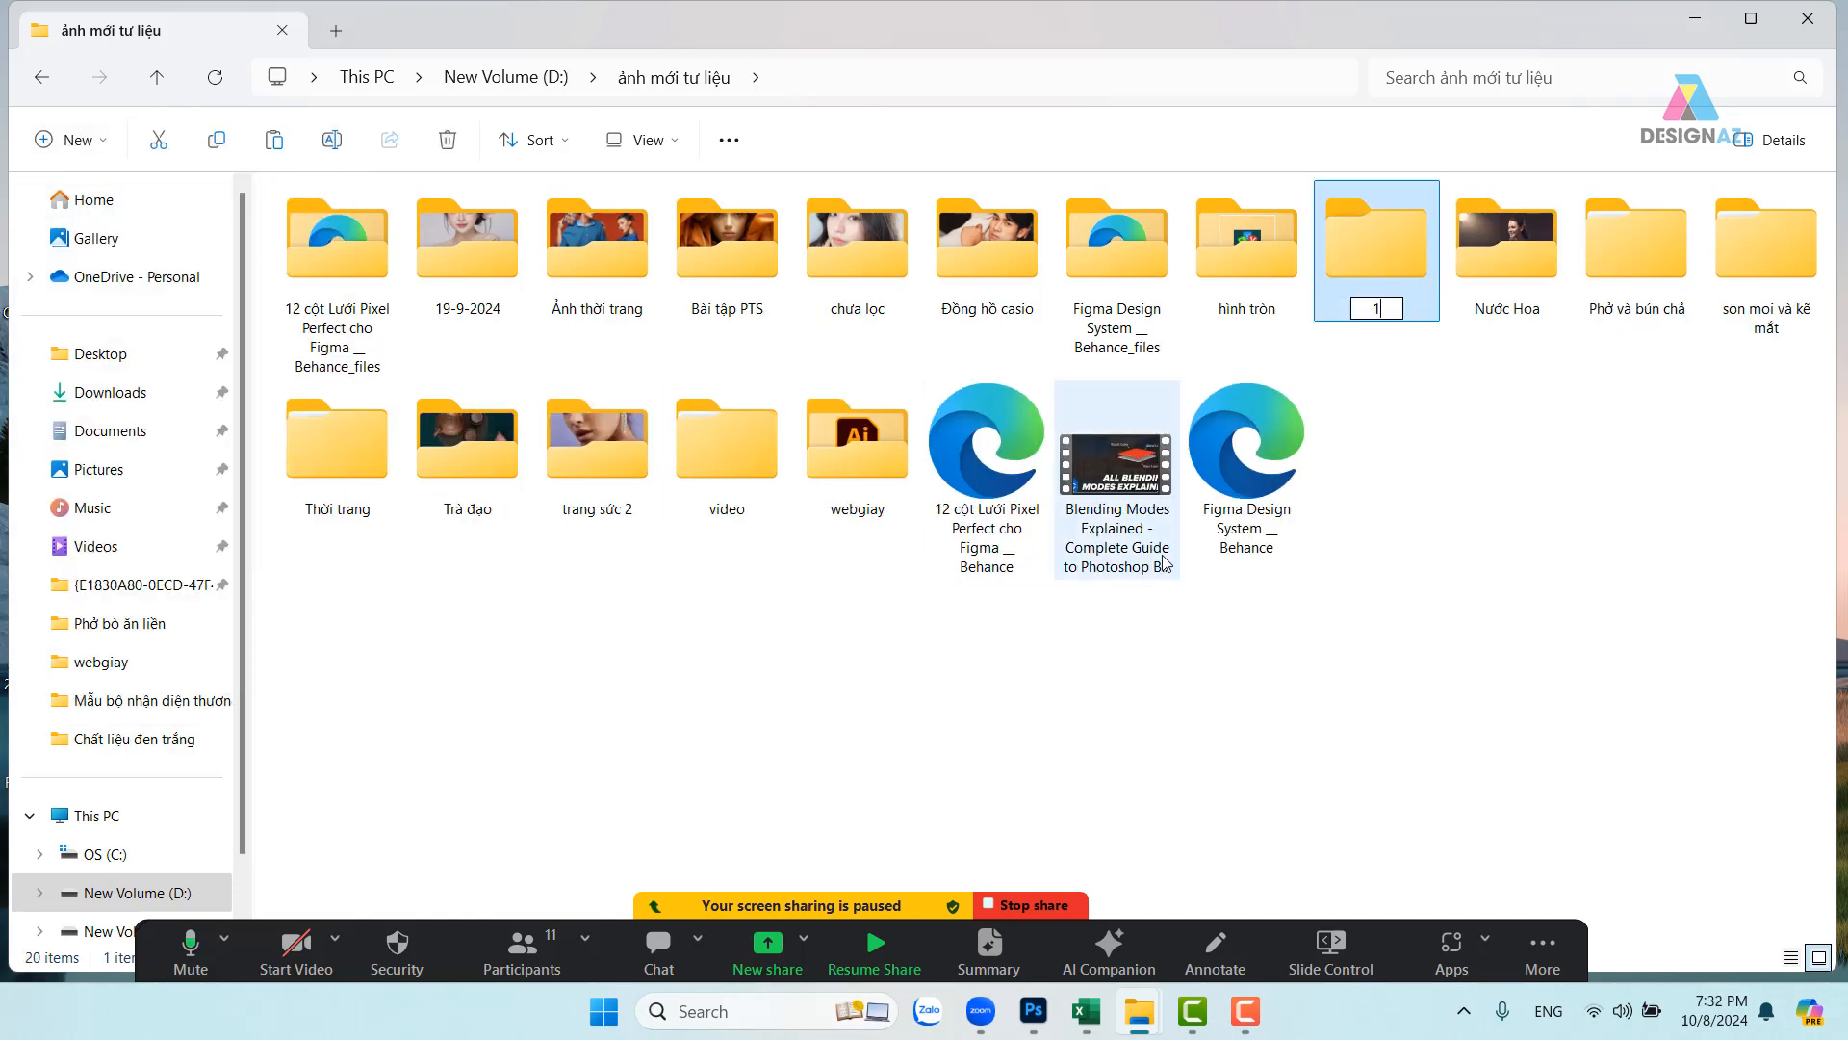
{"action": "type", "text": "0"}
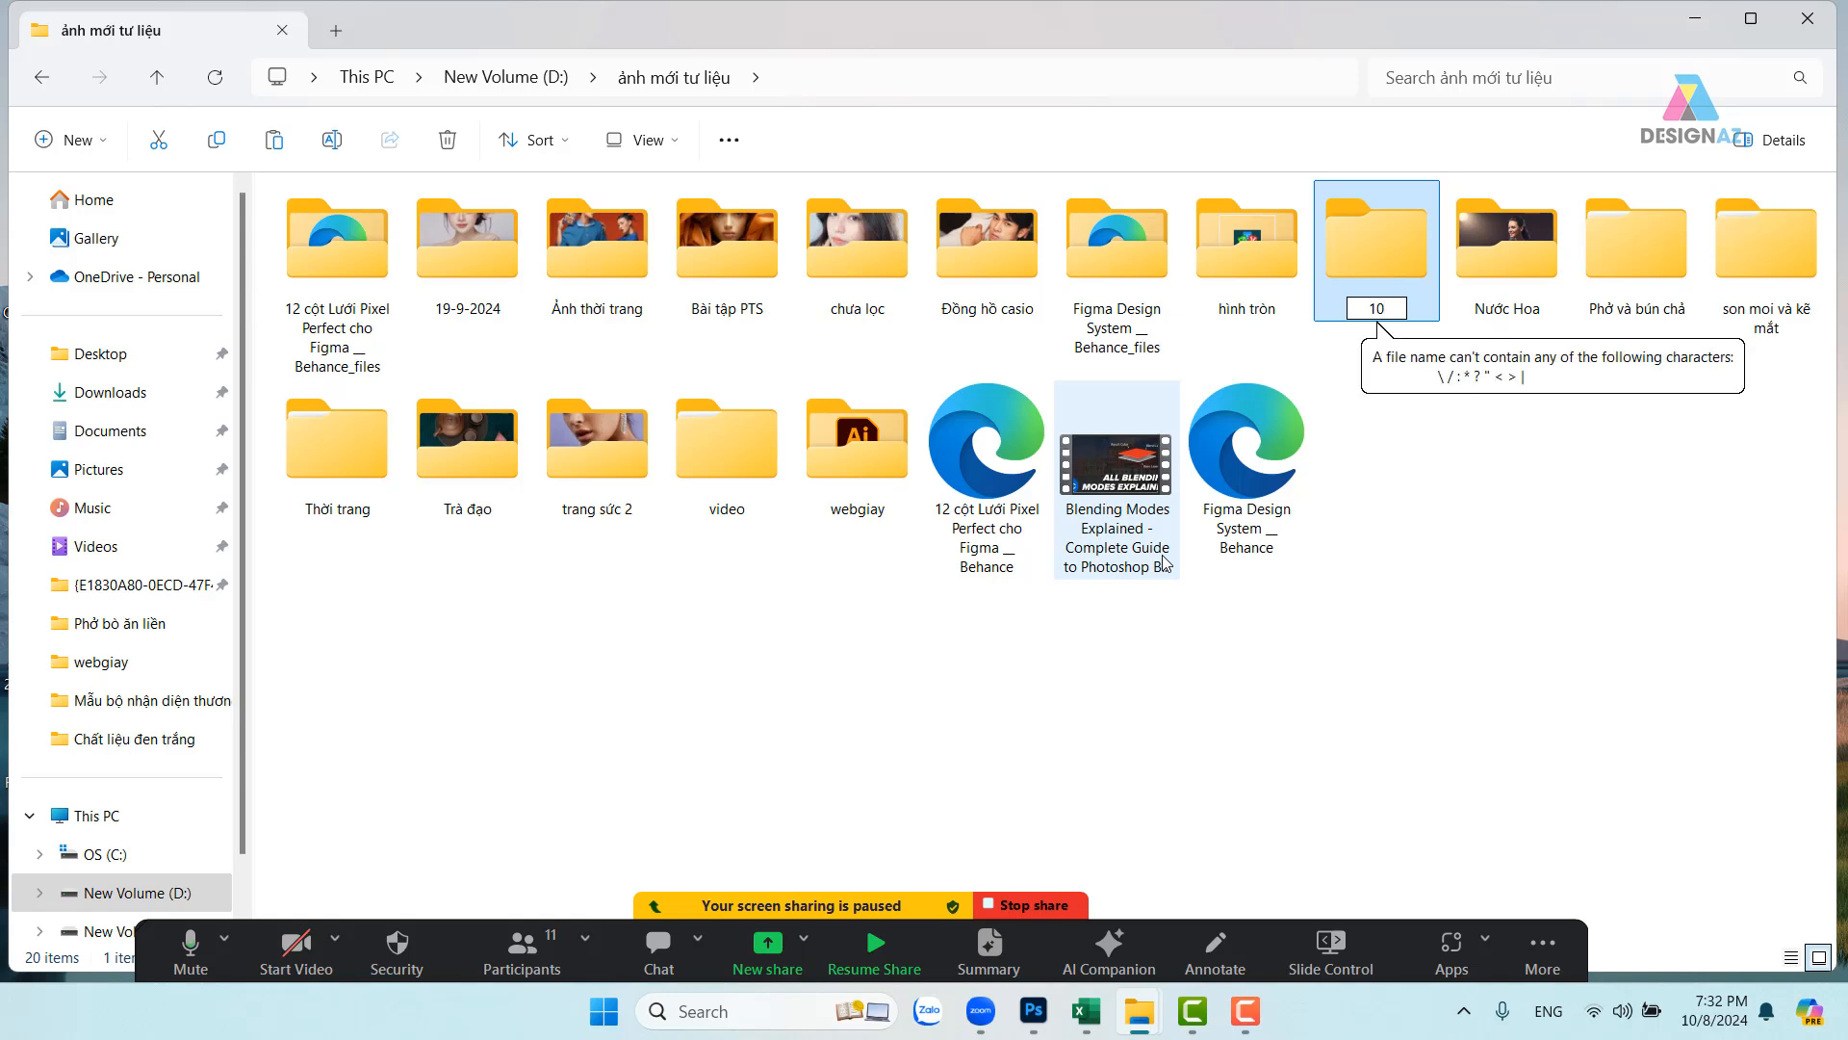
{"action": "type", "text": "/8"}
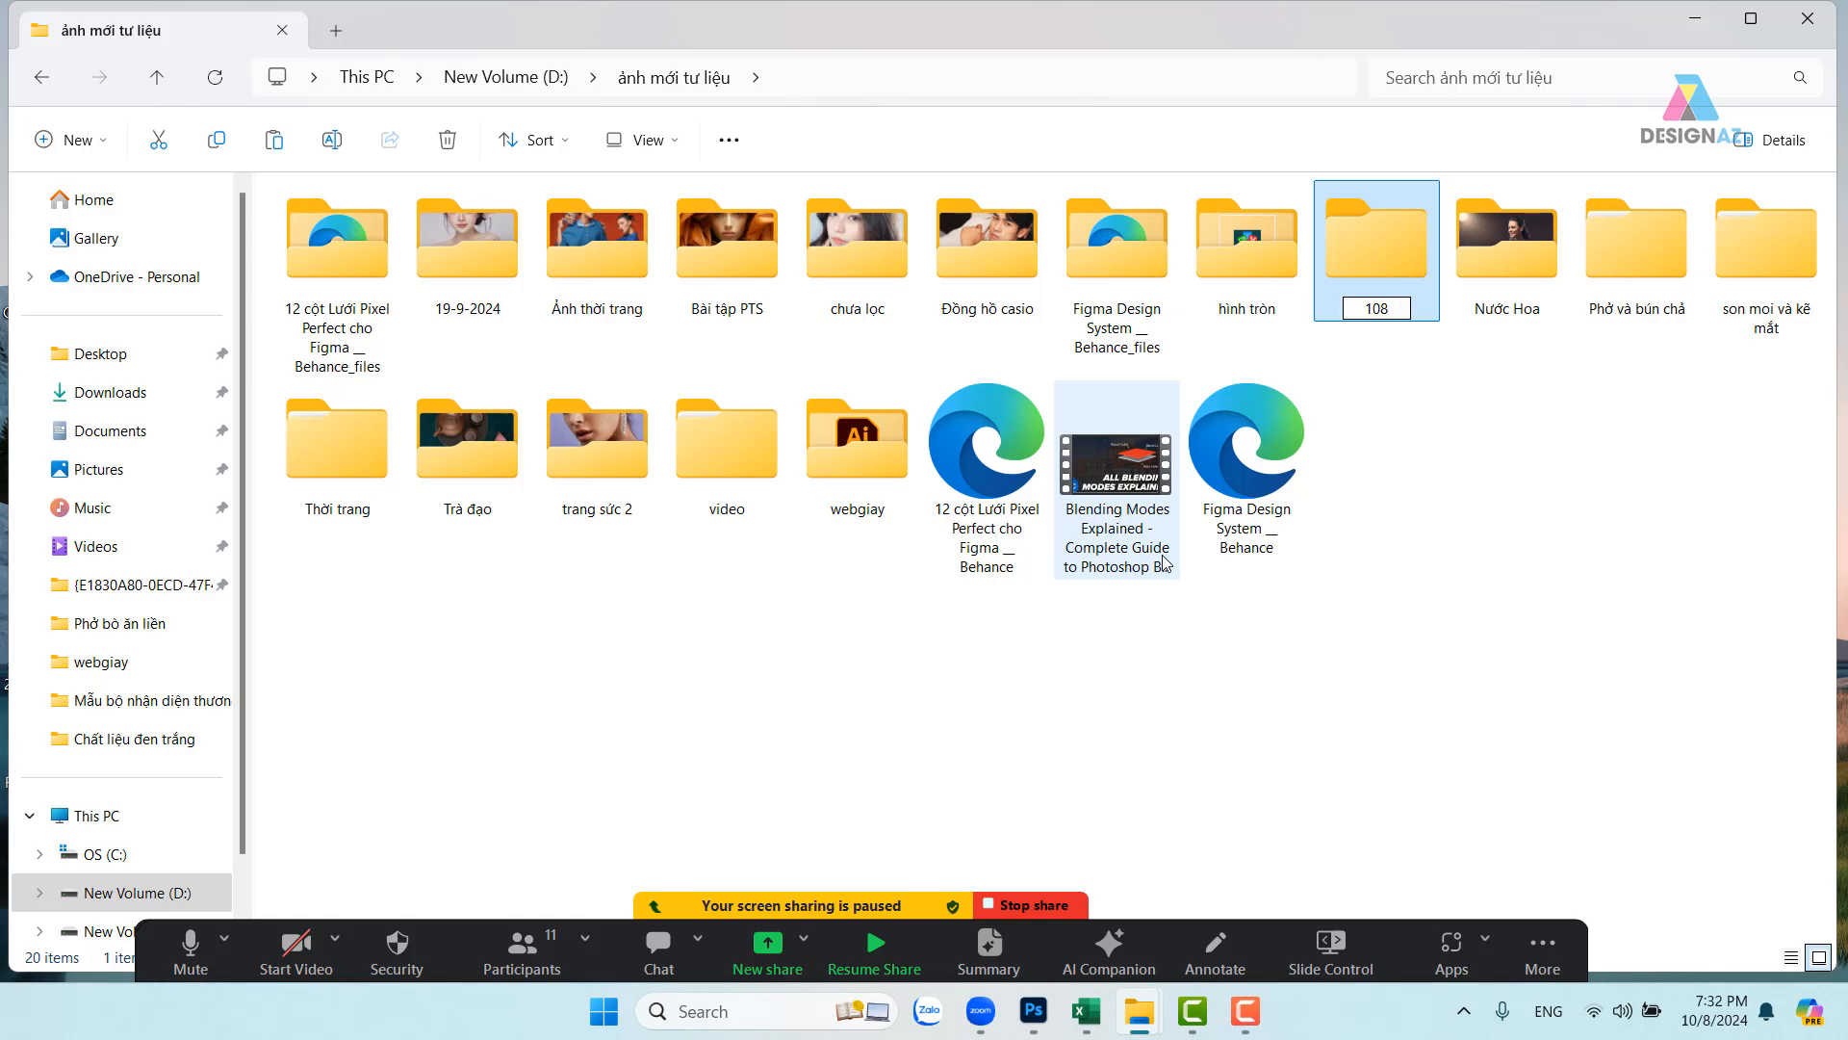
{"action": "key", "text": "BackSpace"}
{"action": "type", "text": "-"}
{"action": "key", "text": "BackSpace"}
{"action": "key", "text": "BackSpace"}
{"action": "key", "text": "BackSpace"}
{"action": "type", "text": "8-10-2024"}
{"action": "key", "text": "Return"}
{"action": "key", "text": "Return"}
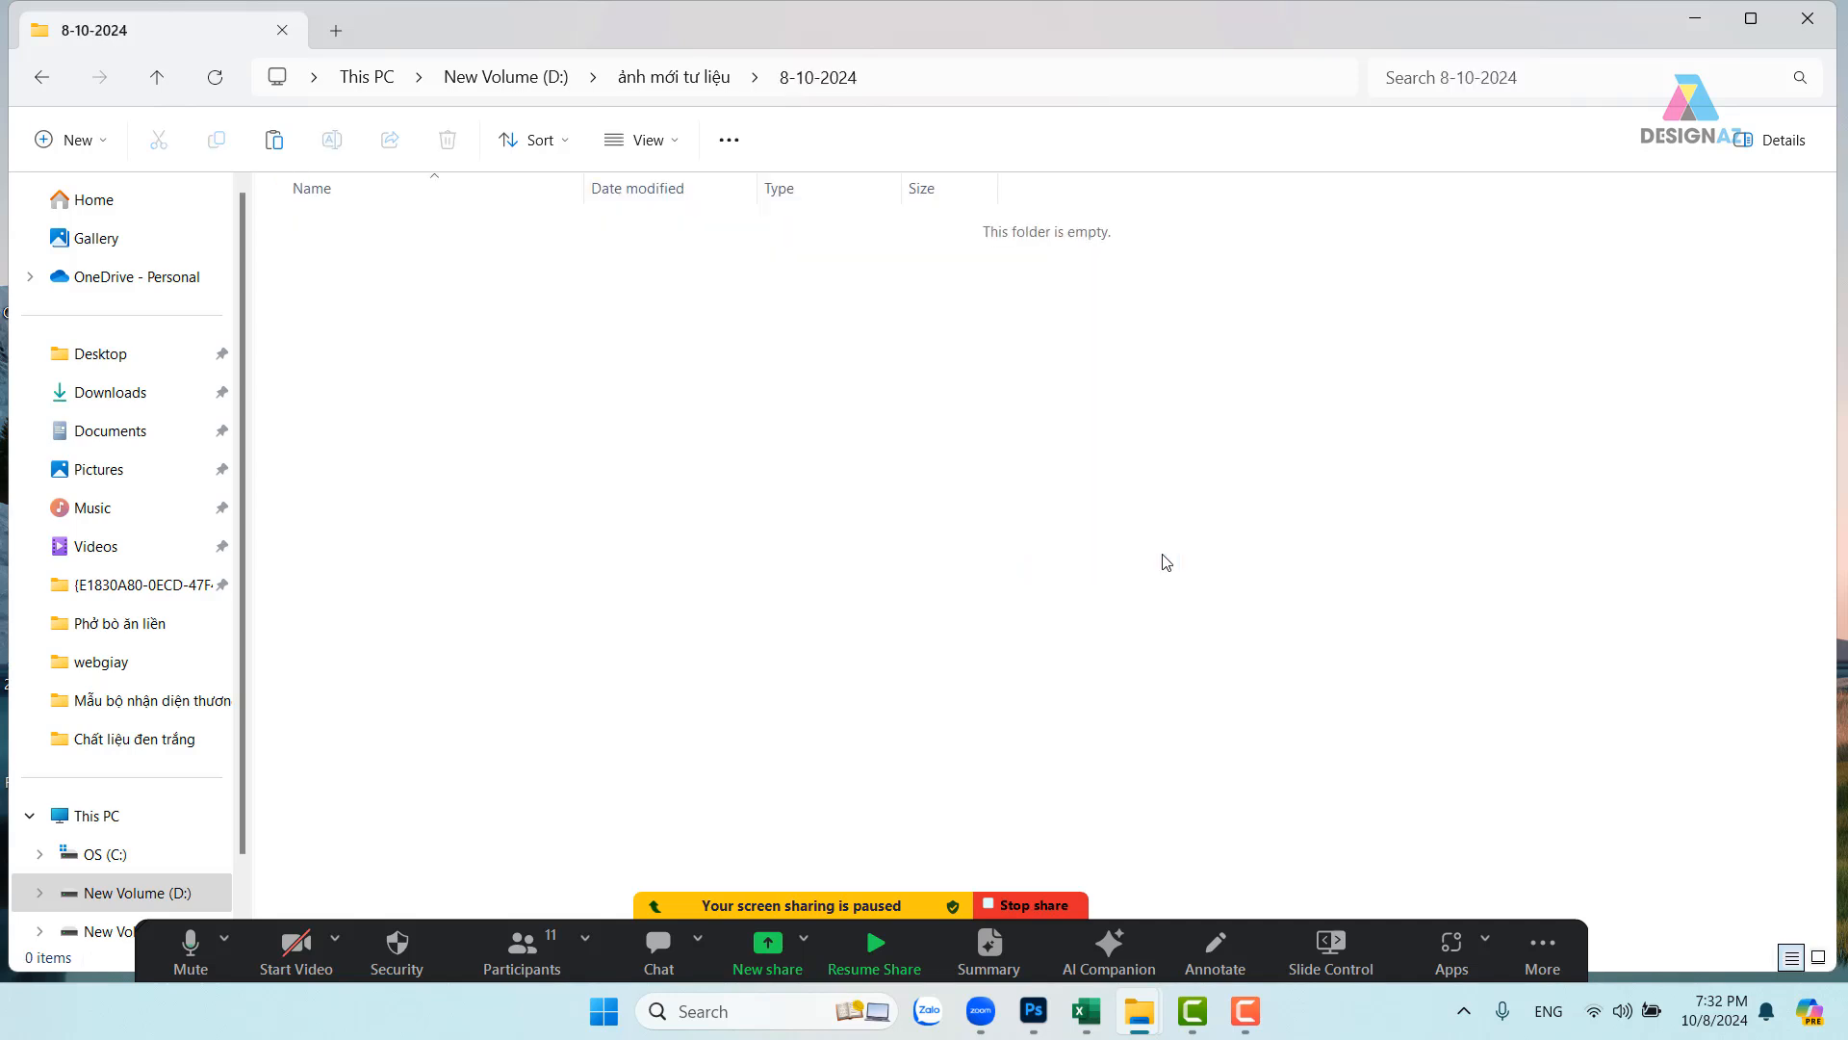
{"action": "key", "text": "ctrl+v"}
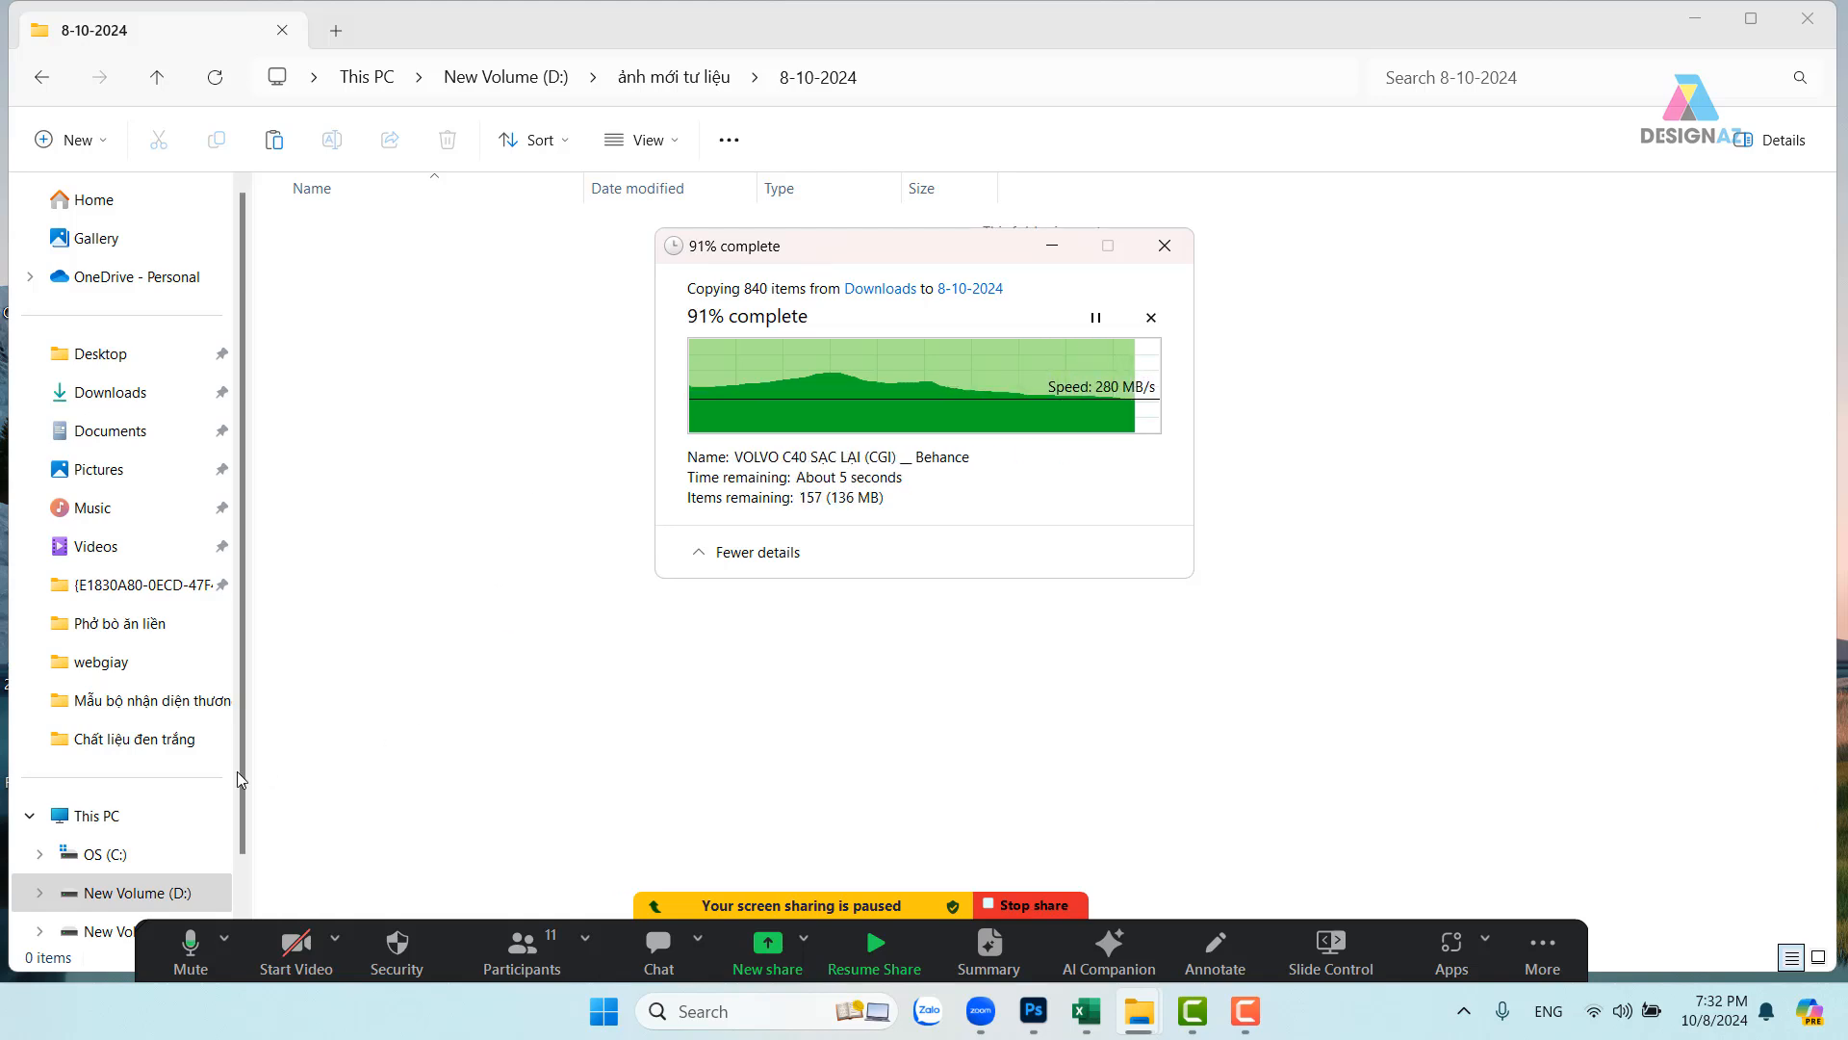
- Refresh the This PC drive view to check drive space
{"action": "left_click", "coordinate": [115, 817]}
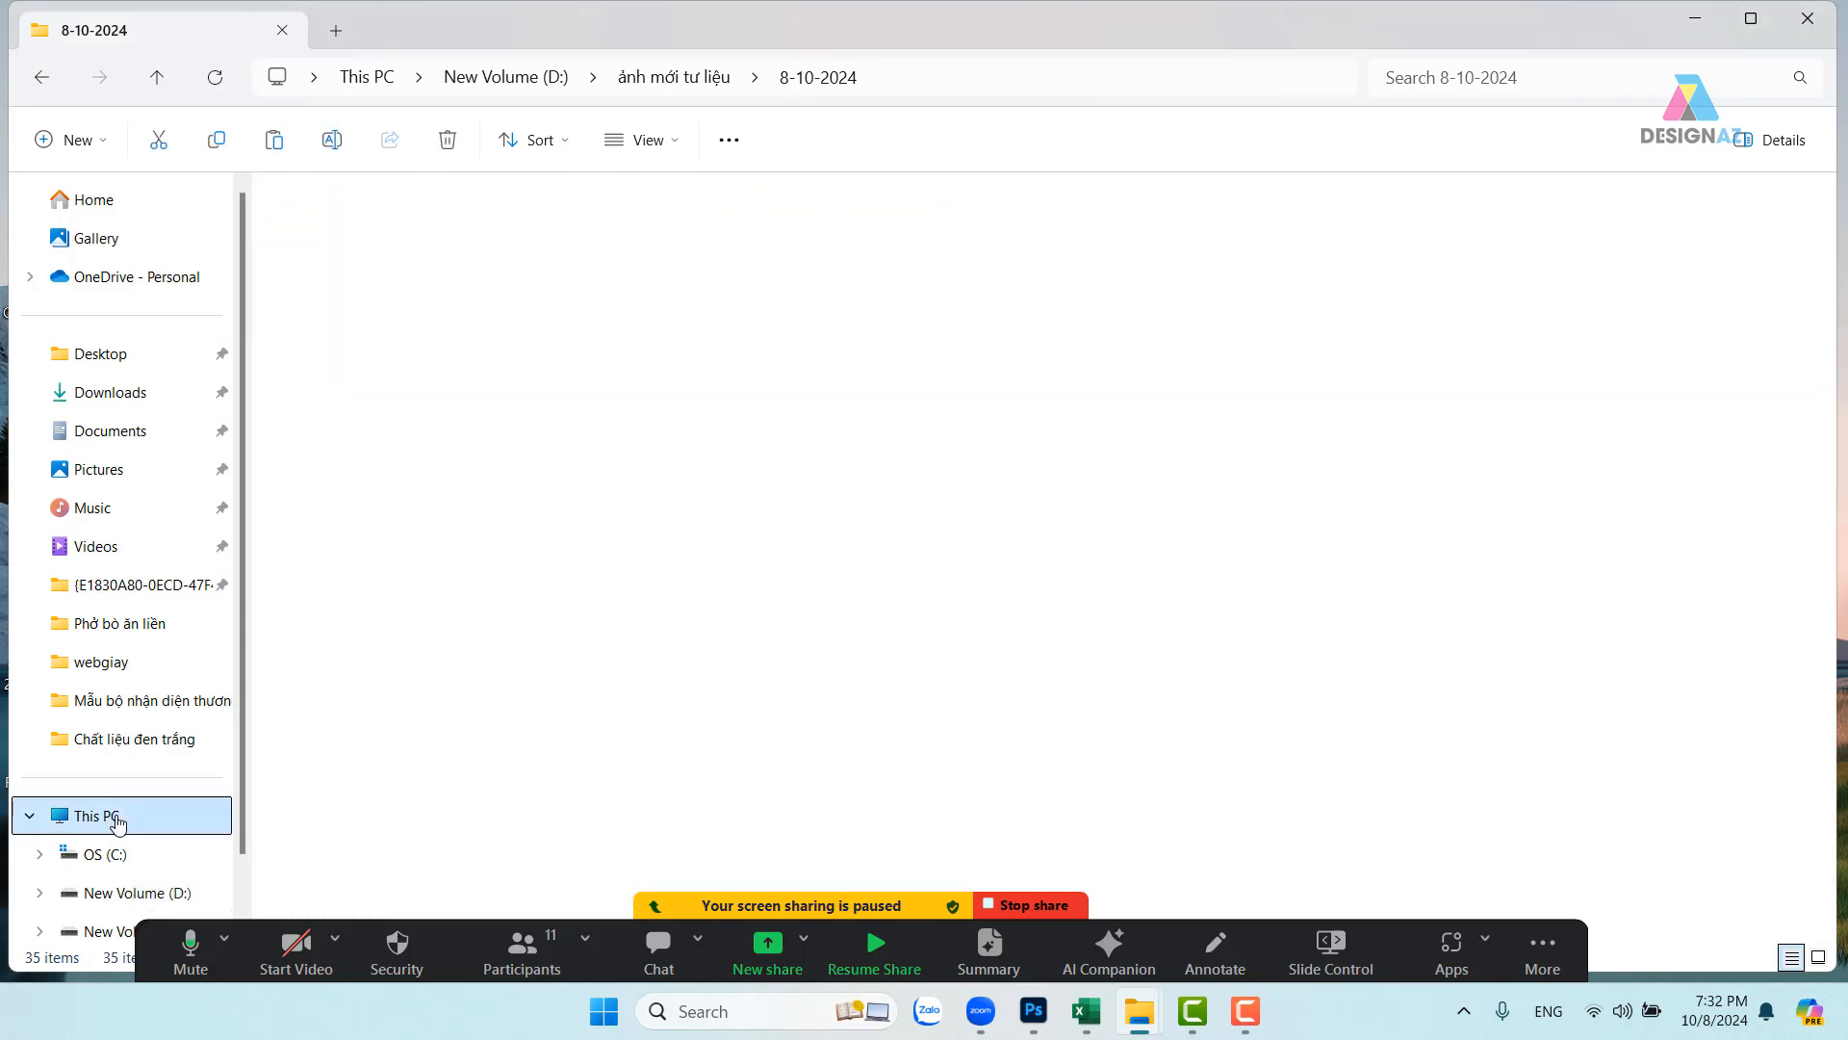
{"action": "right_click", "coordinate": [491, 356]}
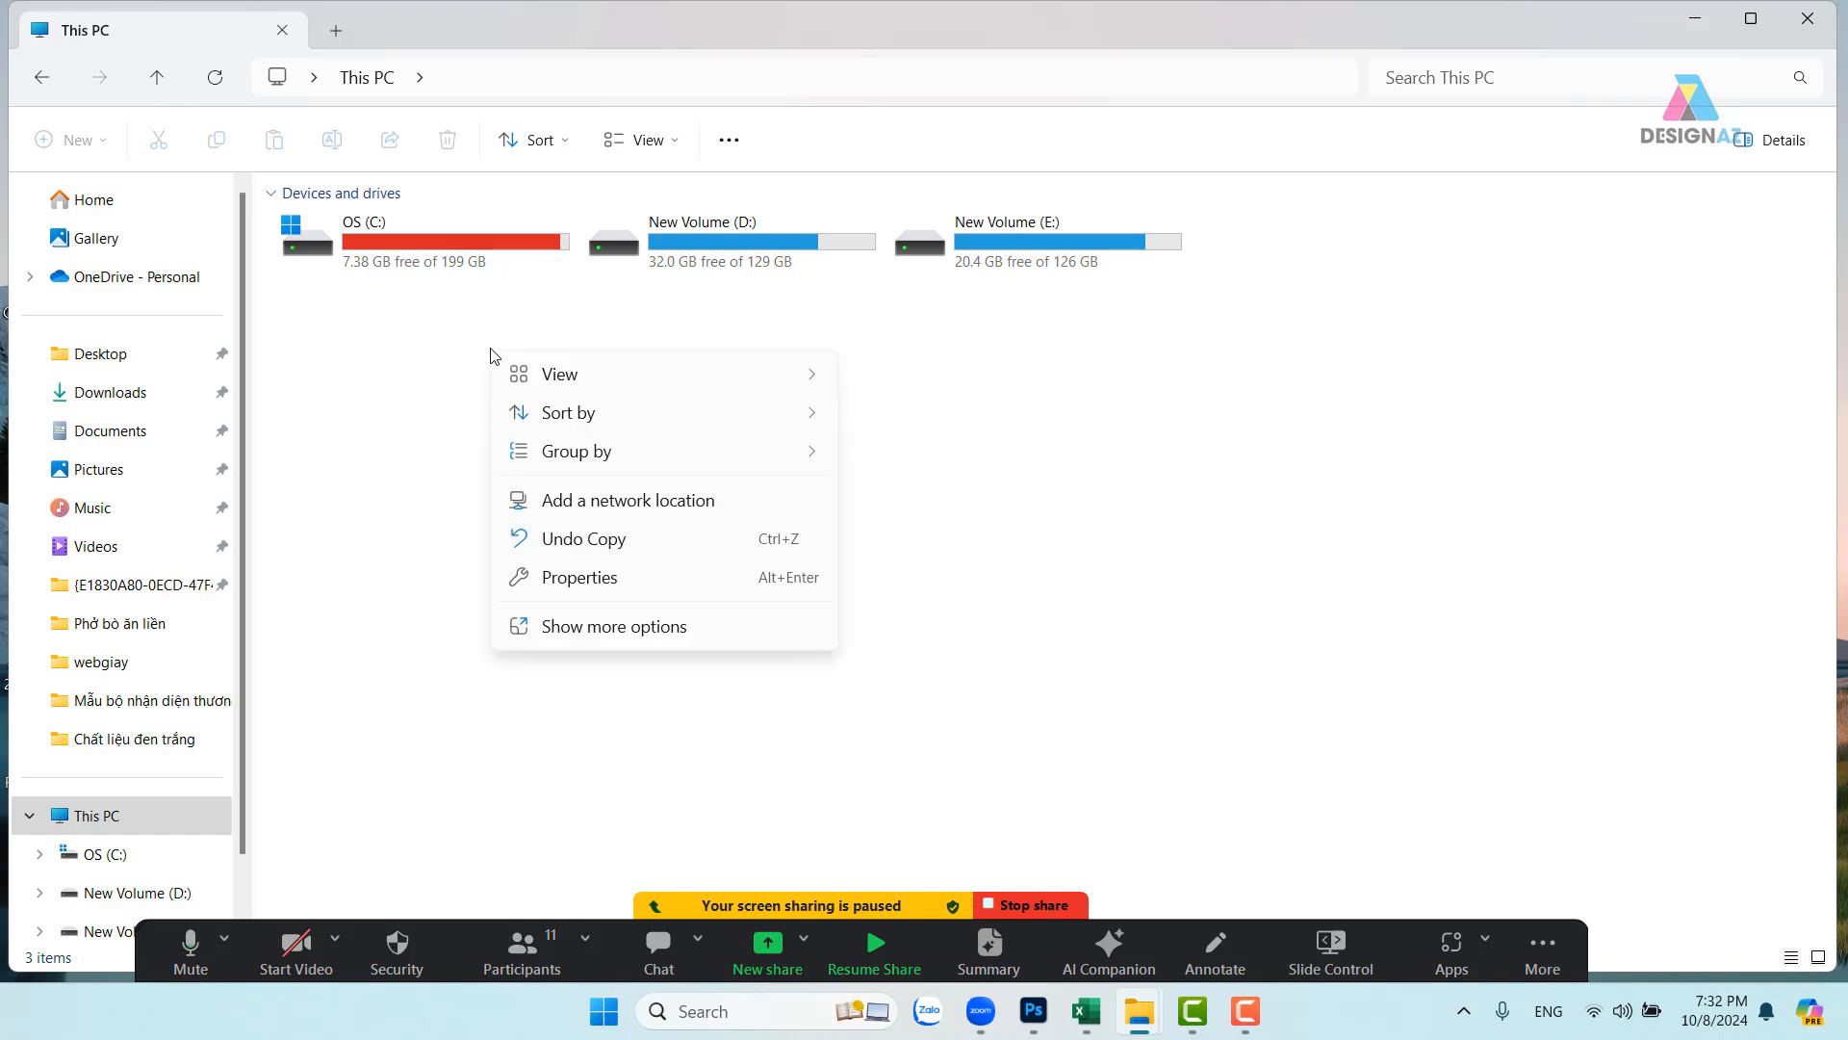
{"action": "left_click", "coordinate": [585, 632]}
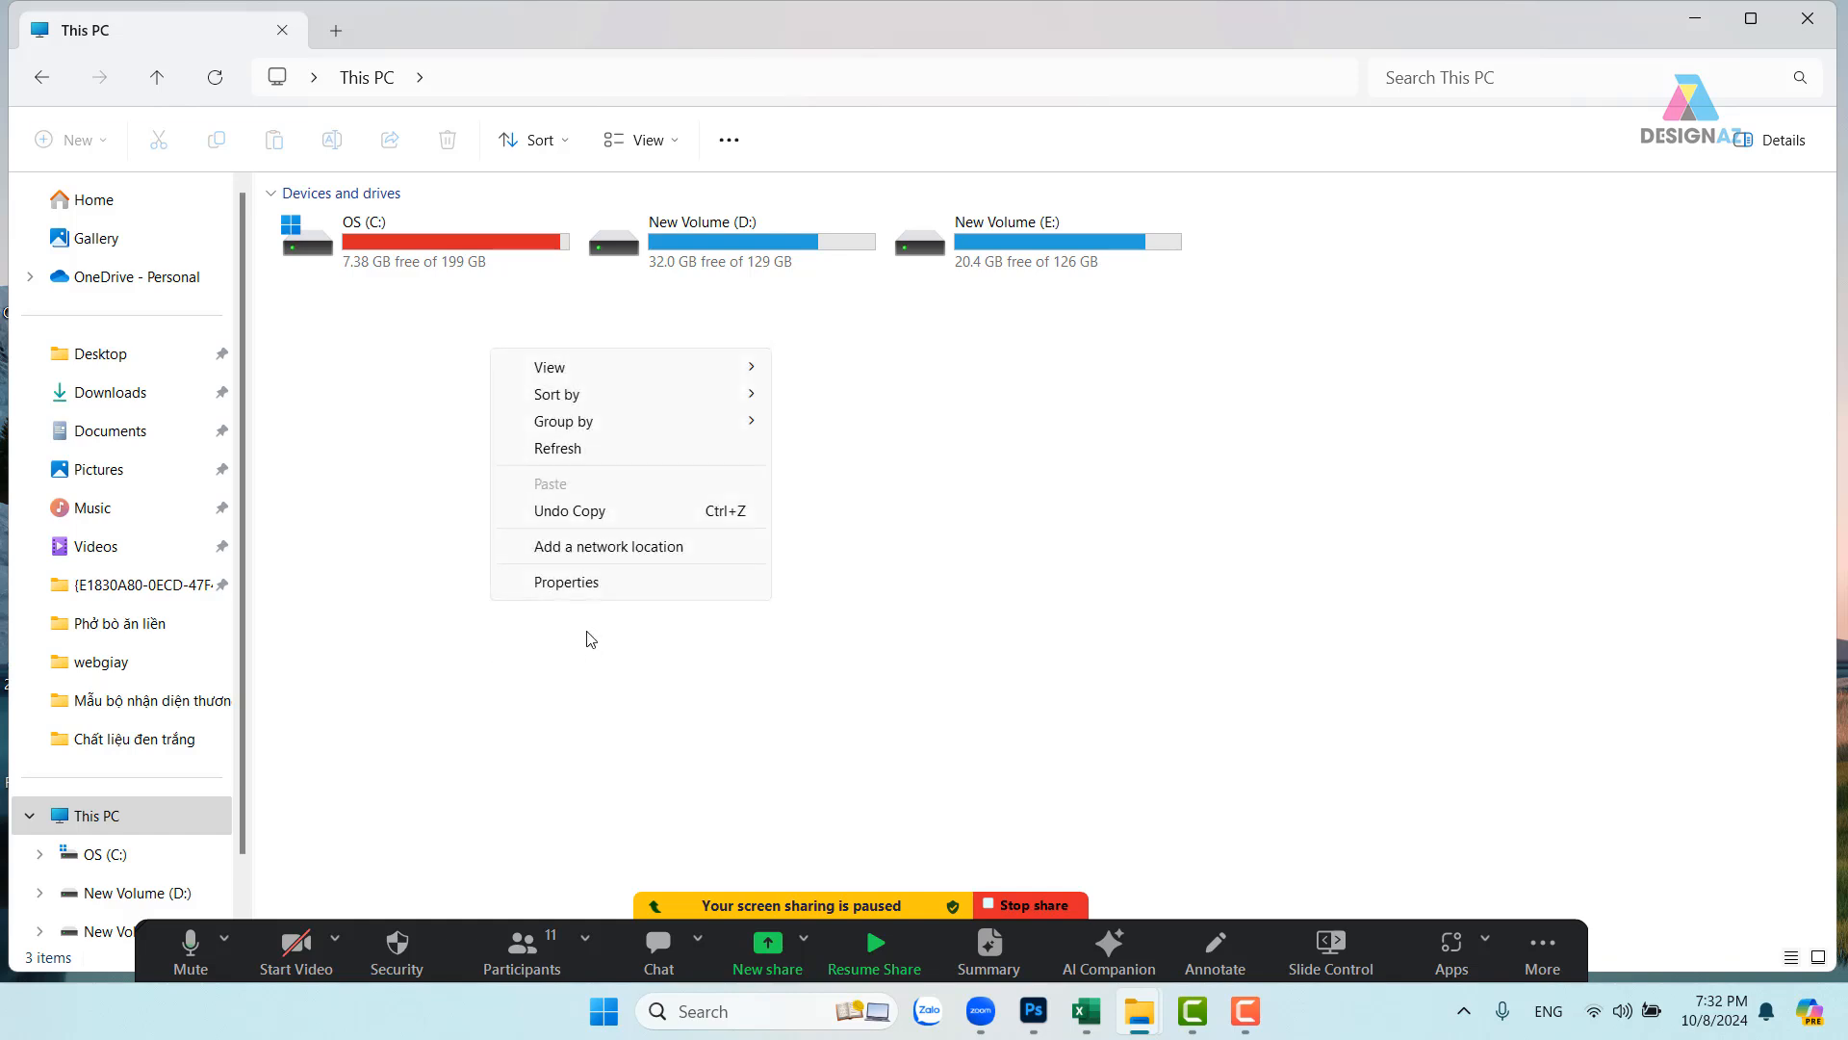
{"action": "left_click", "coordinate": [575, 448]}
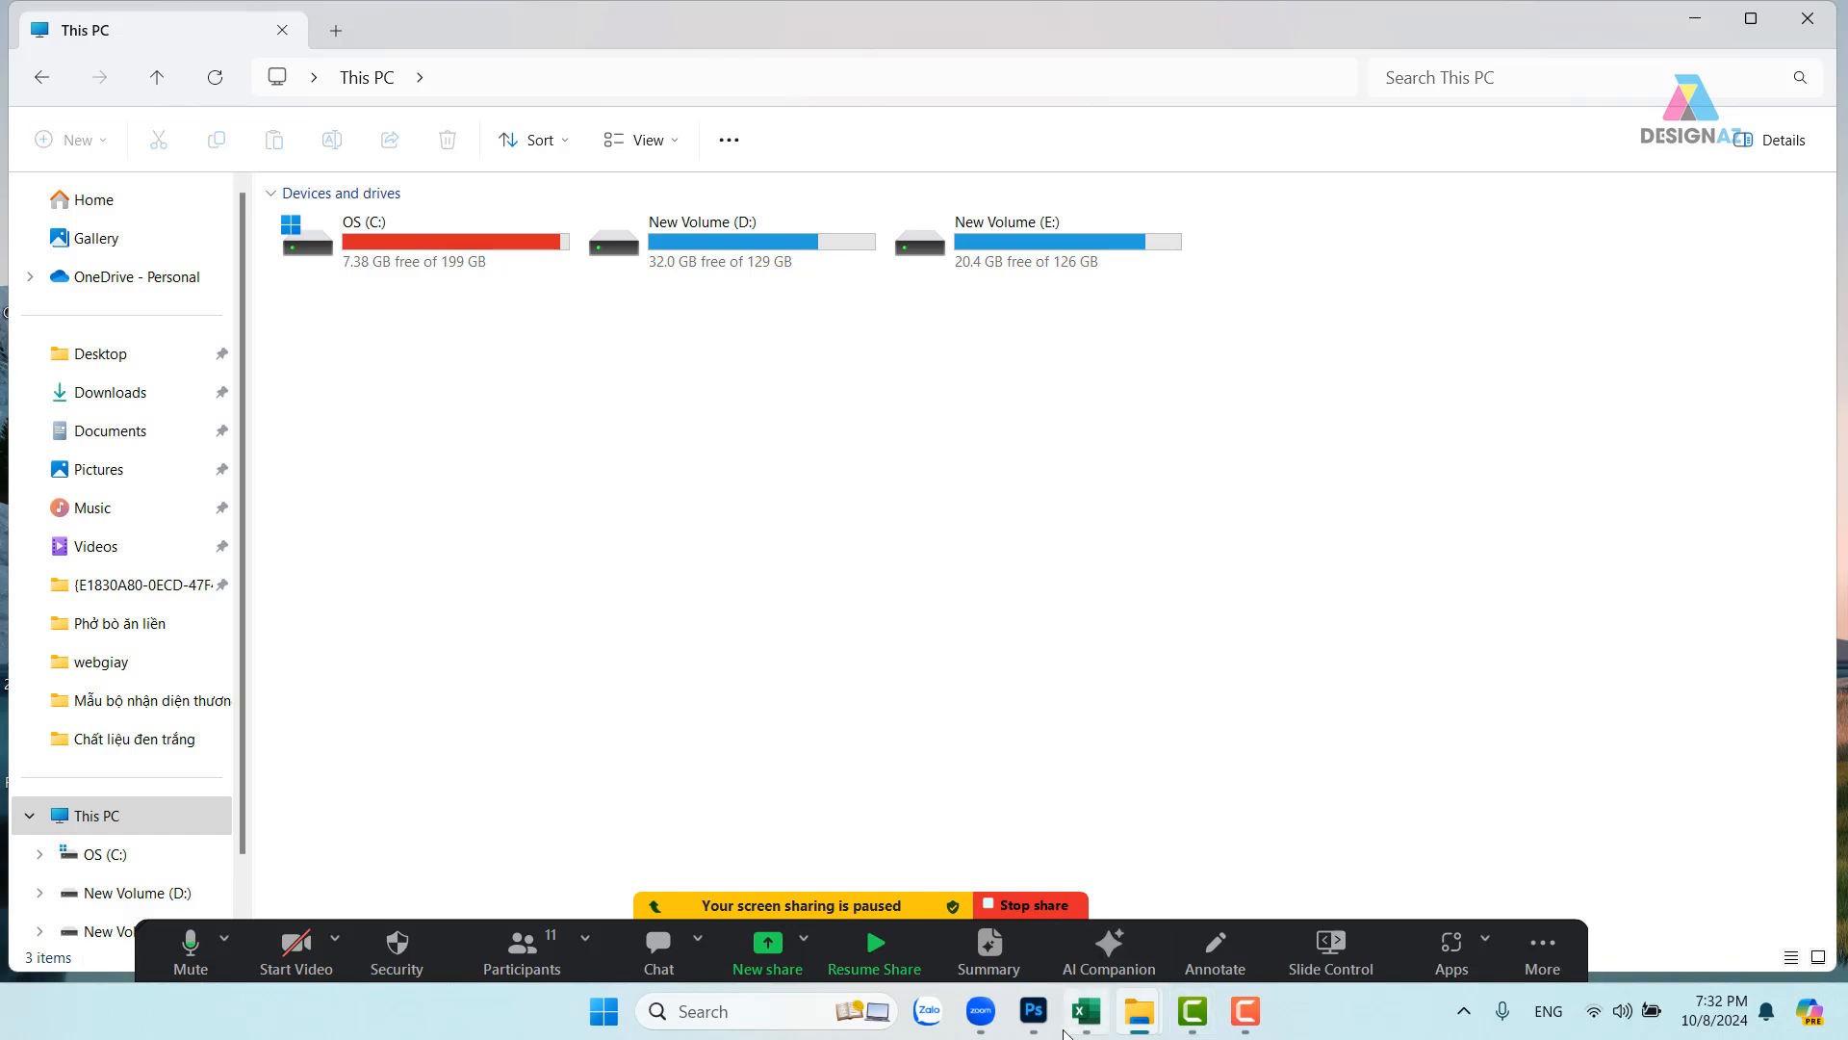
- Unpin Zalo from the taskbar and close Excel, answering its save prompt
{"action": "right_click", "coordinate": [929, 1020]}
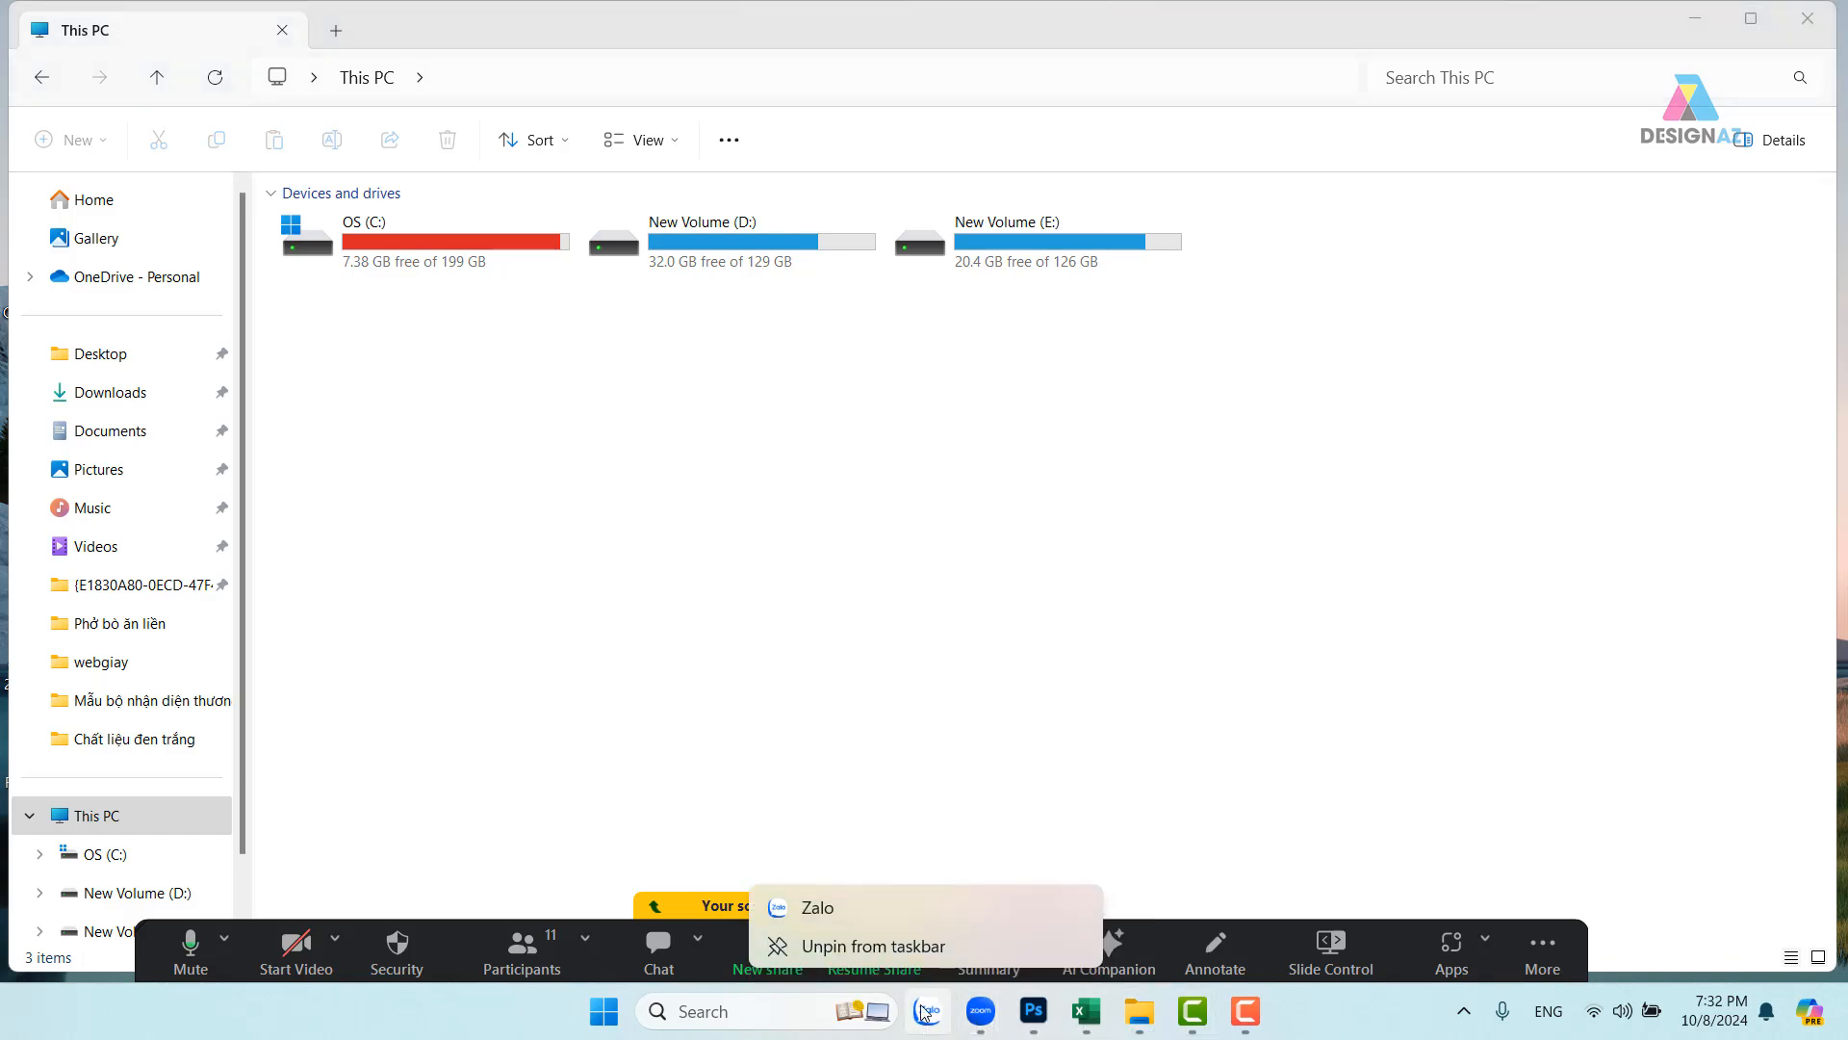
{"action": "left_click", "coordinate": [851, 947]}
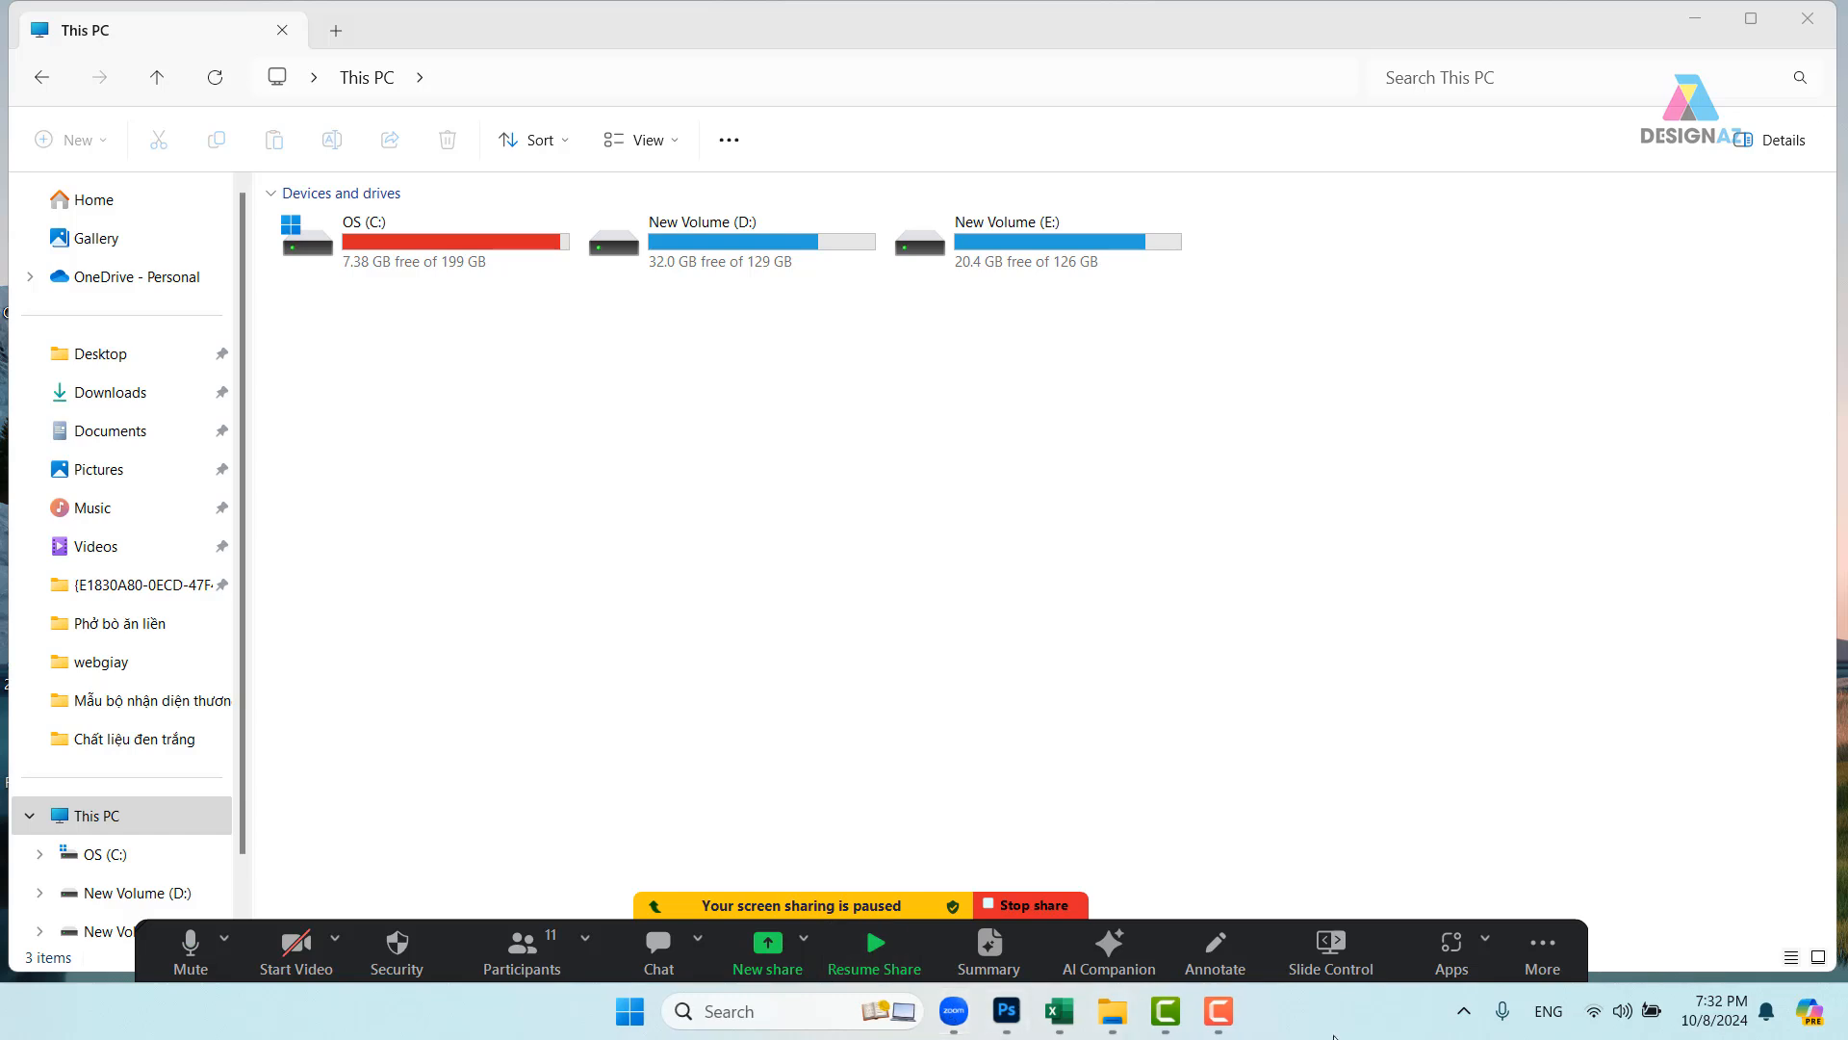
{"action": "right_click", "coordinate": [958, 1024]}
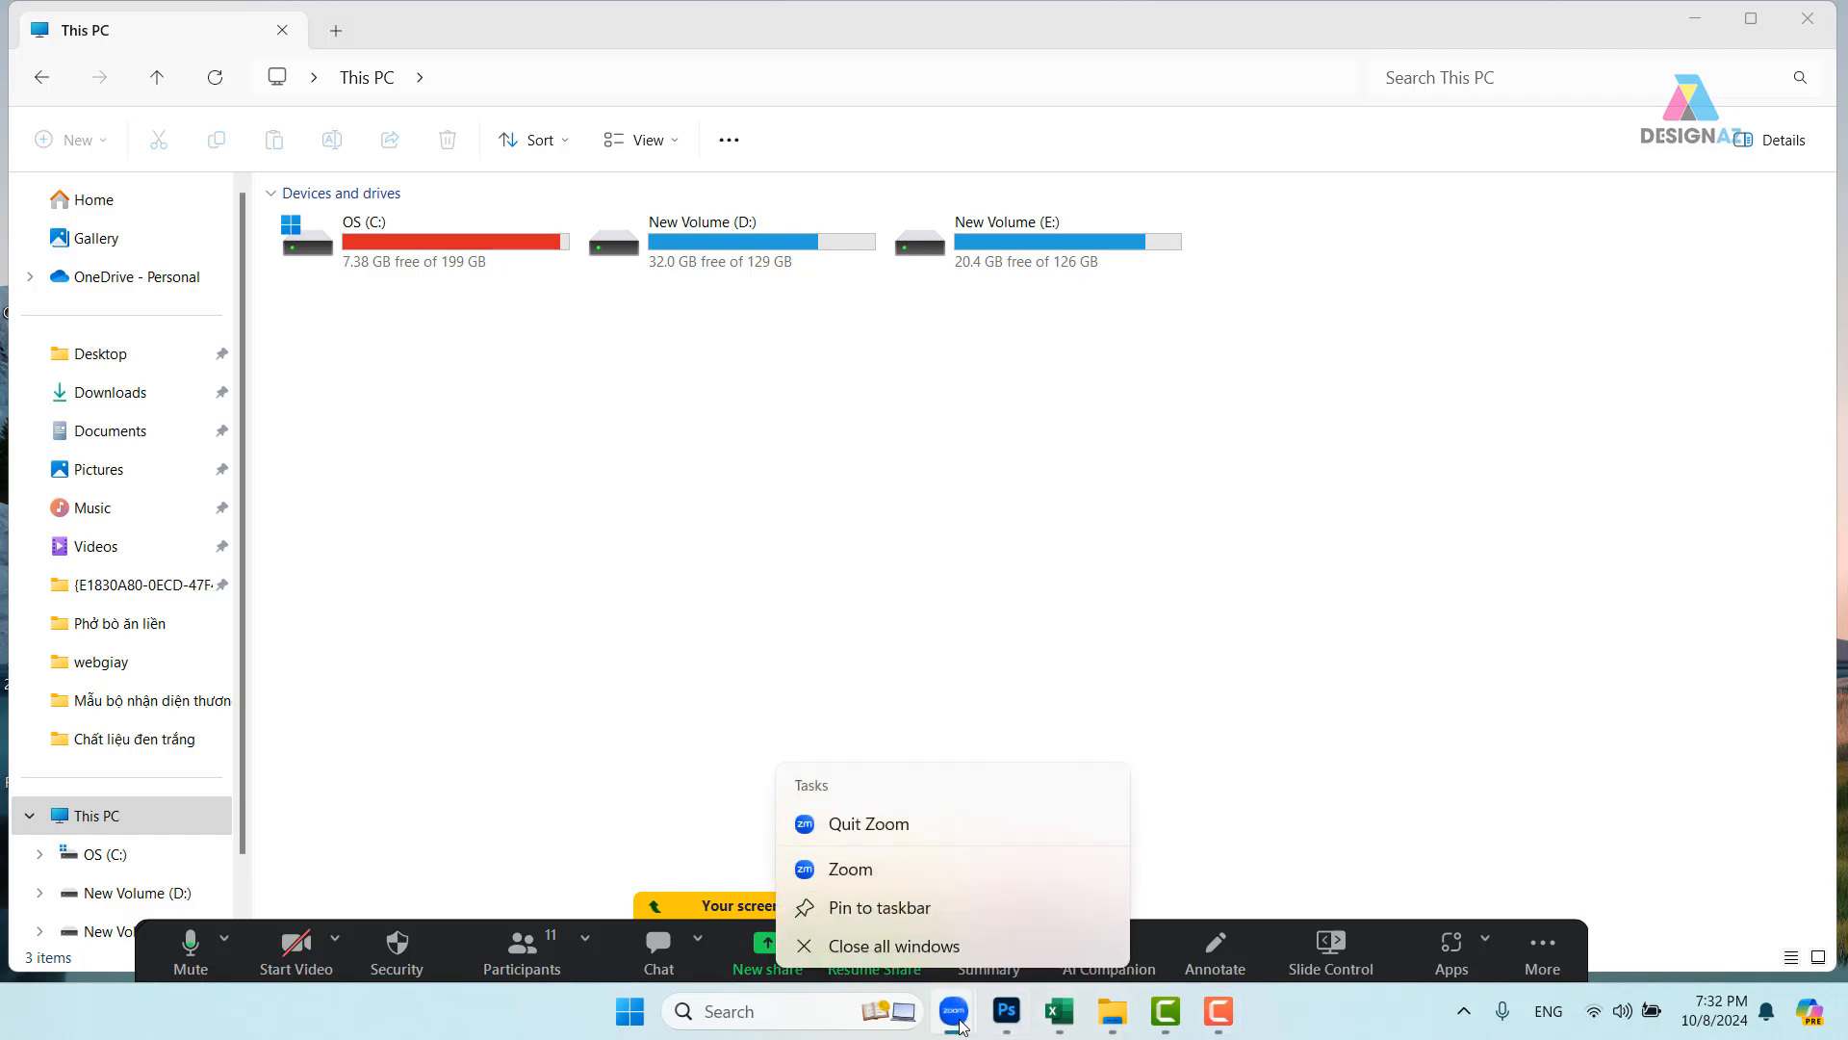
{"action": "left_click", "coordinate": [1271, 590]}
{"action": "right_click", "coordinate": [1067, 1020]}
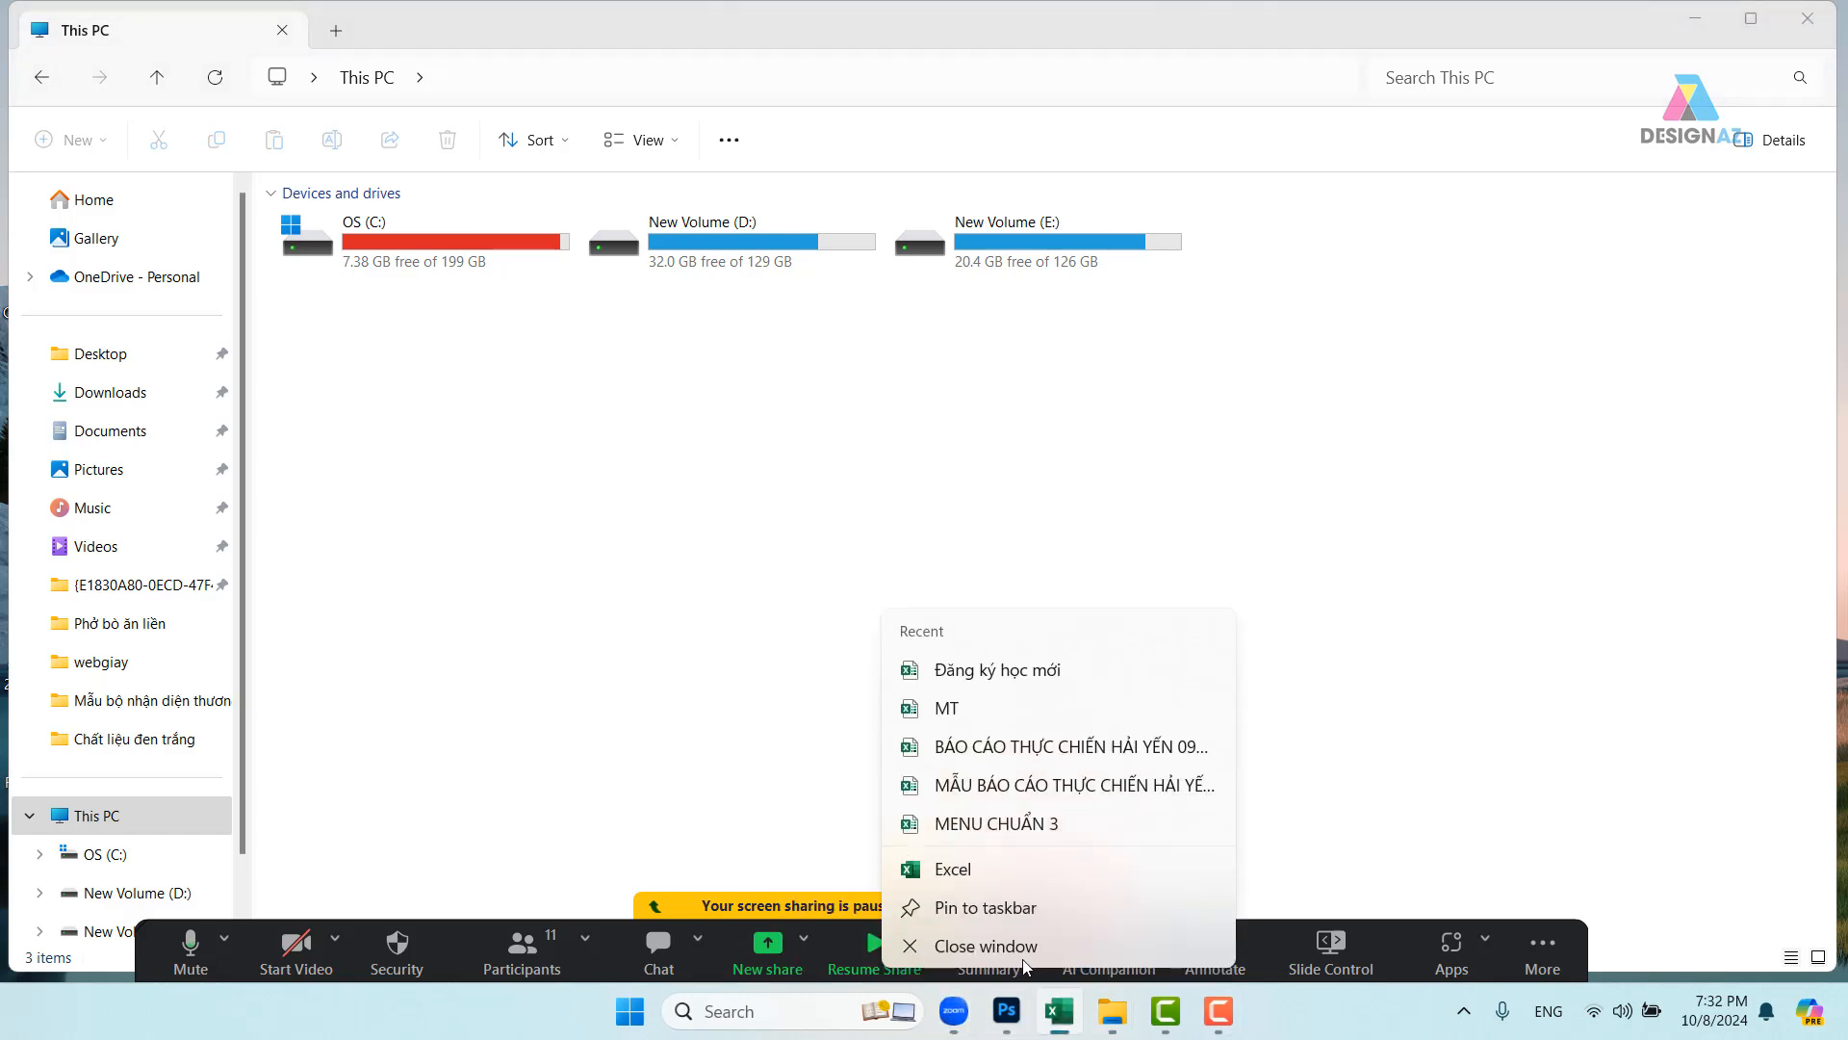
{"action": "left_click", "coordinate": [1002, 951]}
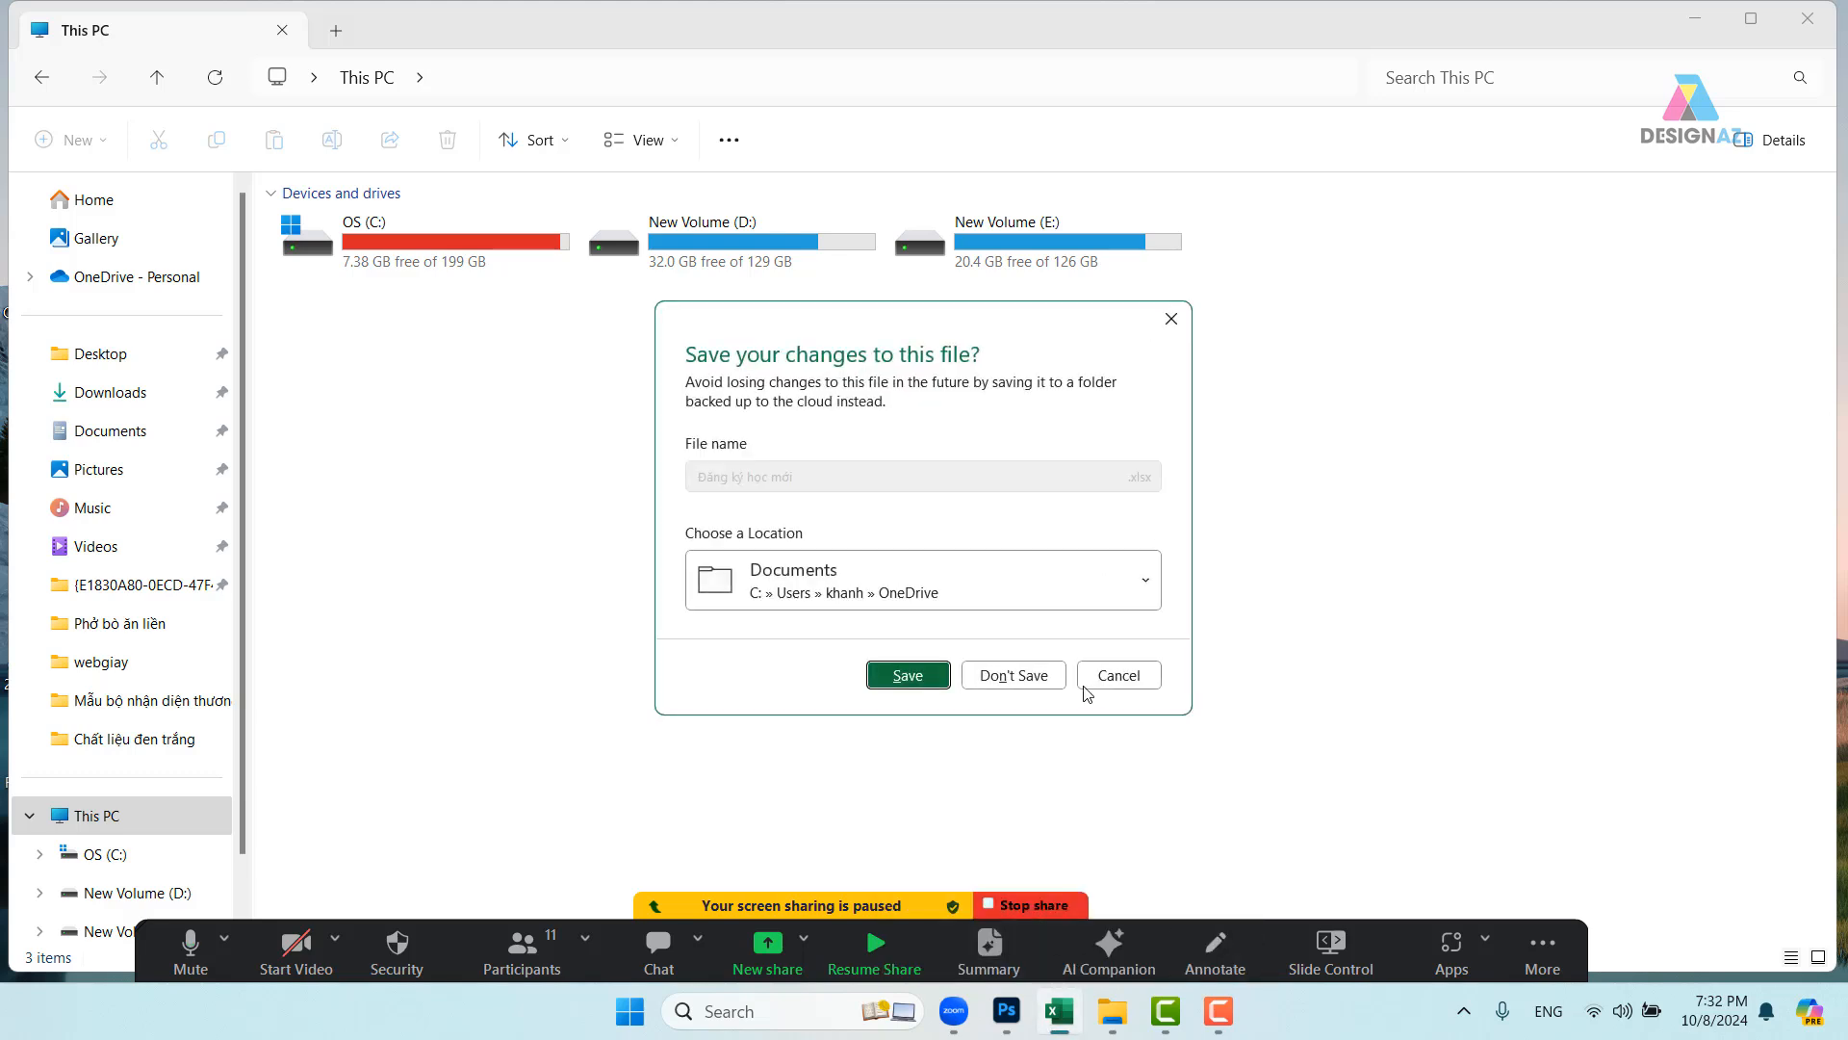
{"action": "left_click", "coordinate": [907, 676]}
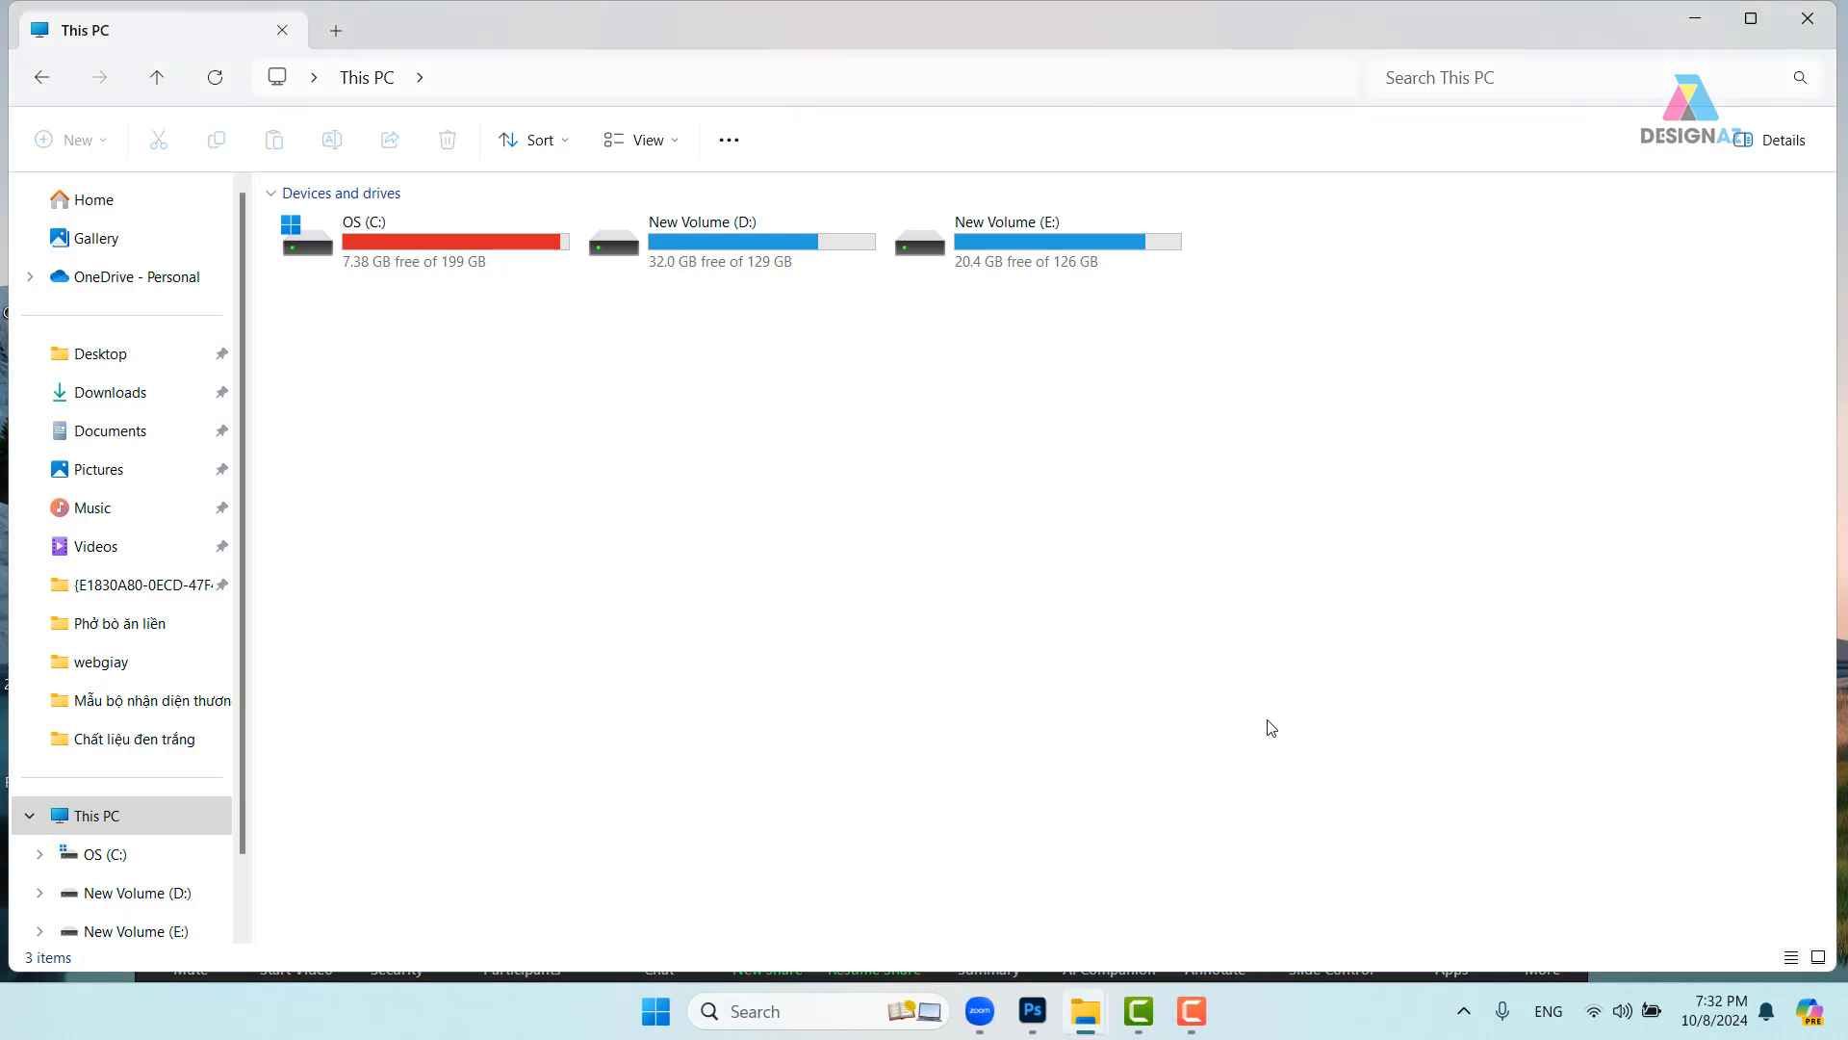
- Back in Photoshop, close the leaf-branch image without saving changes
{"action": "left_click", "coordinate": [1033, 1010]}
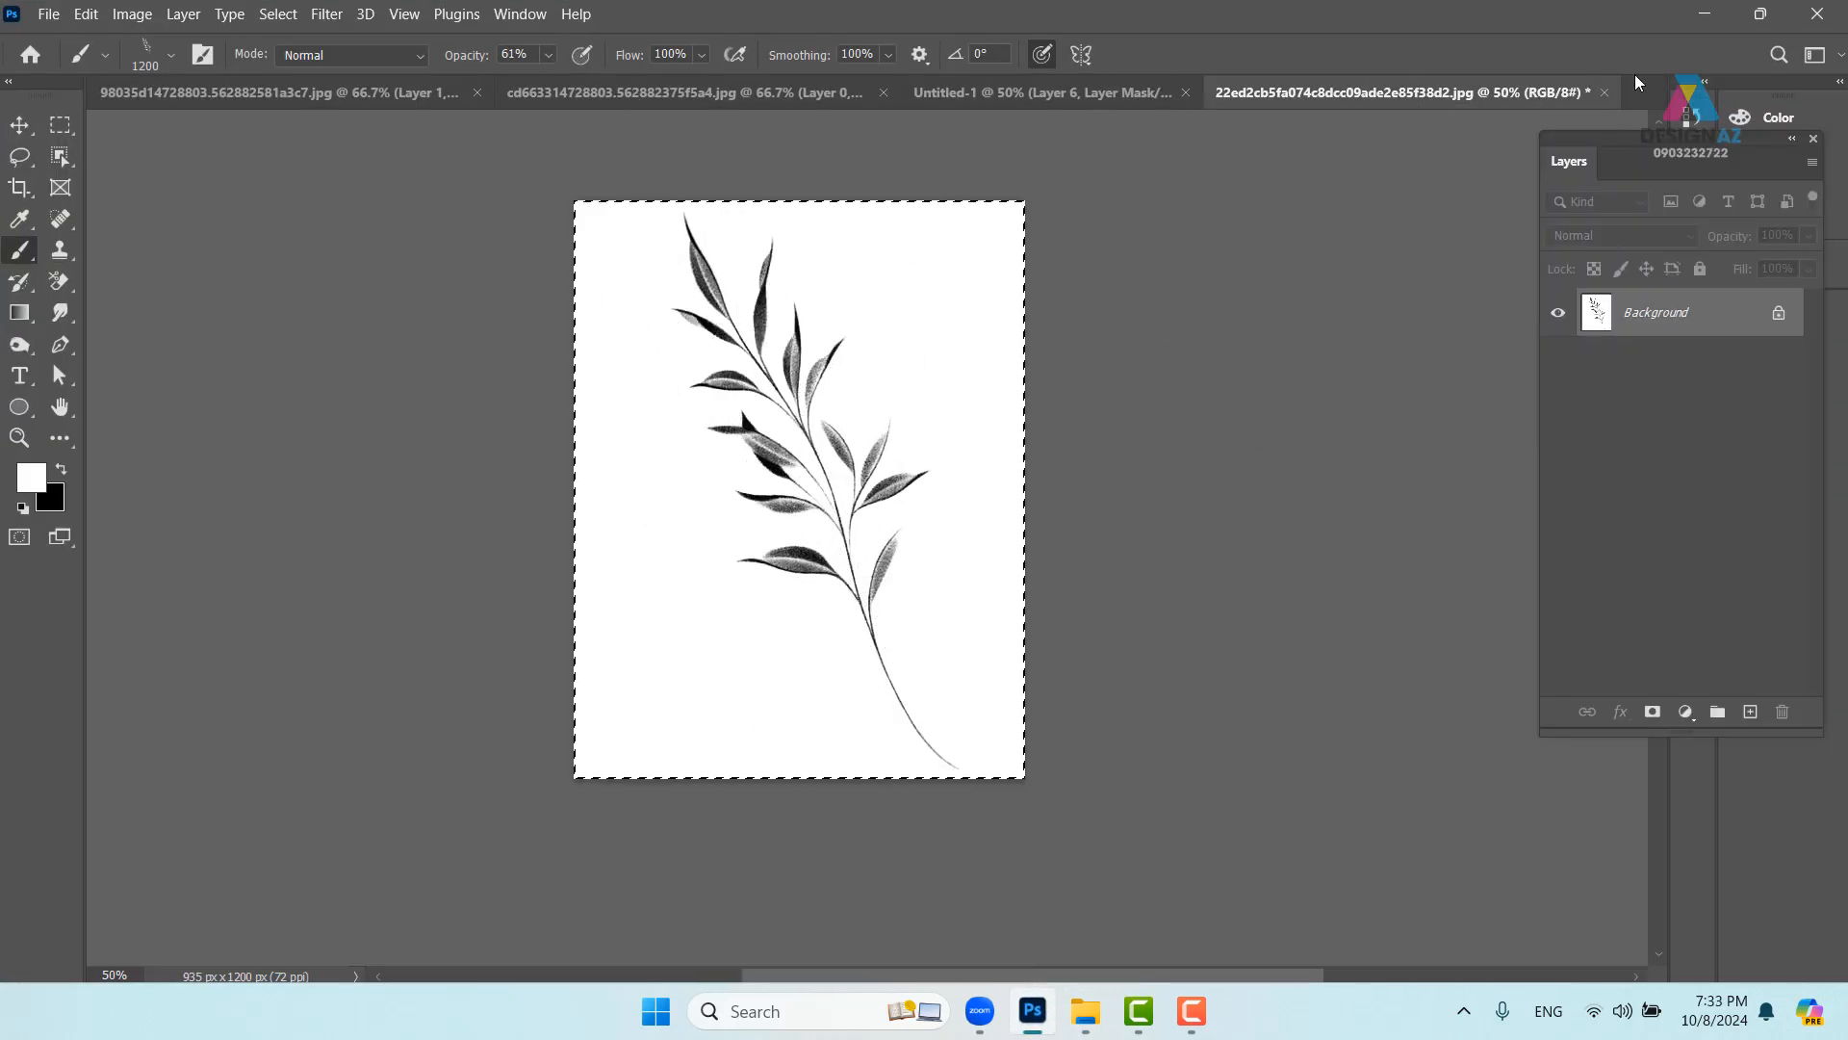
{"action": "left_click", "coordinate": [1604, 93]}
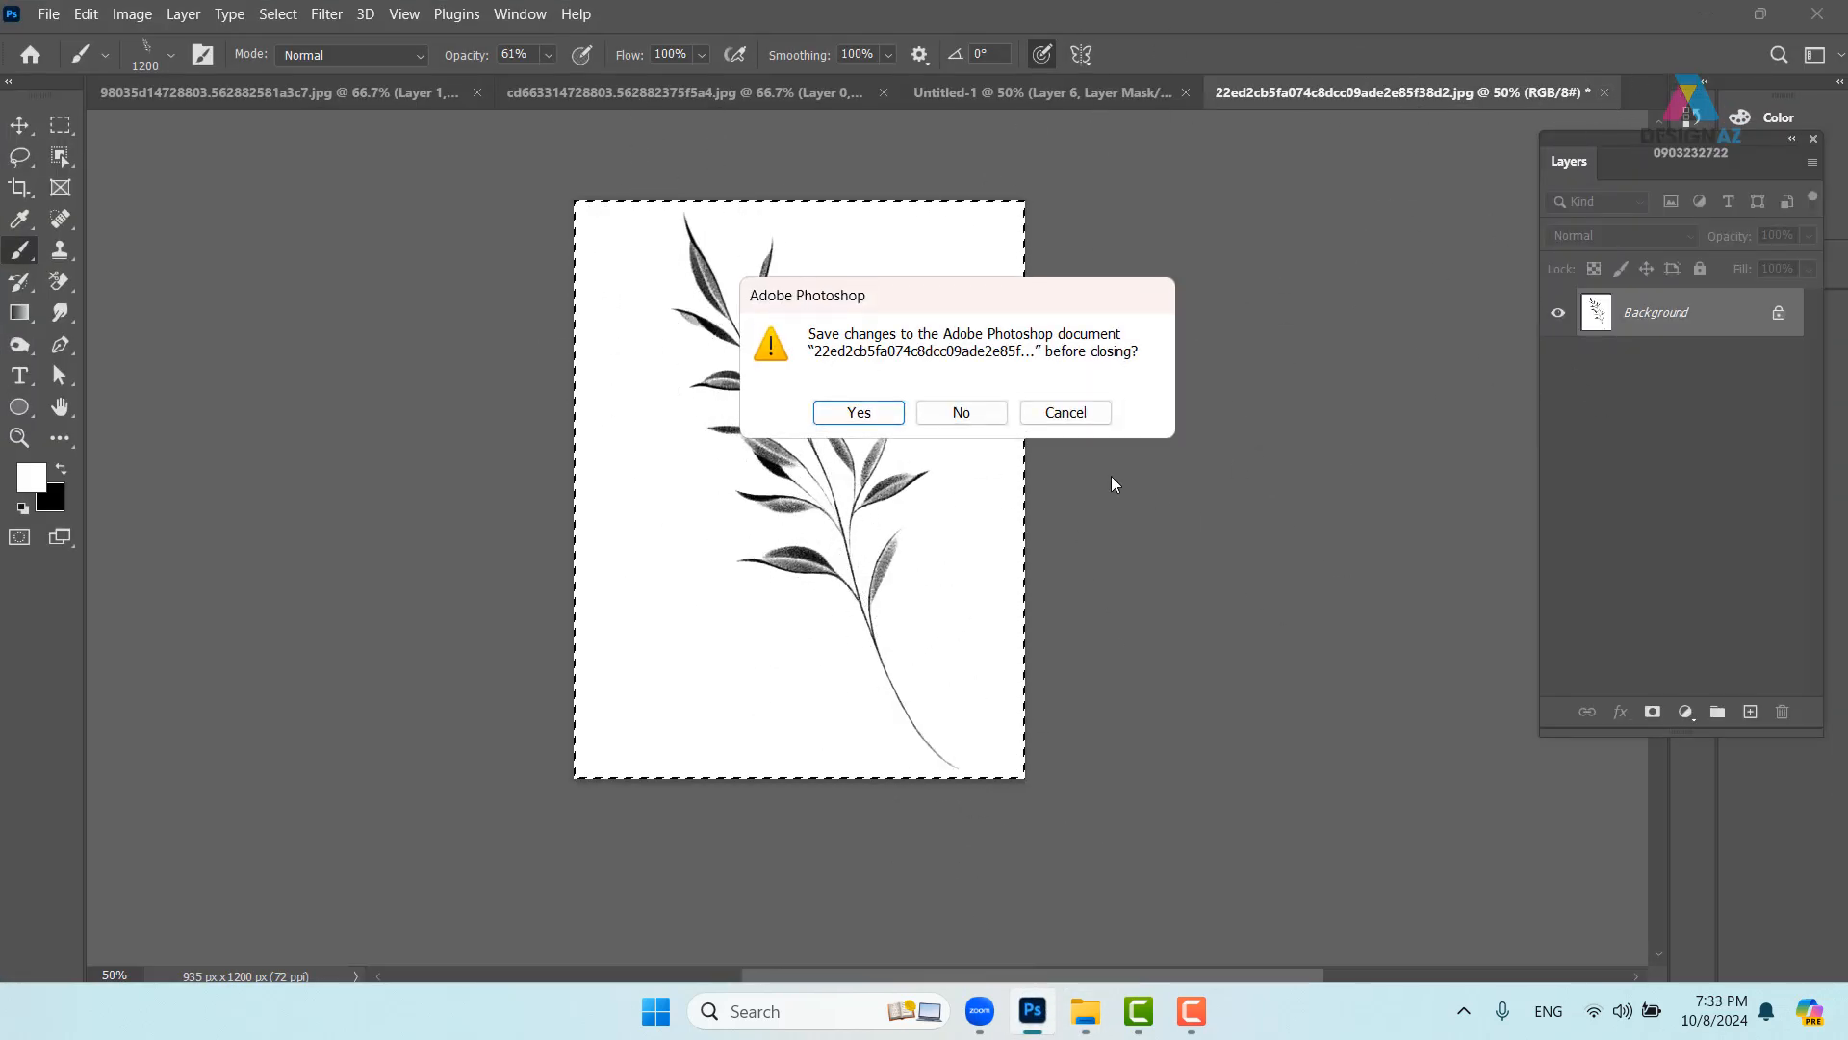
{"action": "left_click", "coordinate": [958, 413]}
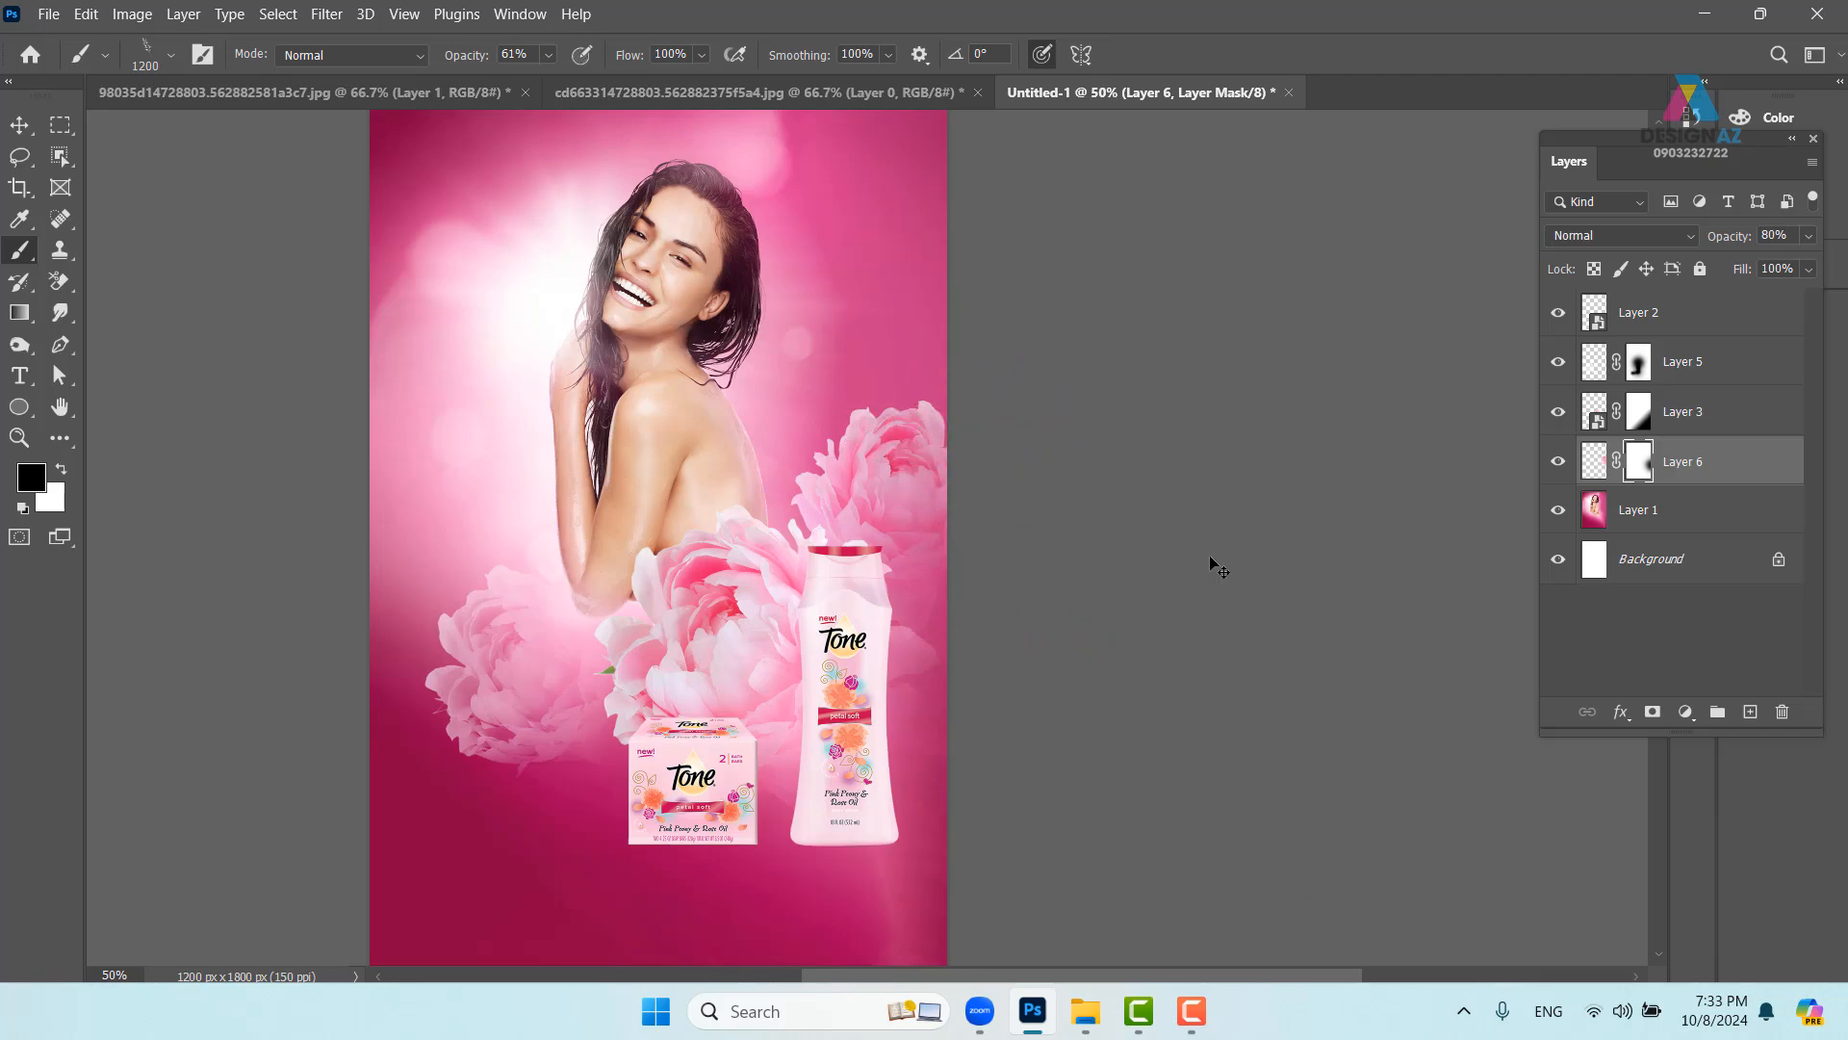
- Start Save As and copy the sửa tắm folder's full path from File Explorer
{"action": "key", "text": "ctrl+s"}
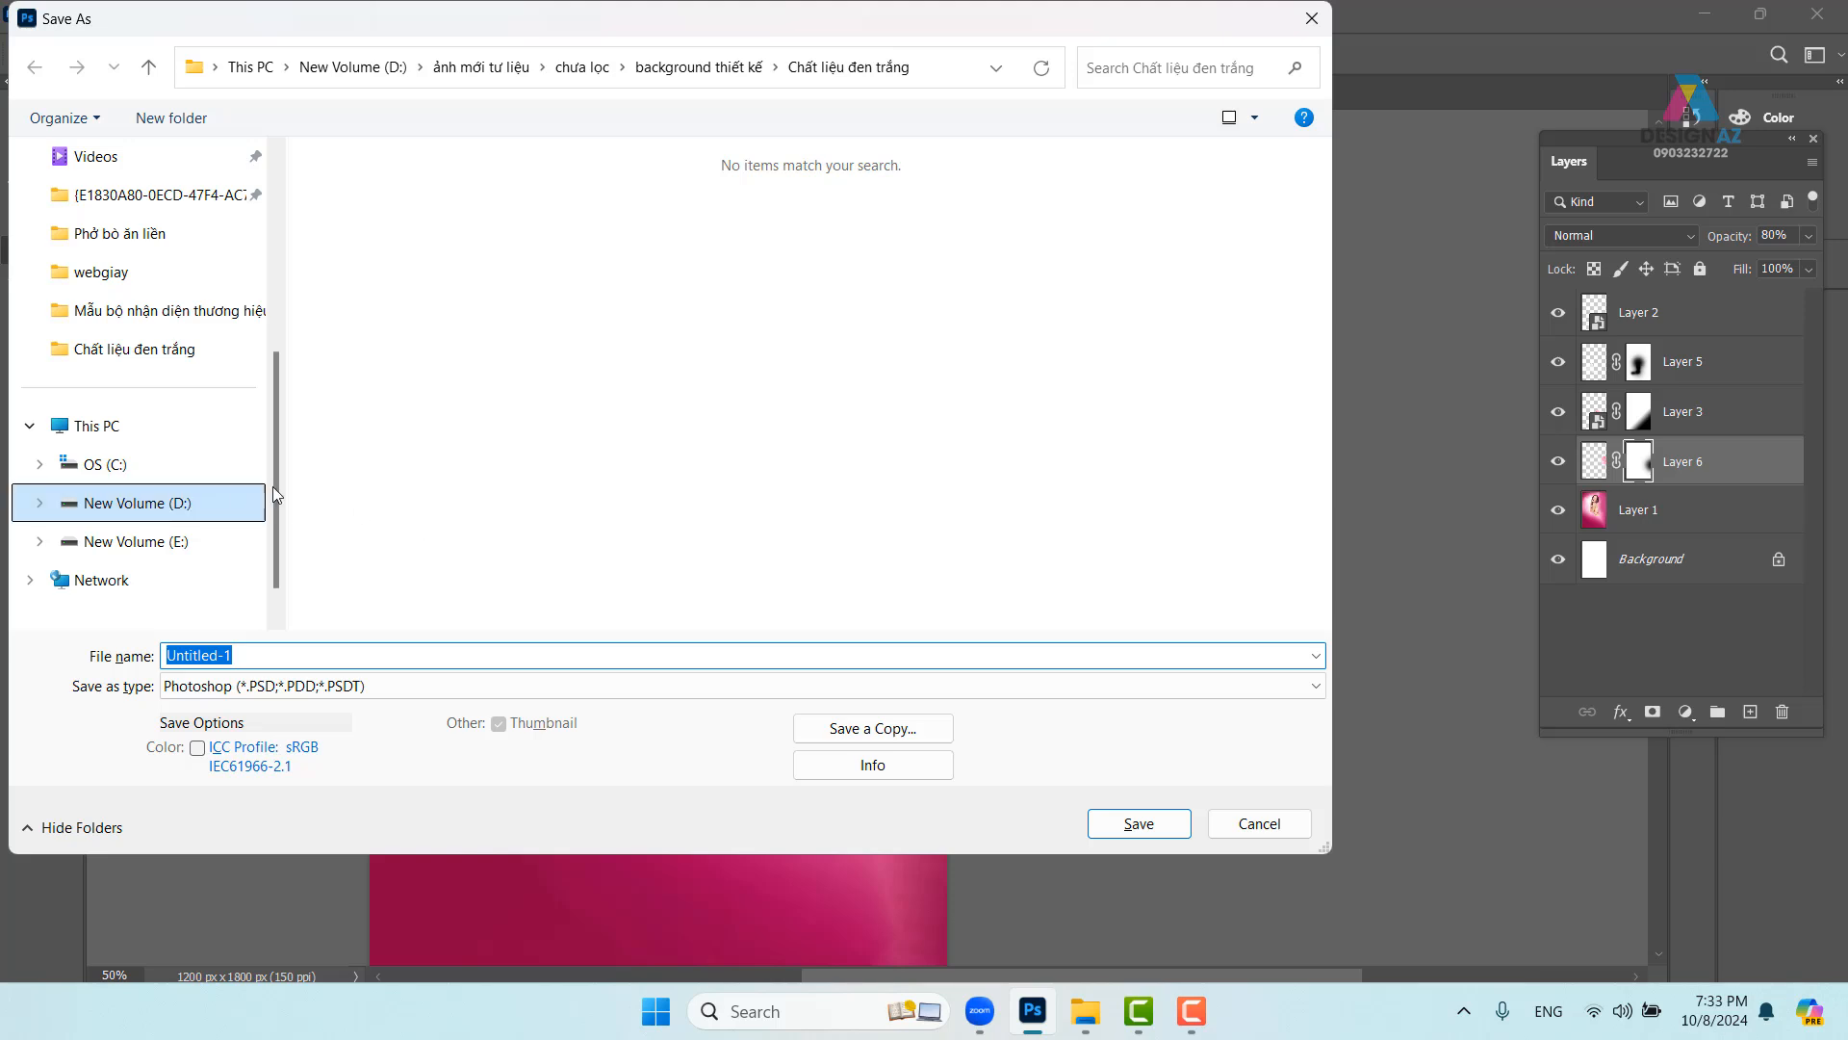
{"action": "left_click", "coordinate": [1085, 1011]}
{"action": "left_click", "coordinate": [996, 939]}
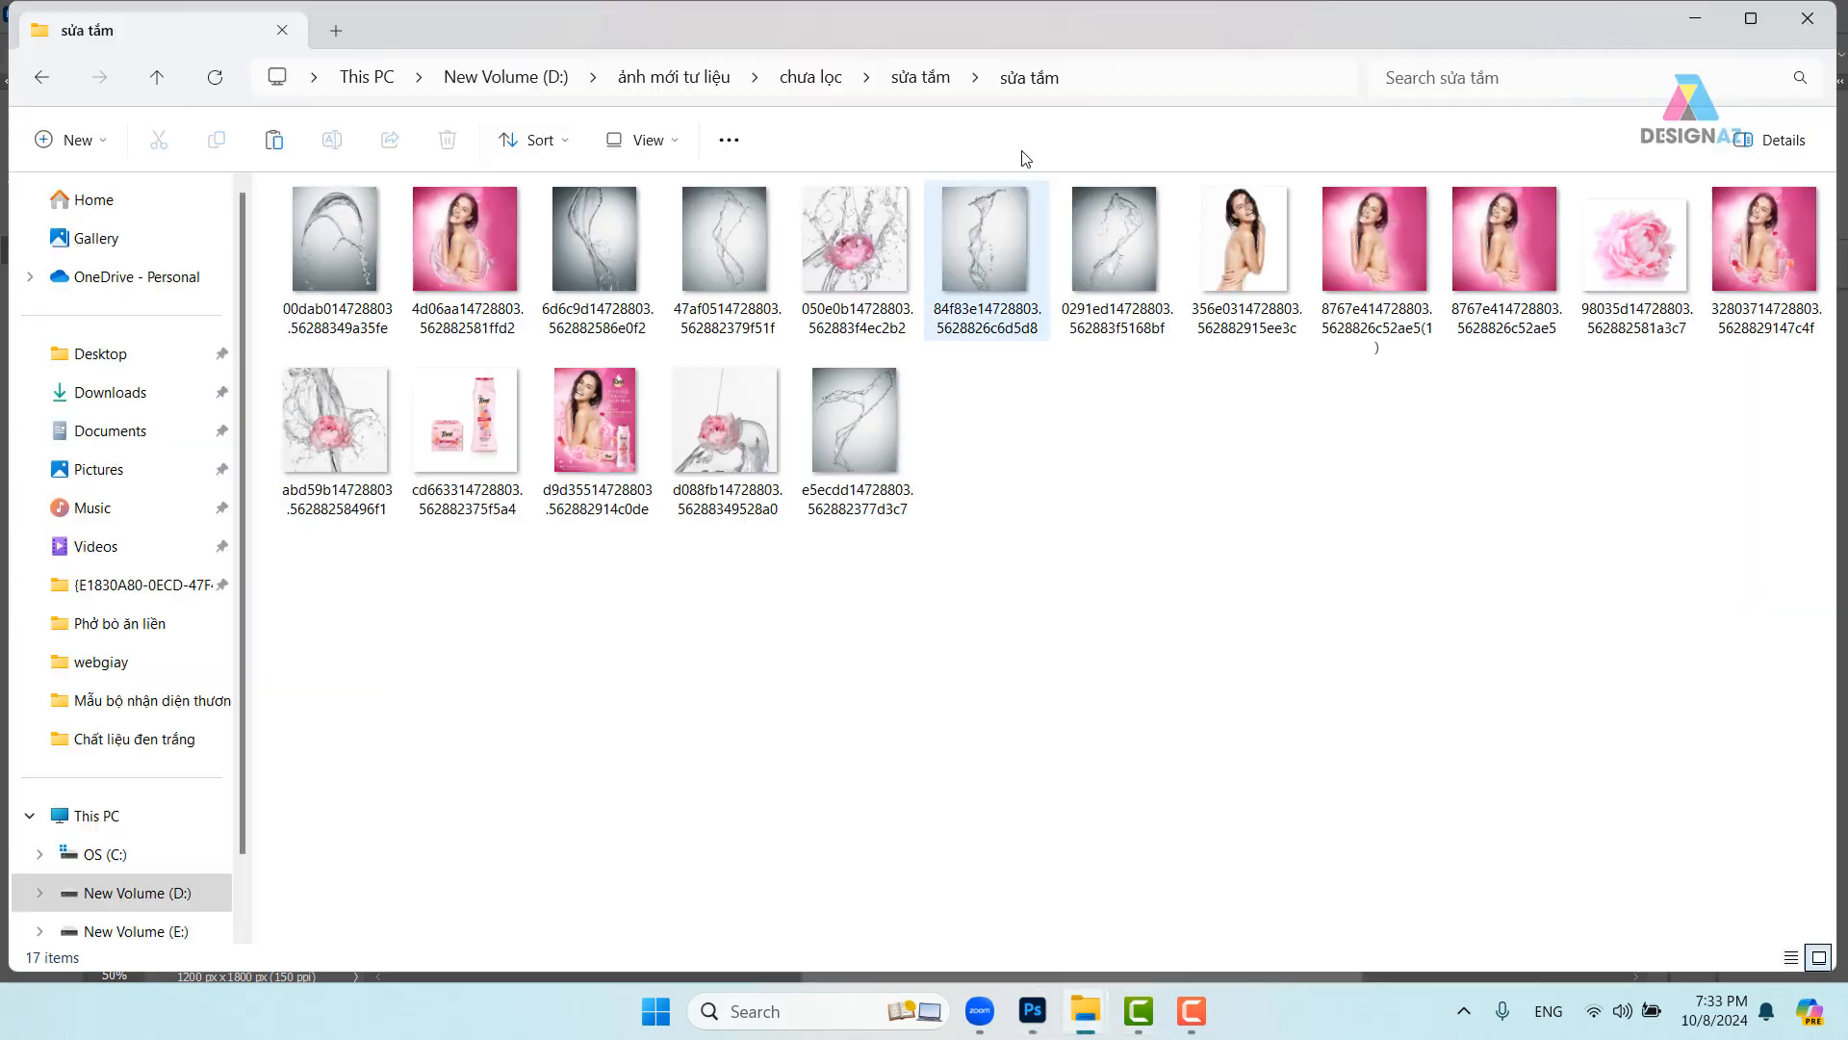
{"action": "left_click", "coordinate": [1160, 74]}
{"action": "key", "text": "ctrl+c"}
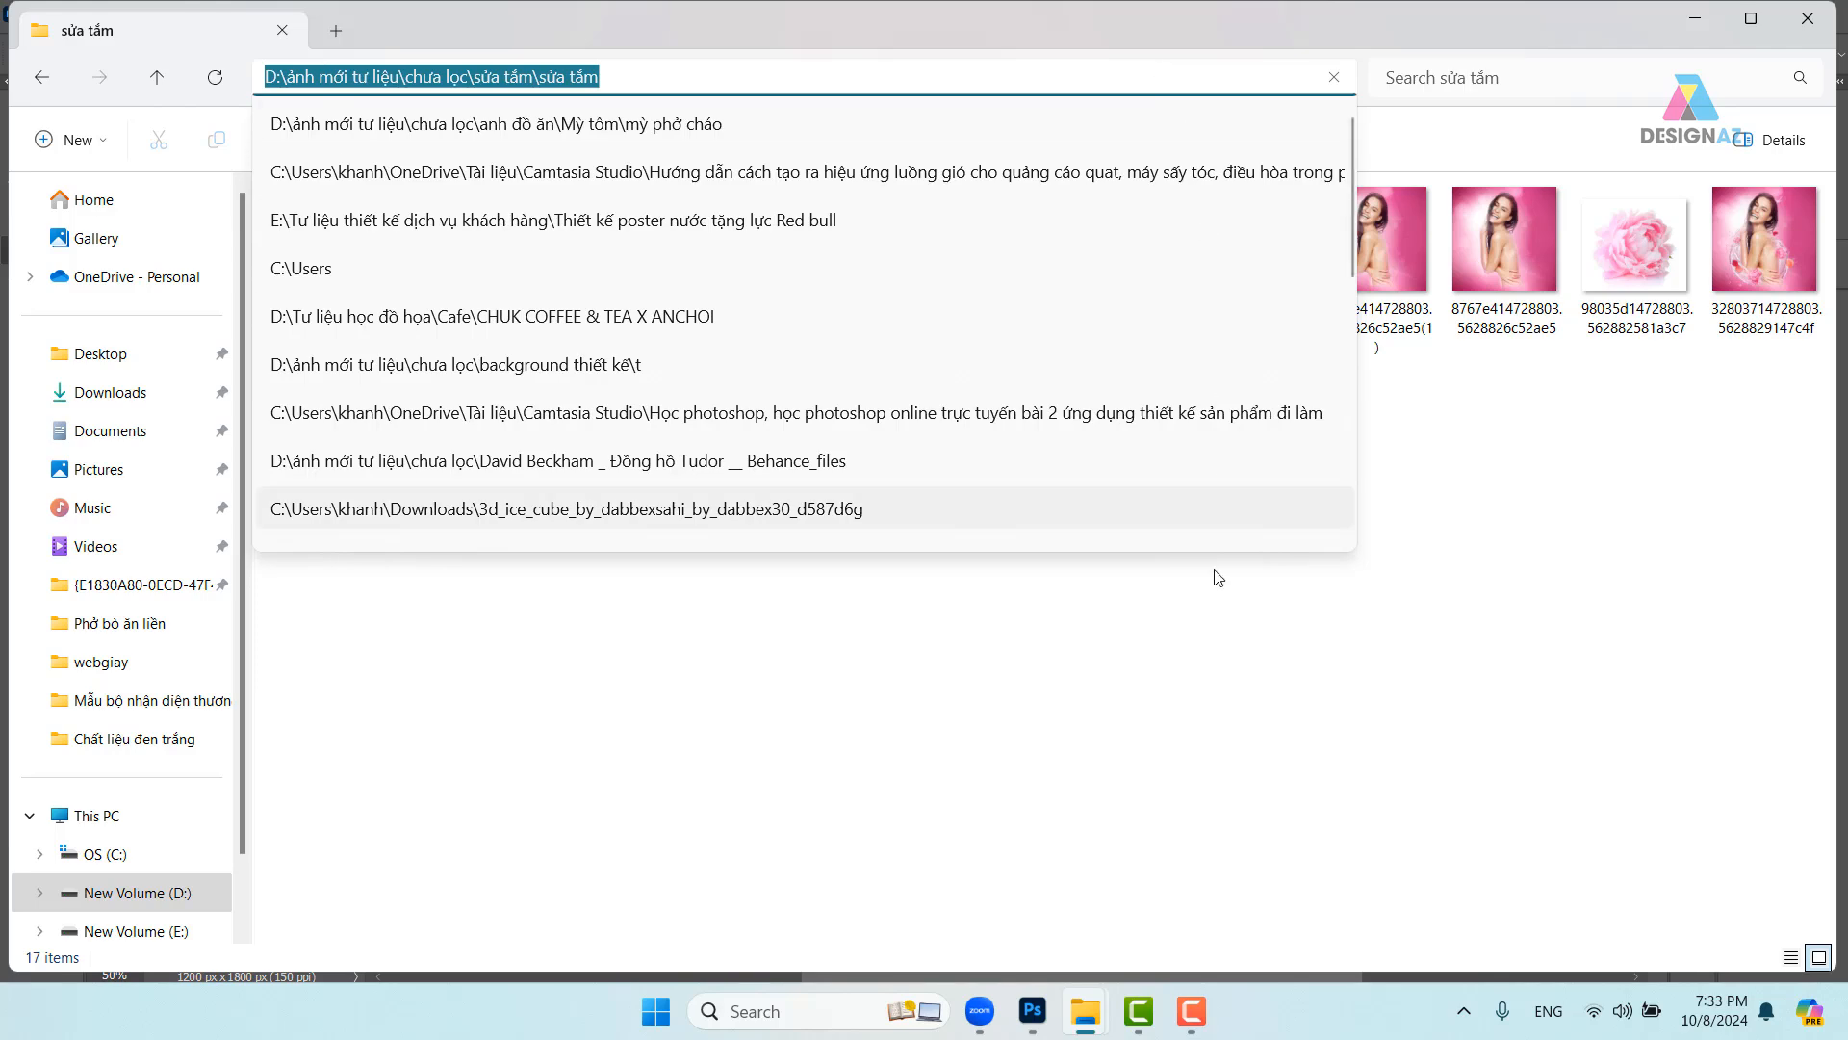
{"action": "mouse_move", "coordinate": [1201, 1020]}
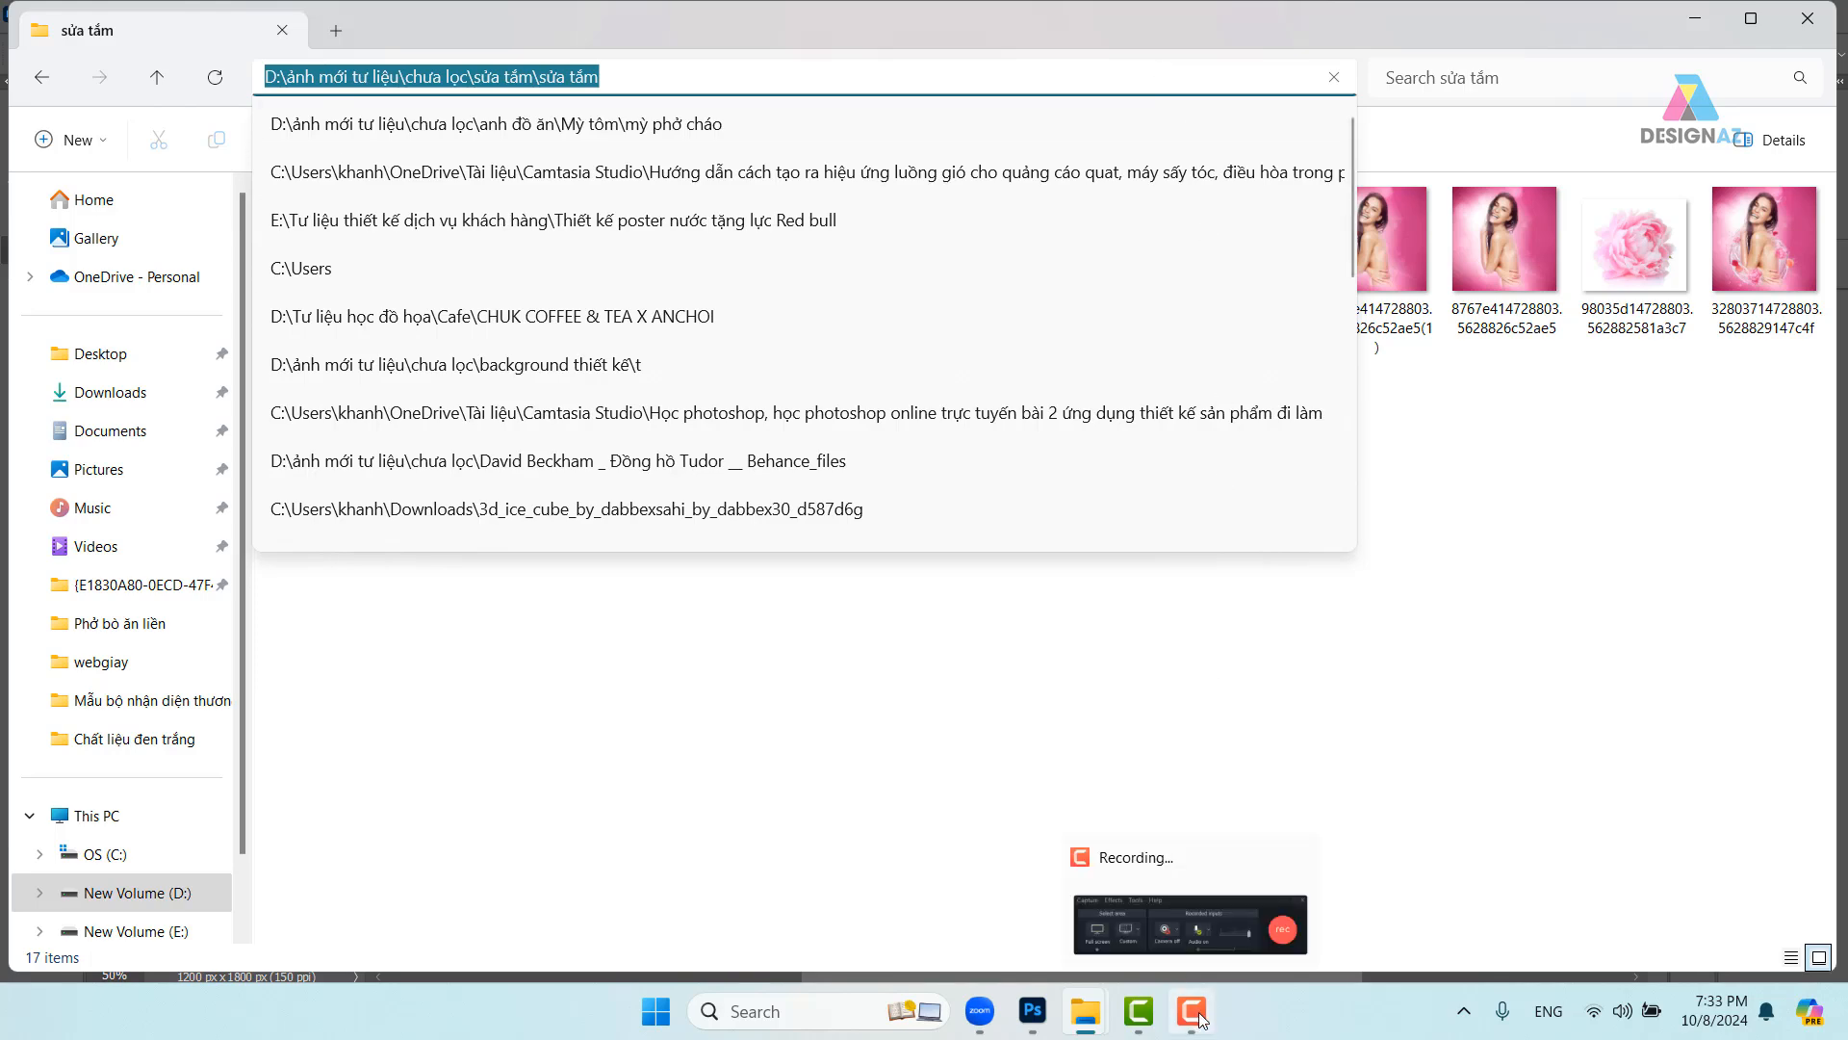
{"action": "left_click", "coordinate": [1033, 1011]}
- Go to the sửa tắm folder and save the poster as 'tk poster'
{"action": "left_click", "coordinate": [492, 656]}
{"action": "left_click", "coordinate": [492, 655]}
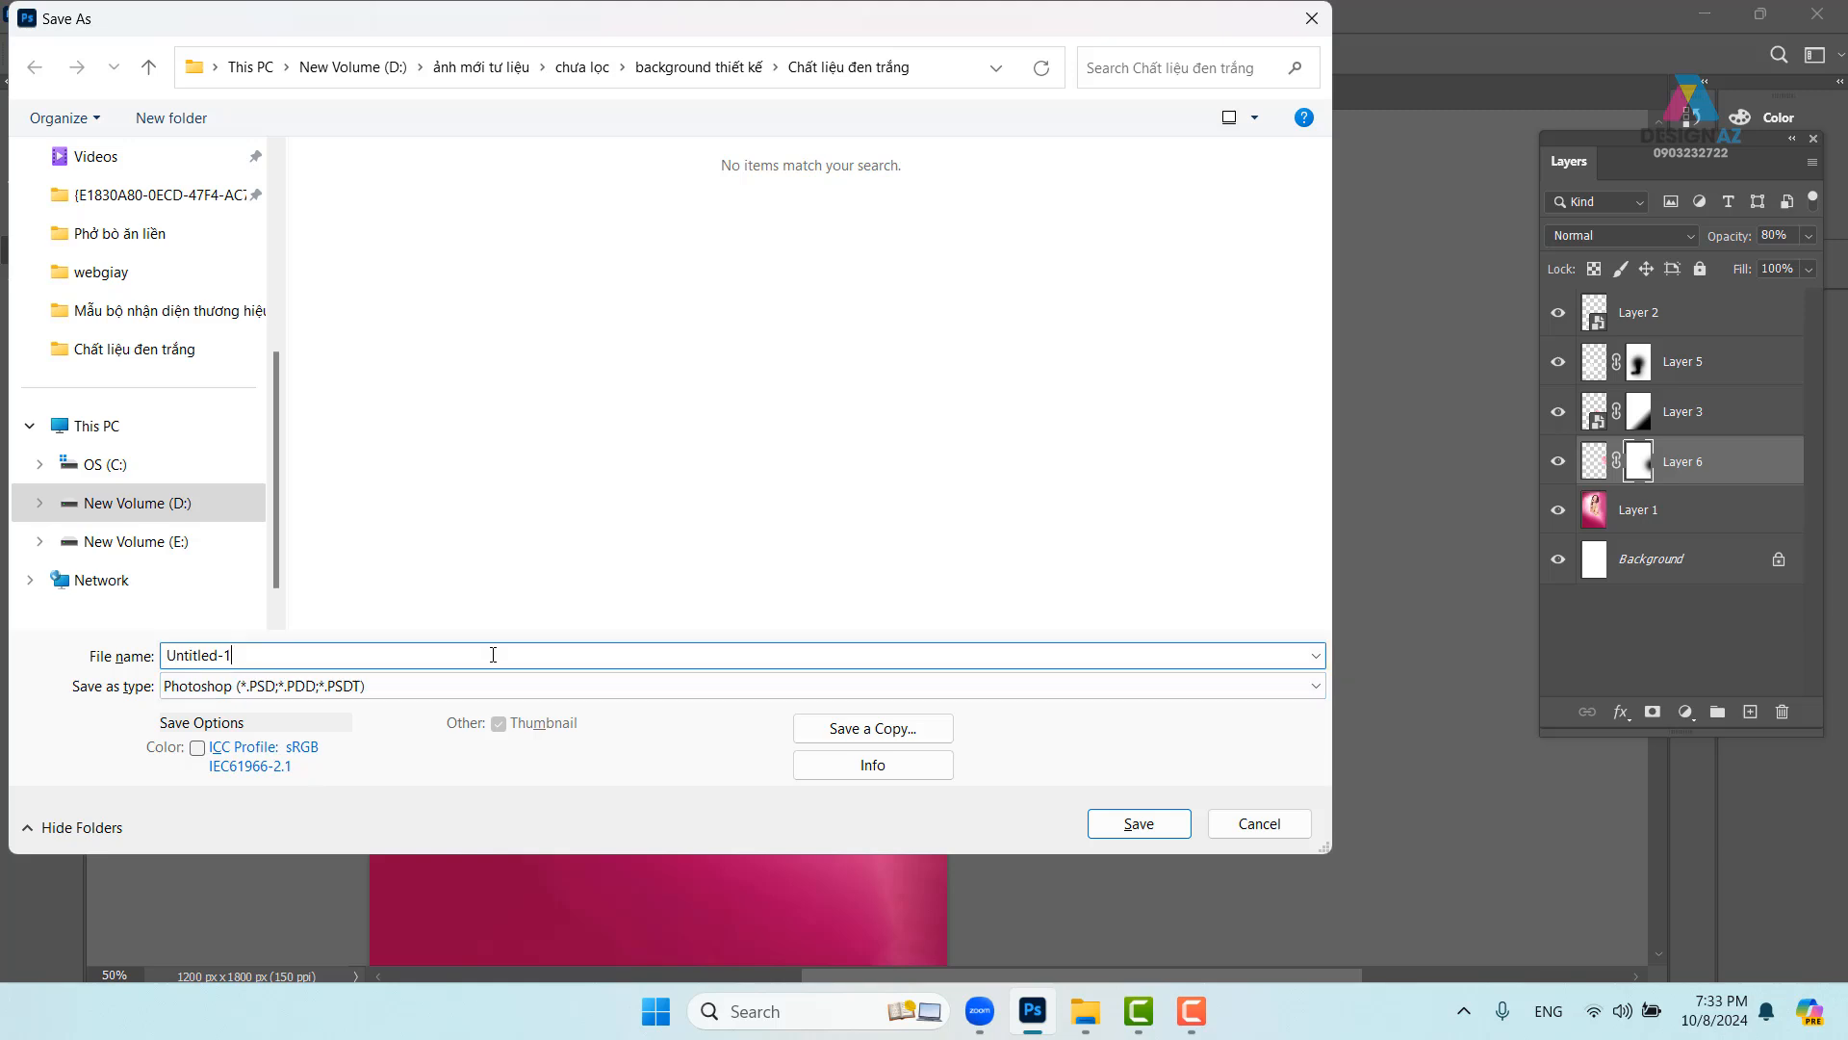
{"action": "left_click_drag", "start_coordinate": [362, 647], "coordinate": [162, 656]}
{"action": "key", "text": "ctrl+v"}
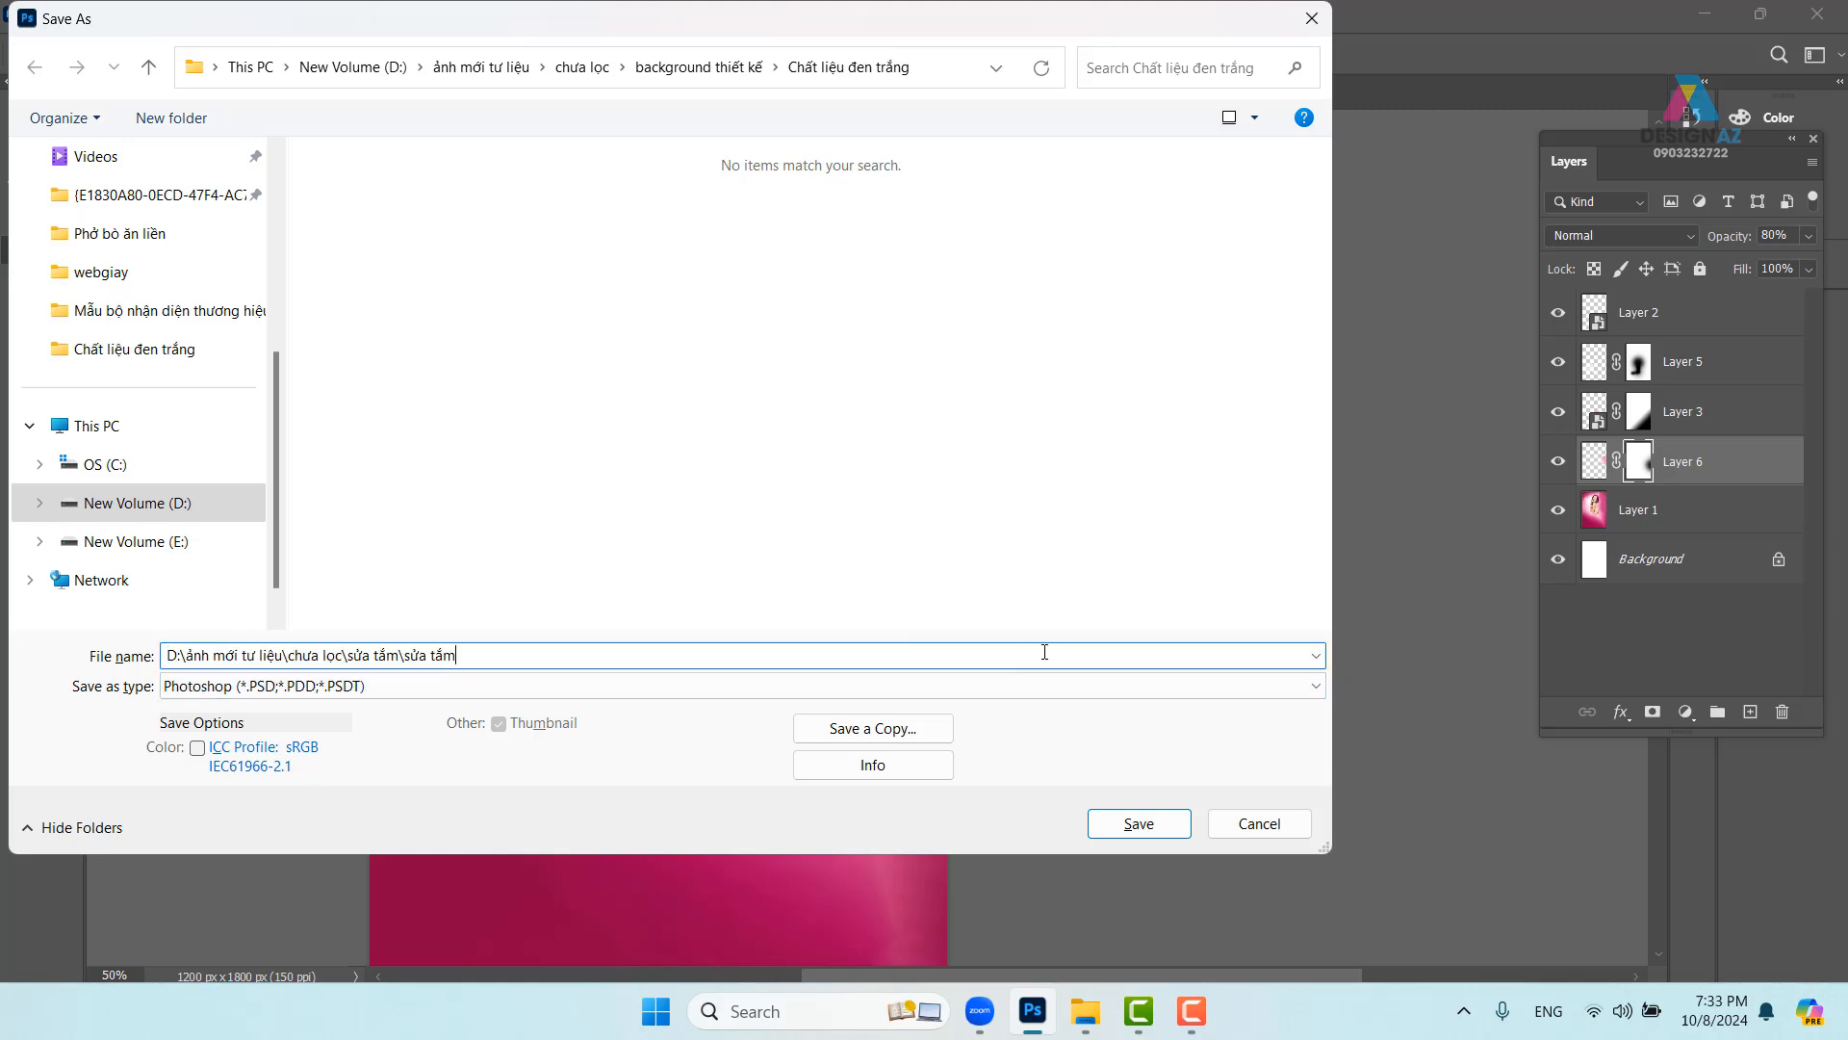
{"action": "key", "text": "Return"}
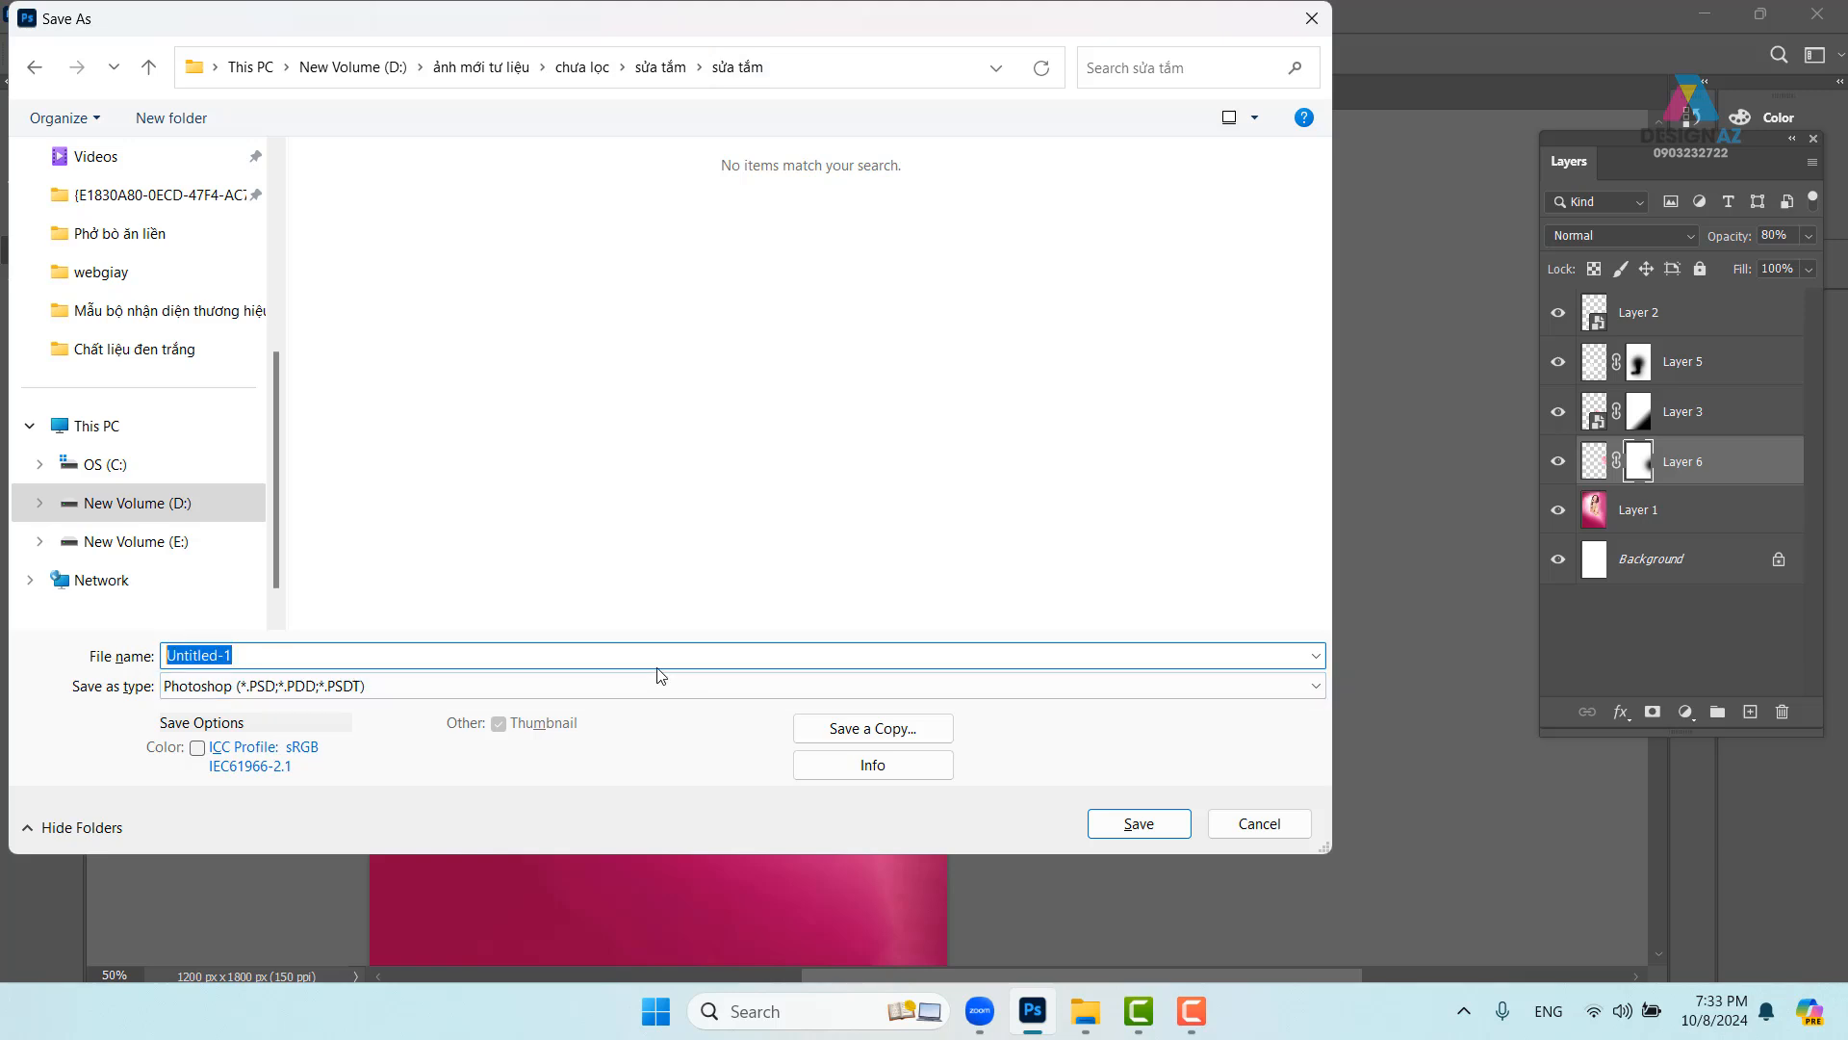
{"action": "key", "text": "BackSpace"}
{"action": "type", "text": "tk poster"}
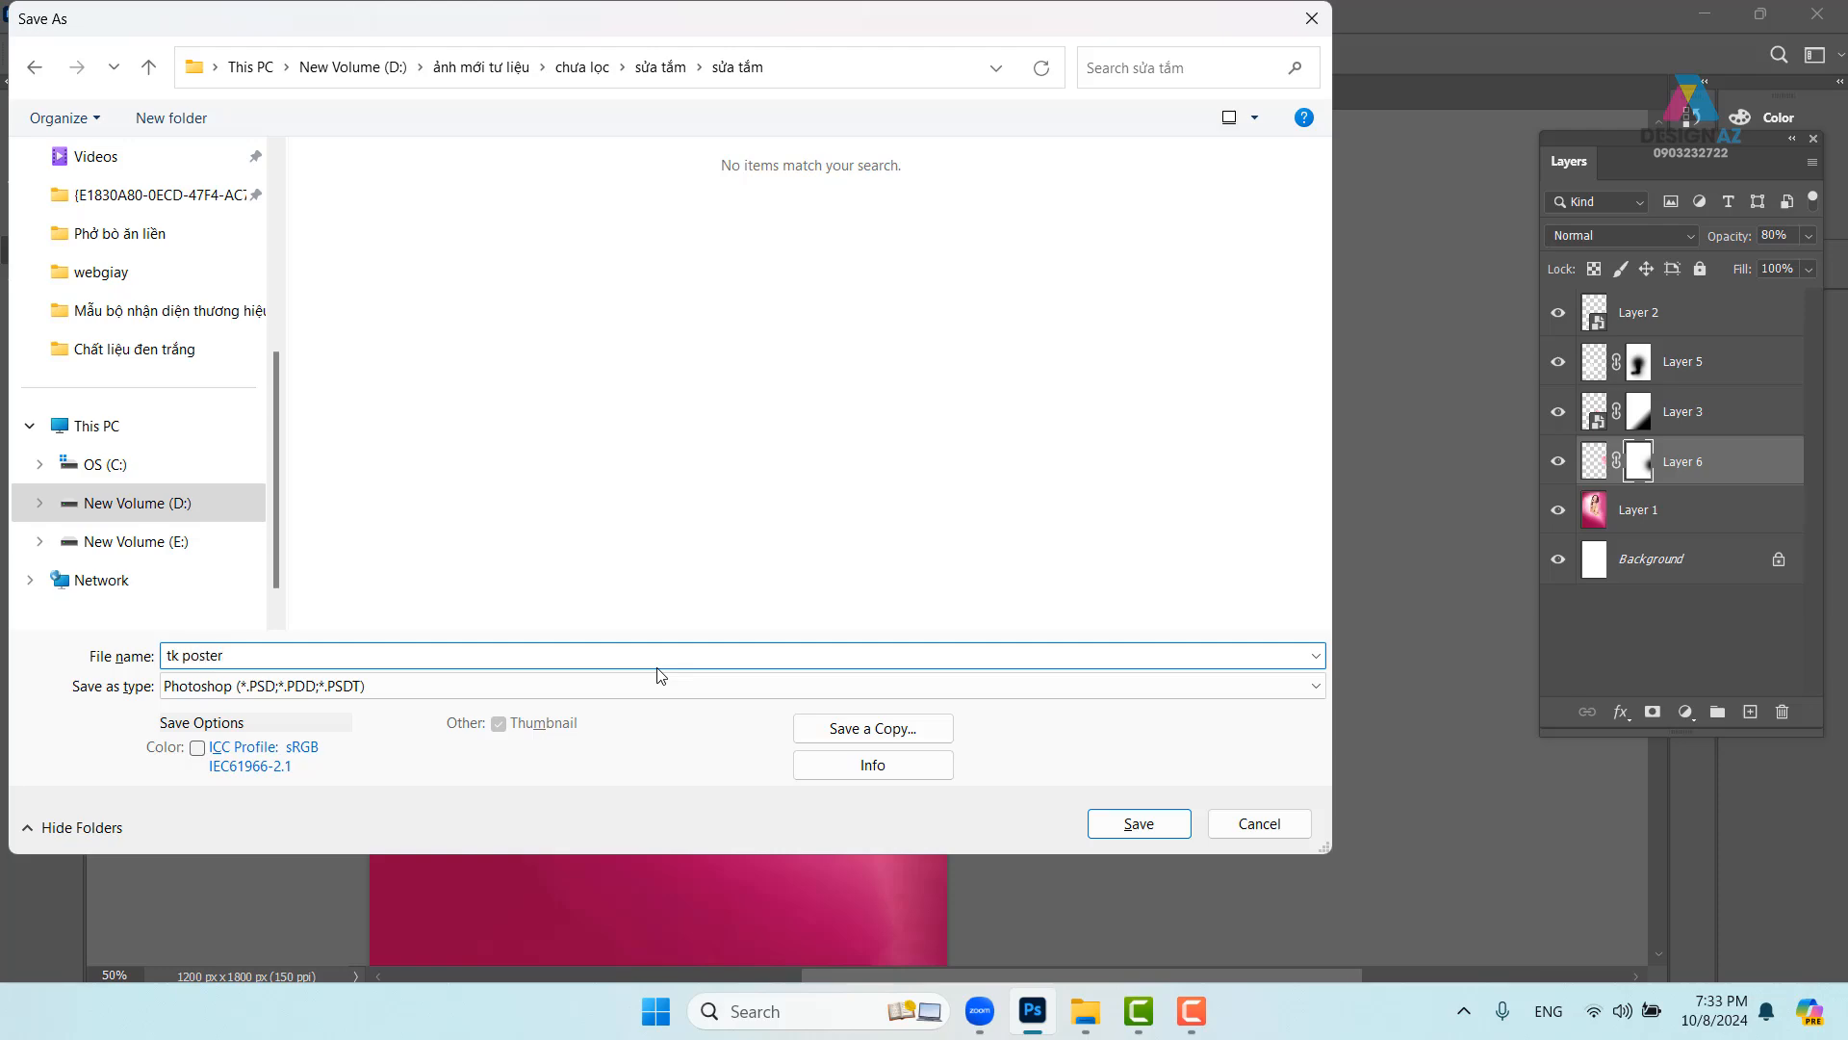
{"action": "key", "text": "Return"}
{"action": "key", "text": "Return"}
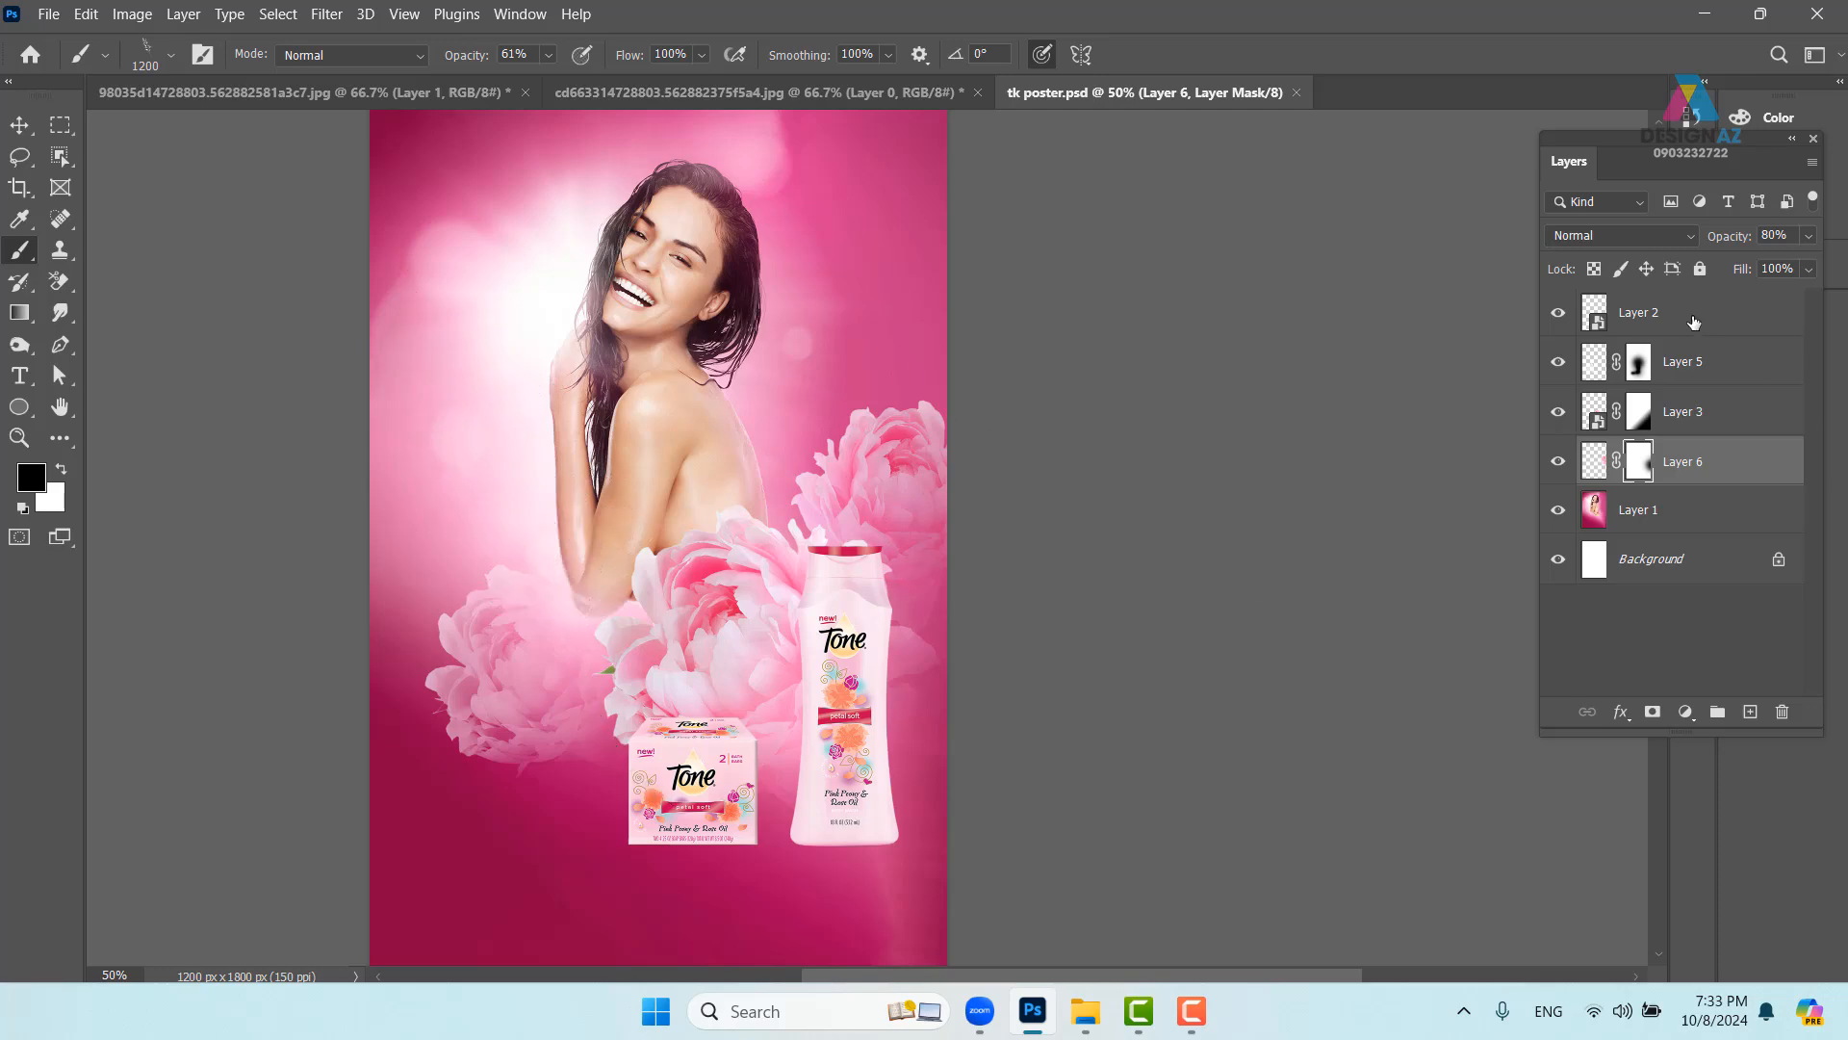
- Stamp a white 806 px leaf sprig at 100% opacity on a new layer above Layer 2
{"action": "left_click", "coordinate": [1692, 321]}
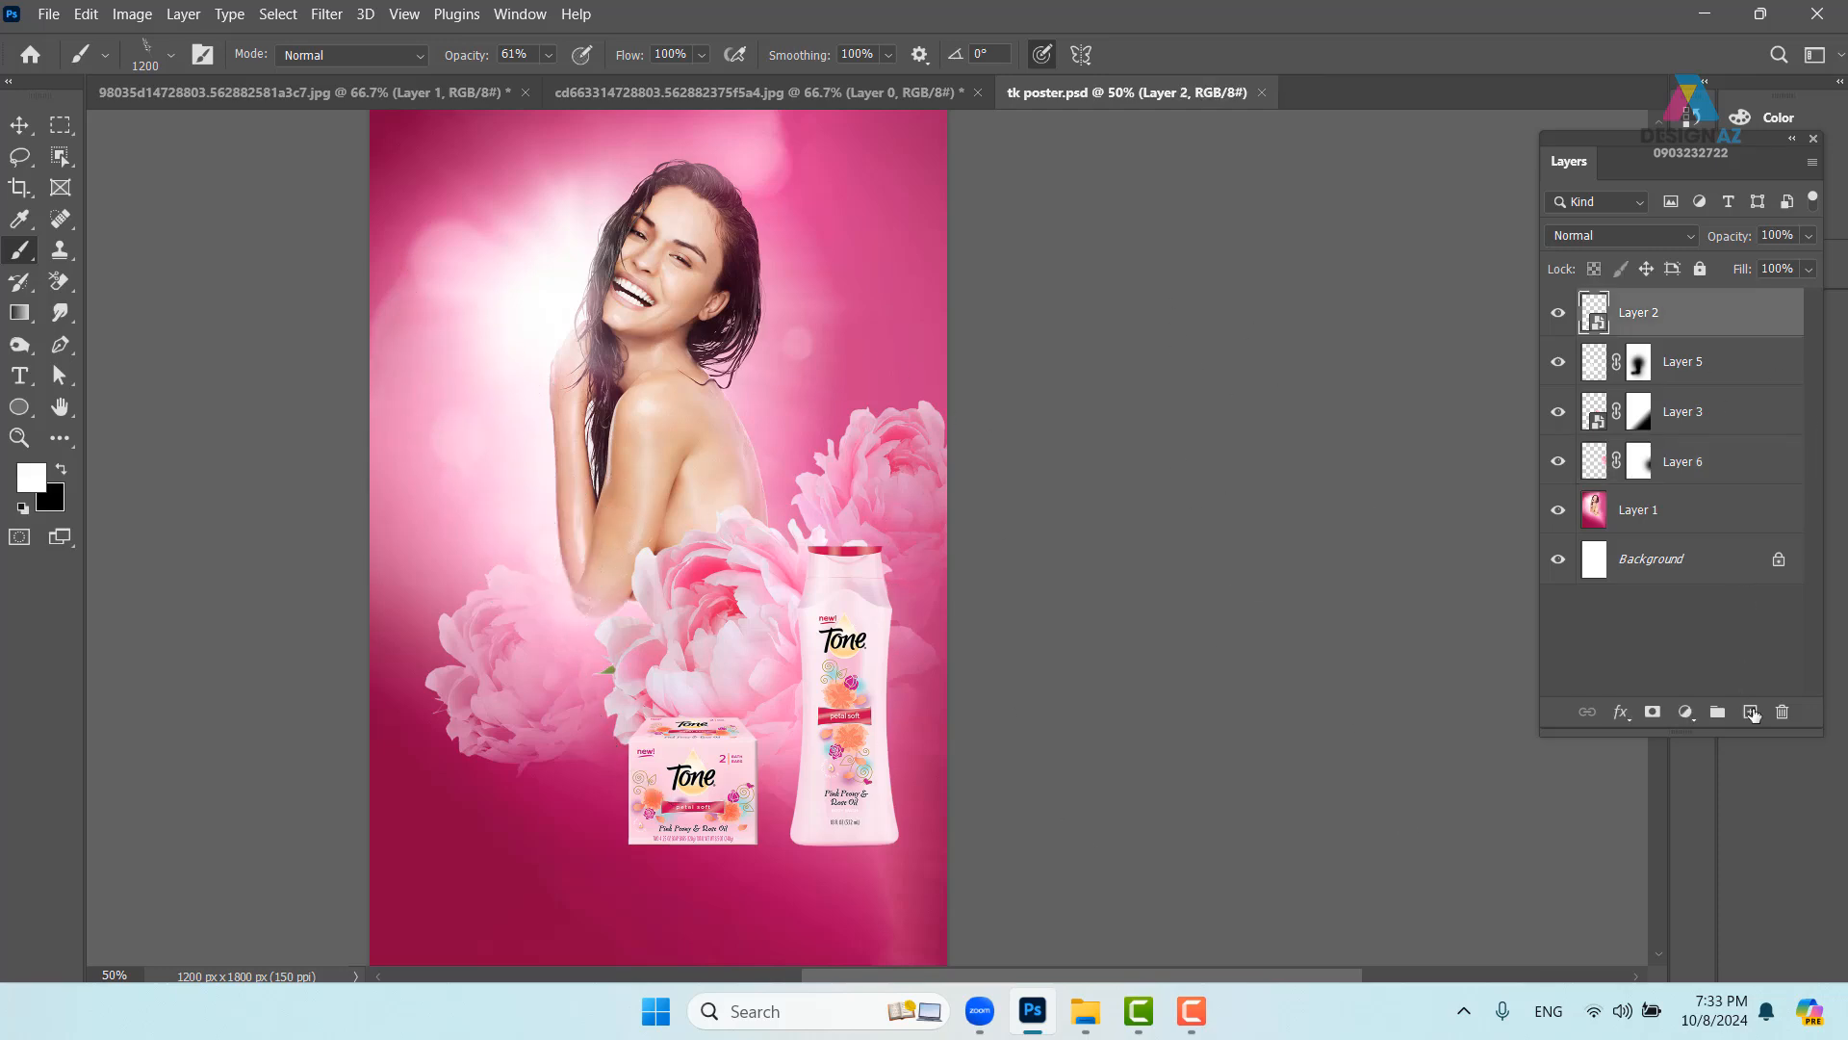
{"action": "left_click", "coordinate": [1751, 712]}
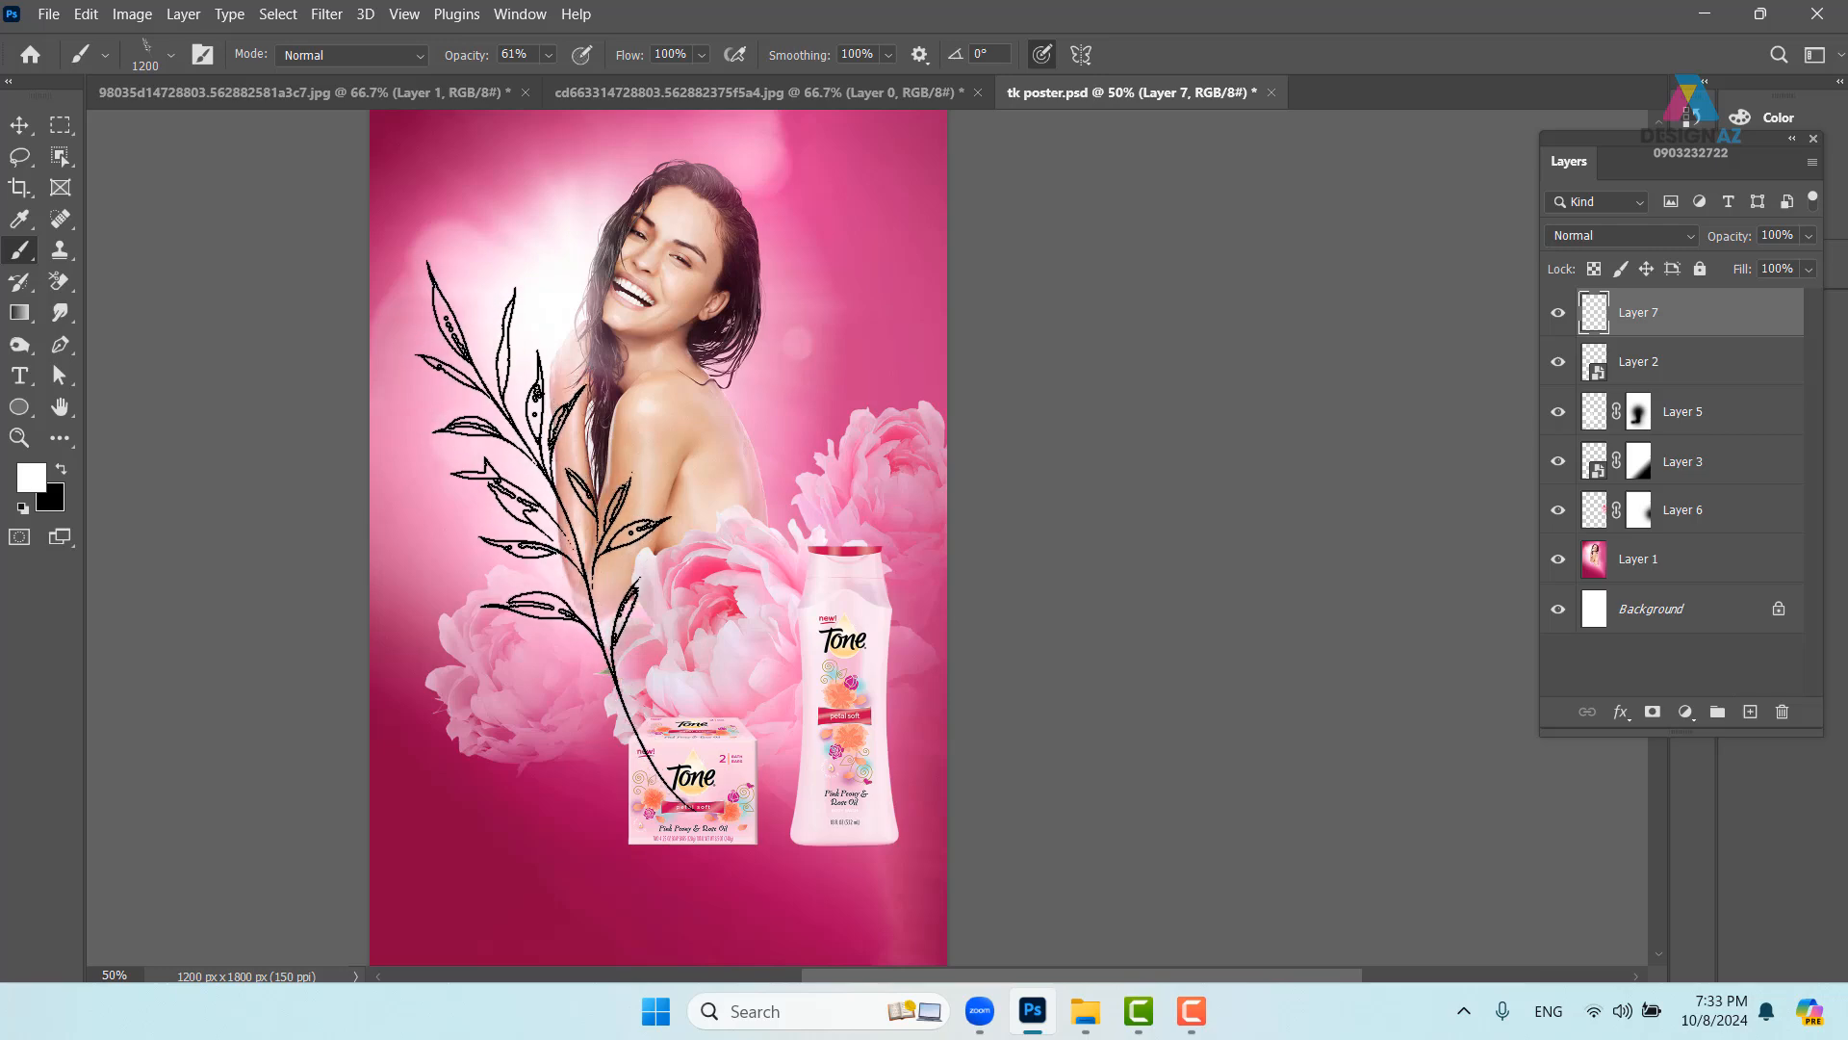
{"action": "left_click", "coordinate": [549, 55]}
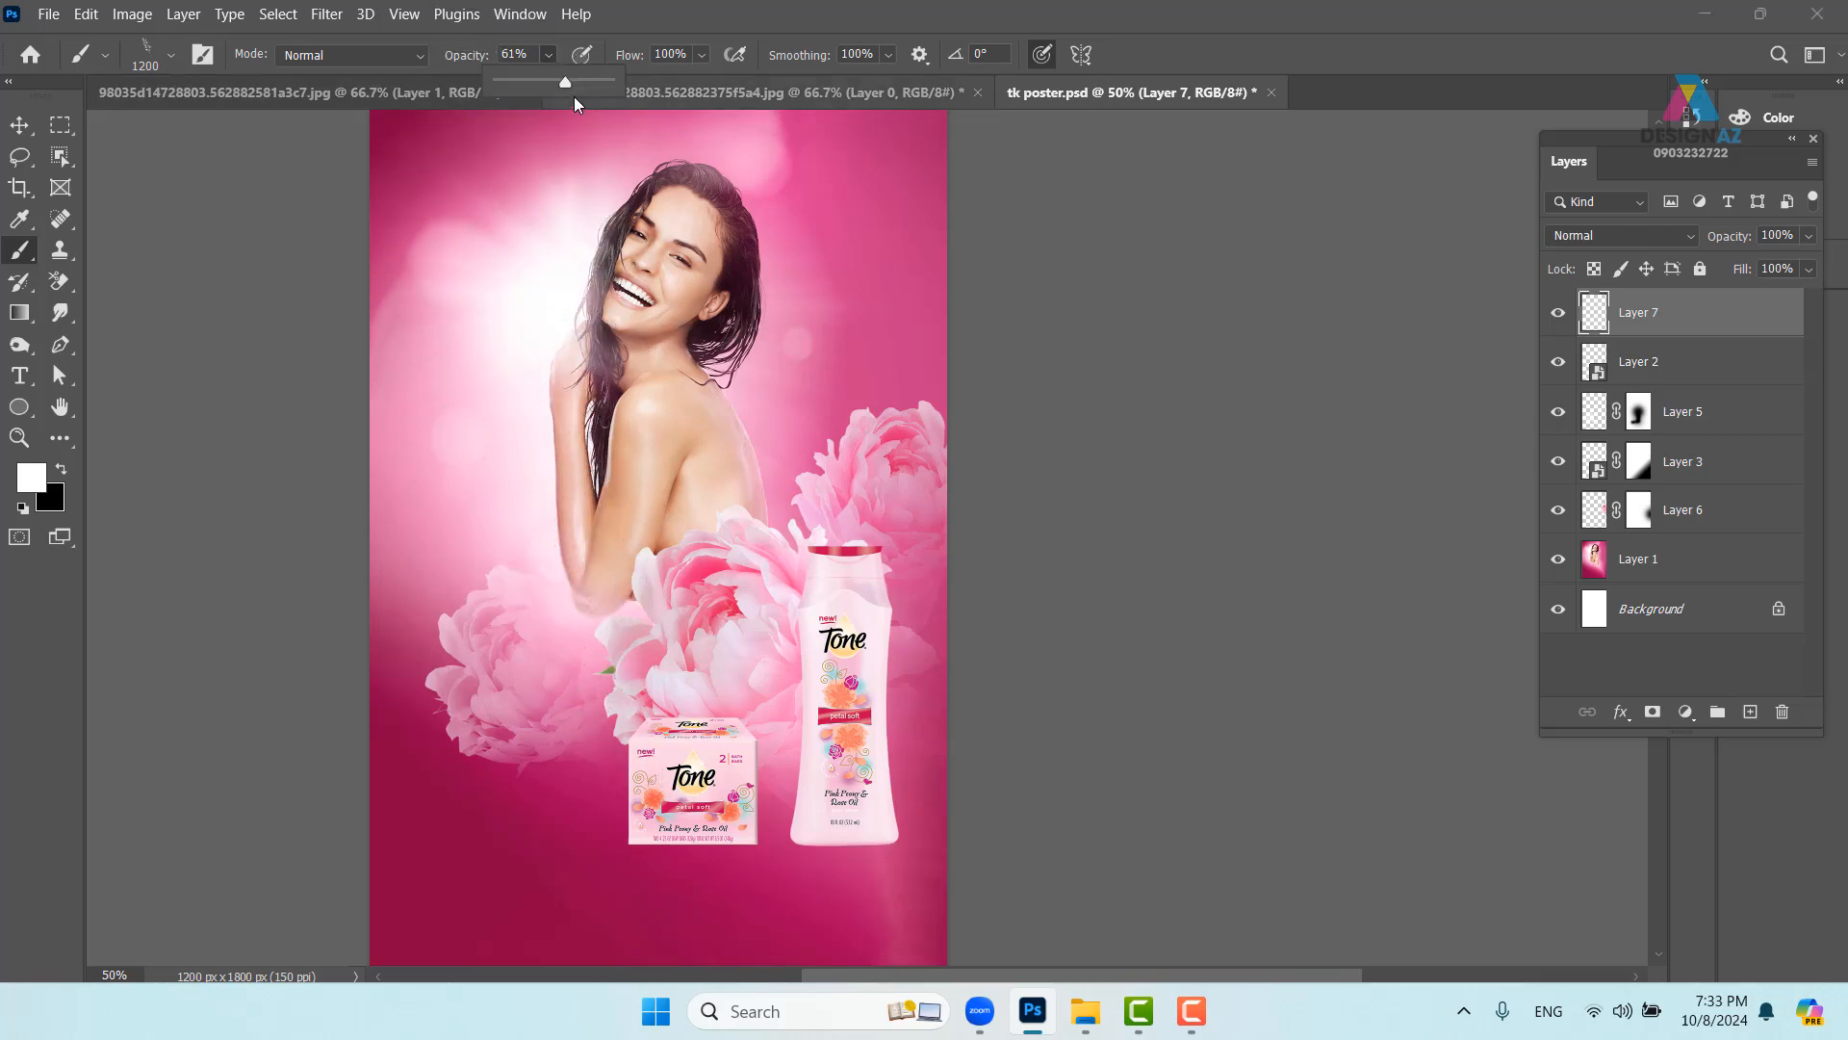
{"action": "left_click_drag", "start_coordinate": [566, 83], "coordinate": [612, 83]}
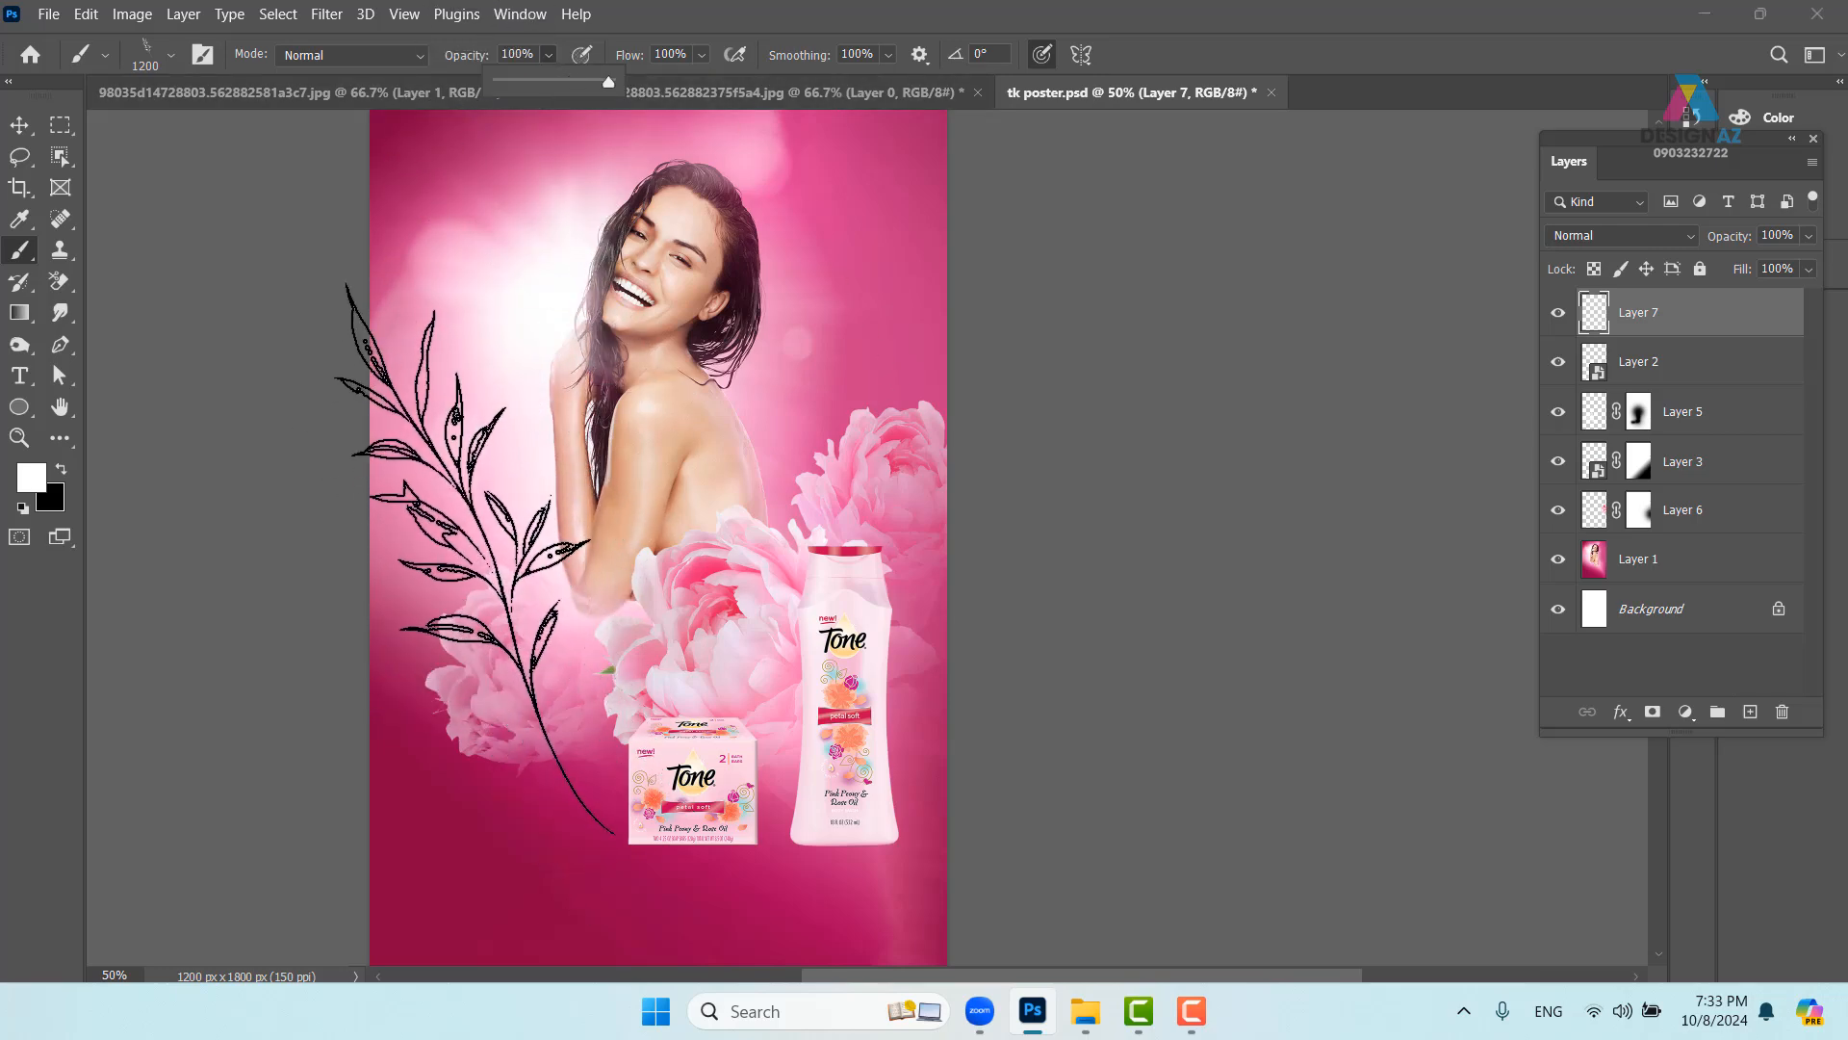
{"action": "left_click_drag", "start_coordinate": [512, 547], "coordinate": [384, 572], "text": "alt"}
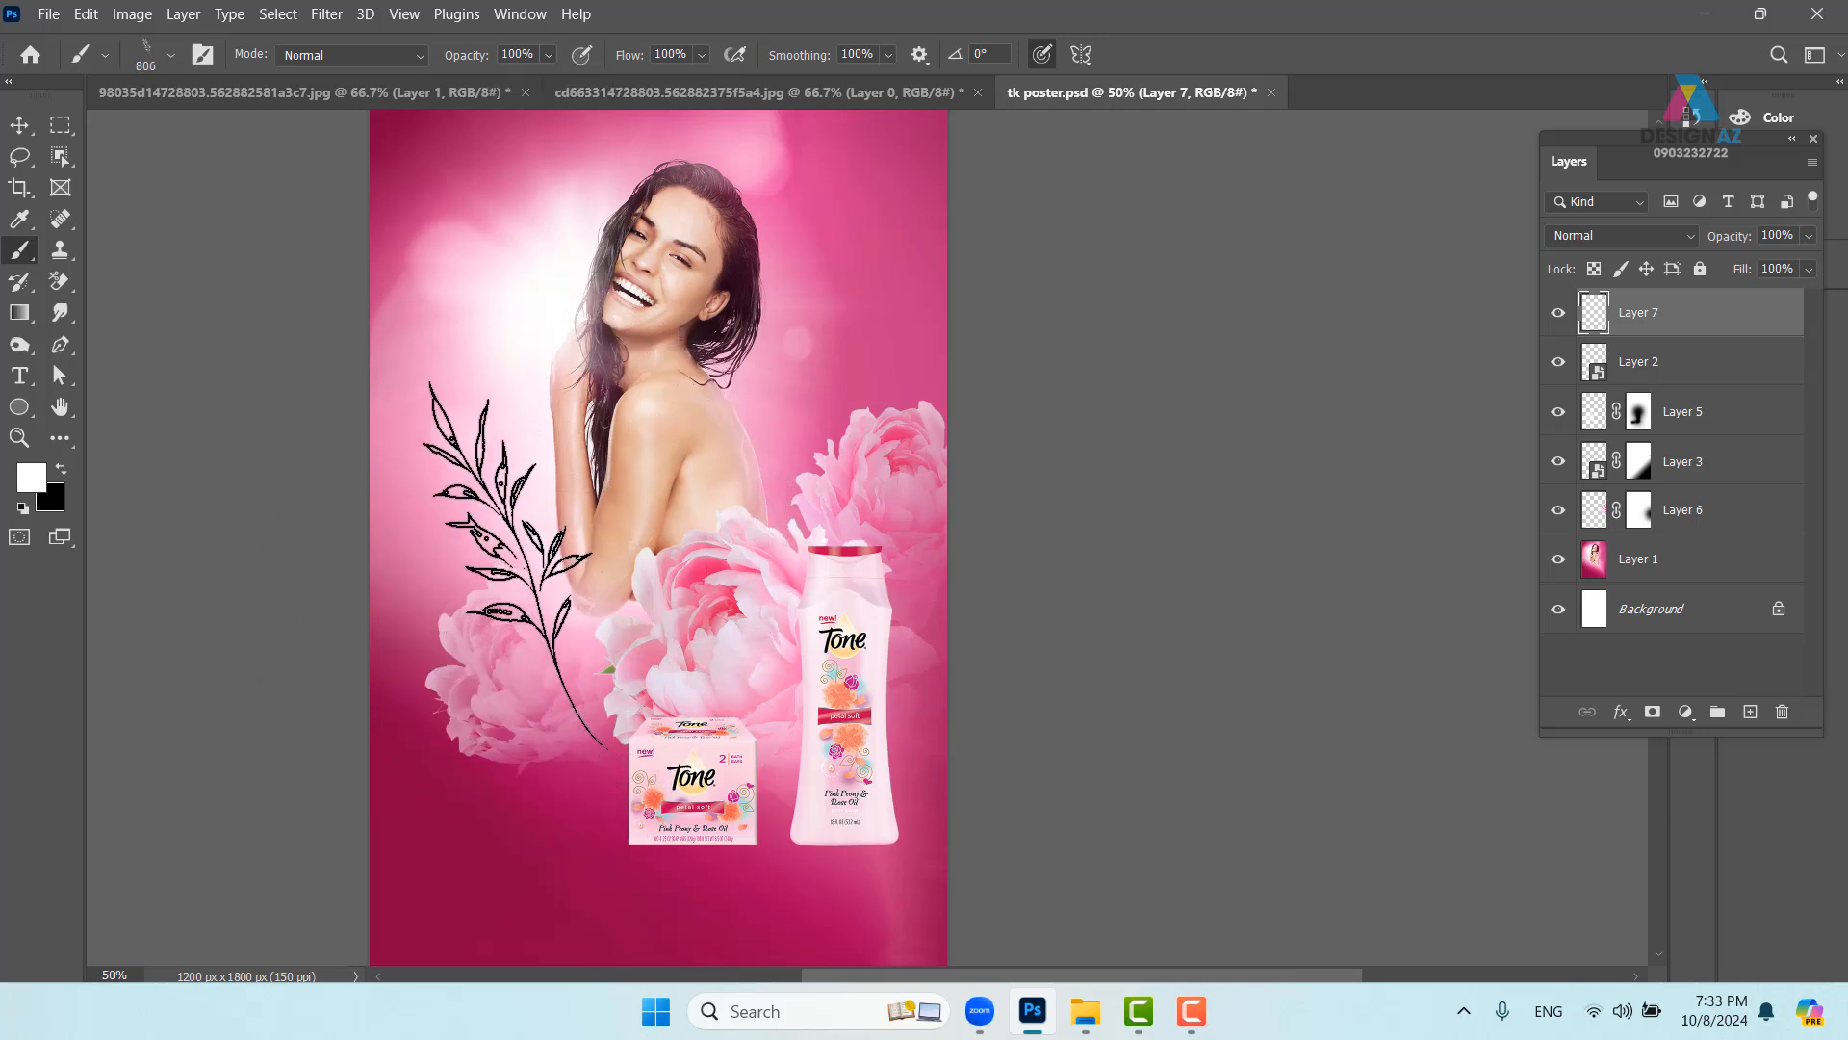
{"action": "left_click", "coordinate": [527, 574]}
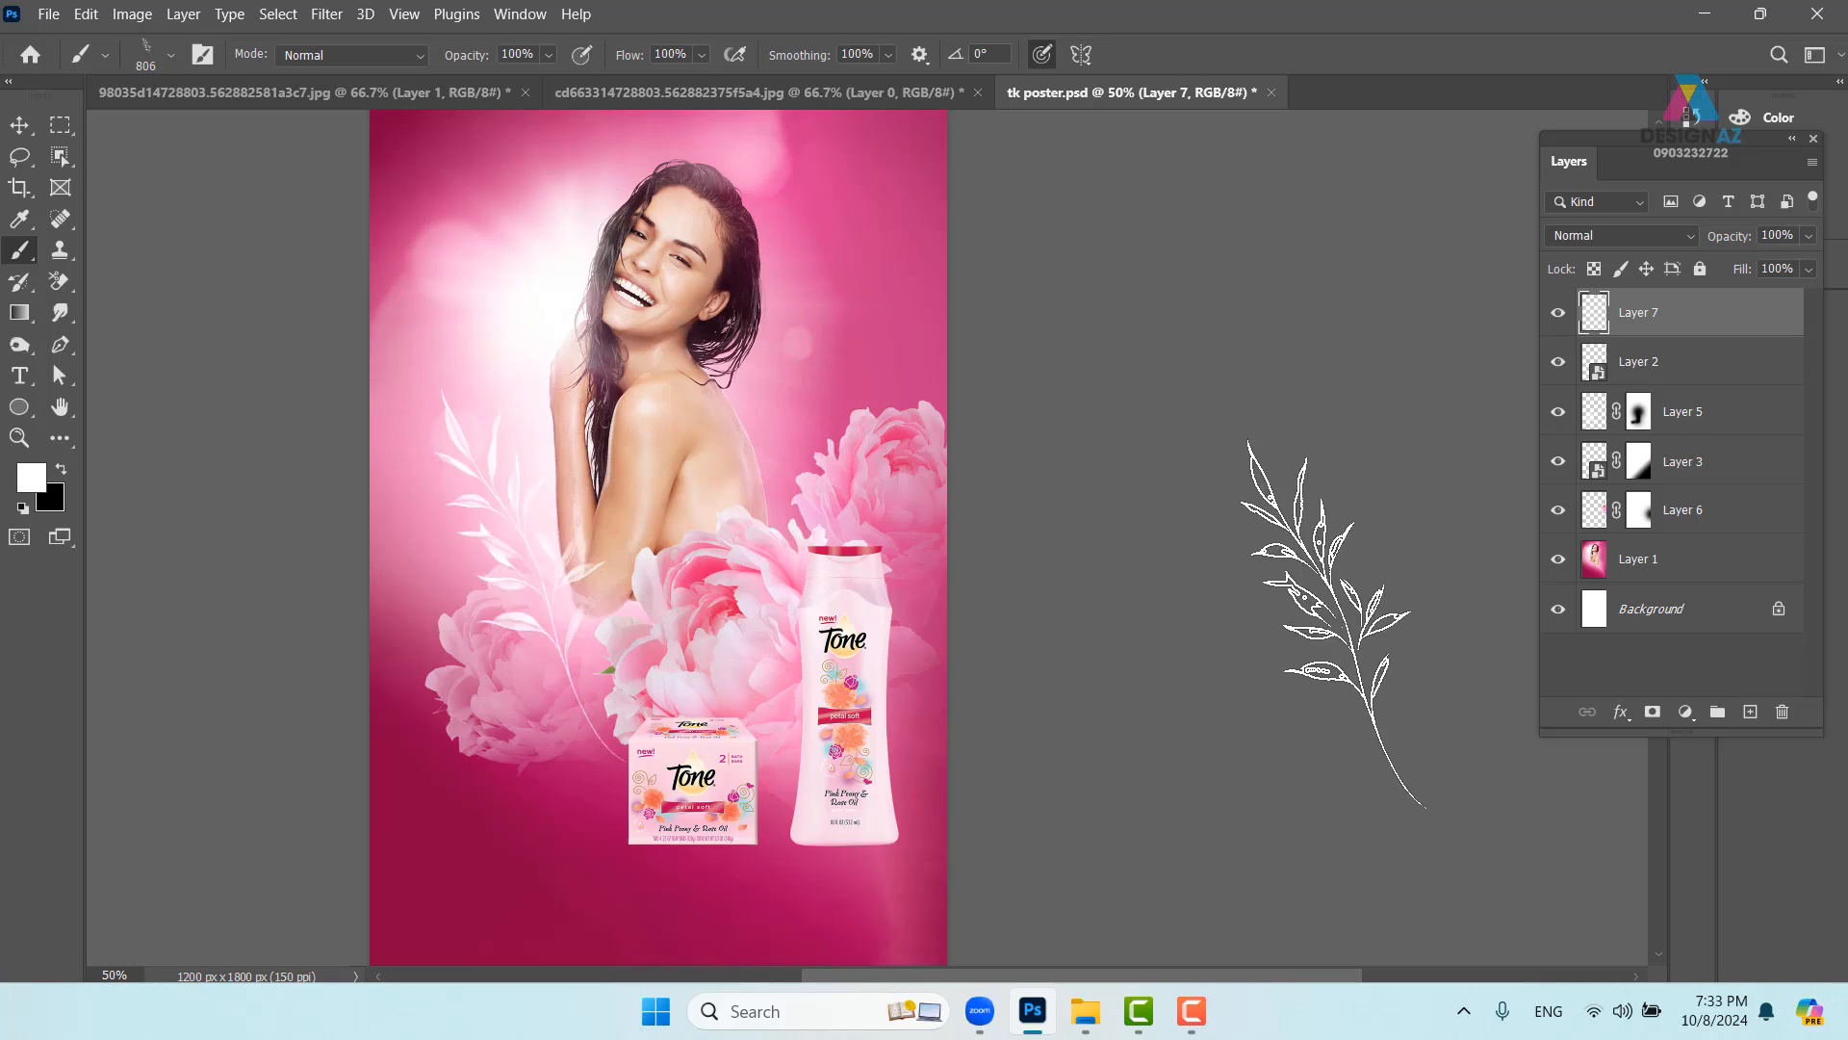
{"action": "left_click", "coordinate": [21, 127]}
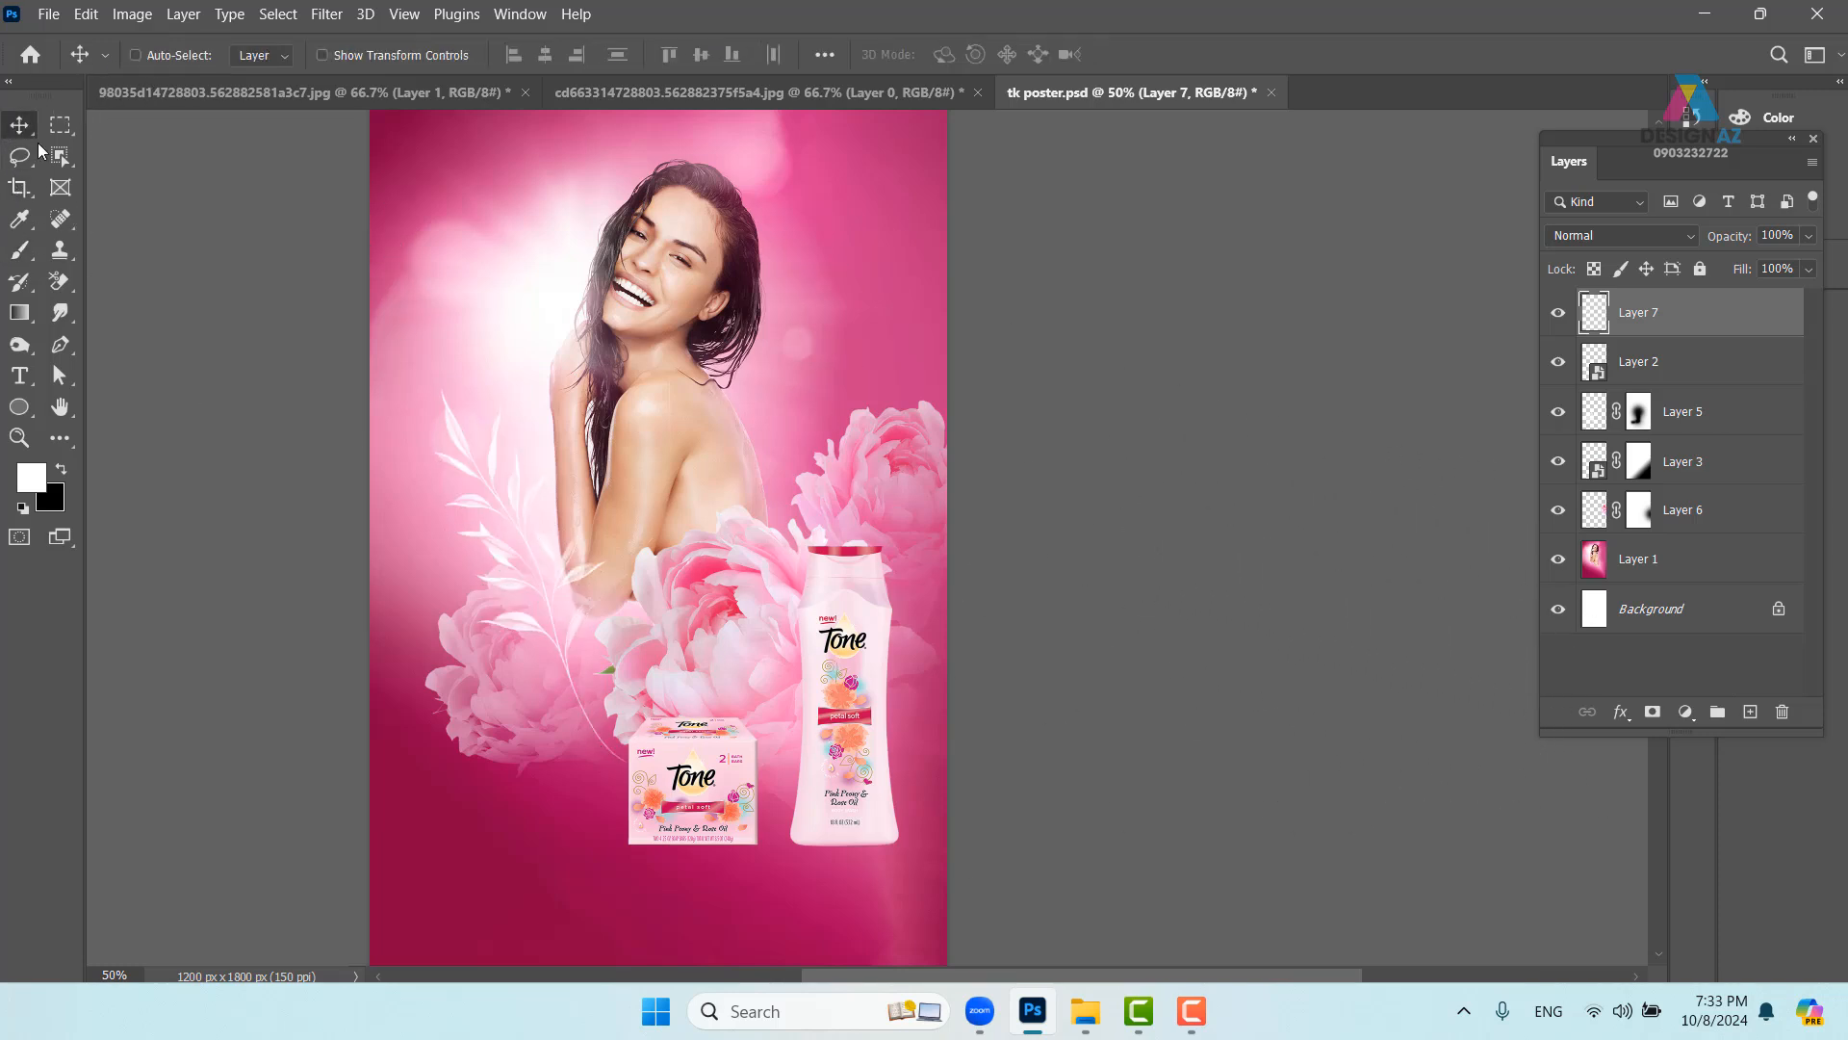
- Commit a quick free transform on the leaf sprig layer and start Puppet Warp
{"action": "left_click_drag", "start_coordinate": [688, 649], "coordinate": [717, 562]}
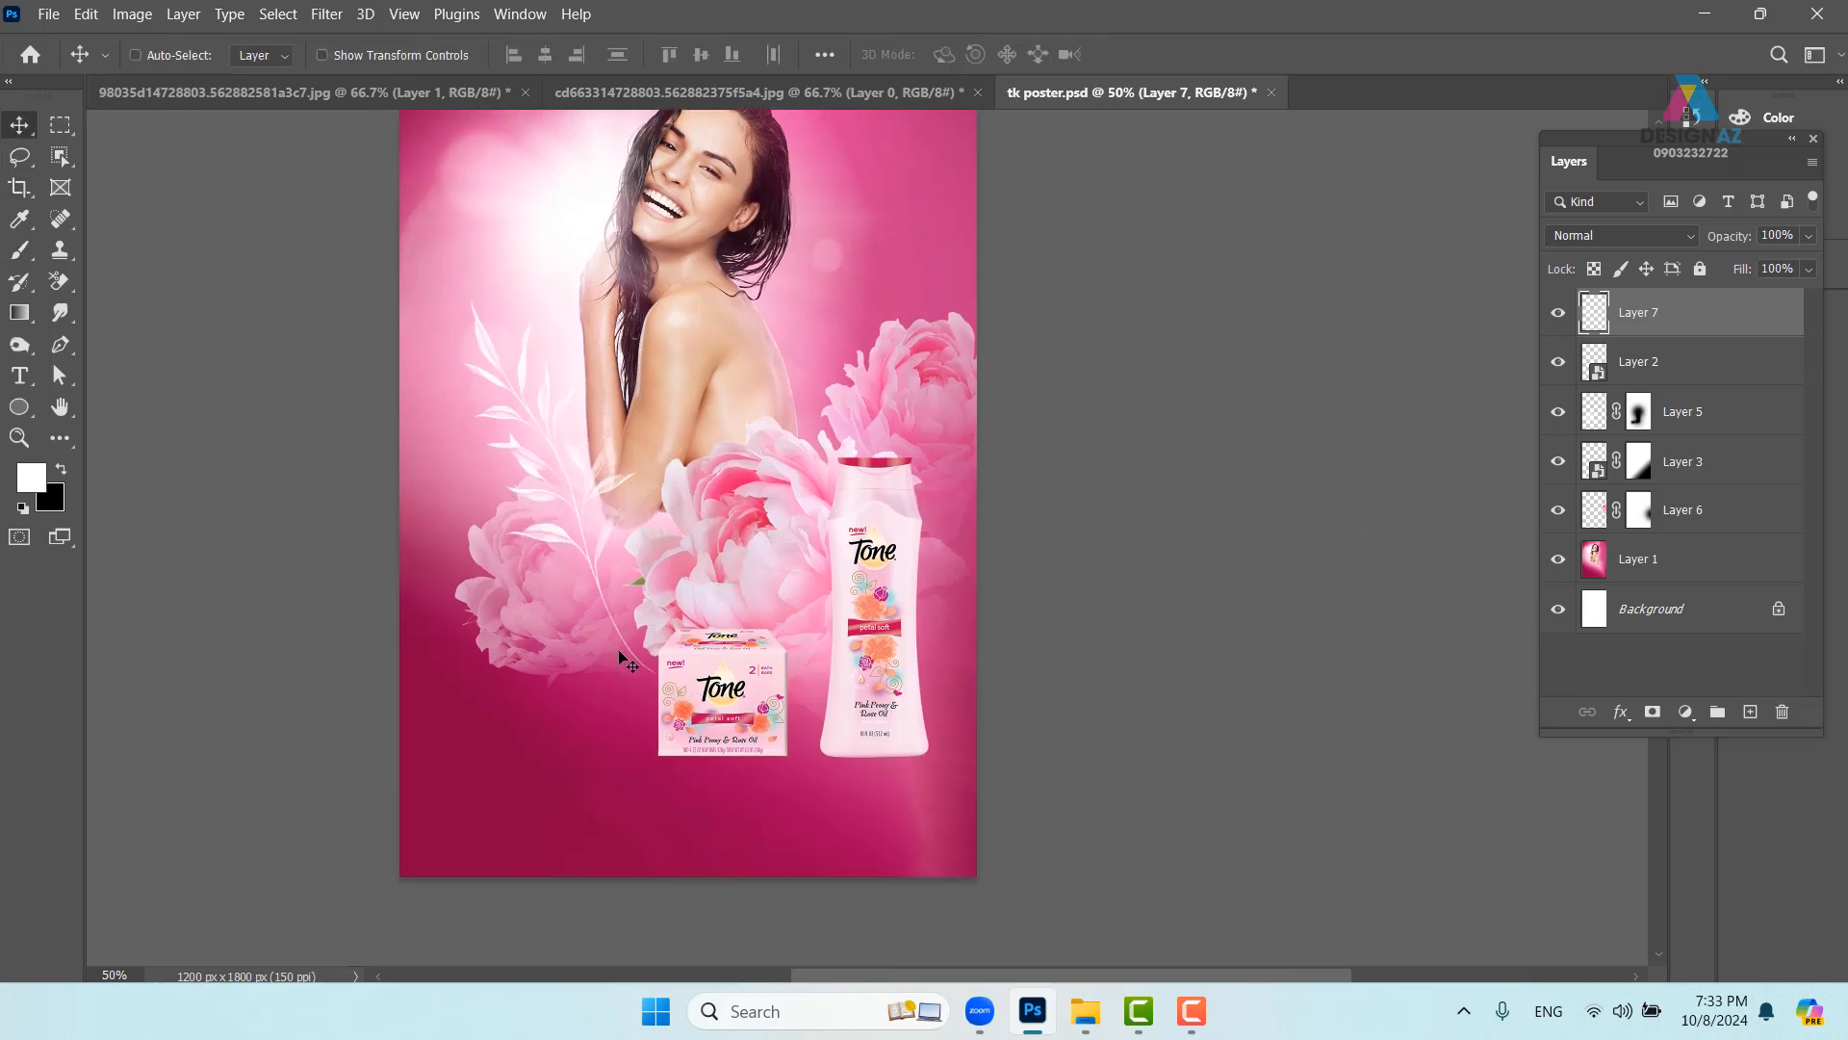
{"action": "key", "text": "ctrl"}
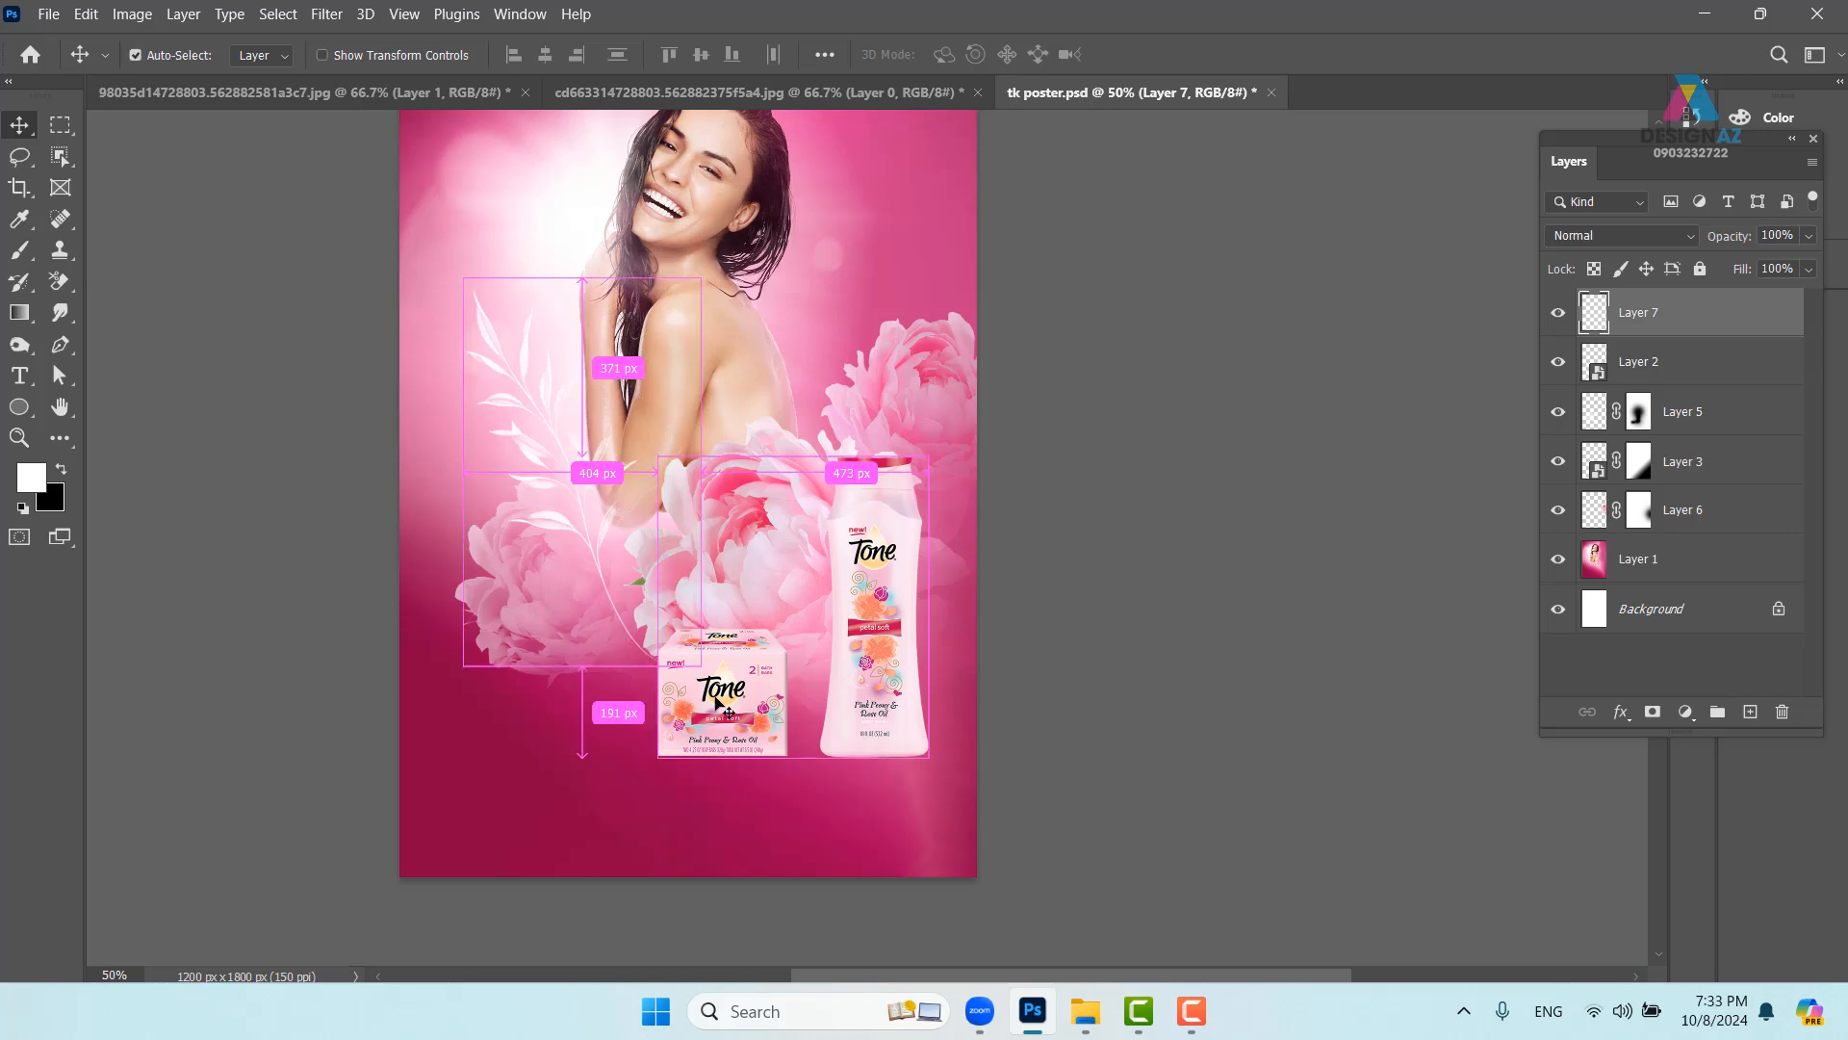
{"action": "key", "text": "ctrl+t"}
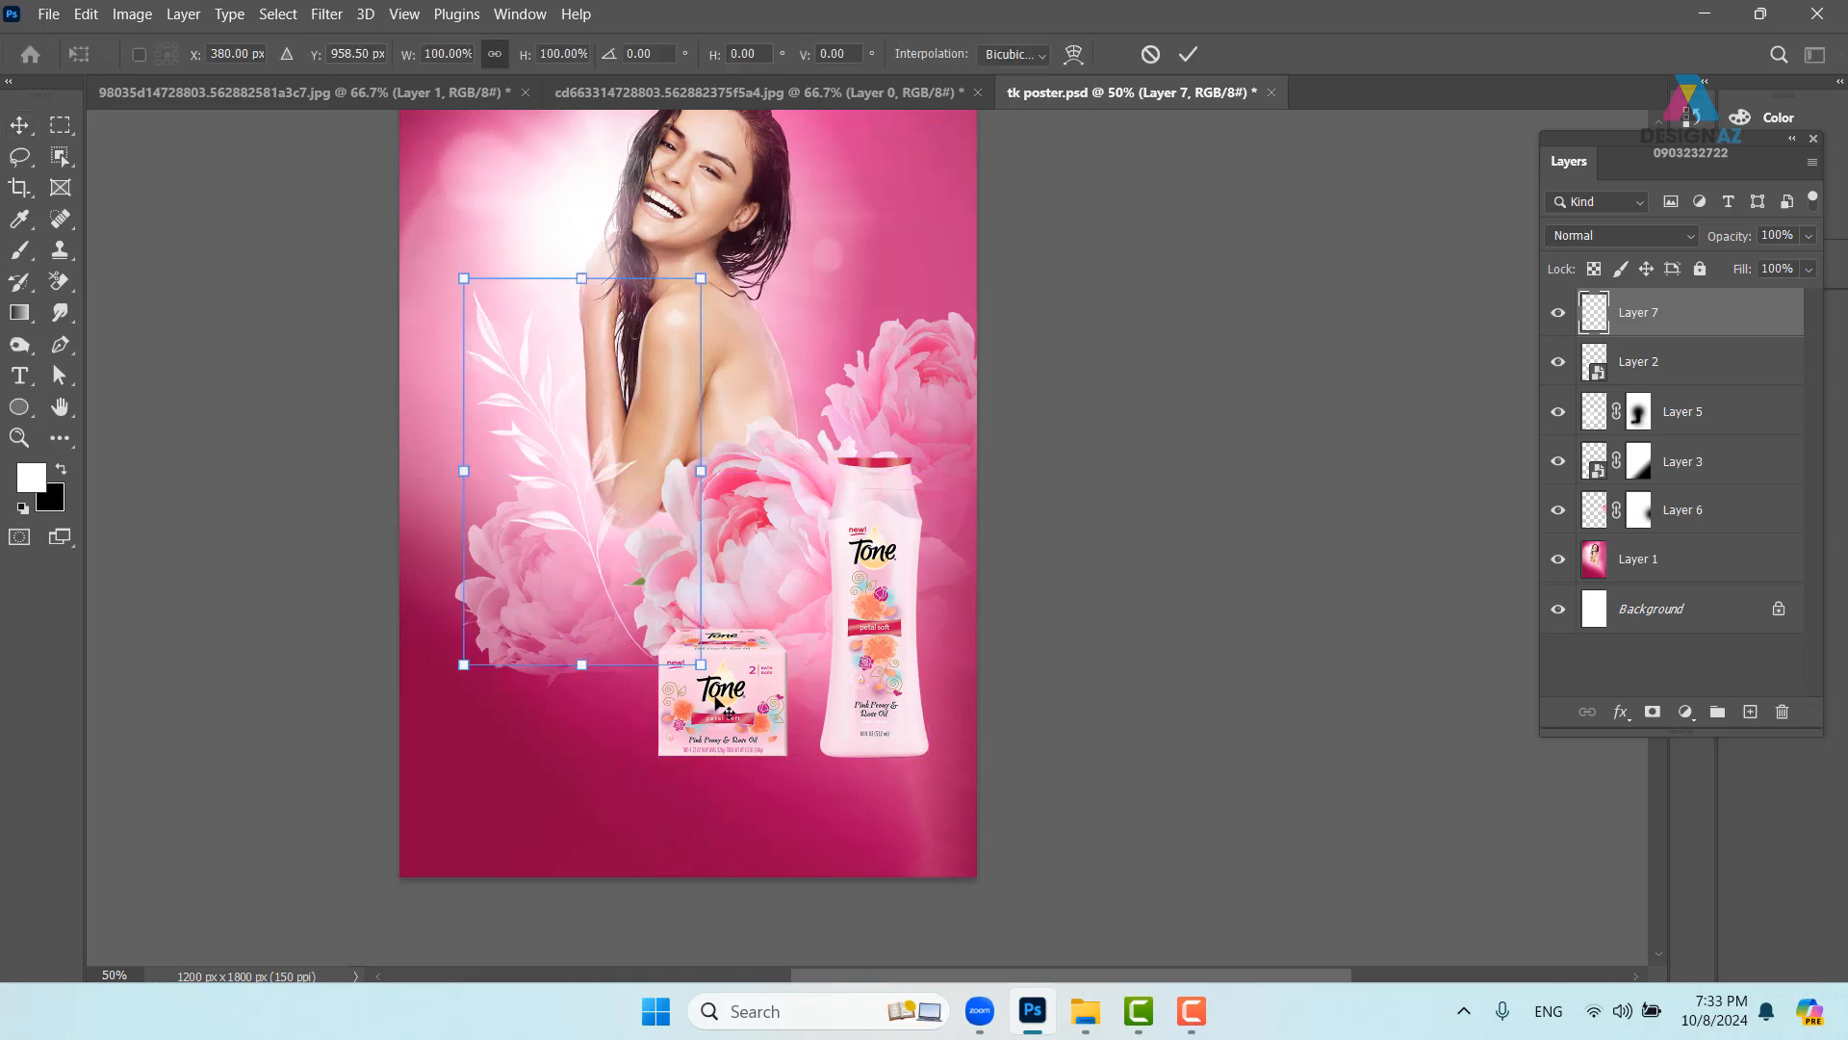
{"action": "key", "text": "Return"}
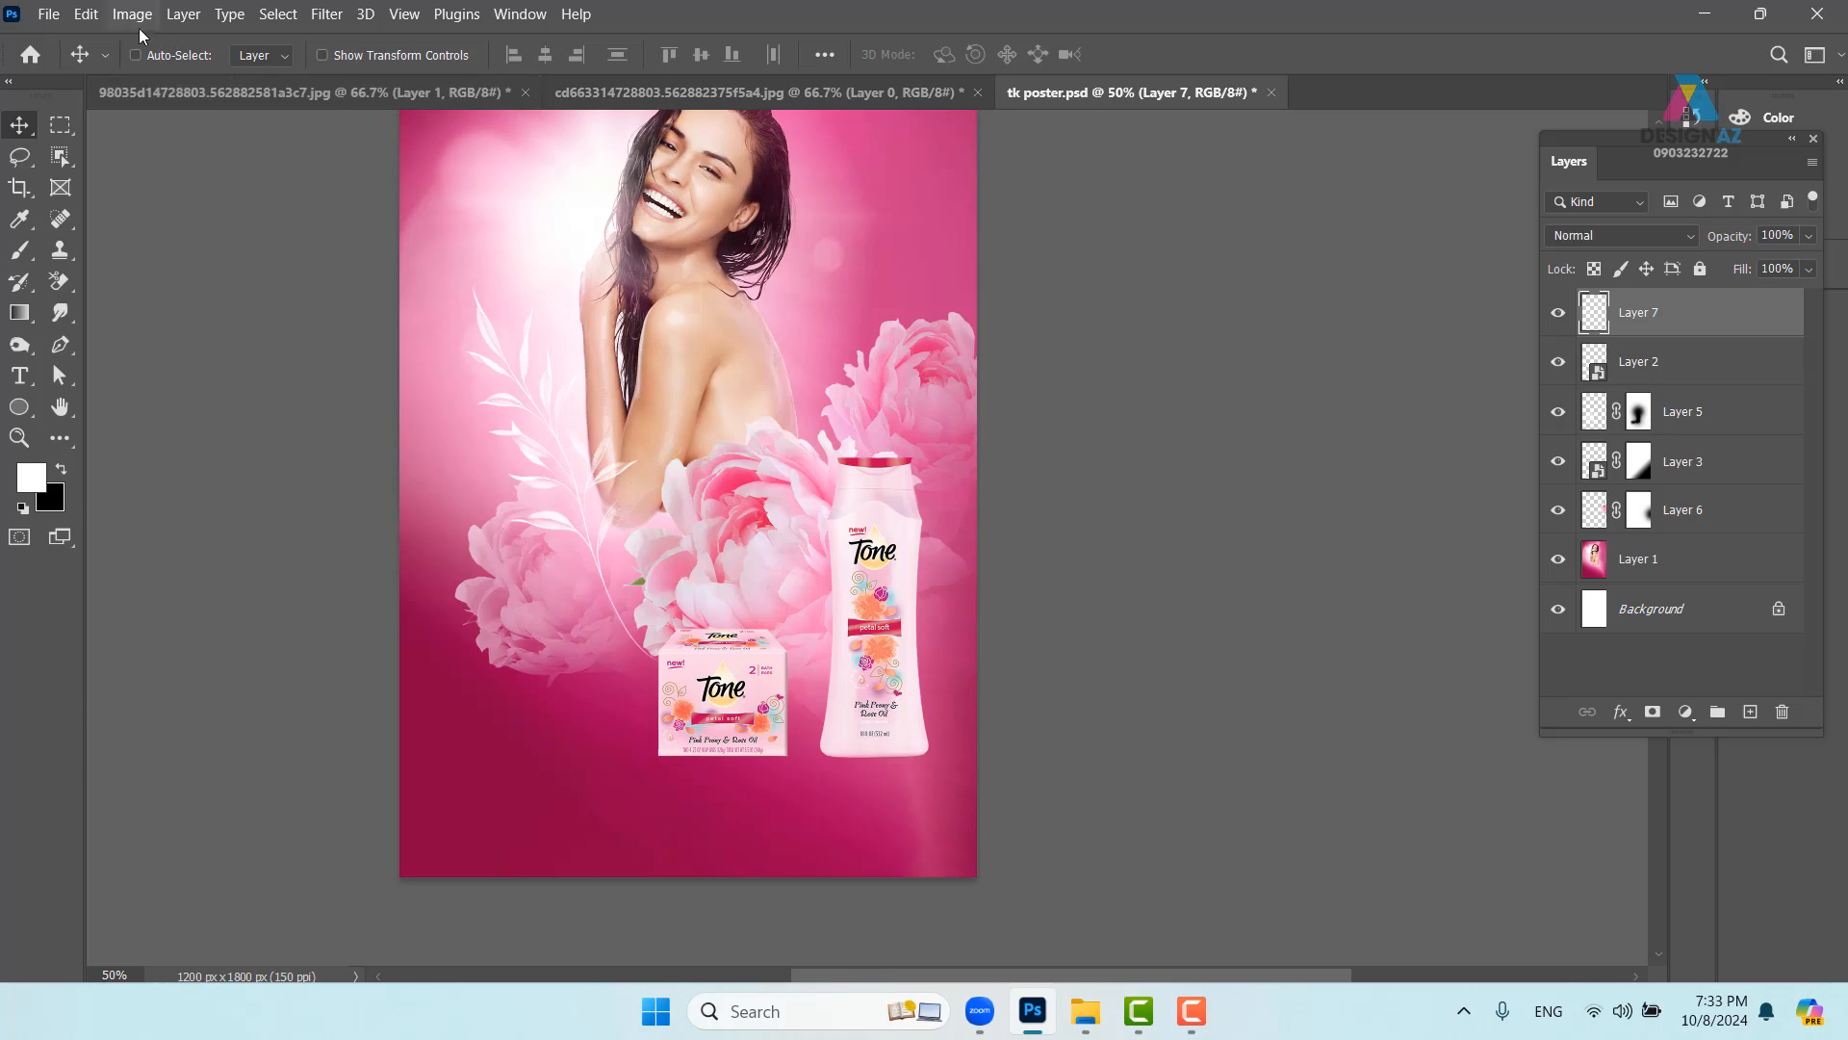
{"action": "left_click", "coordinate": [86, 16]}
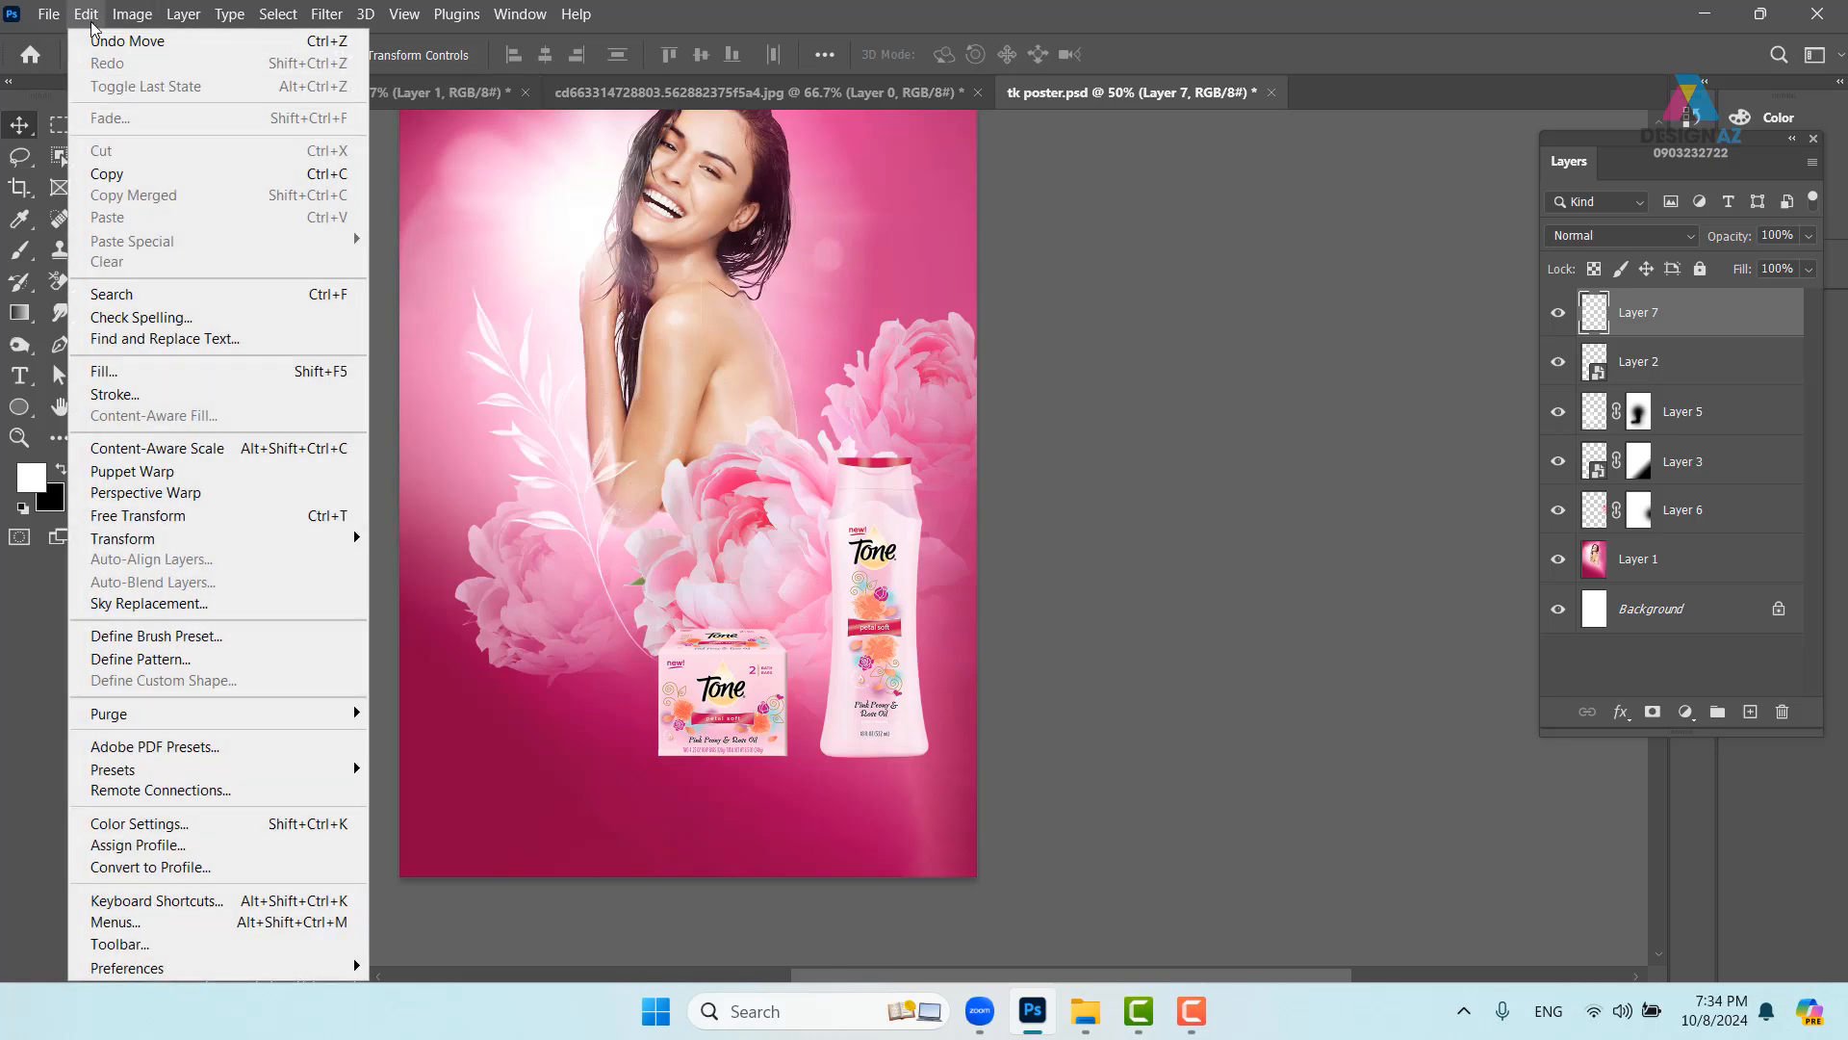
{"action": "left_click", "coordinate": [224, 471]}
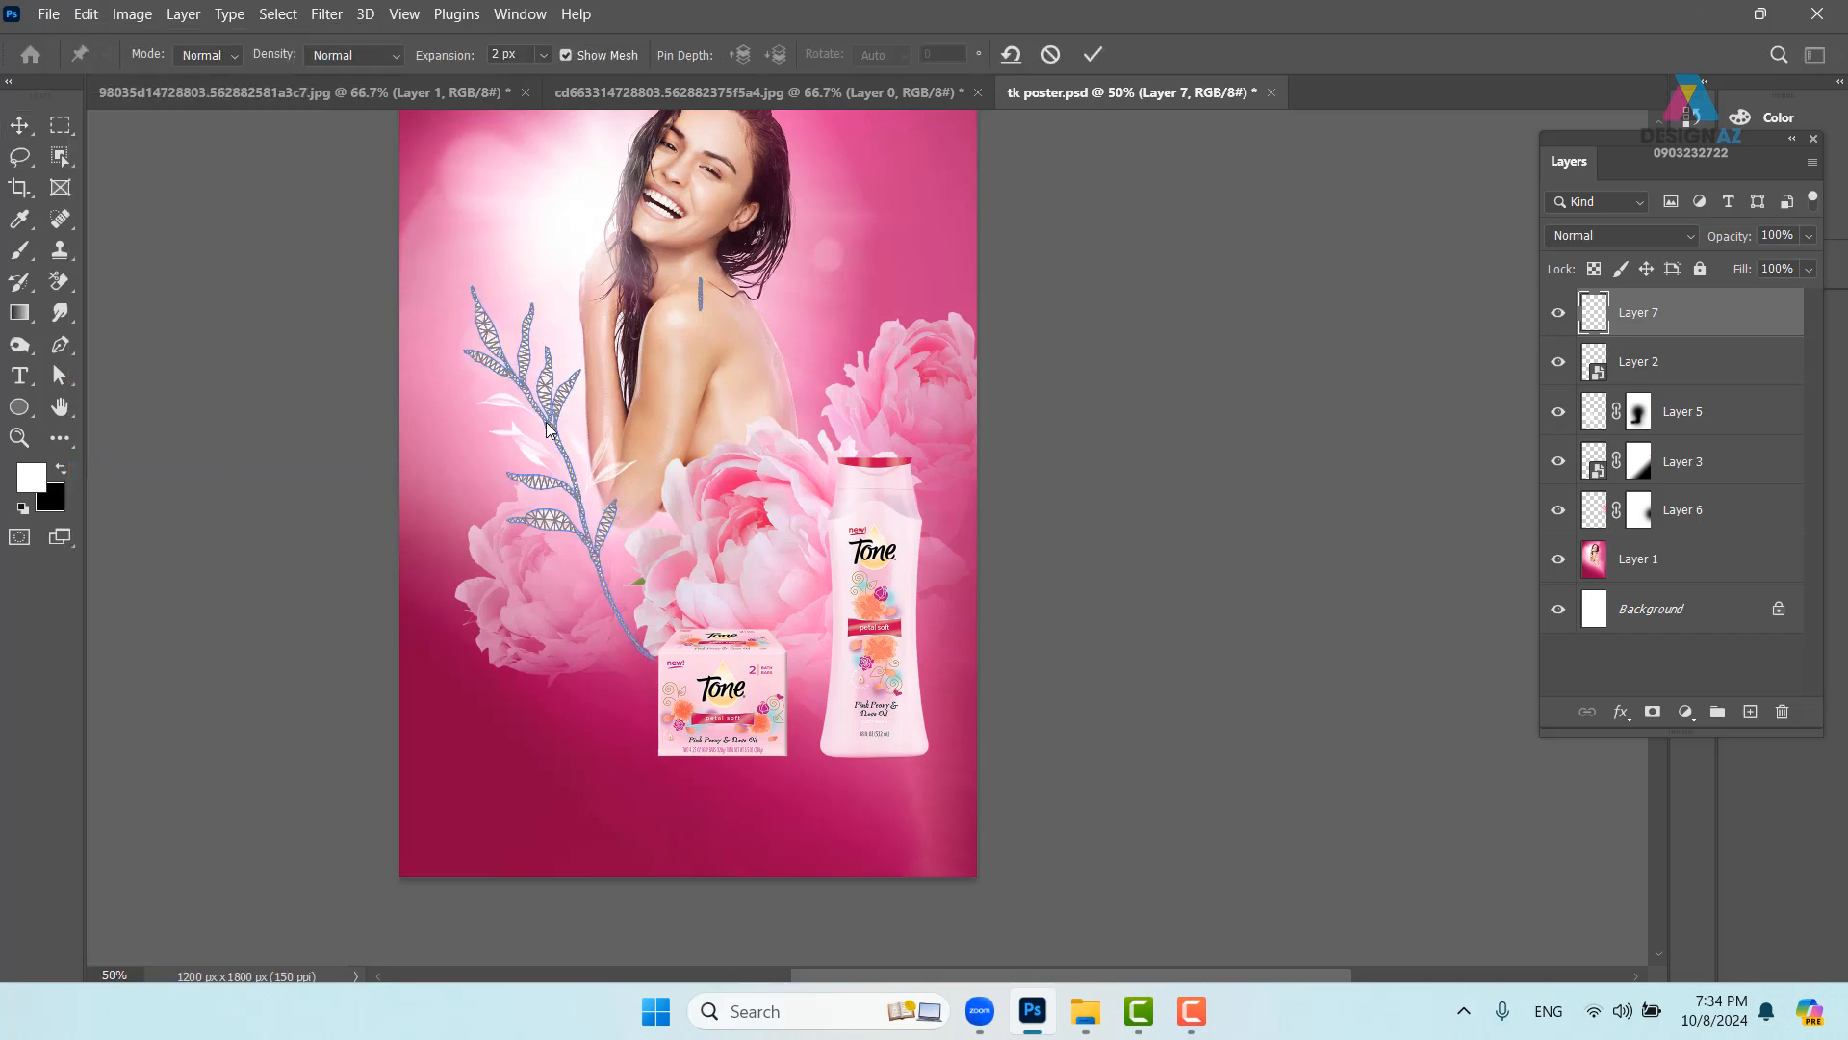
- Pin the sprig's stem, bend the upper branch left and swing the base toward the product box
{"action": "left_click", "coordinate": [599, 570]}
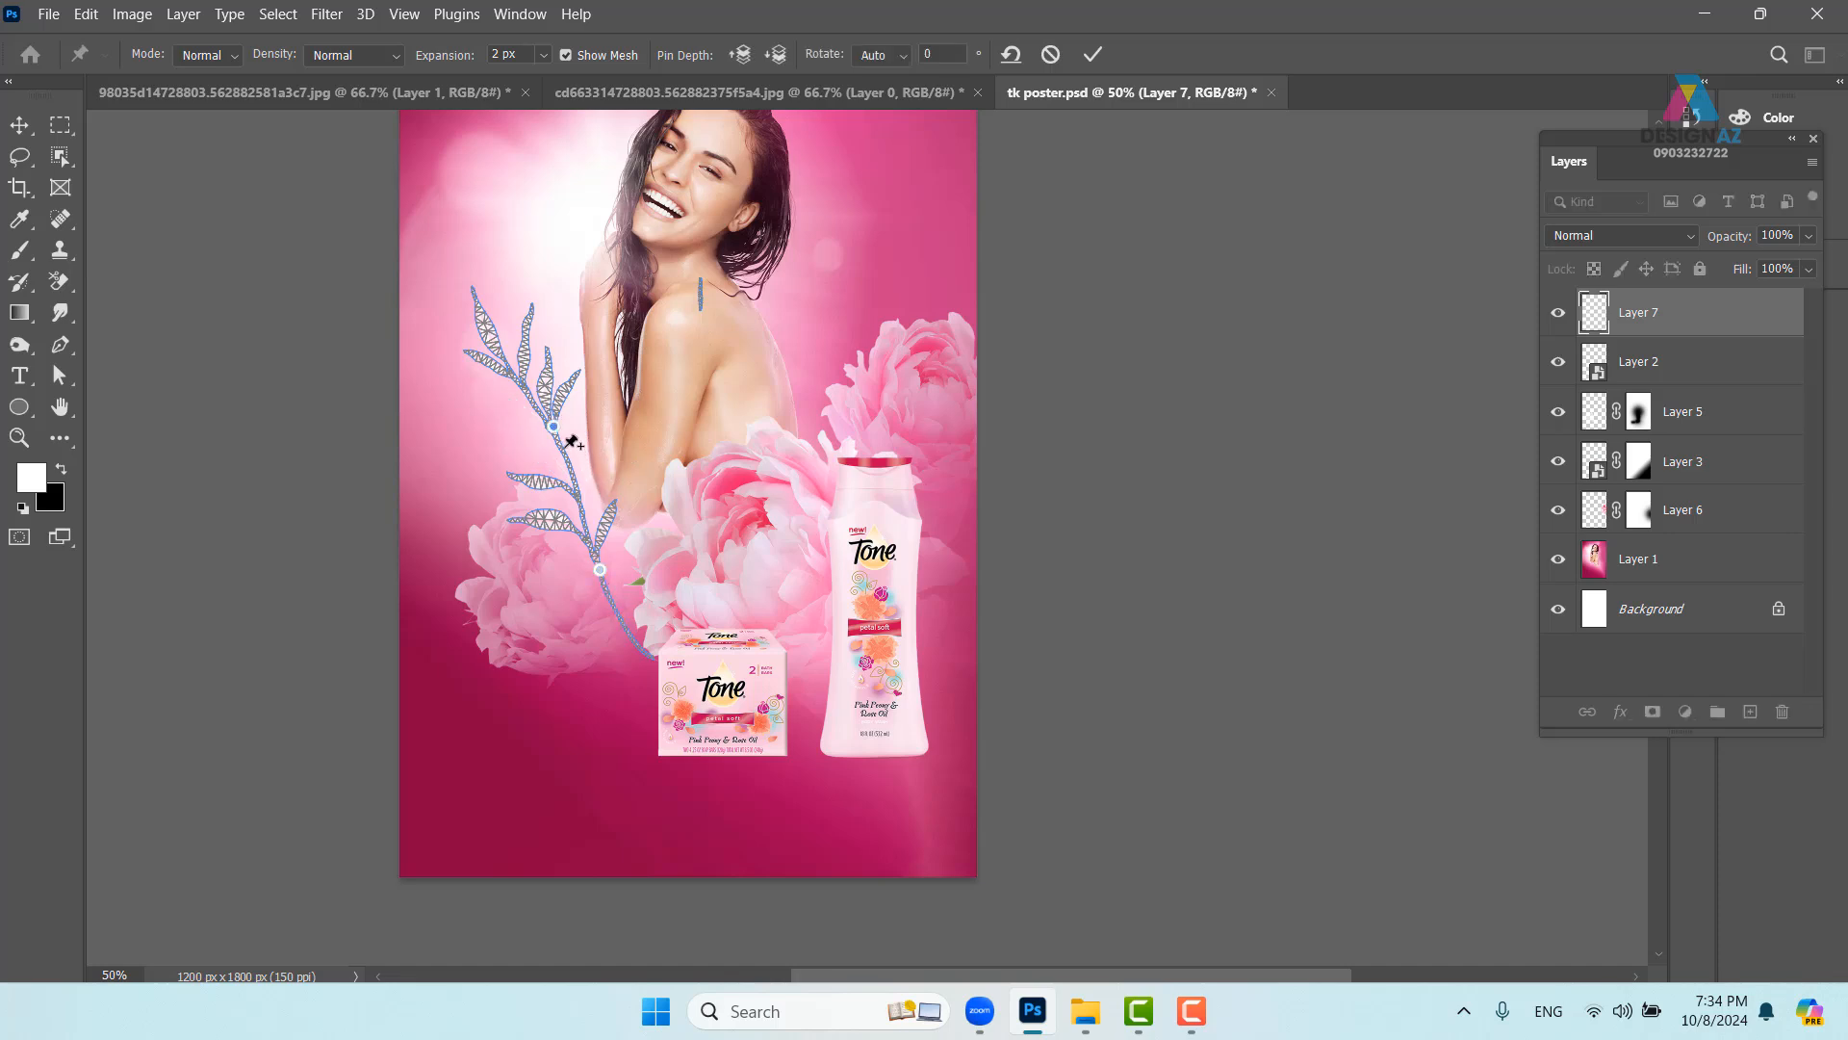
{"action": "left_click", "coordinate": [554, 426]}
{"action": "left_click_drag", "start_coordinate": [552, 430], "coordinate": [539, 438]}
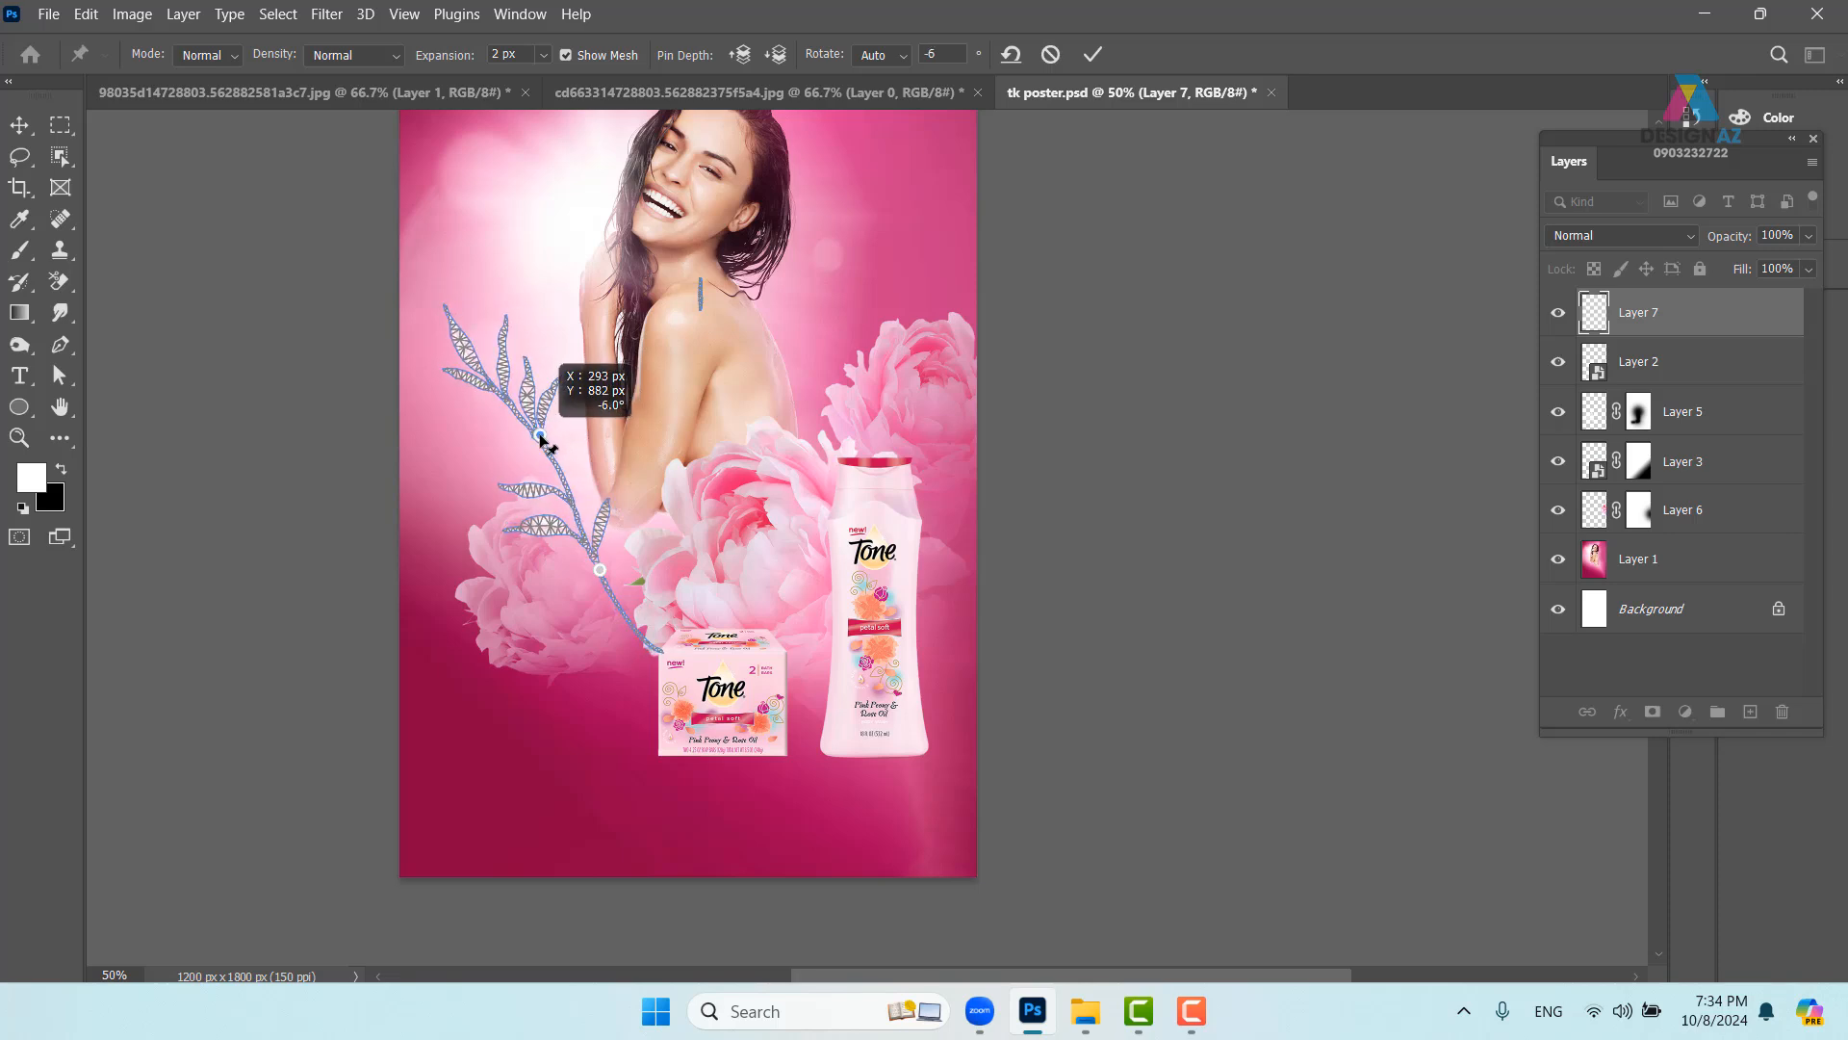
{"action": "left_click_drag", "start_coordinate": [602, 576], "coordinate": [583, 583]}
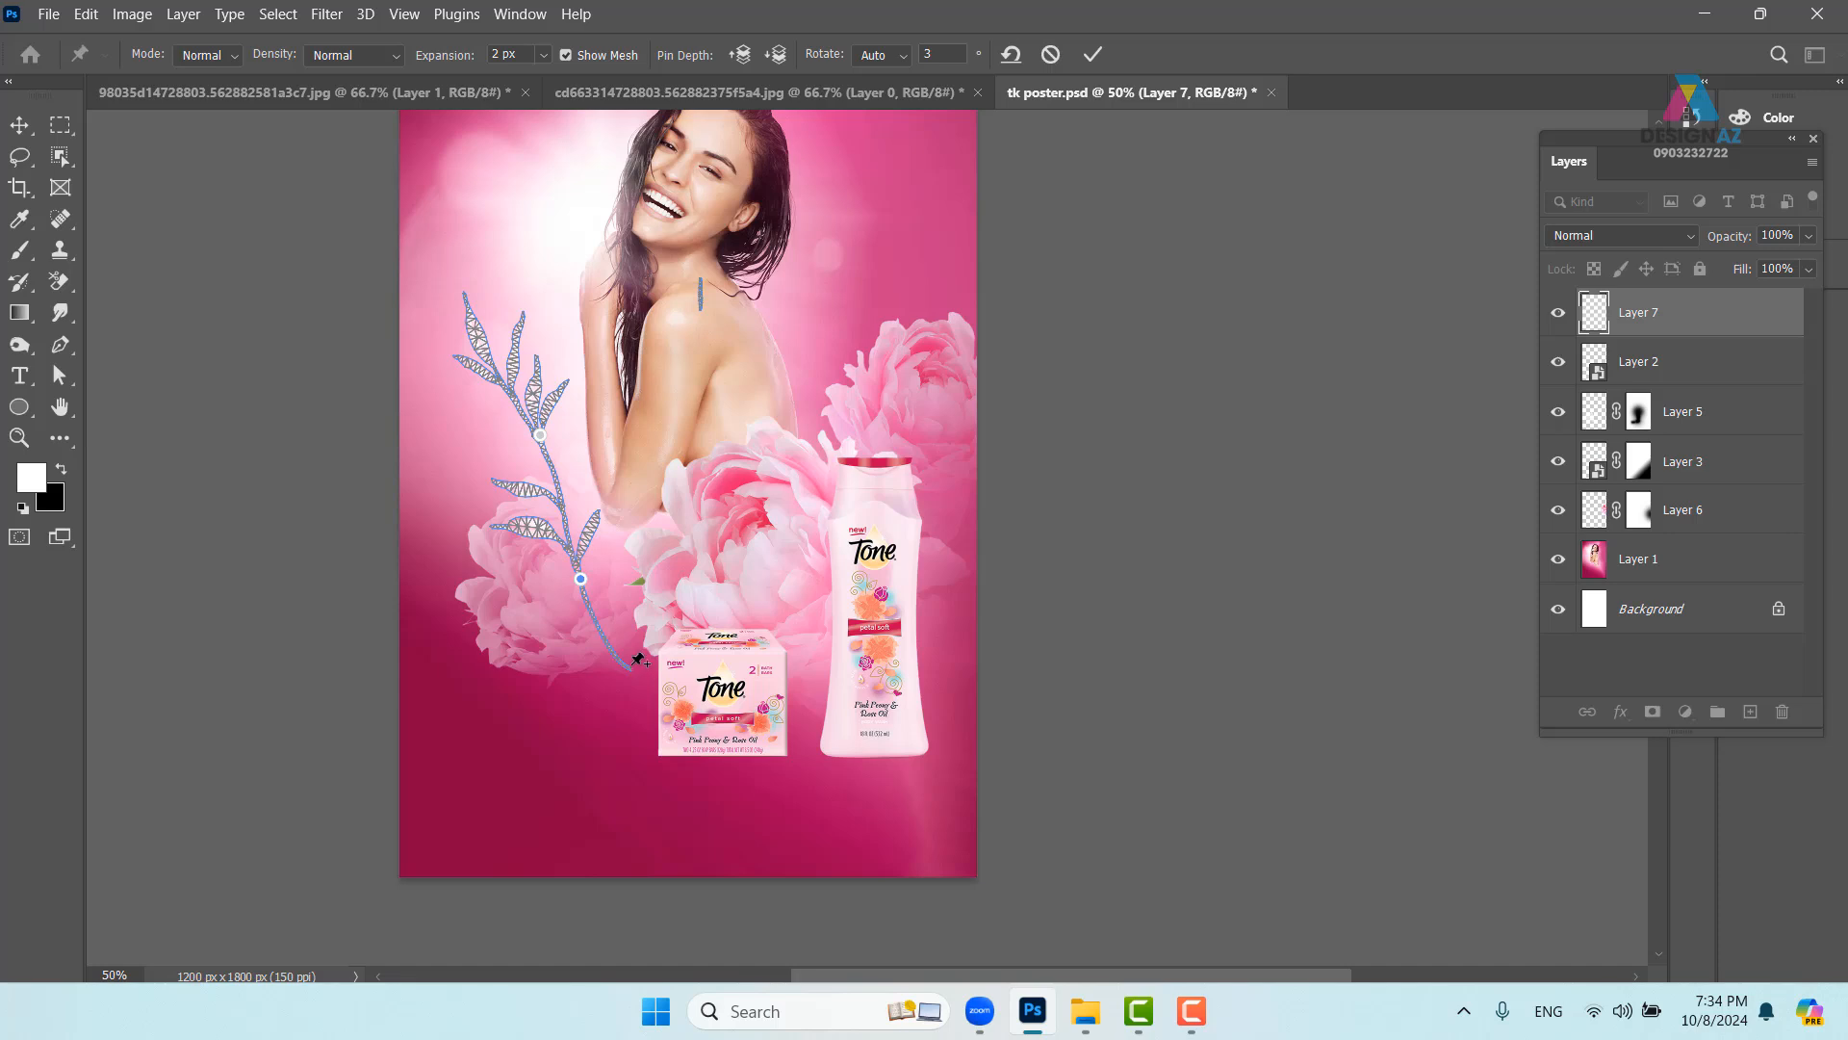
{"action": "left_click_drag", "start_coordinate": [626, 662], "coordinate": [657, 655]}
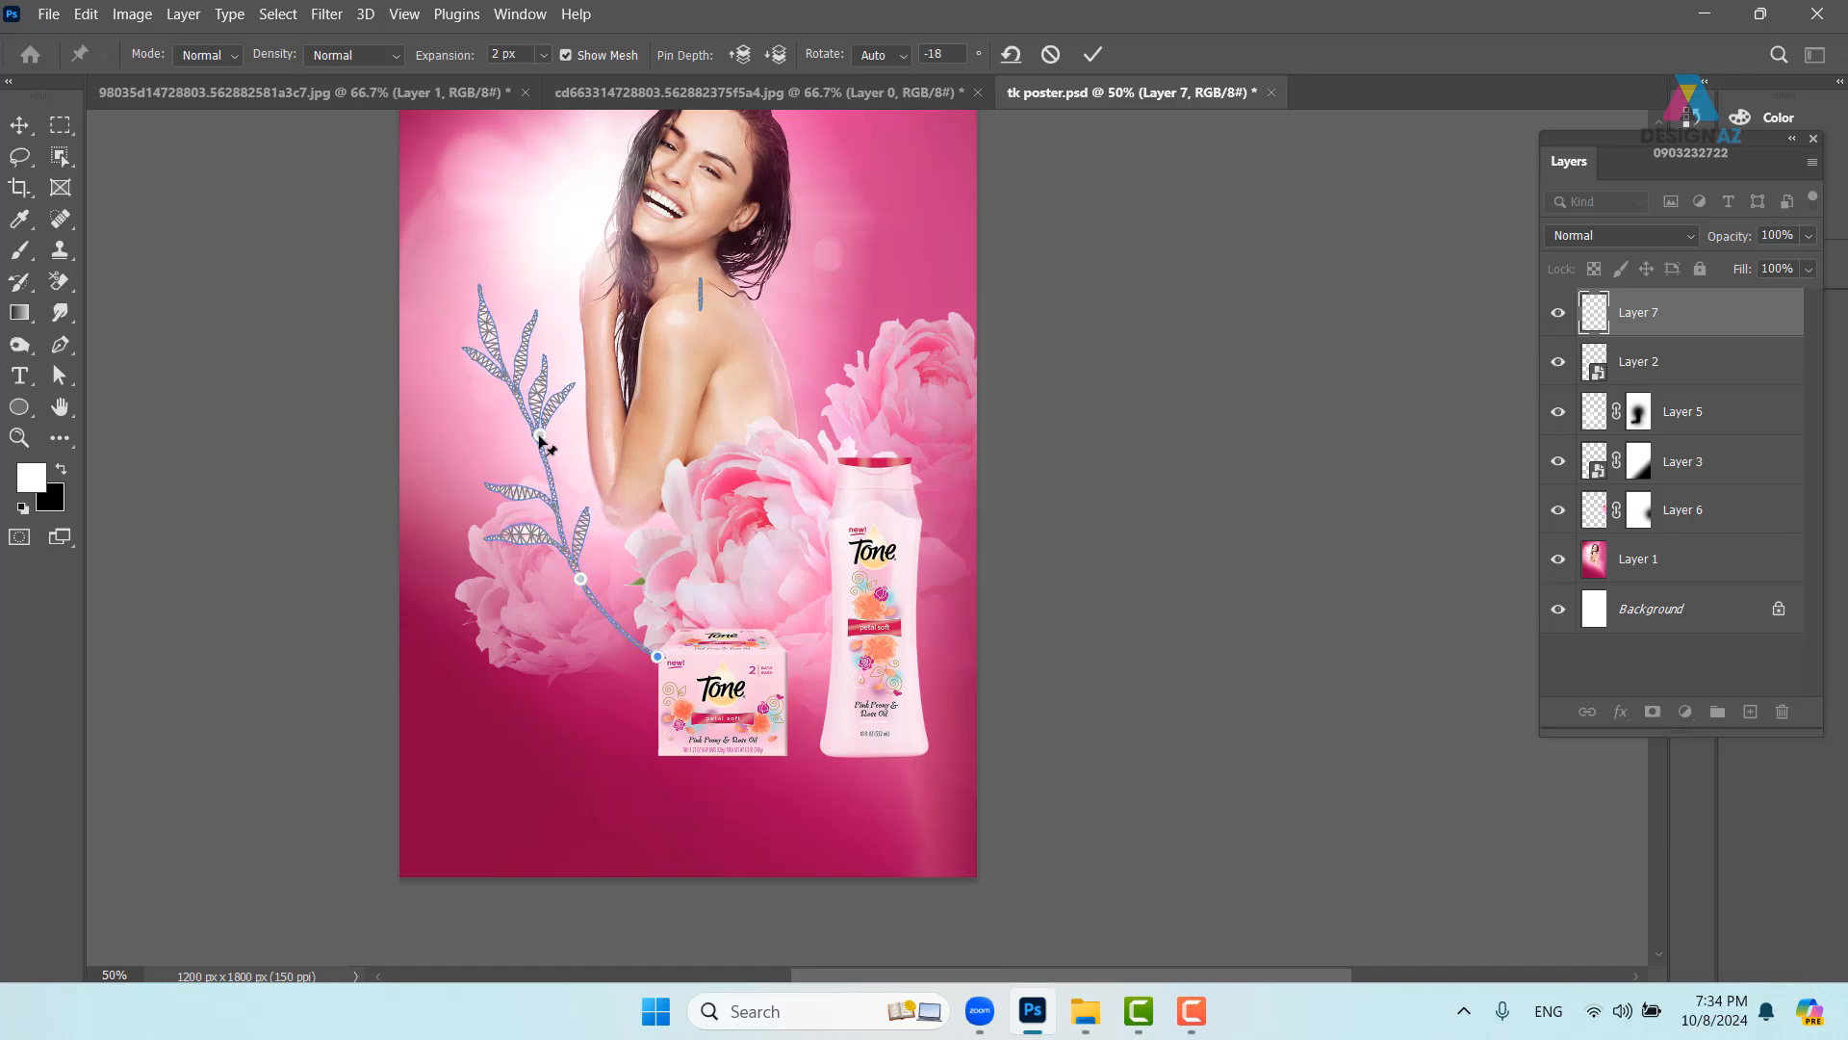
{"action": "left_click_drag", "start_coordinate": [540, 436], "coordinate": [525, 439]}
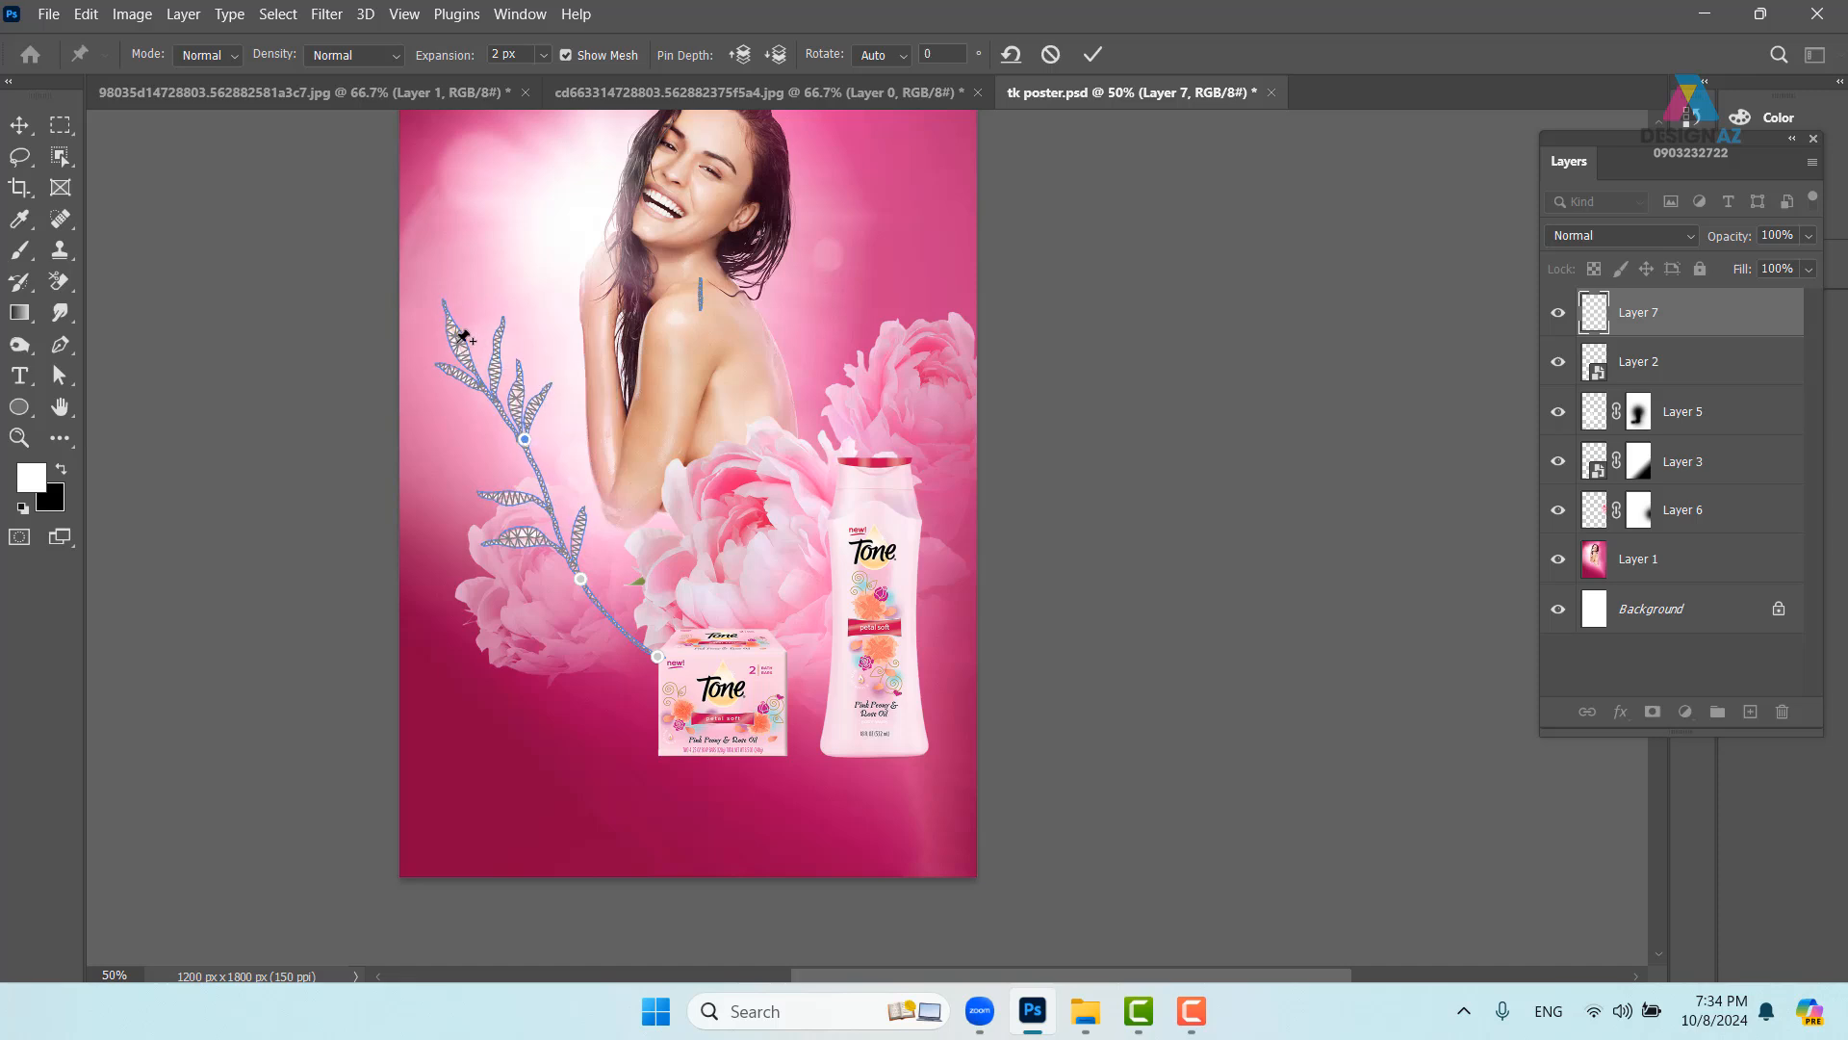
- Pin the top leaves and midpoint, refine the curve downward, and apply the warp
{"action": "left_click", "coordinate": [456, 340]}
{"action": "left_click_drag", "start_coordinate": [458, 341], "coordinate": [499, 337]}
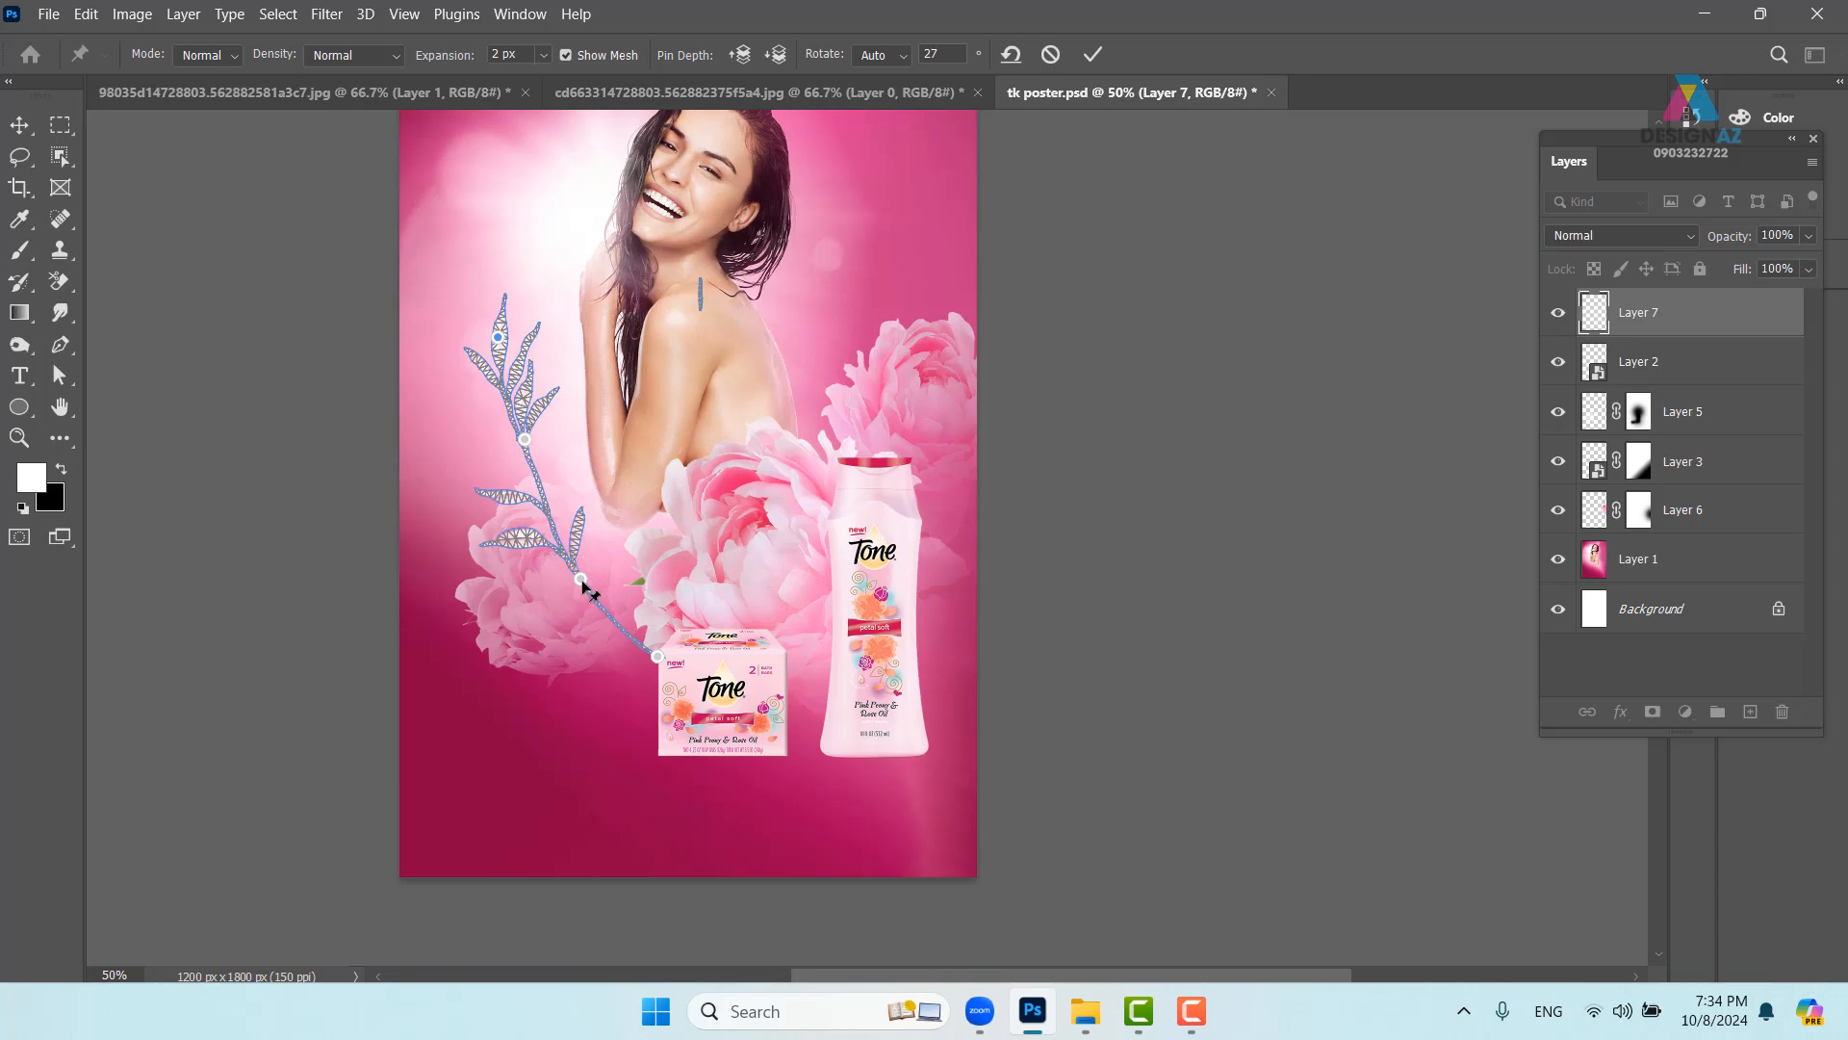
{"action": "left_click_drag", "start_coordinate": [581, 580], "coordinate": [569, 579]}
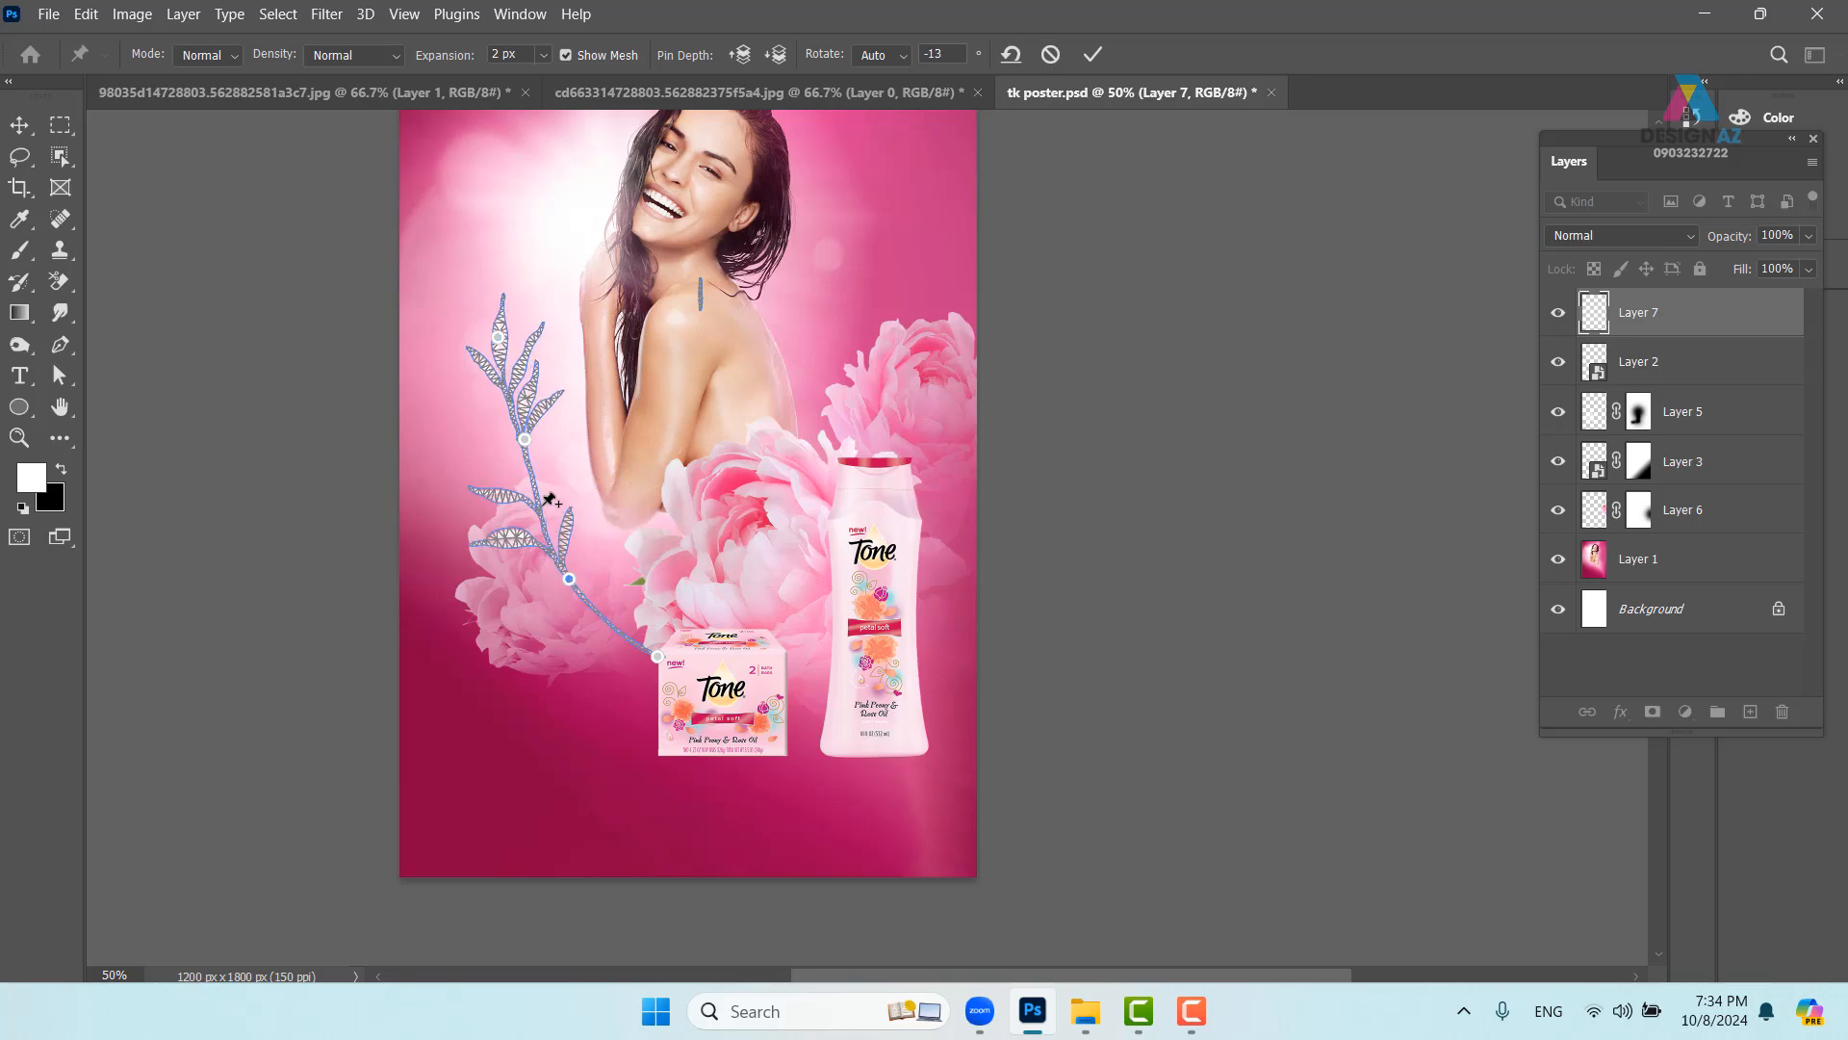
{"action": "left_click", "coordinate": [537, 497]}
{"action": "left_click_drag", "start_coordinate": [536, 497], "coordinate": [525, 498]}
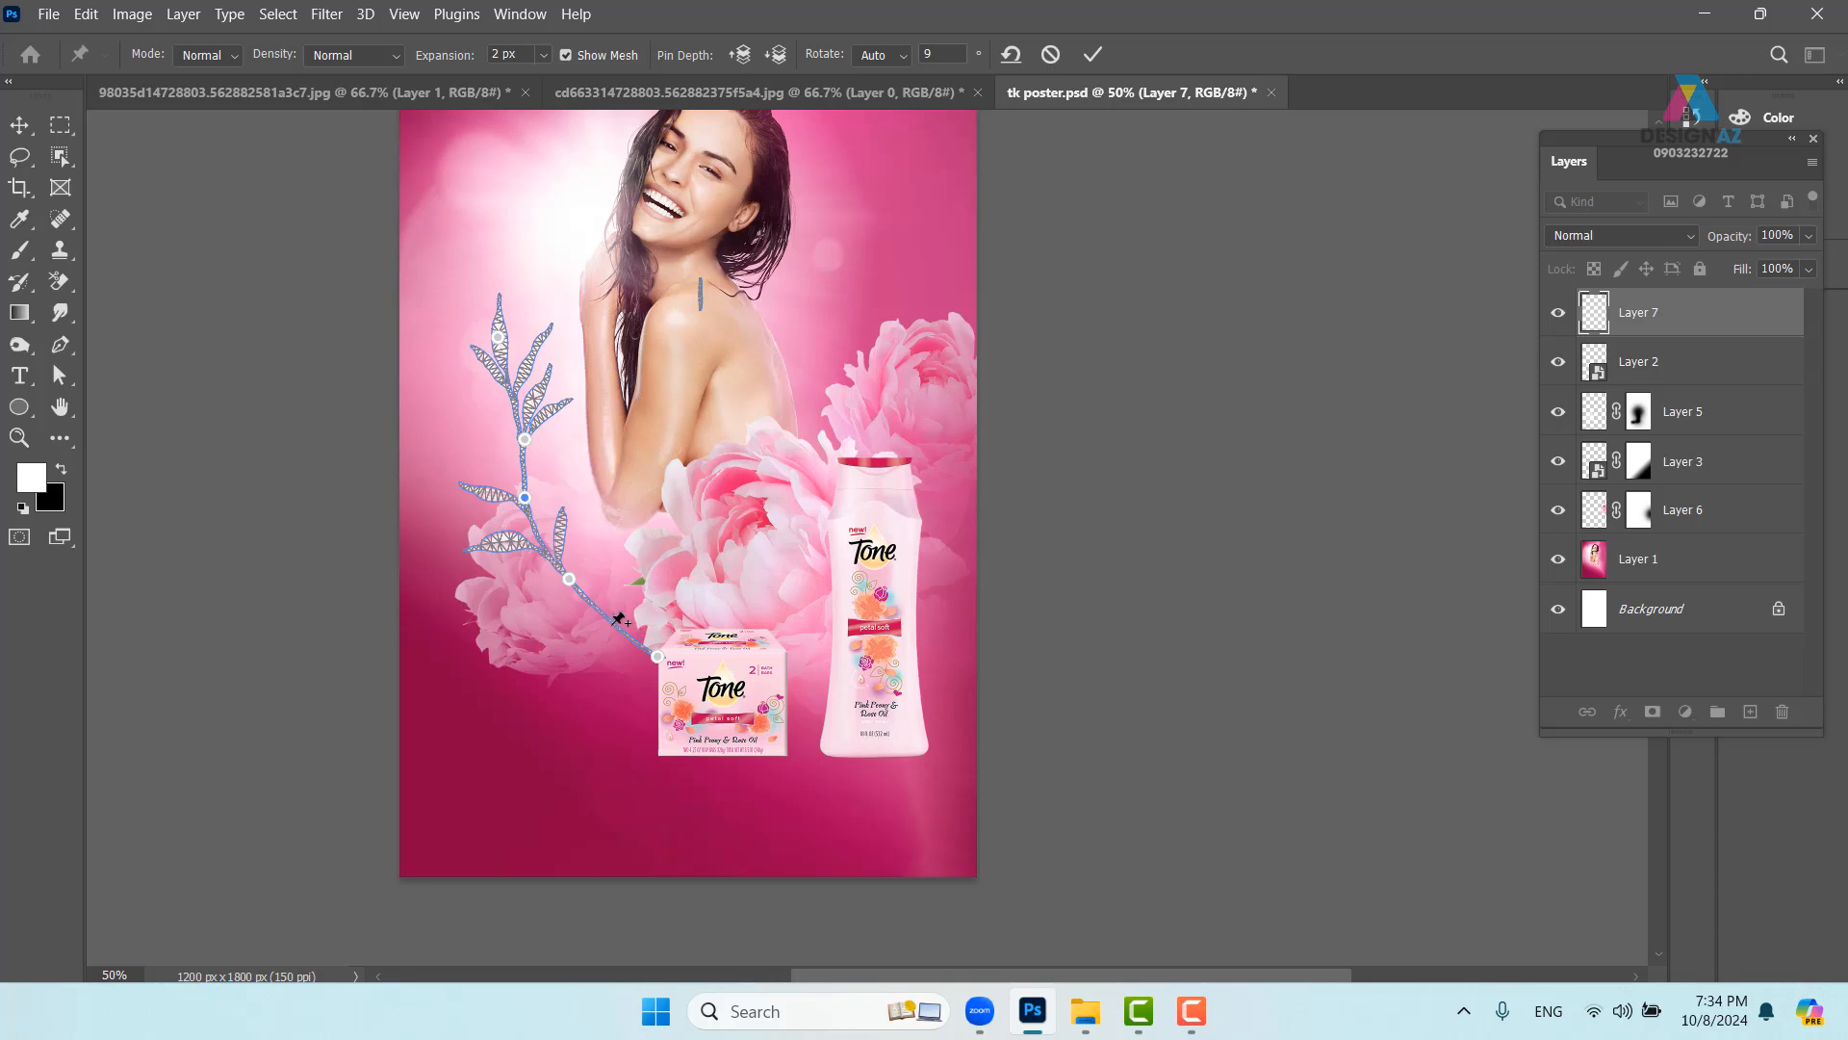
{"action": "left_click_drag", "start_coordinate": [569, 578], "coordinate": [569, 598]}
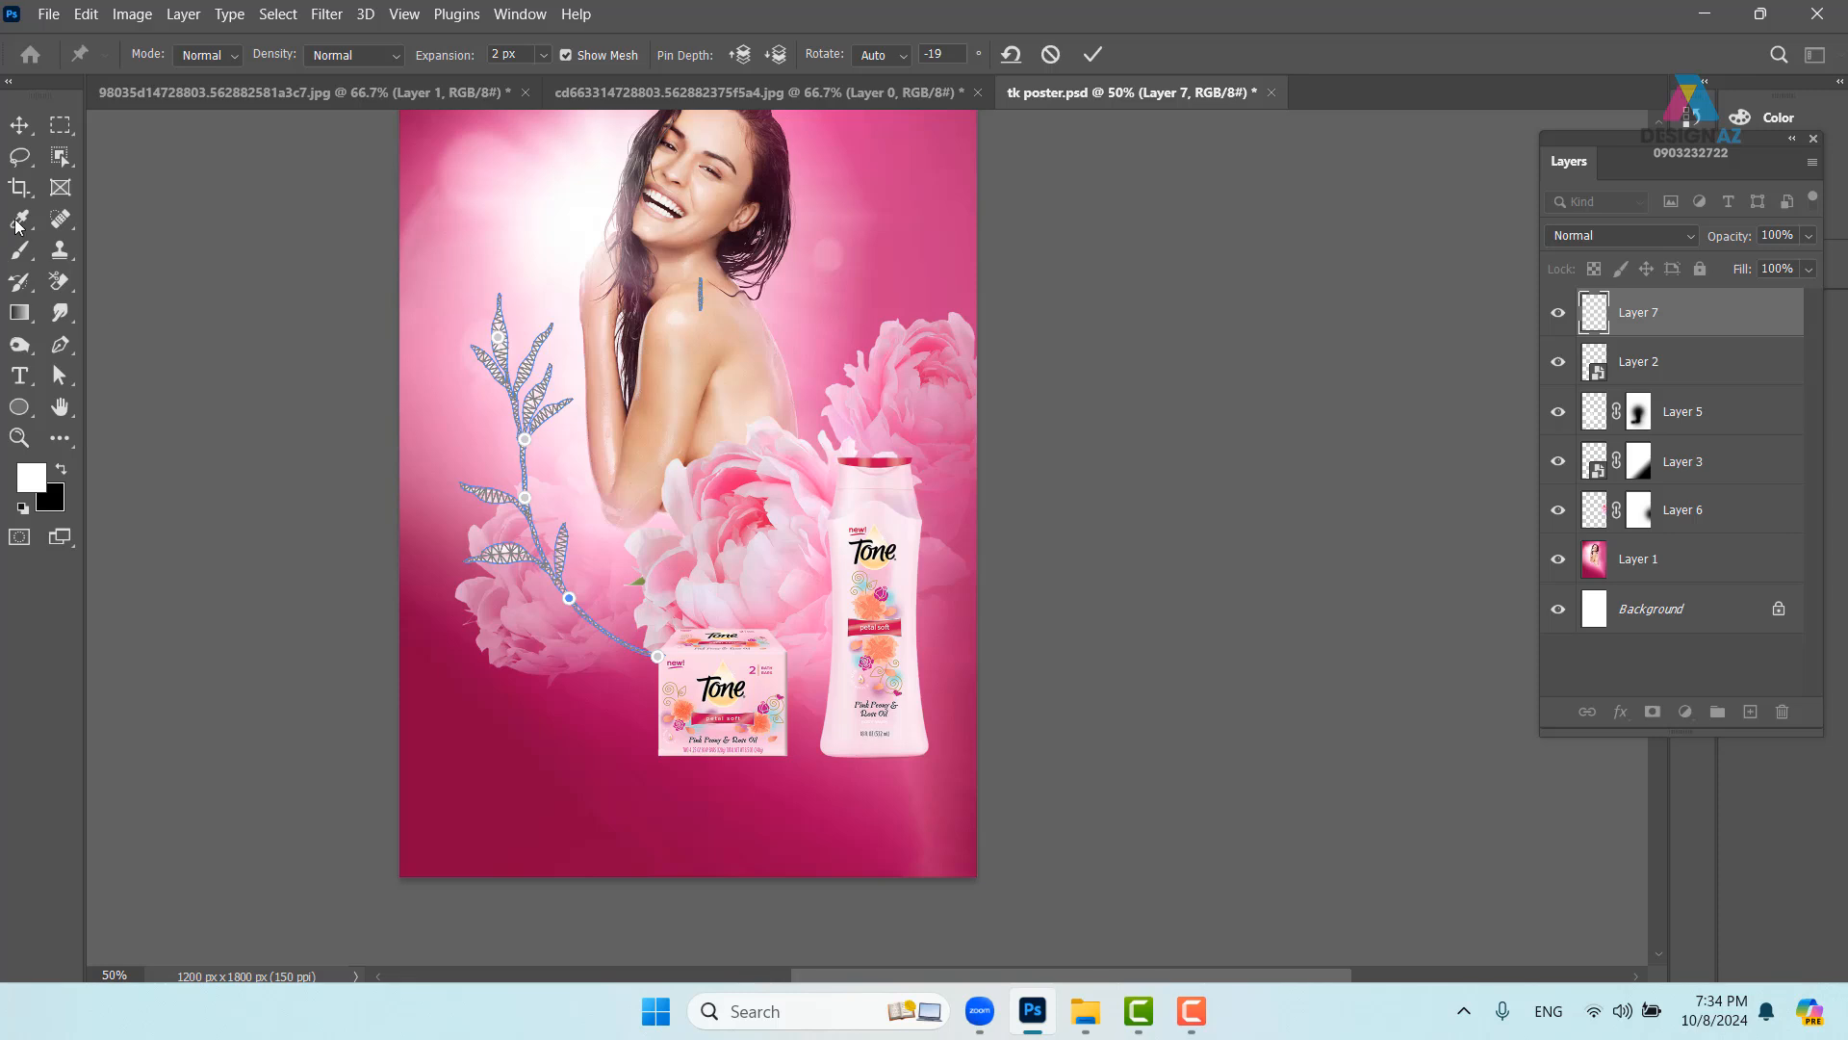
{"action": "left_click", "coordinate": [25, 134]}
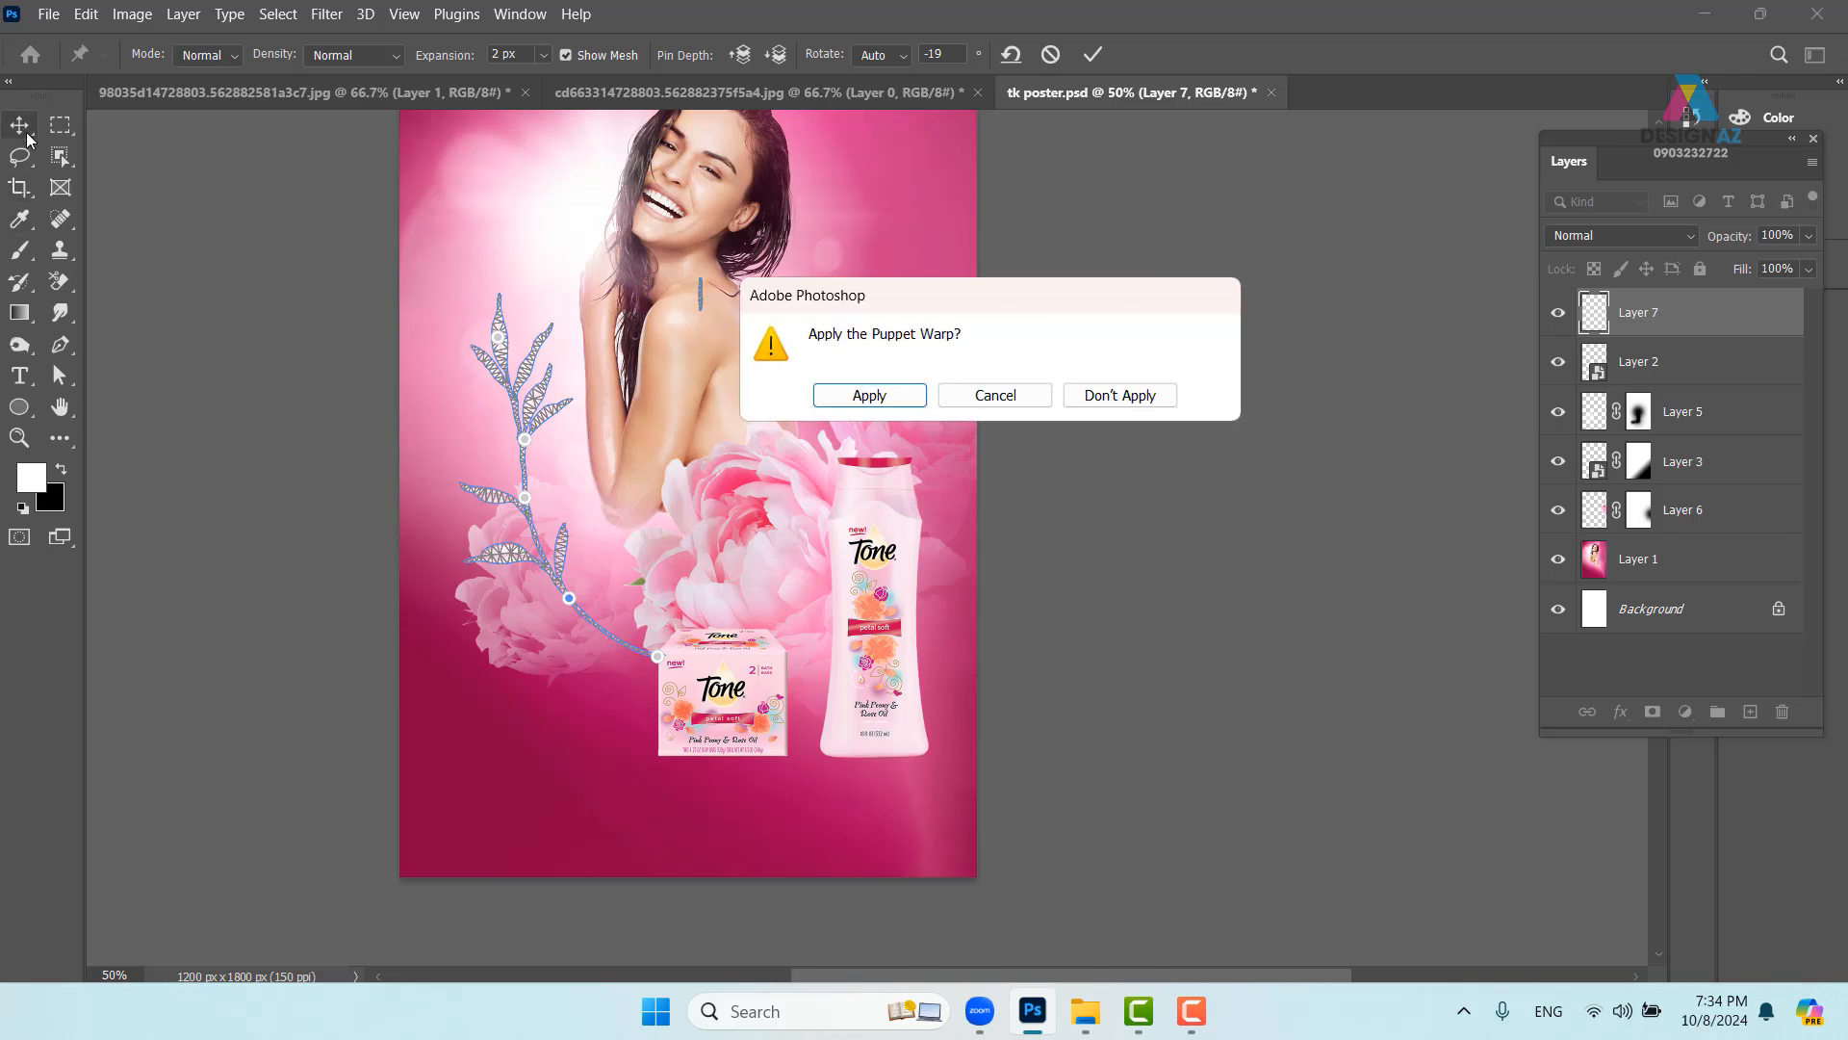
{"action": "left_click", "coordinate": [918, 402]}
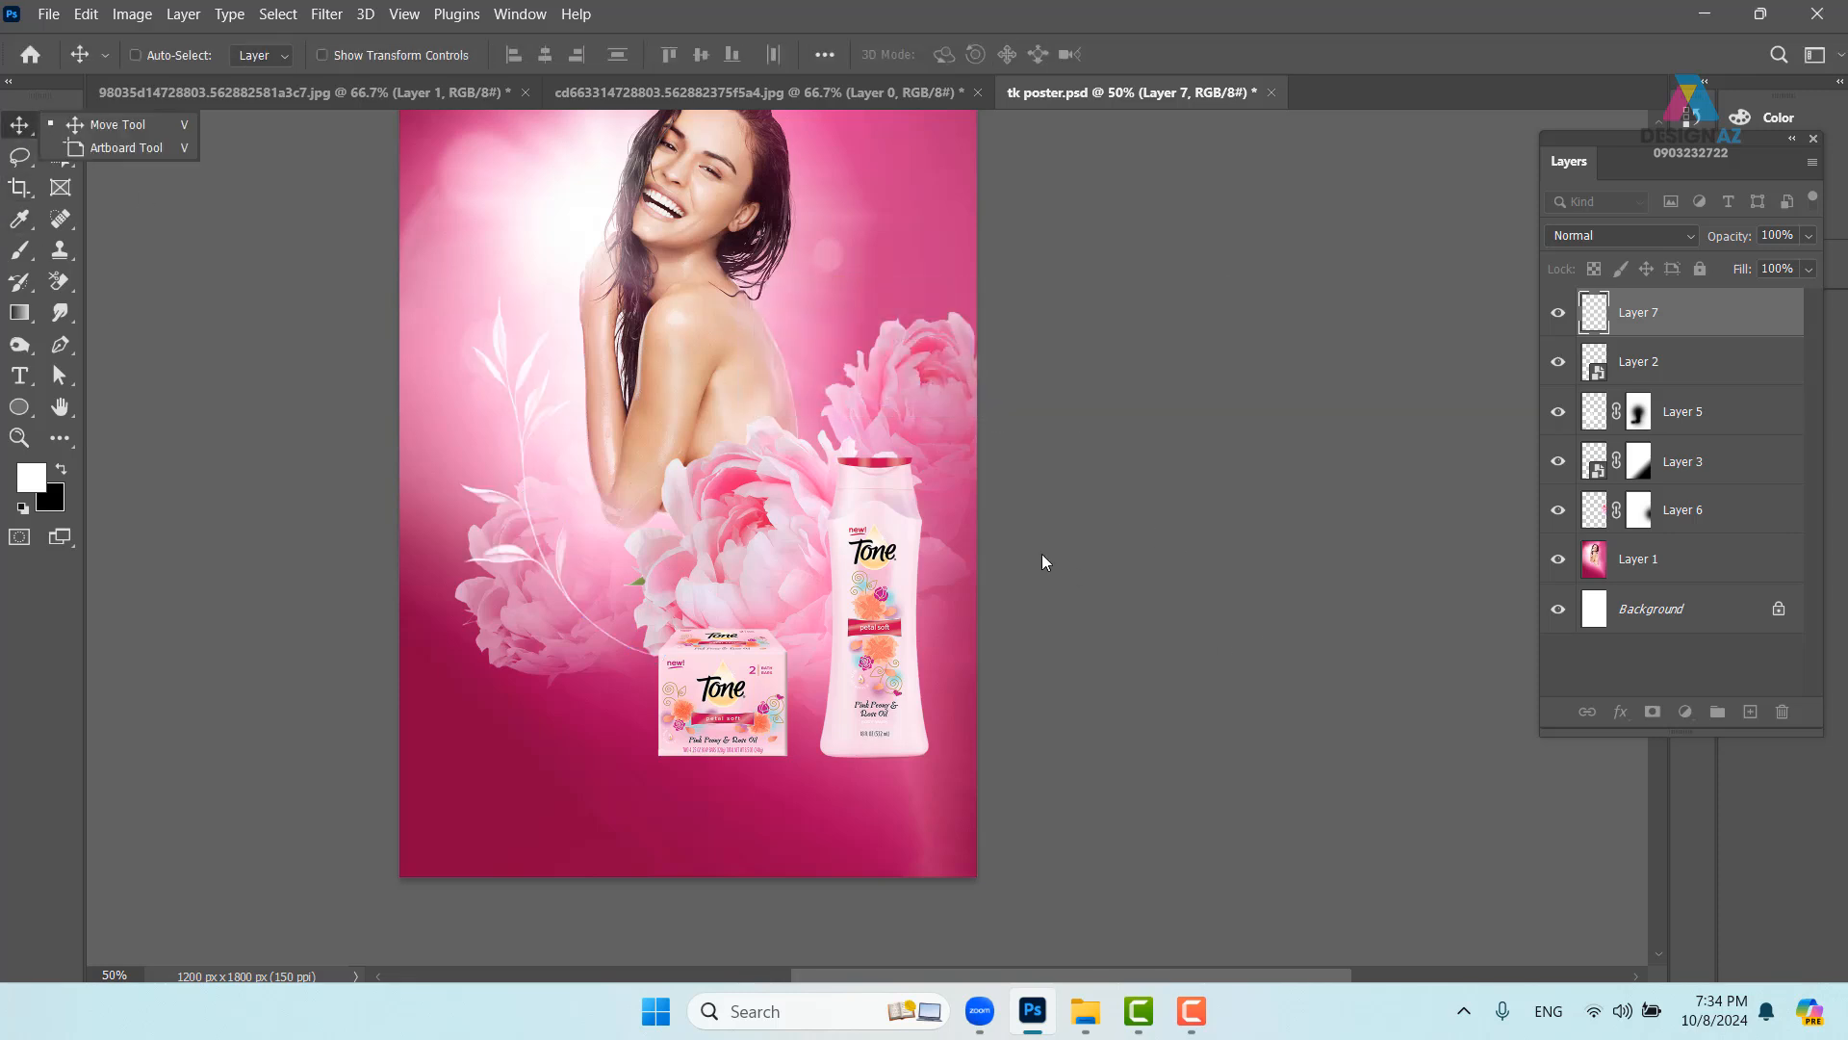
- Shift the left leaf branch up, then stamp a new white leaf sprig across her back on Layer 8
{"action": "left_click_drag", "start_coordinate": [553, 550], "coordinate": [577, 520]}
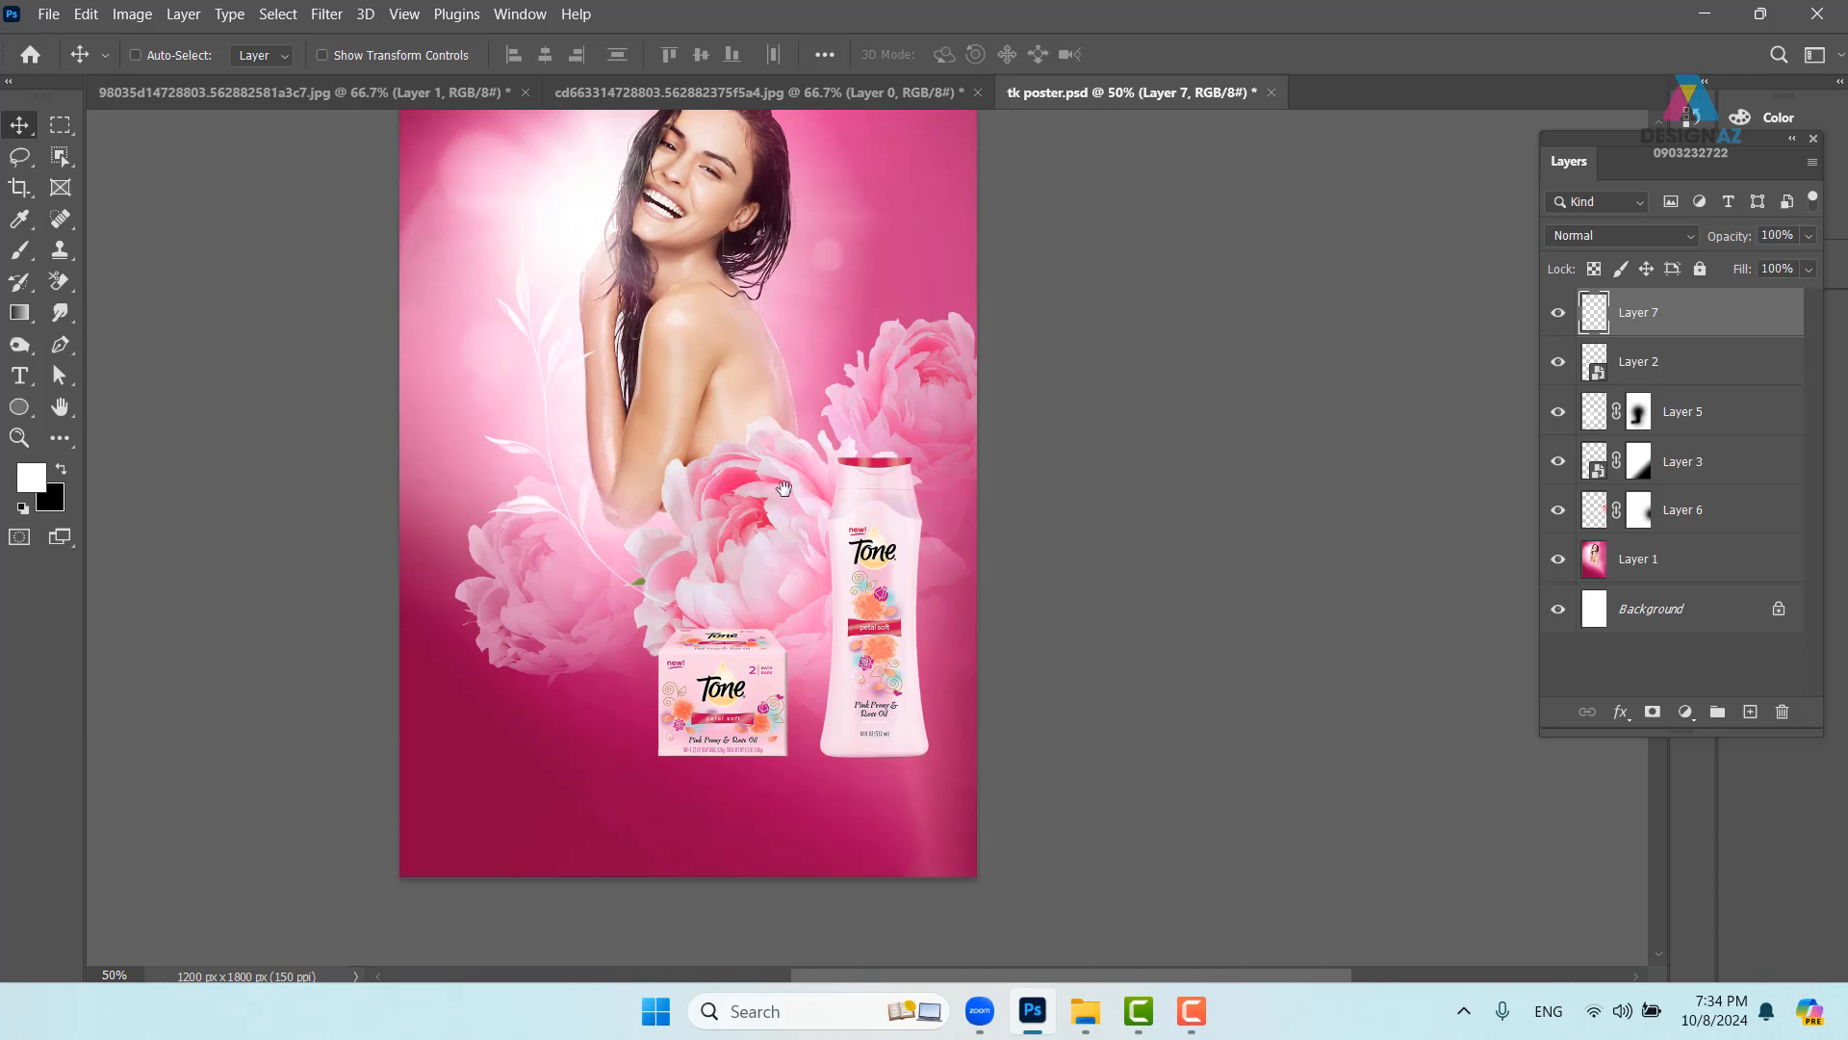
{"action": "left_click_drag", "start_coordinate": [783, 485], "coordinate": [731, 598]}
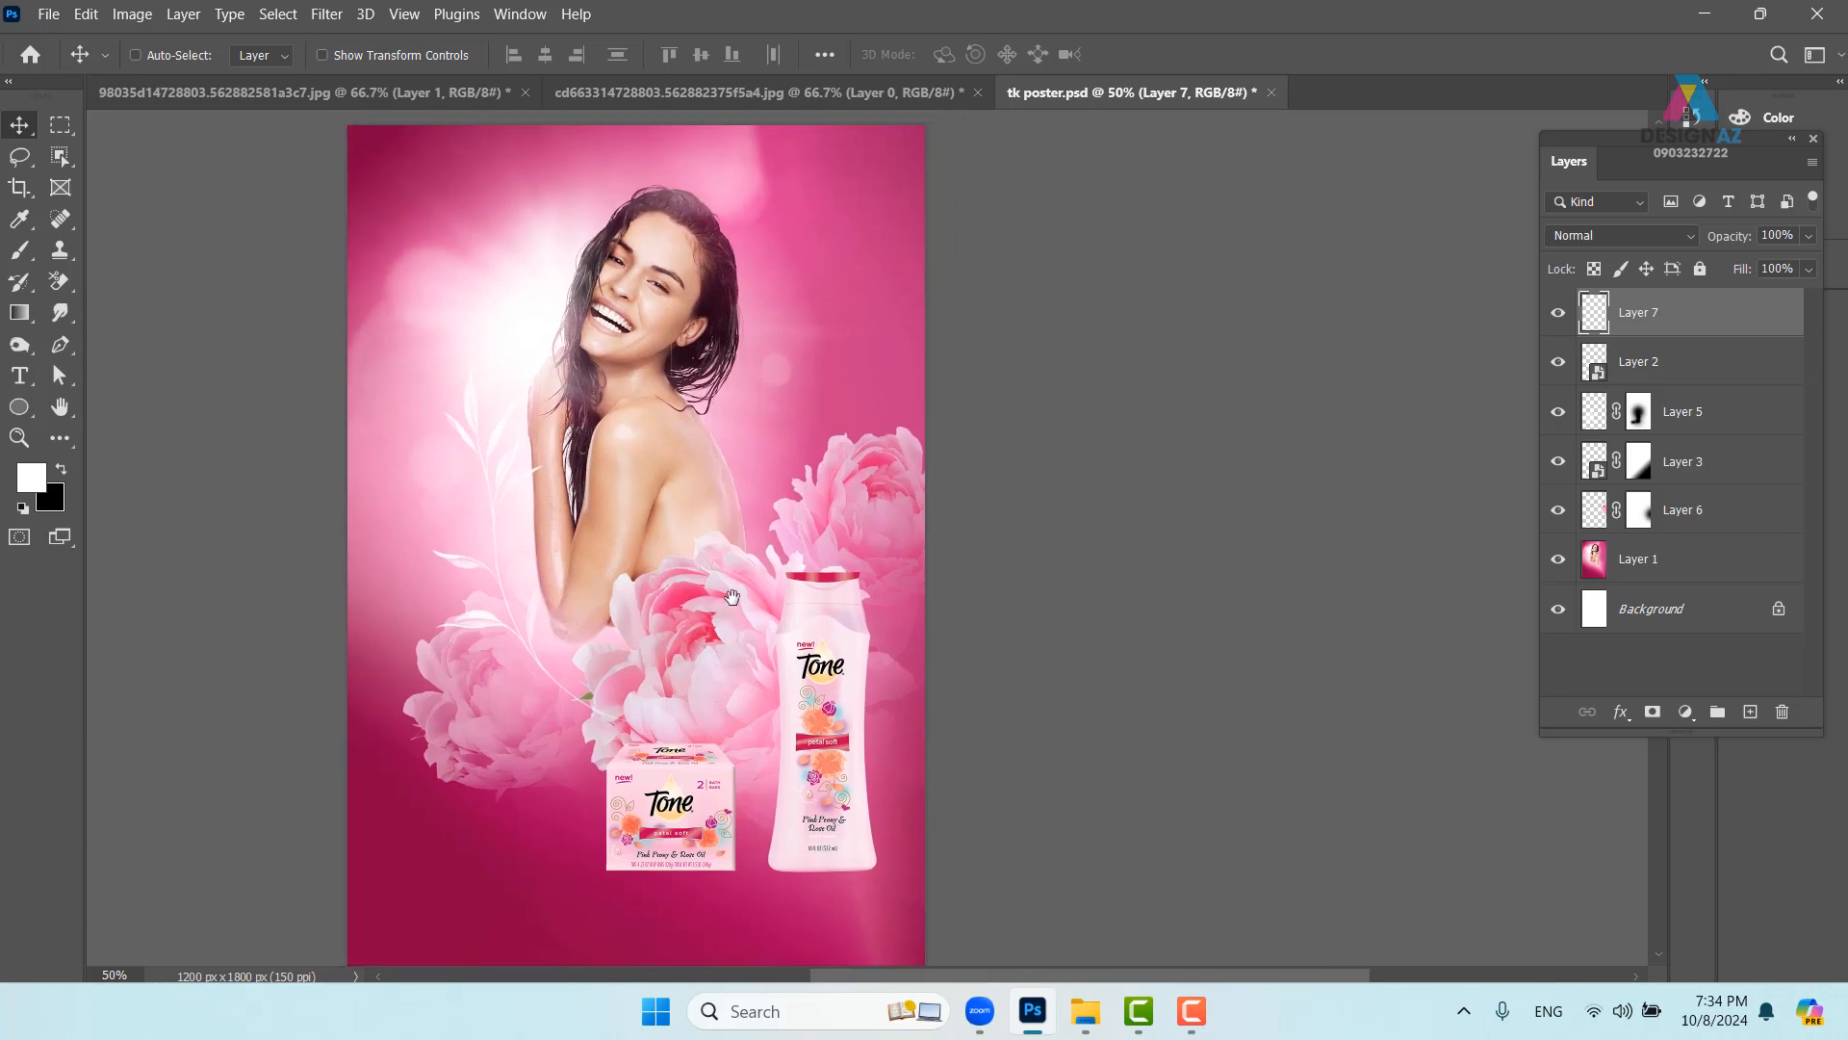
{"action": "key", "text": "b"}
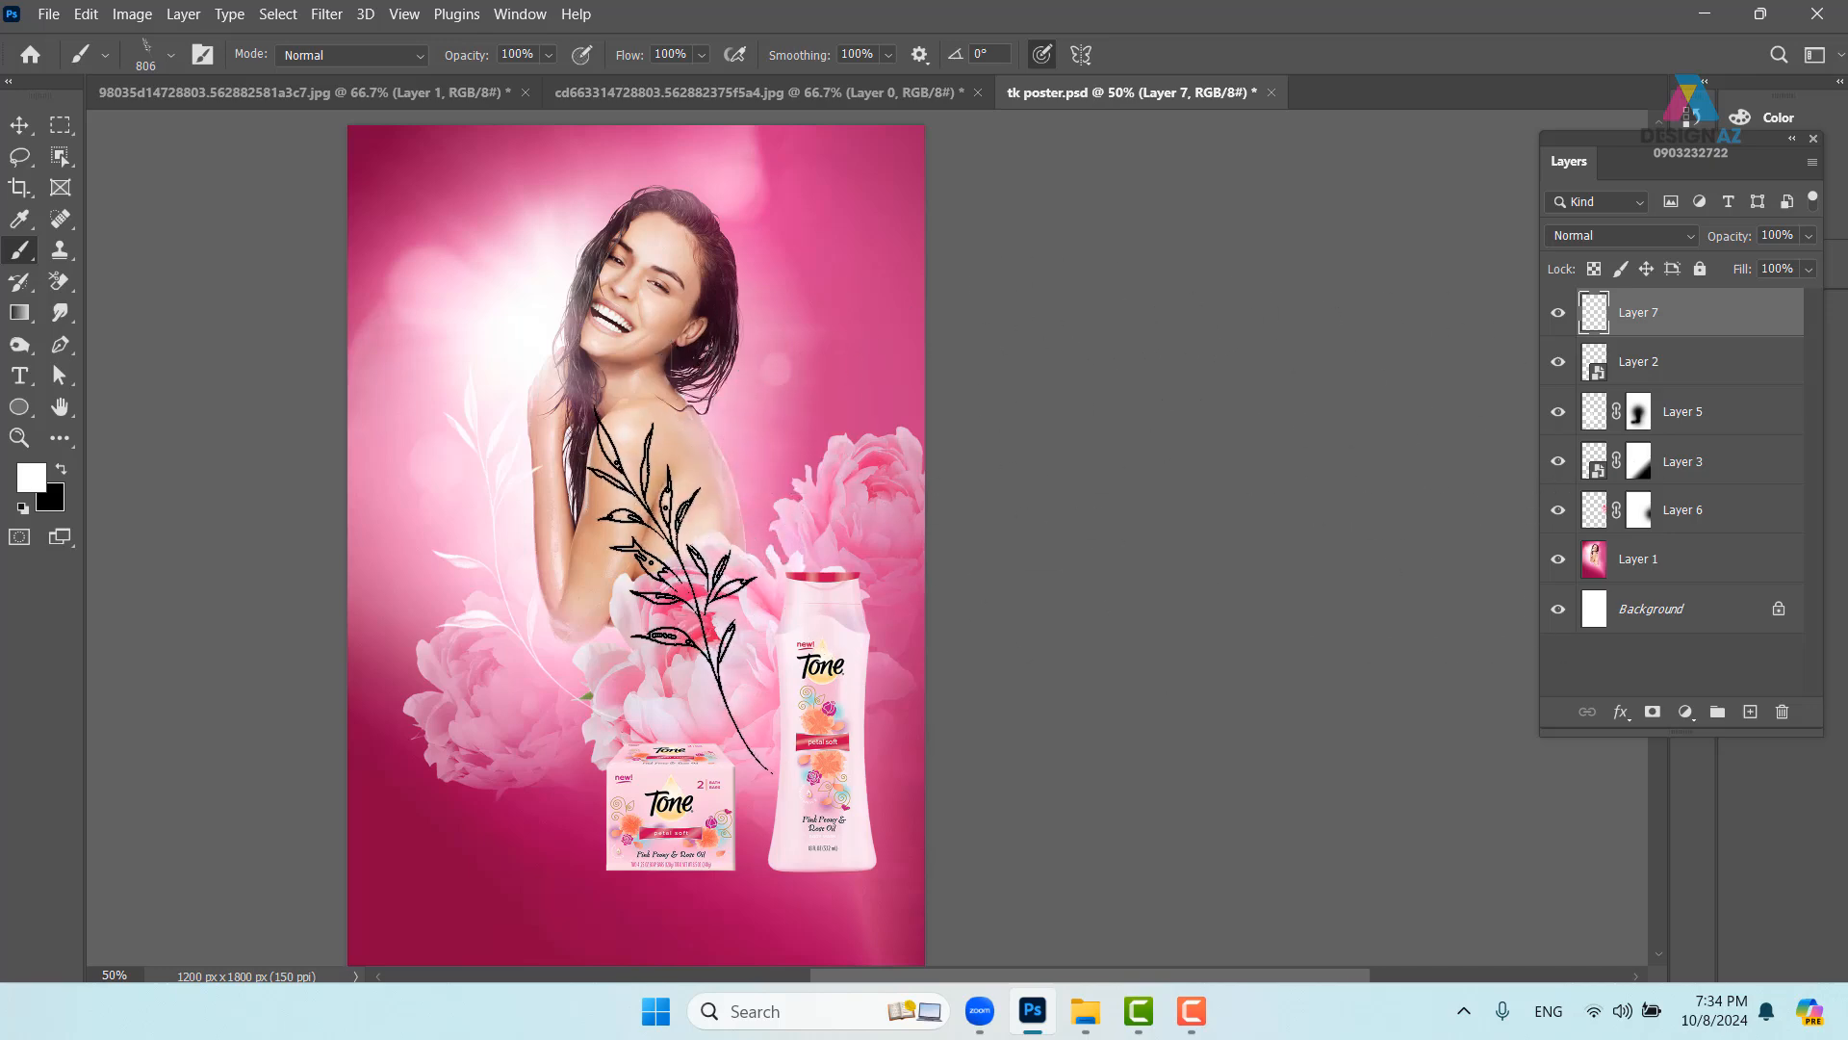
{"action": "left_click", "coordinate": [1748, 713]}
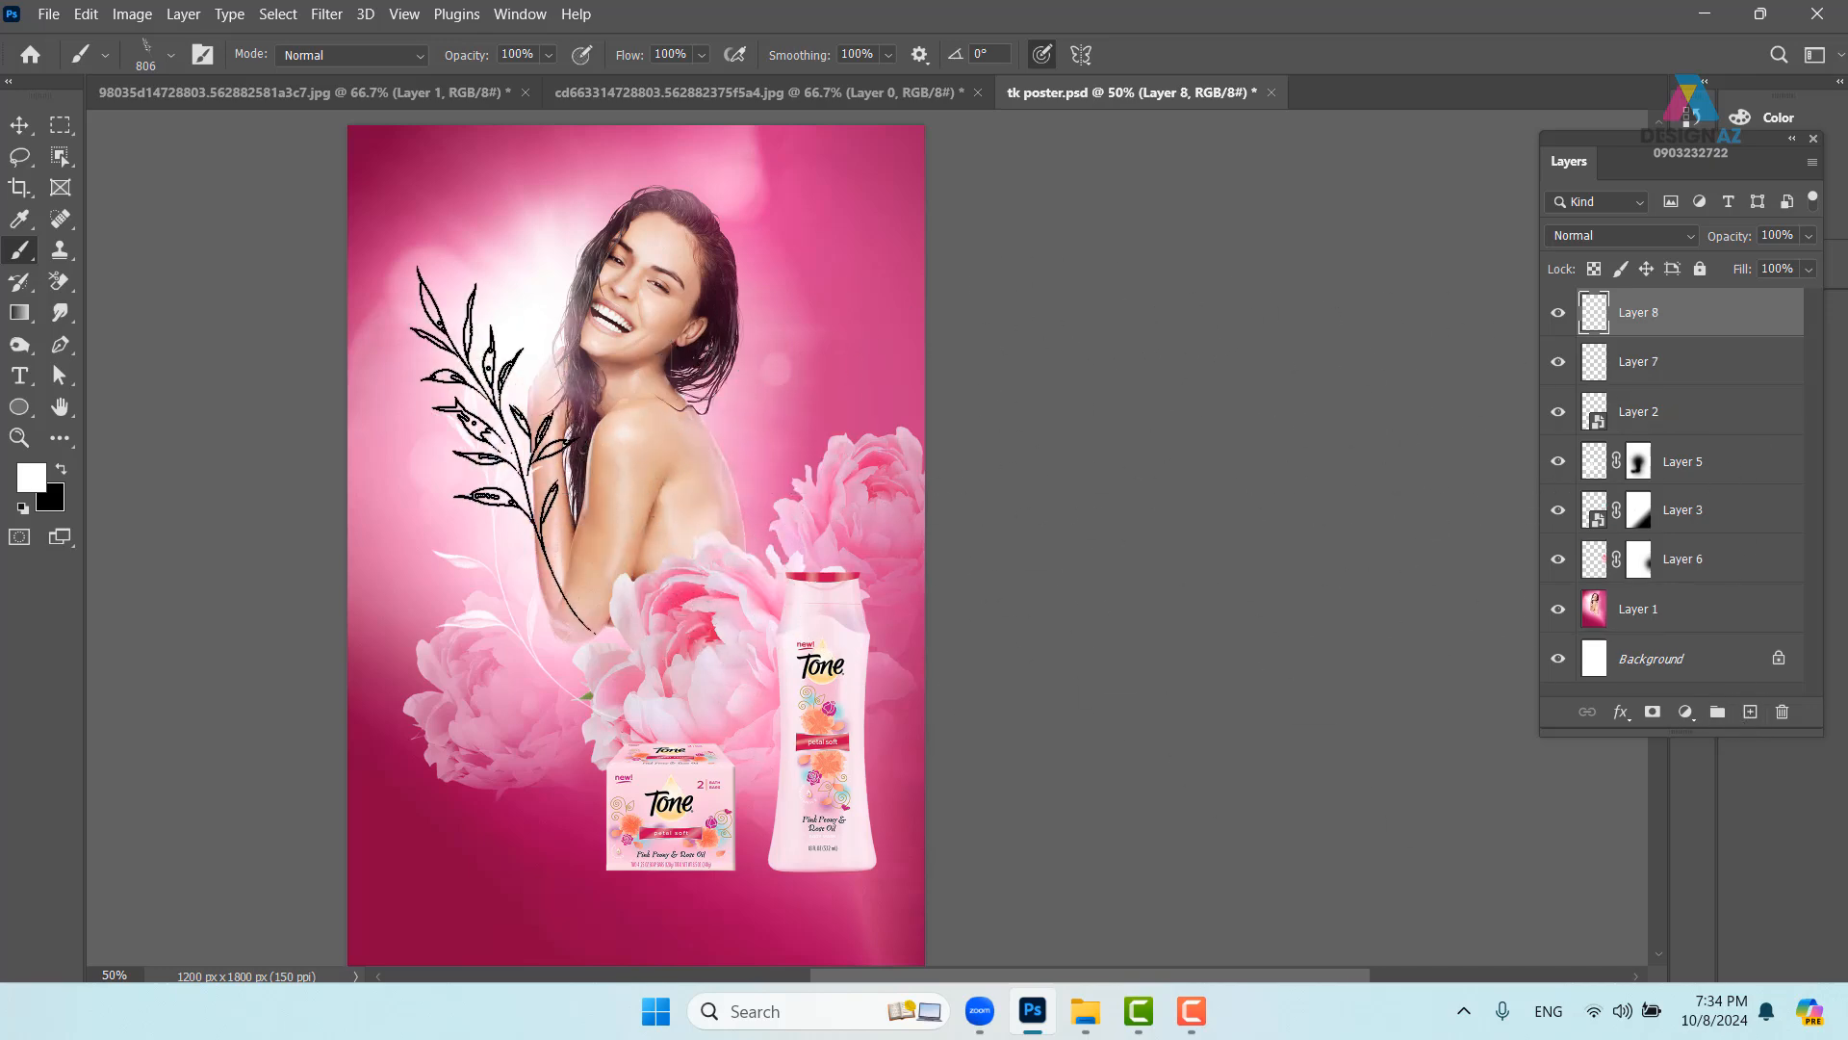
{"action": "left_click", "coordinate": [631, 487]}
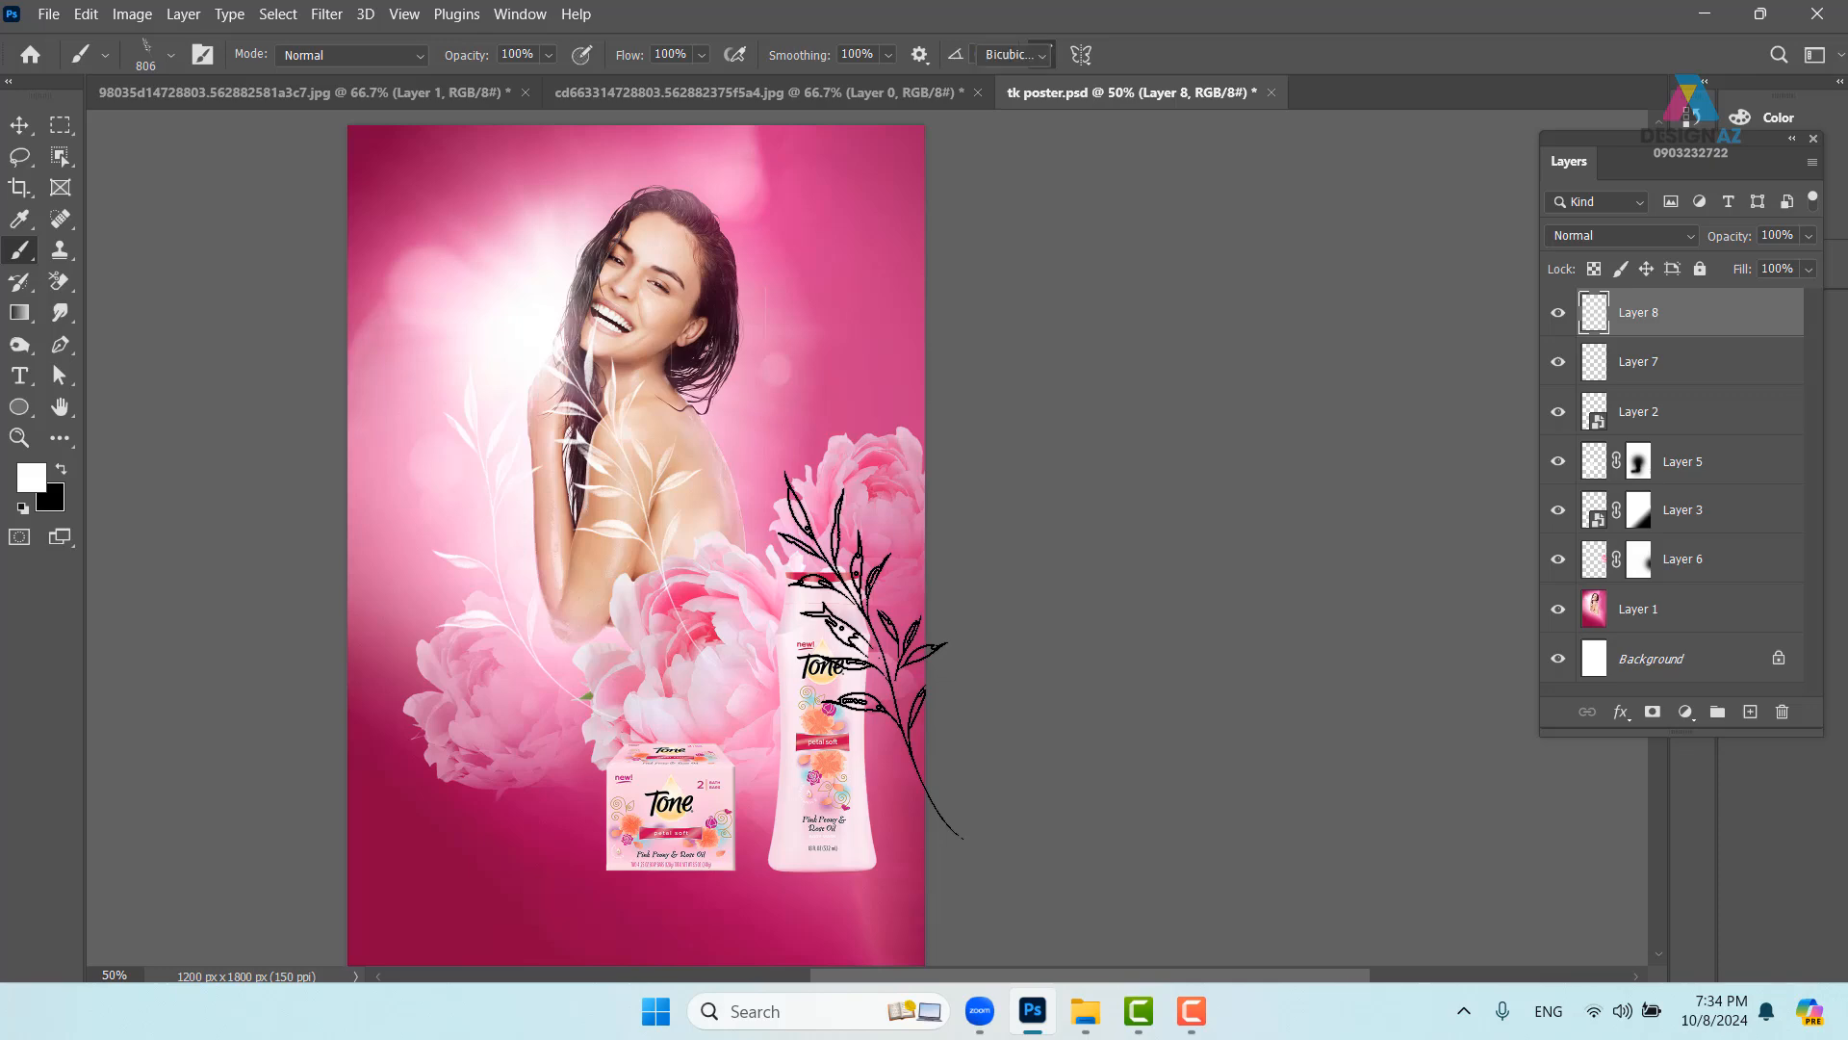
- Flip the new sprig horizontally and move it right of the woman above the bottle
{"action": "key", "text": "ctrl+t"}
{"action": "right_click", "coordinate": [647, 508]}
{"action": "left_click", "coordinate": [750, 481]}
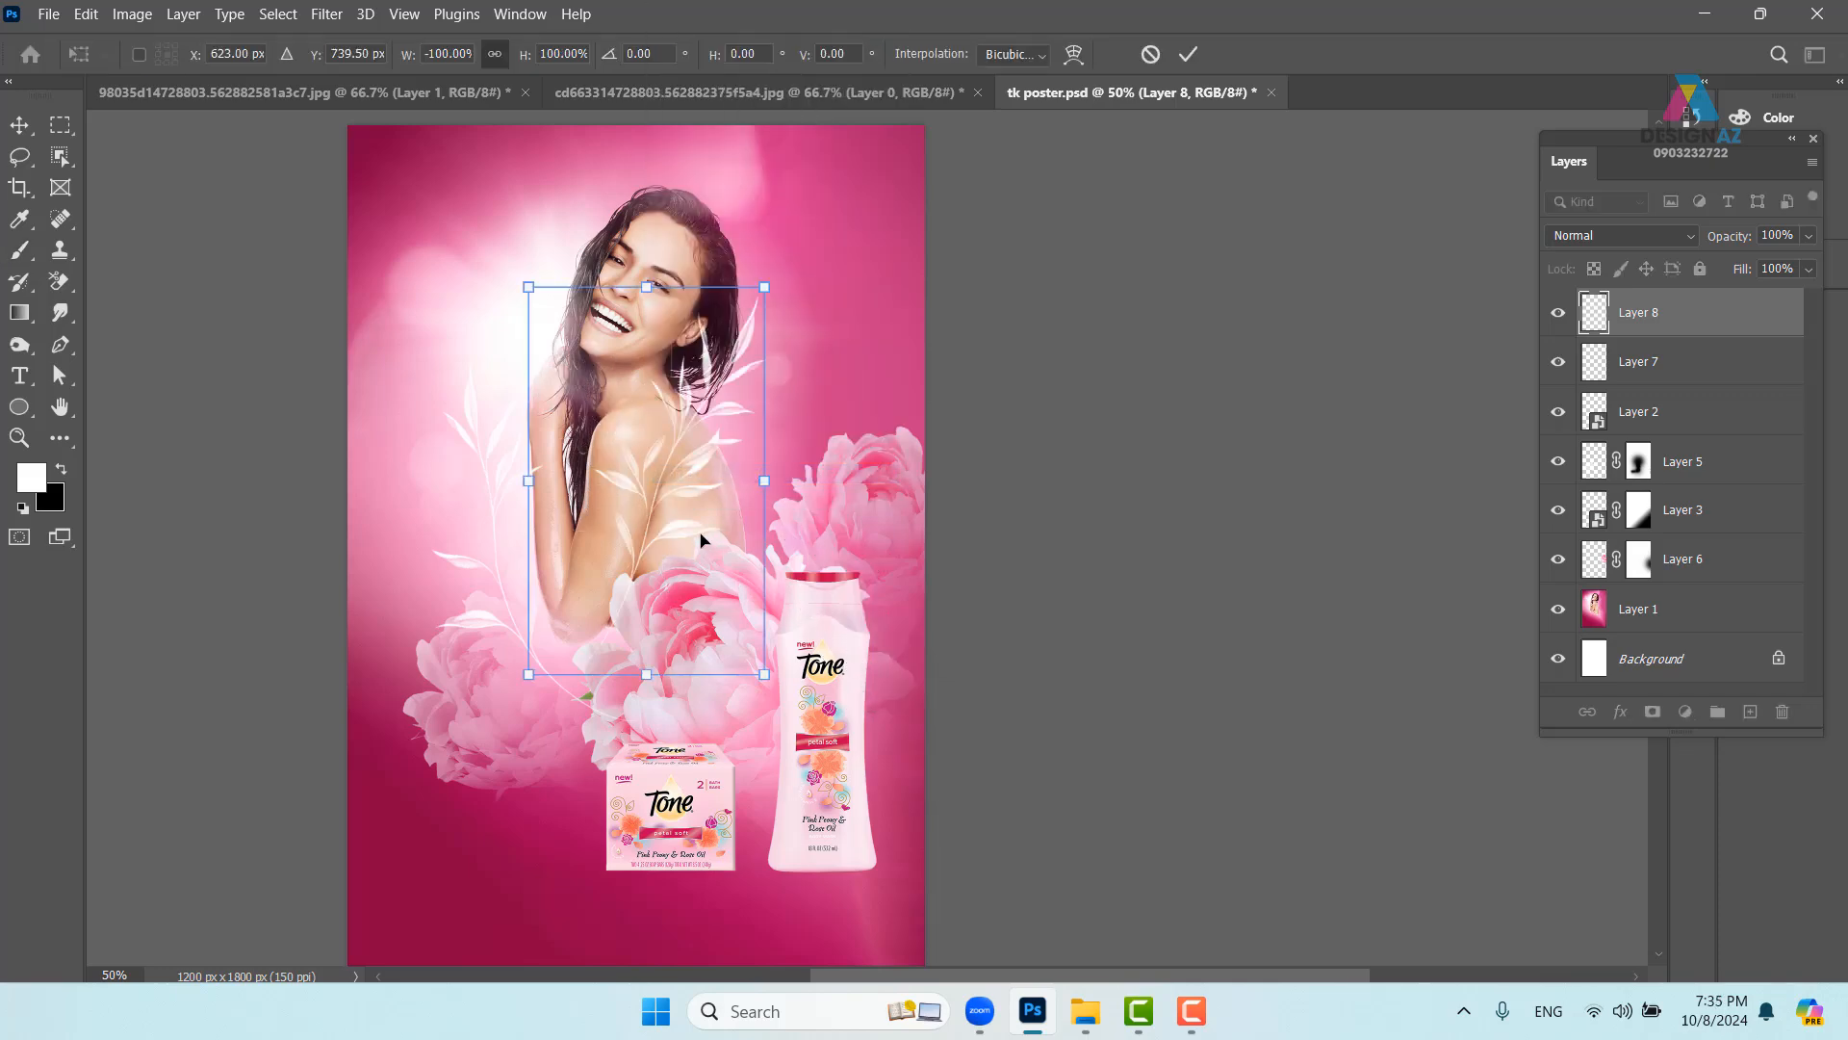
{"action": "left_click_drag", "start_coordinate": [680, 497], "coordinate": [782, 497]}
{"action": "key", "text": "Return"}
{"action": "key", "text": "ctrl+plus"}
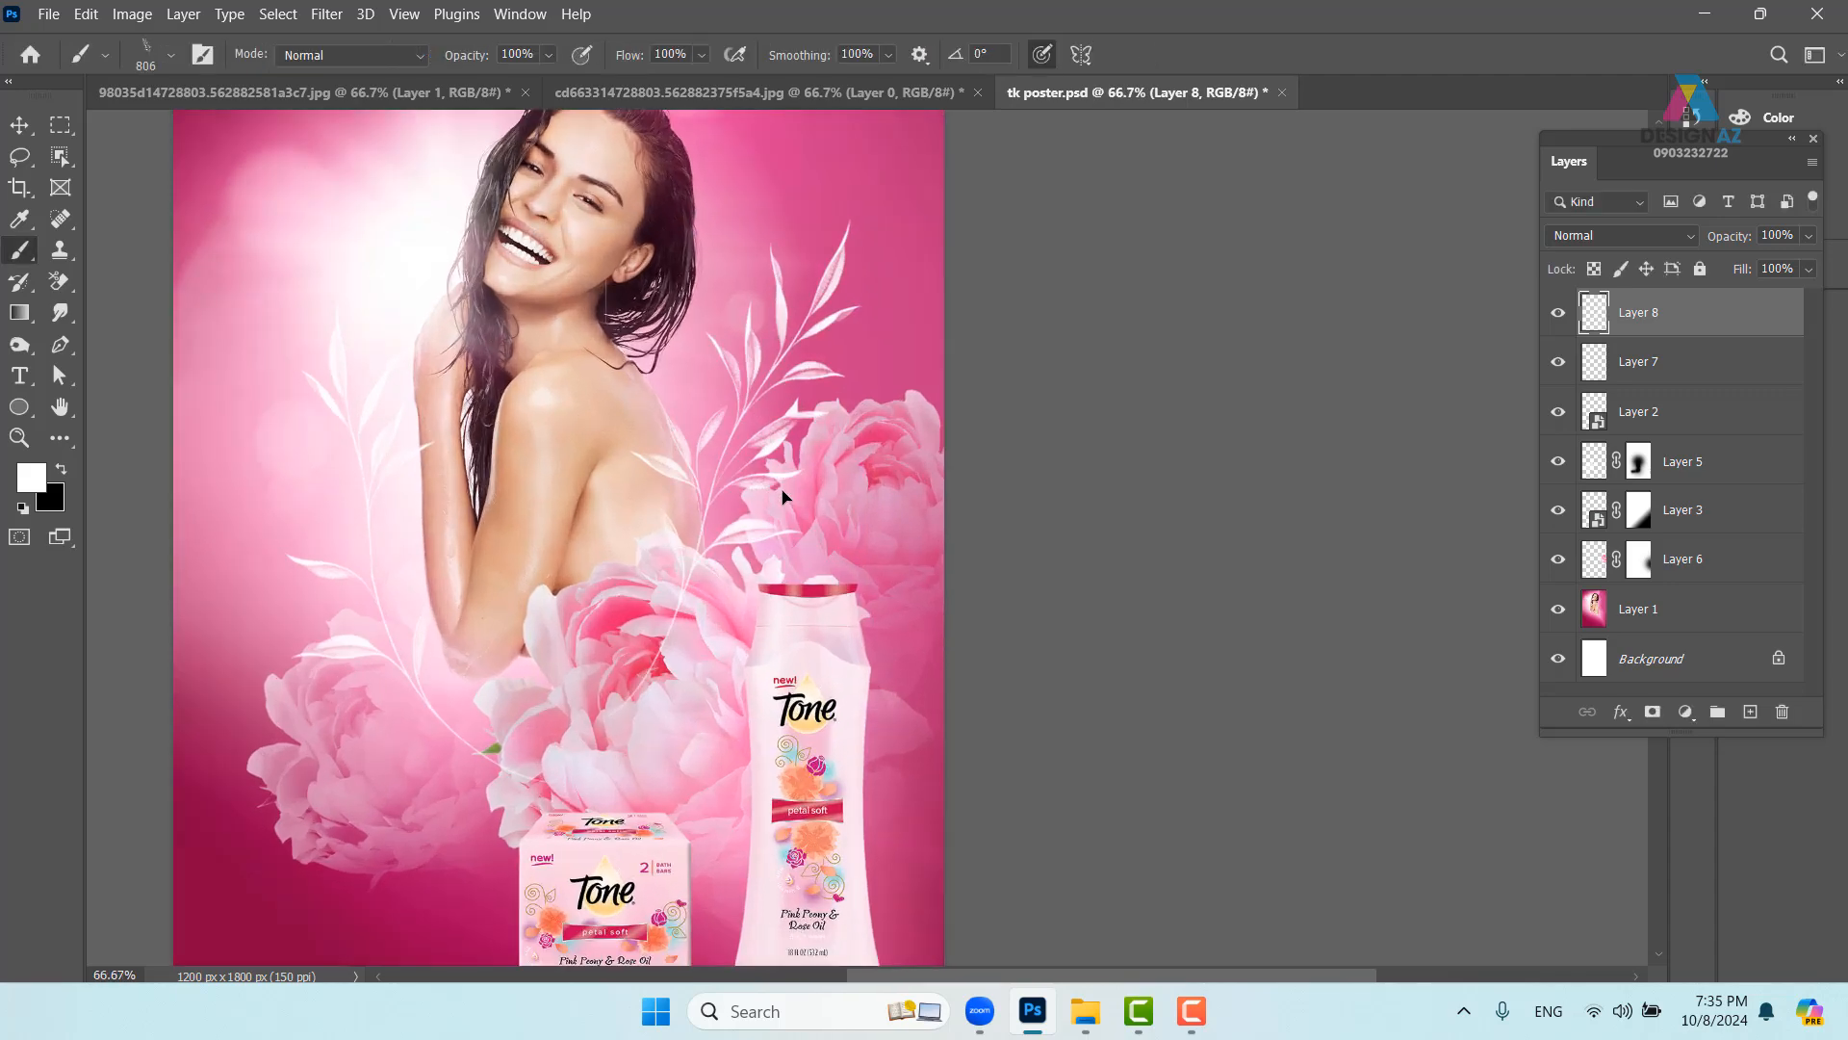
{"action": "left_click_drag", "start_coordinate": [639, 535], "coordinate": [754, 389]}
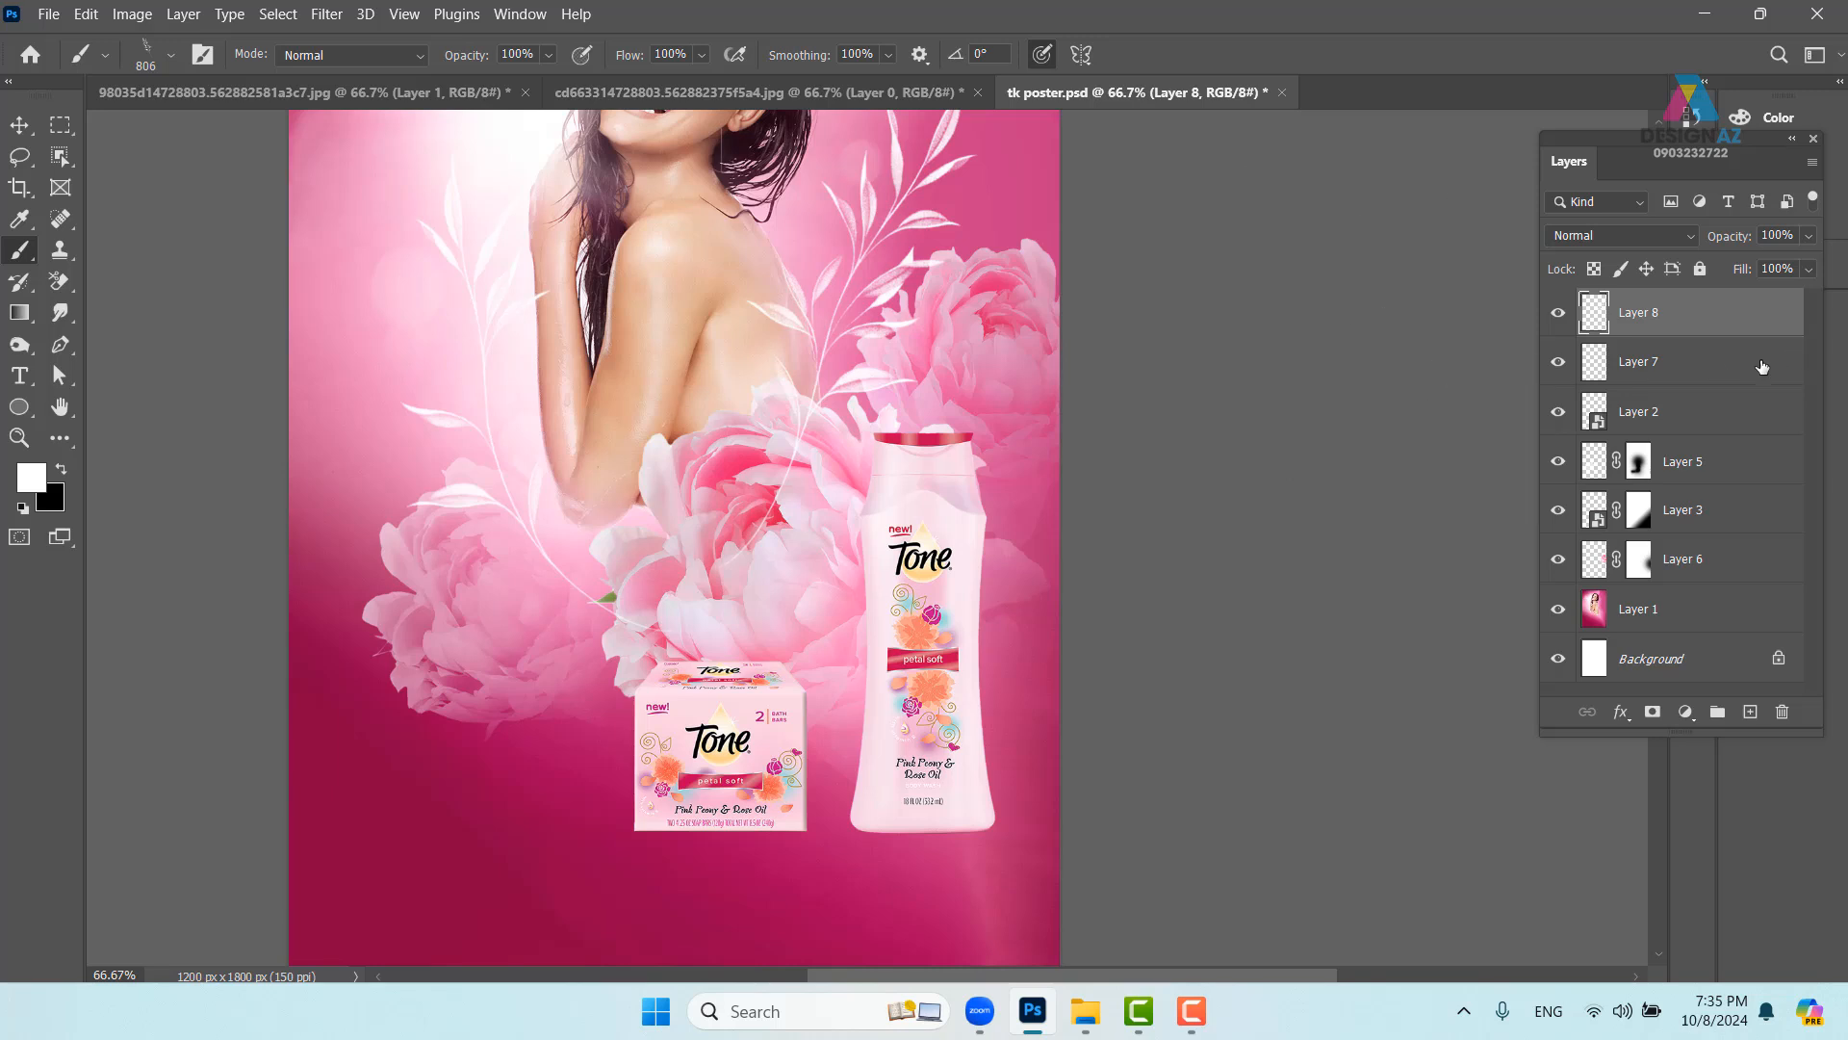
- Merge Layers 7 and 8, add a layer mask, and paint out stems over the flowers with a soft round brush
{"action": "left_click", "coordinate": [1734, 375], "text": "shift"}
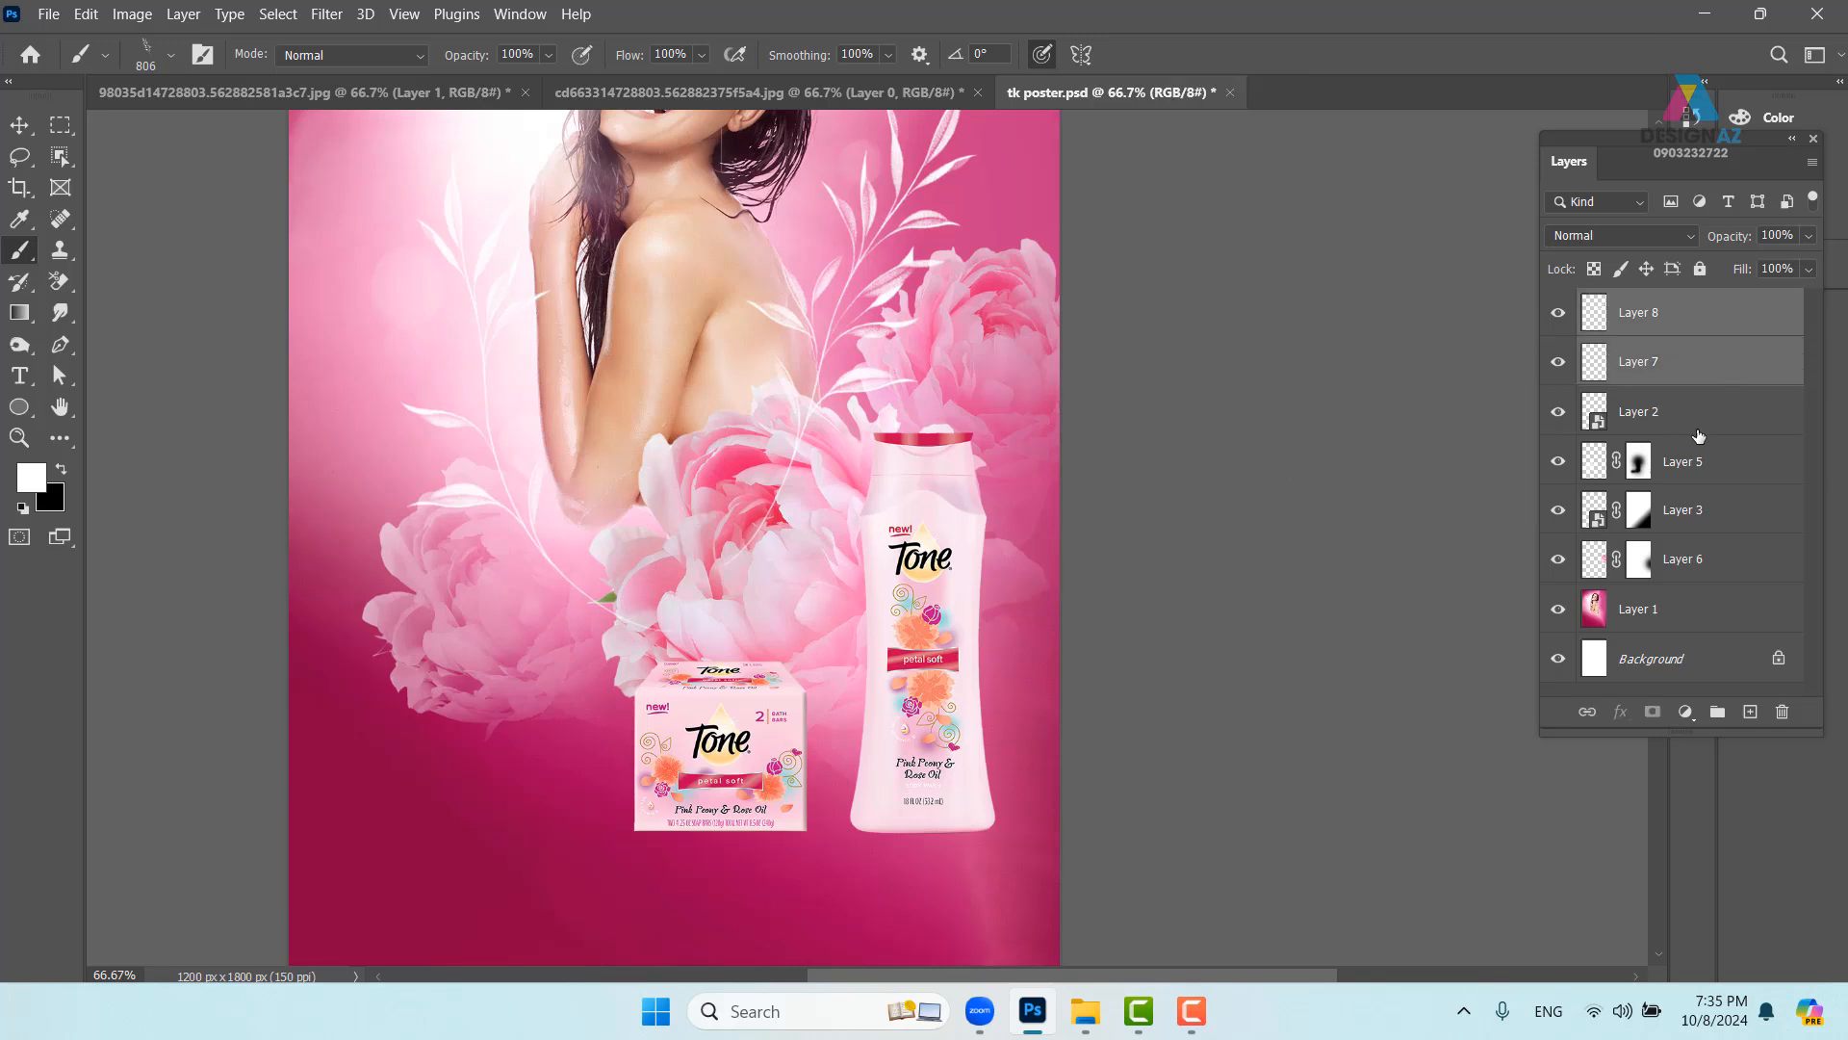
{"action": "key", "text": "ctrl+e"}
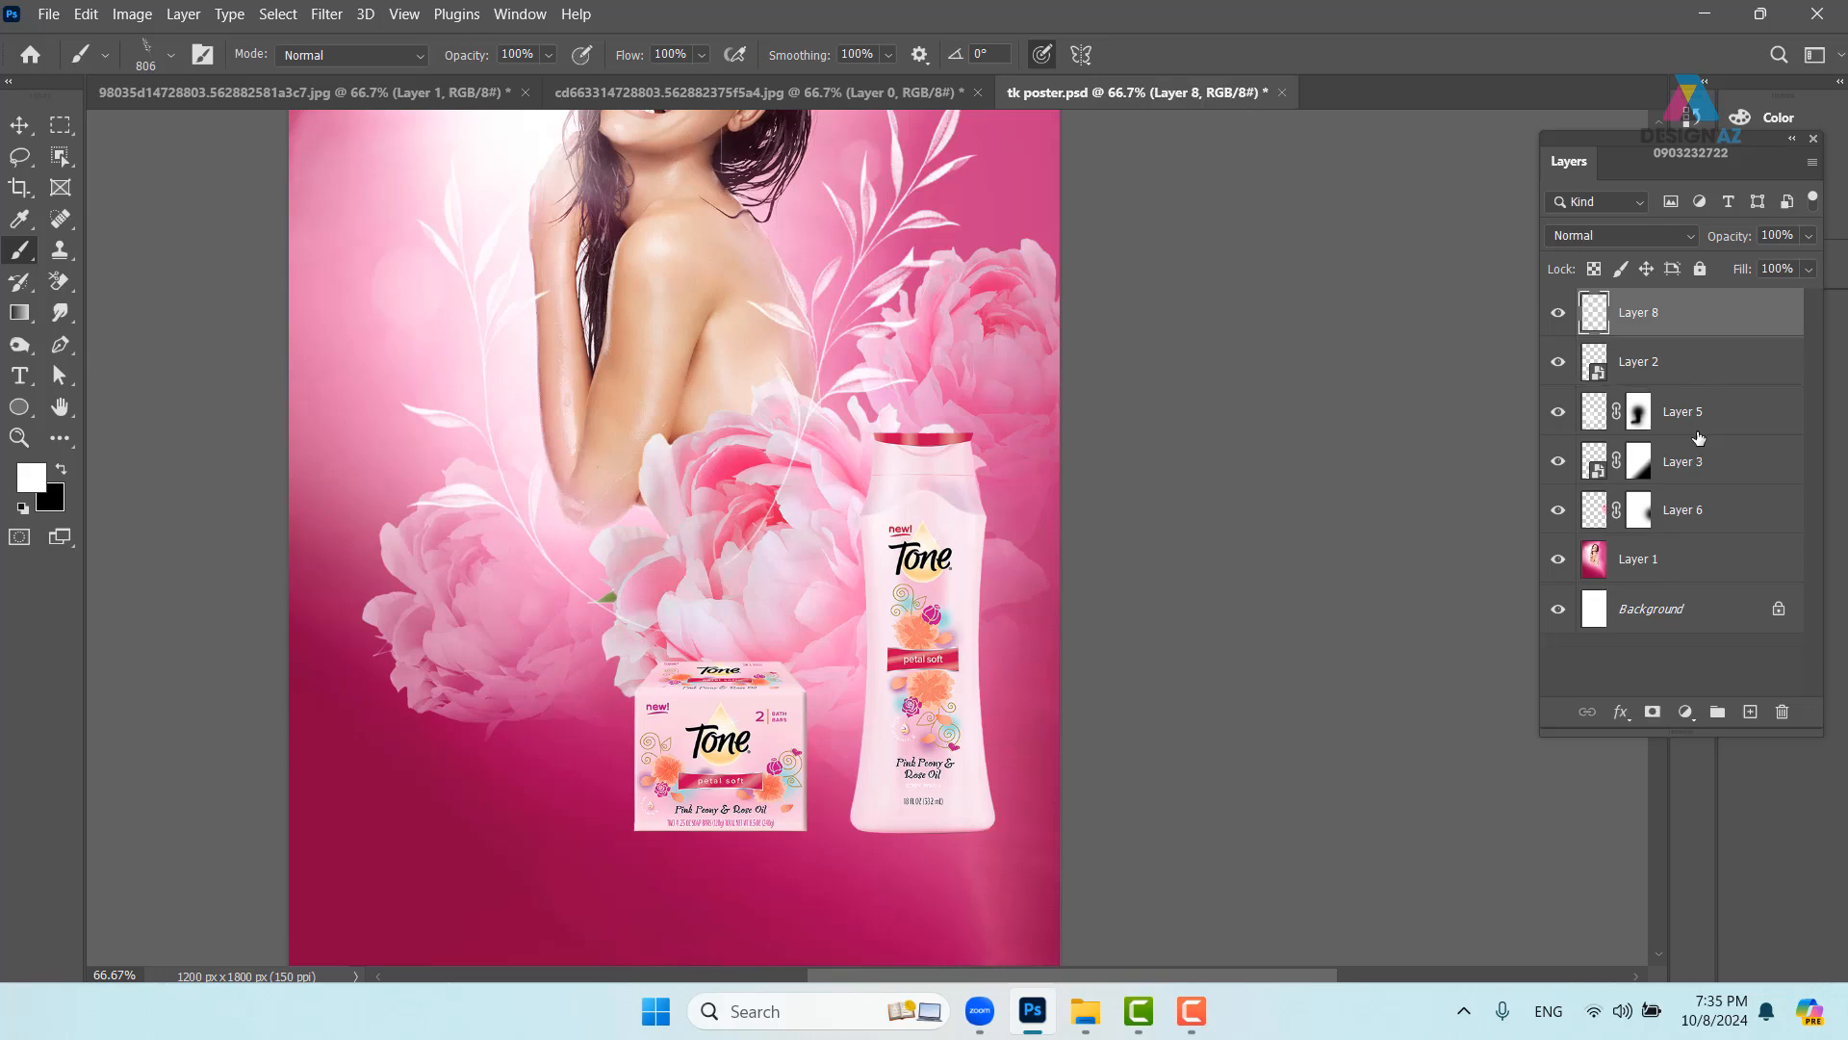
{"action": "left_click", "coordinate": [1652, 712]}
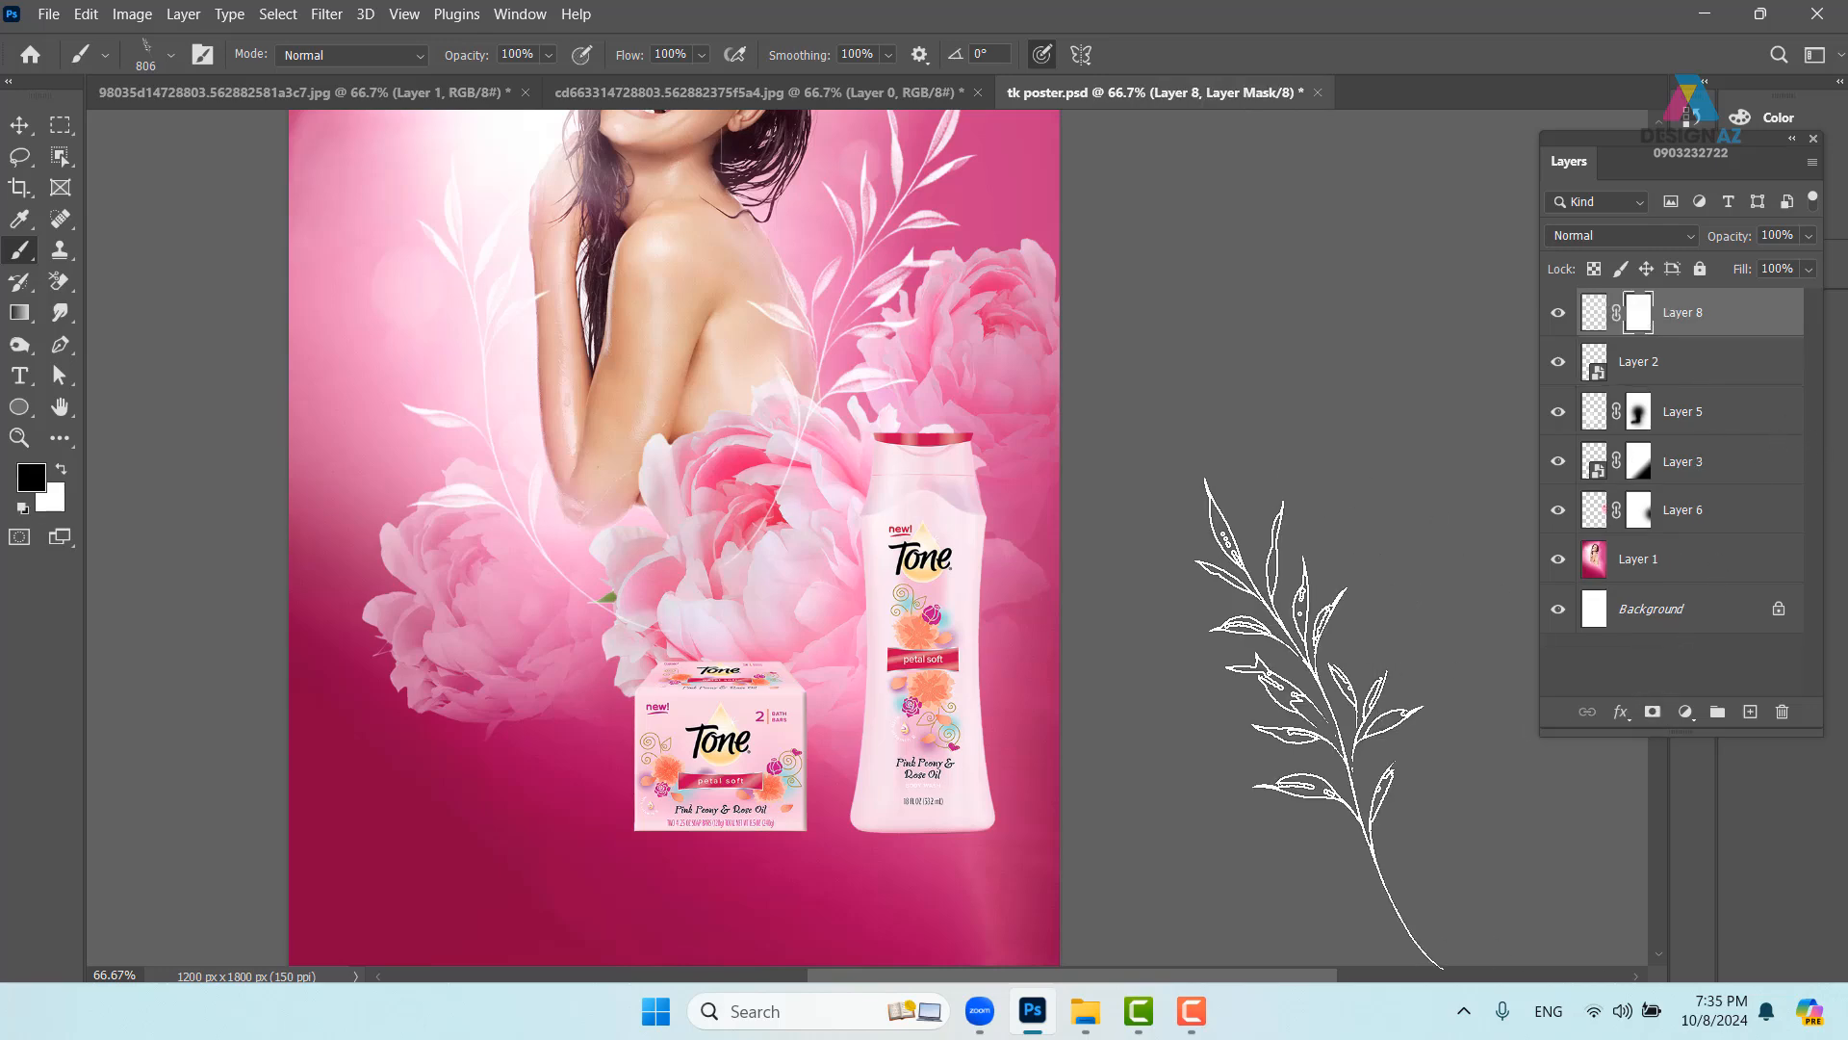
{"action": "left_click", "coordinate": [170, 54]}
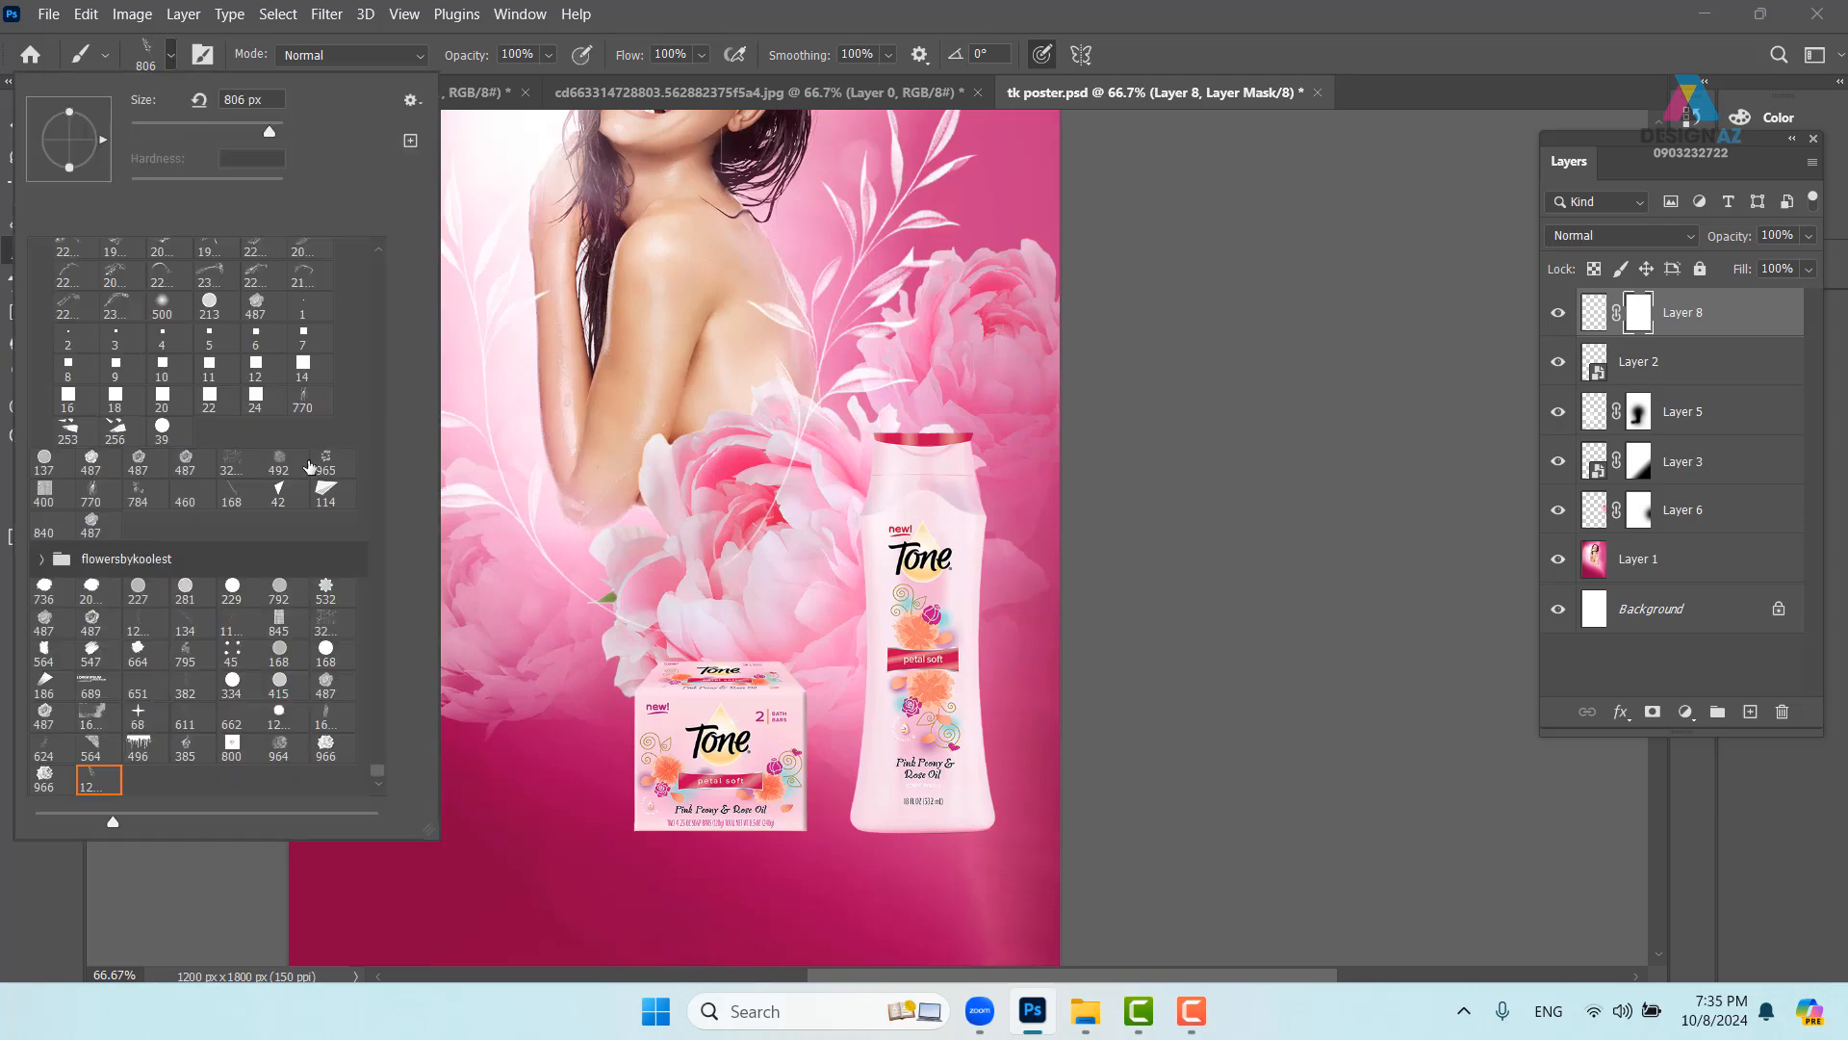
{"action": "mouse_move", "coordinate": [380, 770]}
{"action": "left_mouse_down"}
{"action": "mouse_move", "coordinate": [390, 227]}
{"action": "mouse_move", "coordinate": [384, 290]}
{"action": "mouse_move", "coordinate": [376, 239]}
{"action": "mouse_move", "coordinate": [389, 251]}
{"action": "left_mouse_up"}
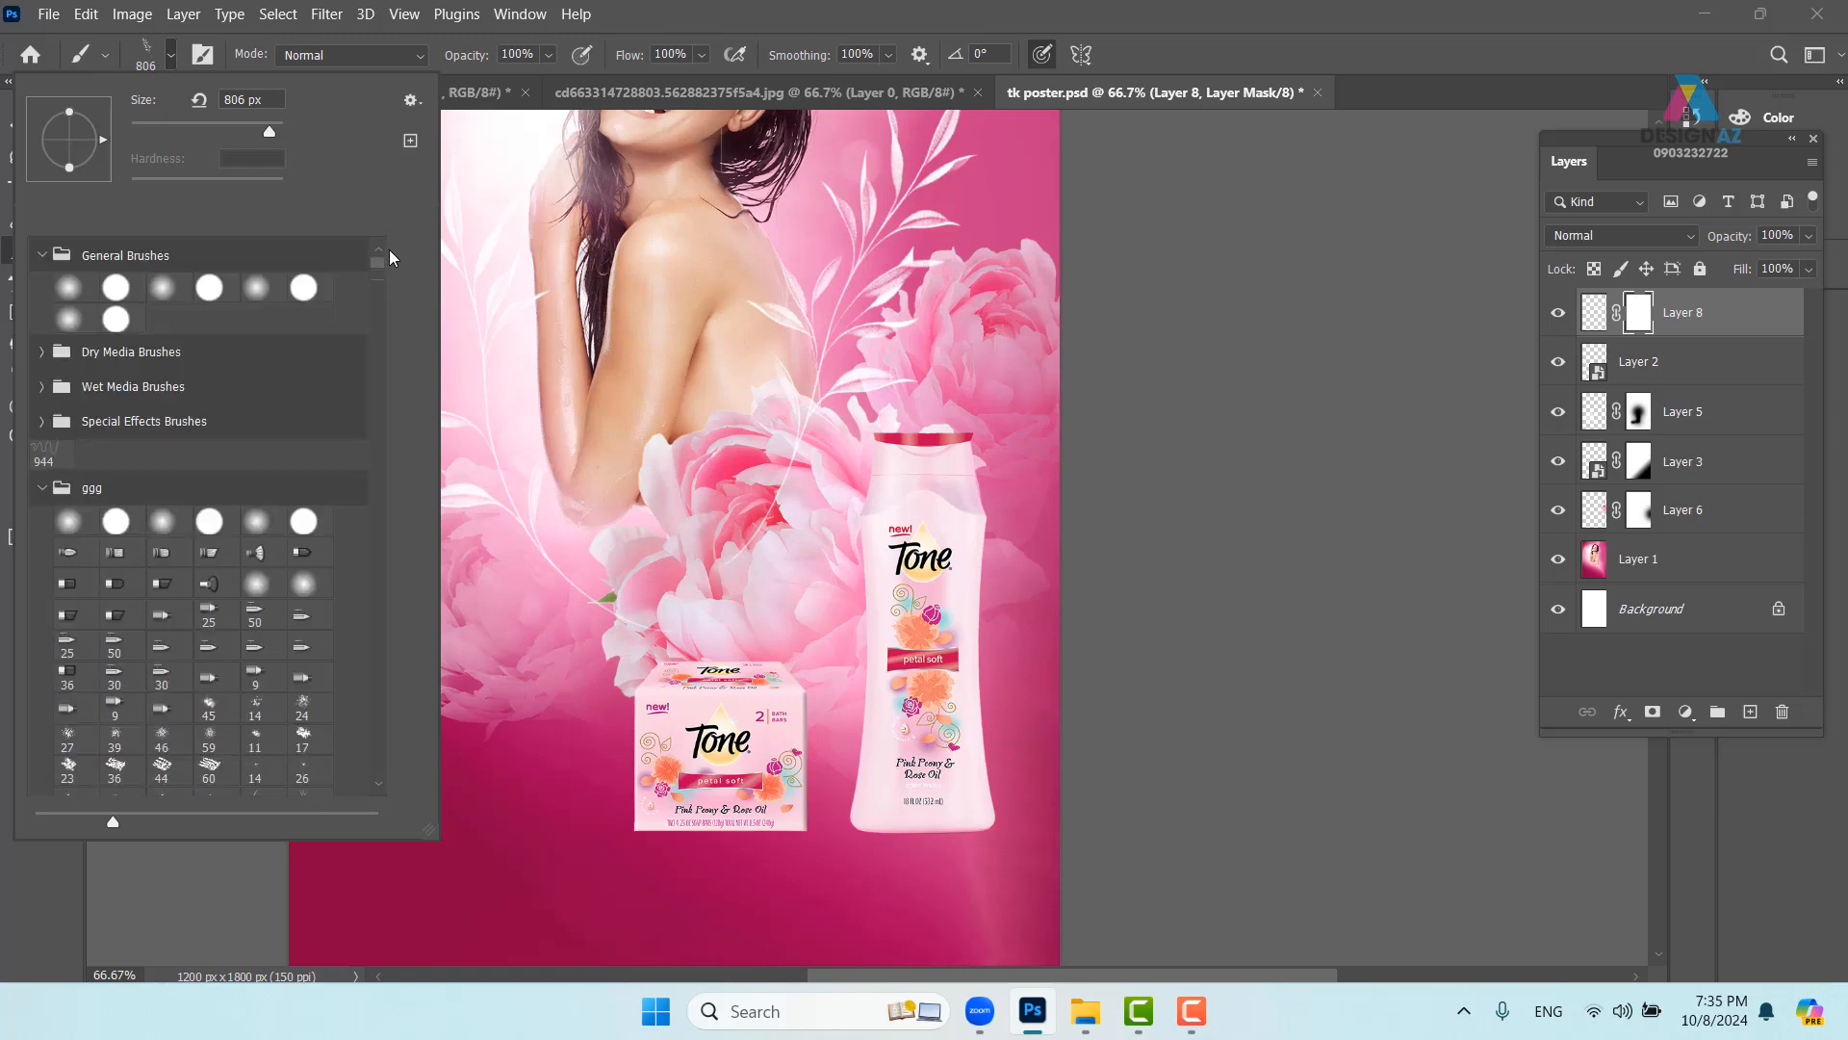
{"action": "left_click", "coordinate": [67, 293]}
{"action": "left_click", "coordinate": [759, 609]}
{"action": "left_click", "coordinate": [758, 605]}
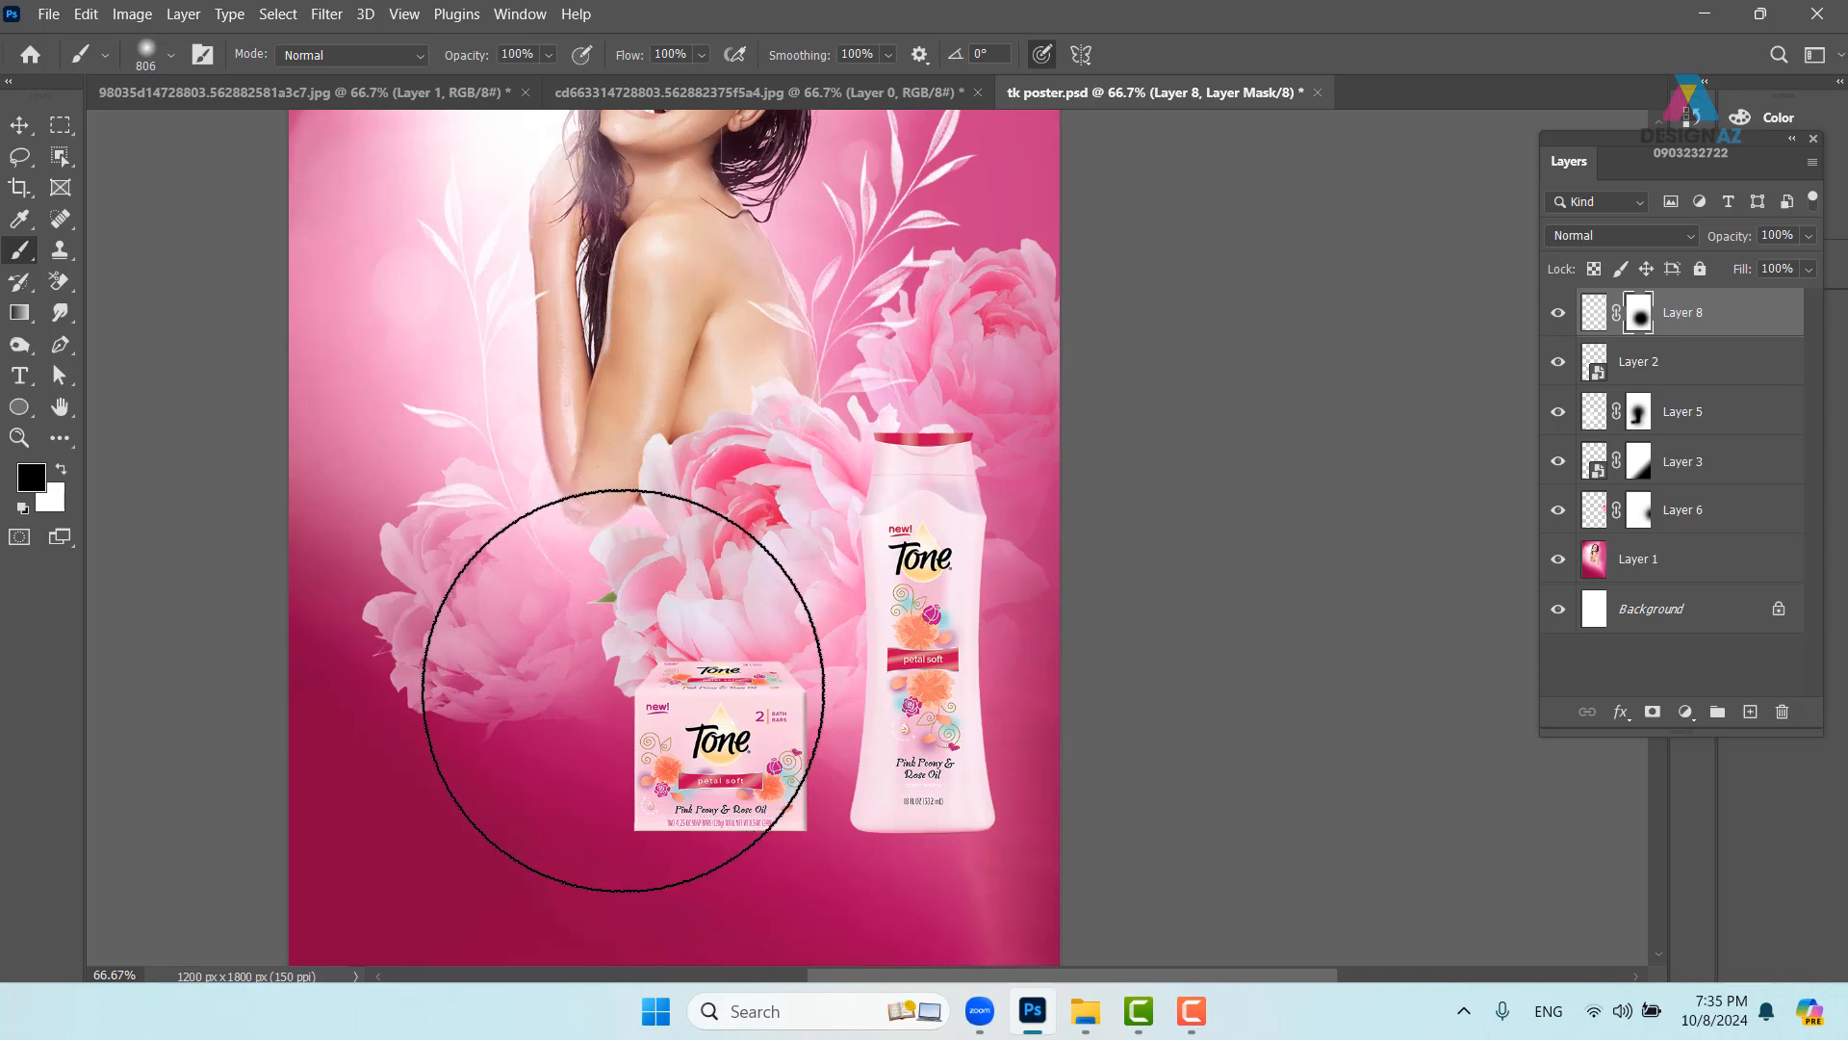
- Rotate the merged sprigs to about -7.88° and nudge them slightly right and up
{"action": "mouse_move", "coordinate": [1007, 557]}
{"action": "left_mouse_down"}
{"action": "mouse_move", "coordinate": [899, 709]}
{"action": "mouse_move", "coordinate": [926, 745]}
{"action": "left_mouse_up"}
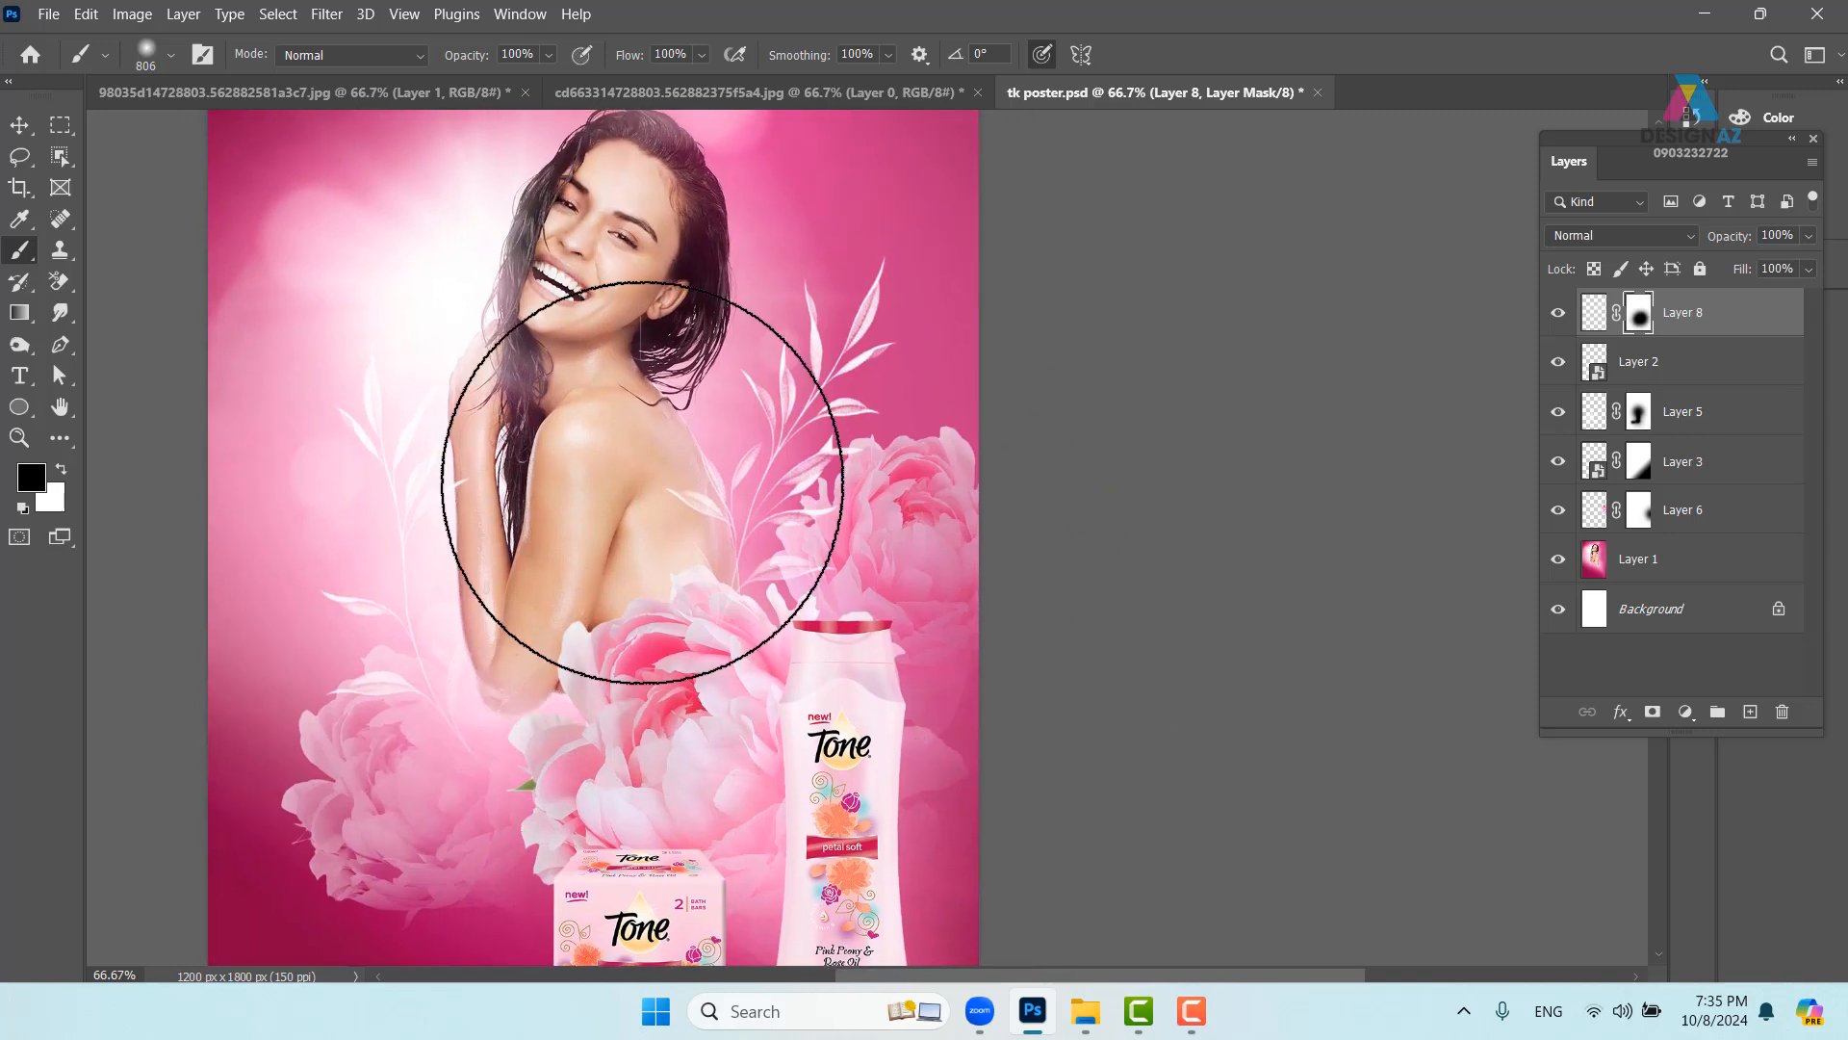
{"action": "left_click", "coordinate": [19, 125]}
{"action": "left_click_drag", "start_coordinate": [944, 523], "coordinate": [960, 442]}
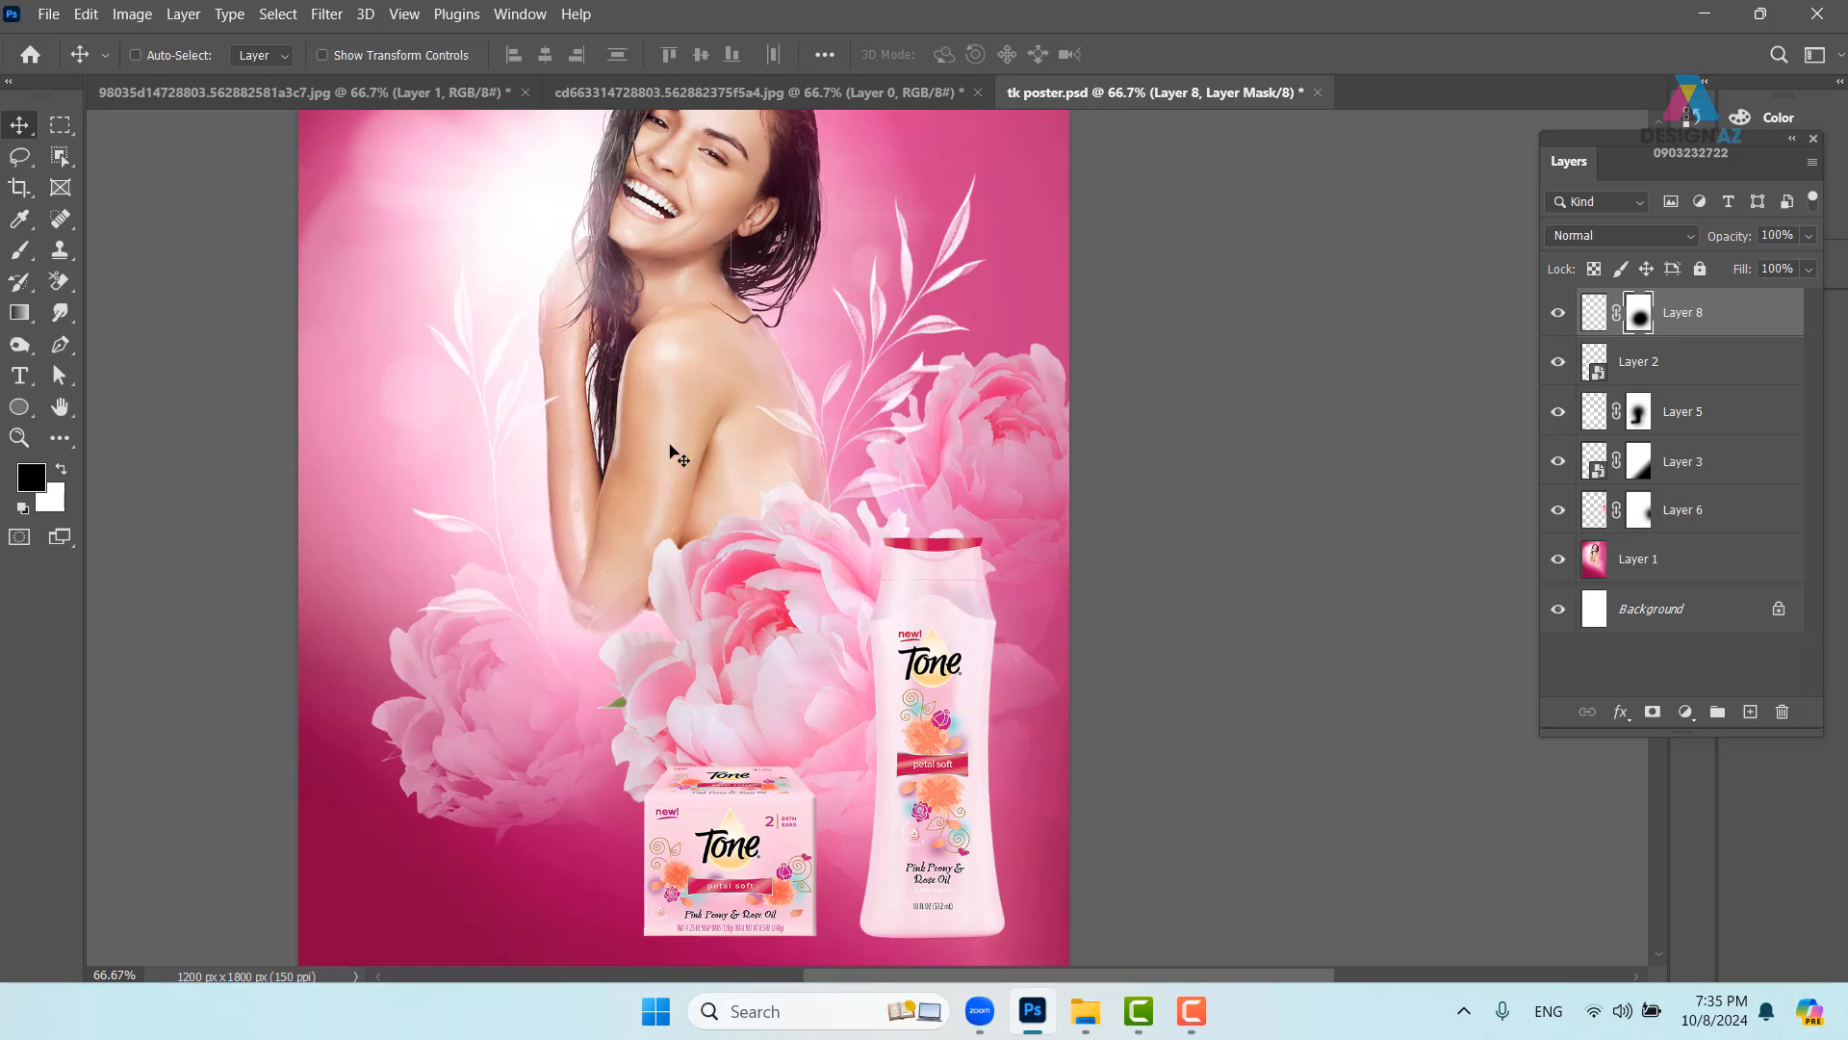
{"action": "key", "text": "ctrl"}
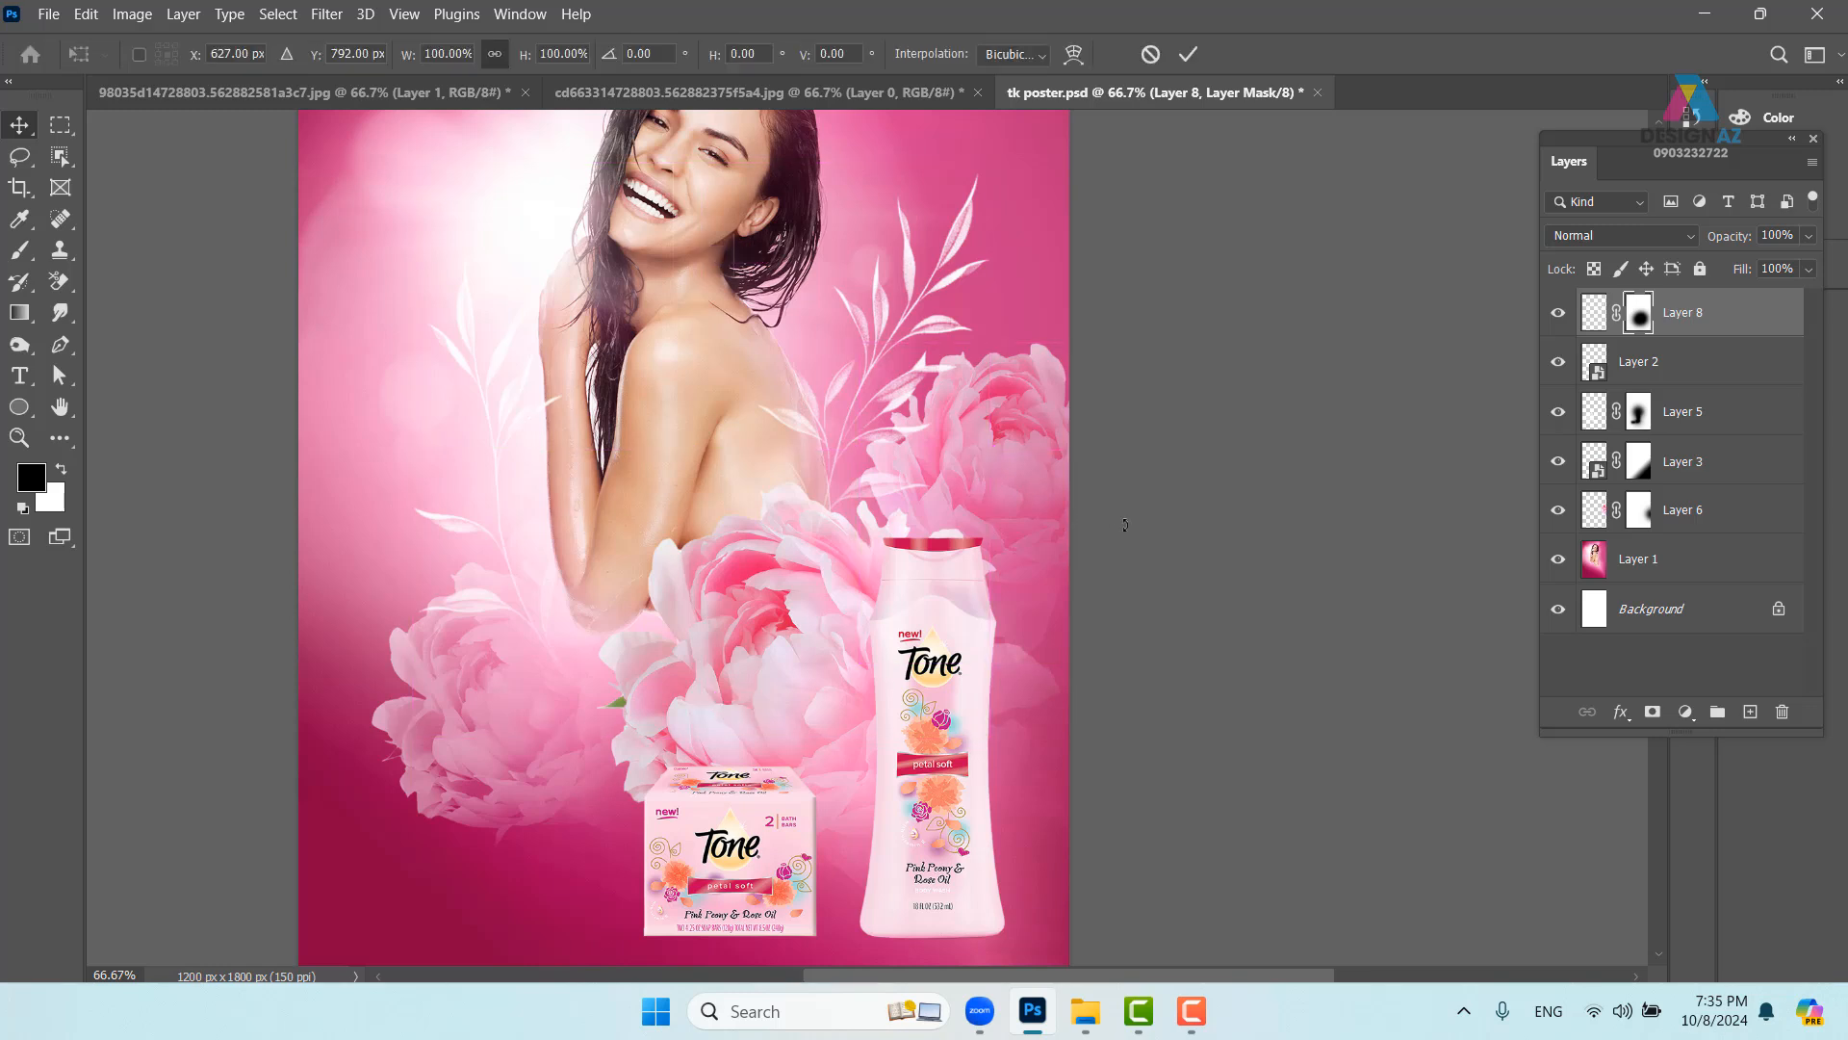
{"action": "key", "text": "ctrl+t"}
{"action": "left_click_drag", "start_coordinate": [1222, 454], "coordinate": [1203, 402]}
{"action": "mouse_move", "coordinate": [912, 441]}
{"action": "left_mouse_down"}
{"action": "mouse_move", "coordinate": [936, 416]}
{"action": "mouse_move", "coordinate": [932, 432]}
{"action": "left_mouse_up"}
{"action": "key", "text": "Return"}
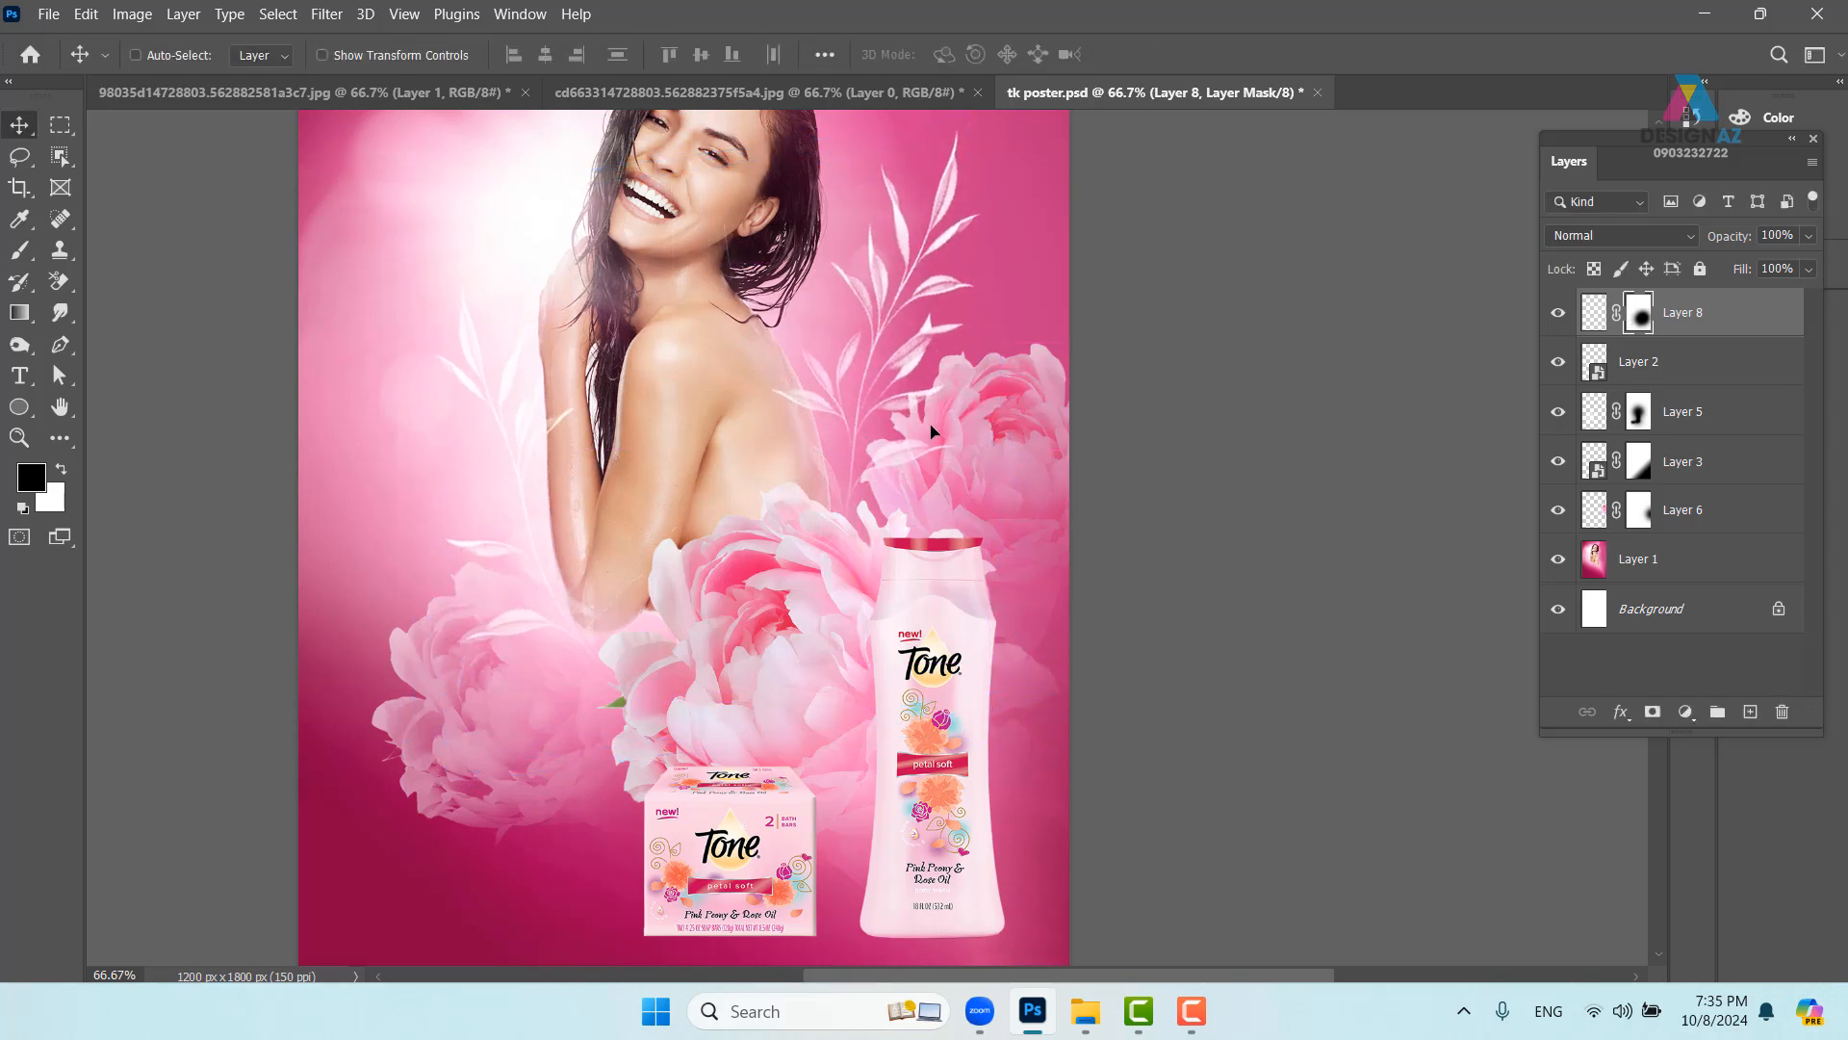
{"action": "left_click_drag", "start_coordinate": [792, 540], "coordinate": [838, 465]}
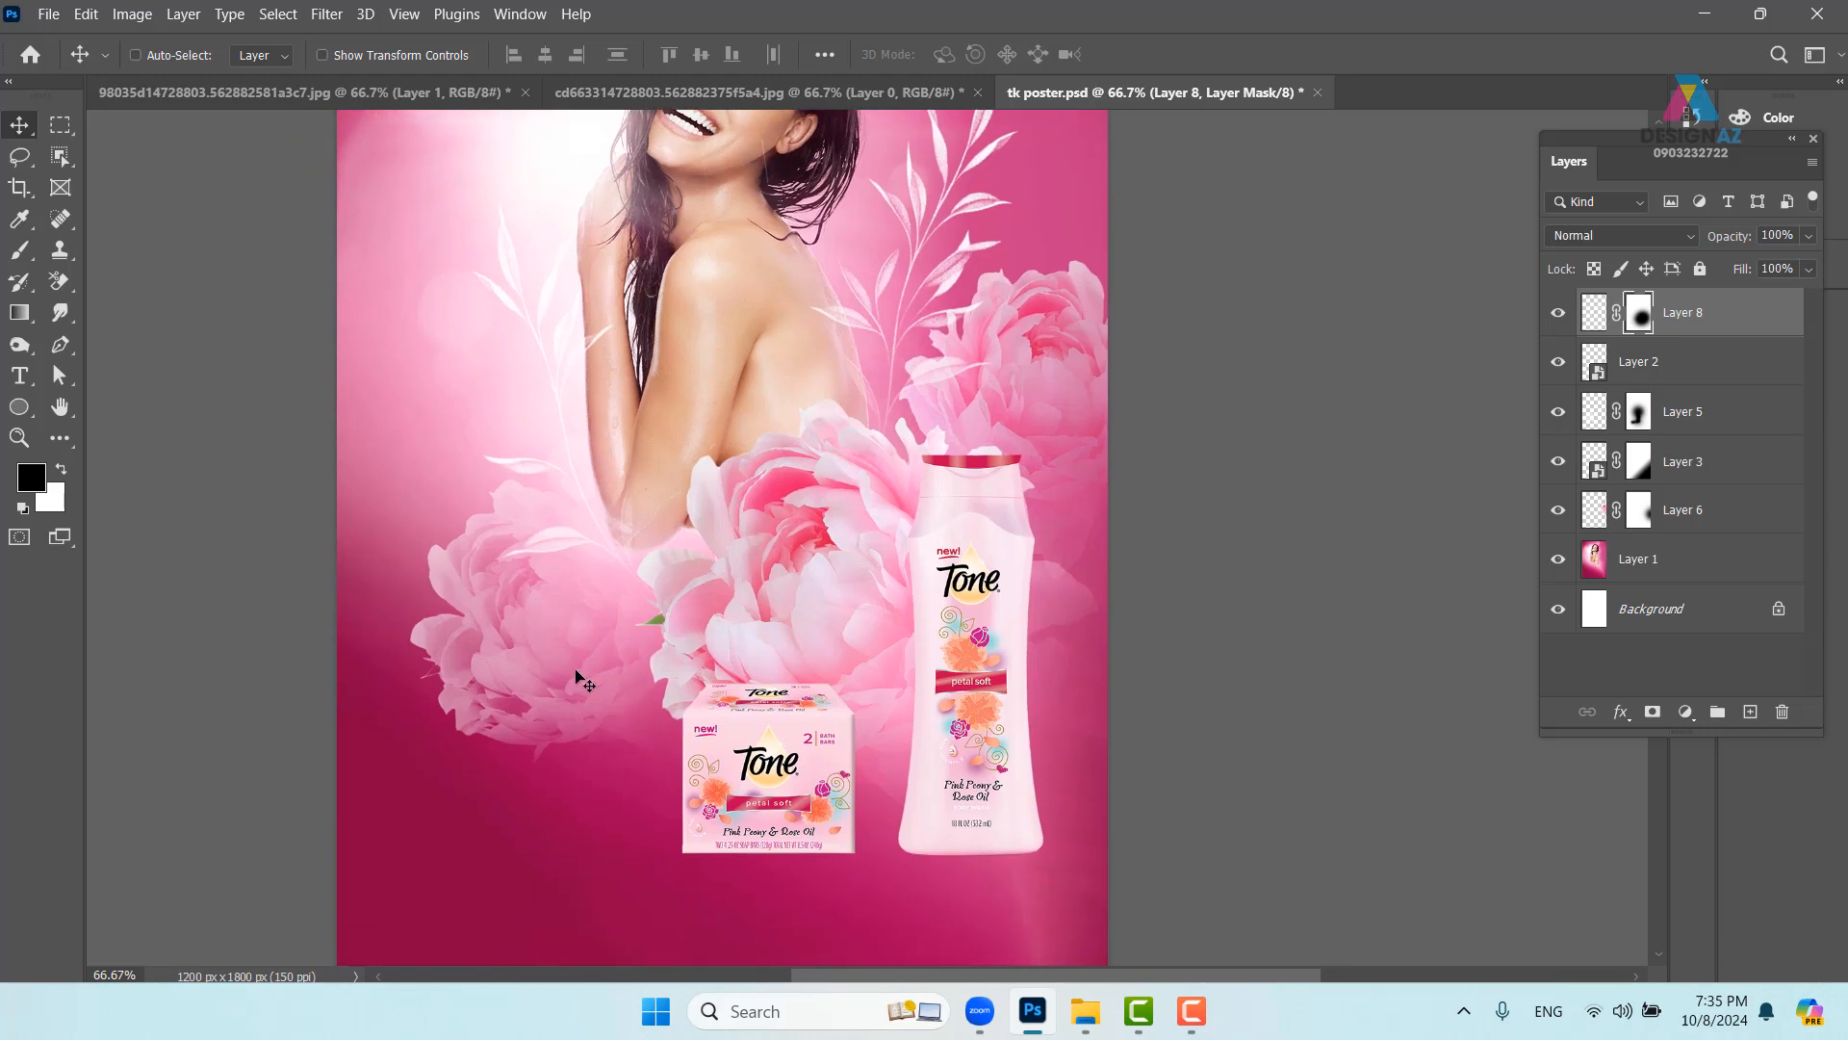
- Select a 60 px elliptical circle left of the peonies and fill it black on new Layer 9
{"action": "left_click", "coordinate": [74, 136]}
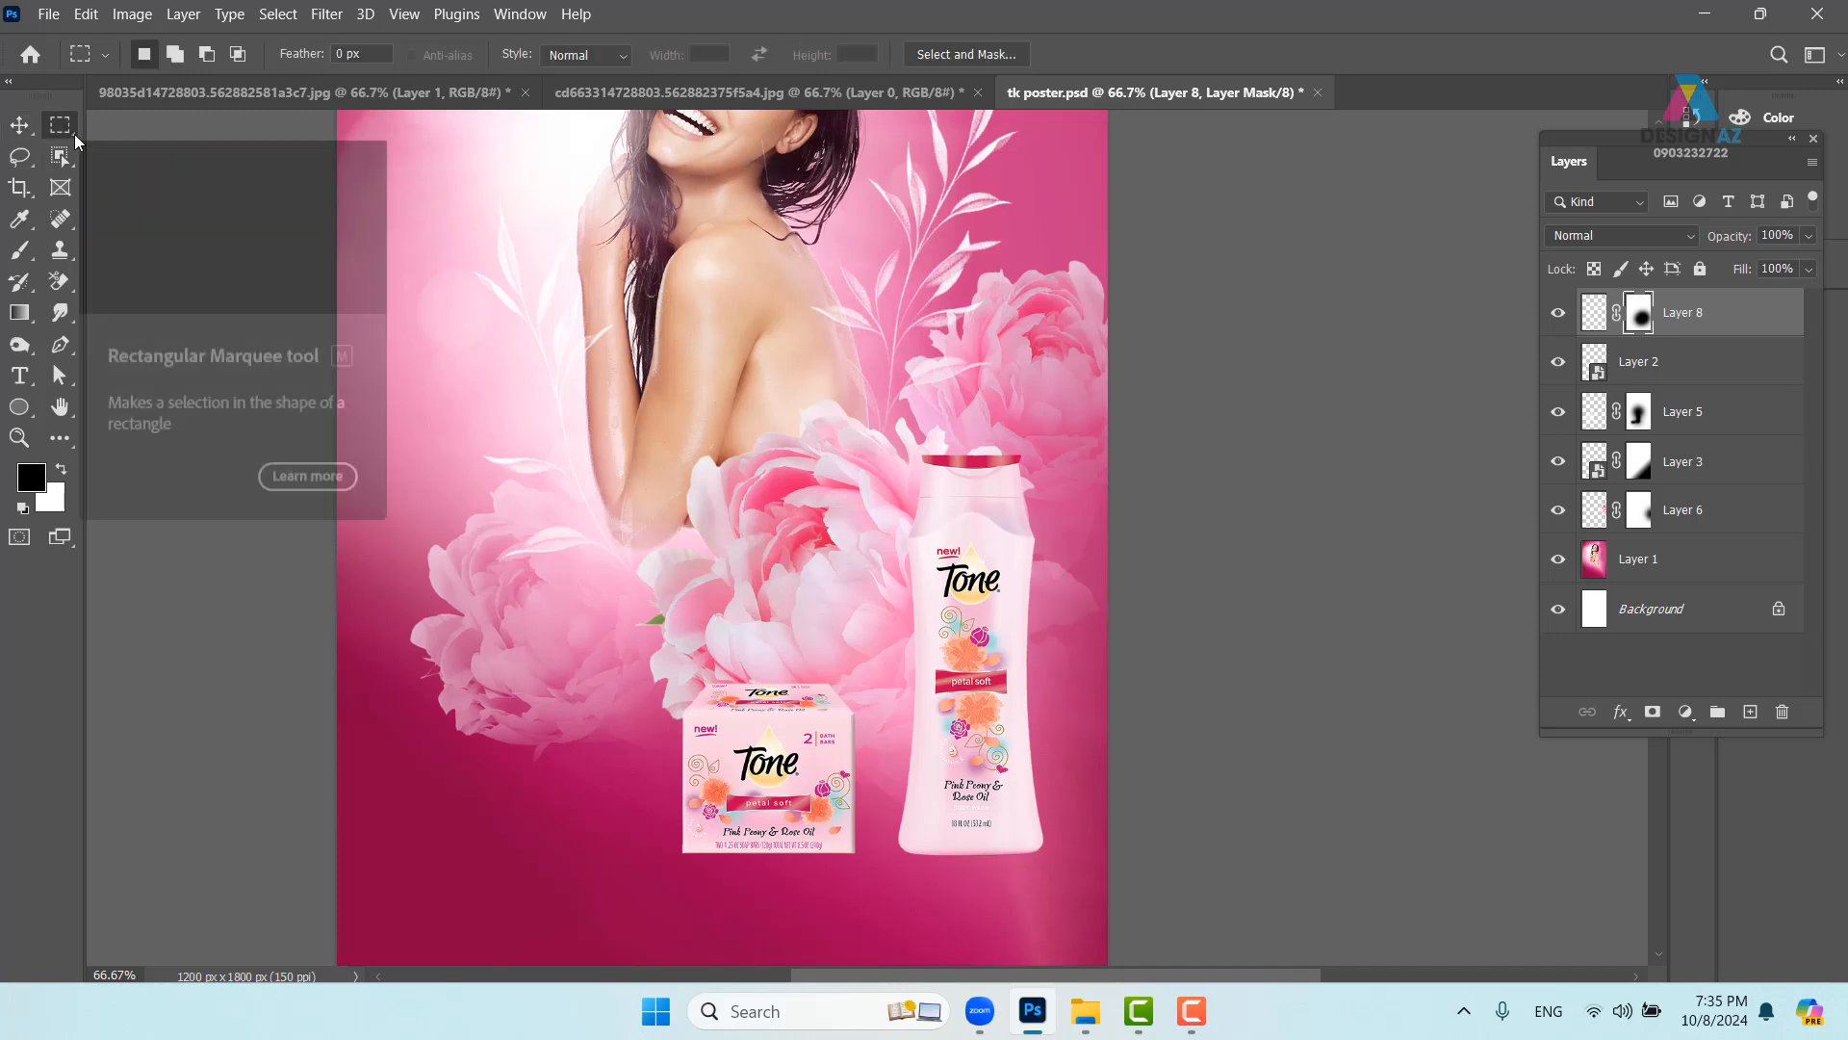
{"action": "right_click", "coordinate": [73, 134]}
{"action": "left_click", "coordinate": [127, 148]}
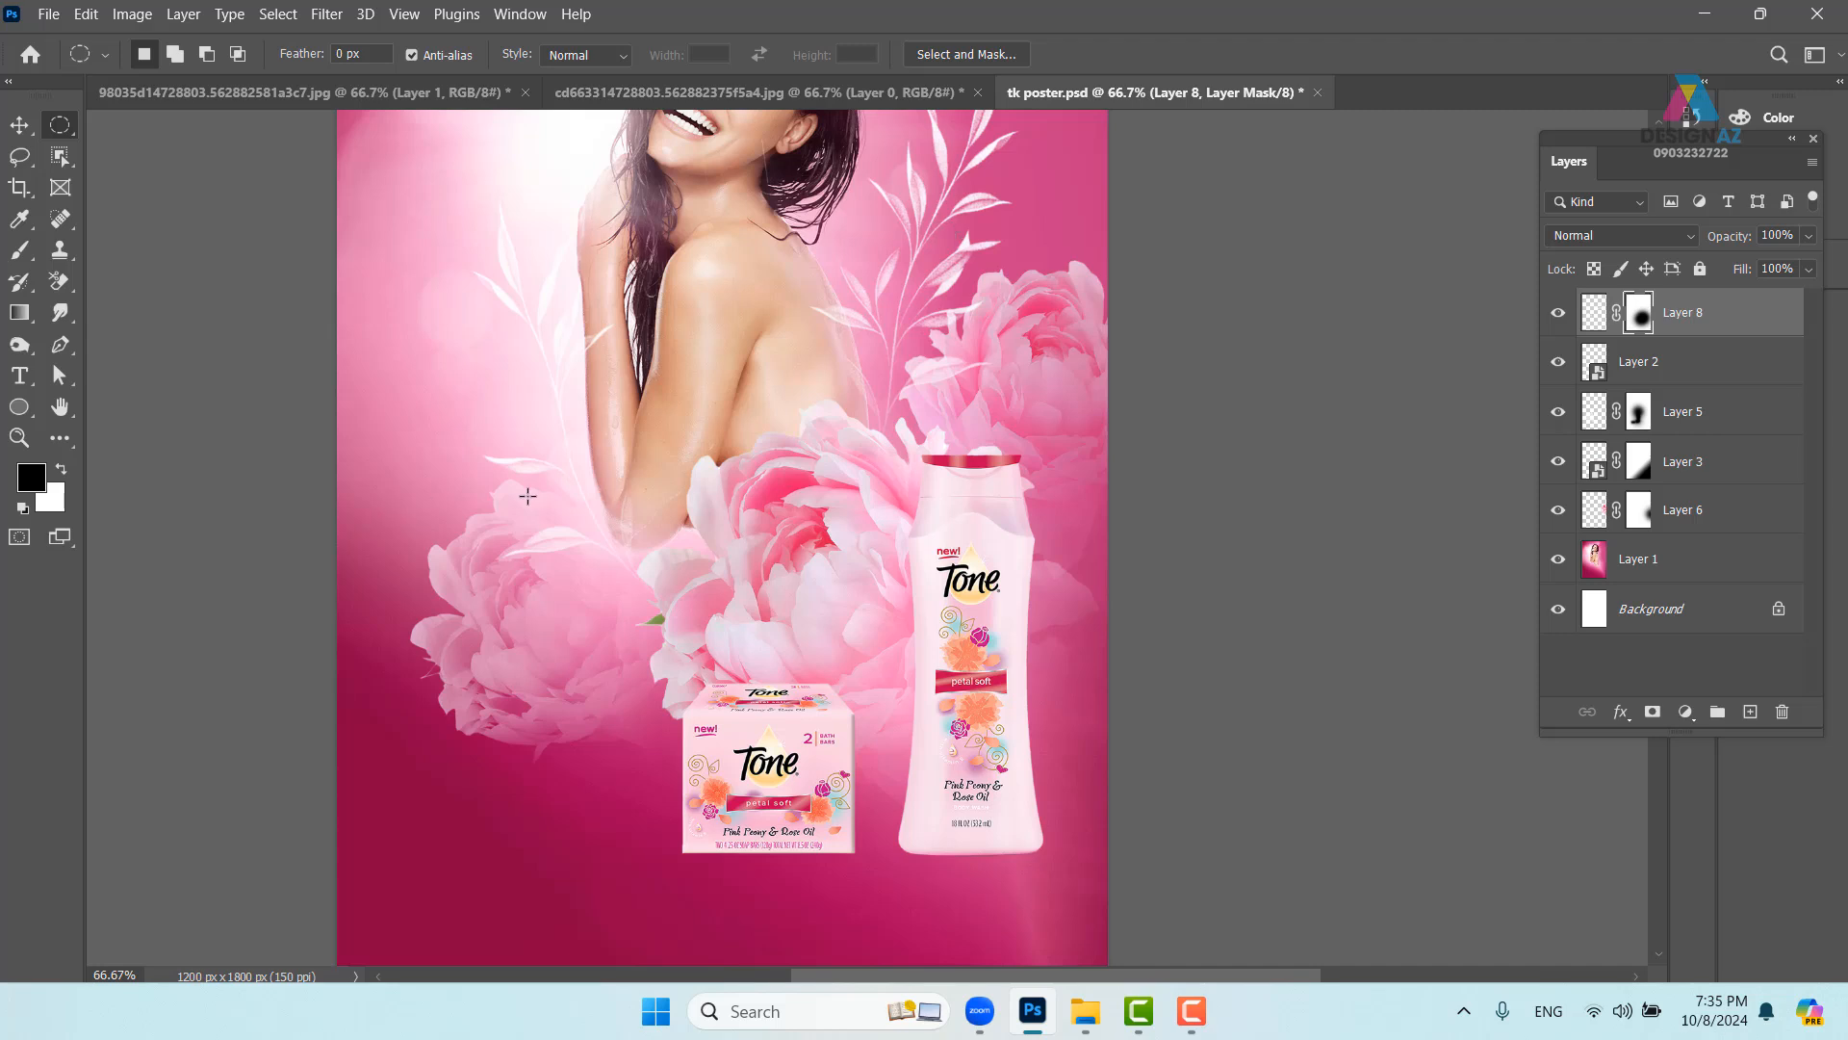
{"action": "left_click_drag", "start_coordinate": [385, 461], "coordinate": [842, 569]}
{"action": "key", "text": "ctrl+plus"}
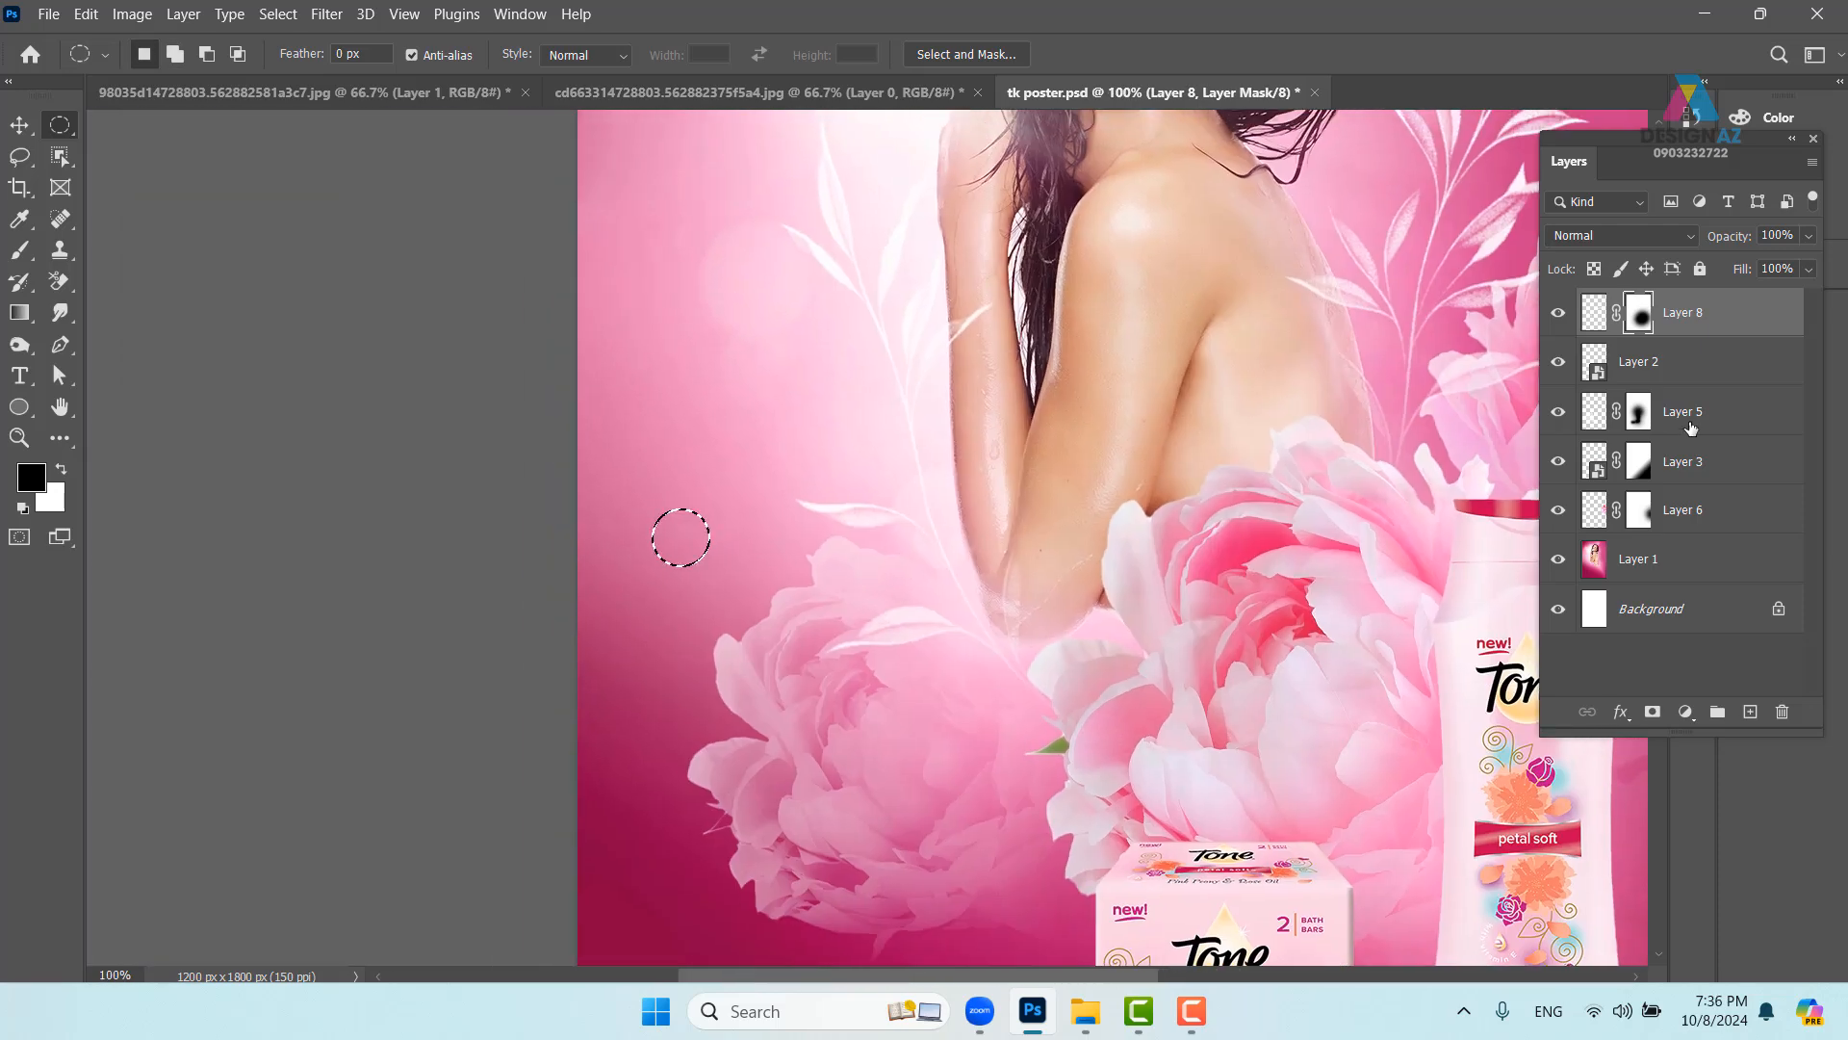
{"action": "left_click", "coordinate": [1750, 712]}
{"action": "key", "text": "x"}
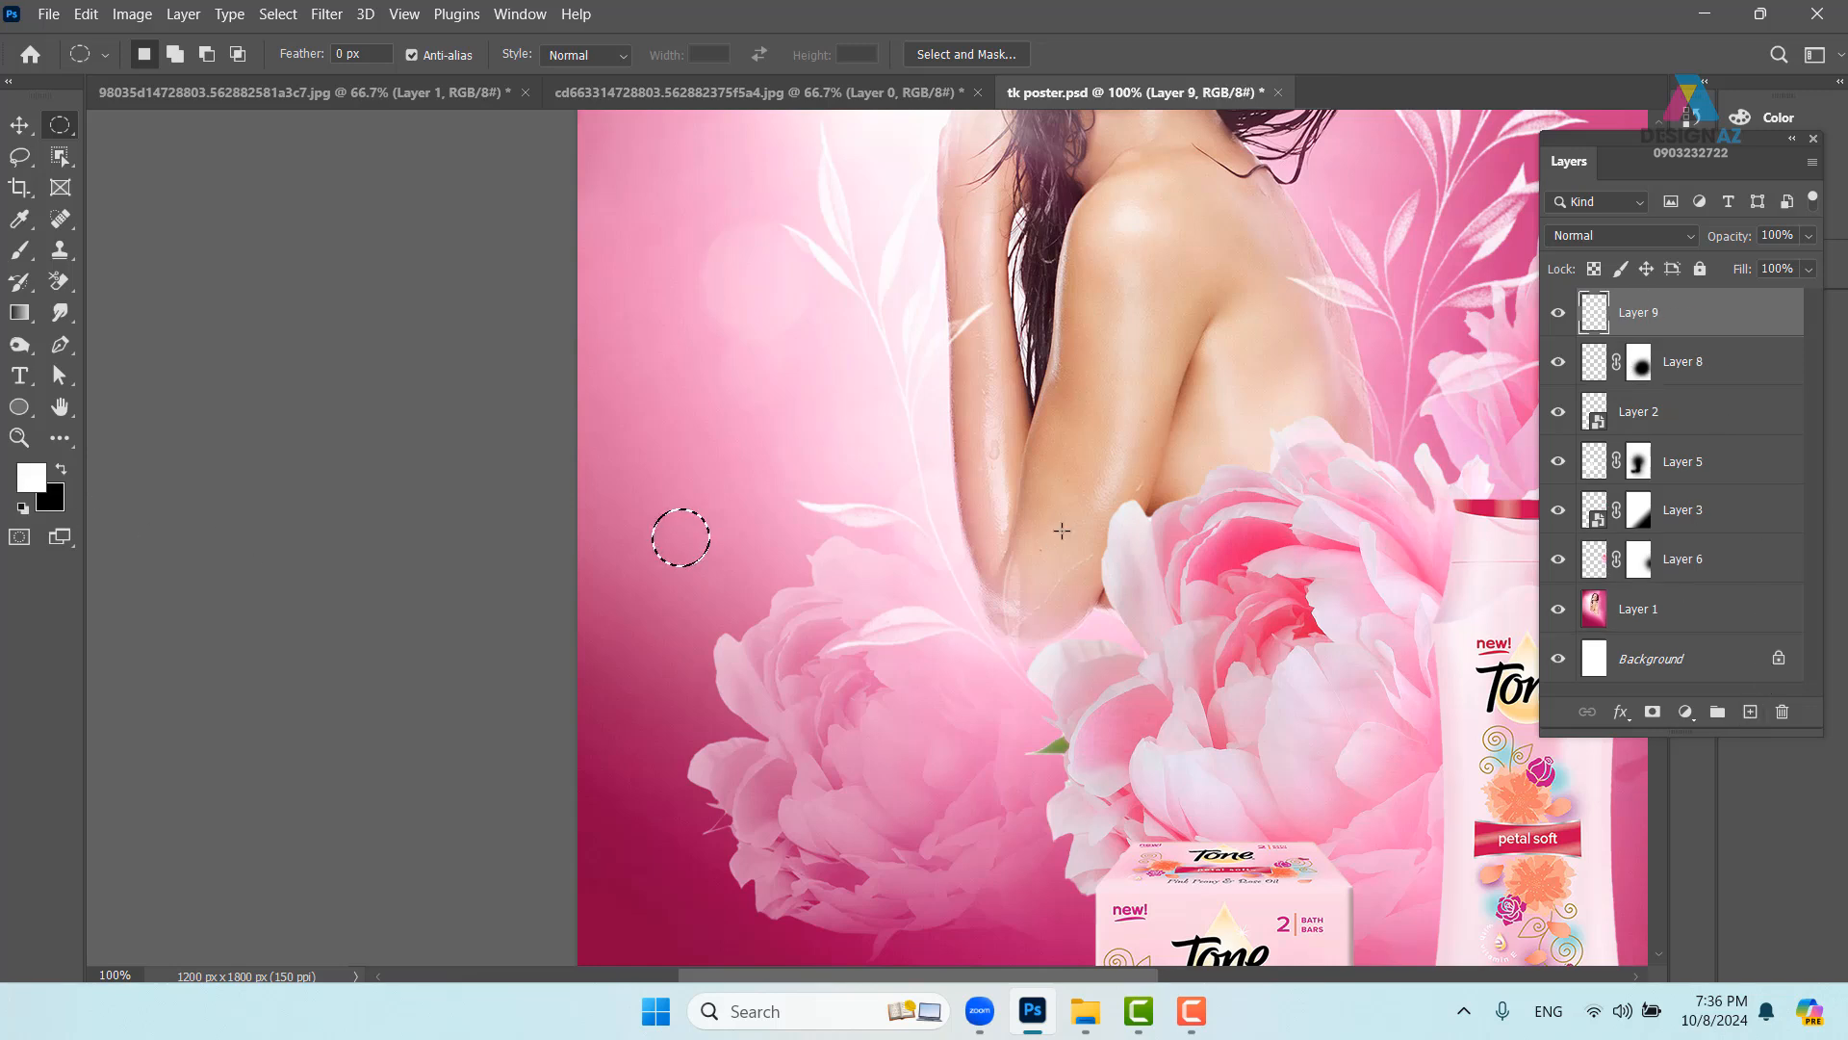
{"action": "key", "text": "ctrl+BackSpace"}
{"action": "key", "text": "ctrl+d"}
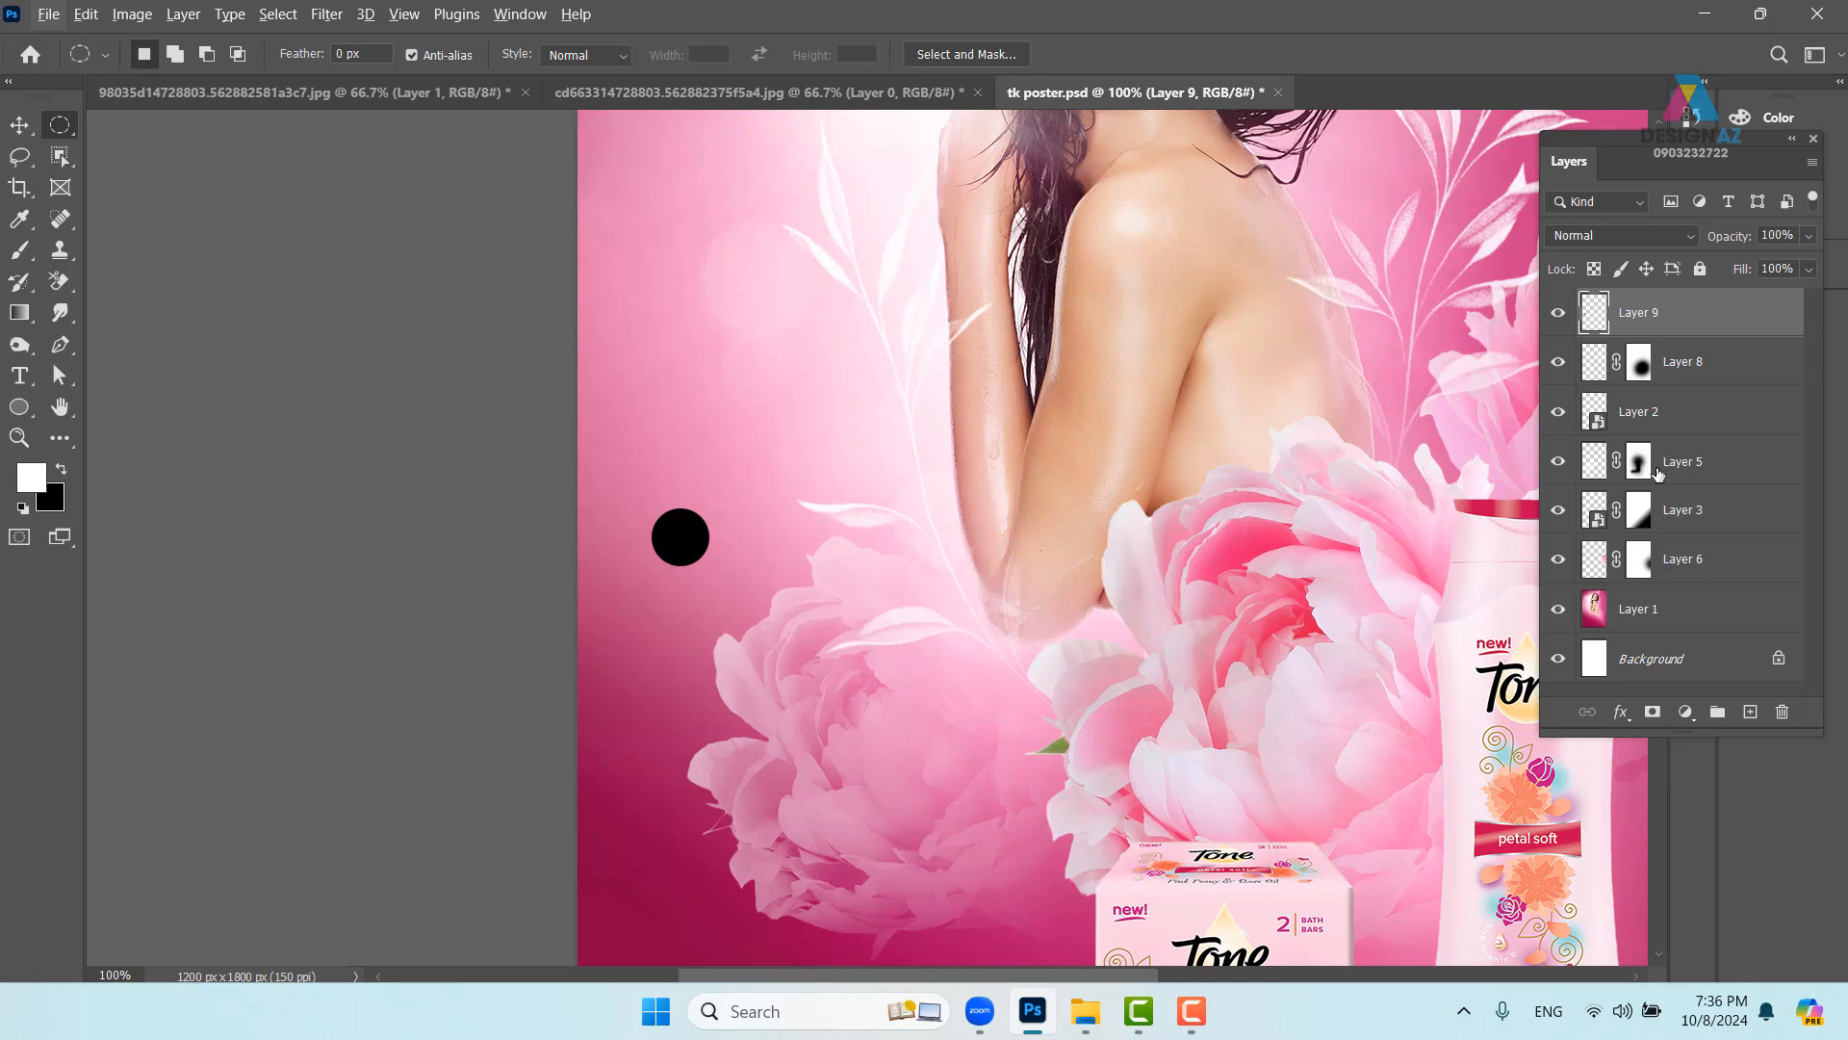
- Isolate the black circle and define it as a new brush preset
{"action": "left_click", "coordinate": [1557, 314], "text": "alt"}
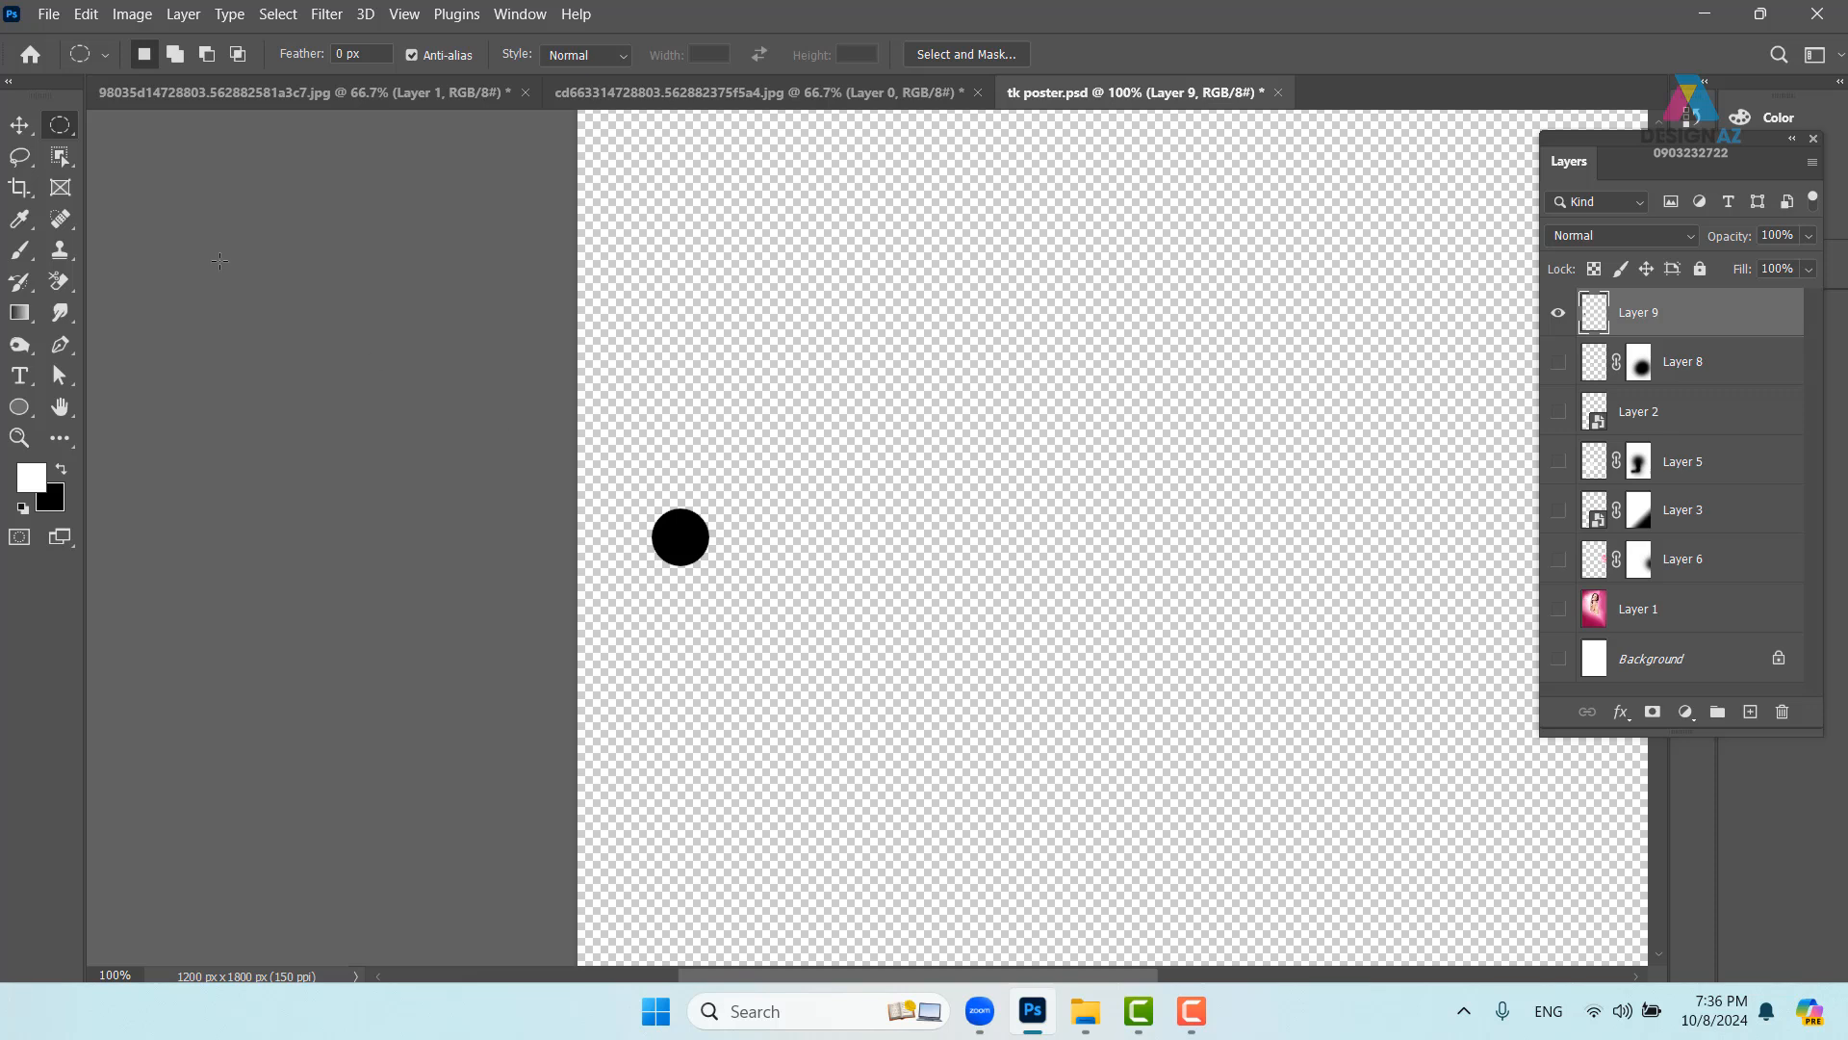
{"action": "right_click", "coordinate": [64, 128]}
{"action": "left_click", "coordinate": [145, 128]}
{"action": "left_click_drag", "start_coordinate": [640, 492], "coordinate": [724, 572]}
{"action": "left_click", "coordinate": [85, 13]}
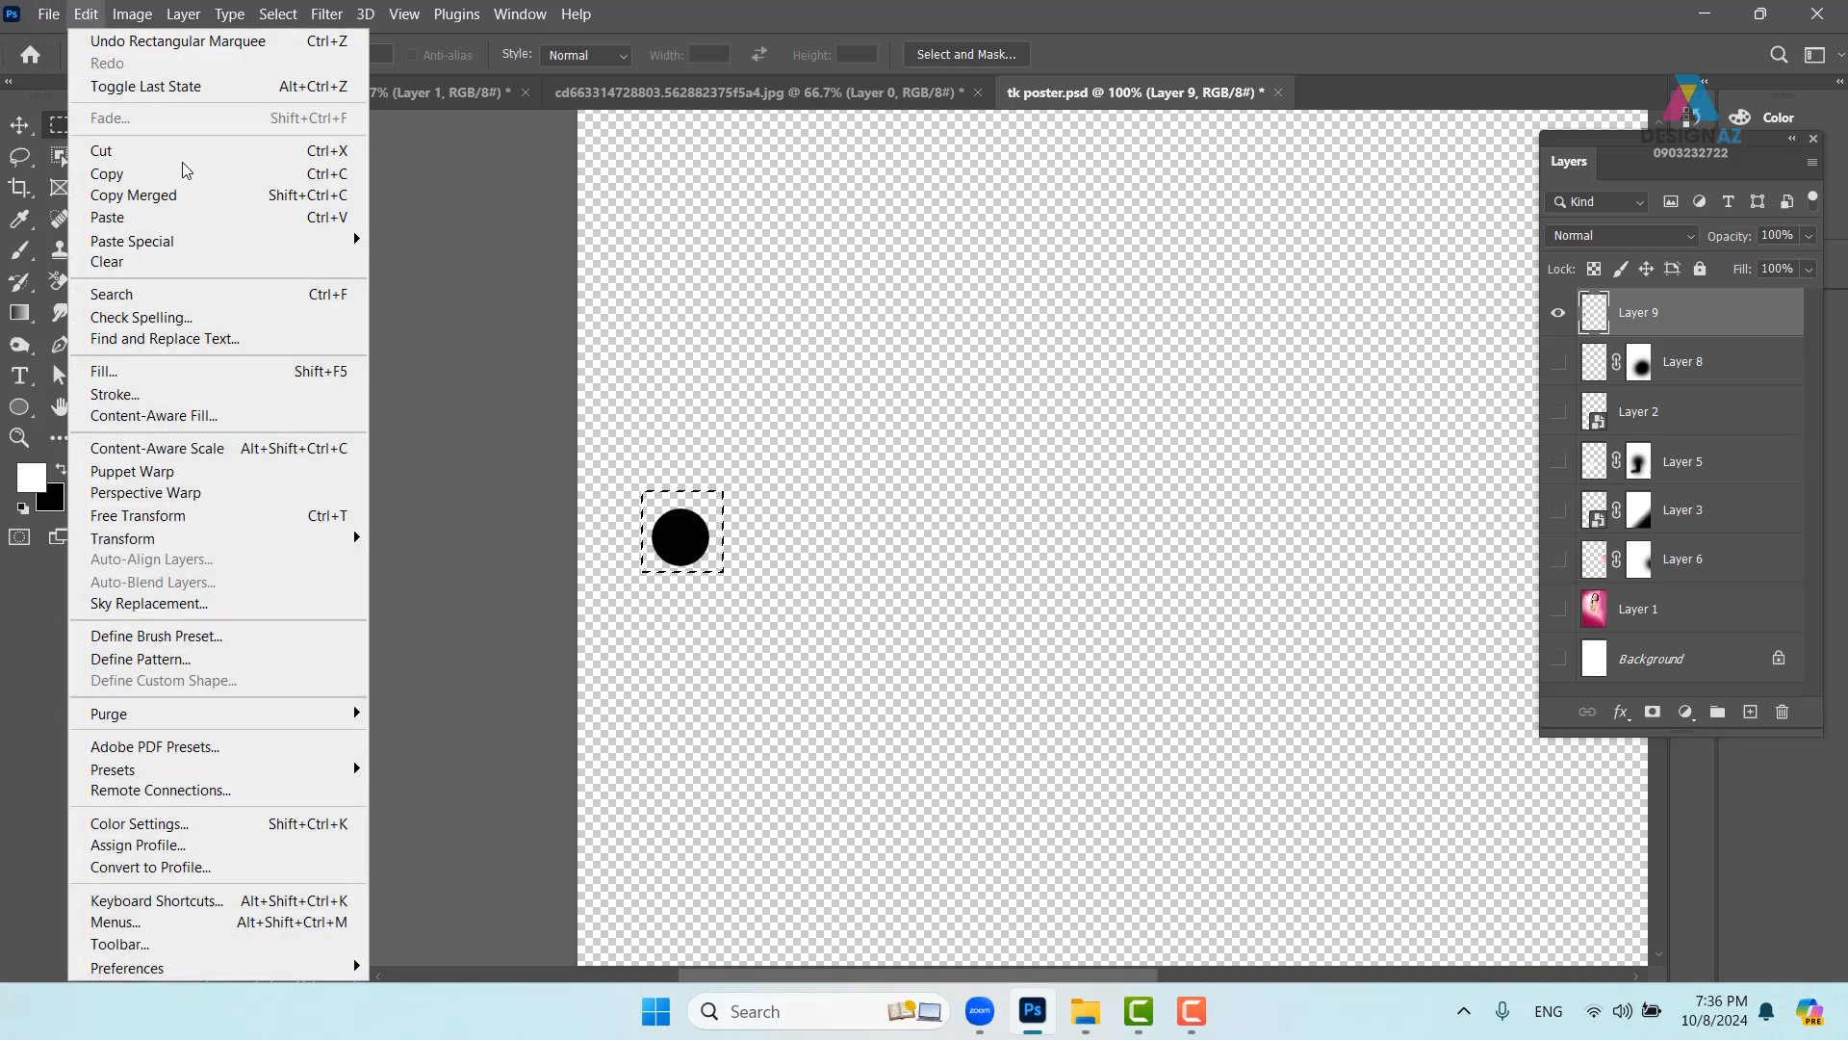
{"action": "left_click", "coordinate": [290, 637]}
{"action": "left_click", "coordinate": [1184, 308]}
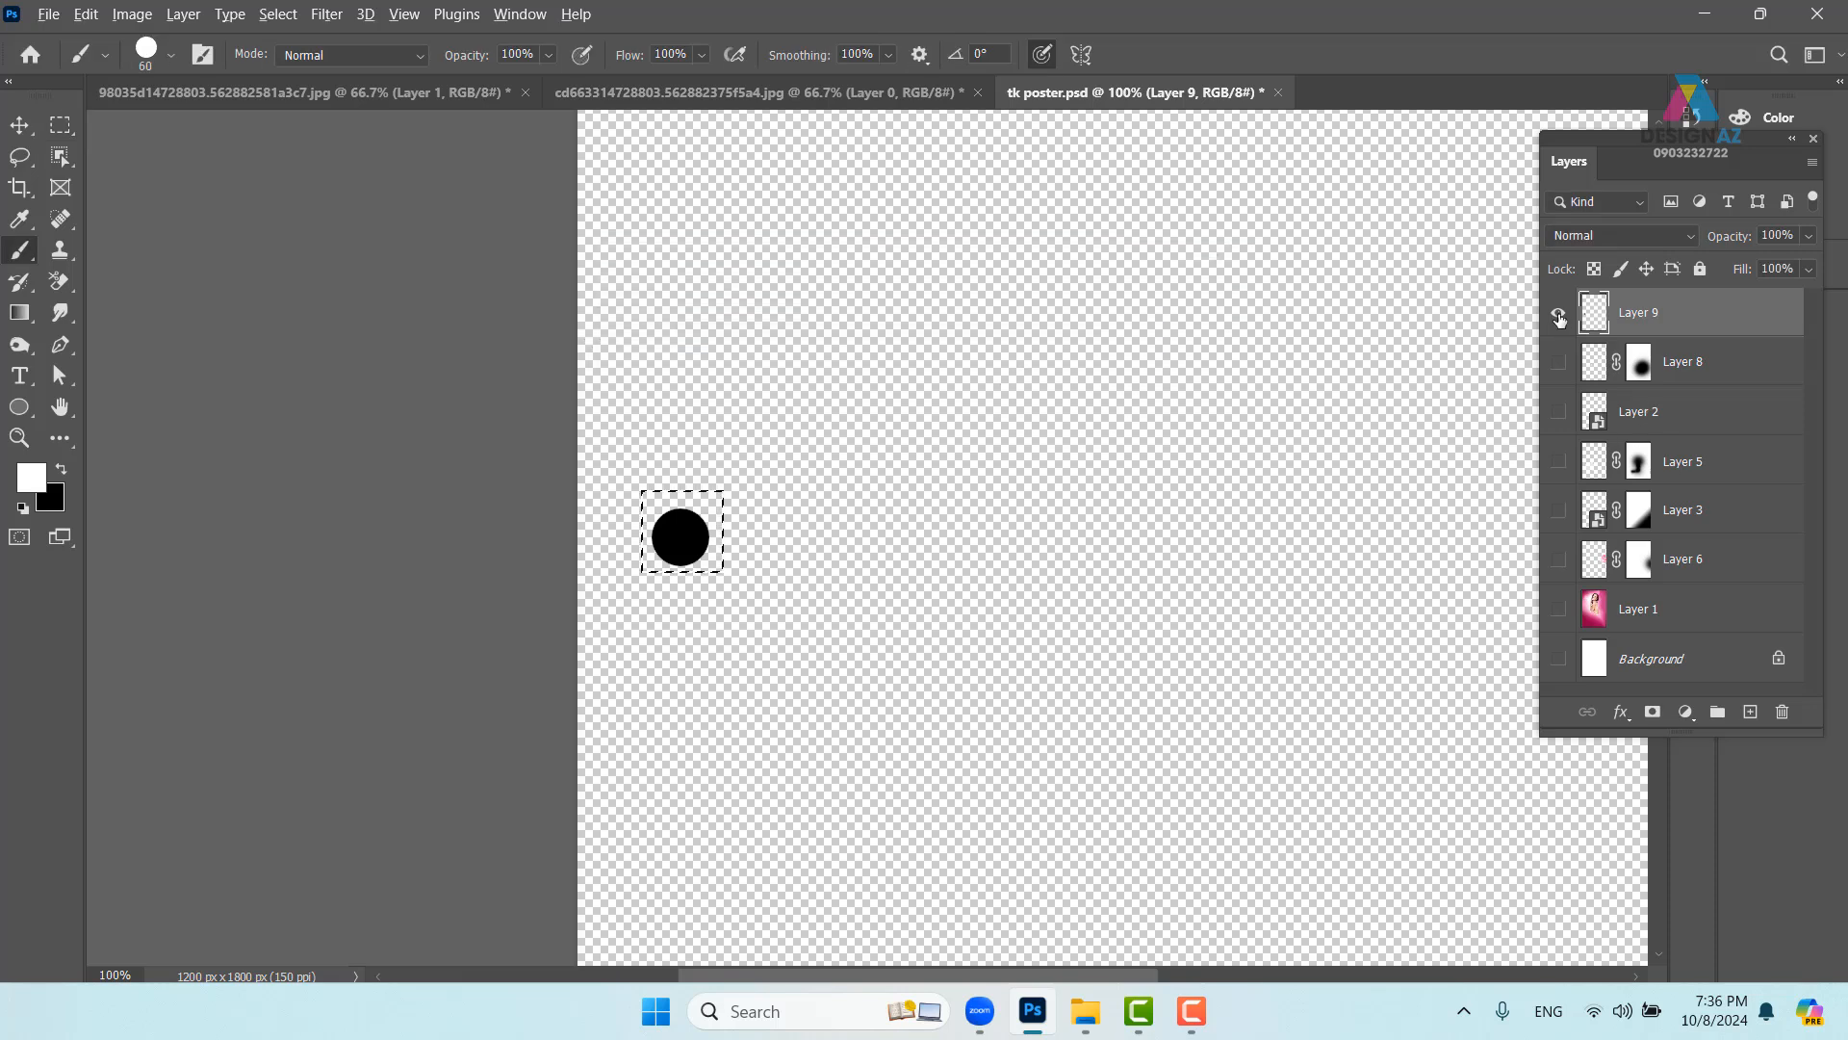
- Show all poster layers again, deselect, and delete the temporary Layer 9
{"action": "left_click", "coordinate": [1558, 312], "text": "alt"}
{"action": "key", "text": "v"}
{"action": "key", "text": "ctrl+d"}
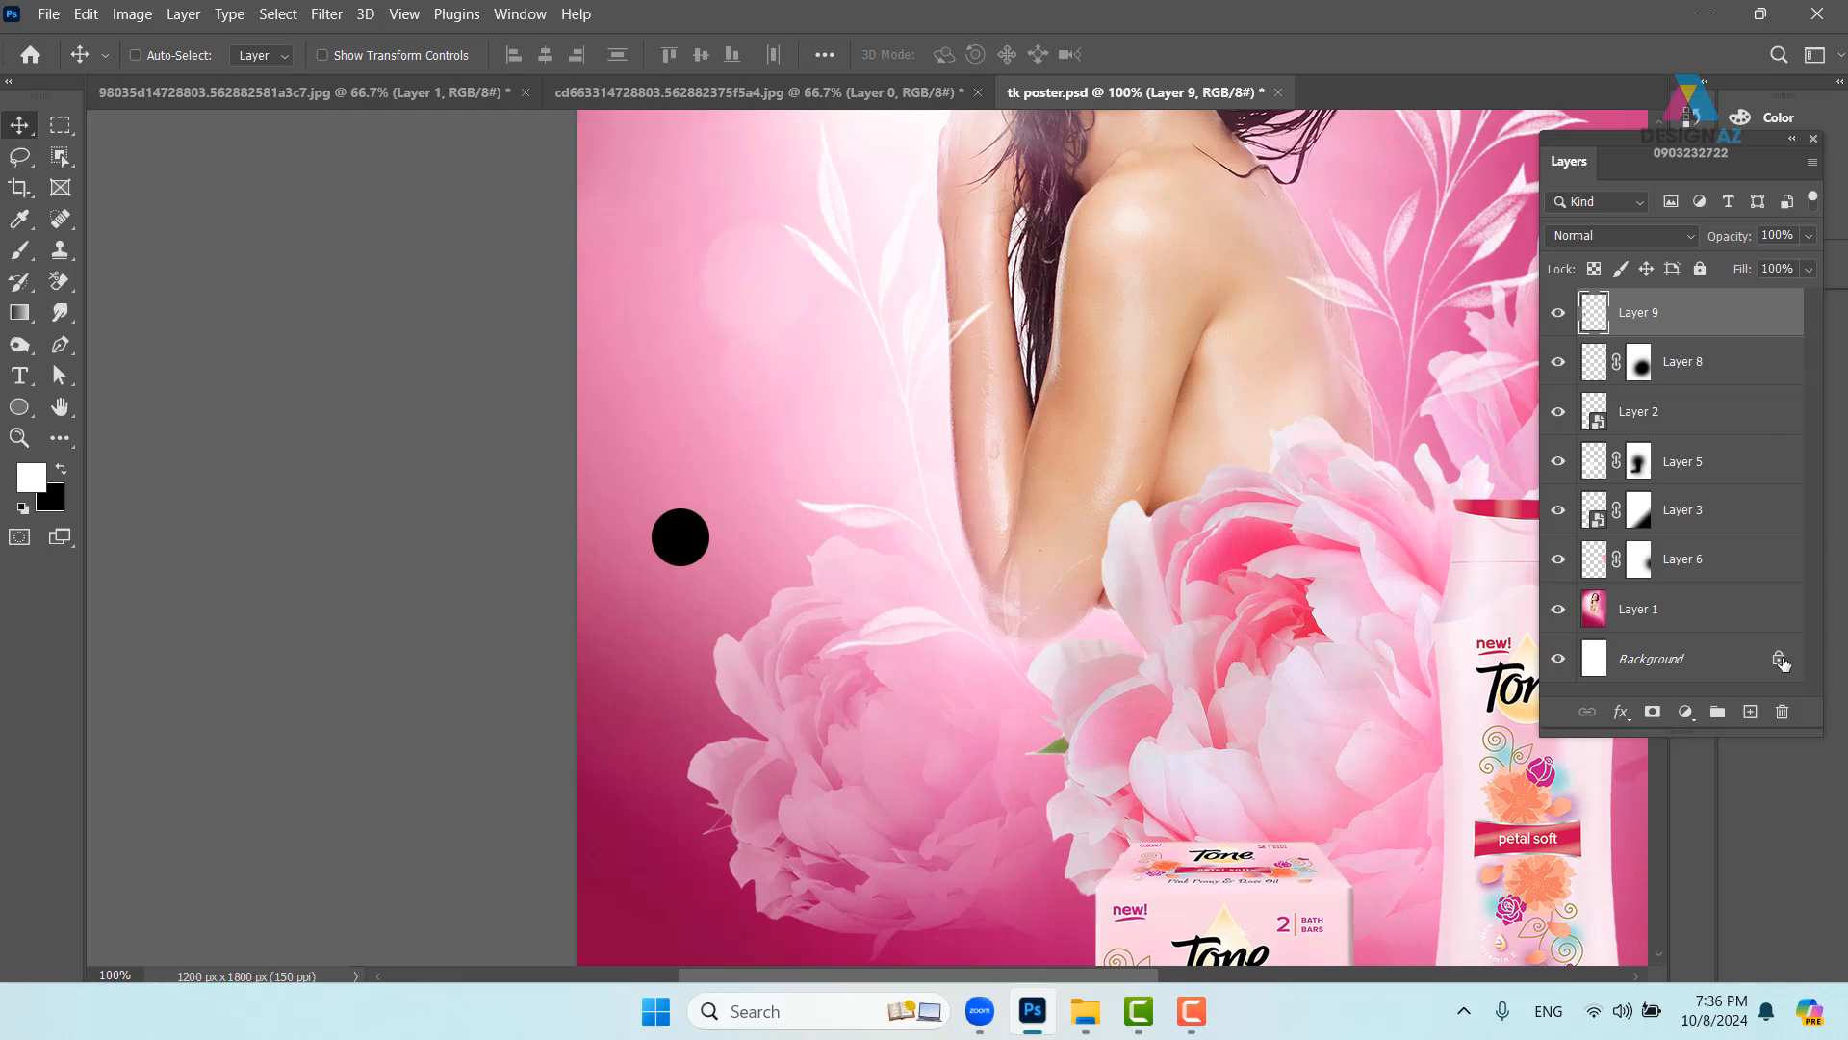
{"action": "left_click", "coordinate": [1782, 712]}
- Confirm deleting Layer 9, sample pink from the poster, and size the brush to 28 px
{"action": "left_click", "coordinate": [869, 397]}
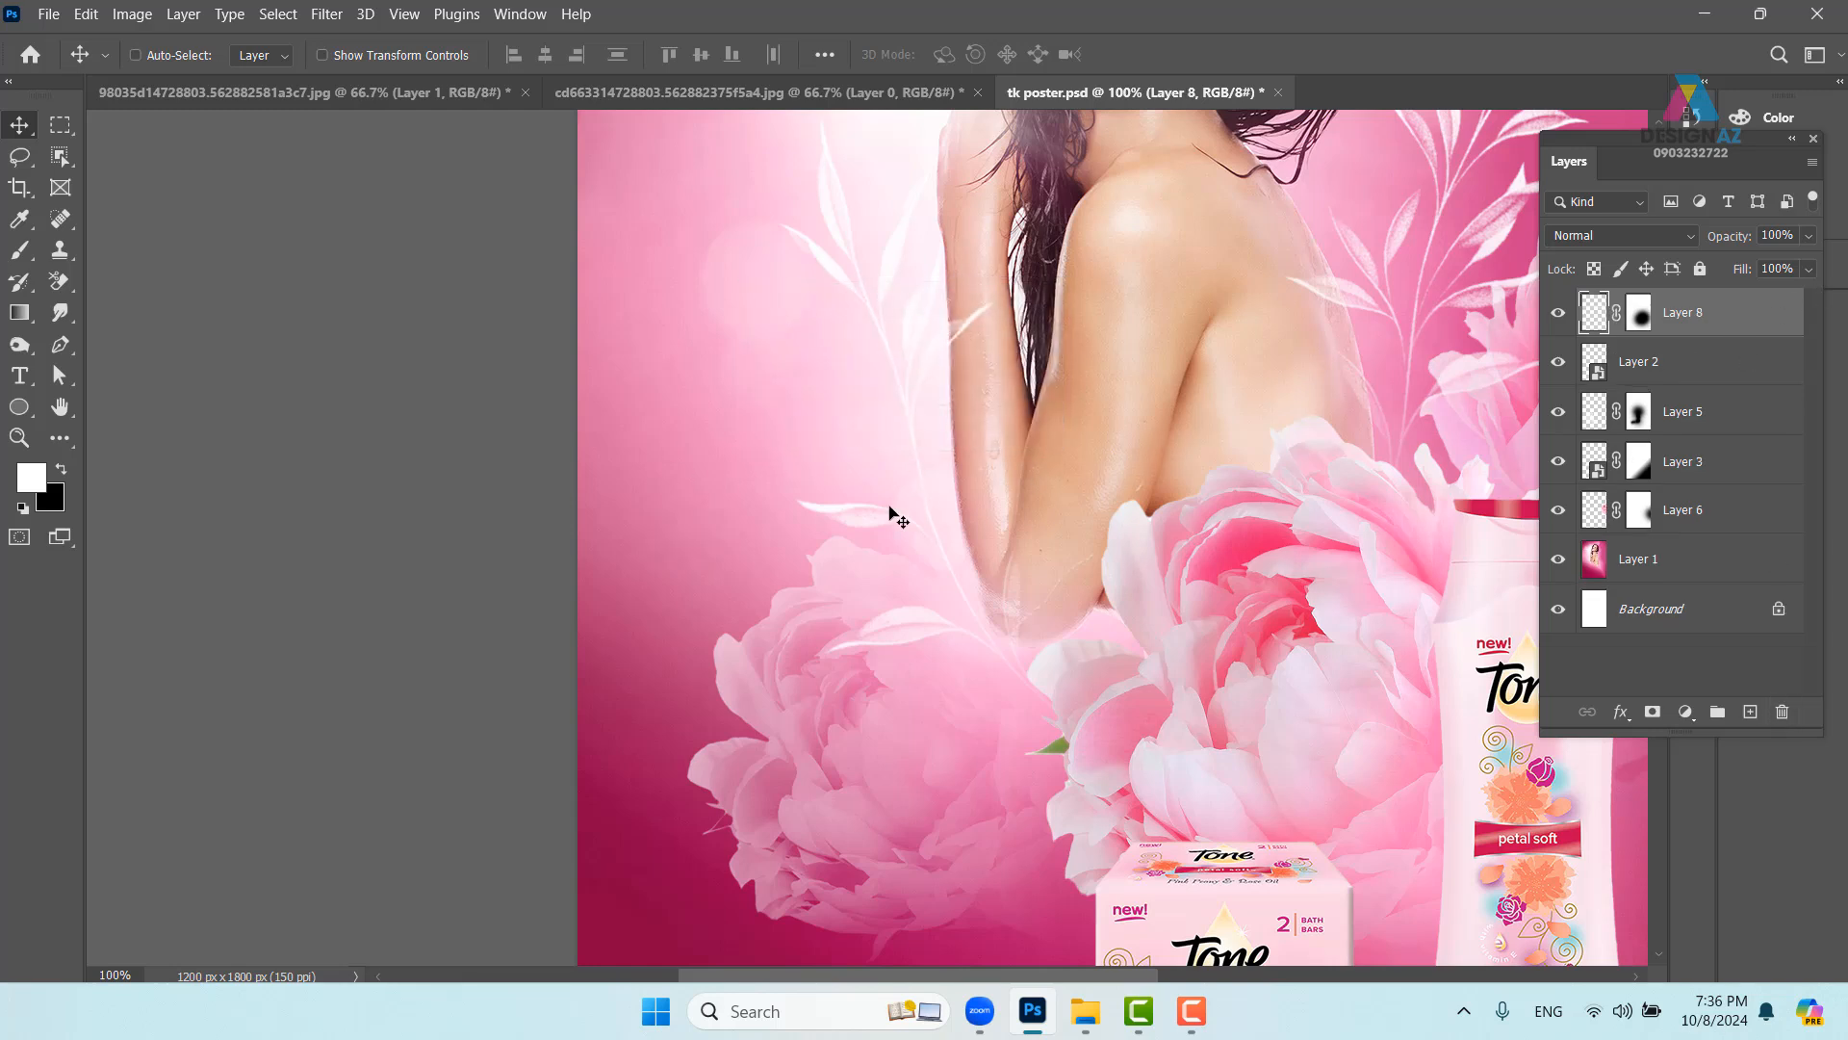
{"action": "left_click_drag", "start_coordinate": [932, 478], "coordinate": [668, 453]}
{"action": "key", "text": "b"}
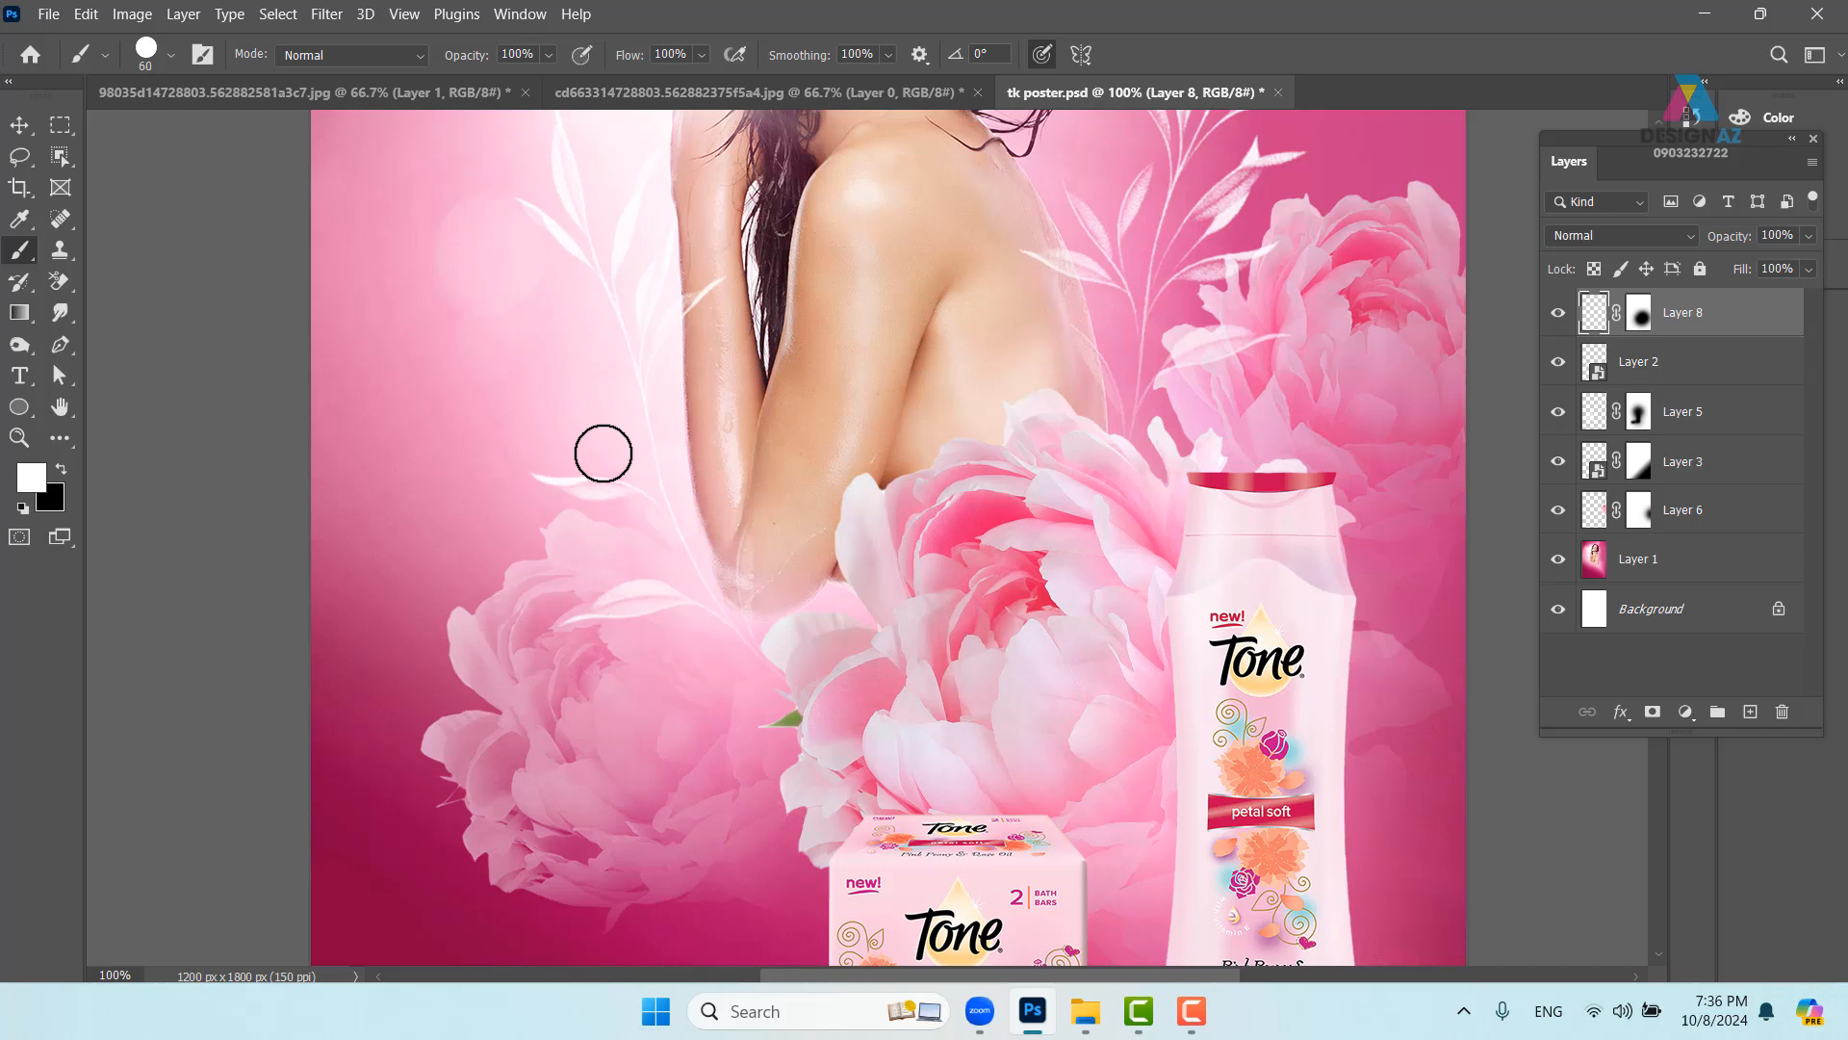
{"action": "left_click", "coordinate": [603, 460], "text": "alt"}
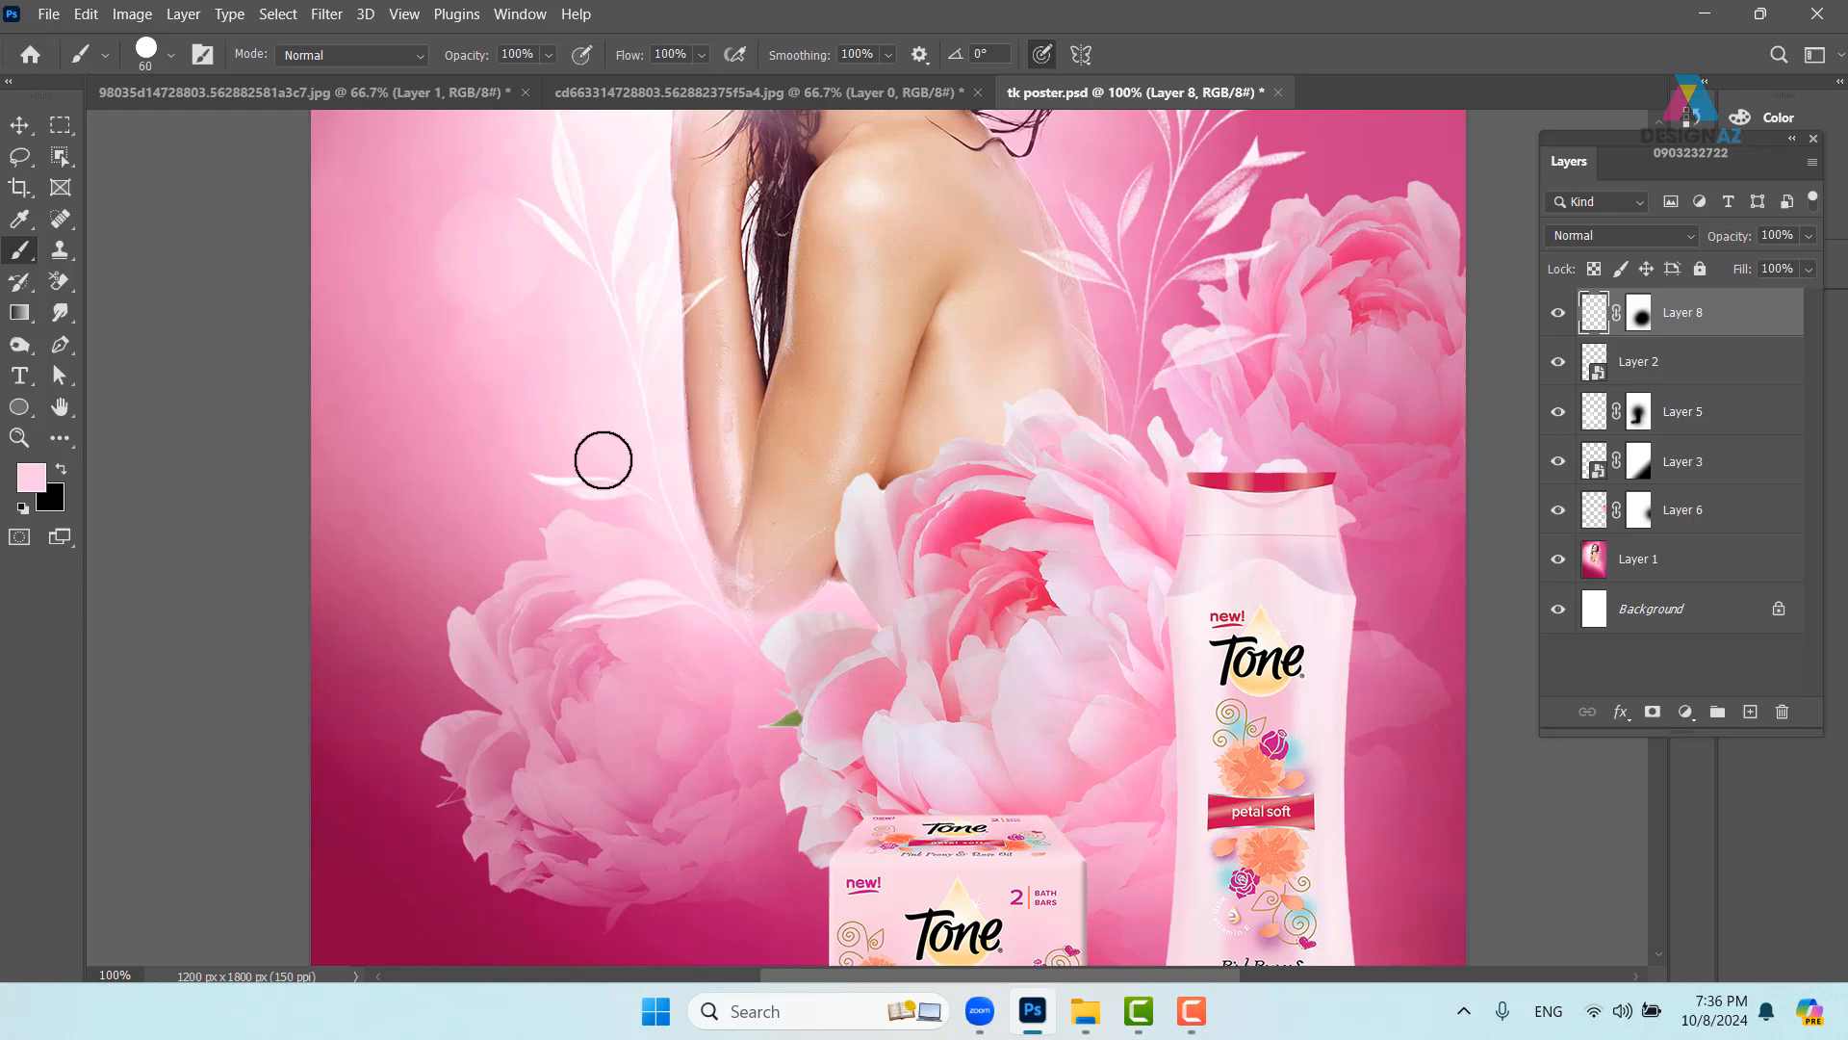
{"action": "left_click_drag", "start_coordinate": [604, 460], "coordinate": [589, 462]}
- Widen brush spacing, set 100% size jitter, enable Transfer and wide Scattering, then test a stroke
{"action": "key", "text": "F5"}
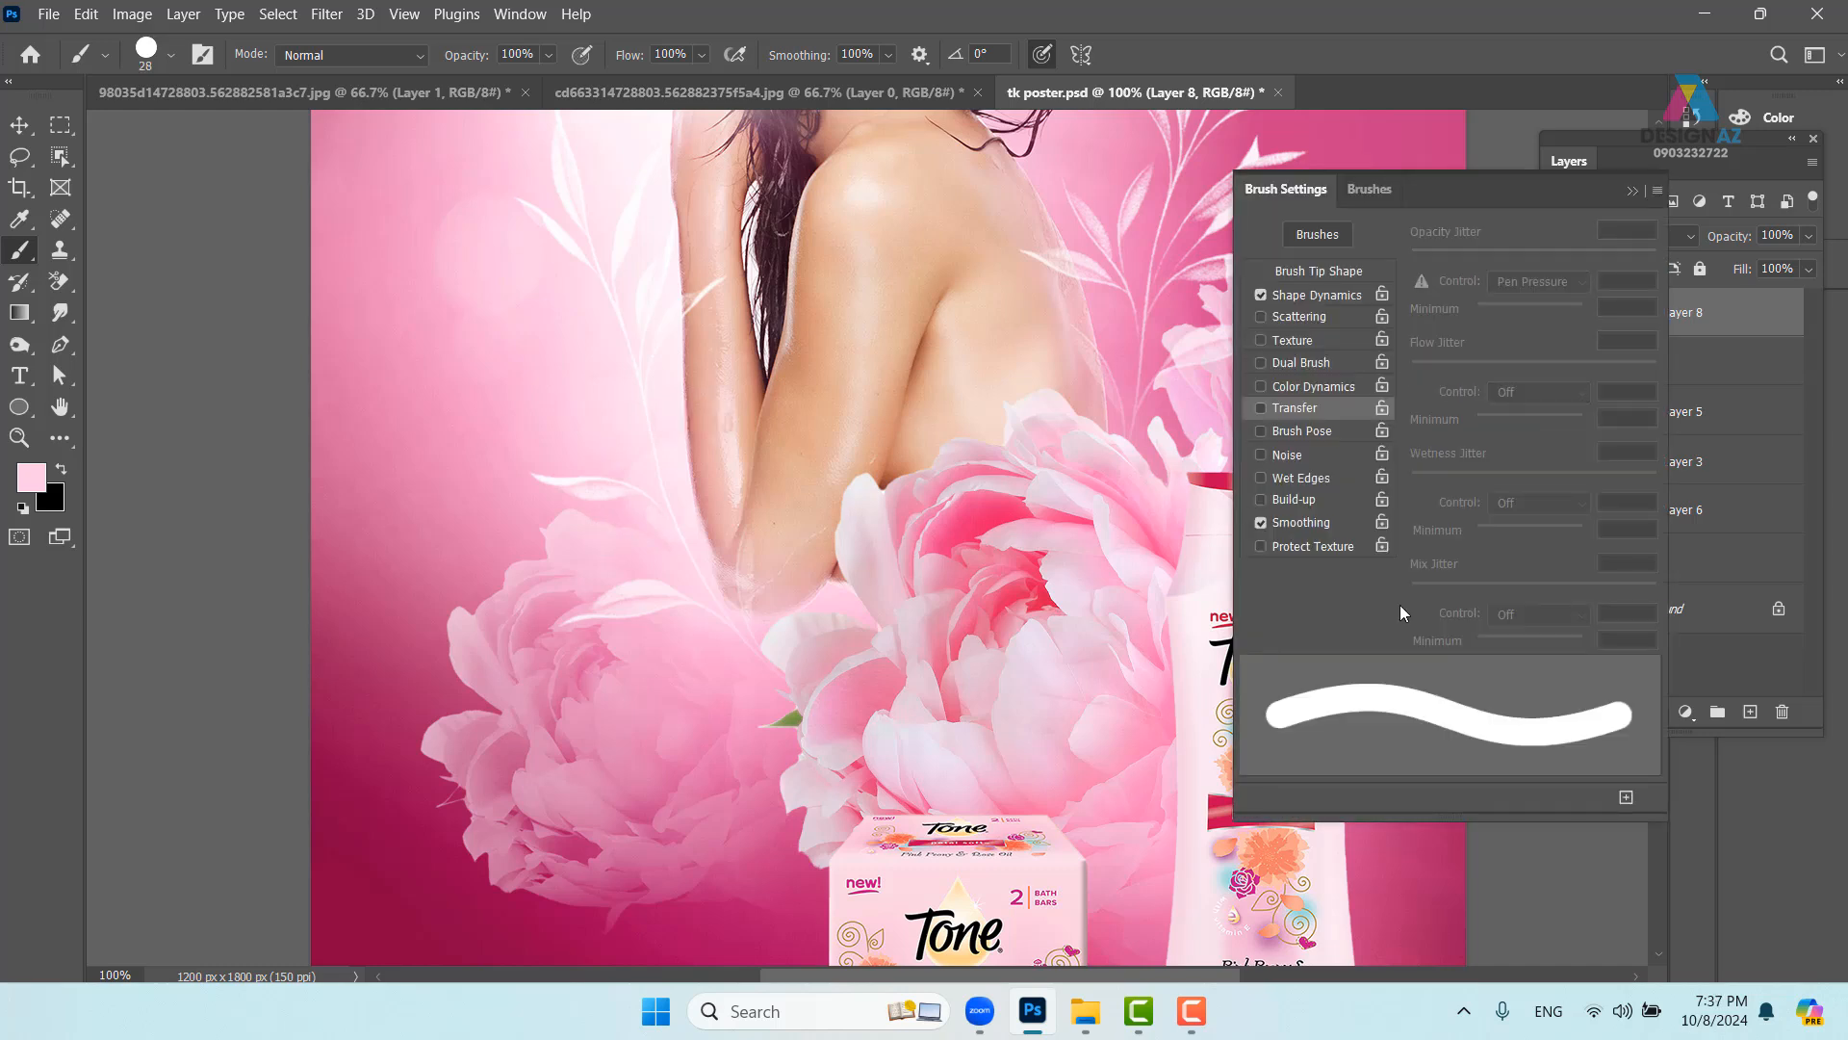
{"action": "left_click", "coordinate": [1363, 269]}
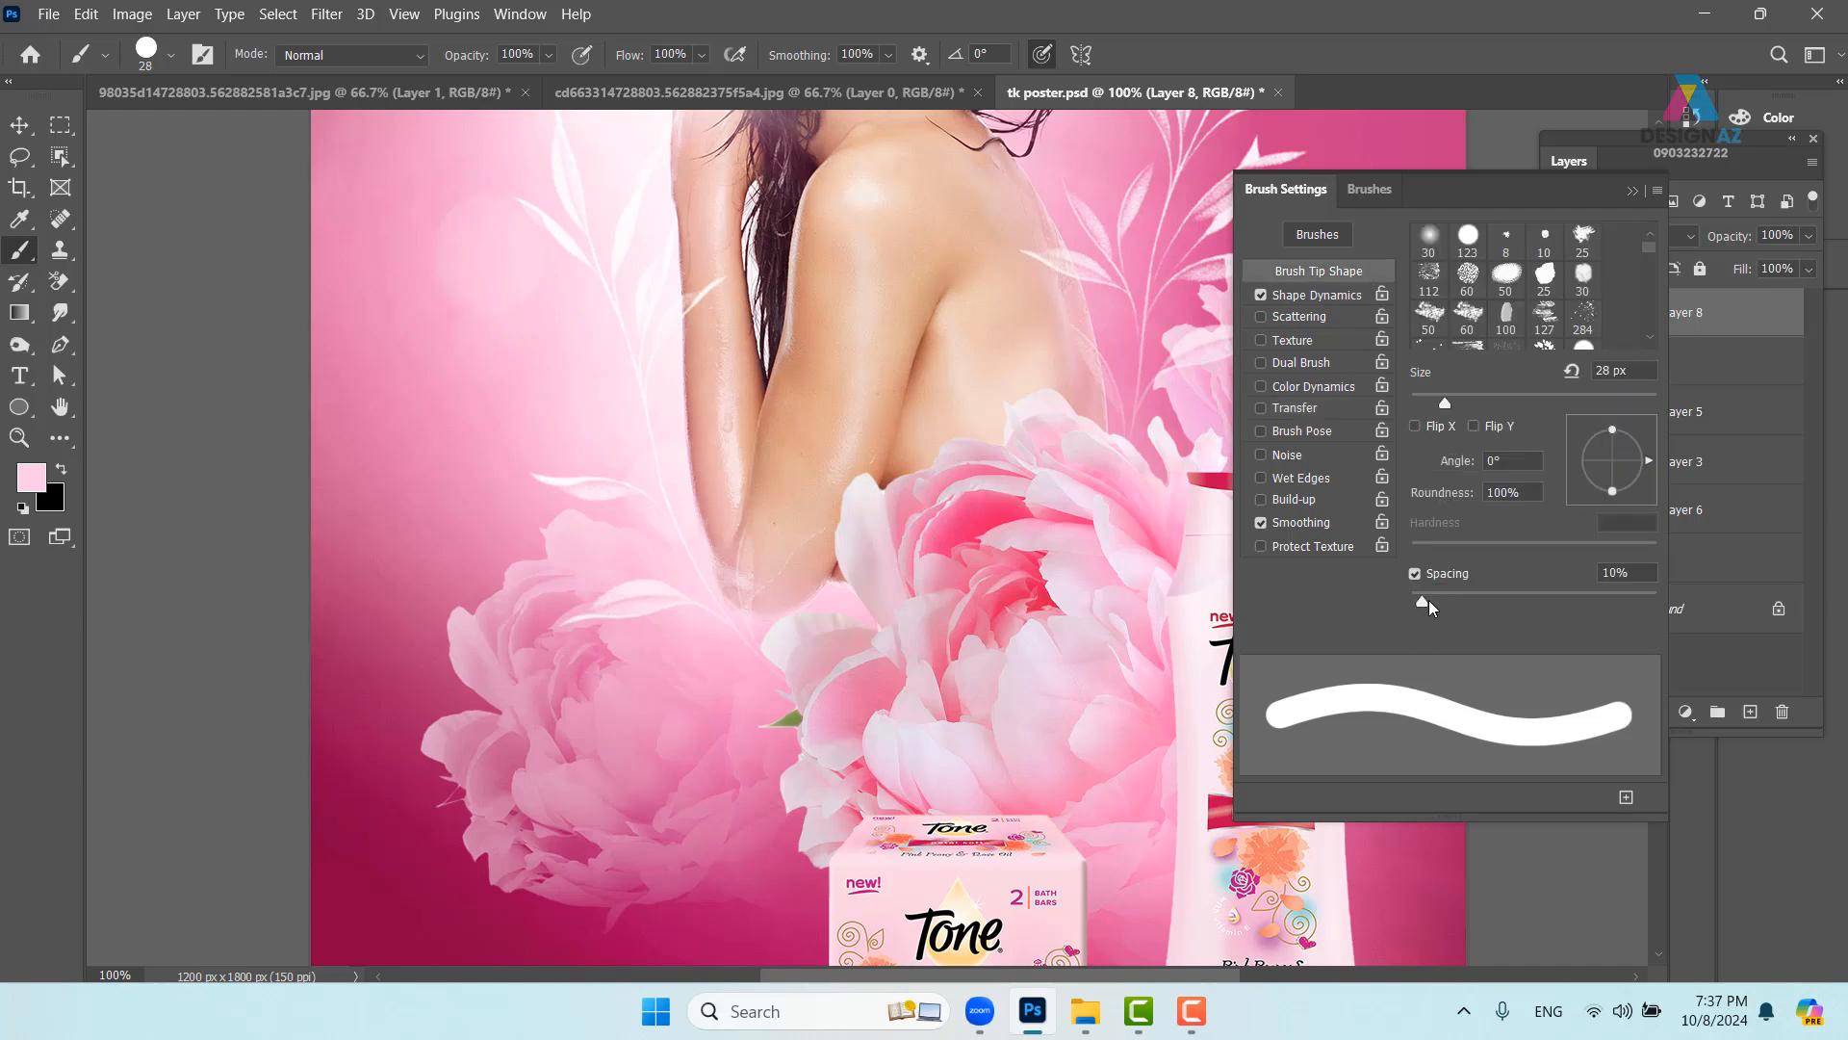
{"action": "left_click_drag", "start_coordinate": [1429, 601], "coordinate": [1557, 602]}
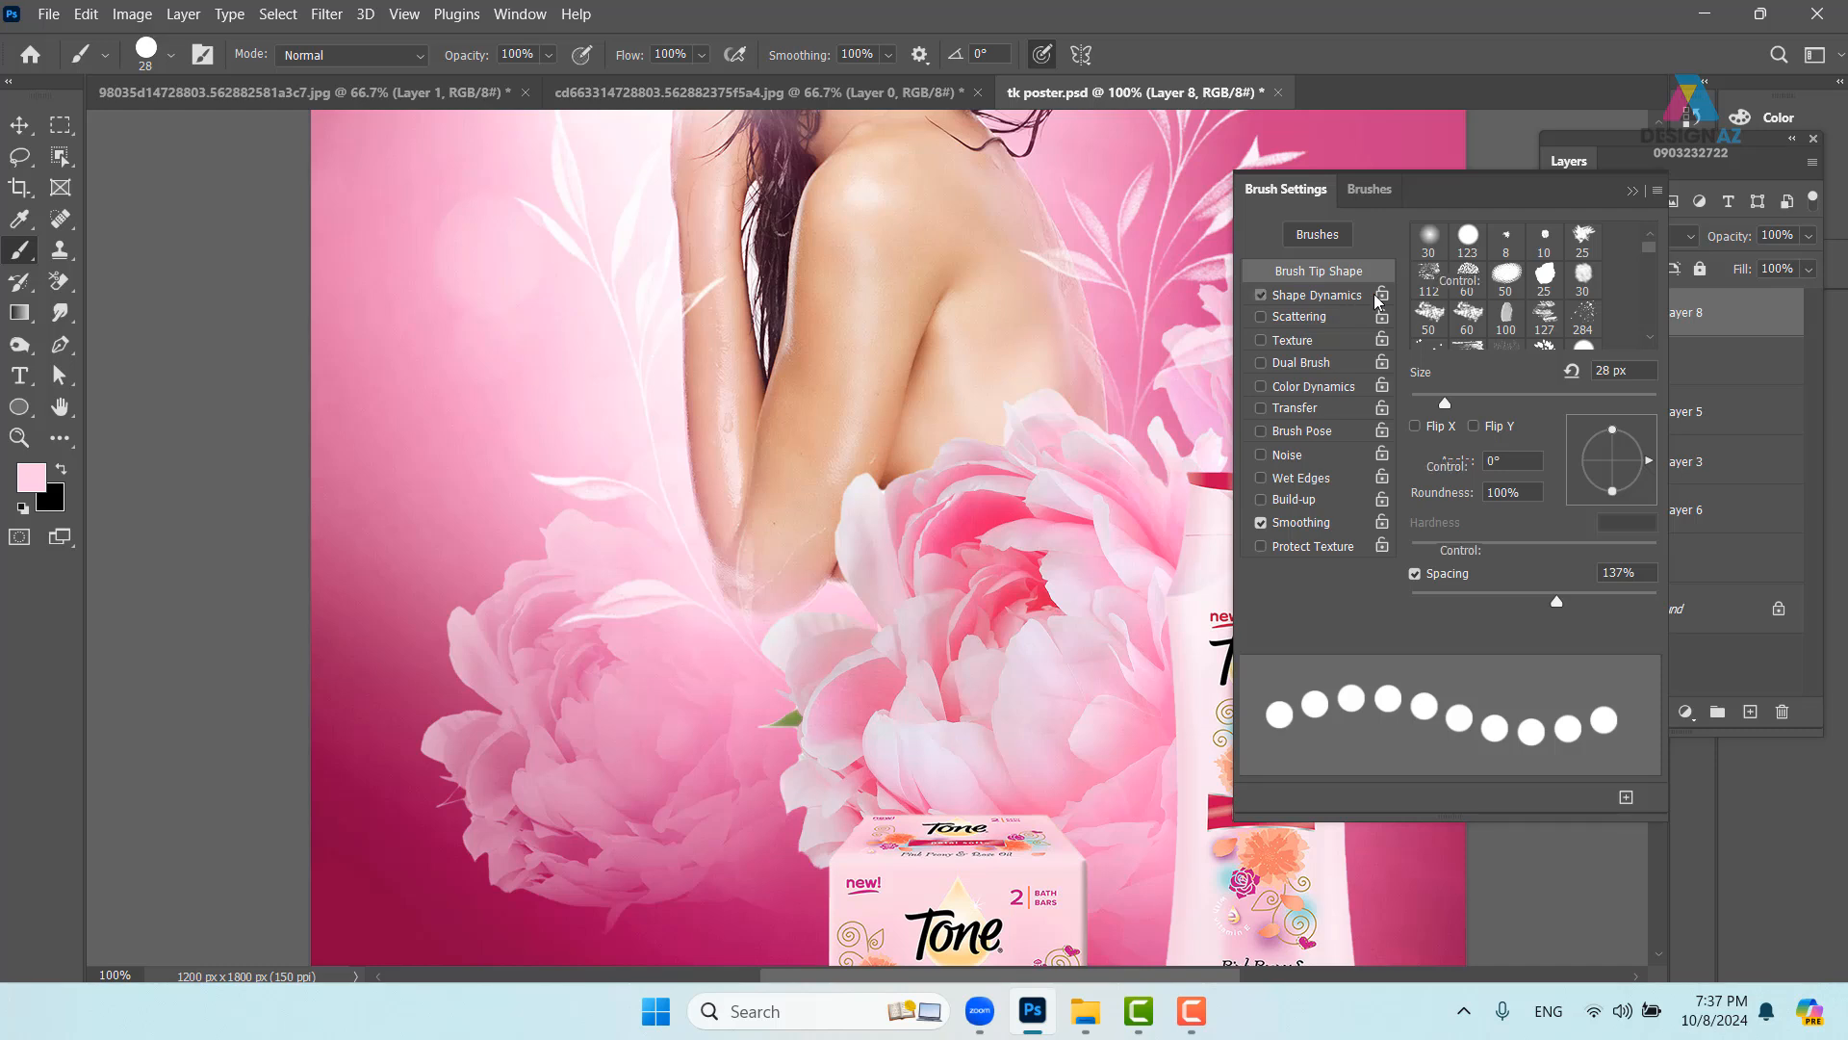
{"action": "left_click", "coordinate": [1342, 295]}
{"action": "left_click_drag", "start_coordinate": [1414, 254], "coordinate": [1726, 248]}
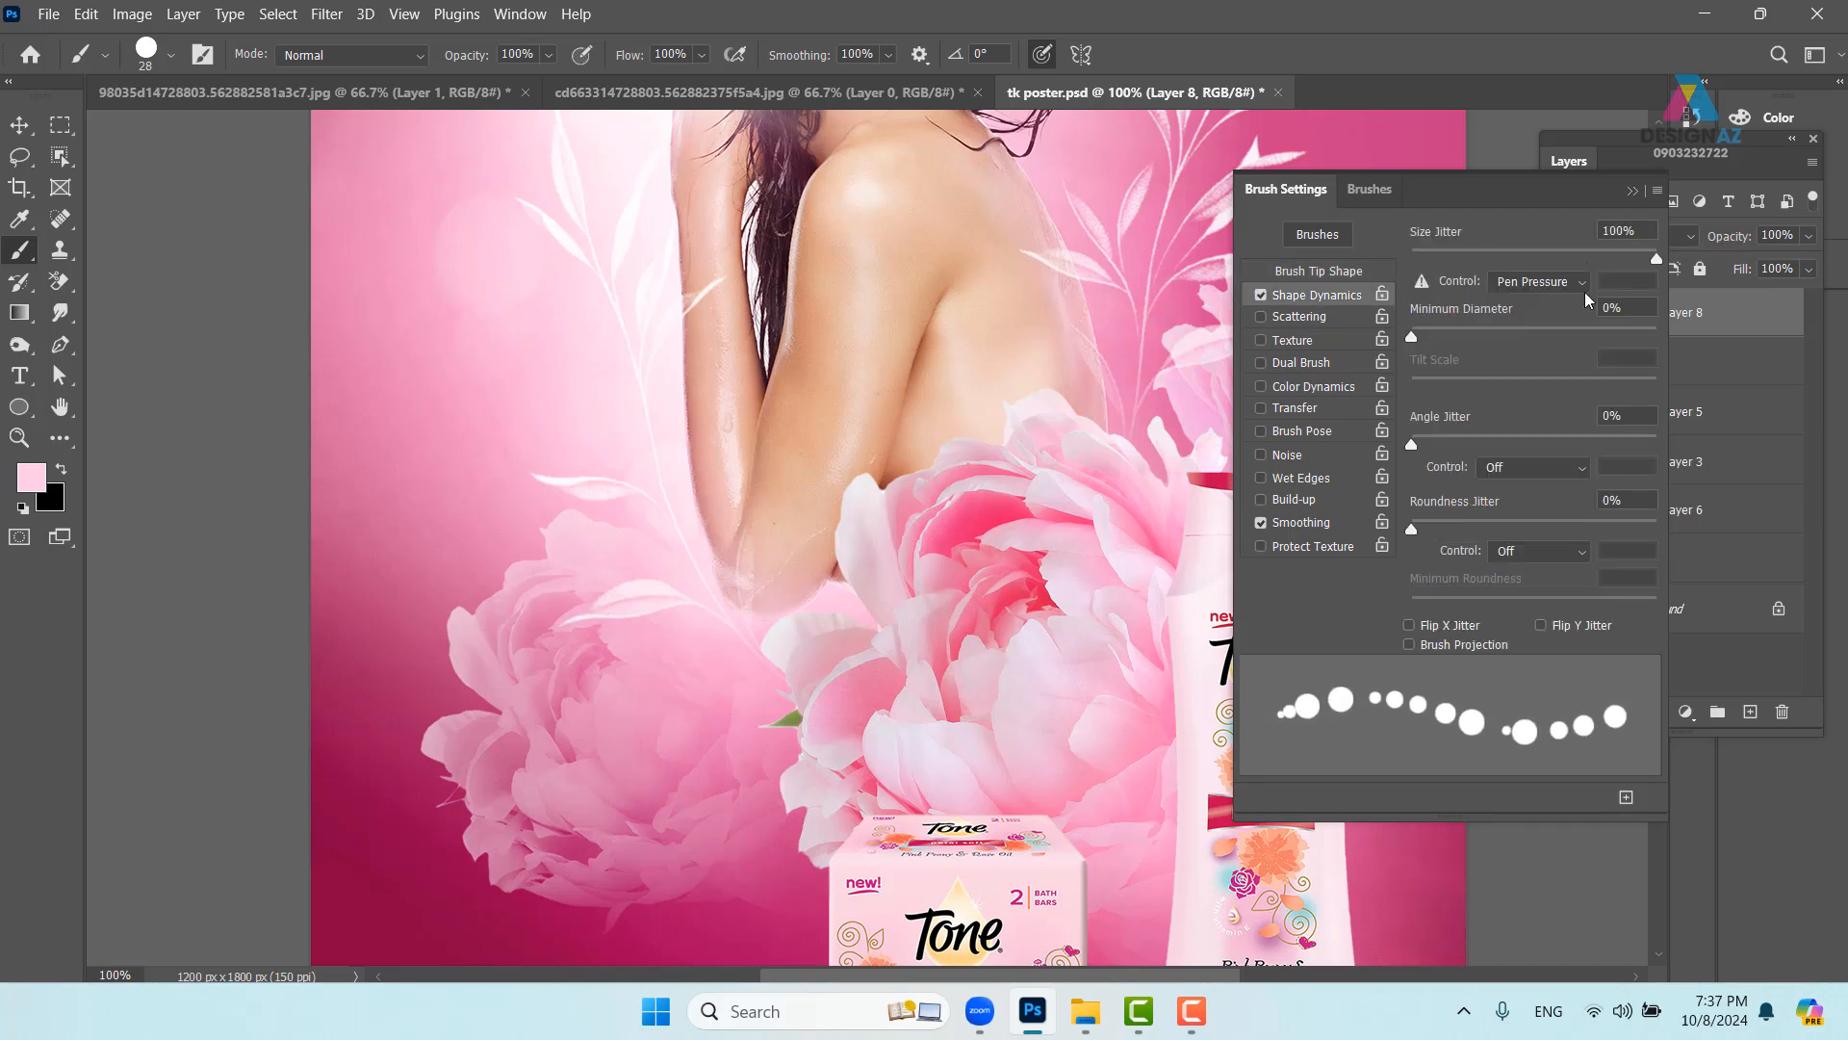
{"action": "left_click", "coordinate": [1330, 414]}
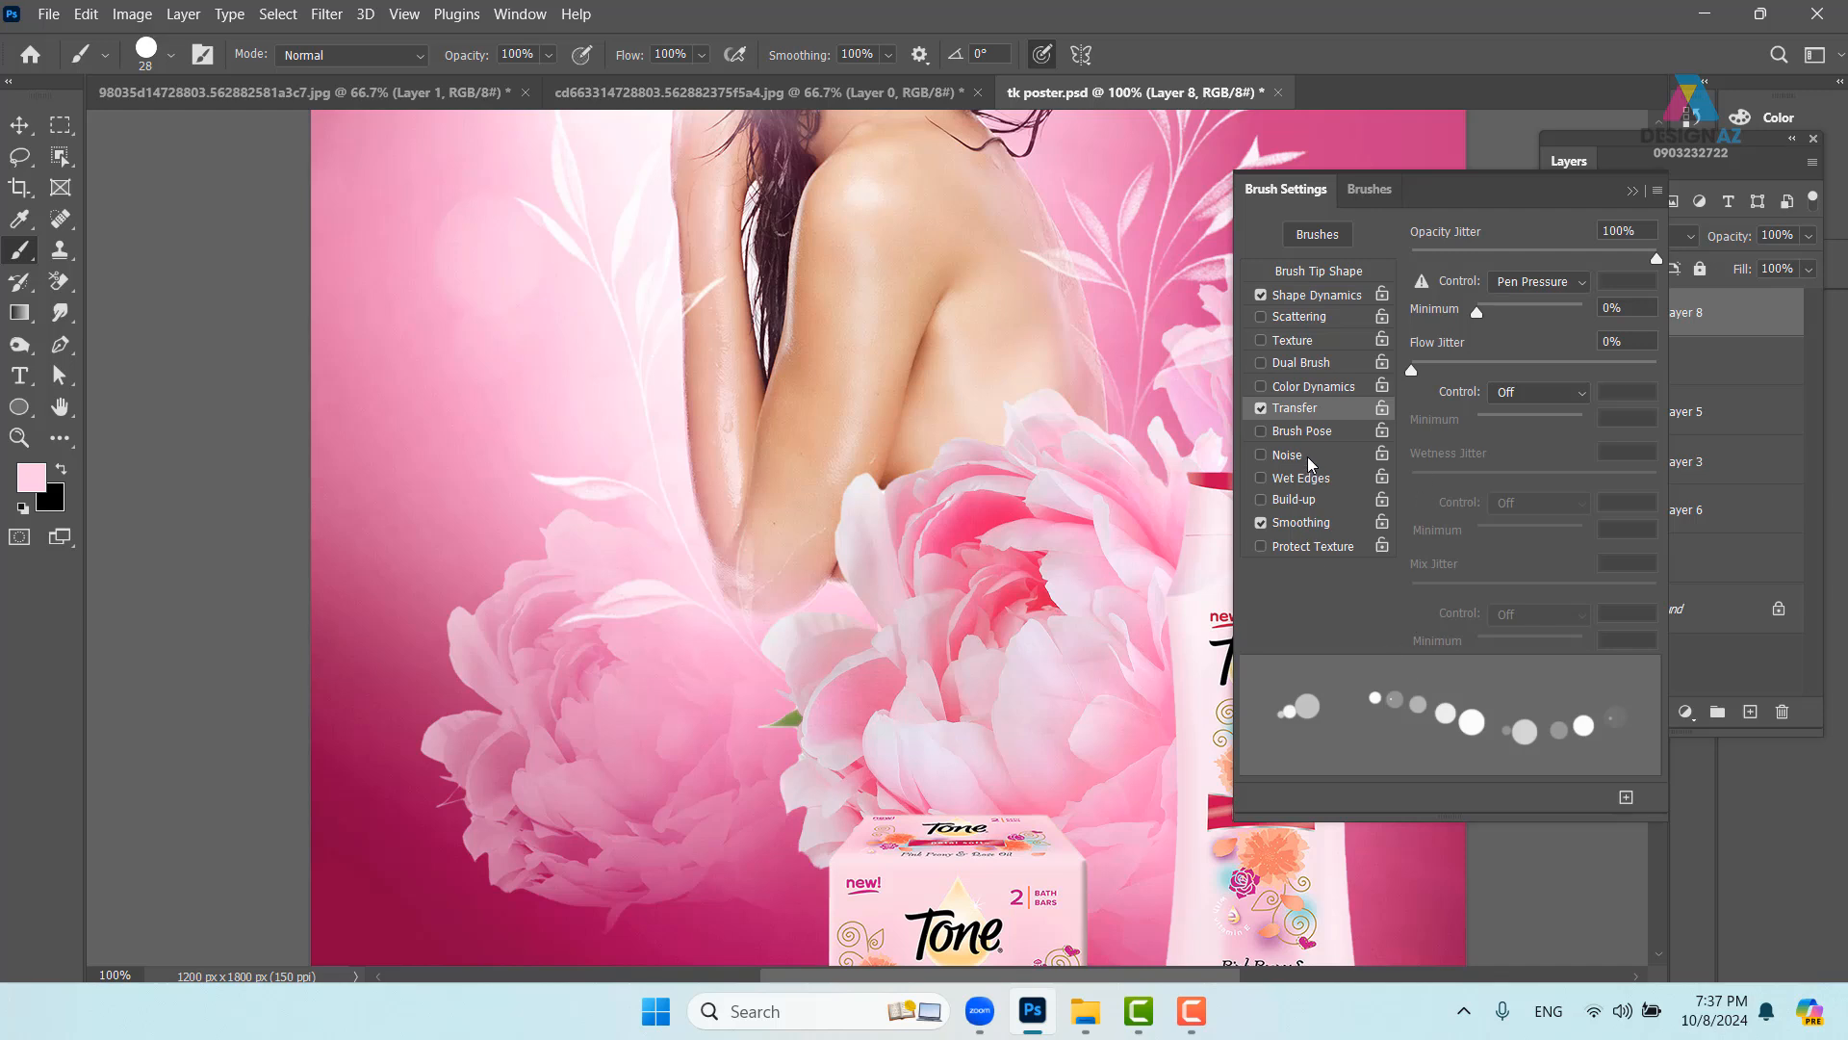
{"action": "left_click", "coordinate": [1344, 318]}
{"action": "left_click_drag", "start_coordinate": [1431, 262], "coordinate": [1569, 258]}
{"action": "left_click", "coordinate": [1632, 190]}
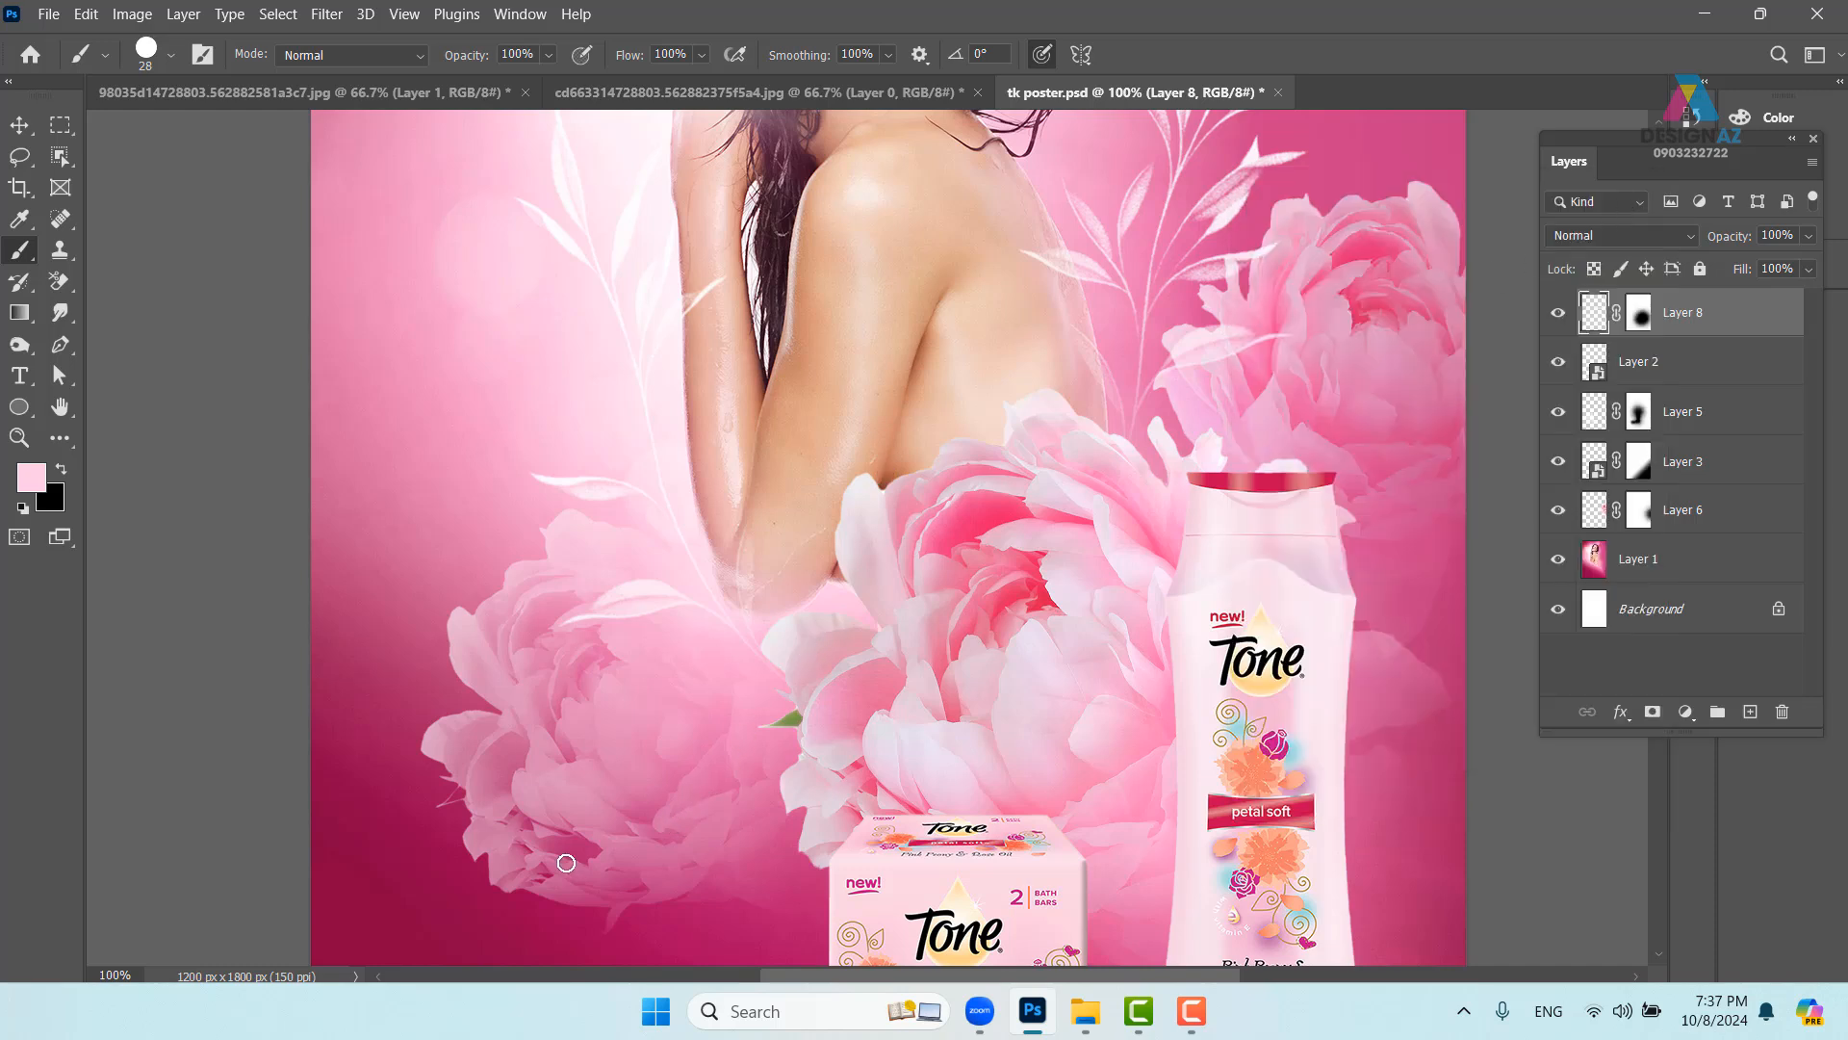
{"action": "left_click_drag", "start_coordinate": [535, 849], "coordinate": [674, 842]}
- Undo the test stroke, add a new layer, and paint pink bokeh dots around the lower flowers
{"action": "key", "text": "ctrl+z"}
{"action": "left_click", "coordinate": [1750, 711]}
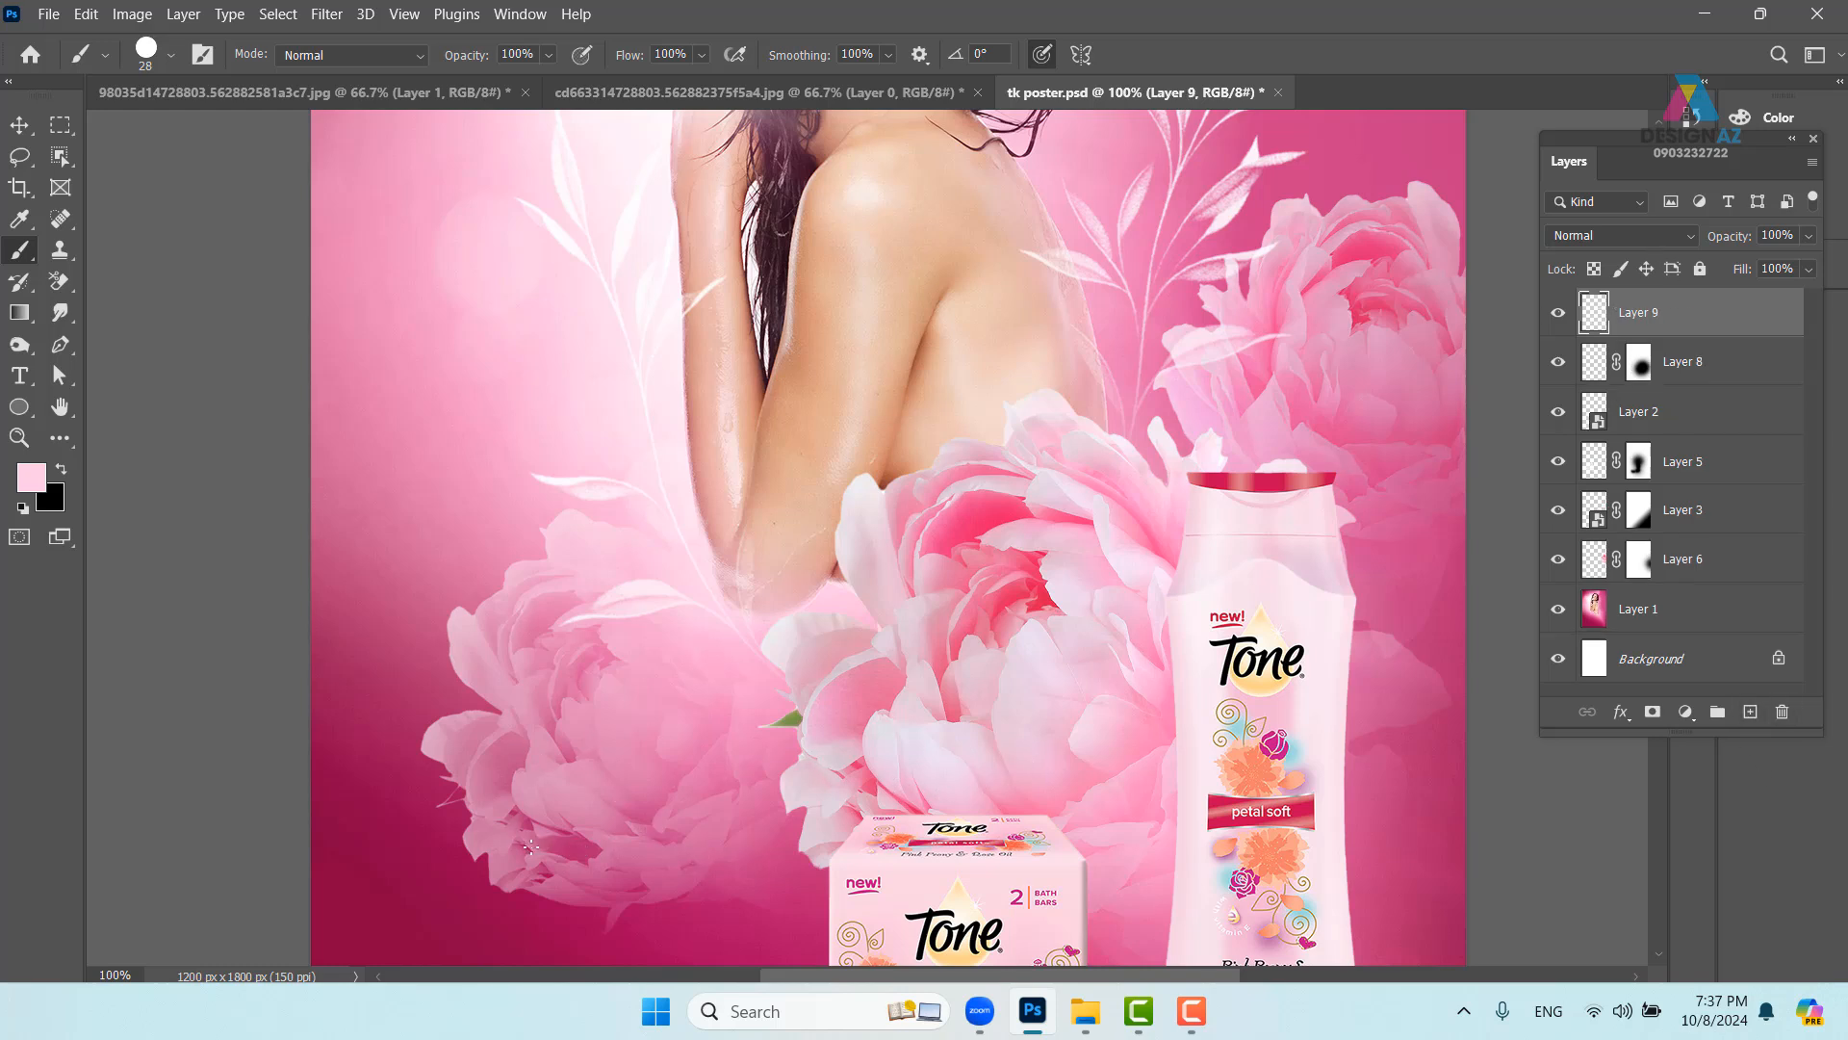
{"action": "left_click", "coordinate": [568, 818]}
{"action": "mouse_move", "coordinate": [708, 751]}
{"action": "left_mouse_down"}
{"action": "mouse_move", "coordinate": [770, 775]}
{"action": "mouse_move", "coordinate": [982, 761]}
{"action": "left_mouse_up"}
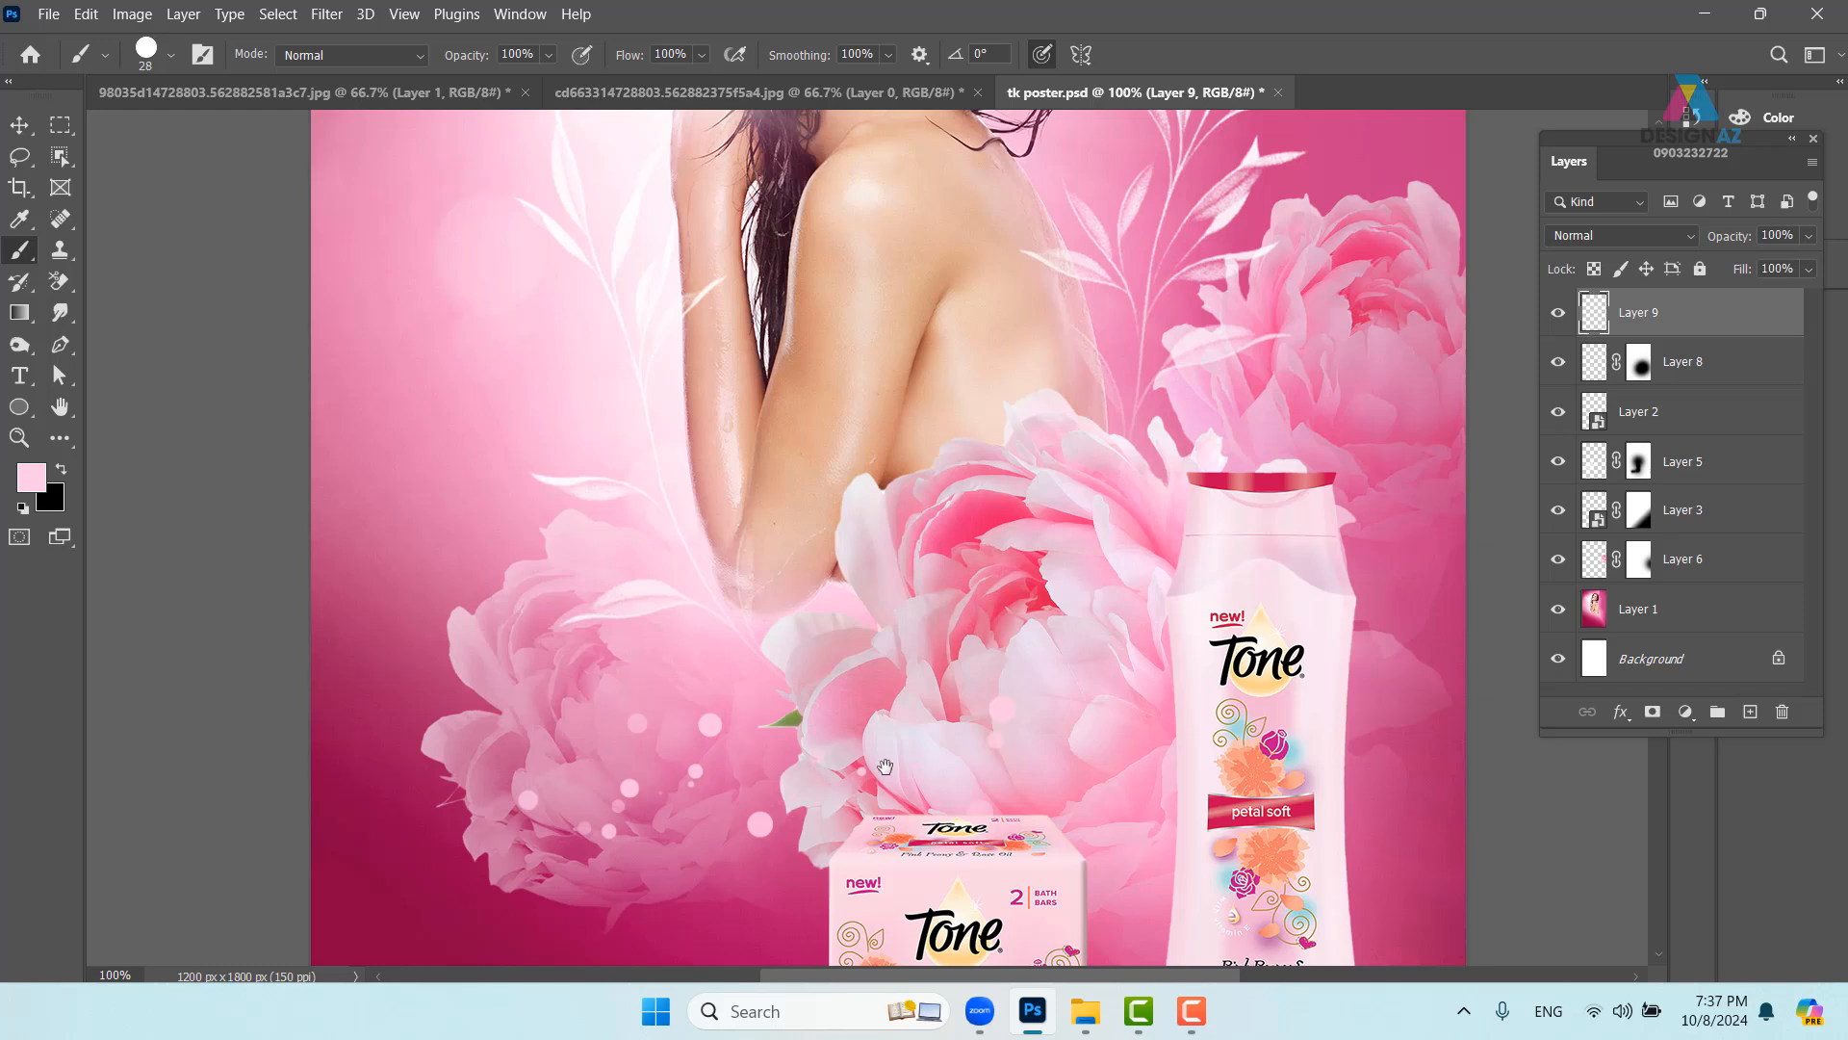
{"action": "left_click_drag", "start_coordinate": [815, 744], "coordinate": [698, 672]}
{"action": "left_click", "coordinate": [539, 604]}
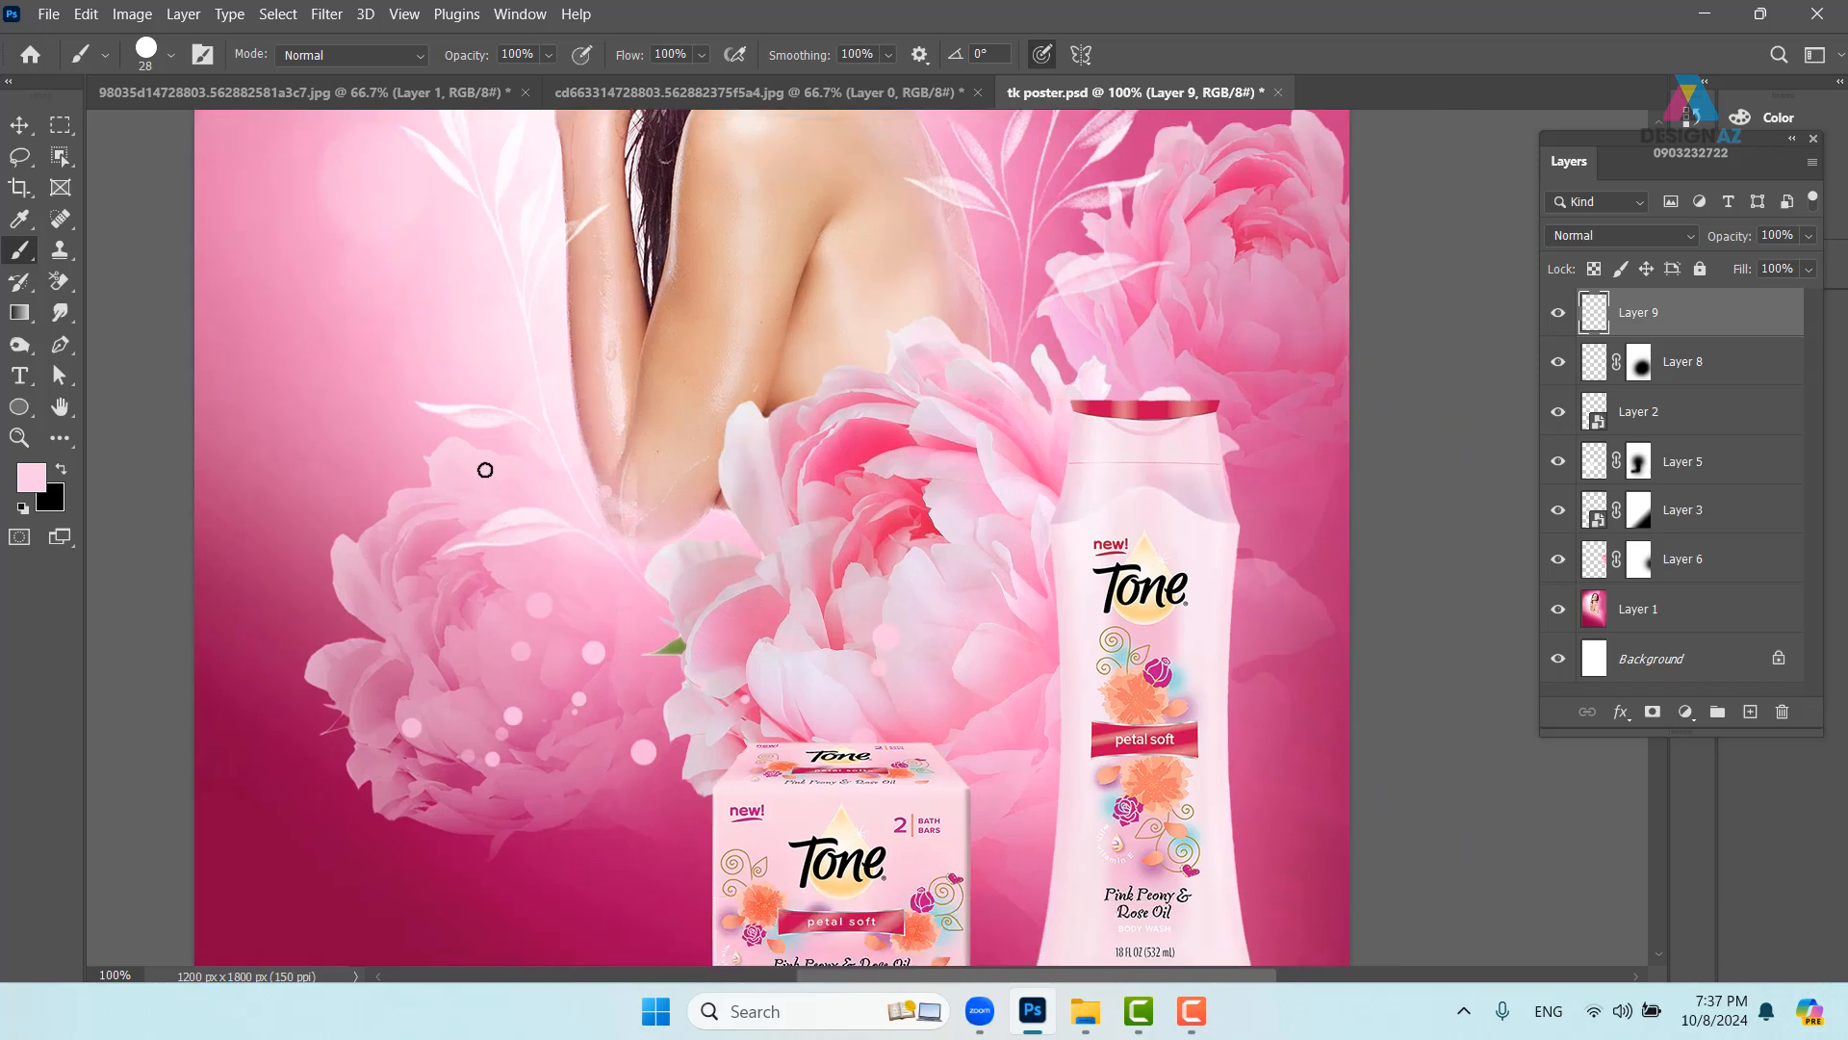
{"action": "left_click", "coordinate": [604, 490]}
{"action": "left_click", "coordinate": [429, 500]}
{"action": "left_click", "coordinate": [465, 565]}
- Switch to a paler pink and paint light dots over the peonies
{"action": "left_click", "coordinate": [37, 474]}
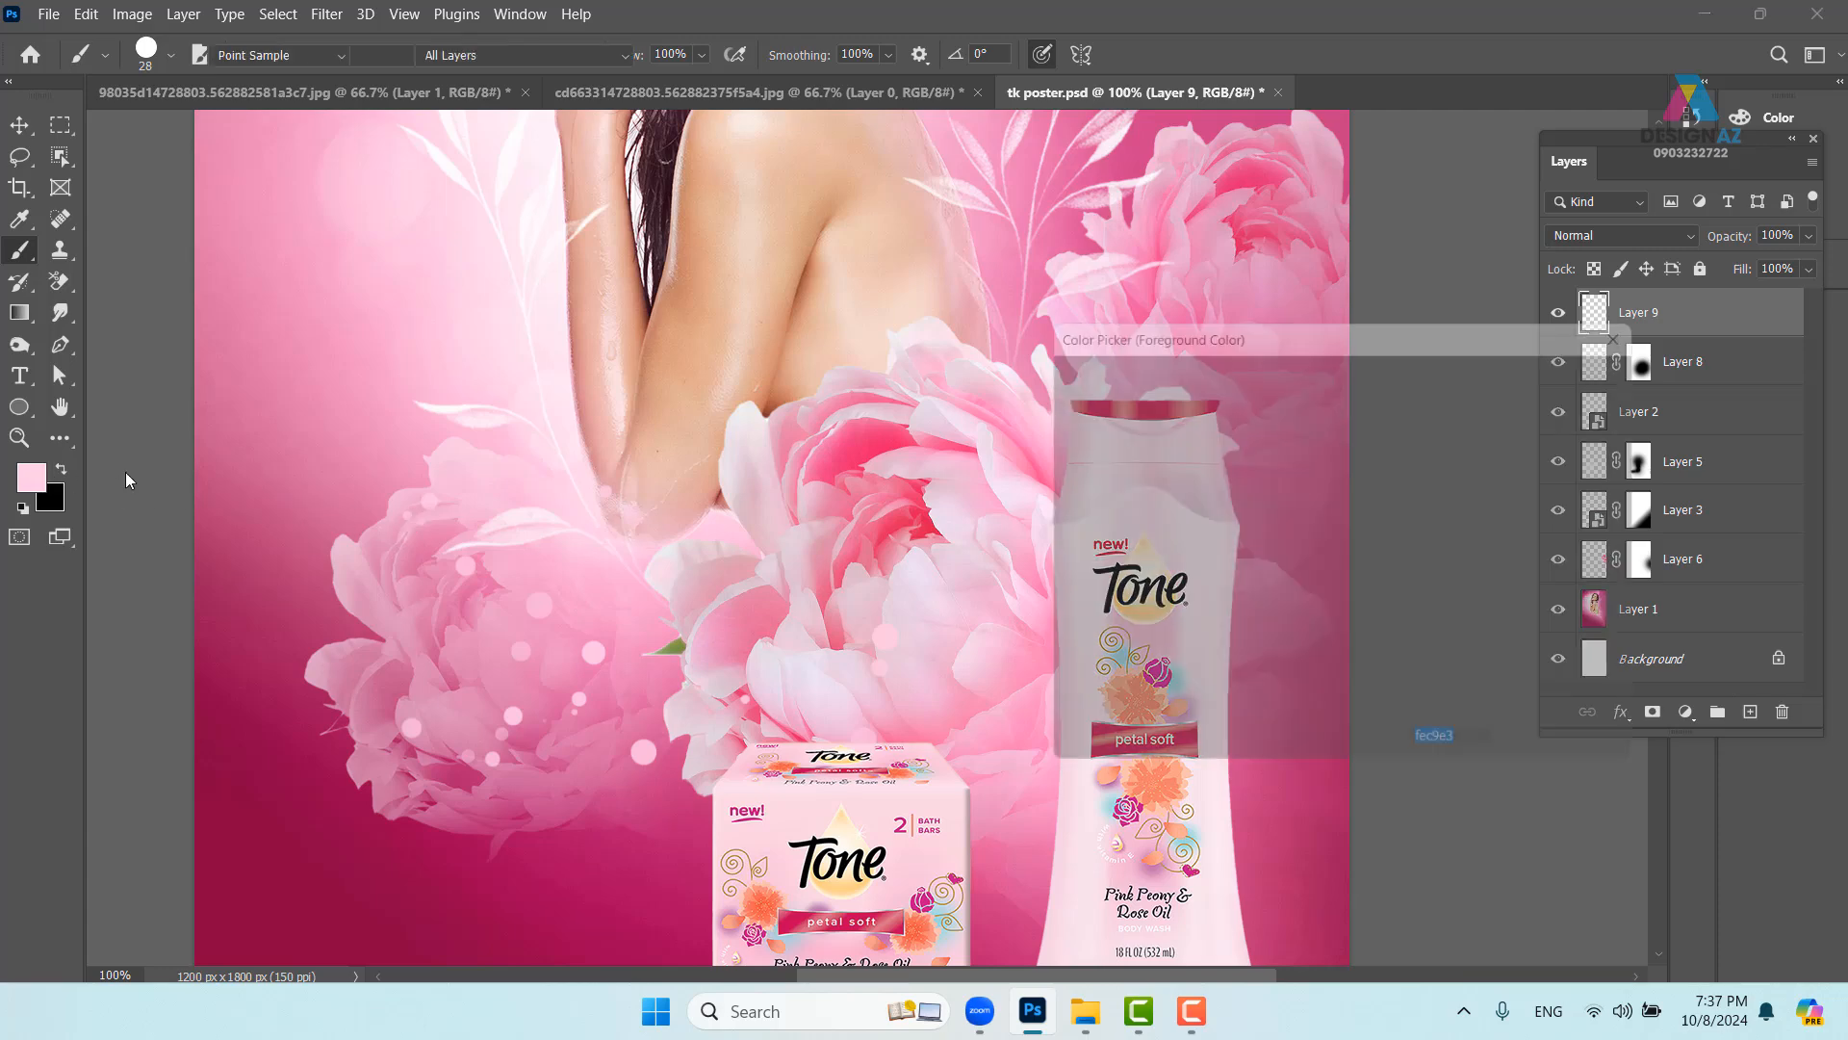
{"action": "left_click_drag", "start_coordinate": [1064, 389], "coordinate": [1056, 372]}
{"action": "left_click", "coordinate": [1521, 370]}
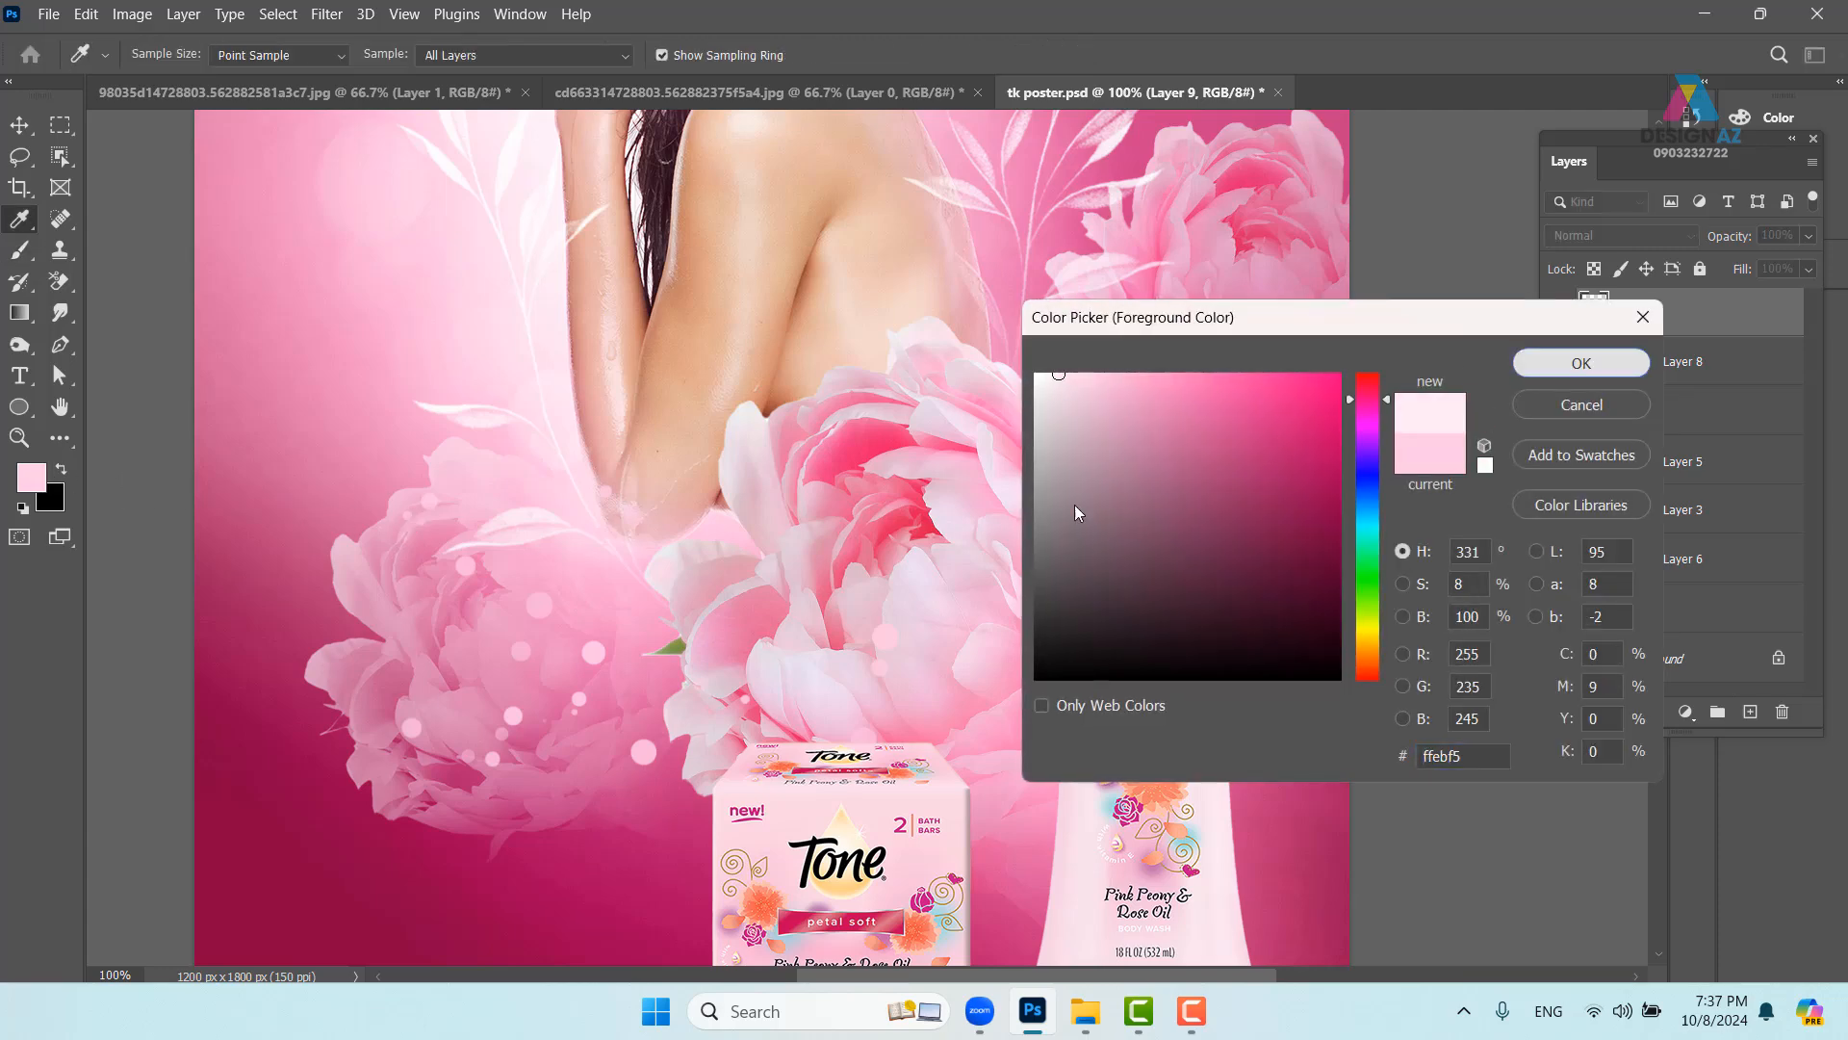
{"action": "left_click", "coordinate": [605, 600]}
{"action": "mouse_move", "coordinate": [921, 554]}
{"action": "left_mouse_down"}
{"action": "mouse_move", "coordinate": [1065, 637]}
{"action": "mouse_move", "coordinate": [775, 697]}
{"action": "mouse_move", "coordinate": [1065, 593]}
{"action": "left_mouse_up"}
{"action": "left_click_drag", "start_coordinate": [986, 496], "coordinate": [779, 595]}
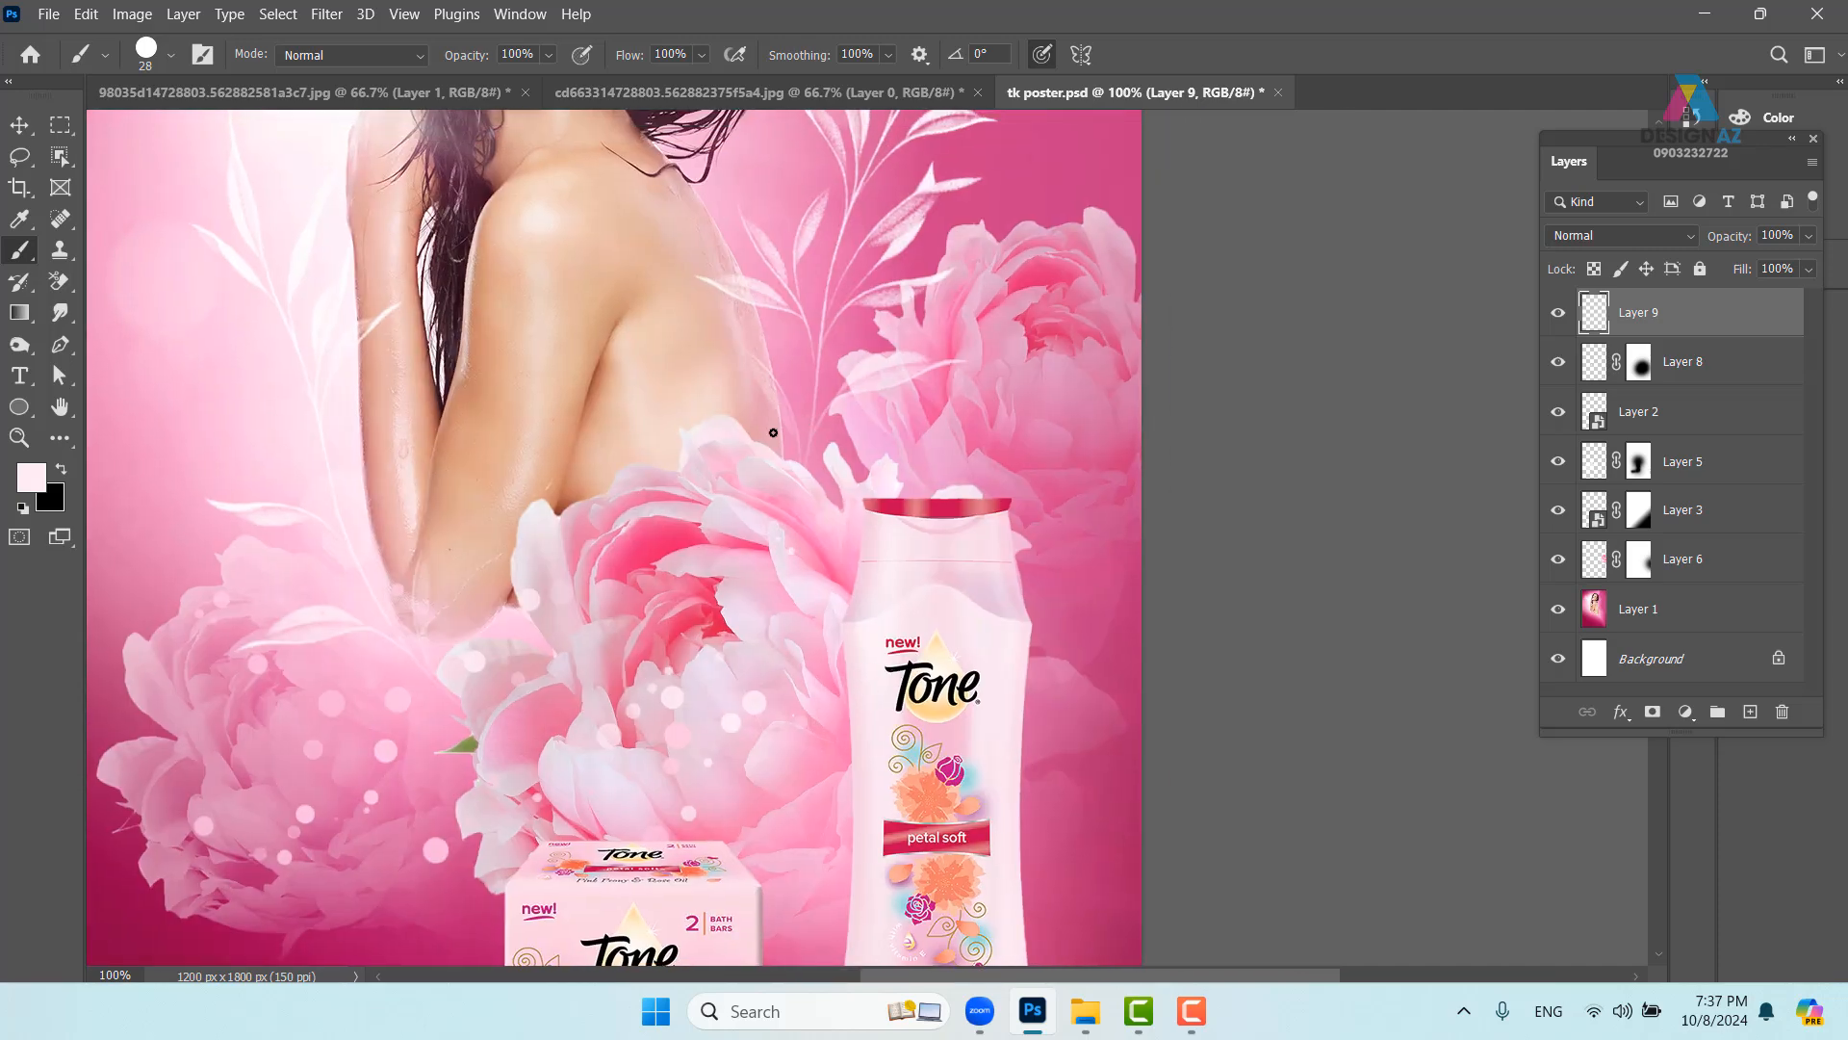
{"action": "mouse_move", "coordinate": [772, 432]}
{"action": "left_mouse_down"}
{"action": "mouse_move", "coordinate": [626, 522]}
{"action": "mouse_move", "coordinate": [809, 401]}
{"action": "mouse_move", "coordinate": [949, 411]}
{"action": "mouse_move", "coordinate": [1032, 467]}
{"action": "mouse_move", "coordinate": [1126, 426]}
{"action": "mouse_move", "coordinate": [1156, 336]}
{"action": "mouse_move", "coordinate": [1145, 283]}
{"action": "left_mouse_up"}
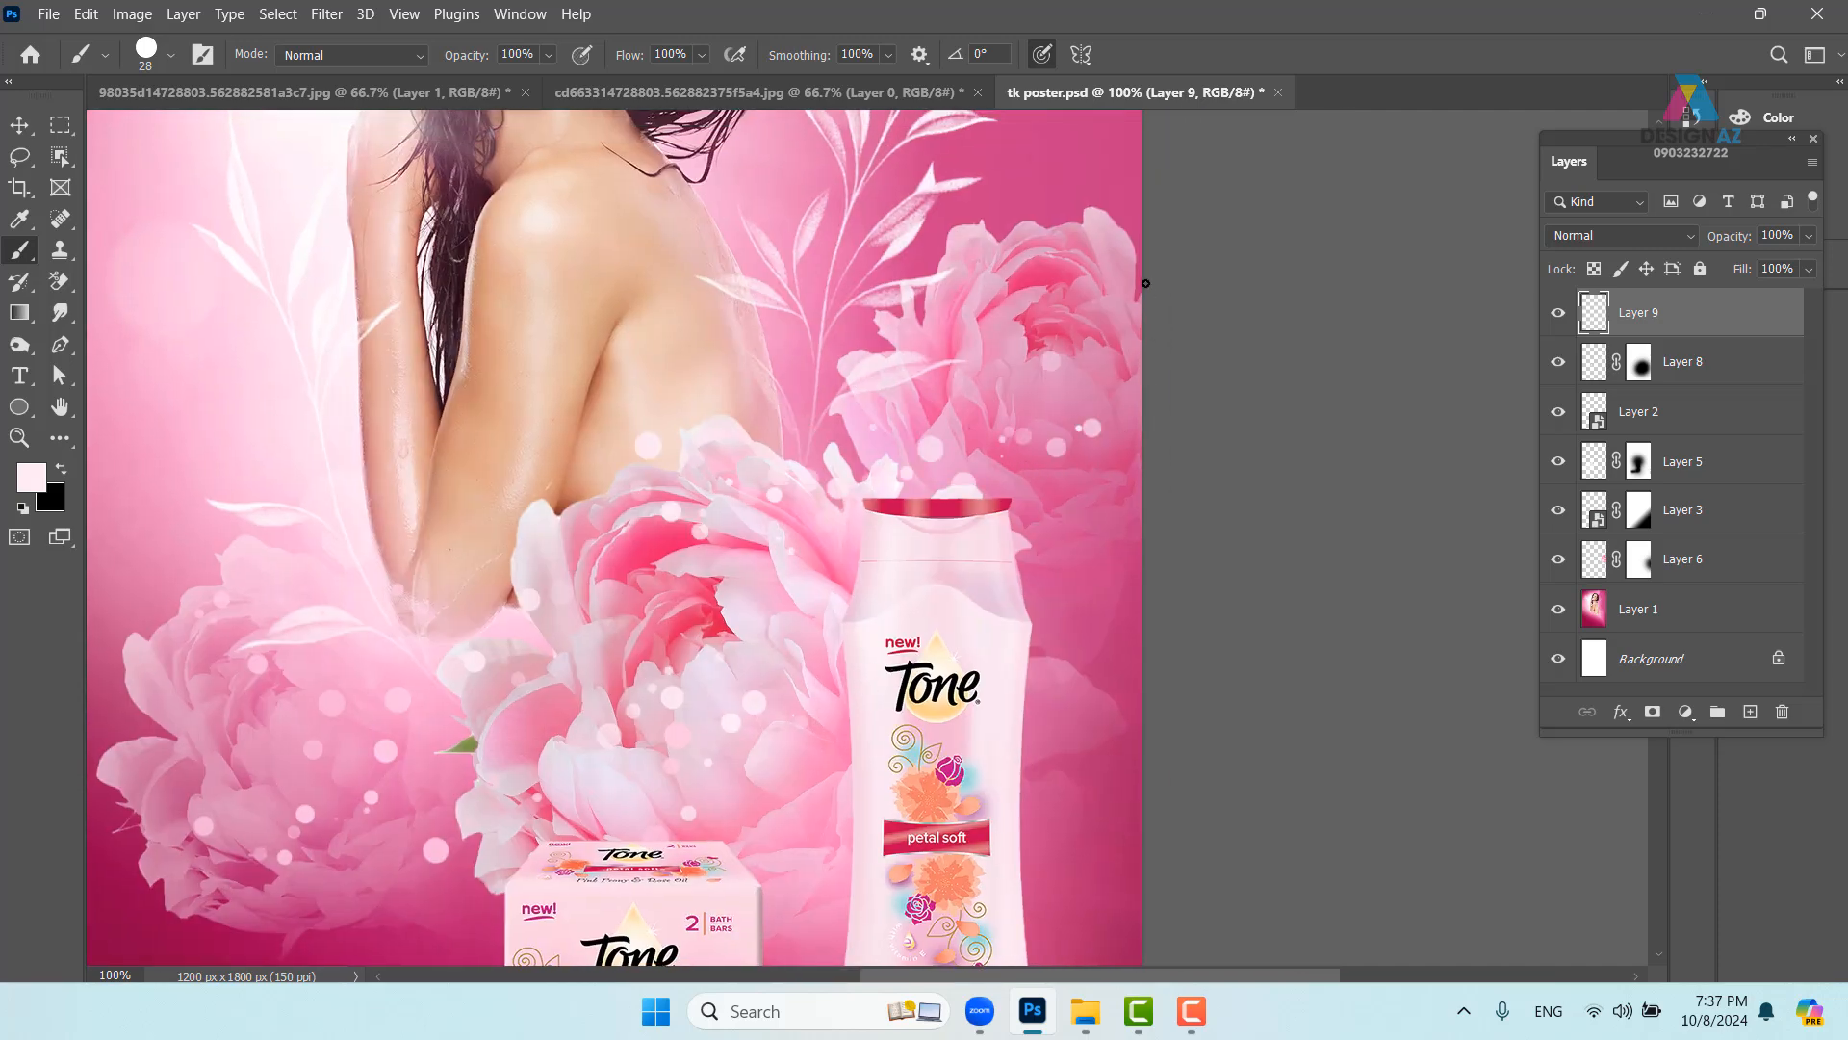
- Add bokeh dots across both peonies and beside the bottle cap
{"action": "left_click_drag", "start_coordinate": [804, 444], "coordinate": [957, 524]}
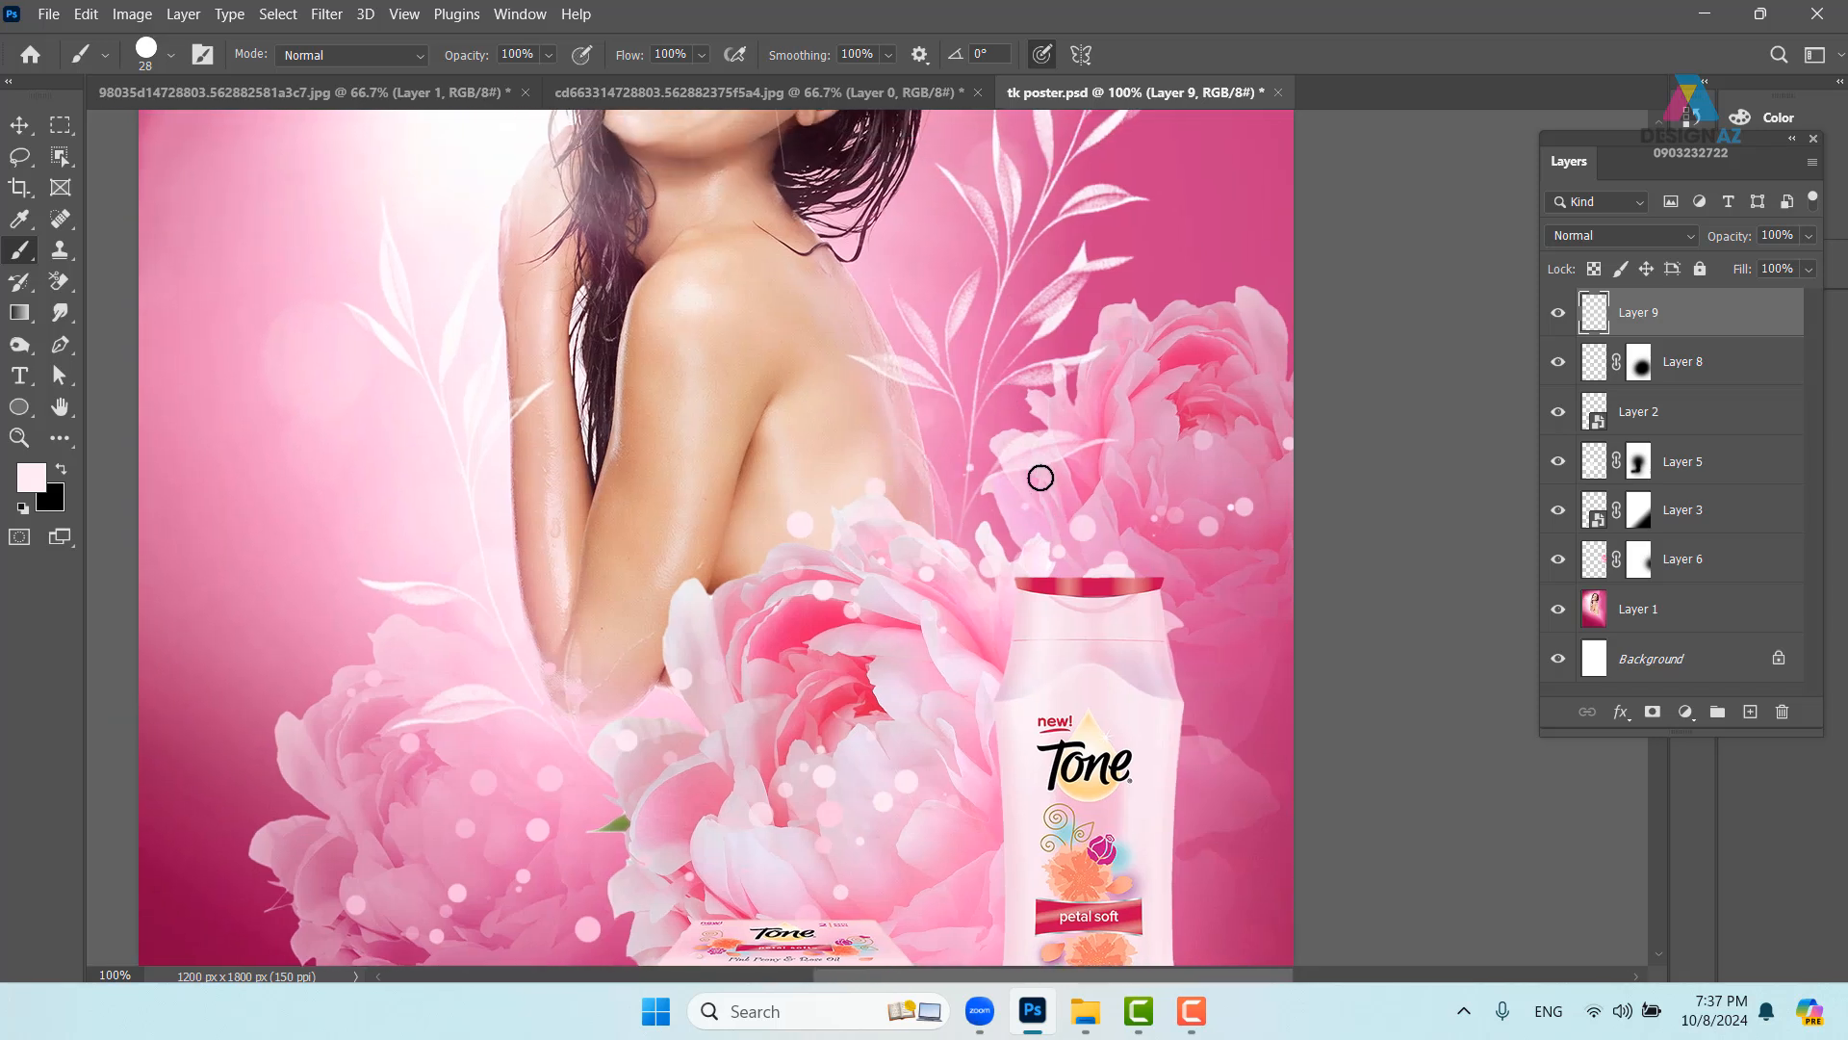
{"action": "left_click_drag", "start_coordinate": [1041, 477], "coordinate": [965, 424]}
{"action": "mouse_move", "coordinate": [417, 668]}
{"action": "left_mouse_down"}
{"action": "mouse_move", "coordinate": [330, 594]}
{"action": "mouse_move", "coordinate": [585, 675]}
{"action": "mouse_move", "coordinate": [298, 640]}
{"action": "left_mouse_up"}
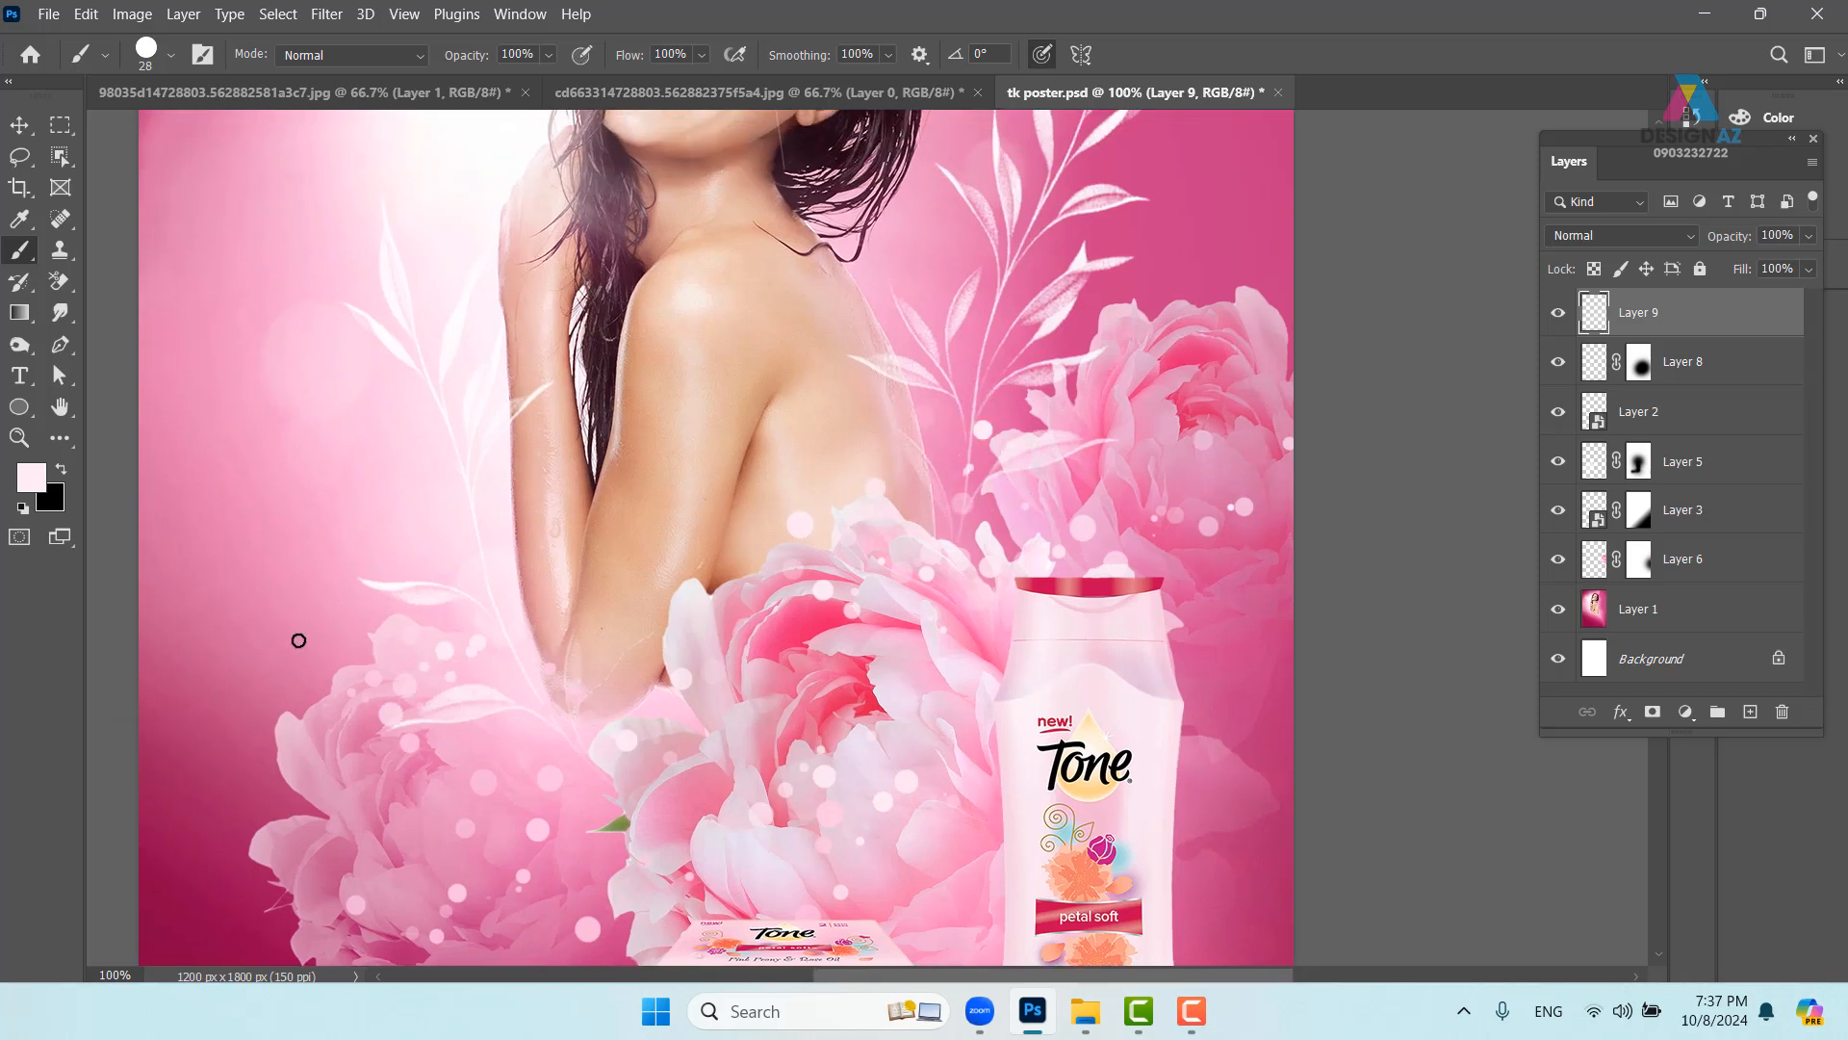
{"action": "mouse_move", "coordinate": [932, 536]}
{"action": "left_mouse_down"}
{"action": "mouse_move", "coordinate": [972, 458]}
{"action": "mouse_move", "coordinate": [1050, 461]}
{"action": "mouse_move", "coordinate": [957, 465]}
{"action": "mouse_move", "coordinate": [1086, 329]}
{"action": "mouse_move", "coordinate": [1239, 411]}
{"action": "mouse_move", "coordinate": [1316, 510]}
{"action": "left_mouse_up"}
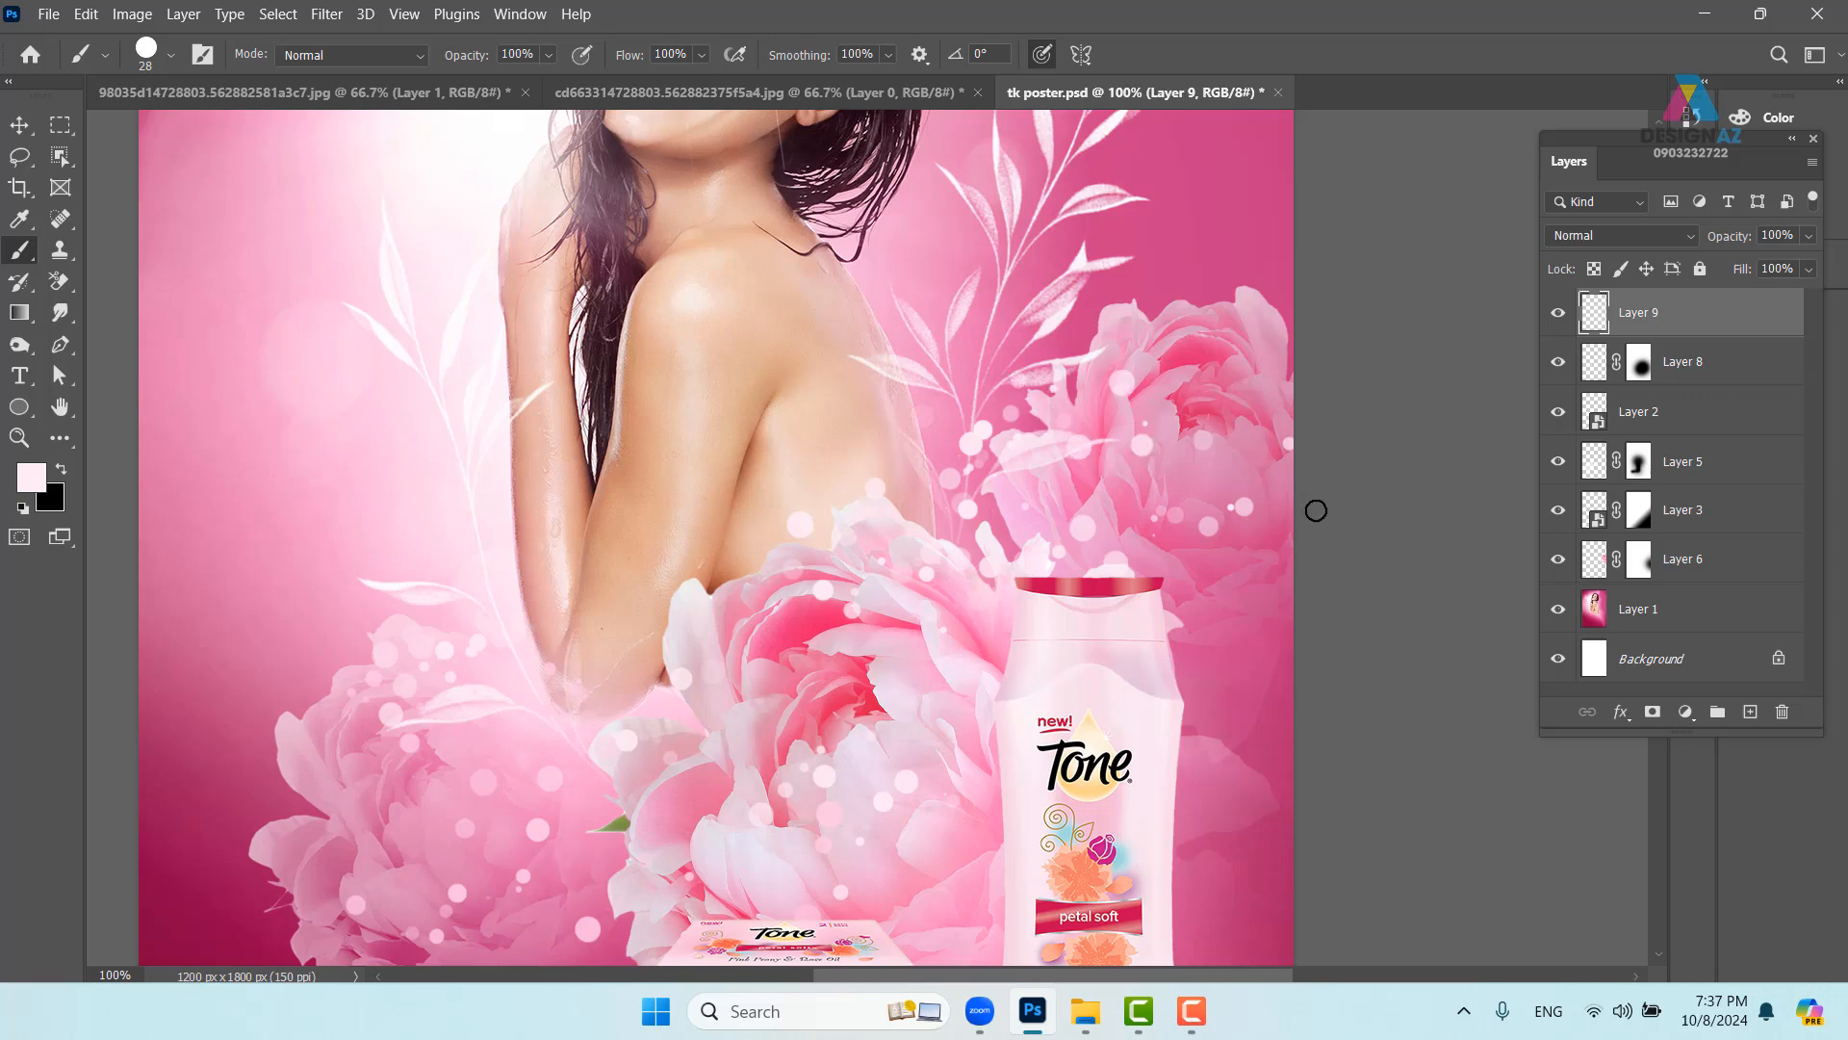
{"action": "left_click_drag", "start_coordinate": [1243, 639], "coordinate": [1066, 386]}
{"action": "left_click", "coordinate": [1067, 387]}
{"action": "left_click_drag", "start_coordinate": [562, 619], "coordinate": [931, 571]}
{"action": "mouse_move", "coordinate": [673, 583]}
{"action": "left_mouse_down"}
{"action": "mouse_move", "coordinate": [363, 516]}
{"action": "mouse_move", "coordinate": [141, 499]}
{"action": "left_mouse_up"}
- Shrink the brush to 14 px and paint small dots on the left background
{"action": "mouse_move", "coordinate": [737, 560]}
{"action": "left_mouse_down"}
{"action": "mouse_move", "coordinate": [545, 617]}
{"action": "mouse_move", "coordinate": [480, 563]}
{"action": "left_mouse_up"}
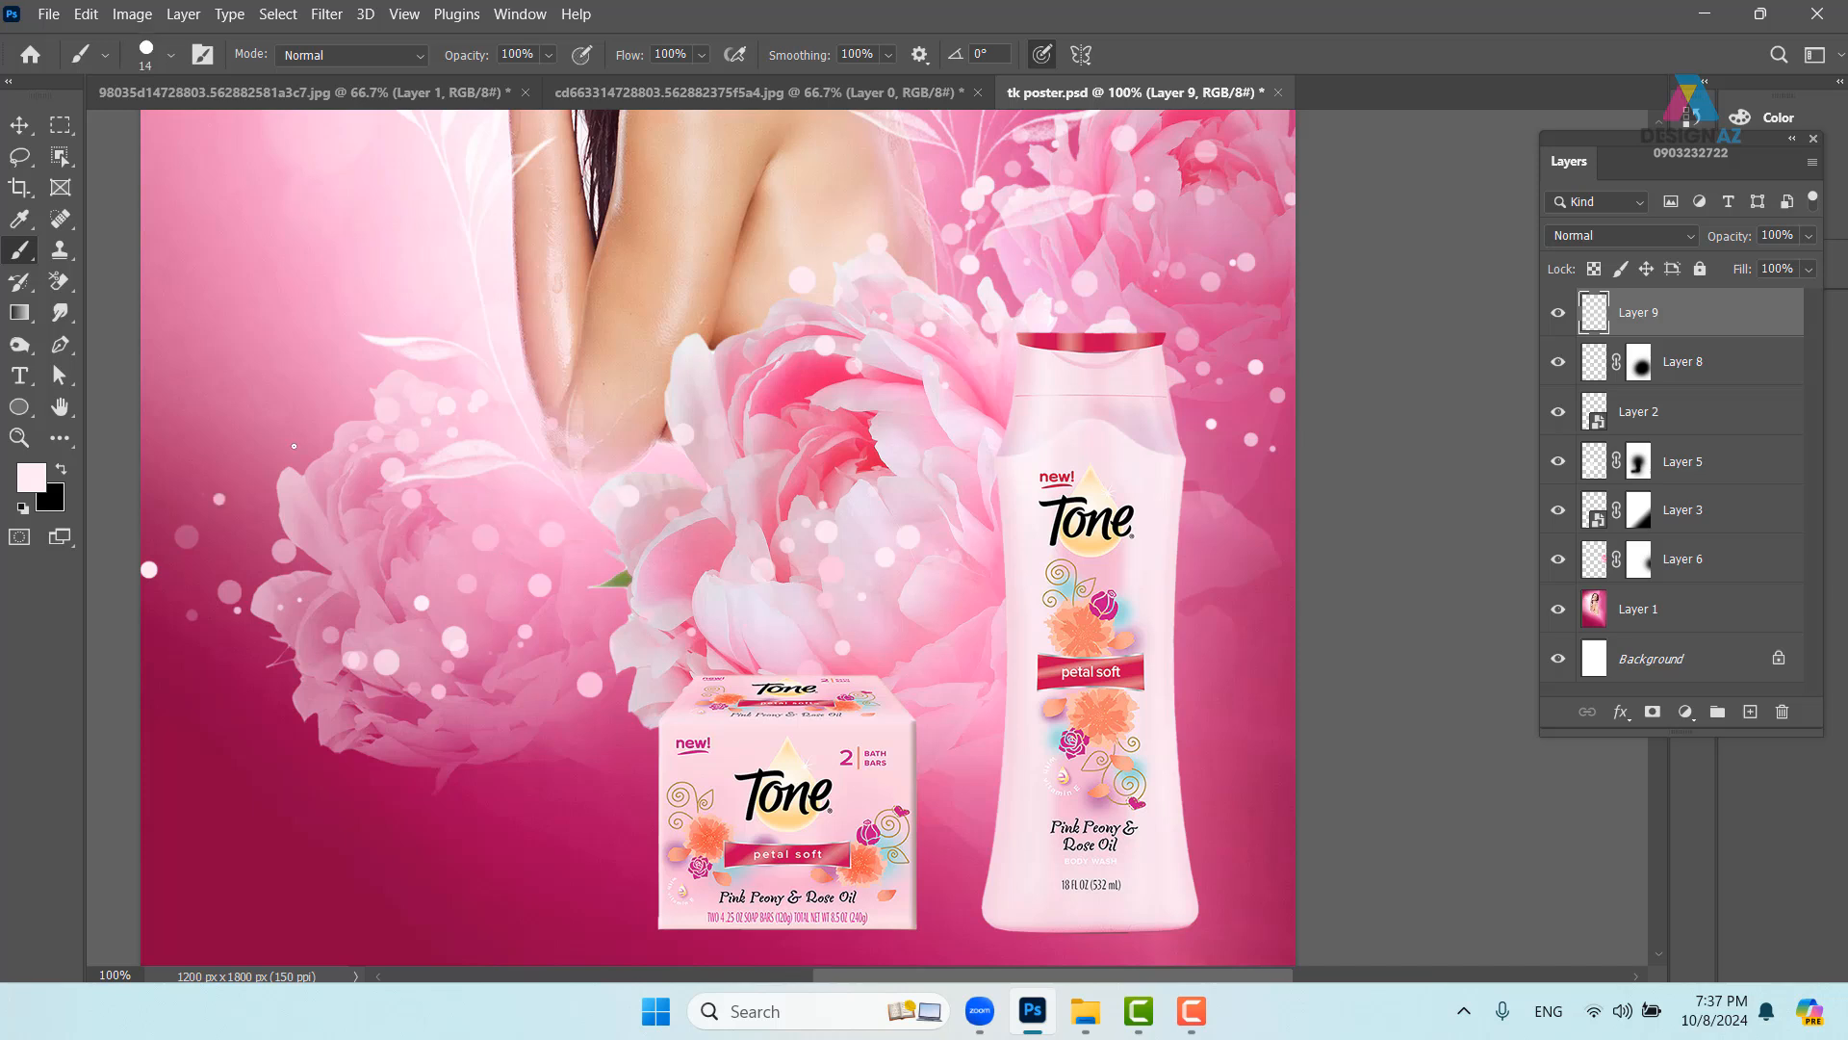
{"action": "left_click_drag", "start_coordinate": [294, 445], "coordinate": [308, 470]}
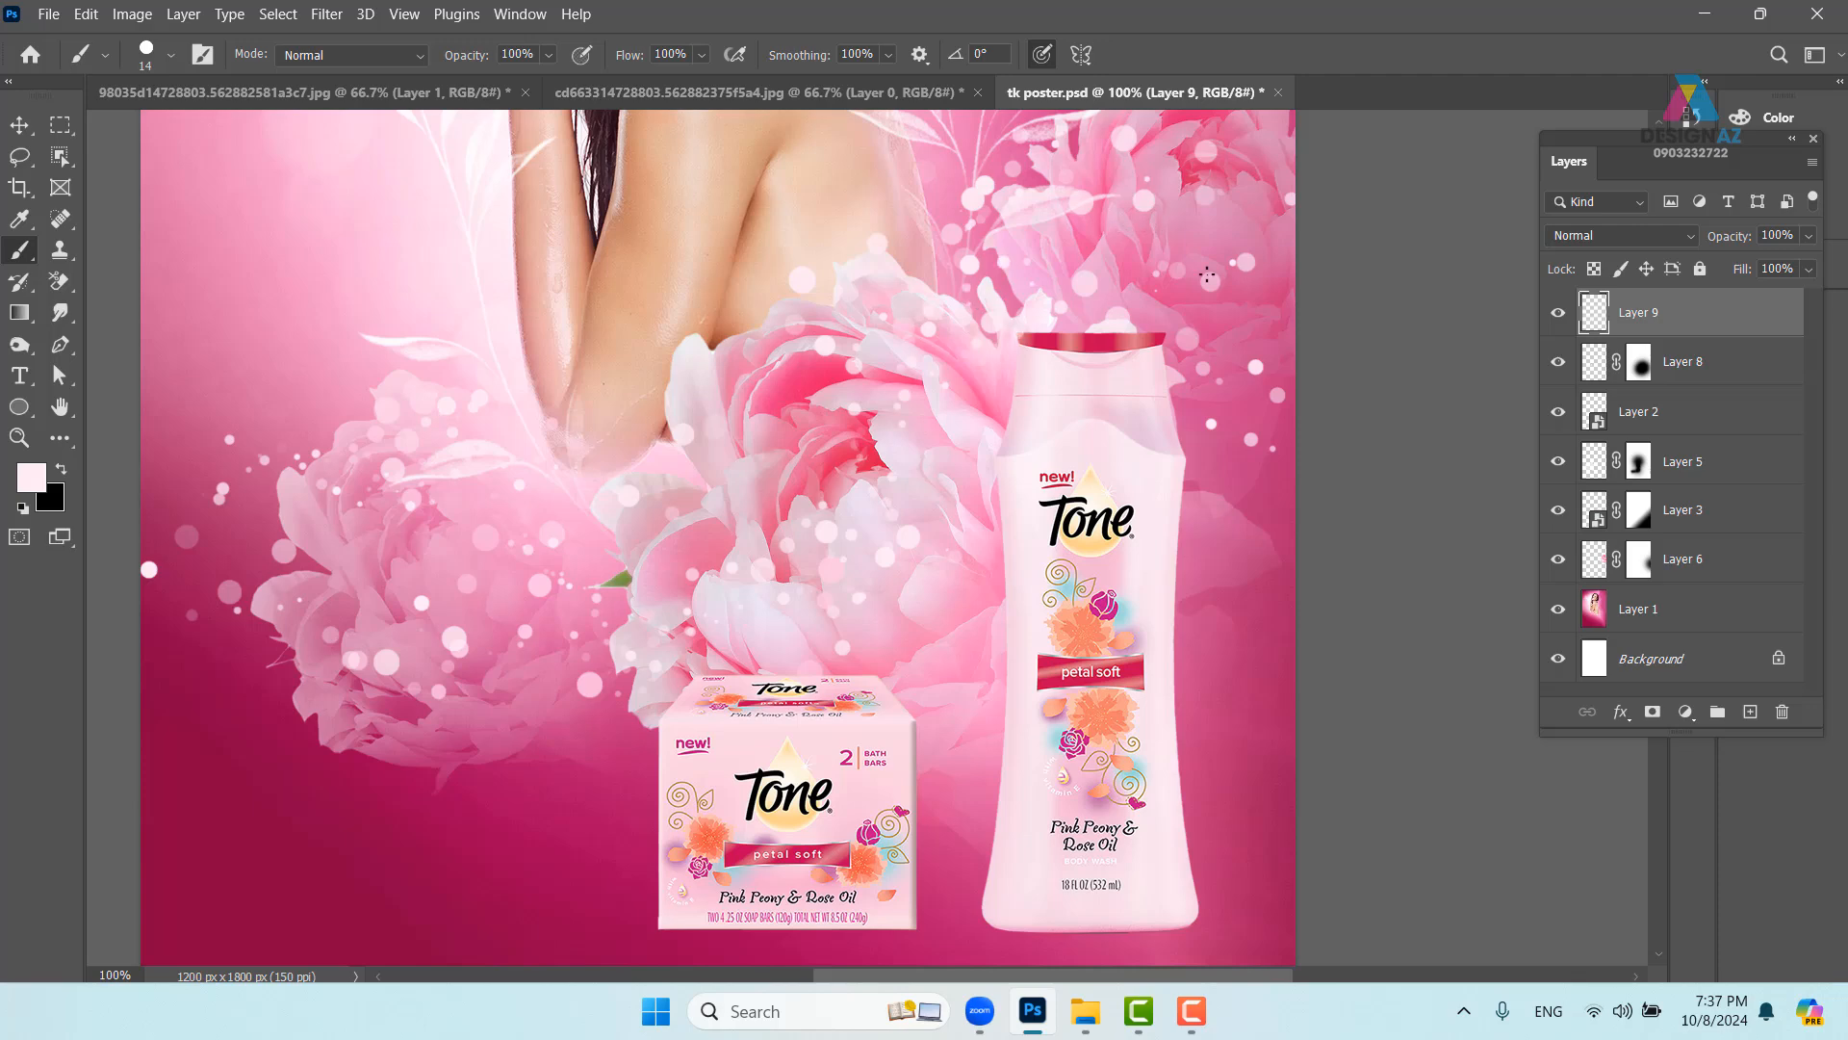
{"action": "left_click_drag", "start_coordinate": [830, 380], "coordinate": [973, 487]}
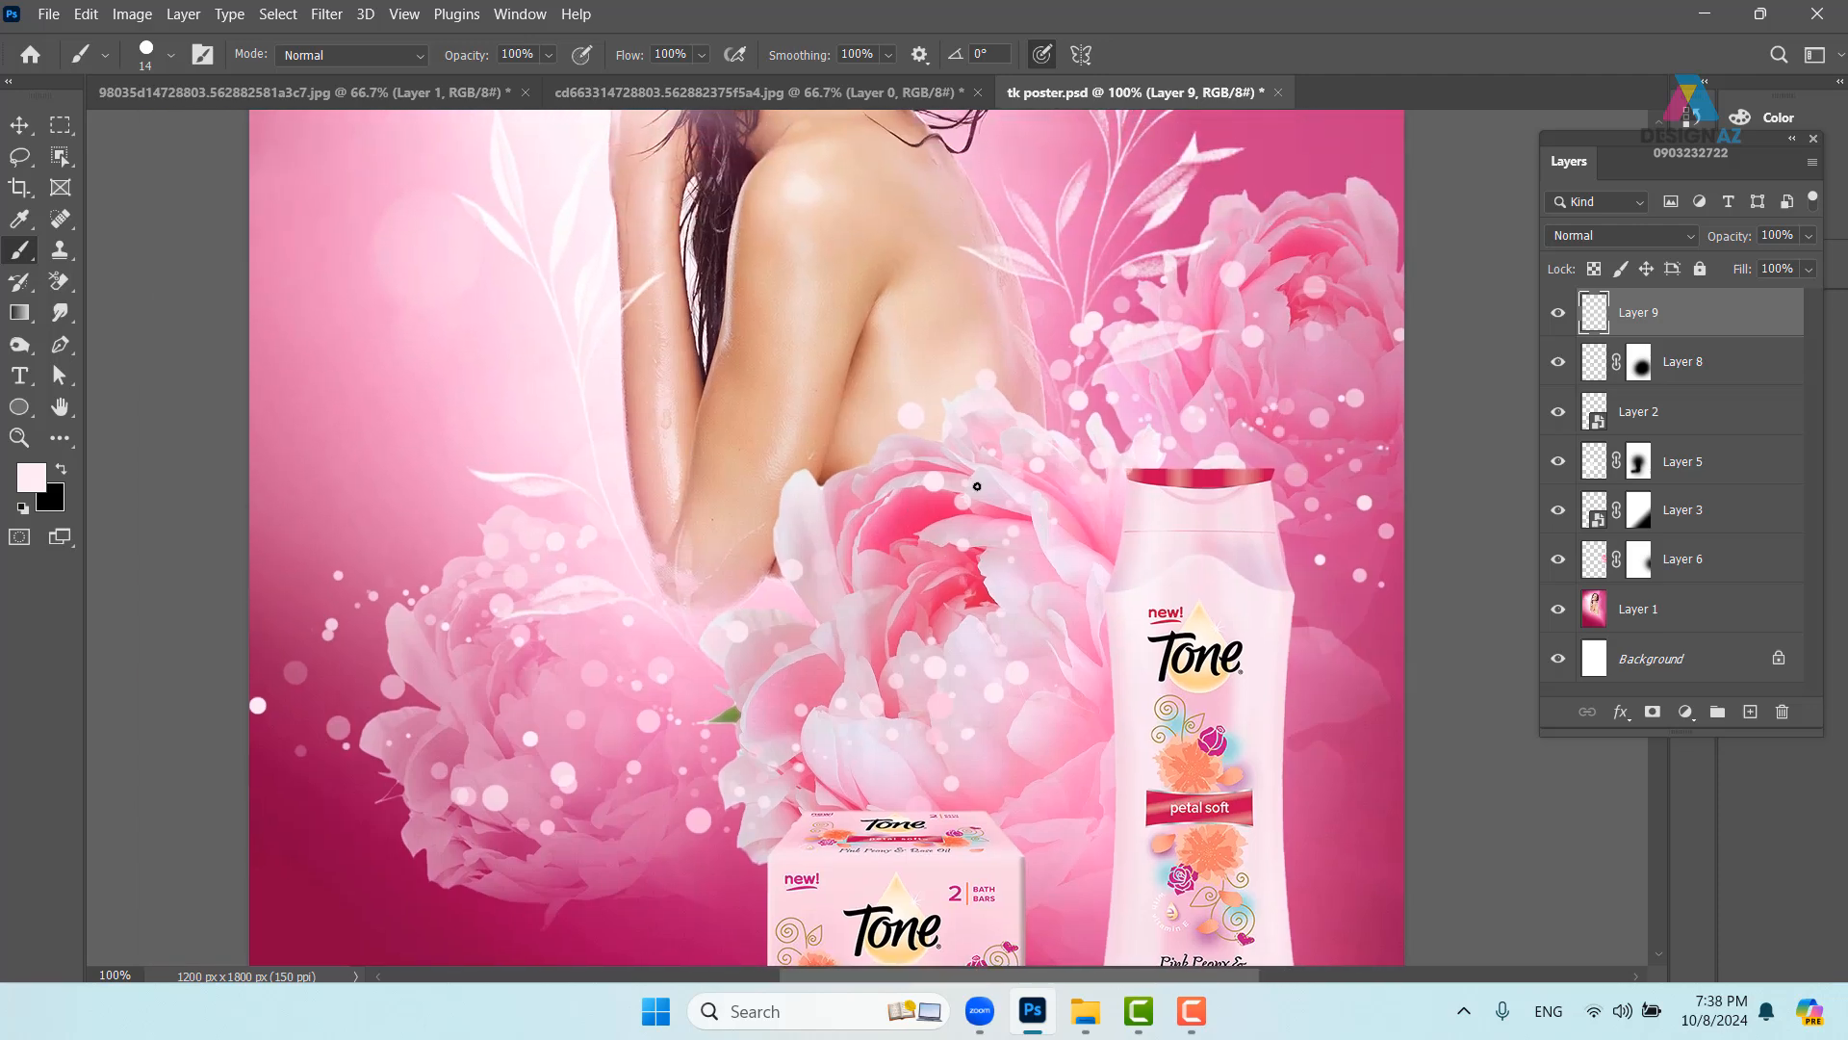
{"action": "key", "text": "ctrl+minus"}
{"action": "left_click_drag", "start_coordinate": [830, 442], "coordinate": [855, 591]}
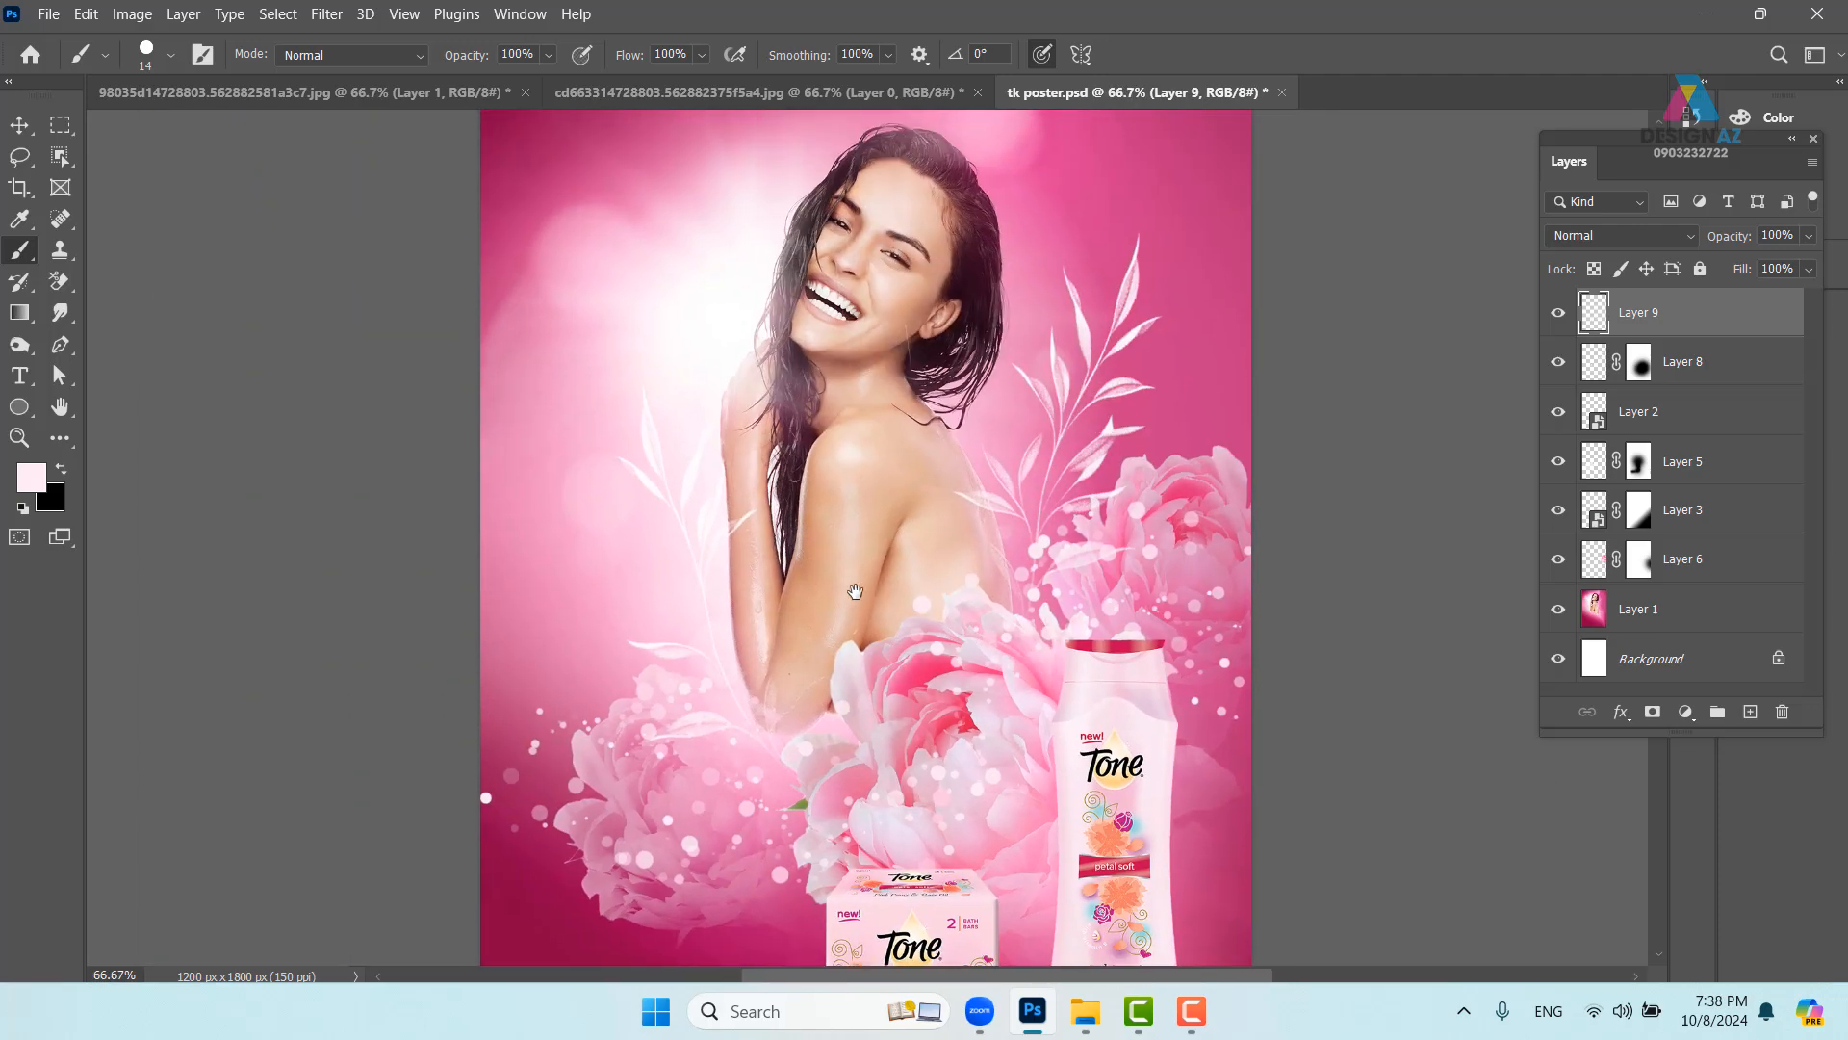
- Enlarge the brush to 66 px and paint large pale dots left of the model and beside her hair
{"action": "right_click", "coordinate": [620, 408], "text": "alt"}
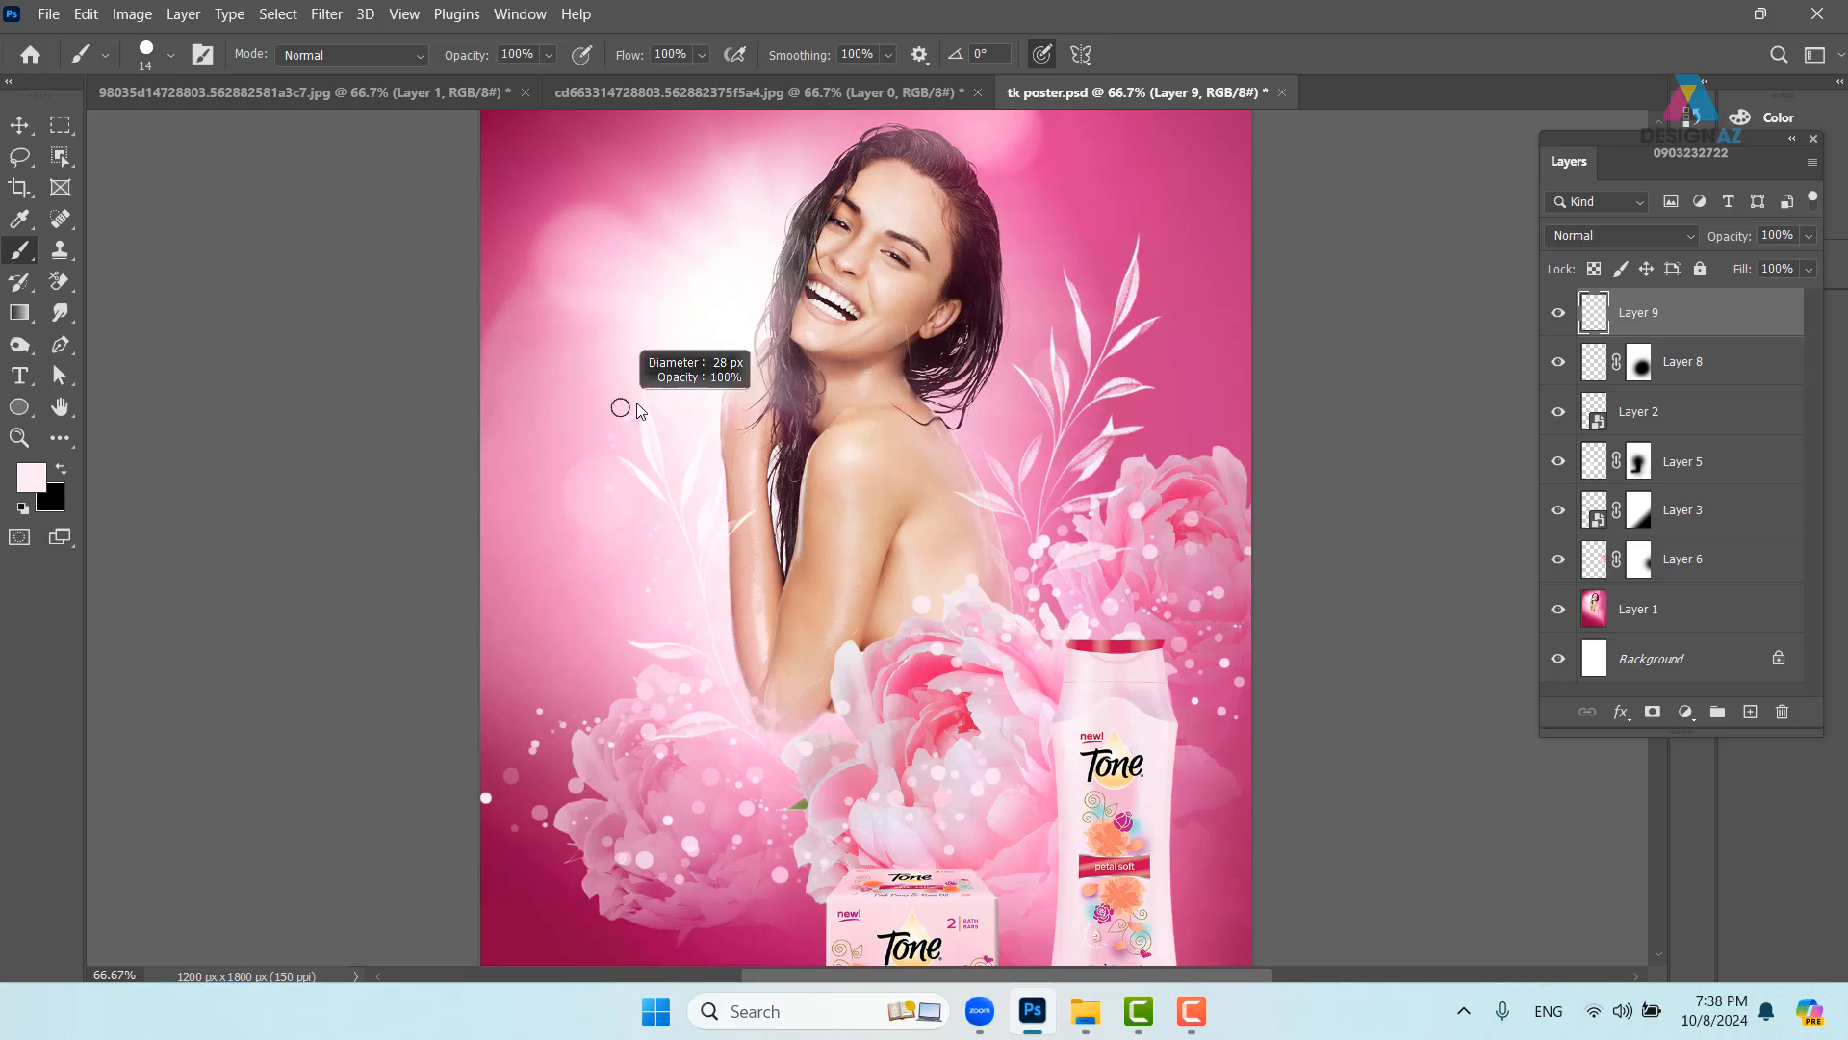
{"action": "left_click", "coordinate": [624, 402]}
{"action": "left_click", "coordinate": [580, 427]}
{"action": "left_click", "coordinate": [579, 265]}
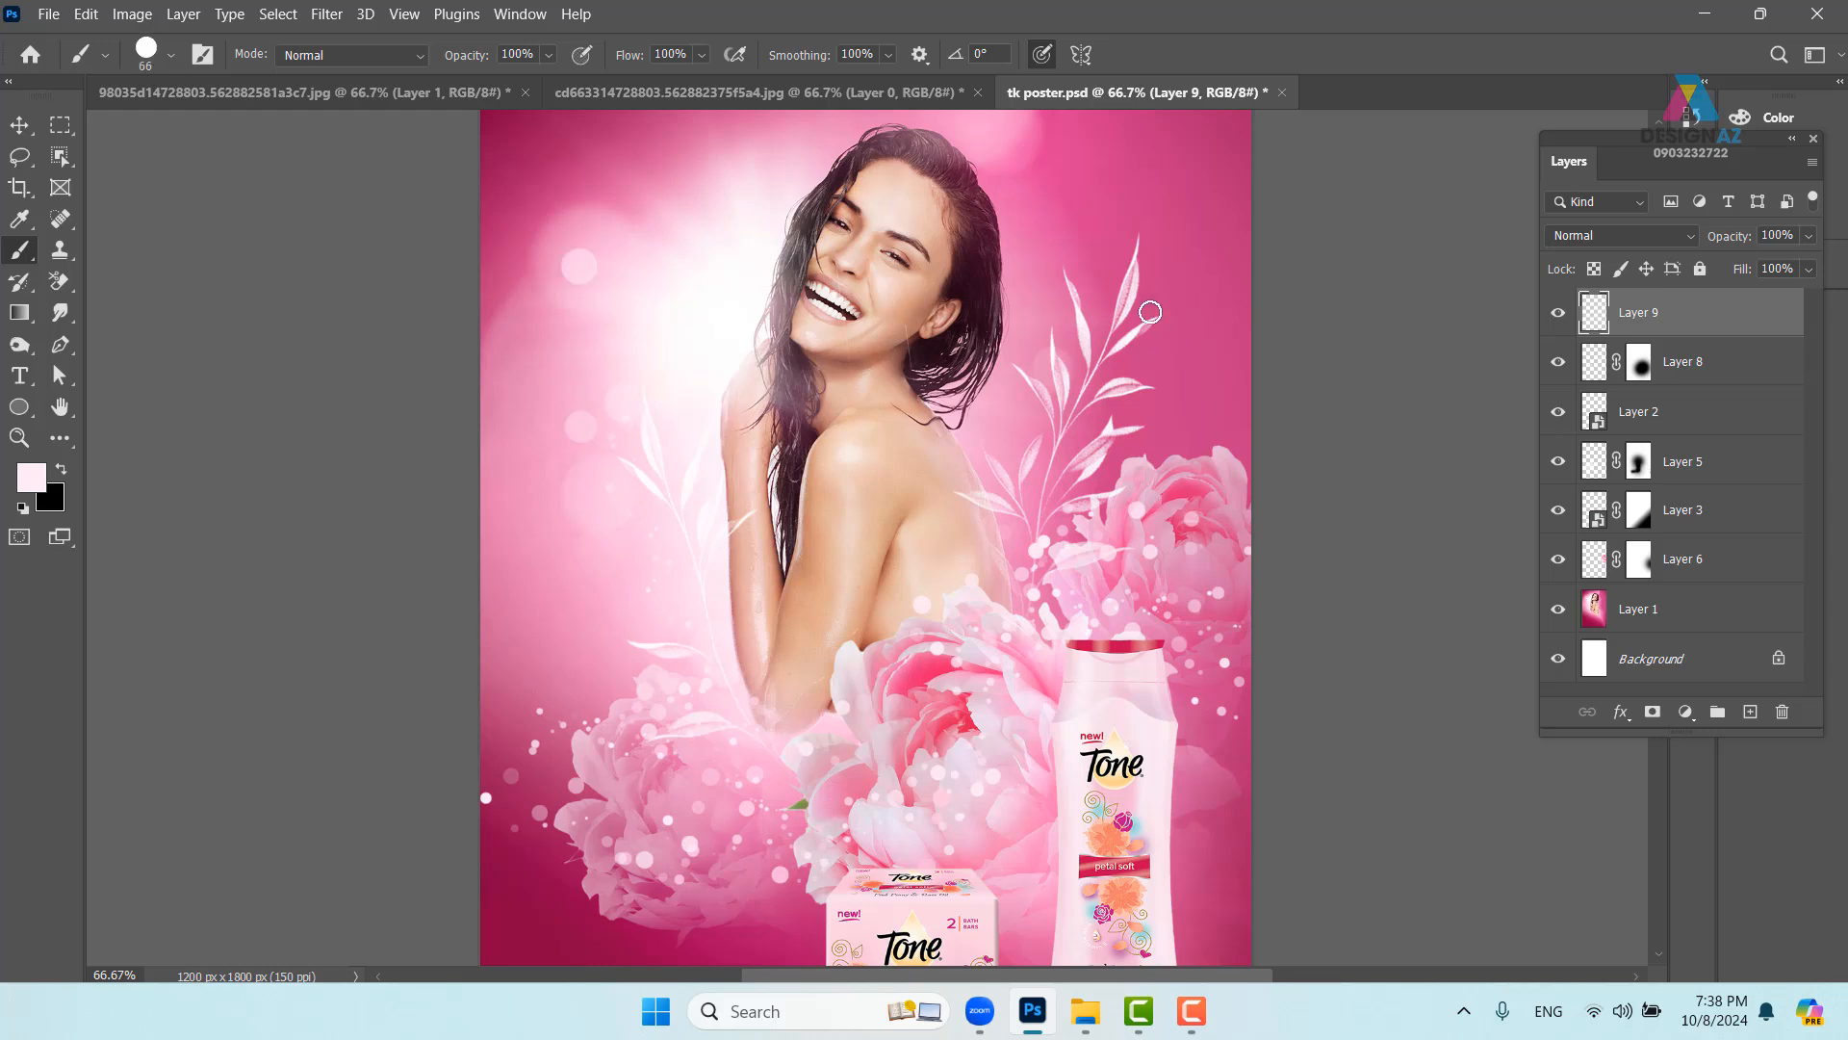
{"action": "left_click", "coordinate": [1097, 276]}
{"action": "left_click", "coordinate": [1122, 262]}
{"action": "left_click", "coordinate": [1134, 348]}
{"action": "left_click", "coordinate": [1194, 301]}
{"action": "left_click", "coordinate": [1141, 419]}
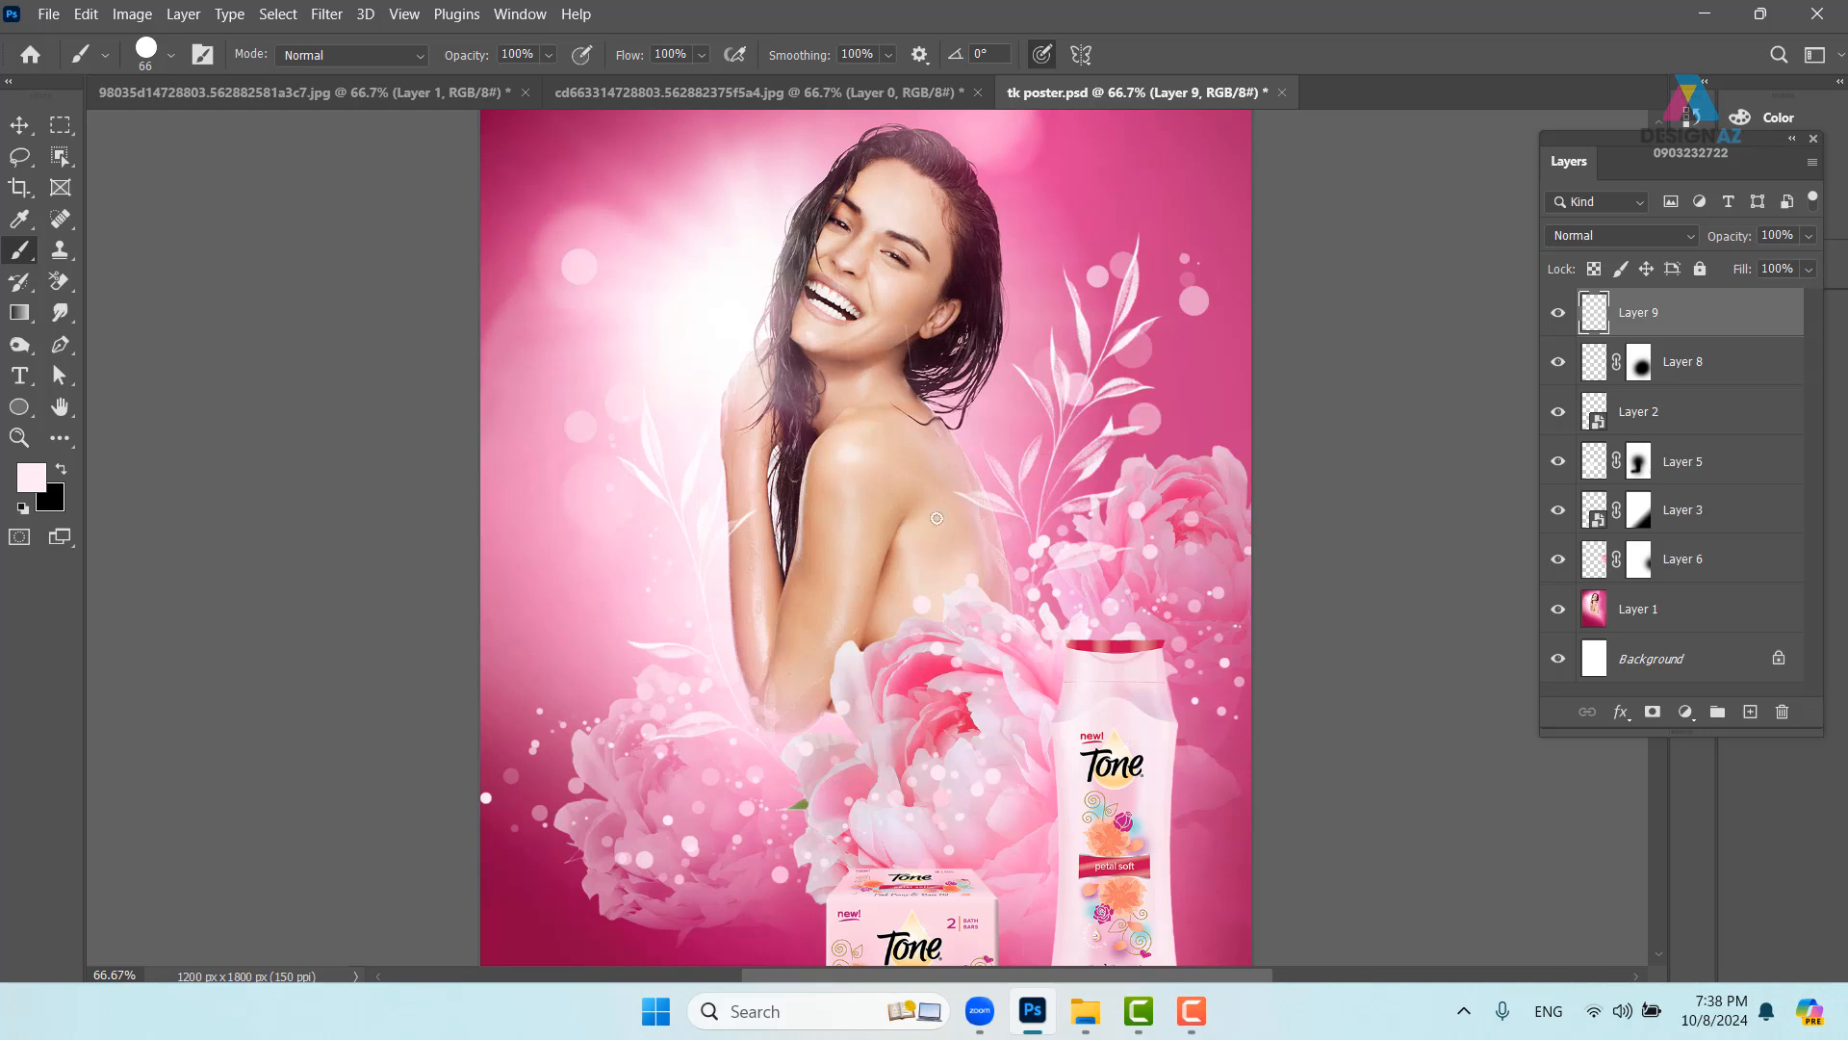
{"action": "left_click", "coordinate": [592, 644]}
{"action": "left_click", "coordinate": [539, 434]}
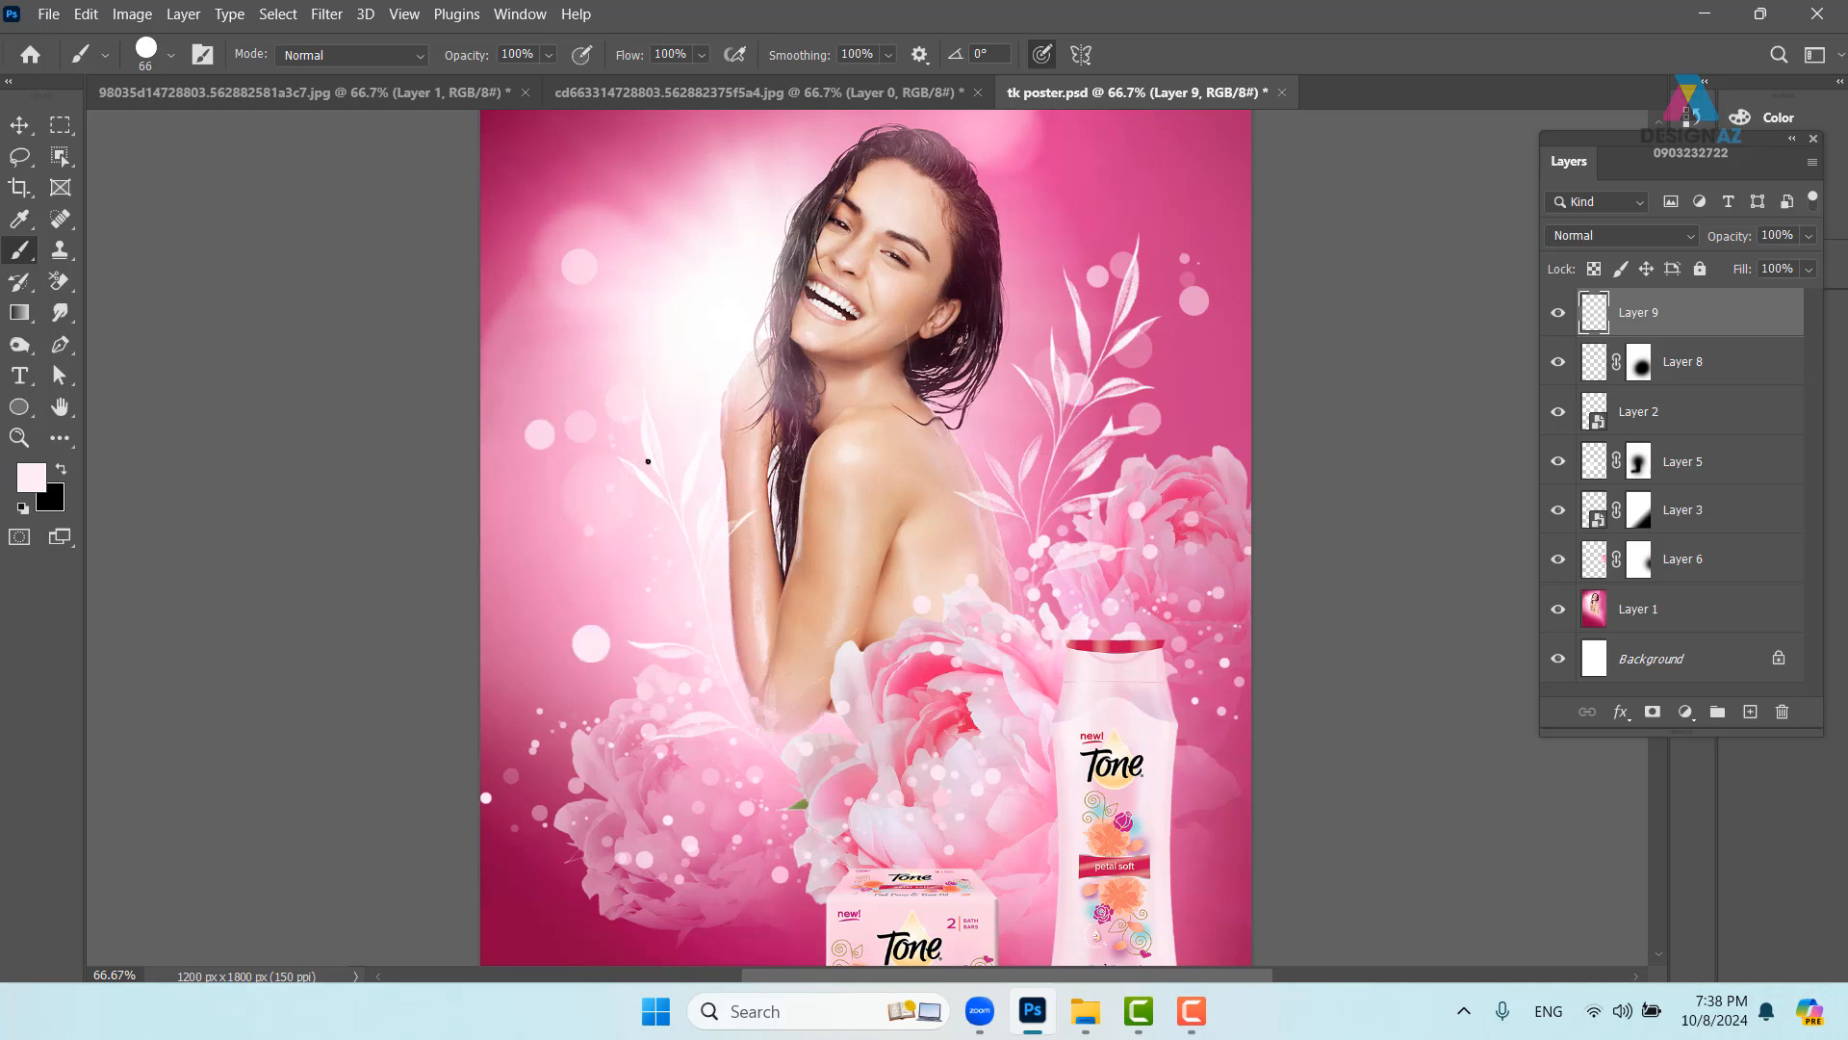
- Add one more pale dot right of the hair and switch to the Move tool
{"action": "left_click_drag", "start_coordinate": [1132, 298], "coordinate": [1123, 387]}
{"action": "left_click", "coordinate": [1072, 329]}
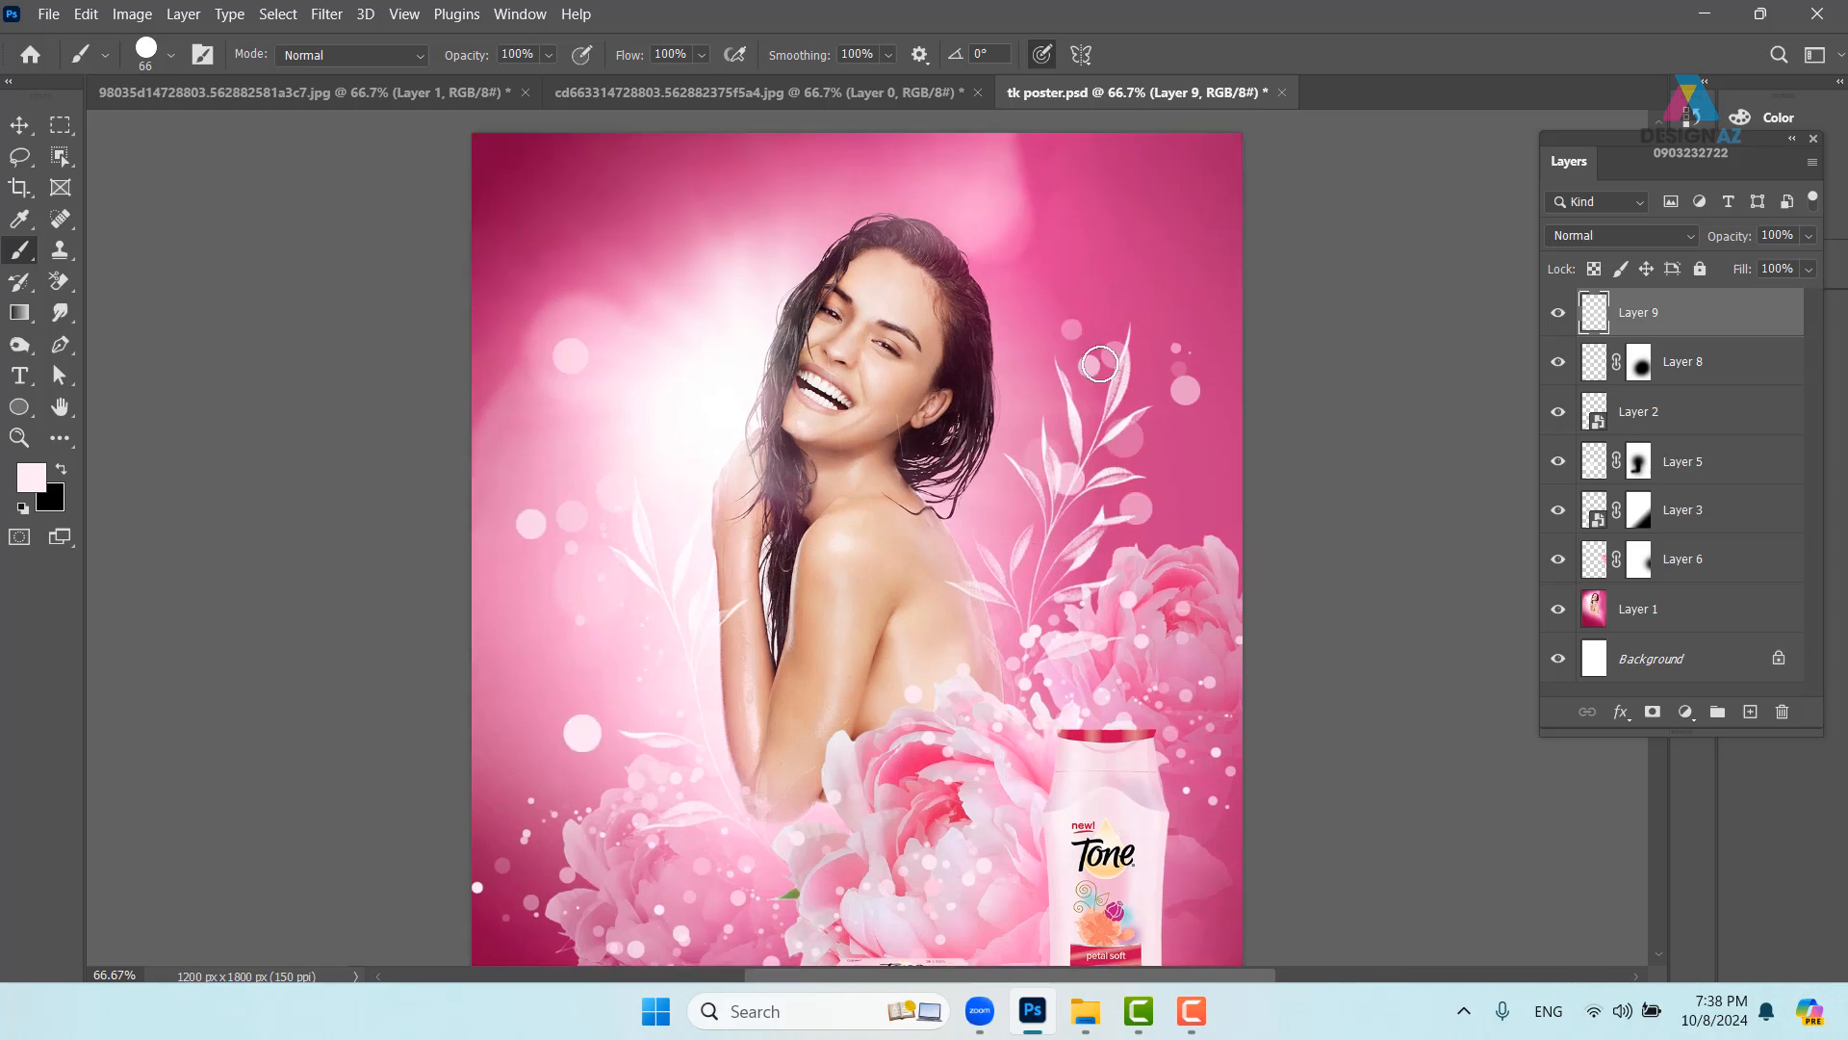
{"action": "left_click_drag", "start_coordinate": [1030, 350], "coordinate": [1027, 280]}
{"action": "scroll", "coordinate": [1027, 280], "scroll_direction": "down", "scroll_amount": 5}
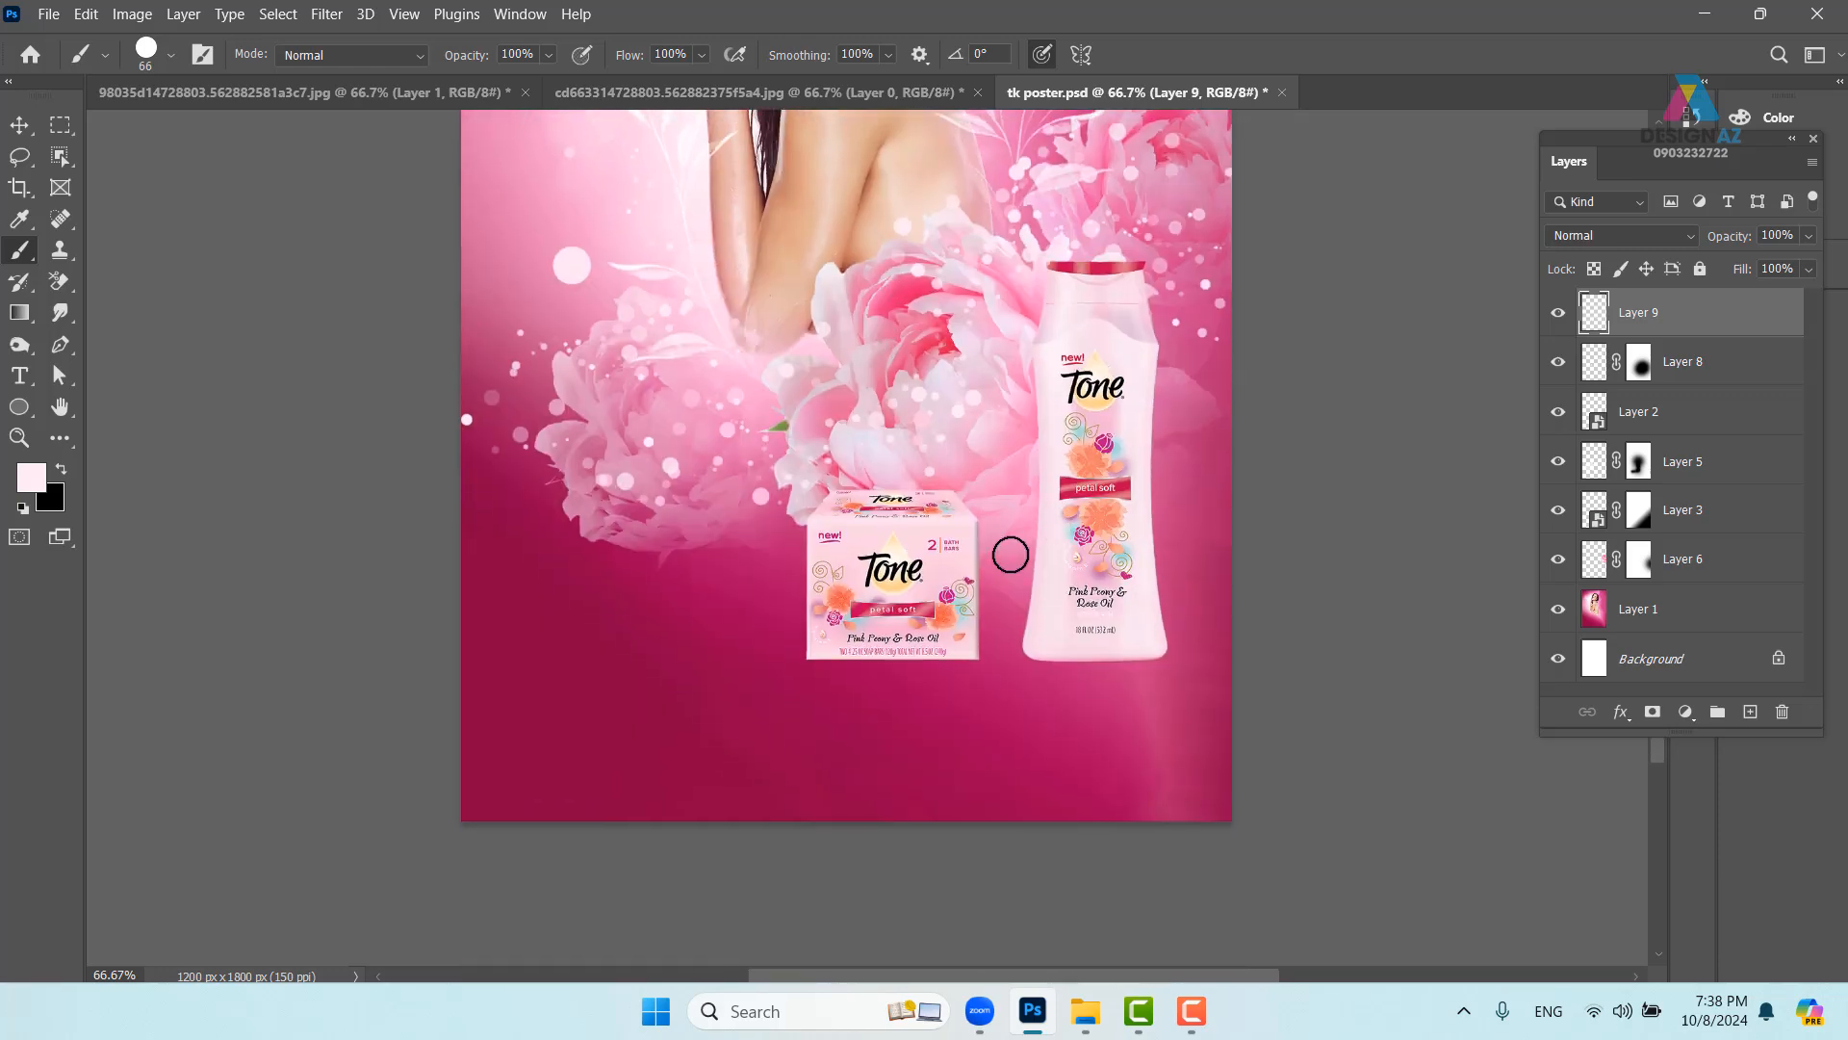
{"action": "left_click_drag", "start_coordinate": [849, 478], "coordinate": [705, 726]}
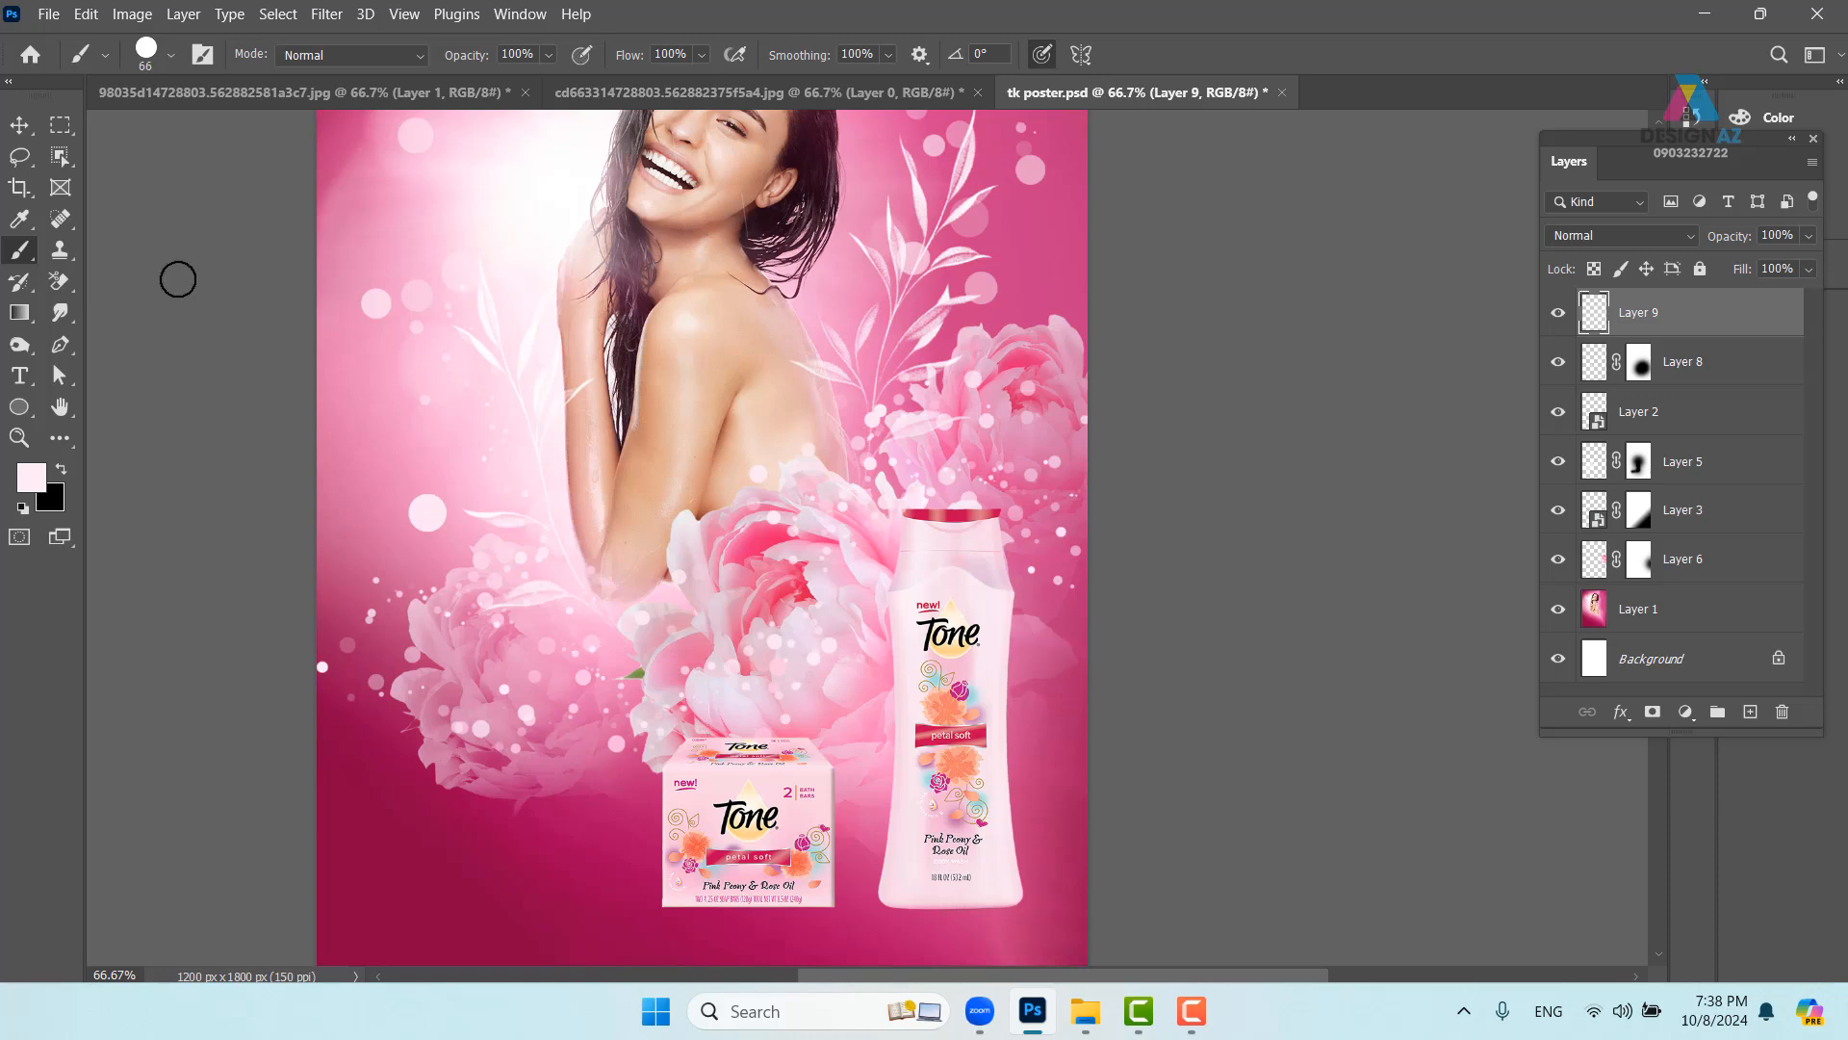
{"action": "left_click", "coordinate": [19, 125]}
{"action": "left_click_drag", "start_coordinate": [797, 626], "coordinate": [787, 334]}
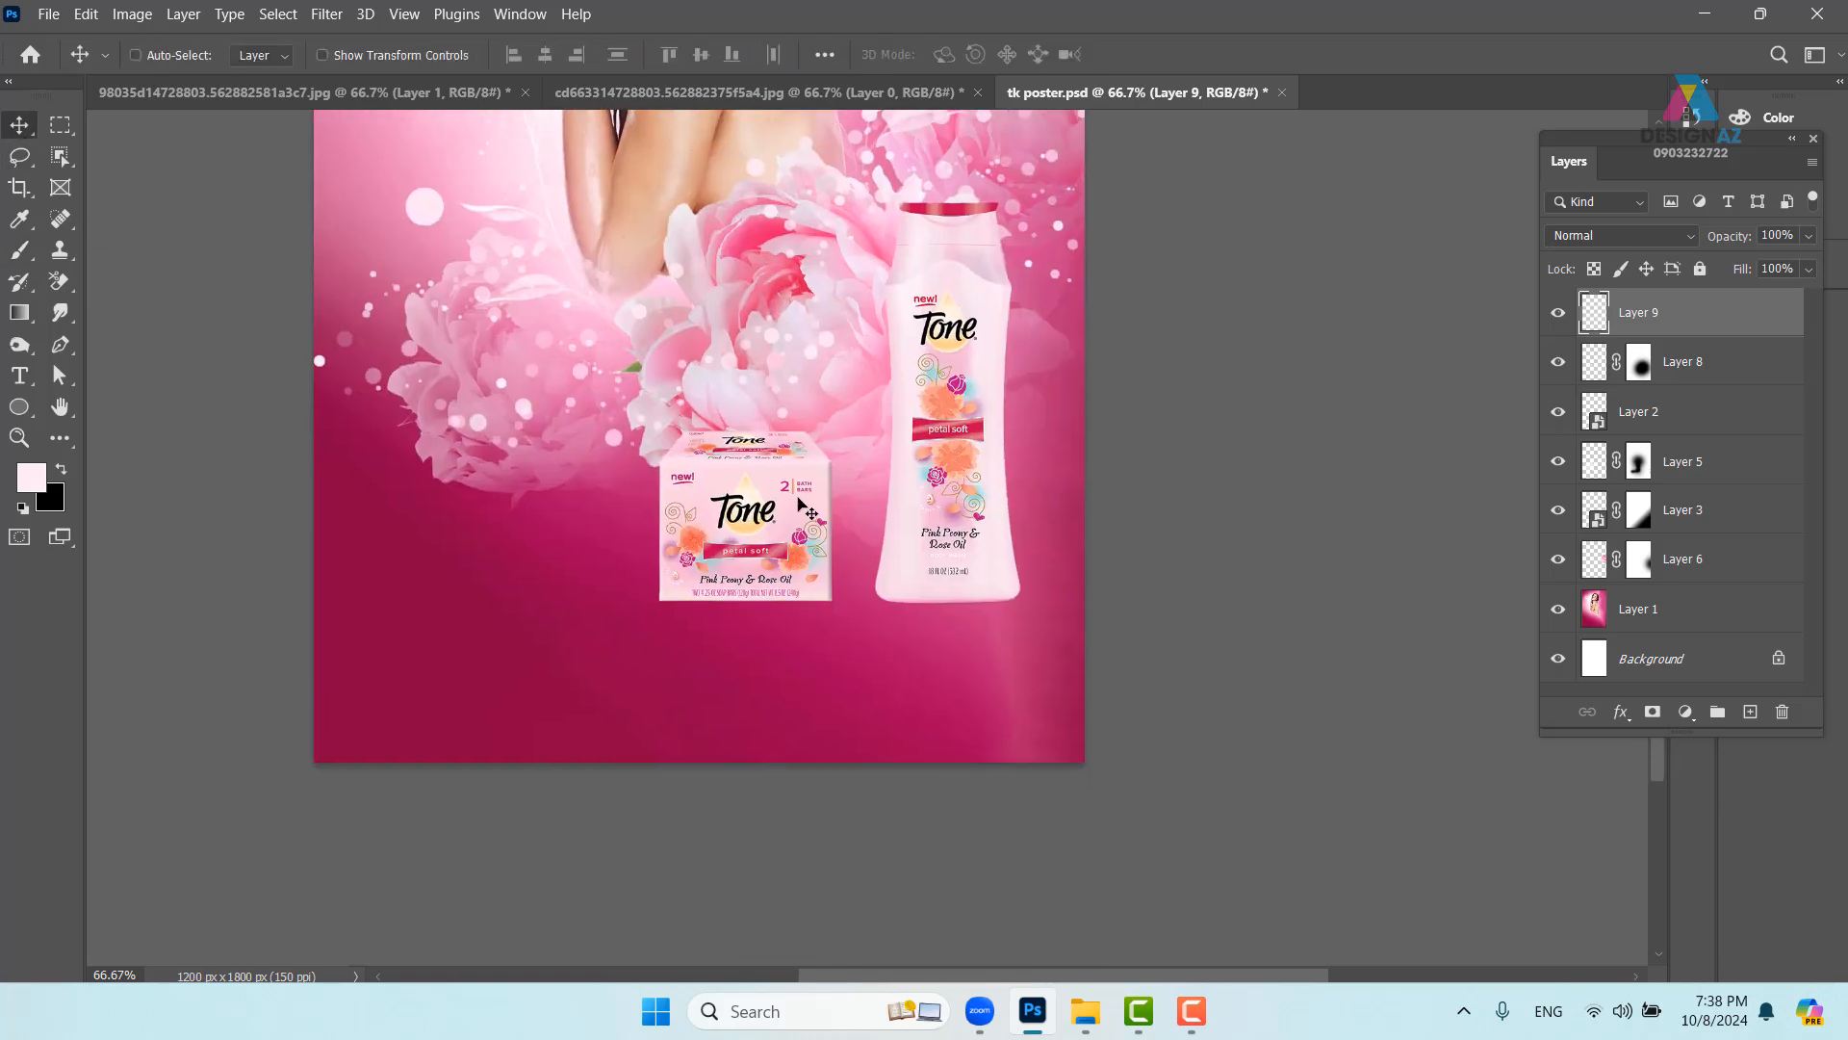
- Nudge Layer 2's box and bottle up-left, bring it to the top, then select Layer 1
{"action": "right_click", "coordinate": [795, 483]}
{"action": "left_click", "coordinate": [828, 492]}
{"action": "right_click", "coordinate": [770, 496]}
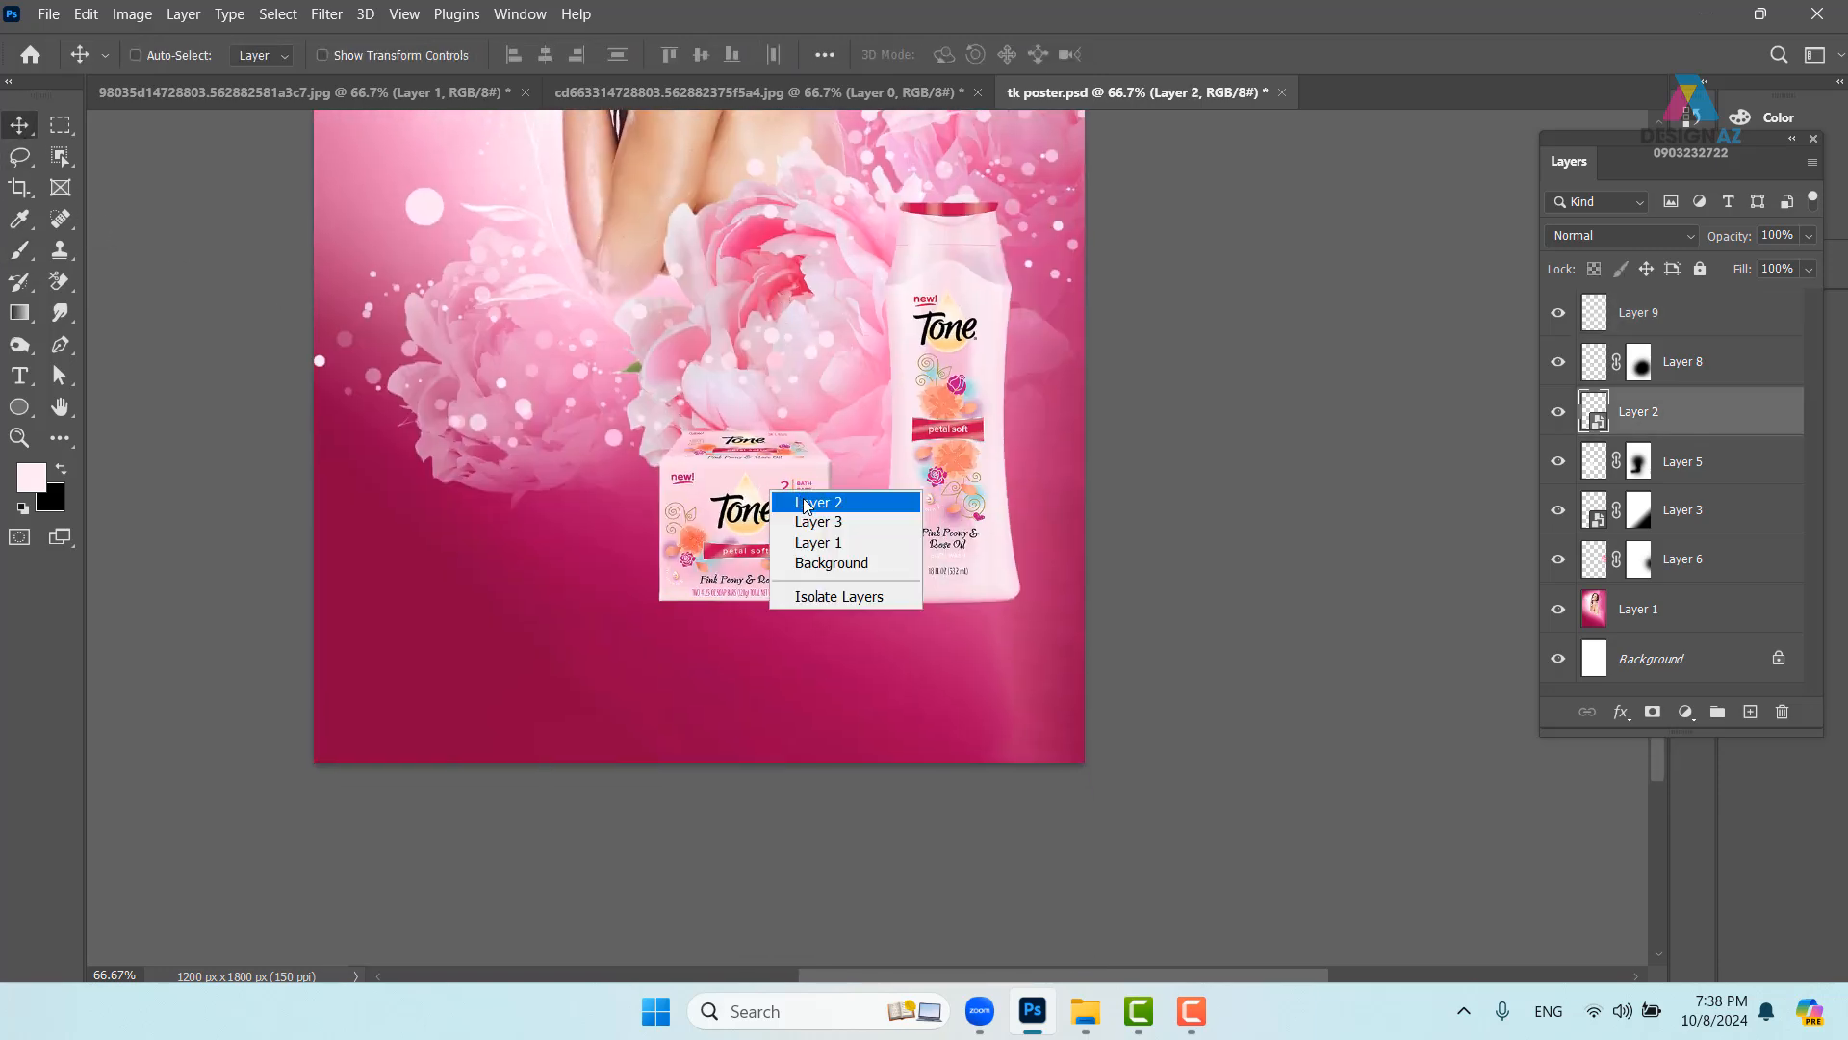
{"action": "left_click", "coordinate": [776, 495]}
{"action": "left_click_drag", "start_coordinate": [763, 501], "coordinate": [739, 486]}
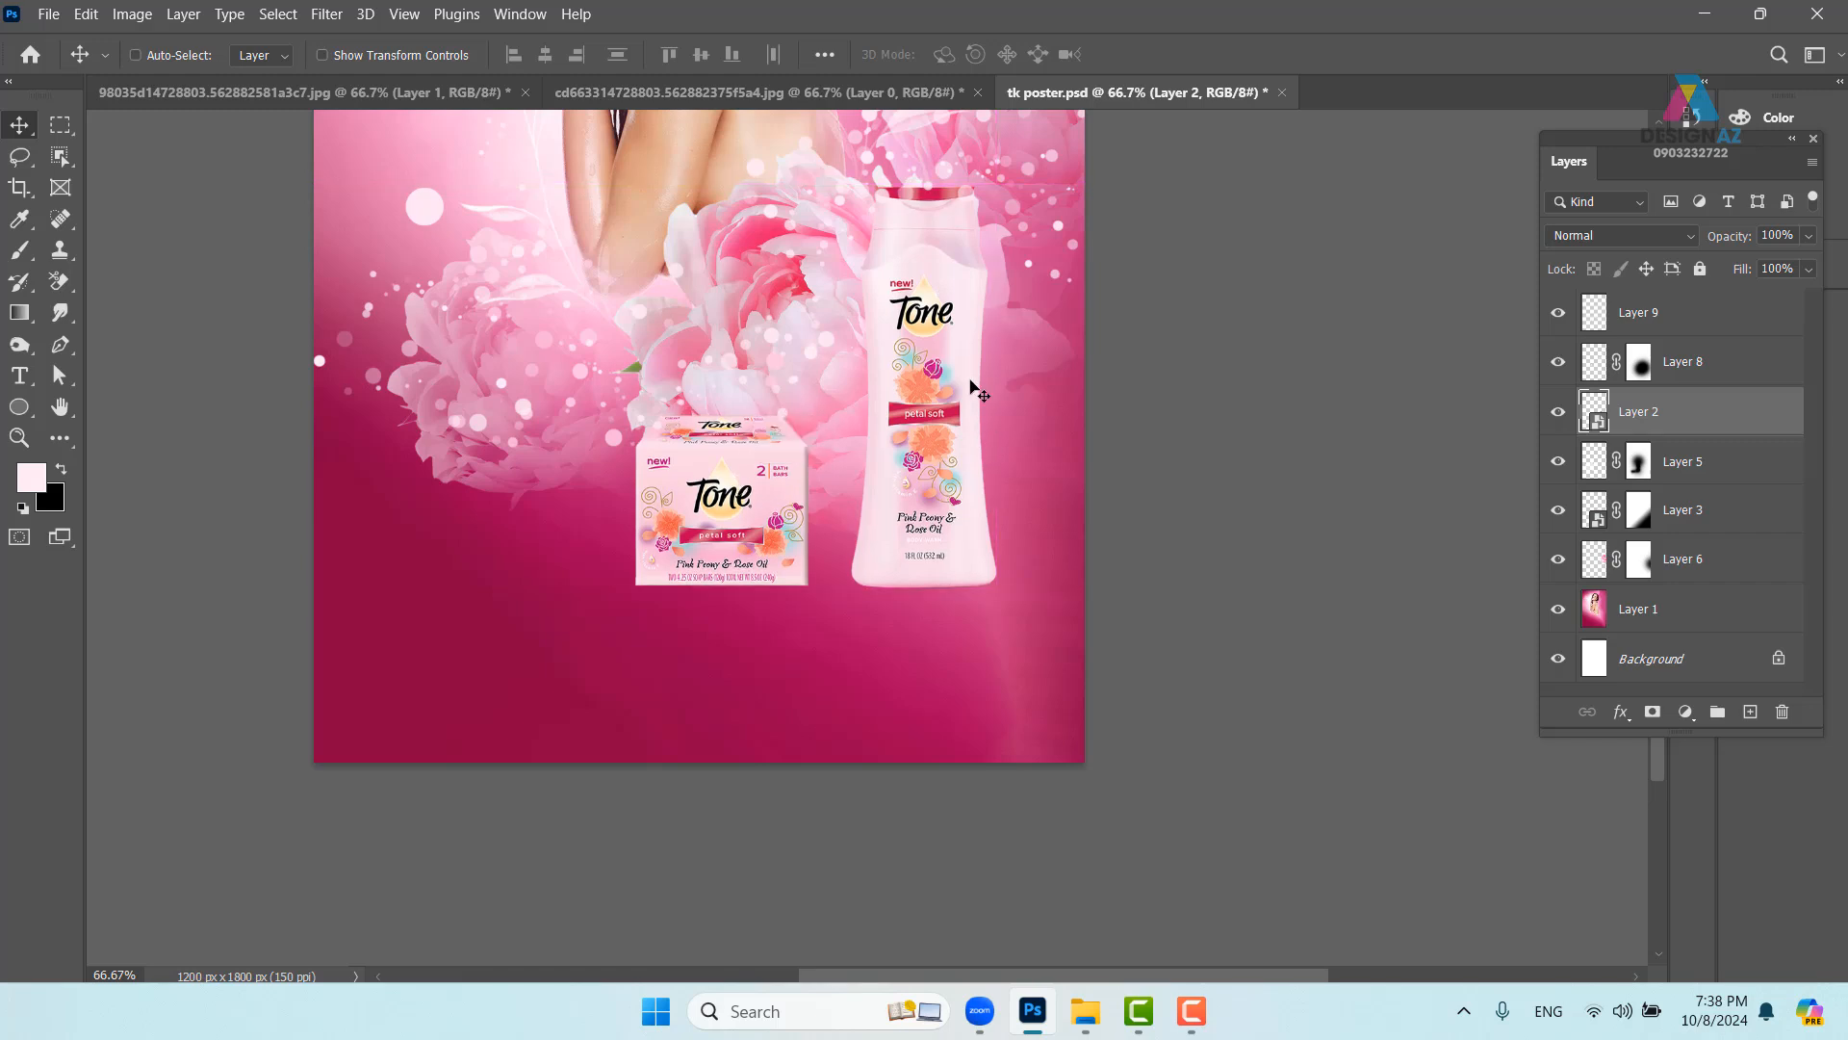
{"action": "key", "text": "ctrl+shift+bracketright"}
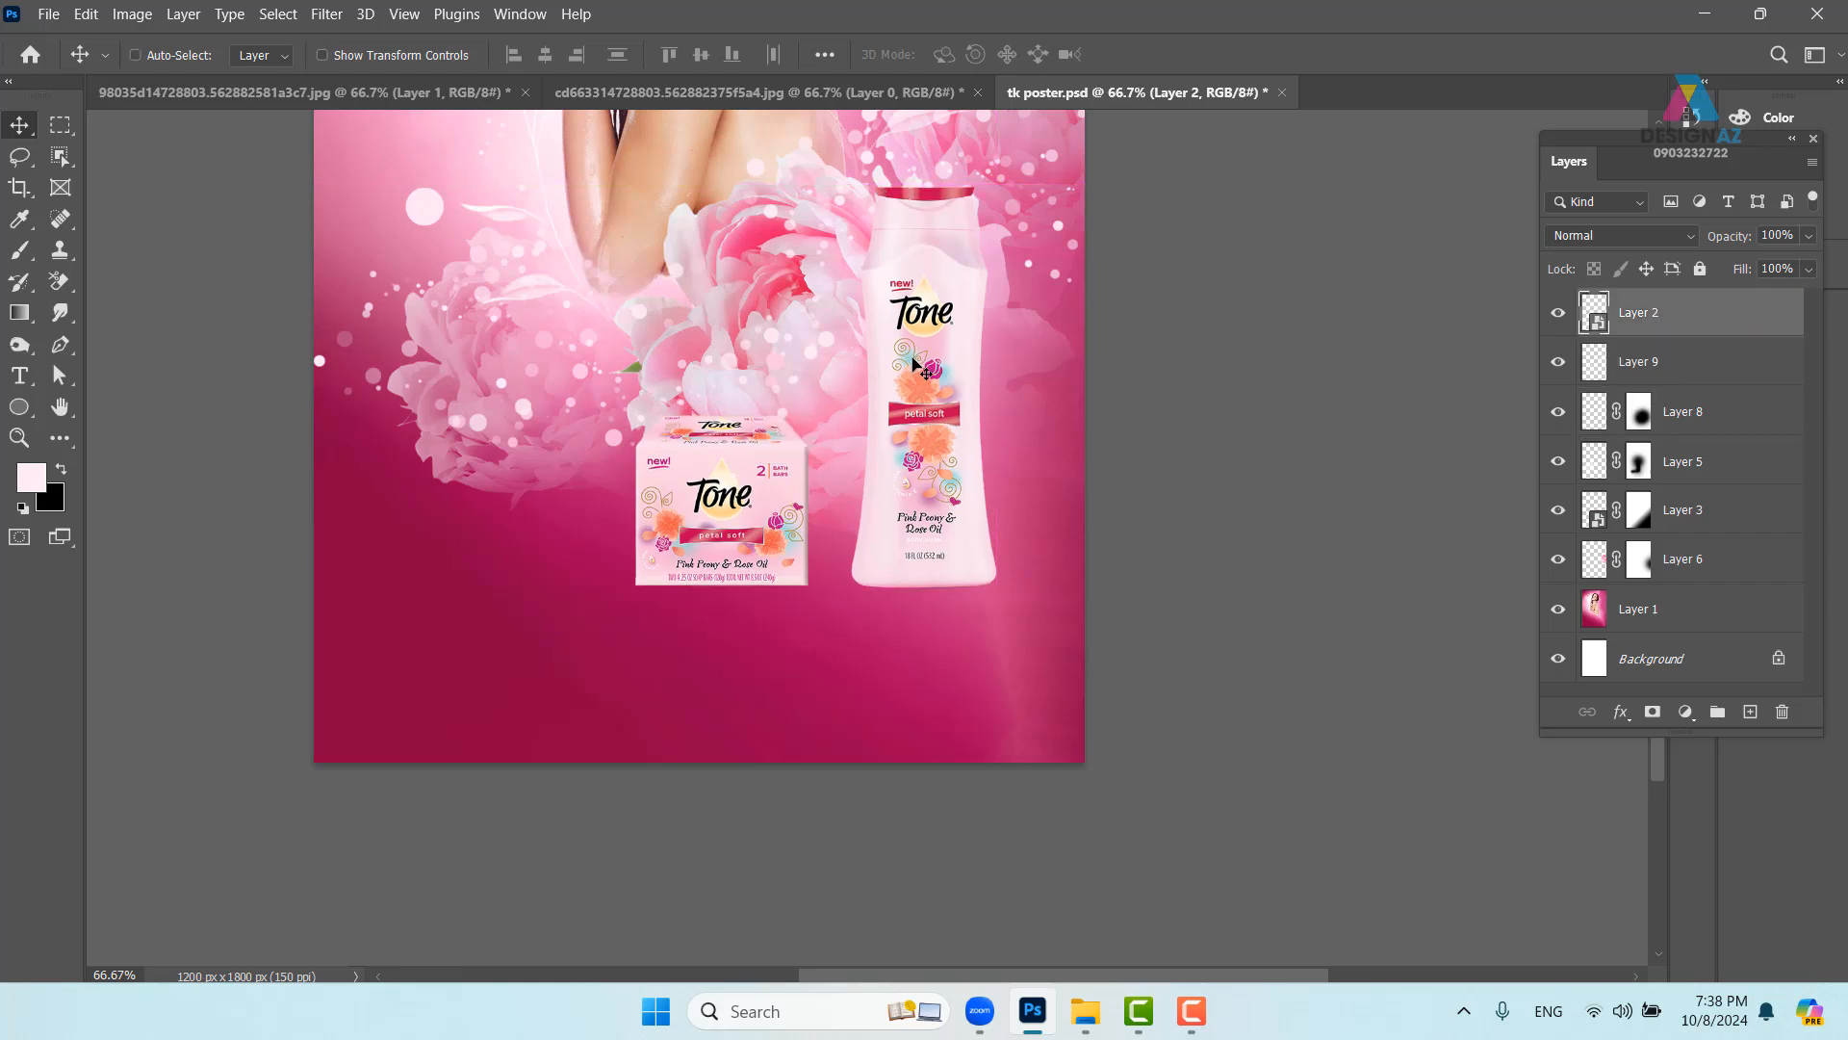
{"action": "left_click_drag", "start_coordinate": [928, 488], "coordinate": [829, 485]}
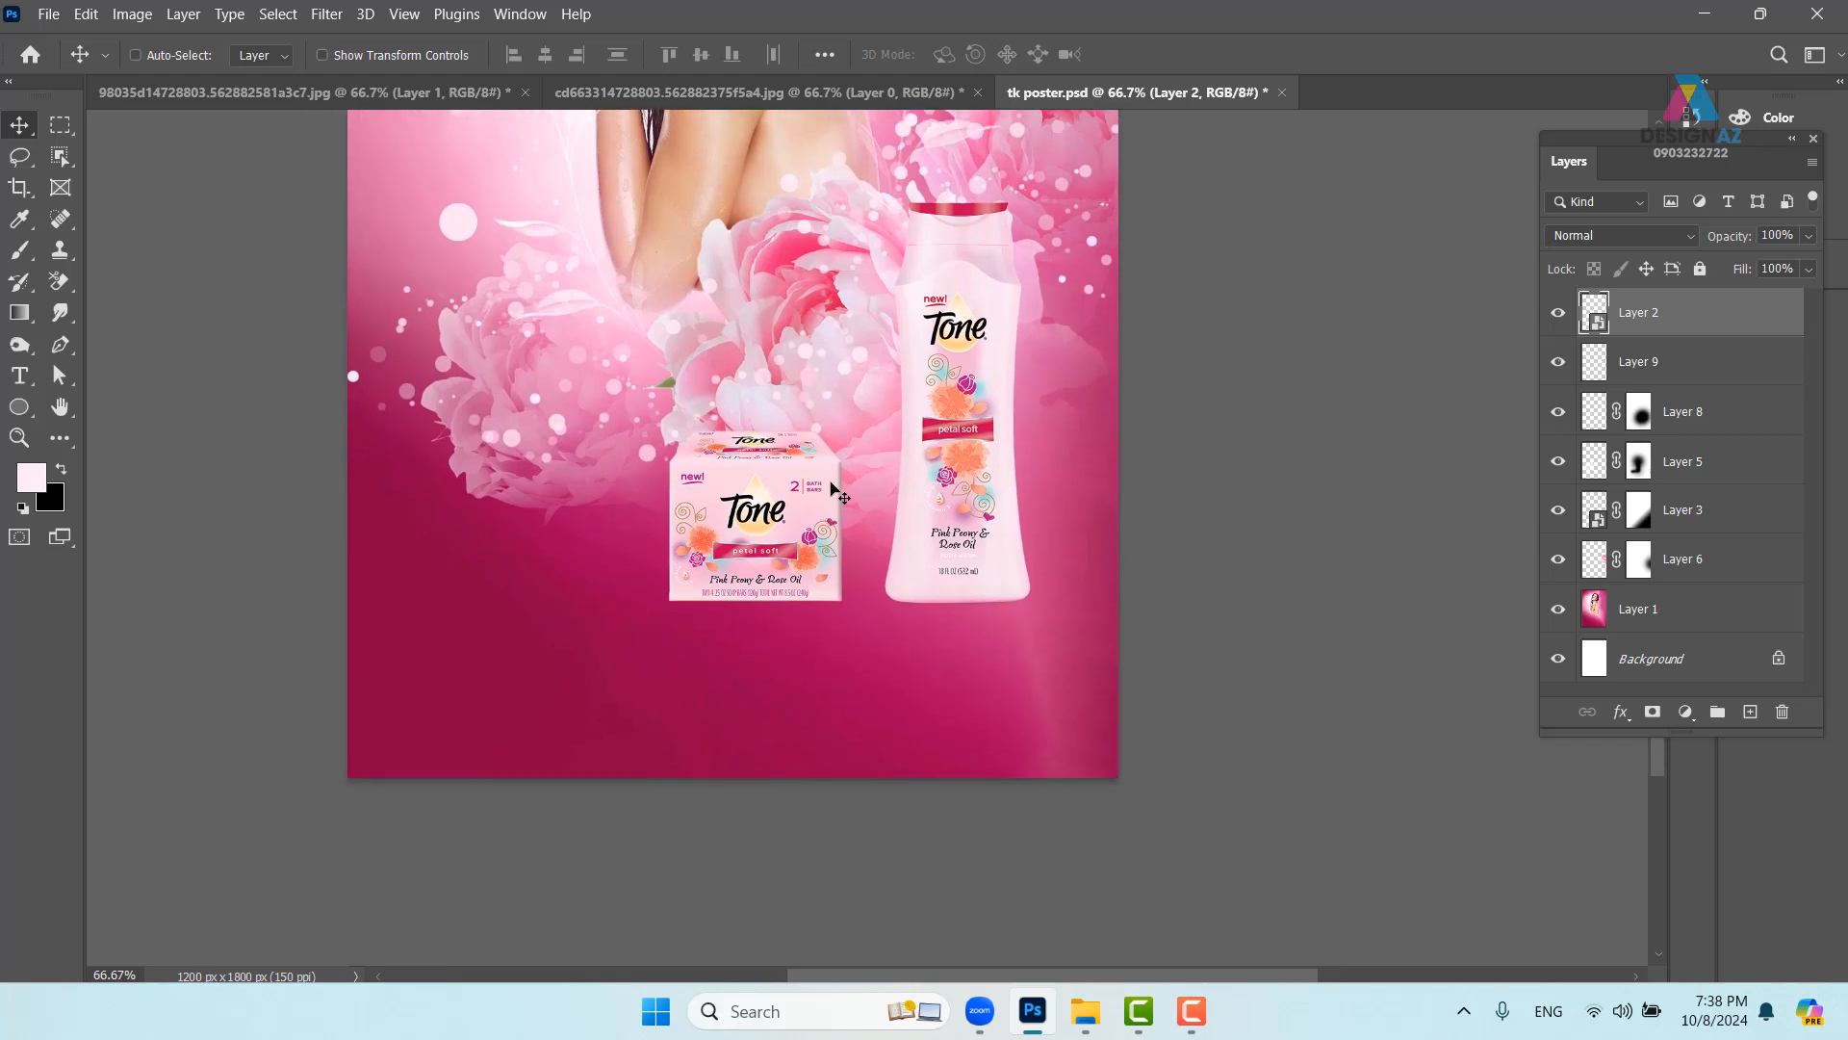
{"action": "right_click", "coordinate": [515, 632]}
{"action": "left_click", "coordinate": [544, 636]}
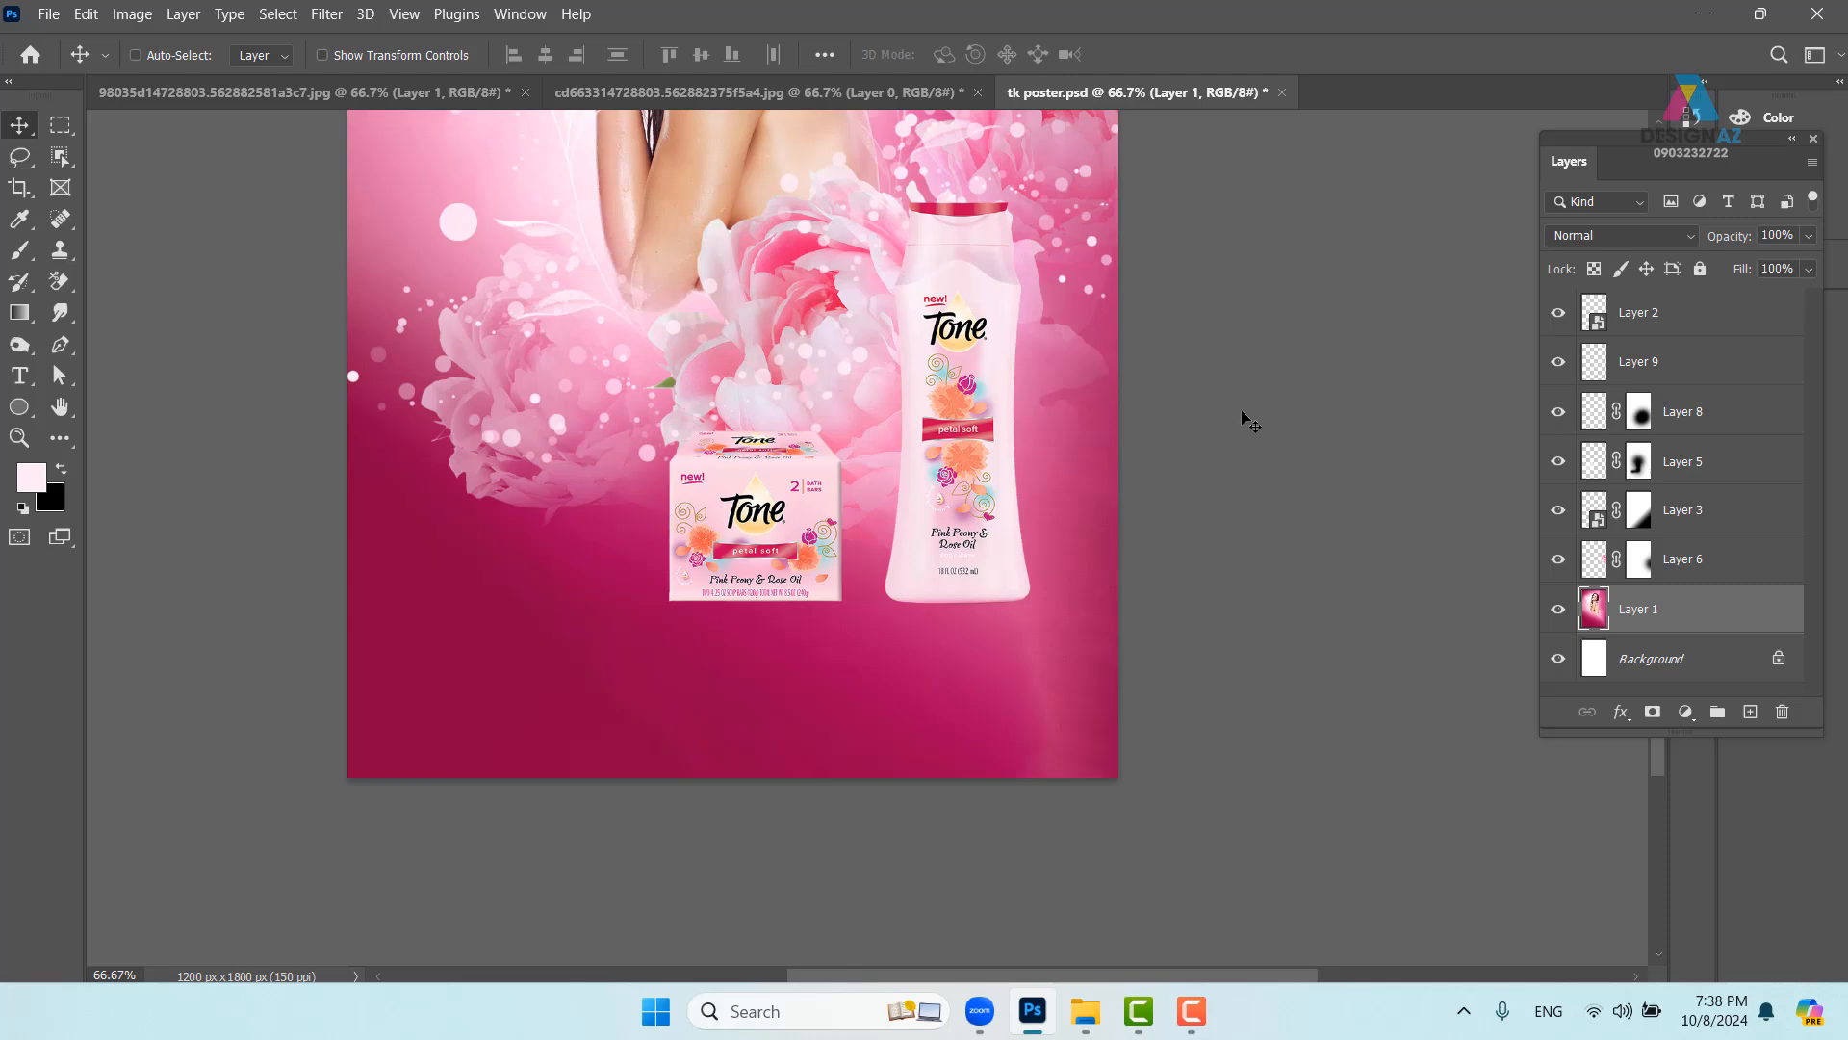
- Copy a wide ellipse of Layer 1's lower pink background onto new Layer 10
{"action": "left_click_drag", "start_coordinate": [721, 451], "coordinate": [696, 649]}
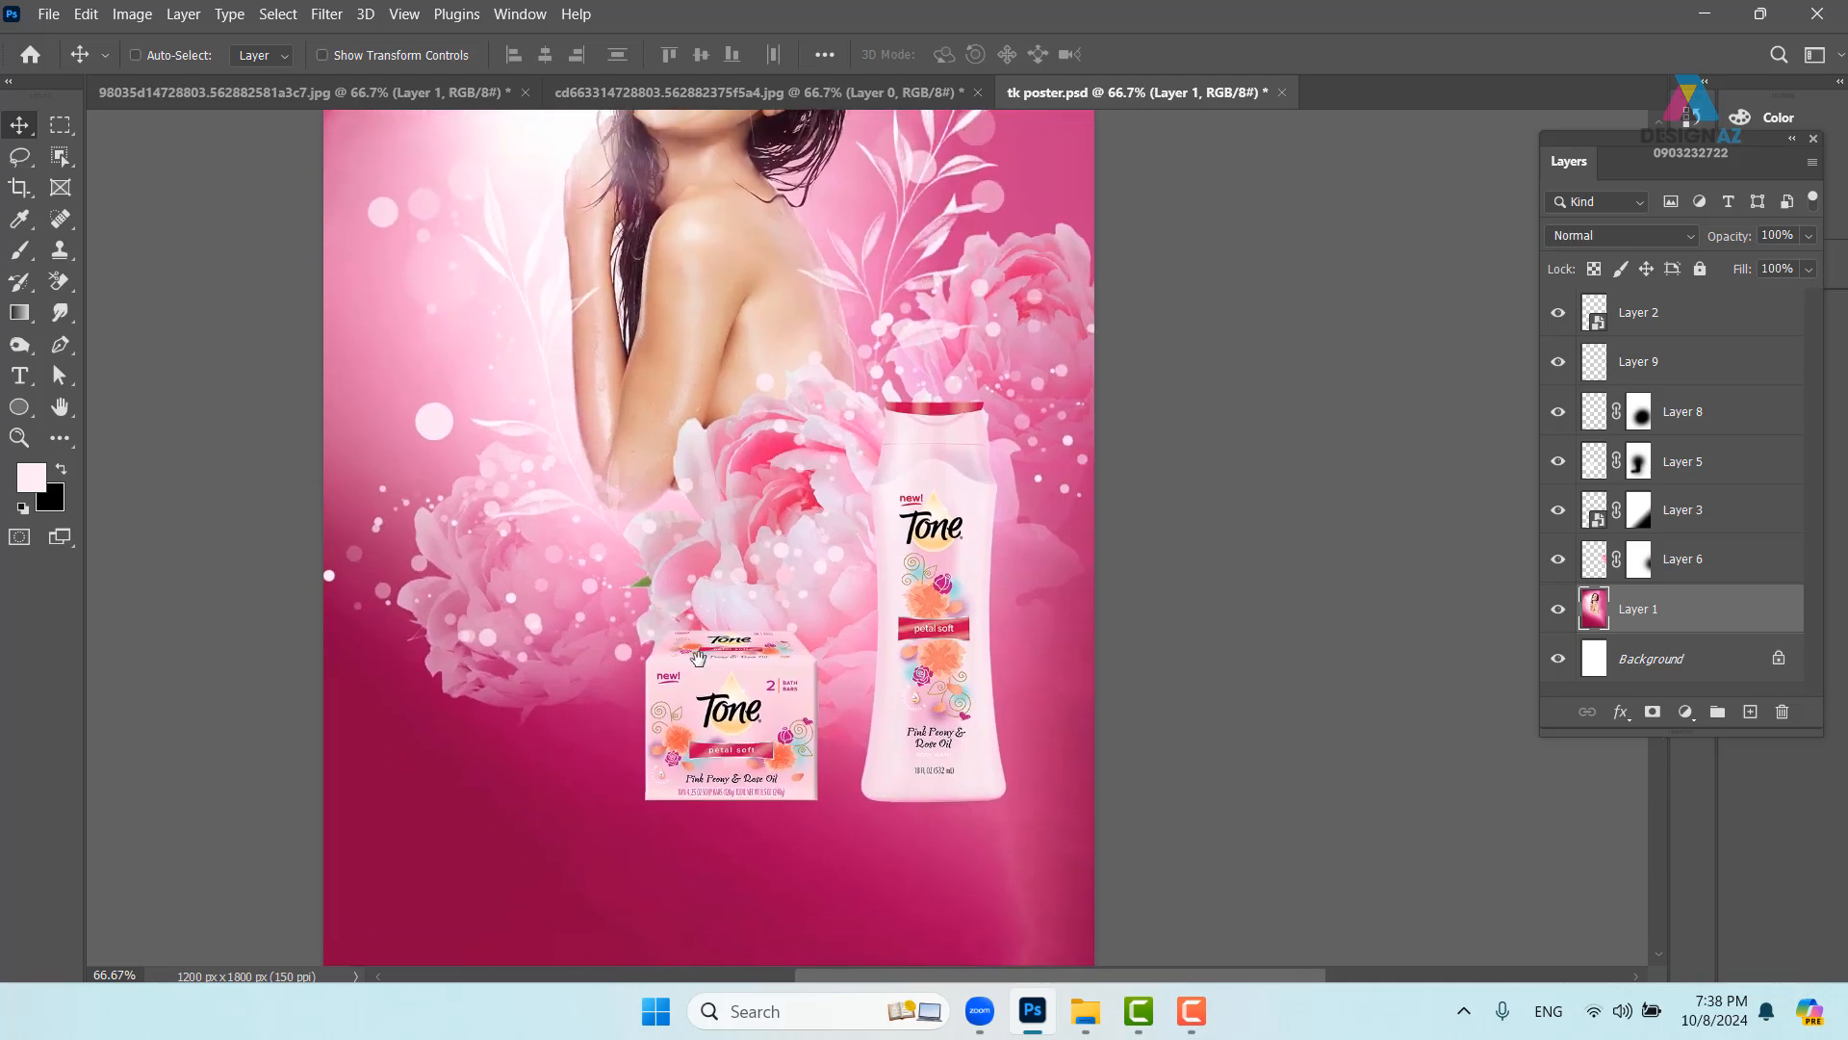
{"action": "left_click_drag", "start_coordinate": [294, 642], "coordinate": [256, 380]}
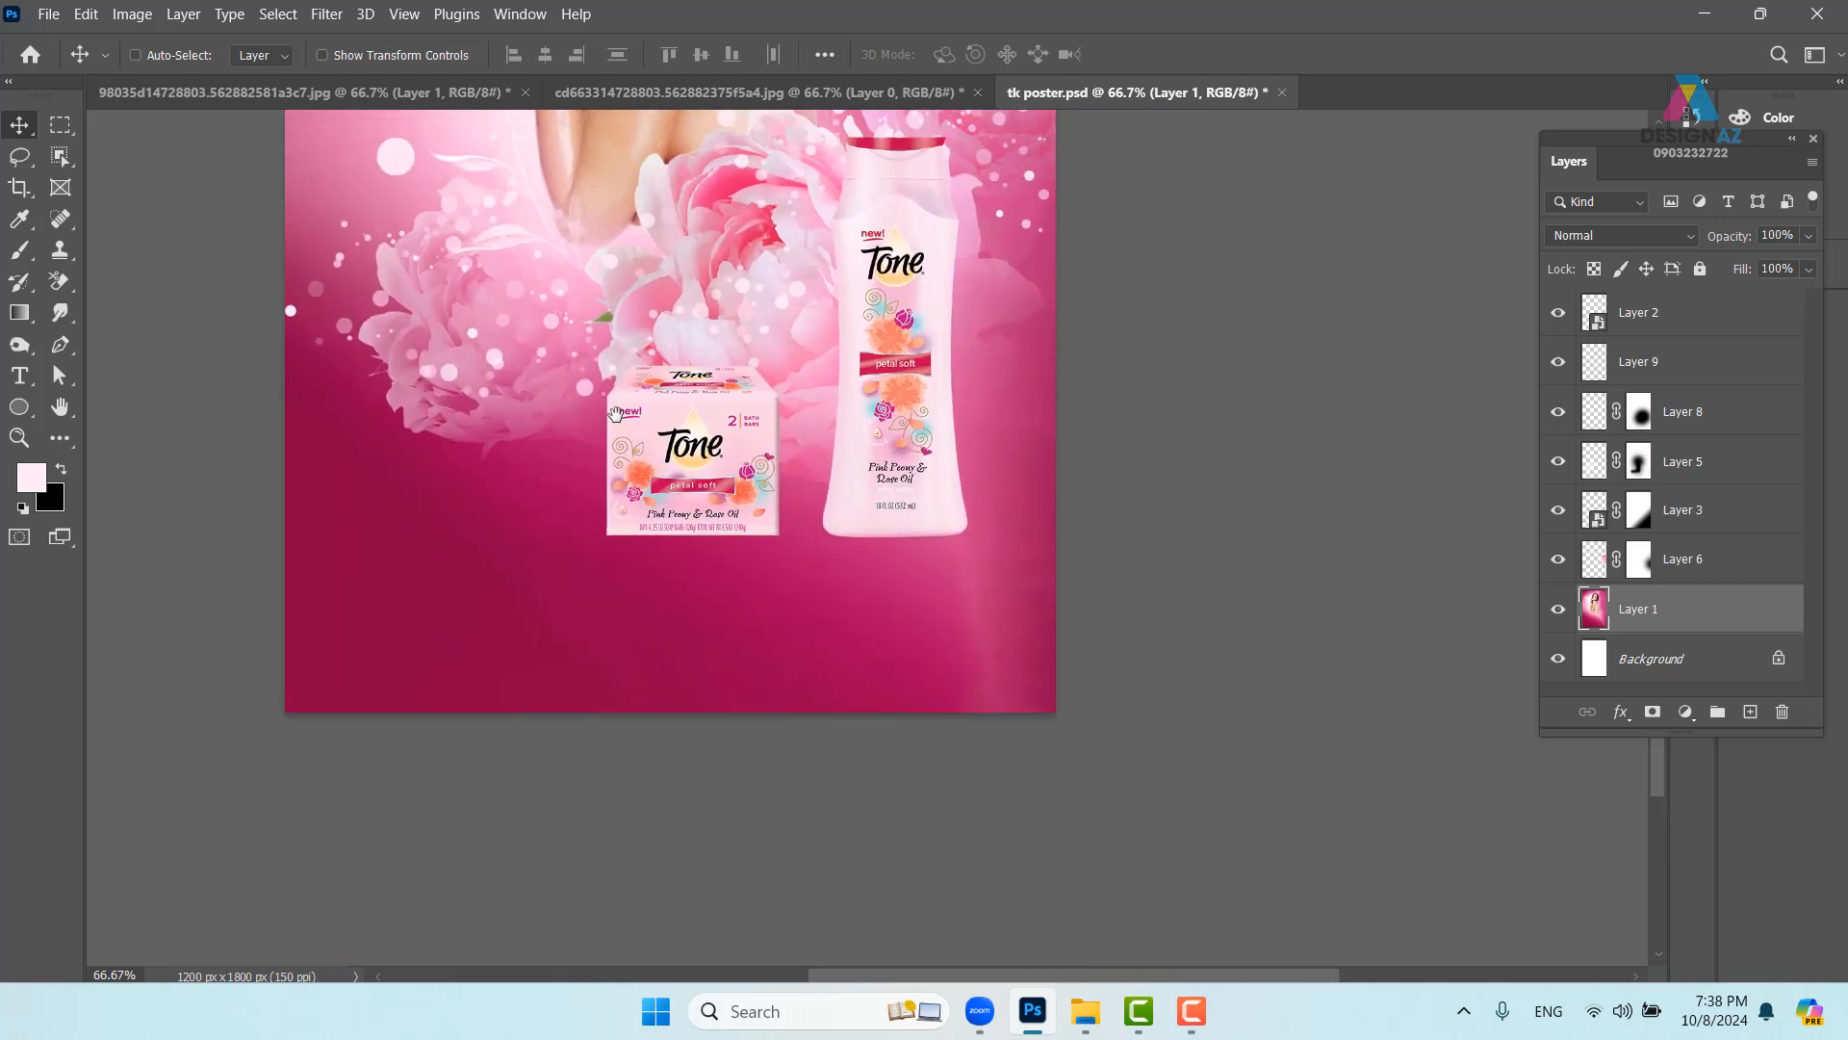
{"action": "left_click_drag", "start_coordinate": [59, 127], "coordinate": [125, 147]}
{"action": "left_click_drag", "start_coordinate": [255, 423], "coordinate": [1540, 857]}
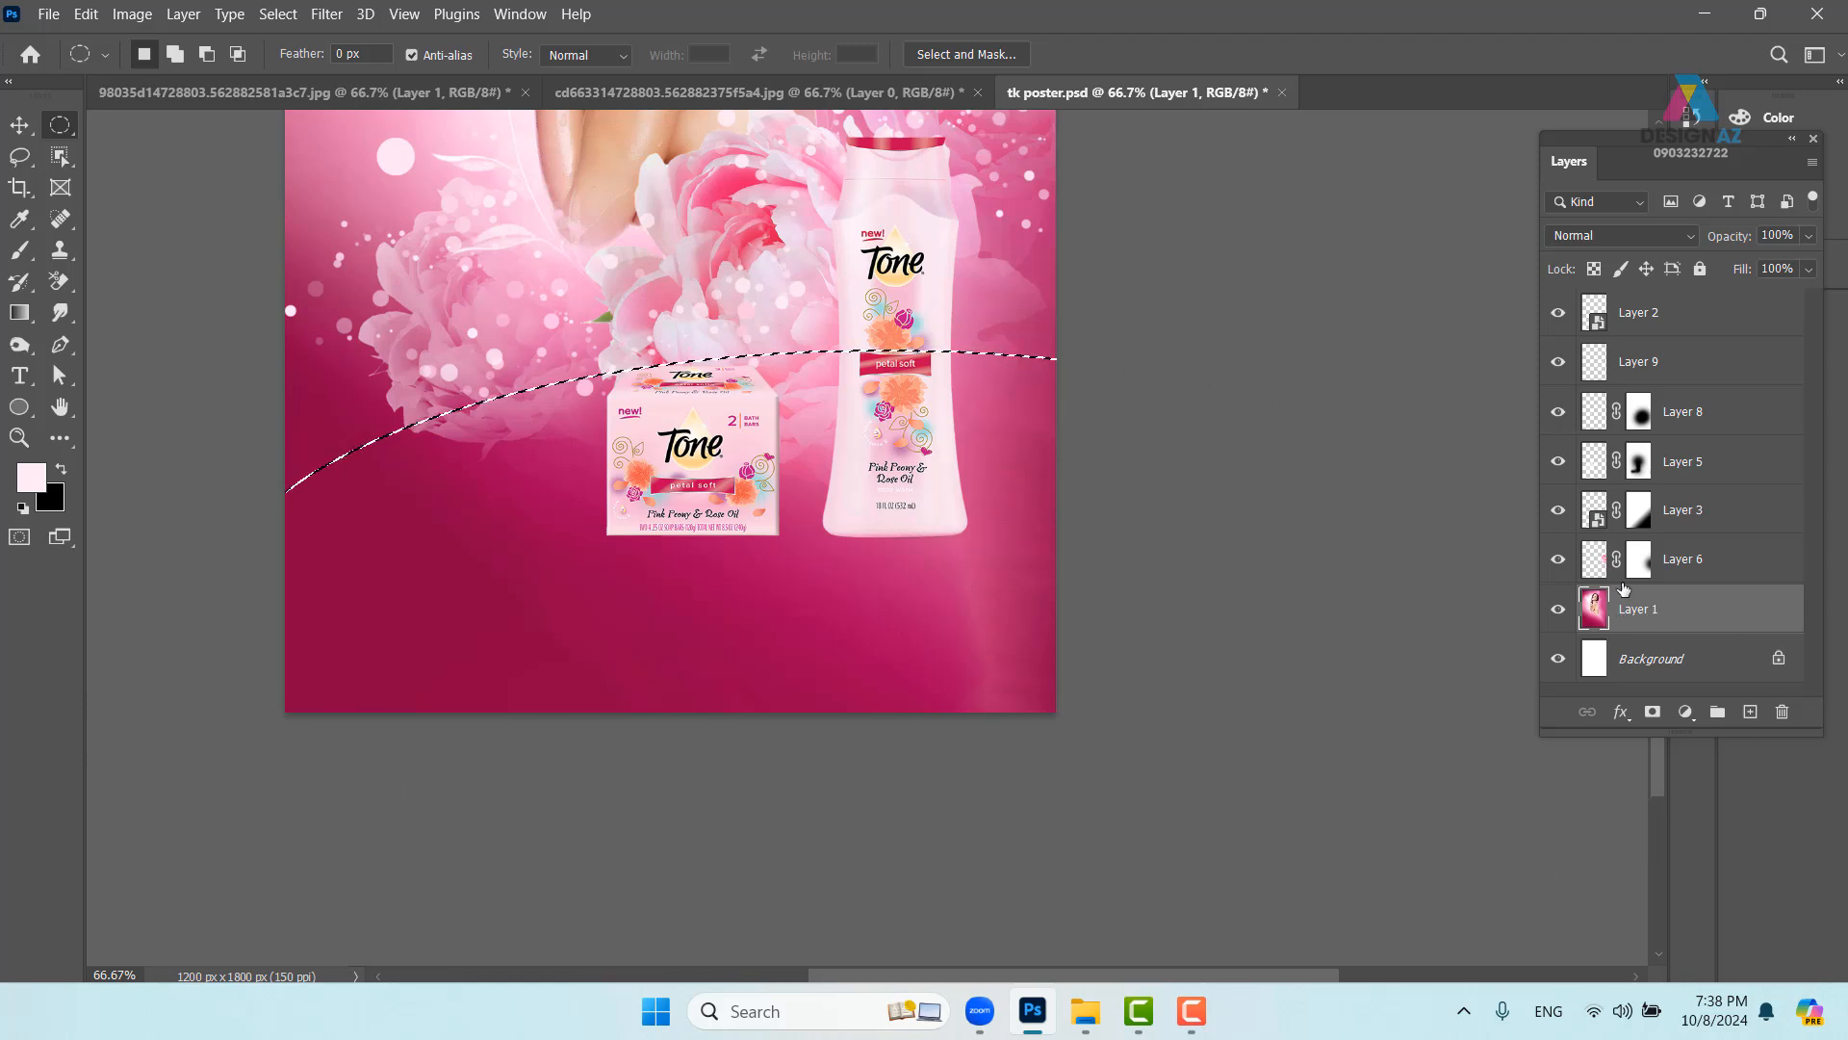
{"action": "key", "text": "ctrl+j"}
{"action": "key", "text": "v"}
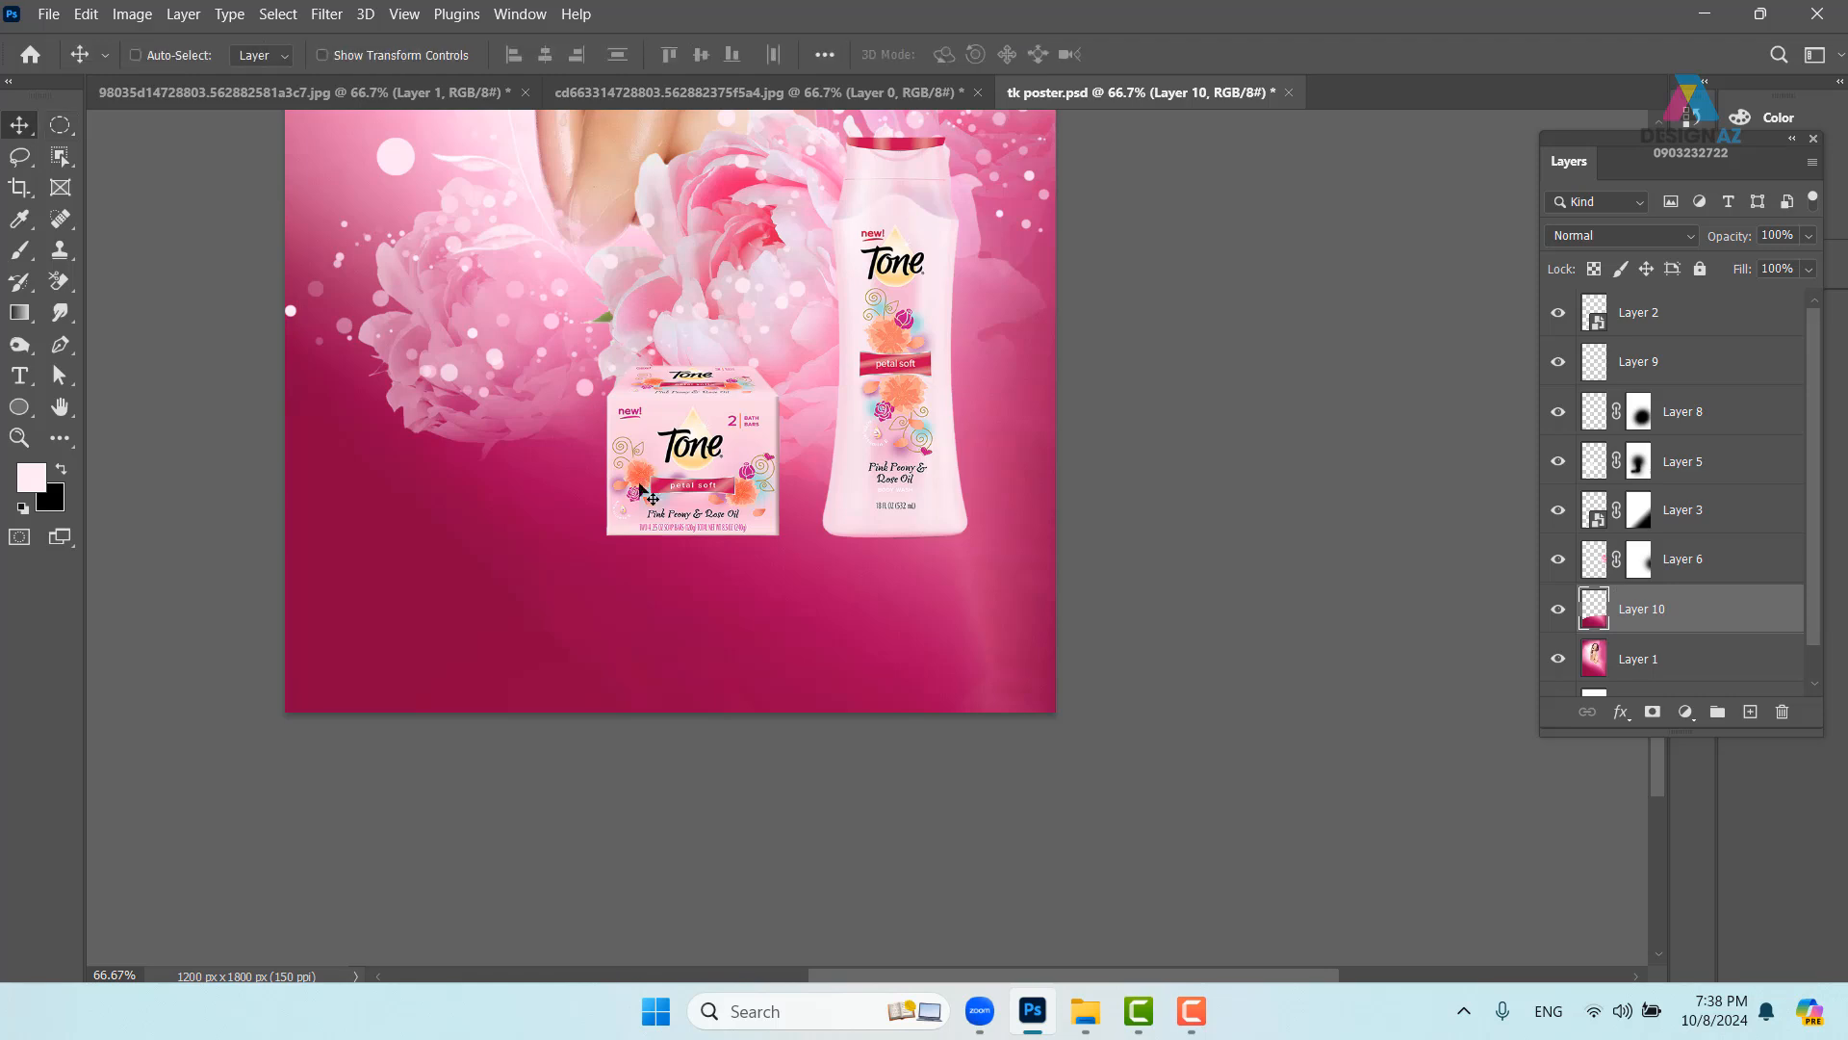
{"action": "left_click_drag", "start_coordinate": [714, 633], "coordinate": [599, 341]}
- Undo the ellipse move and set Layer 10's blend mode to Multiply
{"action": "key", "text": "ctrl+z"}
{"action": "key", "text": "space"}
{"action": "left_click_drag", "start_coordinate": [1031, 602], "coordinate": [1189, 703]}
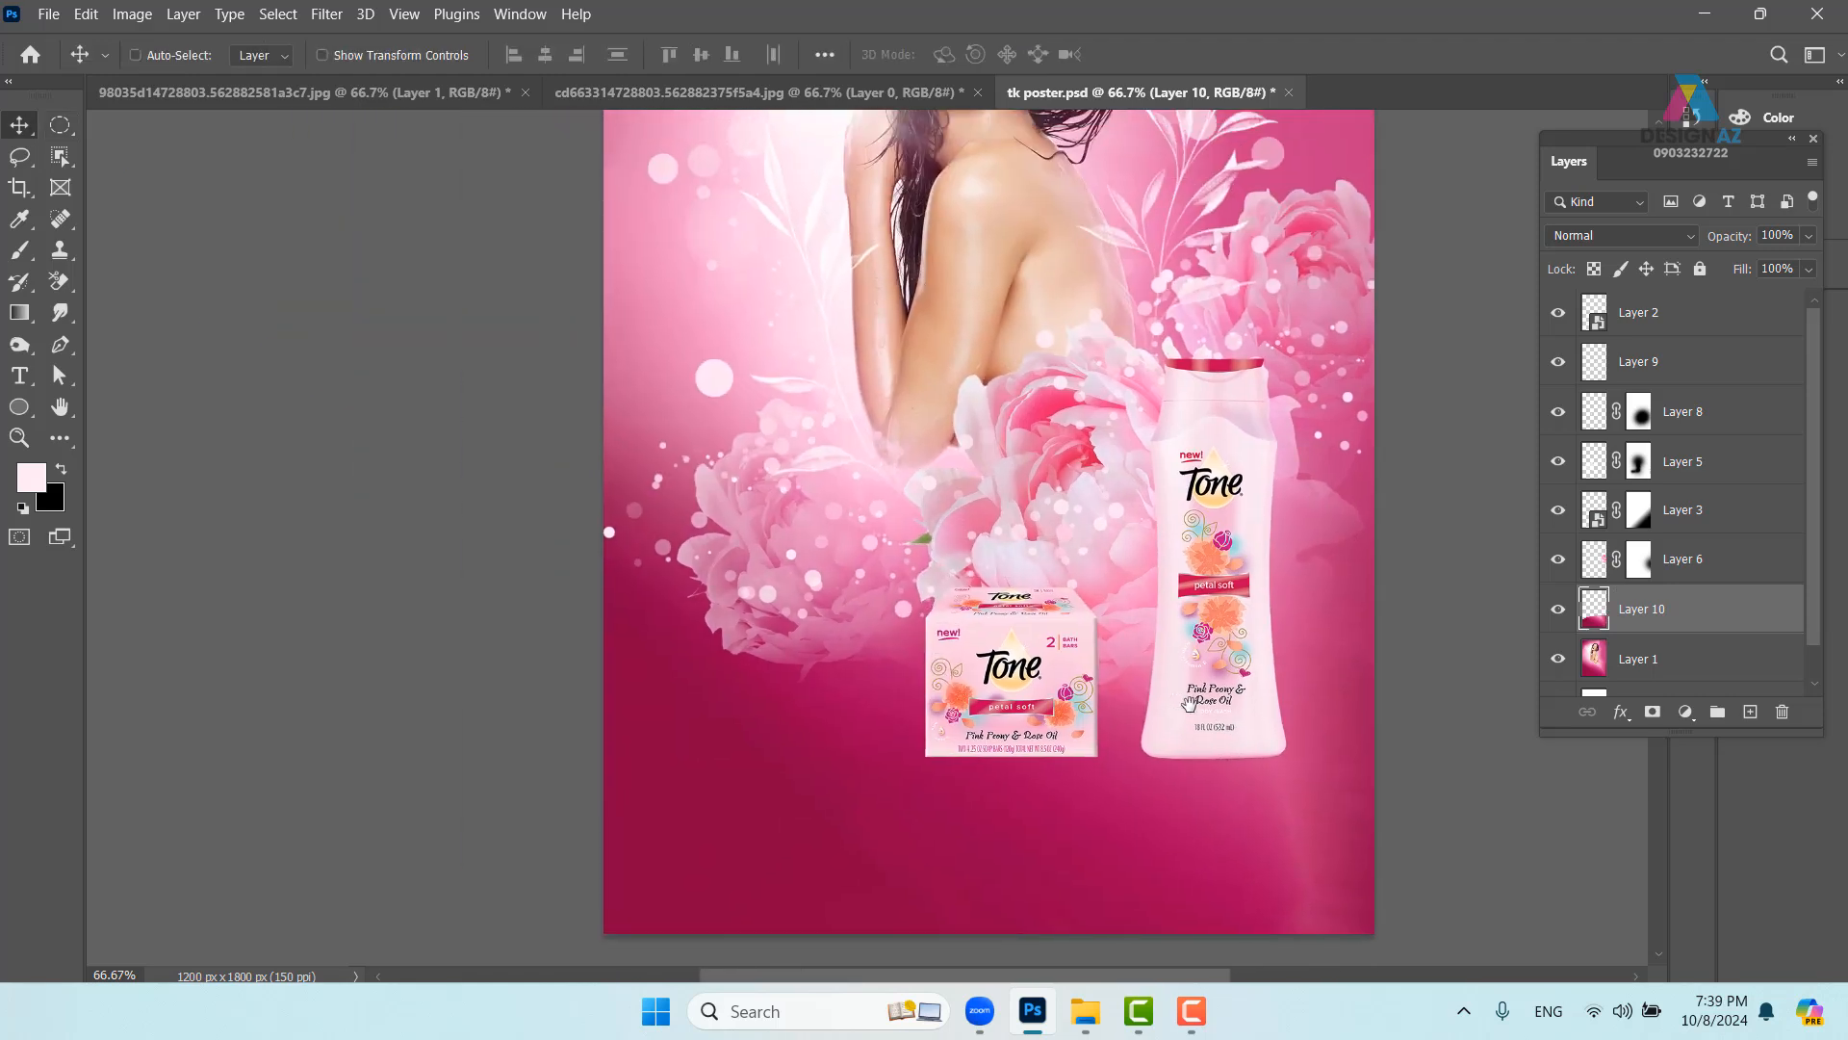
{"action": "left_click", "coordinate": [1641, 239]}
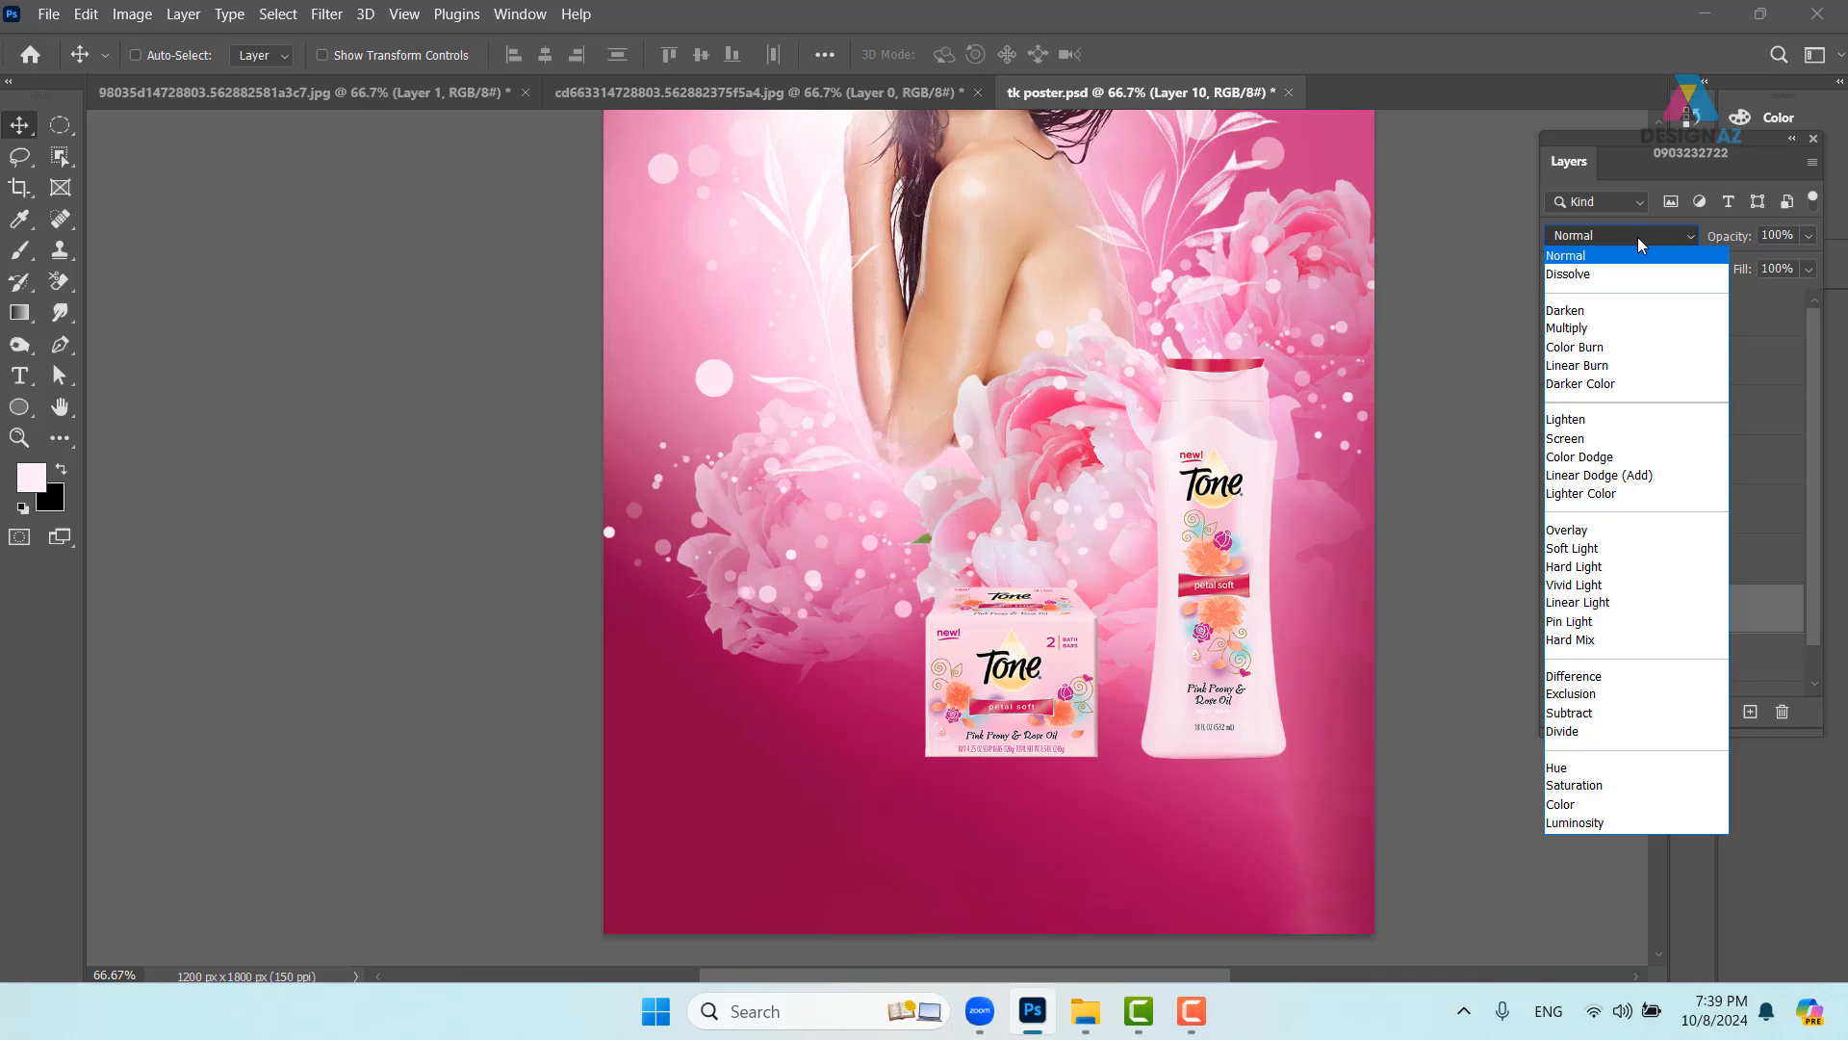
{"action": "left_click", "coordinate": [1584, 330]}
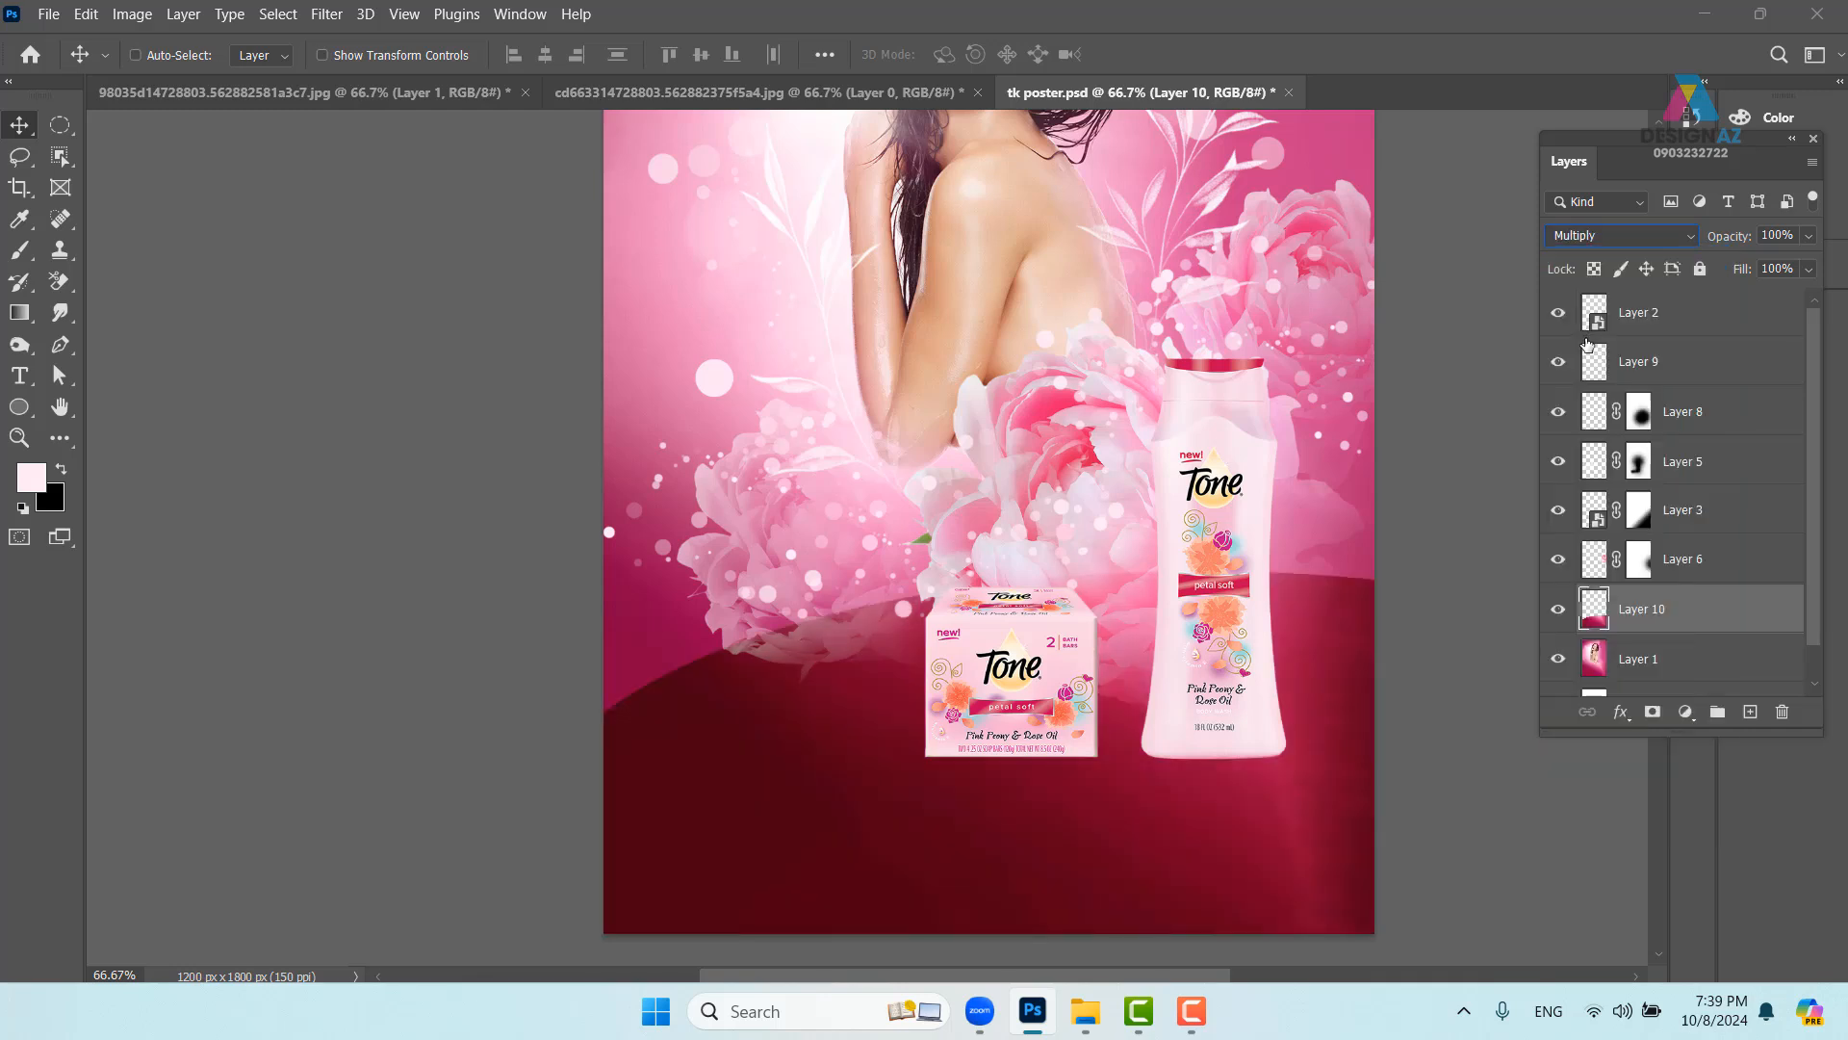
{"action": "left_click_drag", "start_coordinate": [1306, 657], "coordinate": [1235, 626]}
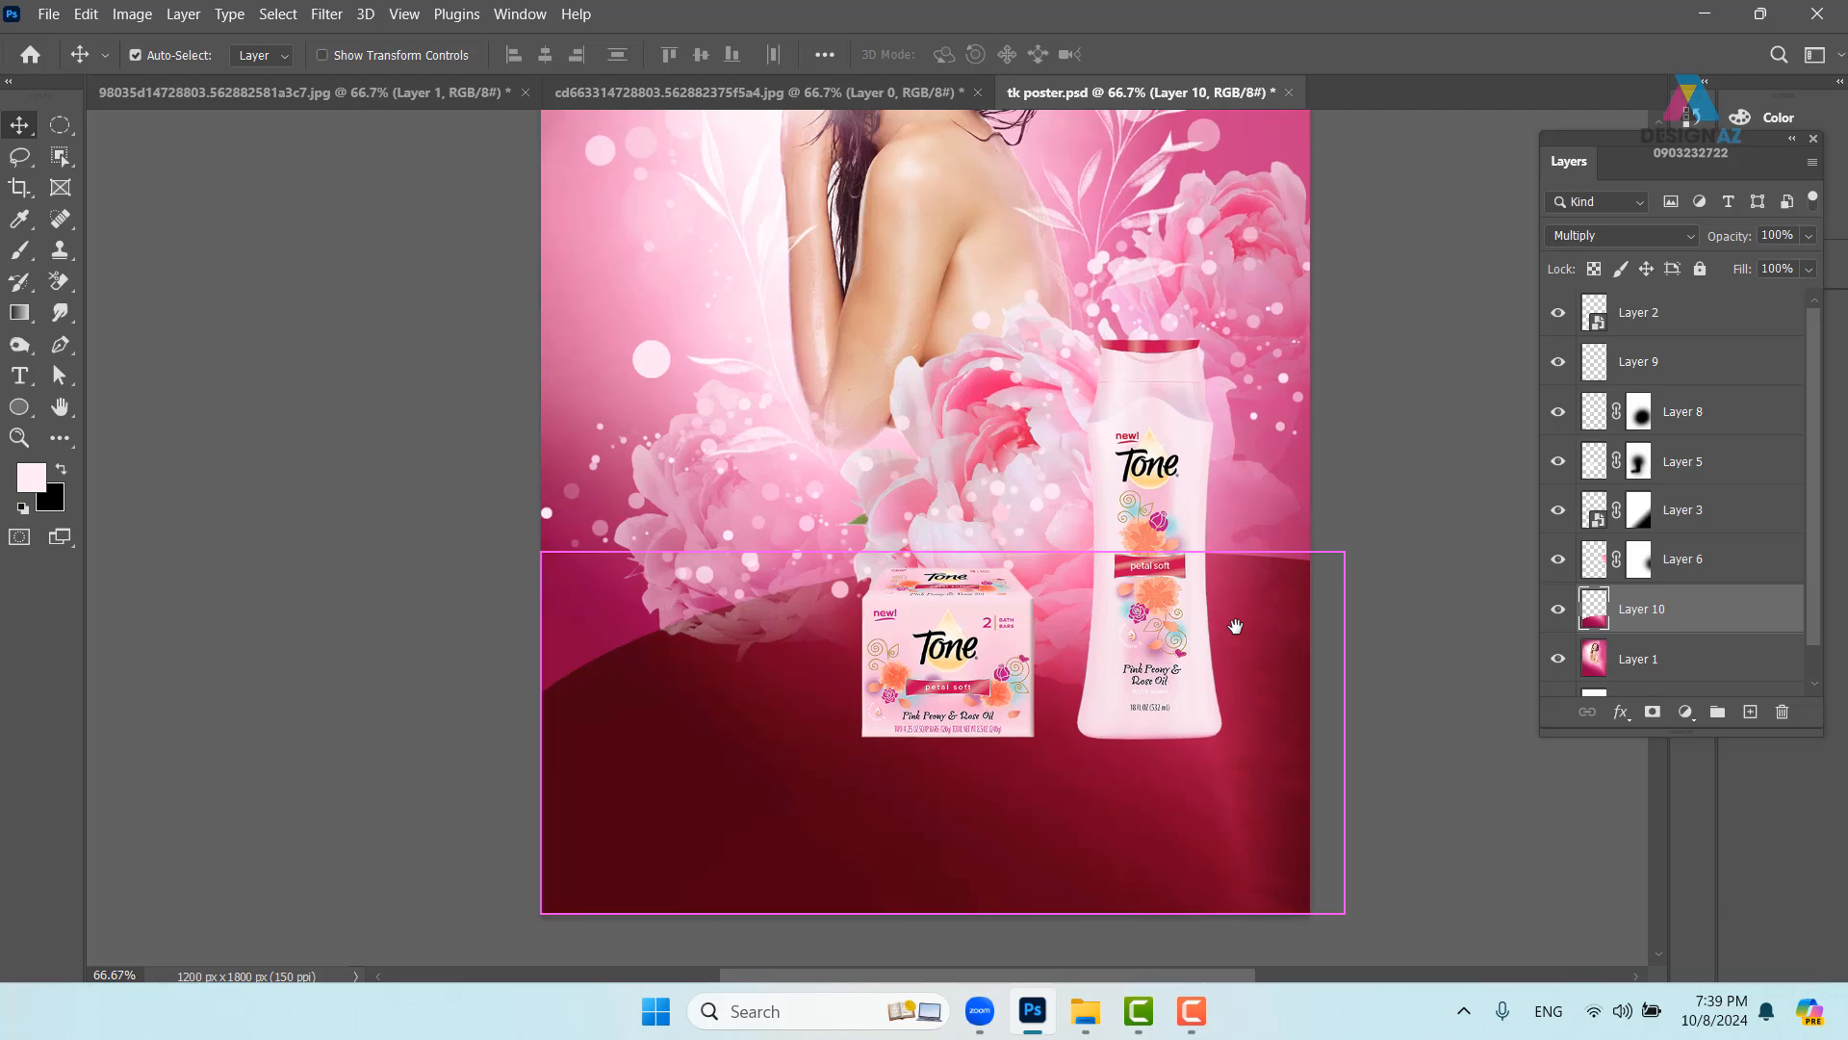
{"action": "key", "text": "ctrl+minus"}
{"action": "key", "text": "ctrl+minus"}
{"action": "left_click_drag", "start_coordinate": [1067, 626], "coordinate": [1027, 660]}
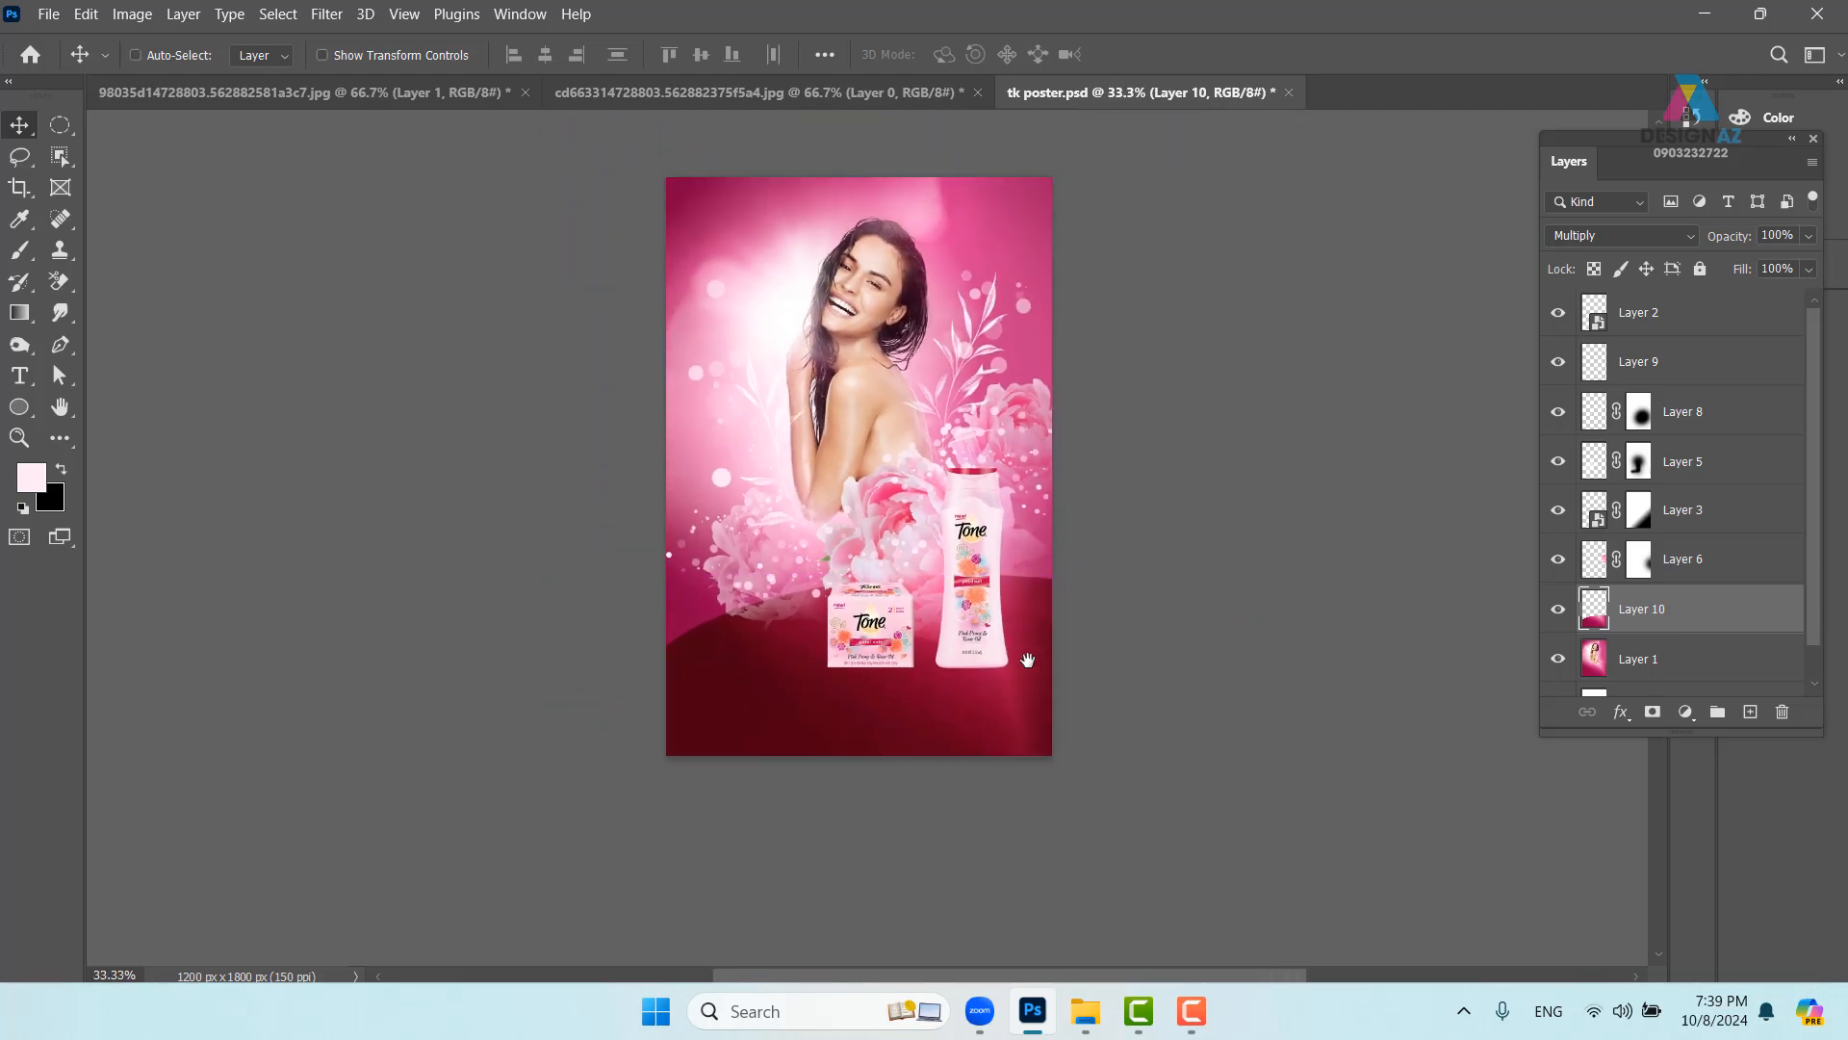
{"action": "key", "text": "ctrl+plus"}
{"action": "scroll", "coordinate": [700, 652], "scroll_direction": "down", "scroll_amount": 3}
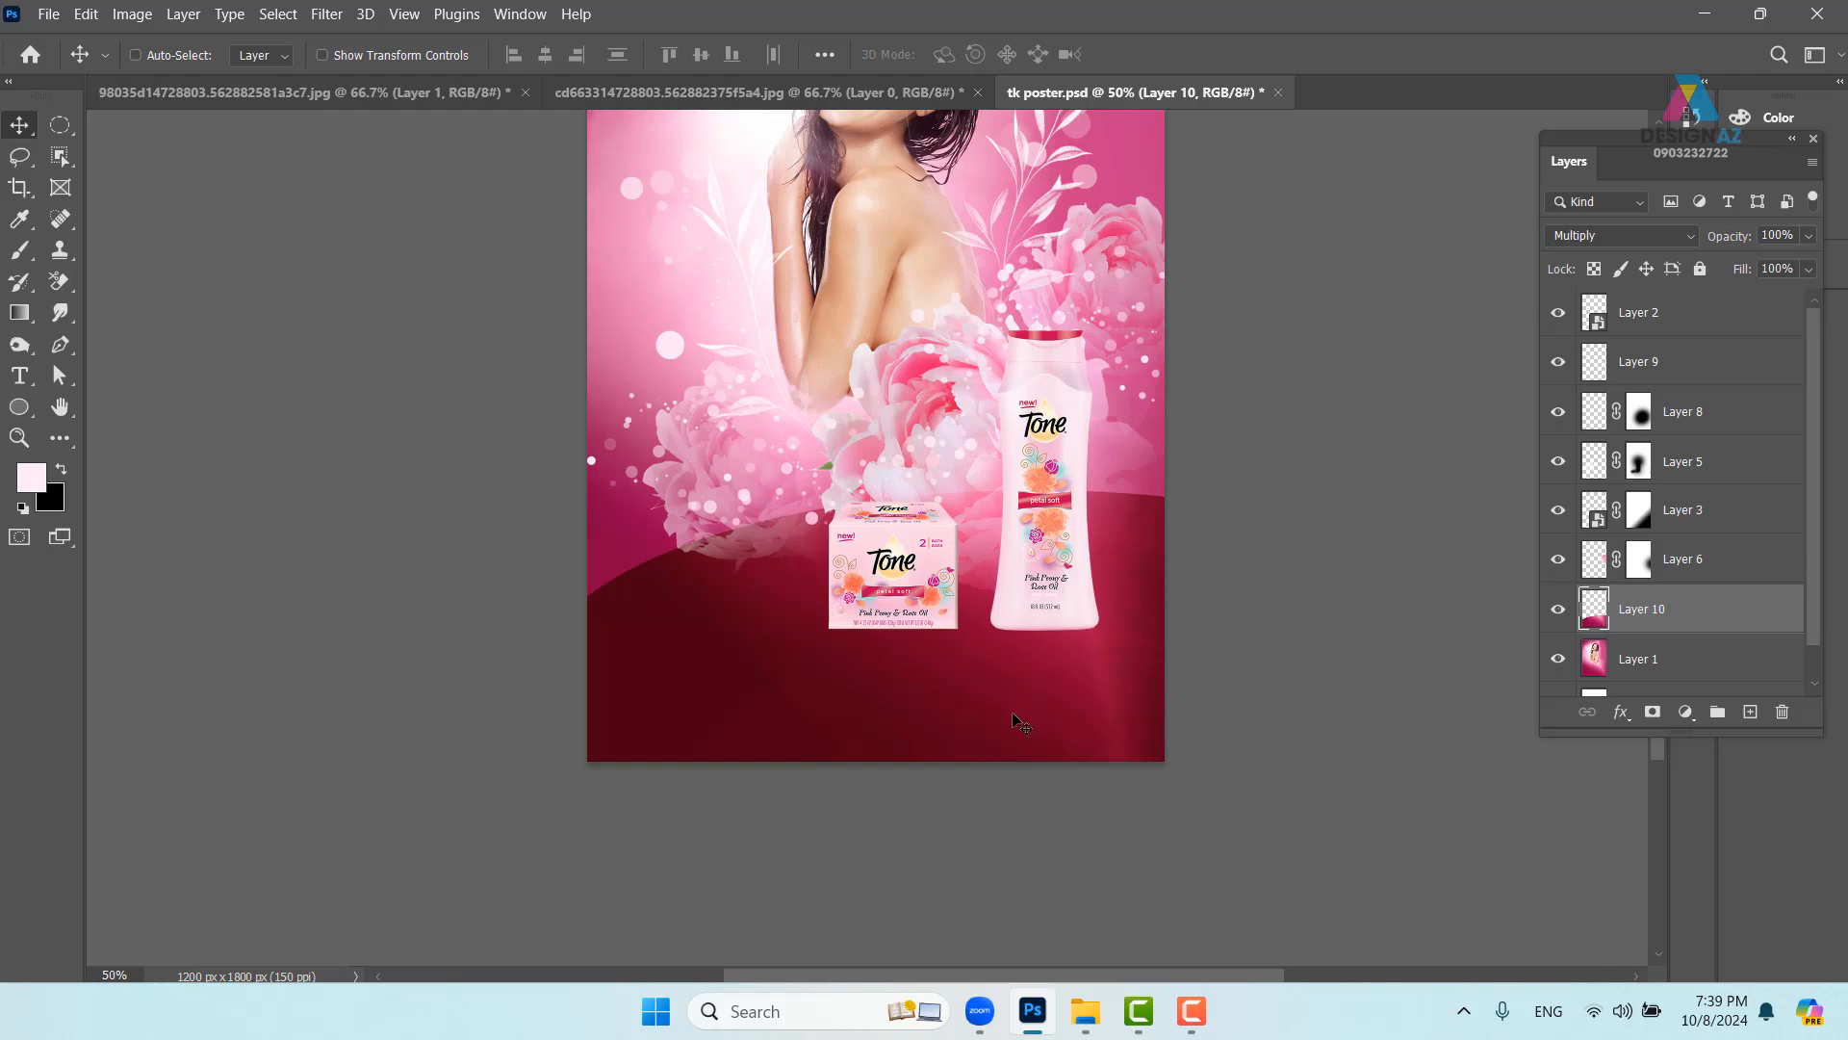
- Keep Multiply after reviewing modes, then delete Layer 10 and add a new empty layer above Layer 1
{"action": "left_click", "coordinate": [1681, 235]}
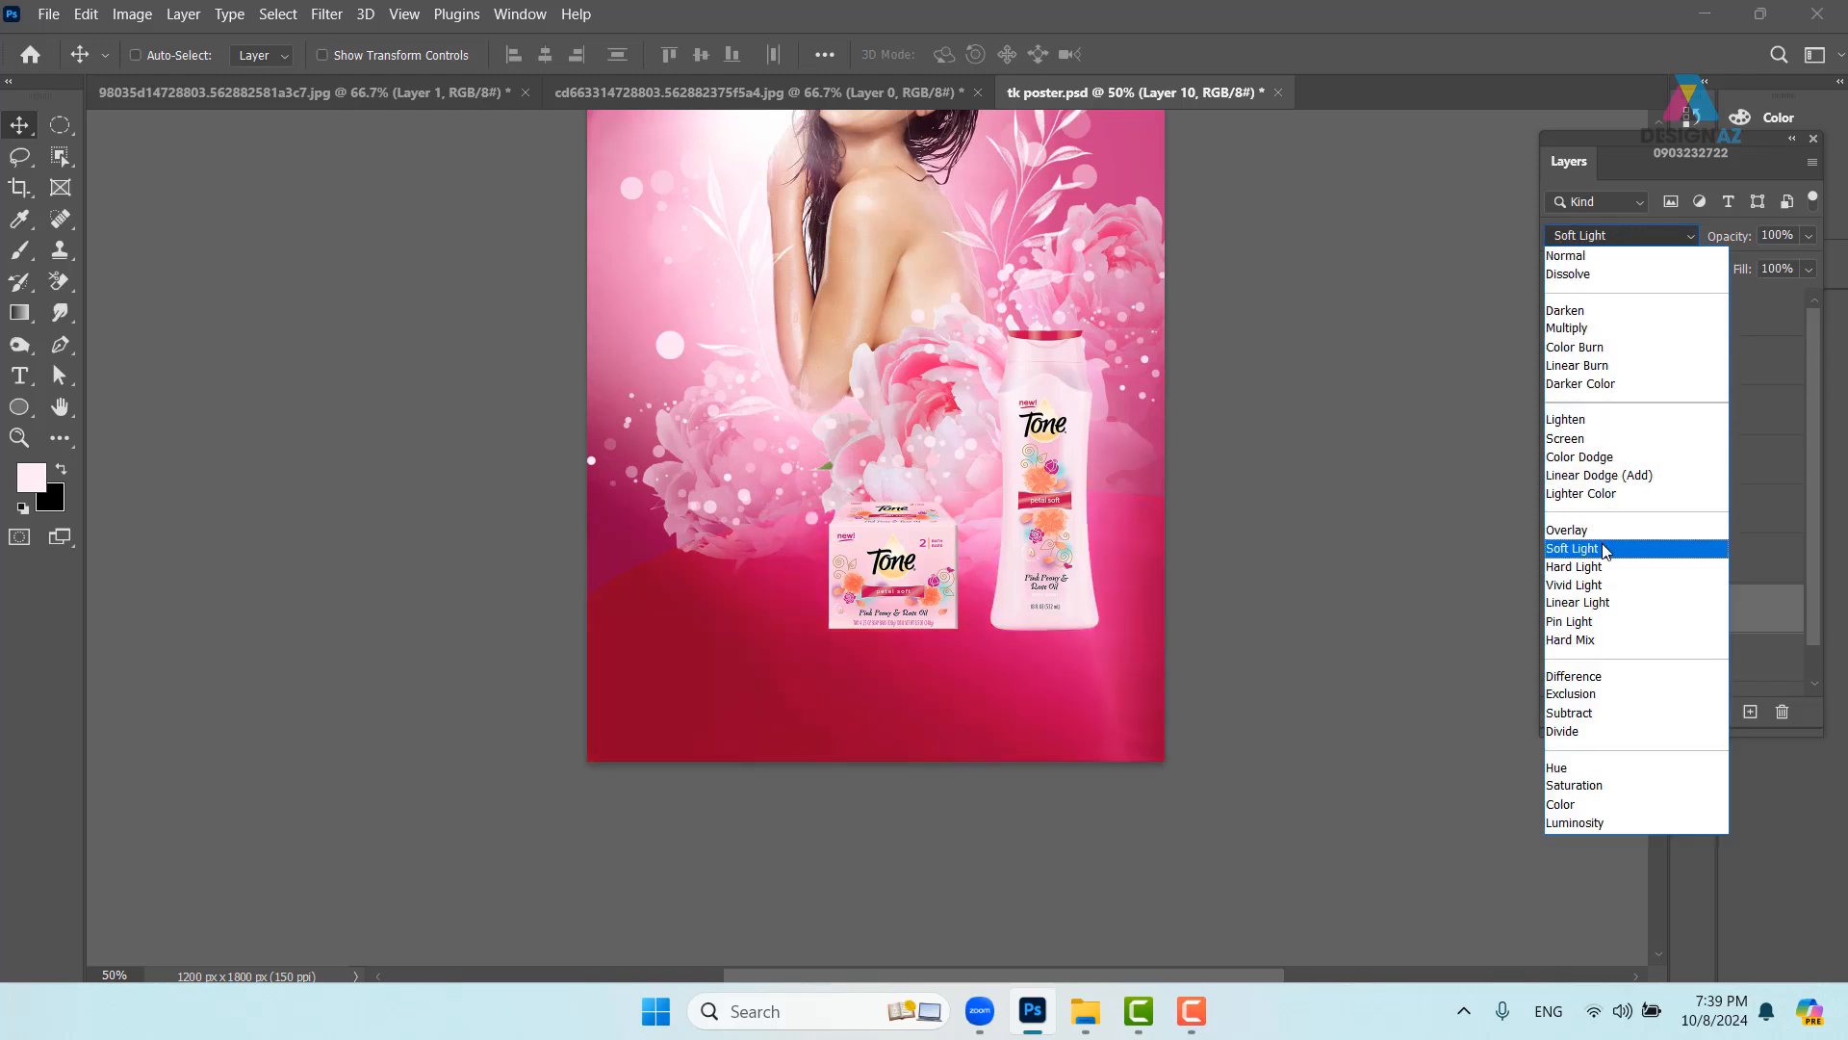
{"action": "left_click", "coordinate": [930, 680]}
{"action": "left_click_drag", "start_coordinate": [991, 705], "coordinate": [1116, 711]}
{"action": "key", "text": "Delete"}
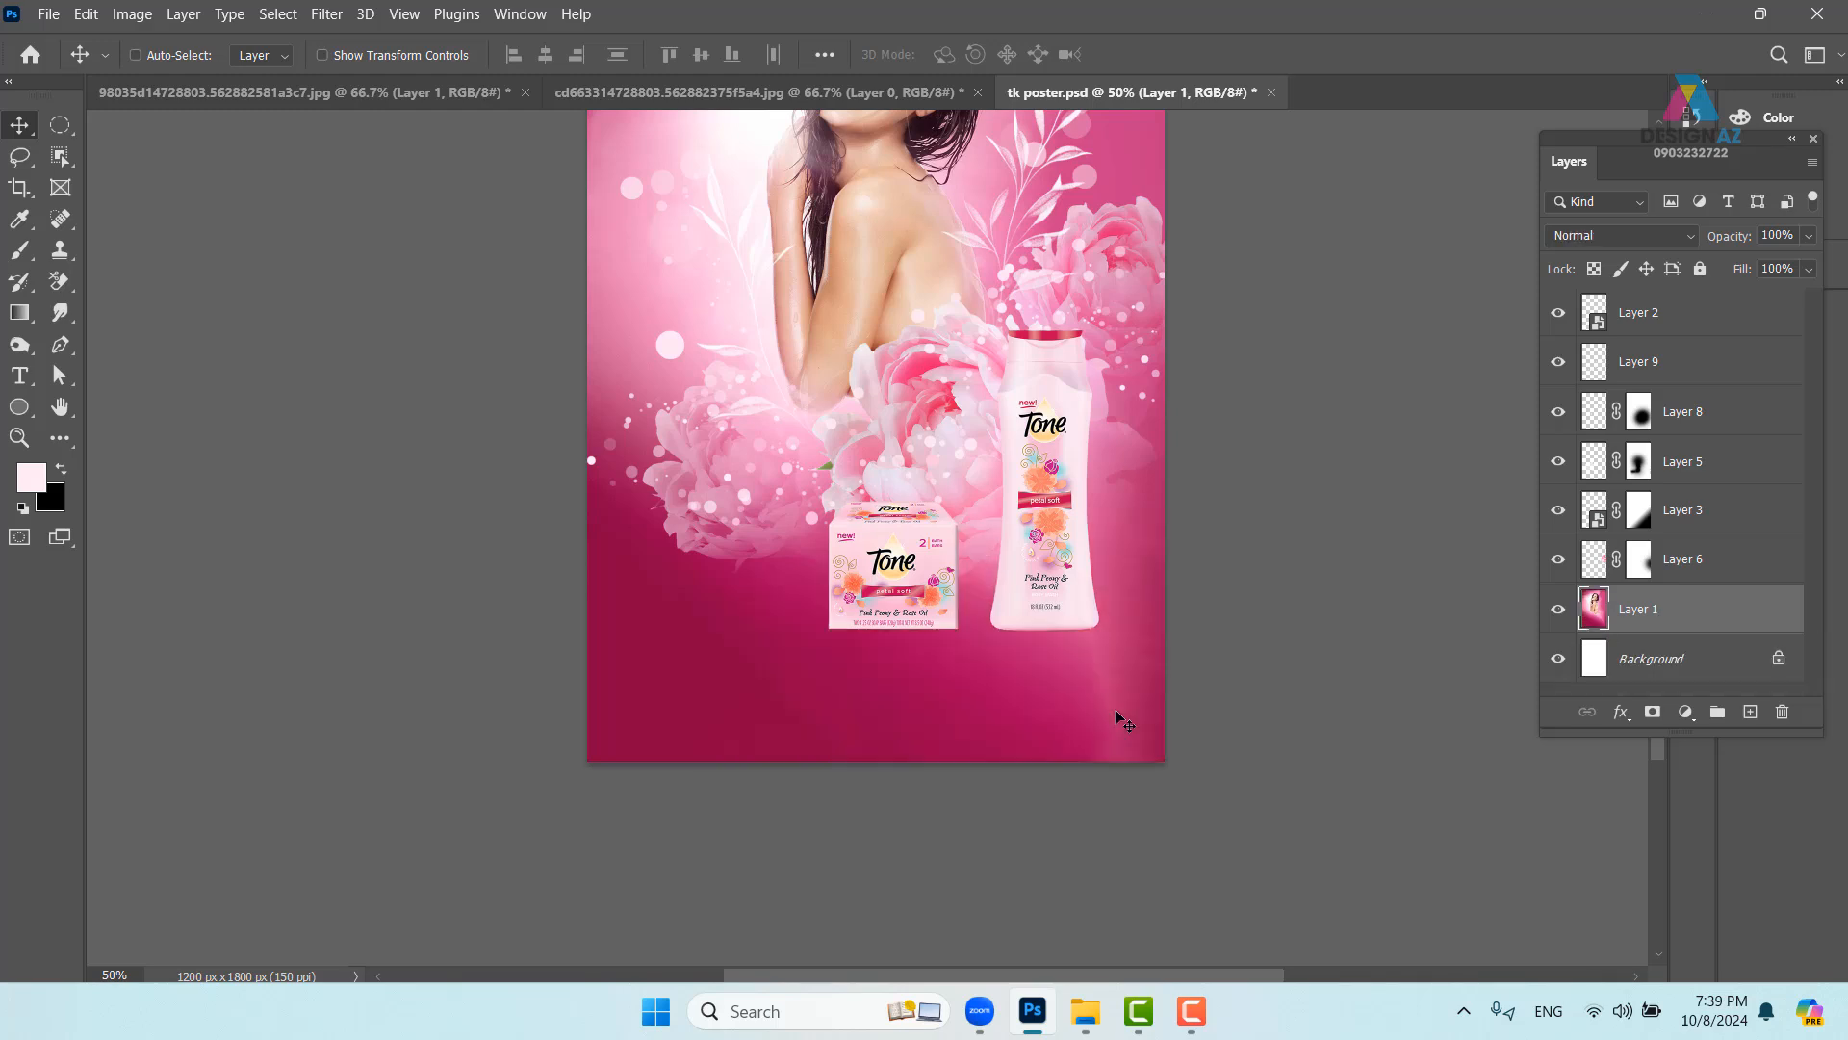
{"action": "left_click", "coordinate": [1750, 712]}
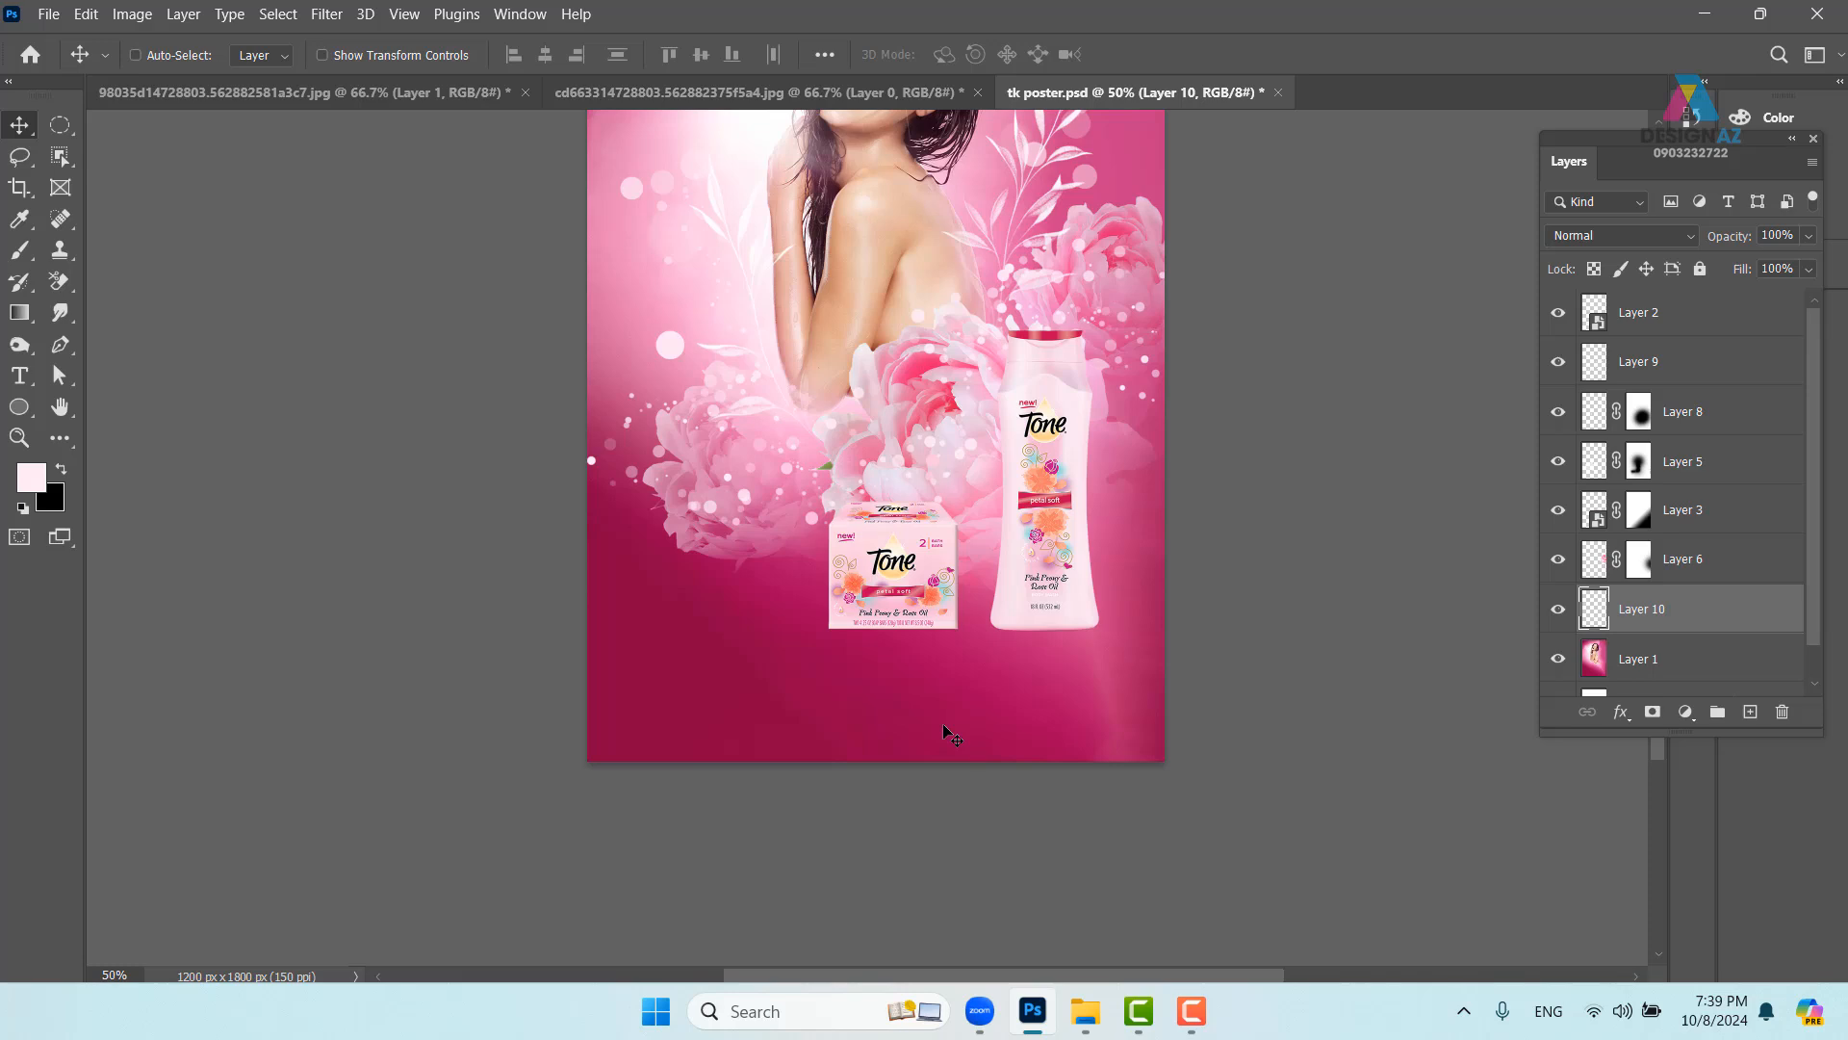
- Set up a gradient from deep crimson, sampled from the canvas, to 0% opacity
{"action": "key", "text": "g"}
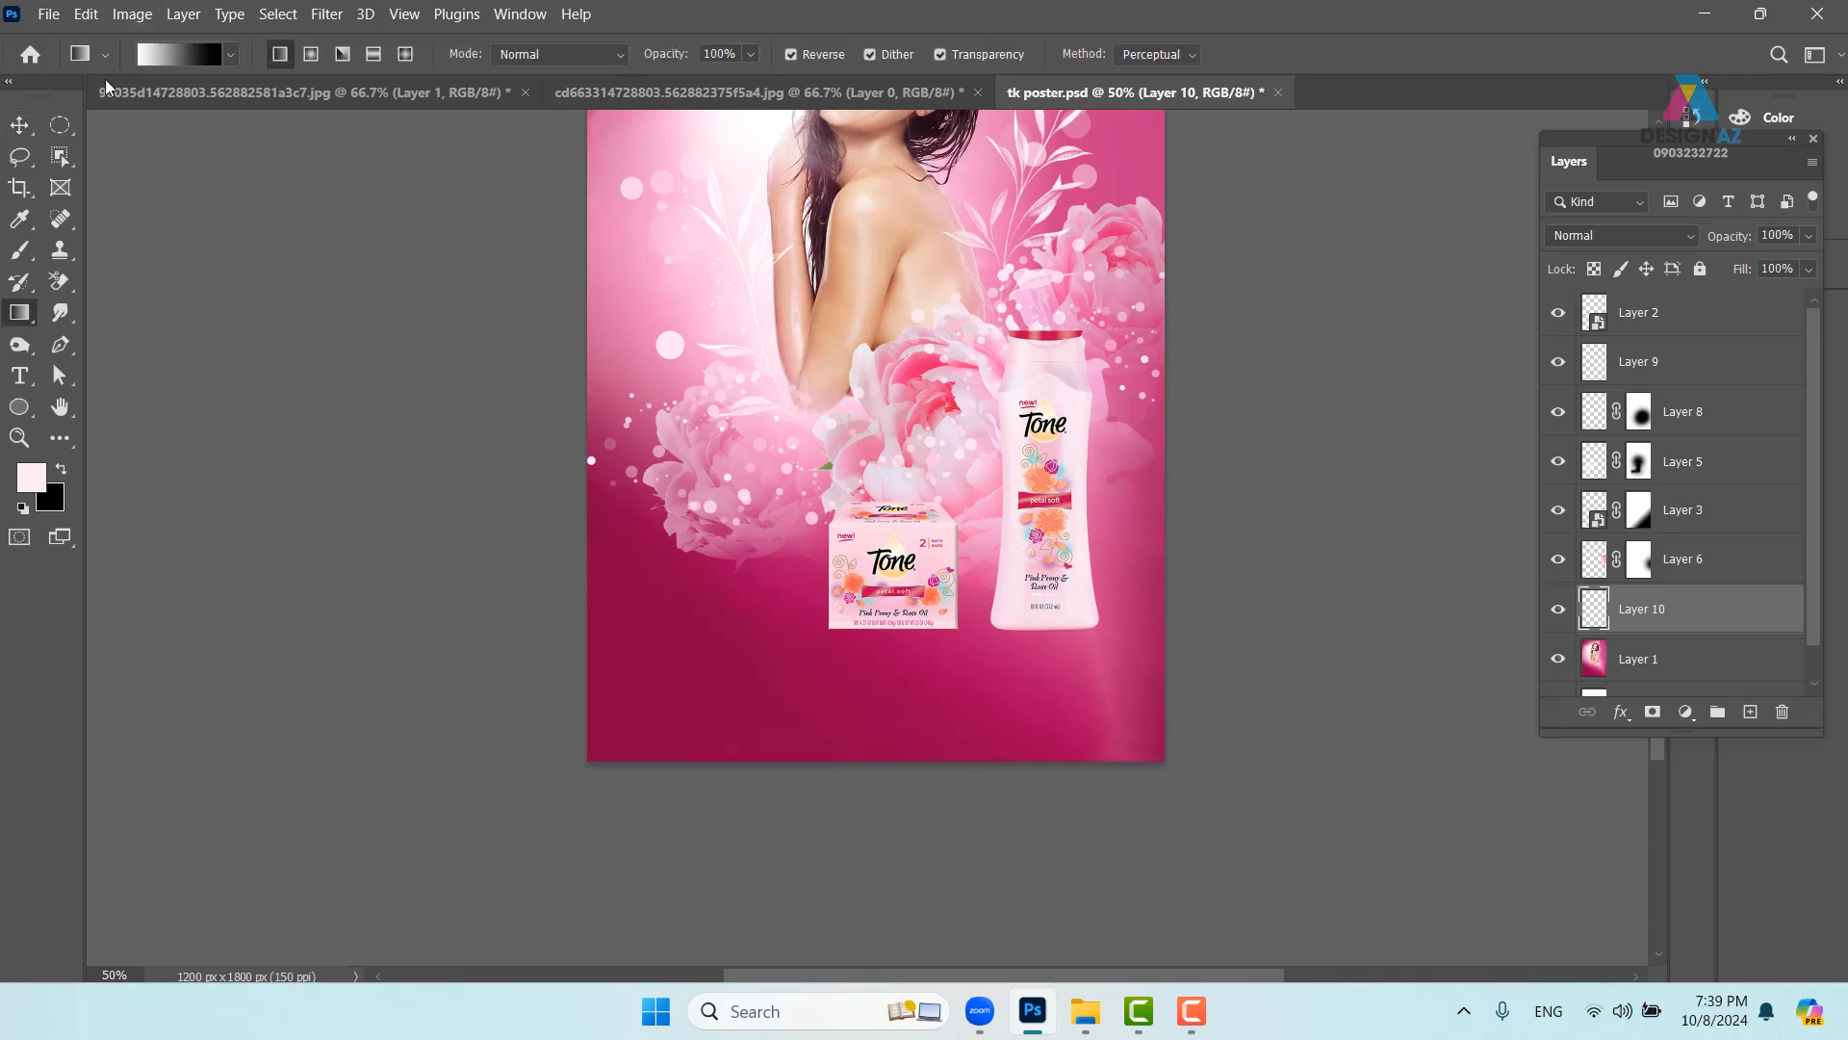
{"action": "left_click", "coordinate": [188, 54]}
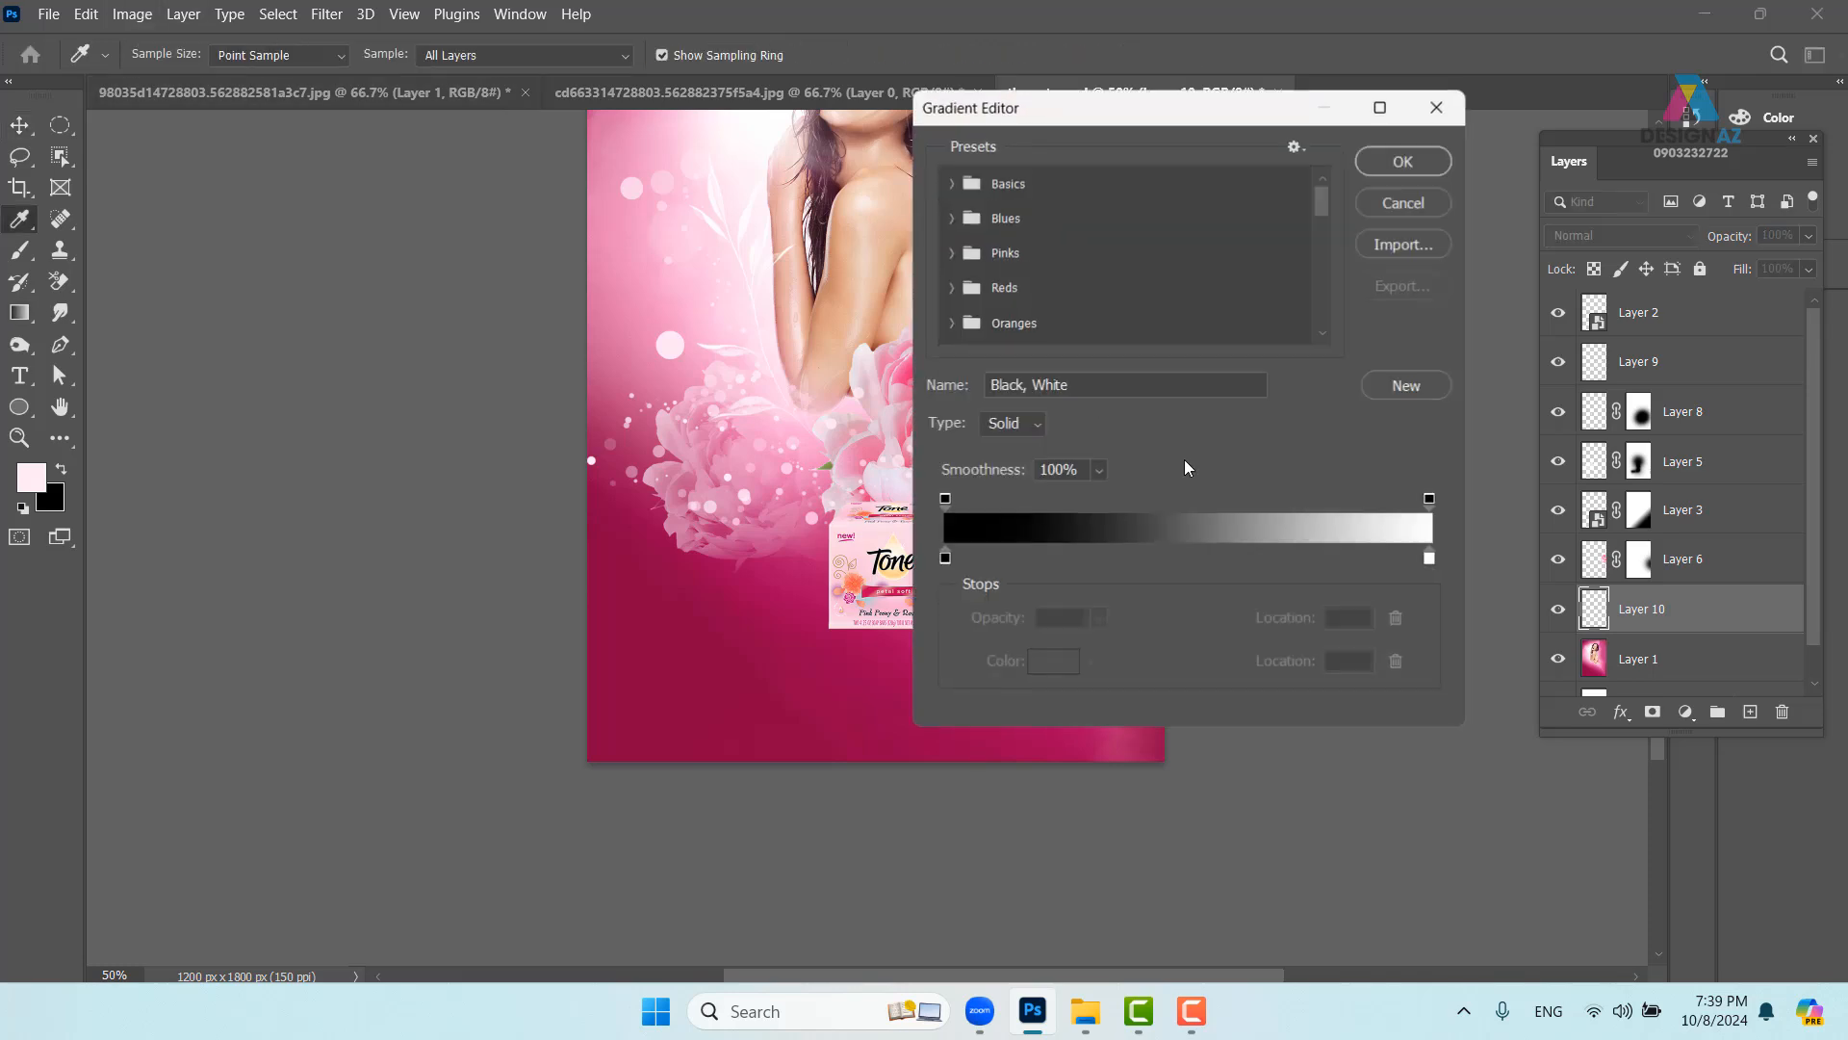
{"action": "left_click", "coordinate": [946, 559]}
{"action": "left_click", "coordinate": [756, 647]}
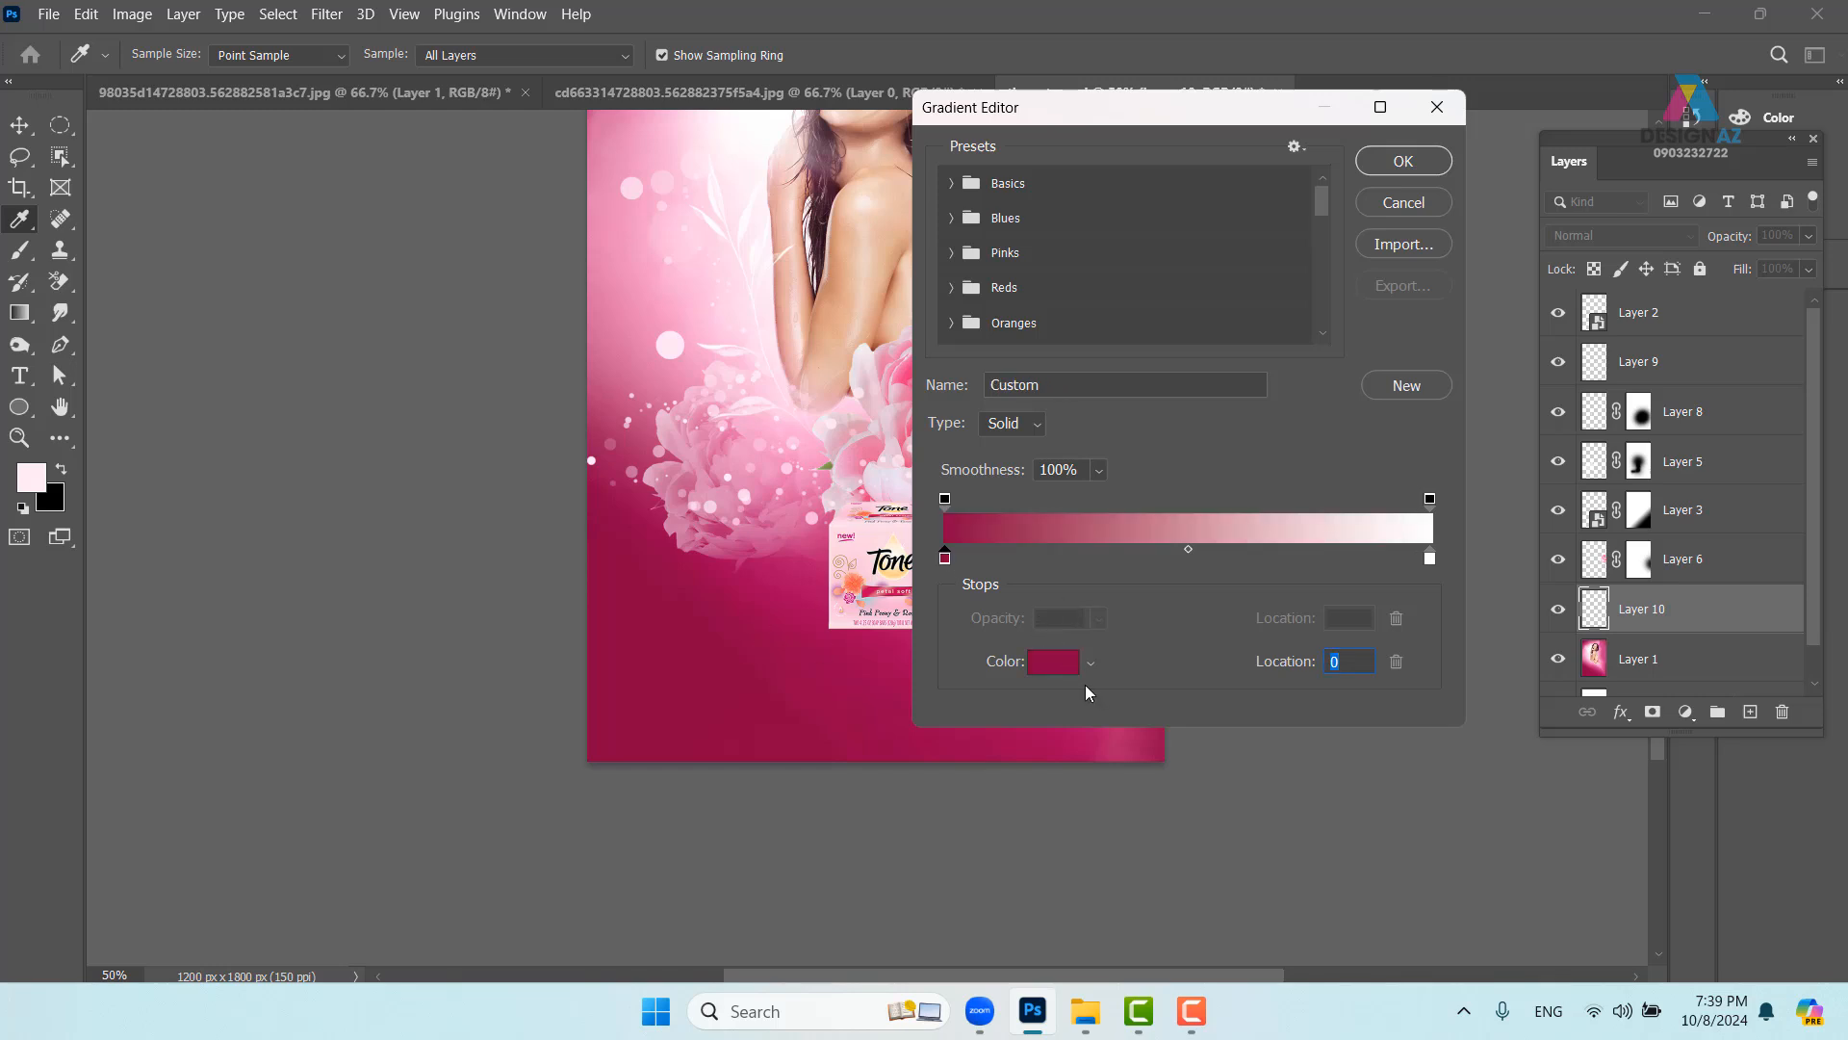
{"action": "left_click", "coordinate": [1059, 664]}
{"action": "mouse_move", "coordinate": [1182, 655]}
{"action": "left_mouse_down"}
{"action": "mouse_move", "coordinate": [1244, 646]}
{"action": "mouse_move", "coordinate": [1291, 590]}
{"action": "mouse_move", "coordinate": [1370, 567]}
{"action": "left_mouse_up"}
{"action": "left_click", "coordinate": [1578, 362]}
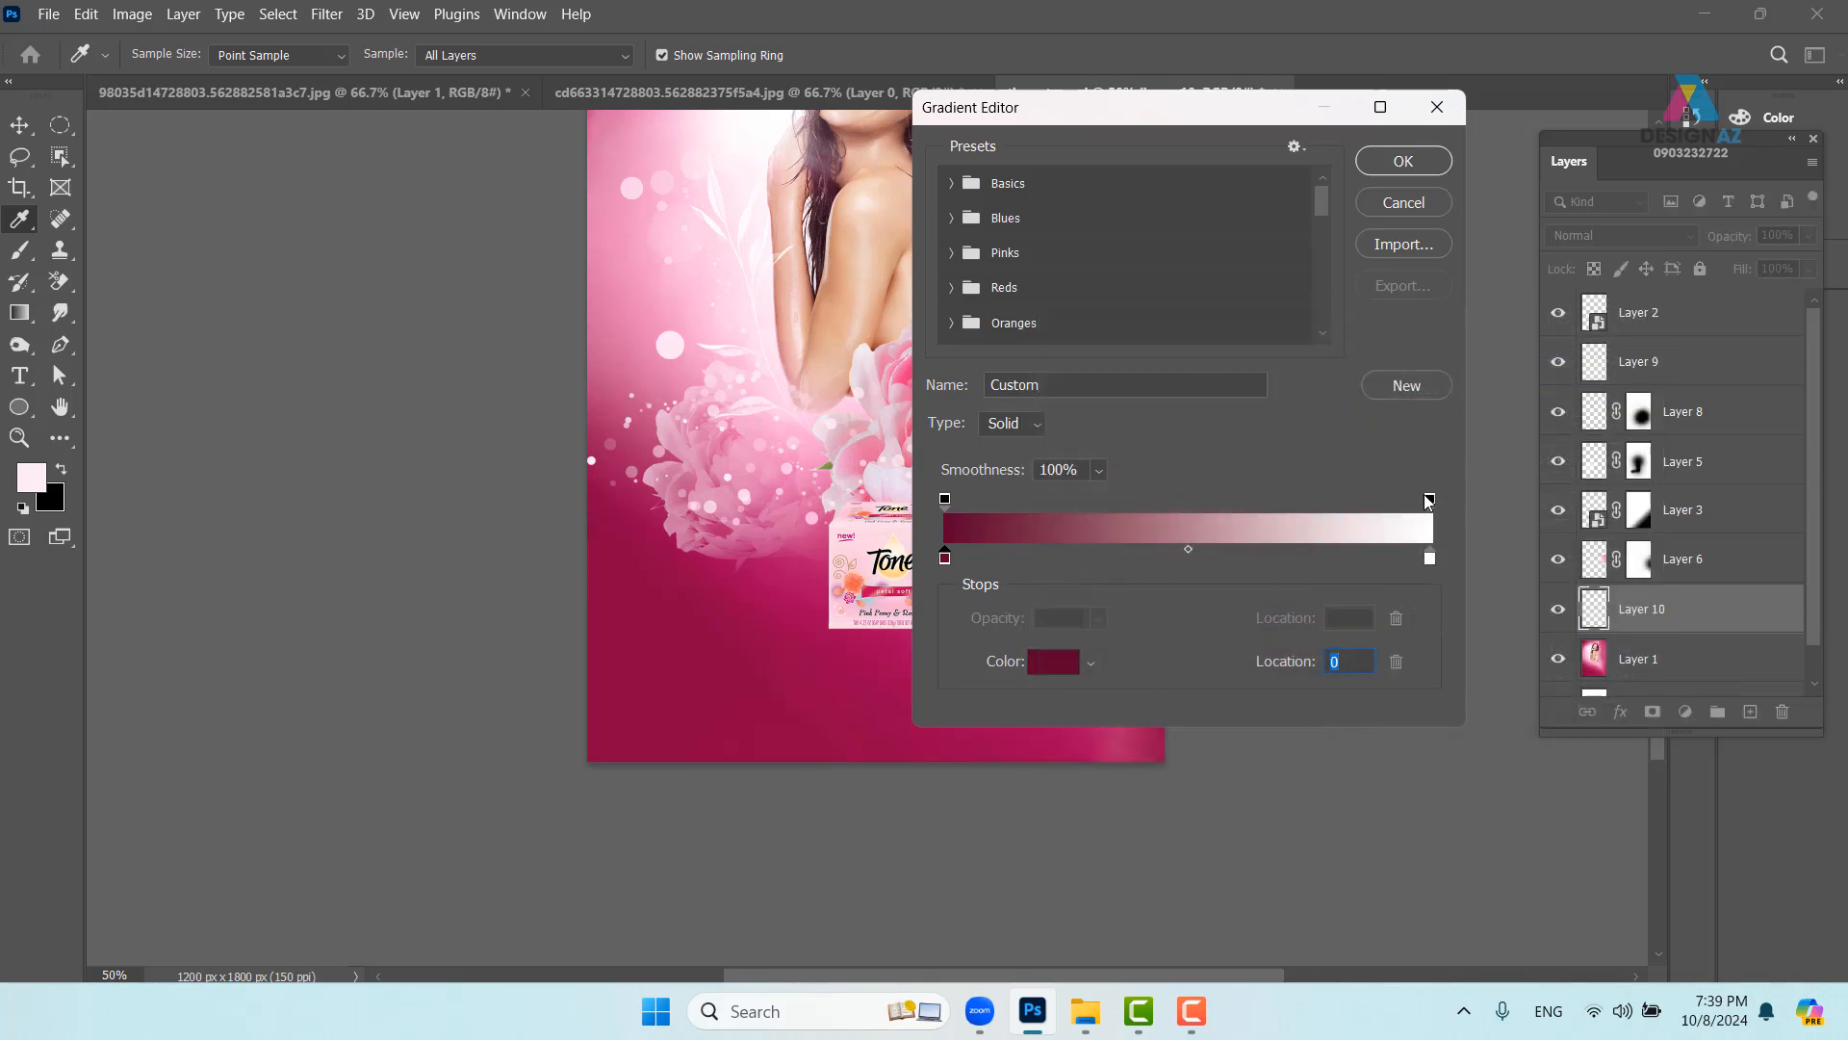
{"action": "left_click", "coordinate": [1430, 500]}
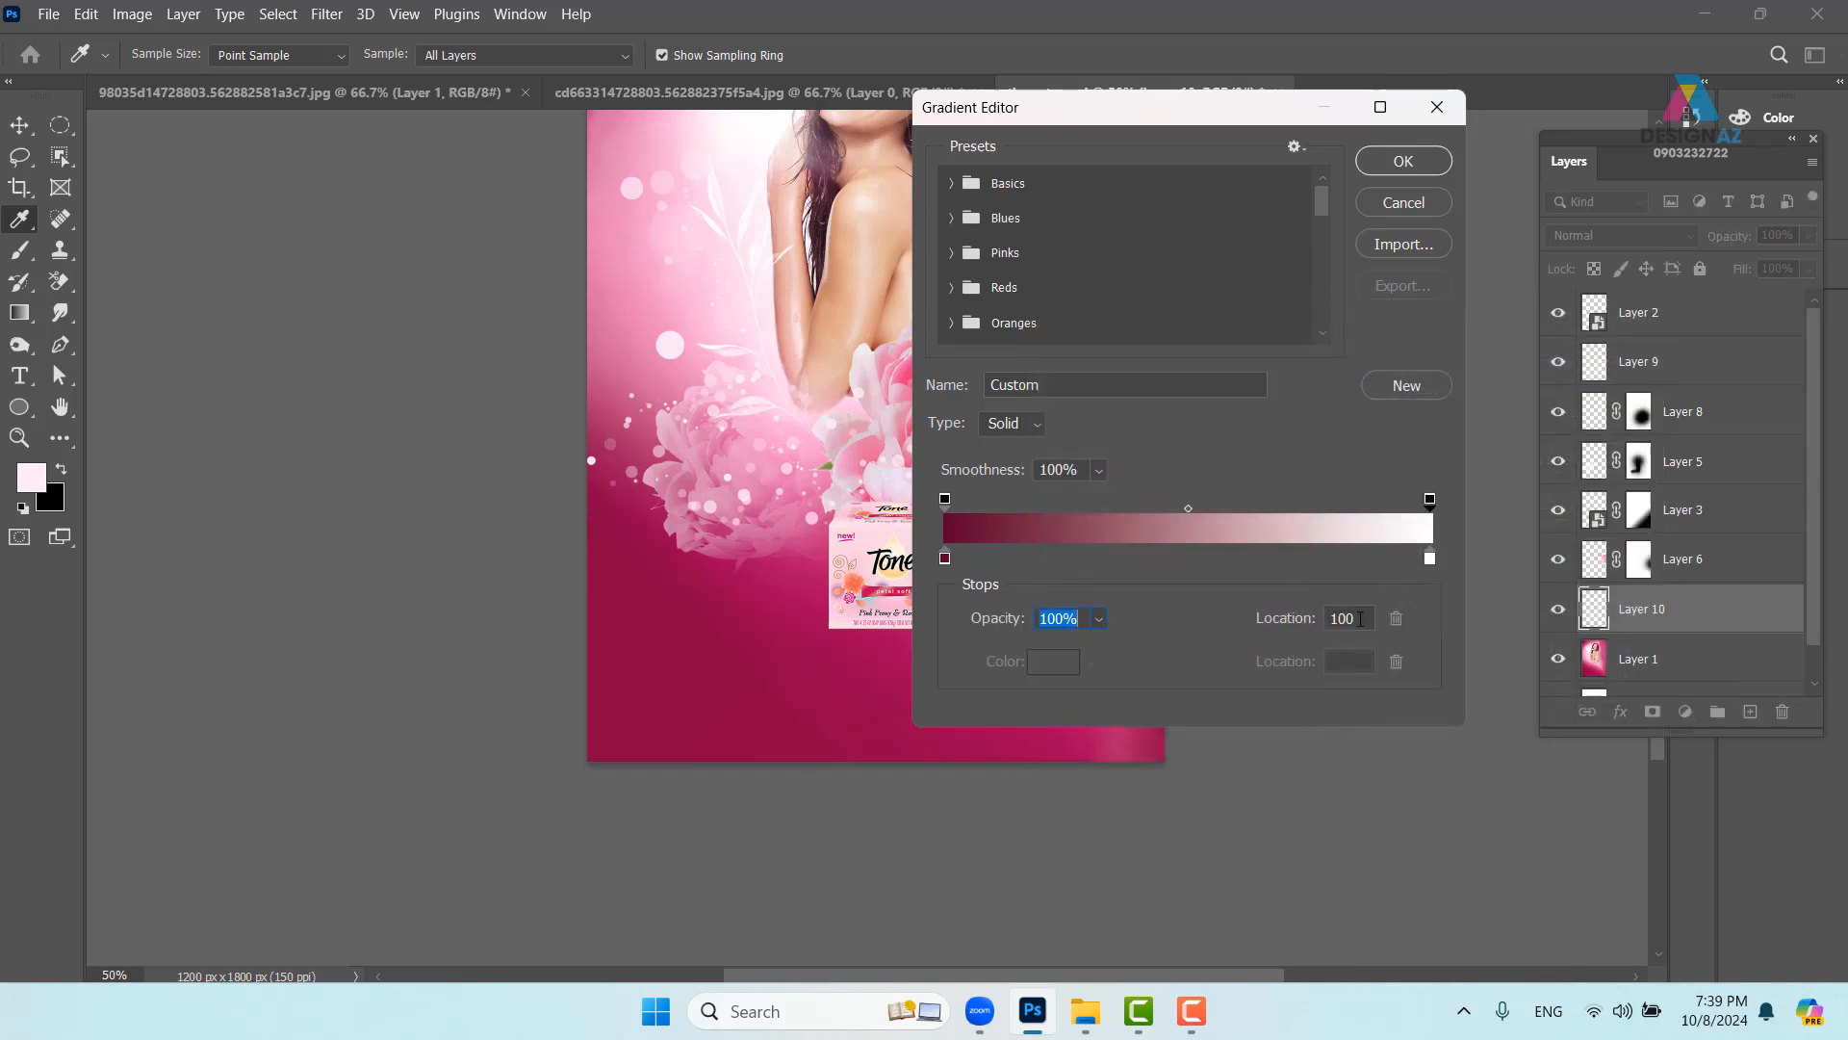
{"action": "left_click", "coordinate": [1360, 618]}
{"action": "left_click", "coordinate": [991, 619]}
{"action": "type", "text": "0"}
{"action": "key", "text": "Return"}
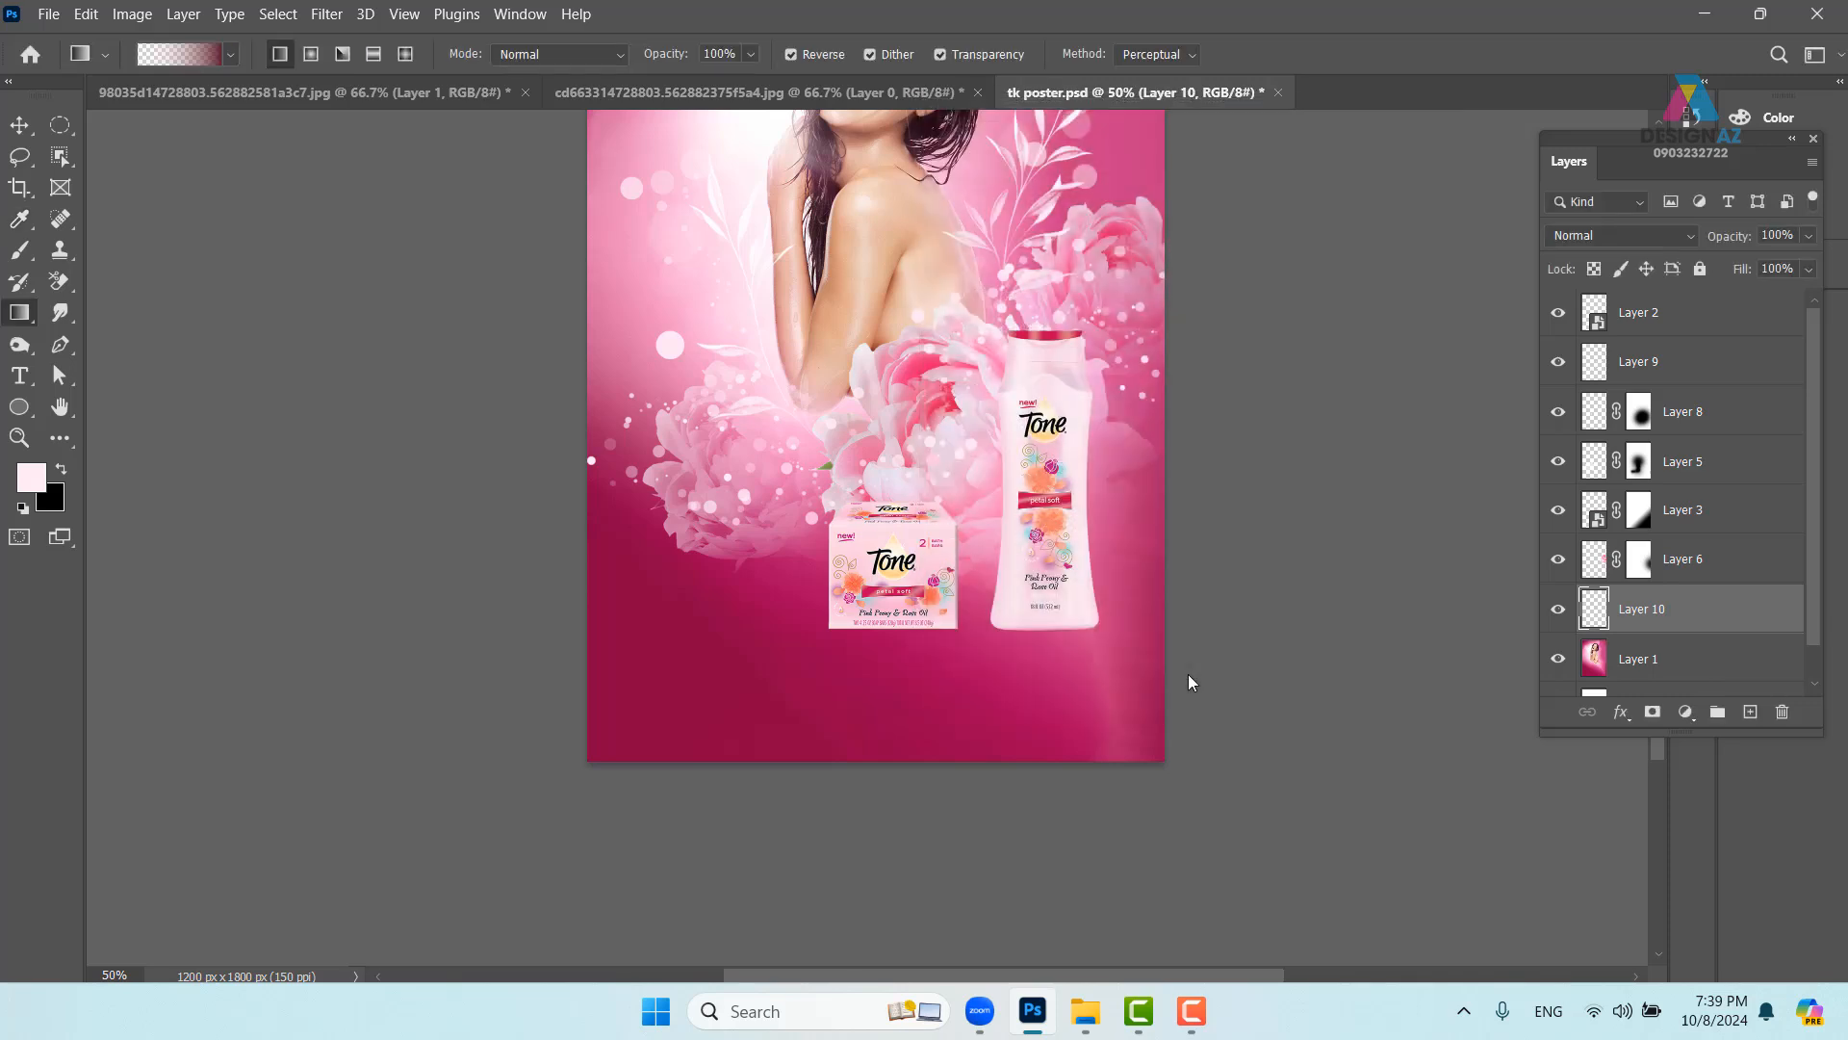
- Draw the crimson gradient on Layer 10 from the soap box down past the poster bottom
{"action": "left_click_drag", "start_coordinate": [842, 575], "coordinate": [857, 750]}
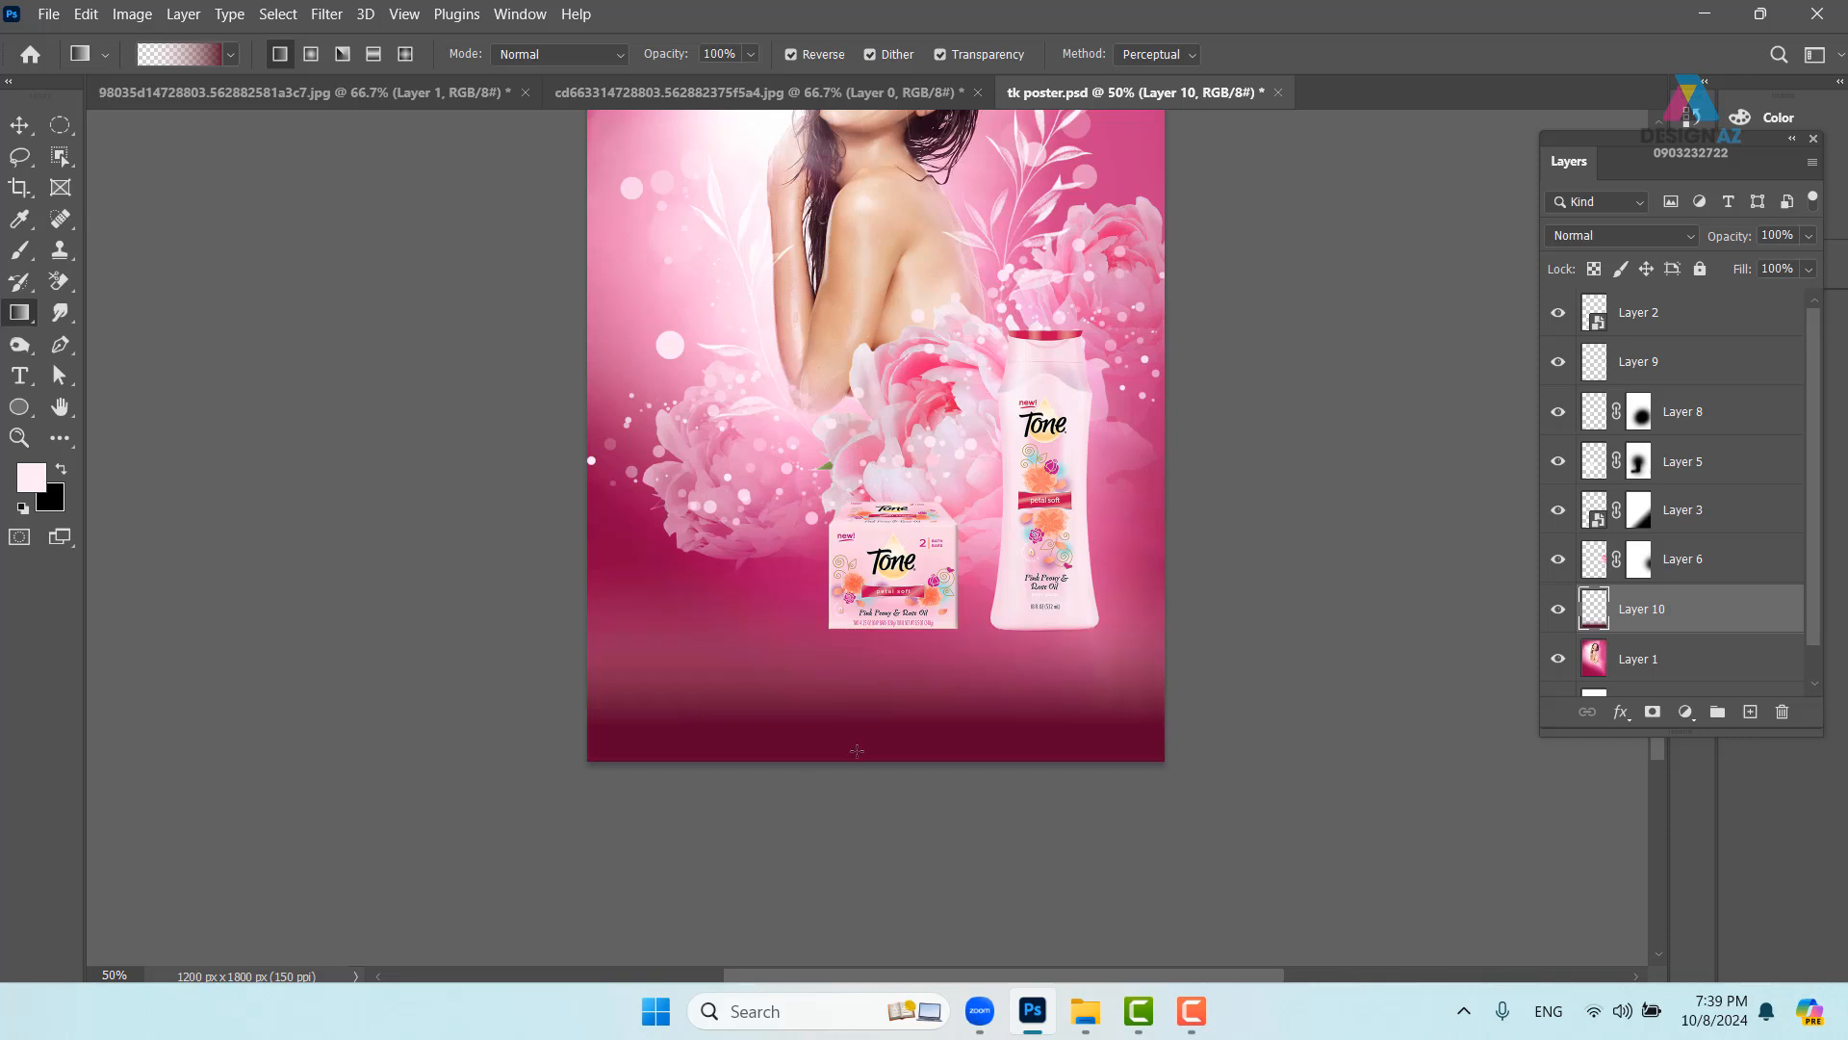
{"action": "key", "text": "ctrl+z"}
{"action": "left_click_drag", "start_coordinate": [894, 686], "coordinate": [892, 539]}
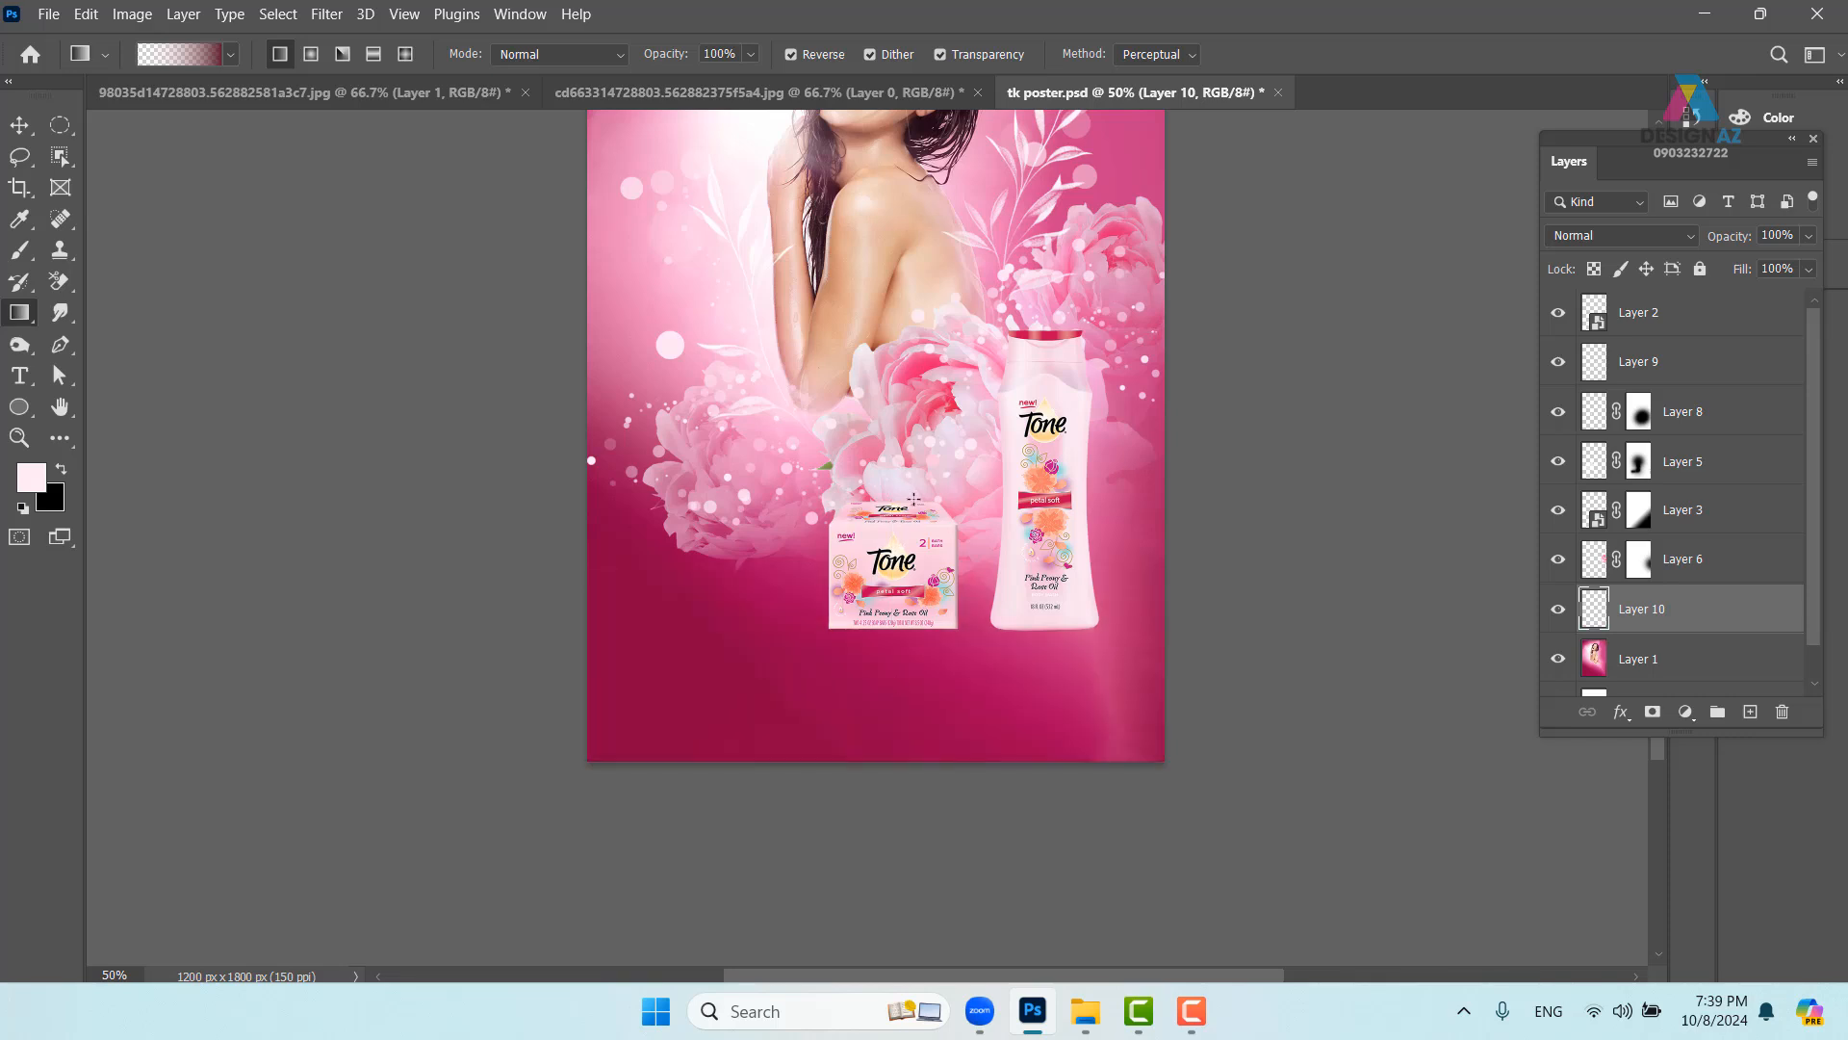
{"action": "key", "text": "ctrl+z"}
{"action": "left_click_drag", "start_coordinate": [888, 703], "coordinate": [906, 539]}
{"action": "key", "text": "ctrl+z"}
{"action": "left_click_drag", "start_coordinate": [890, 760], "coordinate": [899, 570]}
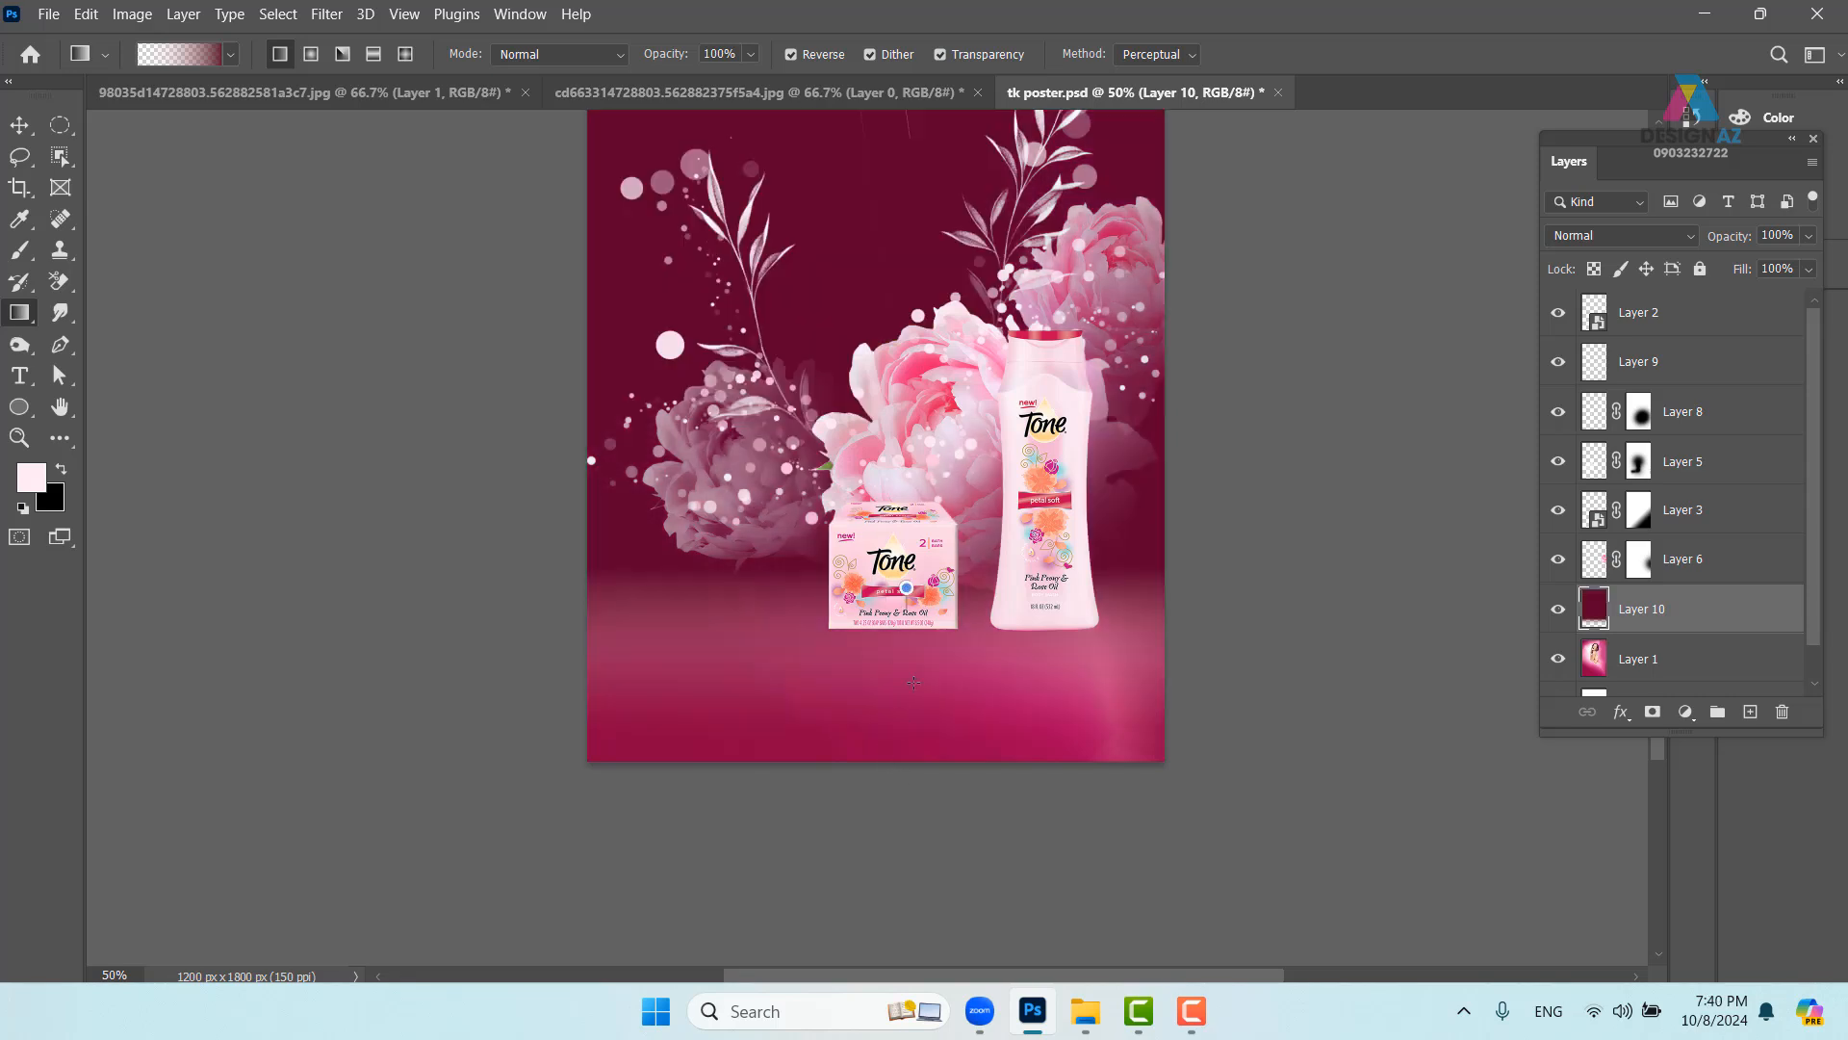
{"action": "left_click_drag", "start_coordinate": [914, 682], "coordinate": [912, 804]}
{"action": "key", "text": "ctrl+z"}
{"action": "key", "text": "ctrl+z"}
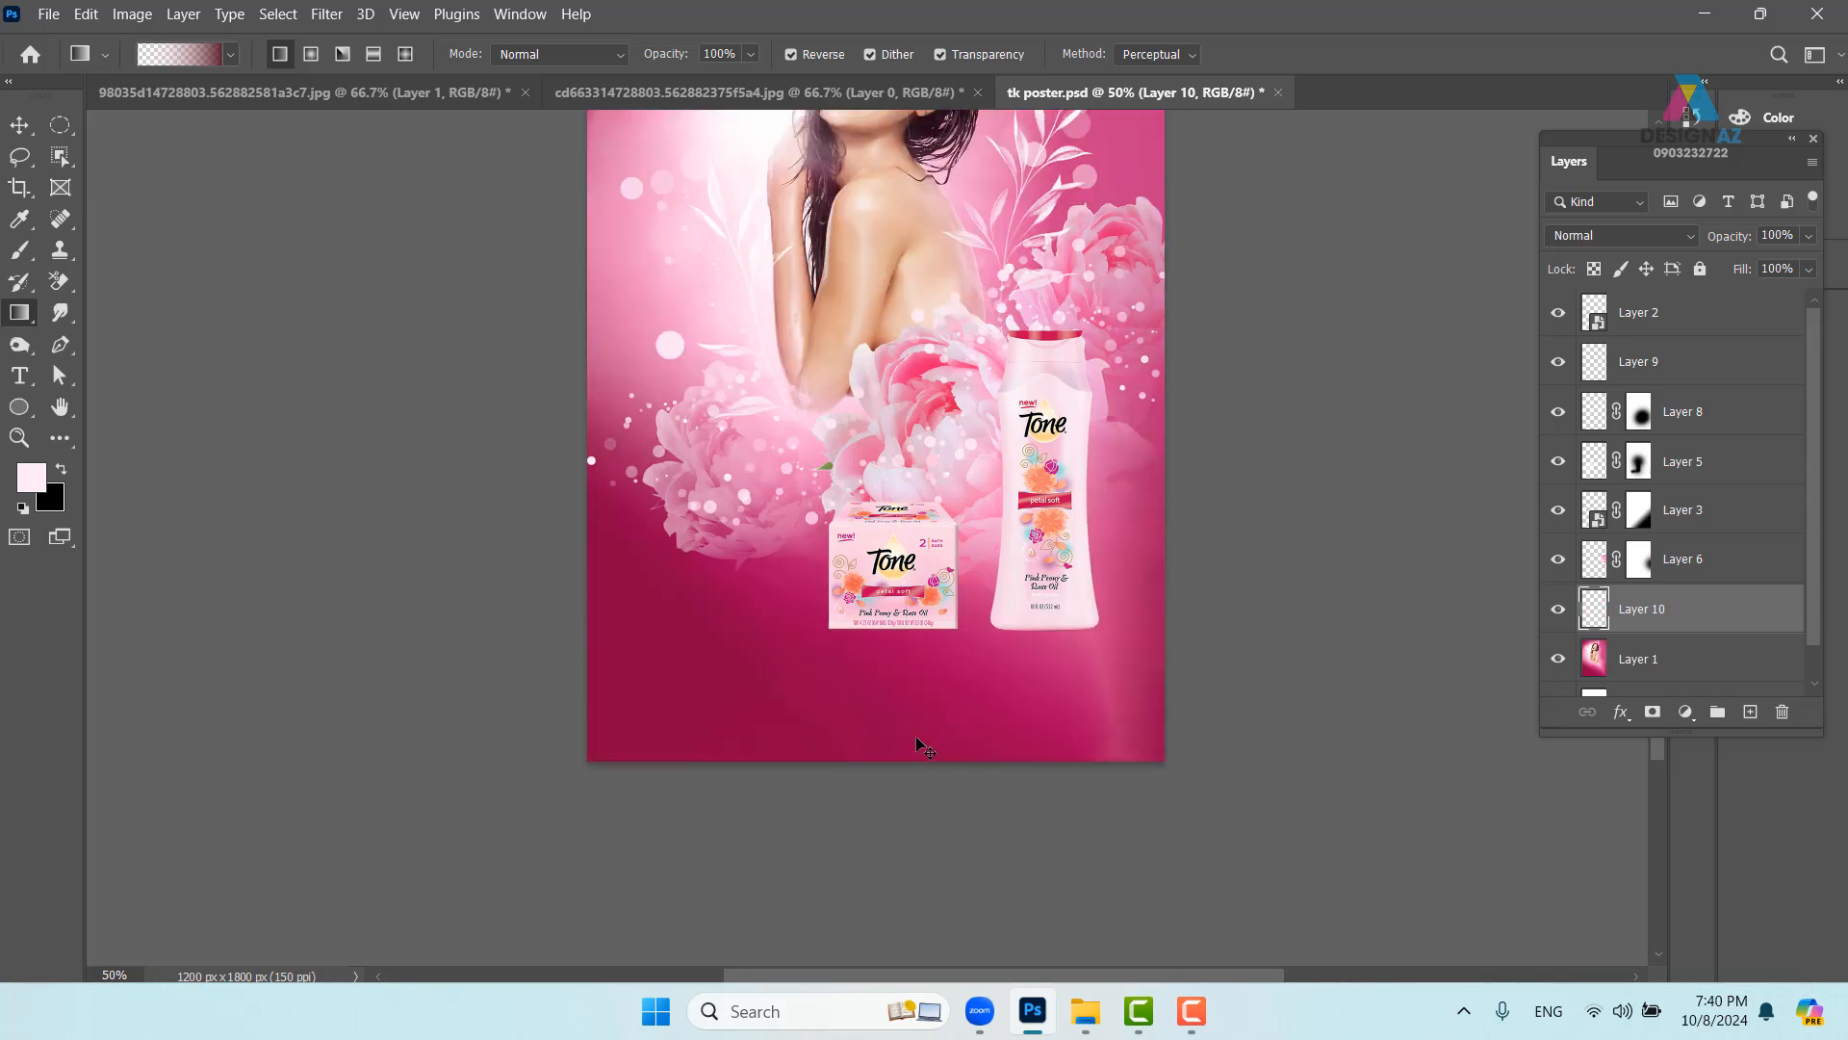
{"action": "left_click_drag", "start_coordinate": [907, 793], "coordinate": [908, 793]}
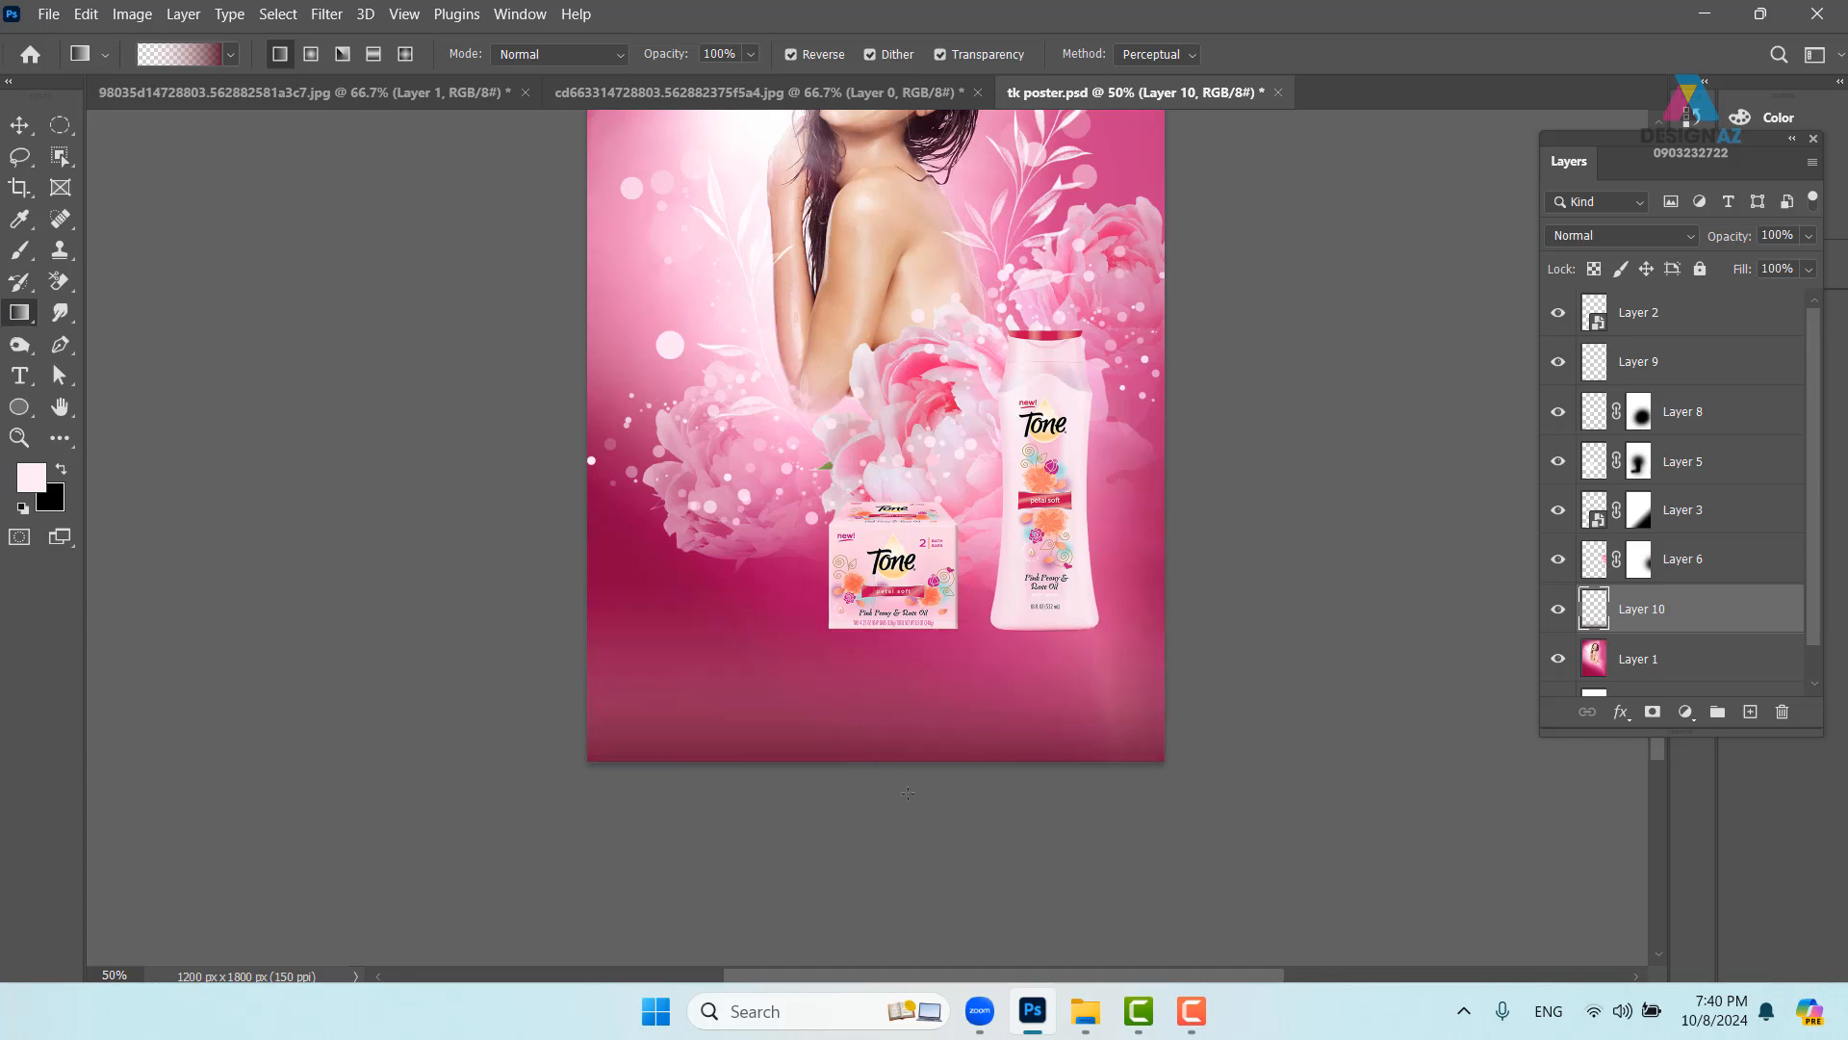
{"action": "left_click_drag", "start_coordinate": [891, 539], "coordinate": [891, 736]}
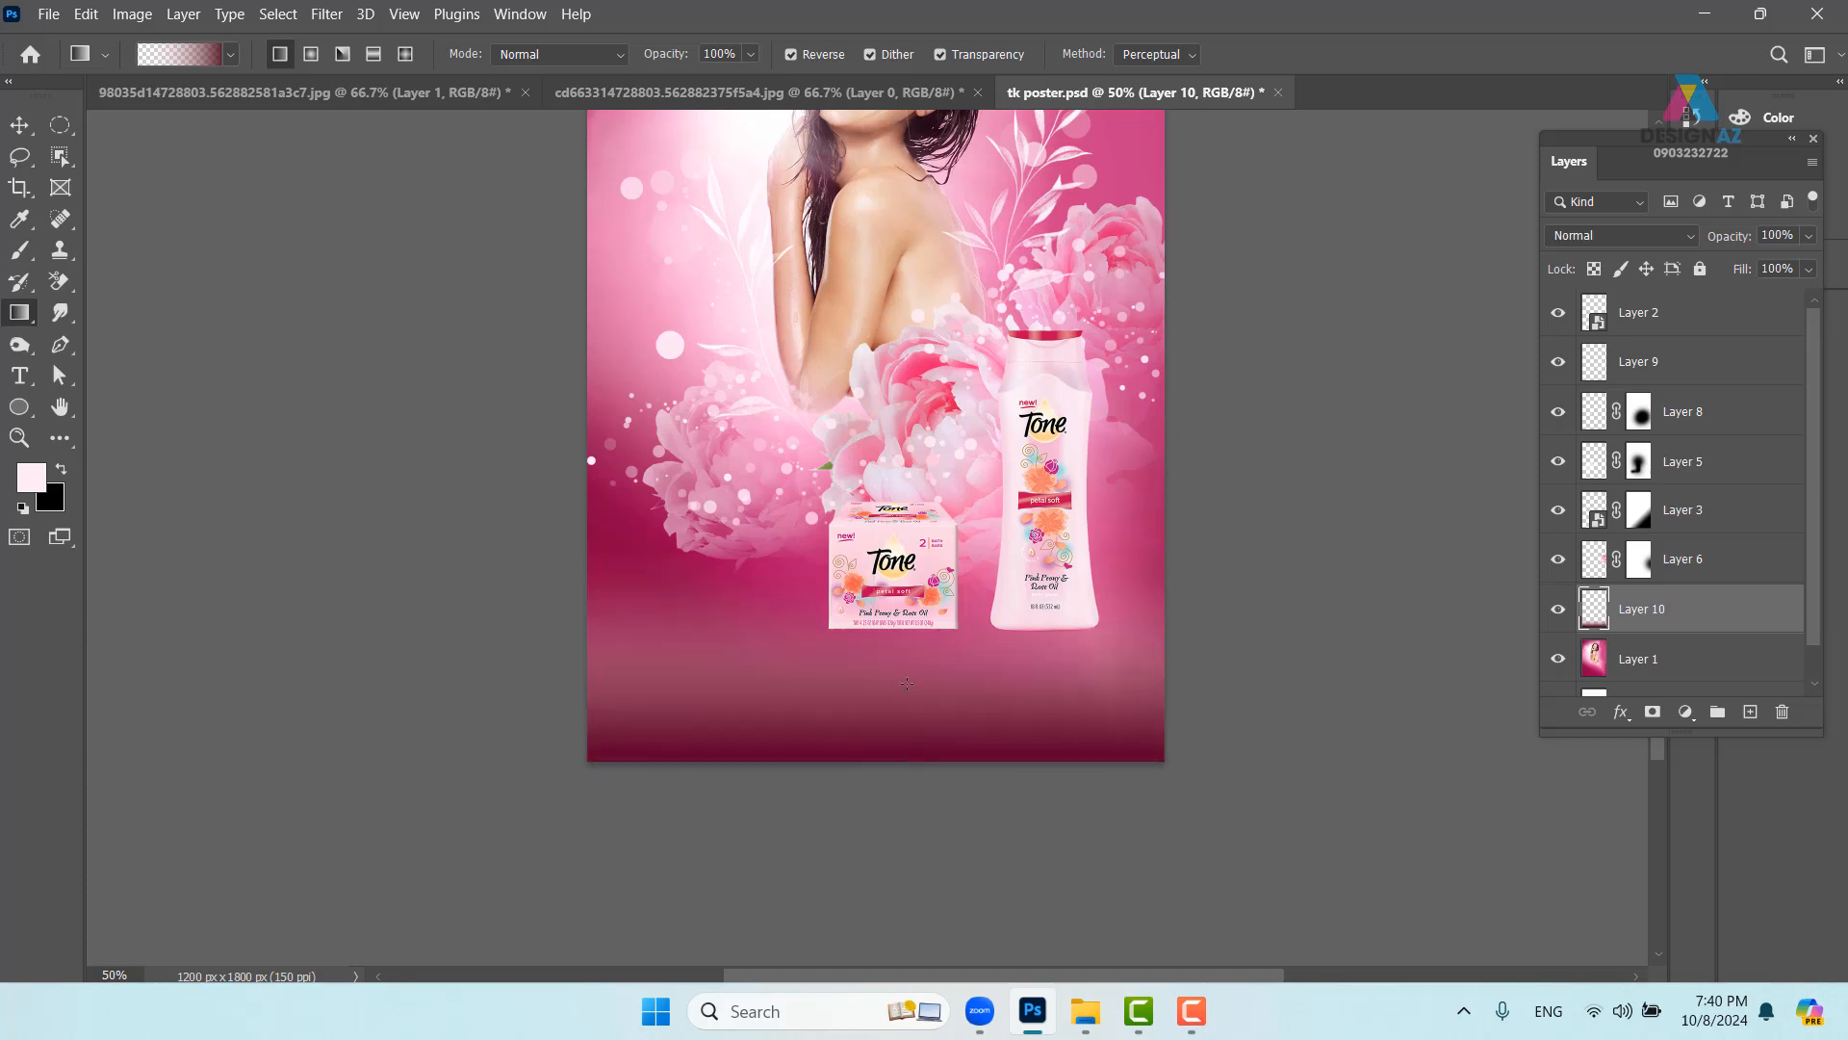
{"action": "left_click_drag", "start_coordinate": [873, 488], "coordinate": [909, 768]}
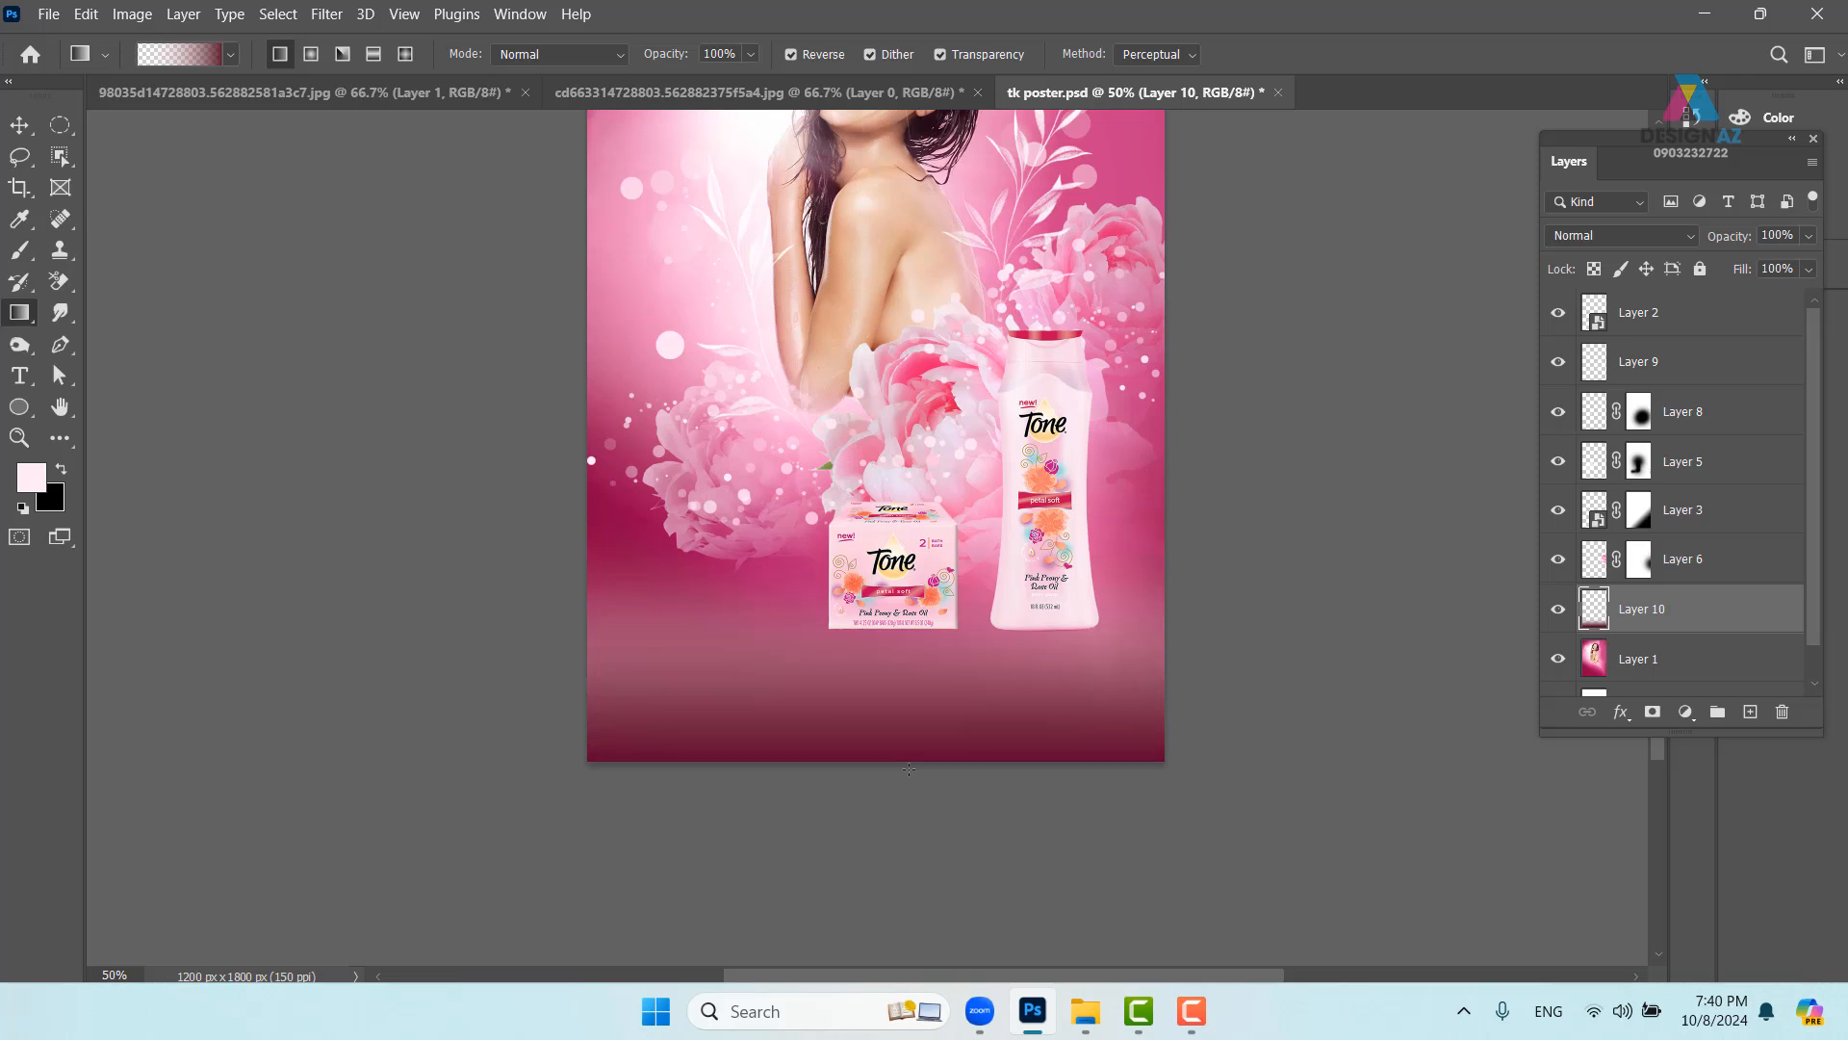
- Set the gradient layer to Multiply and select Layer 1 with the Move tool
{"action": "left_click", "coordinate": [1624, 237]}
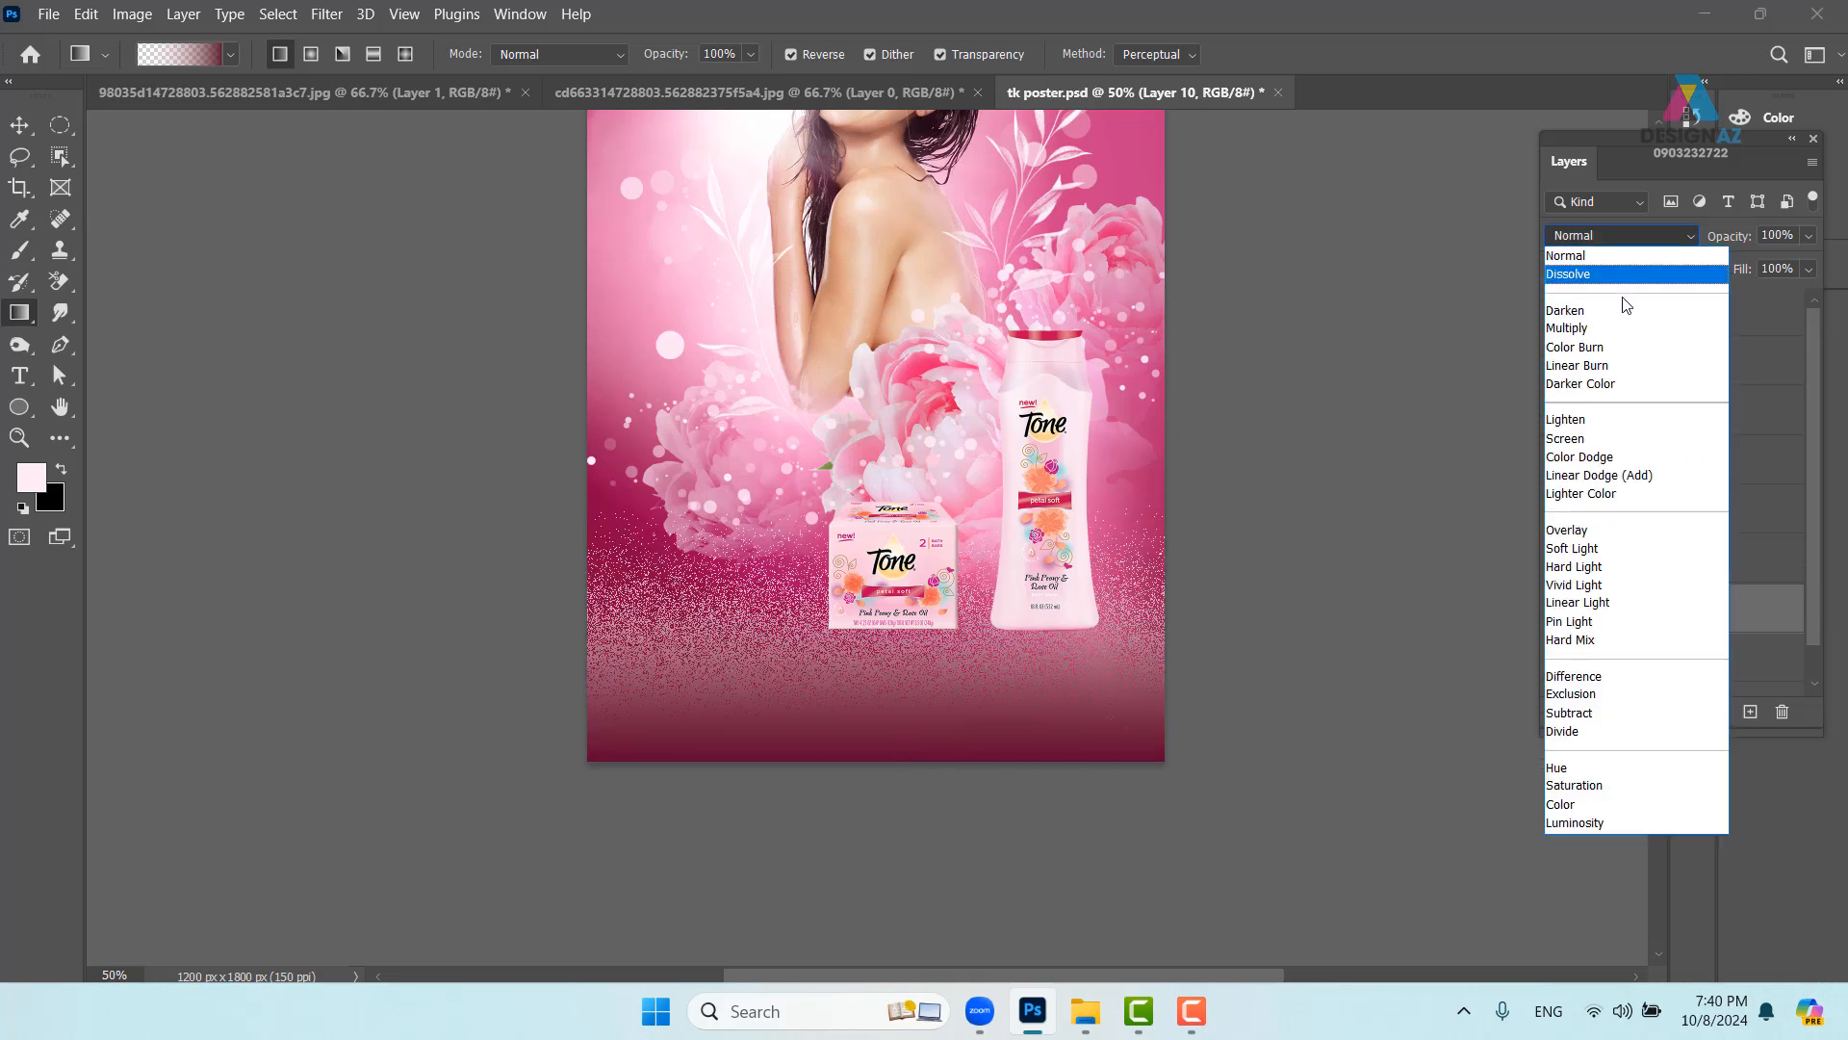
{"action": "left_click", "coordinate": [1624, 330]}
{"action": "left_click_drag", "start_coordinate": [1062, 660], "coordinate": [972, 699]}
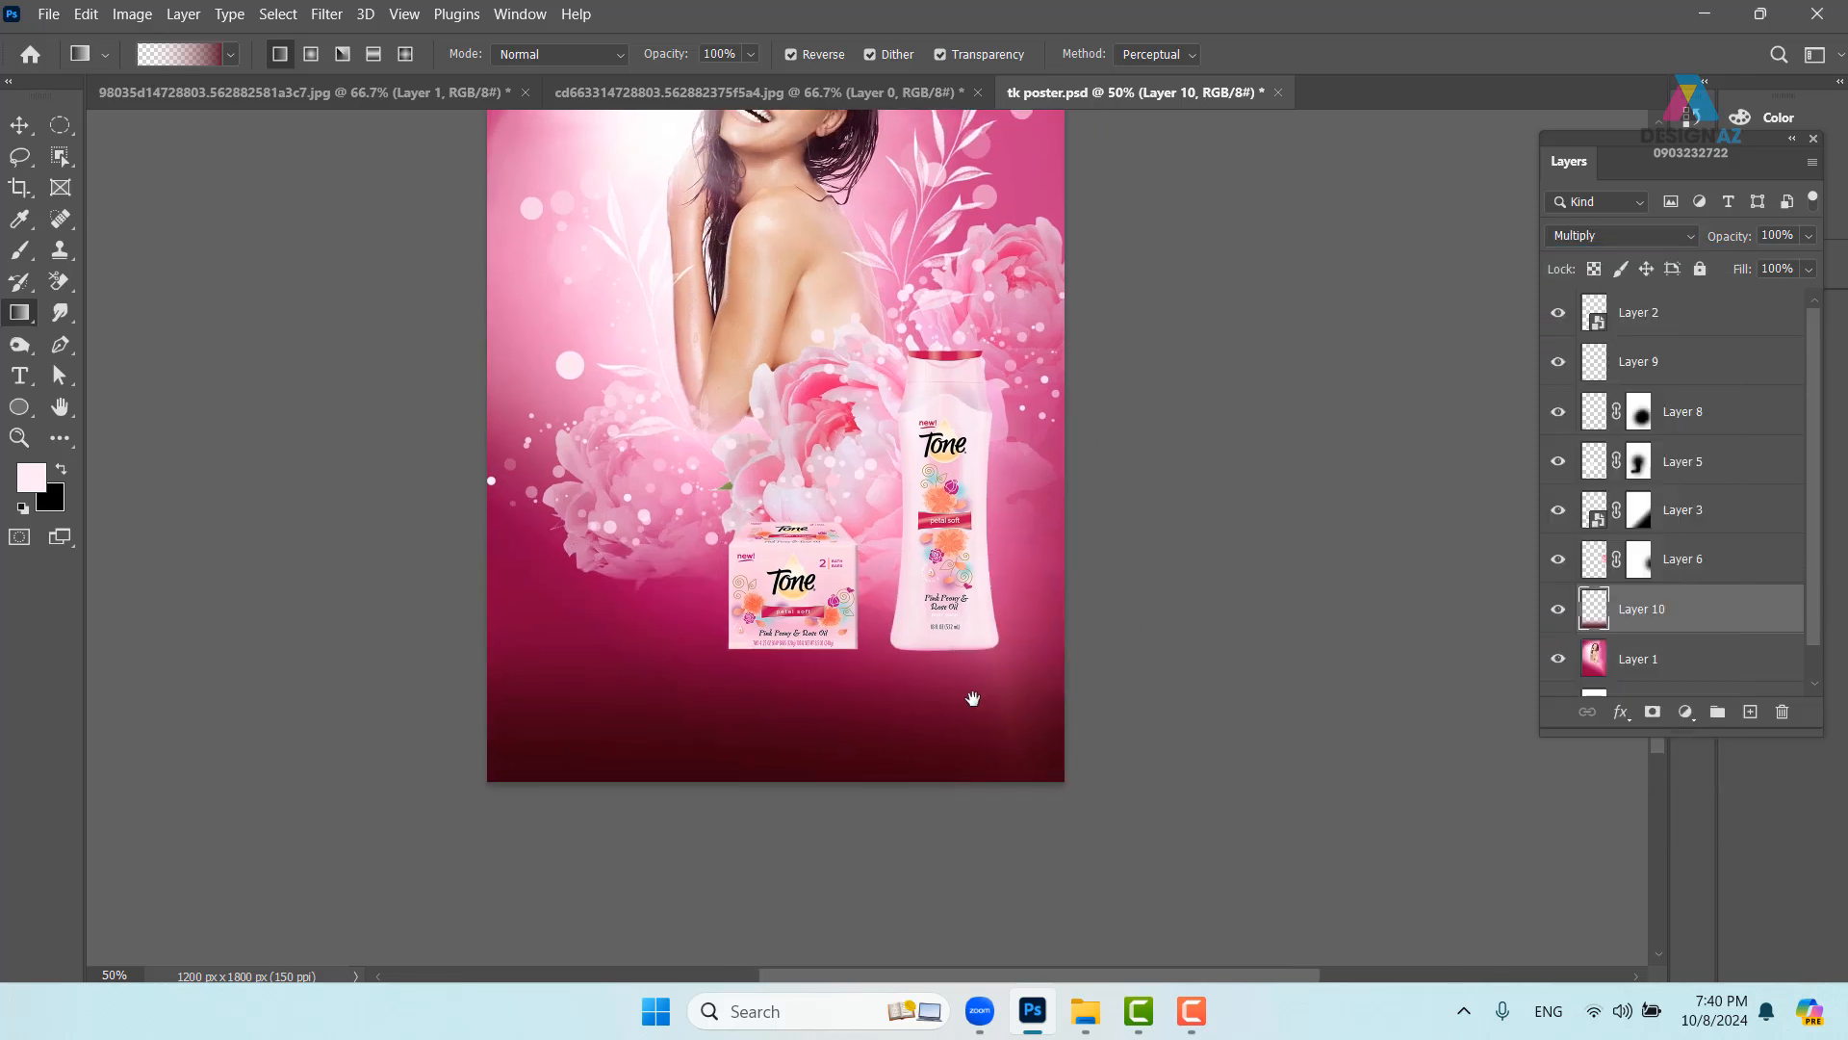
{"action": "left_click", "coordinate": [19, 125]}
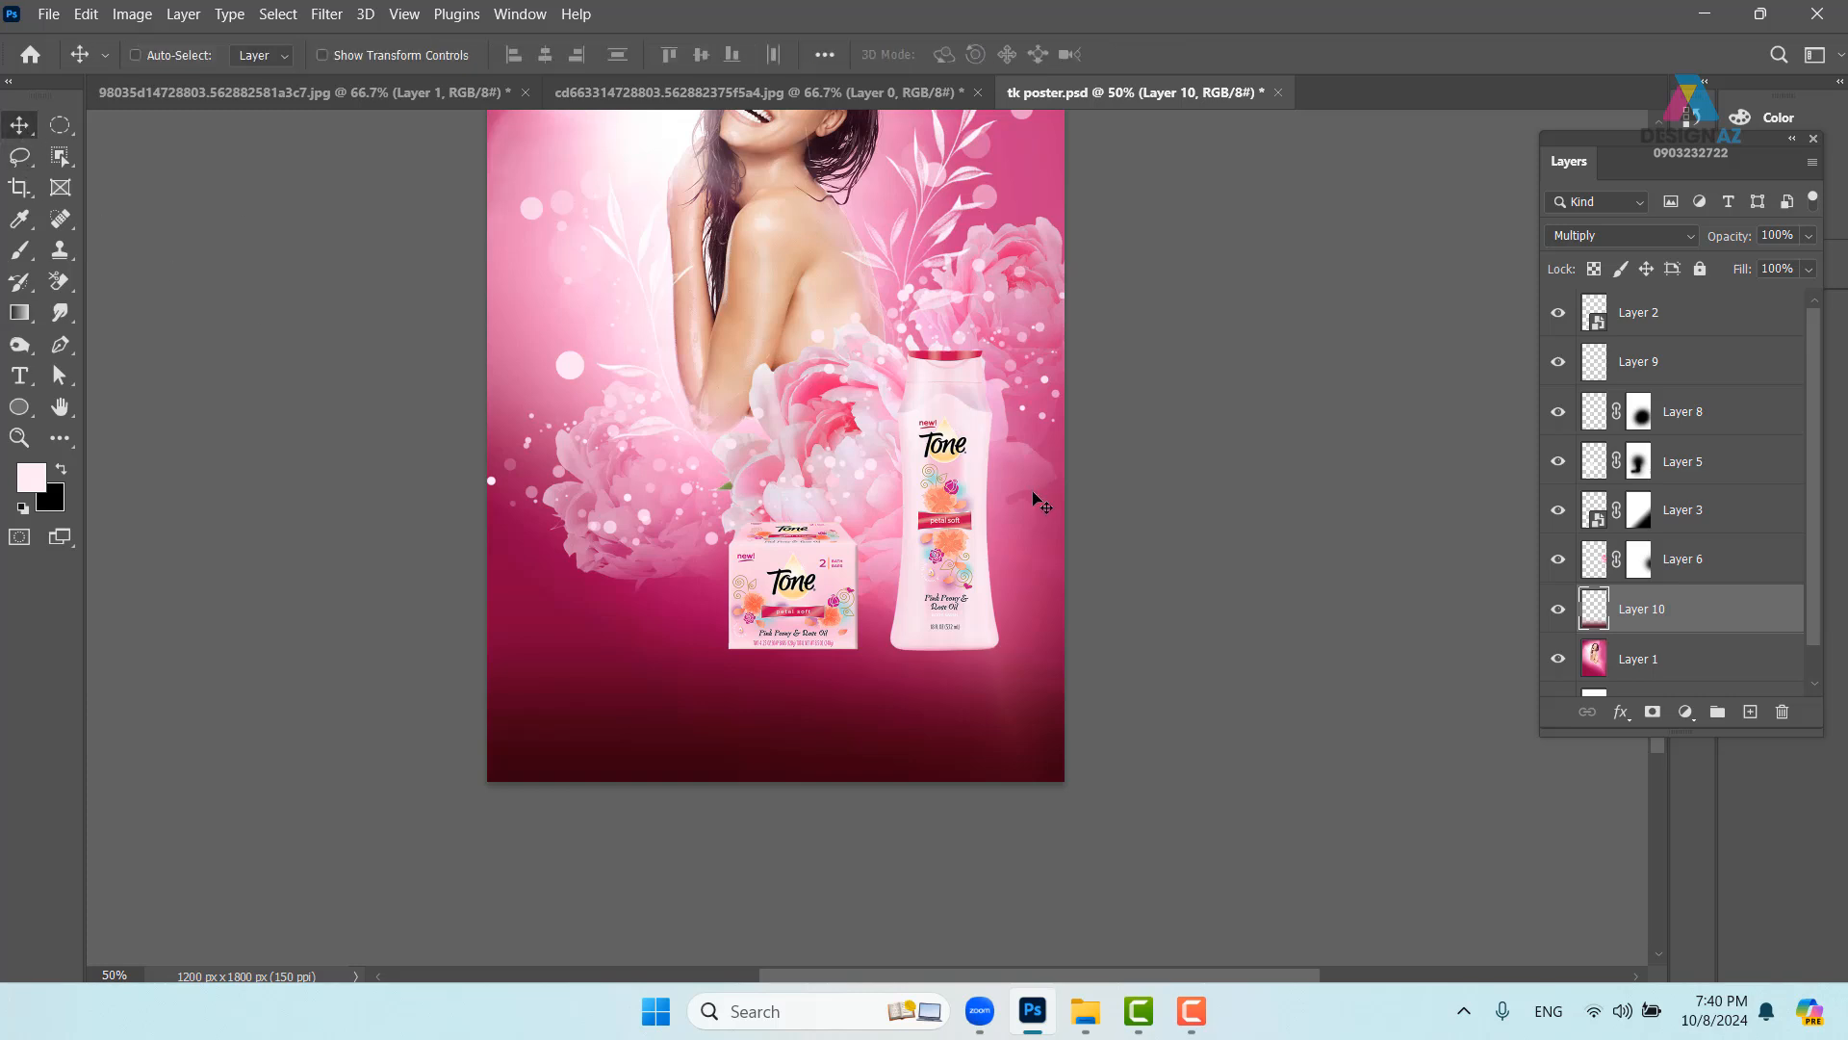
{"action": "right_click", "coordinate": [1020, 458]}
{"action": "left_click", "coordinate": [1054, 471]}
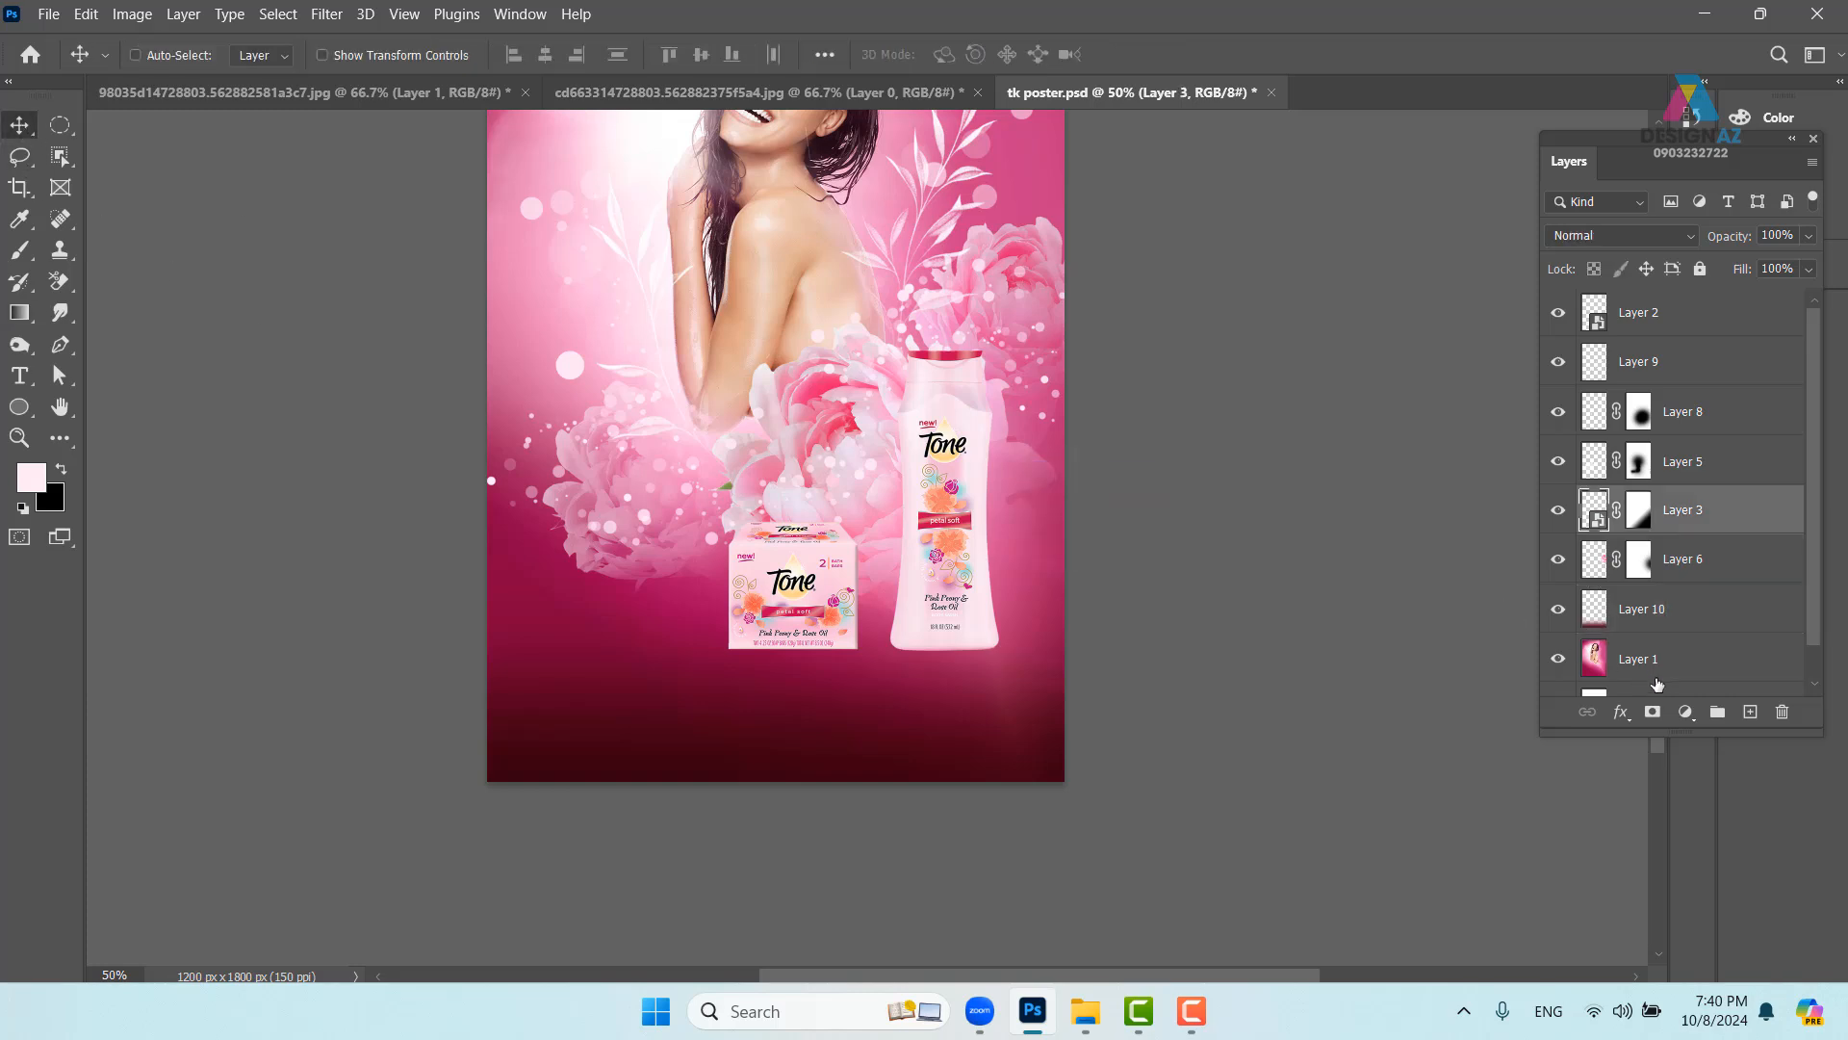
{"action": "left_click", "coordinate": [1656, 626]}
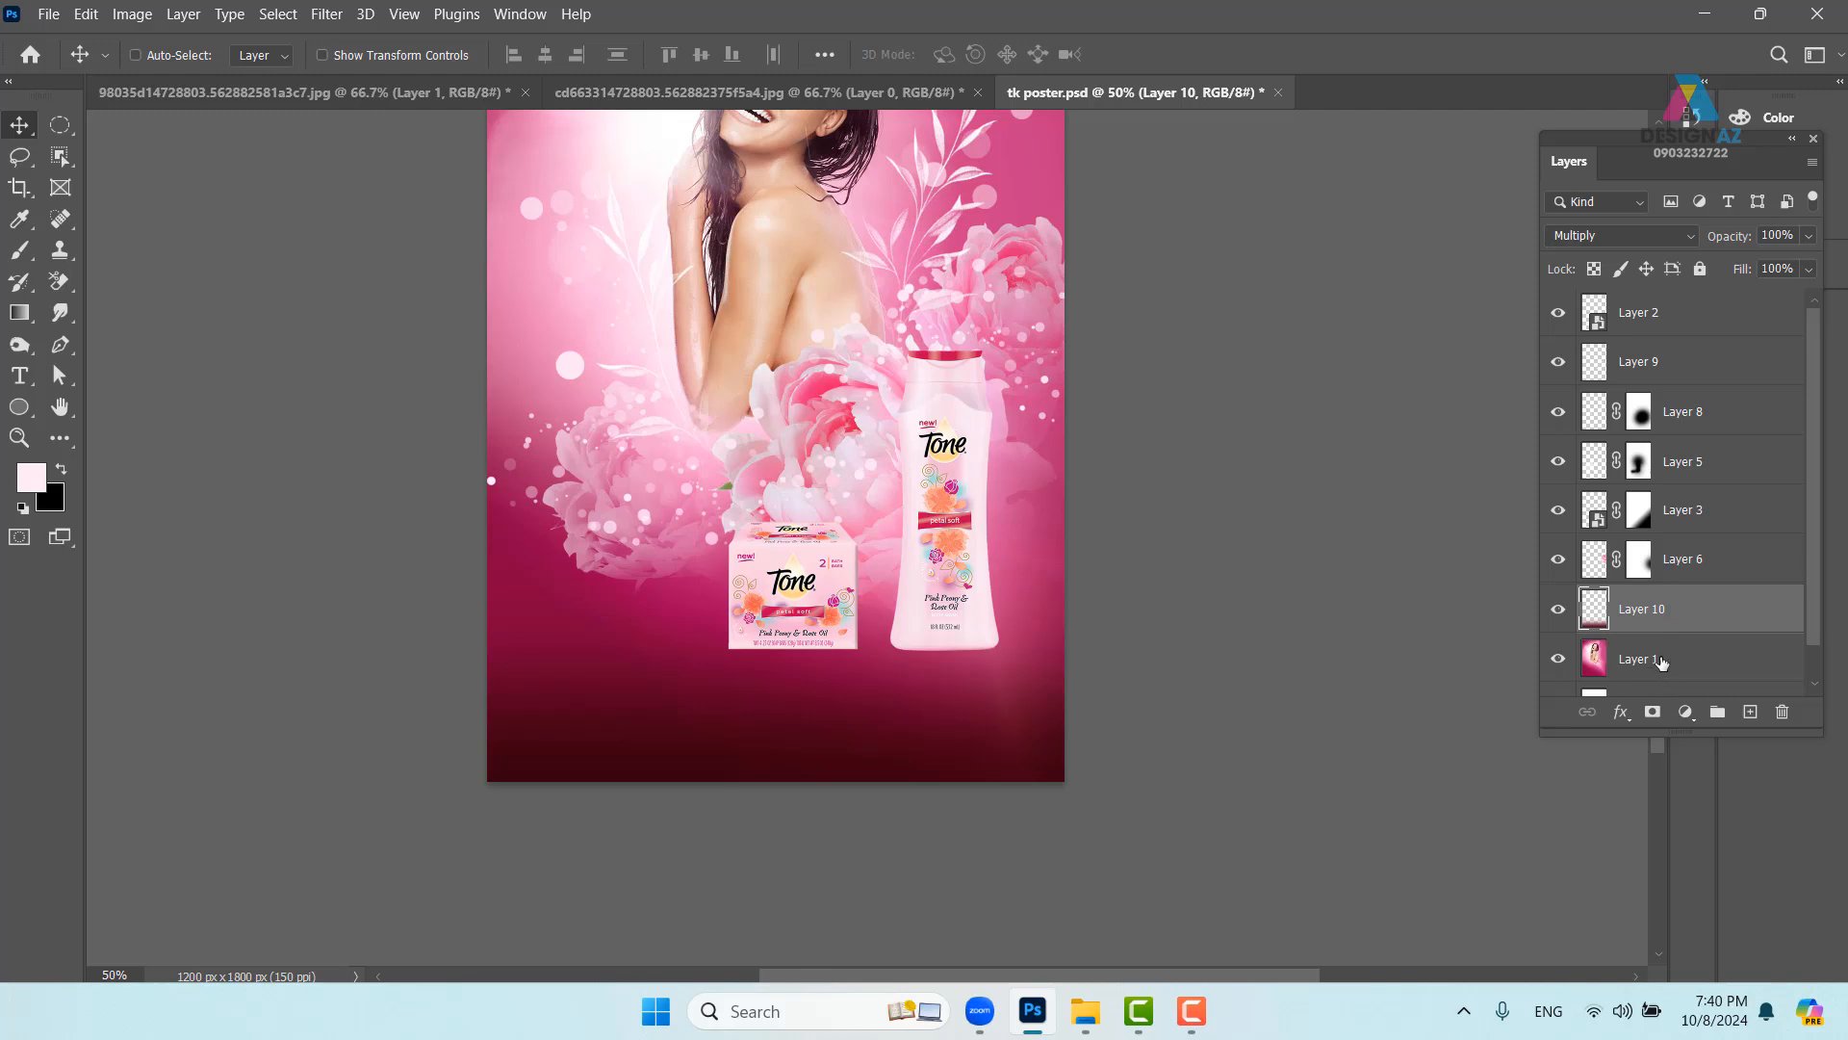
{"action": "left_click", "coordinate": [1661, 662]}
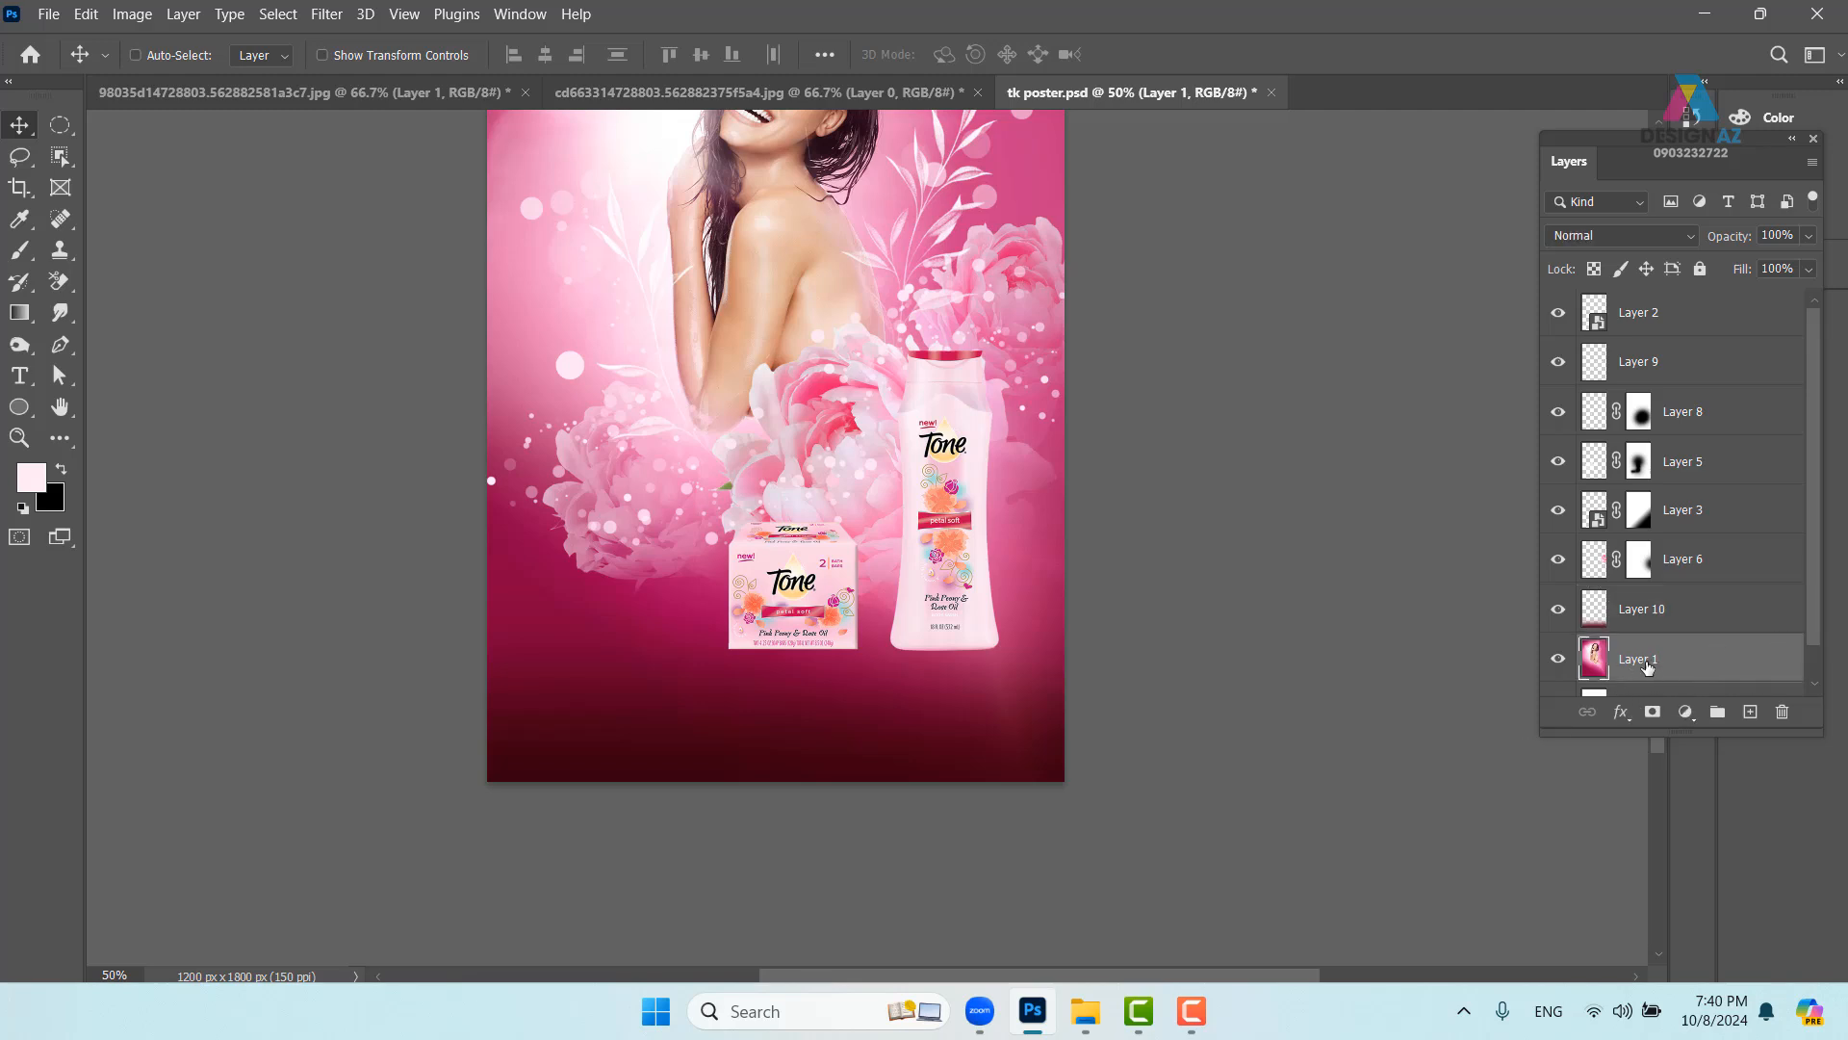
- Add a new layer and set up a 530 px soft round brush with 0% hardness
{"action": "left_click", "coordinate": [1753, 715]}
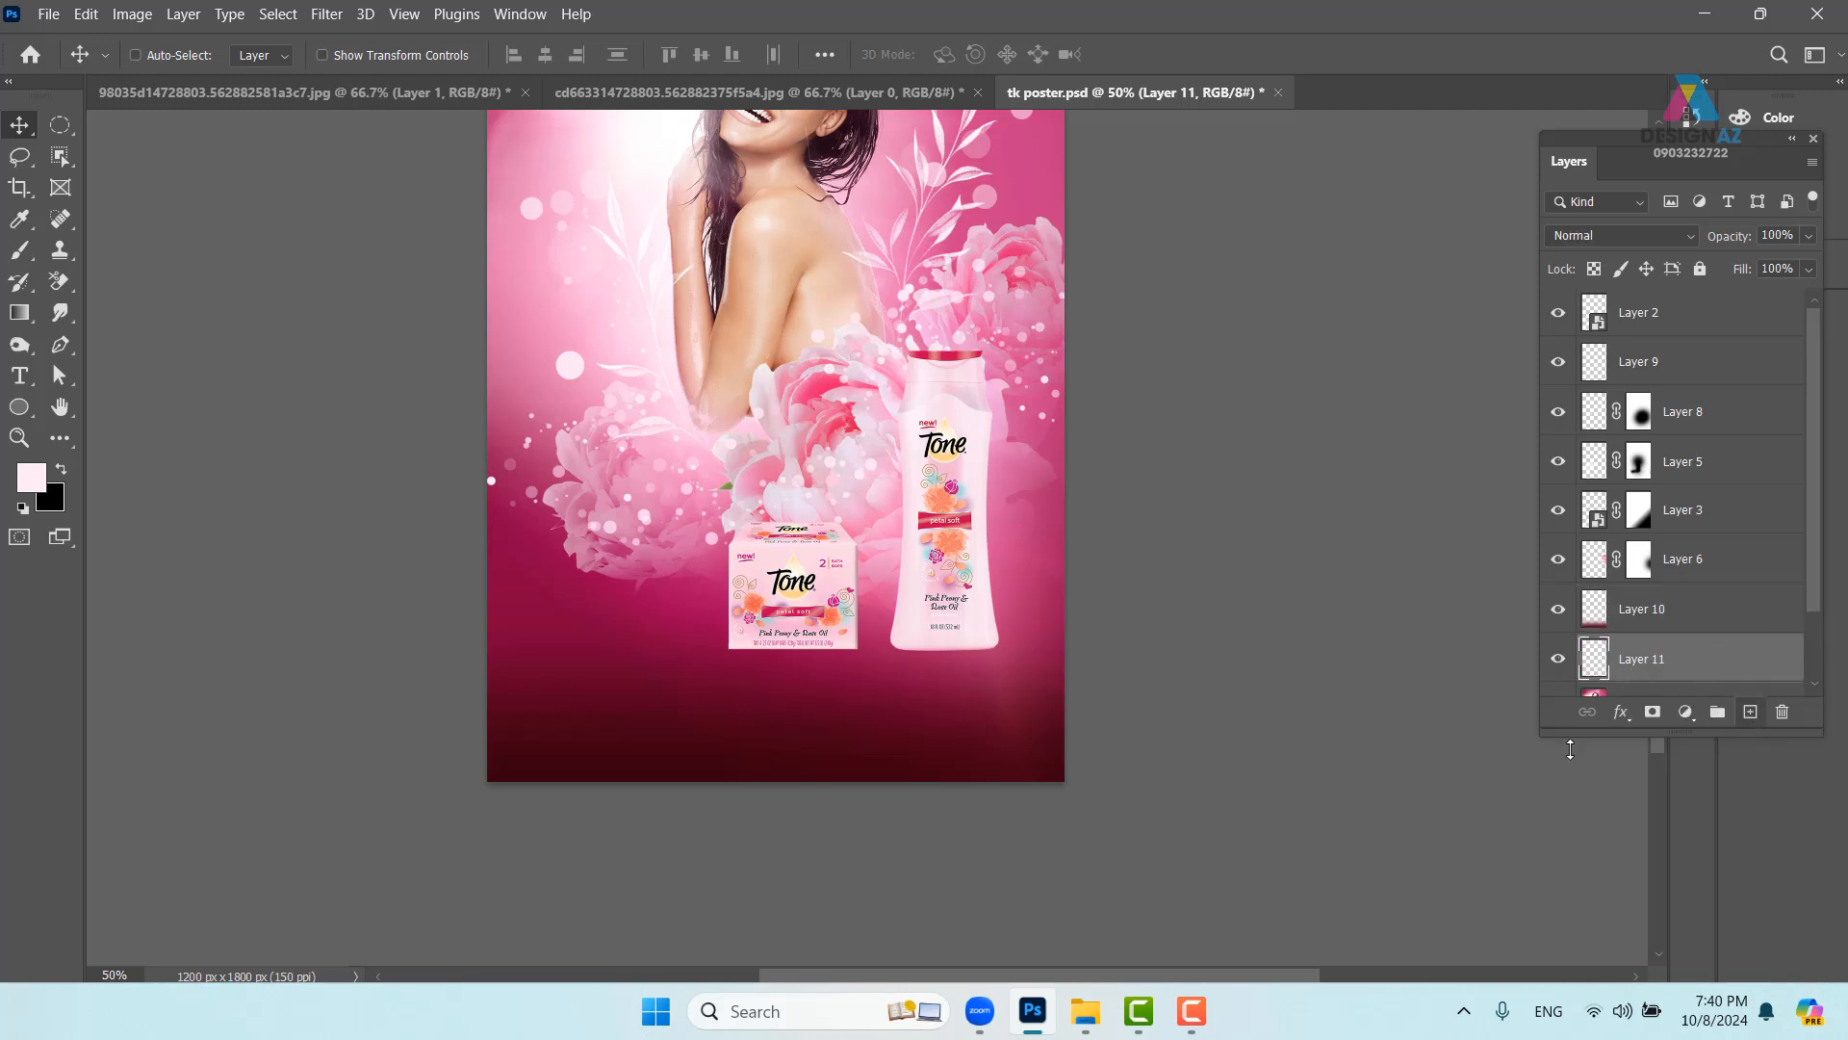
{"action": "key", "text": "b"}
{"action": "left_click_drag", "start_coordinate": [694, 536], "coordinate": [857, 553], "text": "alt"}
{"action": "left_click", "coordinate": [172, 55]}
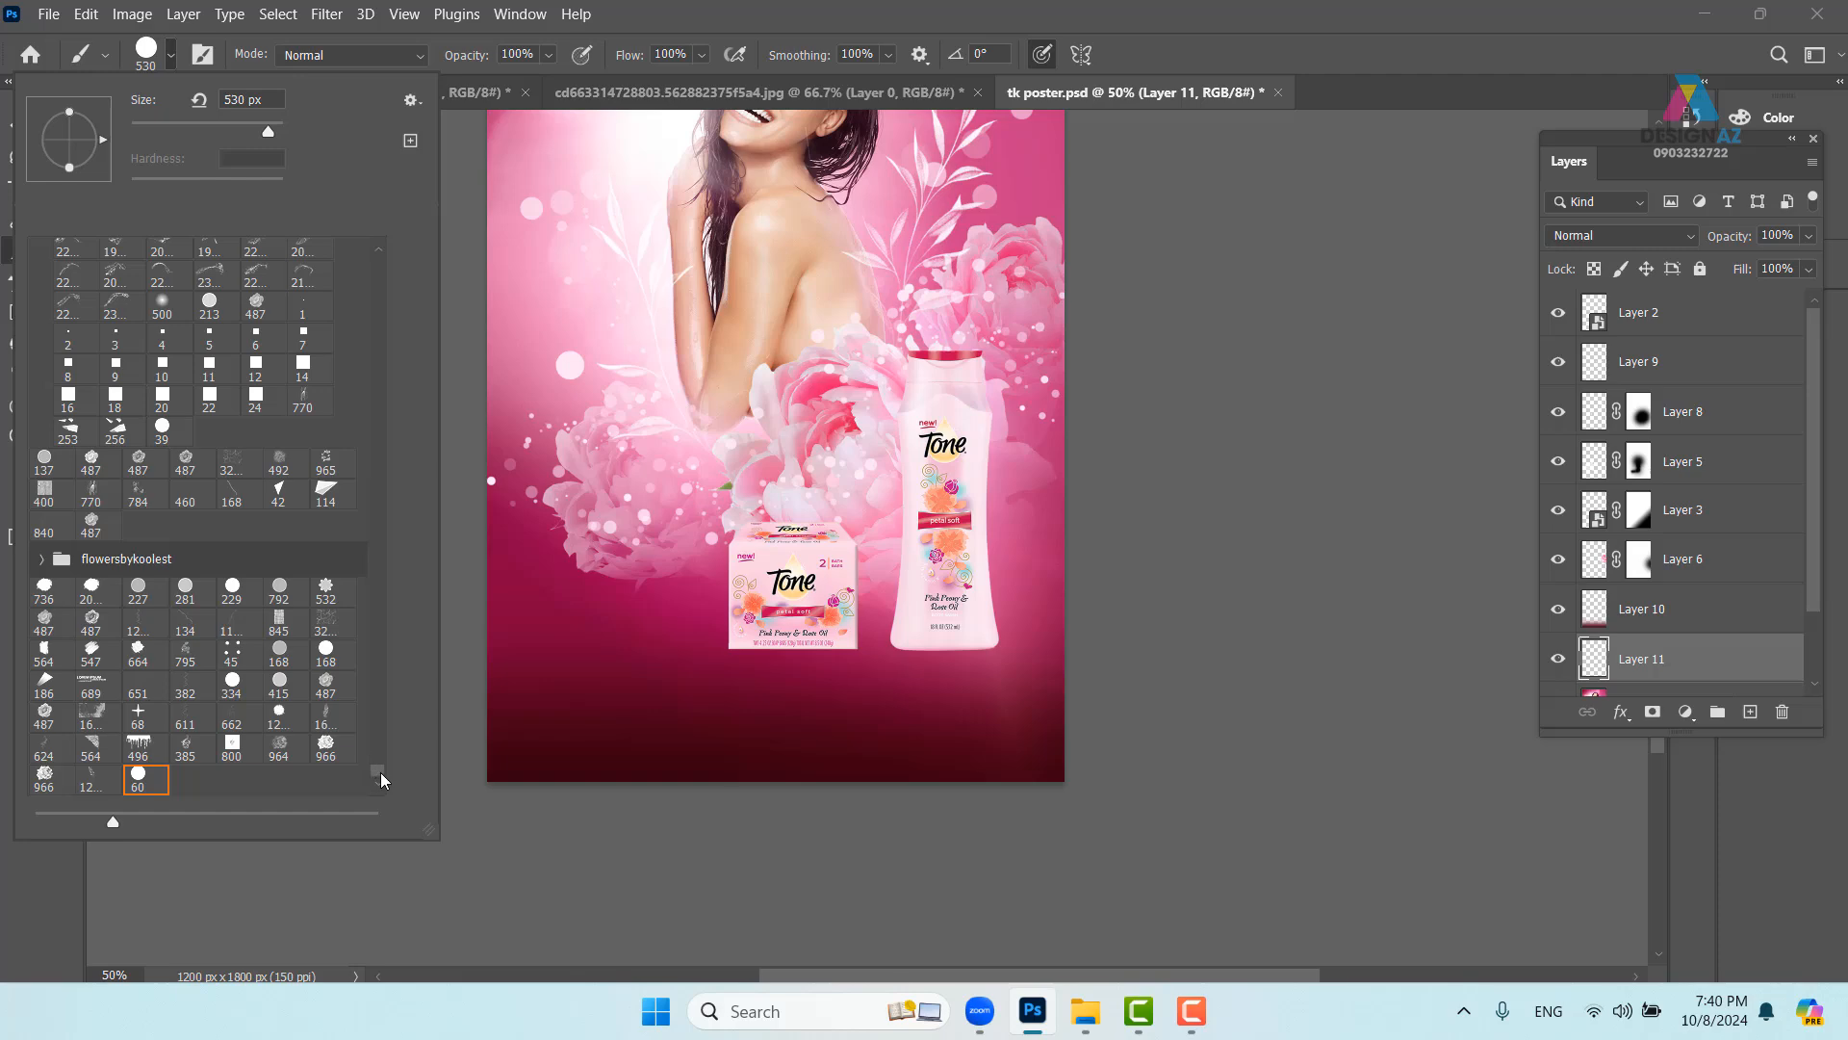
{"action": "left_click_drag", "start_coordinate": [379, 772], "coordinate": [394, 237]}
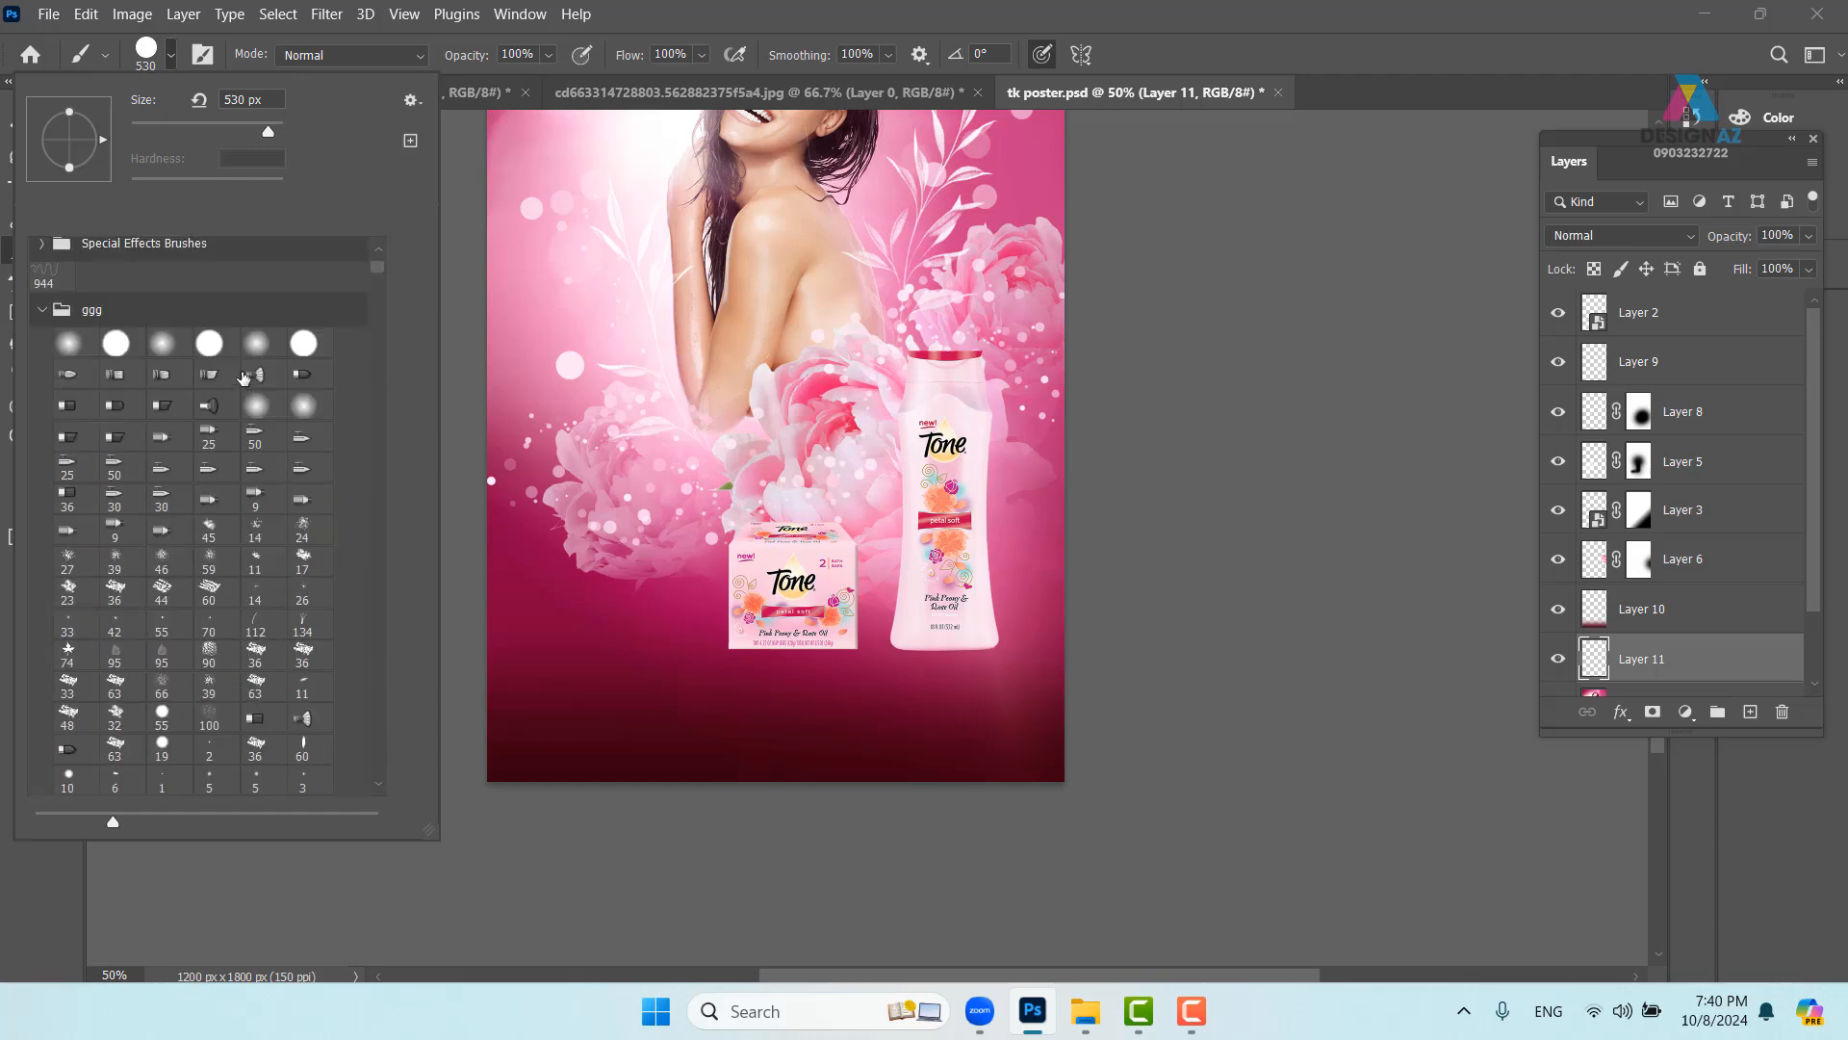
{"action": "left_click", "coordinate": [83, 356]}
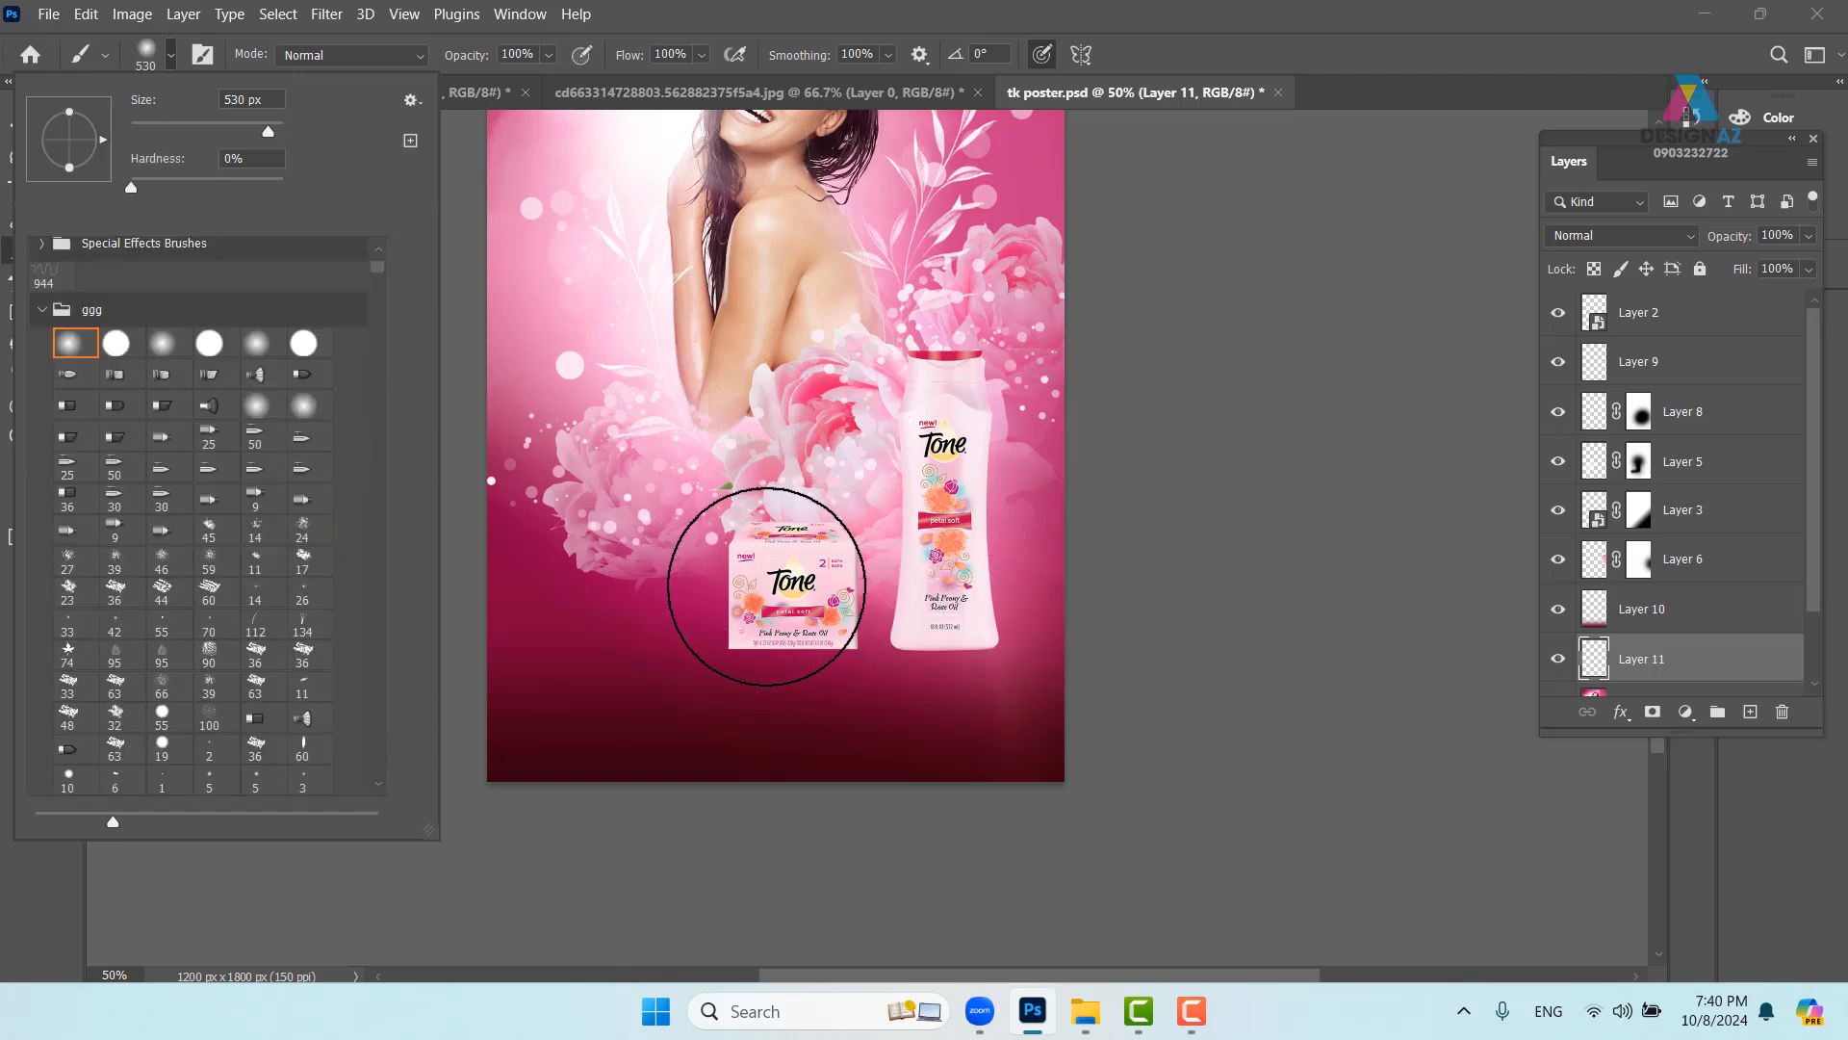
{"action": "left_click", "coordinate": [734, 594]}
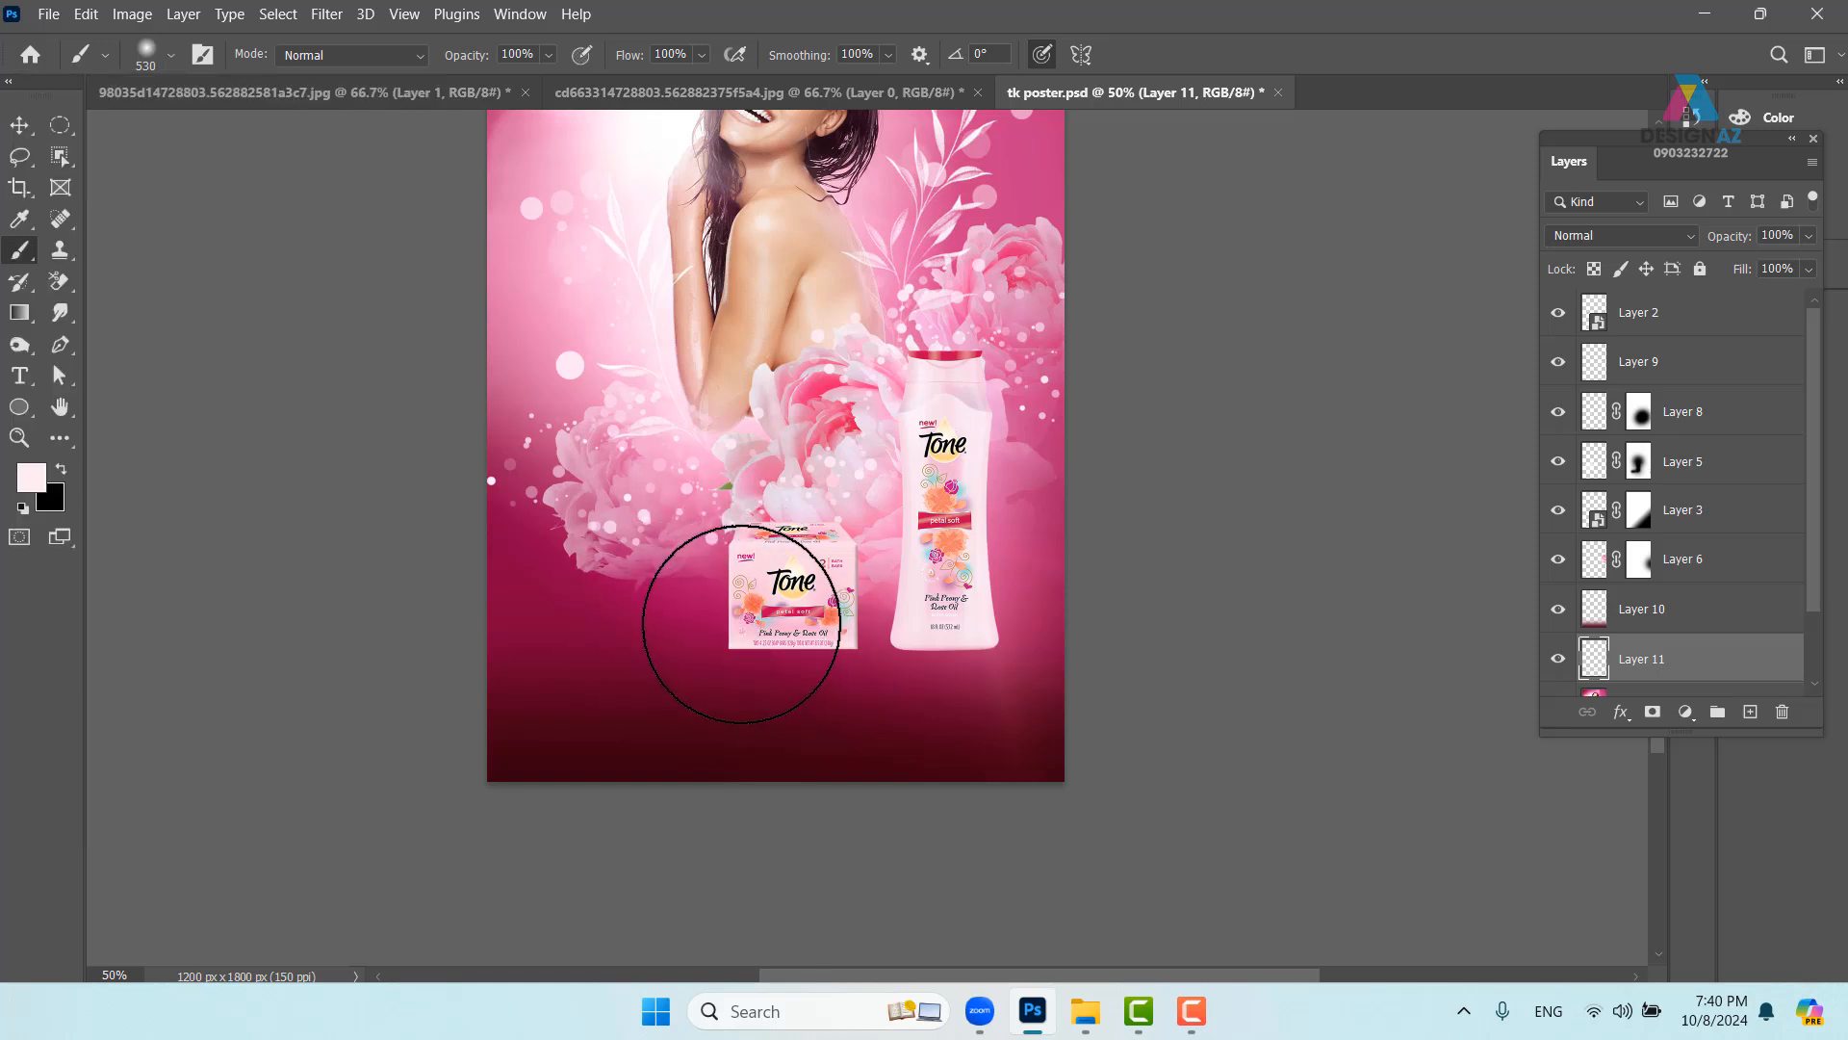
- Sample the dark maroon from the poster bottom and paint a soft shadow beside the soap box
{"action": "key", "text": "i"}
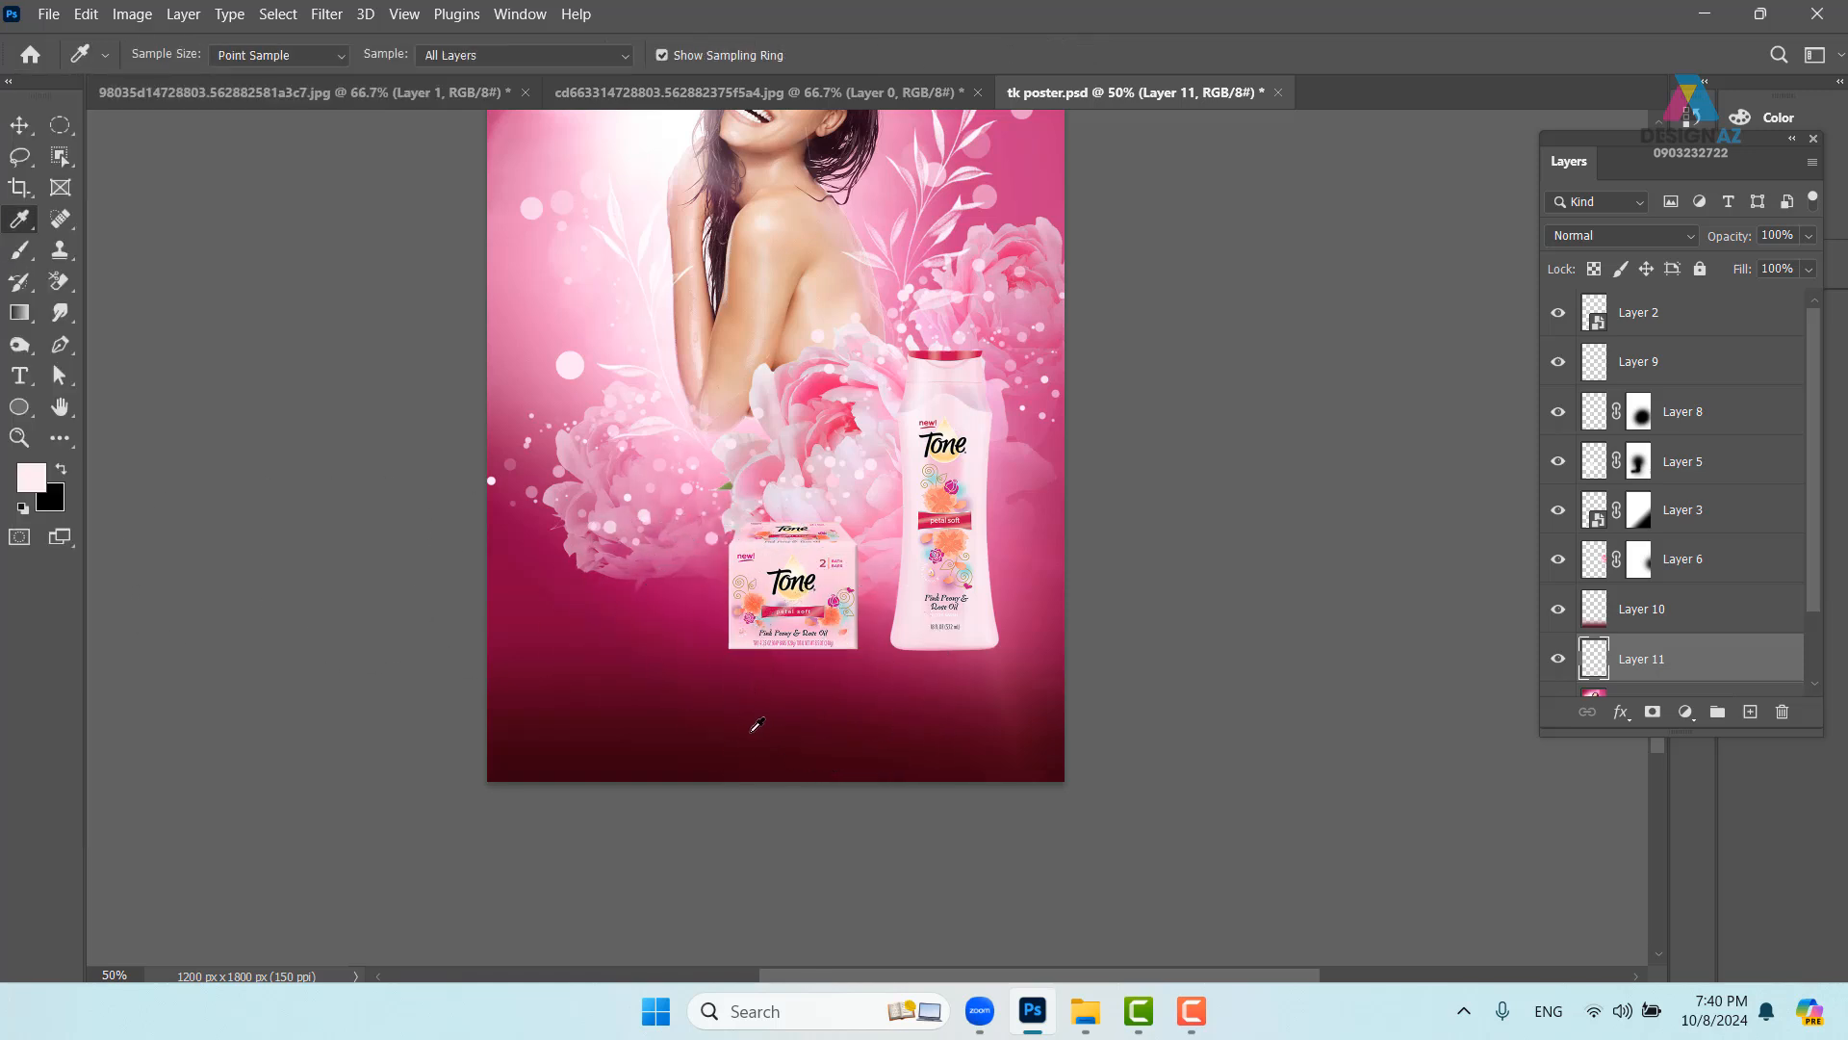
{"action": "left_click", "coordinate": [678, 758]}
{"action": "key", "text": "b"}
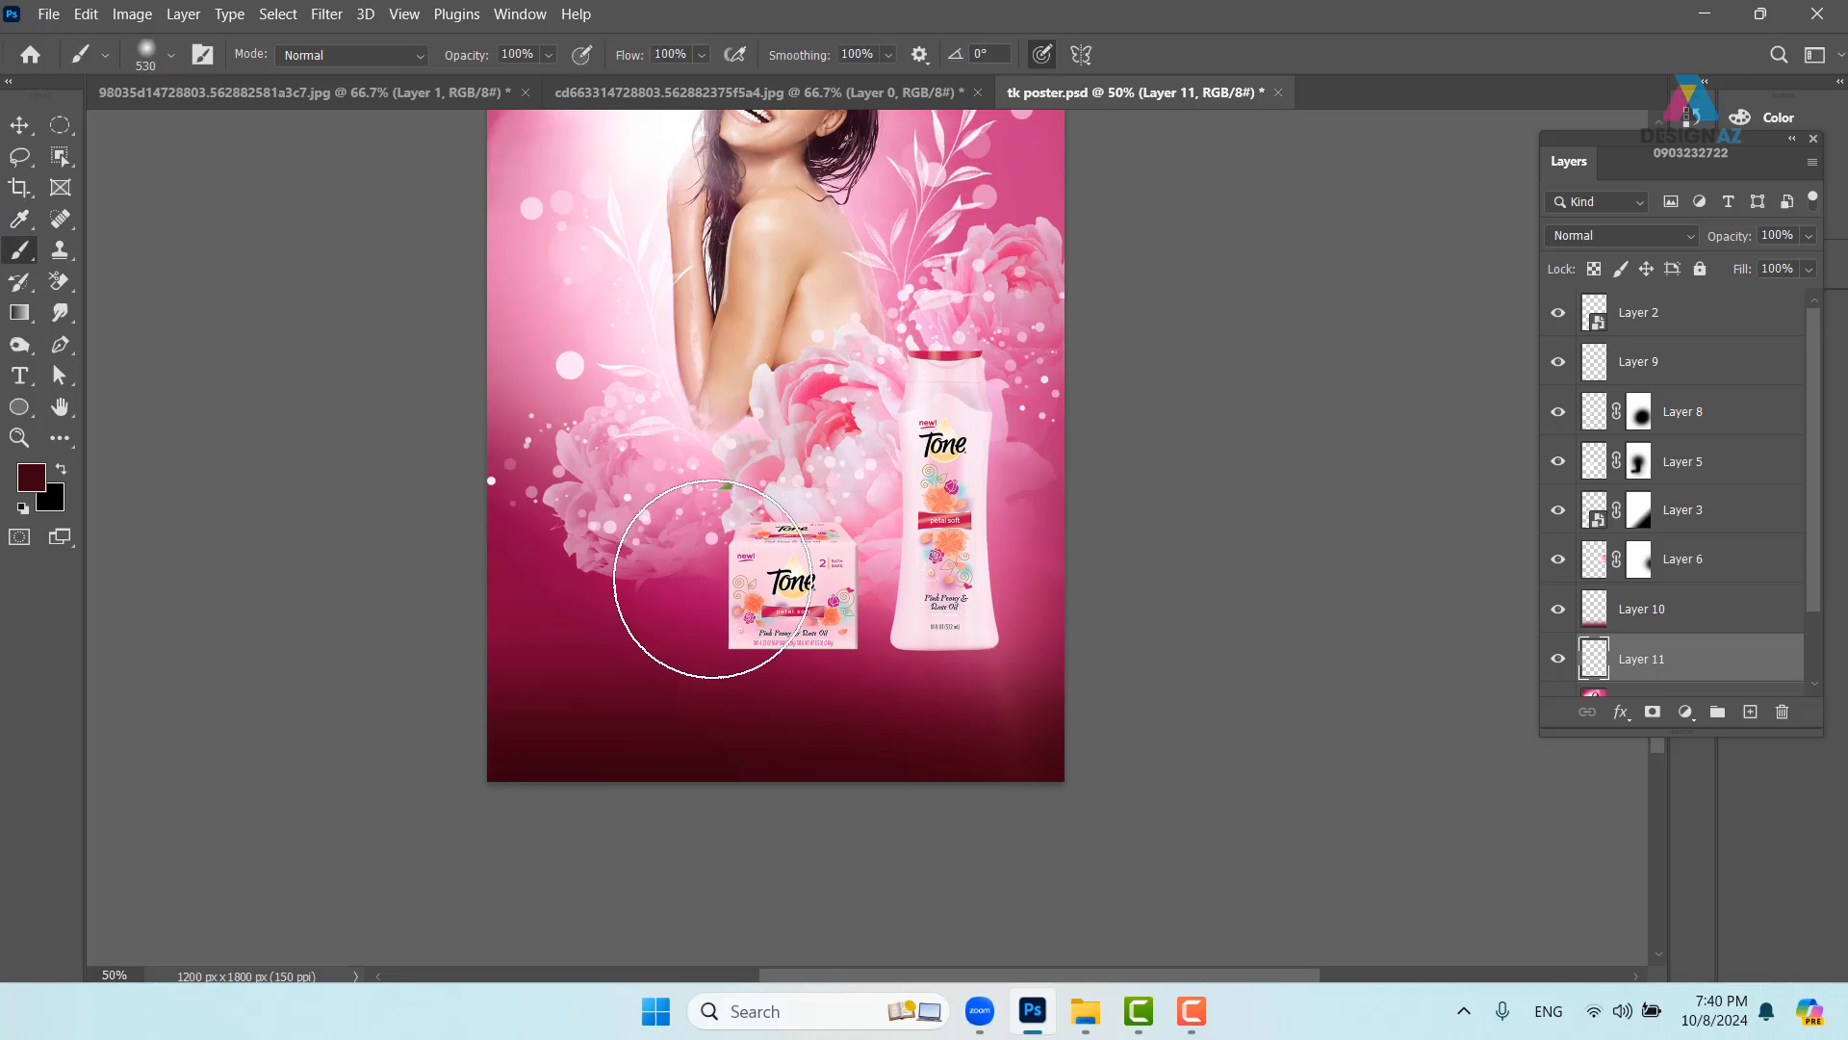
{"action": "left_click", "coordinate": [662, 597]}
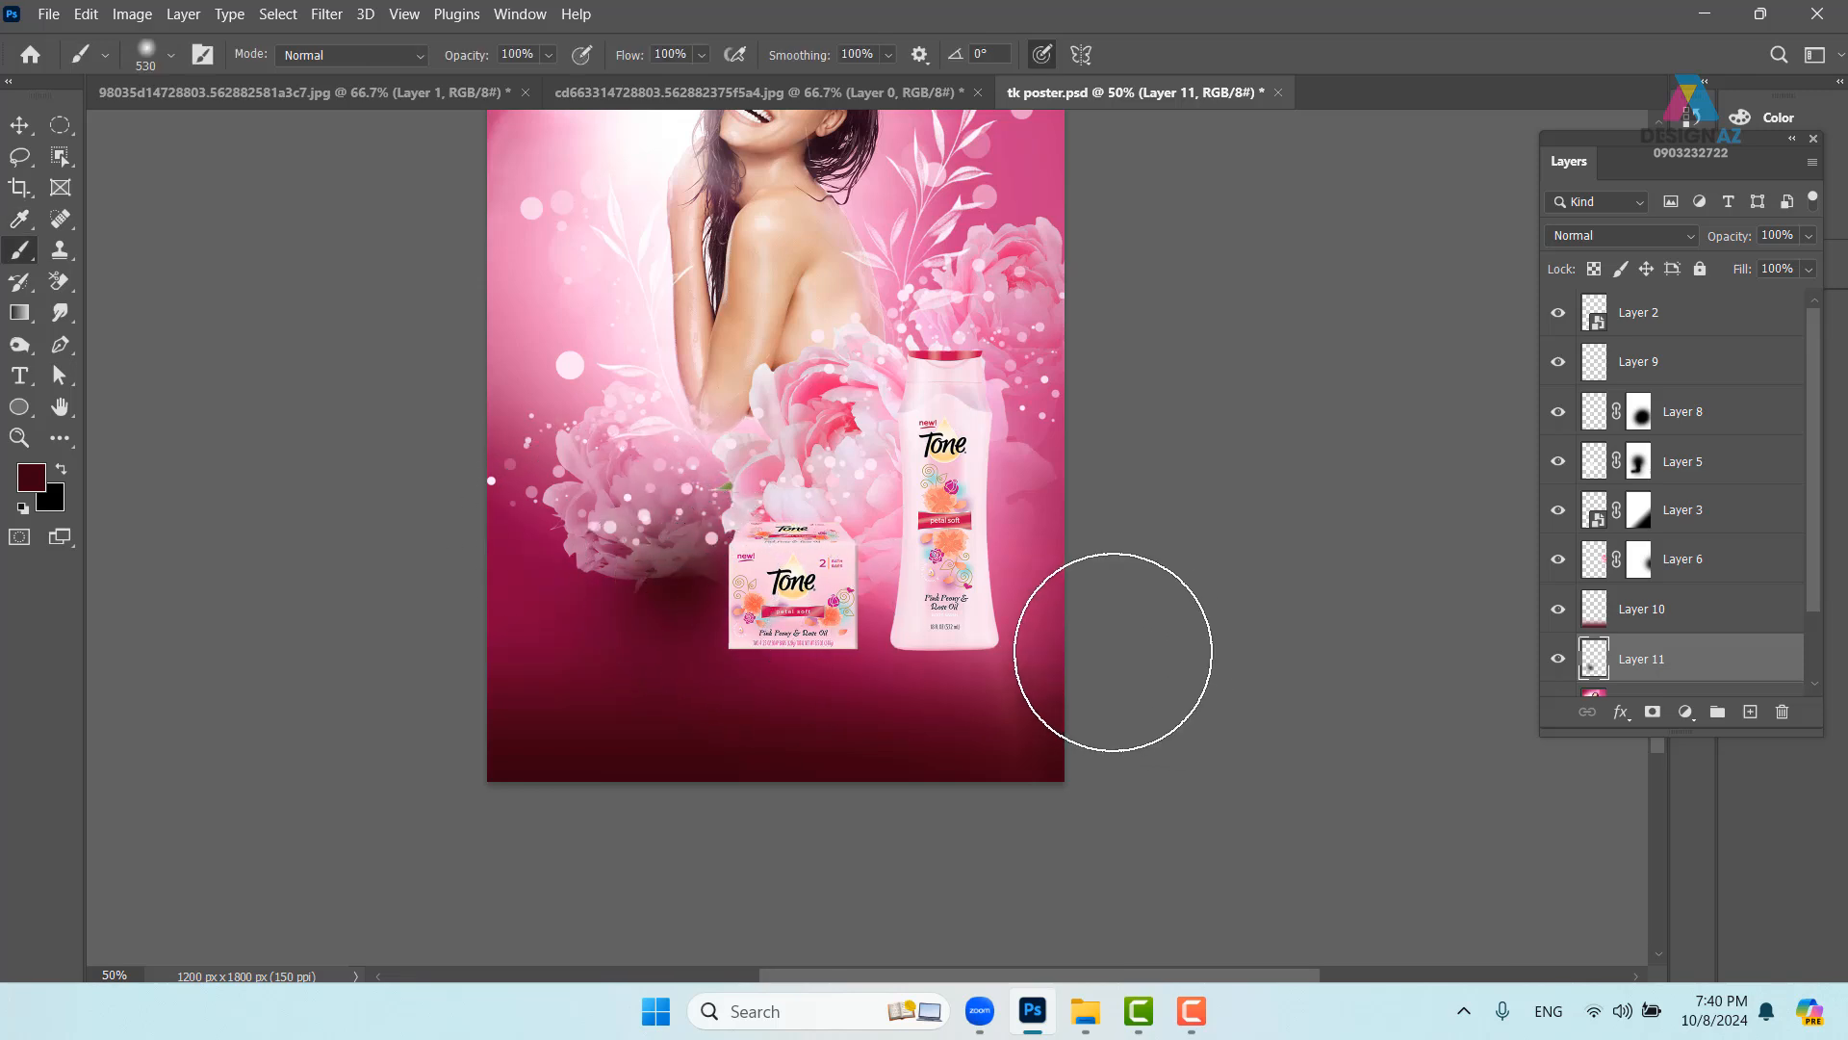
- Stretch the shadow to about double width, squash it to roughly 40% height, and place it behind the products
{"action": "key", "text": "ctrl+t"}
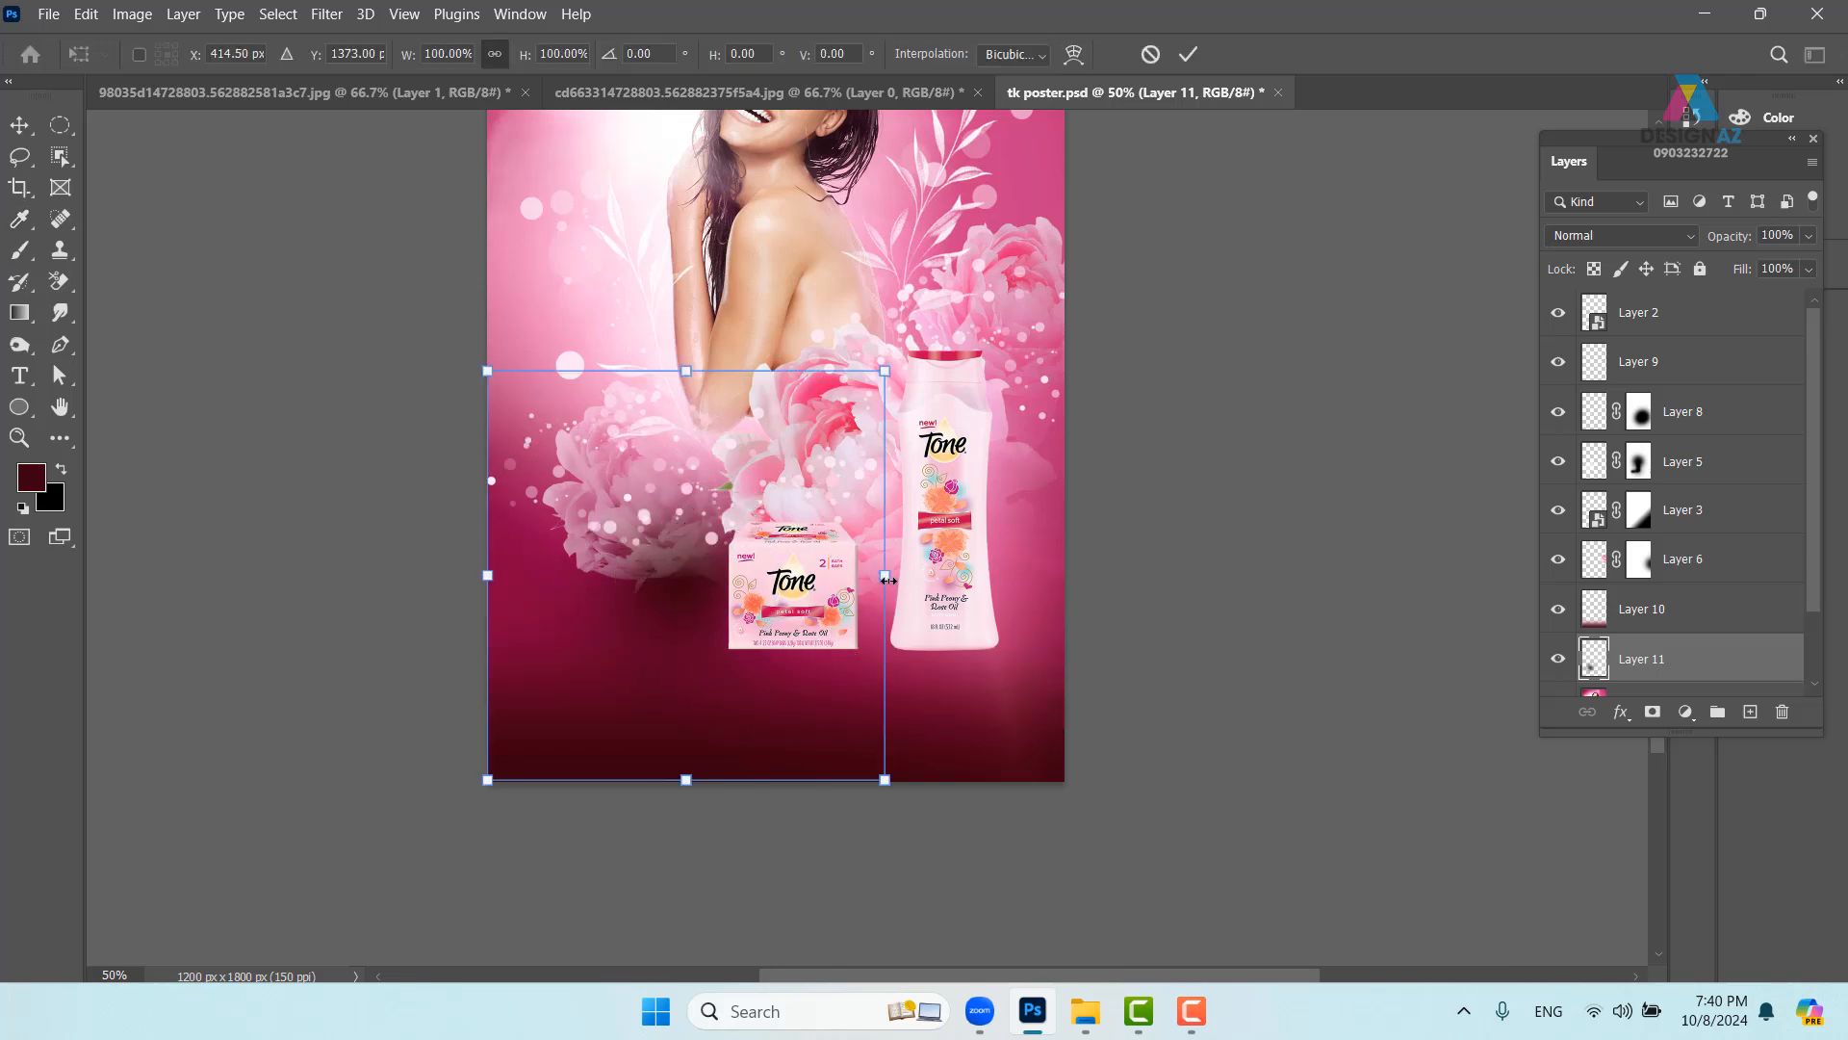
{"action": "left_click_drag", "start_coordinate": [884, 575], "coordinate": [1332, 575]}
{"action": "left_click_drag", "start_coordinate": [708, 608], "coordinate": [638, 586]}
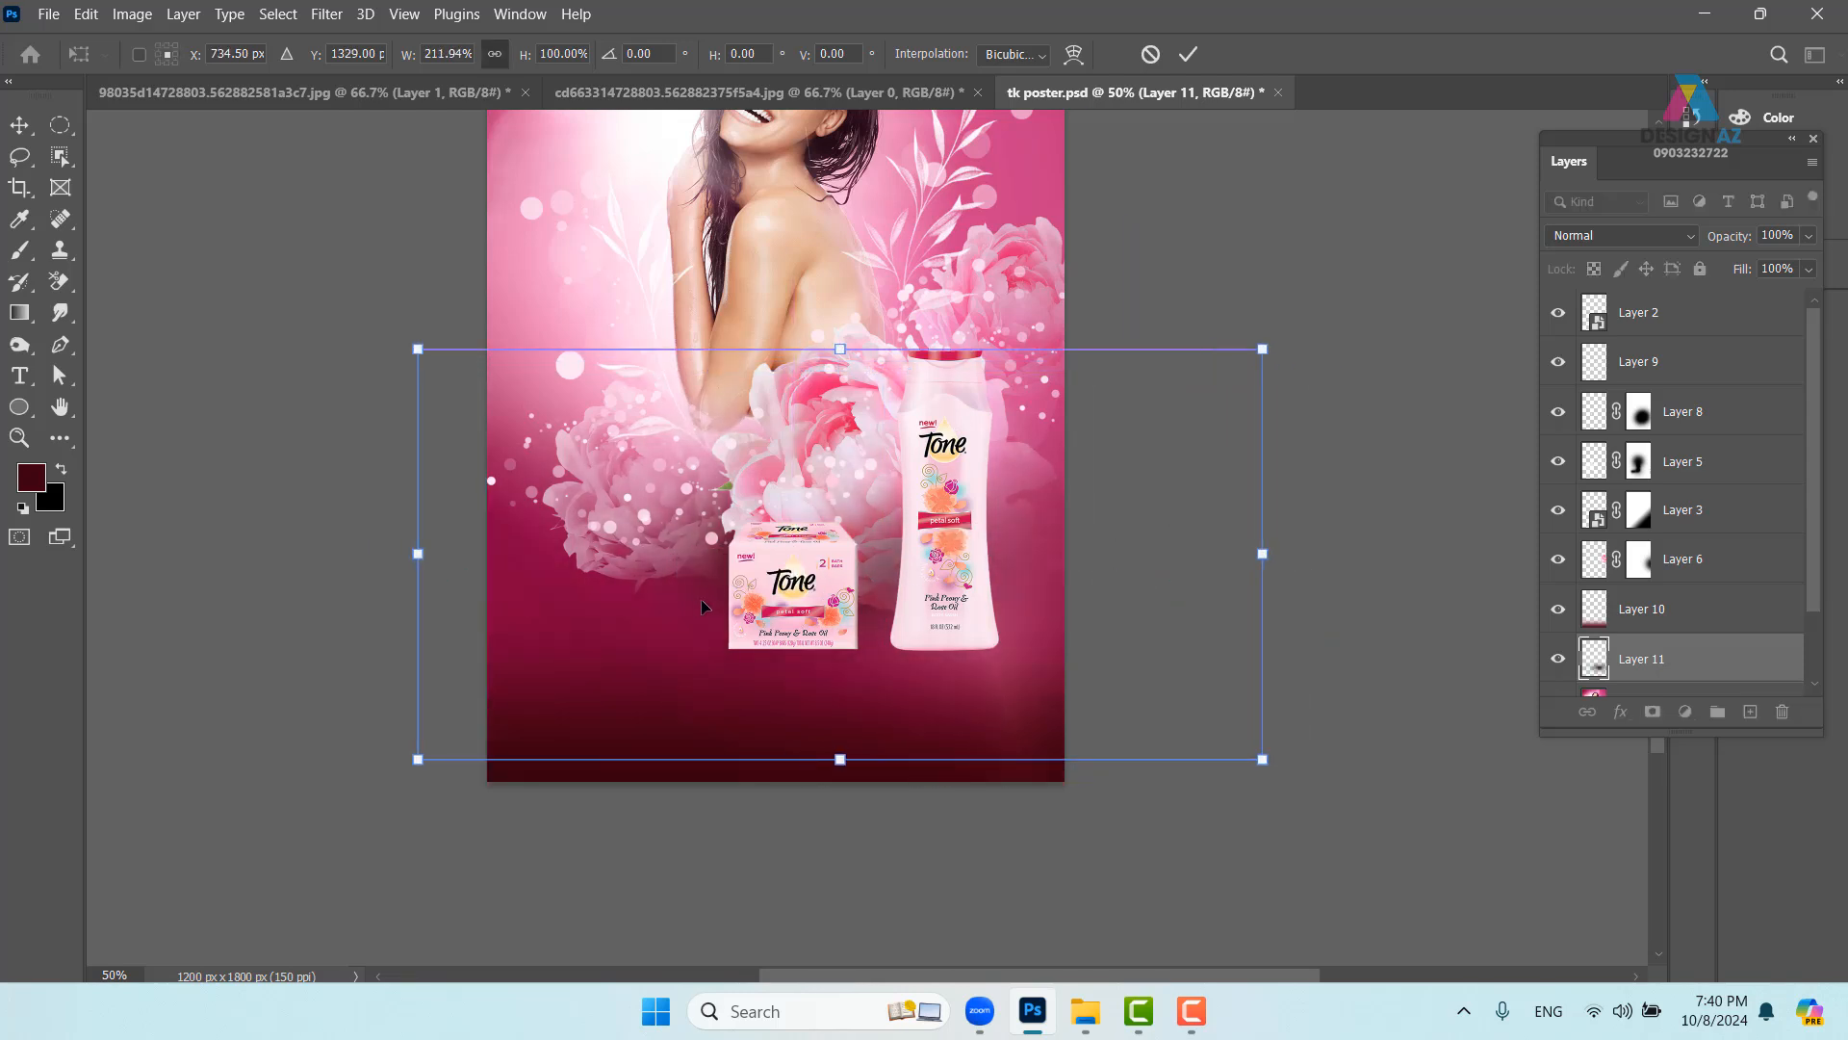
{"action": "left_click_drag", "start_coordinate": [841, 350], "coordinate": [864, 600]}
{"action": "left_click_drag", "start_coordinate": [846, 677], "coordinate": [846, 690]}
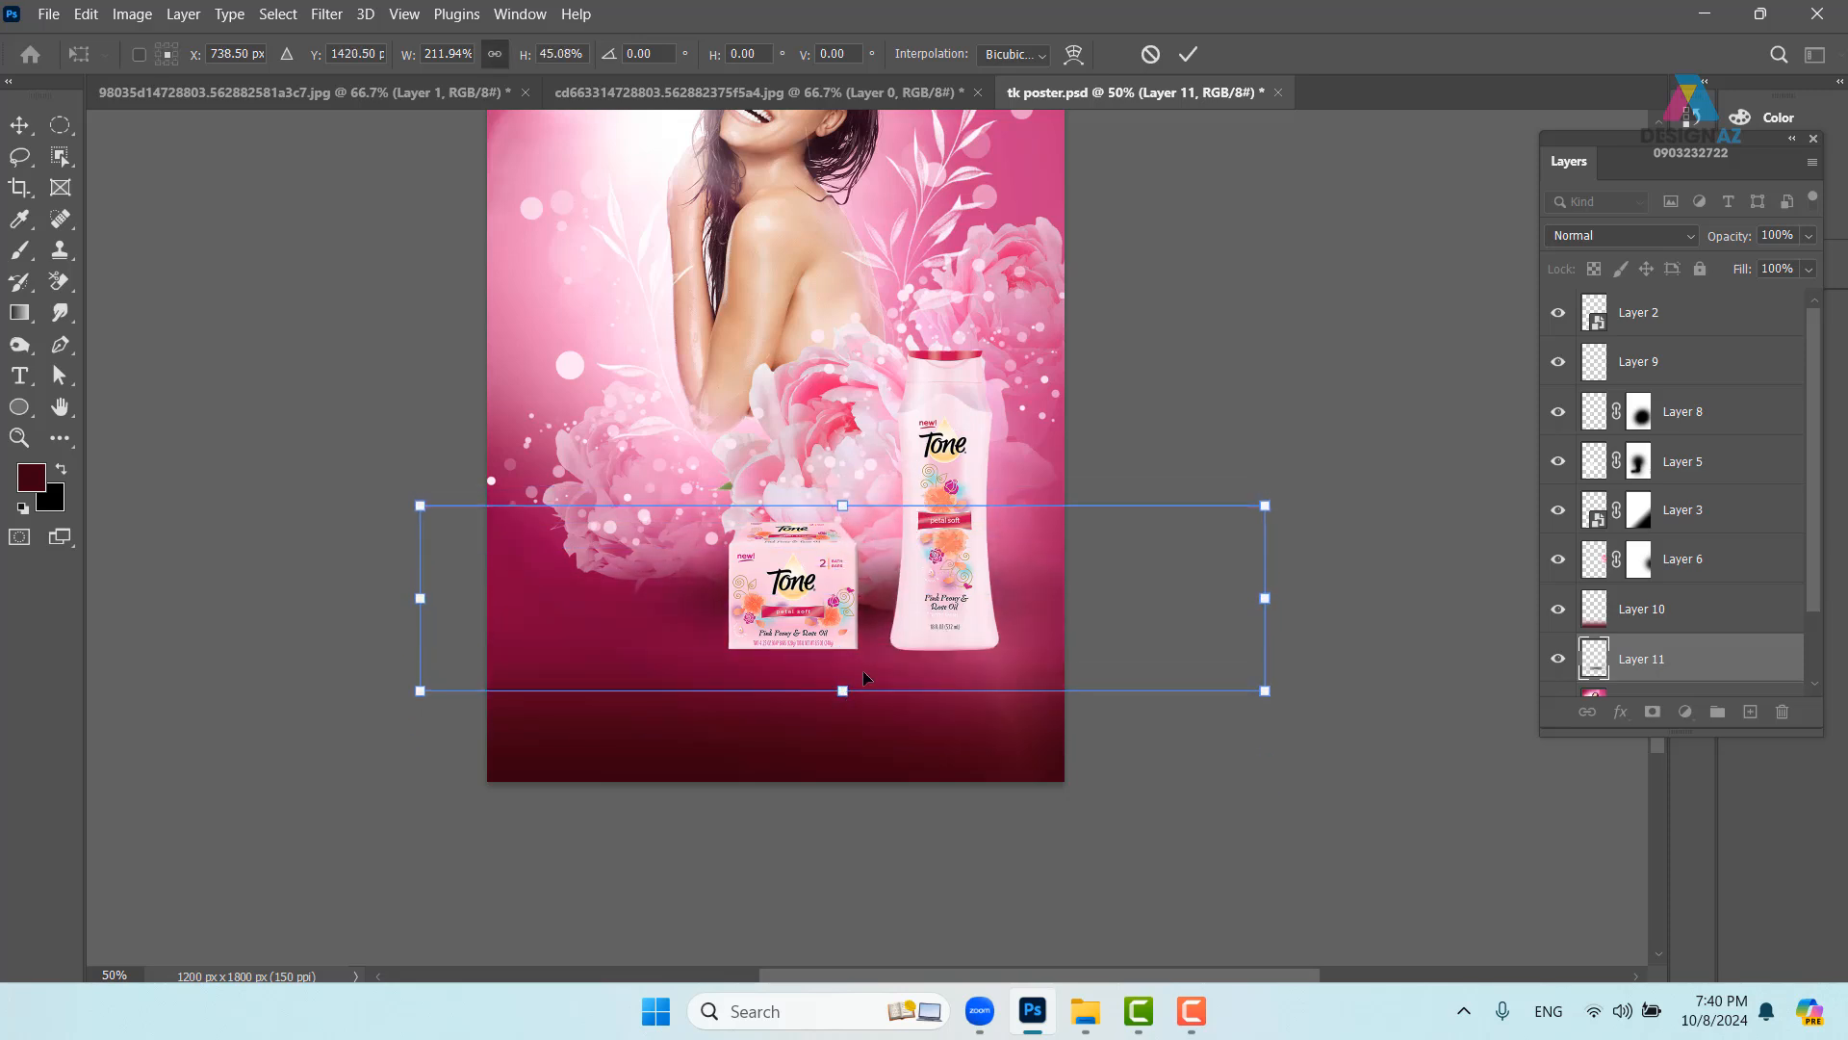
{"action": "left_click_drag", "start_coordinate": [871, 619], "coordinate": [866, 600]}
{"action": "left_click_drag", "start_coordinate": [1115, 569], "coordinate": [1106, 572]}
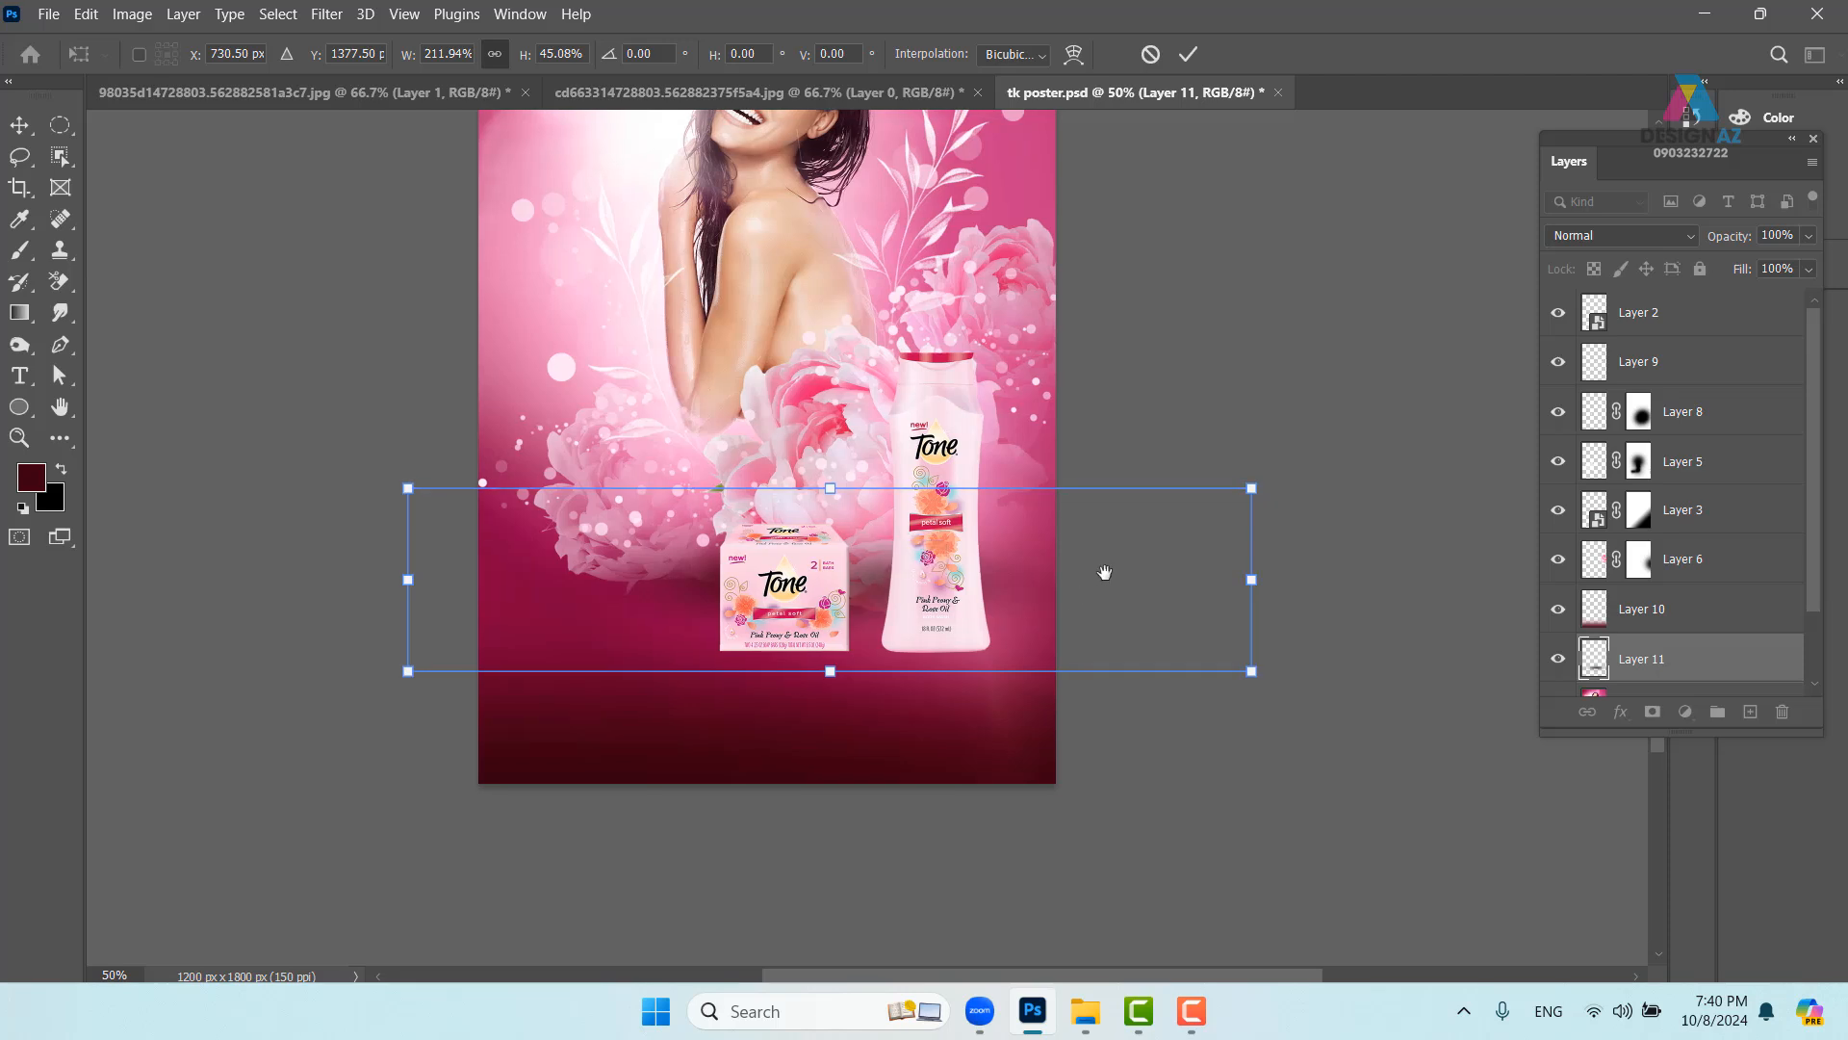
{"action": "left_click_drag", "start_coordinate": [830, 486], "coordinate": [837, 474]}
{"action": "key", "text": "Return"}
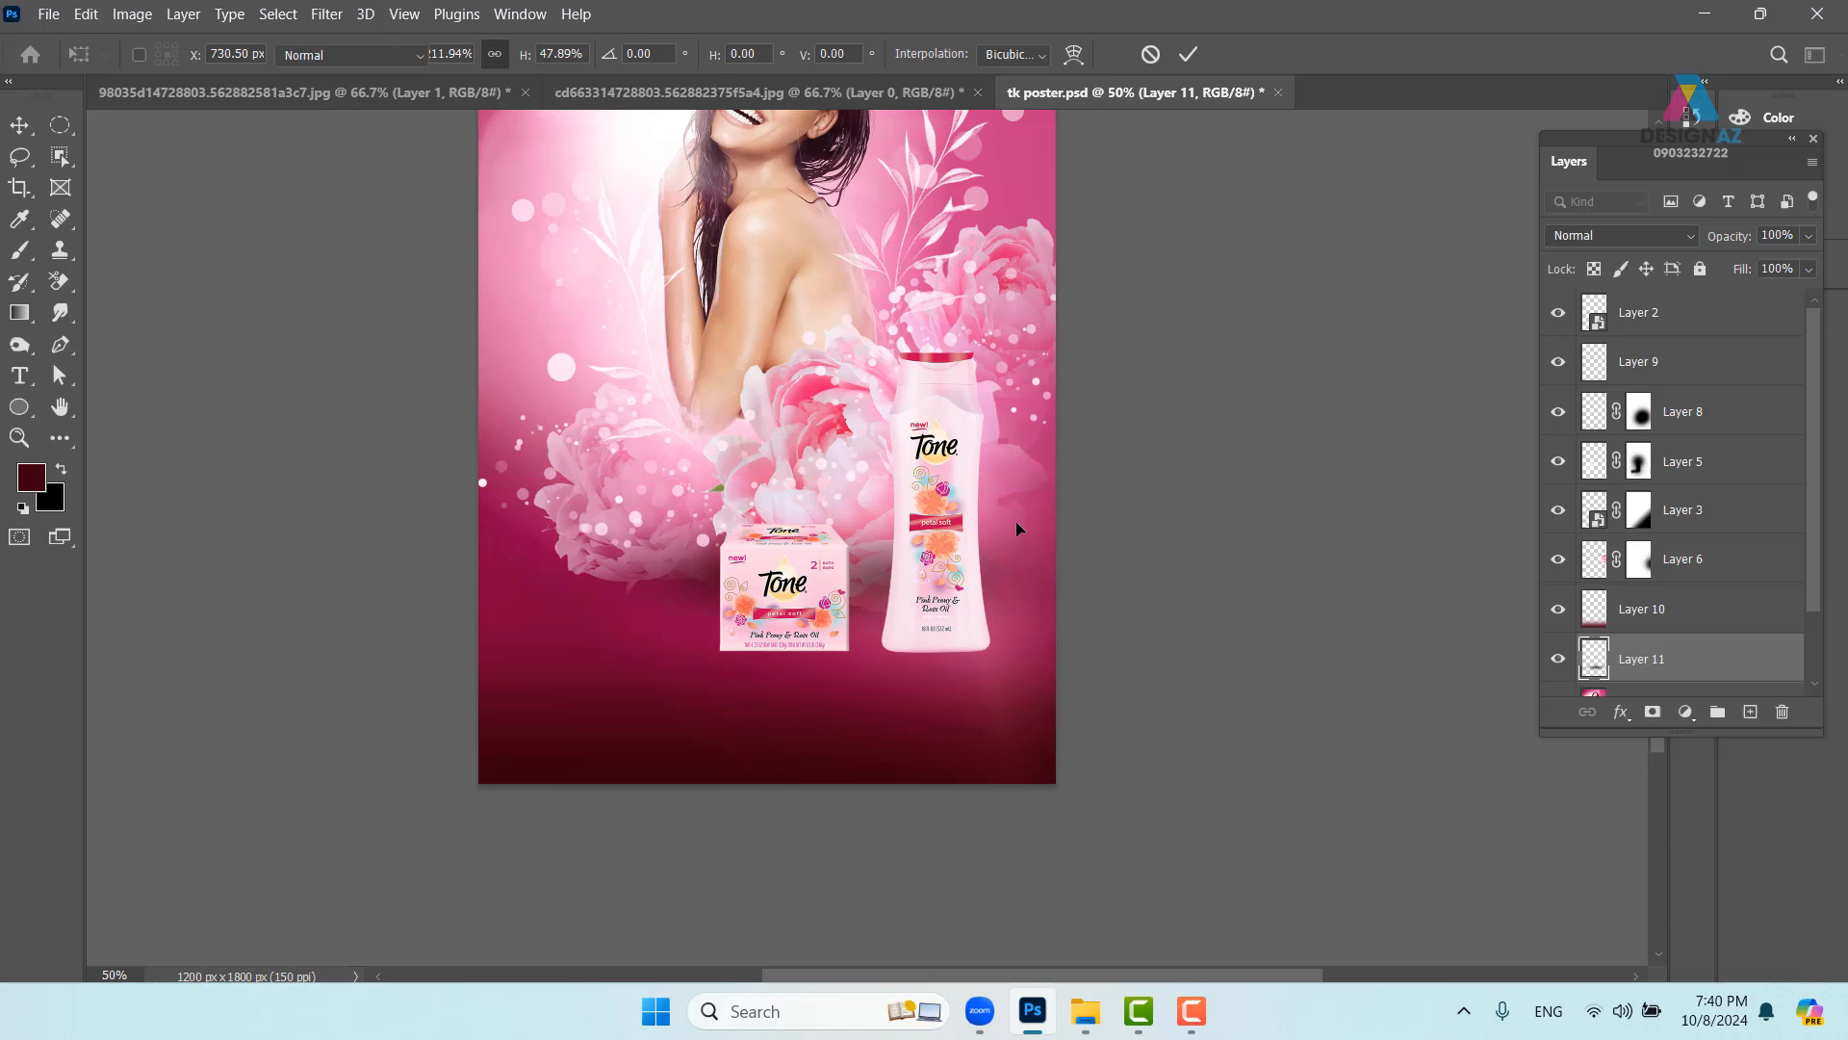
- Set the shadow layer's blend mode to Color Burn
{"action": "key", "text": "b"}
{"action": "left_click", "coordinate": [1663, 249]}
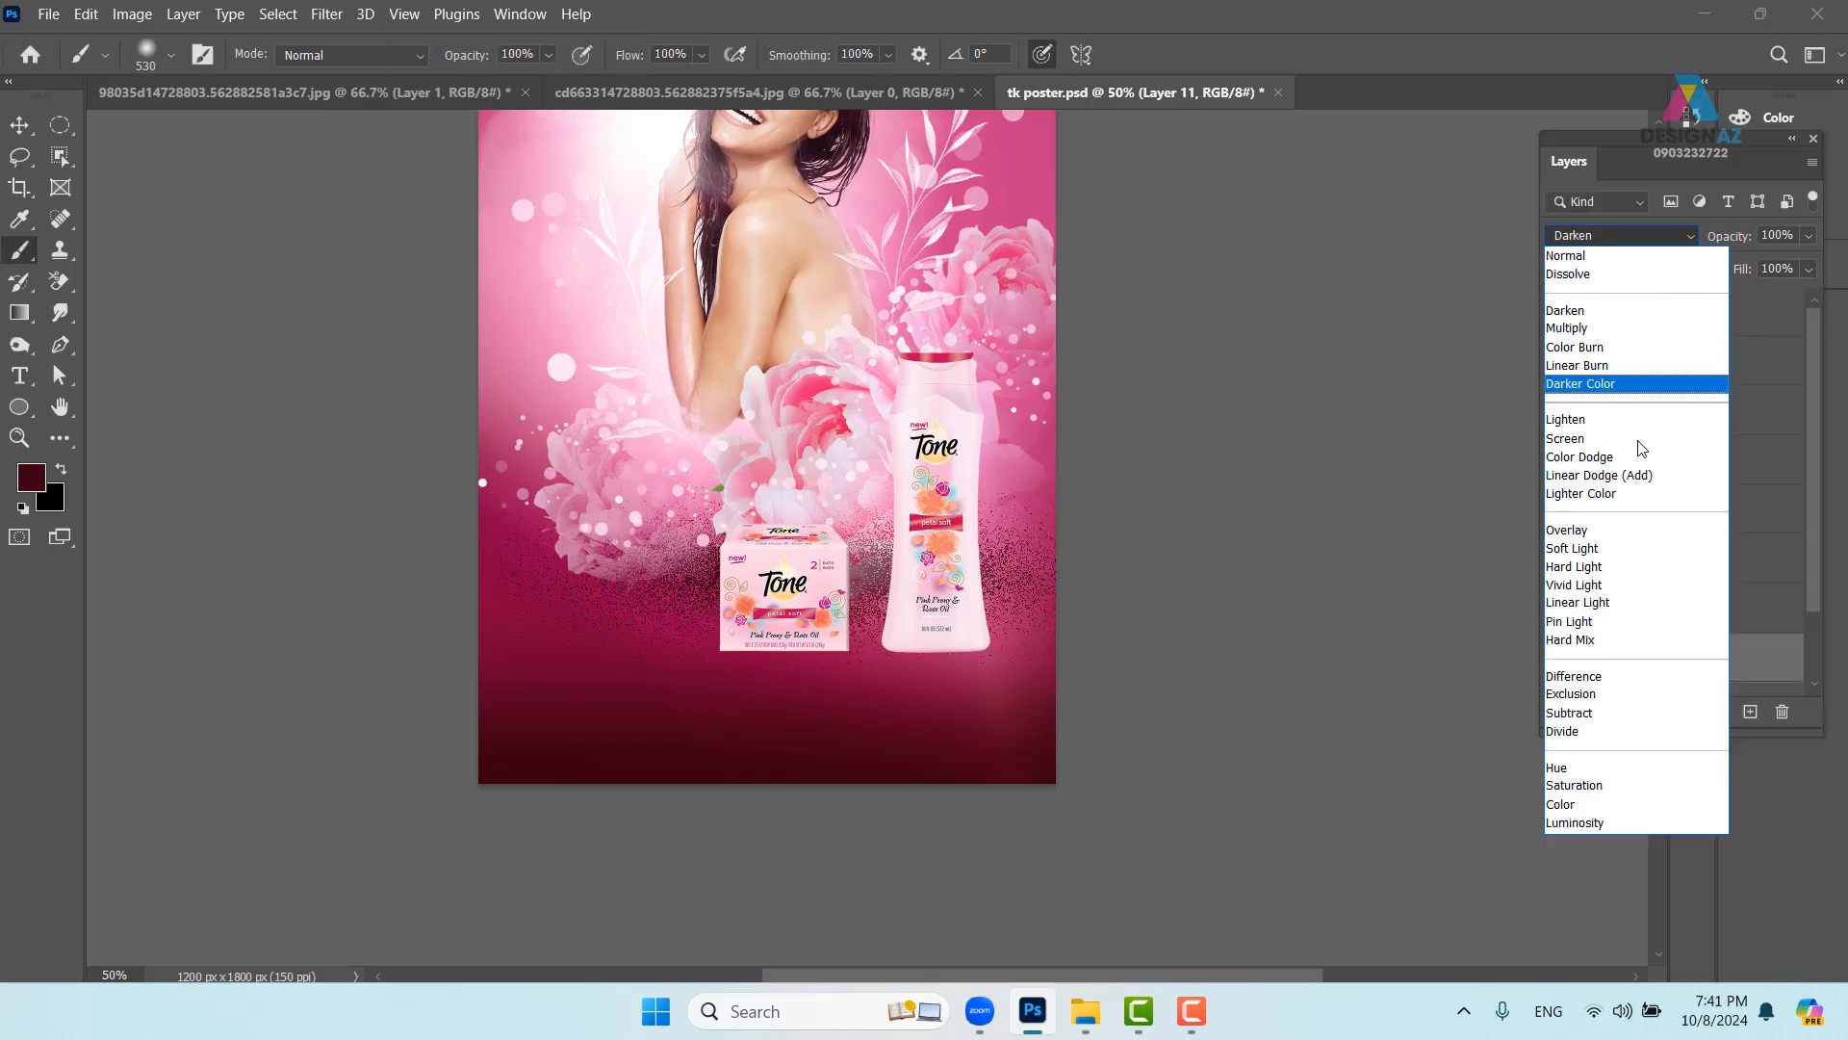
{"action": "left_click", "coordinate": [1607, 355]}
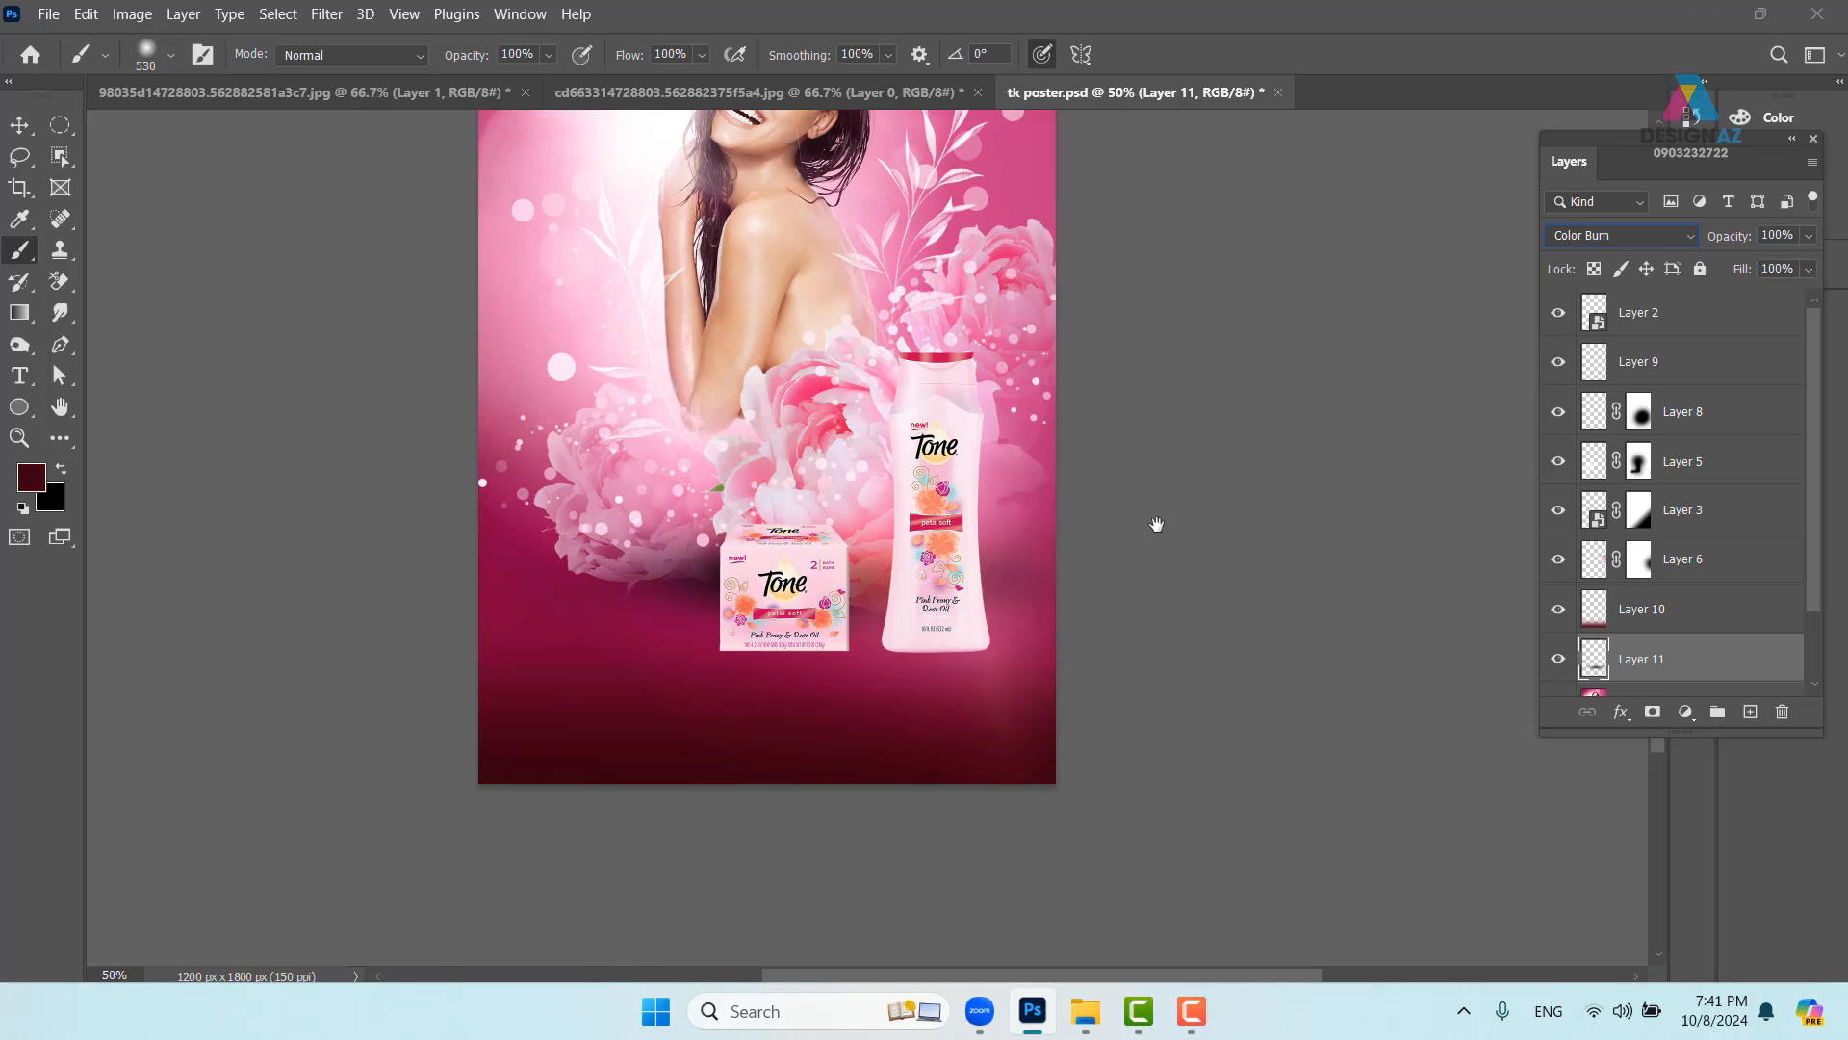
- Add a mask and paint it with a 182 px brush to lighten the shadow around the box and bottle
{"action": "left_click_drag", "start_coordinate": [1157, 524], "coordinate": [1134, 642]}
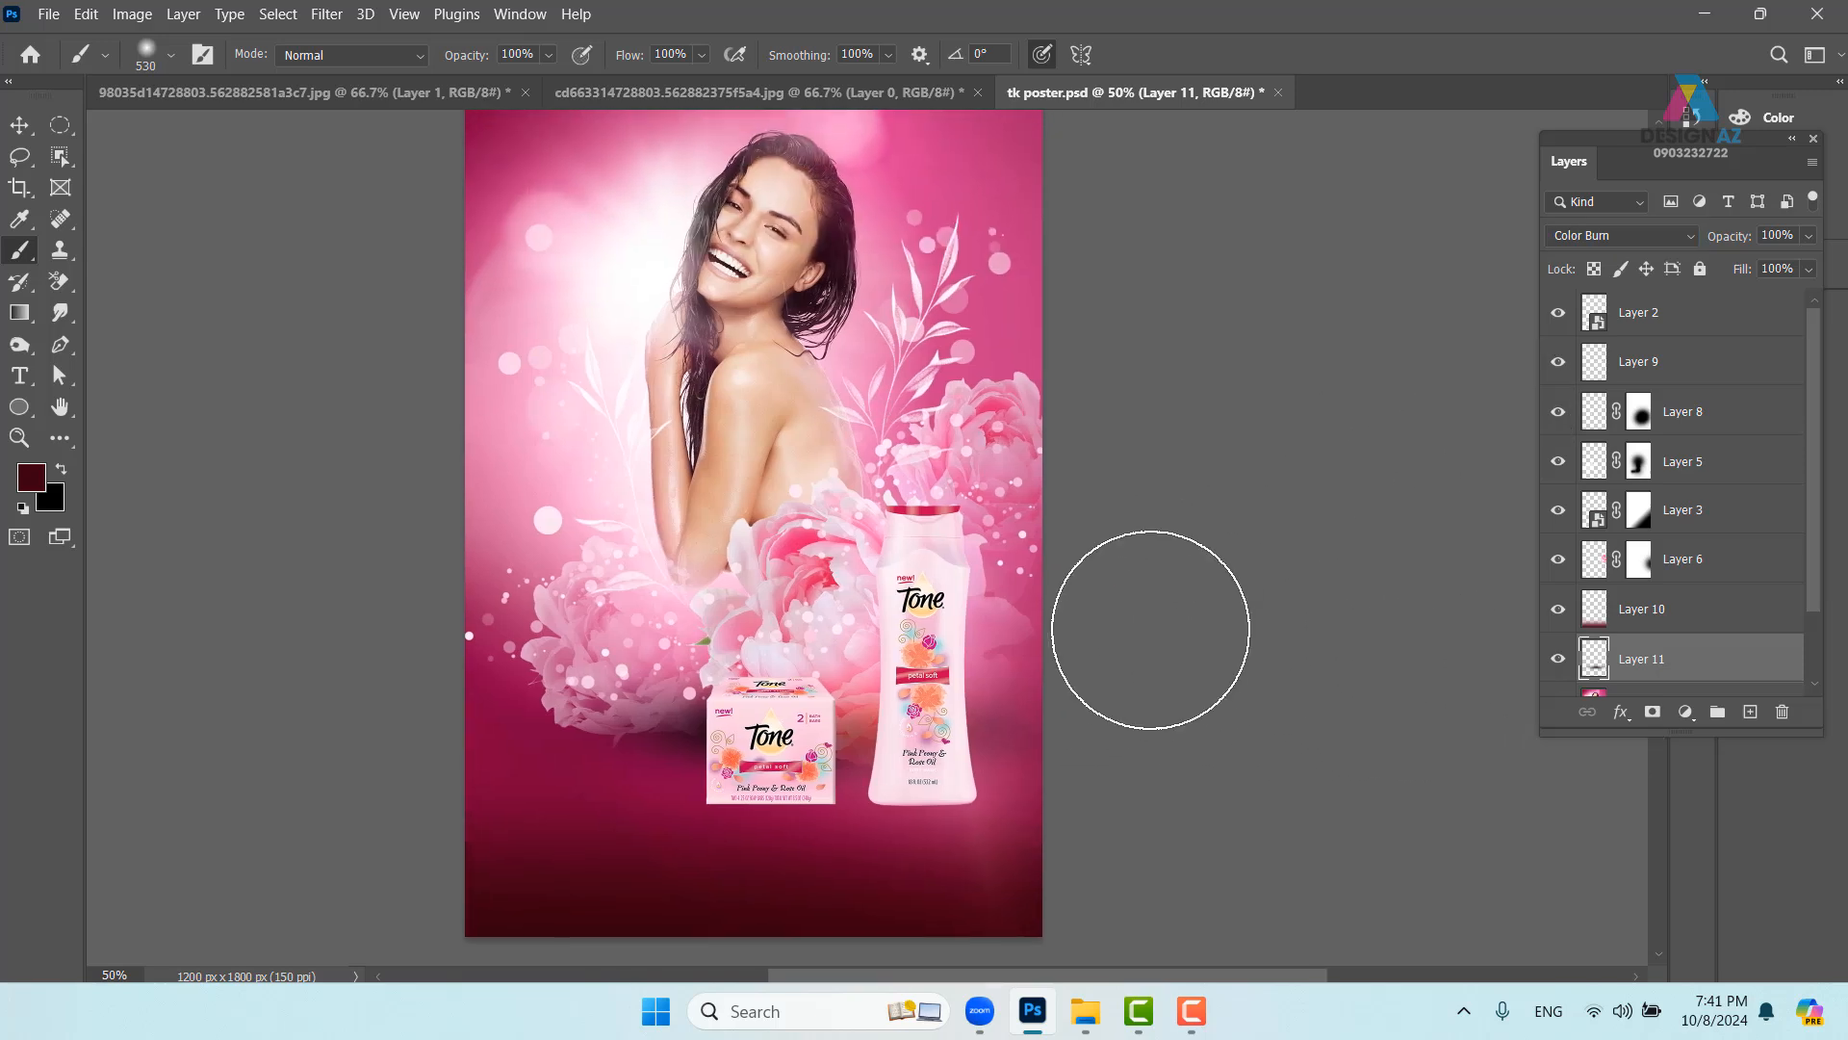
{"action": "key", "text": "ctrl+plus"}
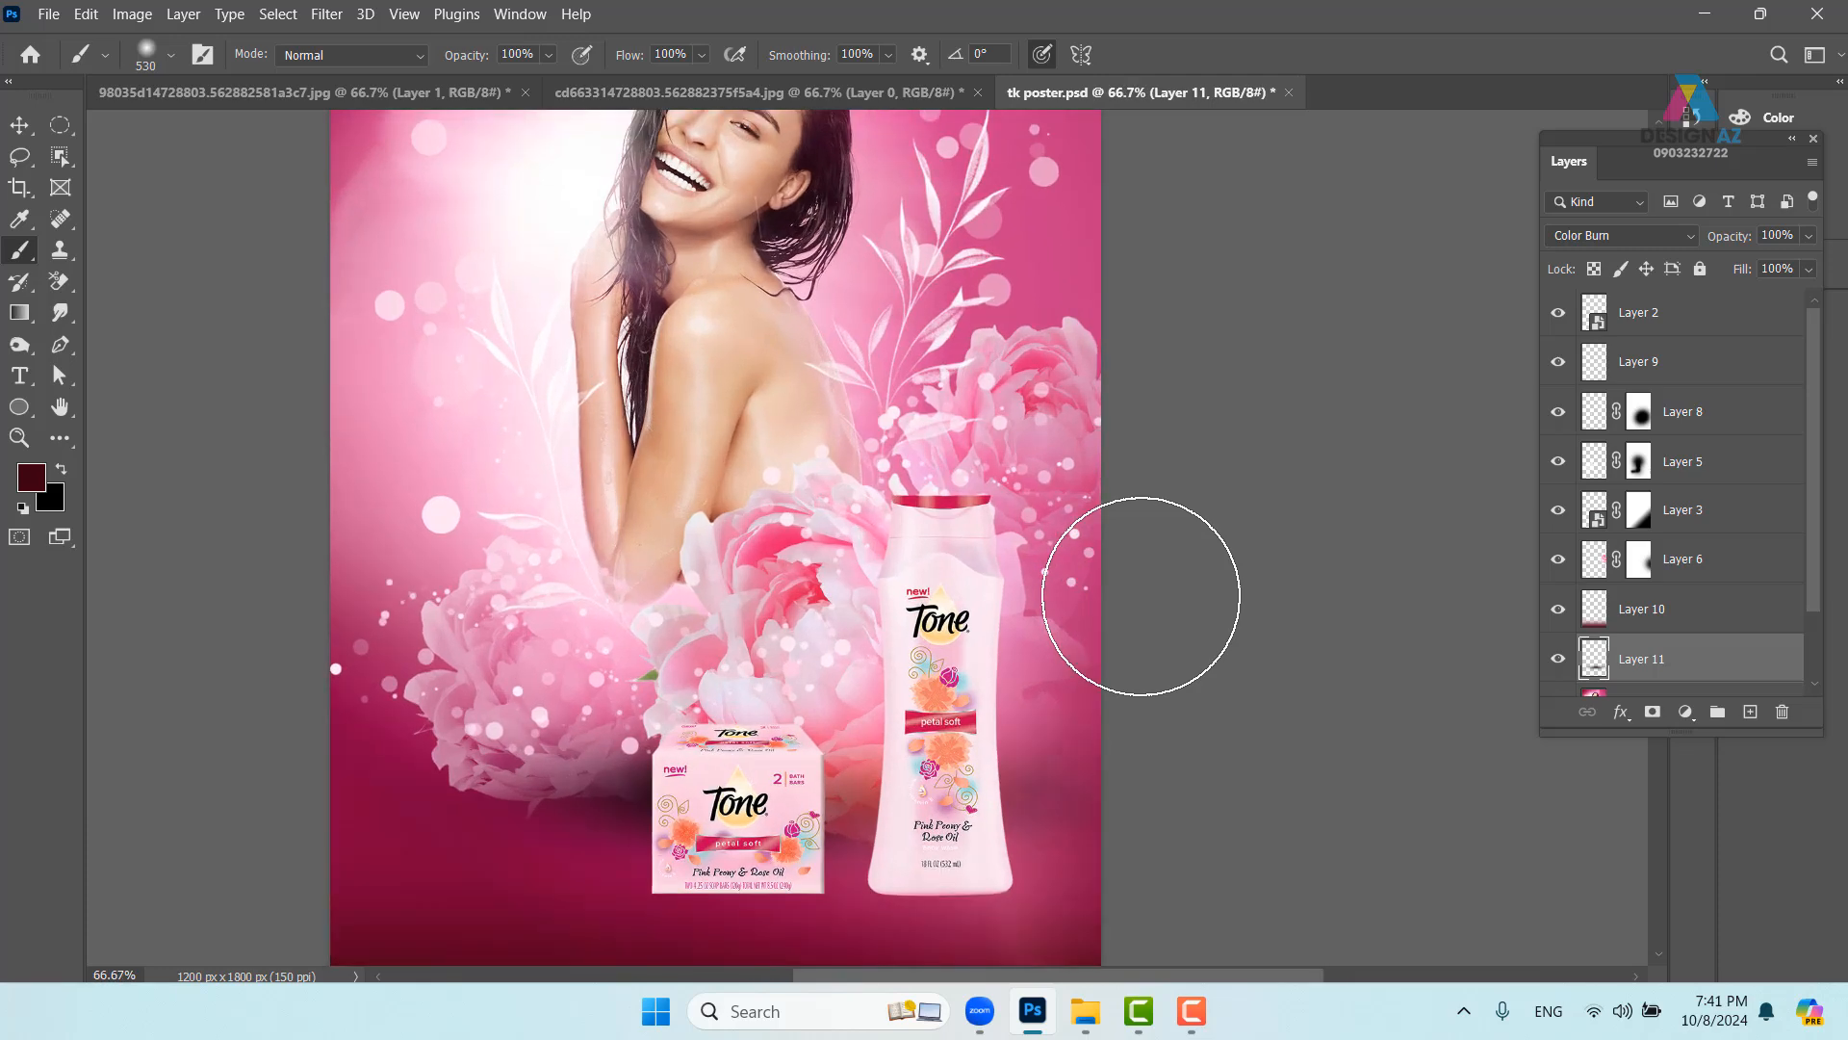
{"action": "left_click_drag", "start_coordinate": [943, 780], "coordinate": [950, 692]}
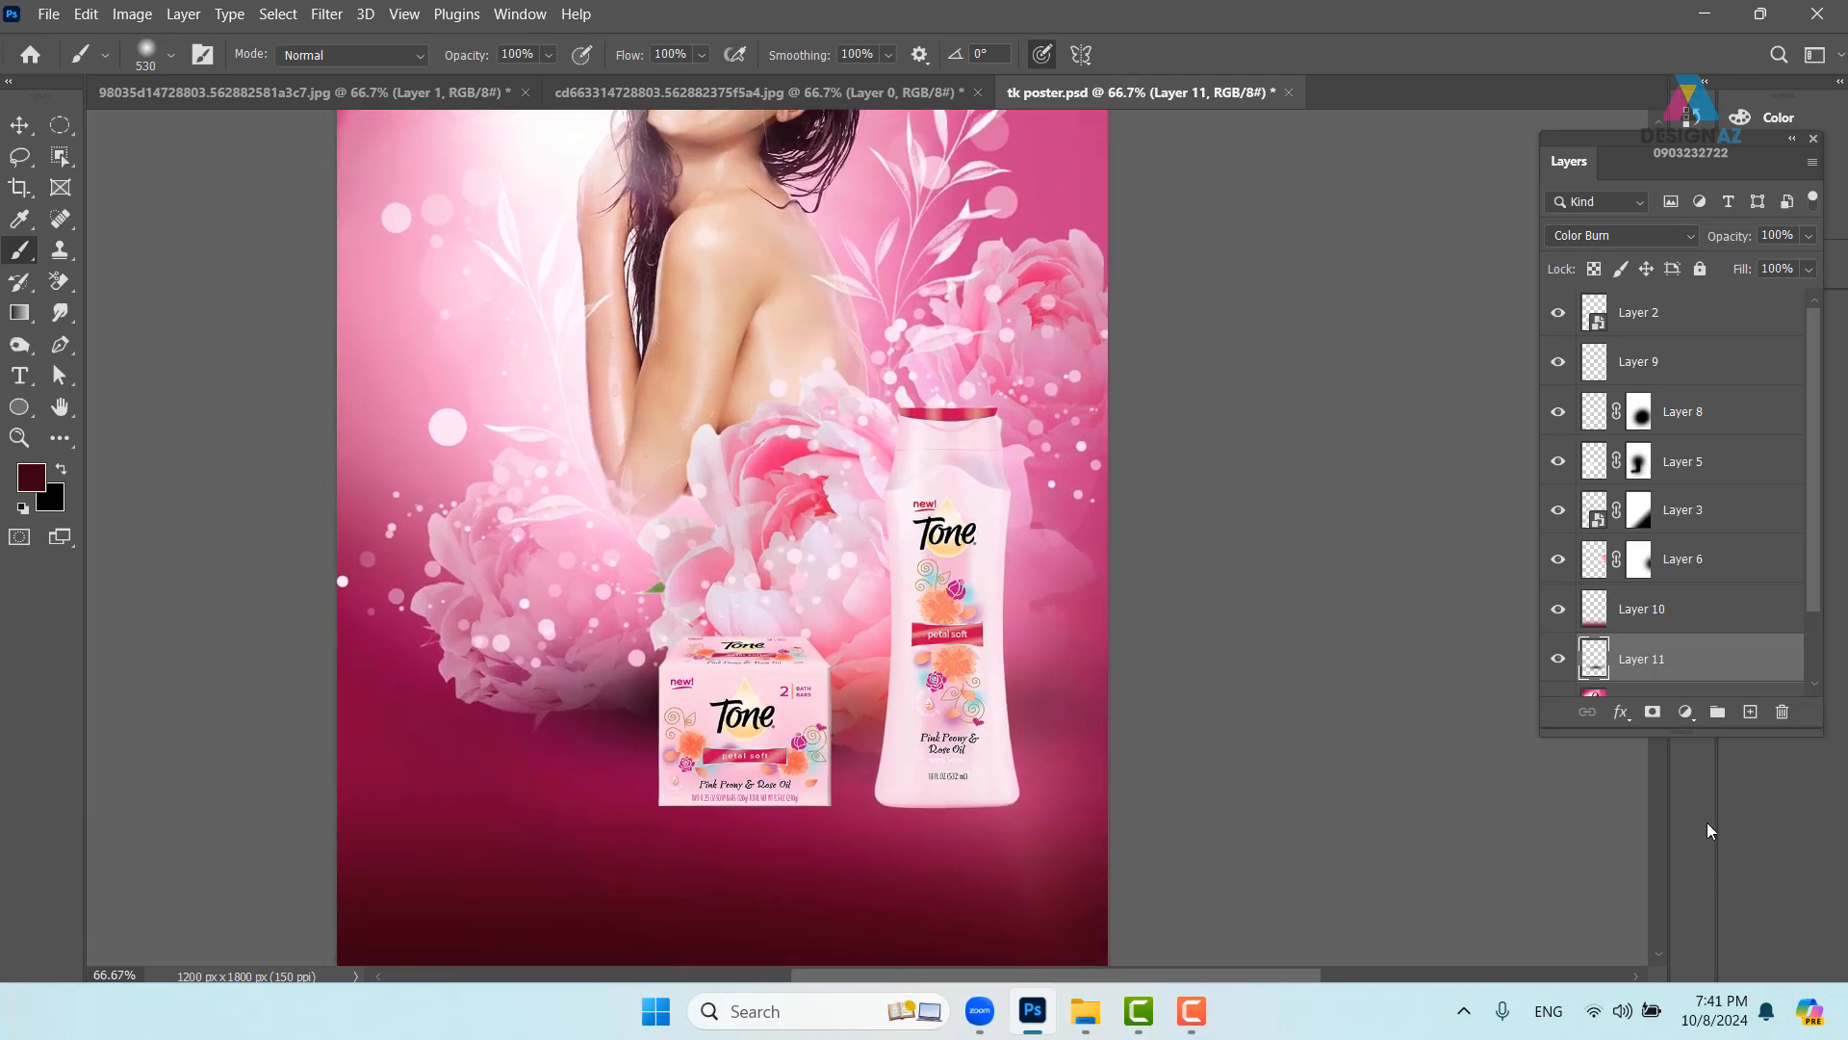
{"action": "left_click", "coordinate": [1652, 712]}
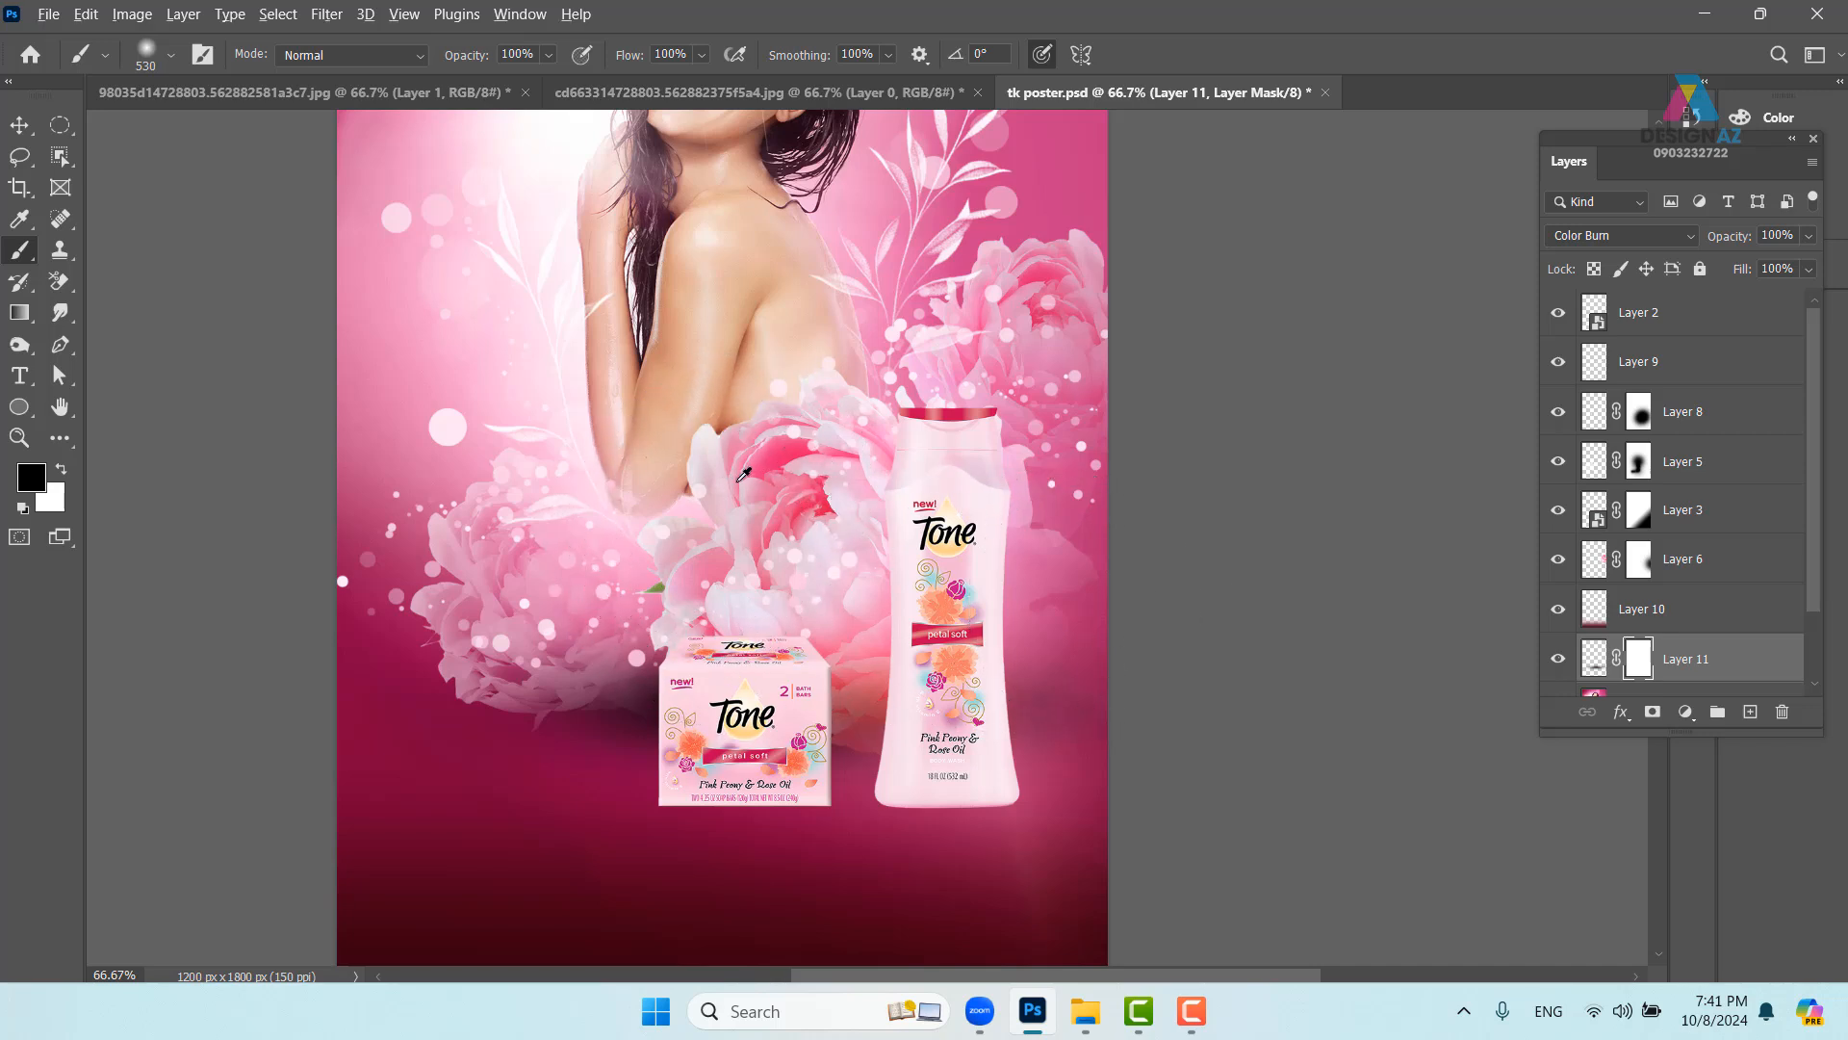
{"action": "left_click_drag", "start_coordinate": [731, 484], "coordinate": [578, 523]}
{"action": "left_click", "coordinate": [655, 644]}
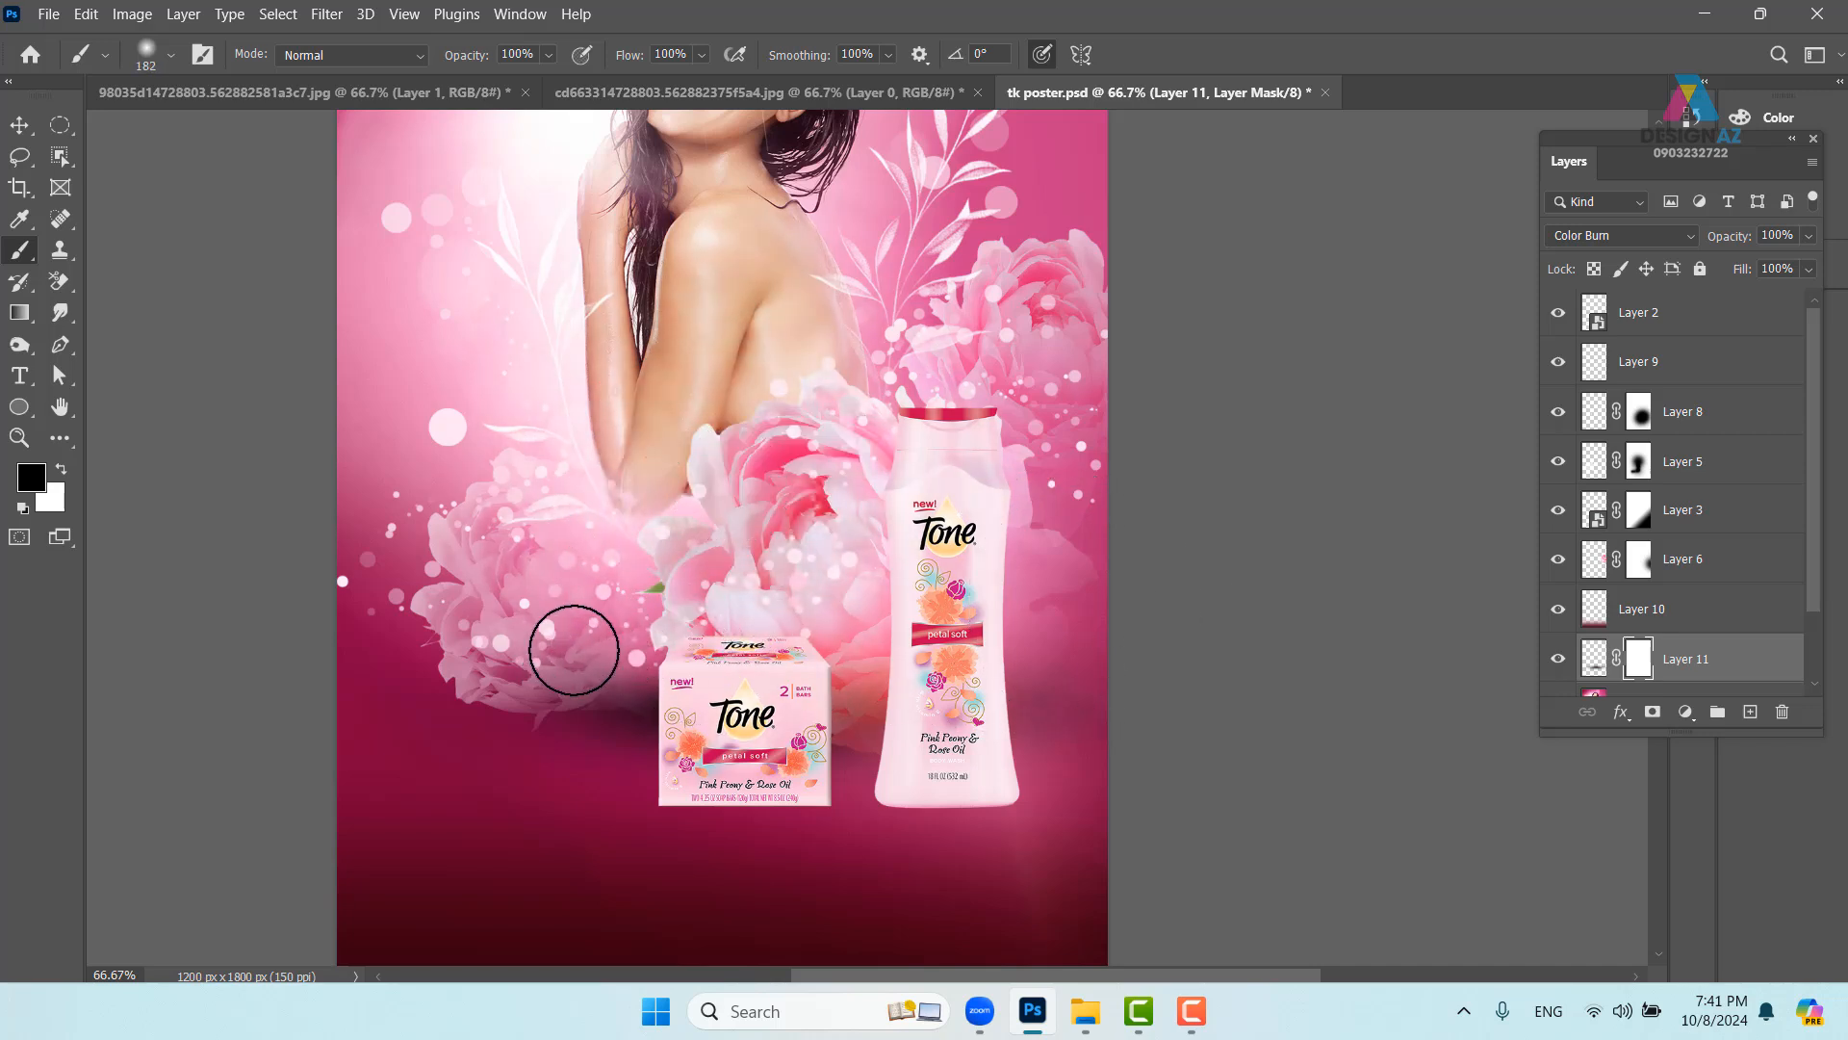
{"action": "left_click", "coordinate": [839, 643]}
{"action": "left_click", "coordinate": [1017, 660]}
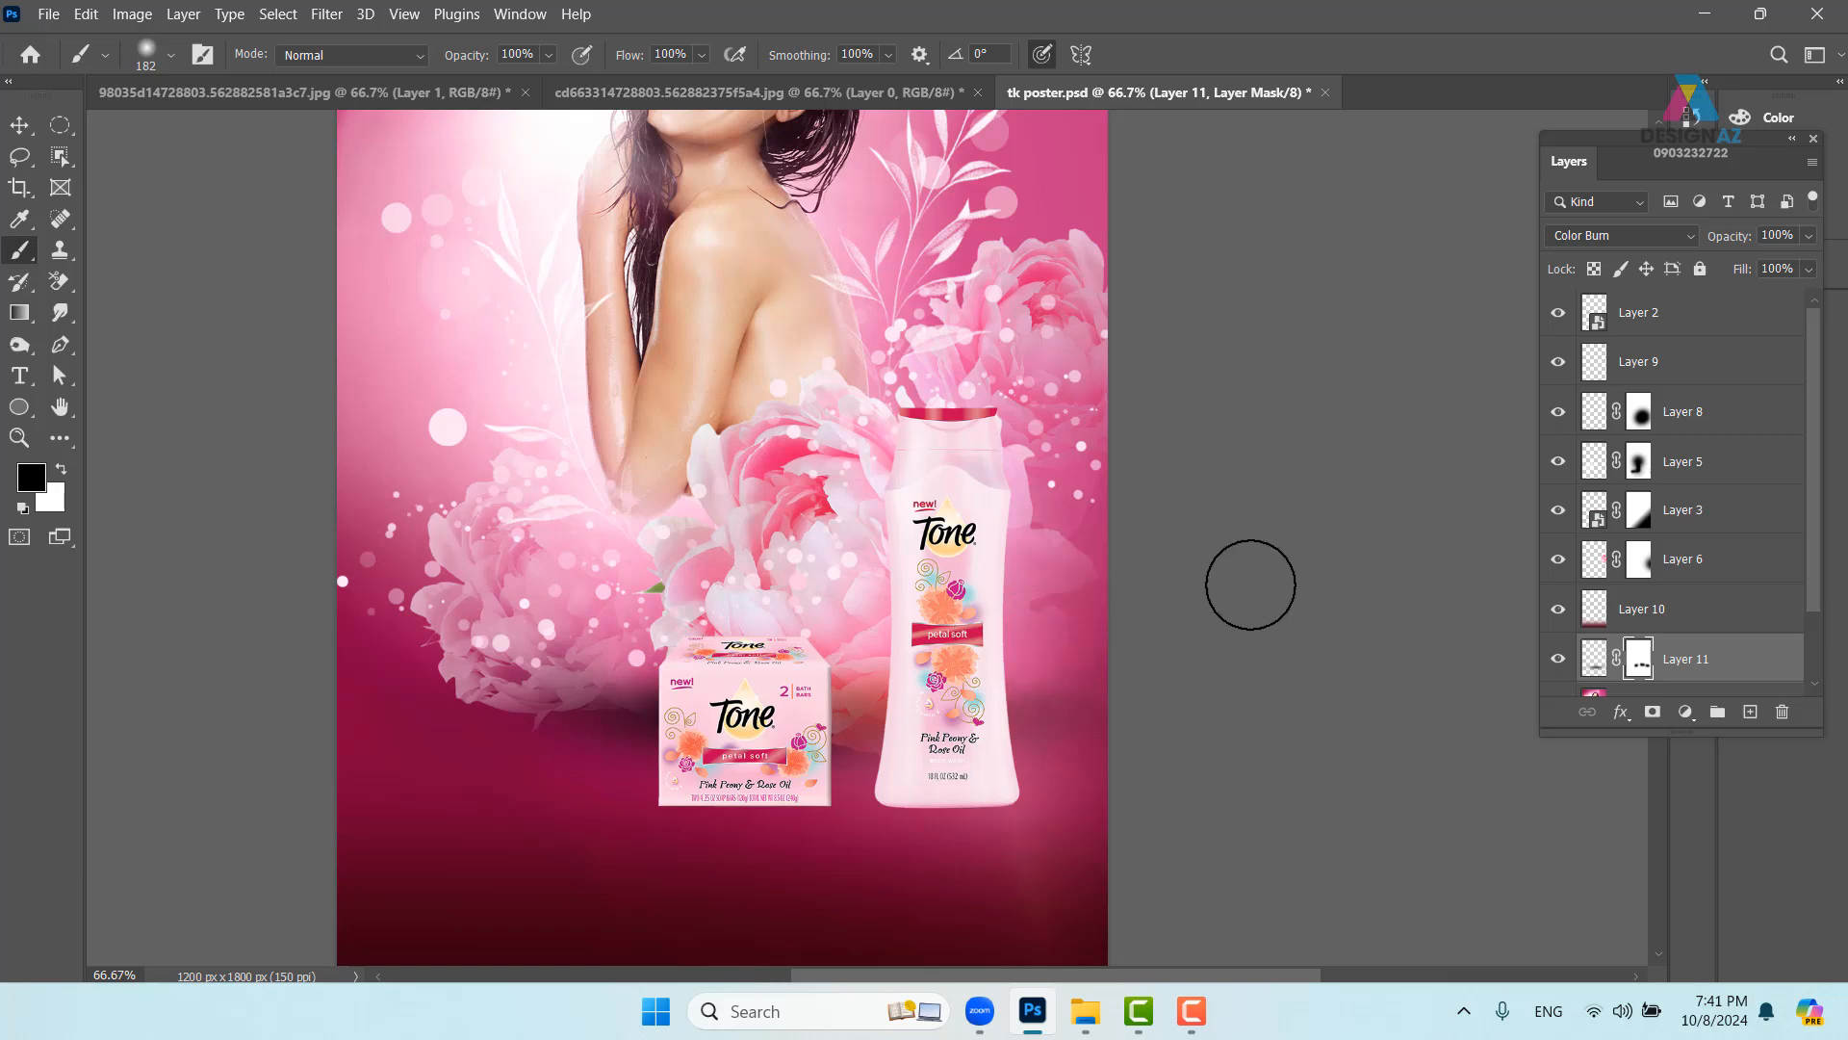
{"action": "left_click", "coordinate": [653, 652]}
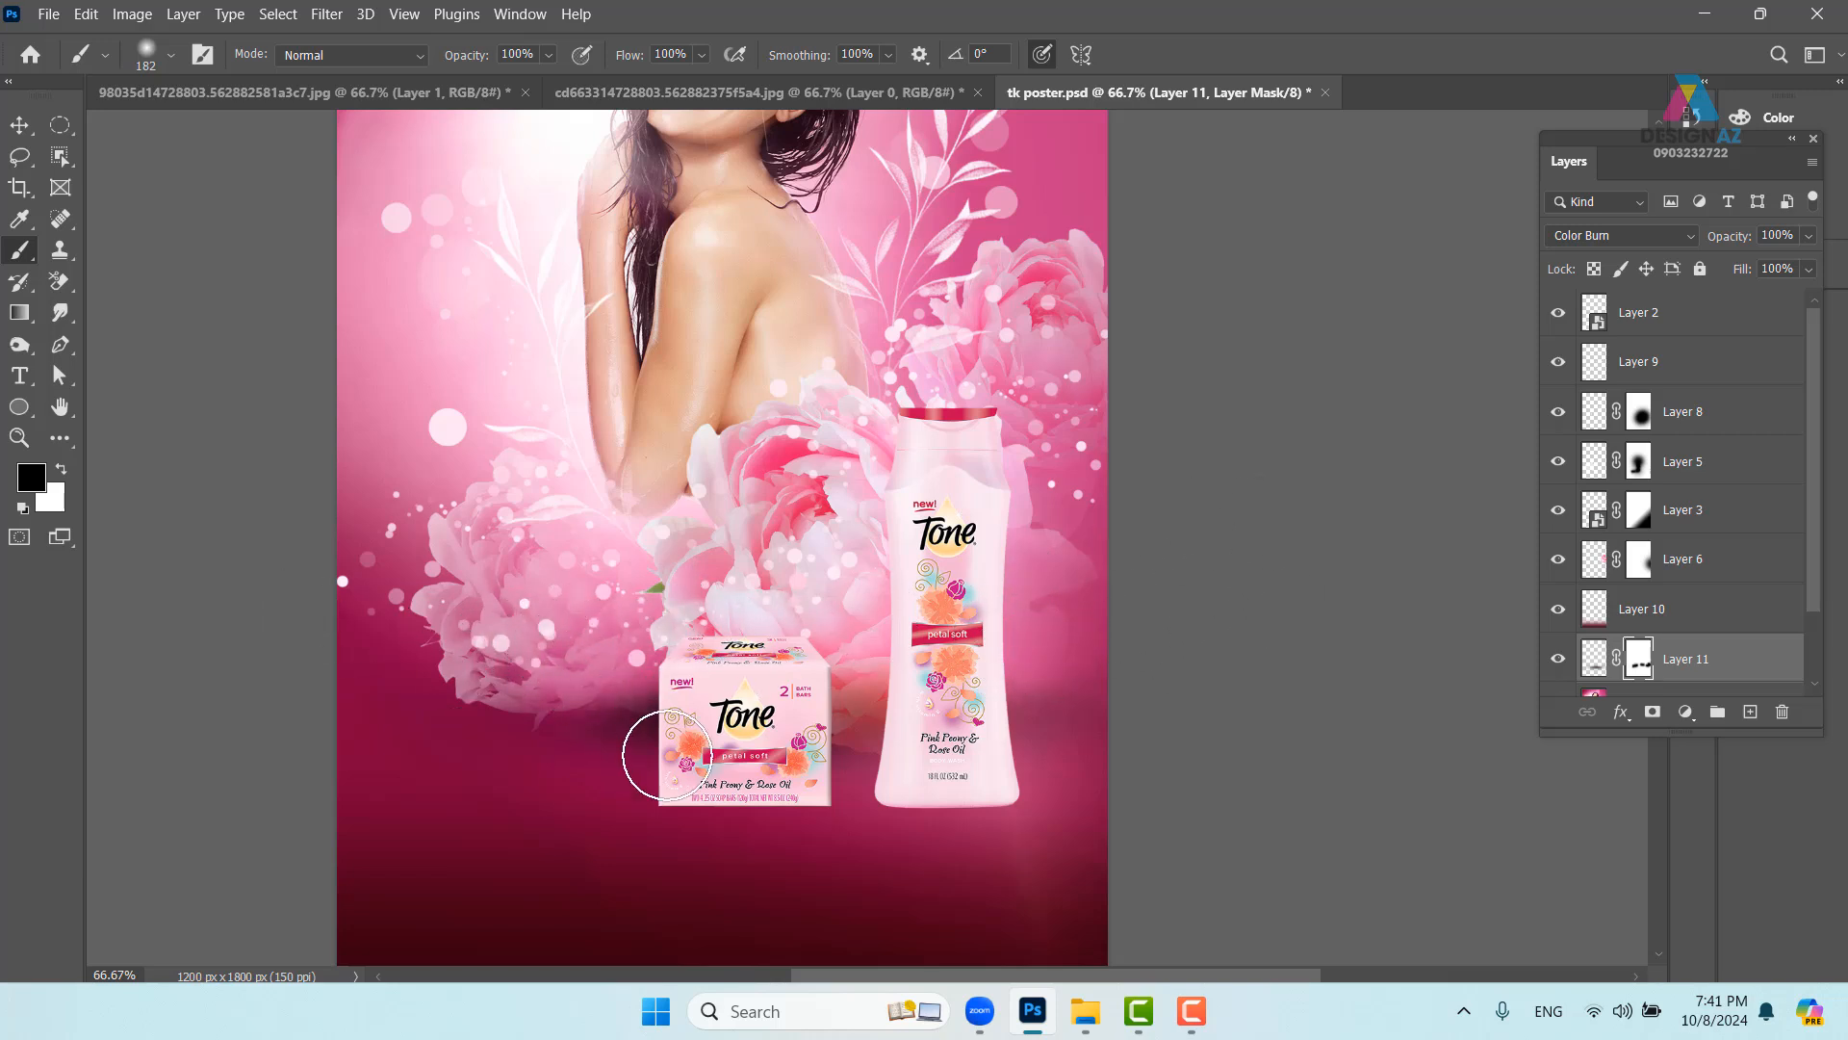
- Set Layer 11's opacity to 80%
{"action": "scroll", "coordinate": [866, 722], "scroll_direction": "right", "scroll_amount": 1}
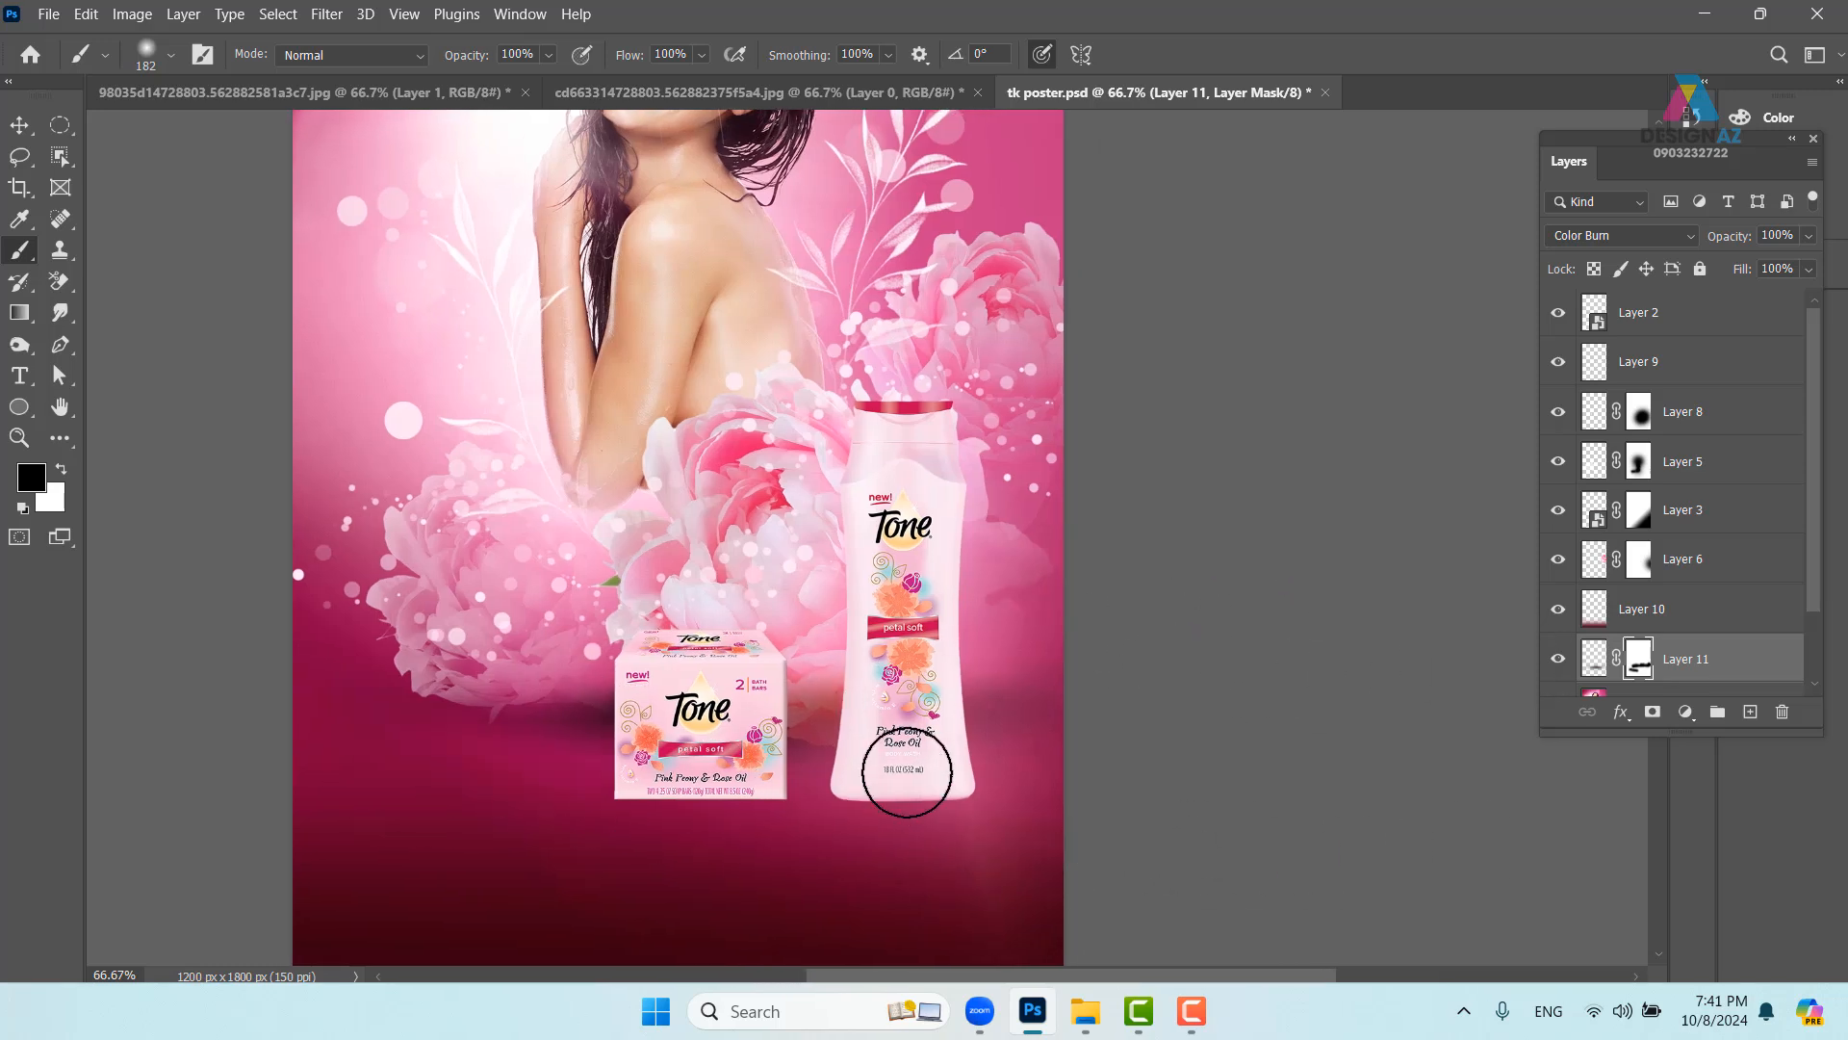
{"action": "left_click_drag", "start_coordinate": [791, 717], "coordinate": [977, 720]}
{"action": "key", "text": "v"}
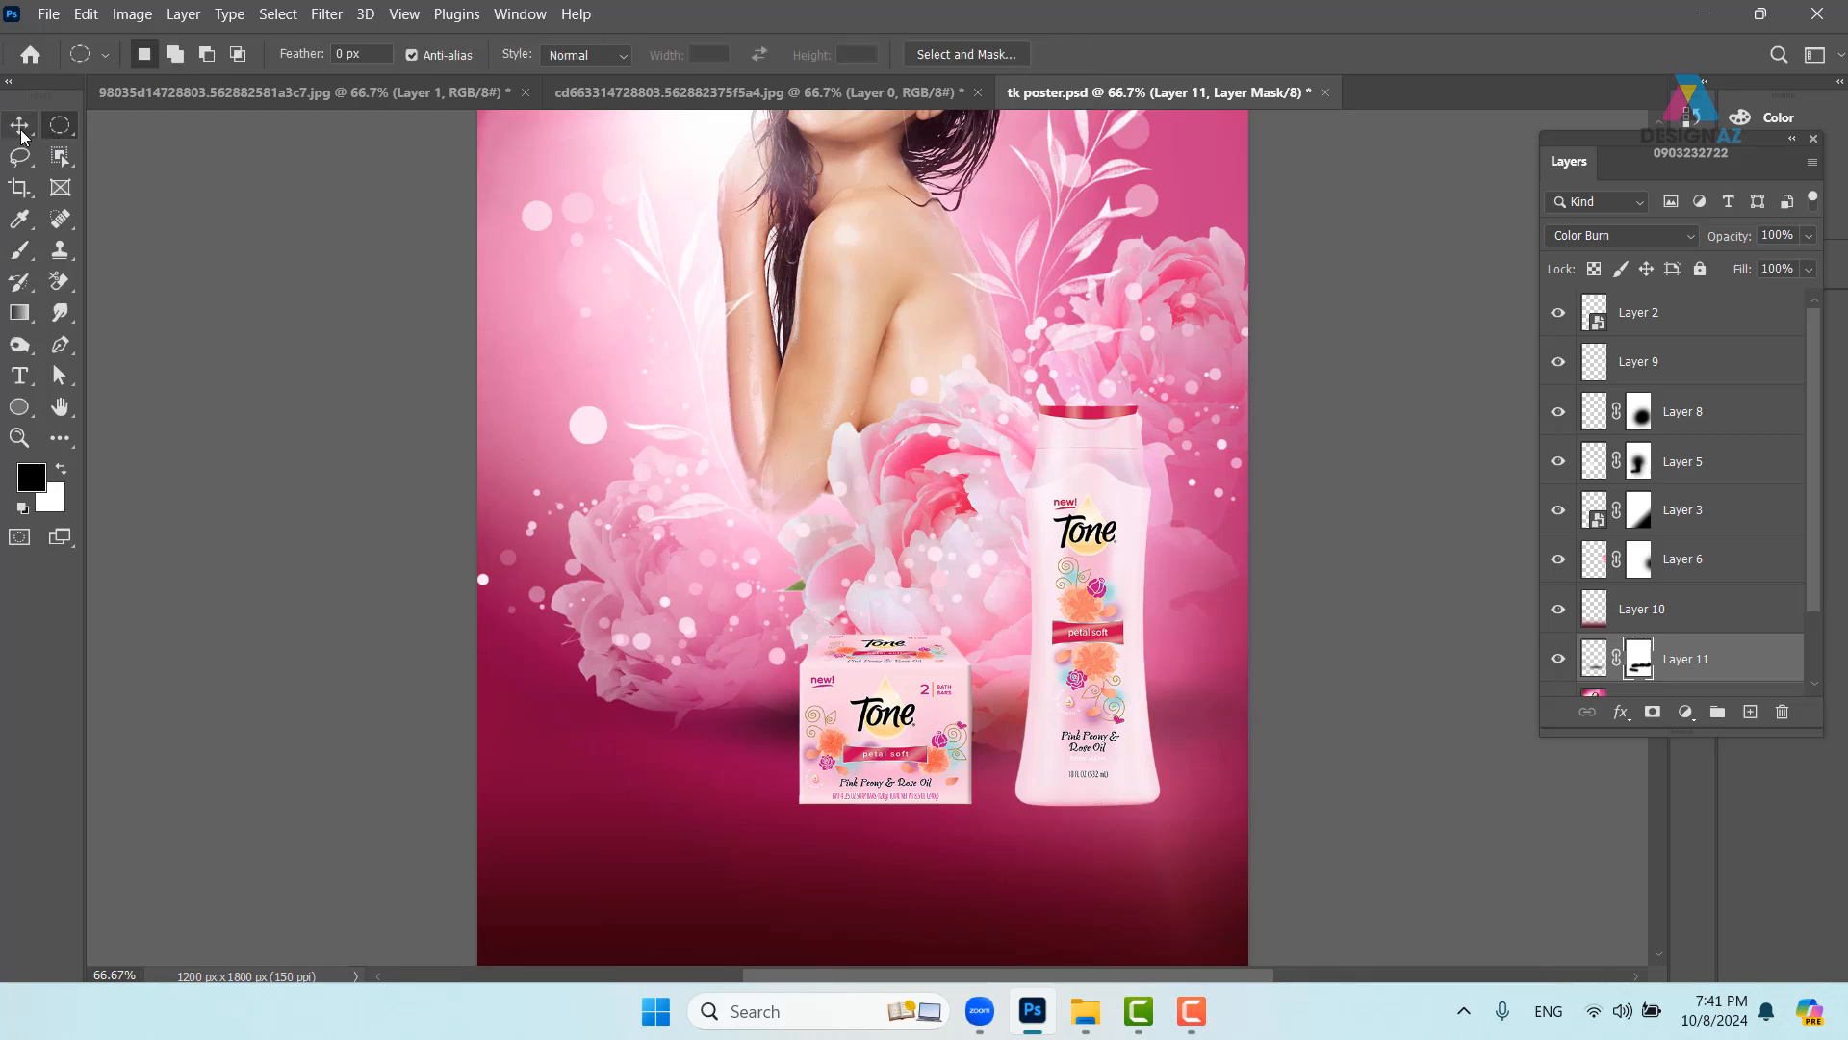
{"action": "key", "text": "5"}
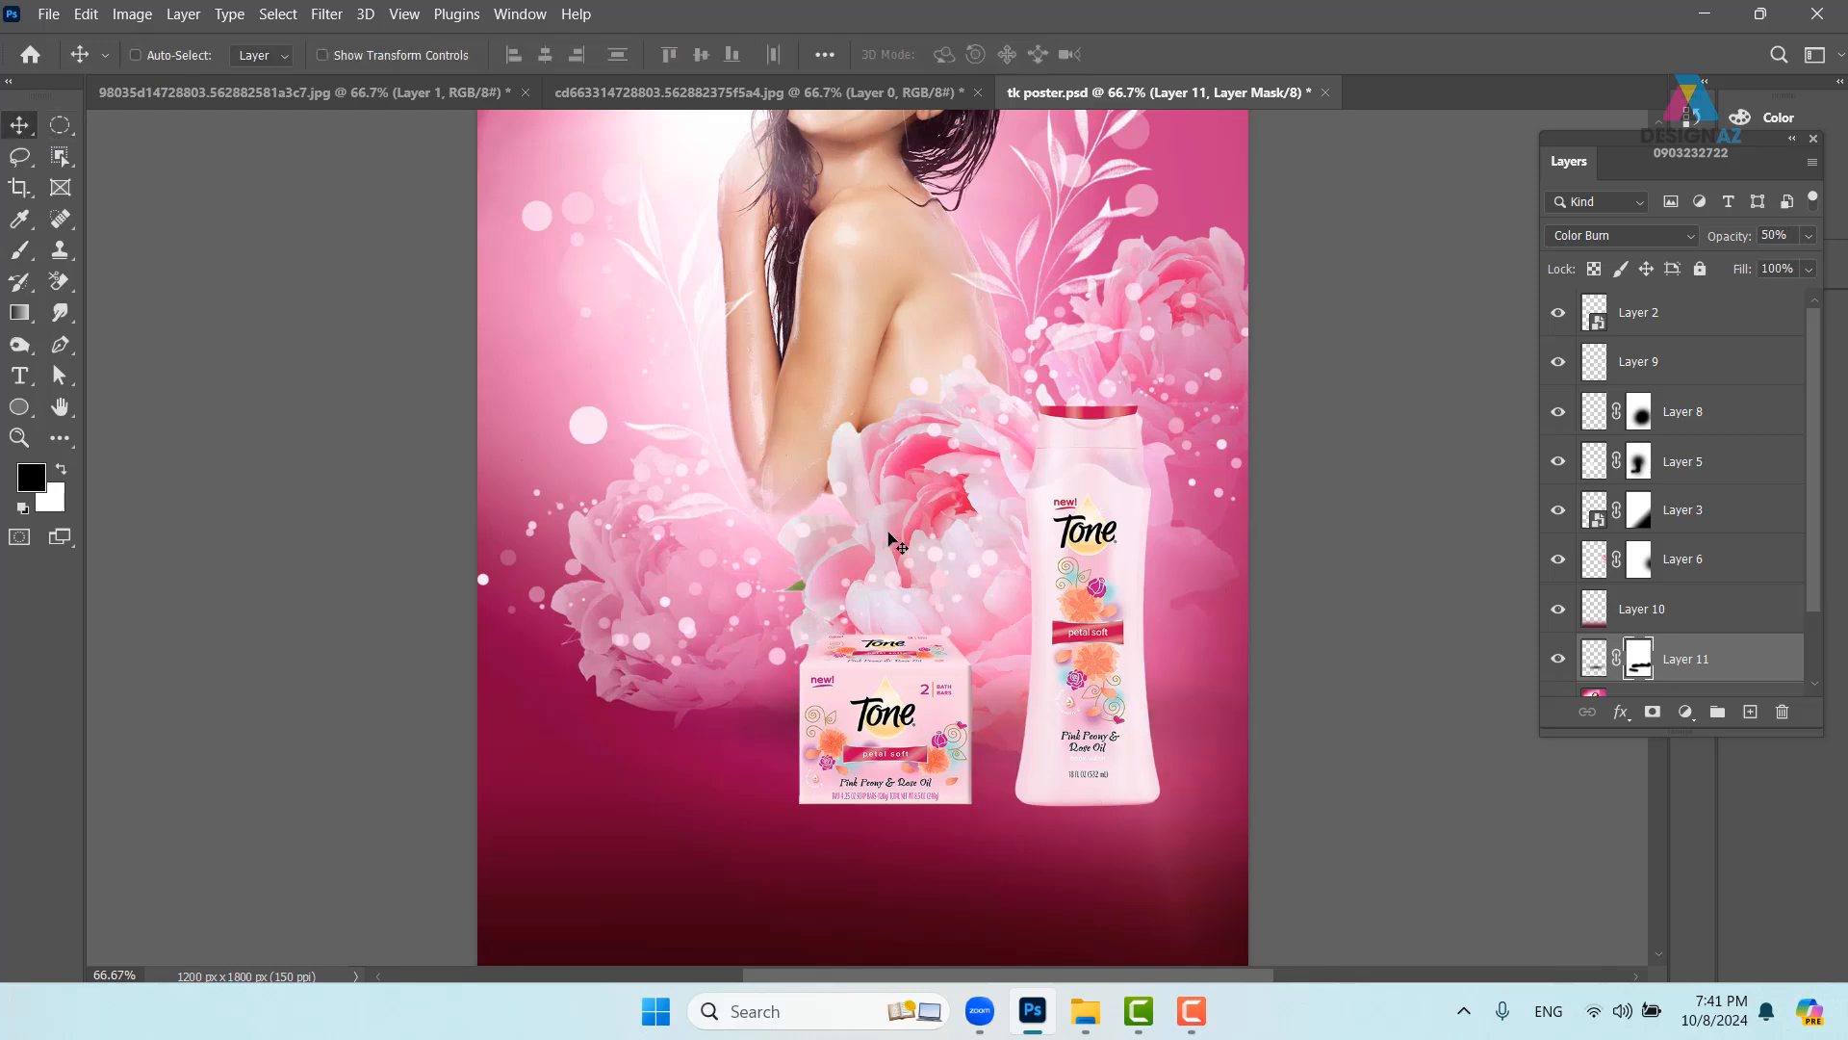
{"action": "key", "text": "8"}
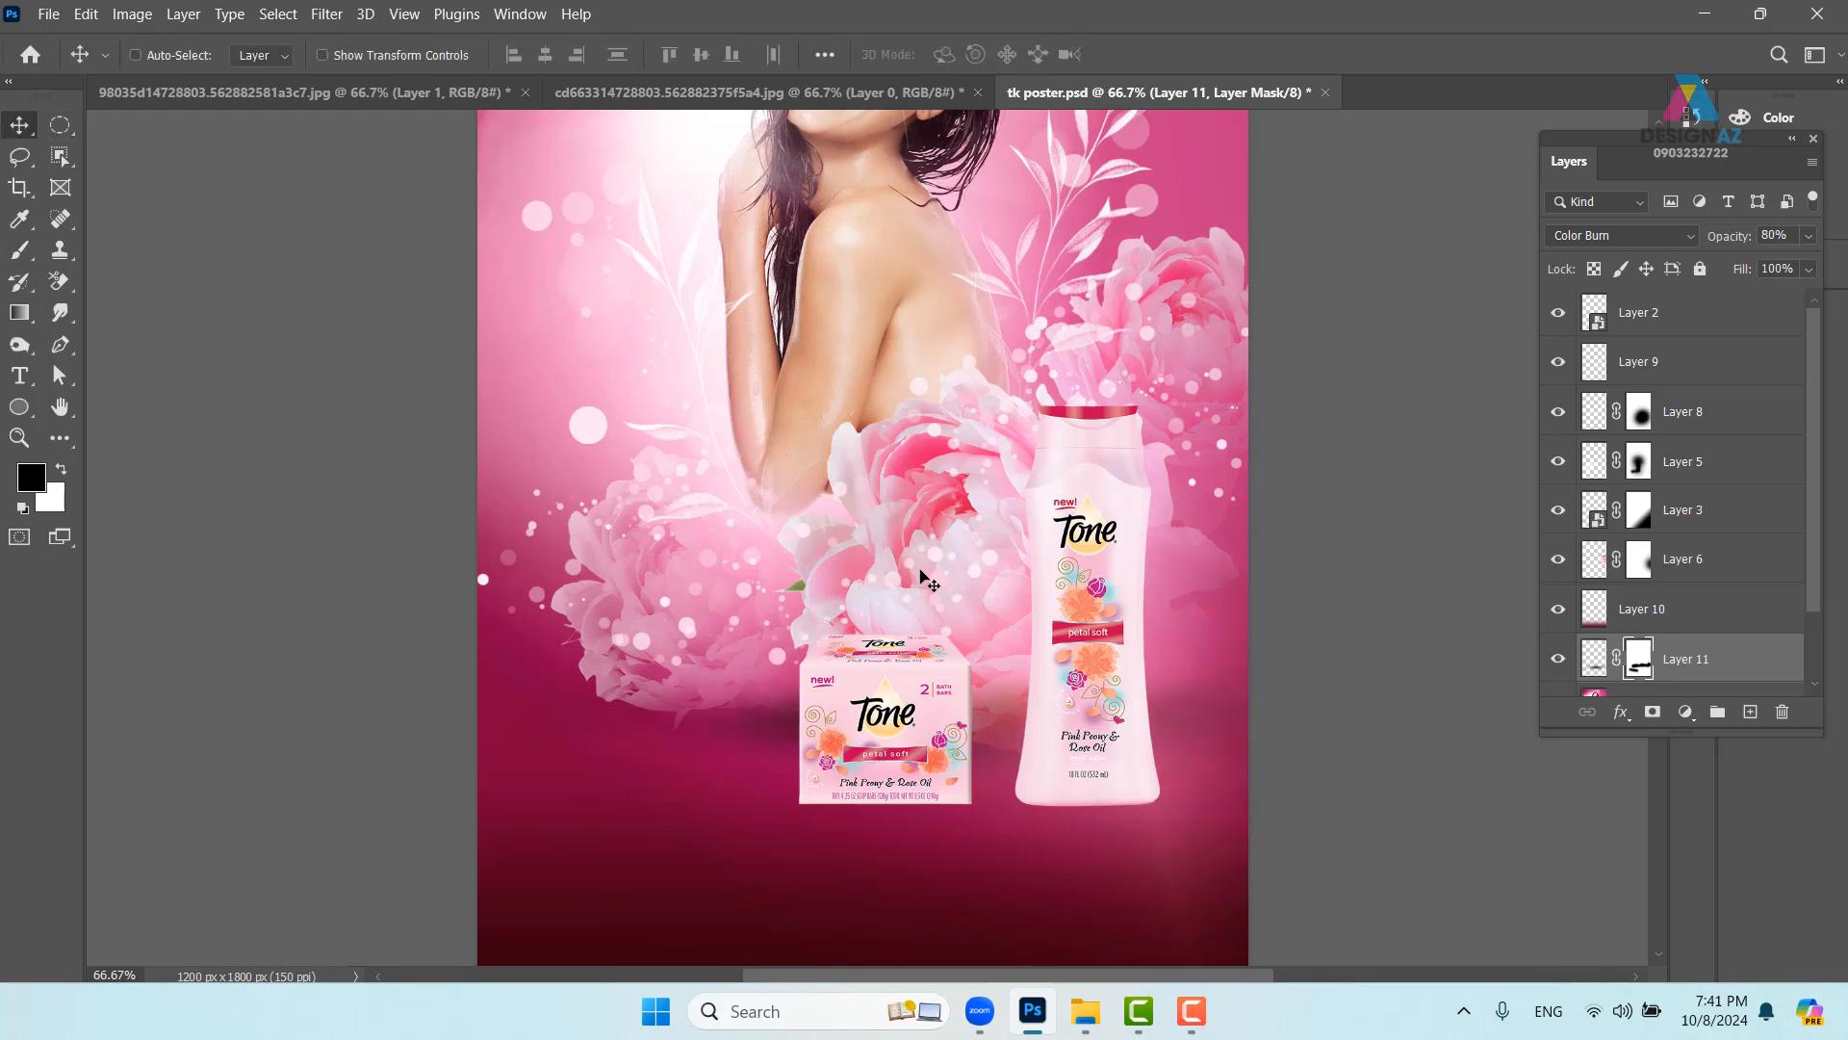
{"action": "left_click_drag", "start_coordinate": [921, 575], "coordinate": [807, 504]}
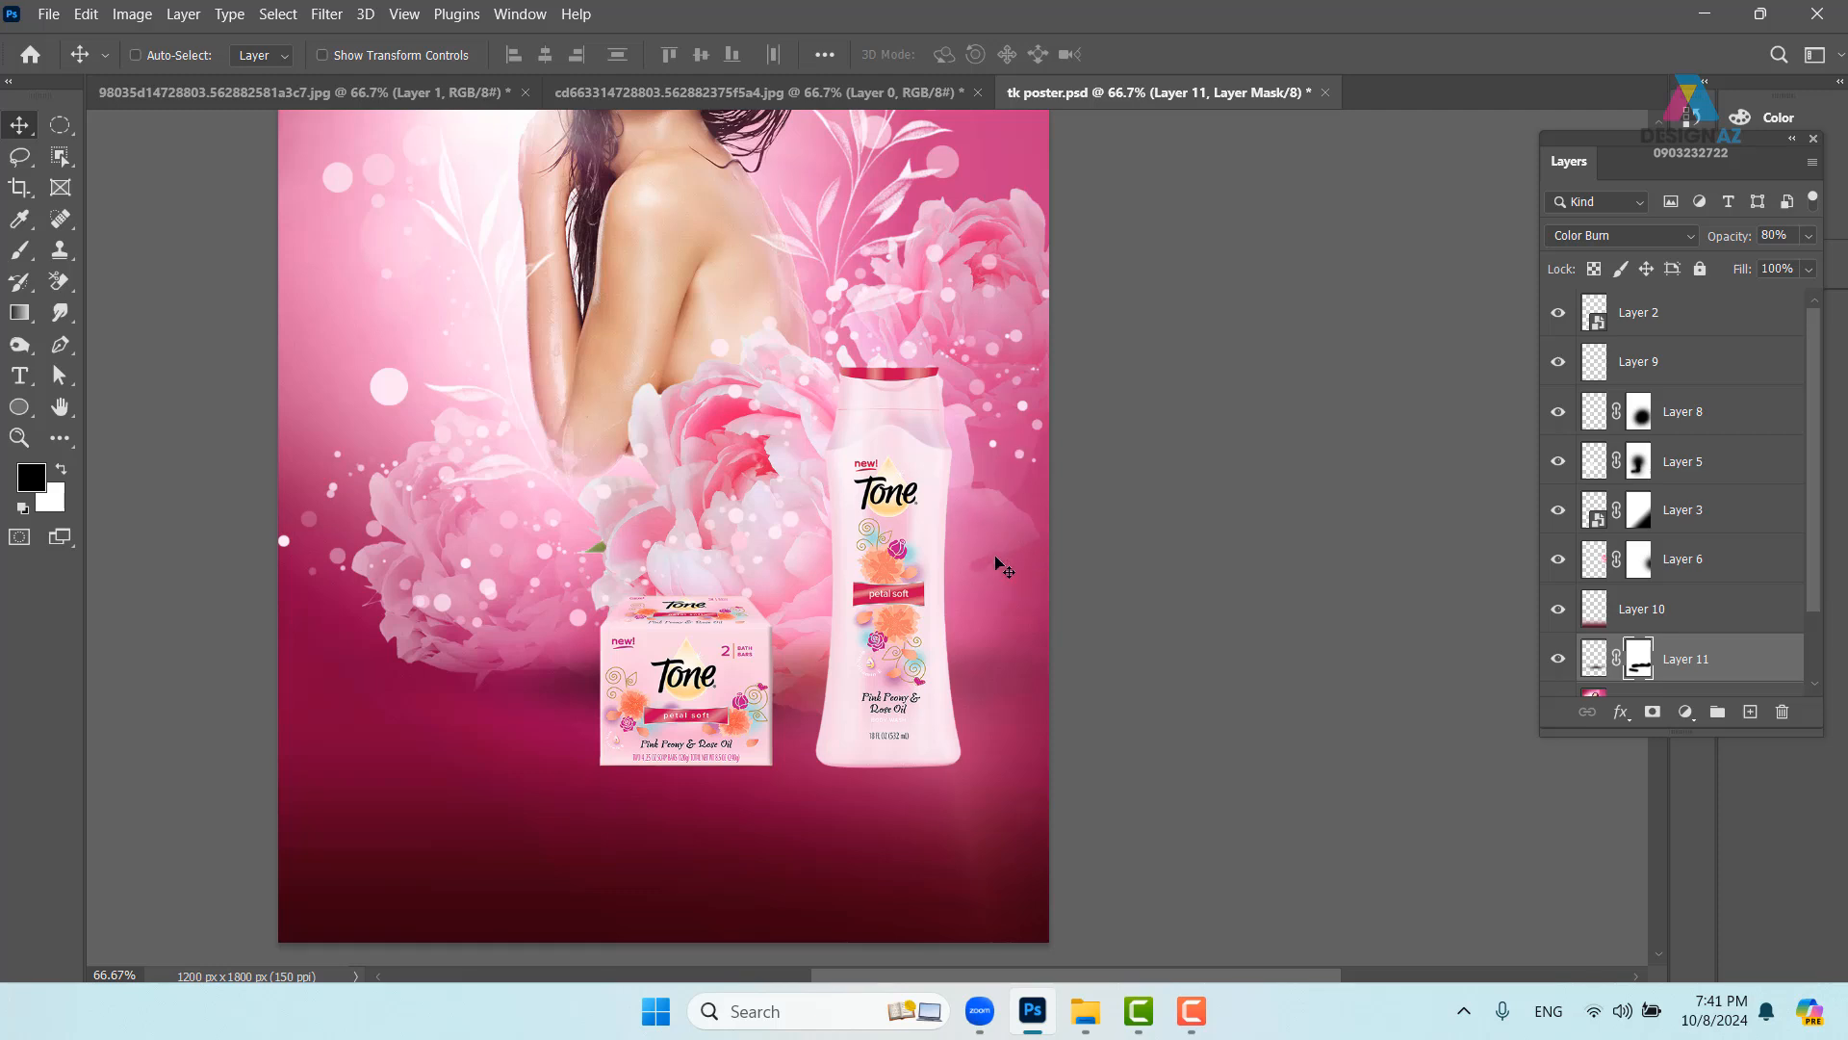
- Select Layer 2 holding the Tone products, undoing an accidental nudge
{"action": "right_click", "coordinate": [916, 544]}
{"action": "left_click", "coordinate": [948, 551]}
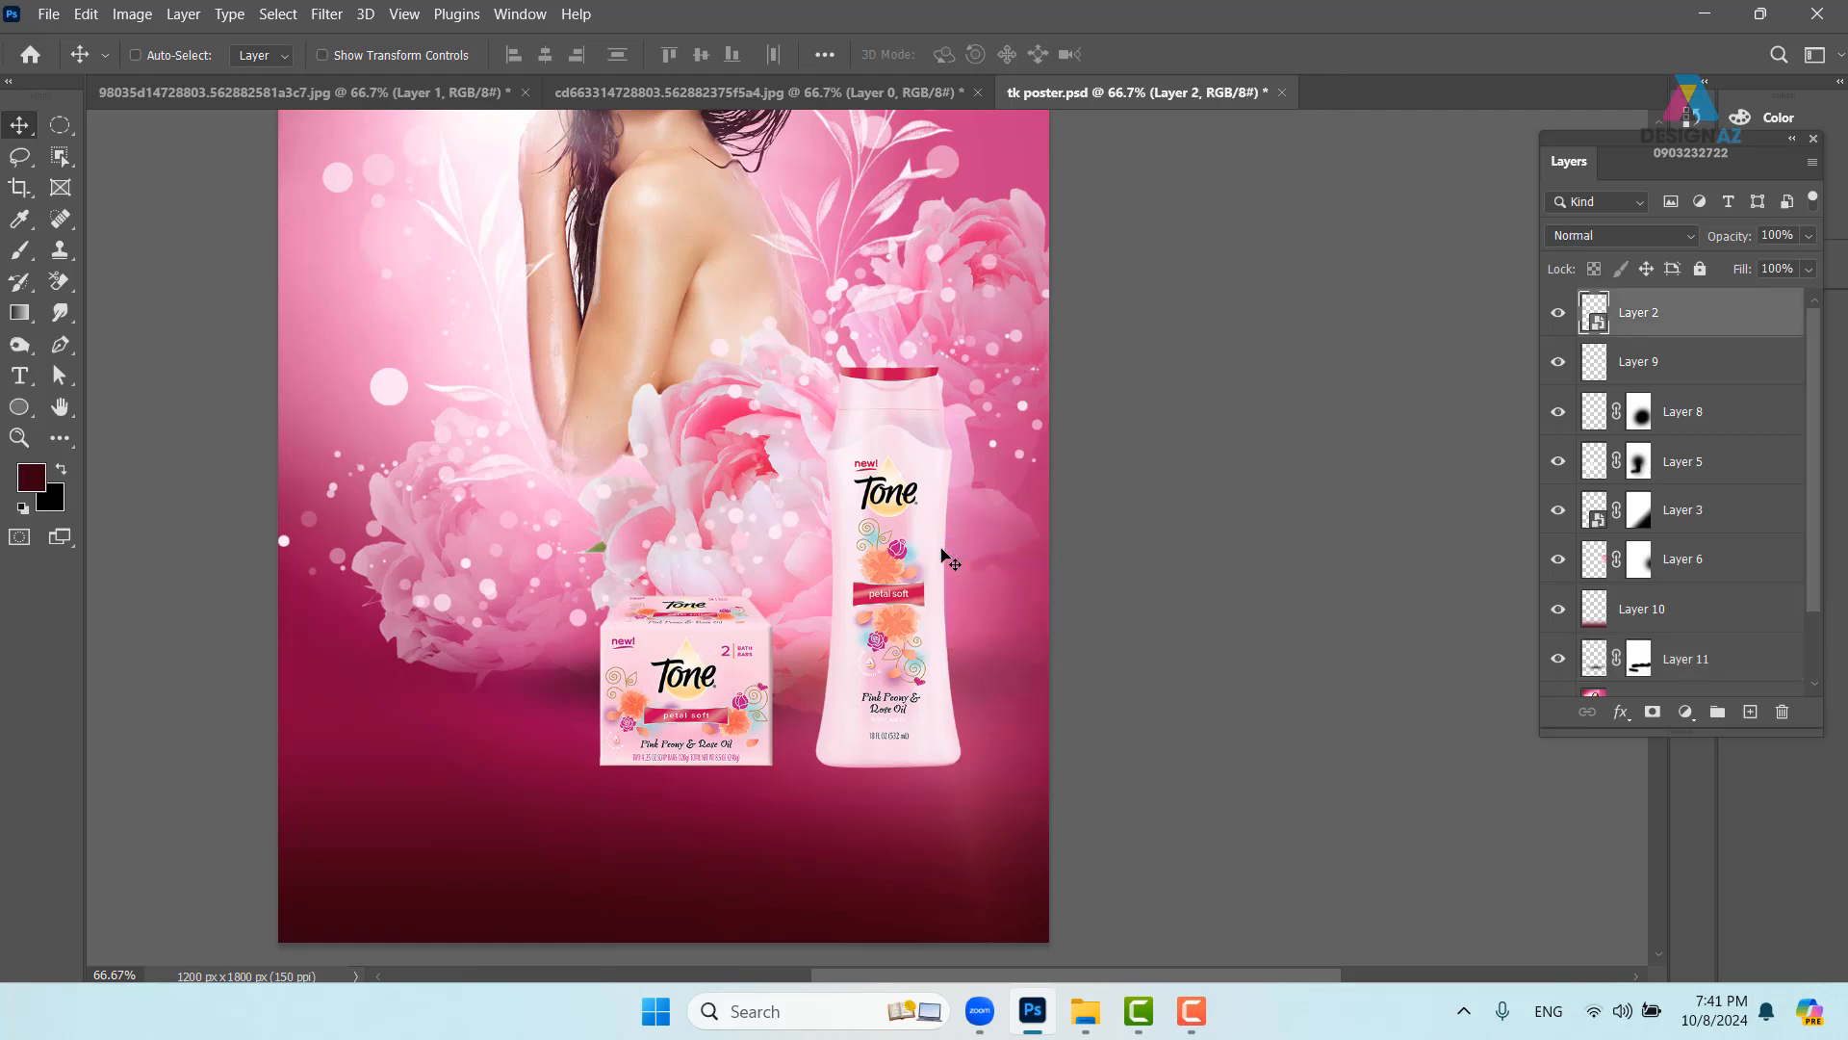
{"action": "right_click", "coordinate": [890, 533]}
{"action": "left_click", "coordinate": [929, 547]}
{"action": "left_click_drag", "start_coordinate": [857, 589], "coordinate": [885, 556]}
{"action": "key", "text": "ctrl+z"}
{"action": "left_click_drag", "start_coordinate": [855, 636], "coordinate": [843, 578]}
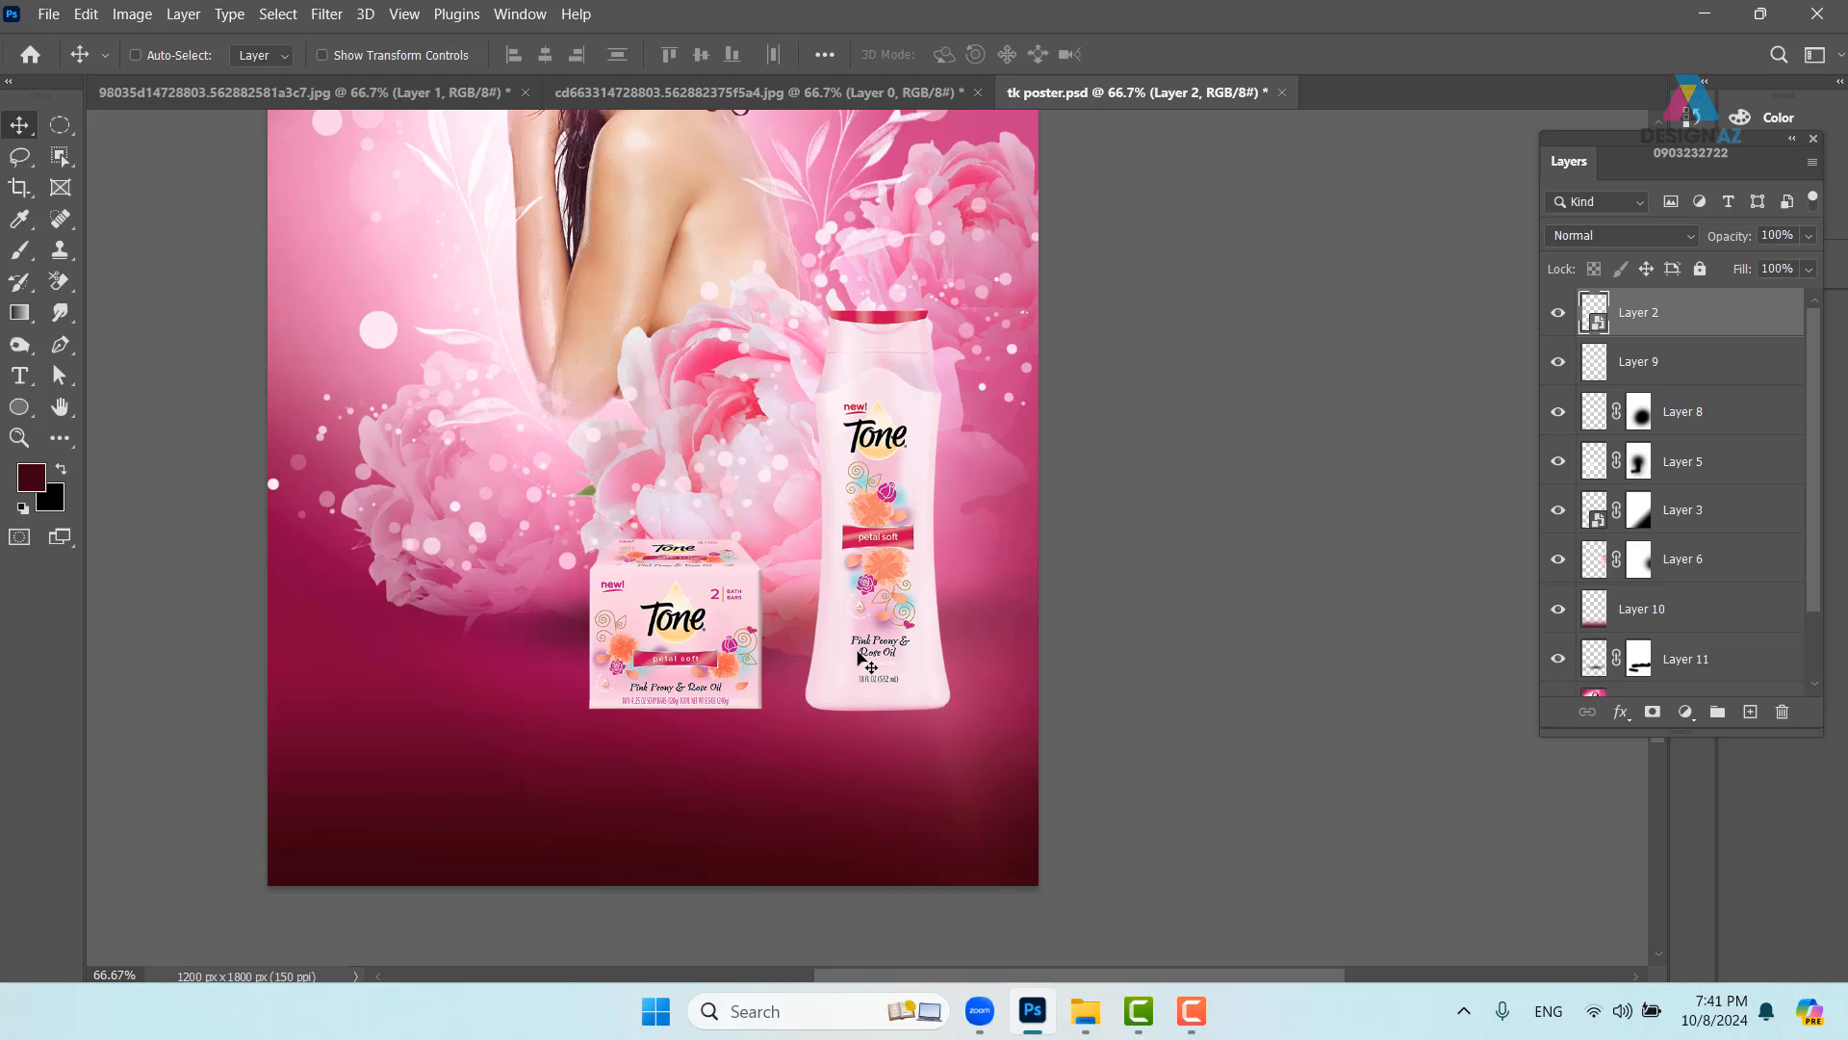
- Duplicate the products layer and flip the copy downward into a stretched reflection
{"action": "key", "text": "ctrl+j"}
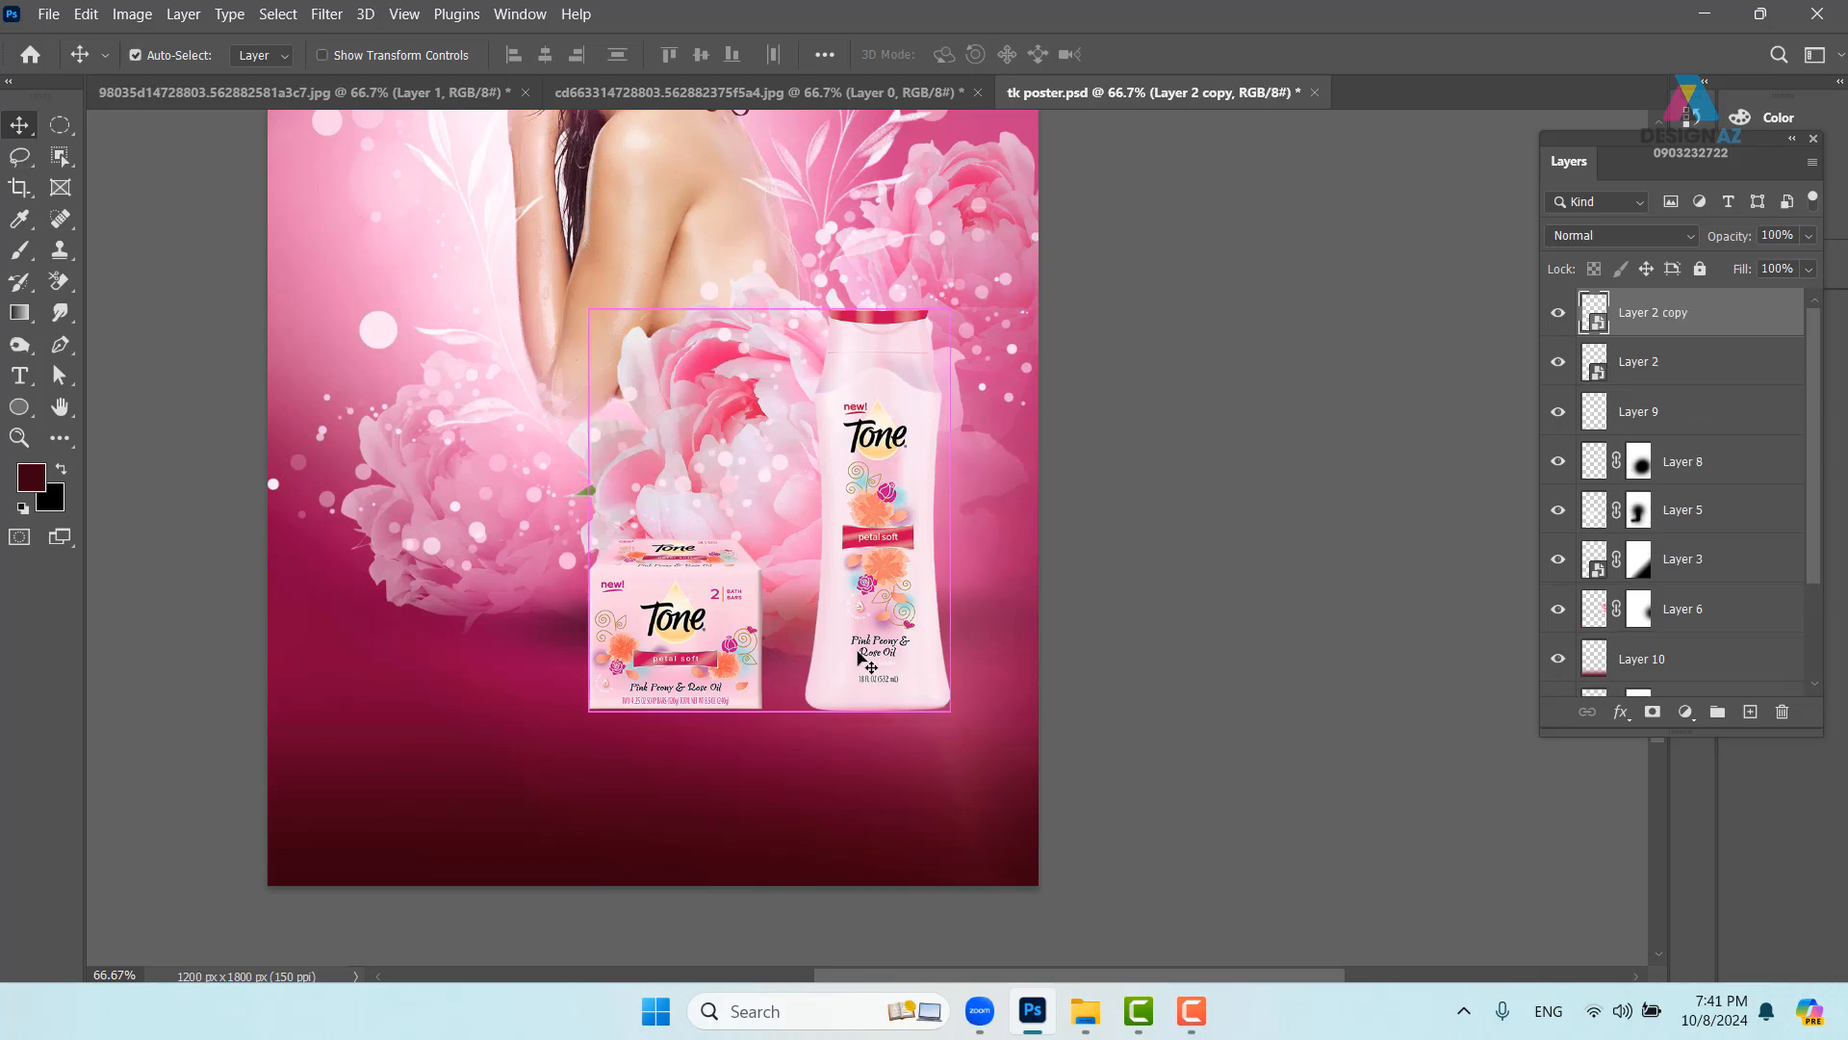
{"action": "key", "text": "ctrl+t"}
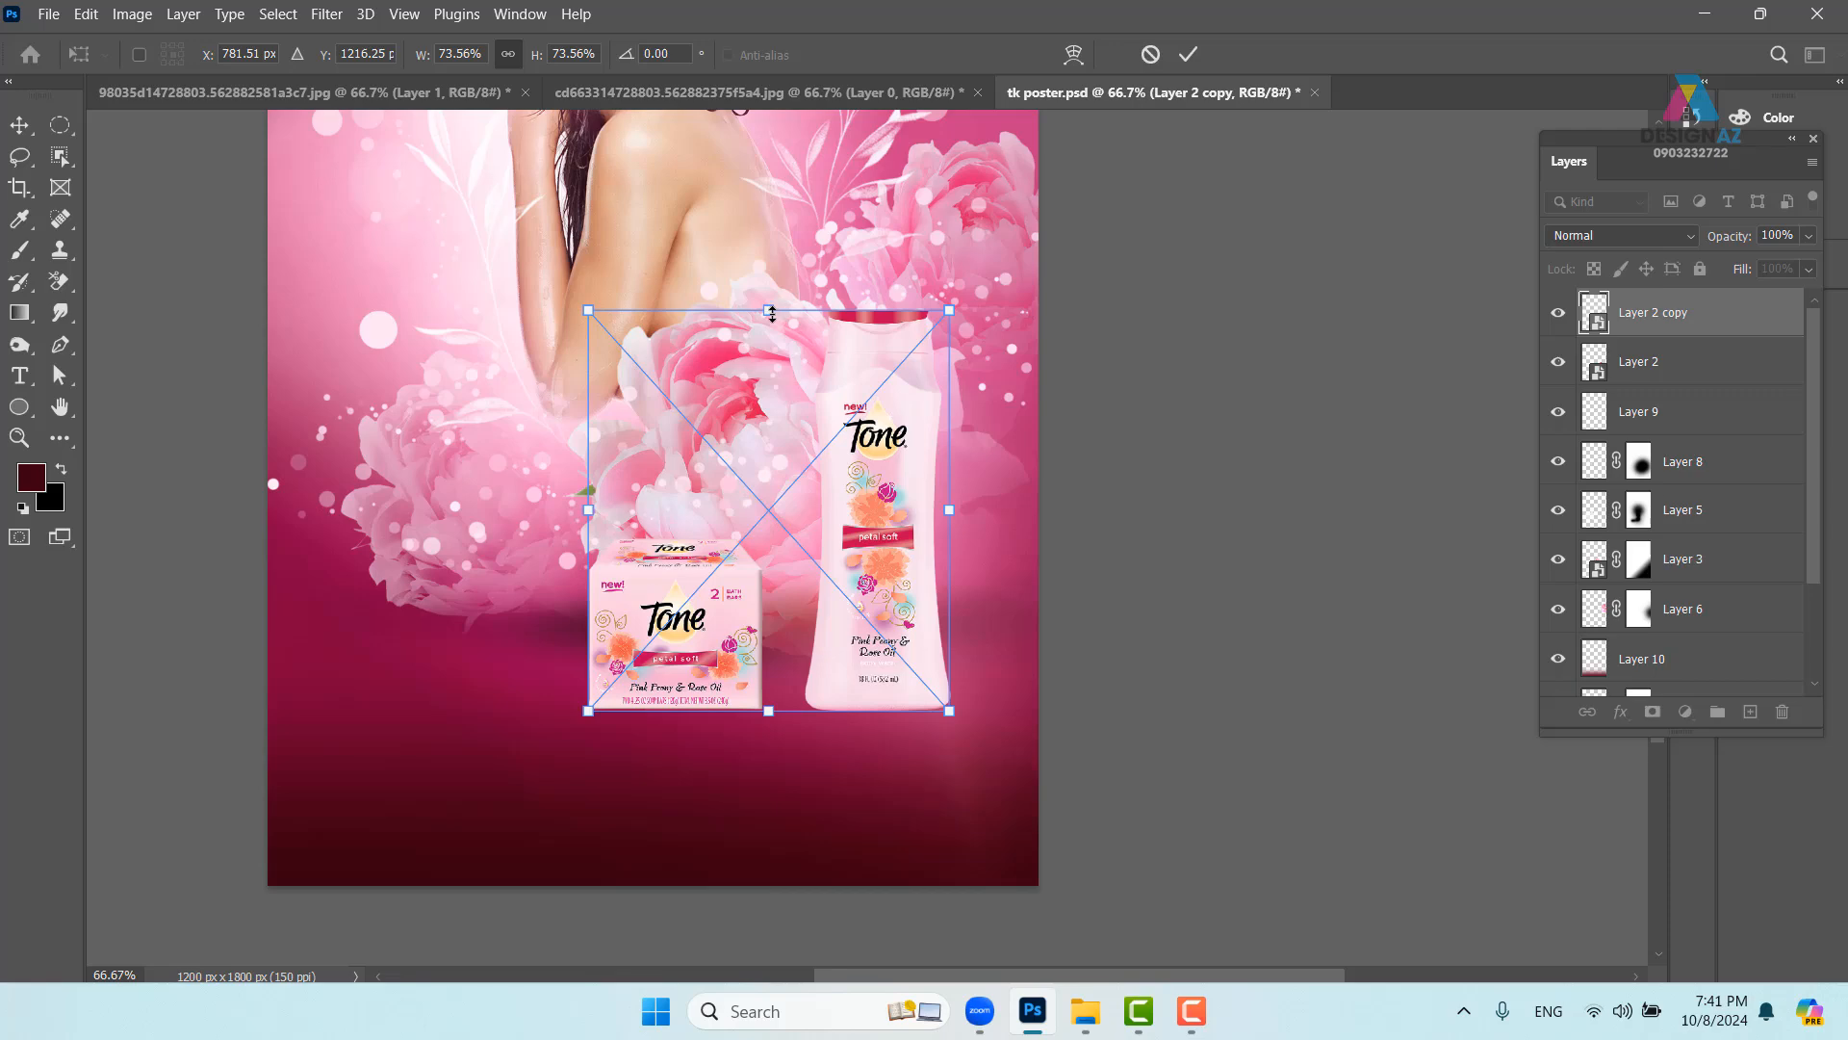
{"action": "left_click_drag", "start_coordinate": [771, 313], "coordinate": [772, 813]}
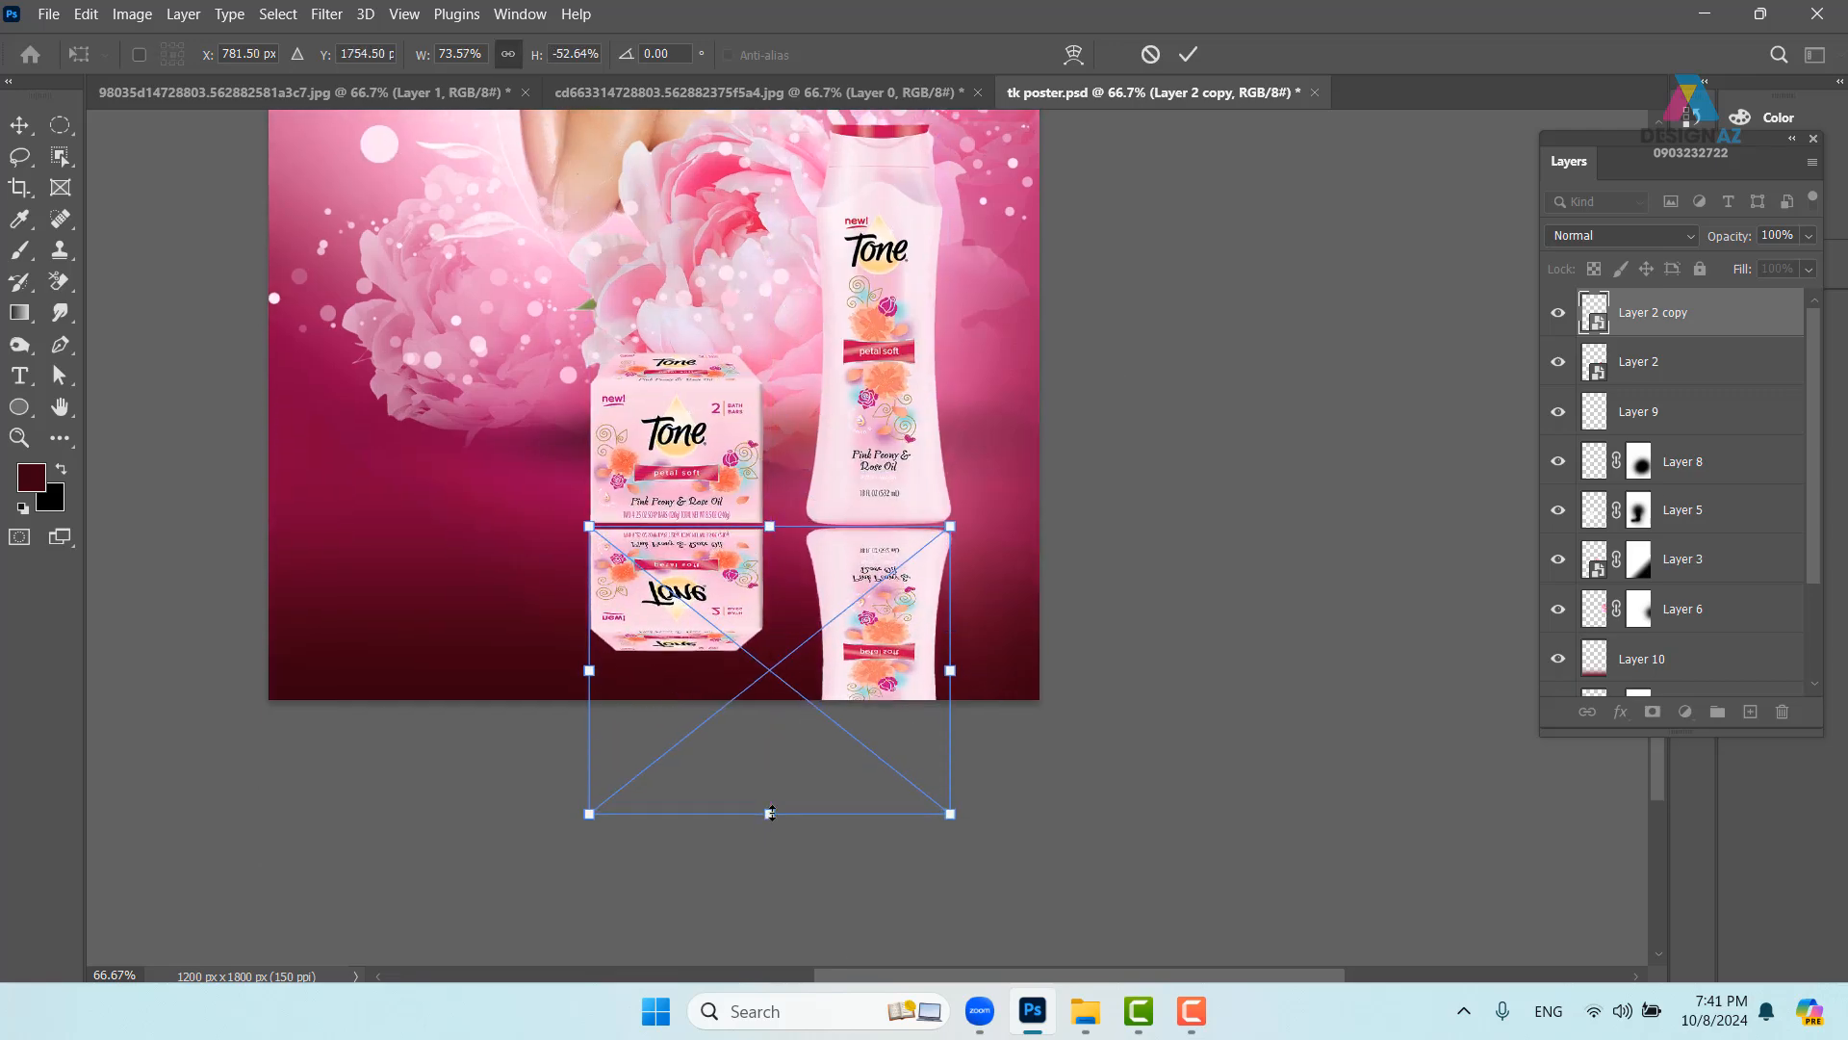
{"action": "key", "text": "Return"}
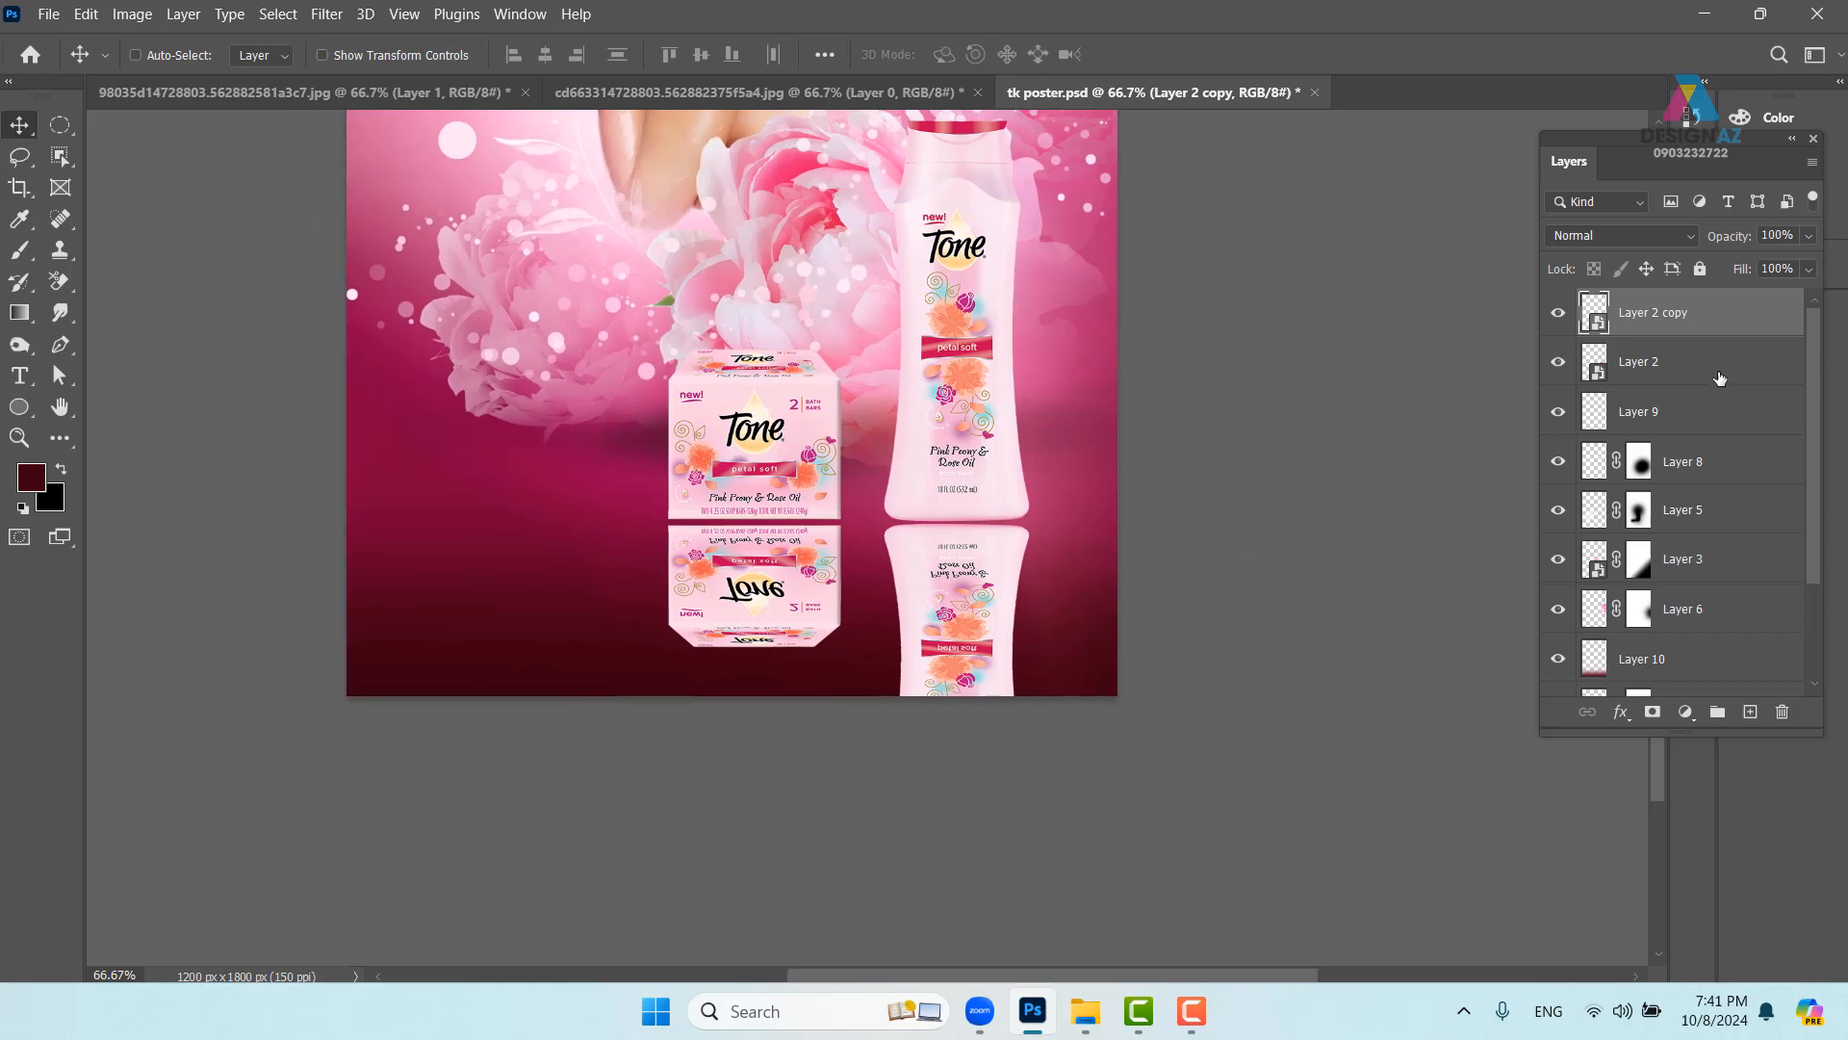
- Mask the reflection with a Black, White gradient so it fades toward the poster bottom
{"action": "left_click", "coordinate": [1653, 712]}
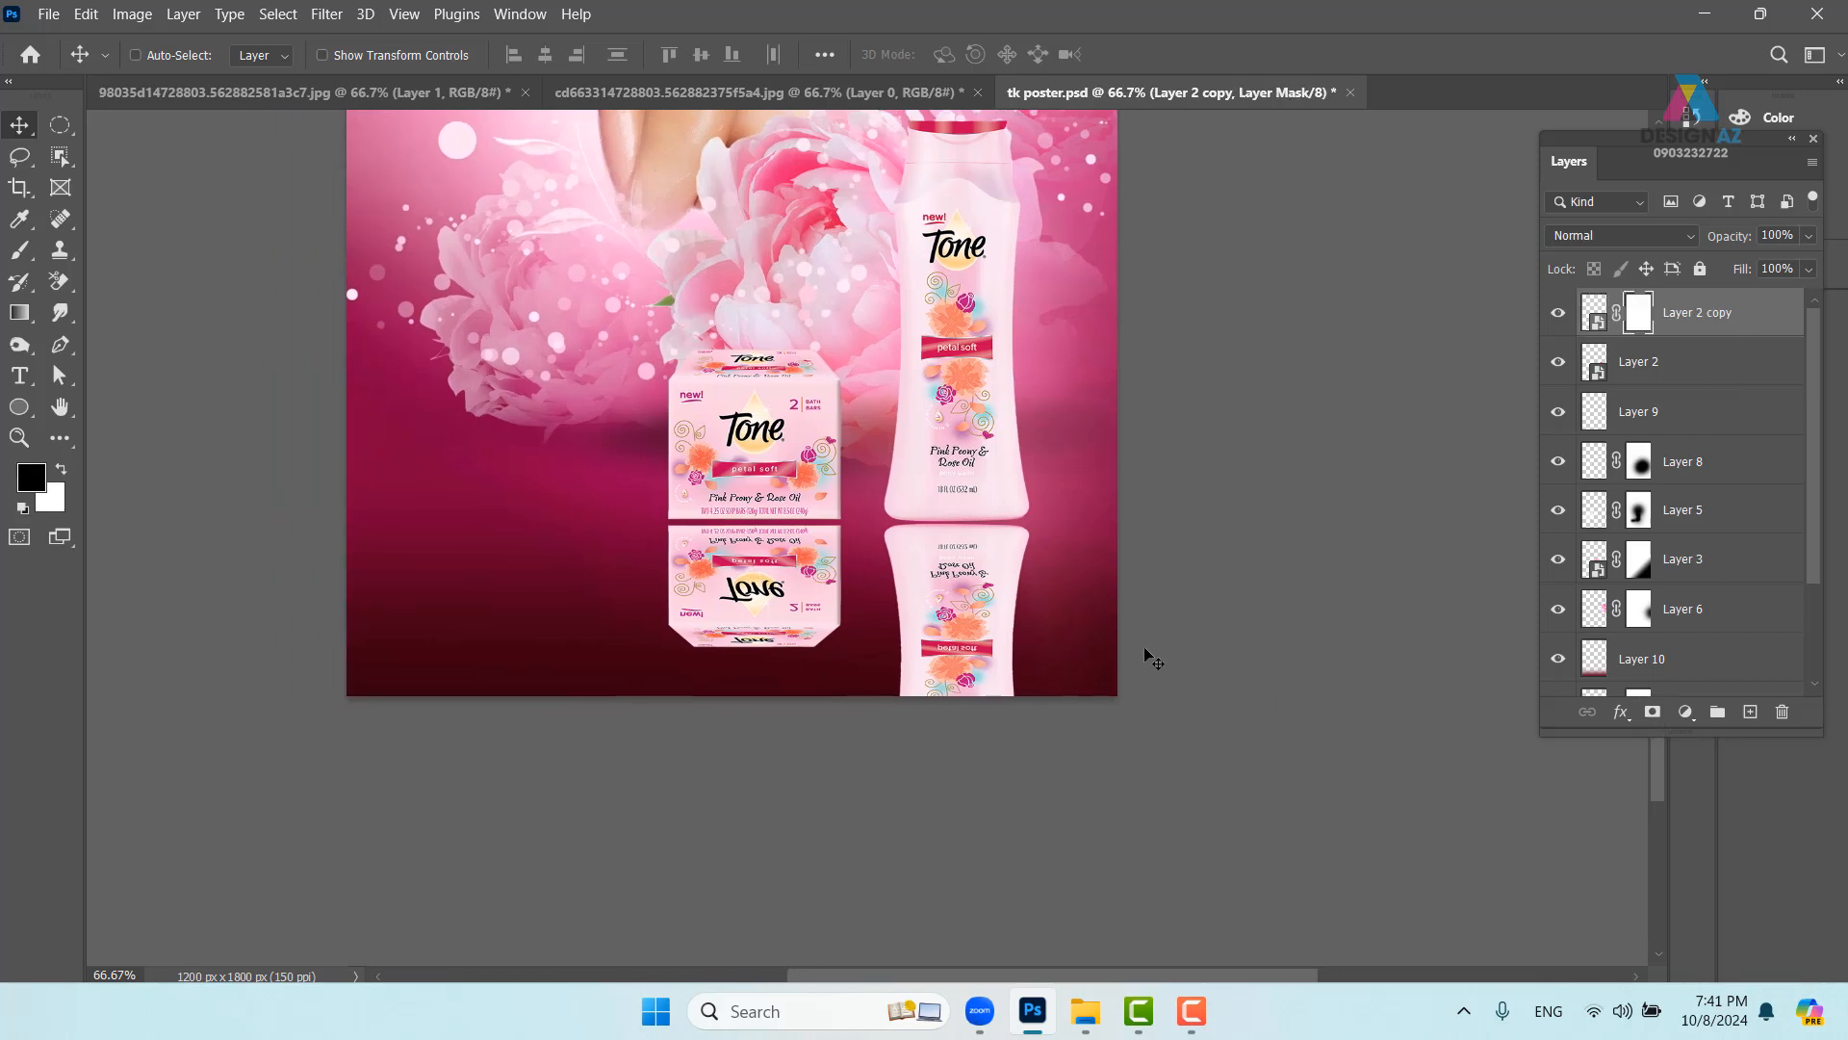
{"action": "key", "text": "g"}
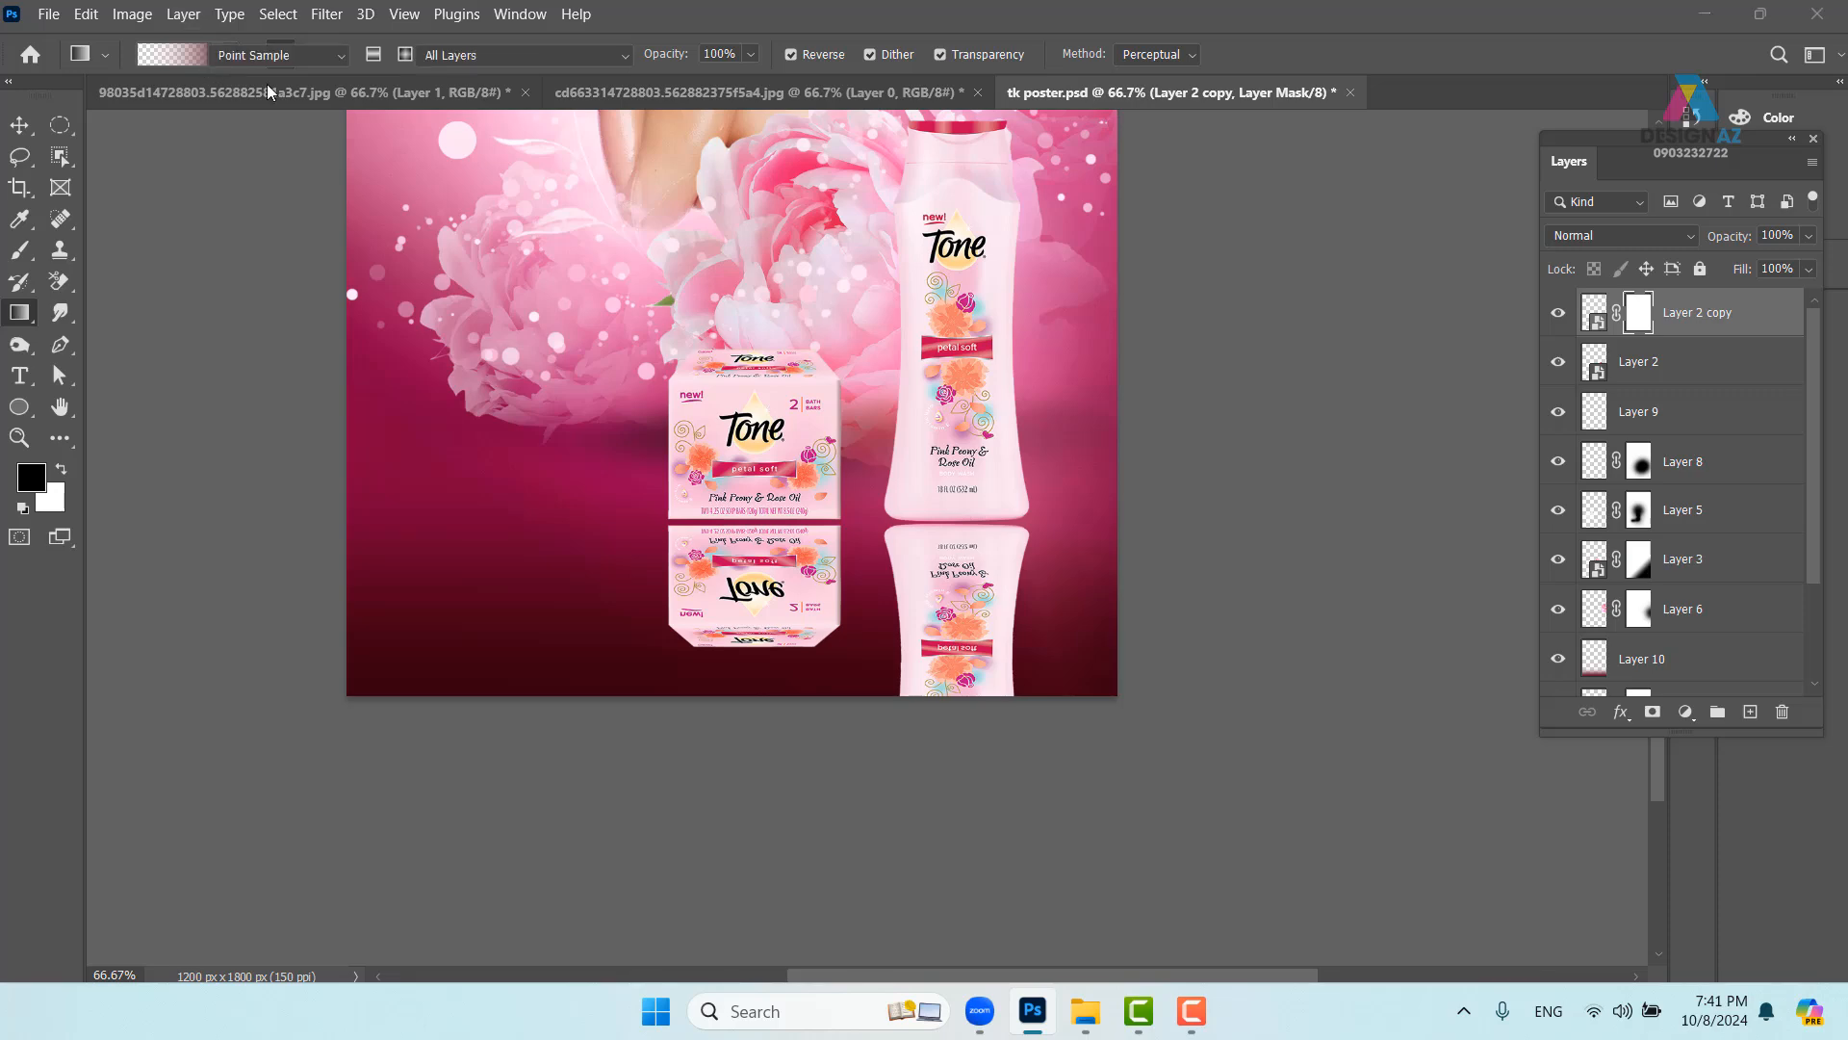
{"action": "left_click", "coordinate": [172, 55]}
{"action": "left_click", "coordinate": [952, 188]}
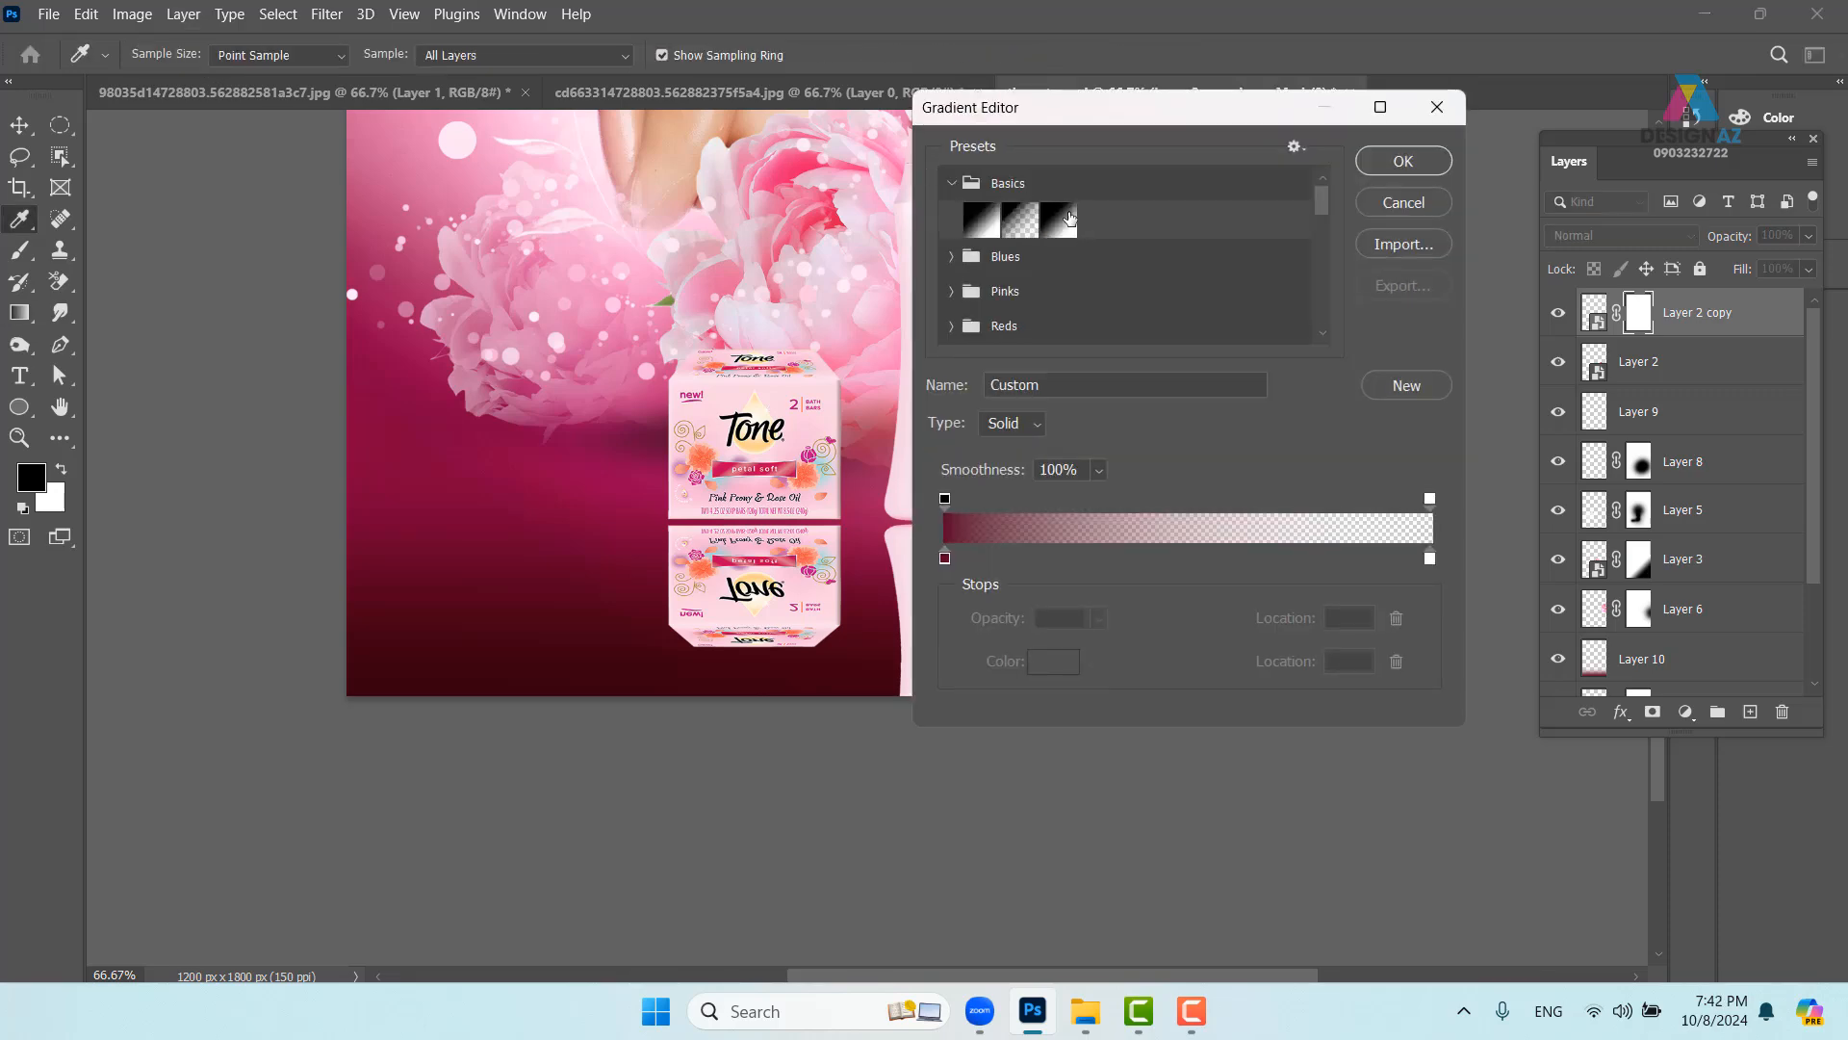
{"action": "left_click", "coordinate": [1060, 219]}
{"action": "left_click", "coordinate": [1403, 161]}
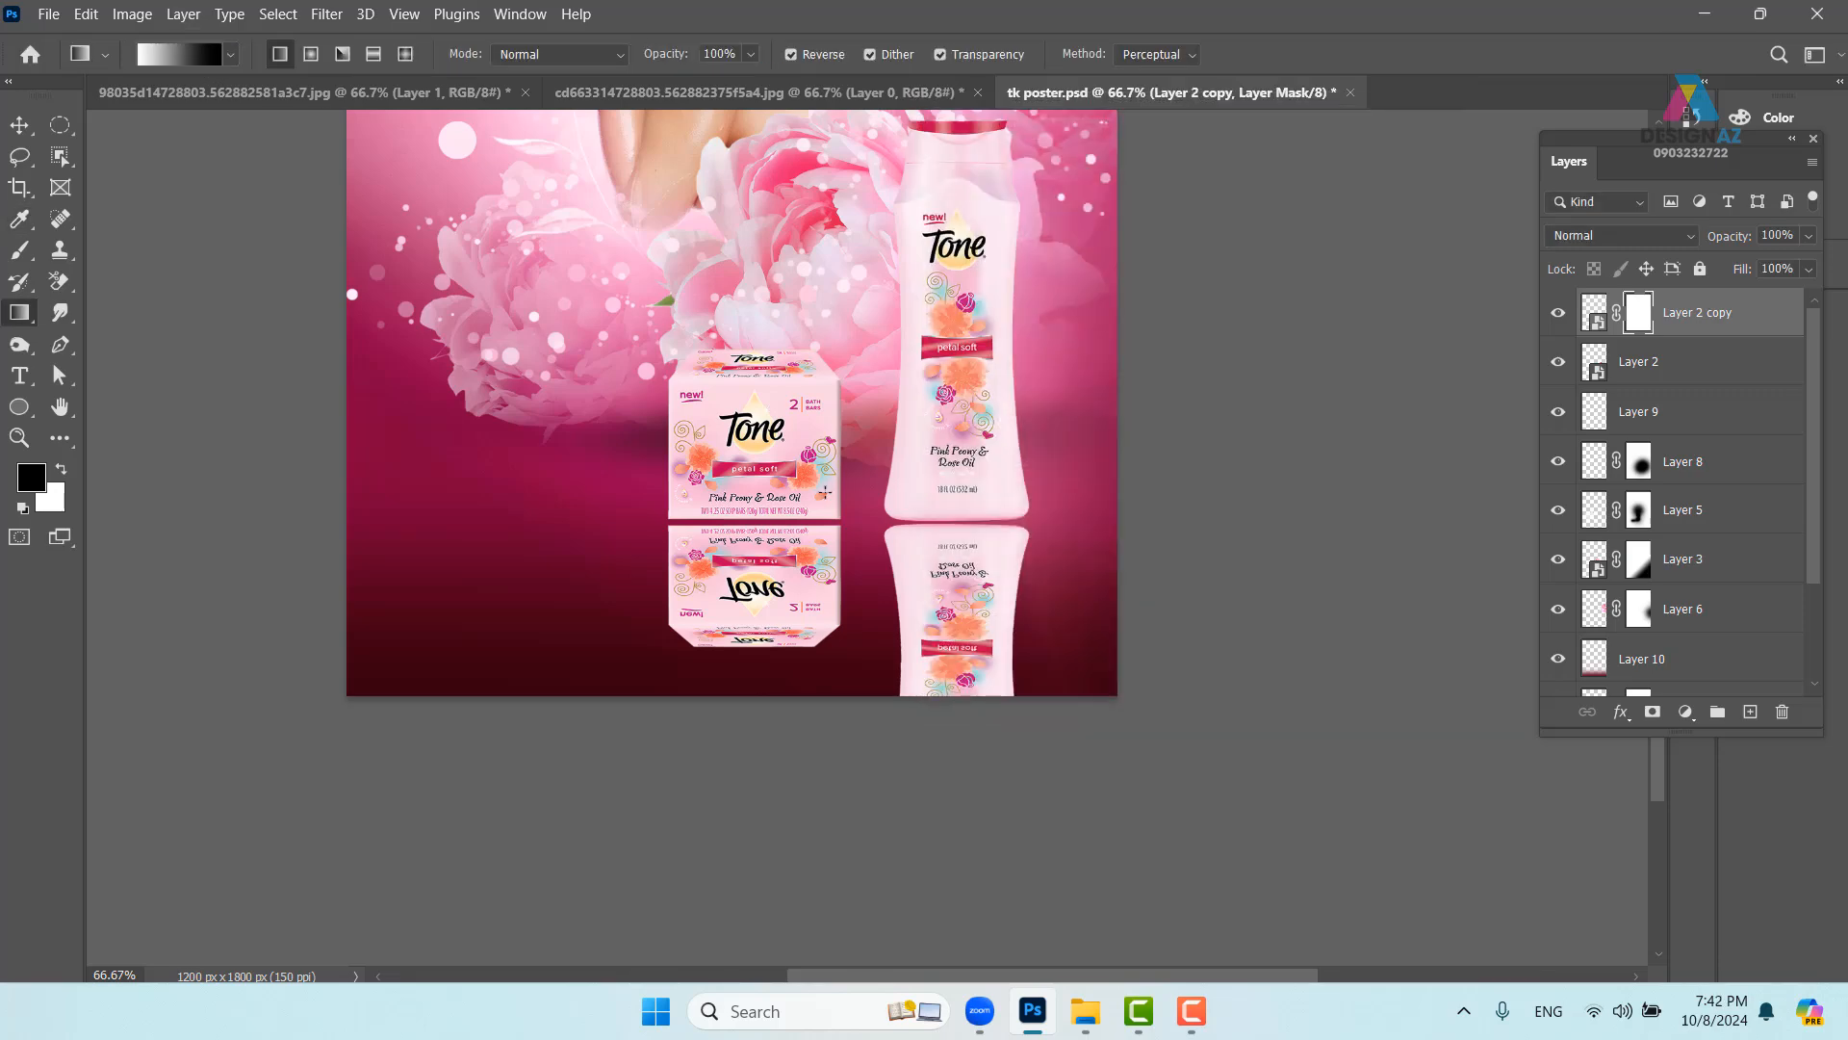
{"action": "left_click_drag", "start_coordinate": [828, 613], "coordinate": [807, 517]}
{"action": "left_click_drag", "start_coordinate": [805, 614], "coordinate": [810, 599]}
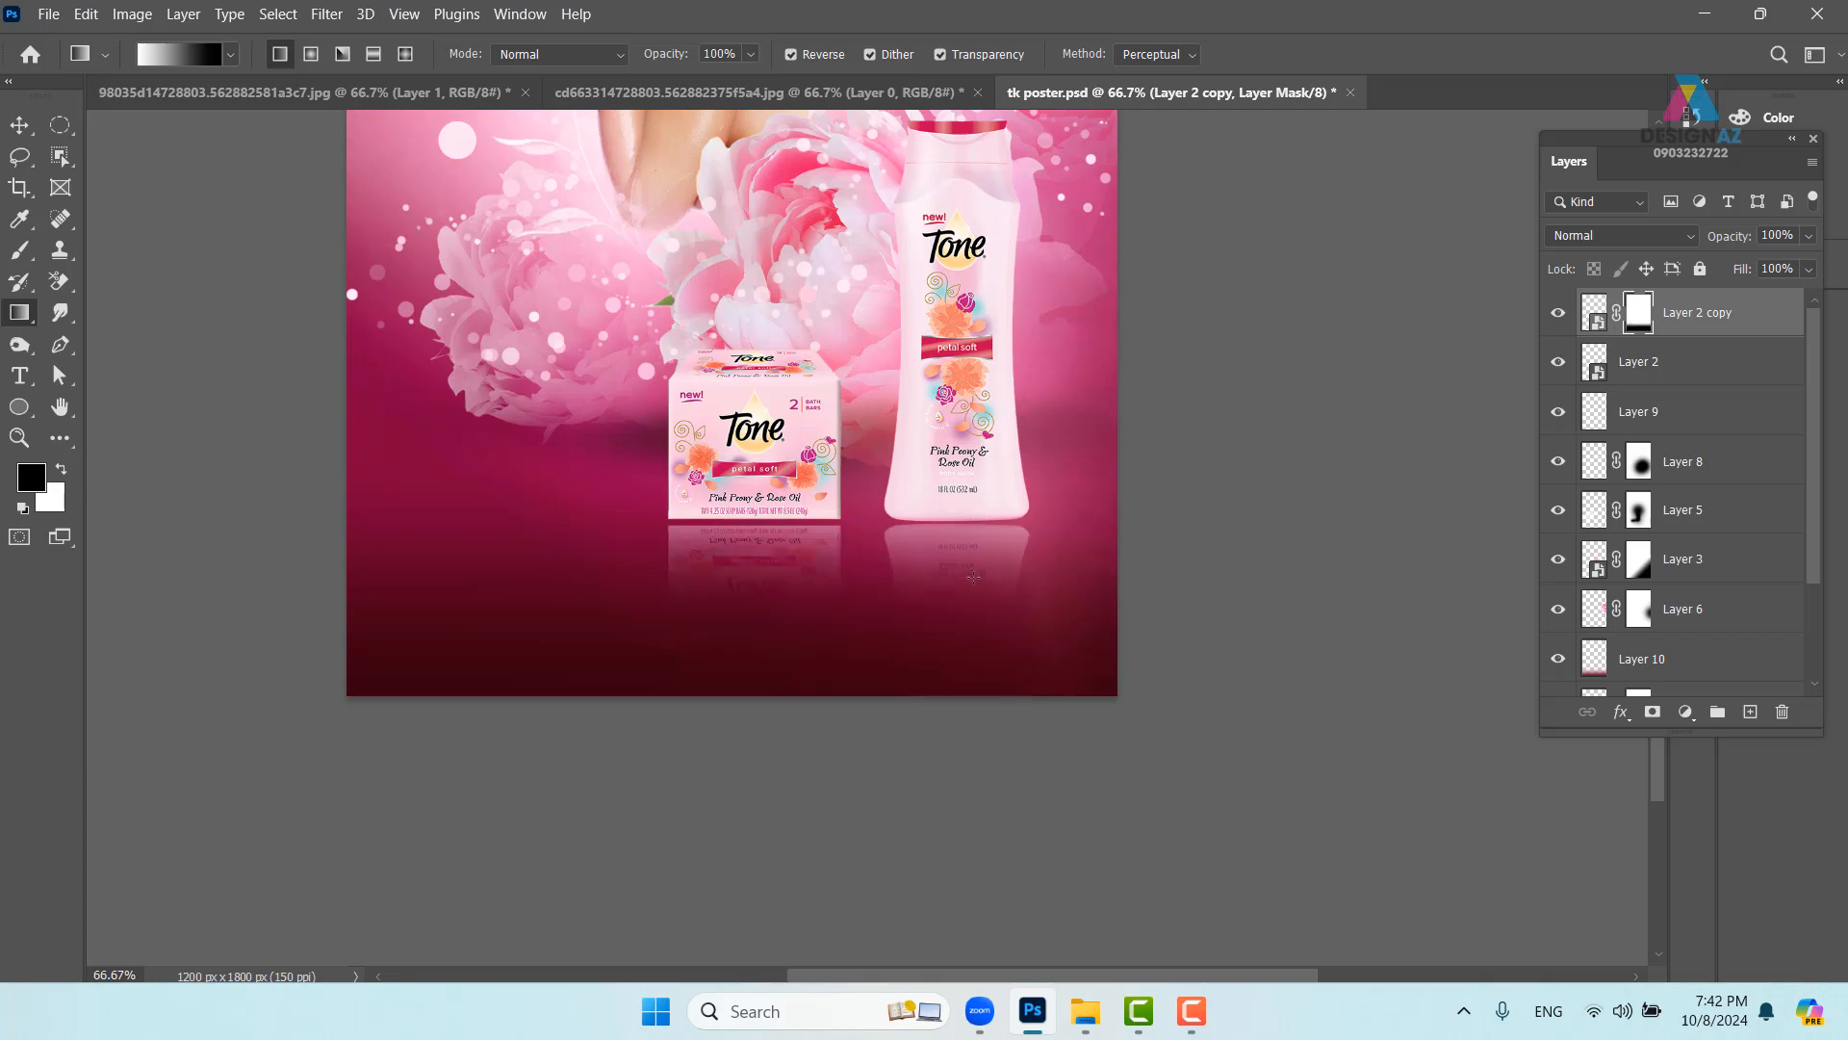
- Move the reflection layer (Layer 2 copy) below Layer 2
{"action": "left_click", "coordinate": [19, 125]}
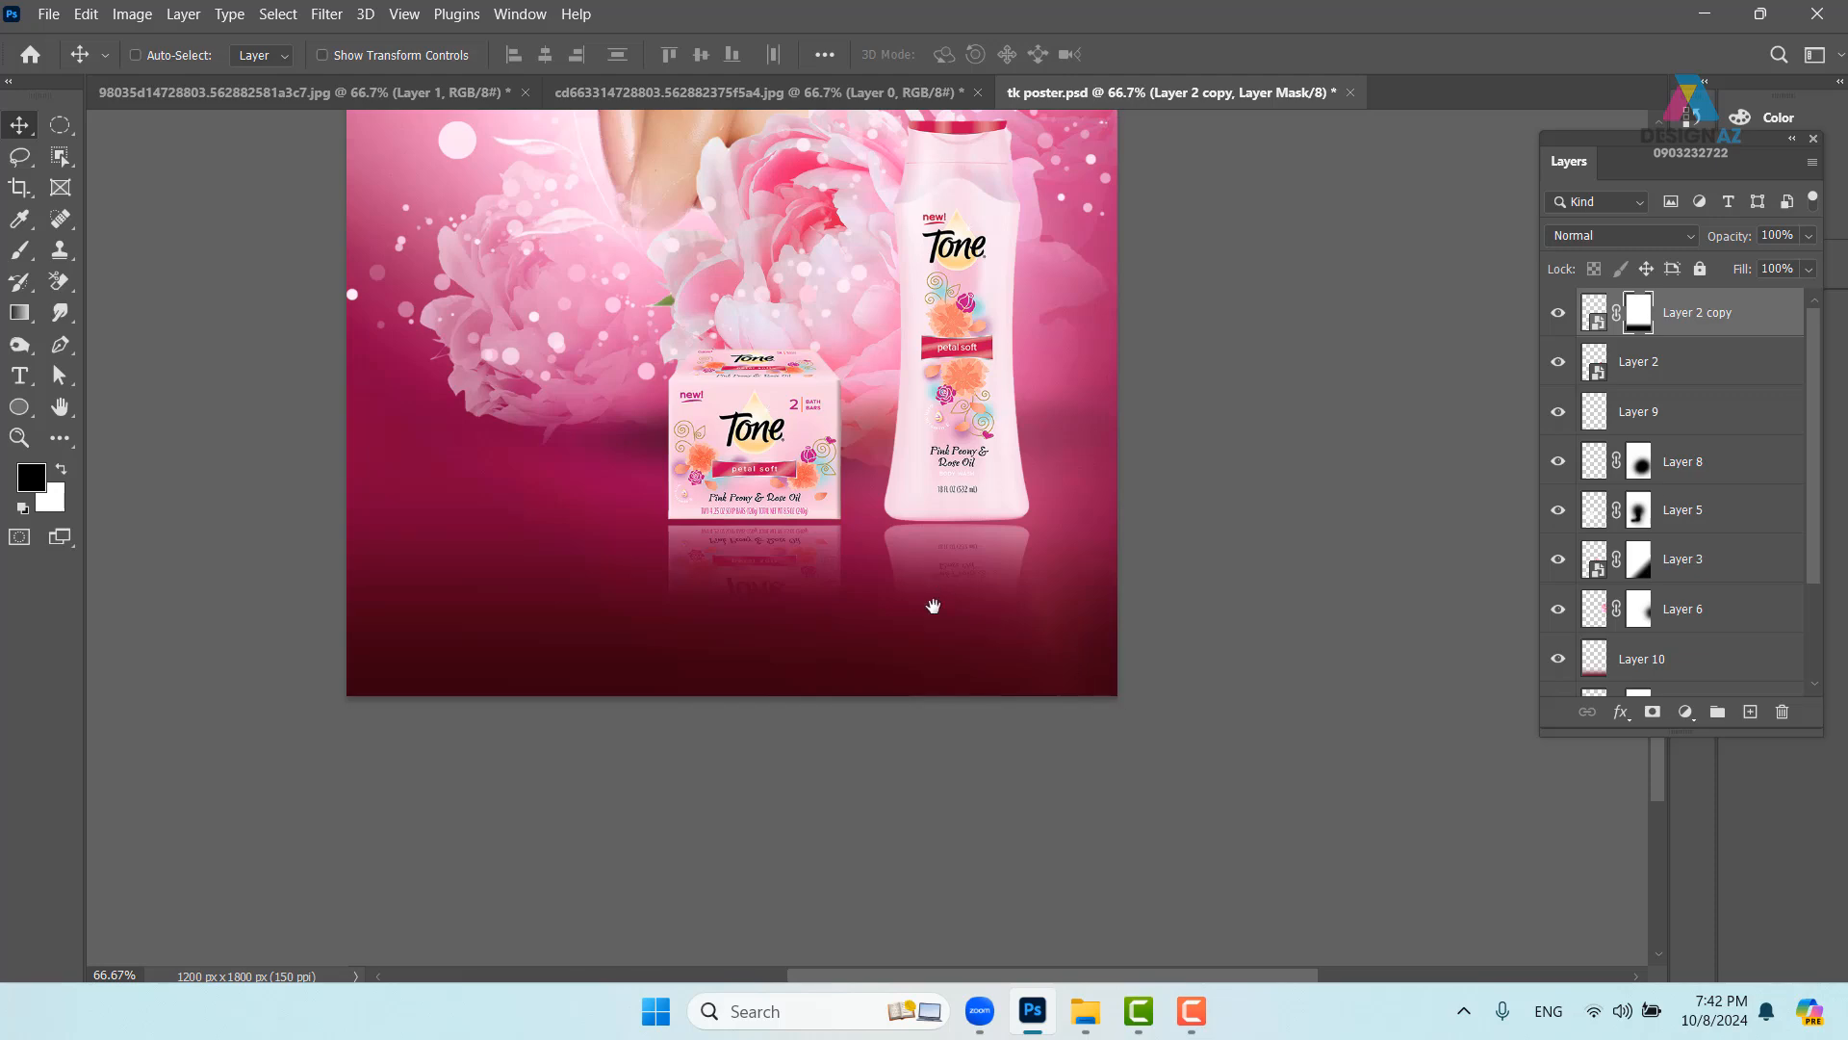
{"action": "left_click_drag", "start_coordinate": [932, 606], "coordinate": [921, 710]}
{"action": "key", "text": "ctrl+plus"}
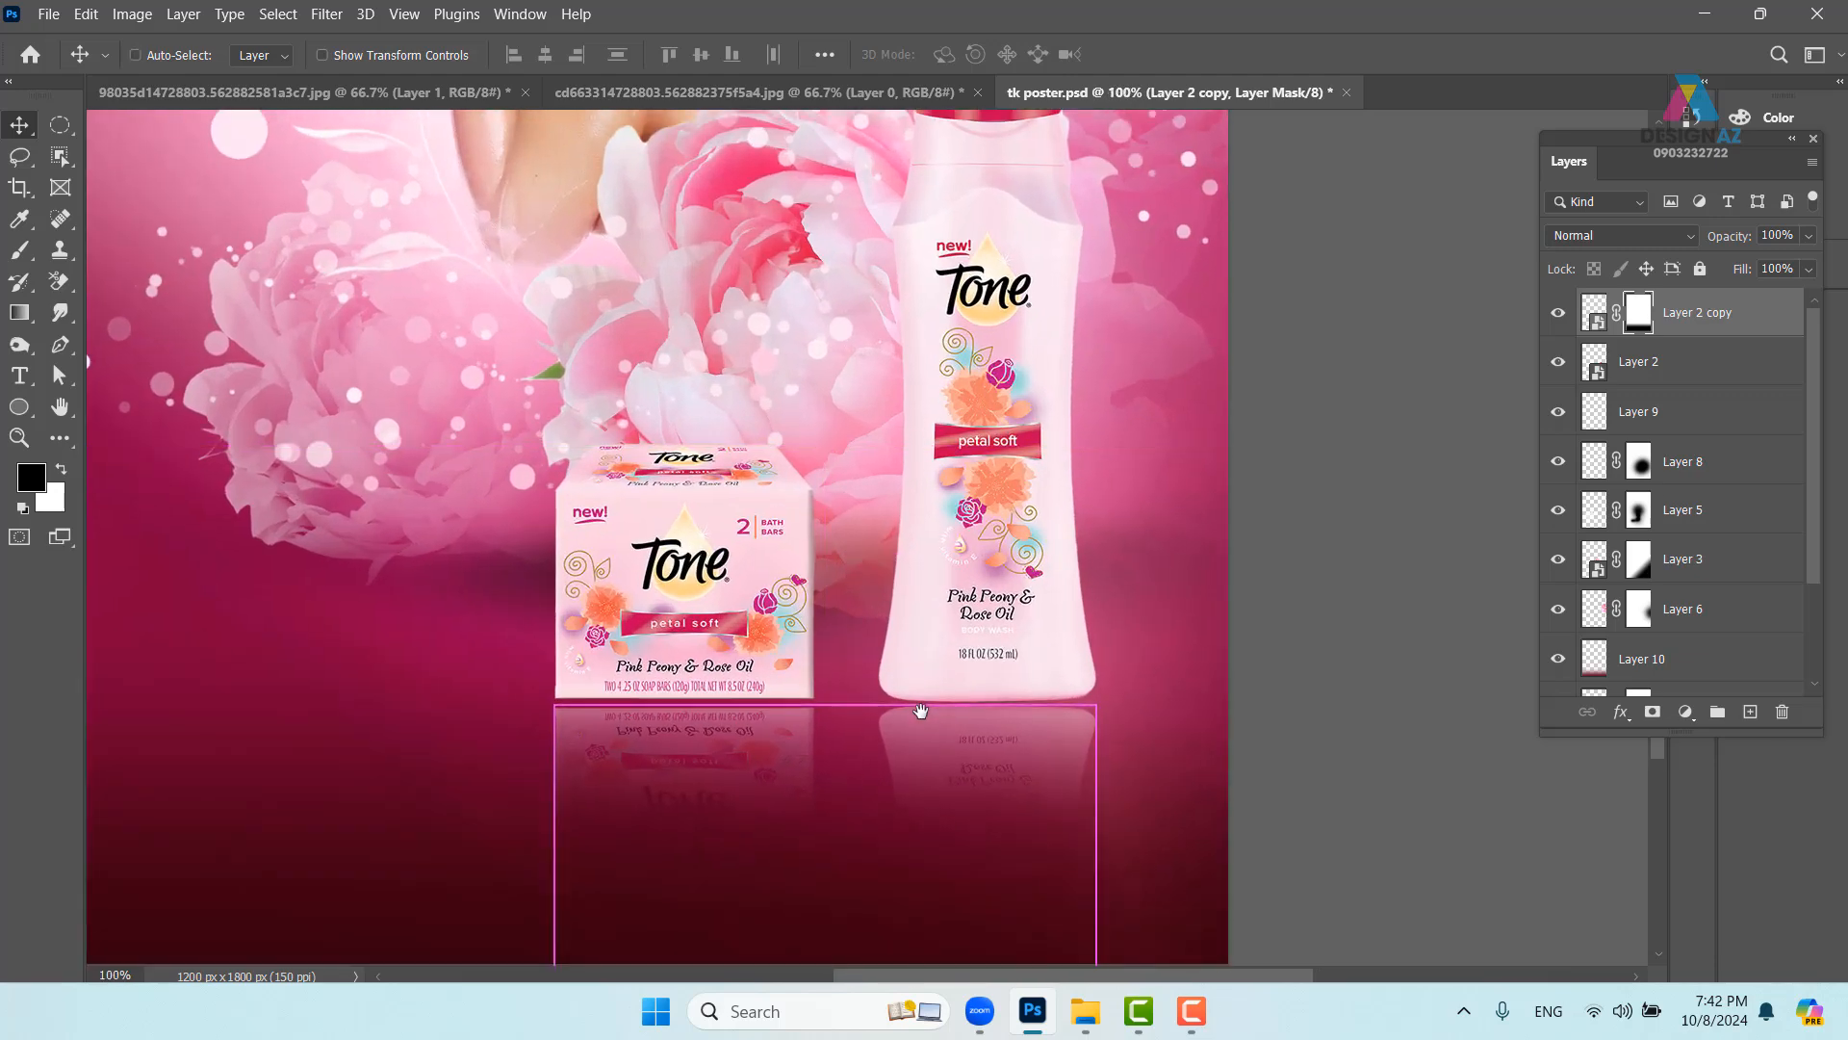
{"action": "left_click_drag", "start_coordinate": [765, 735], "coordinate": [846, 640]}
{"action": "key", "text": "ctrl+plus"}
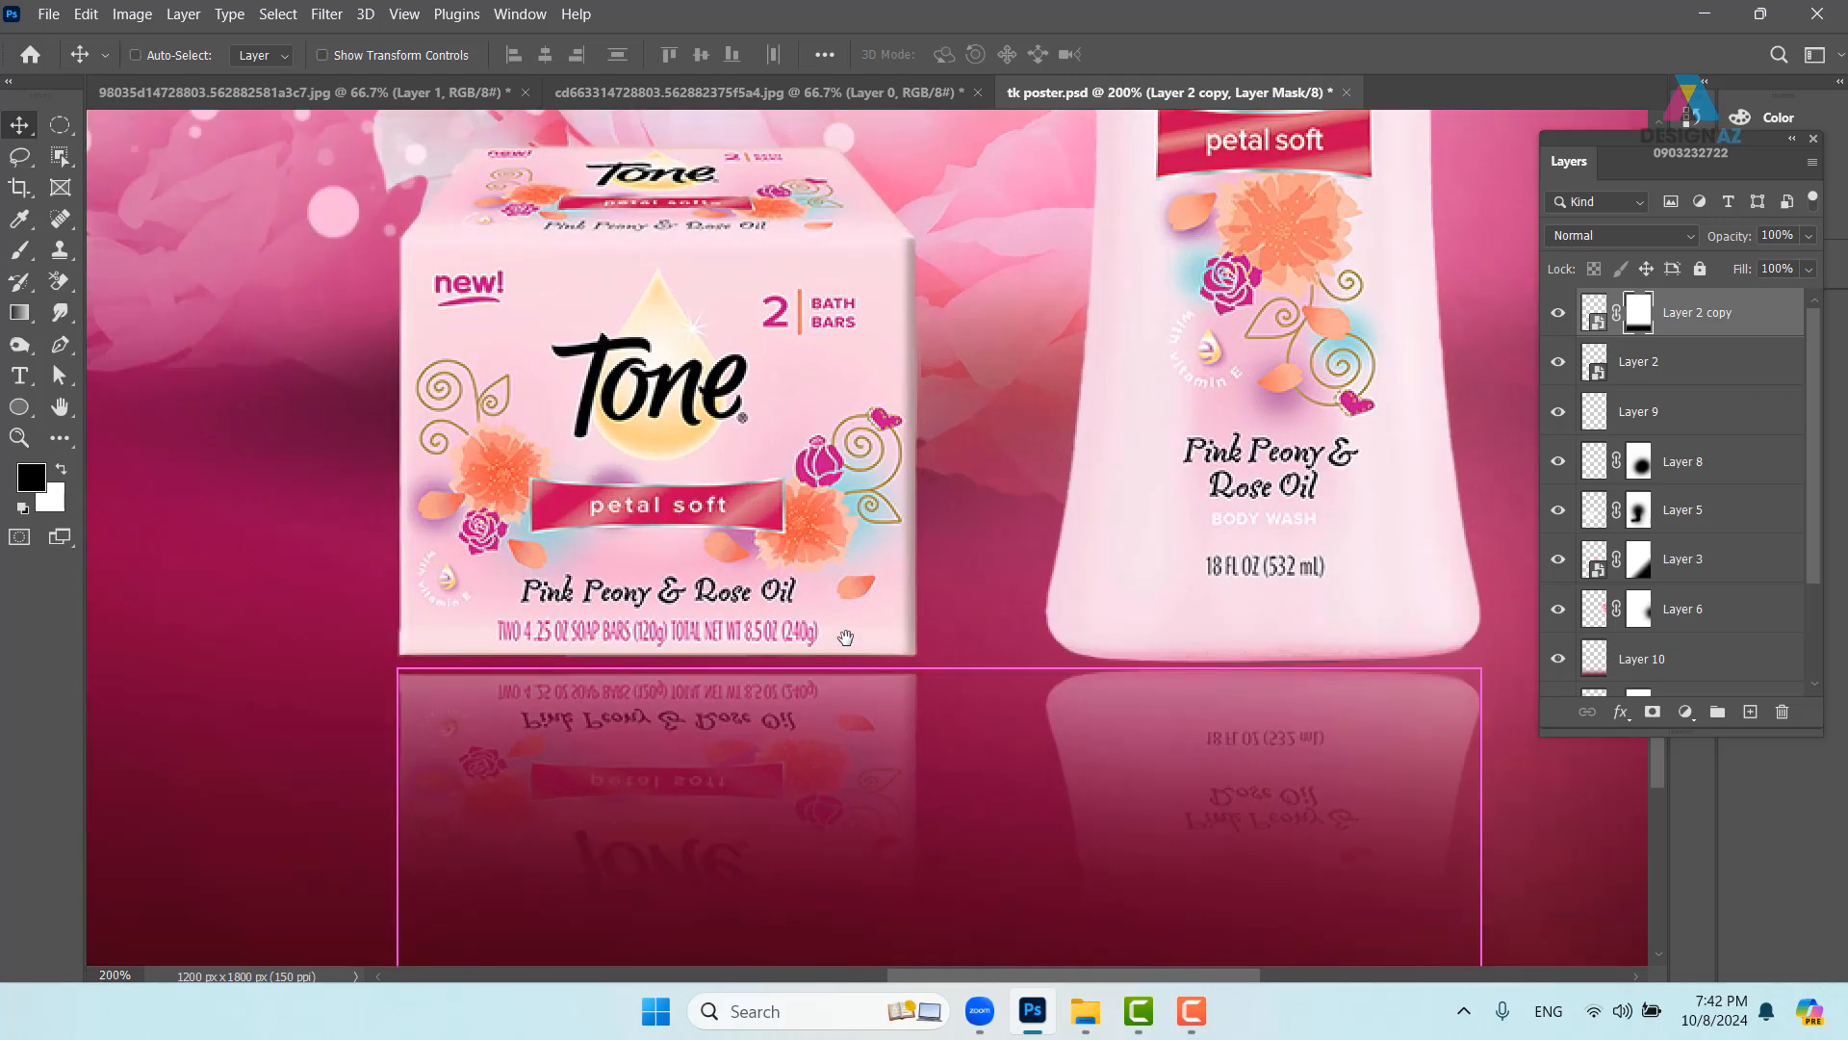
{"action": "left_click_drag", "start_coordinate": [941, 578], "coordinate": [984, 455]}
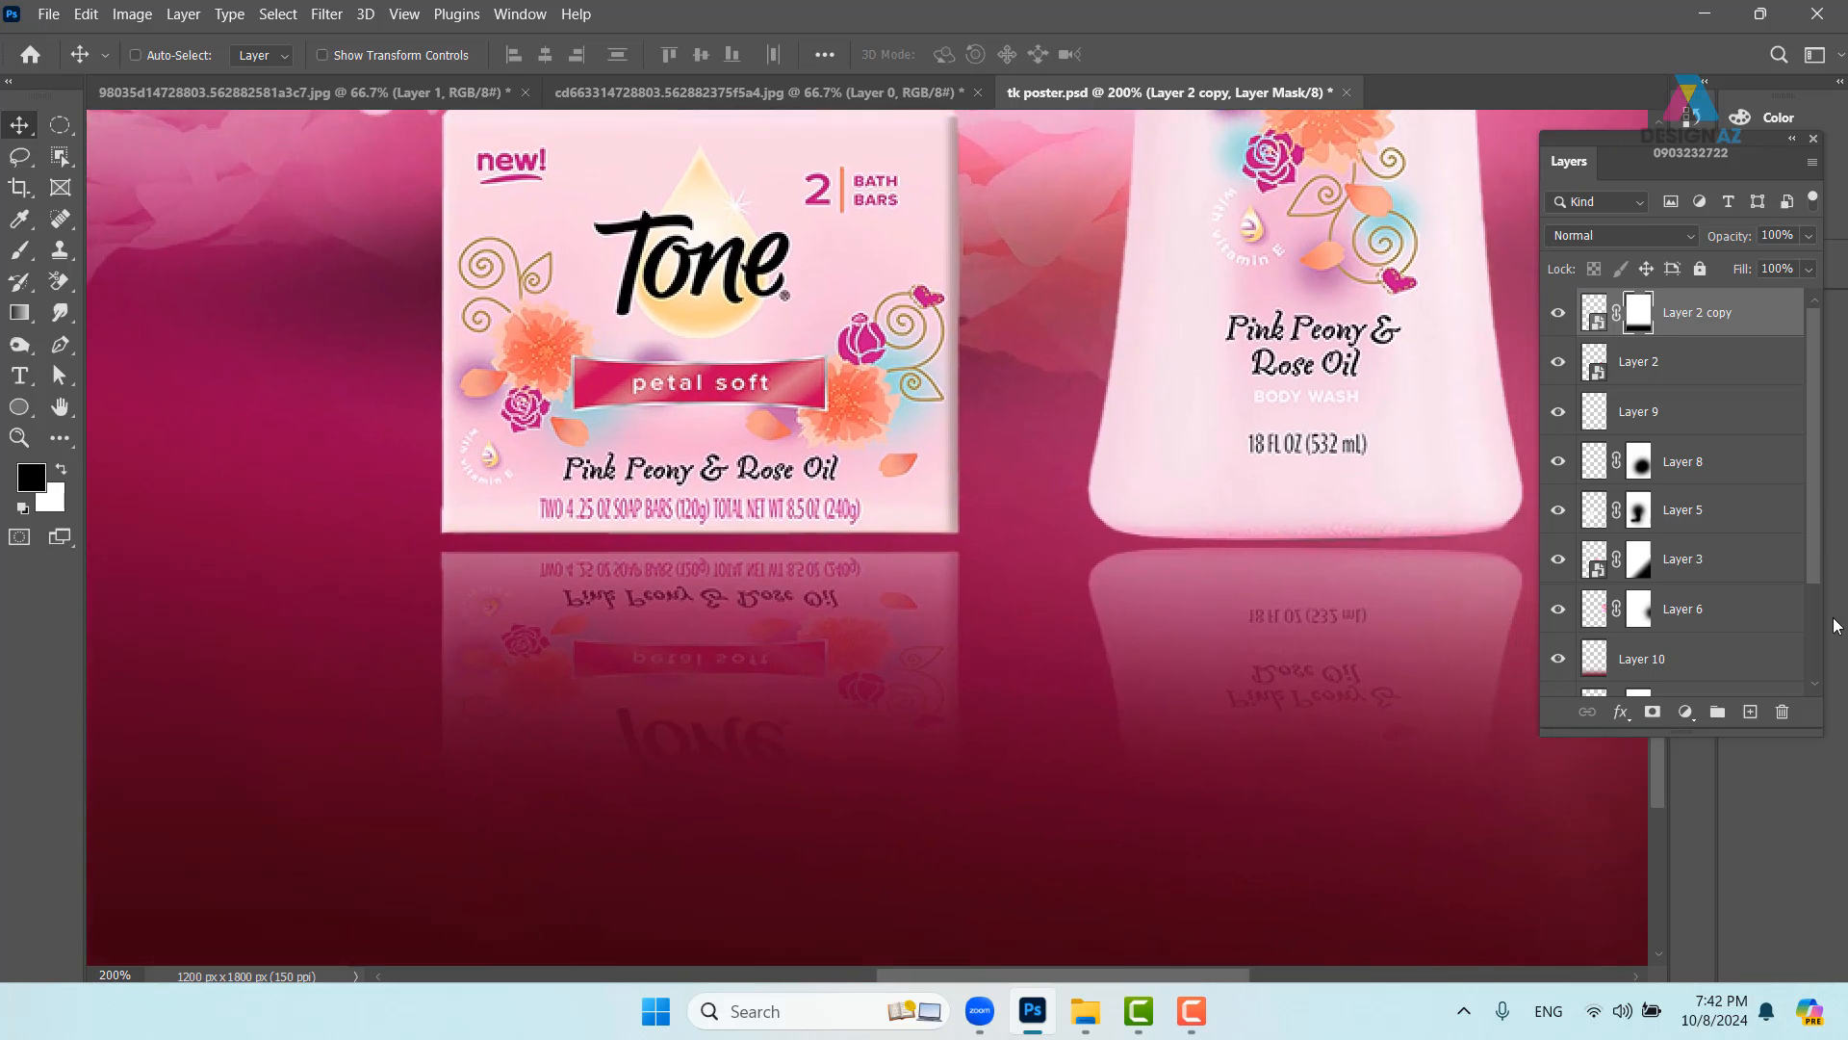
{"action": "left_click", "coordinate": [1714, 358]}
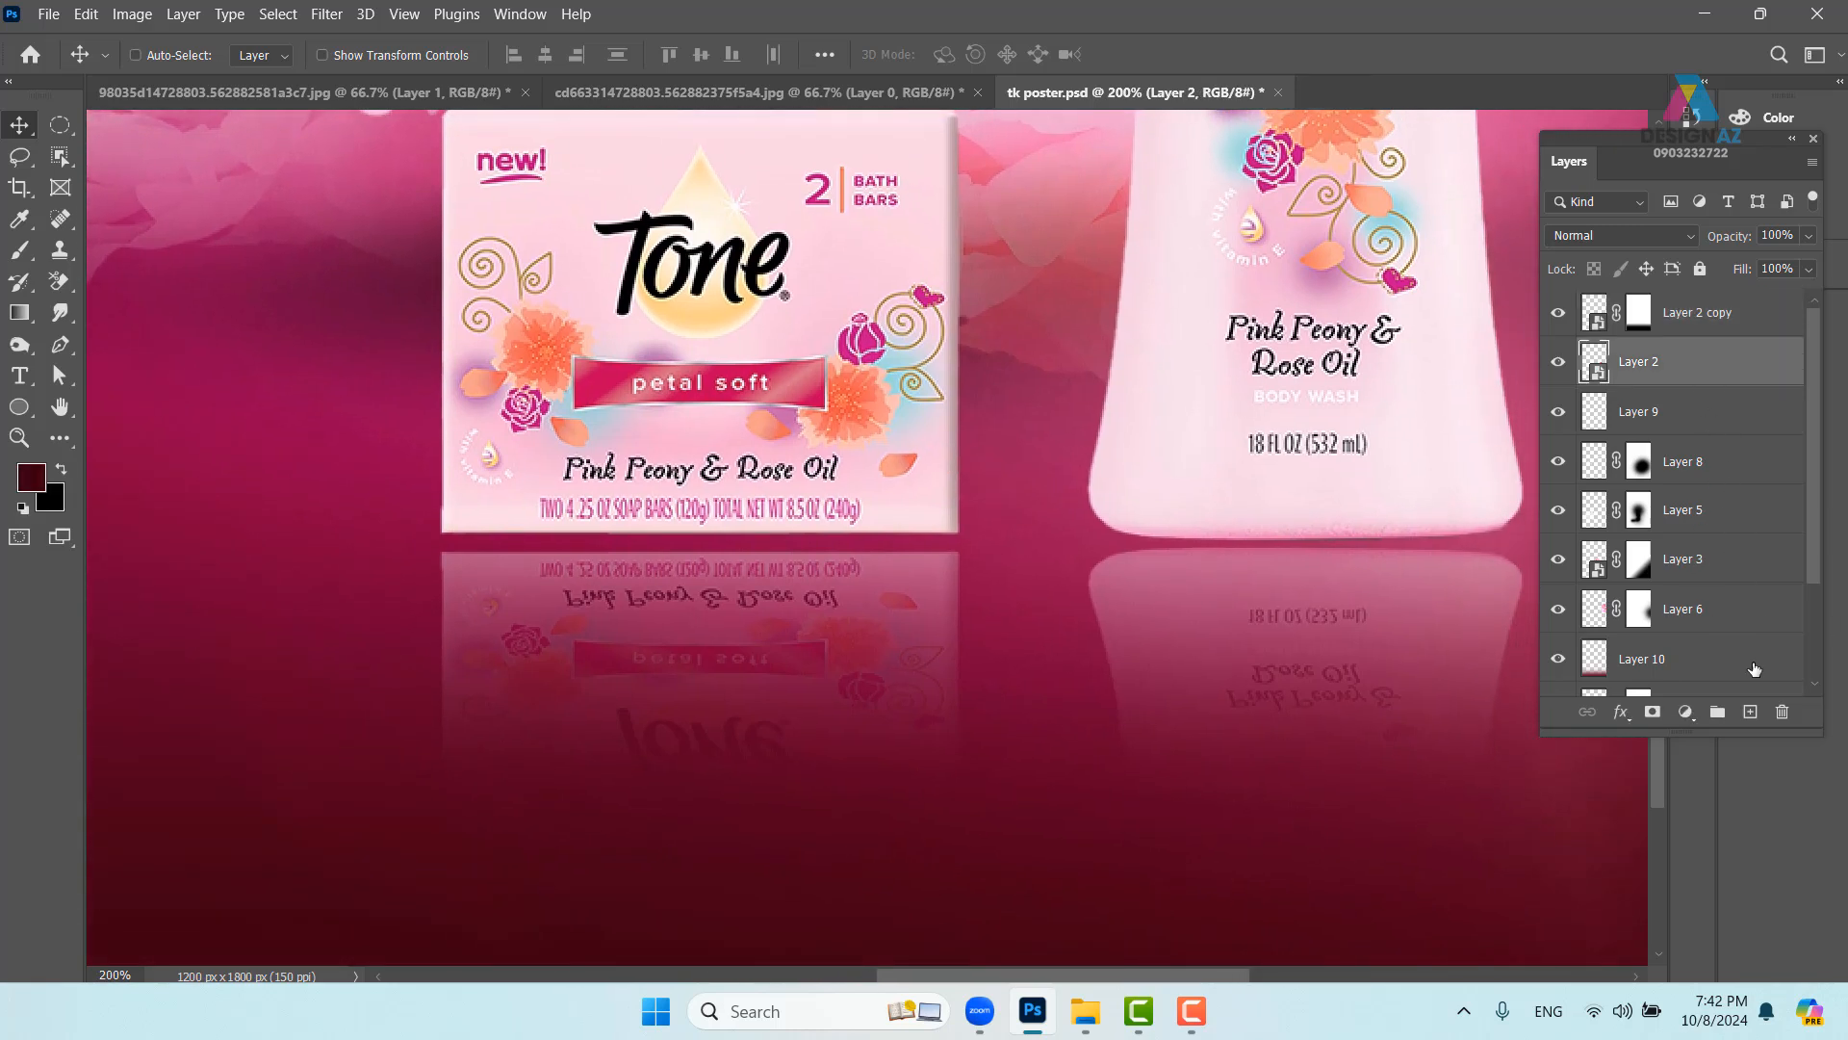
{"action": "left_click", "coordinate": [1713, 327]}
{"action": "left_click_drag", "start_coordinate": [1726, 345], "coordinate": [1715, 395]}
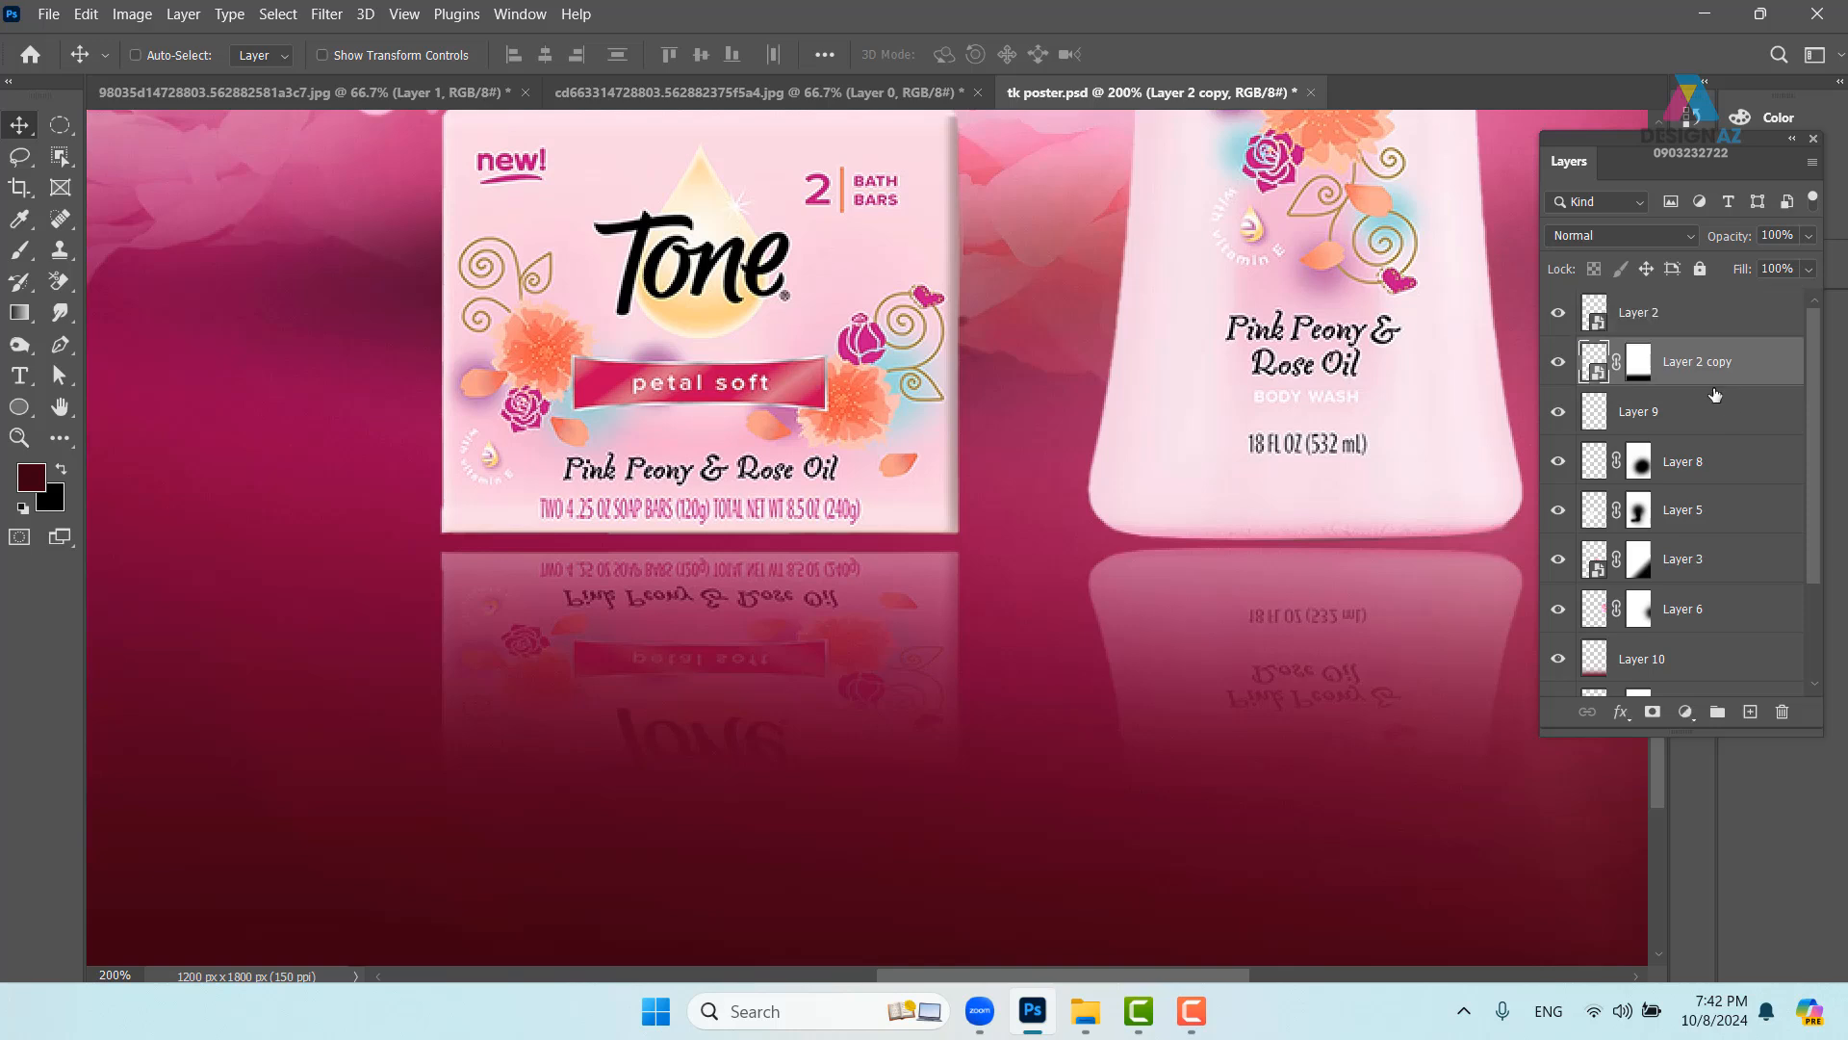
- Add a new empty layer above the reflection
{"action": "left_click", "coordinate": [1662, 319]}
{"action": "left_click", "coordinate": [1690, 365]}
{"action": "left_click", "coordinate": [1750, 711]}
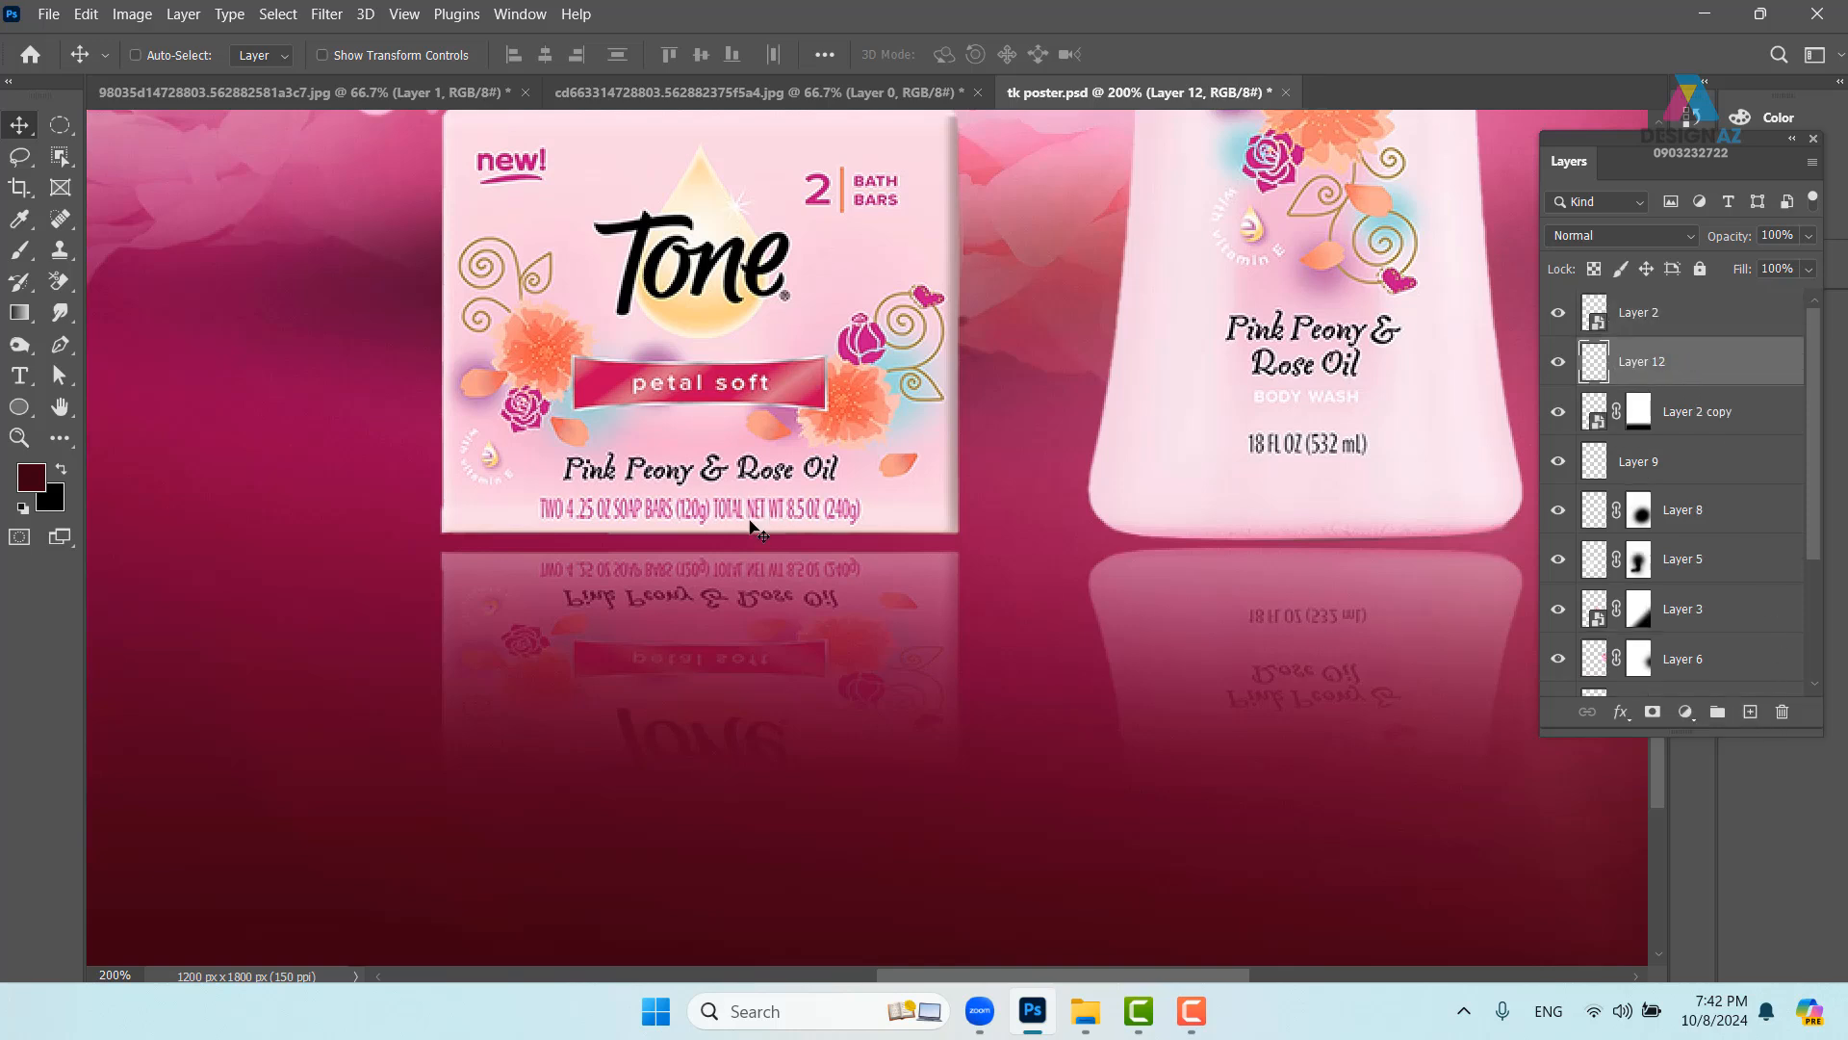
- Paint a soft dark shadow on Layer 12 and flatten it into a wide thin strip under the soap box
{"action": "key", "text": "b"}
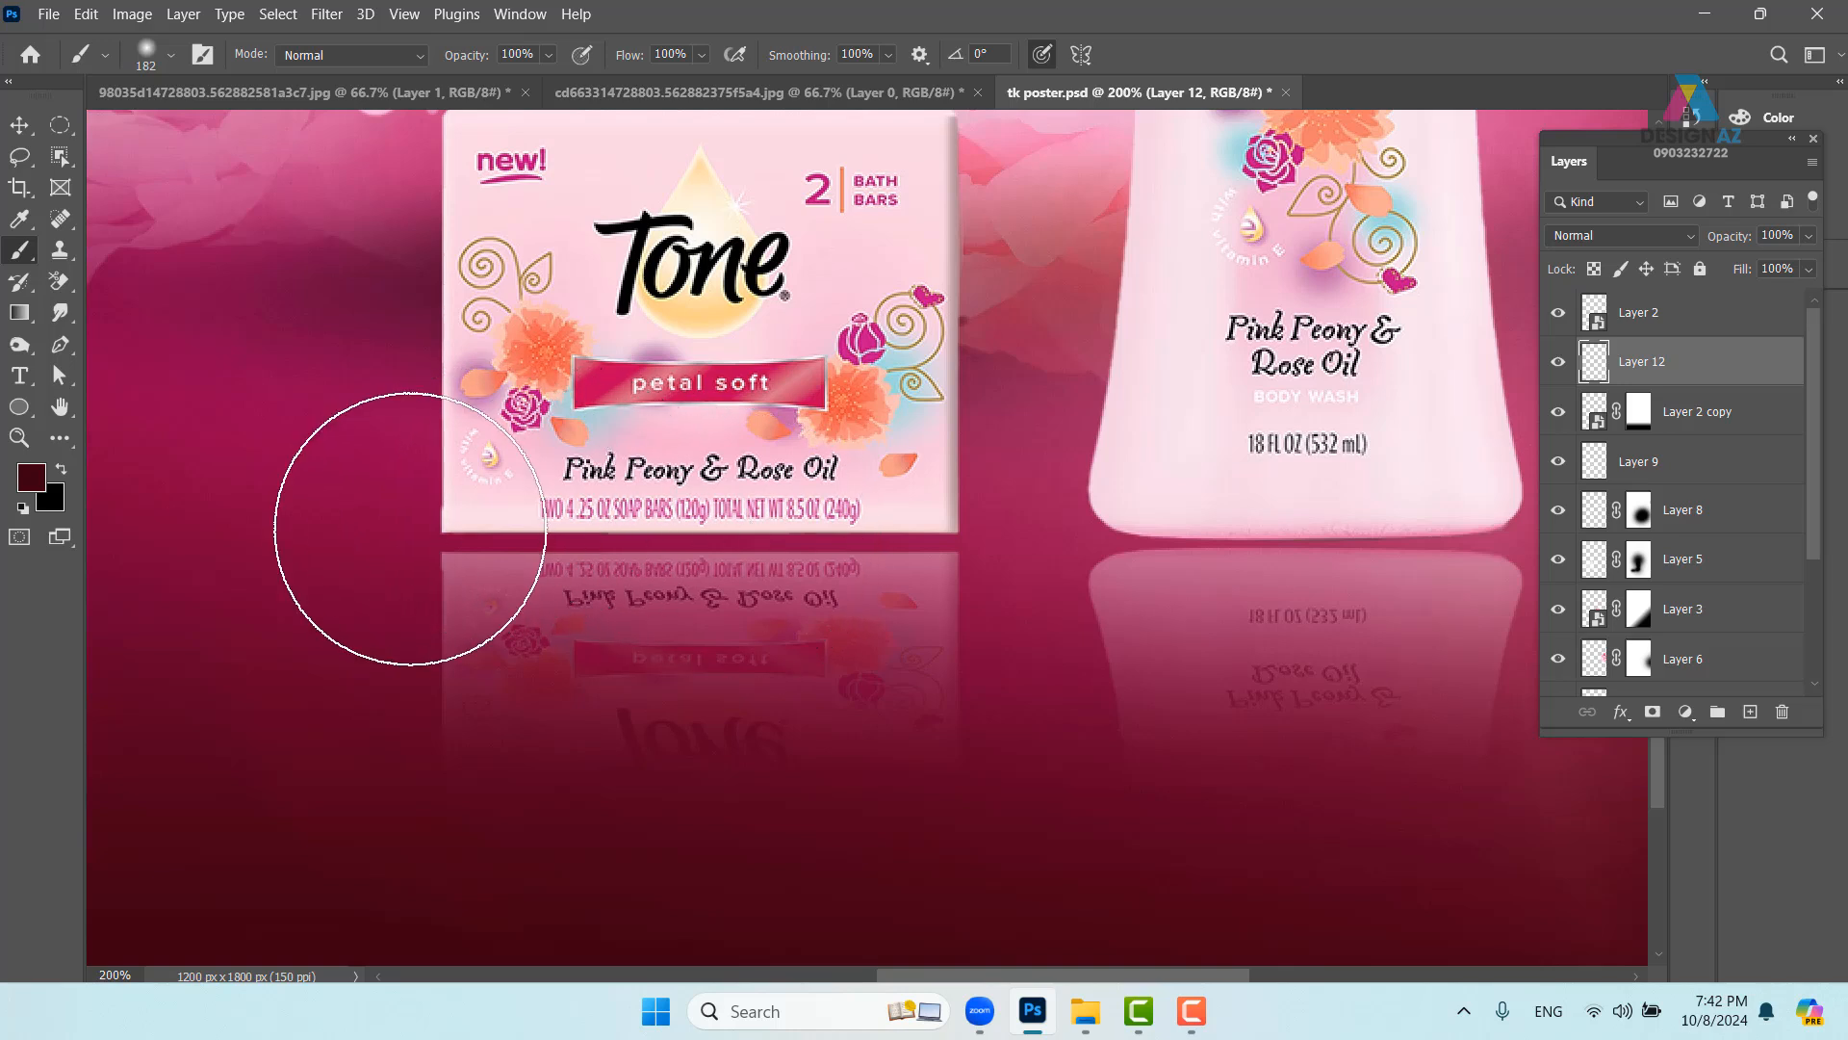
{"action": "left_click", "coordinate": [411, 563]}
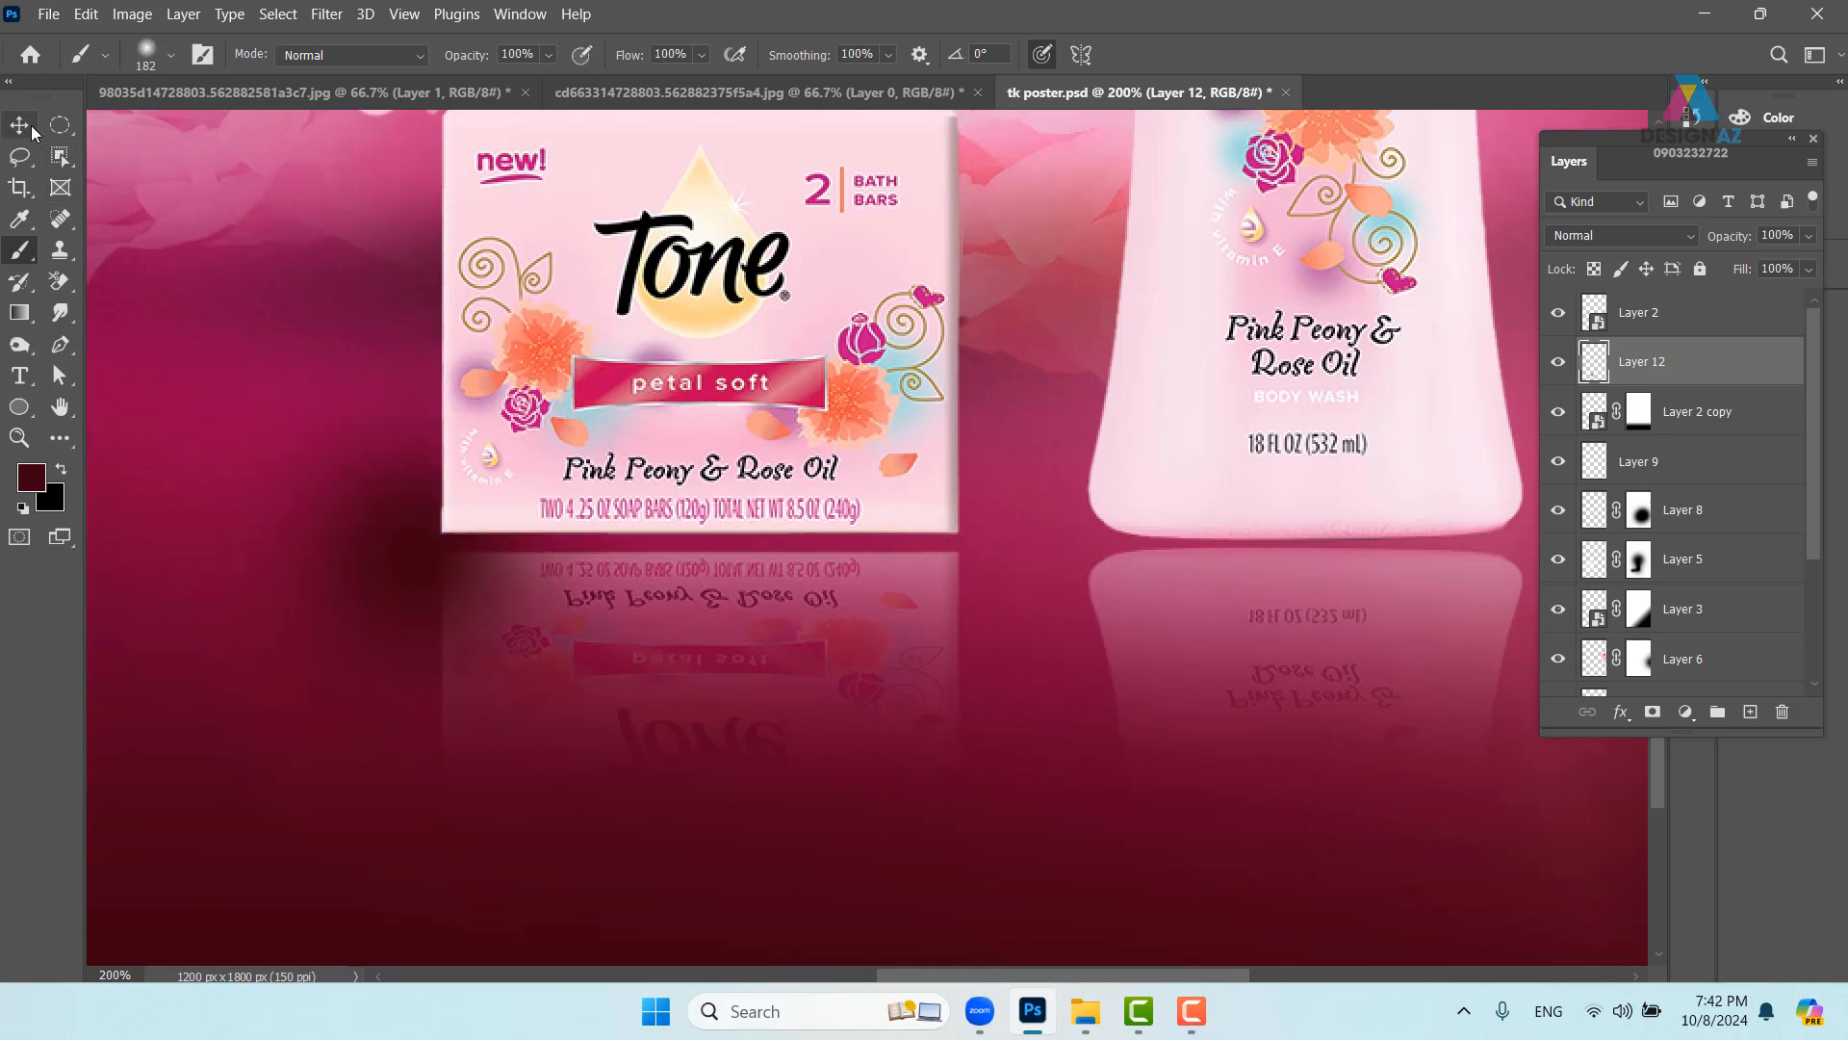
{"action": "left_click", "coordinate": [31, 130]}
{"action": "key", "text": "ctrl+t"}
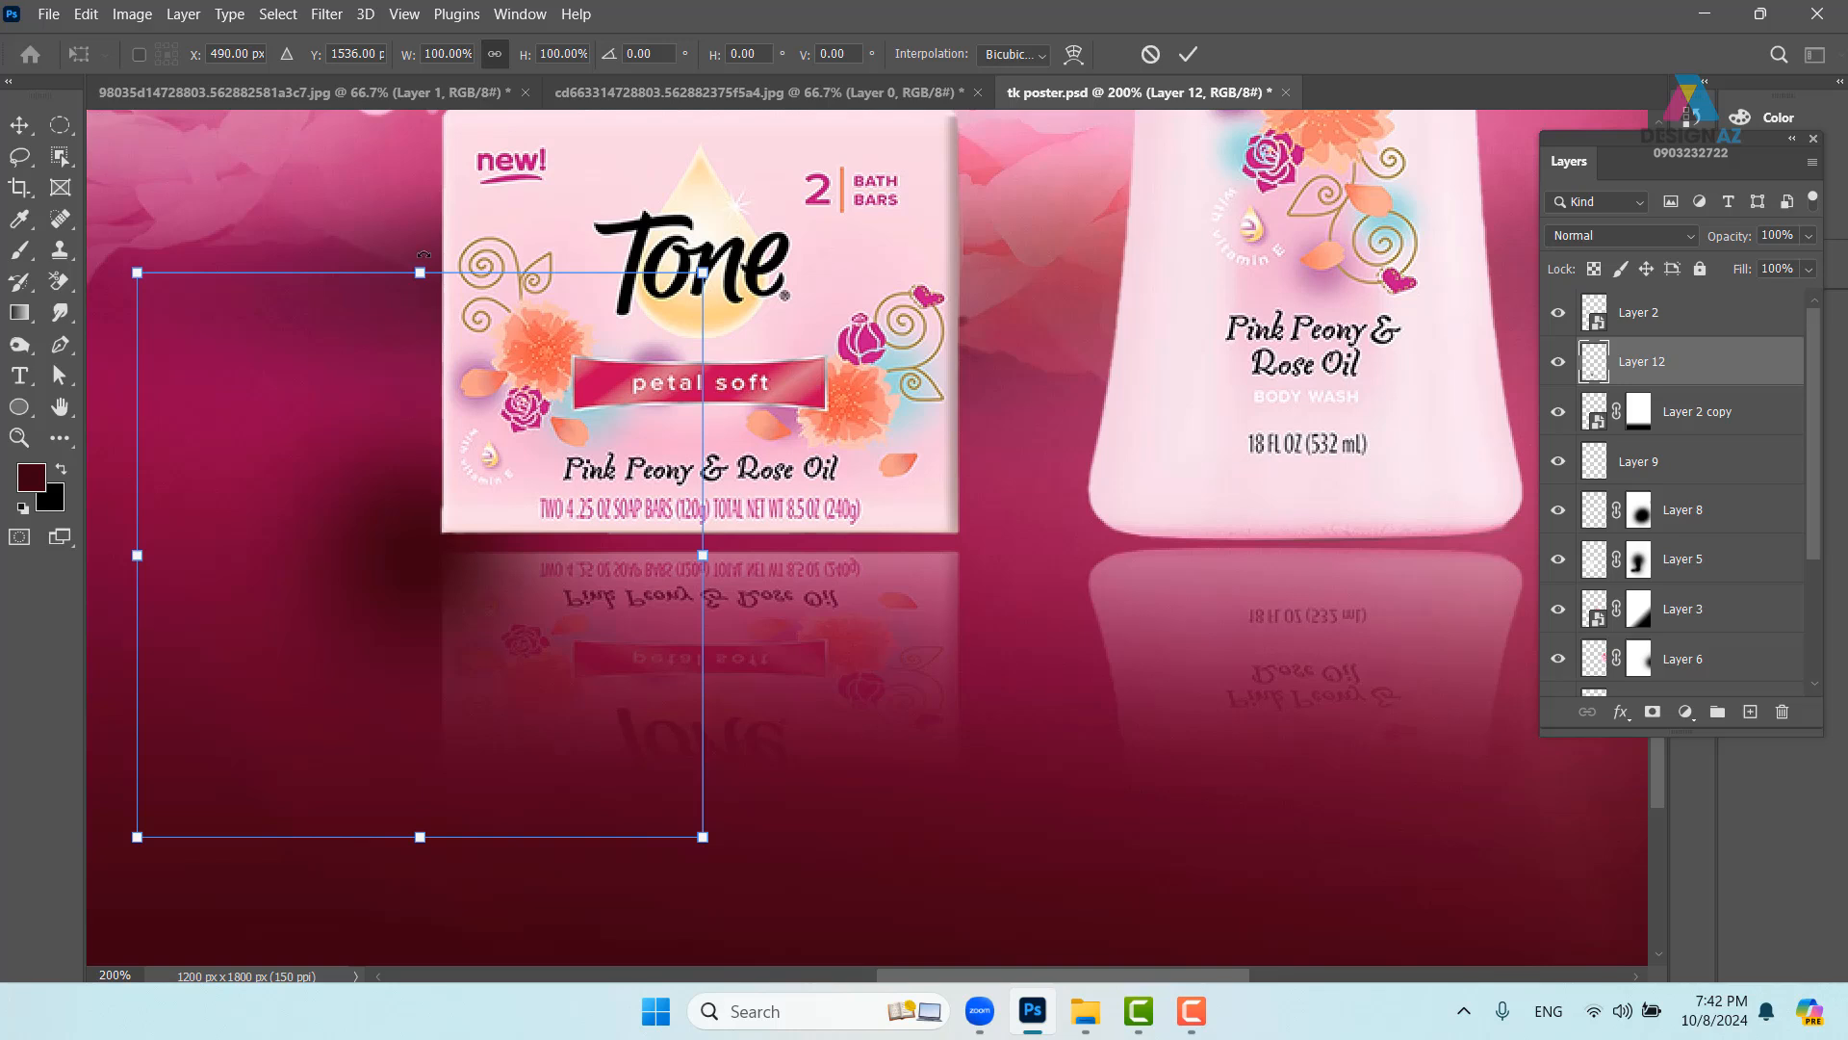
{"action": "left_click_drag", "start_coordinate": [420, 272], "coordinate": [420, 754]}
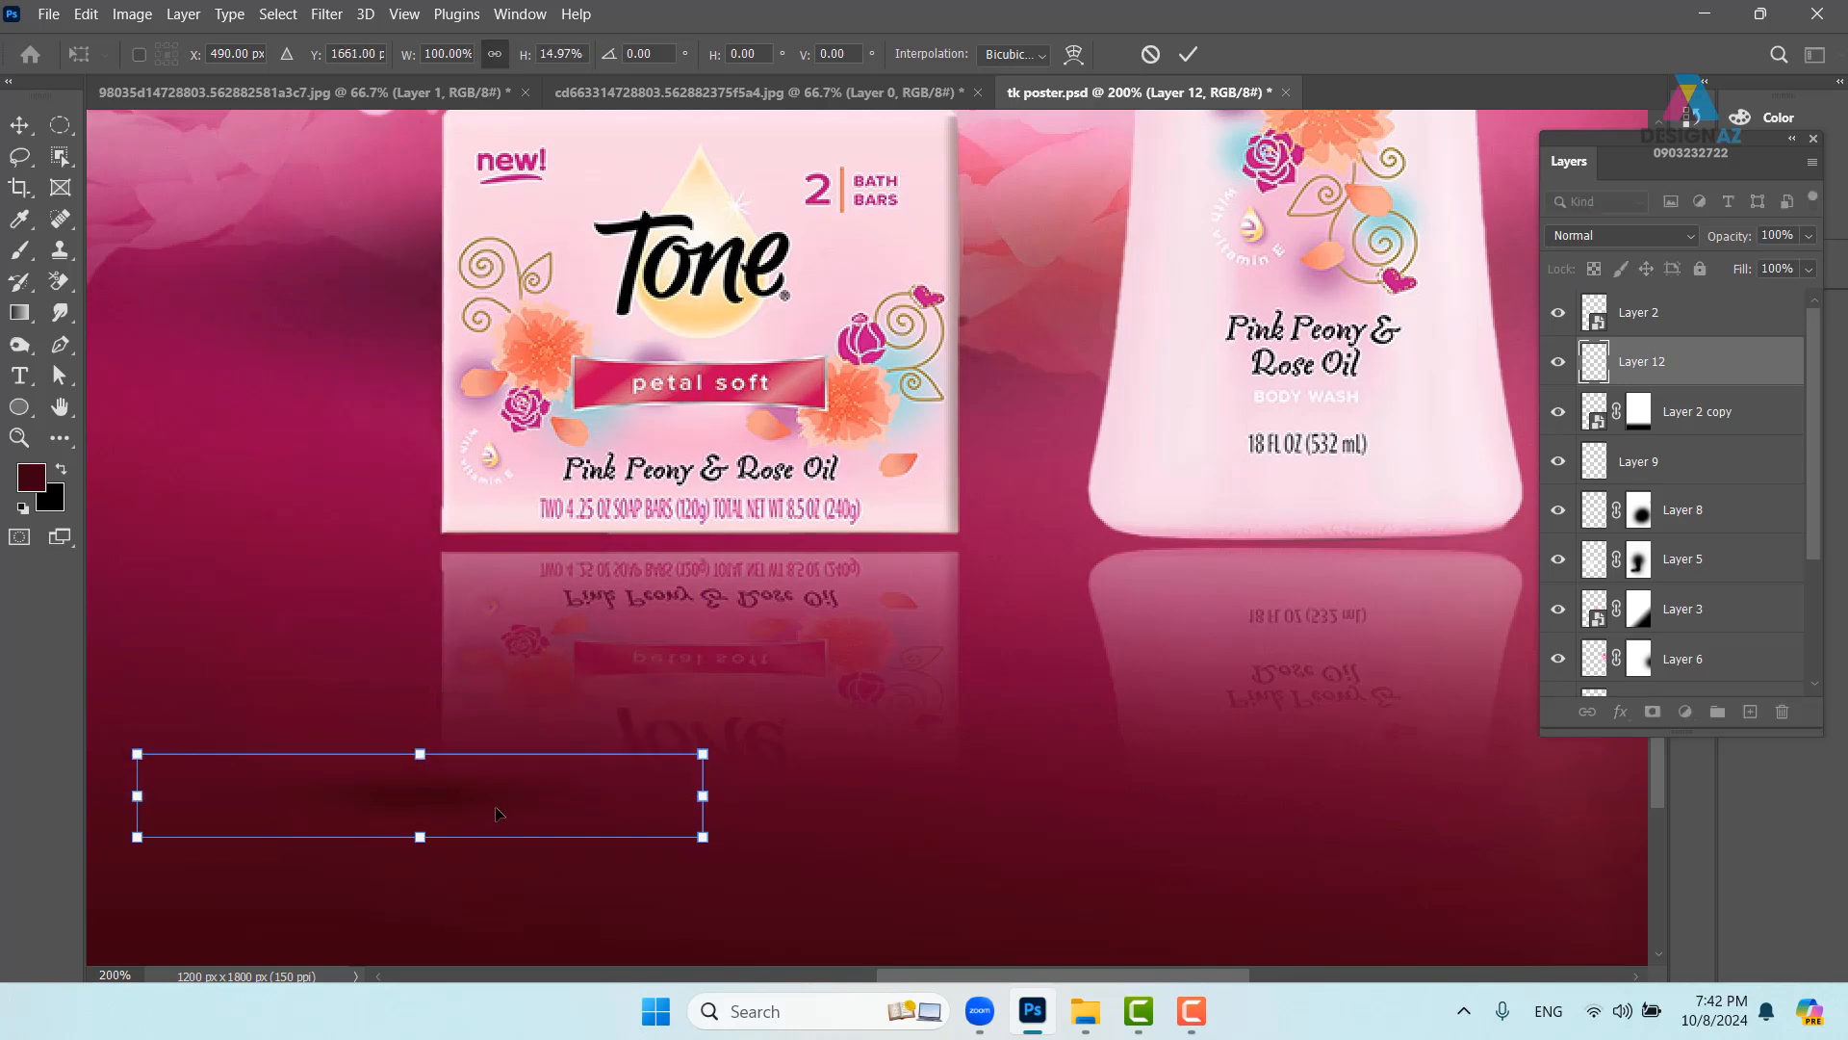
{"action": "left_click_drag", "start_coordinate": [491, 802], "coordinate": [625, 537]}
{"action": "left_click_drag", "start_coordinate": [834, 532], "coordinate": [1233, 530]}
{"action": "left_click_drag", "start_coordinate": [755, 489], "coordinate": [801, 546]}
{"action": "key", "text": "Up"}
{"action": "key", "text": "Up"}
{"action": "key", "text": "Up"}
{"action": "key", "text": "Up"}
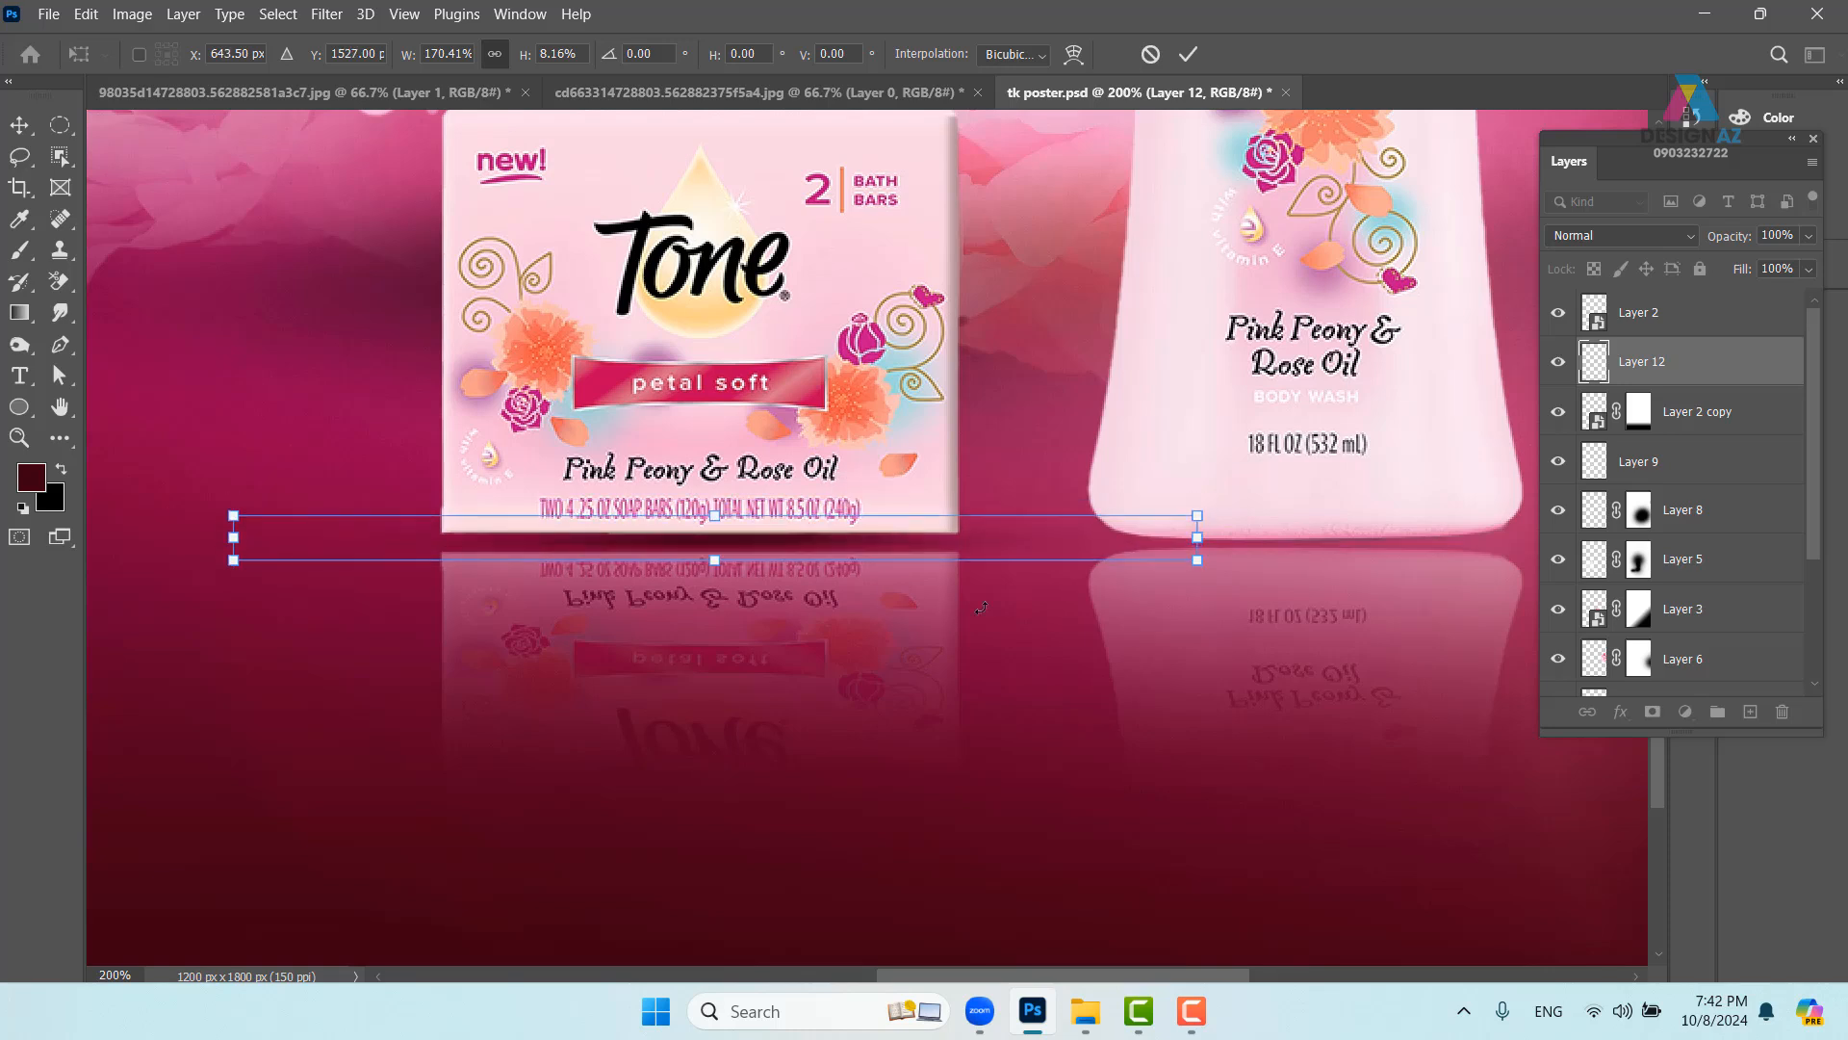
{"action": "left_click_drag", "start_coordinate": [1076, 626], "coordinate": [775, 568]}
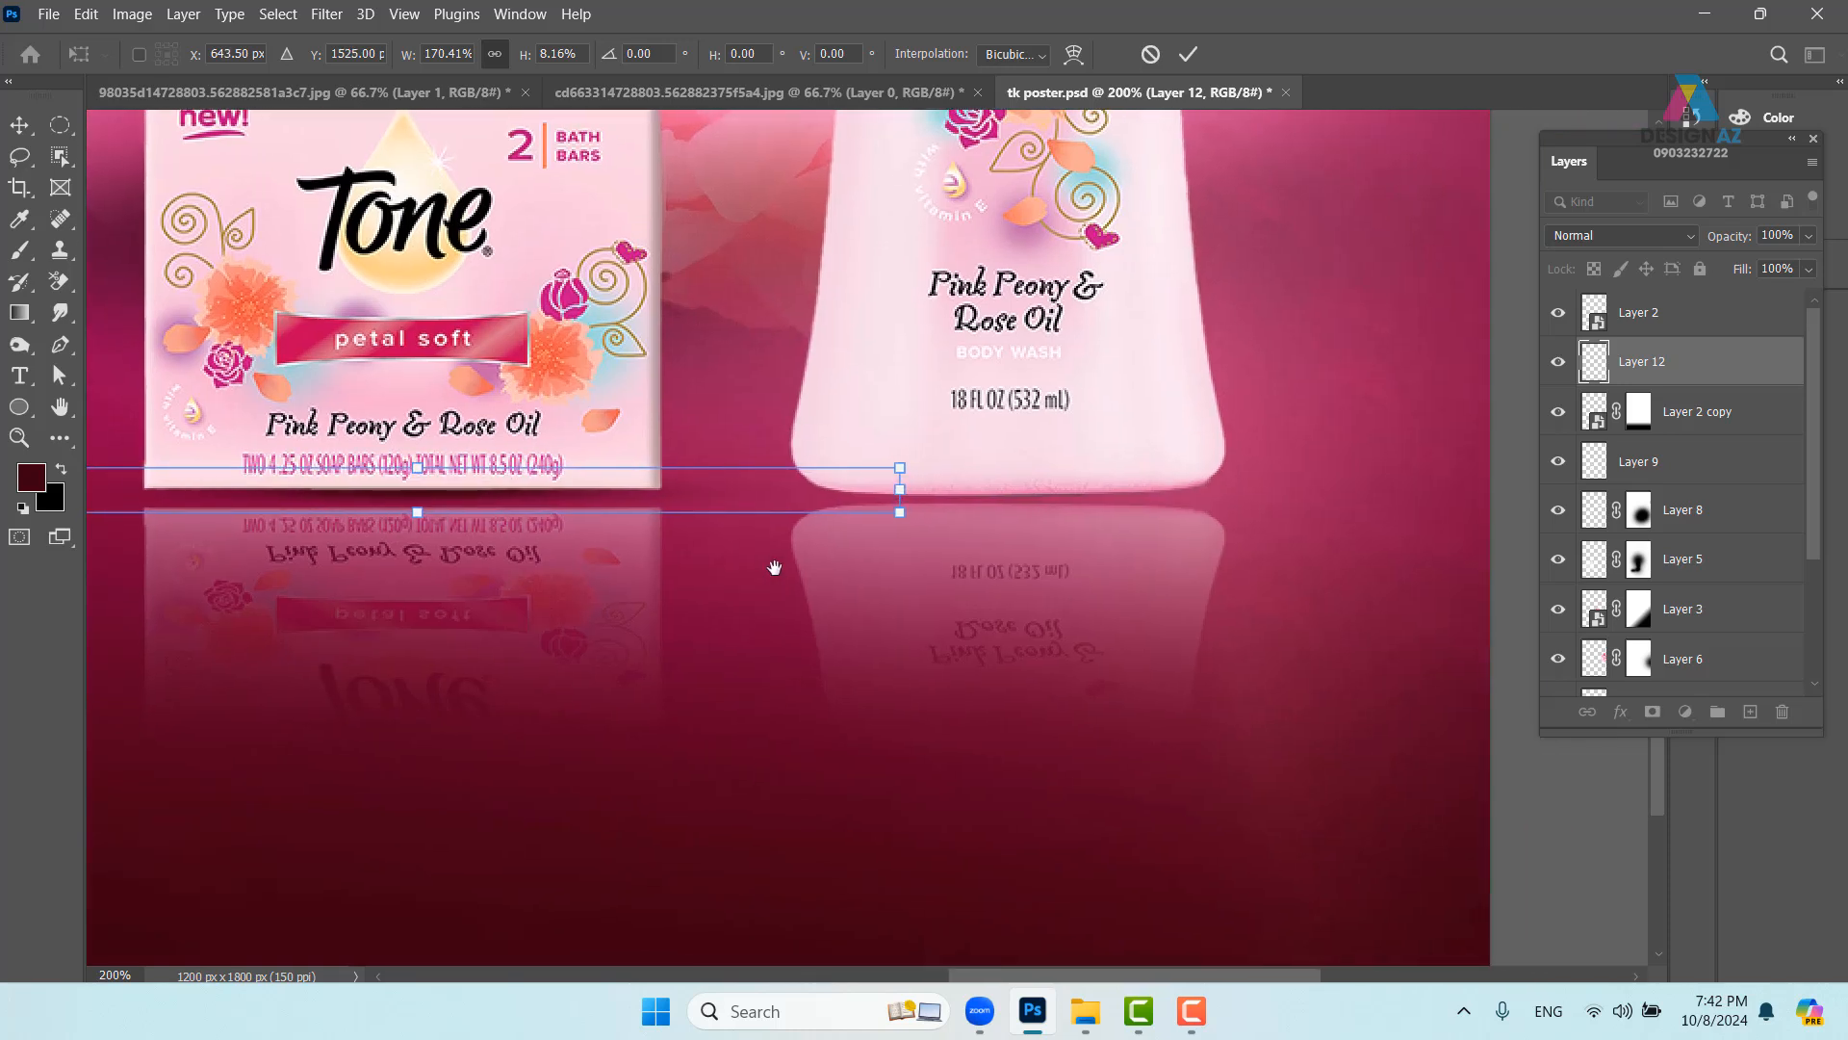
{"action": "left_click_drag", "start_coordinate": [536, 505], "coordinate": [1071, 512]}
{"action": "key", "text": "Return"}
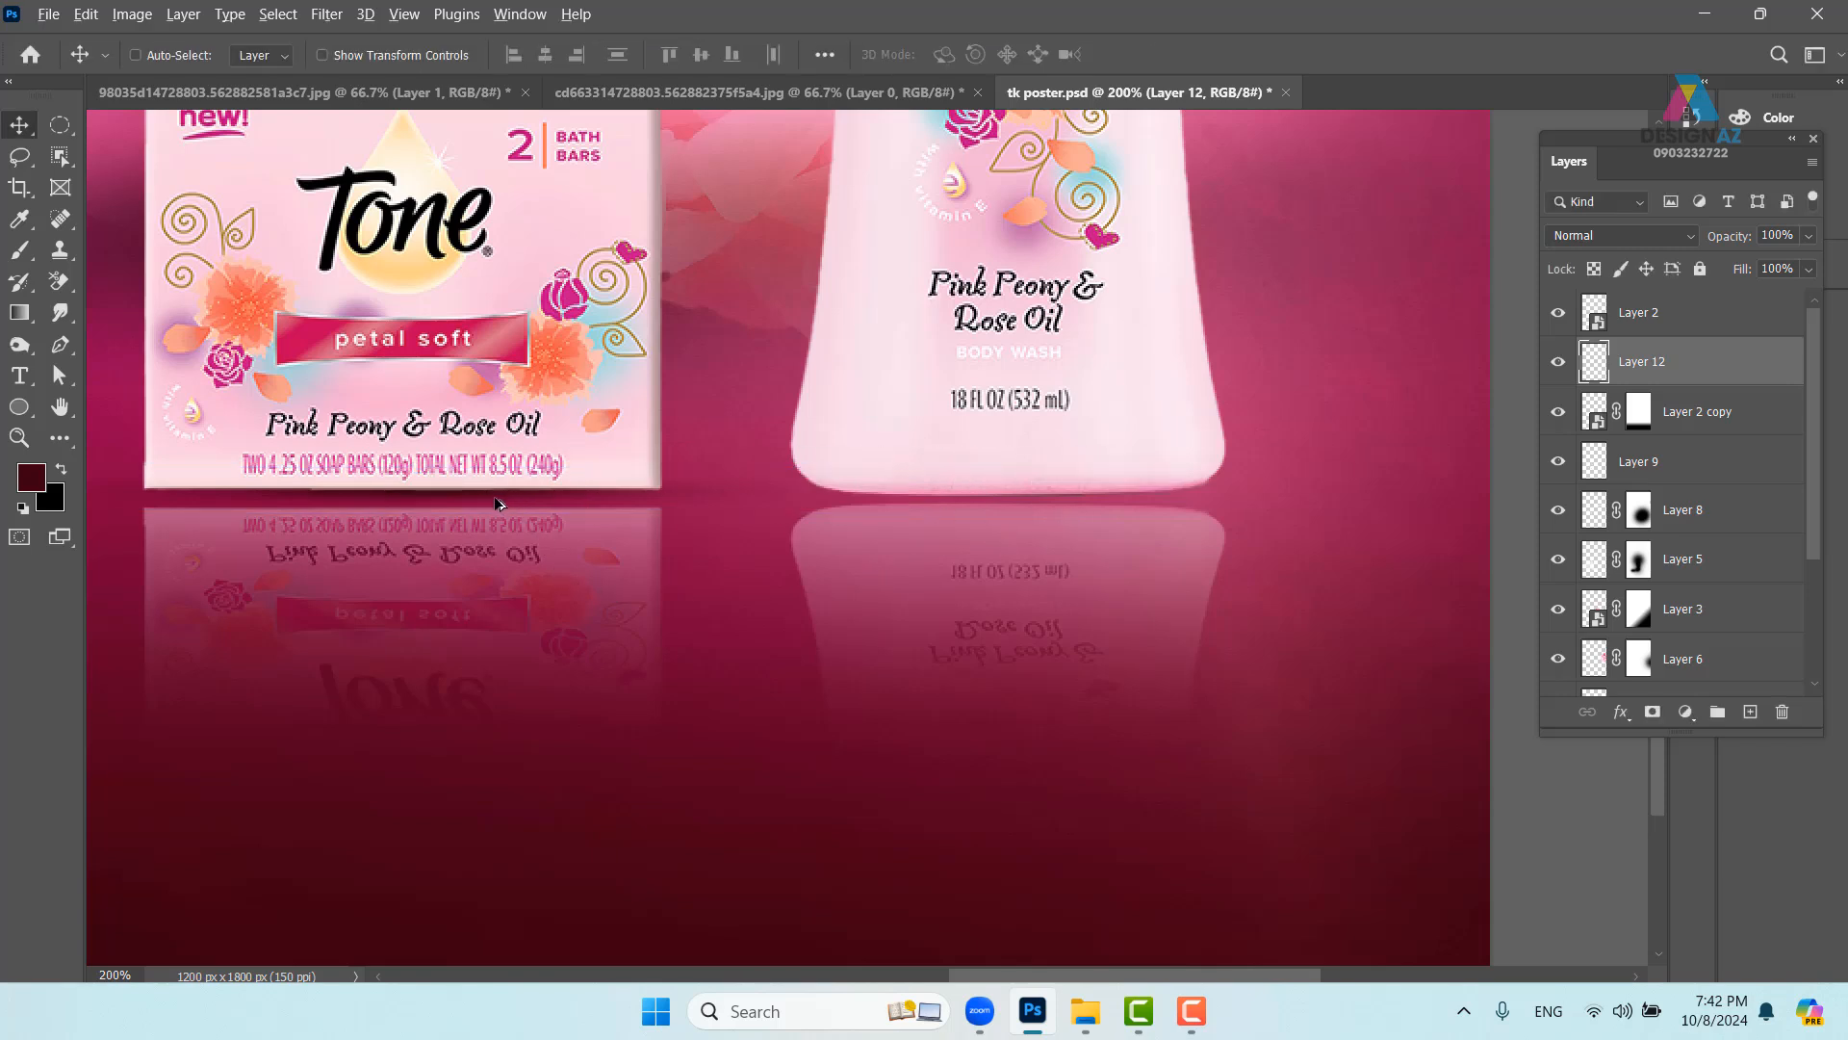
- Copy the shadow strip beneath the bottle and narrow it evenly to the bottle's width
{"action": "left_click_drag", "start_coordinate": [496, 504], "coordinate": [1066, 516], "text": "alt"}
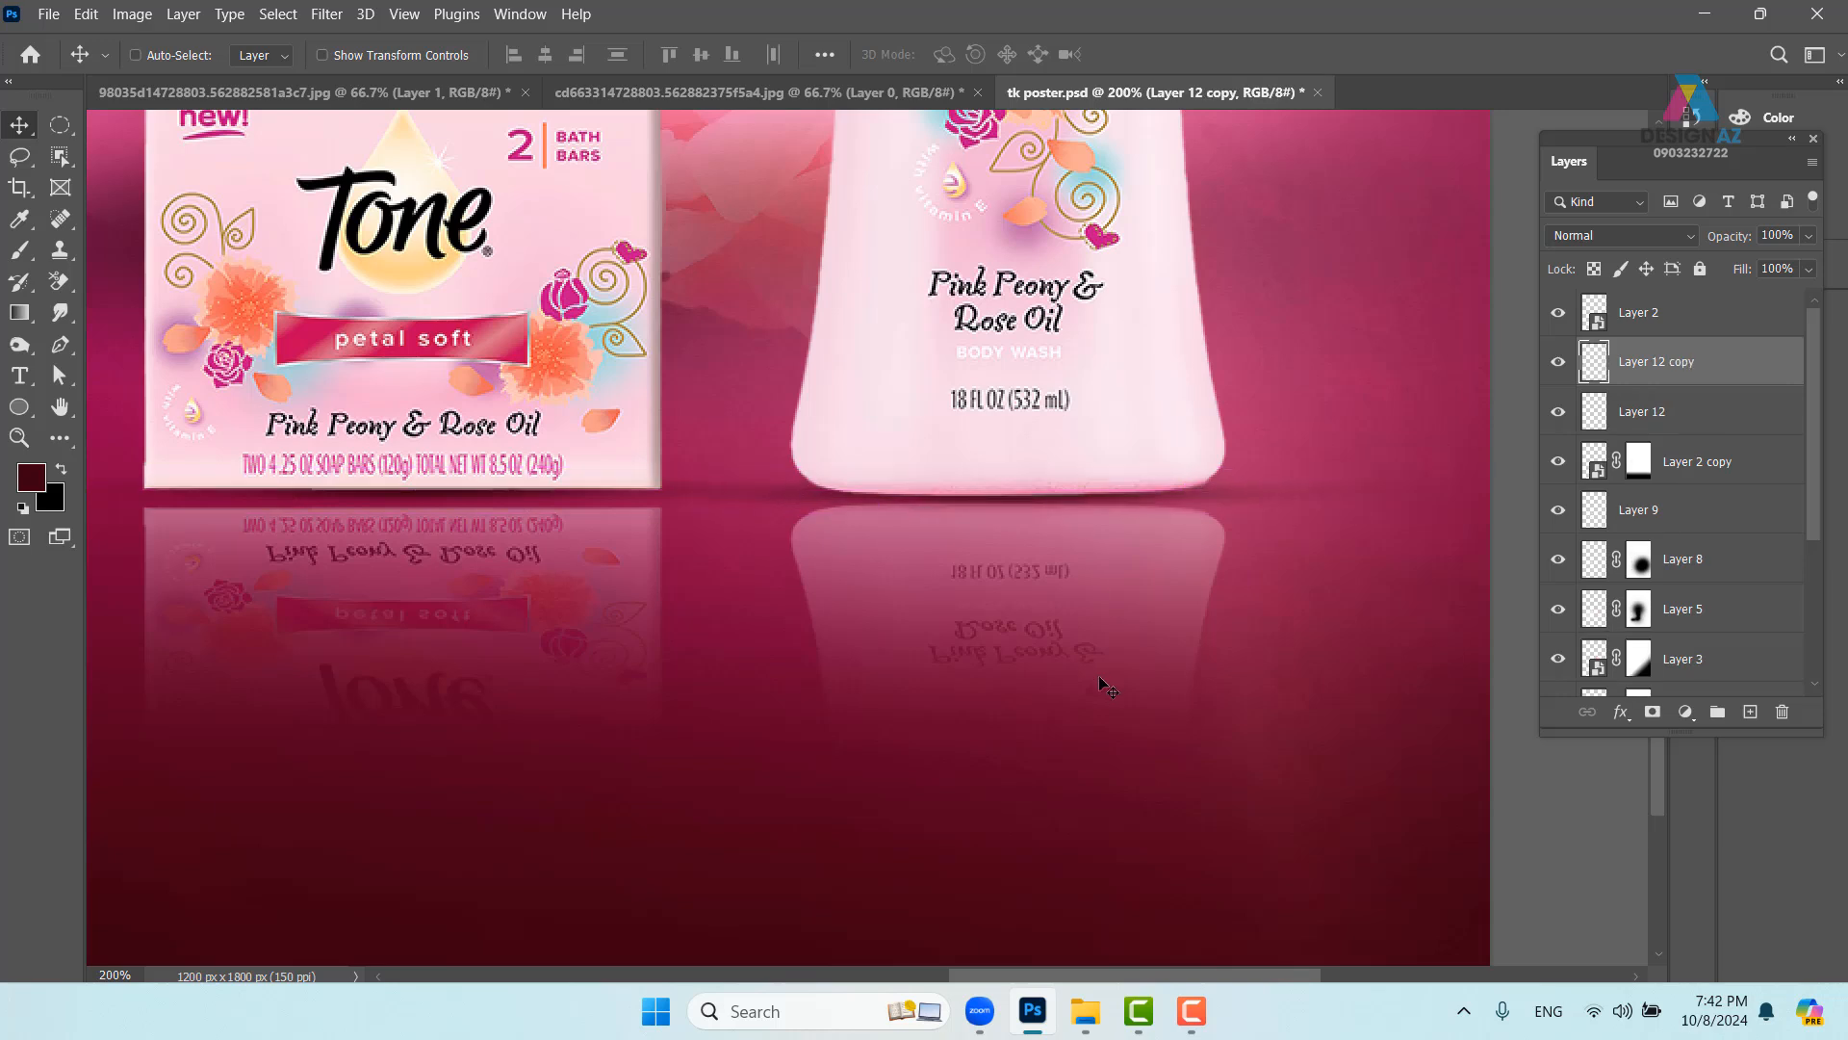
{"action": "key", "text": "ctrl+t"}
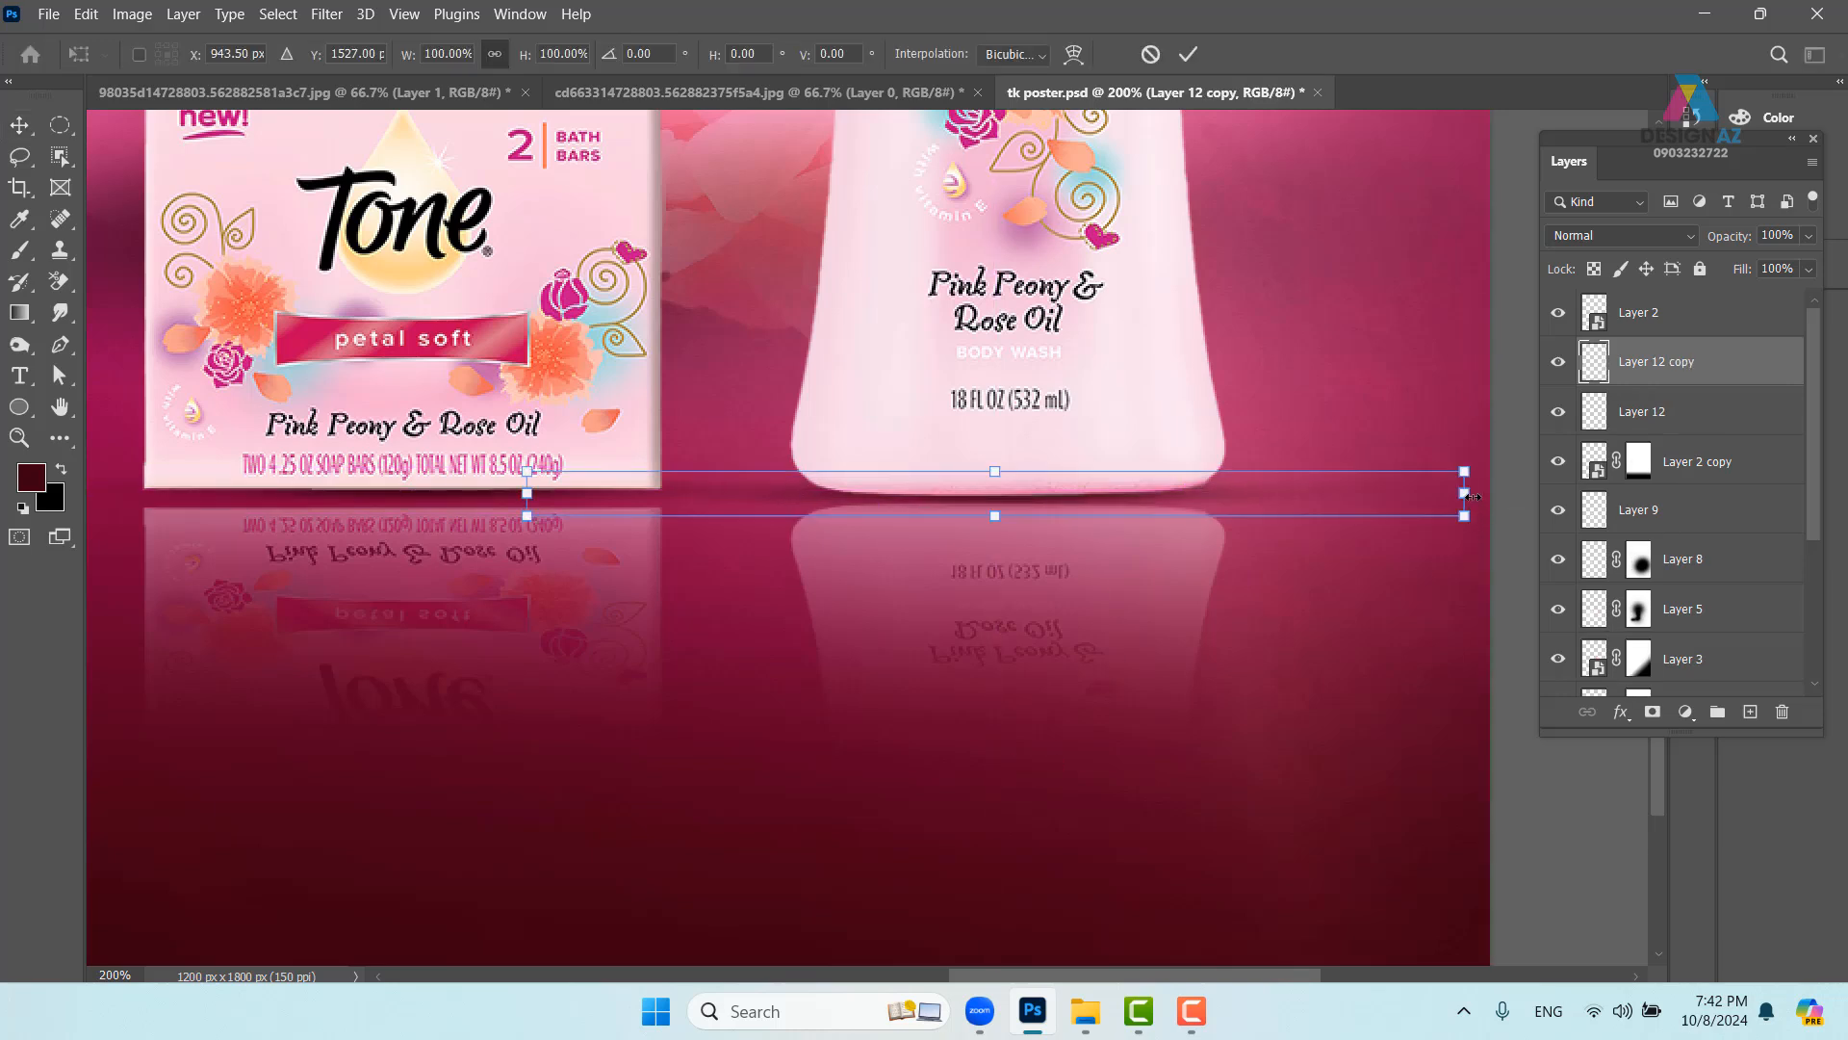
{"action": "left_click_drag", "start_coordinate": [1468, 495], "coordinate": [1301, 495], "text": "alt"}
{"action": "key", "text": "Return"}
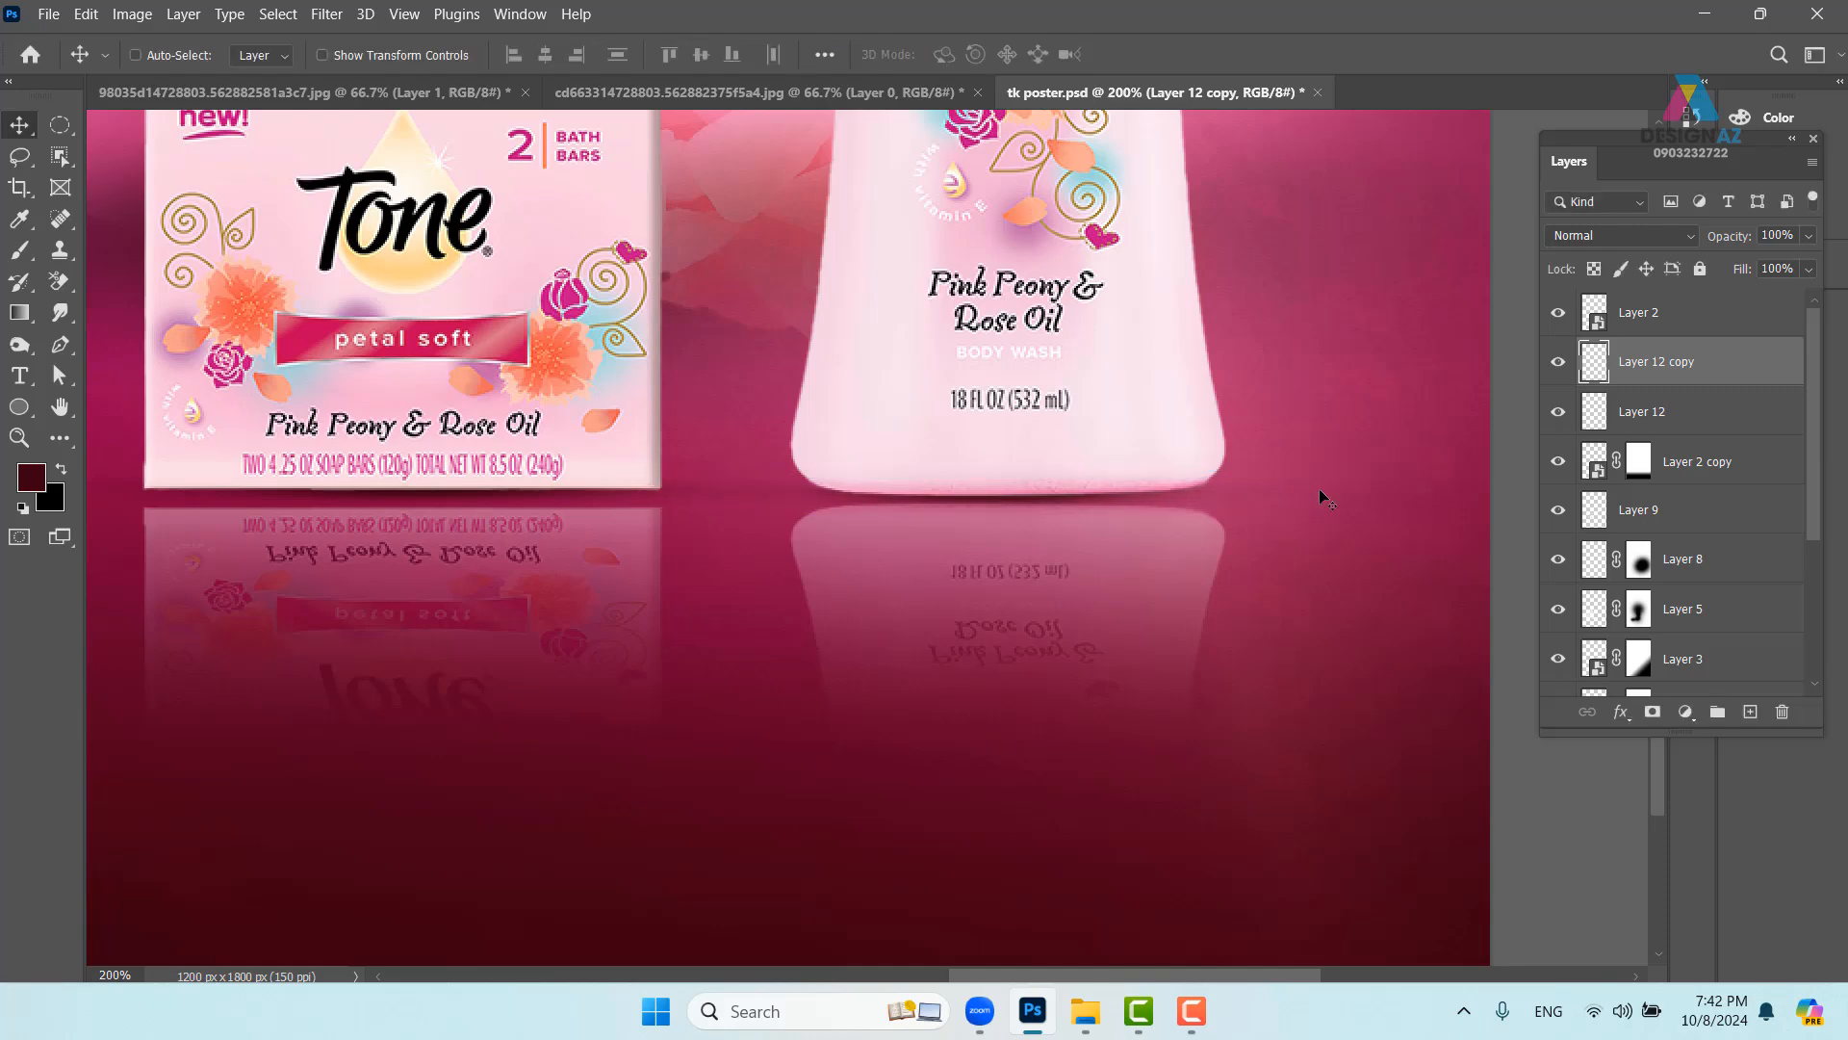
- With the whole poster in view, make Layer 2 the active layer again
{"action": "key", "text": "ctrl+minus"}
{"action": "key", "text": "ctrl+minus"}
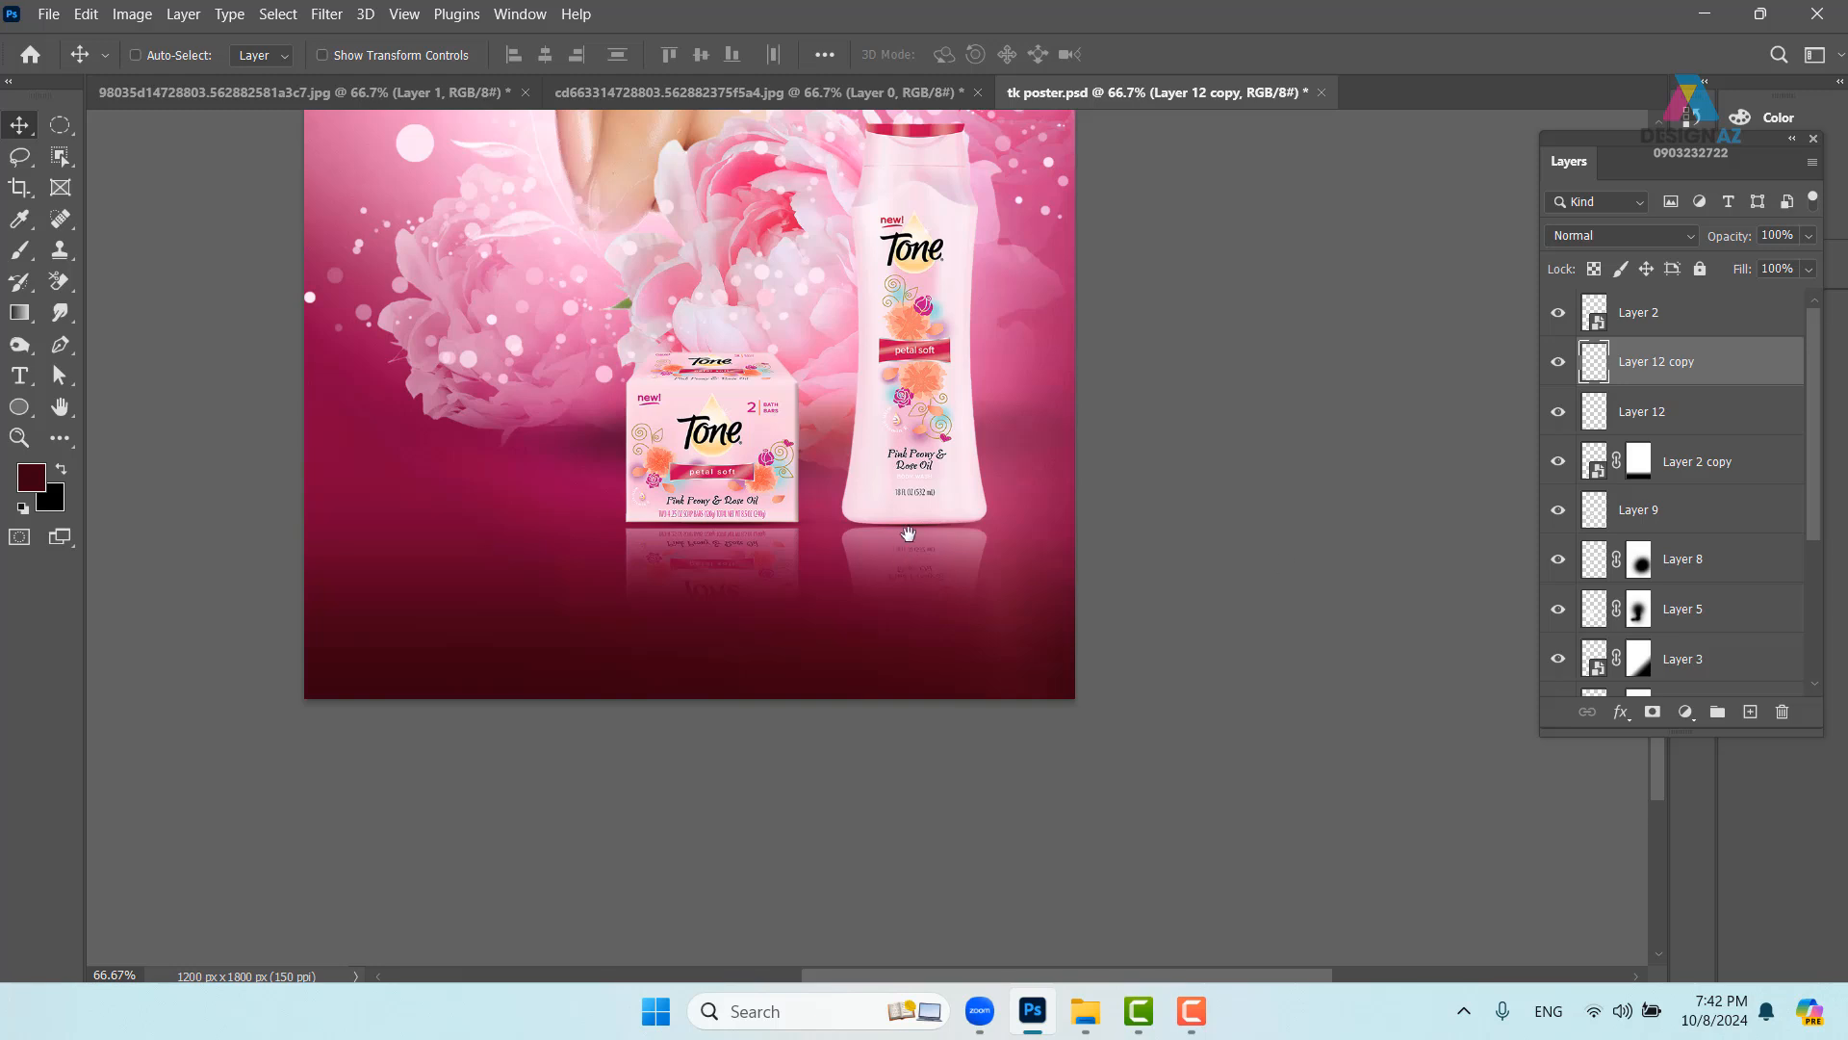
{"action": "left_click_drag", "start_coordinate": [908, 532], "coordinate": [950, 730]}
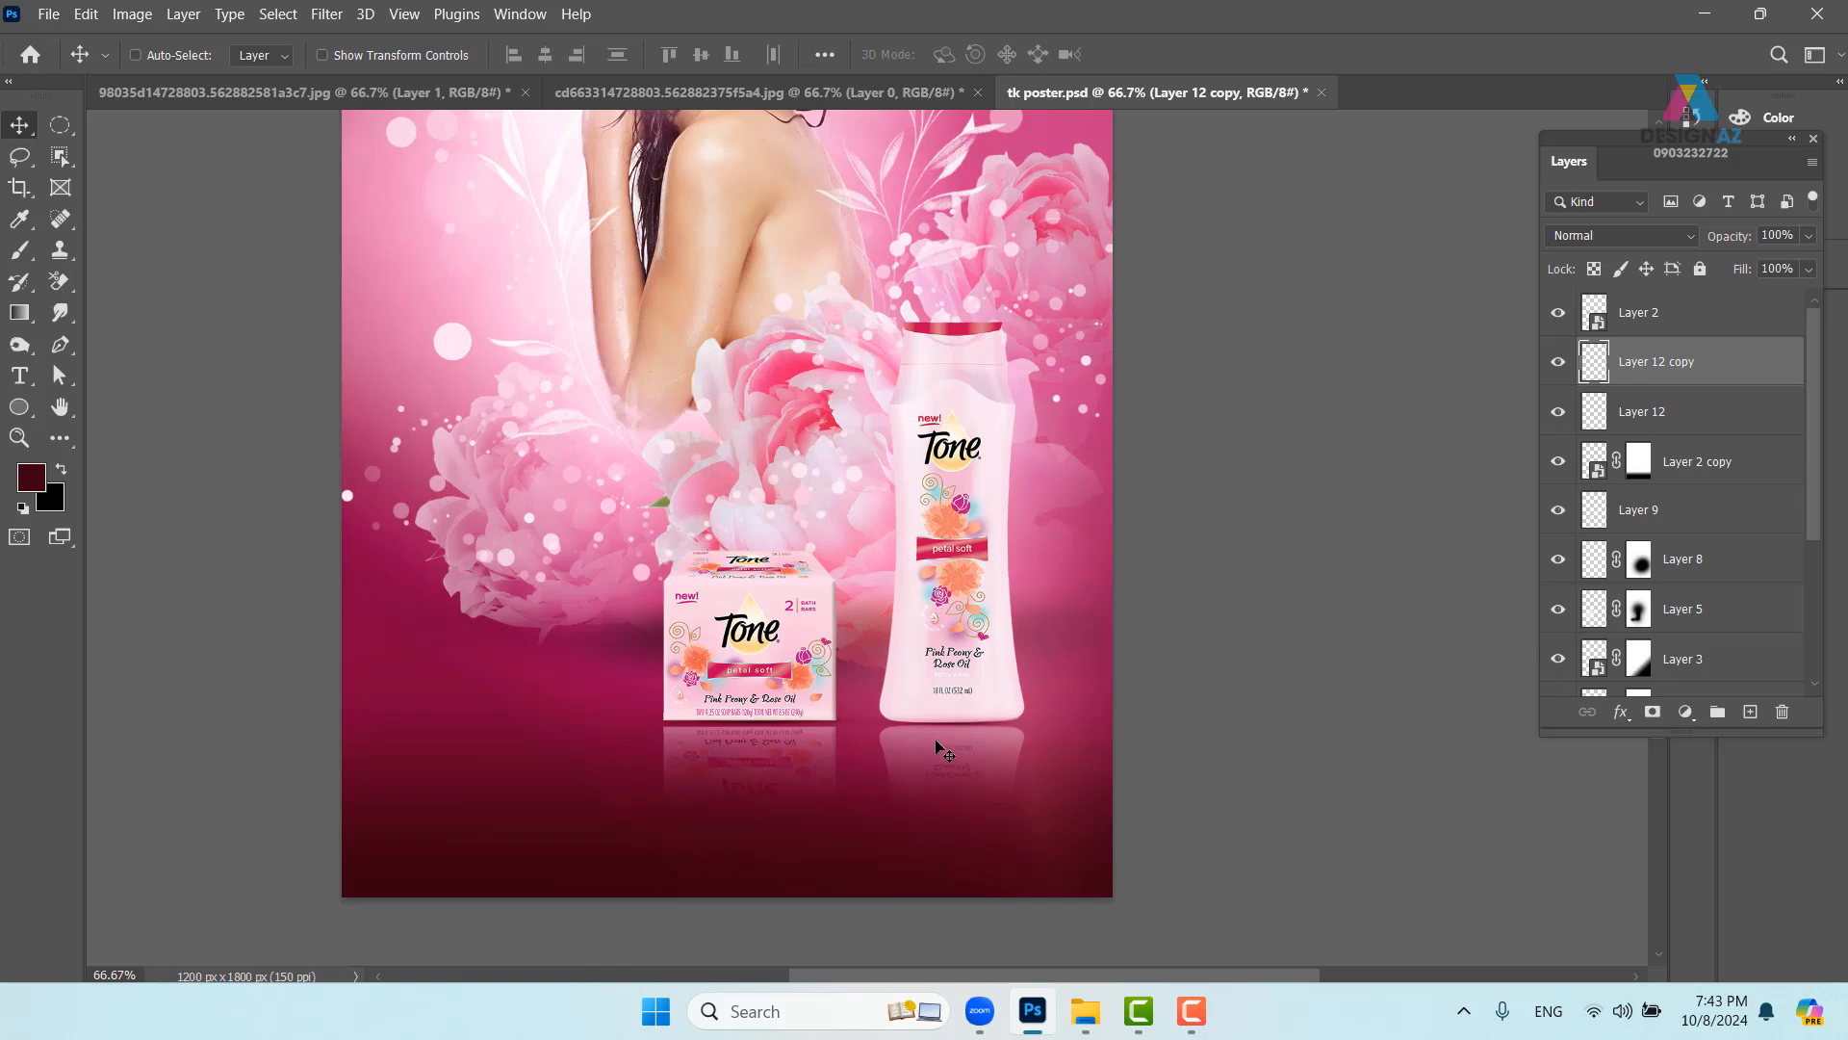
{"action": "left_click_drag", "start_coordinate": [946, 592], "coordinate": [872, 628]}
{"action": "right_click", "coordinate": [895, 532]}
{"action": "left_click", "coordinate": [909, 542]}
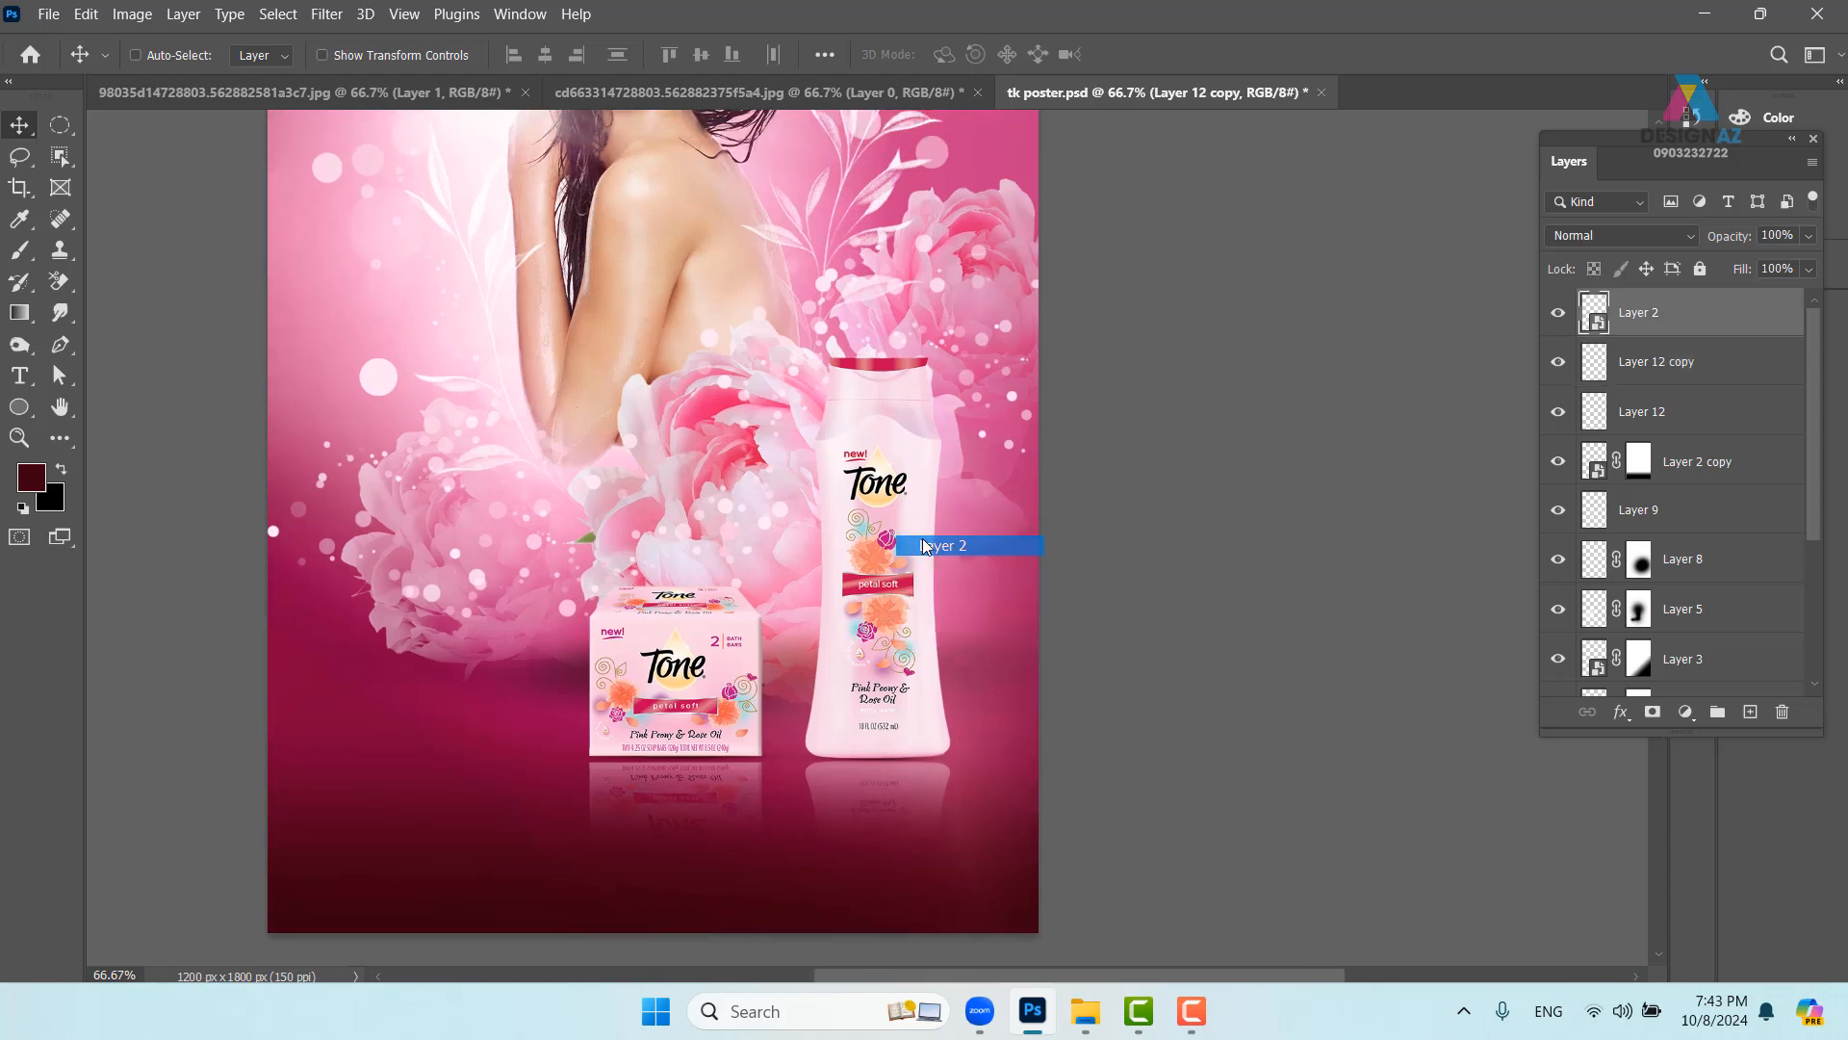
{"action": "right_click", "coordinate": [862, 469]}
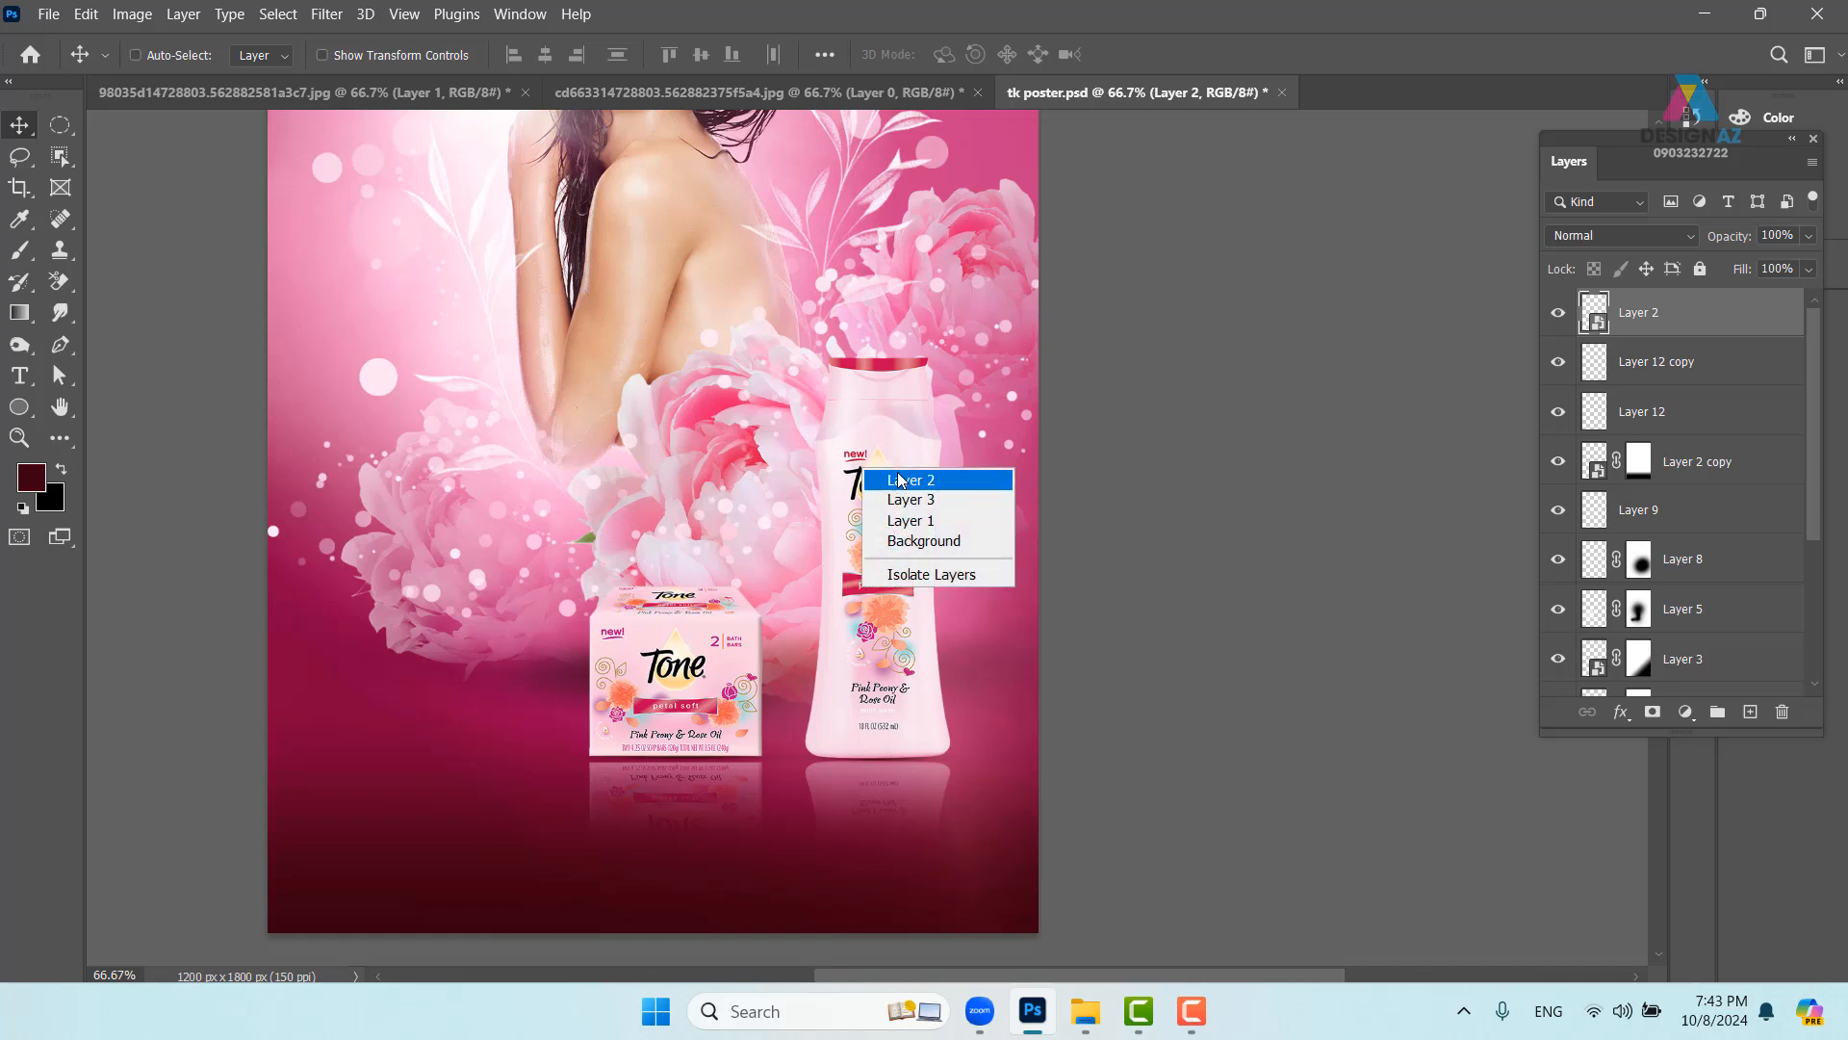
{"action": "left_click", "coordinate": [899, 479]}
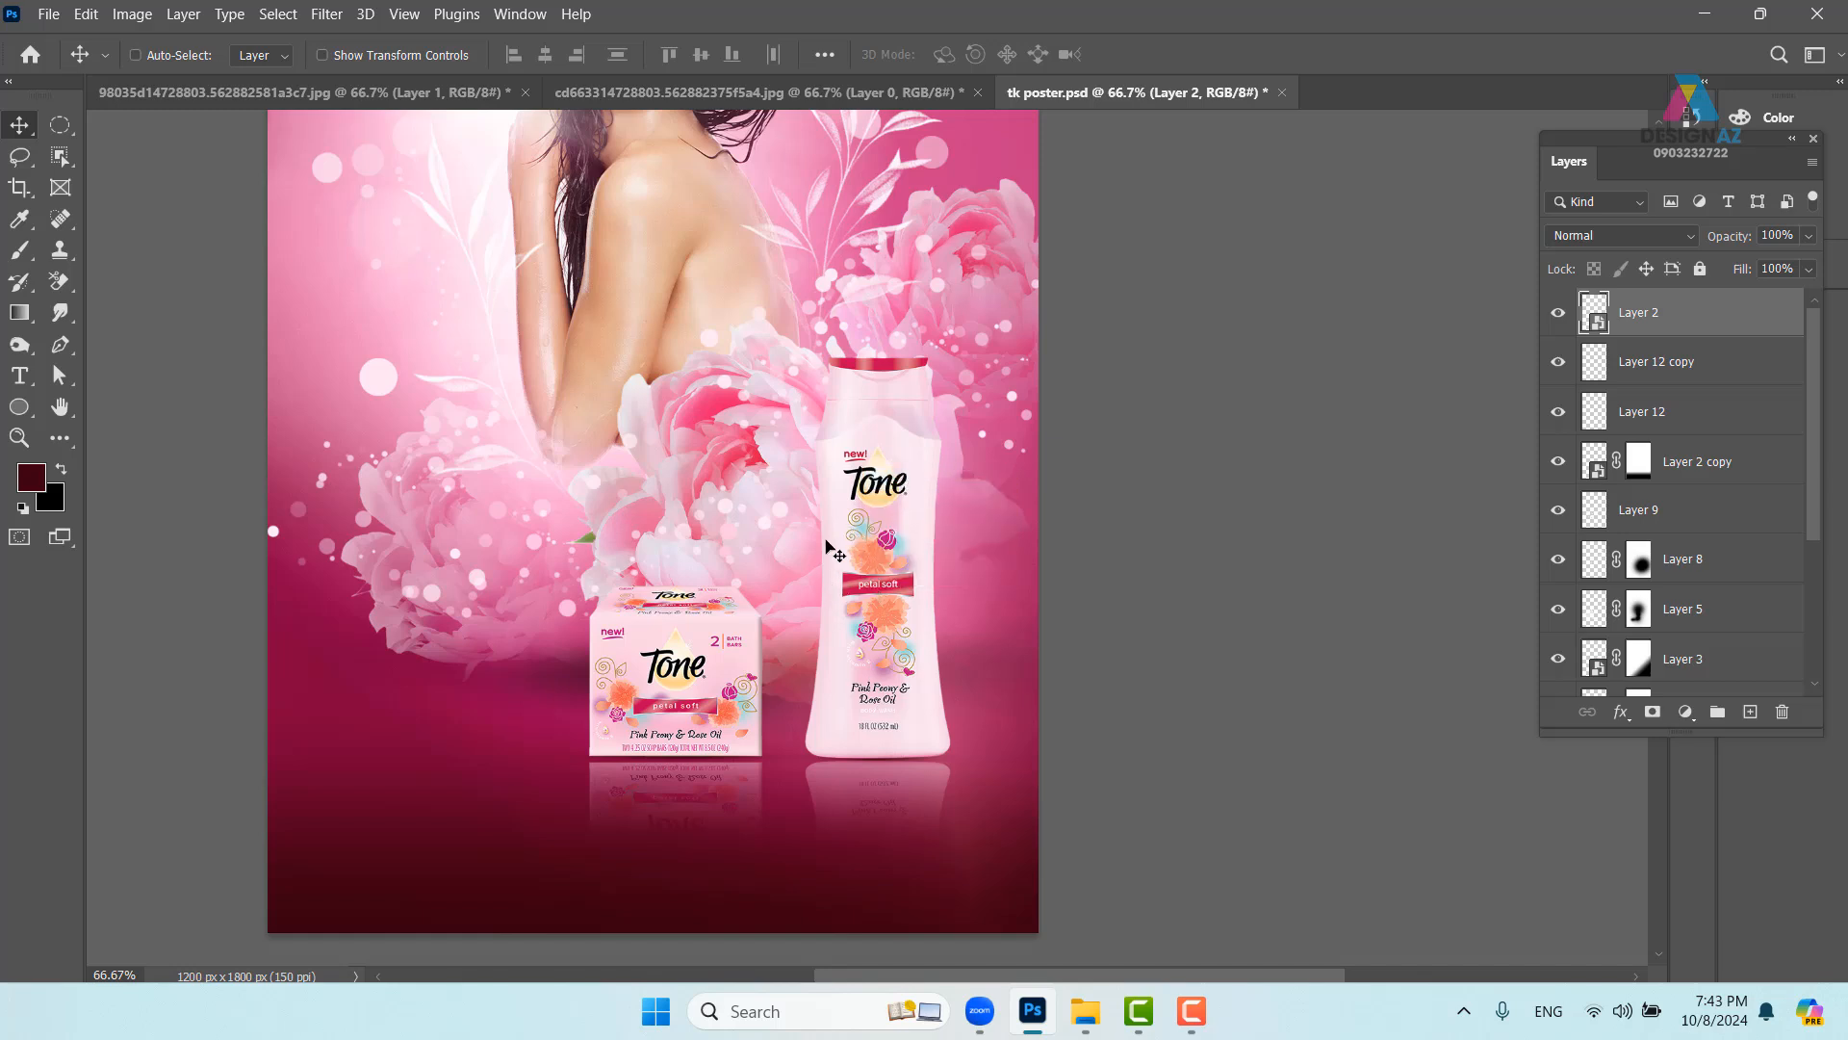
{"action": "right_click", "coordinate": [789, 561]}
{"action": "left_click", "coordinate": [813, 574]}
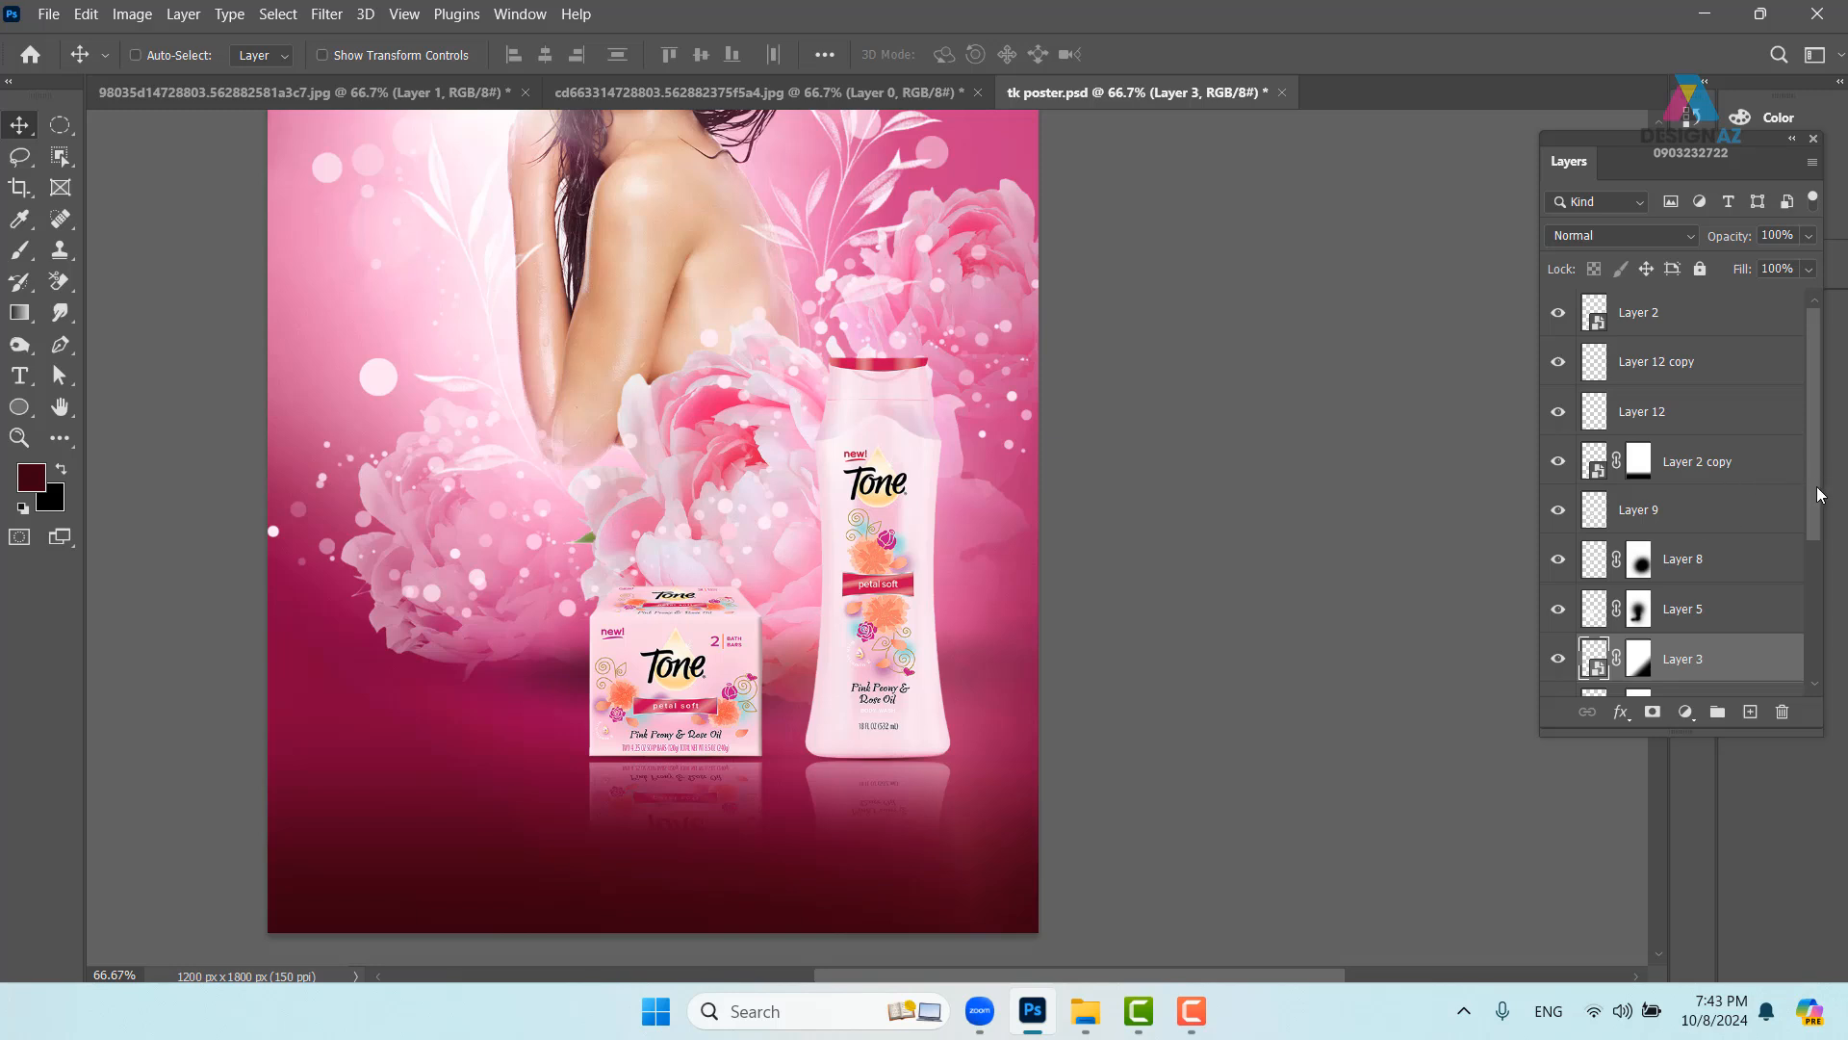
{"action": "scroll", "coordinate": [1819, 495], "scroll_direction": "down", "scroll_amount": 3}
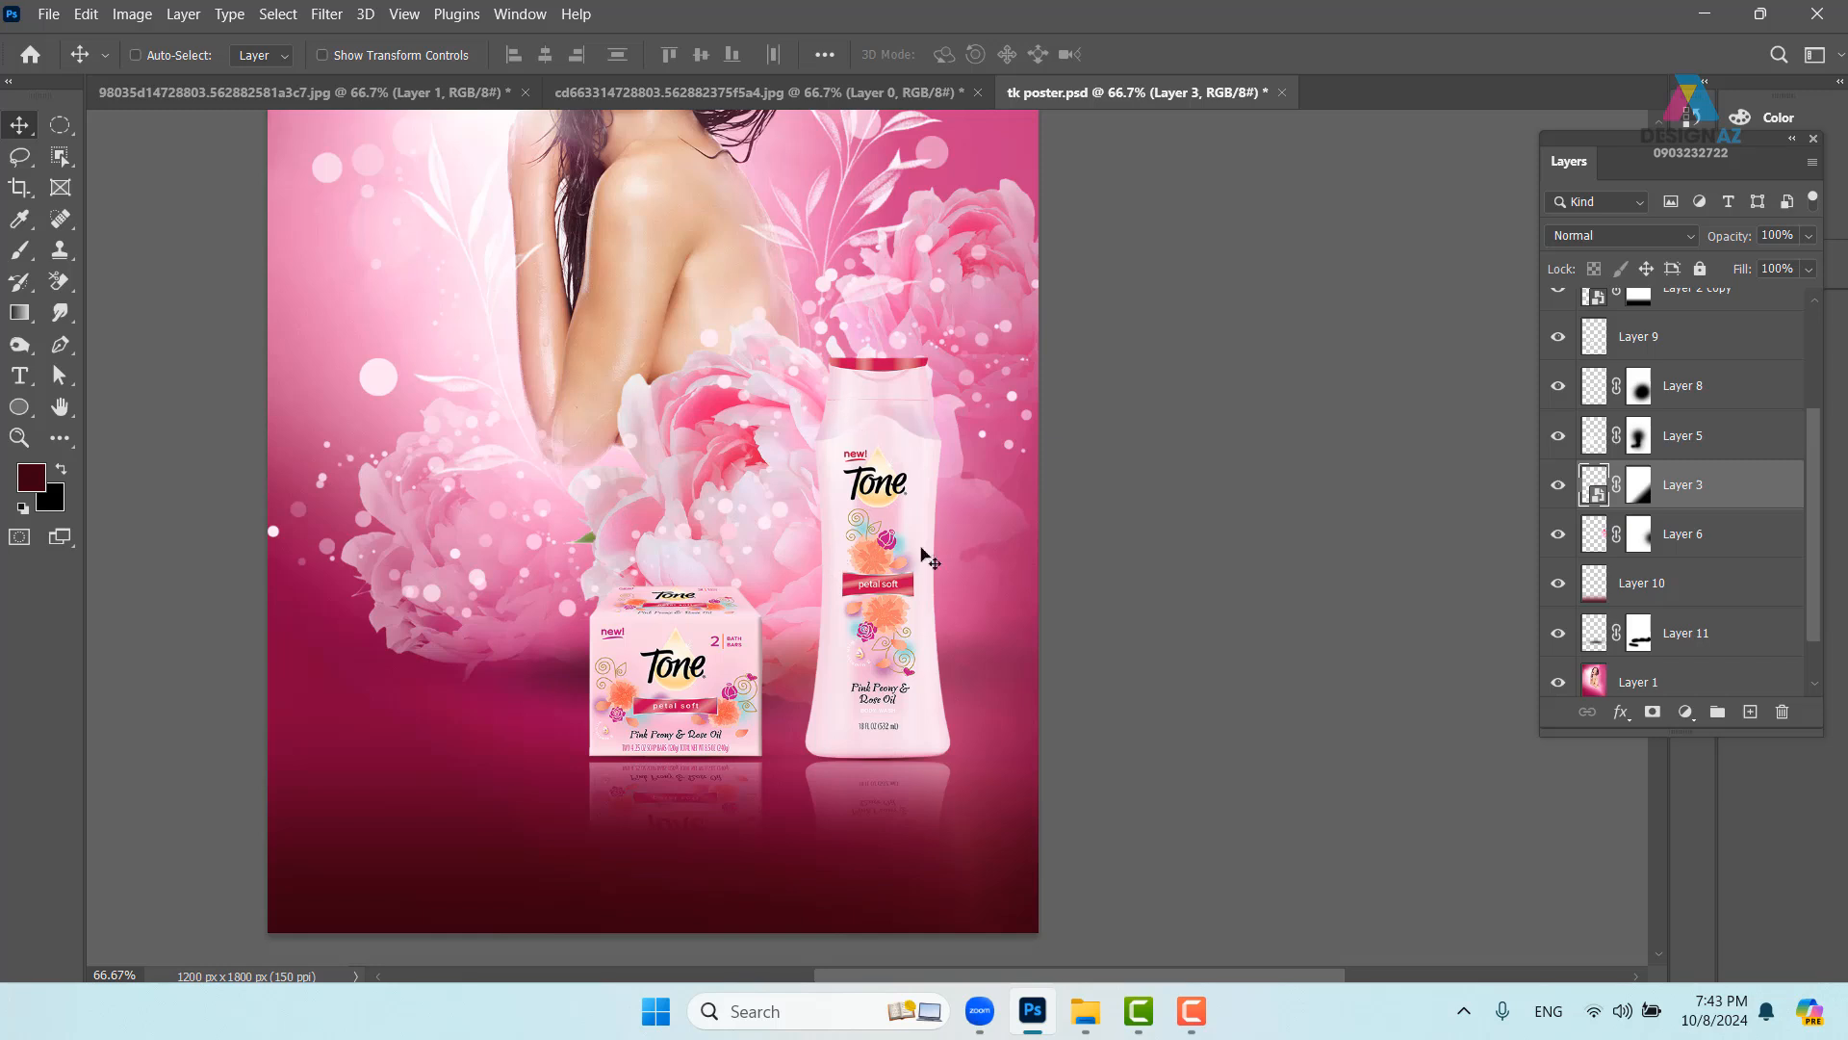
{"action": "right_click", "coordinate": [884, 546]}
{"action": "left_click", "coordinate": [907, 553]}
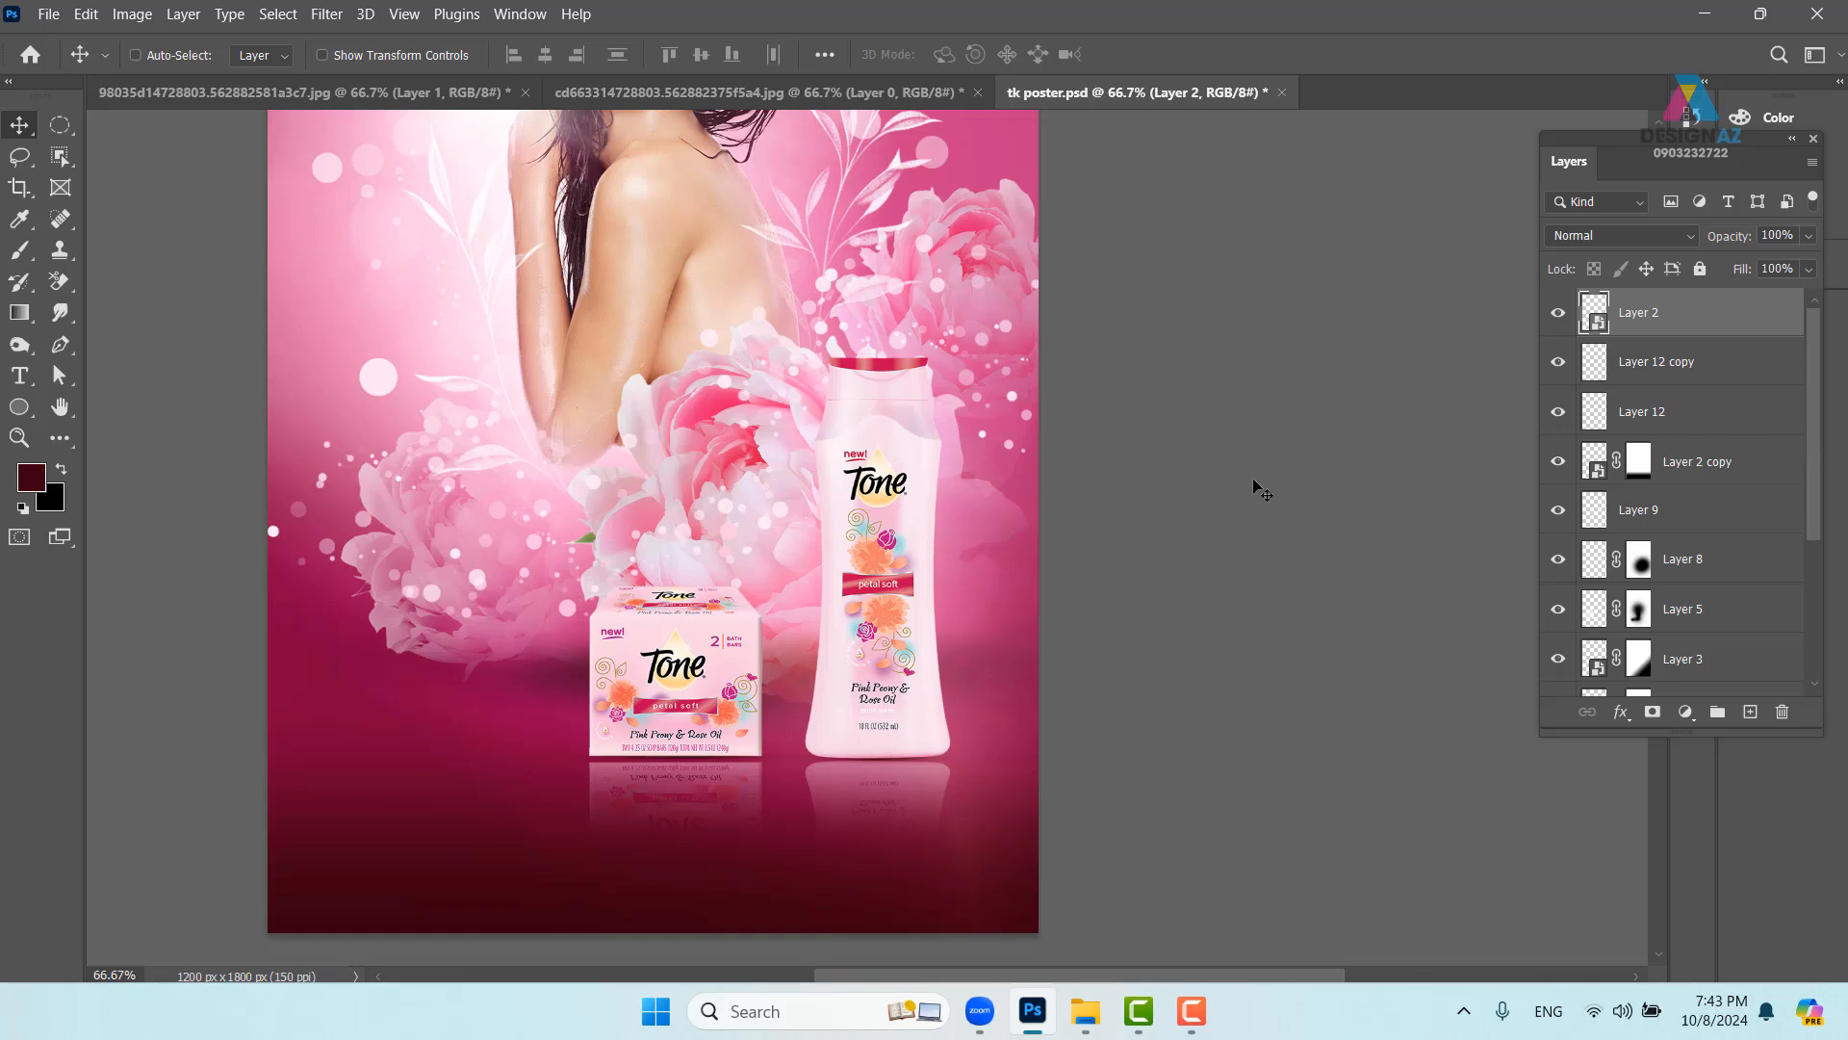
- Add a new empty layer above Layer 9
{"action": "left_click", "coordinate": [1702, 367]}
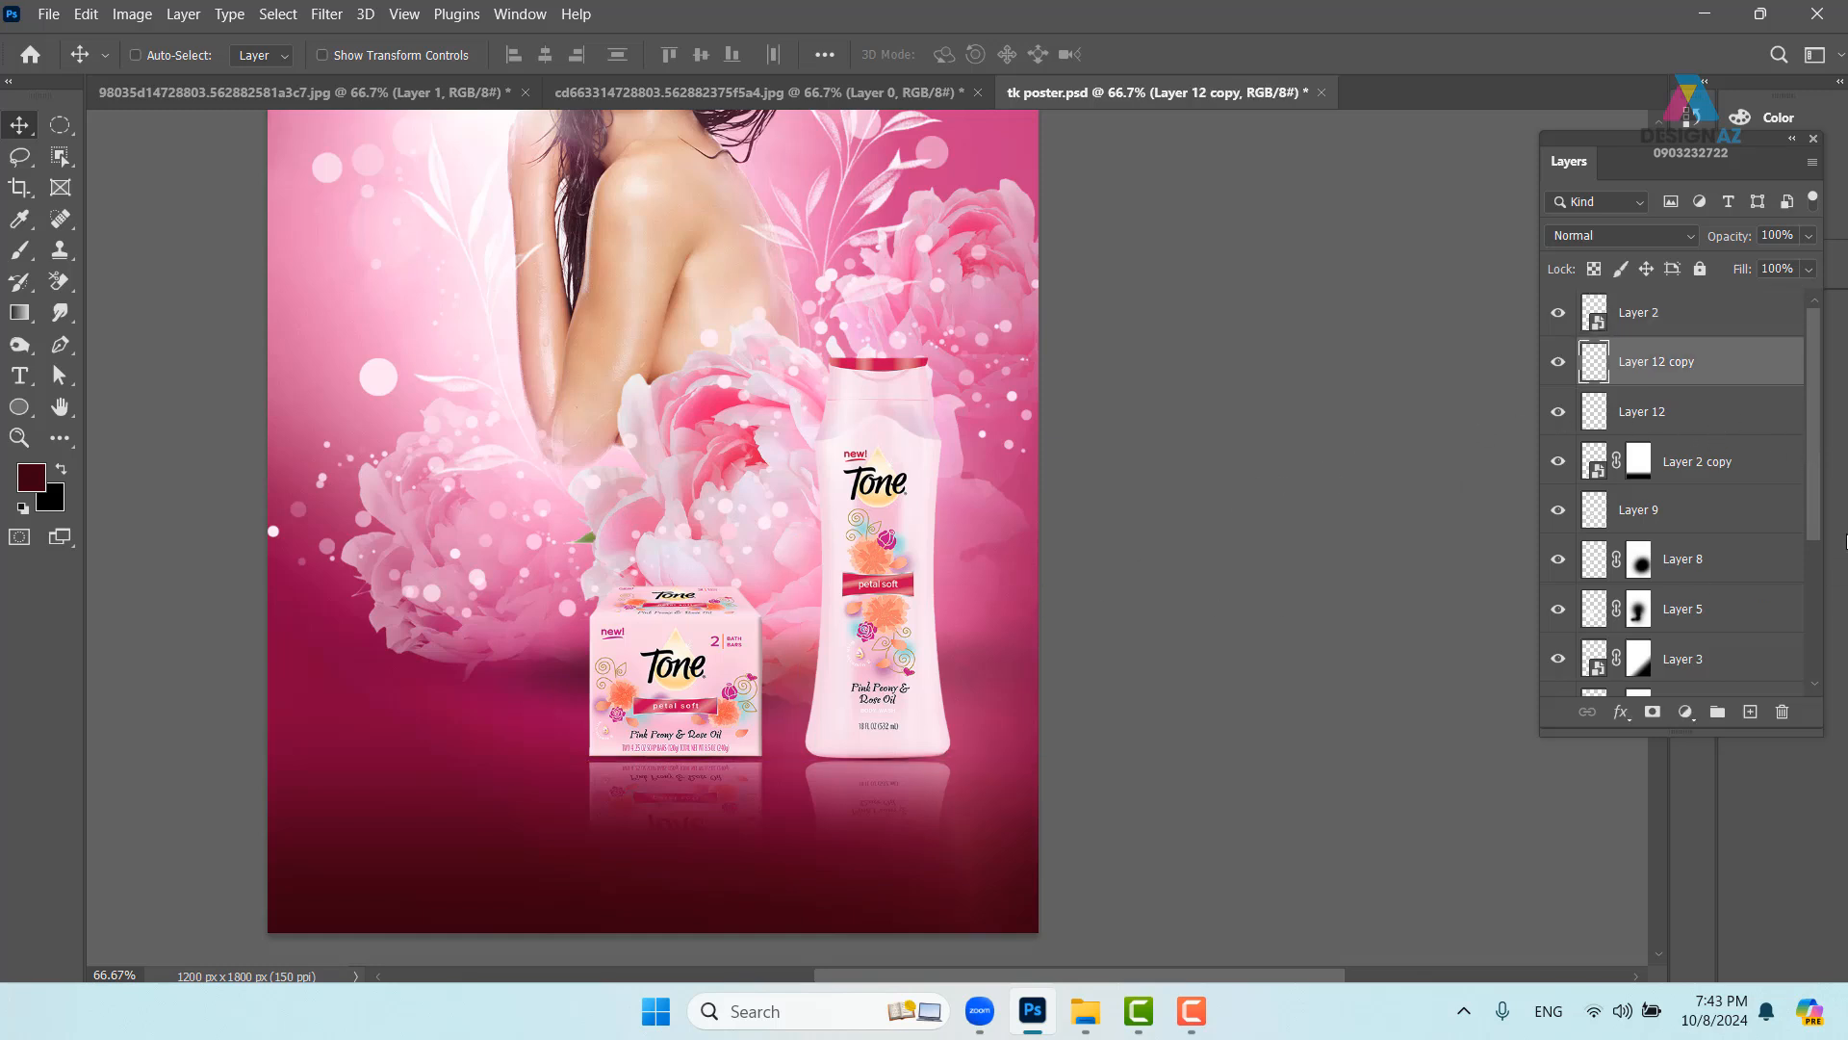
{"action": "left_click", "coordinate": [1694, 479]}
{"action": "left_click", "coordinate": [1714, 525]}
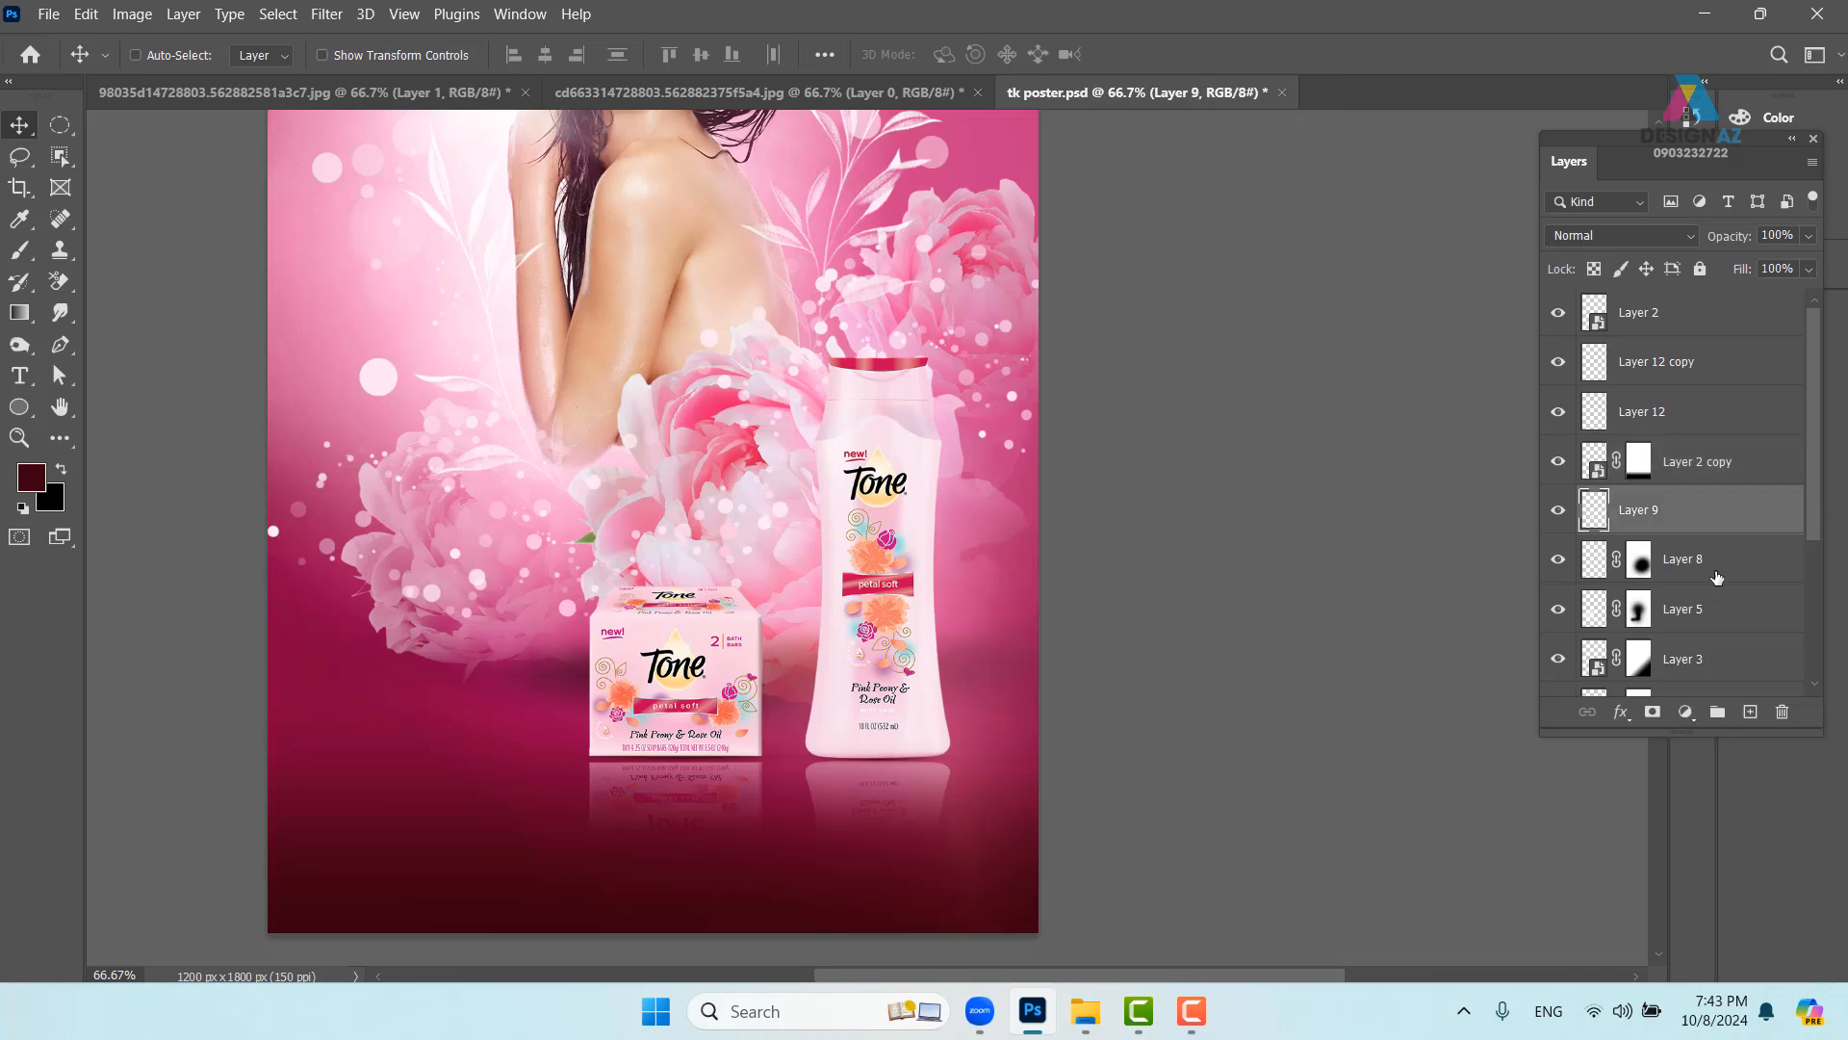
{"action": "left_click", "coordinate": [1750, 712]}
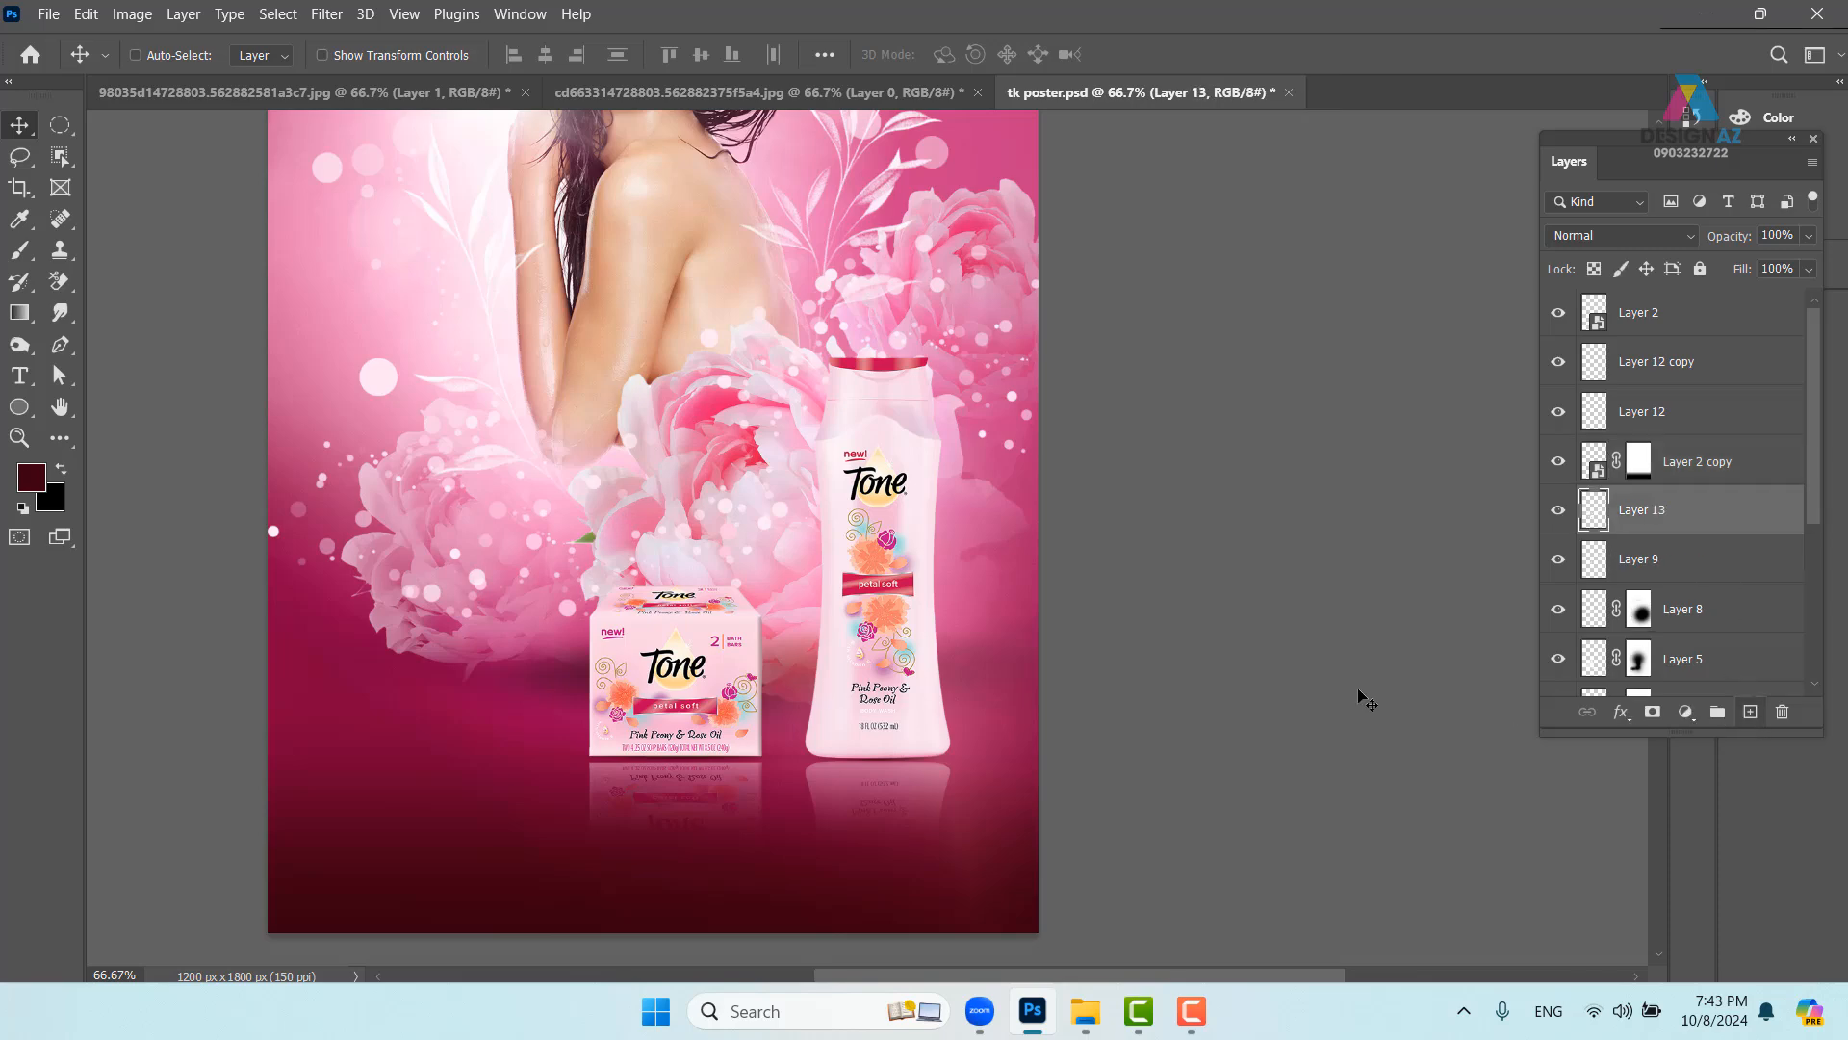
{"action": "key", "text": "ctrl+plus"}
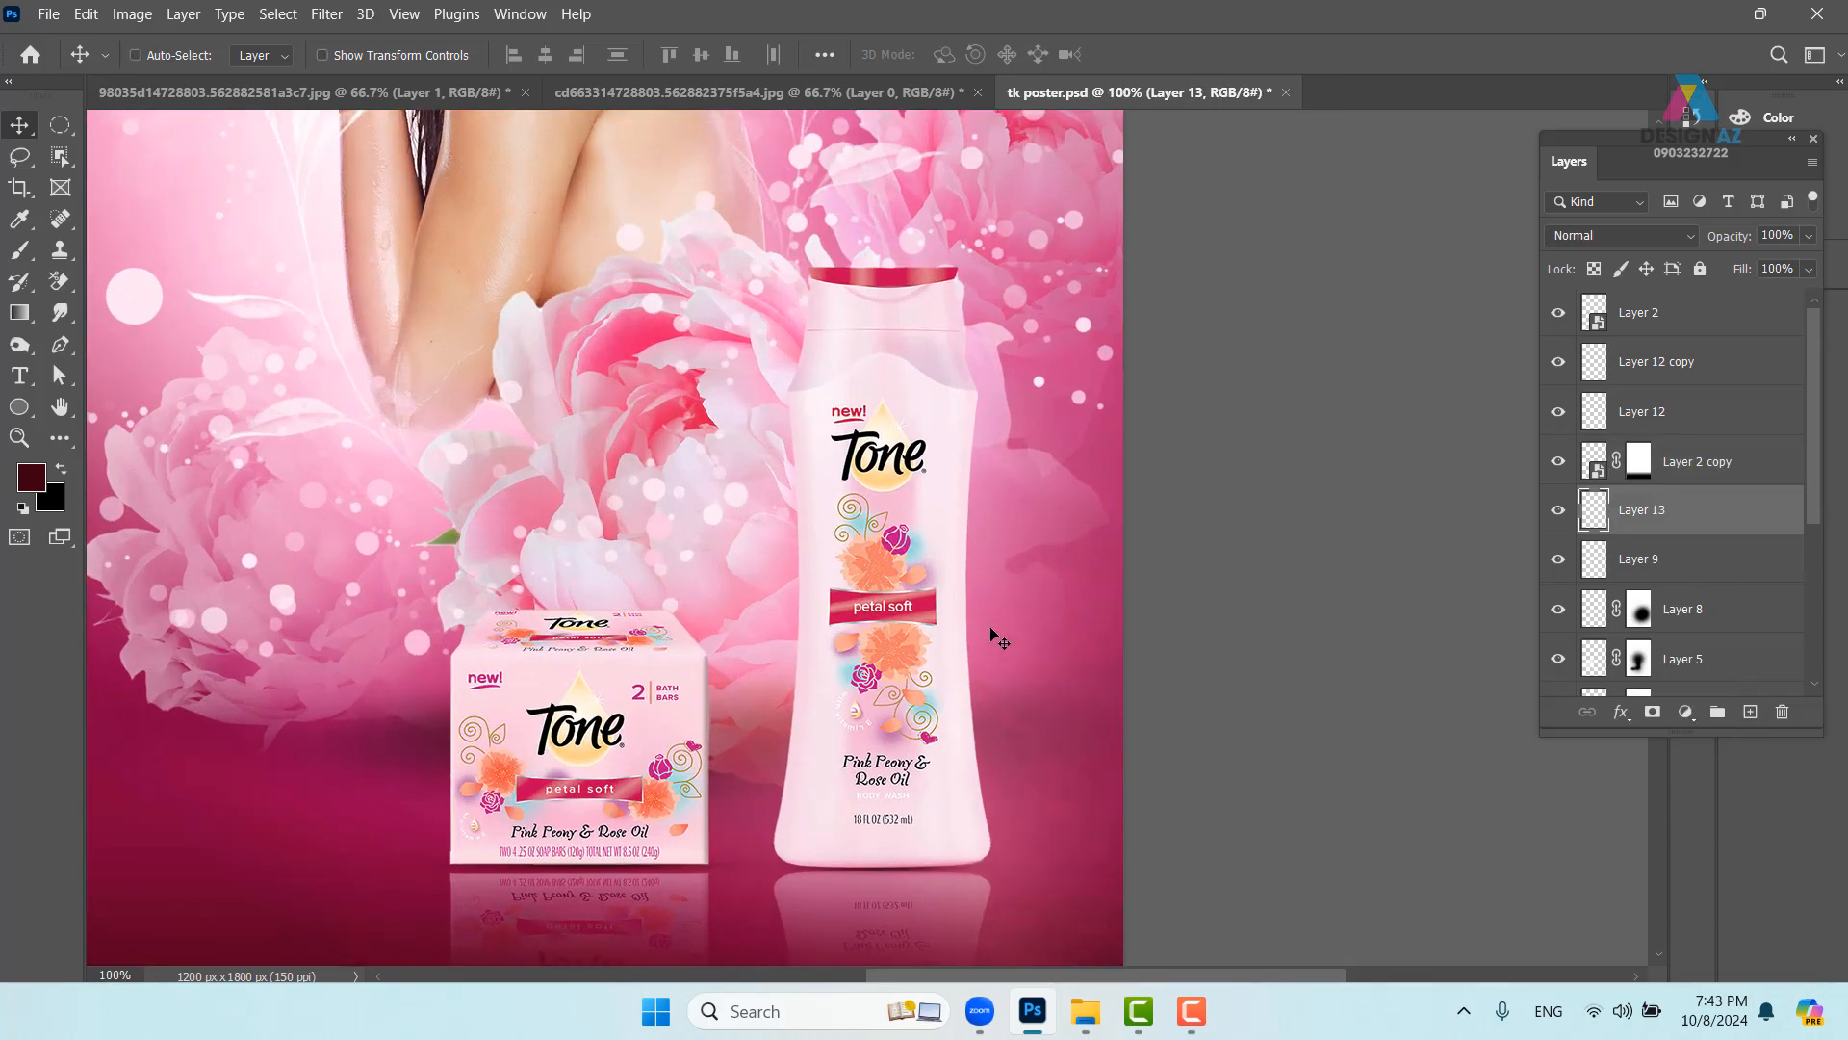
- Take the peony's pink as the paint colour
{"action": "key", "text": "b"}
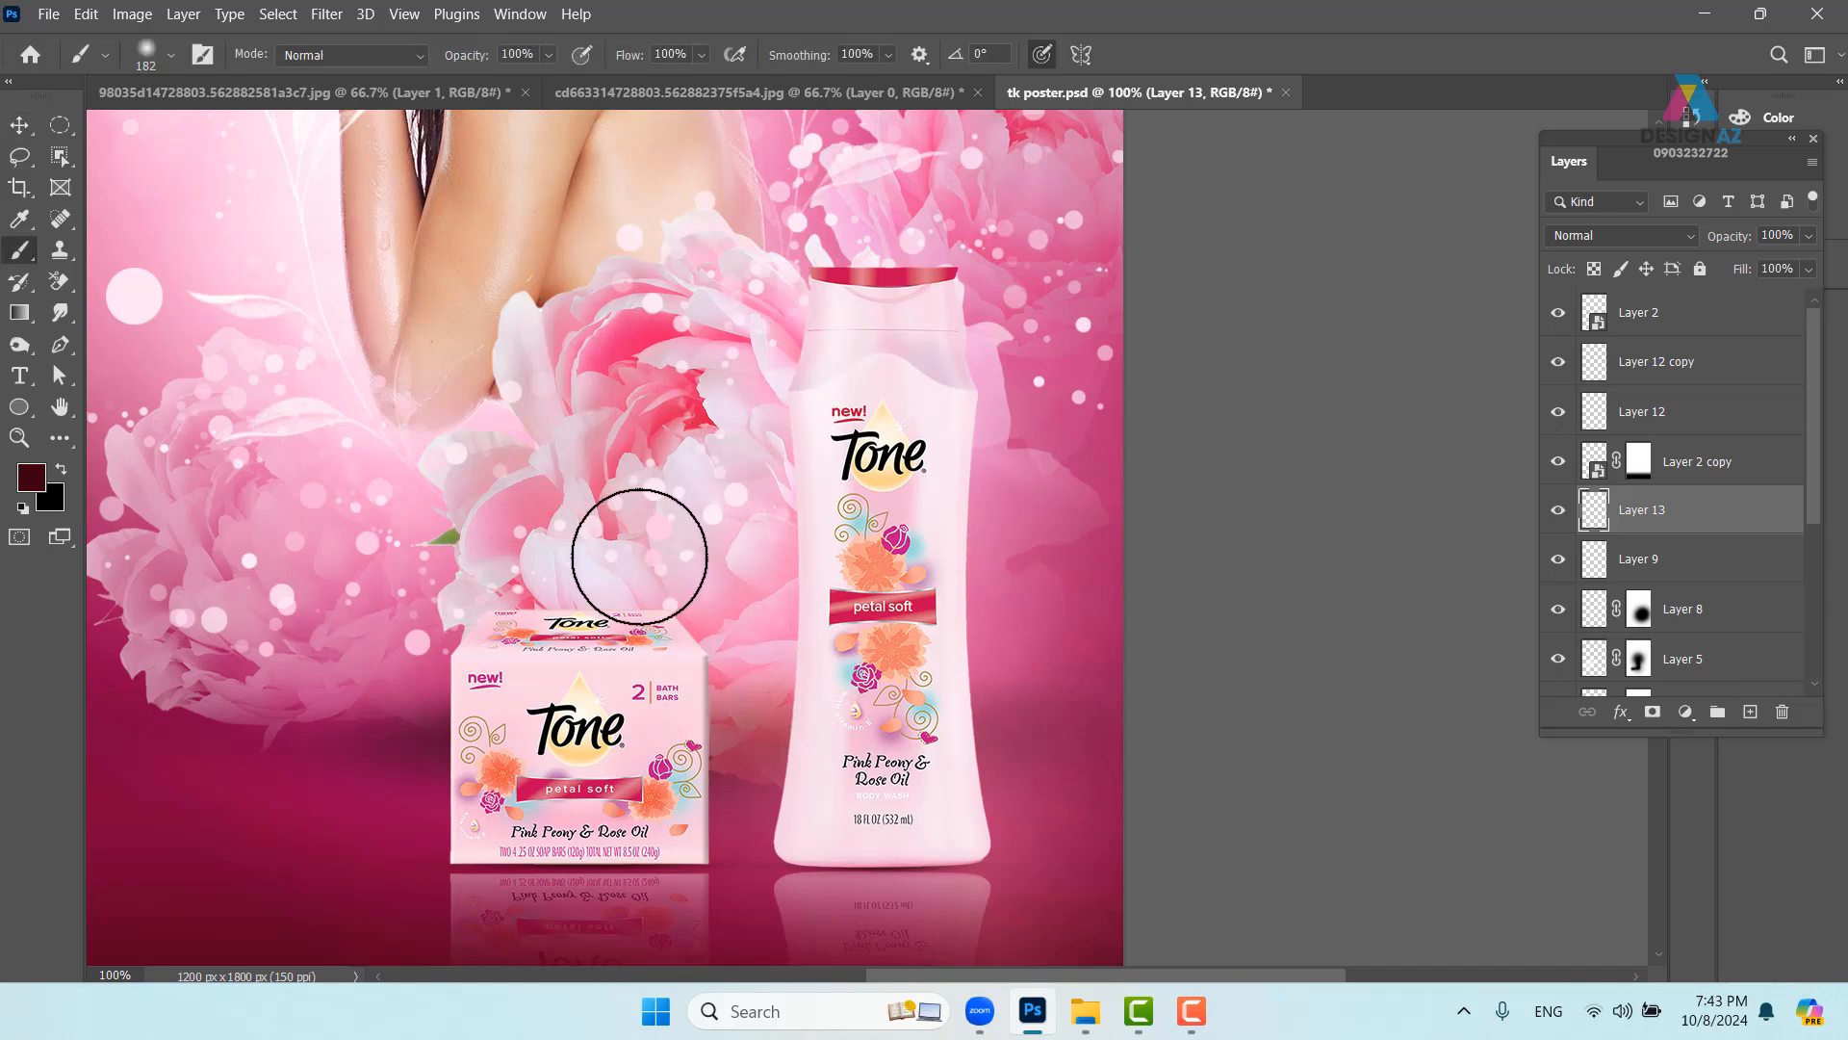
{"action": "key", "text": "i"}
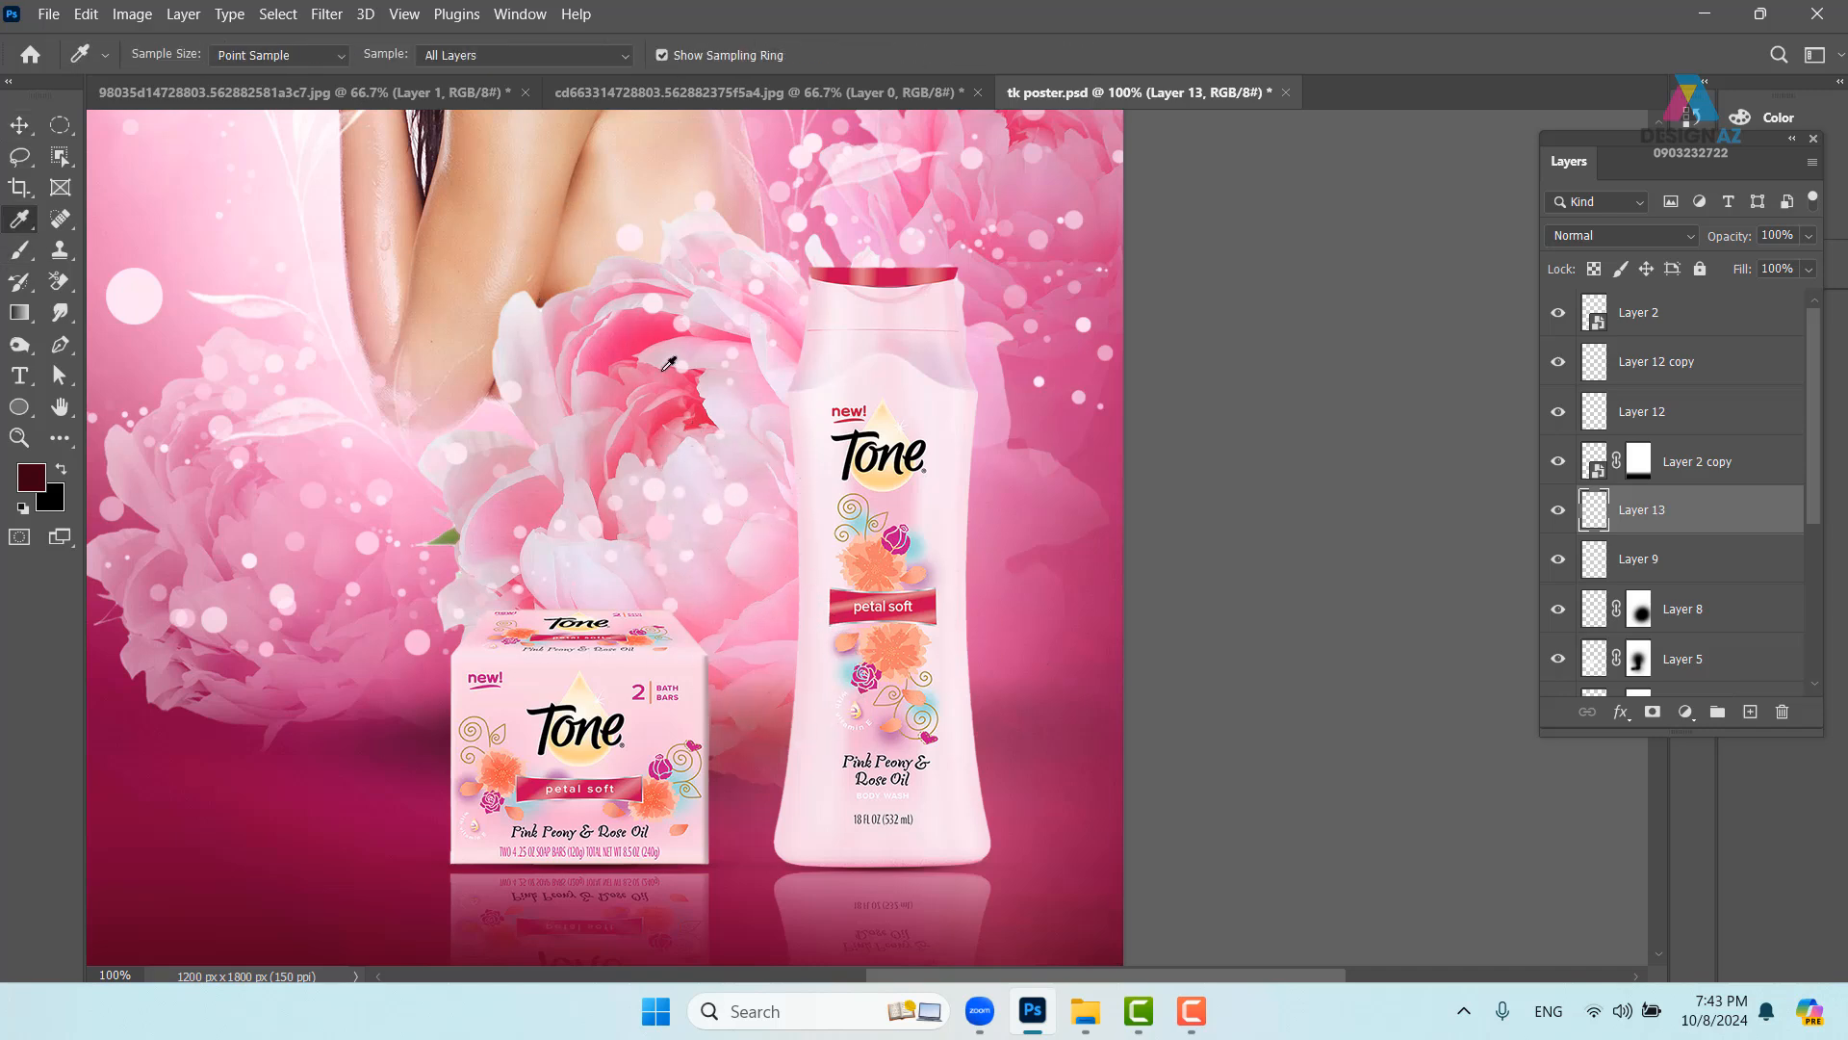
{"action": "left_click", "coordinate": [639, 339]}
{"action": "key", "text": "b"}
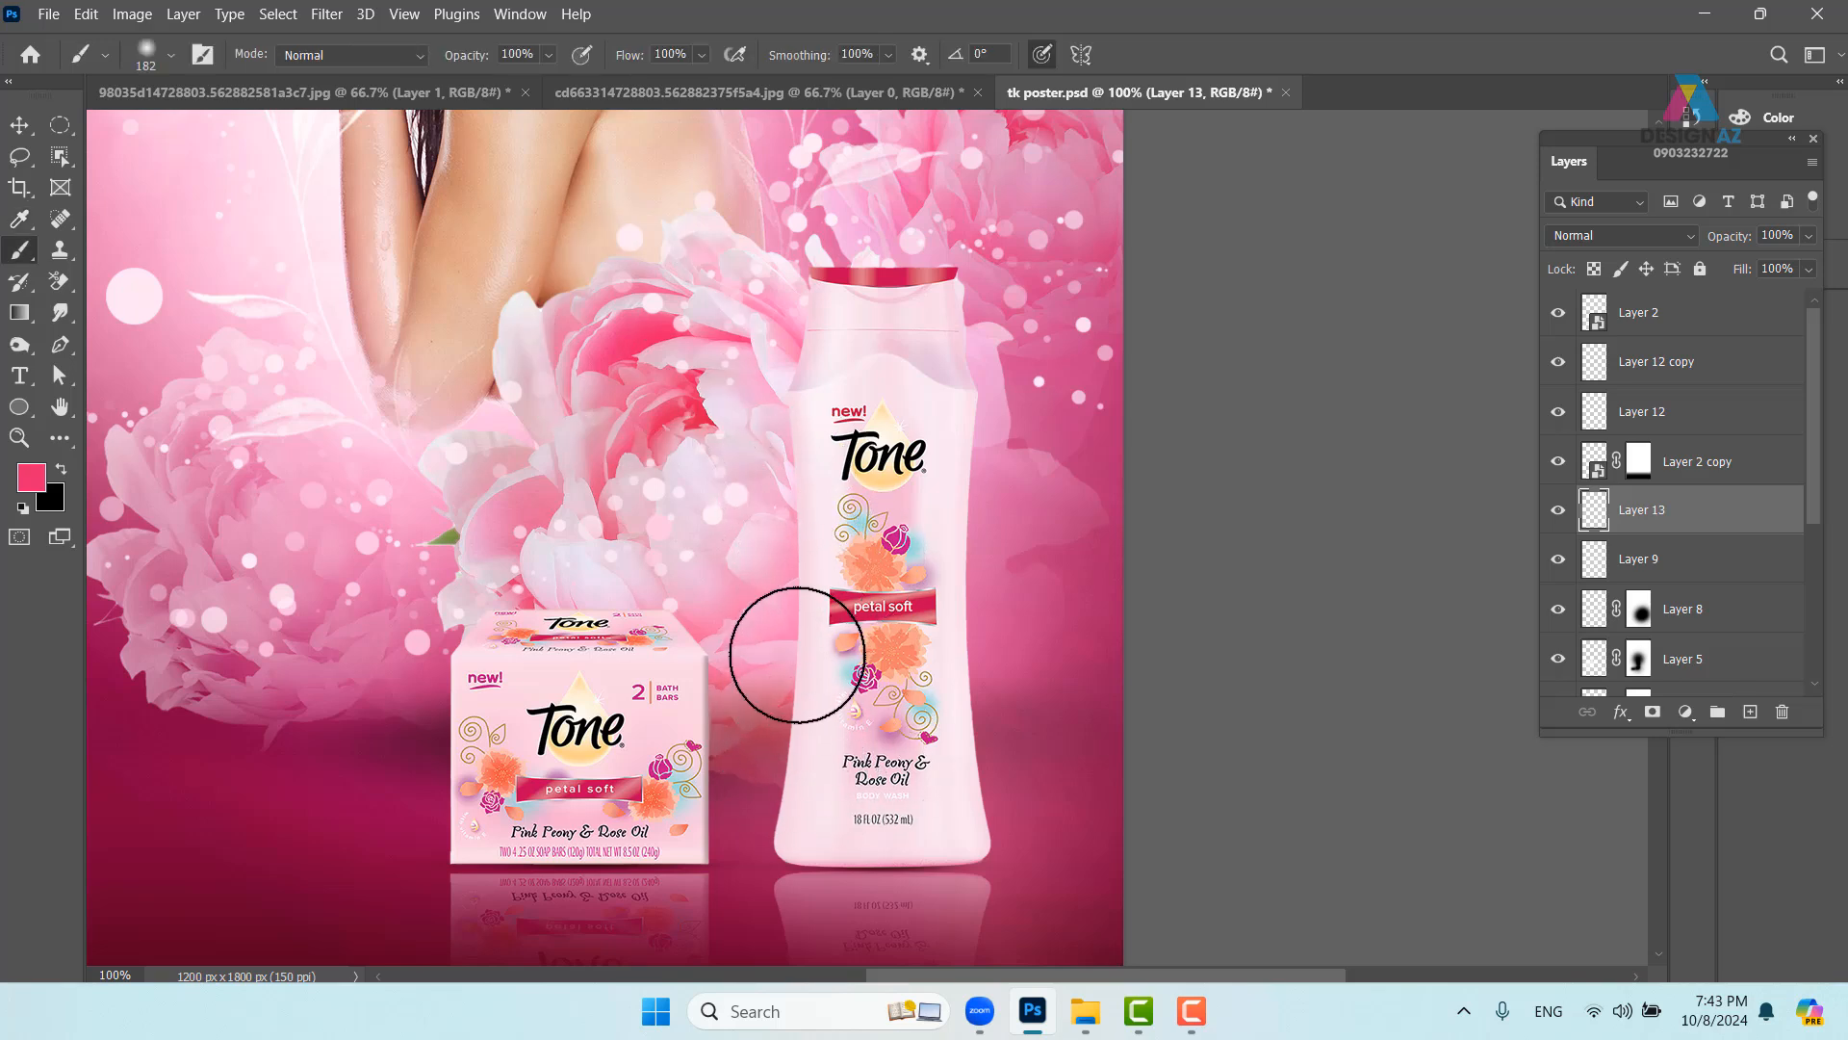
{"action": "left_click", "coordinate": [28, 477]}
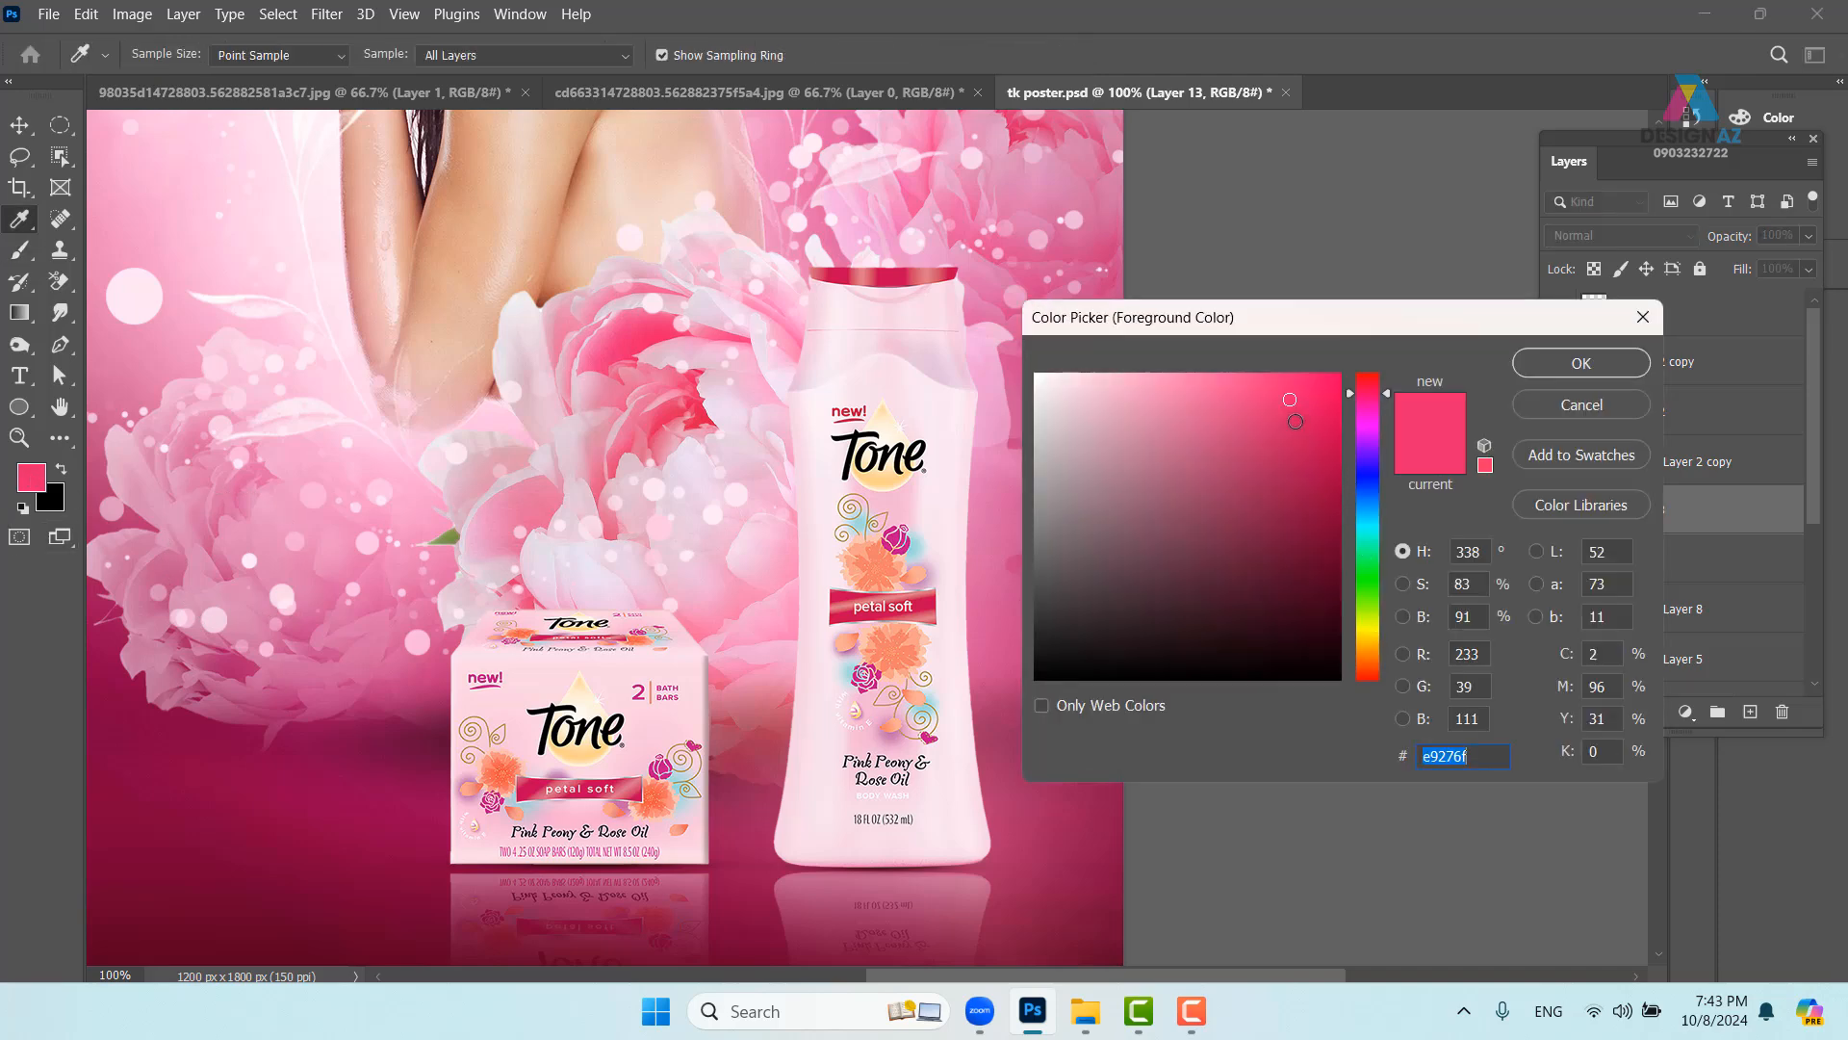
{"action": "left_click", "coordinate": [1609, 364]}
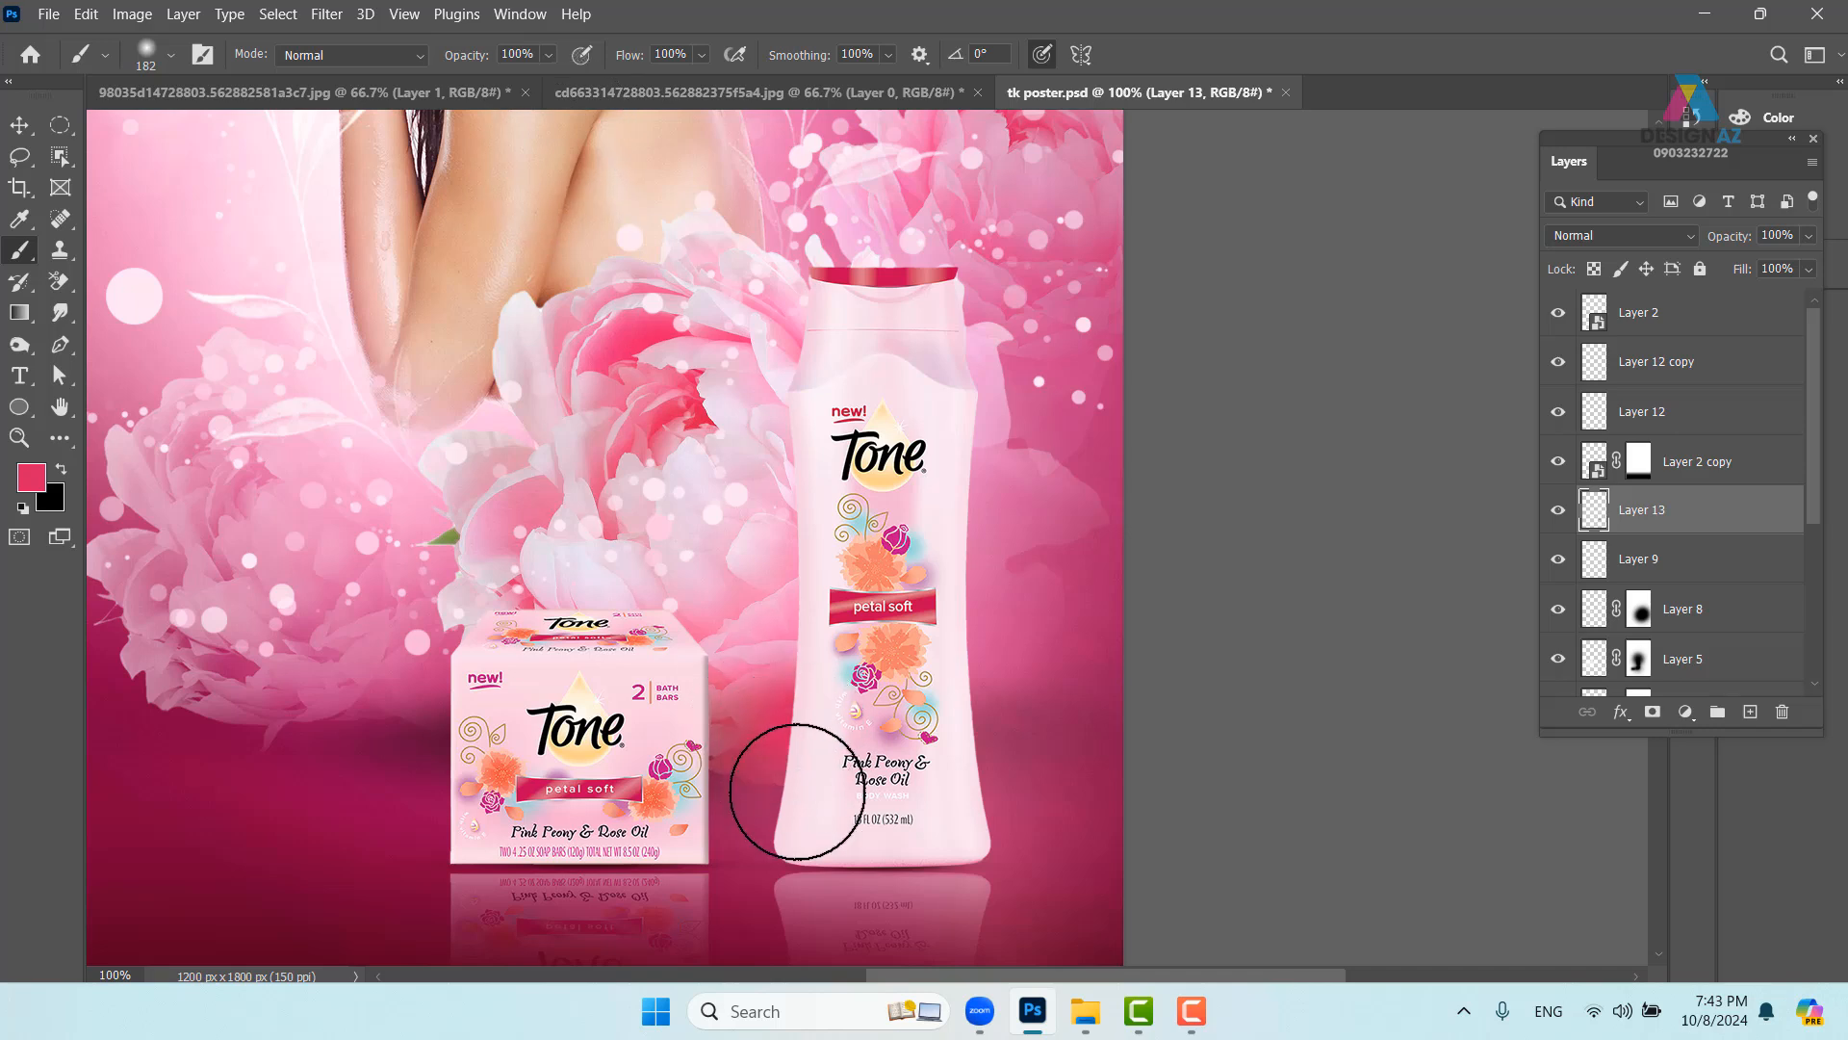
- Set the new layer to Multiply, choose a darker muted pink, and lower brush opacity to 50%
{"action": "left_click", "coordinate": [1649, 241]}
{"action": "left_click", "coordinate": [1629, 318]}
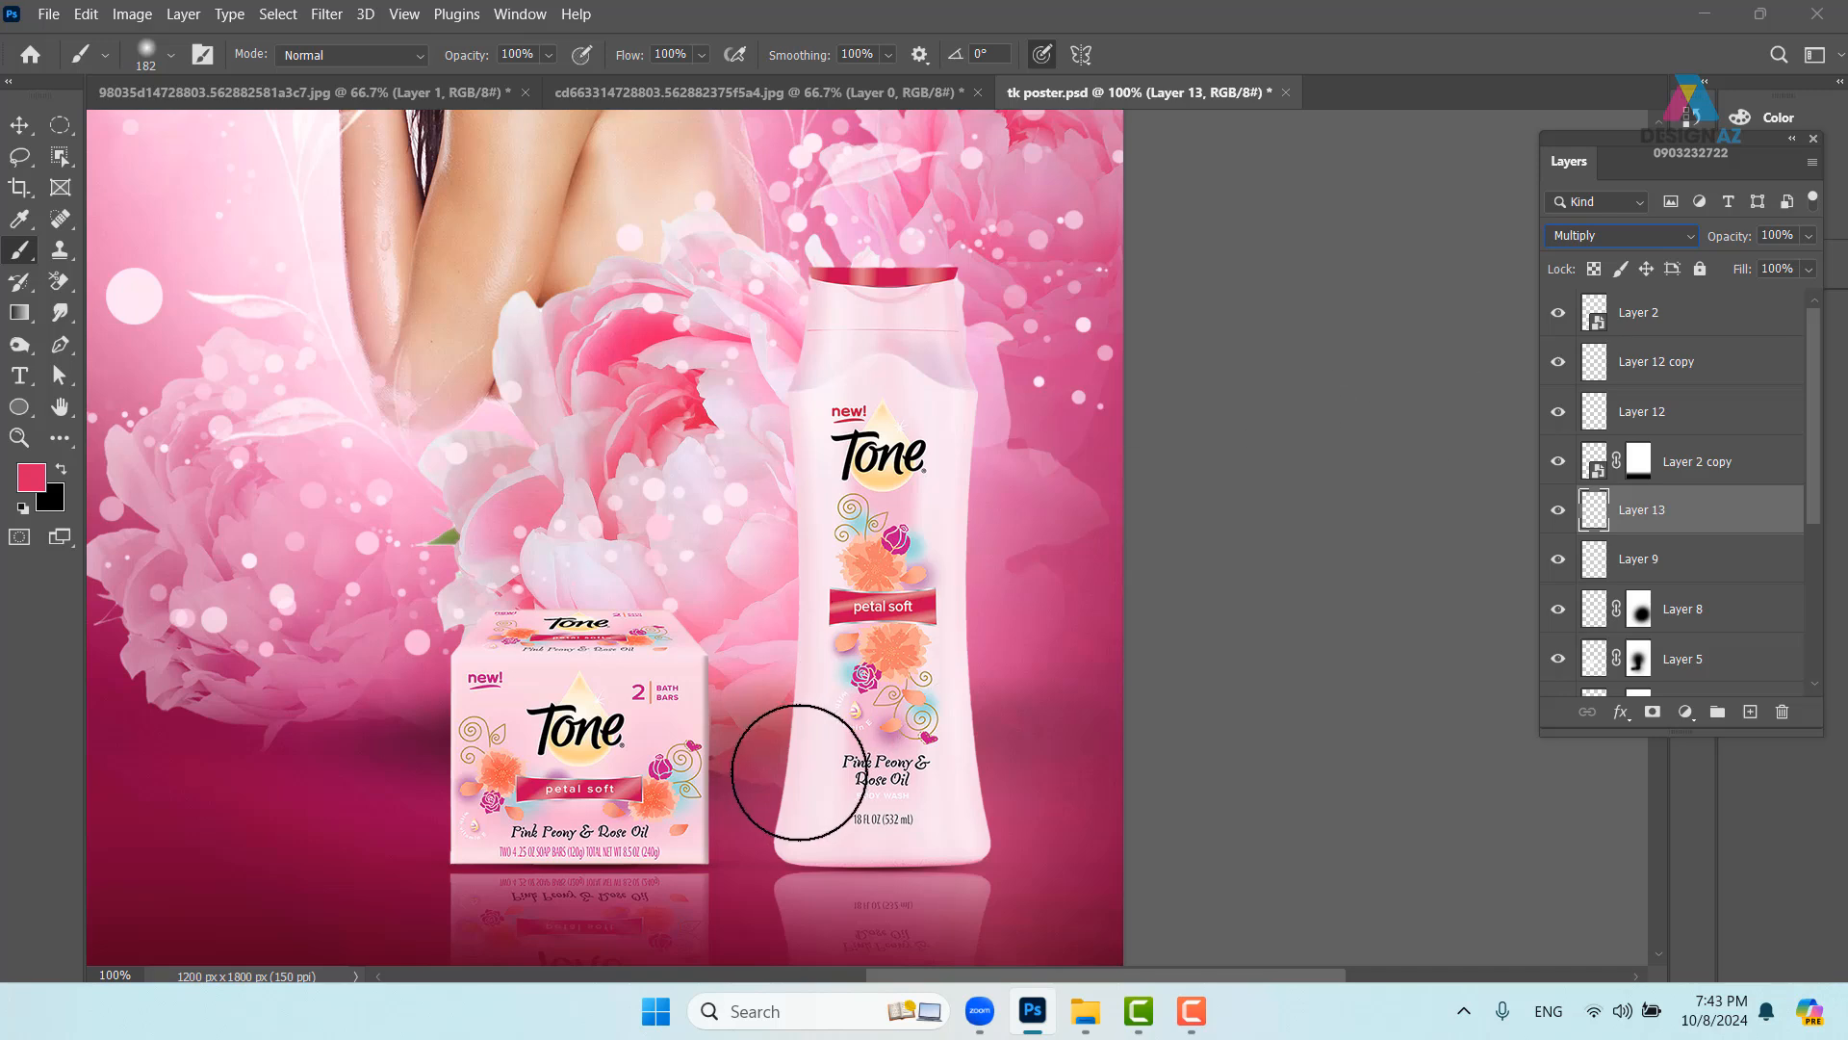
{"action": "left_click", "coordinate": [33, 476]}
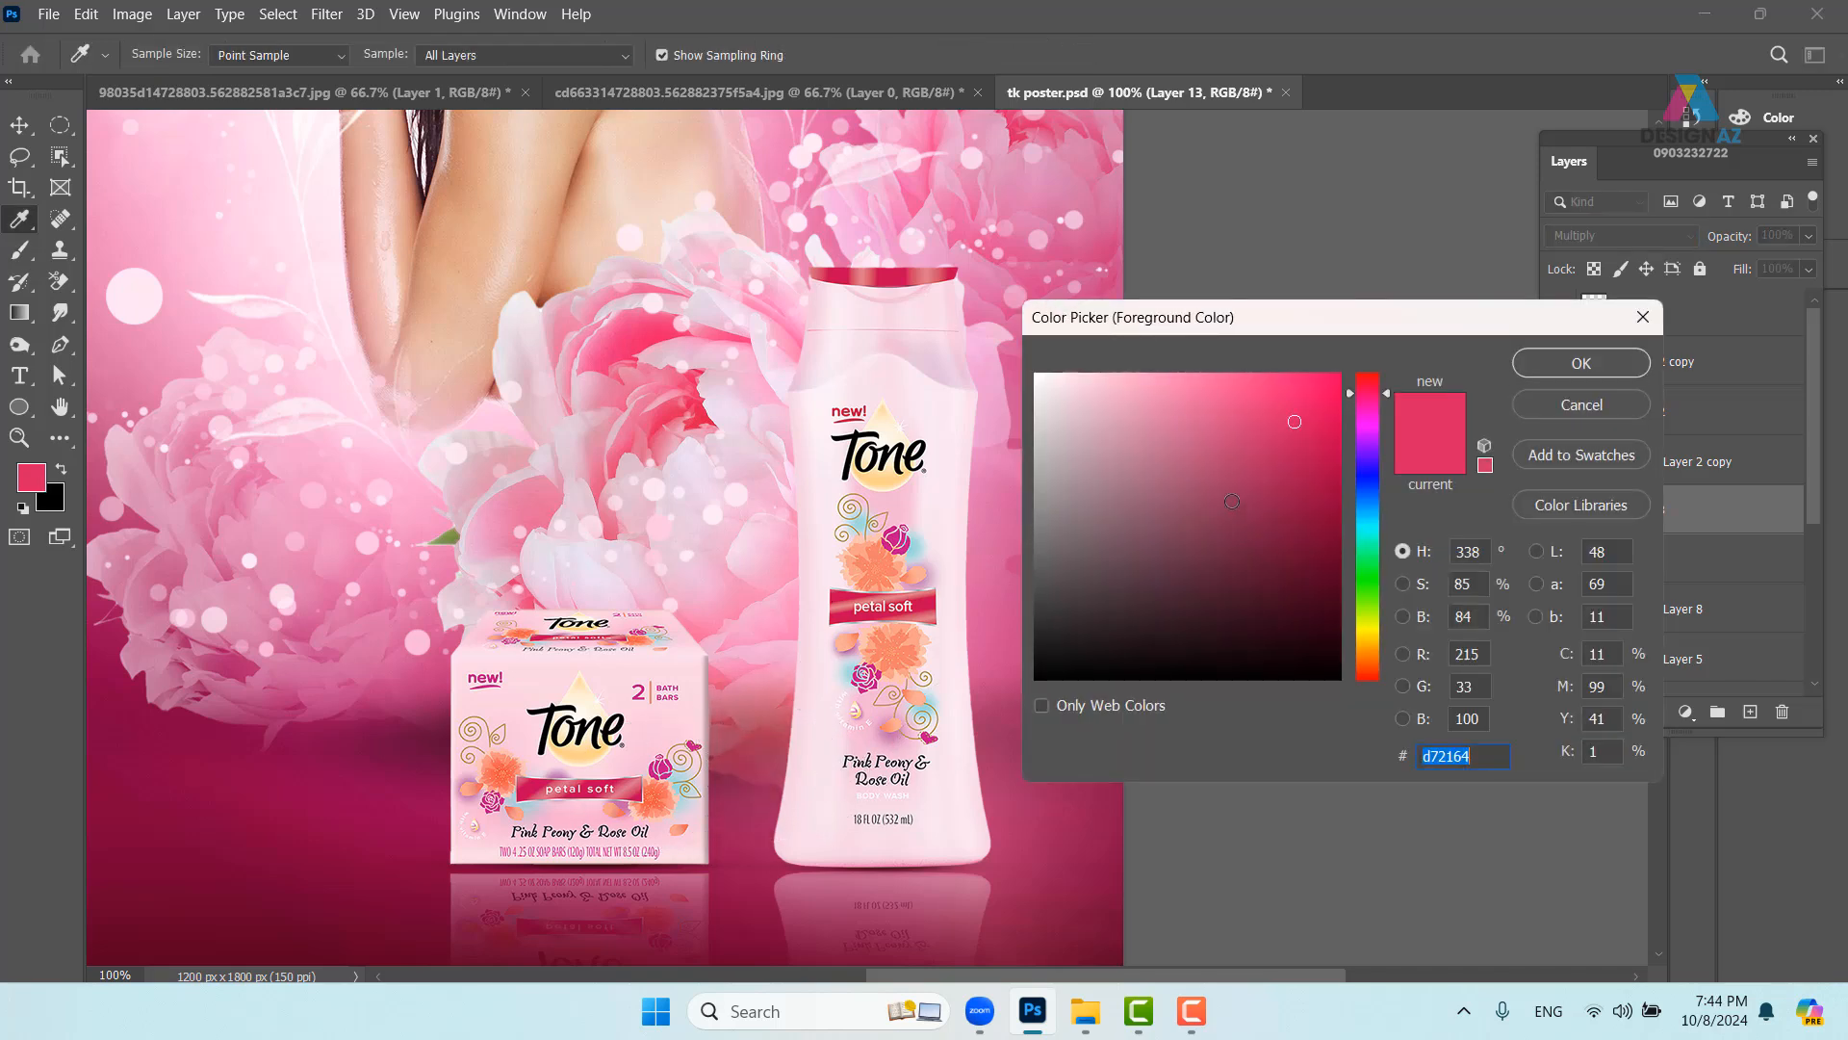
{"action": "left_click", "coordinate": [1233, 497]}
{"action": "left_click", "coordinate": [1618, 368]}
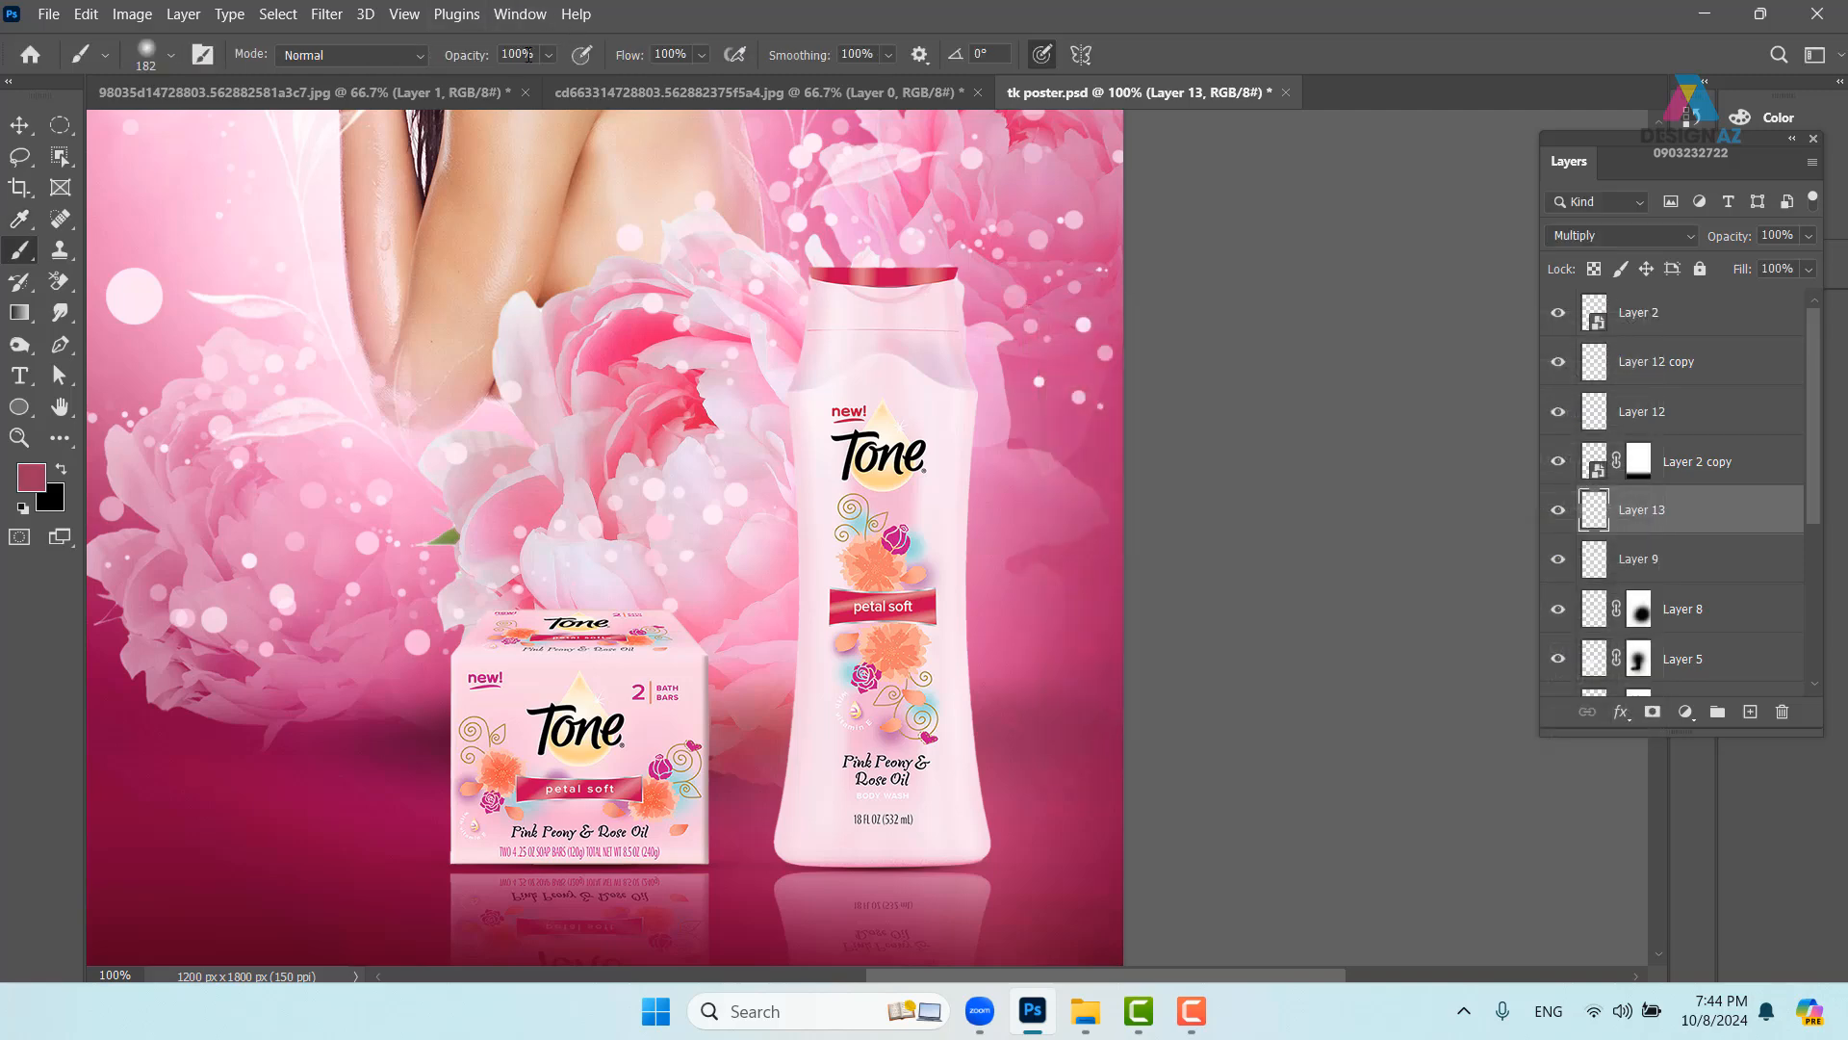
{"action": "left_click", "coordinate": [532, 52]}
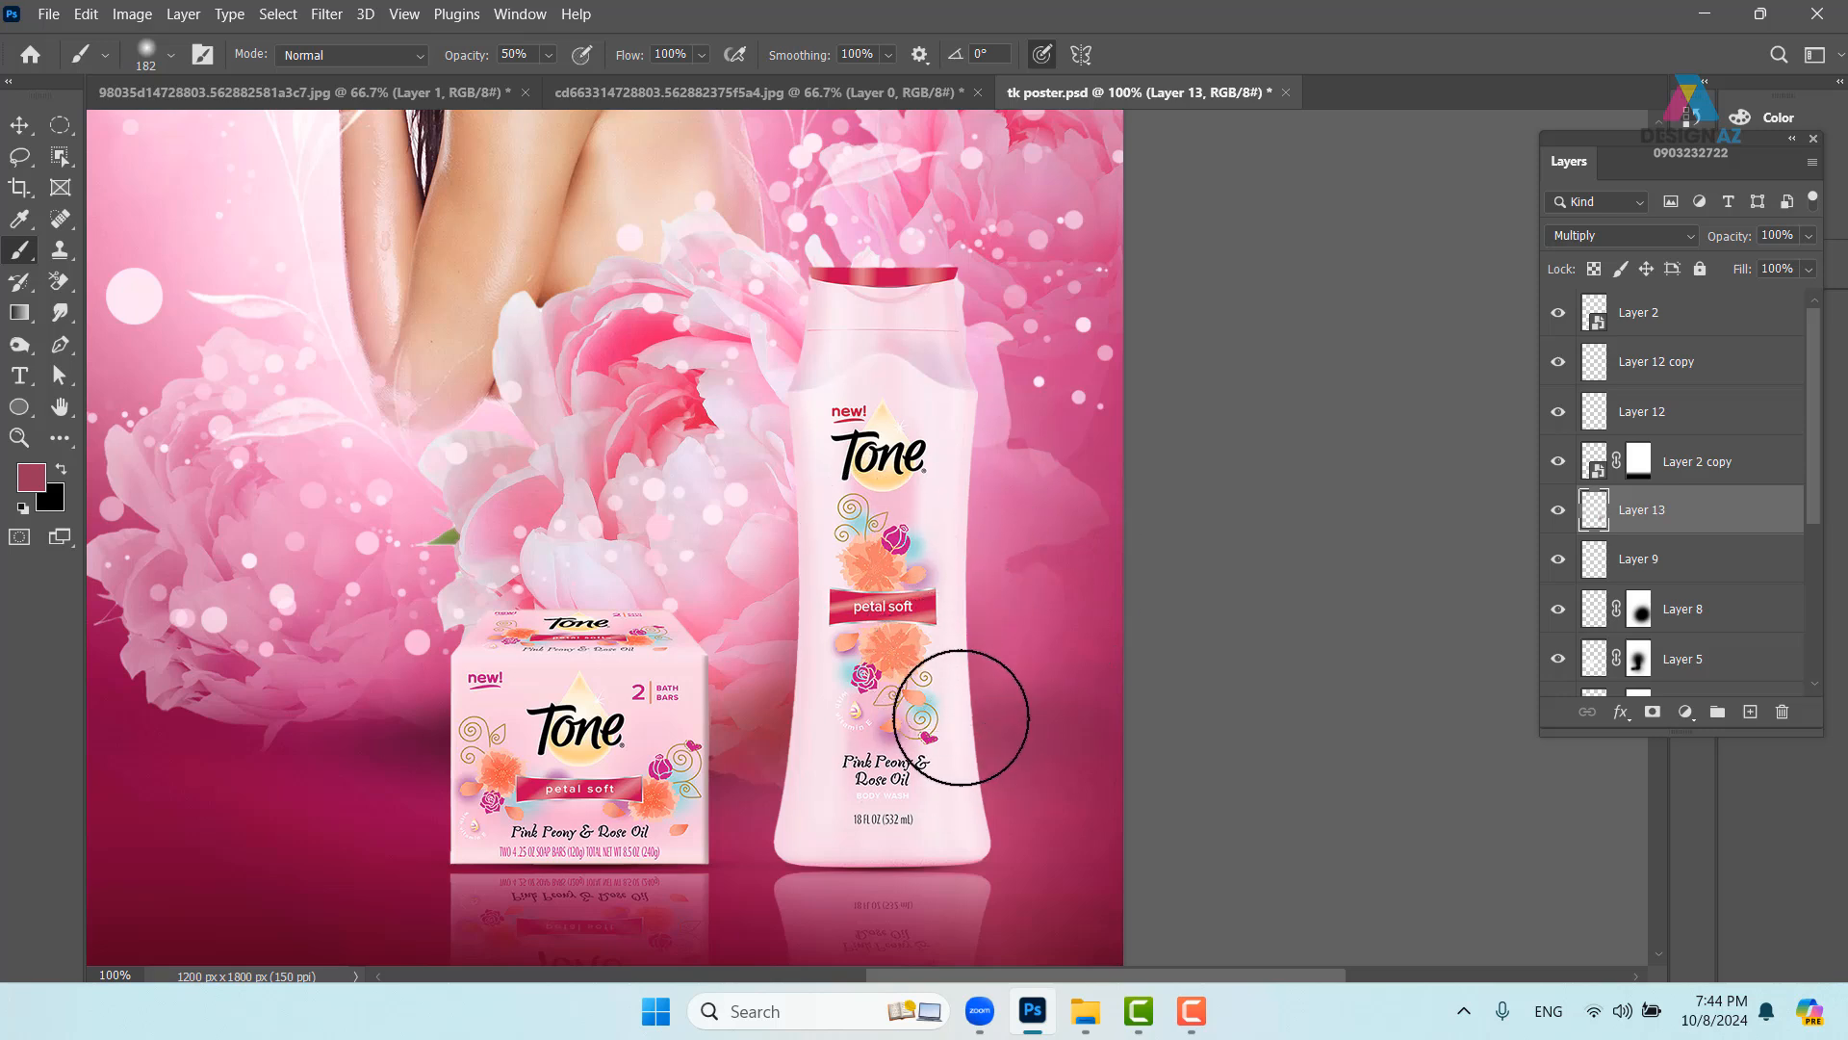
- Dab dark pink beside the bottle and set the shading layer to 50% opacity
{"action": "left_click", "coordinate": [1000, 670]}
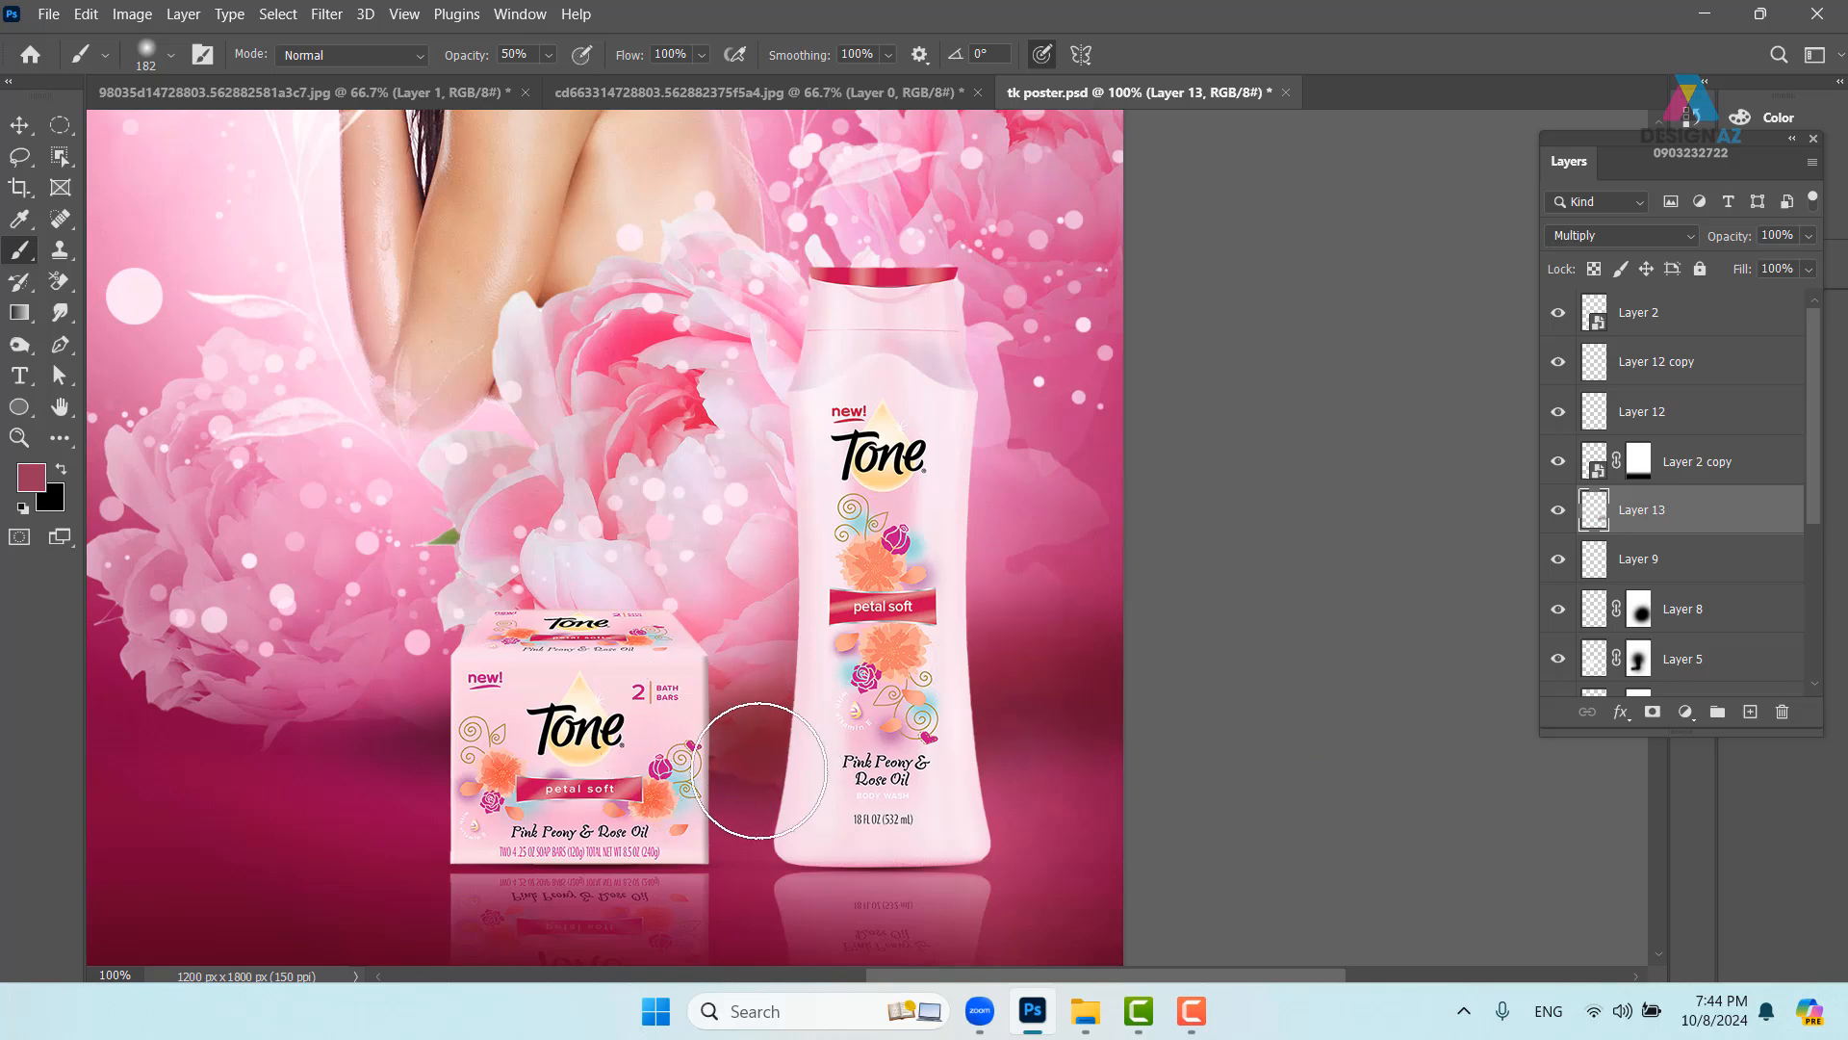
{"action": "left_click_drag", "start_coordinate": [1006, 733], "coordinate": [1061, 672]}
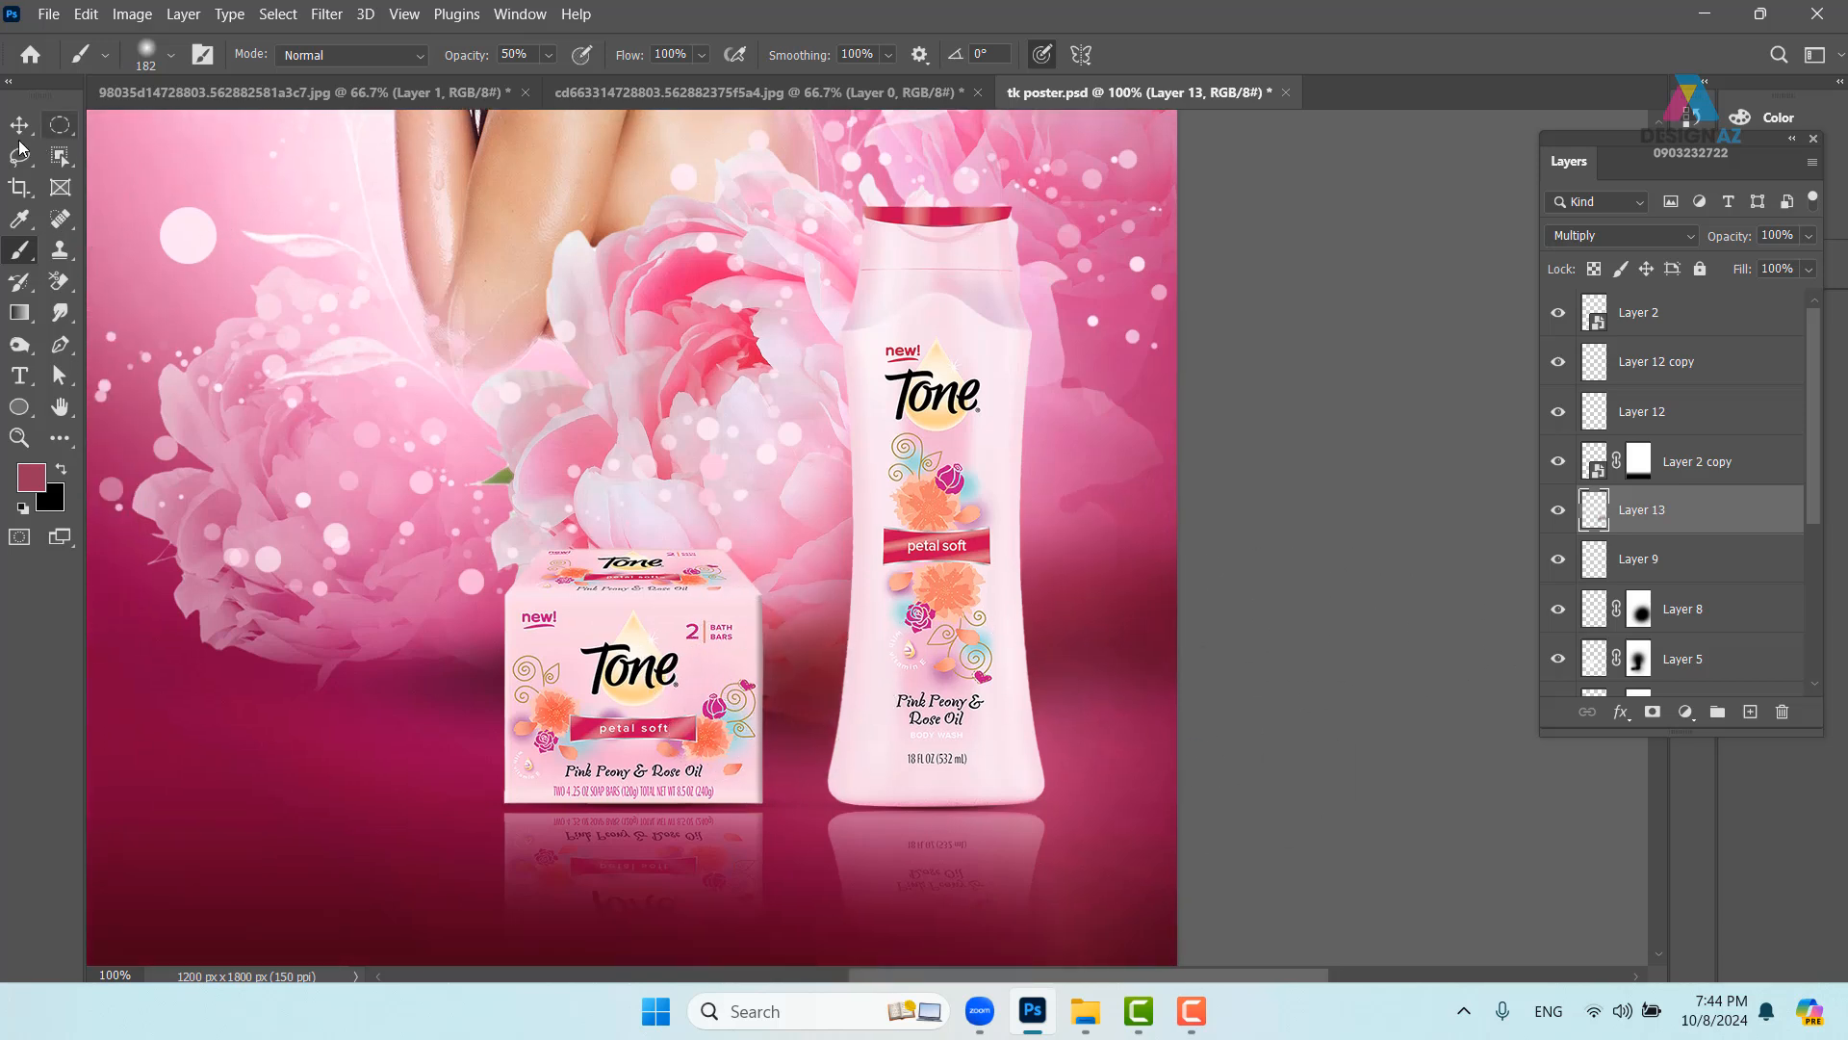
{"action": "key", "text": "v"}
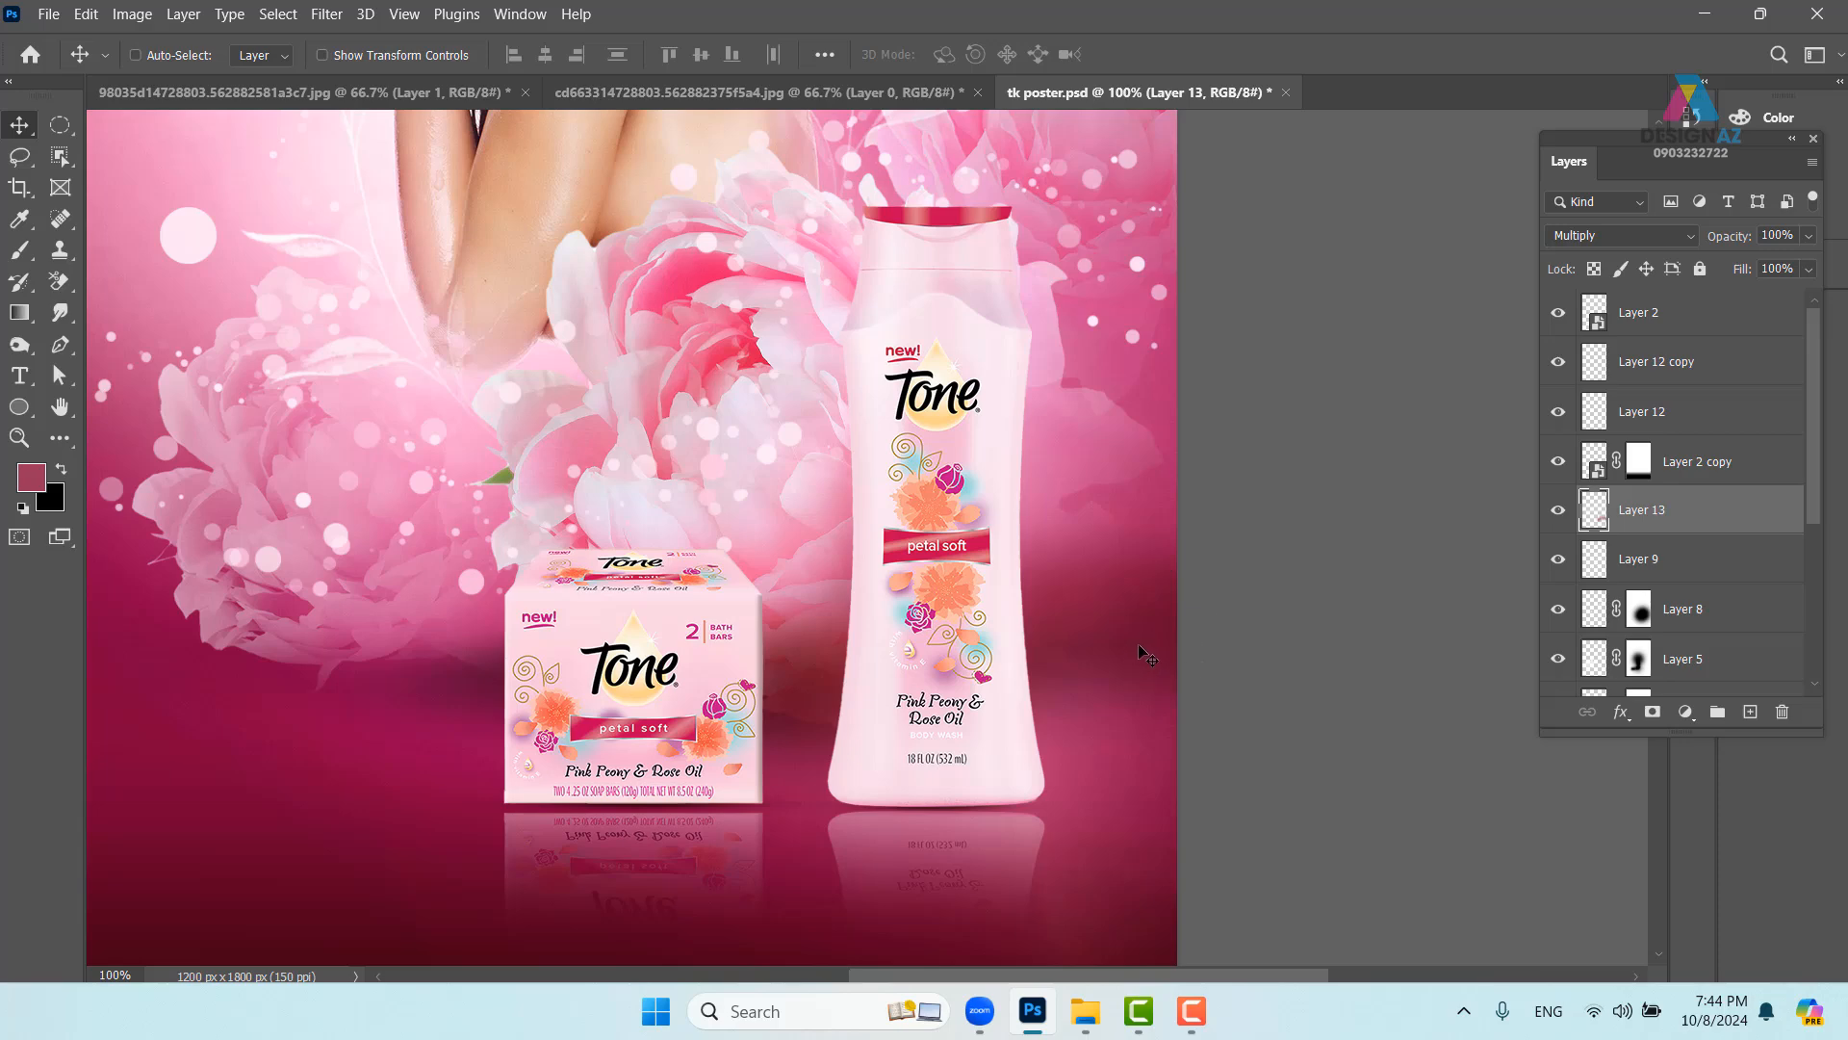
{"action": "key", "text": "5"}
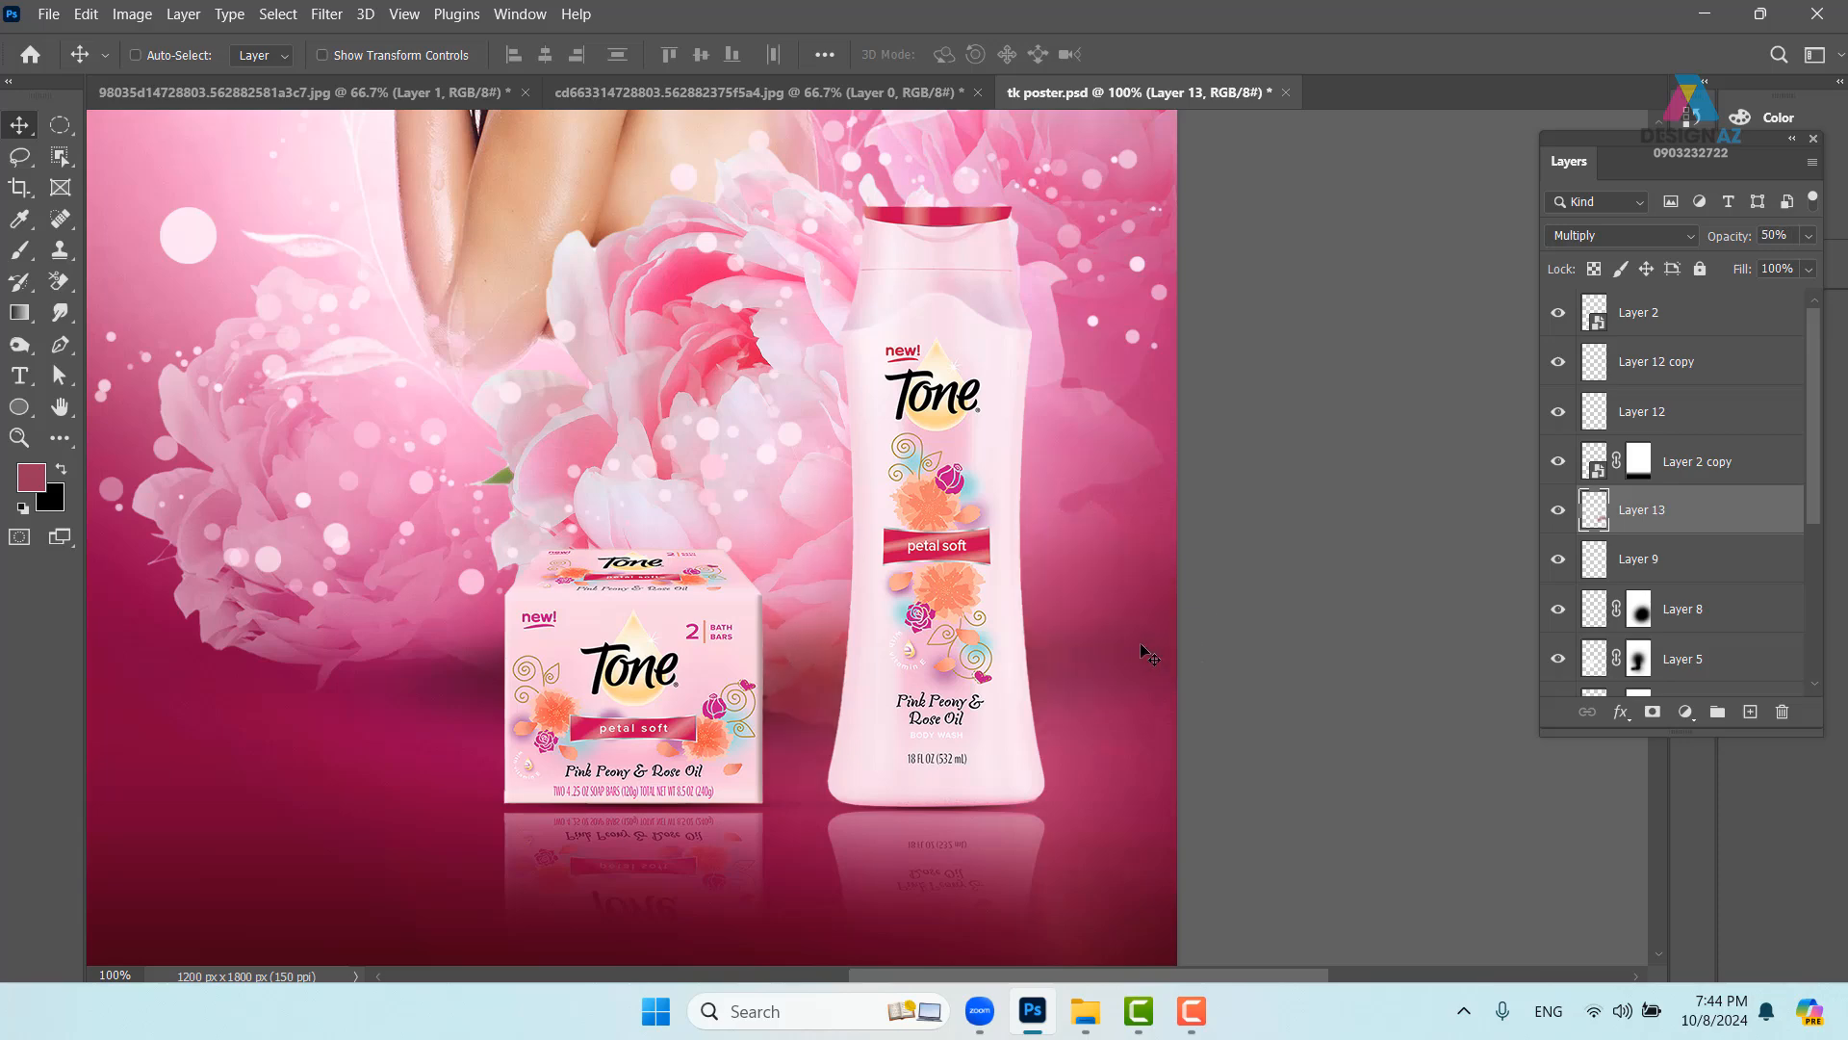
{"action": "key", "text": "ctrl+minus"}
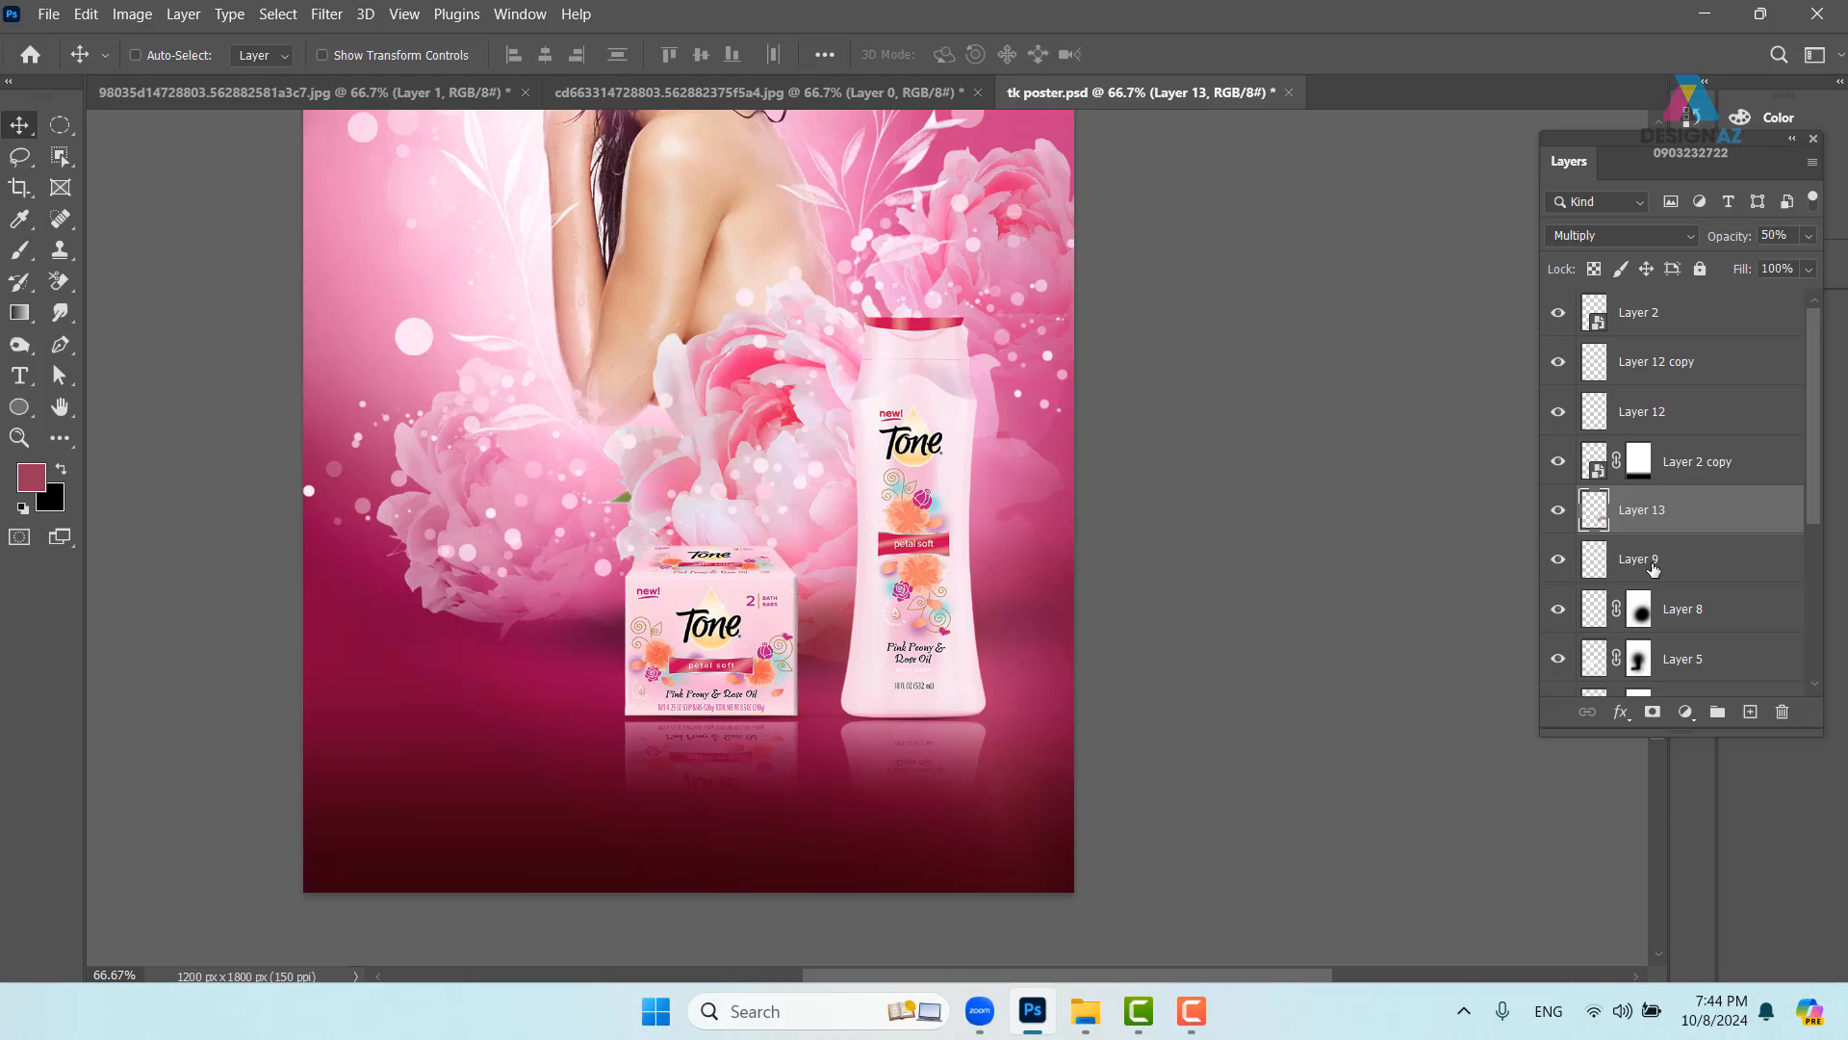
- Add Layer 14 above Layer 13 and sample the soap box's light pink as paint colour
{"action": "left_click", "coordinate": [1750, 711]}
{"action": "key", "text": "b"}
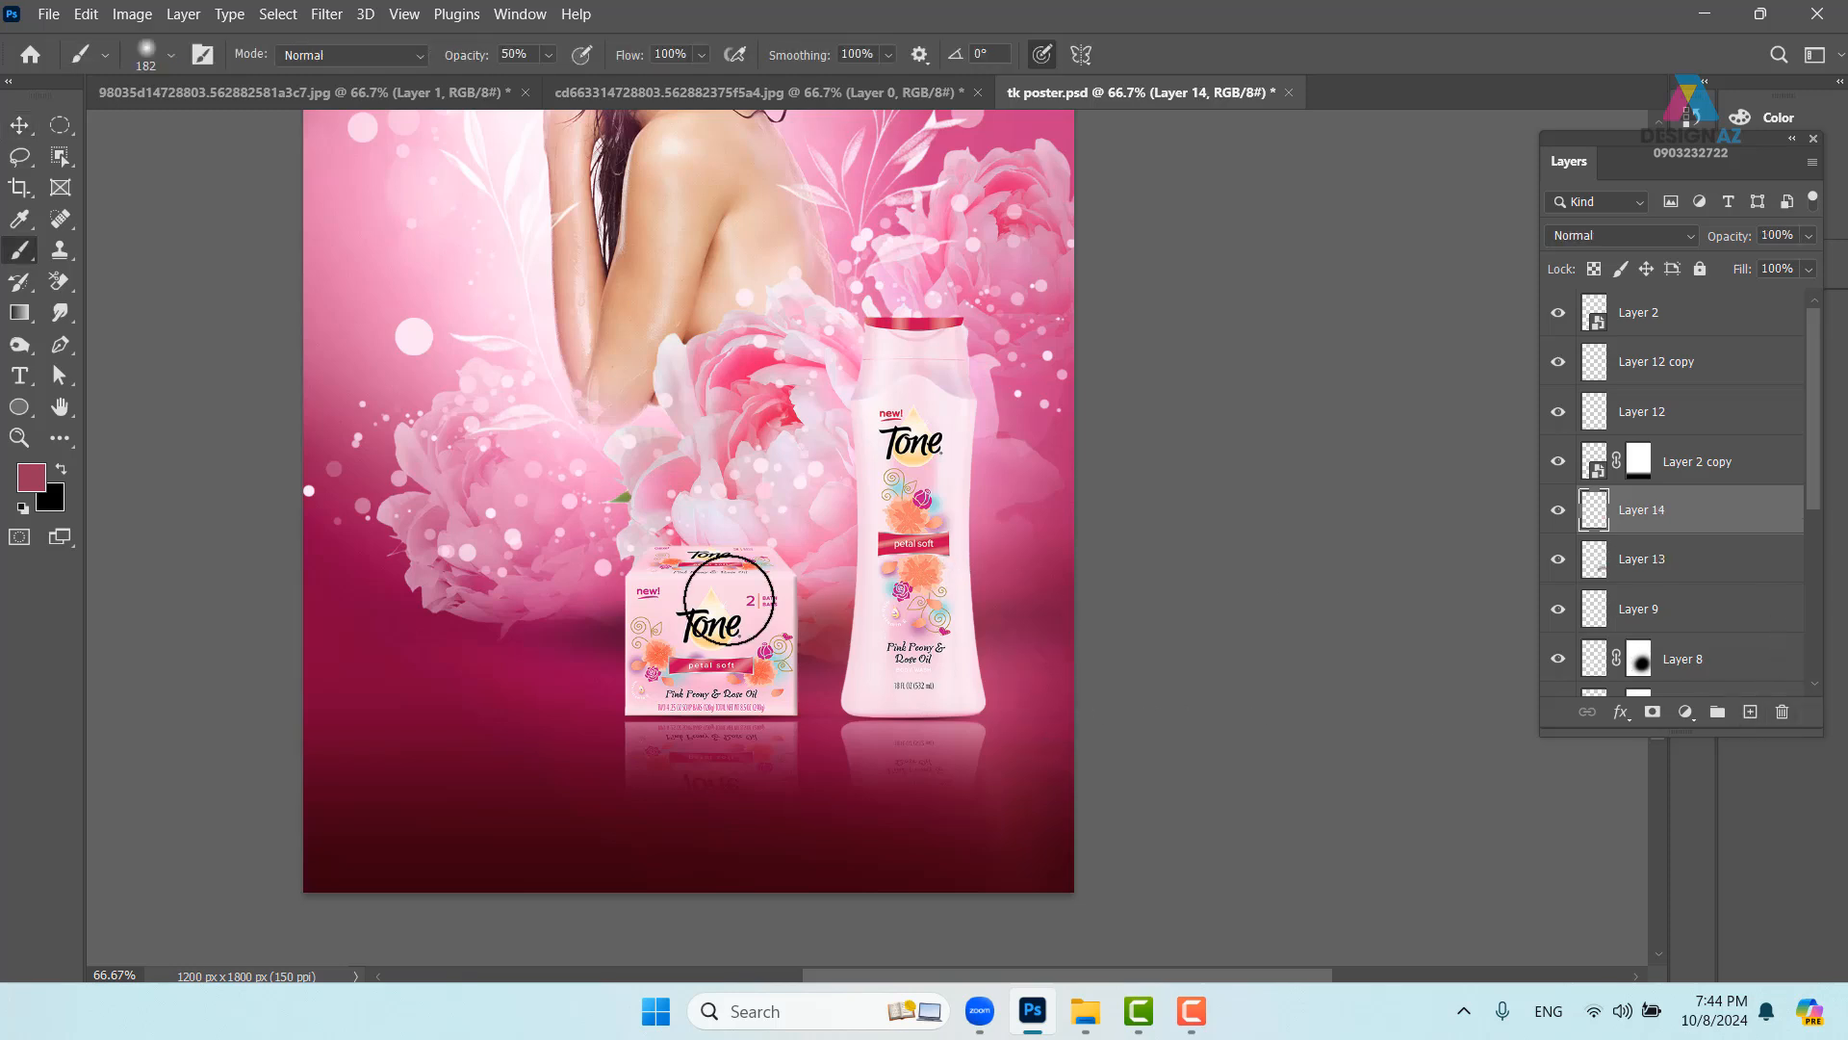
{"action": "key", "text": "i"}
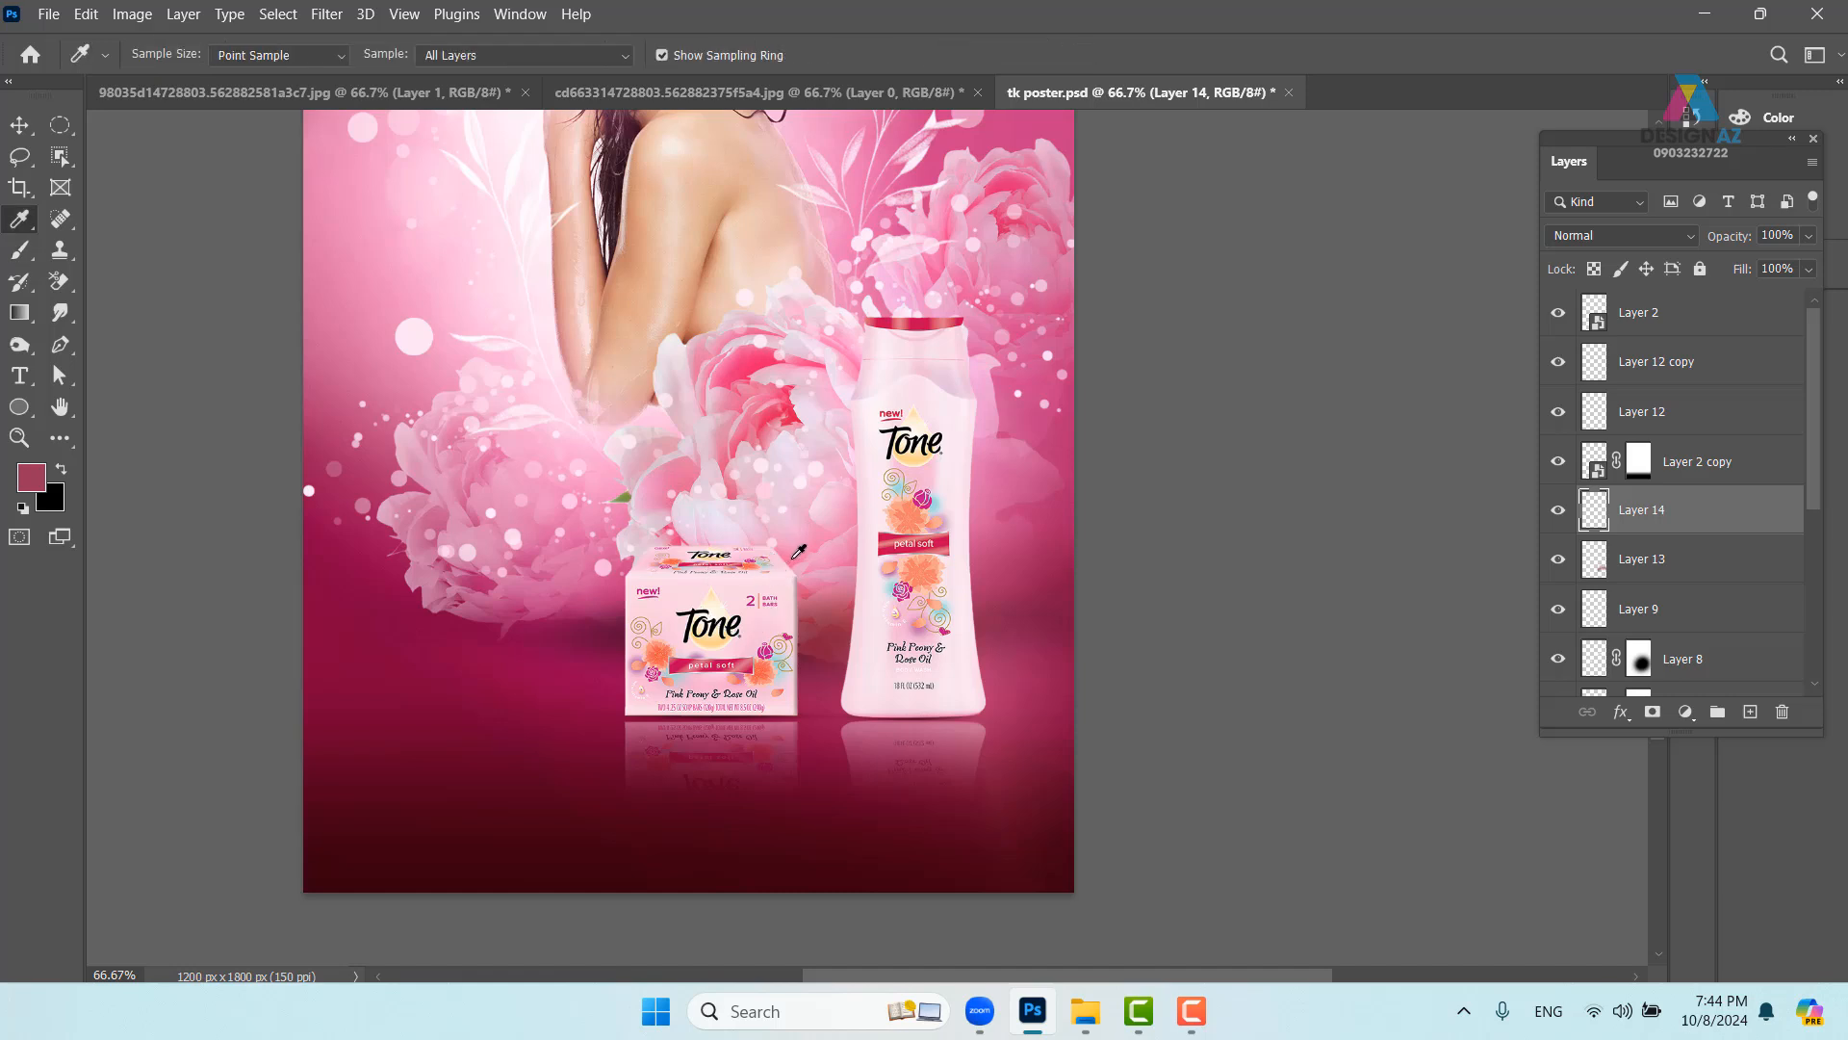
{"action": "left_click", "coordinate": [790, 561]}
{"action": "key", "text": "b"}
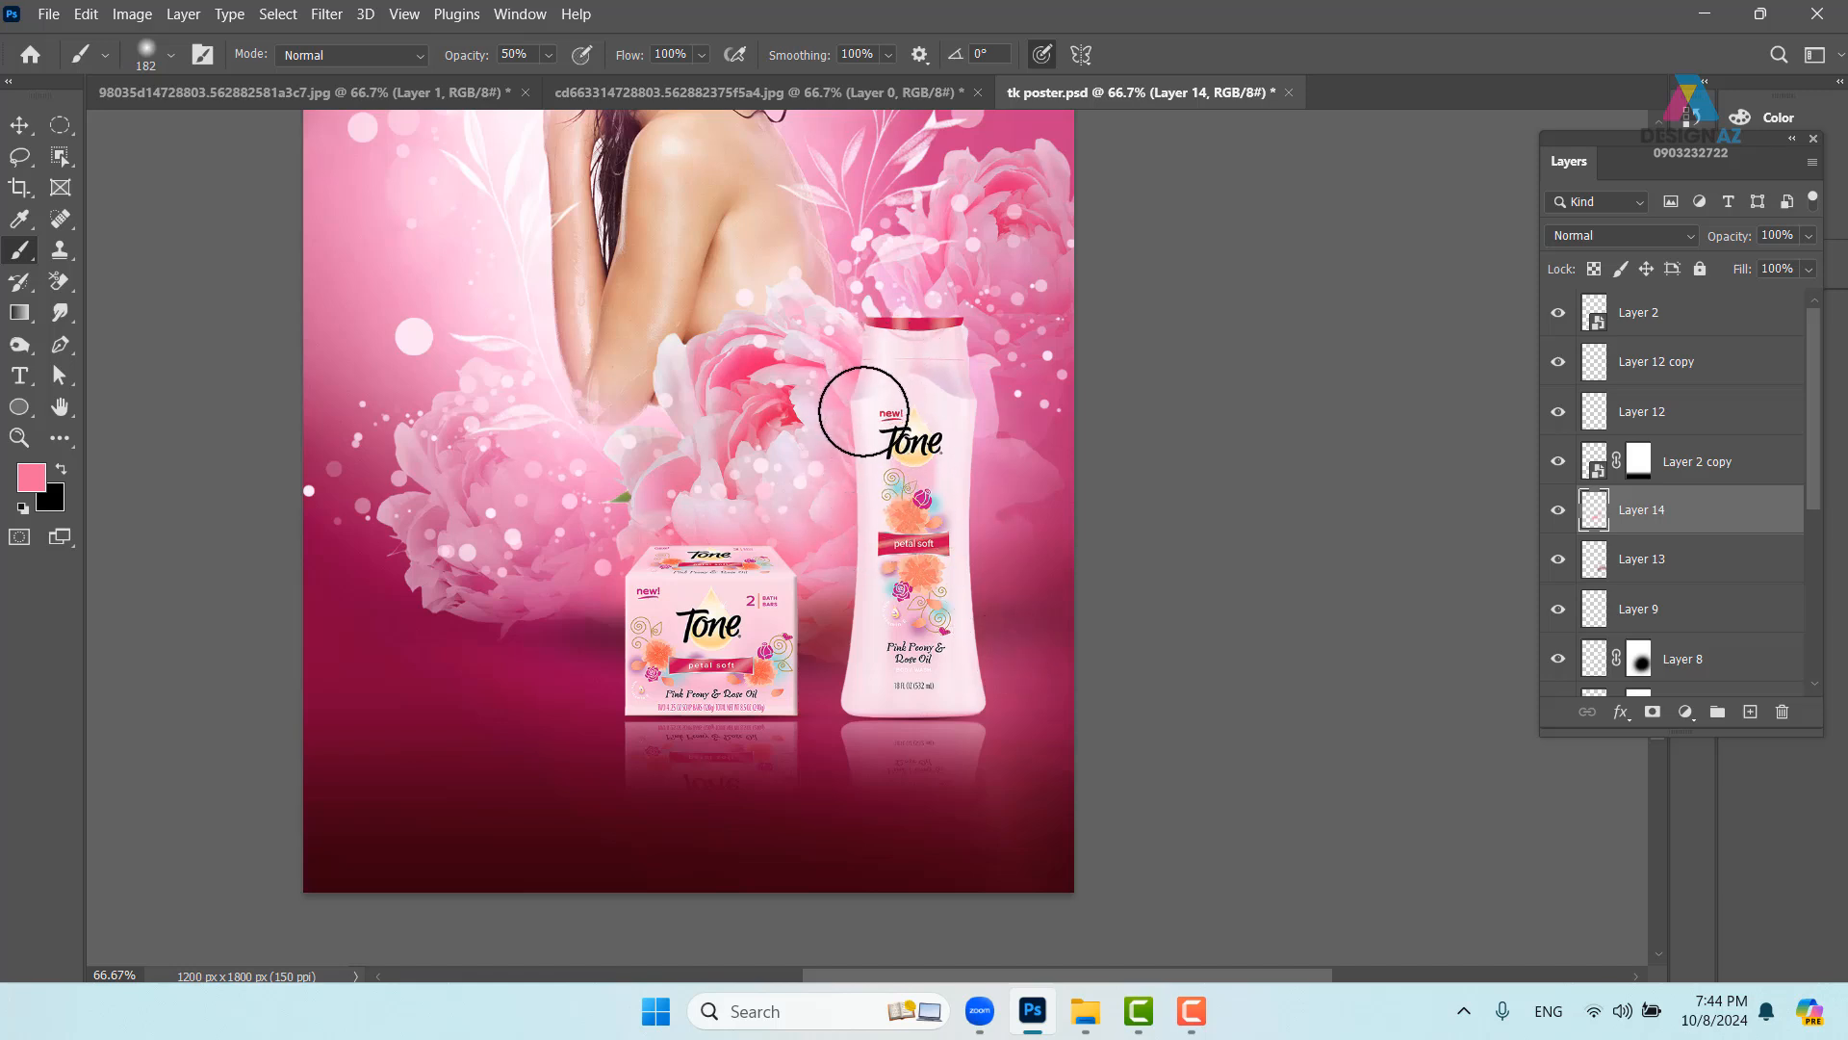
- Paint near the bottle's cap, dismiss the scratch disk error, and check drive space in This PC
{"action": "left_click", "coordinate": [953, 373]}
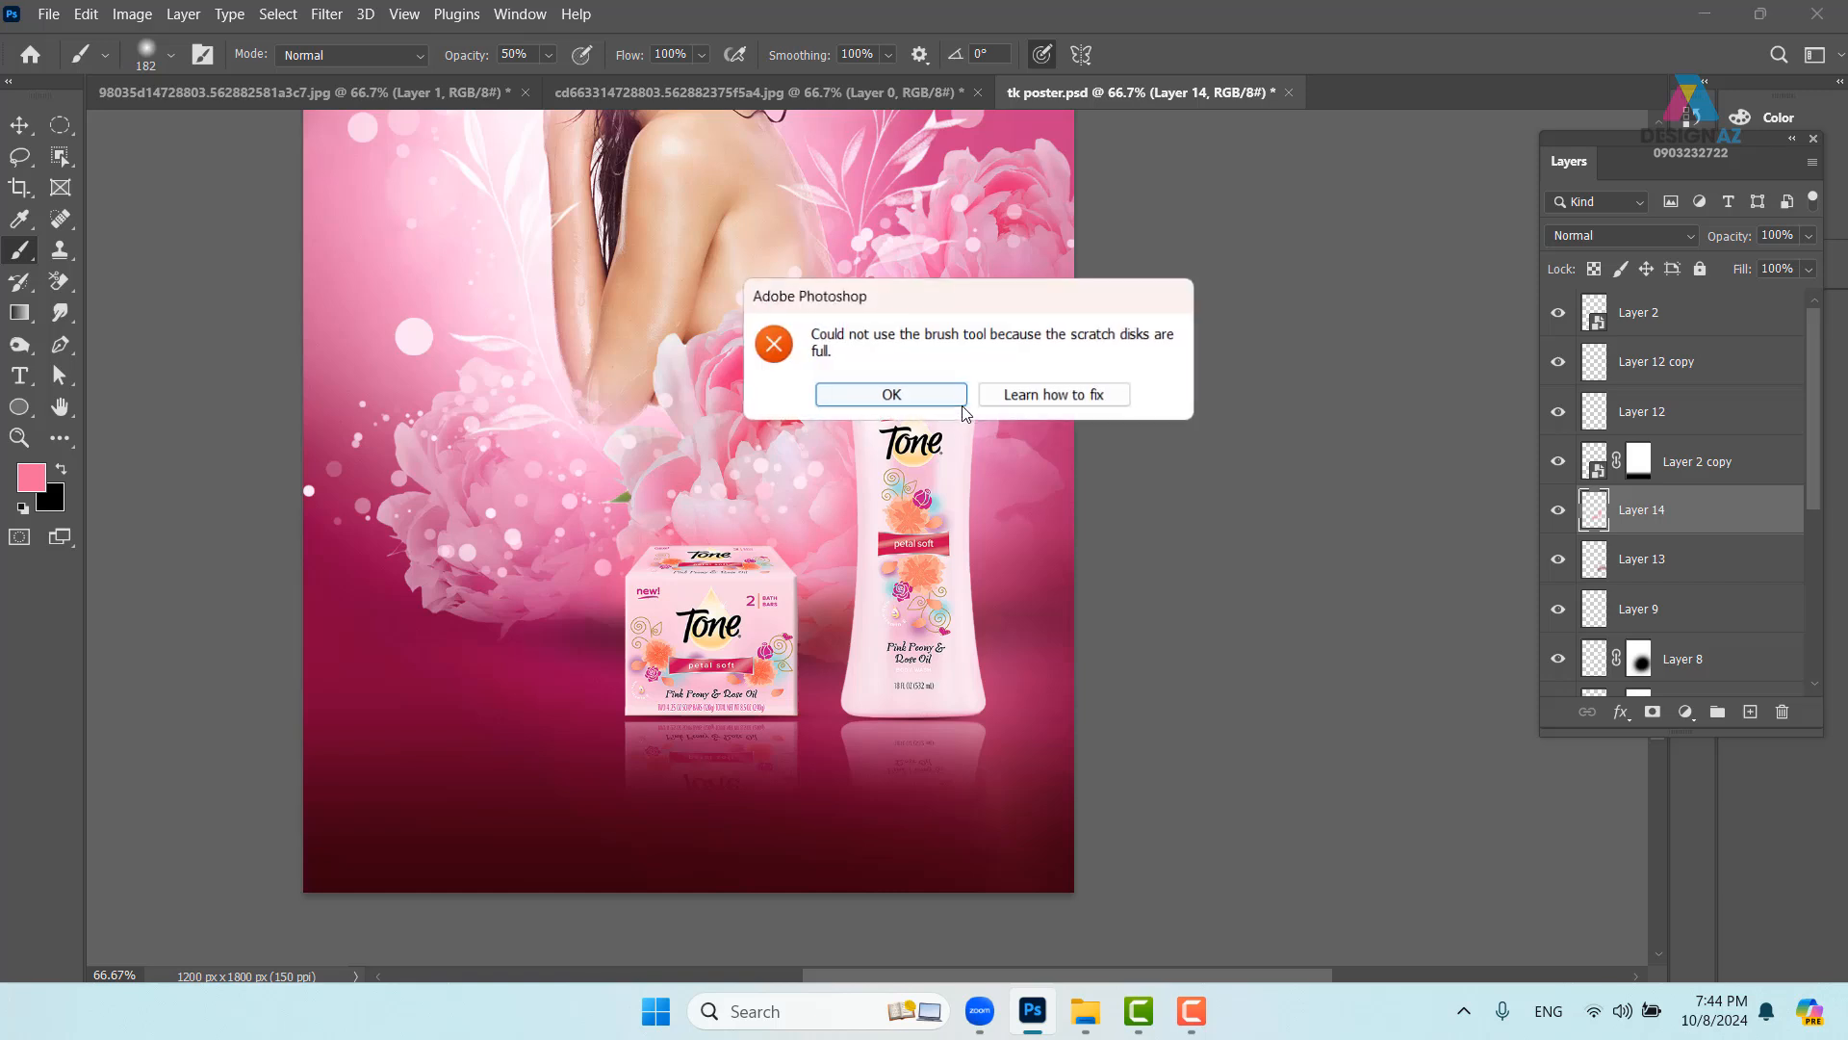
{"action": "left_click", "coordinate": [940, 397]}
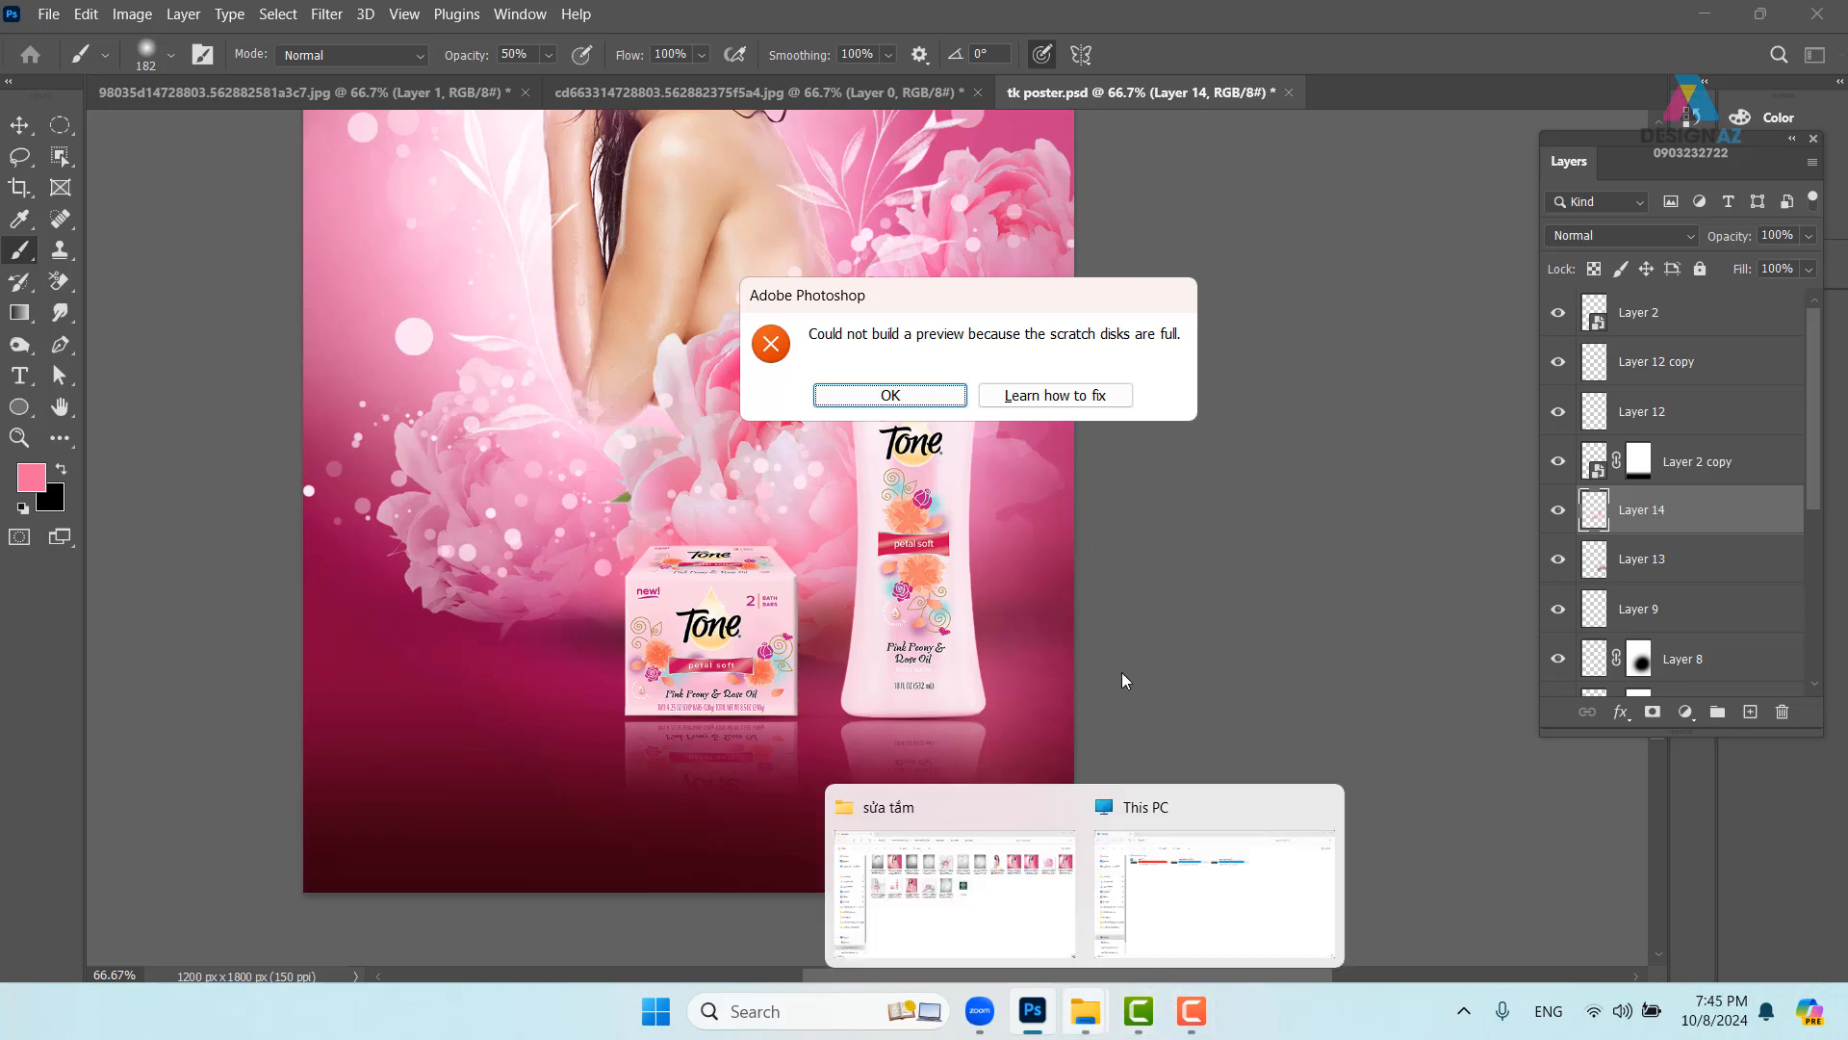
{"action": "left_click", "coordinate": [1202, 894]}
{"action": "key", "text": "super+d"}
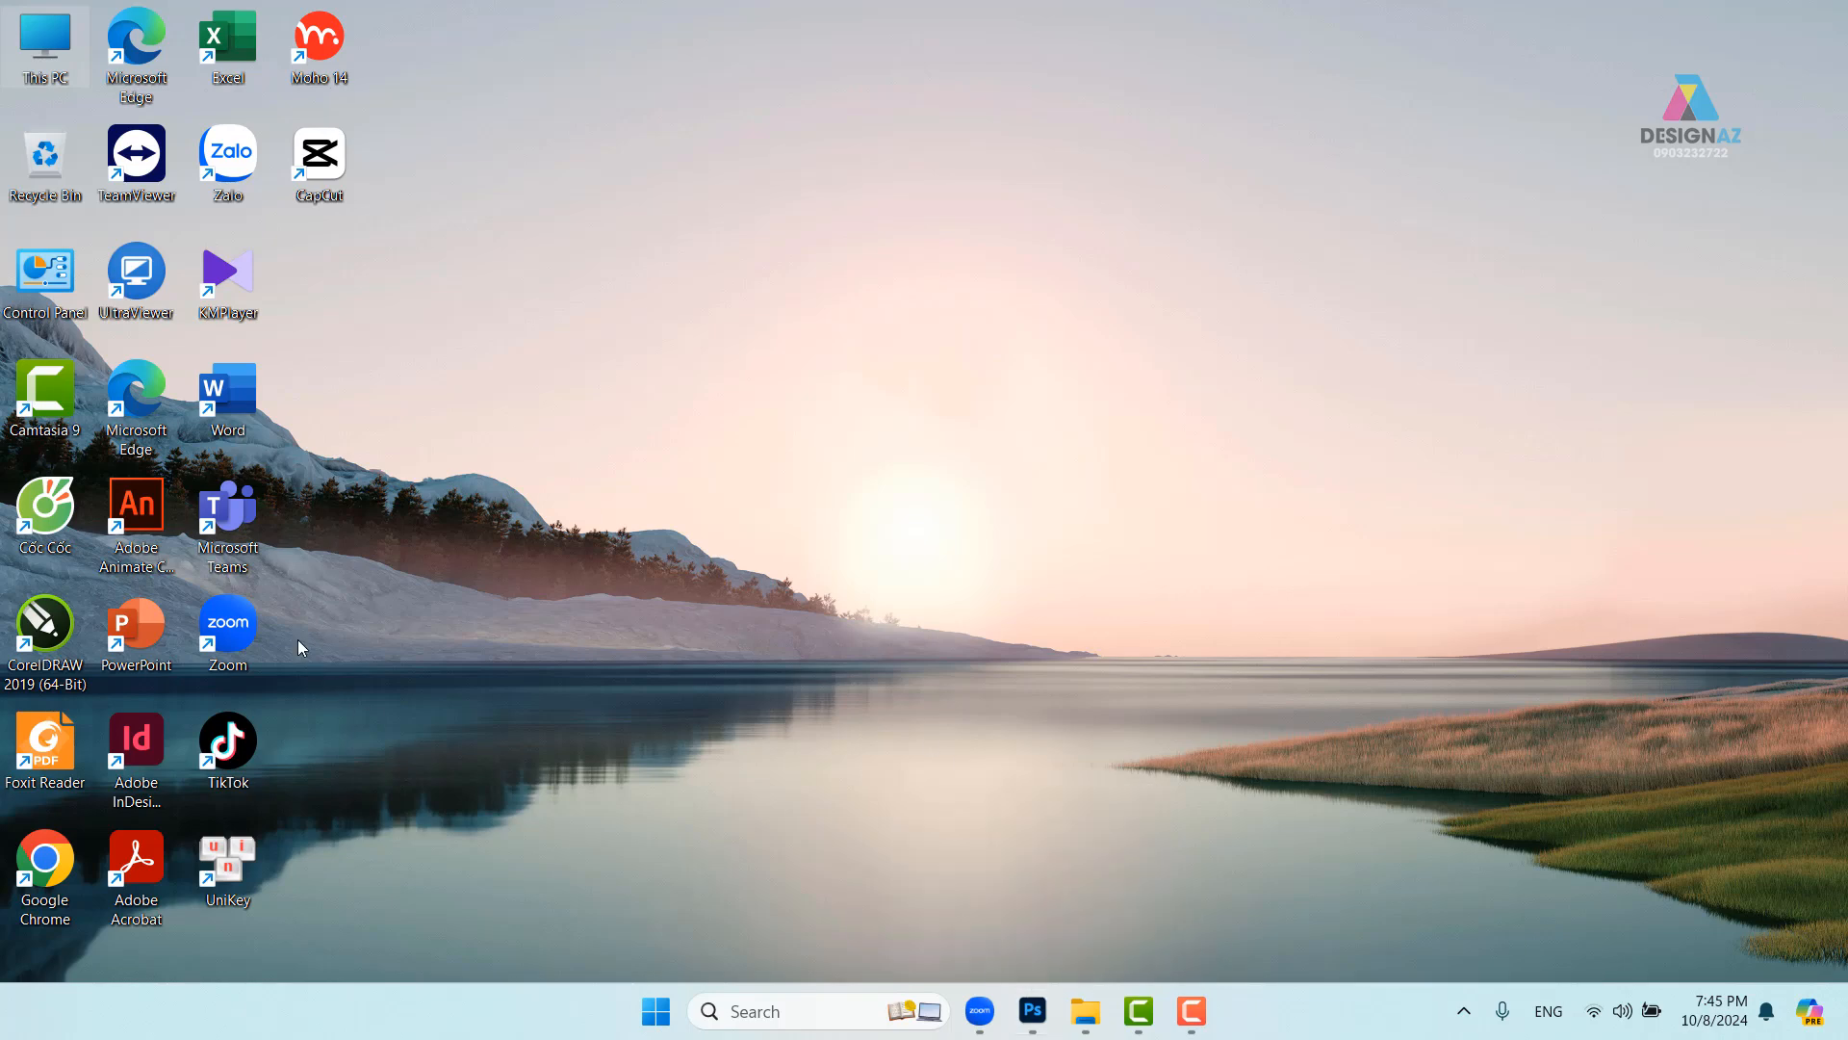
{"action": "double_click", "coordinate": [63, 42]}
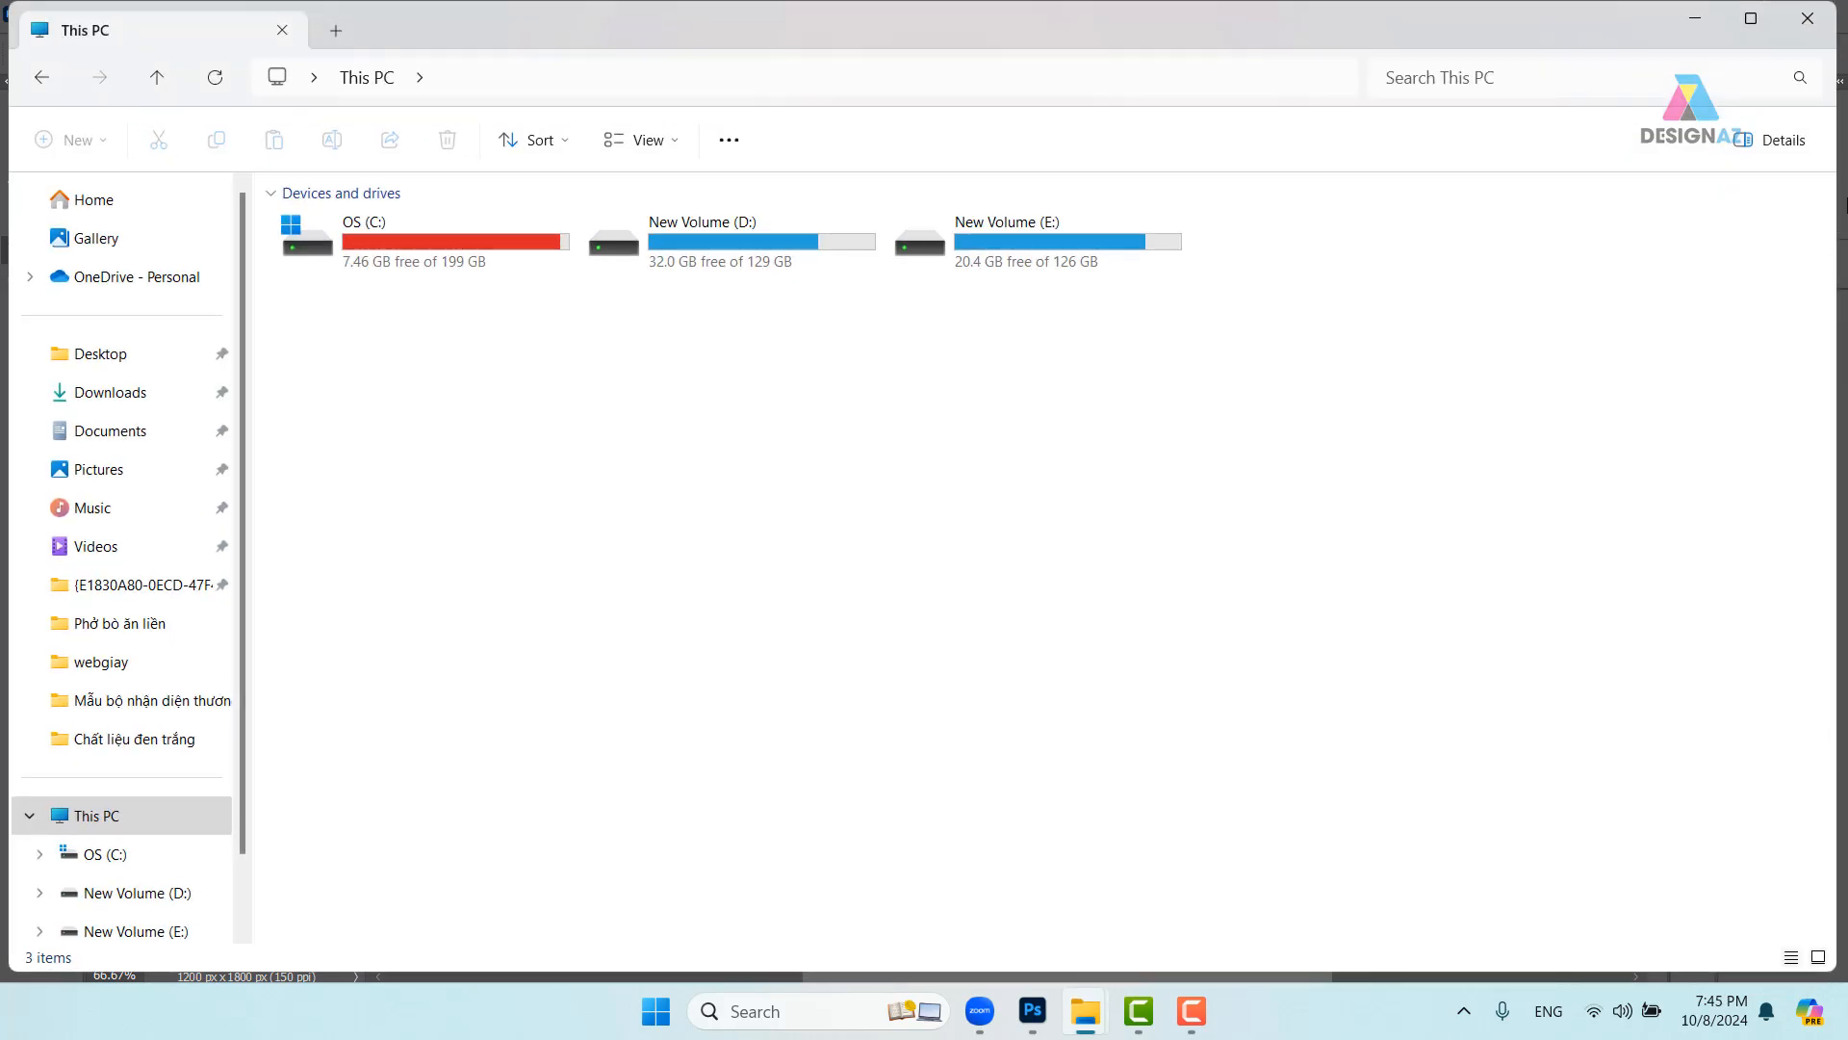
{"action": "left_click", "coordinate": [1032, 1010]}
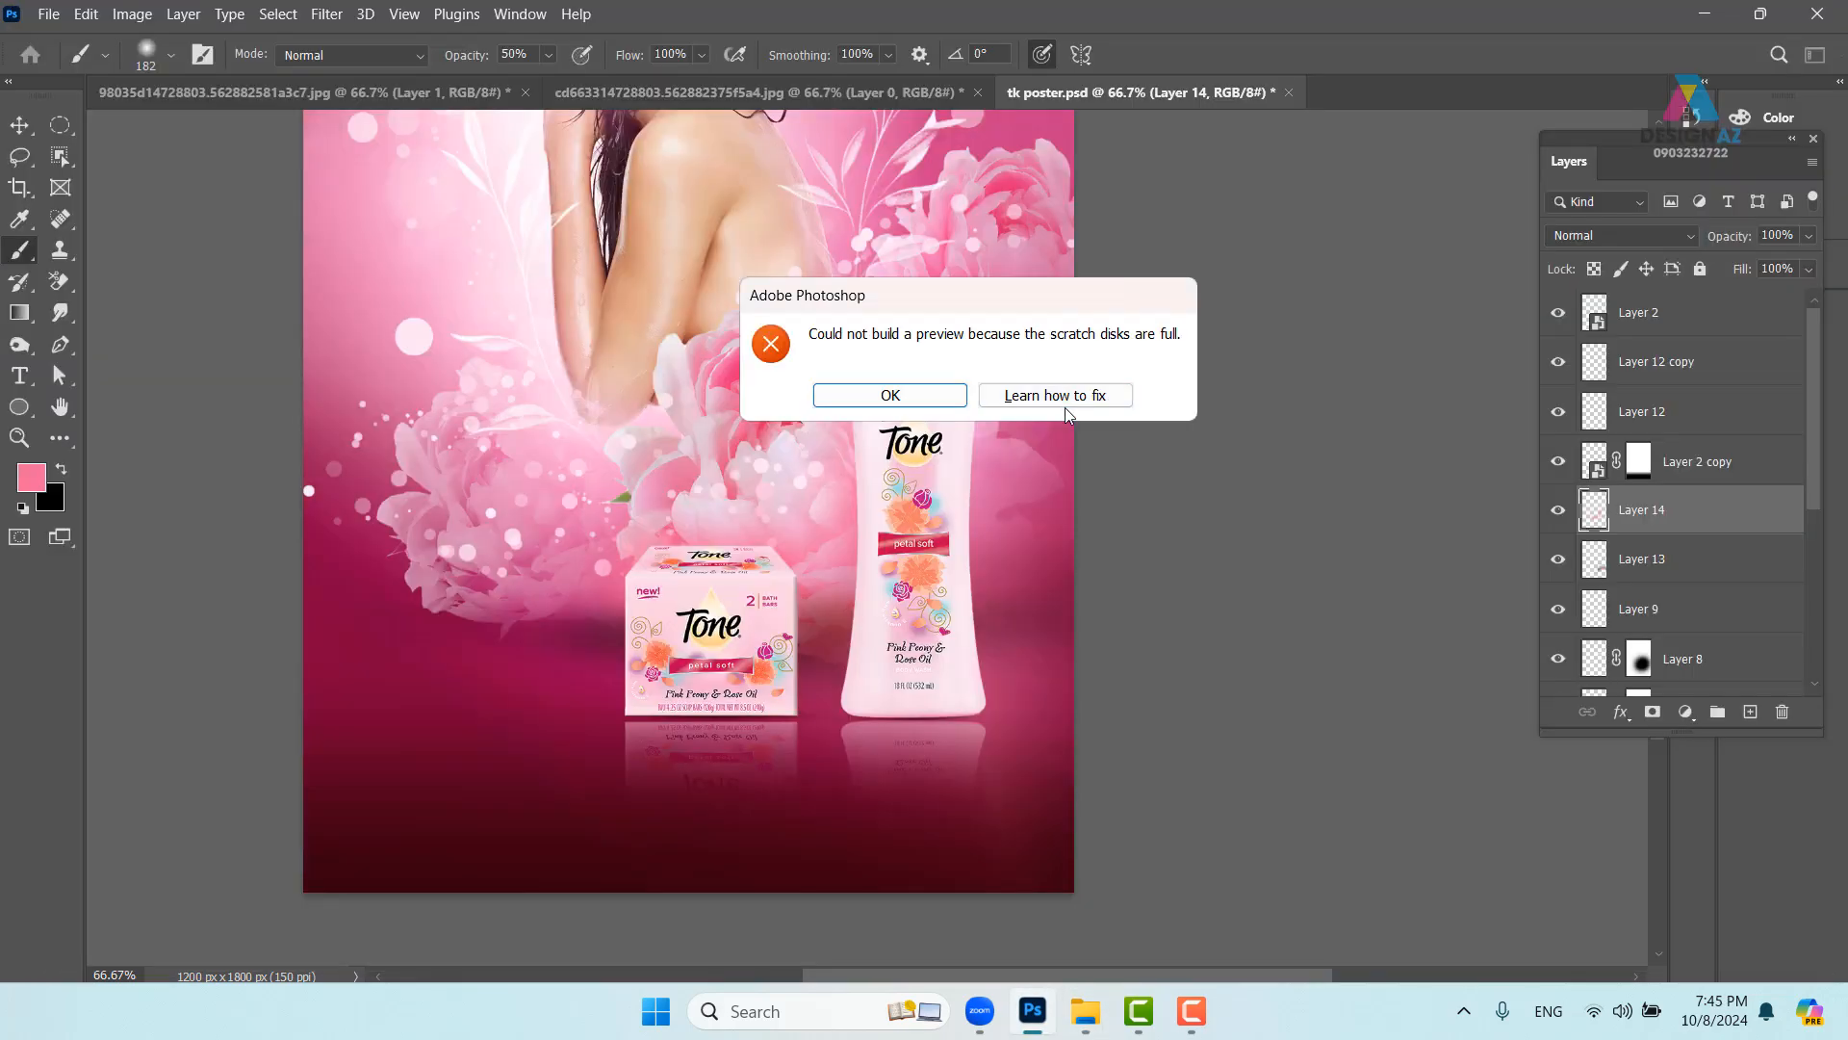
- Save the poster over the existing tk poster.psd, accepting the compatibility options
{"action": "left_click", "coordinate": [890, 394]}
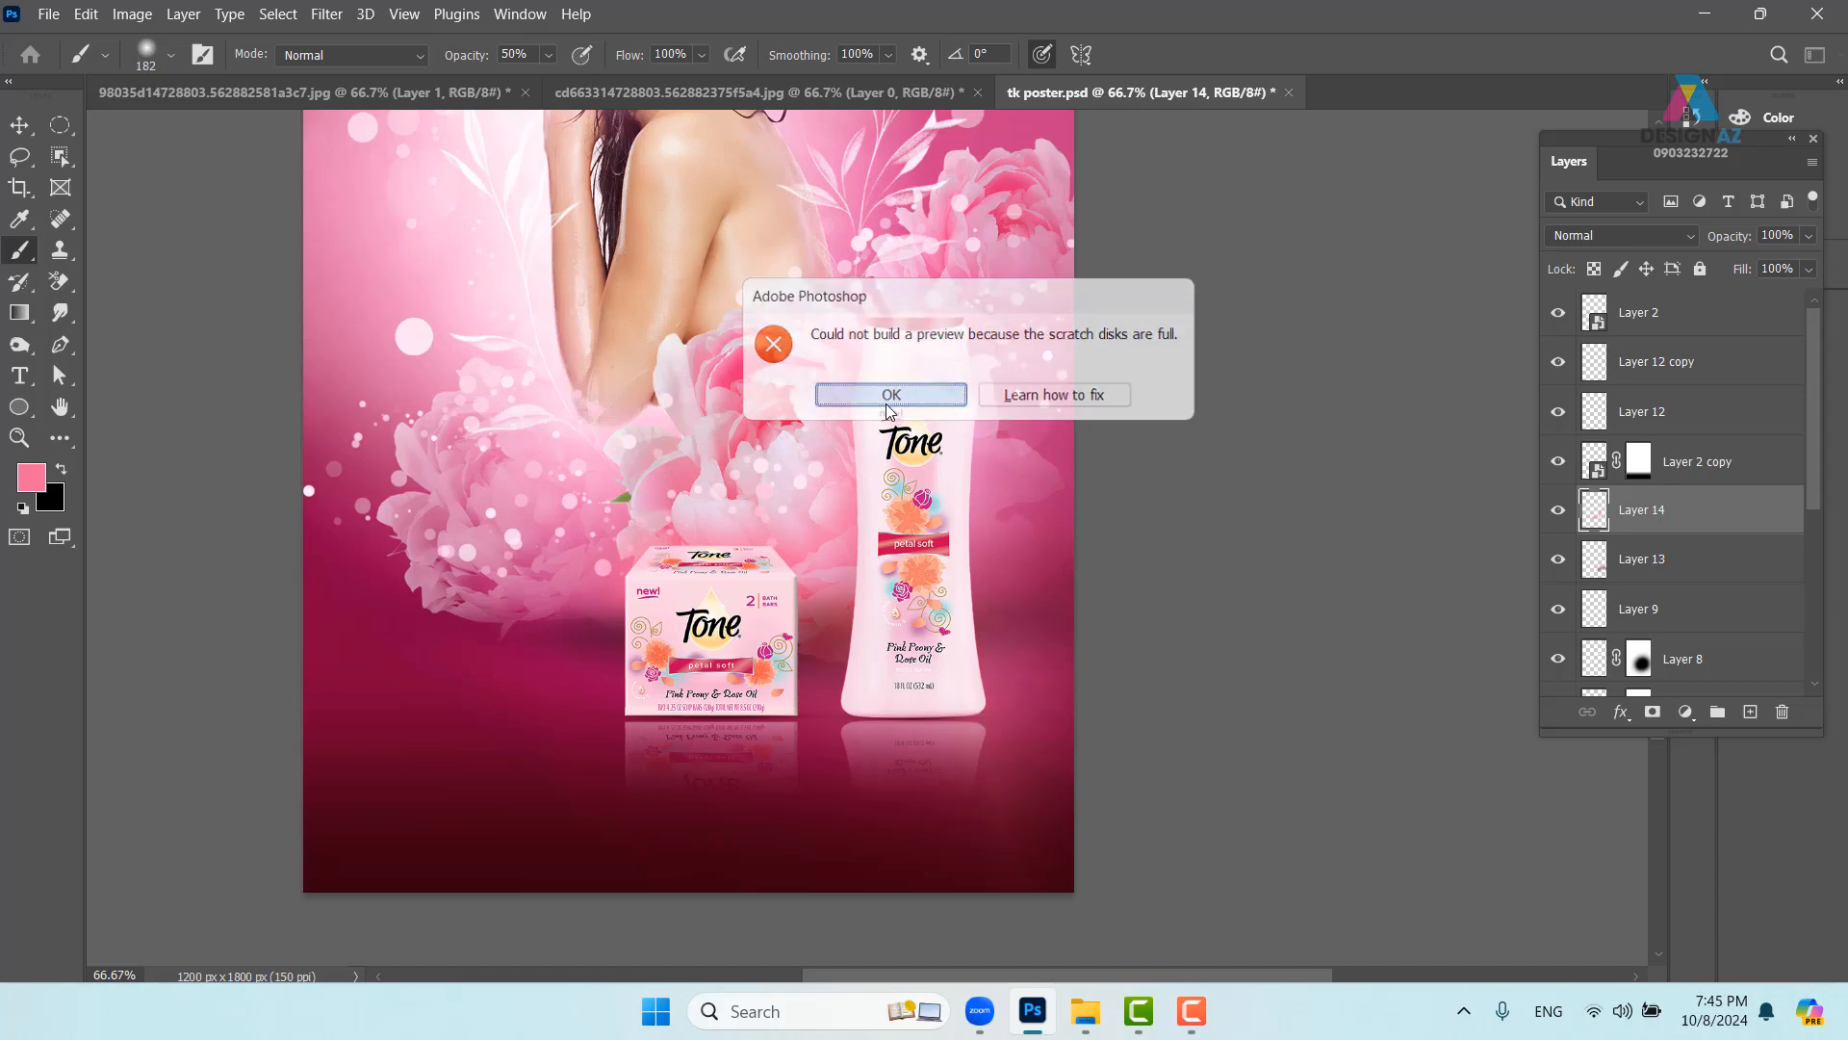
{"action": "left_click", "coordinate": [48, 14]}
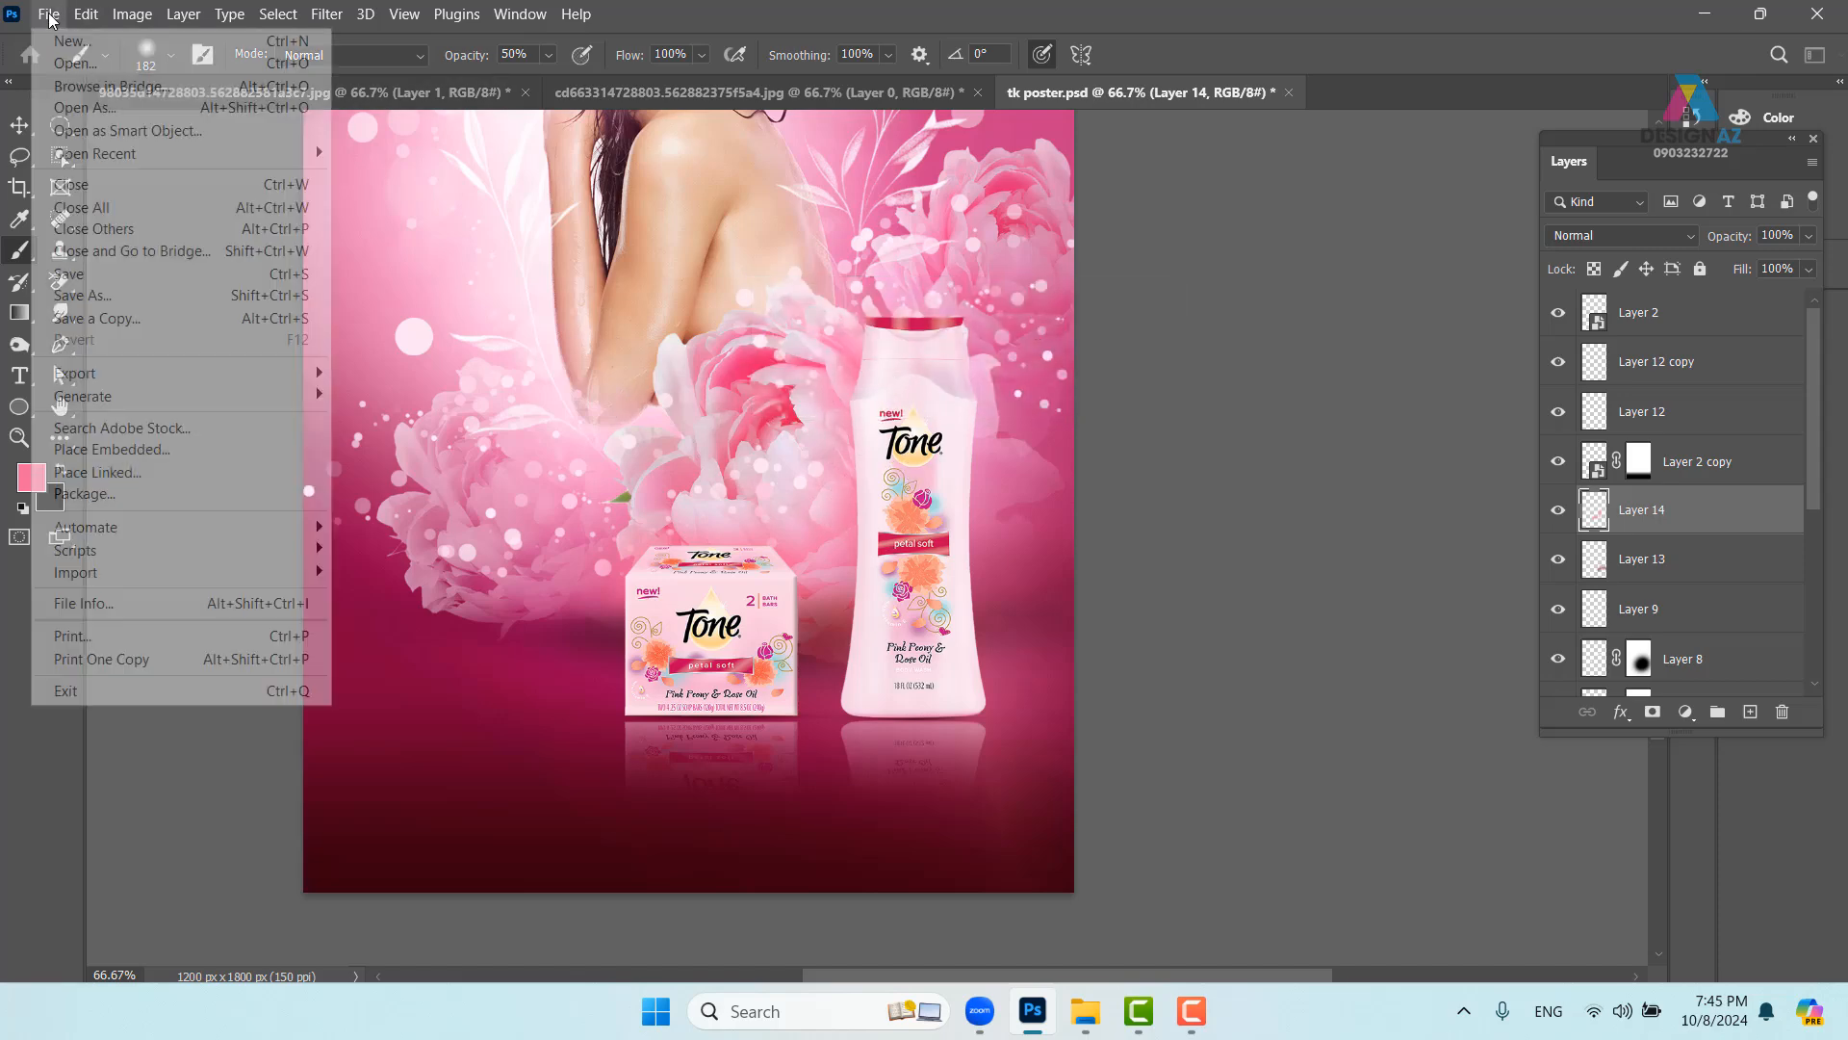
{"action": "left_click", "coordinate": [117, 270]}
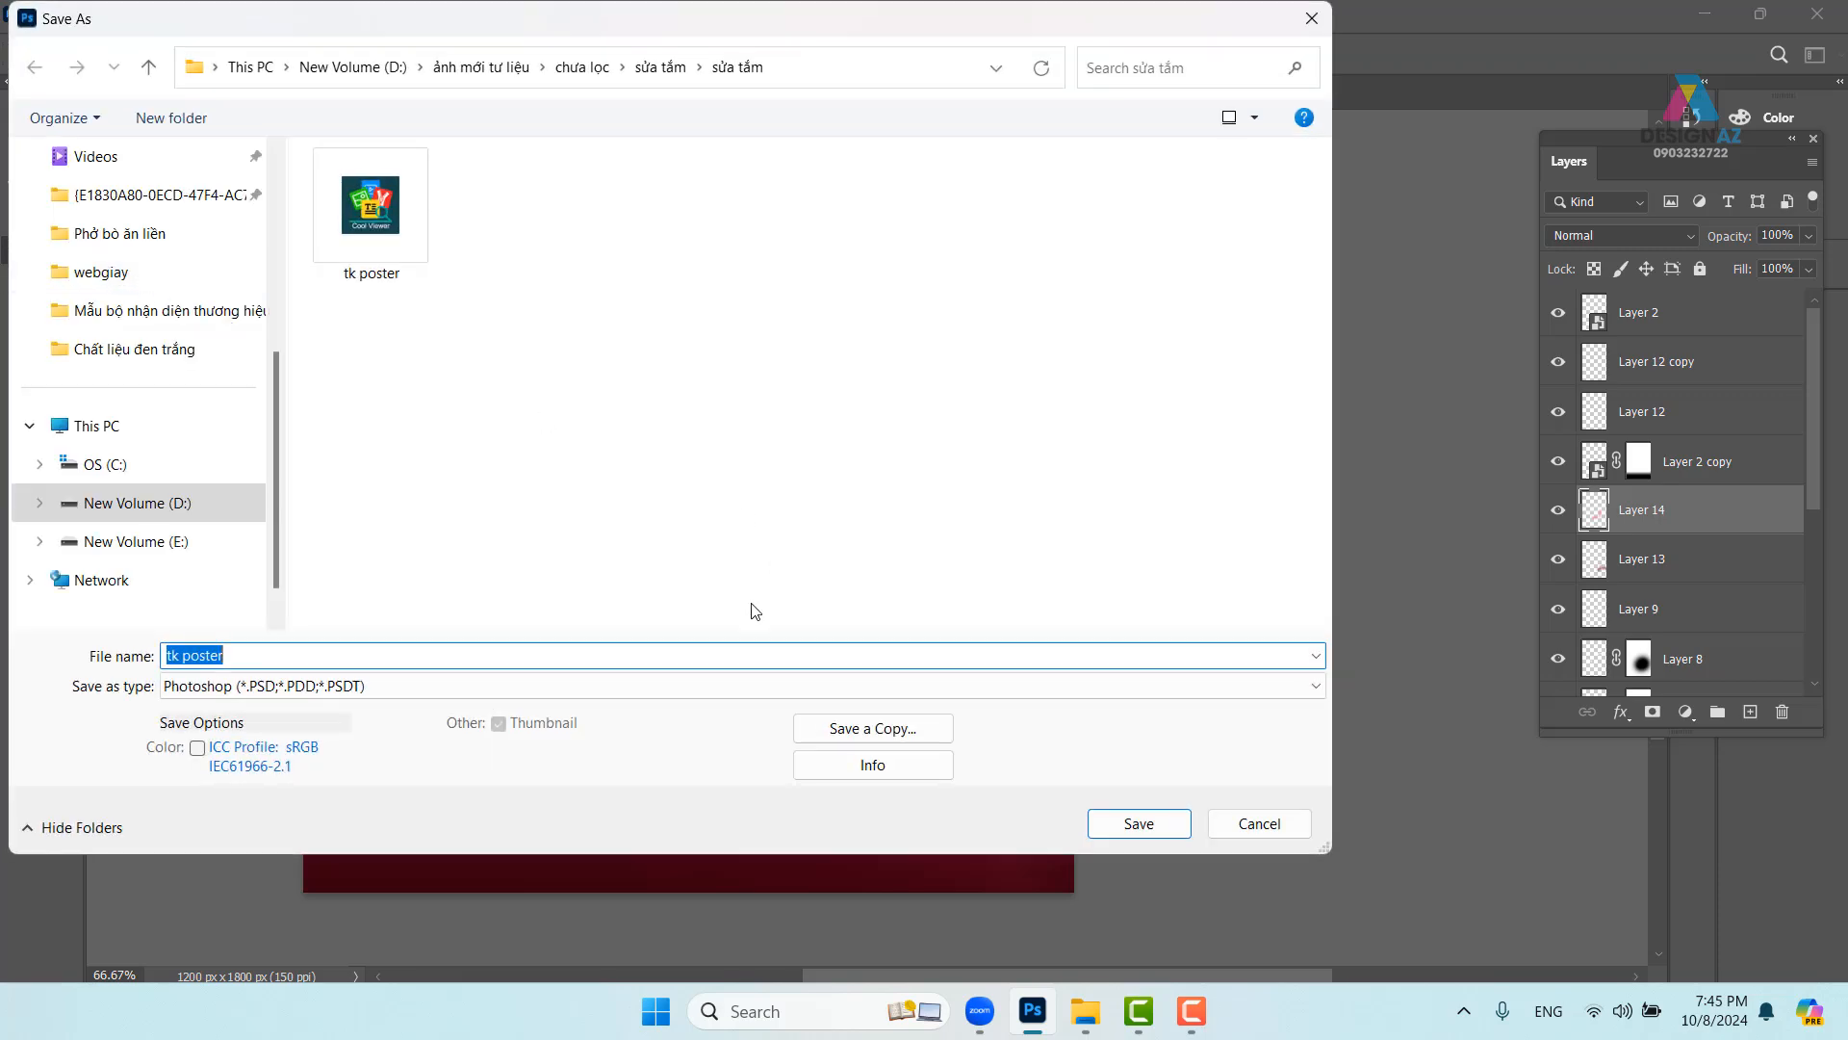
{"action": "left_click", "coordinate": [1148, 827]}
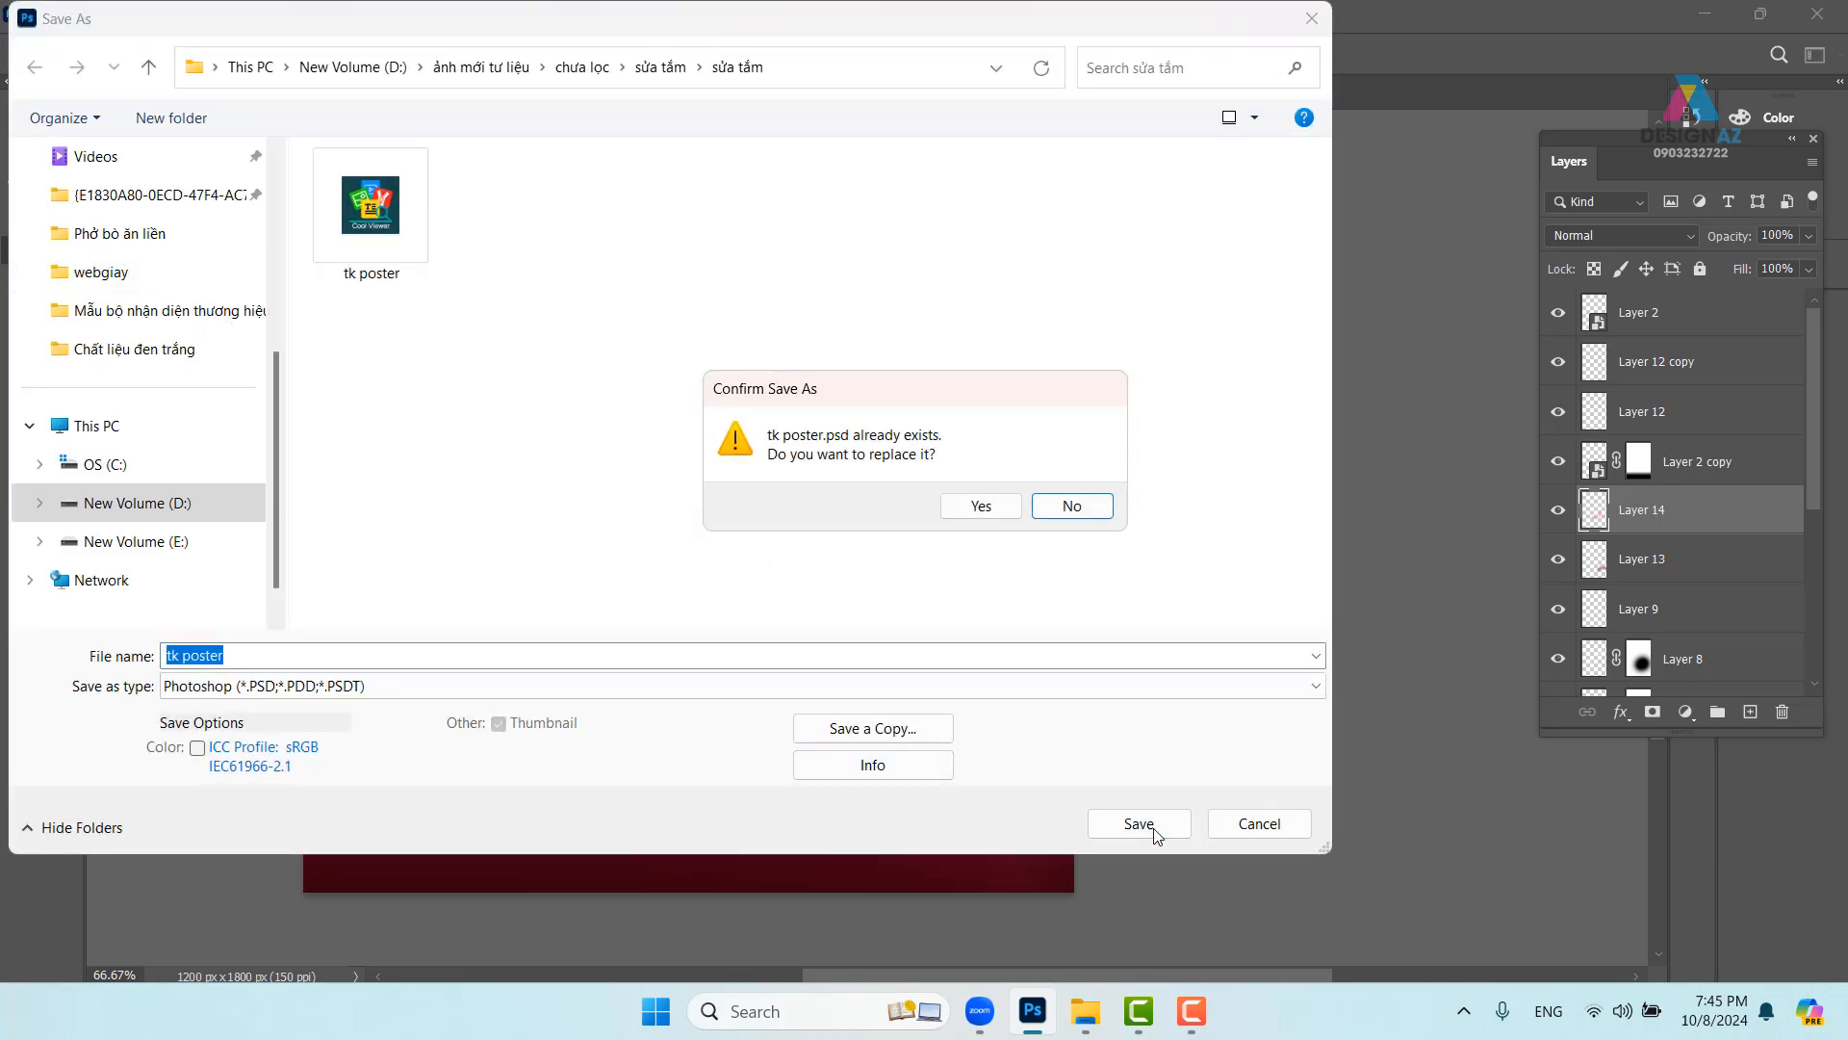
{"action": "left_click", "coordinate": [986, 507]}
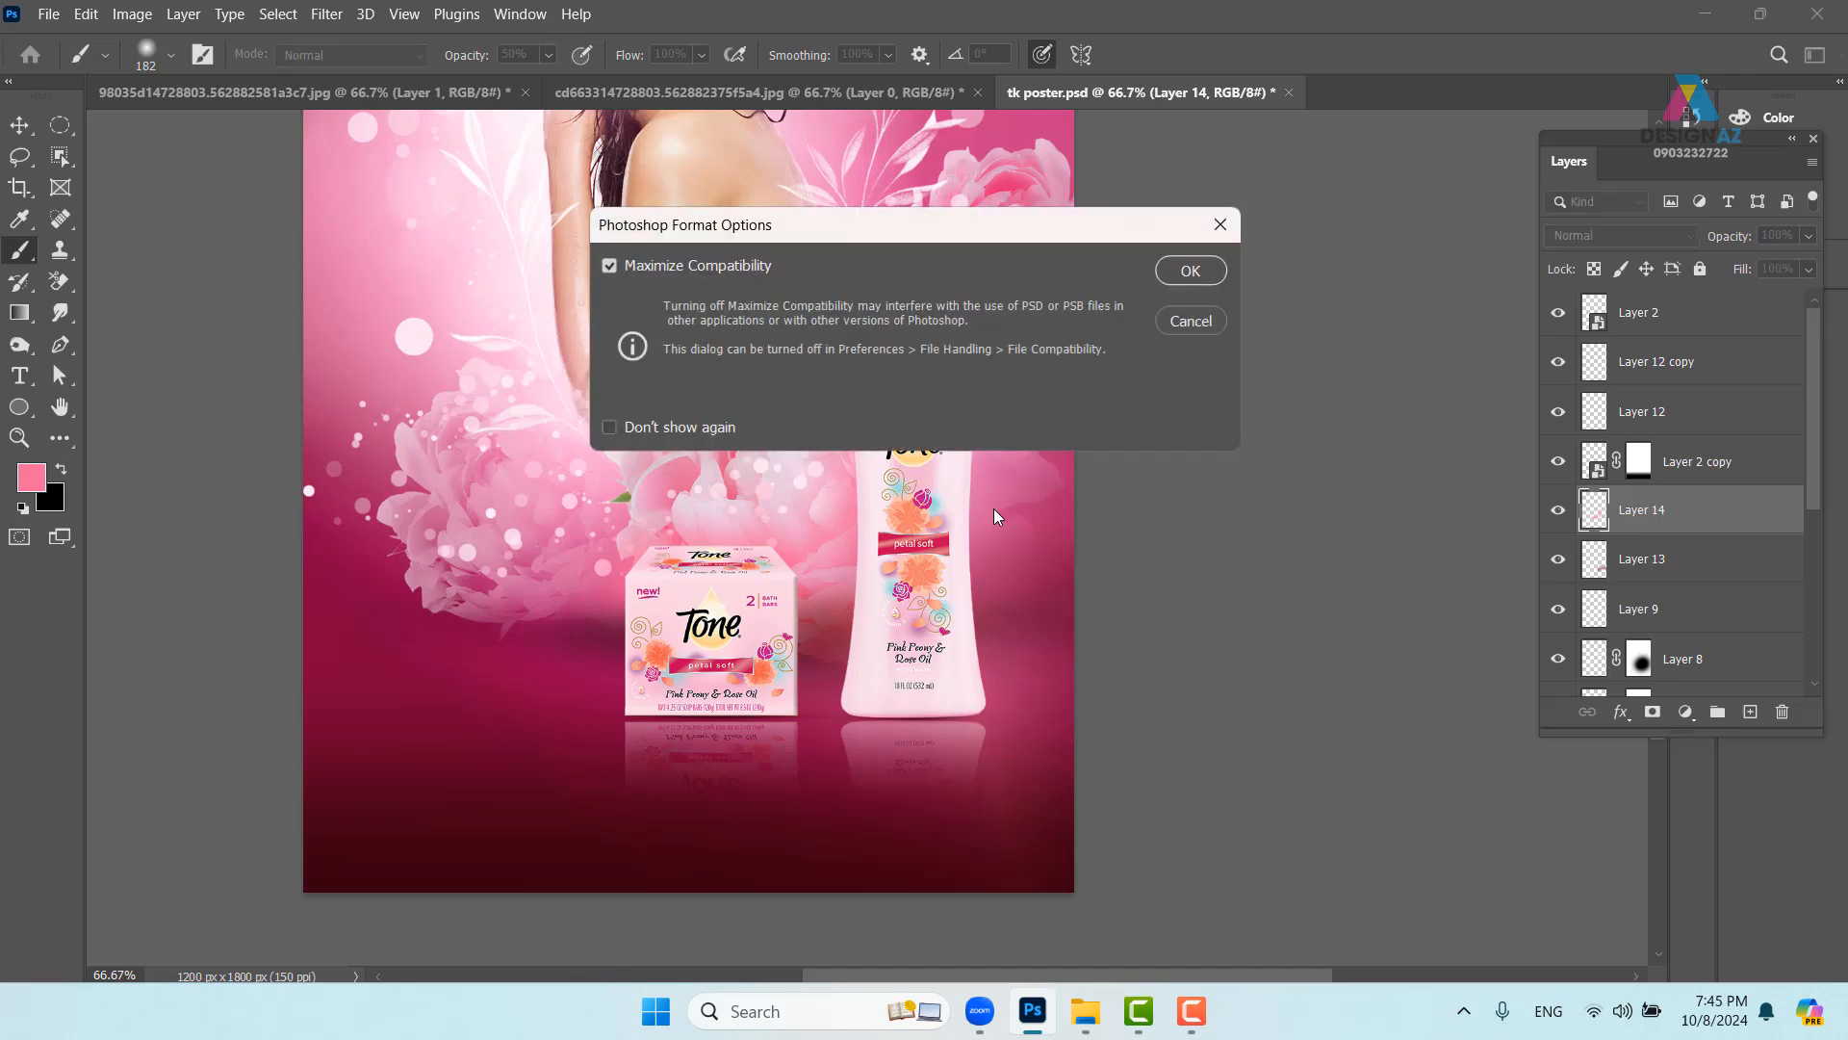
{"action": "left_click", "coordinate": [1203, 282]}
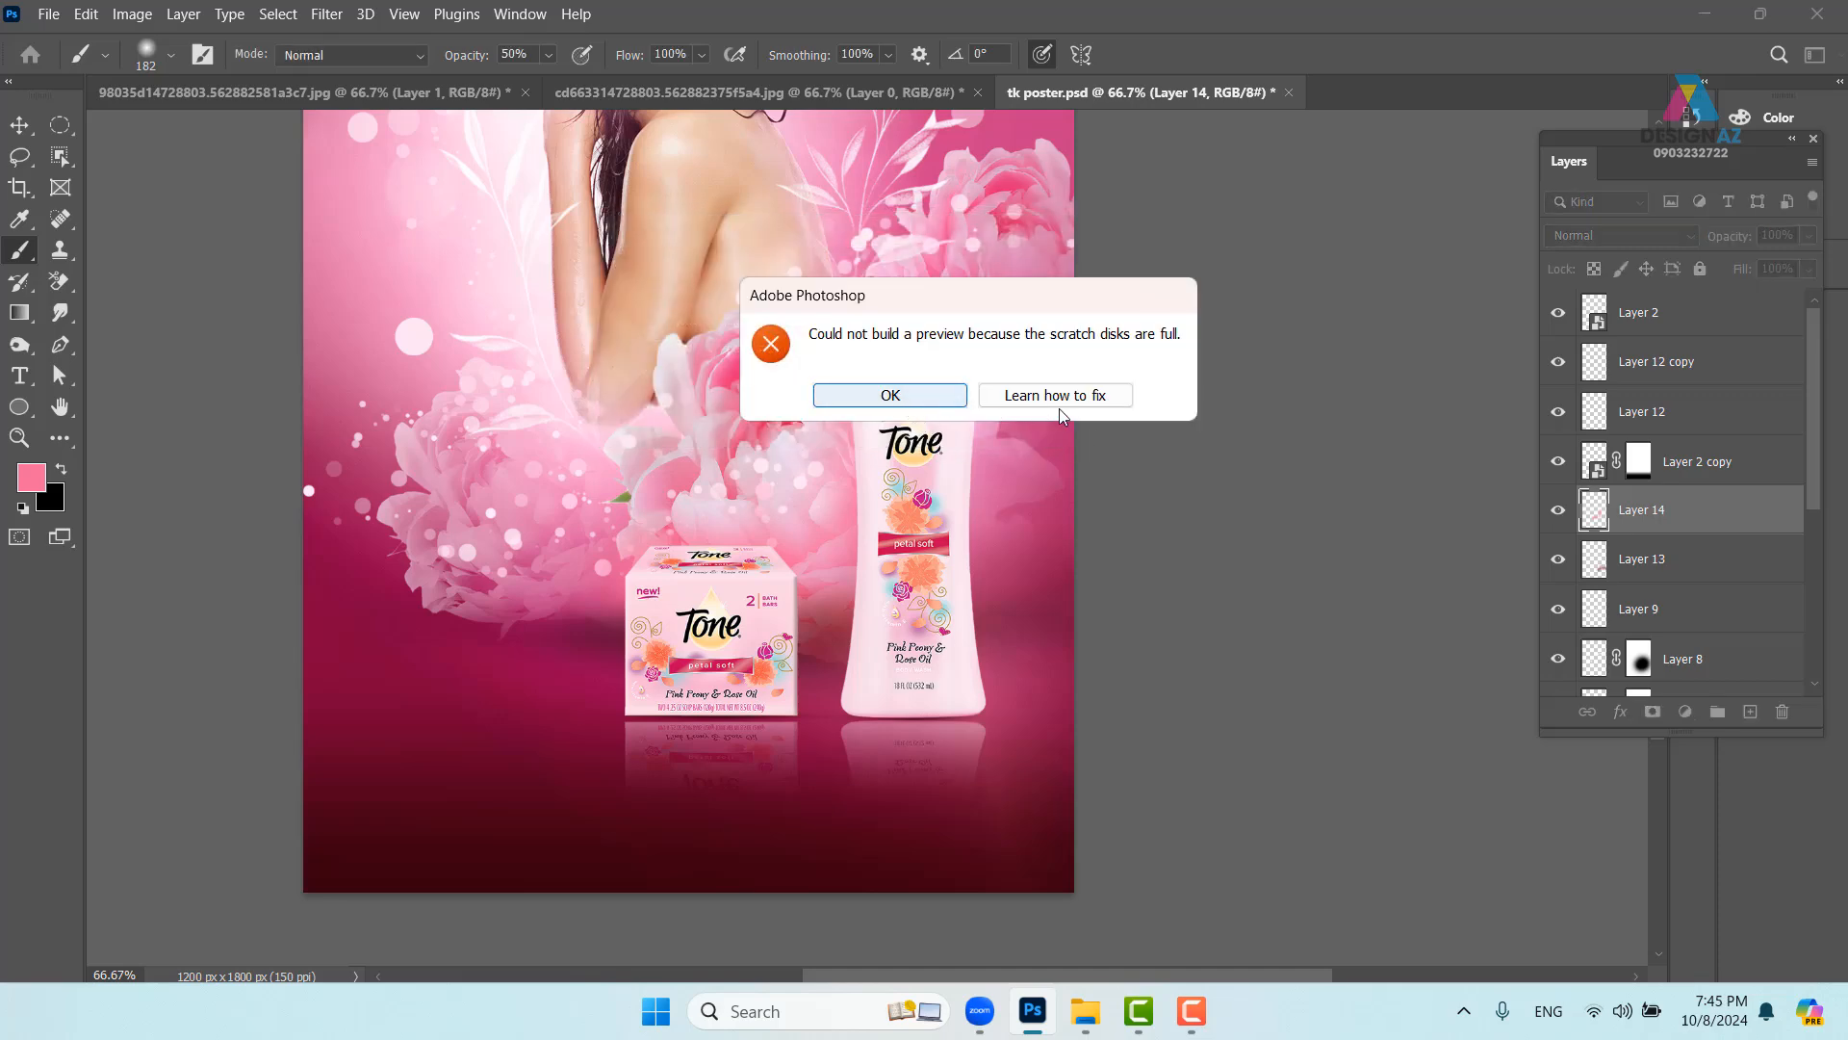
- Dismiss the scratch disk error, cancel Save As, and switch to cd663314728803.562882375f5a4.jpg
{"action": "left_click", "coordinate": [951, 400]}
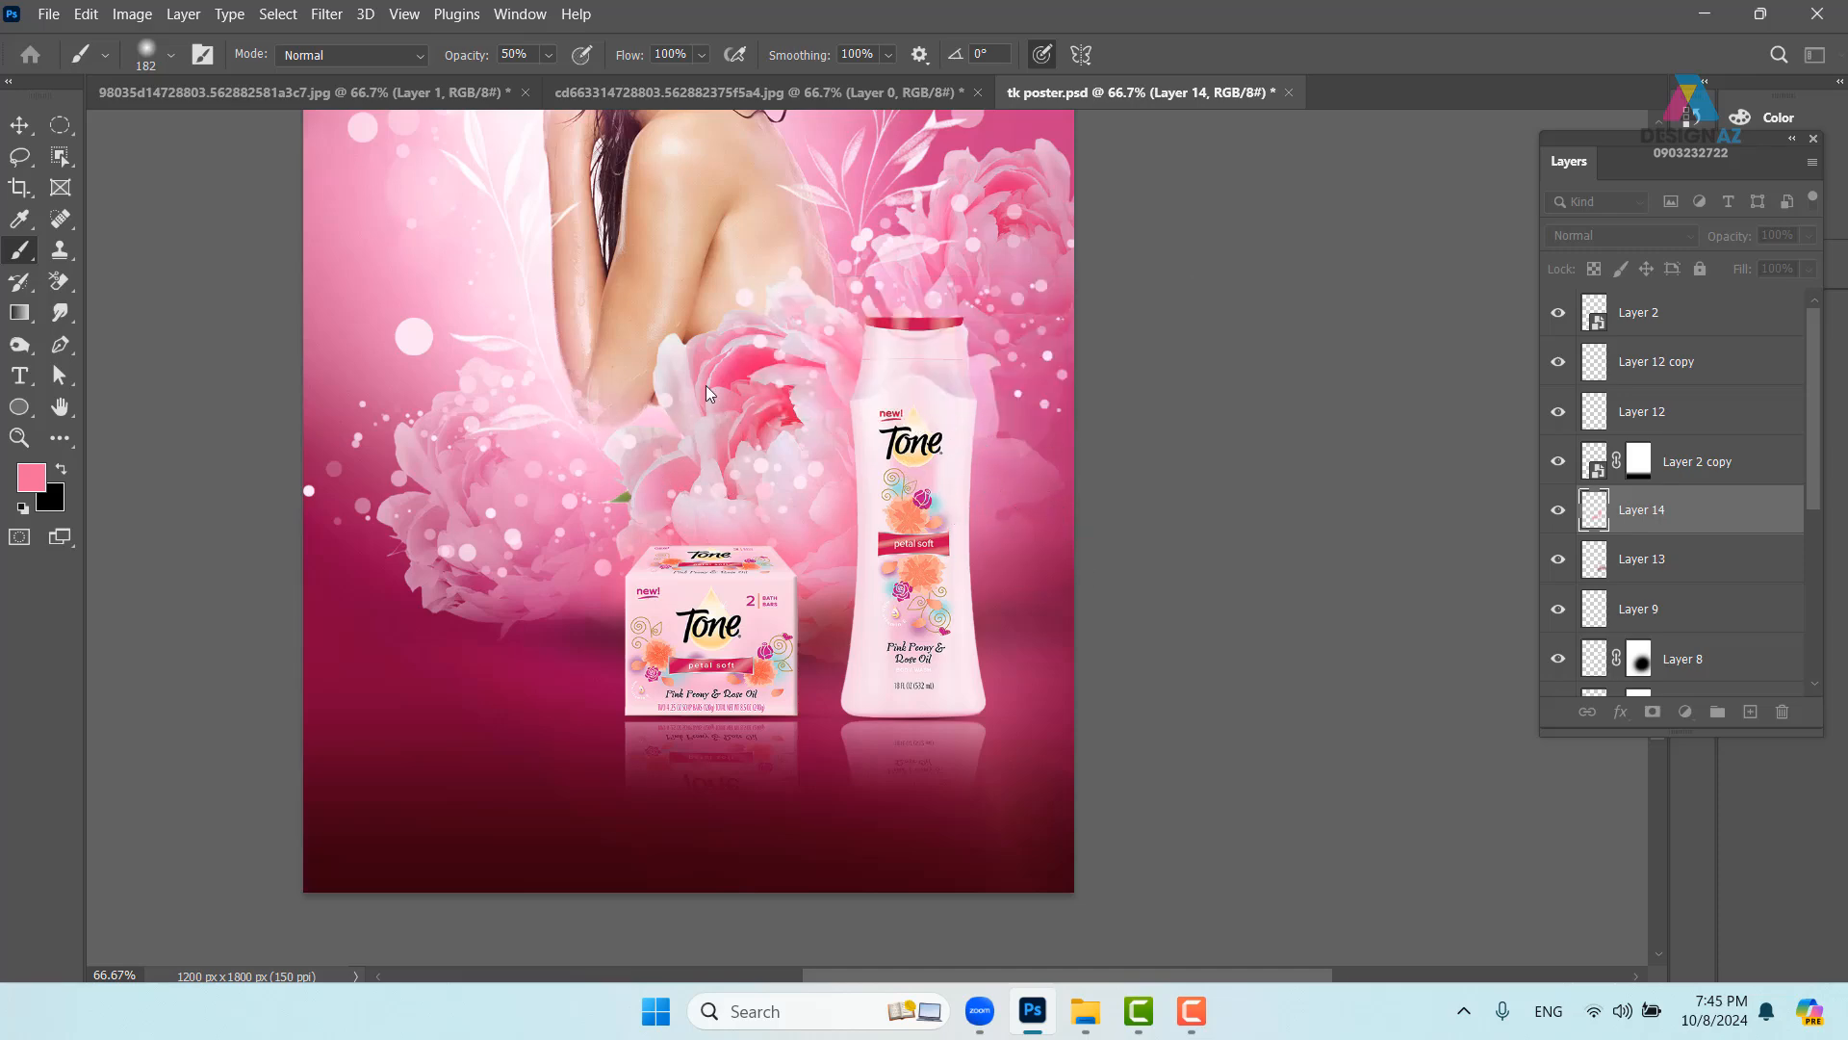
{"action": "key", "text": "ctrl+shift+s"}
{"action": "left_click", "coordinate": [1323, 18]}
{"action": "left_click", "coordinate": [712, 102]}
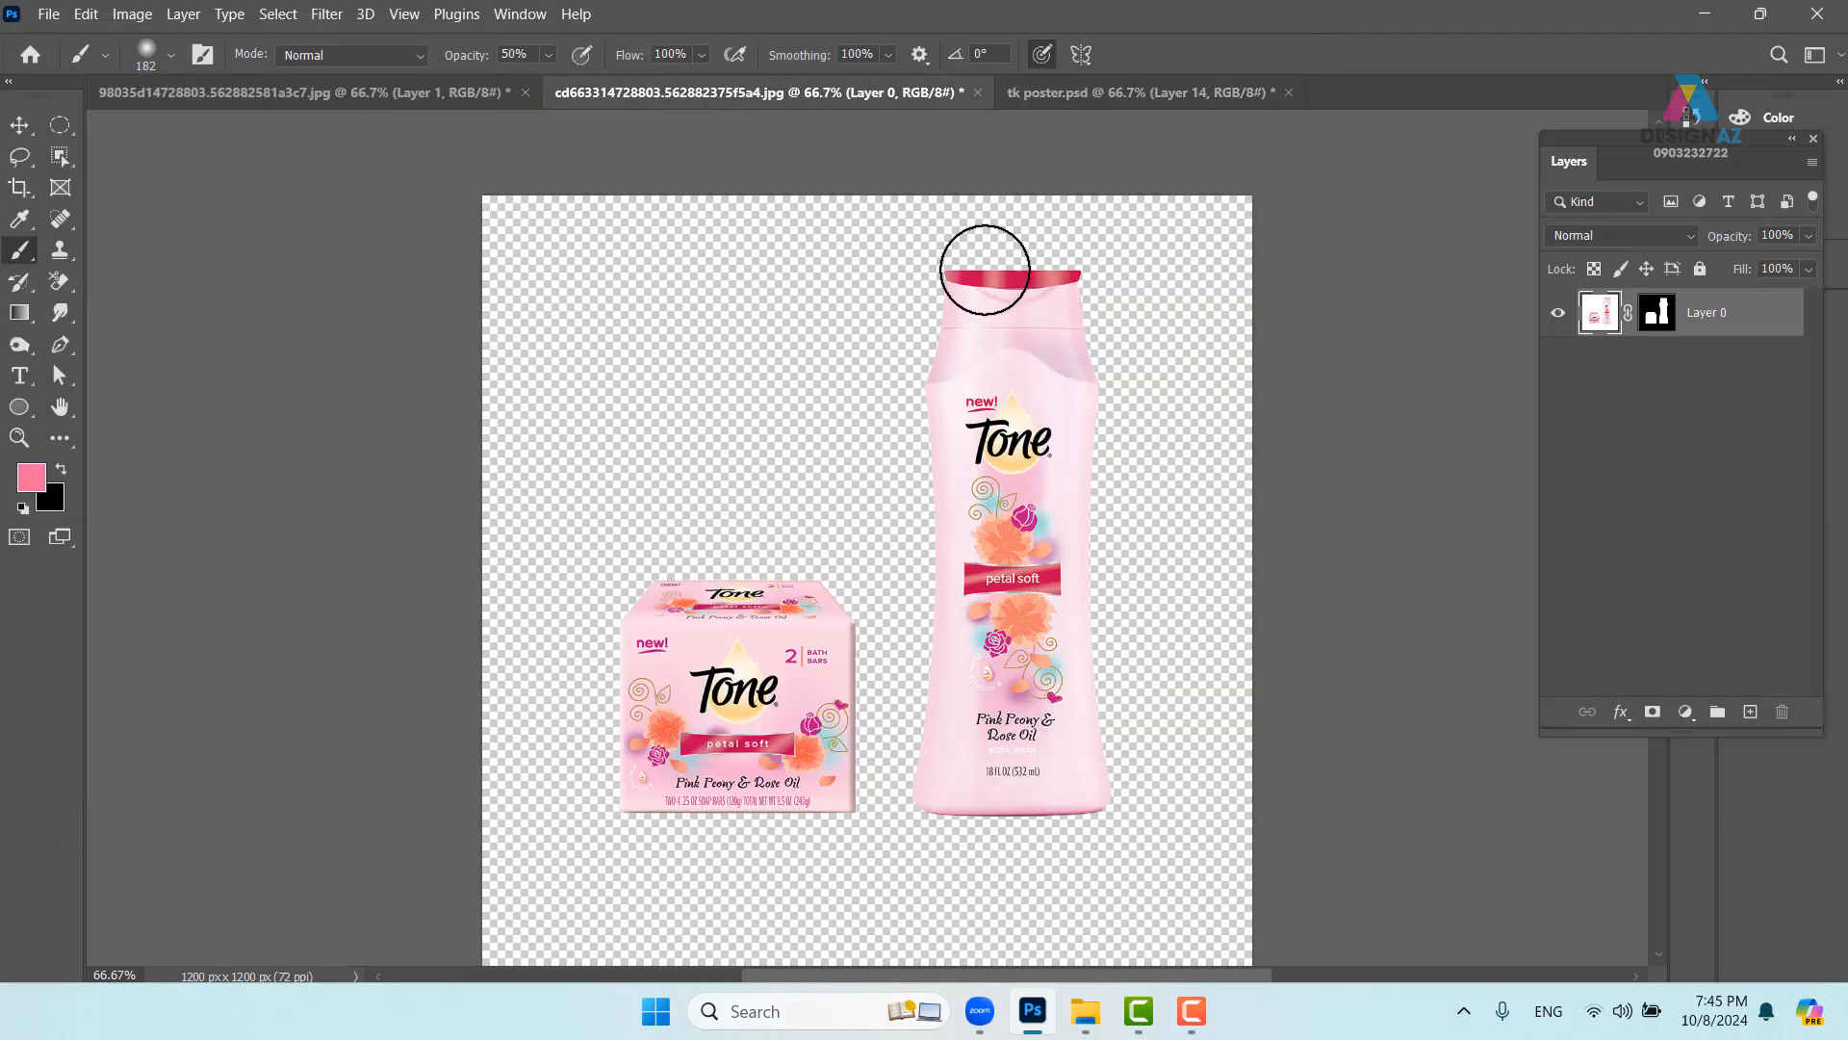
- Close the Tone products and peony source images without saving changes
{"action": "left_click", "coordinate": [978, 93]}
{"action": "left_click", "coordinate": [961, 414]}
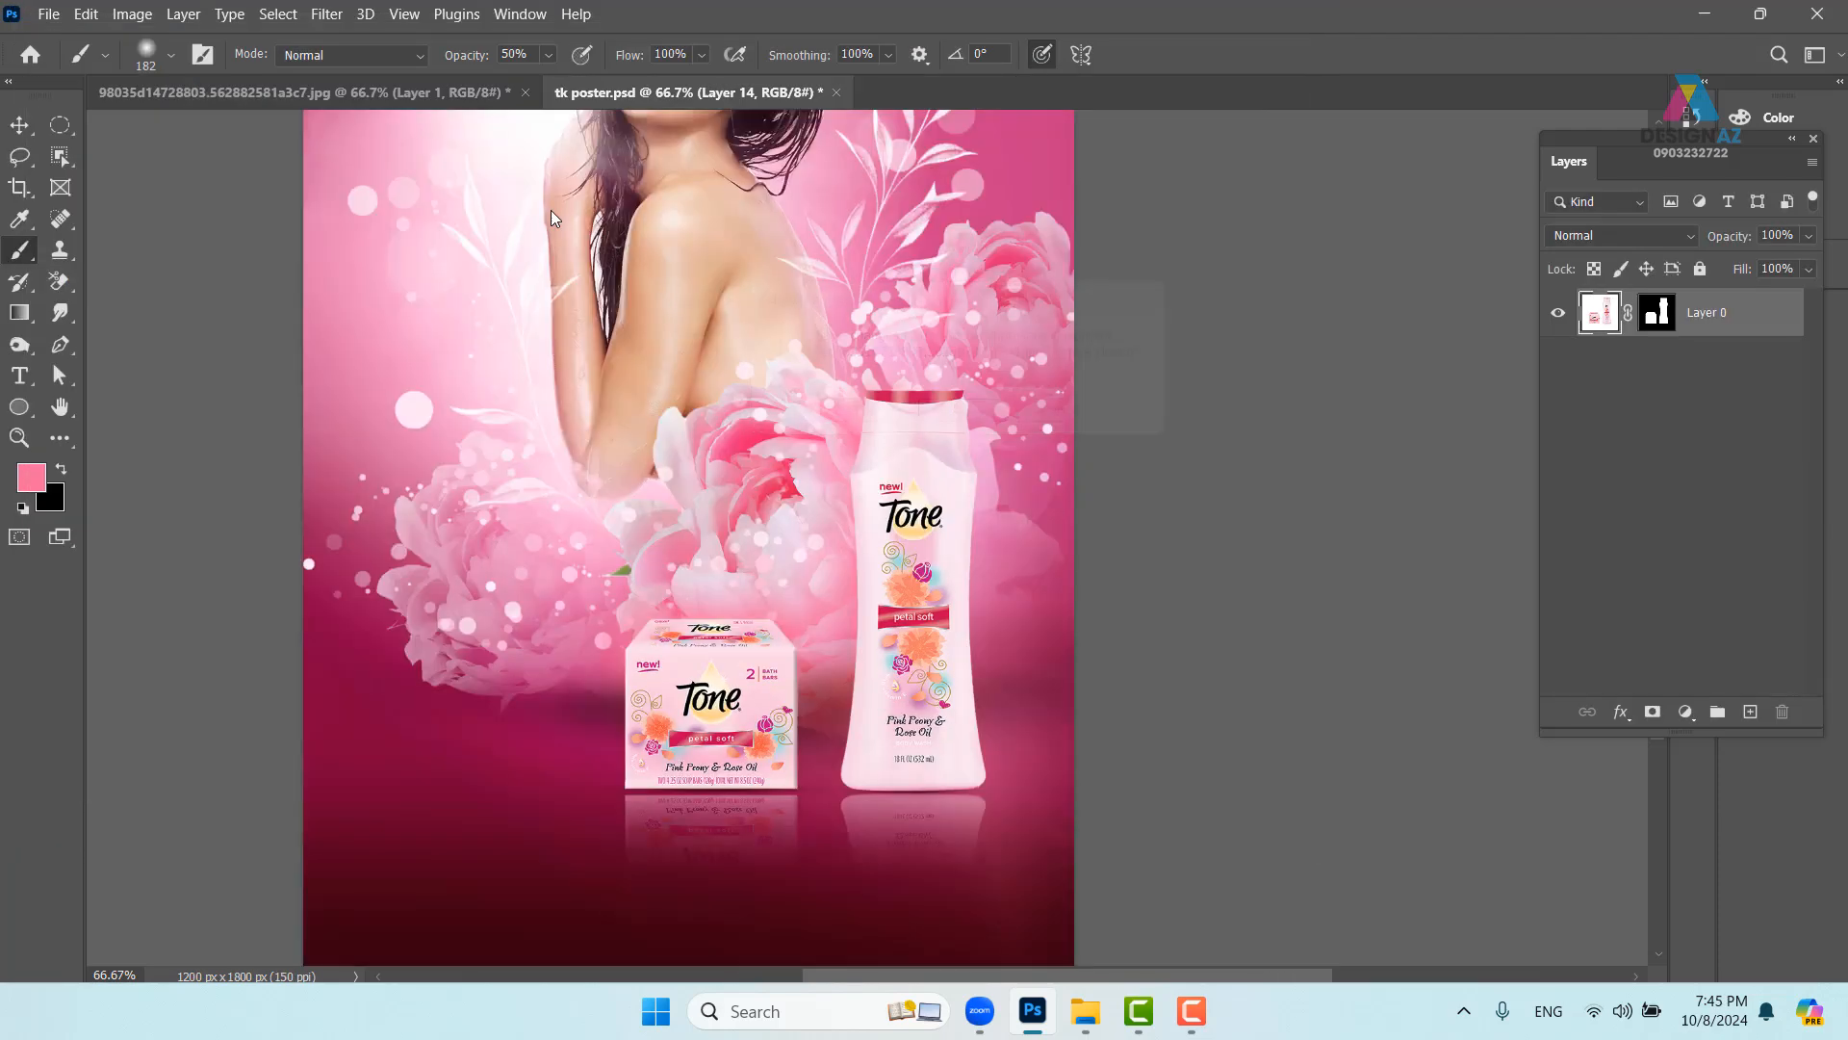
{"action": "left_click", "coordinate": [391, 97]}
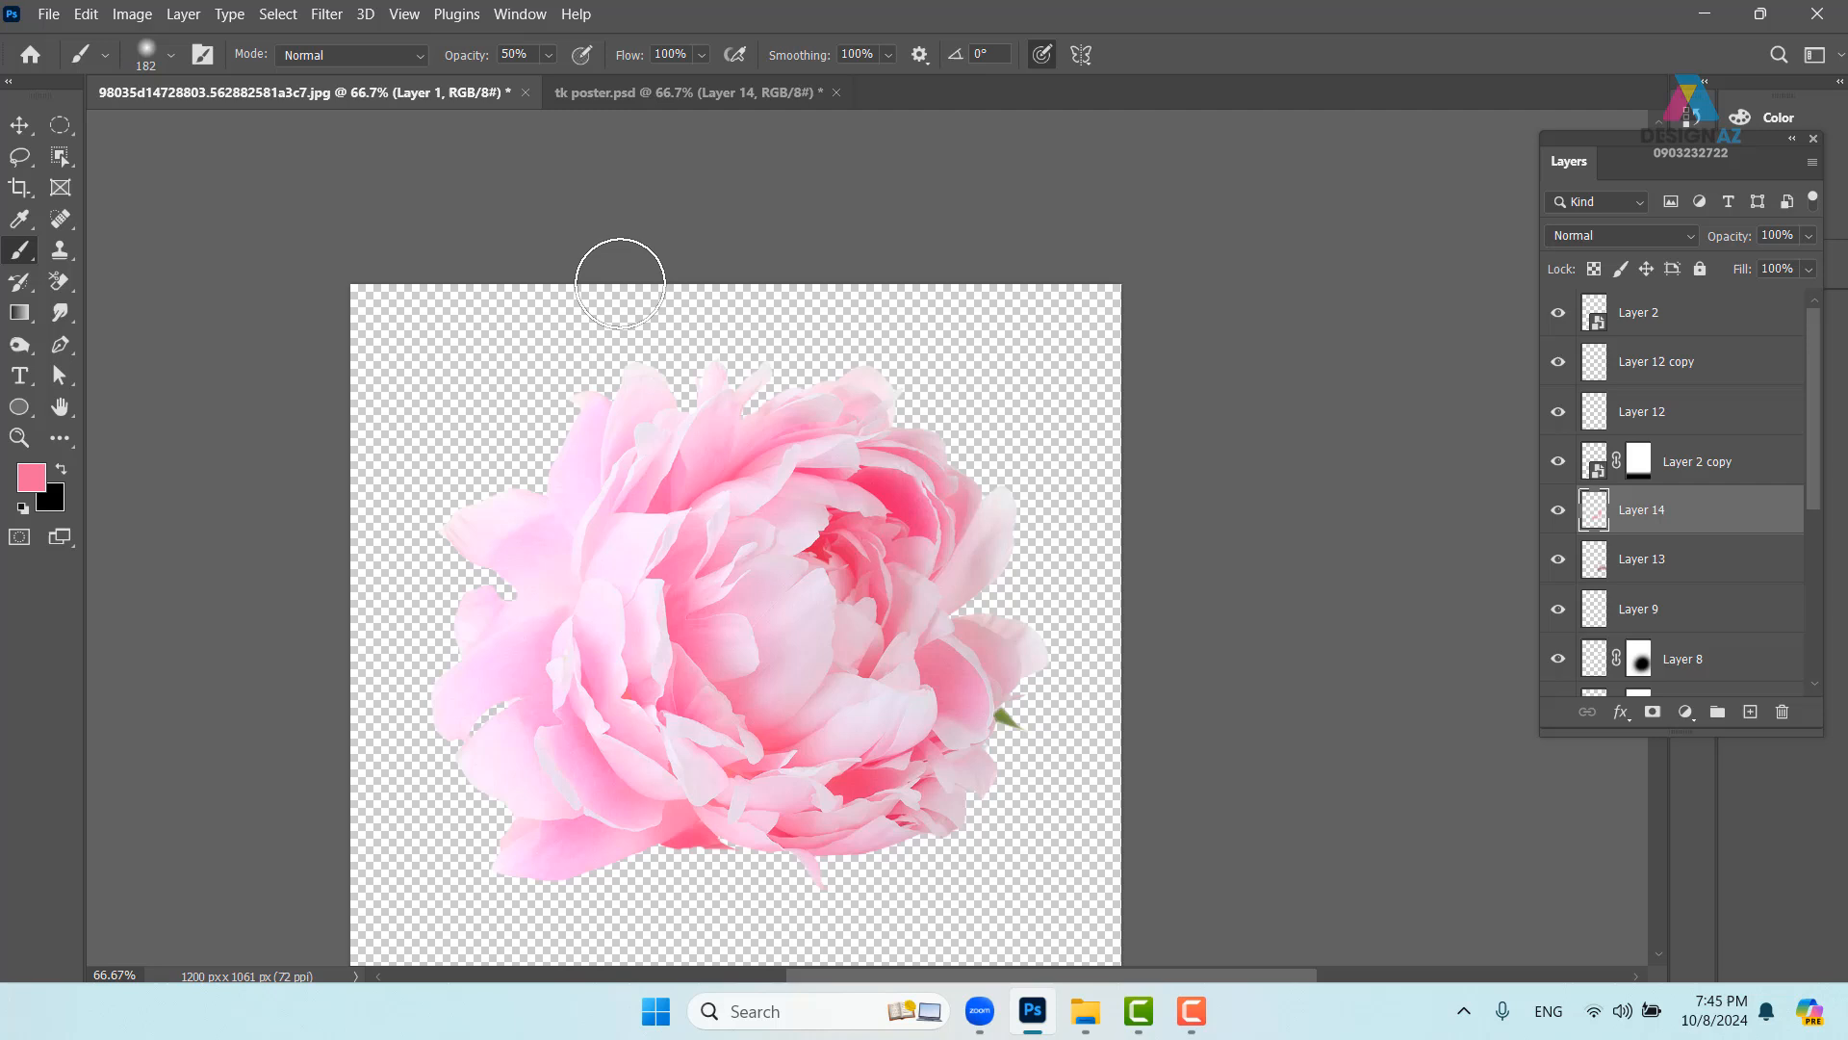
{"action": "left_click", "coordinate": [525, 92]}
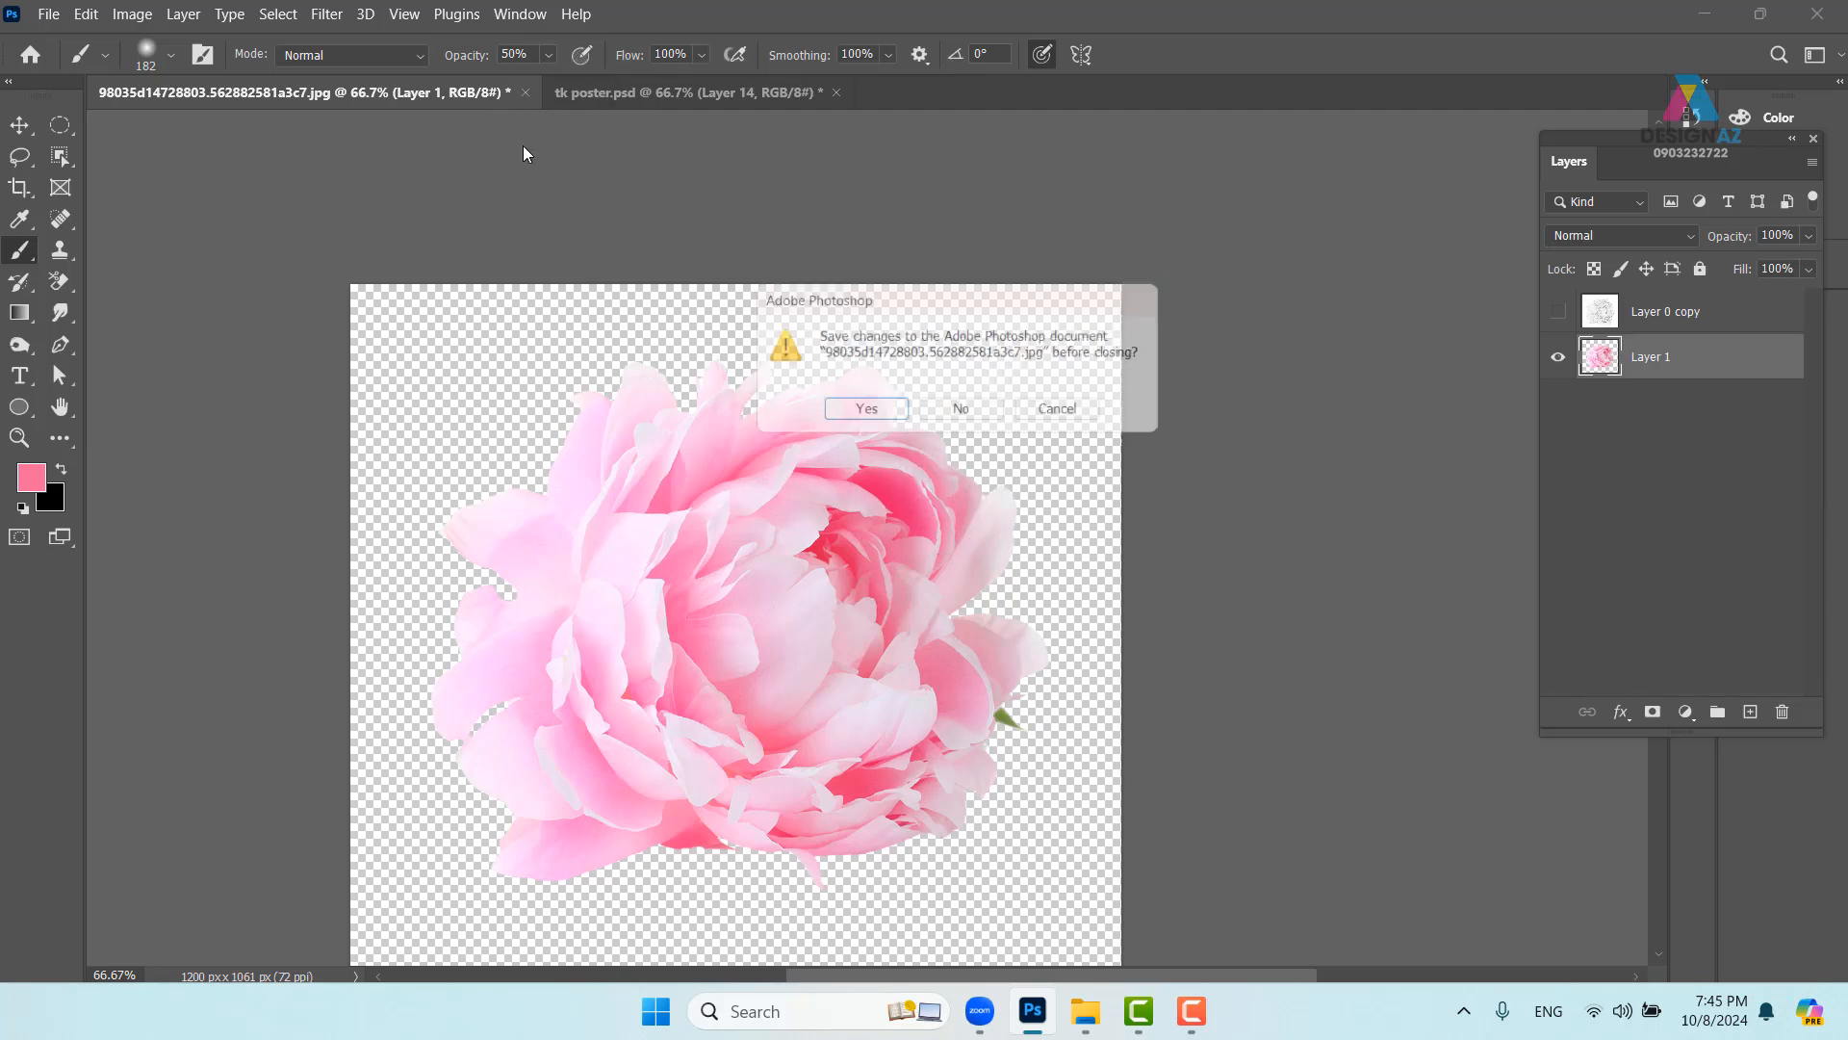
{"action": "left_click", "coordinate": [962, 414]}
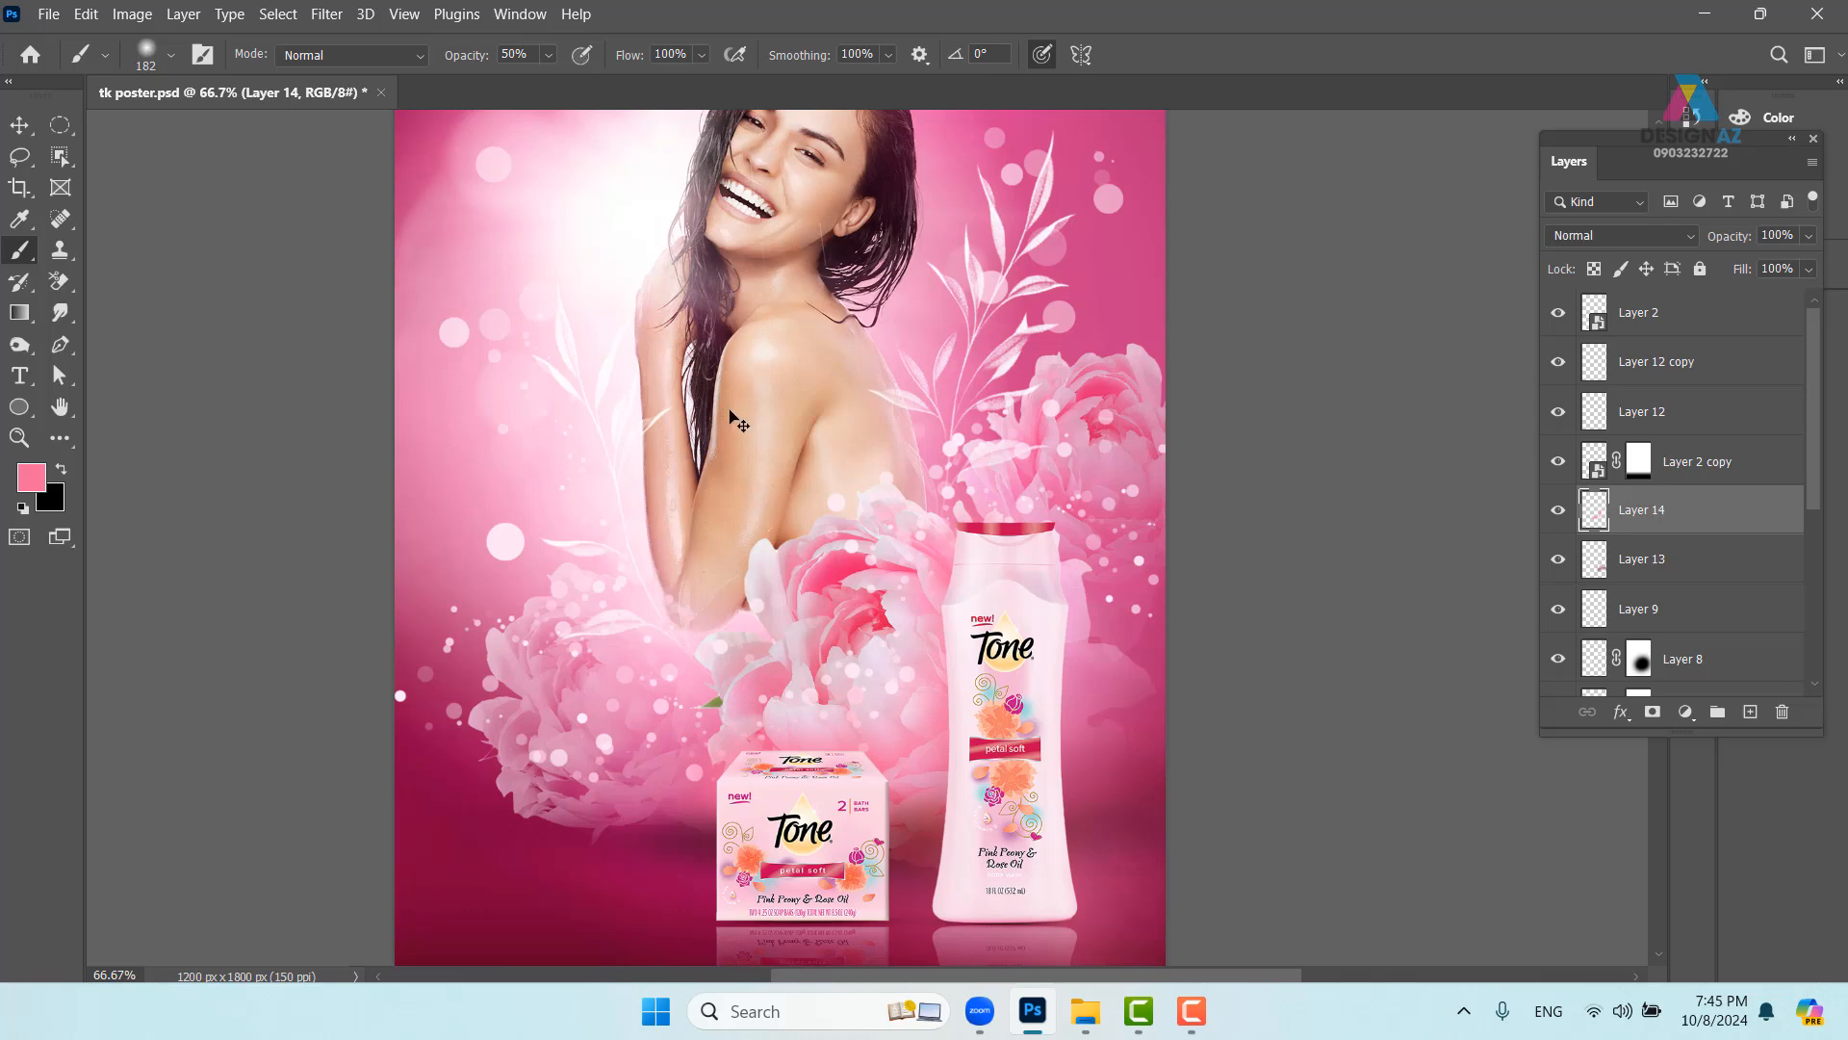
- Save the poster over tk poster.psd, replacing the existing file and accepting the format options
{"action": "key", "text": "ctrl+shift+s"}
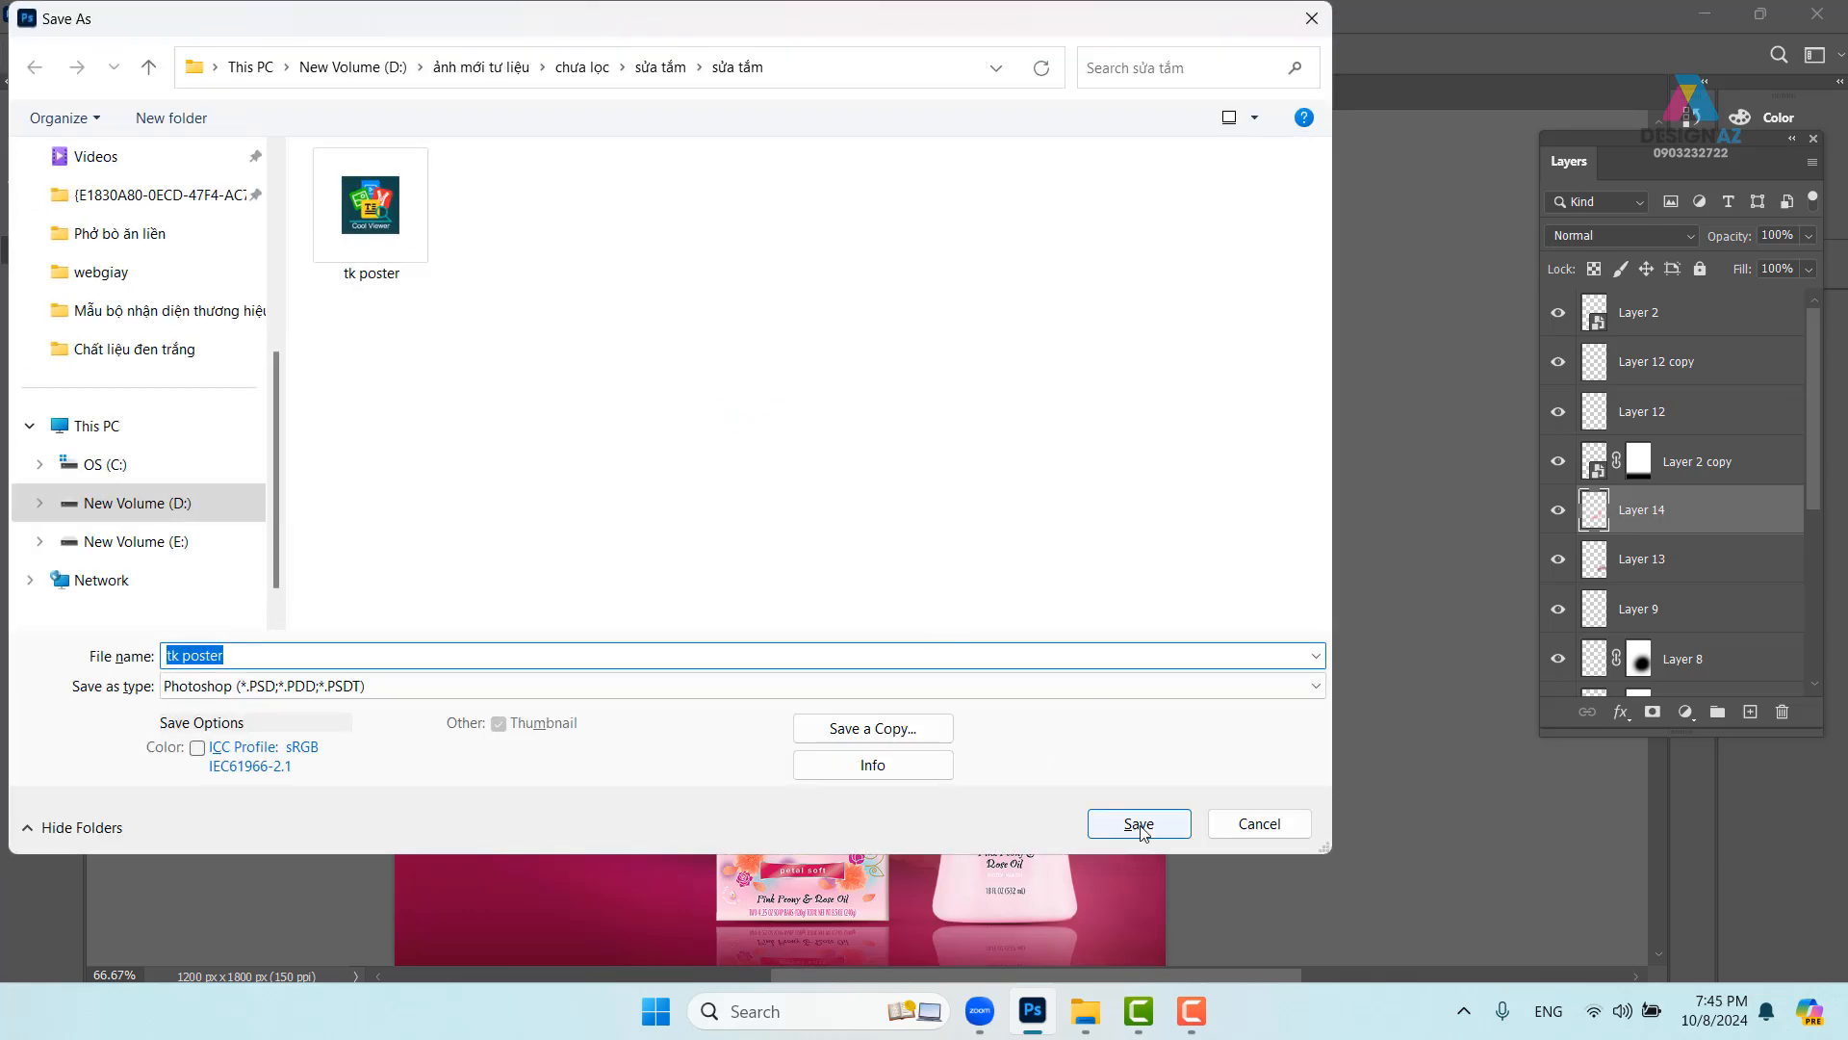
{"action": "left_click", "coordinate": [1139, 825]}
{"action": "left_click", "coordinate": [979, 502]}
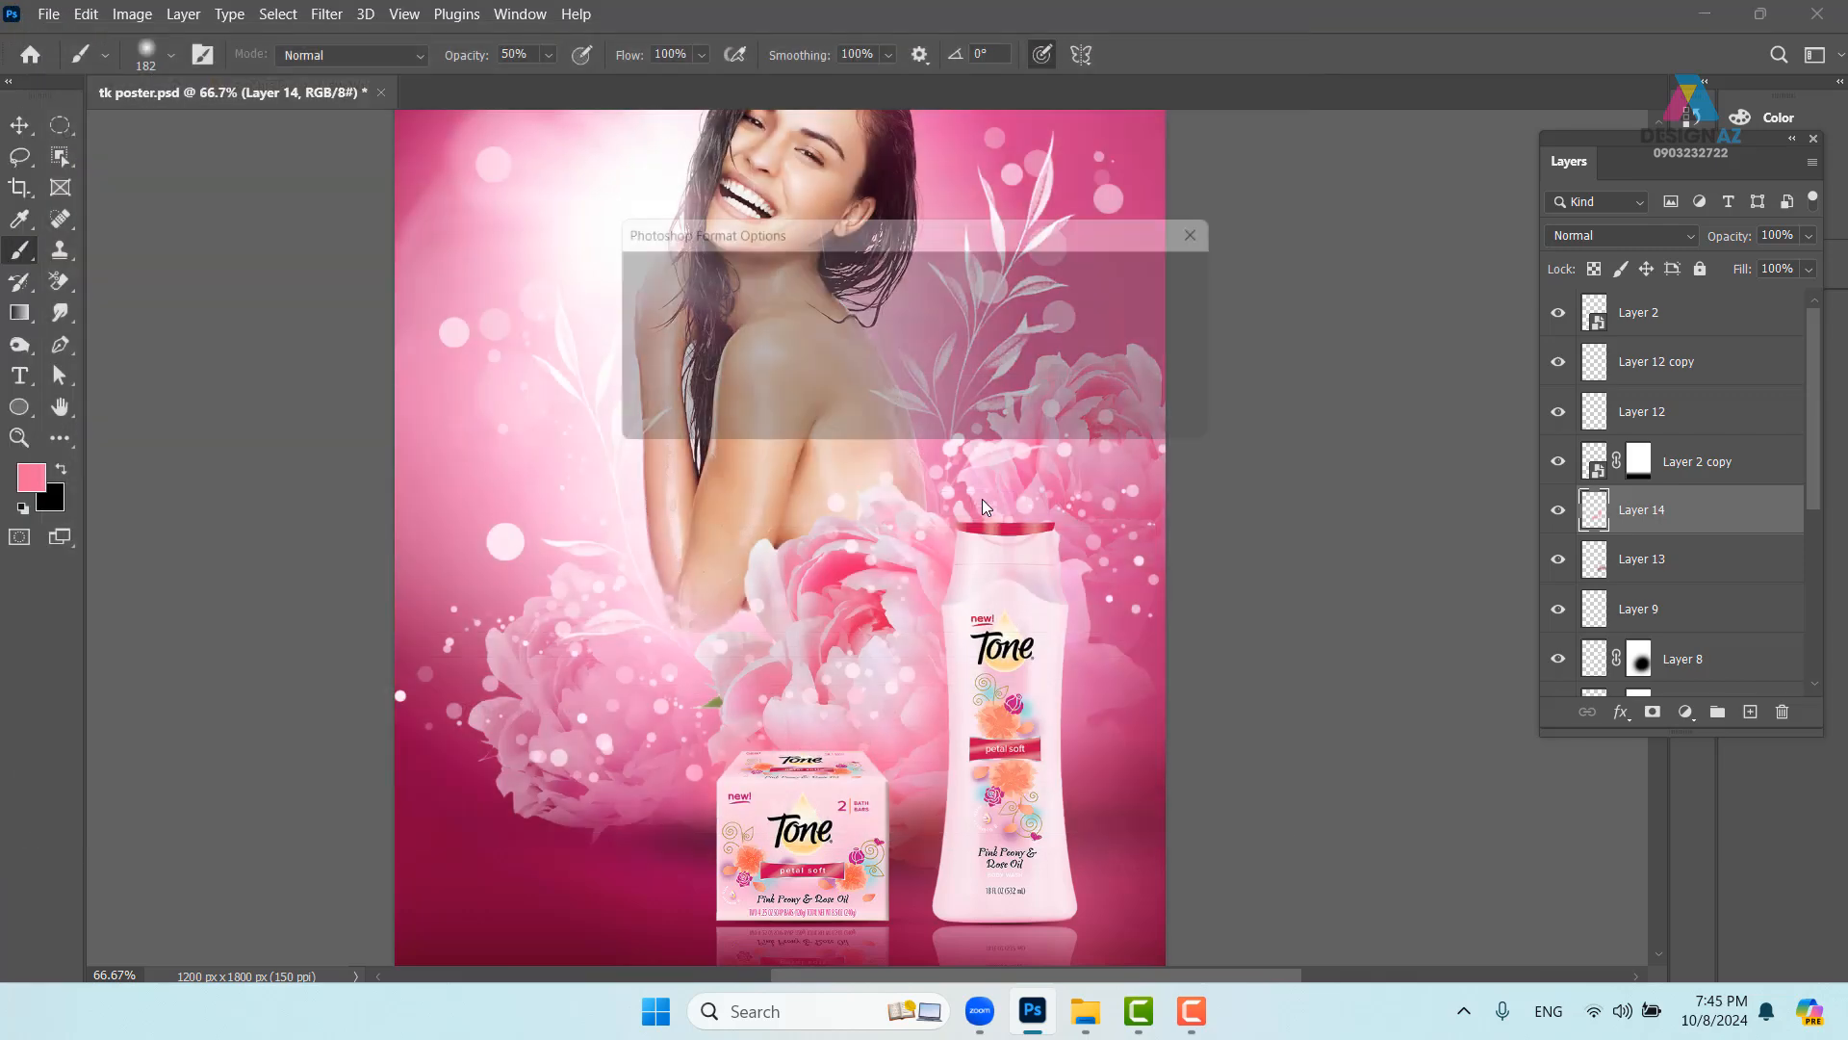
{"action": "left_click", "coordinate": [1171, 273]}
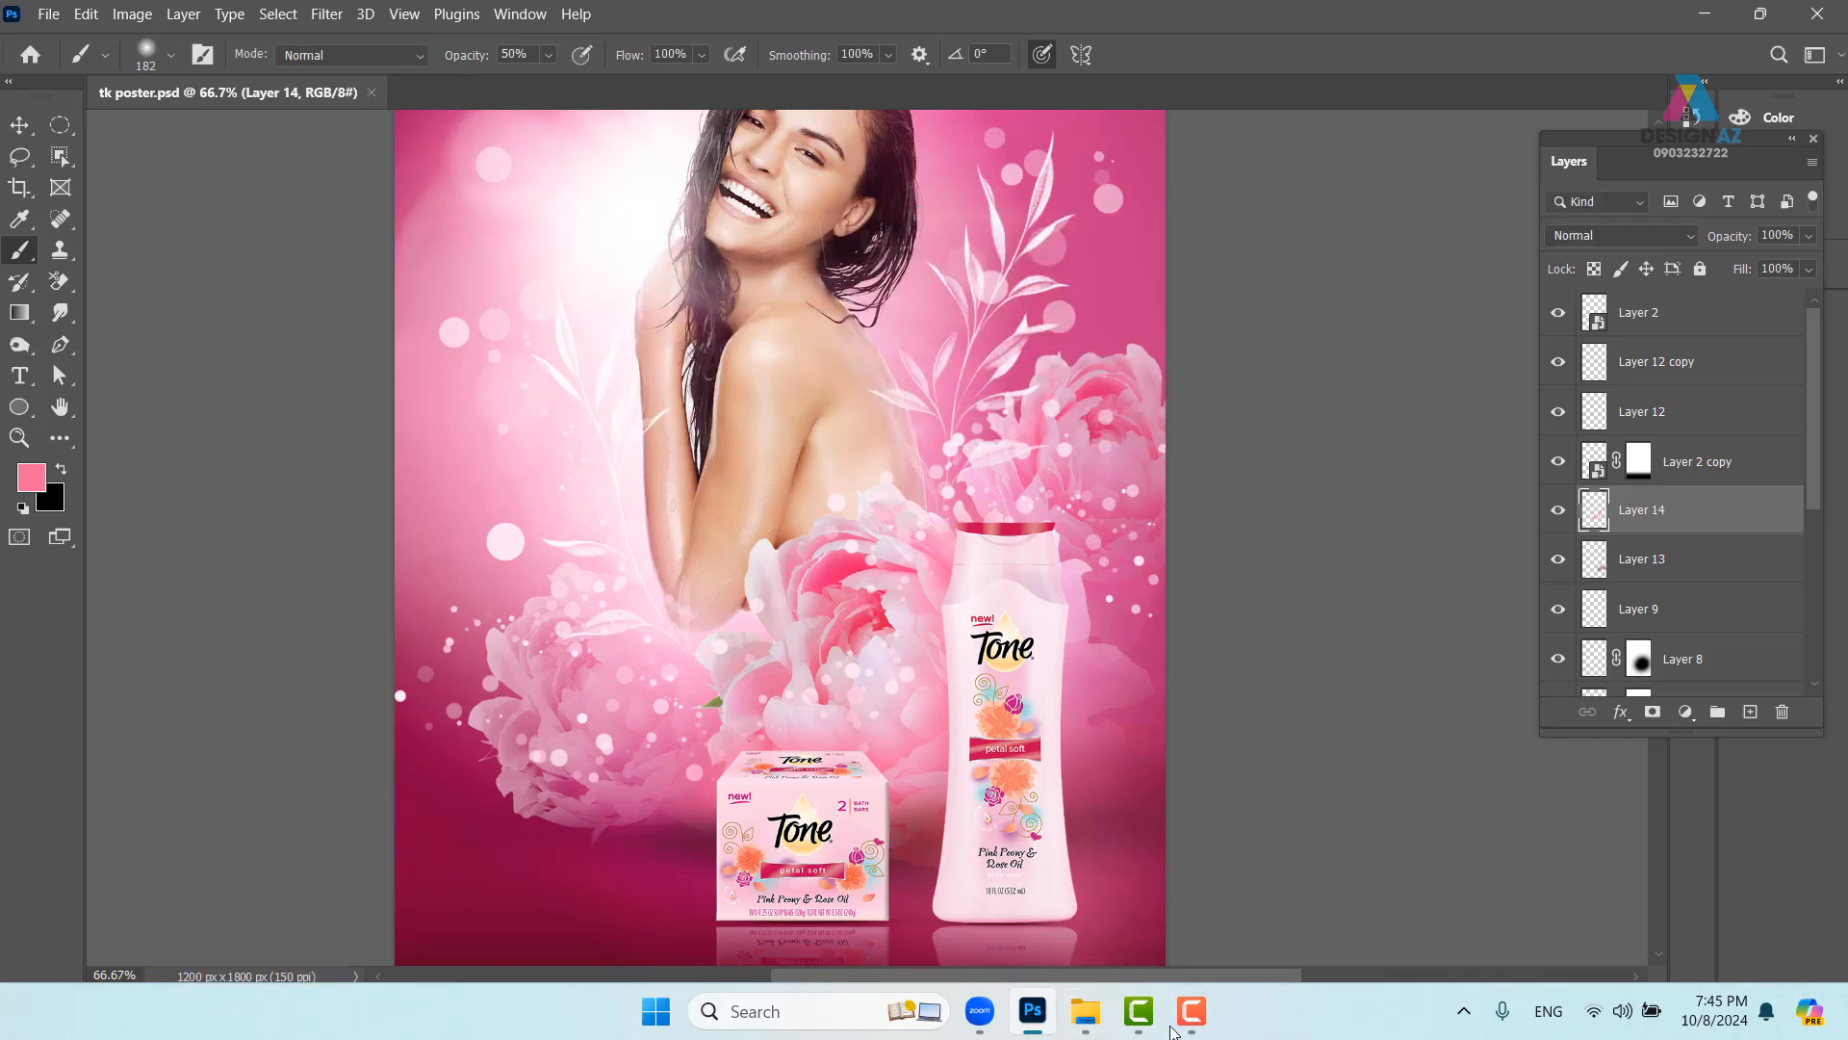
- Stop sharing the screen in the Zoom meeting
{"action": "mouse_move", "coordinate": [980, 1011]}
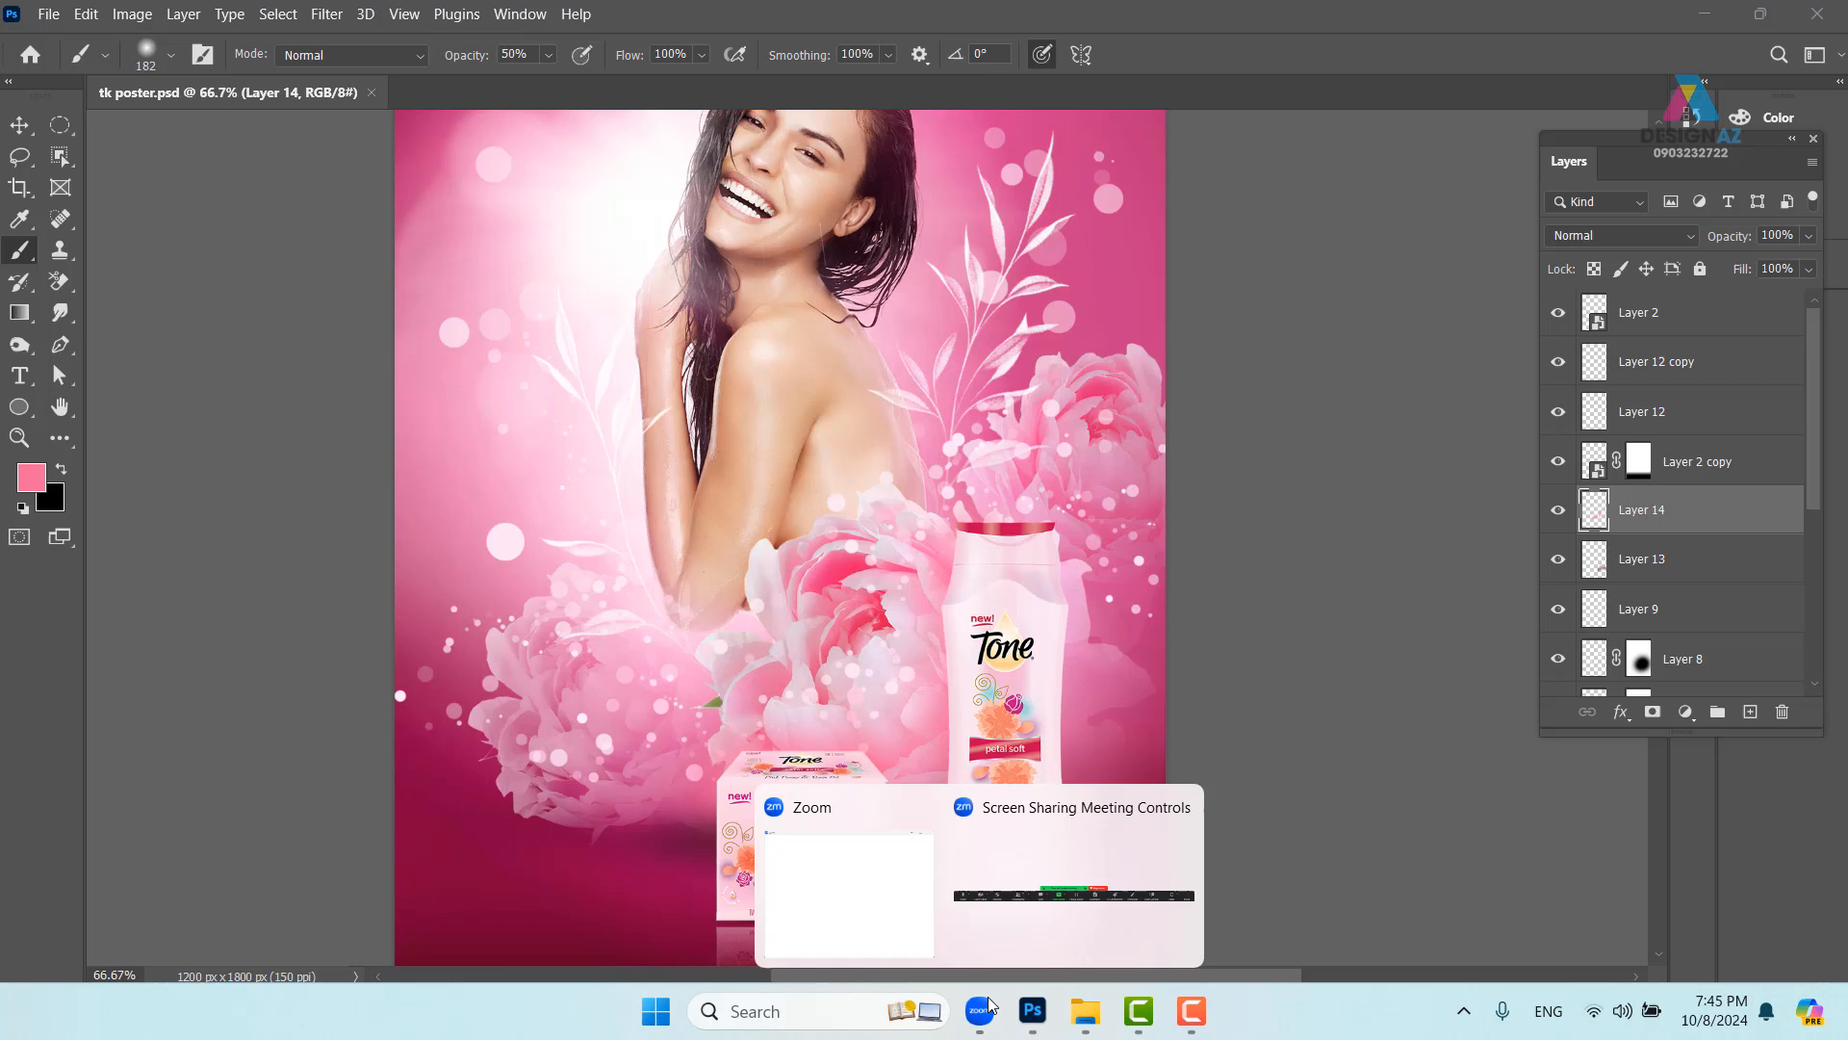
{"action": "left_click", "coordinate": [1064, 939]}
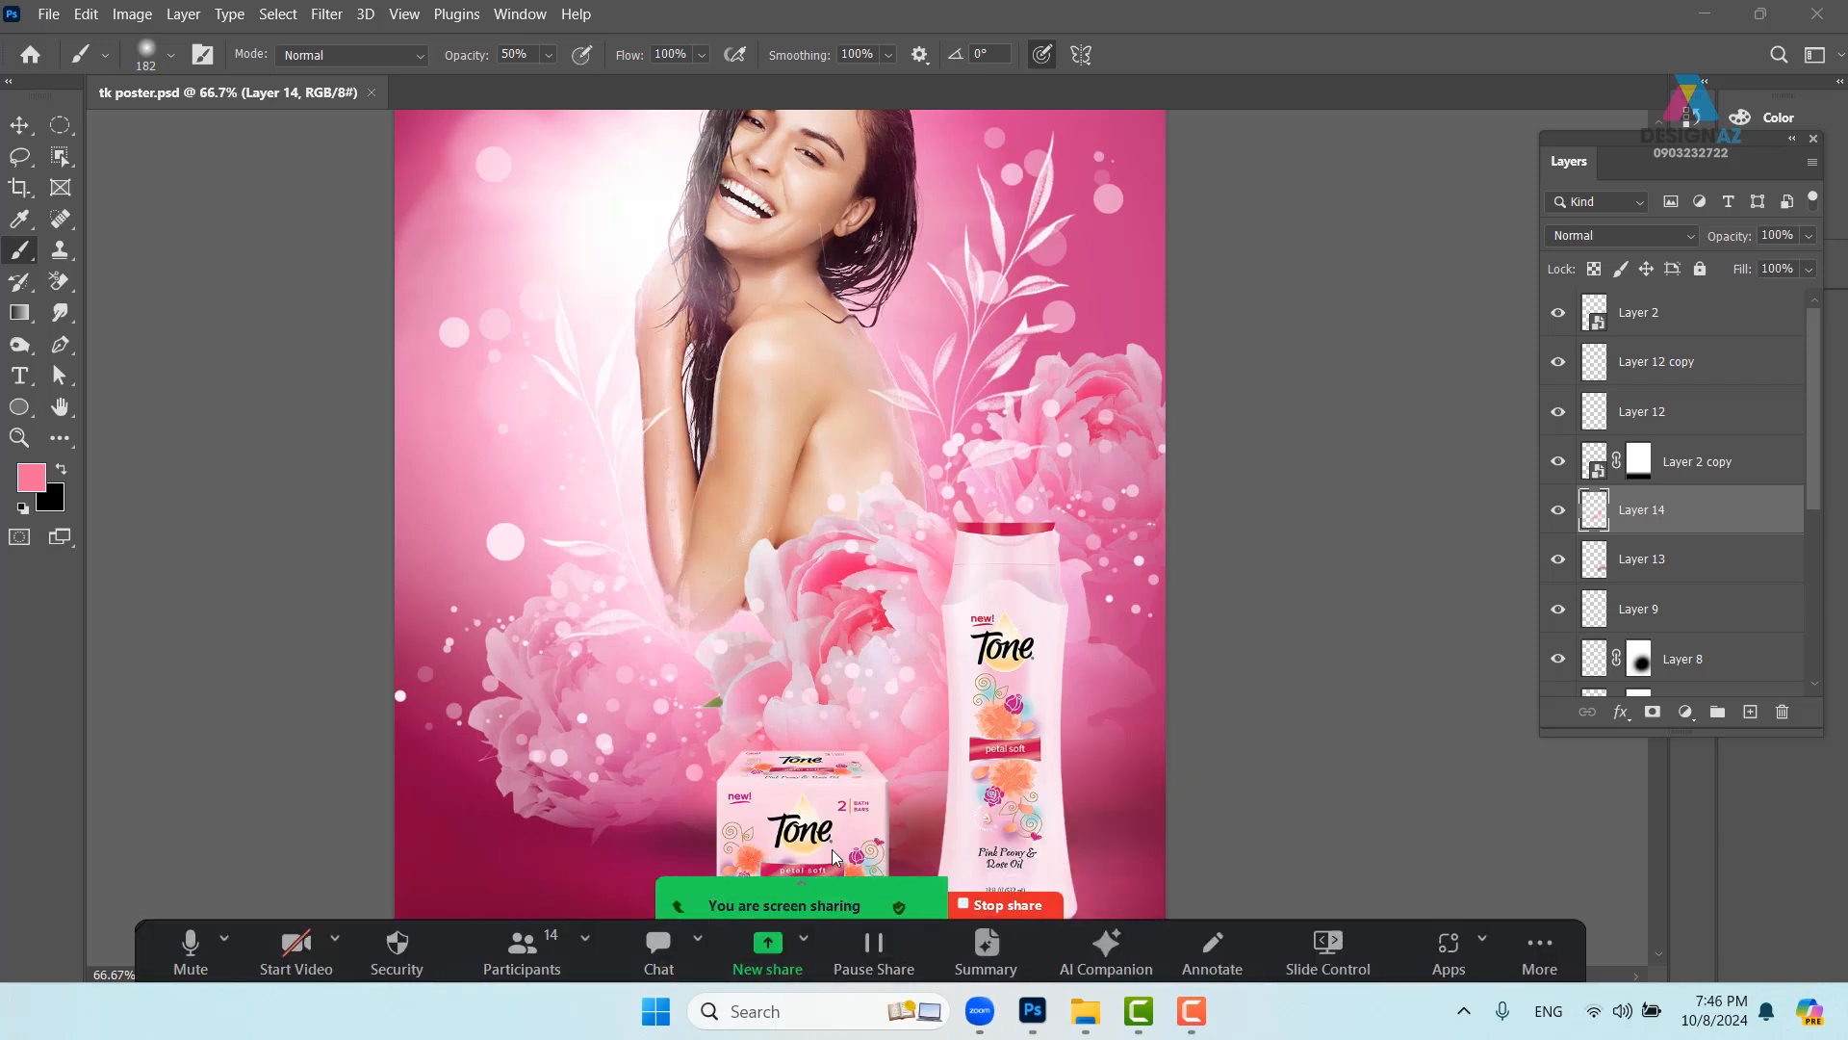
{"action": "left_click", "coordinate": [1010, 908]}
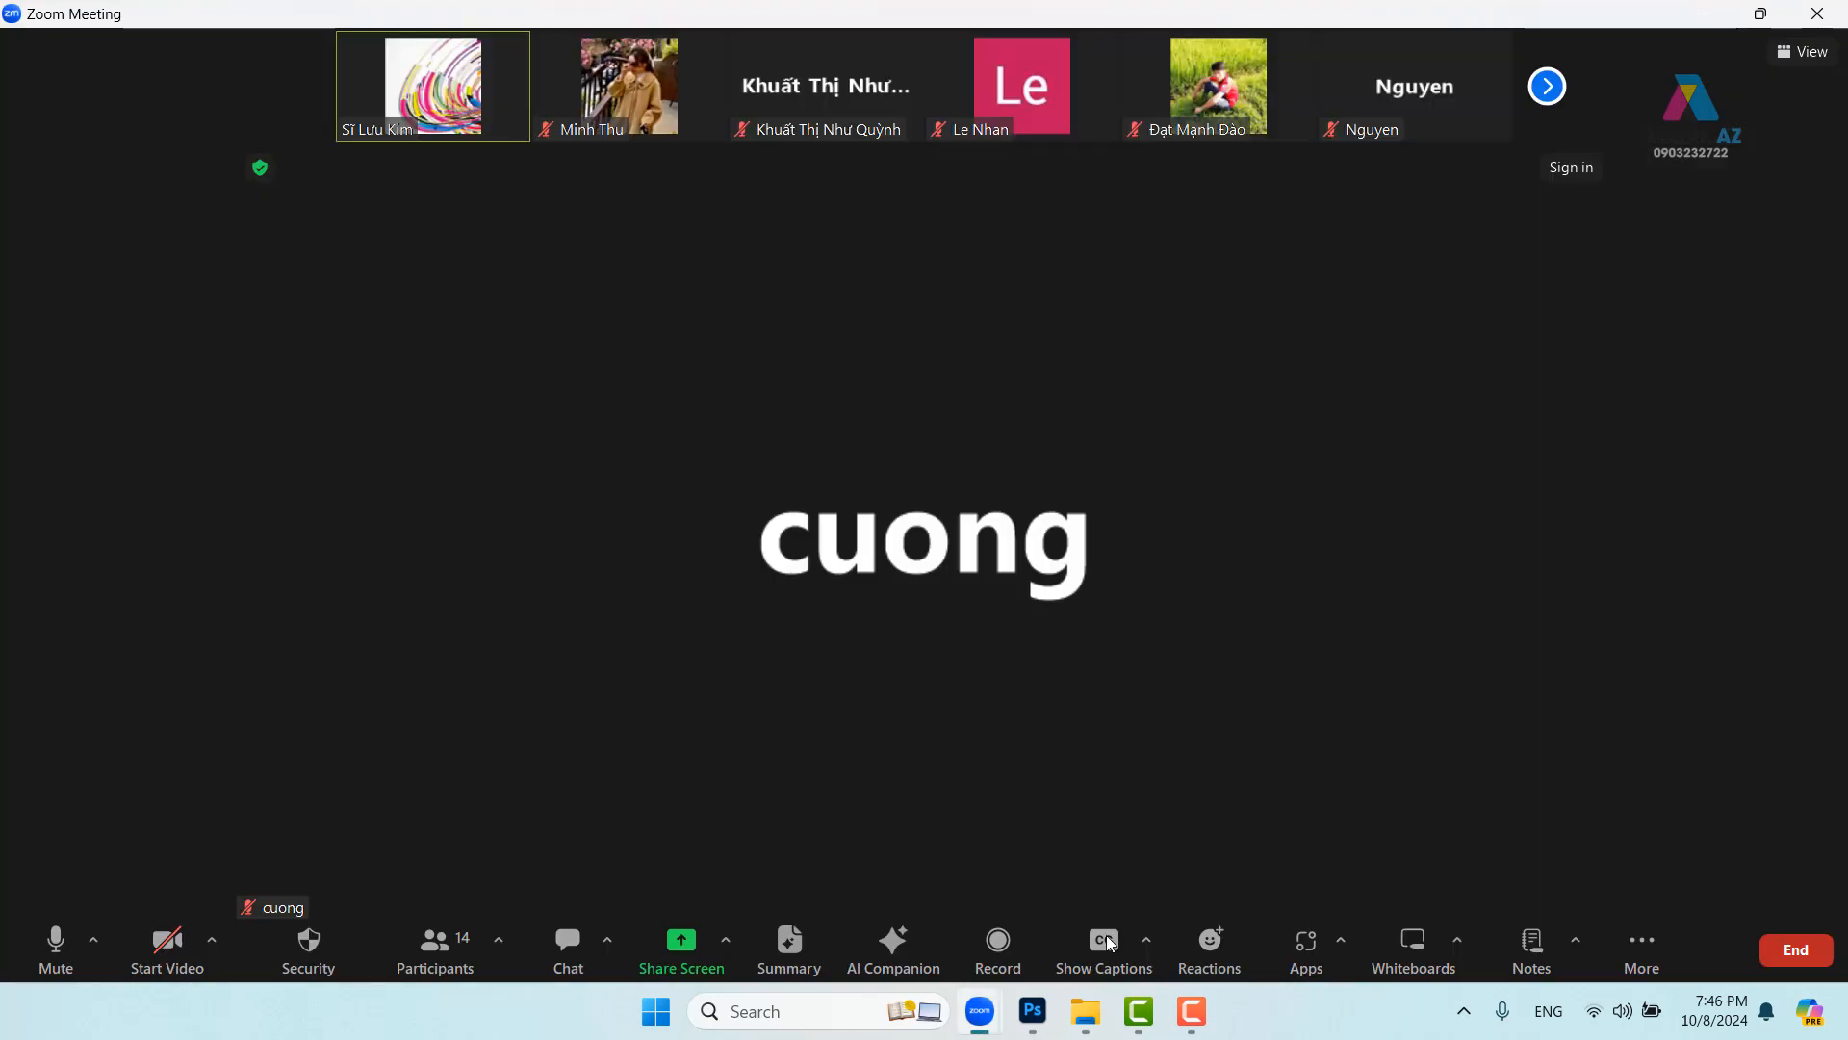
- Close Photoshop and open File Explorer with Win+E
{"action": "left_click", "coordinate": [1032, 1011]}
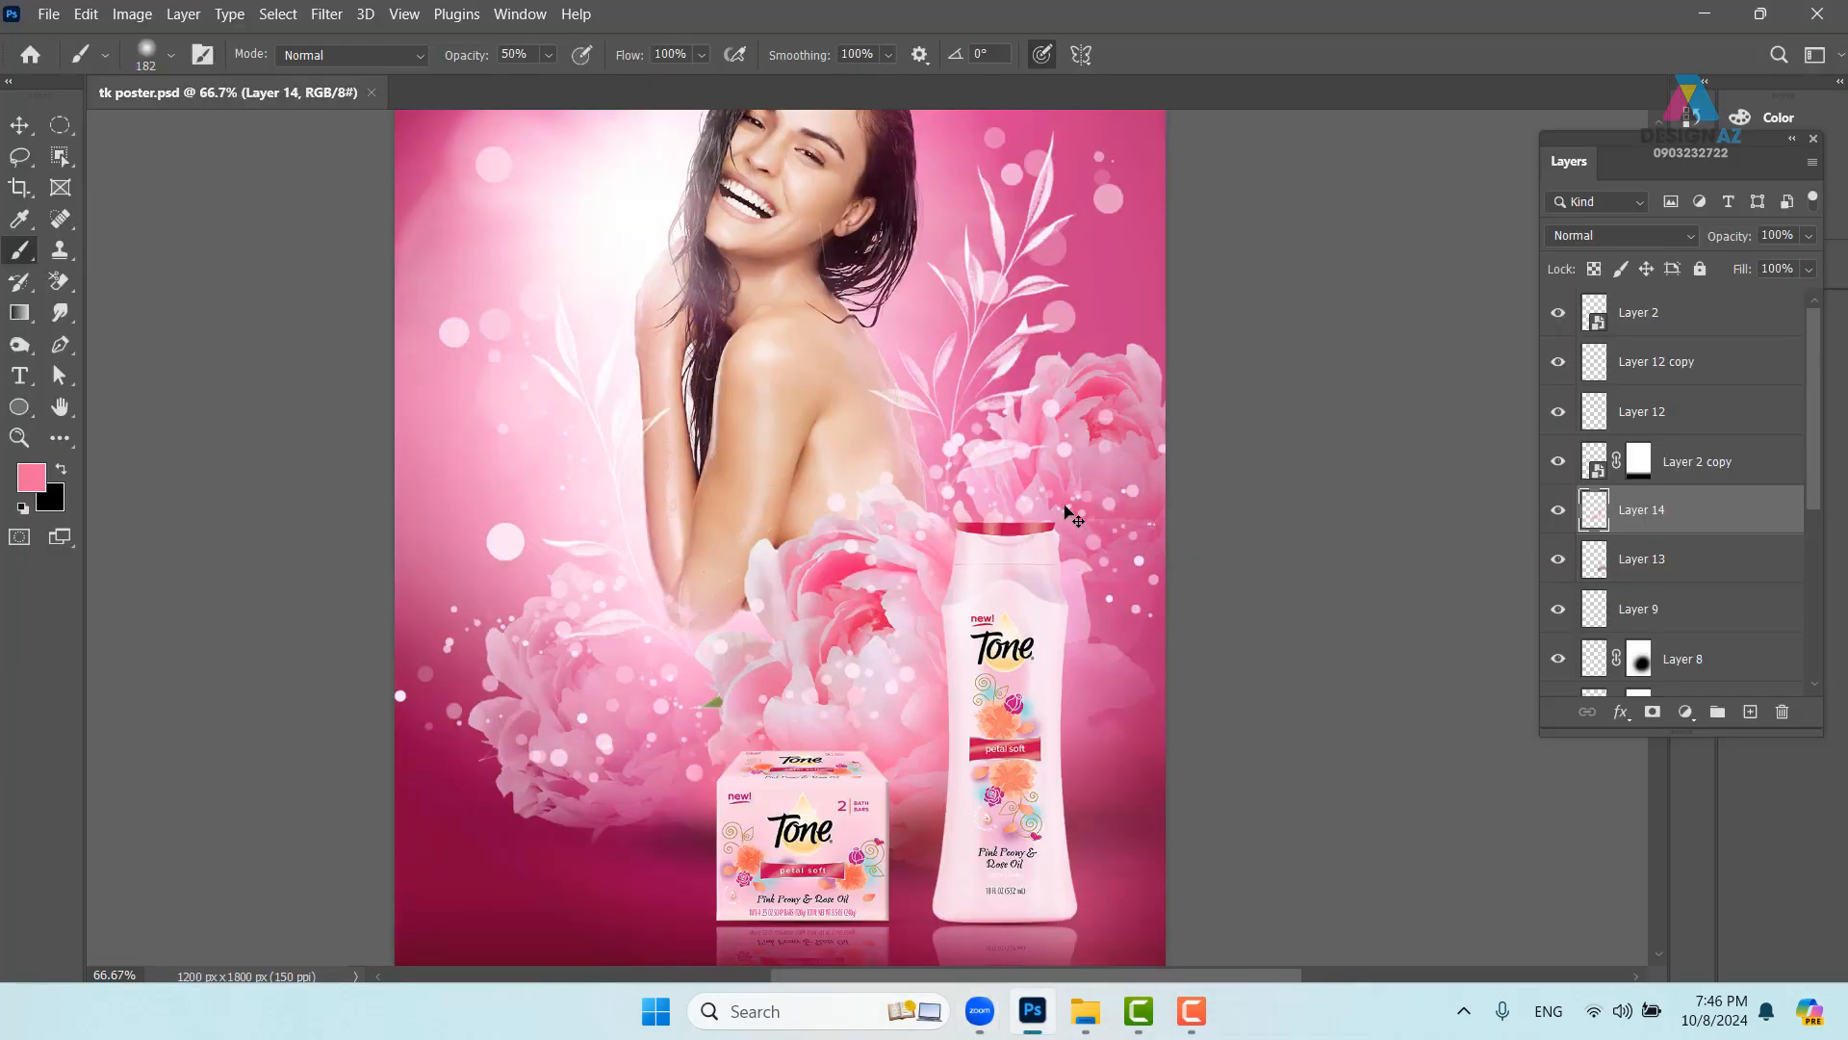
{"action": "left_click", "coordinate": [1820, 16]}
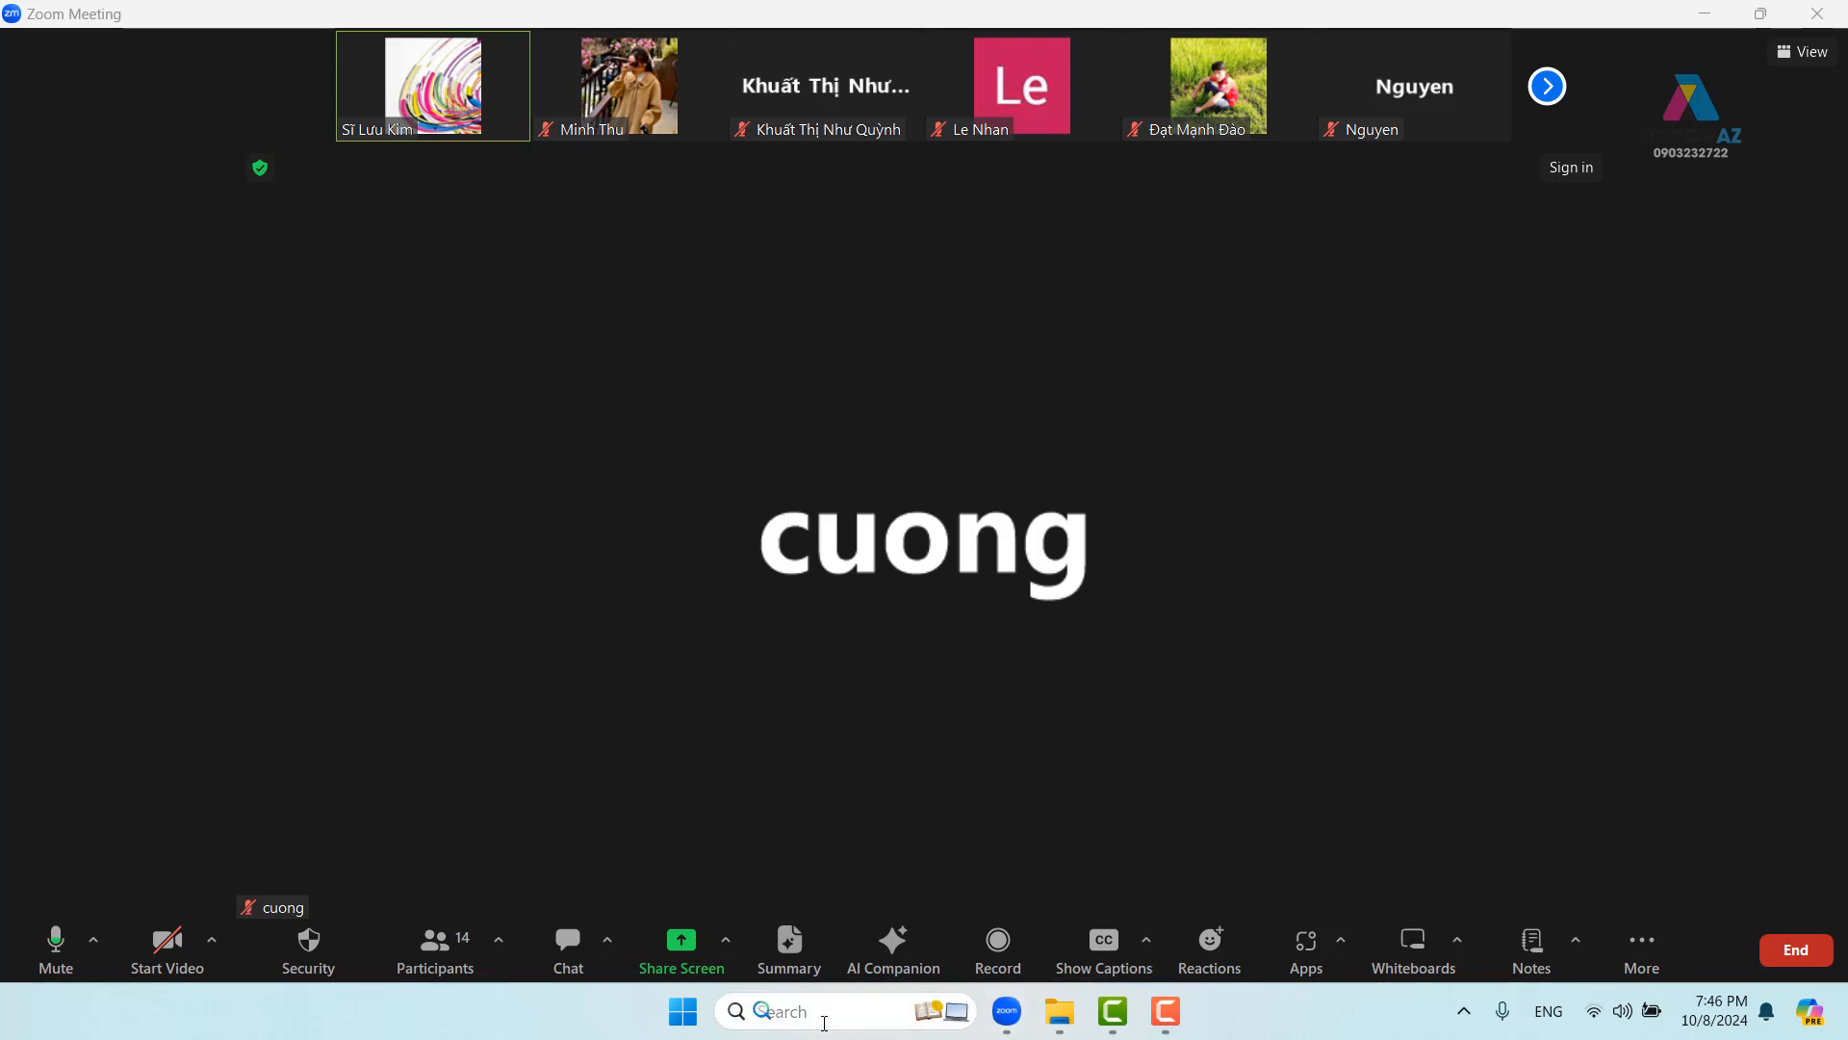
{"action": "left_click", "coordinate": [824, 1023]}
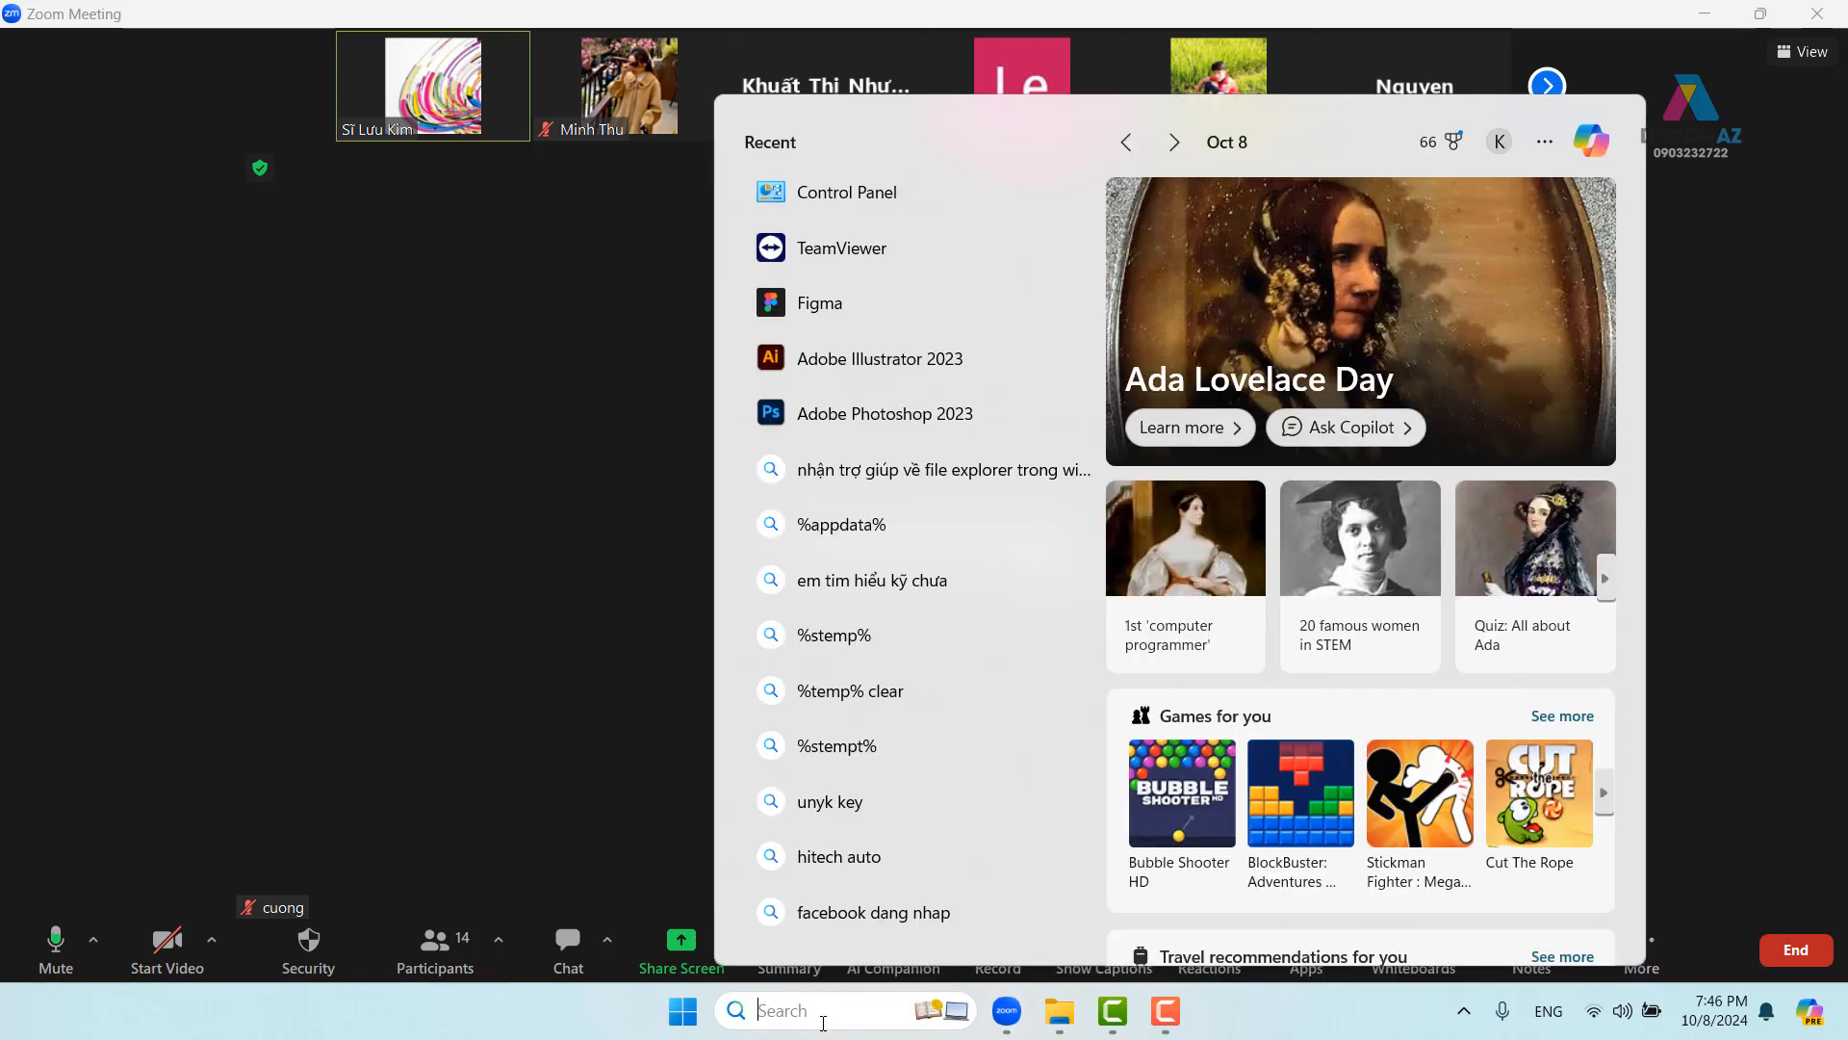
{"action": "key", "text": "super+e"}
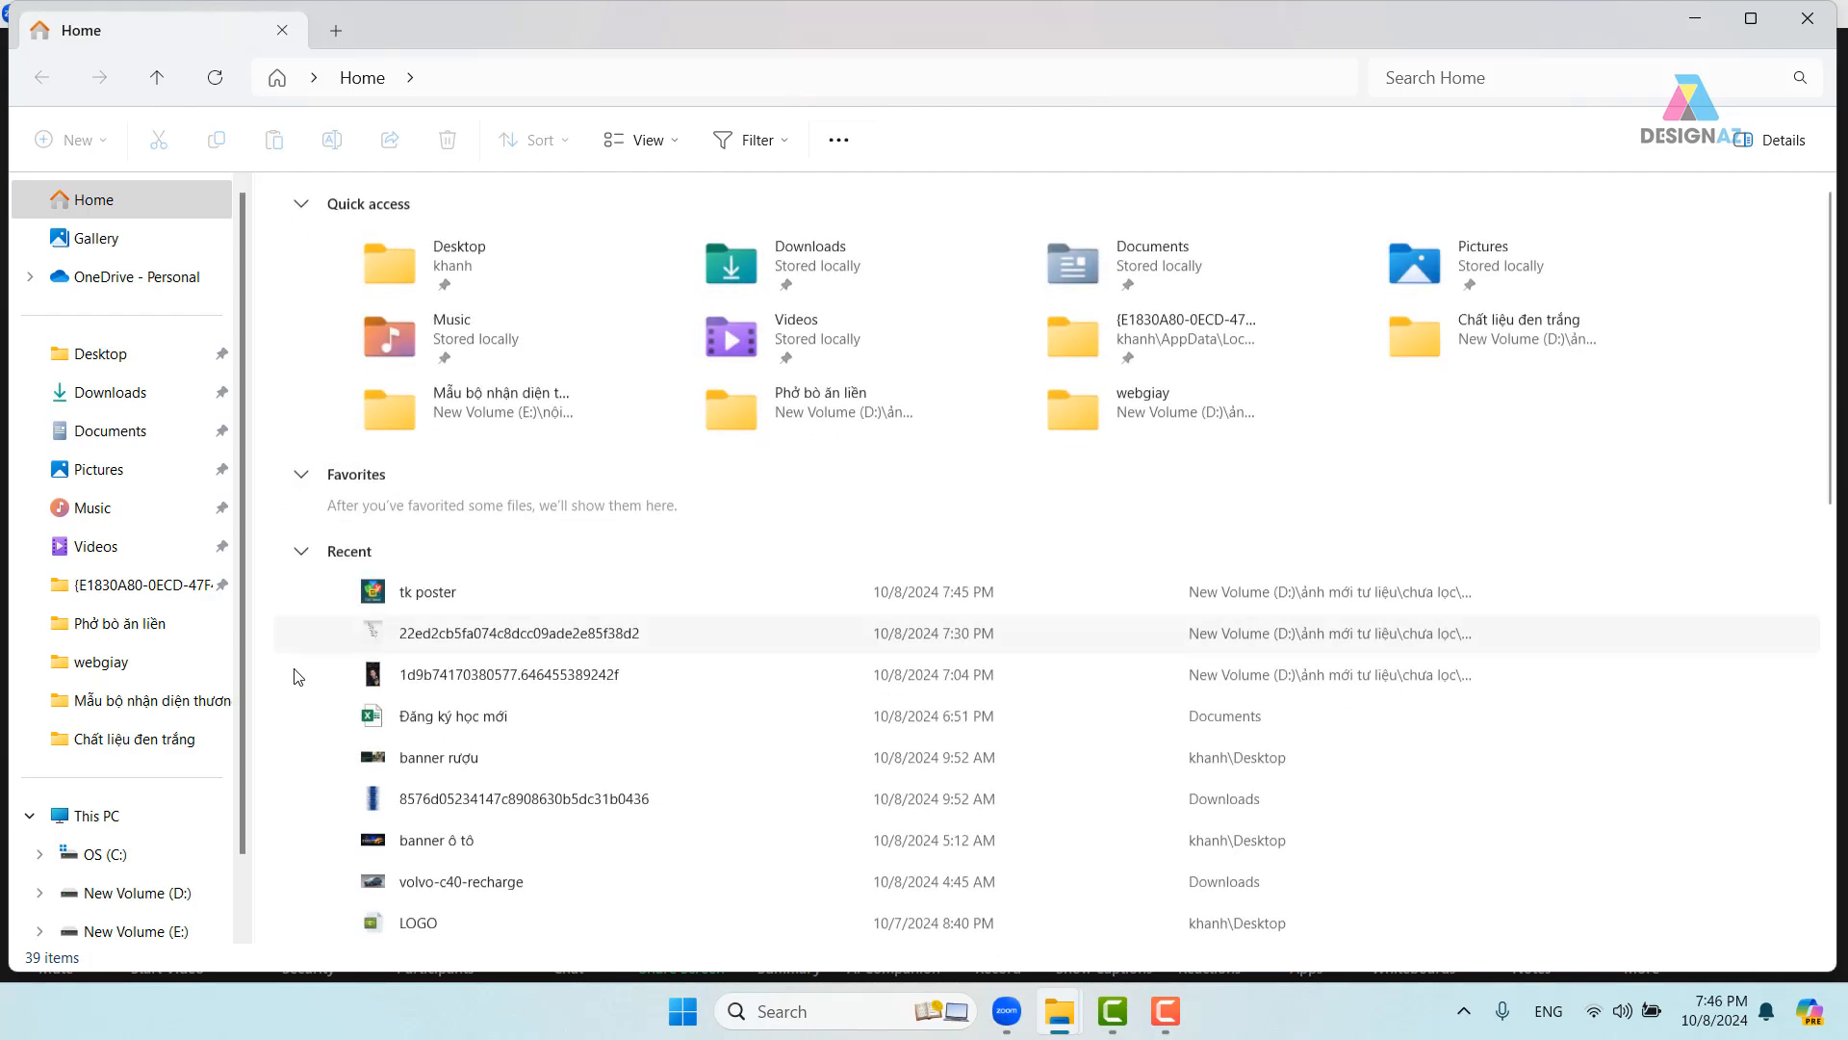
- Show This PC's three drives, then relaunch Adobe Photoshop 2023 from Windows Search
{"action": "left_click", "coordinate": [130, 820]}
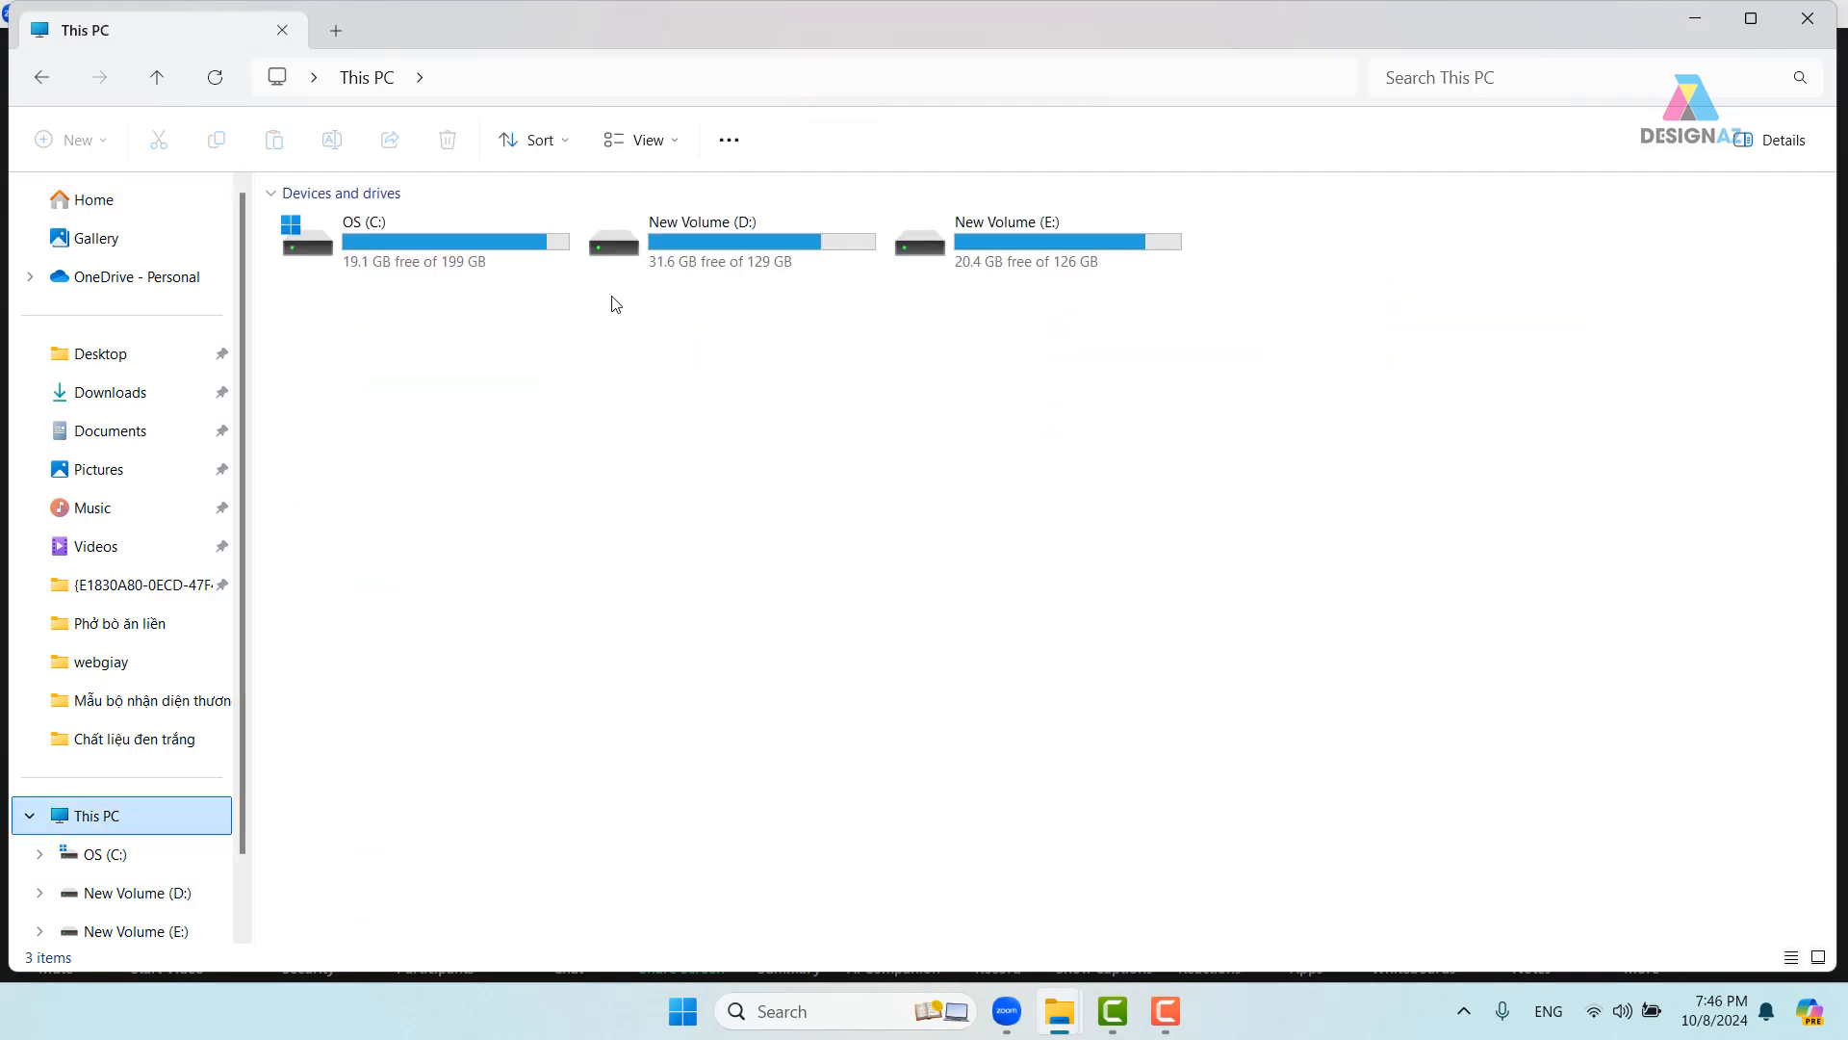
{"action": "left_click", "coordinate": [858, 1008]}
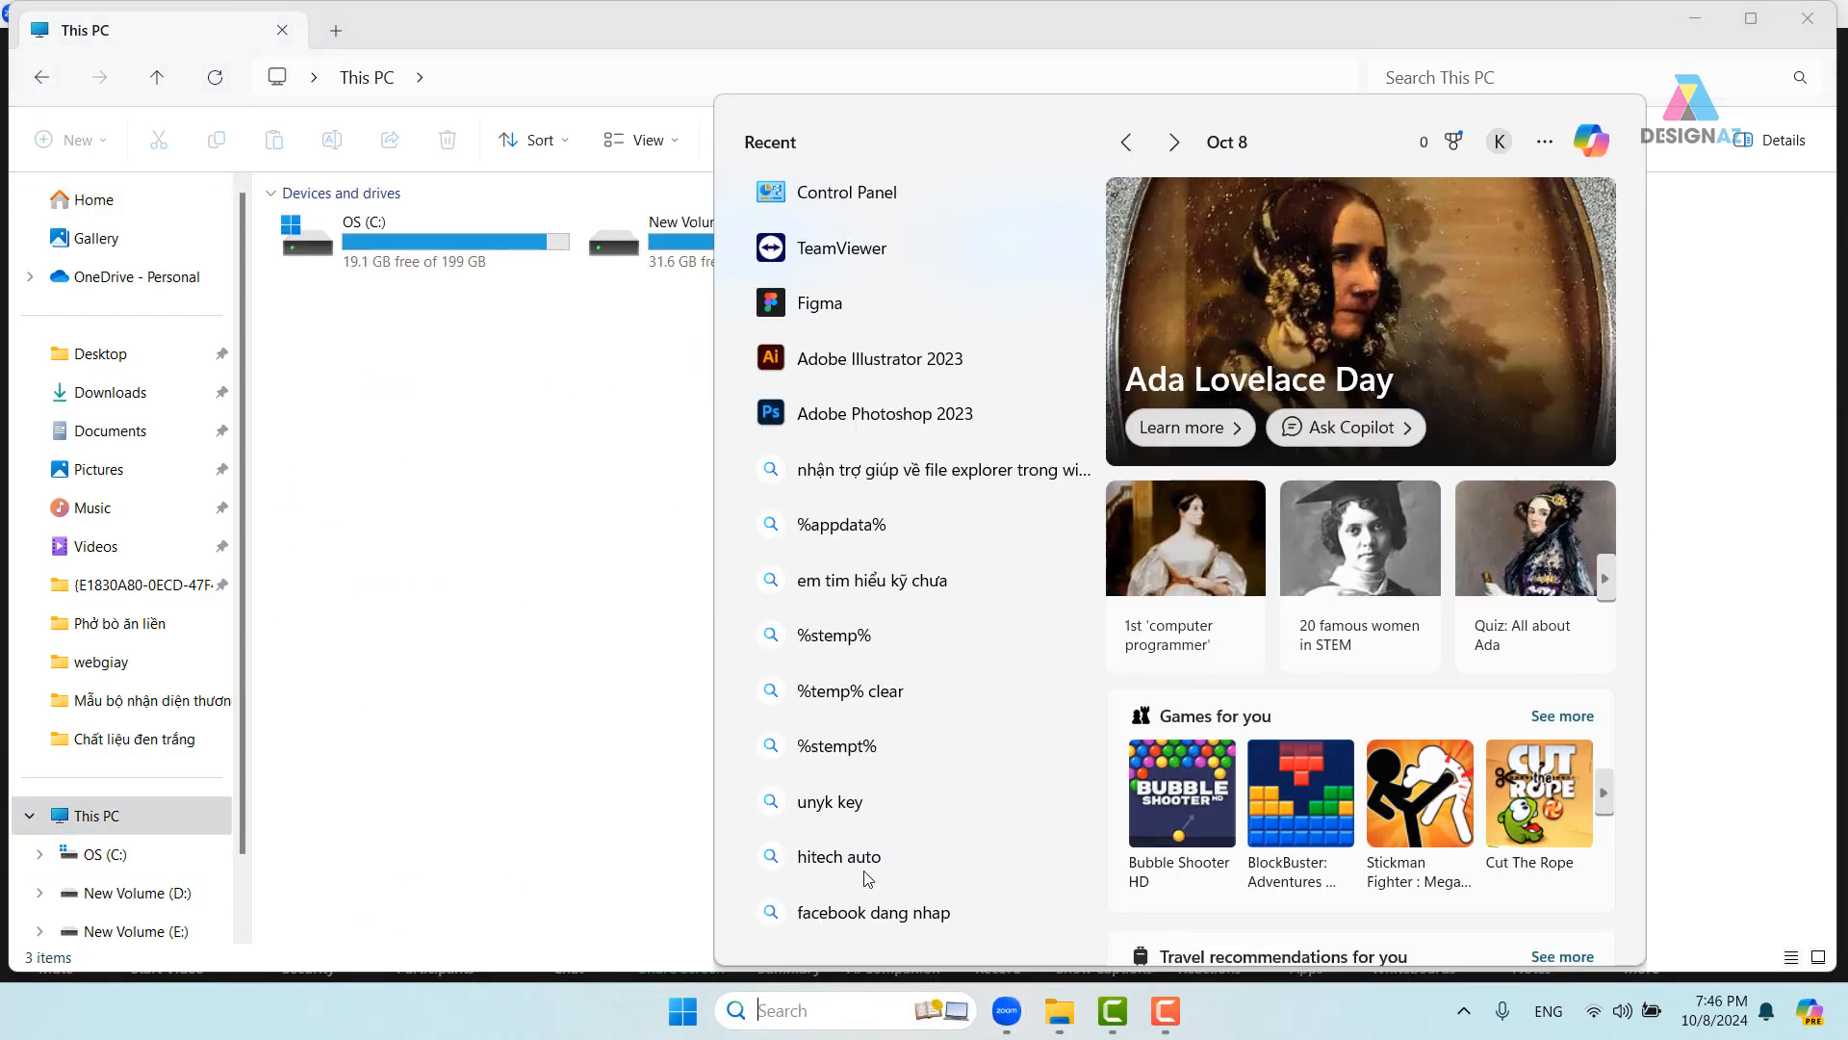
{"action": "left_click", "coordinate": [837, 412]}
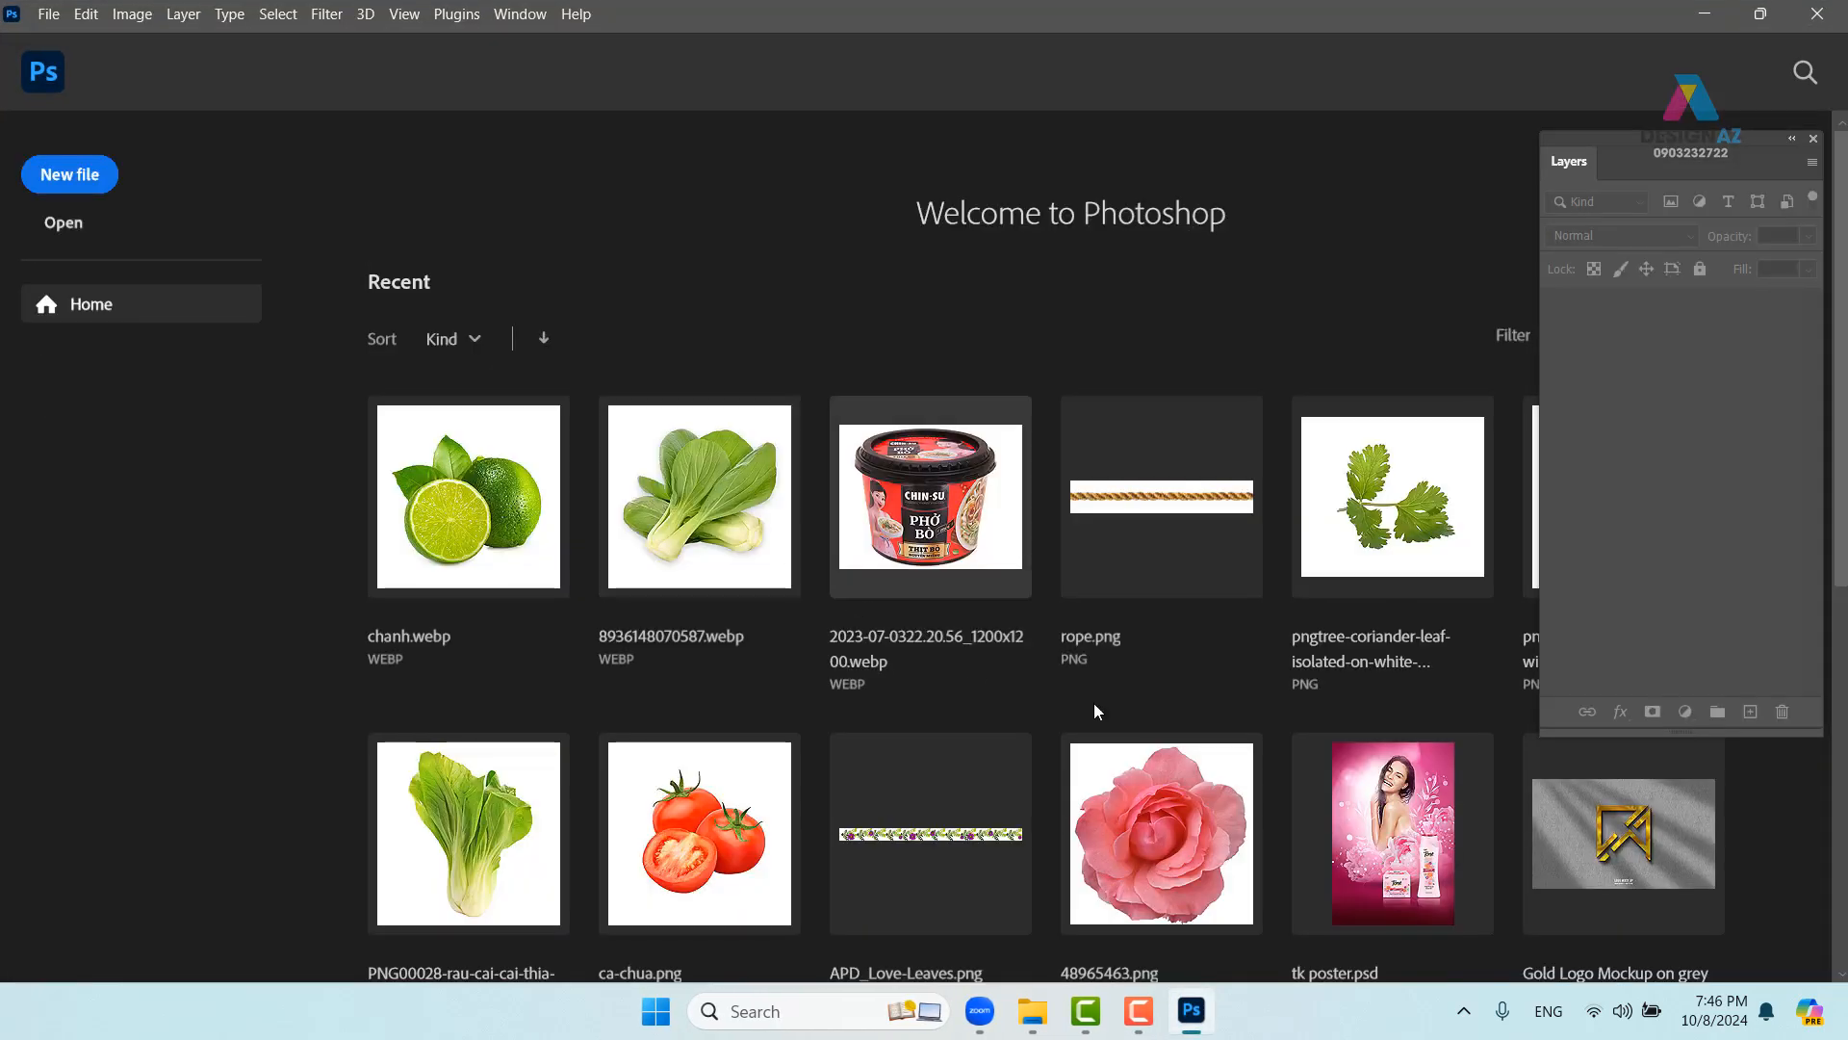
- Reopen tk poster.psd from the Recent list and zoom the view to 66.7%
{"action": "scroll", "coordinate": [1394, 840], "scroll_direction": "down", "scroll_amount": 1}
{"action": "left_click", "coordinate": [1394, 840]}
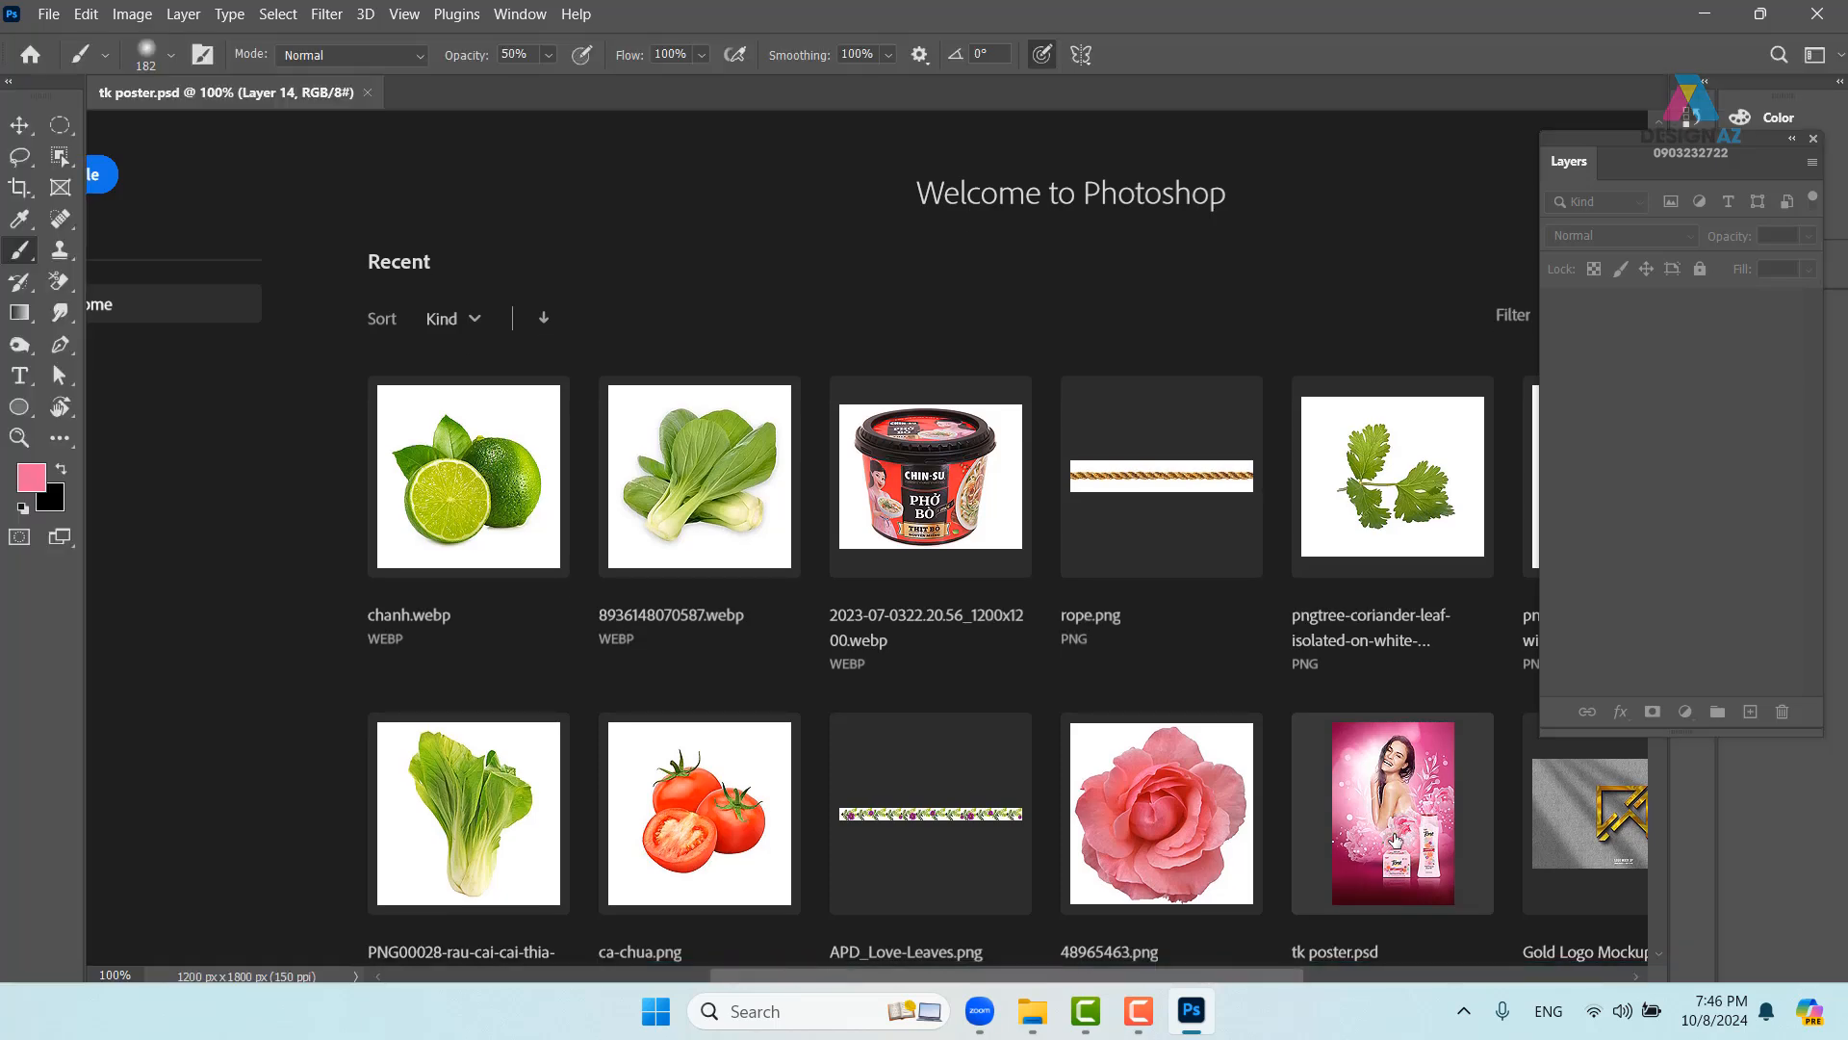
{"action": "key", "text": "ctrl+plus"}
{"action": "key", "text": "ctrl+plus"}
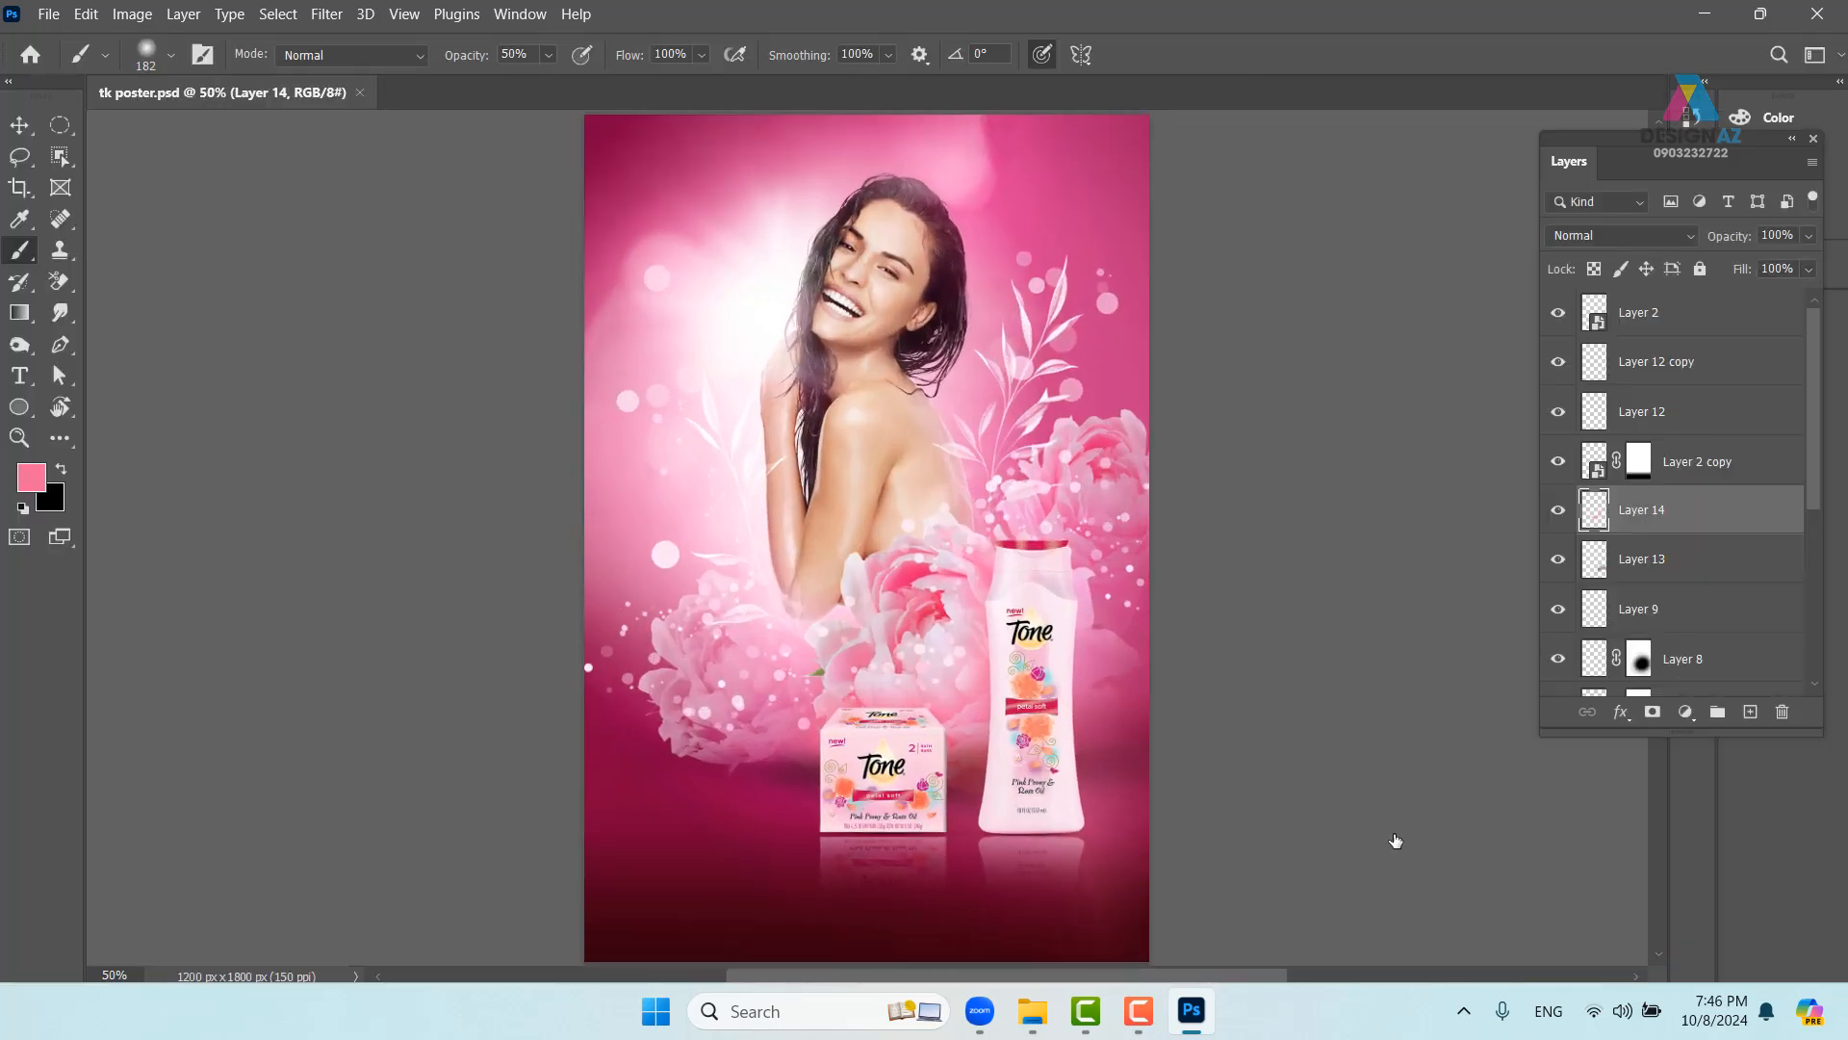
{"action": "left_click_drag", "start_coordinate": [1207, 654], "coordinate": [702, 639]}
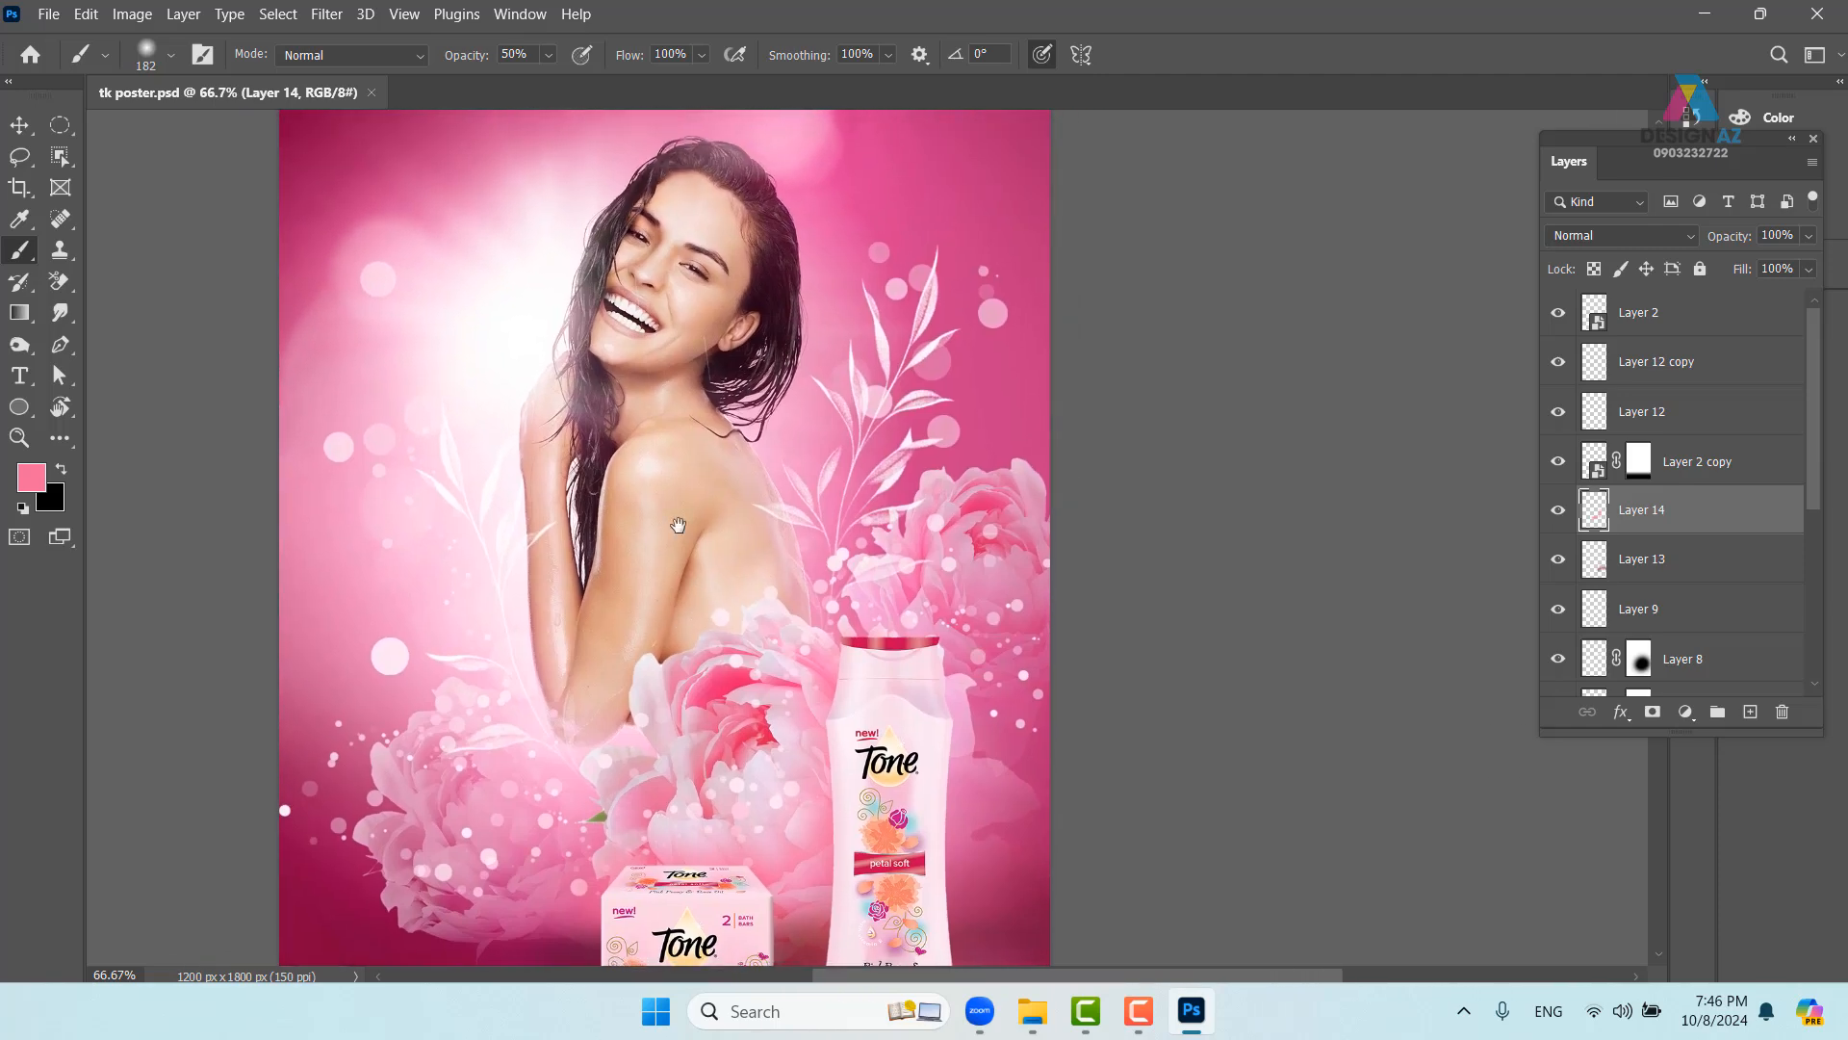
- Pan across the poster to inspect the product boxes, then bring up the Open dialog
{"action": "left_click_drag", "start_coordinate": [673, 523], "coordinate": [644, 370]}
{"action": "left_click_drag", "start_coordinate": [763, 756], "coordinate": [908, 902]}
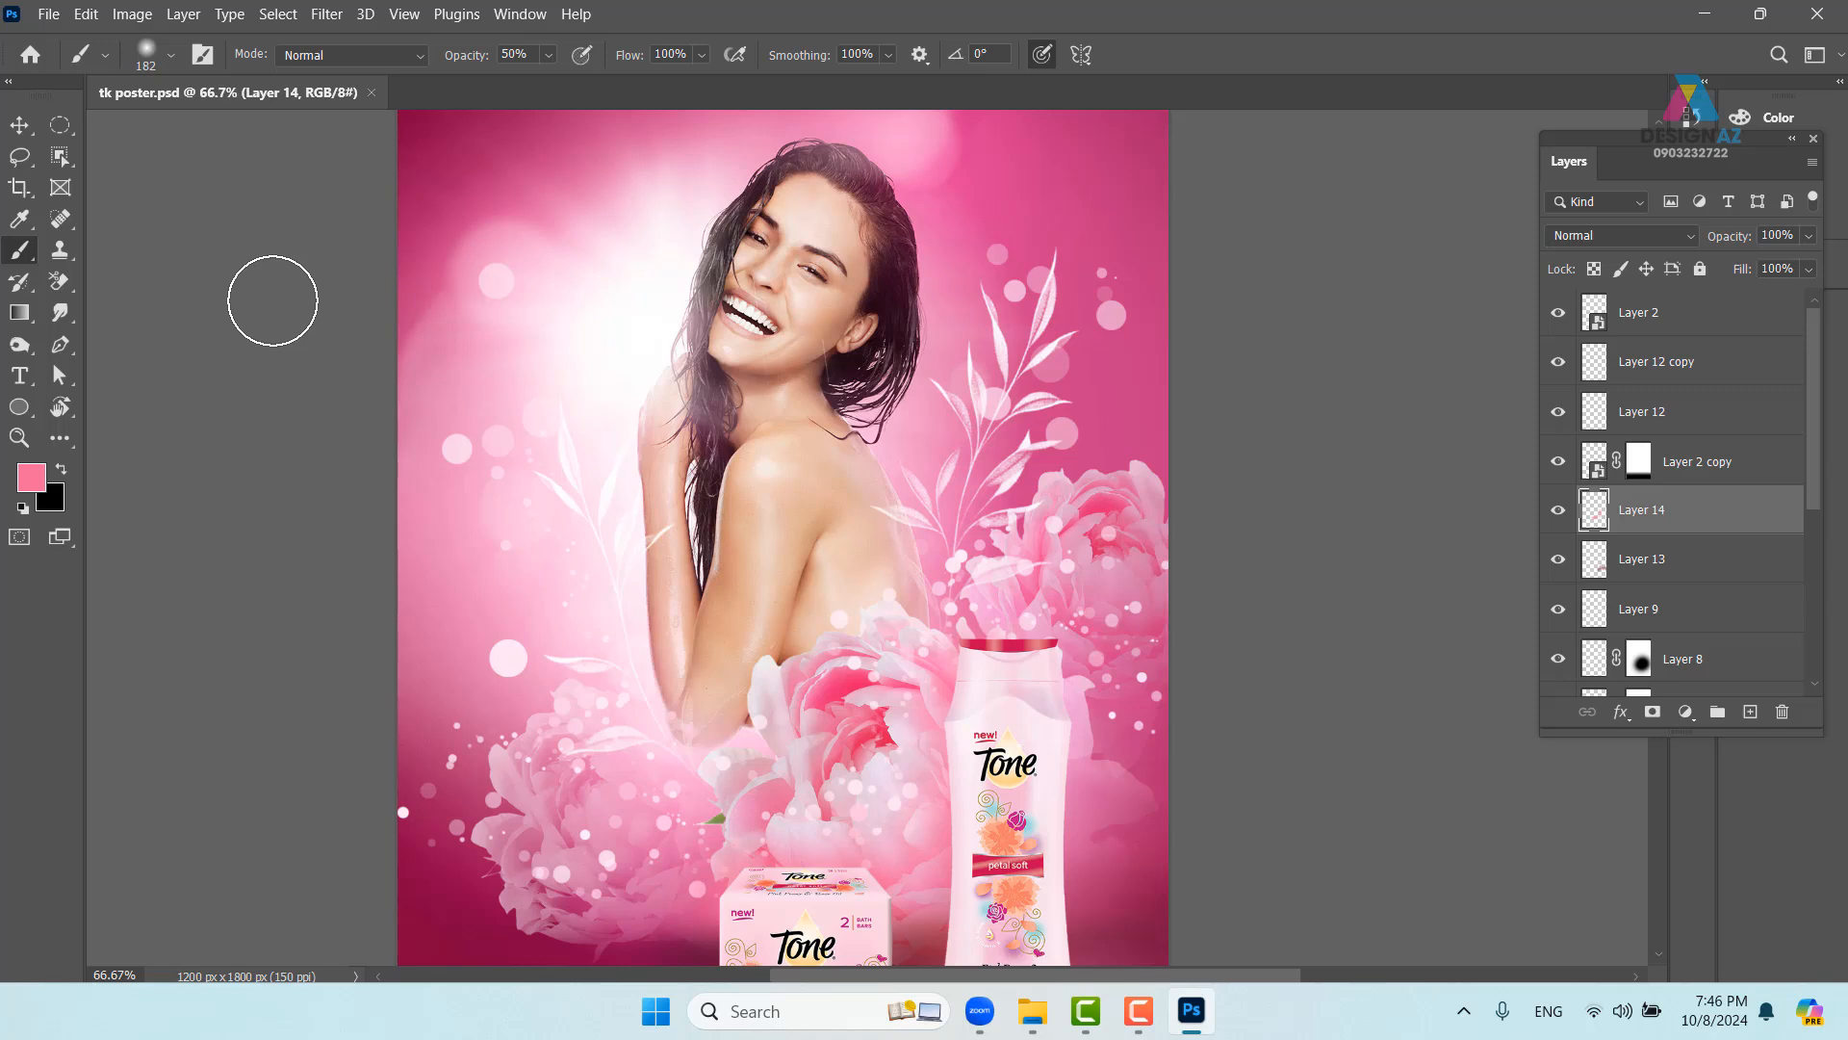
{"action": "mouse_move", "coordinate": [865, 596]}
{"action": "left_mouse_down"}
{"action": "mouse_move", "coordinate": [765, 597]}
{"action": "mouse_move", "coordinate": [779, 493]}
{"action": "mouse_move", "coordinate": [794, 605]}
{"action": "left_mouse_up"}
{"action": "scroll", "coordinate": [703, 504], "scroll_direction": "up", "scroll_amount": 3}
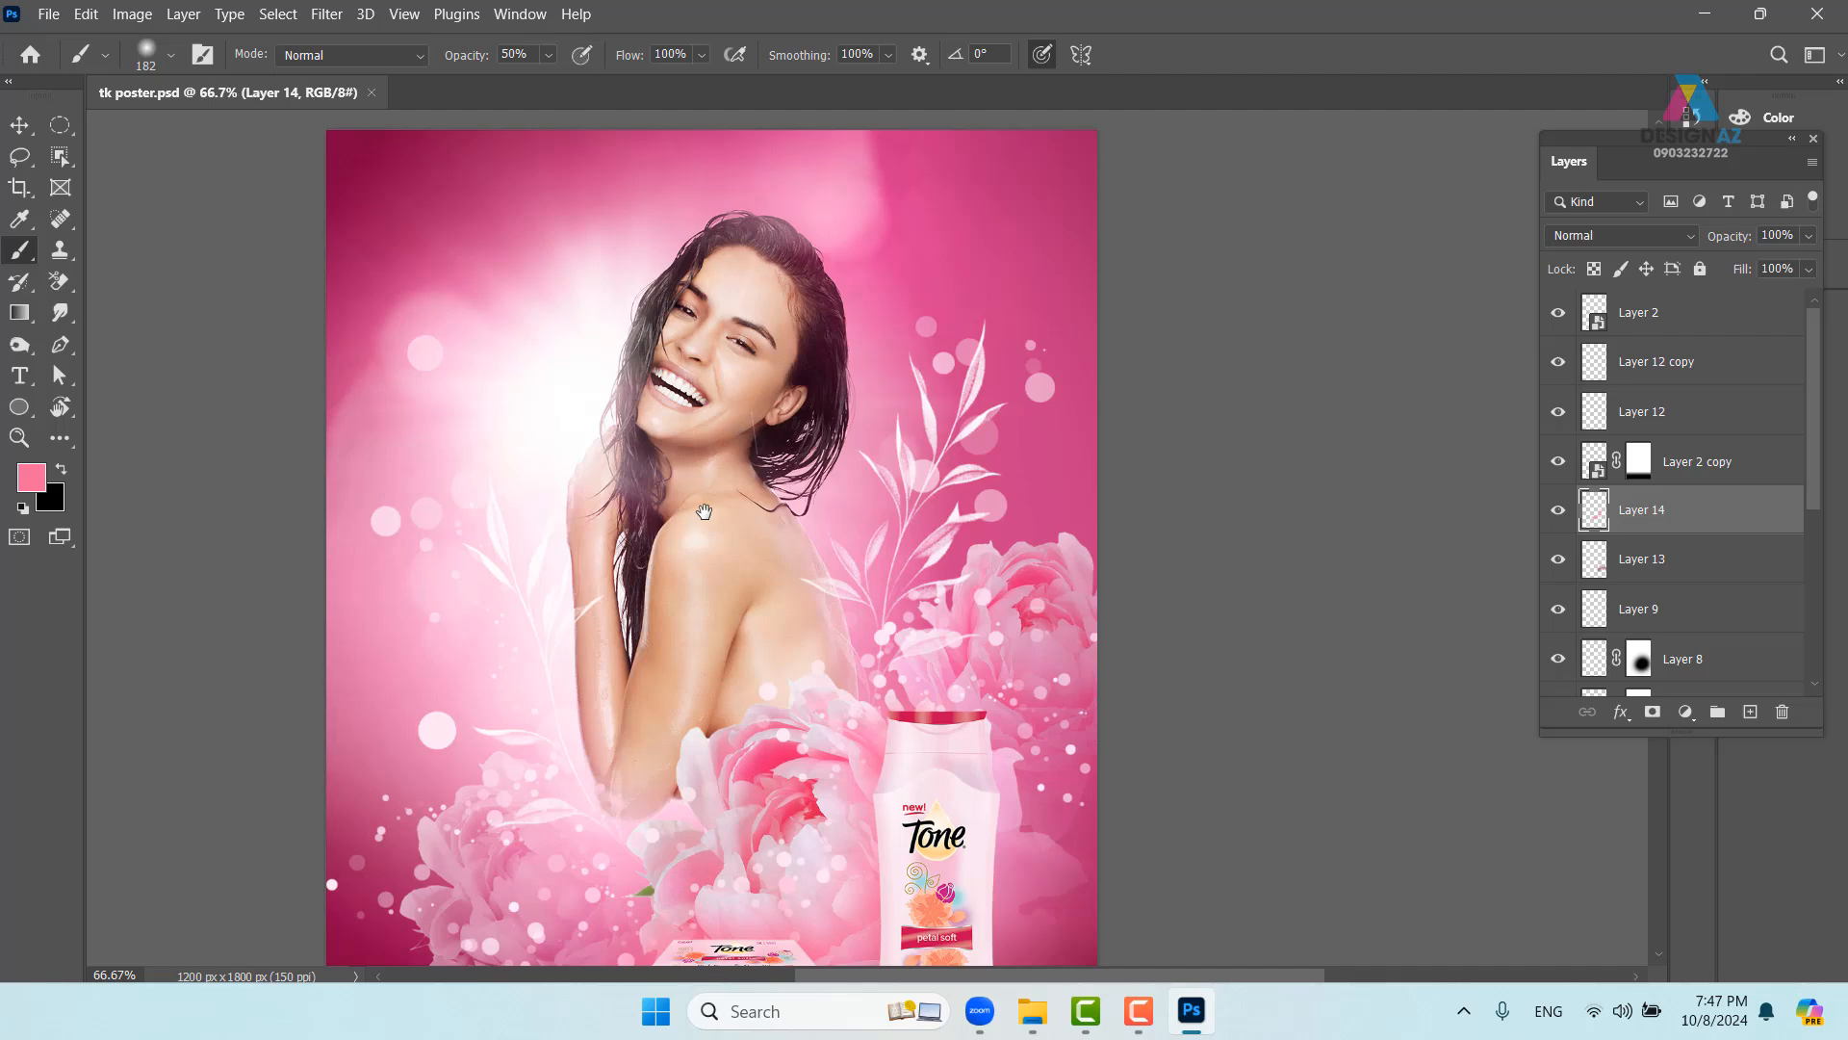
{"action": "key", "text": "ctrl+o"}
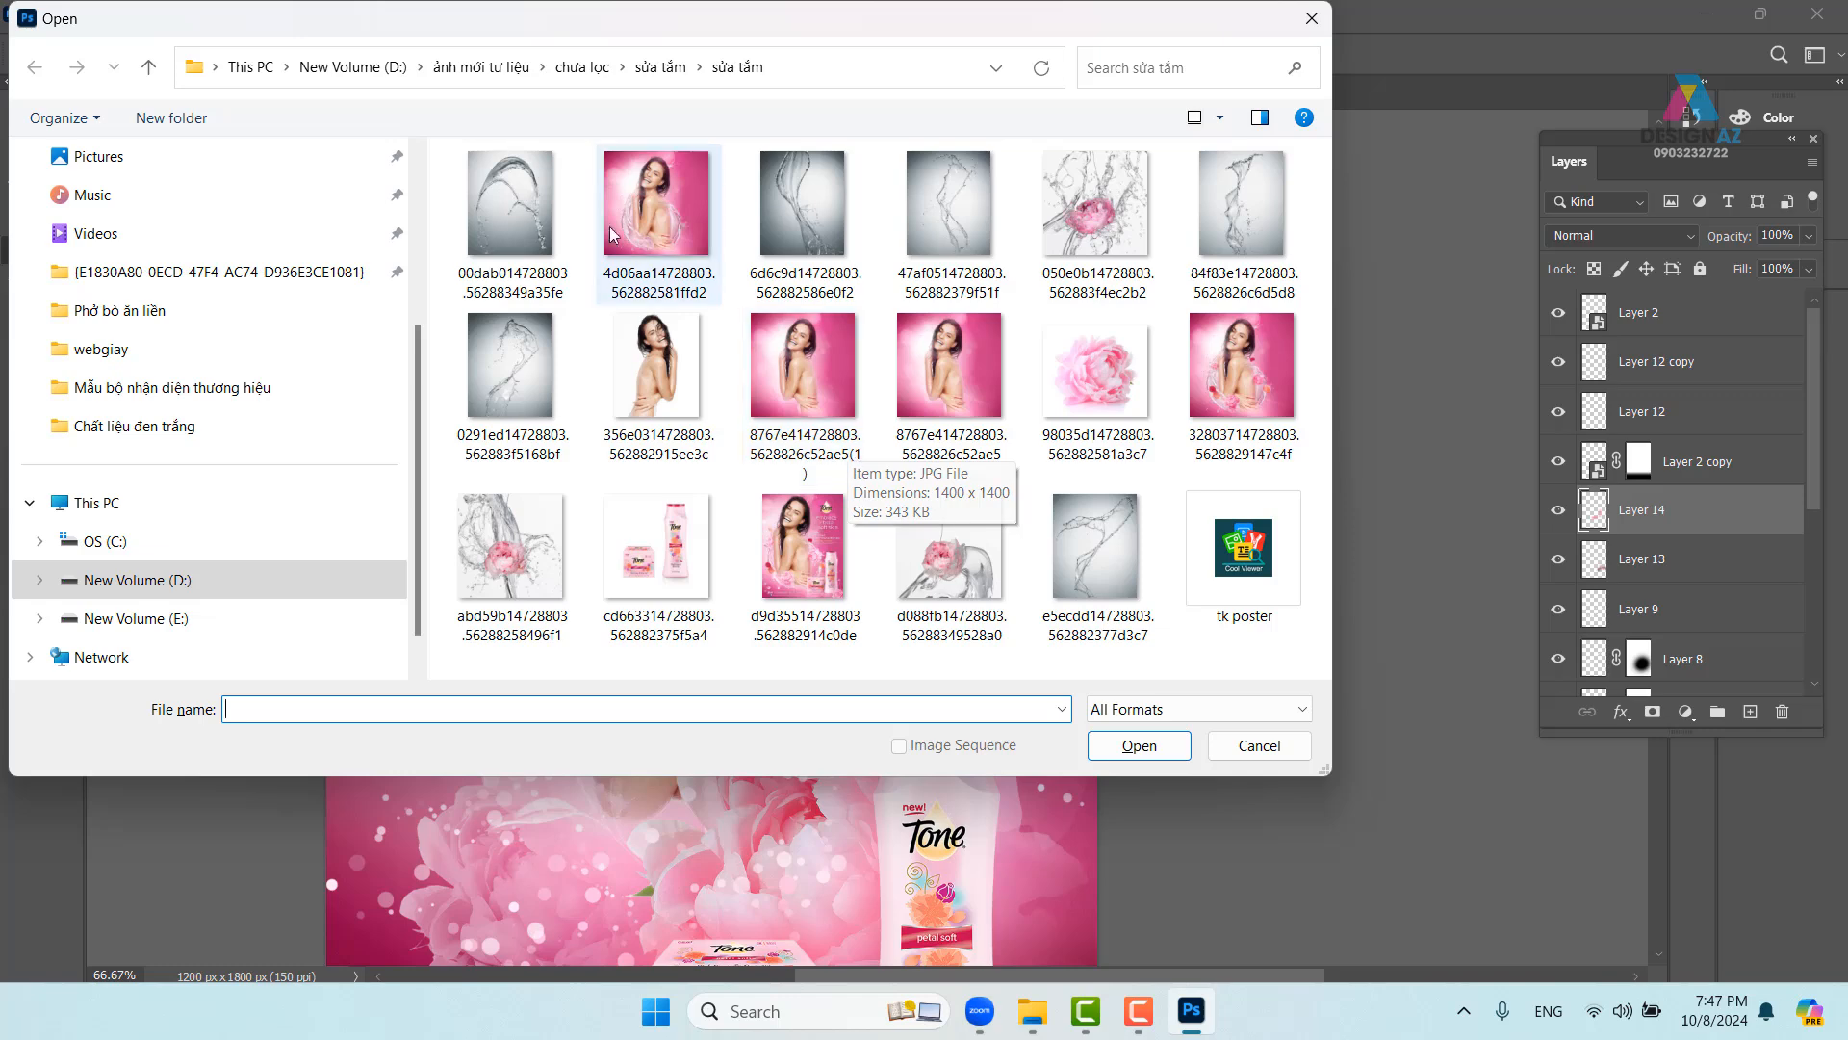
- Browse ảnh mới tư liệu > chưa lọc into the PHÉP LẠI TUỔI CỦA POND Behance_files folder
{"action": "left_click", "coordinate": [501, 69]}
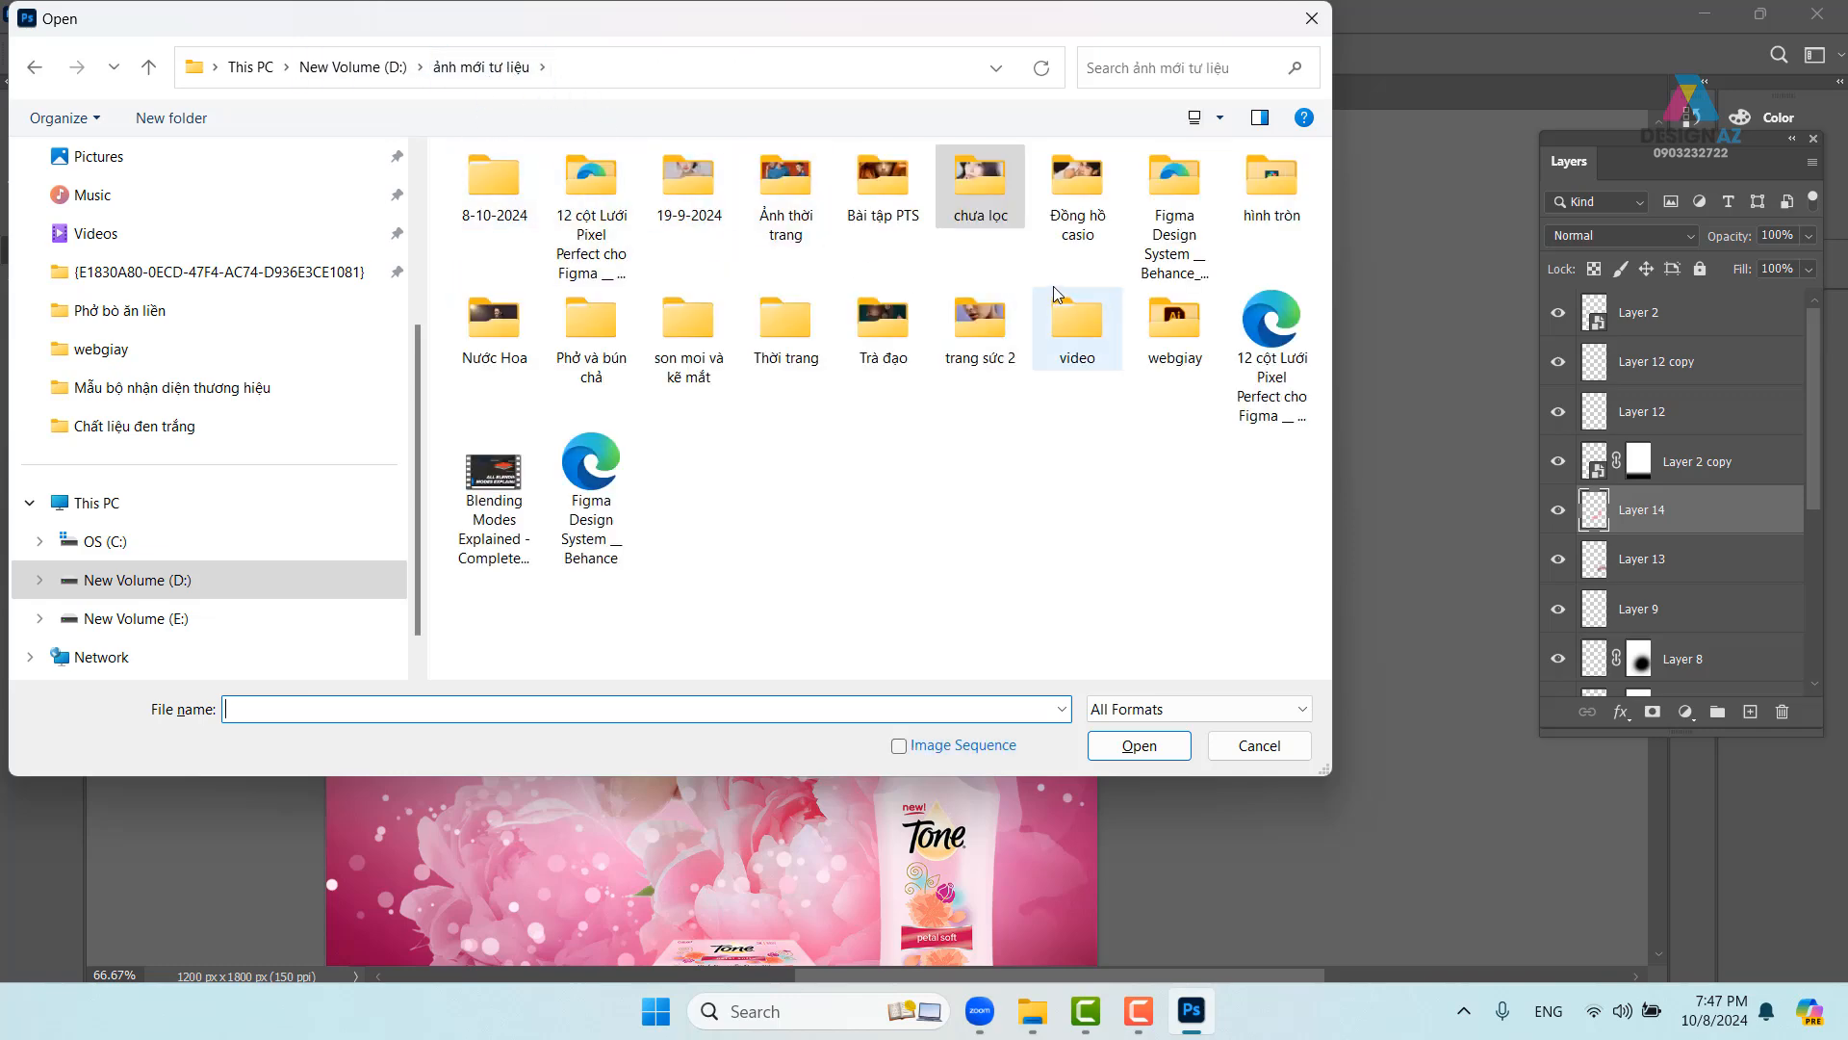
{"action": "double_click", "coordinate": [977, 199]}
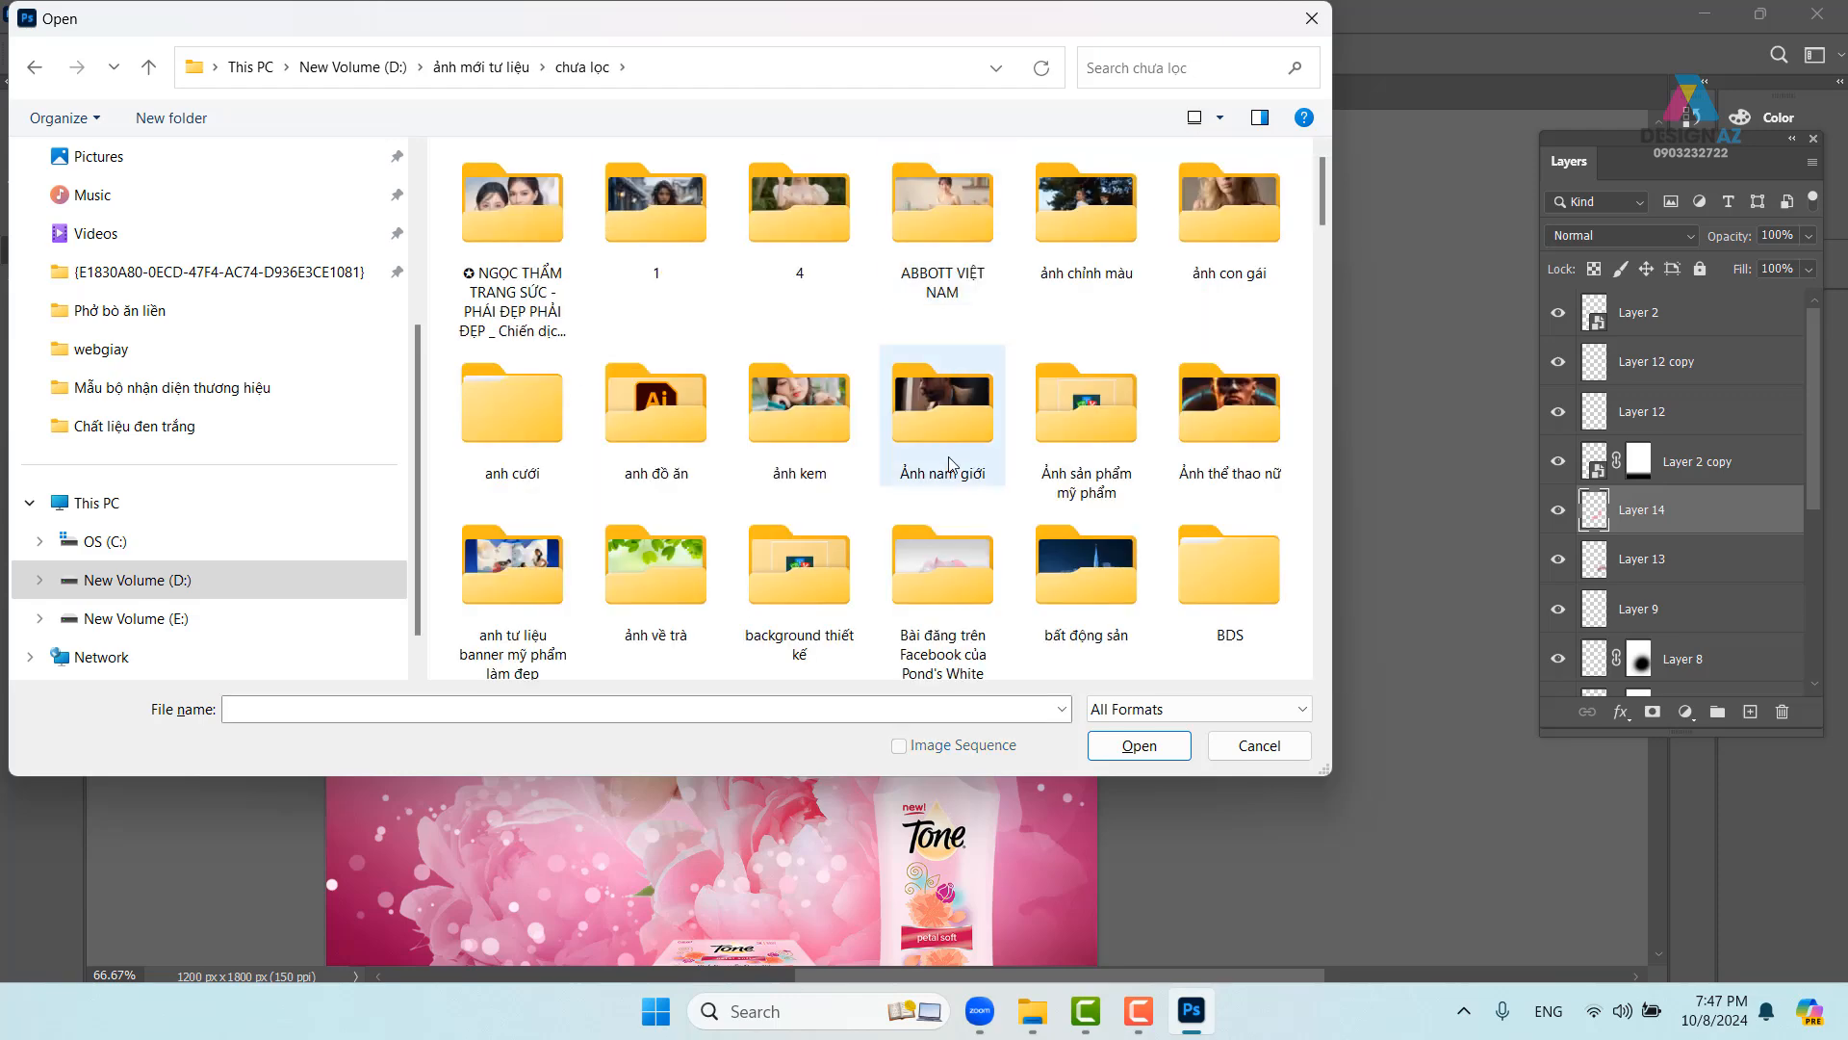
{"action": "scroll", "coordinate": [950, 465], "scroll_direction": "down", "scroll_amount": 5}
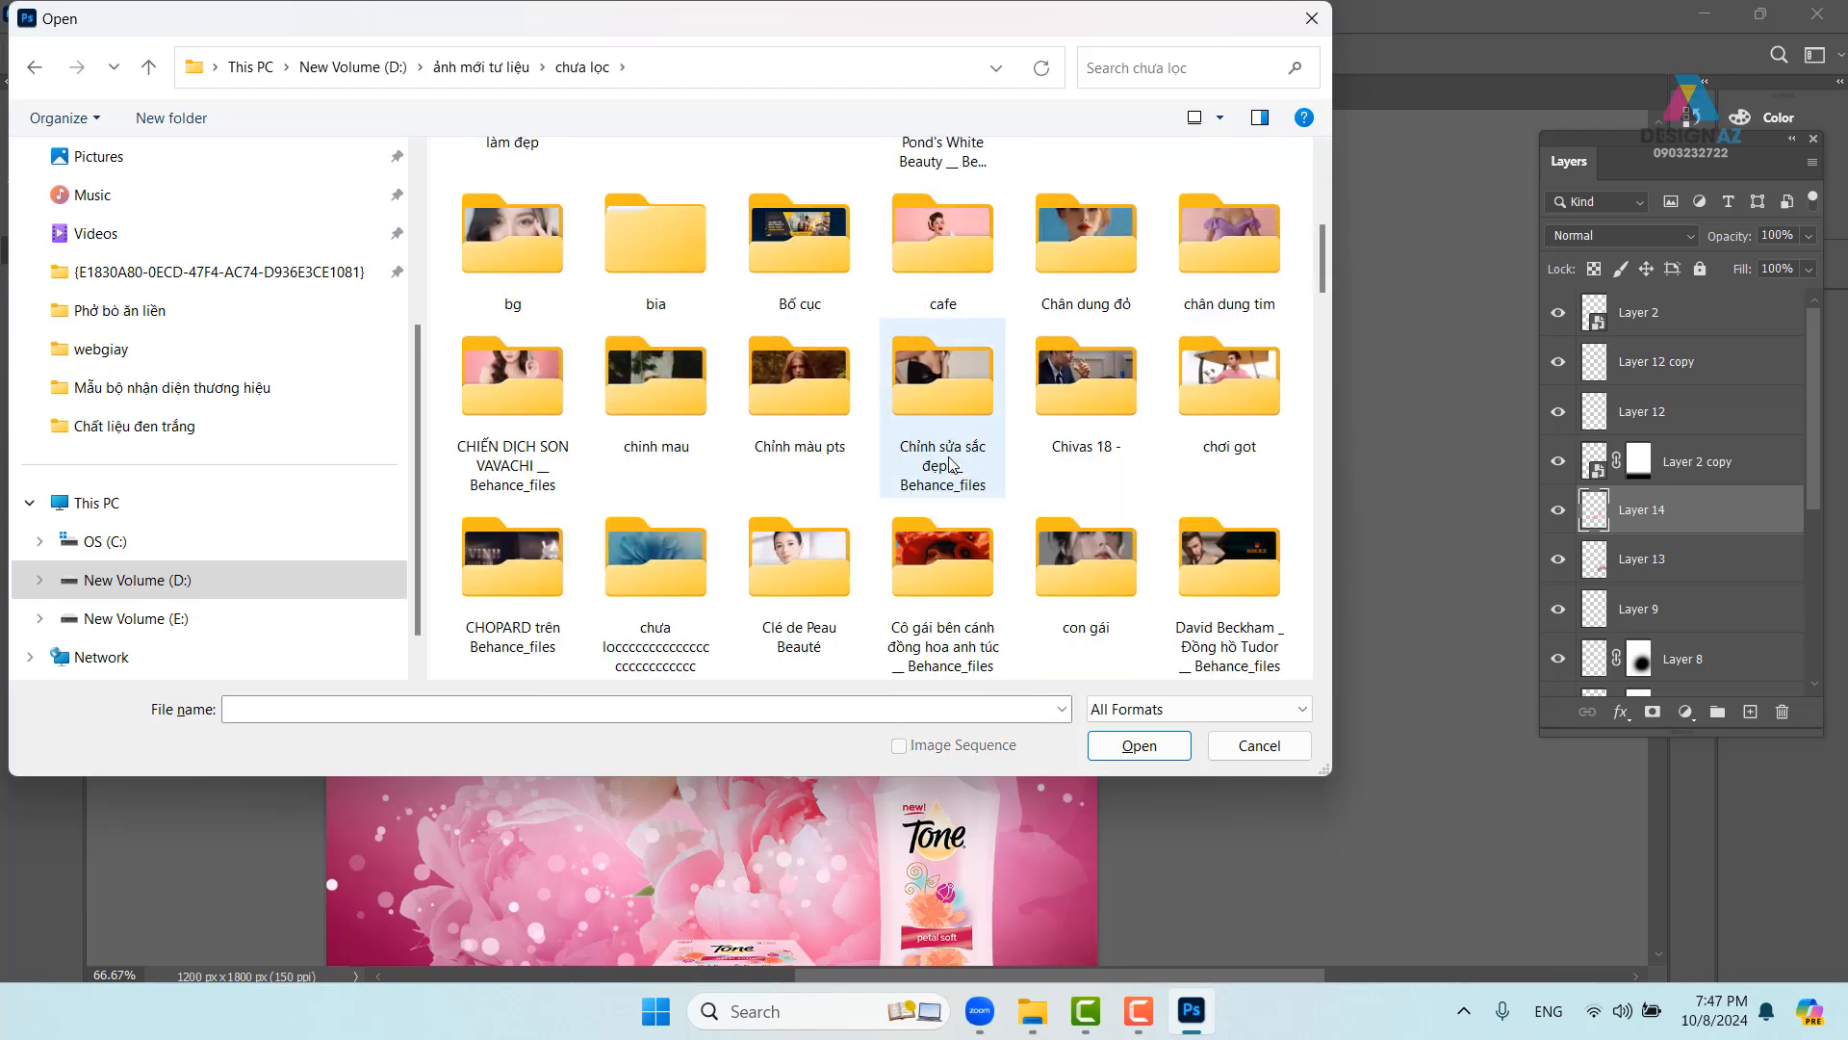
{"action": "scroll", "coordinate": [950, 465], "scroll_direction": "down", "scroll_amount": 2}
{"action": "scroll", "coordinate": [950, 465], "scroll_direction": "down", "scroll_amount": 3}
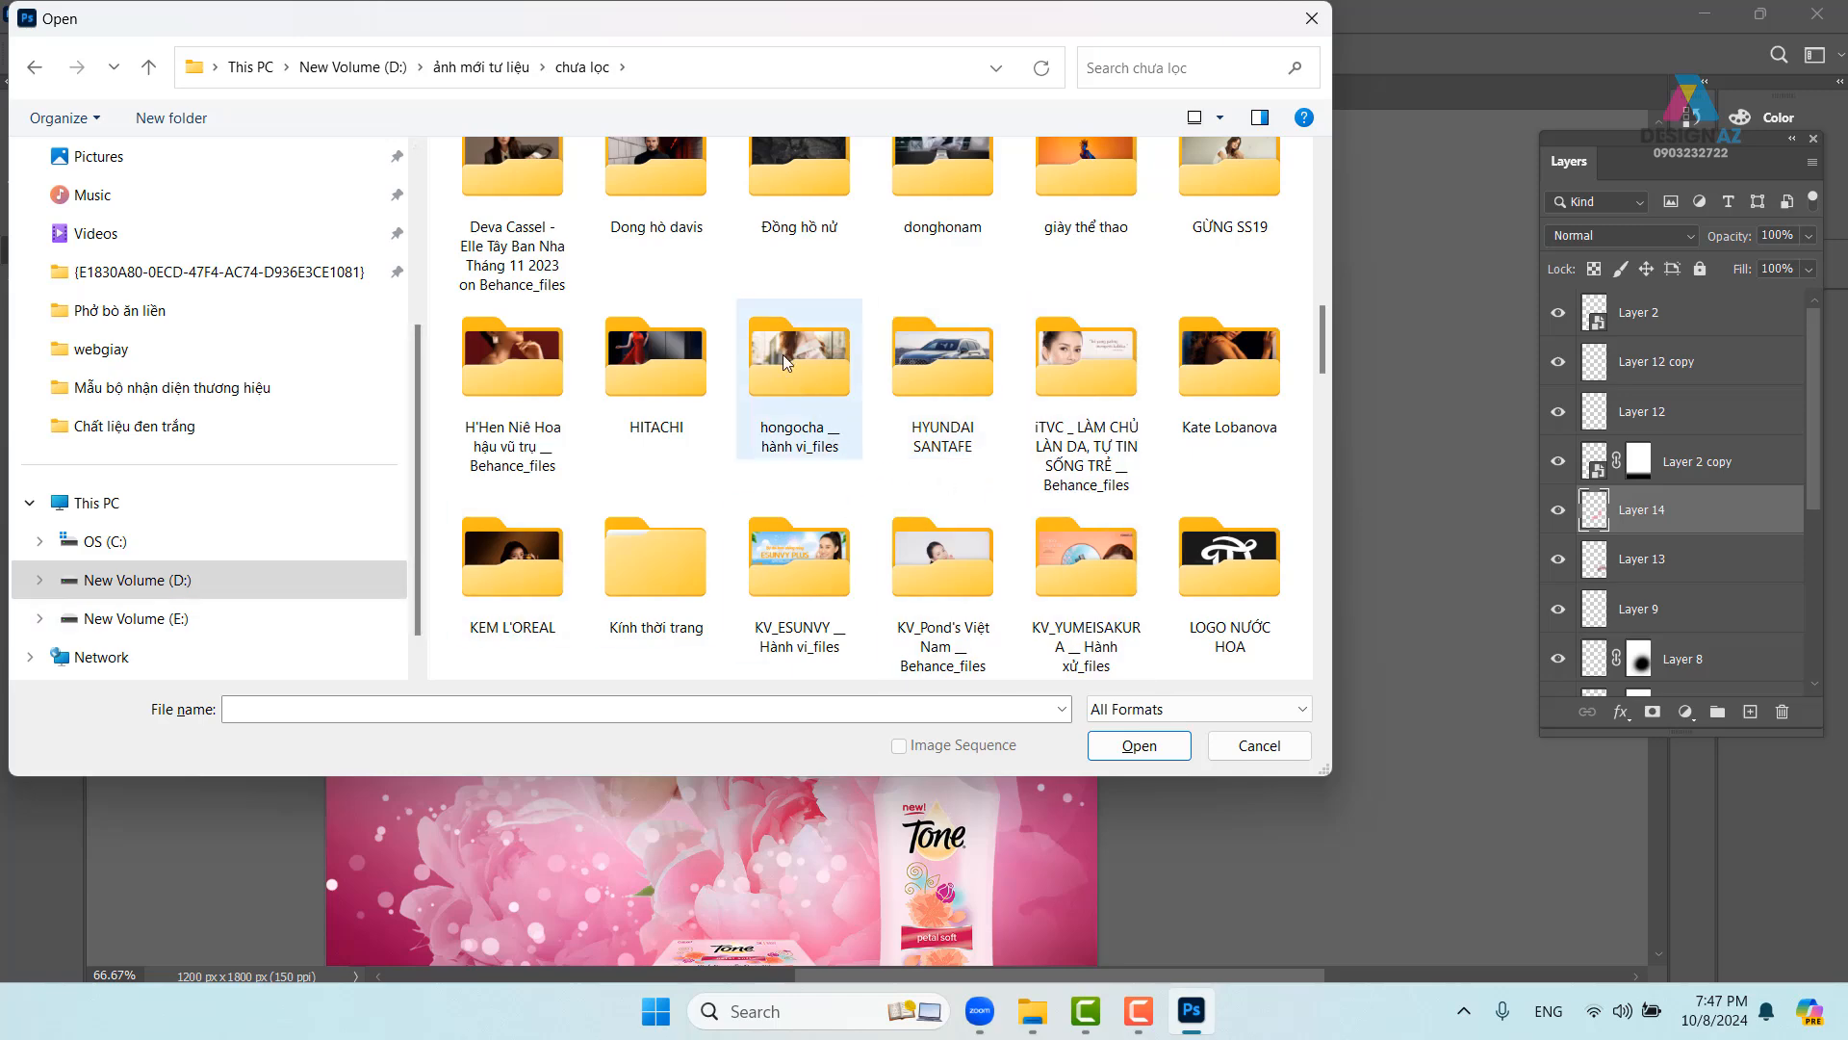
{"action": "left_click", "coordinate": [705, 356]}
{"action": "key", "text": "m"}
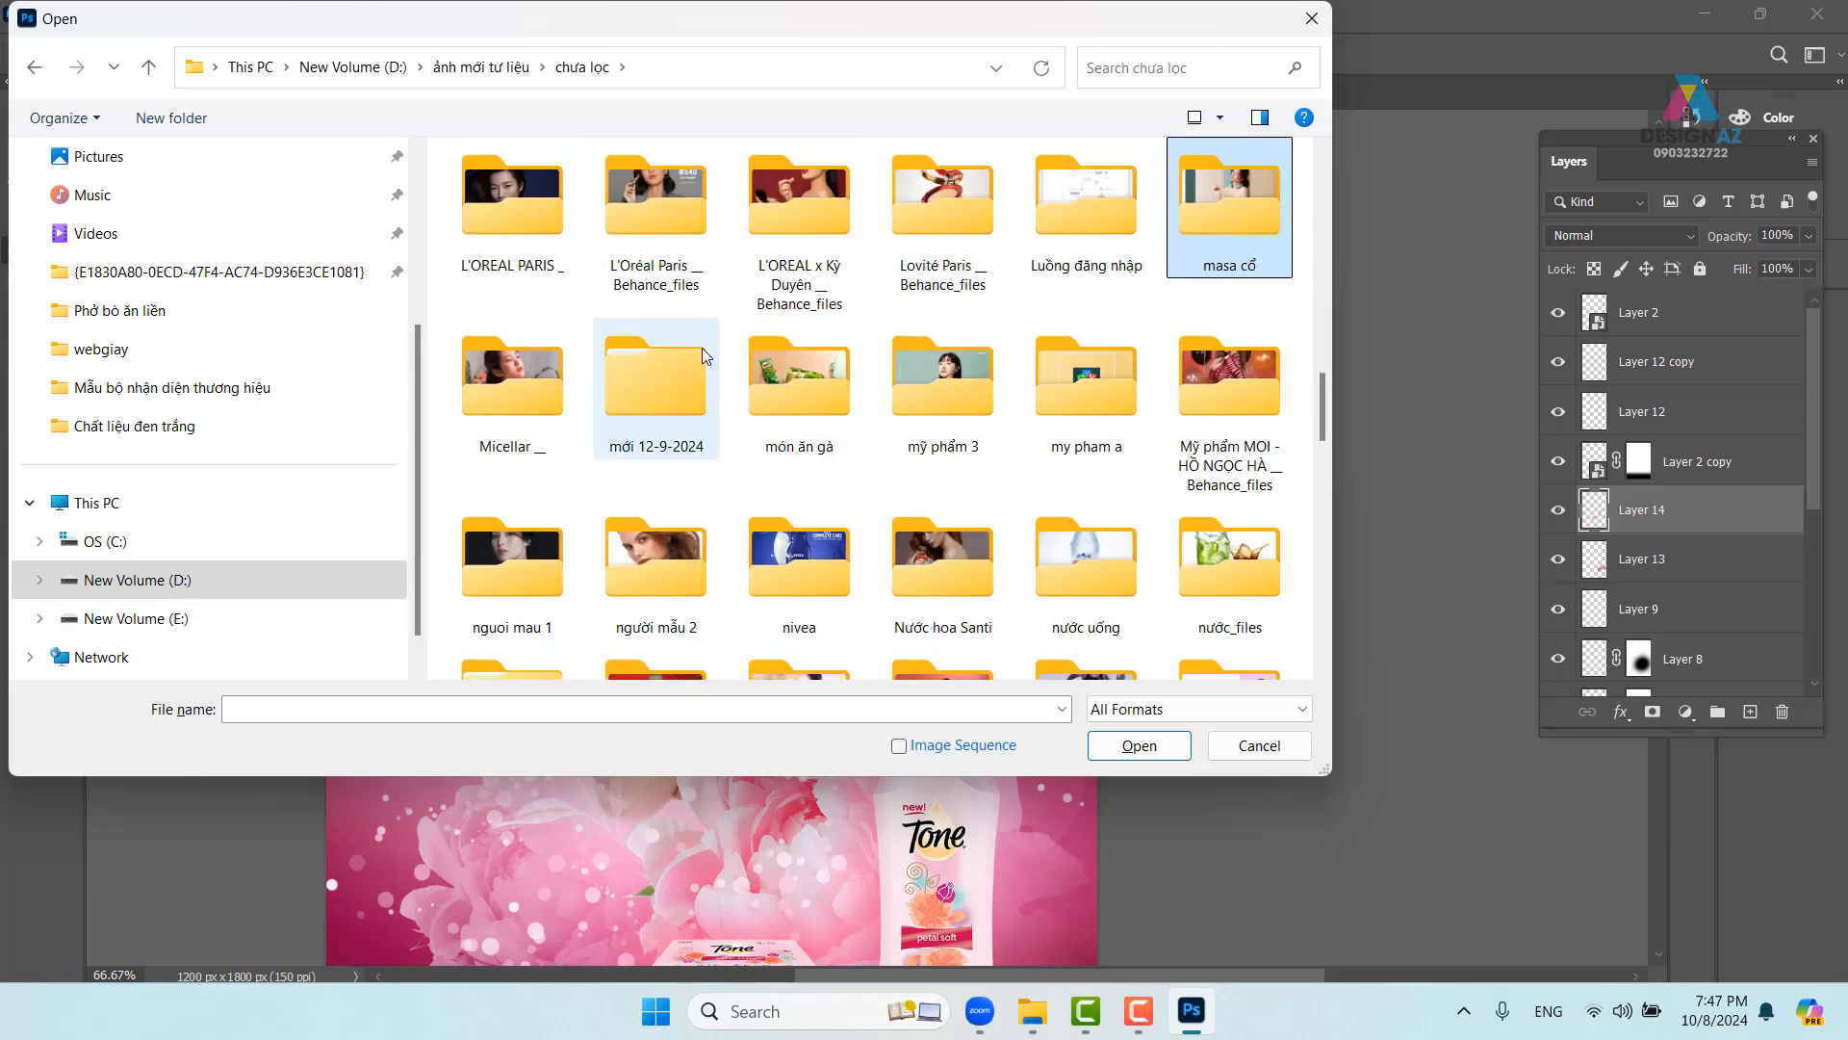
{"action": "scroll", "coordinate": [664, 361], "scroll_direction": "down", "scroll_amount": 3}
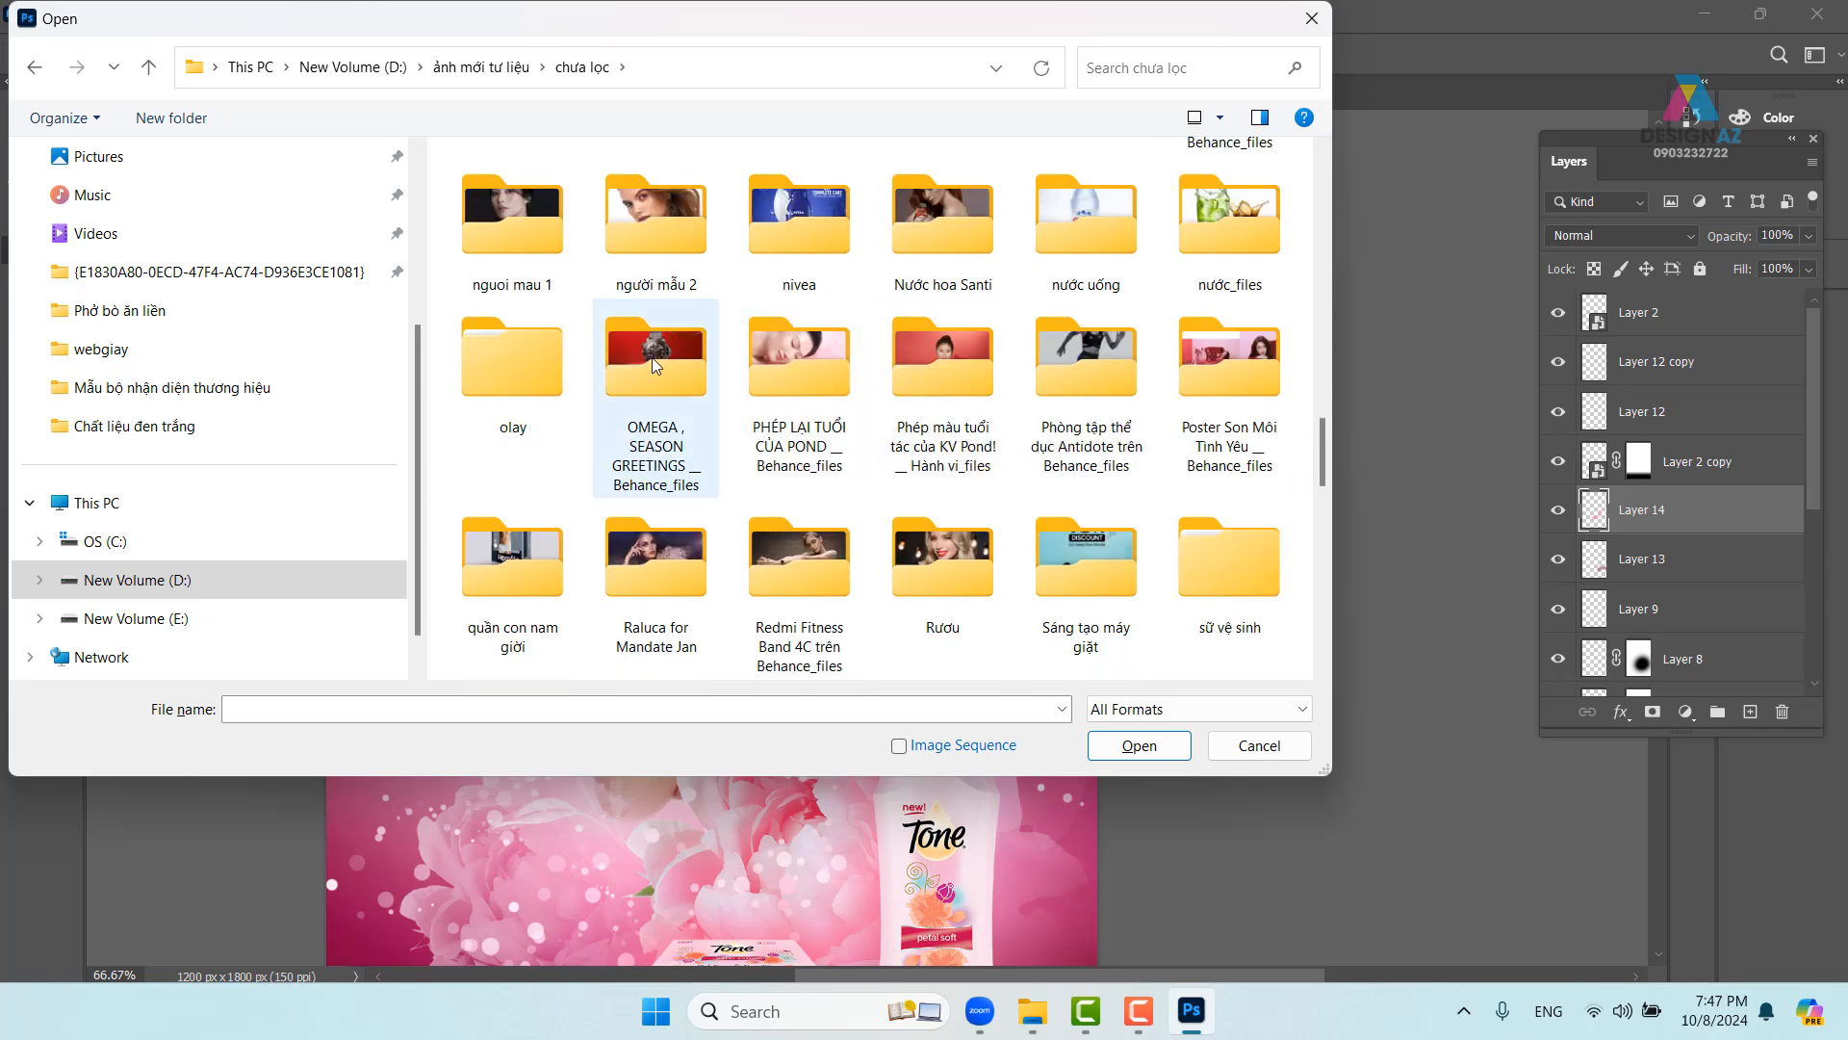
{"action": "double_click", "coordinate": [787, 350]}
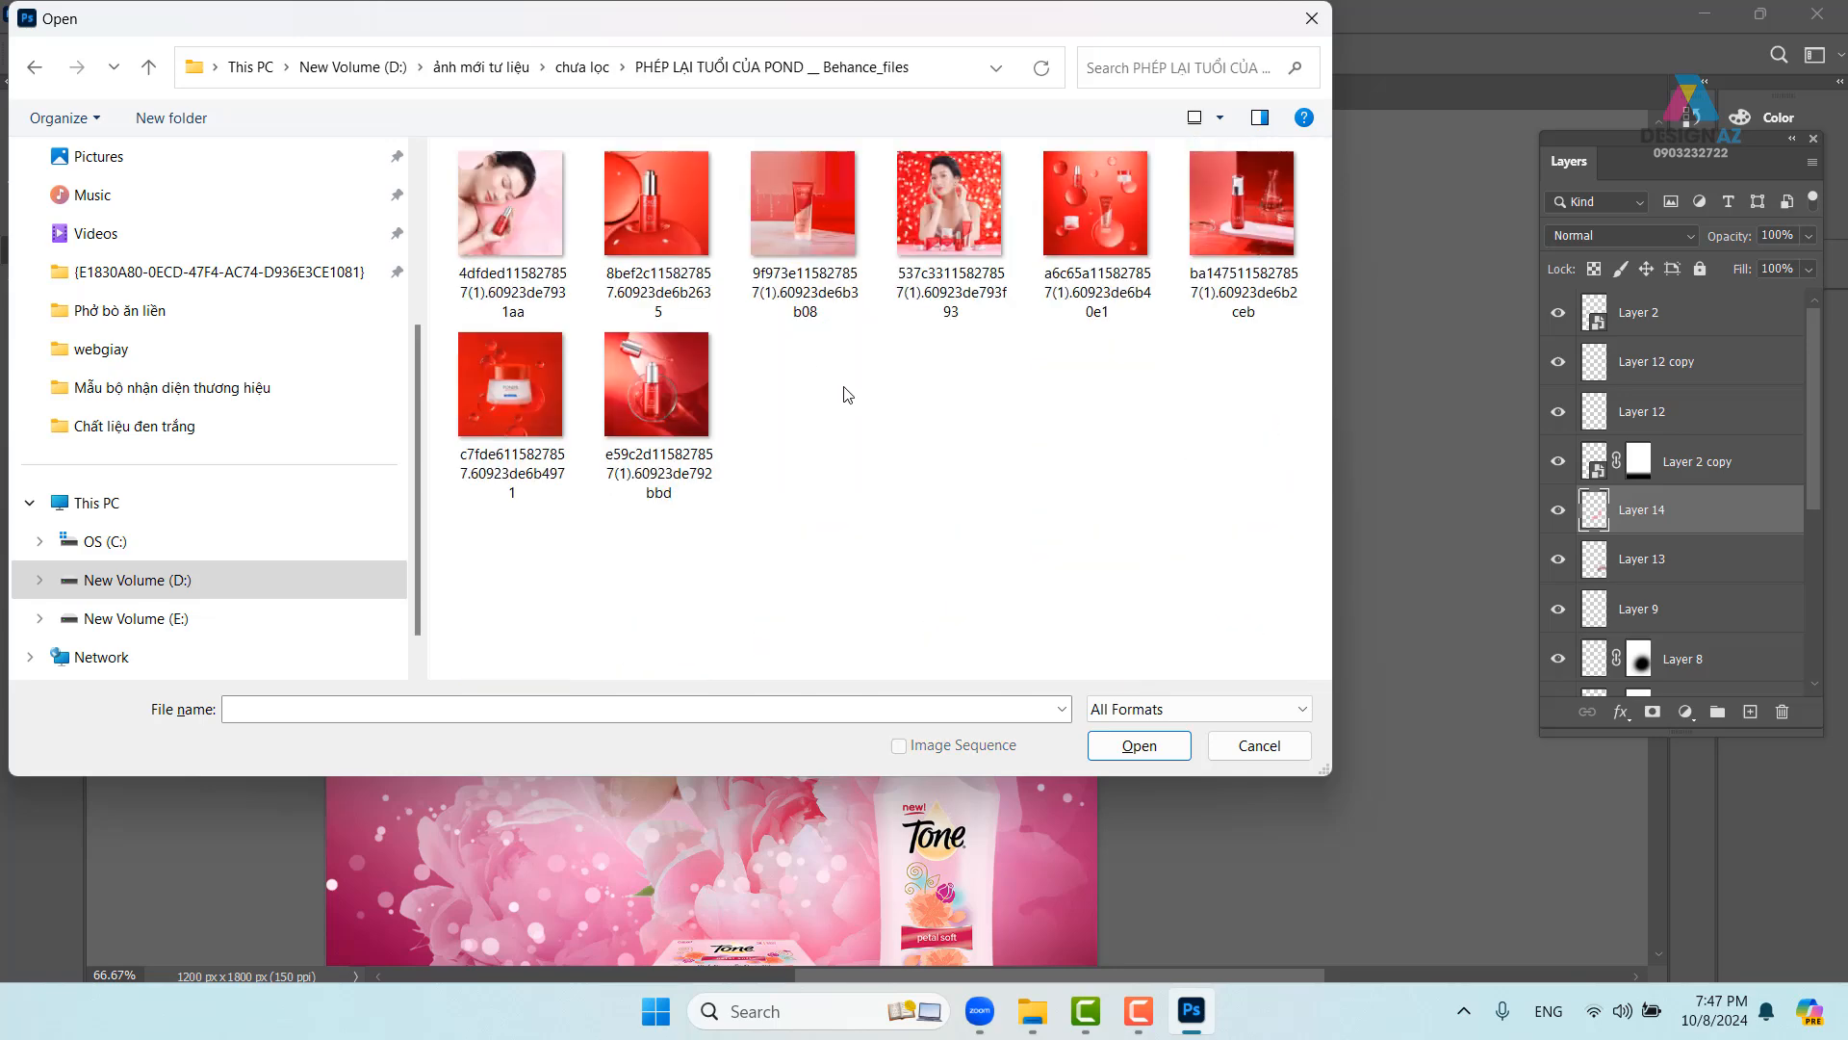
- Look through the Pond campaign photos folder, then close the Open dialog without opening anything
{"action": "left_click", "coordinate": [34, 66]}
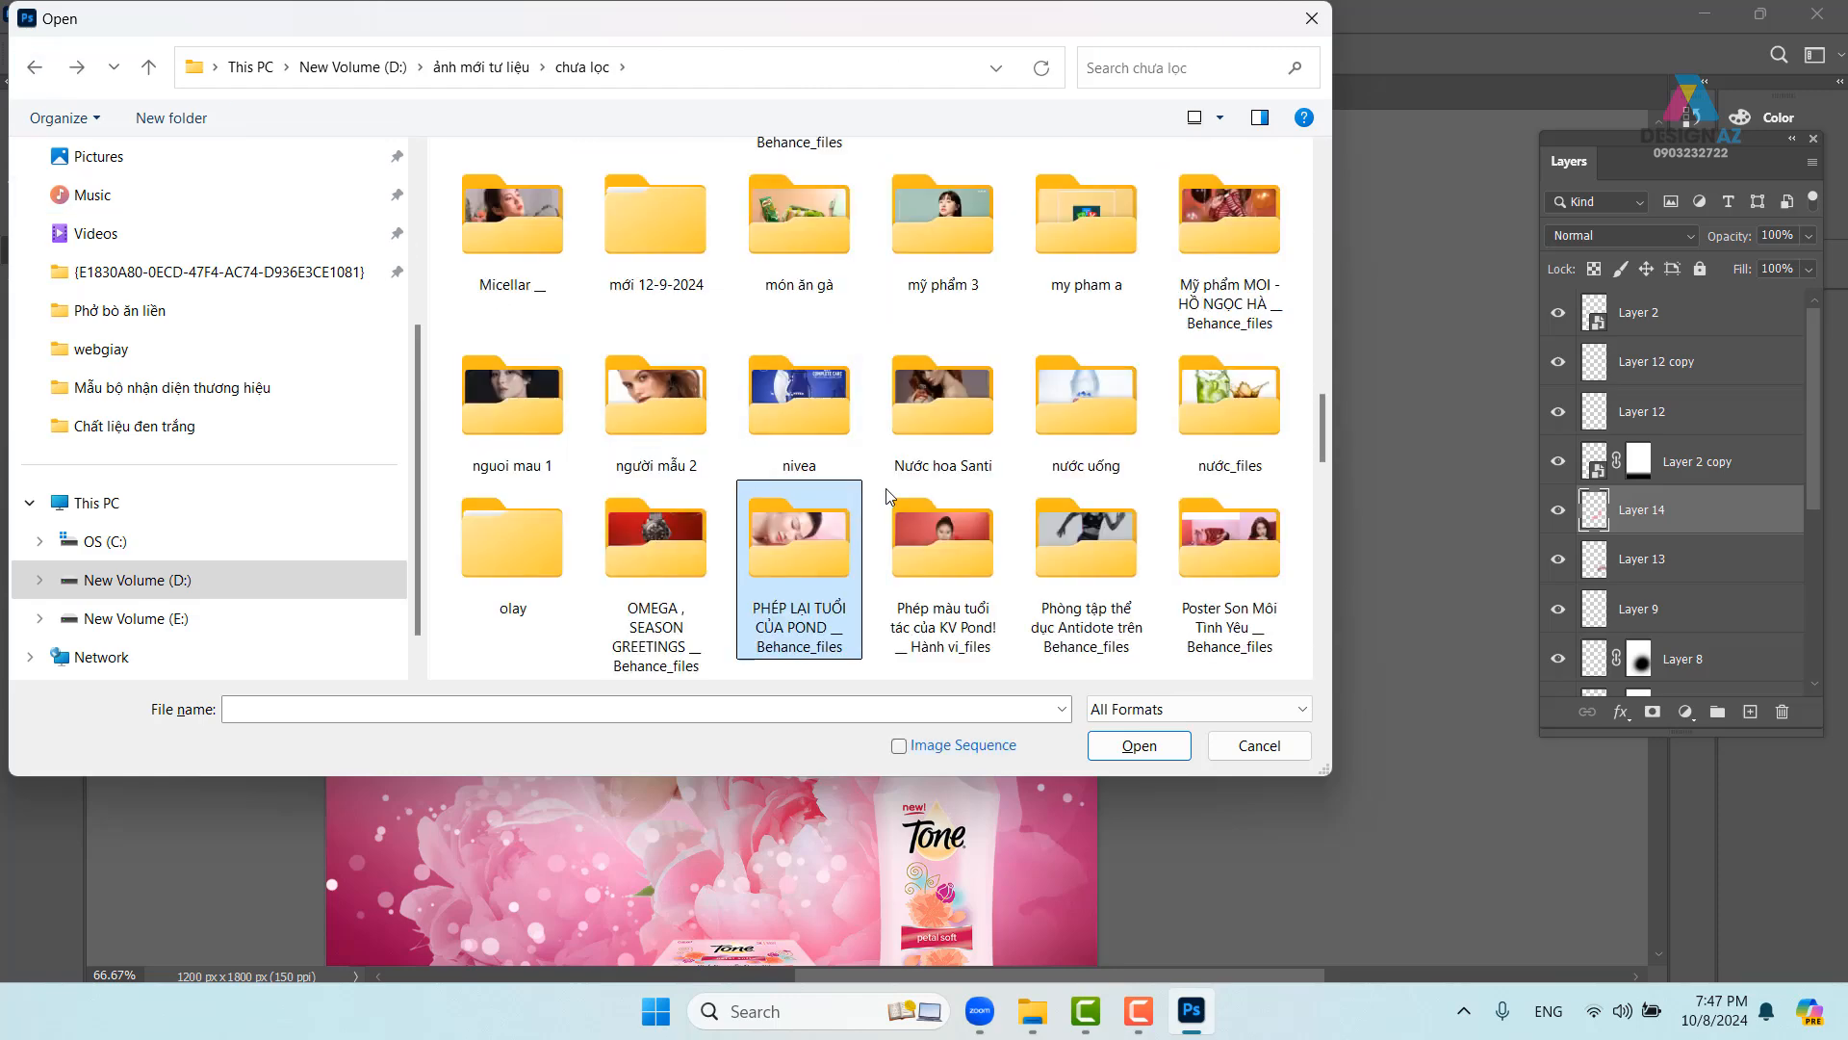
{"action": "double_click", "coordinate": [975, 564]}
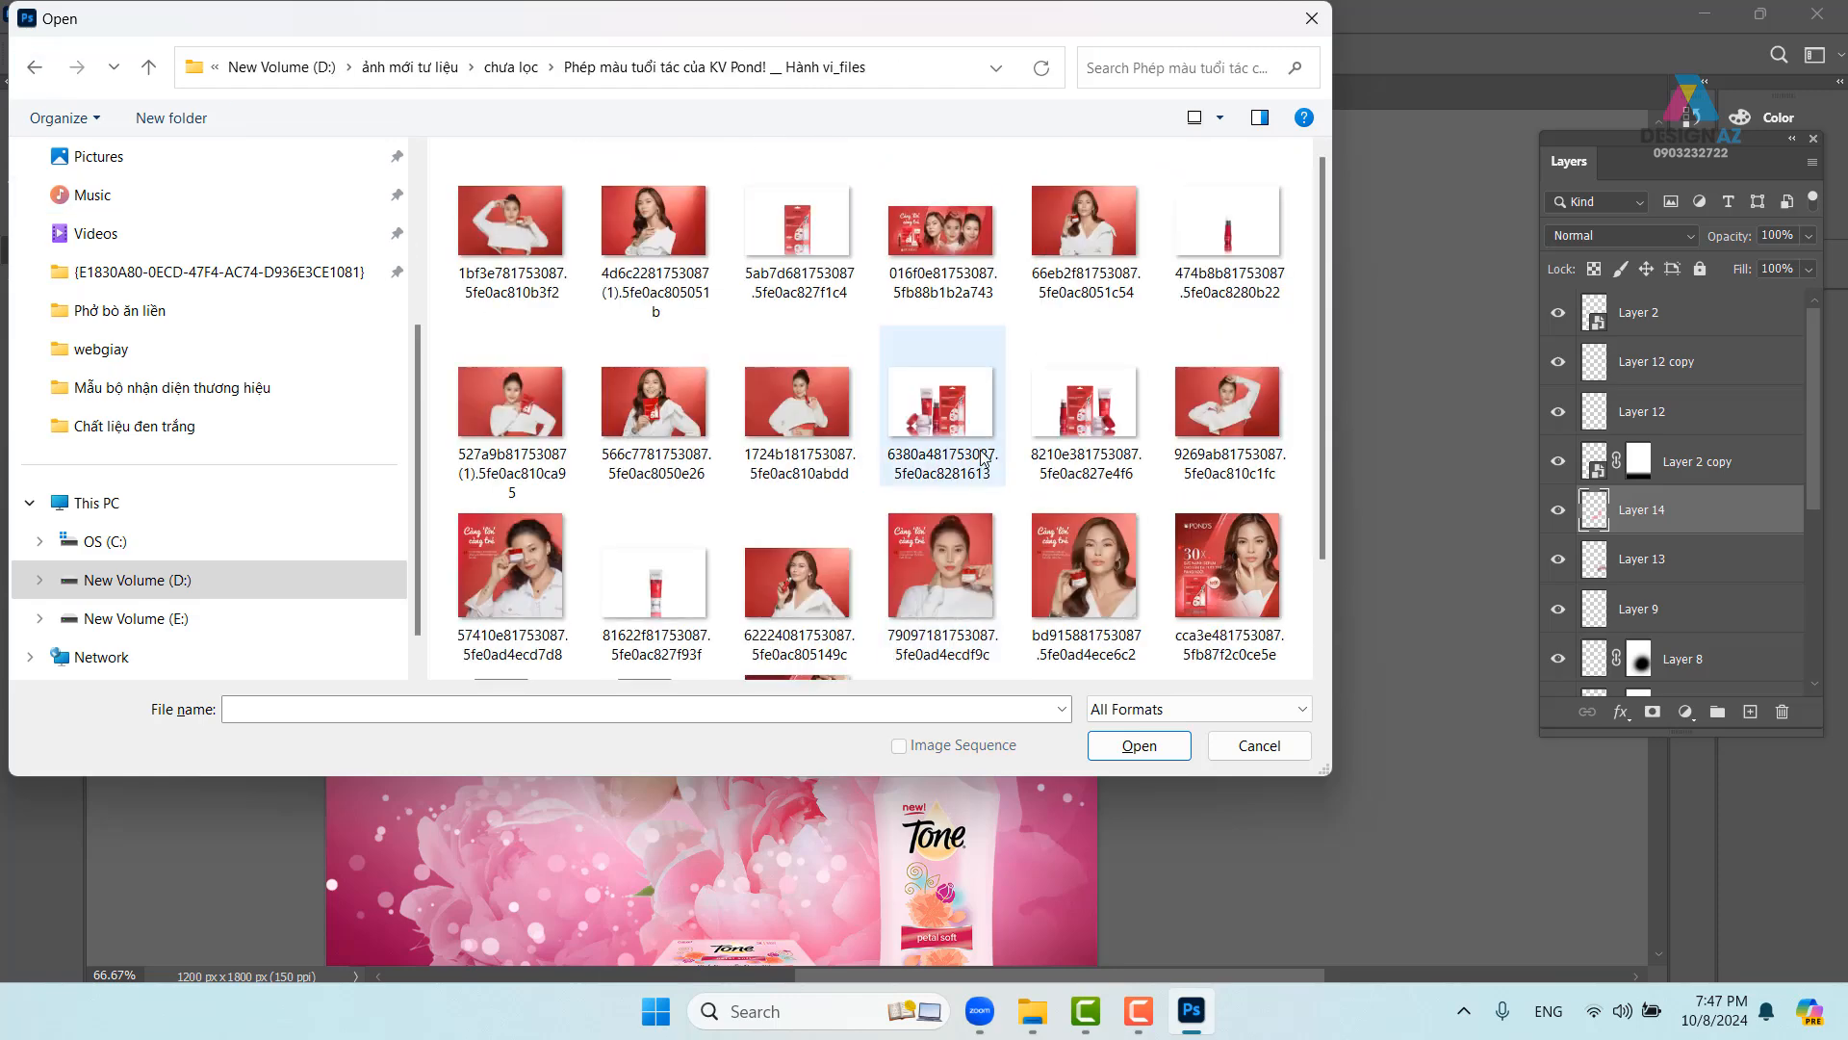
{"action": "scroll", "coordinate": [982, 462], "scroll_direction": "down", "scroll_amount": 2}
{"action": "scroll", "coordinate": [984, 456], "scroll_direction": "up", "scroll_amount": 2}
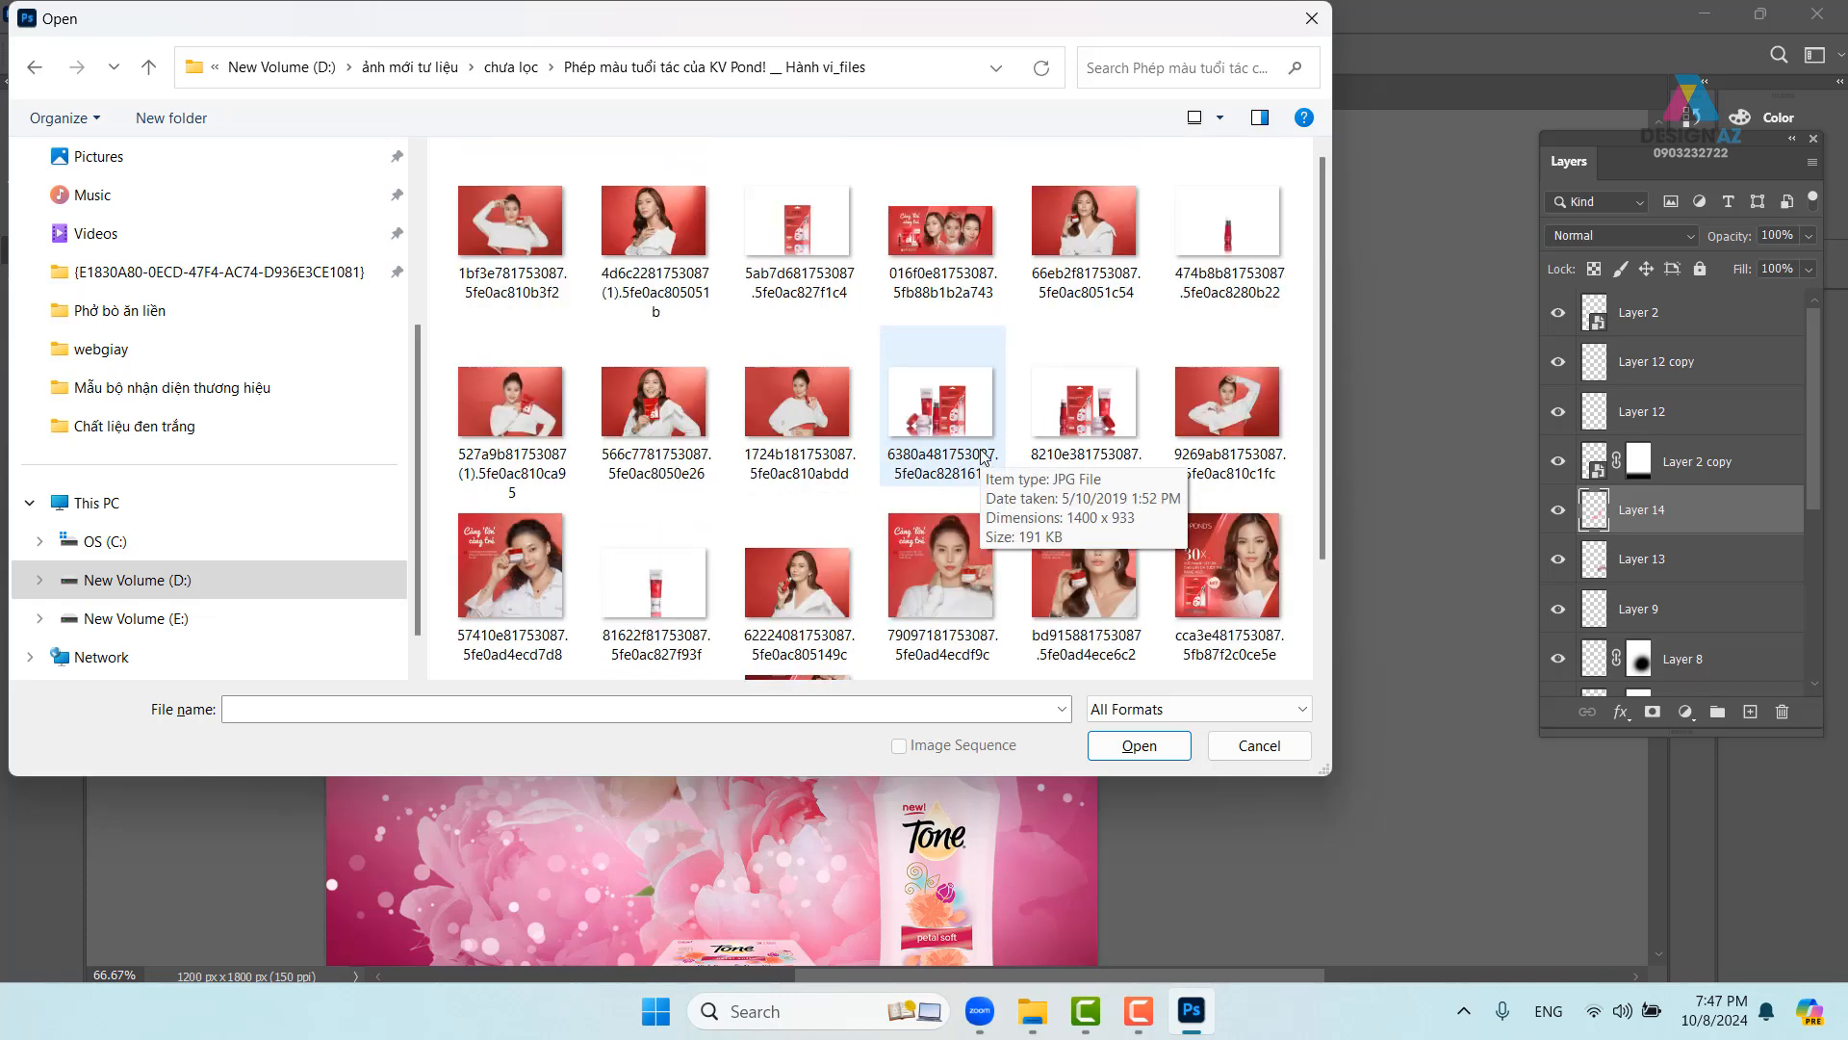
{"action": "left_click", "coordinate": [1311, 18]}
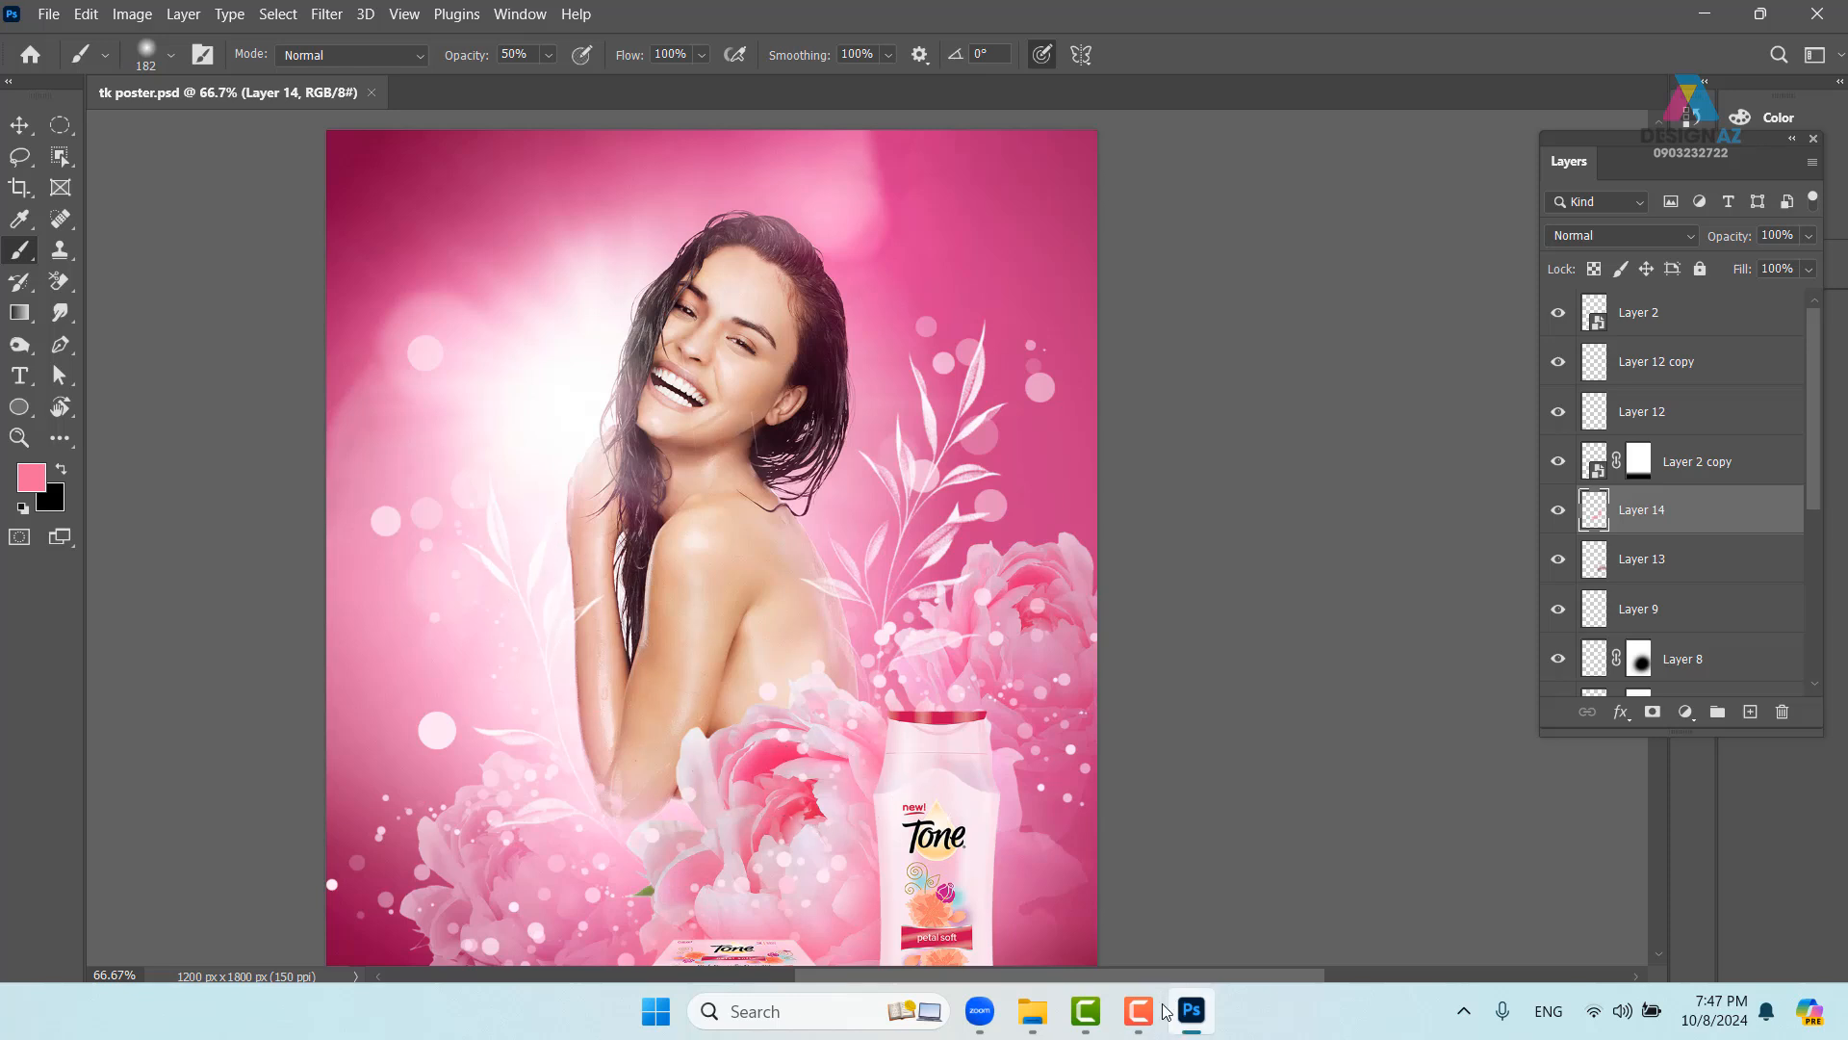
- Bring the Zoom meeting forward and share the Photoshop tk poster.psd window
{"action": "mouse_move", "coordinate": [1139, 1010]}
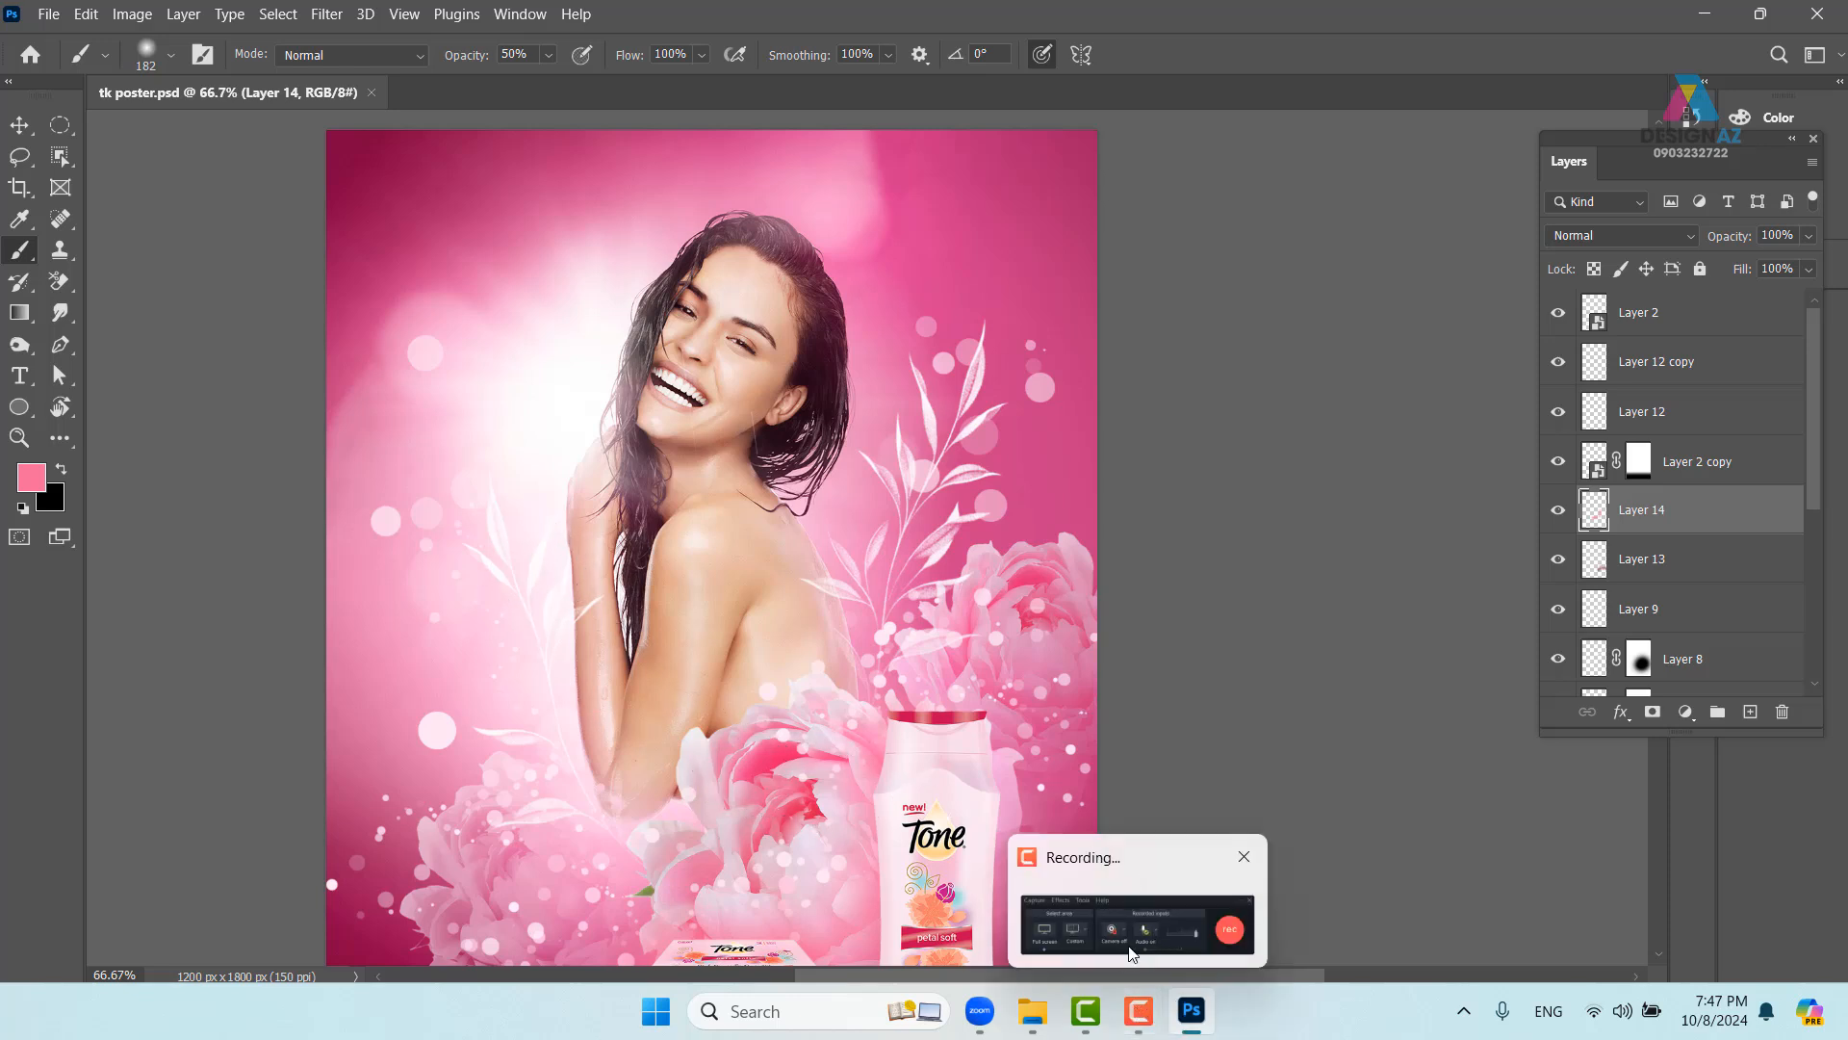
{"action": "mouse_move", "coordinate": [982, 1021]}
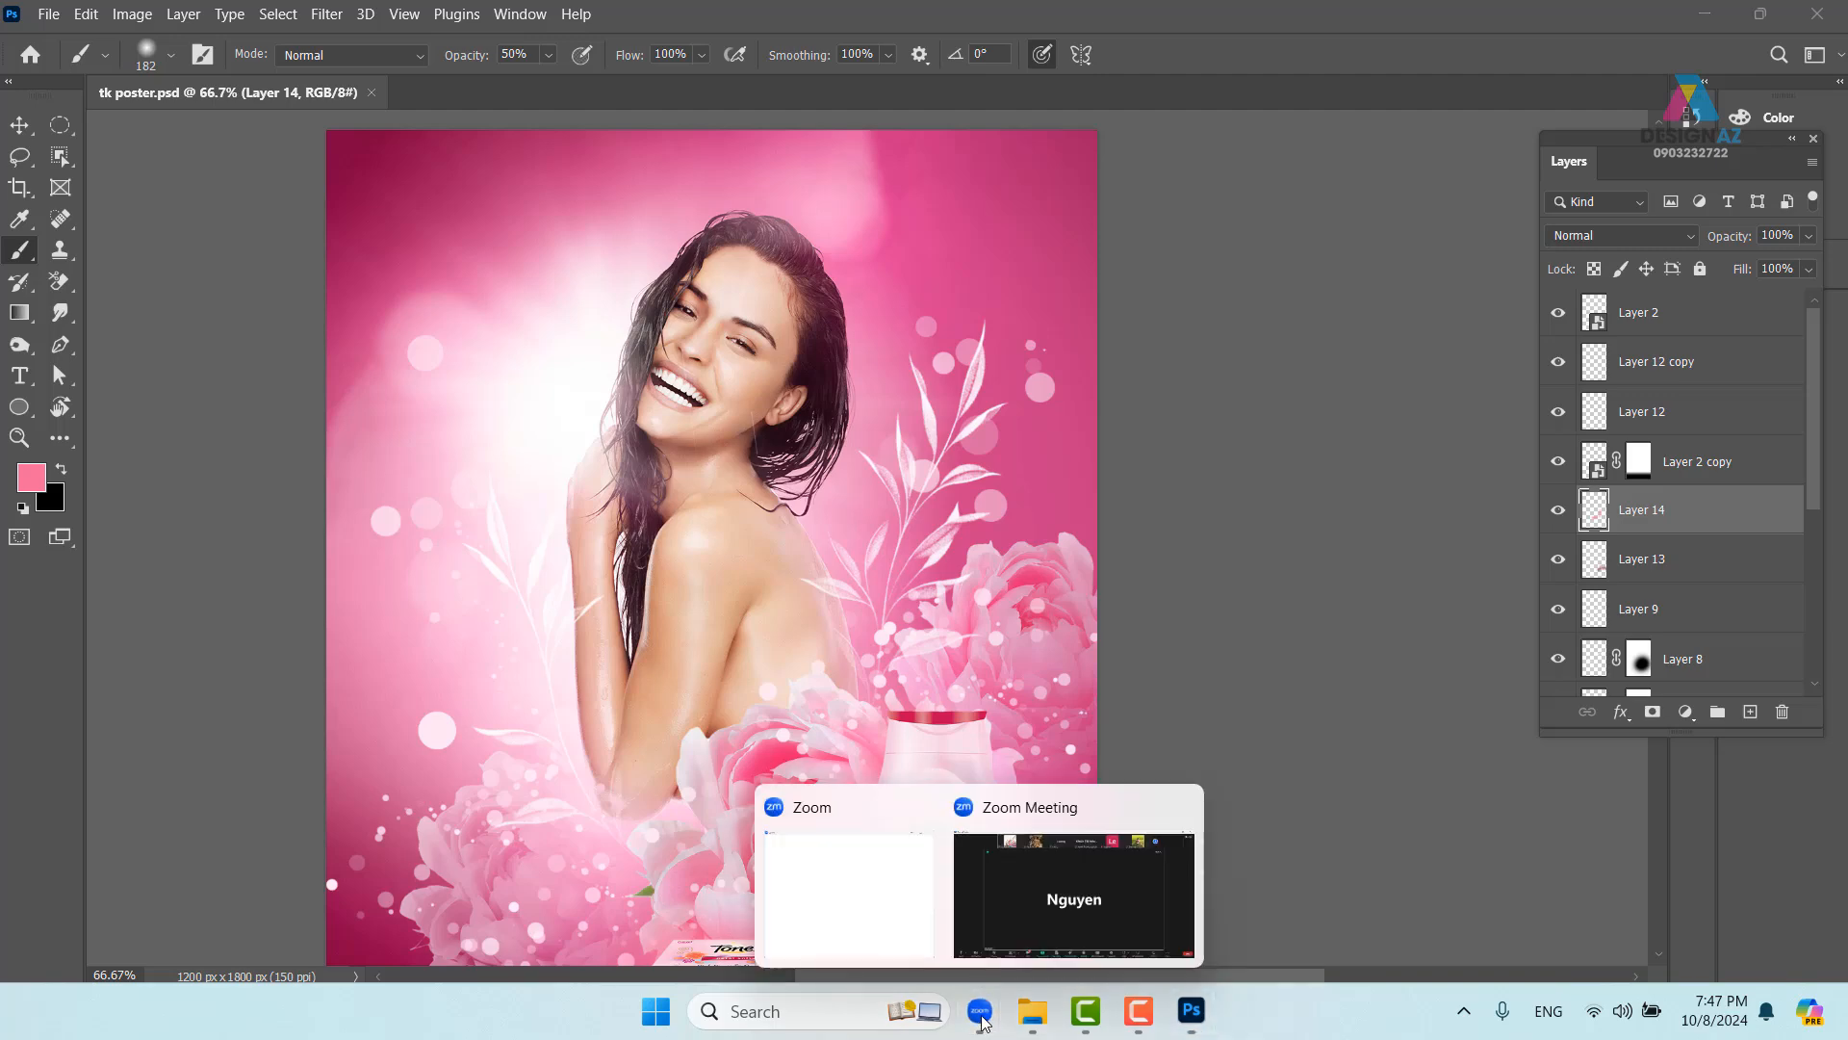
{"action": "left_click", "coordinate": [1020, 888]}
{"action": "left_click", "coordinate": [680, 941]}
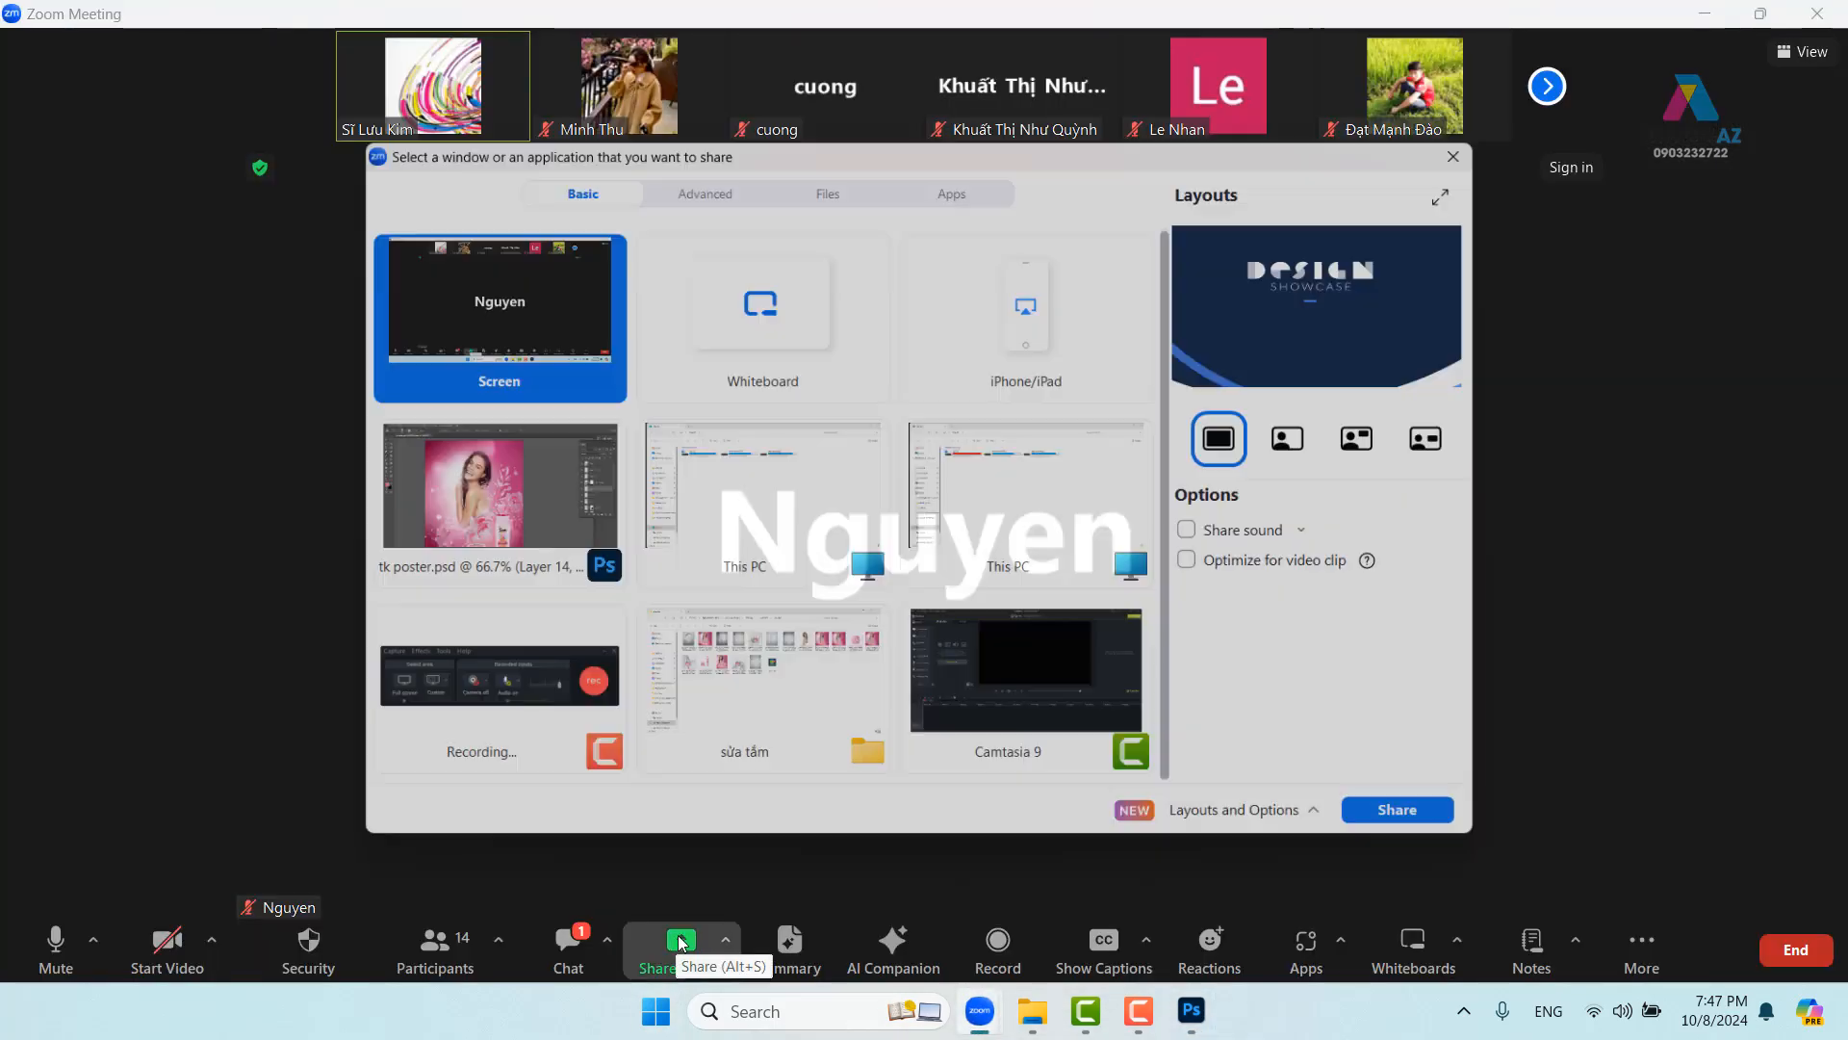
{"action": "left_click", "coordinate": [527, 541]}
{"action": "left_click", "coordinate": [1444, 817]}
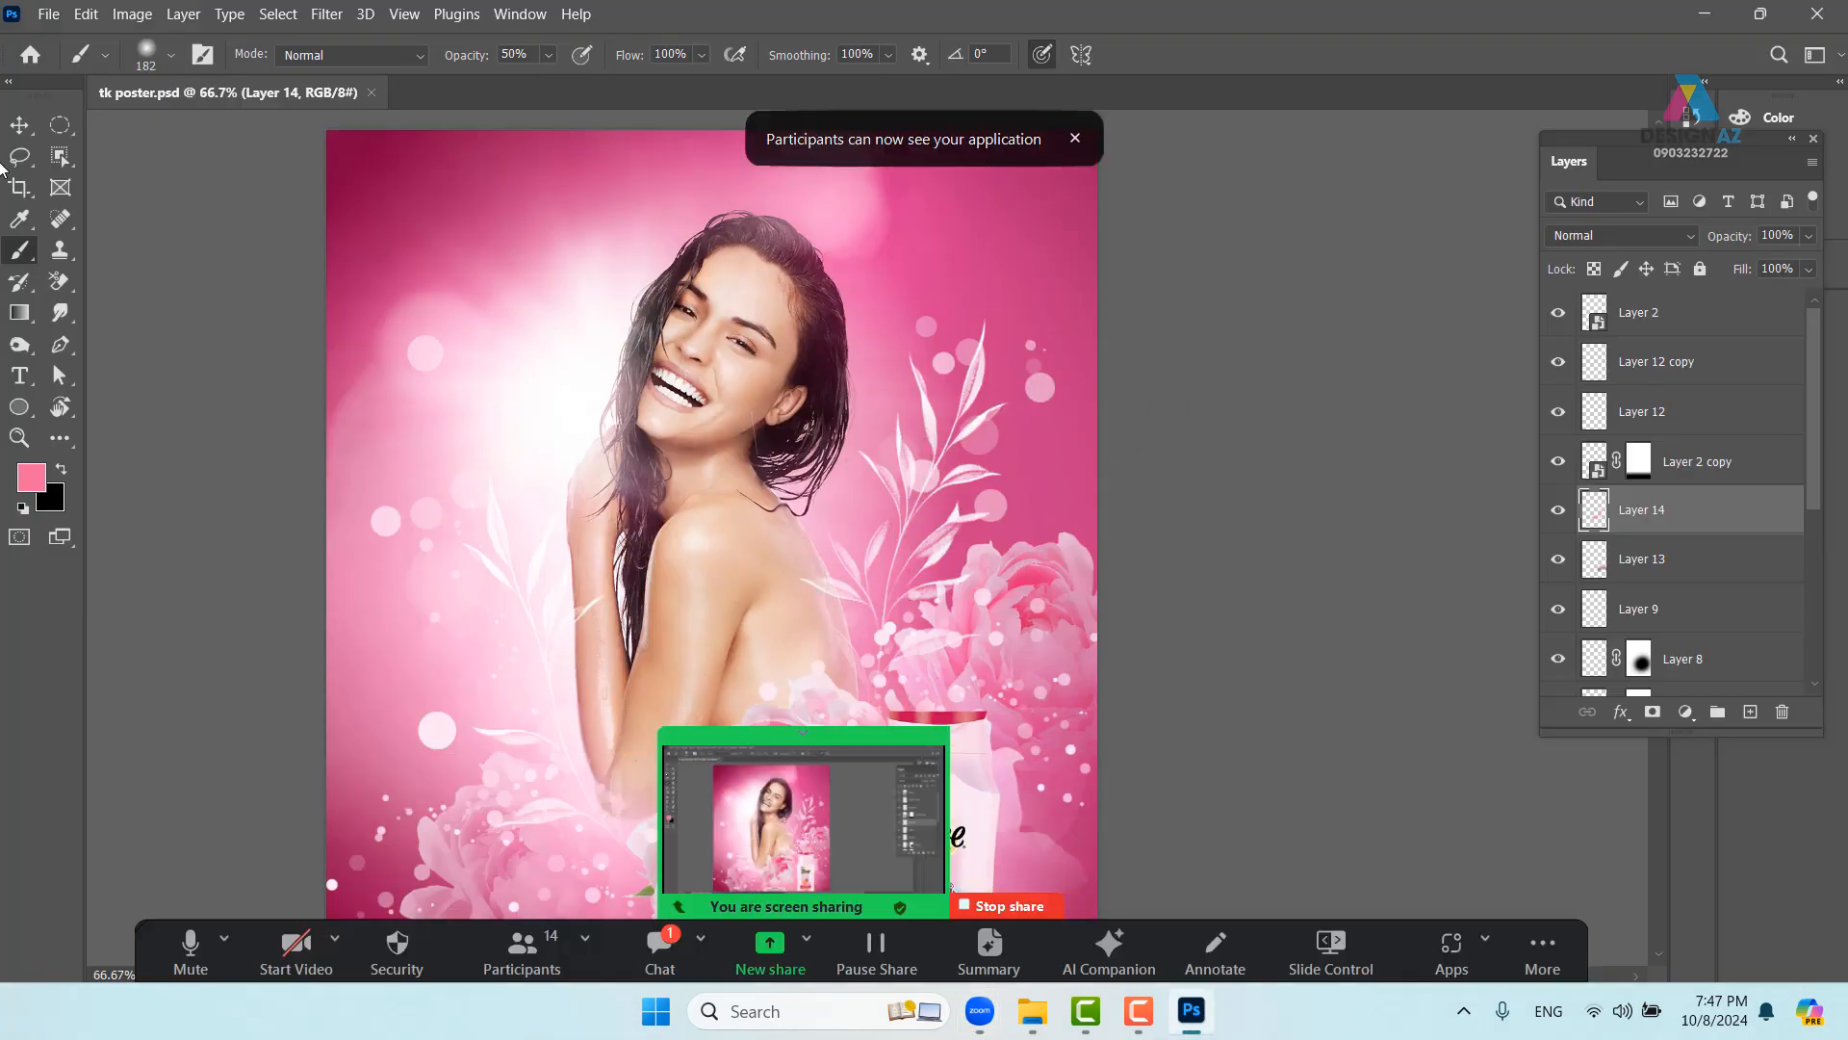
- With the Move tool active, pan the poster to show the products and their reflections
{"action": "left_click", "coordinate": [19, 124]}
{"action": "left_click_drag", "start_coordinate": [734, 596], "coordinate": [886, 444]}
{"action": "left_click_drag", "start_coordinate": [929, 638], "coordinate": [883, 331]}
{"action": "left_click_drag", "start_coordinate": [817, 488], "coordinate": [779, 614]}
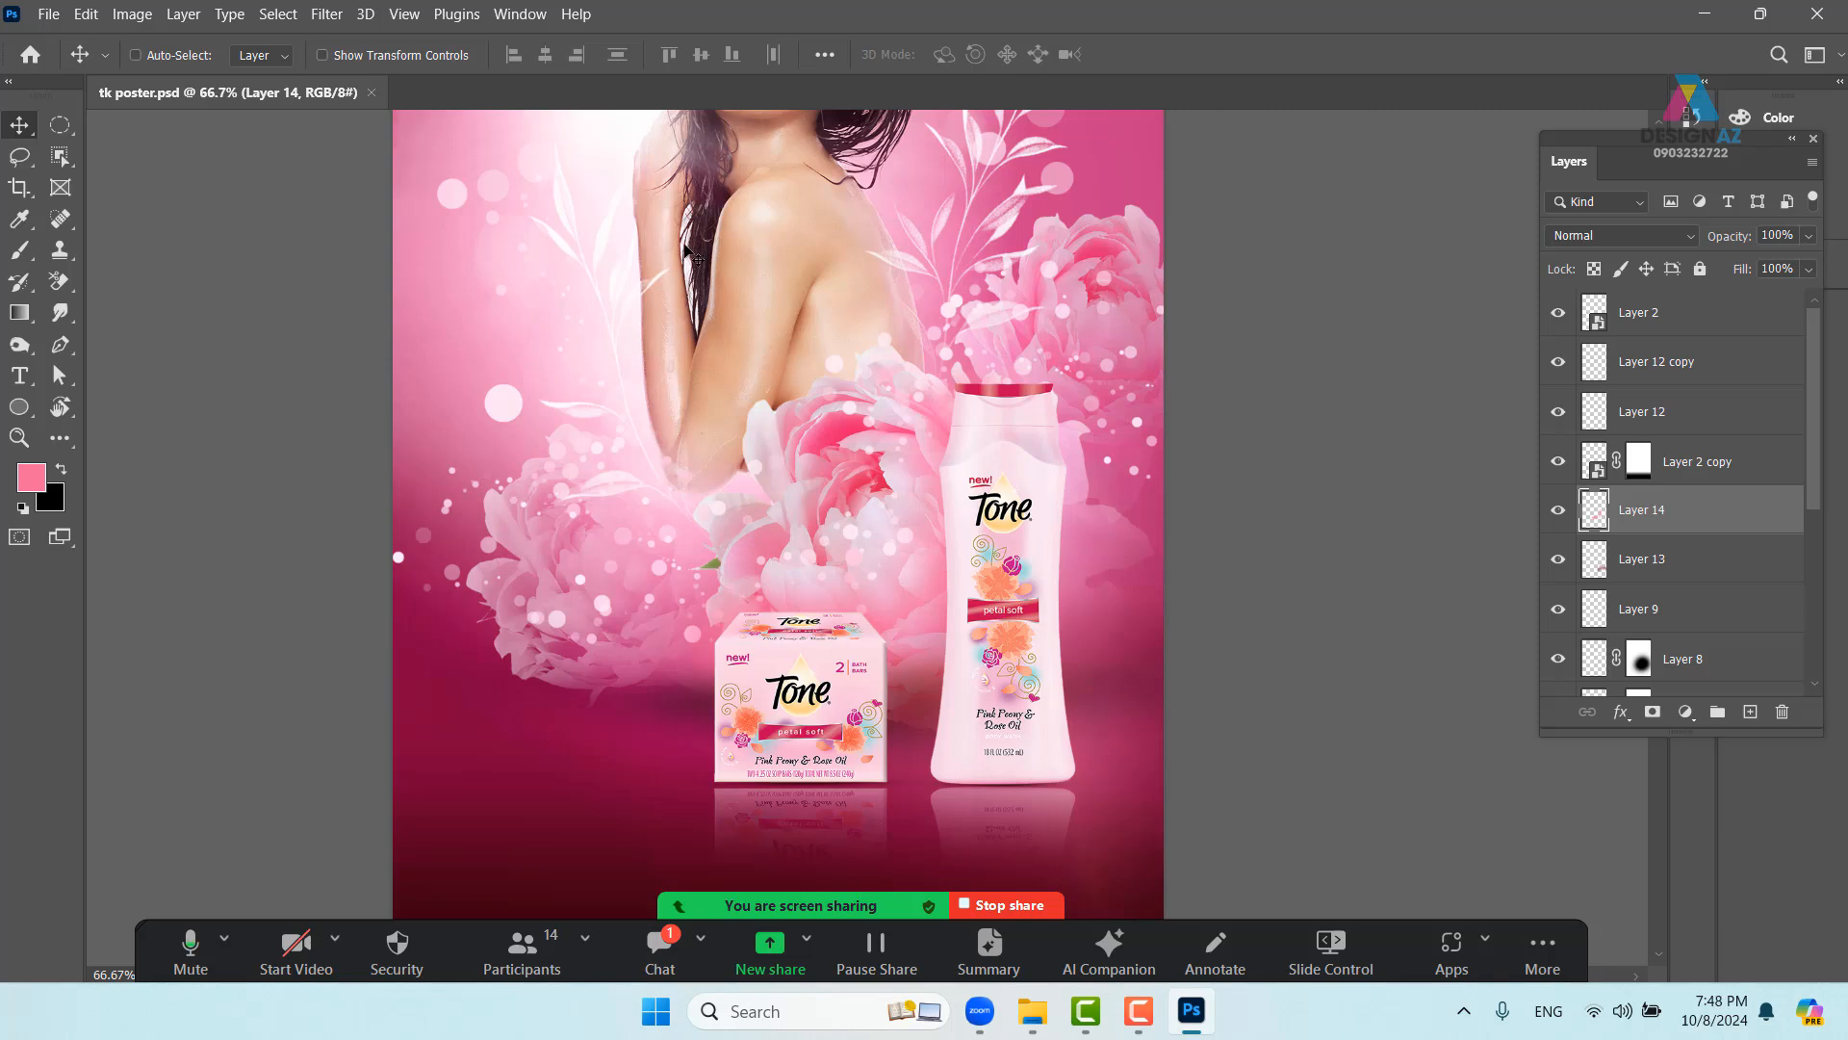
{"action": "scroll", "coordinate": [890, 674], "scroll_direction": "down", "scroll_amount": 3}
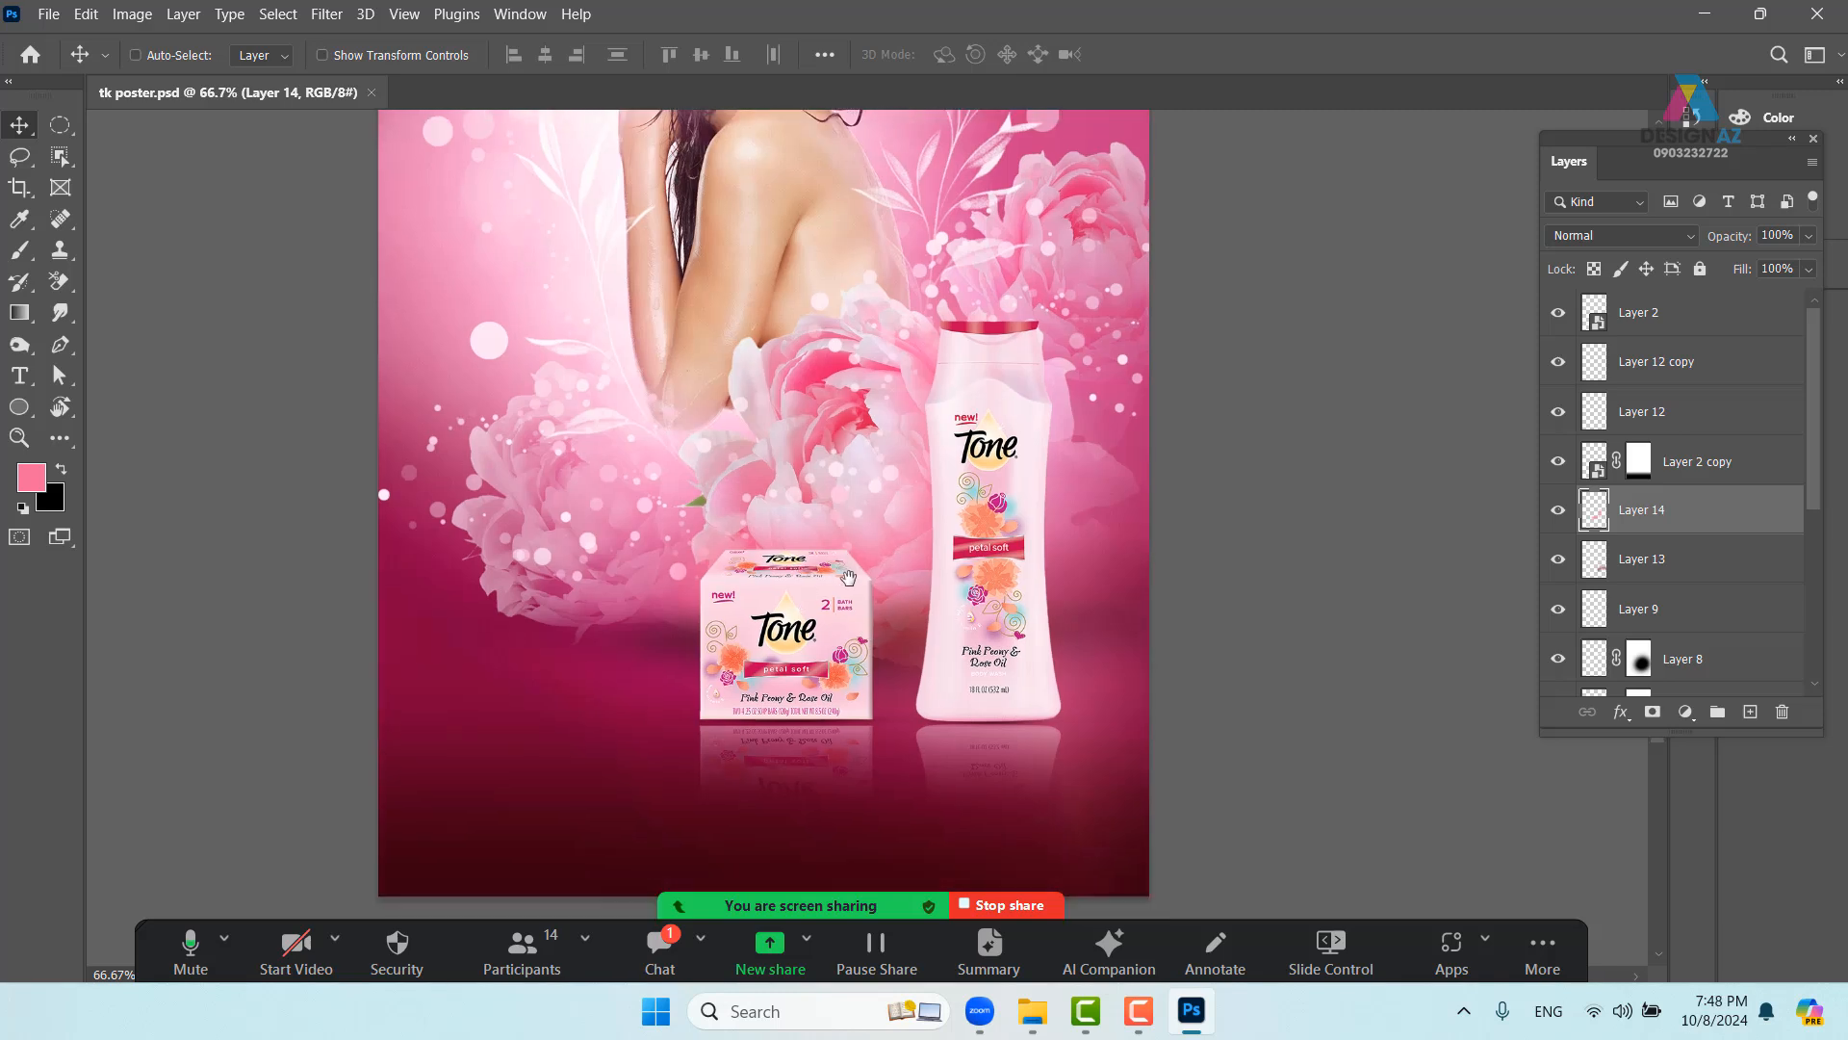
- Try shifting the bottle, soap box and reflection layers left, then undo the move
{"action": "mouse_move", "coordinate": [825, 616]}
{"action": "left_mouse_down"}
{"action": "mouse_move", "coordinate": [781, 558]}
{"action": "mouse_move", "coordinate": [819, 608]}
{"action": "left_mouse_up"}
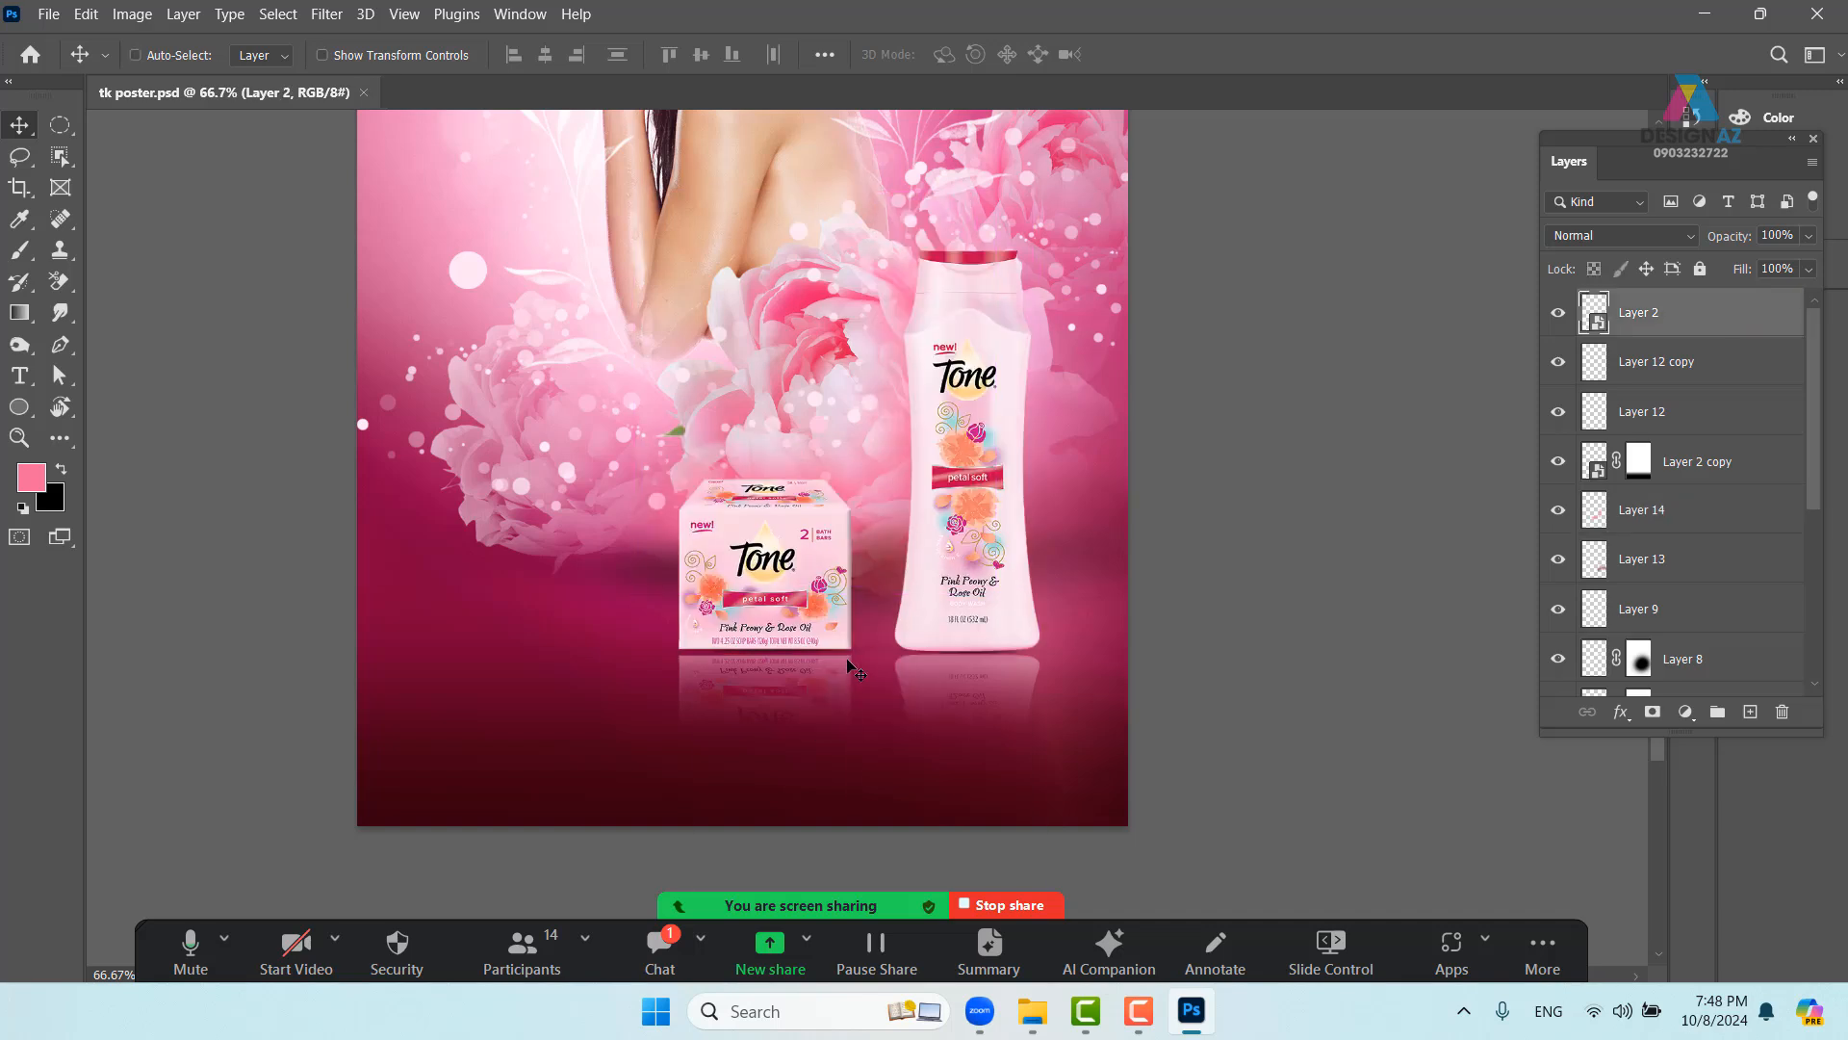
{"action": "left_click", "coordinate": [1704, 373], "text": "ctrl"}
{"action": "left_click", "coordinate": [1704, 413], "text": "ctrl"}
{"action": "left_click", "coordinate": [1707, 469], "text": "ctrl"}
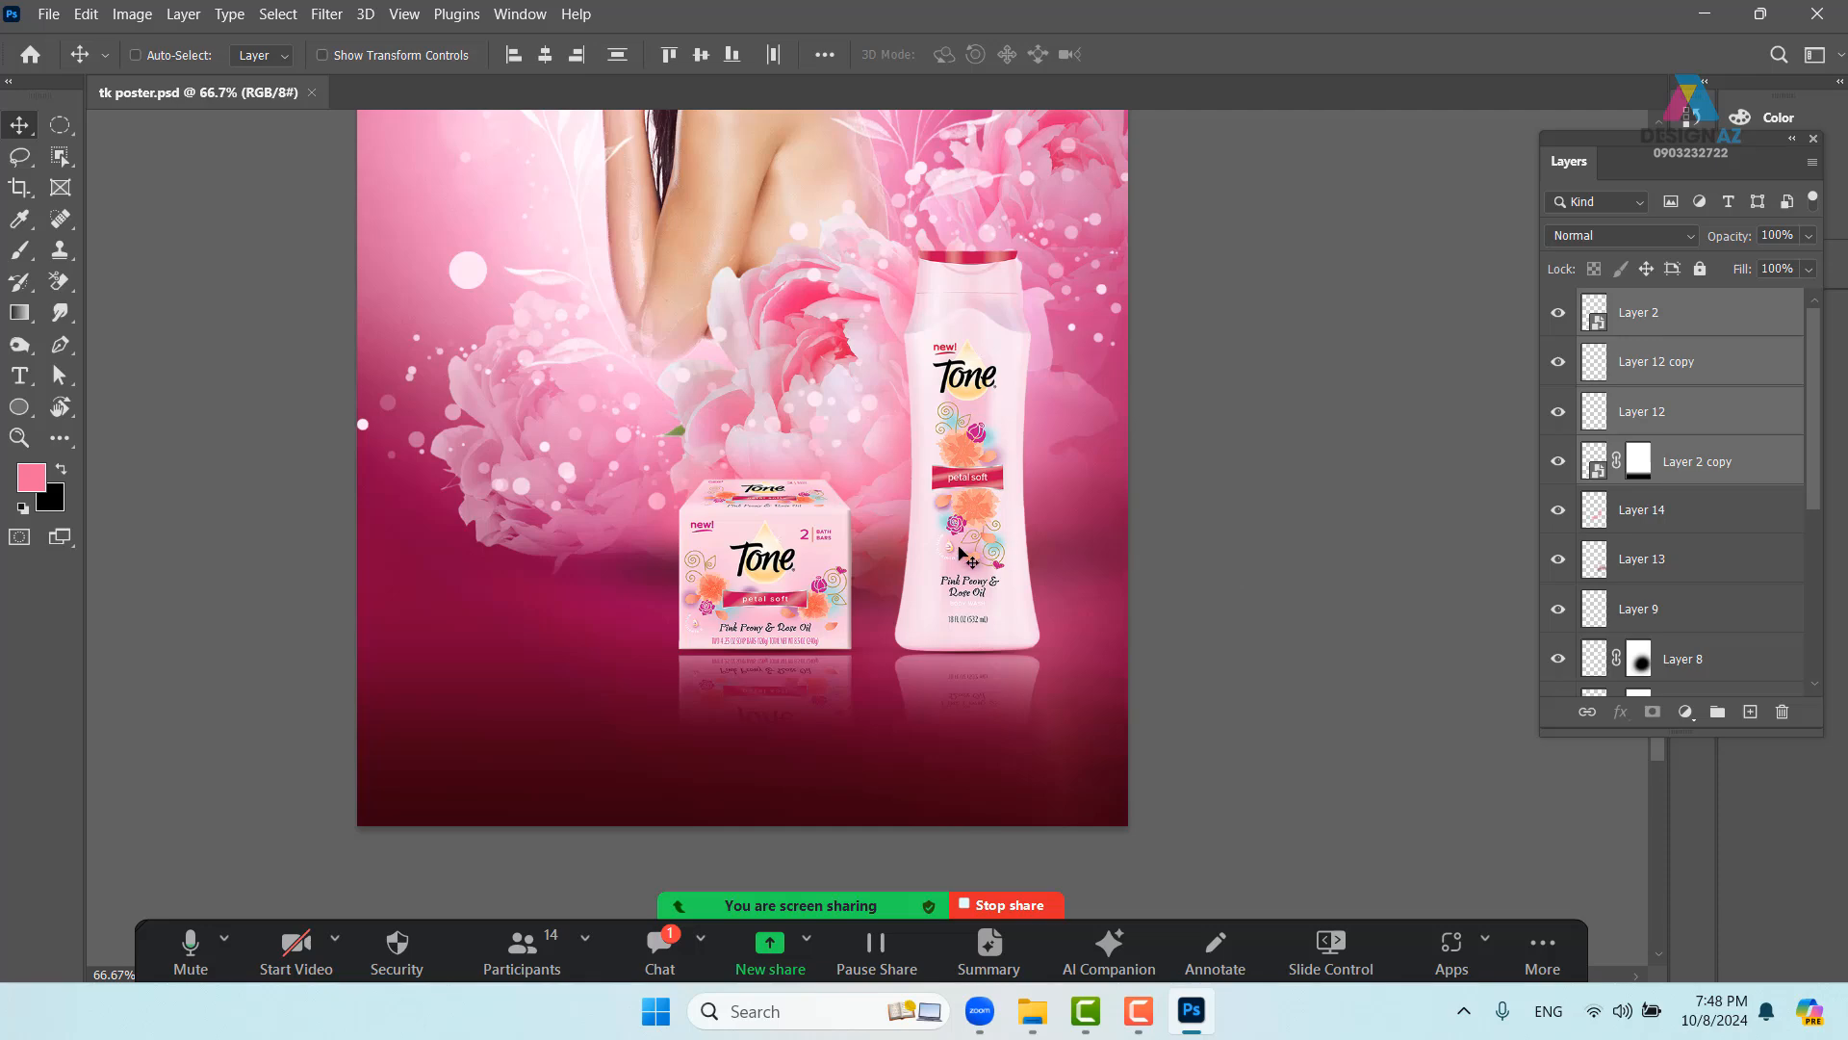
{"action": "left_click_drag", "start_coordinate": [963, 556], "coordinate": [848, 556]}
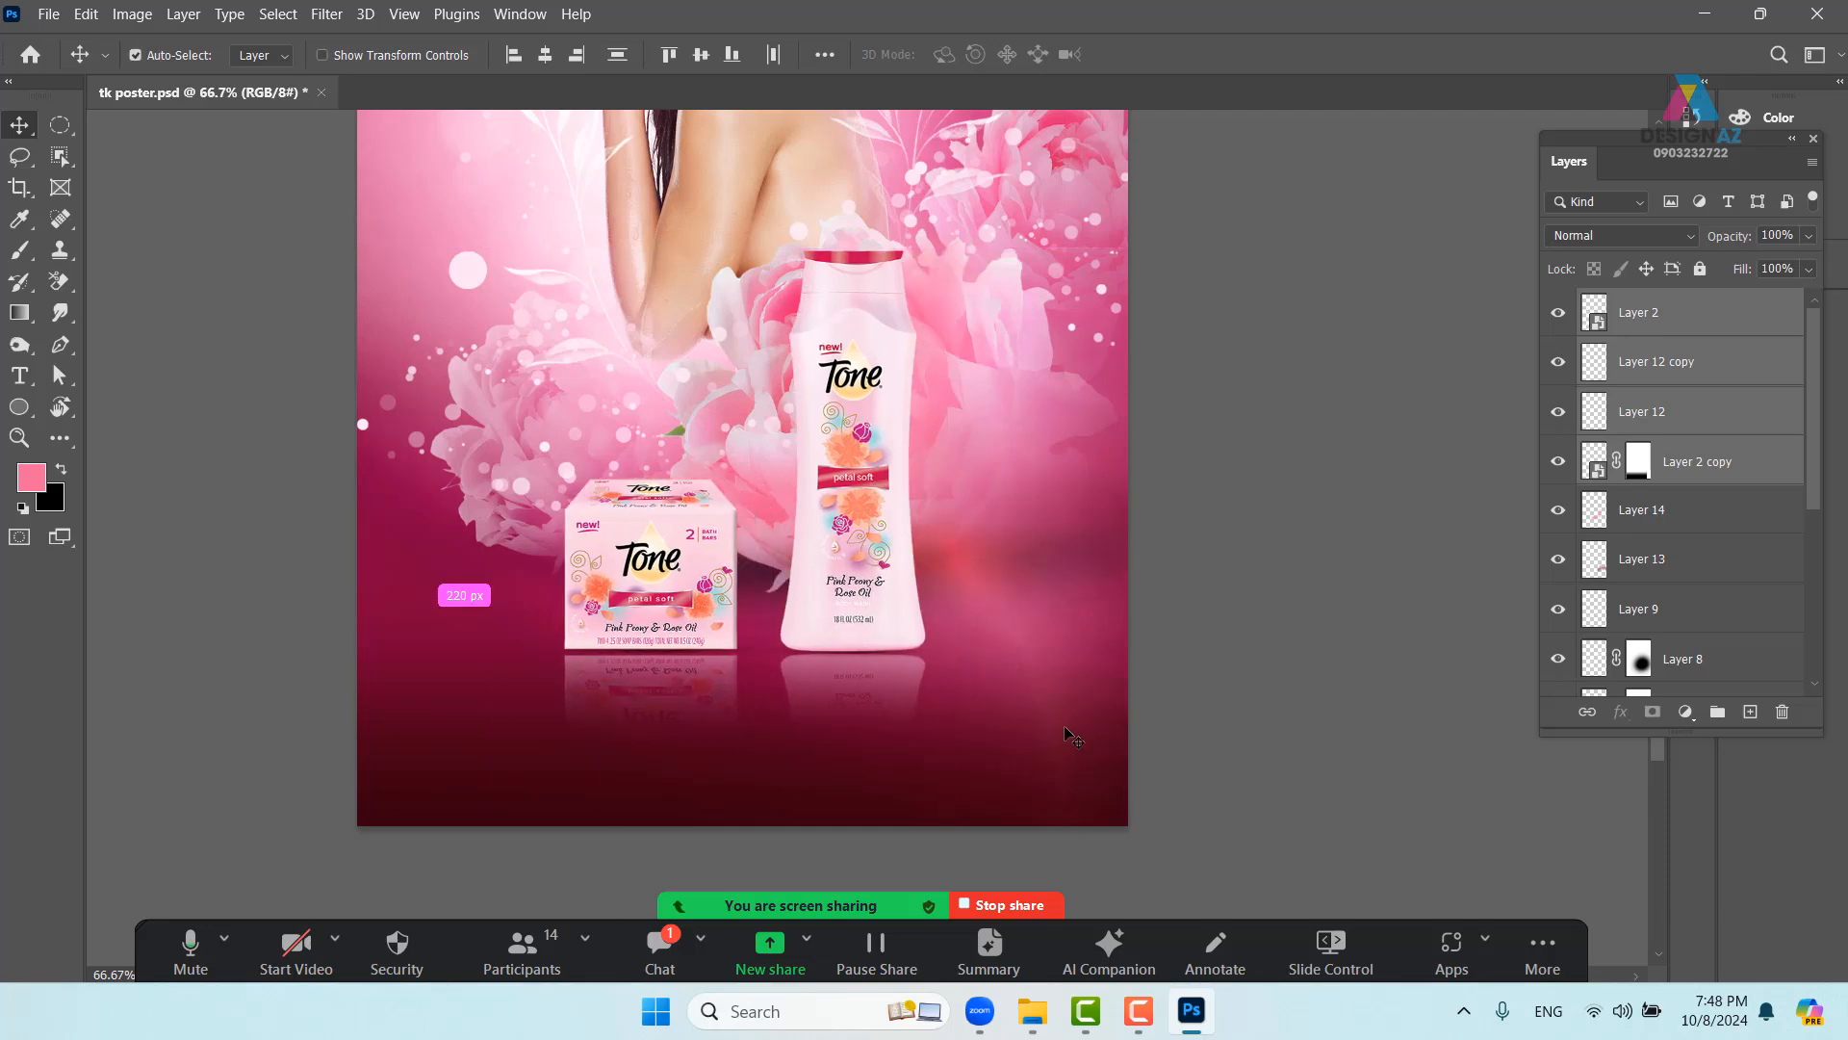
{"action": "key", "text": "ctrl+z"}
- Pan back to the model's head and bring up the Open dialog
{"action": "scroll", "coordinate": [840, 510], "scroll_direction": "left", "scroll_amount": 3}
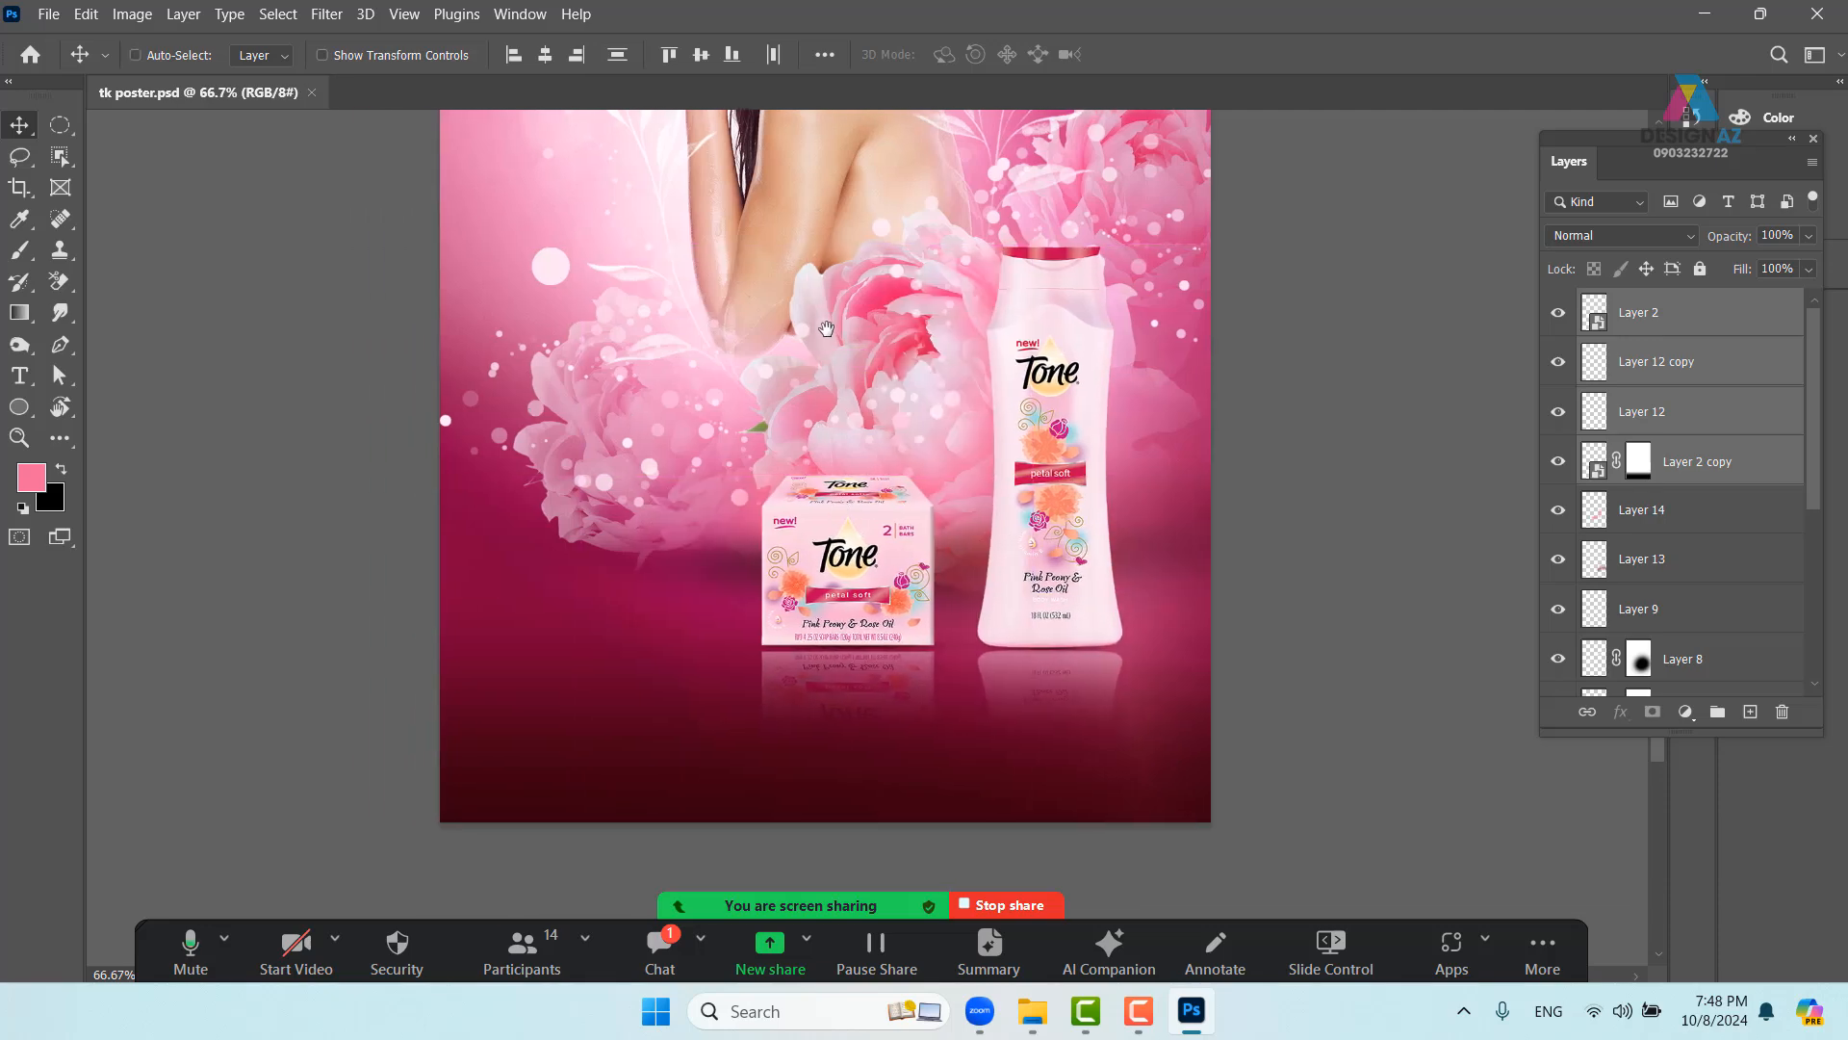
{"action": "left_click_drag", "start_coordinate": [826, 328], "coordinate": [696, 668]}
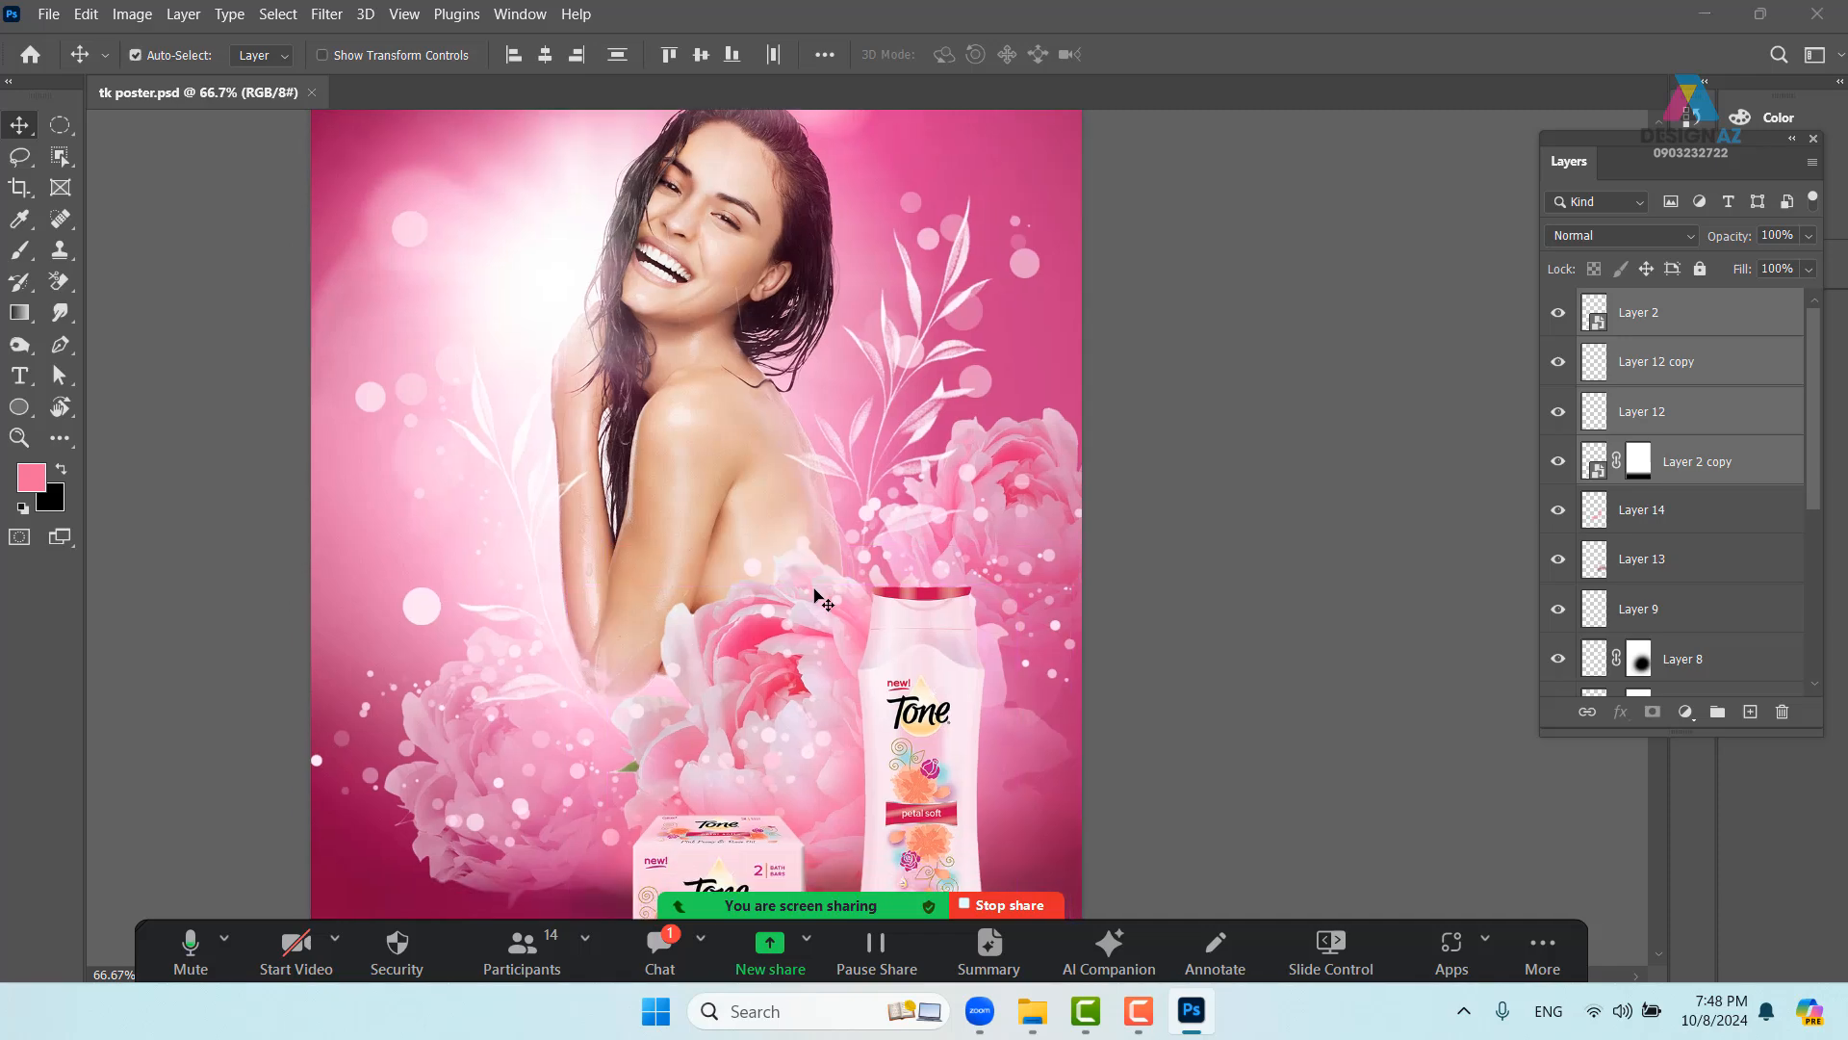
{"action": "key", "text": "ctrl+o"}
- Browse the E: drive into thư viện ảnh and its nước hoa folder, then return to E:
{"action": "left_click", "coordinate": [210, 621]}
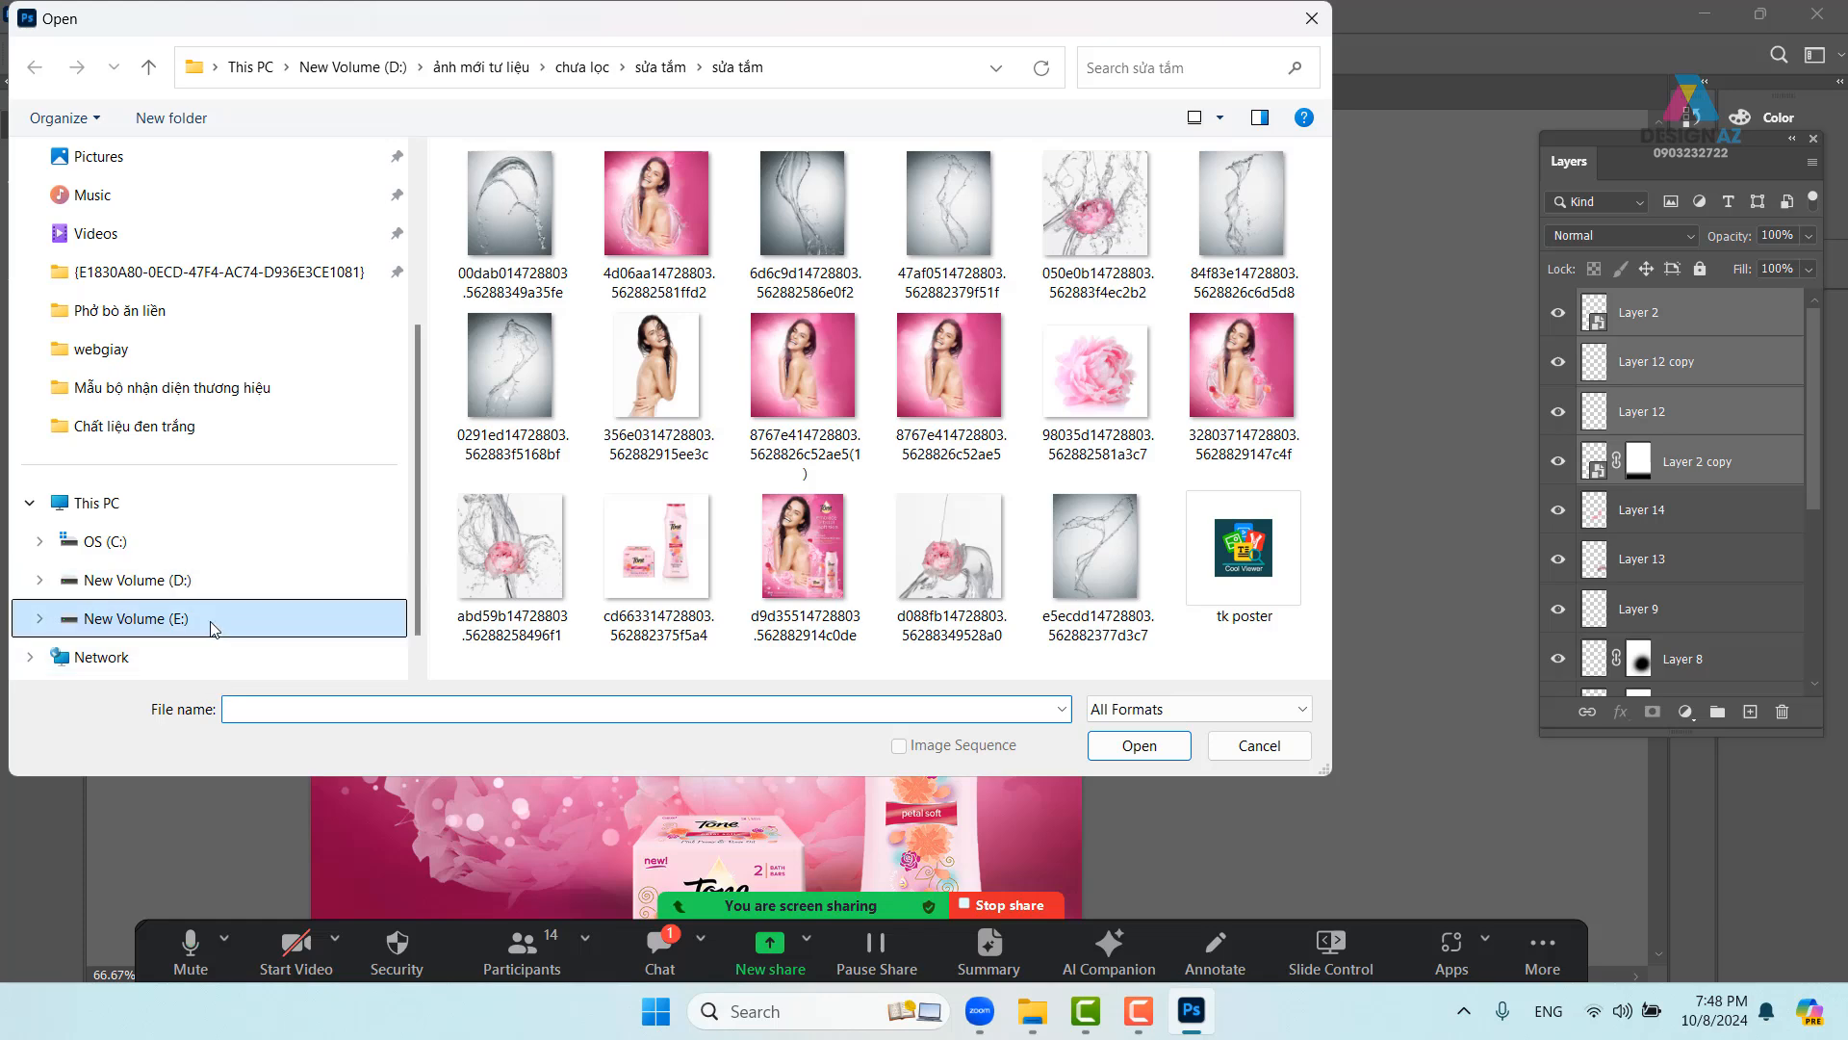
{"action": "scroll", "coordinate": [1093, 486], "scroll_direction": "down", "scroll_amount": 7}
{"action": "scroll", "coordinate": [1088, 478], "scroll_direction": "up", "scroll_amount": 5}
{"action": "scroll", "coordinate": [1089, 480], "scroll_direction": "up", "scroll_amount": 3}
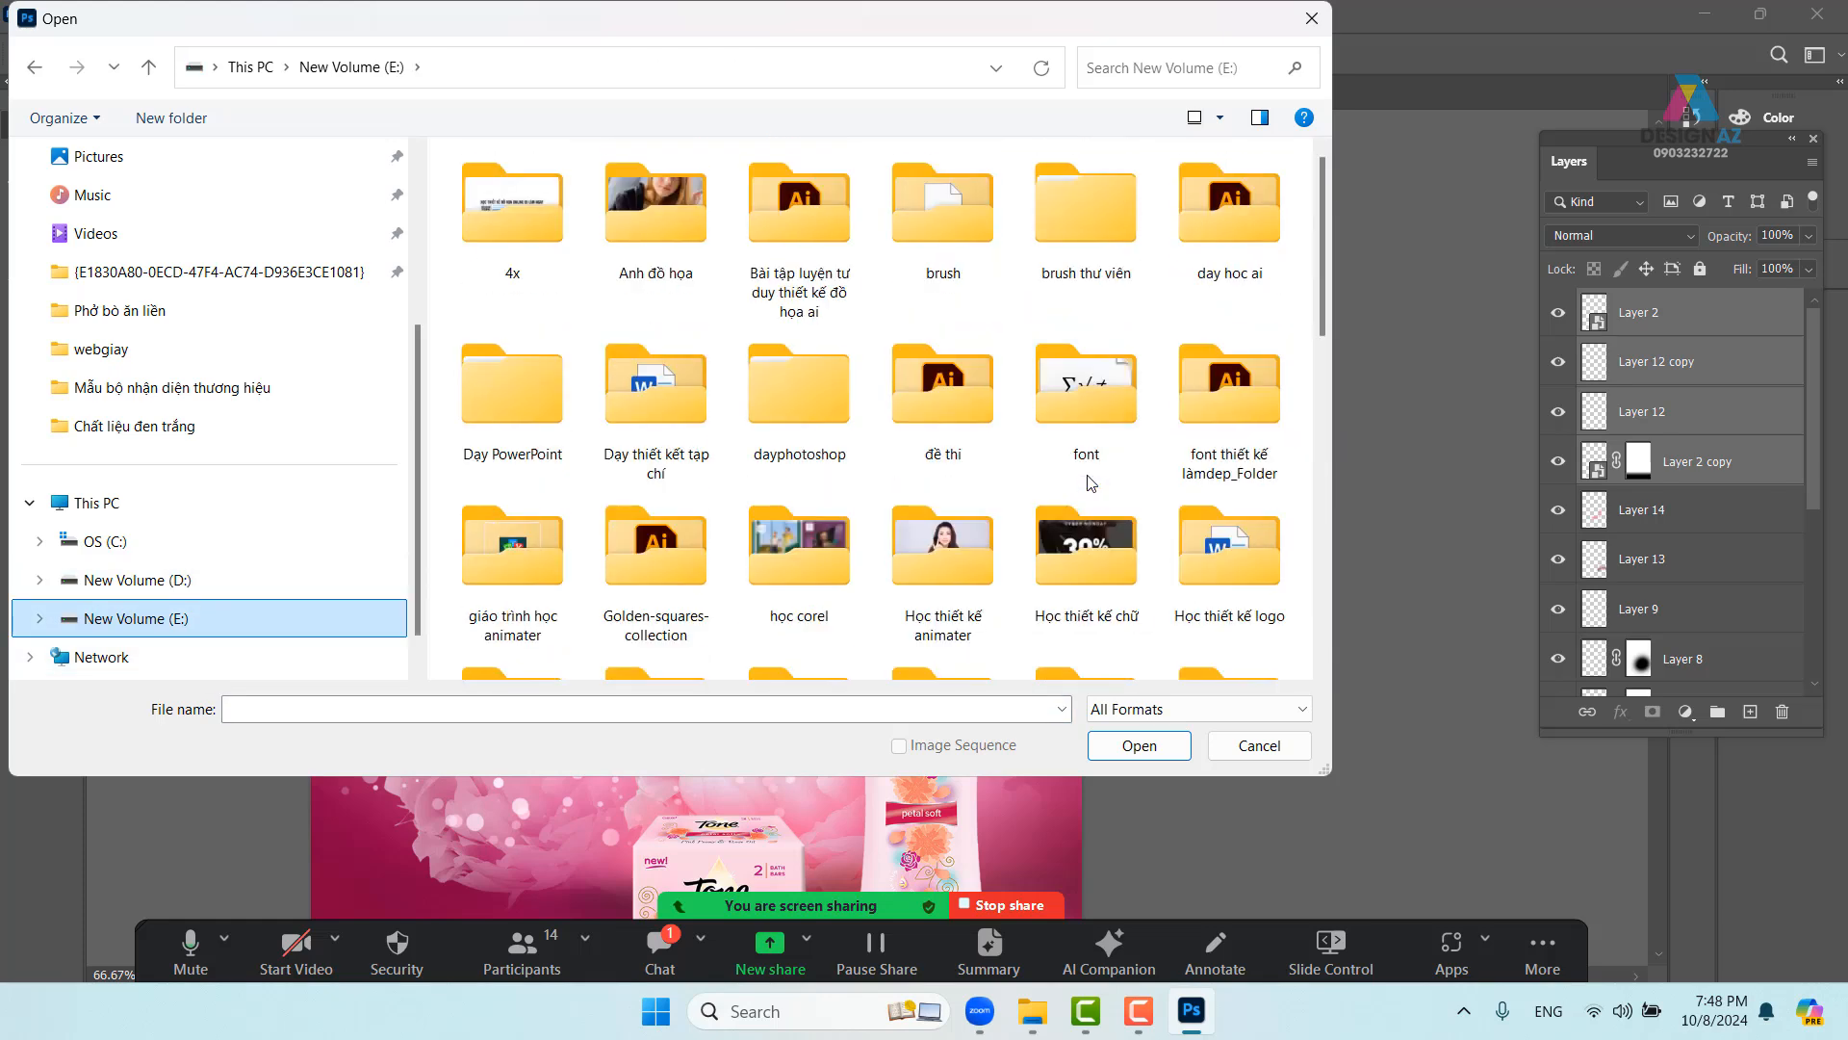
{"action": "left_click", "coordinate": [780, 402]}
{"action": "key", "text": "t"}
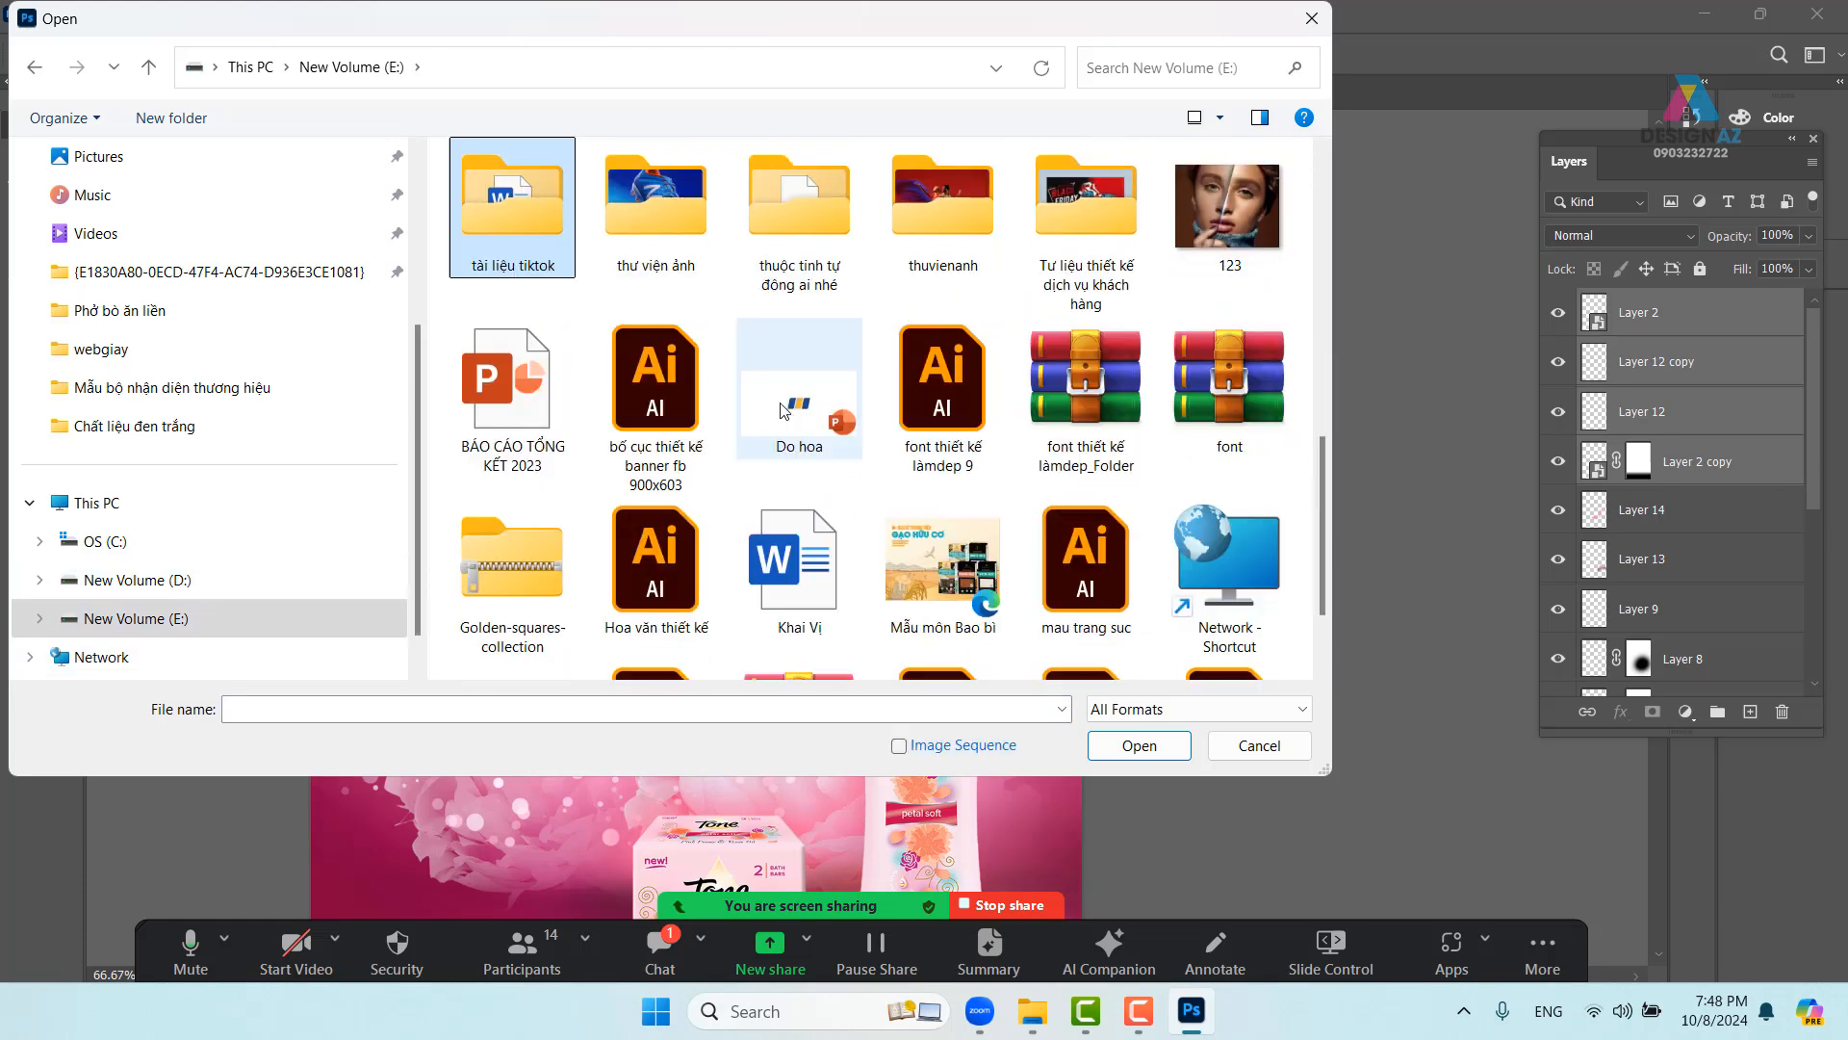
{"action": "double_click", "coordinate": [708, 247]}
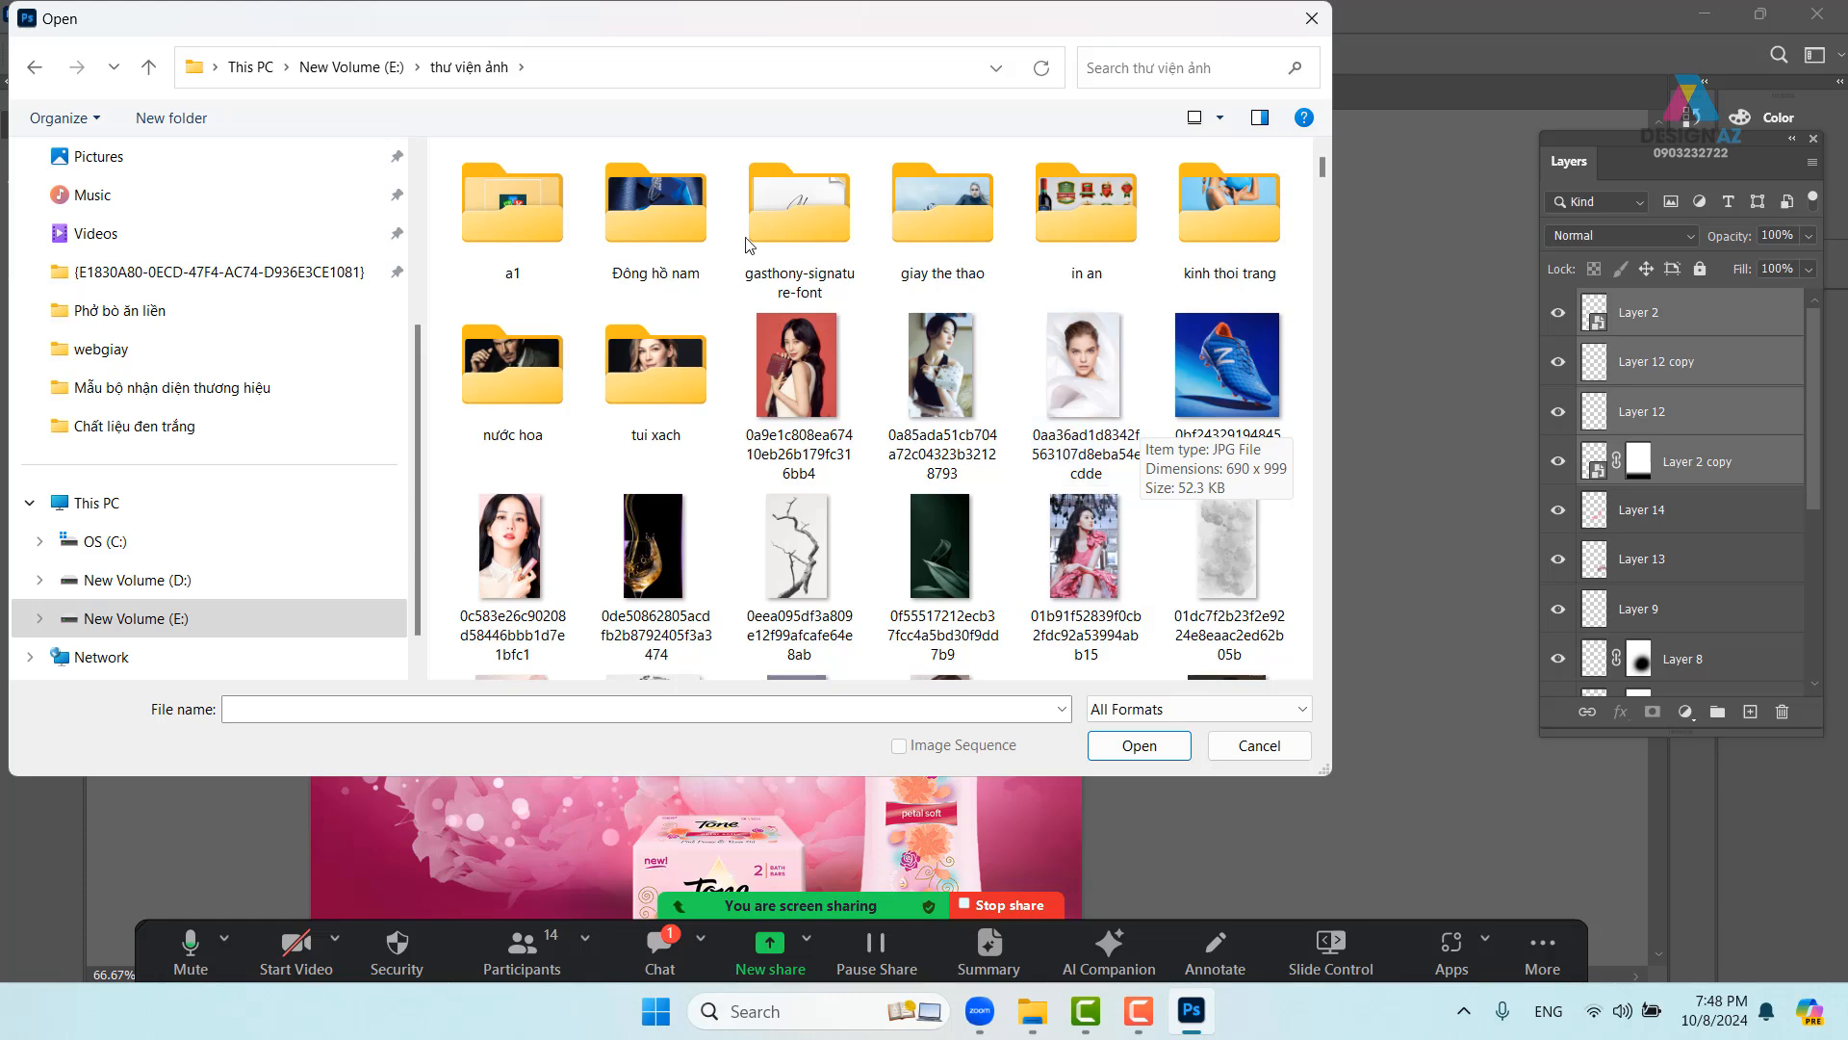
{"action": "scroll", "coordinate": [760, 358], "scroll_direction": "down", "scroll_amount": 1}
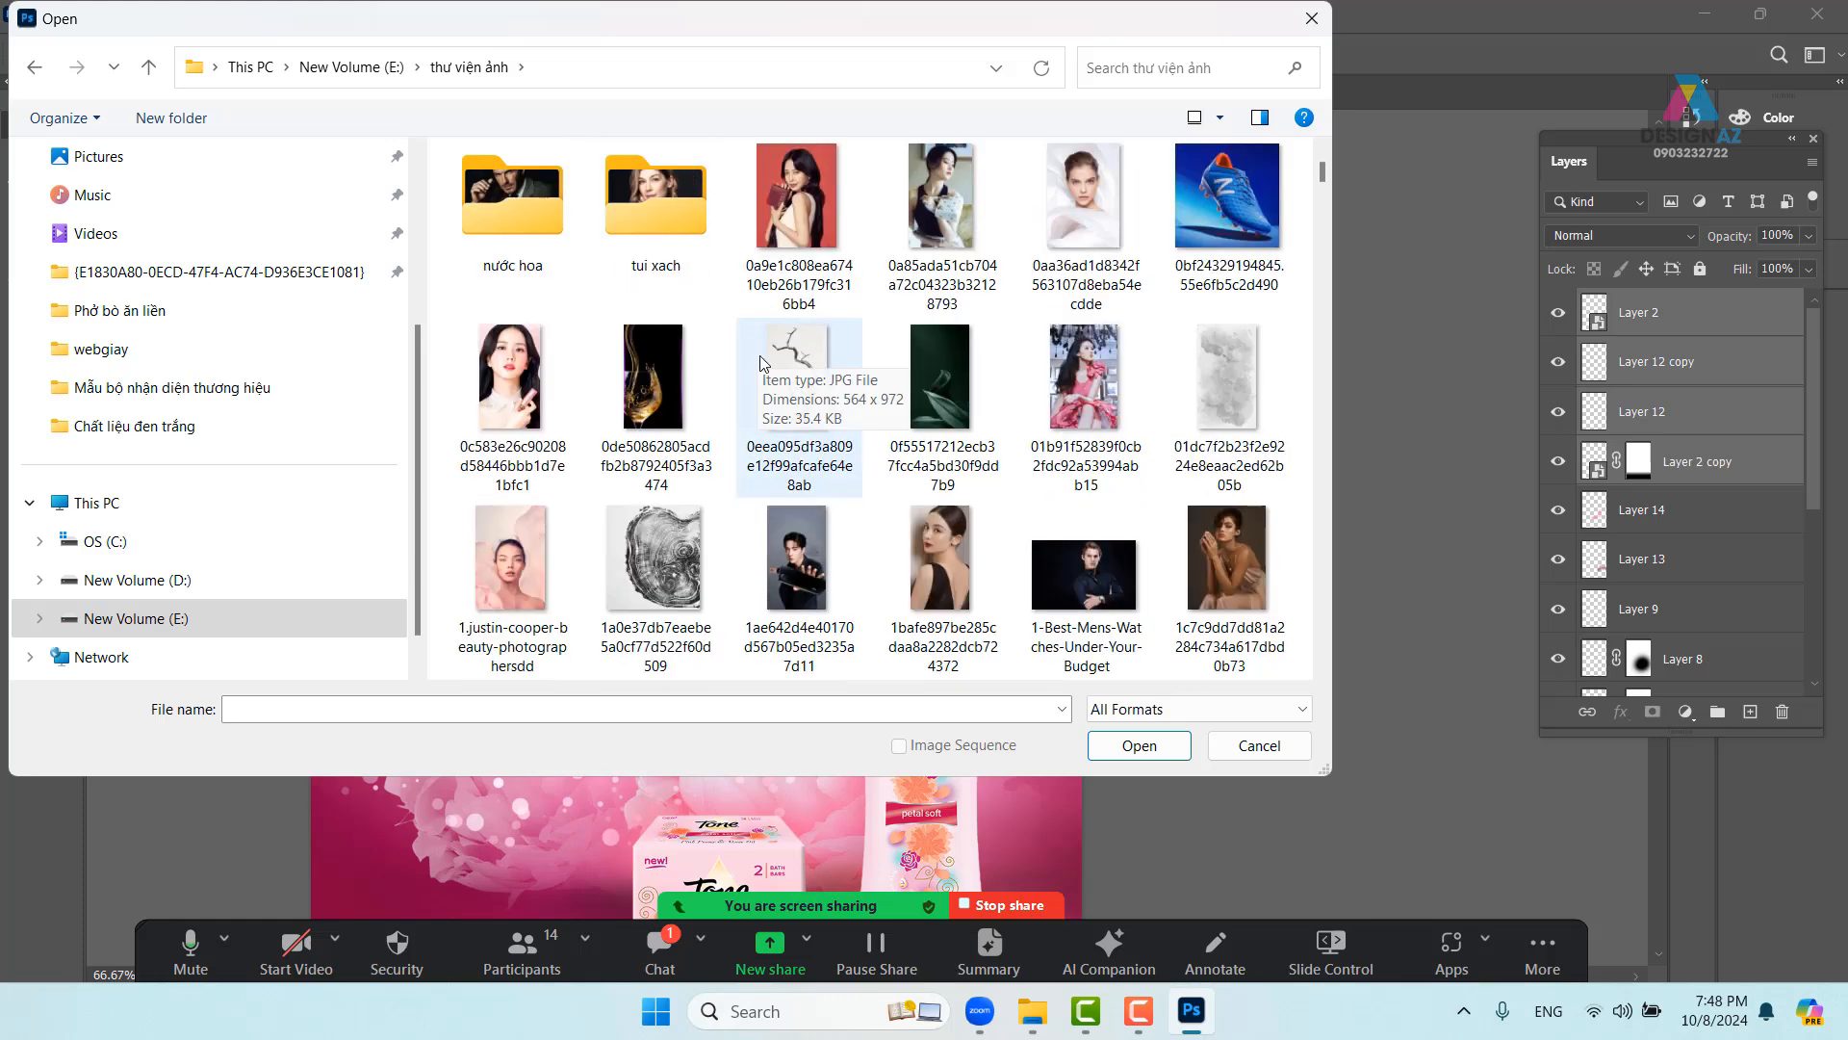
{"action": "double_click", "coordinate": [512, 197]}
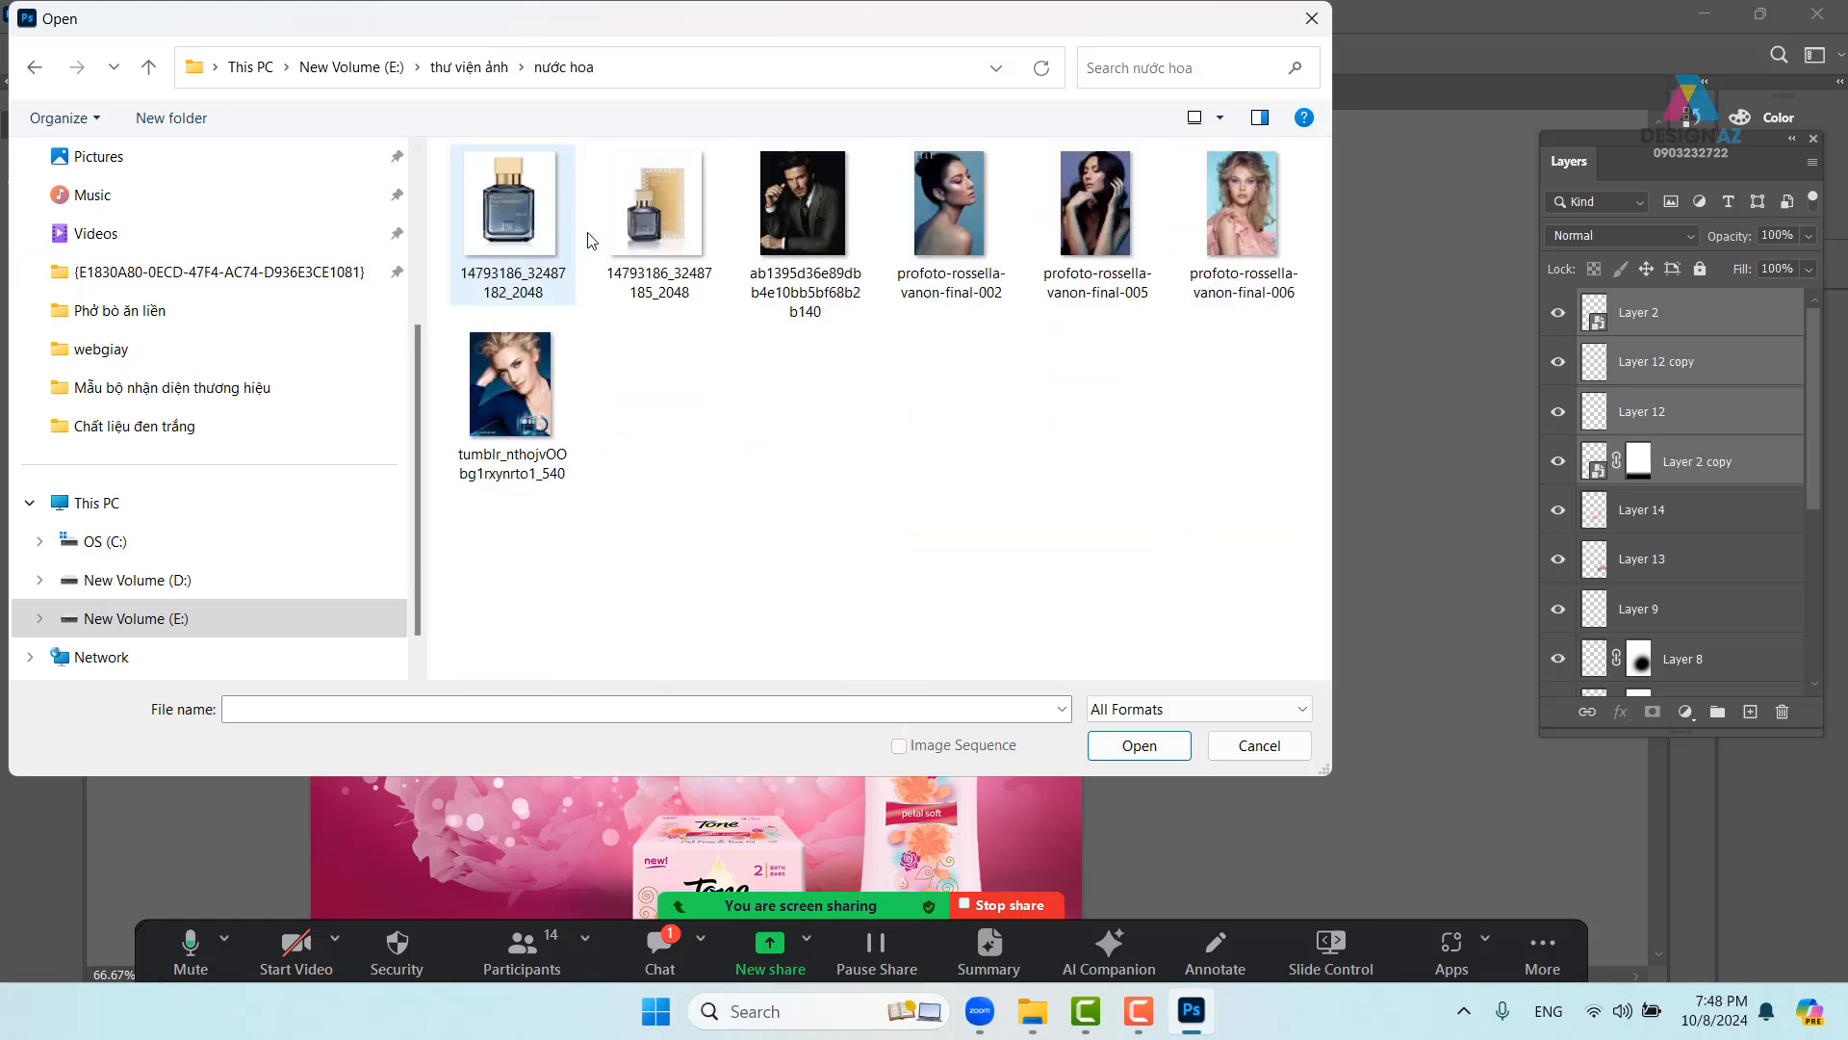
{"action": "left_click", "coordinate": [35, 67]}
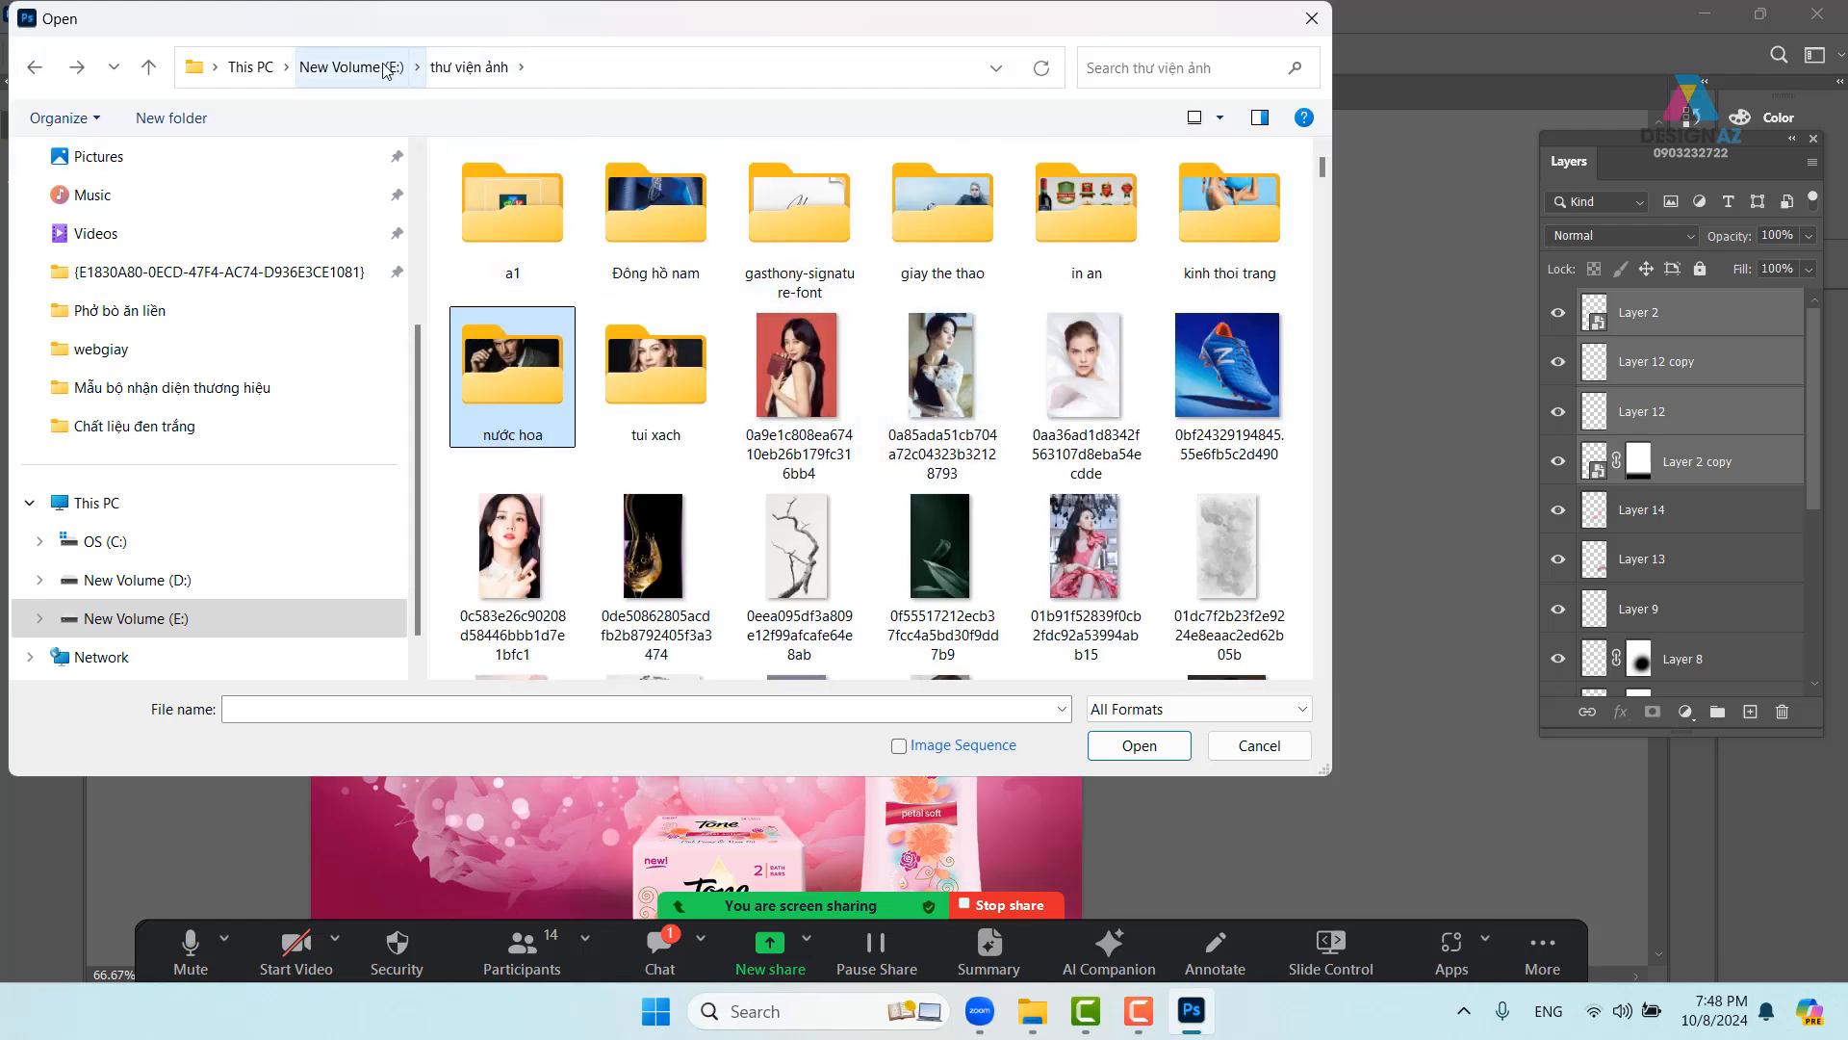
{"action": "left_click", "coordinate": [351, 67]}
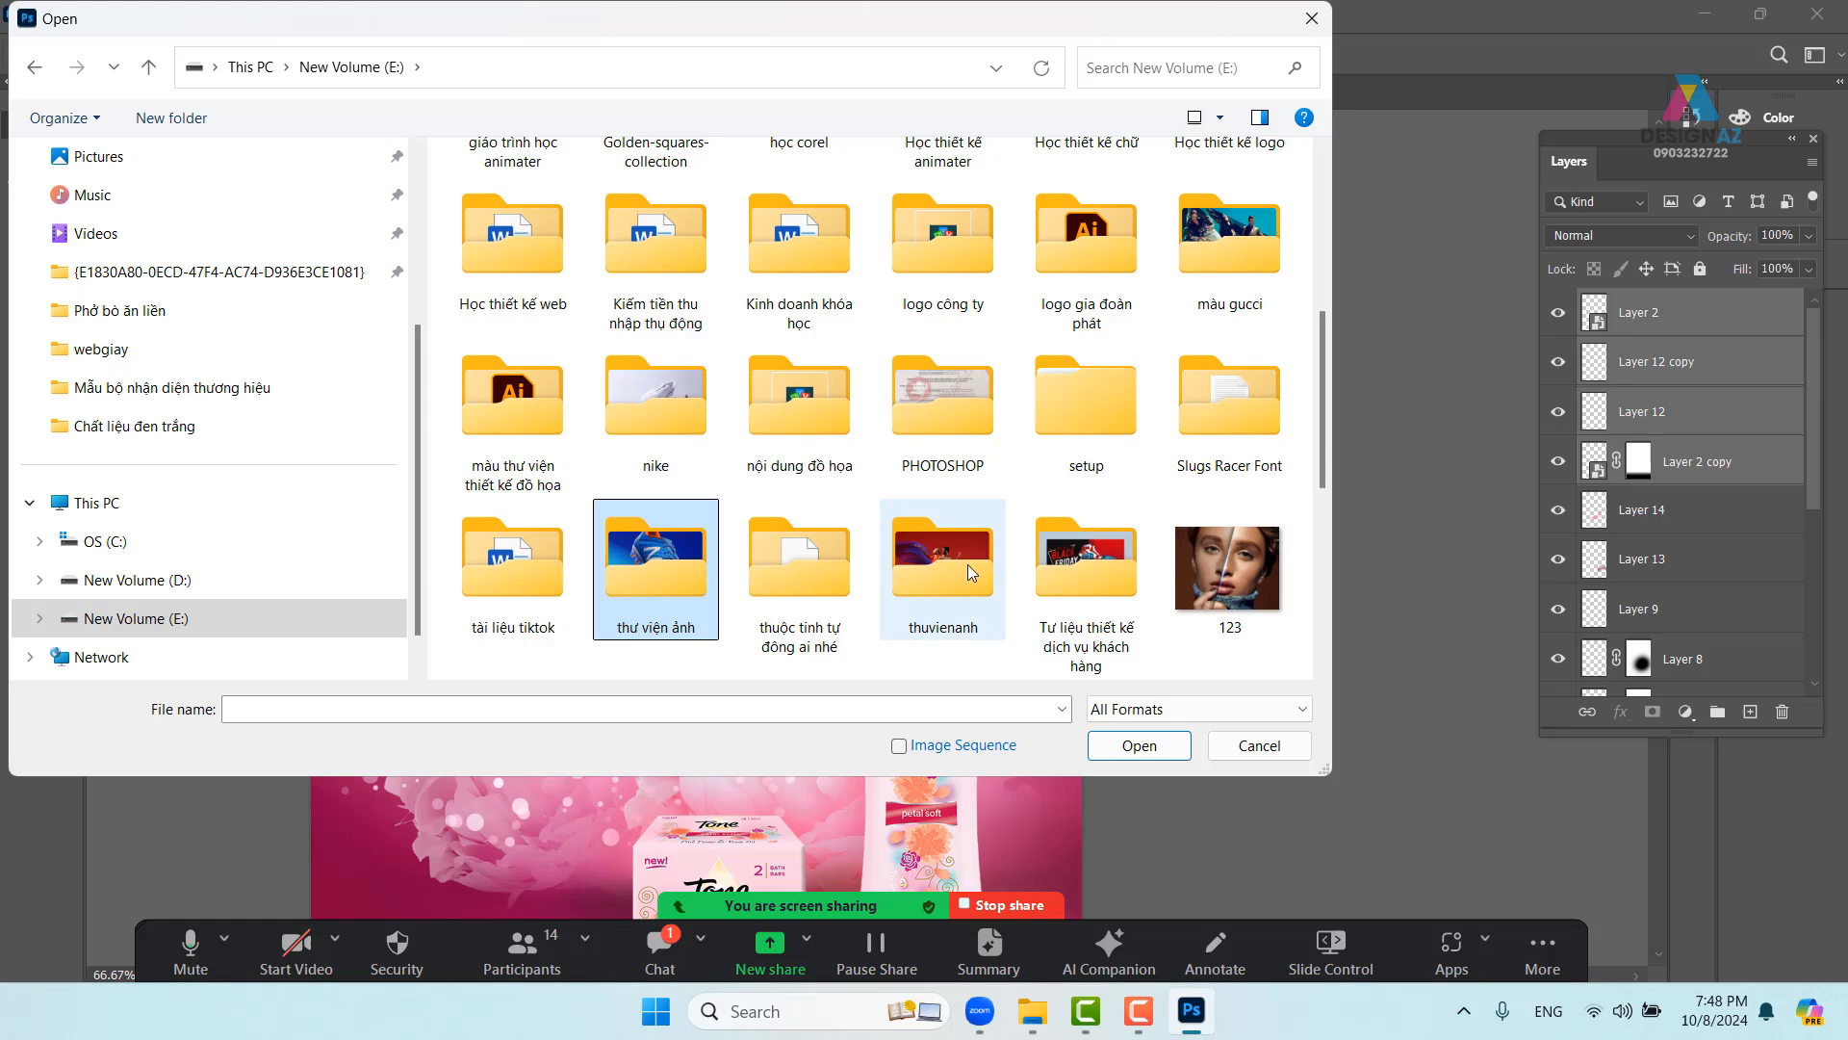
- Open the thuvienanh folder and look through its dongho subfolder
{"action": "double_click", "coordinate": [968, 564]}
{"action": "left_click", "coordinate": [967, 564]}
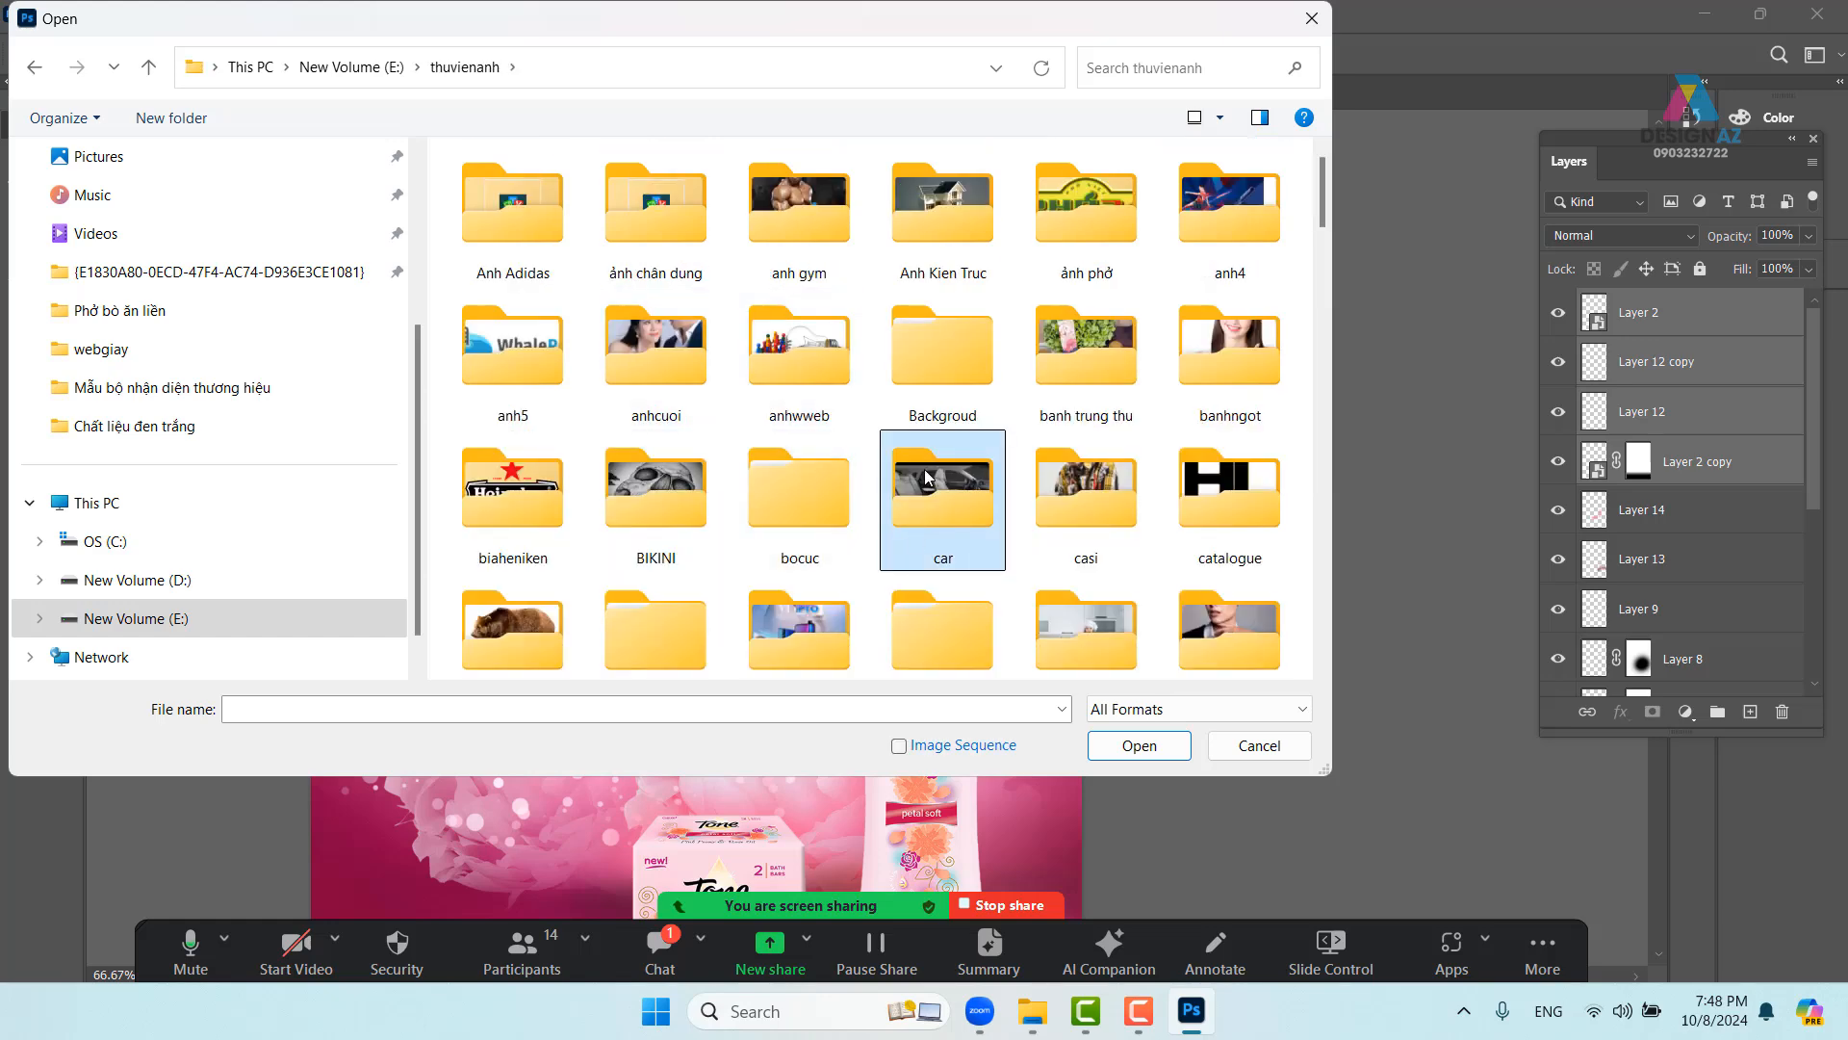
{"action": "scroll", "coordinate": [1221, 643], "scroll_direction": "down", "scroll_amount": 2}
{"action": "double_click", "coordinate": [1227, 636]}
{"action": "scroll", "coordinate": [1100, 375], "scroll_direction": "down", "scroll_amount": 5}
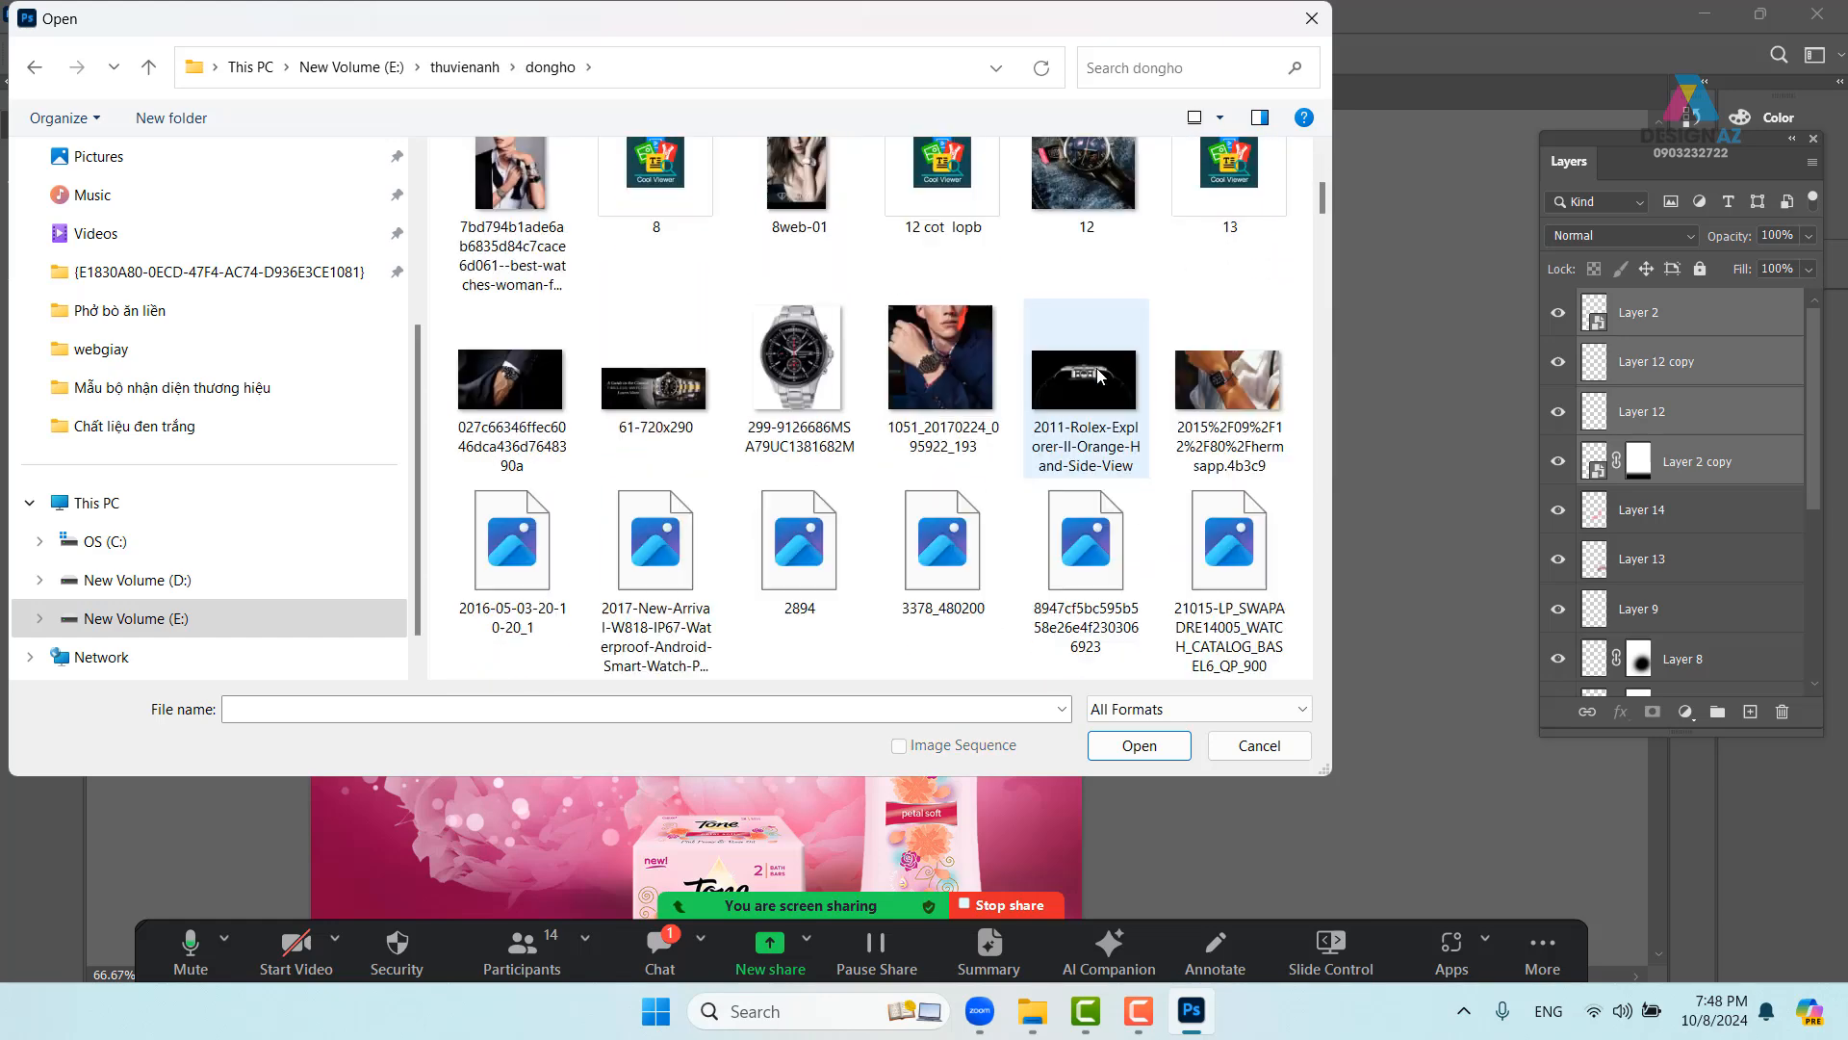
{"action": "scroll", "coordinate": [1100, 376], "scroll_direction": "down", "scroll_amount": 10}
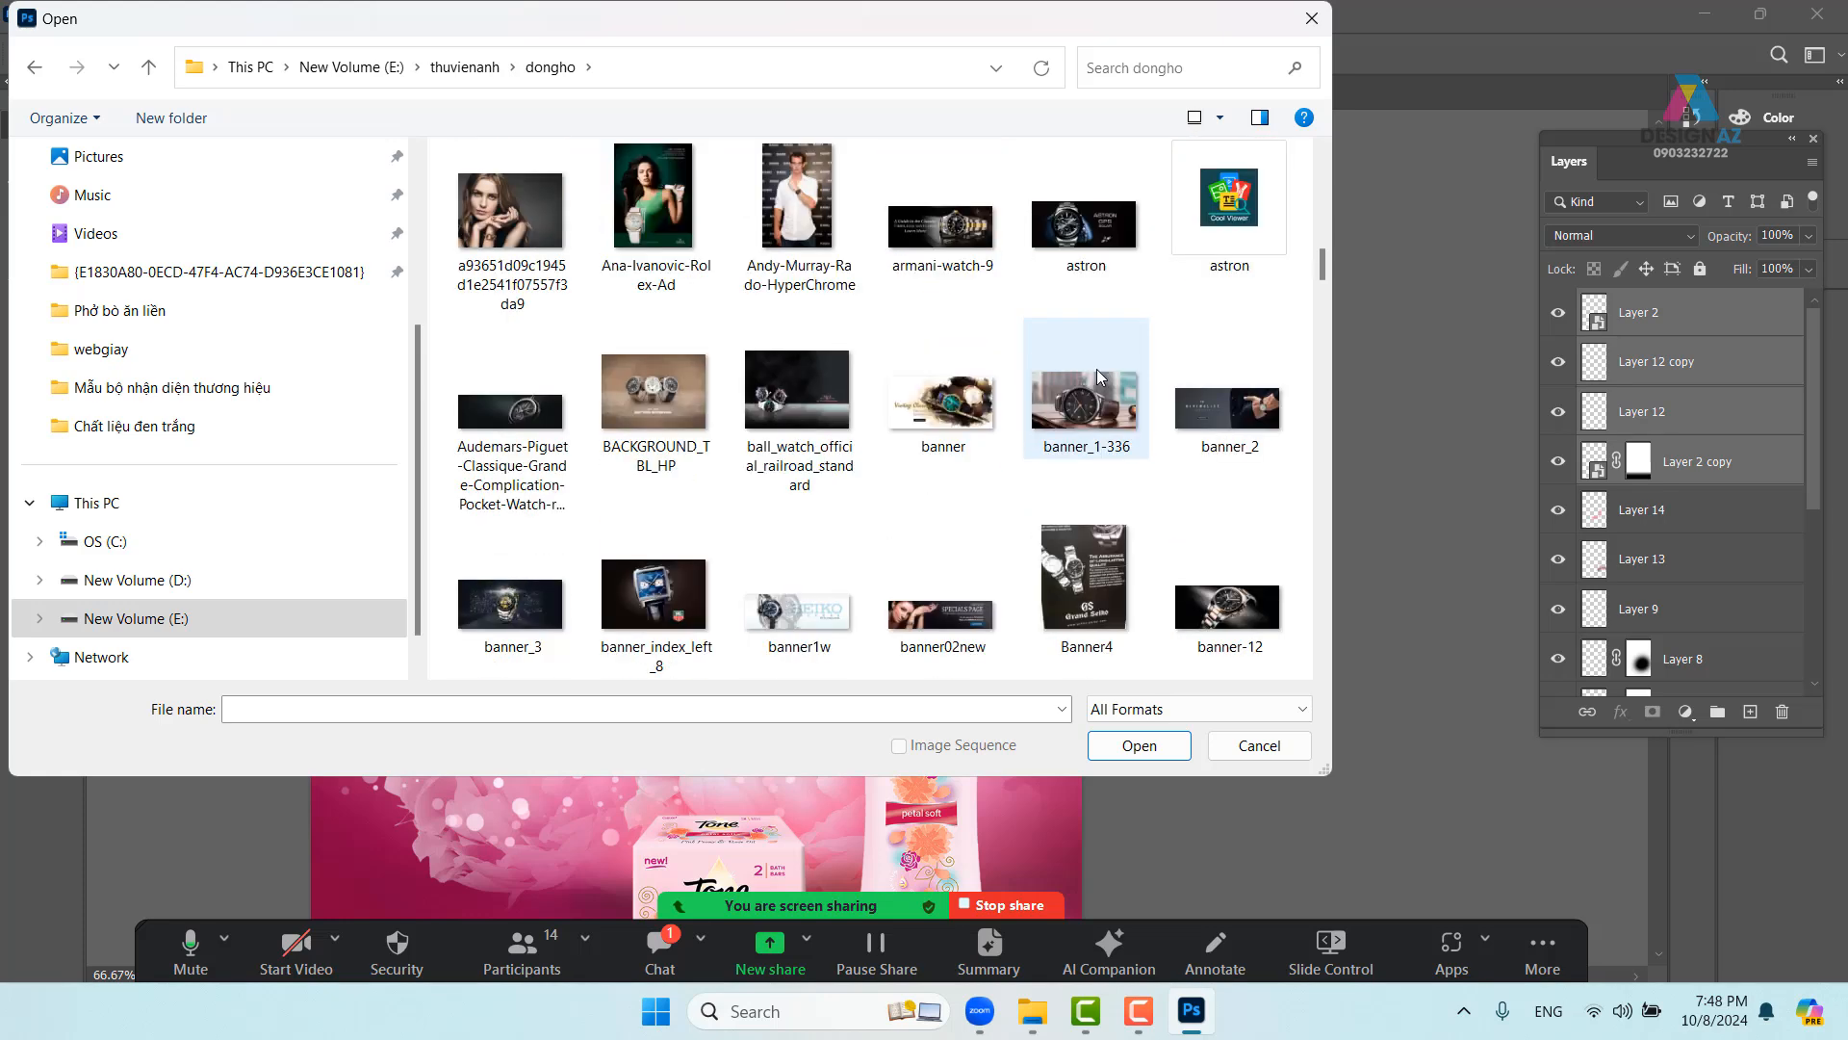
{"action": "scroll", "coordinate": [1101, 376], "scroll_direction": "down", "scroll_amount": 10}
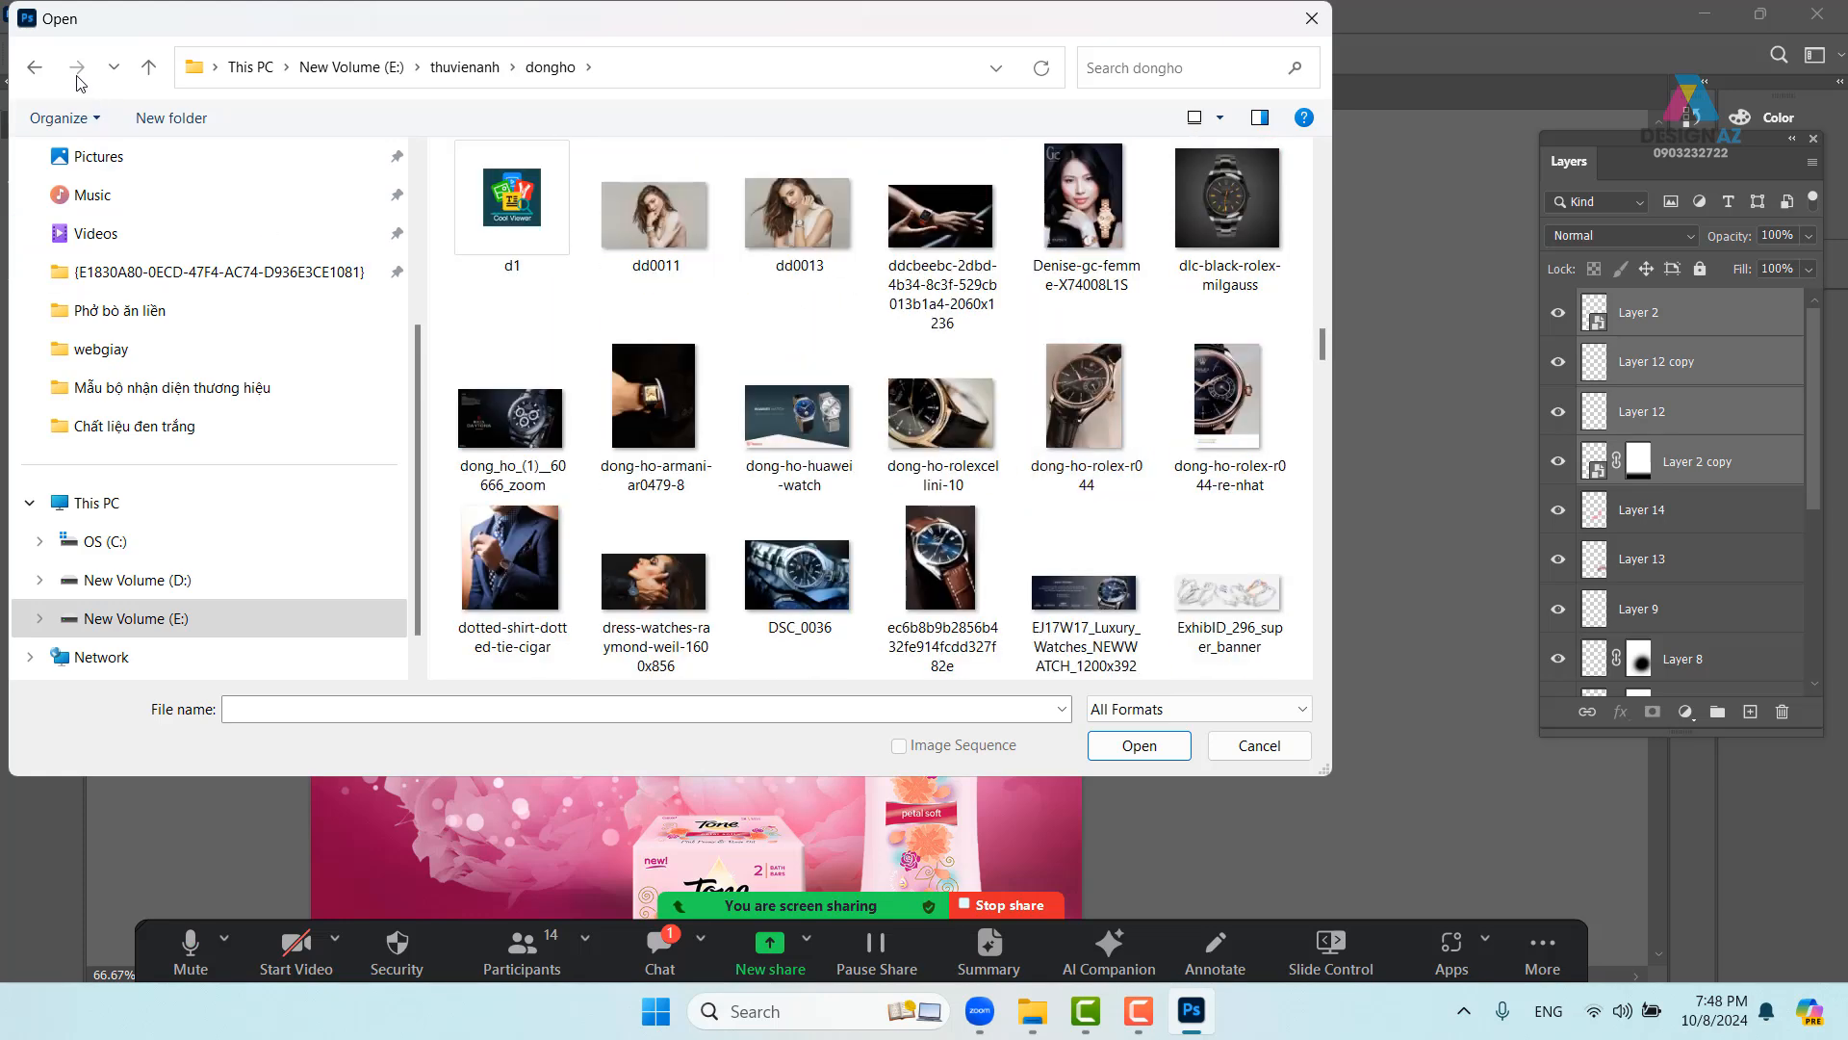
{"action": "left_click", "coordinate": [34, 67]}
- Open logo-chanel from E:\thuvienanh\nước hoa
{"action": "left_click", "coordinate": [789, 476]}
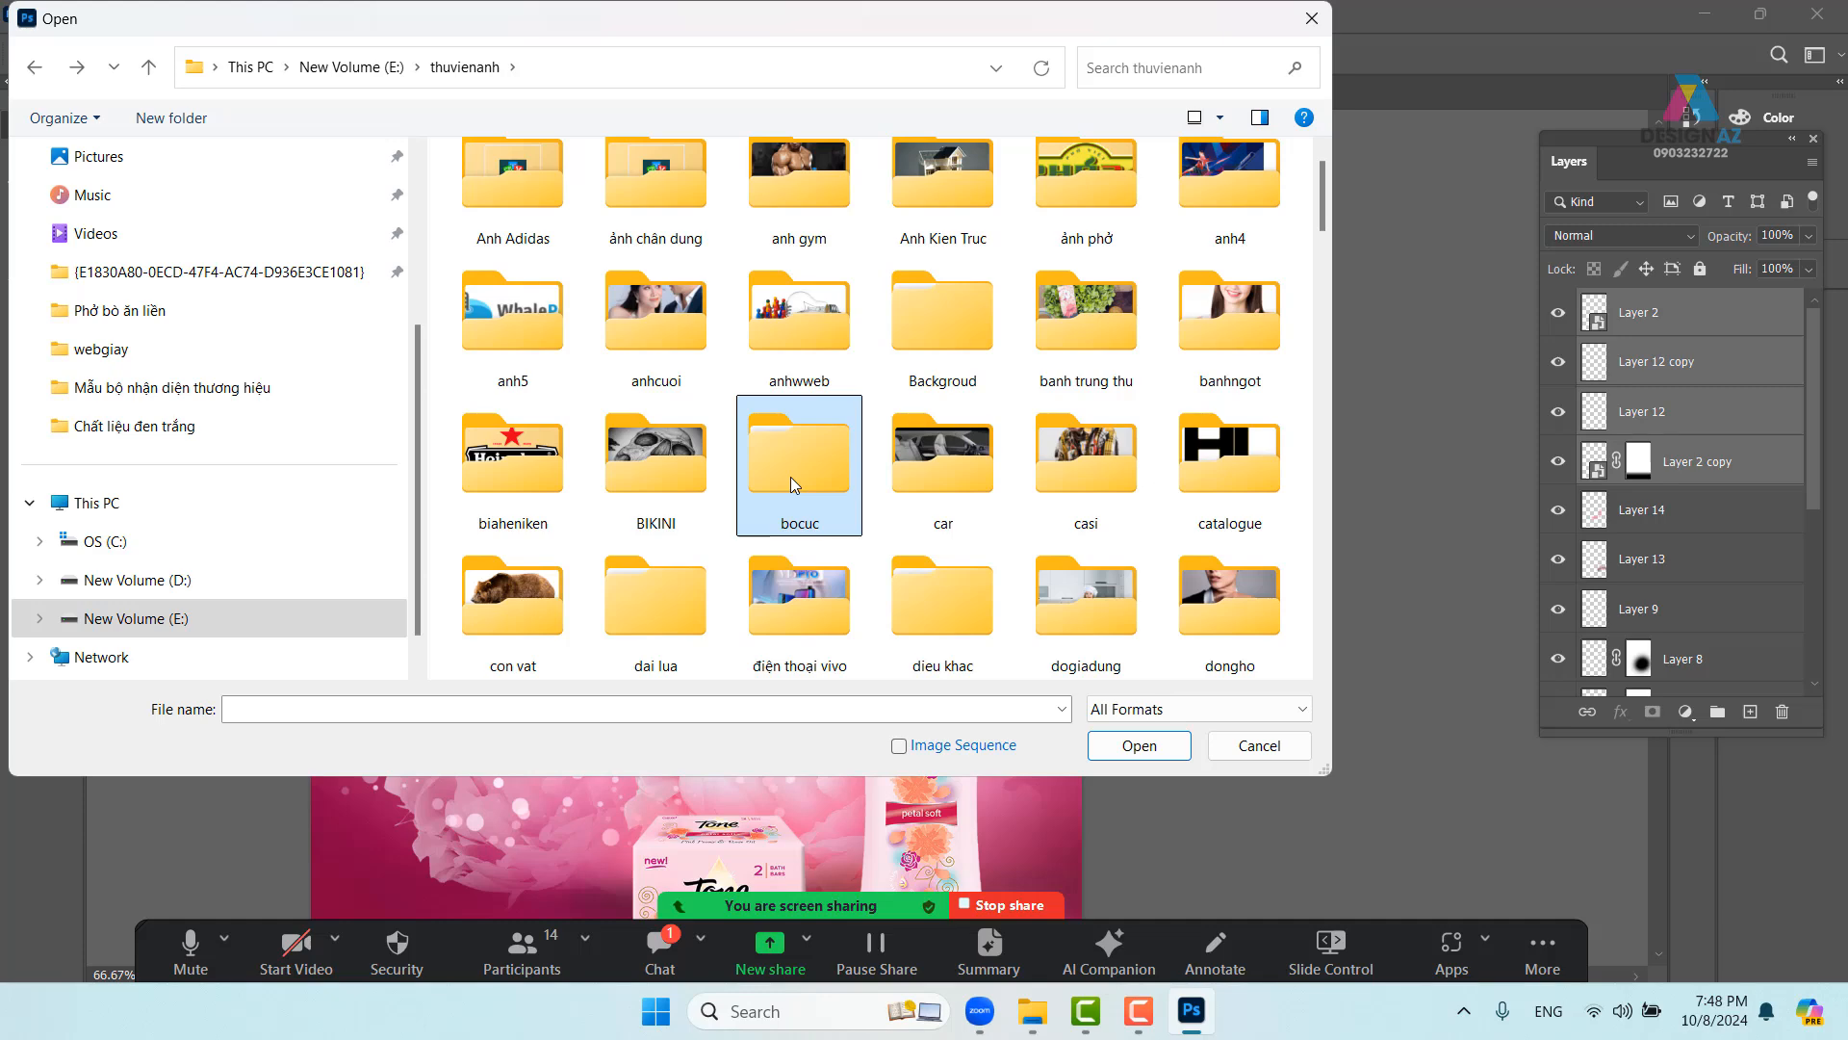
{"action": "key", "text": "n"}
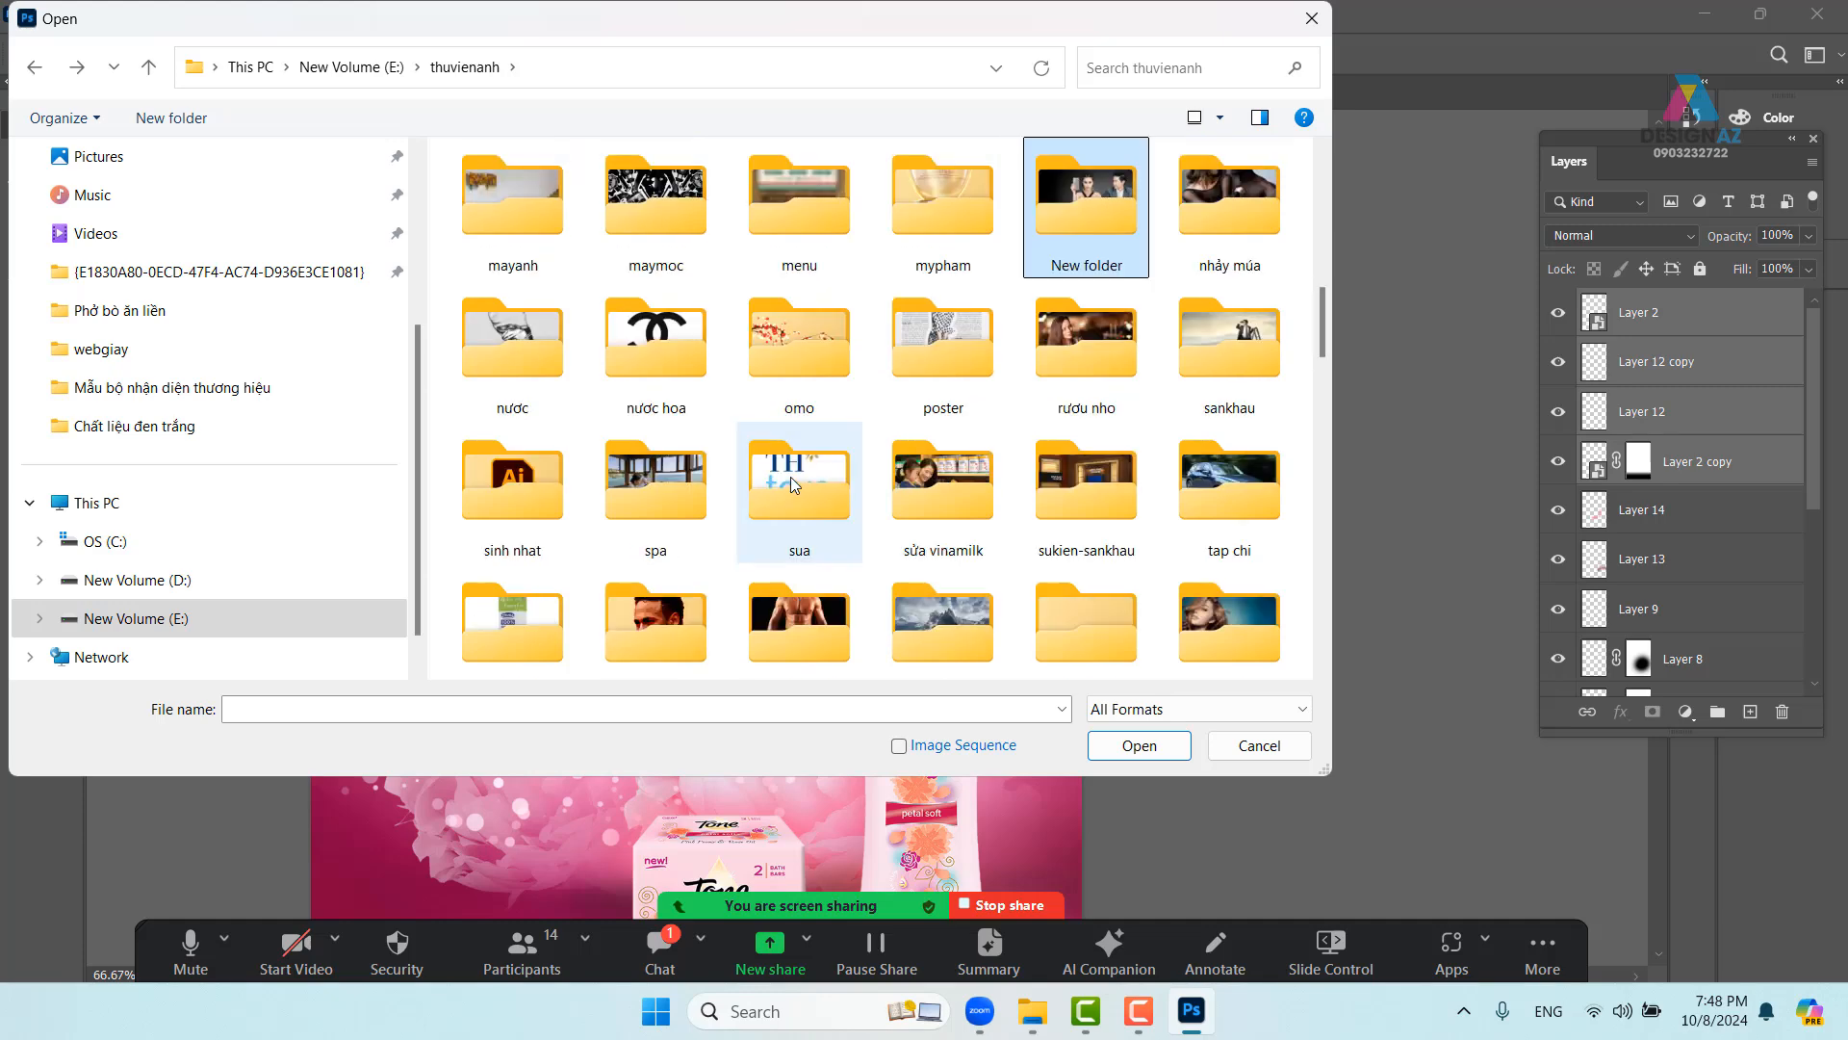
{"action": "double_click", "coordinate": [679, 343]}
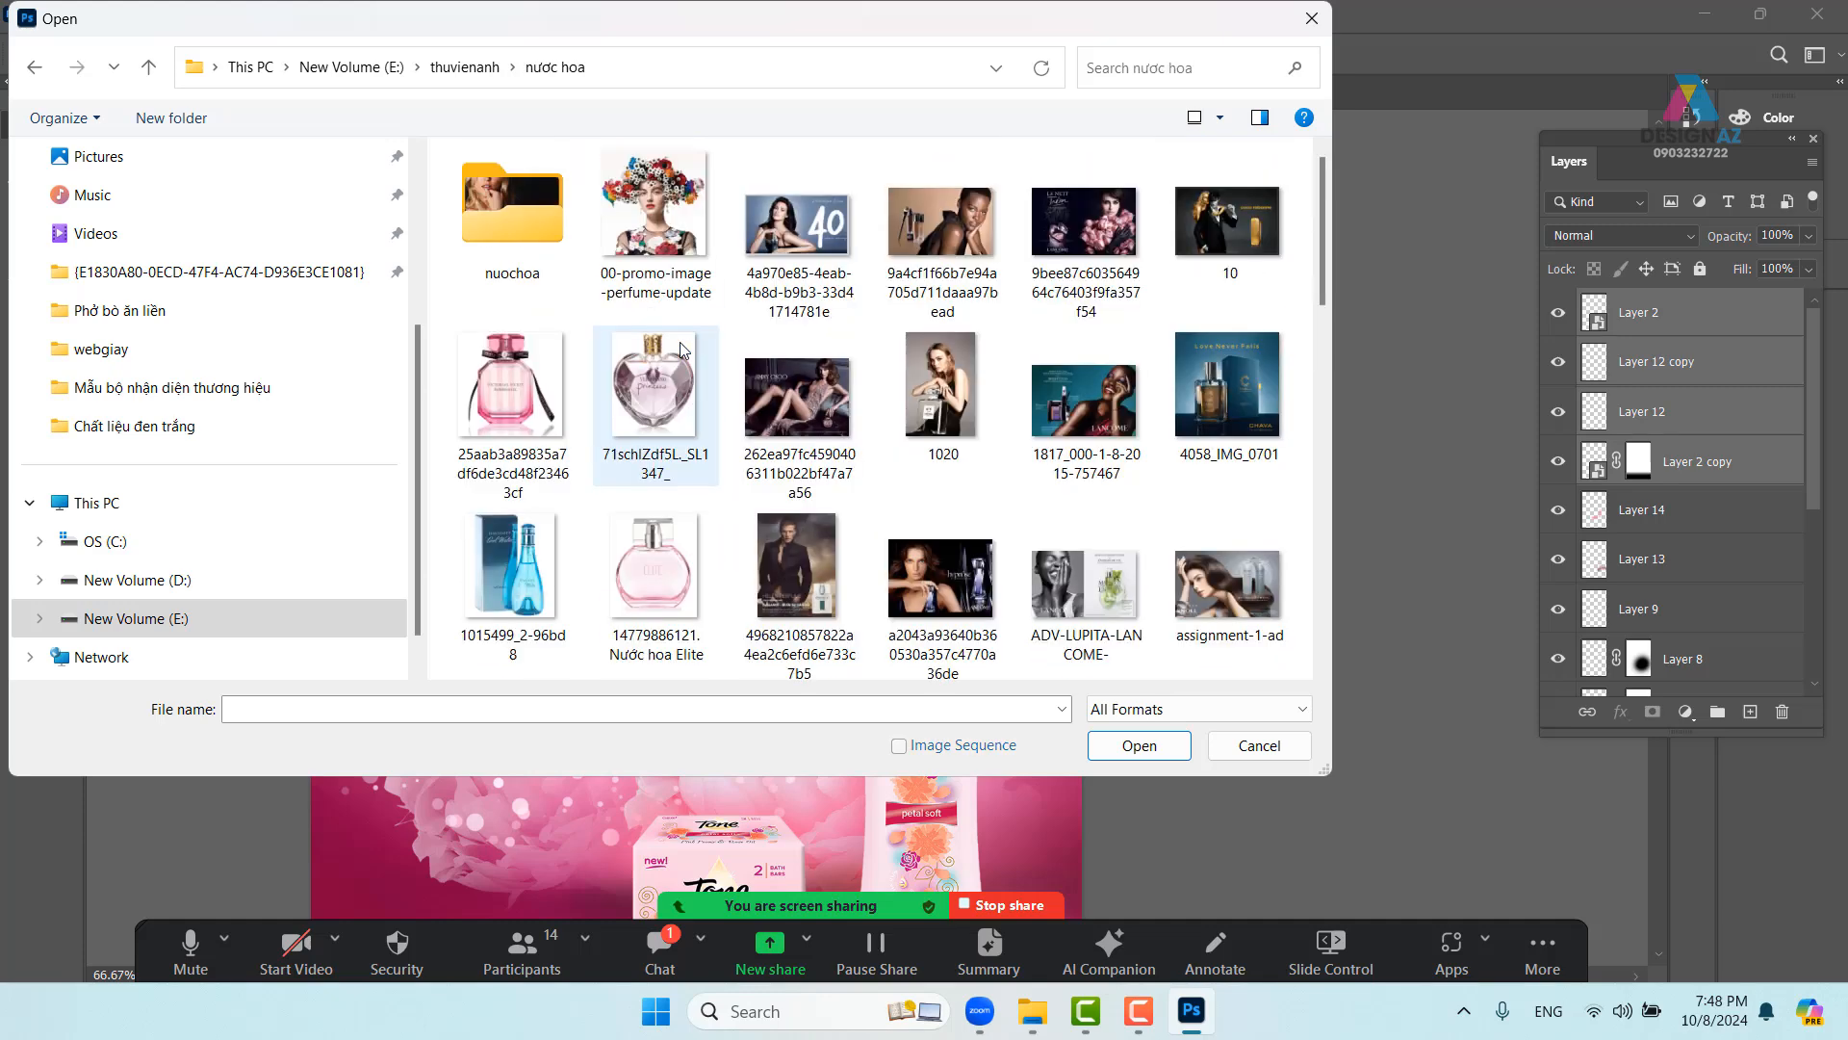
{"action": "scroll", "coordinate": [1011, 507], "scroll_direction": "down", "scroll_amount": 6}
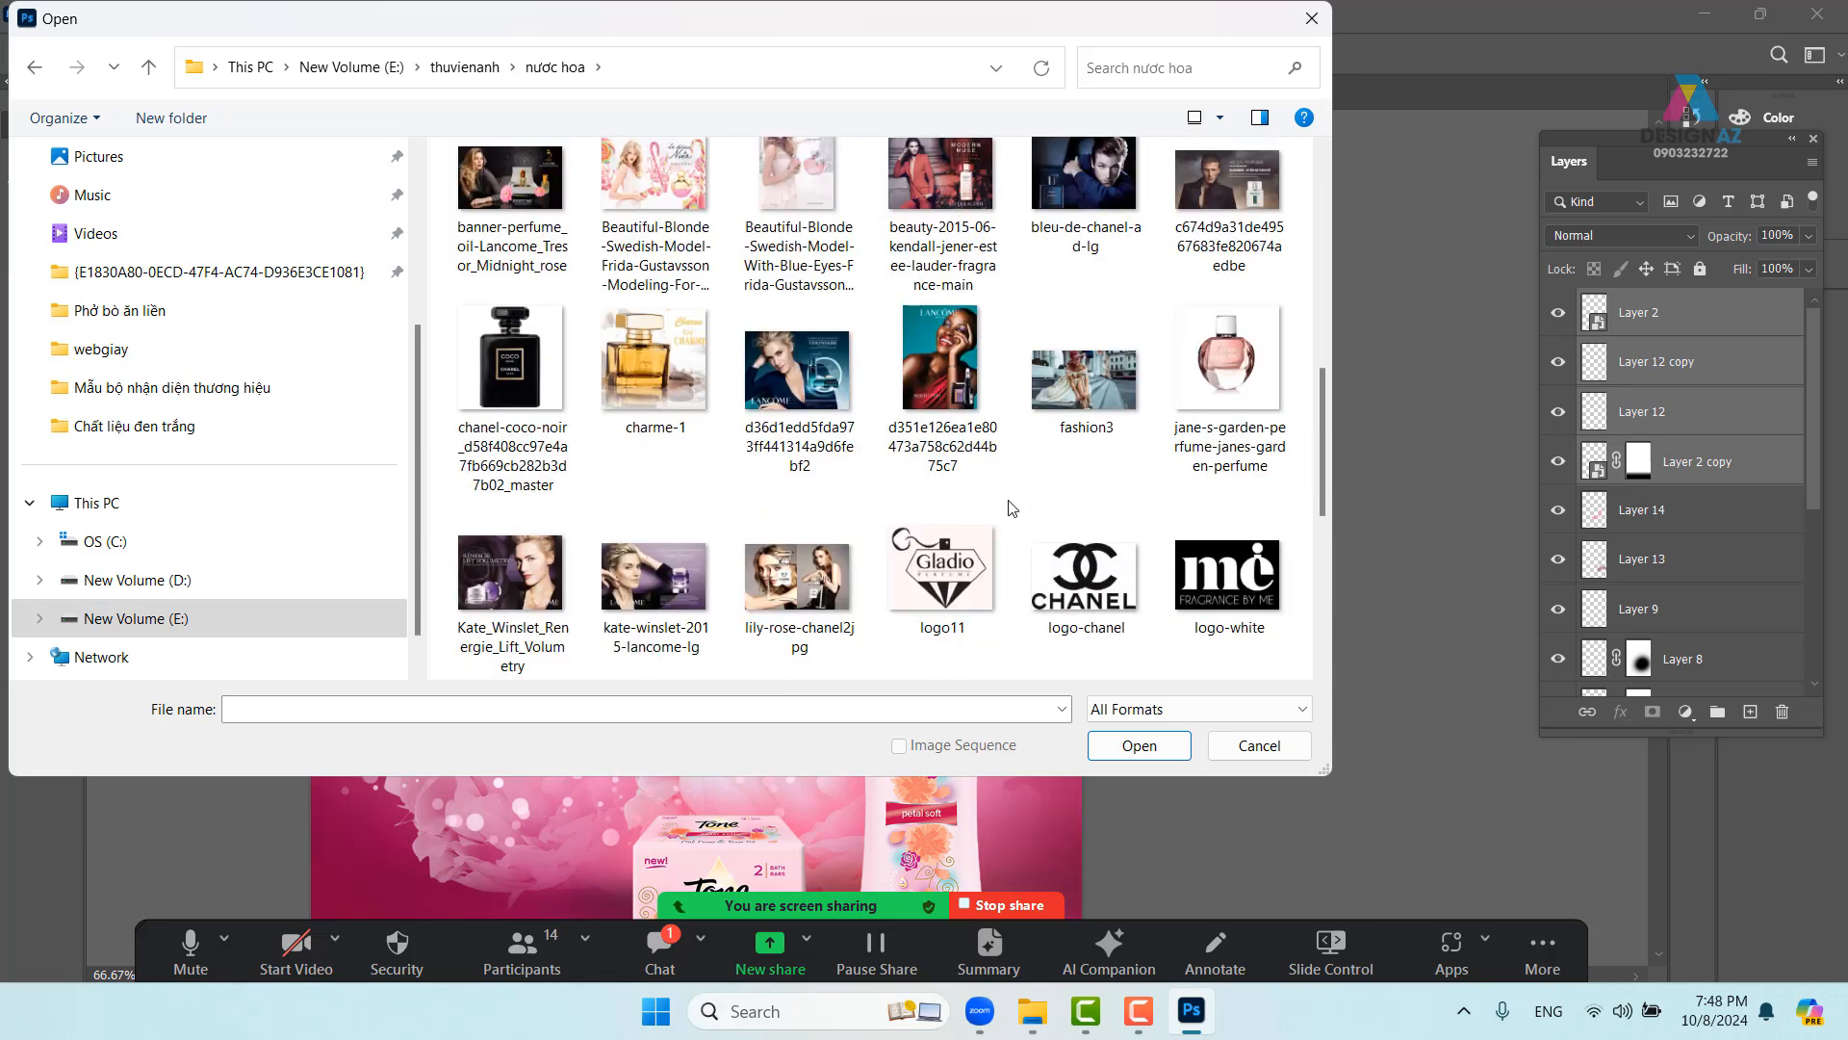
{"action": "scroll", "coordinate": [1011, 507], "scroll_direction": "down", "scroll_amount": 2}
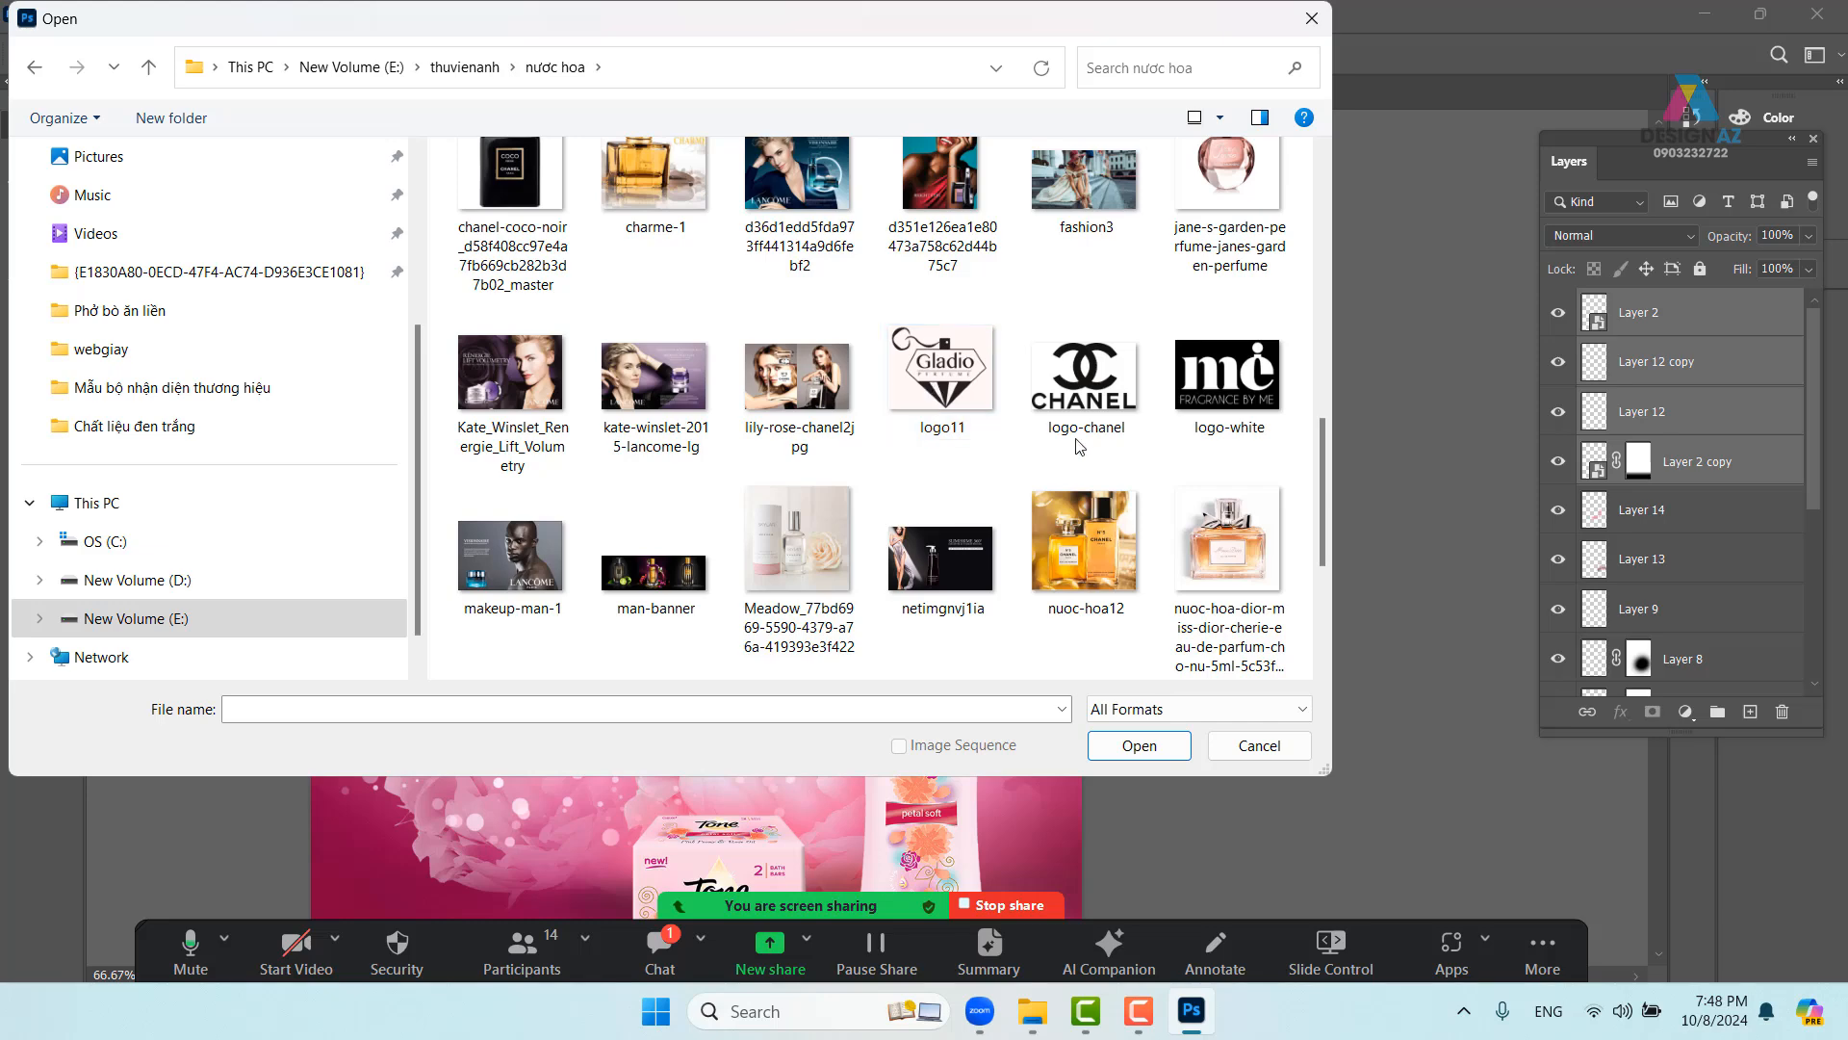
{"action": "left_click", "coordinate": [1143, 429]}
{"action": "left_click", "coordinate": [1154, 744]}
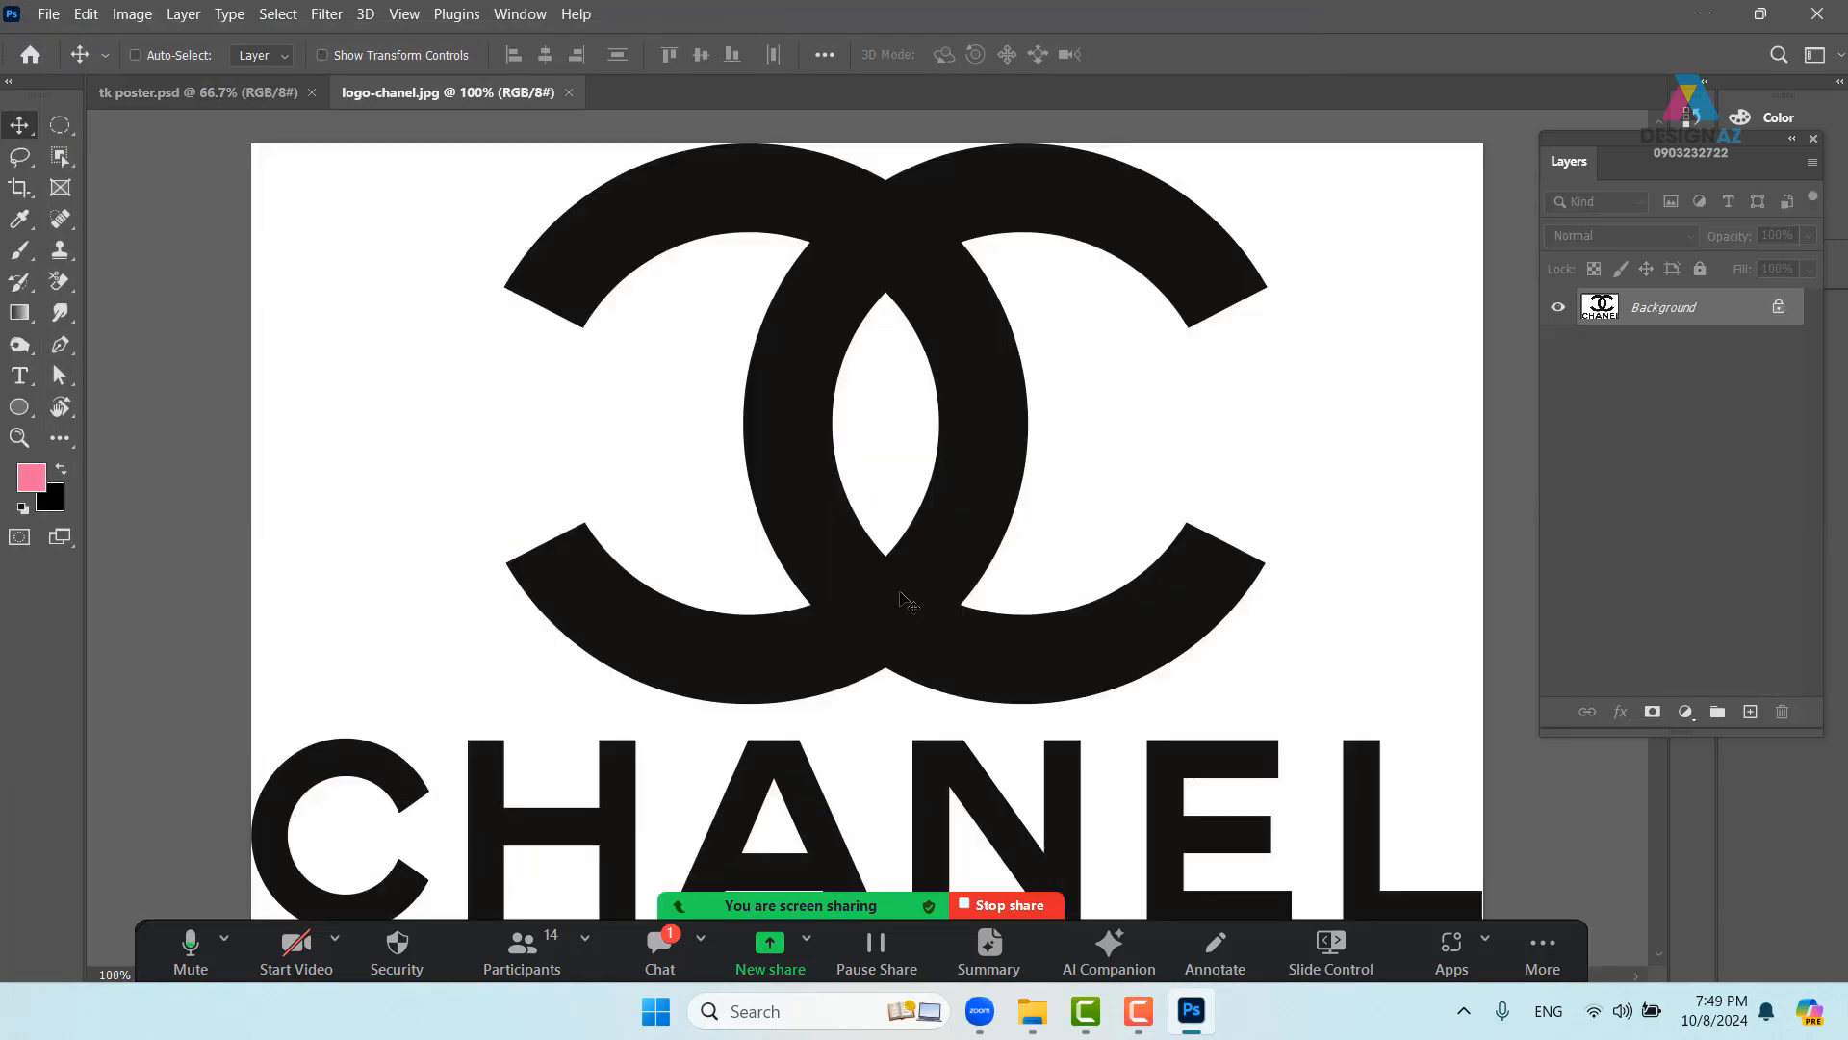
- Add a layer mask to the logo and fill it via Apply Image with Invert checked
{"action": "key", "text": "ctrl+minus"}
{"action": "key", "text": "ctrl+minus"}
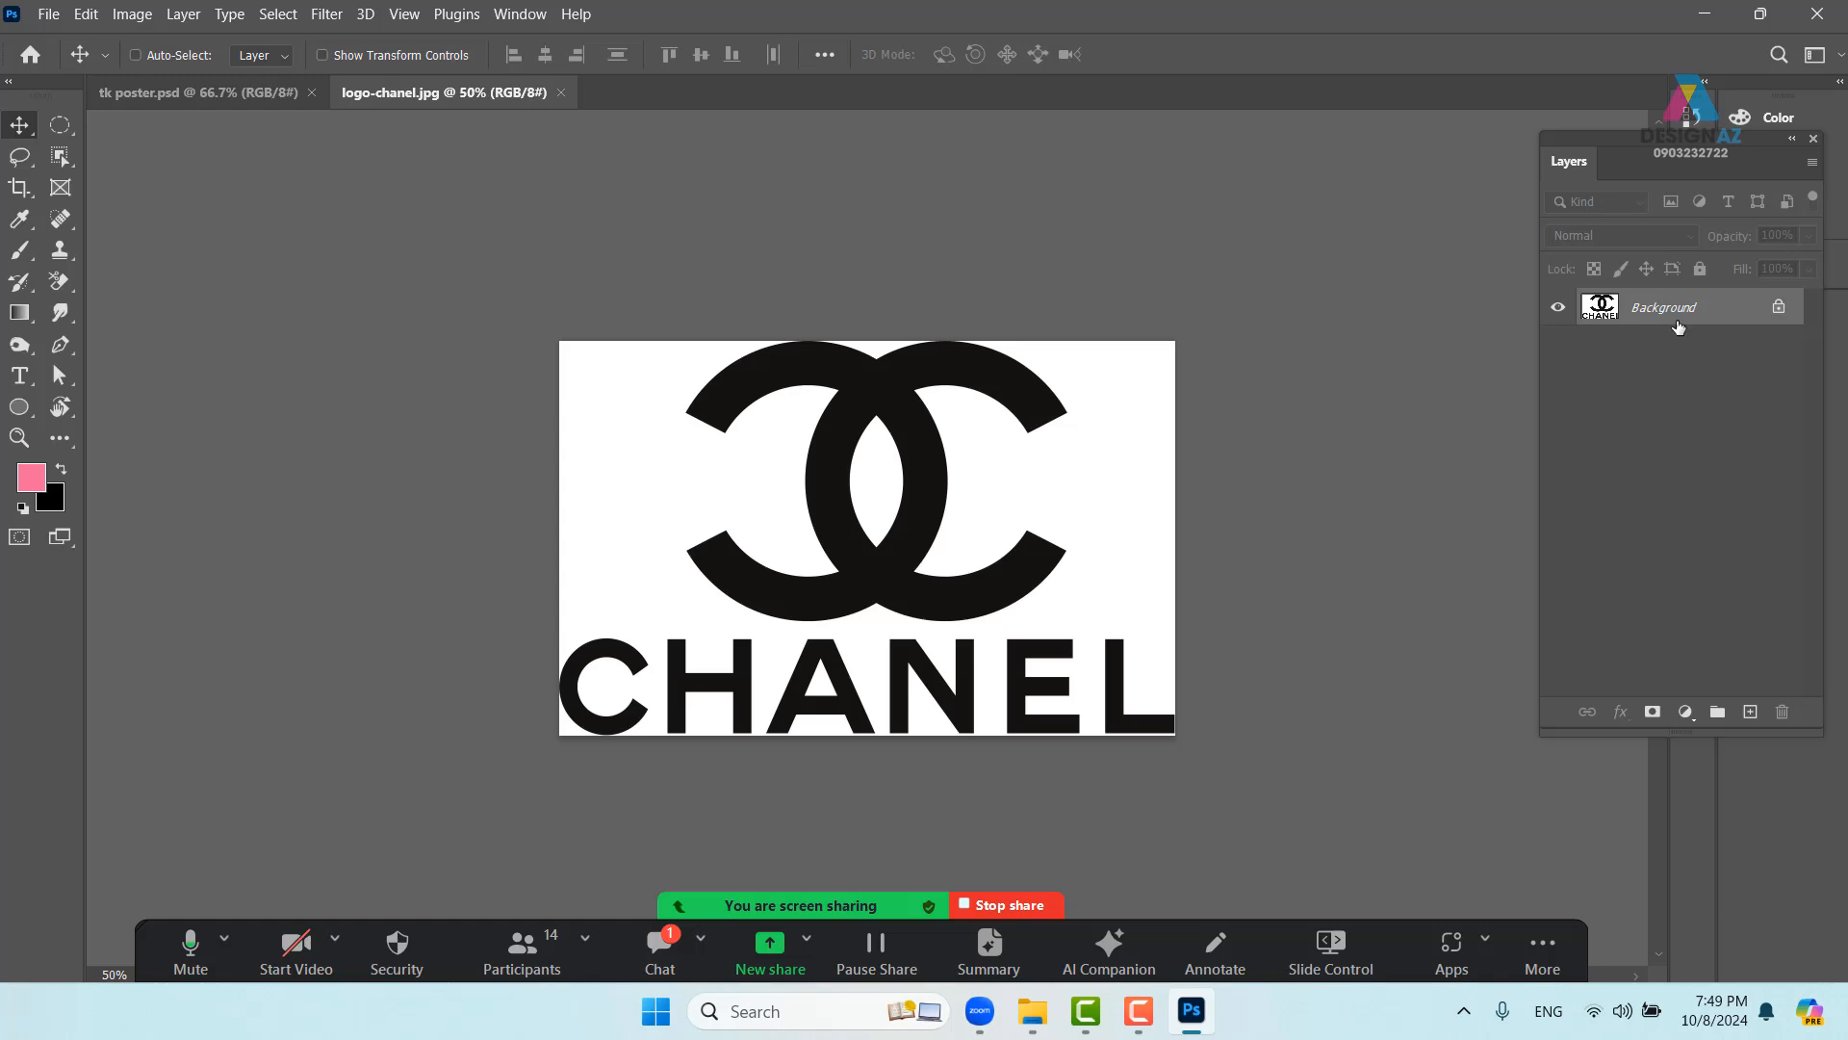
{"action": "left_click", "coordinate": [1653, 713]}
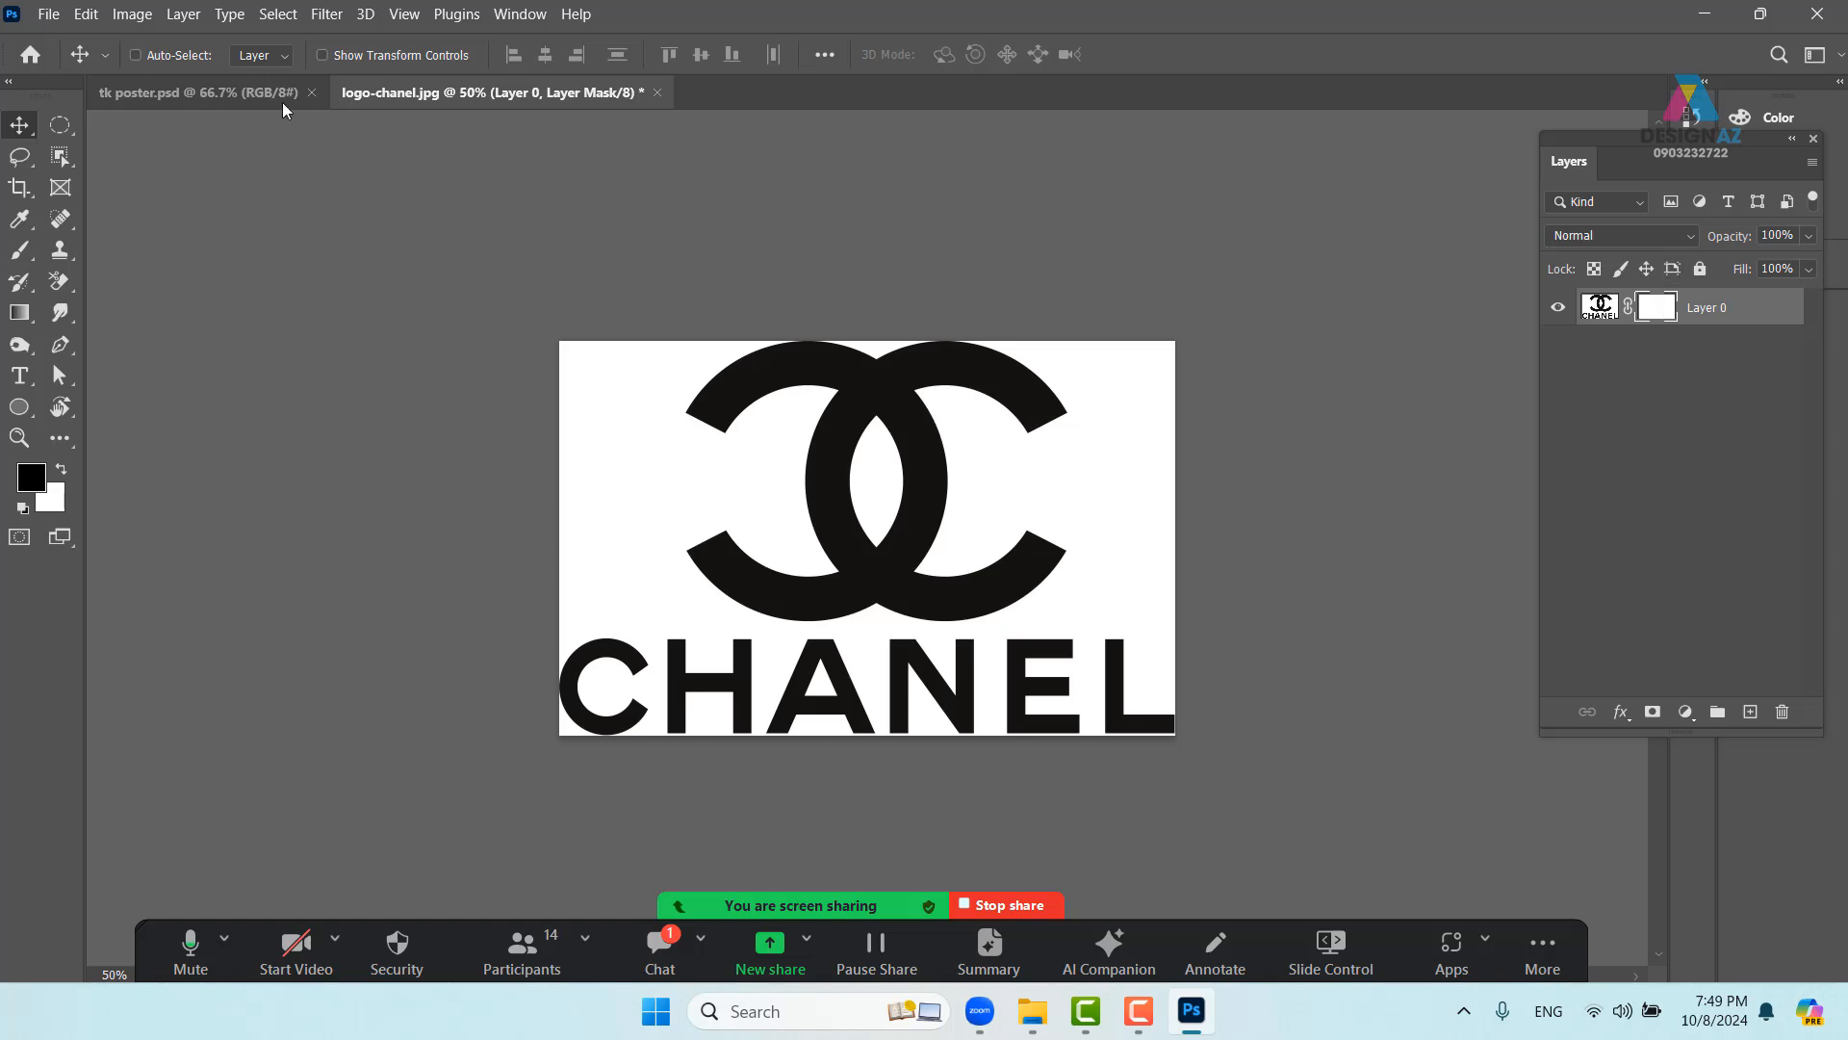
{"action": "left_click", "coordinate": [134, 17]}
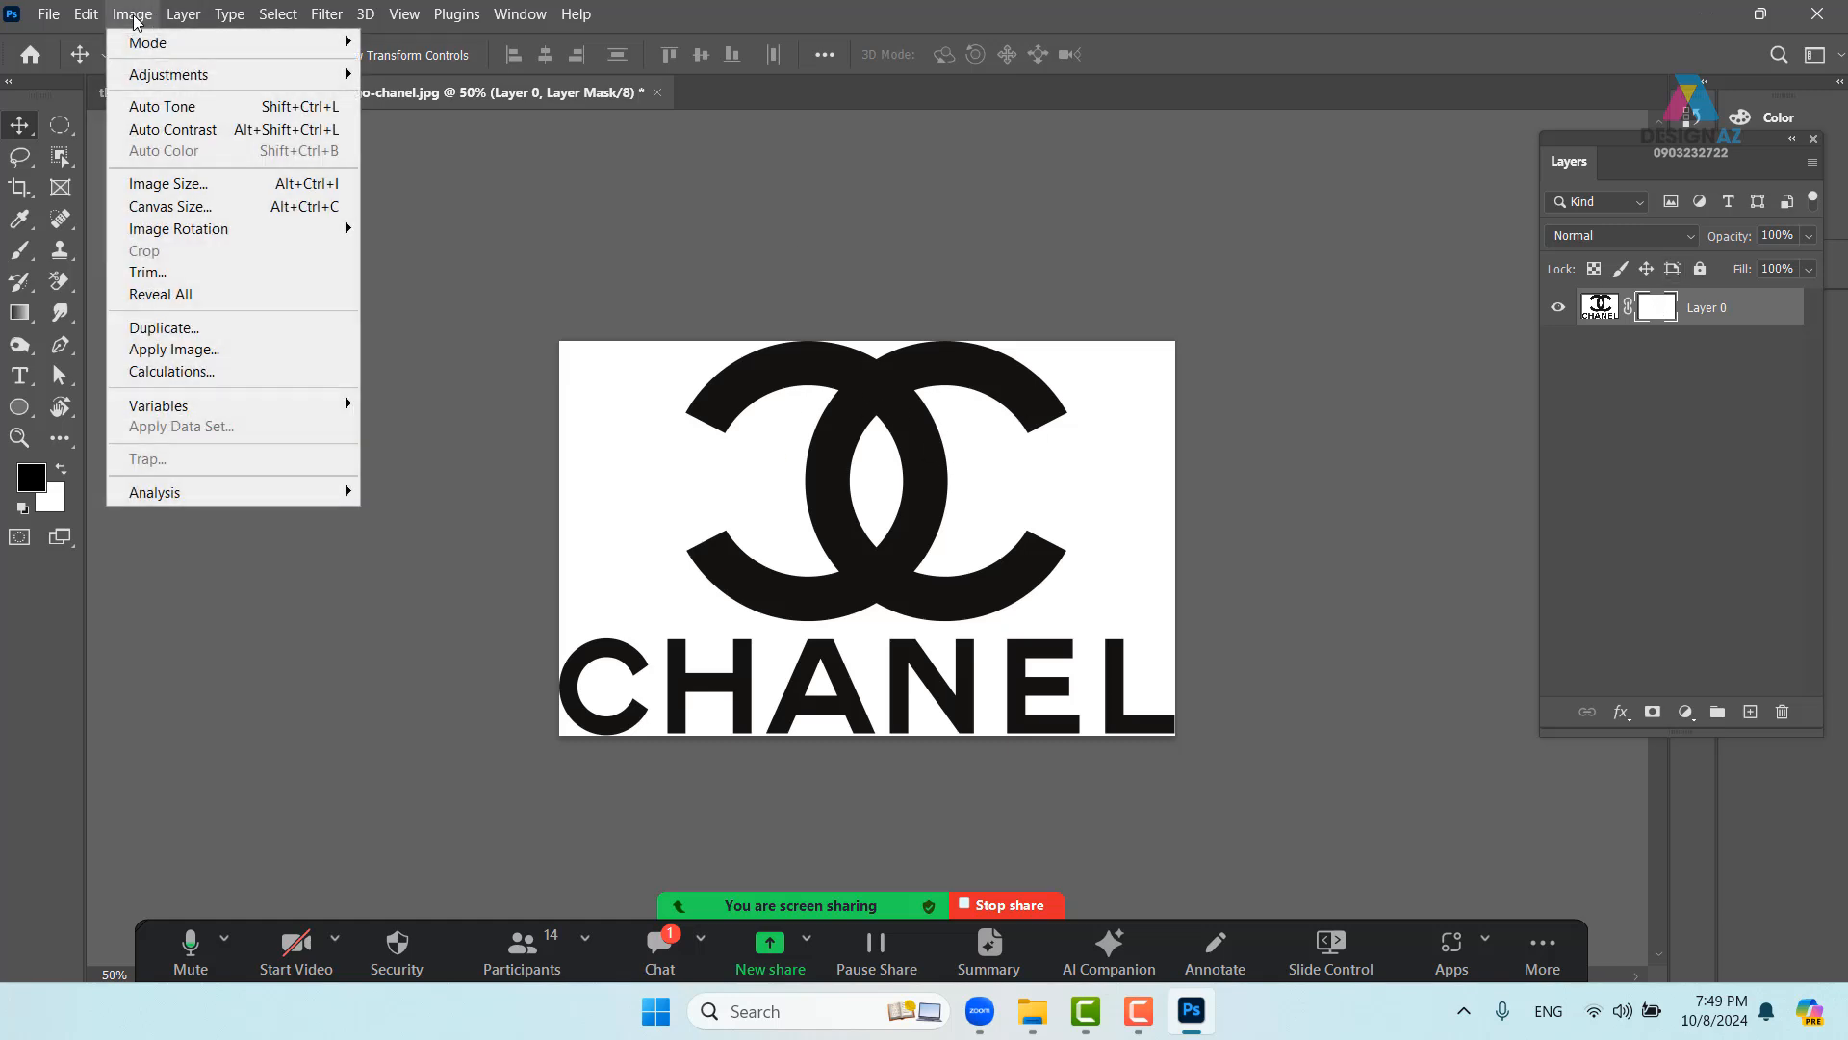
{"action": "left_click", "coordinate": [178, 351]}
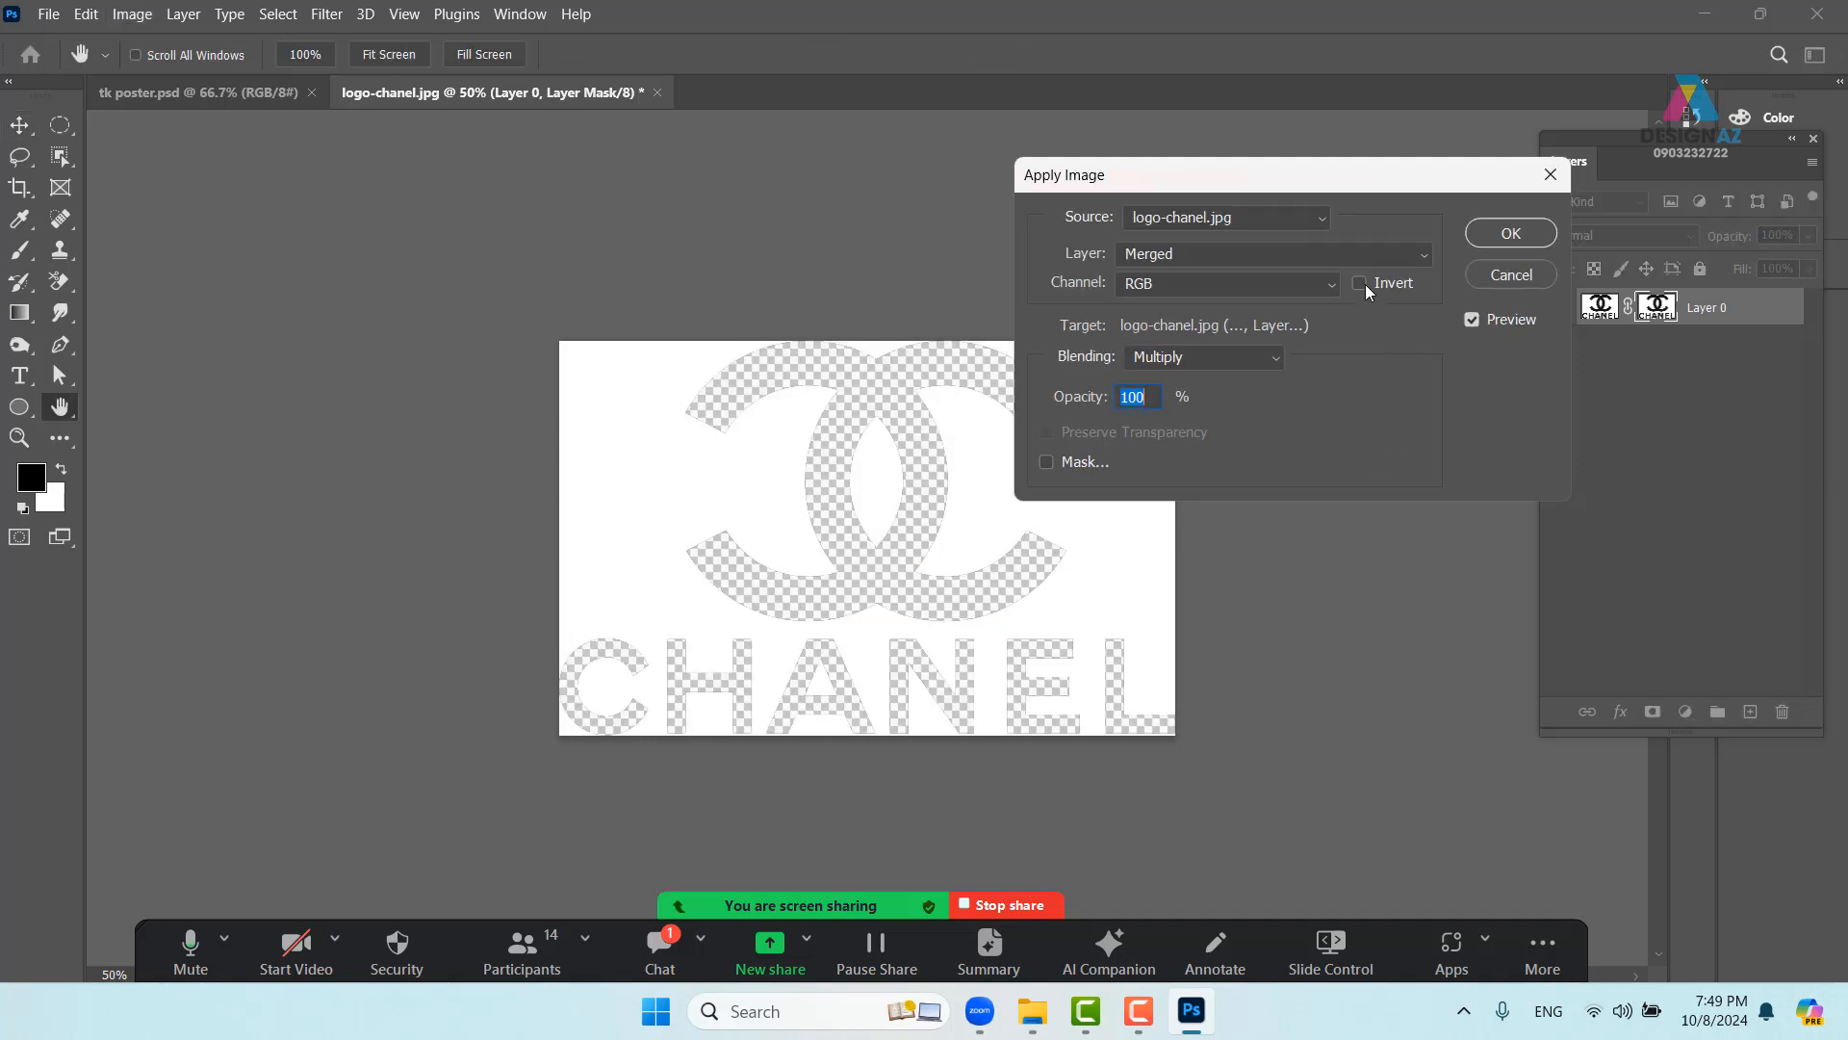
{"action": "left_click", "coordinate": [1363, 285]}
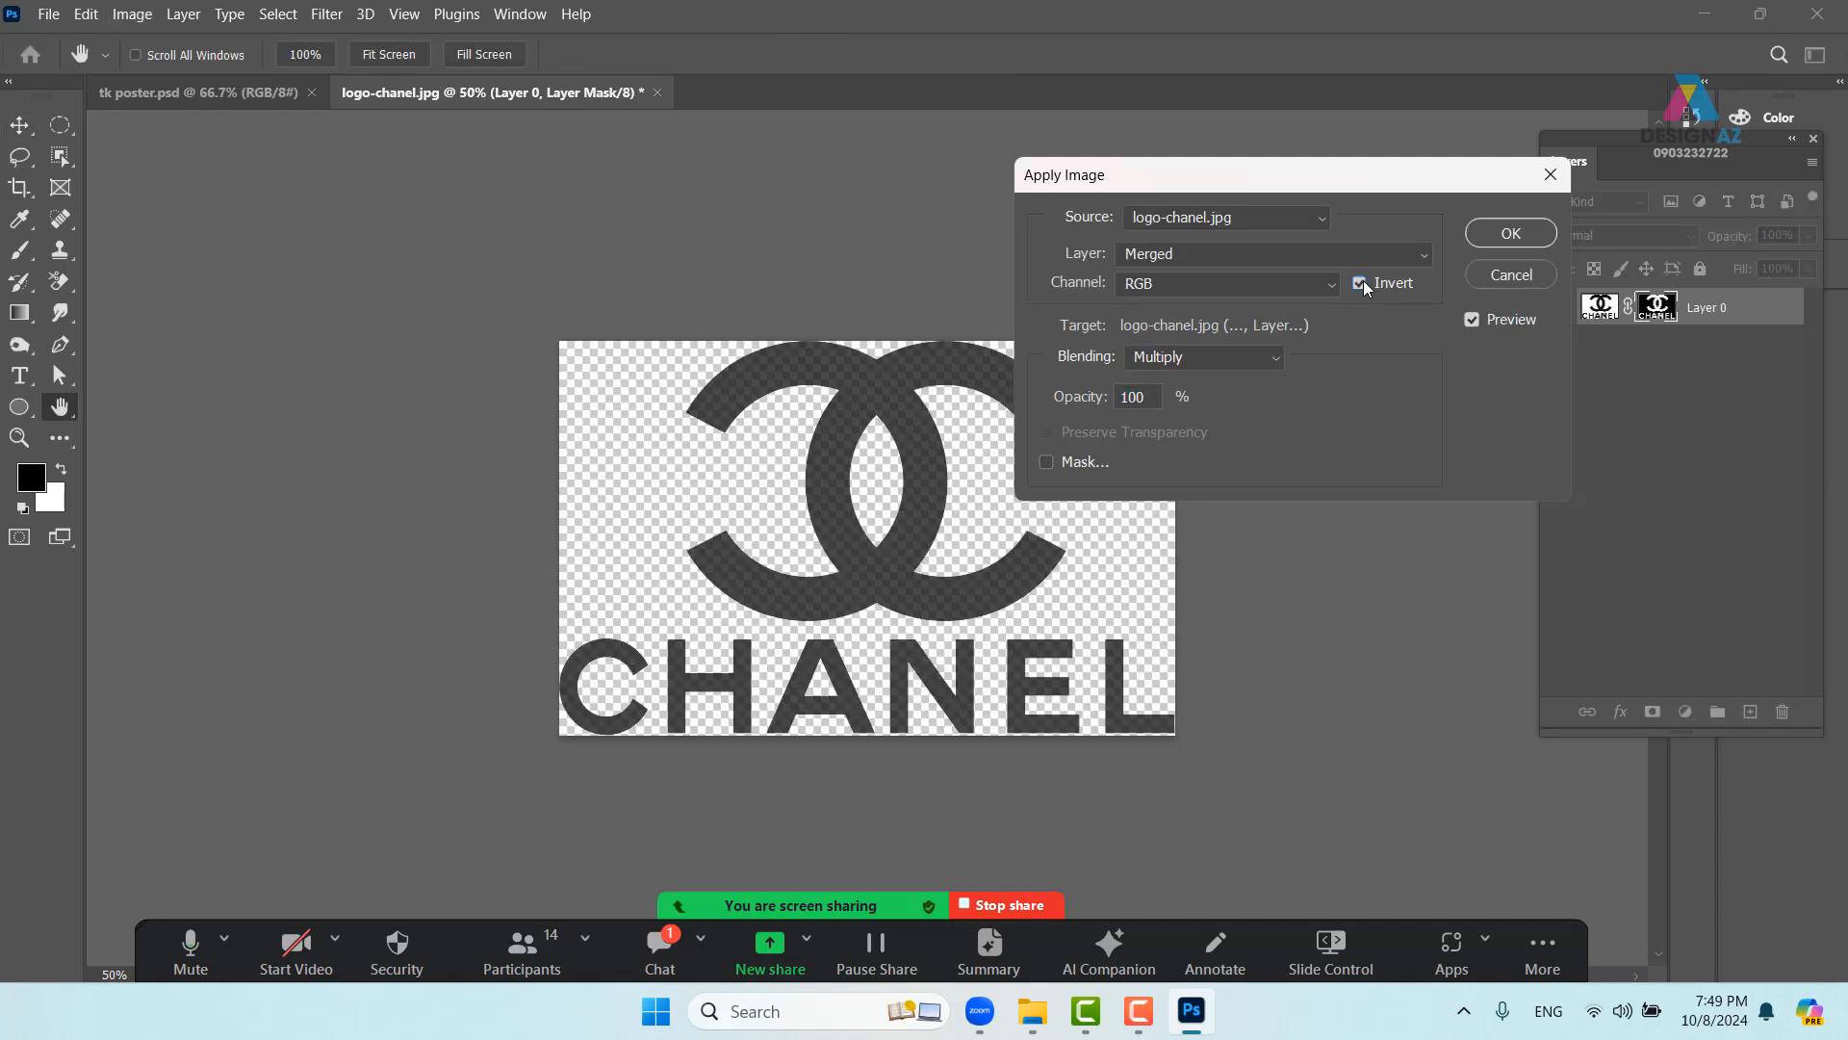
{"action": "left_click", "coordinate": [1512, 234]}
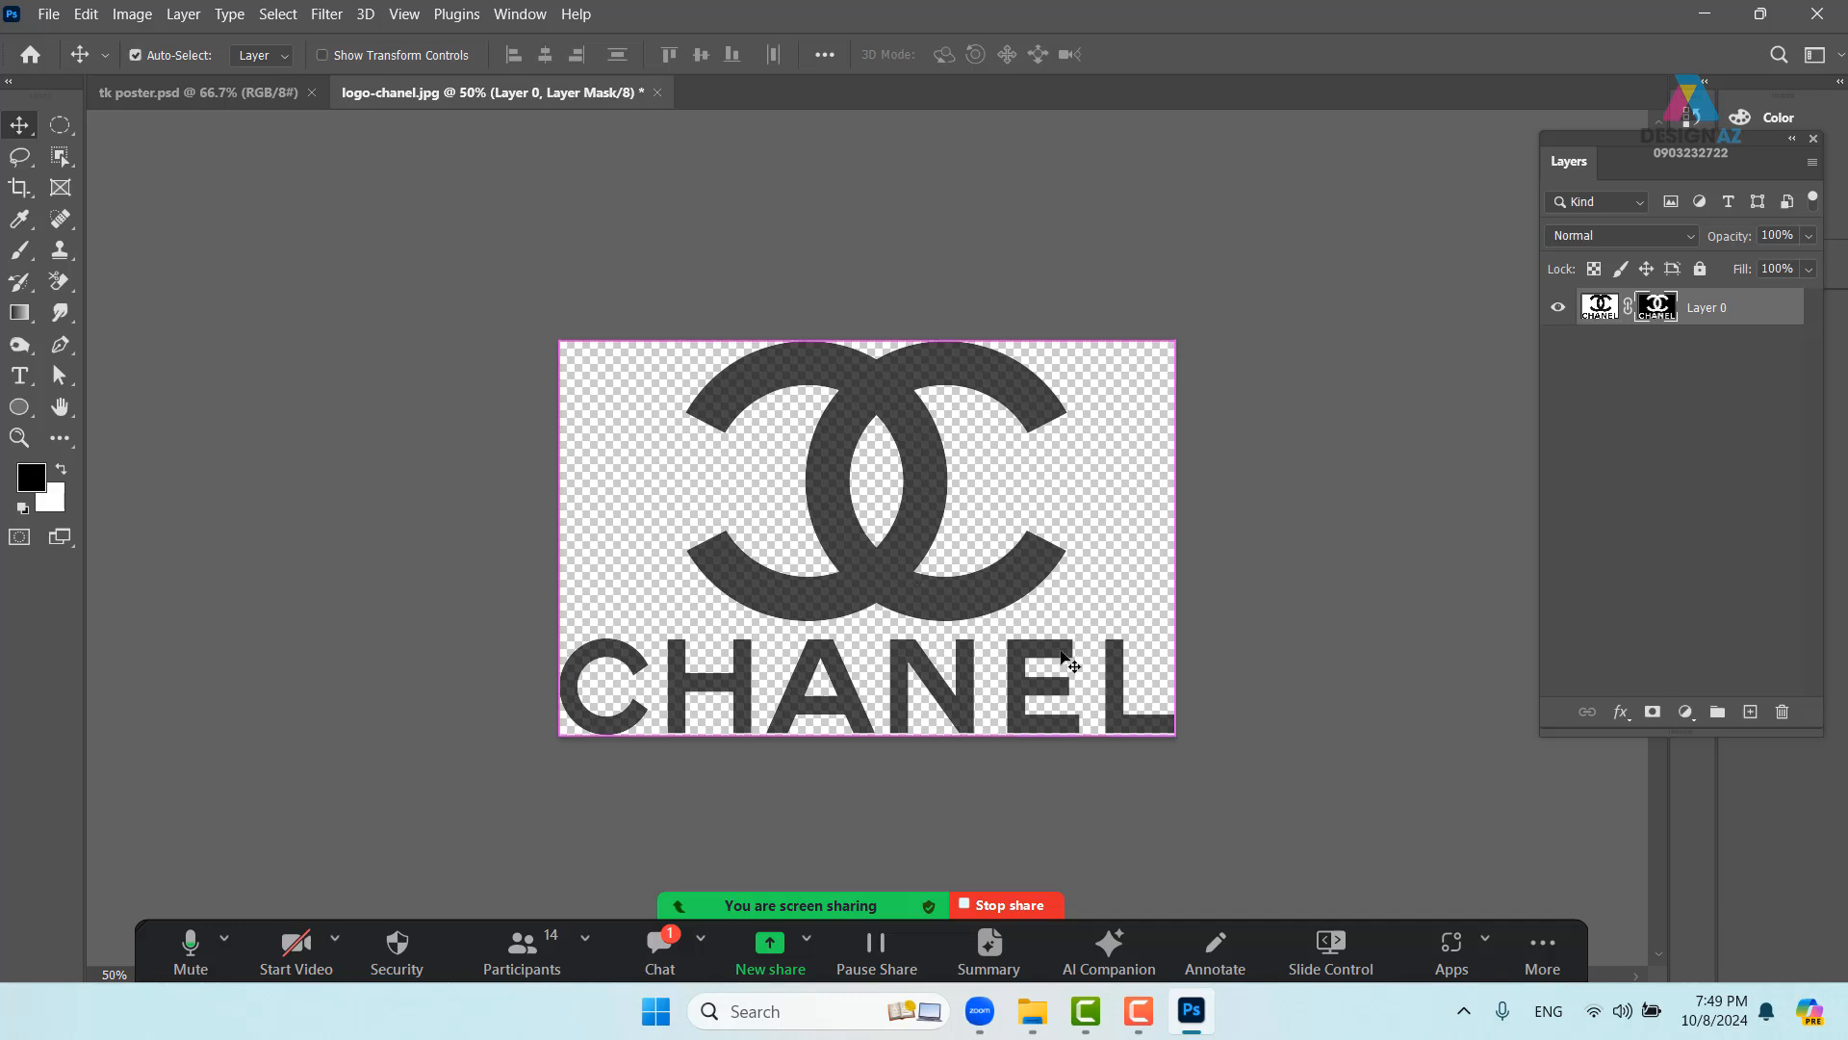
- Tighten the mask with Levels, setting the input values to 53 and 180
{"action": "key", "text": "ctrl+l"}
{"action": "left_click_drag", "start_coordinate": [1458, 377], "coordinate": [1368, 377]}
{"action": "left_click_drag", "start_coordinate": [1154, 378], "coordinate": [1217, 378]}
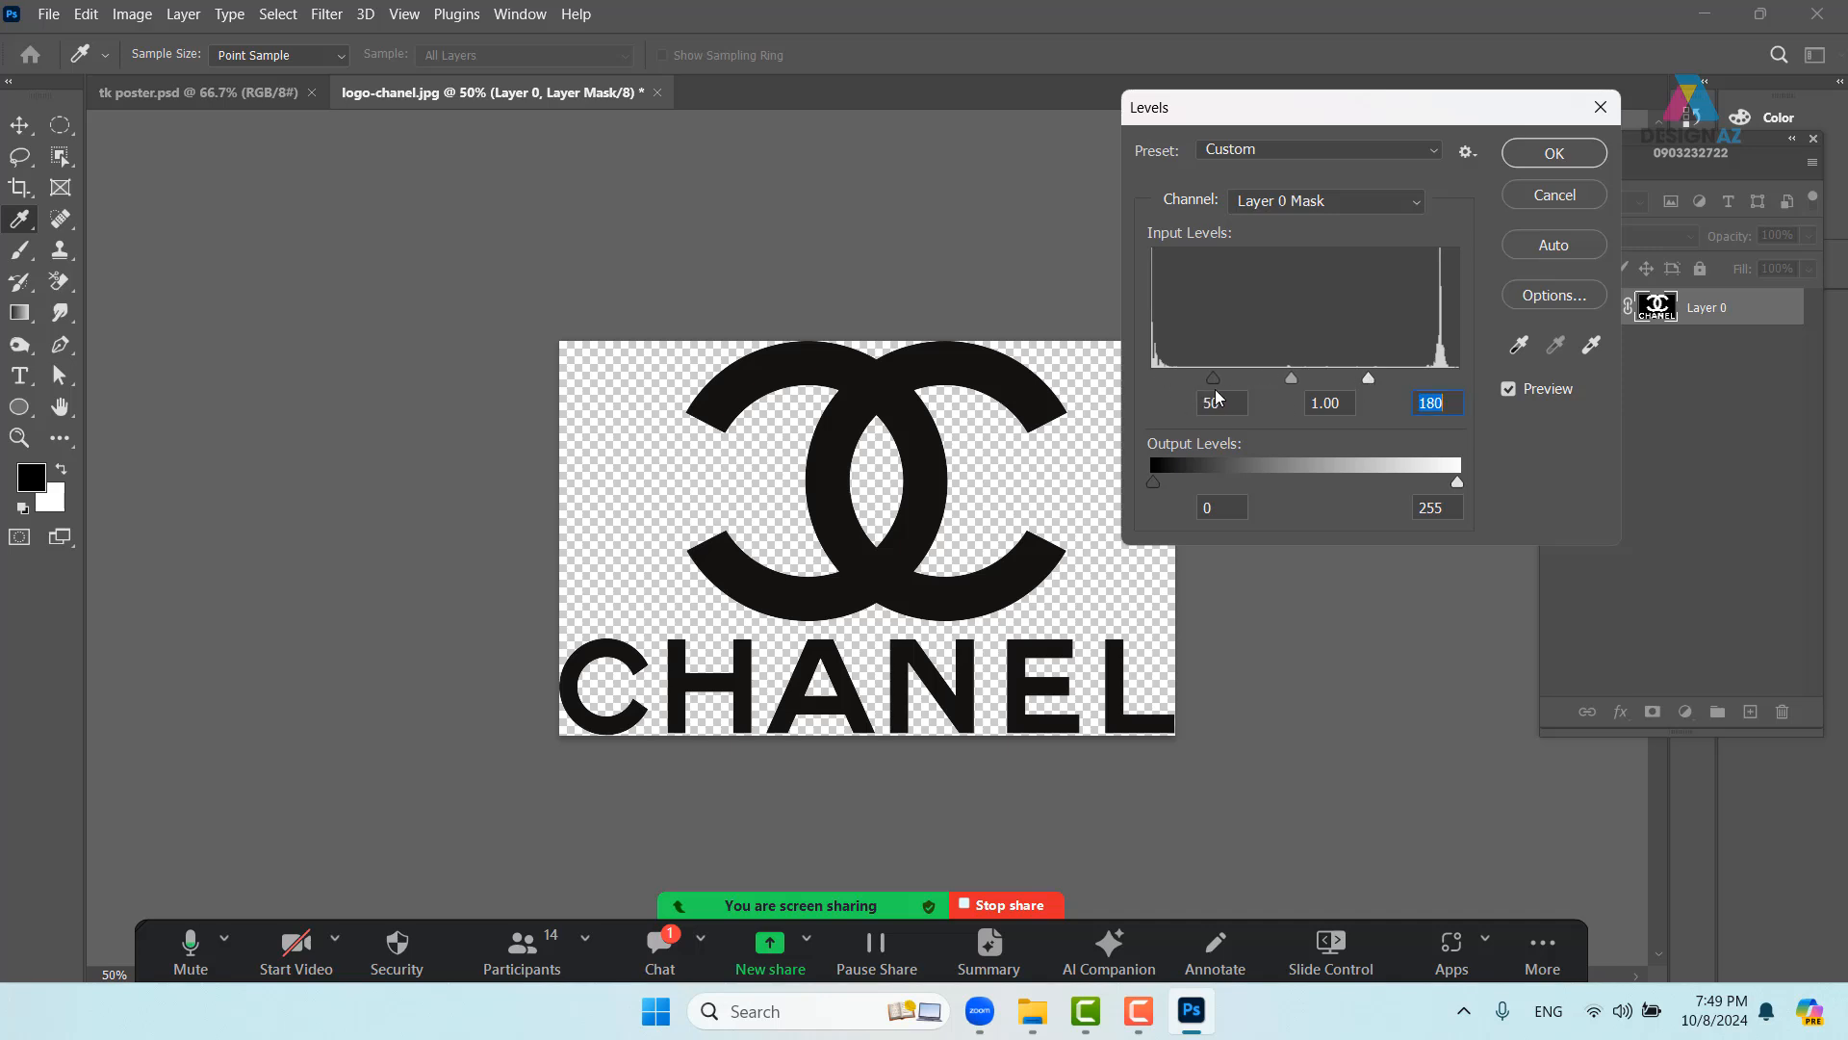
{"action": "left_click", "coordinate": [1553, 153]}
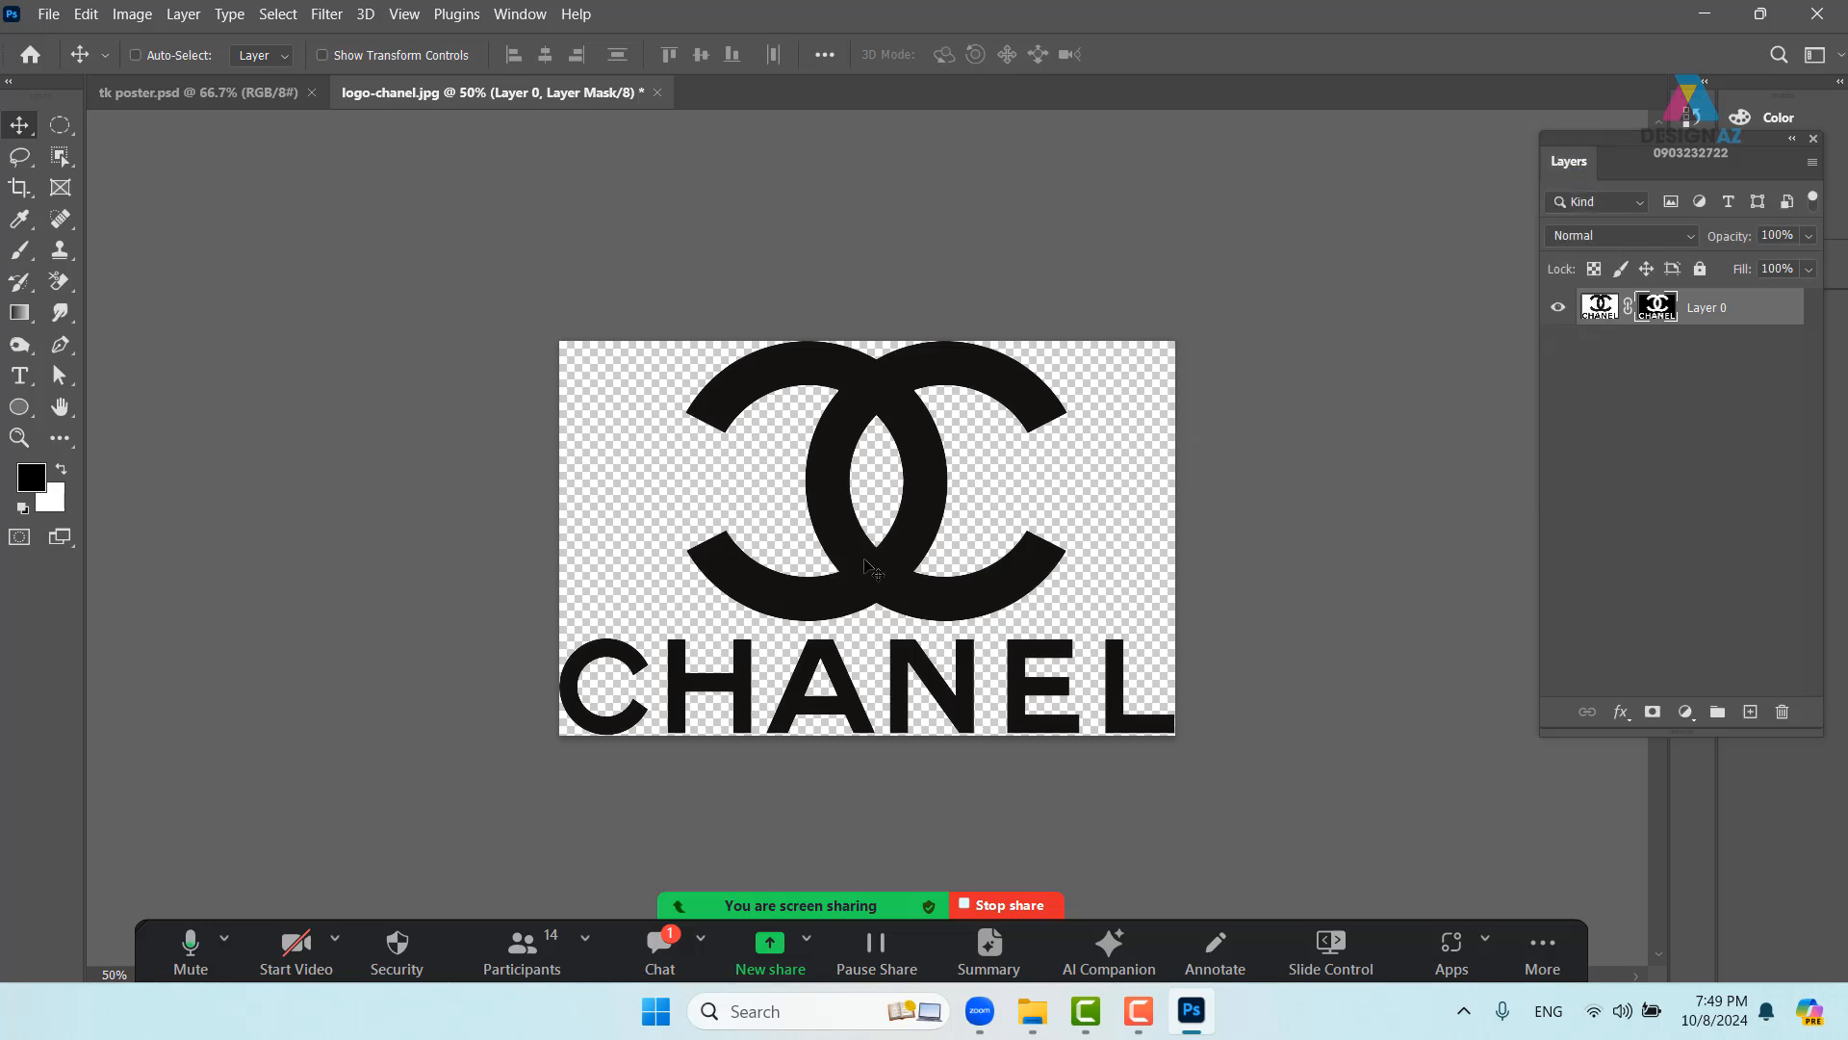
- Drag the Chanel logo onto the poster and merge it with a new empty layer
{"action": "left_click_drag", "start_coordinate": [872, 569], "coordinate": [637, 435]}
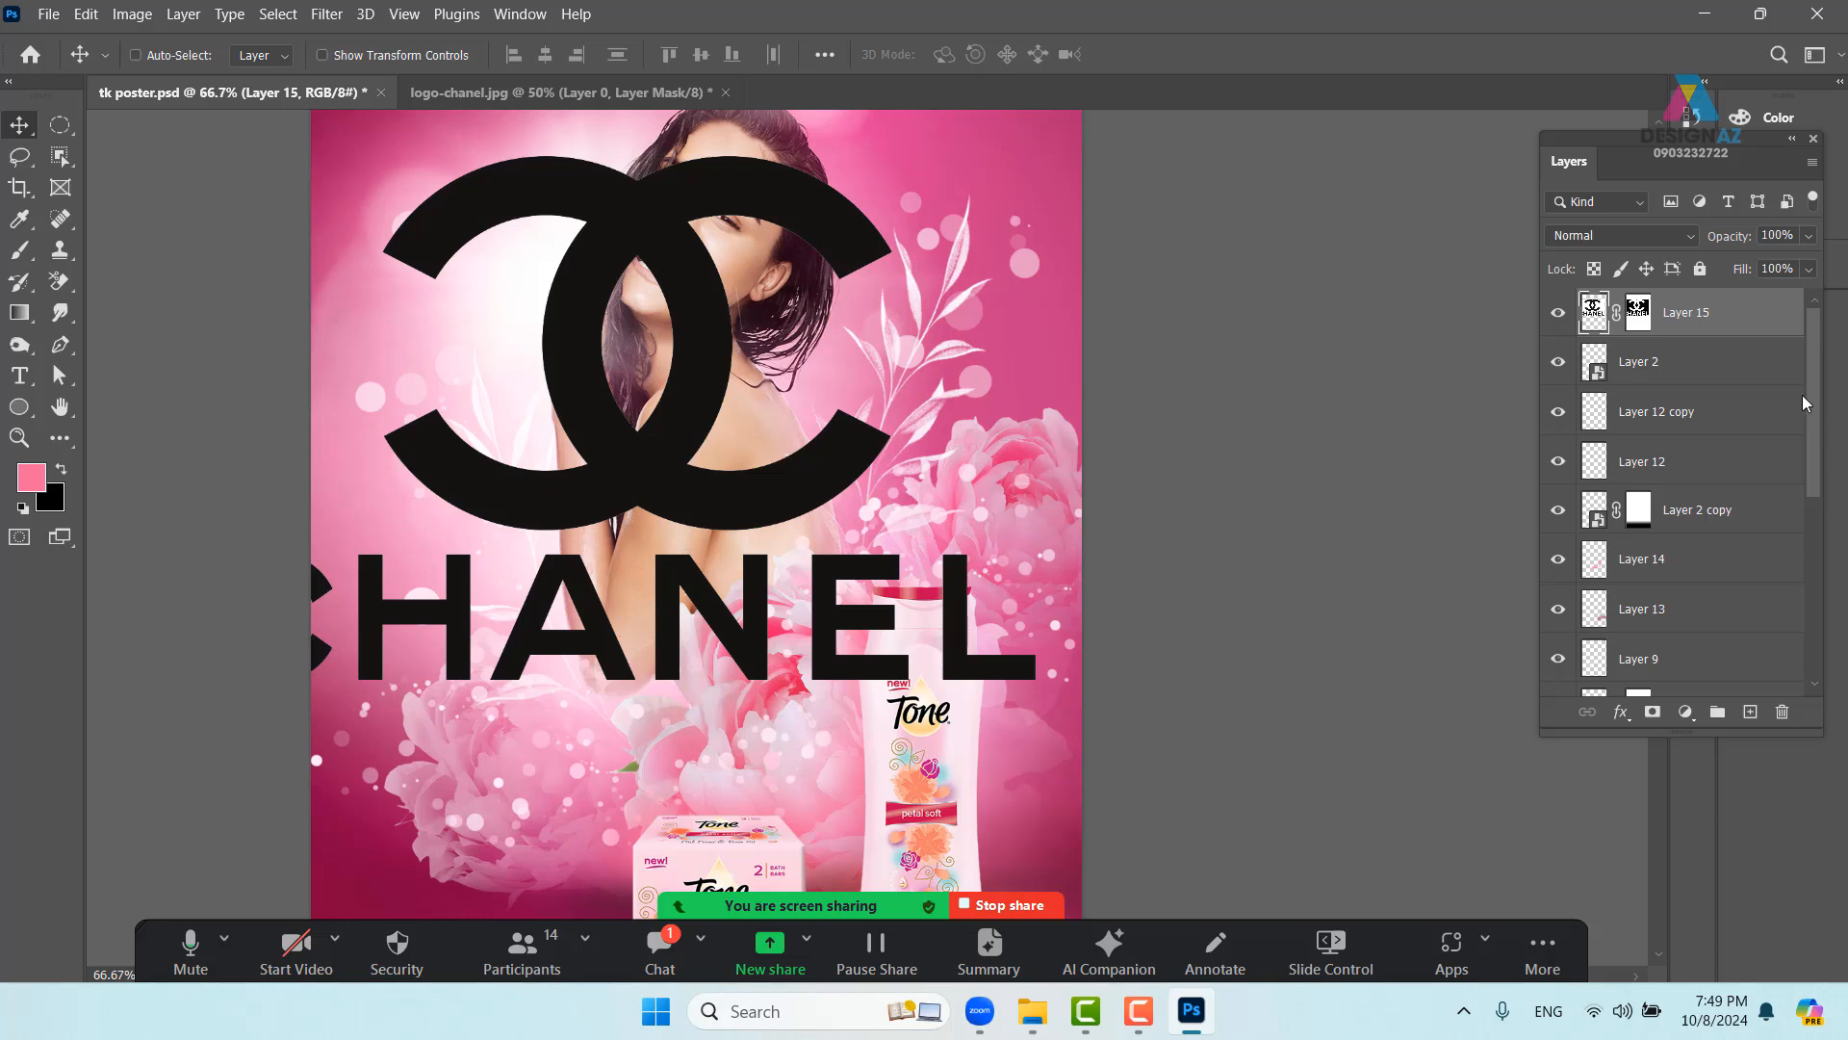
{"action": "left_click", "coordinate": [1751, 712]}
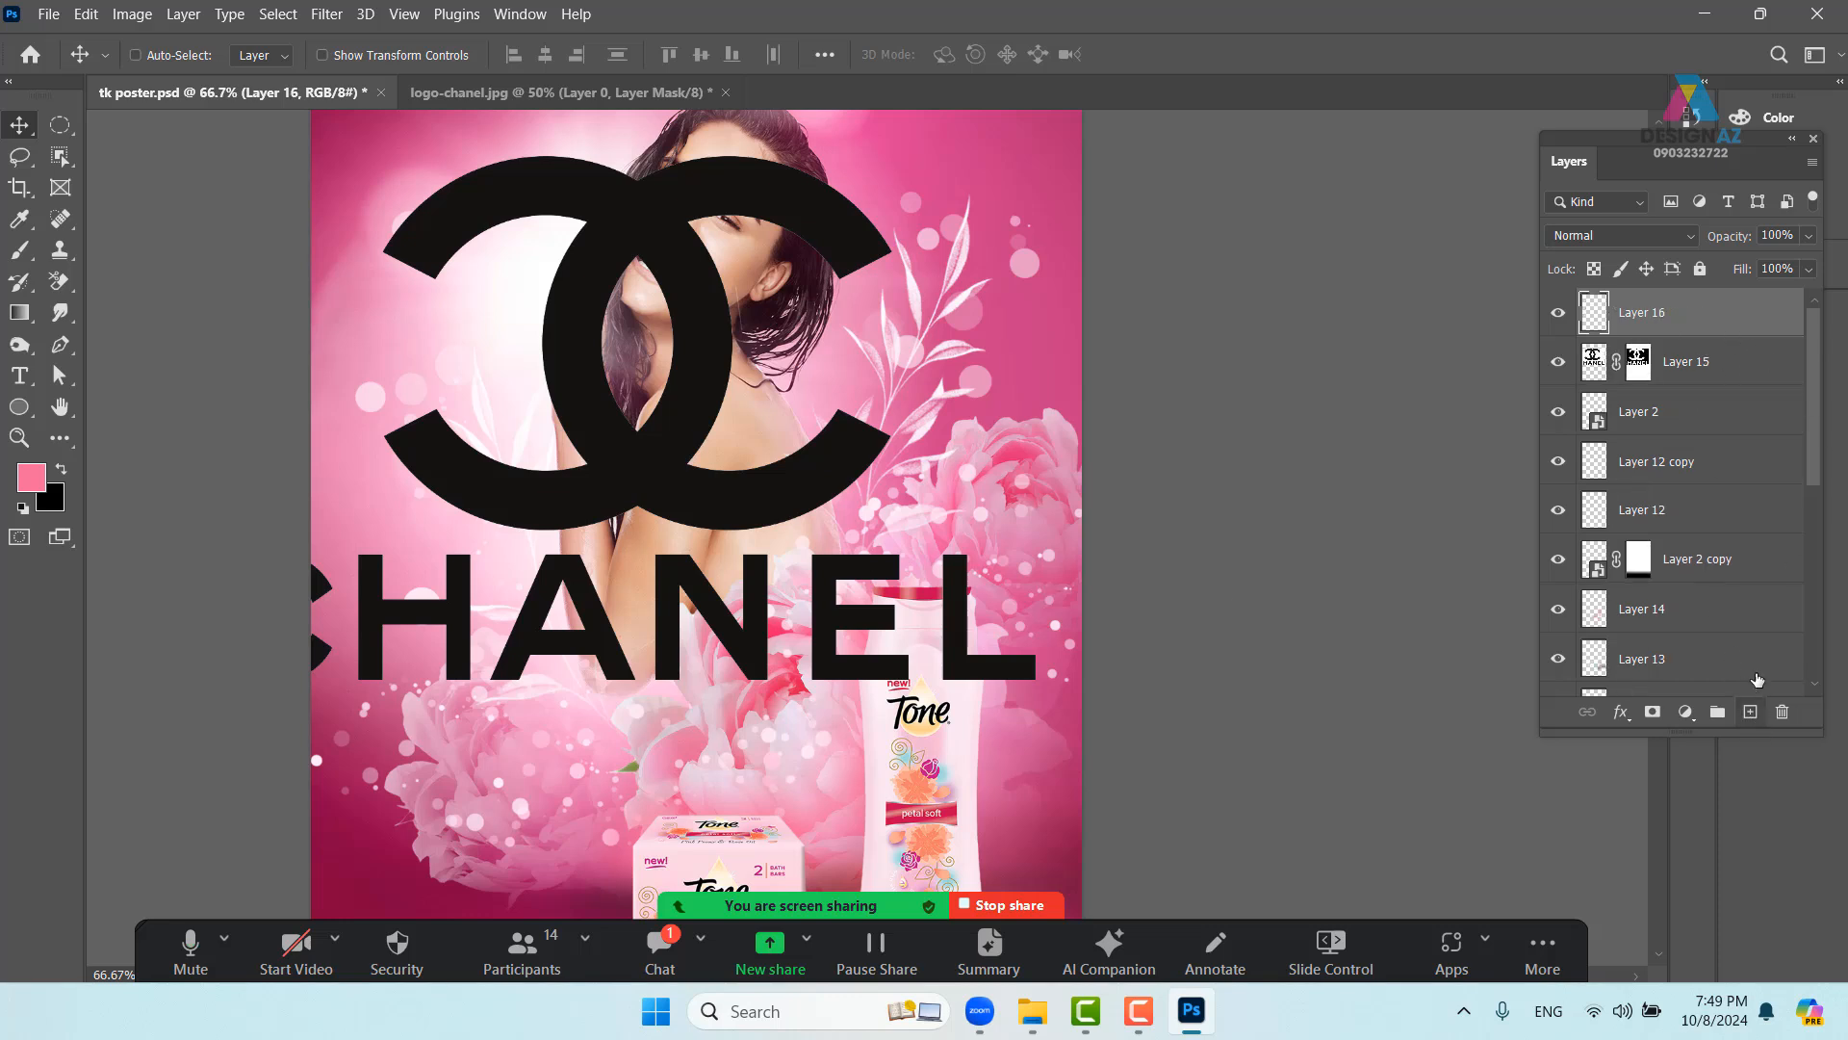
{"action": "left_click", "coordinate": [1750, 366], "text": "shift"}
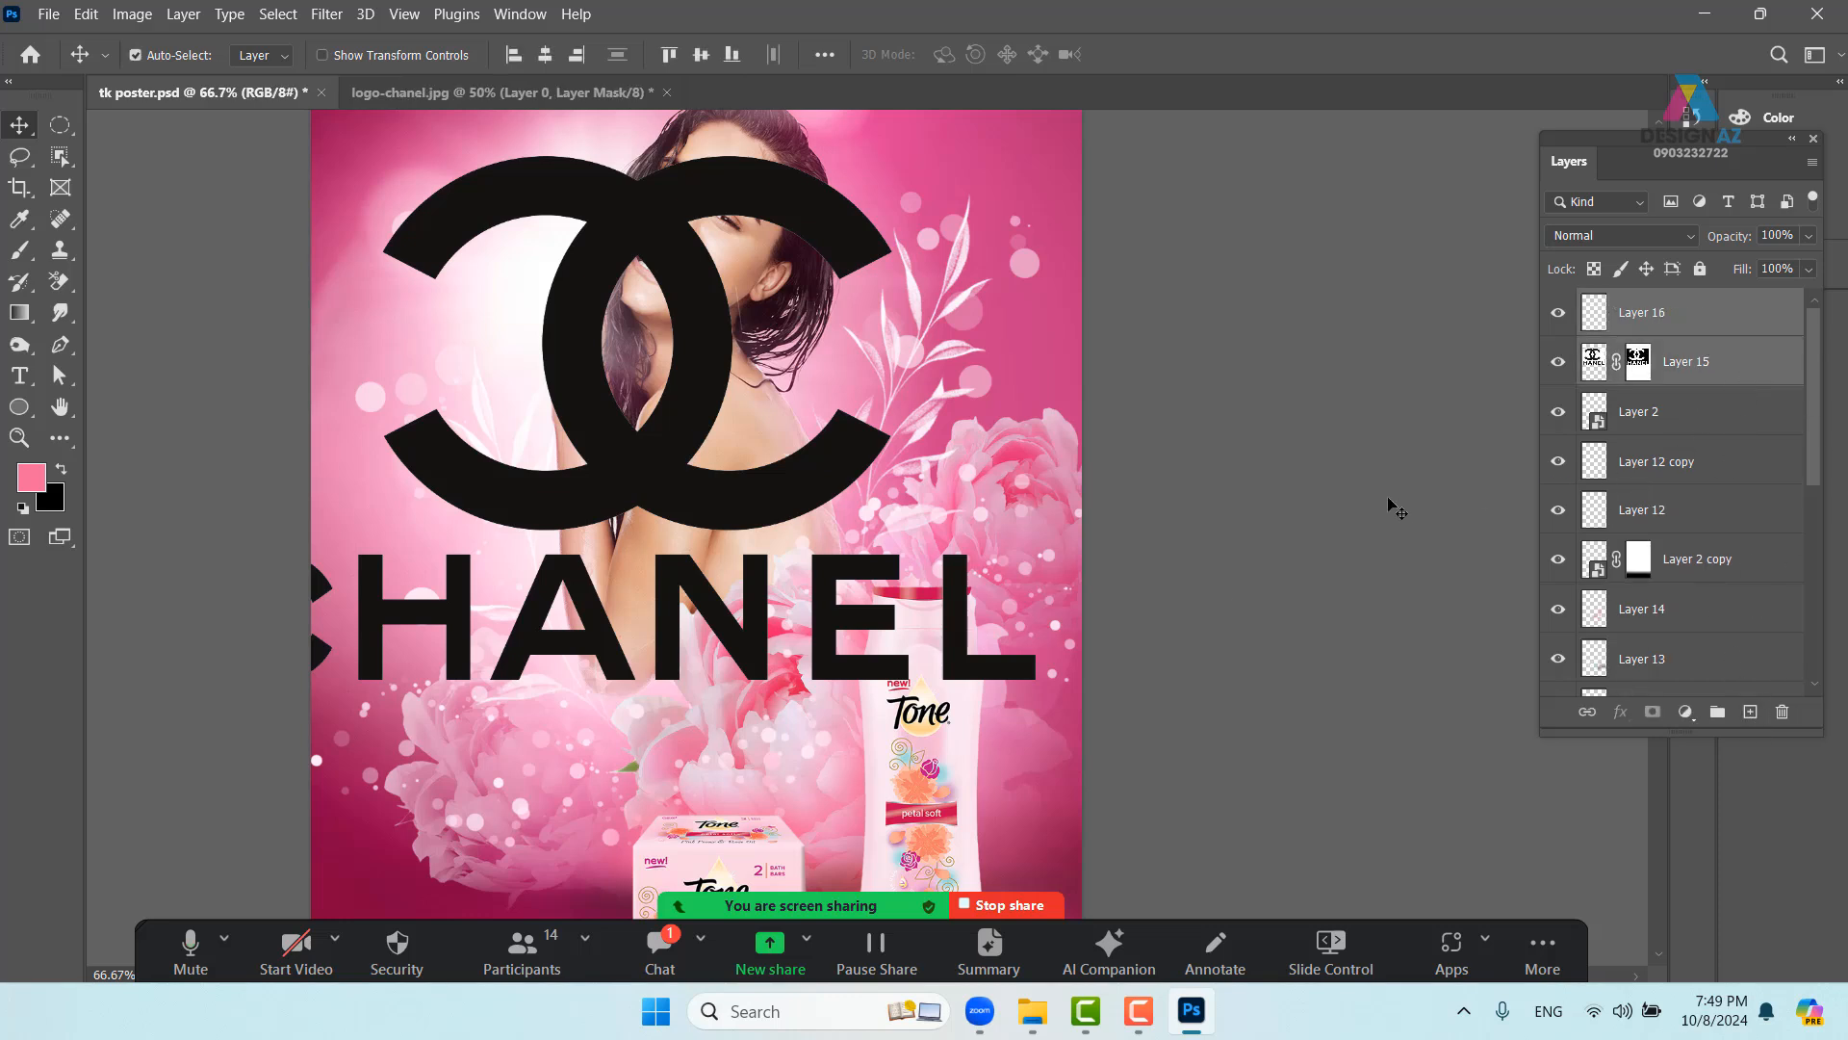
{"action": "key", "text": "ctrl+e"}
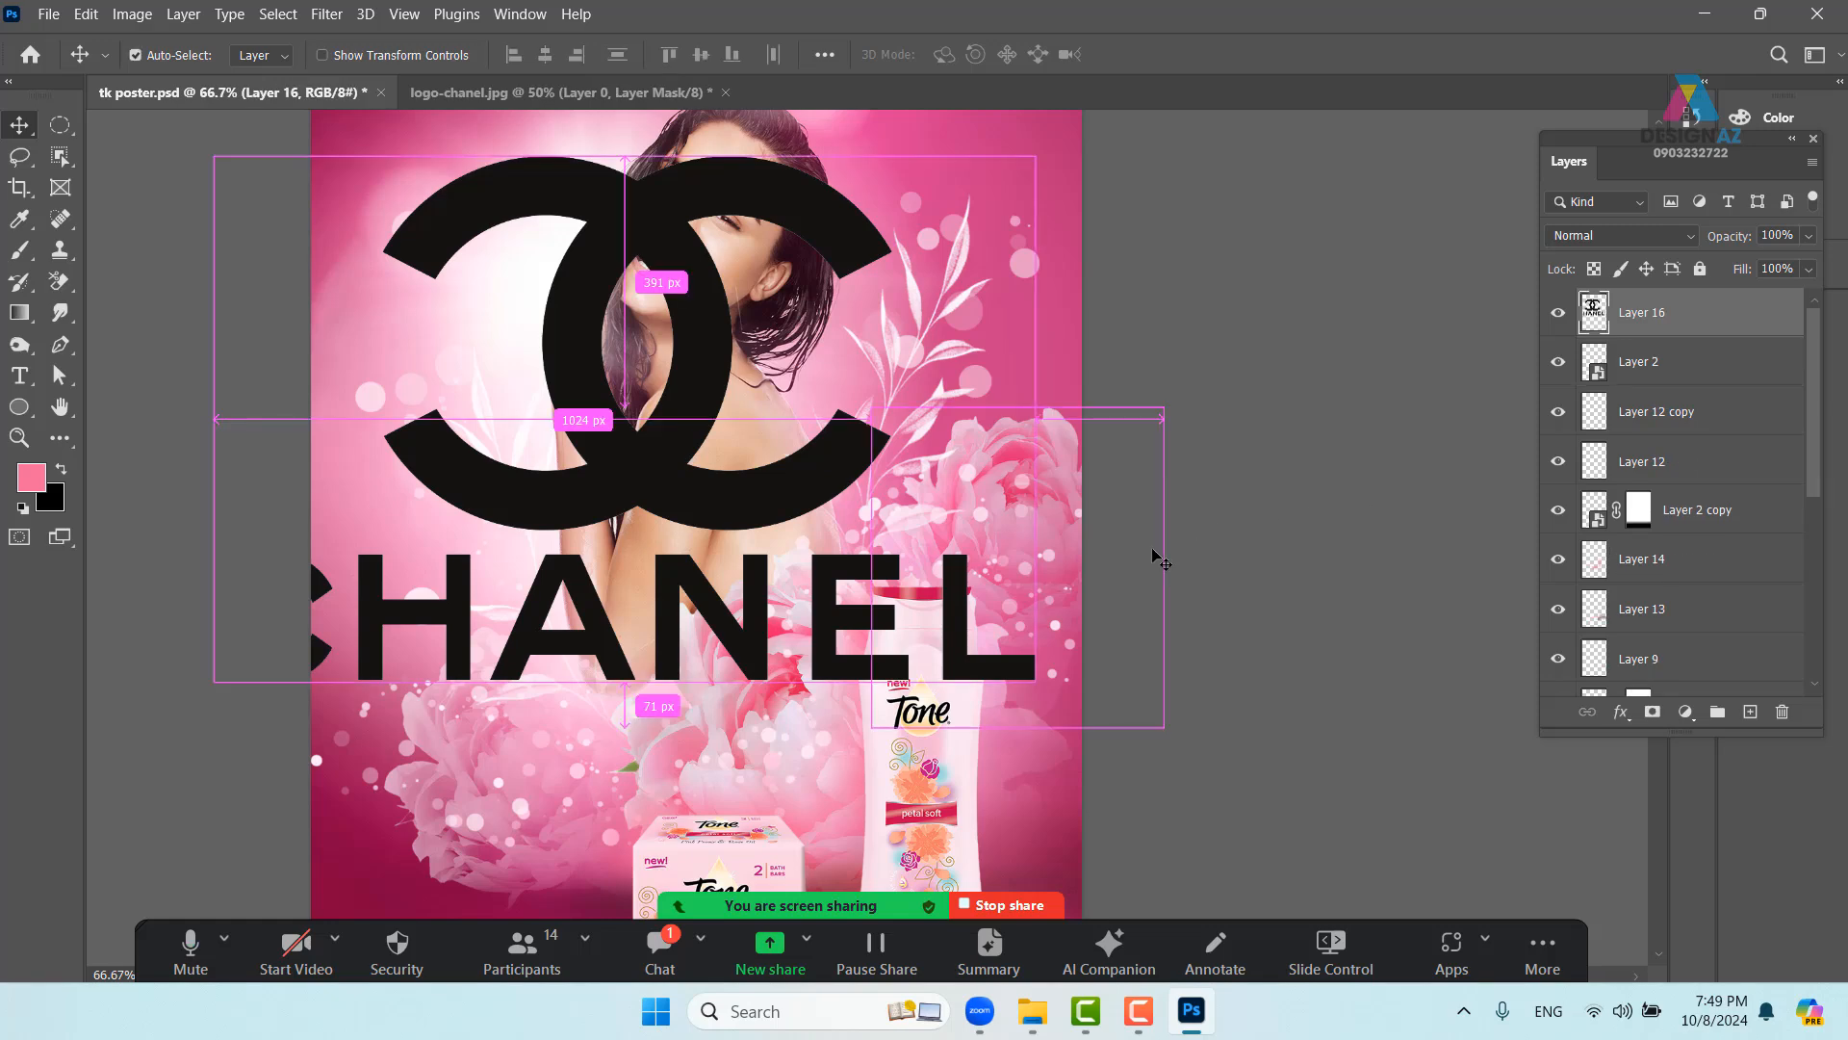
- Scale the logo down to about 23% and place it at the poster's top-left corner
{"action": "key", "text": "ctrl+t"}
{"action": "left_click_drag", "start_coordinate": [1037, 682], "coordinate": [580, 346]}
{"action": "left_click_drag", "start_coordinate": [532, 427], "coordinate": [633, 740]}
{"action": "left_click_drag", "start_coordinate": [497, 622], "coordinate": [613, 526]}
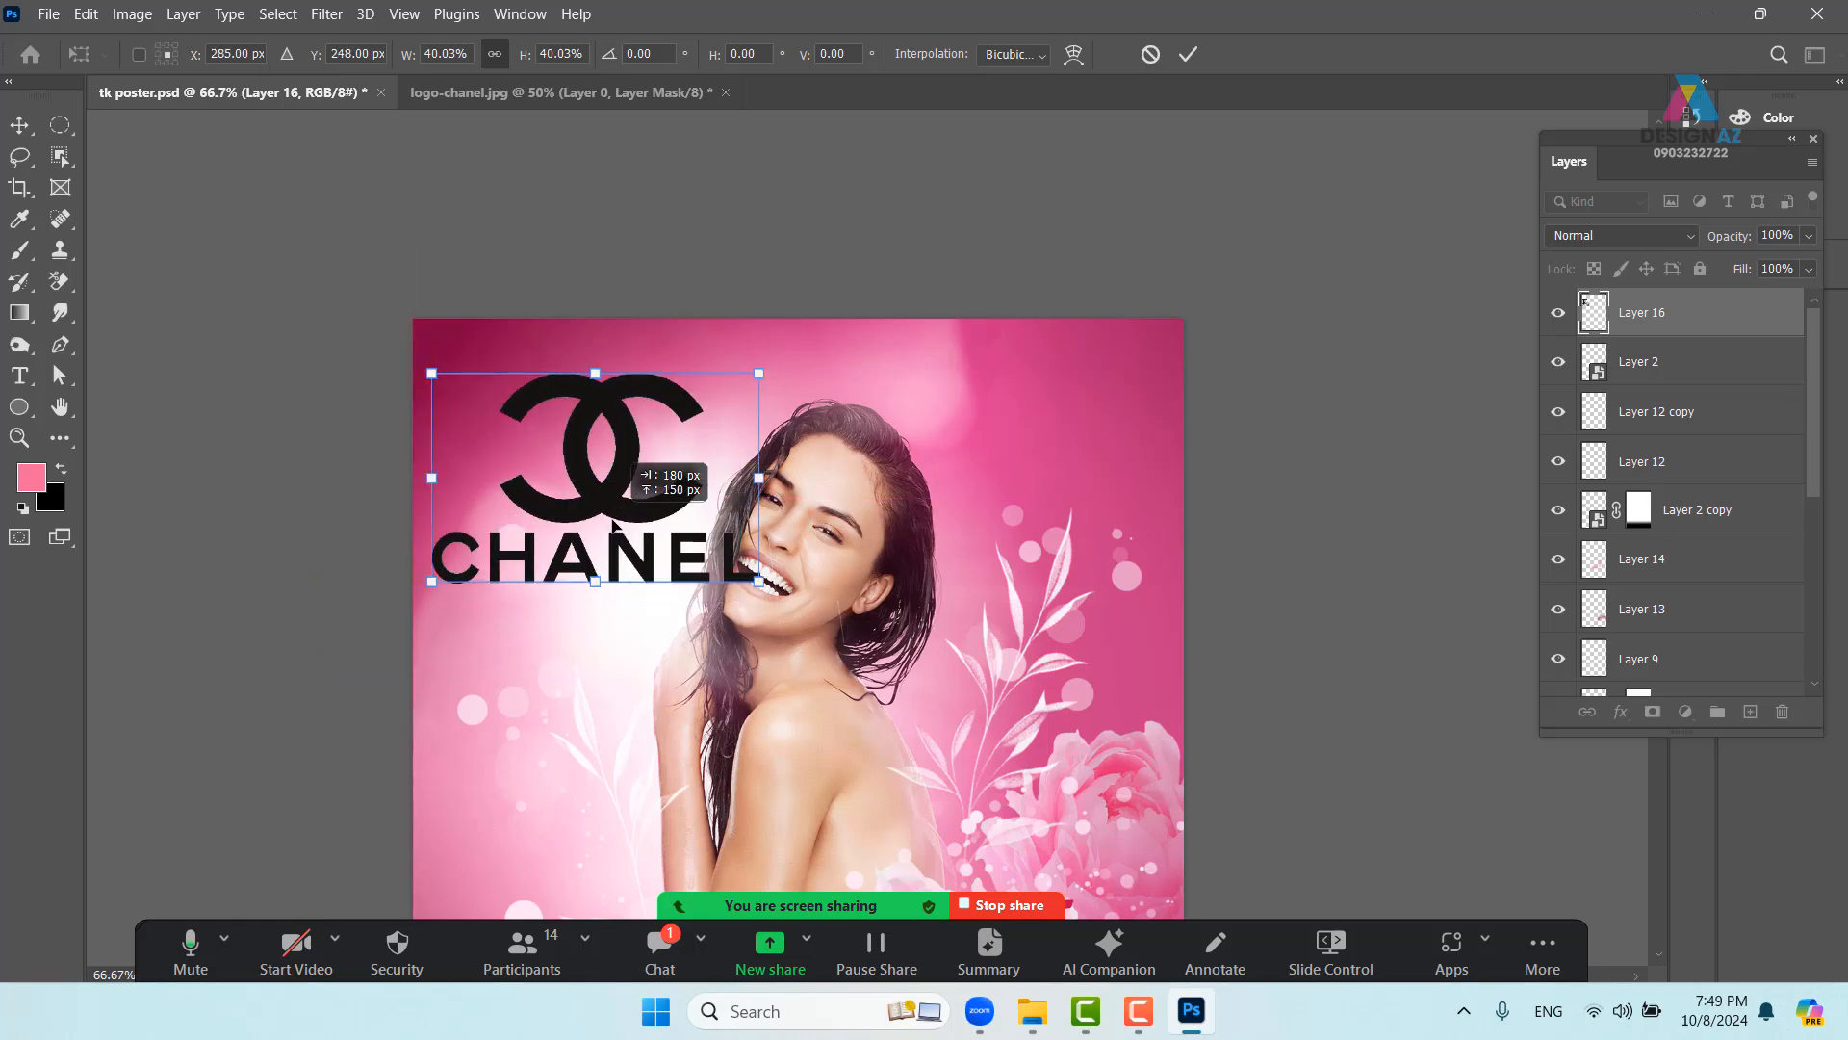
{"action": "left_click_drag", "start_coordinate": [758, 582], "coordinate": [621, 495]}
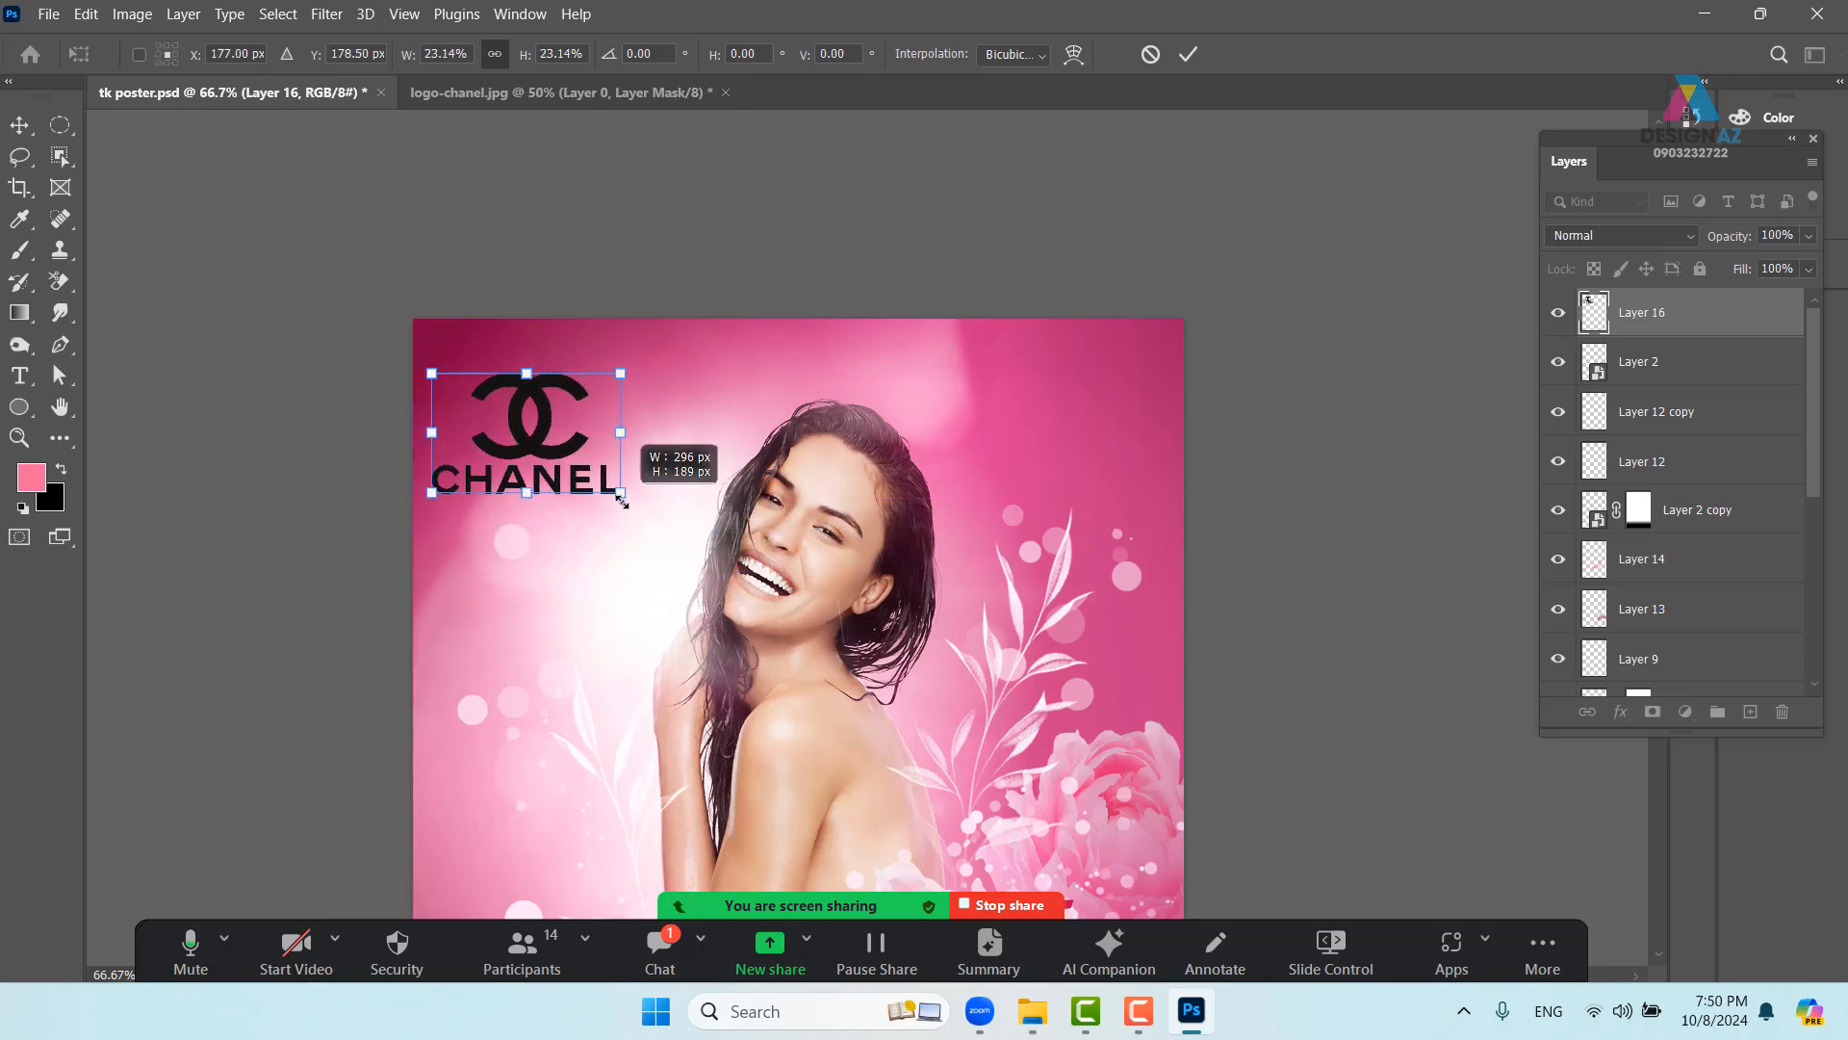
{"action": "left_click_drag", "start_coordinate": [533, 445], "coordinate": [581, 459]}
{"action": "left_click_drag", "start_coordinate": [630, 524], "coordinate": [580, 365]}
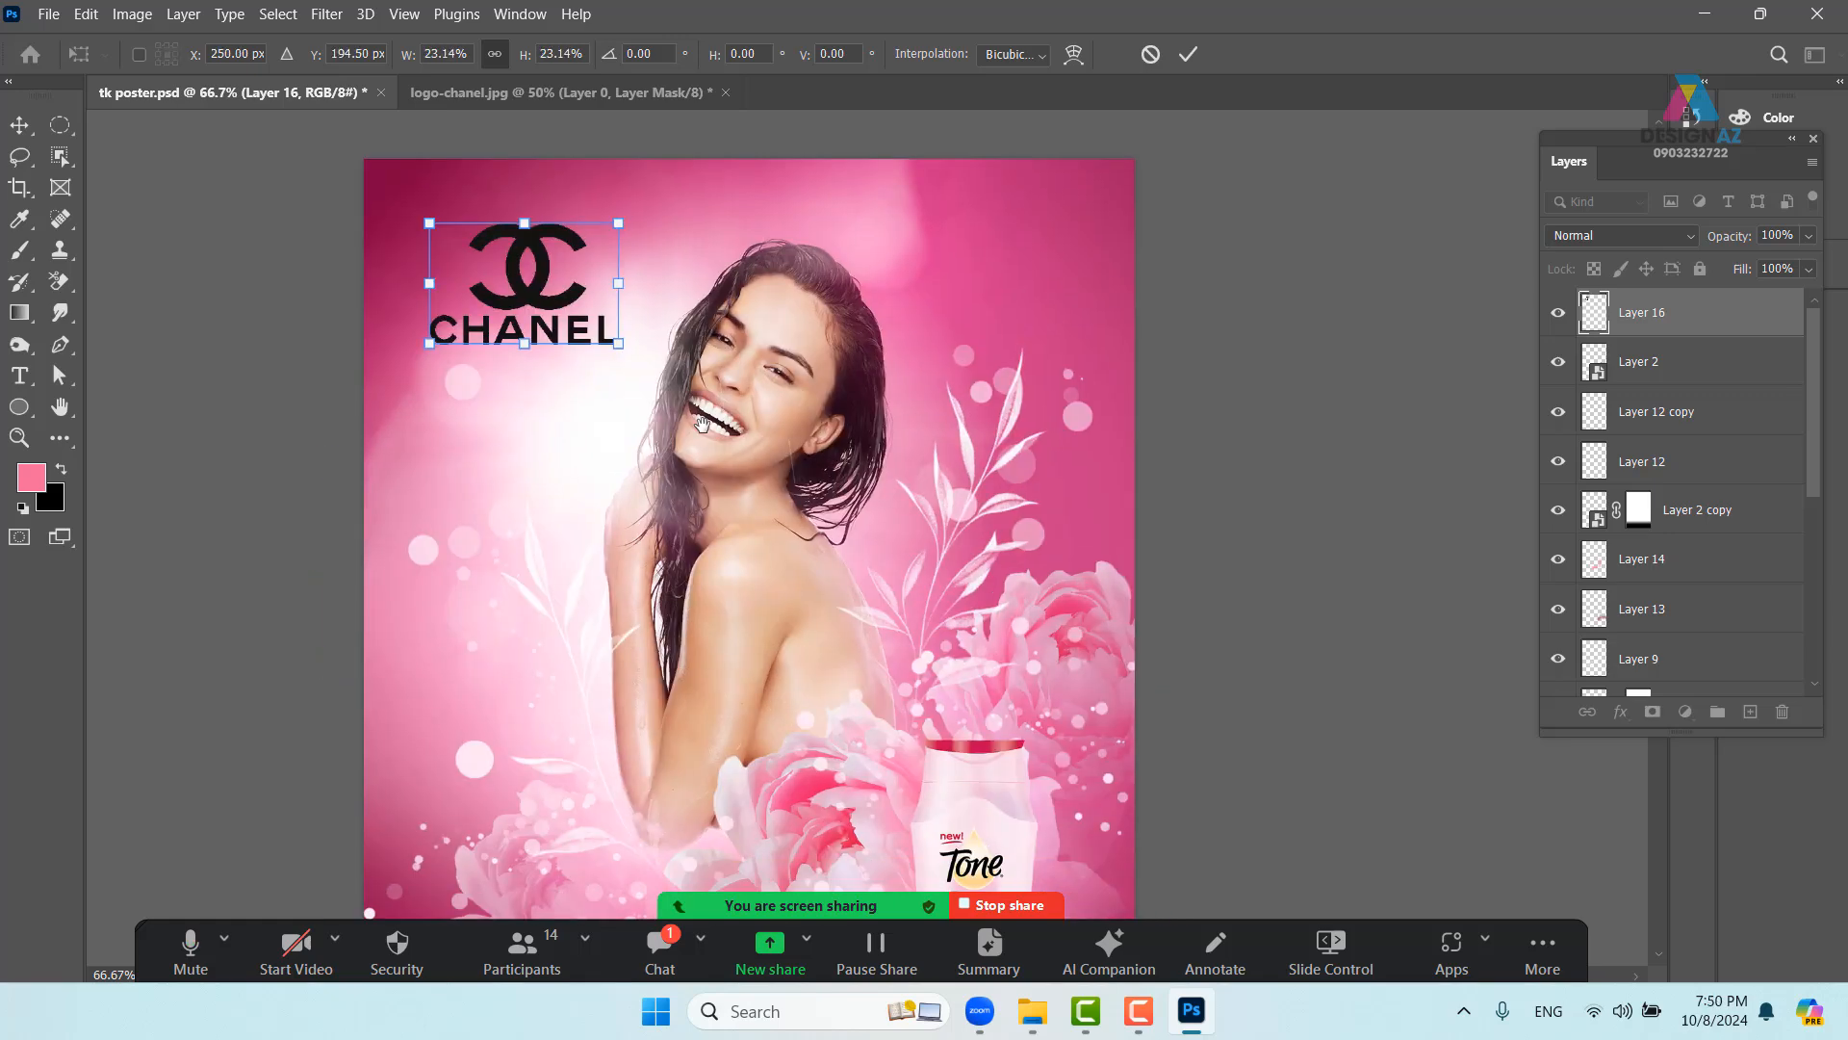
{"action": "mouse_move", "coordinate": [550, 301]}
{"action": "left_mouse_down"}
{"action": "mouse_move", "coordinate": [536, 291]}
{"action": "mouse_move", "coordinate": [589, 329]}
{"action": "mouse_move", "coordinate": [519, 291]}
{"action": "left_mouse_up"}
{"action": "key", "text": "Return"}
{"action": "left_click_drag", "start_coordinate": [647, 372], "coordinate": [671, 360]}
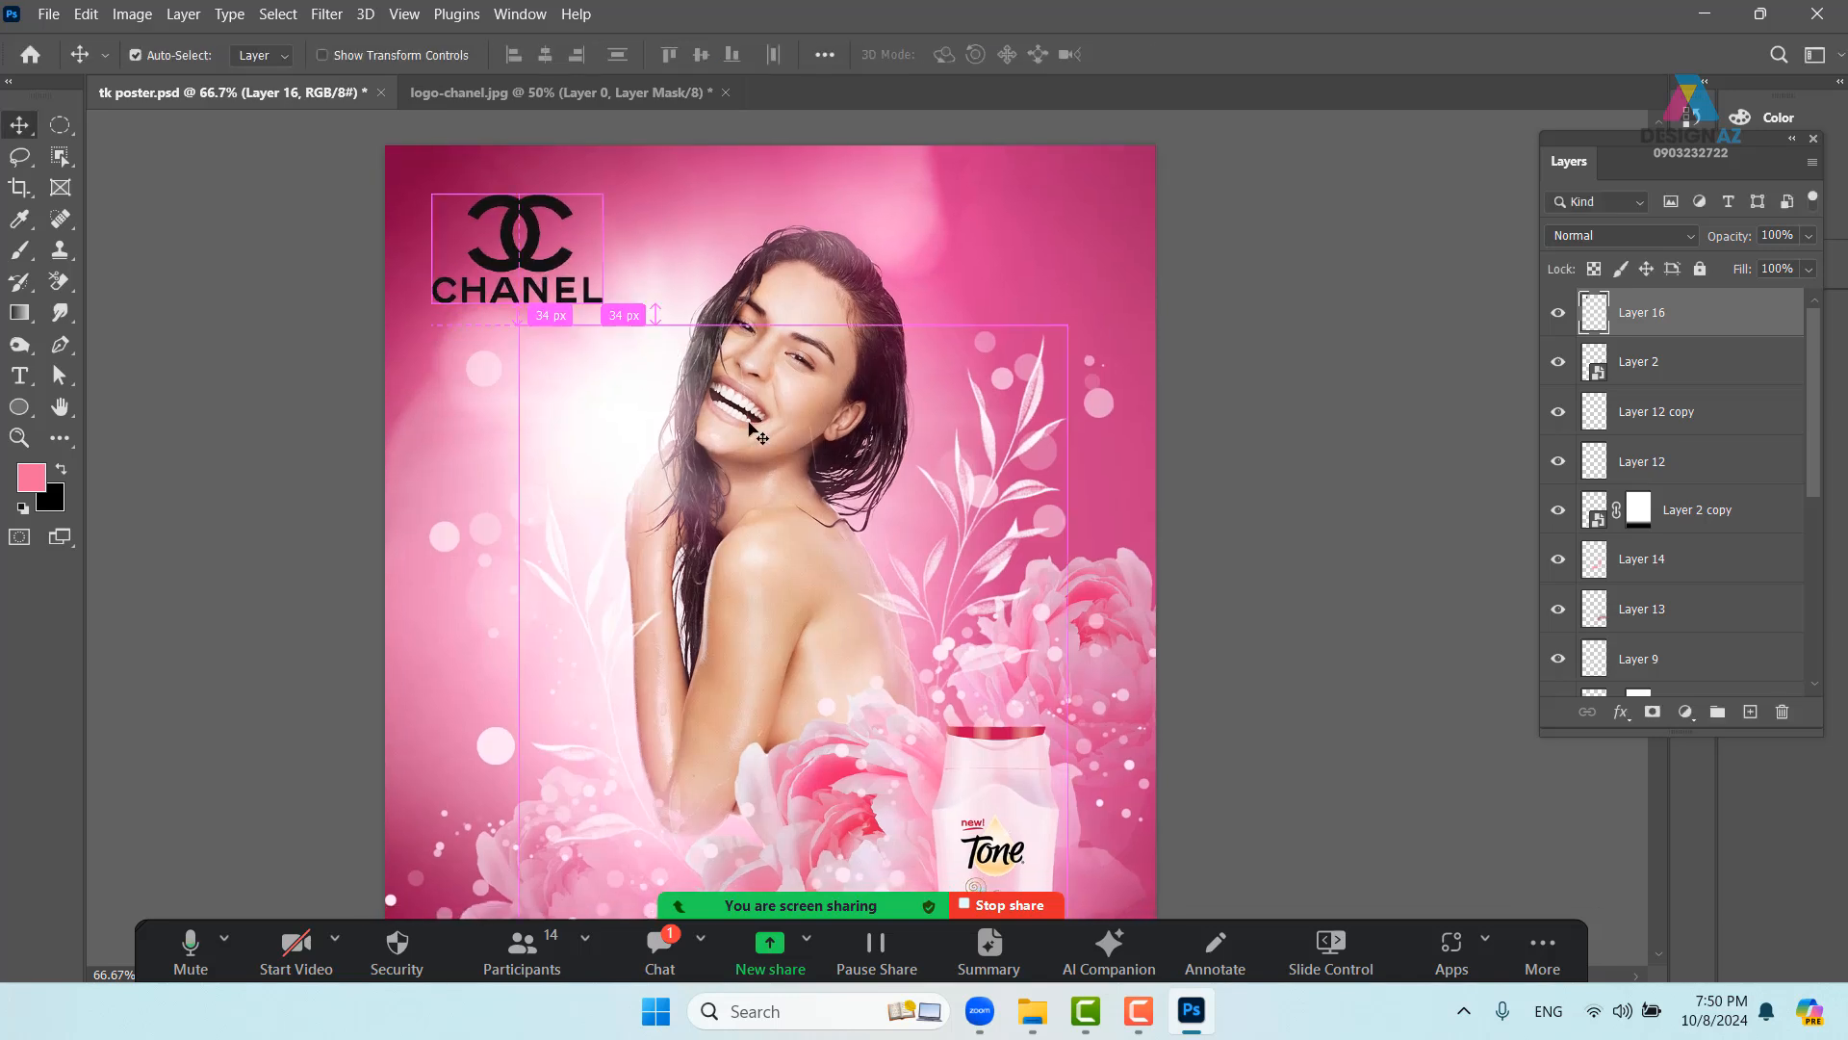
- Invert the logo to white, move it top-right, and duplicate it just below
{"action": "key", "text": "ctrl+i"}
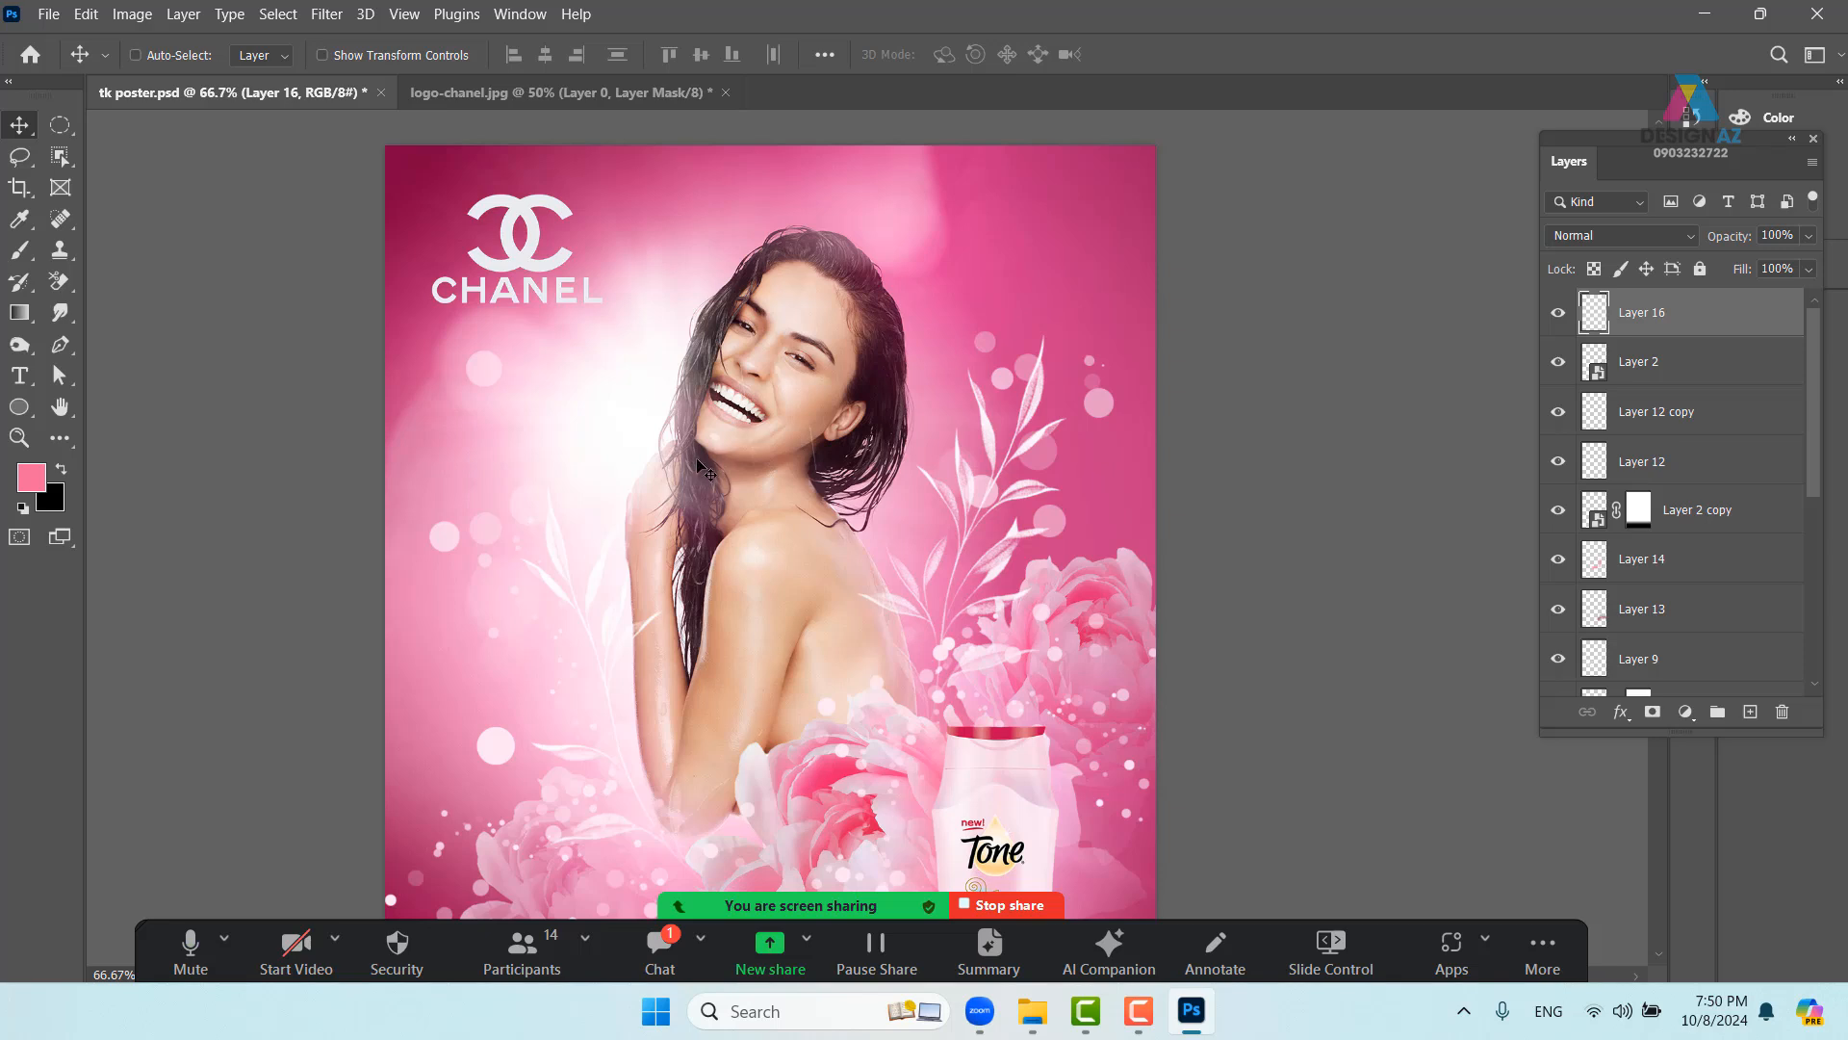
{"action": "left_click_drag", "start_coordinate": [543, 277], "coordinate": [1049, 280]}
{"action": "left_click_drag", "start_coordinate": [1125, 367], "coordinate": [1017, 321]}
{"action": "left_click_drag", "start_coordinate": [1045, 424], "coordinate": [1004, 464]}
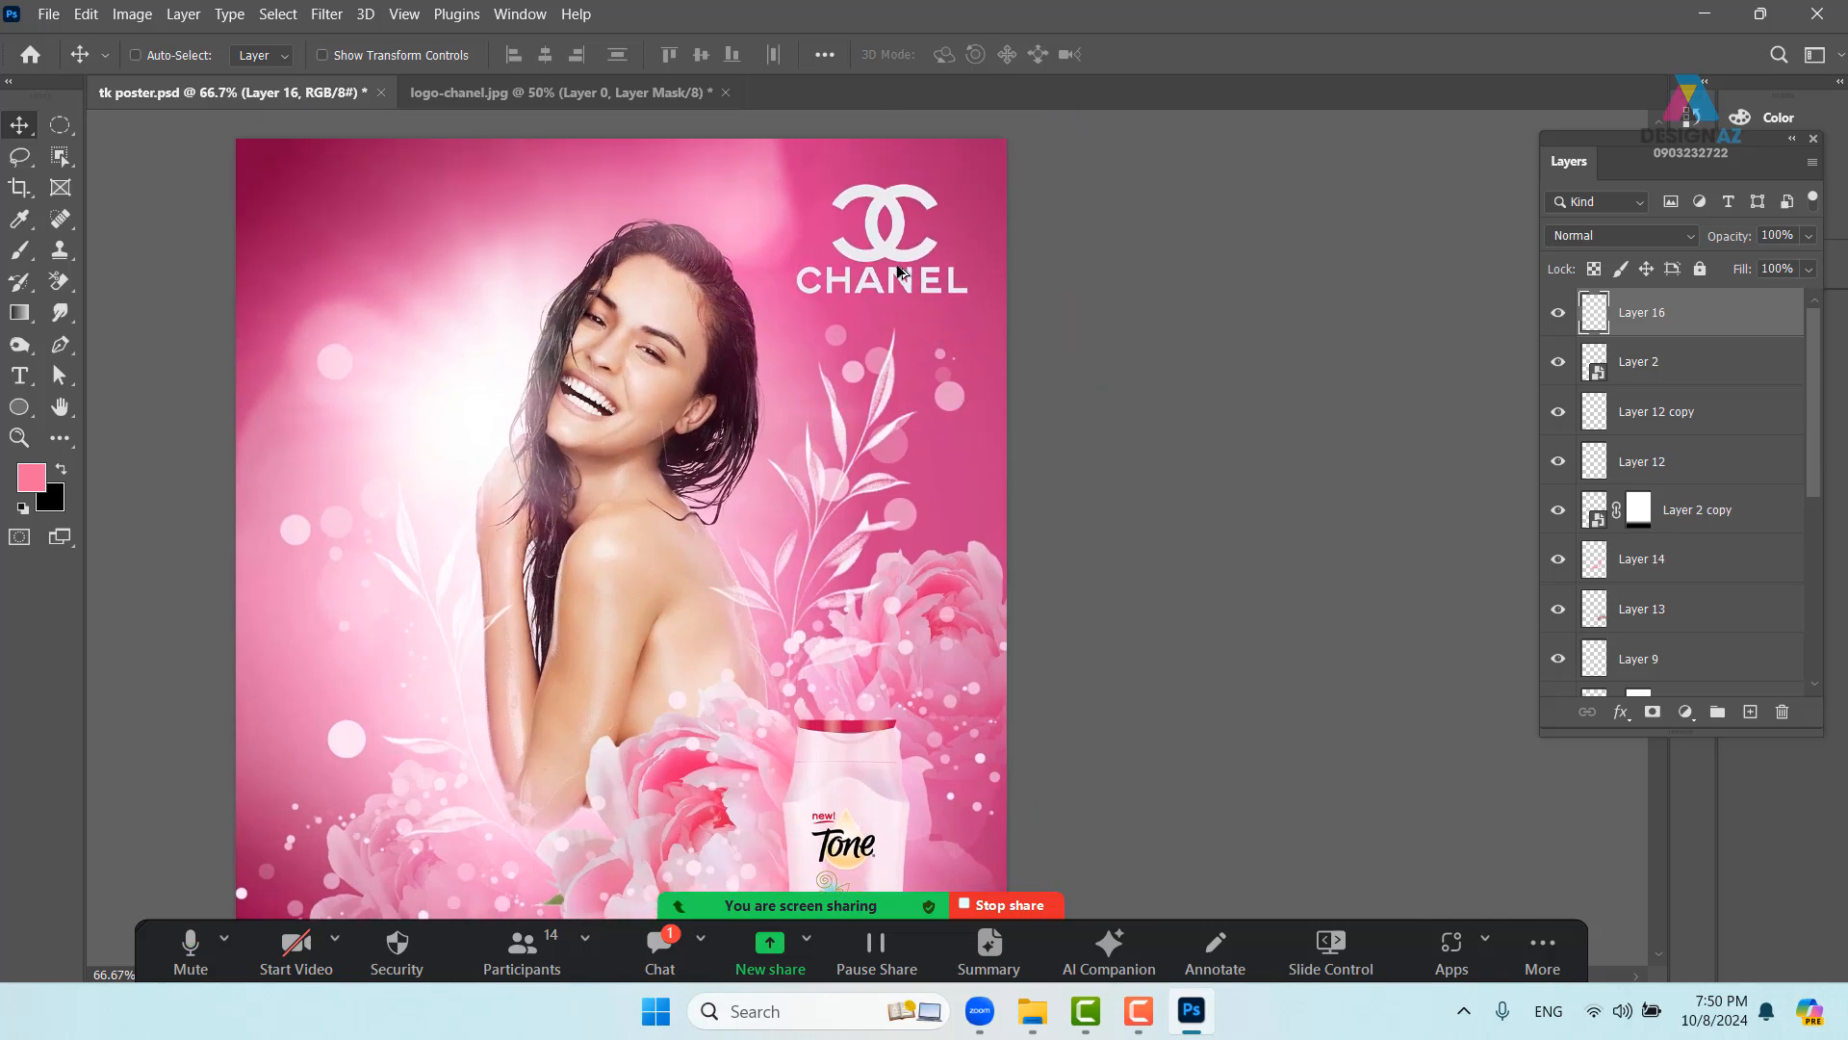
{"action": "left_click_drag", "start_coordinate": [896, 269], "coordinate": [904, 348], "text": "alt"}
{"action": "left_click_drag", "start_coordinate": [950, 467], "coordinate": [950, 468], "text": "alt"}
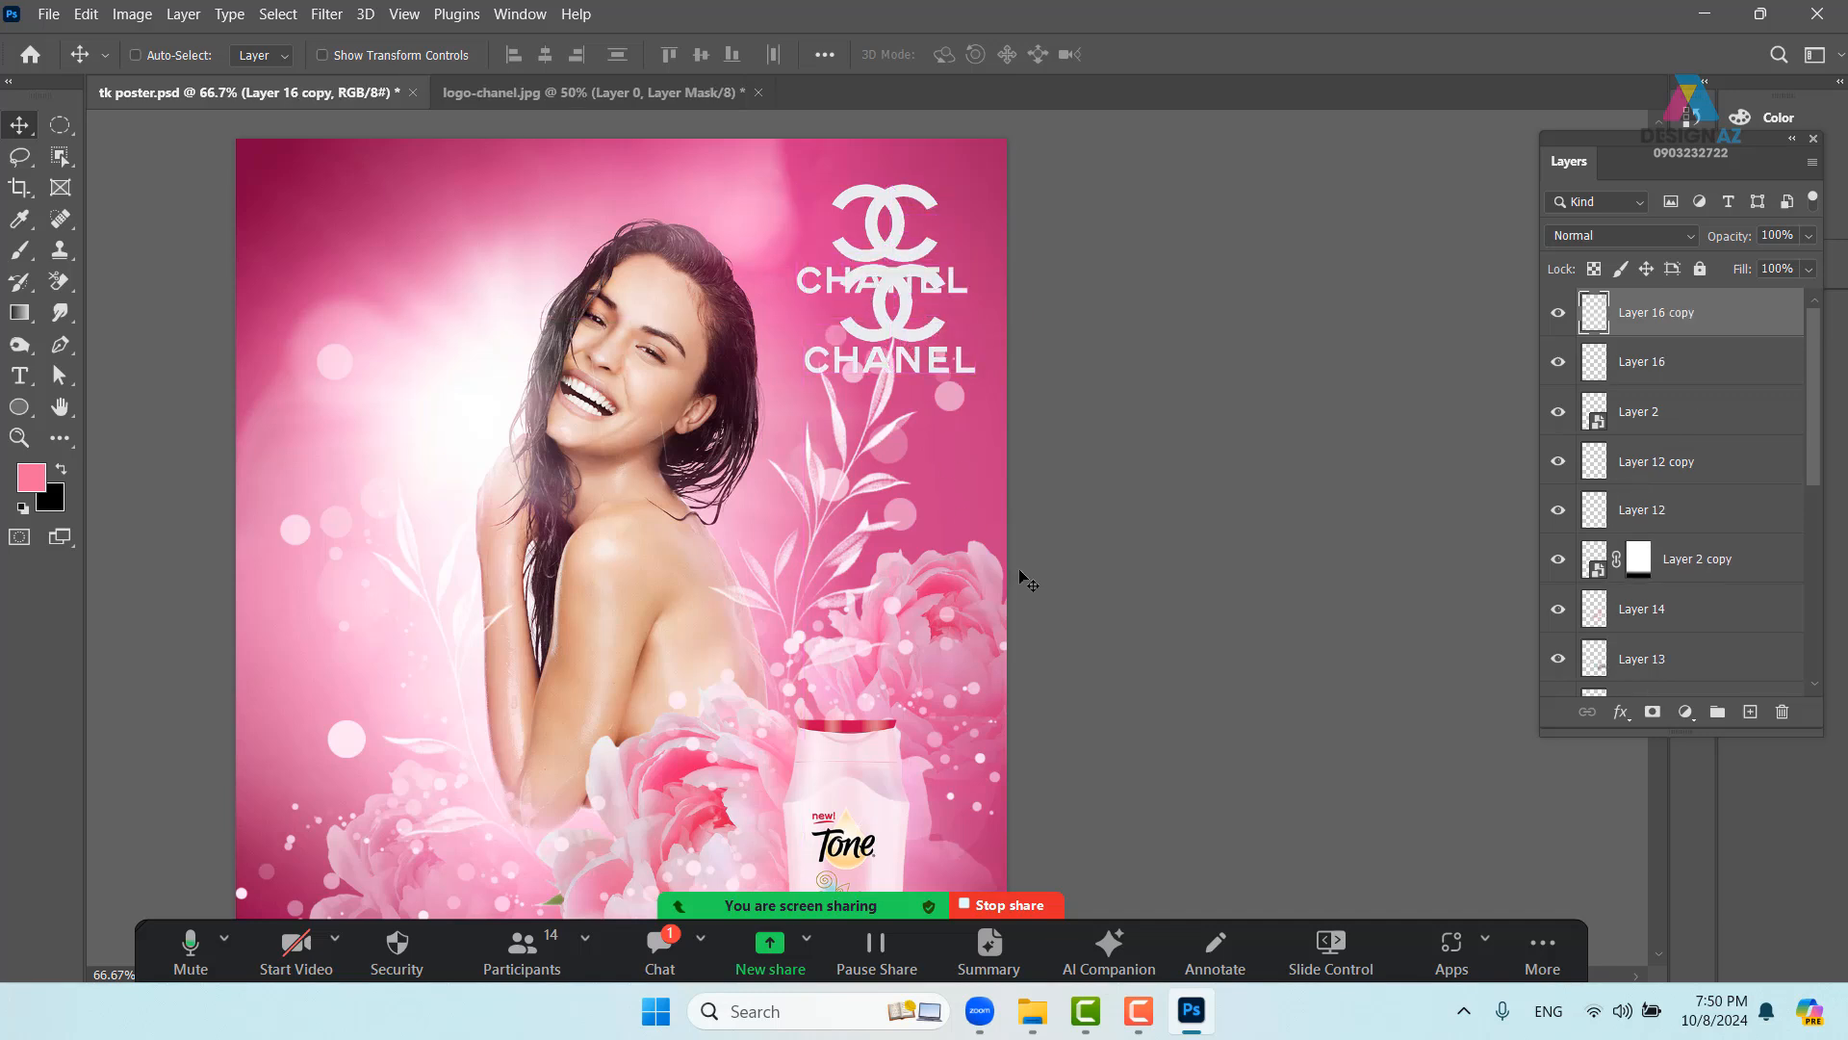
- Fill the logo copy's shape with deep magenta sampled from the poster, preserving transparency
{"action": "left_click", "coordinate": [1594, 268]}
{"action": "key", "text": "i"}
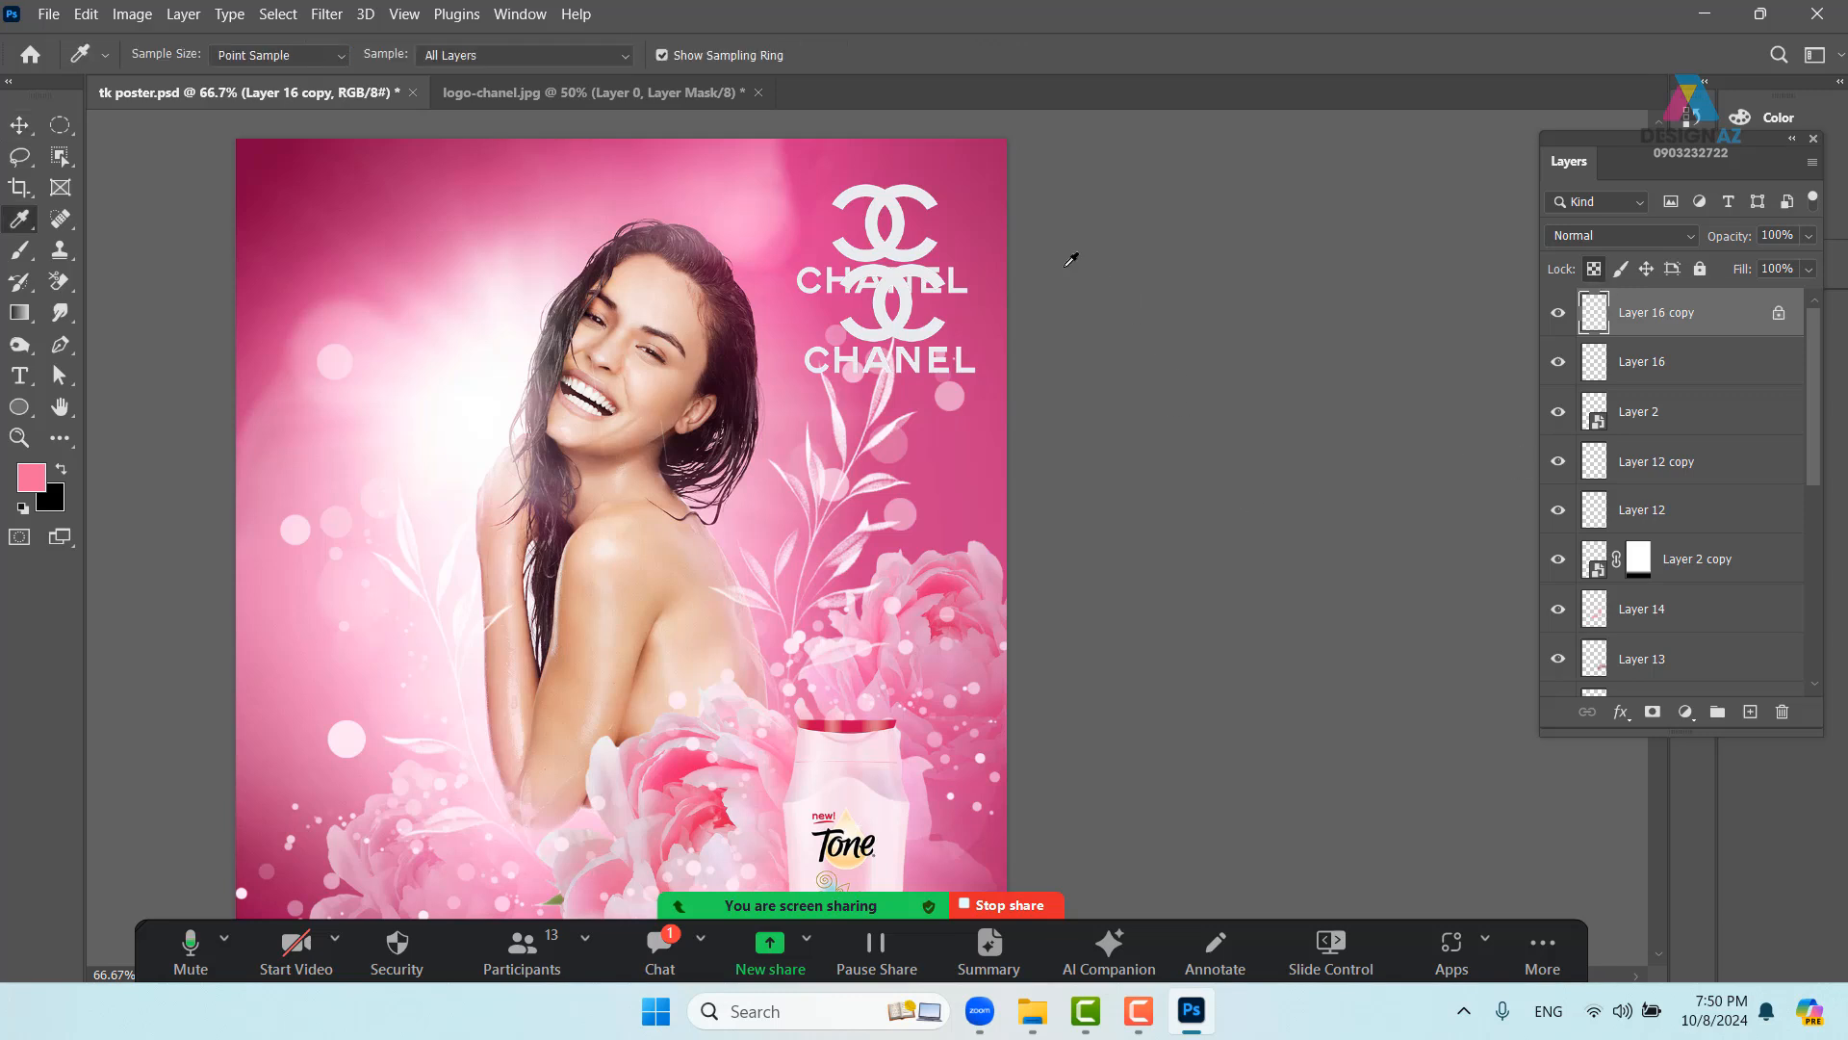
{"action": "left_click", "coordinate": [987, 202]}
{"action": "key", "text": "alt+Delete"}
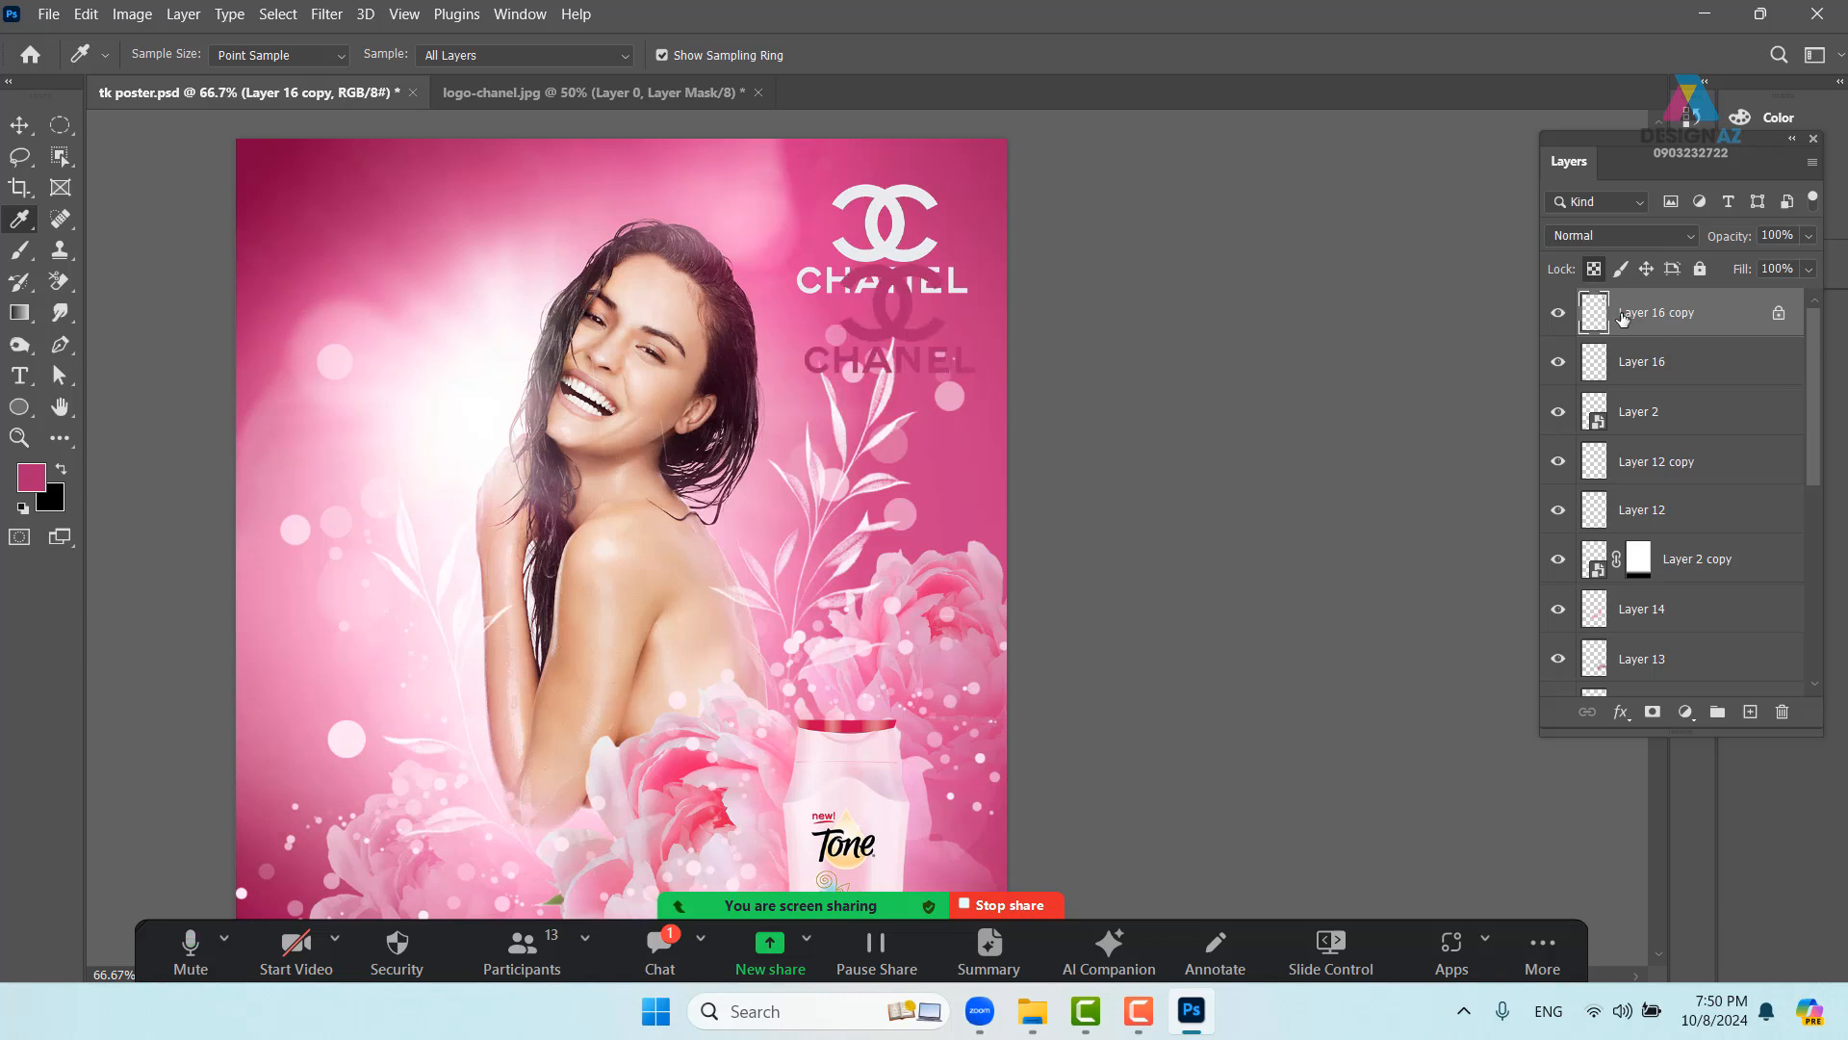
{"action": "left_click", "coordinate": [19, 124]}
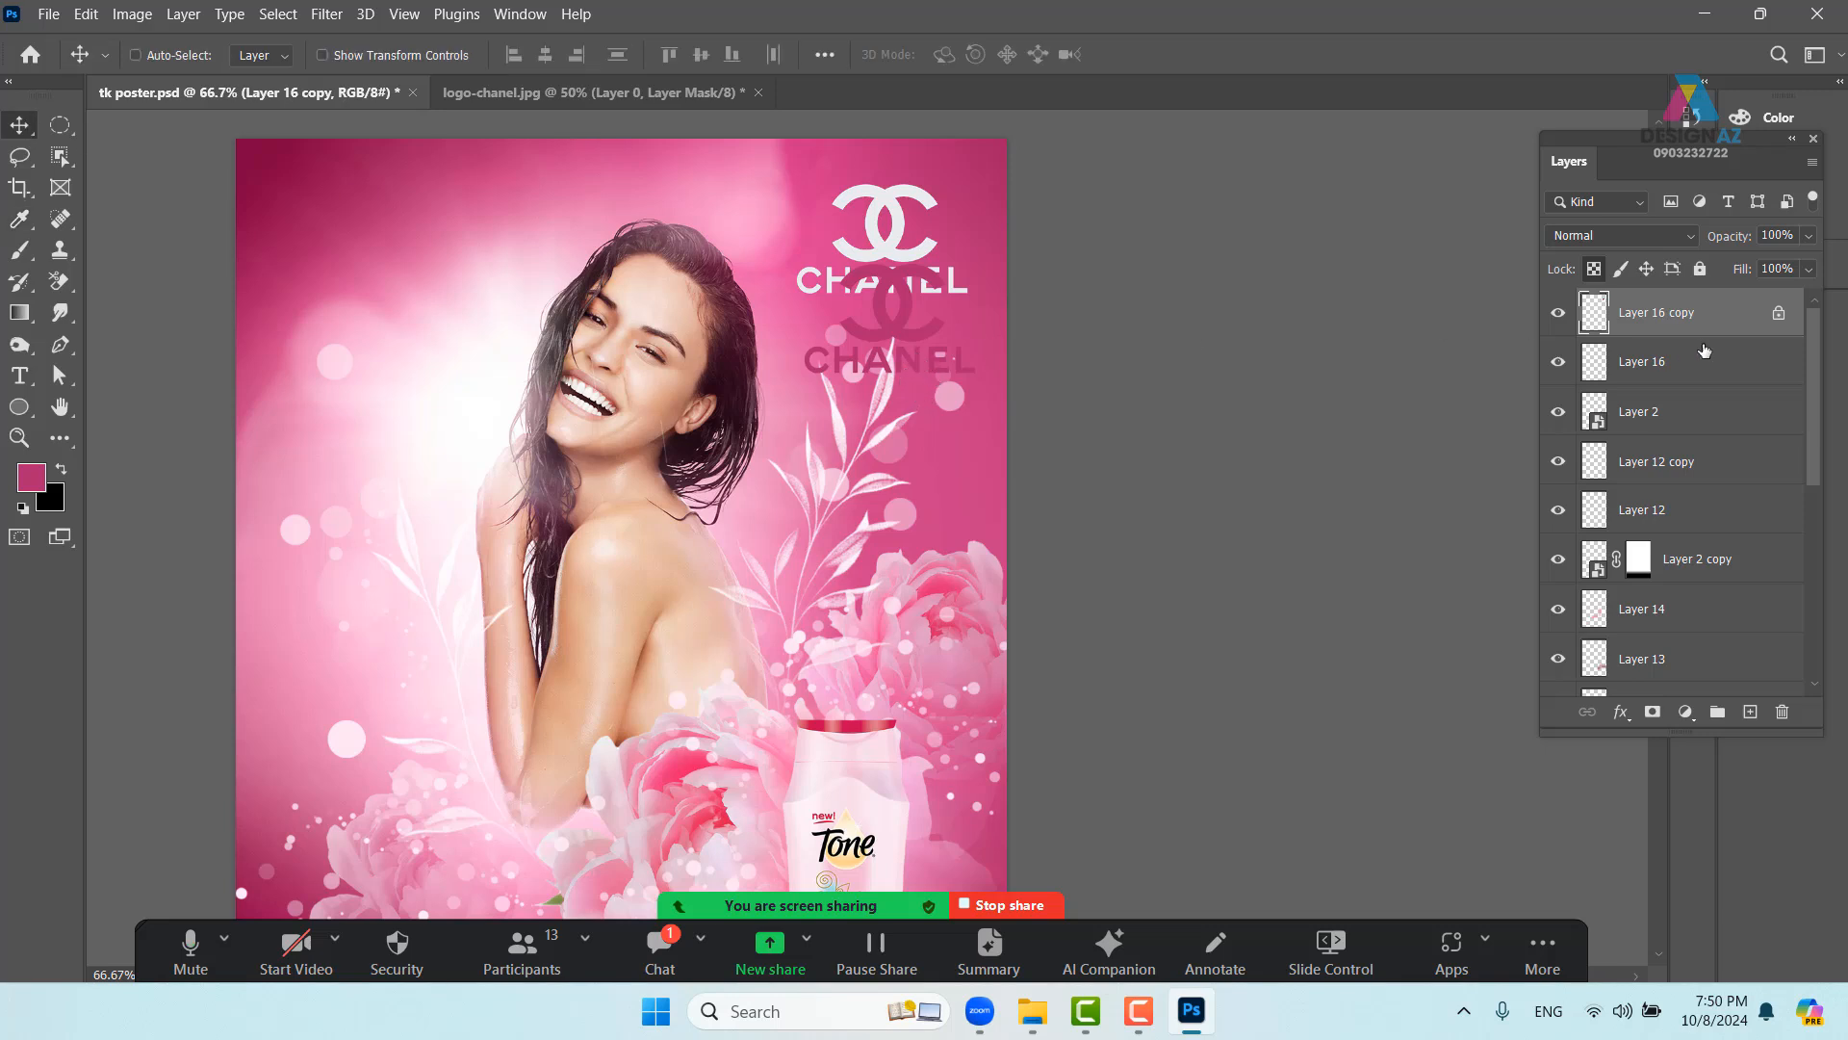
{"action": "left_click", "coordinate": [1594, 269]}
- Apply a Gaussian Blur of 4.1 to the magenta logo copy
{"action": "left_click", "coordinate": [328, 15]}
{"action": "mouse_move", "coordinate": [429, 306]}
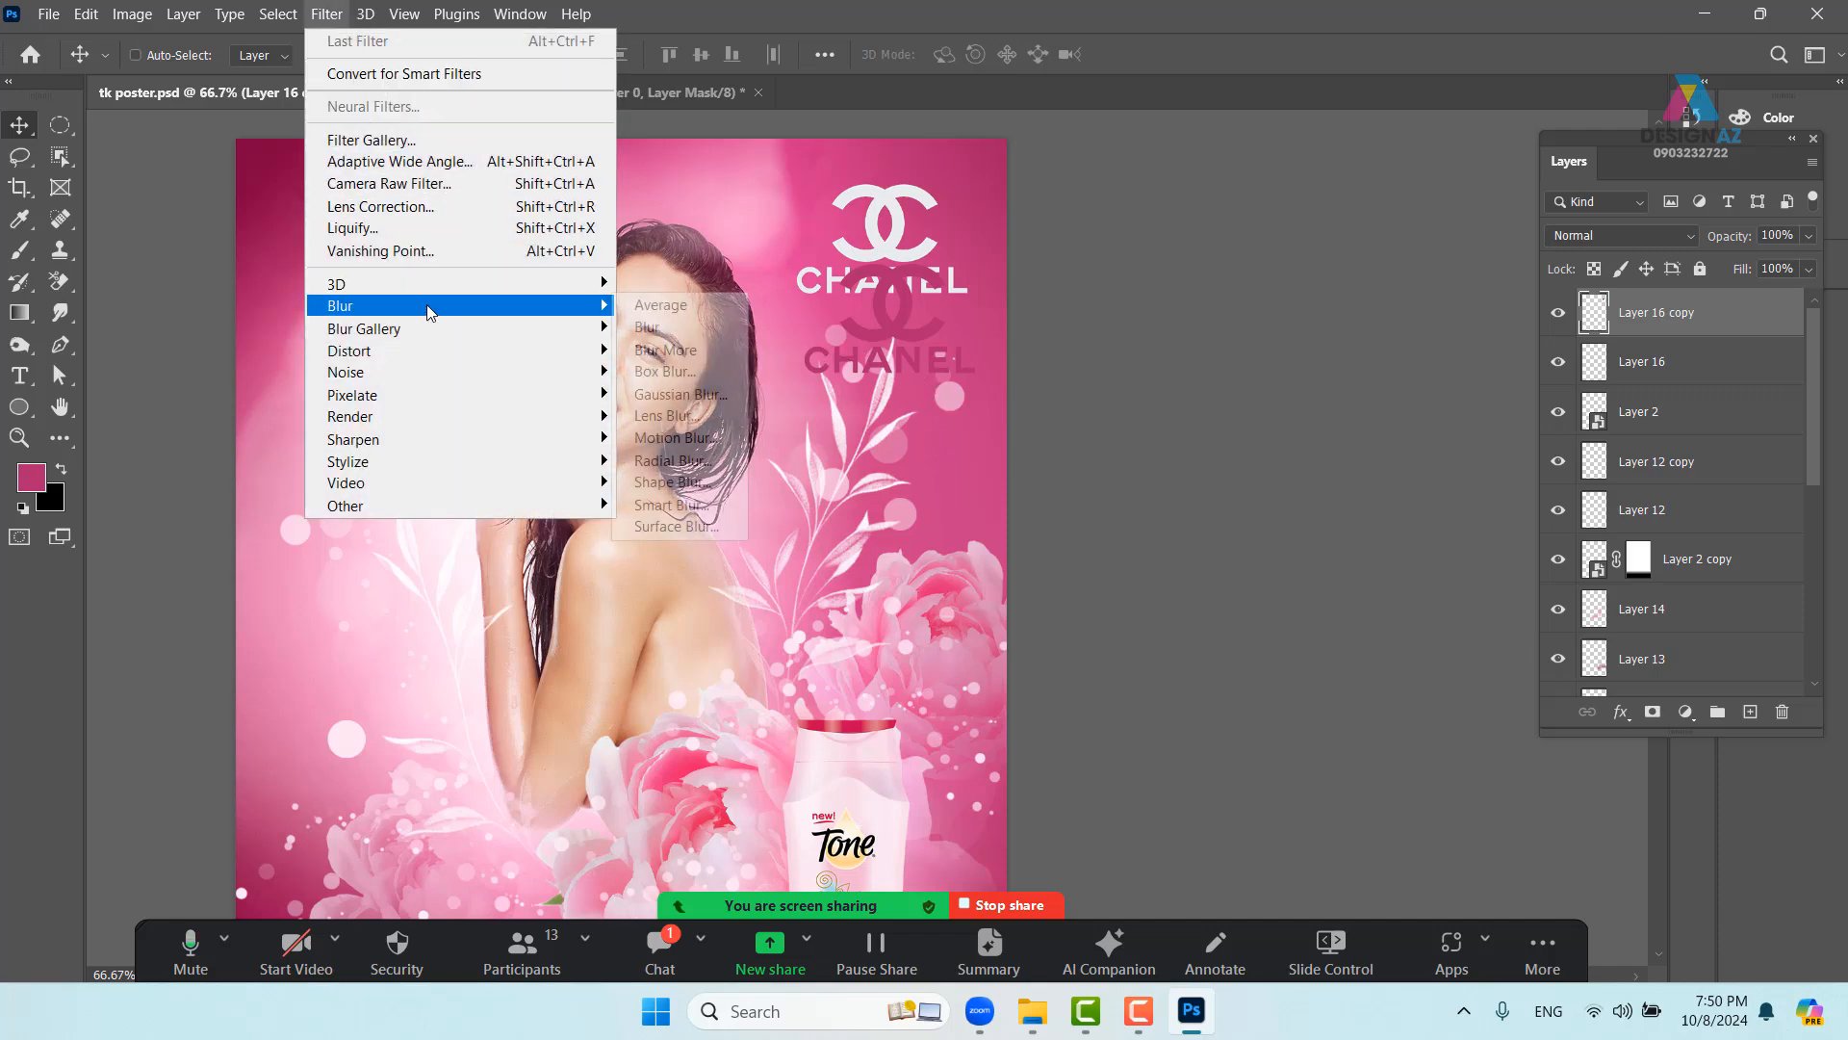
{"action": "left_click", "coordinate": [678, 394]}
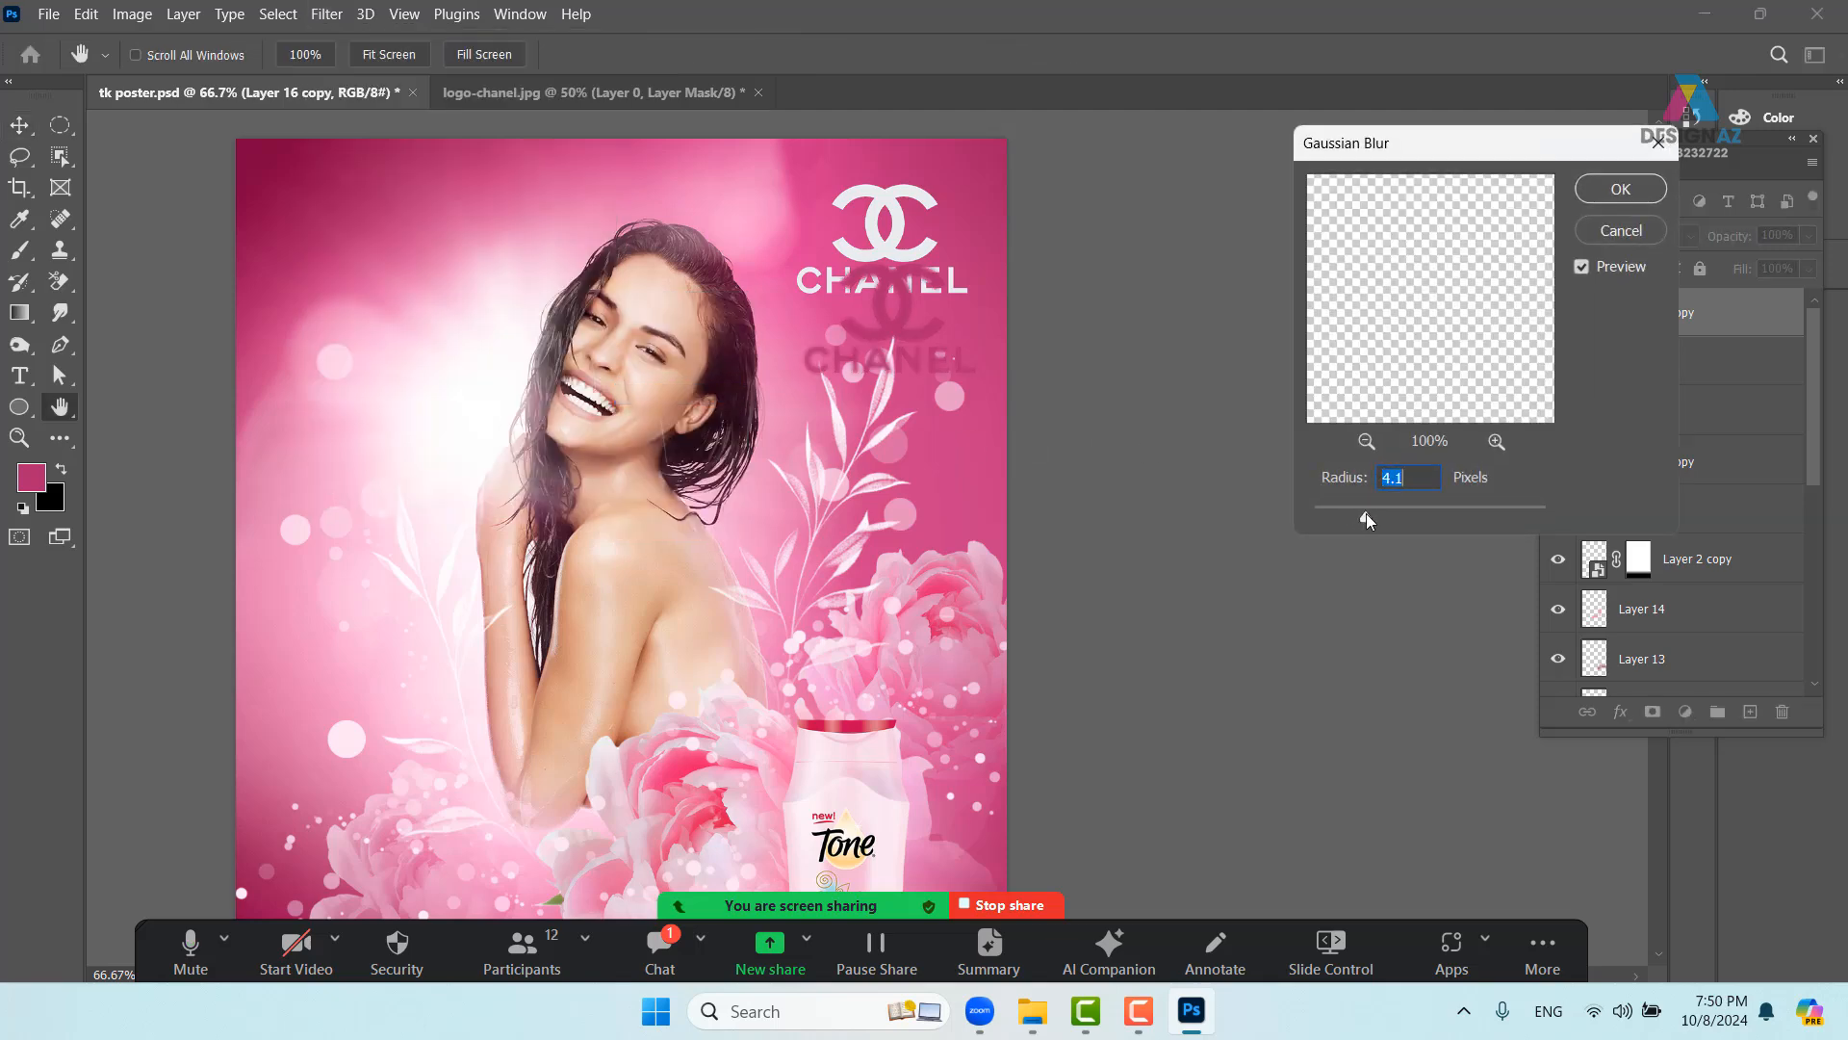
{"action": "left_click", "coordinate": [1621, 188]}
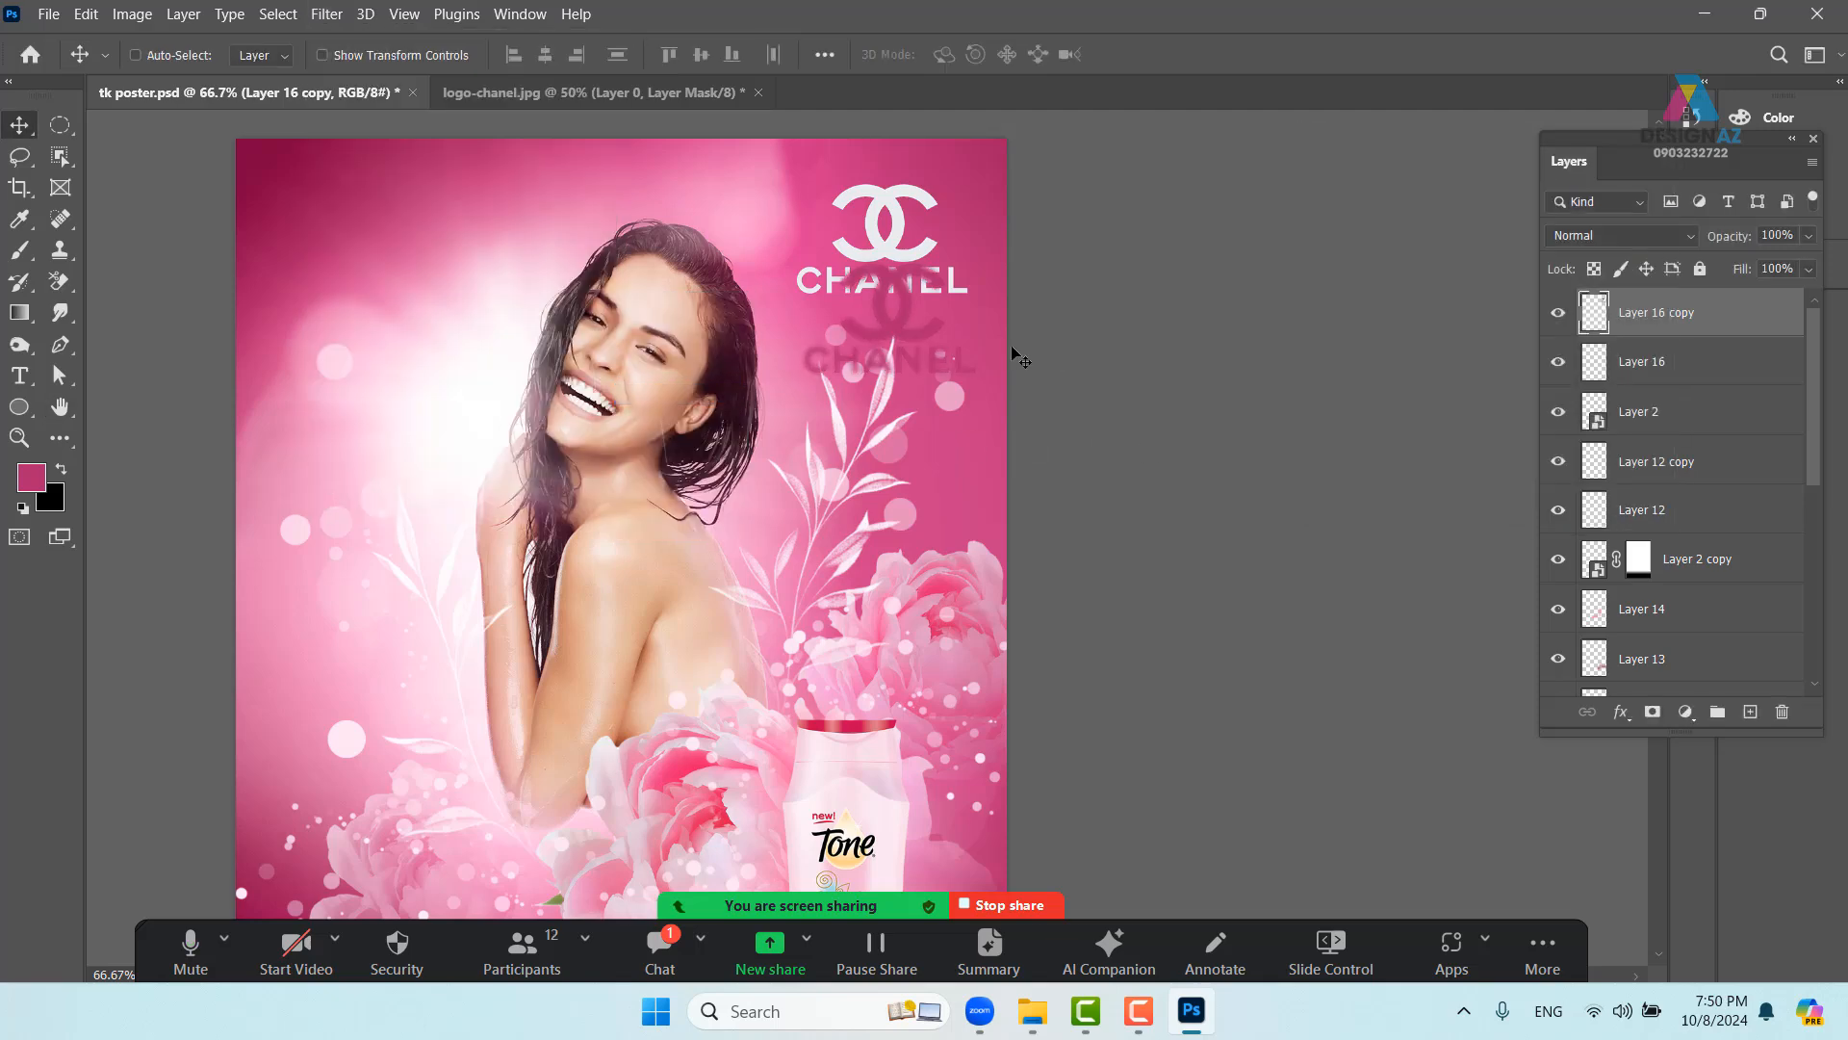
- Set the magenta copy to Multiply at 50% opacity, placed just behind the white logo
{"action": "left_click", "coordinate": [1655, 237]}
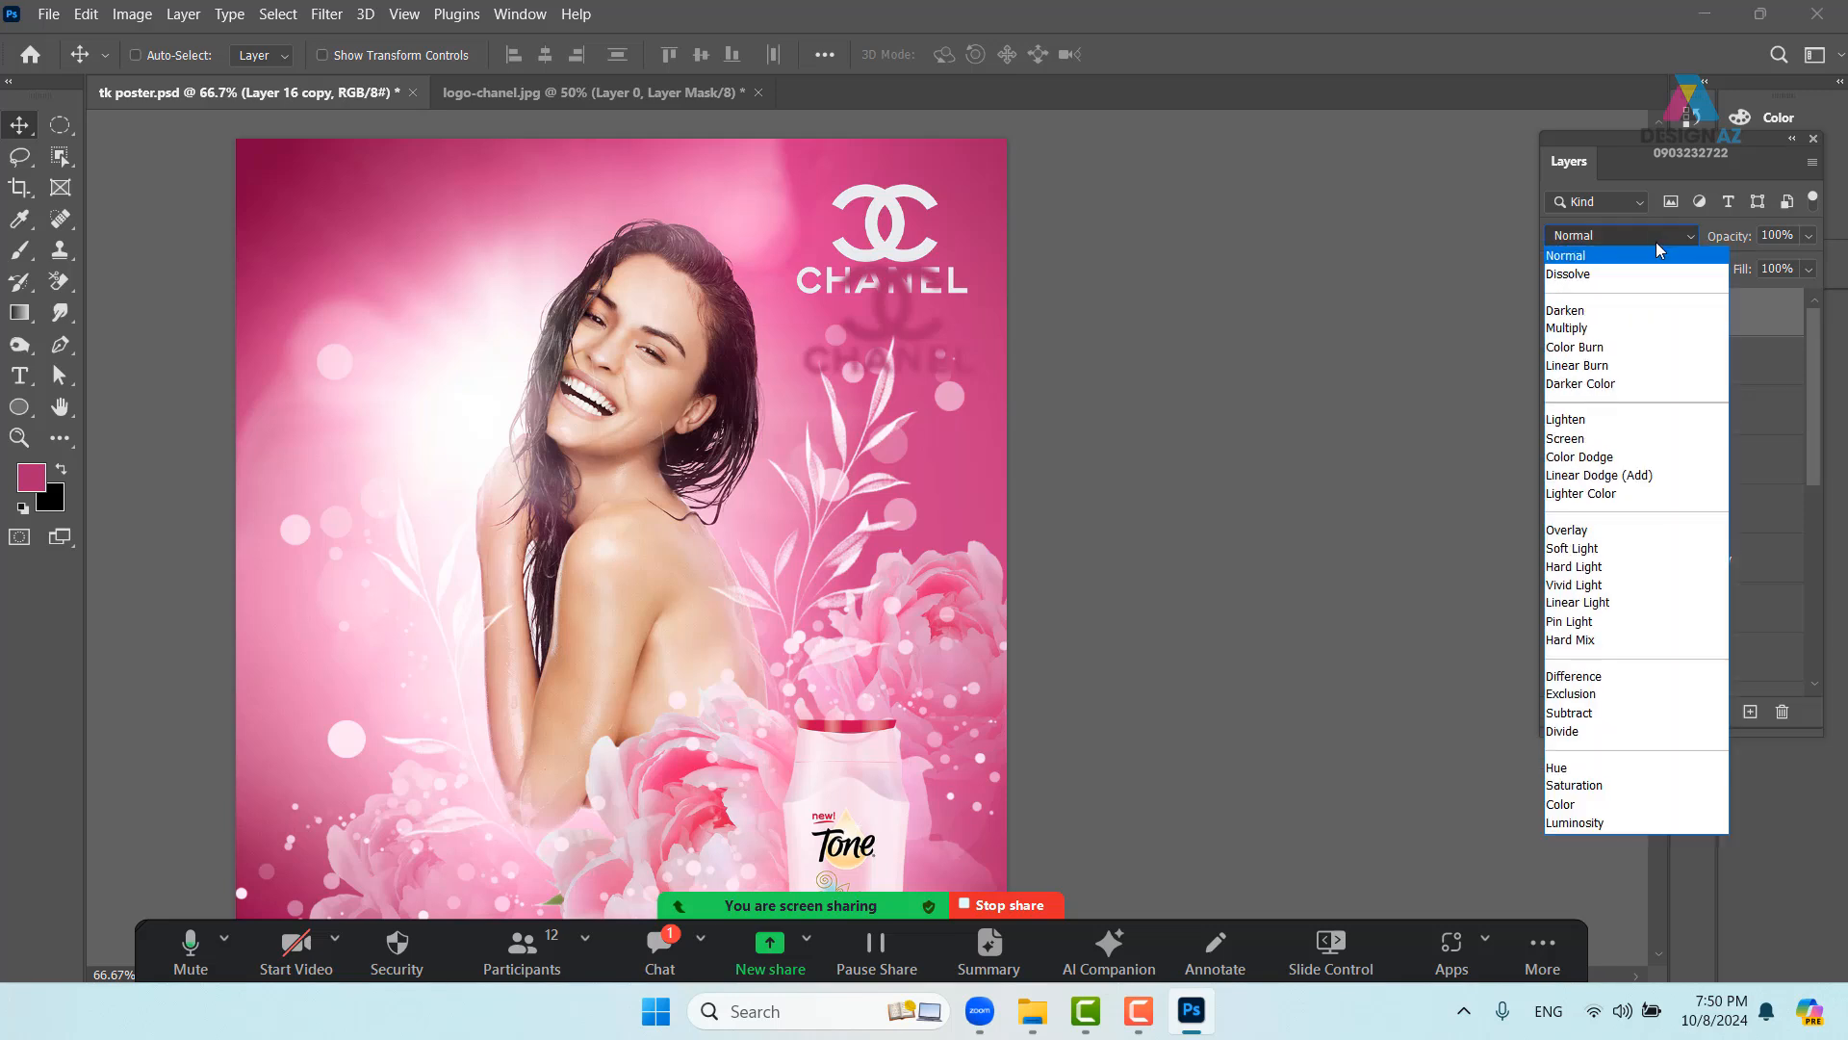
{"action": "left_click", "coordinate": [1626, 328]}
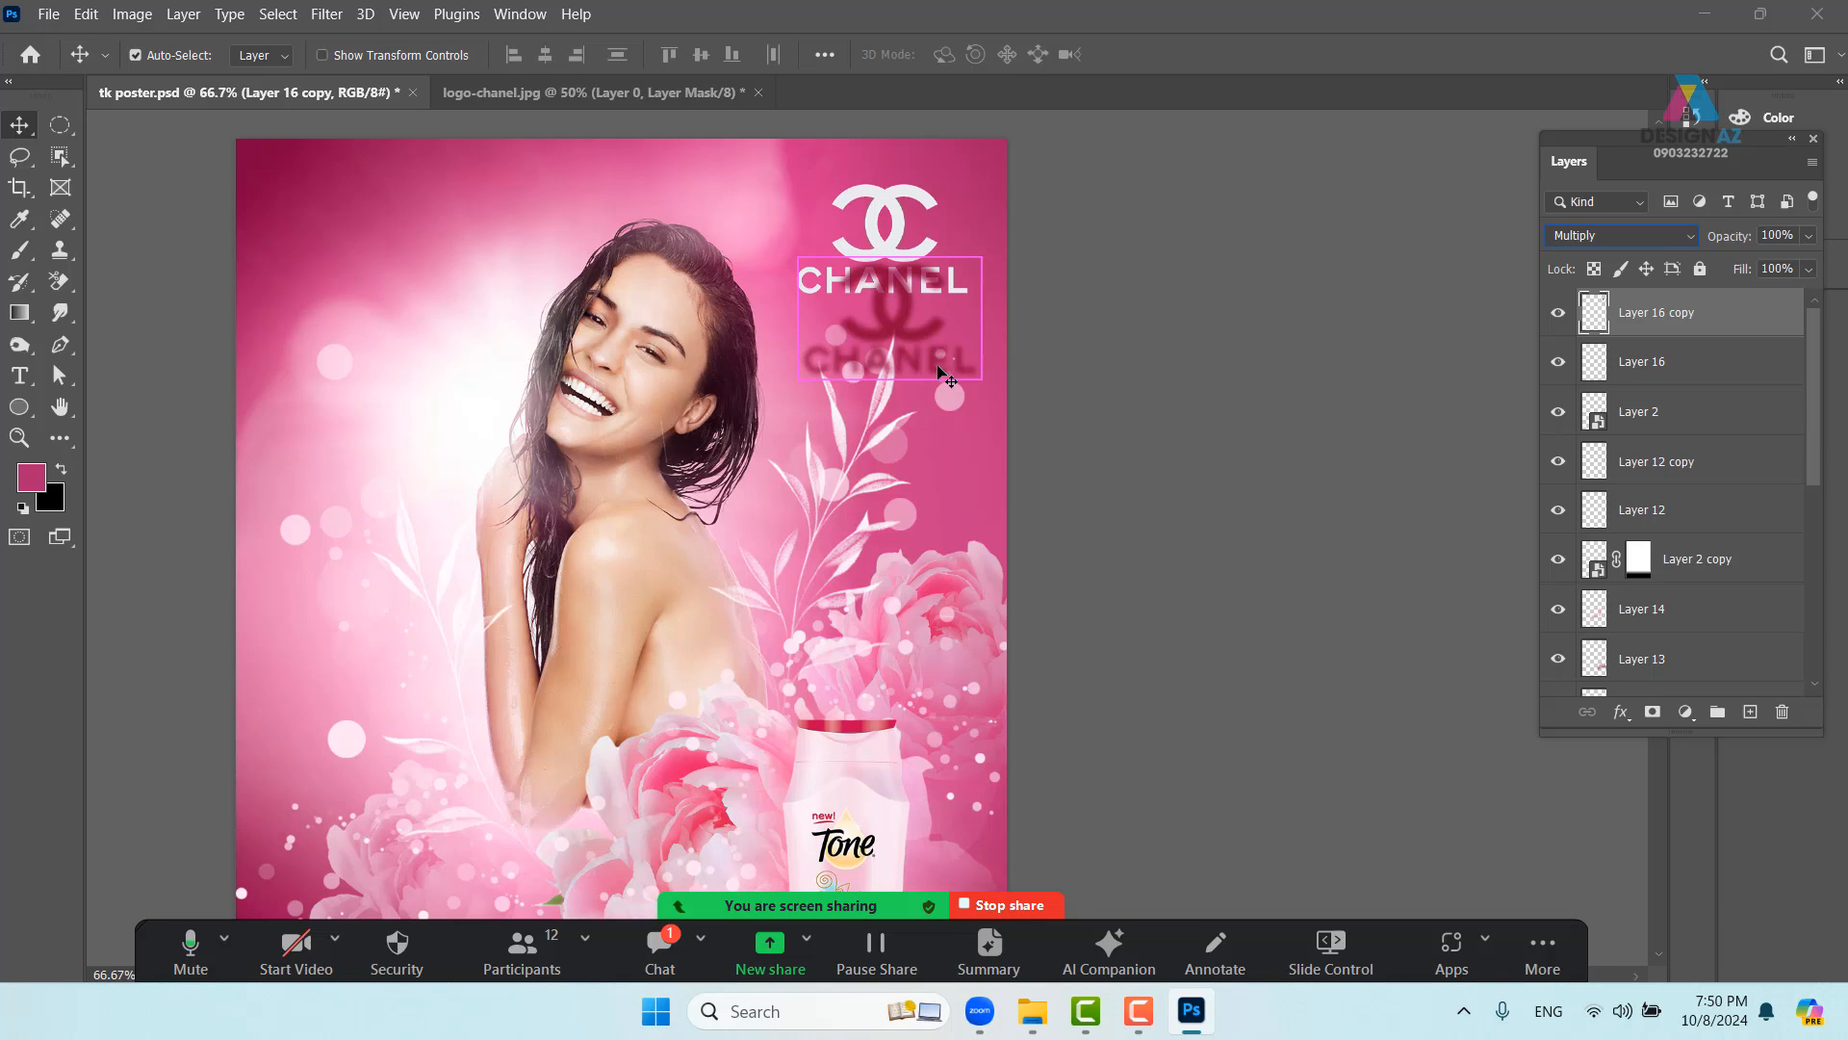
{"action": "key", "text": "ctrl+bracketleft"}
{"action": "left_click_drag", "start_coordinate": [920, 347], "coordinate": [902, 262]}
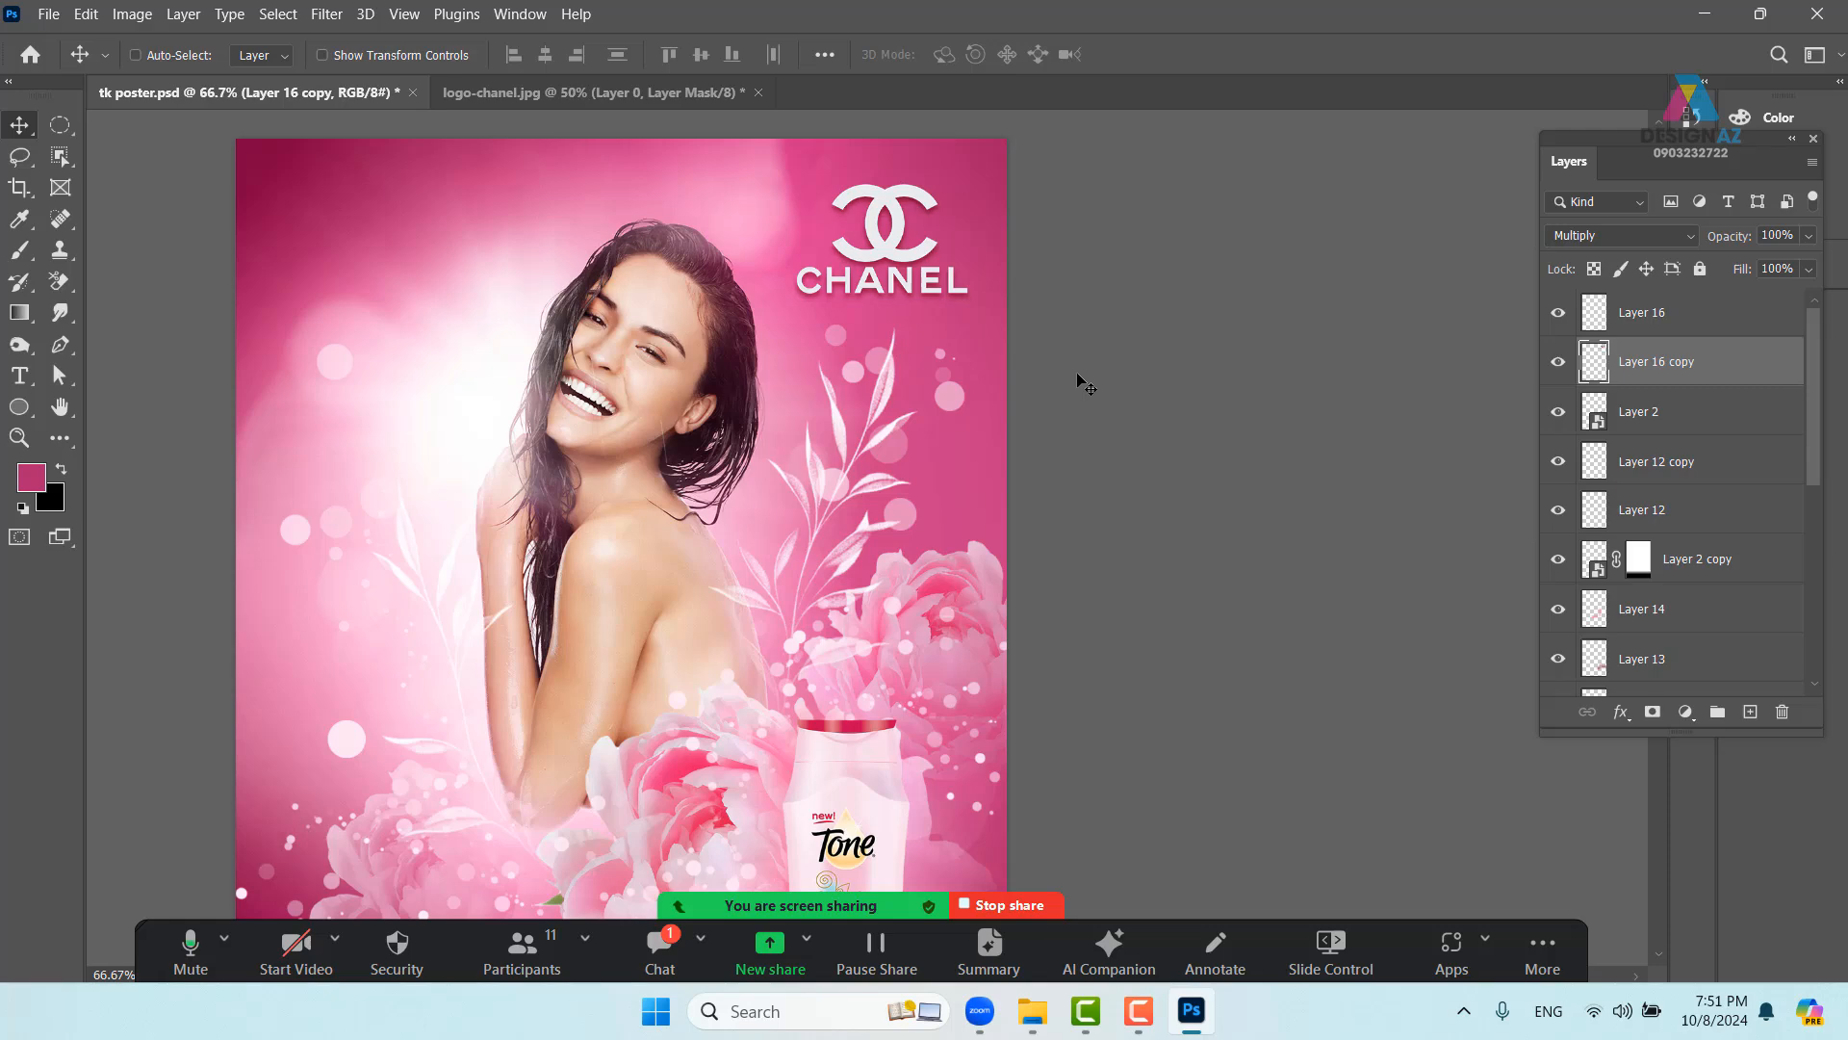
{"action": "key", "text": "5"}
{"action": "left_click_drag", "start_coordinate": [716, 596], "coordinate": [818, 396]}
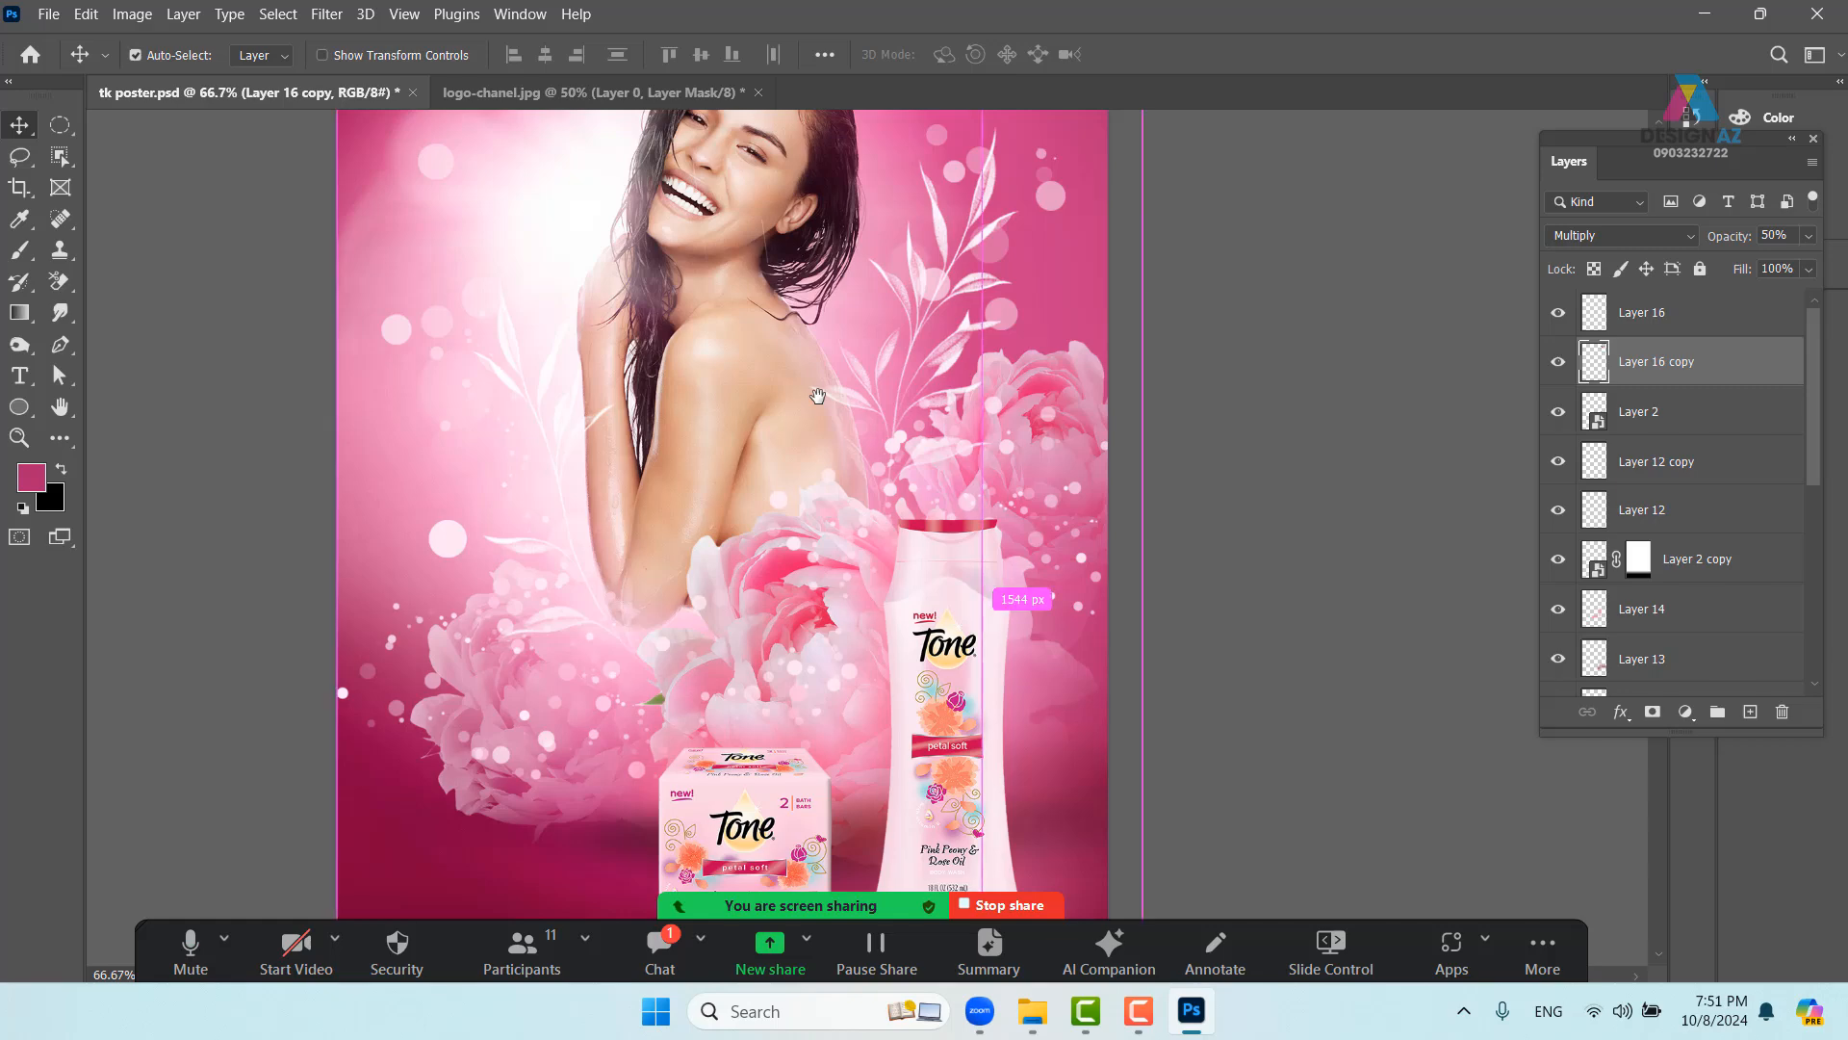
{"action": "key", "text": "ctrl+minus"}
{"action": "mouse_move", "coordinate": [710, 503]}
{"action": "left_mouse_down"}
{"action": "mouse_move", "coordinate": [660, 561]}
{"action": "mouse_move", "coordinate": [654, 607]}
{"action": "mouse_move", "coordinate": [699, 531]}
{"action": "left_mouse_up"}
{"action": "mouse_move", "coordinate": [1022, 1018]}
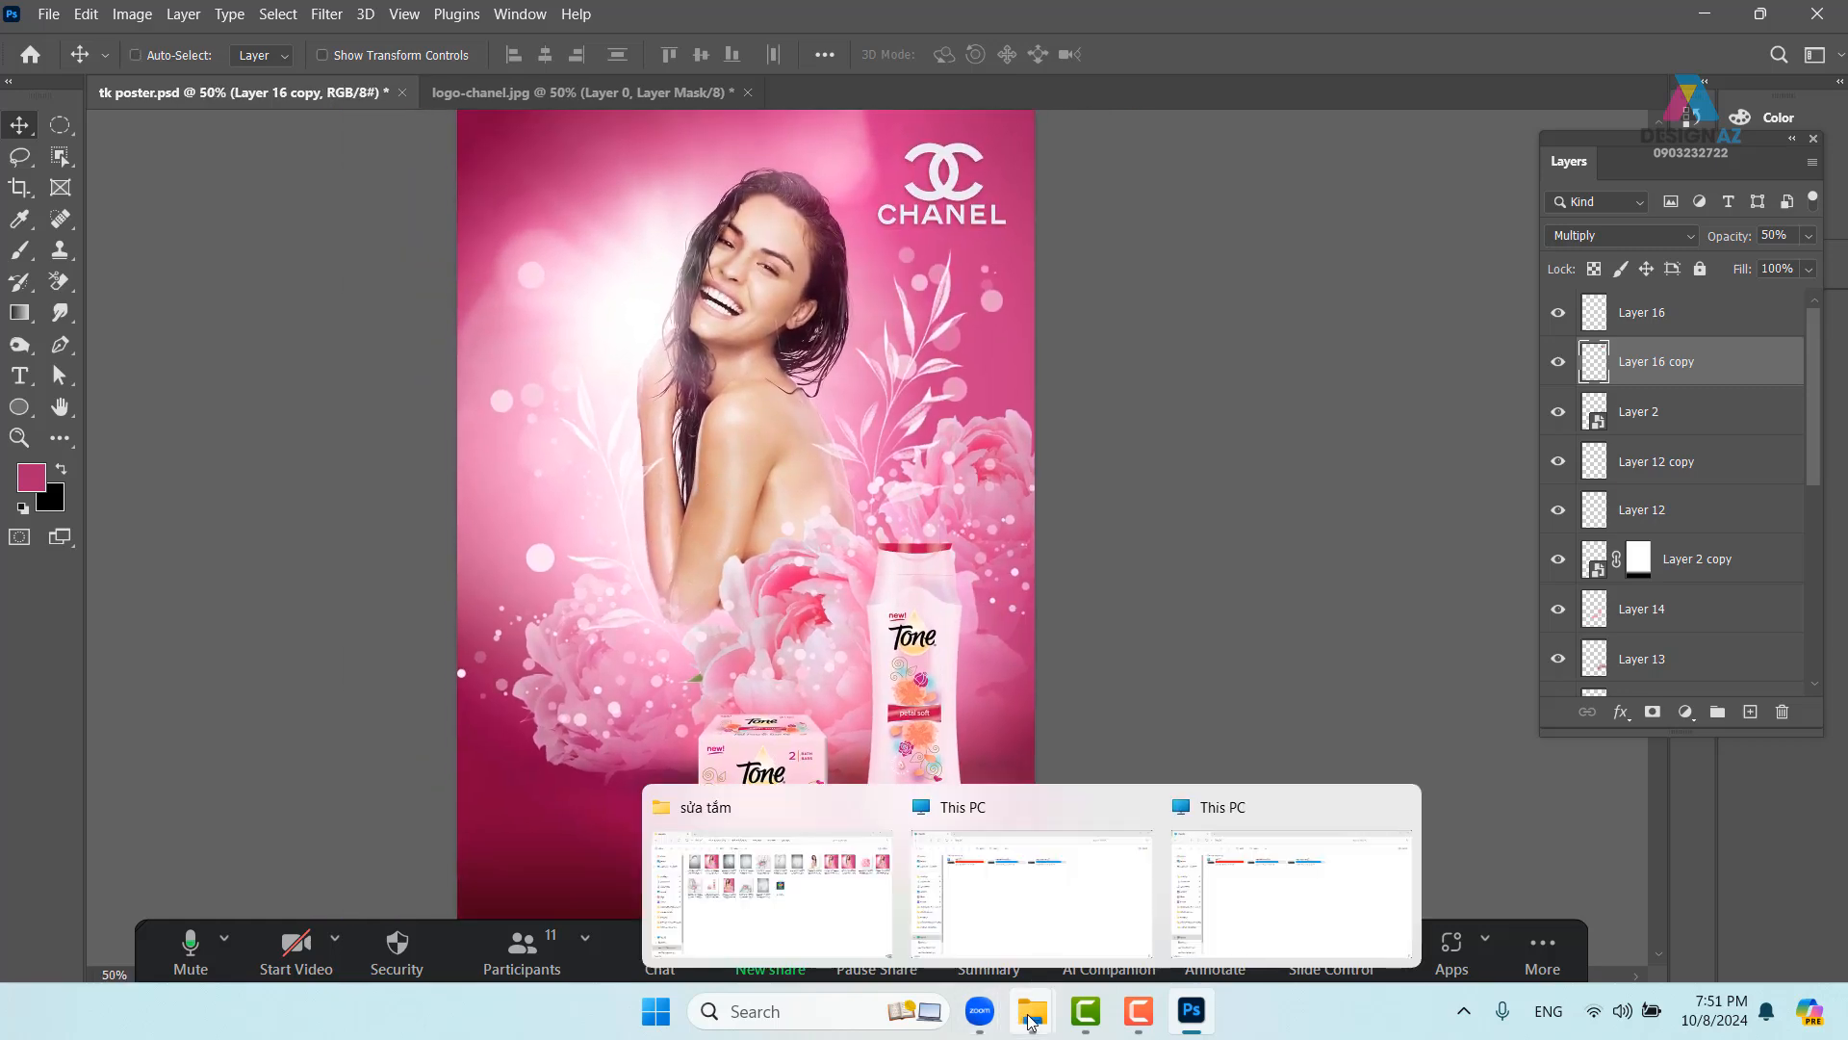
- Open the water-splash photo 6d6c9d14728803.562882586e0f2.jpg in Photoshop from the sửa tắm folder
{"action": "left_click", "coordinate": [835, 927]}
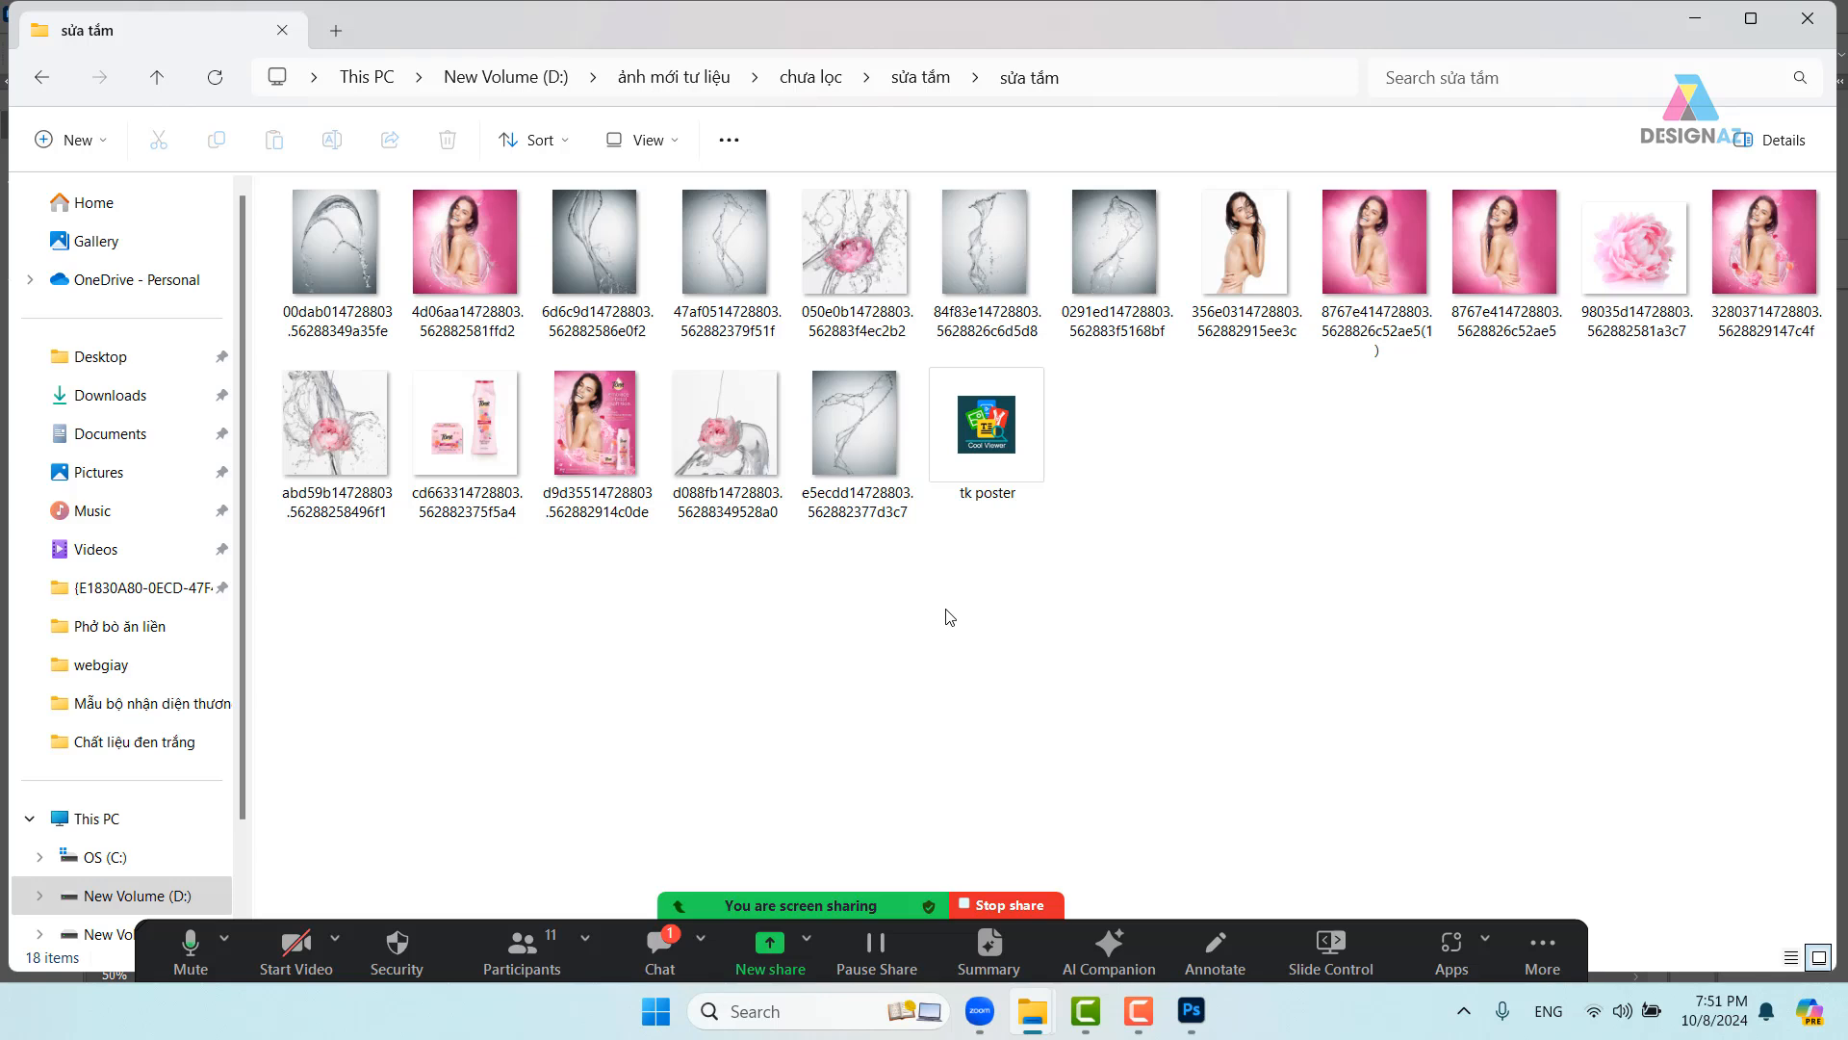
{"action": "left_click", "coordinate": [594, 262]}
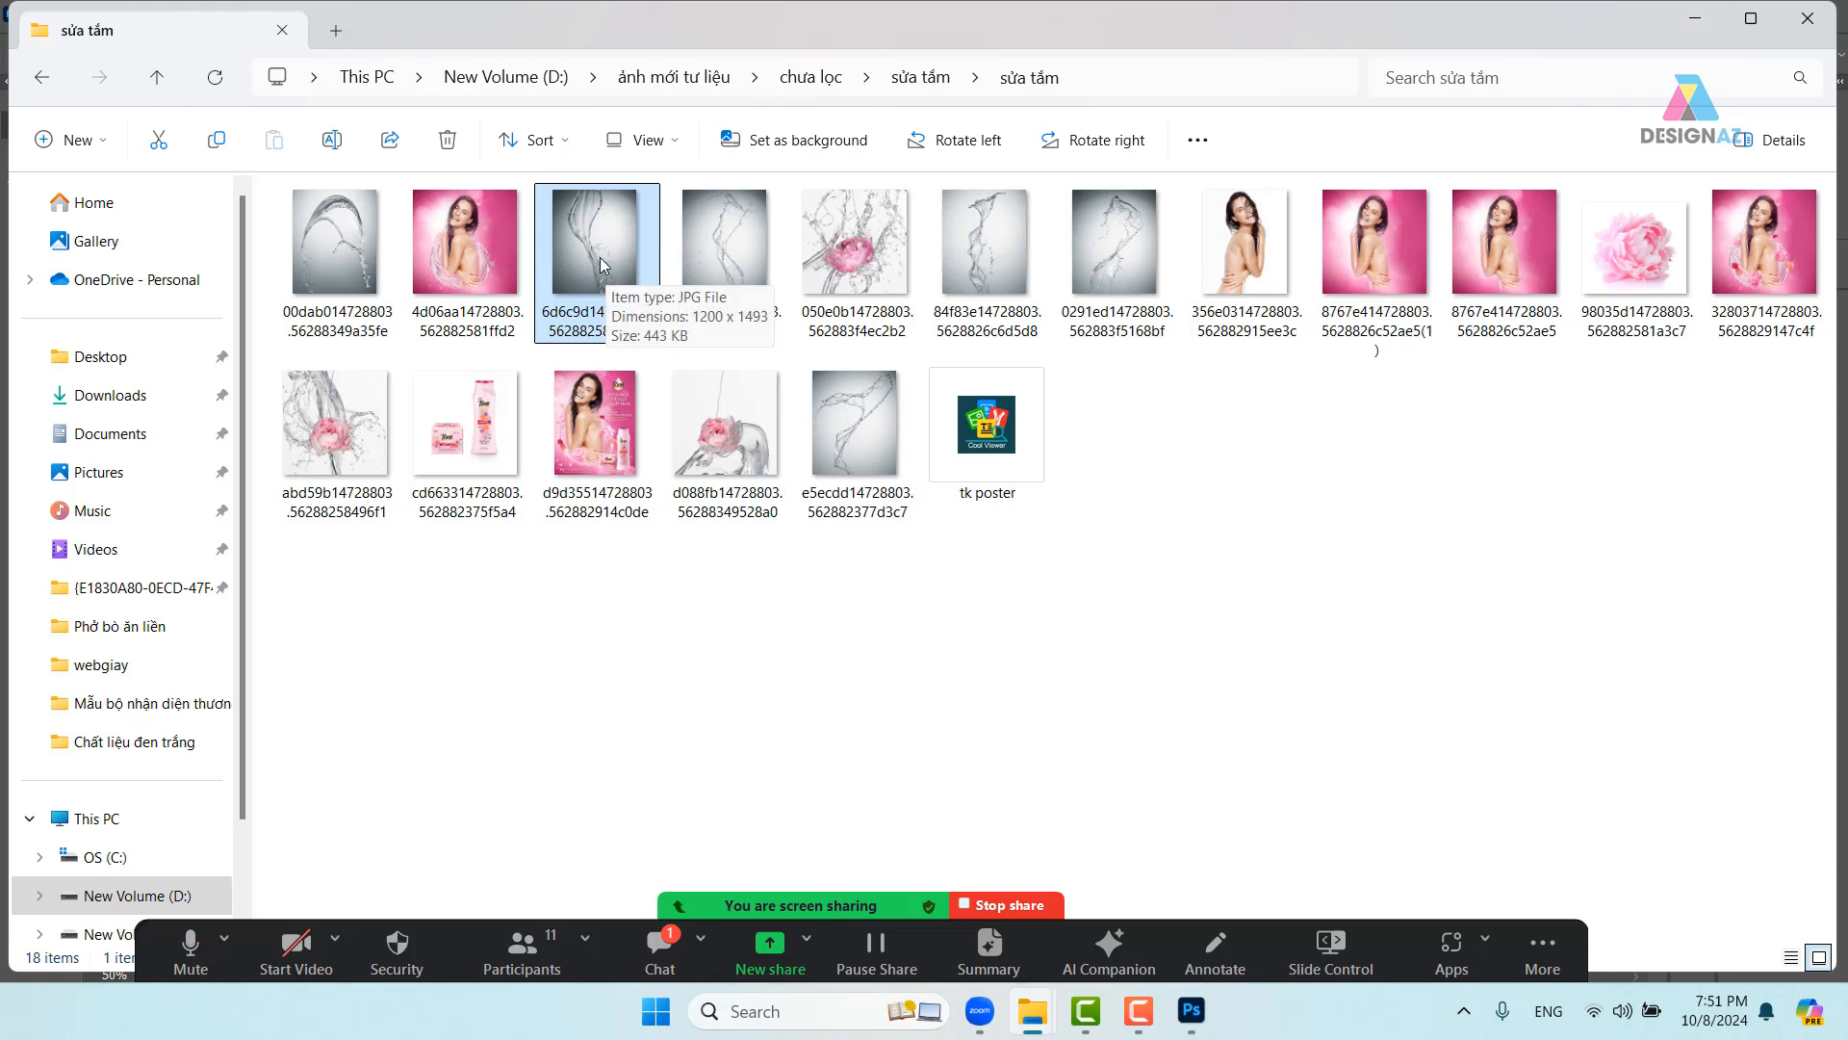
{"action": "left_click_drag", "start_coordinate": [594, 266], "coordinate": [1198, 81]}
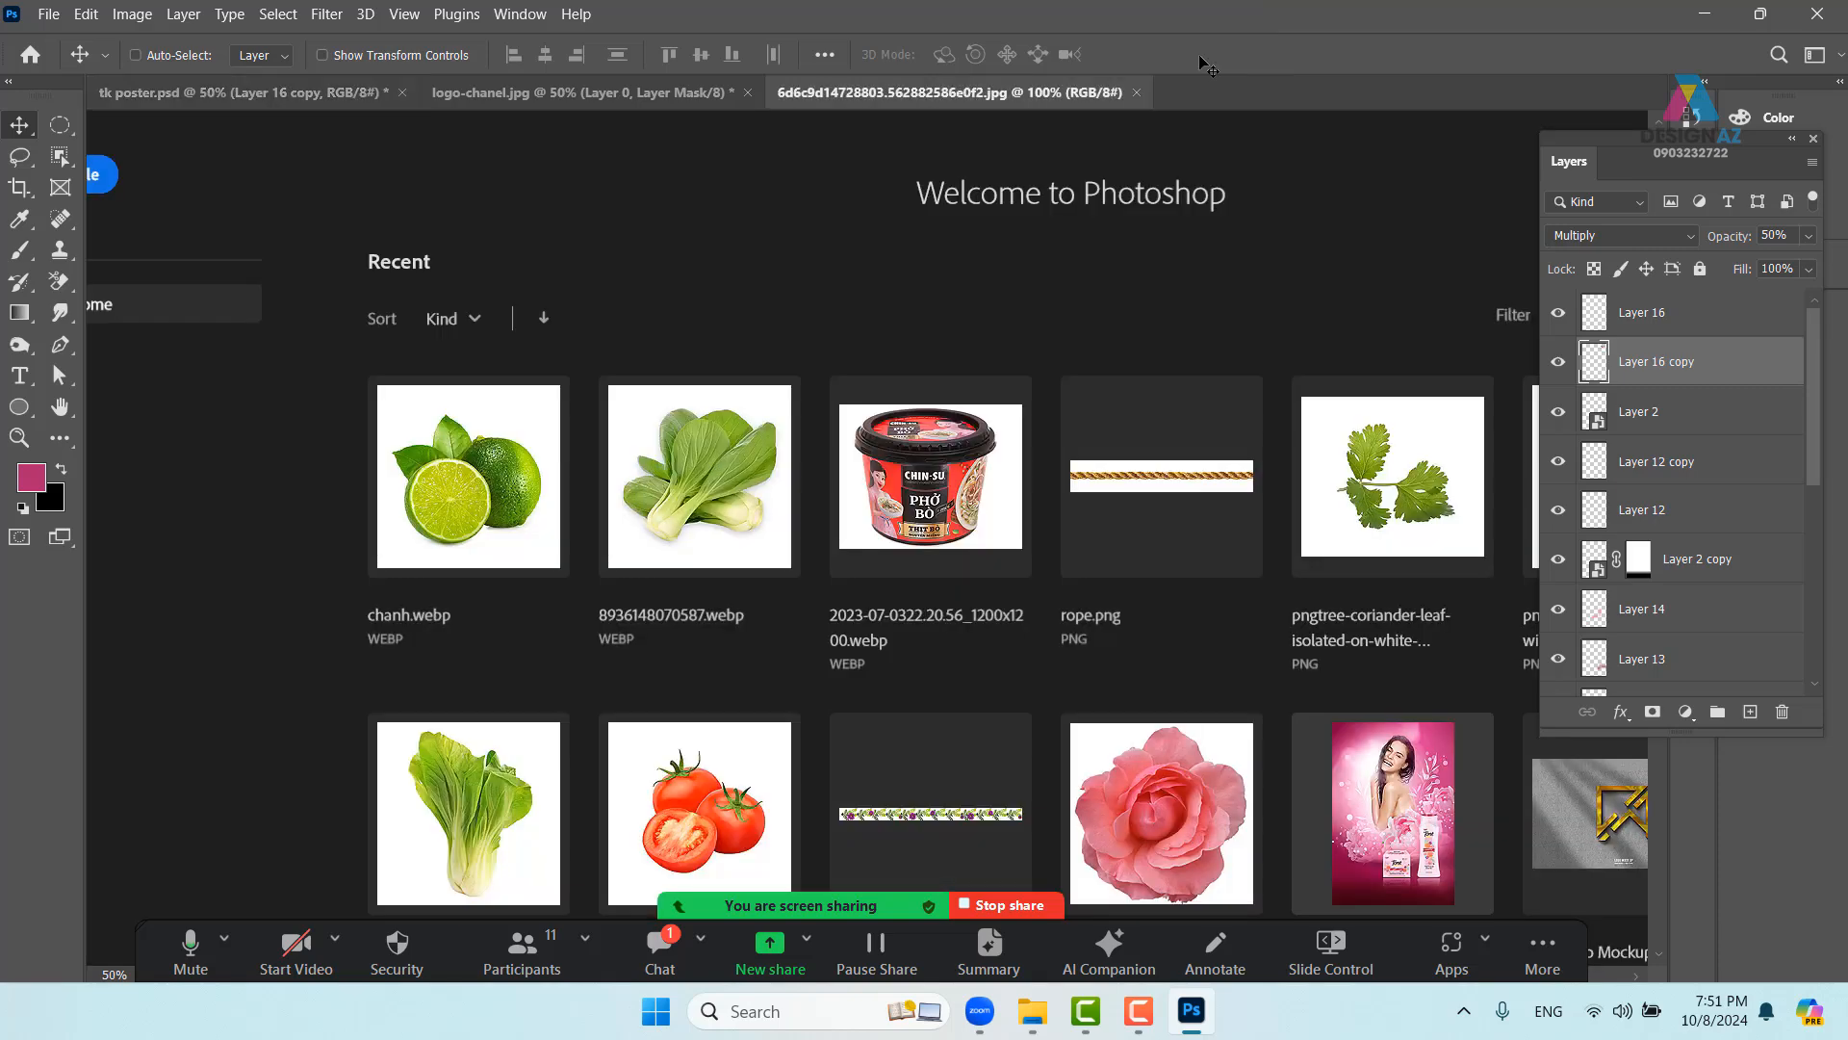
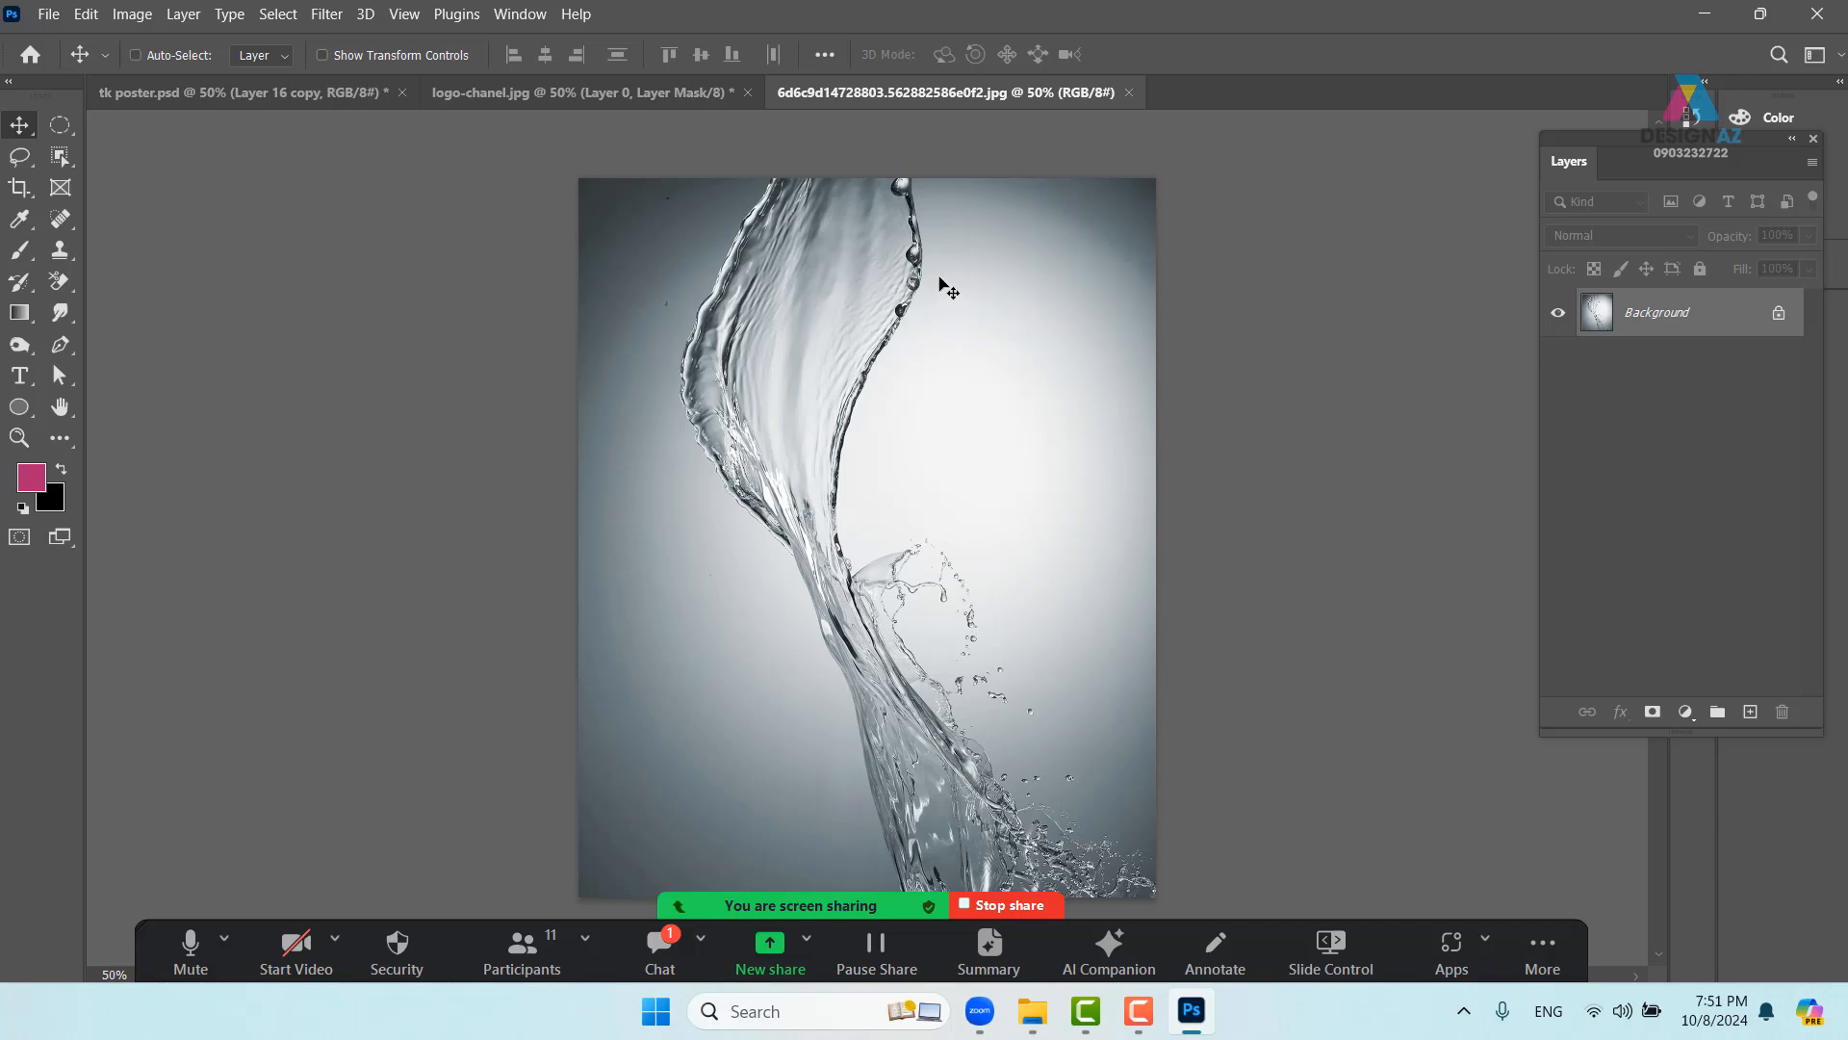
- Outline the water splash with Object Selection, add a layer mask, then undo it
{"action": "key", "text": "ctrl+minus"}
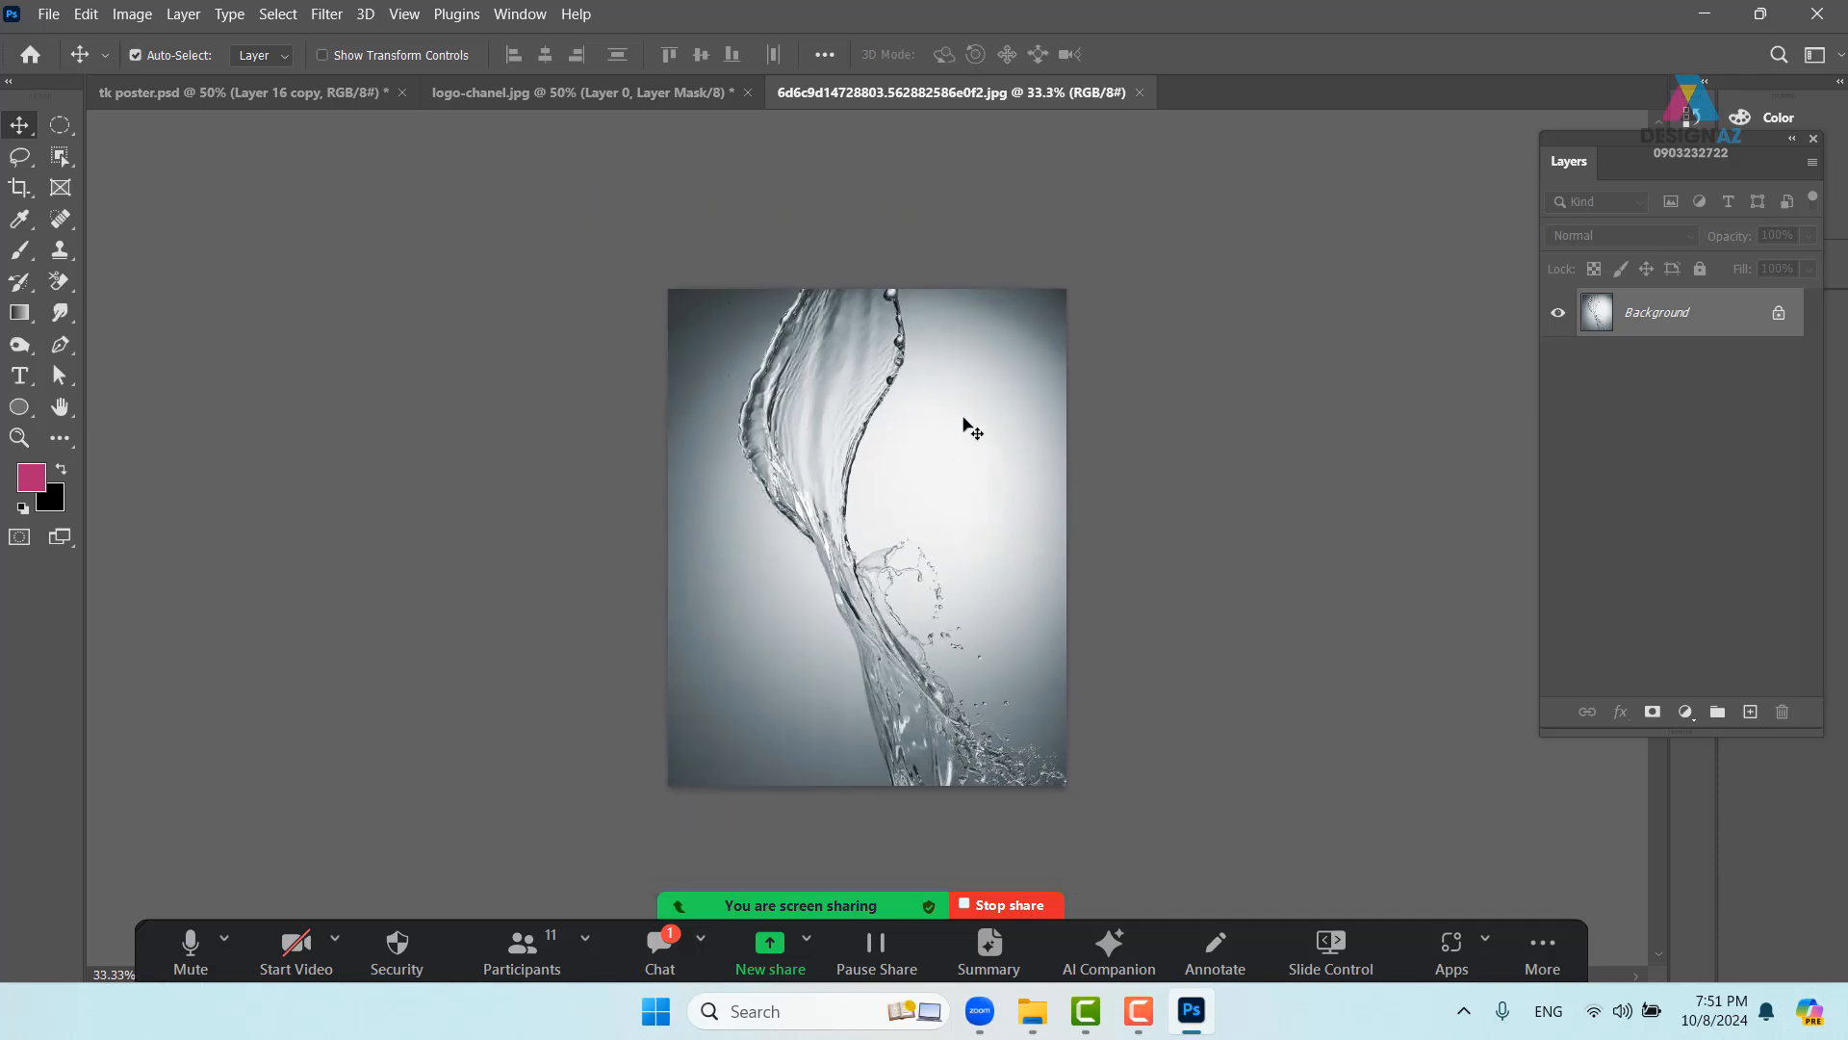
{"action": "left_click", "coordinate": [60, 164]}
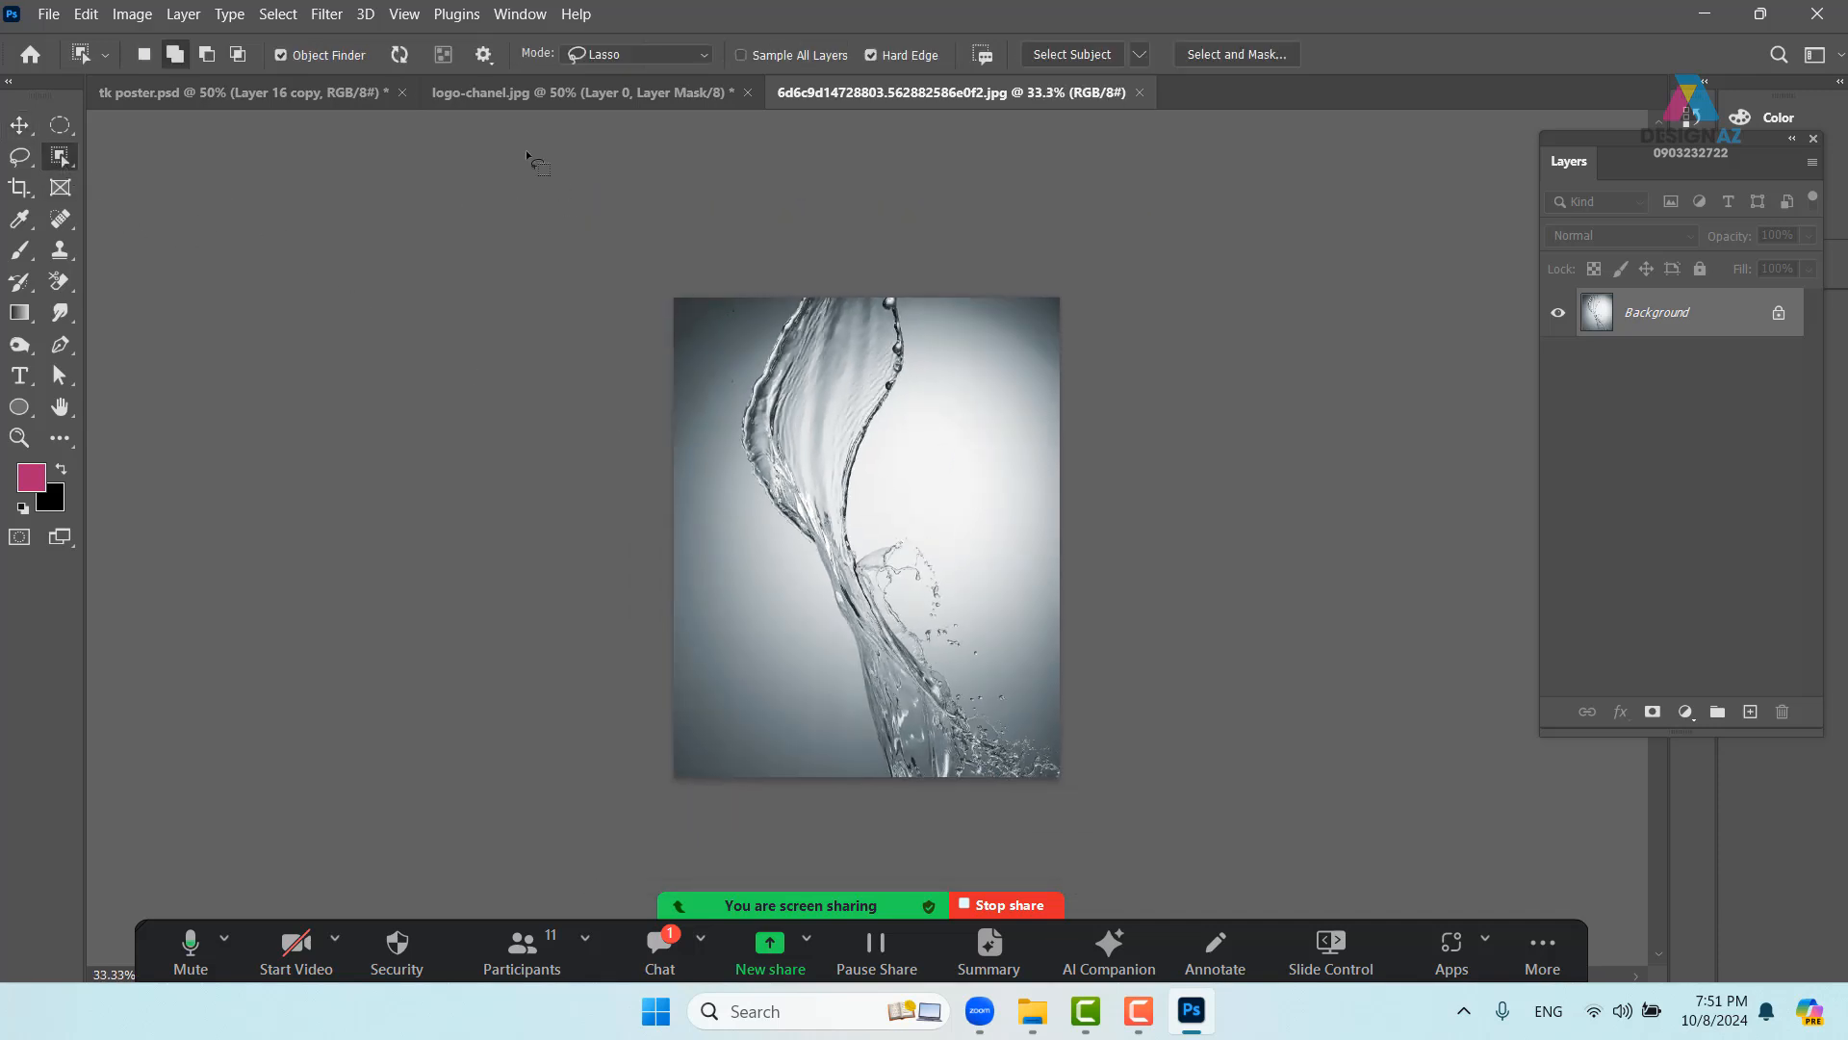
{"action": "mouse_move", "coordinate": [739, 398]}
{"action": "left_mouse_down"}
{"action": "mouse_move", "coordinate": [883, 809]}
{"action": "mouse_move", "coordinate": [965, 840]}
{"action": "mouse_move", "coordinate": [1155, 814]}
{"action": "mouse_move", "coordinate": [1113, 687]}
{"action": "mouse_move", "coordinate": [1029, 559]}
{"action": "mouse_move", "coordinate": [920, 482]}
{"action": "mouse_move", "coordinate": [945, 309]}
{"action": "mouse_move", "coordinate": [900, 260]}
{"action": "mouse_move", "coordinate": [838, 274]}
{"action": "left_mouse_up"}
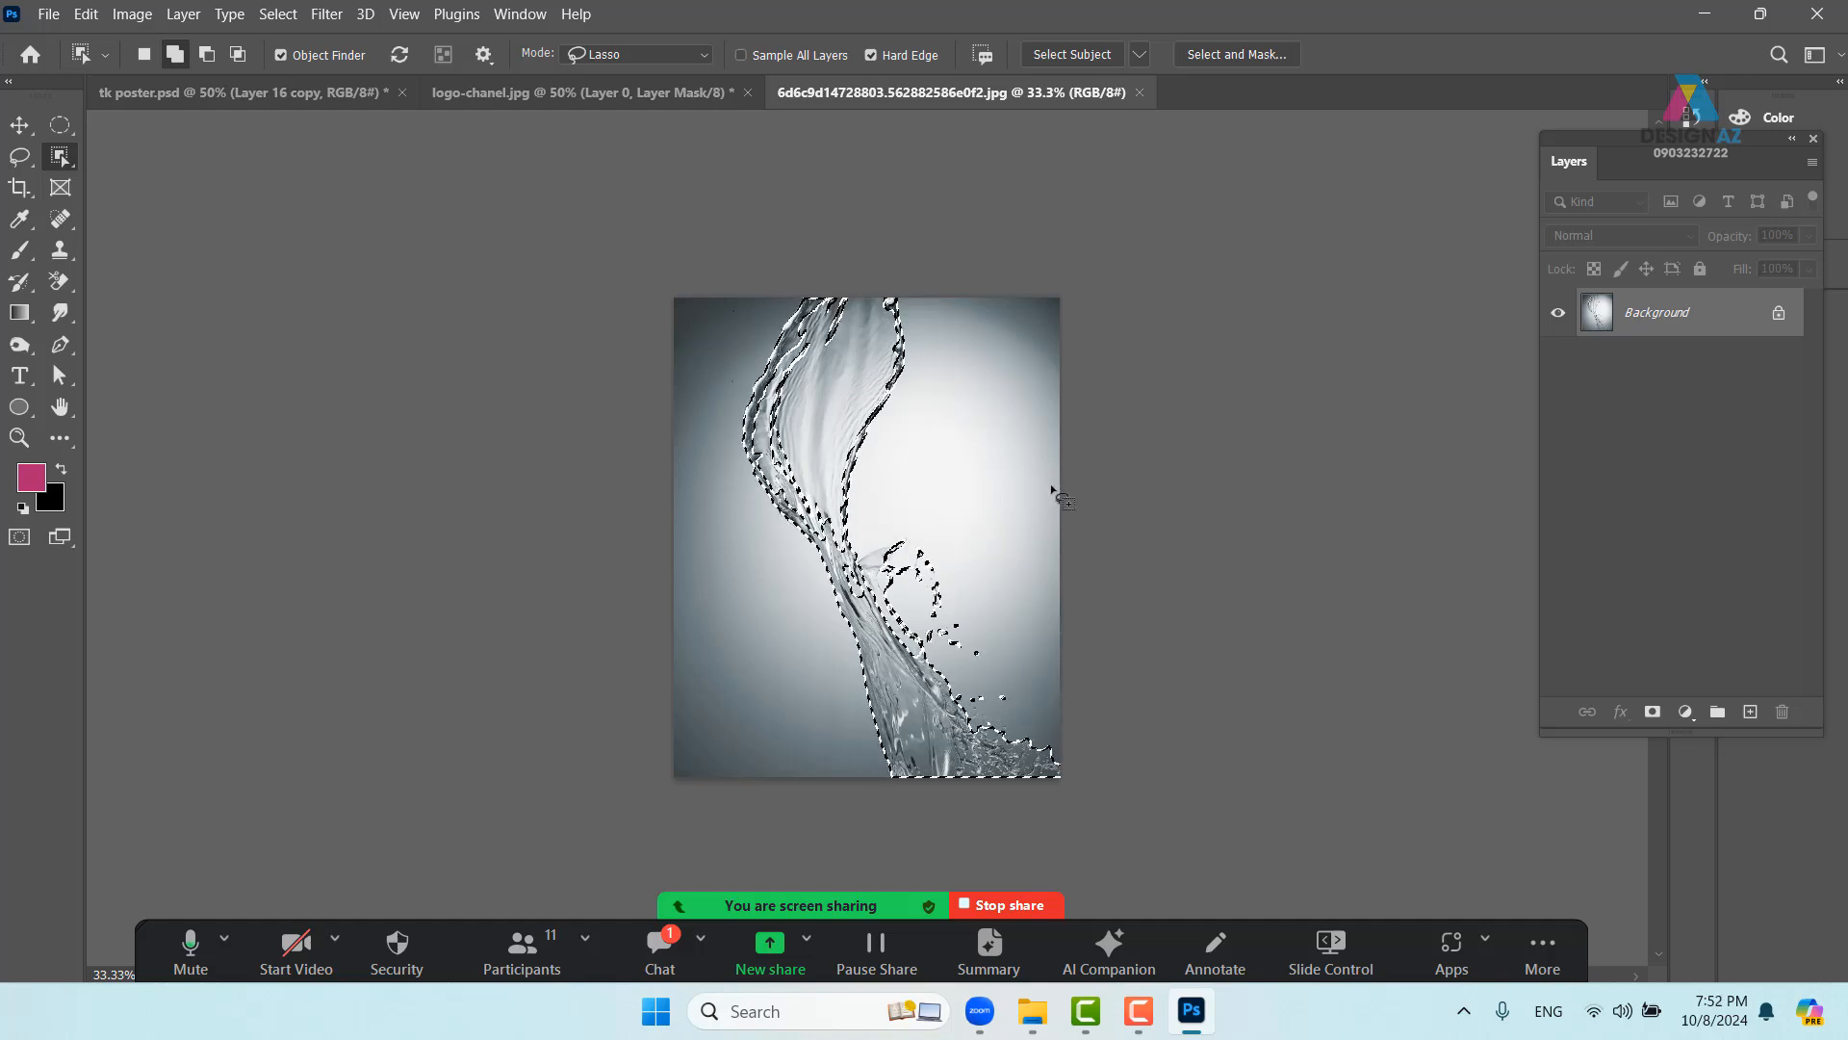
{"action": "left_click", "coordinate": [1652, 712]}
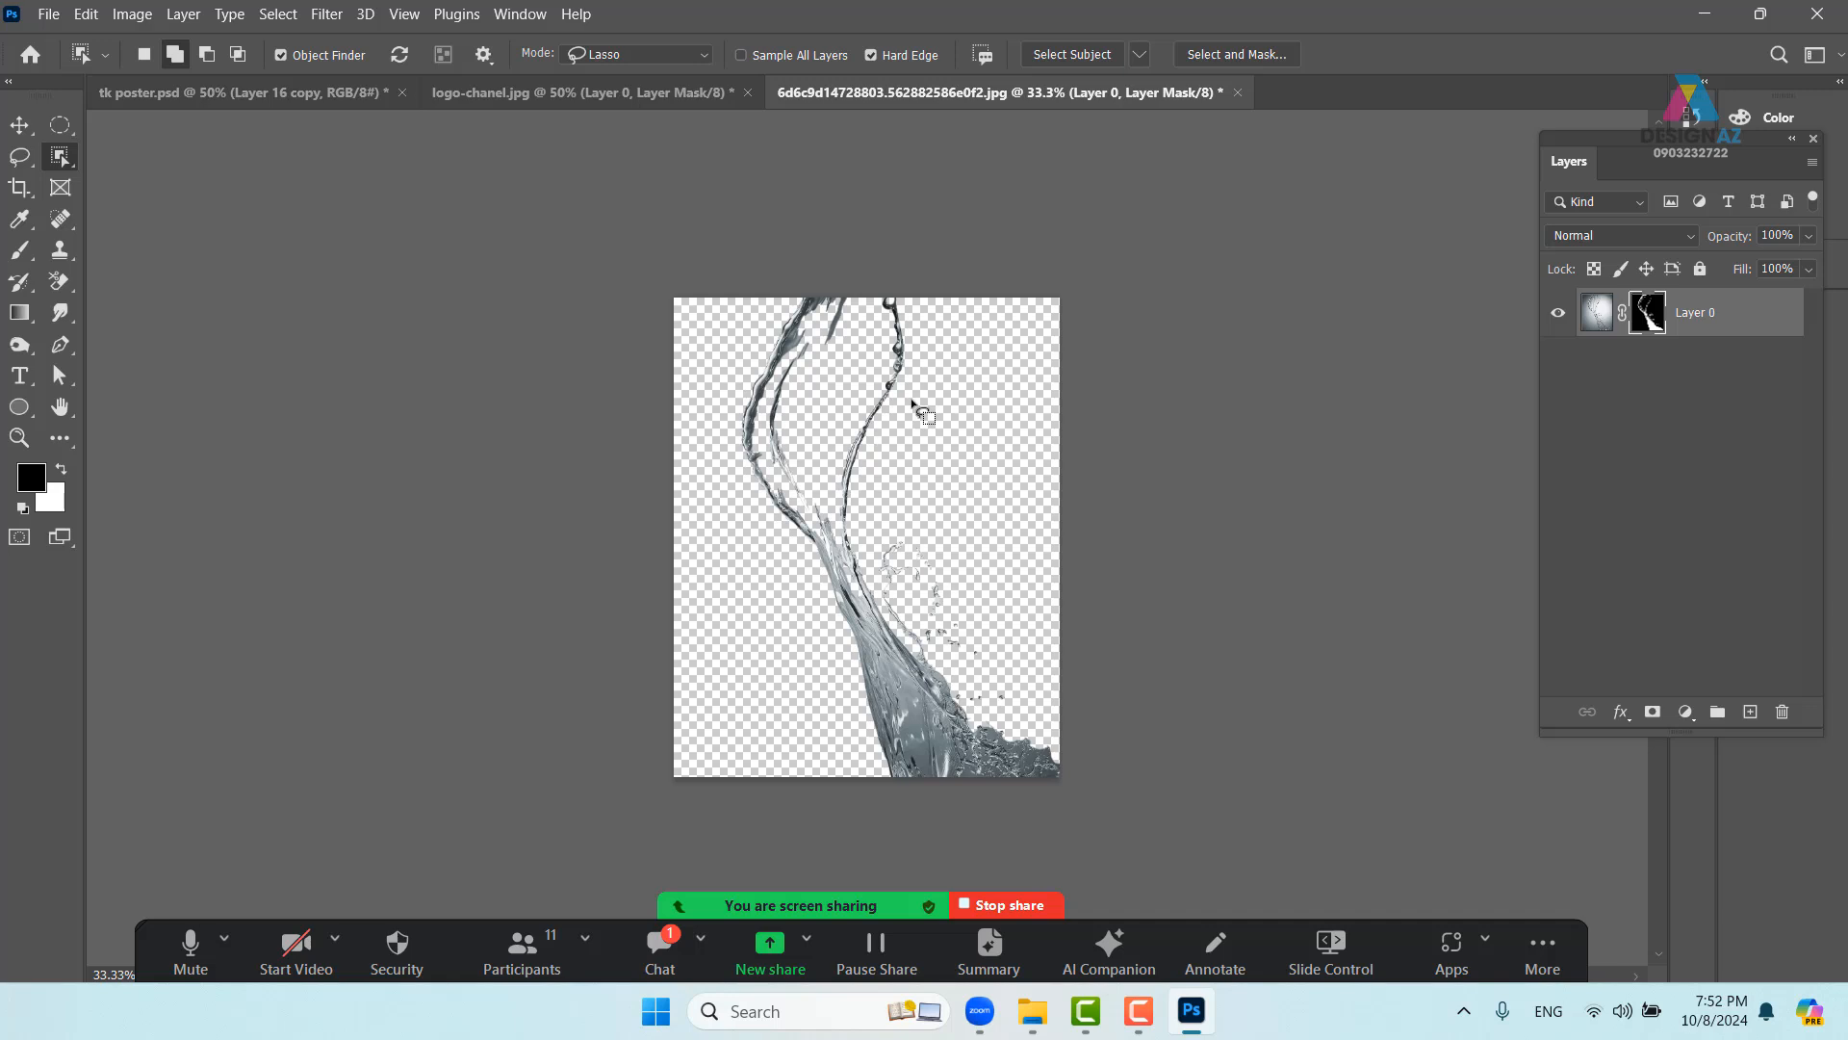
{"action": "key", "text": "ctrl+z"}
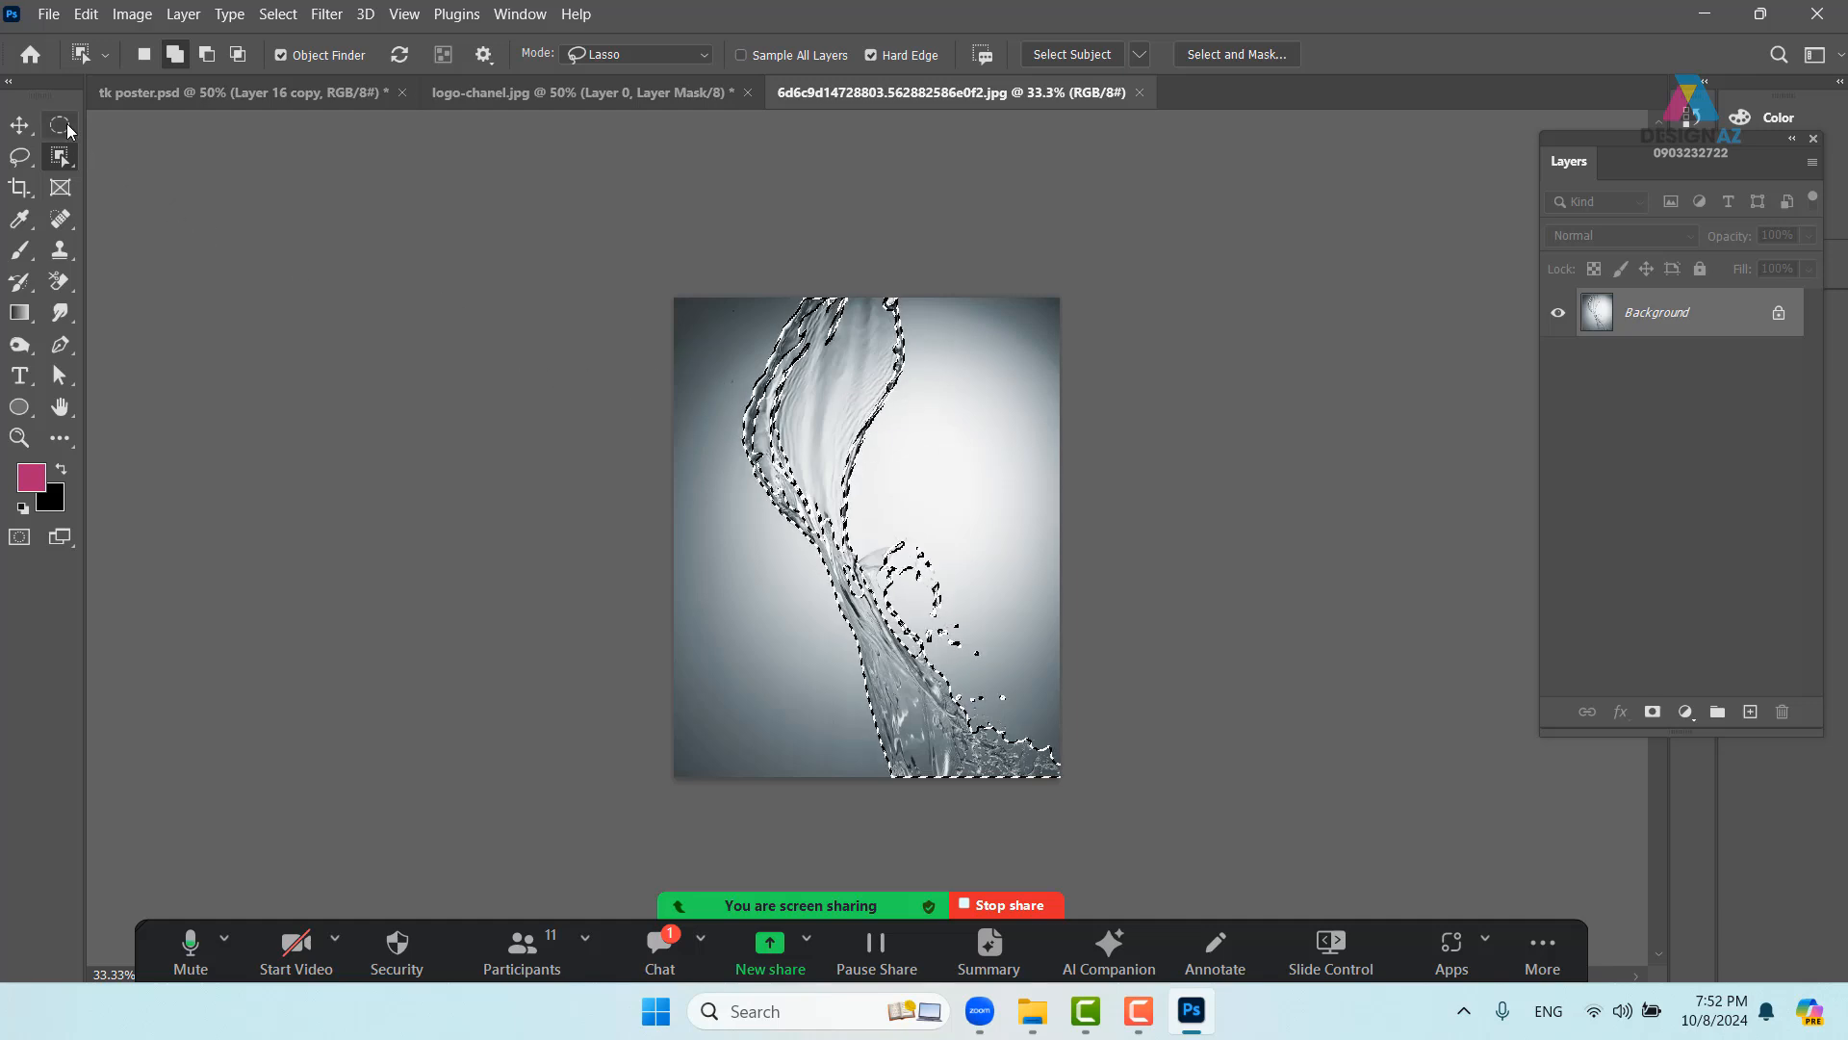
- Return to the Move tool and clear the splash selection
{"action": "left_click", "coordinate": [61, 124]}
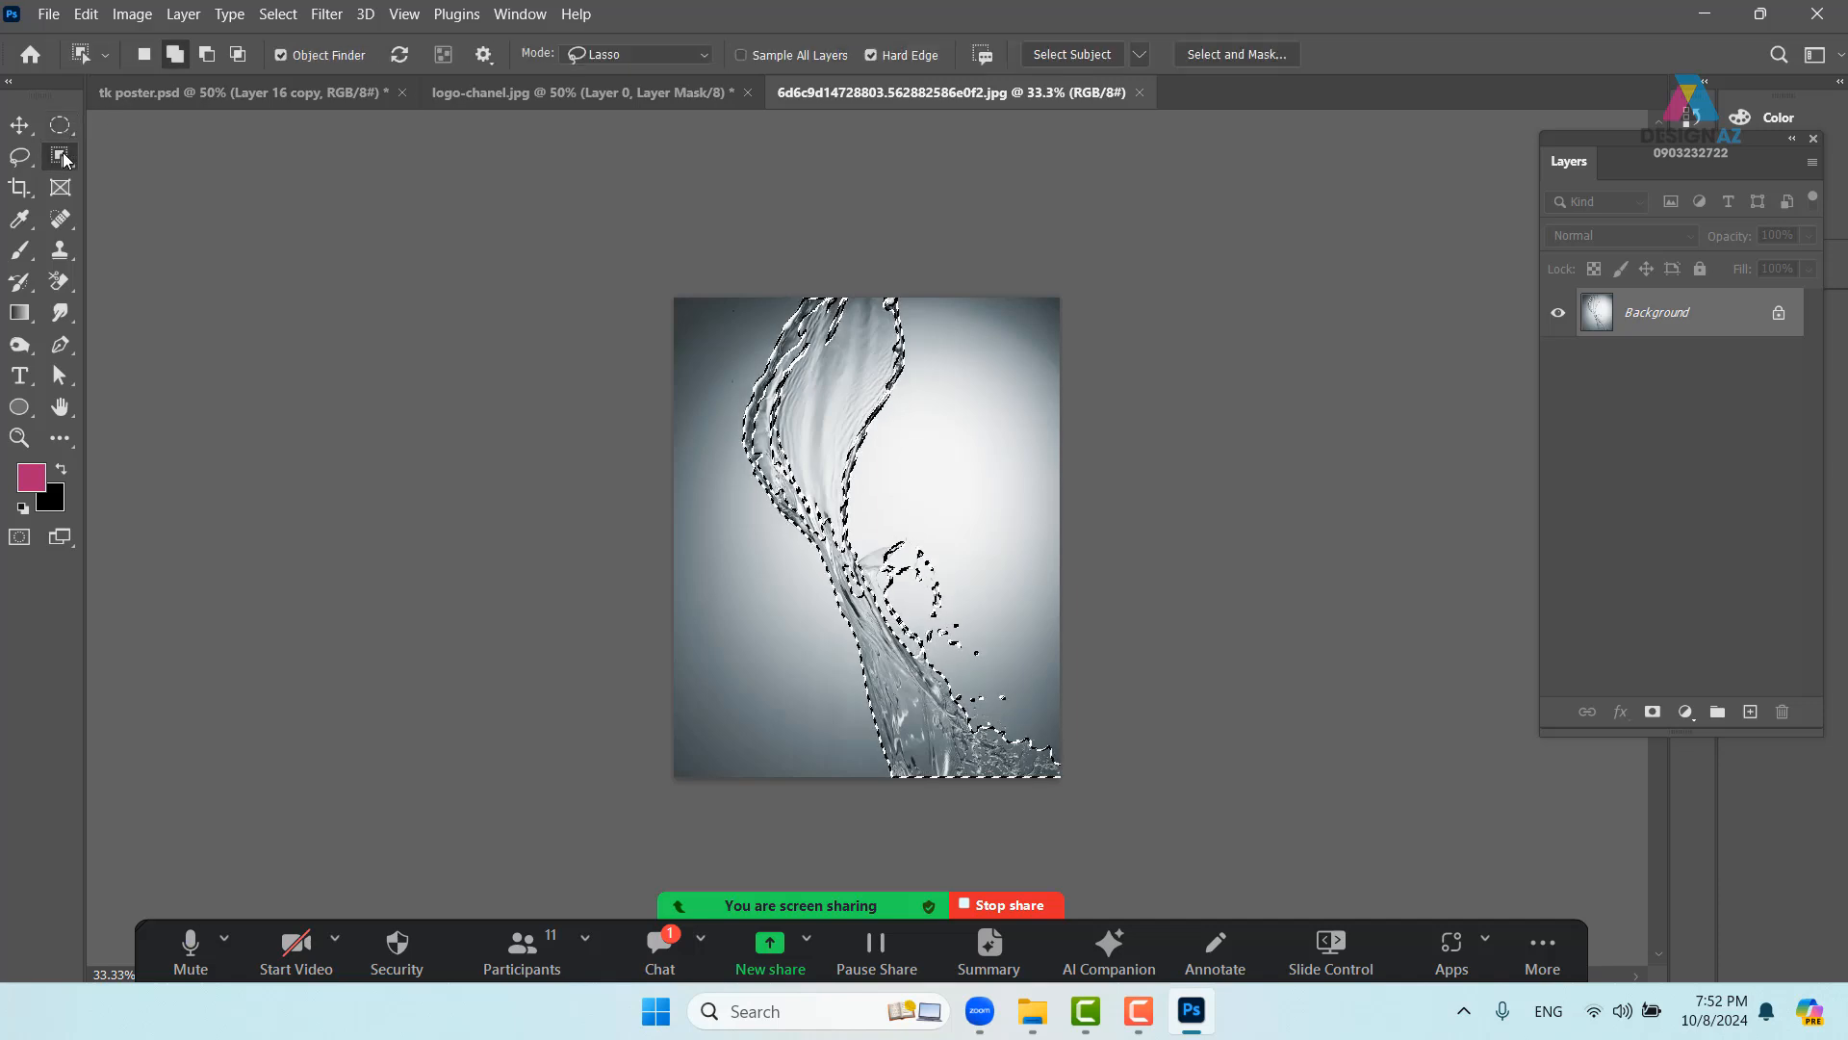
{"action": "right_click", "coordinate": [65, 159]}
{"action": "right_click", "coordinate": [68, 131]}
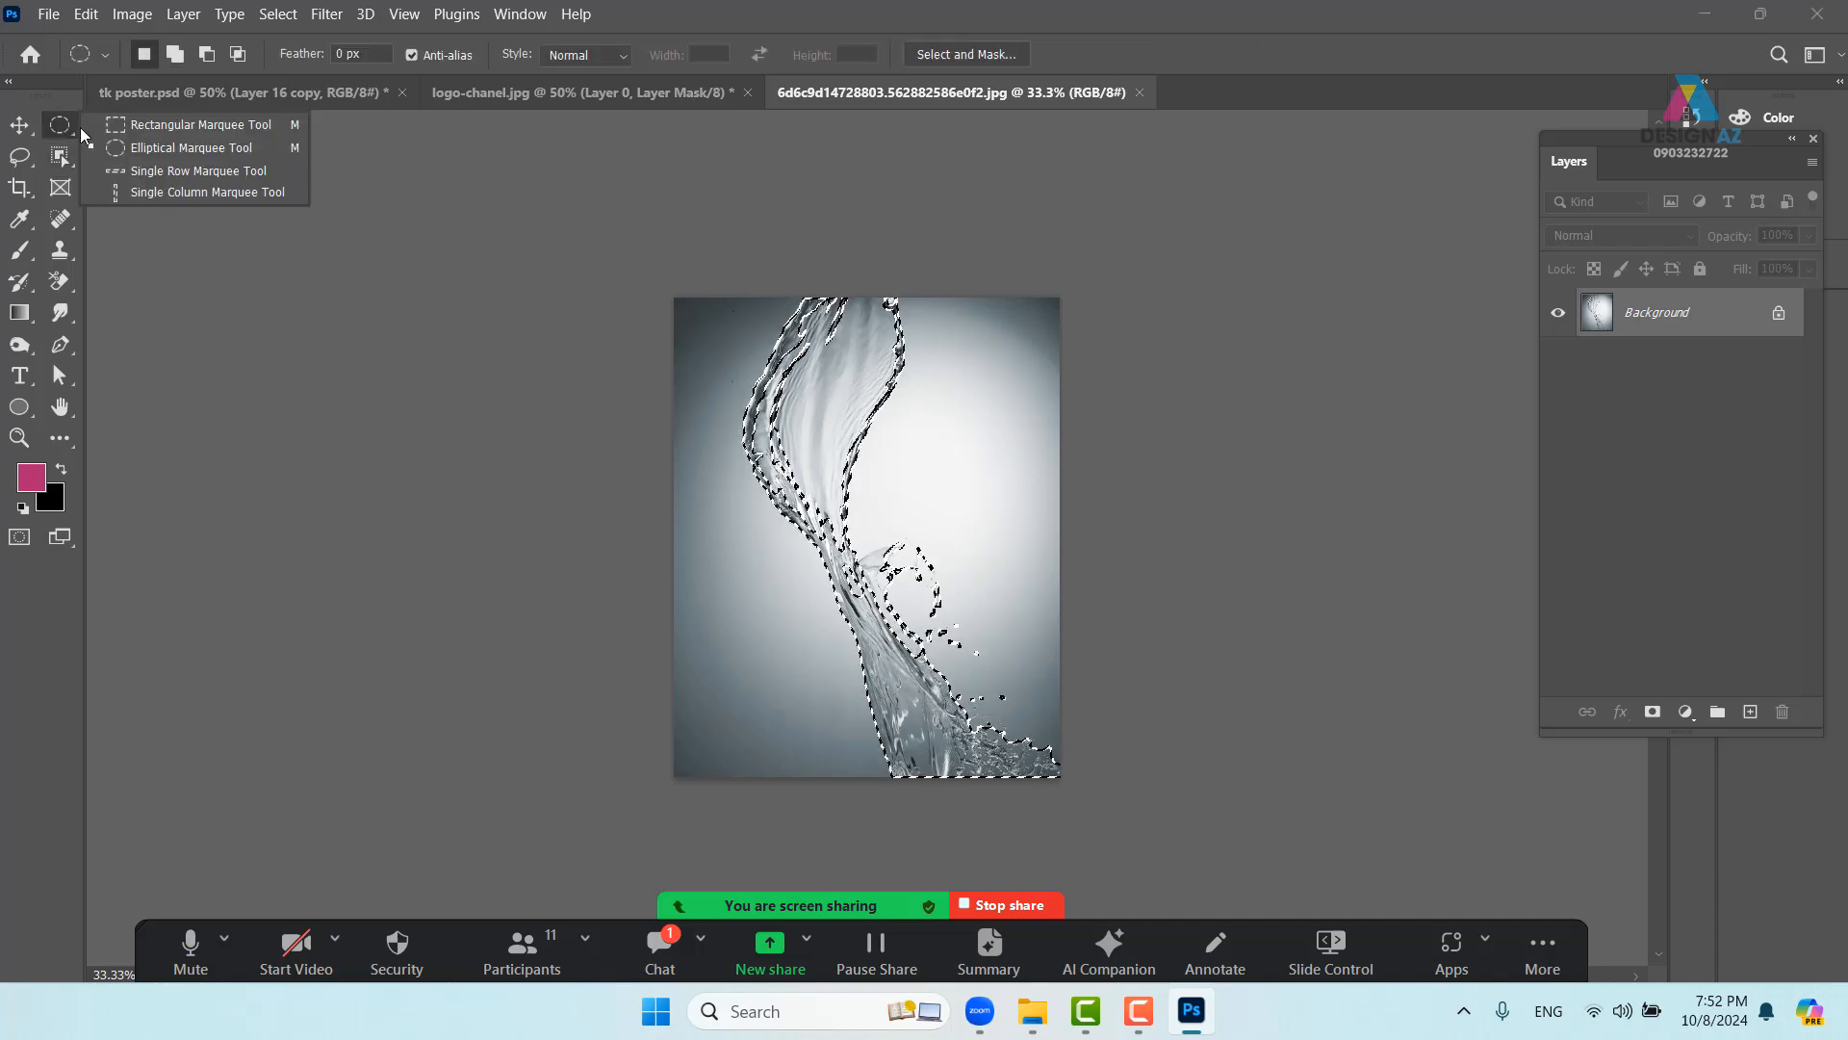
{"action": "left_click", "coordinate": [20, 126]}
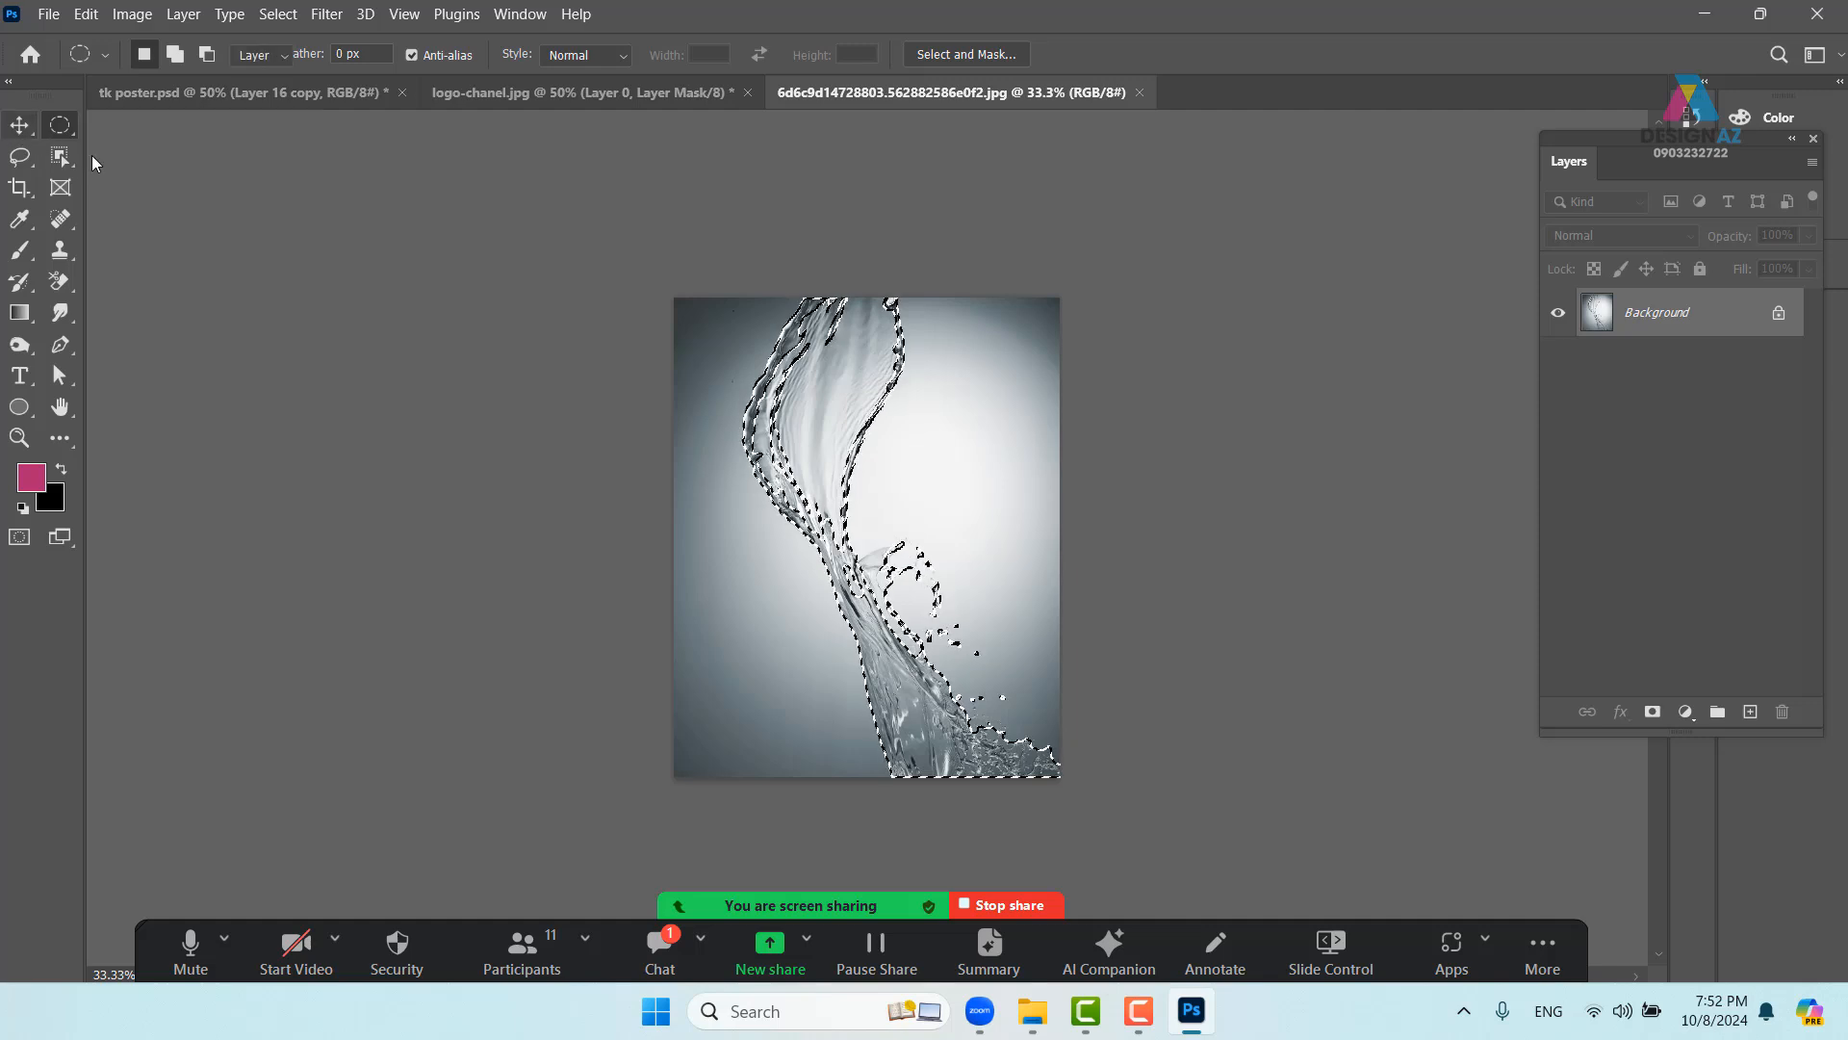
{"action": "key", "text": "ctrl+d"}
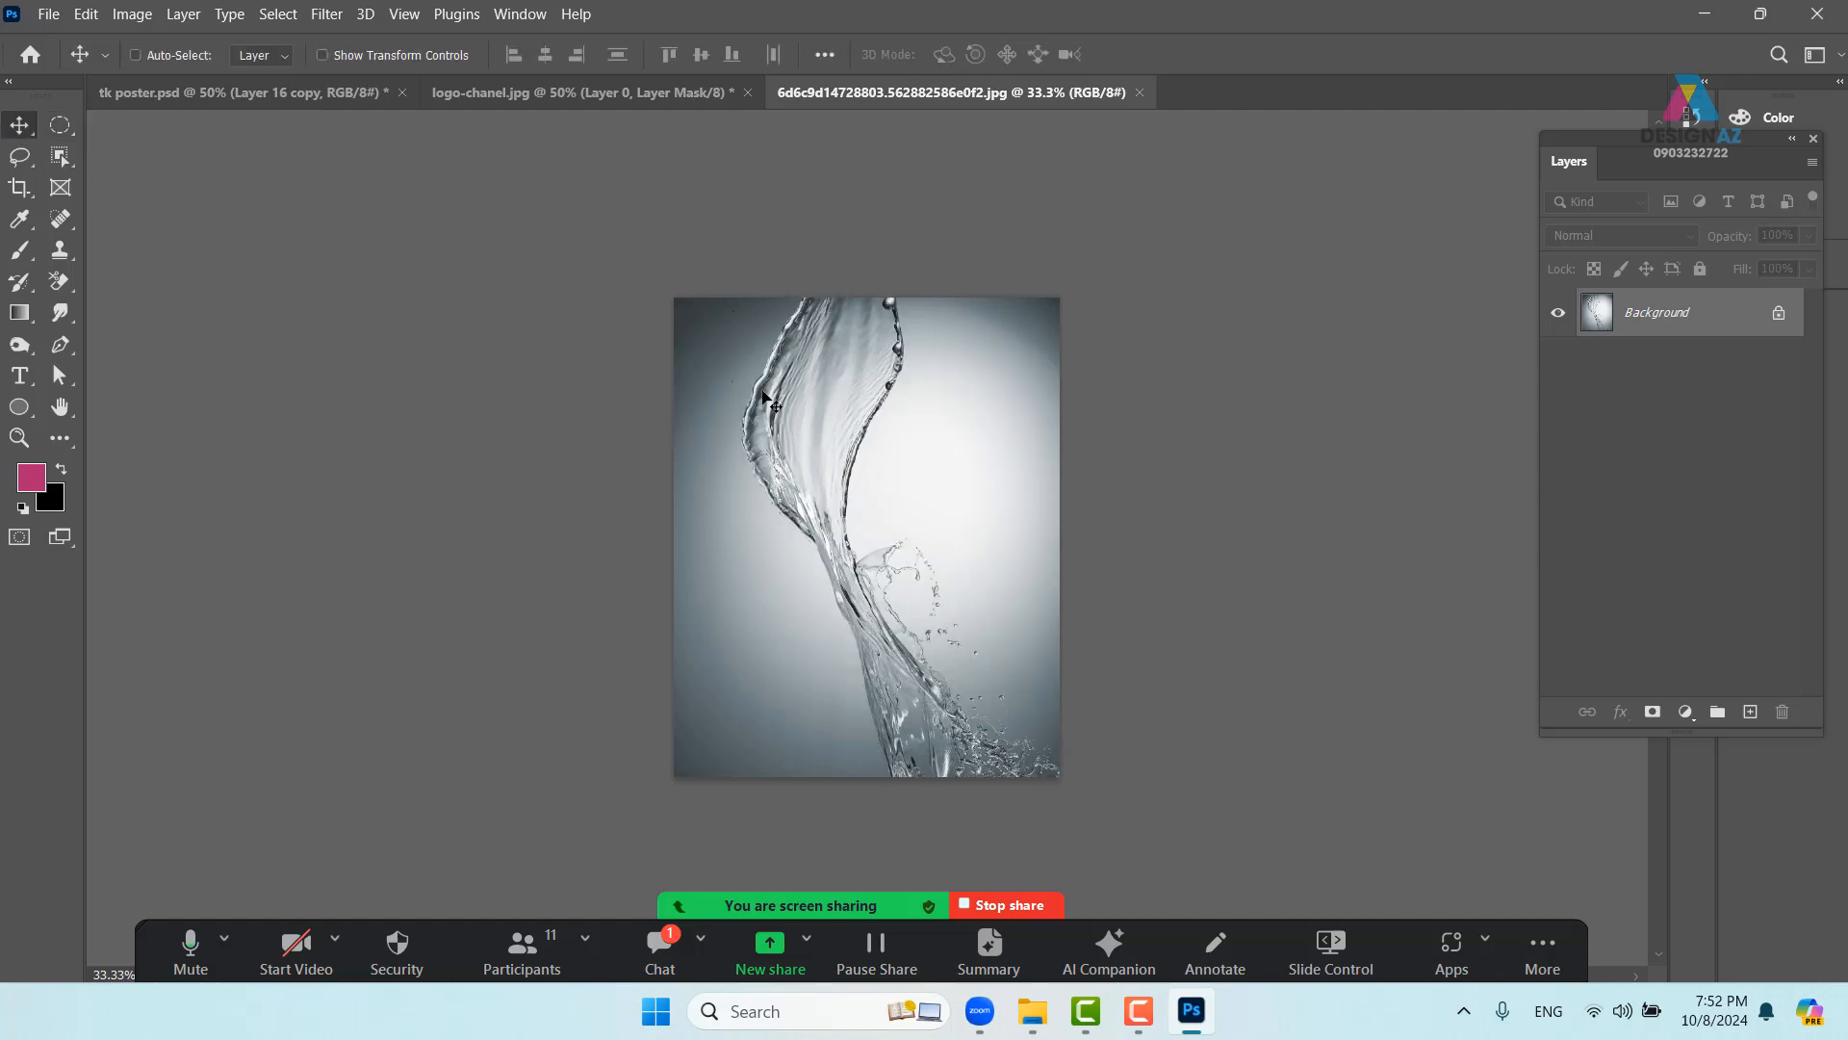
- Try Select Subject and Refine Hair in Select and Mask until a scratch-disk error, then go to logo-chanel.jpg
{"action": "left_click", "coordinate": [278, 14]}
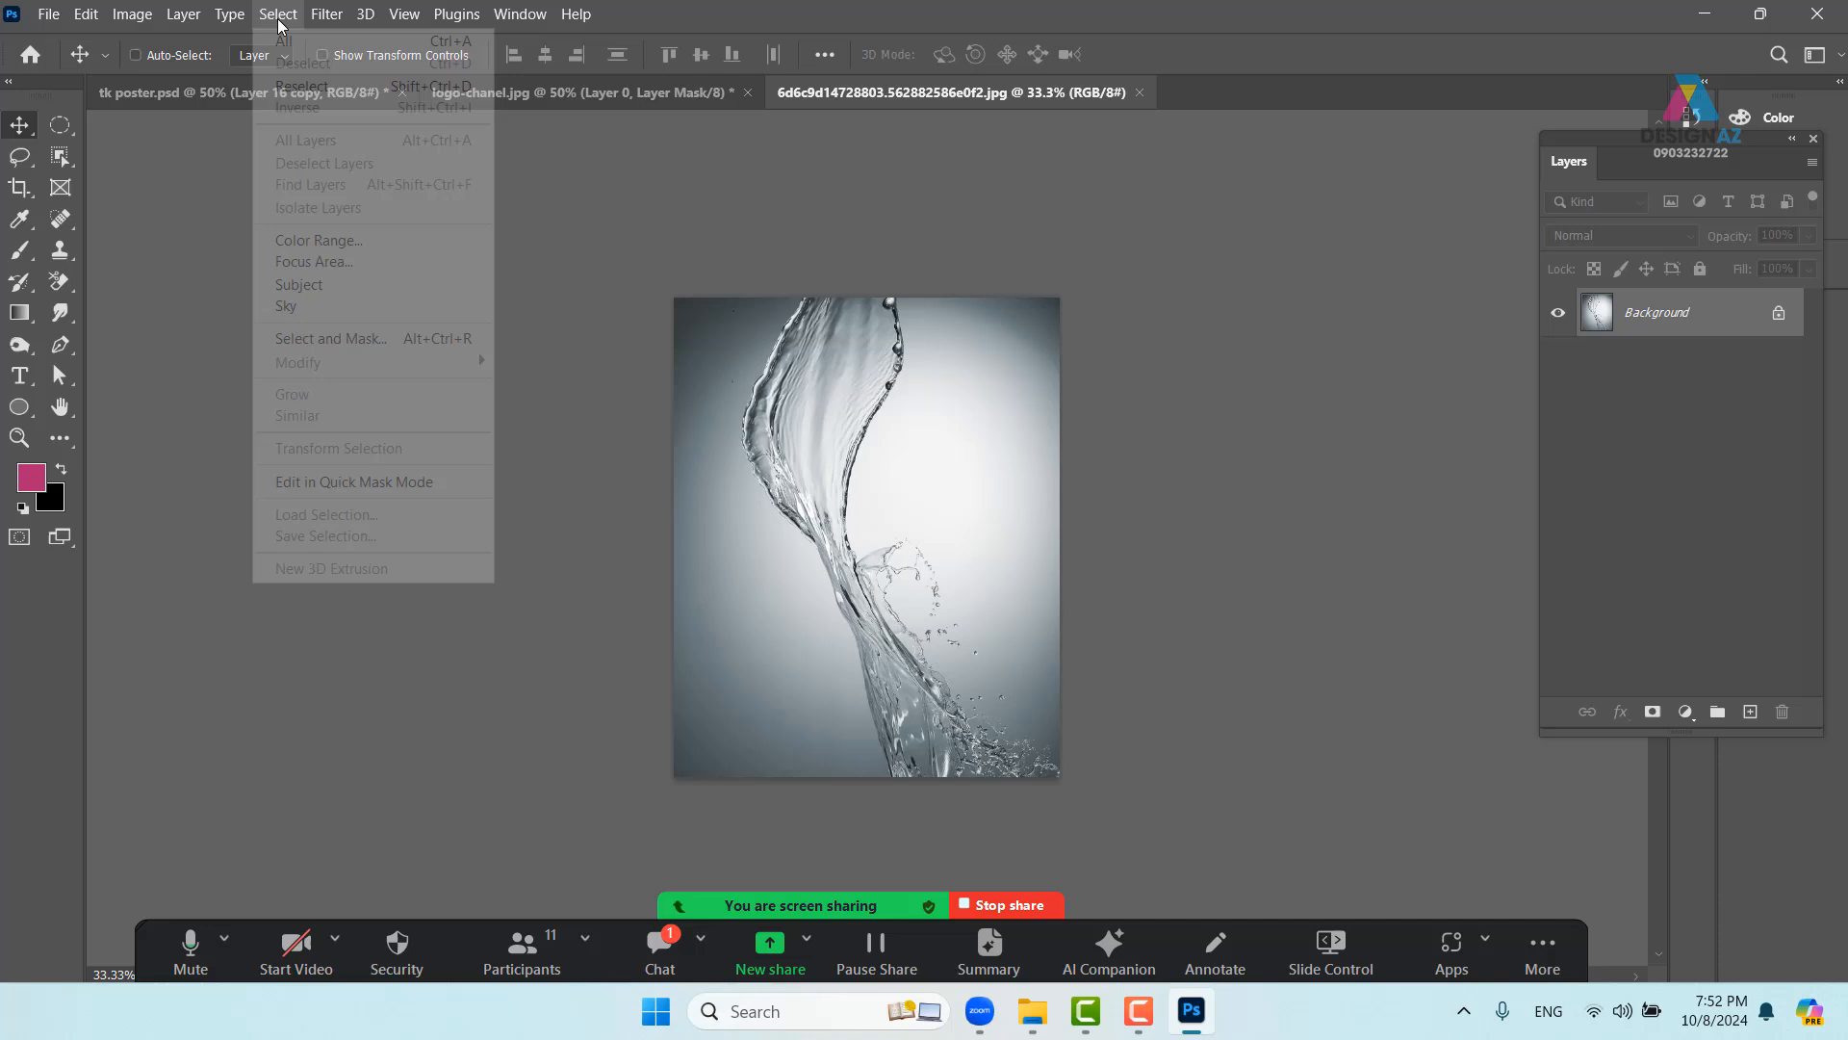
{"action": "left_click", "coordinate": [458, 341]}
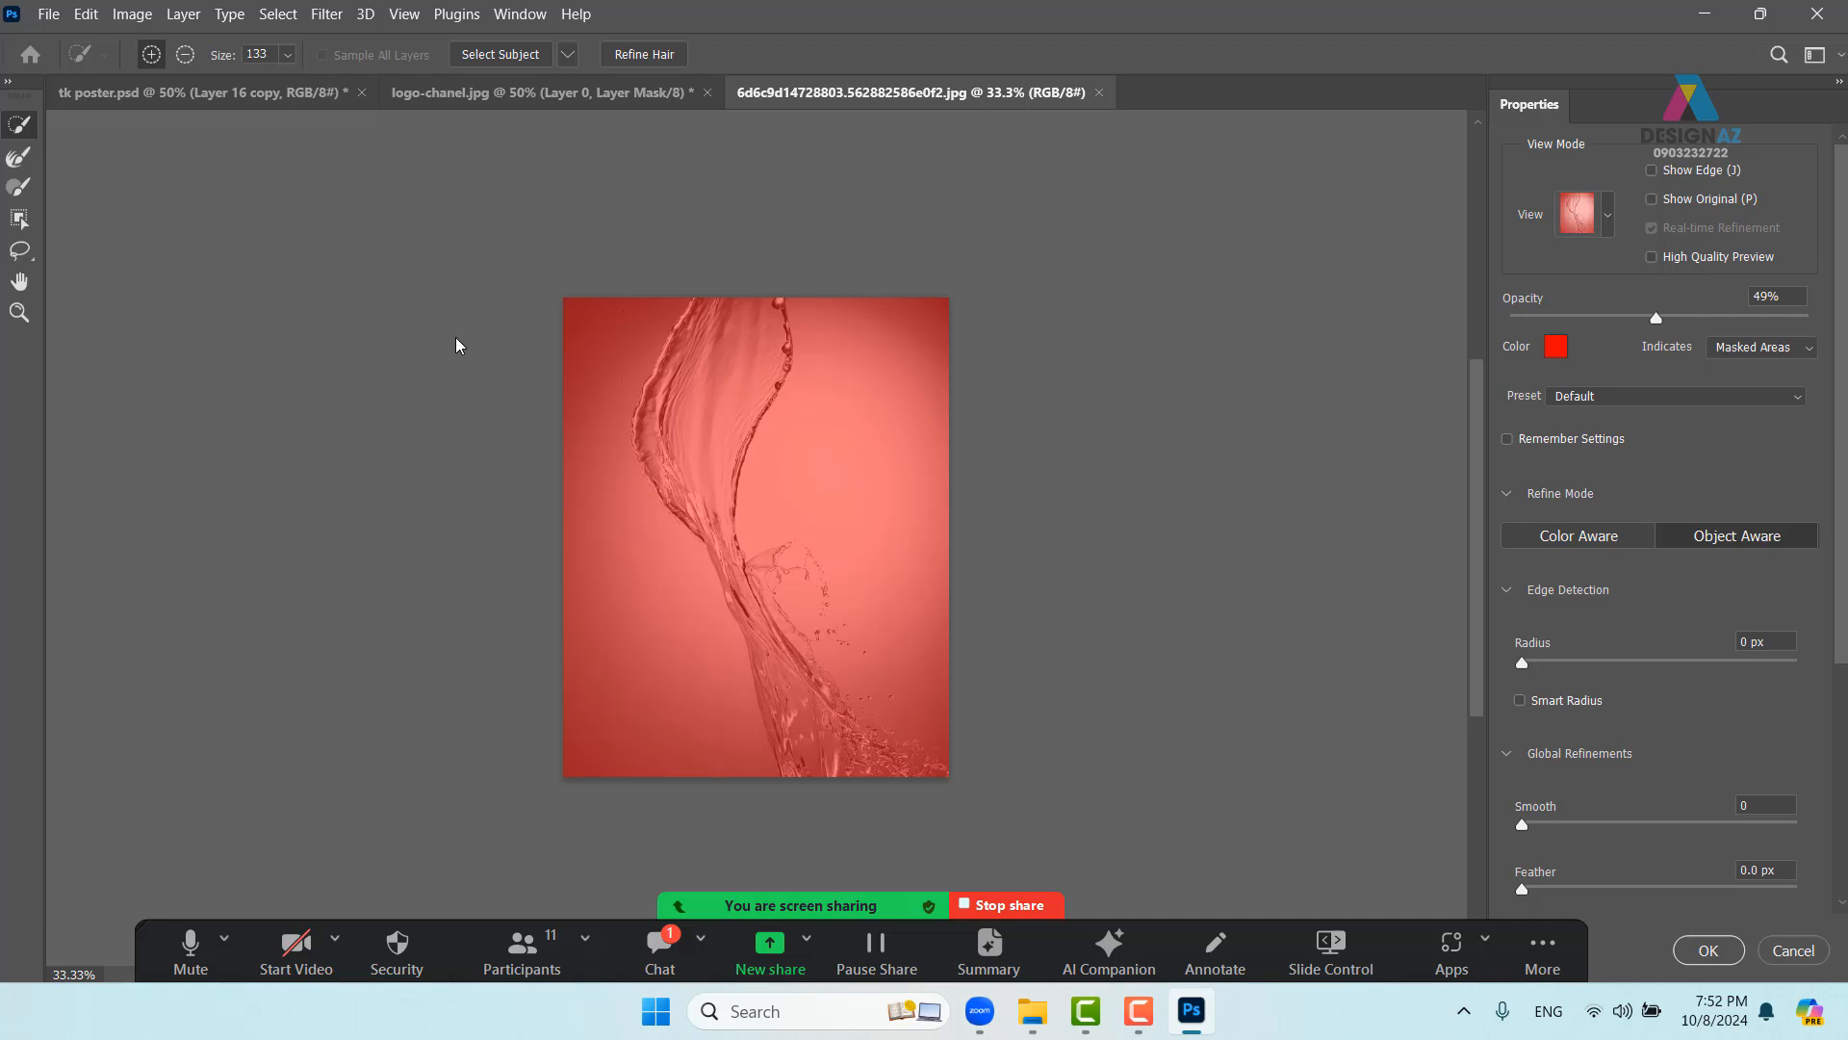
{"action": "left_click", "coordinate": [658, 54]}
{"action": "left_click", "coordinate": [942, 395]}
{"action": "left_click", "coordinate": [511, 56]}
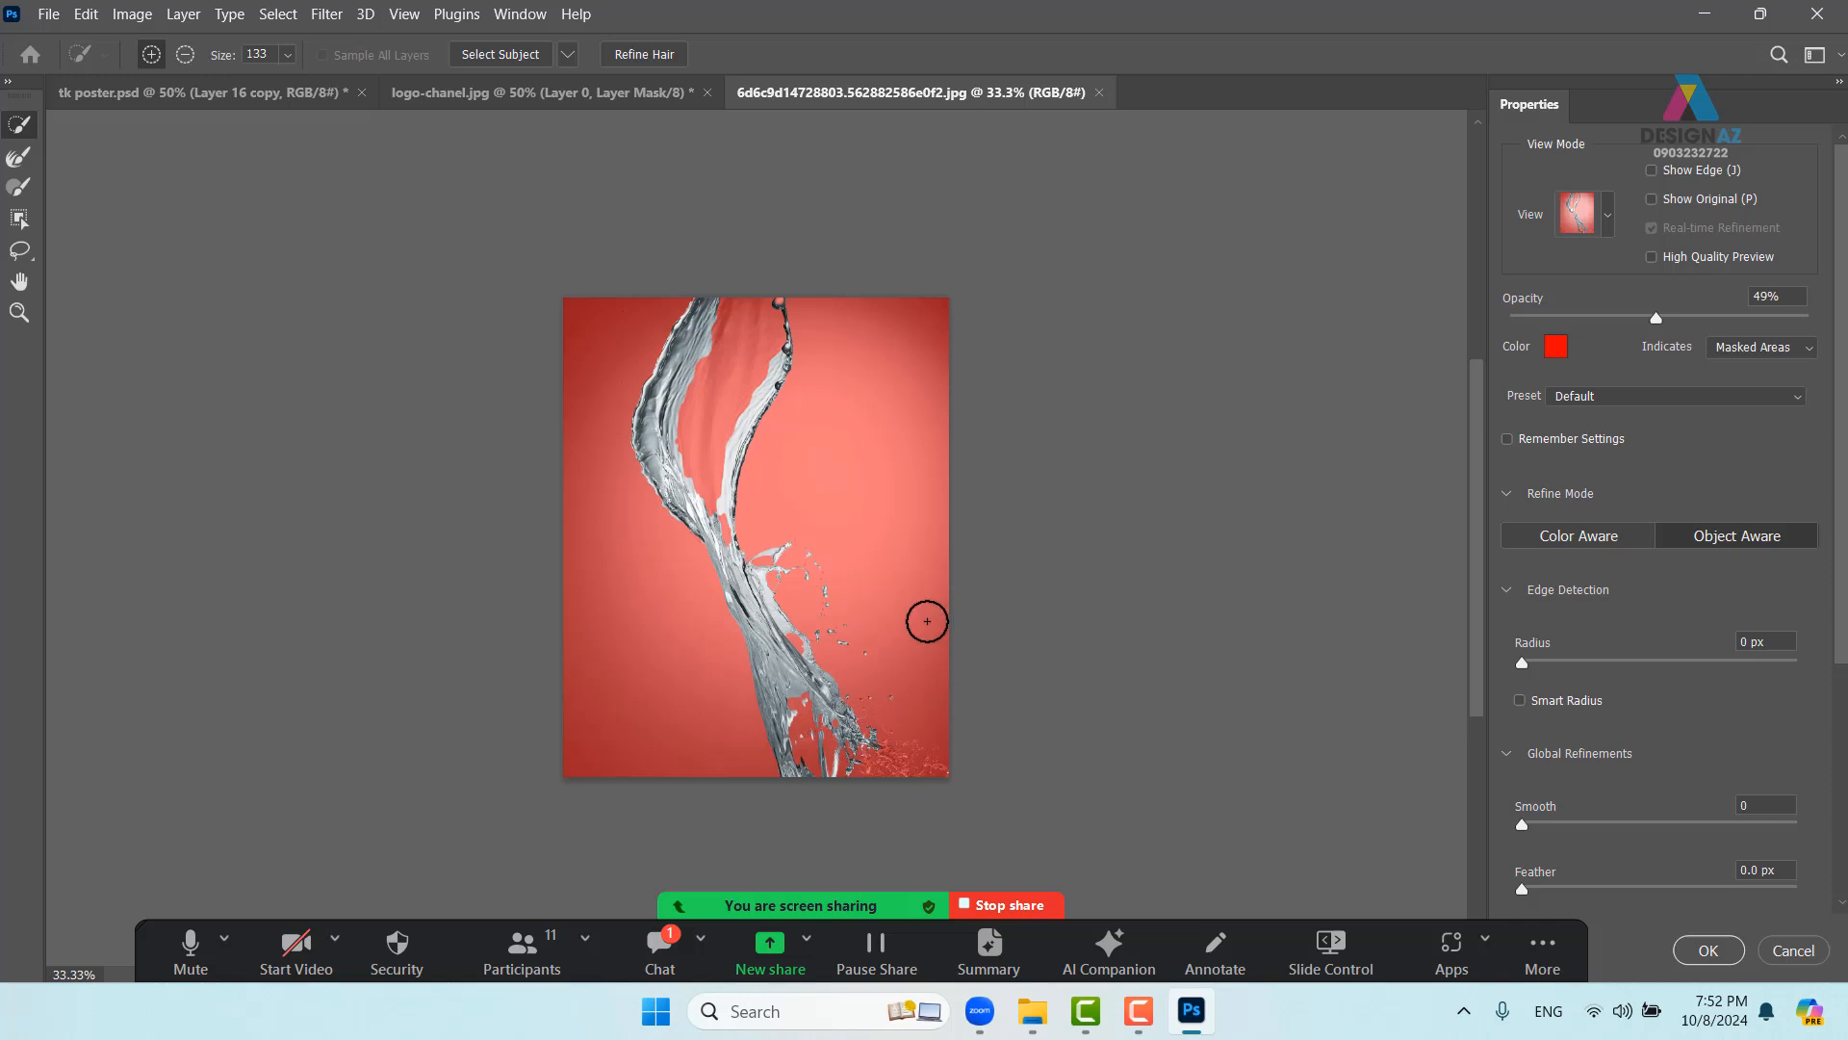
{"action": "left_click", "coordinate": [665, 58]}
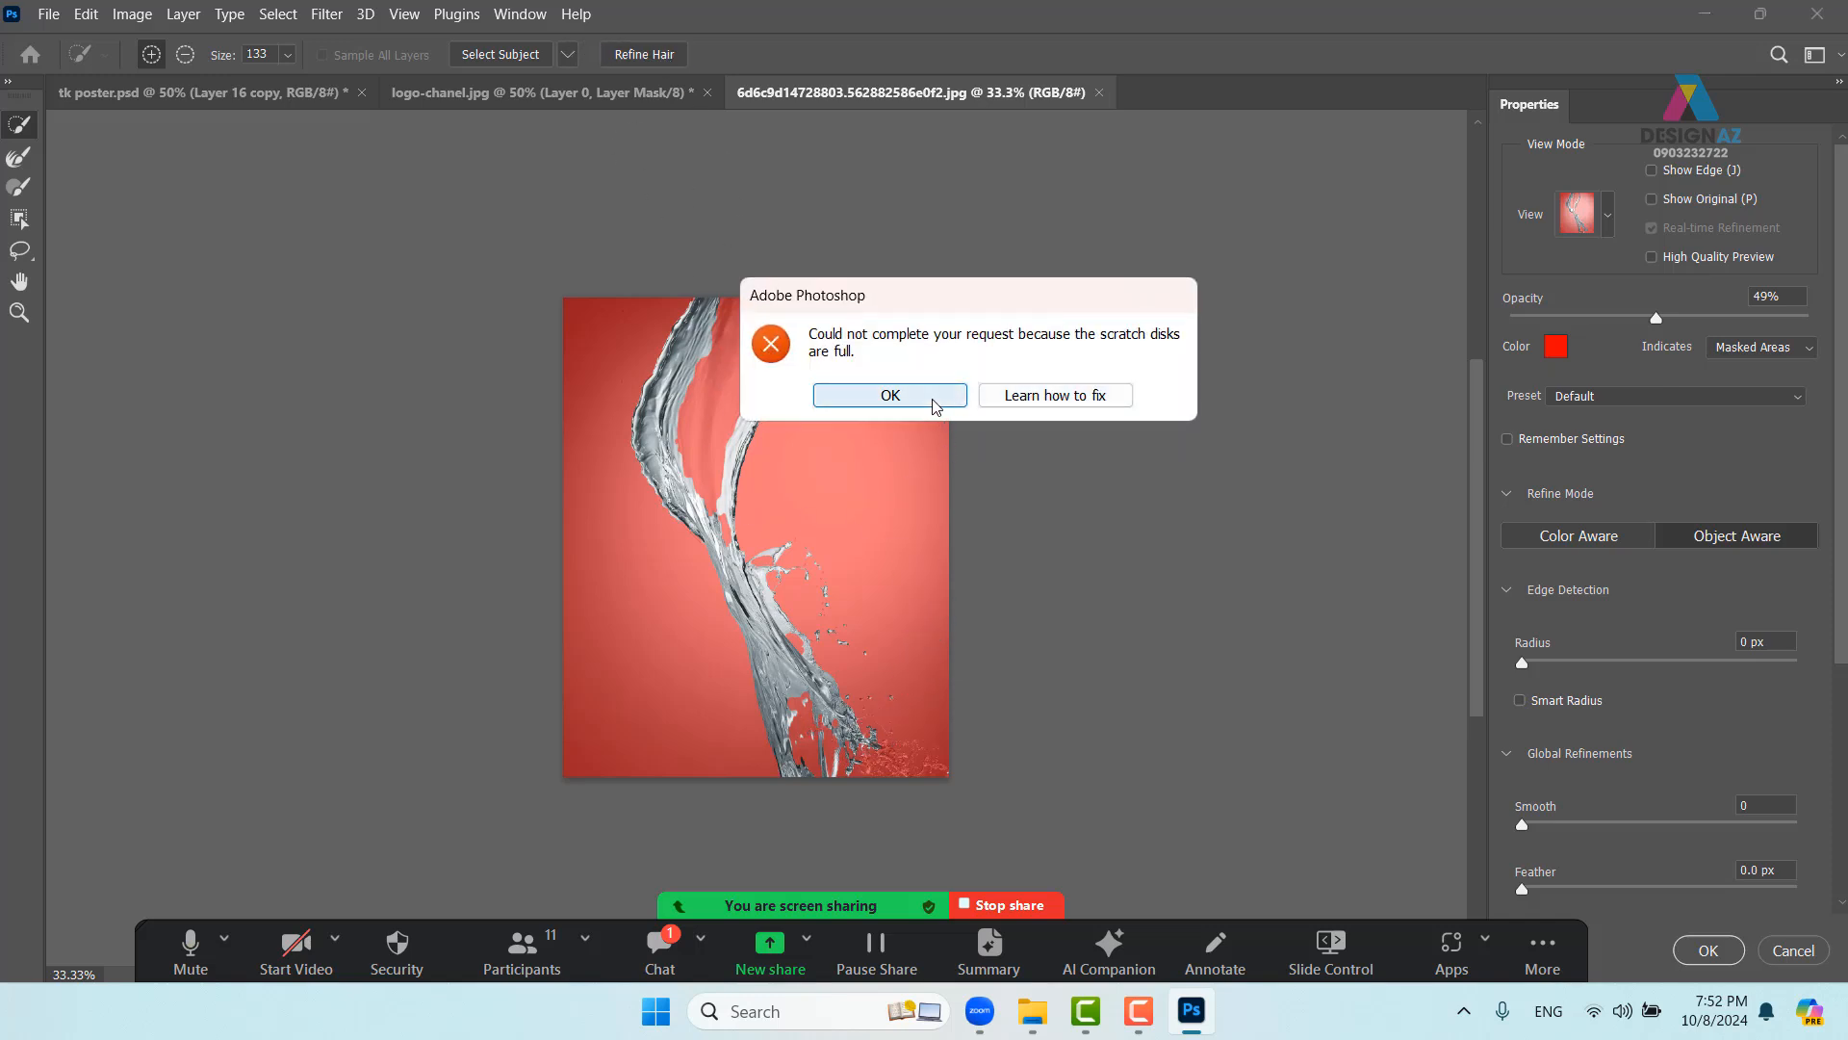
{"action": "left_click", "coordinate": [890, 395]}
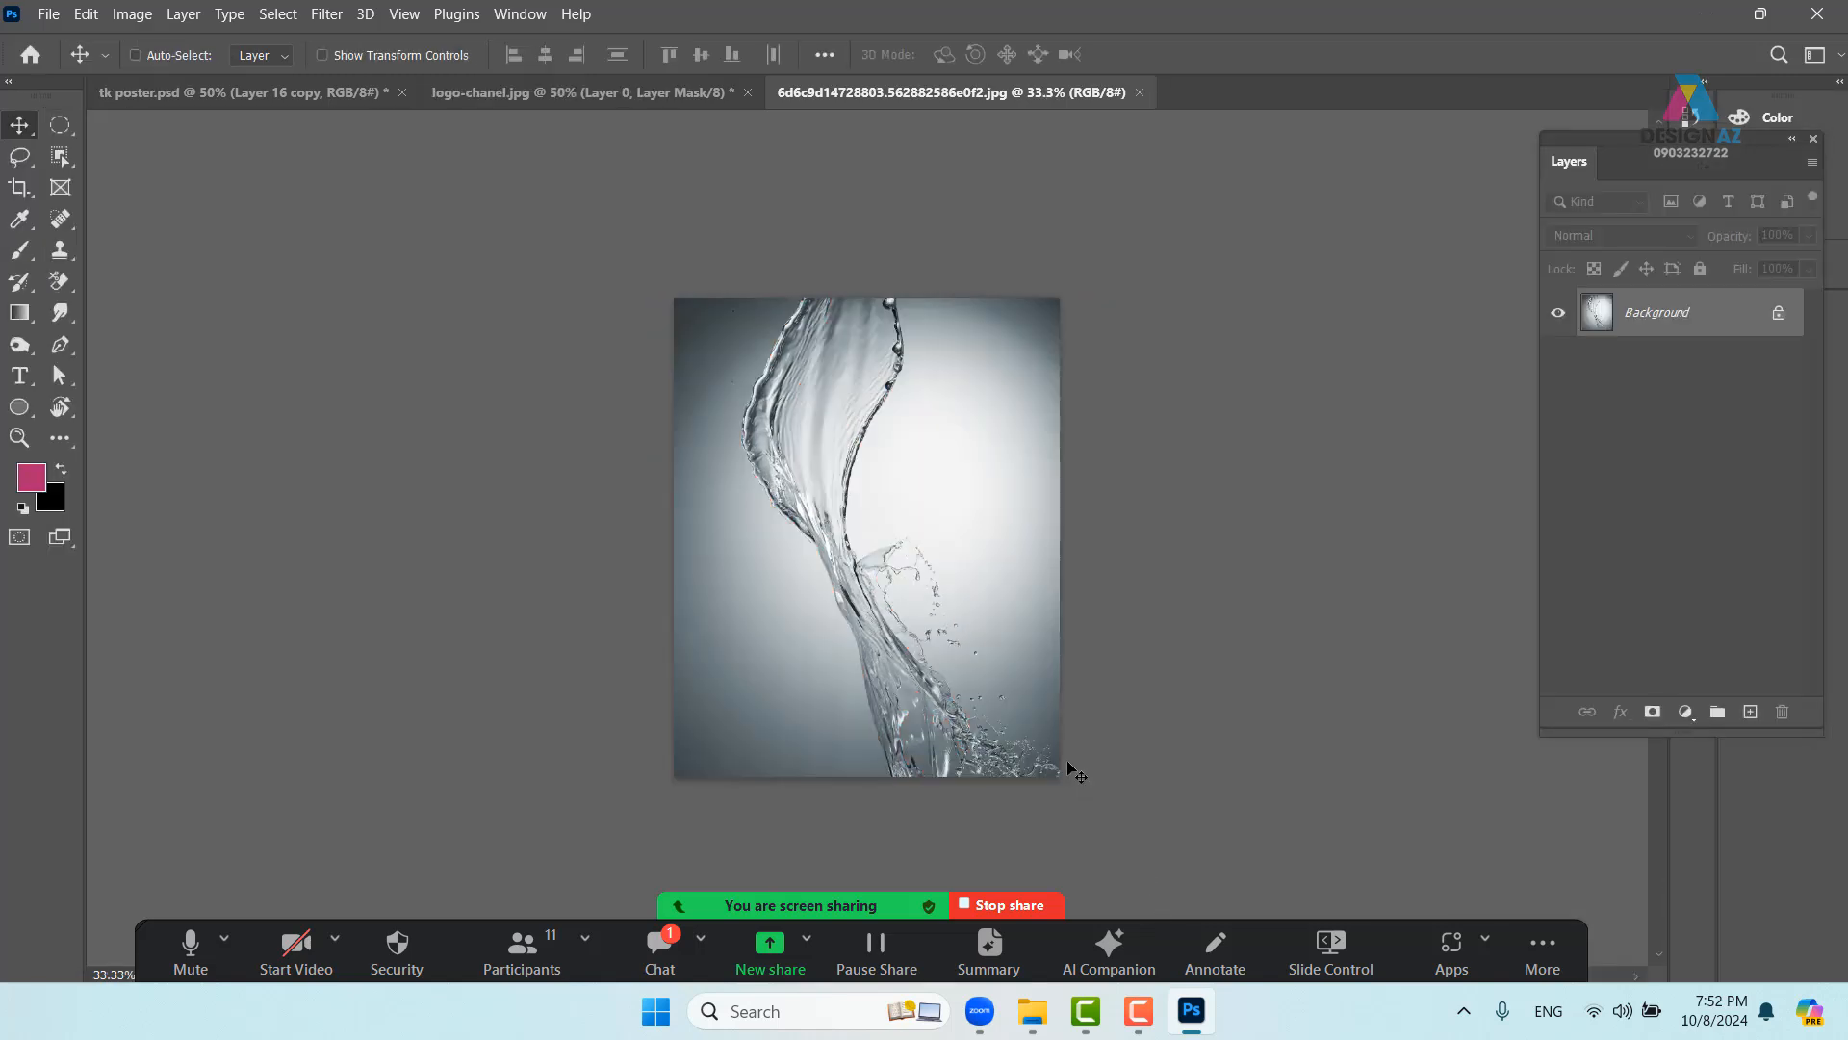
{"action": "left_click", "coordinate": [539, 92]}
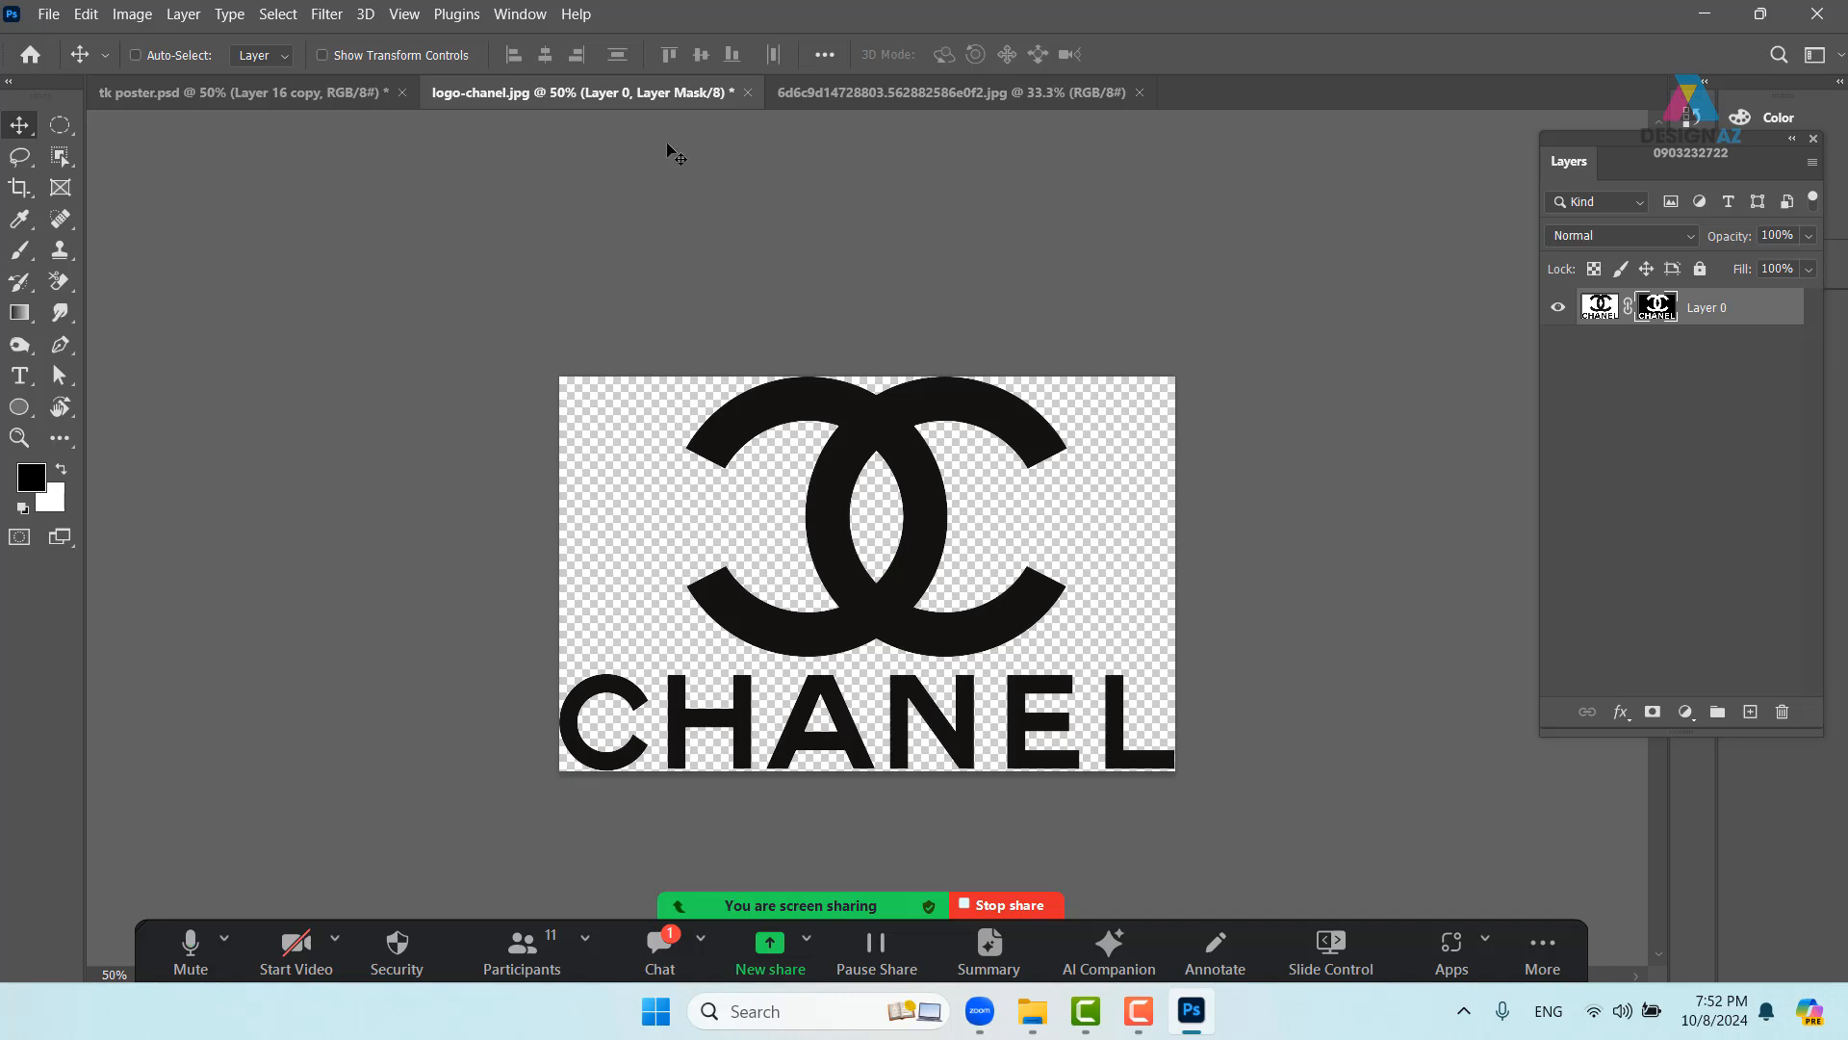
- Close logo-chanel.jpg without saving and return to tk poster.psd
{"action": "left_click", "coordinate": [747, 92]}
{"action": "left_click", "coordinate": [953, 401]}
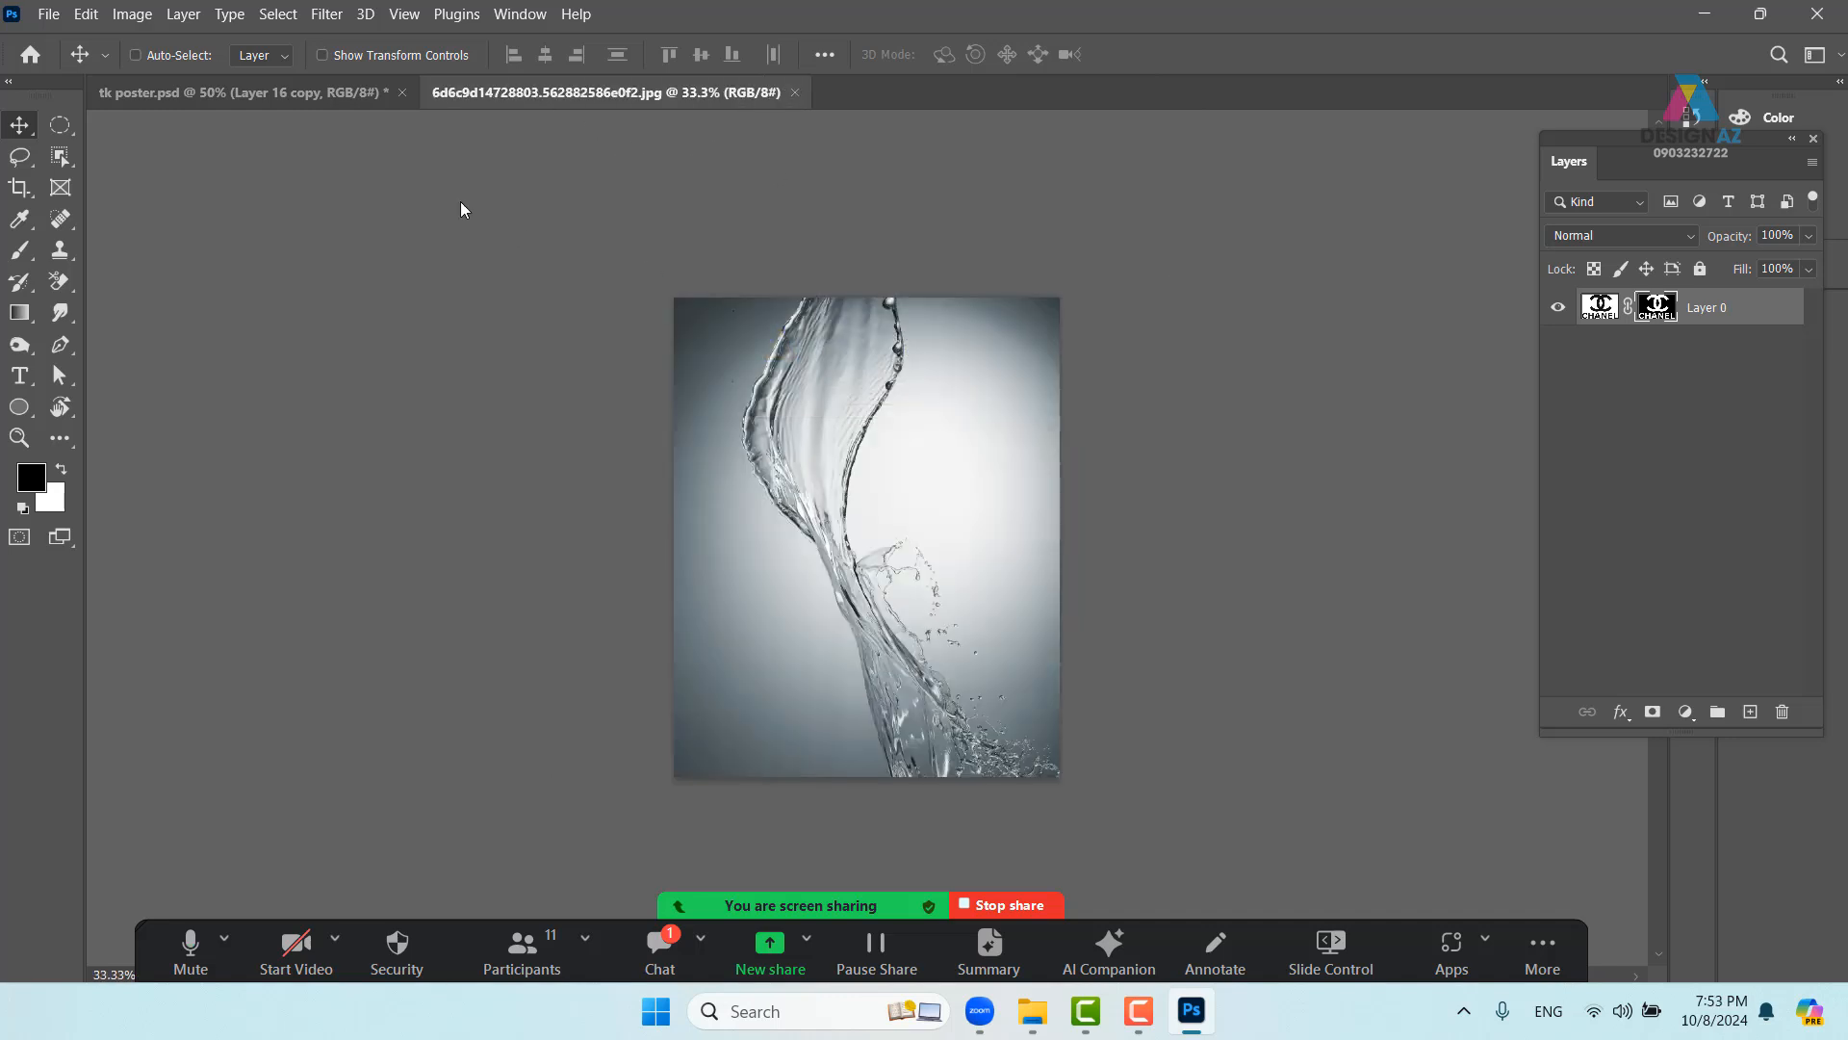
{"action": "left_click", "coordinate": [310, 96]}
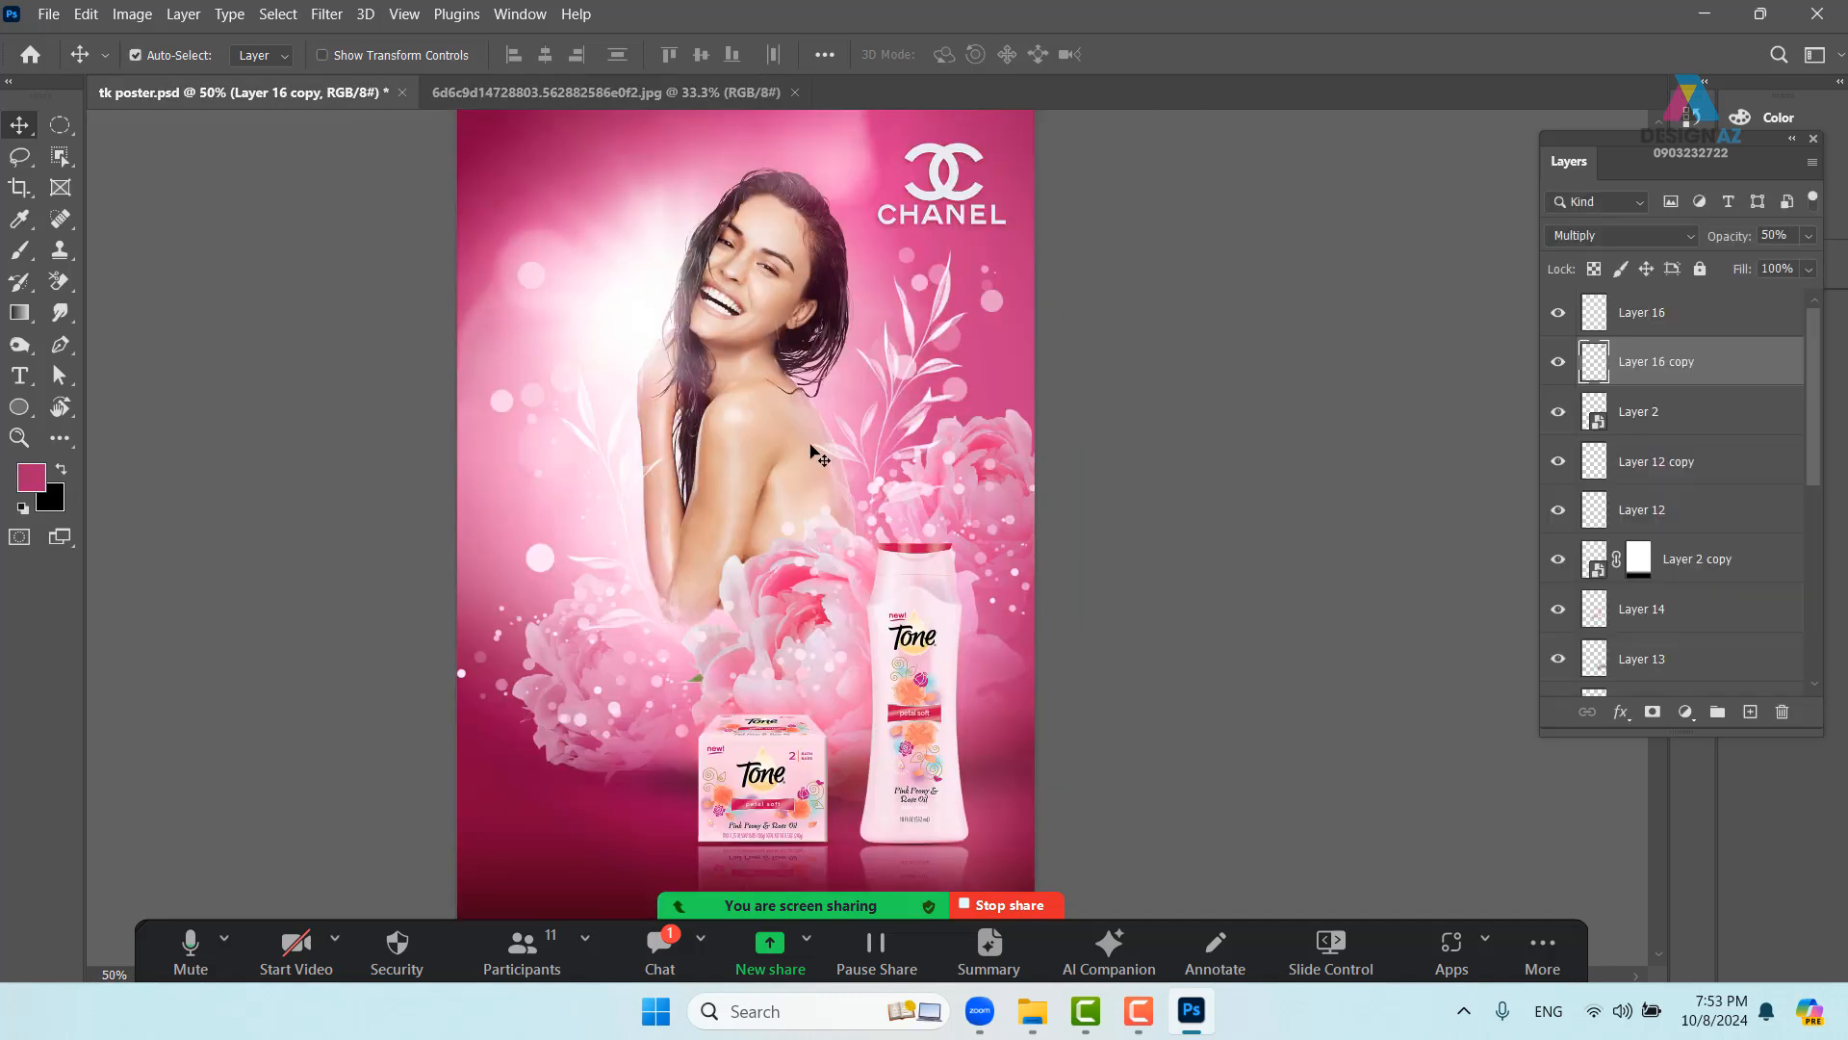
- Check the poster's Image Size and cancel without resizing
{"action": "key", "text": "ctrl+alt+i"}
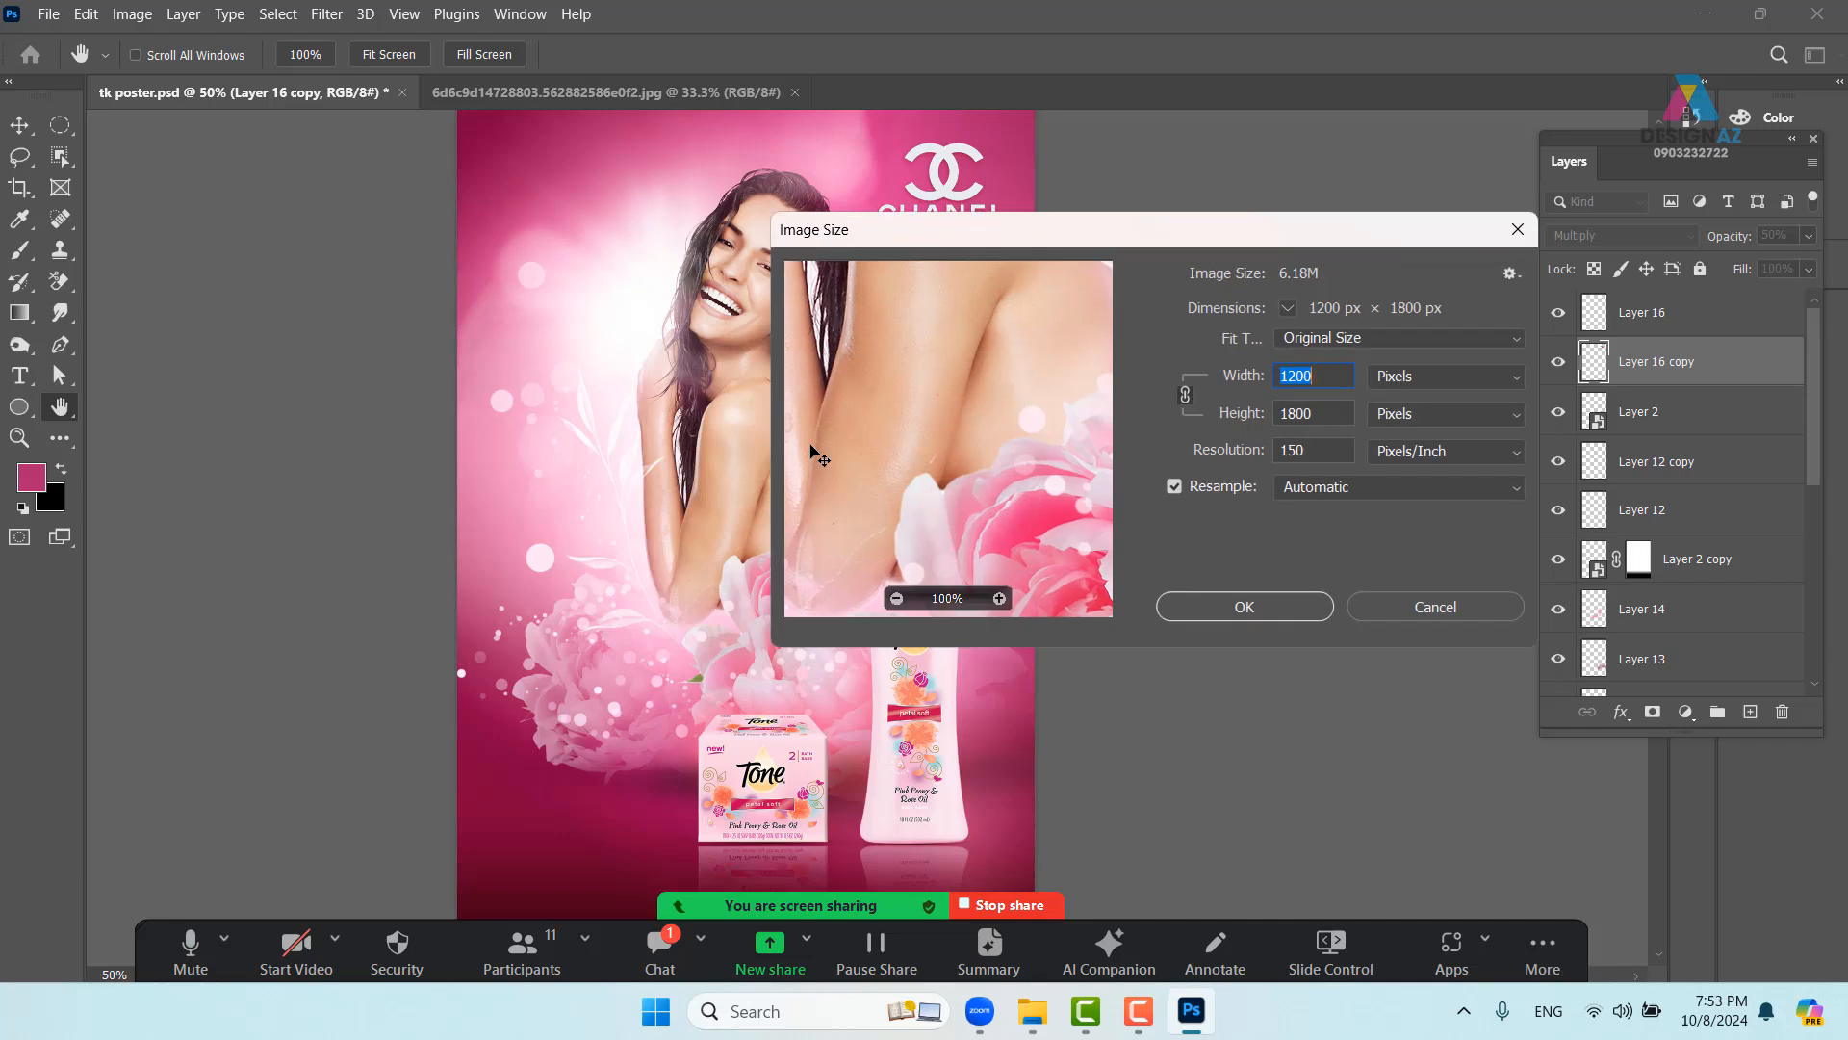
{"action": "left_click", "coordinate": [1516, 231]}
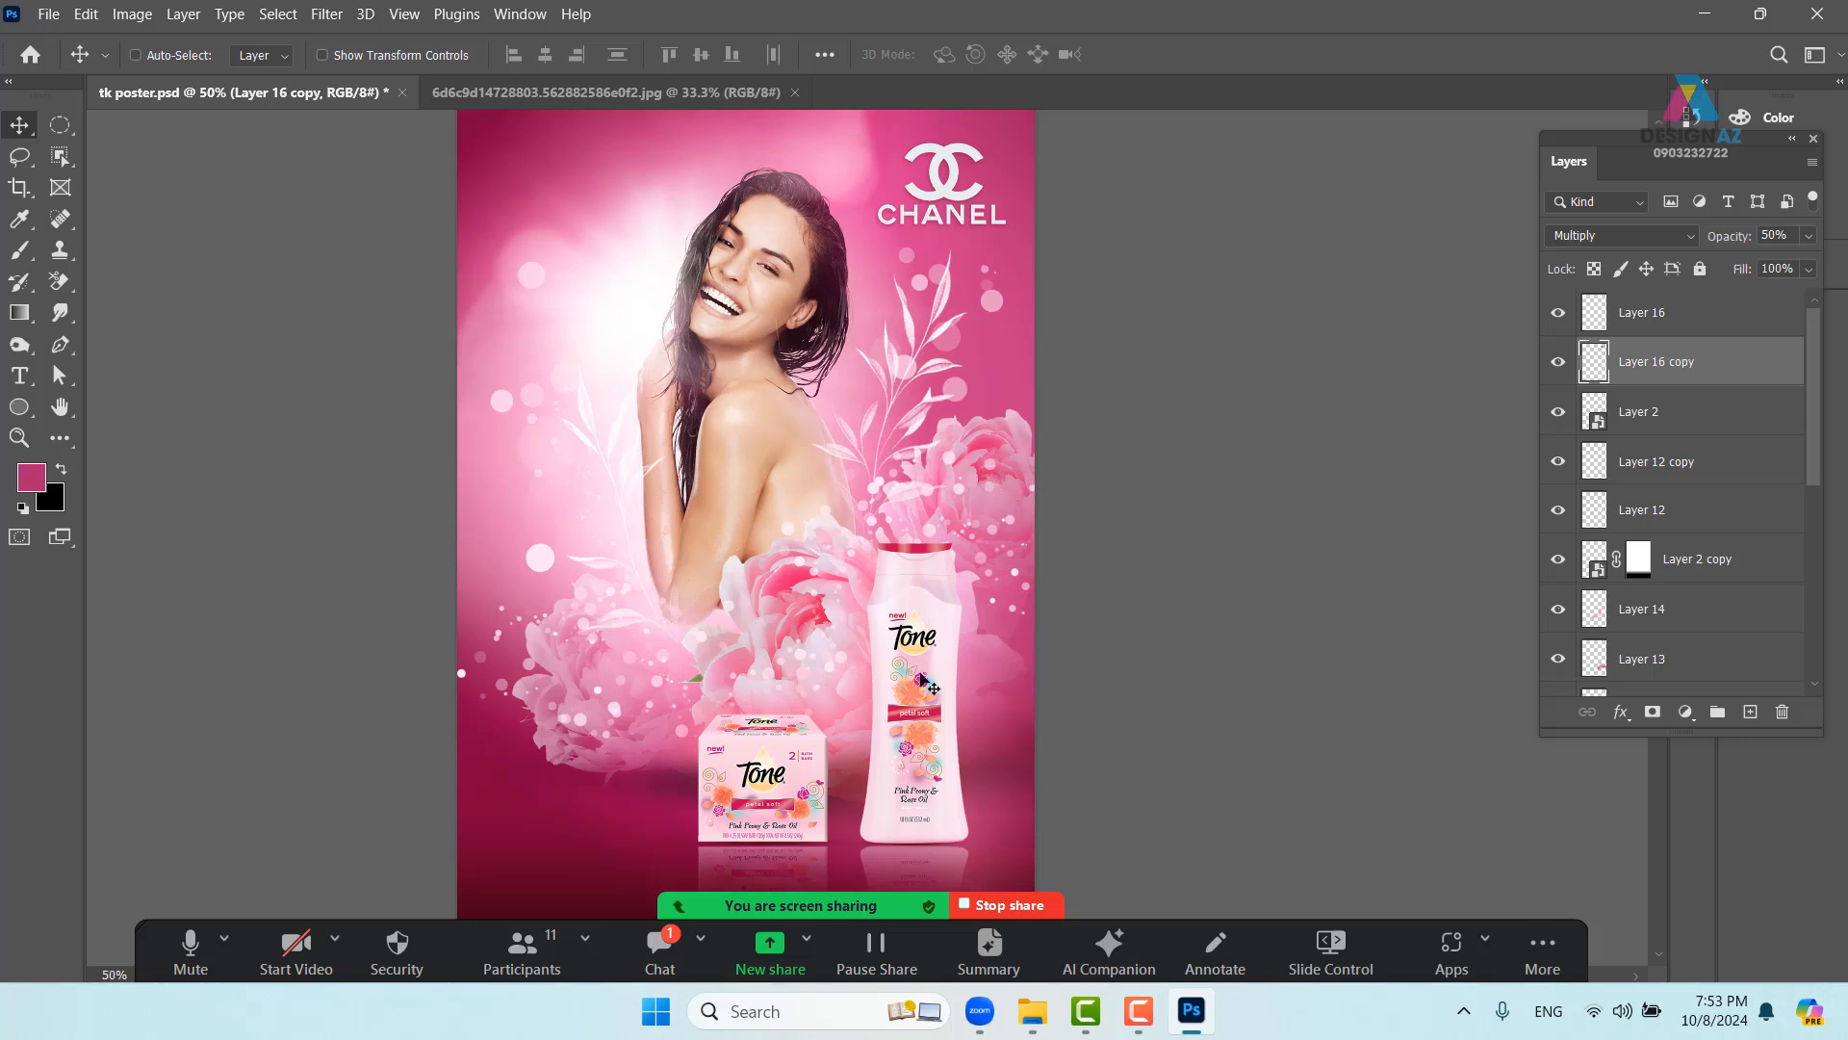
{"action": "left_click", "coordinate": [1149, 1014]}
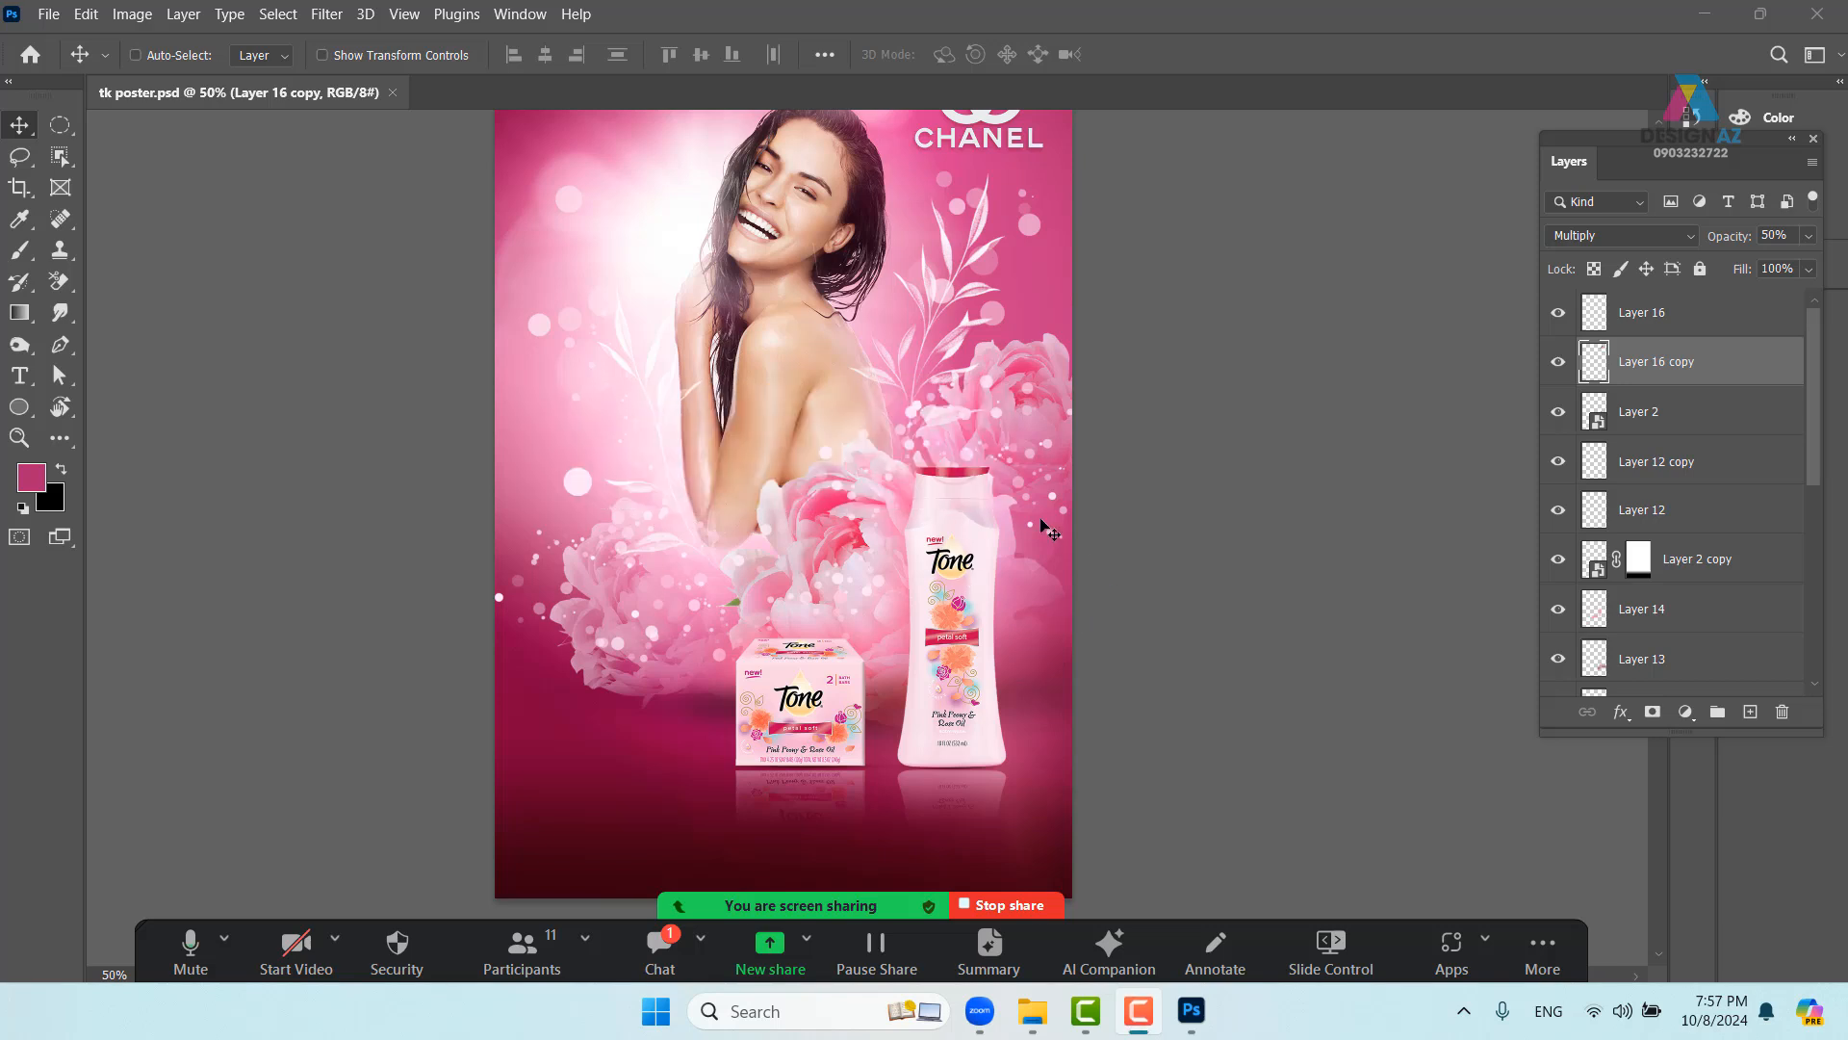
{"action": "left_click", "coordinate": [830, 504]}
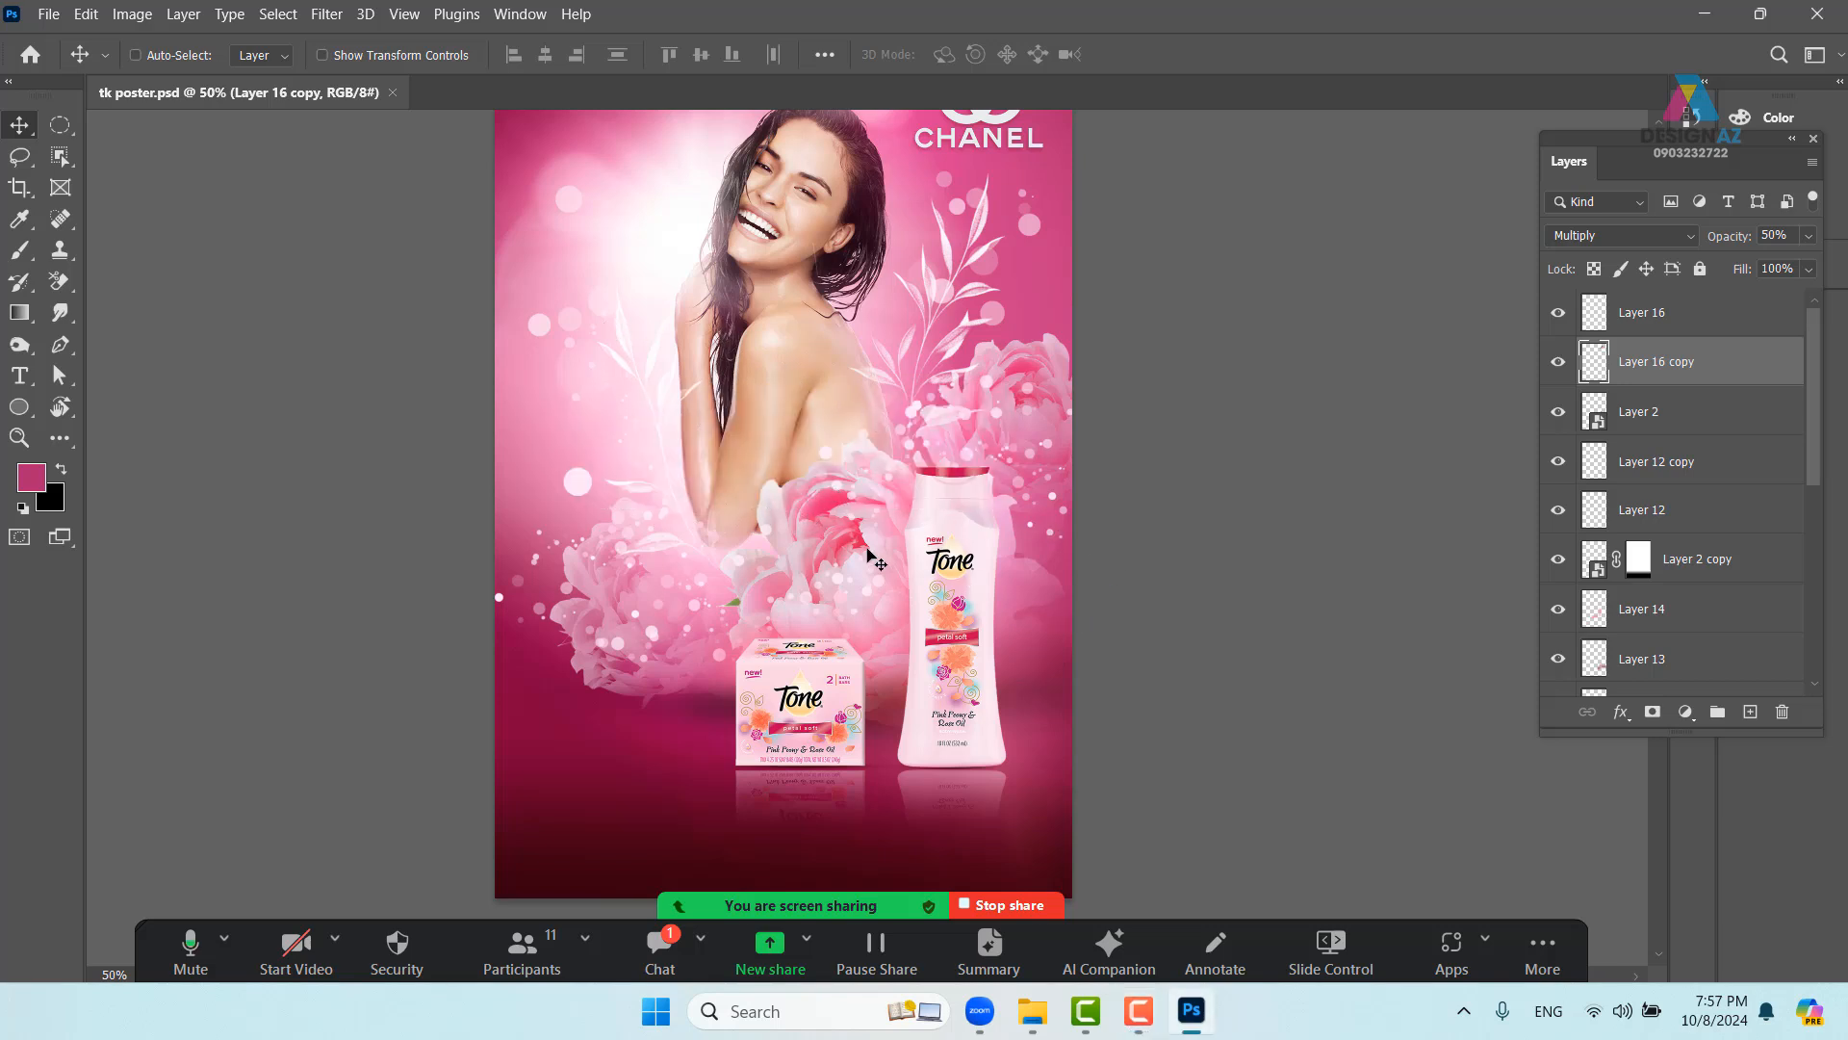
- Dismiss the Open dialog and bring the sửa tắm folder window forward
{"action": "key", "text": "ctrl+o"}
{"action": "left_click", "coordinate": [1291, 30]}
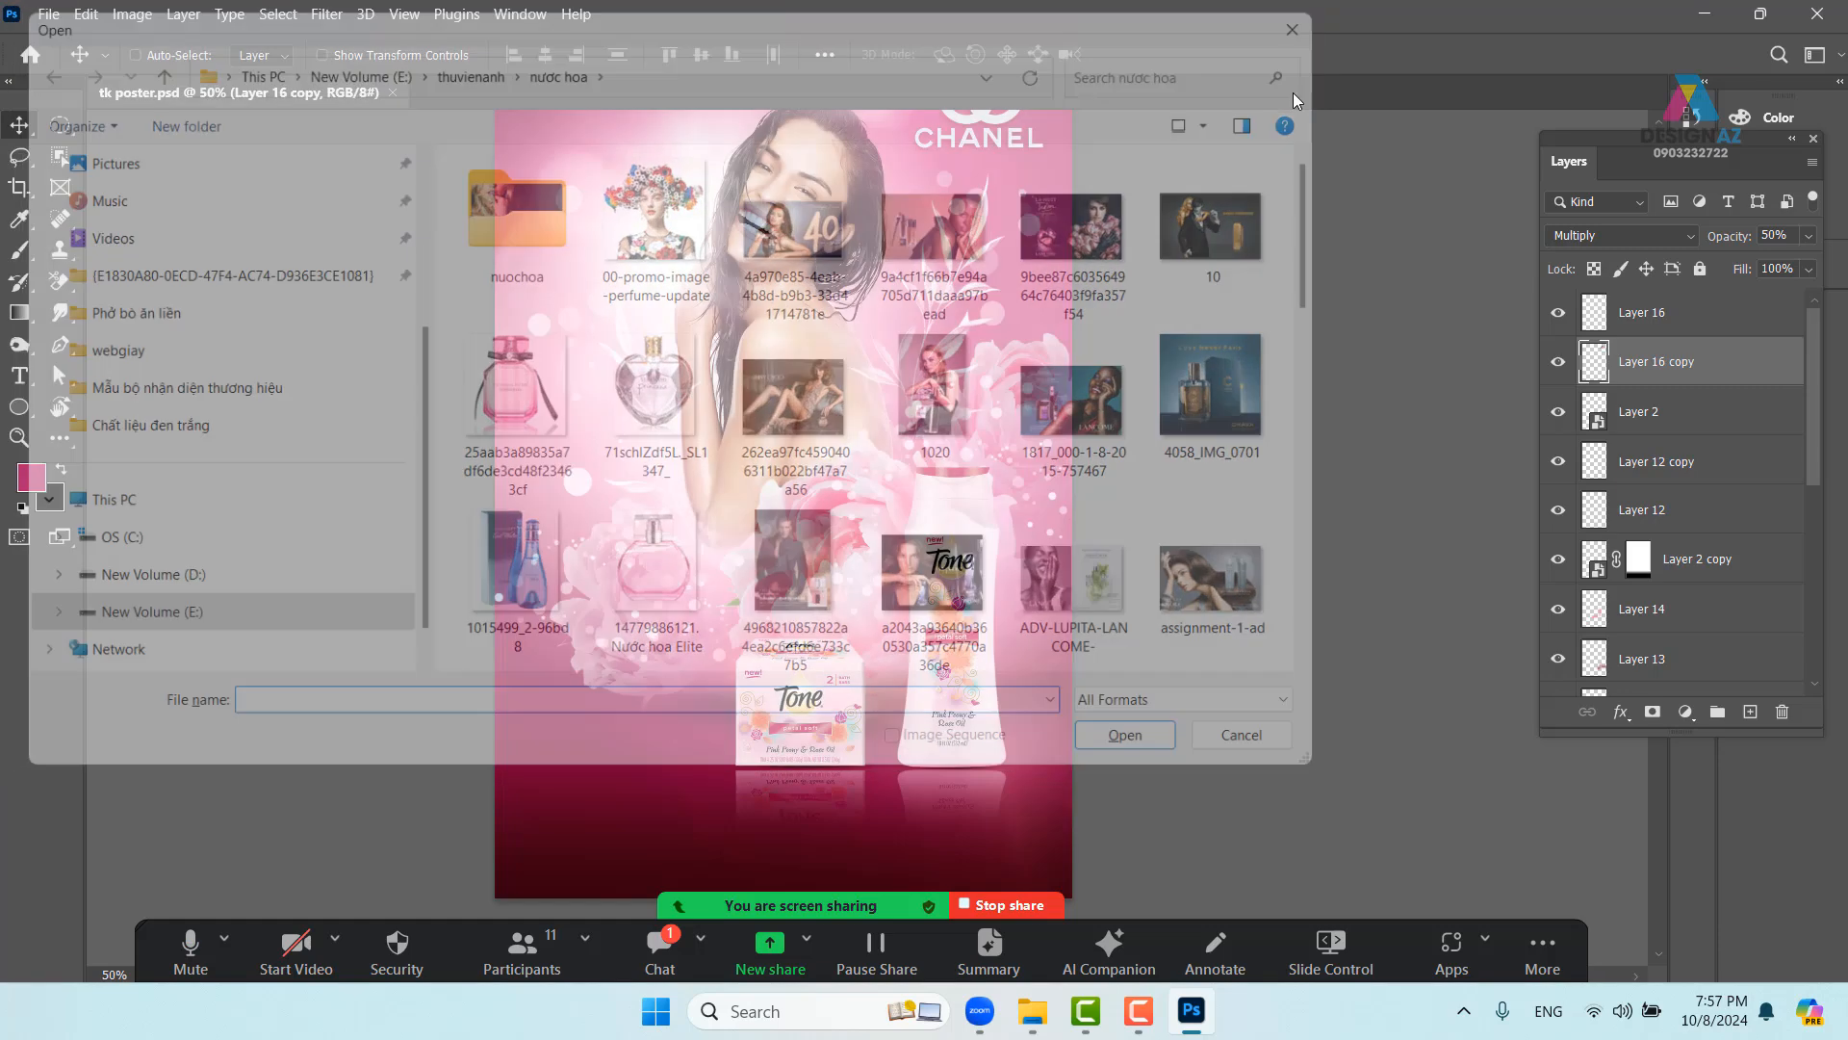
{"action": "mouse_move", "coordinate": [1032, 1010]}
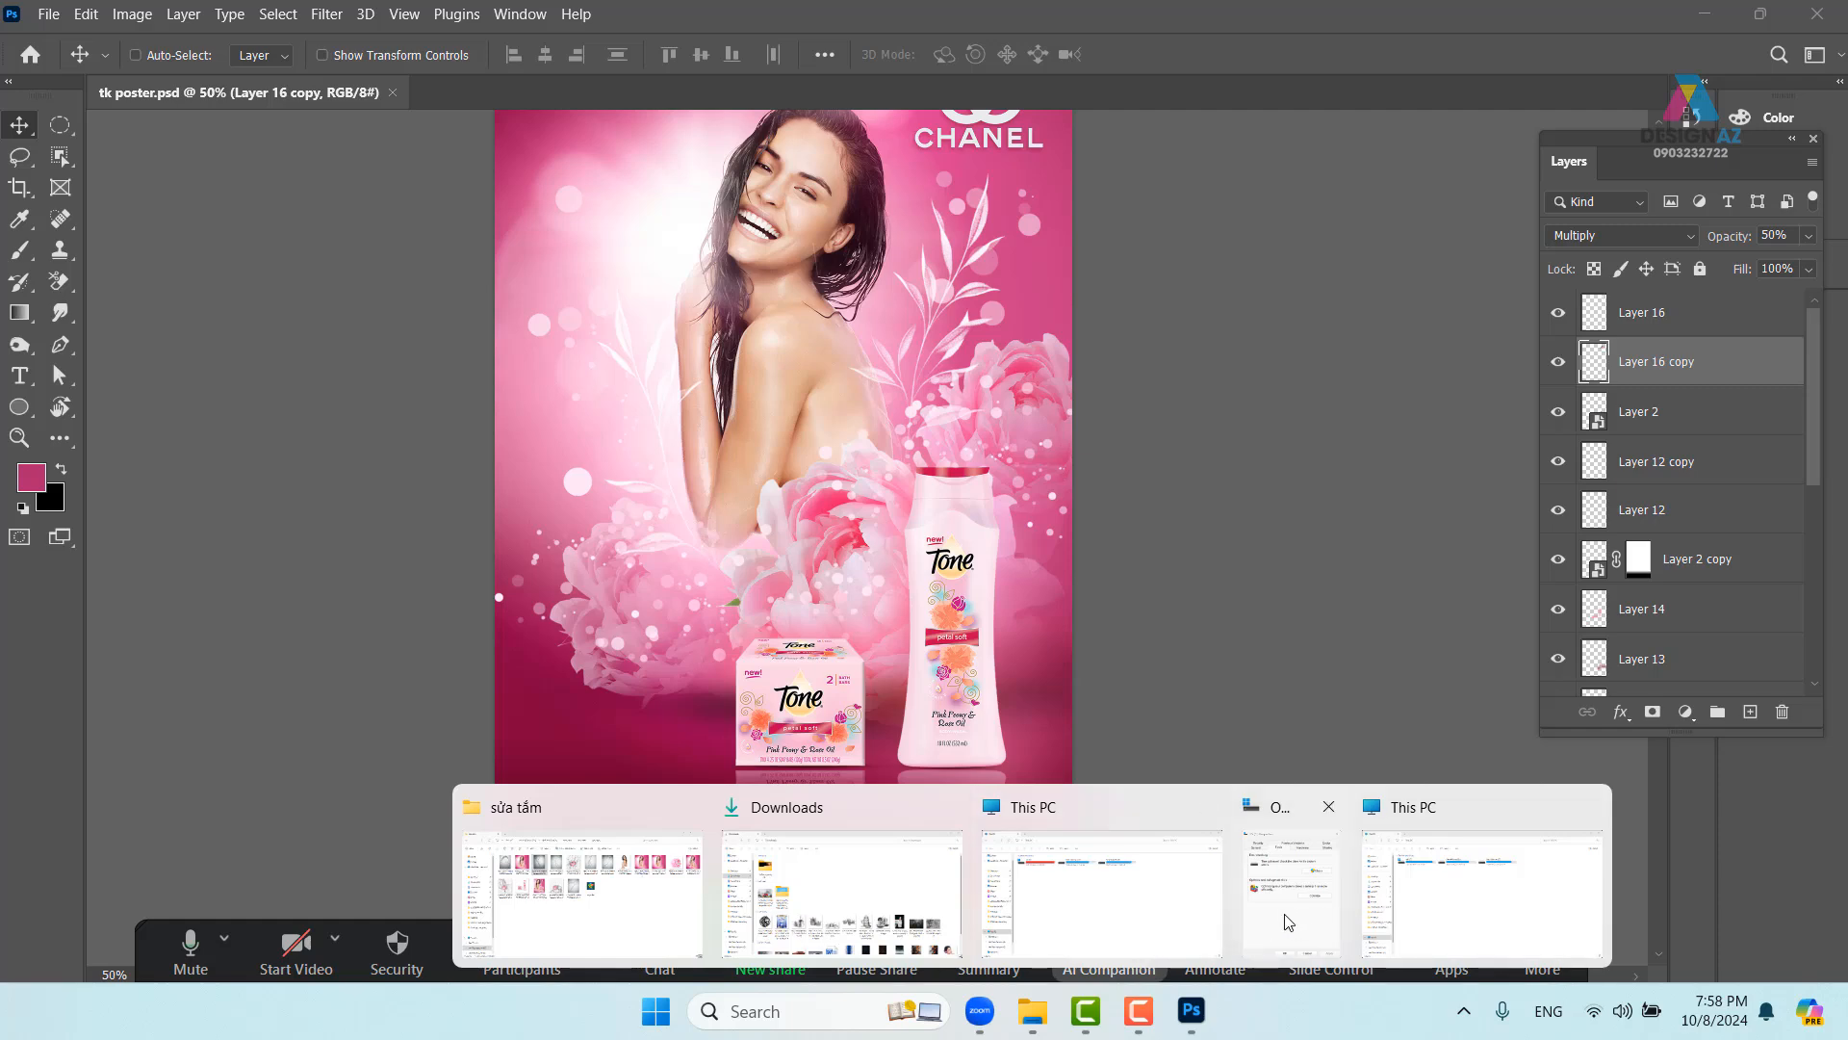
{"action": "left_click", "coordinate": [627, 903]}
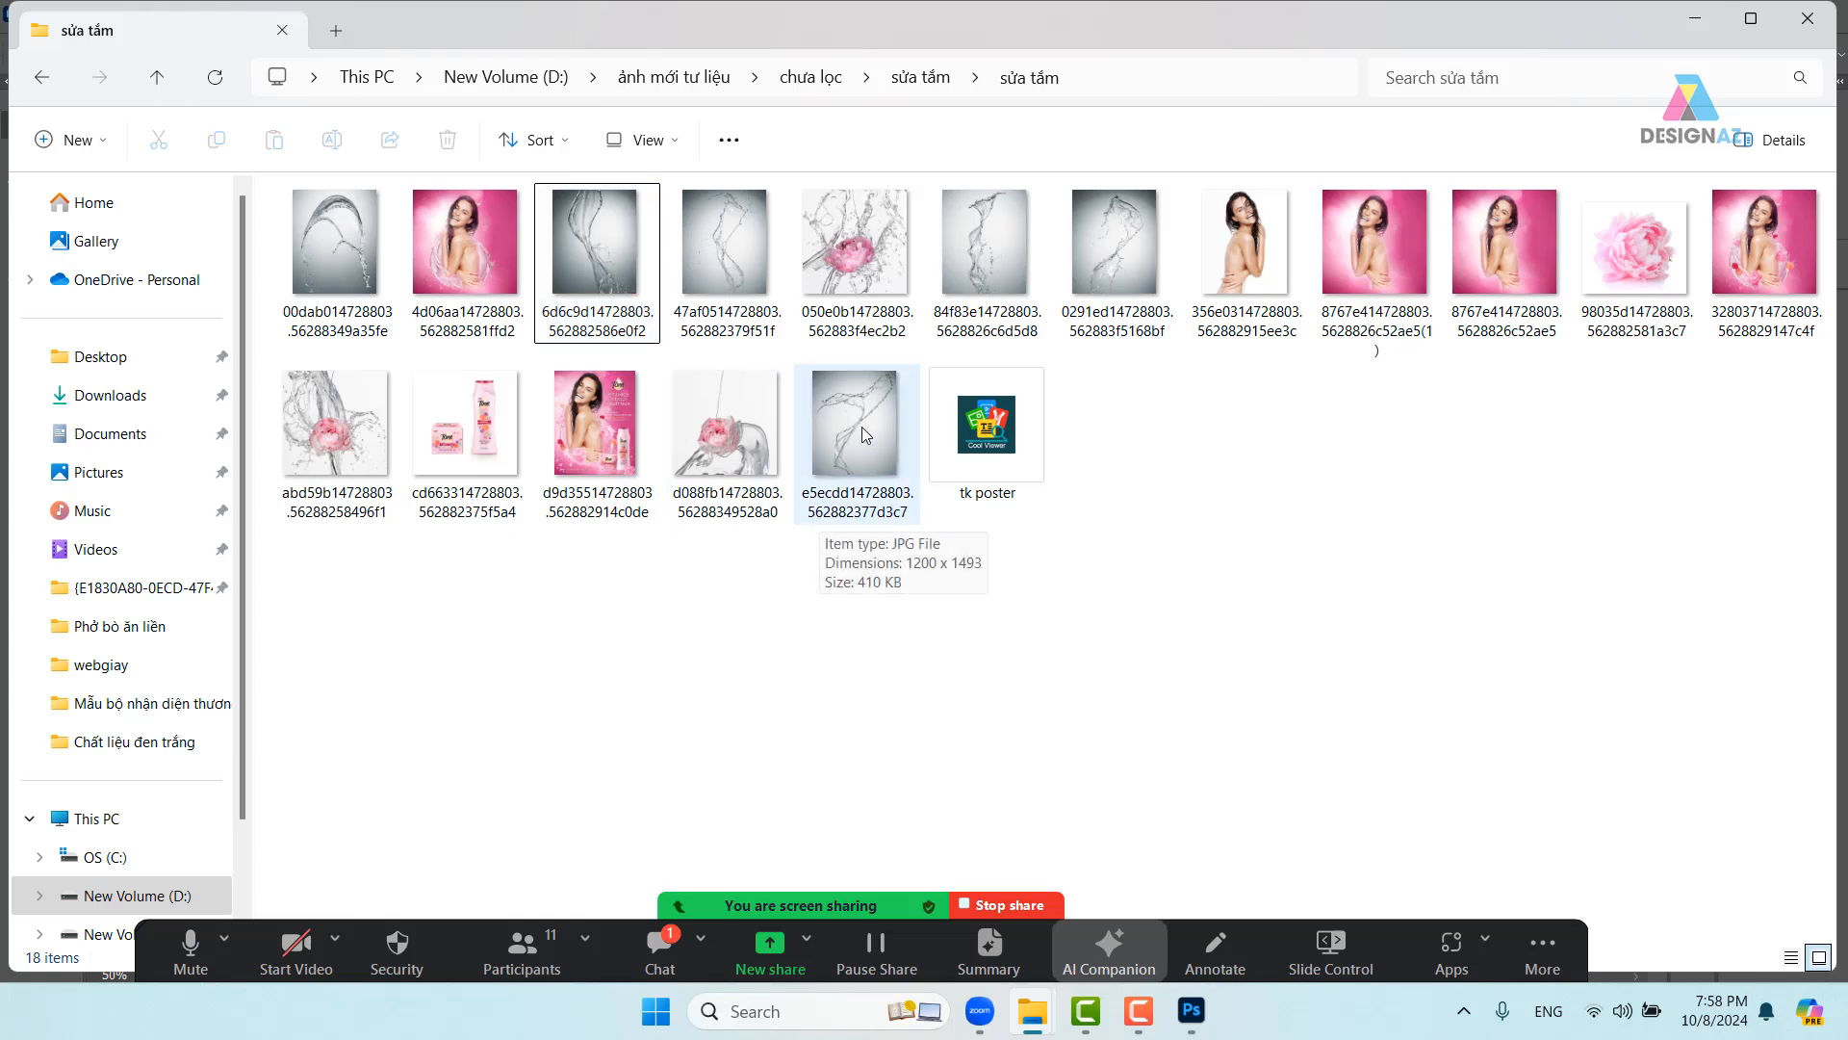
- Drag the grey splash photo 6d6c9d14728803.562882586e0f2.jpg from Explorer into Photoshop
{"action": "left_click", "coordinate": [726, 263]}
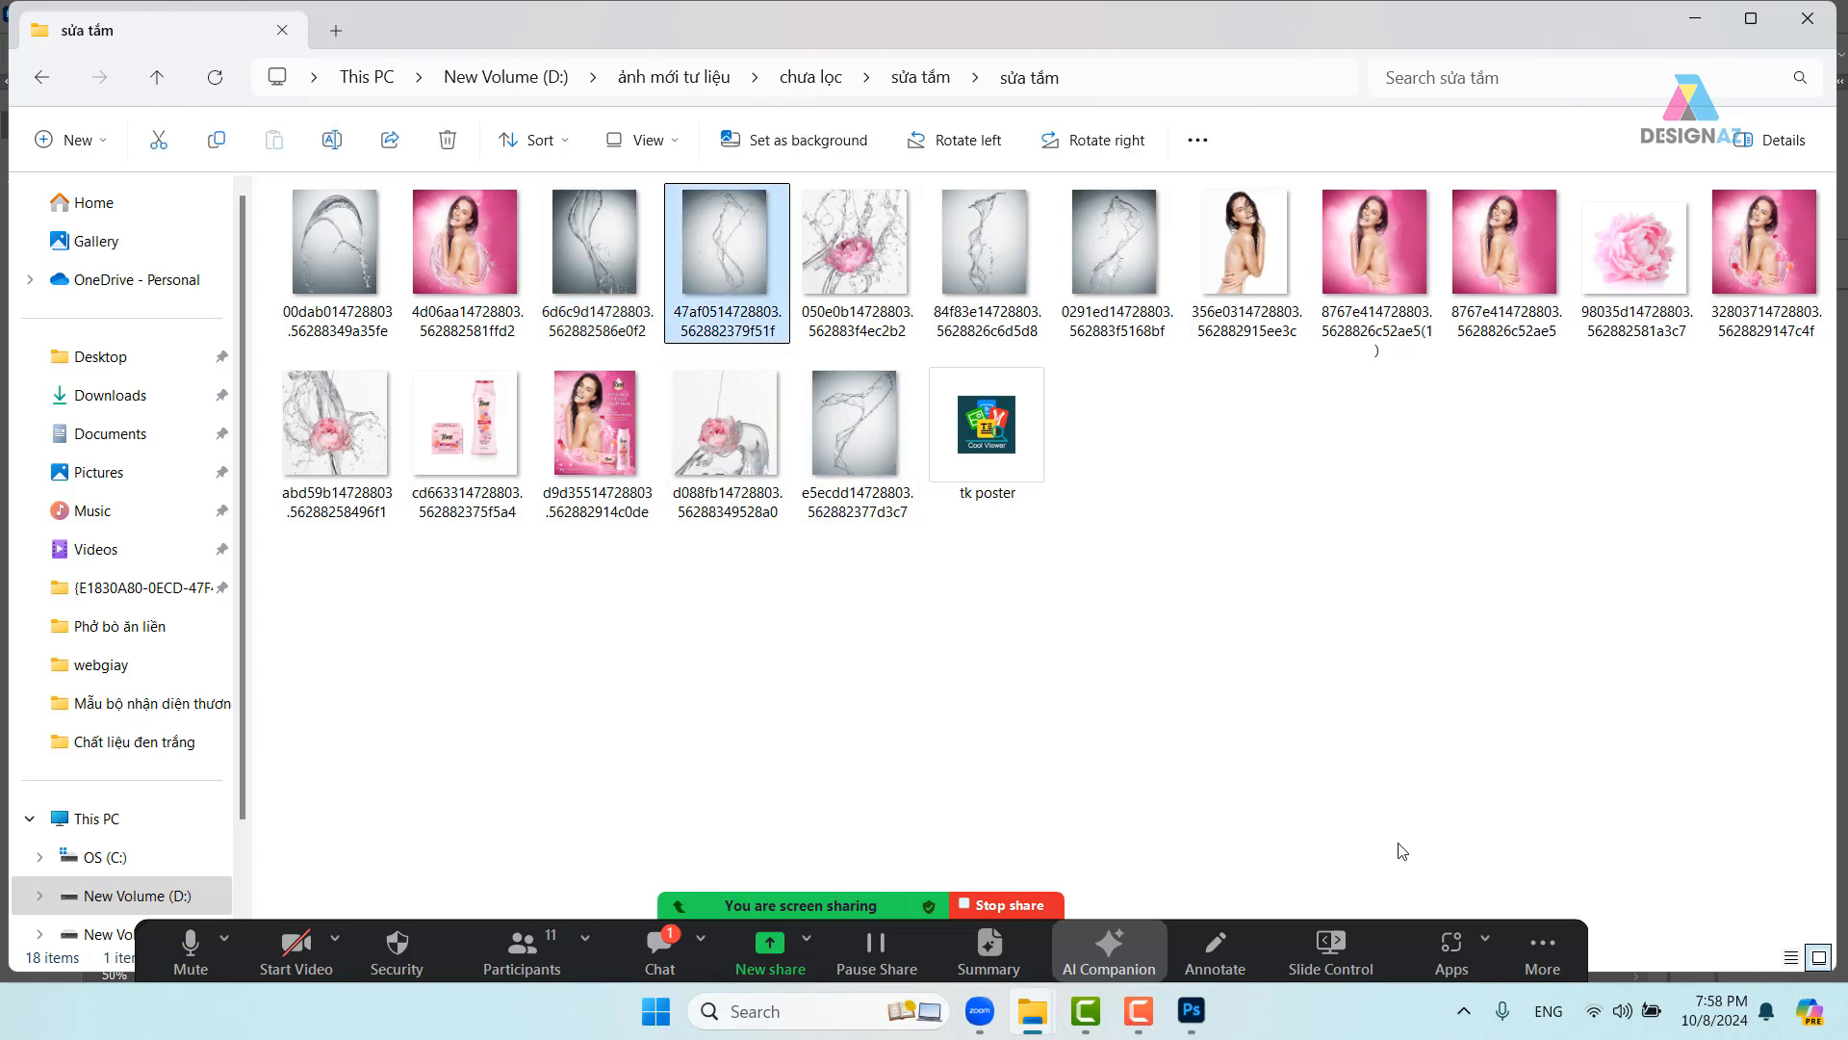
{"action": "left_click", "coordinate": [607, 250]}
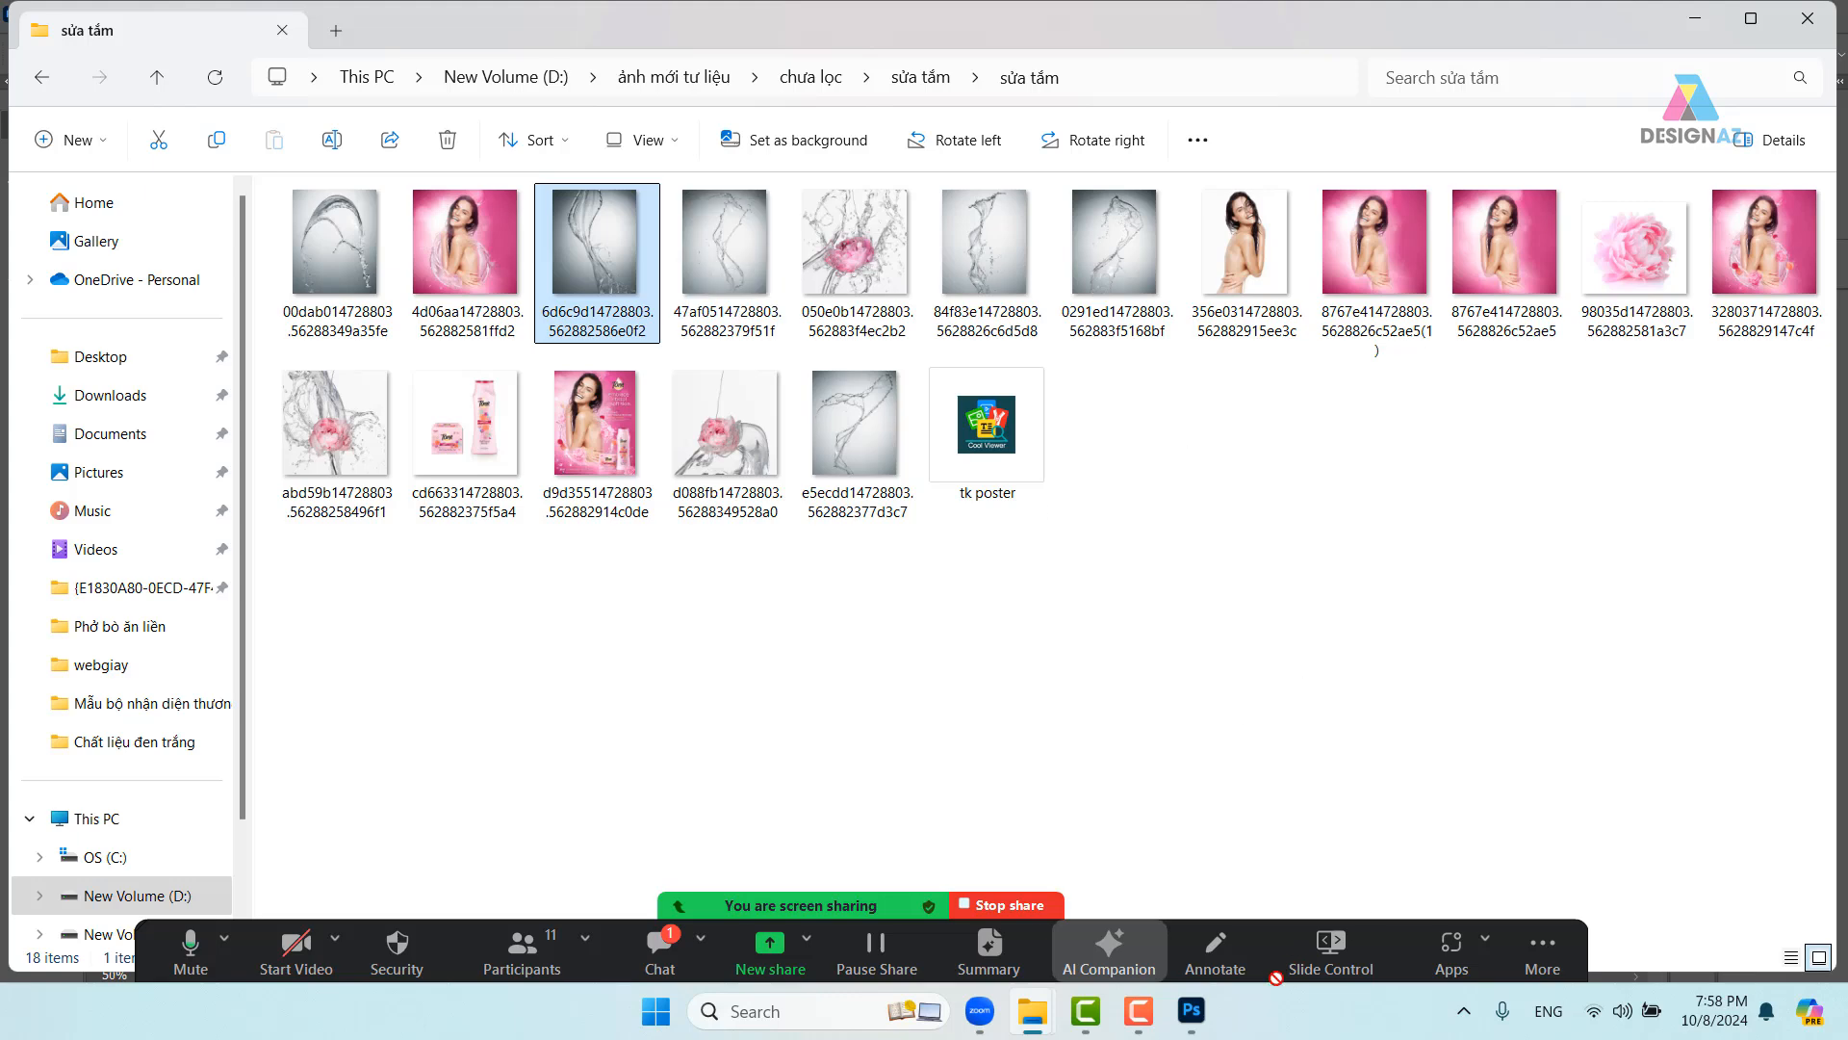
{"action": "left_click", "coordinate": [1192, 1009]}
{"action": "left_click_drag", "start_coordinate": [1191, 858], "coordinate": [1191, 65]}
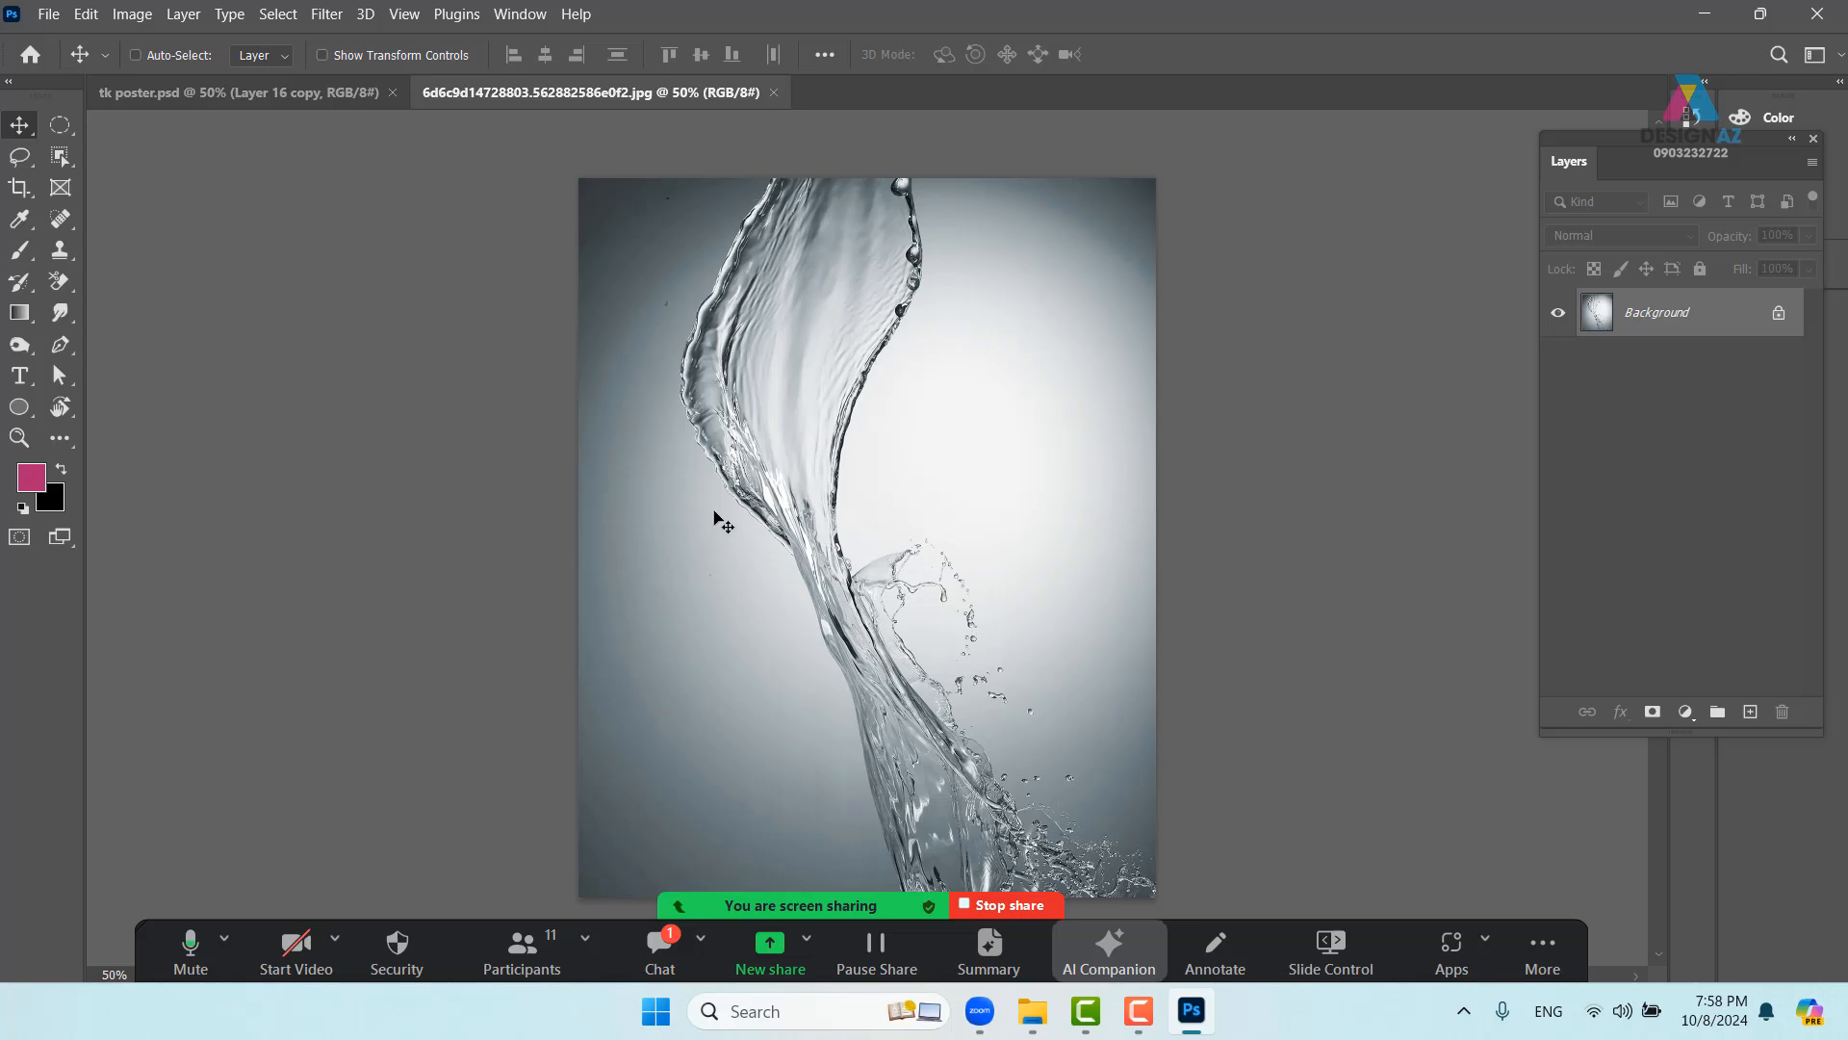
- Zoom out on the splash photo and show the Channels panel
{"action": "scroll", "coordinate": [897, 660], "scroll_direction": "down", "scroll_amount": 2}
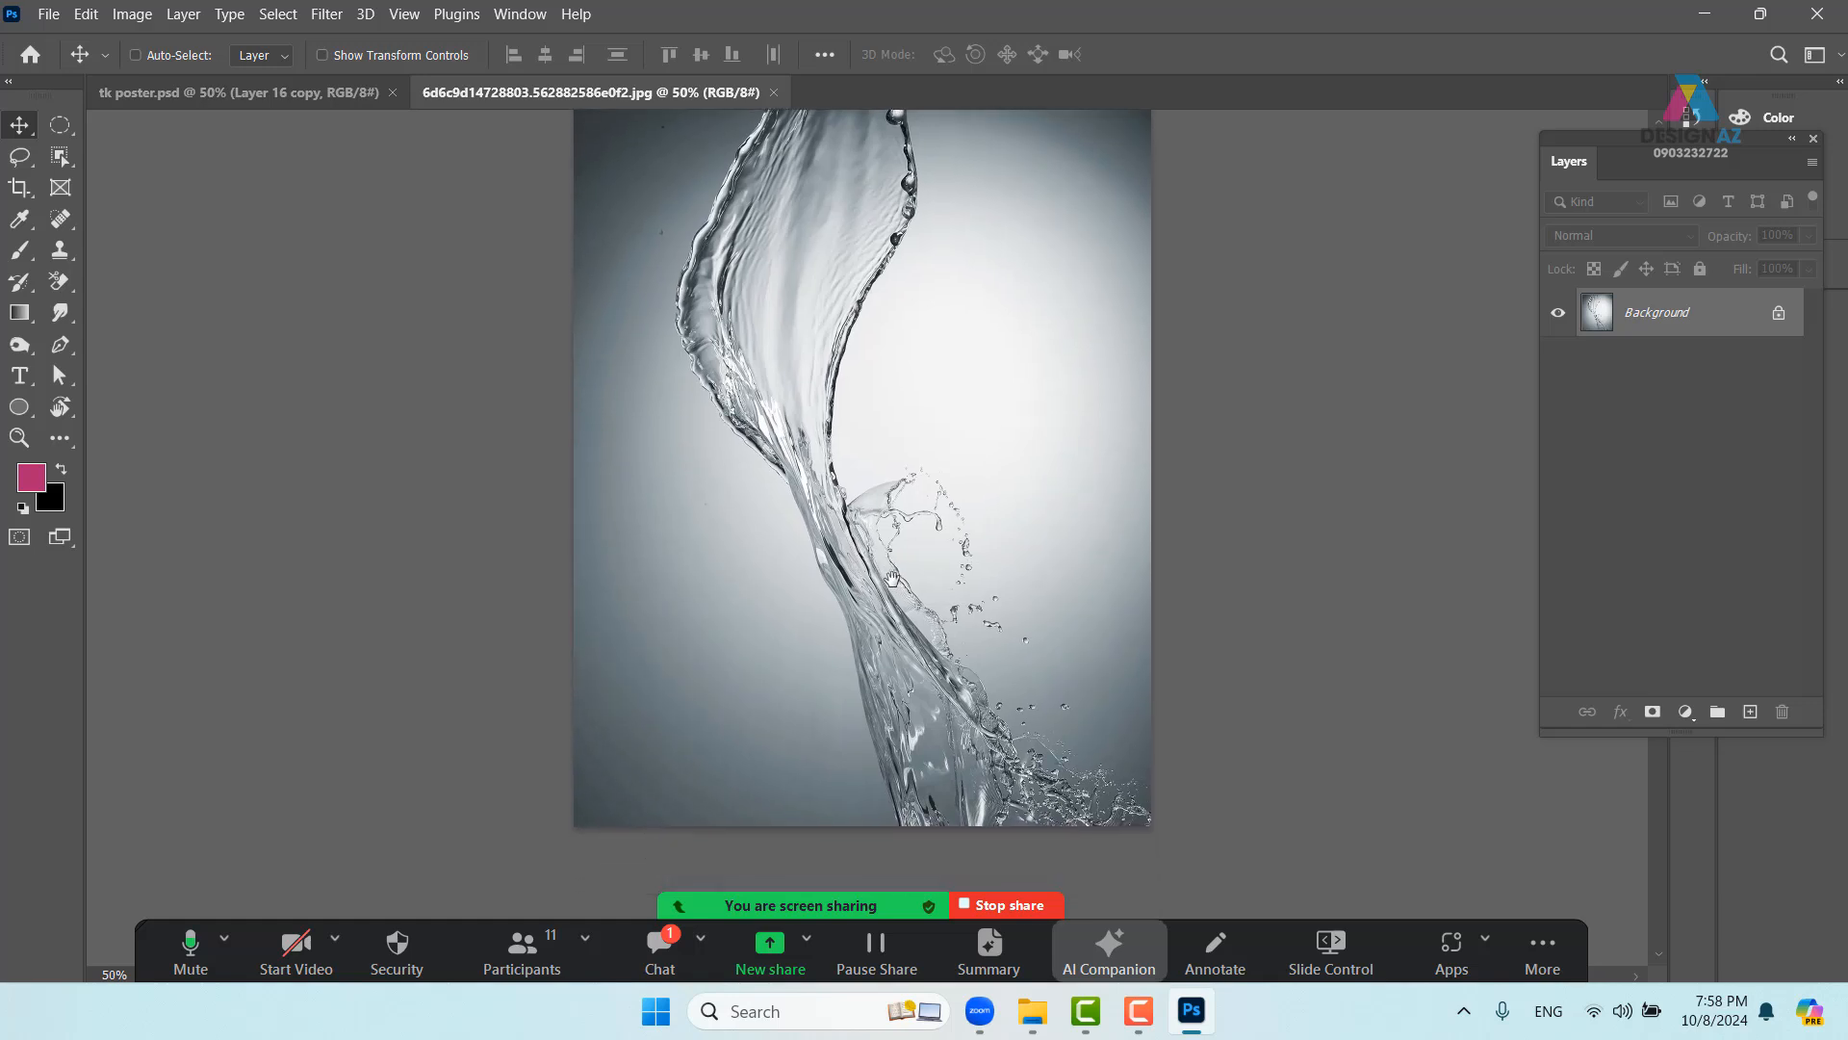
{"action": "key", "text": "ctrl+minus"}
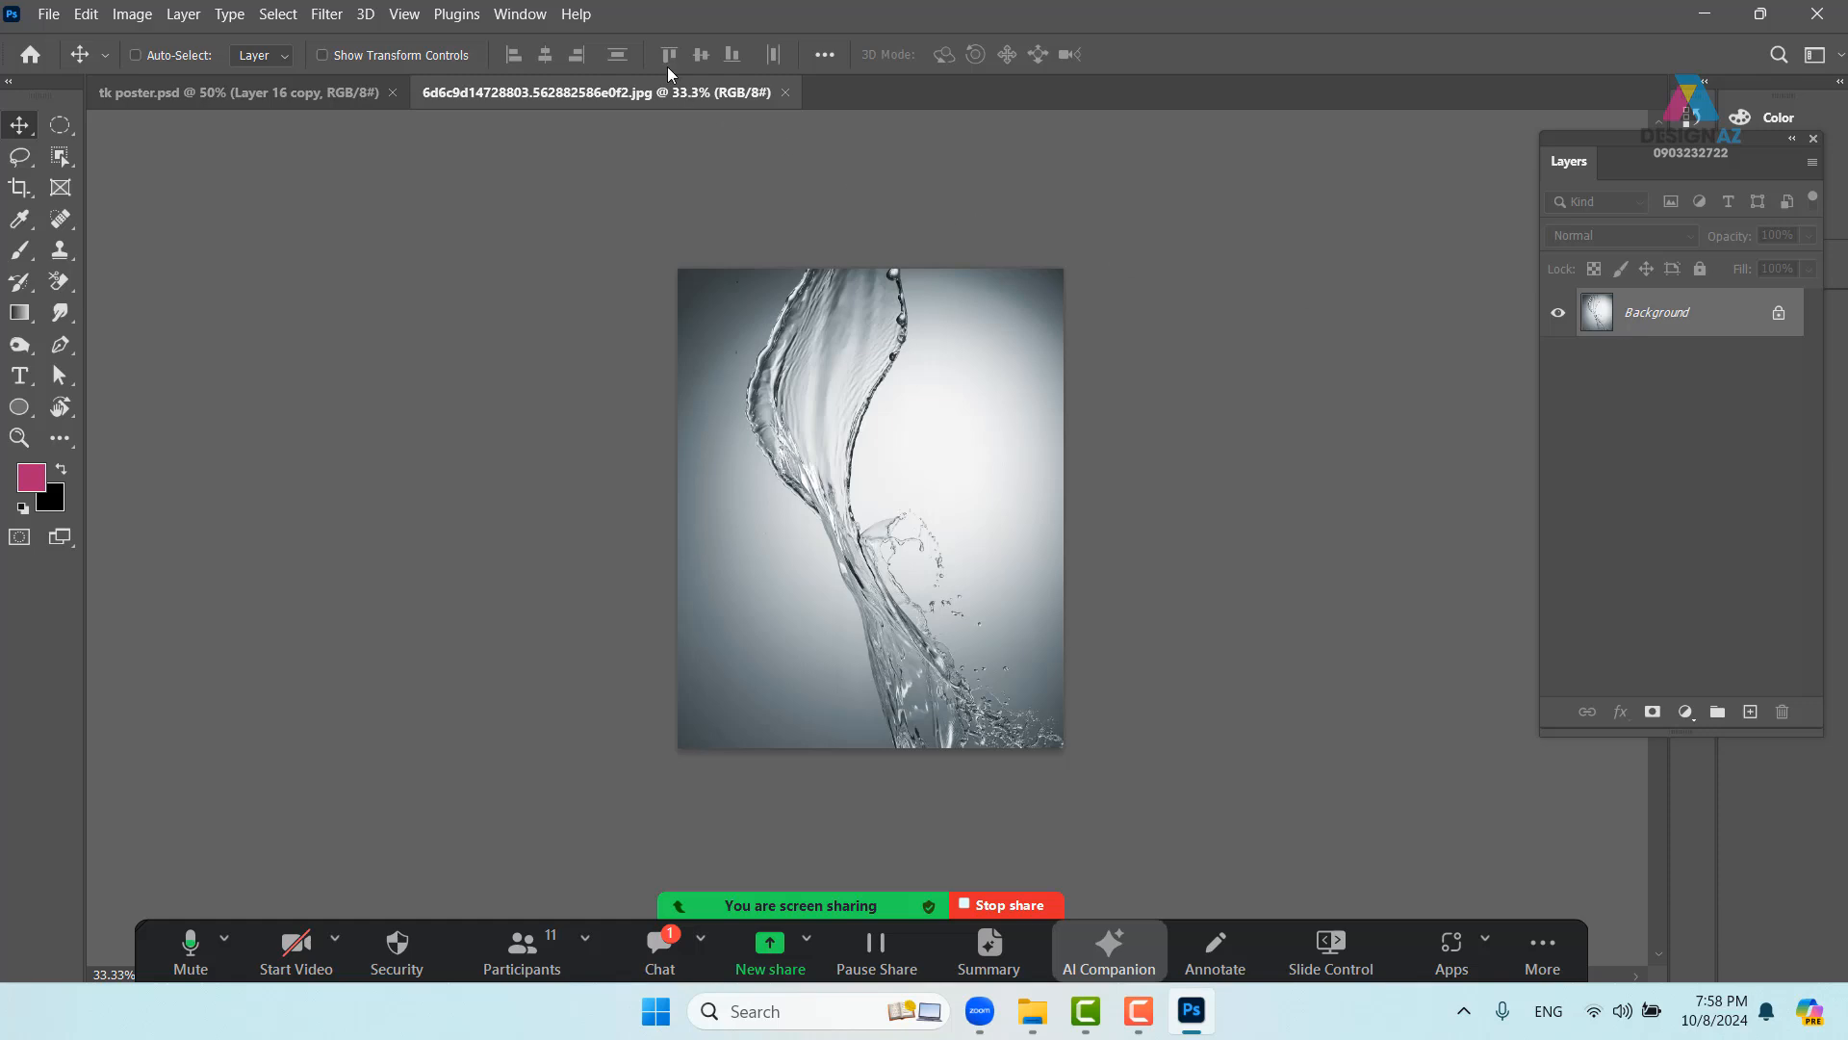
{"action": "left_click", "coordinate": [510, 16]}
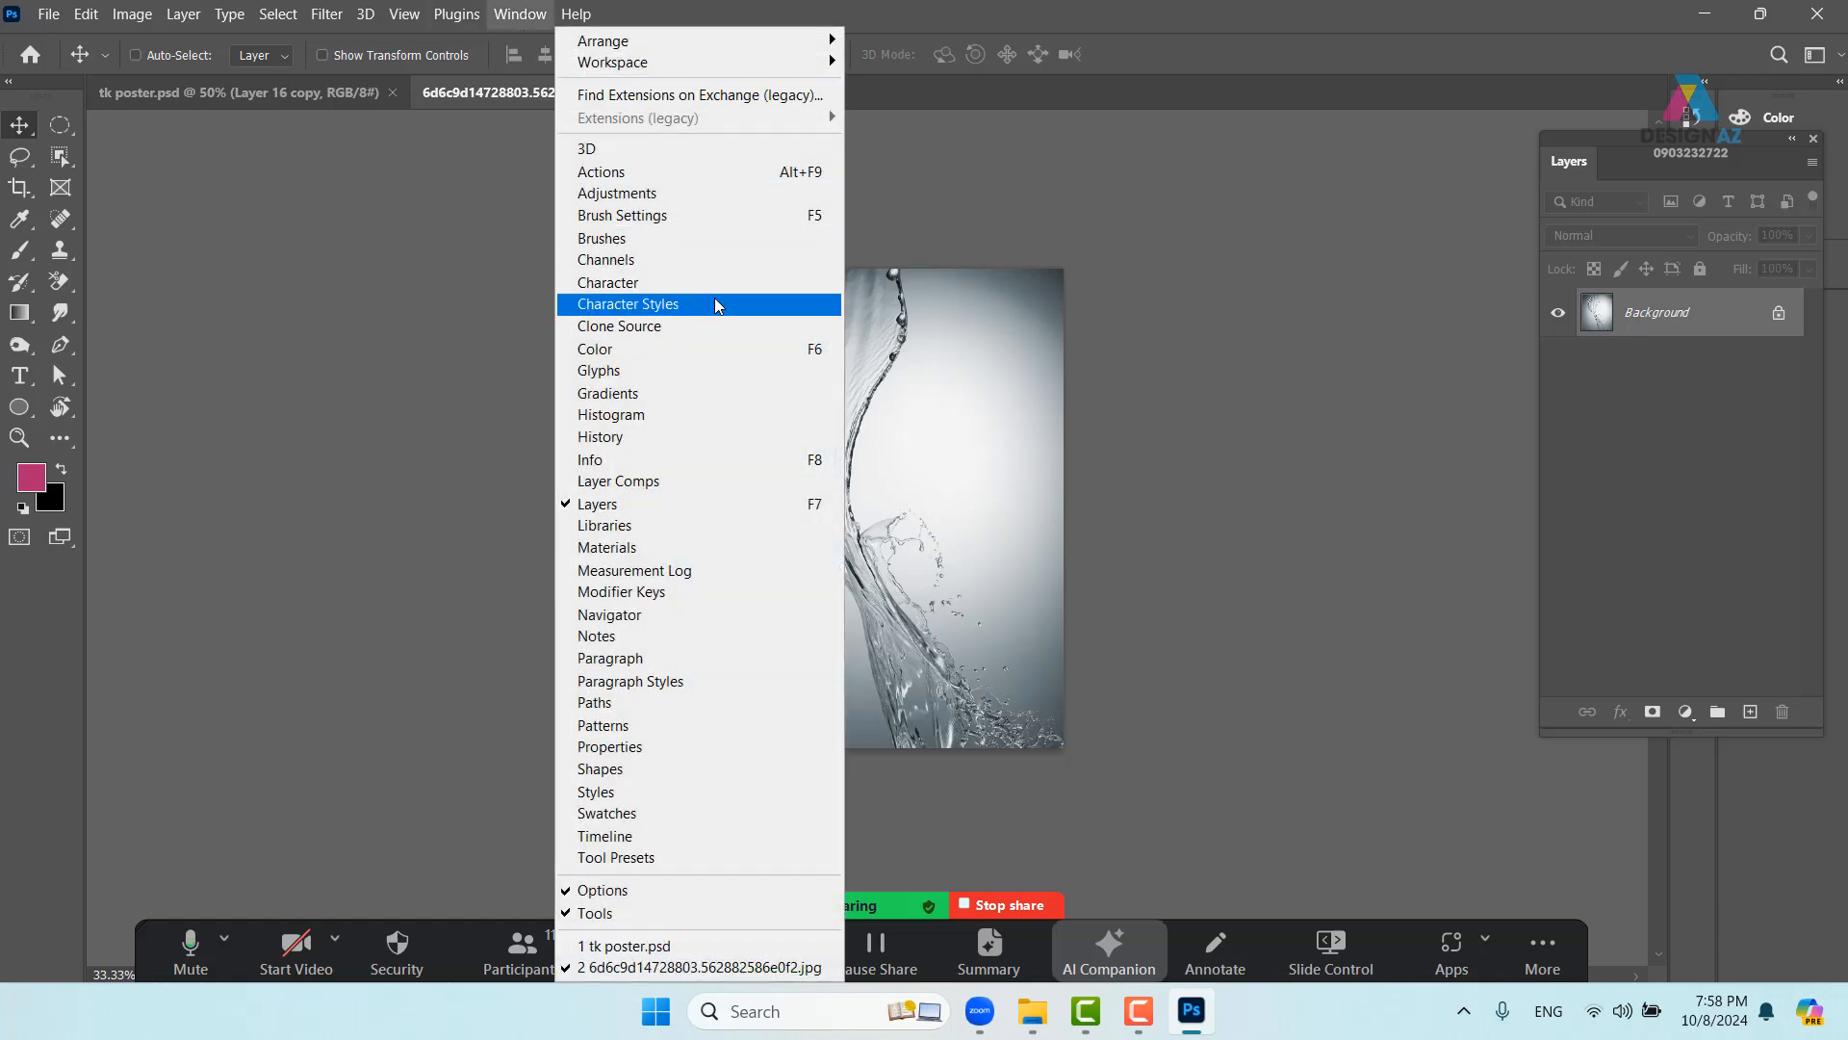
{"action": "left_click", "coordinate": [678, 264]}
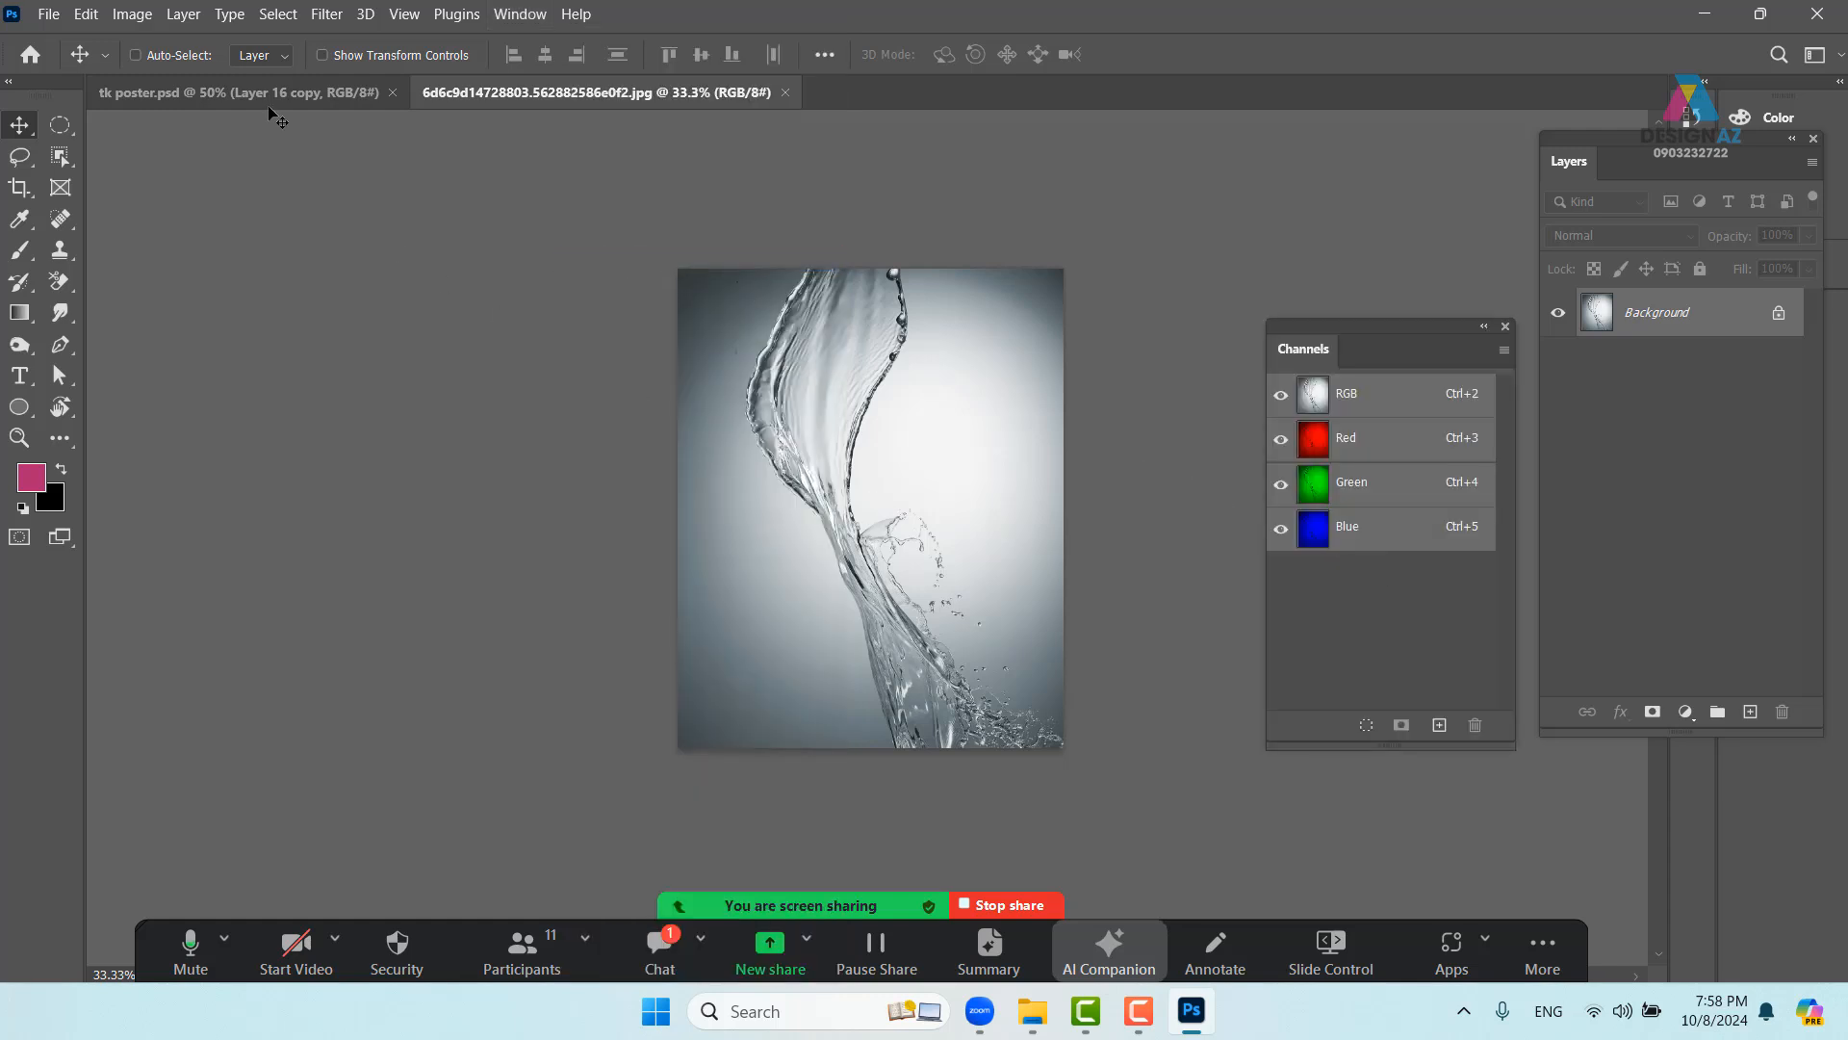
- Turn off Show Channels in Color in the Interface preferences
{"action": "left_click", "coordinate": [85, 15]}
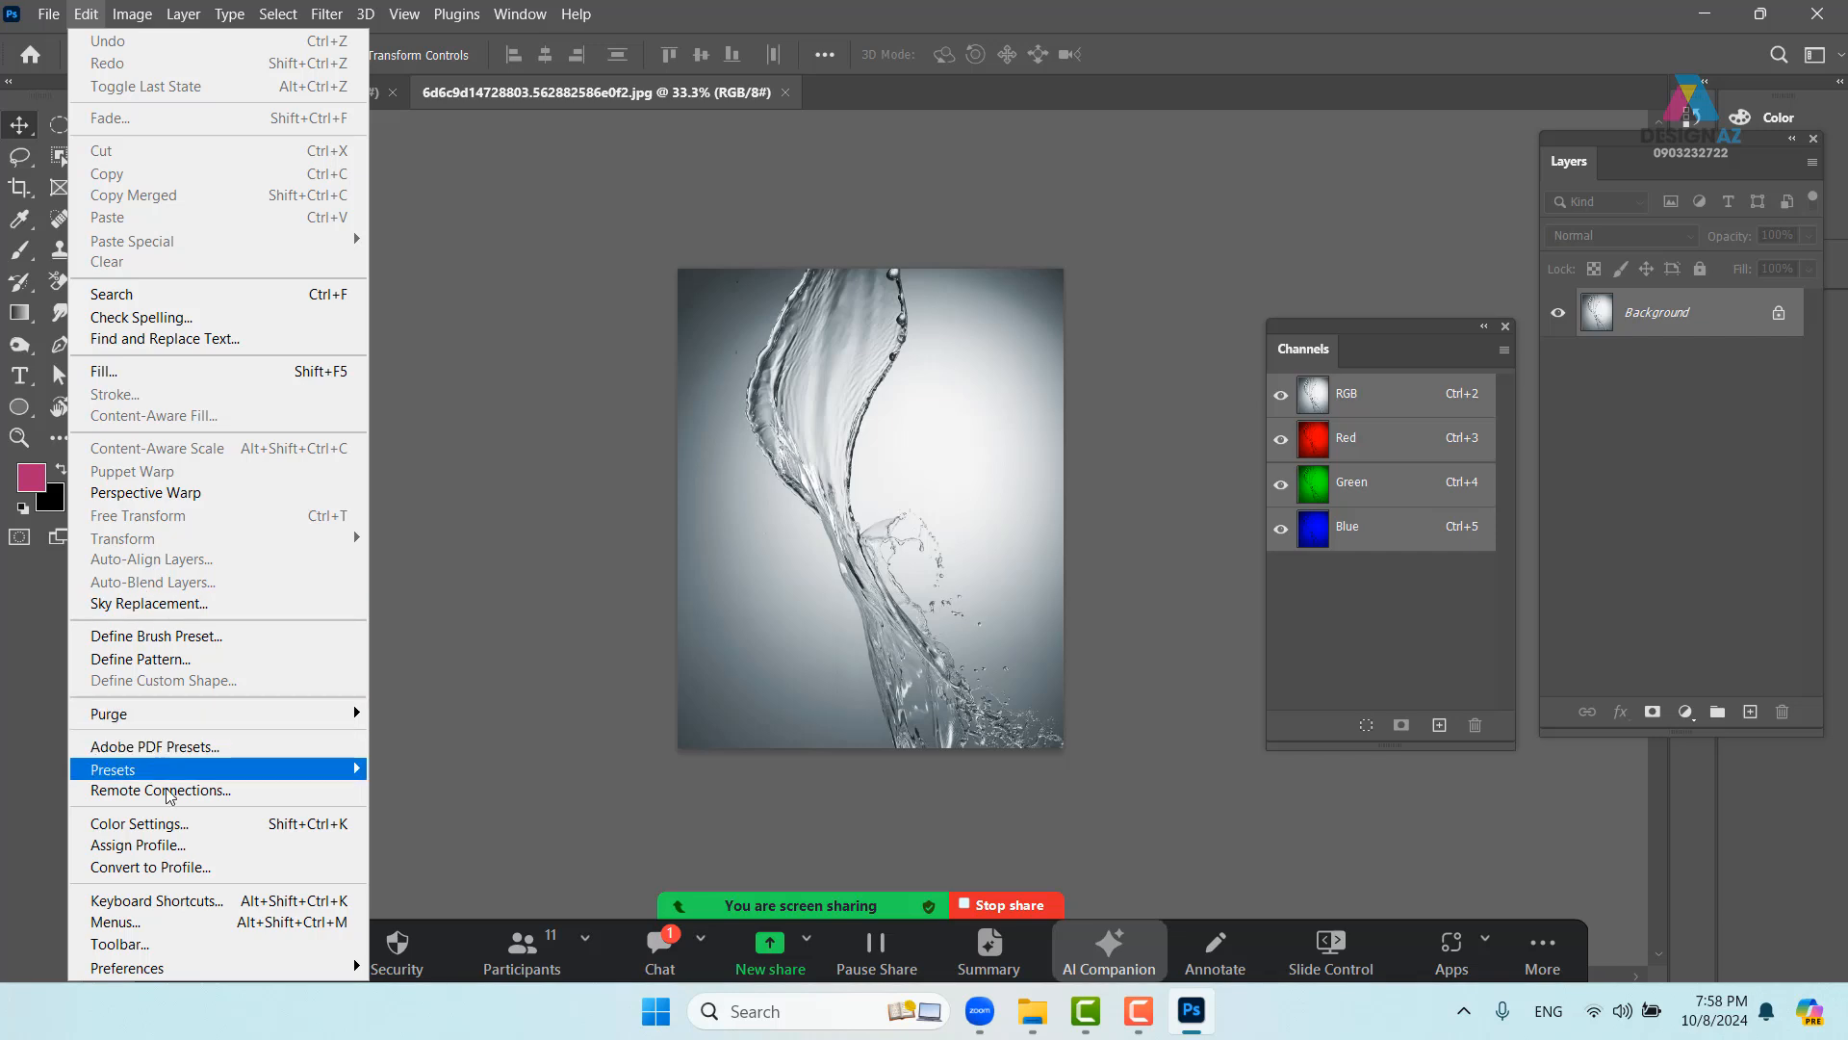
{"action": "mouse_move", "coordinate": [188, 976]}
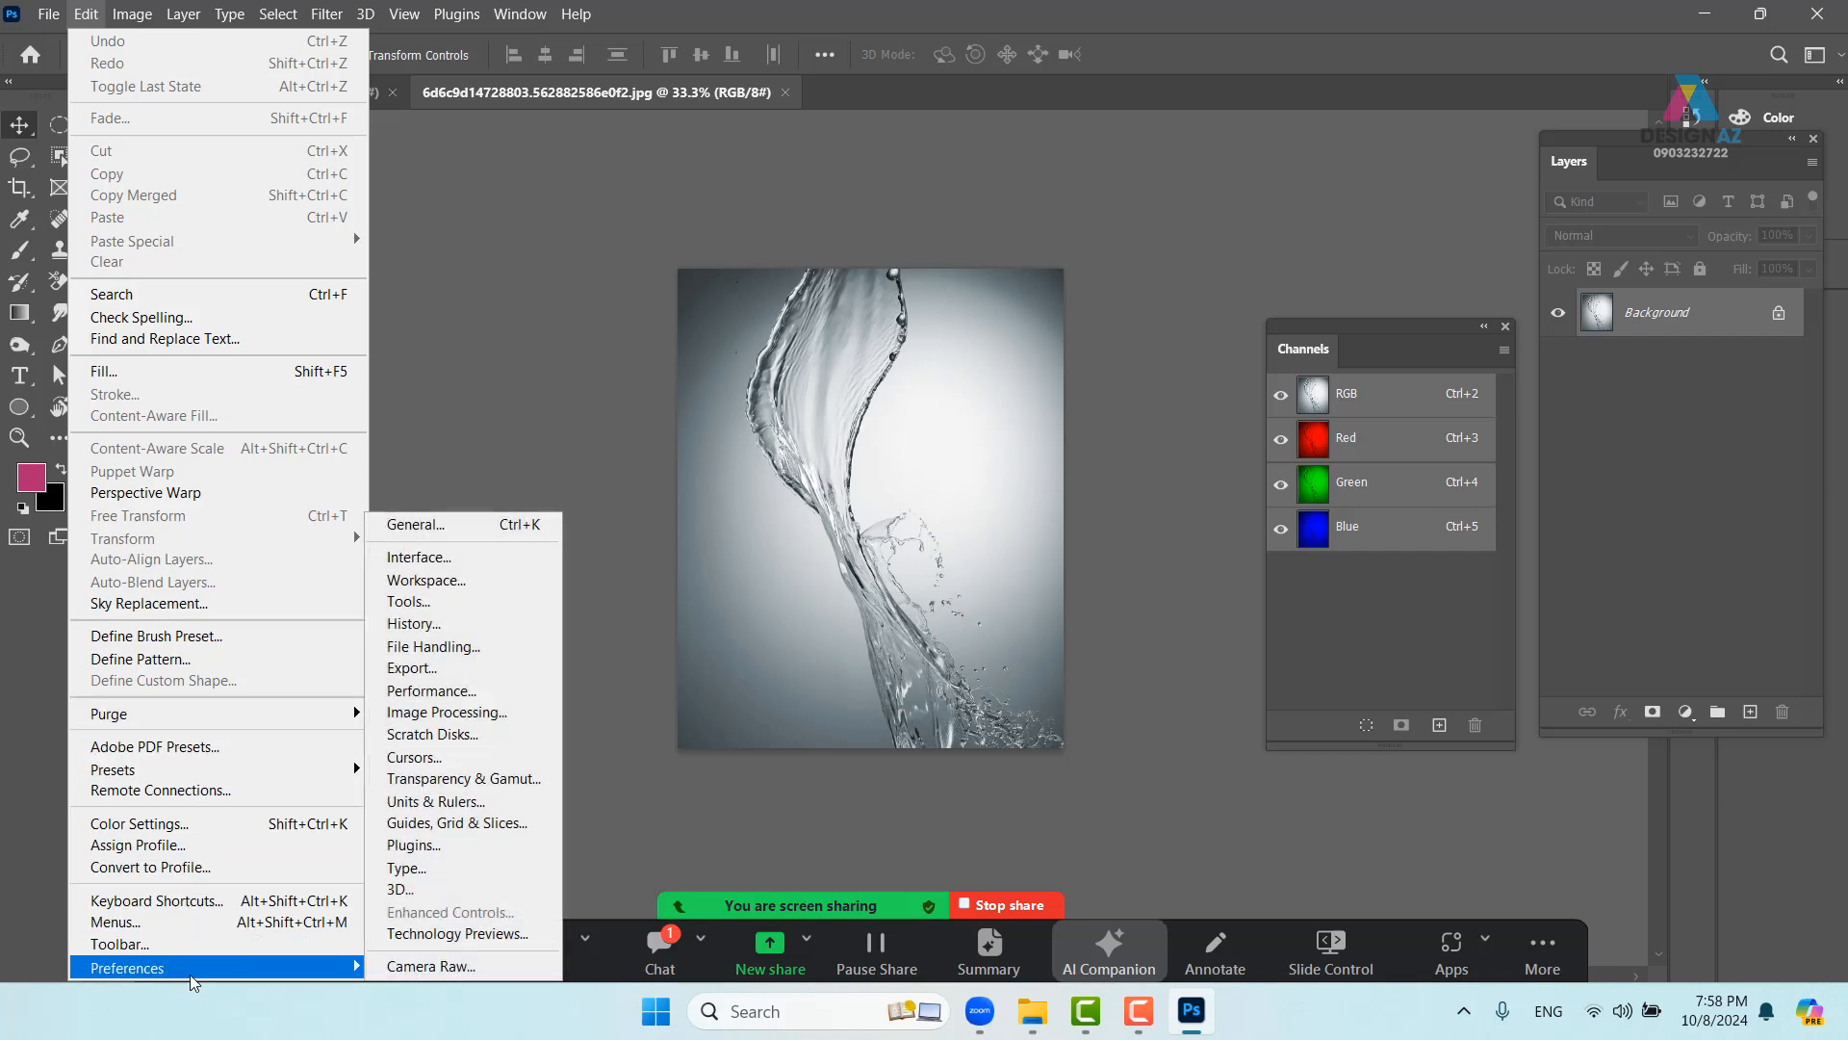
{"action": "left_click", "coordinate": [505, 568]}
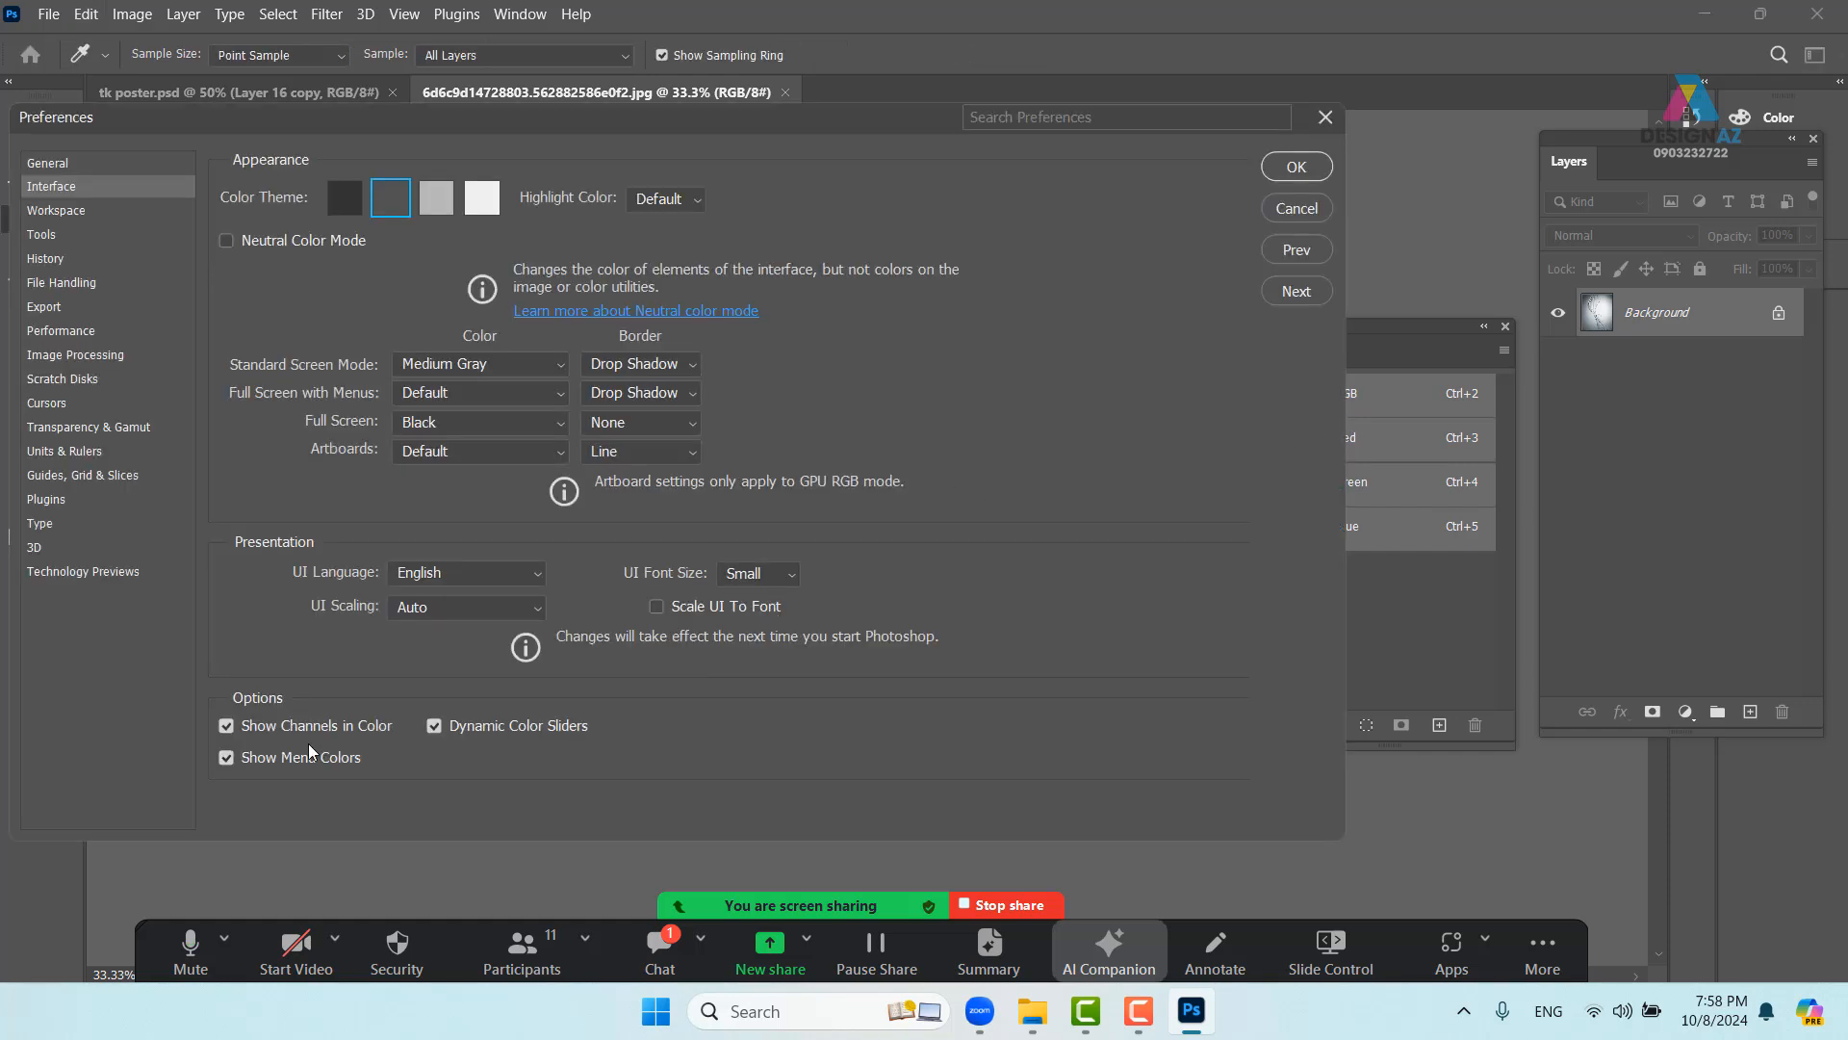
{"action": "left_click", "coordinate": [226, 728]}
{"action": "left_click_drag", "start_coordinate": [887, 113], "coordinate": [742, 144]}
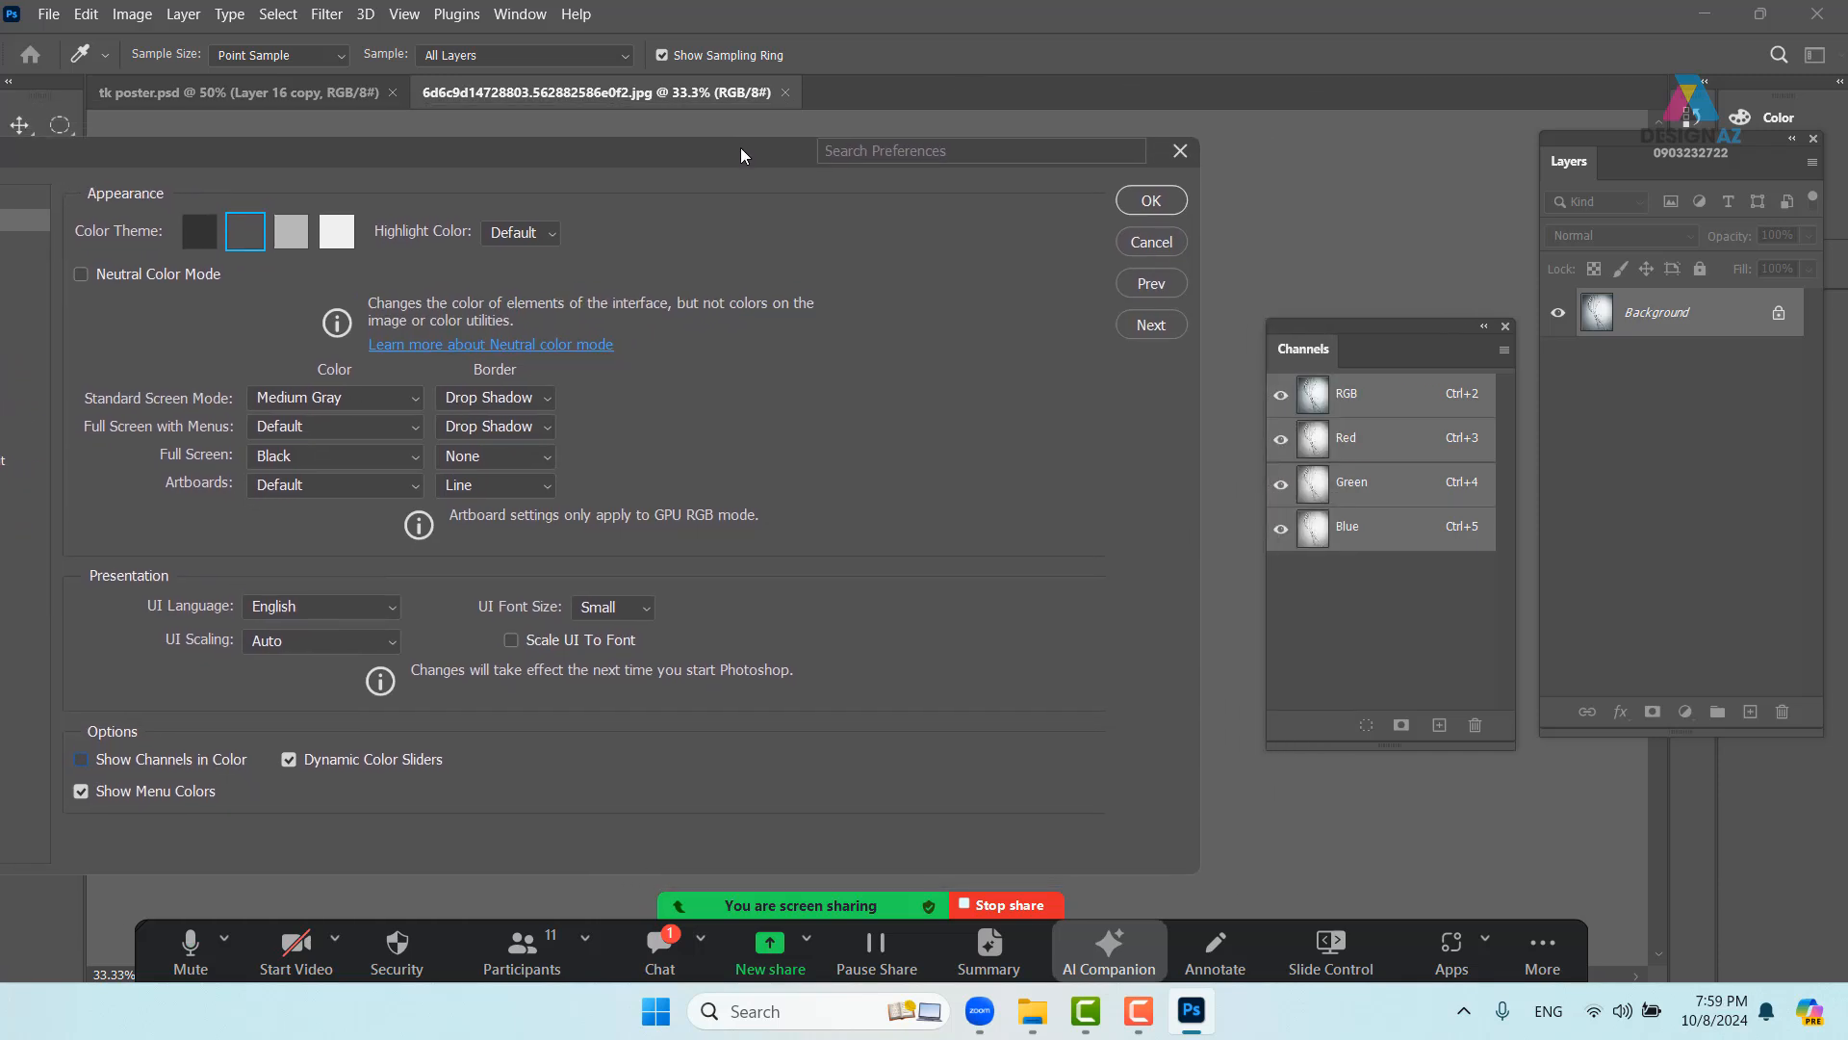
{"action": "left_click", "coordinate": [1162, 205]}
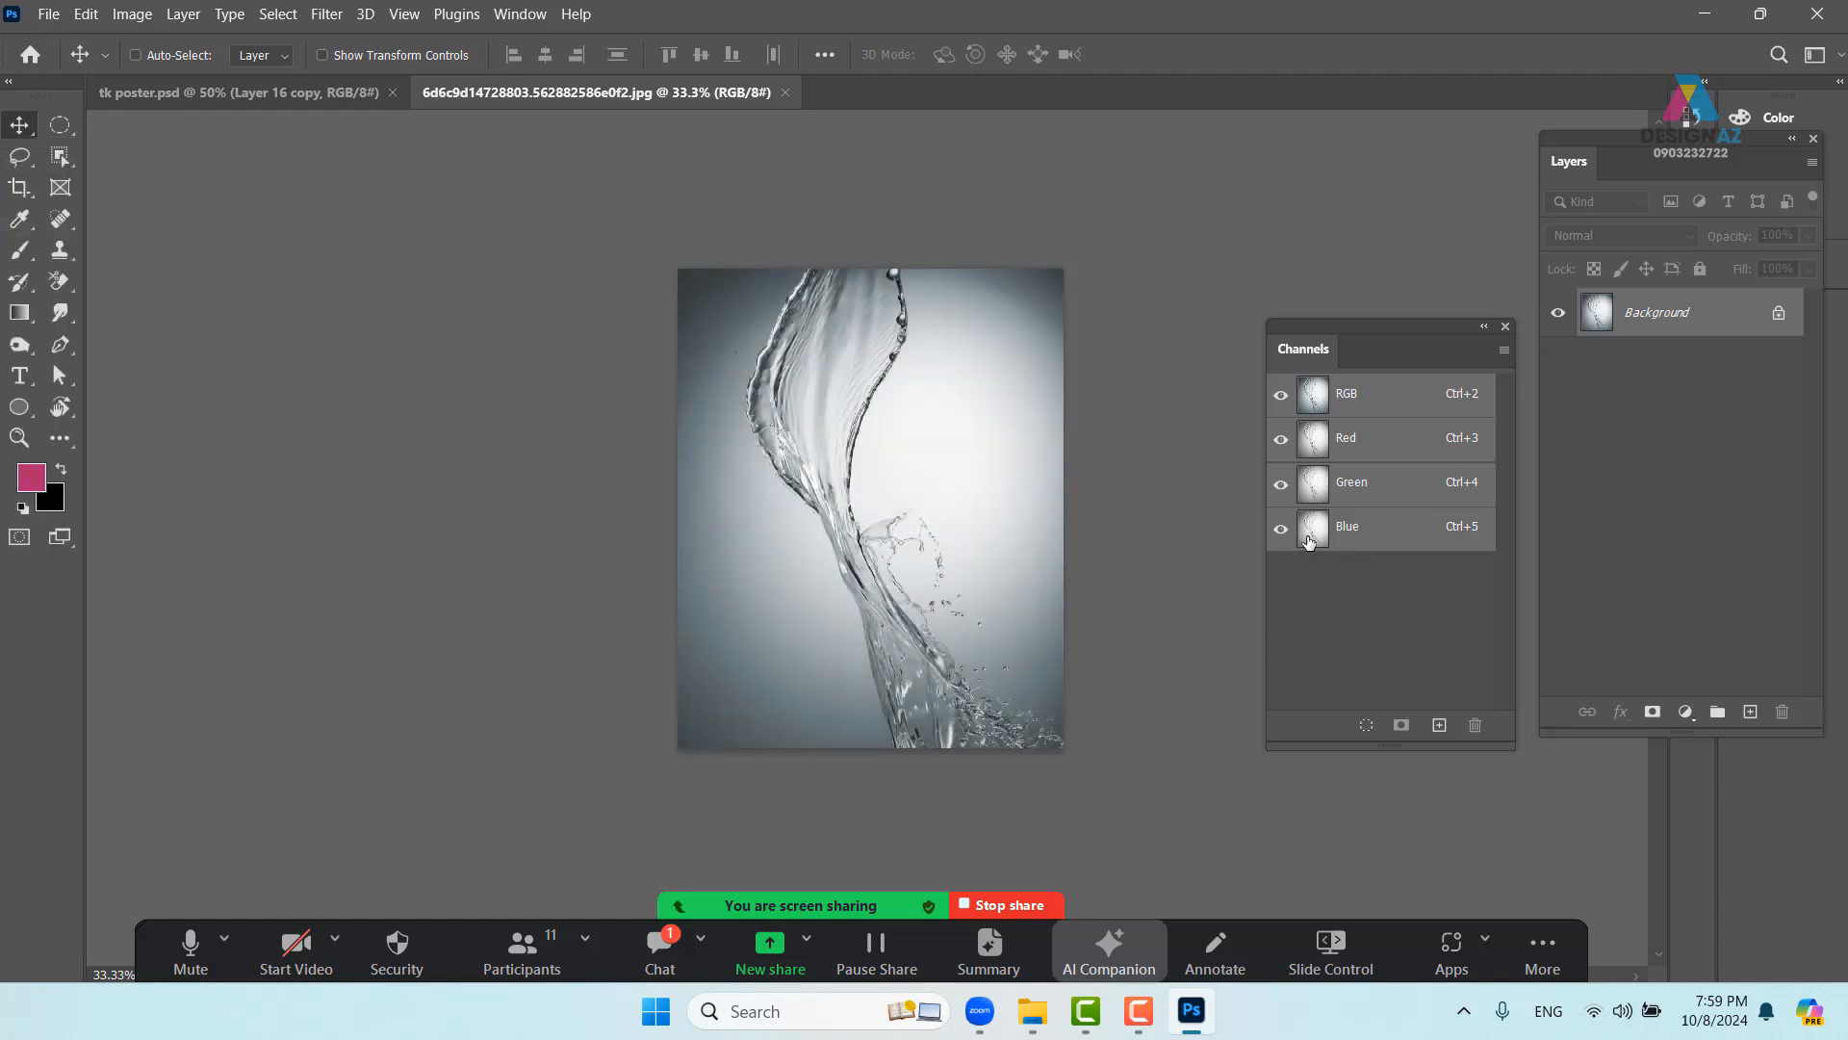
- Compare the Red, Green and Blue channels for the best splash contrast
{"action": "left_click", "coordinate": [1311, 528]}
{"action": "left_click", "coordinate": [1327, 486]}
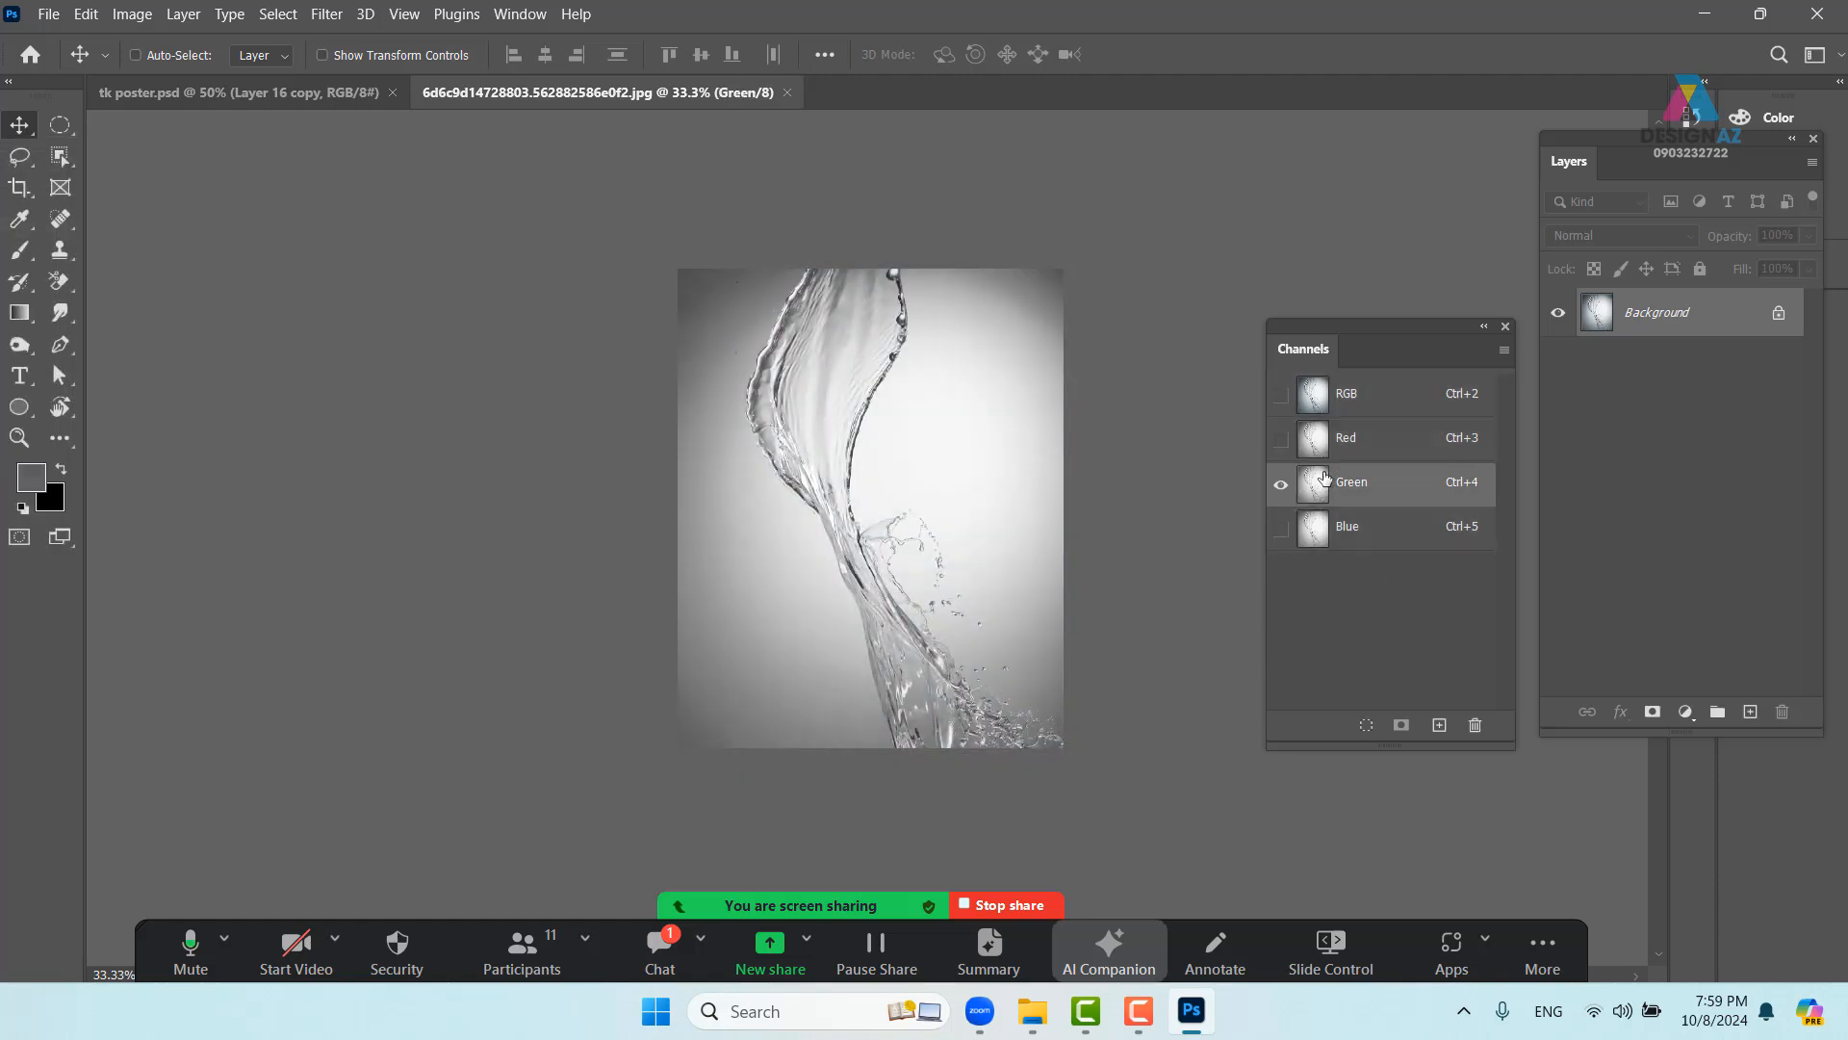
{"action": "left_click", "coordinate": [1317, 442]}
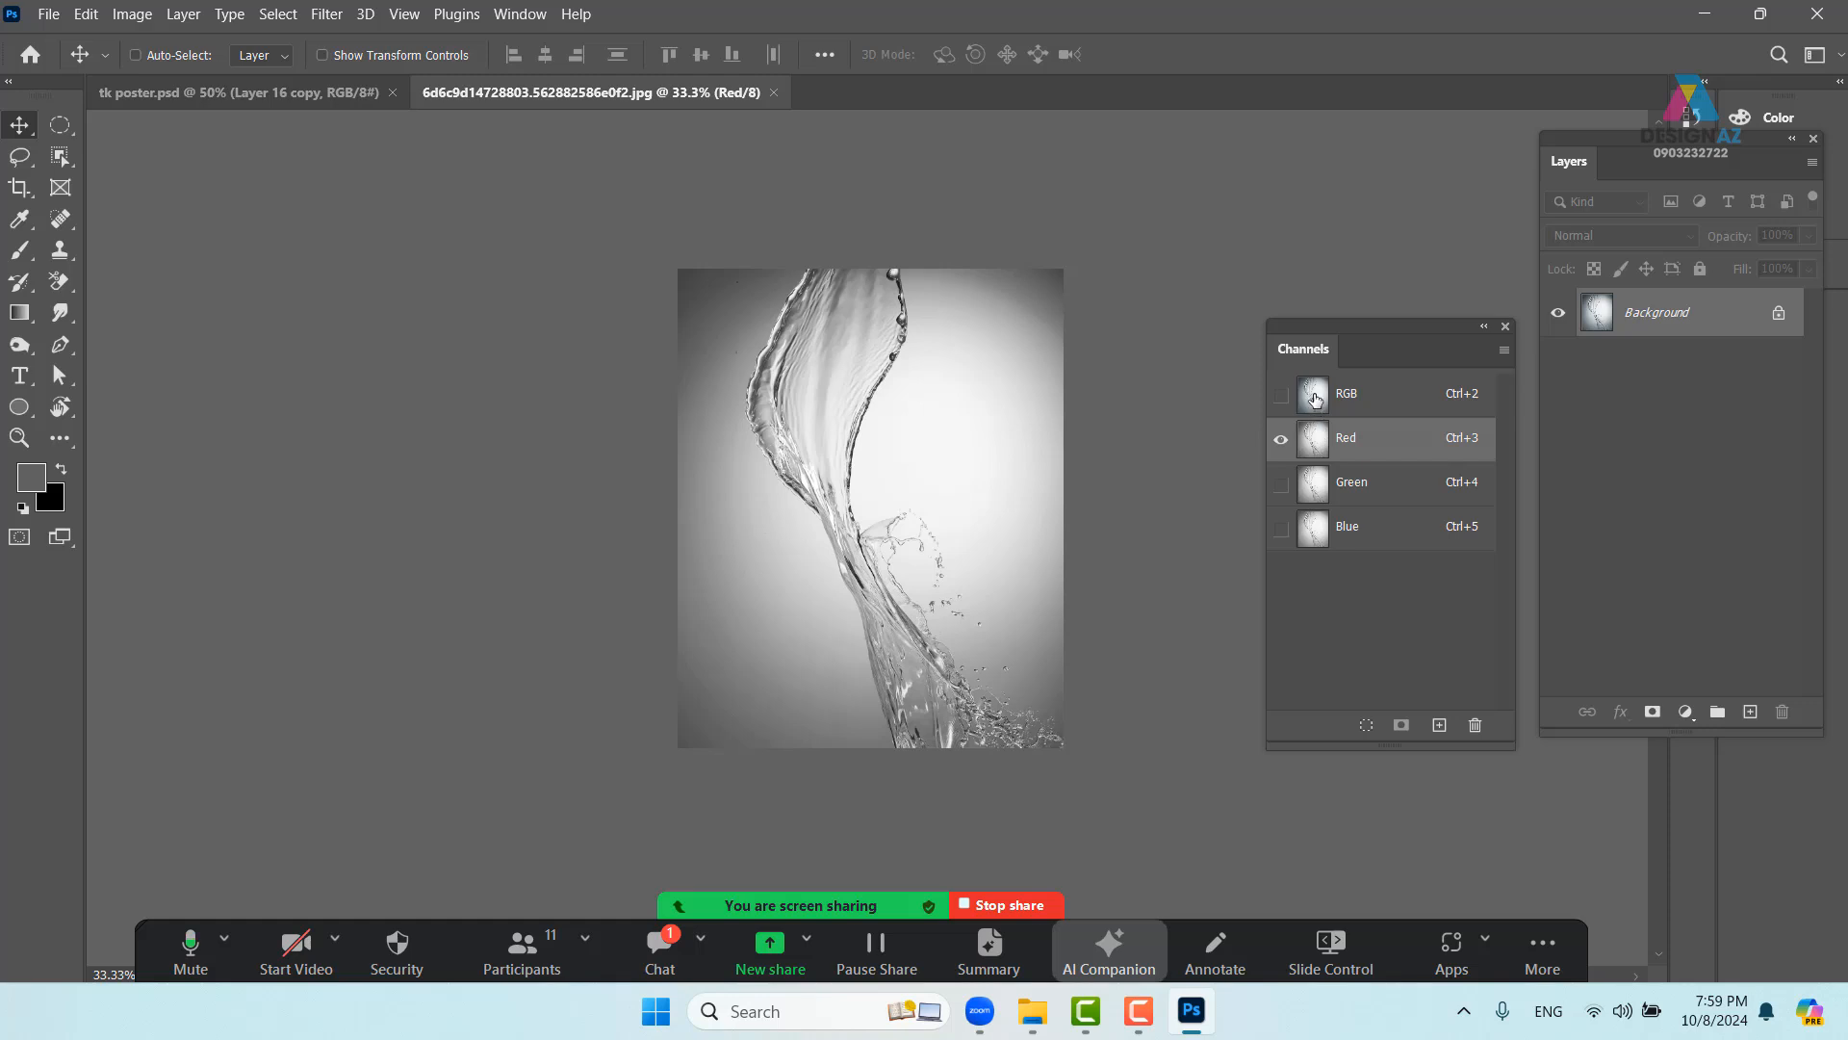
{"action": "left_click", "coordinate": [1316, 498]}
{"action": "left_click", "coordinate": [1310, 544]}
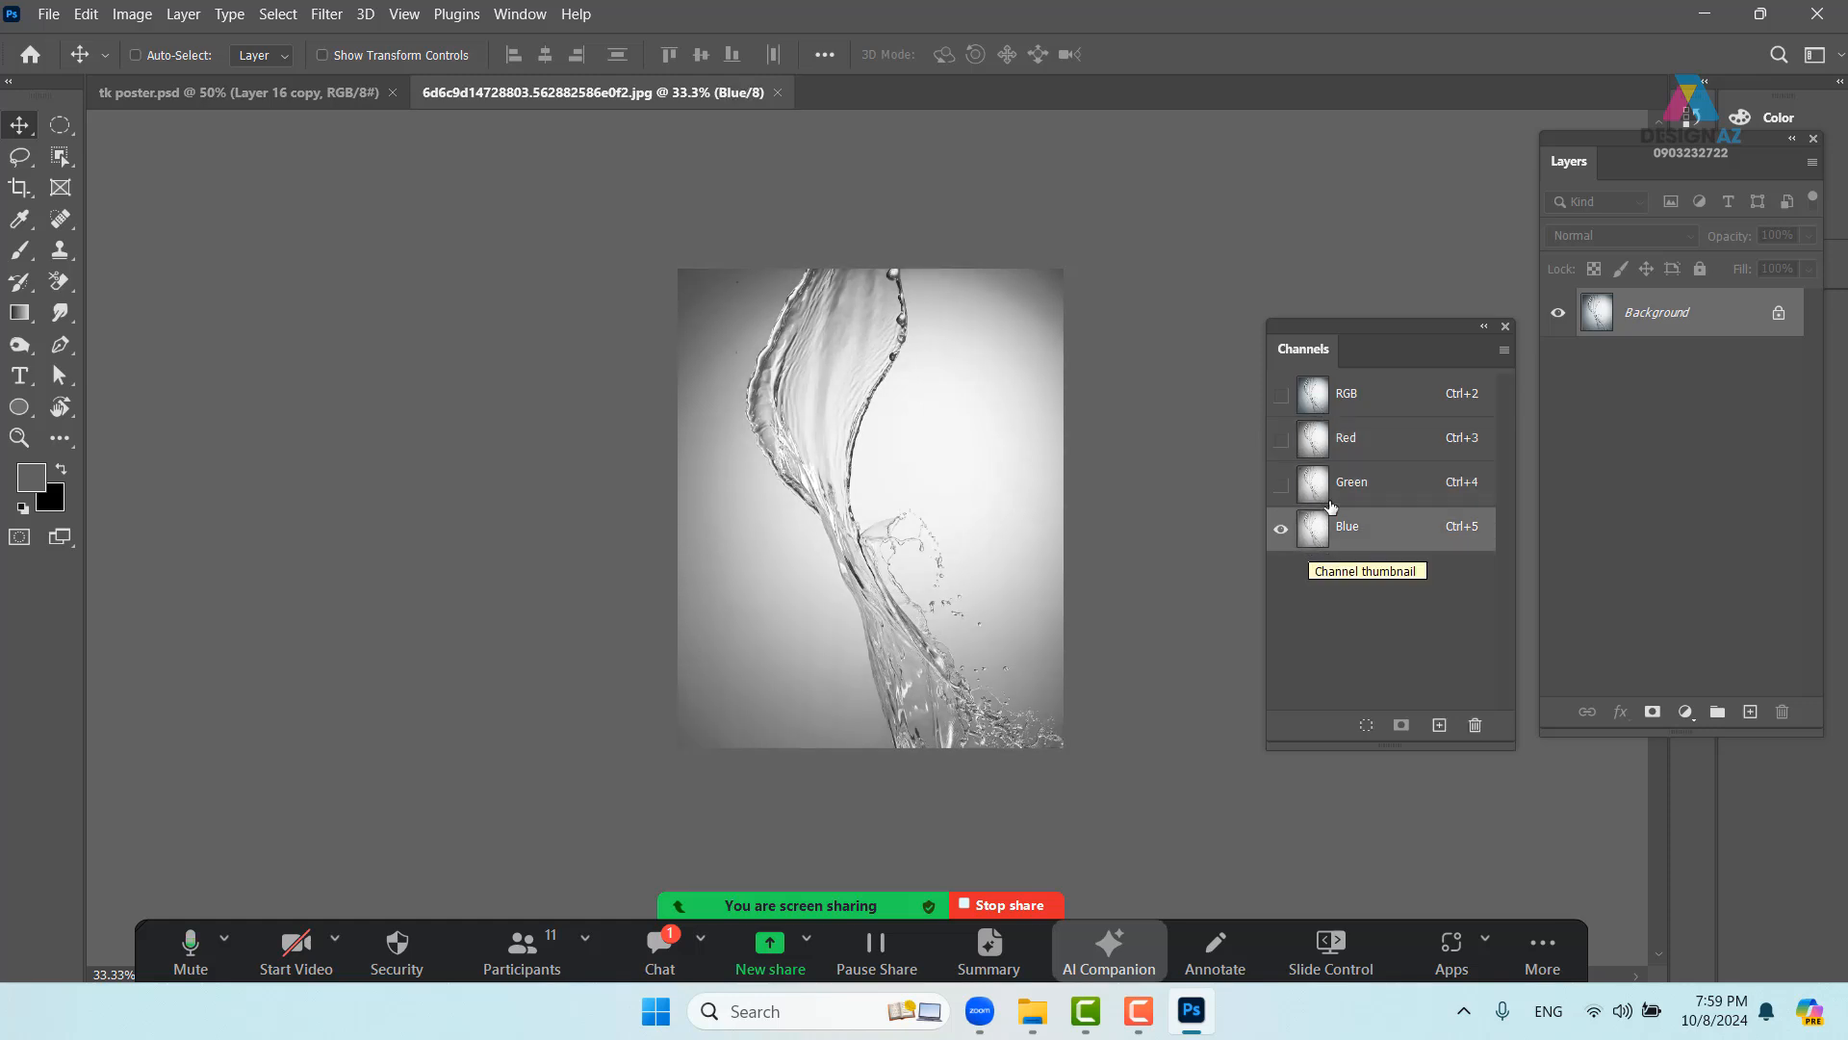
{"action": "left_click", "coordinate": [1314, 493]}
{"action": "left_click", "coordinate": [1311, 453]}
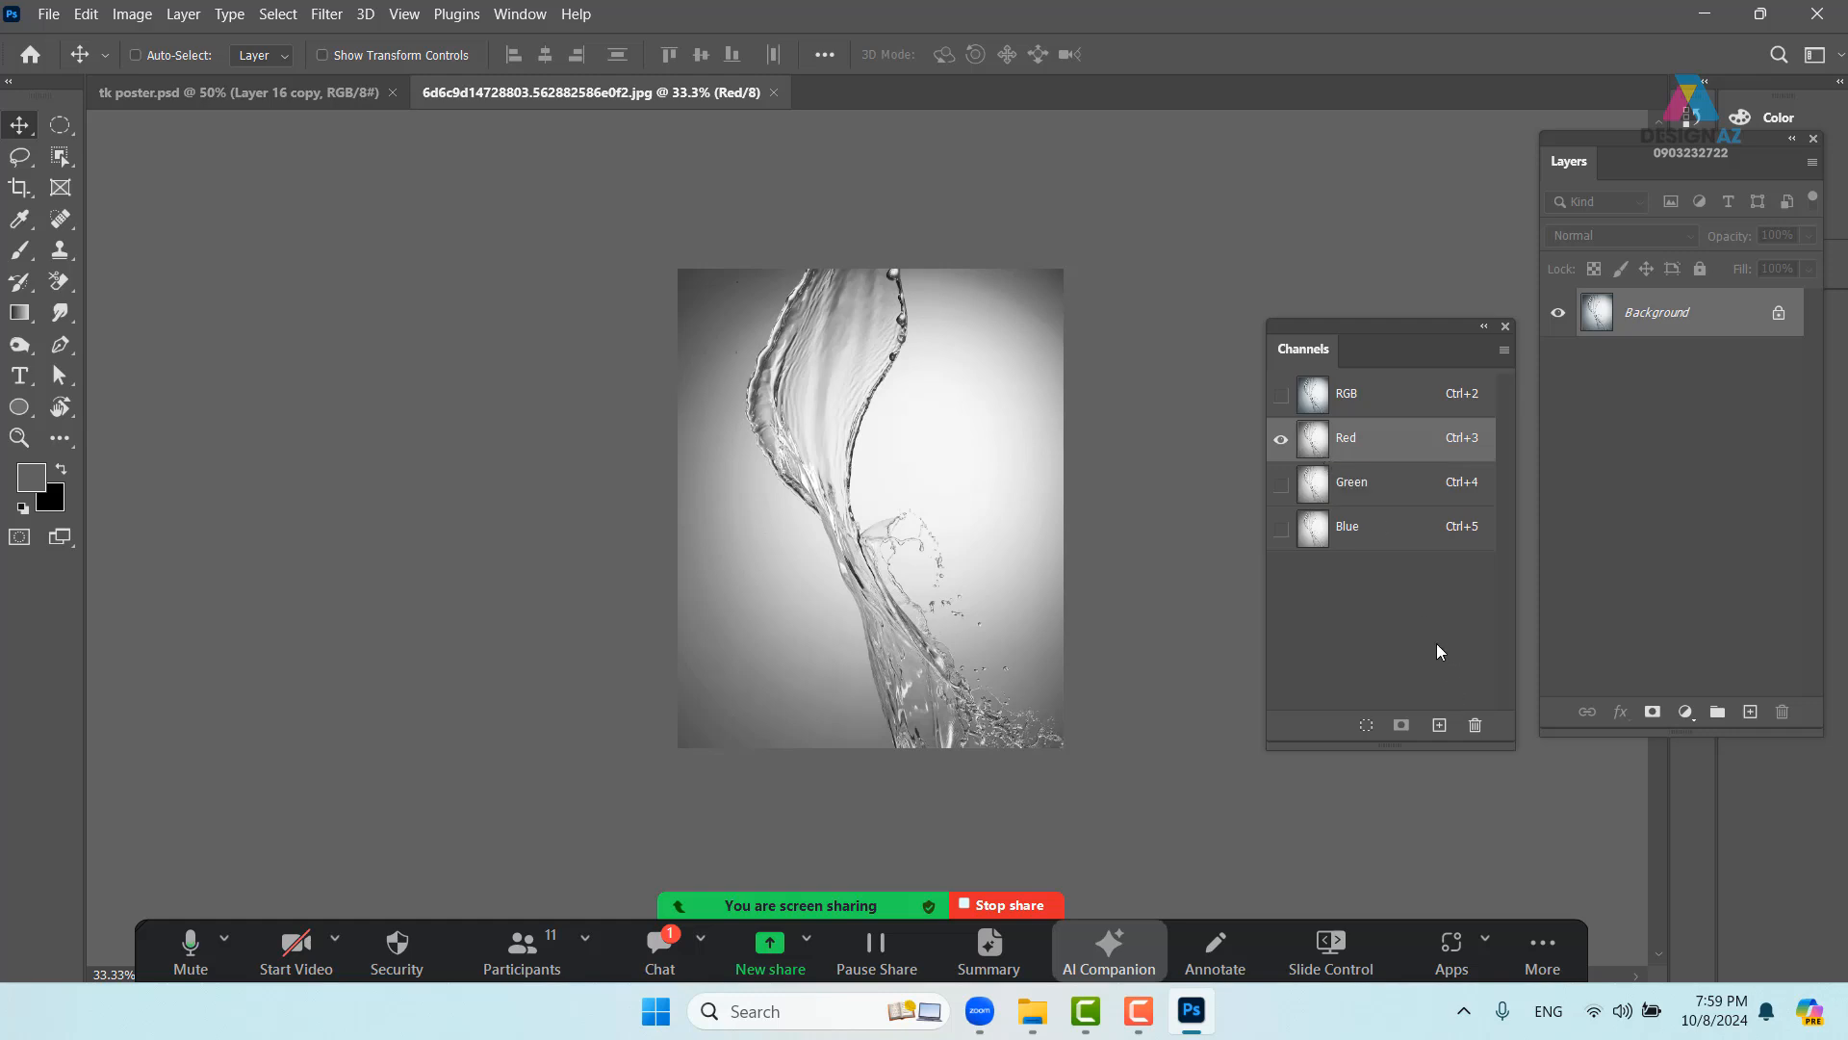
- Load the Red channel as a selection, turn it into a layer mask and invert it
{"action": "left_click", "coordinate": [1314, 439], "text": "ctrl"}
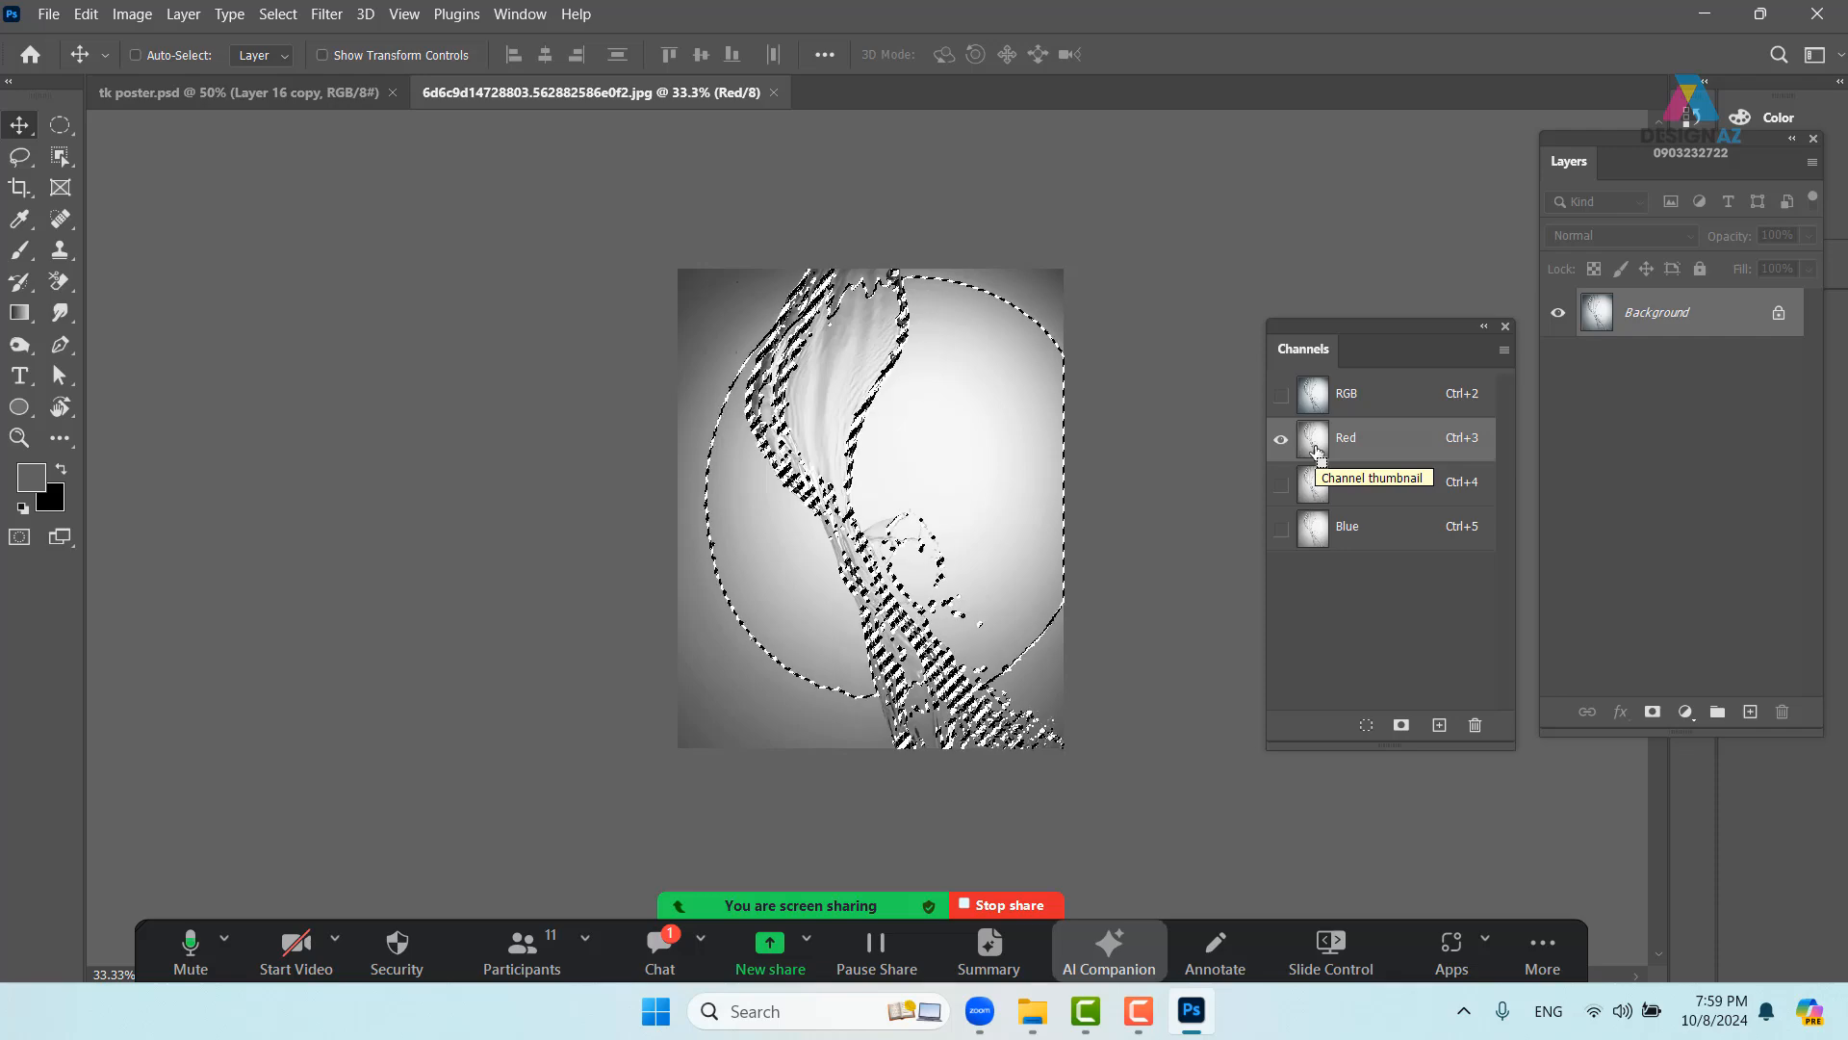
{"action": "left_click", "coordinate": [1327, 396]}
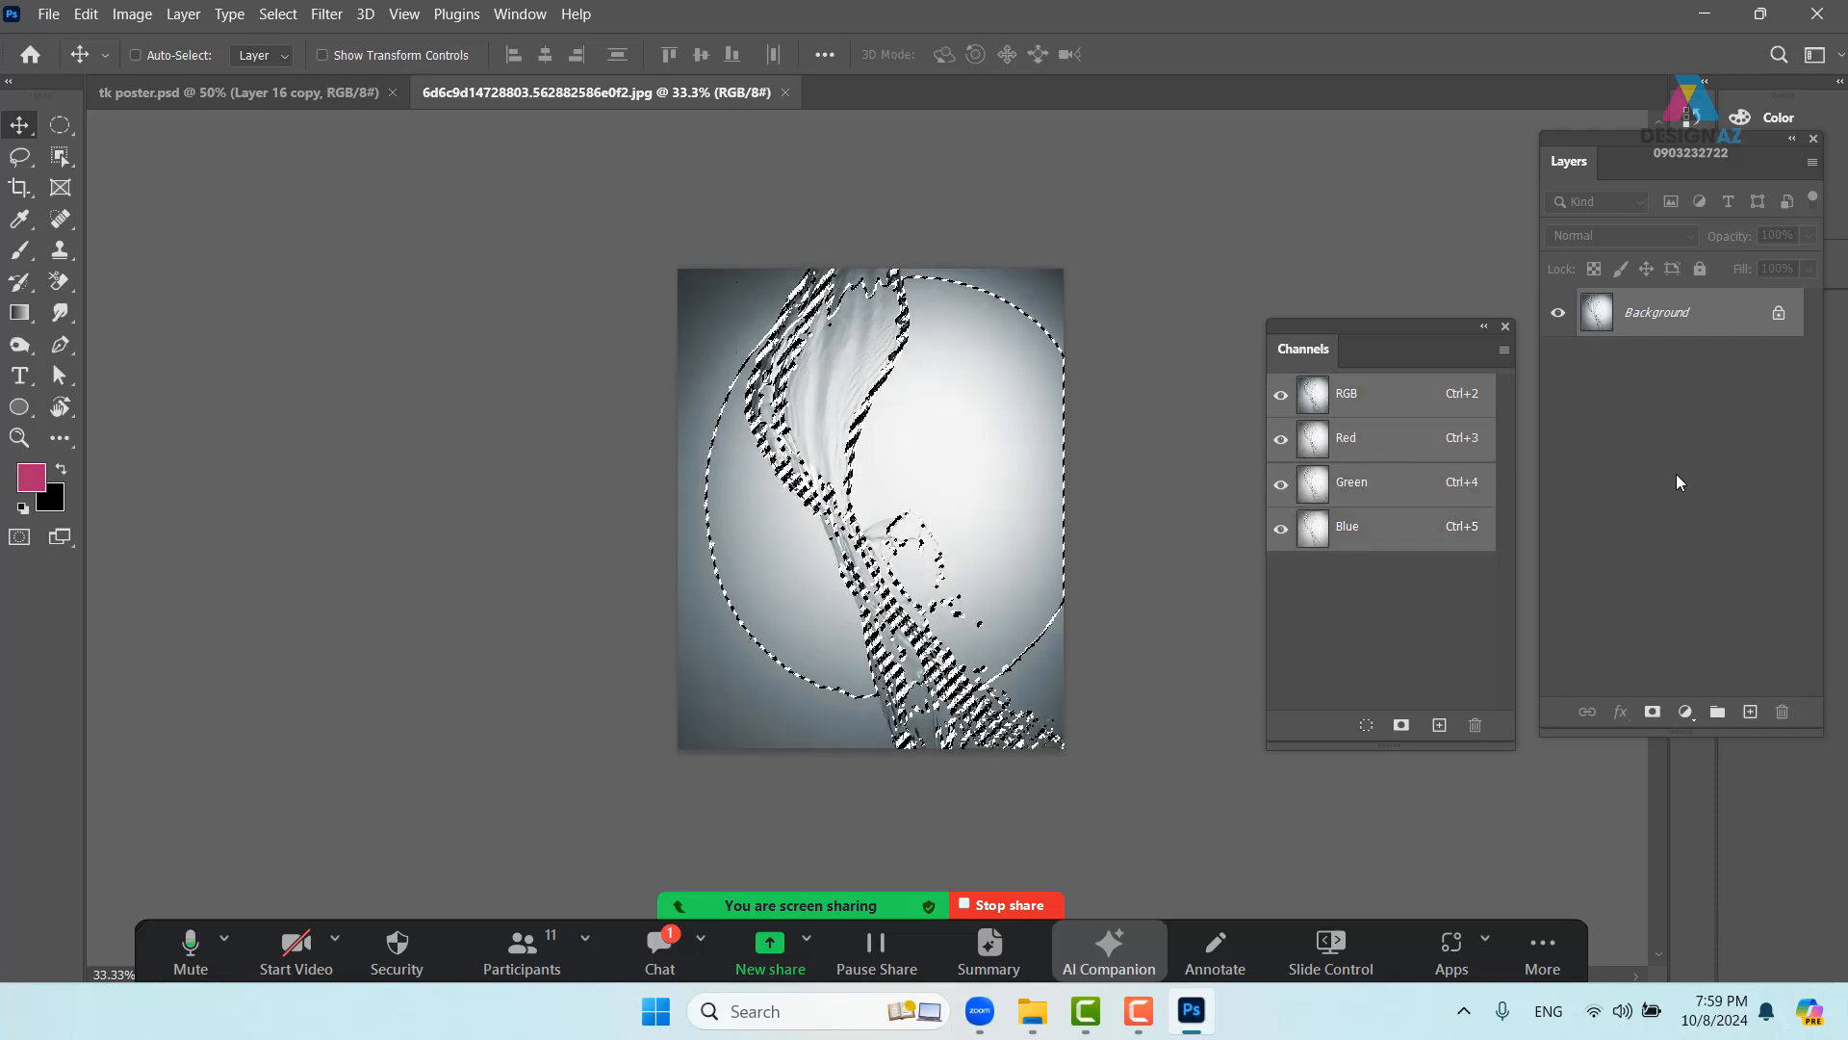
{"action": "left_click", "coordinate": [1652, 712]}
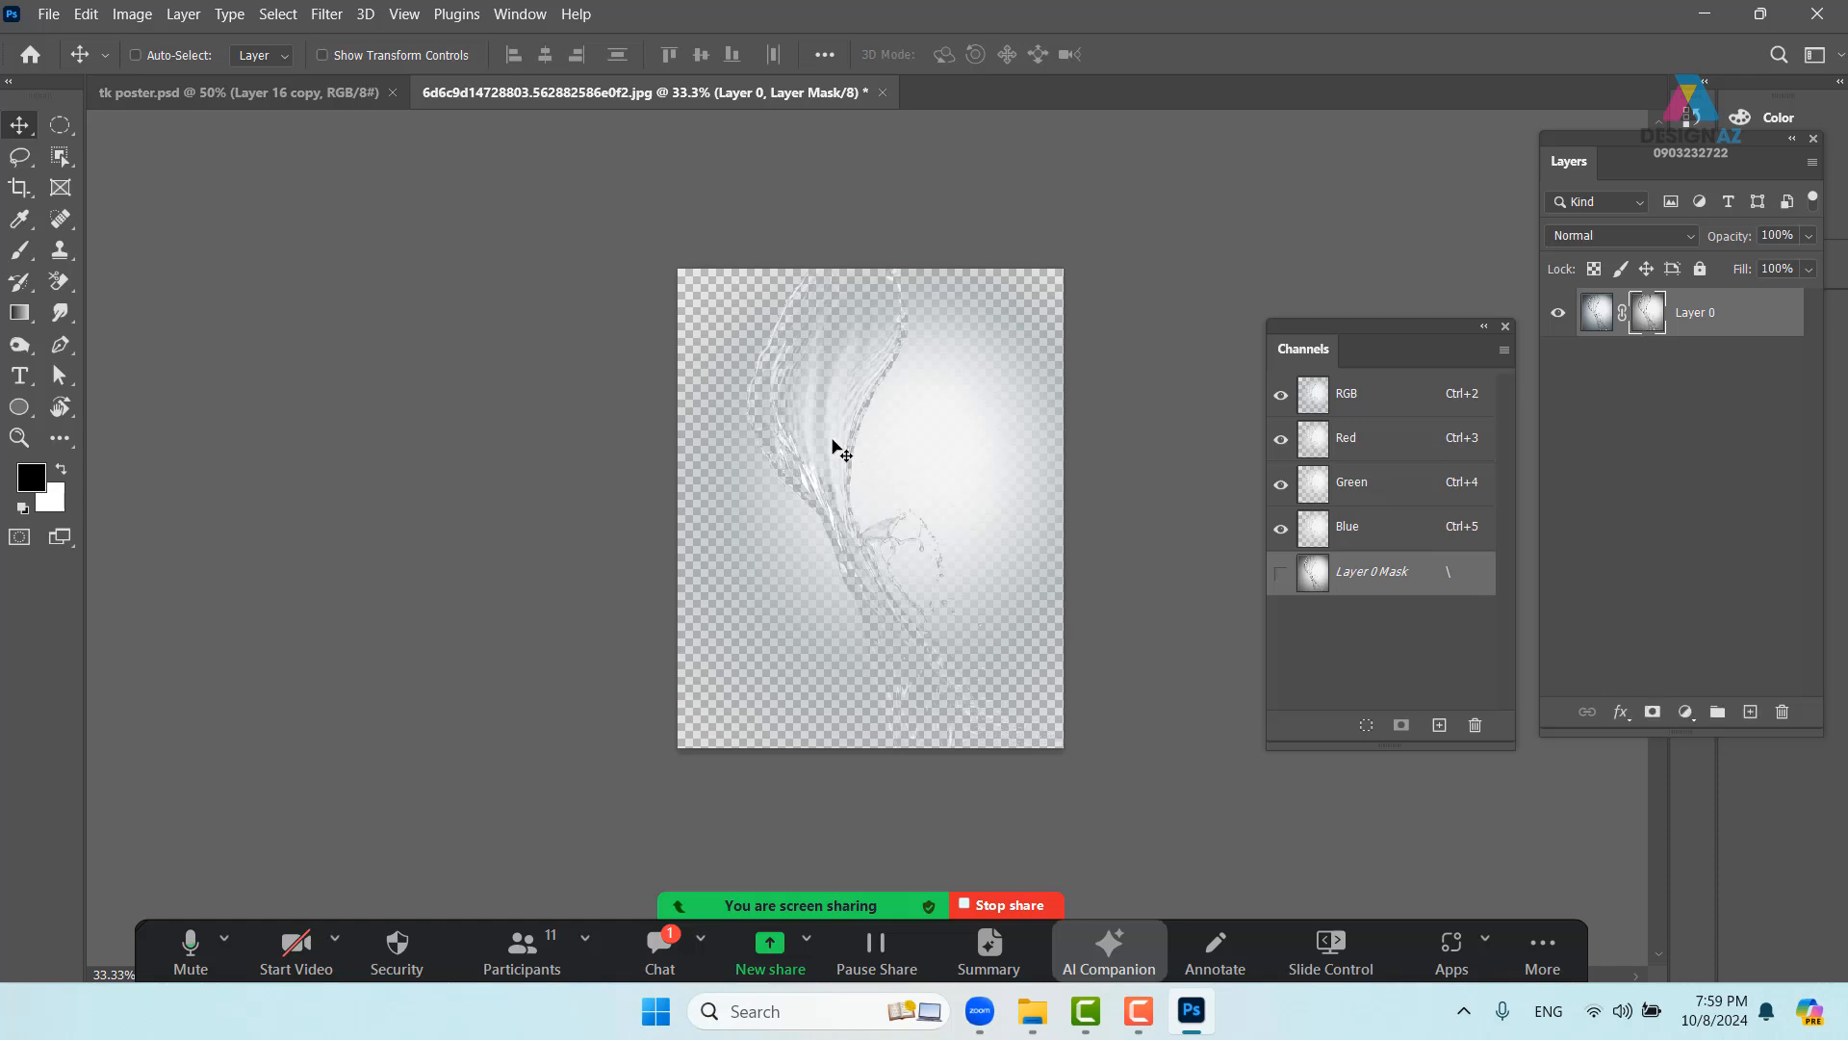
{"action": "key", "text": "ctrl+i"}
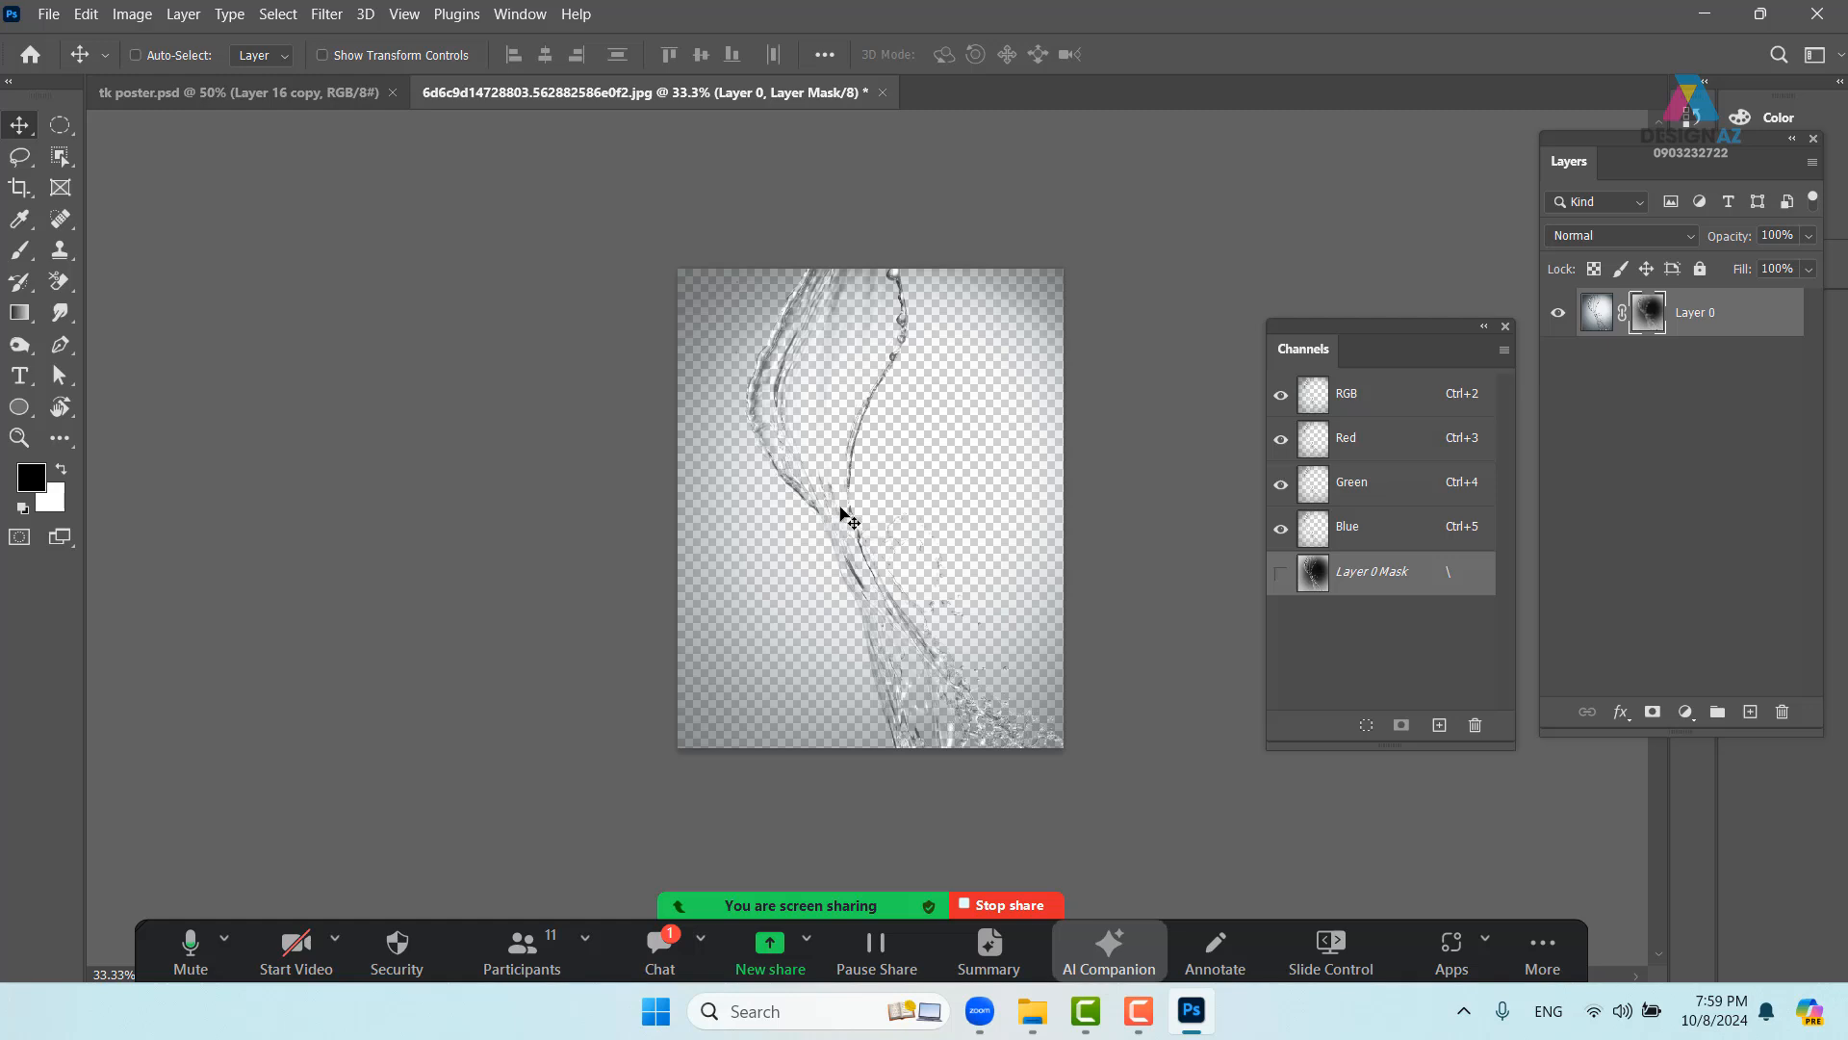
- Drop the water layer onto the poster, set it to Screen and reposition it
{"action": "left_click_drag", "start_coordinate": [847, 485], "coordinate": [337, 99]}
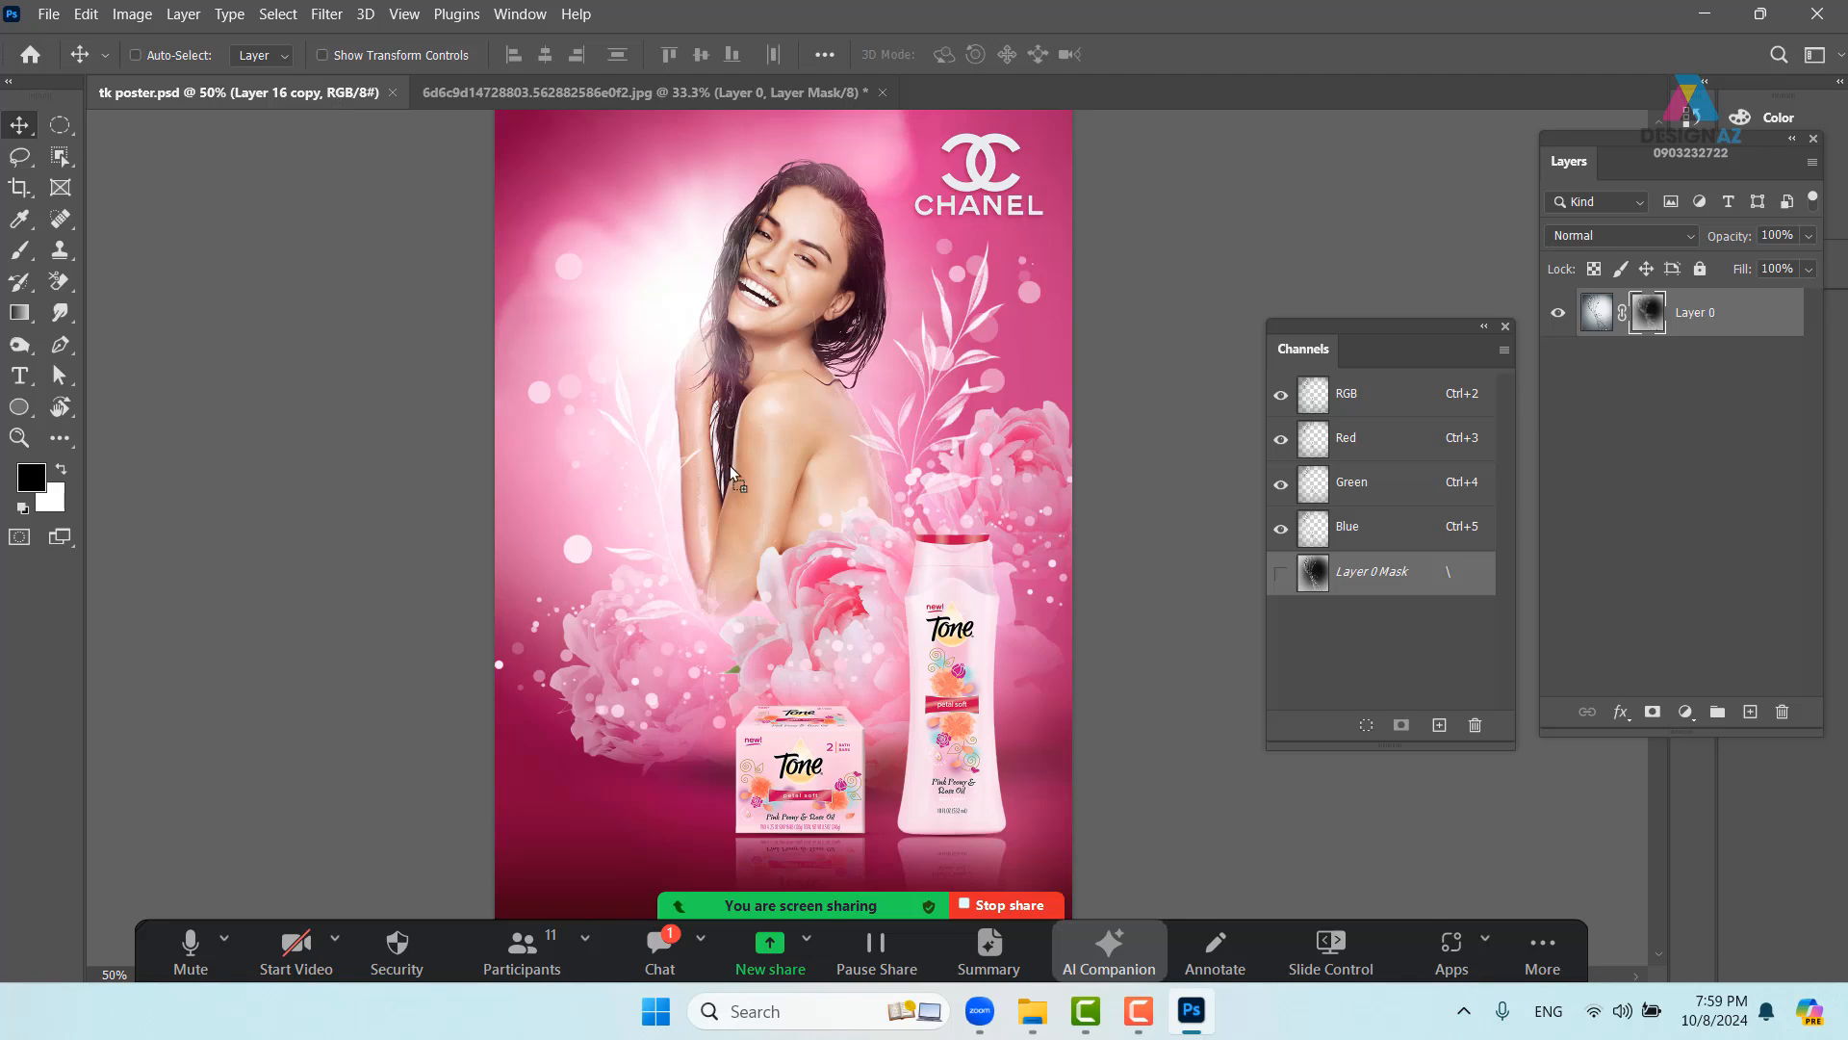
{"action": "left_click_drag", "start_coordinate": [732, 468], "coordinate": [820, 545]}
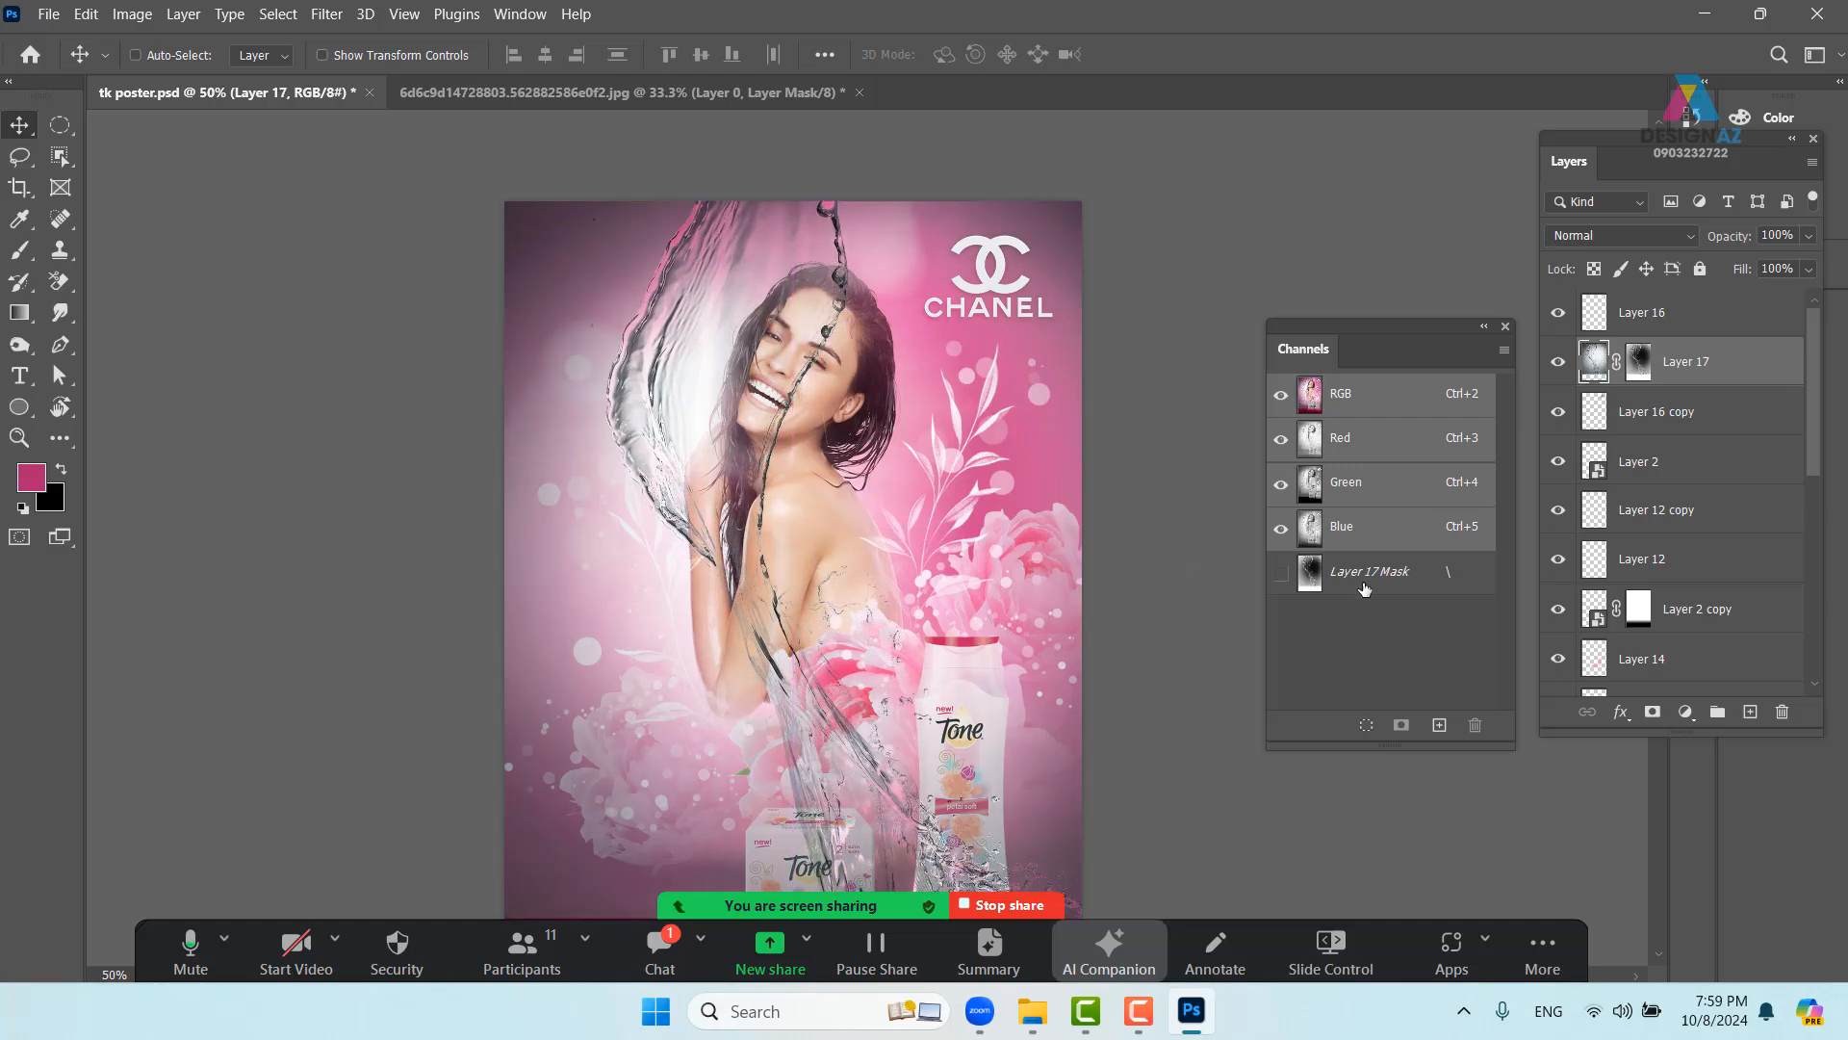
{"action": "left_click", "coordinate": [1608, 238]}
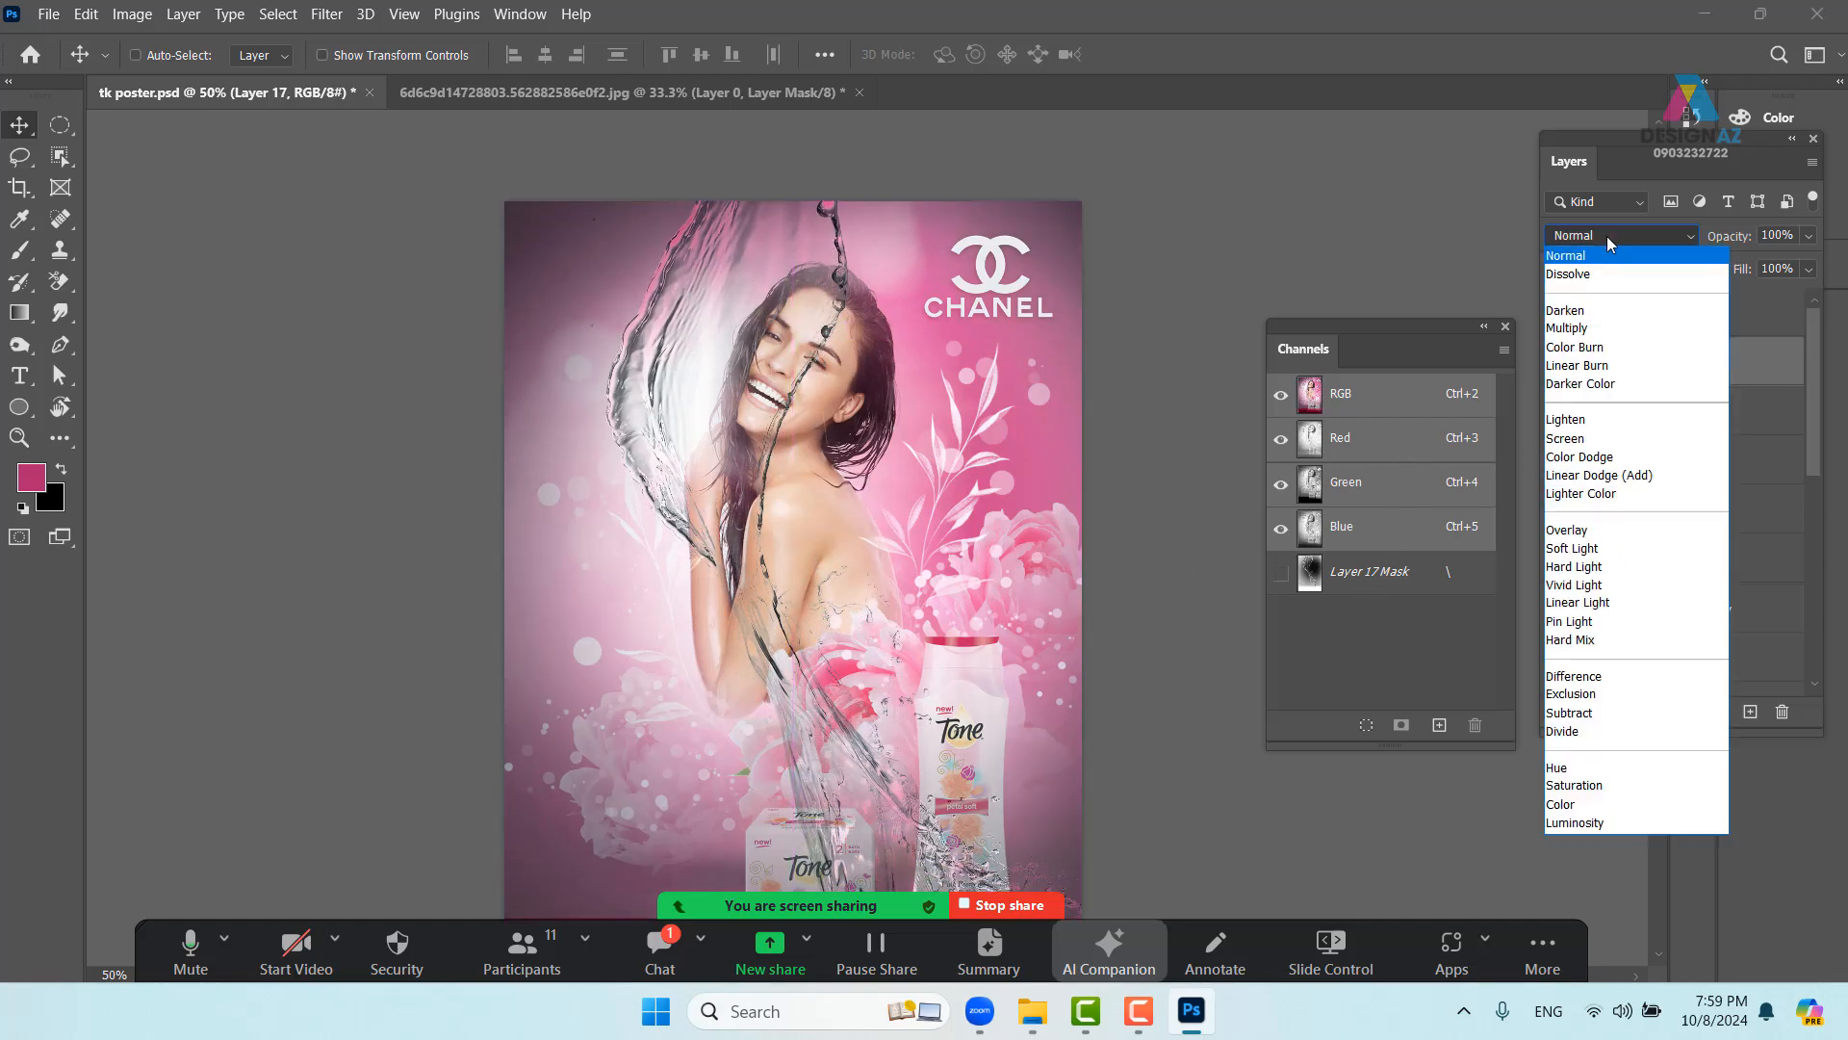
{"action": "left_click", "coordinate": [1566, 444]}
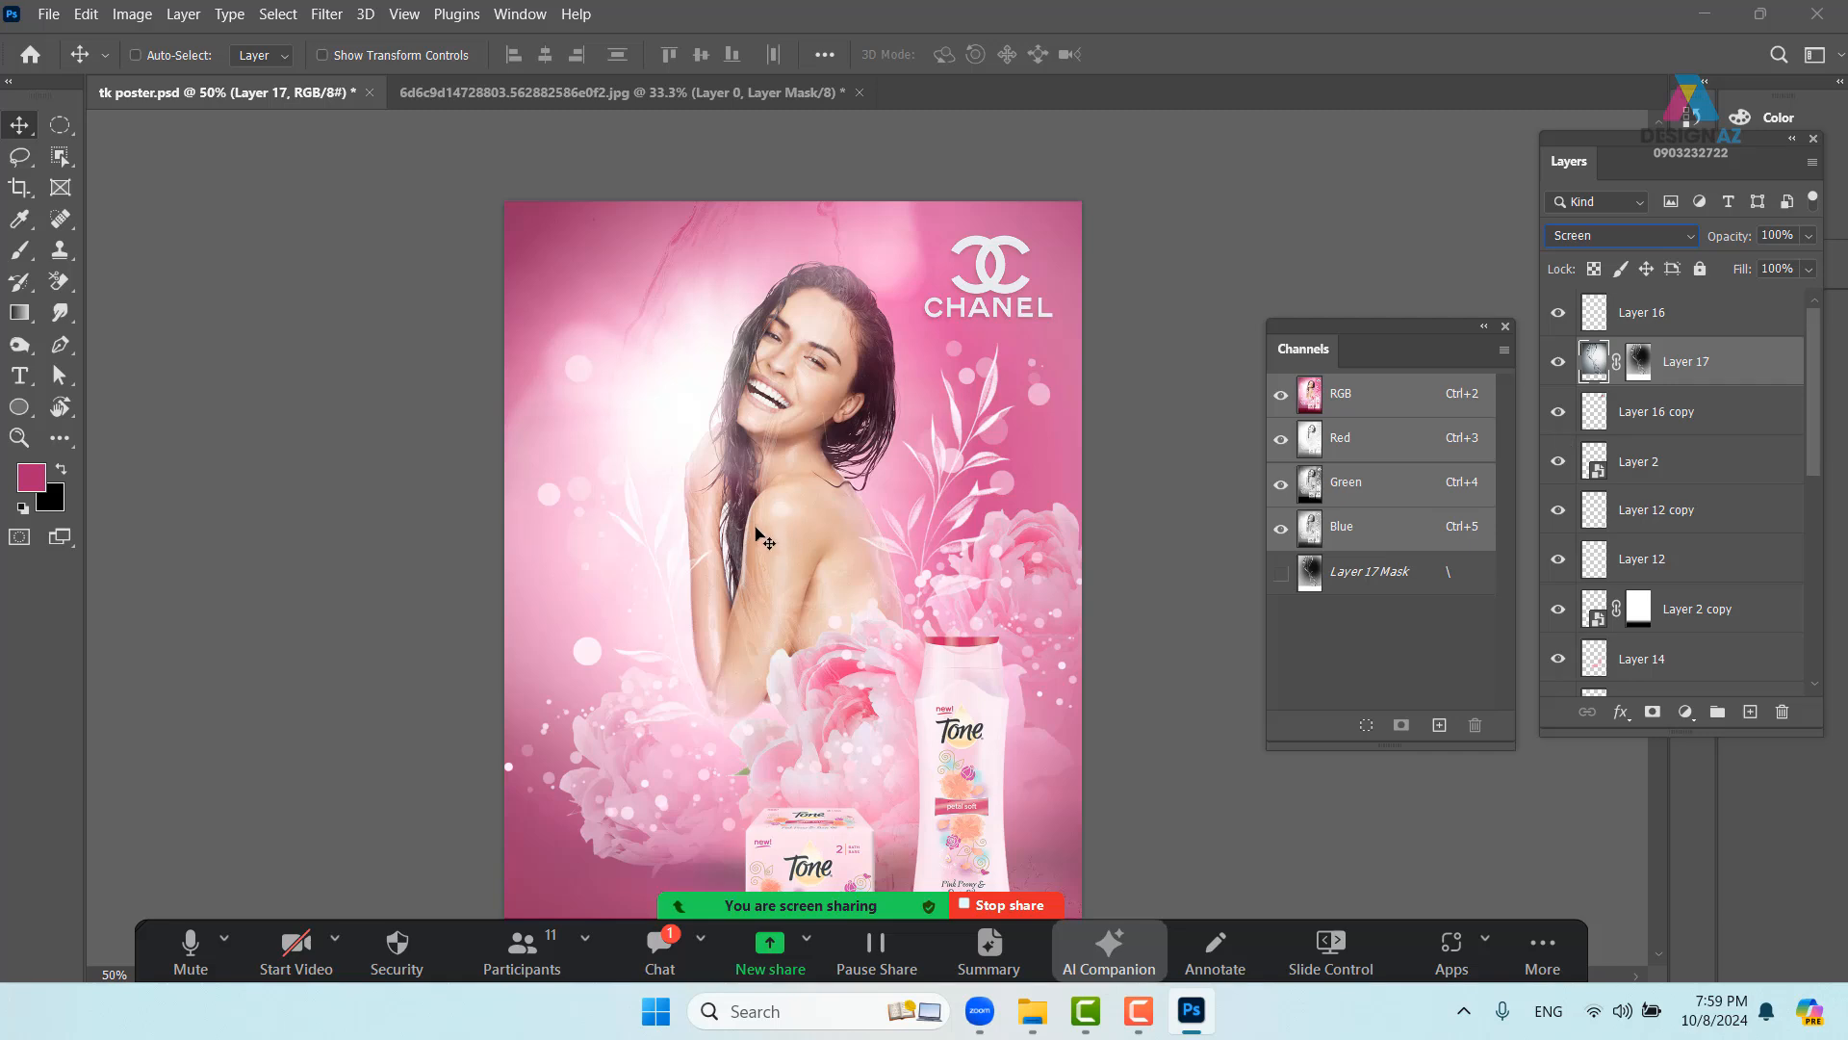
{"action": "mouse_move", "coordinate": [765, 539]}
{"action": "left_mouse_down"}
{"action": "mouse_move", "coordinate": [647, 462]}
{"action": "mouse_move", "coordinate": [595, 457]}
{"action": "mouse_move", "coordinate": [645, 466]}
{"action": "mouse_move", "coordinate": [604, 491]}
{"action": "mouse_move", "coordinate": [767, 547]}
{"action": "left_mouse_up"}
- Delete the water splash layer from the poster
{"action": "key", "text": "Delete"}
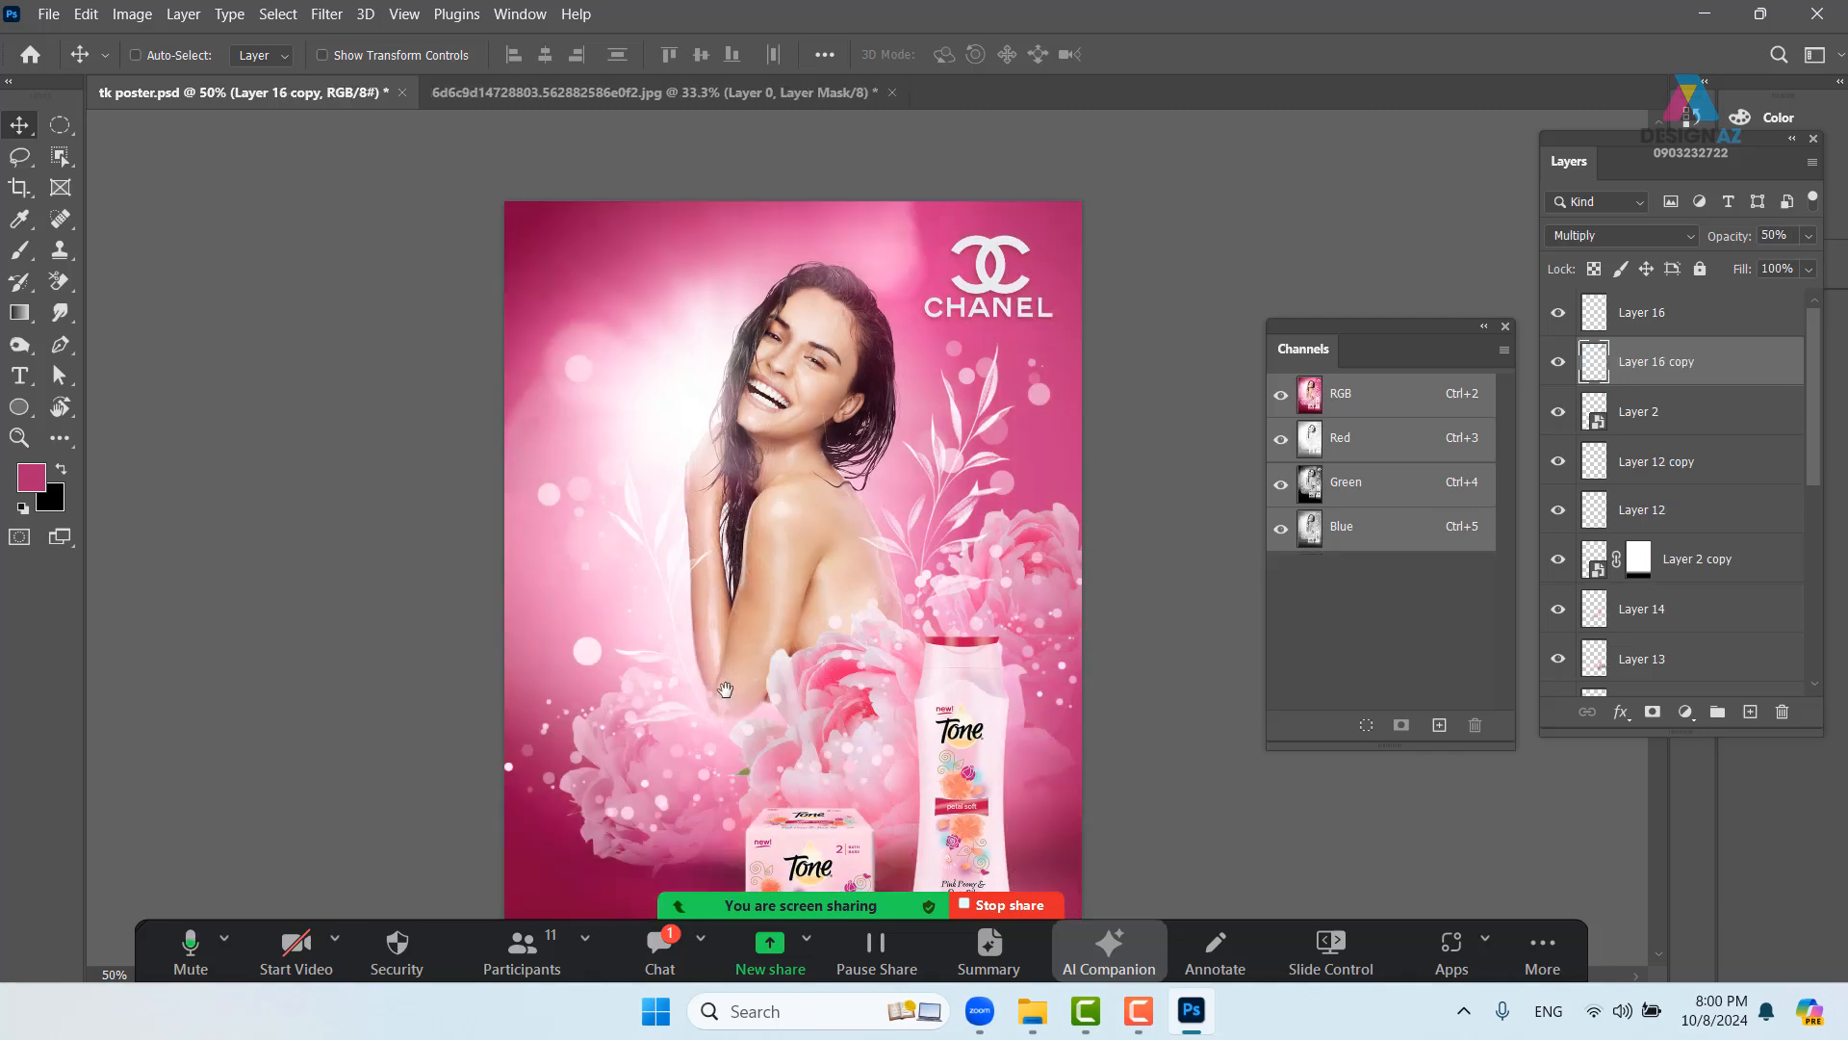
{"action": "left_click_drag", "start_coordinate": [726, 690], "coordinate": [710, 548]}
{"action": "key", "text": "b"}
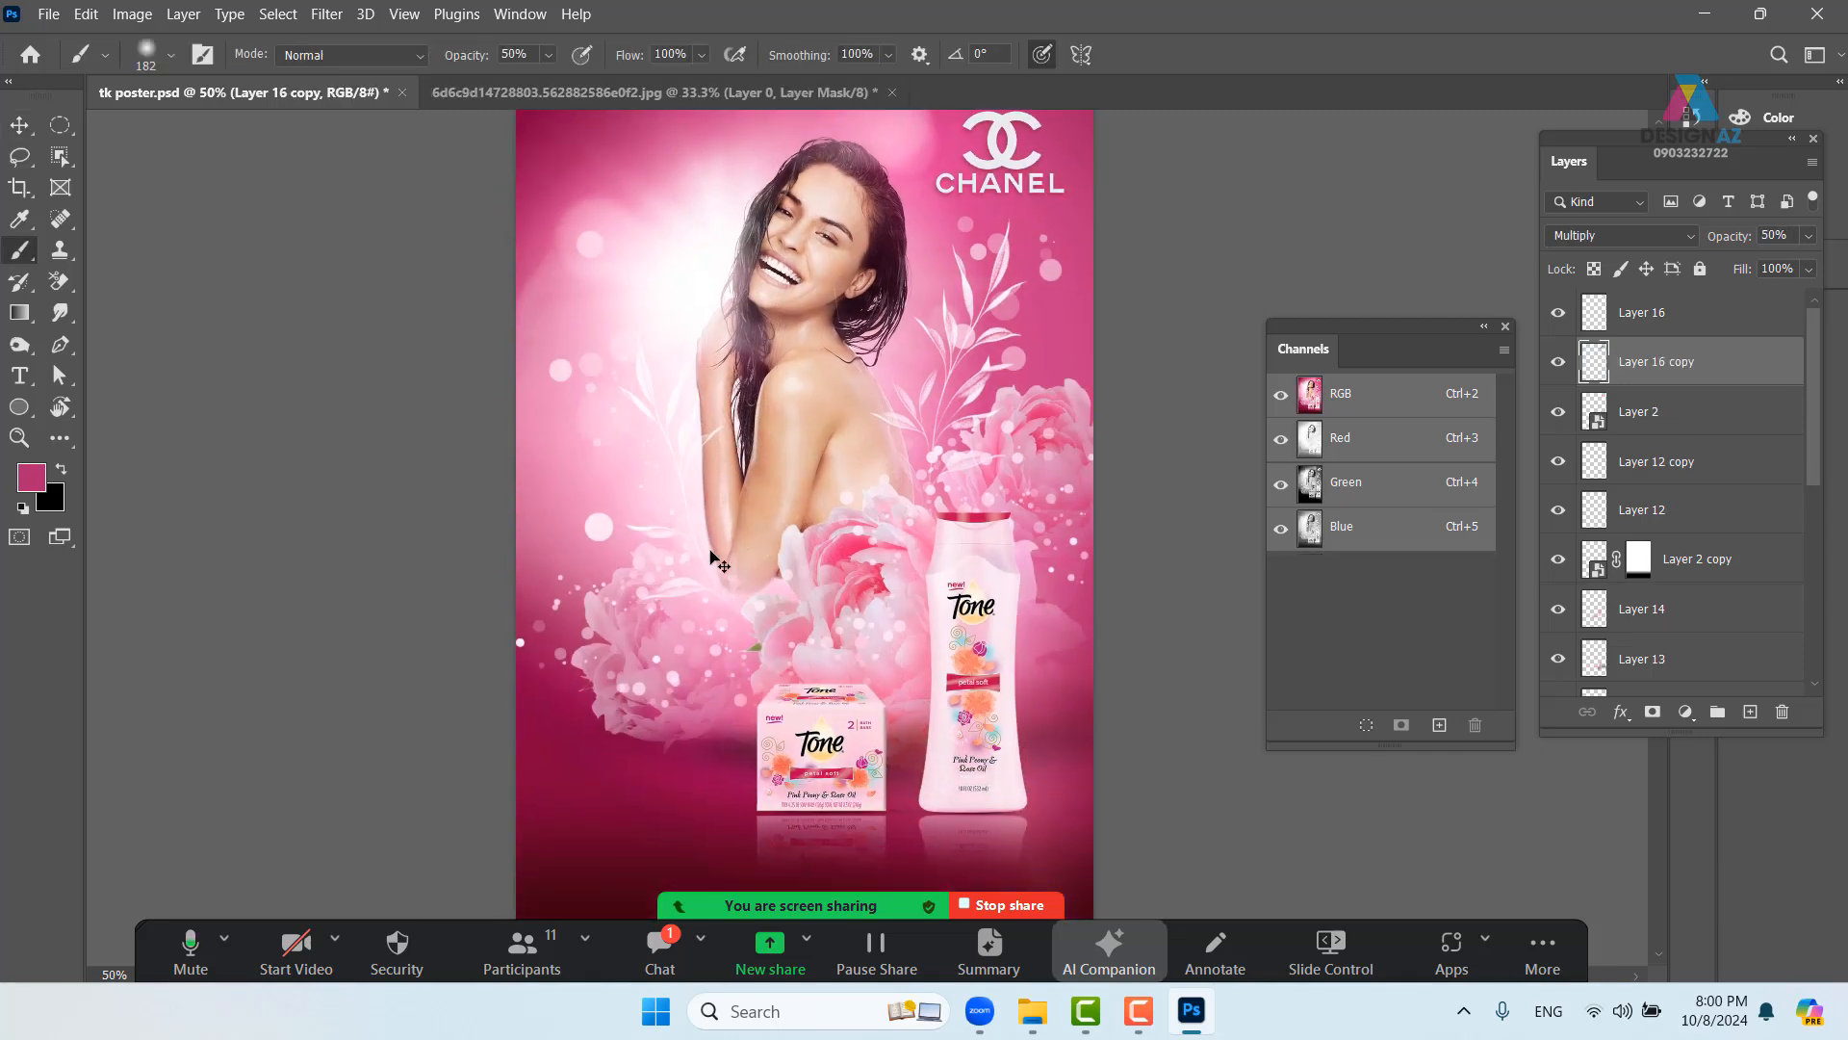
{"action": "left_click", "coordinate": [174, 57]}
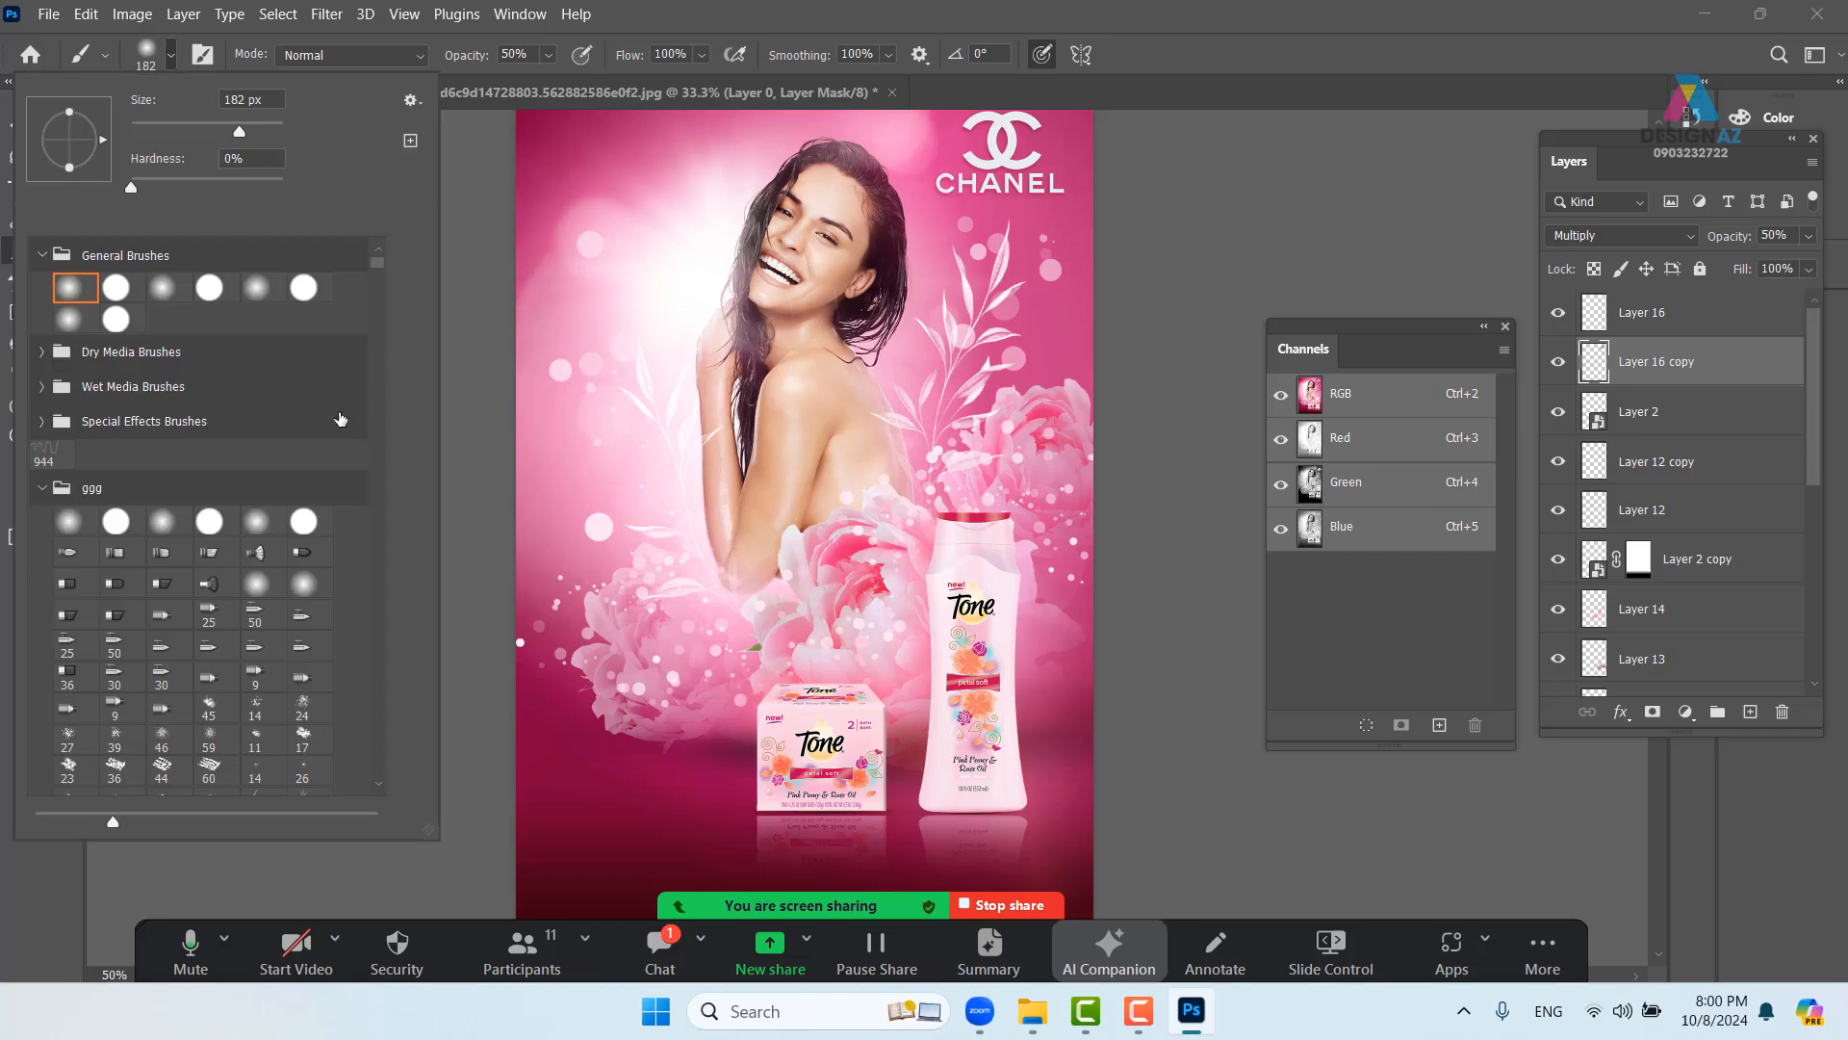
{"action": "scroll", "coordinate": [236, 575], "scroll_direction": "down", "scroll_amount": 4}
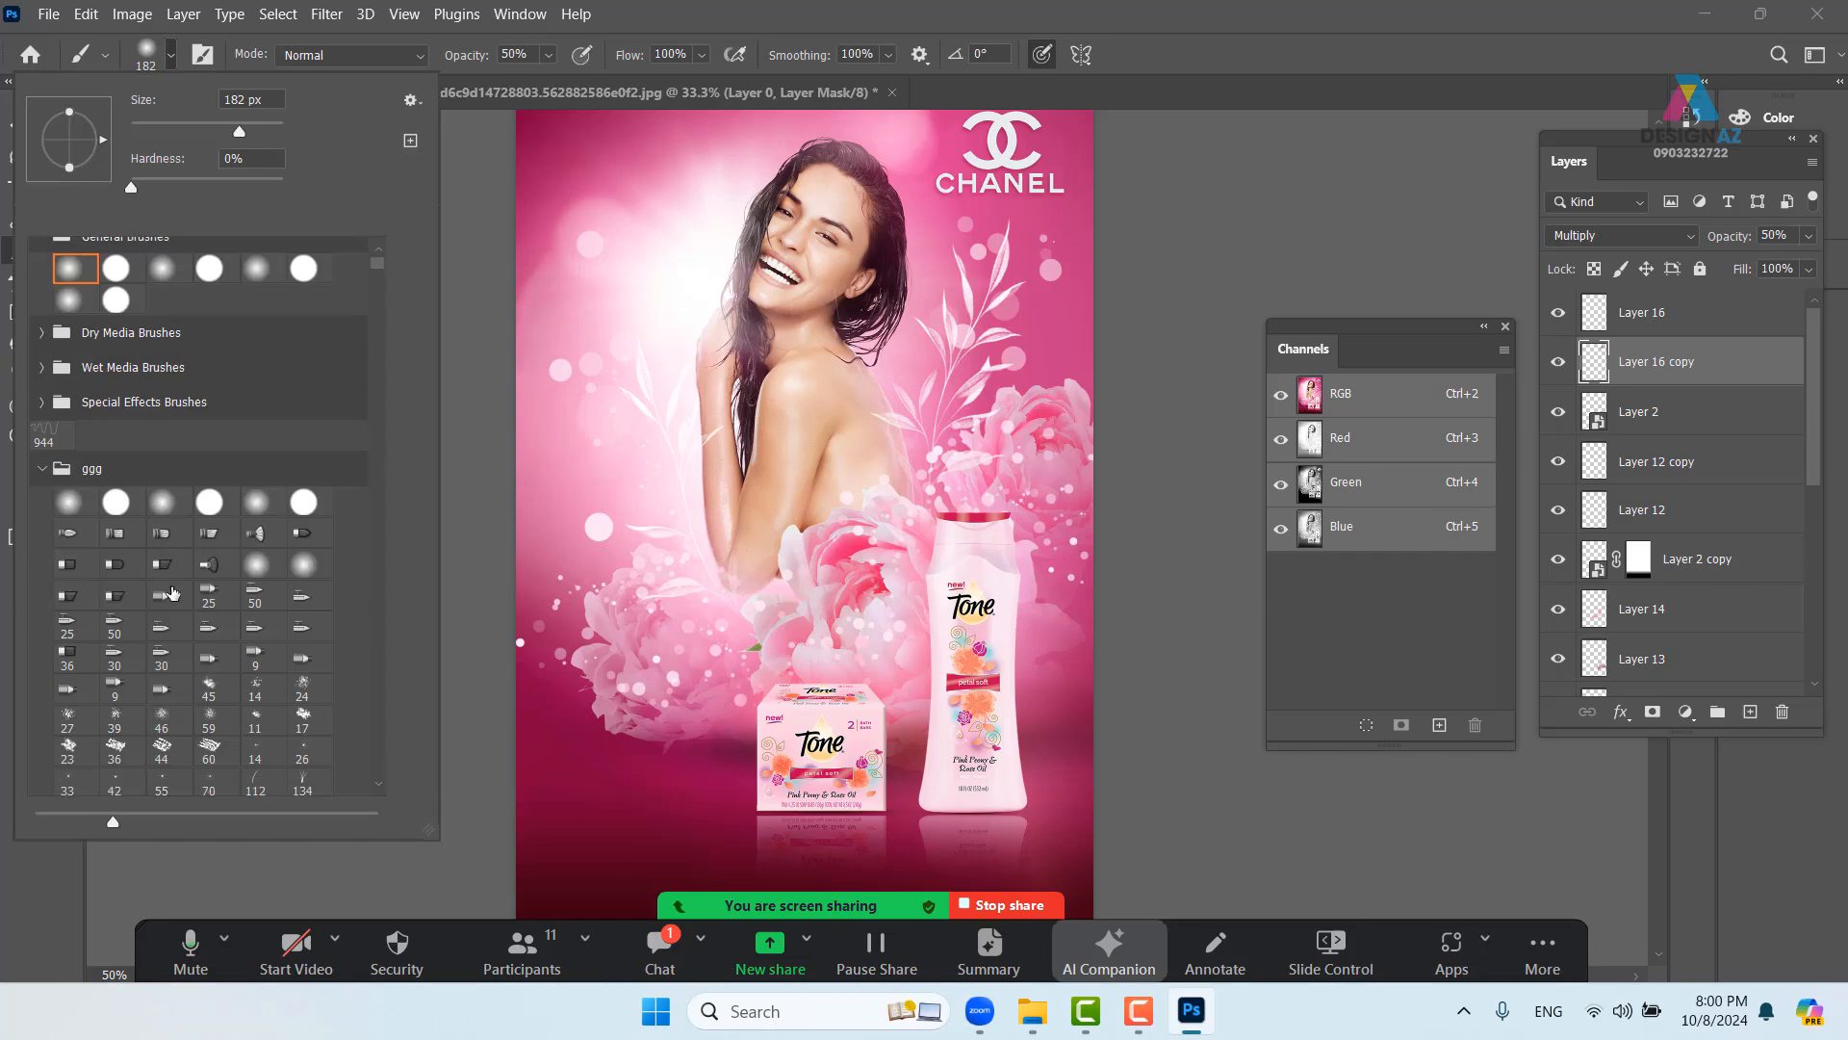
- Close the splash photo without saving
{"action": "left_click", "coordinate": [773, 95]}
{"action": "left_click", "coordinate": [894, 93]}
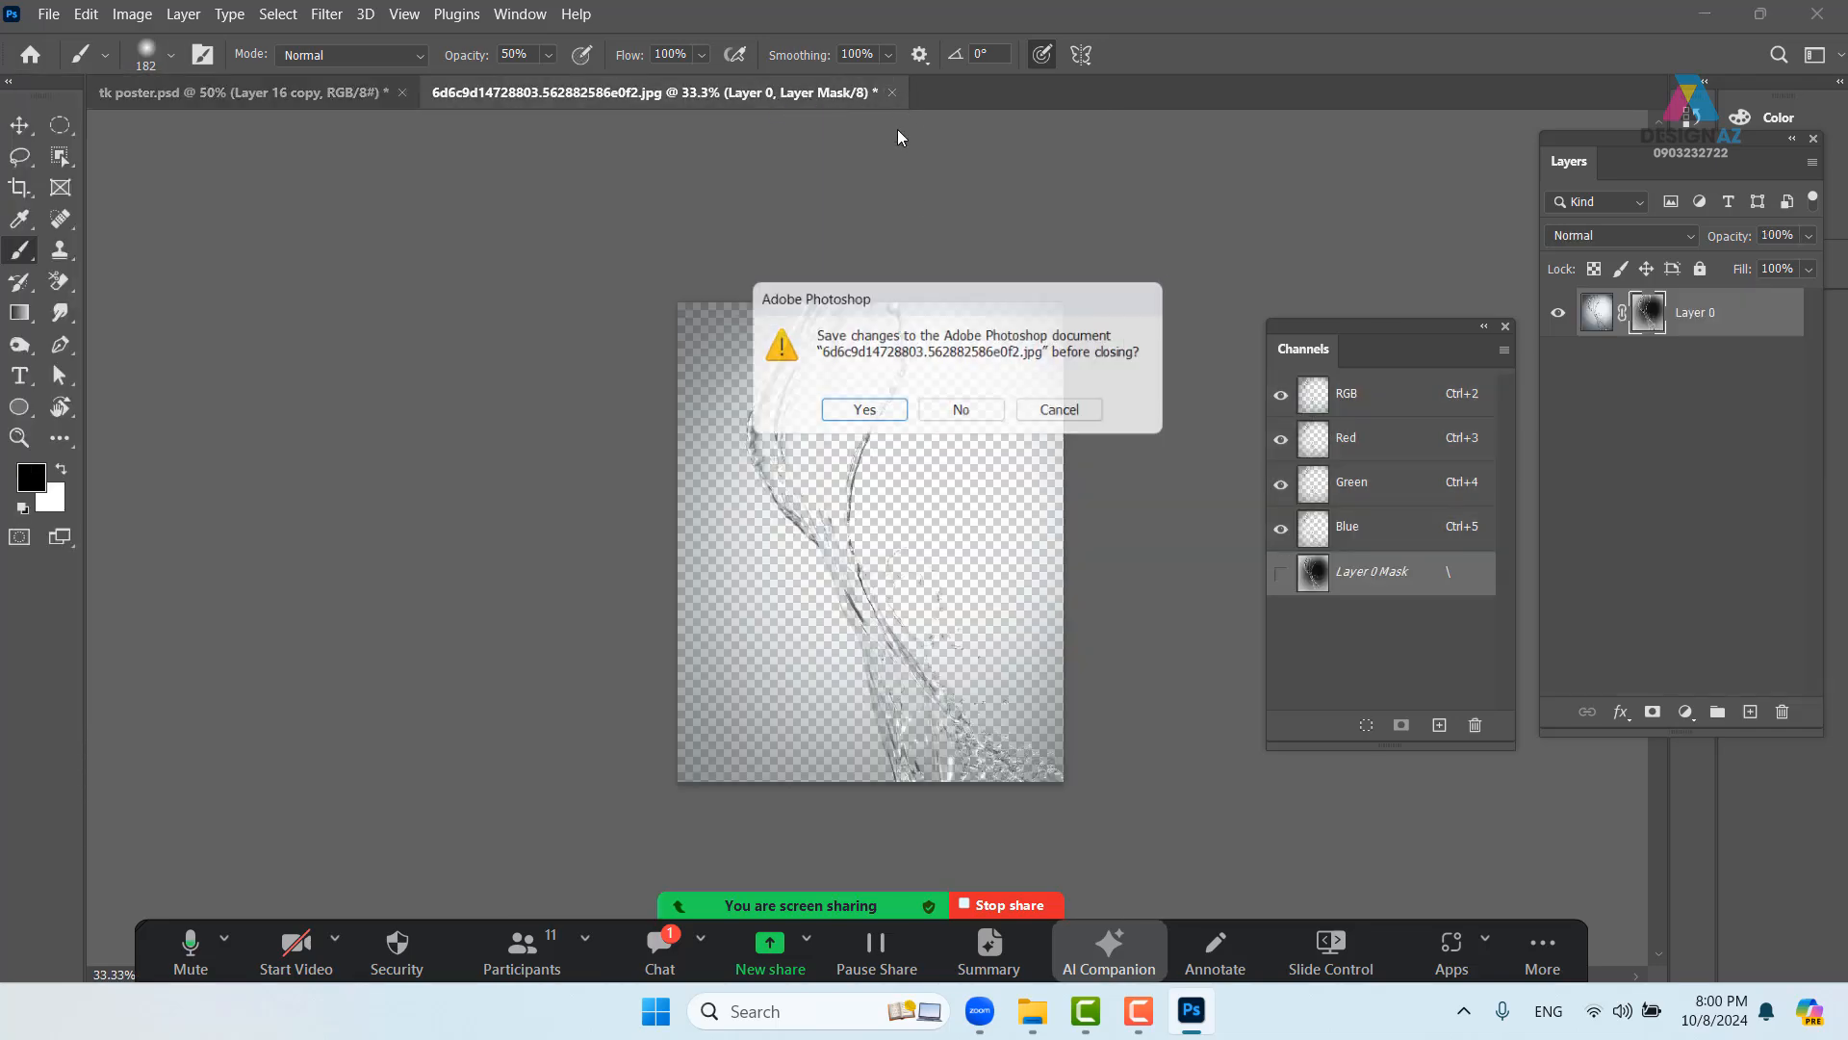
{"action": "left_click", "coordinate": [959, 408]}
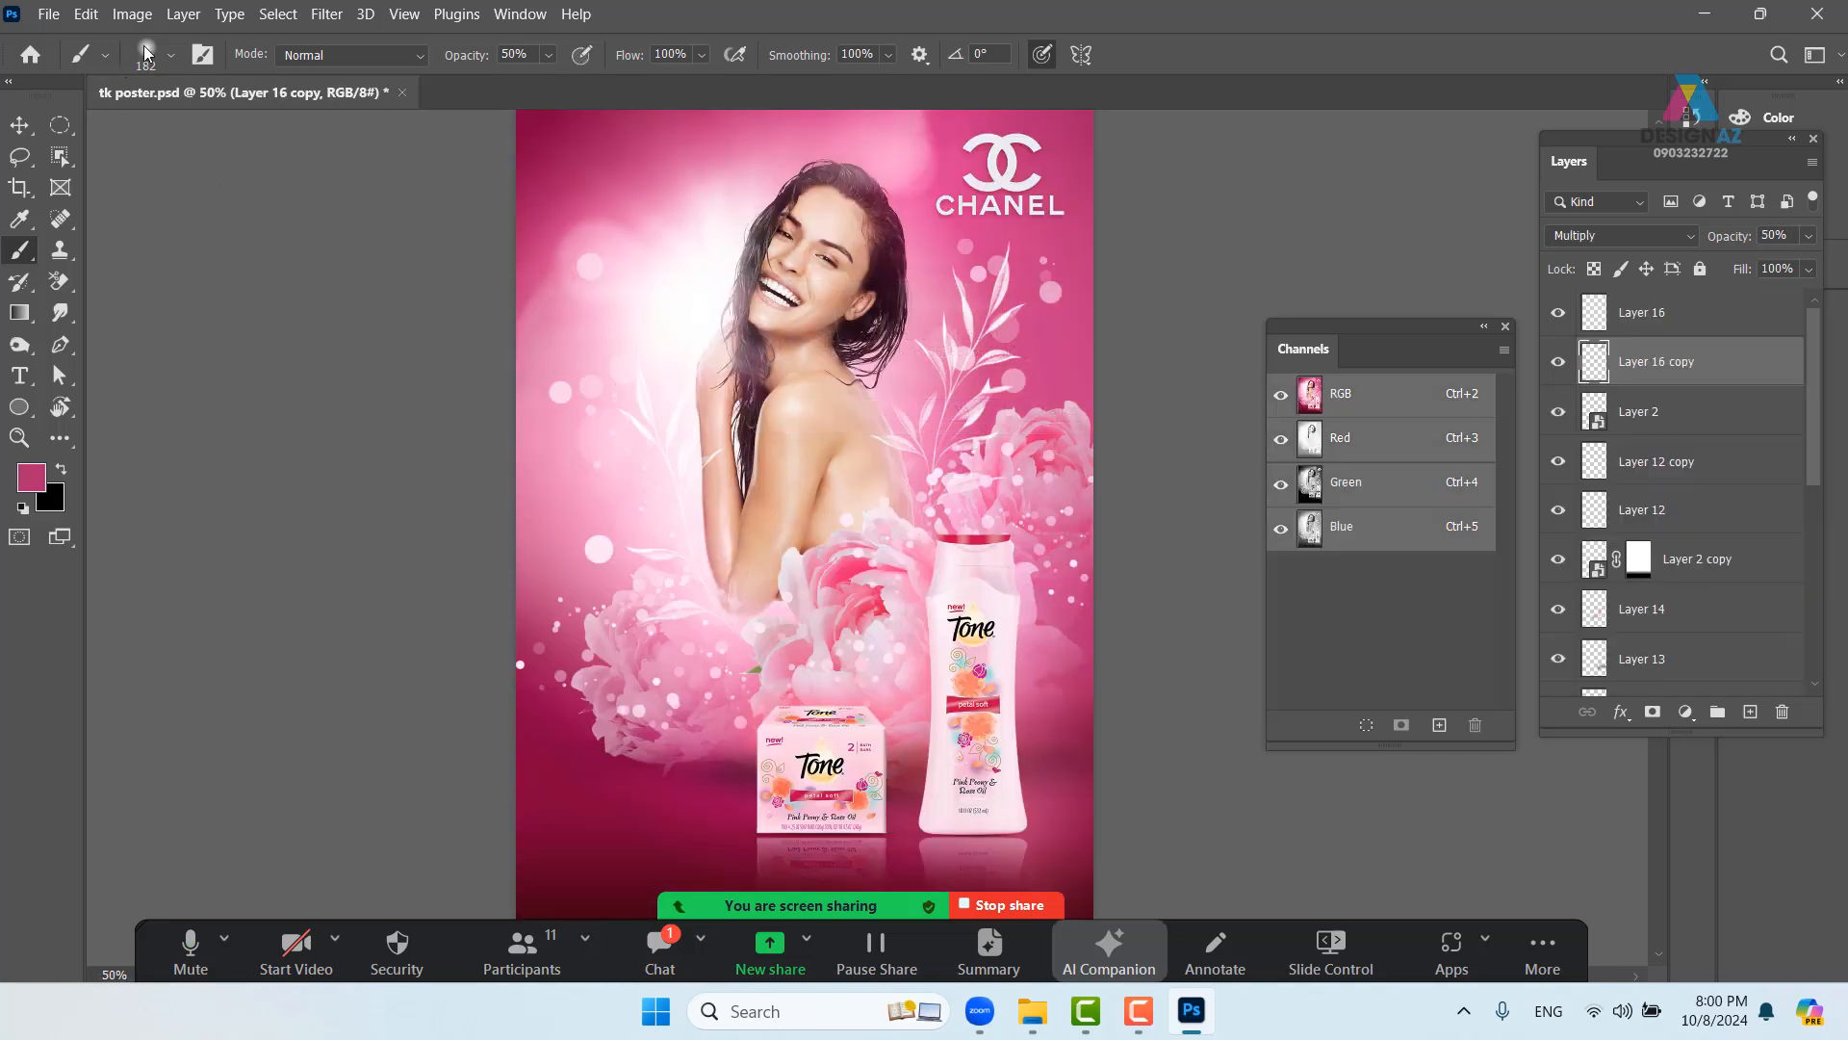
- Choose a large water-splash brush preset, rotating the tip to 75 degrees
{"action": "left_click", "coordinate": [173, 61]}
{"action": "scroll", "coordinate": [261, 632], "scroll_direction": "down", "scroll_amount": 8}
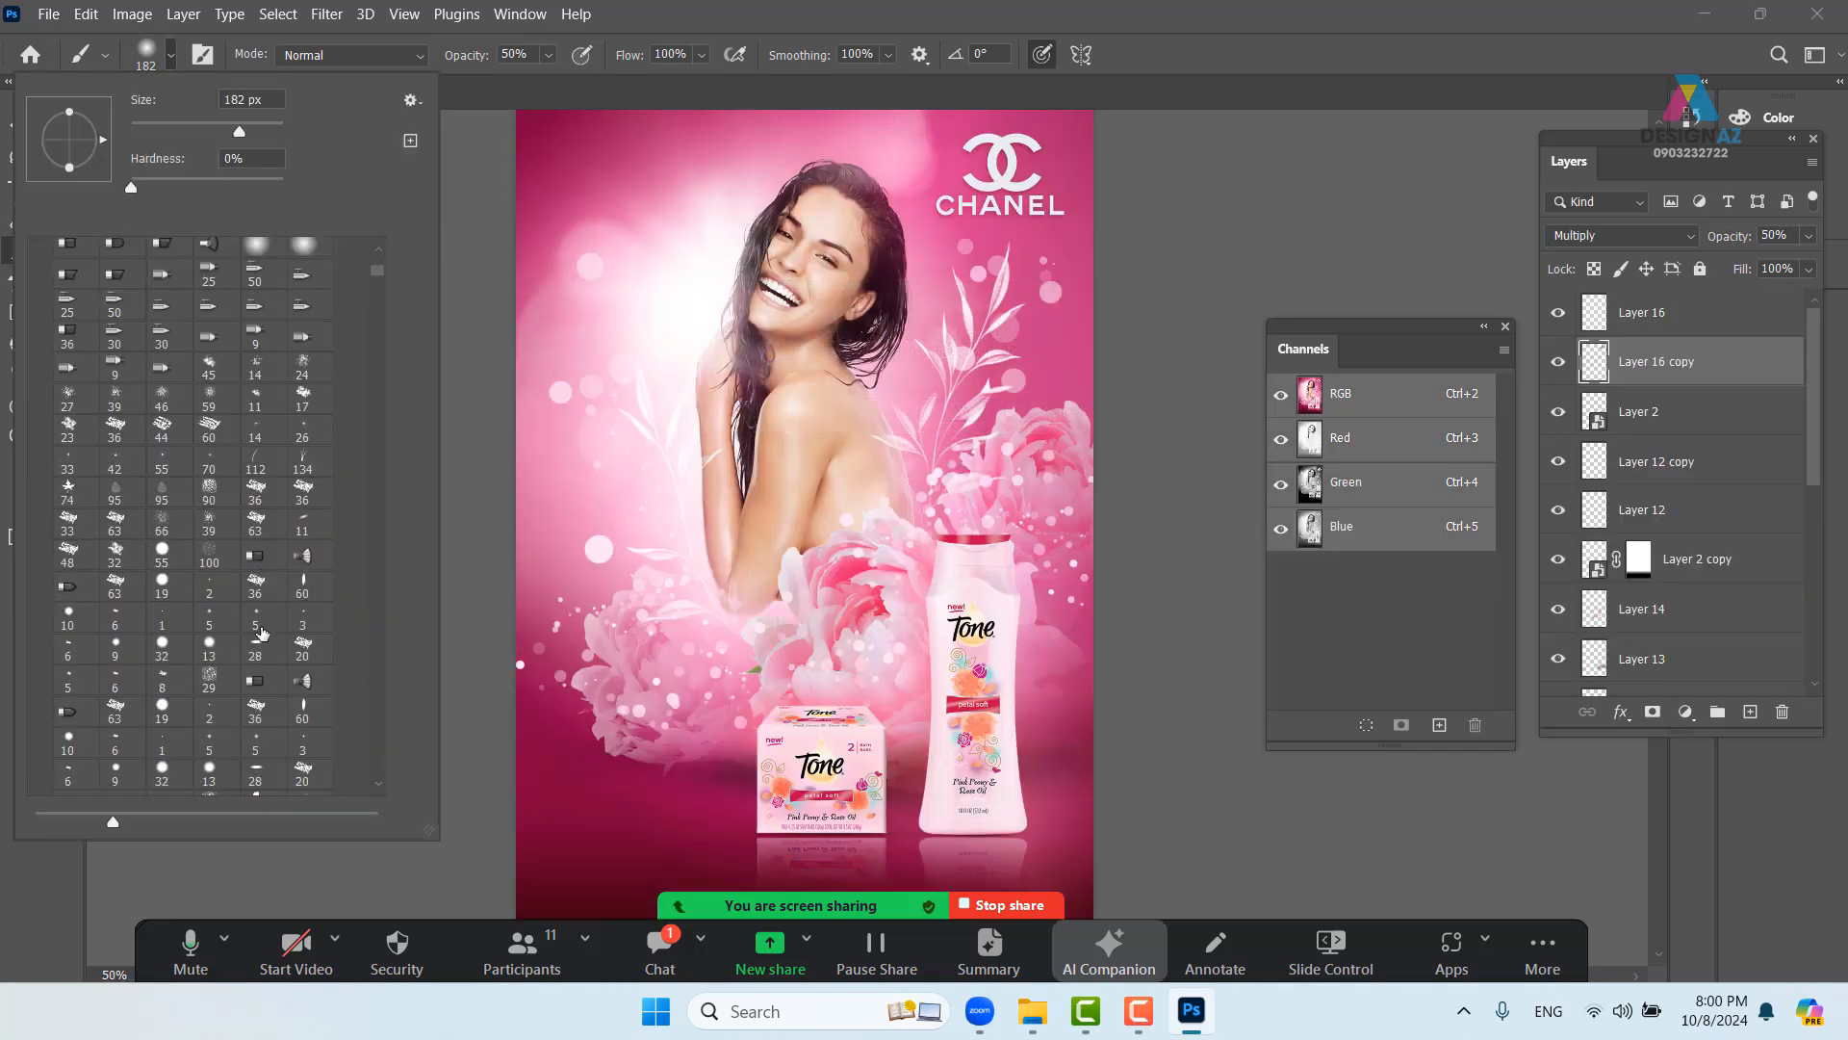
{"action": "scroll", "coordinate": [261, 632], "scroll_direction": "down", "scroll_amount": 10}
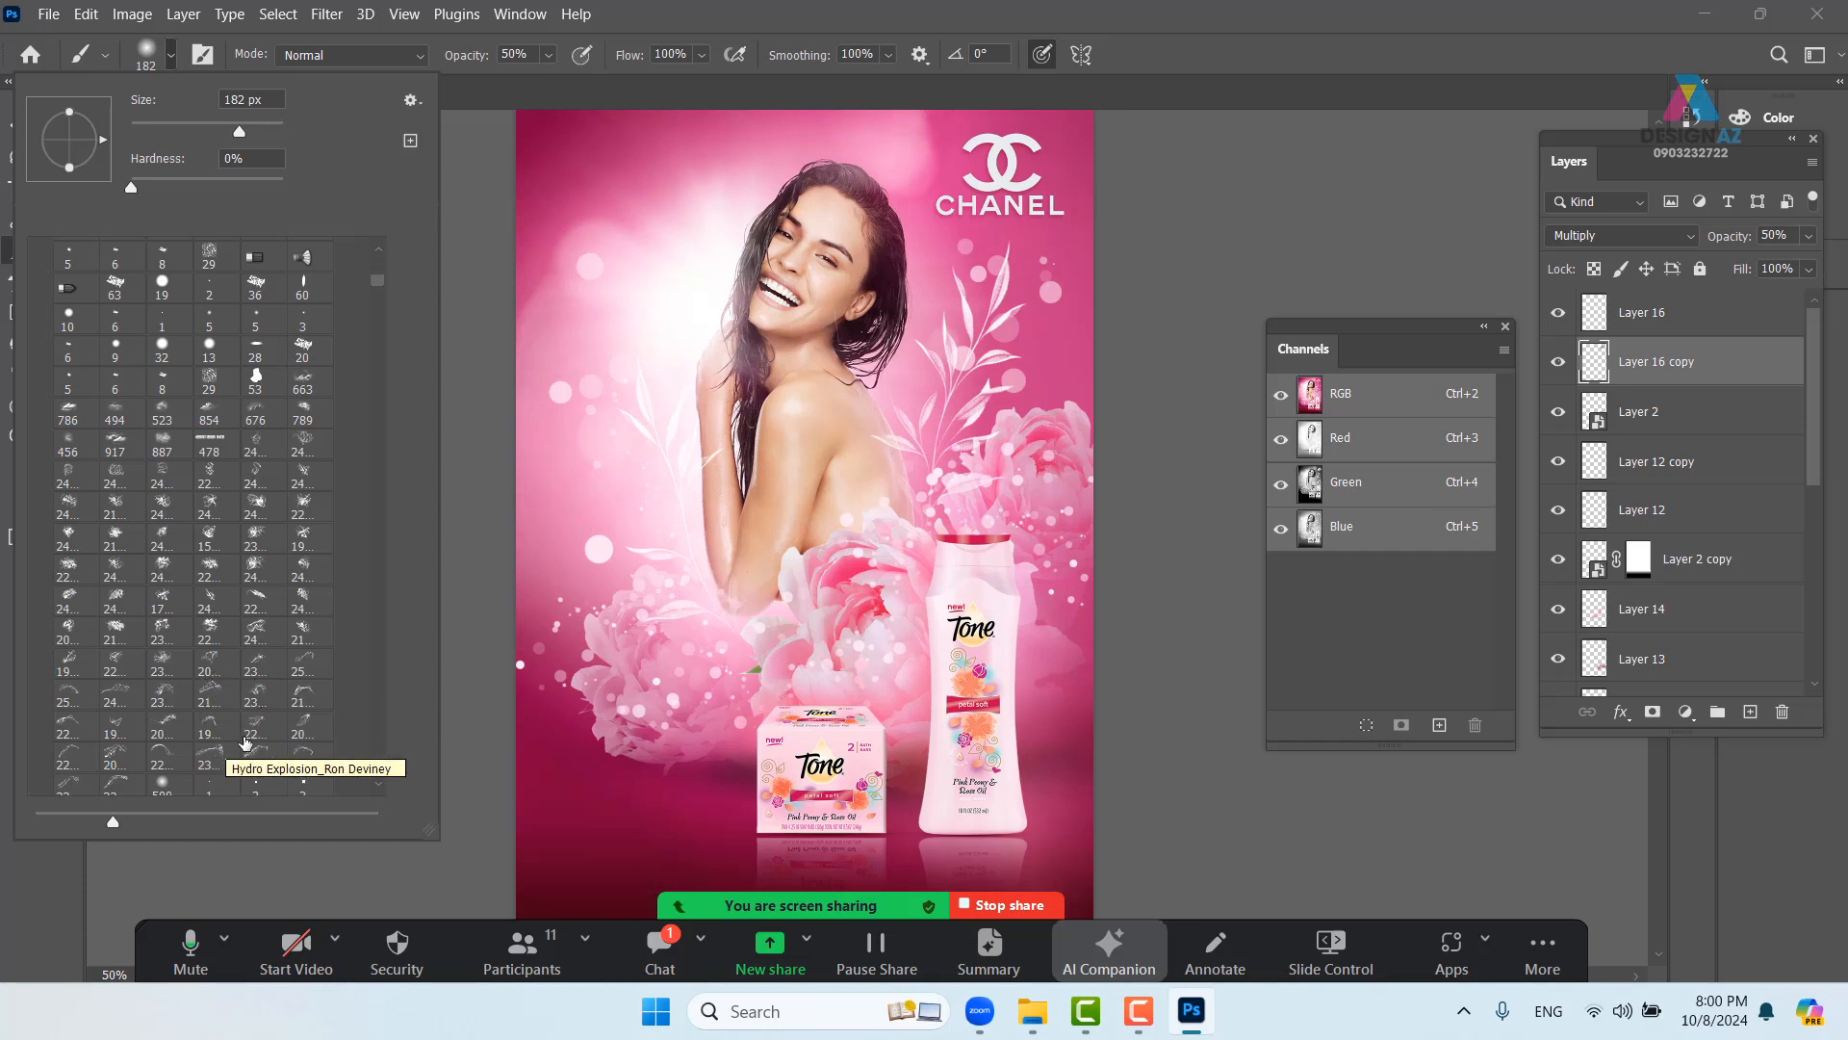
{"action": "left_click", "coordinate": [216, 693]}
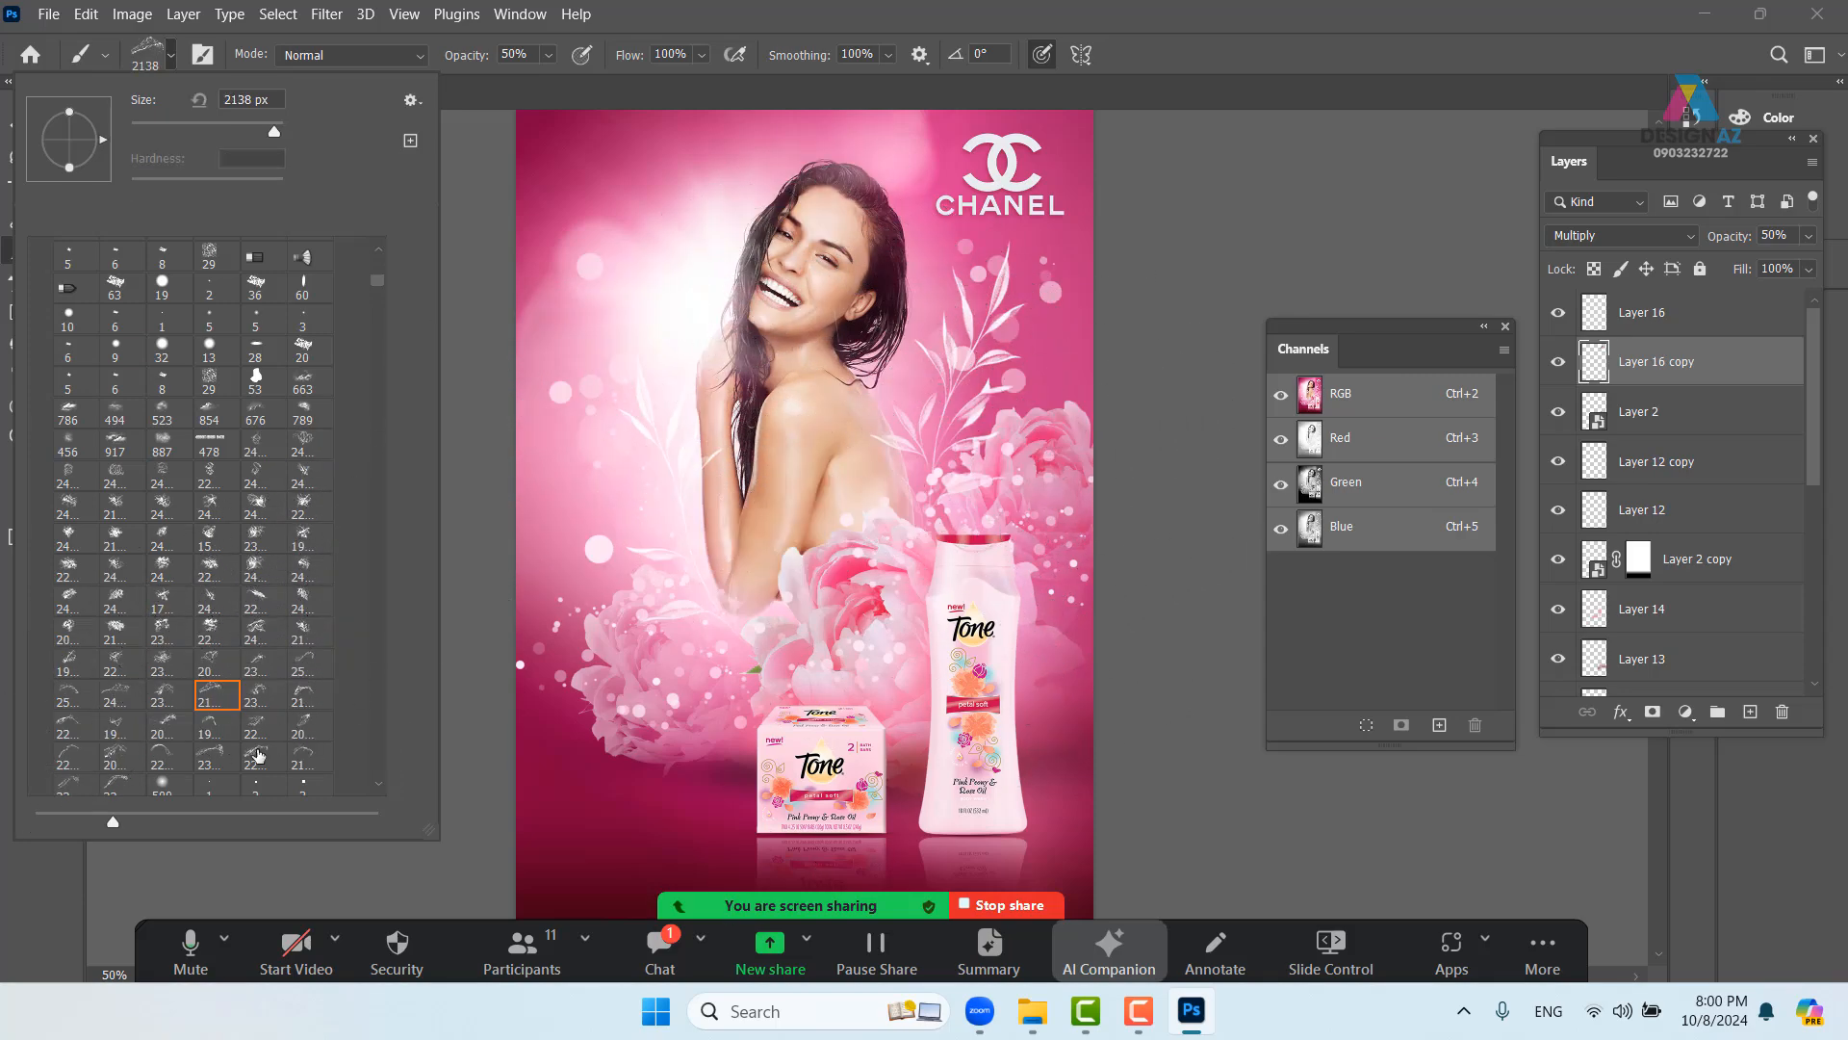
{"action": "left_click", "coordinate": [159, 754]}
{"action": "left_click_drag", "start_coordinate": [81, 105], "coordinate": [77, 105]}
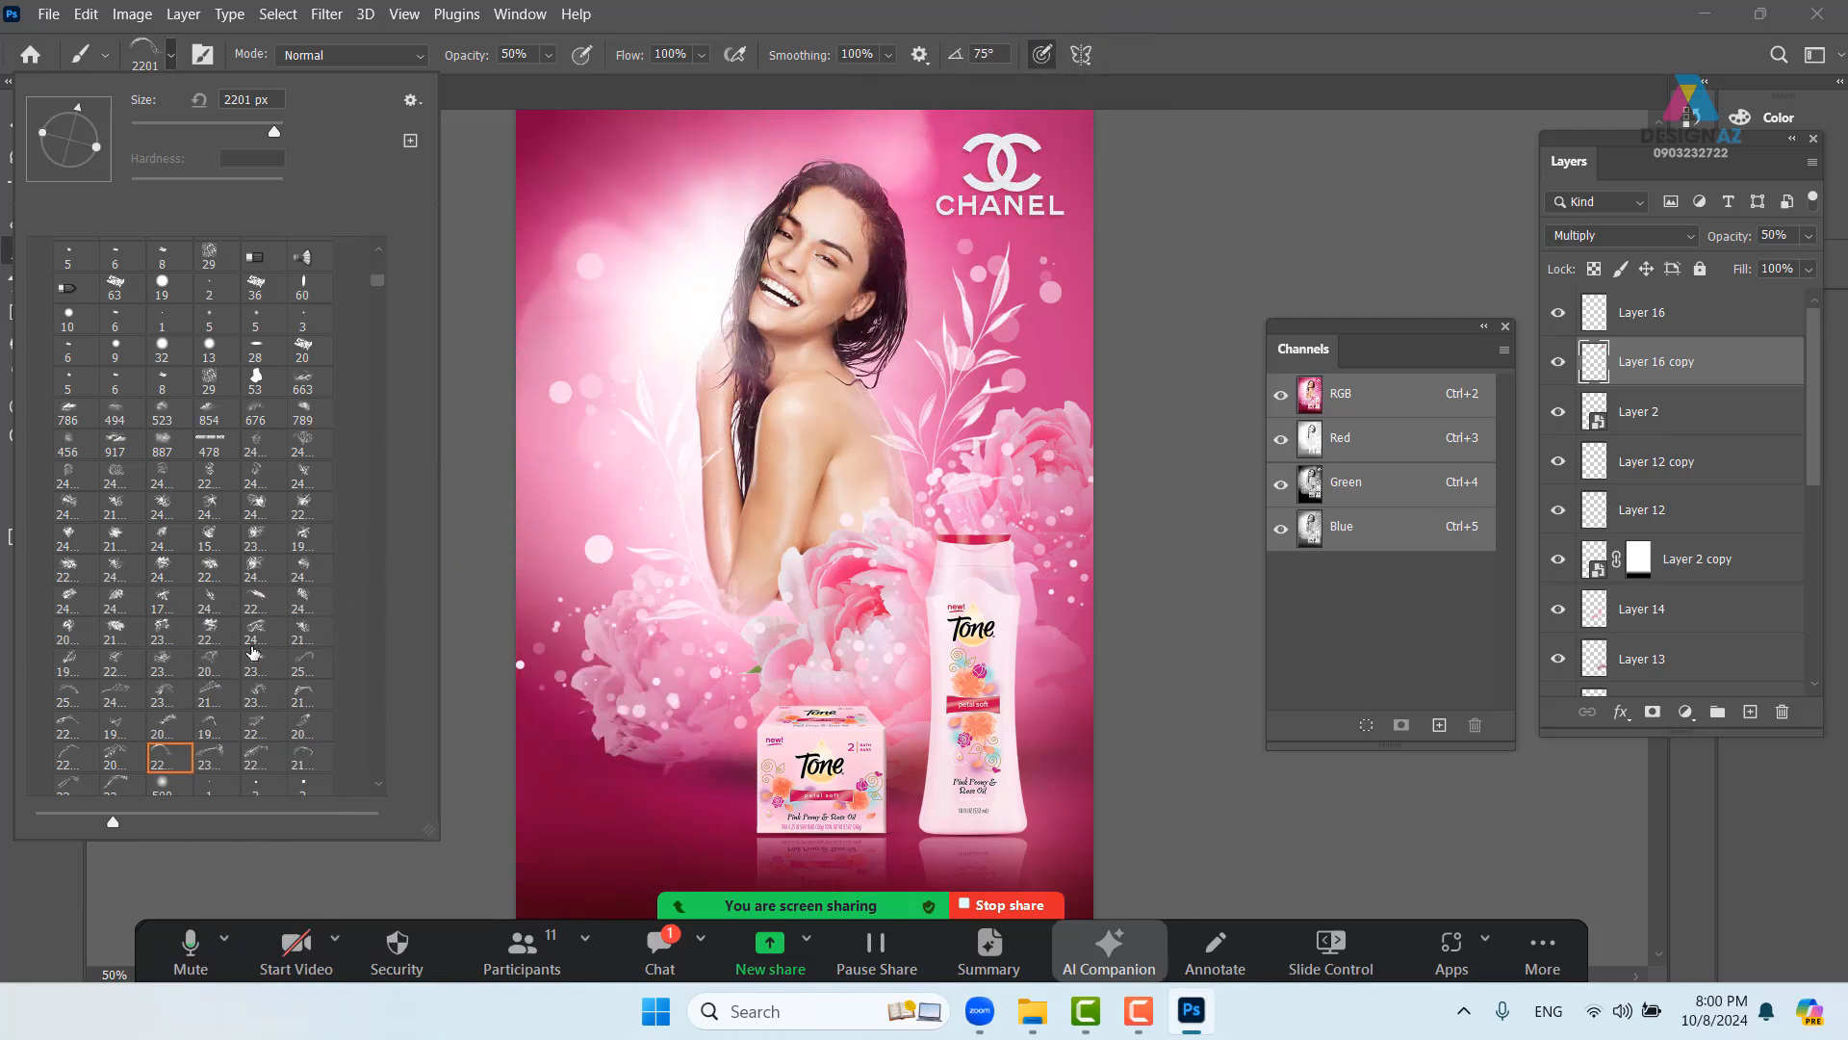
{"action": "left_click", "coordinate": [256, 445]}
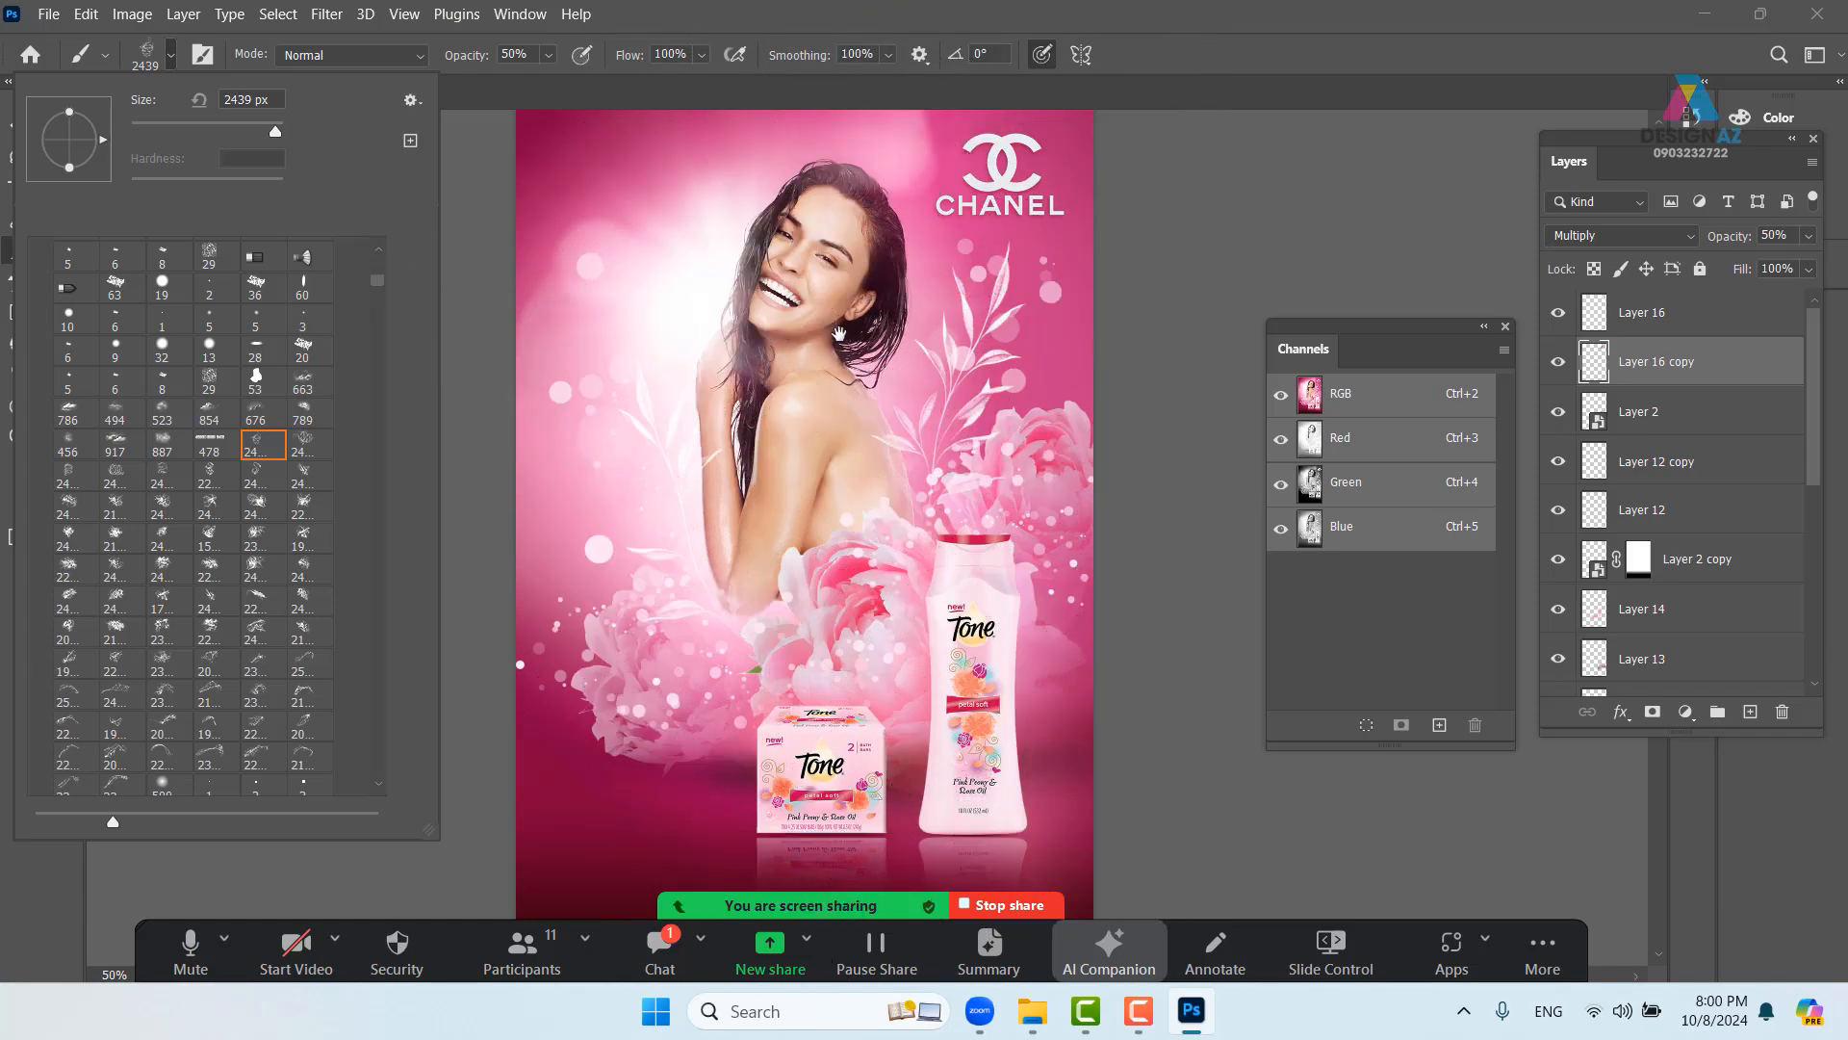
{"action": "mouse_move", "coordinate": [838, 331]}
{"action": "left_mouse_down"}
{"action": "mouse_move", "coordinate": [826, 415]}
{"action": "mouse_move", "coordinate": [823, 358]}
{"action": "mouse_move", "coordinate": [777, 430]}
{"action": "left_mouse_up"}
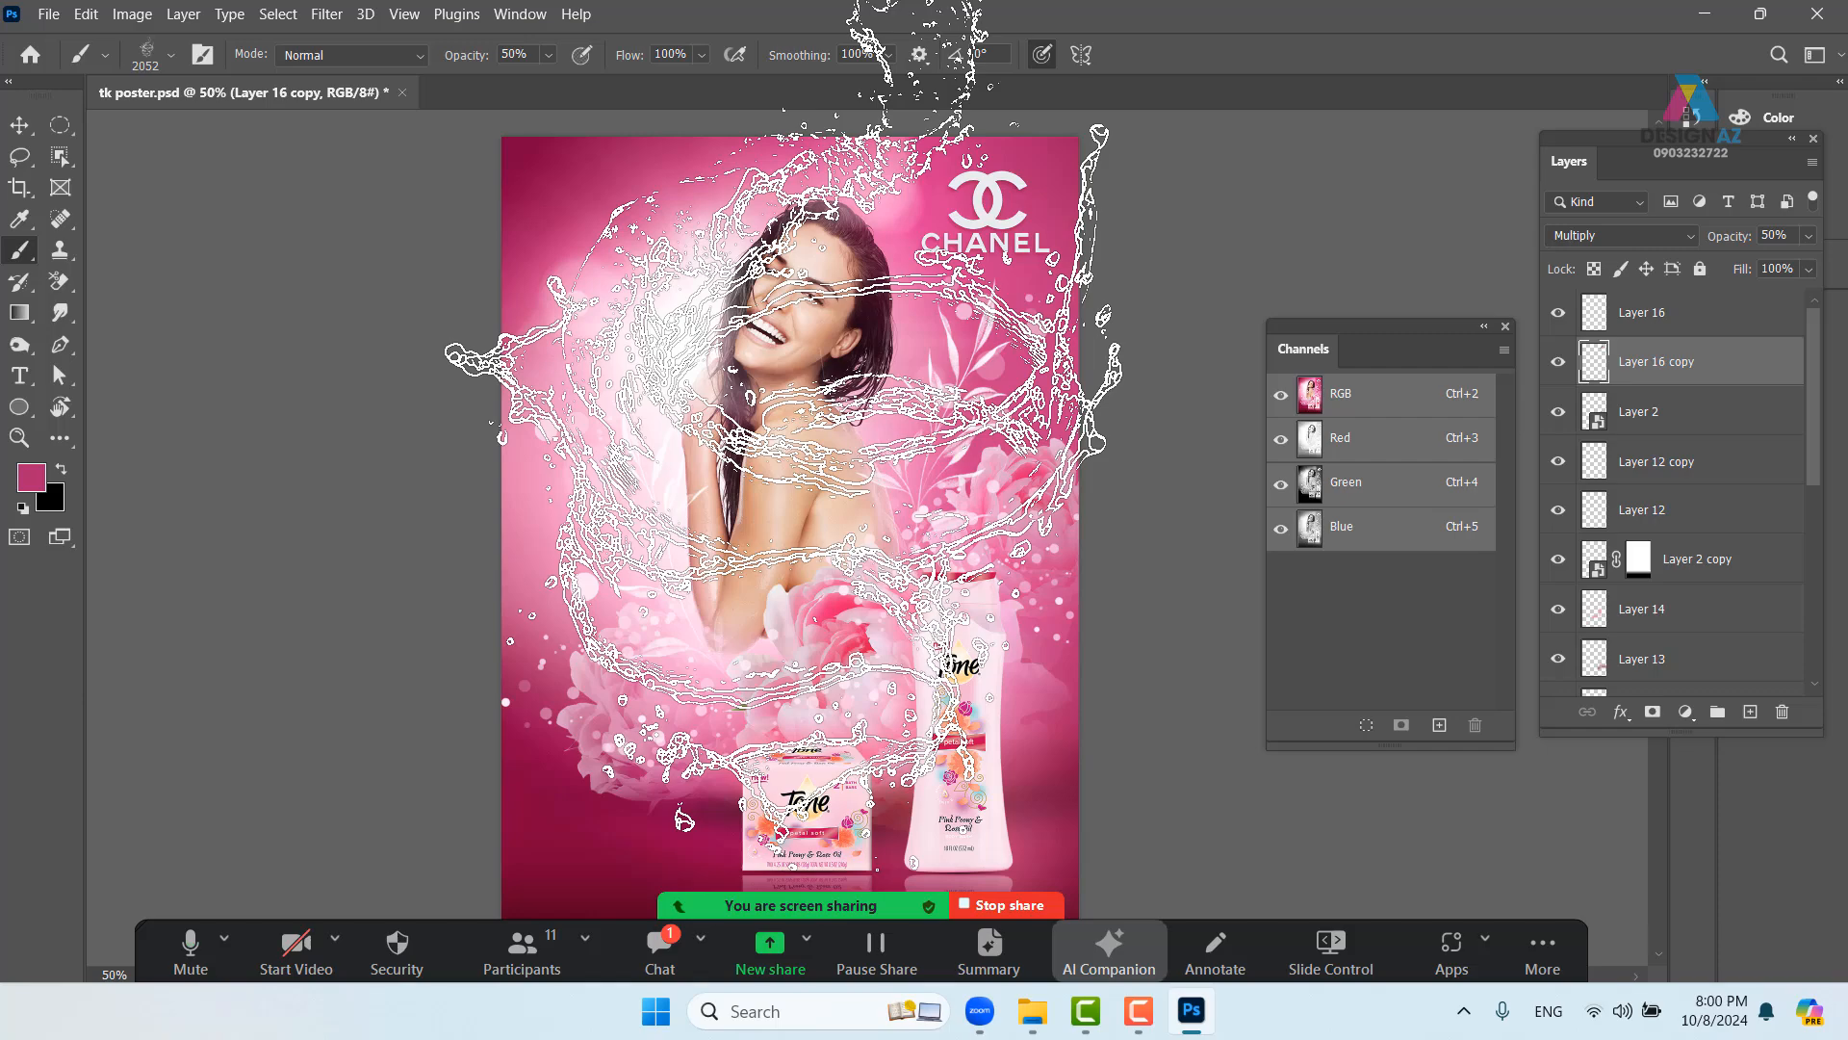
- Add a new layer and set the brush to 100% opacity, 1796 px, pure white
{"action": "left_click", "coordinate": [1750, 713]}
{"action": "left_click", "coordinate": [548, 54]}
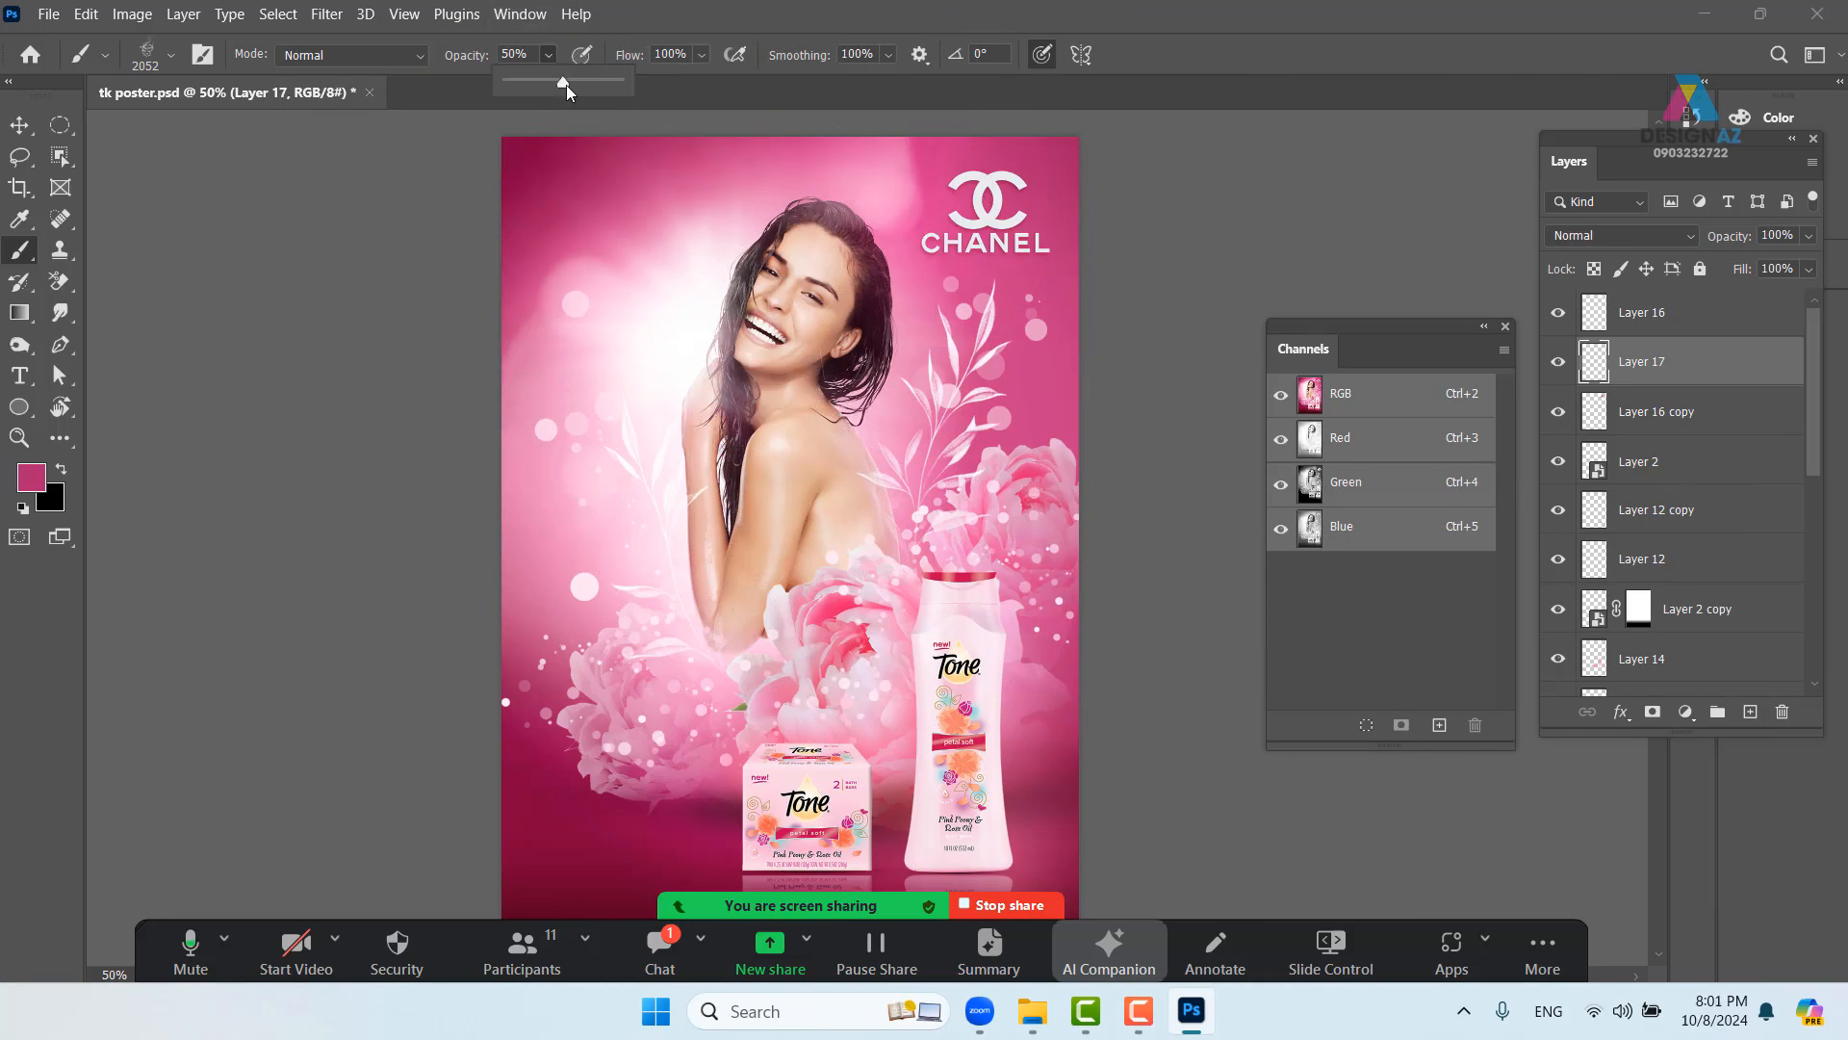
{"action": "left_click_drag", "start_coordinate": [566, 85], "coordinate": [834, 85]}
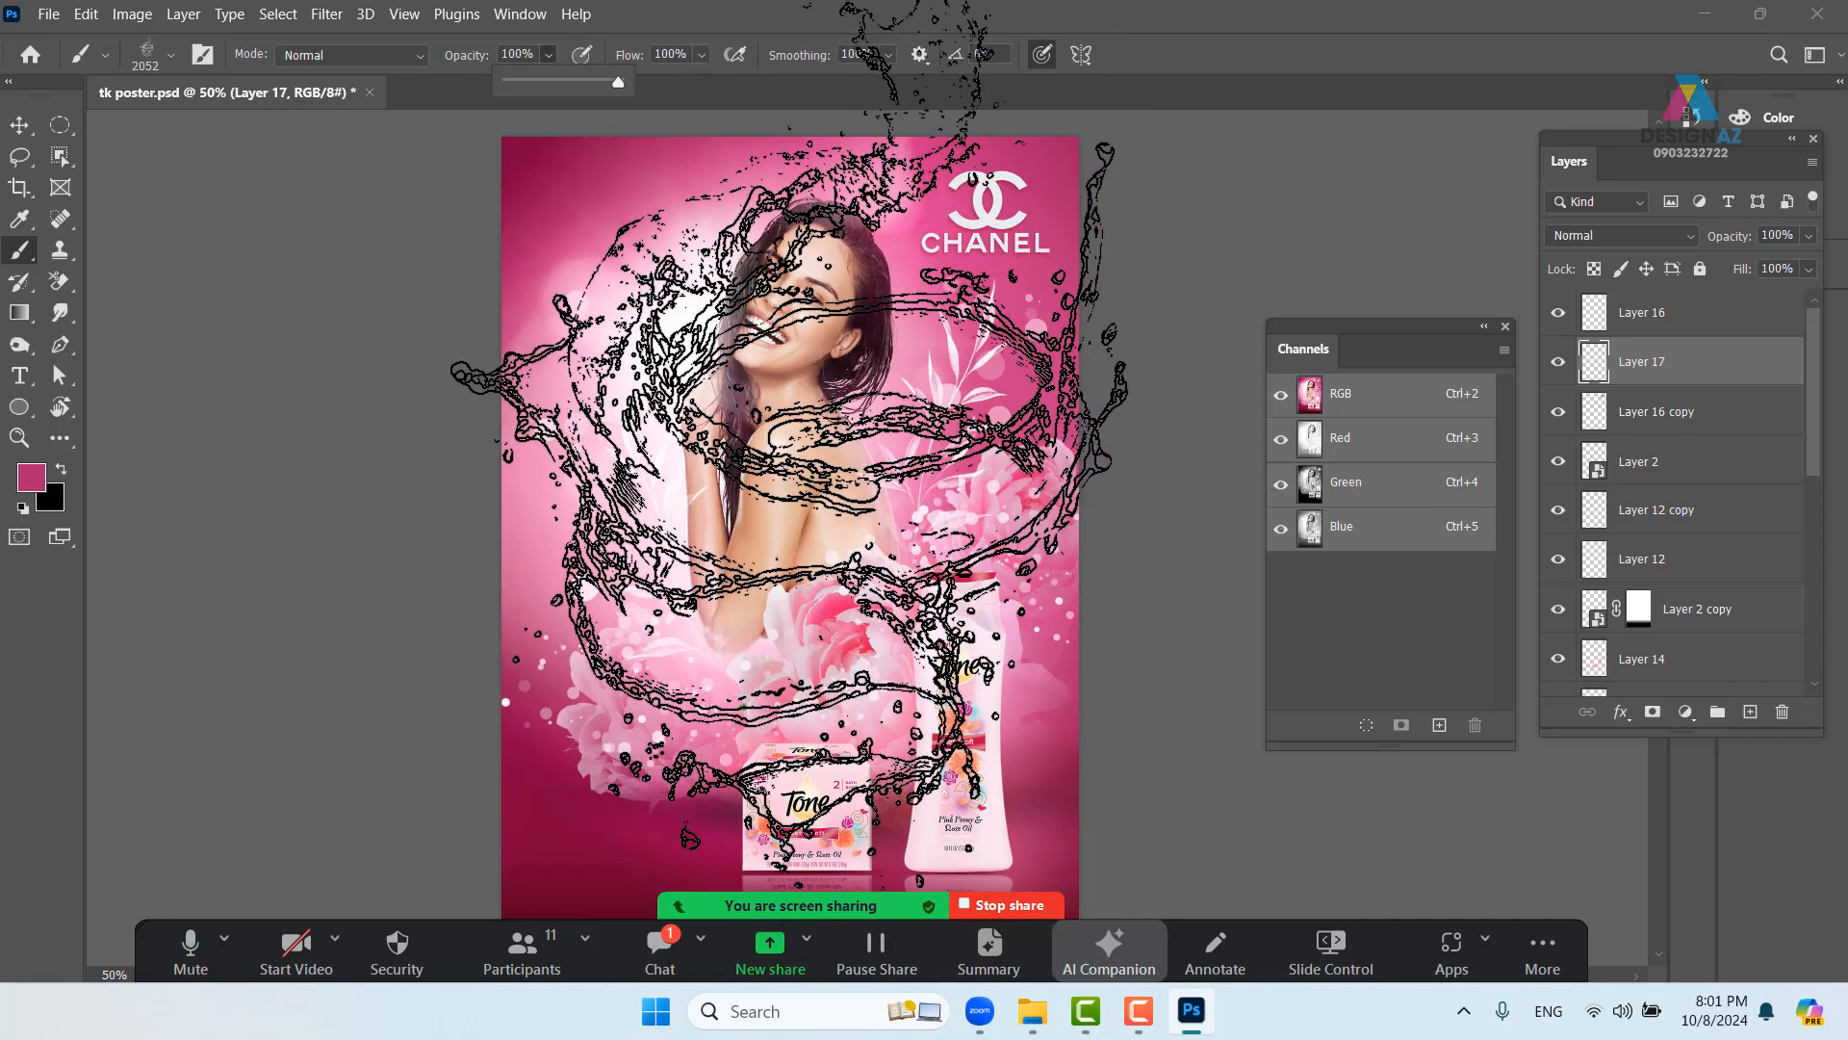
{"action": "left_click_drag", "start_coordinate": [799, 414], "coordinate": [747, 414]}
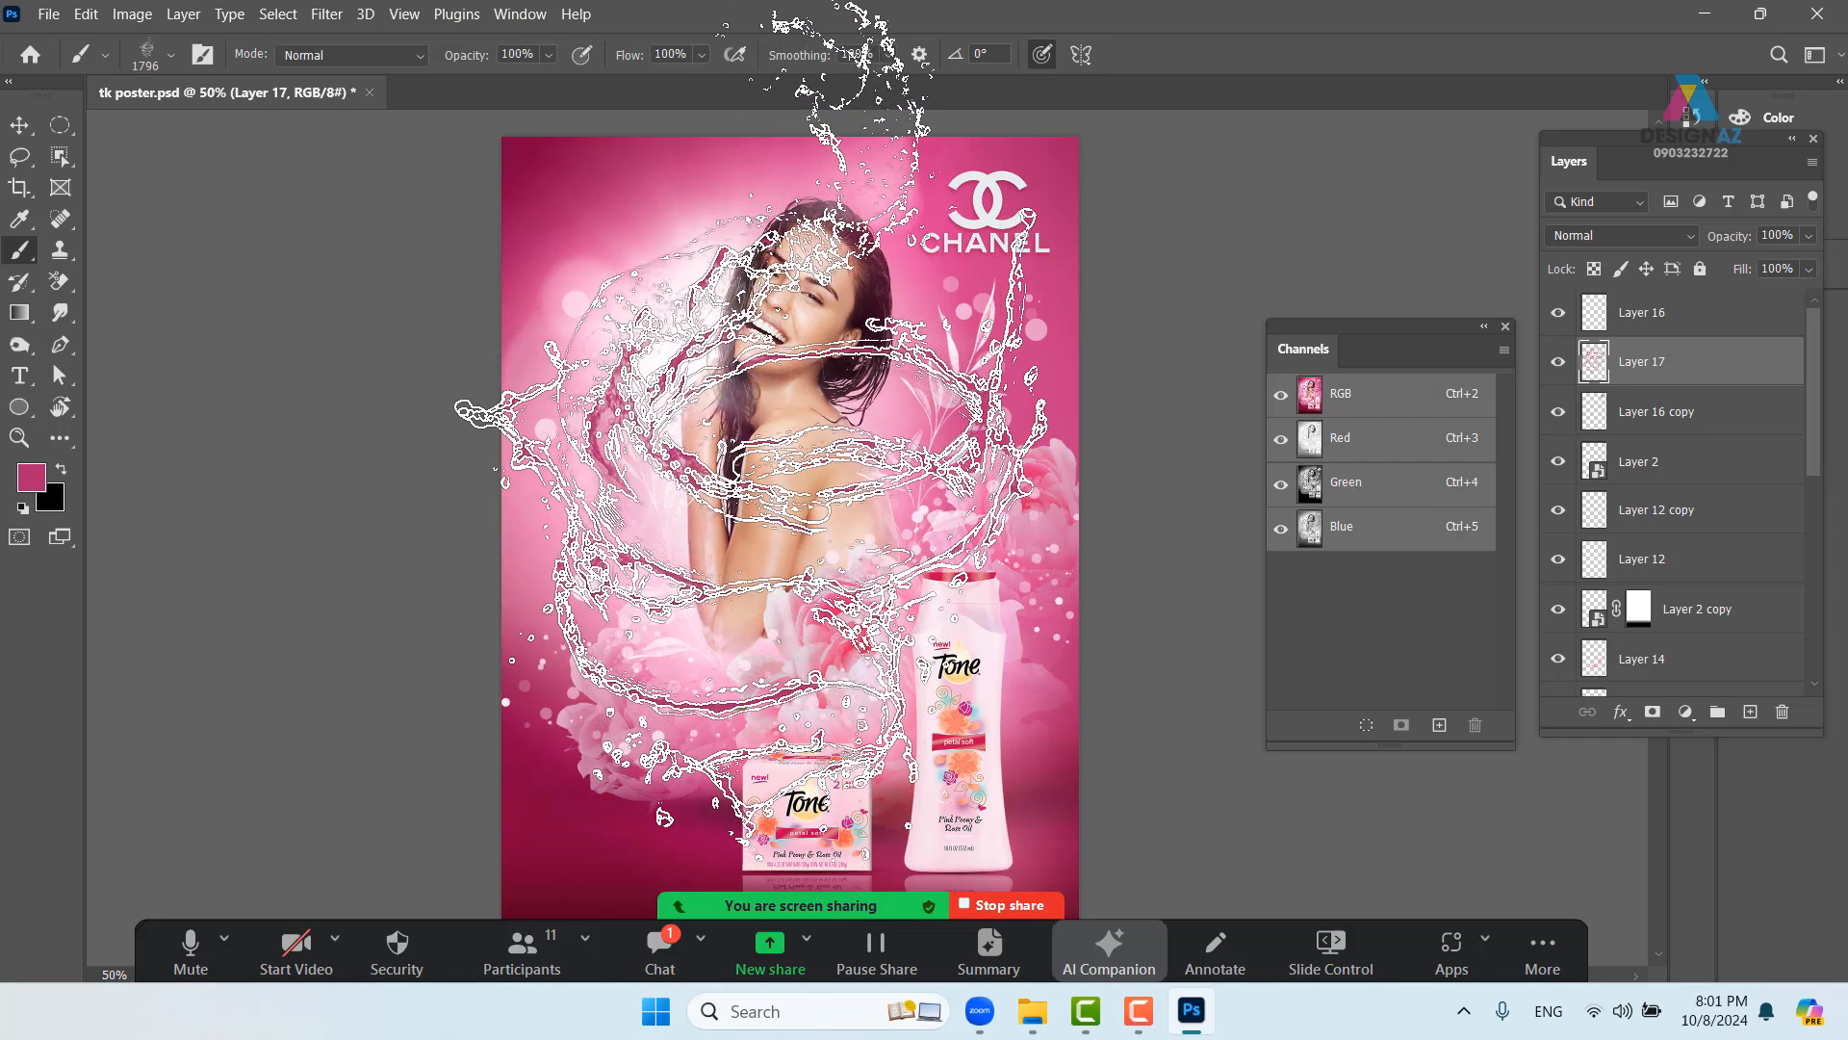
{"action": "left_click", "coordinate": [31, 478]}
{"action": "left_click", "coordinate": [1035, 374]}
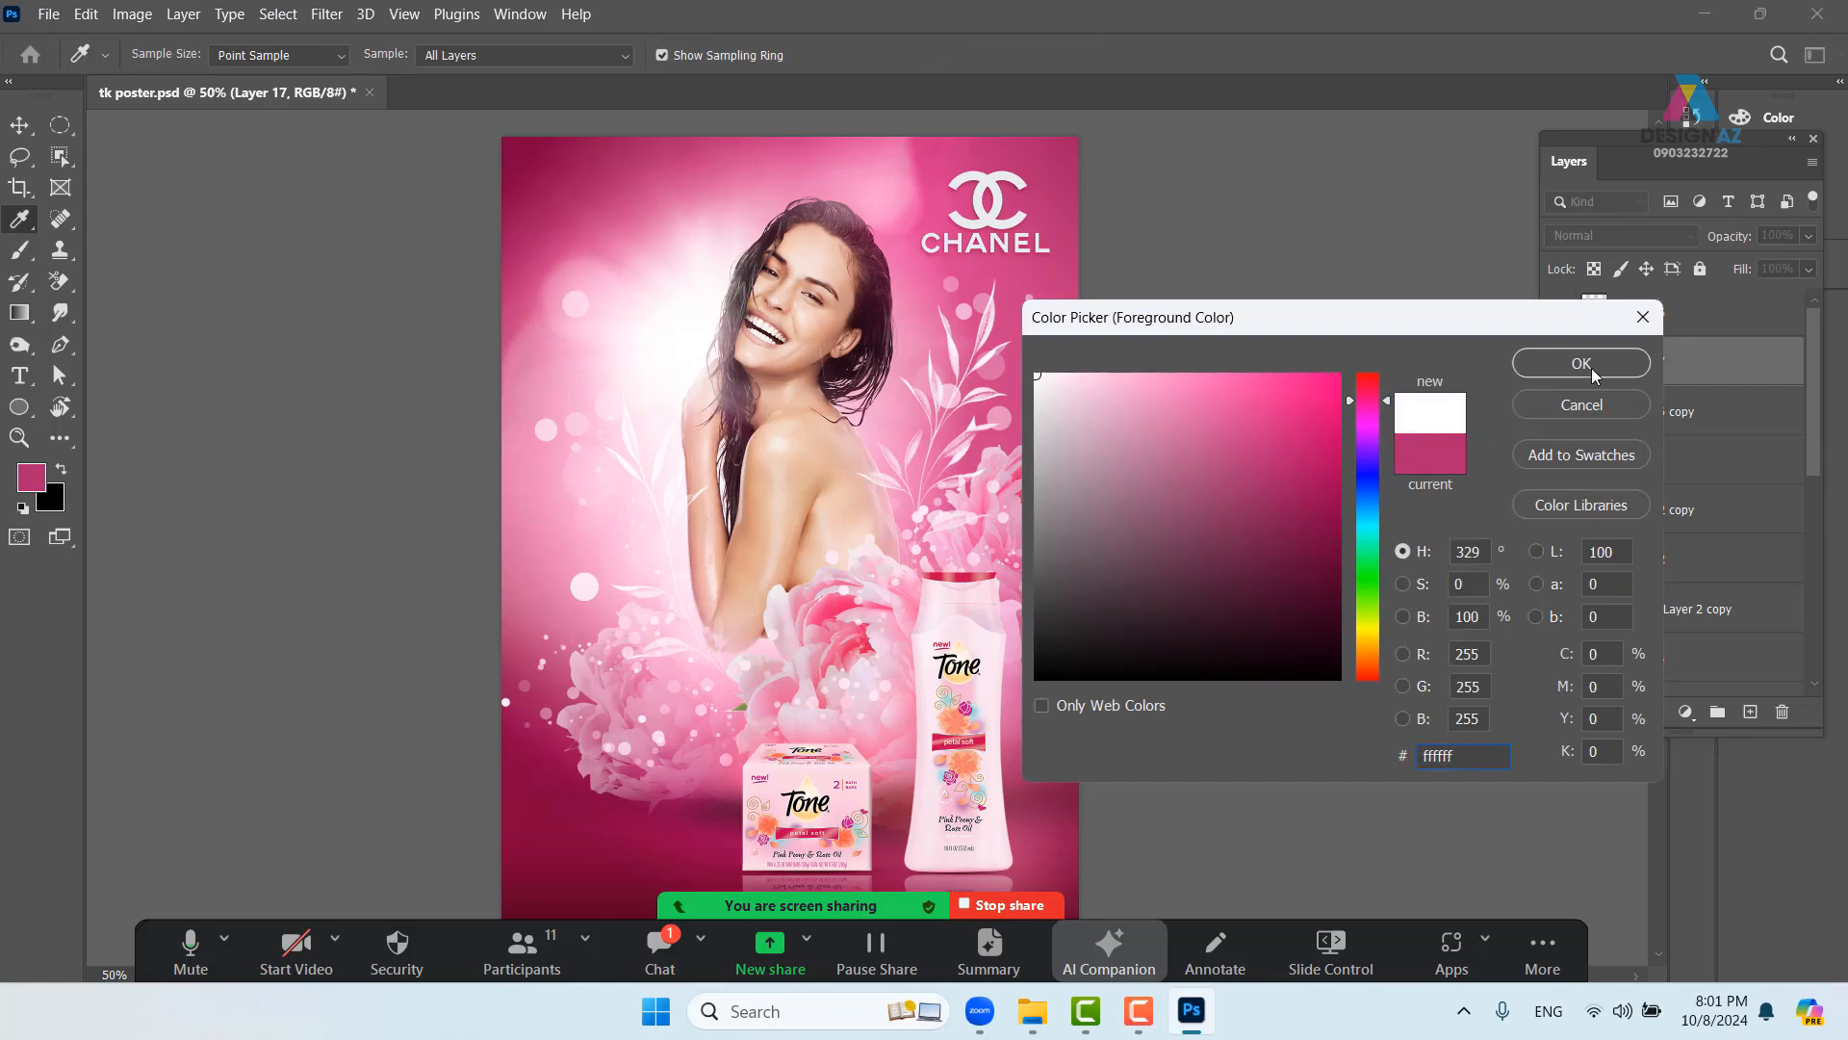
{"action": "left_click", "coordinate": [1591, 367]}
- Stamp the white splash on Layer 17 and shift it up and right around the model
{"action": "left_click", "coordinate": [724, 383]}
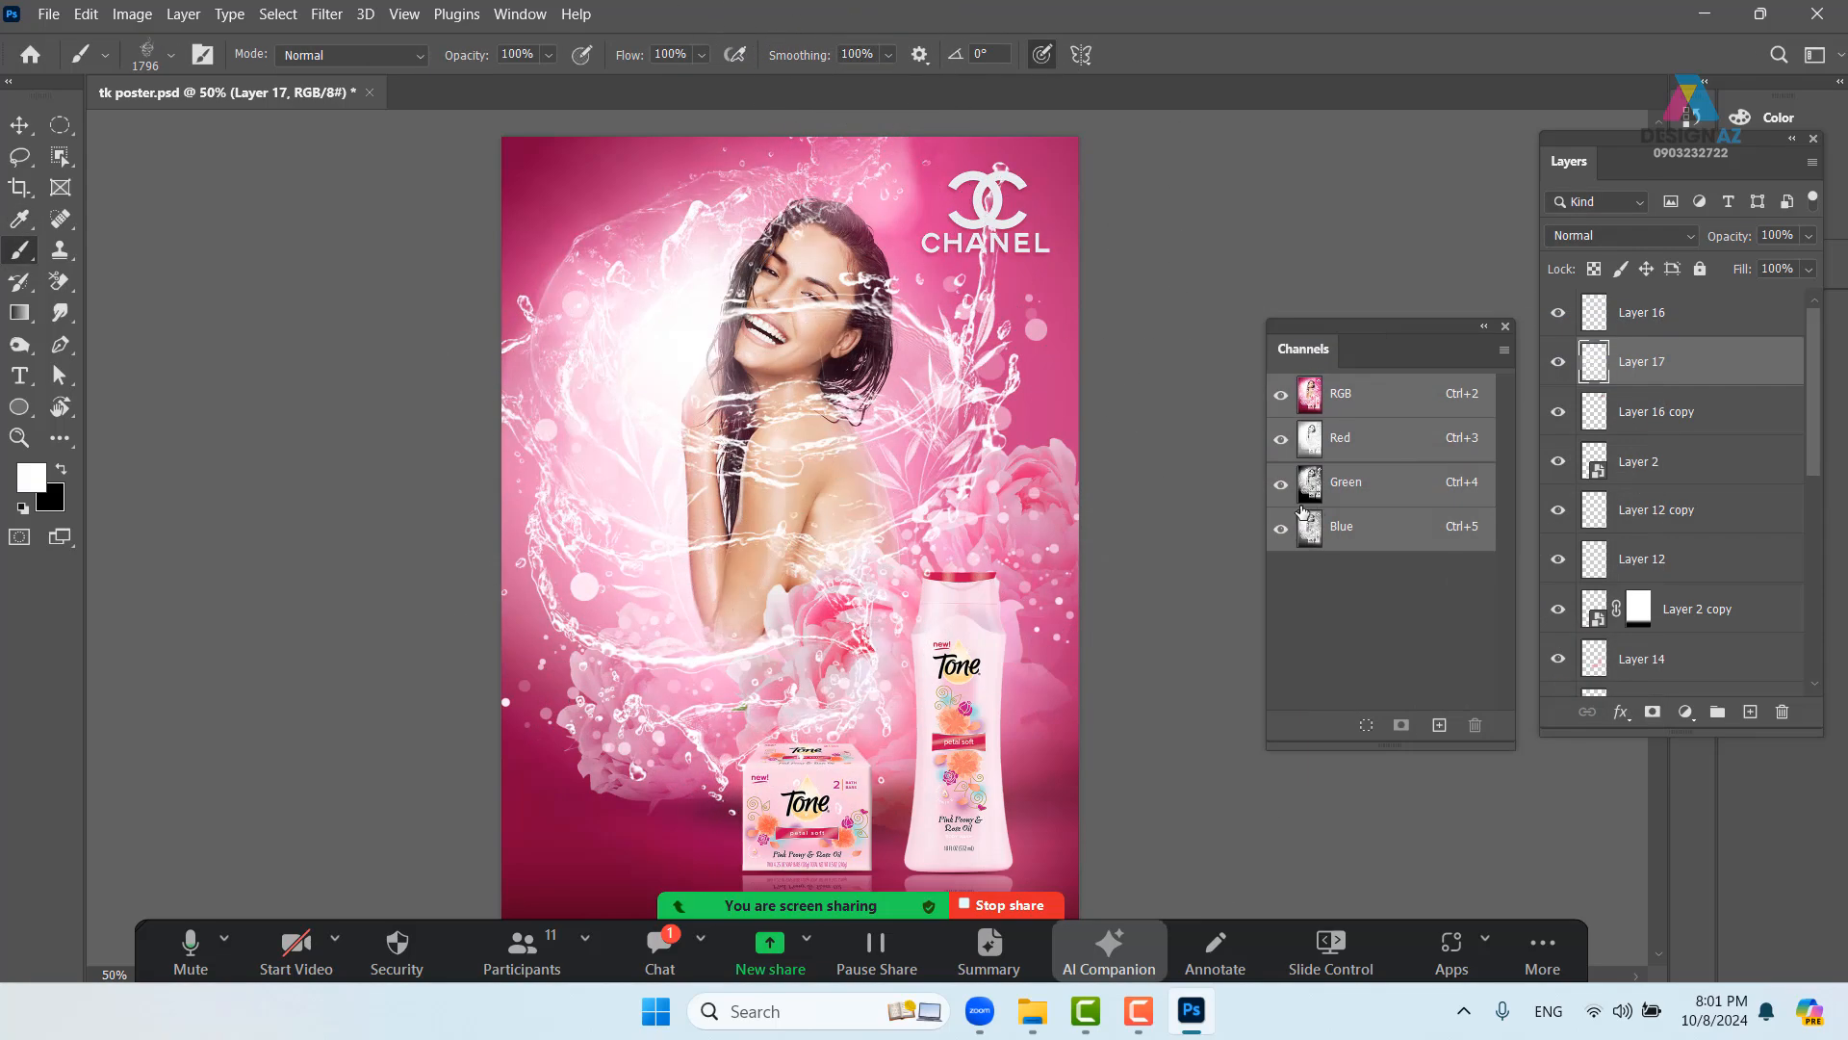
{"action": "mouse_move", "coordinate": [944, 488]}
{"action": "left_mouse_down"}
{"action": "mouse_move", "coordinate": [962, 444]}
{"action": "mouse_move", "coordinate": [913, 476]}
{"action": "mouse_move", "coordinate": [761, 496]}
{"action": "left_mouse_up"}
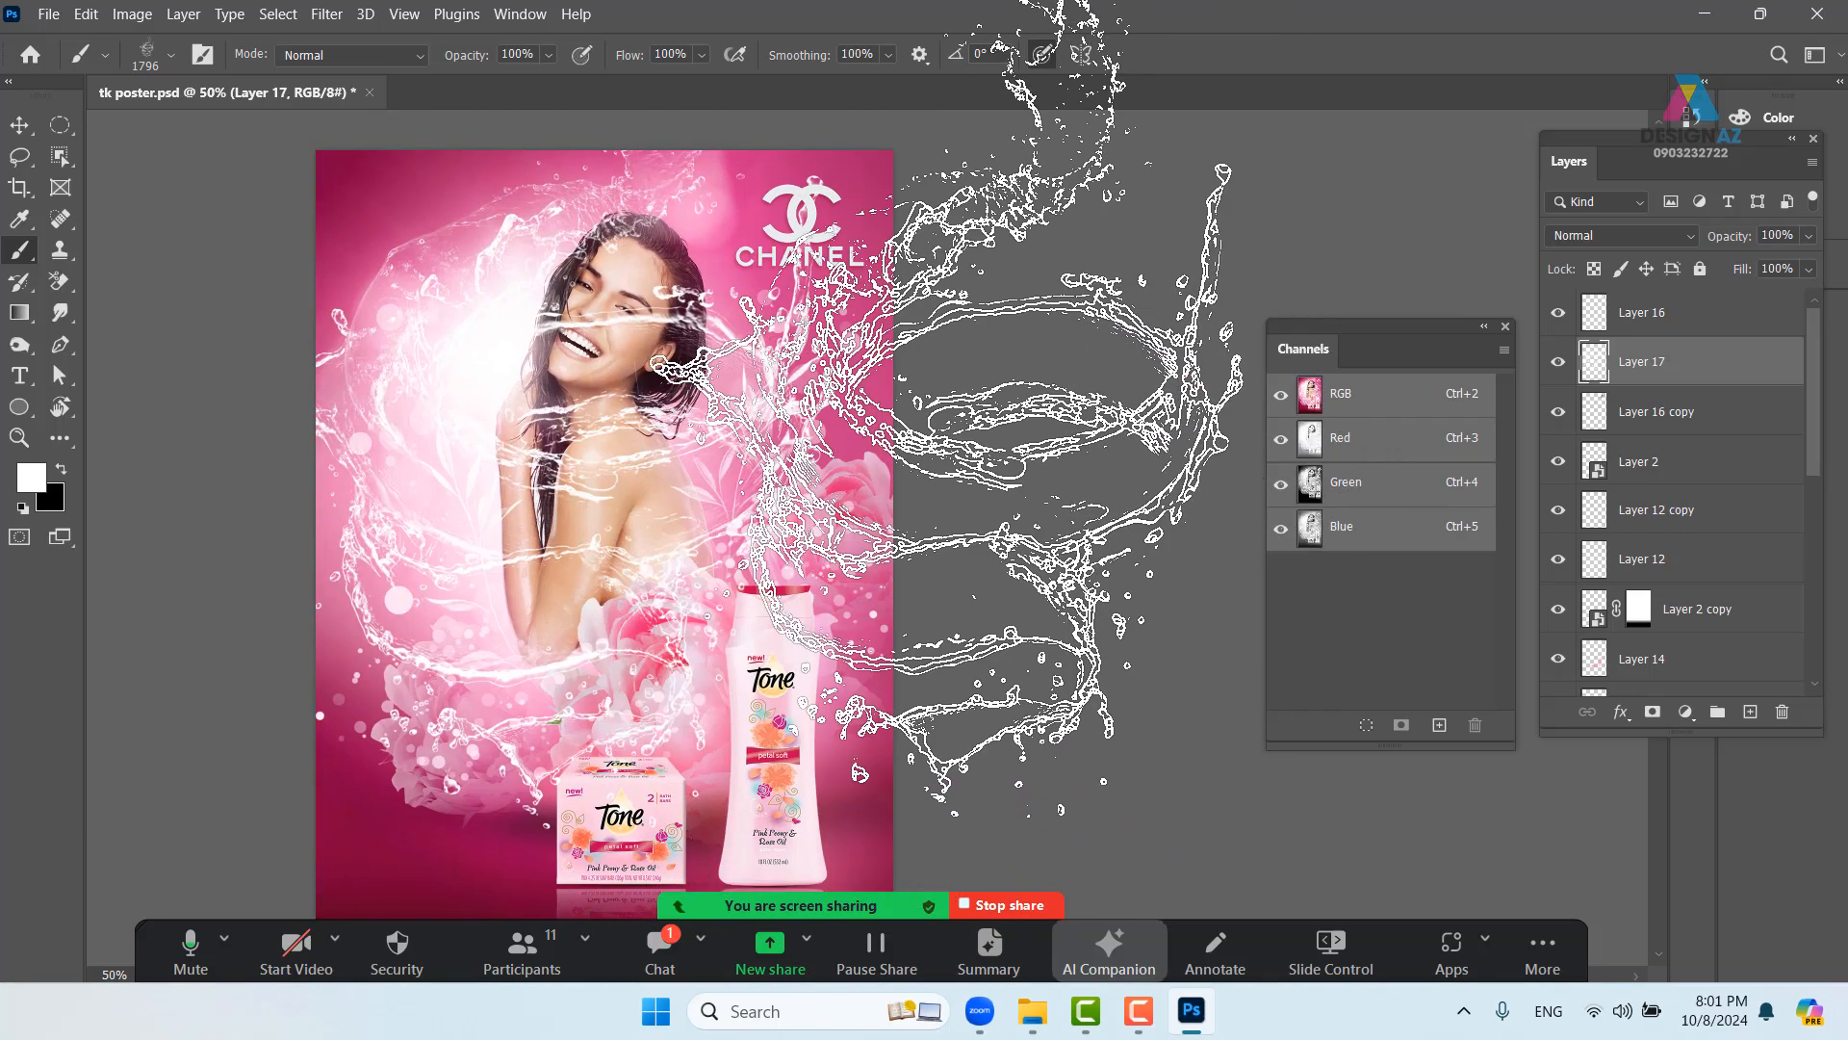
{"action": "left_click", "coordinate": [19, 124]}
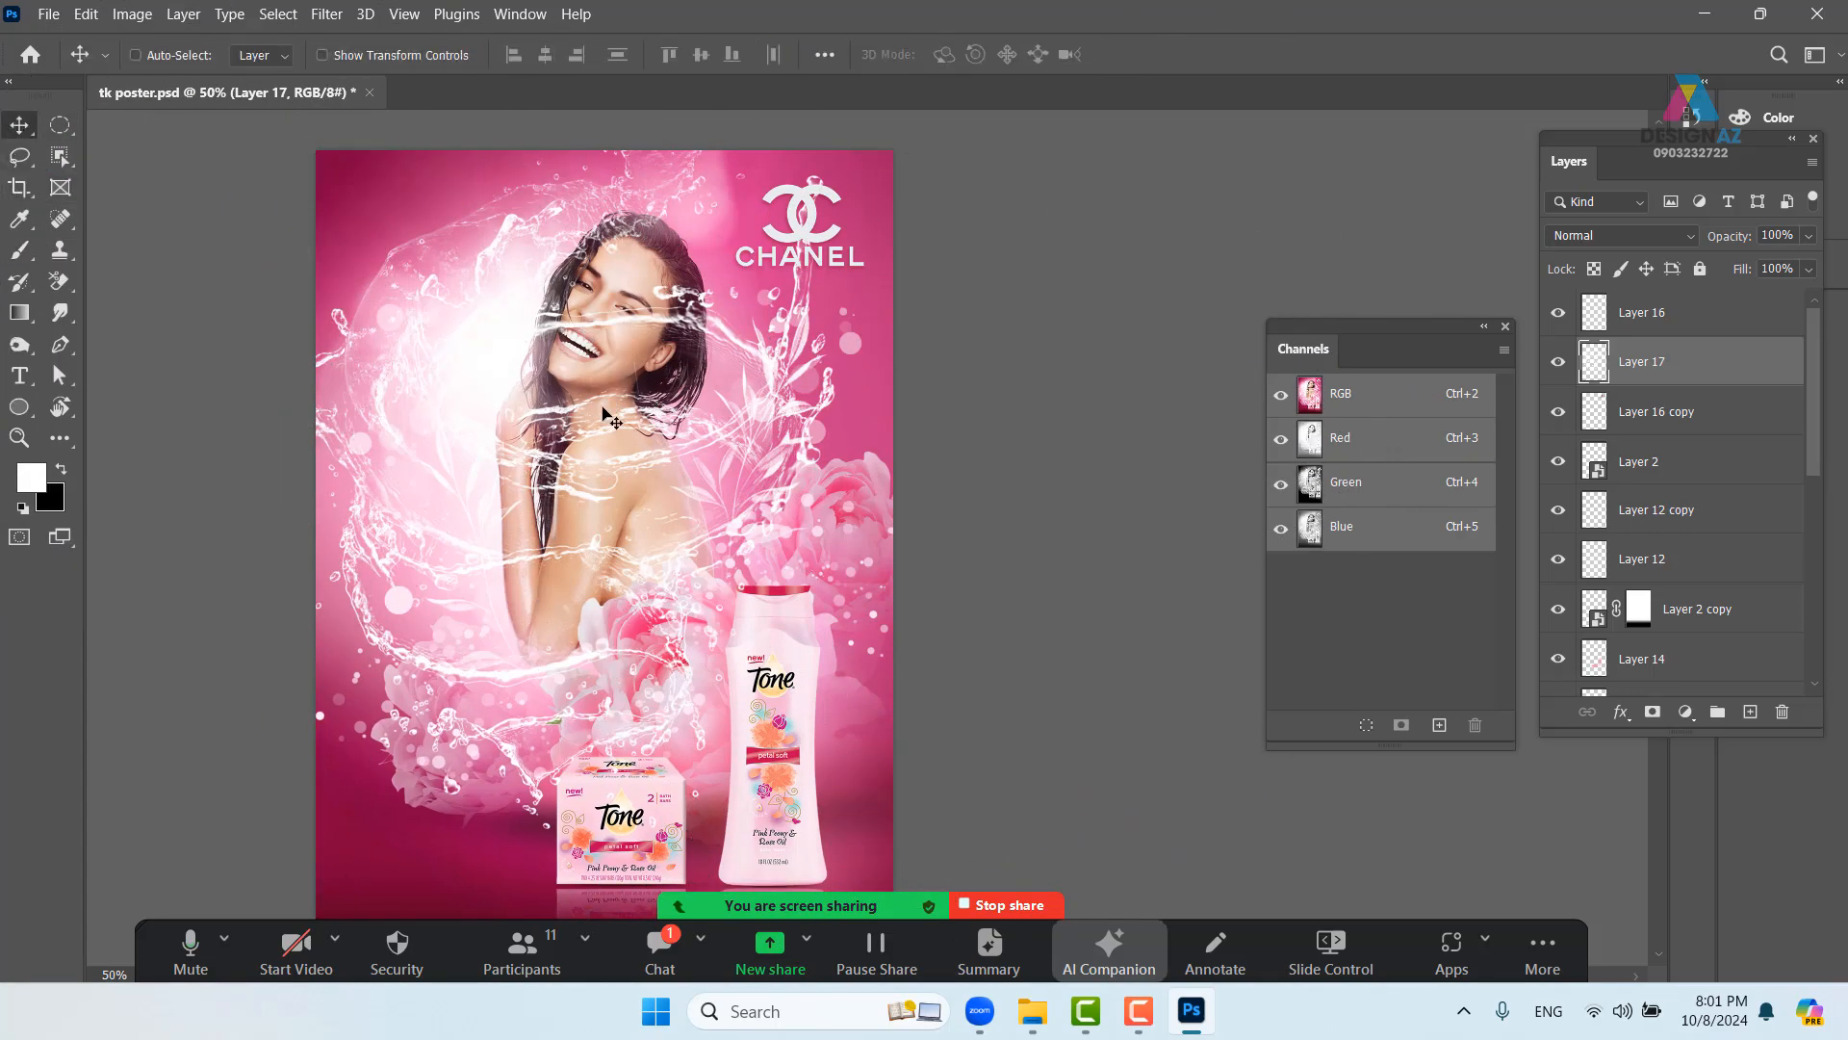
{"action": "left_click_drag", "start_coordinate": [603, 414], "coordinate": [616, 370]}
{"action": "left_click_drag", "start_coordinate": [659, 453], "coordinate": [663, 436]}
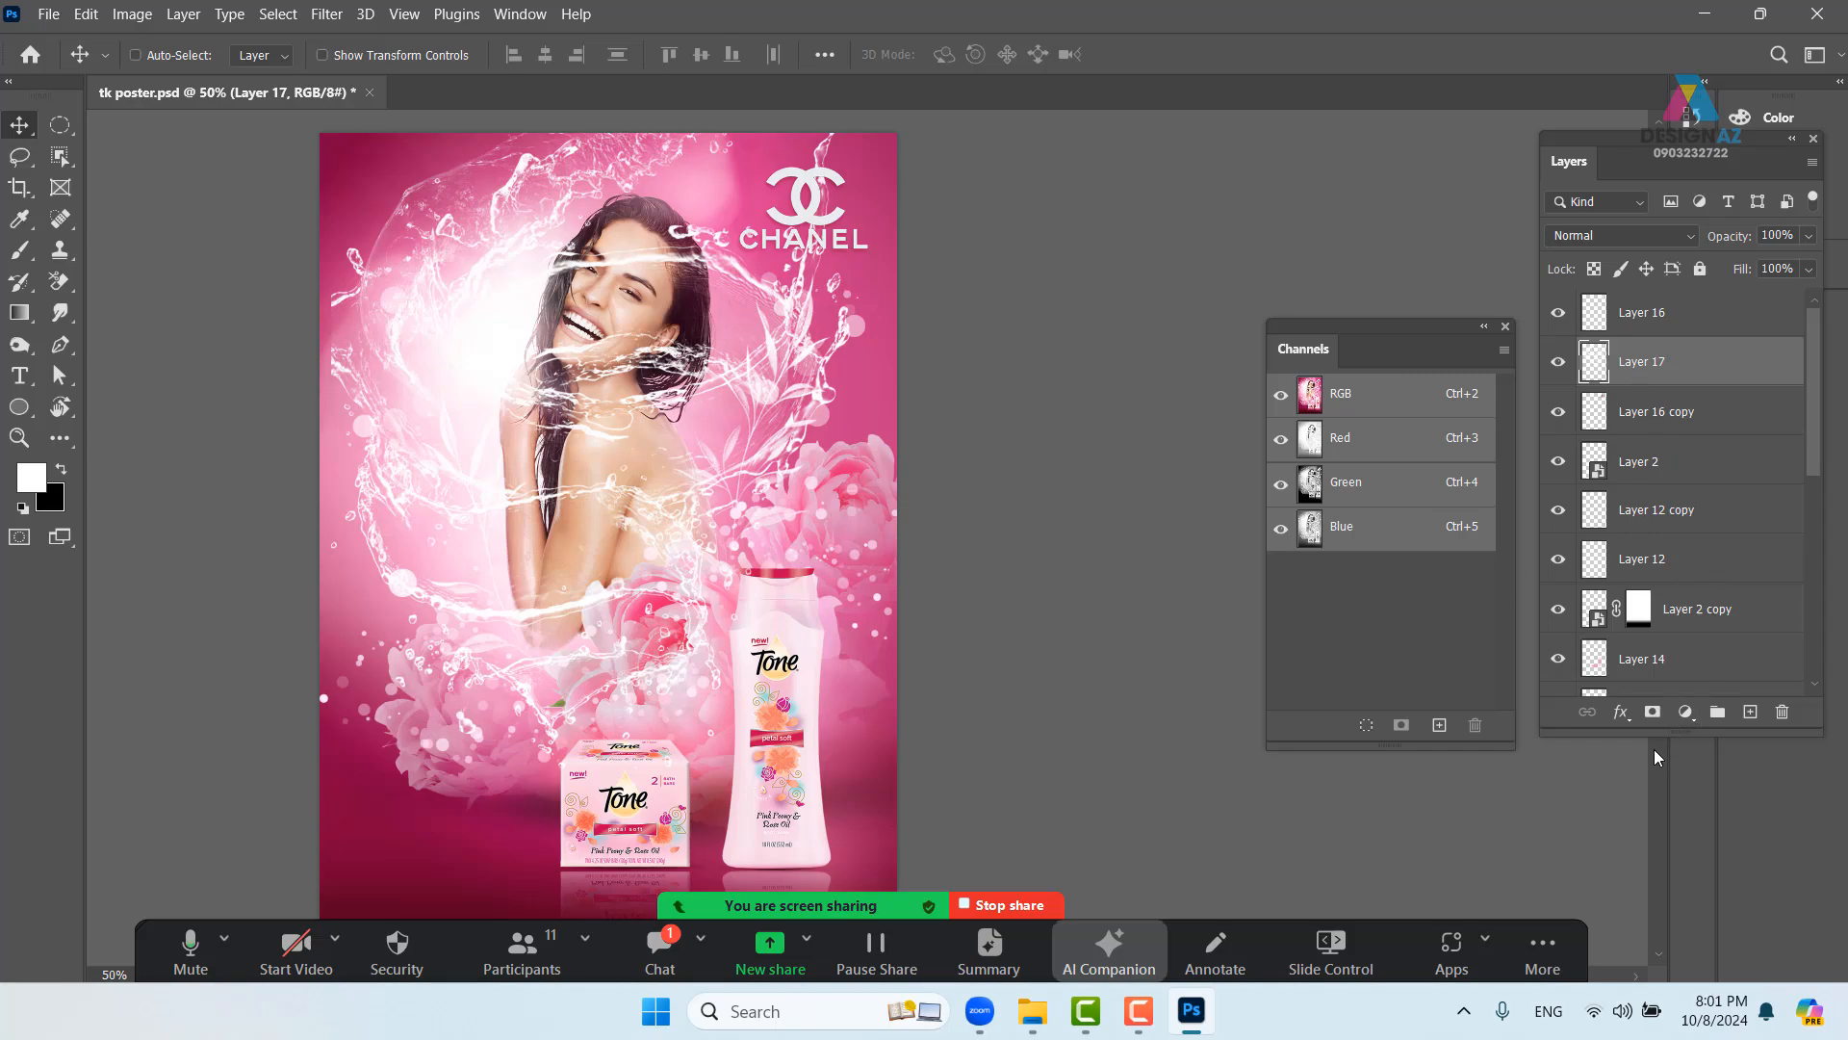
- Add a mask to Layer 17 and pick a soft round brush at 321 px
{"action": "left_click", "coordinate": [1652, 713]}
{"action": "key", "text": "b"}
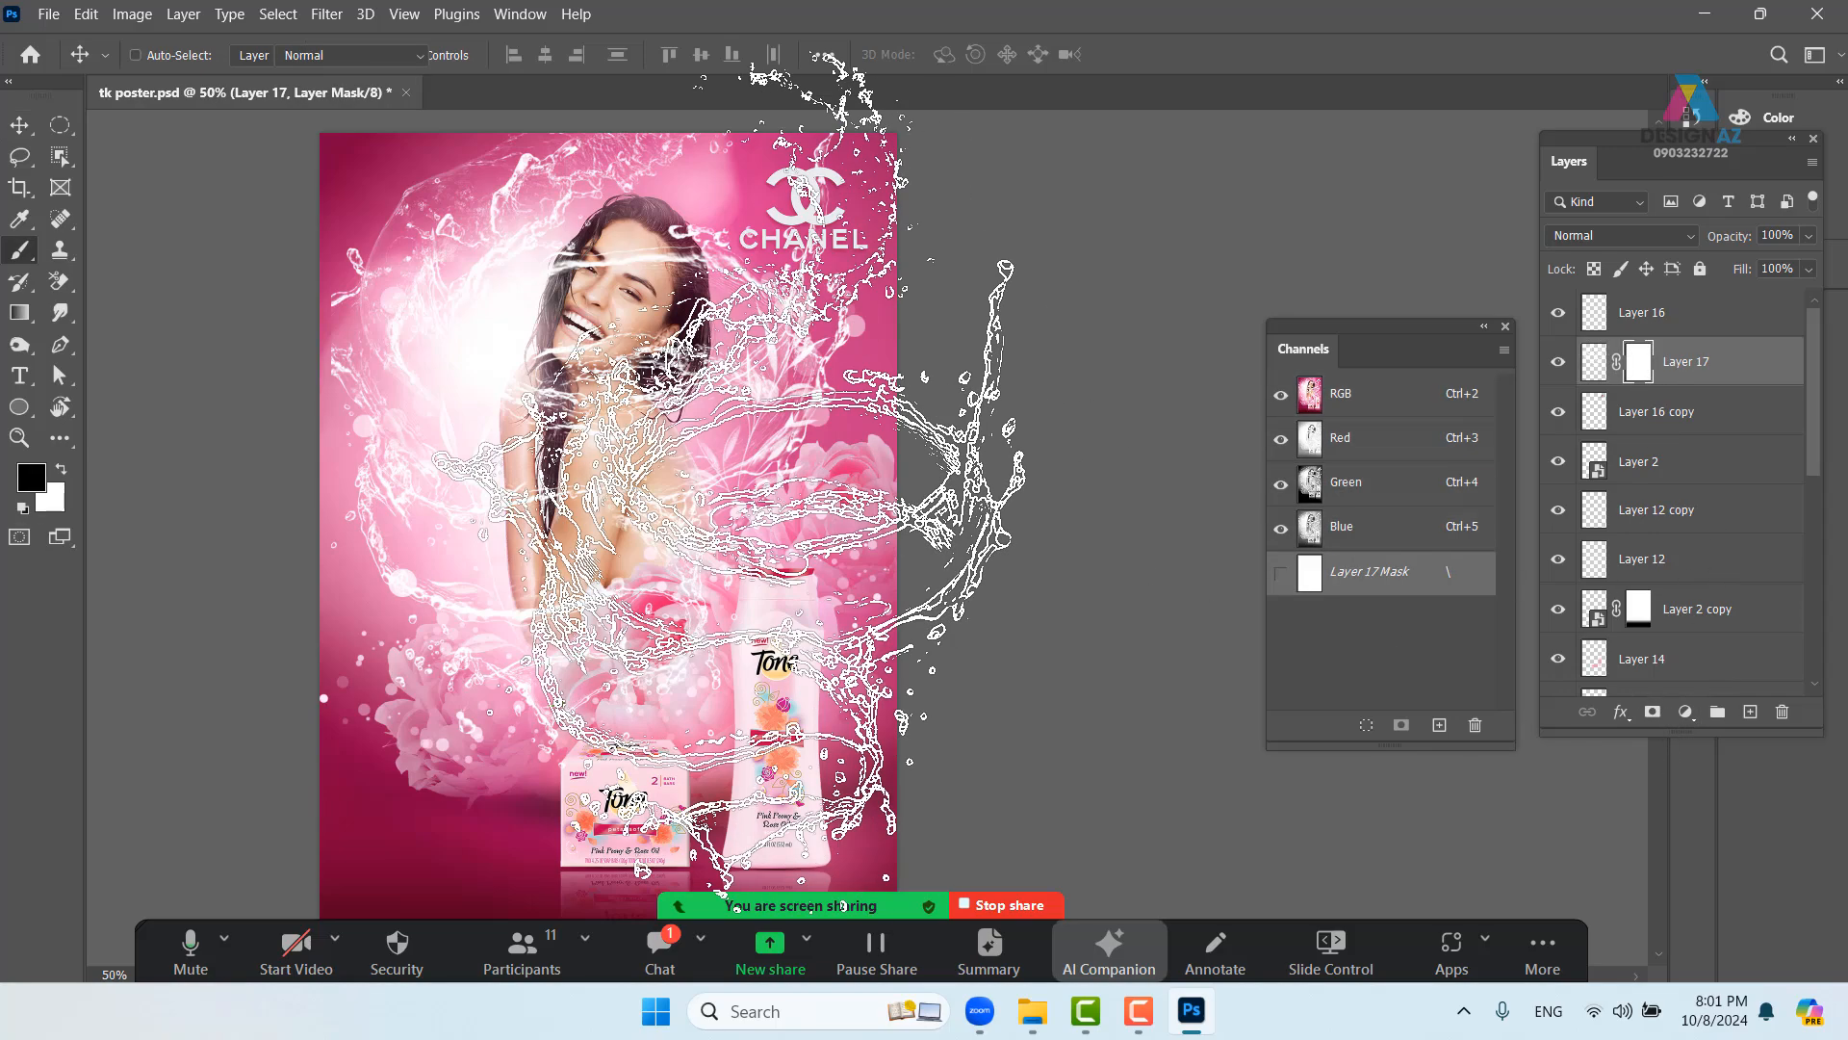
{"action": "left_click", "coordinate": [171, 57]}
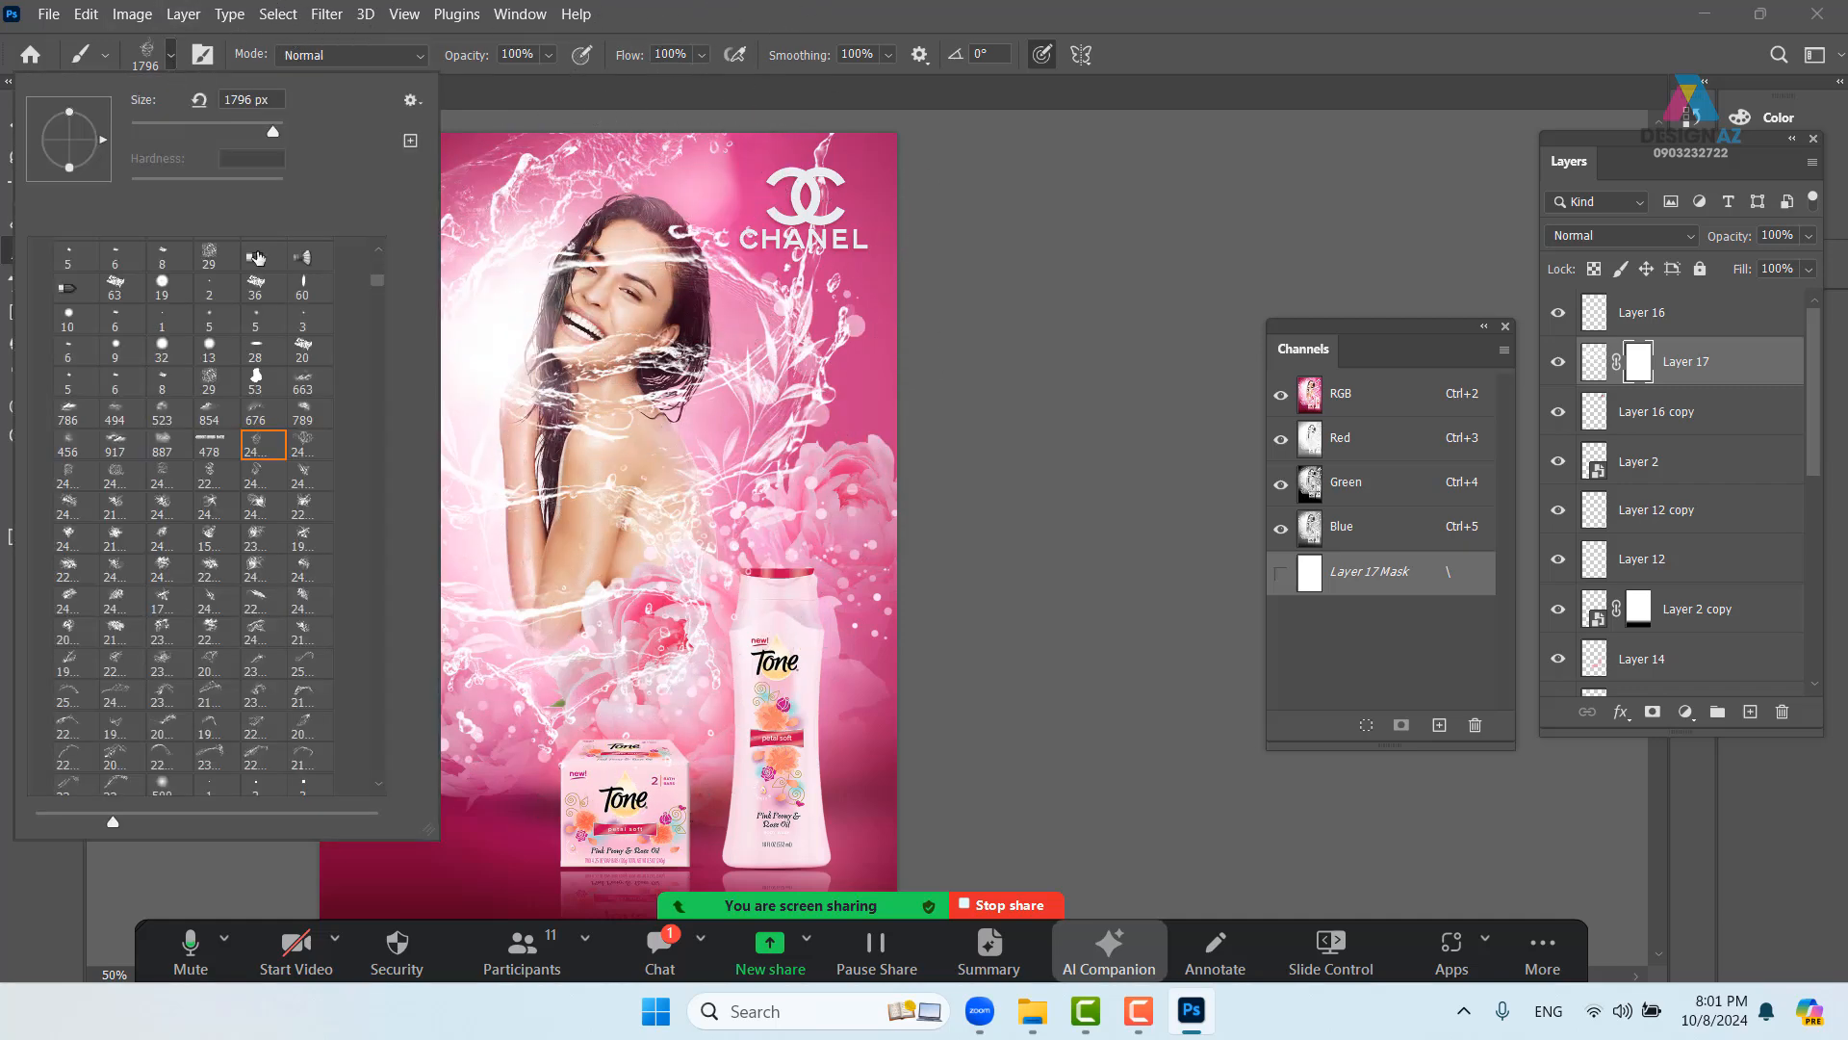
{"action": "left_click_drag", "start_coordinate": [378, 281], "coordinate": [376, 262]}
{"action": "left_click", "coordinate": [64, 296]}
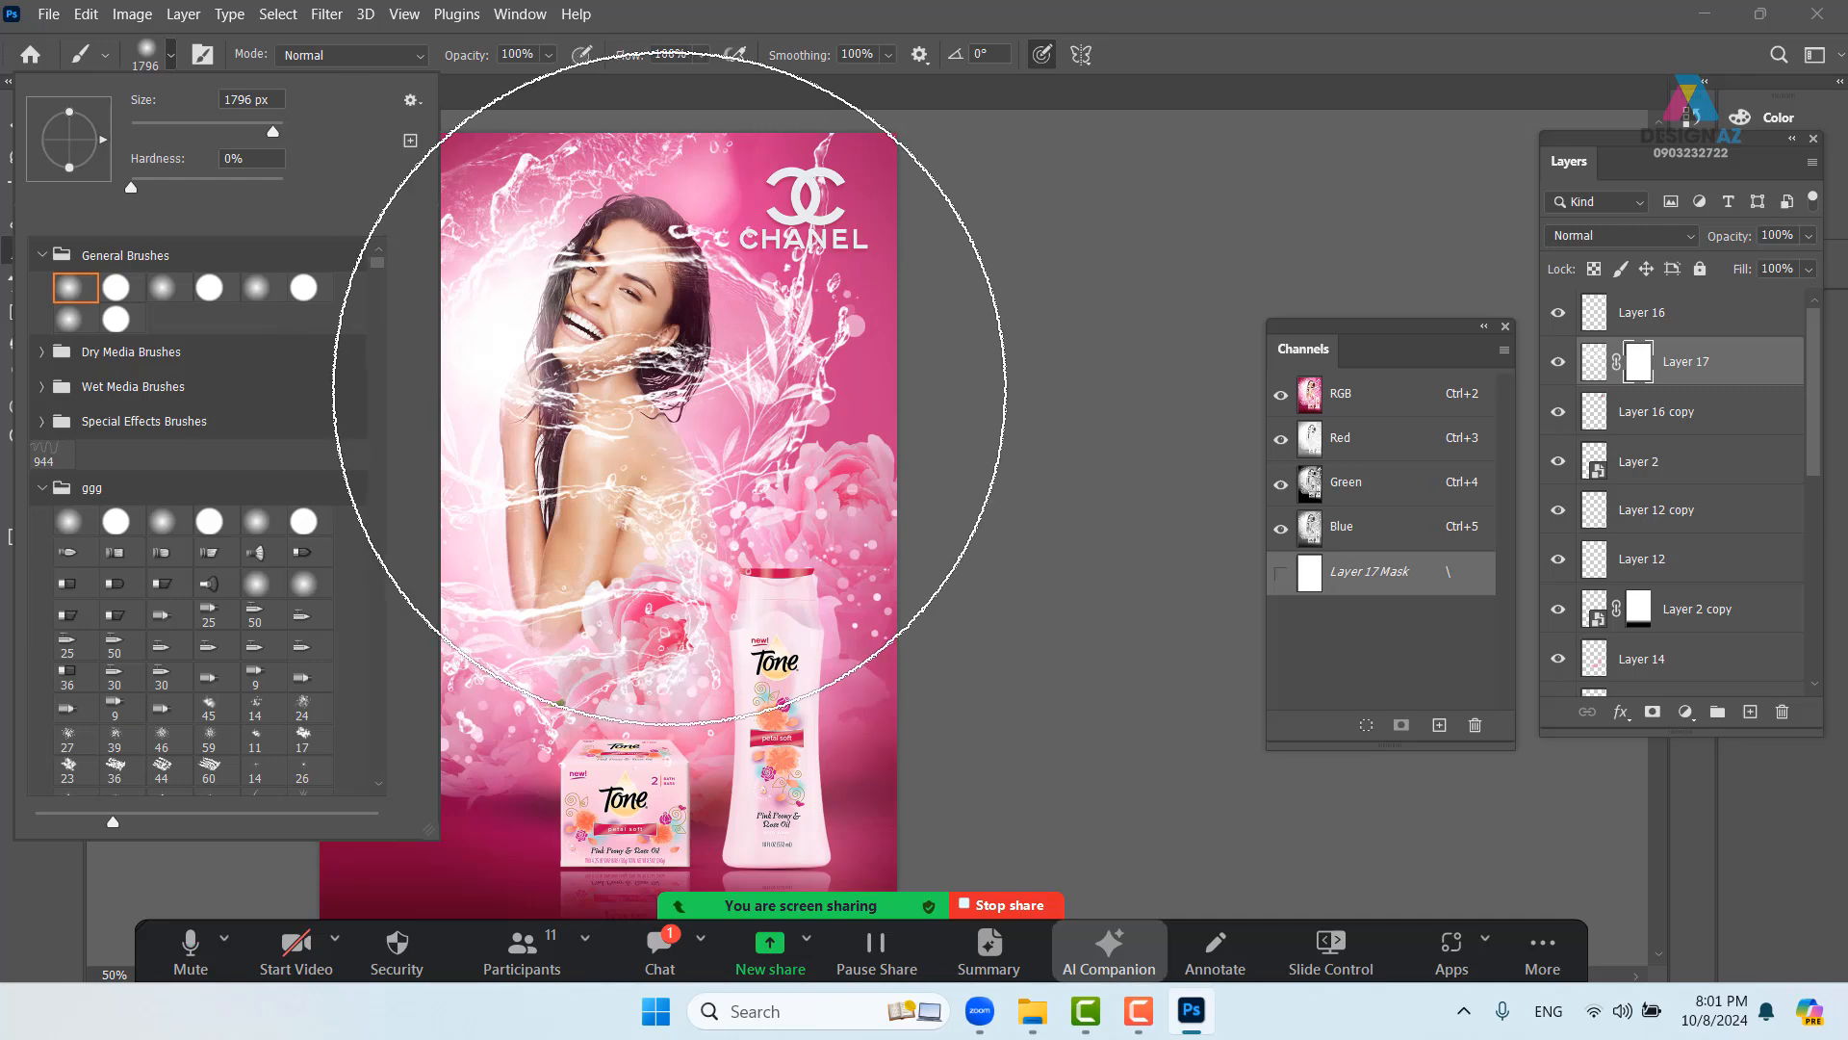
{"action": "mouse_move", "coordinate": [679, 383]}
{"action": "left_mouse_down"}
{"action": "mouse_move", "coordinate": [564, 368]}
{"action": "mouse_move", "coordinate": [254, 403]}
{"action": "left_mouse_up"}
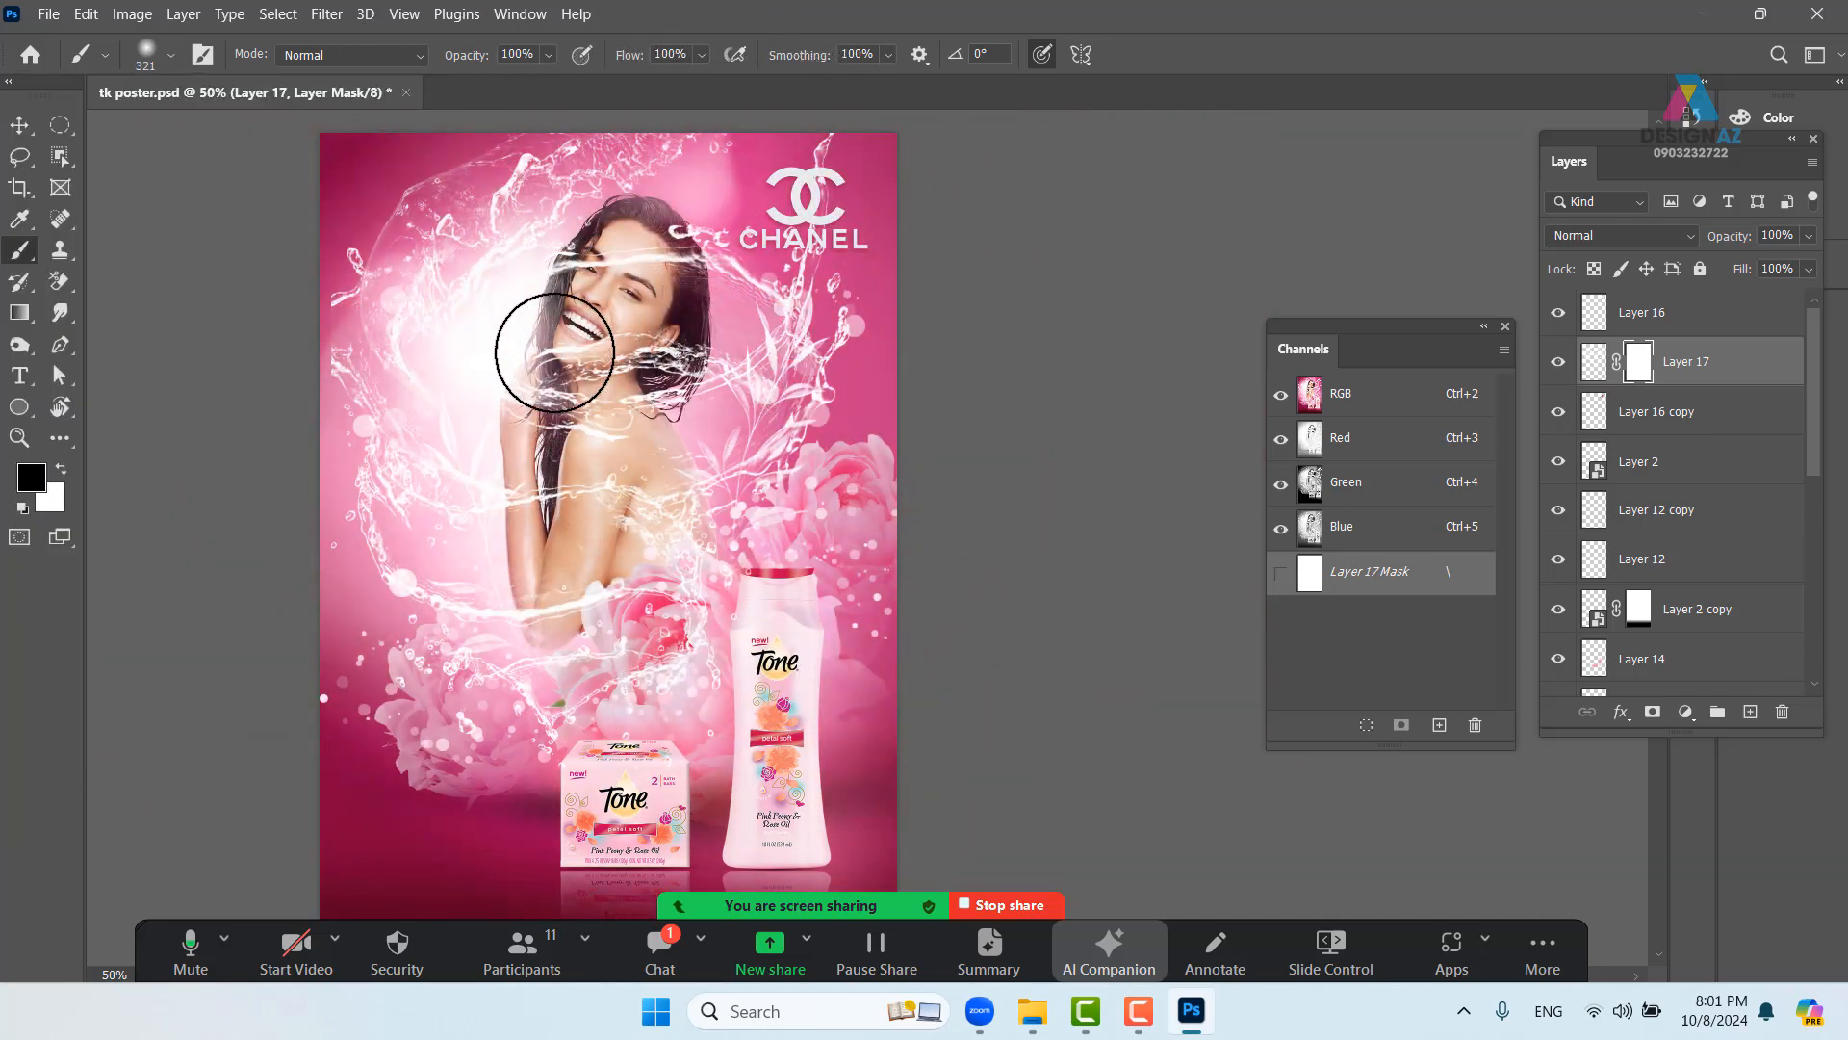
- Paint the mask to hide the splash over the face, CHANEL logo, back and arm
{"action": "mouse_move", "coordinate": [647, 279]}
{"action": "left_mouse_down"}
{"action": "mouse_move", "coordinate": [603, 357]}
{"action": "mouse_move", "coordinate": [623, 273]}
{"action": "mouse_move", "coordinate": [557, 386]}
{"action": "mouse_move", "coordinate": [653, 380]}
{"action": "mouse_move", "coordinate": [675, 317]}
{"action": "mouse_move", "coordinate": [663, 255]}
{"action": "mouse_move", "coordinate": [618, 337]}
{"action": "left_mouse_up"}
{"action": "mouse_move", "coordinate": [720, 247]}
{"action": "left_mouse_down"}
{"action": "mouse_move", "coordinate": [806, 337]}
{"action": "mouse_move", "coordinate": [733, 463]}
{"action": "mouse_move", "coordinate": [815, 323]}
{"action": "mouse_move", "coordinate": [681, 523]}
{"action": "mouse_move", "coordinate": [783, 439]}
{"action": "mouse_move", "coordinate": [725, 454]}
{"action": "mouse_move", "coordinate": [746, 474]}
{"action": "mouse_move", "coordinate": [744, 443]}
{"action": "mouse_move", "coordinate": [759, 482]}
{"action": "left_mouse_up"}
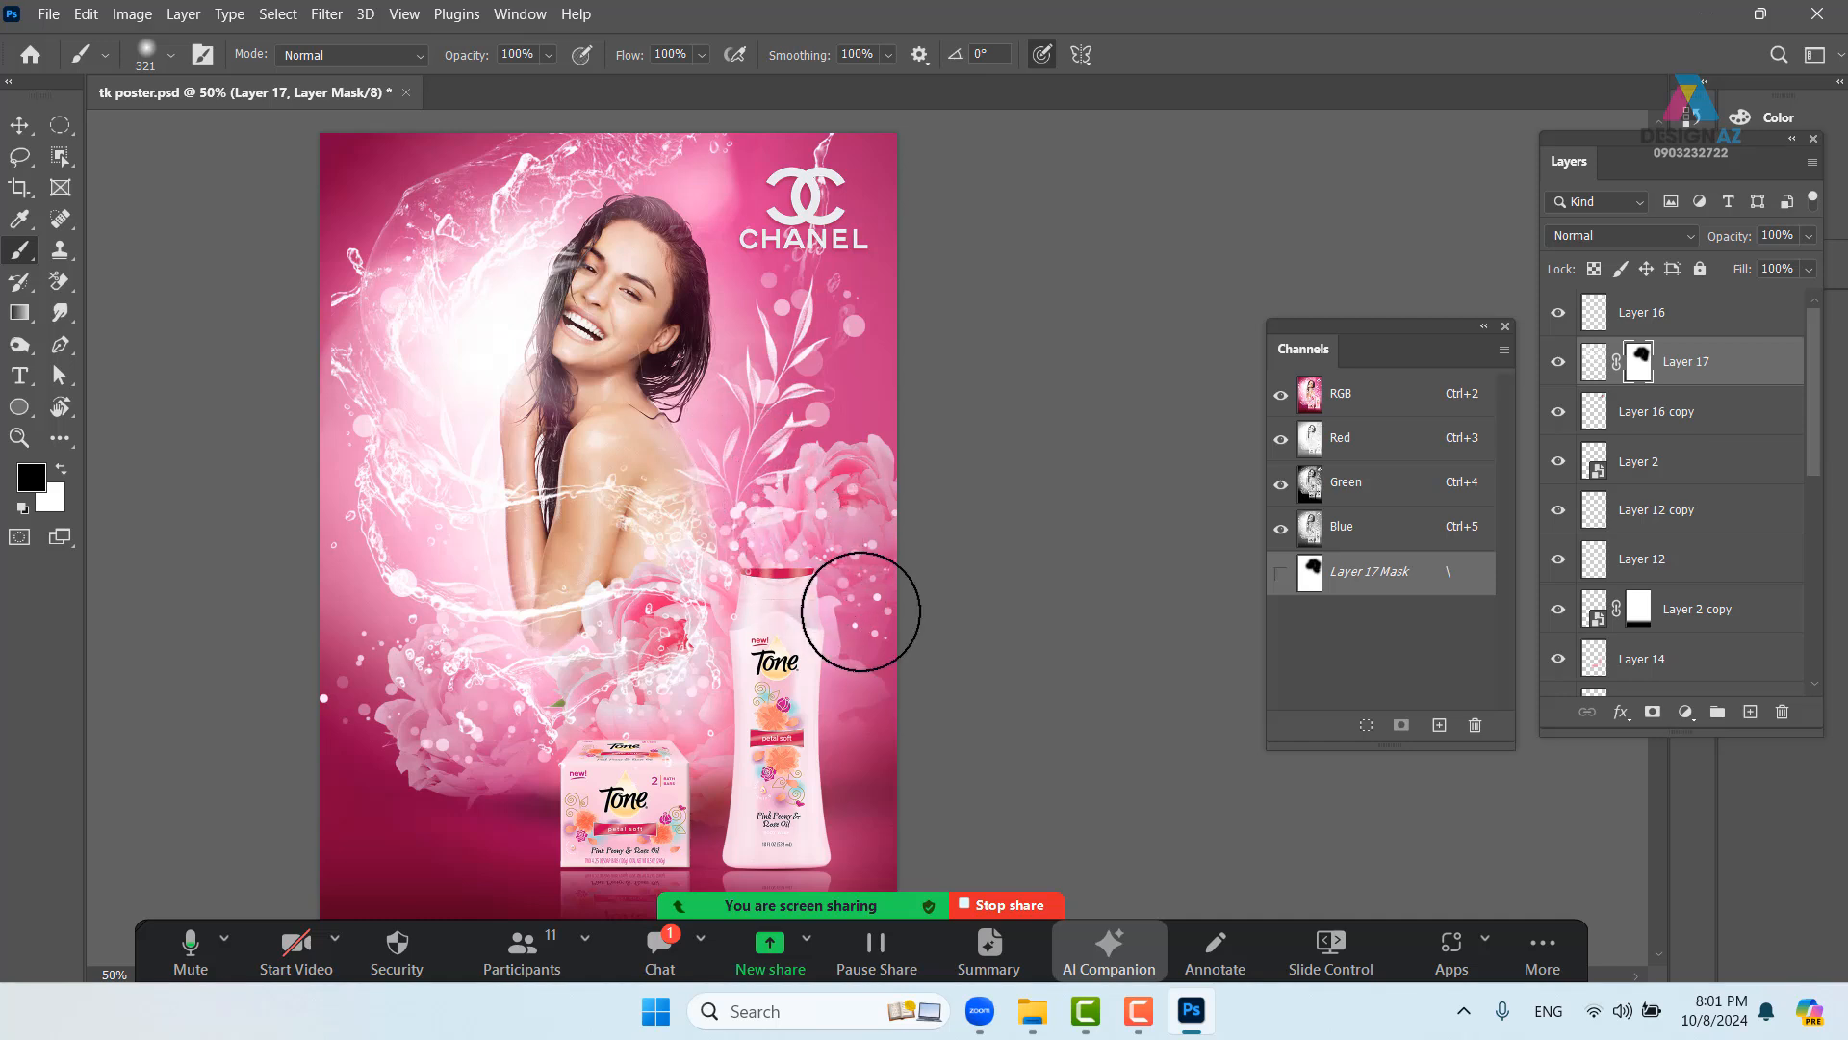
{"action": "left_click_drag", "start_coordinate": [812, 632], "coordinate": [840, 551]}
{"action": "mouse_move", "coordinate": [677, 437]}
{"action": "left_mouse_down"}
{"action": "mouse_move", "coordinate": [641, 414]}
{"action": "mouse_move", "coordinate": [595, 543]}
{"action": "mouse_move", "coordinate": [630, 450]}
{"action": "mouse_move", "coordinate": [592, 412]}
{"action": "mouse_move", "coordinate": [630, 502]}
{"action": "mouse_move", "coordinate": [563, 572]}
{"action": "mouse_move", "coordinate": [622, 537]}
{"action": "mouse_move", "coordinate": [478, 573]}
{"action": "mouse_move", "coordinate": [669, 572]}
{"action": "mouse_move", "coordinate": [738, 500]}
{"action": "mouse_move", "coordinate": [635, 606]}
{"action": "mouse_move", "coordinate": [729, 573]}
{"action": "mouse_move", "coordinate": [741, 551]}
{"action": "mouse_move", "coordinate": [629, 628]}
{"action": "mouse_move", "coordinate": [750, 414]}
{"action": "mouse_move", "coordinate": [730, 541]}
{"action": "mouse_move", "coordinate": [707, 400]}
{"action": "mouse_move", "coordinate": [603, 415]}
{"action": "mouse_move", "coordinate": [587, 485]}
{"action": "mouse_move", "coordinate": [531, 367]}
{"action": "mouse_move", "coordinate": [497, 376]}
{"action": "mouse_move", "coordinate": [550, 483]}
{"action": "mouse_move", "coordinate": [478, 362]}
{"action": "mouse_move", "coordinate": [590, 523]}
{"action": "mouse_move", "coordinate": [479, 343]}
{"action": "mouse_move", "coordinate": [601, 506]}
{"action": "mouse_move", "coordinate": [454, 567]}
{"action": "mouse_move", "coordinate": [598, 603]}
{"action": "mouse_move", "coordinate": [431, 513]}
{"action": "mouse_move", "coordinate": [632, 594]}
{"action": "mouse_move", "coordinate": [471, 538]}
{"action": "mouse_move", "coordinate": [366, 471]}
{"action": "mouse_move", "coordinate": [413, 530]}
{"action": "mouse_move", "coordinate": [649, 583]}
{"action": "left_mouse_up"}
{"action": "mouse_move", "coordinate": [598, 404]}
{"action": "left_mouse_down"}
{"action": "mouse_move", "coordinate": [566, 510]}
{"action": "mouse_move", "coordinate": [589, 419]}
{"action": "left_mouse_up"}
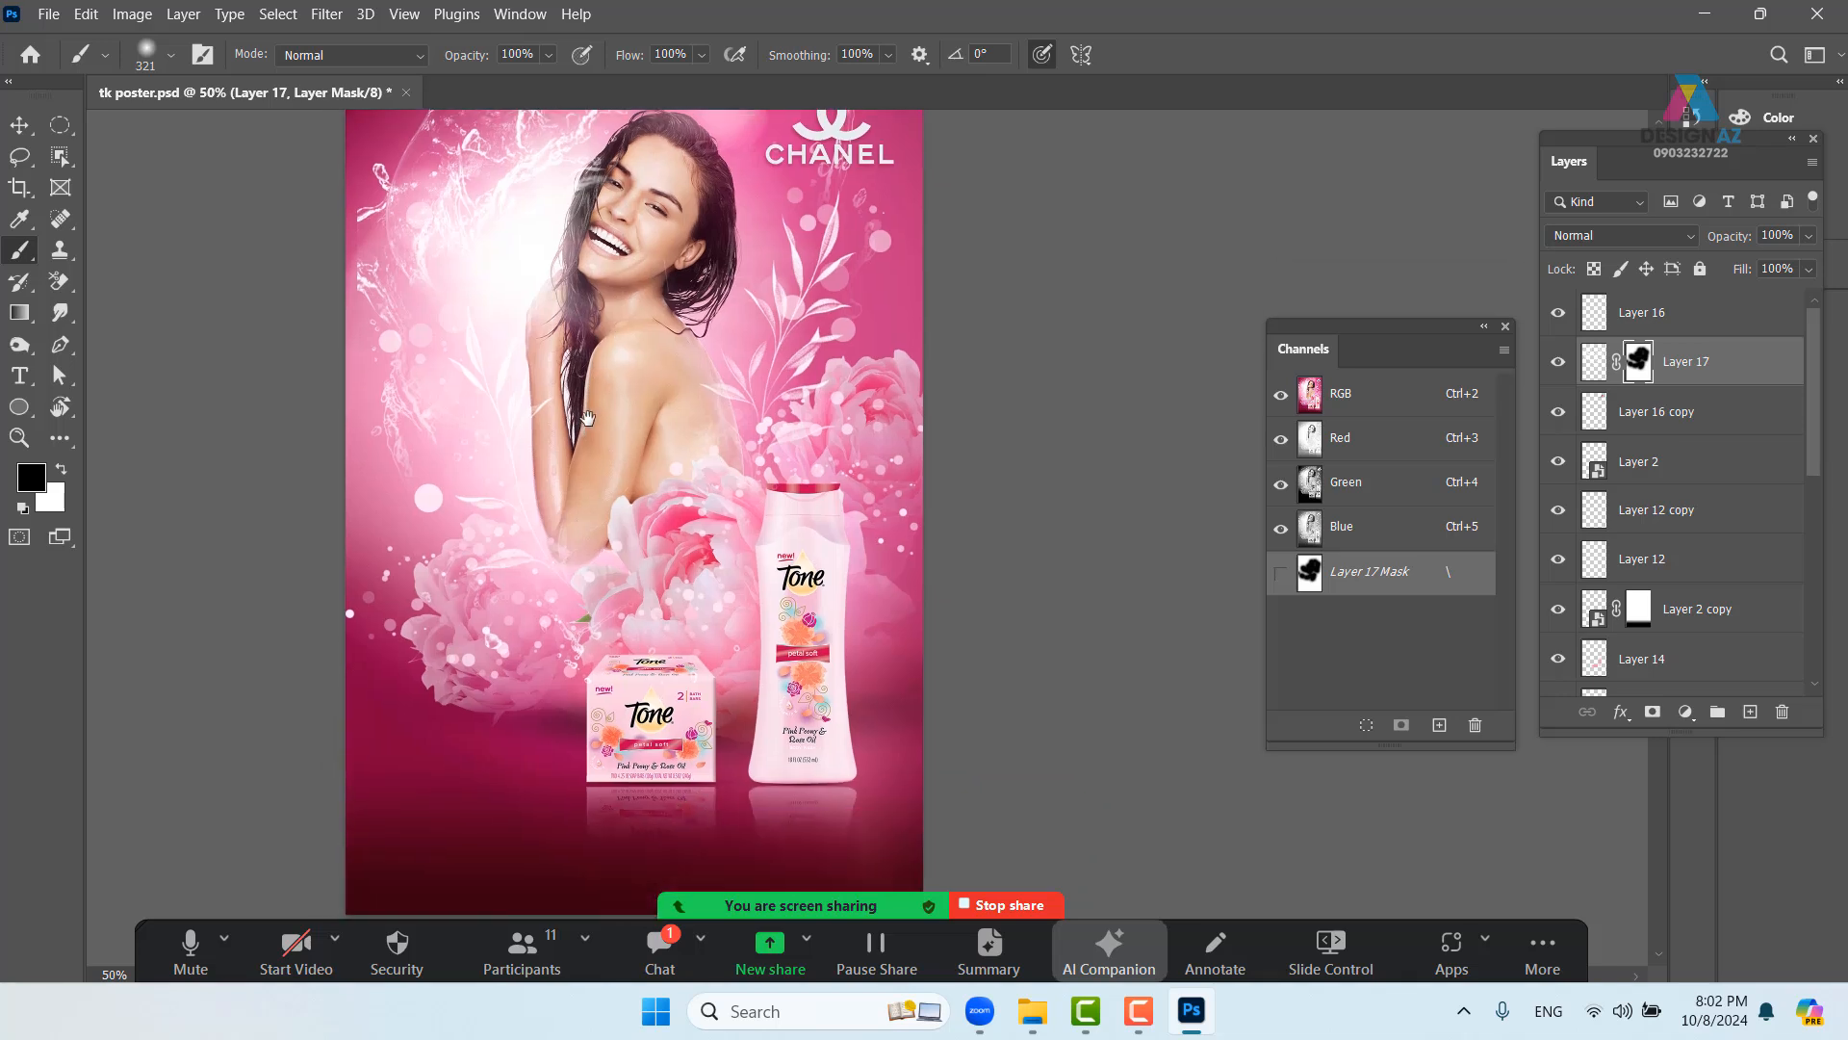
{"action": "left_click_drag", "start_coordinate": [712, 532], "coordinate": [871, 631]}
{"action": "left_click", "coordinate": [18, 124]}
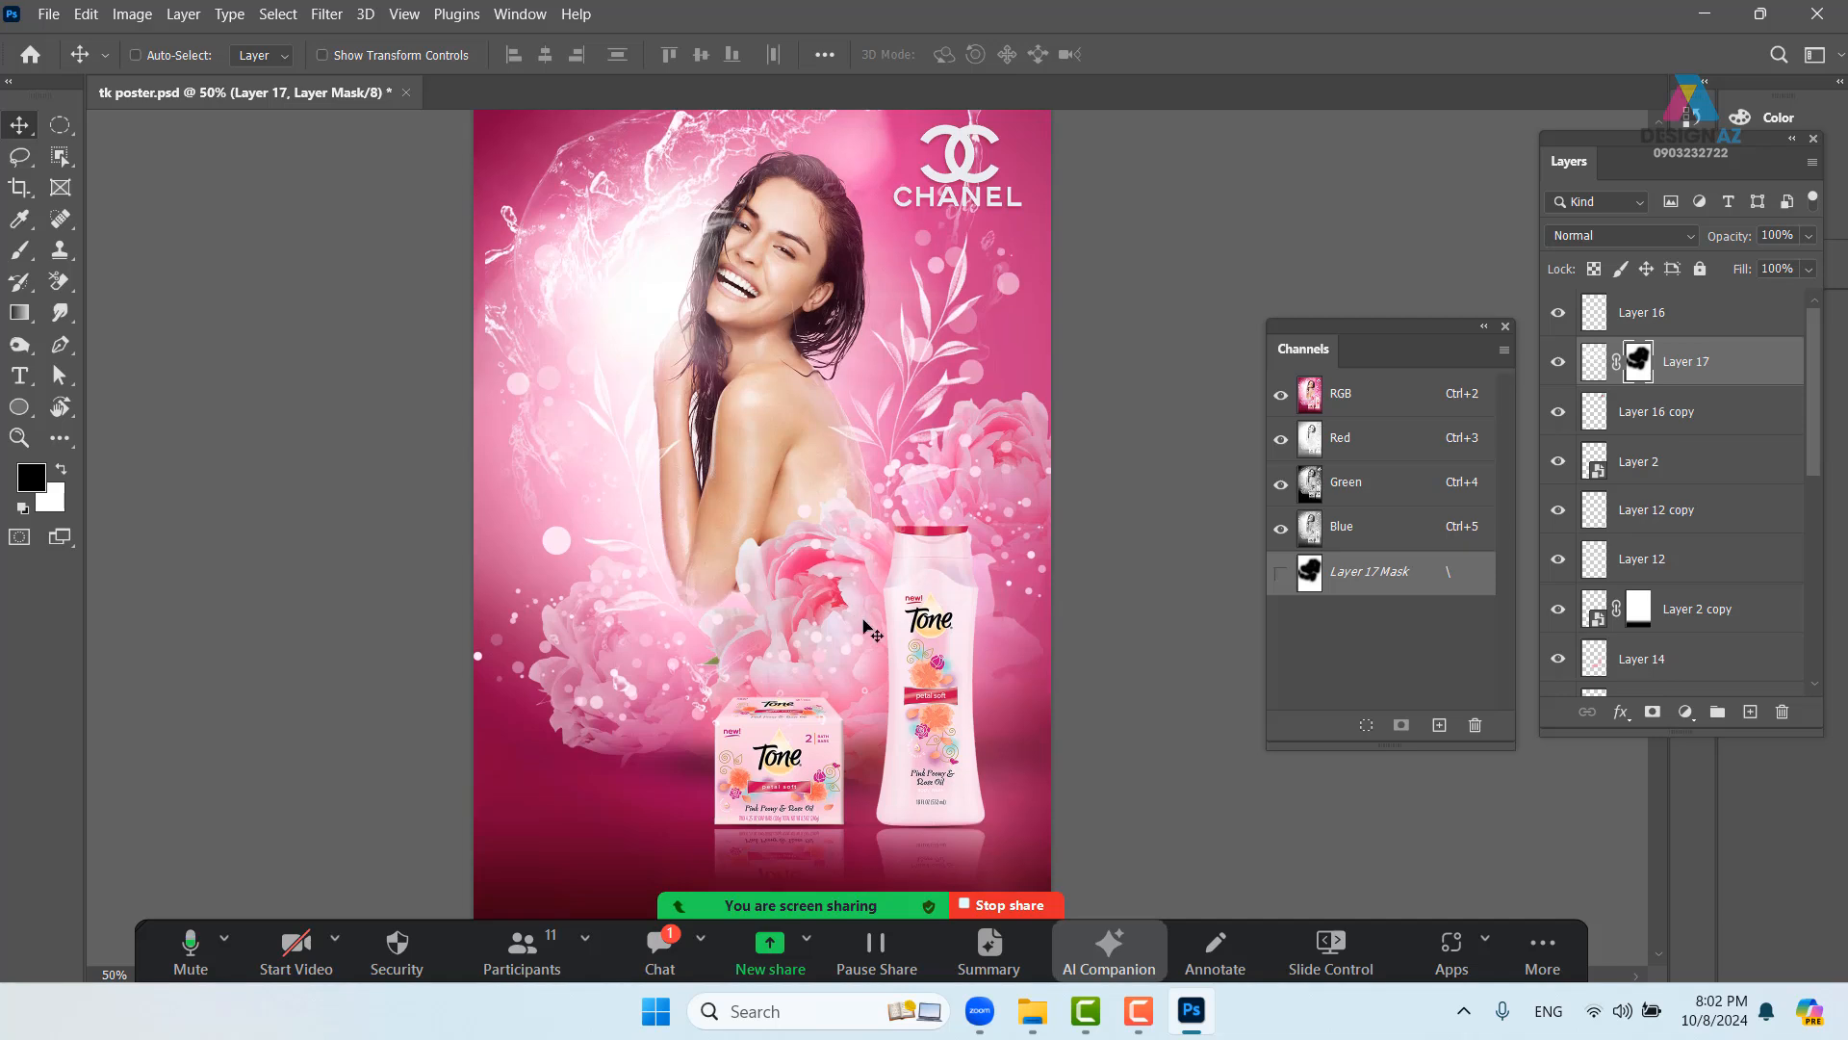
- Duplicate Layer 1 and set the copy to Screen blending
{"action": "right_click", "coordinate": [772, 420]}
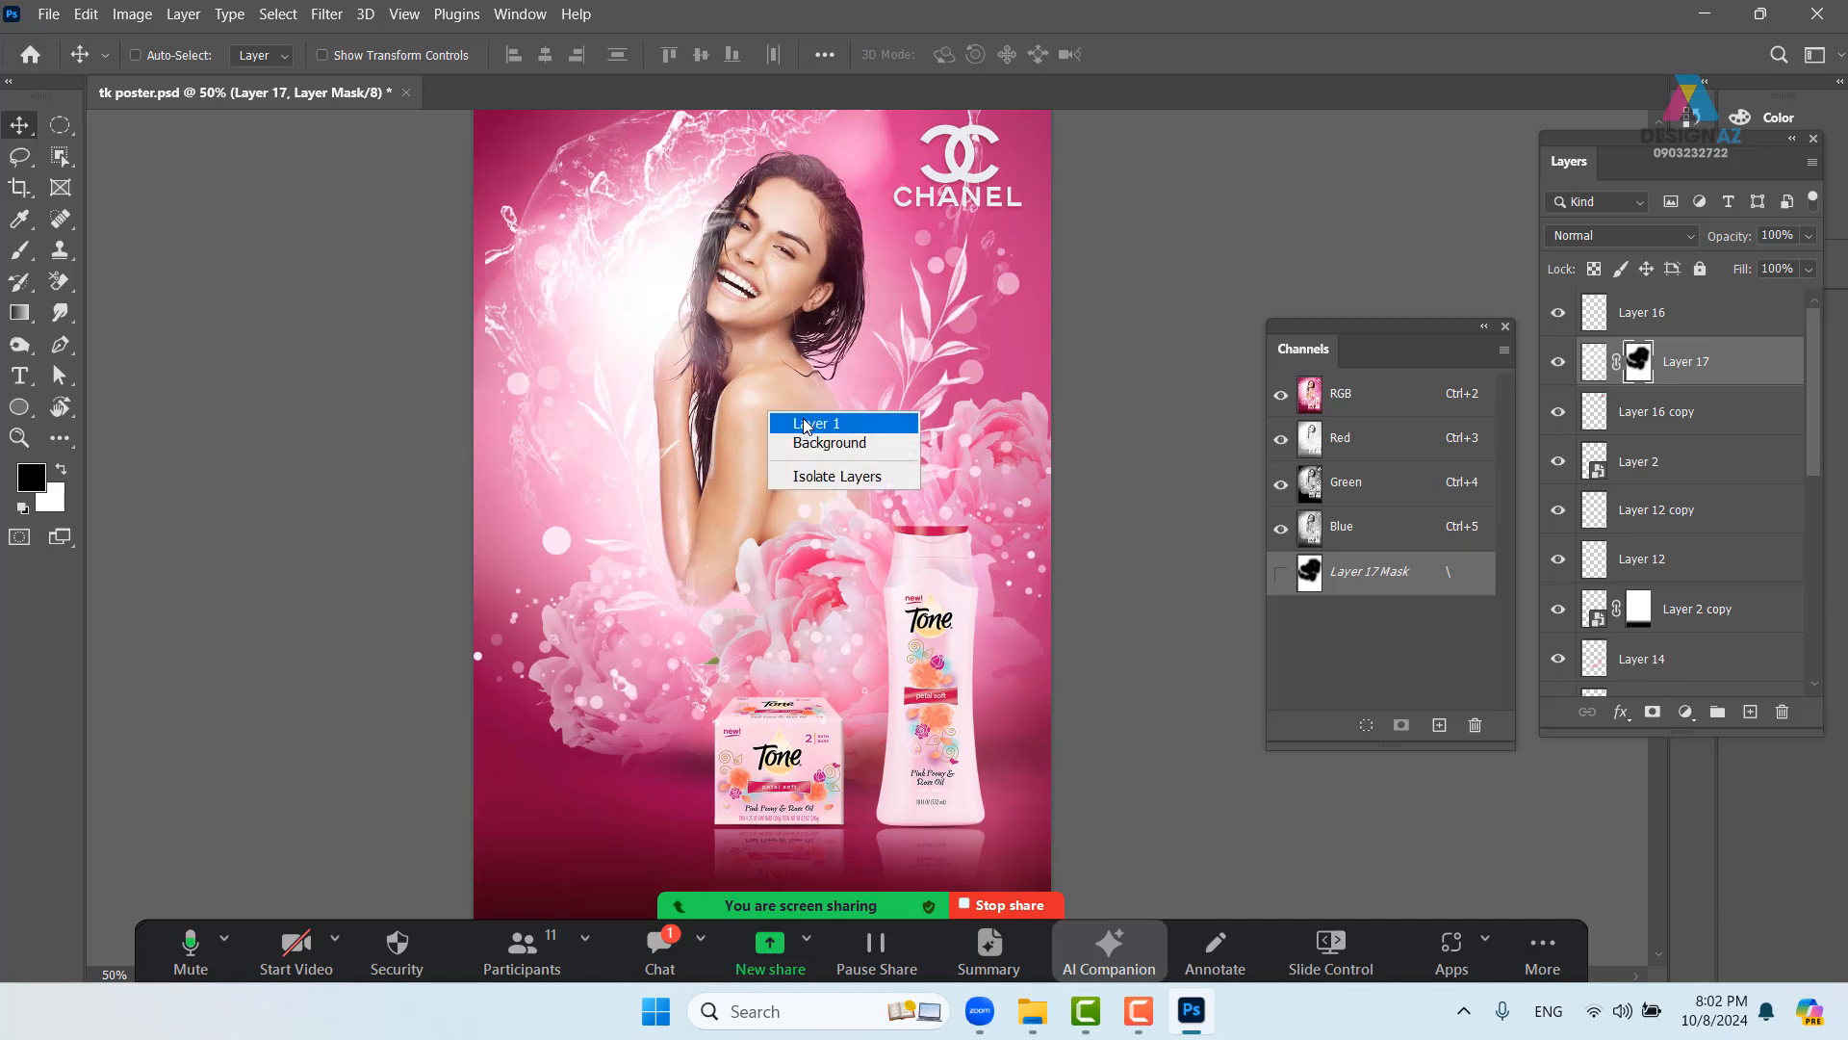
{"action": "left_click", "coordinate": [784, 421]}
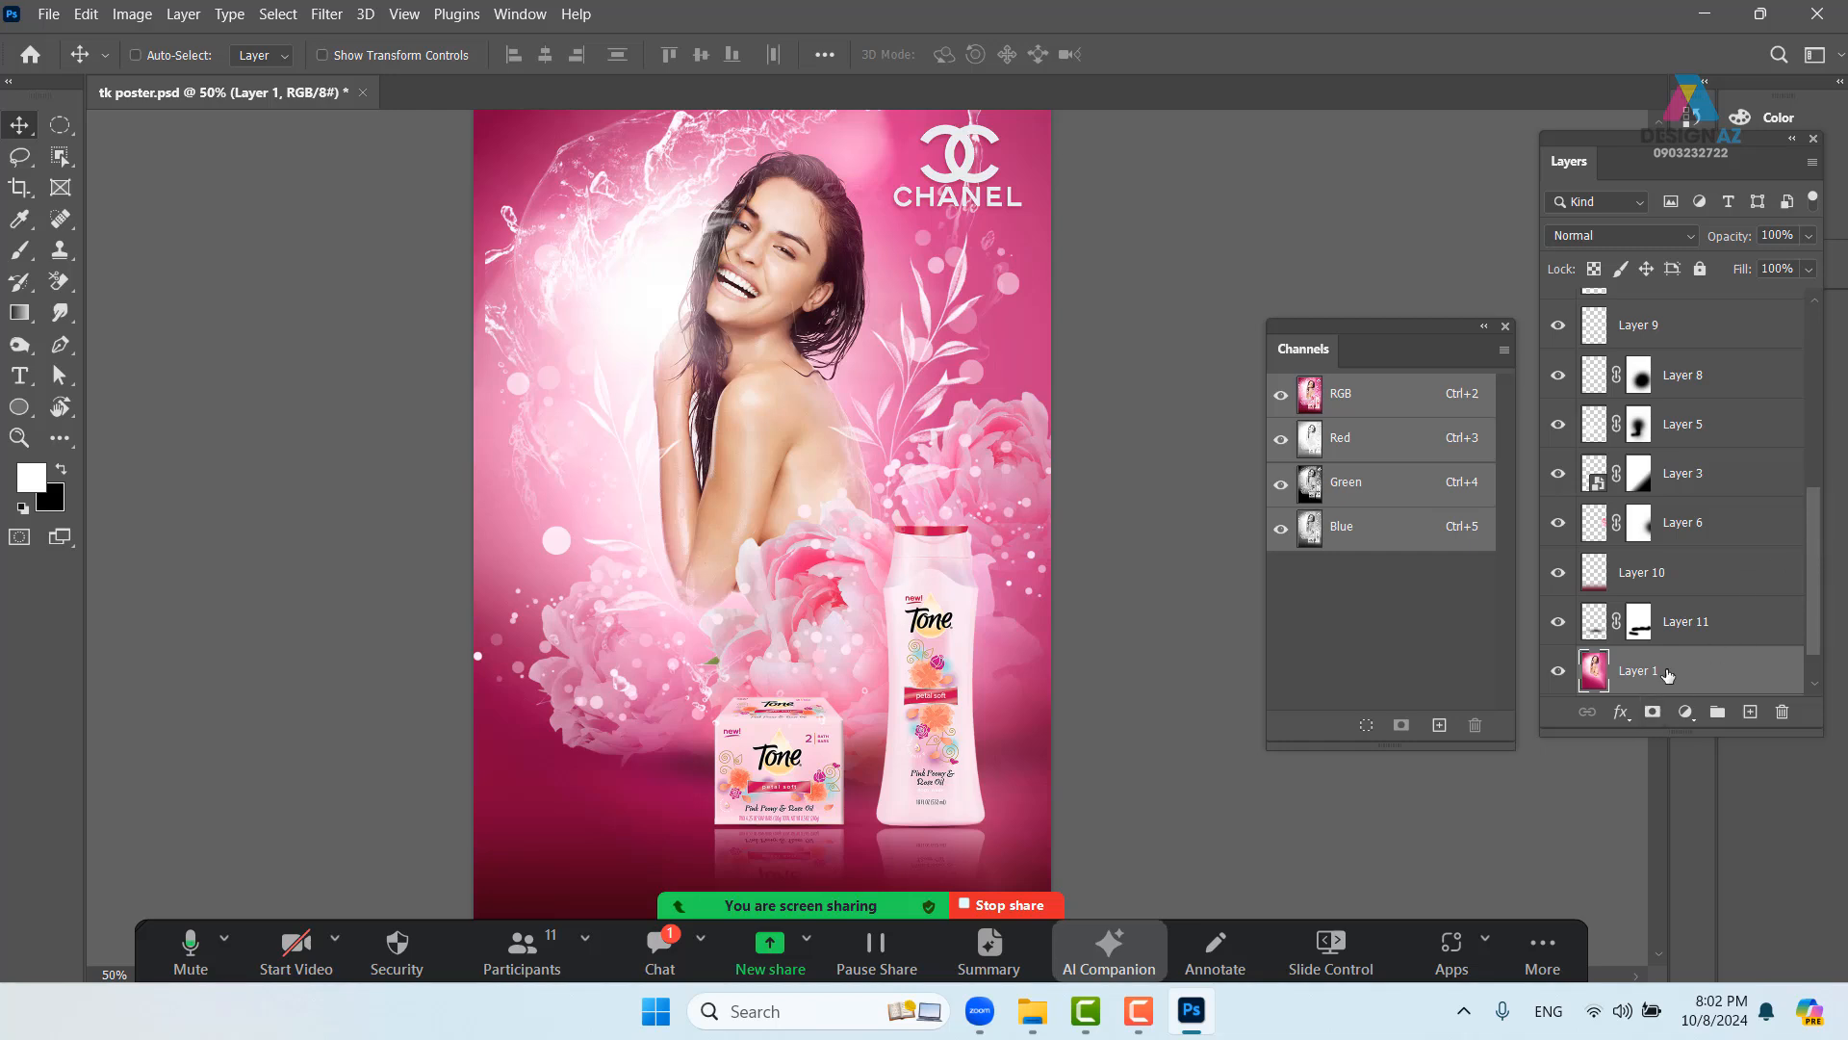
{"action": "key", "text": "ctrl"}
{"action": "key", "text": "ctrl+j"}
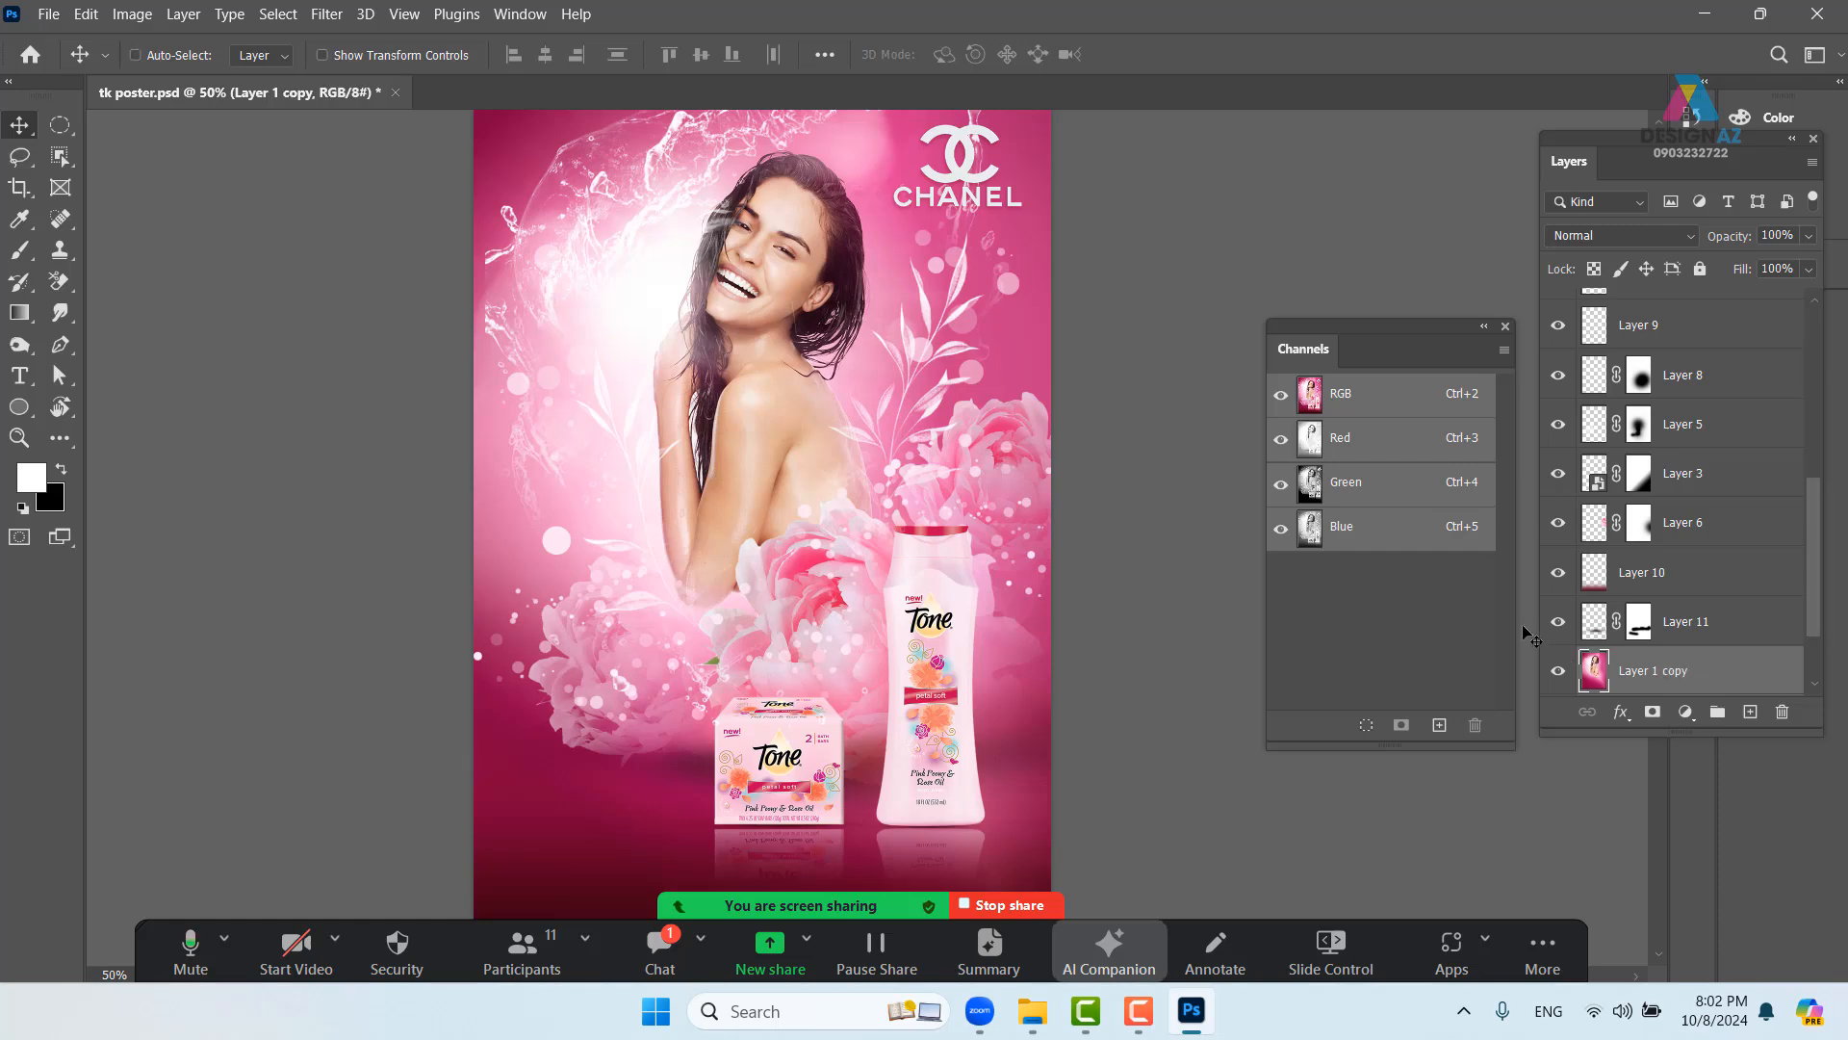
{"action": "left_click", "coordinate": [1641, 242]}
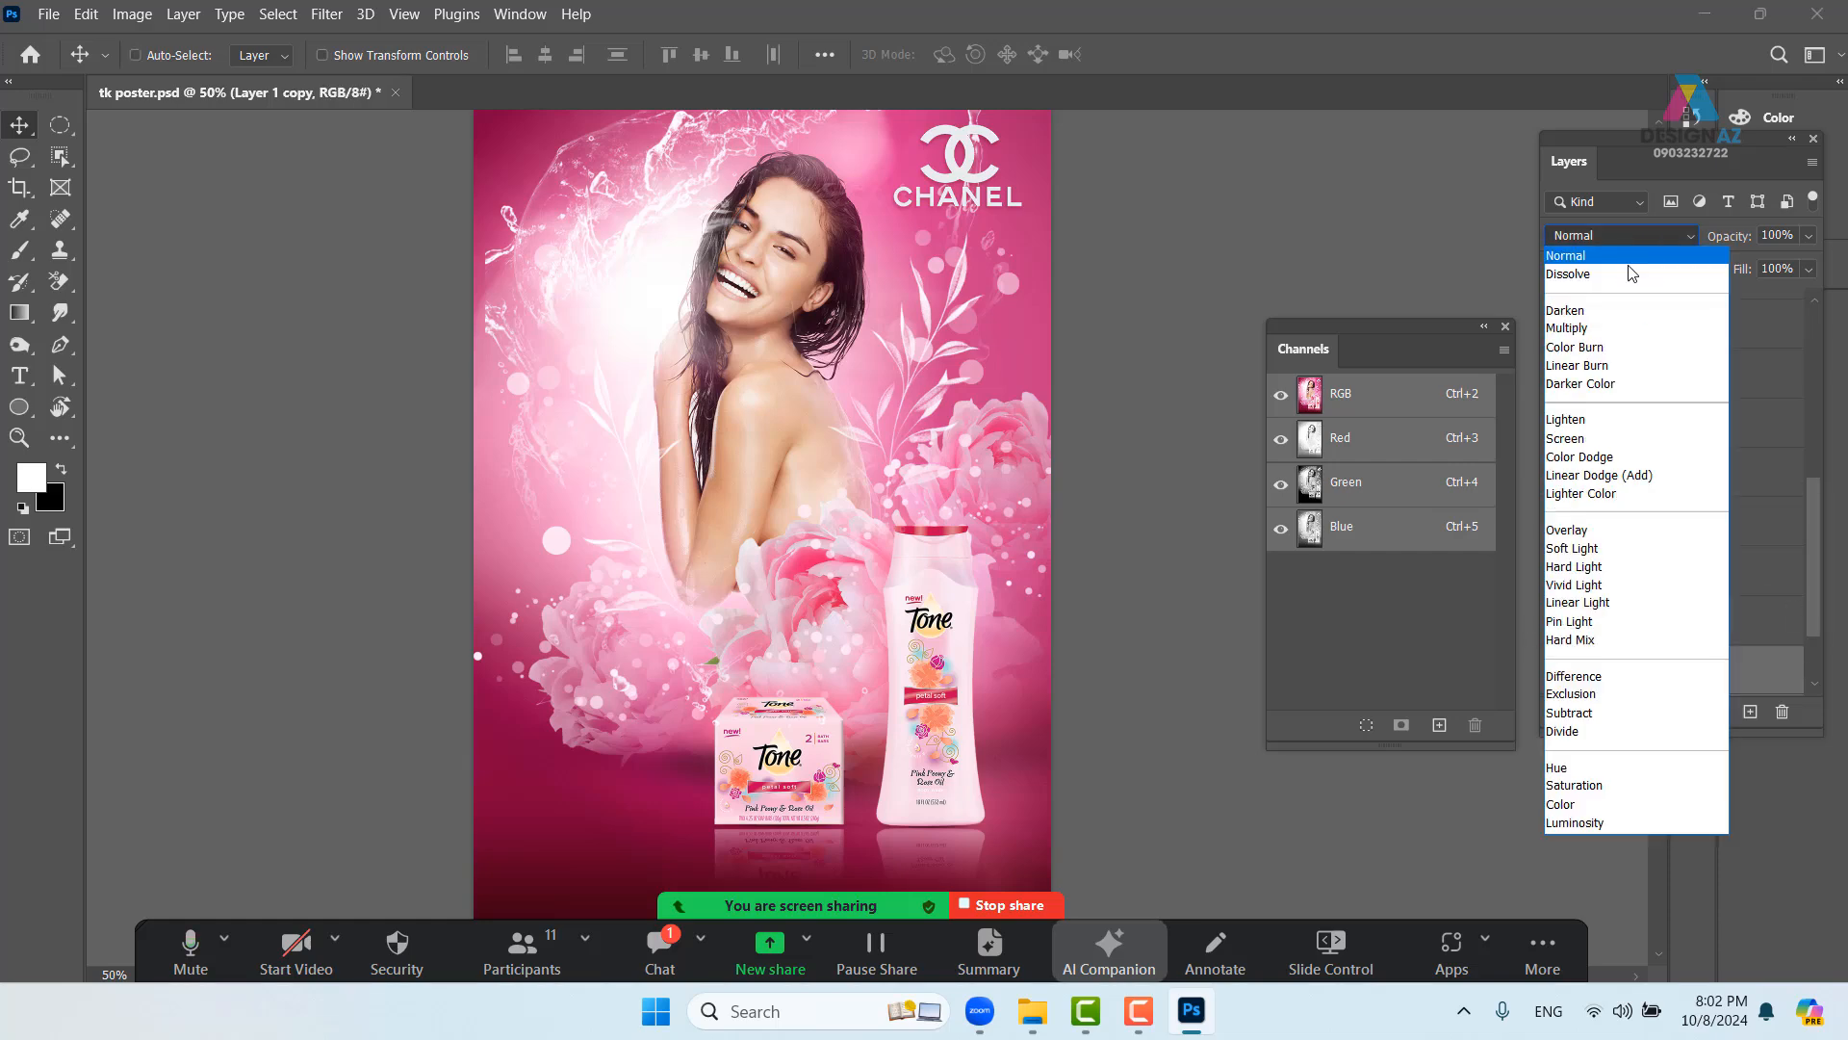
{"action": "left_click", "coordinate": [1602, 384]}
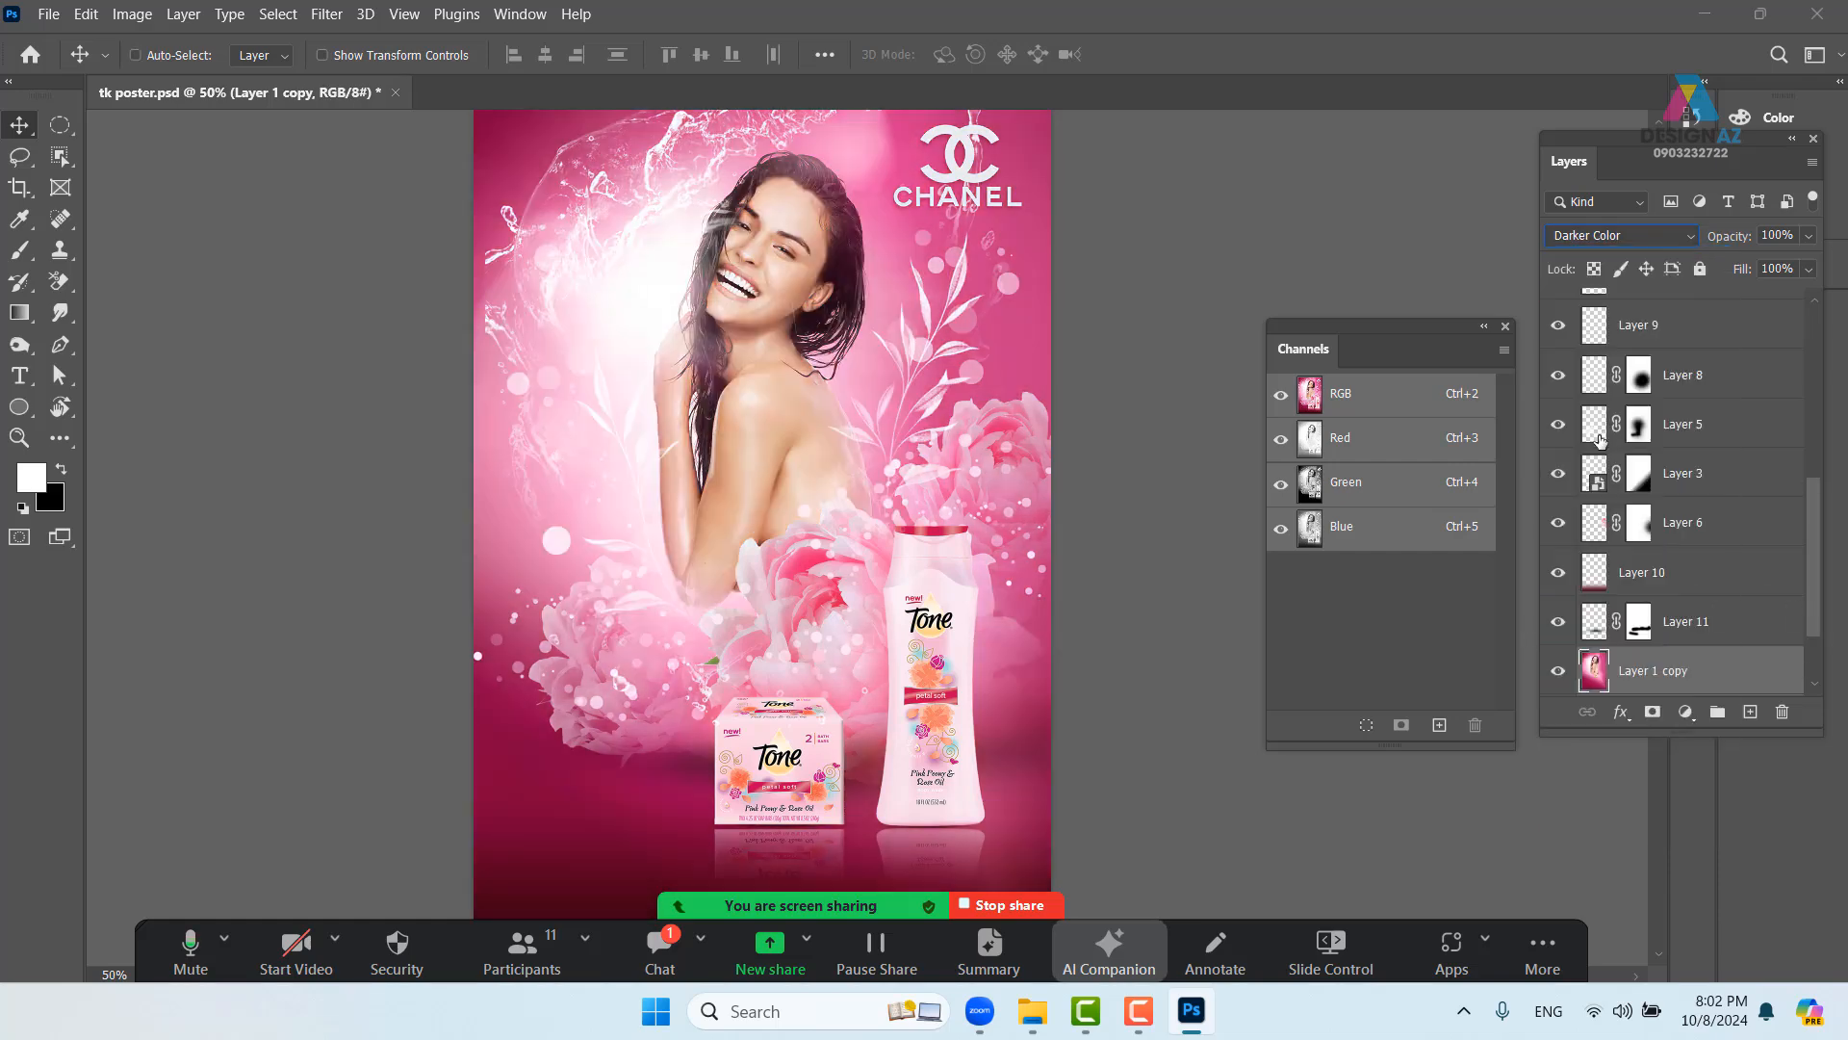
{"action": "left_click", "coordinate": [1626, 246]}
{"action": "left_click", "coordinate": [1602, 434]}
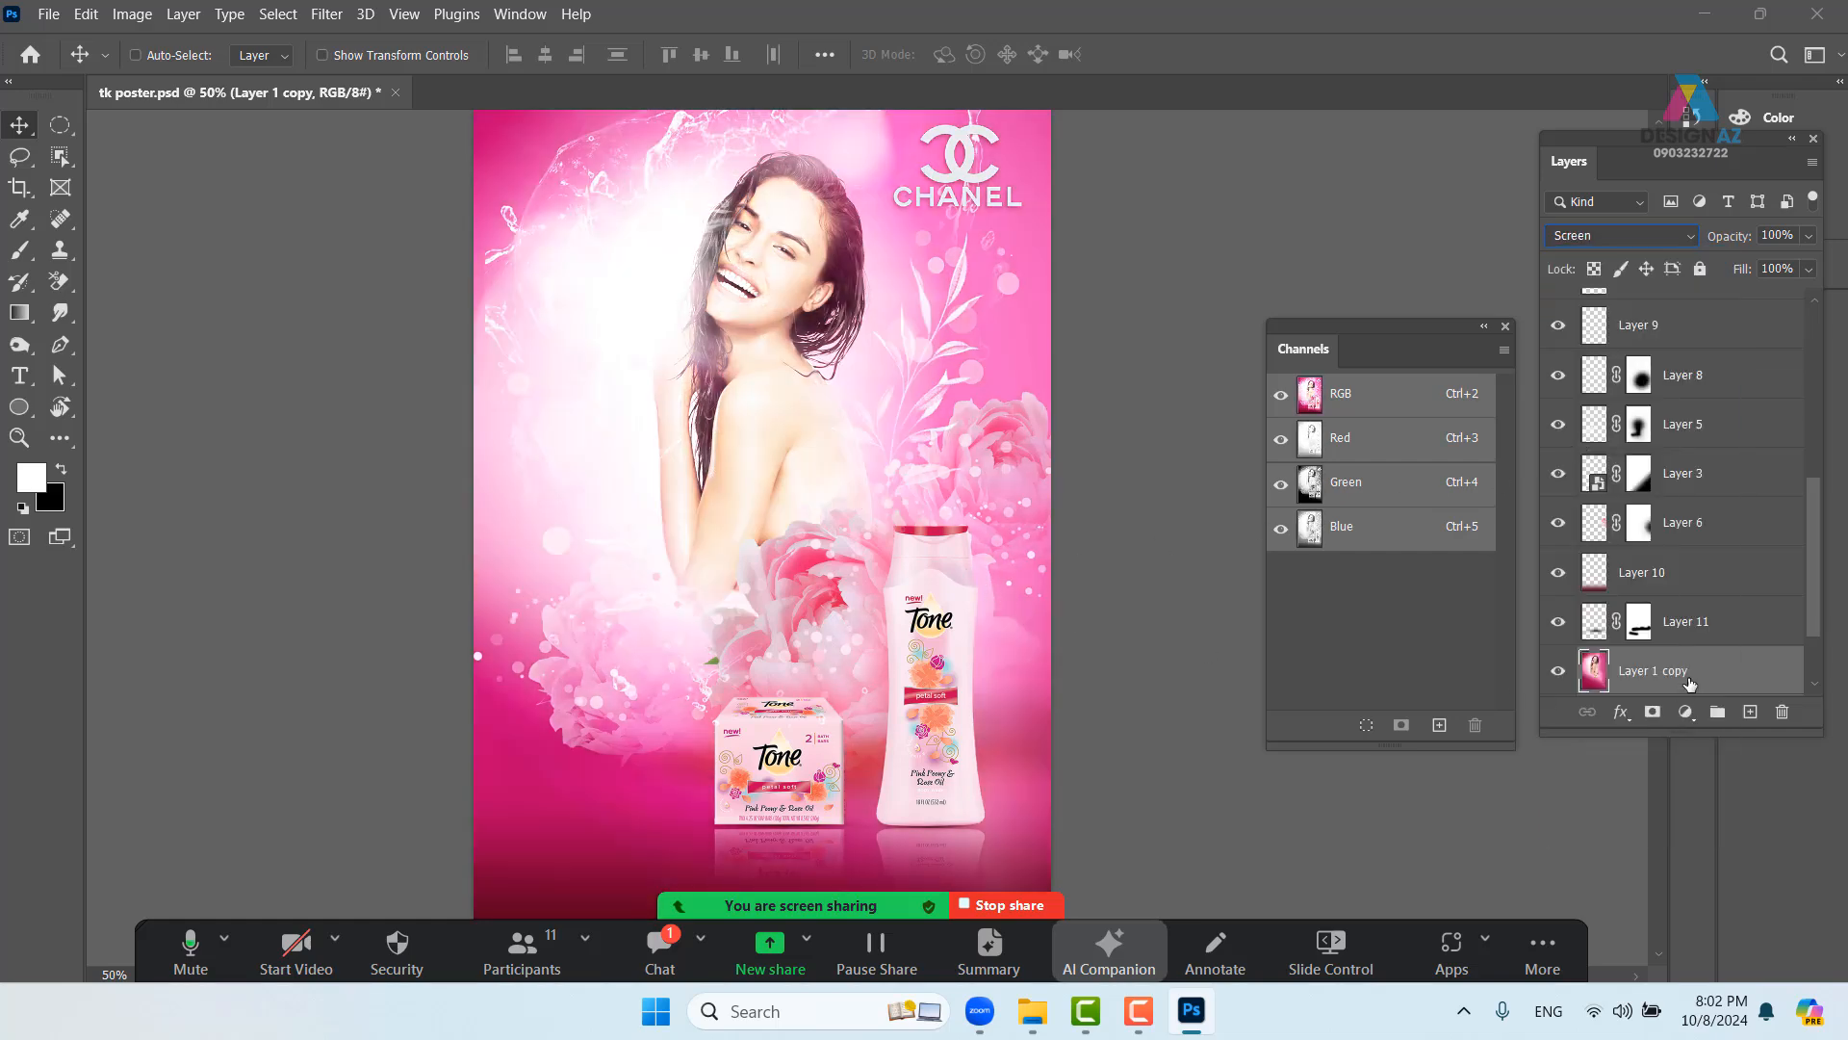
- Split the copy's Current Layer Blend If black slider to 188/240 in Blending Options
{"action": "right_click", "coordinate": [1692, 681]}
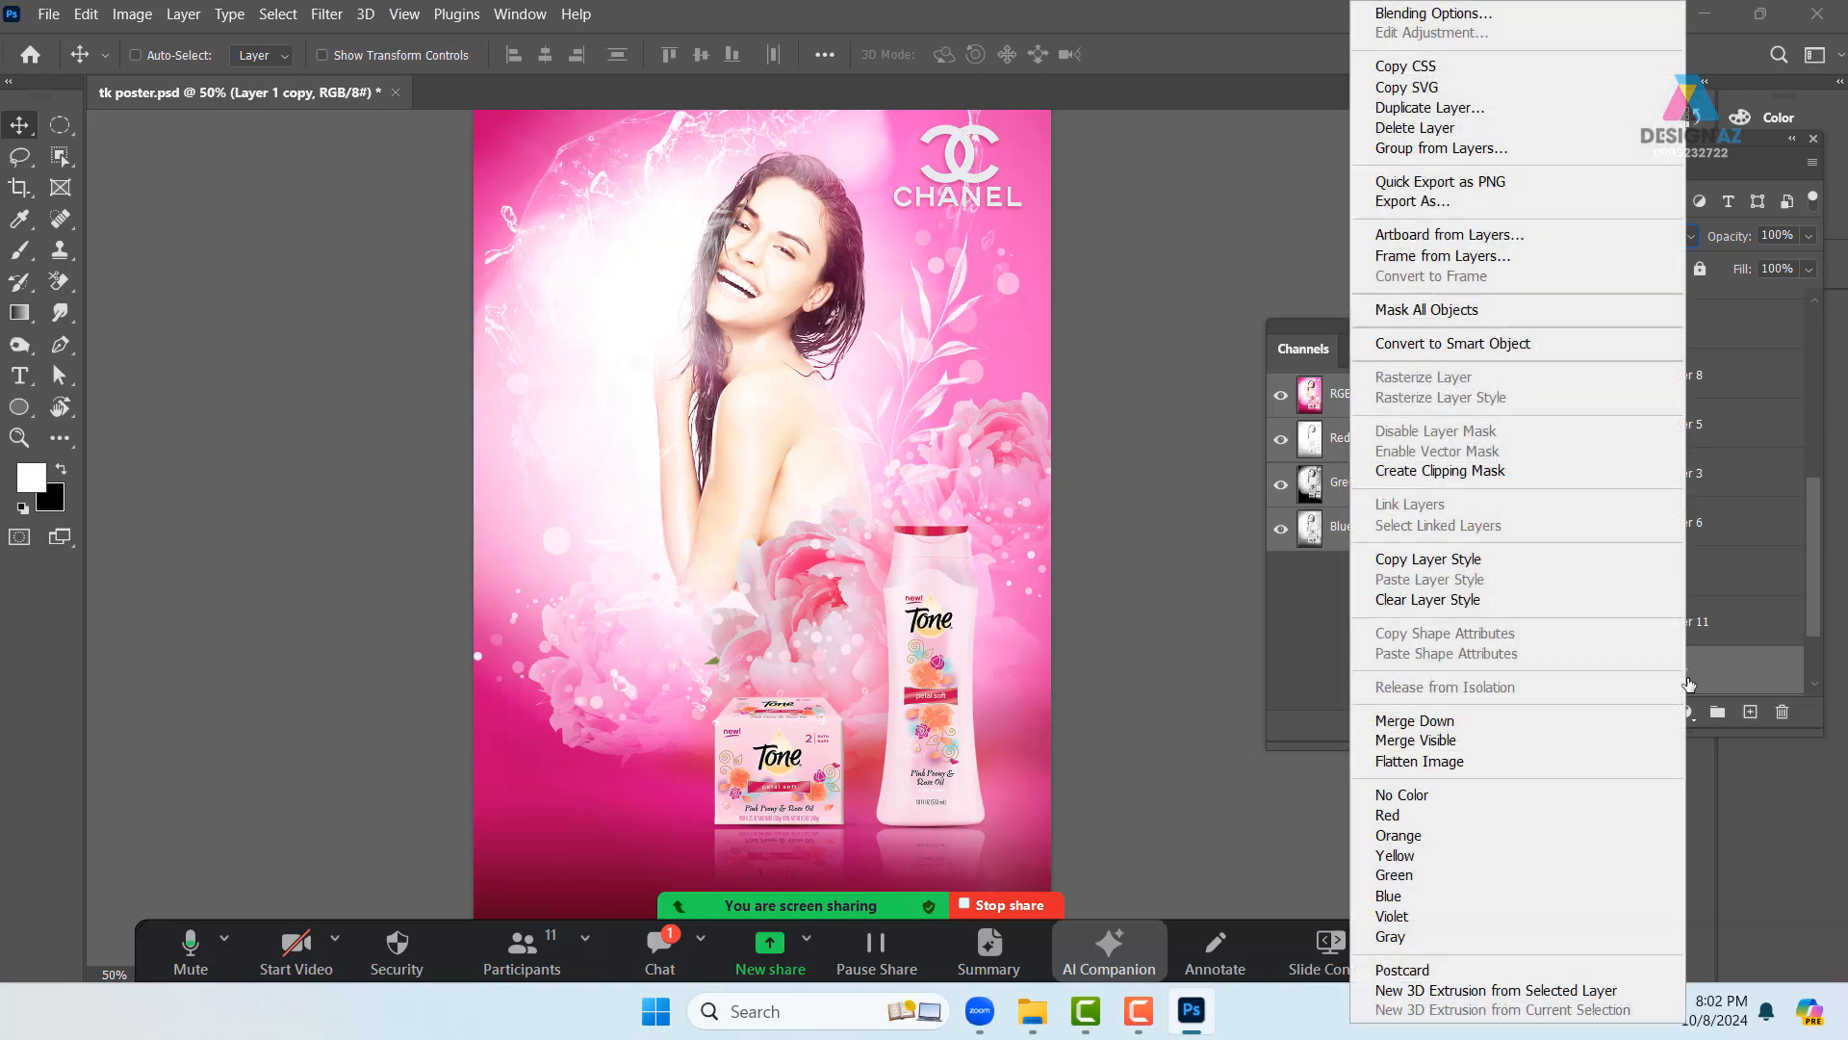
{"action": "left_click", "coordinate": [1488, 18]}
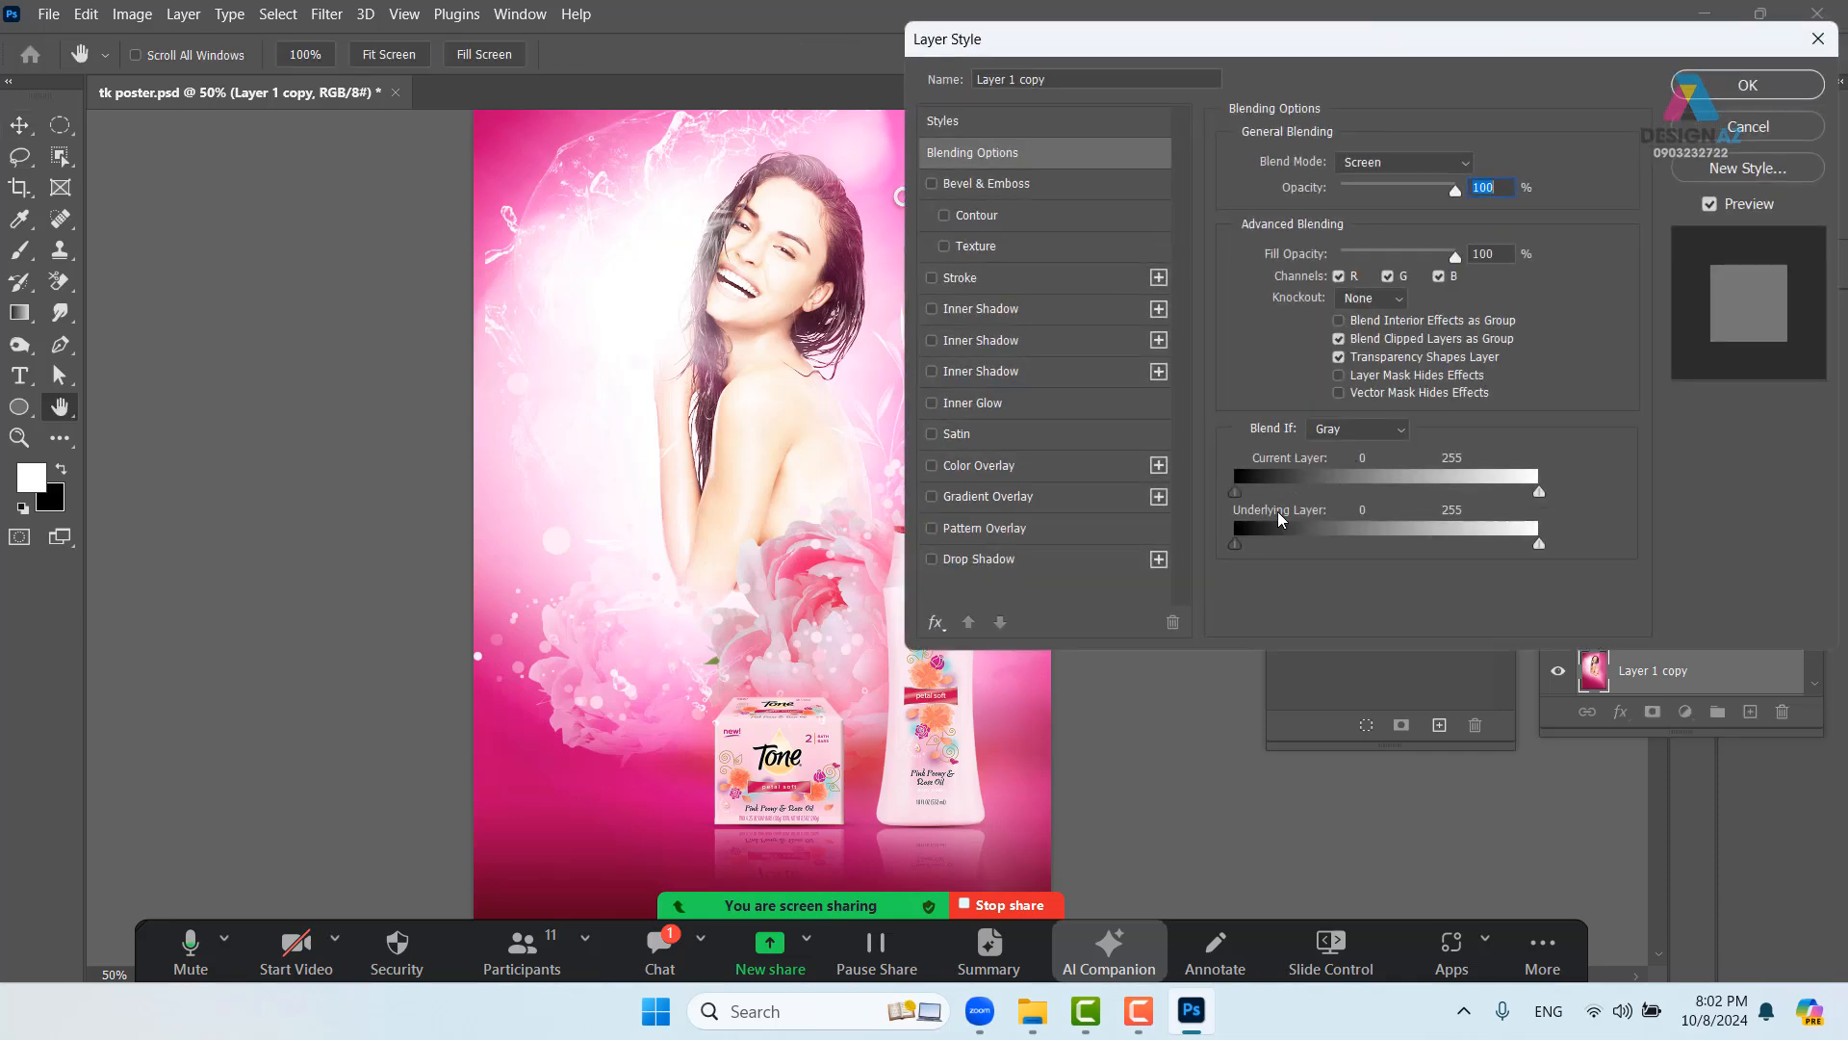
{"action": "left_click_drag", "start_coordinate": [1237, 495], "coordinate": [1507, 500]}
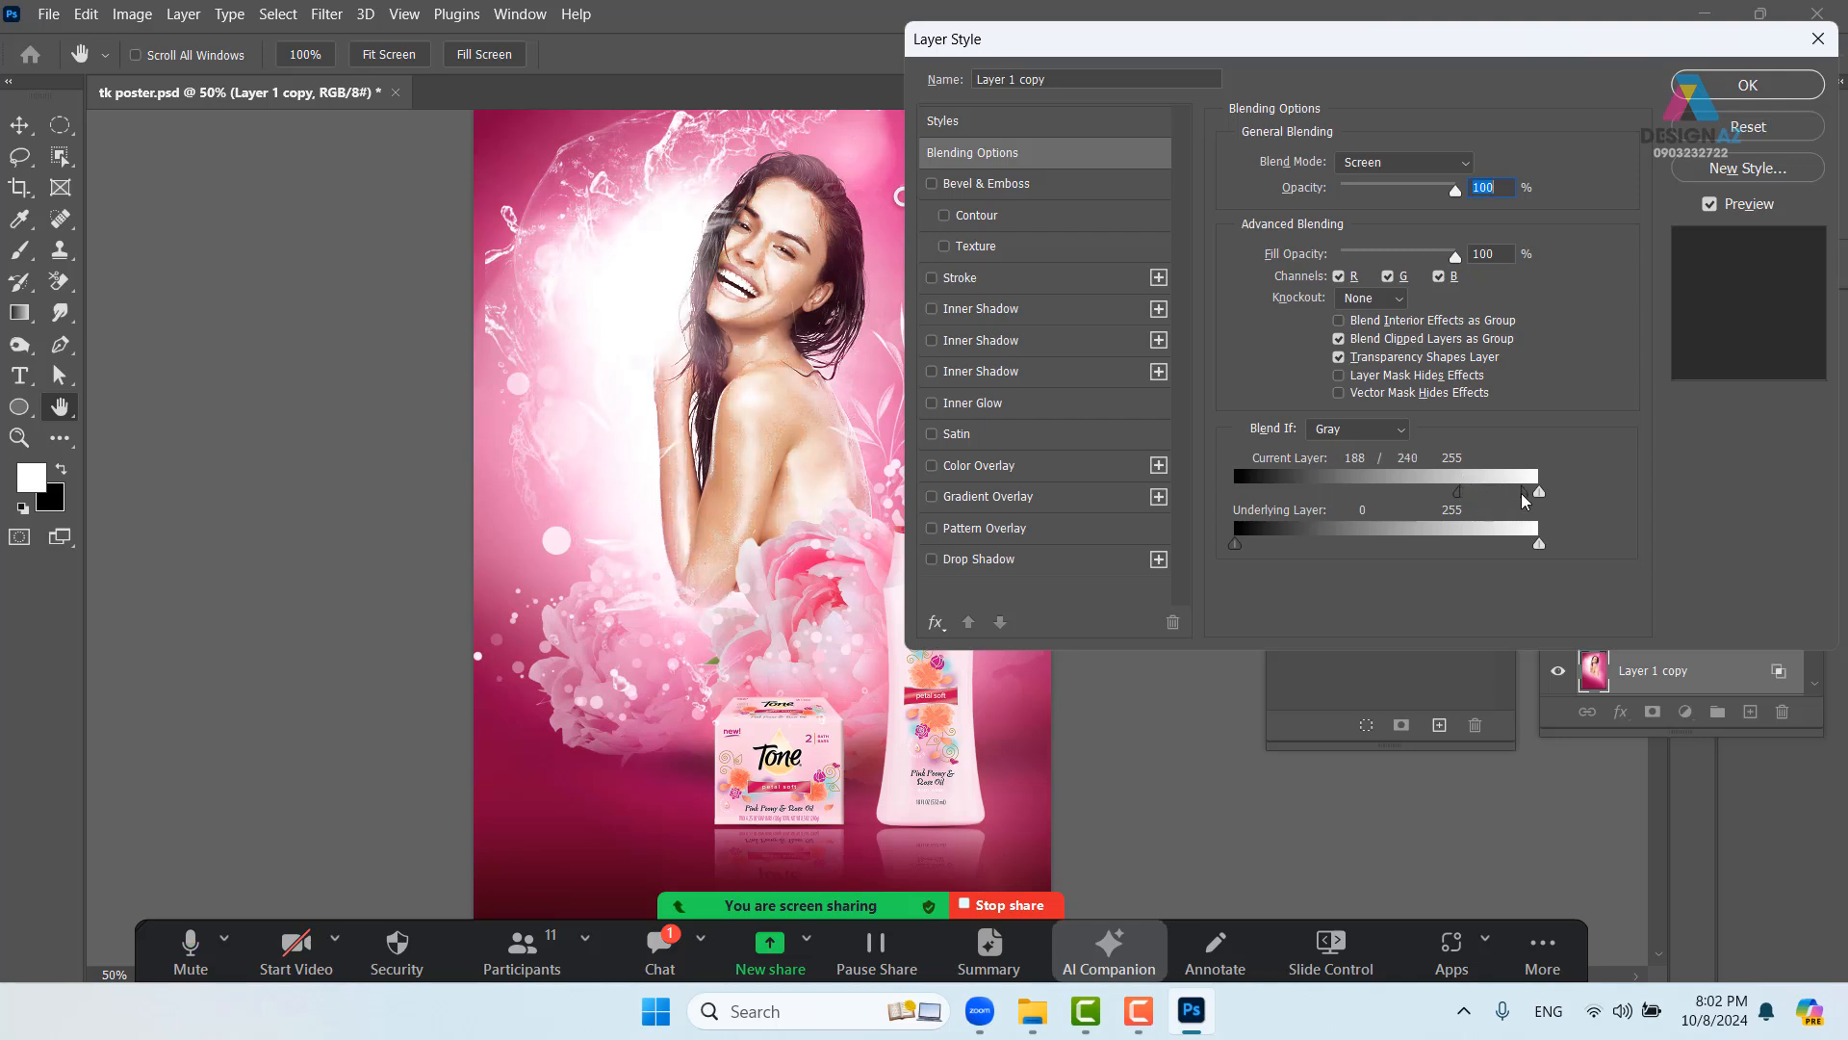
{"action": "left_click", "coordinate": [1744, 85]}
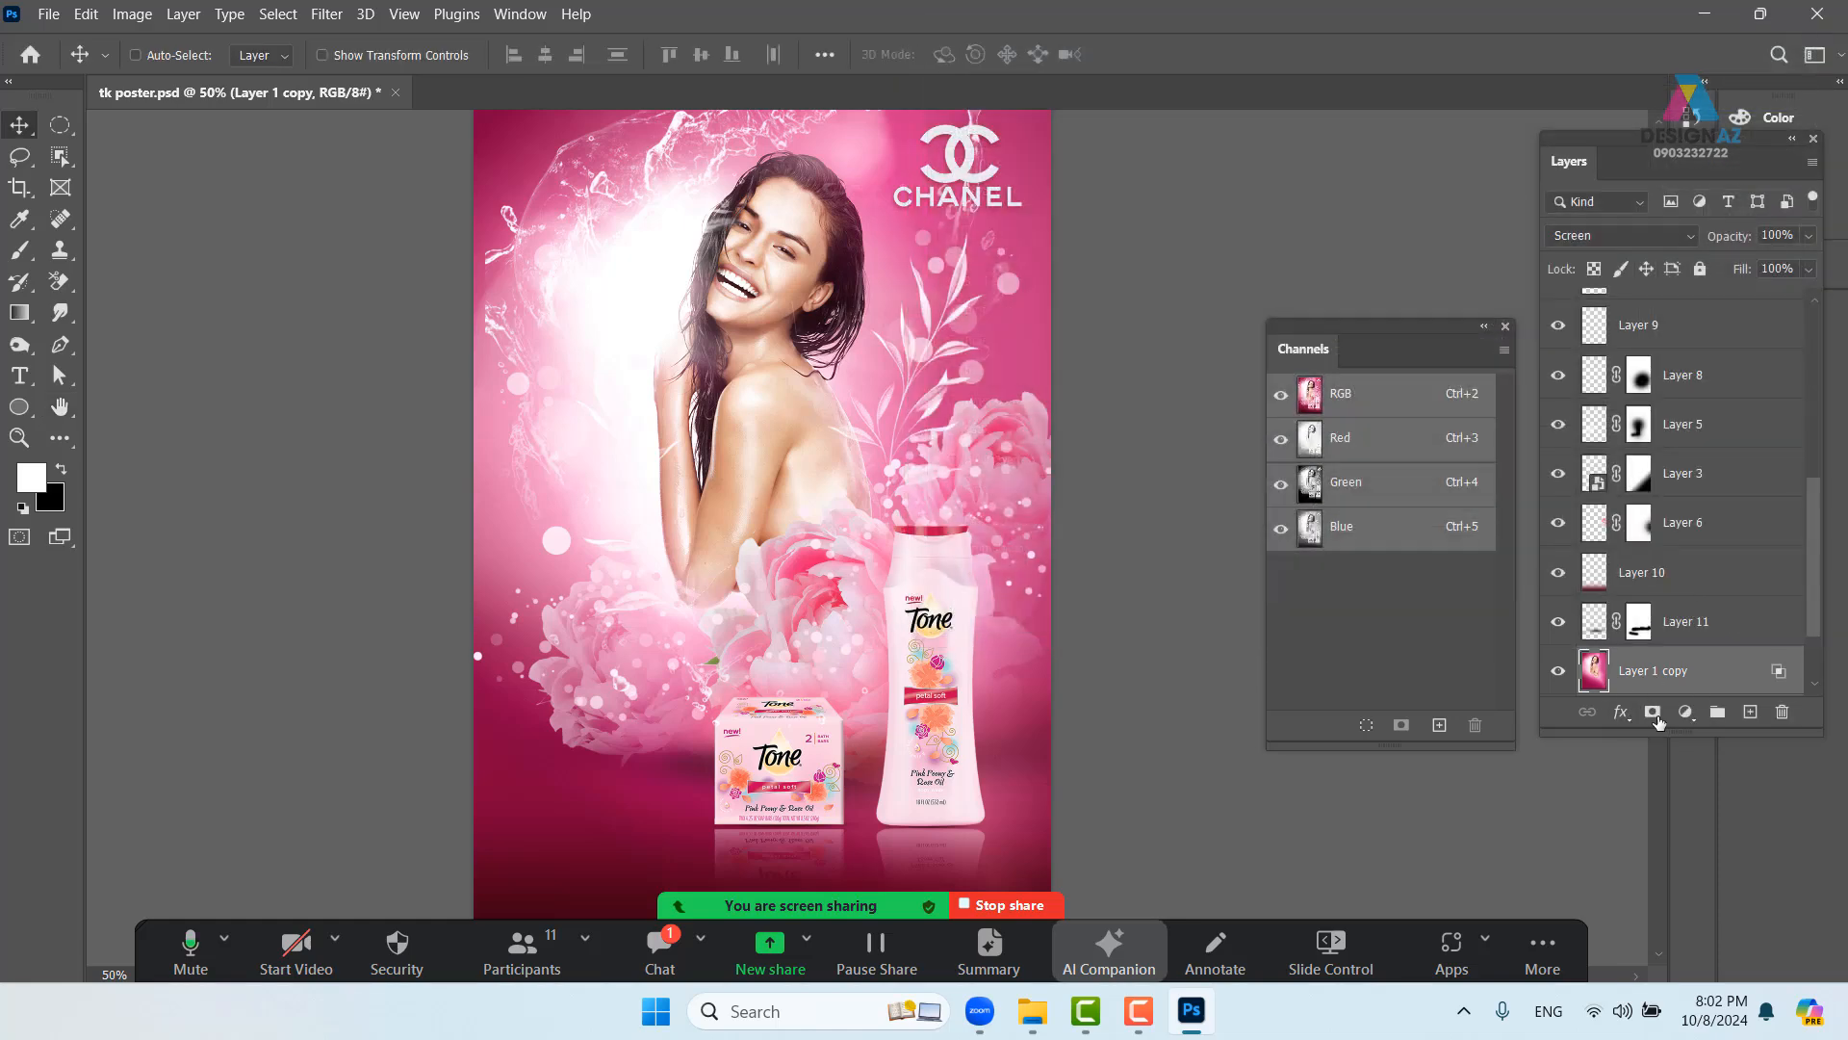
- Add a layer mask to Layer 1 copy and invert it to black, hiding the glow
{"action": "left_click", "coordinate": [1653, 714]}
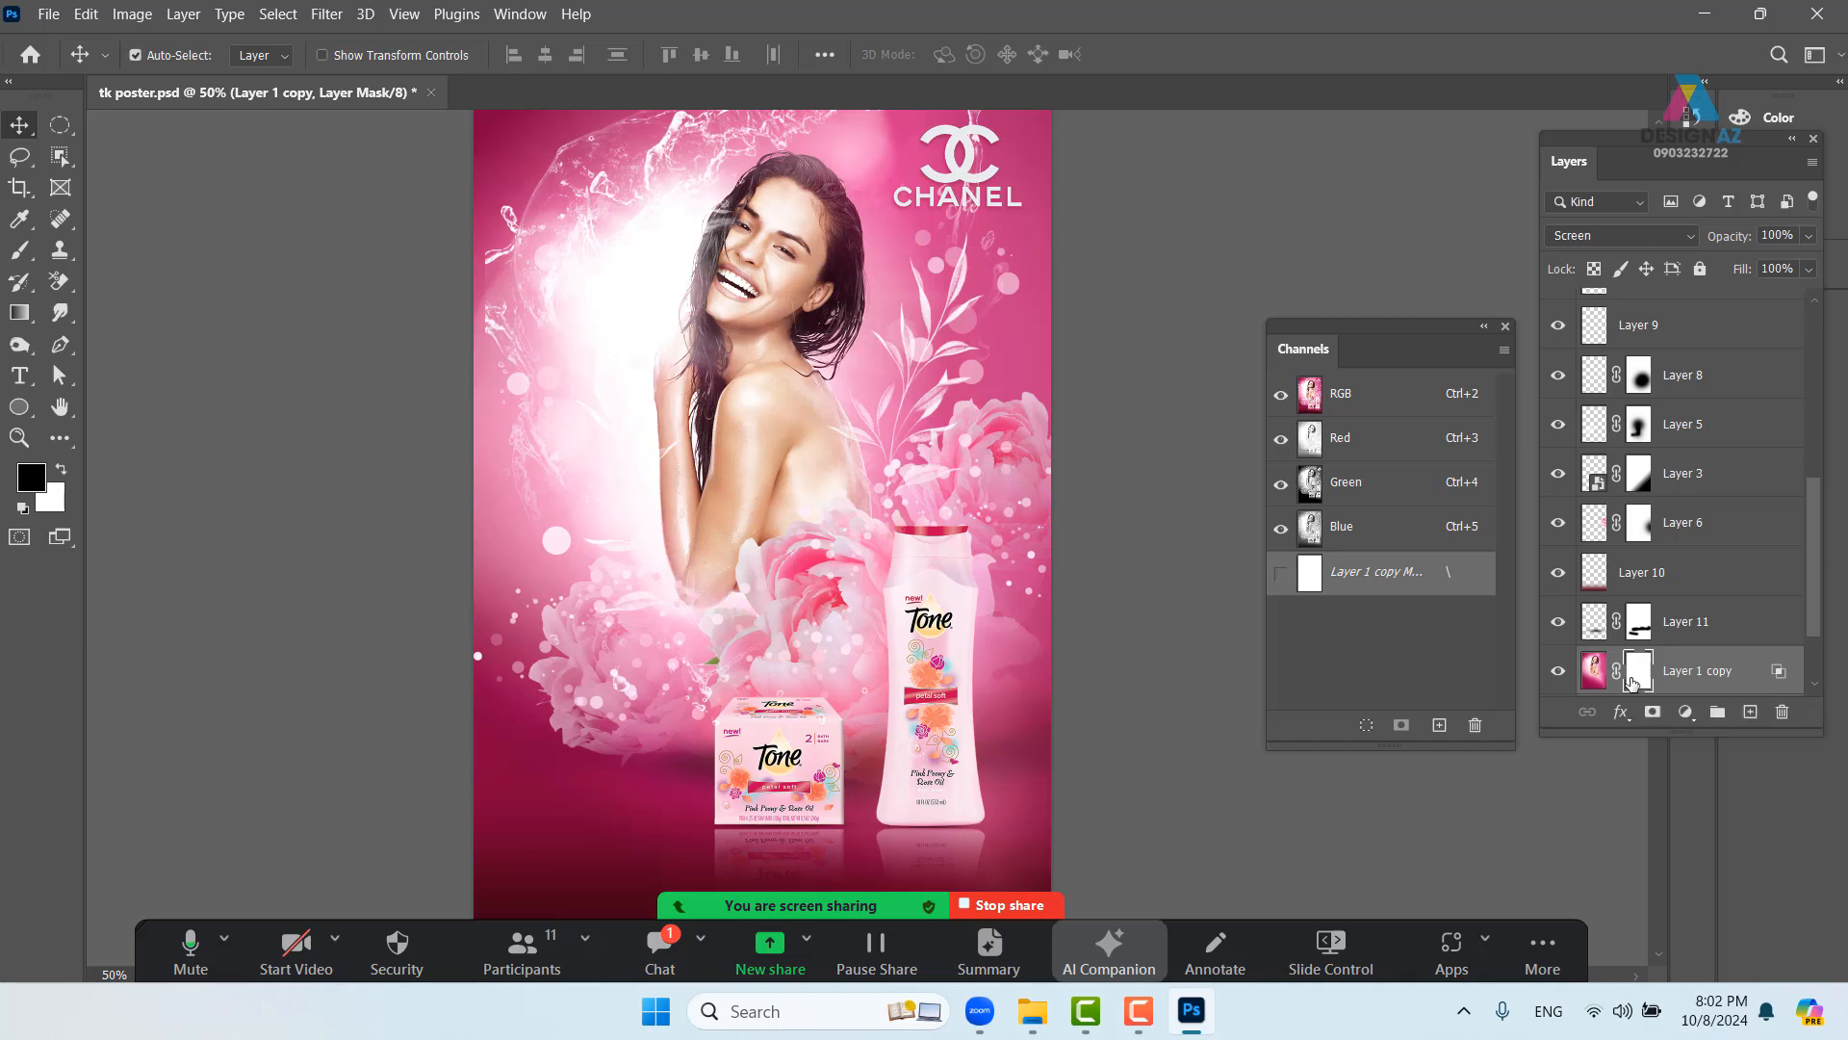
{"action": "key", "text": "ctrl+i"}
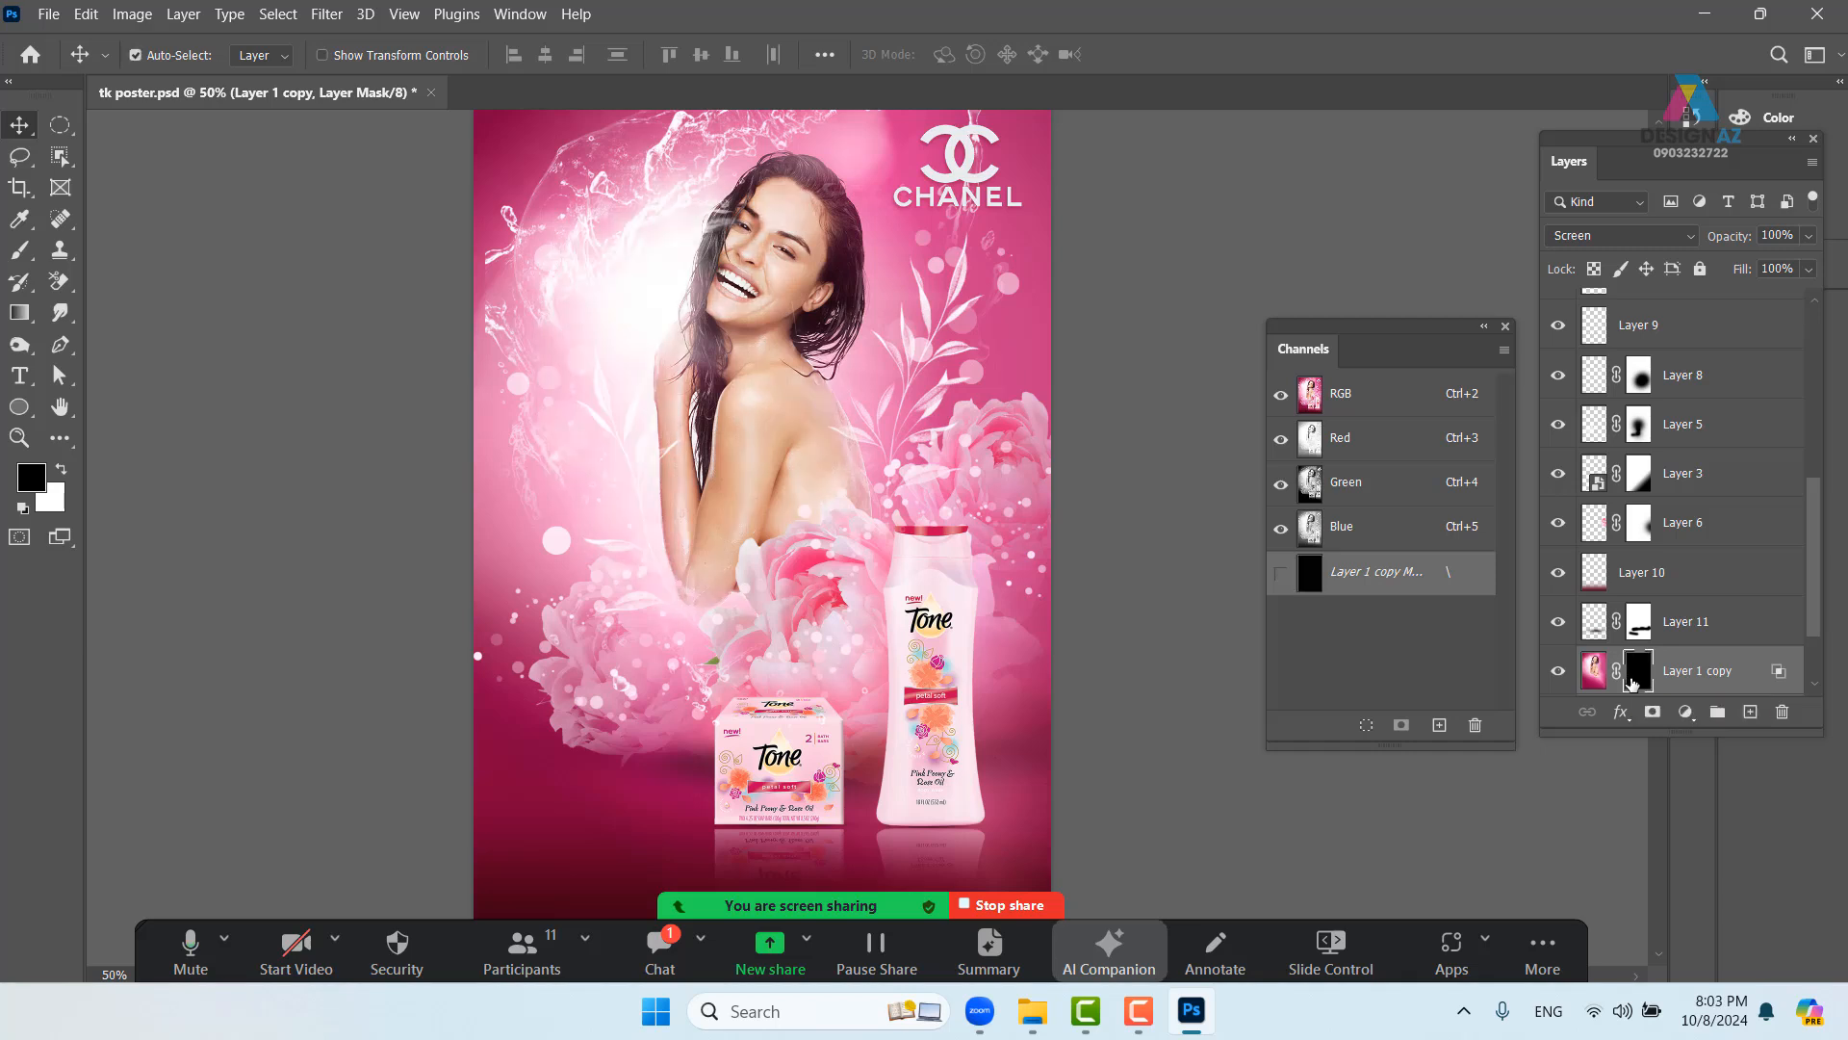
{"action": "key", "text": "ctrl+plus"}
{"action": "key", "text": "ctrl+plus"}
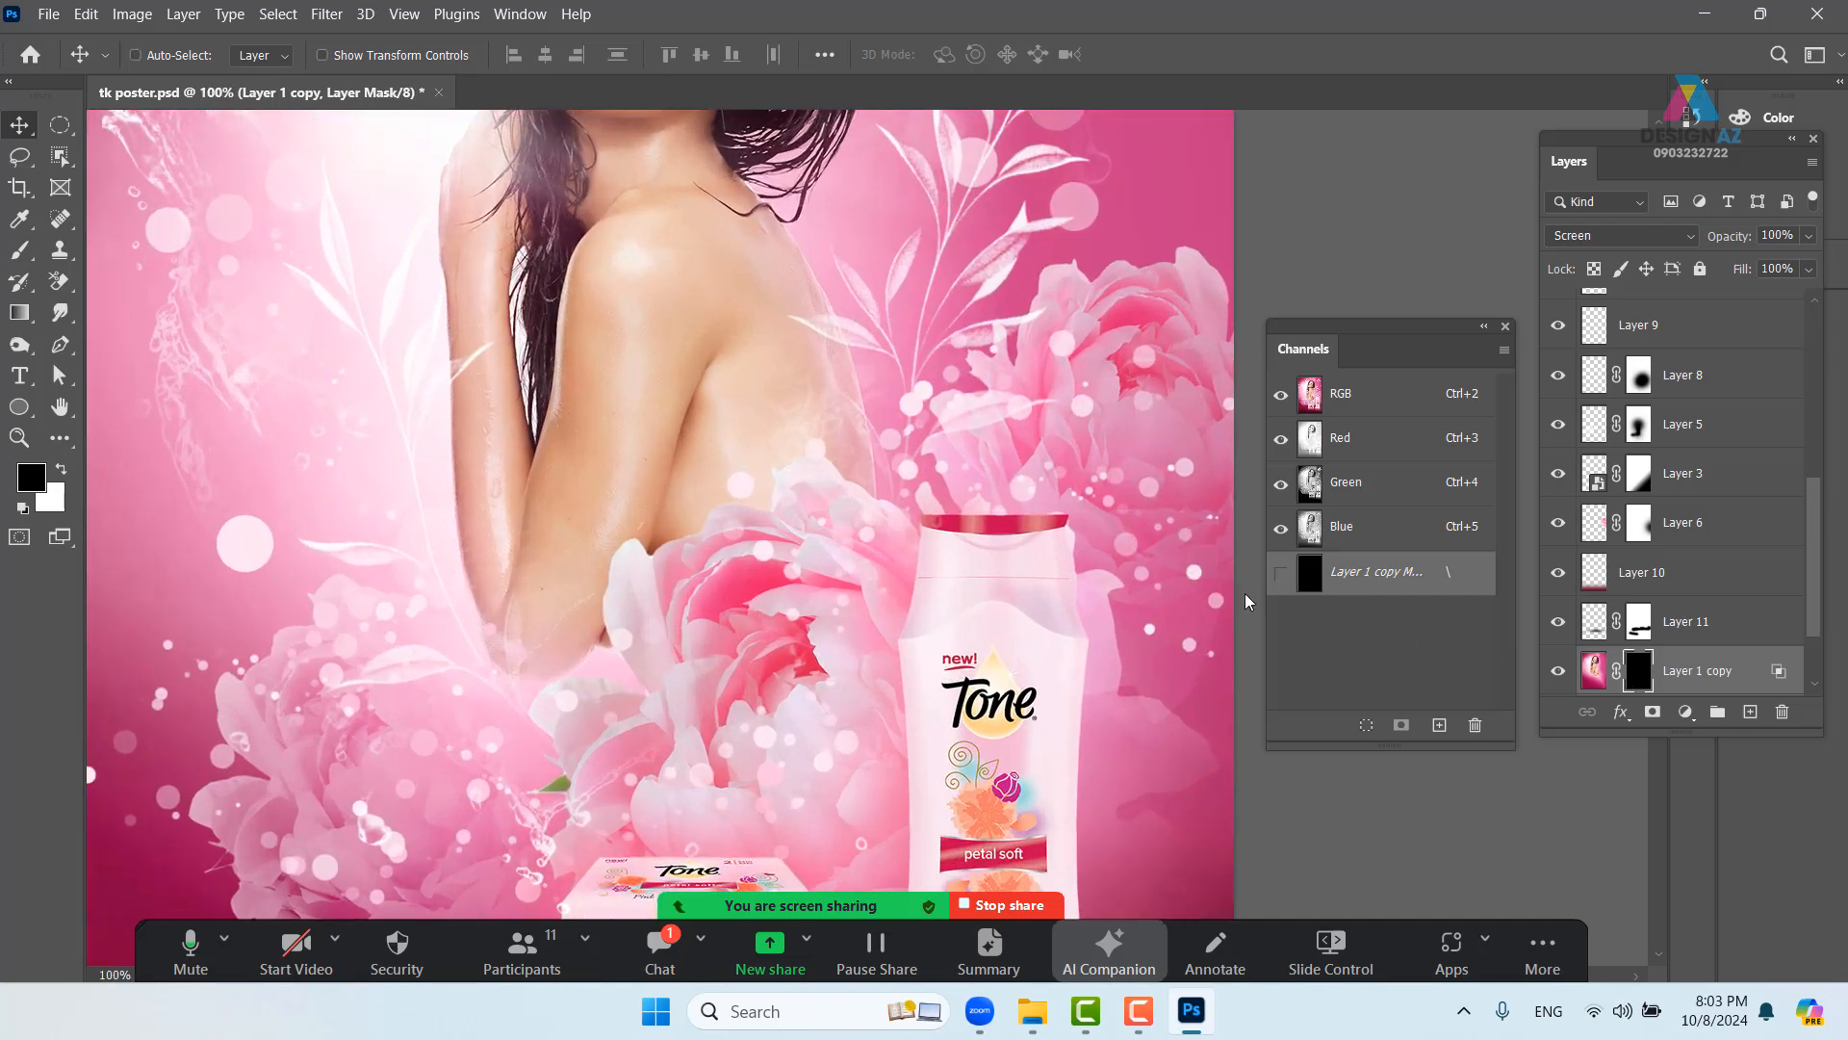
- Paint white on the mask to reveal the glow on the model's arm, hair and neck
{"action": "key", "text": "b"}
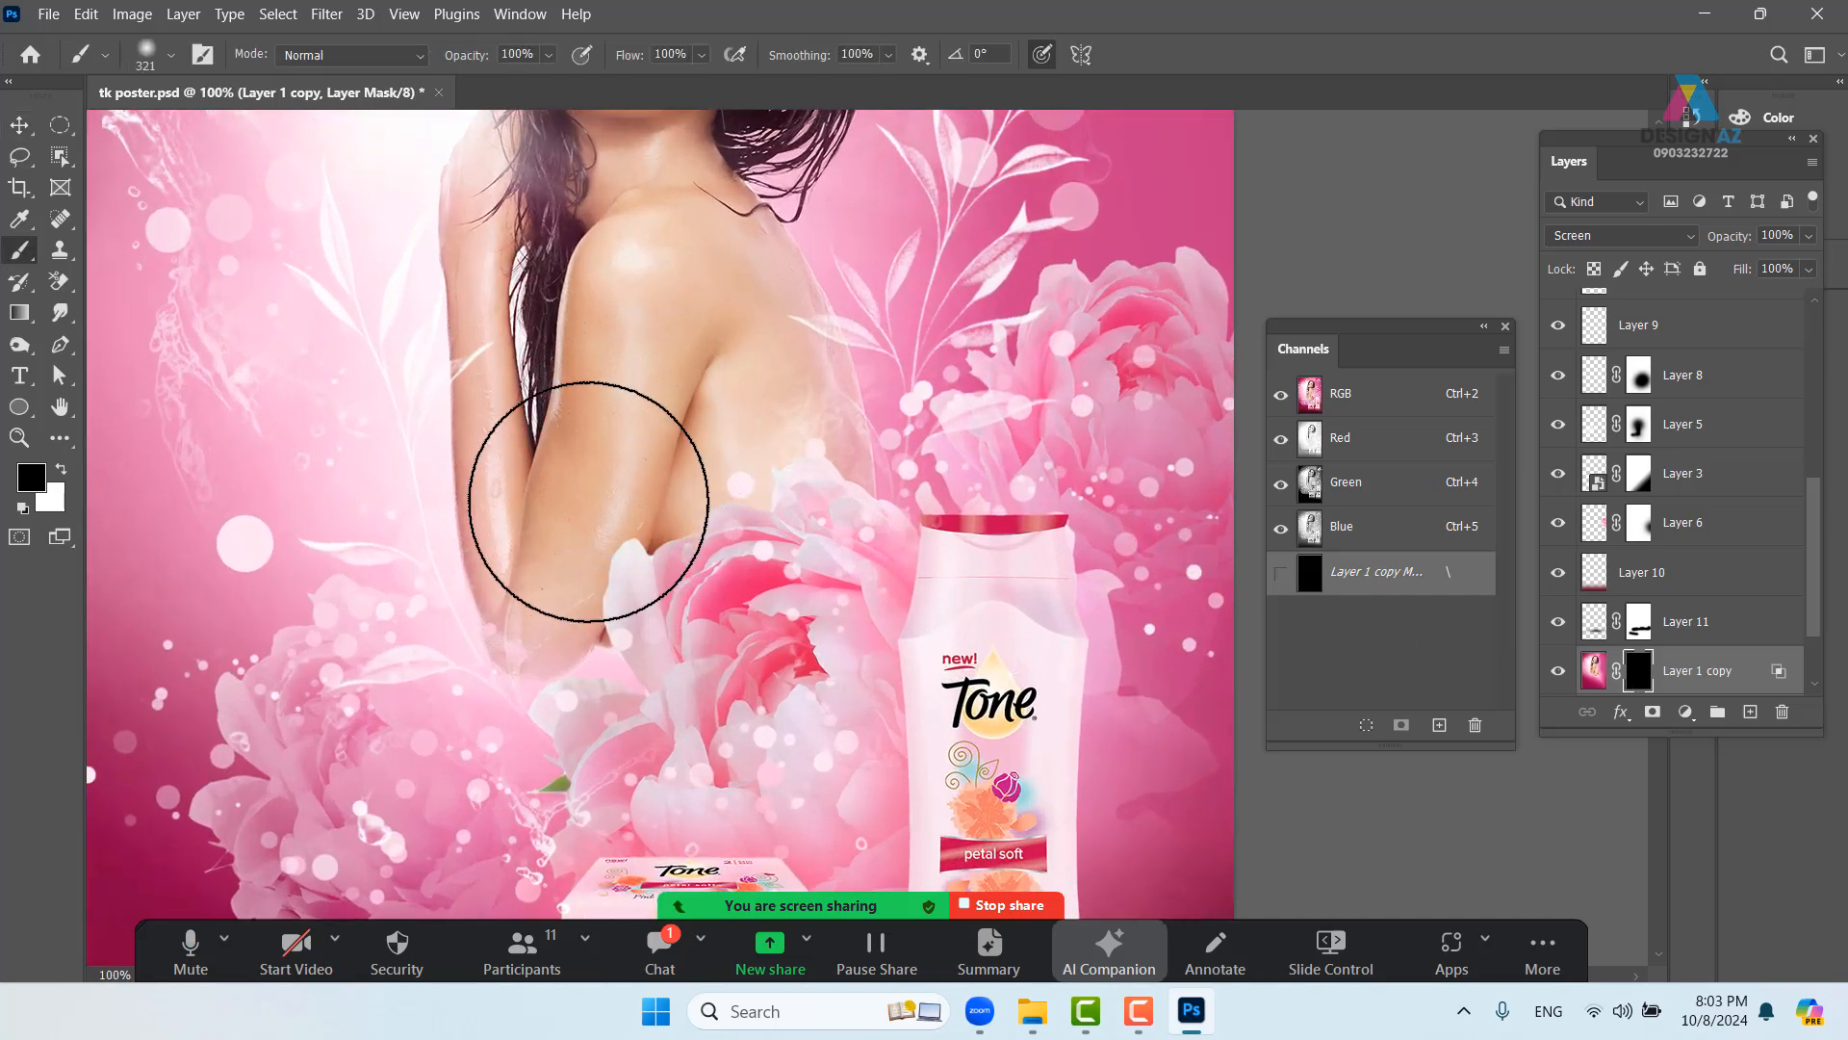
{"action": "key", "text": "x"}
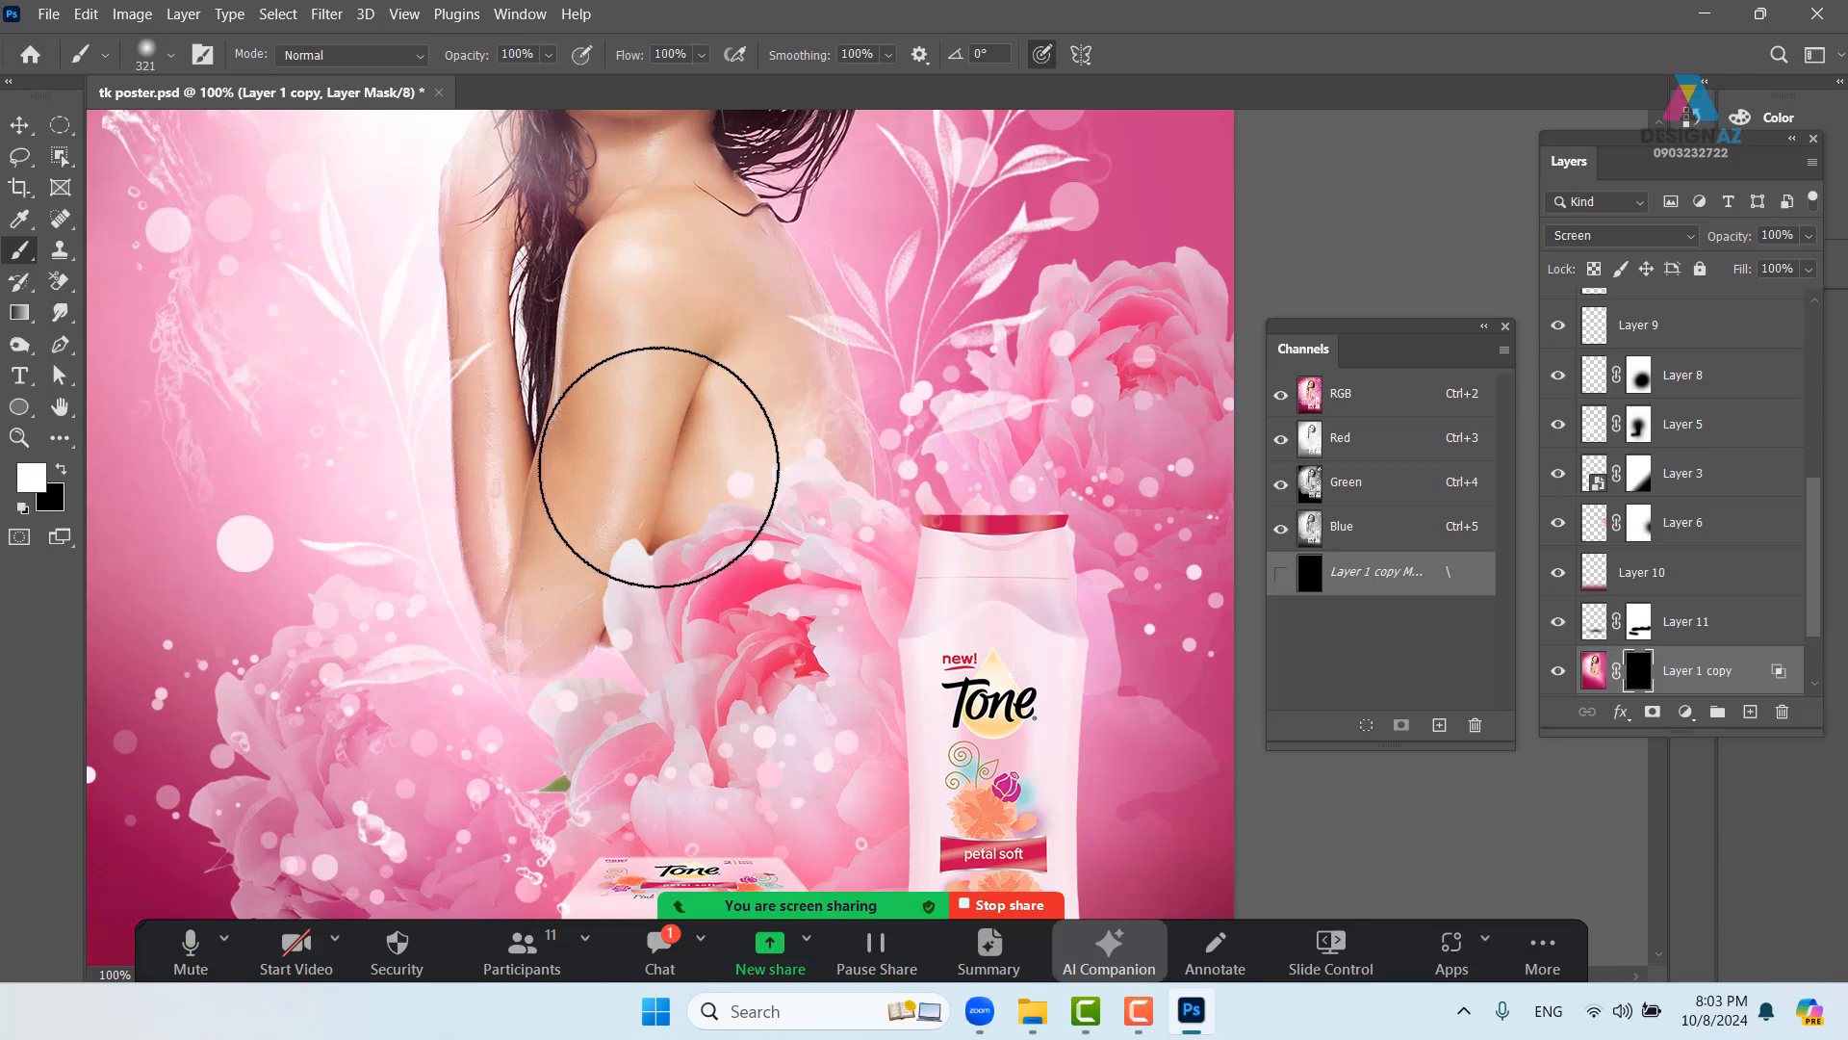
{"action": "left_click", "coordinate": [652, 332]}
{"action": "mouse_move", "coordinate": [614, 460]}
{"action": "left_mouse_down"}
{"action": "mouse_move", "coordinate": [596, 499]}
{"action": "mouse_move", "coordinate": [583, 485]}
{"action": "mouse_move", "coordinate": [545, 625]}
{"action": "left_mouse_up"}
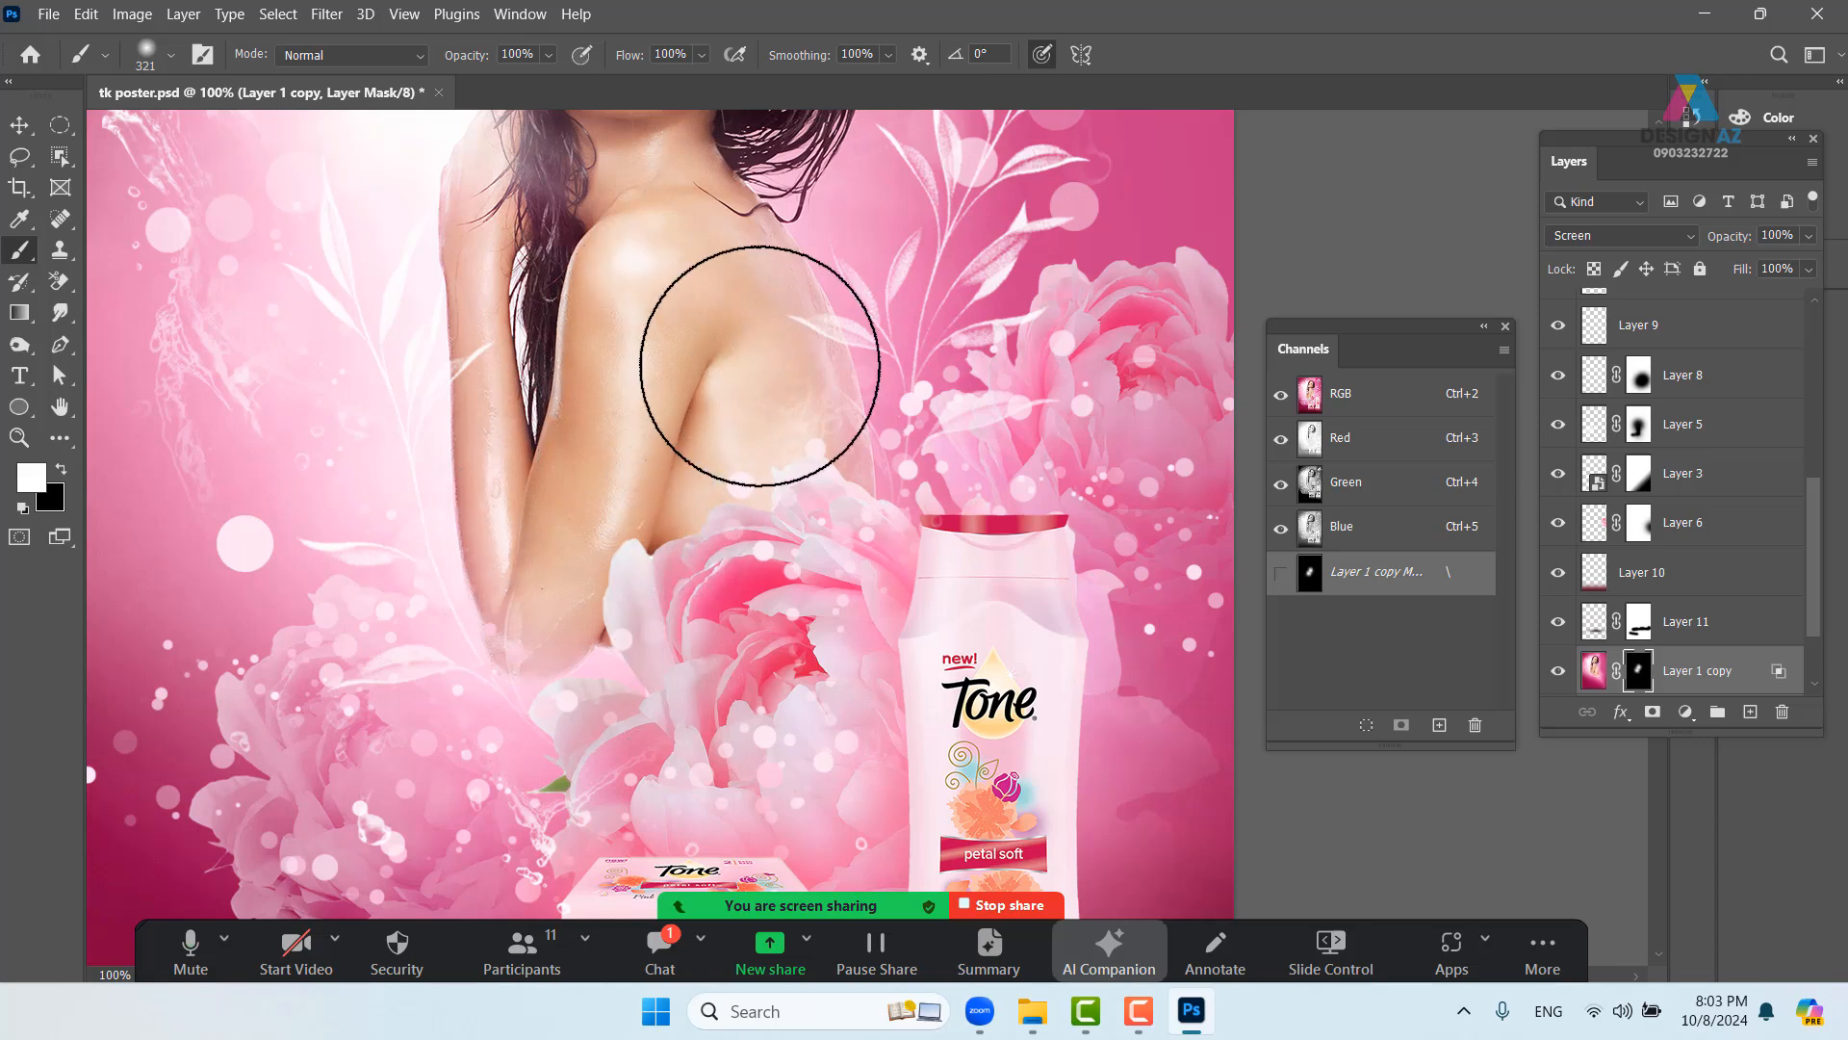
{"action": "left_click_drag", "start_coordinate": [739, 287], "coordinate": [731, 546]}
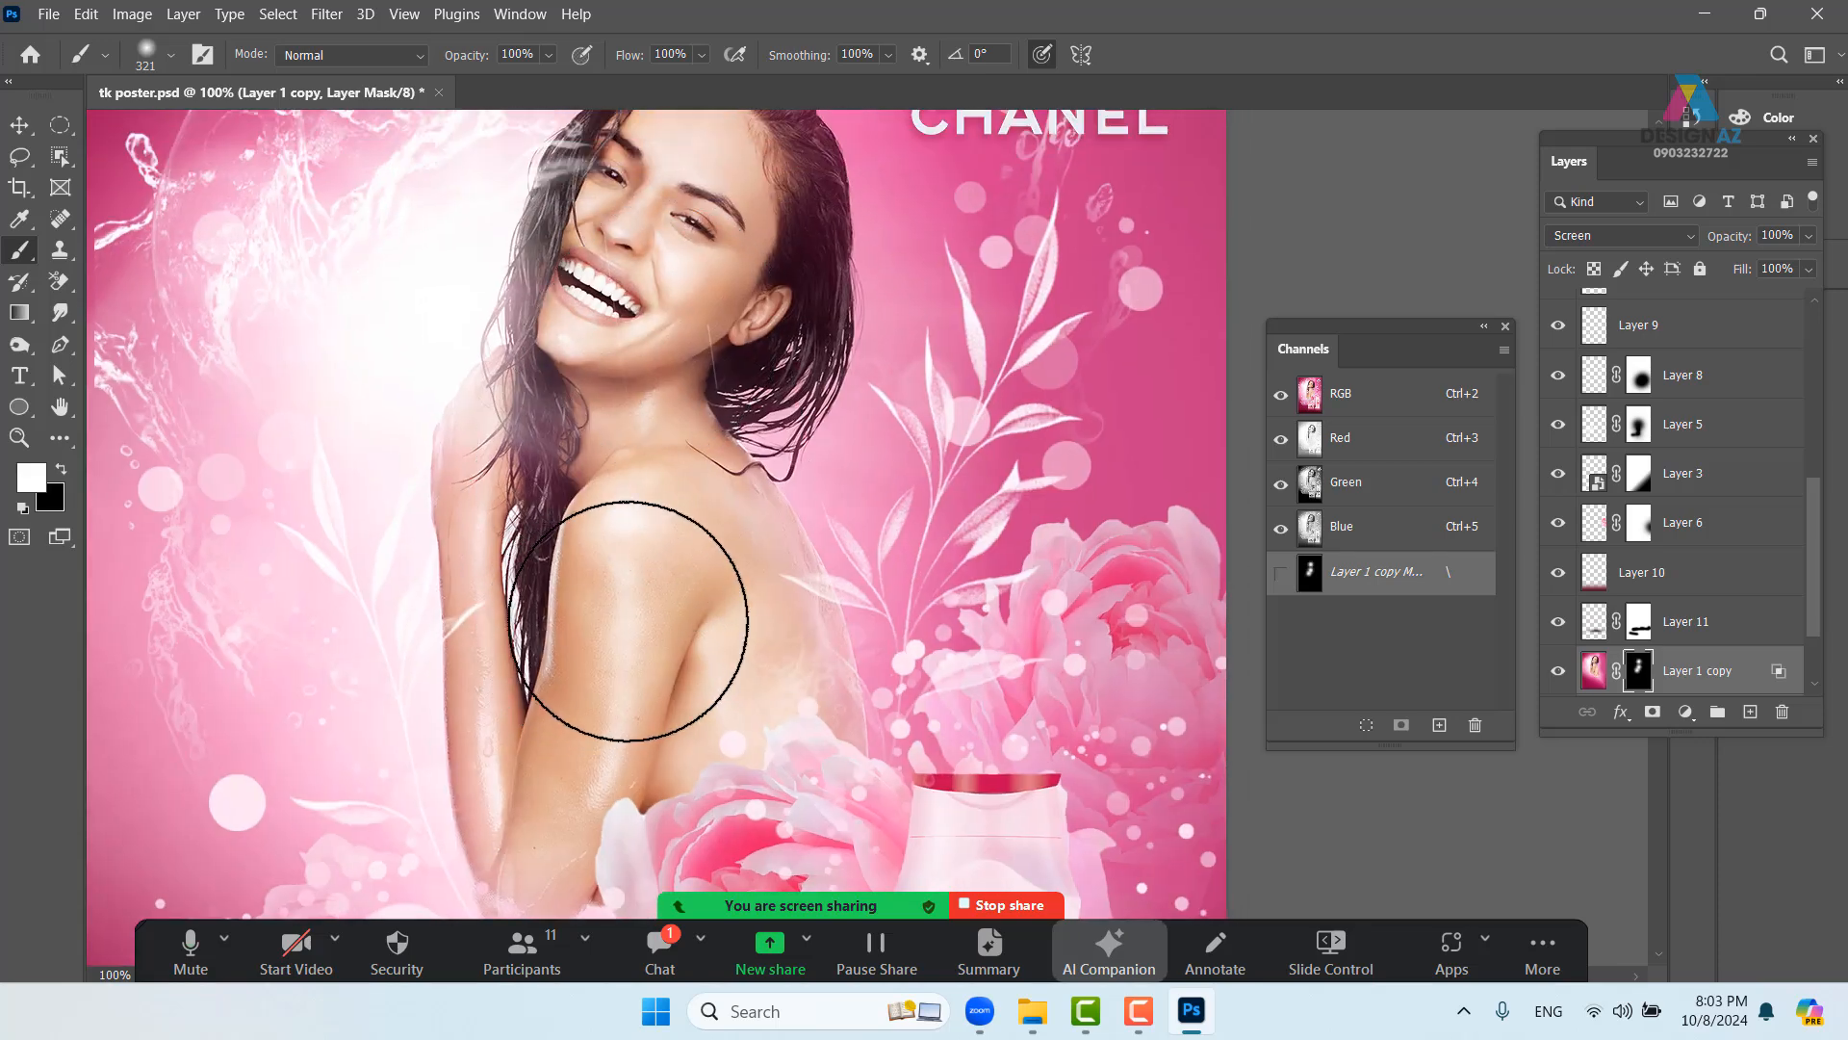
{"action": "left_click", "coordinate": [592, 424]}
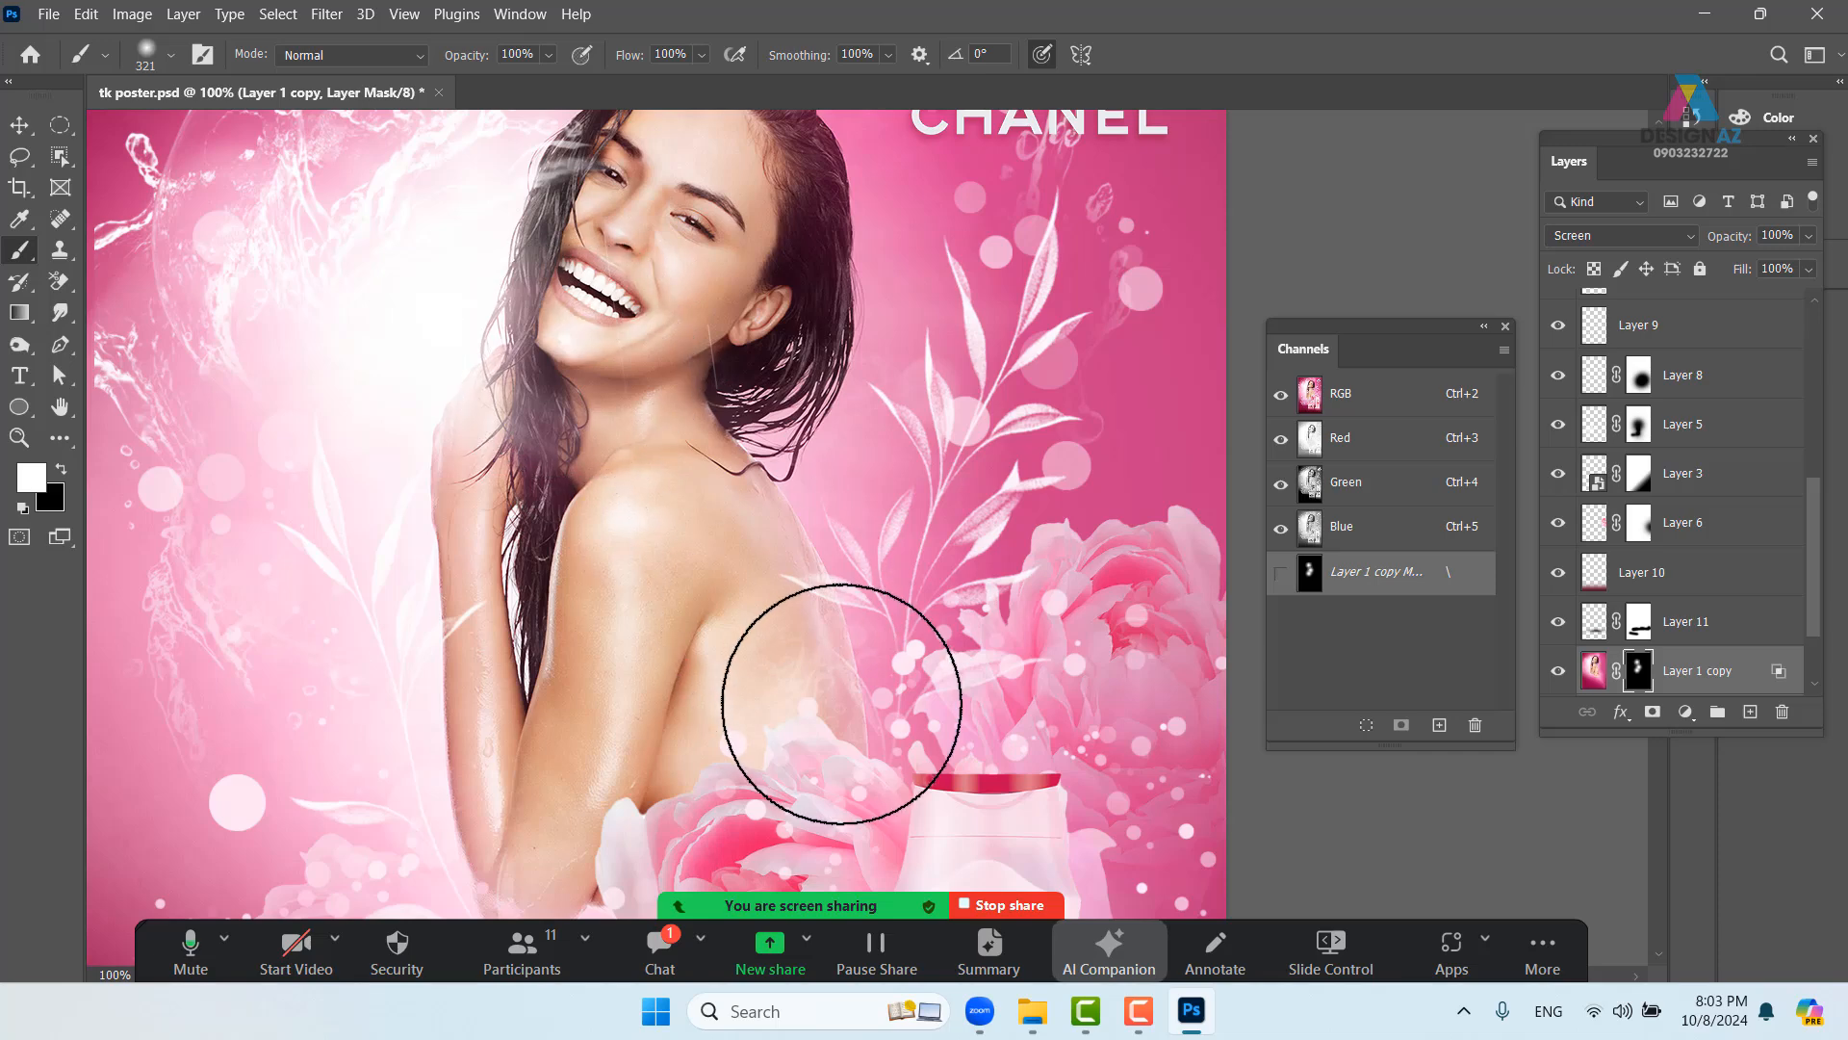
{"action": "left_click_drag", "start_coordinate": [789, 614], "coordinate": [784, 449]}
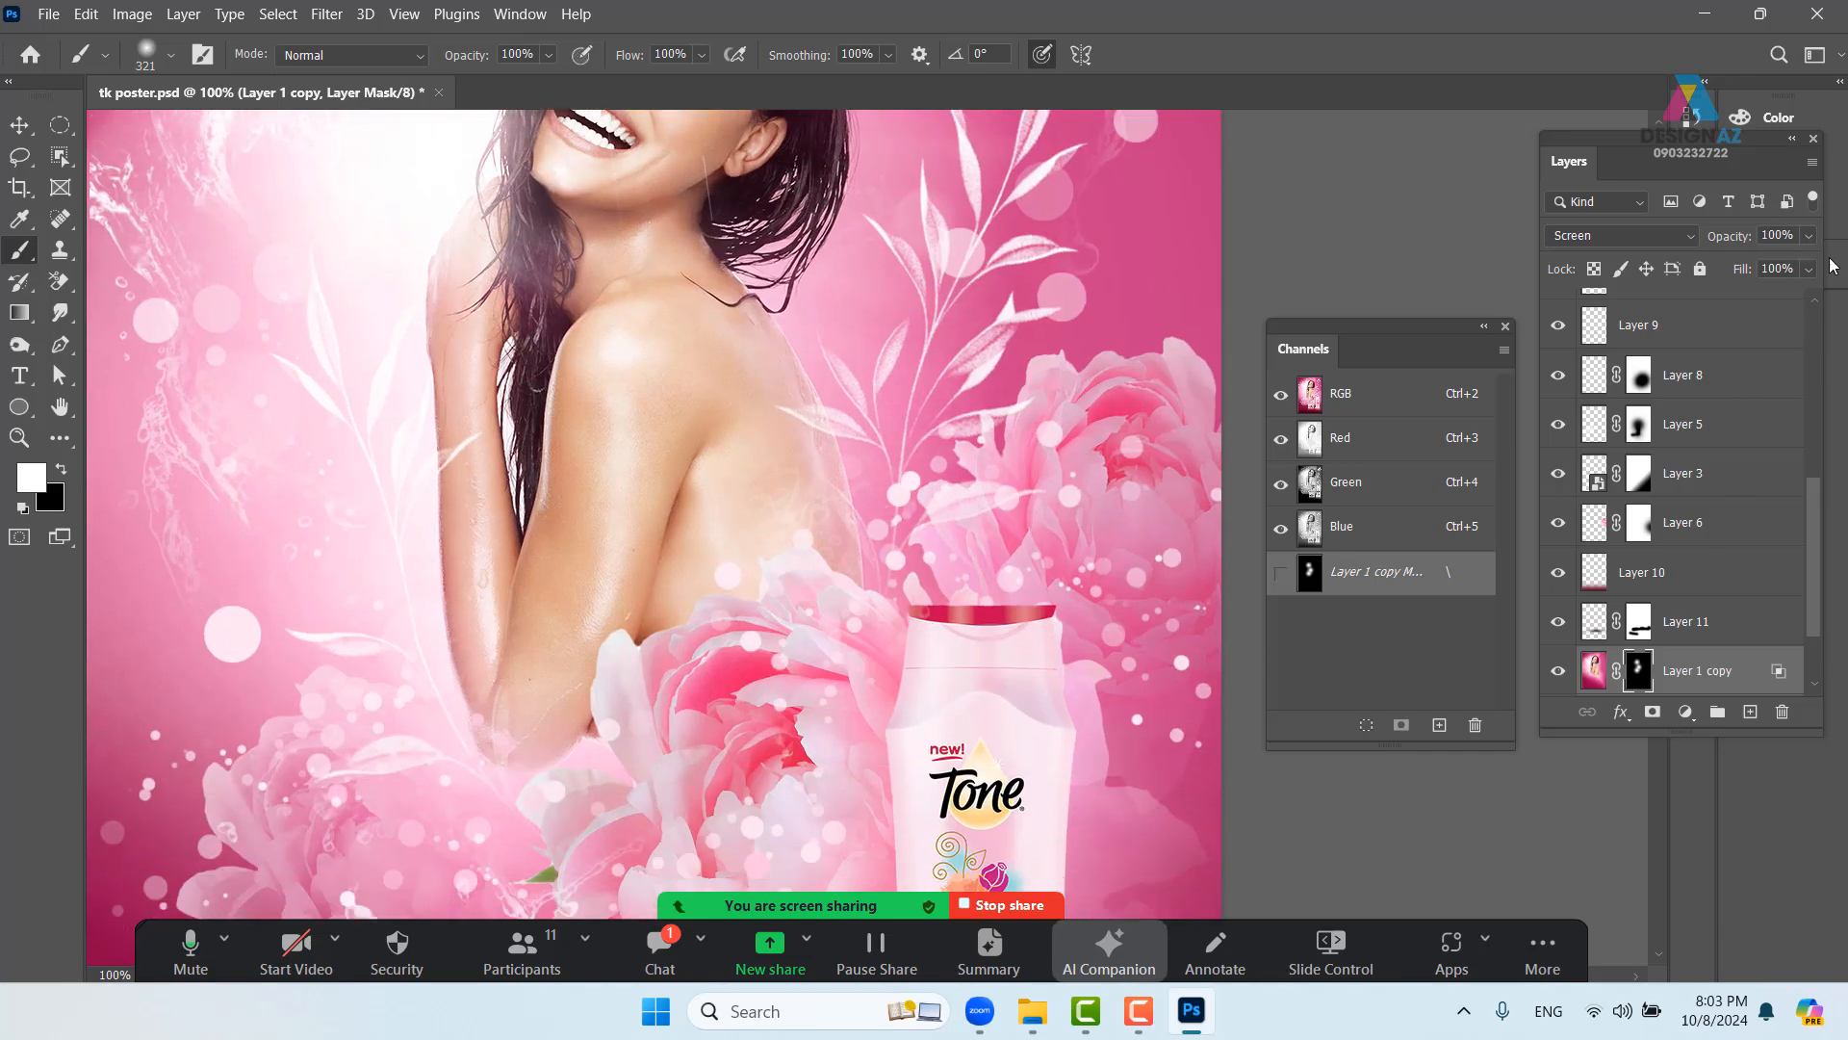
- Lower Layer 1 copy's Fill to 68% and bring the products into view
{"action": "left_click", "coordinate": [1806, 280]}
{"action": "left_click_drag", "start_coordinate": [1810, 296], "coordinate": [1774, 298]}
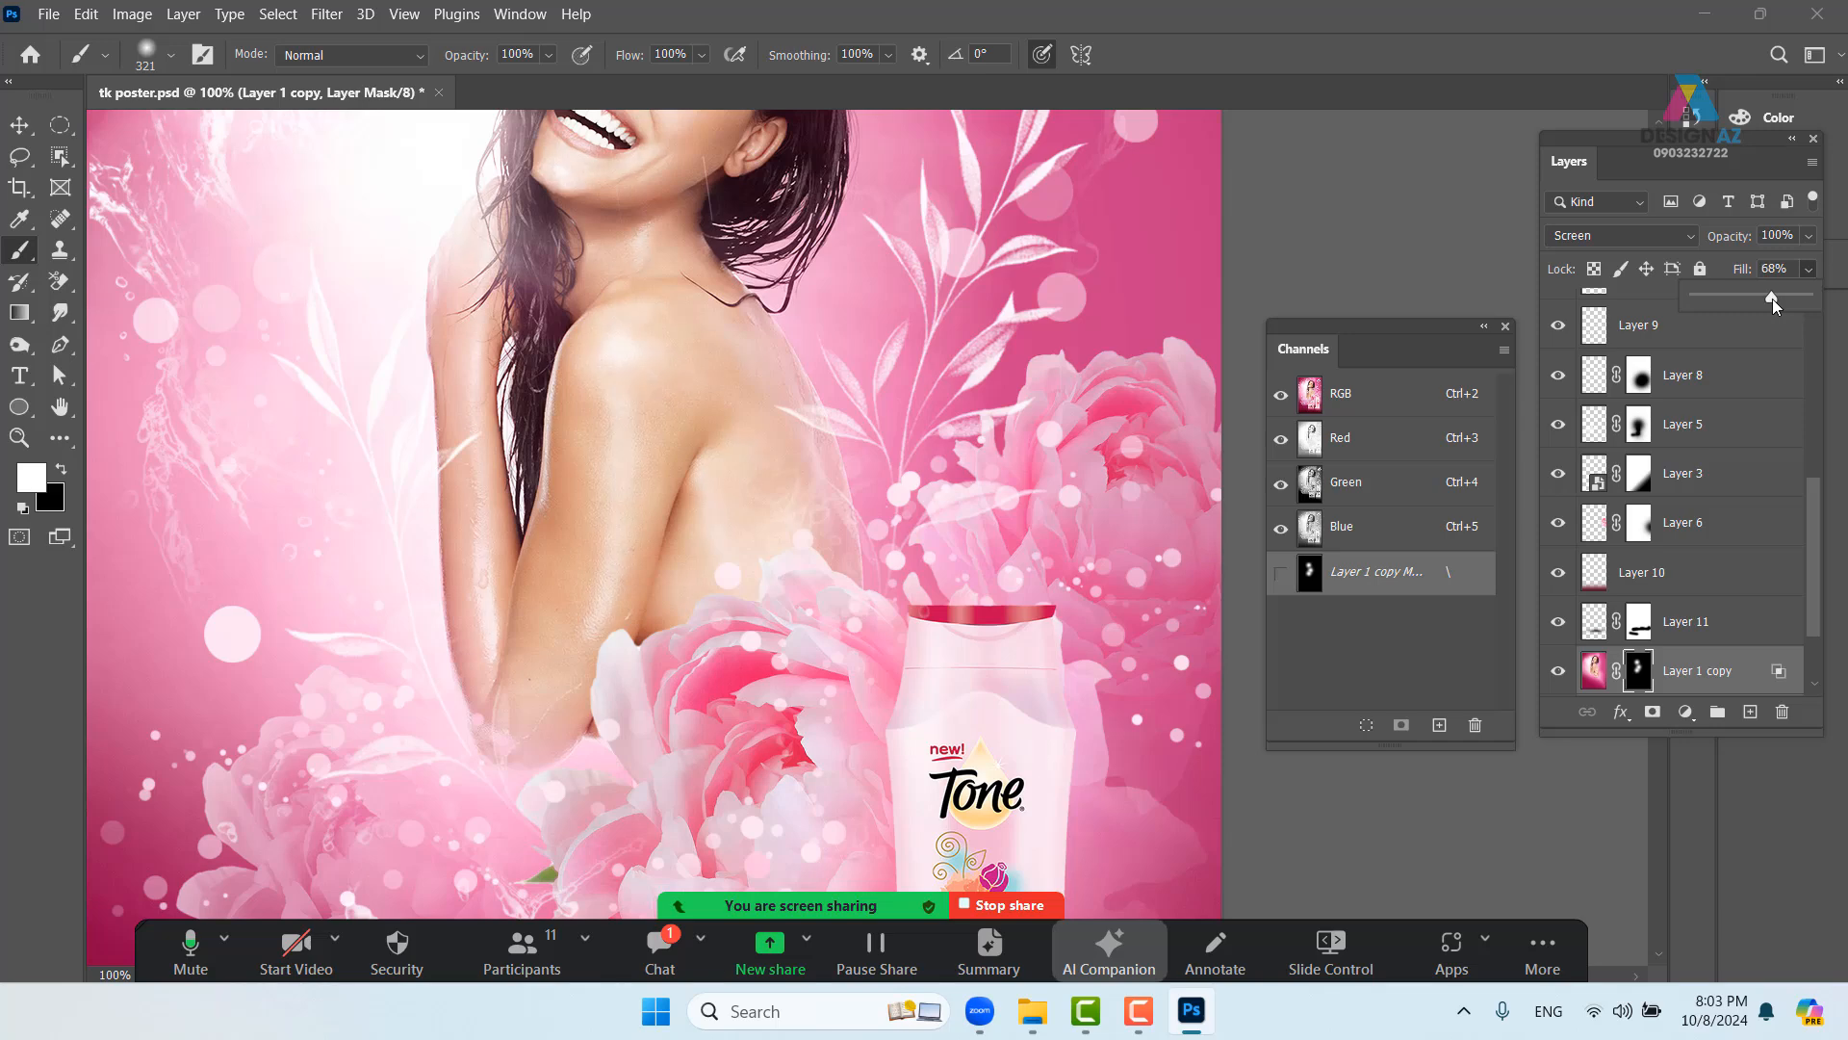
{"action": "scroll", "coordinate": [953, 484], "scroll_direction": "down", "scroll_amount": 2}
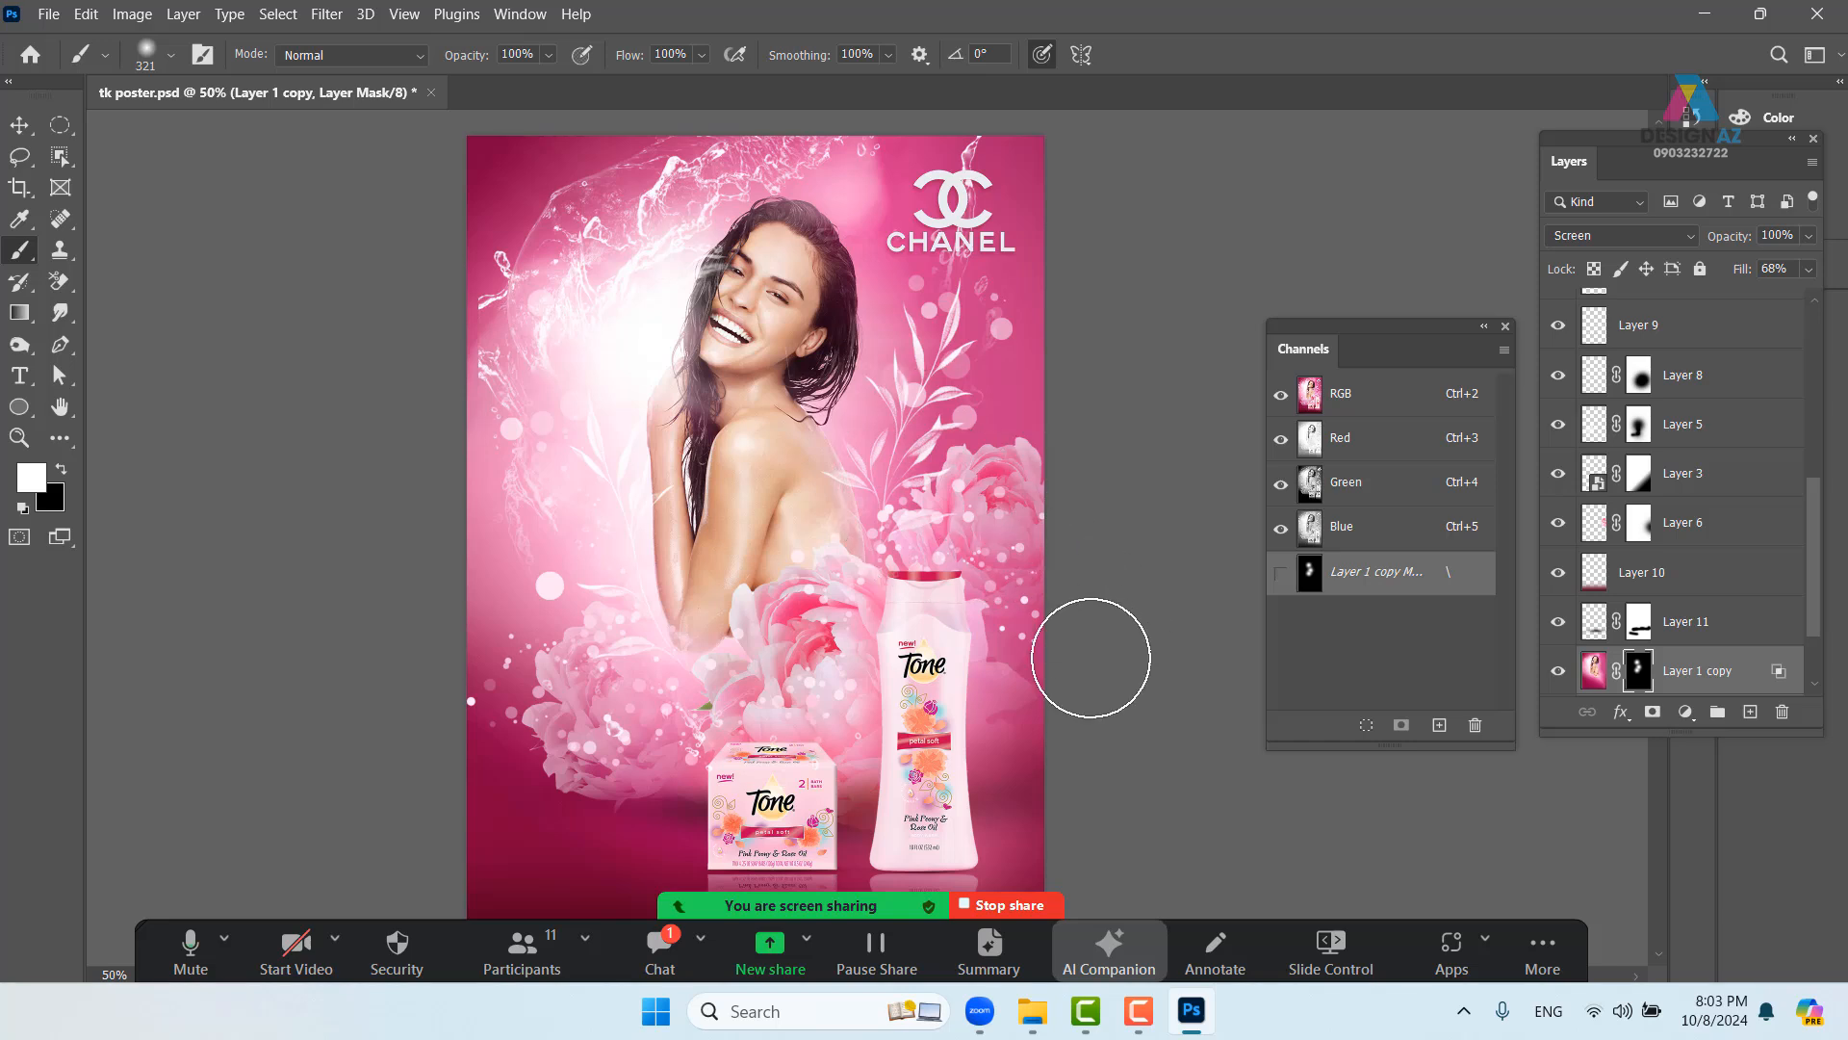
{"action": "left_click_drag", "start_coordinate": [907, 595], "coordinate": [933, 428]}
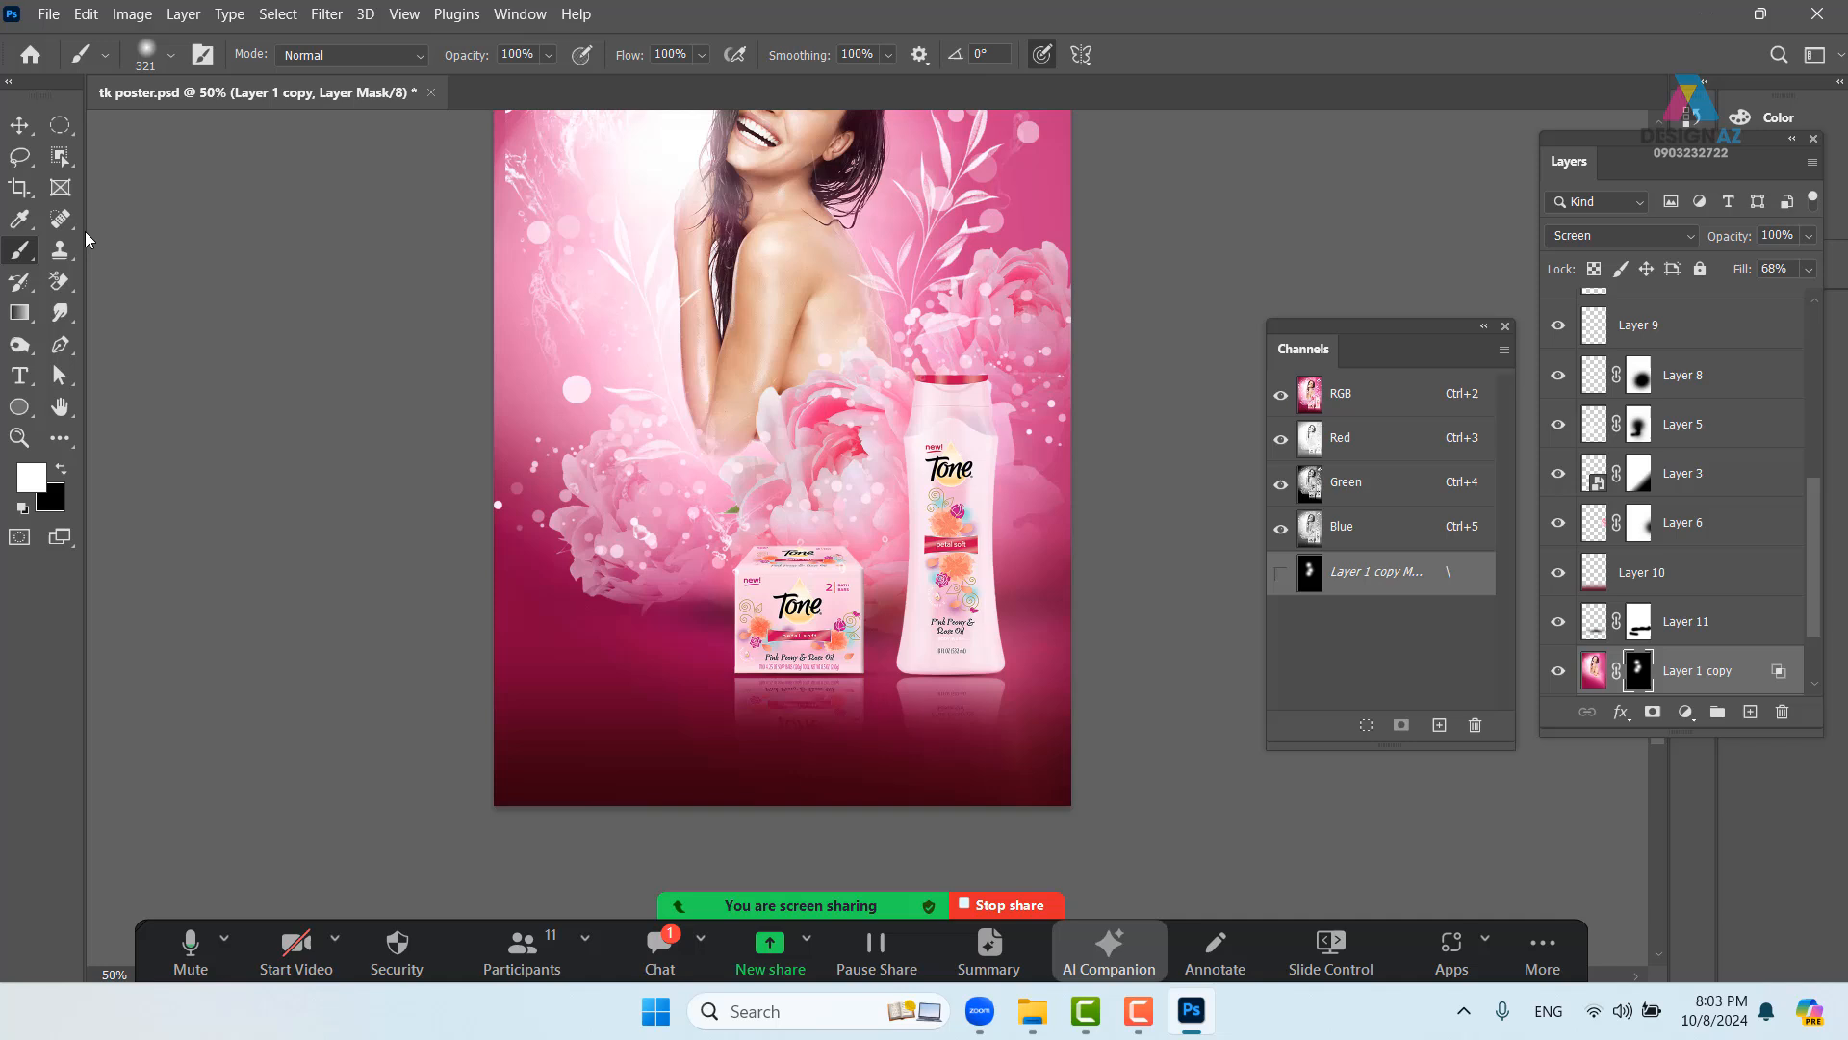
- Pick Layer 2 and load the bottle and soap box outline as a selection
{"action": "left_click", "coordinate": [59, 124]}
{"action": "left_click_drag", "start_coordinate": [747, 638], "coordinate": [780, 678]}
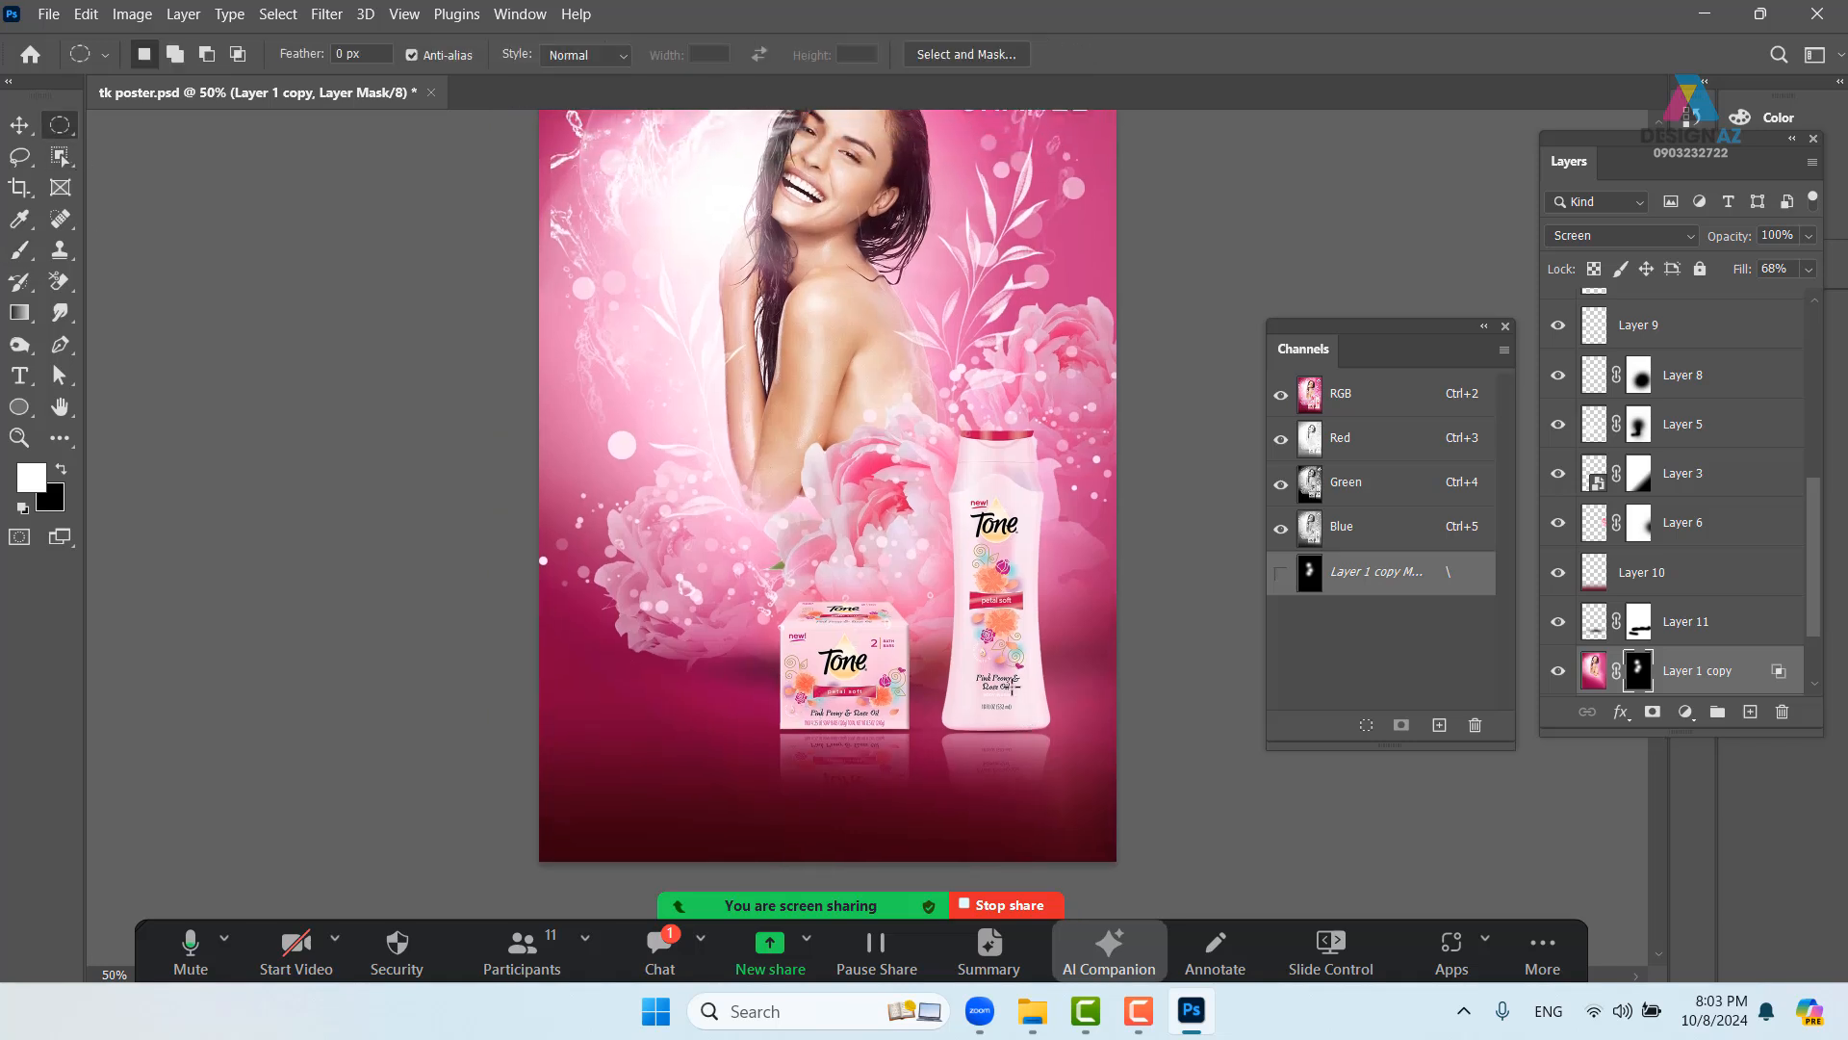
{"action": "key", "text": "v"}
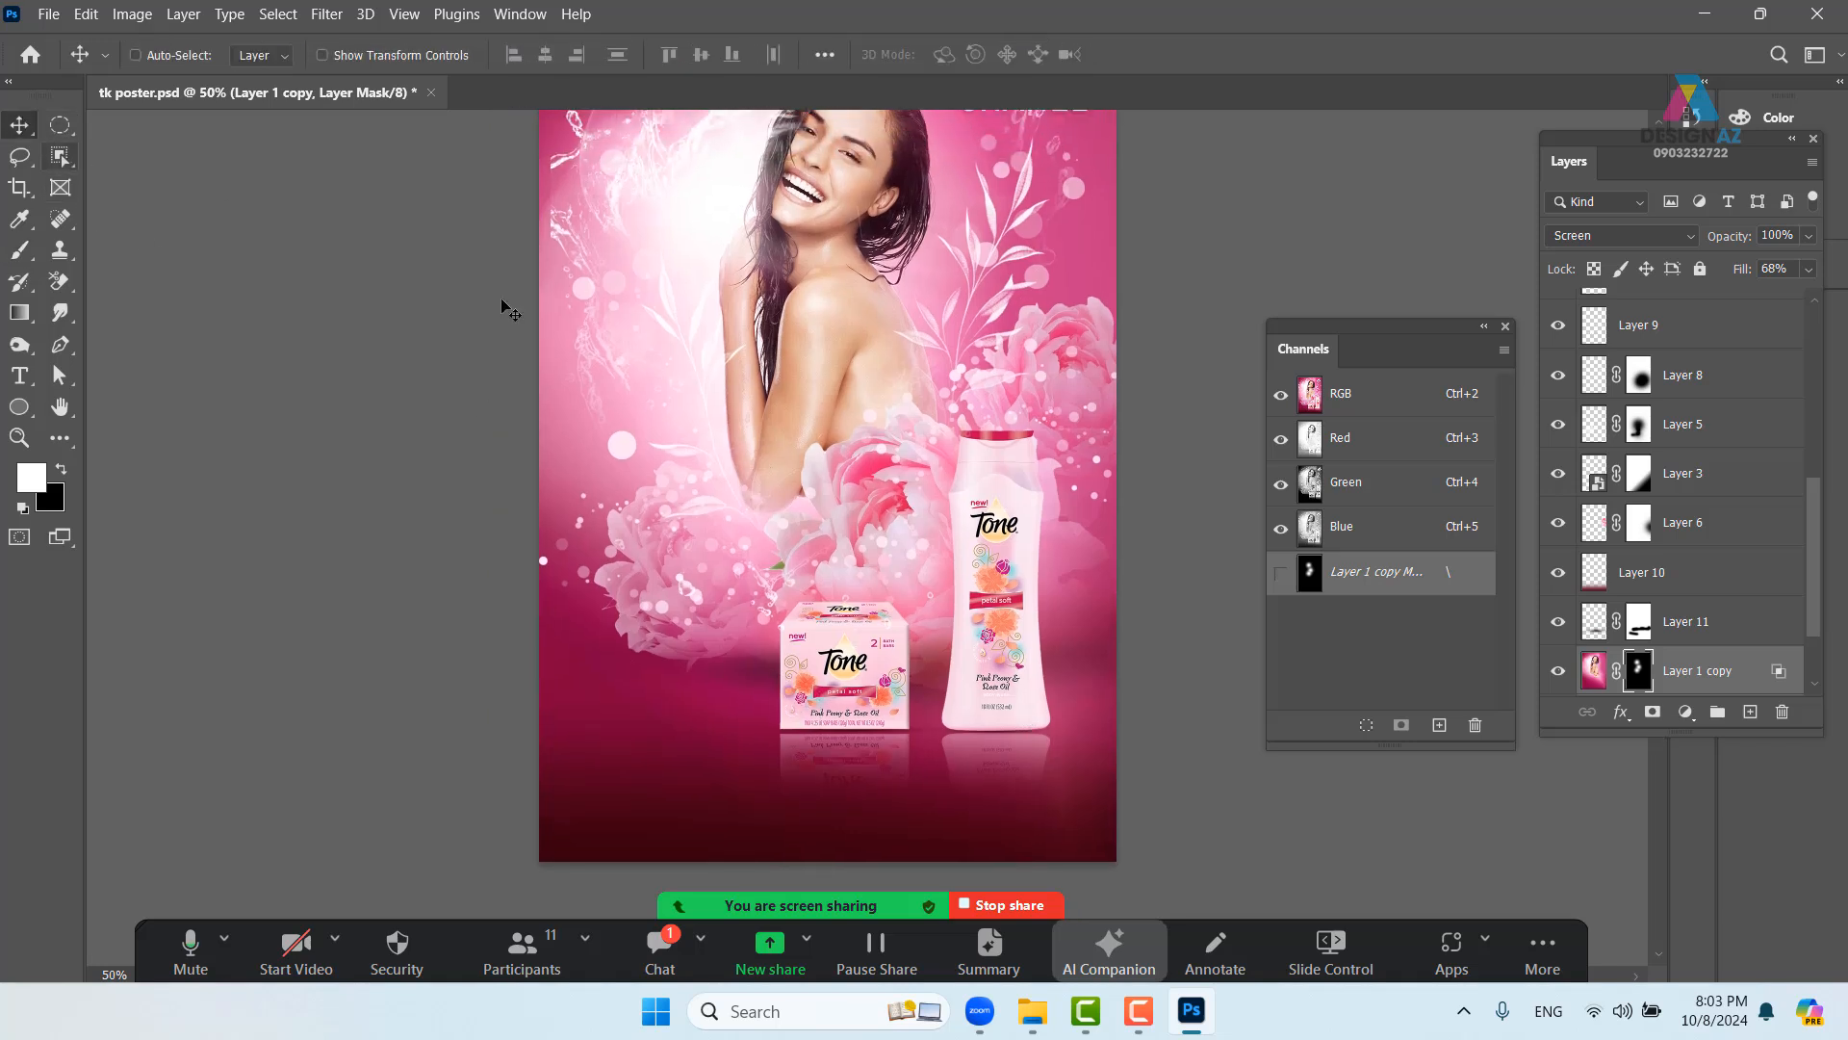
{"action": "right_click", "coordinate": [1002, 618]}
{"action": "left_click", "coordinate": [1022, 627]}
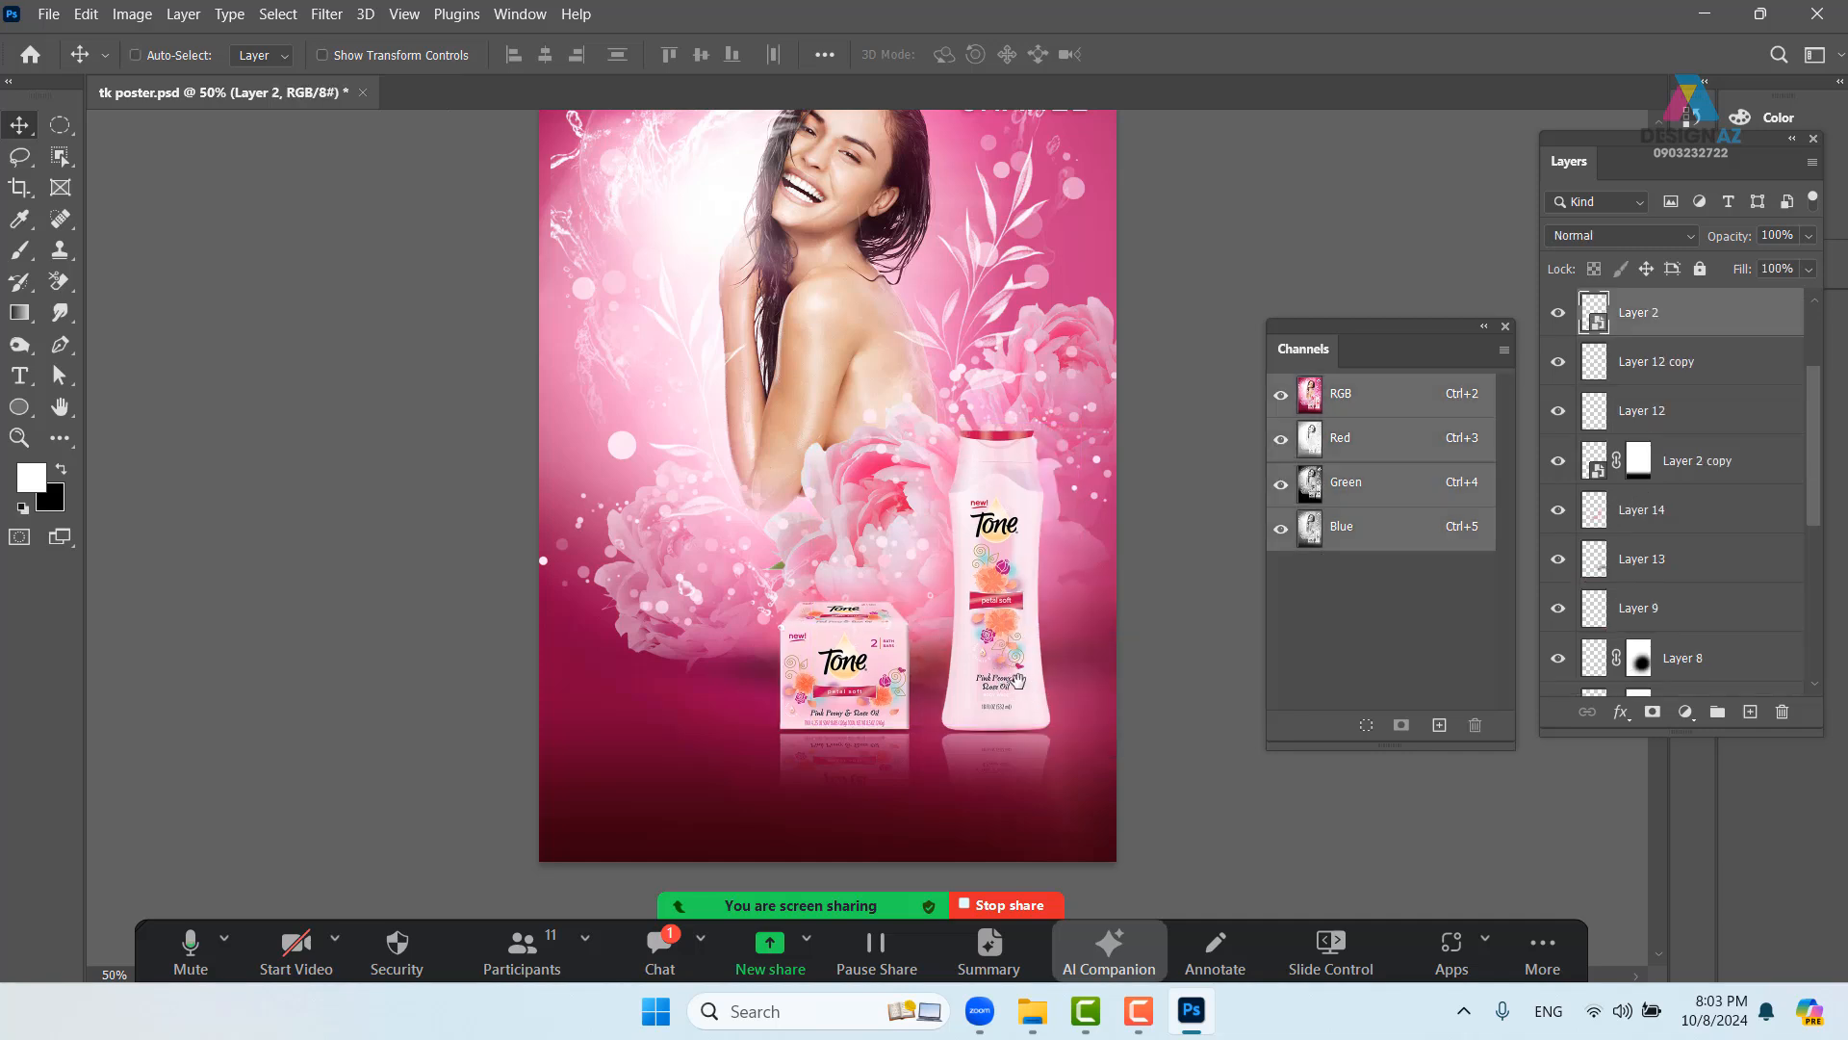
{"action": "left_click_drag", "start_coordinate": [1016, 661], "coordinate": [962, 664]}
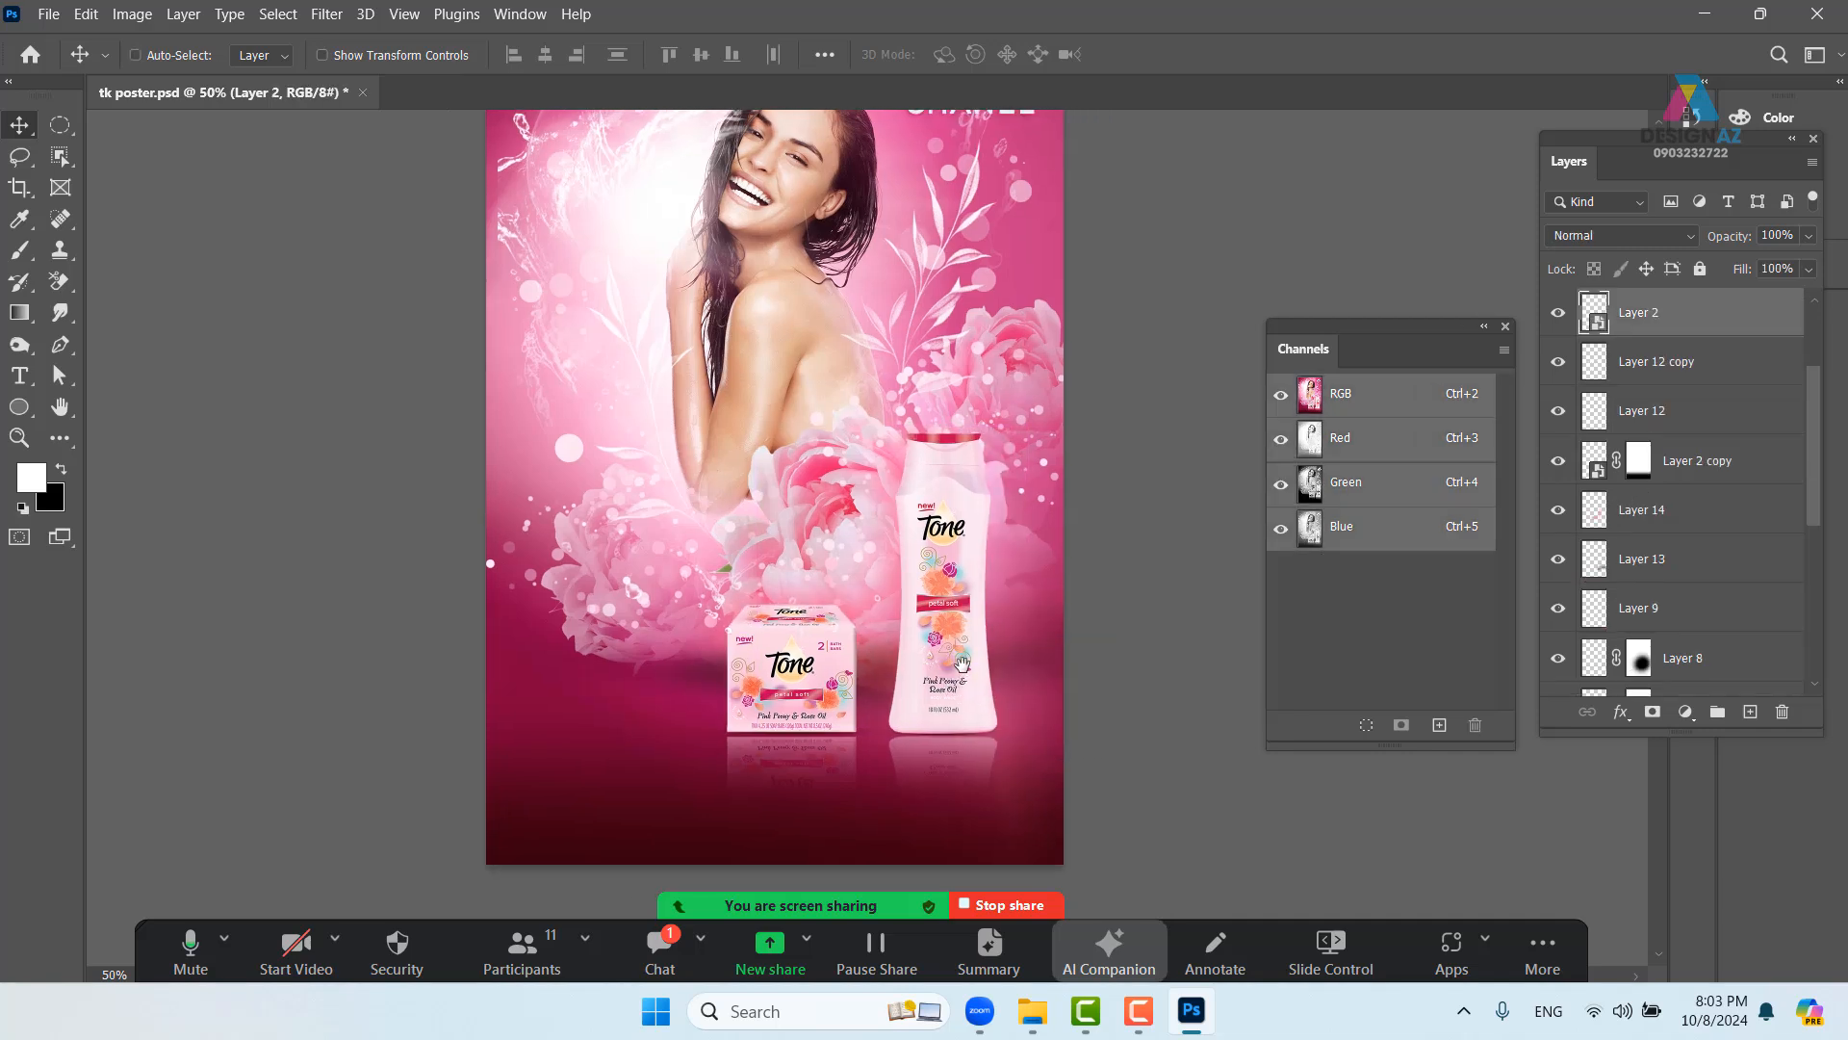
{"action": "left_click", "coordinate": [1596, 313], "text": "ctrl"}
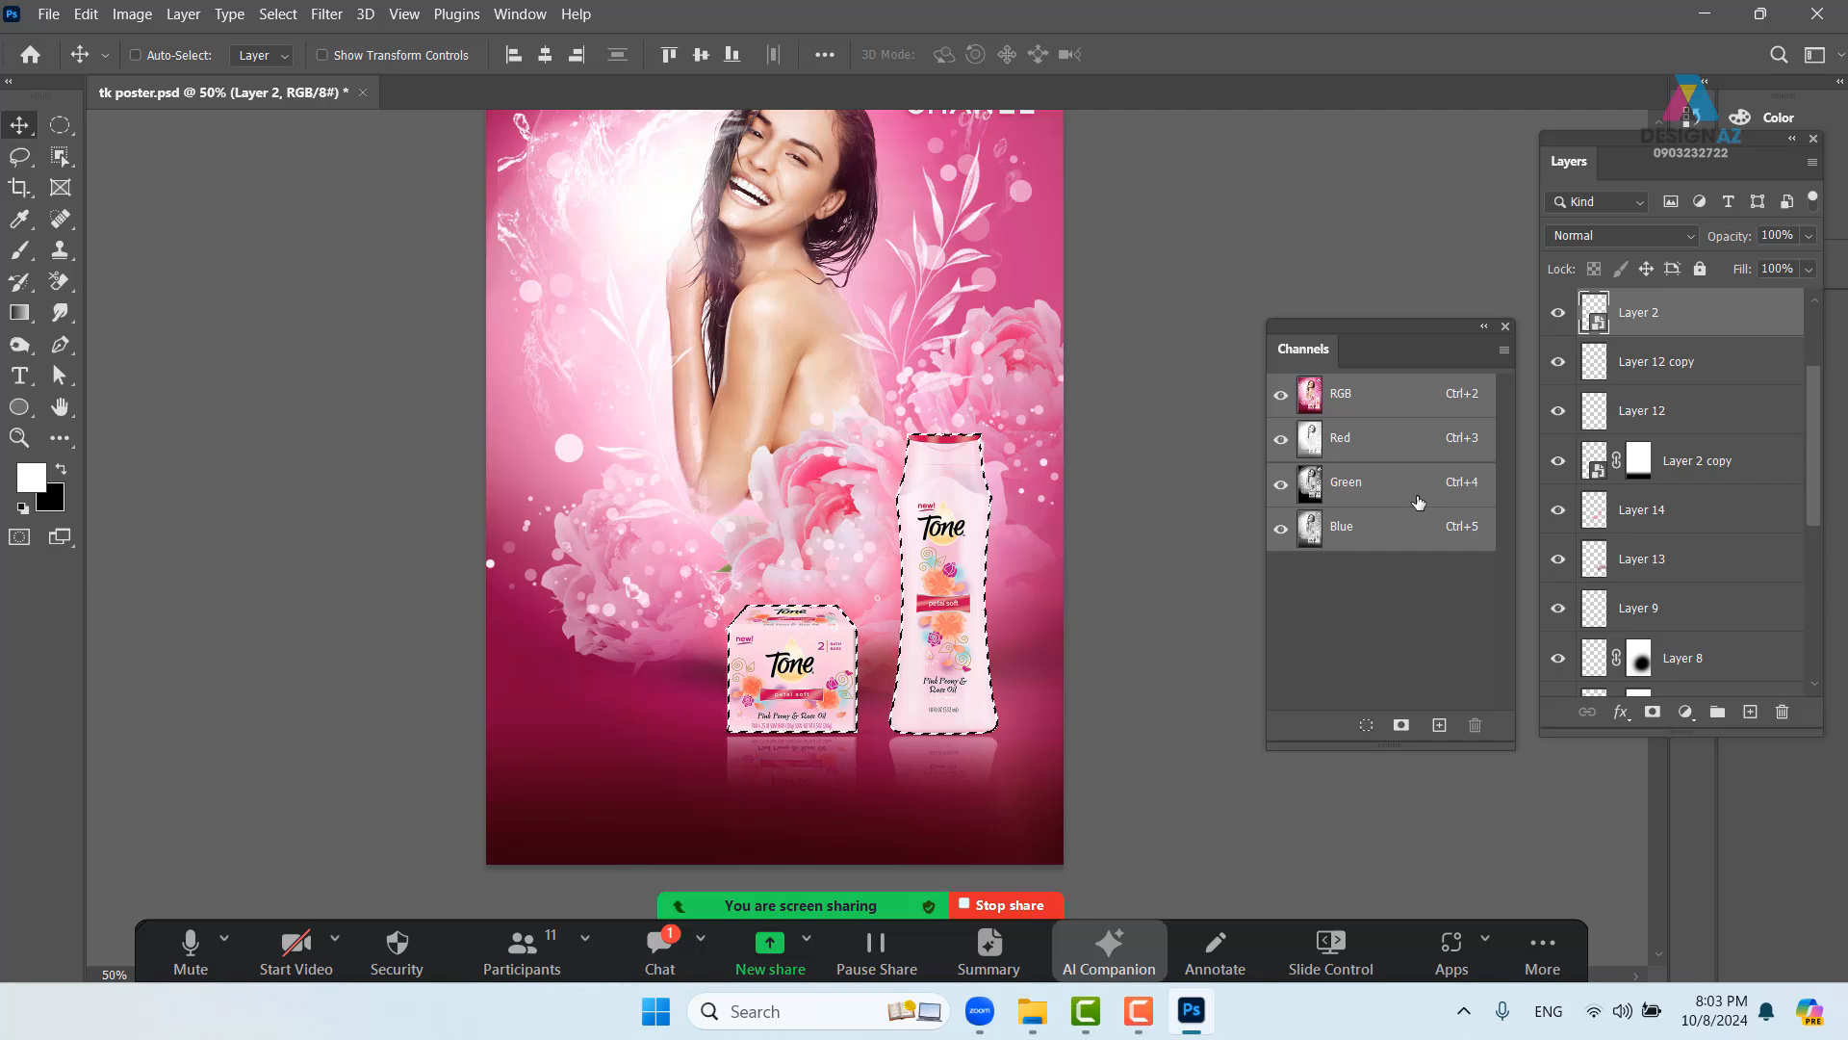
- On a new layer, fill the product outlines with dark magenta sampled from the floor
{"action": "left_click", "coordinate": [1750, 712]}
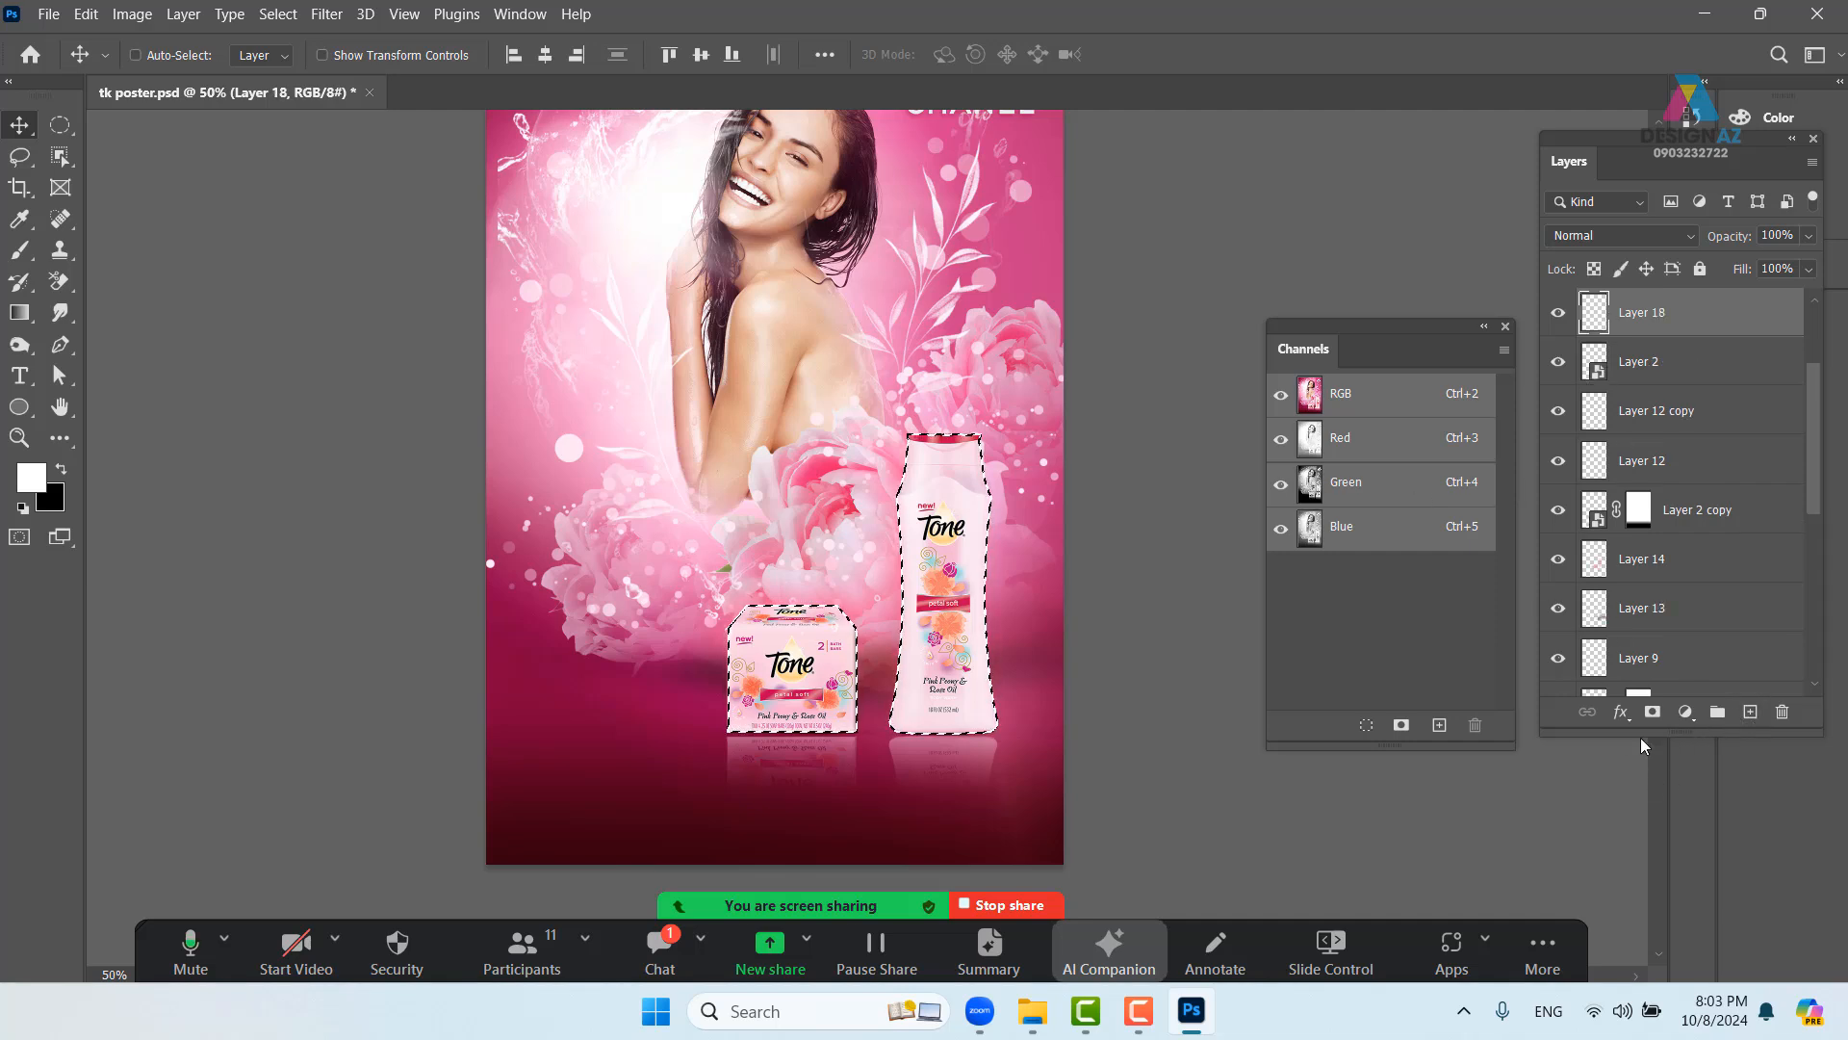
{"action": "key", "text": "i"}
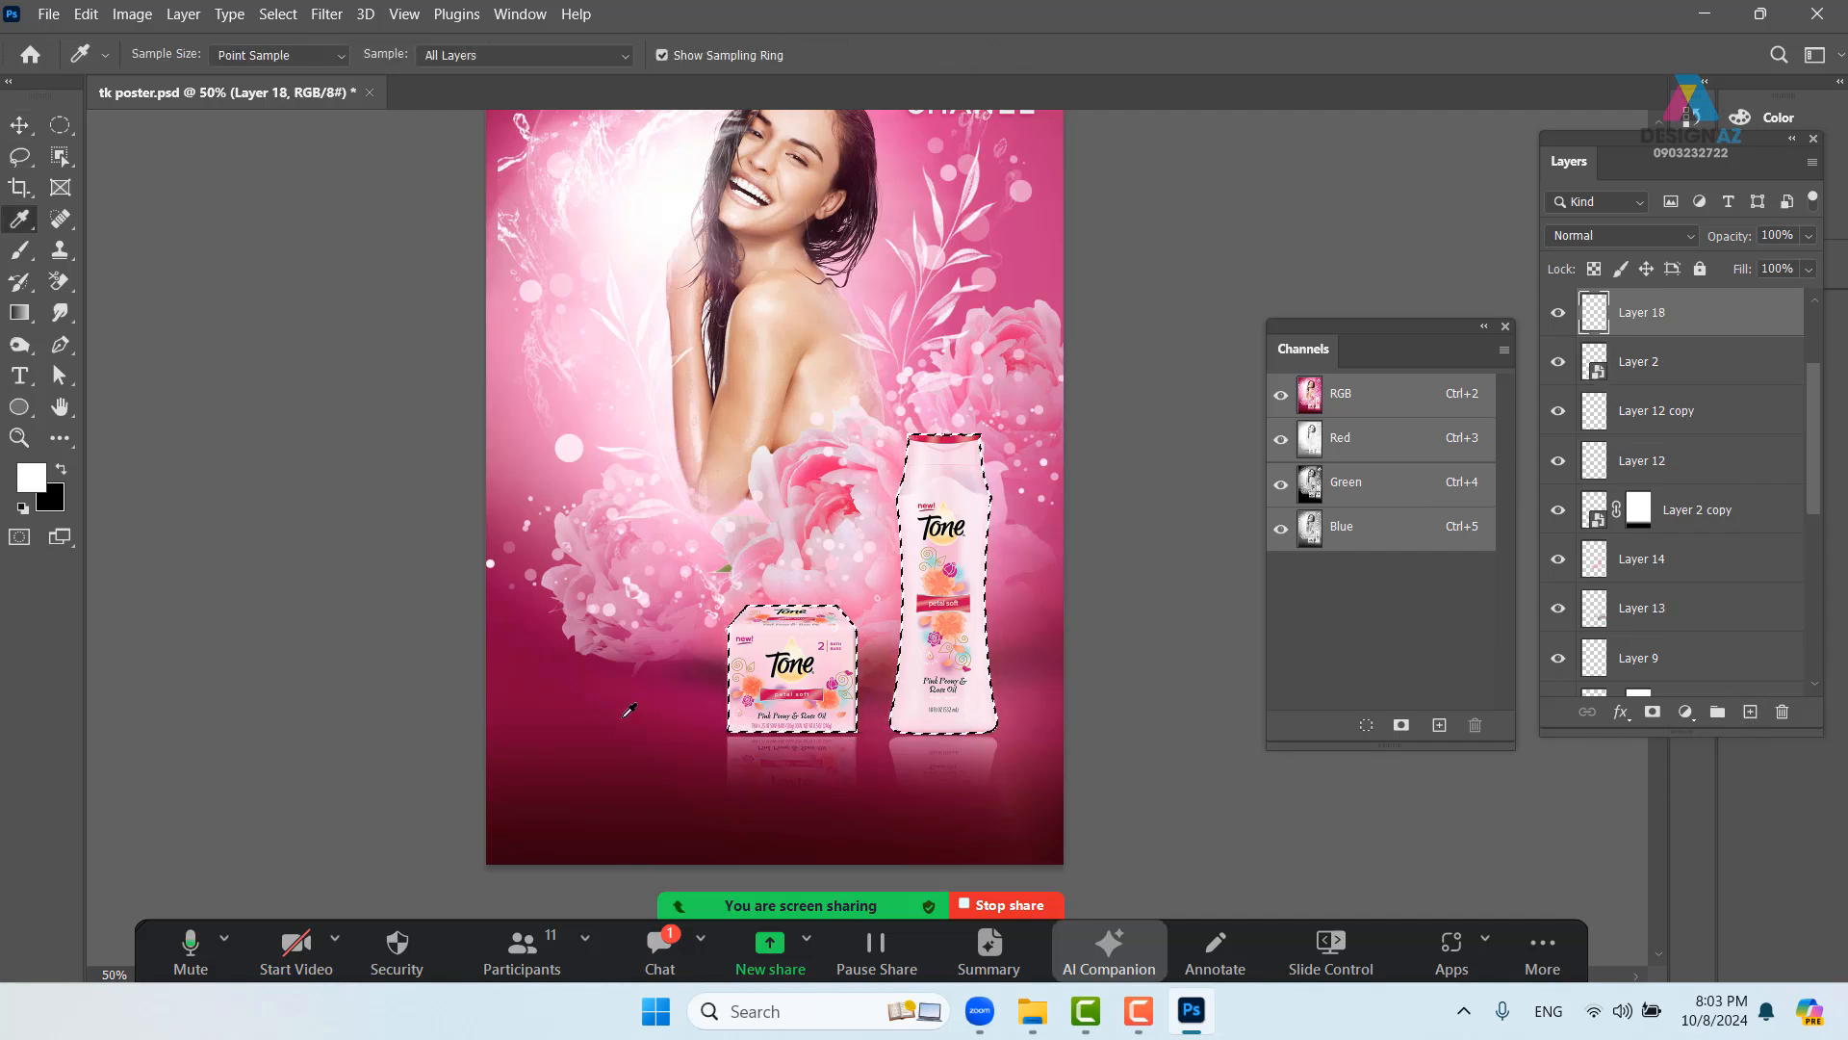
{"action": "left_click", "coordinate": [712, 675]}
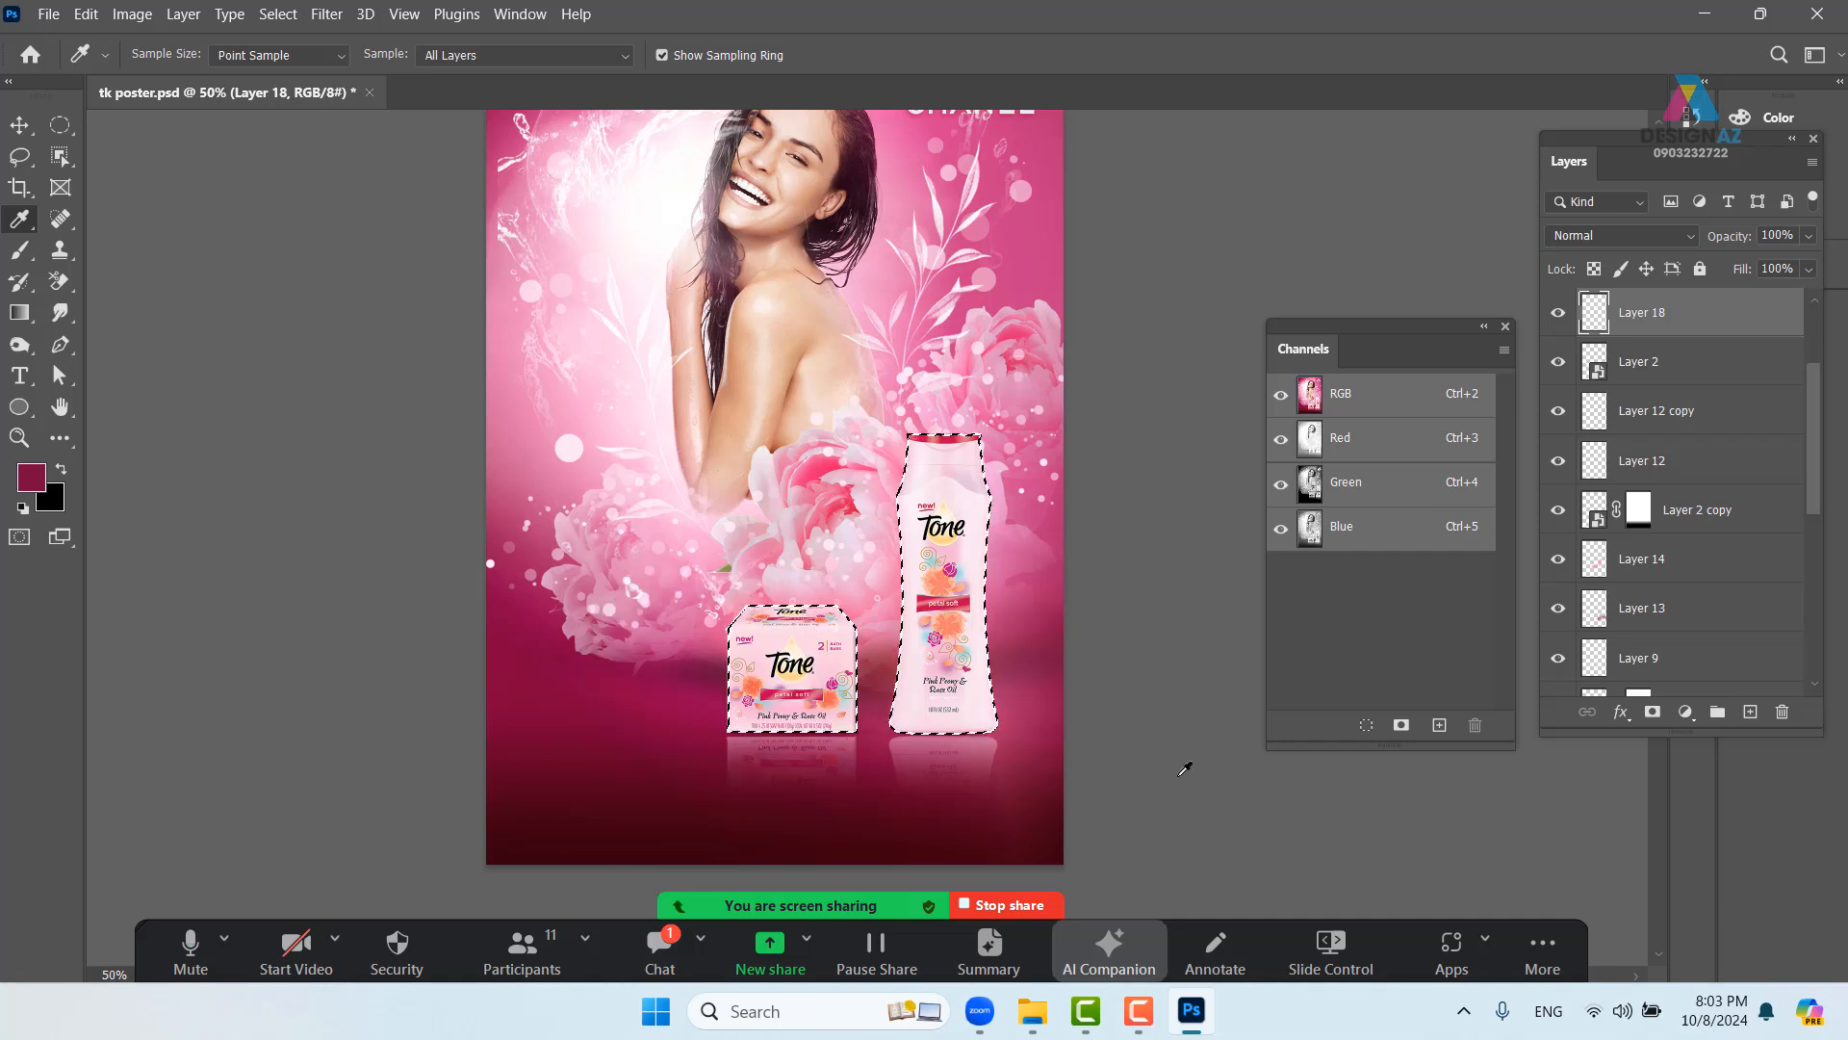
{"action": "key", "text": "alt+BackSpace"}
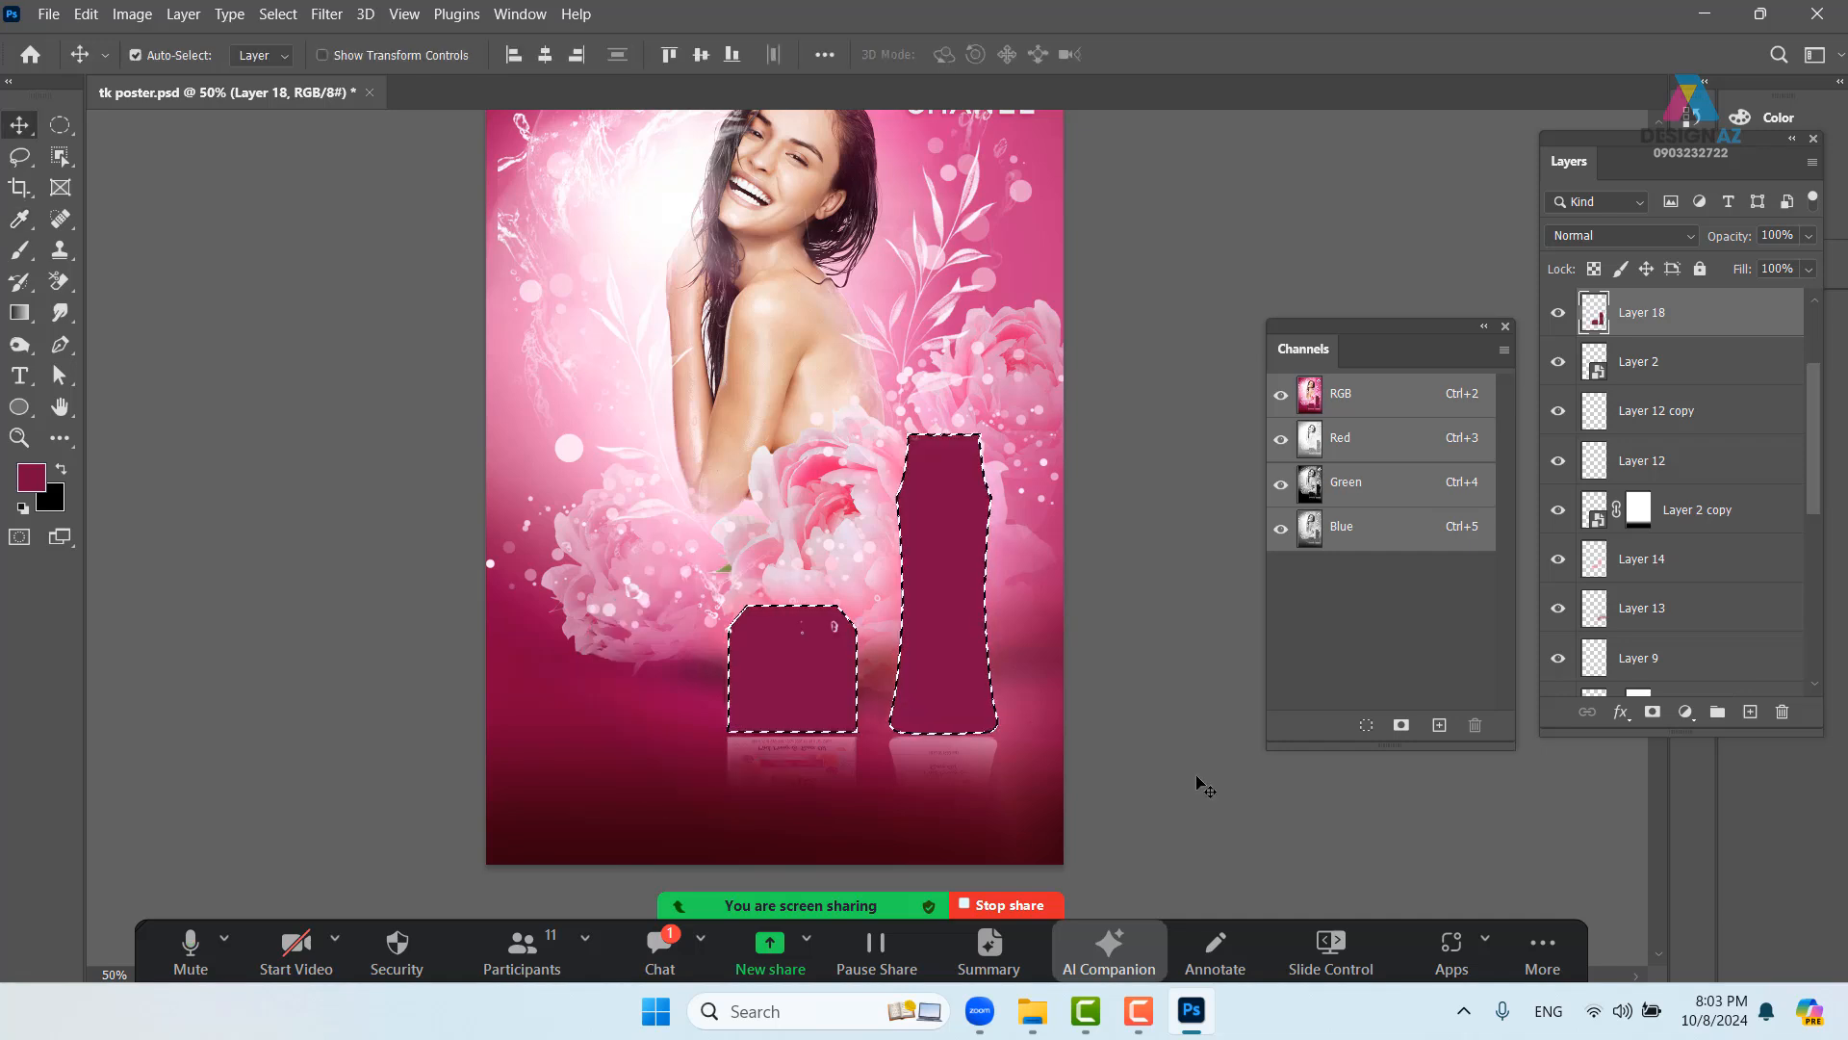
{"action": "key", "text": "ctrl+d"}
{"action": "left_click_drag", "start_coordinate": [918, 672], "coordinate": [832, 710]}
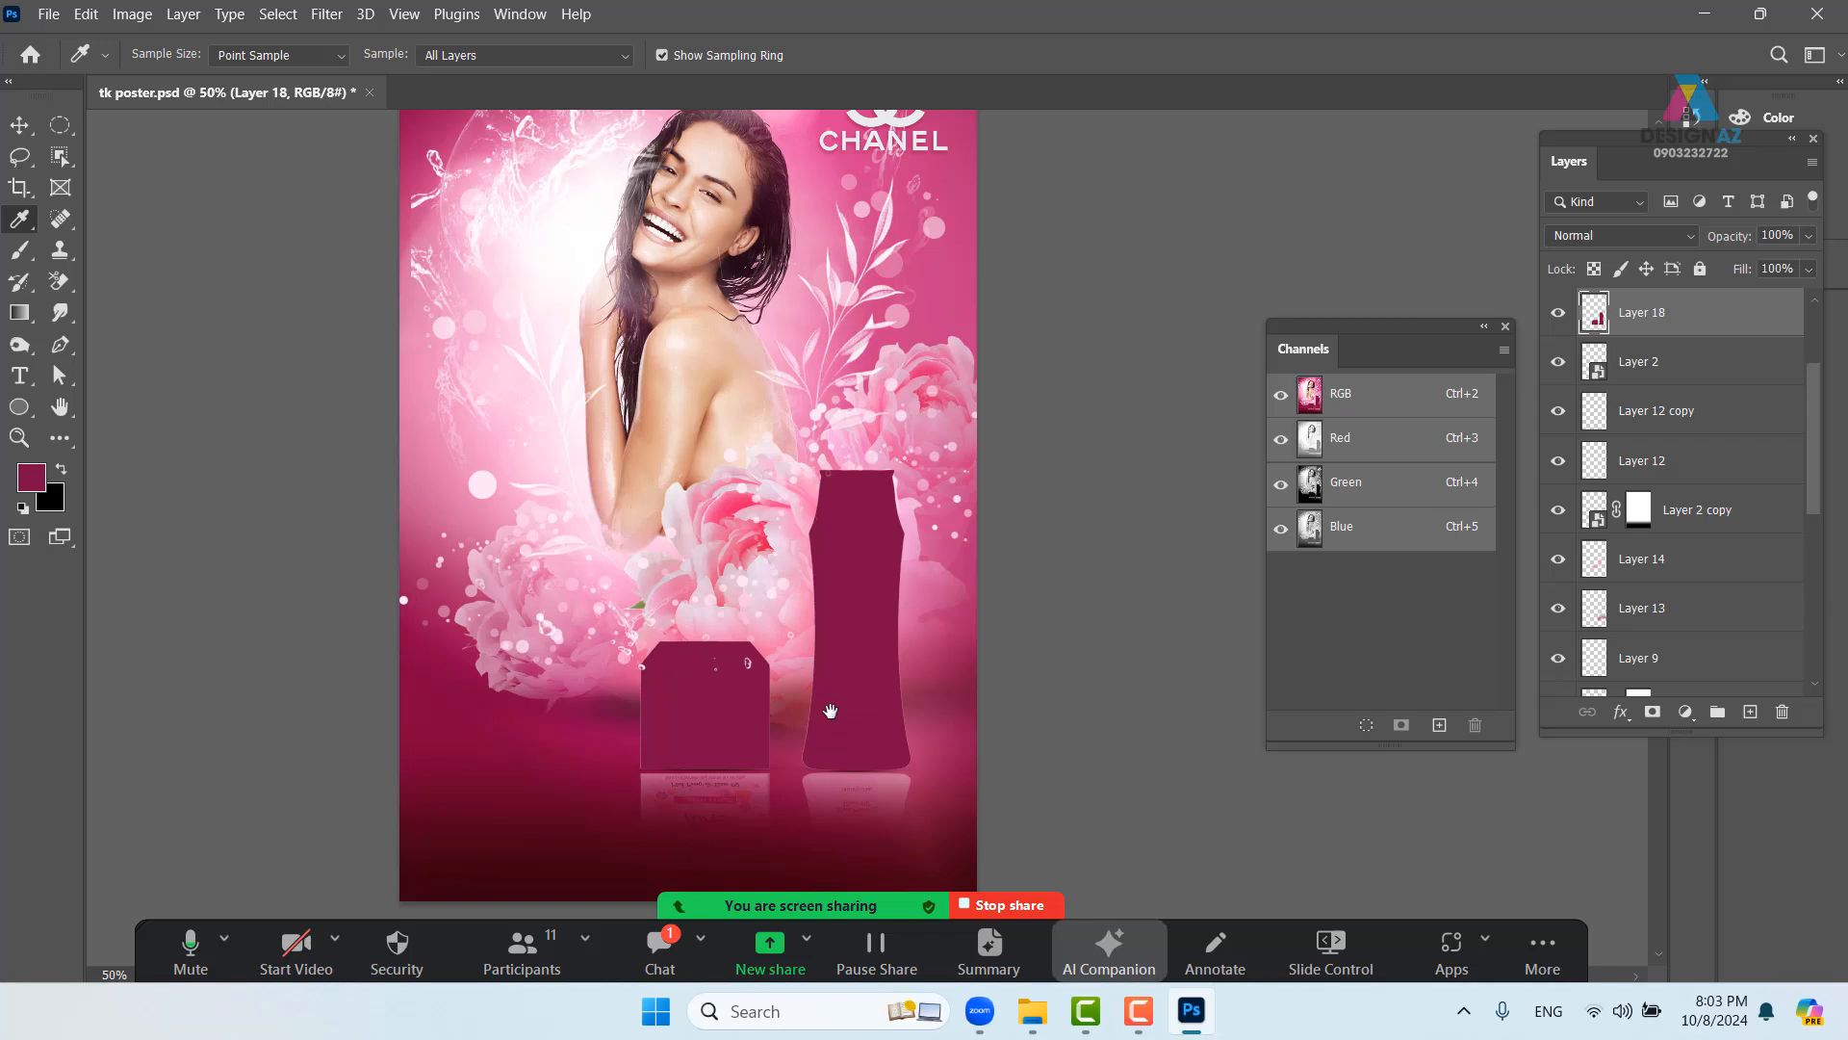
- Skew the magenta shapes into a flat cast shadow and move the layer below Layer 2
{"action": "key", "text": "ctrl+t"}
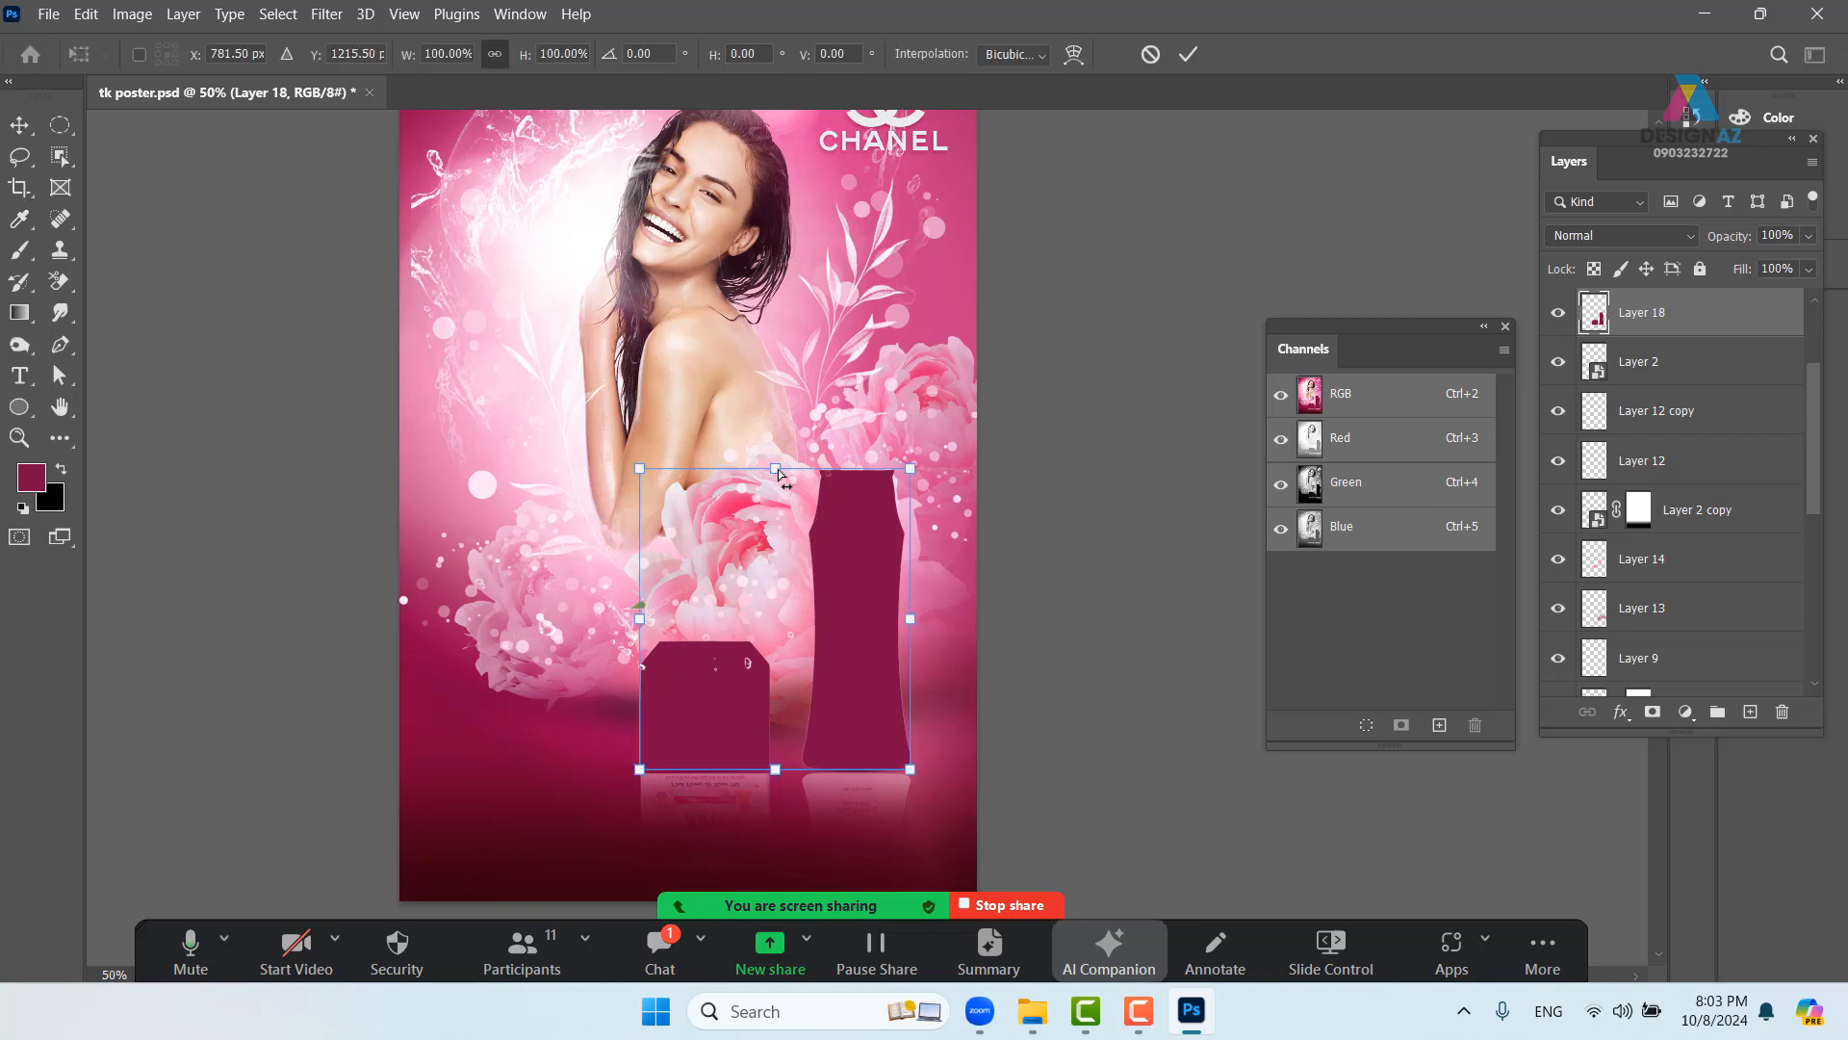
{"action": "left_click_drag", "start_coordinate": [778, 473], "coordinate": [908, 685]}
{"action": "key", "text": "i"}
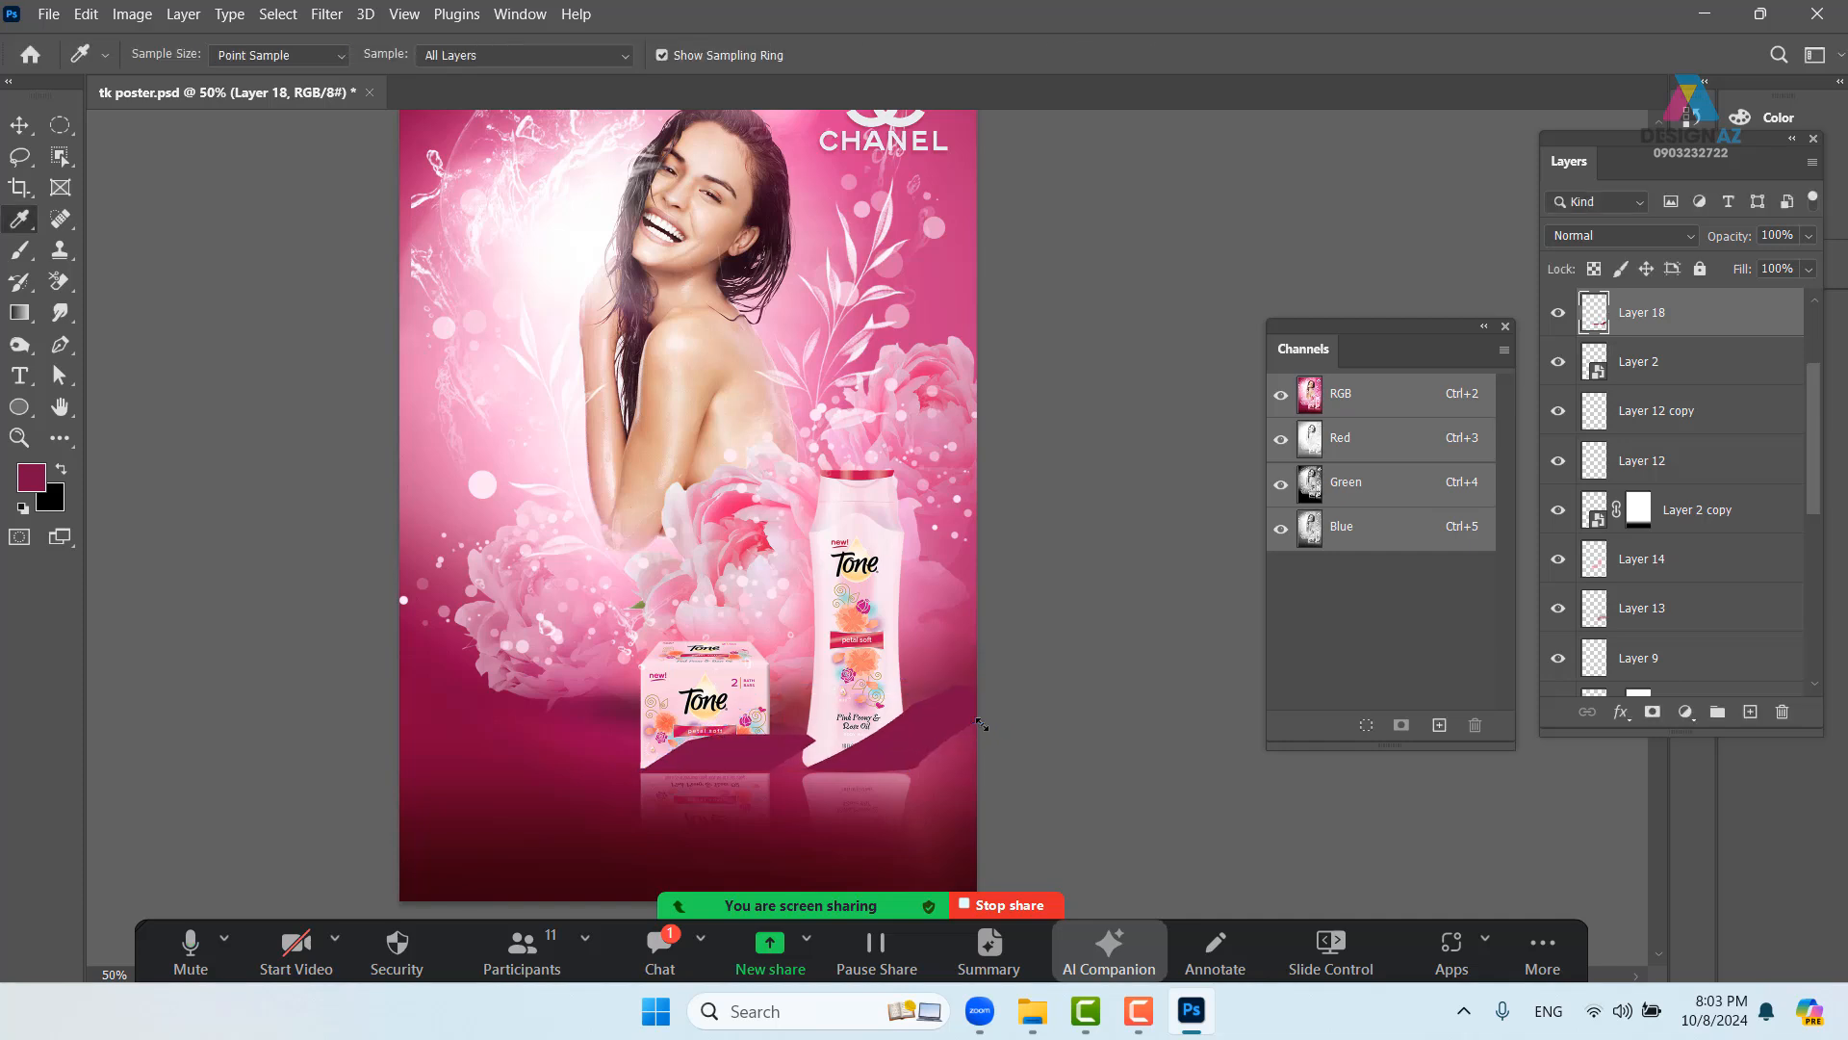
{"action": "key", "text": "ctrl+bracketleft"}
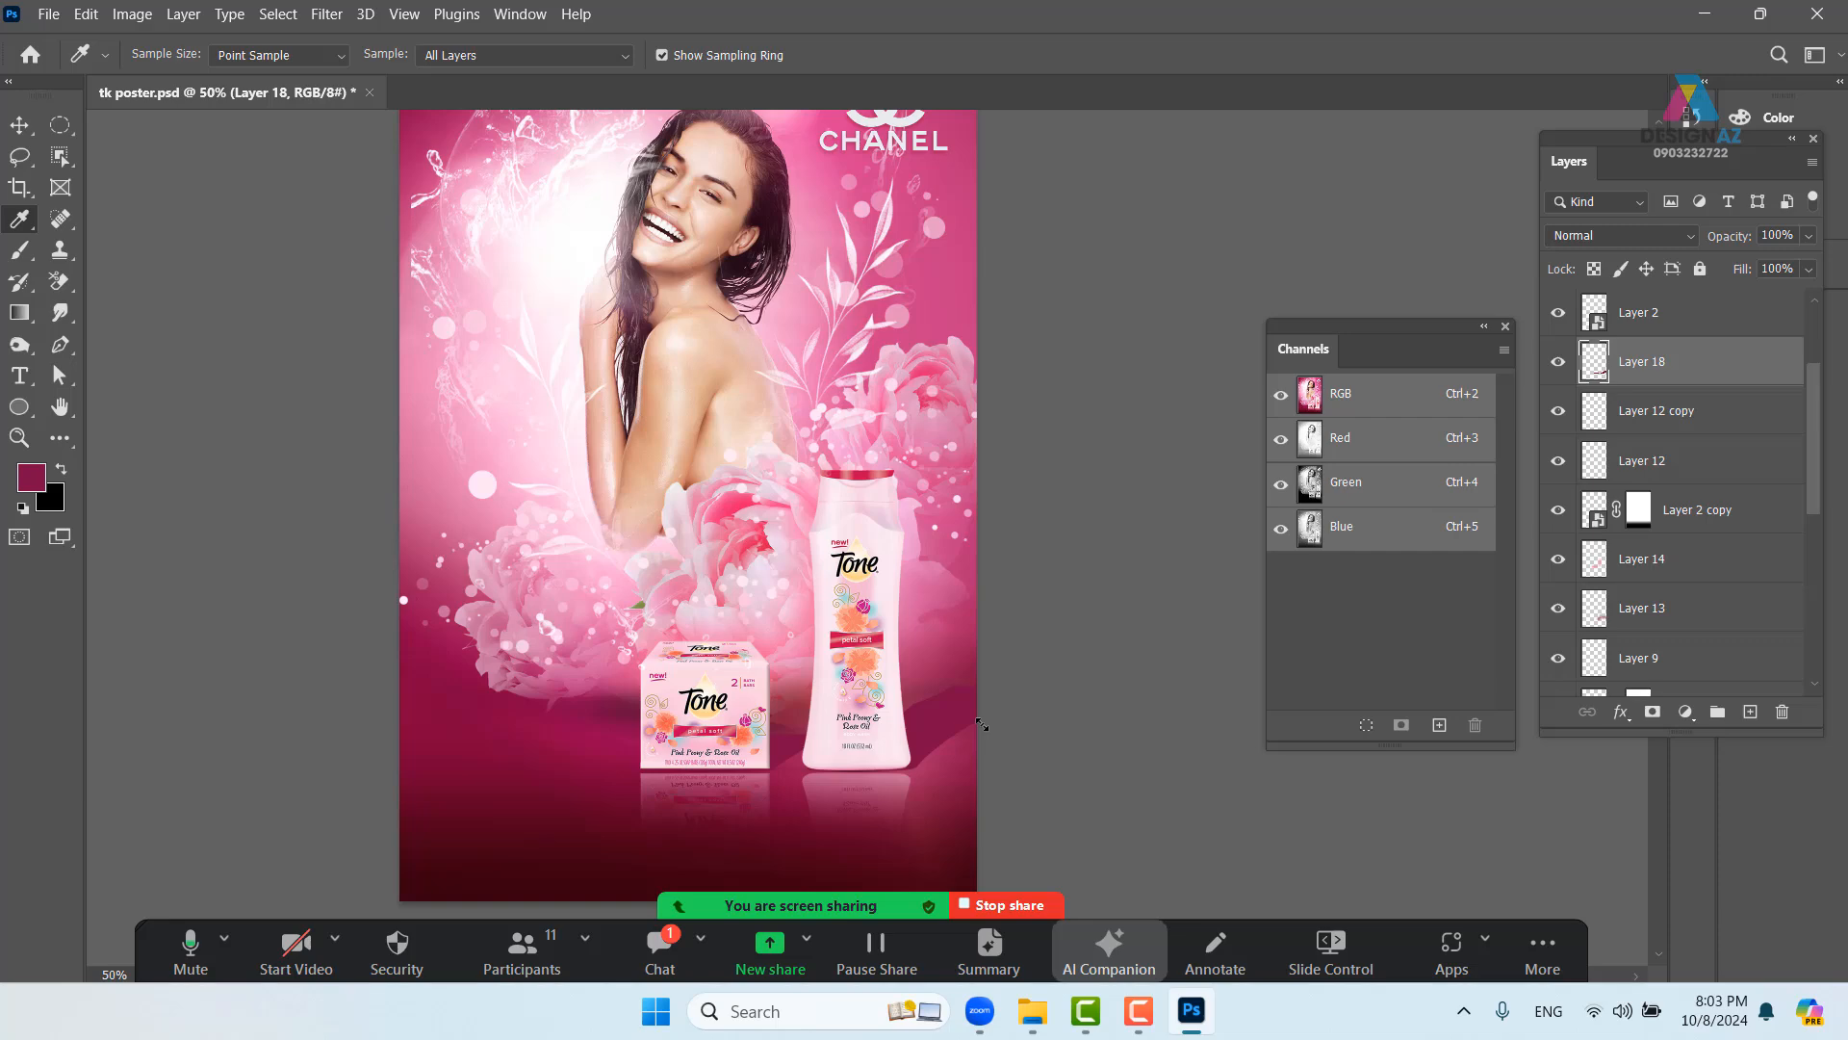
{"action": "key", "text": "ctrl+plus"}
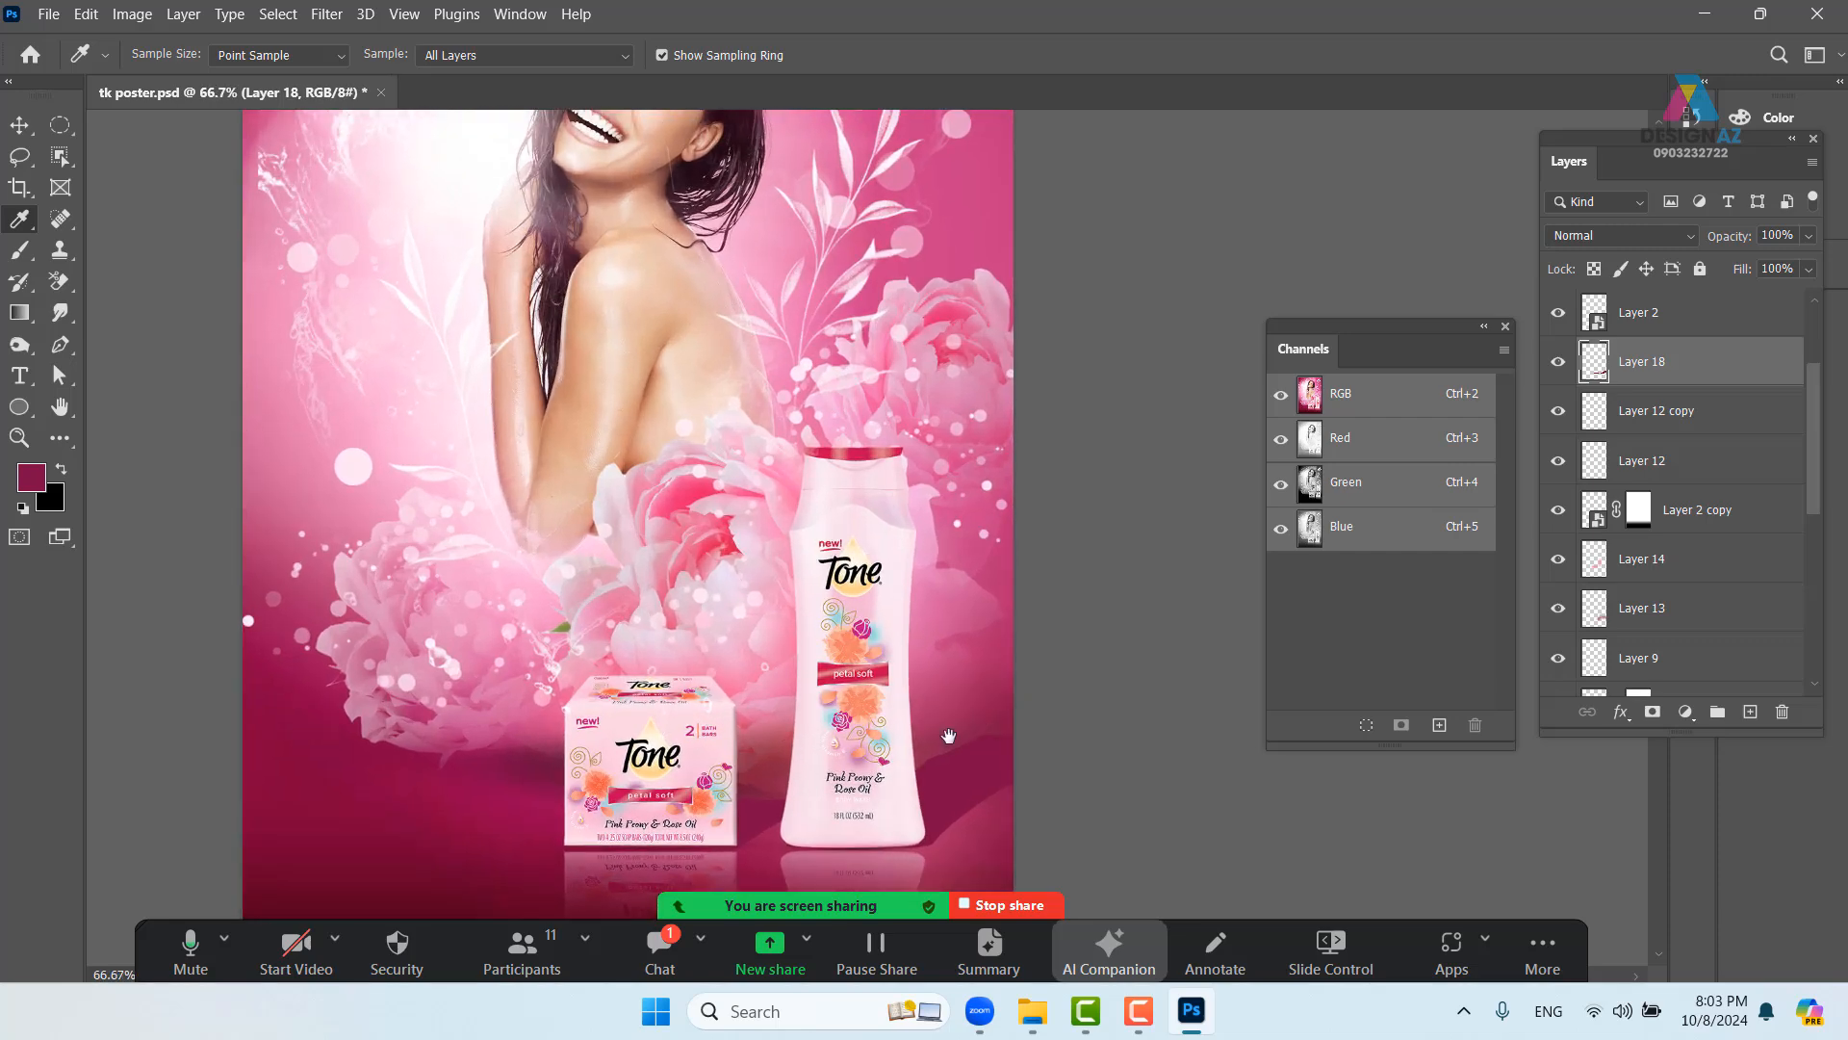
- Set the shadow Layer 18 to Multiply and apply a 4.1 px Gaussian Blur
{"action": "left_click_drag", "start_coordinate": [948, 736], "coordinate": [914, 671]}
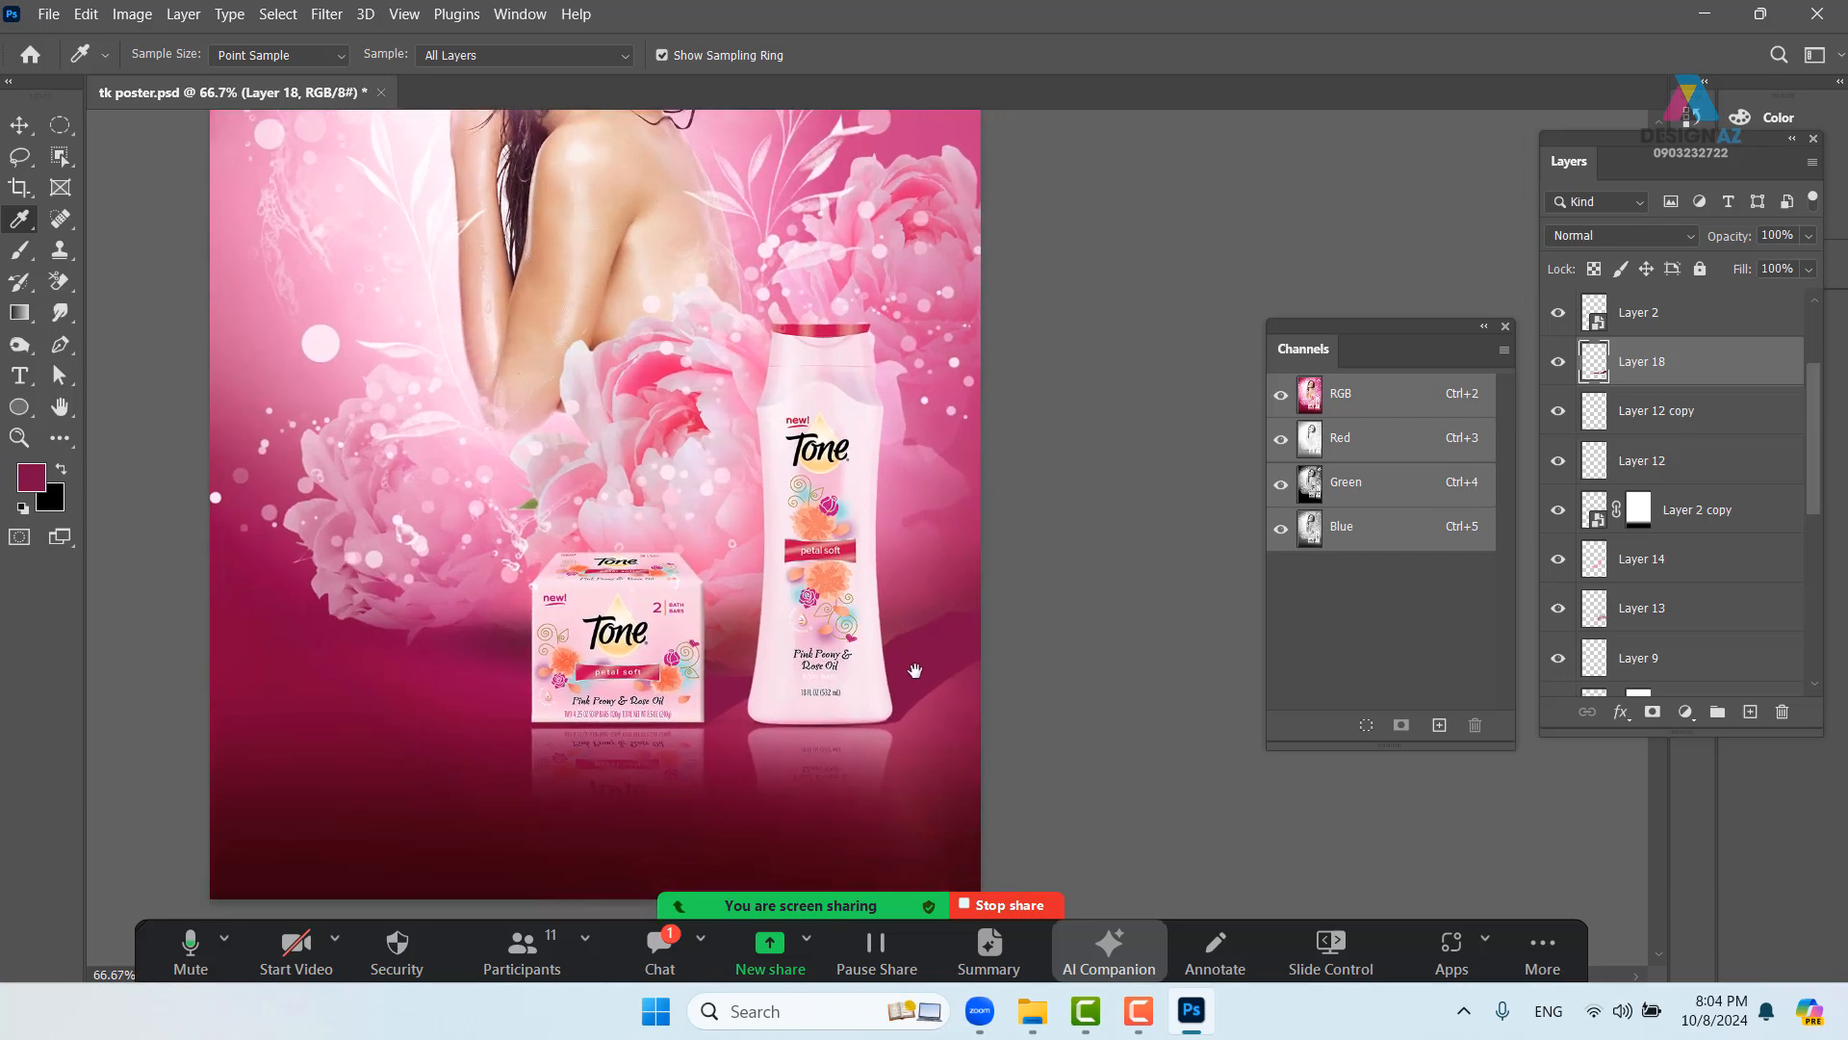
{"action": "left_click", "coordinate": [1643, 240]}
{"action": "left_click", "coordinate": [1617, 319]}
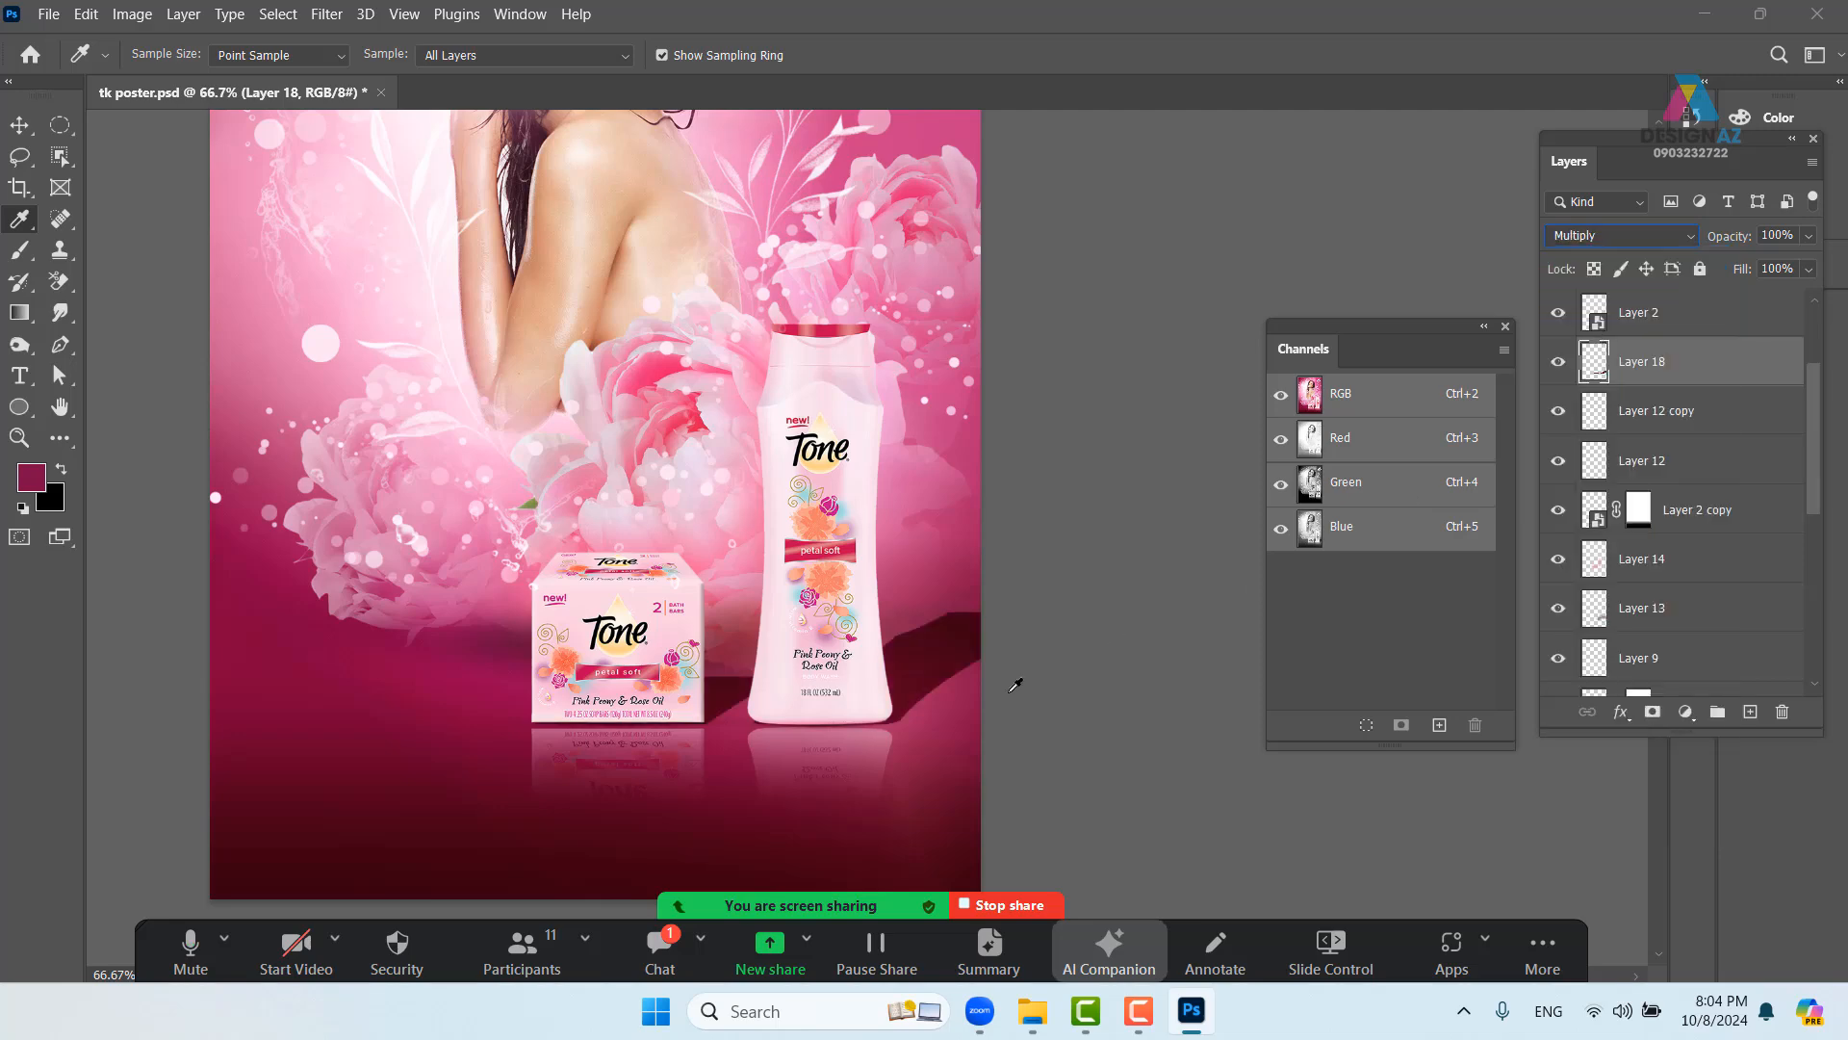
{"action": "left_click", "coordinate": [326, 13]}
{"action": "mouse_move", "coordinate": [460, 302]}
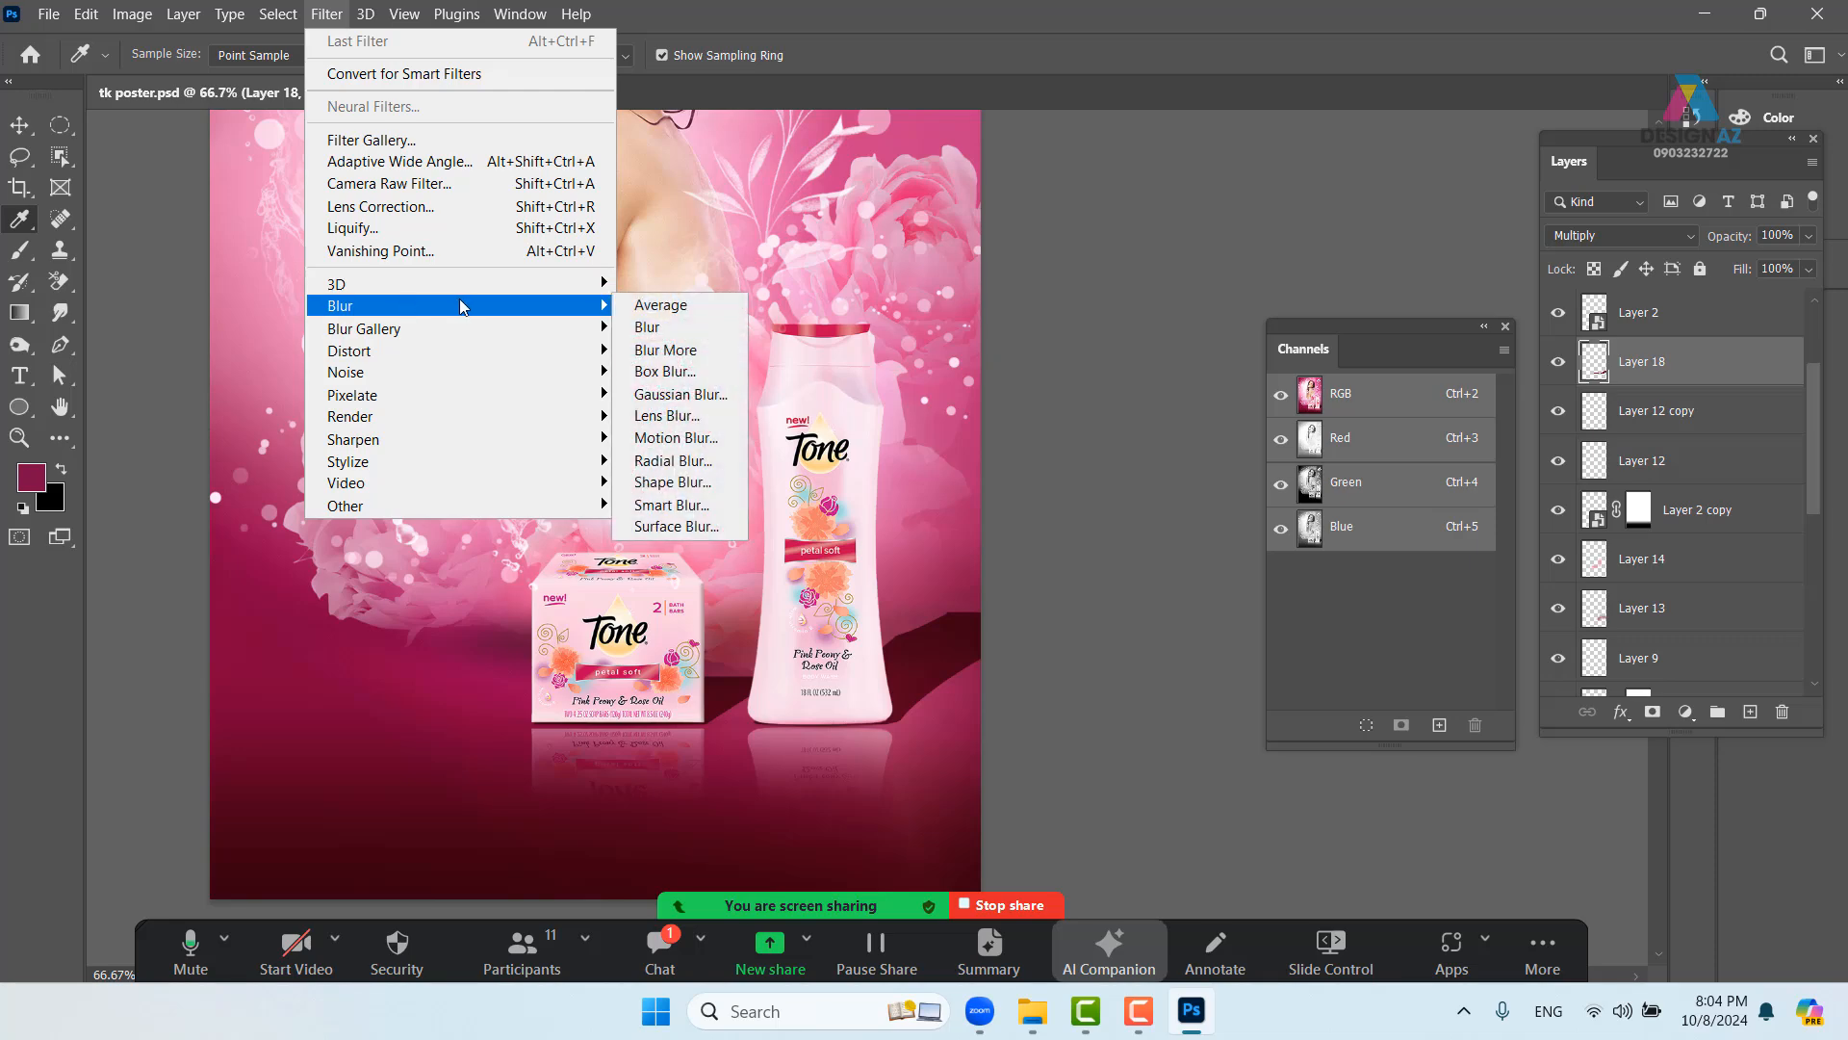
{"action": "left_click", "coordinate": [718, 393]}
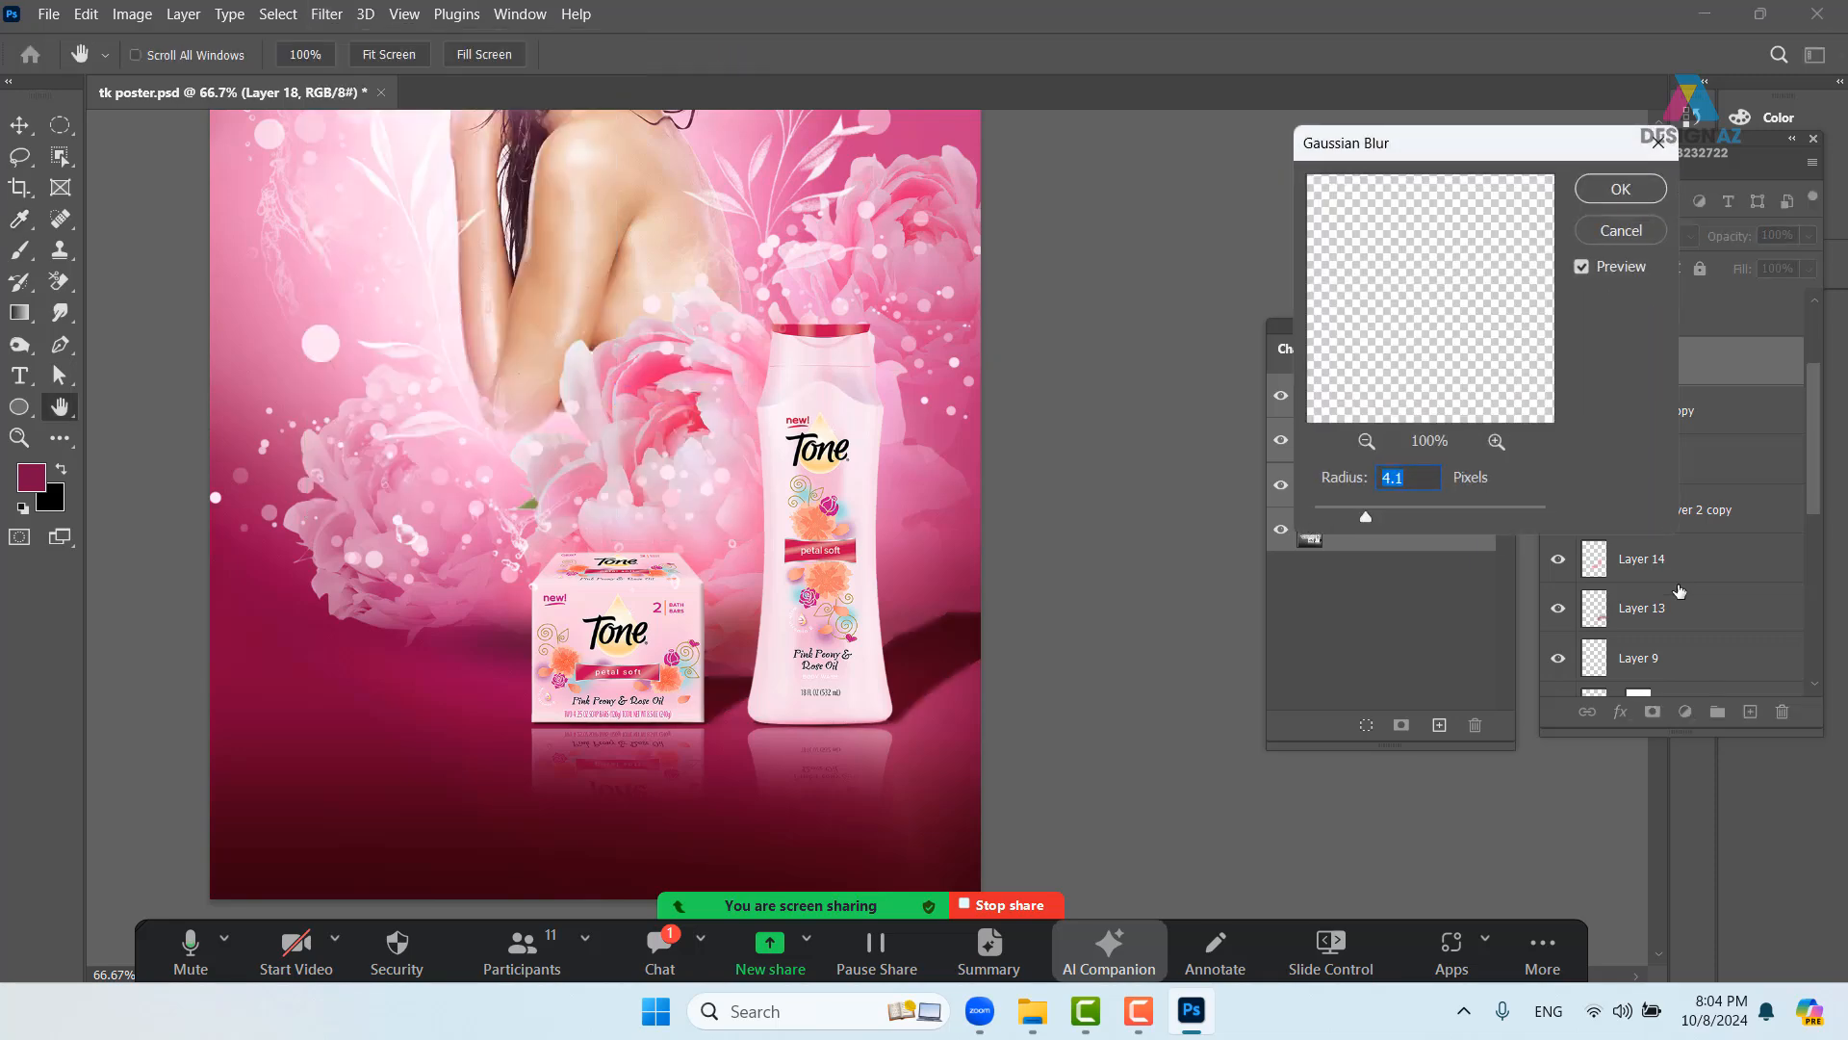
{"action": "left_click", "coordinate": [1639, 190]}
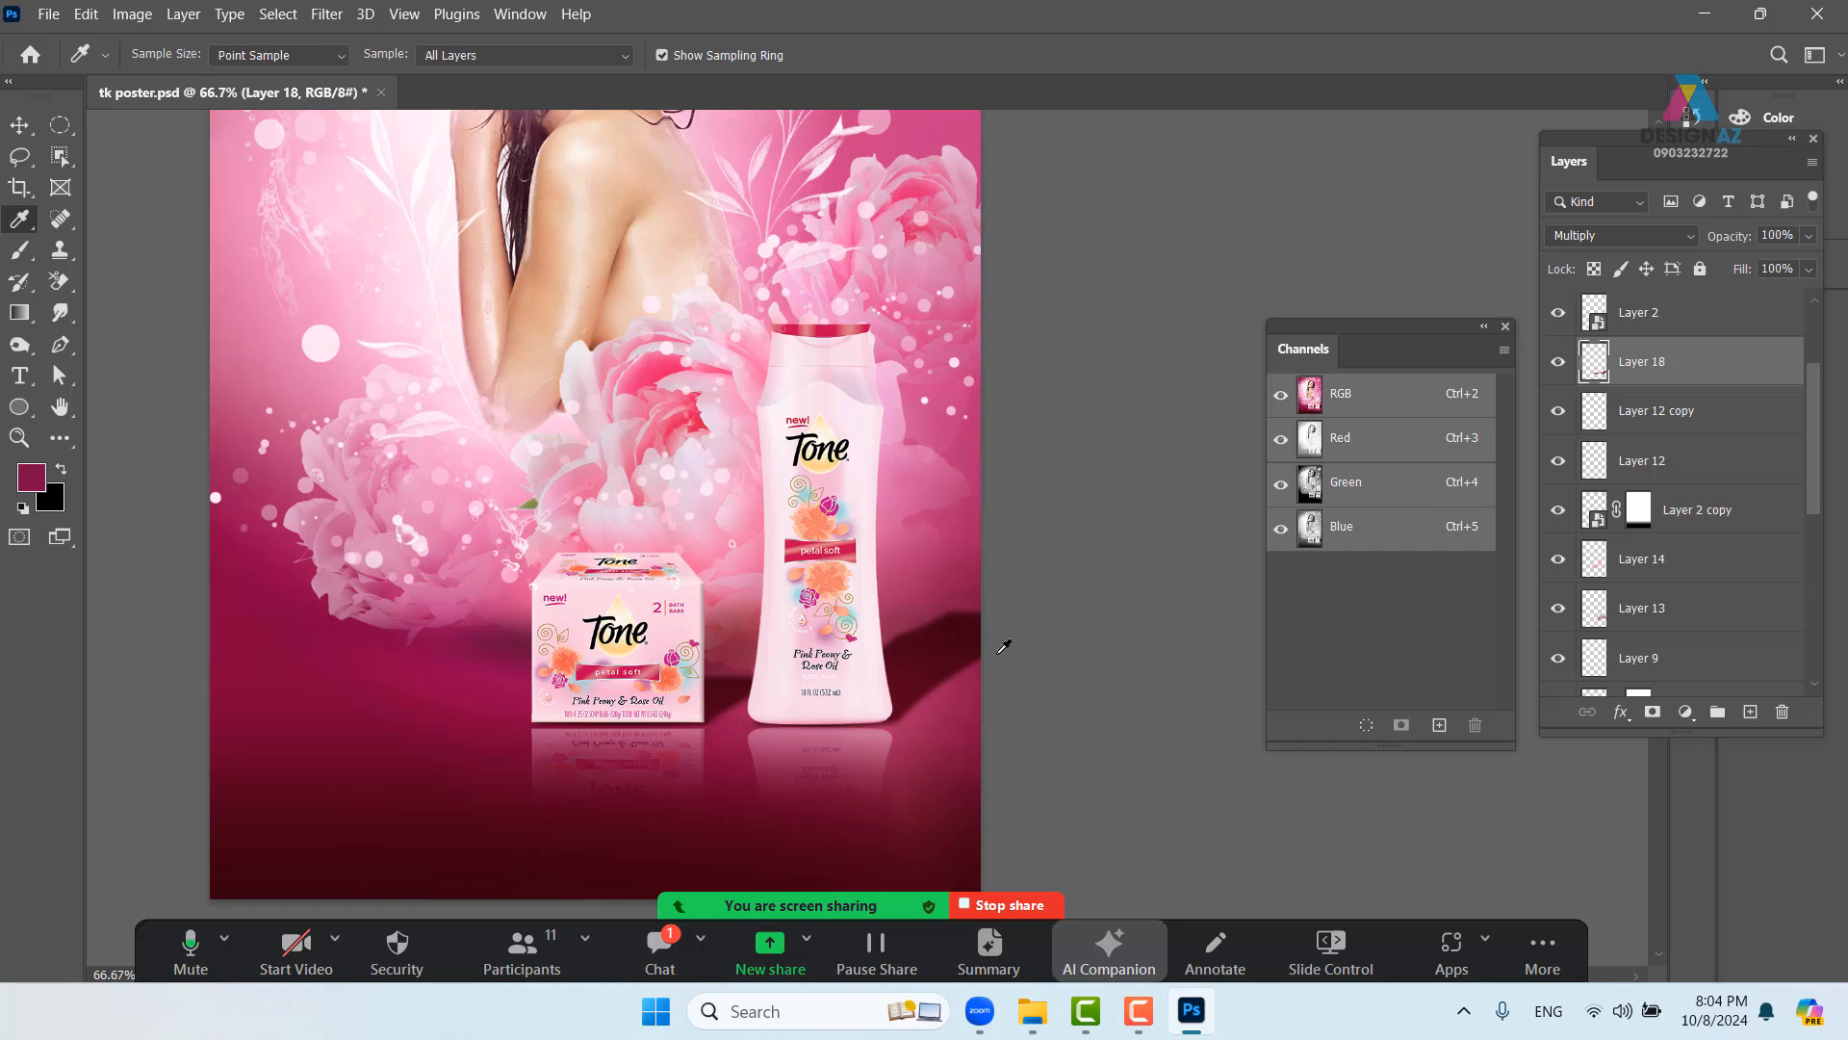
- Add a layer mask to Layer 18 and paint black to hide the shadow beside the bottle
{"action": "left_click", "coordinate": [1653, 713]}
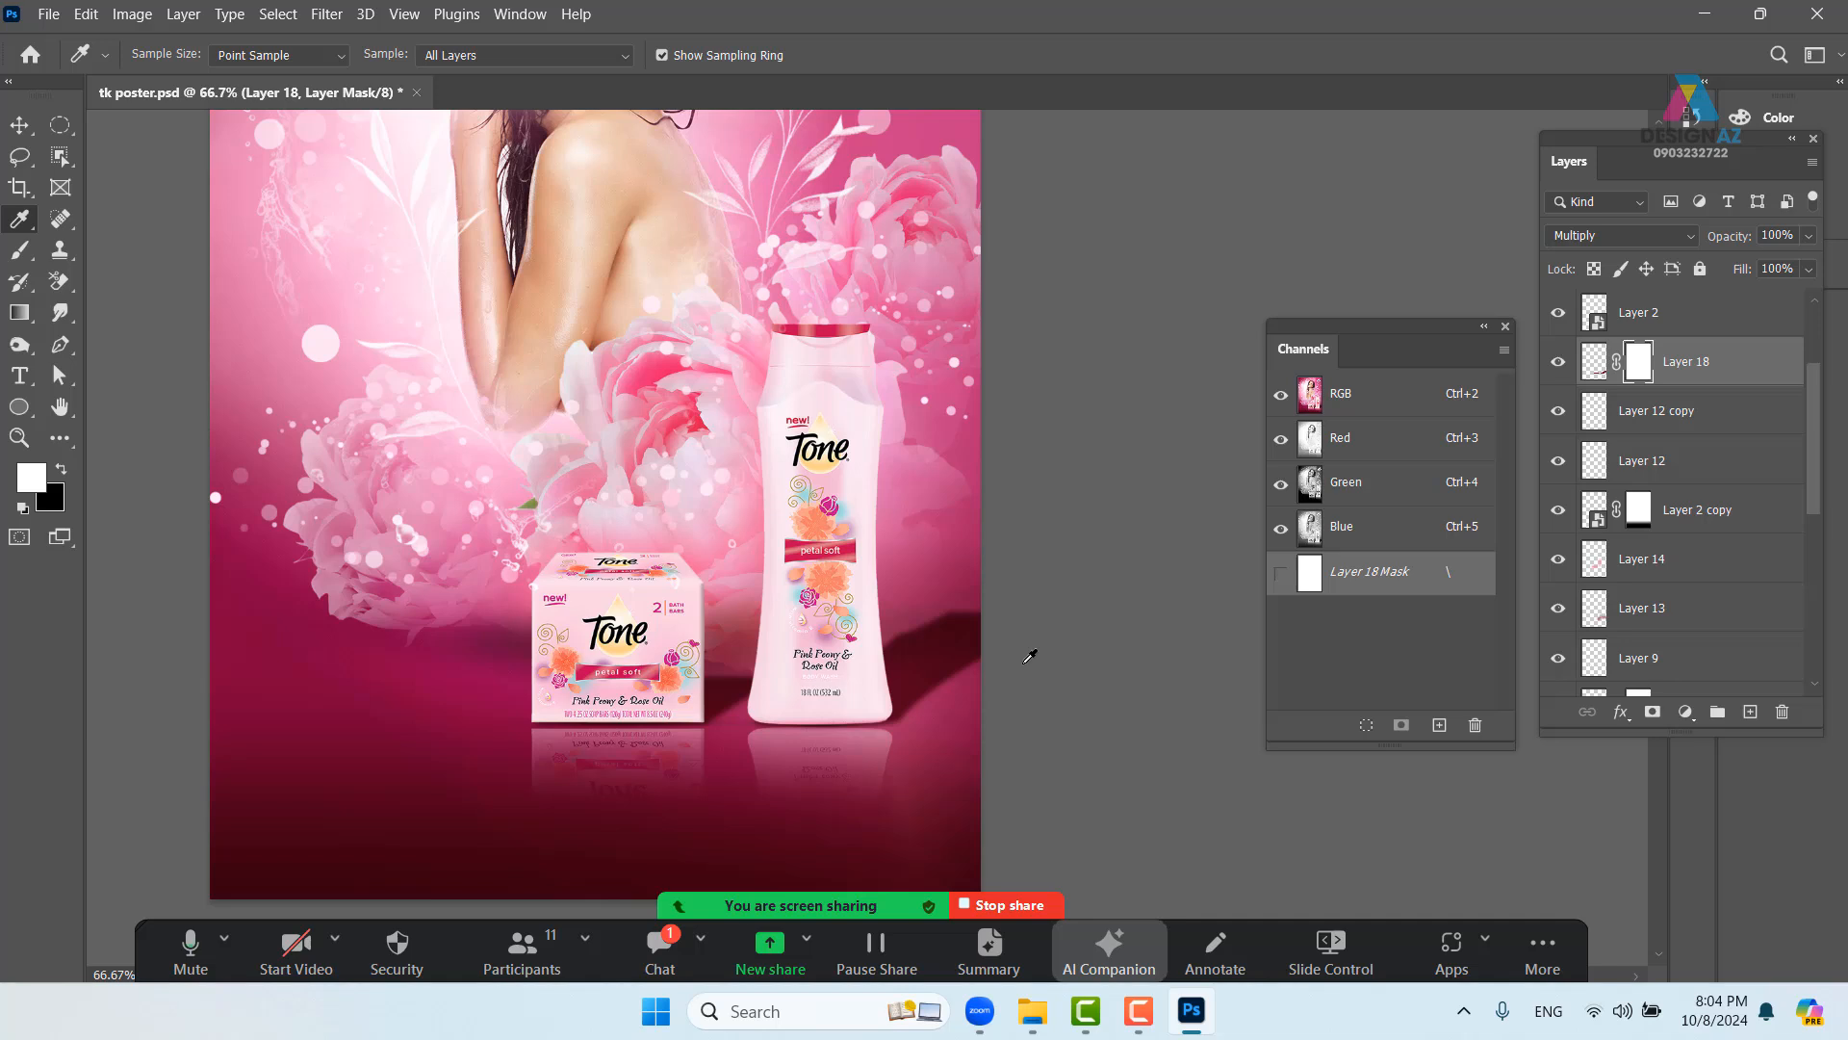
{"action": "key", "text": "b"}
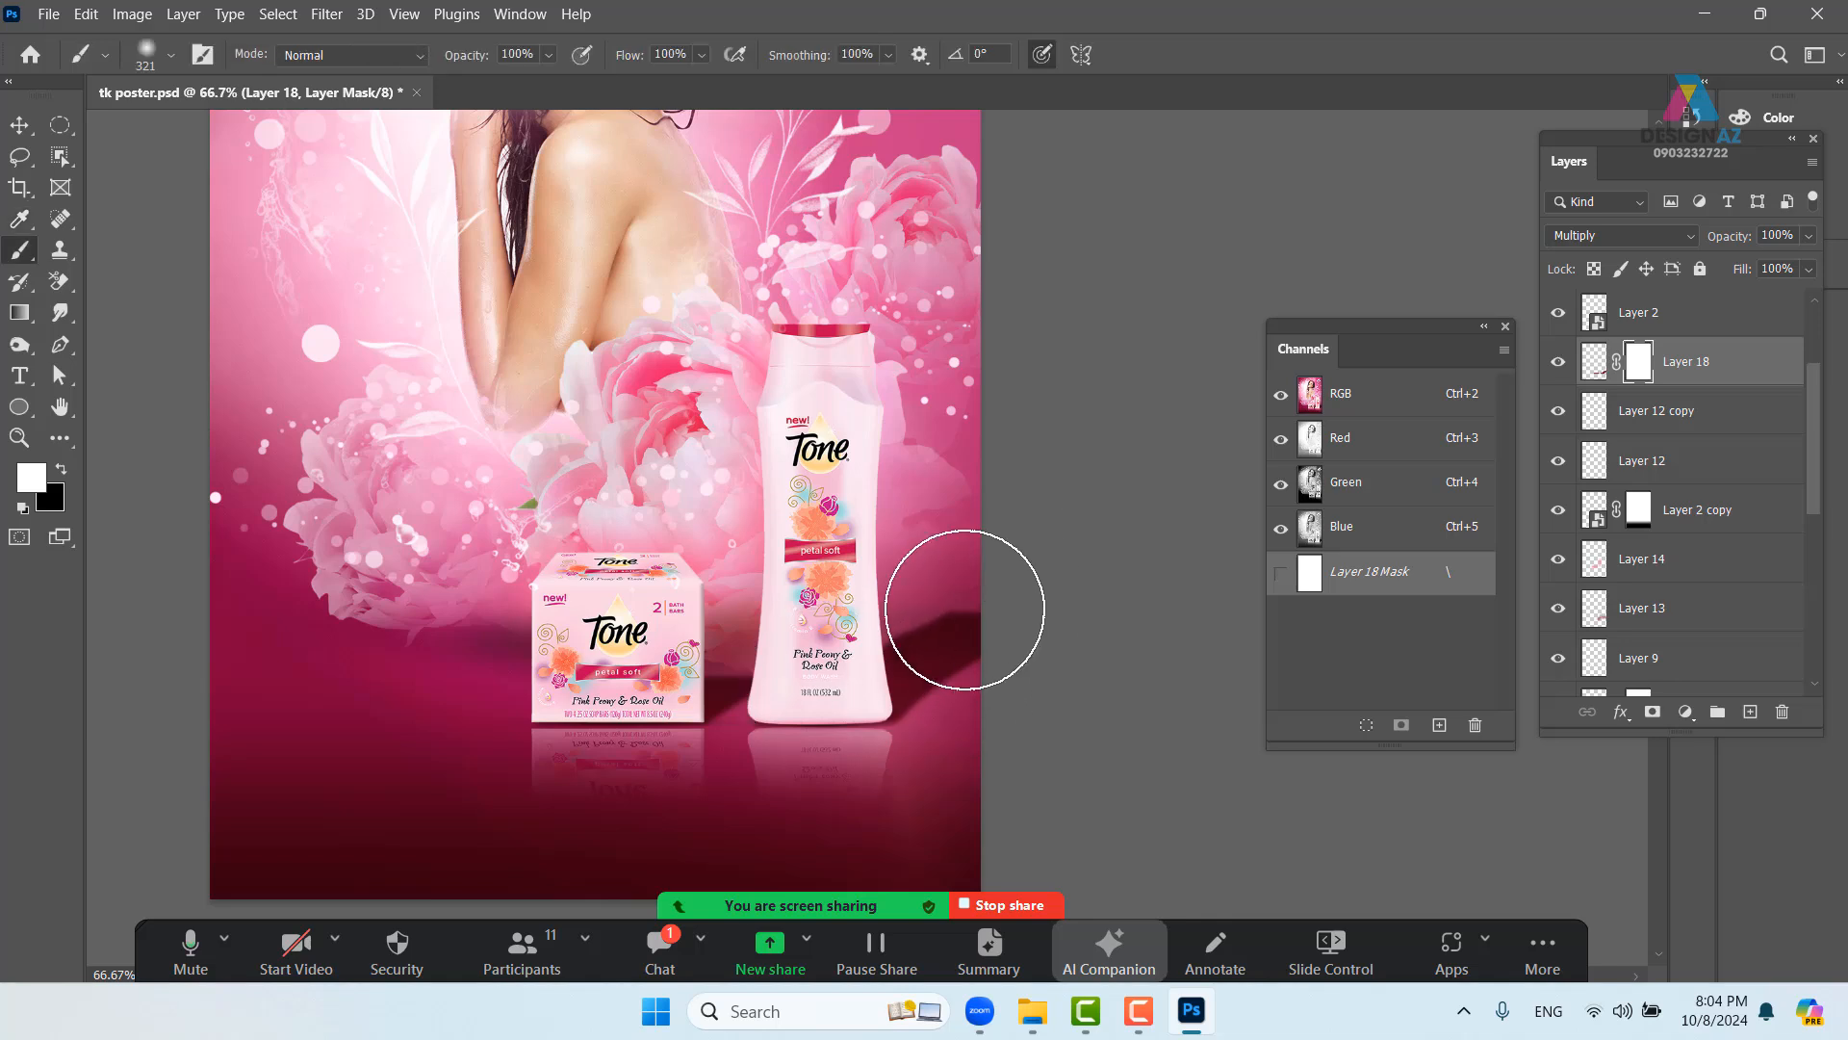
{"action": "key", "text": "x"}
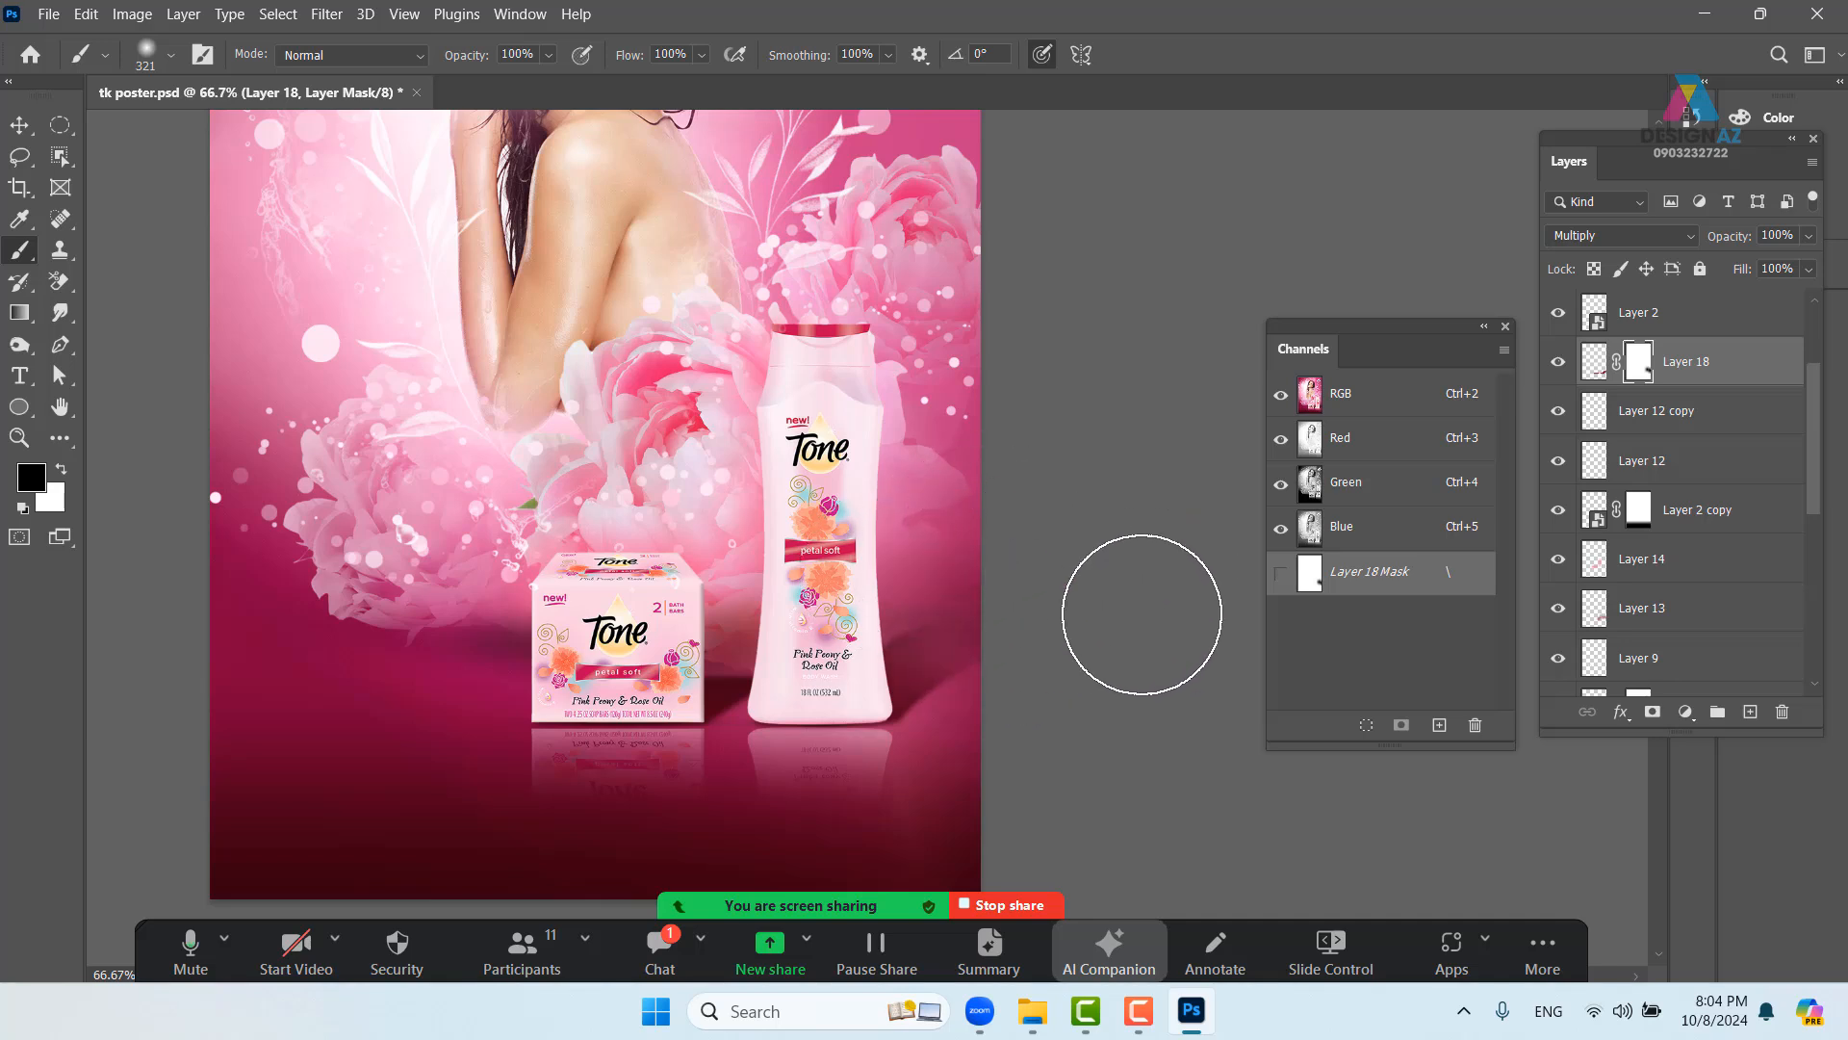
{"action": "mouse_move", "coordinate": [746, 655]}
{"action": "left_mouse_down"}
{"action": "mouse_move", "coordinate": [749, 596]}
{"action": "mouse_move", "coordinate": [682, 632]}
{"action": "mouse_move", "coordinate": [744, 600]}
{"action": "left_mouse_up"}
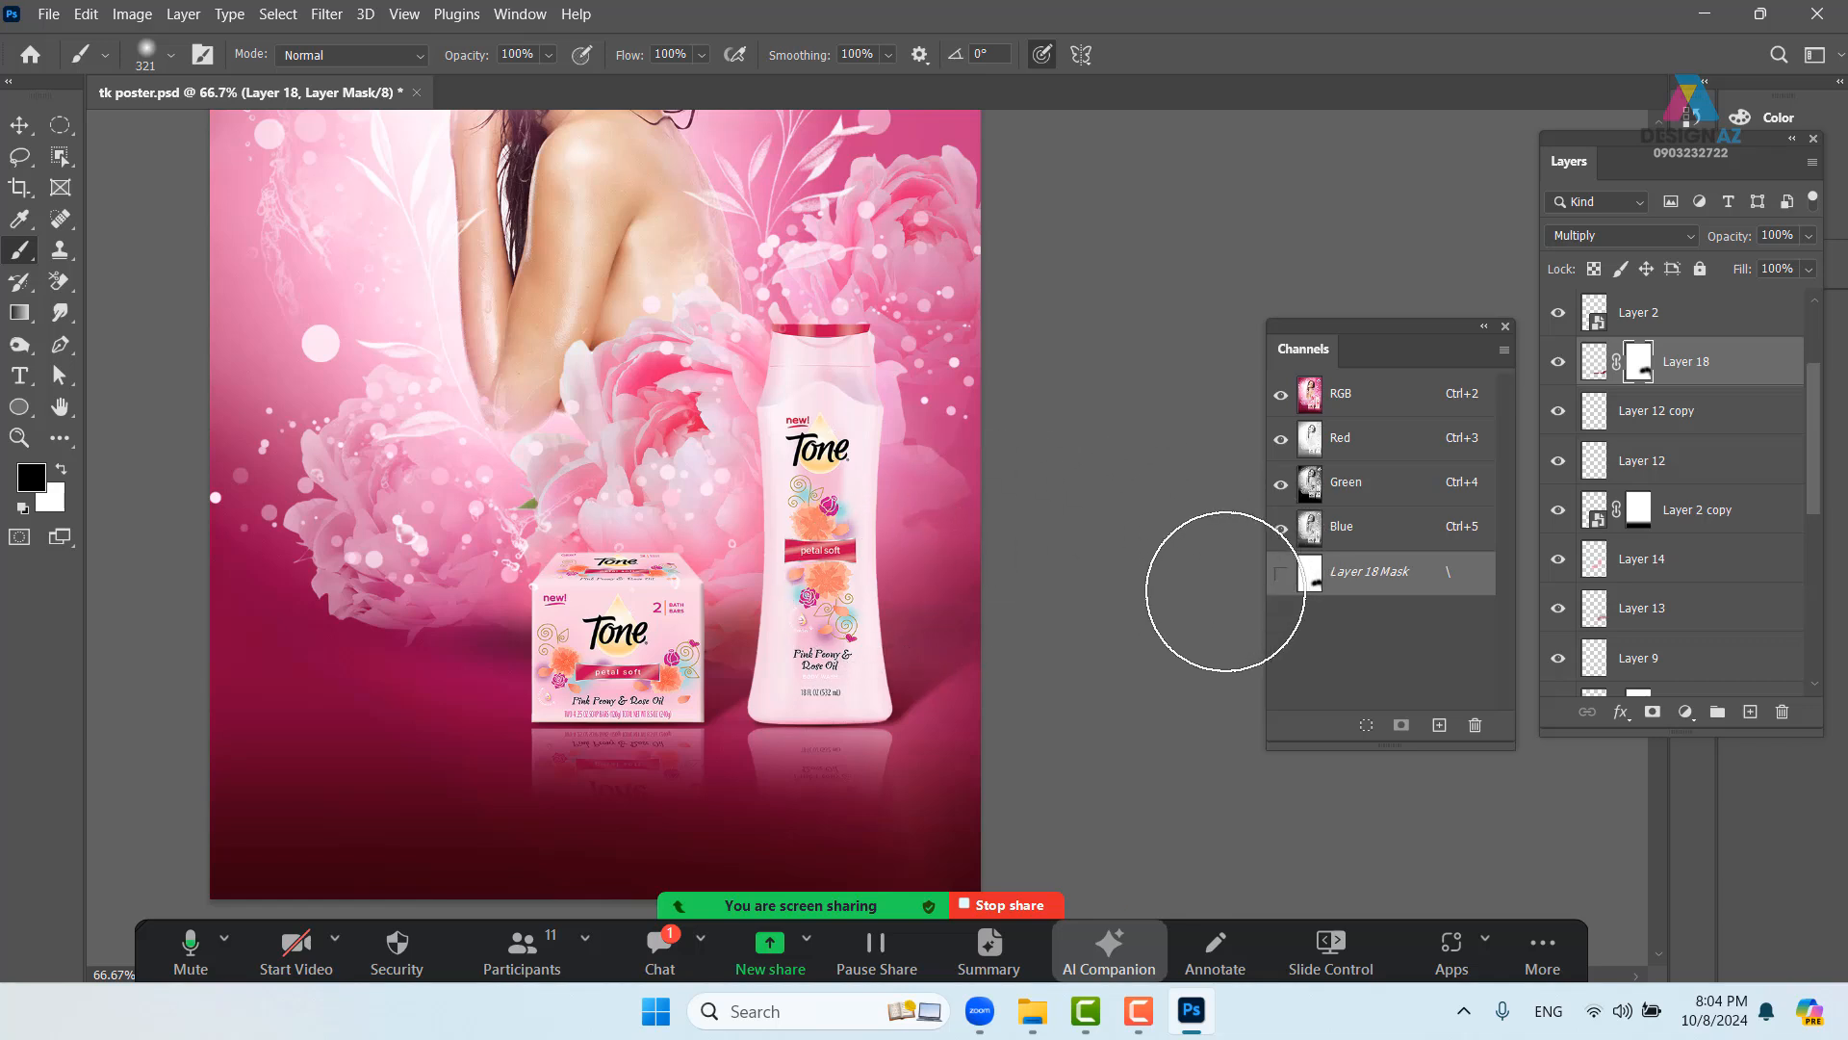
{"action": "key", "text": "ctrl+minus"}
{"action": "left_click_drag", "start_coordinate": [1036, 414], "coordinate": [1060, 516]}
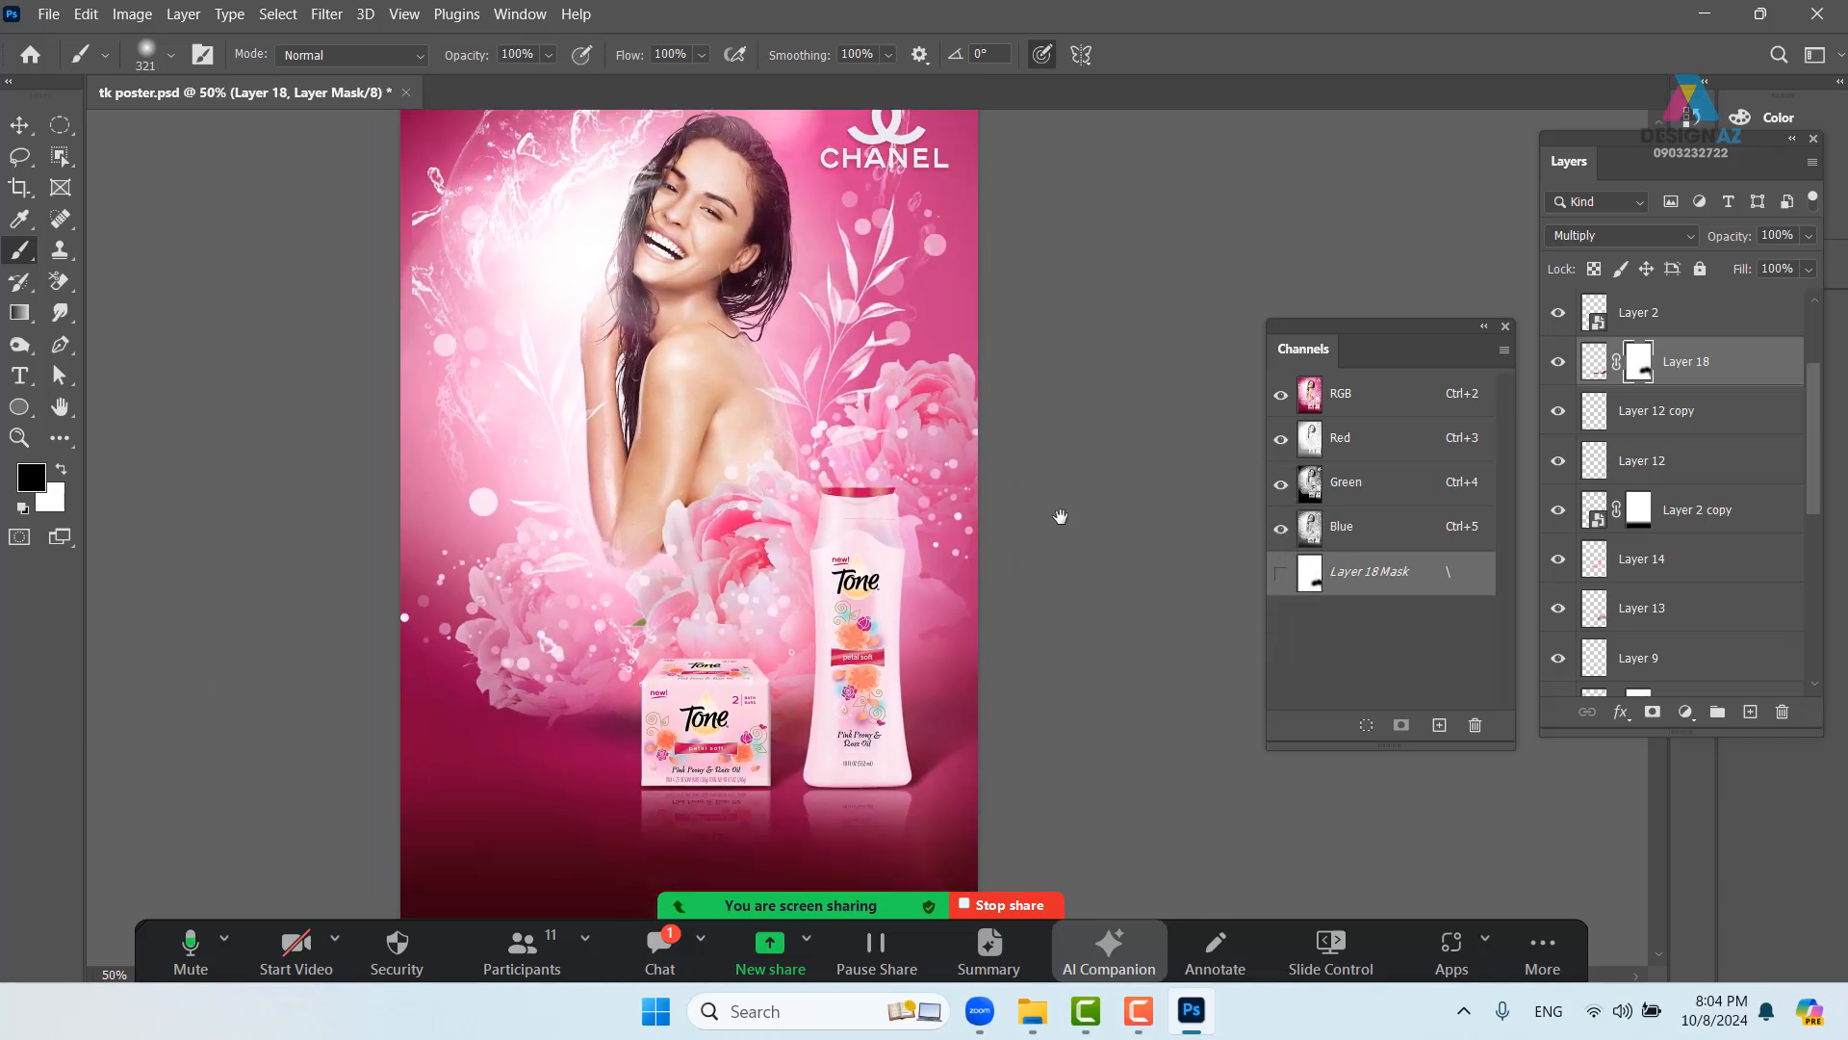
- Select the water splash Layer 17 from the pick menu and delete it
{"action": "left_click", "coordinate": [19, 124]}
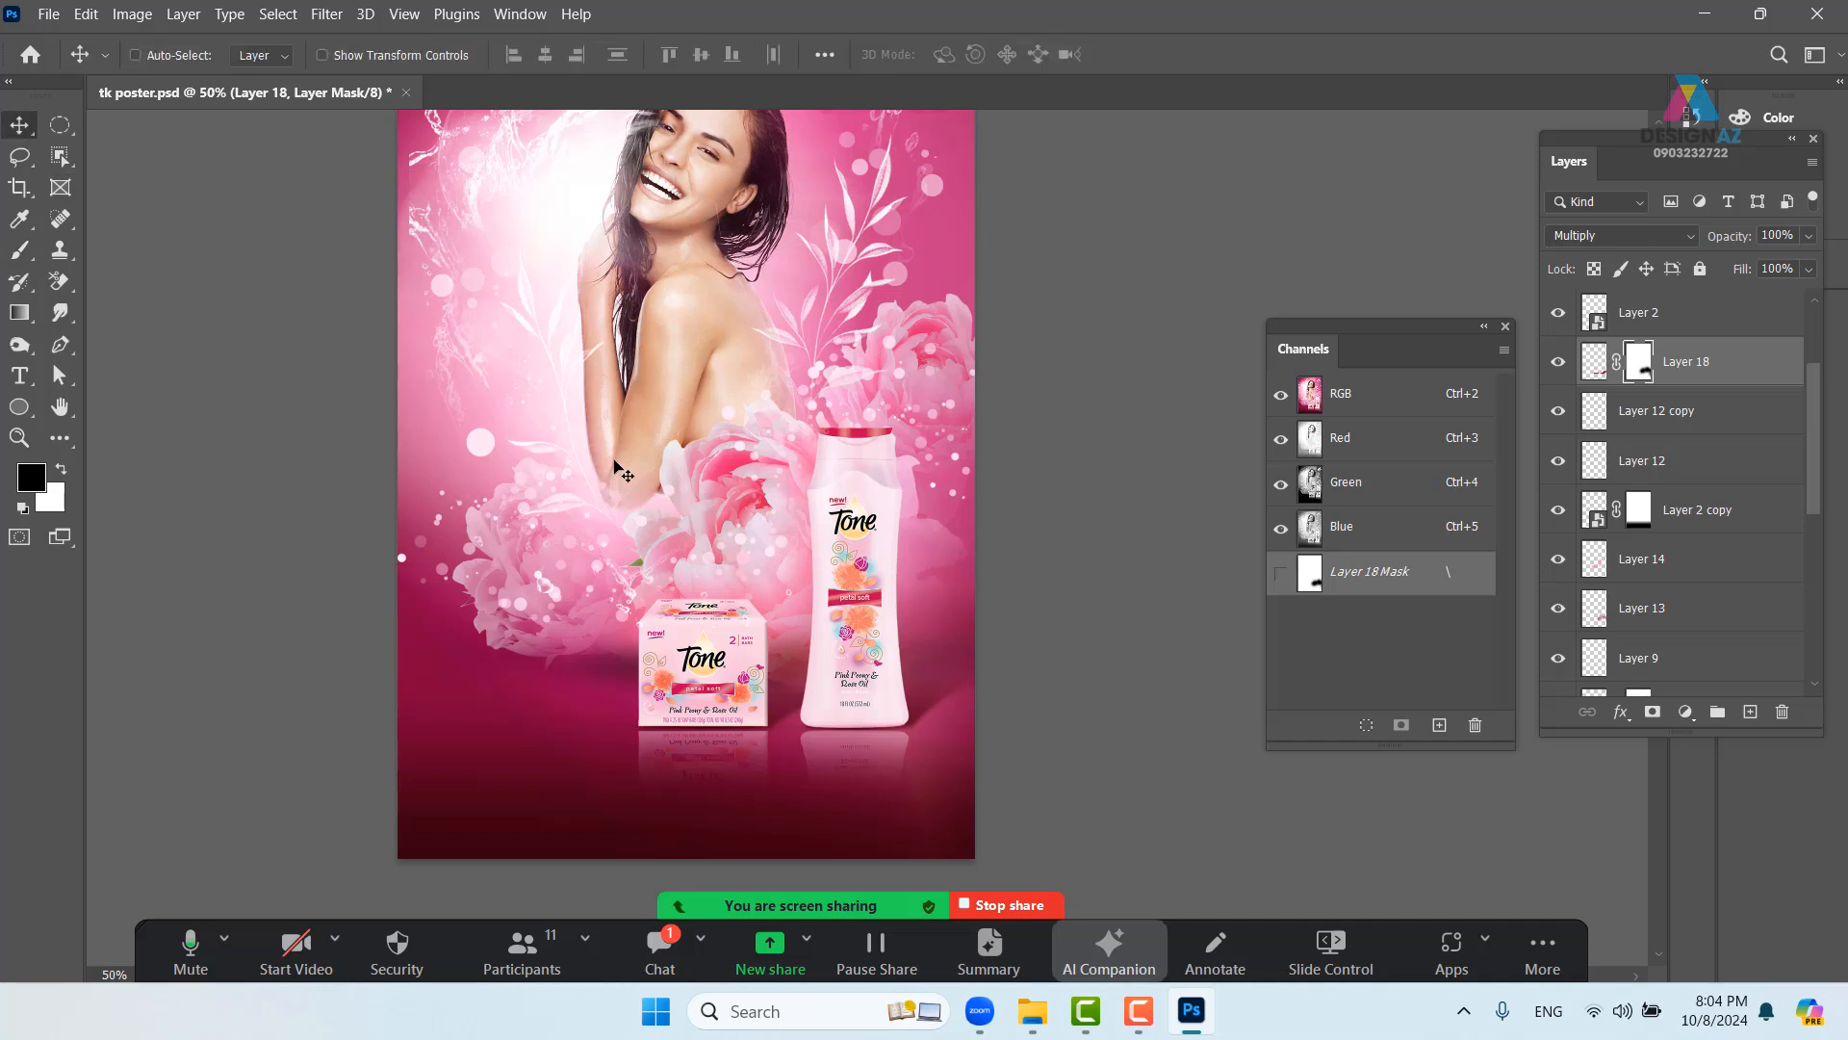
{"action": "scroll", "coordinate": [614, 463], "scroll_direction": "up", "scroll_amount": 5}
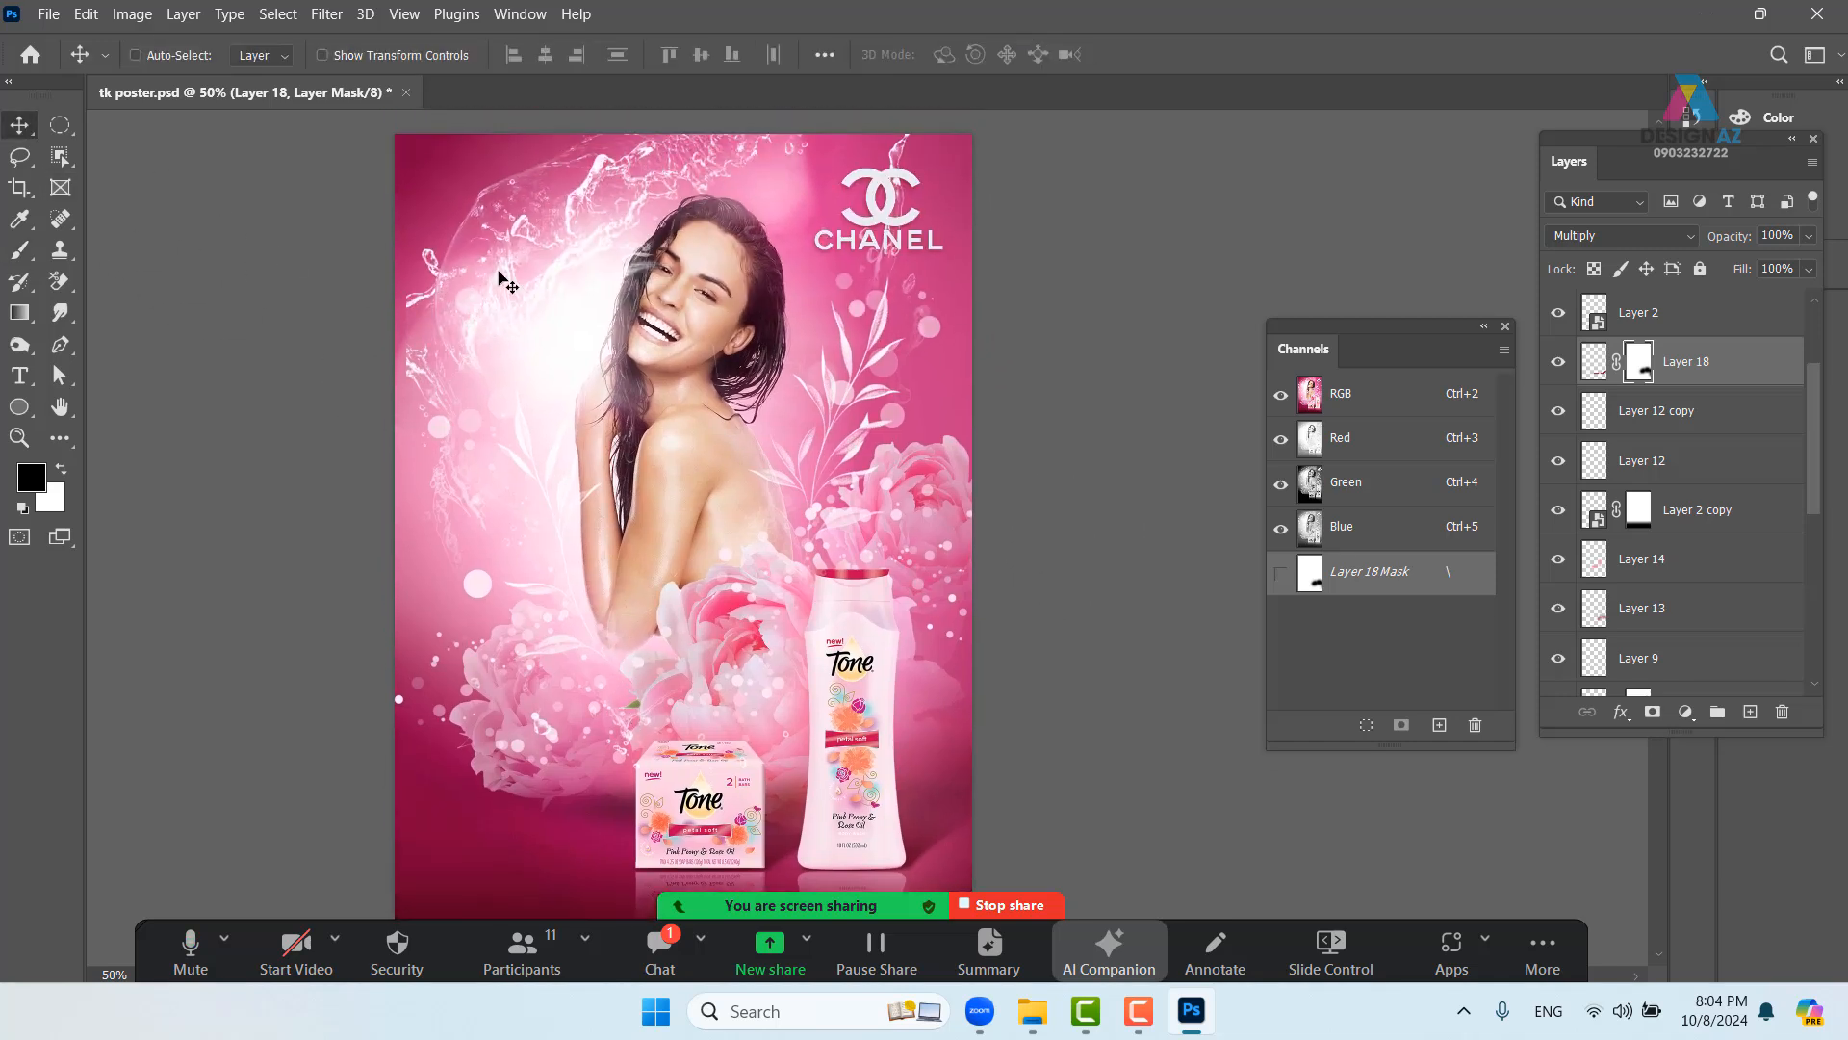
{"action": "right_click", "coordinate": [568, 269]}
{"action": "left_click", "coordinate": [578, 269]}
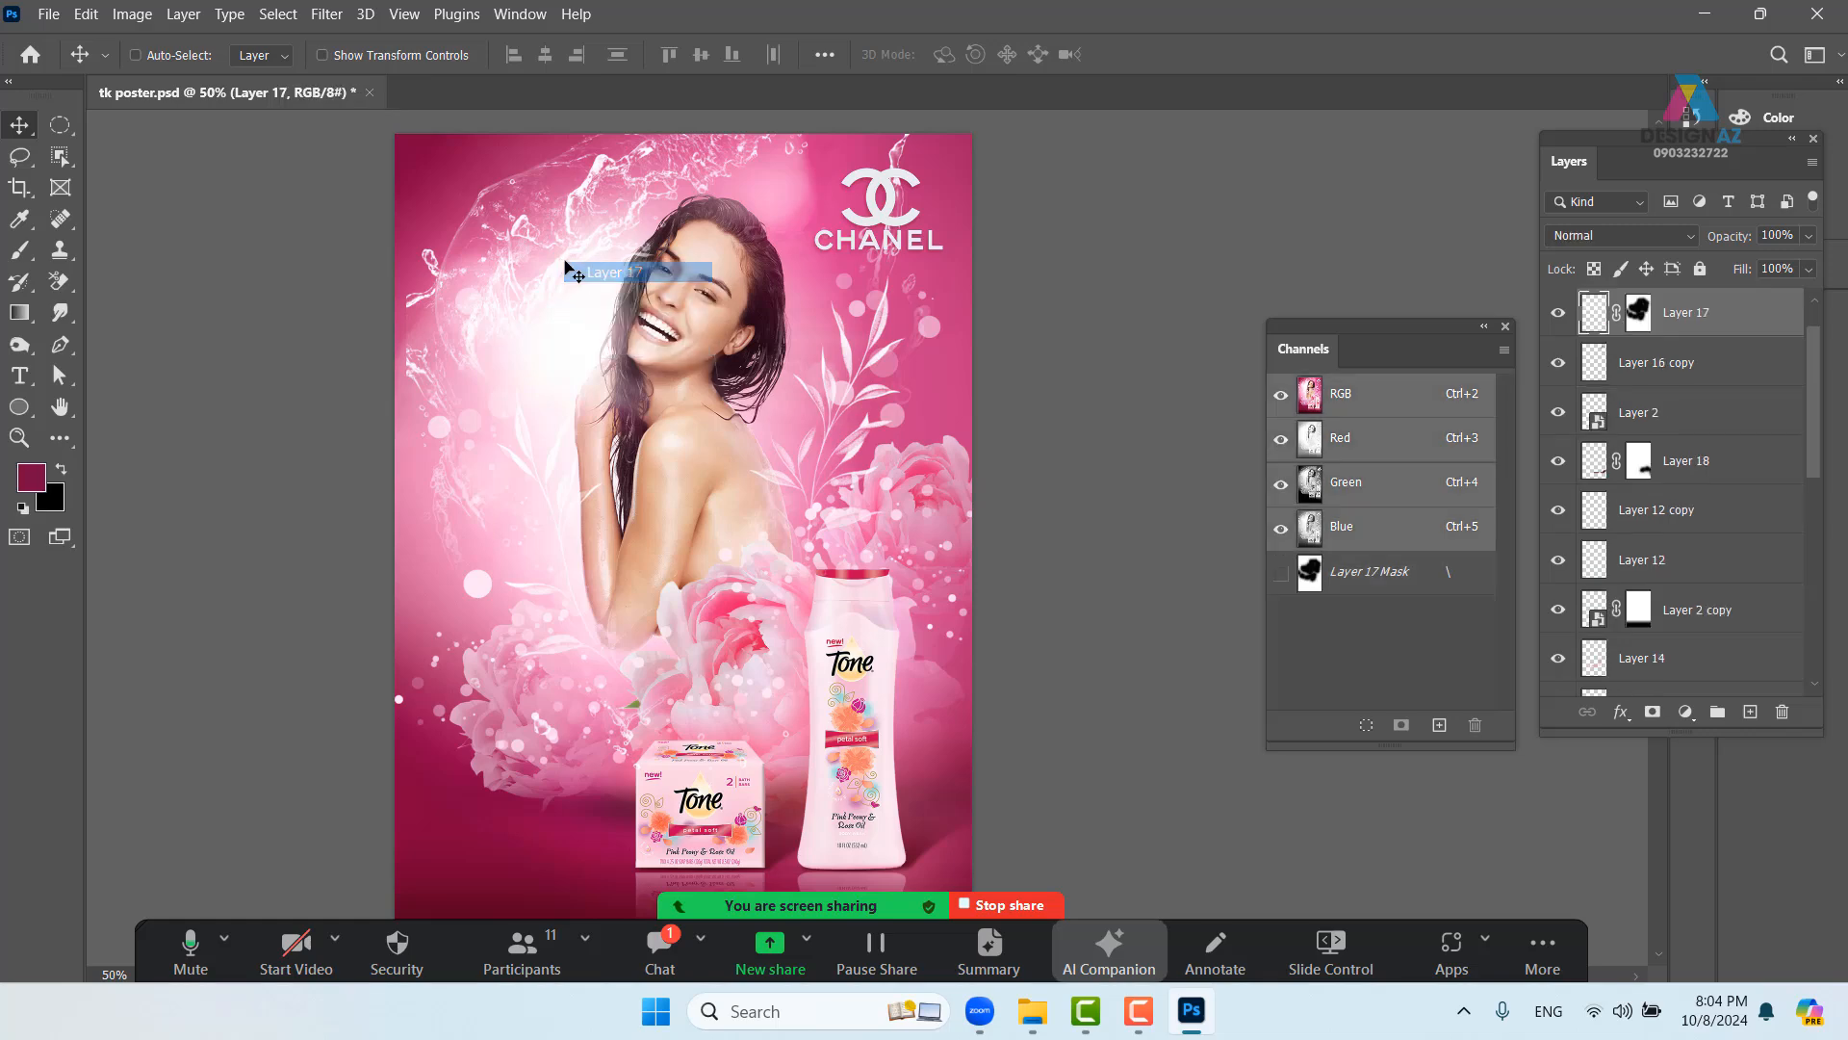
{"action": "left_click_drag", "start_coordinate": [578, 268], "coordinate": [539, 246]}
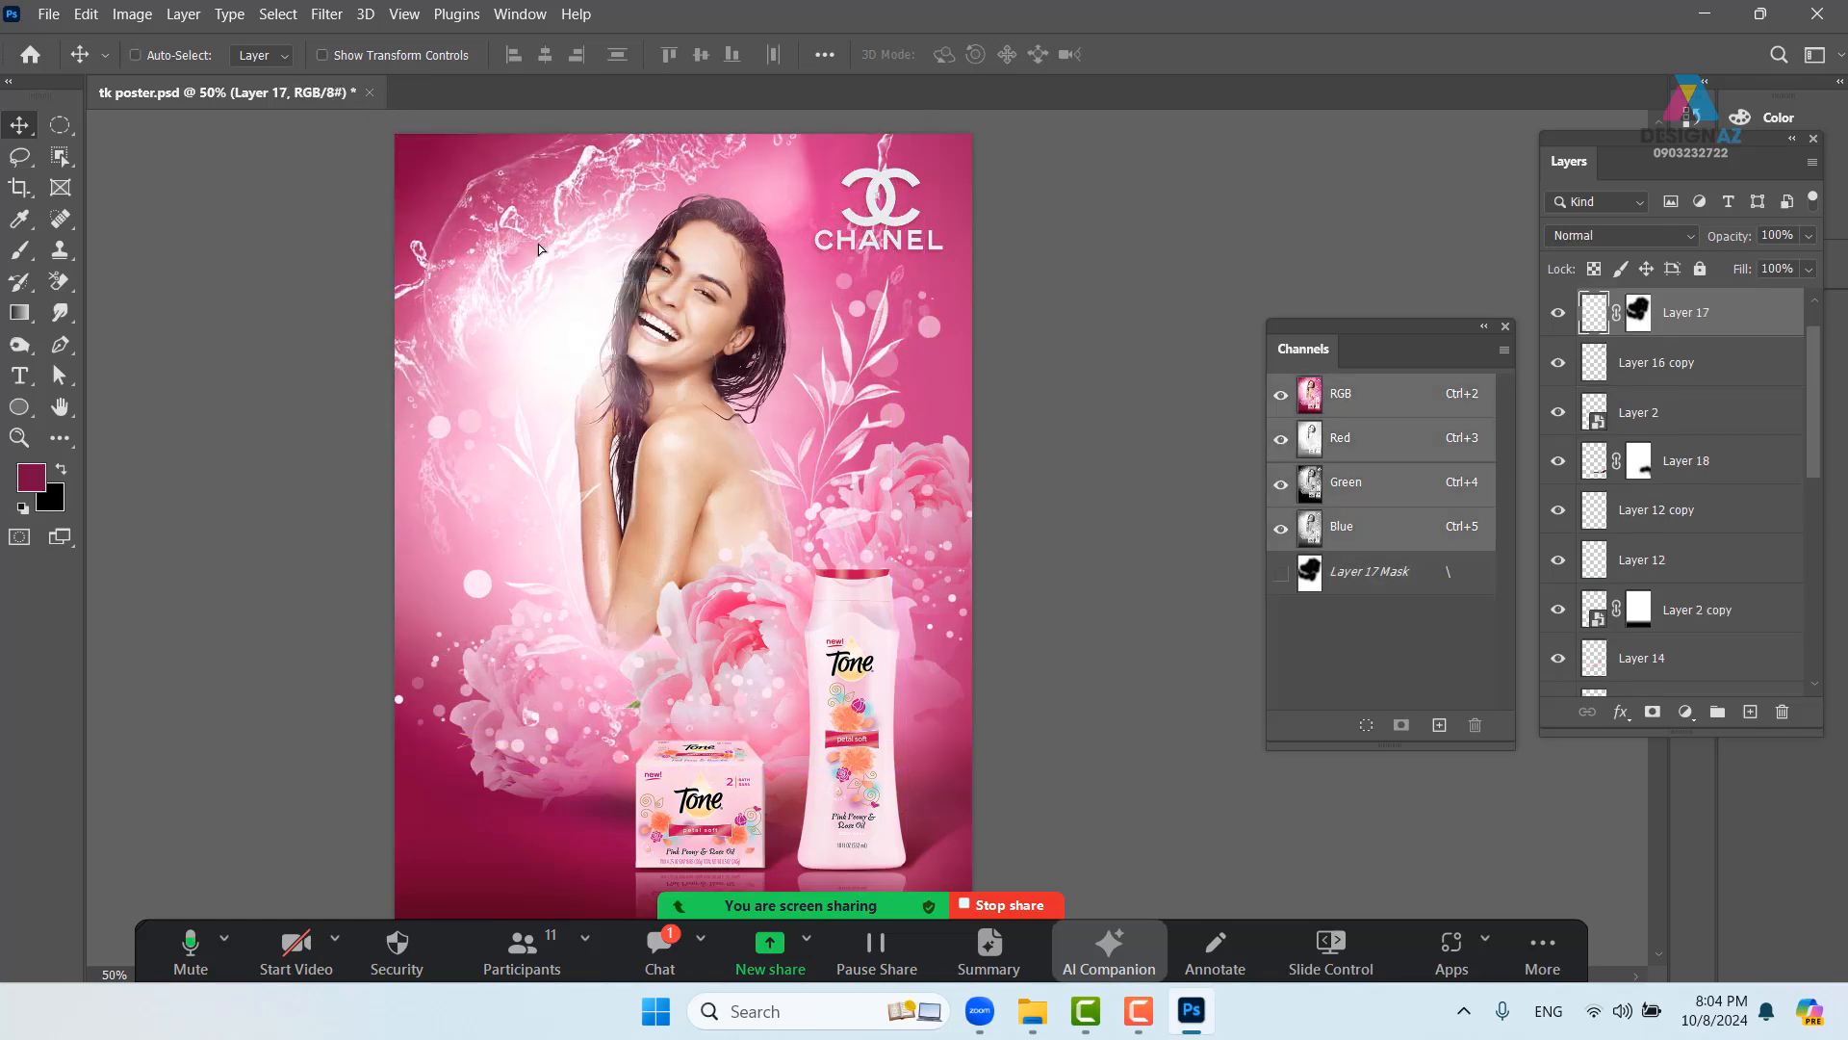
{"action": "key", "text": "Delete"}
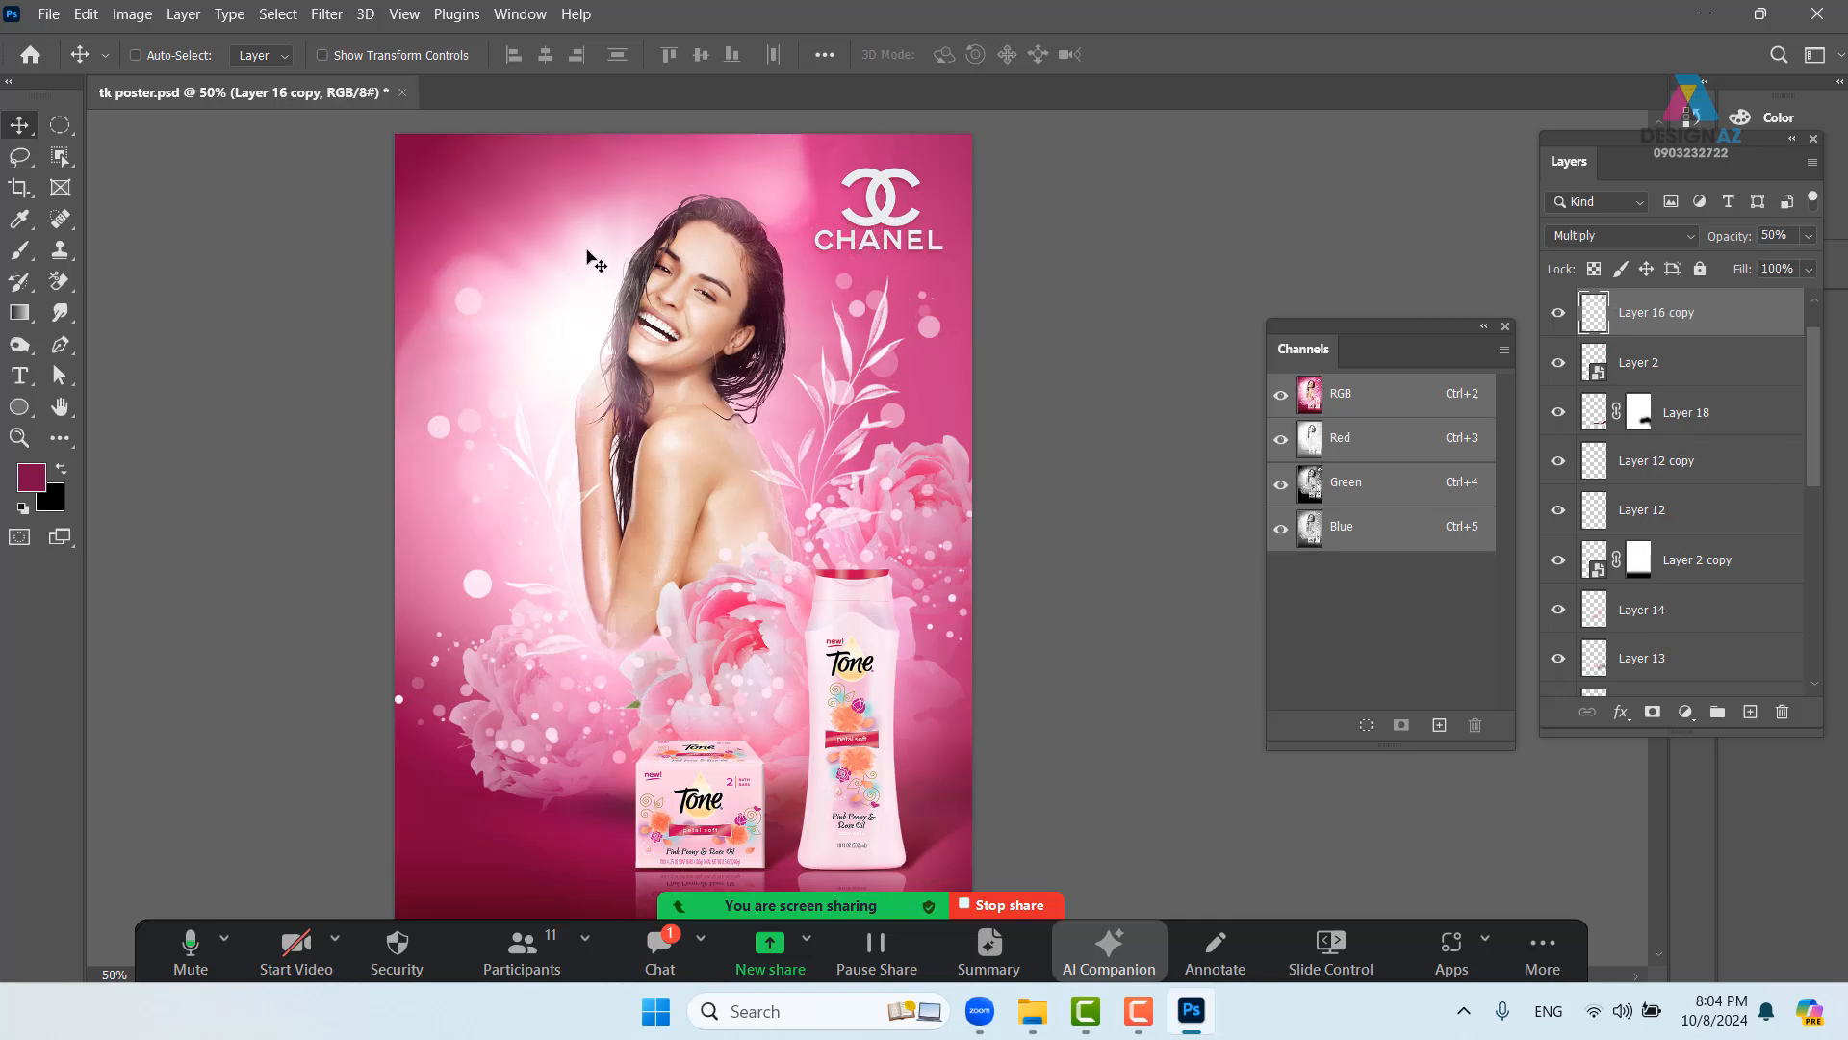
{"action": "left_click_drag", "start_coordinate": [545, 487], "coordinate": [556, 361]}
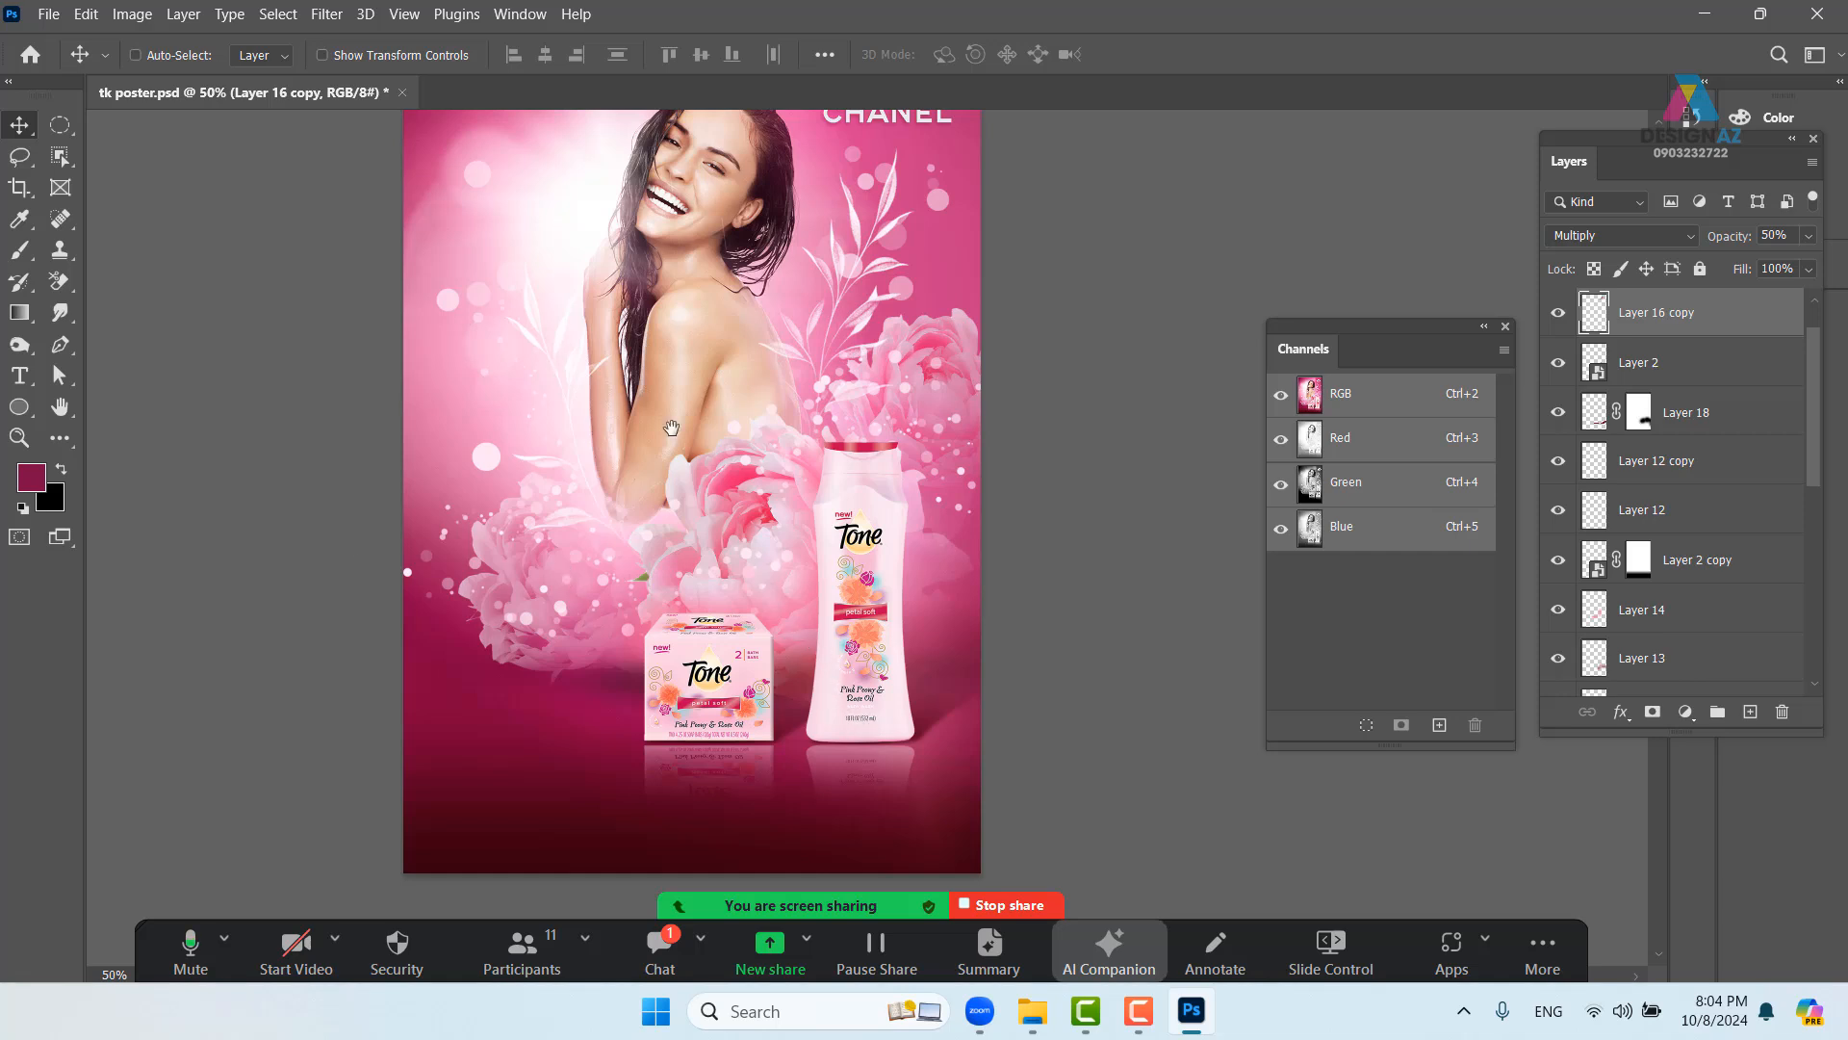
{"action": "left_click_drag", "start_coordinate": [671, 427], "coordinate": [636, 517]}
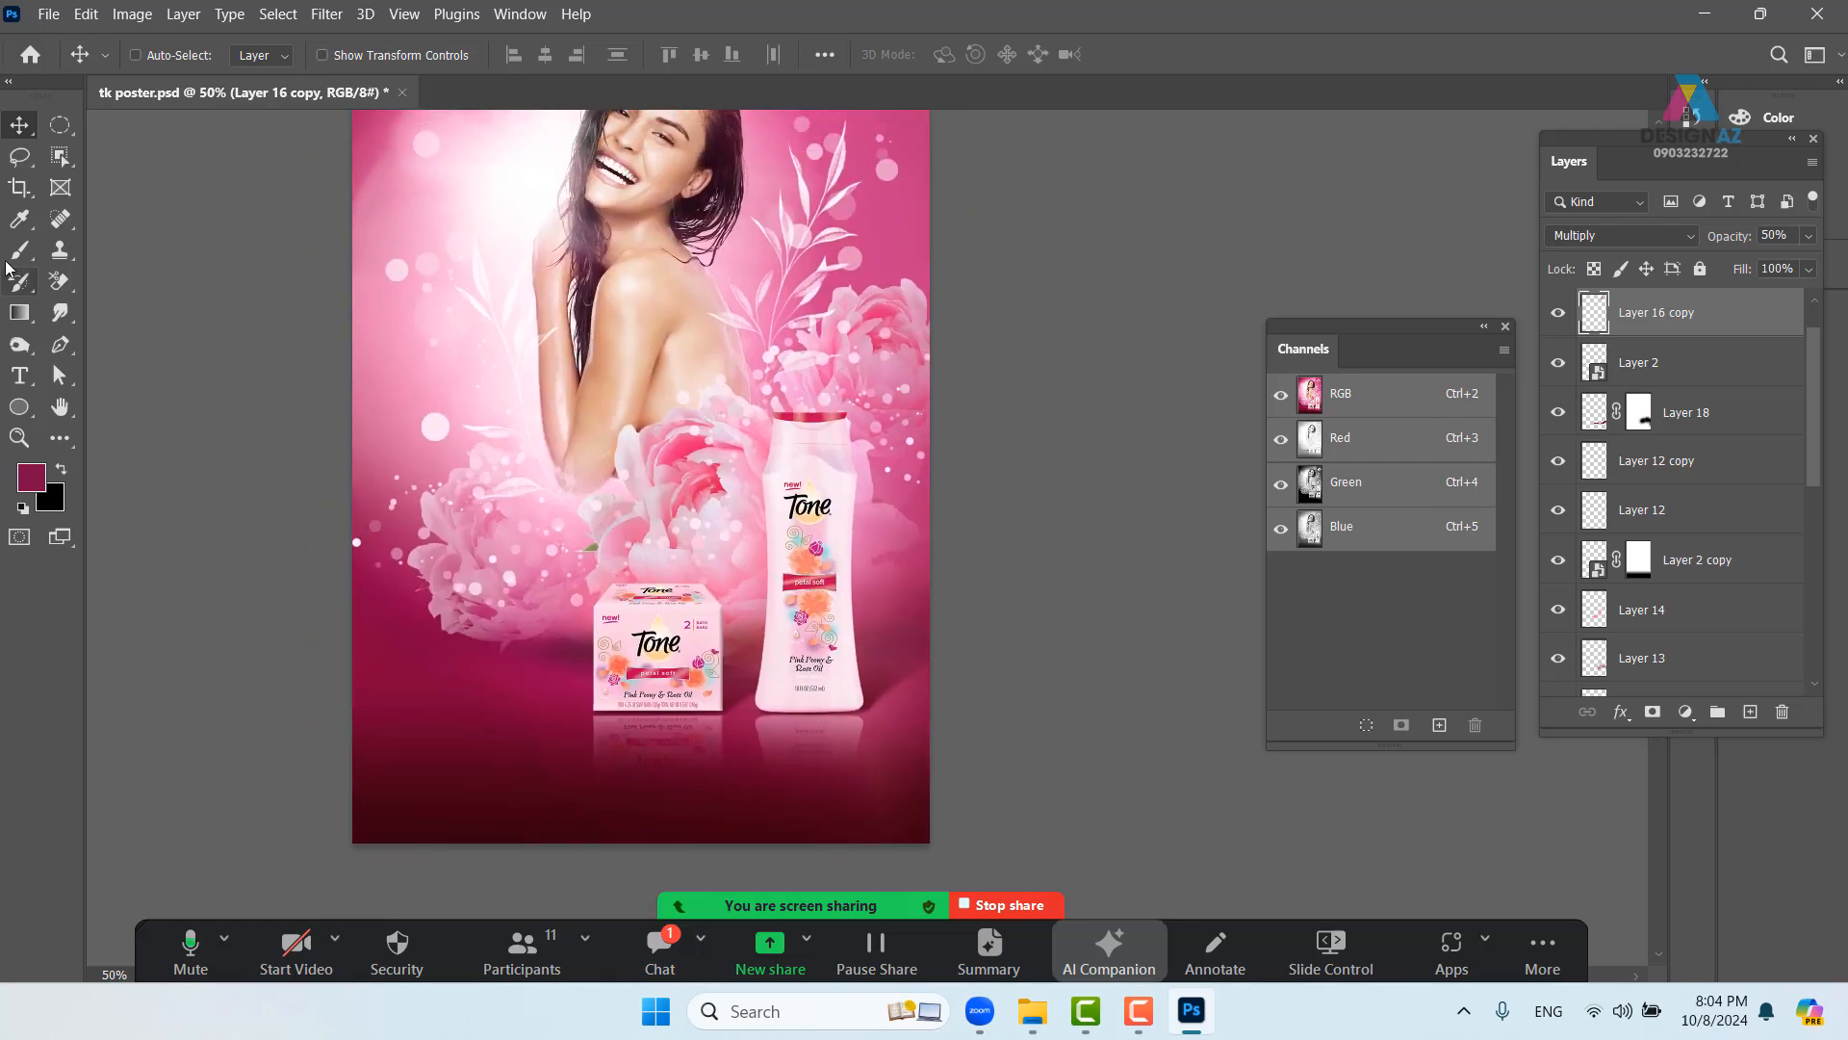
- Add a red LOREM IPSUM text layer and scale it up to headline size
{"action": "left_click", "coordinate": [399, 399]}
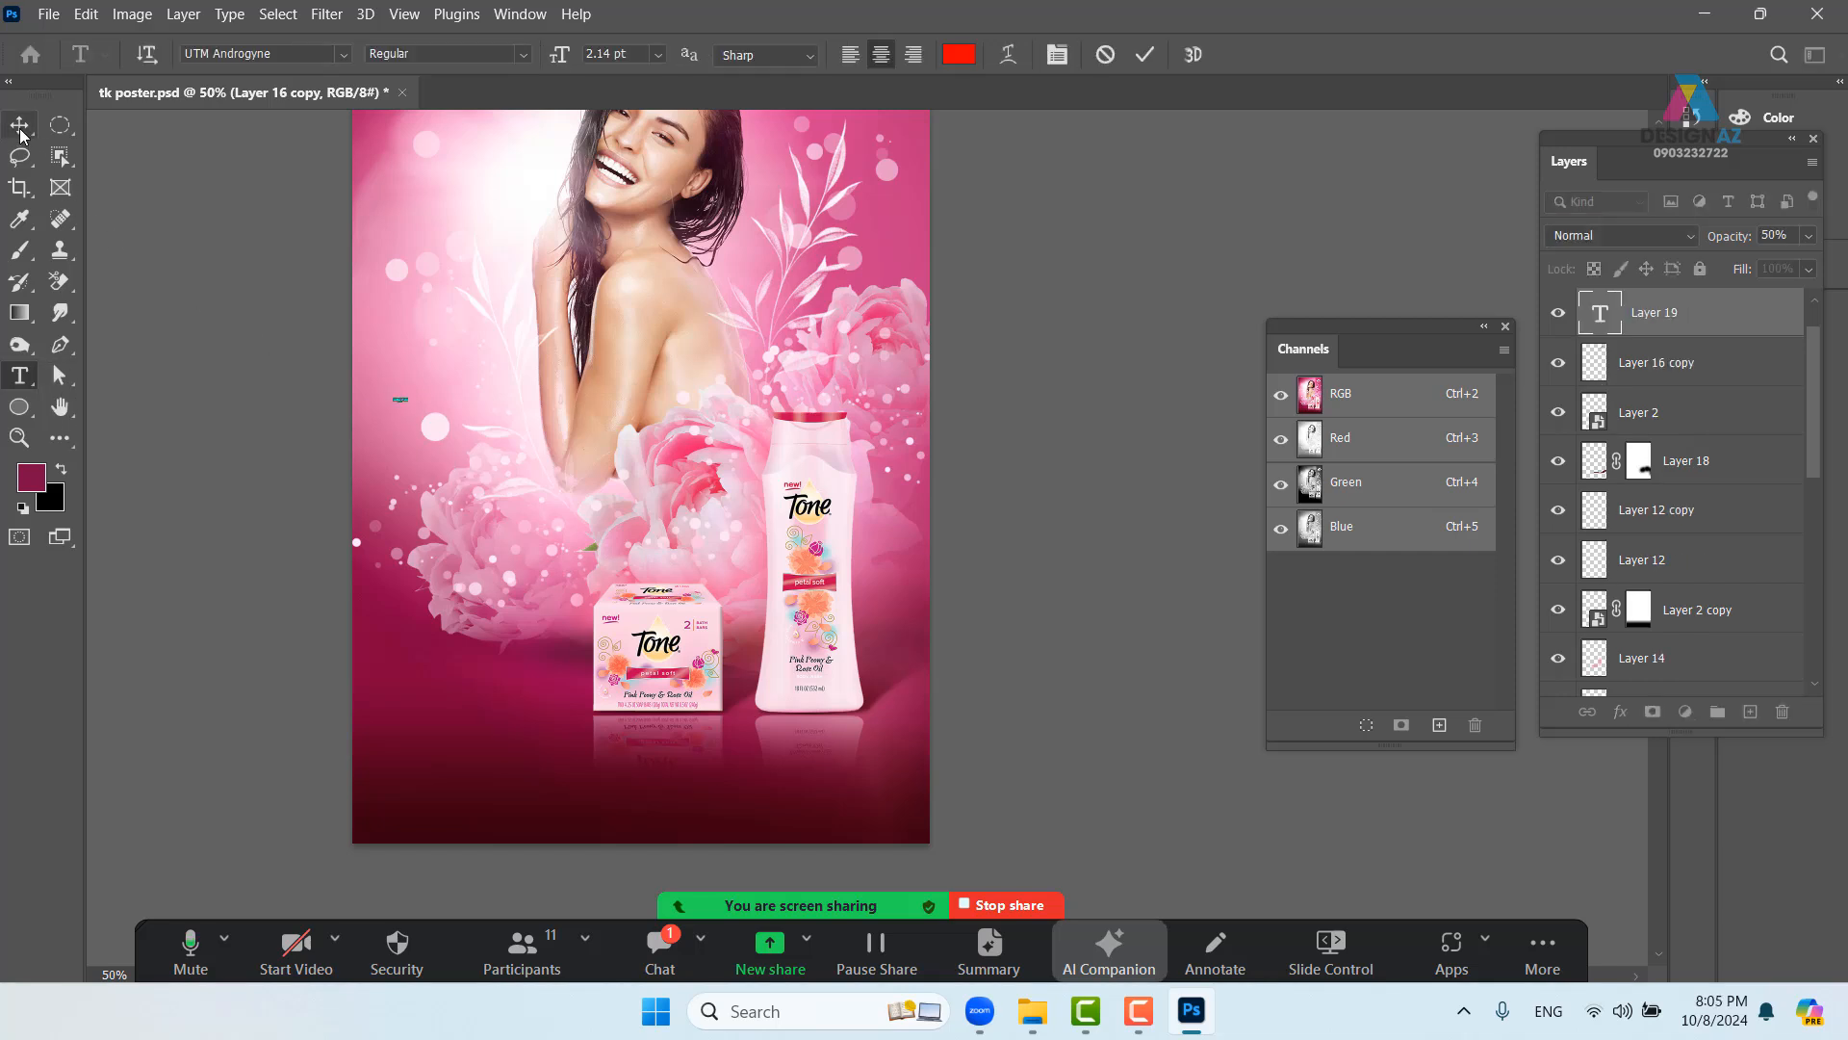
{"action": "left_click", "coordinate": [21, 132]}
{"action": "key", "text": "ctrl+t"}
{"action": "left_click_drag", "start_coordinate": [408, 403], "coordinate": [816, 657]}
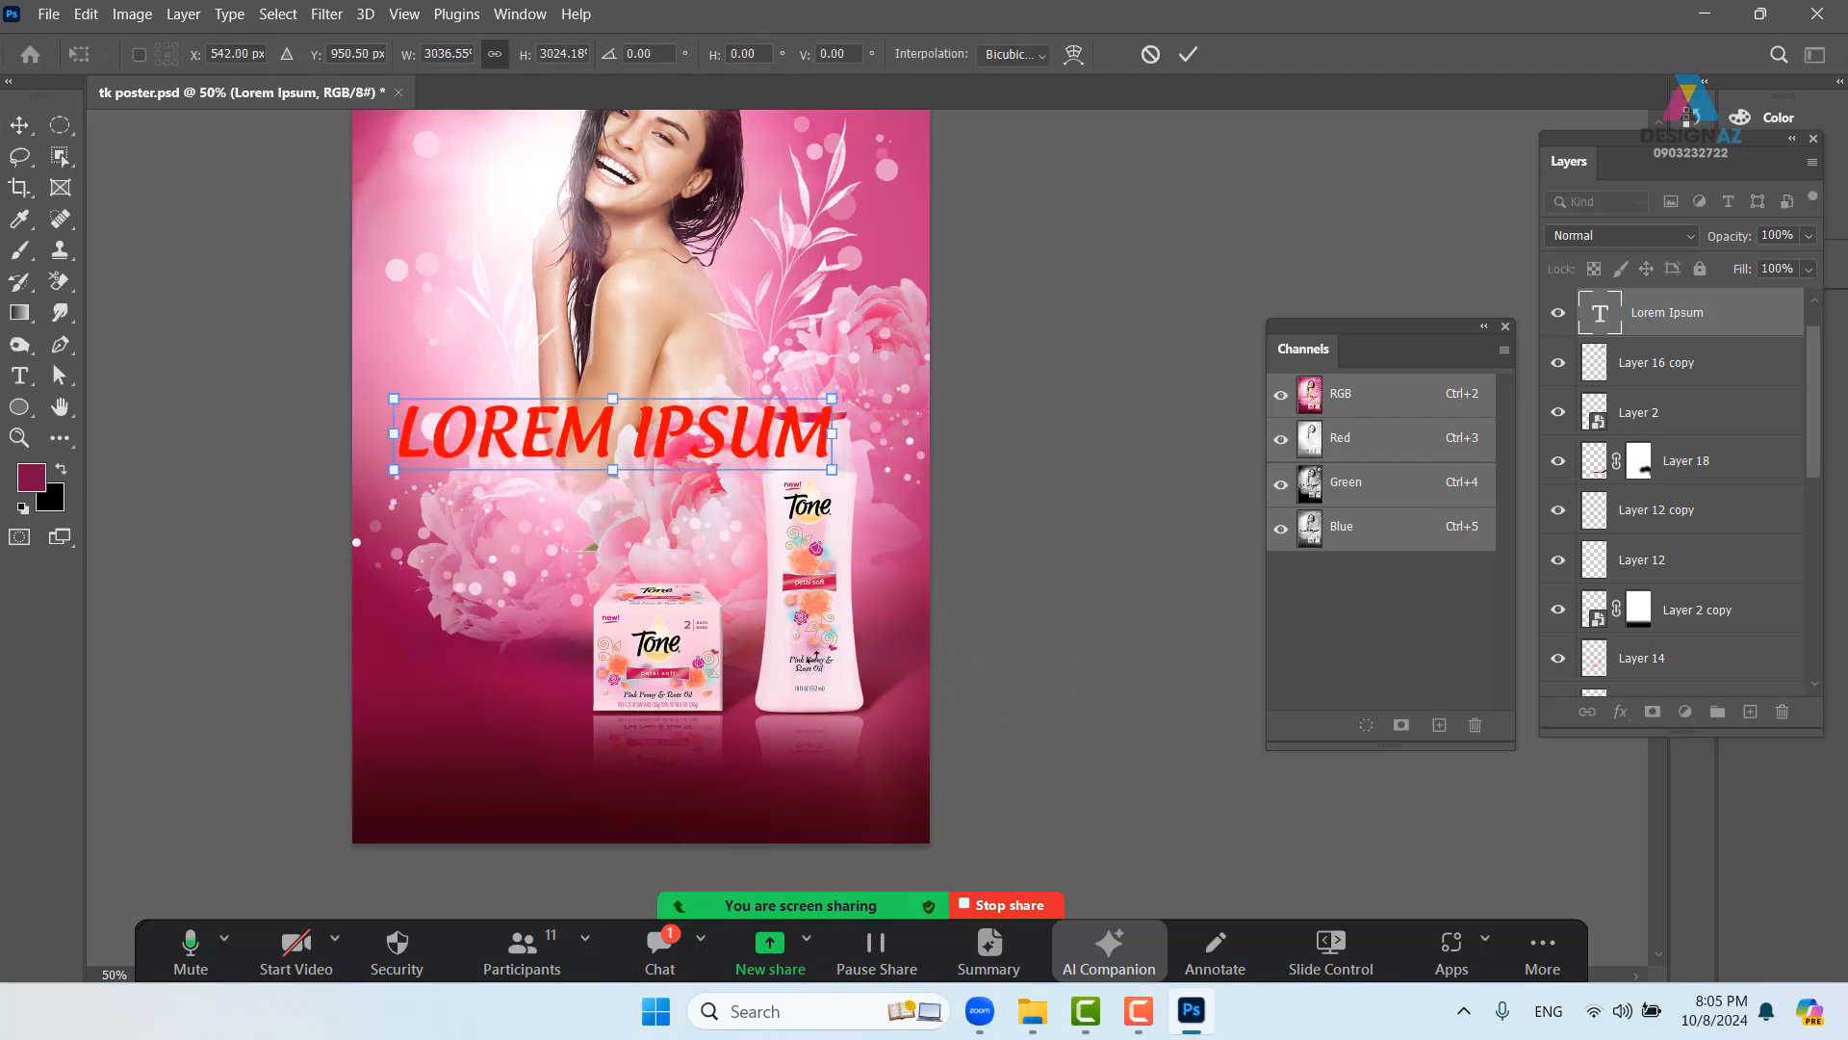
{"action": "key", "text": "Return"}
{"action": "left_click_drag", "start_coordinate": [613, 499], "coordinate": [718, 726]}
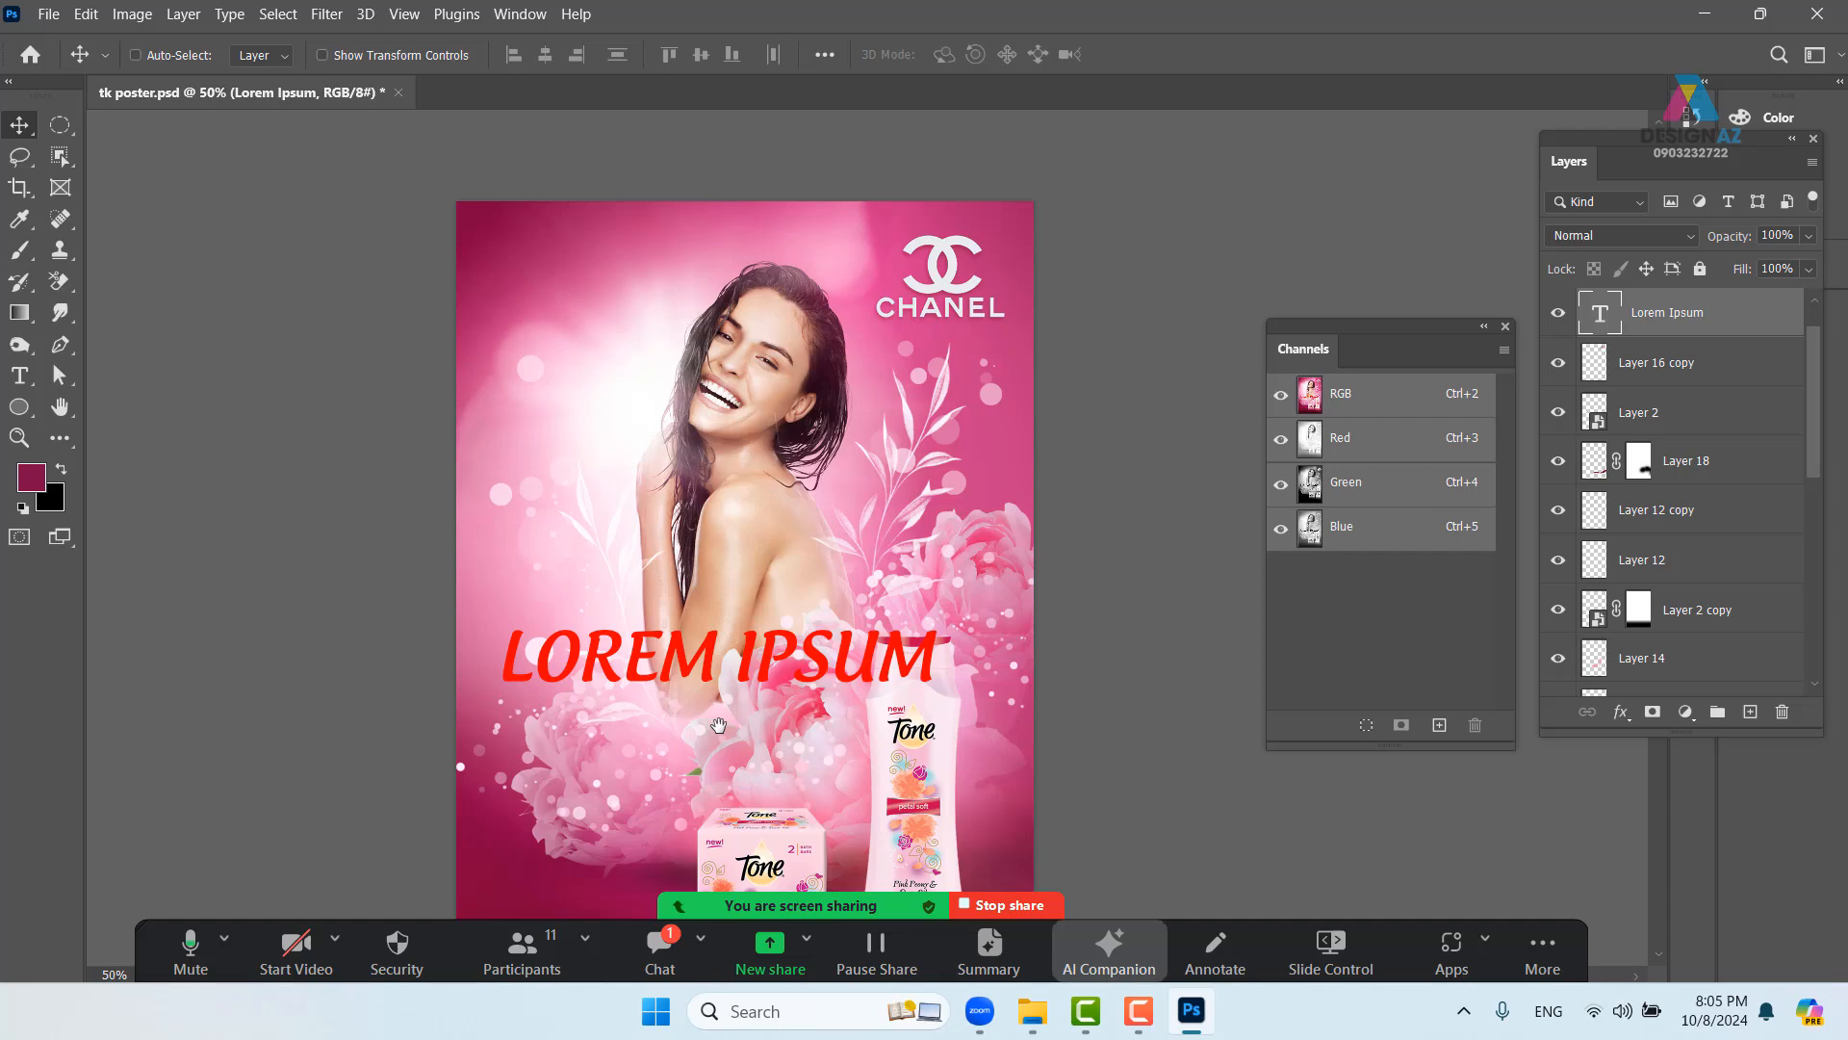
- Change the headline font to Crystania and shift it right and up
{"action": "key", "text": "t"}
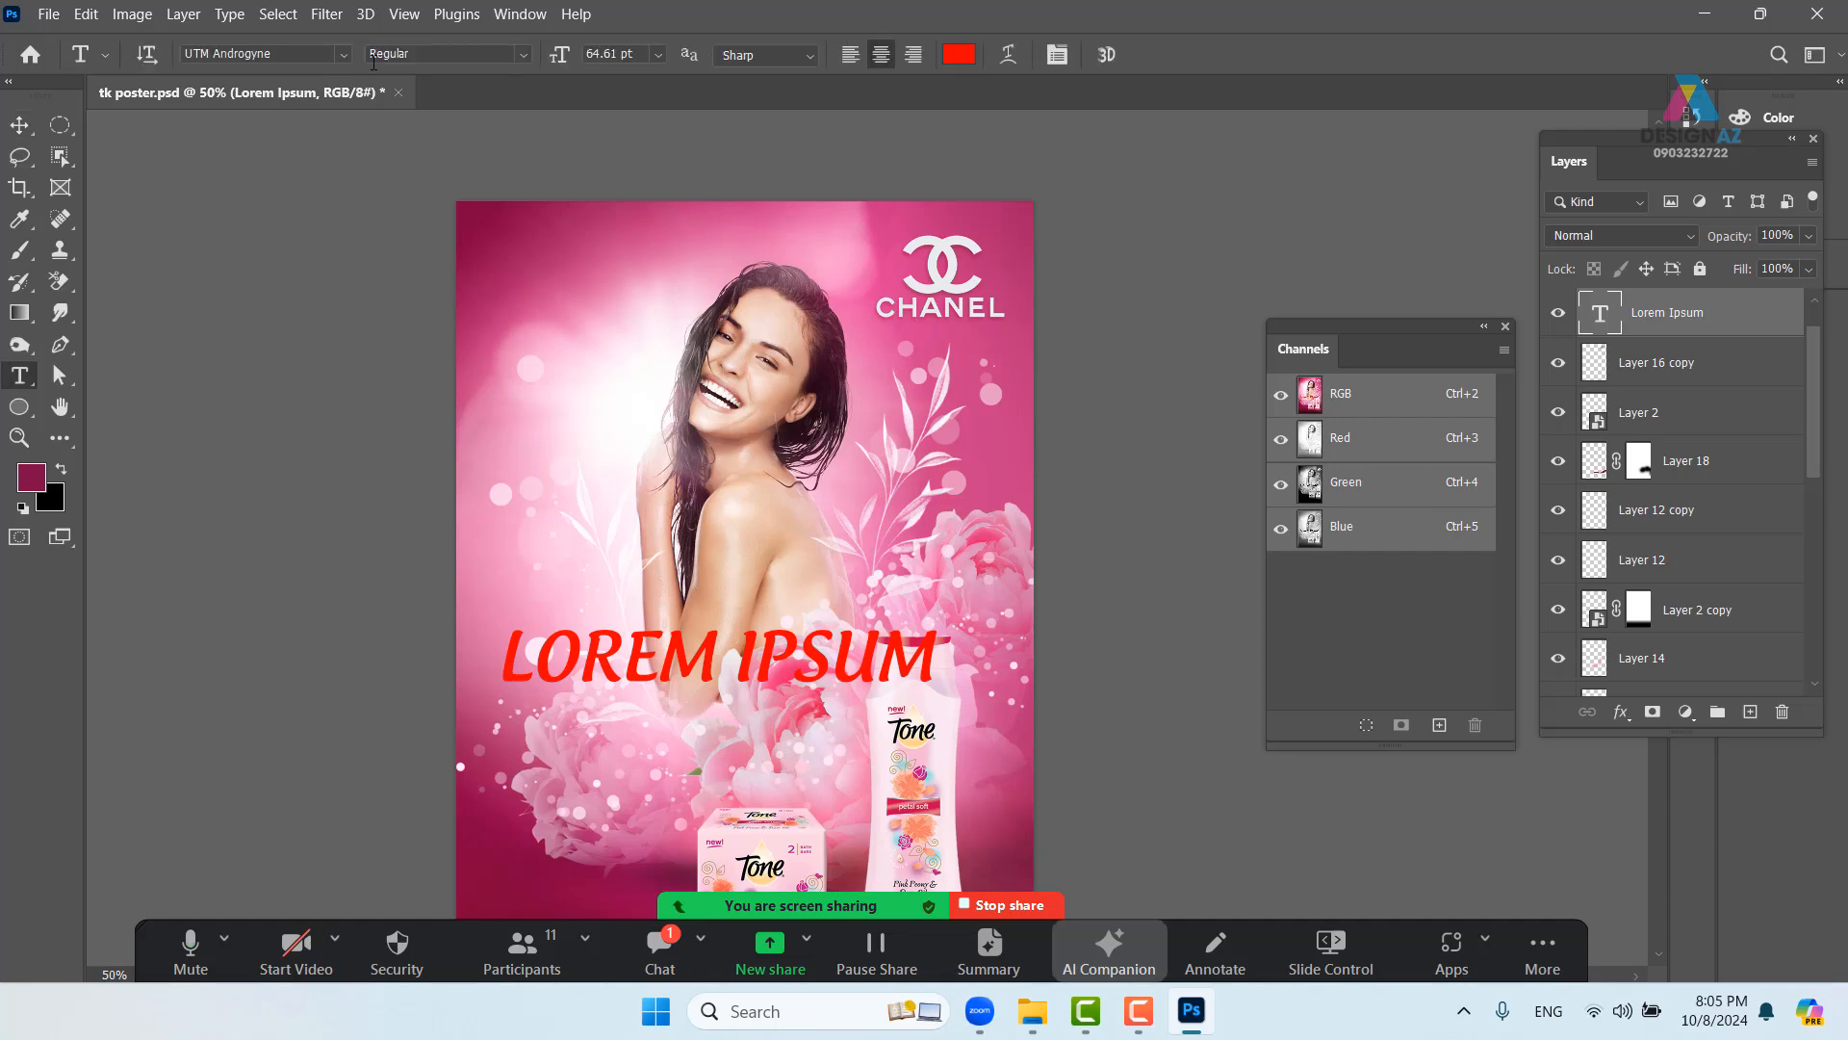
{"action": "left_click", "coordinate": [347, 54]}
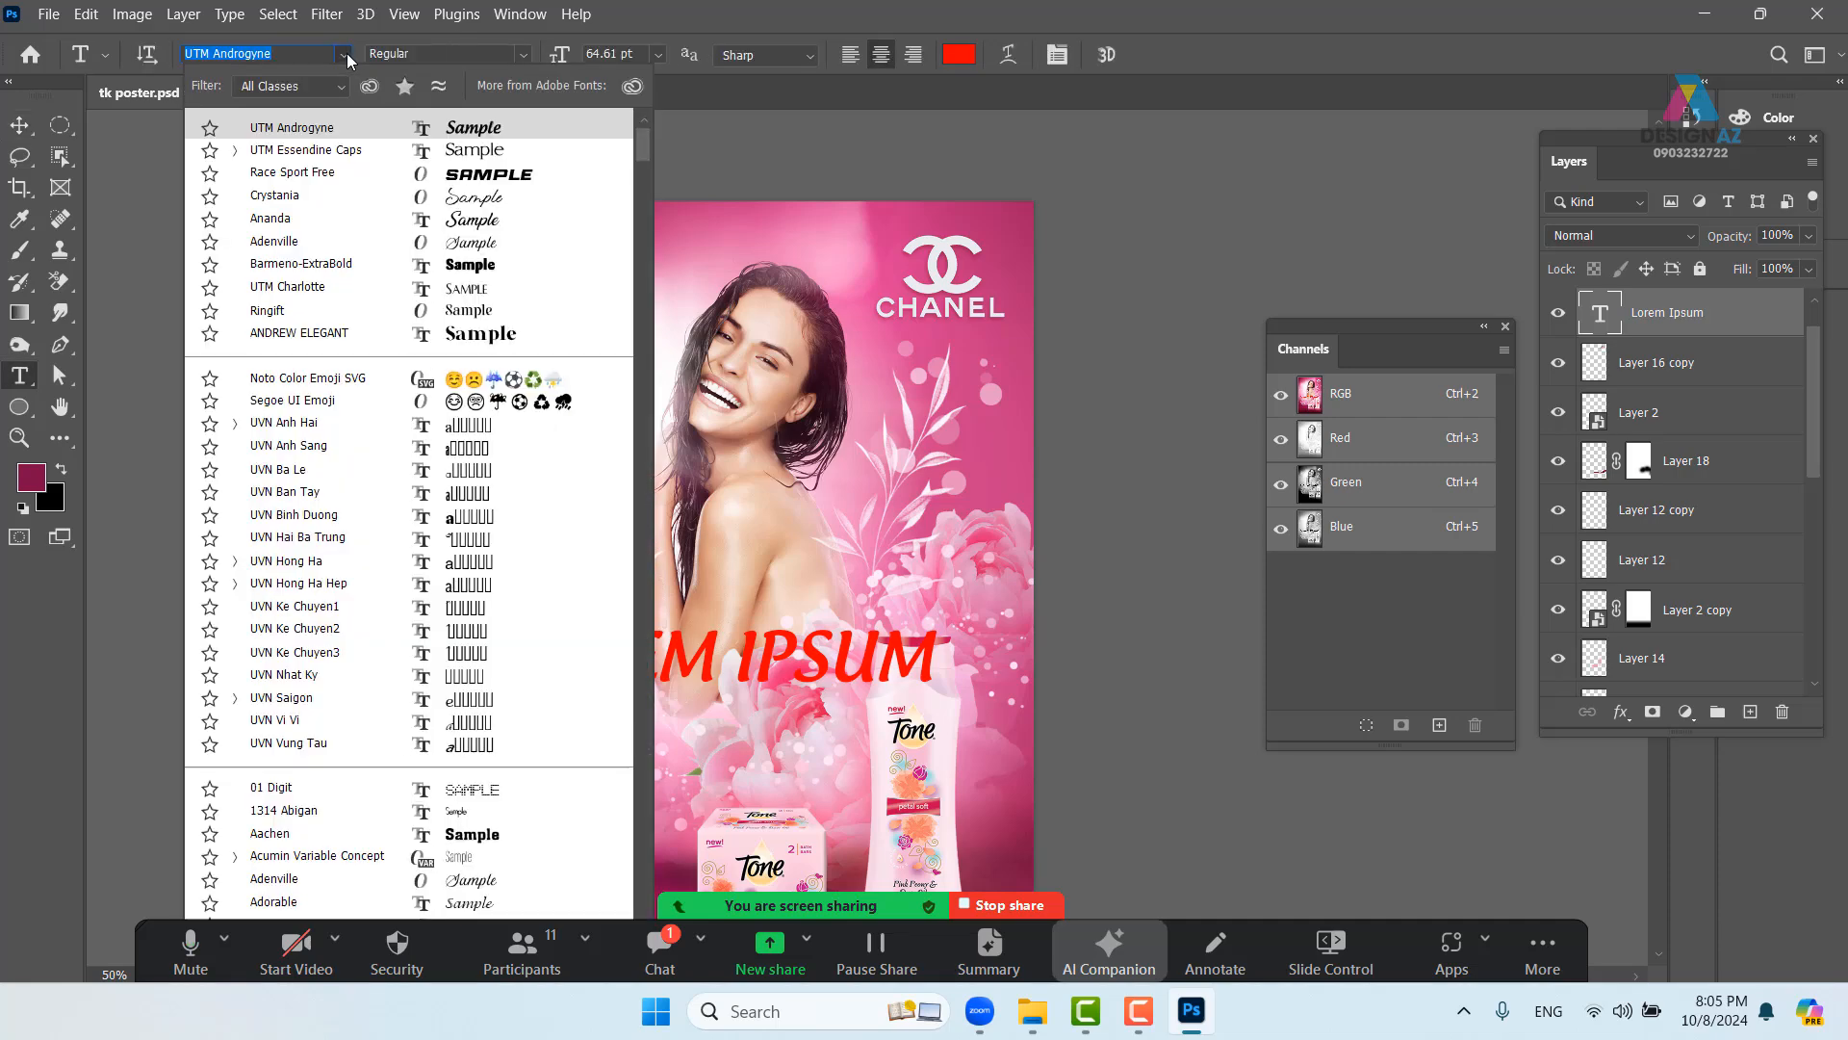
{"action": "left_click", "coordinate": [505, 196]}
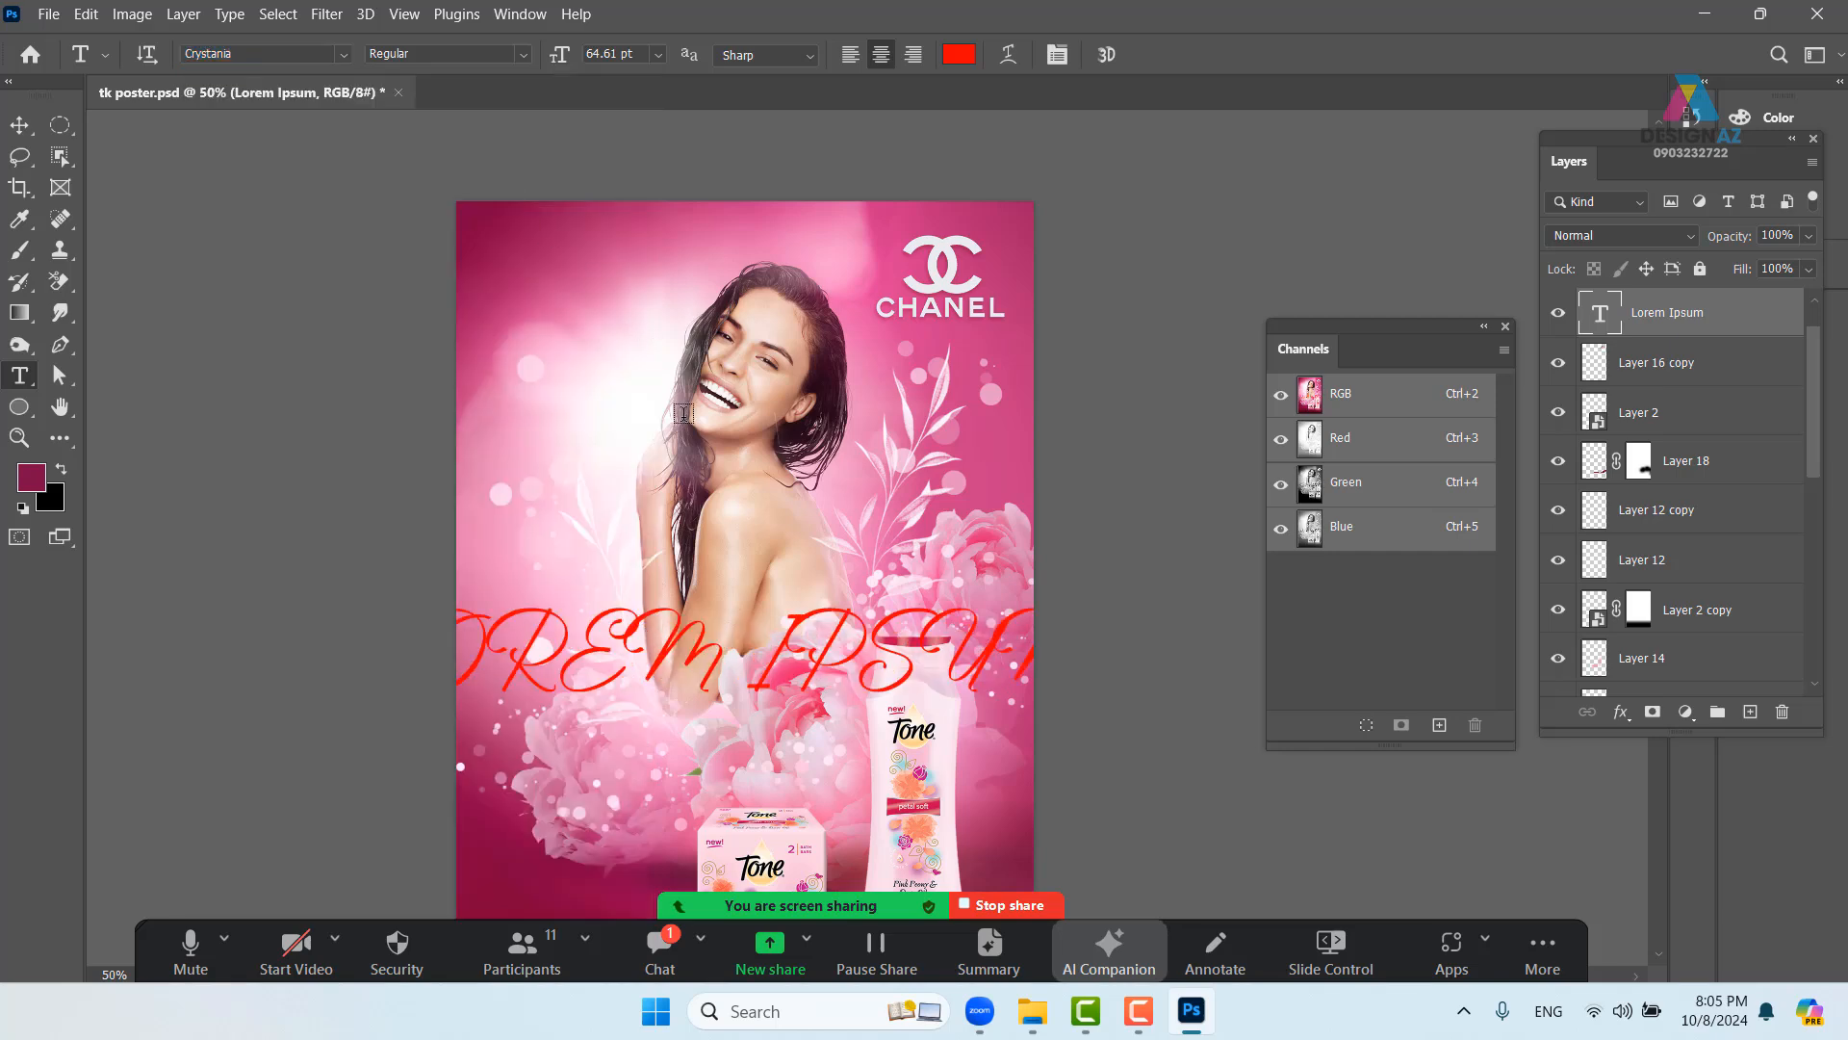
{"action": "key", "text": "v"}
{"action": "left_click_drag", "start_coordinate": [761, 666], "coordinate": [875, 645]}
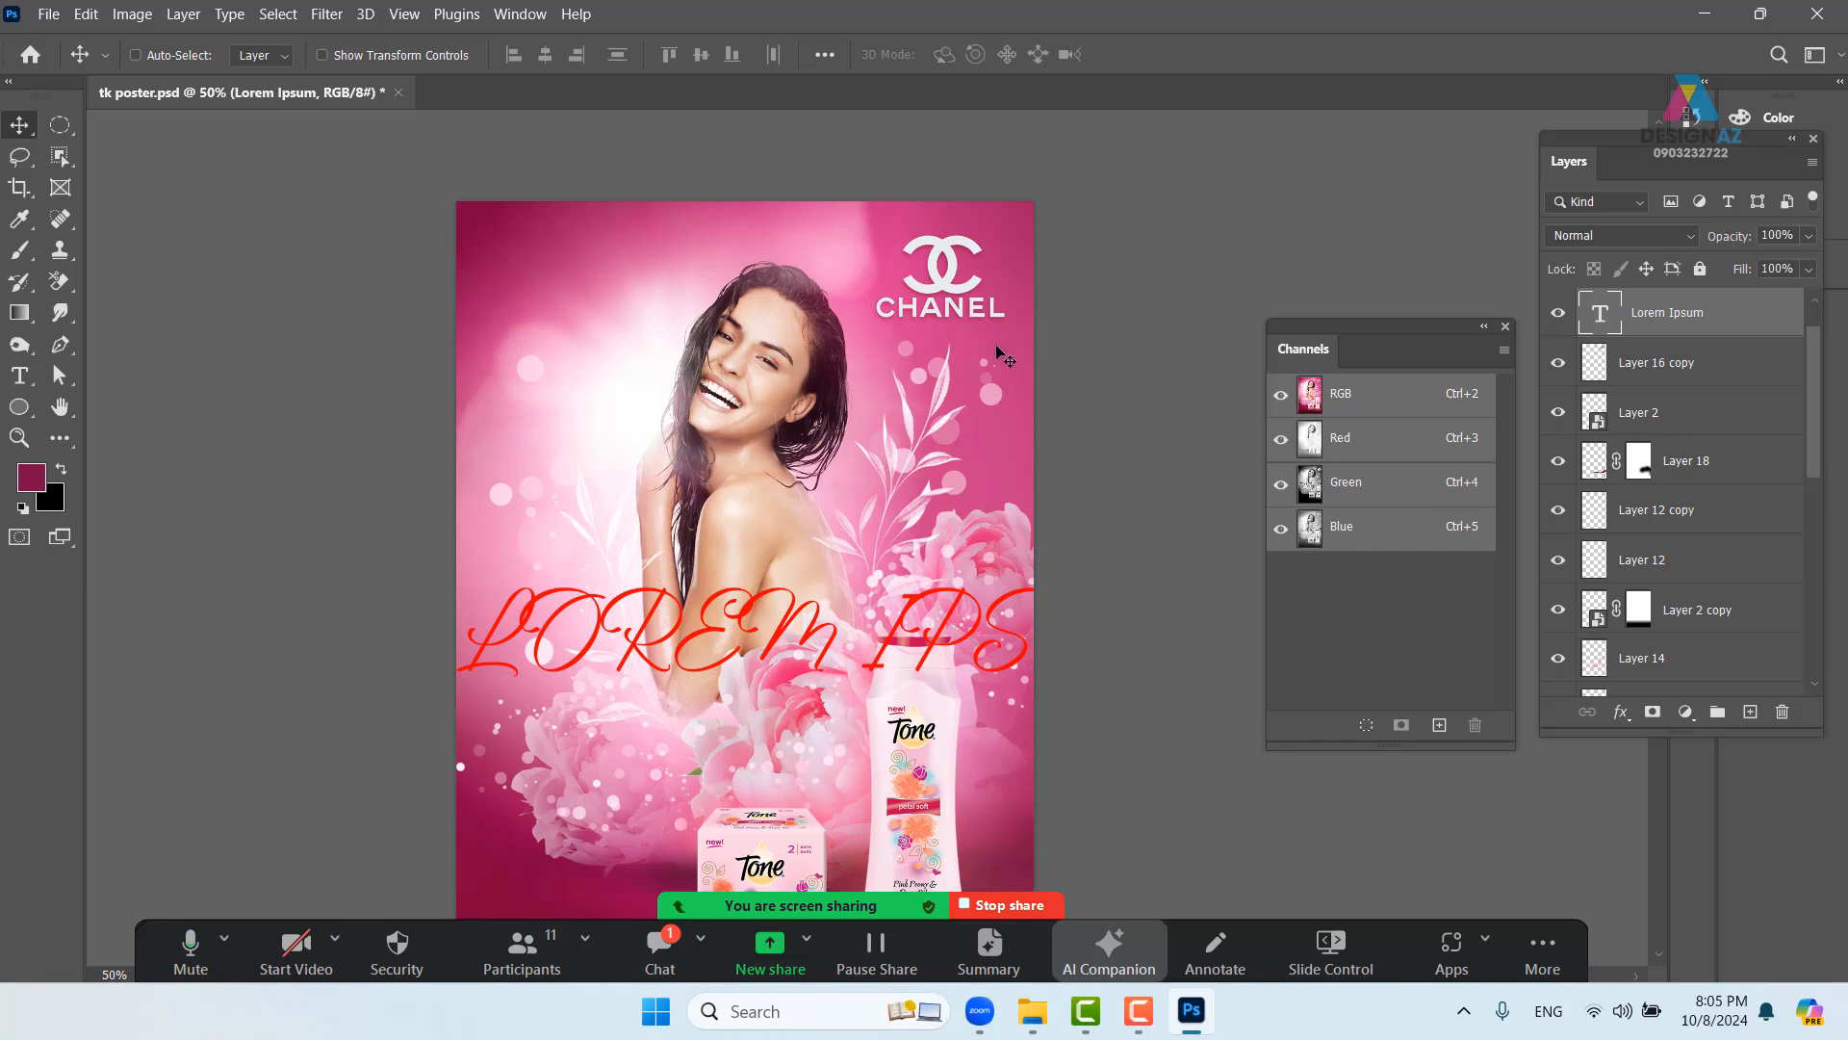
- Turn off All Caps for the headline and reposition it
{"action": "key", "text": "t"}
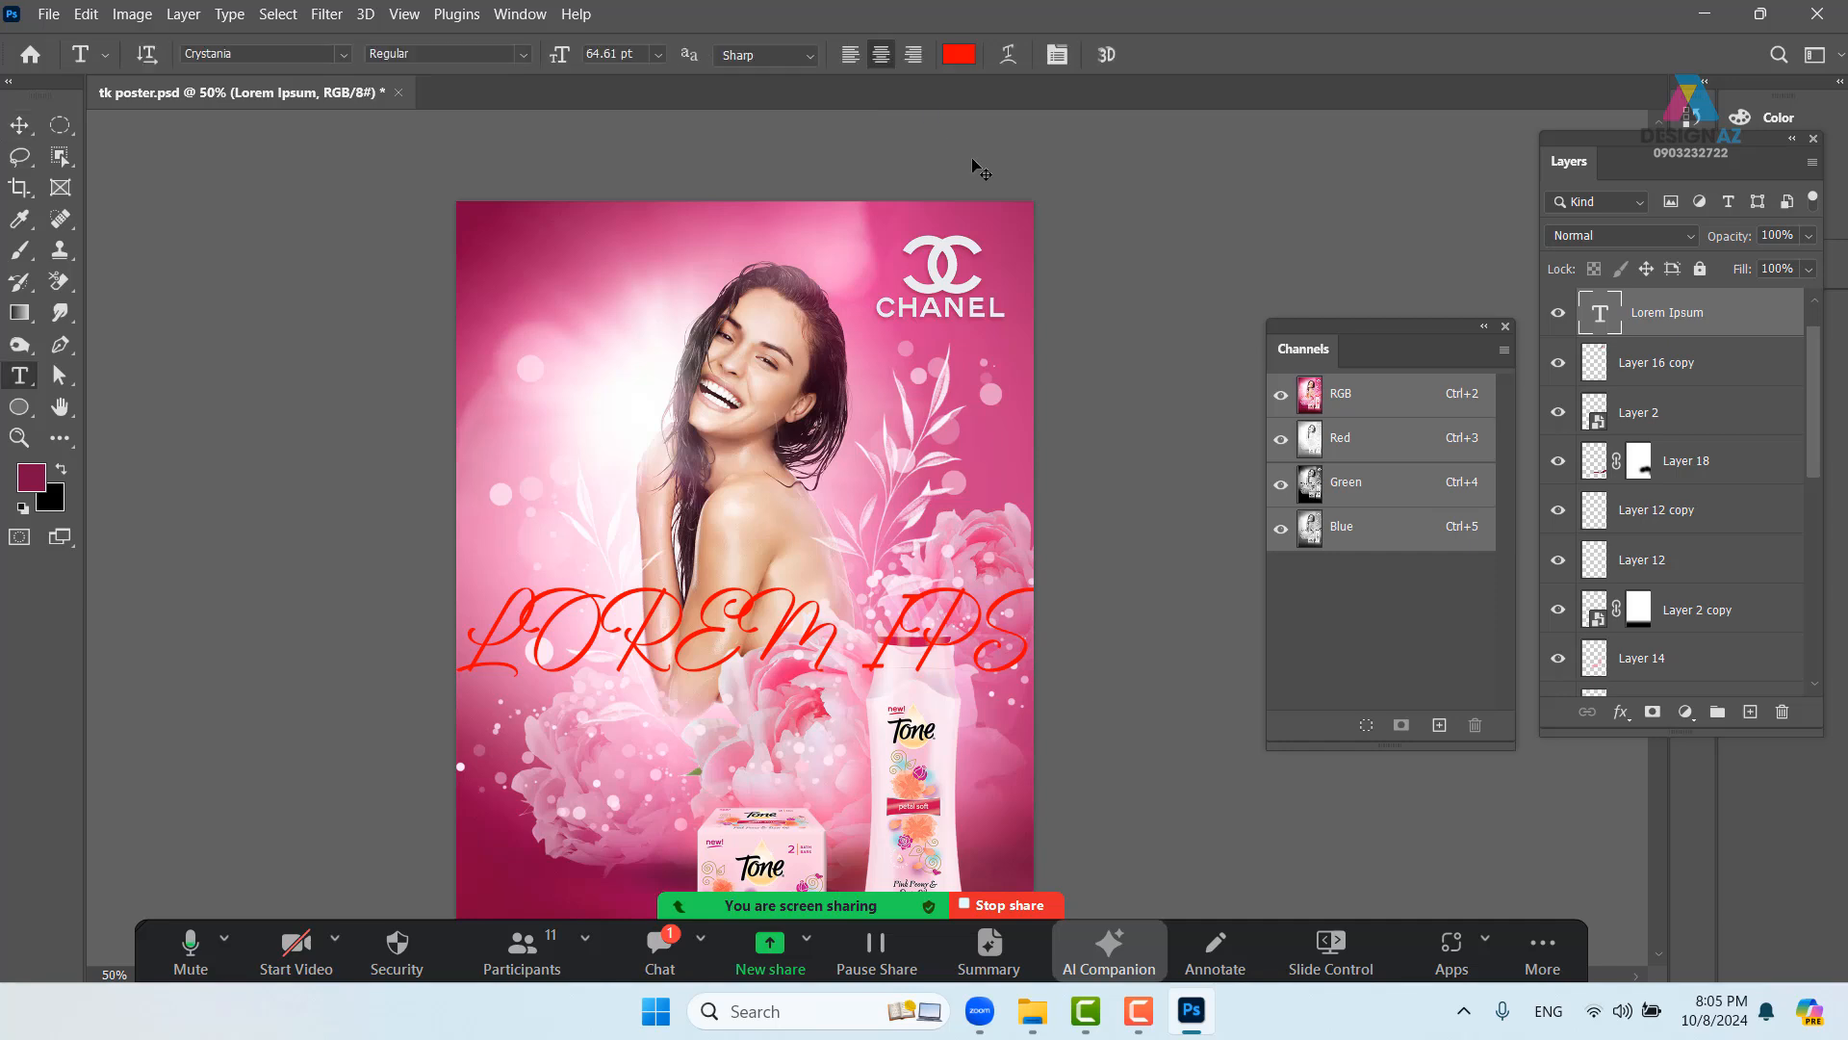
{"action": "left_click", "coordinate": [1058, 55]}
{"action": "left_click", "coordinate": [1495, 450]}
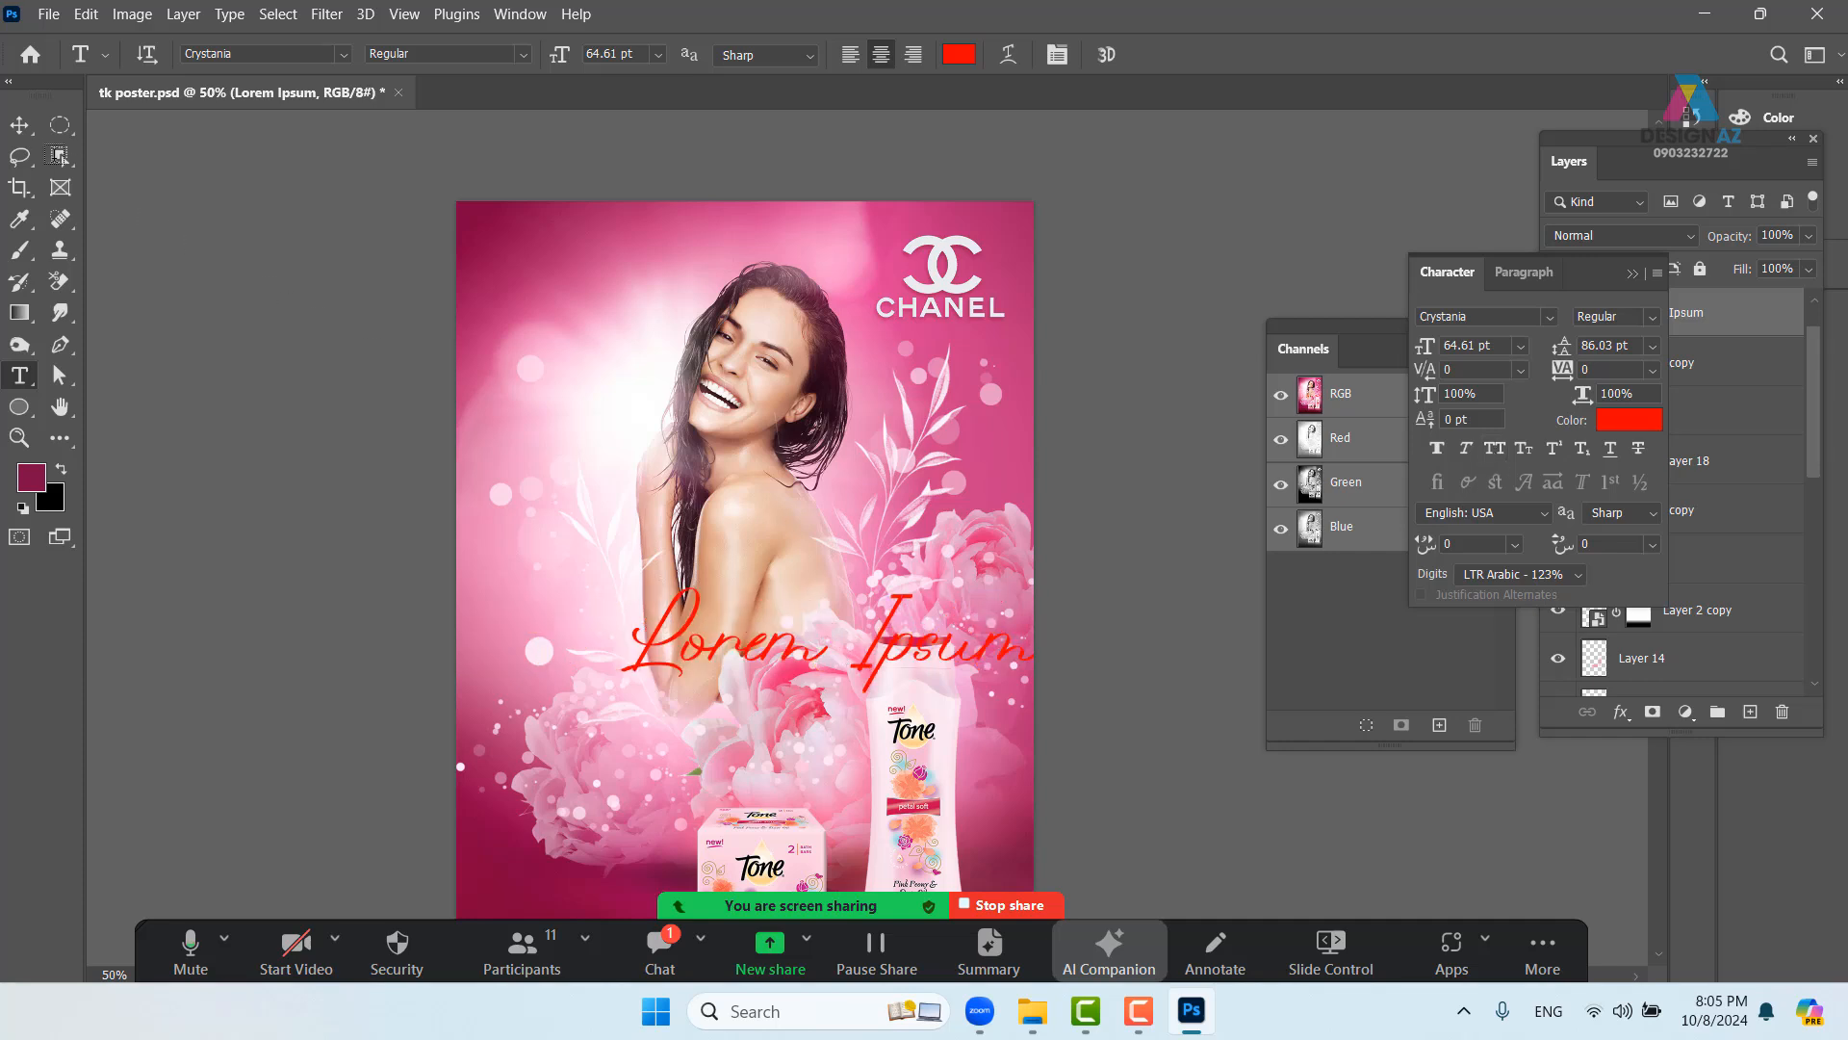
{"action": "left_click", "coordinate": [19, 125]}
{"action": "left_click_drag", "start_coordinate": [825, 648], "coordinate": [703, 506]}
{"action": "left_click_drag", "start_coordinate": [675, 652], "coordinate": [738, 632]}
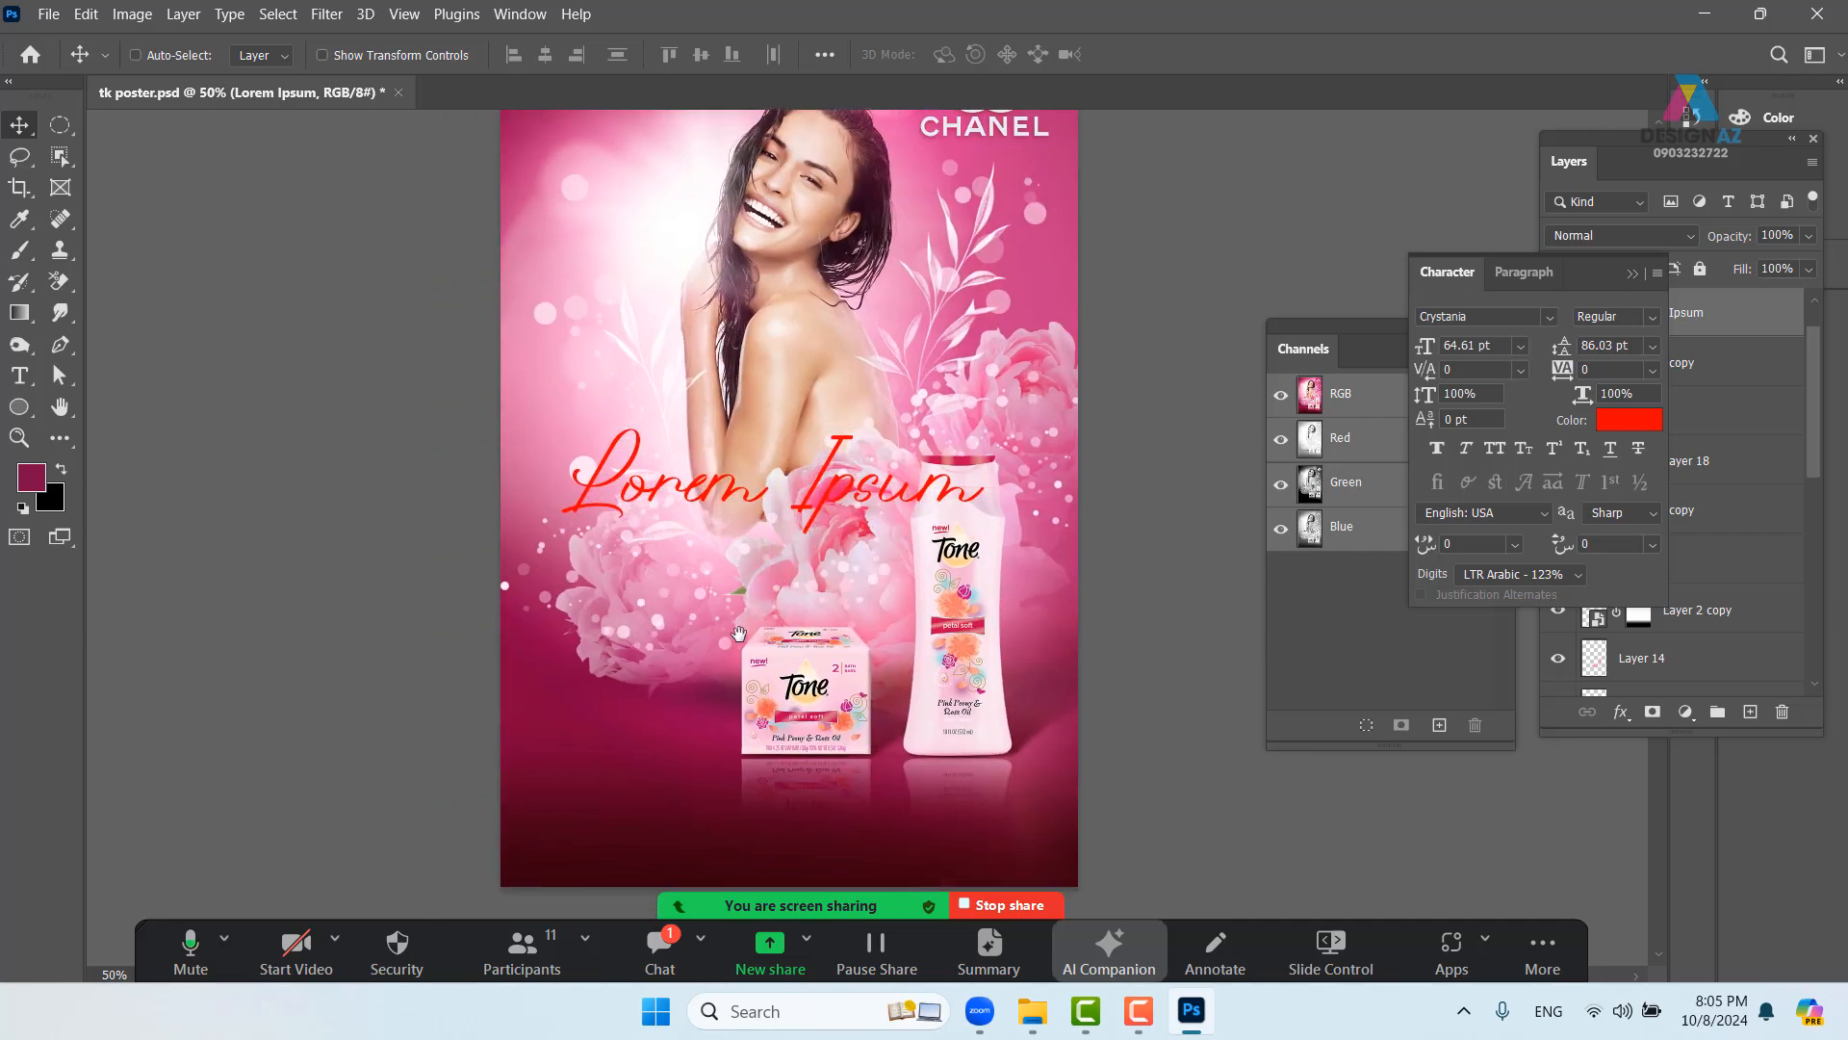
- Dim the Layer 5 flowers to 60% opacity and move the headline down over the products
{"action": "left_click", "coordinate": [657, 685]}
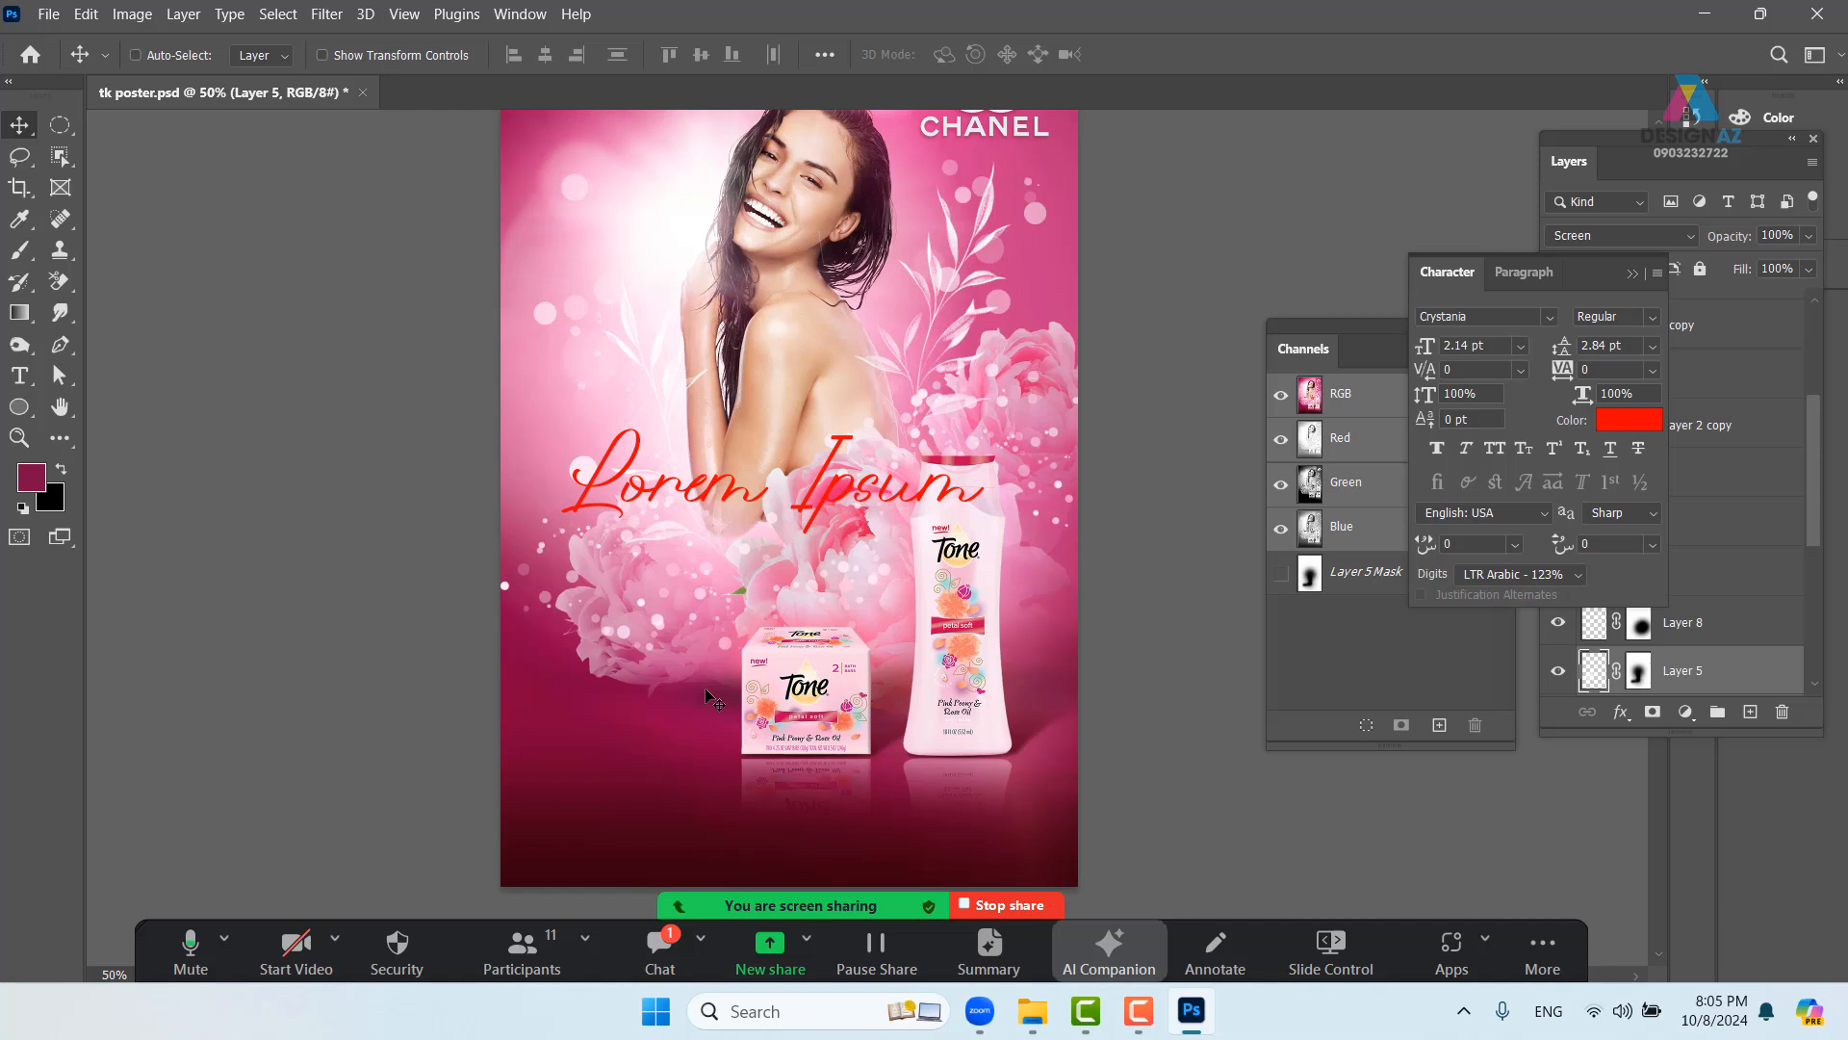
{"action": "key", "text": "5"}
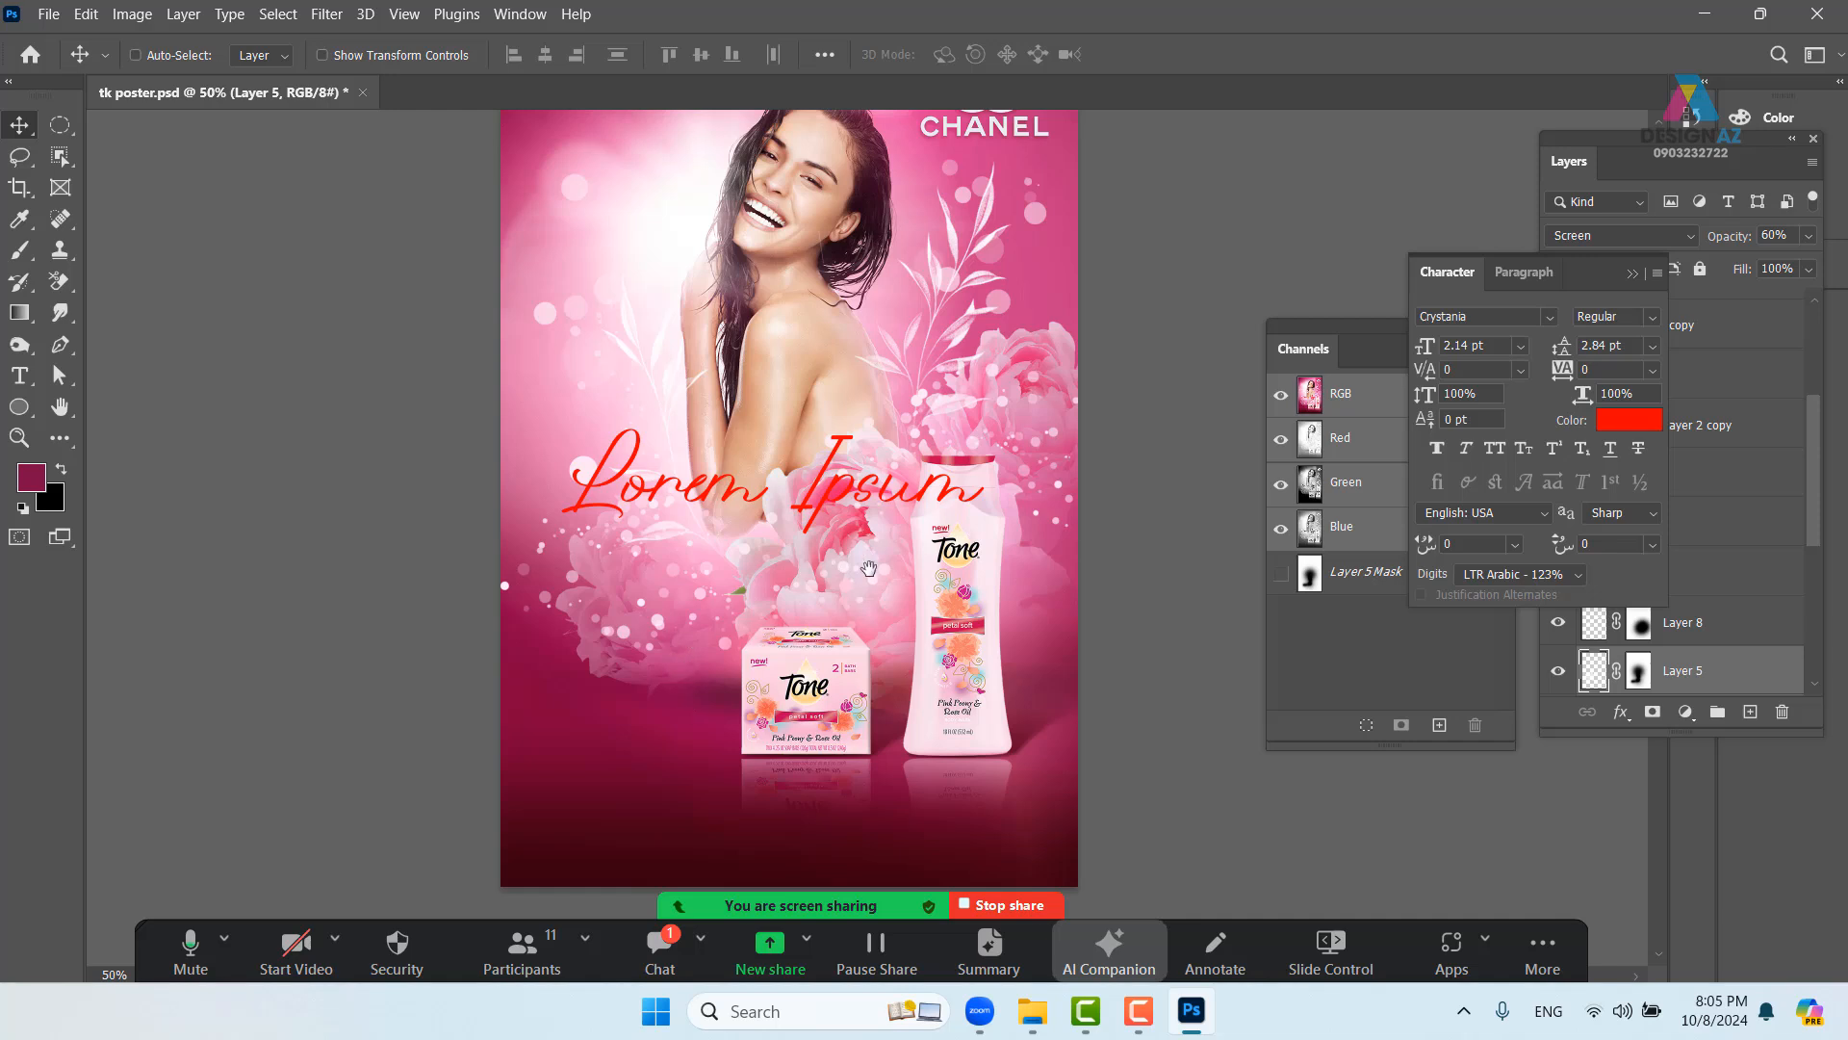
{"action": "left_click_drag", "start_coordinate": [869, 568], "coordinate": [808, 671]}
{"action": "right_click", "coordinate": [660, 596]}
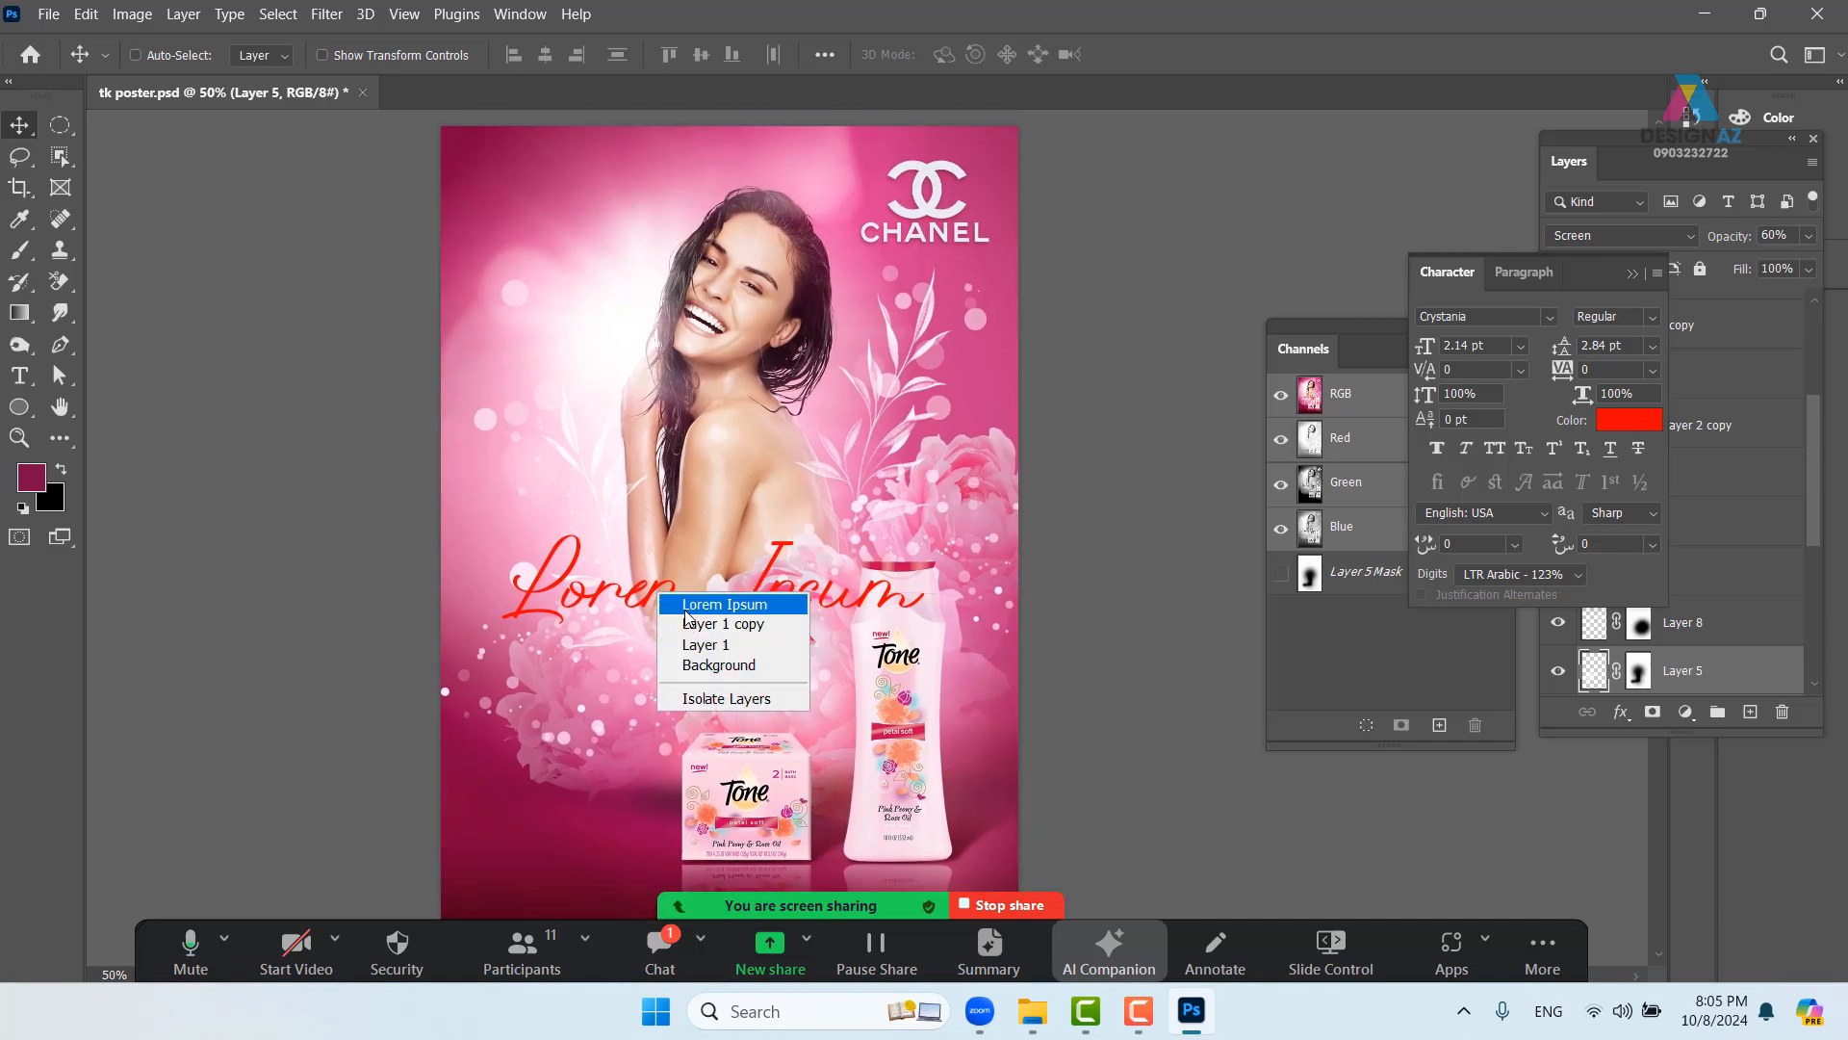
{"action": "left_click", "coordinate": [685, 607]}
{"action": "right_click", "coordinate": [666, 590]}
{"action": "left_click", "coordinate": [679, 603]}
{"action": "left_click_drag", "start_coordinate": [669, 587], "coordinate": [711, 643]}
- Browse the font list and apply Bellevue Italic to the Lorem Ipsum headline
{"action": "key", "text": "t"}
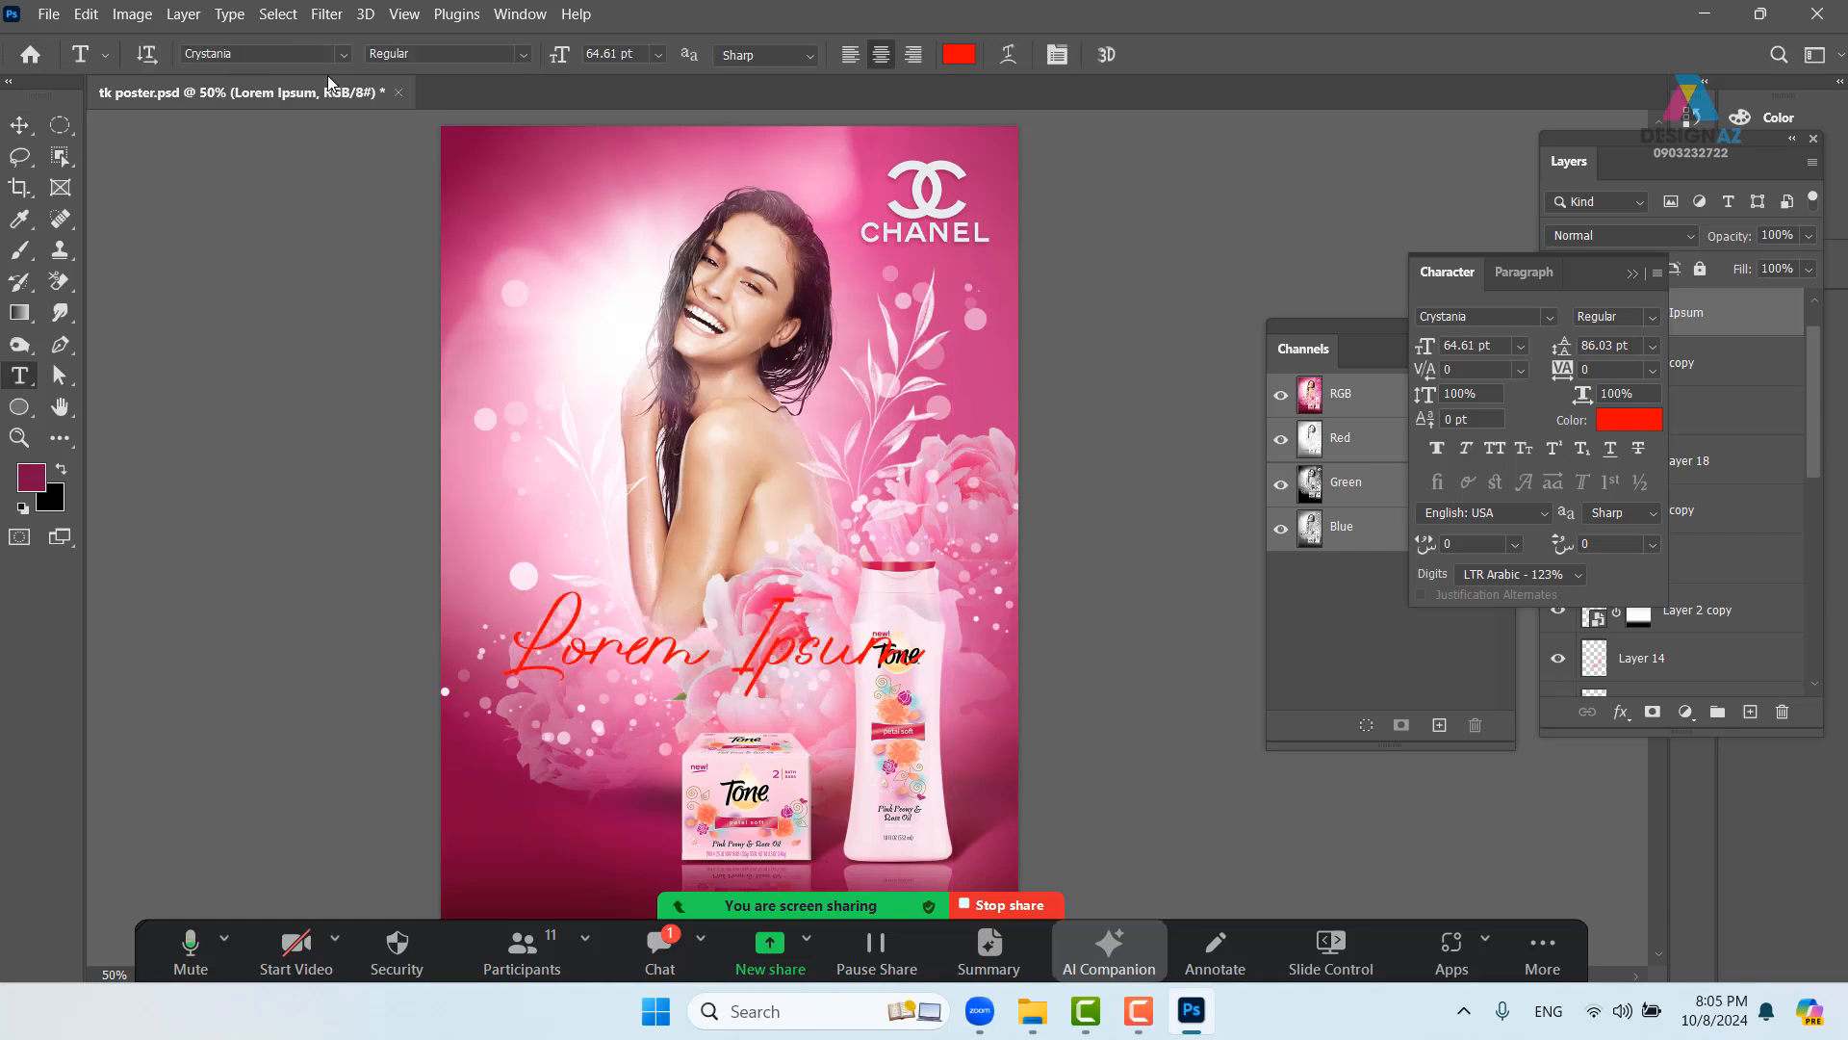
{"action": "left_click", "coordinate": [342, 55]}
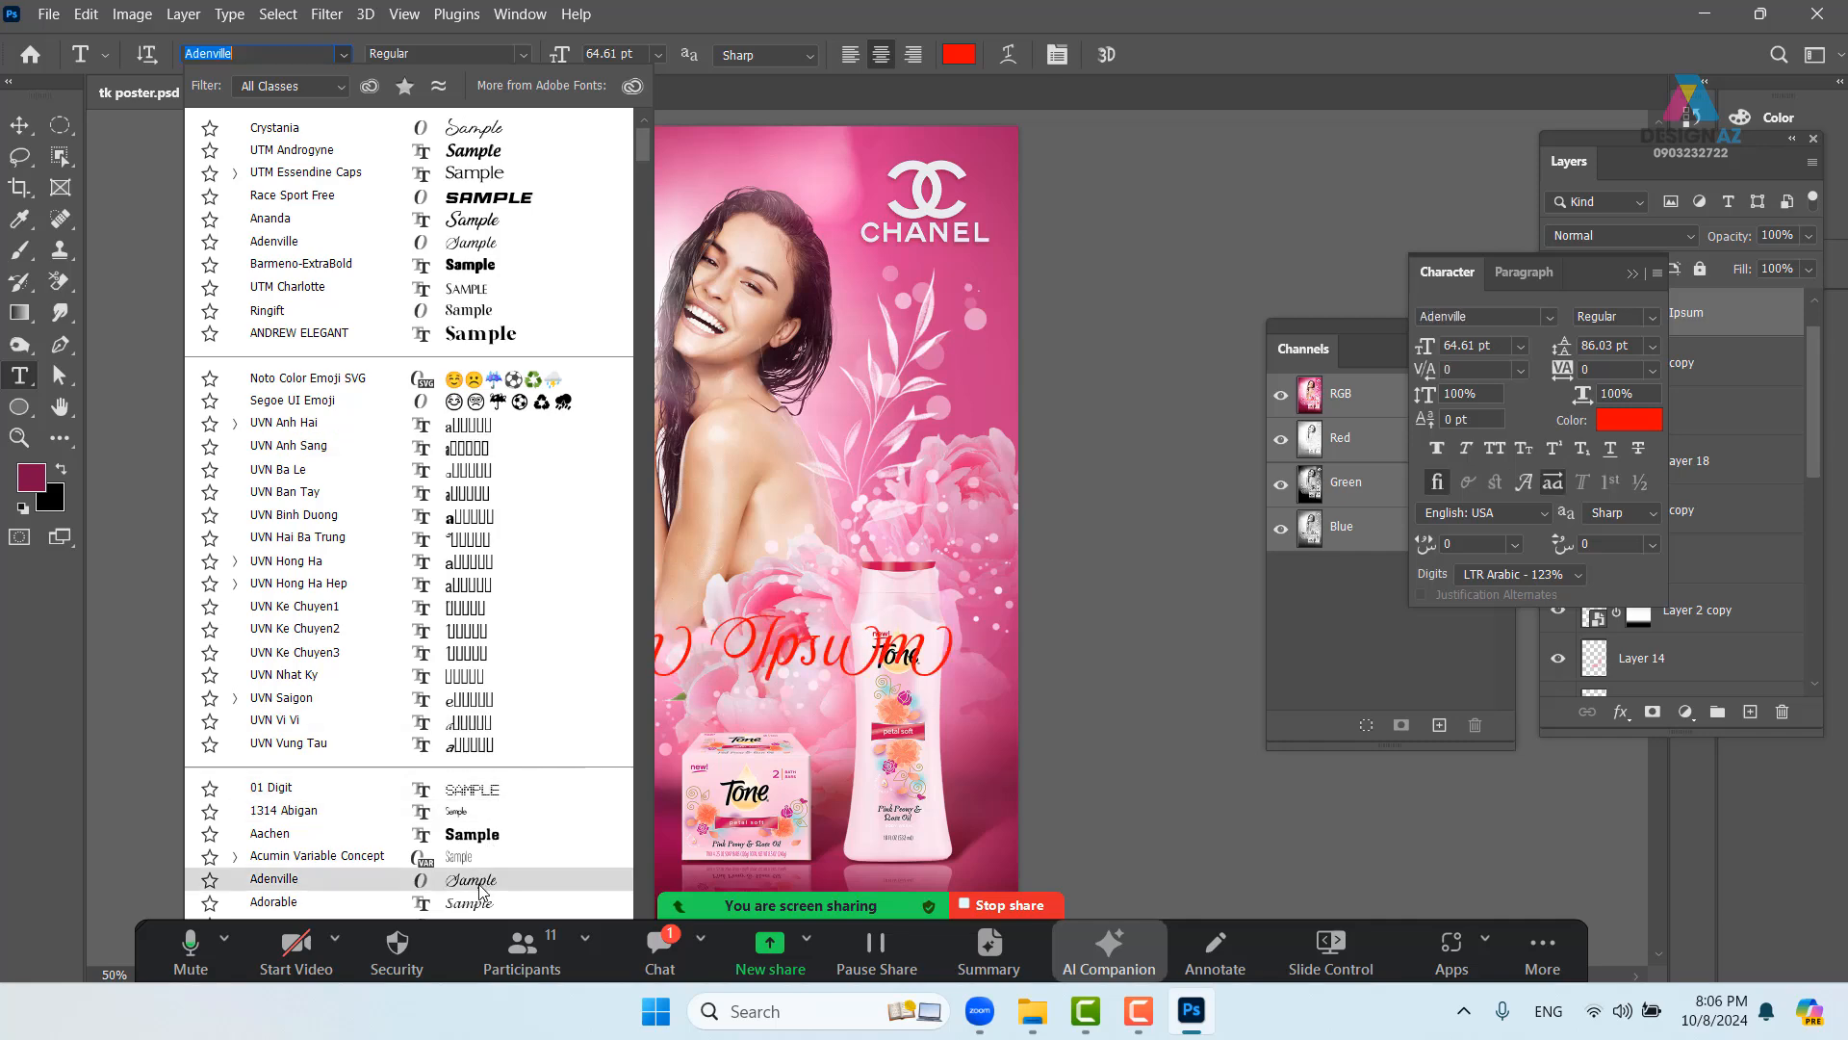
{"action": "scroll", "coordinate": [496, 722], "scroll_direction": "down", "scroll_amount": 2}
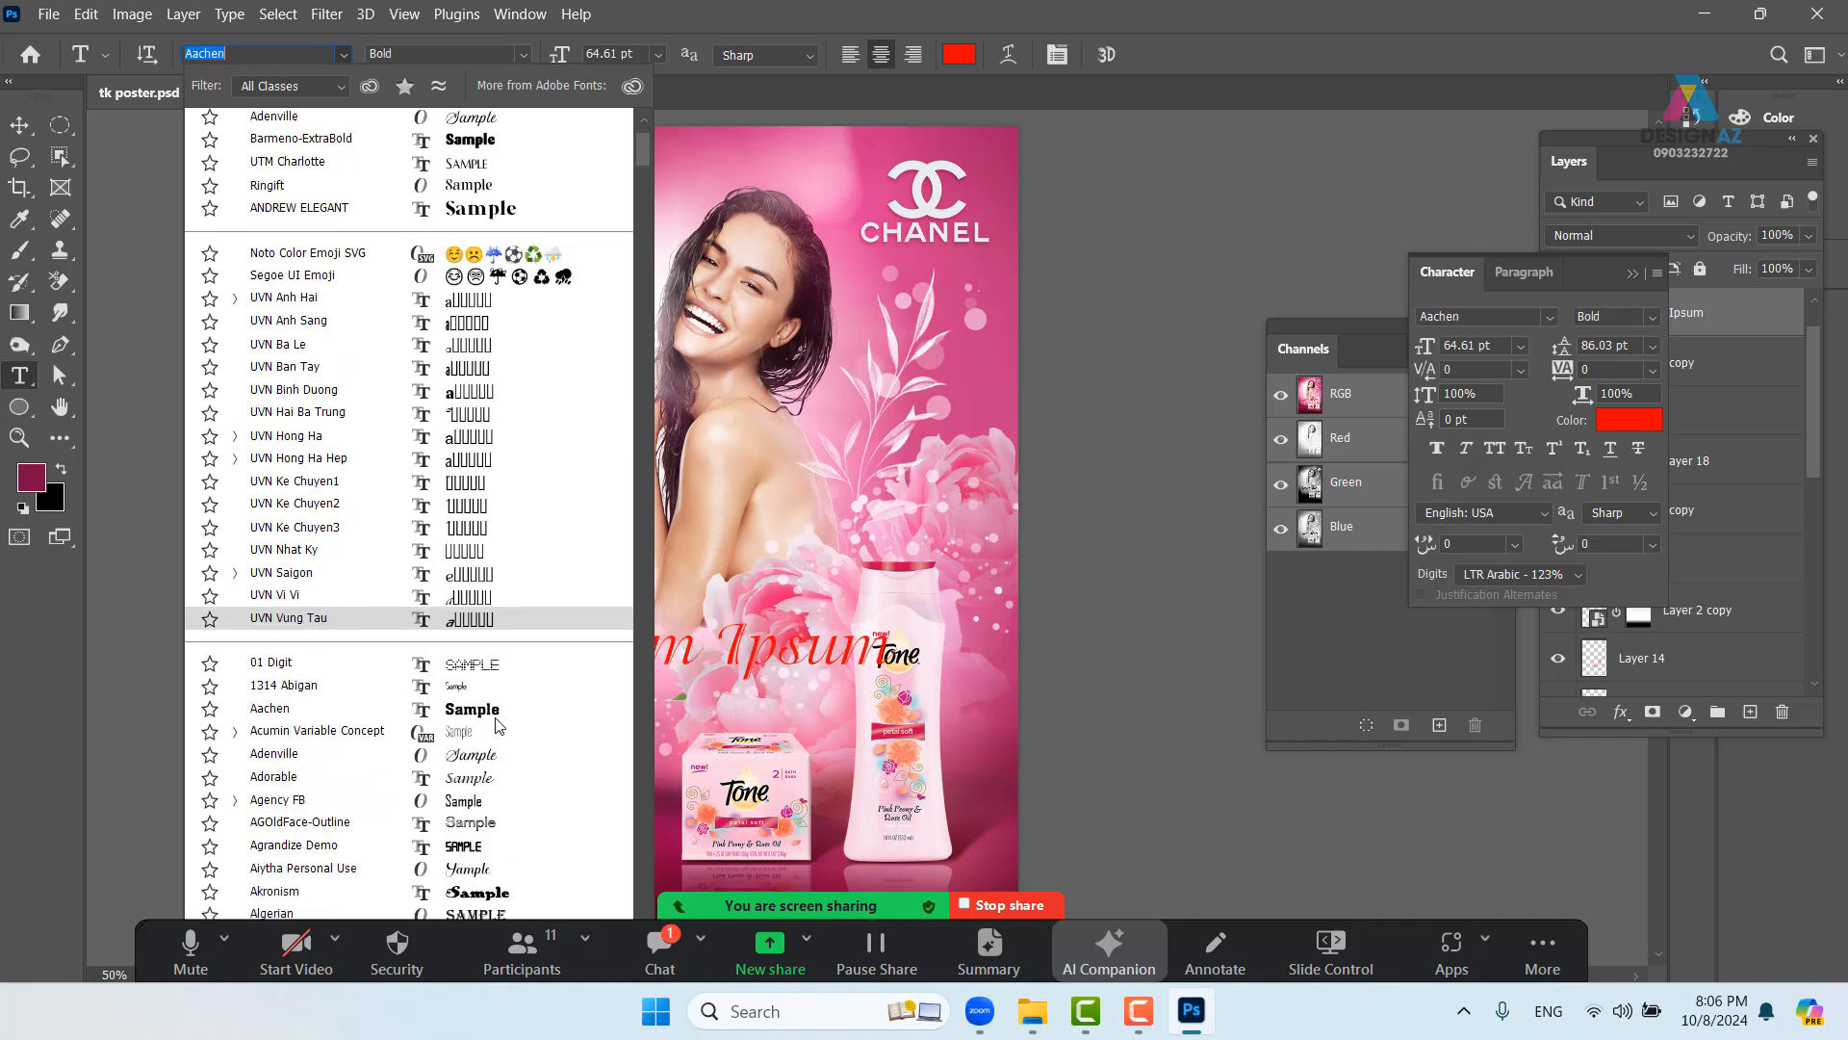
{"action": "scroll", "coordinate": [498, 724], "scroll_direction": "down", "scroll_amount": 3}
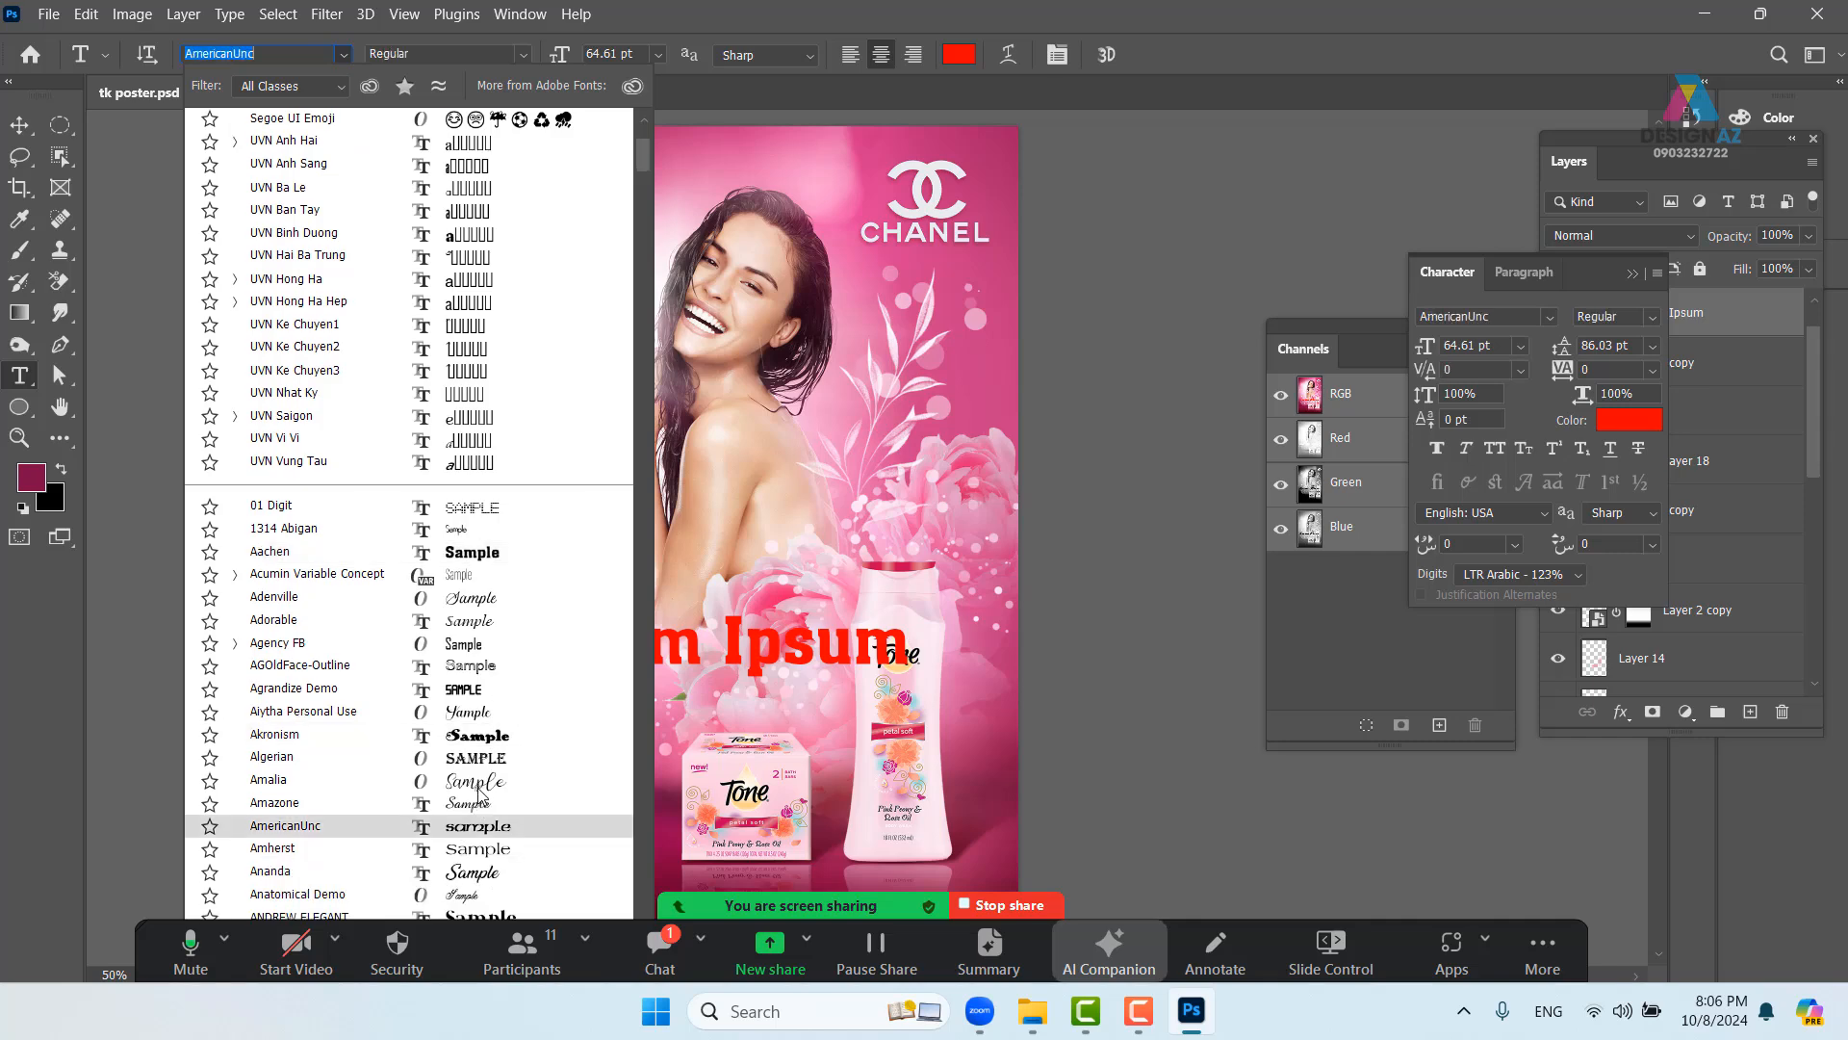
{"action": "scroll", "coordinate": [500, 773], "scroll_direction": "down", "scroll_amount": 2}
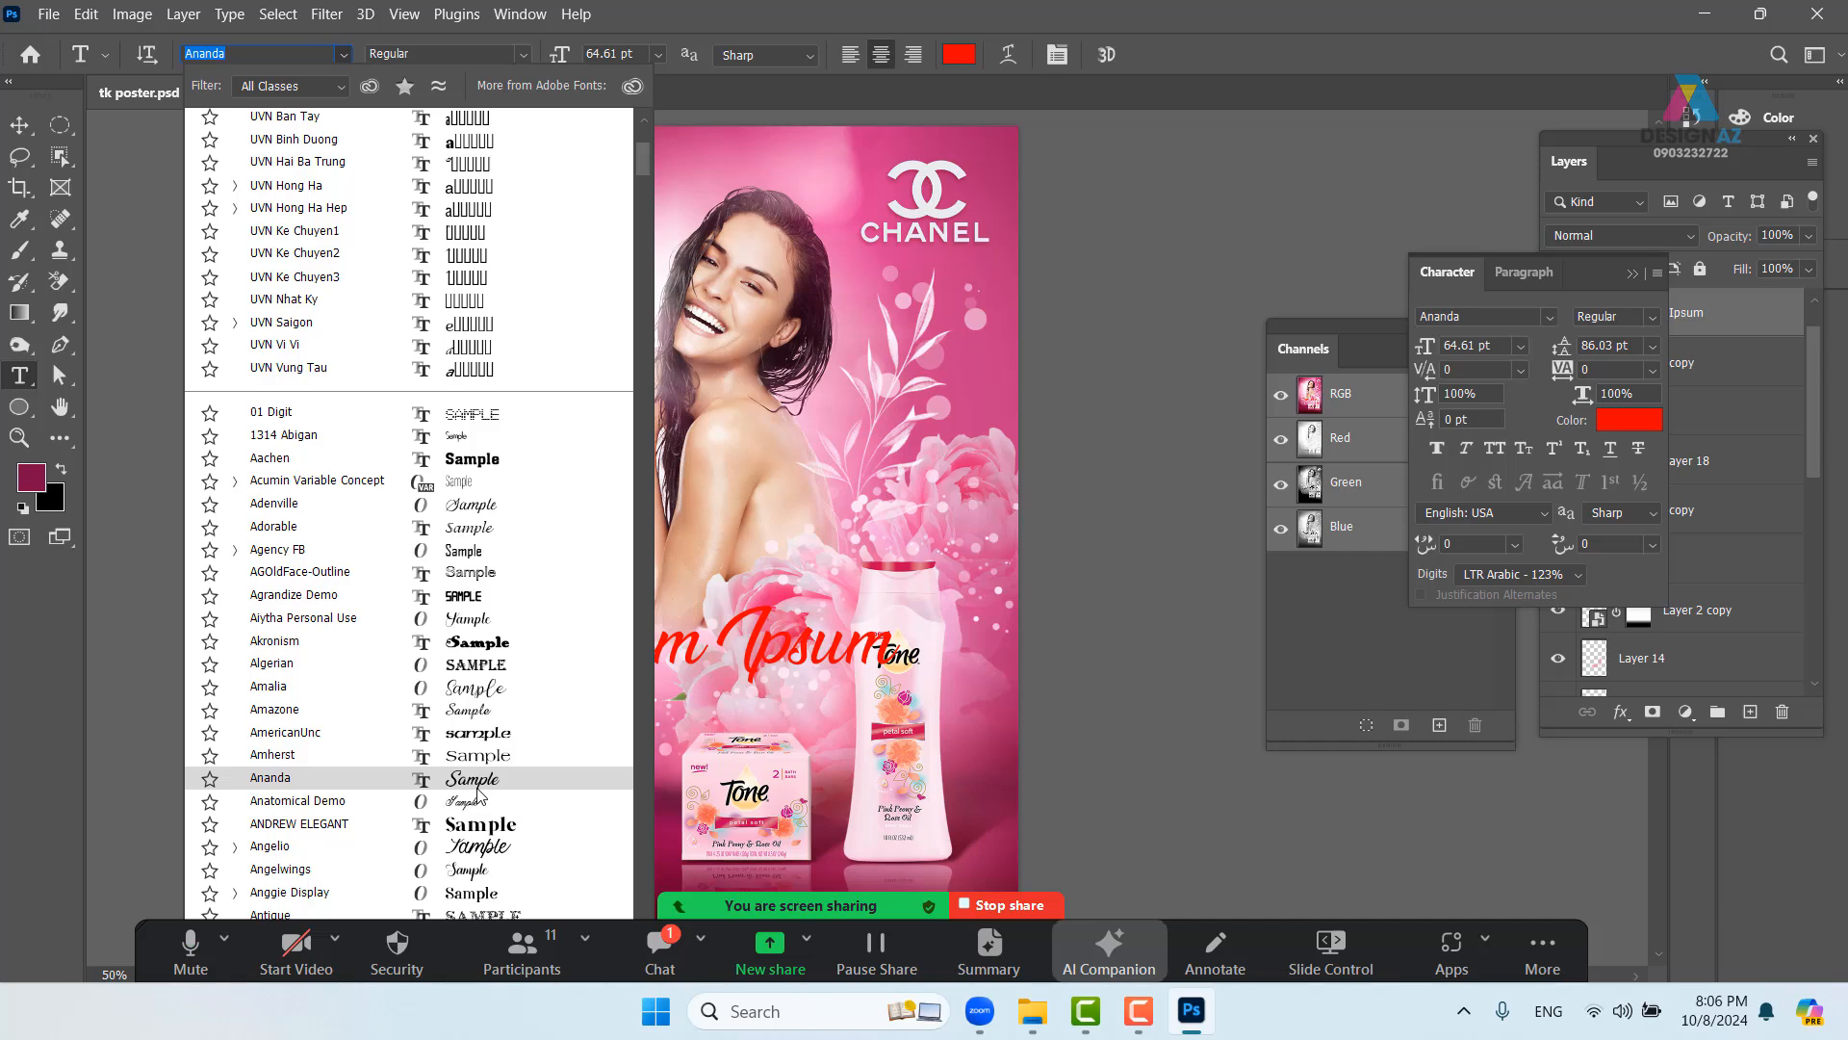
{"action": "scroll", "coordinate": [486, 838], "scroll_direction": "down", "scroll_amount": 4}
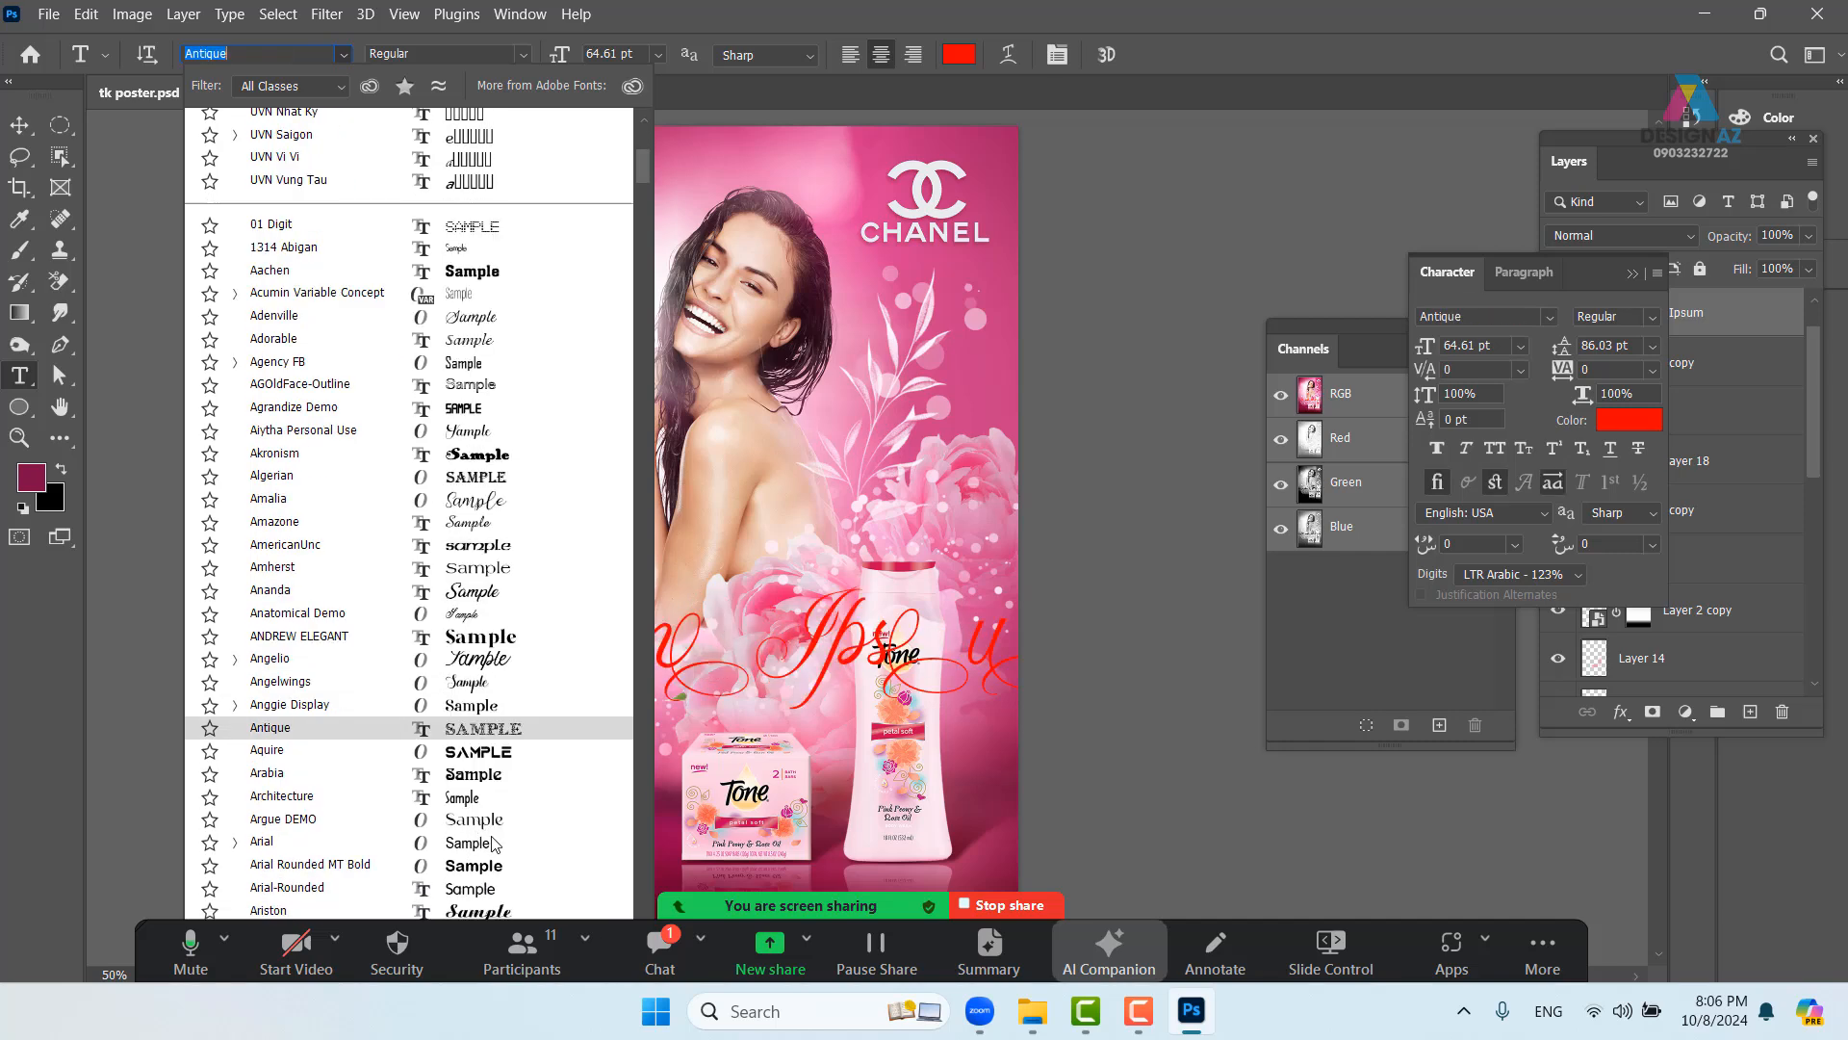
{"action": "scroll", "coordinate": [493, 844], "scroll_direction": "down", "scroll_amount": 5}
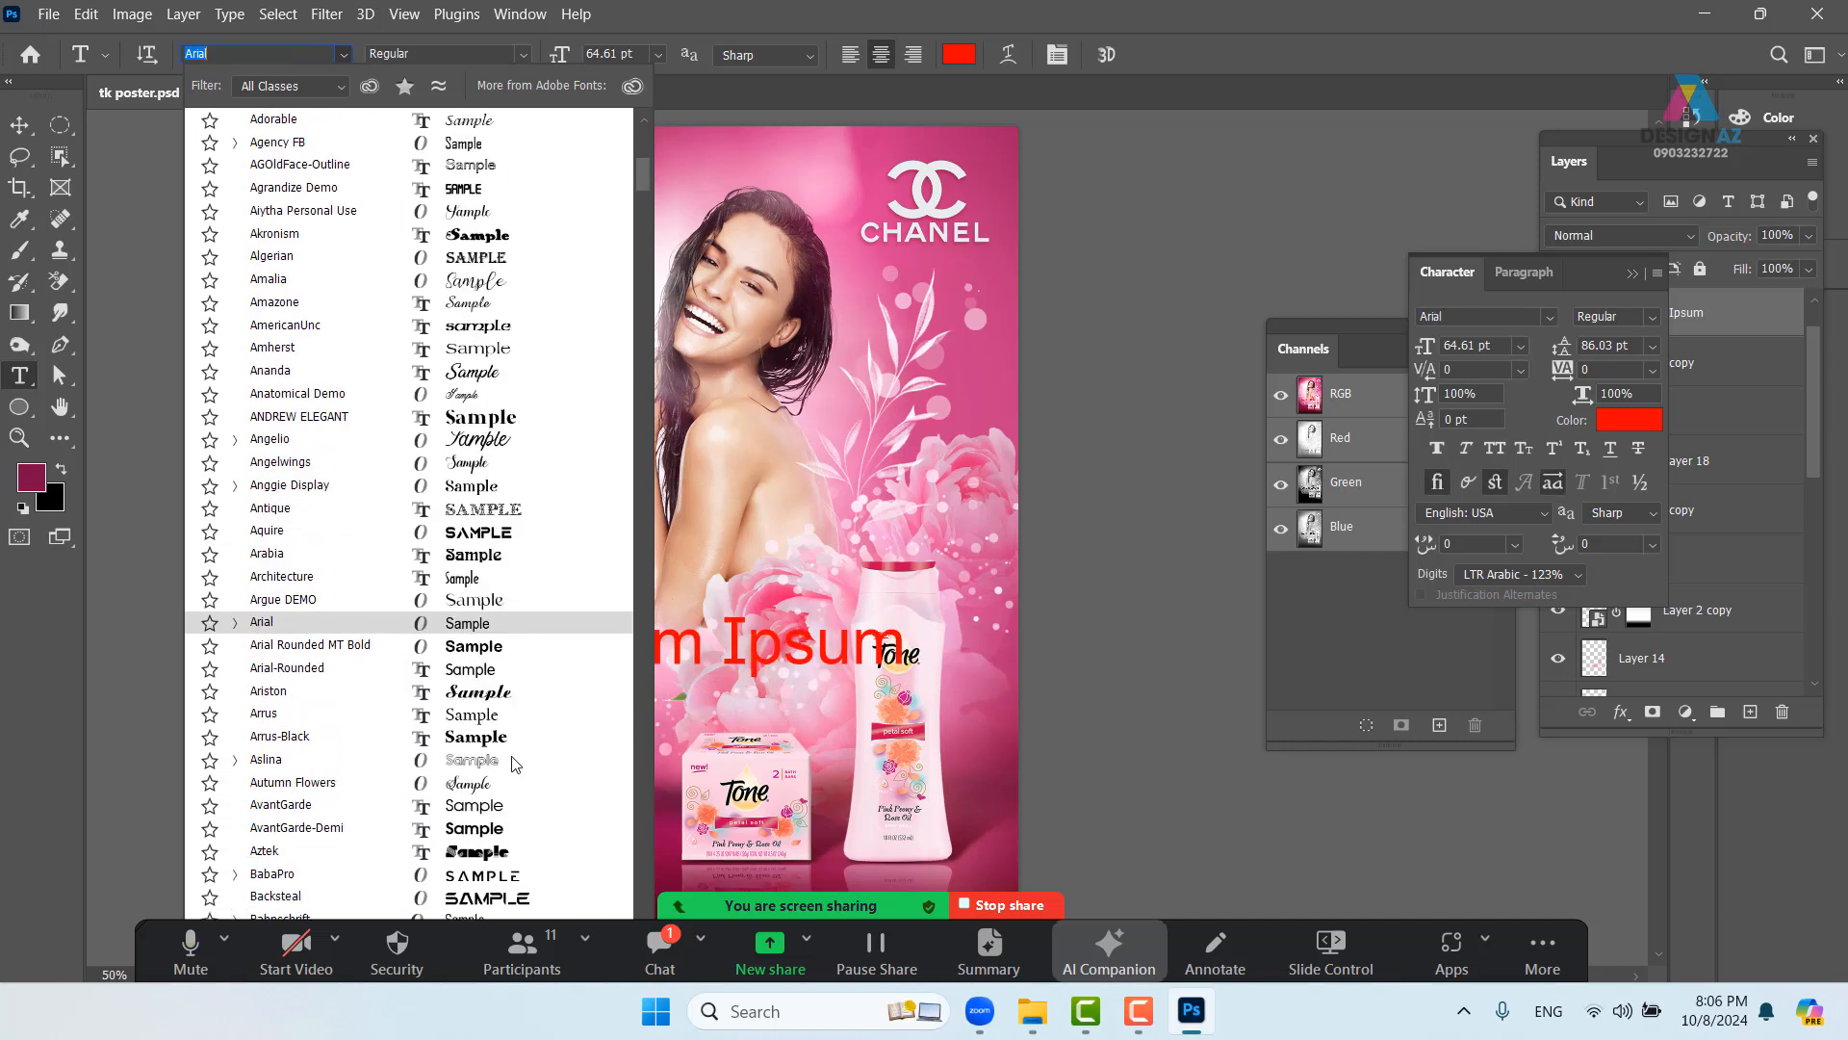
{"action": "scroll", "coordinate": [515, 764], "scroll_direction": "down", "scroll_amount": 3}
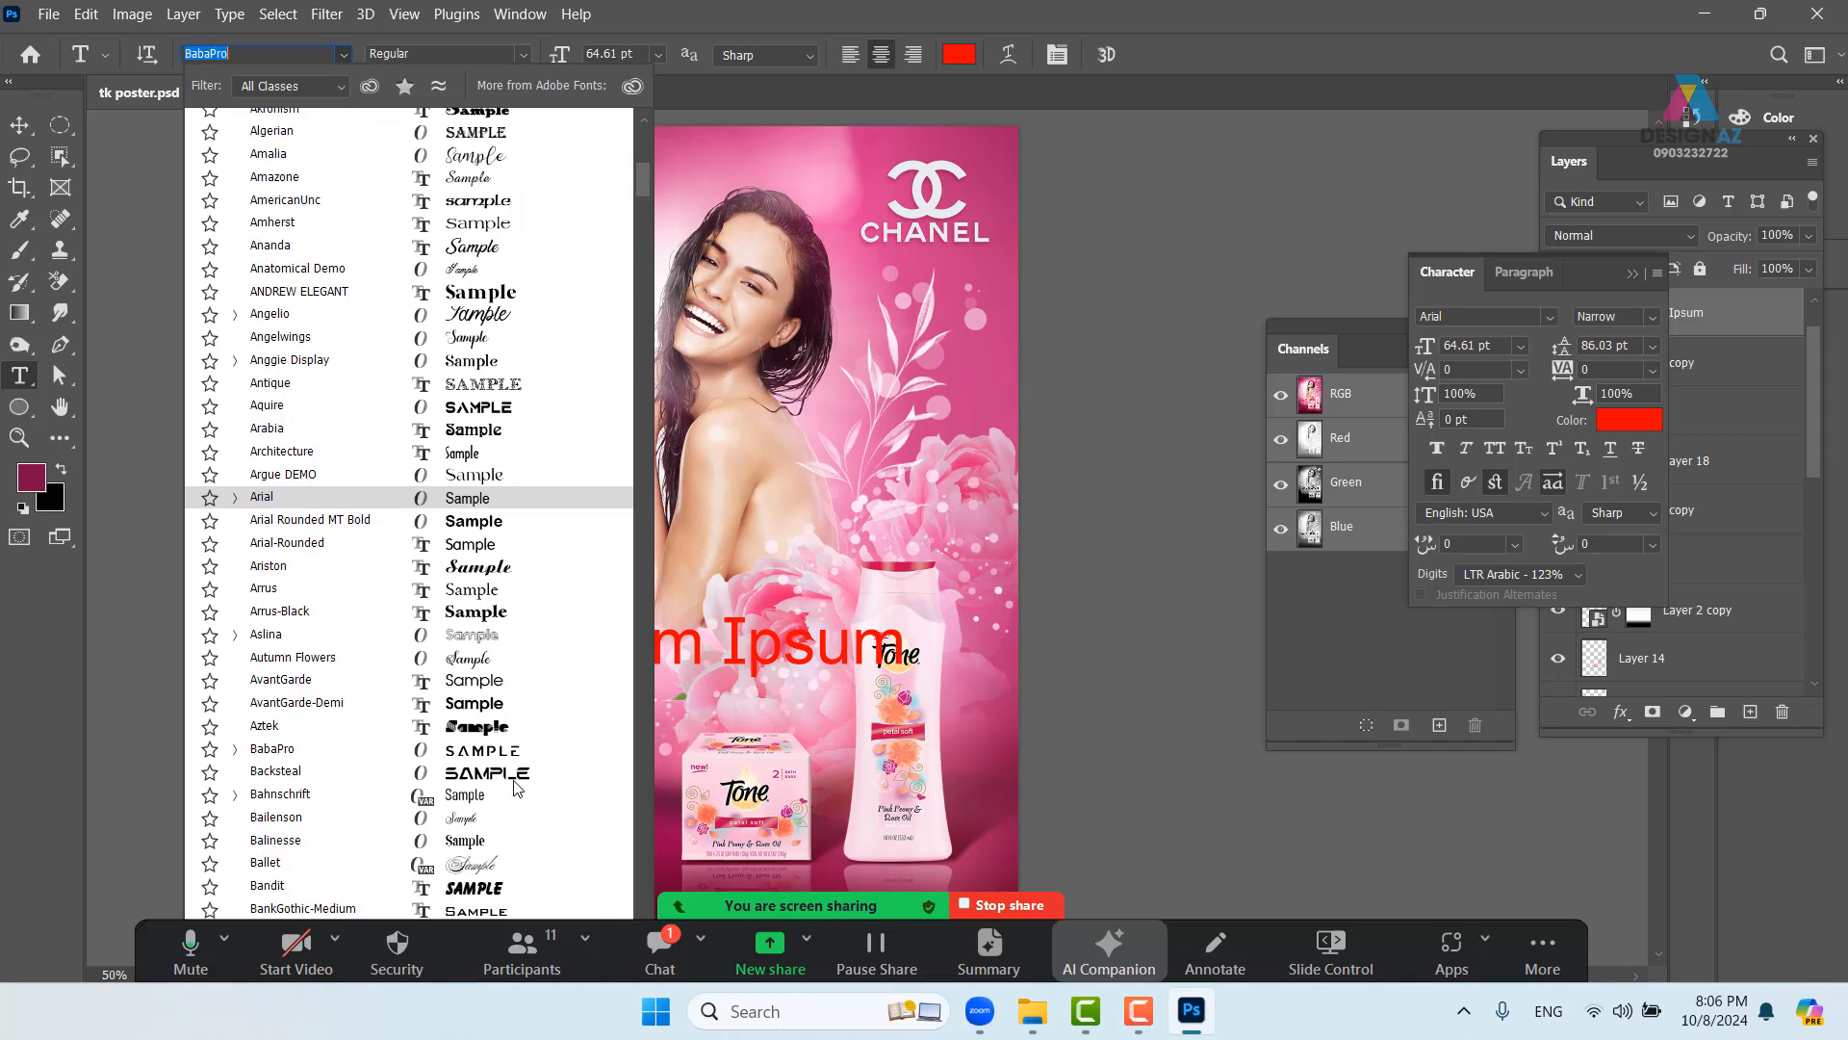
{"action": "scroll", "coordinate": [514, 787], "scroll_direction": "down", "scroll_amount": 4}
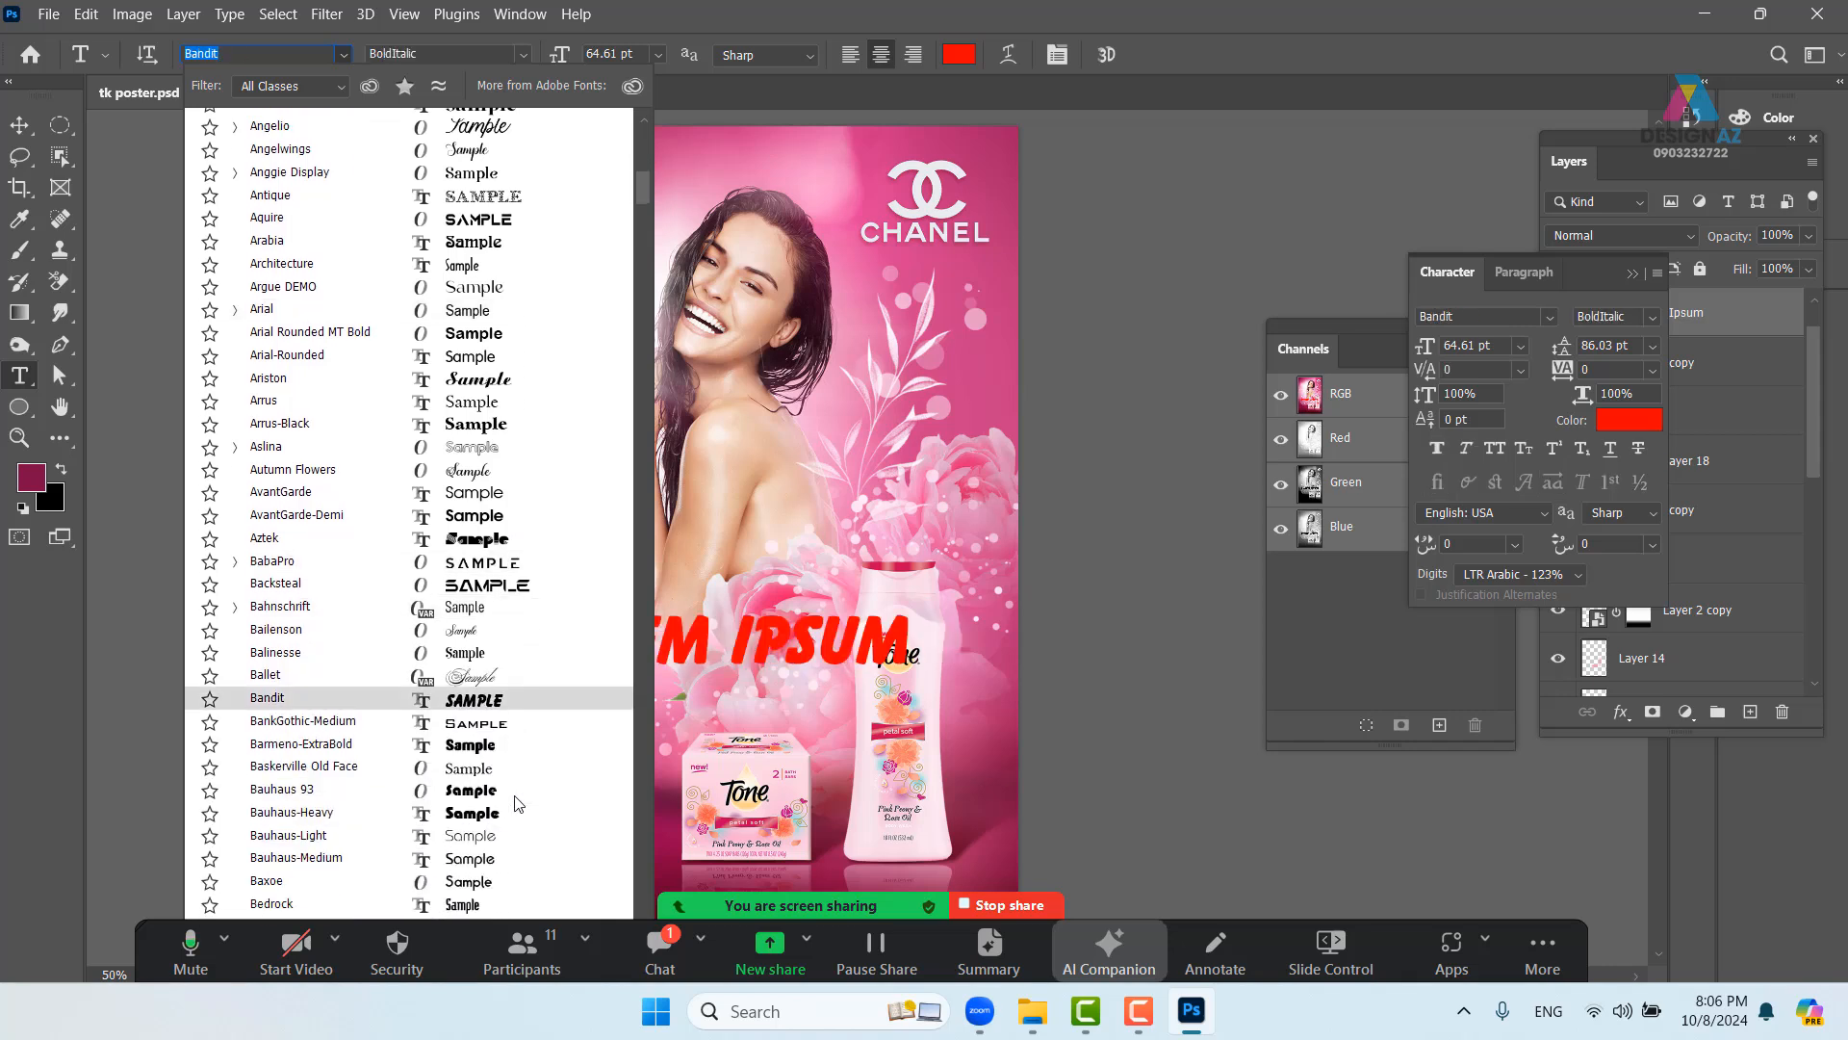
{"action": "scroll", "coordinate": [518, 804], "scroll_direction": "down", "scroll_amount": 3}
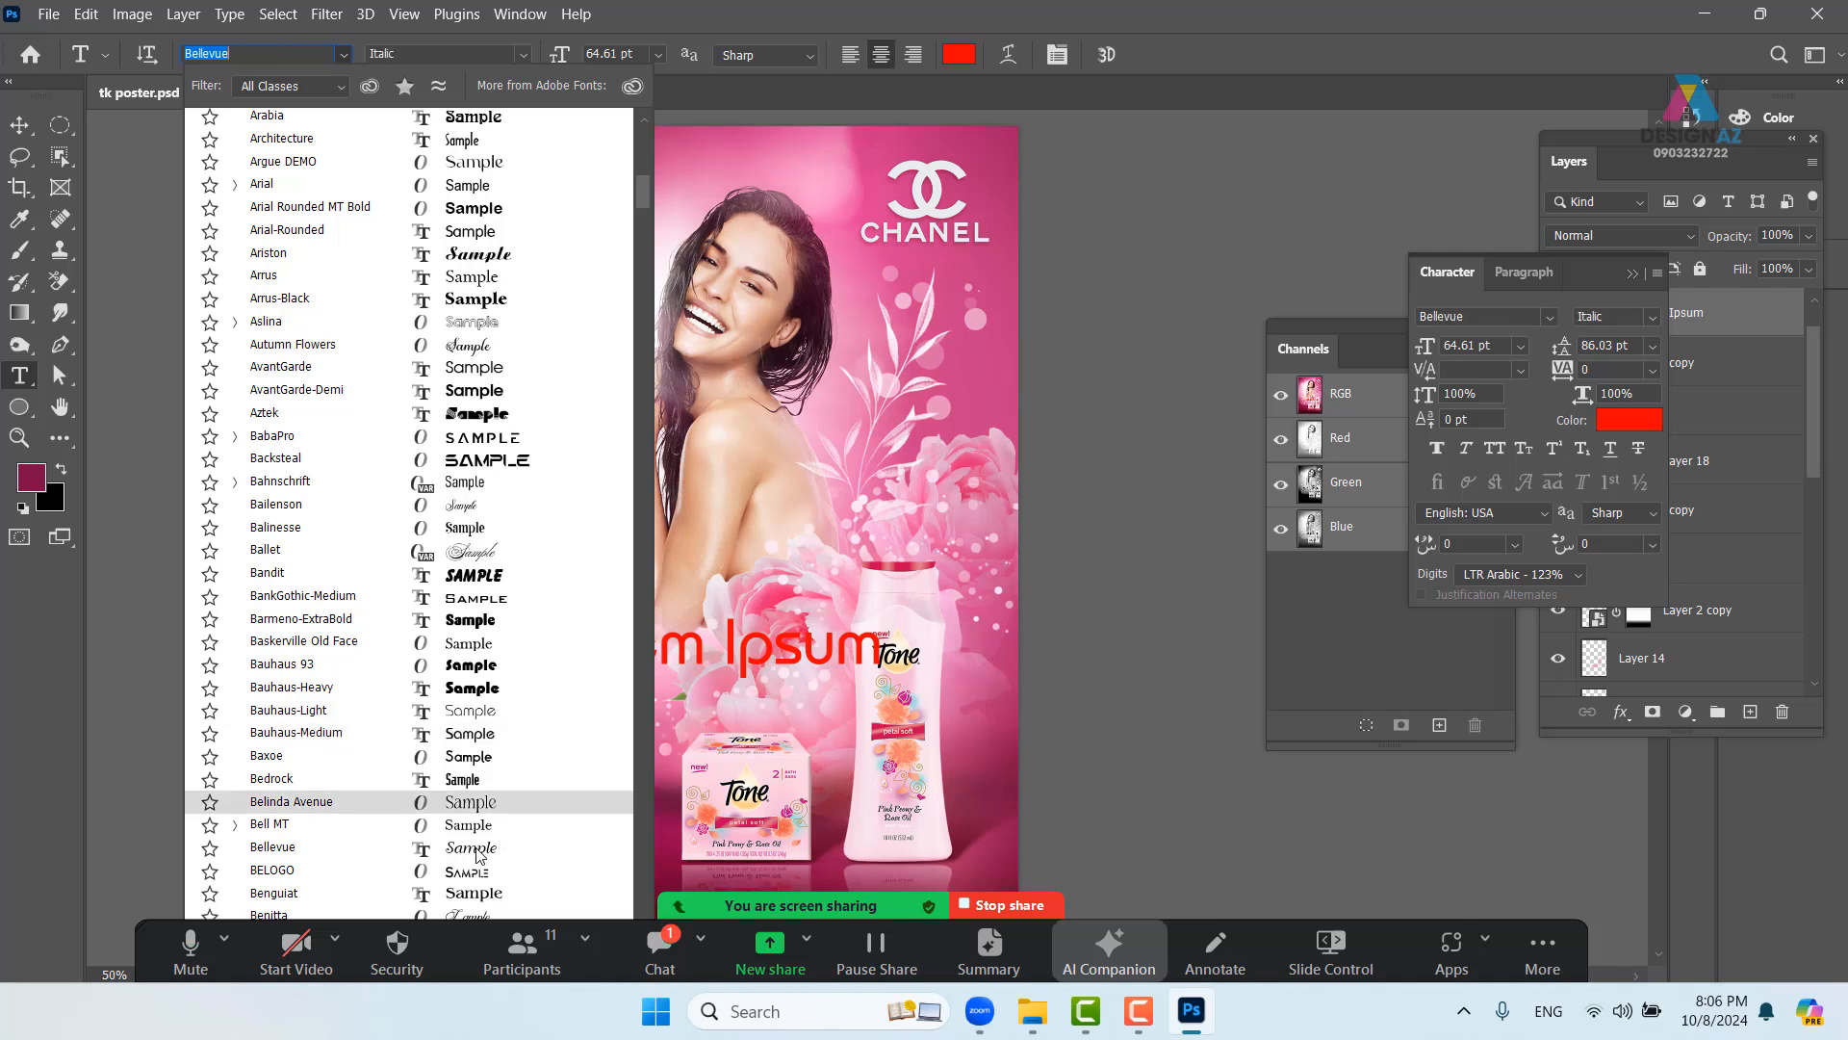
{"action": "left_click", "coordinate": [478, 853]}
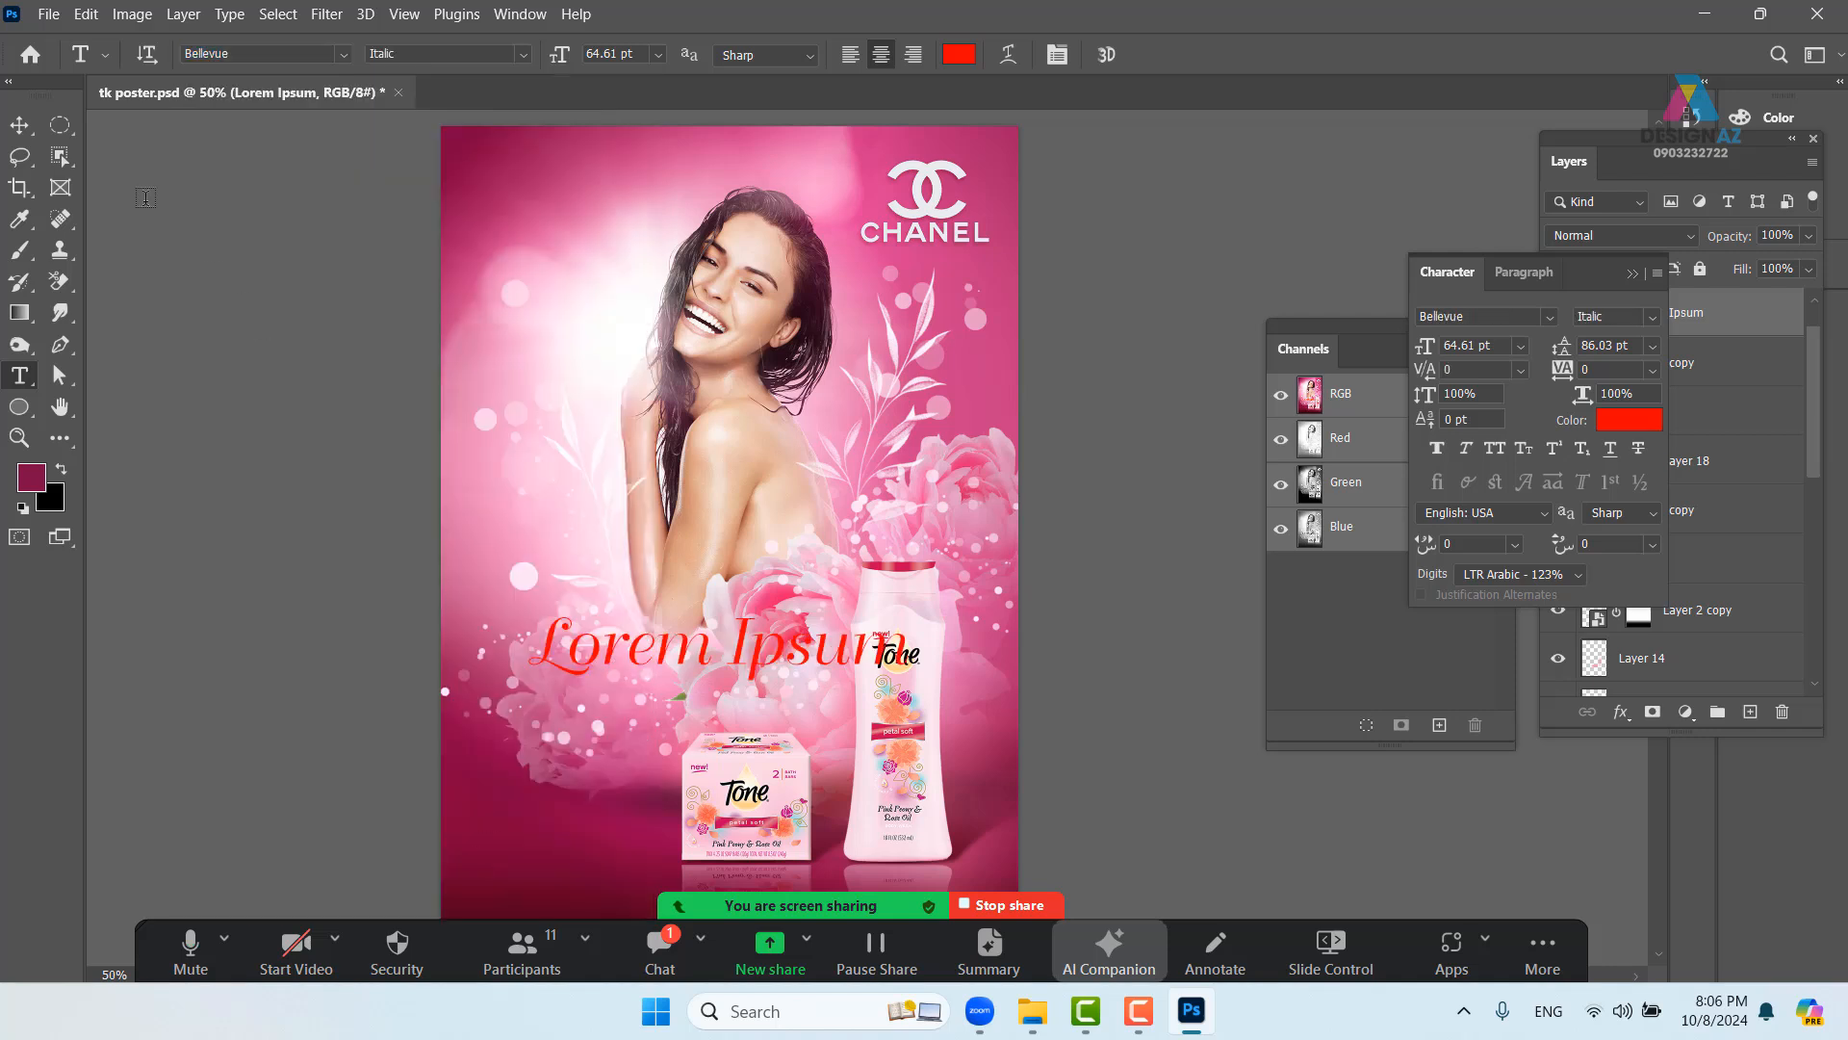
- Nudge the Lorem Ipsum headline left and down, then slightly right and up
{"action": "left_click", "coordinate": [19, 125]}
{"action": "left_click_drag", "start_coordinate": [749, 662], "coordinate": [702, 677]}
{"action": "key", "text": "t"}
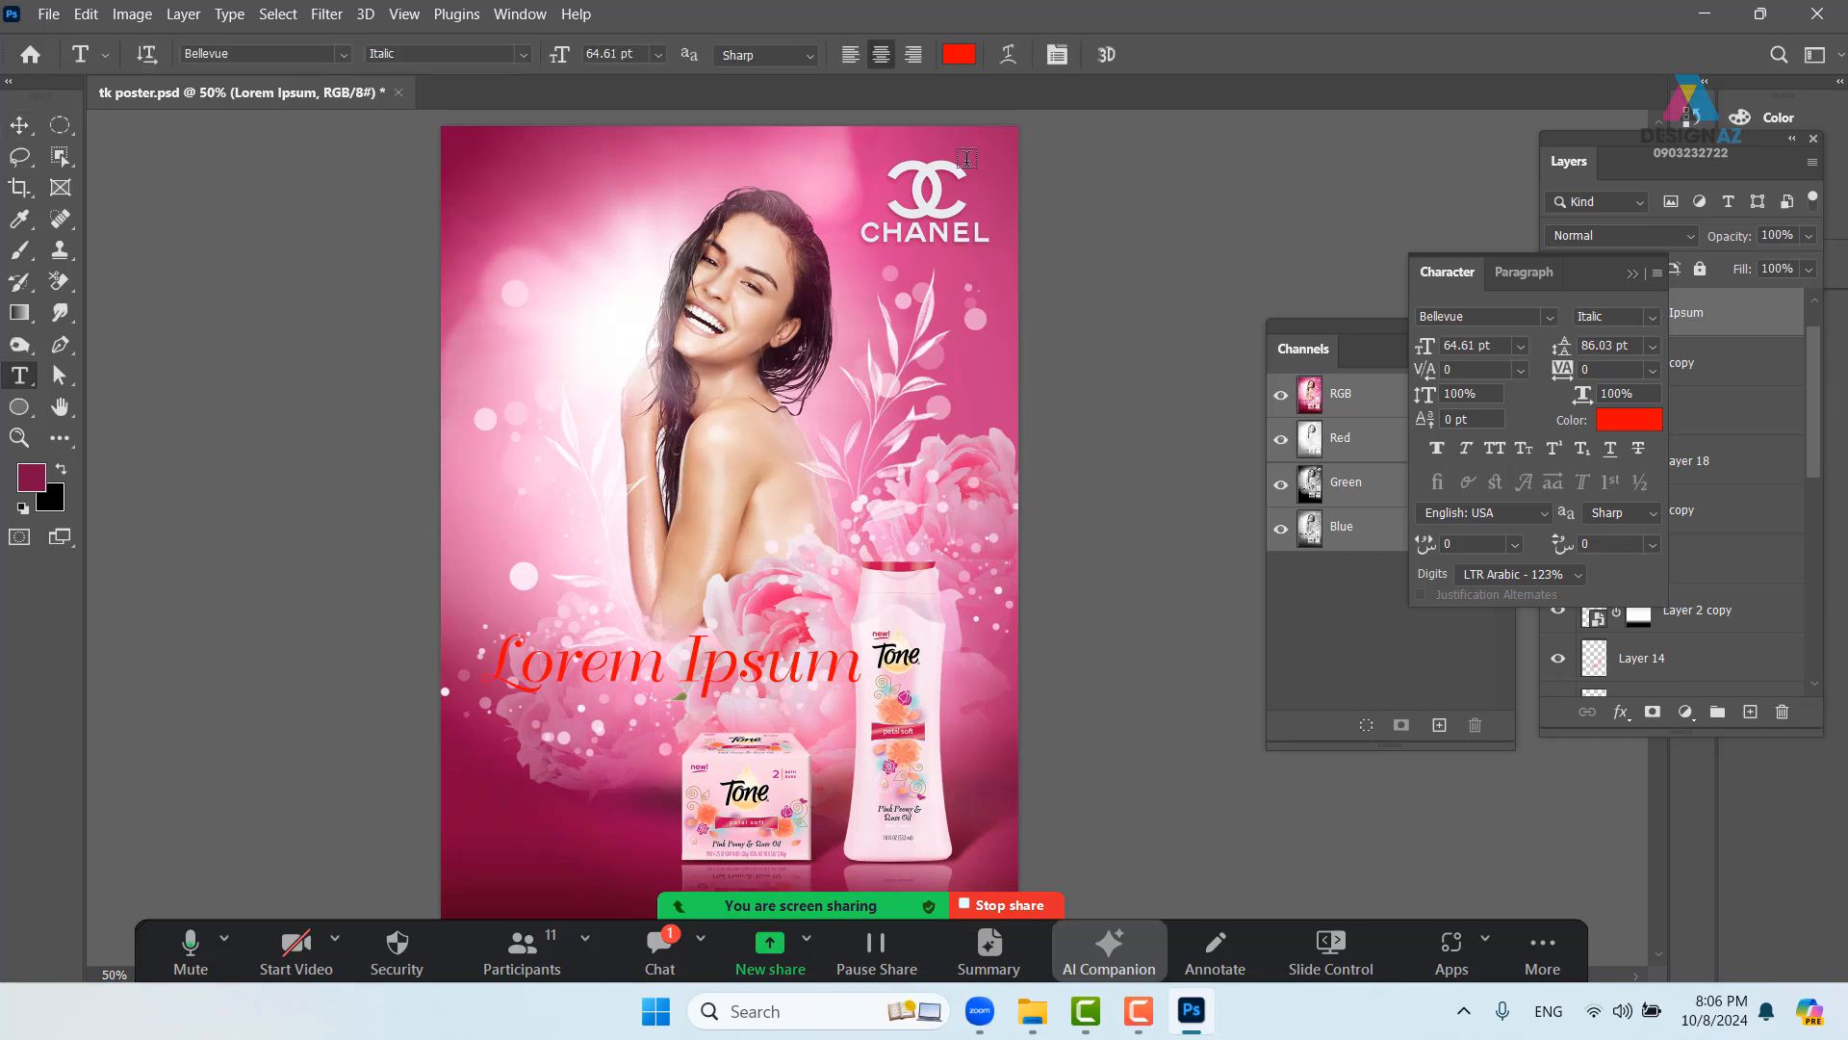
{"action": "left_click", "coordinate": [23, 127]}
{"action": "left_click_drag", "start_coordinate": [658, 677], "coordinate": [673, 660]}
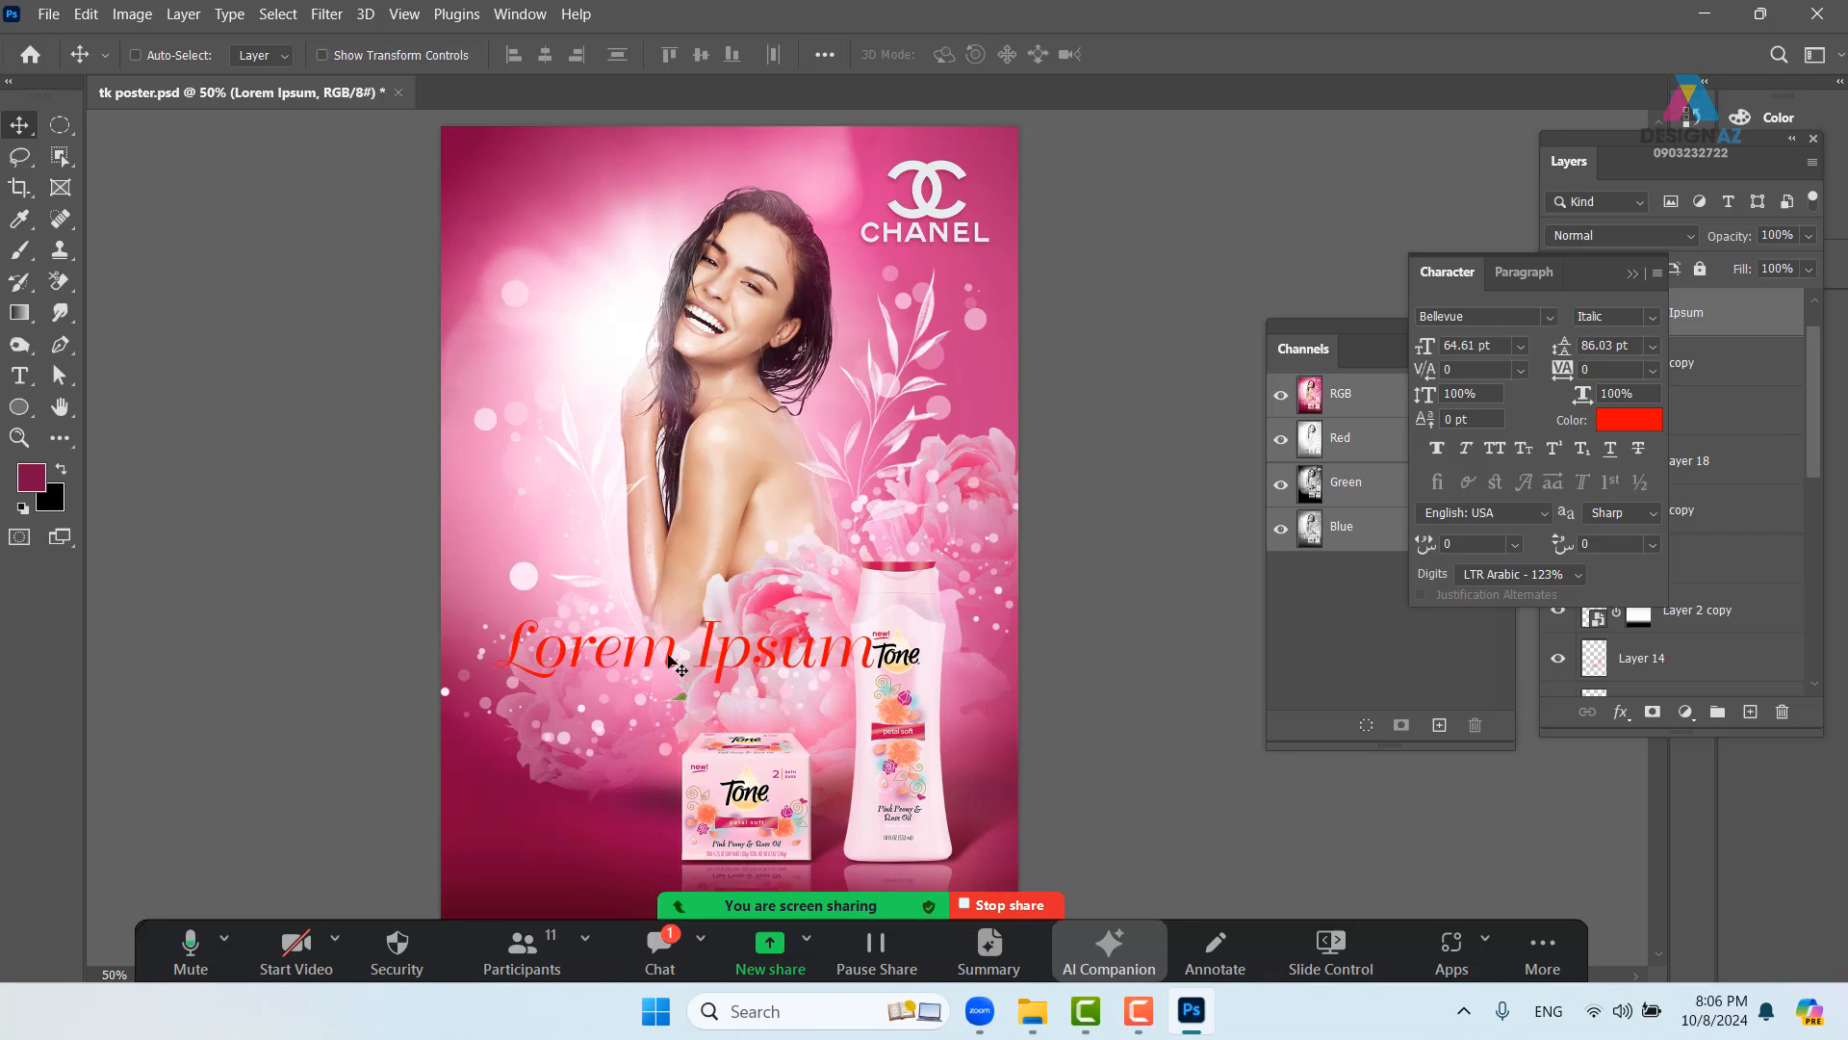
- Recolour the headline with pink #cc4e8b sampled from the poster and move it up across the model
{"action": "key", "text": "t"}
{"action": "left_click", "coordinate": [958, 58]}
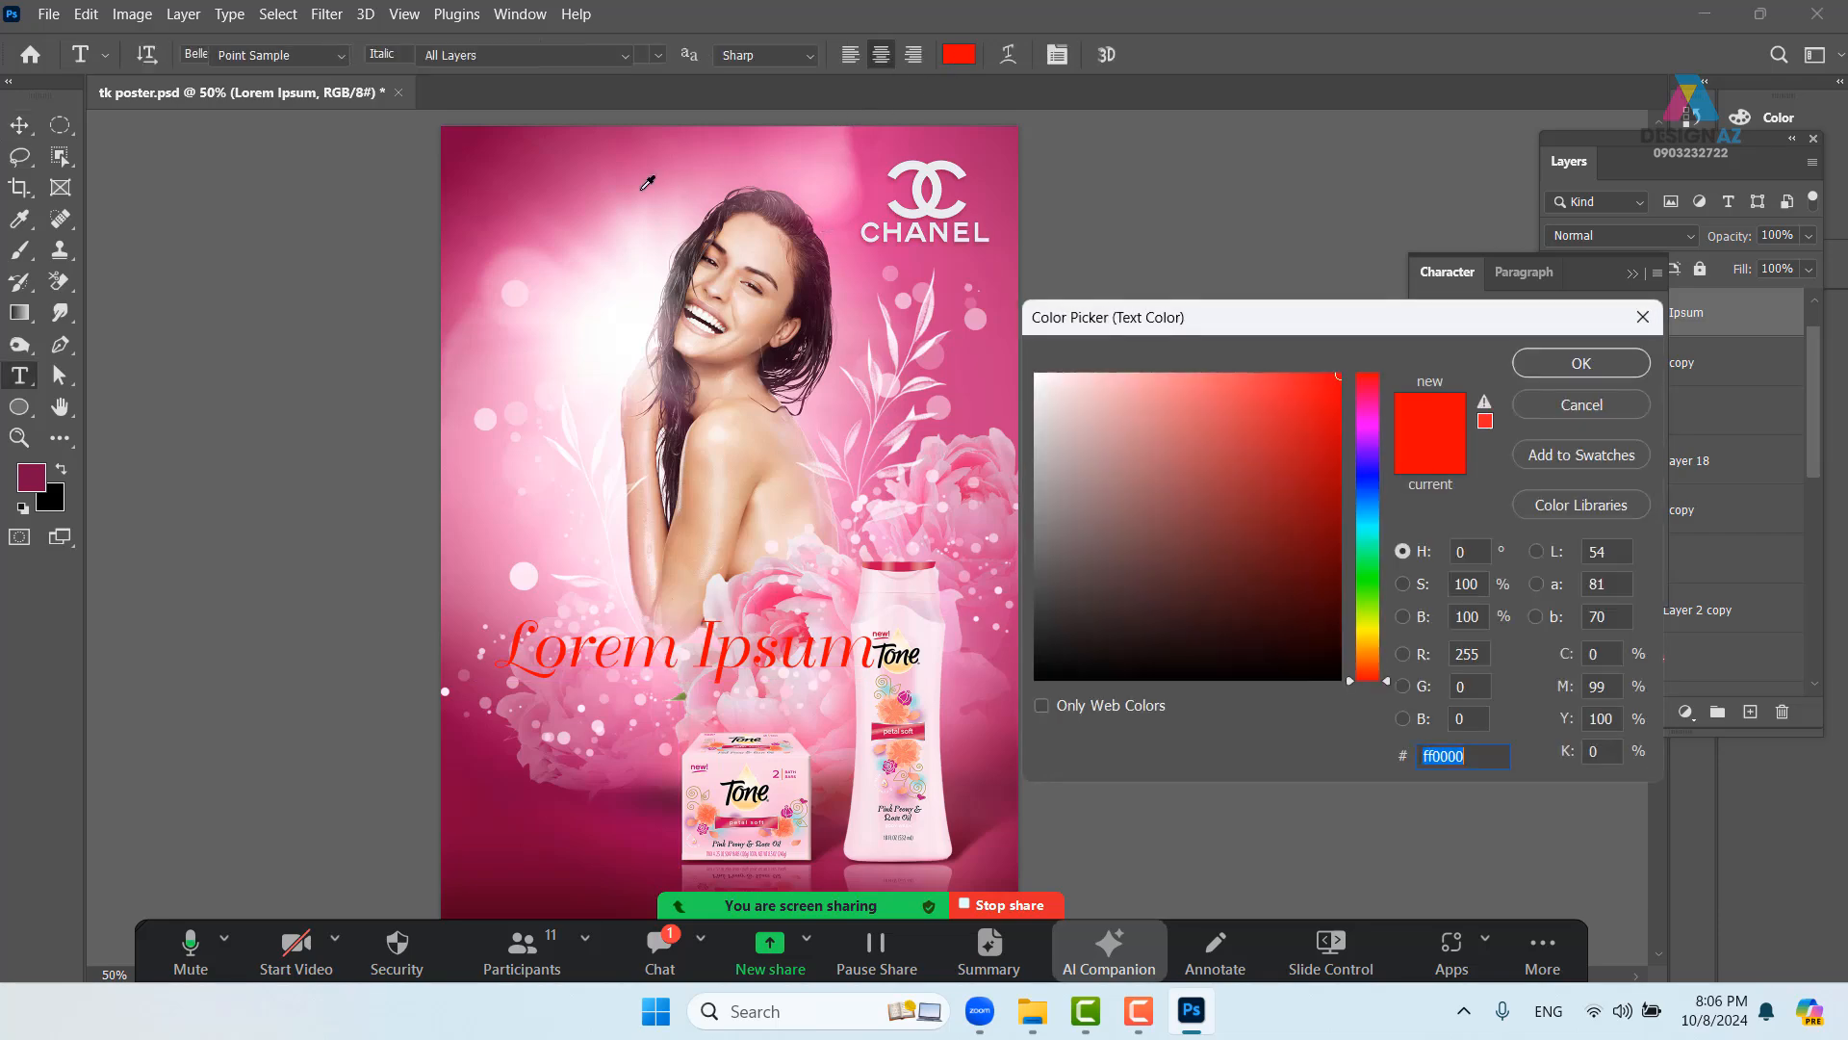
{"action": "left_click", "coordinate": [607, 166]}
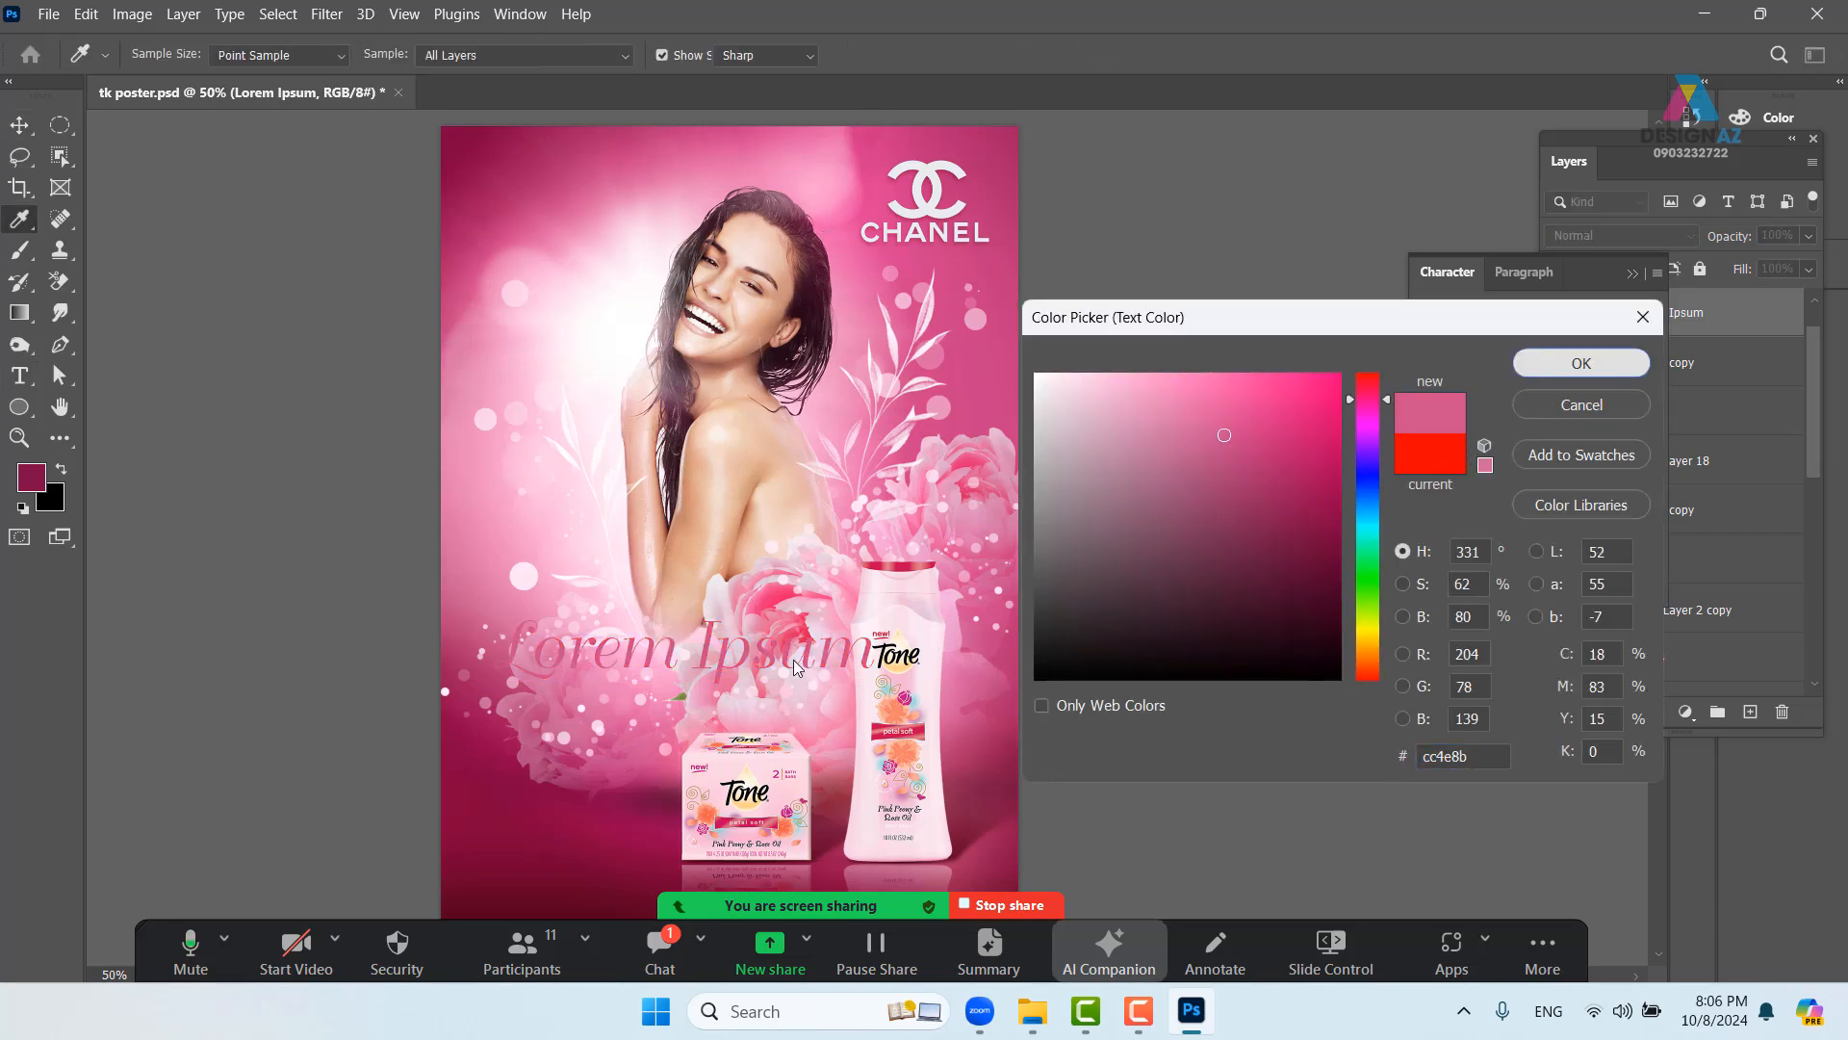
{"action": "left_click", "coordinate": [1544, 366]}
{"action": "key", "text": "v"}
{"action": "left_click_drag", "start_coordinate": [649, 491], "coordinate": [612, 291]}
- Try rotating the headline to about -62 degrees, then cancel to keep it horizontal
{"action": "key", "text": "ctrl"}
{"action": "key", "text": "ctrl+t"}
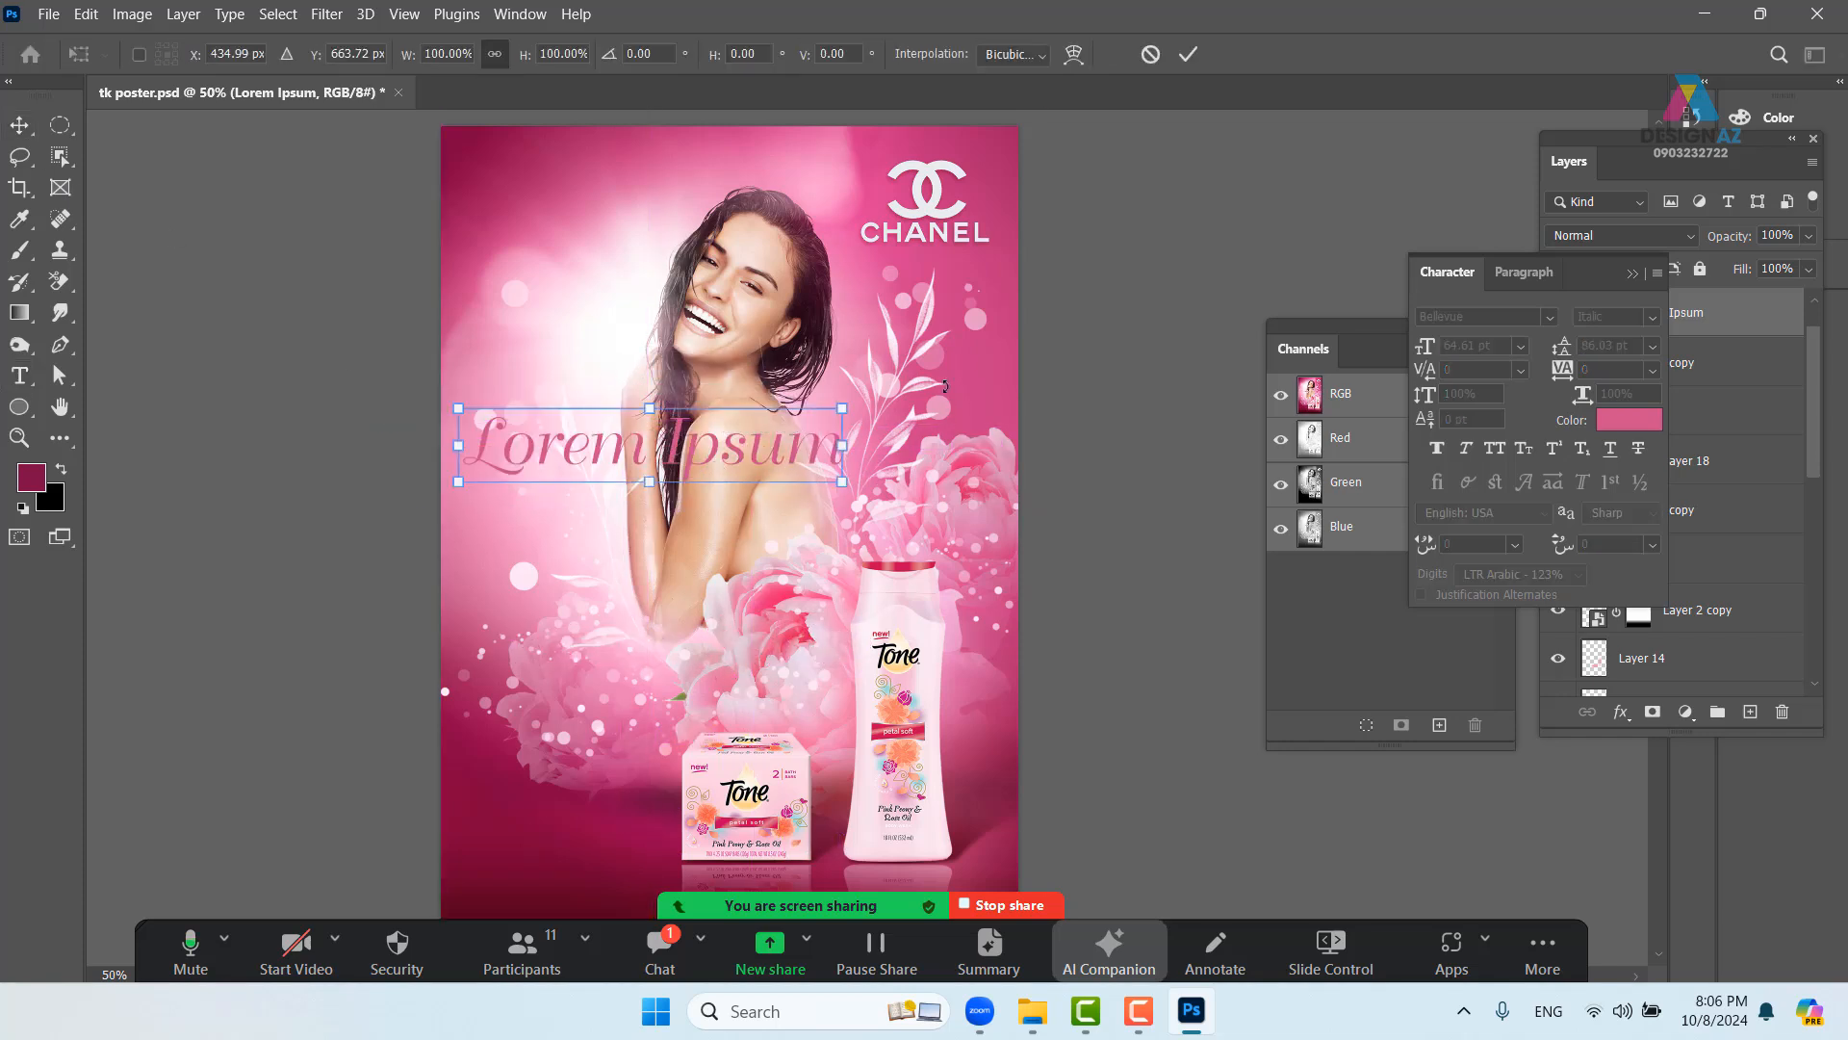
{"action": "left_click_drag", "start_coordinate": [860, 472], "coordinate": [726, 194]}
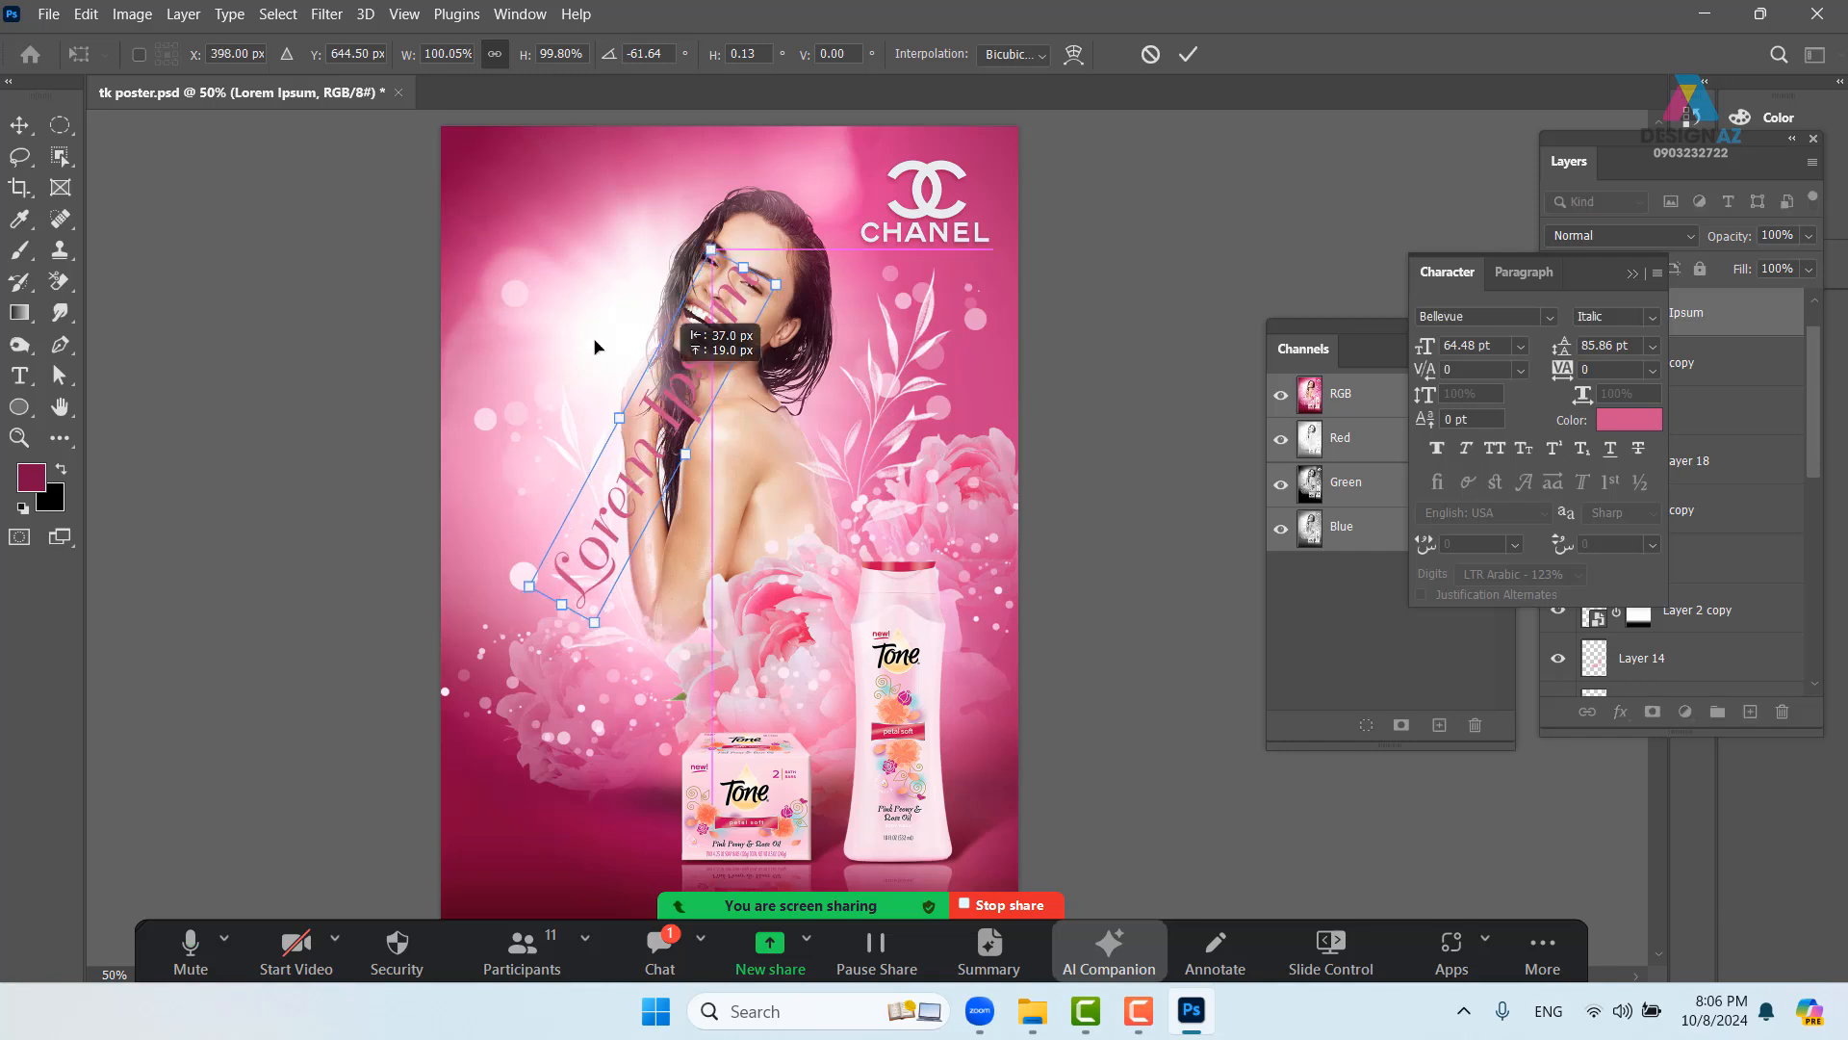
{"action": "left_click_drag", "start_coordinate": [654, 332], "coordinate": [591, 223]}
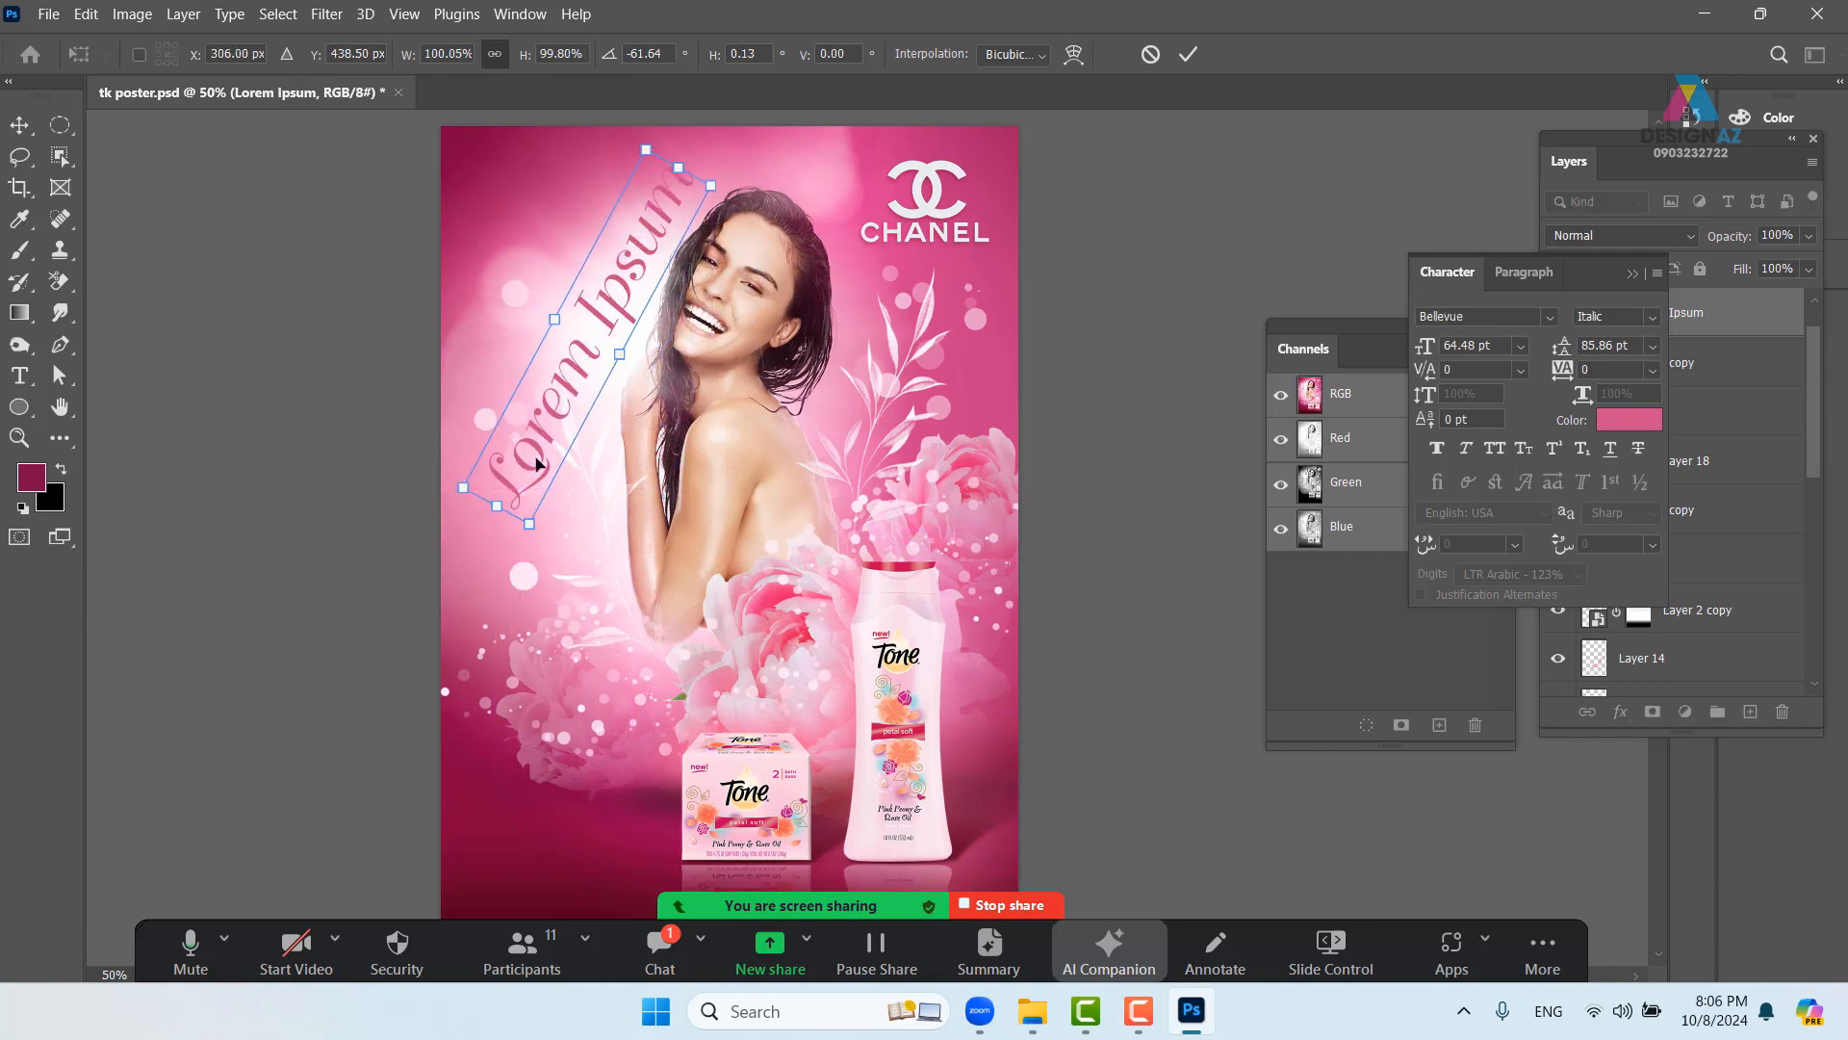
{"action": "left_click_drag", "start_coordinate": [536, 465], "coordinate": [576, 501]}
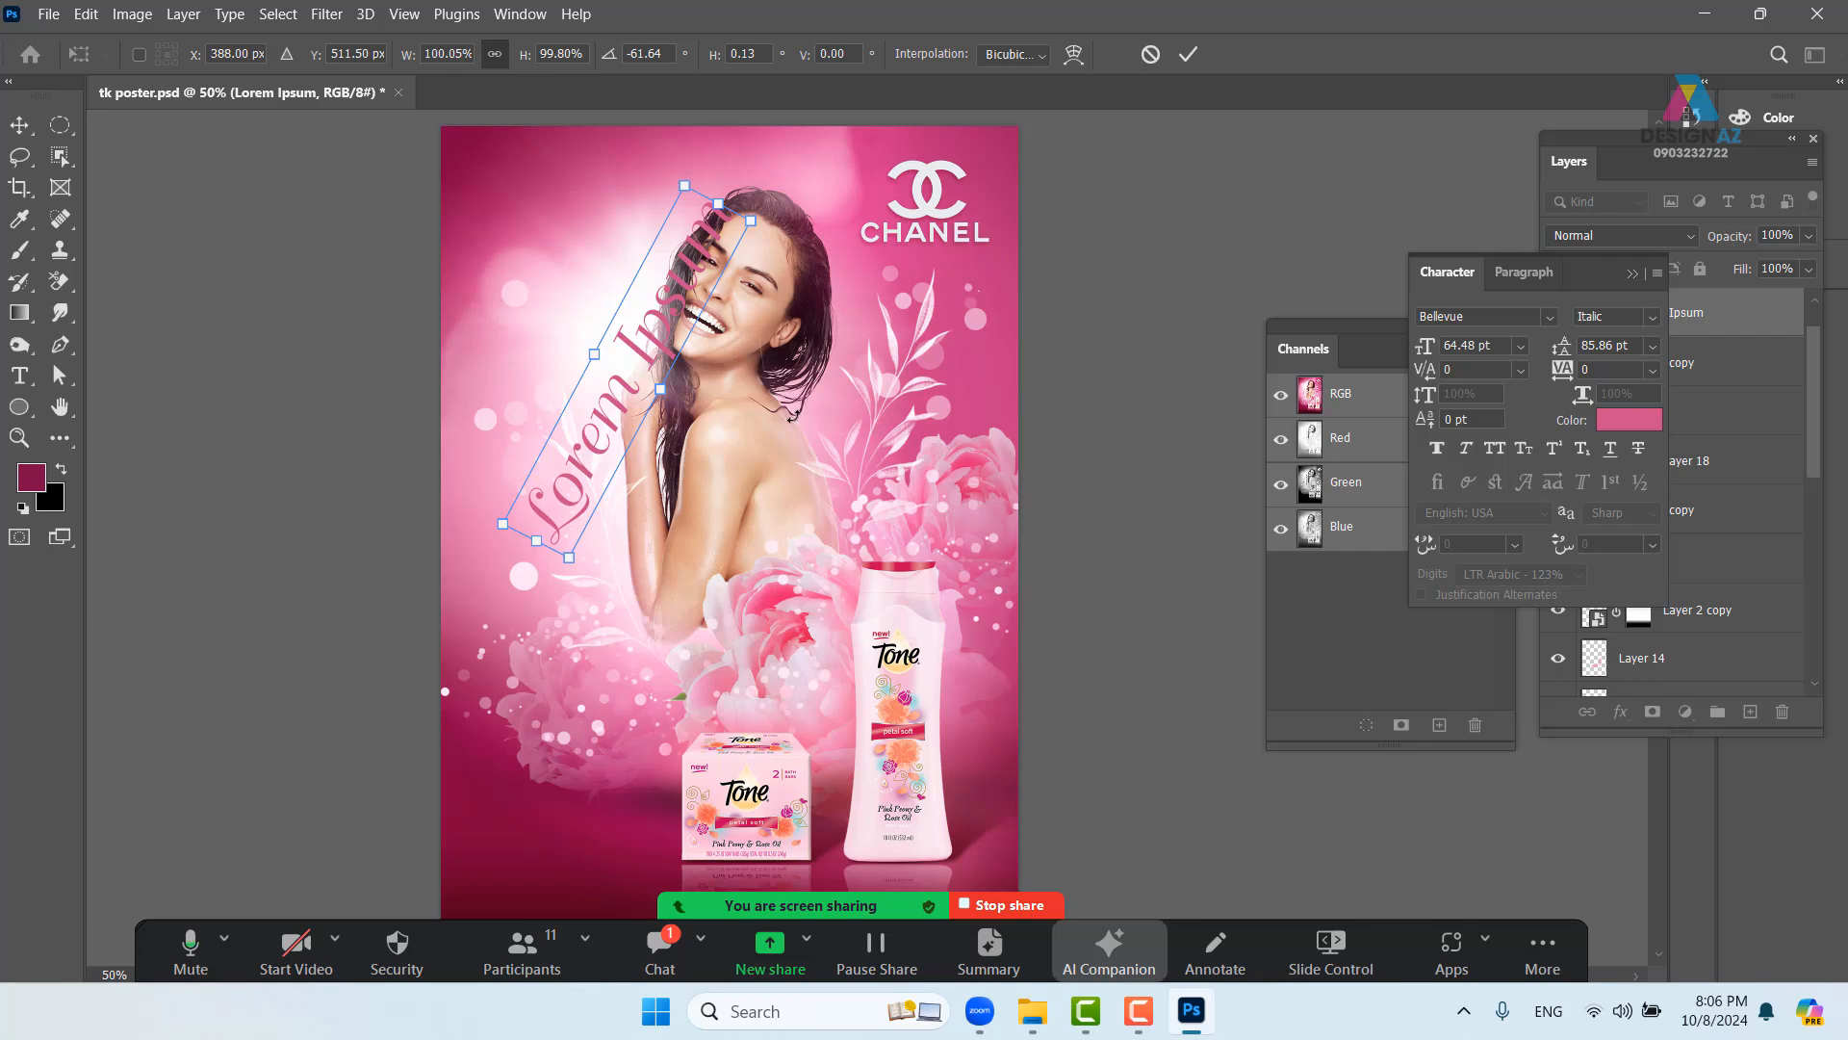
{"action": "key", "text": "Escape"}
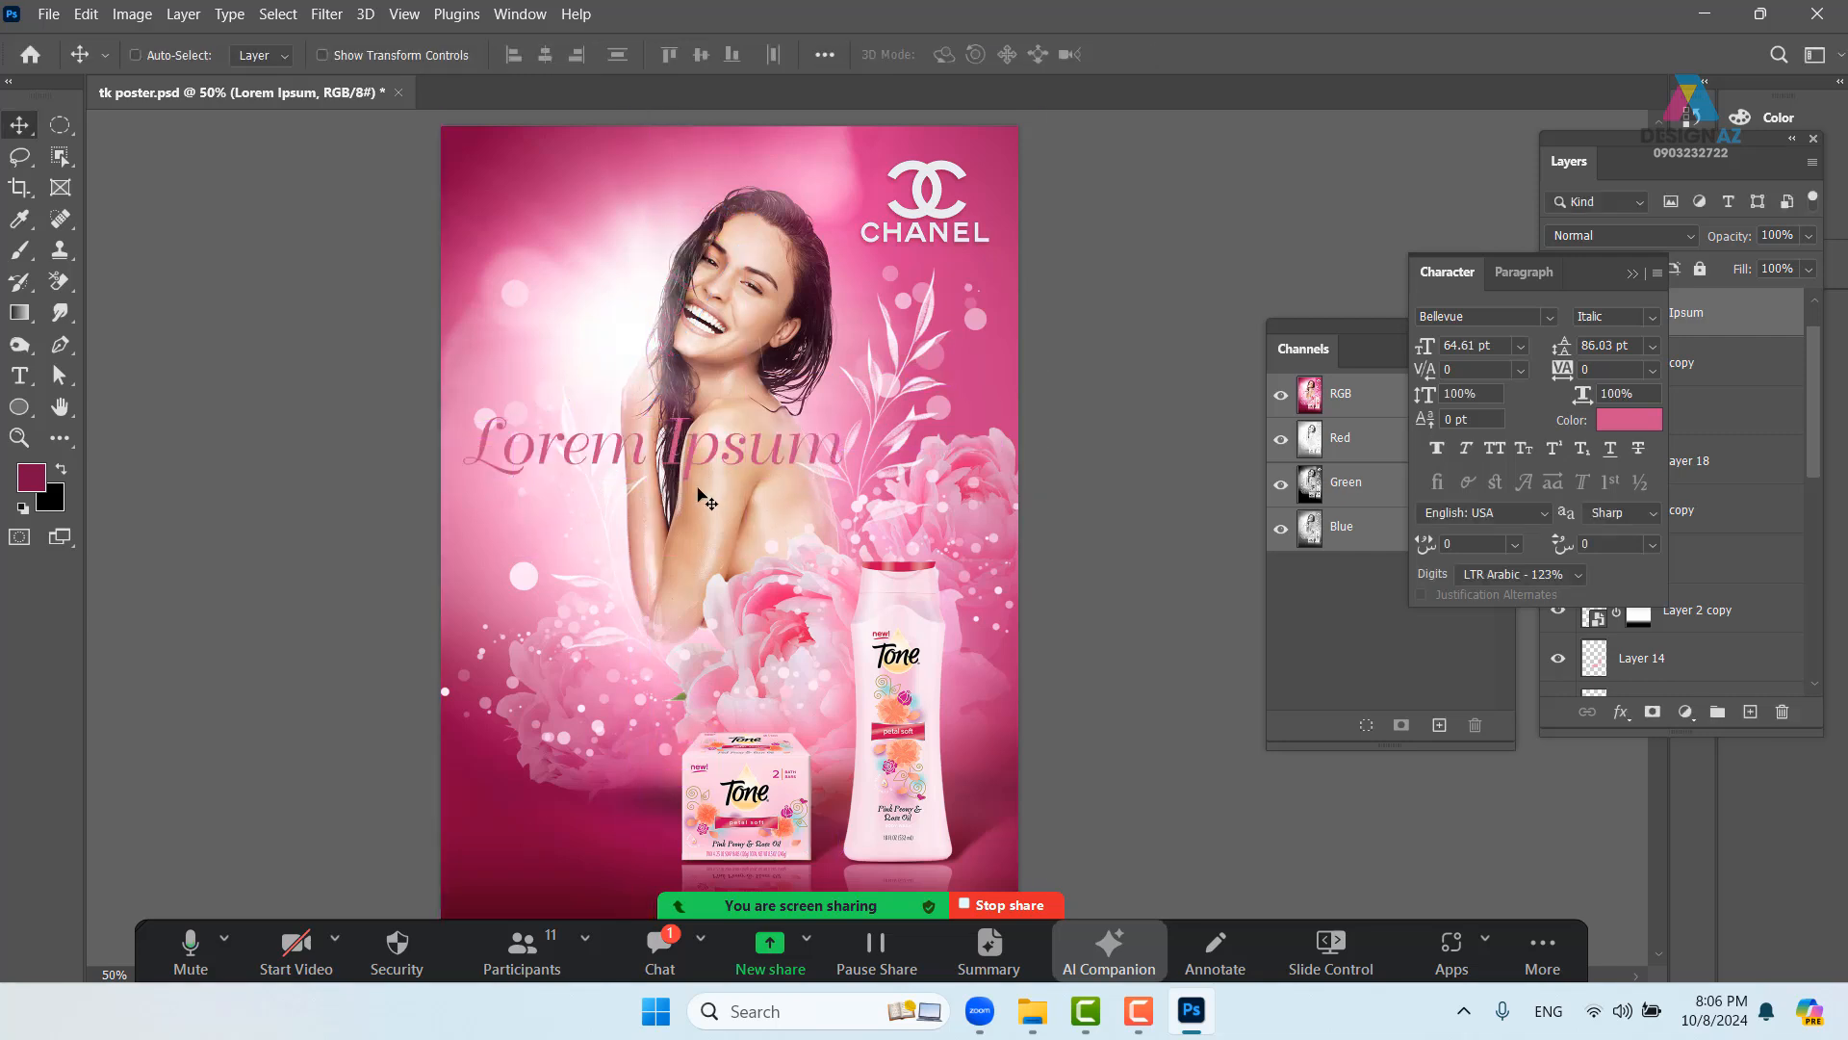
- Break the headline into two lines, Lorem above Ipsum, and move it lower left
{"action": "key", "text": "t"}
{"action": "left_click", "coordinate": [643, 445]}
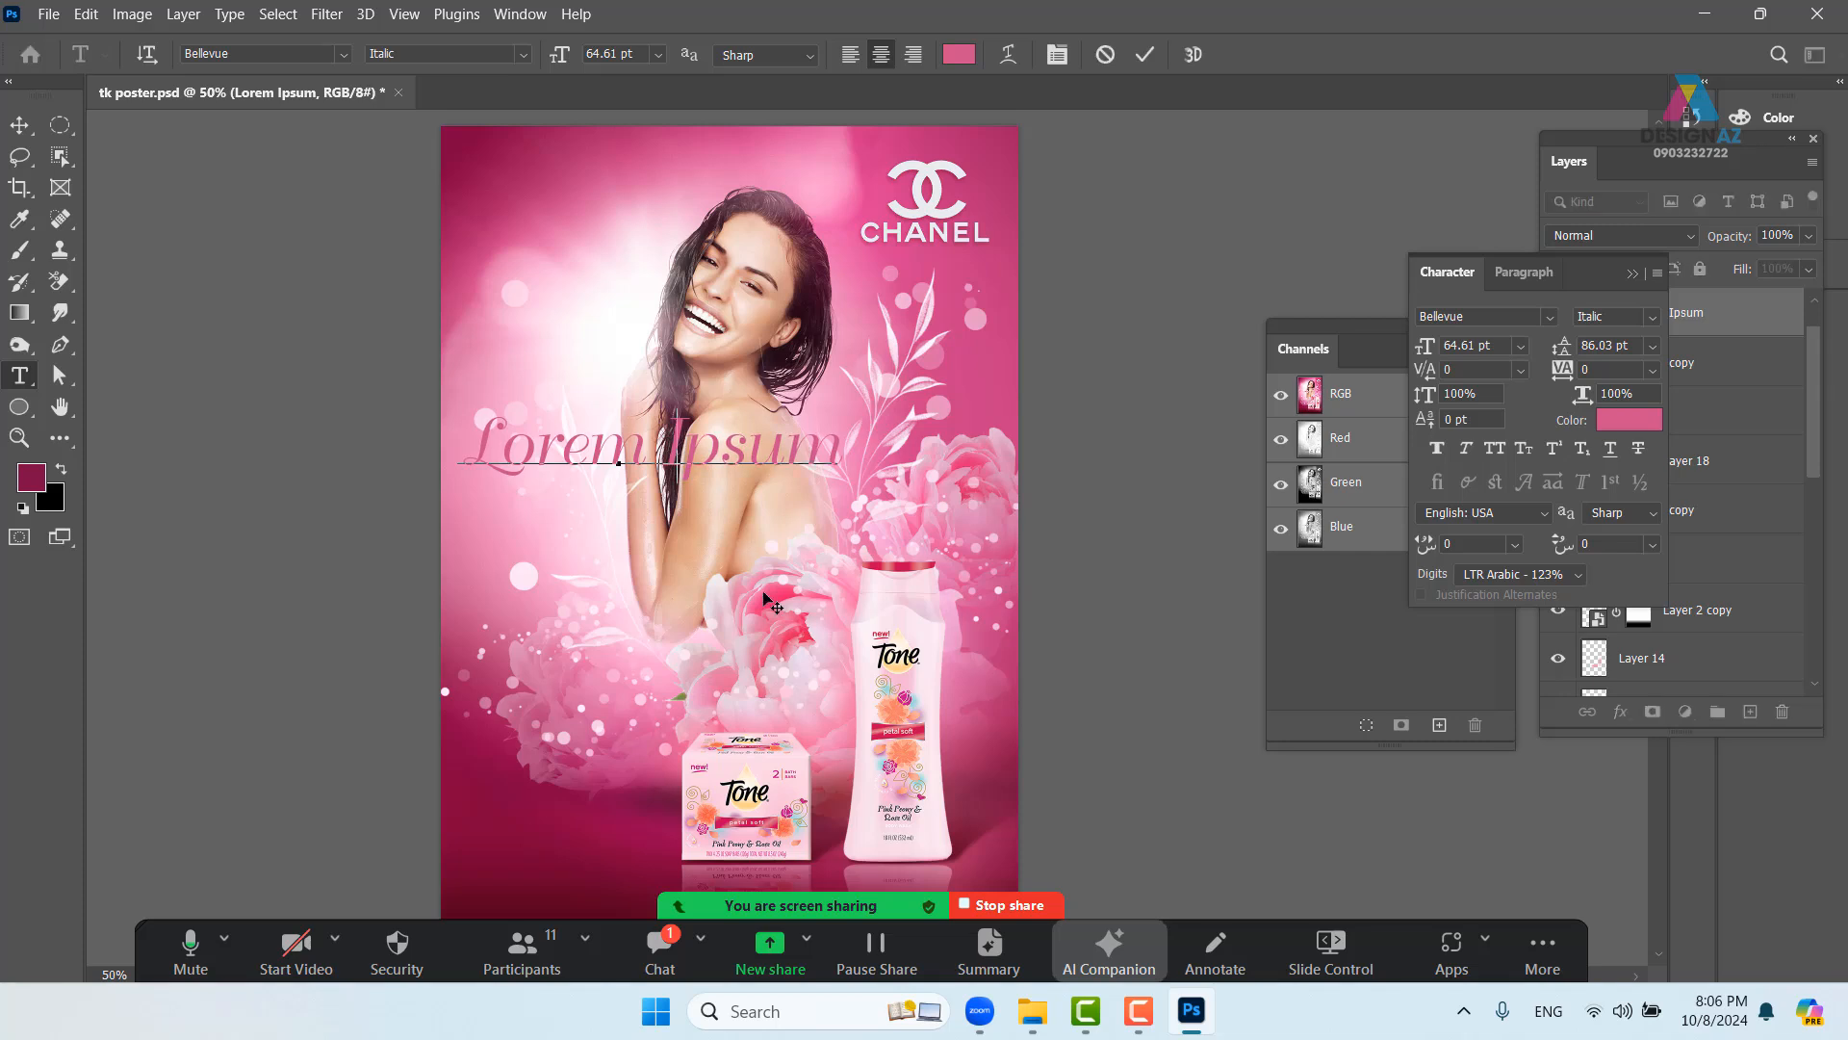
{"action": "key", "text": "Return"}
{"action": "key", "text": "BackSpace"}
{"action": "key", "text": "Return"}
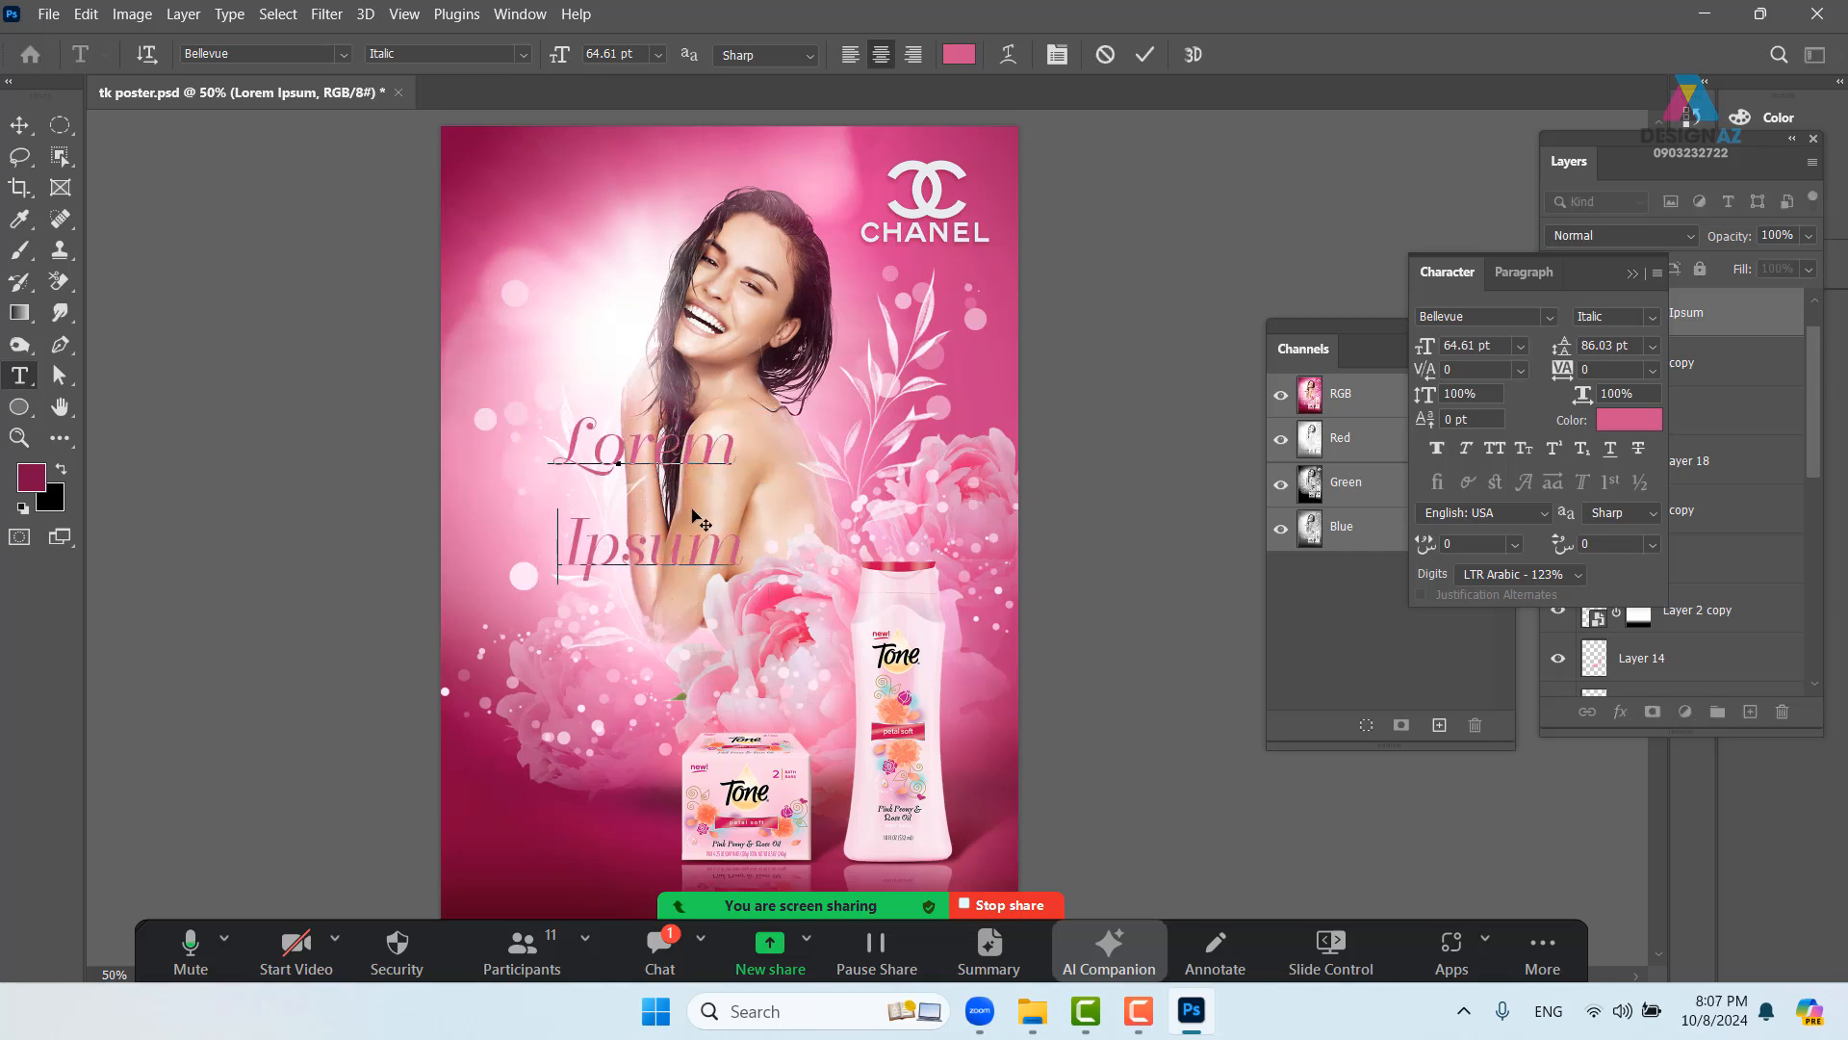
{"action": "left_click_drag", "start_coordinate": [581, 542], "coordinate": [546, 545]}
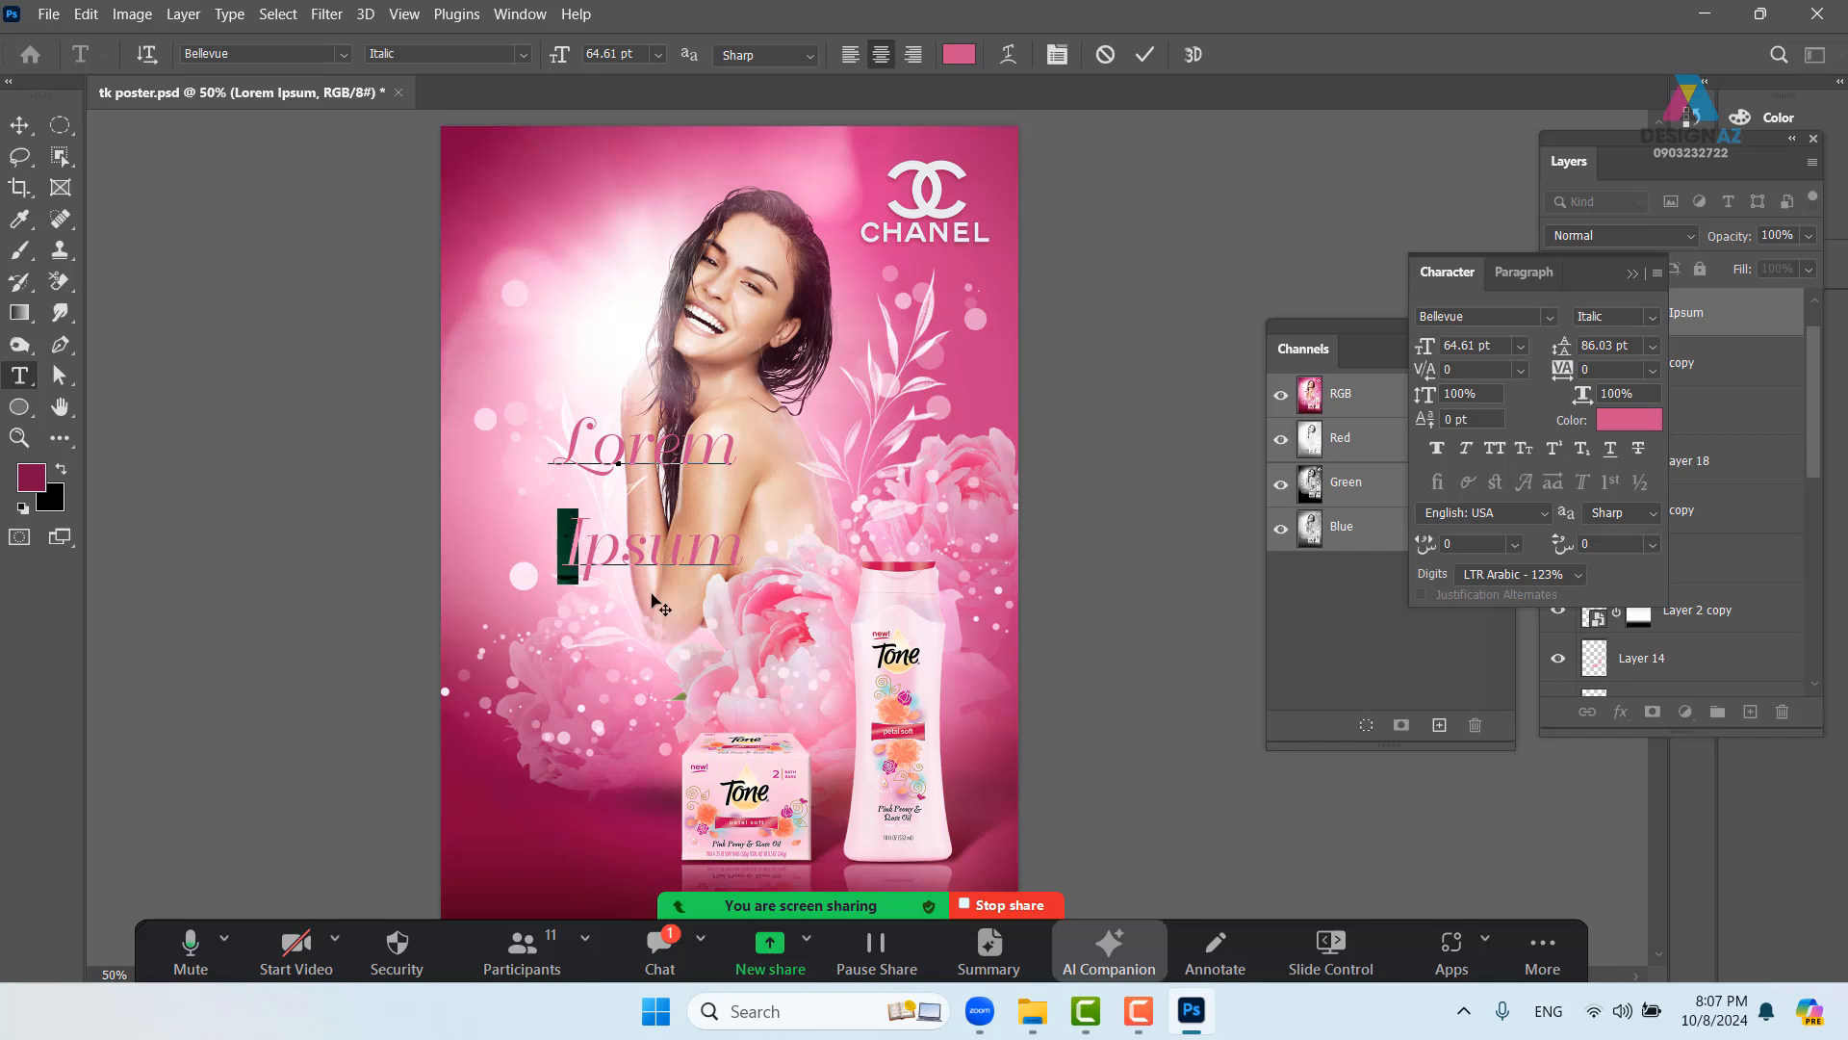
{"action": "left_click", "coordinate": [19, 124]}
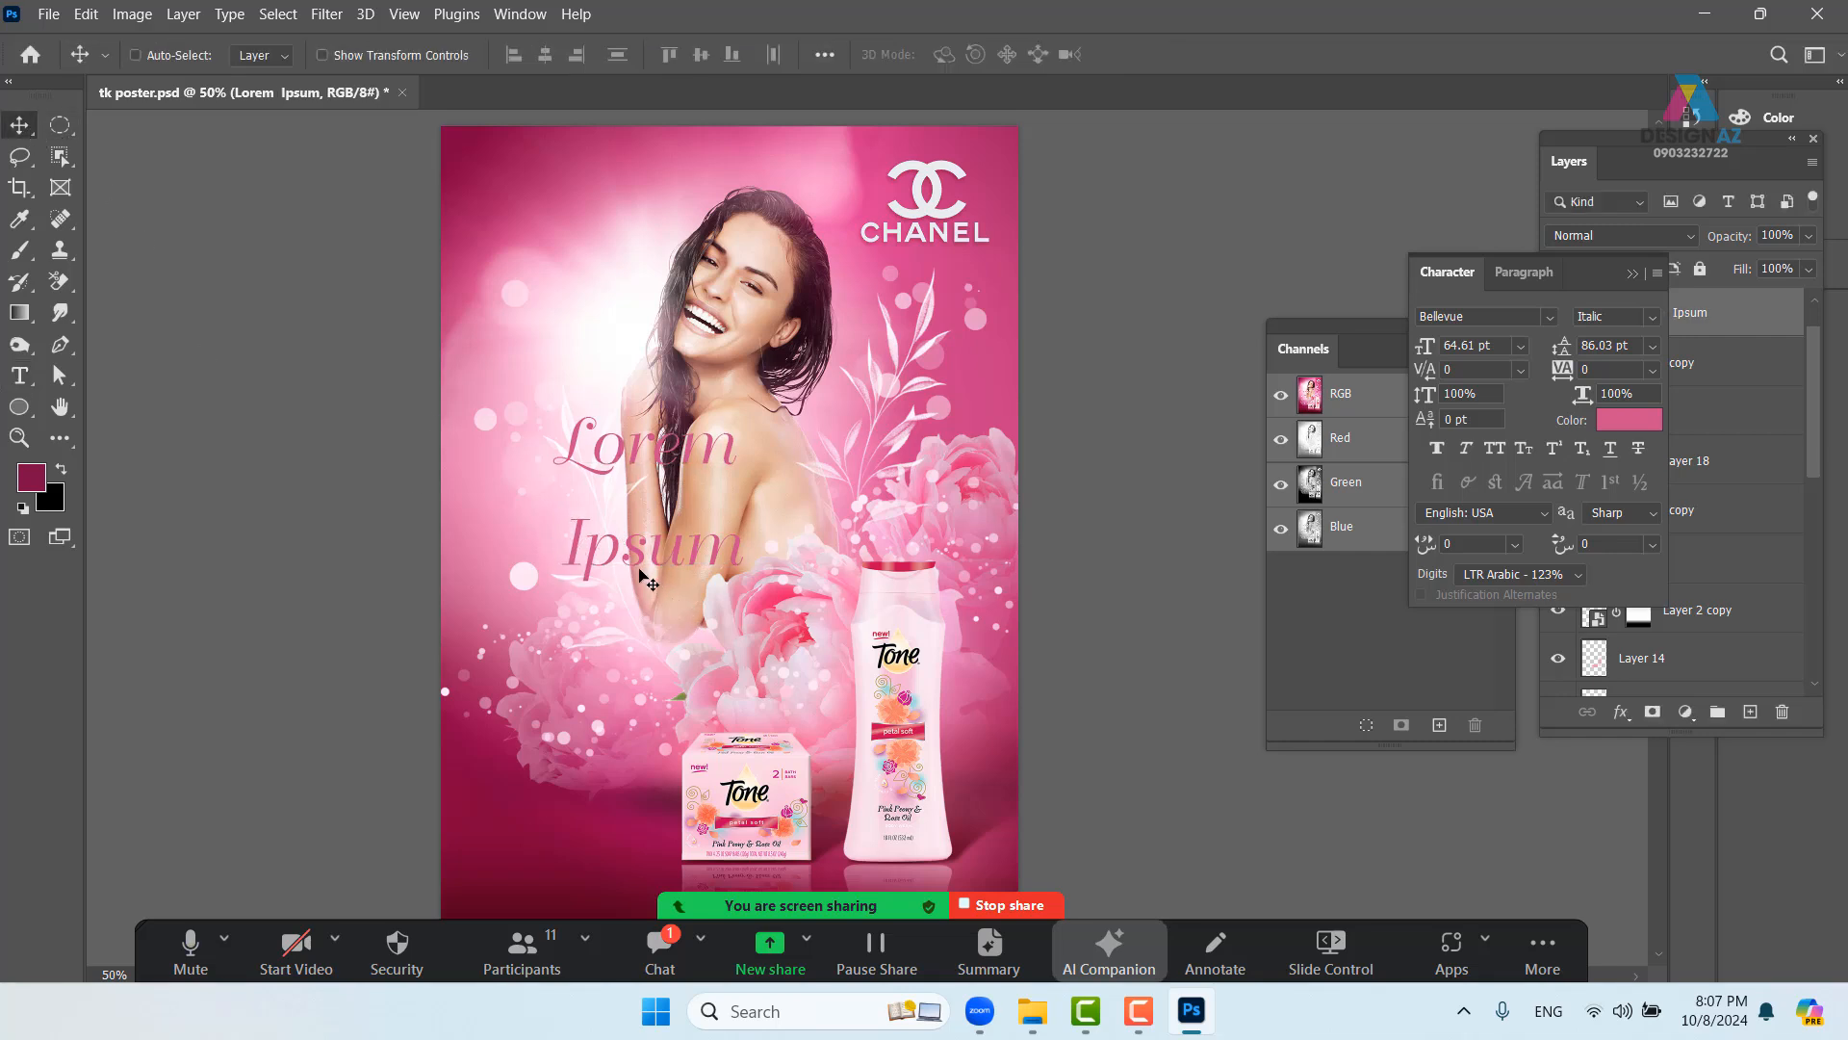
{"action": "left_click_drag", "start_coordinate": [637, 553], "coordinate": [608, 593]}
{"action": "key", "text": "t"}
{"action": "left_click_drag", "start_coordinate": [558, 486], "coordinate": [751, 581]}
- Tighten the leading between Lorem and Ipsum and remove the extra spaces before Ipsum
{"action": "key", "text": "alt+Up"}
{"action": "key", "text": "alt+Up"}
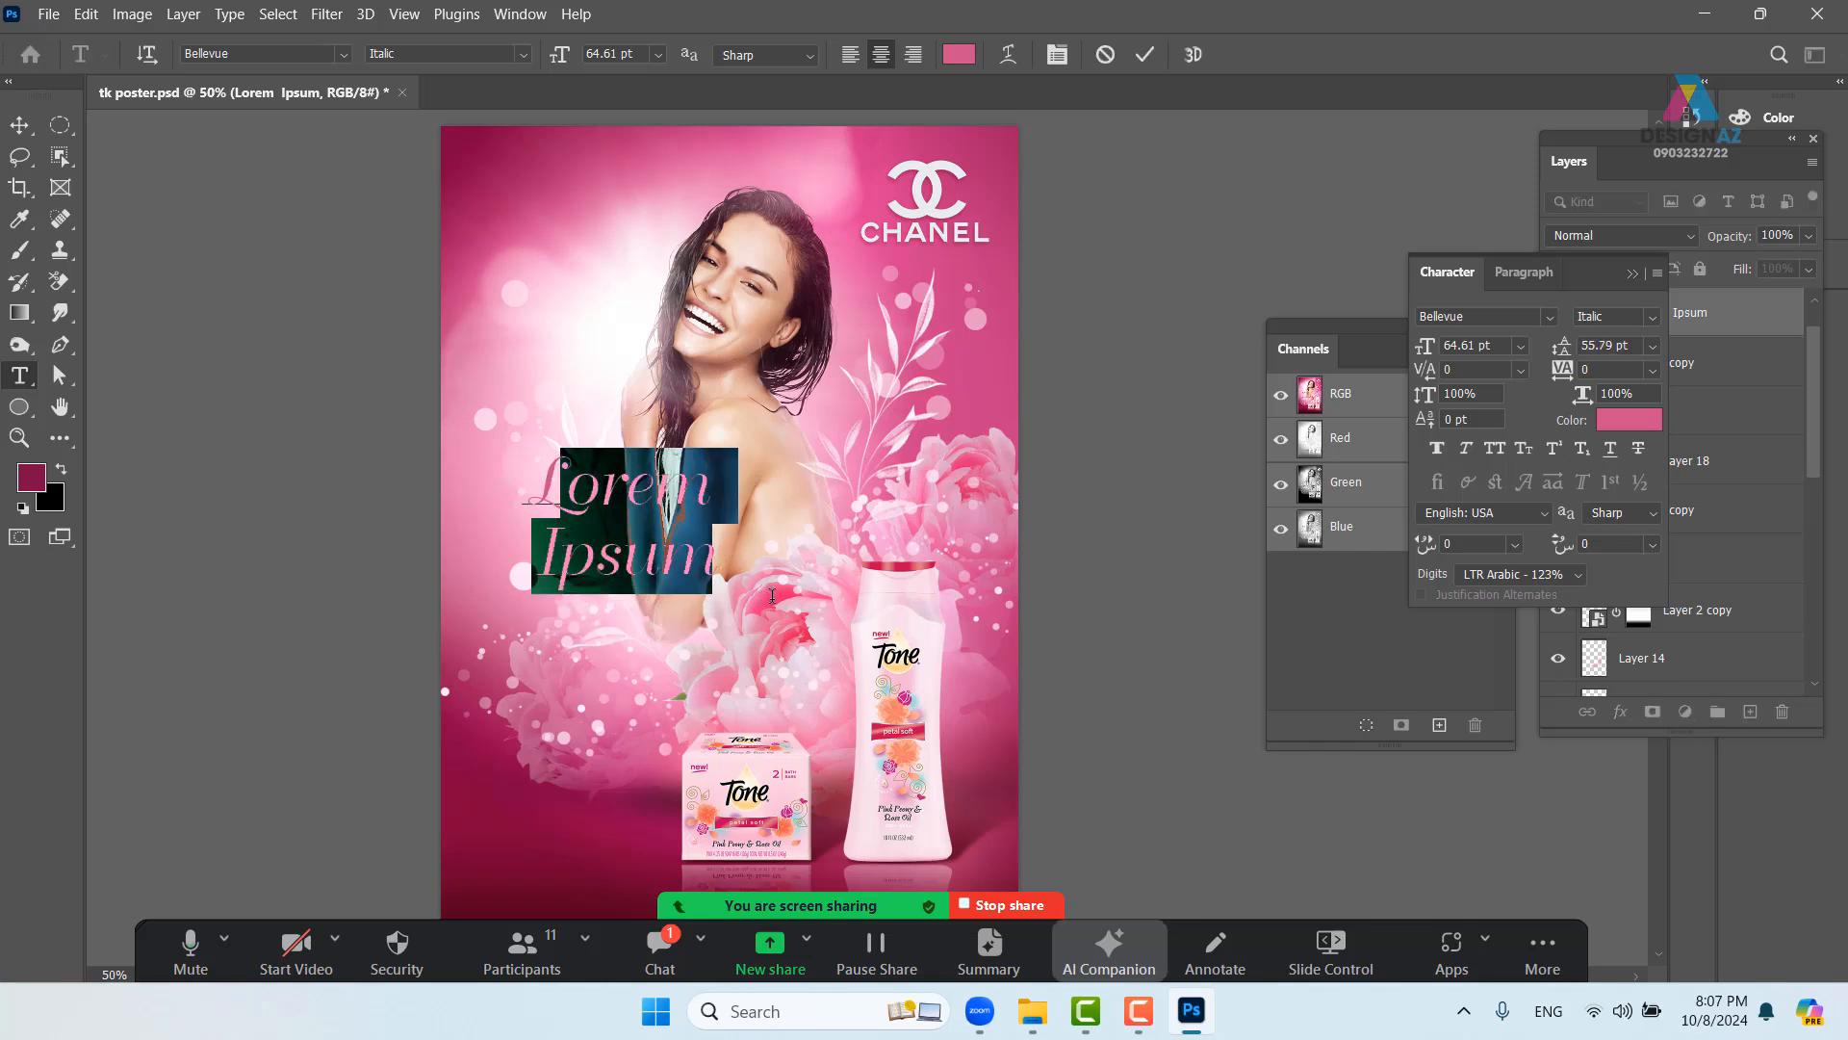
{"action": "left_click", "coordinate": [546, 539]}
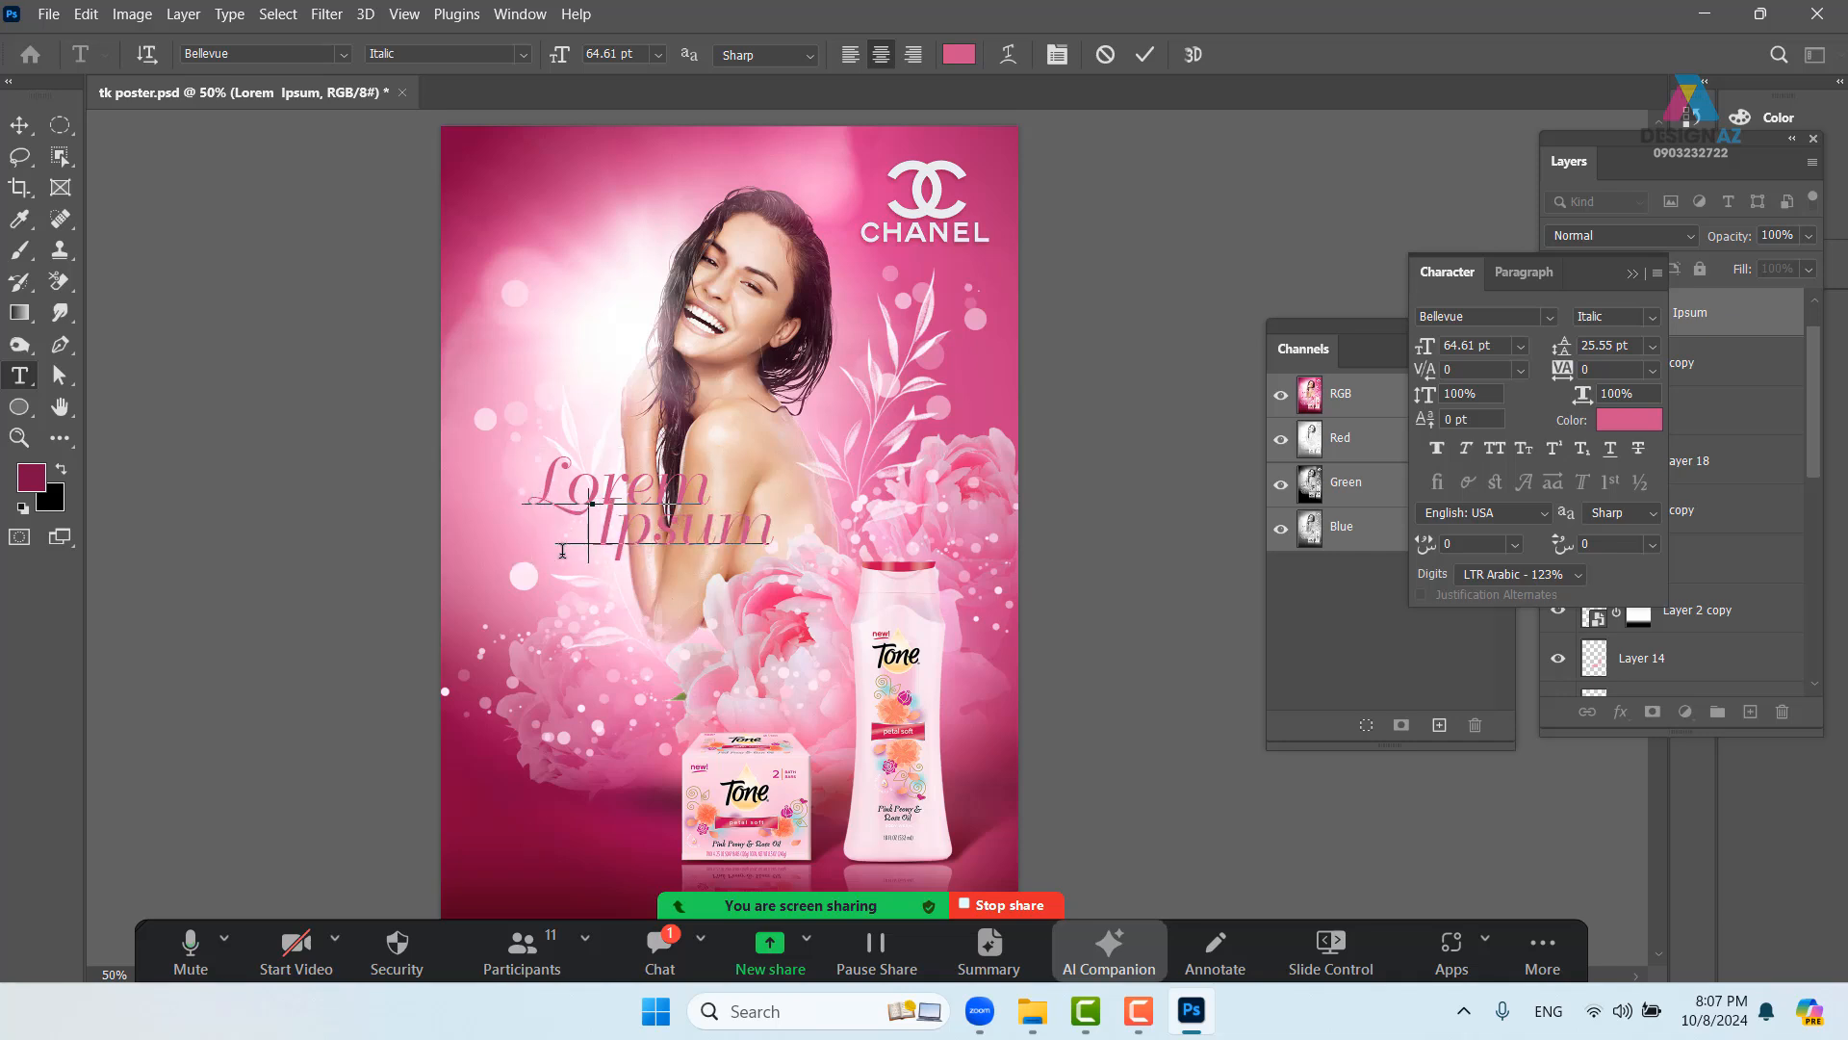
{"action": "key", "text": "ctrl+z"}
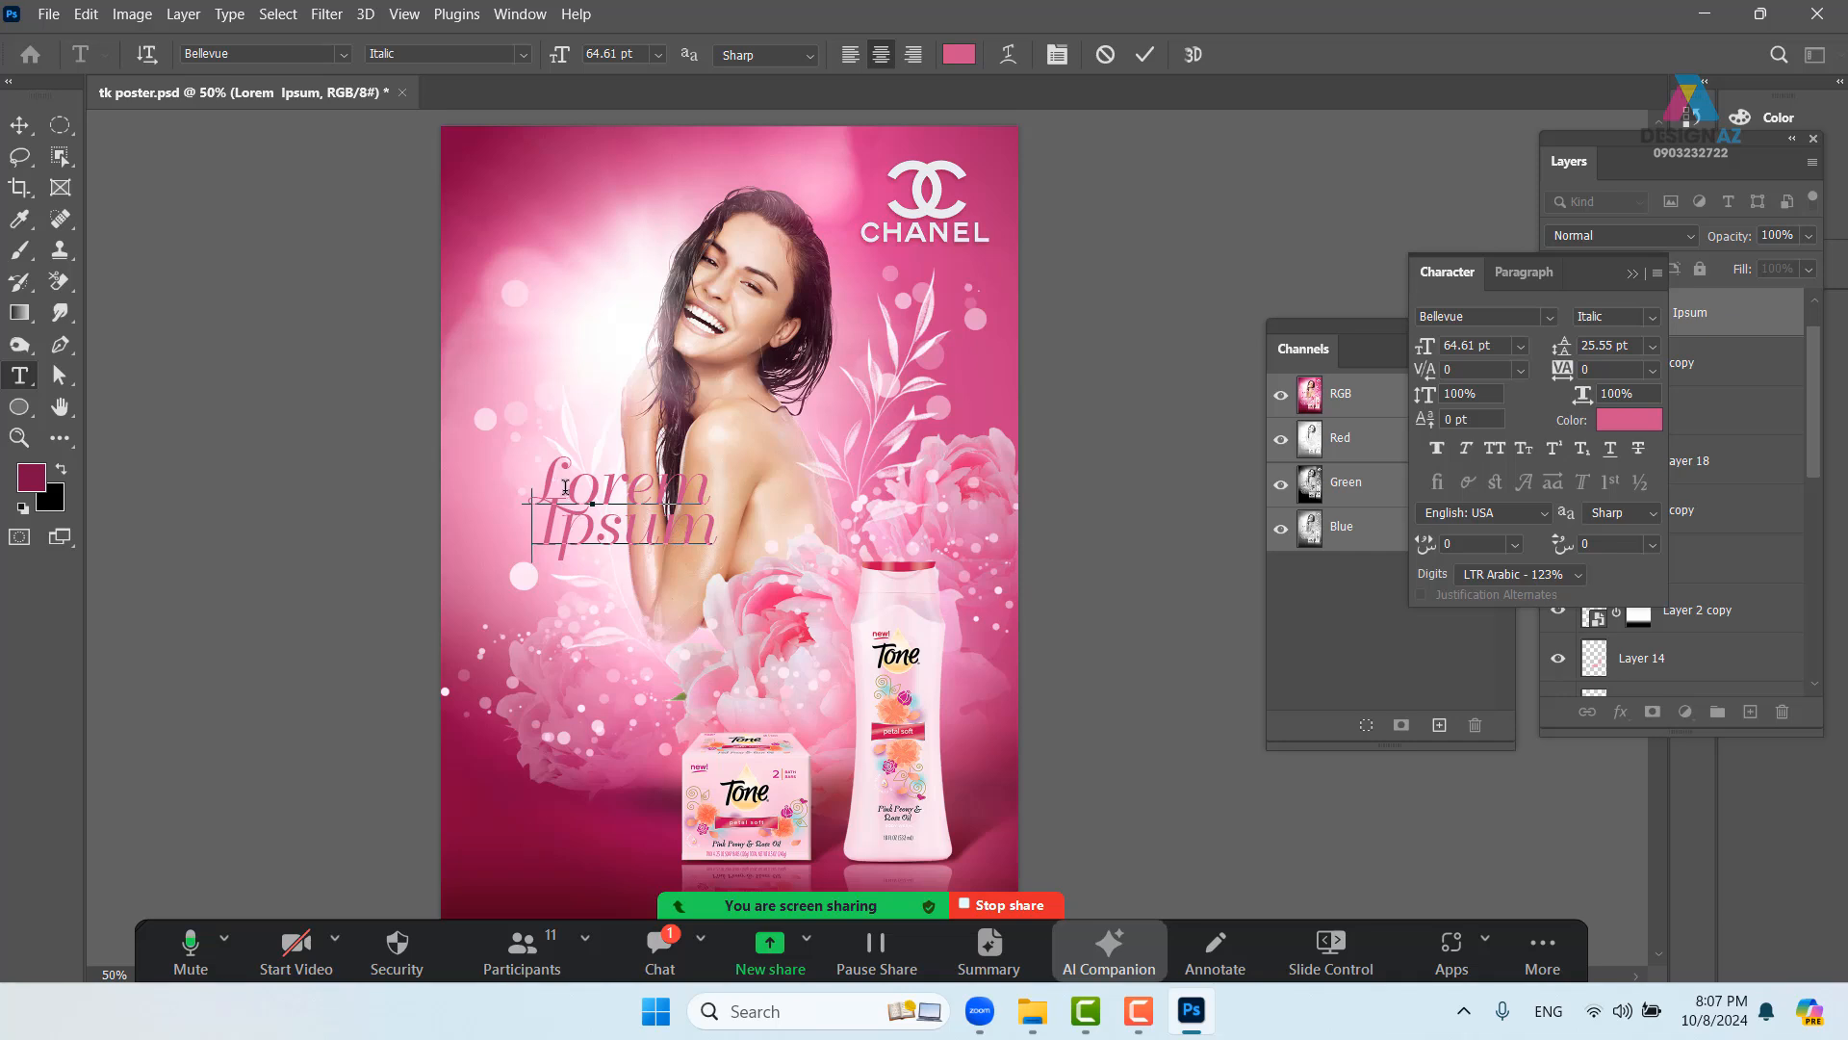
- Enlarge Lorem to about 155 pt and move the headline down and right over the model
{"action": "left_click_drag", "start_coordinate": [535, 479], "coordinate": [699, 473]}
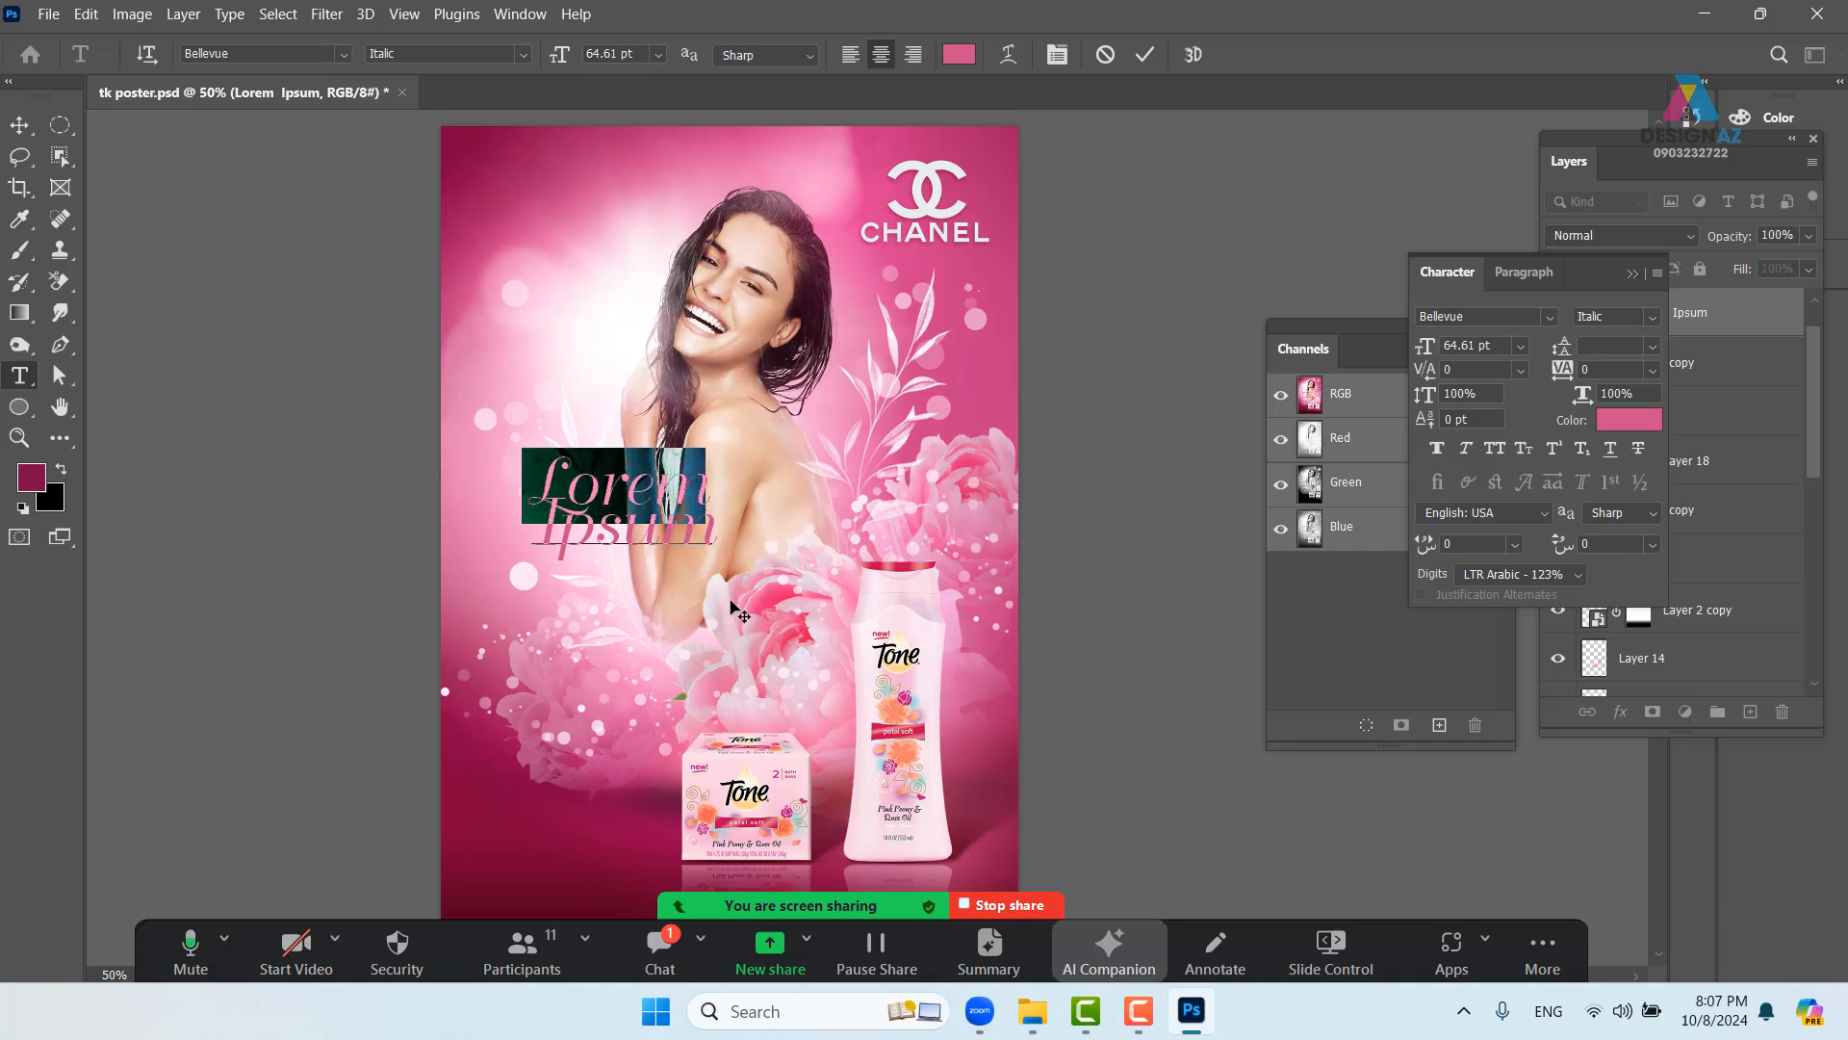
{"action": "key", "text": "ctrl"}
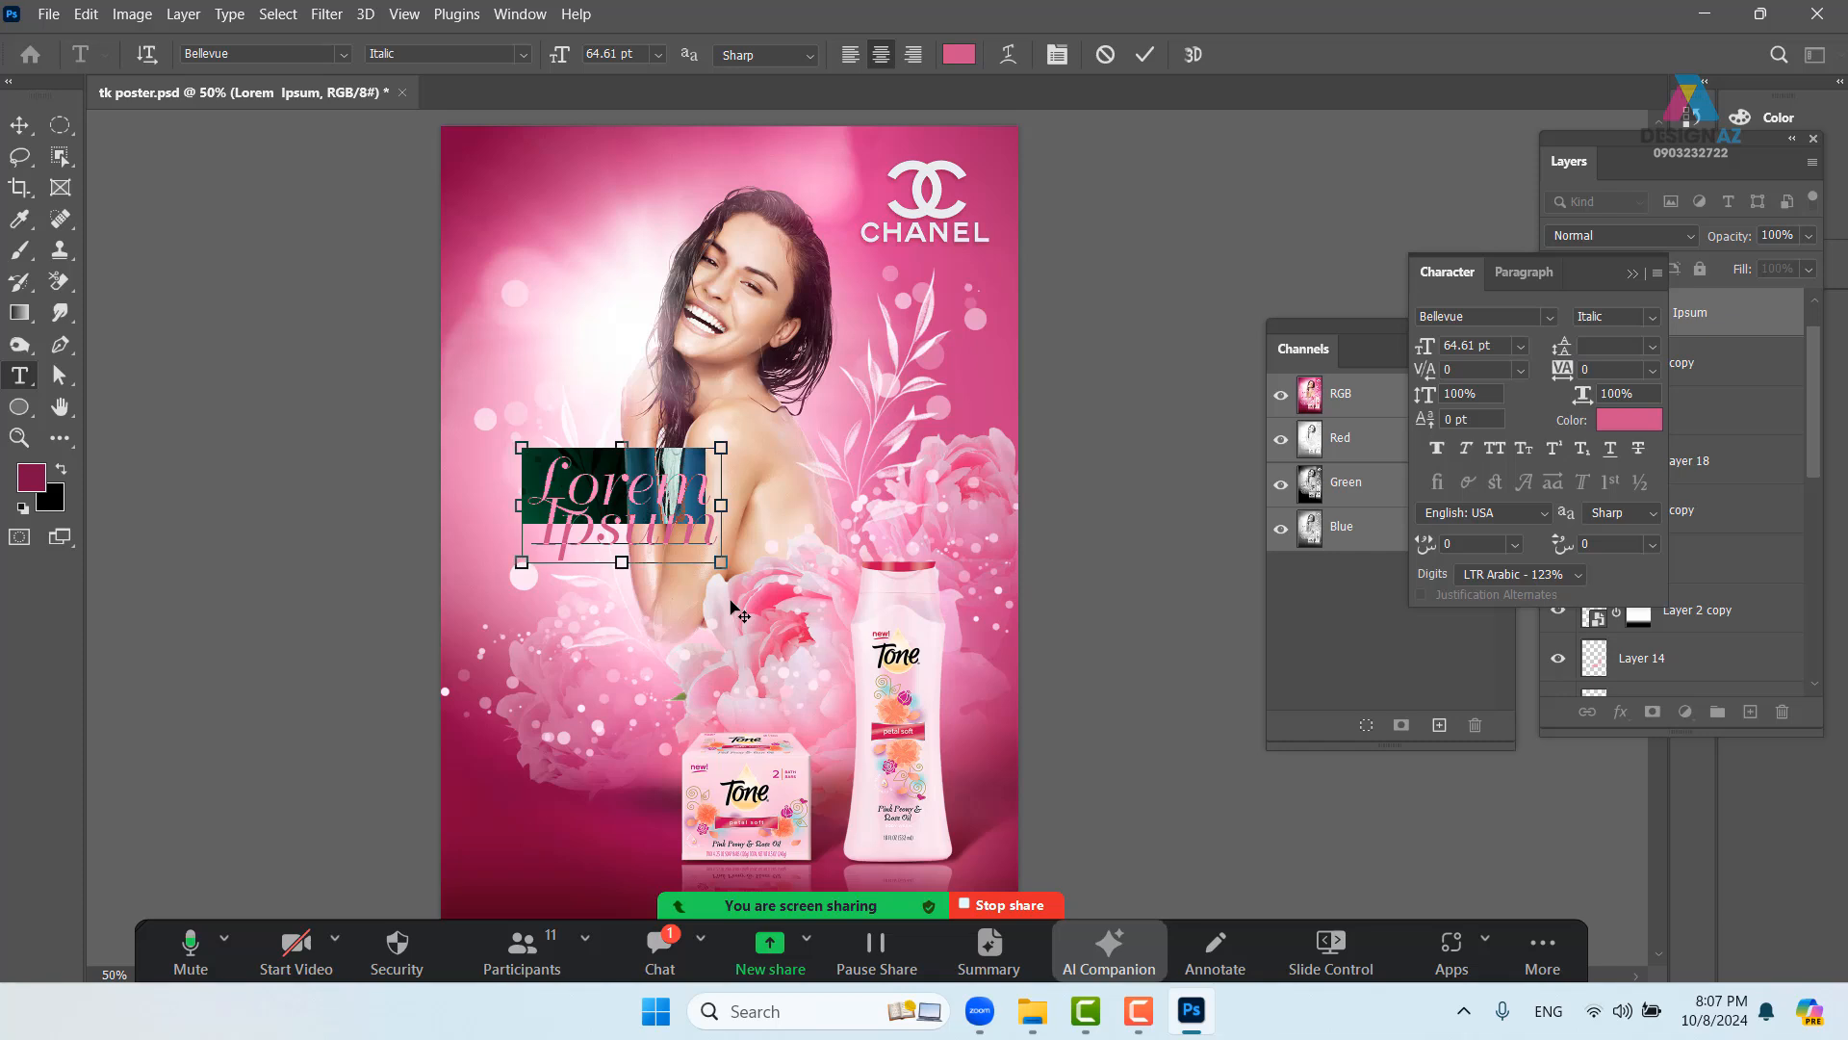
{"action": "key", "text": "ctrl+shift+period"}
{"action": "key", "text": "ctrl+shift+period"}
{"action": "key", "text": "ctrl+shift+period"}
{"action": "key", "text": "ctrl+shift+period"}
{"action": "key", "text": "ctrl+shift+period"}
{"action": "key", "text": "ctrl+shift+period"}
{"action": "key", "text": "ctrl+shift+period"}
{"action": "key", "text": "ctrl+shift+period"}
{"action": "key", "text": "ctrl+shift+period"}
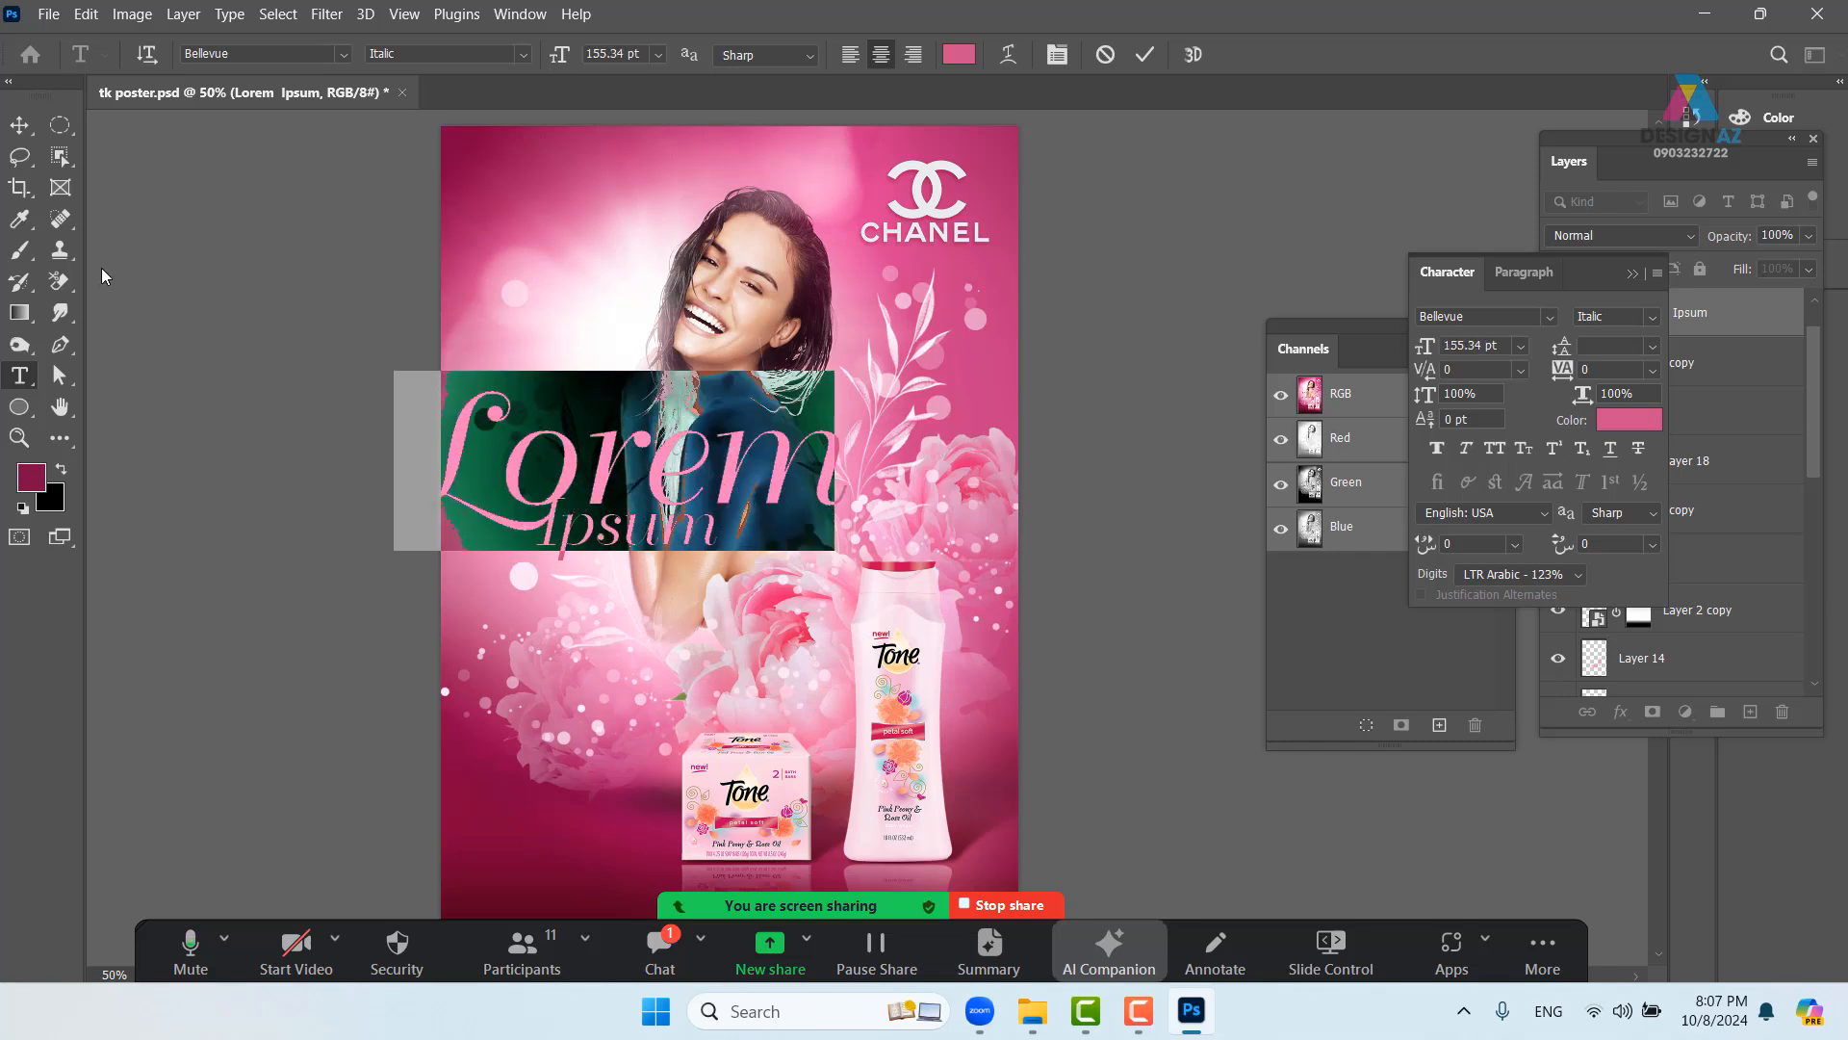
{"action": "left_click", "coordinate": [20, 126]}
{"action": "left_click_drag", "start_coordinate": [738, 480], "coordinate": [789, 530]}
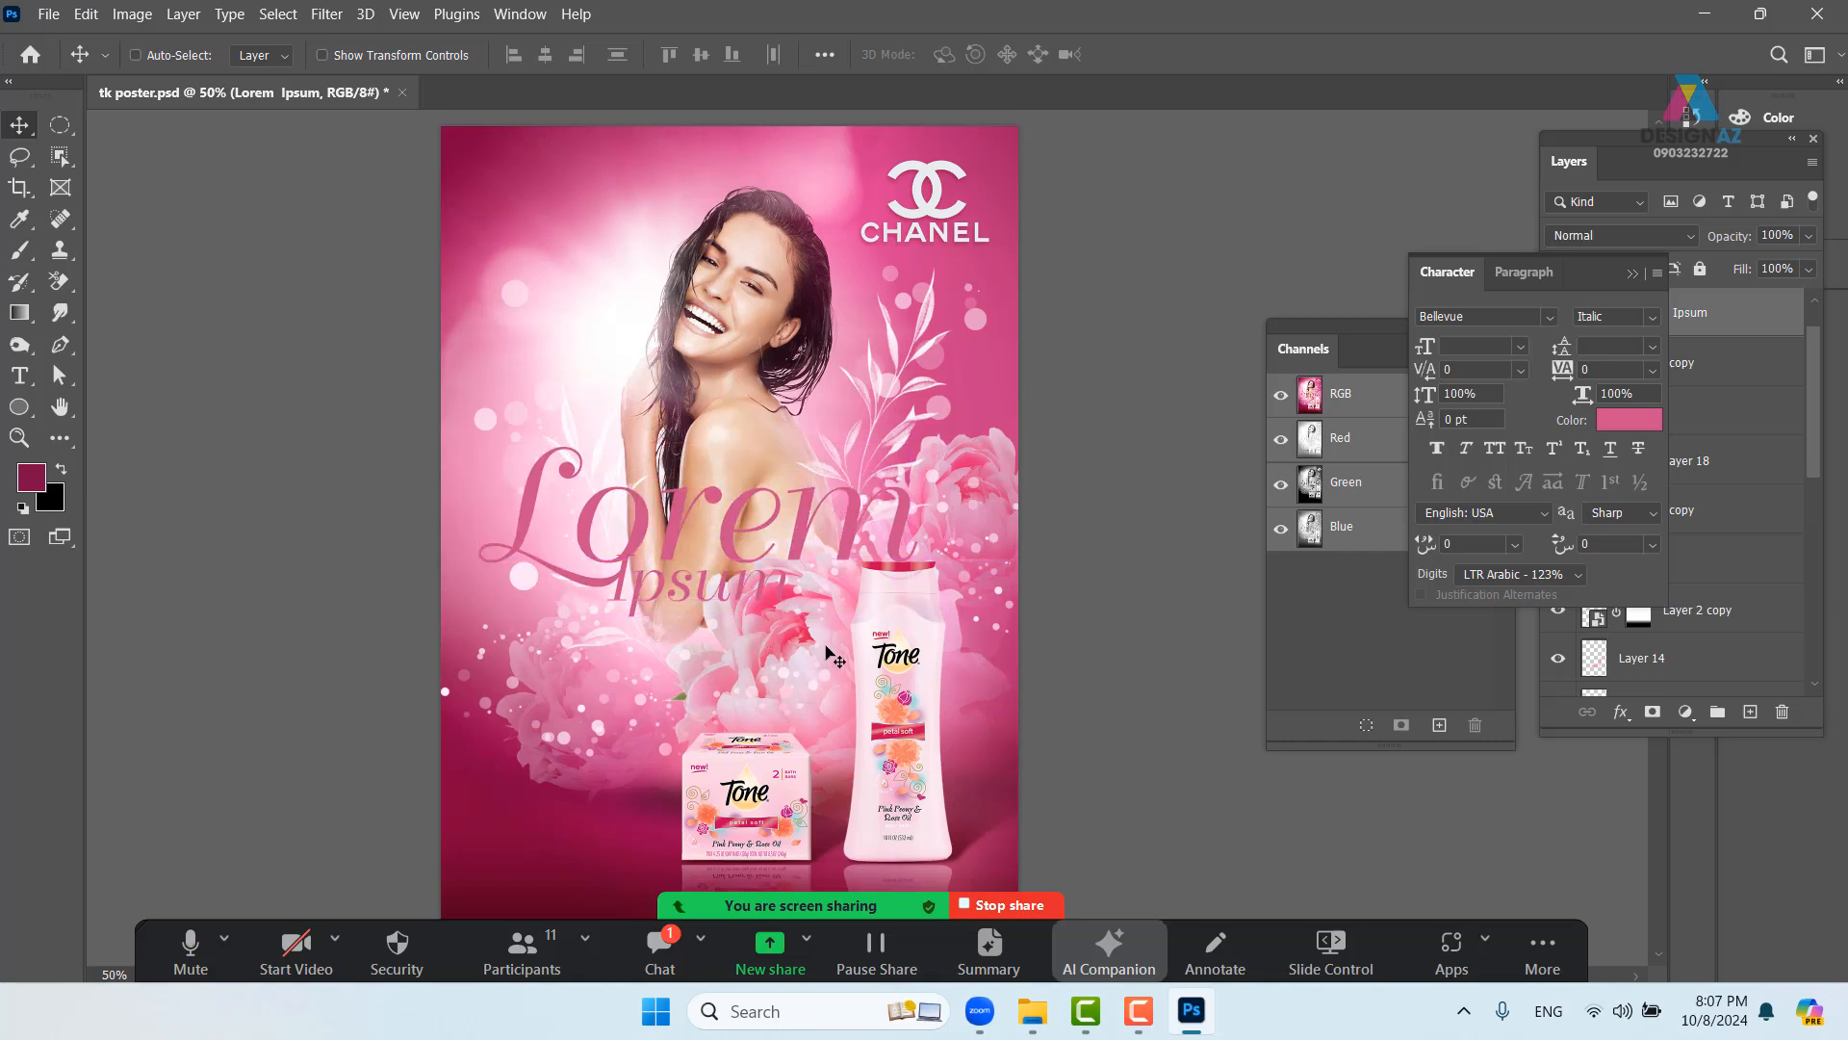
- Spread the letters of Ipsum wider with tracking 20
{"action": "key", "text": "t"}
{"action": "left_click_drag", "start_coordinate": [610, 578], "coordinate": [786, 585]}
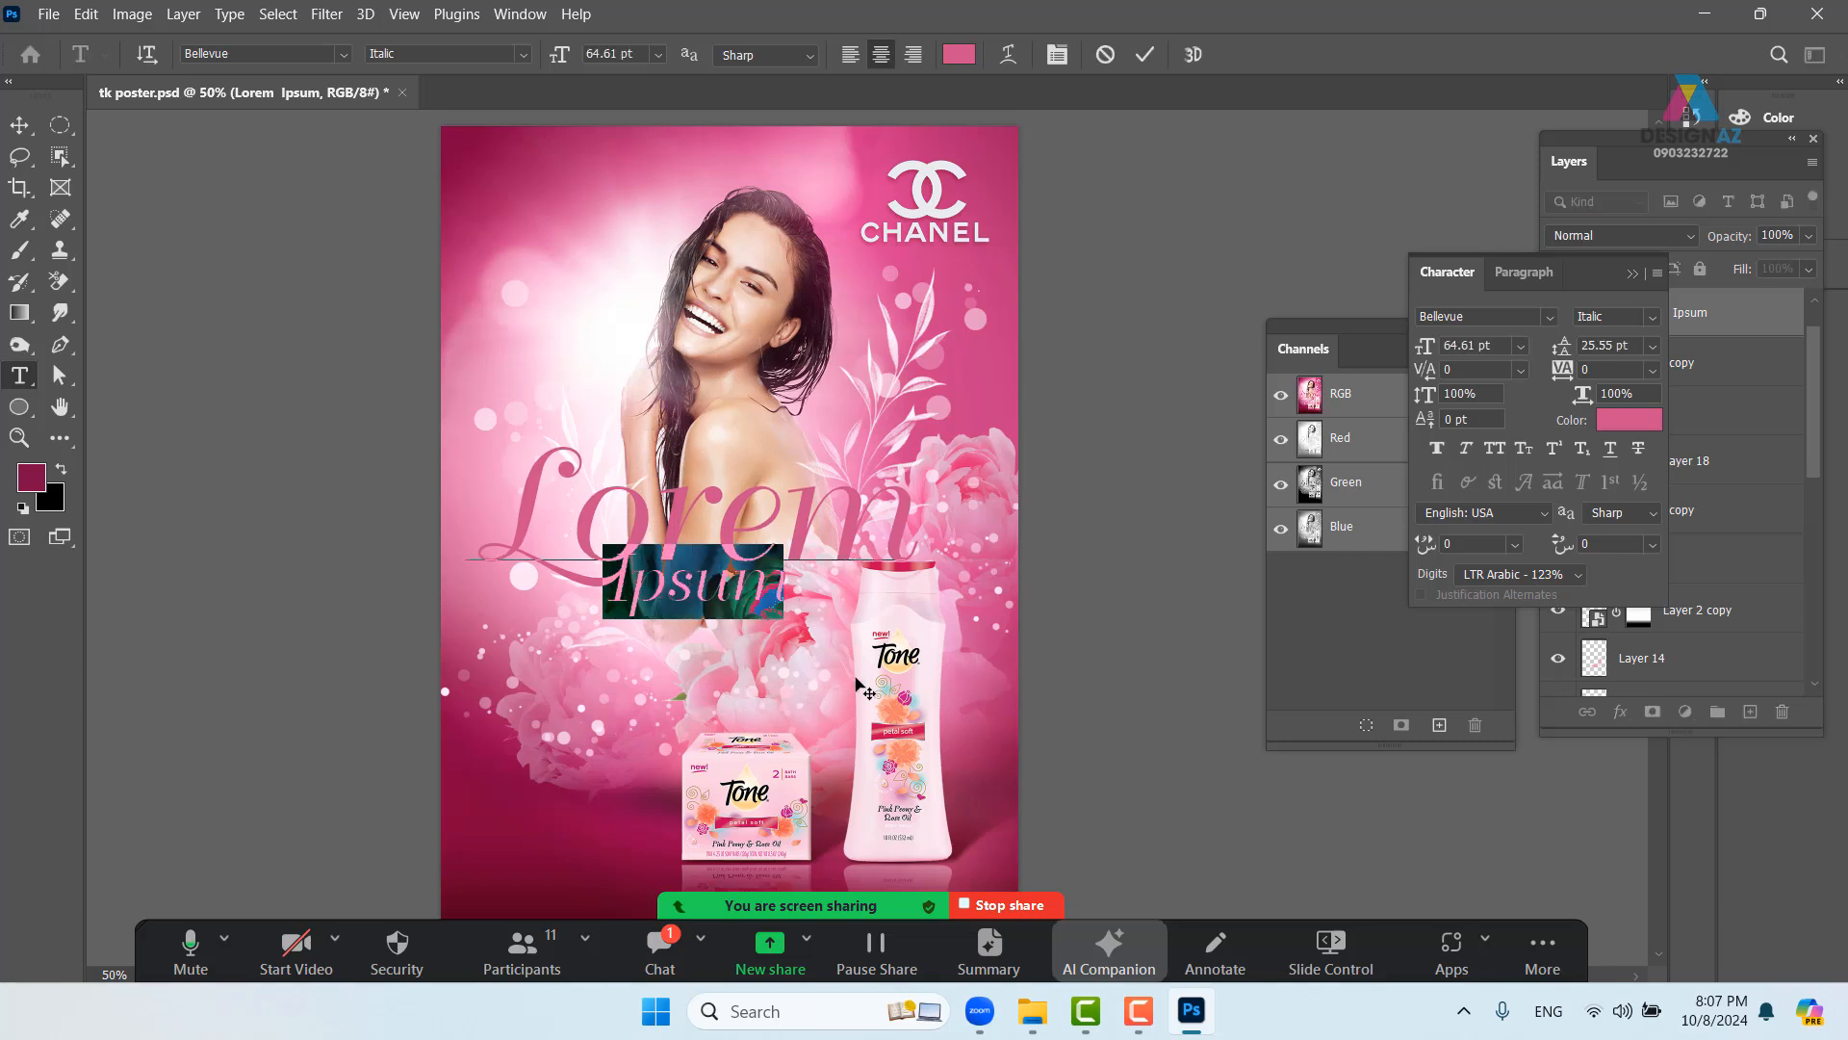
{"action": "key", "text": "alt+Right"}
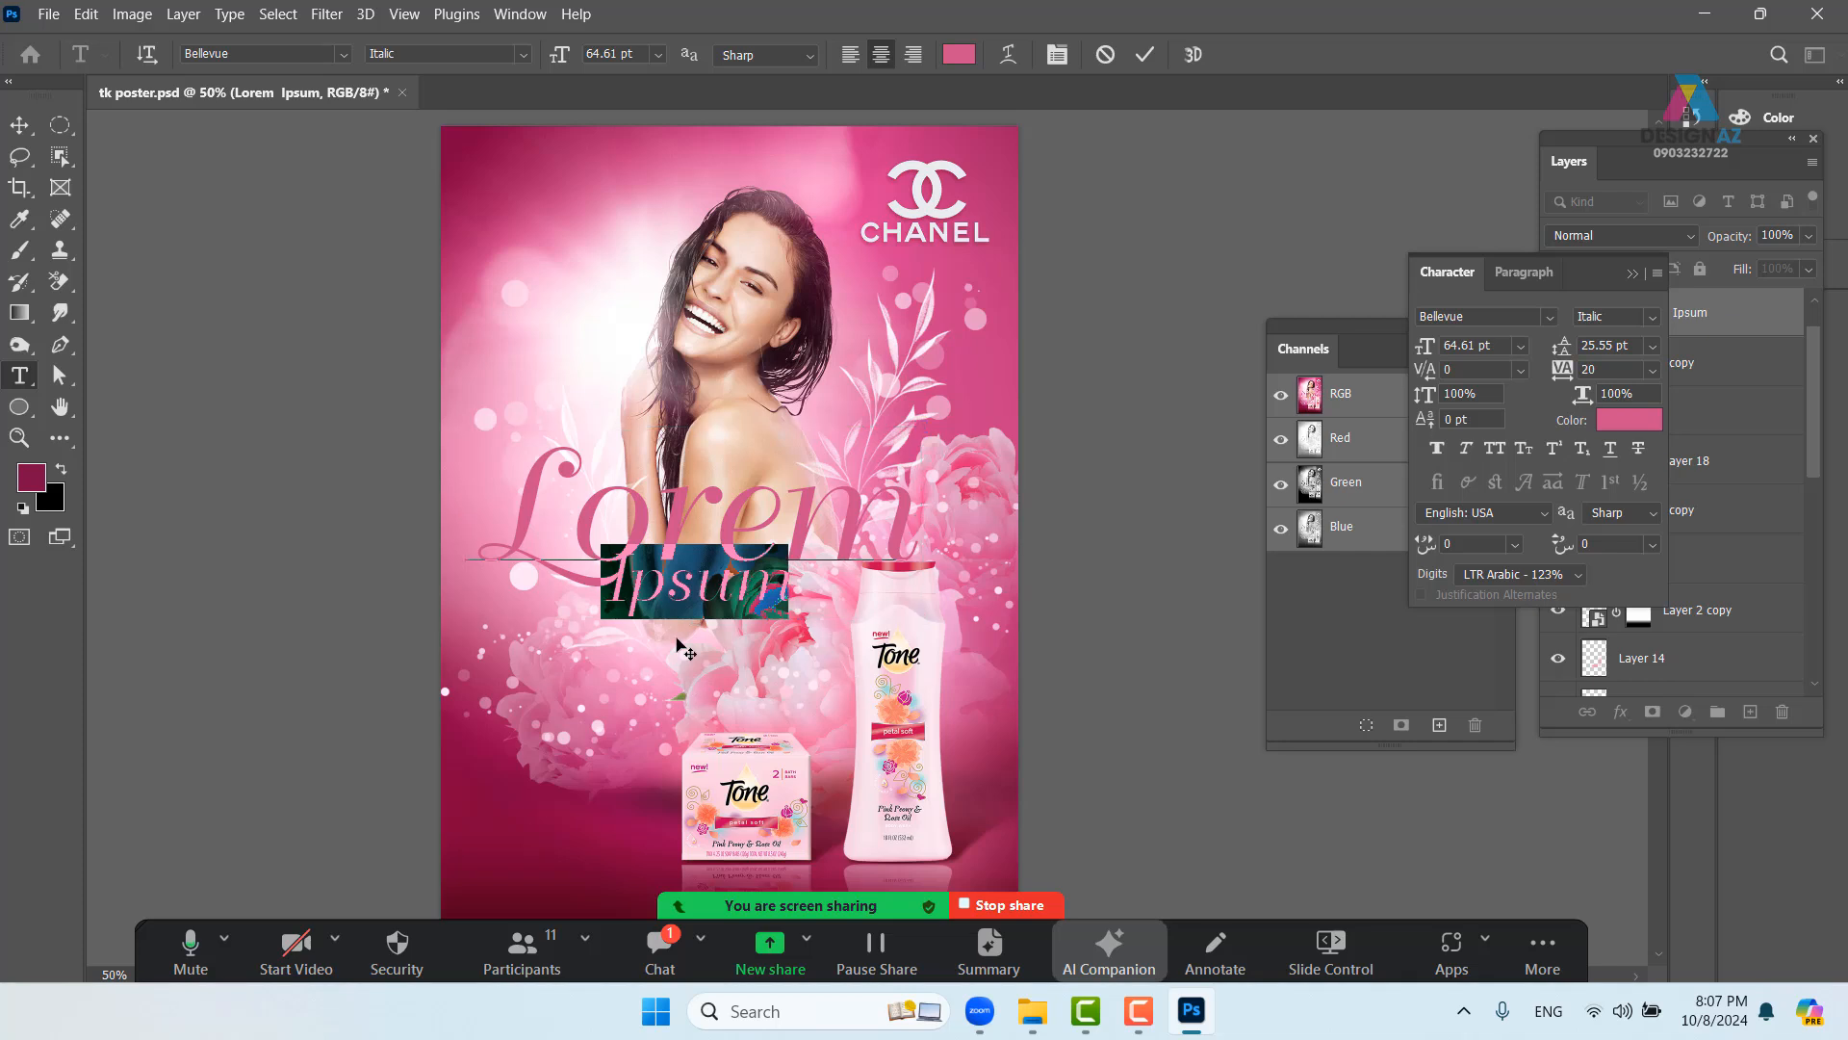
{"action": "left_click", "coordinate": [623, 592]}
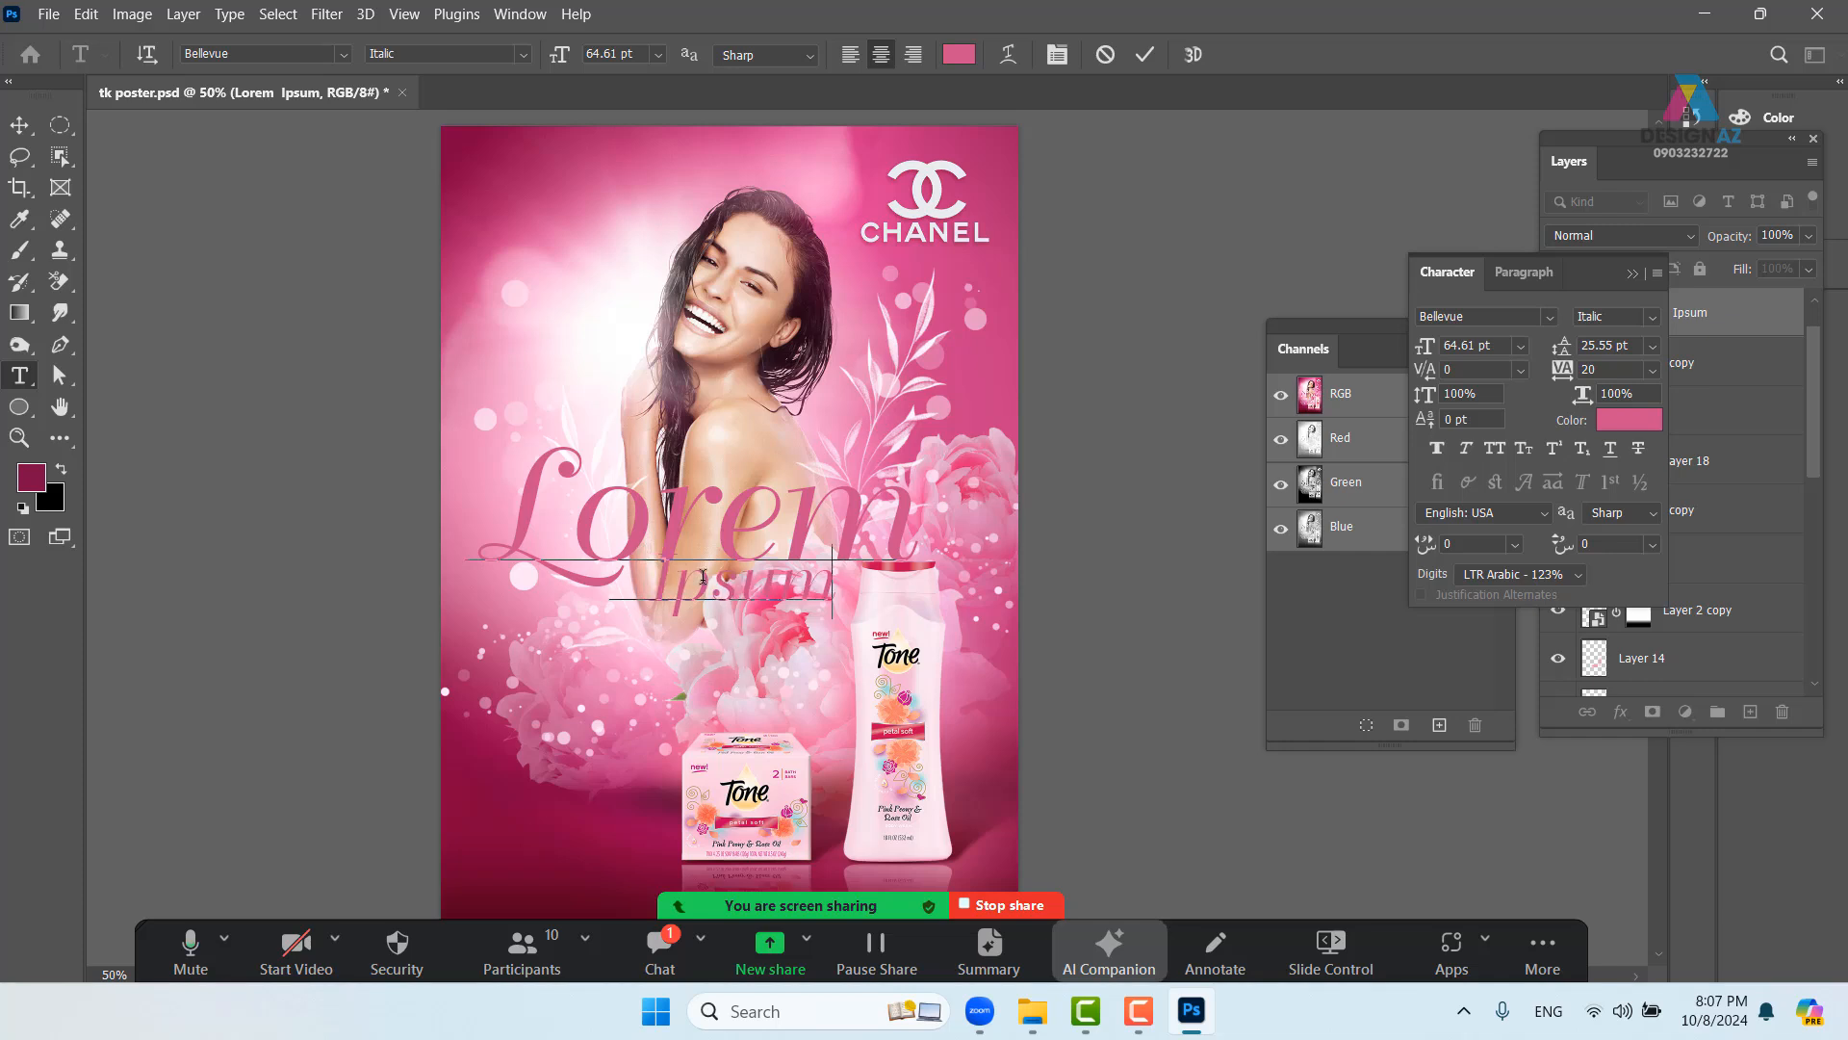
{"action": "triple_click", "coordinate": [834, 585]}
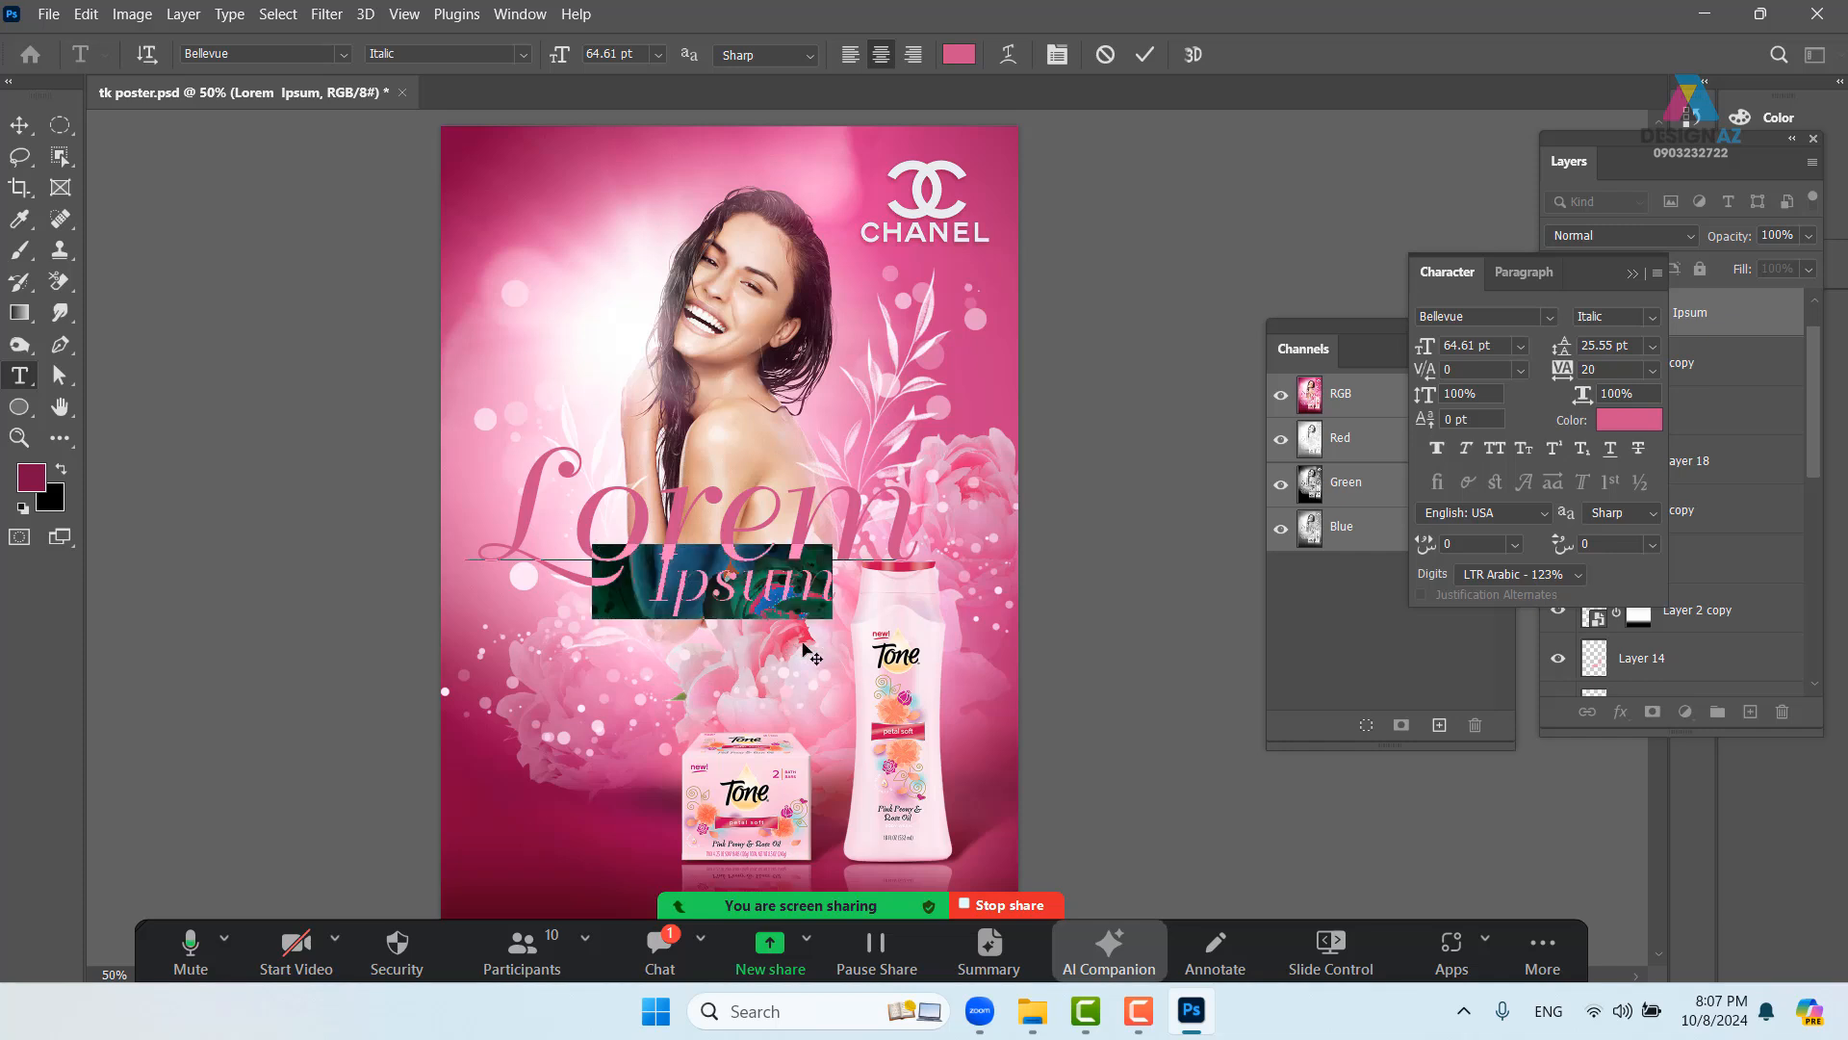
{"action": "key", "text": "alt+Down"}
{"action": "key", "text": "ctrl+z"}
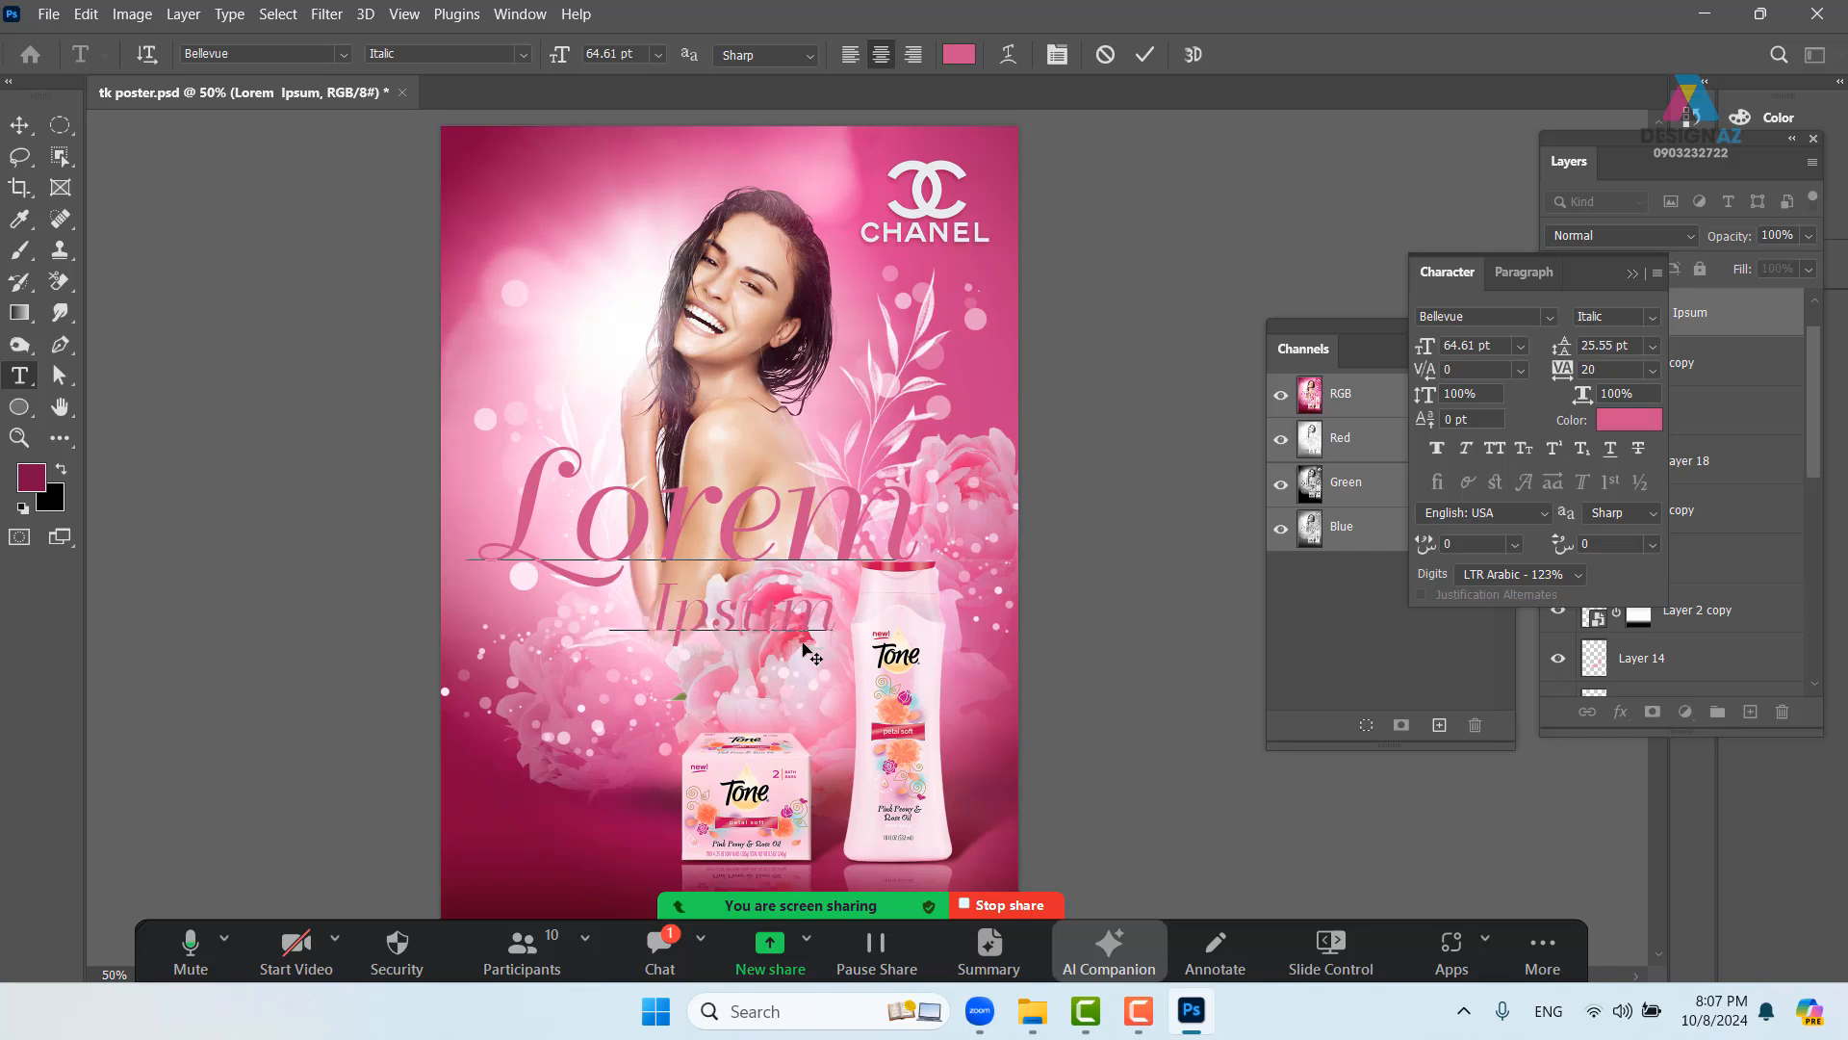
{"action": "left_click_drag", "start_coordinate": [836, 606], "coordinate": [652, 587]}
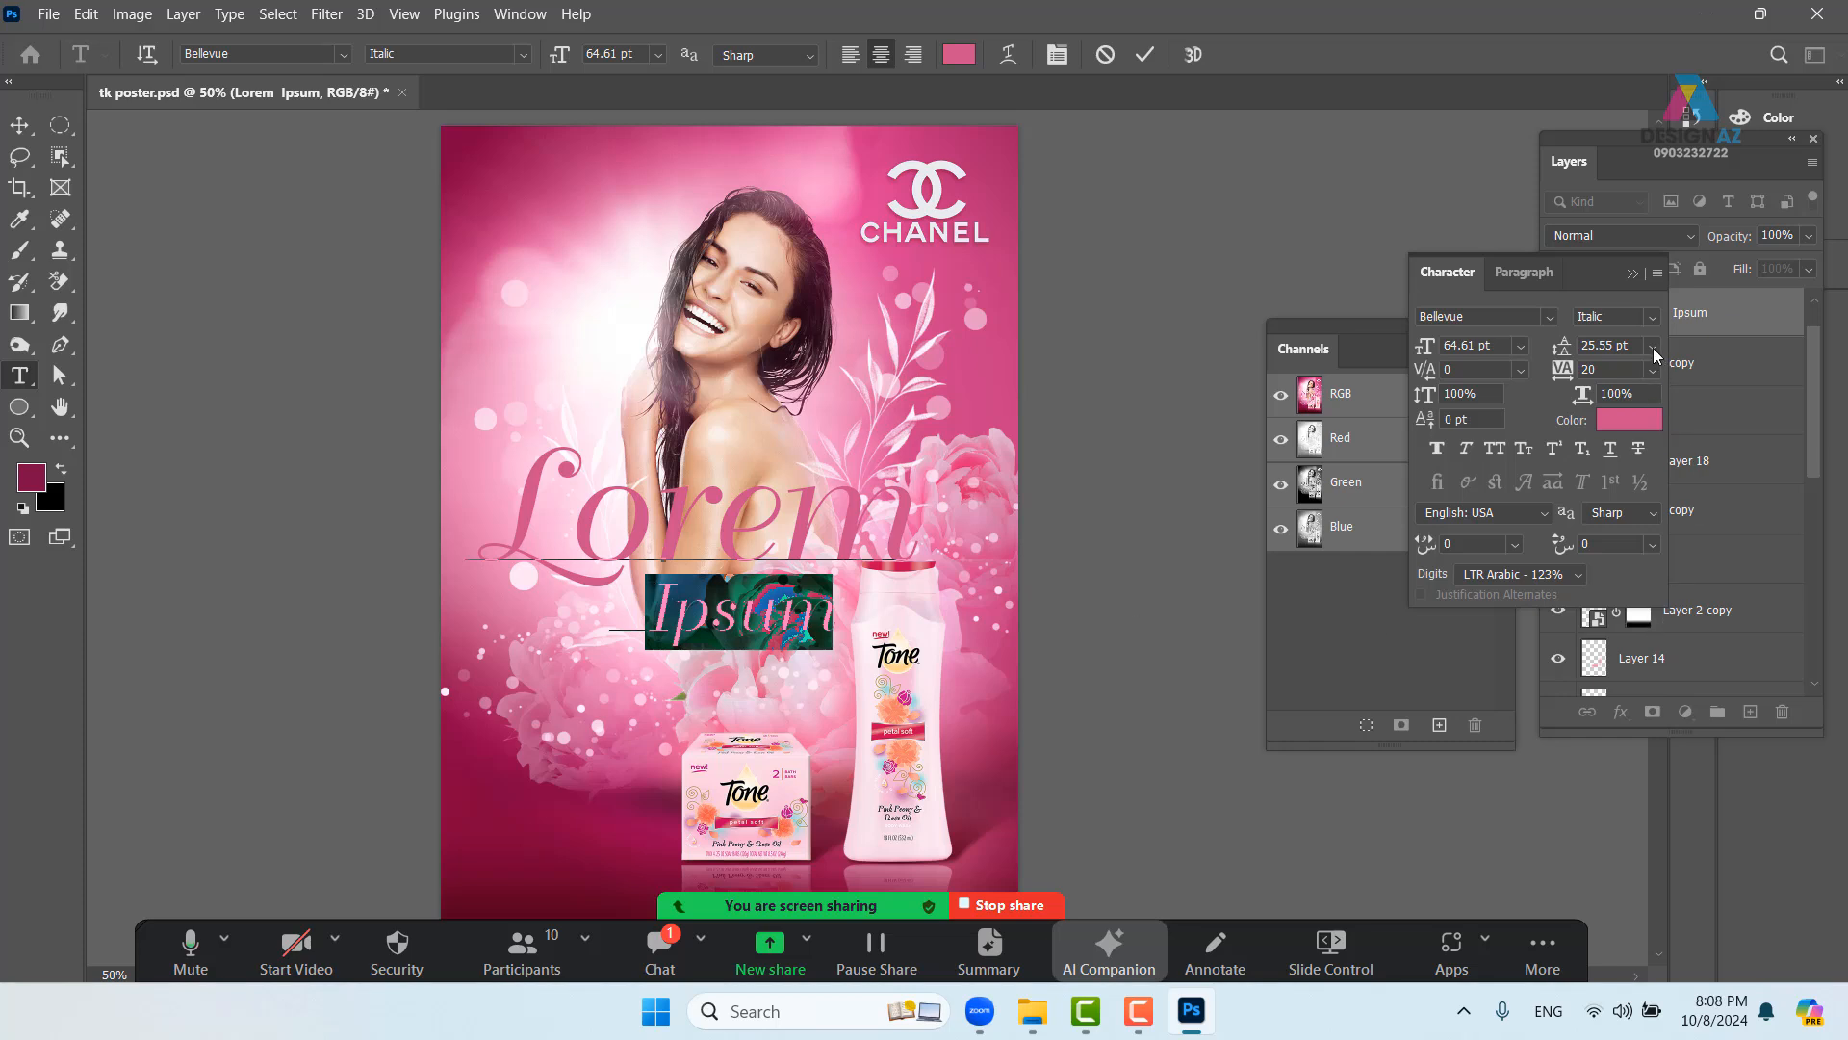
- Try 24 pt and automatic leading on the Lorem Ipsum headline lines
{"action": "left_click", "coordinate": [1653, 347]}
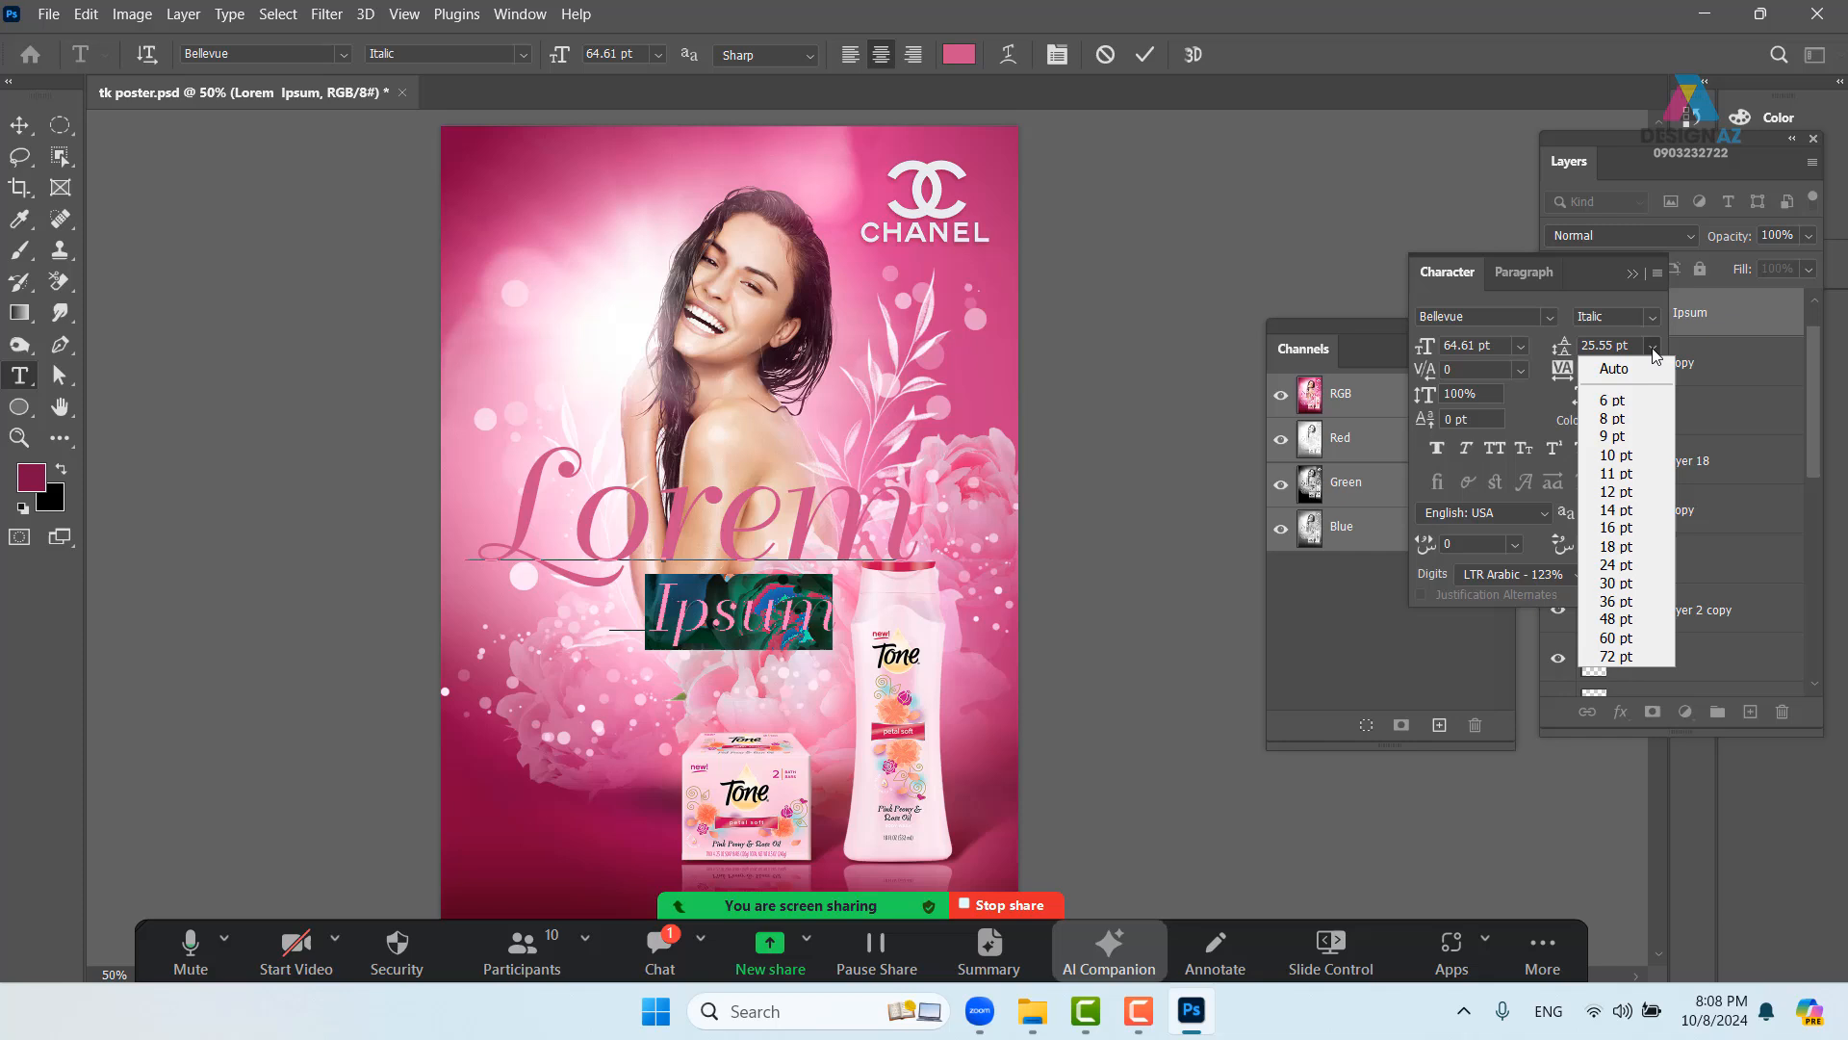
{"action": "left_click", "coordinate": [1625, 565]}
{"action": "left_click_drag", "start_coordinate": [839, 618], "coordinate": [688, 491]}
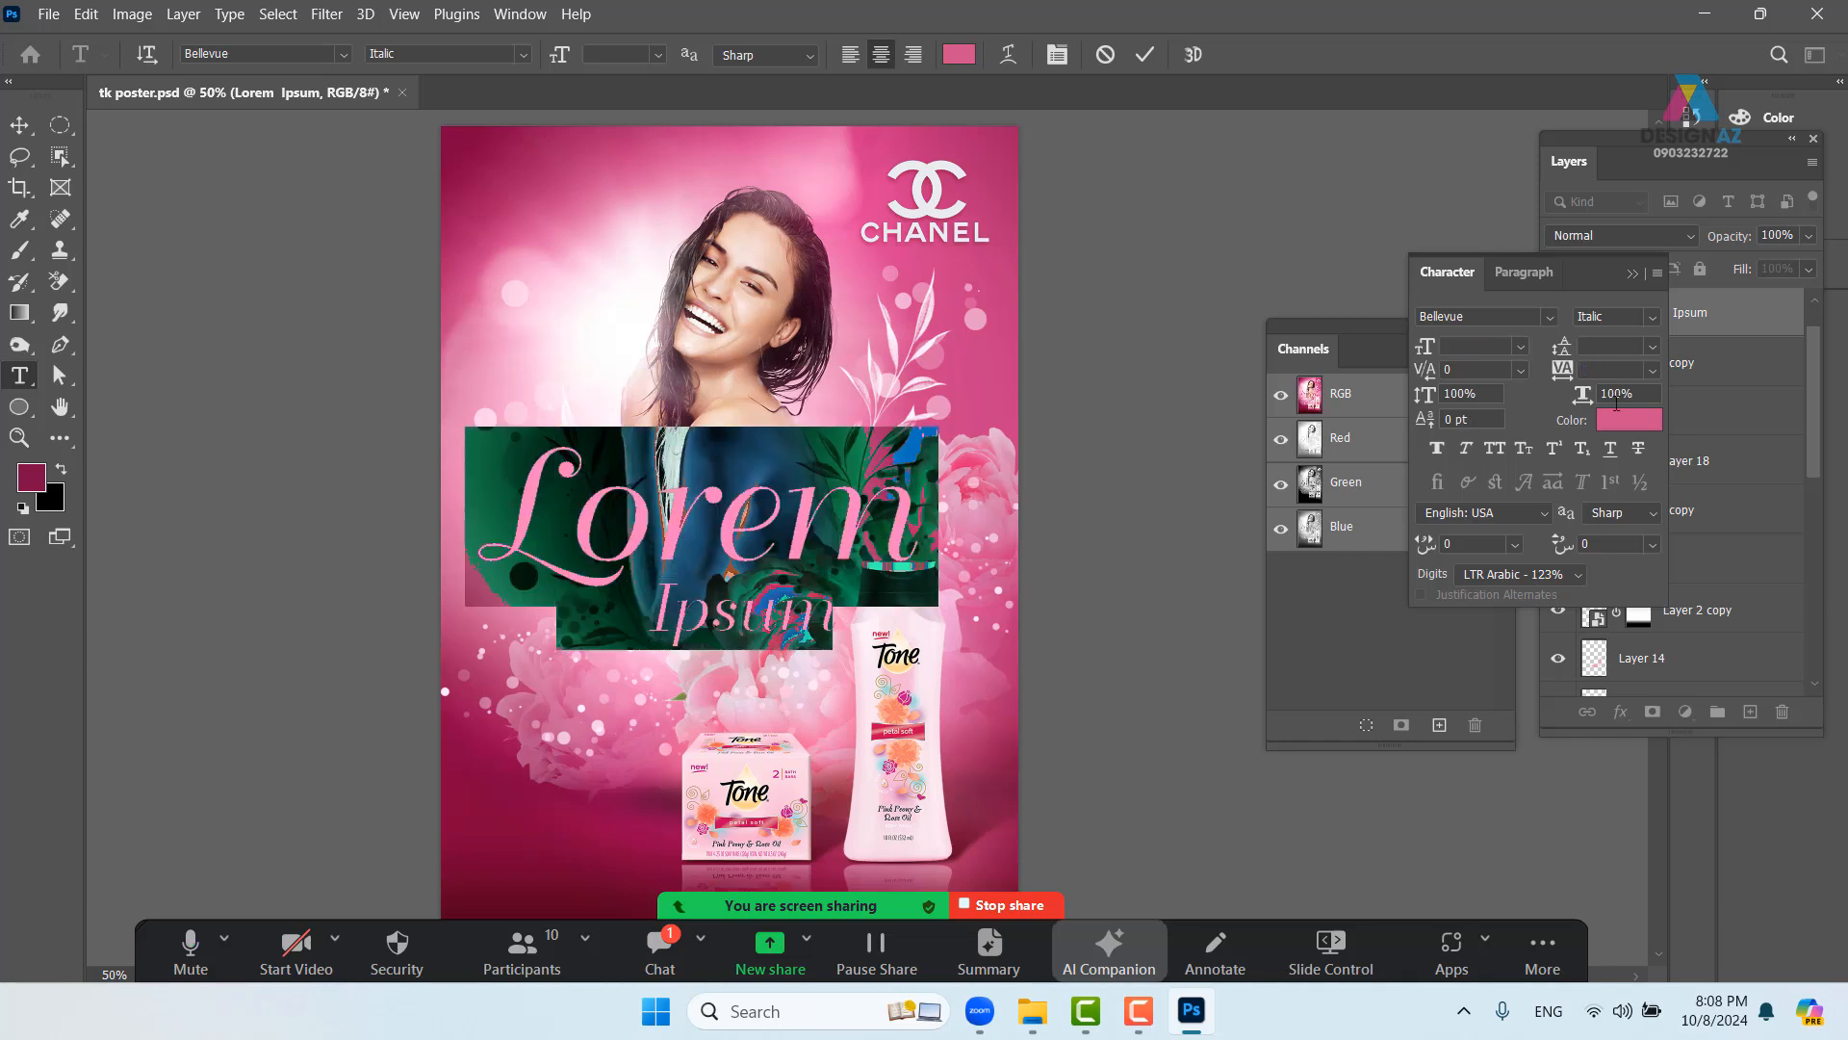
{"action": "left_click", "coordinate": [1651, 345]}
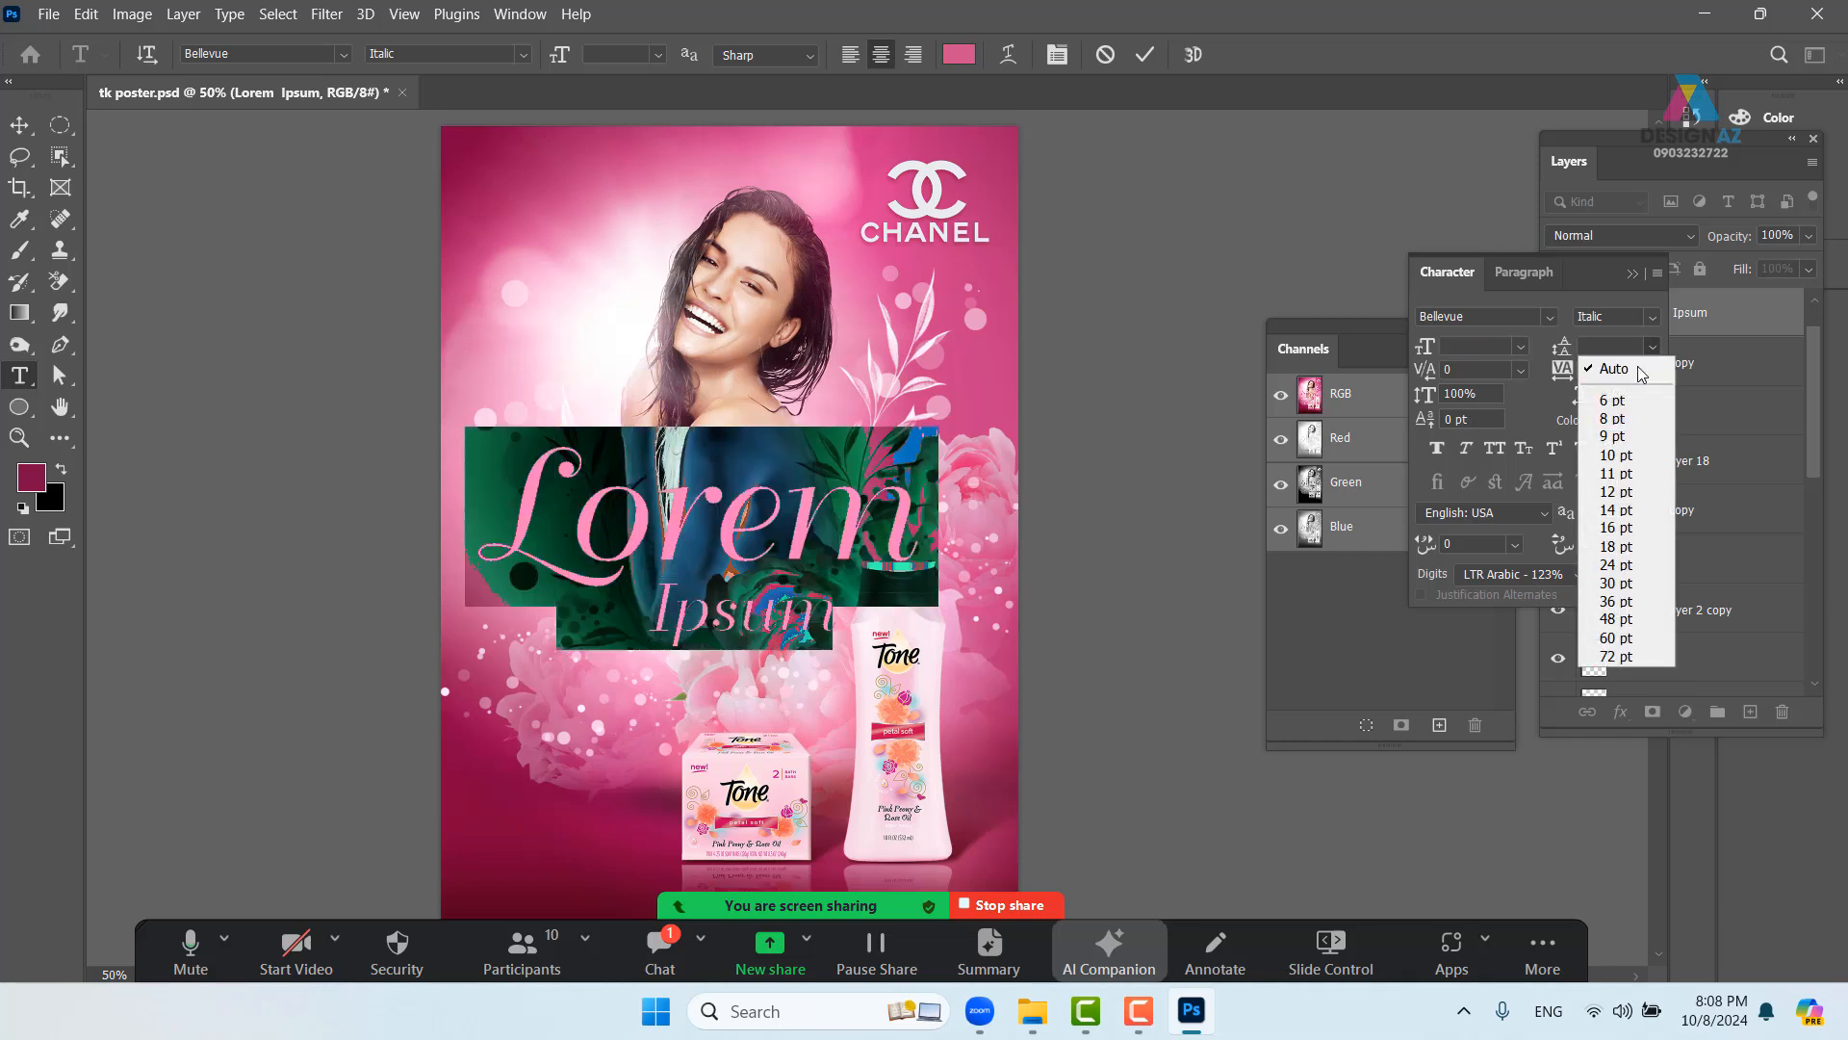
{"action": "left_click", "coordinate": [1642, 374]}
{"action": "left_click", "coordinate": [1655, 351]}
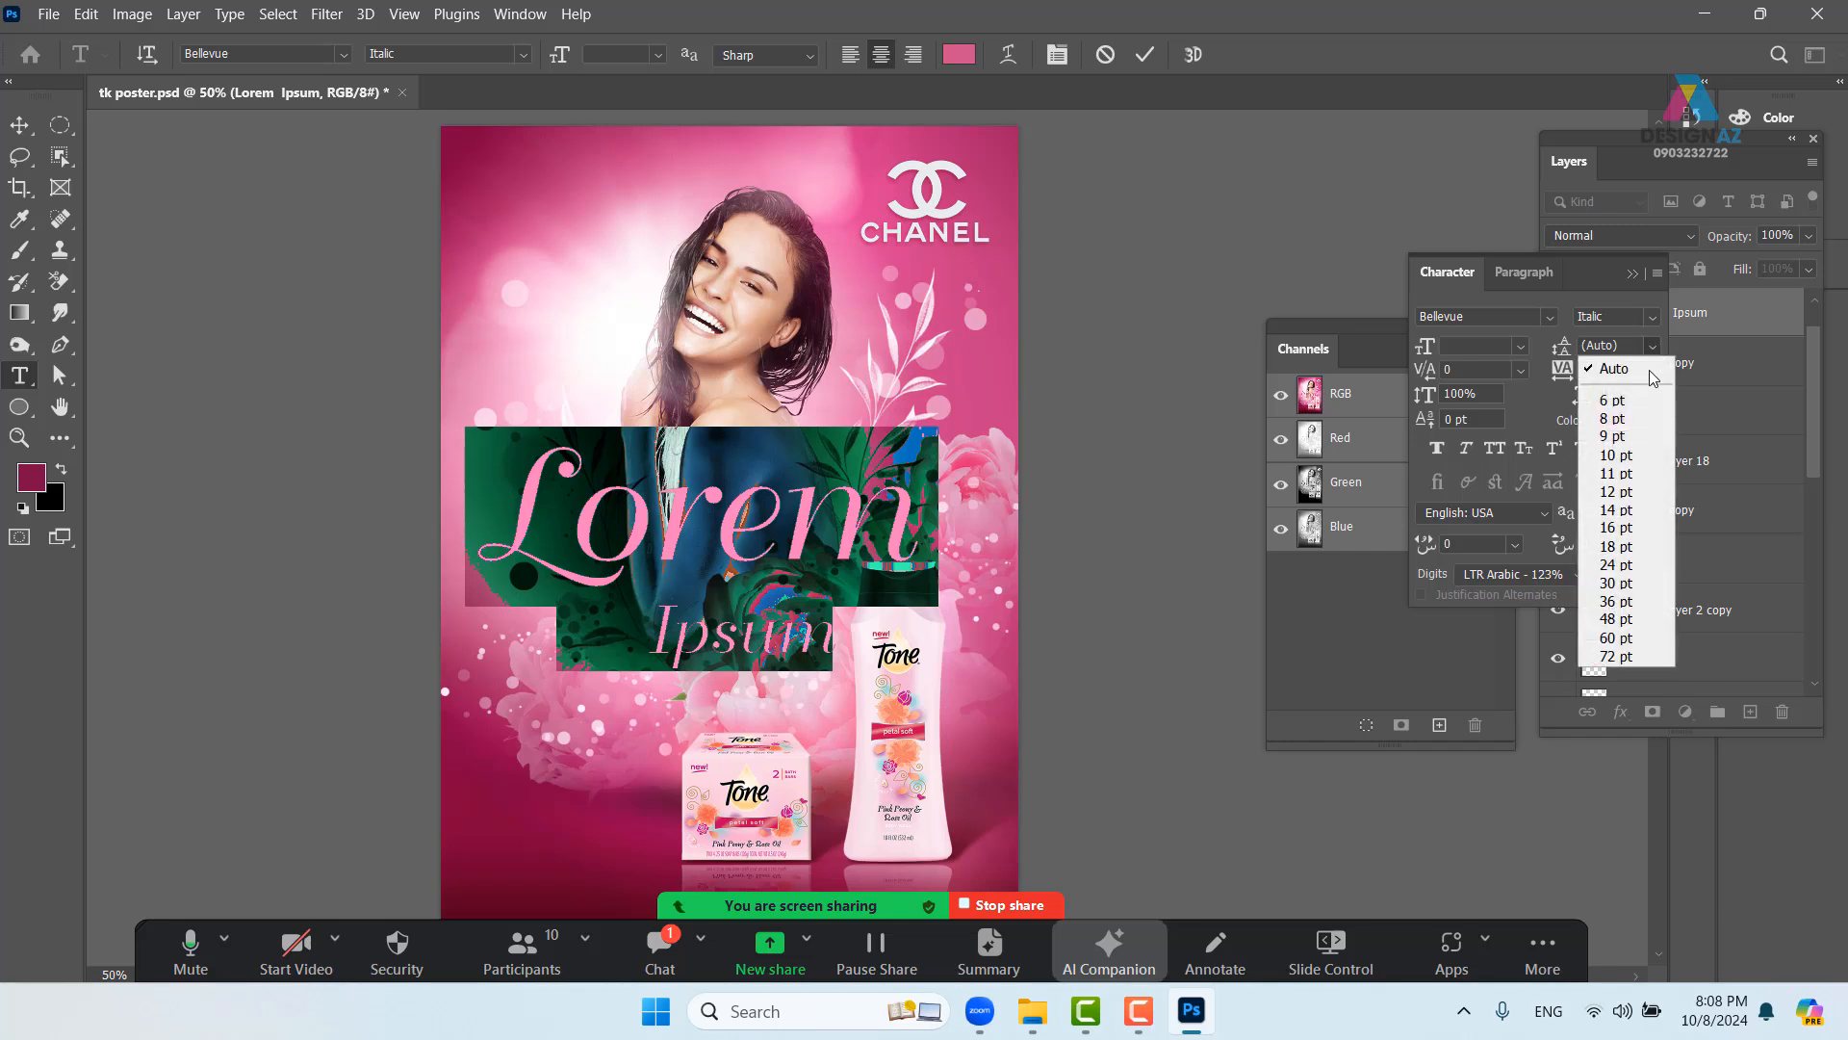
{"action": "left_click", "coordinate": [1625, 566]}
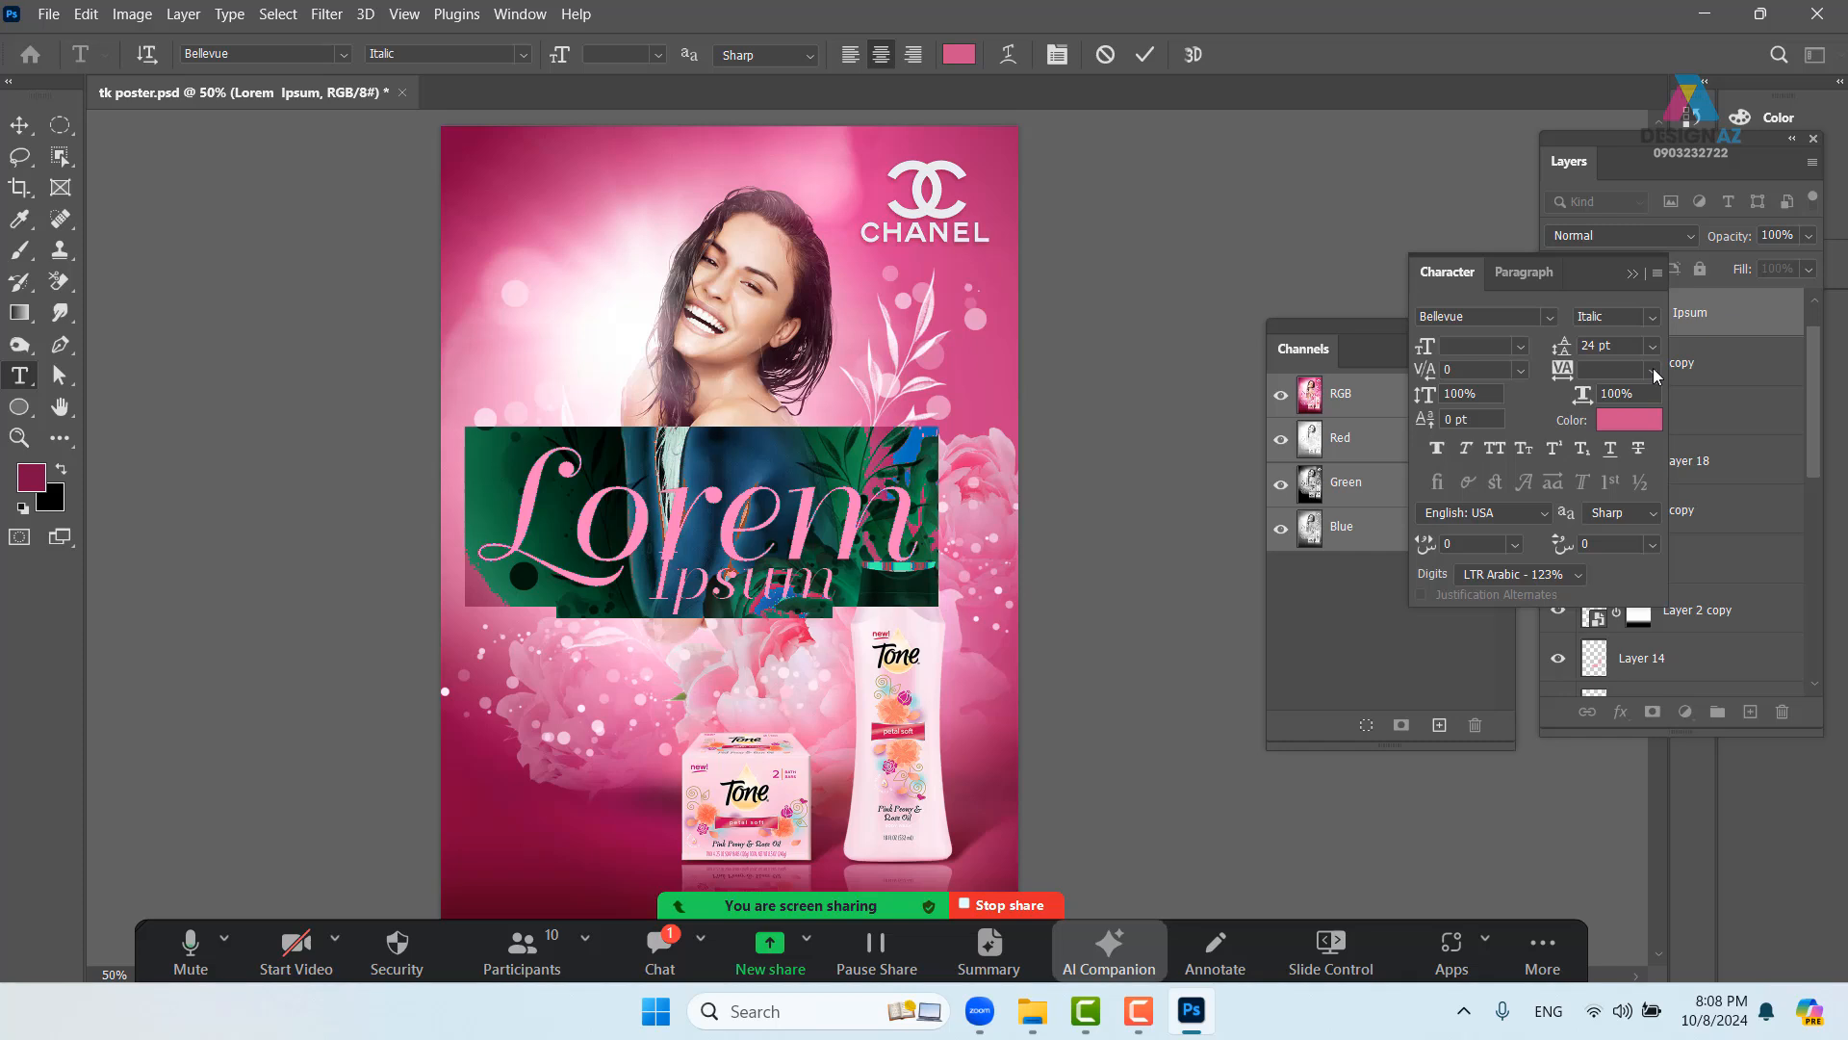
- Set the headline leading to 30 pt, commit the text, and nudge it right and down
{"action": "left_click_drag", "start_coordinate": [1623, 344], "coordinate": [1540, 337]}
{"action": "type", "text": "26"}
{"action": "key", "text": "Return"}
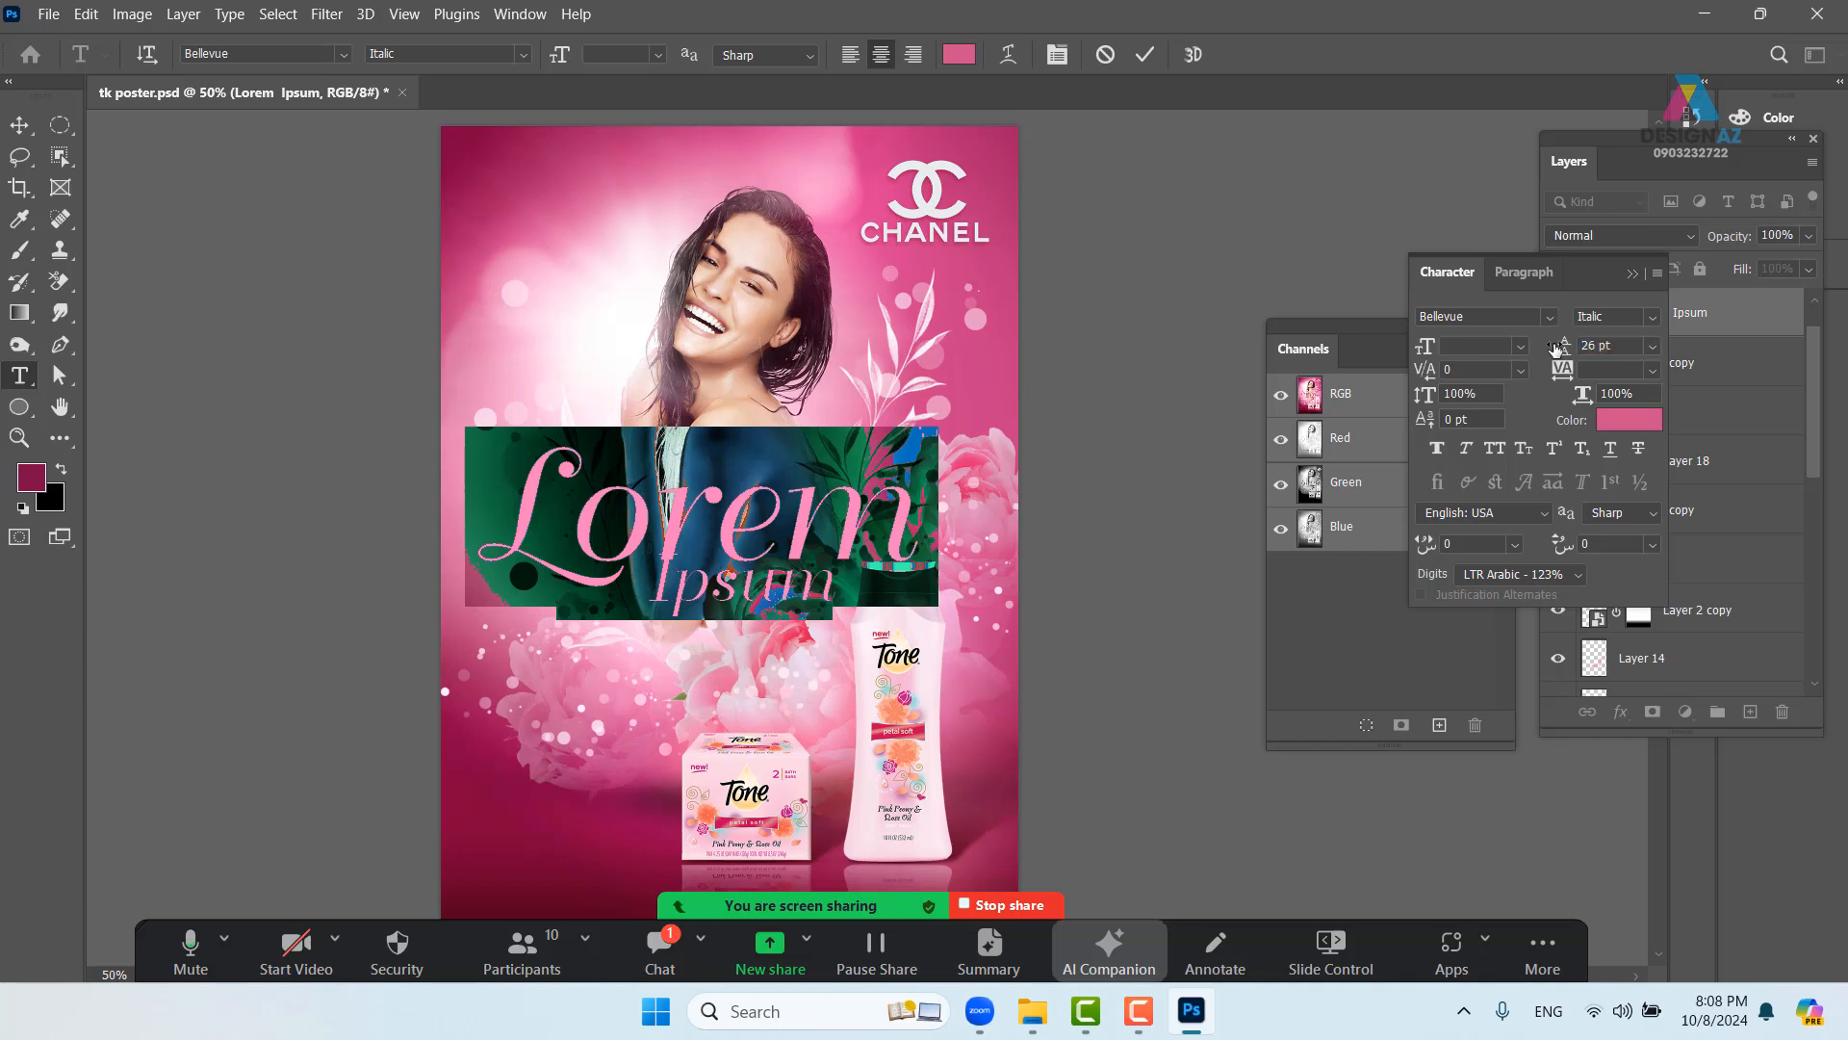
{"action": "left_click_drag", "start_coordinate": [1615, 347], "coordinate": [1510, 331]}
{"action": "type", "text": "30"}
{"action": "key", "text": "Return"}
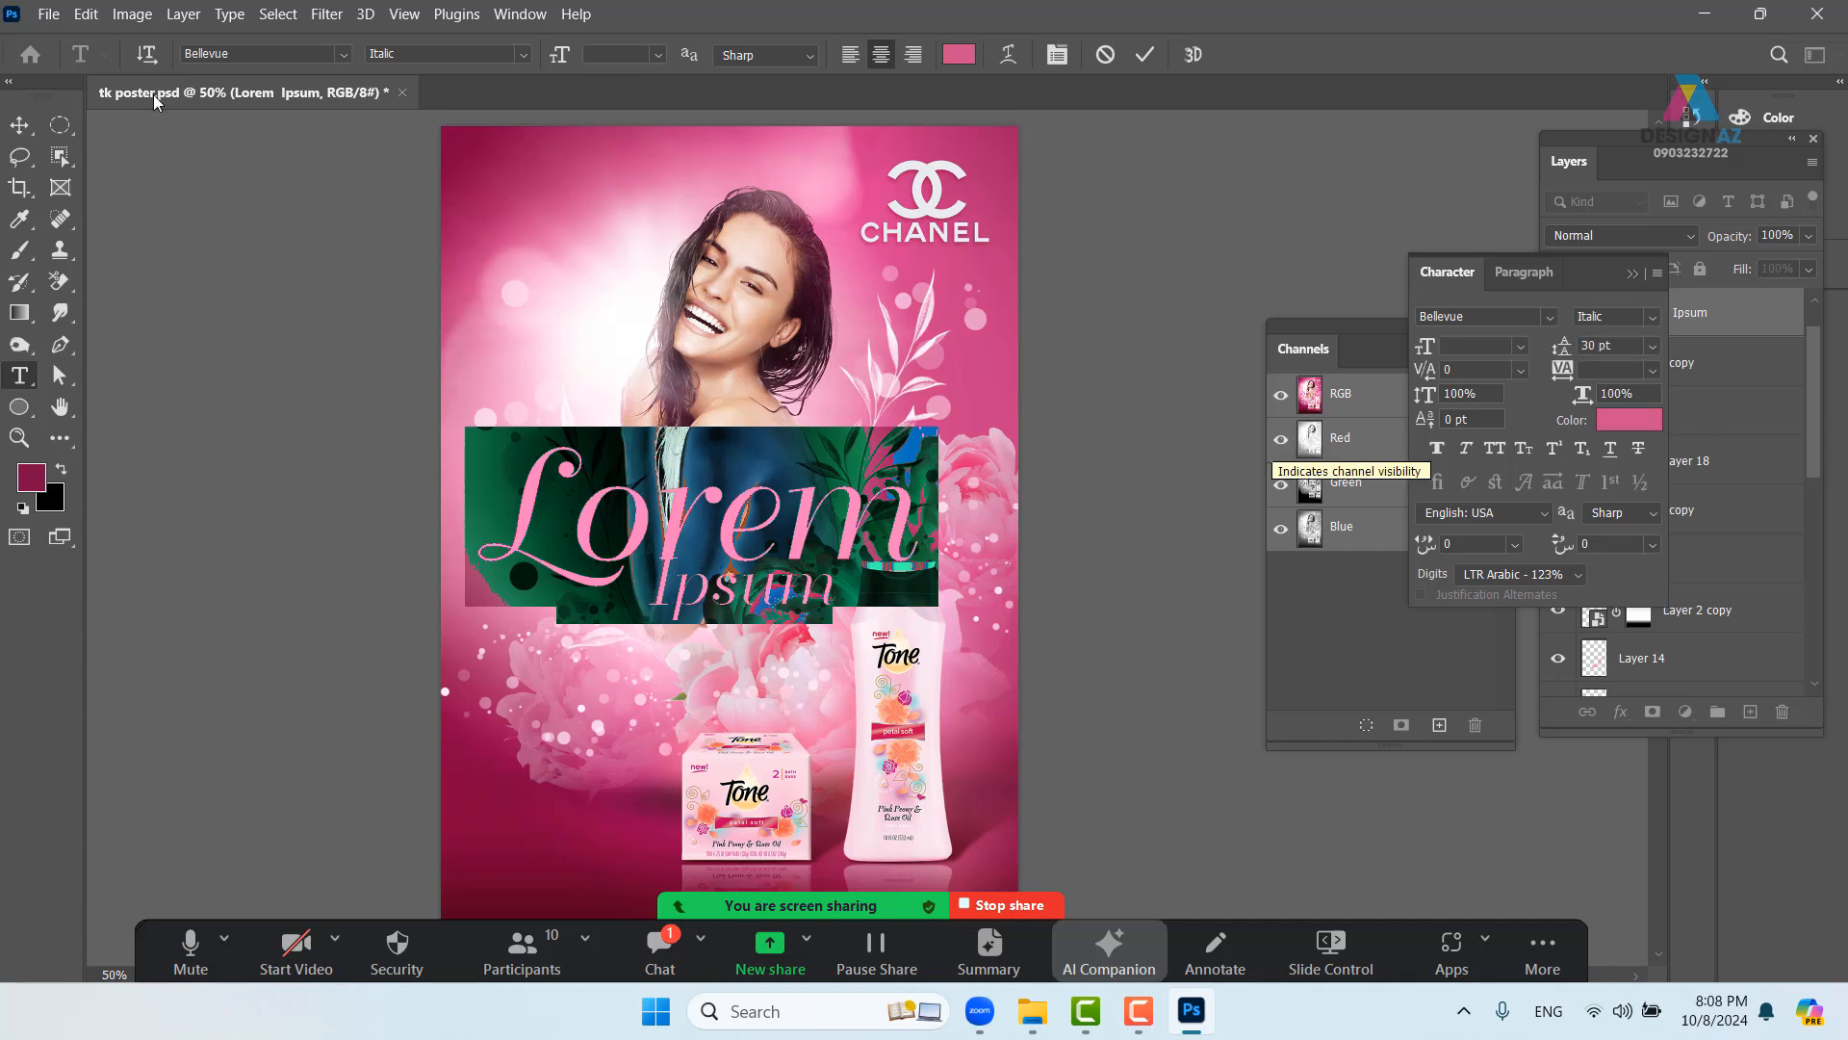
{"action": "left_click", "coordinate": [19, 125]}
{"action": "left_click_drag", "start_coordinate": [758, 547], "coordinate": [734, 399]}
- Zoom in and shift the Lorem Ipsum headline slightly to the right
{"action": "key", "text": "ctrl+plus"}
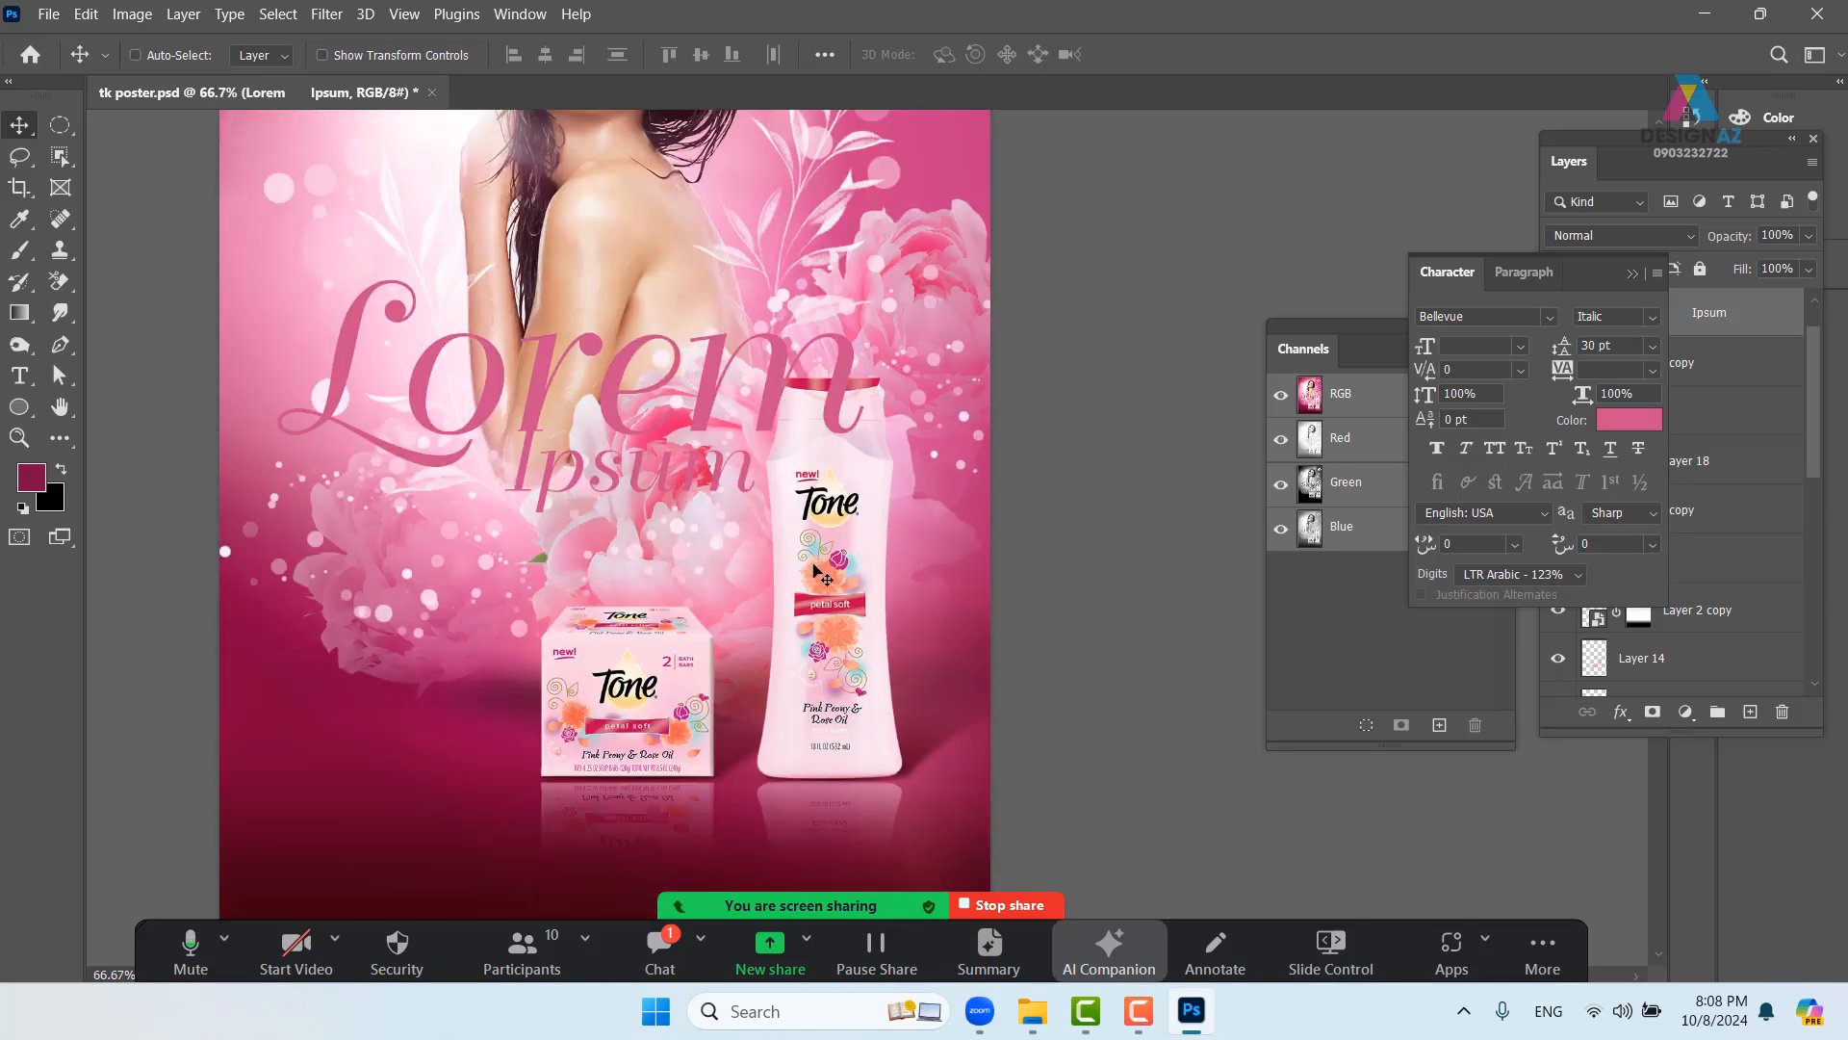
{"action": "right_click", "coordinate": [820, 487]}
{"action": "left_click", "coordinate": [863, 497]}
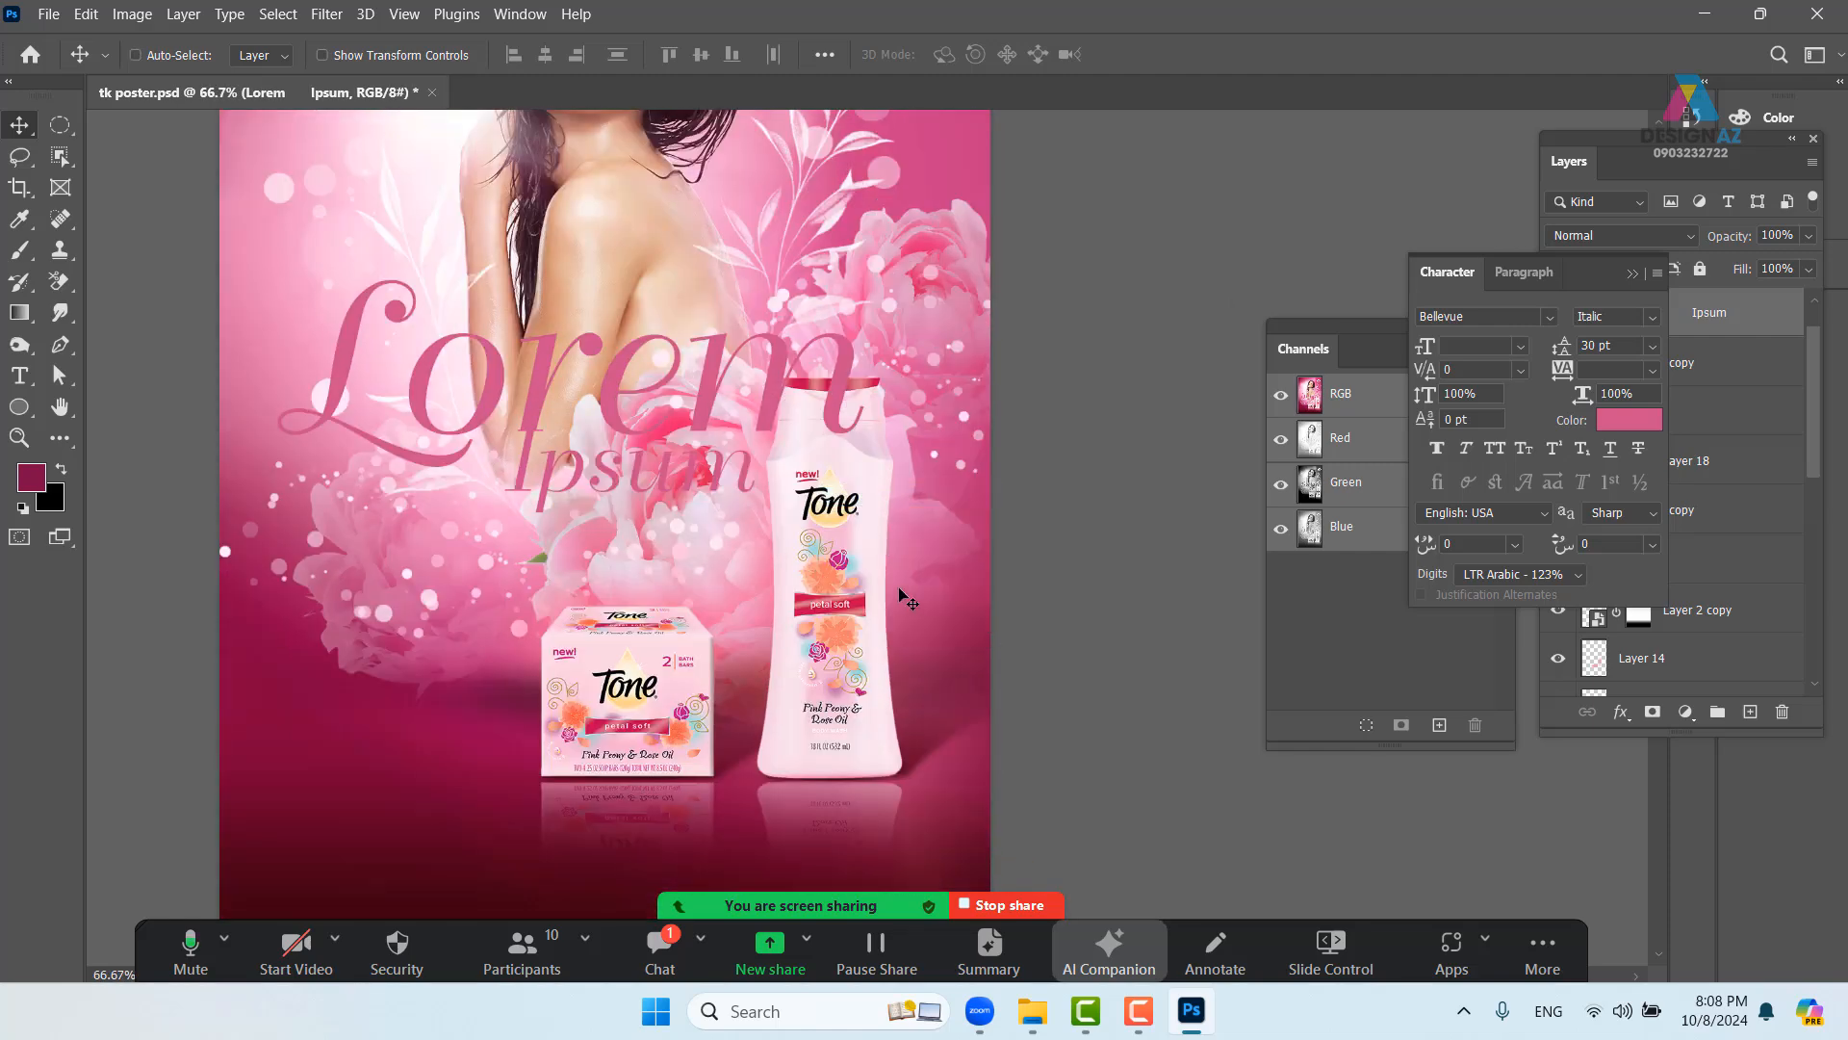
{"action": "right_click", "coordinate": [845, 378]}
{"action": "left_click", "coordinate": [849, 385]}
{"action": "left_click_drag", "start_coordinate": [849, 385], "coordinate": [856, 385]}
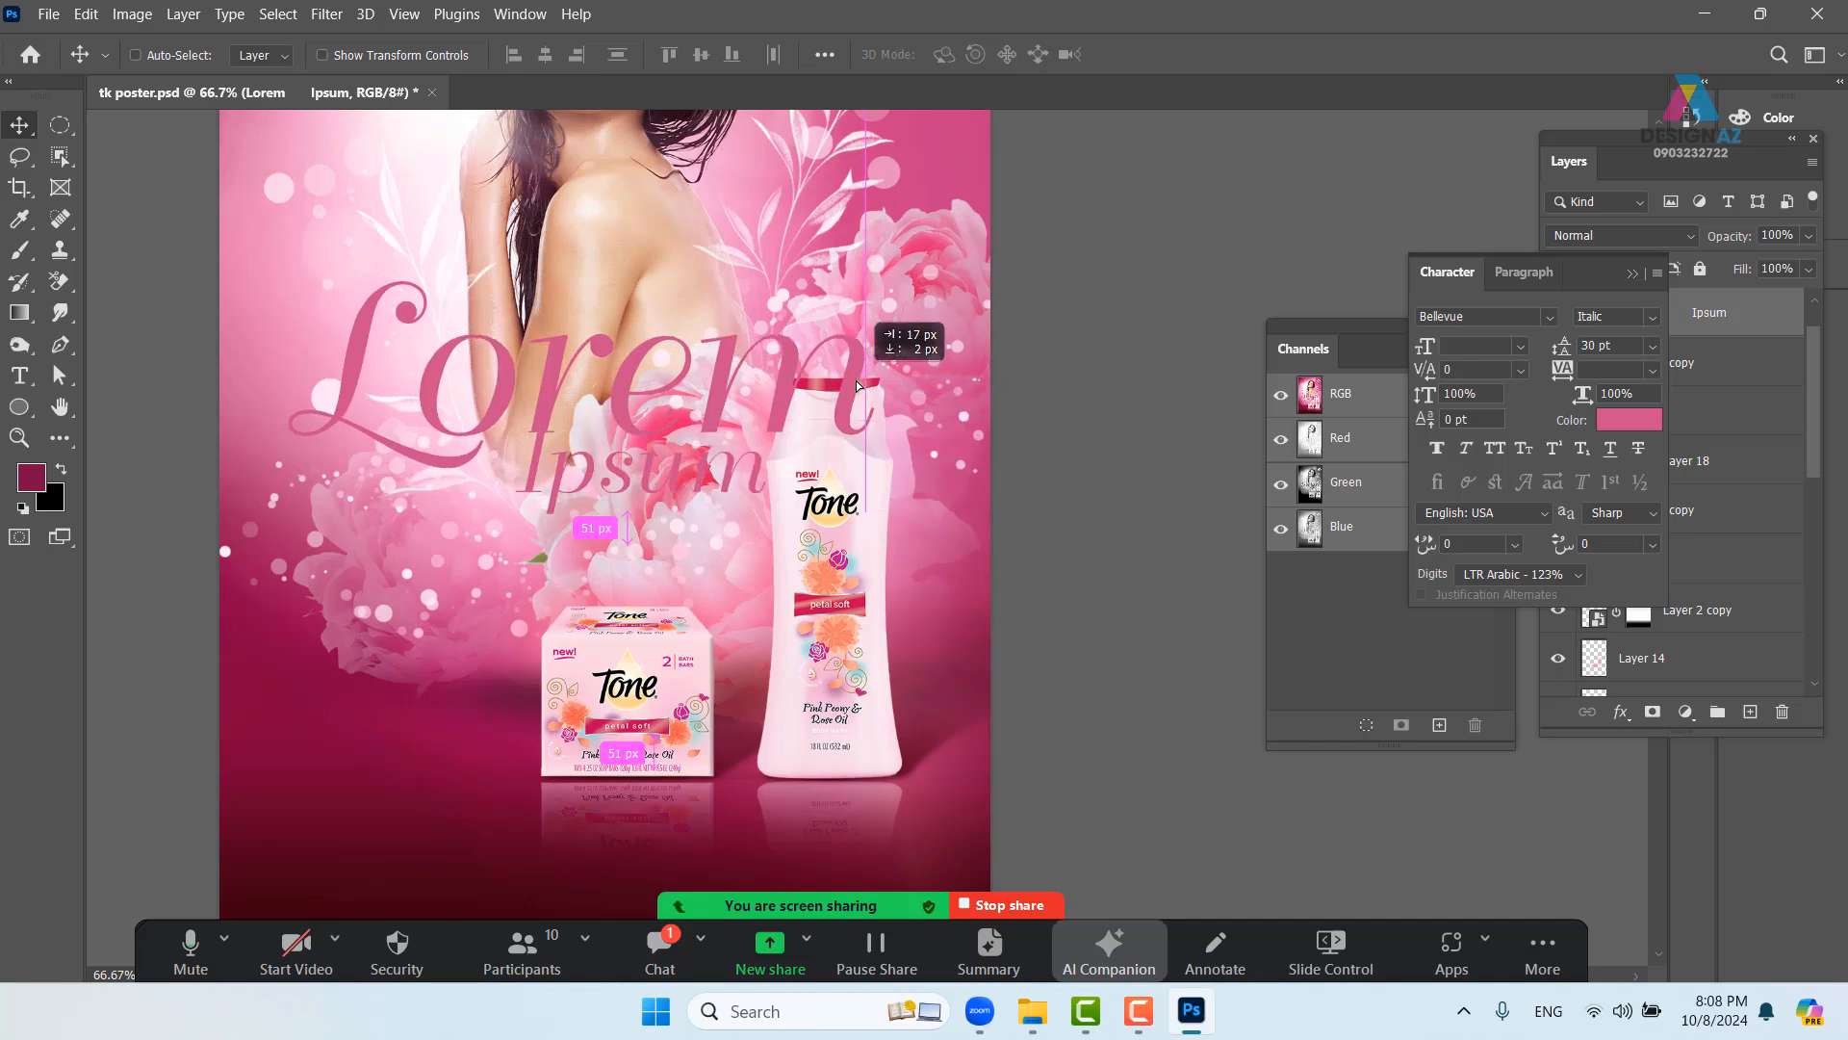
- Bring the bottle's layer, Layer 2, to the front above the headline
{"action": "right_click", "coordinate": [831, 499]}
{"action": "left_click", "coordinate": [841, 508]}
{"action": "right_click", "coordinate": [821, 546]}
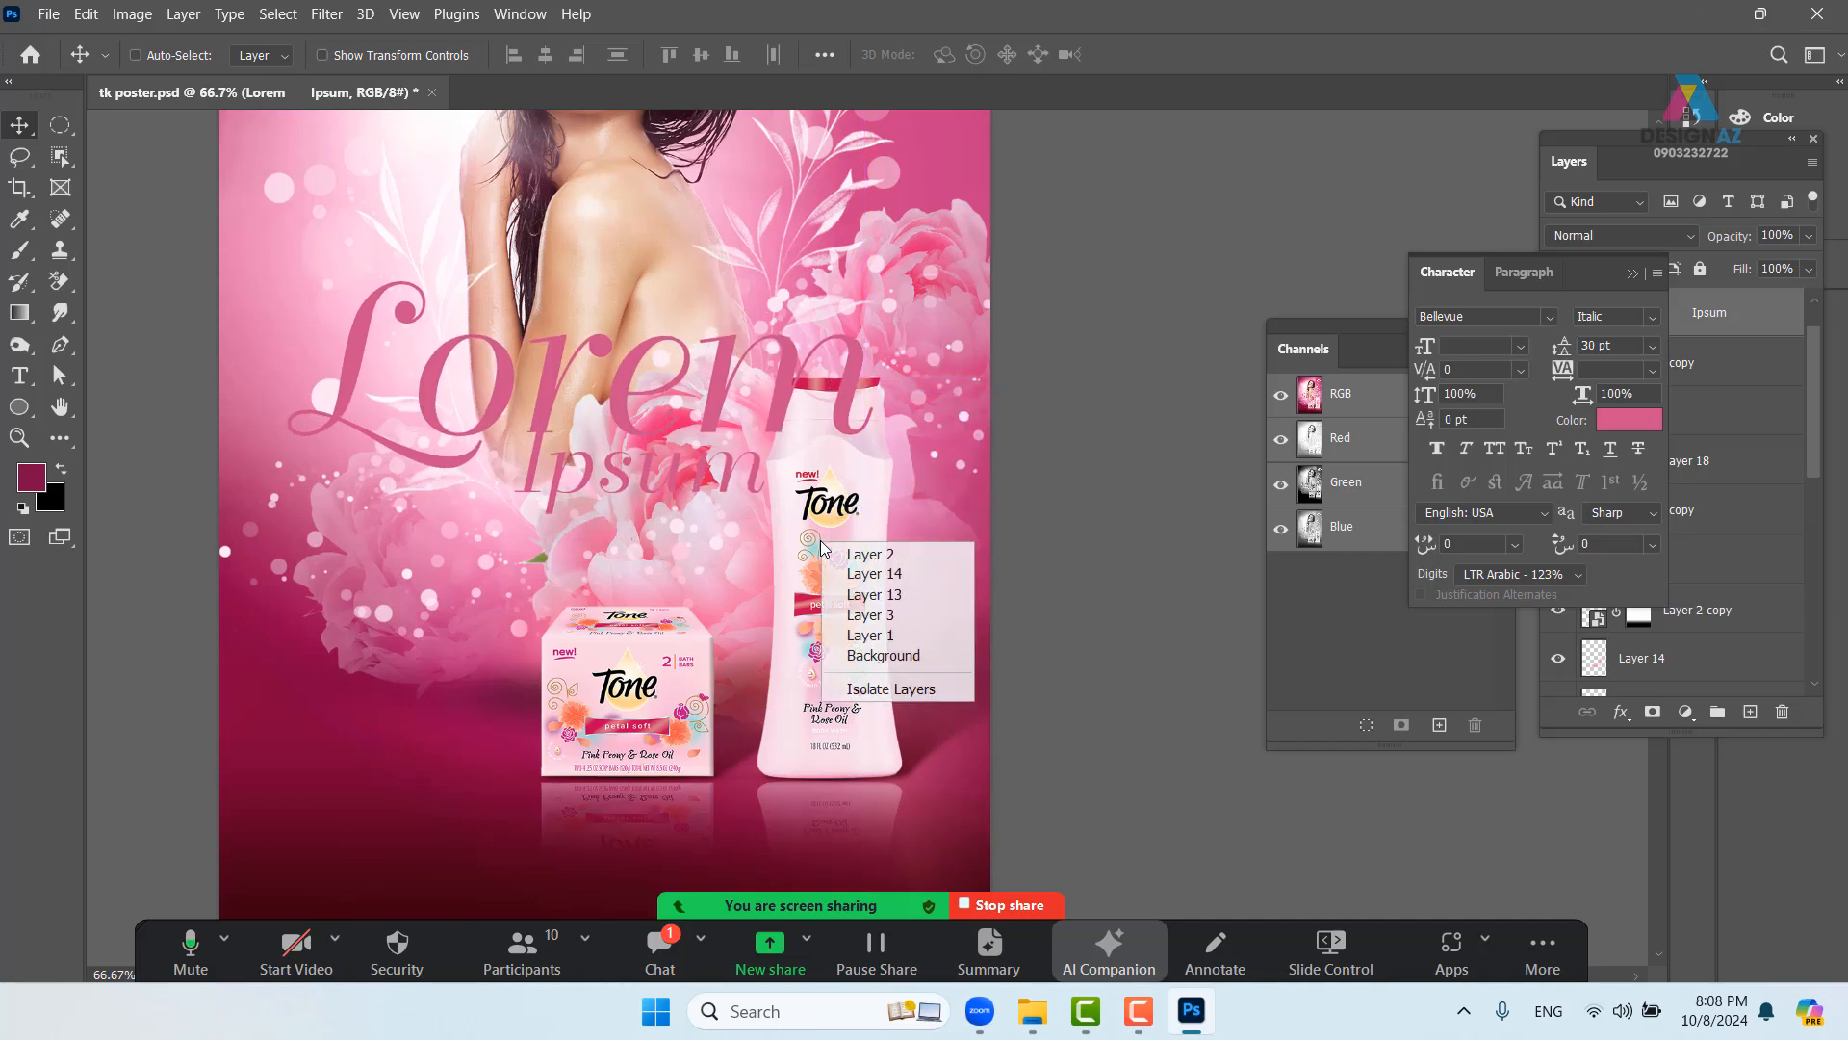
{"action": "left_click", "coordinate": [866, 554]}
{"action": "key", "text": "ctrl+shift+bracketright"}
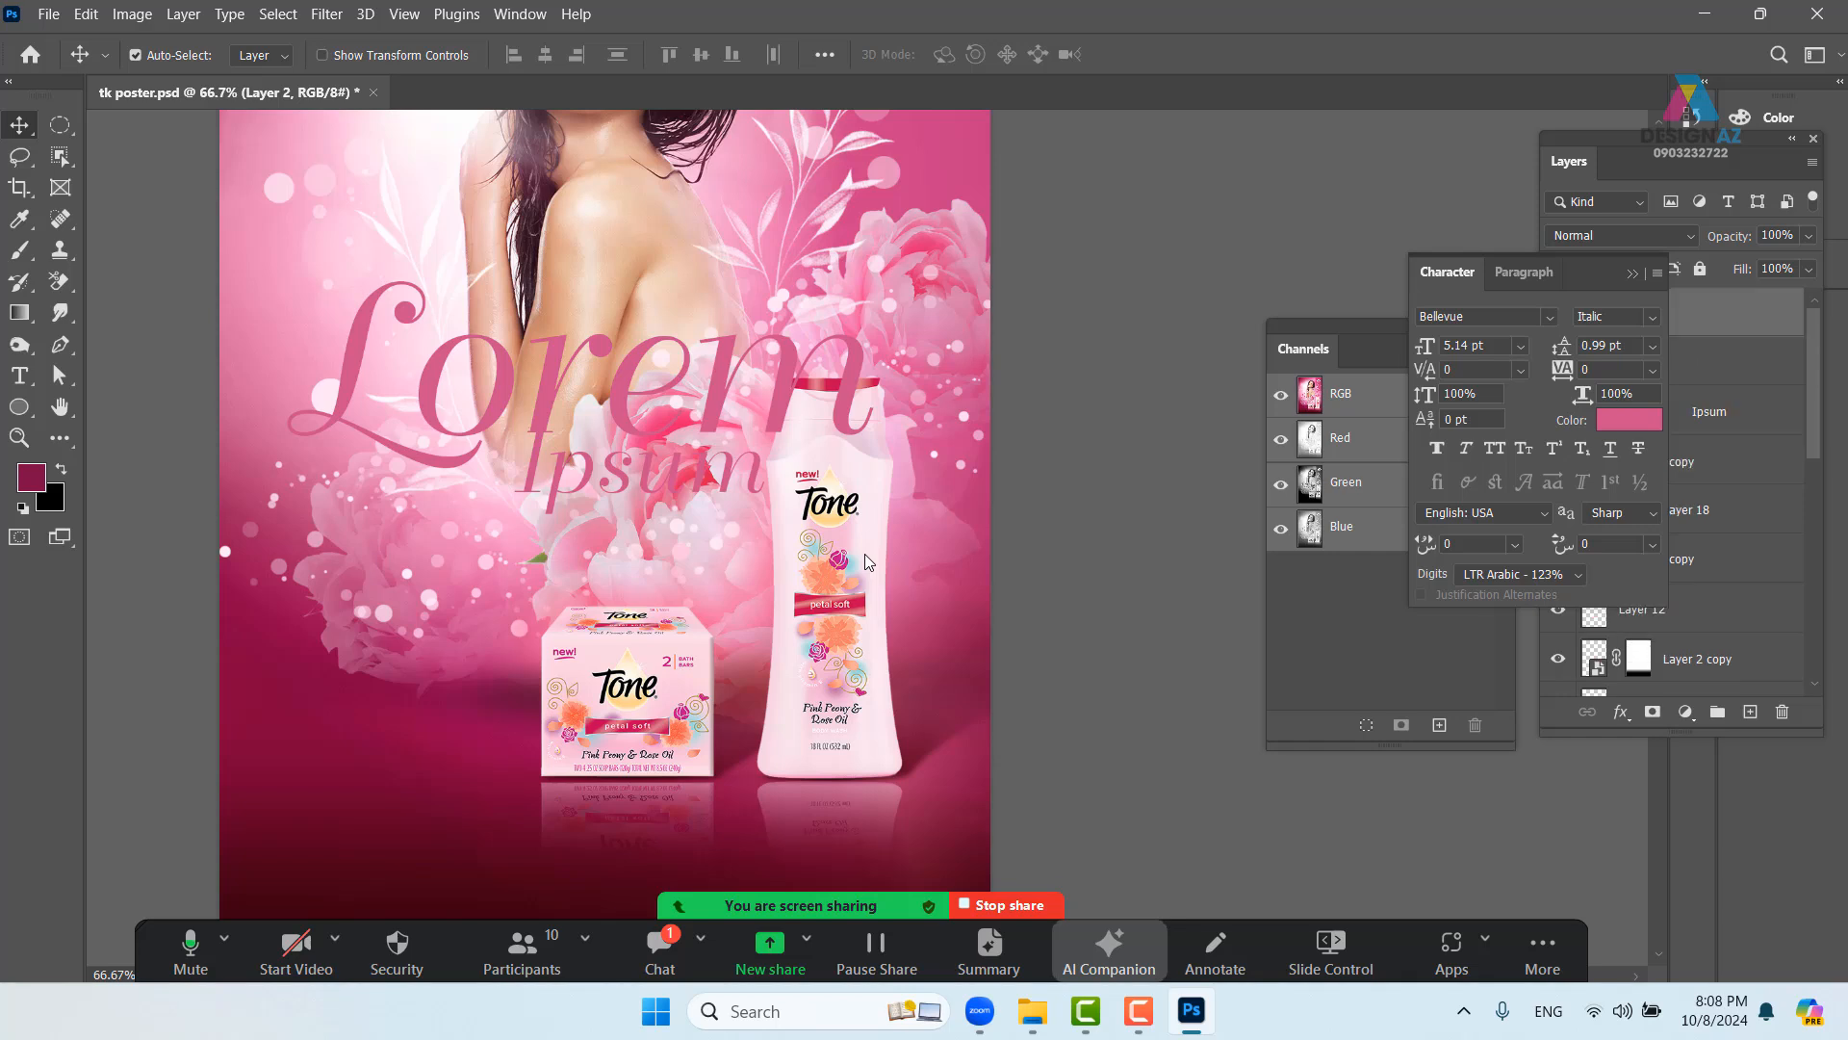
- Move the headline 15 px left and collapse the Character panel to reveal Layers
{"action": "right_click", "coordinate": [718, 389]}
{"action": "left_click", "coordinate": [722, 403]}
{"action": "left_click_drag", "start_coordinate": [723, 402], "coordinate": [713, 402]}
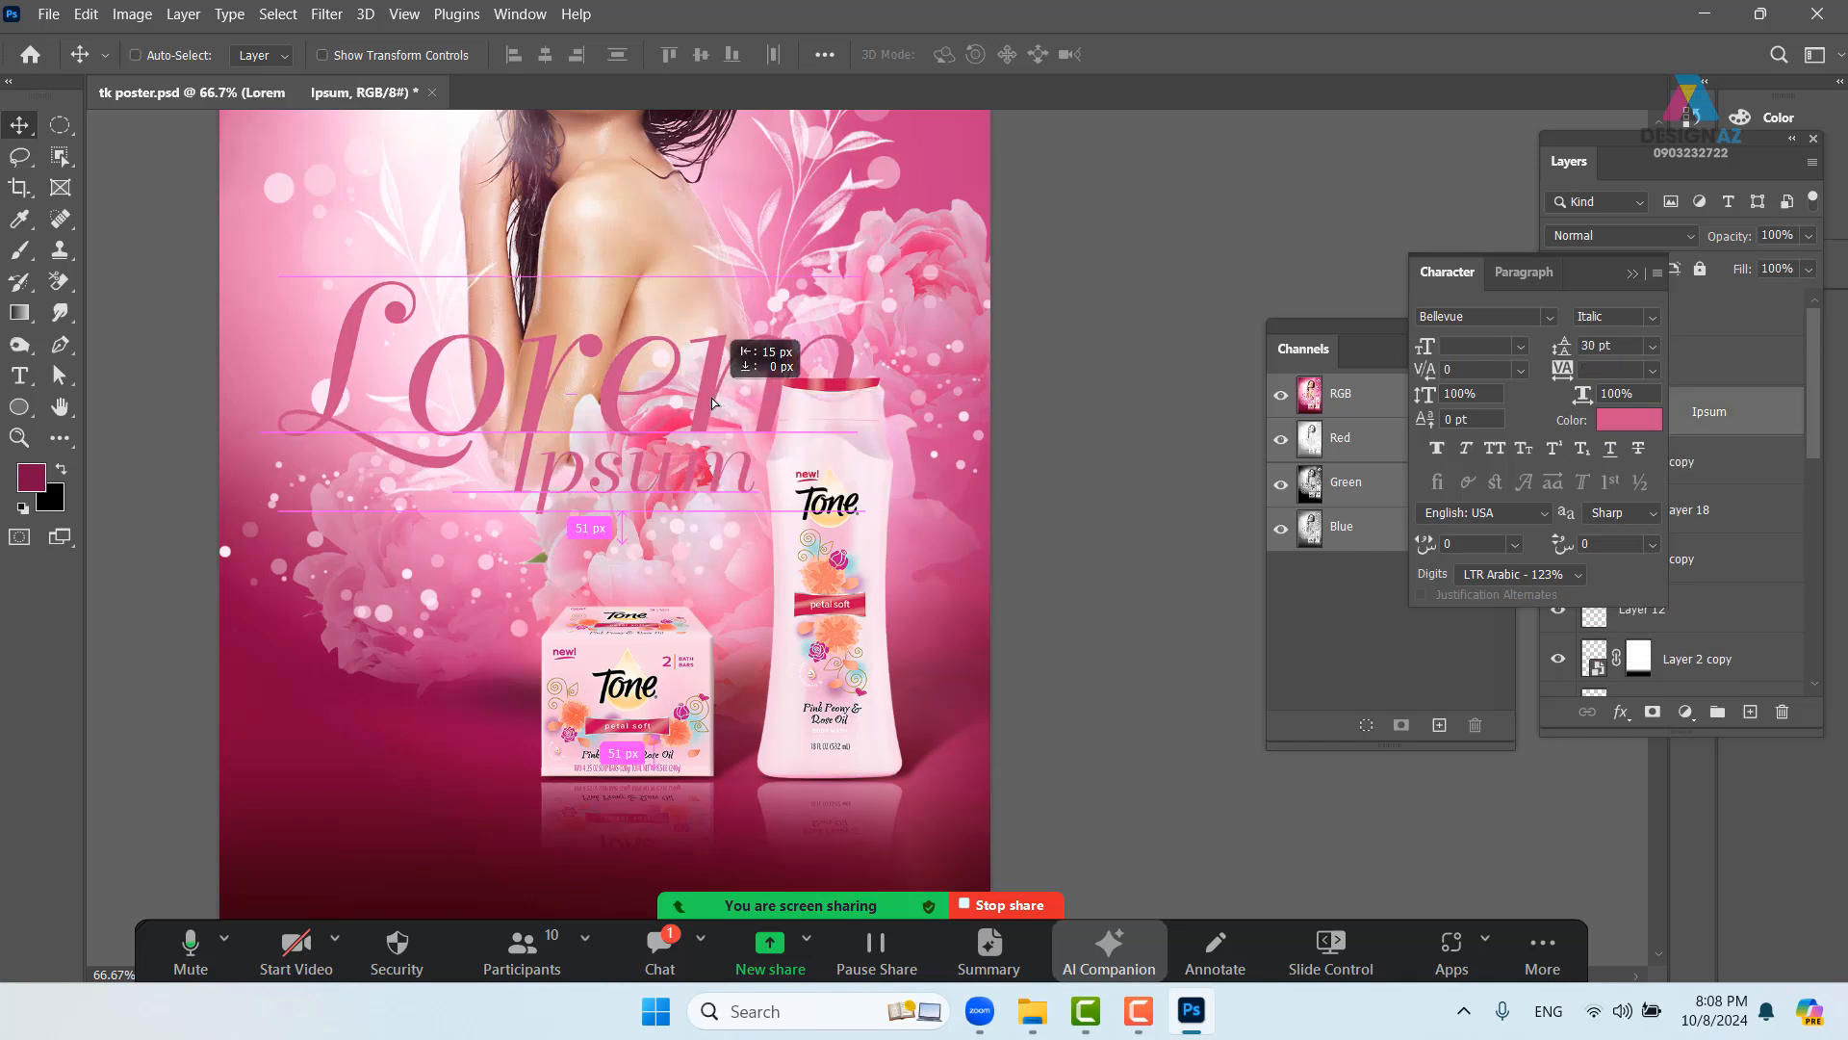
{"action": "left_click_drag", "start_coordinate": [734, 508], "coordinate": [732, 537]}
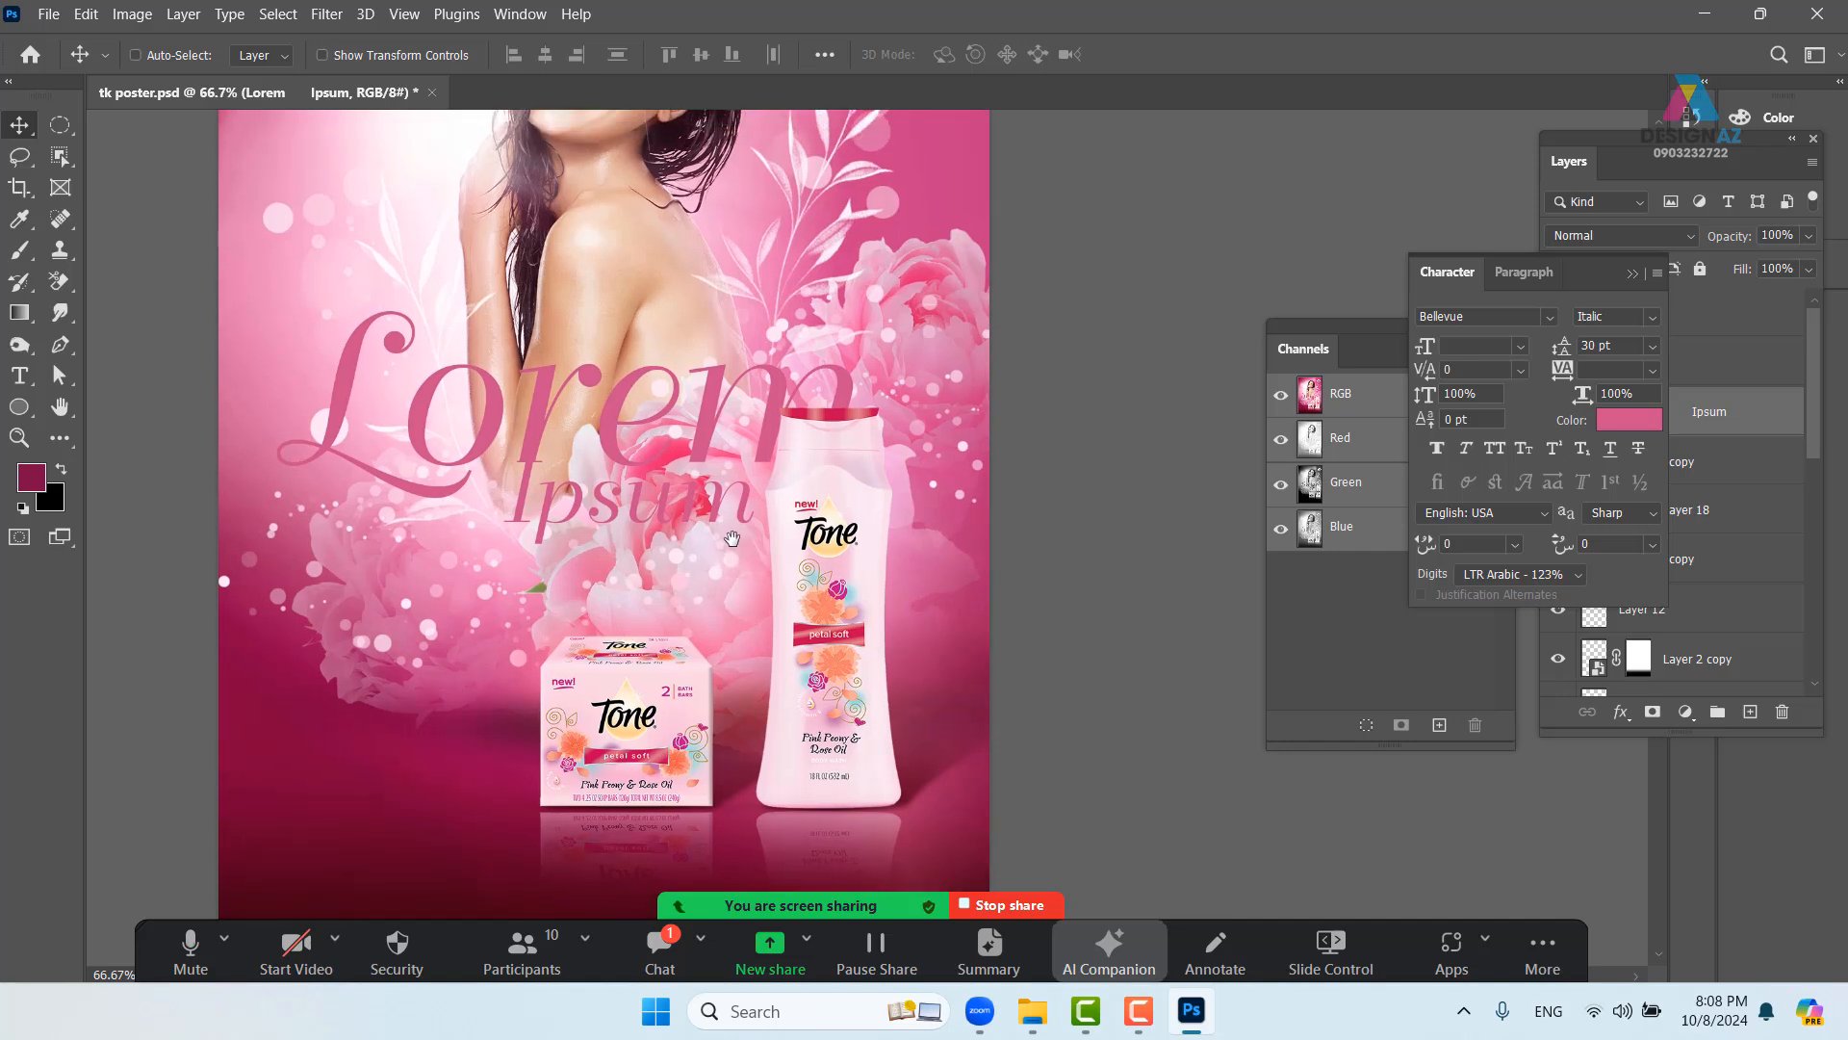
{"action": "key", "text": "t"}
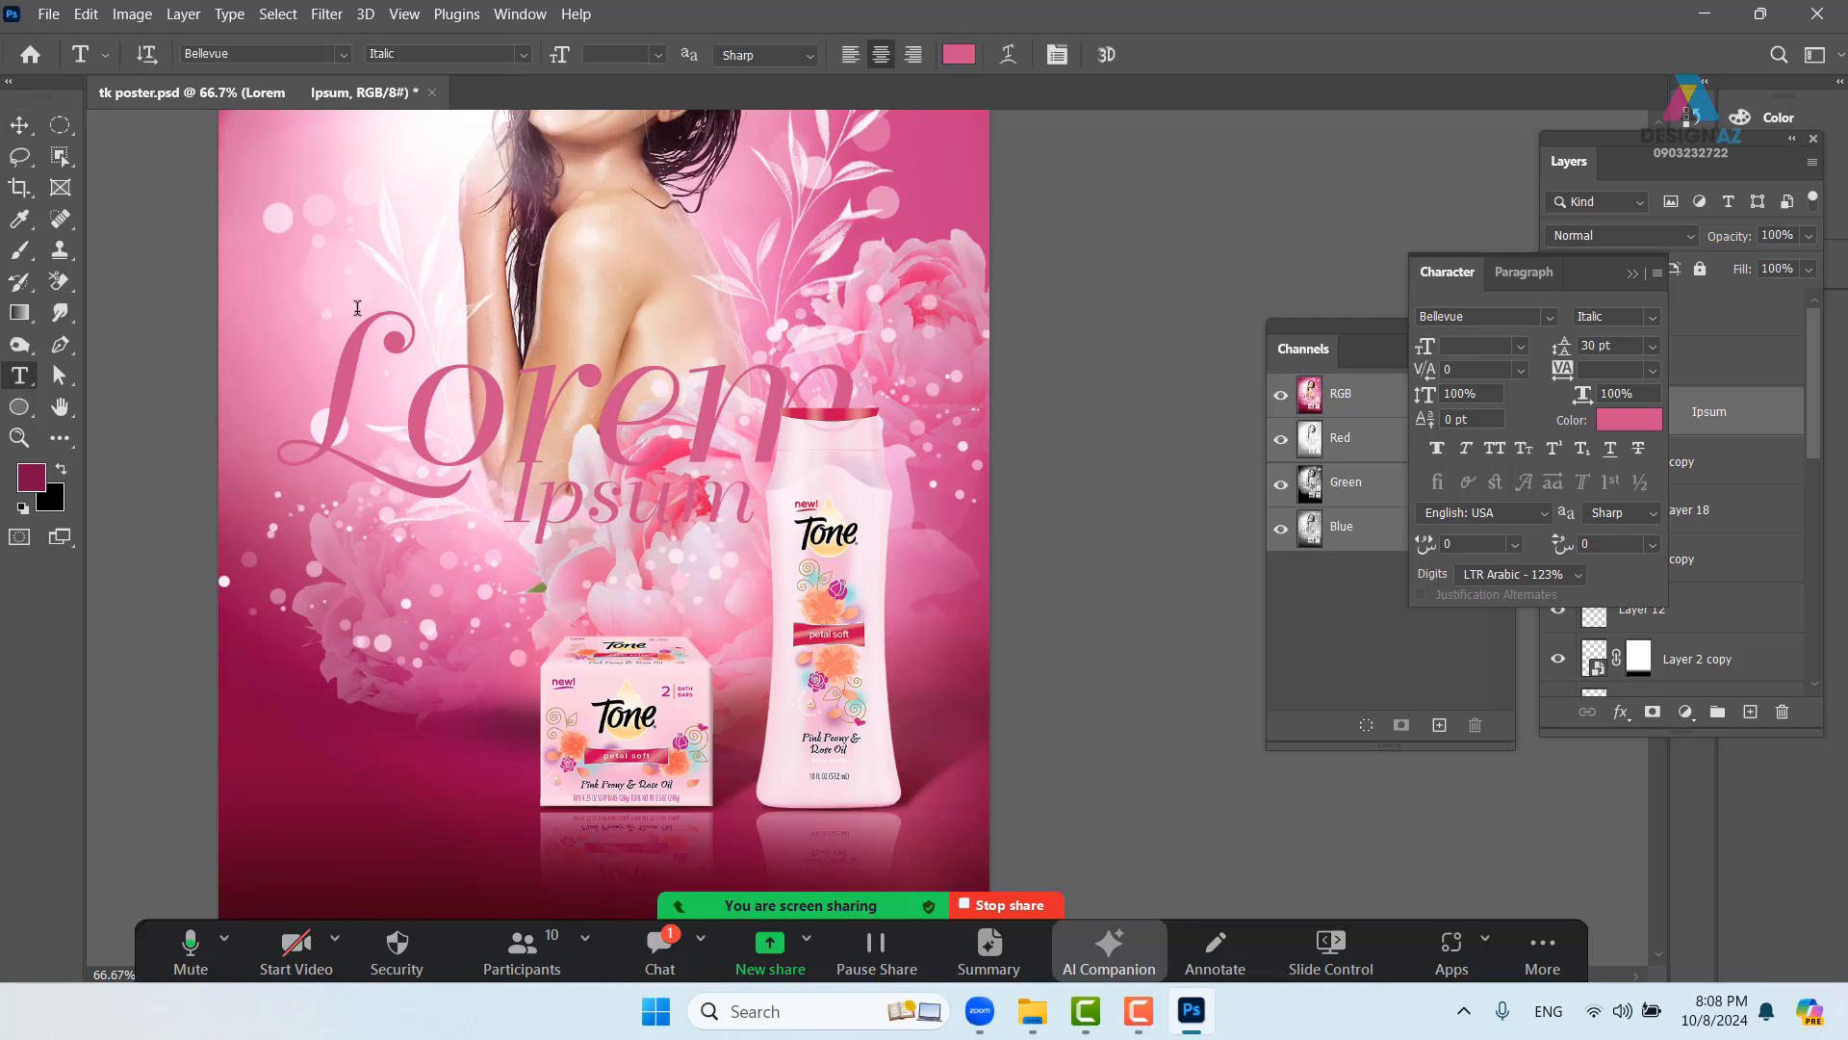
{"action": "left_click", "coordinate": [20, 126]}
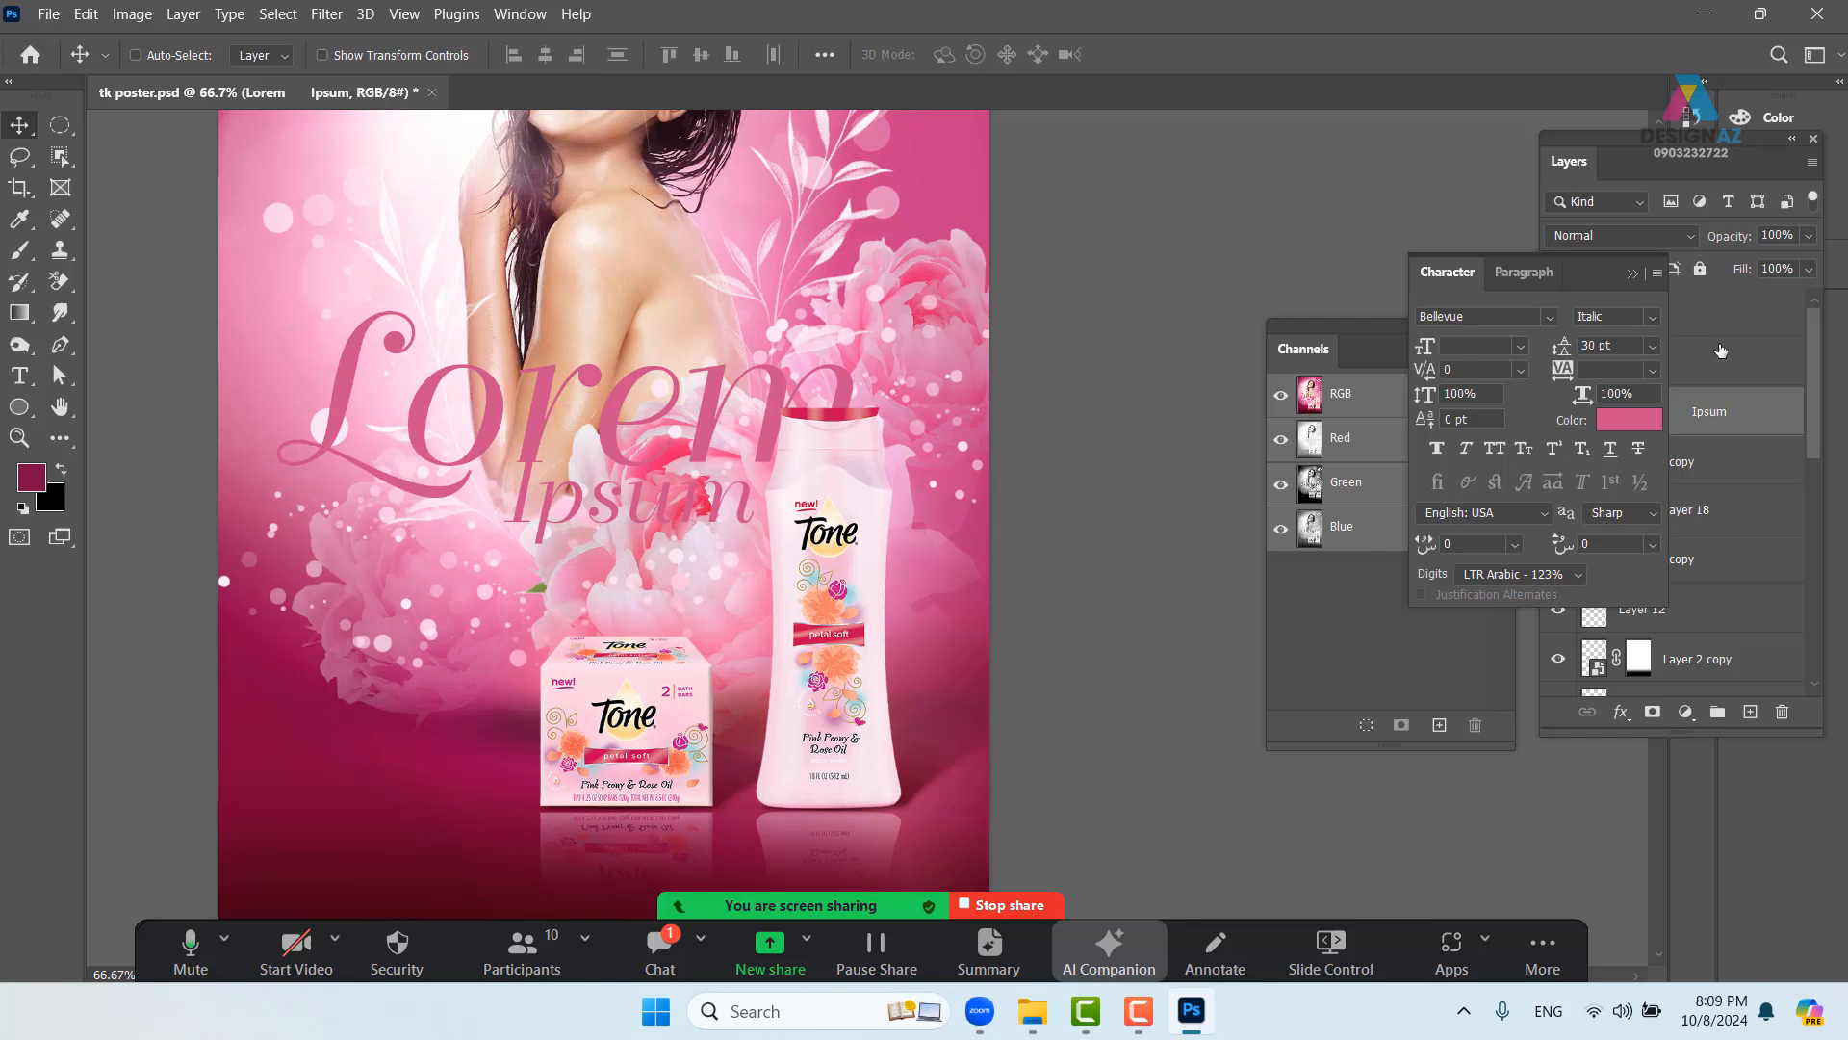
{"action": "left_click", "coordinate": [1634, 273]}
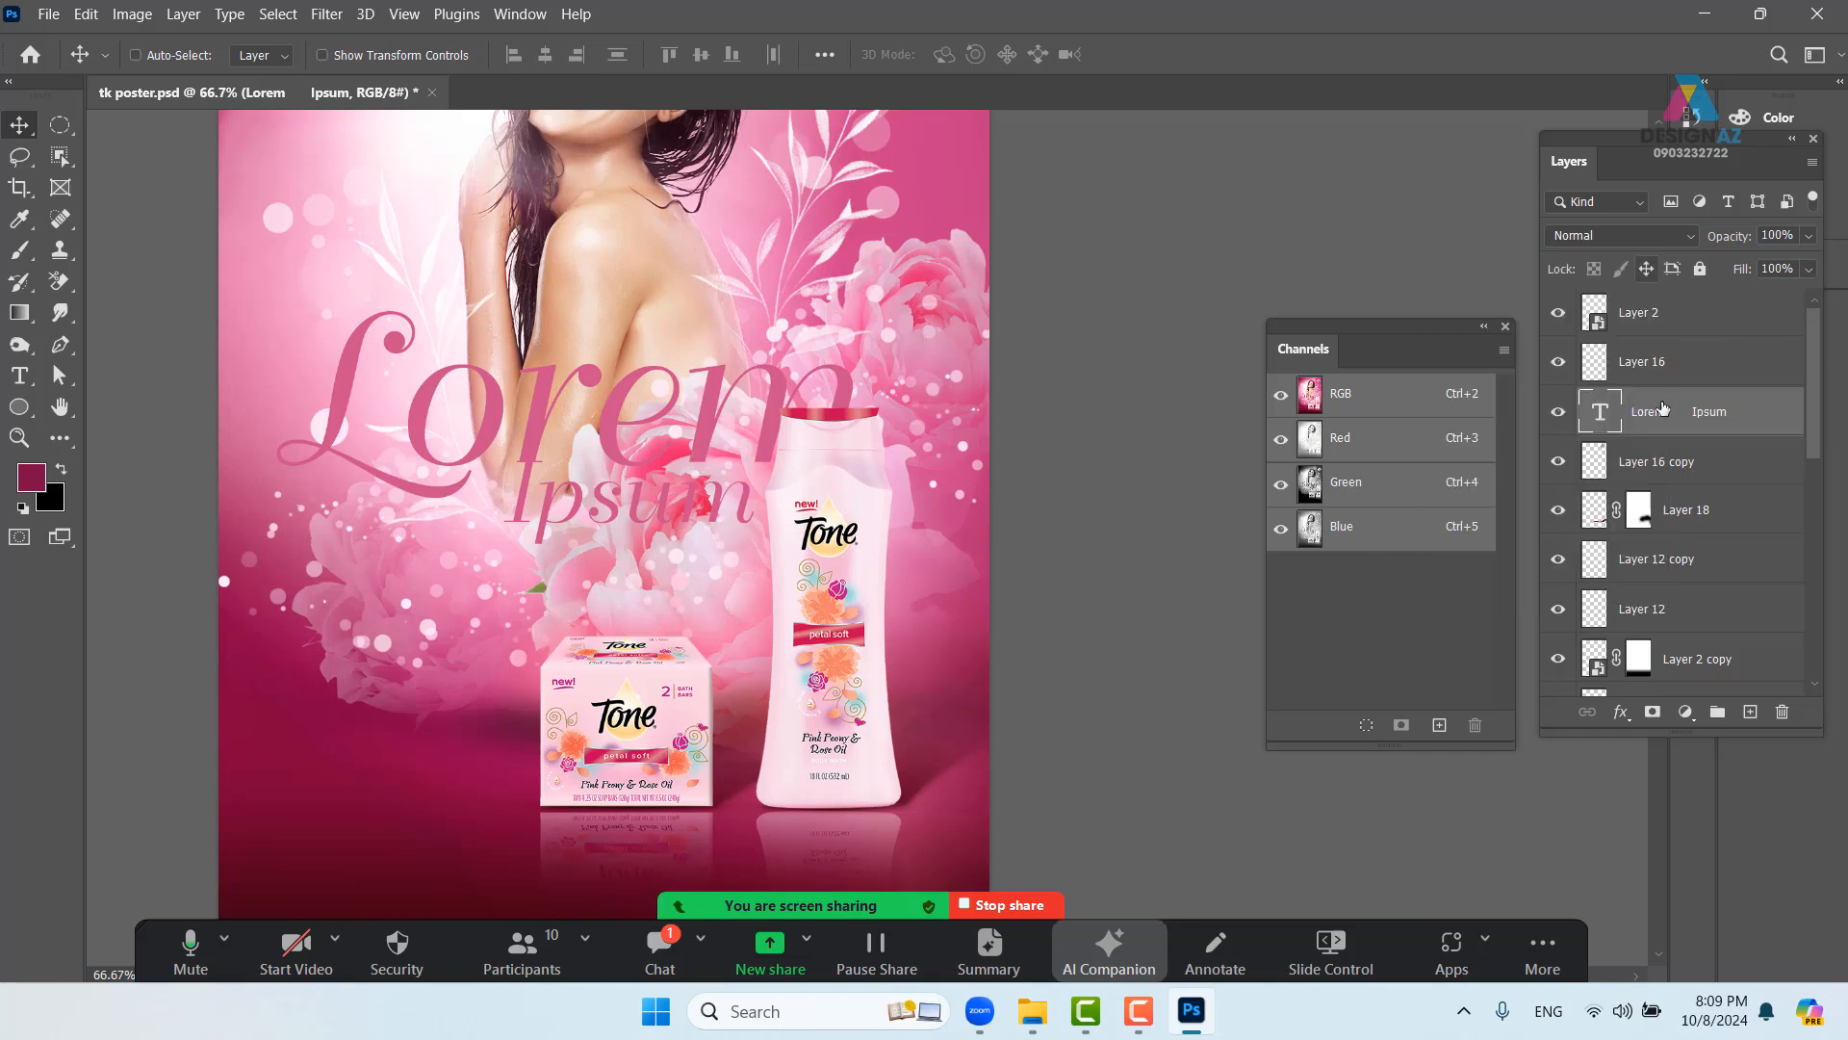
{"action": "right_click", "coordinate": [1742, 430]}
{"action": "left_click", "coordinate": [1513, 38]}
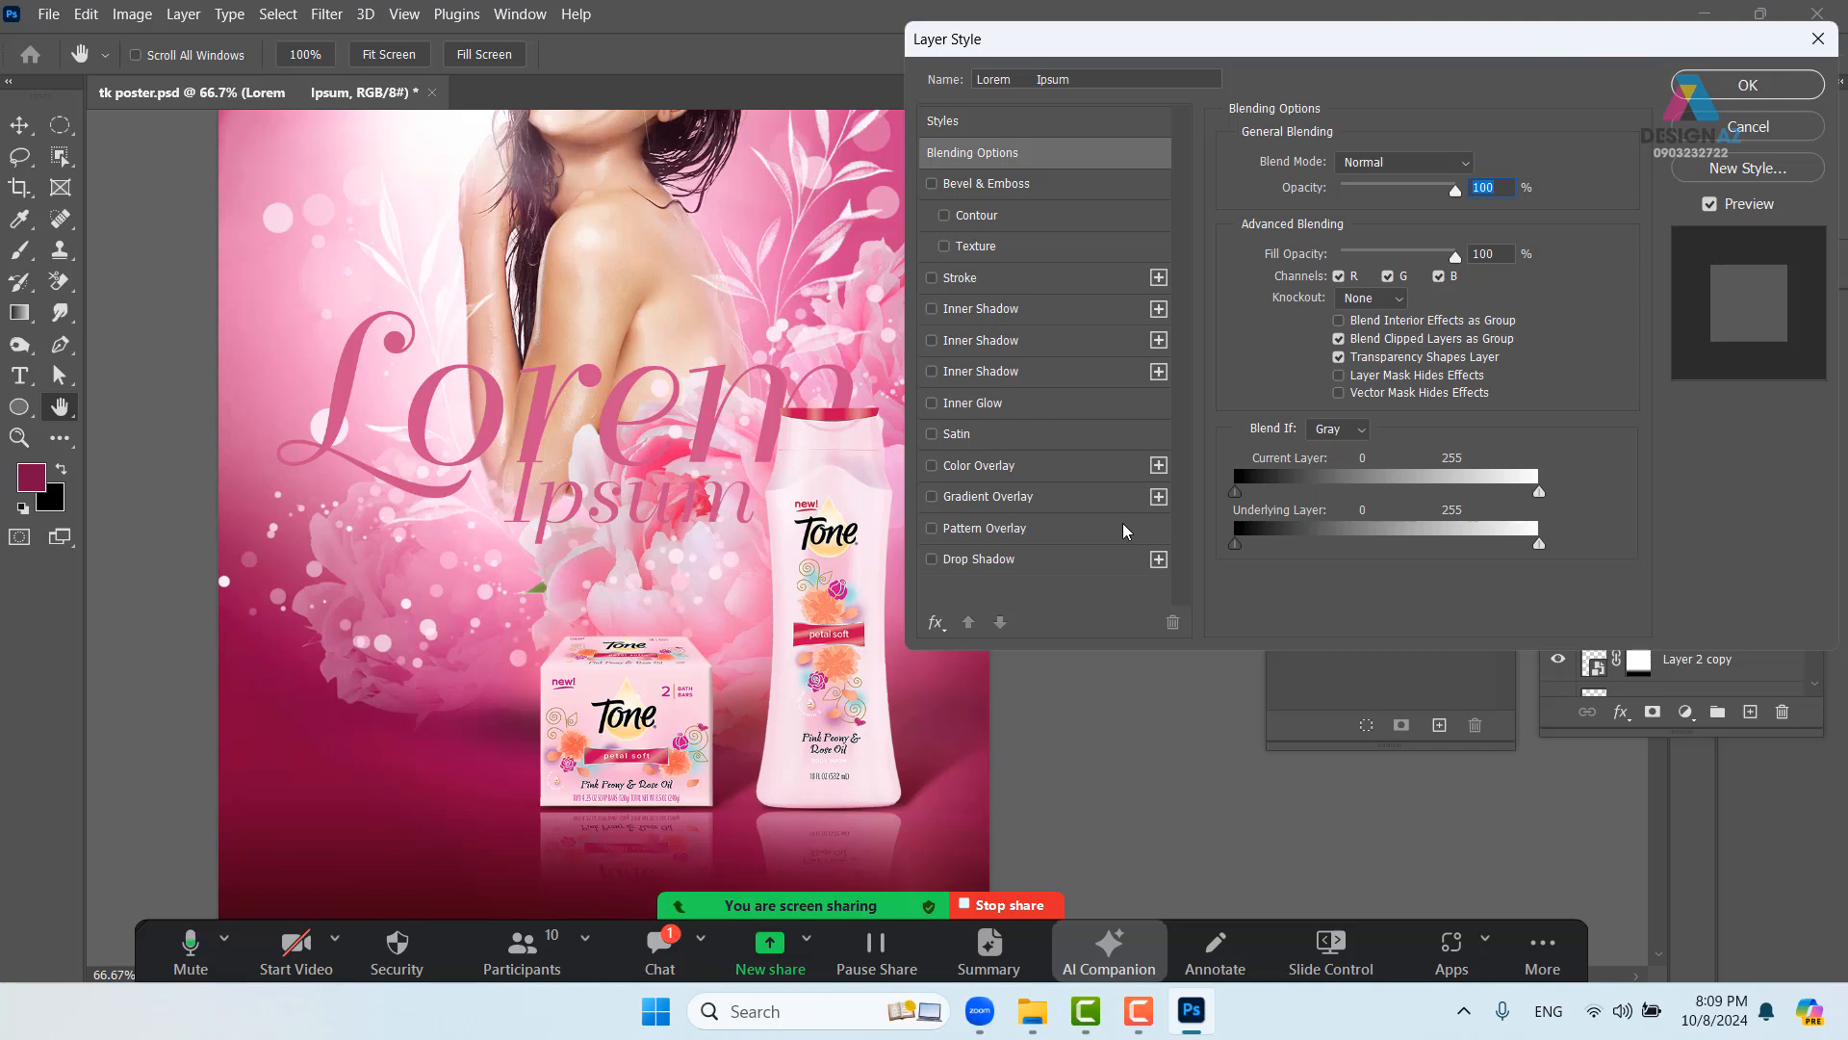
{"action": "left_click", "coordinate": [1096, 558]}
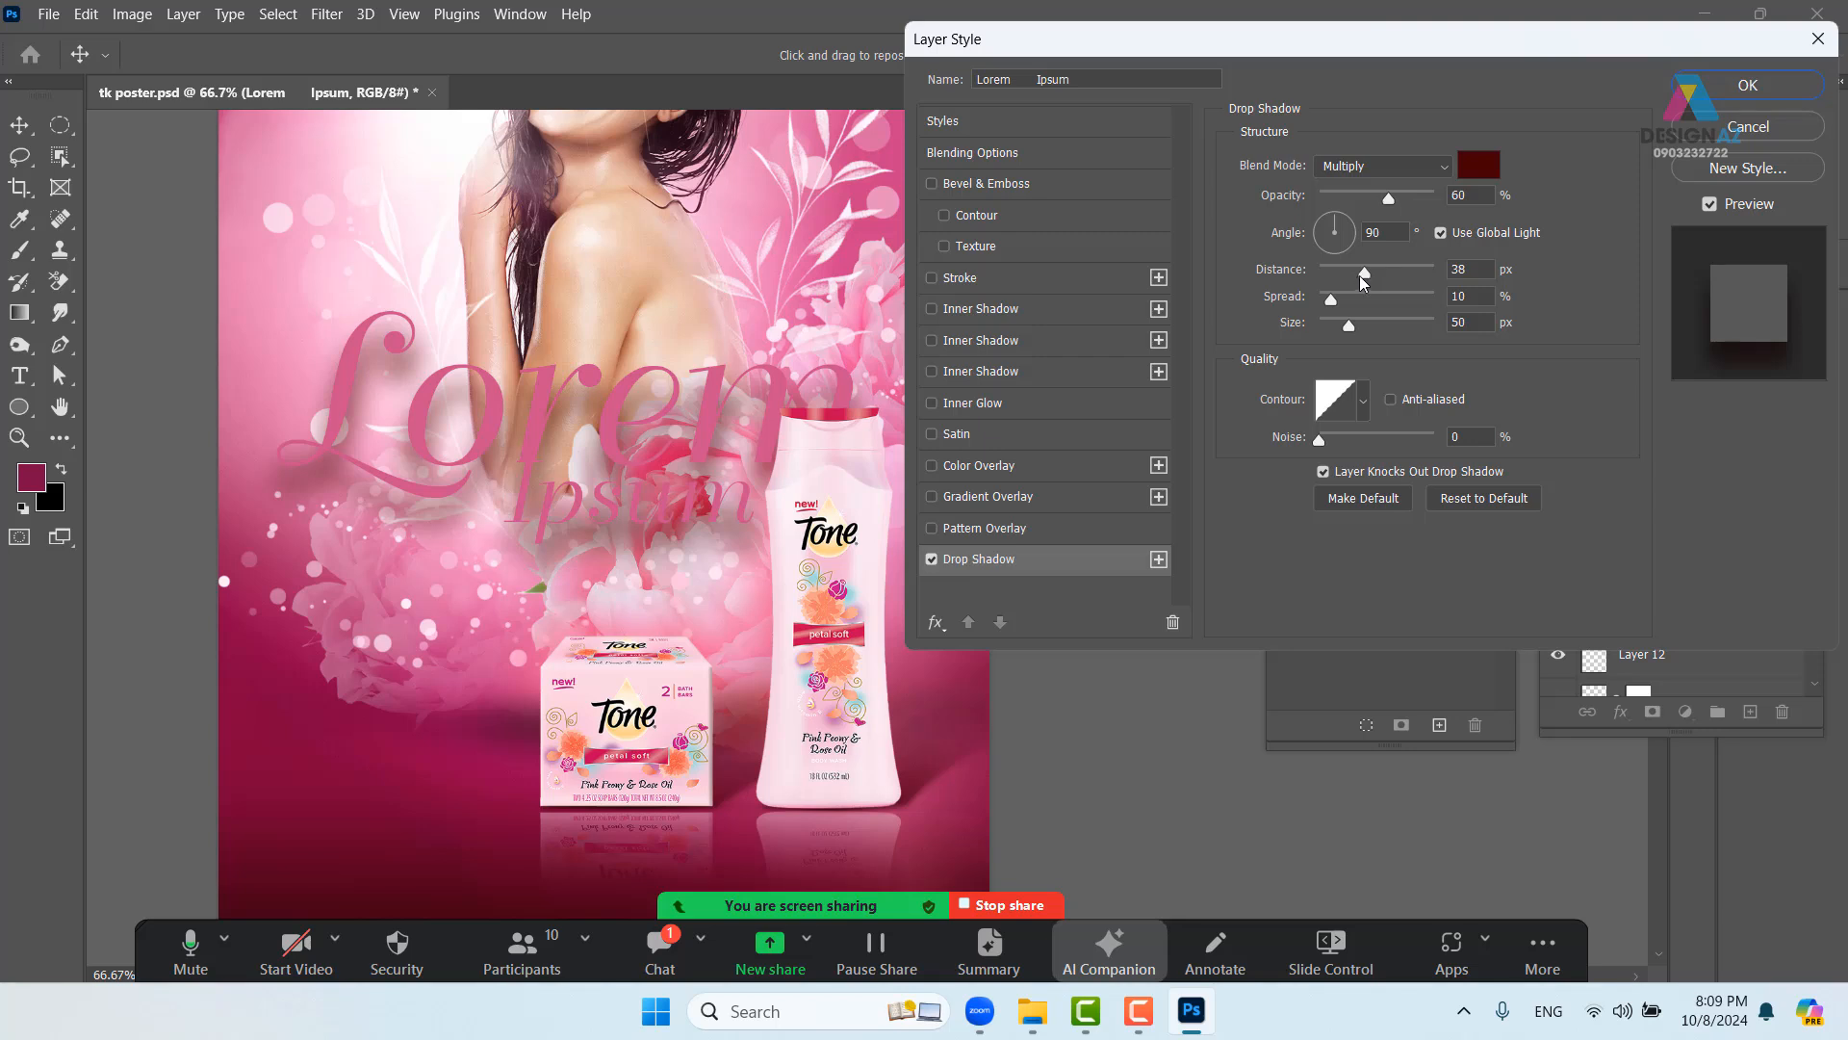
{"action": "left_click_drag", "start_coordinate": [1360, 270], "coordinate": [1266, 272]}
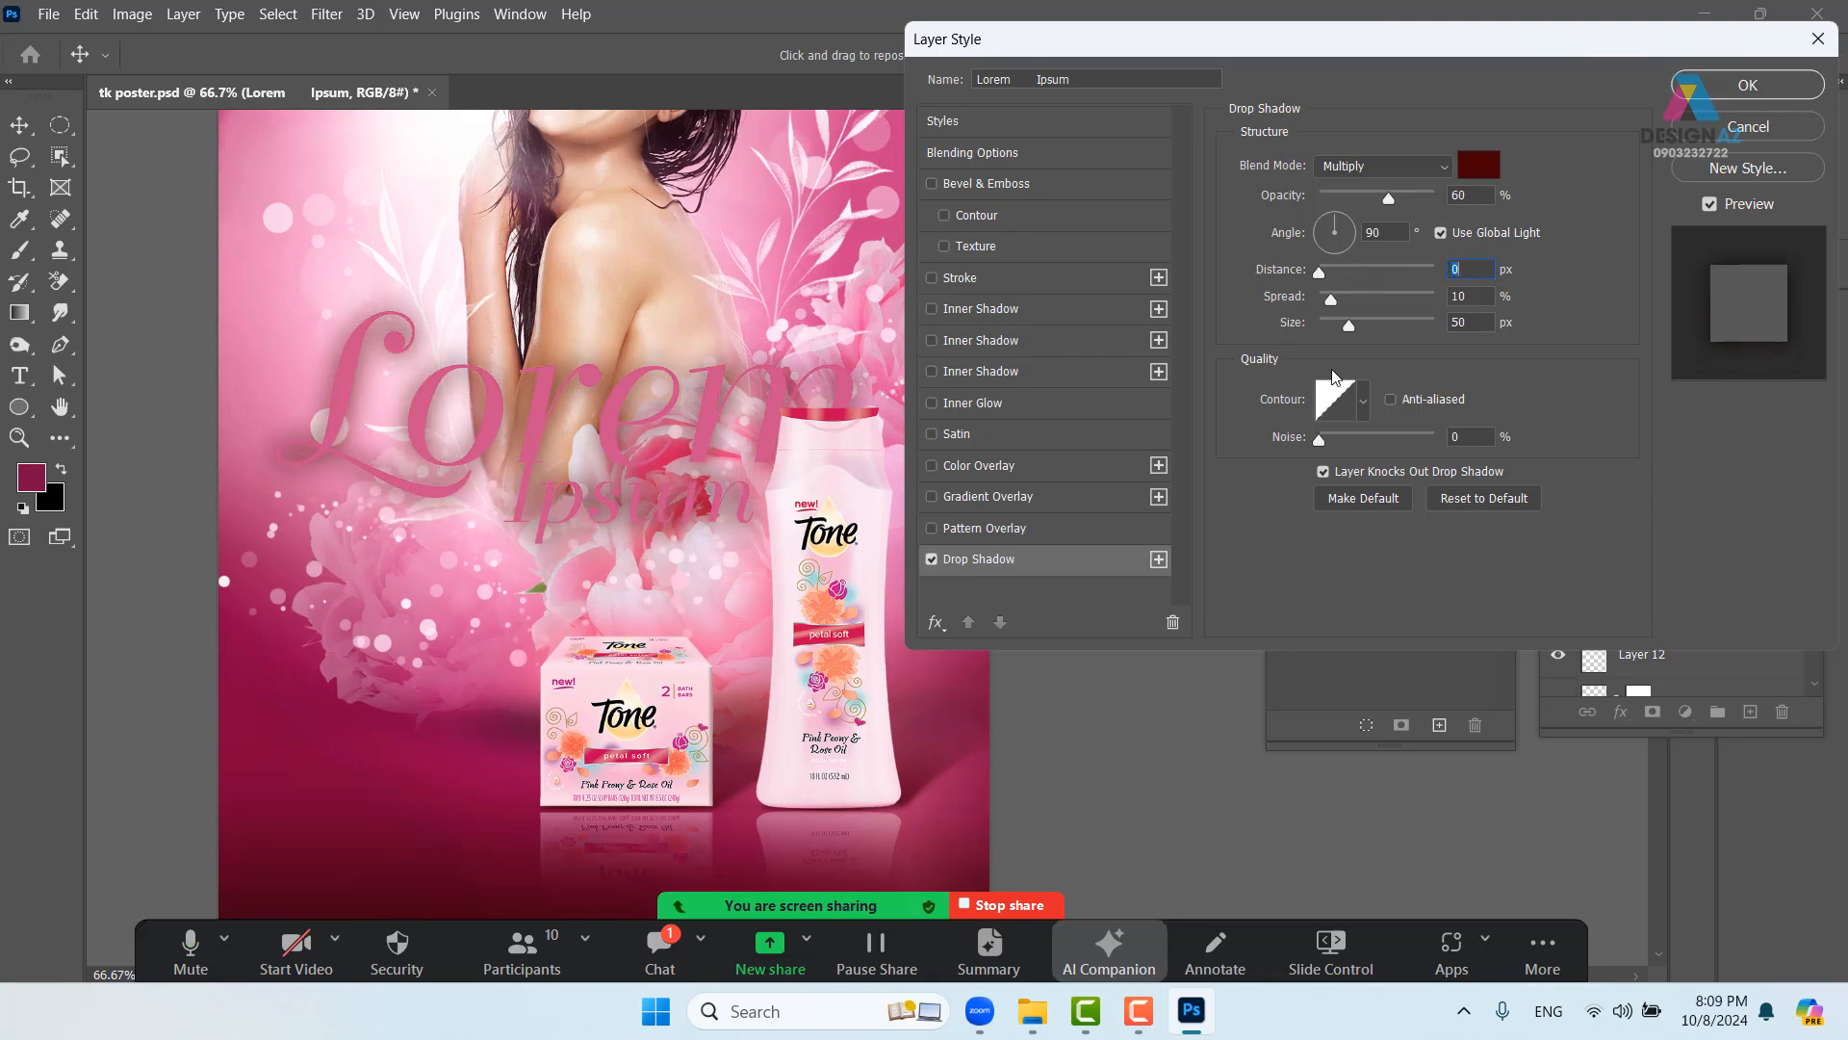
{"action": "left_click_drag", "start_coordinate": [1347, 326], "coordinate": [1334, 325]}
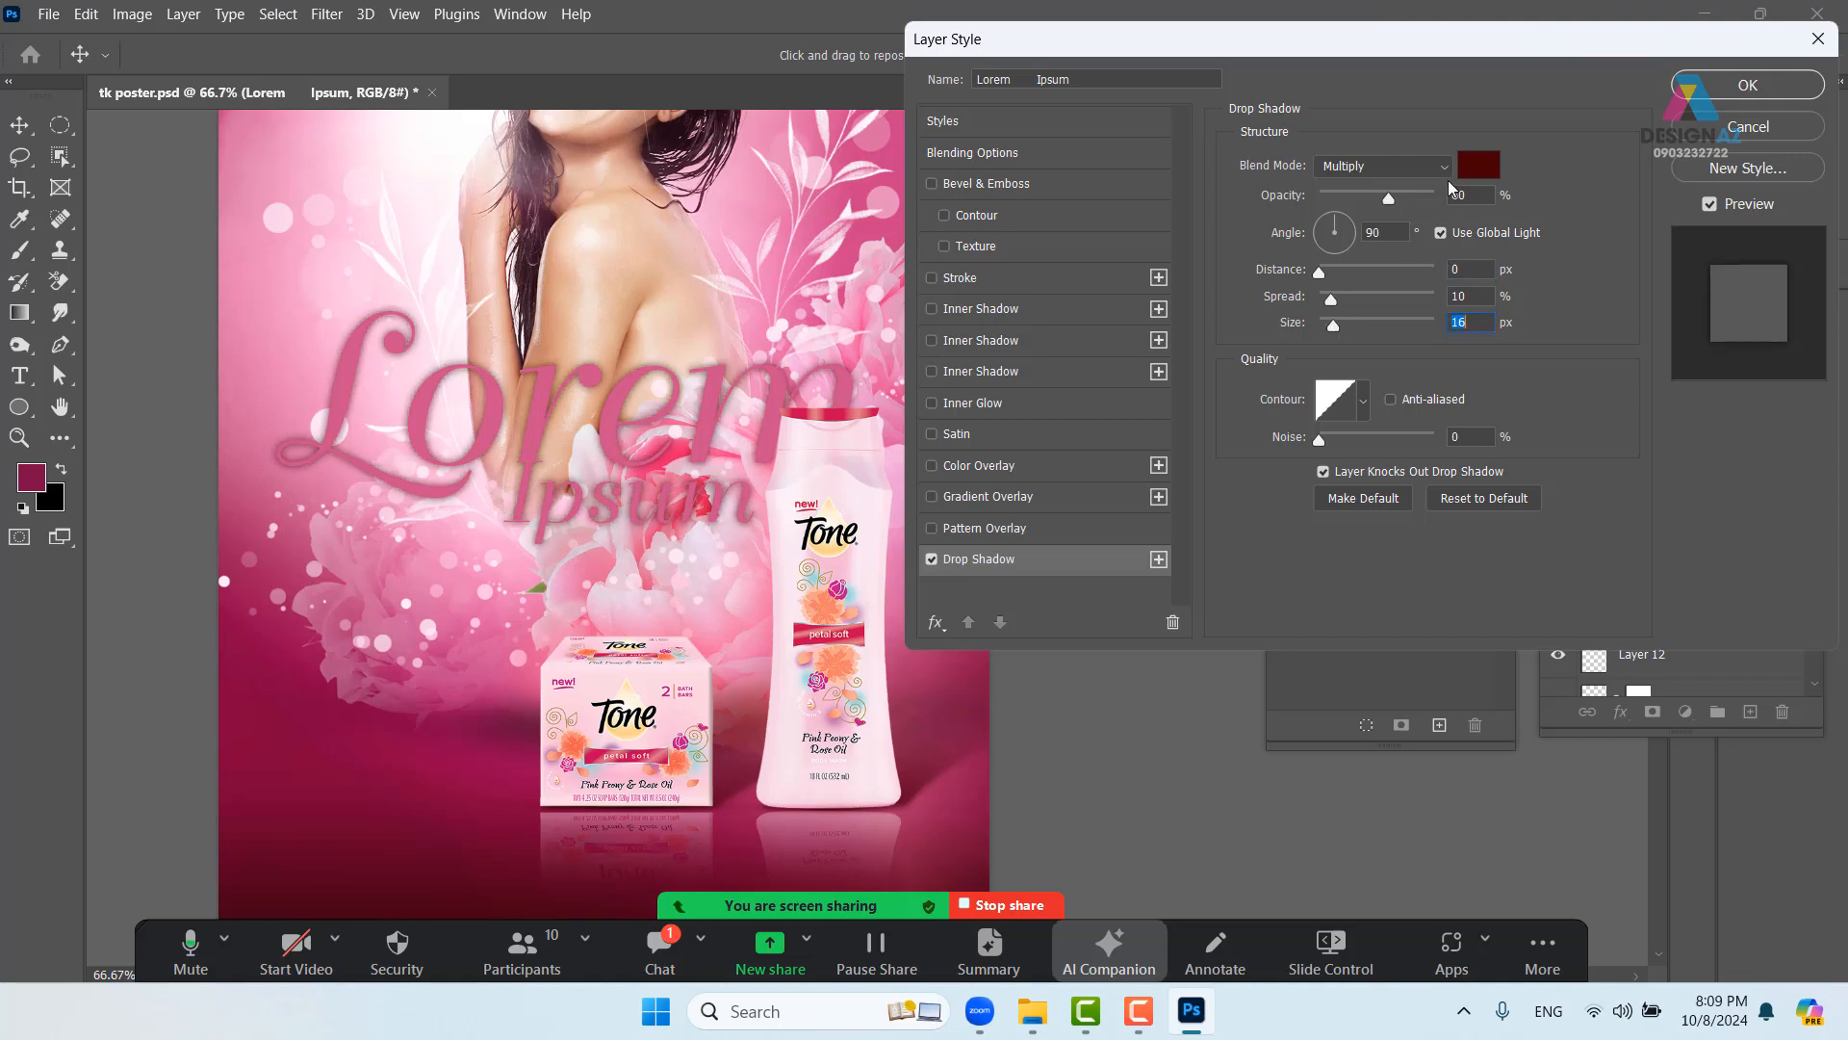
{"action": "left_click", "coordinate": [1485, 166]}
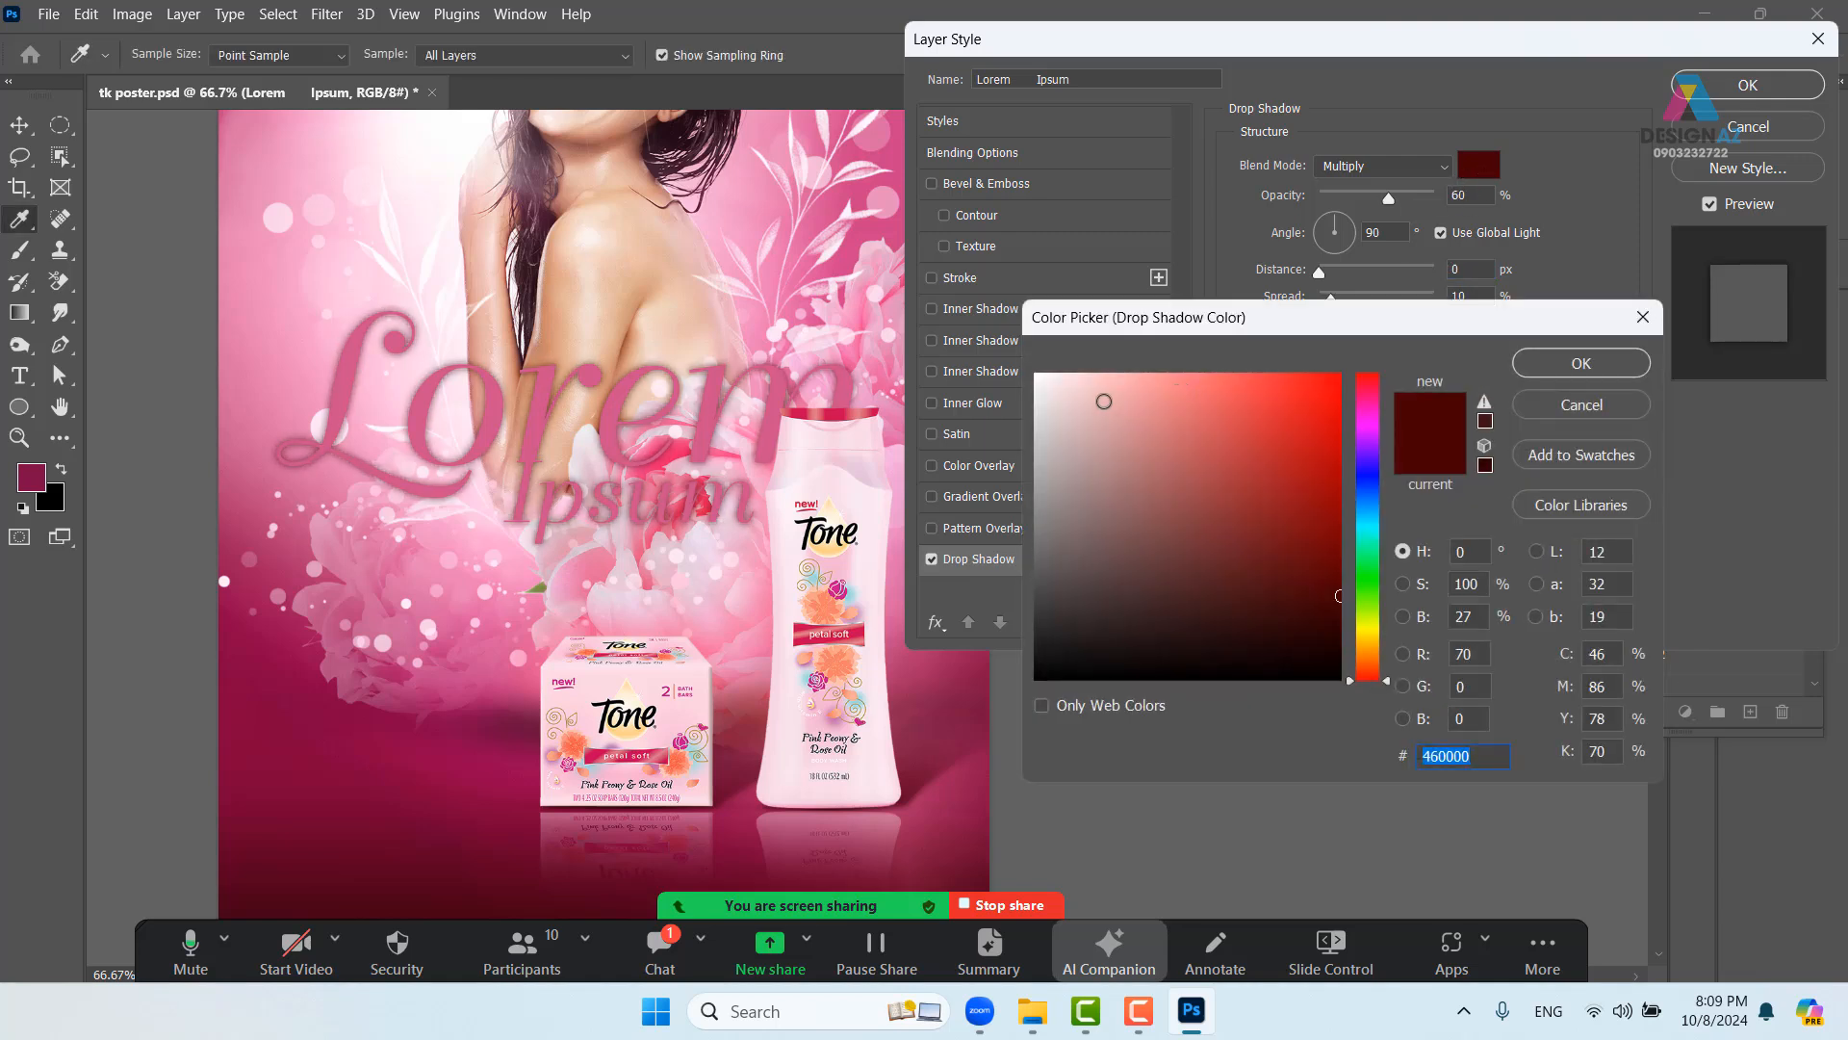
{"action": "left_click_drag", "start_coordinate": [1101, 400], "coordinate": [1038, 375]}
{"action": "left_click", "coordinate": [1584, 363]}
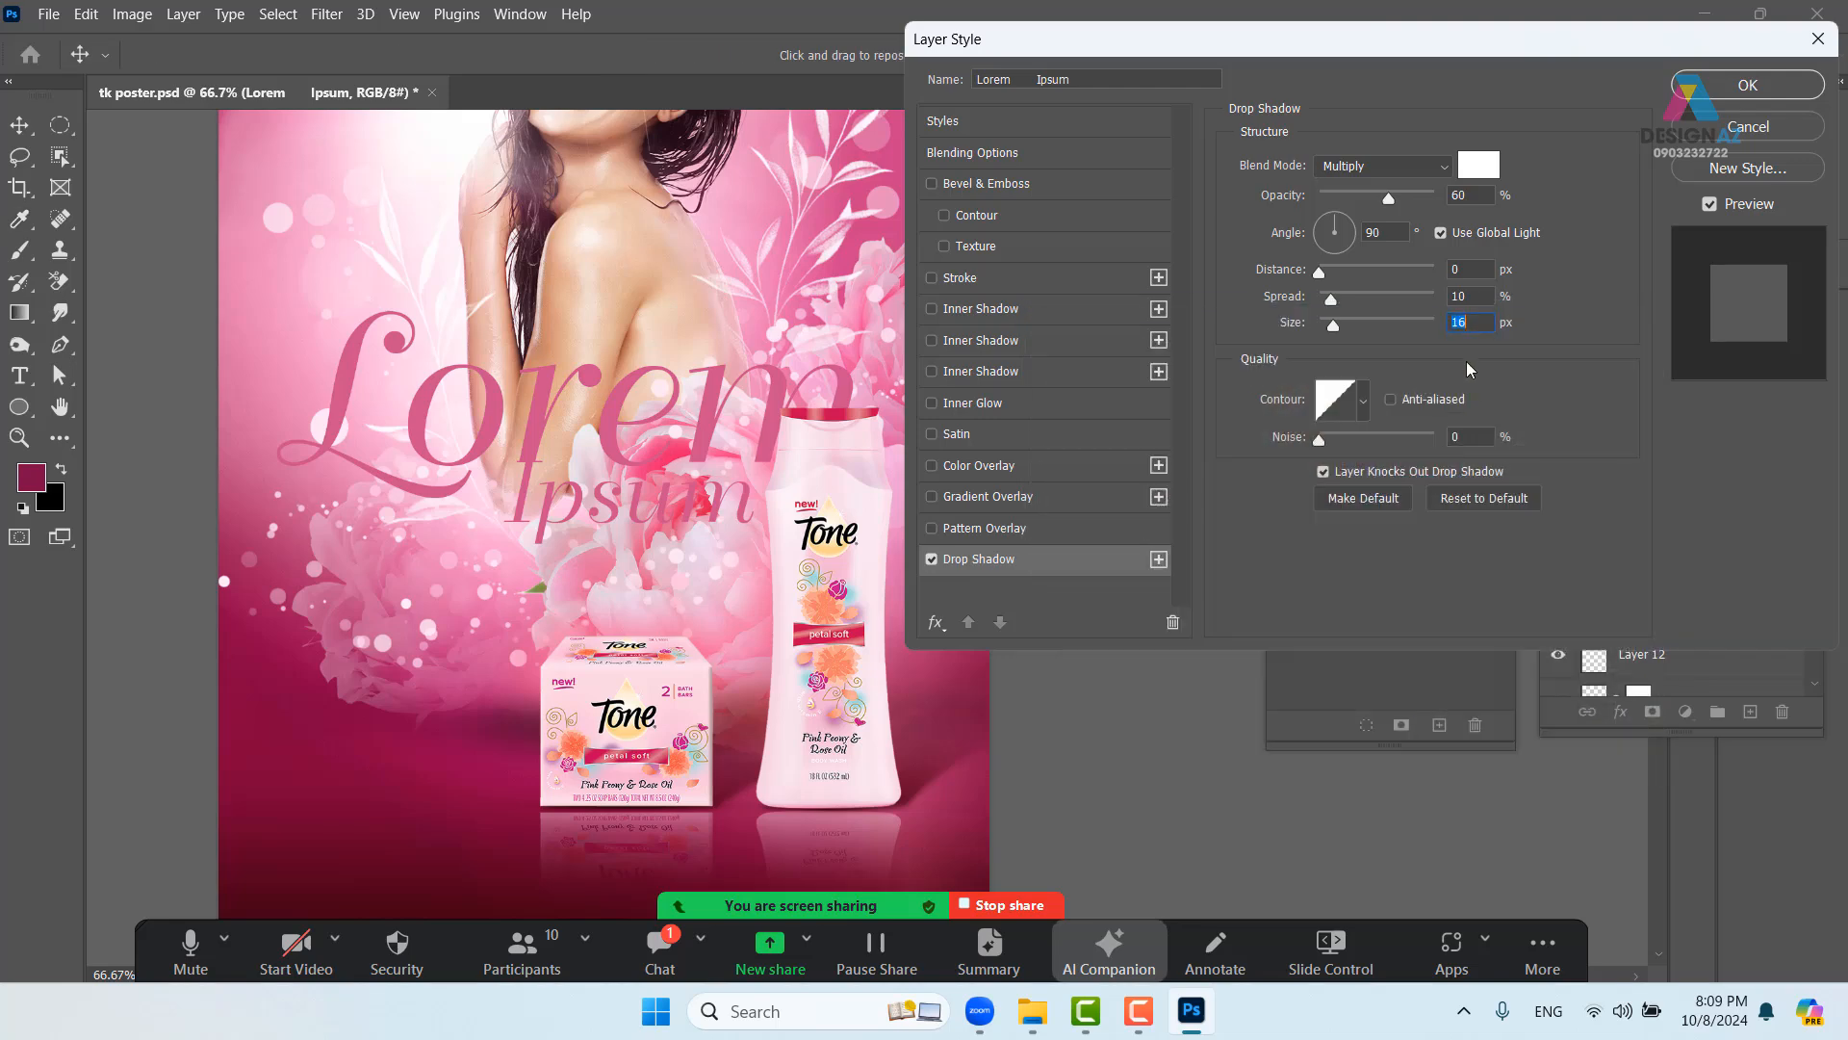
{"action": "left_click", "coordinate": [1417, 166]}
{"action": "left_click", "coordinate": [1376, 186]}
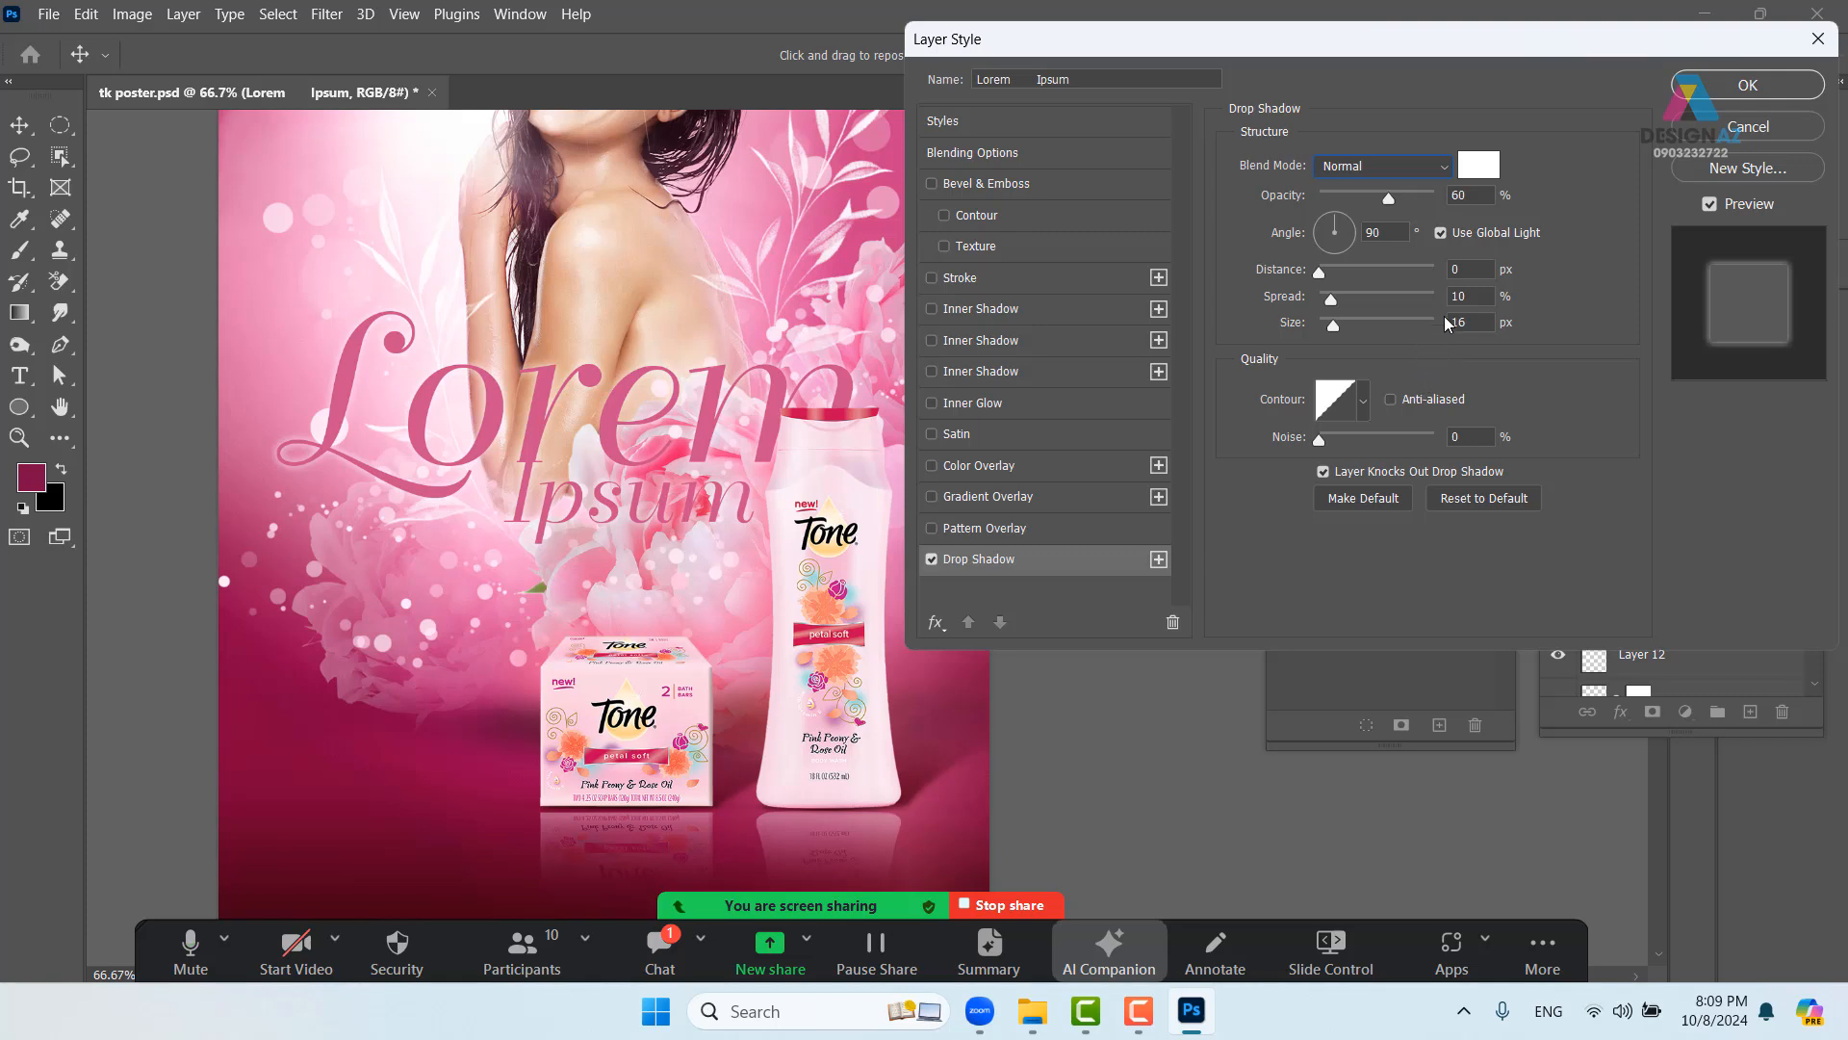
{"action": "left_click_drag", "start_coordinate": [1331, 322], "coordinate": [1338, 323]}
{"action": "left_click_drag", "start_coordinate": [1390, 199], "coordinate": [1436, 199]}
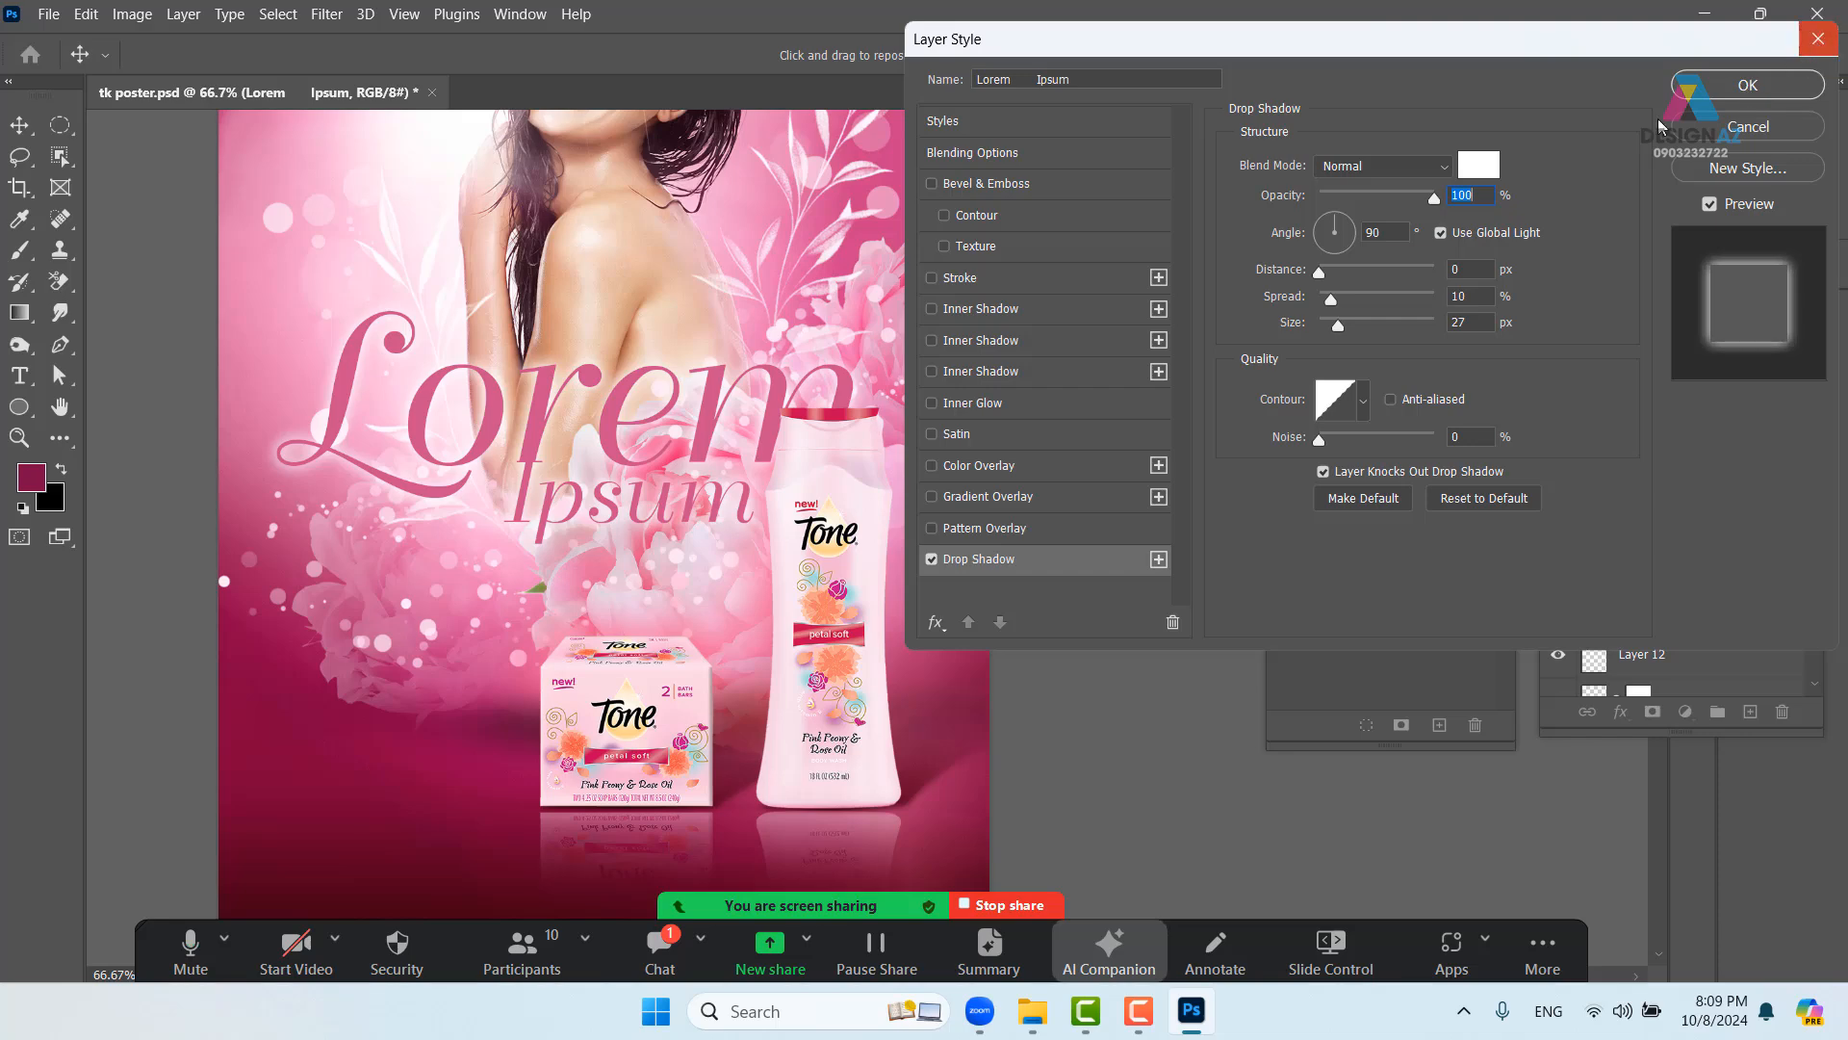
{"action": "left_click", "coordinate": [1817, 41]}
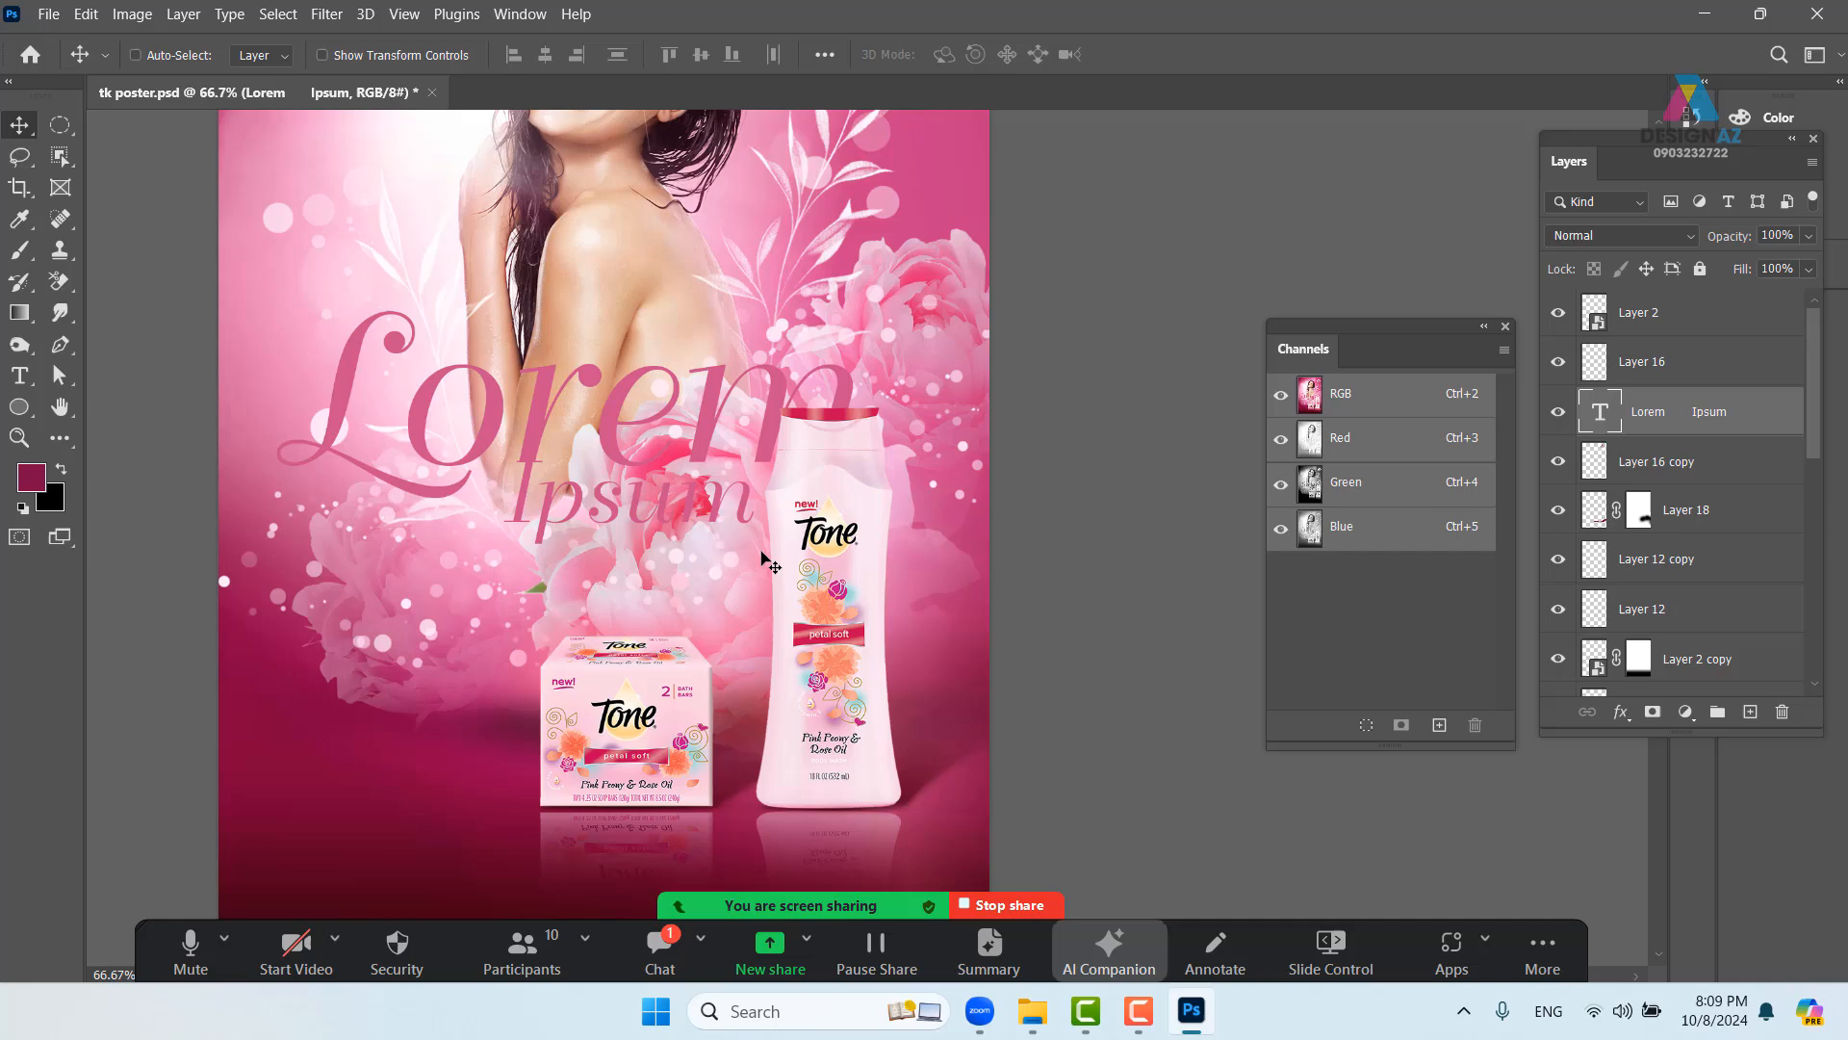
- Split the headline's Underlying Layer Blend If black slider to 139/192
{"action": "right_click", "coordinate": [1747, 415]}
{"action": "left_click", "coordinate": [1524, 36]}
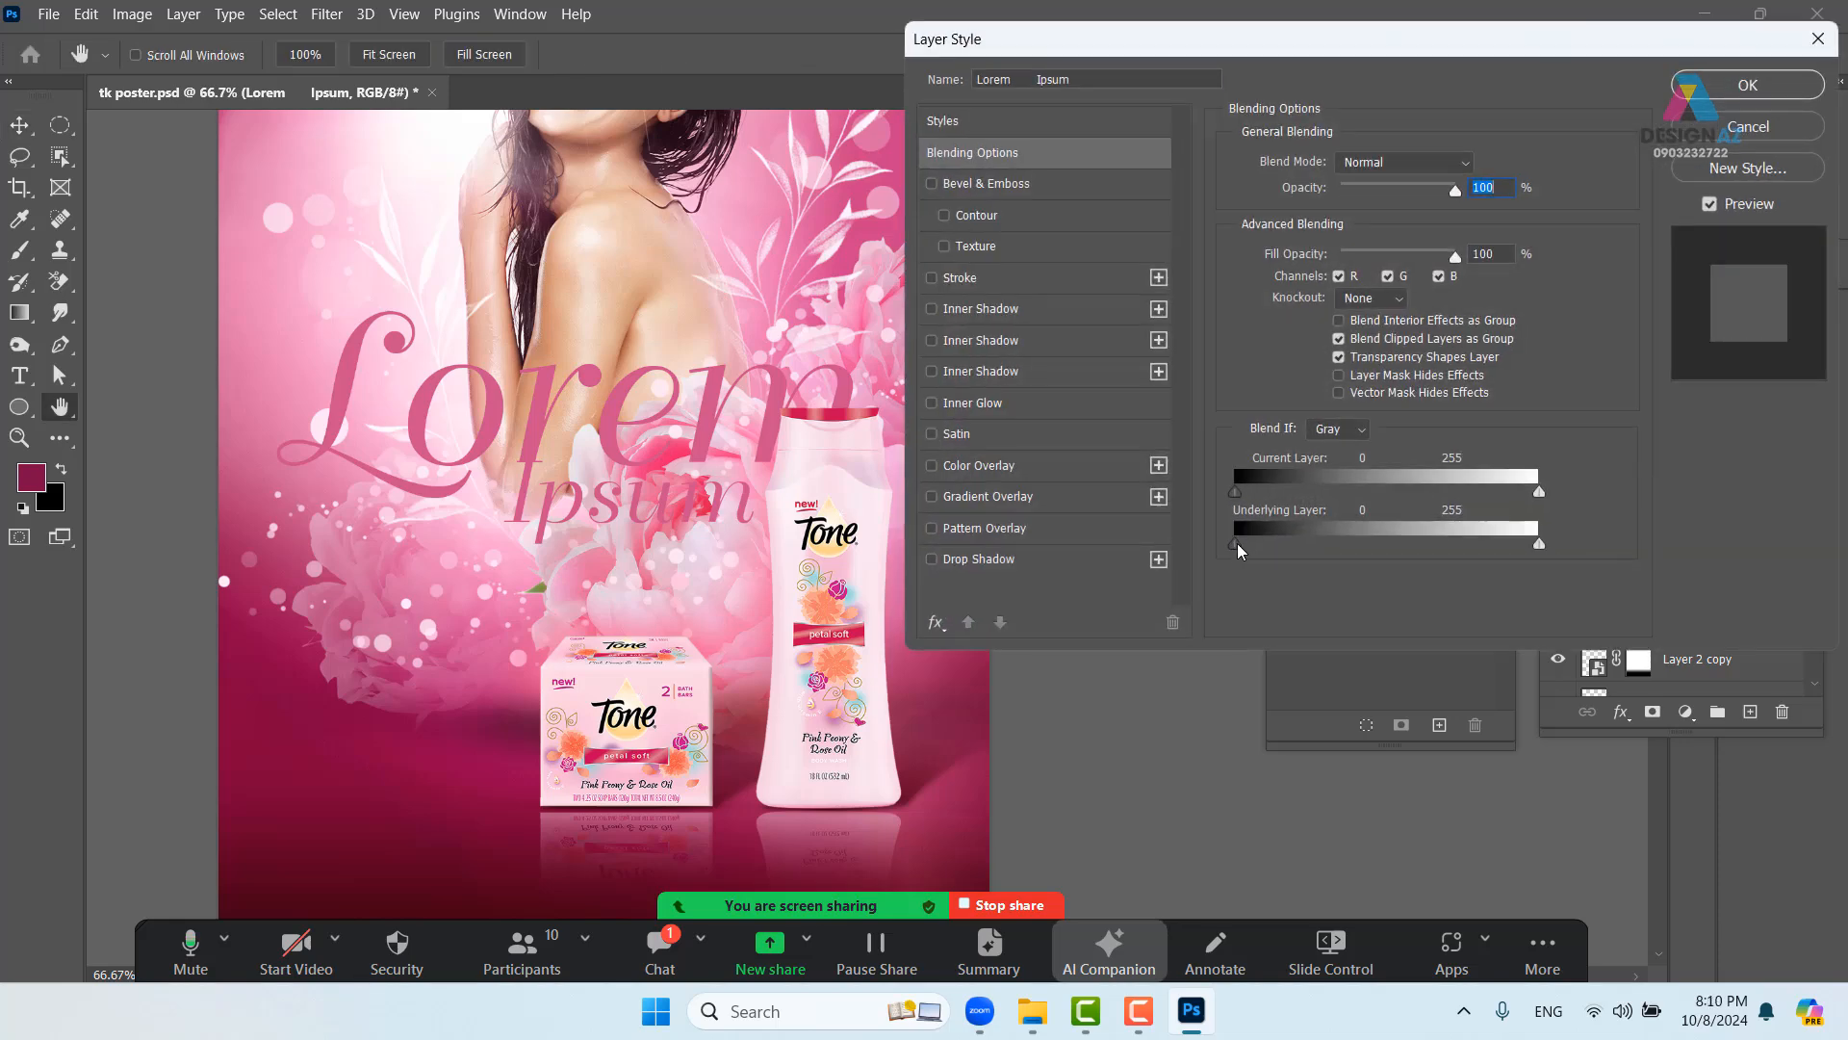
{"action": "left_click_drag", "start_coordinate": [1238, 543], "coordinate": [1405, 537]}
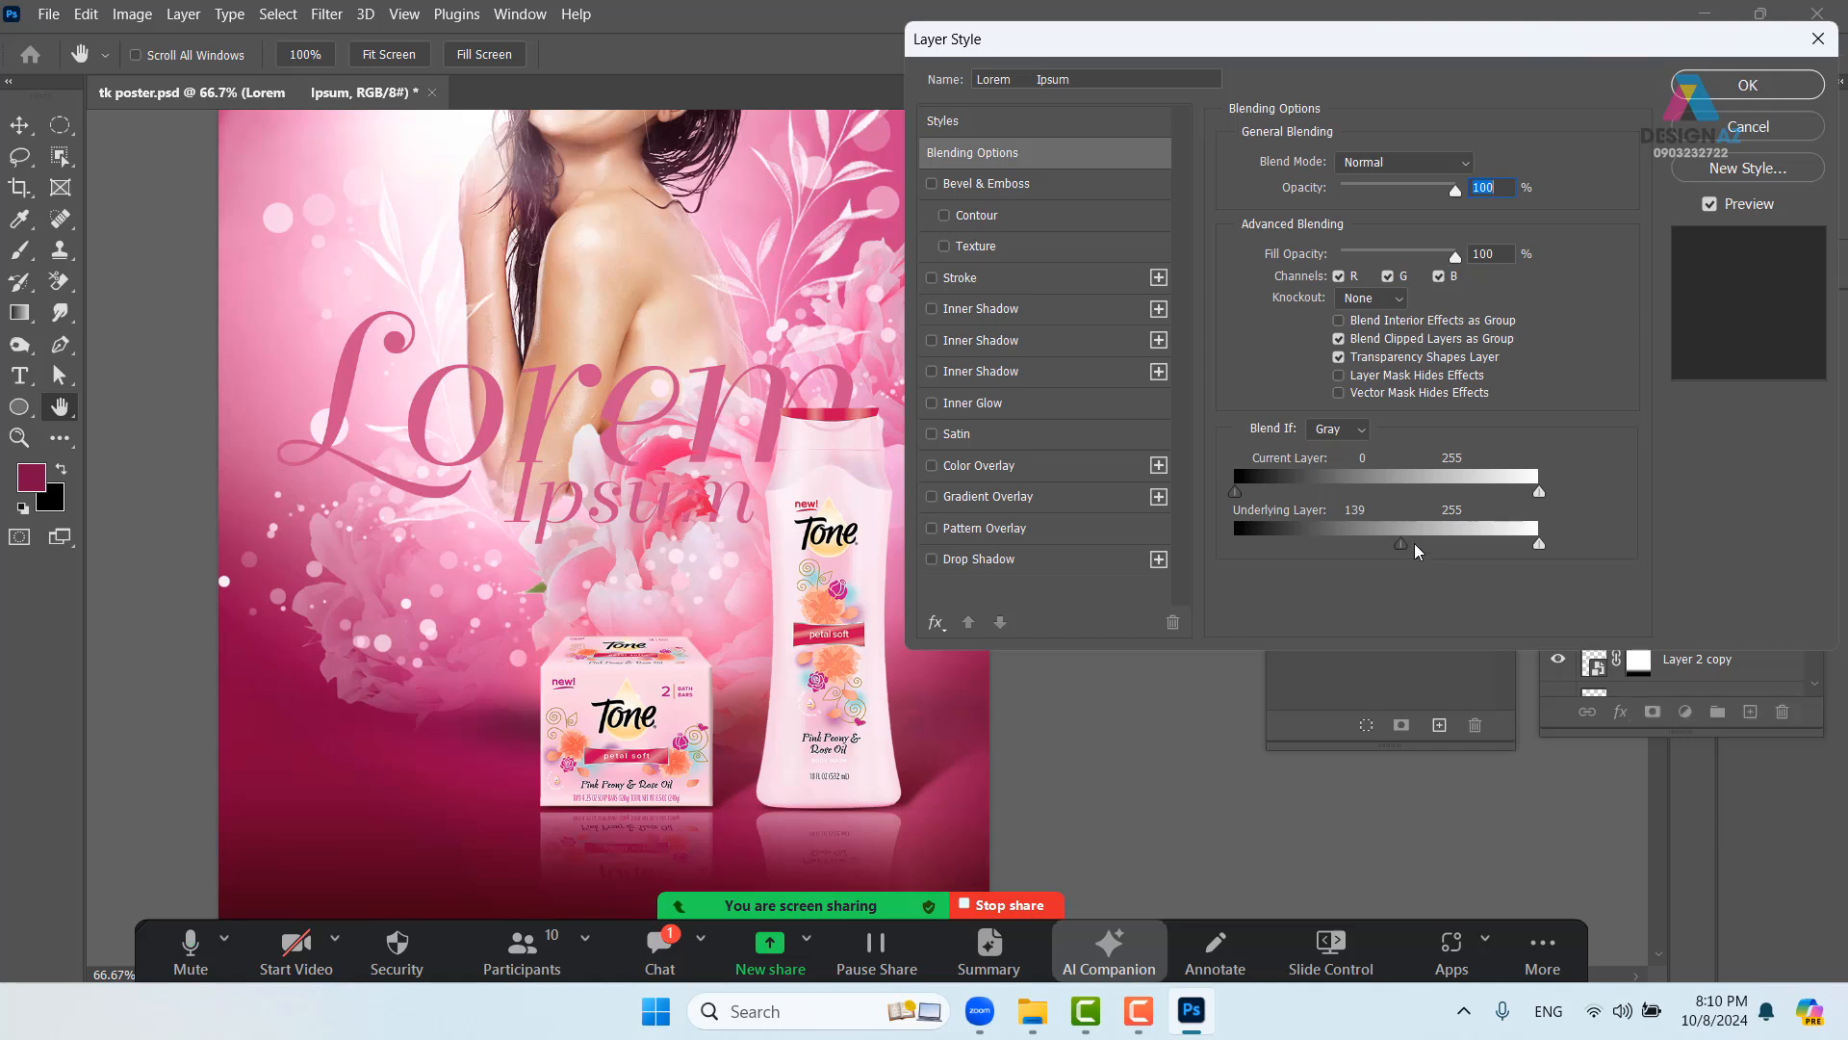
{"action": "left_click_drag", "start_coordinate": [1406, 544], "coordinate": [1467, 549], "text": "alt"}
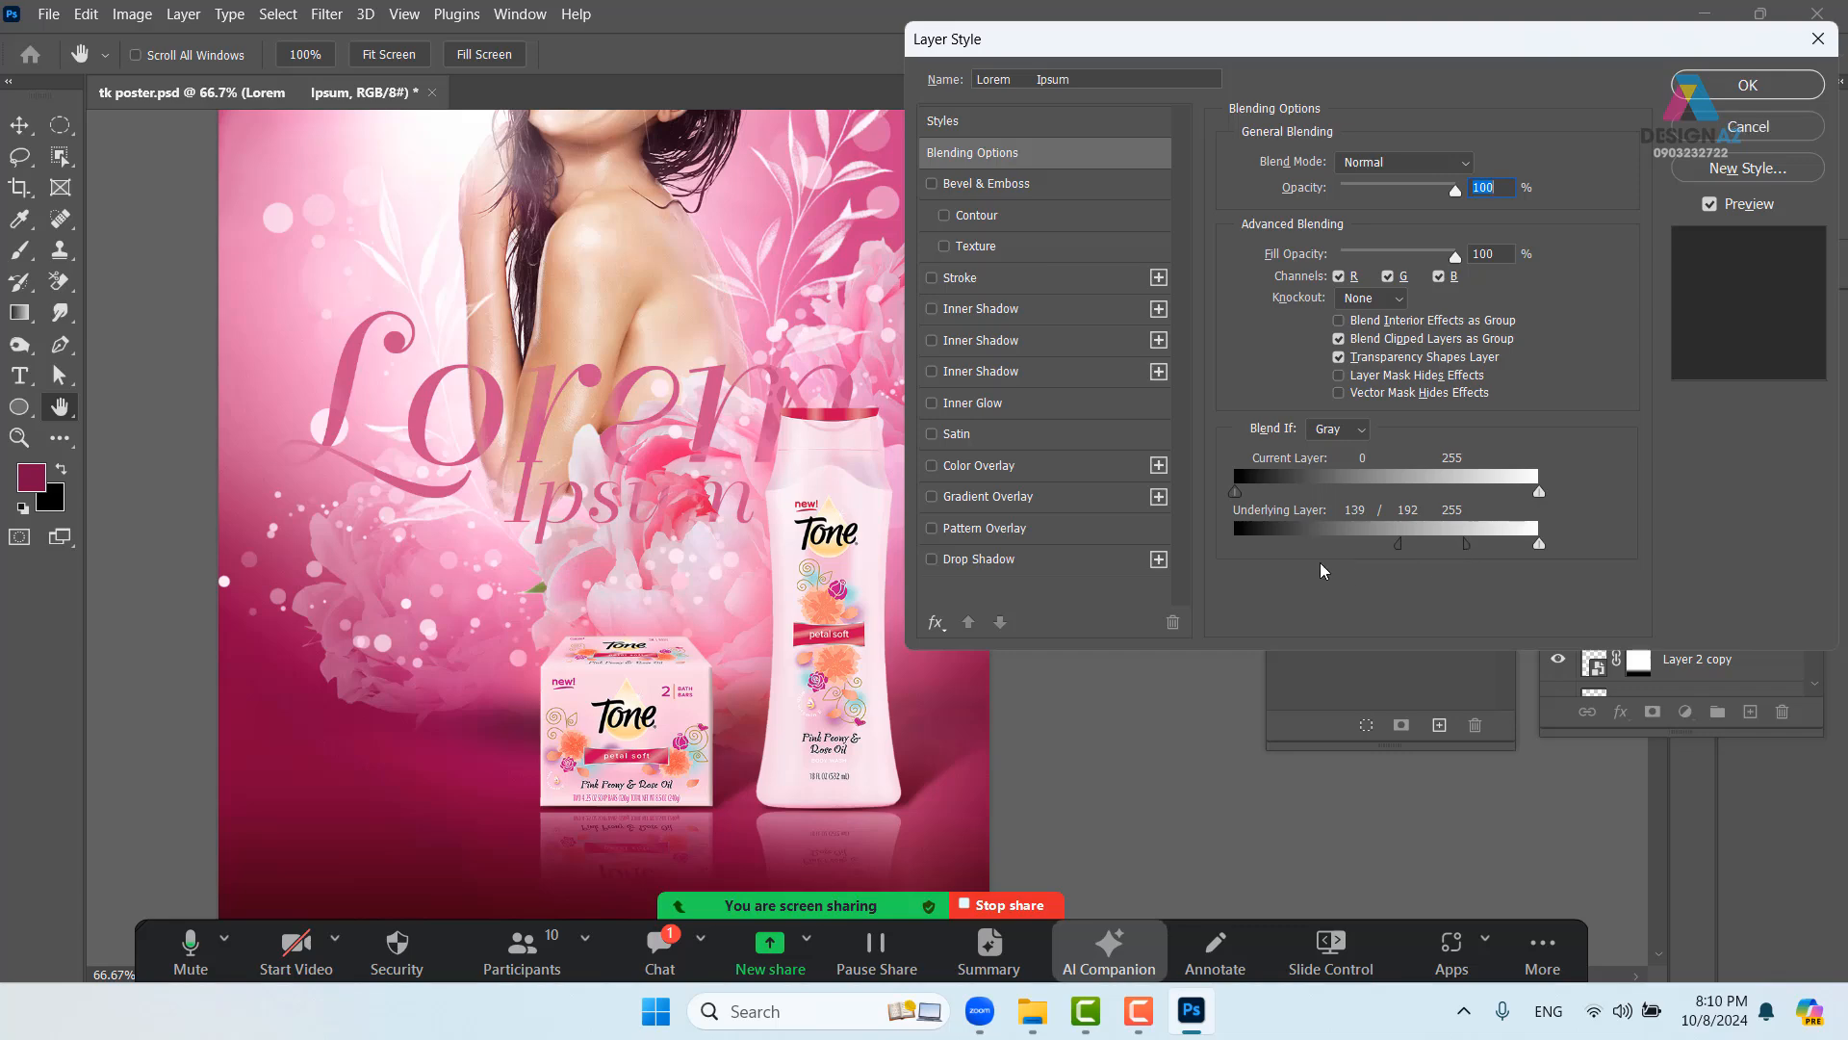
{"action": "left_click", "coordinate": [1748, 85]}
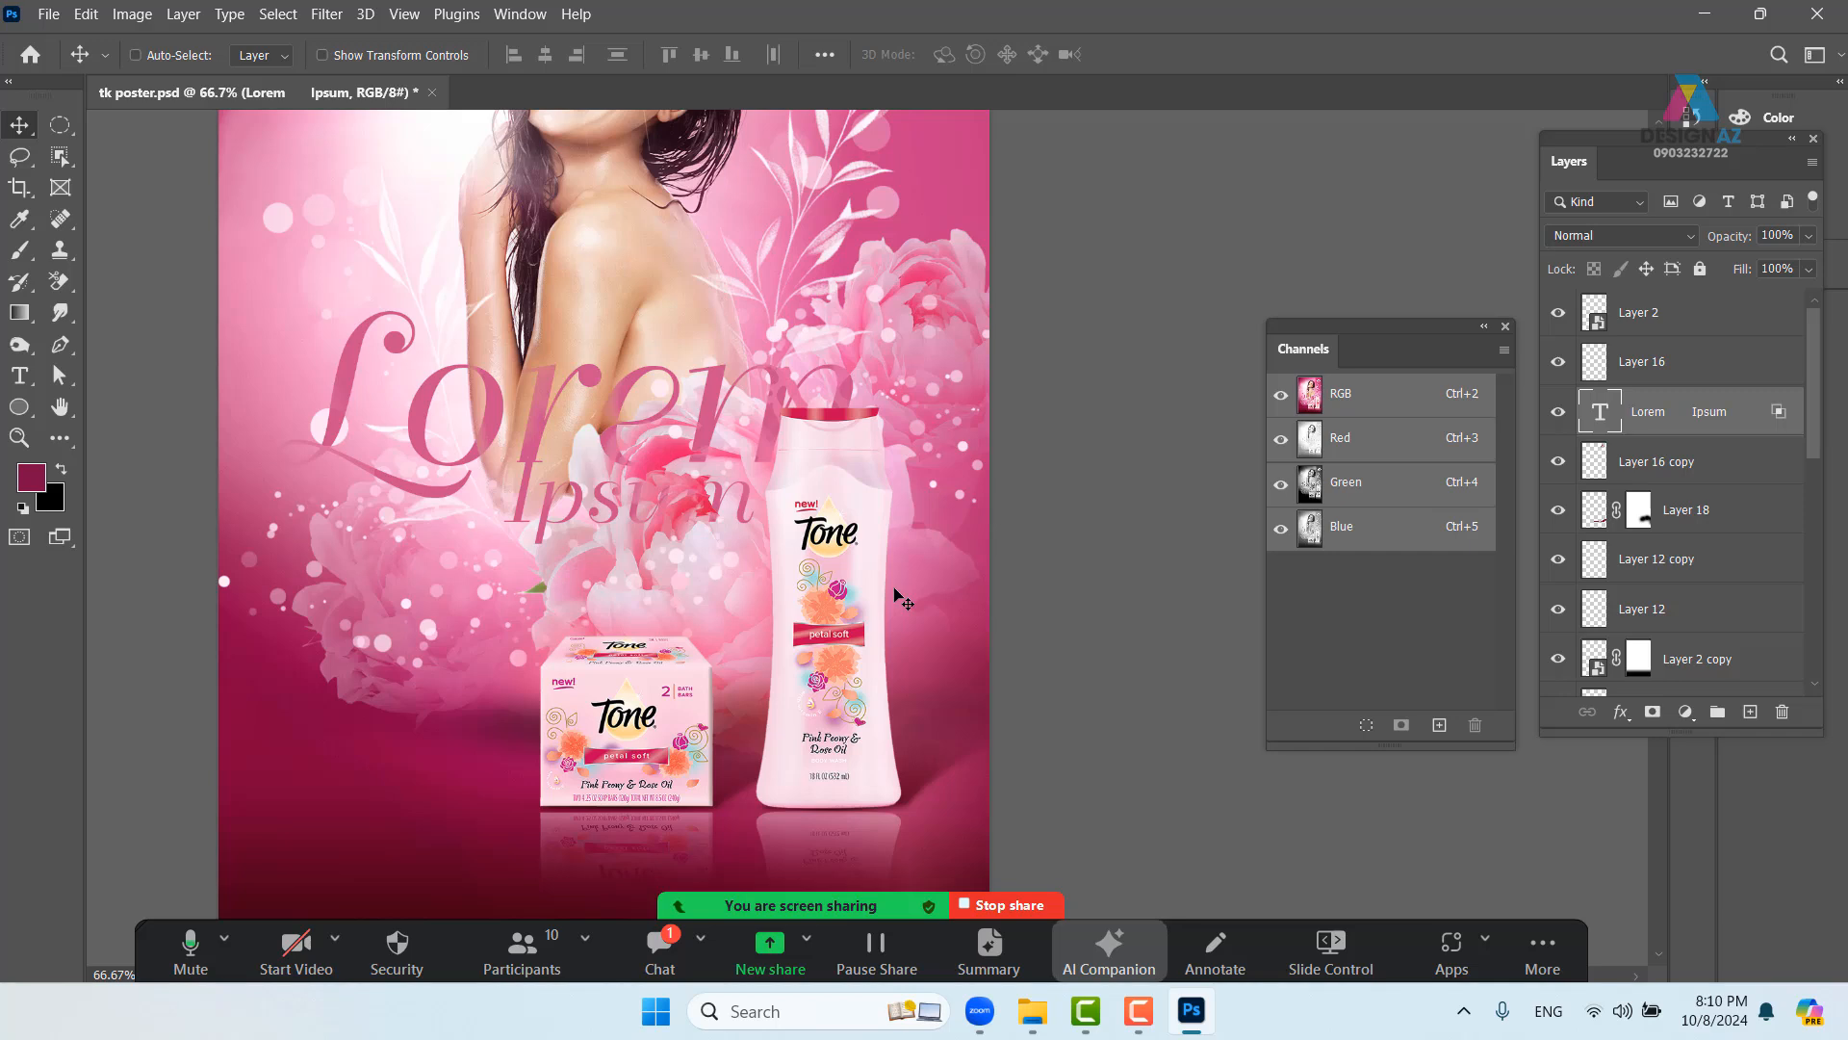
- Duplicate the headline layer and reset the copy's Underlying Layer Blend If range
{"action": "key", "text": "ctrl+j"}
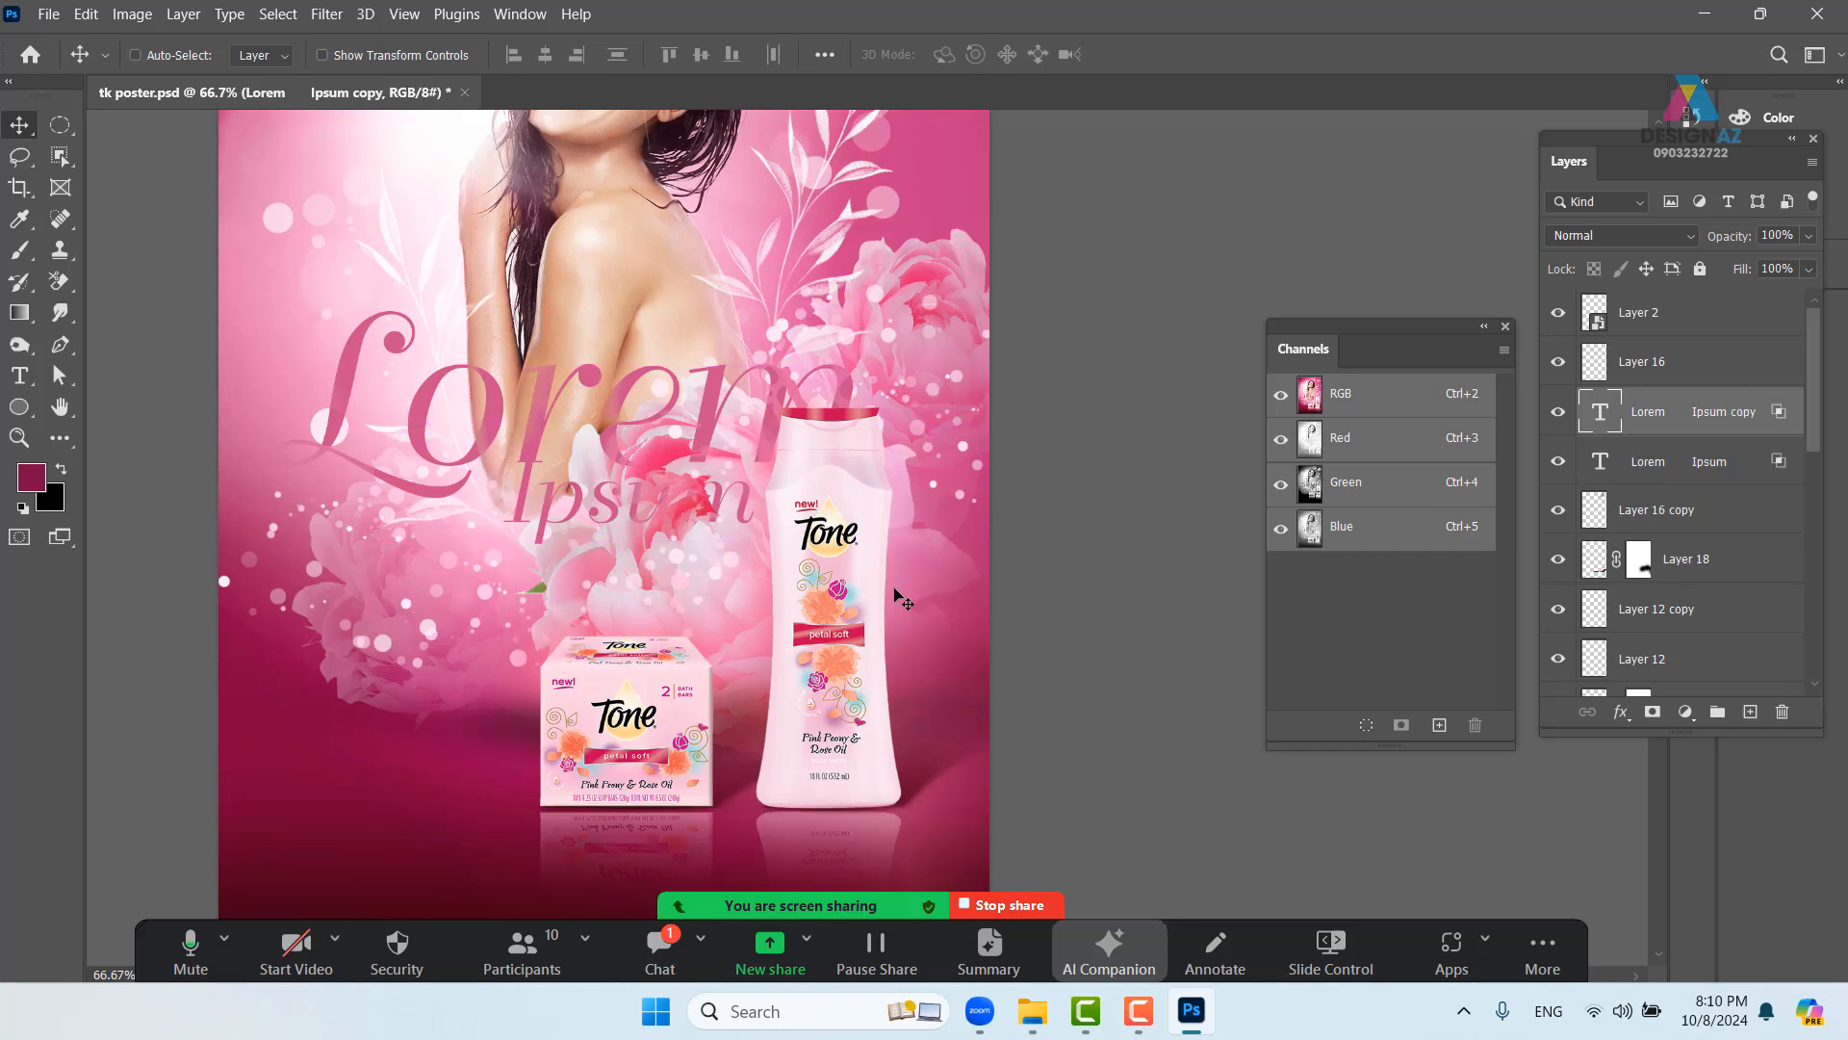
{"action": "right_click", "coordinate": [1722, 427]}
{"action": "left_click", "coordinate": [1534, 32]}
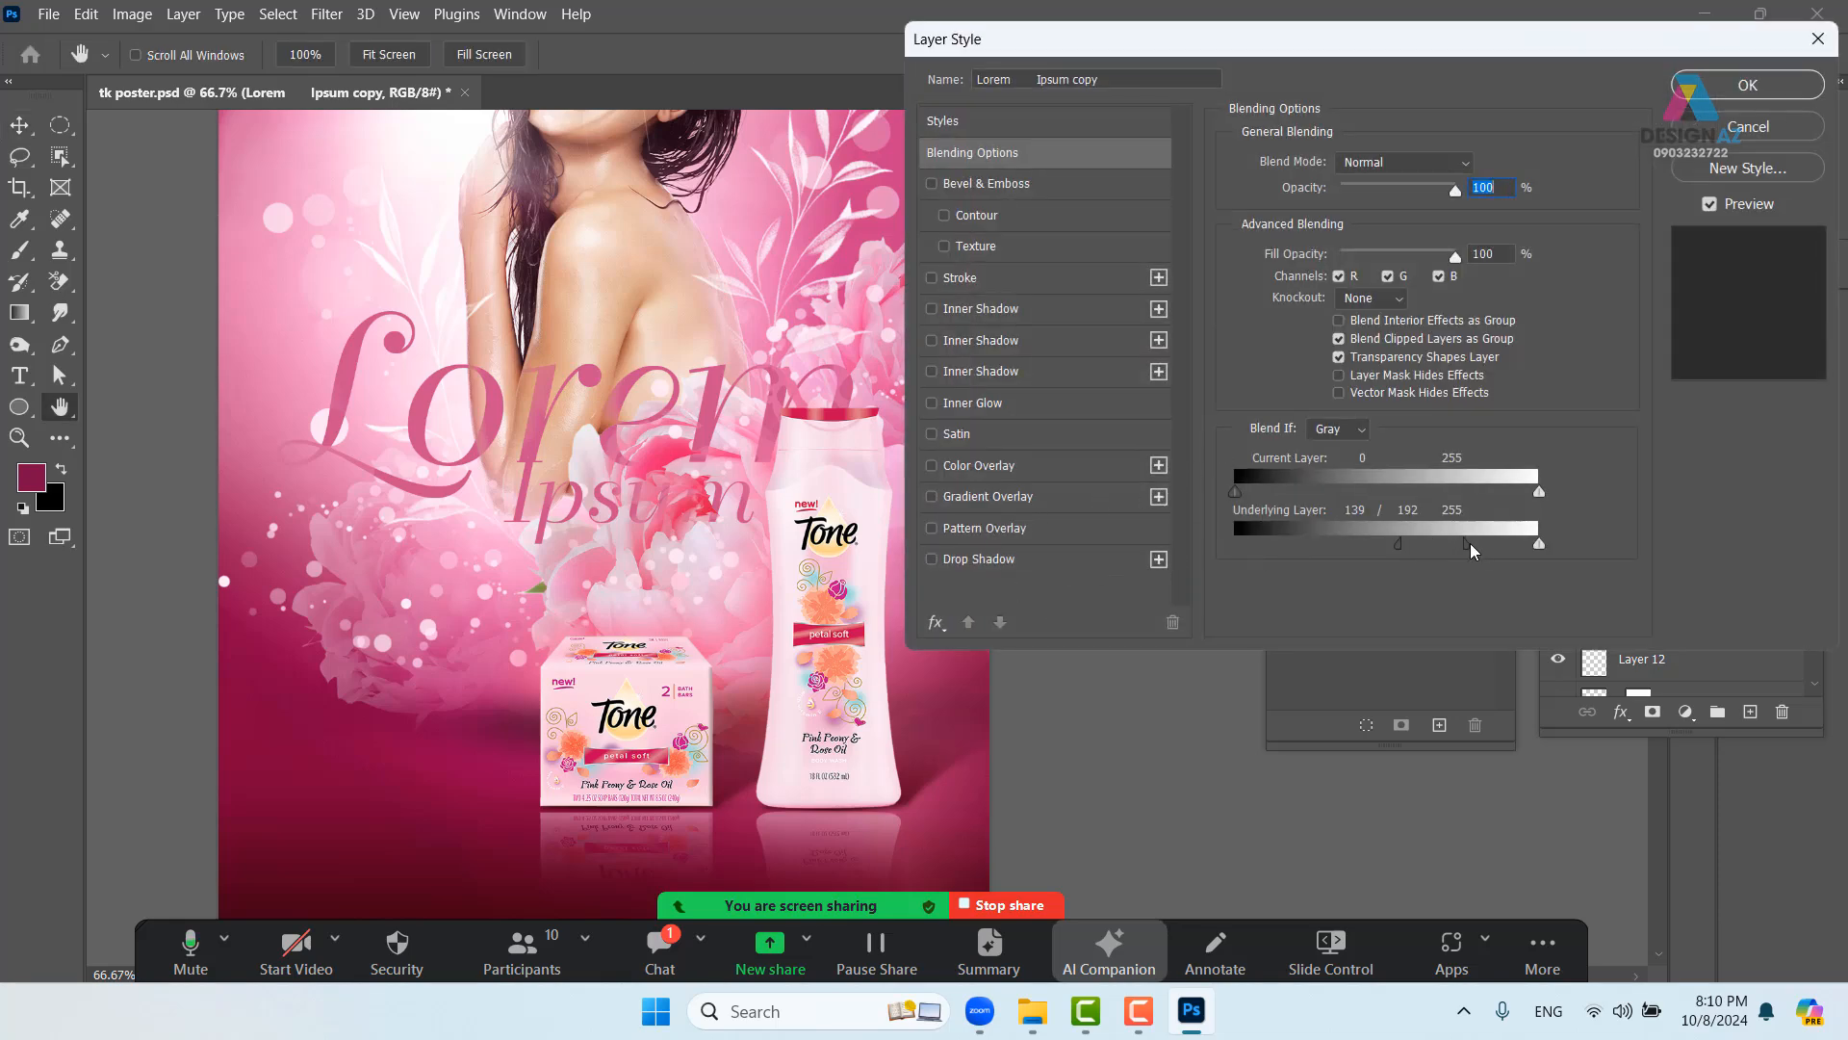
{"action": "left_click_drag", "start_coordinate": [1470, 549], "coordinate": [1227, 547]}
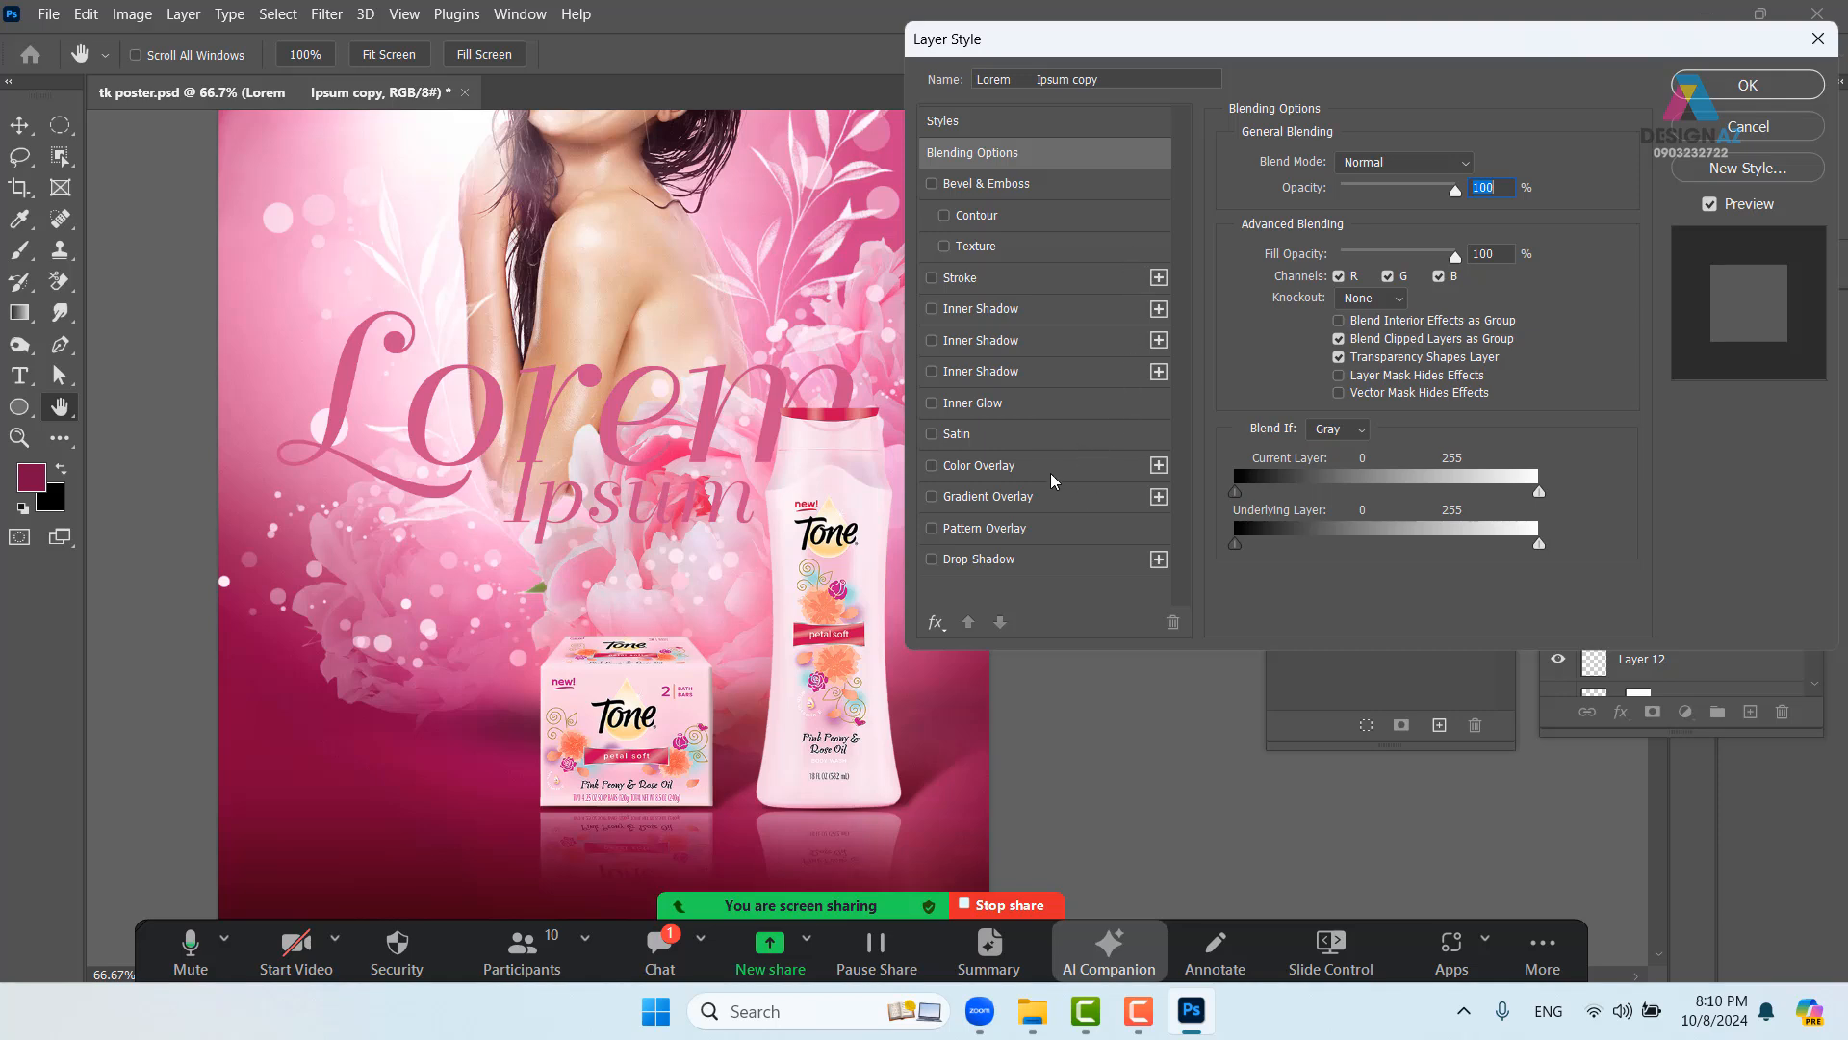
- Add a Gradient Overlay running from a sampled poster pink to darker pink b43f6d
{"action": "left_click", "coordinate": [1081, 499]}
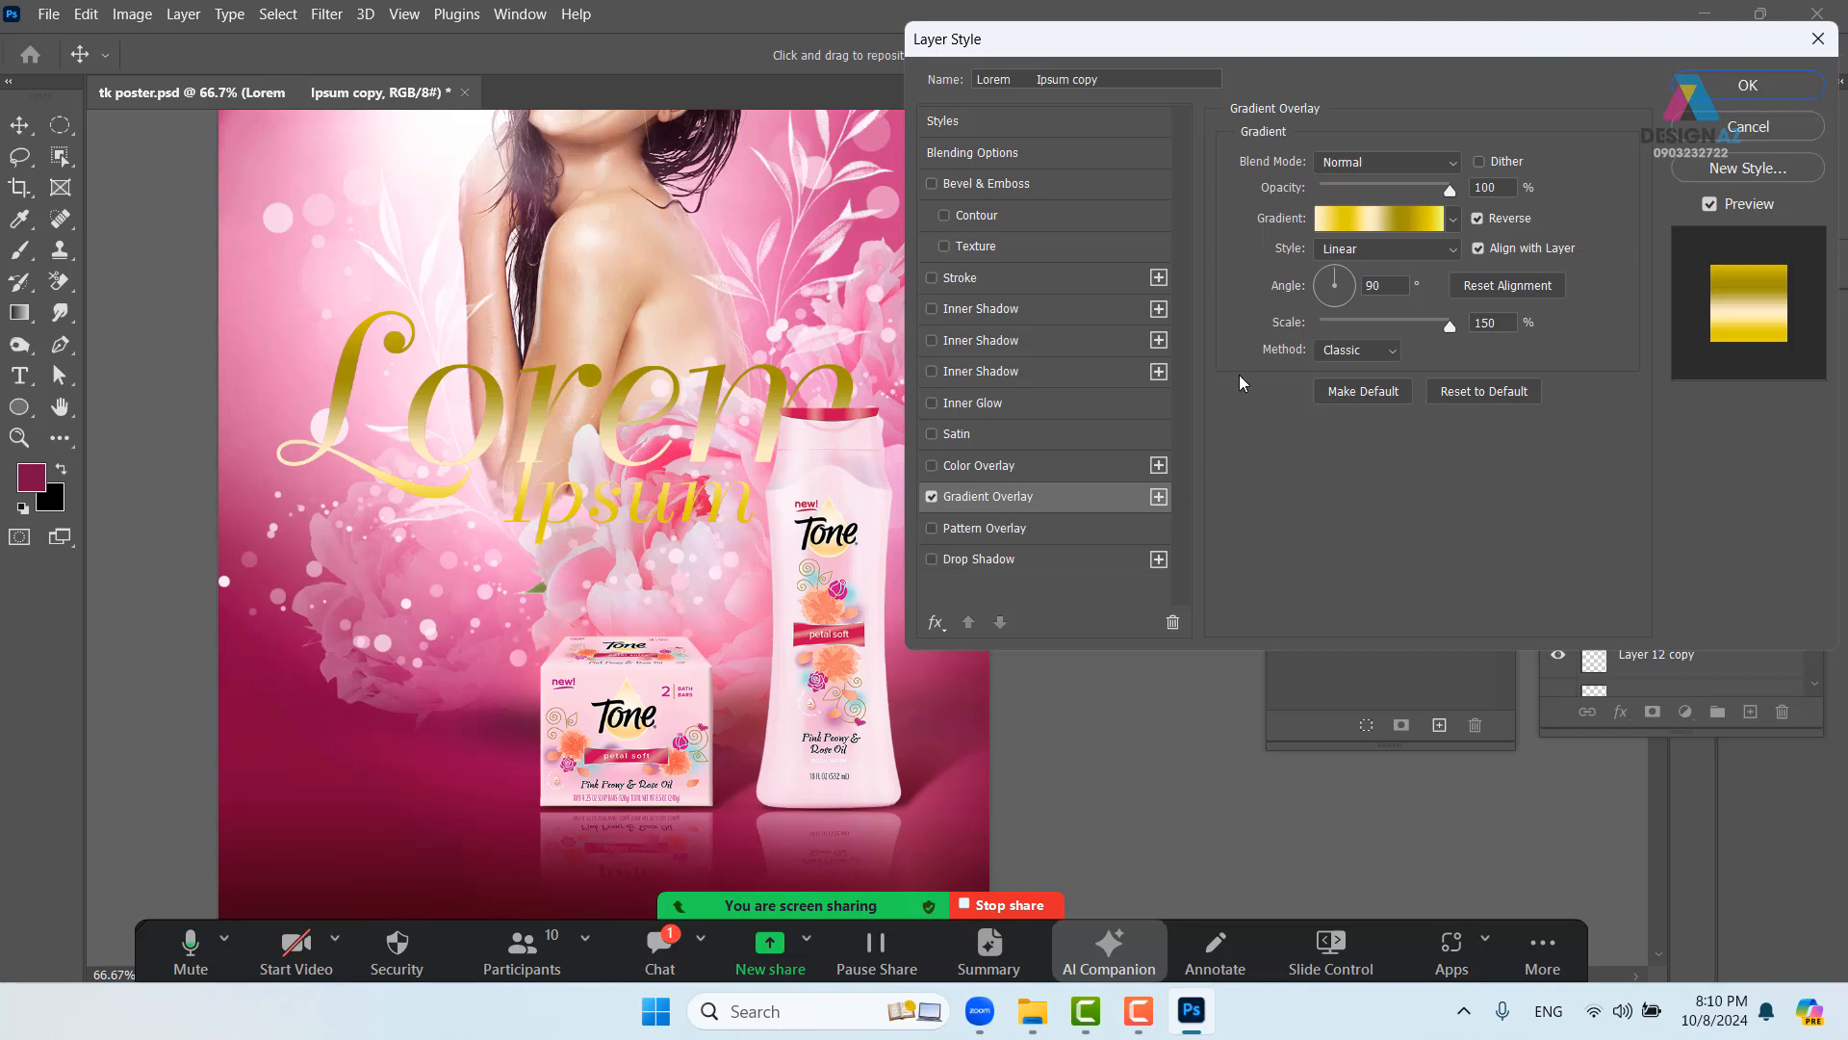
{"action": "left_click", "coordinate": [1417, 216]}
{"action": "left_click", "coordinate": [952, 182]}
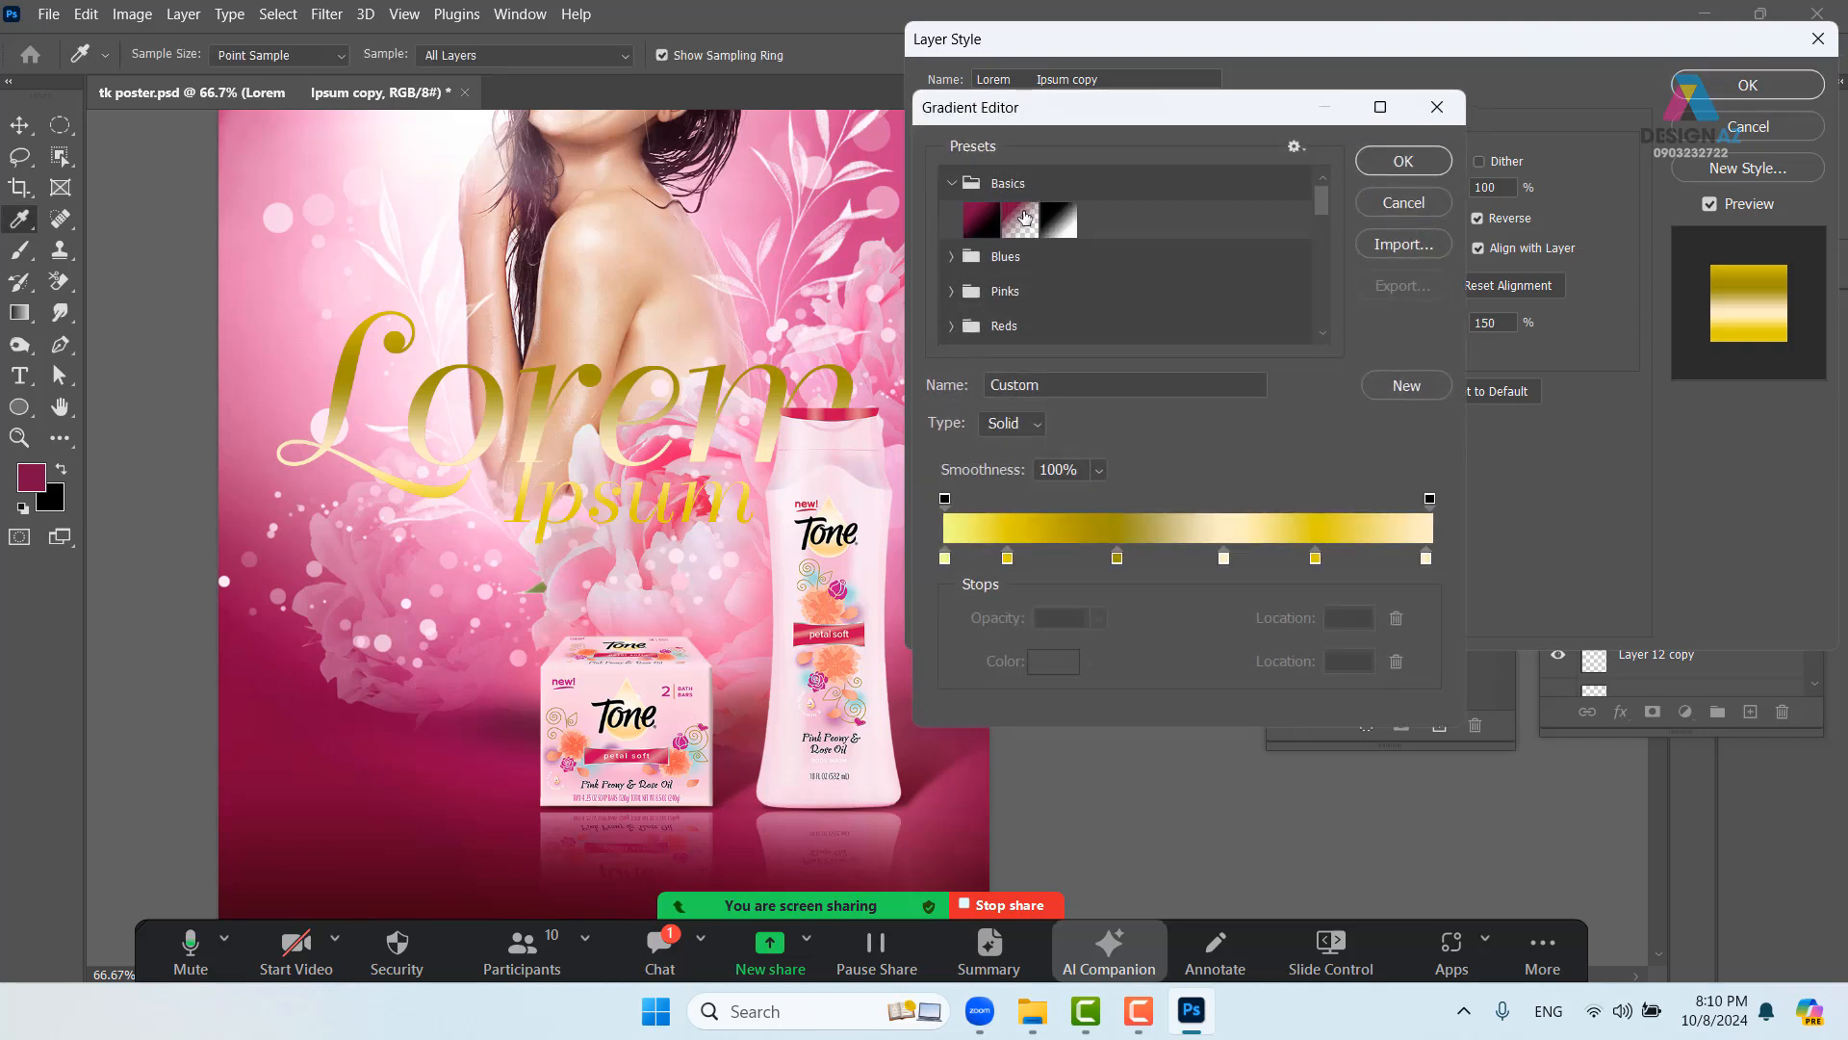
{"action": "left_click", "coordinate": [1061, 222]}
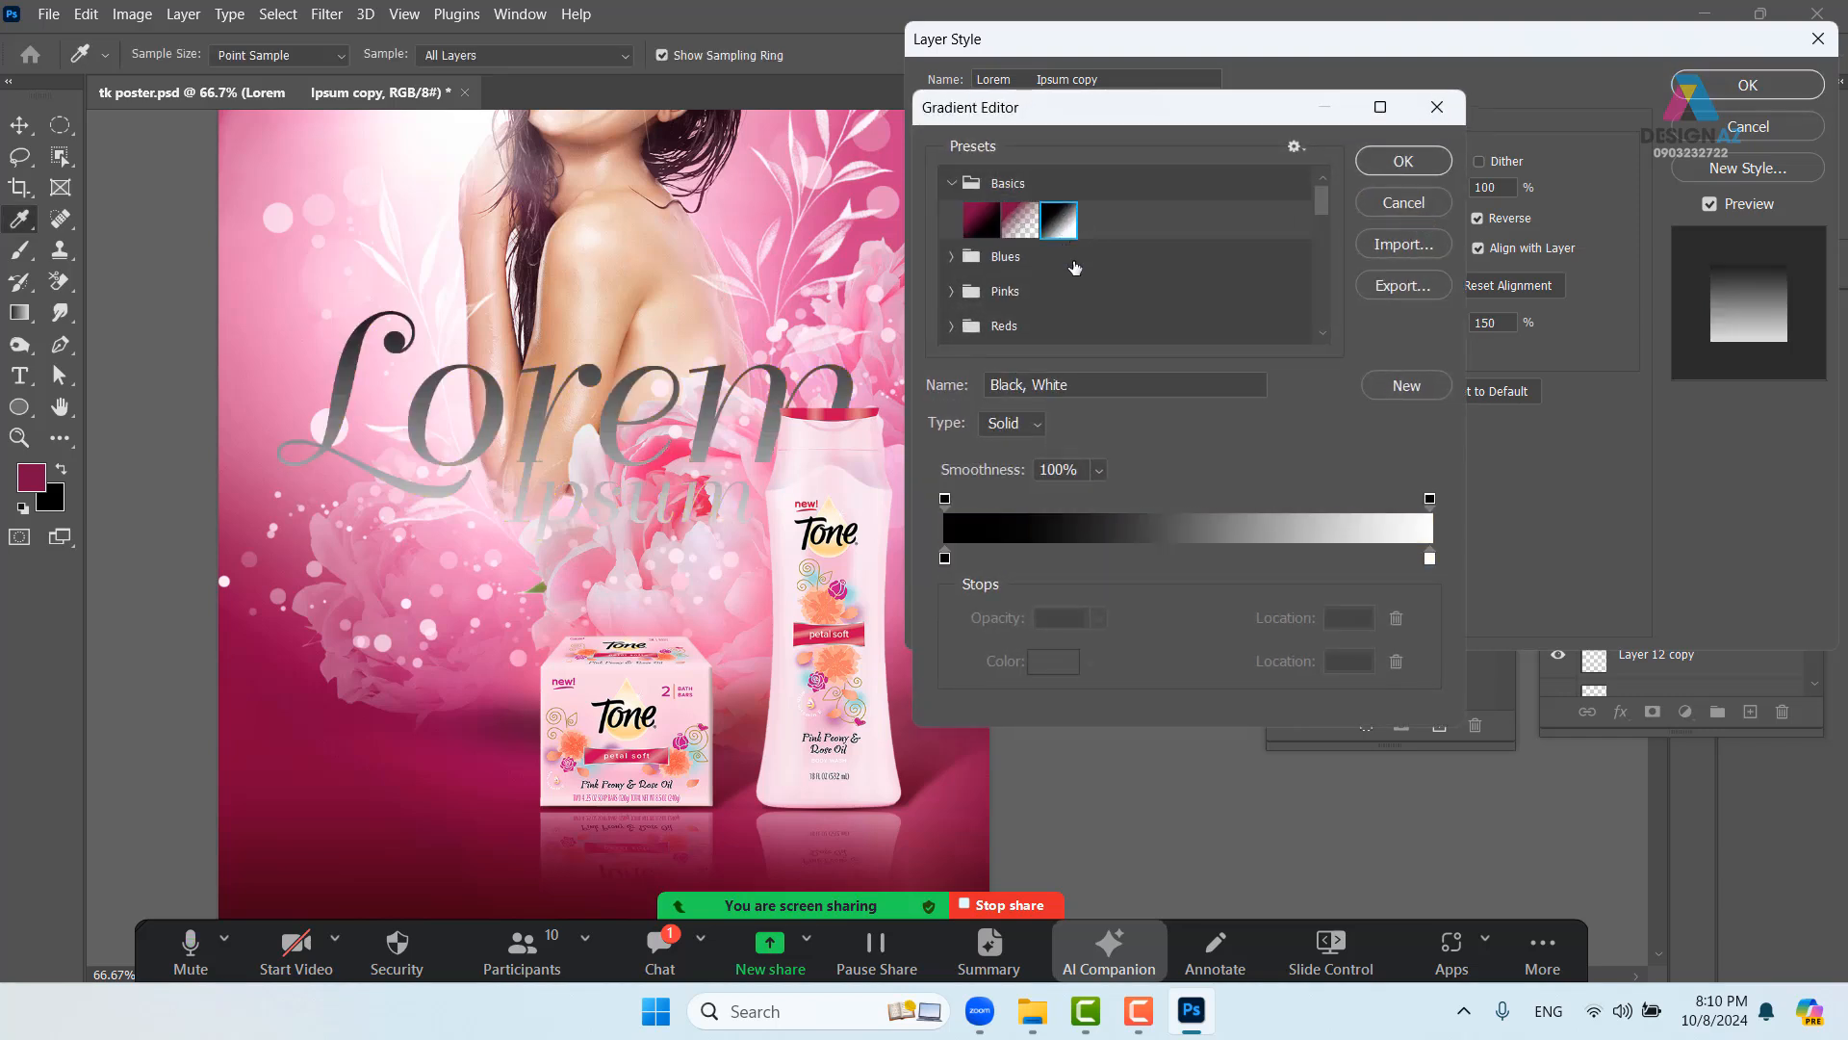
{"action": "left_click", "coordinate": [944, 558]}
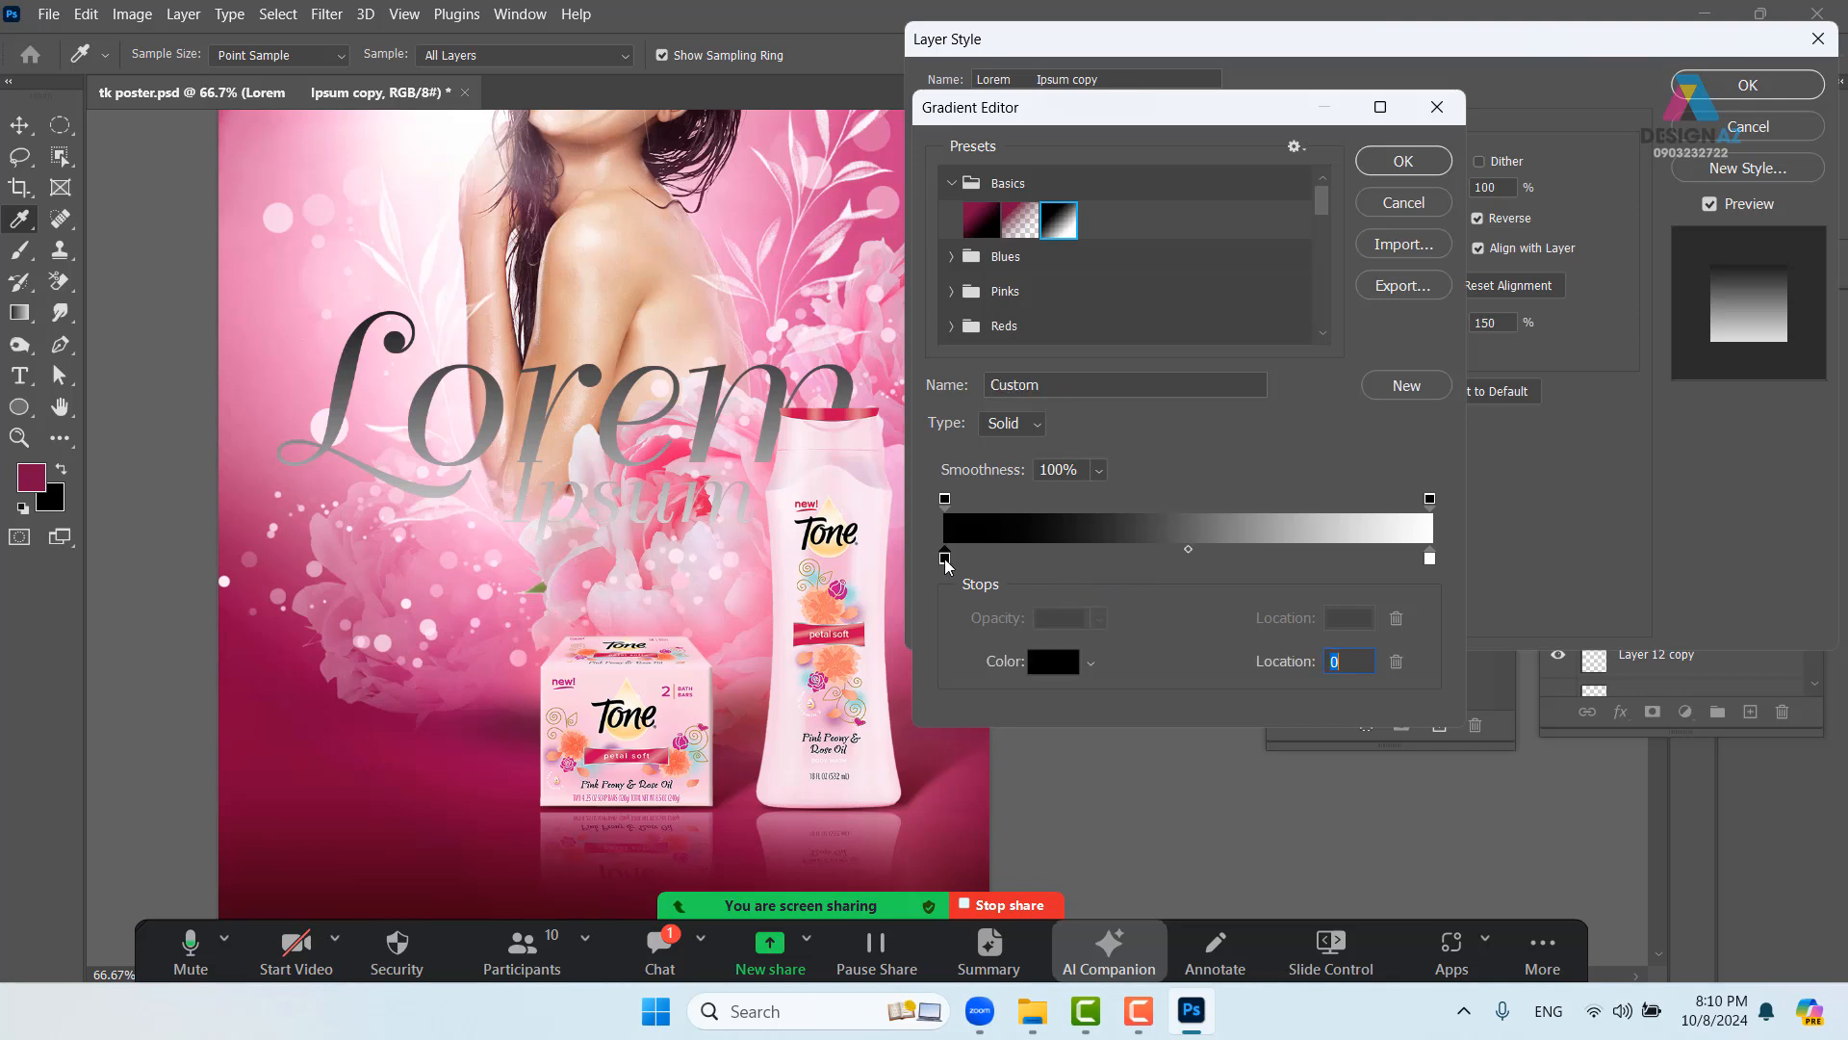
{"action": "left_click", "coordinate": [589, 566]}
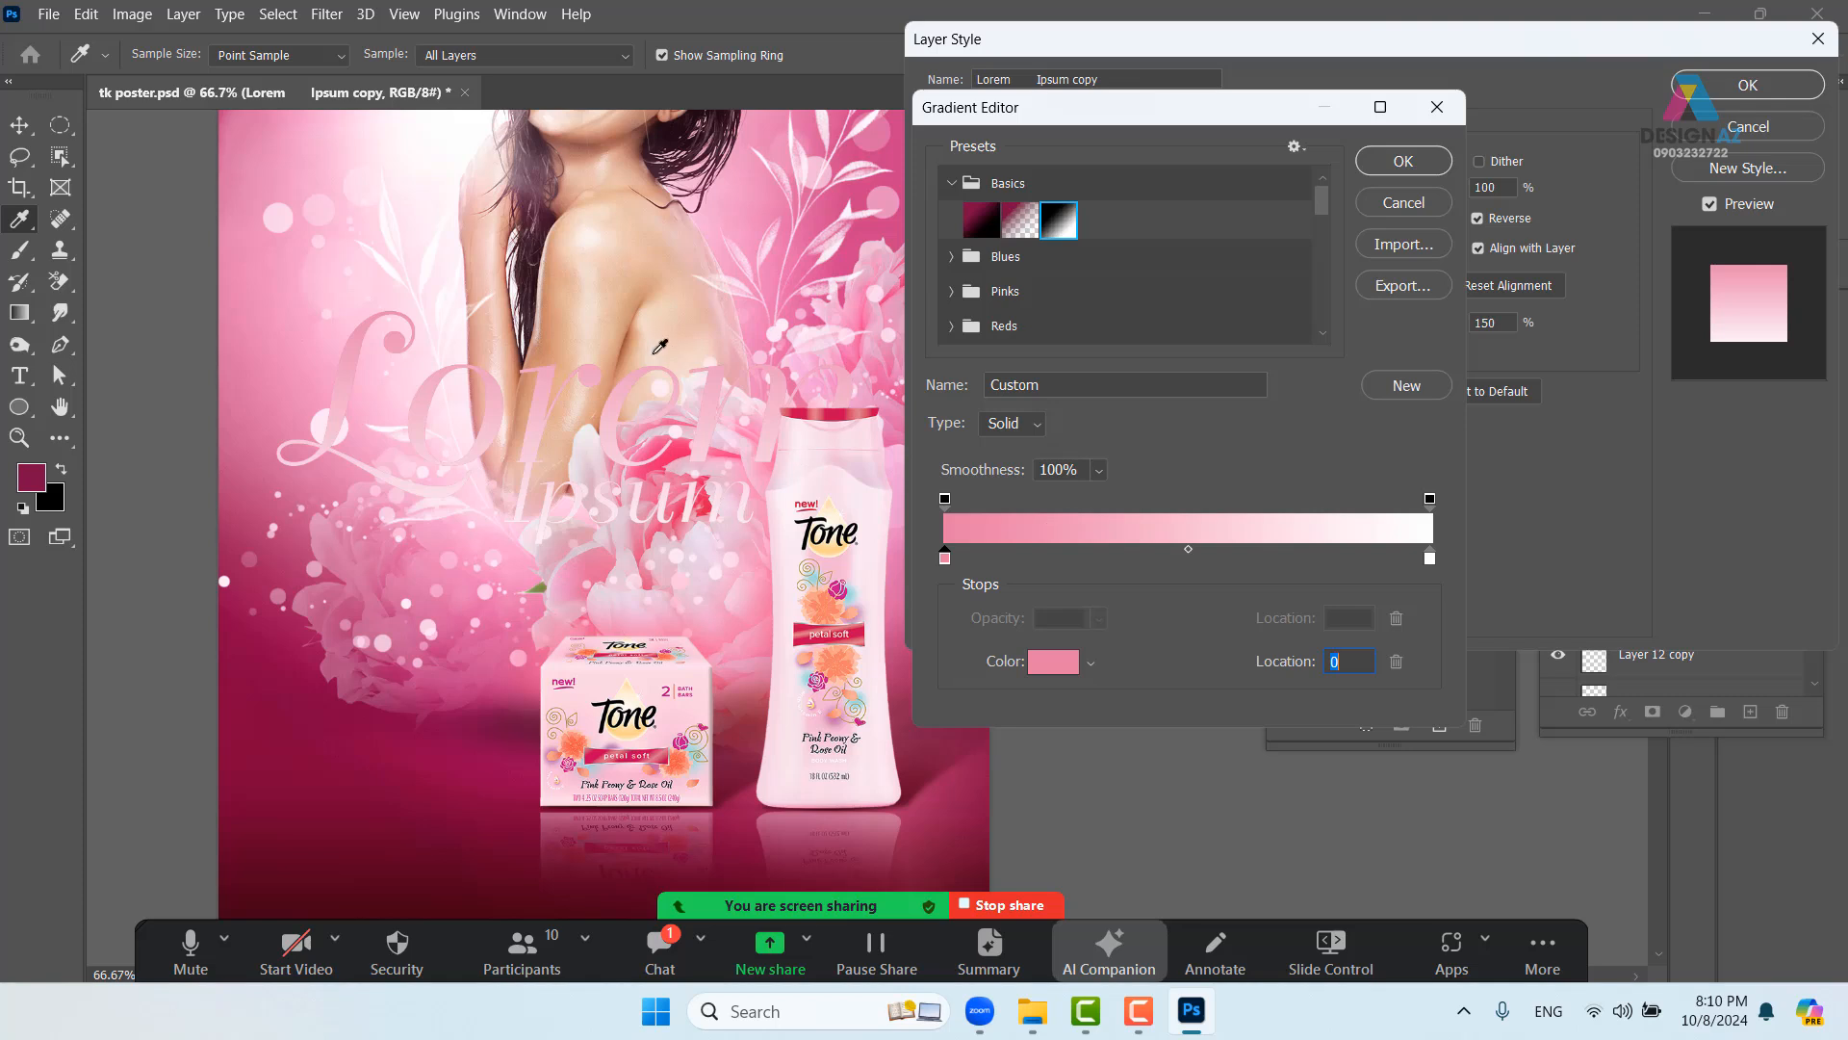
{"action": "left_click", "coordinate": [1431, 558]}
{"action": "left_click", "coordinate": [587, 566]}
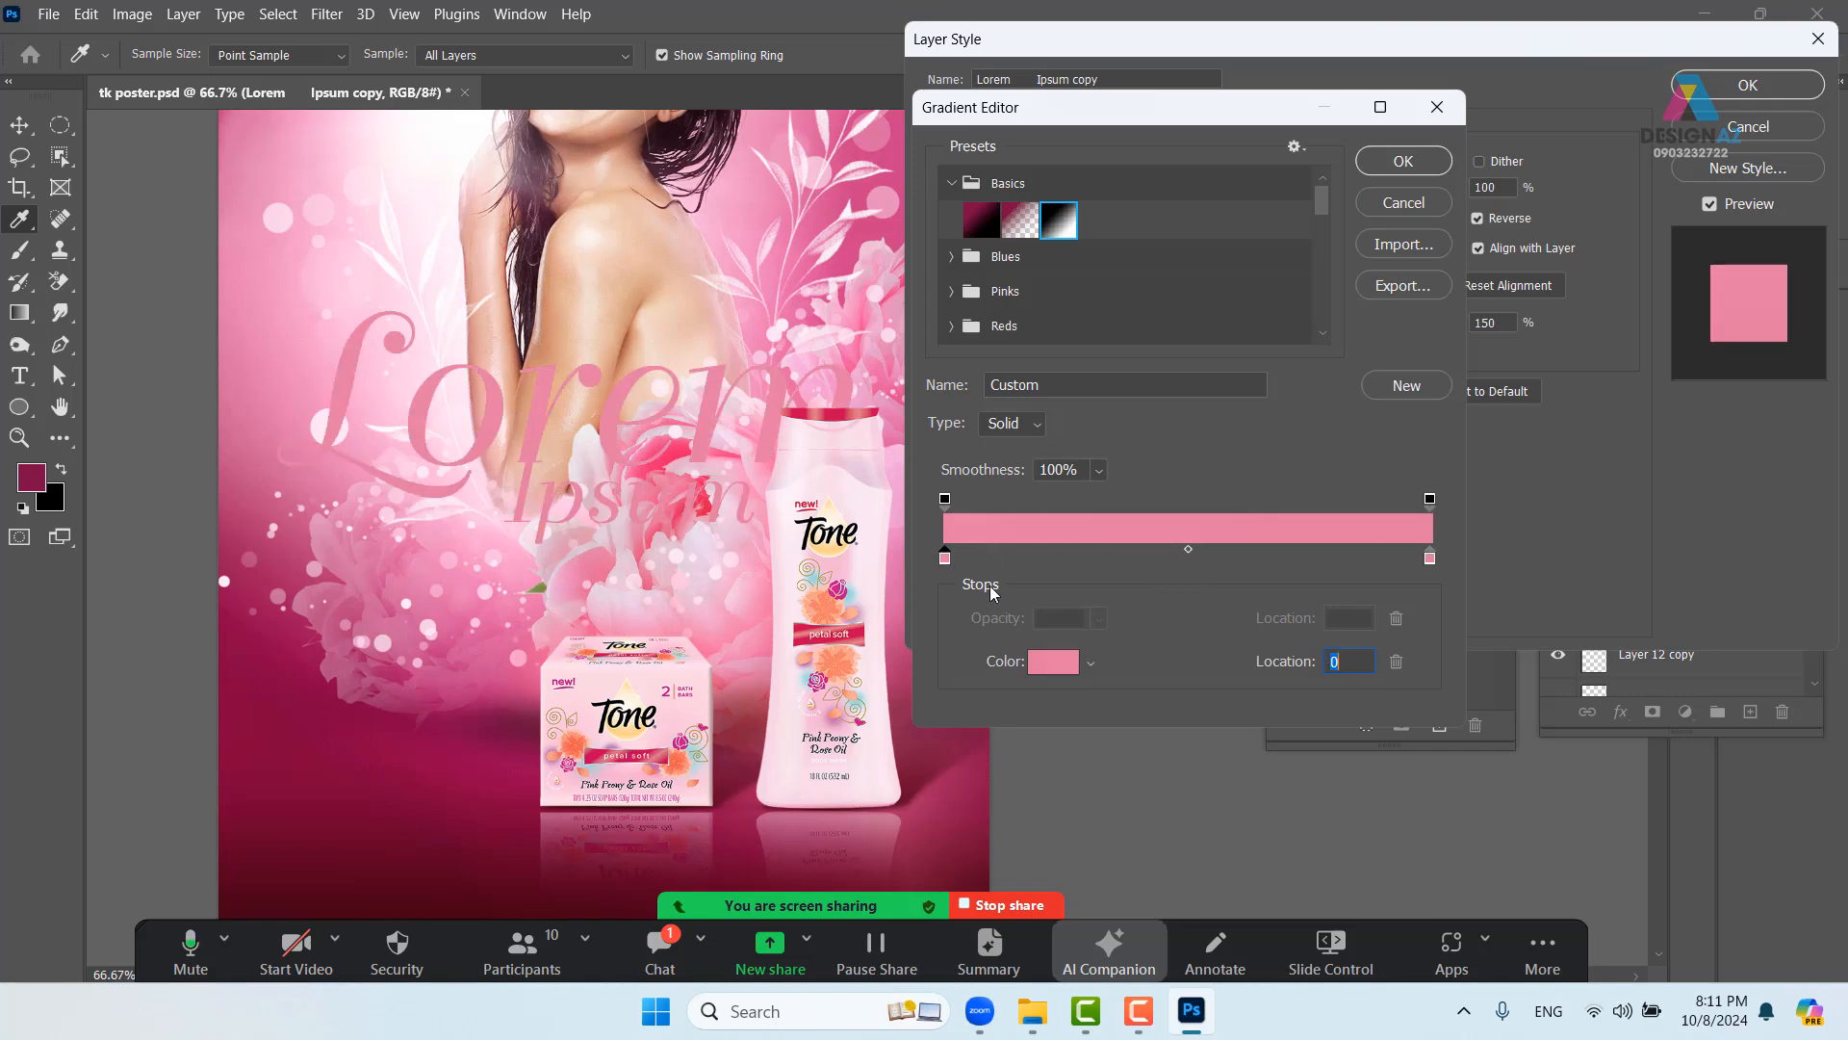
{"action": "left_click", "coordinate": [1056, 661]}
{"action": "left_click", "coordinate": [1234, 463]}
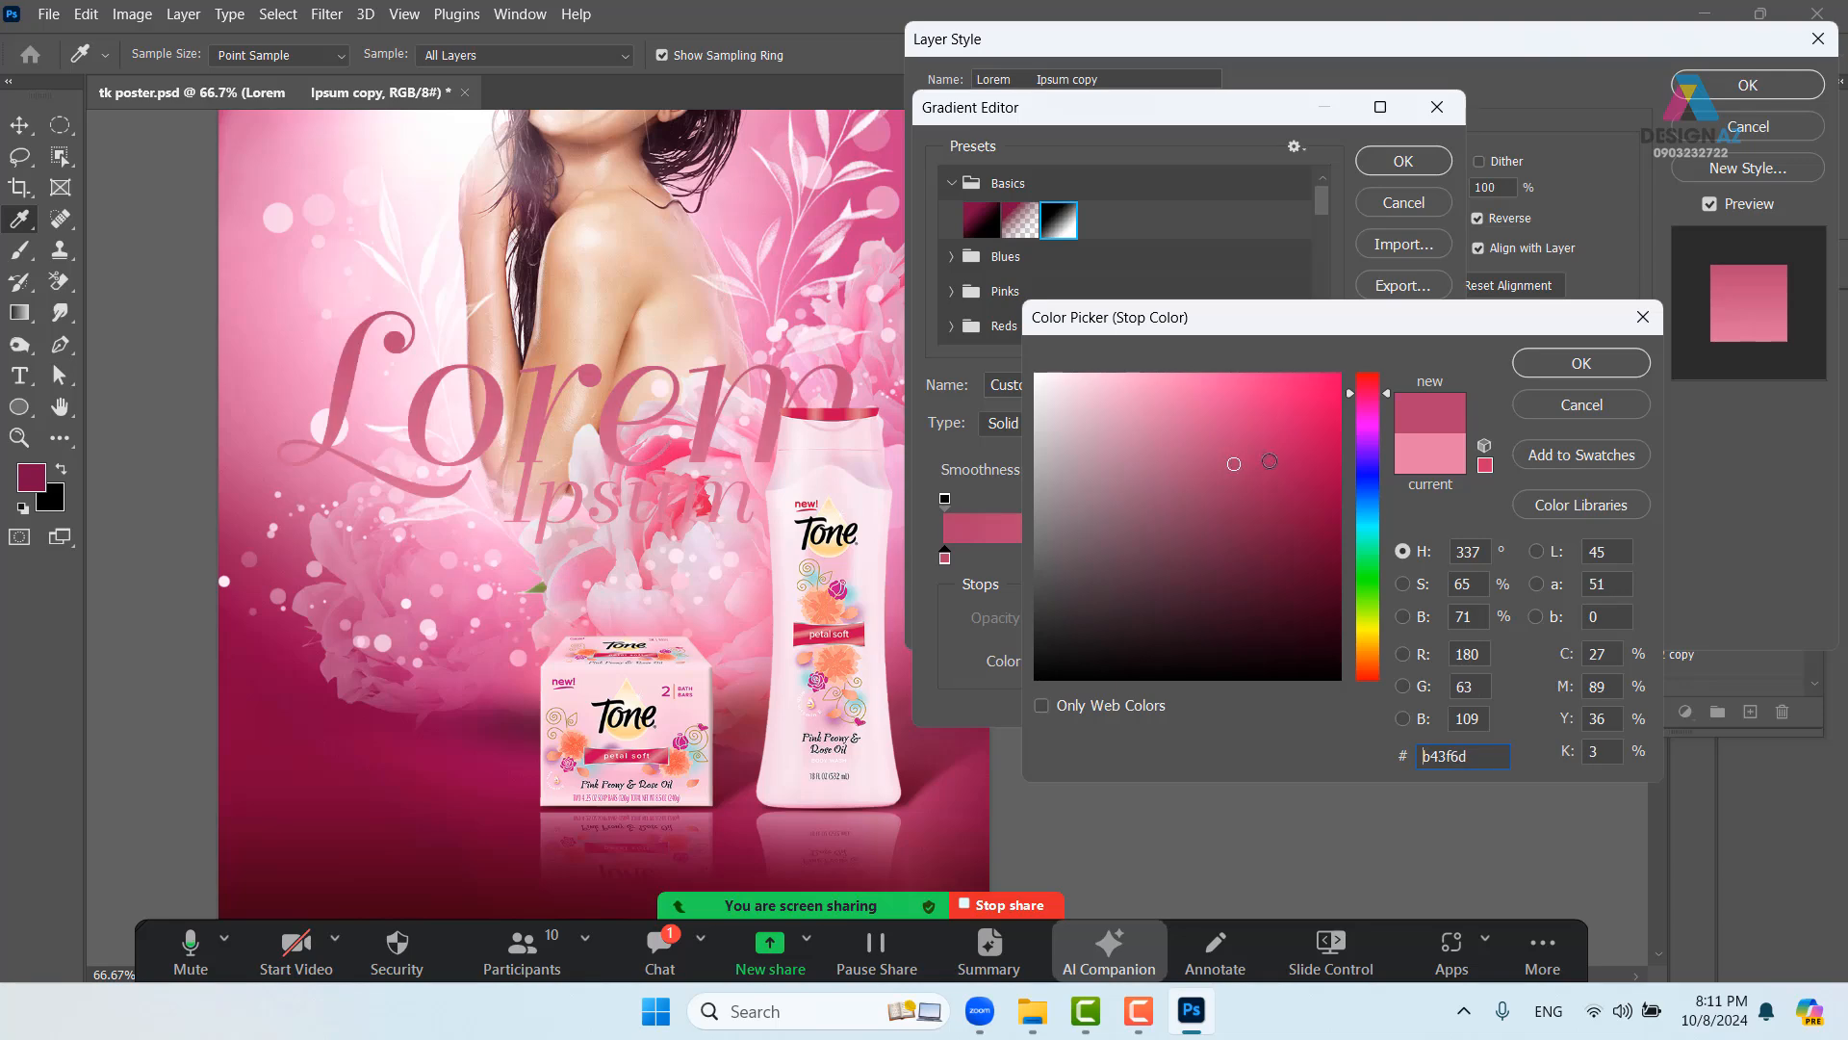
{"action": "left_click", "coordinate": [1542, 367]}
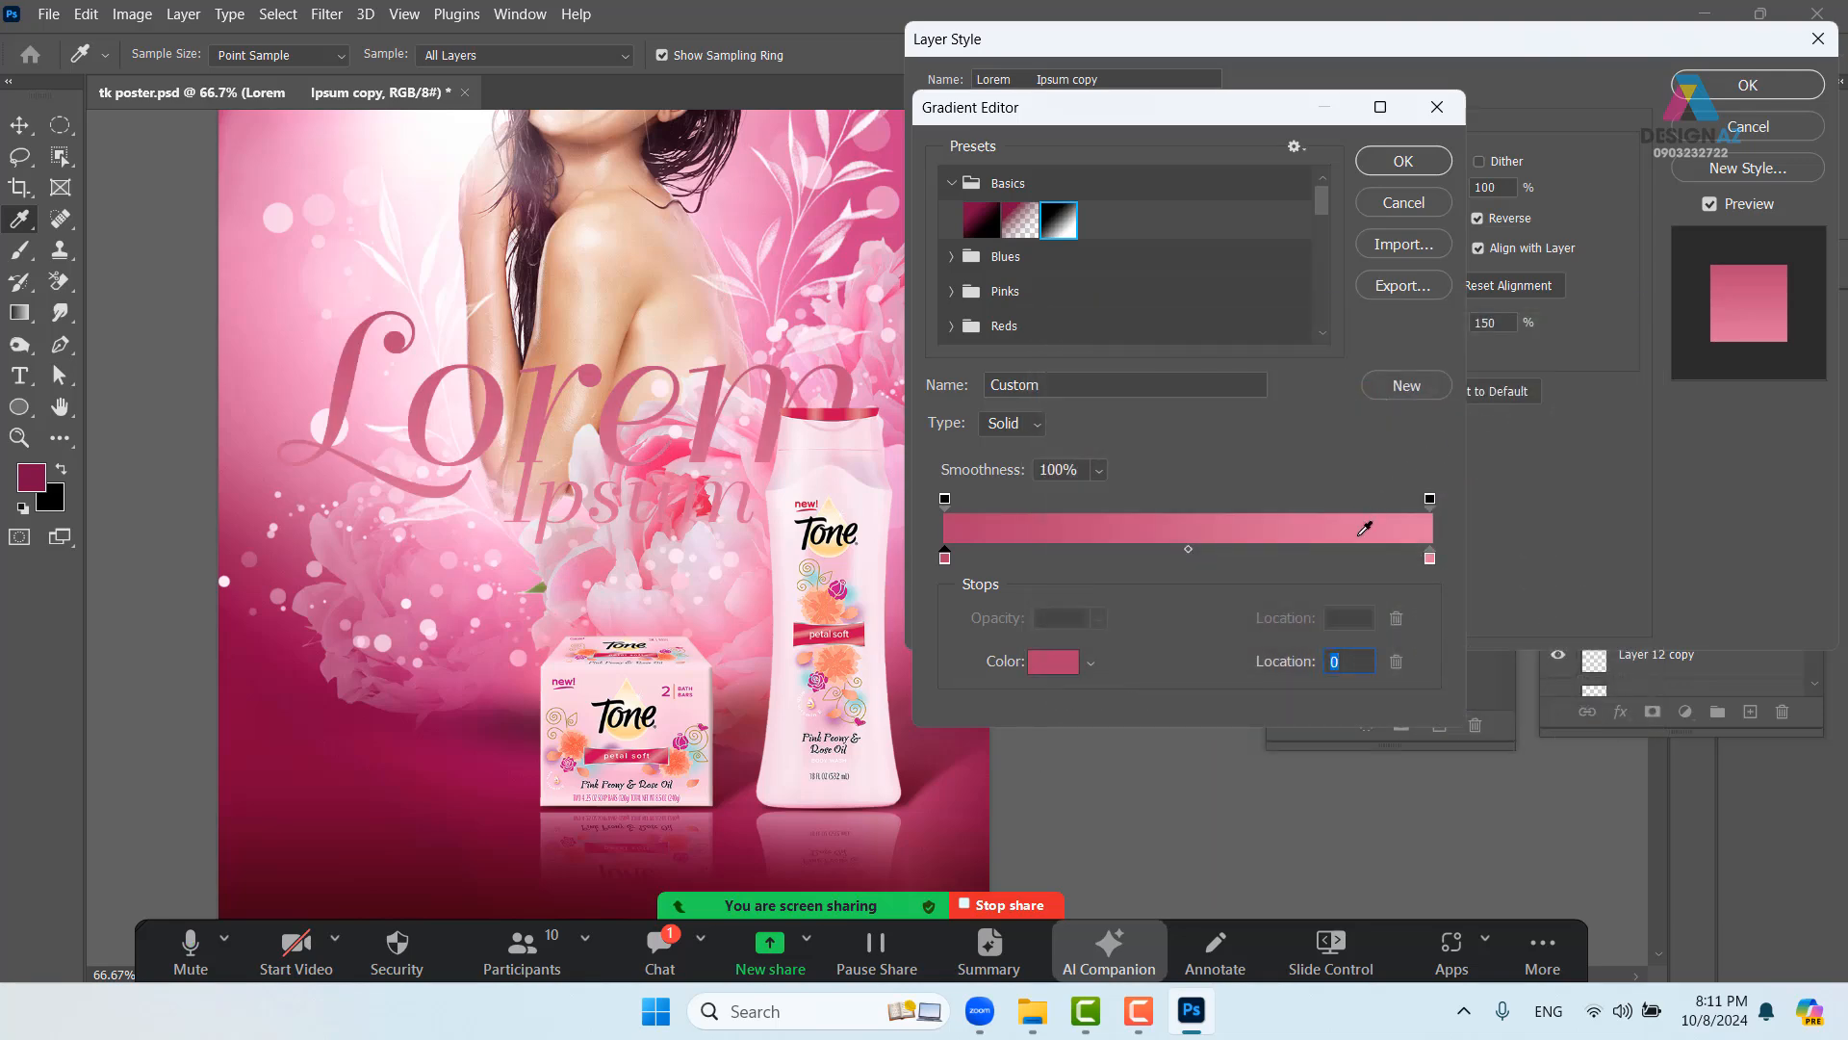
{"action": "left_click", "coordinate": [1403, 161]}
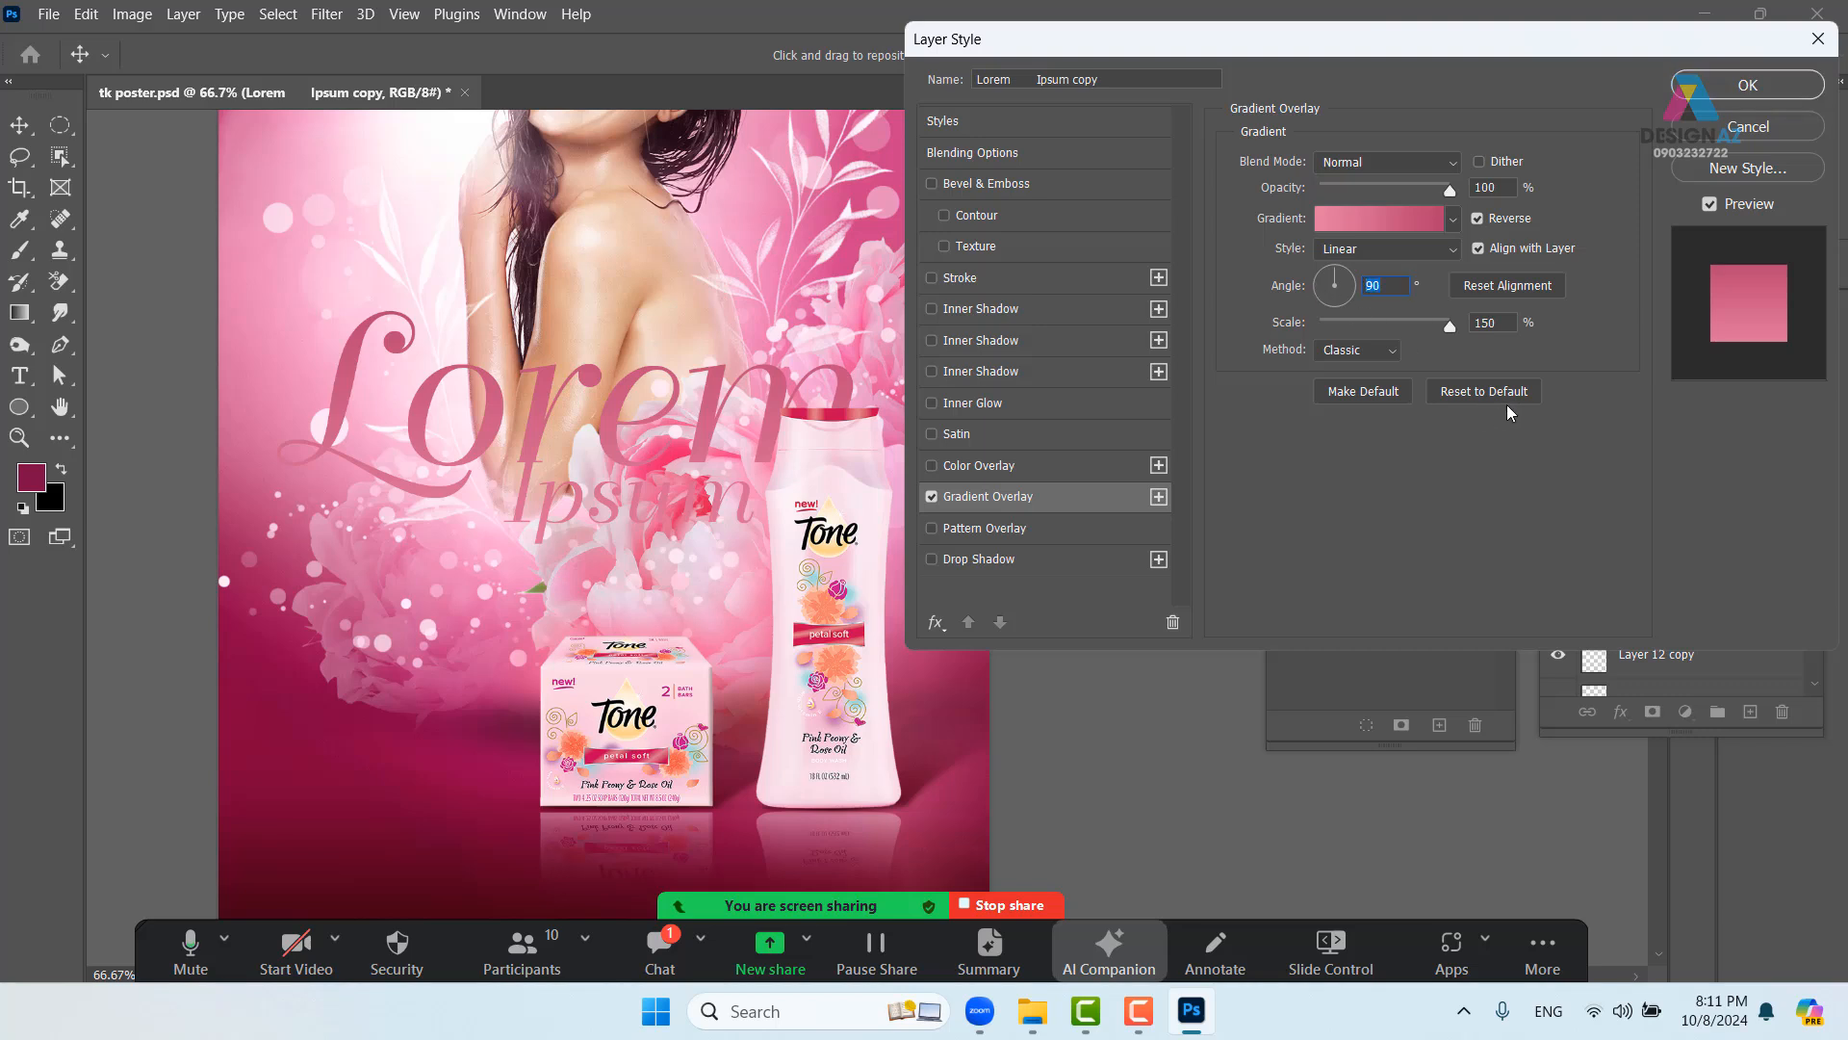
- Set the gradient overlay angle to 90°
{"action": "type", "text": "180"}
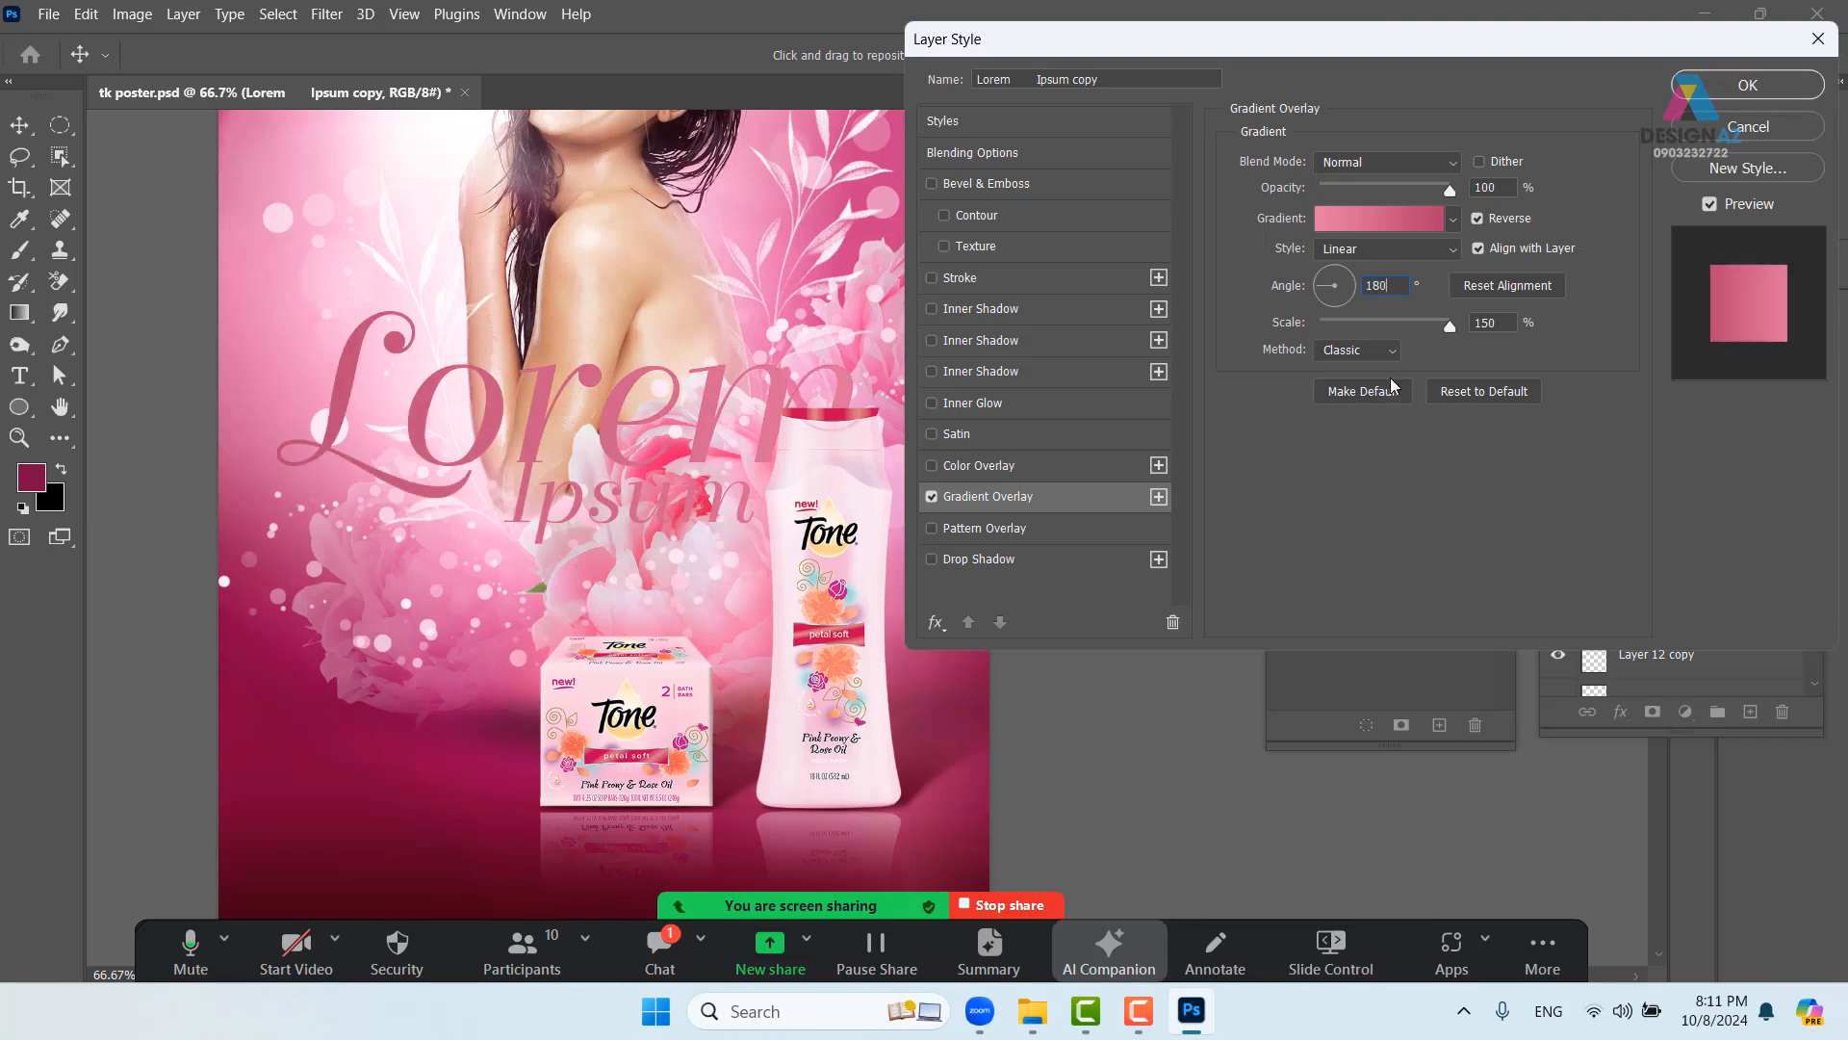
{"action": "left_click", "coordinate": [1308, 281]}
{"action": "type", "text": "0"}
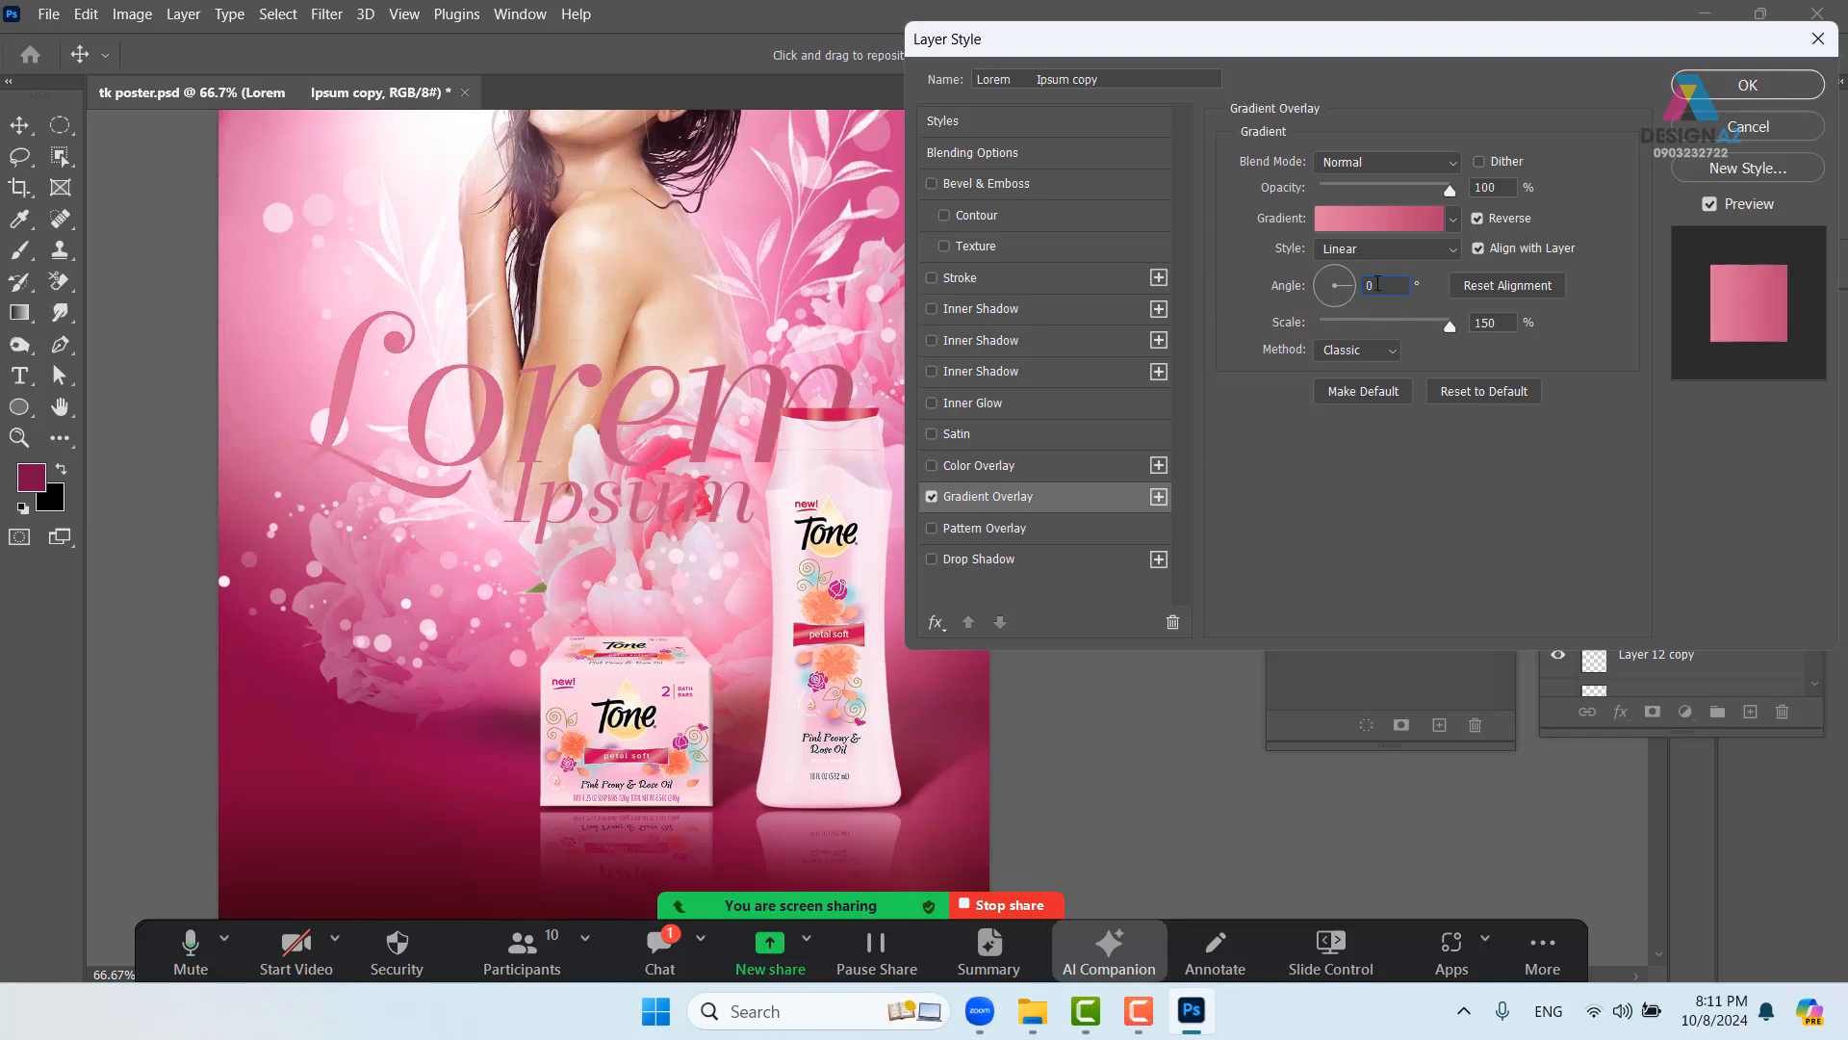
{"action": "left_click_drag", "start_coordinate": [1377, 283], "coordinate": [1357, 282]}
{"action": "type", "text": "90"}
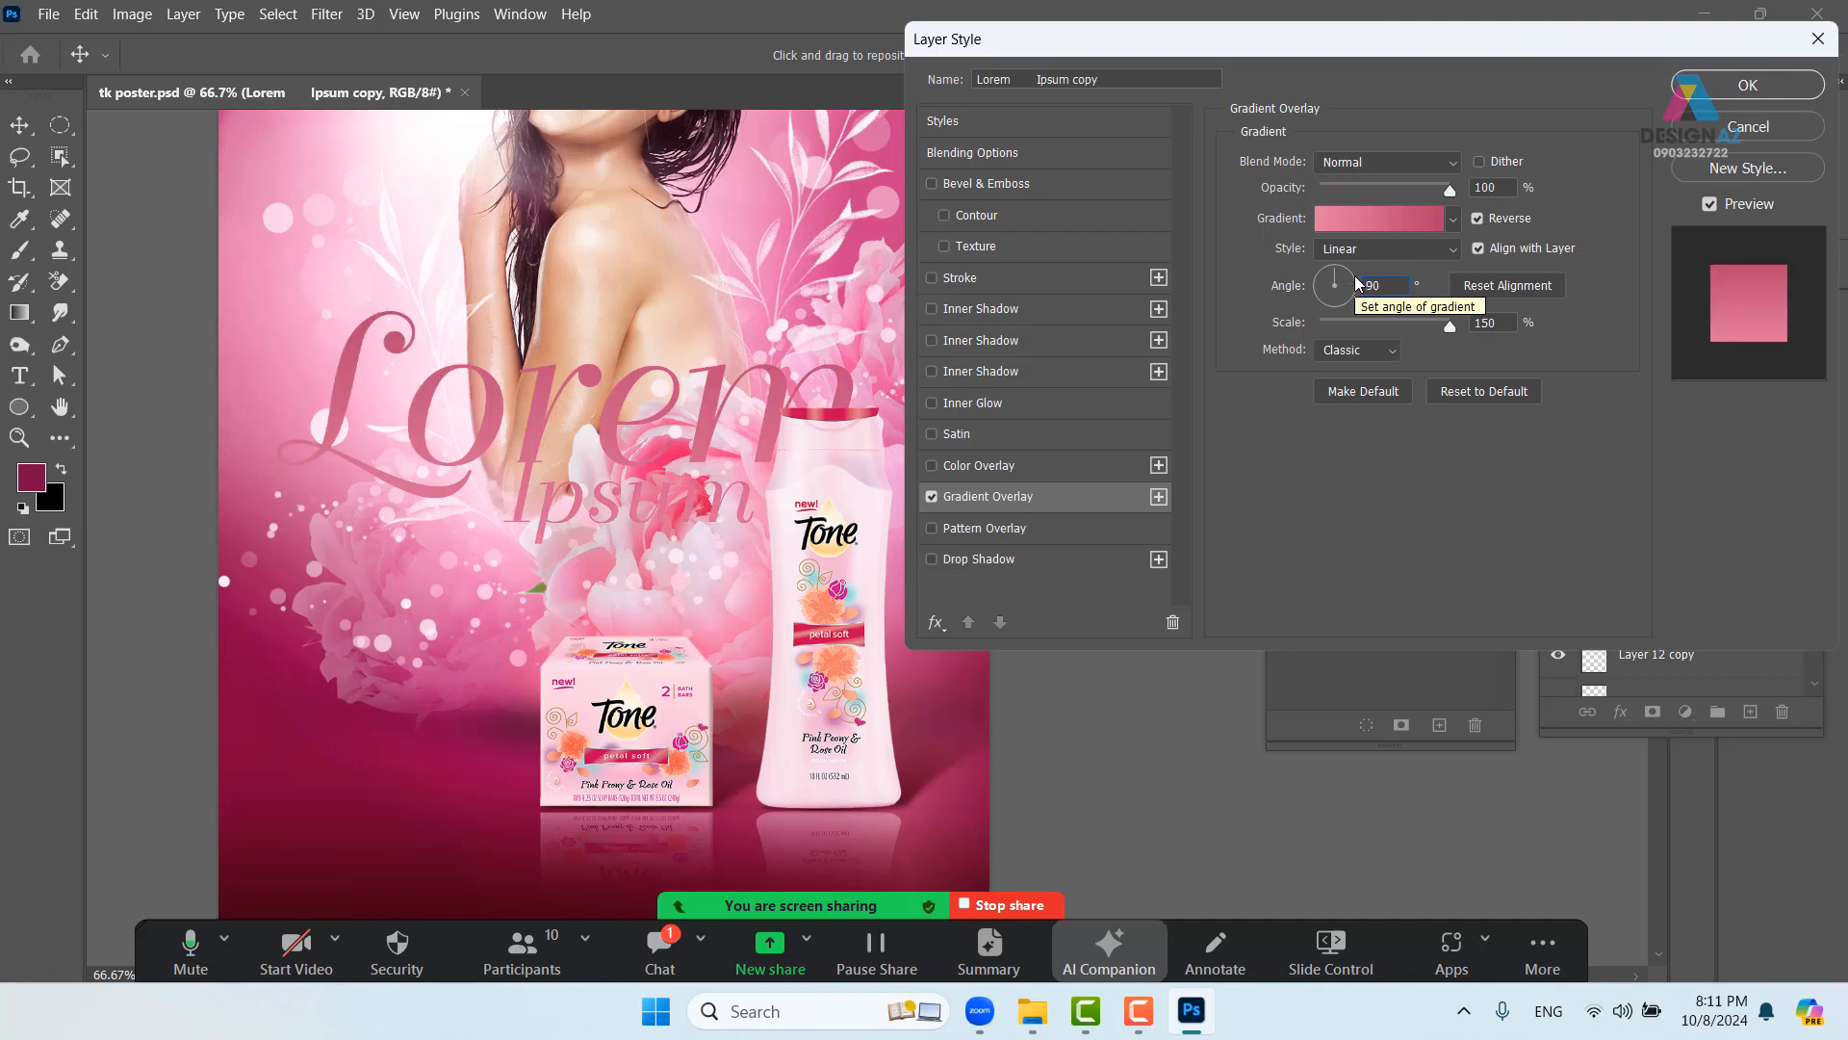
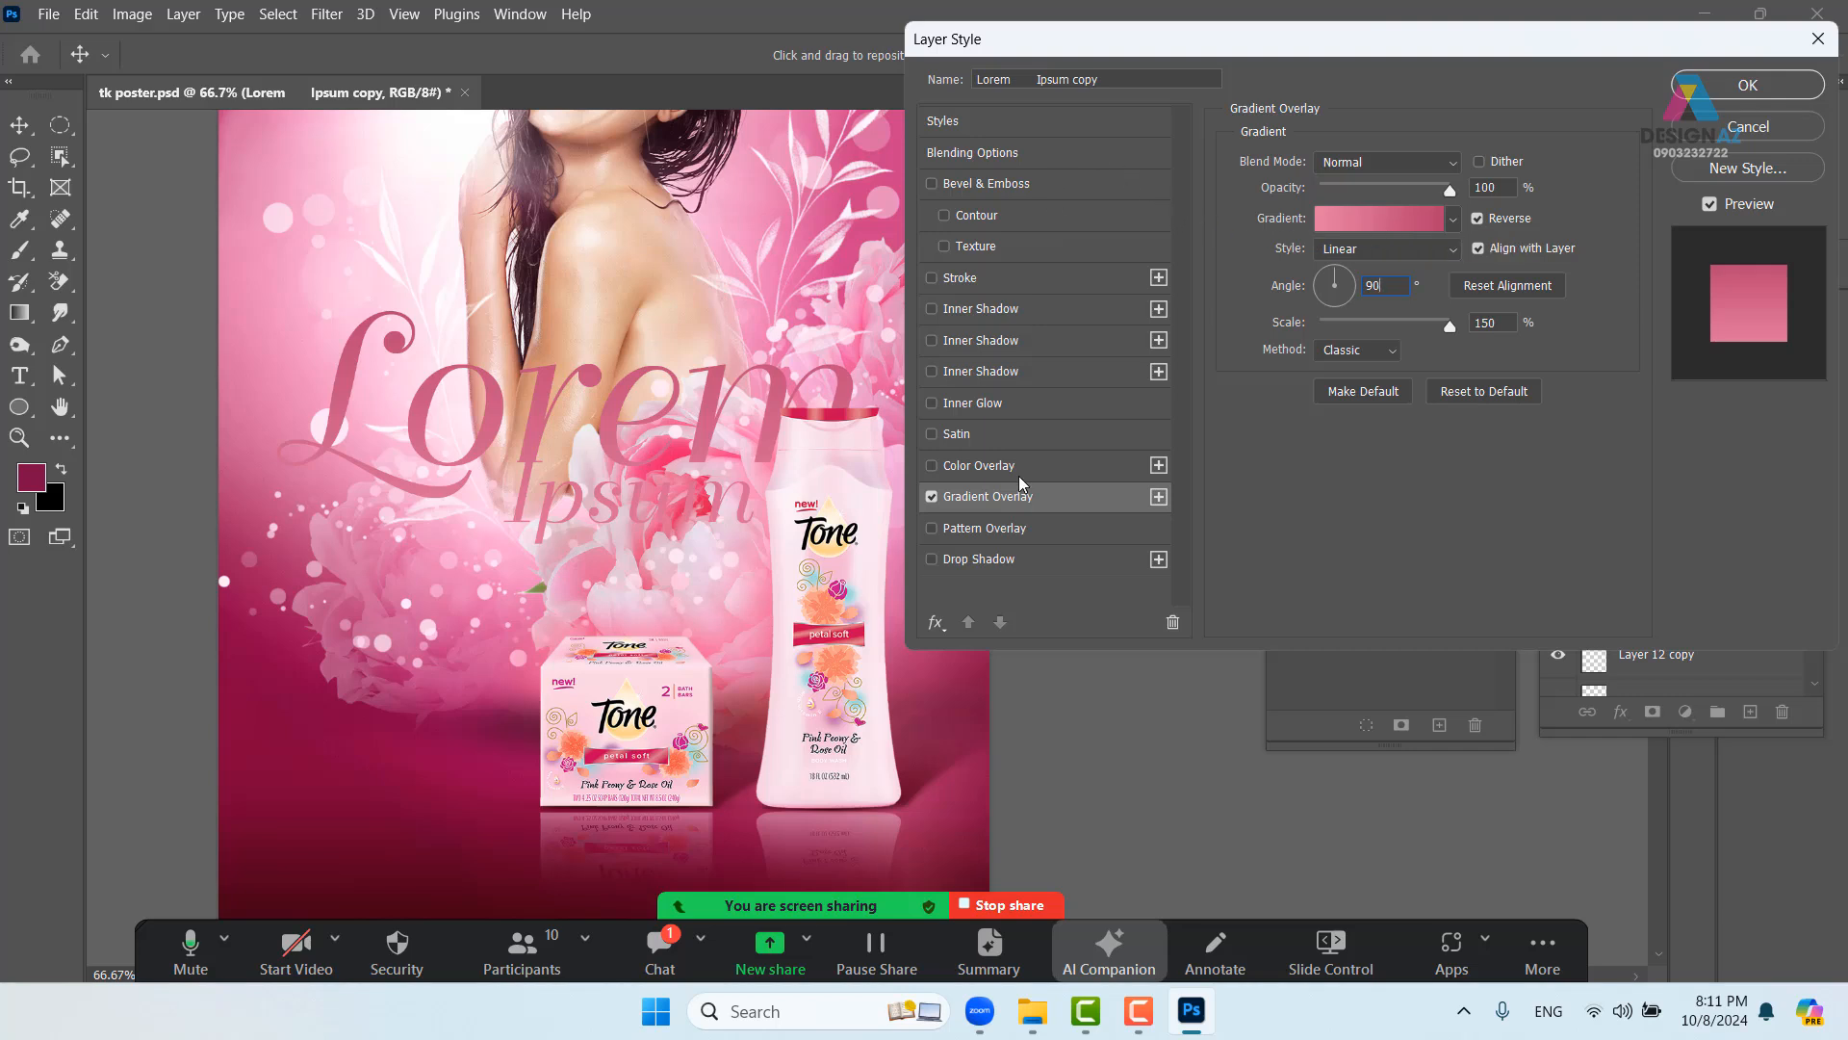
- Commit the reversed 90° pink gradient overlay at 150% scale to the Lorem Ipsum copy layer
{"action": "left_click", "coordinate": [1722, 86]}
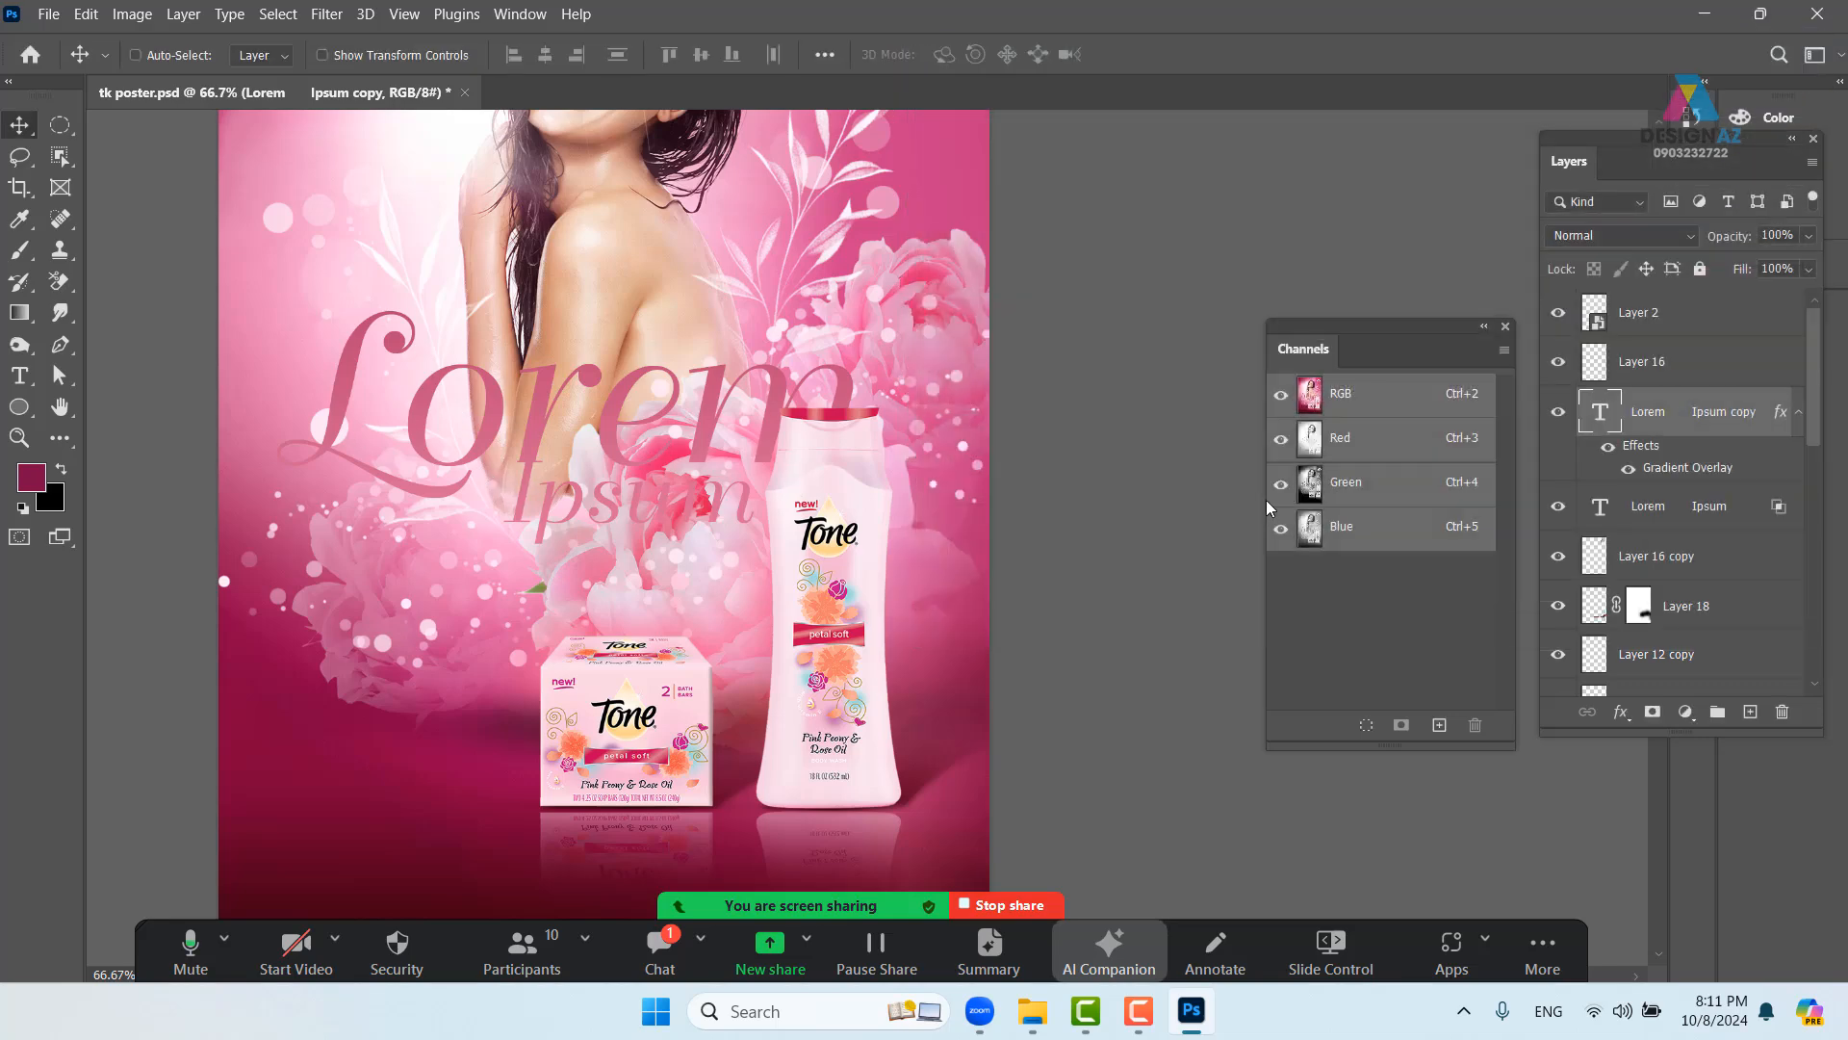
- Lower the Lorem Ipsum copy layer's fill to 0%
{"action": "left_click", "coordinate": [1813, 269]}
{"action": "left_click_drag", "start_coordinate": [1810, 300], "coordinate": [1562, 317]}
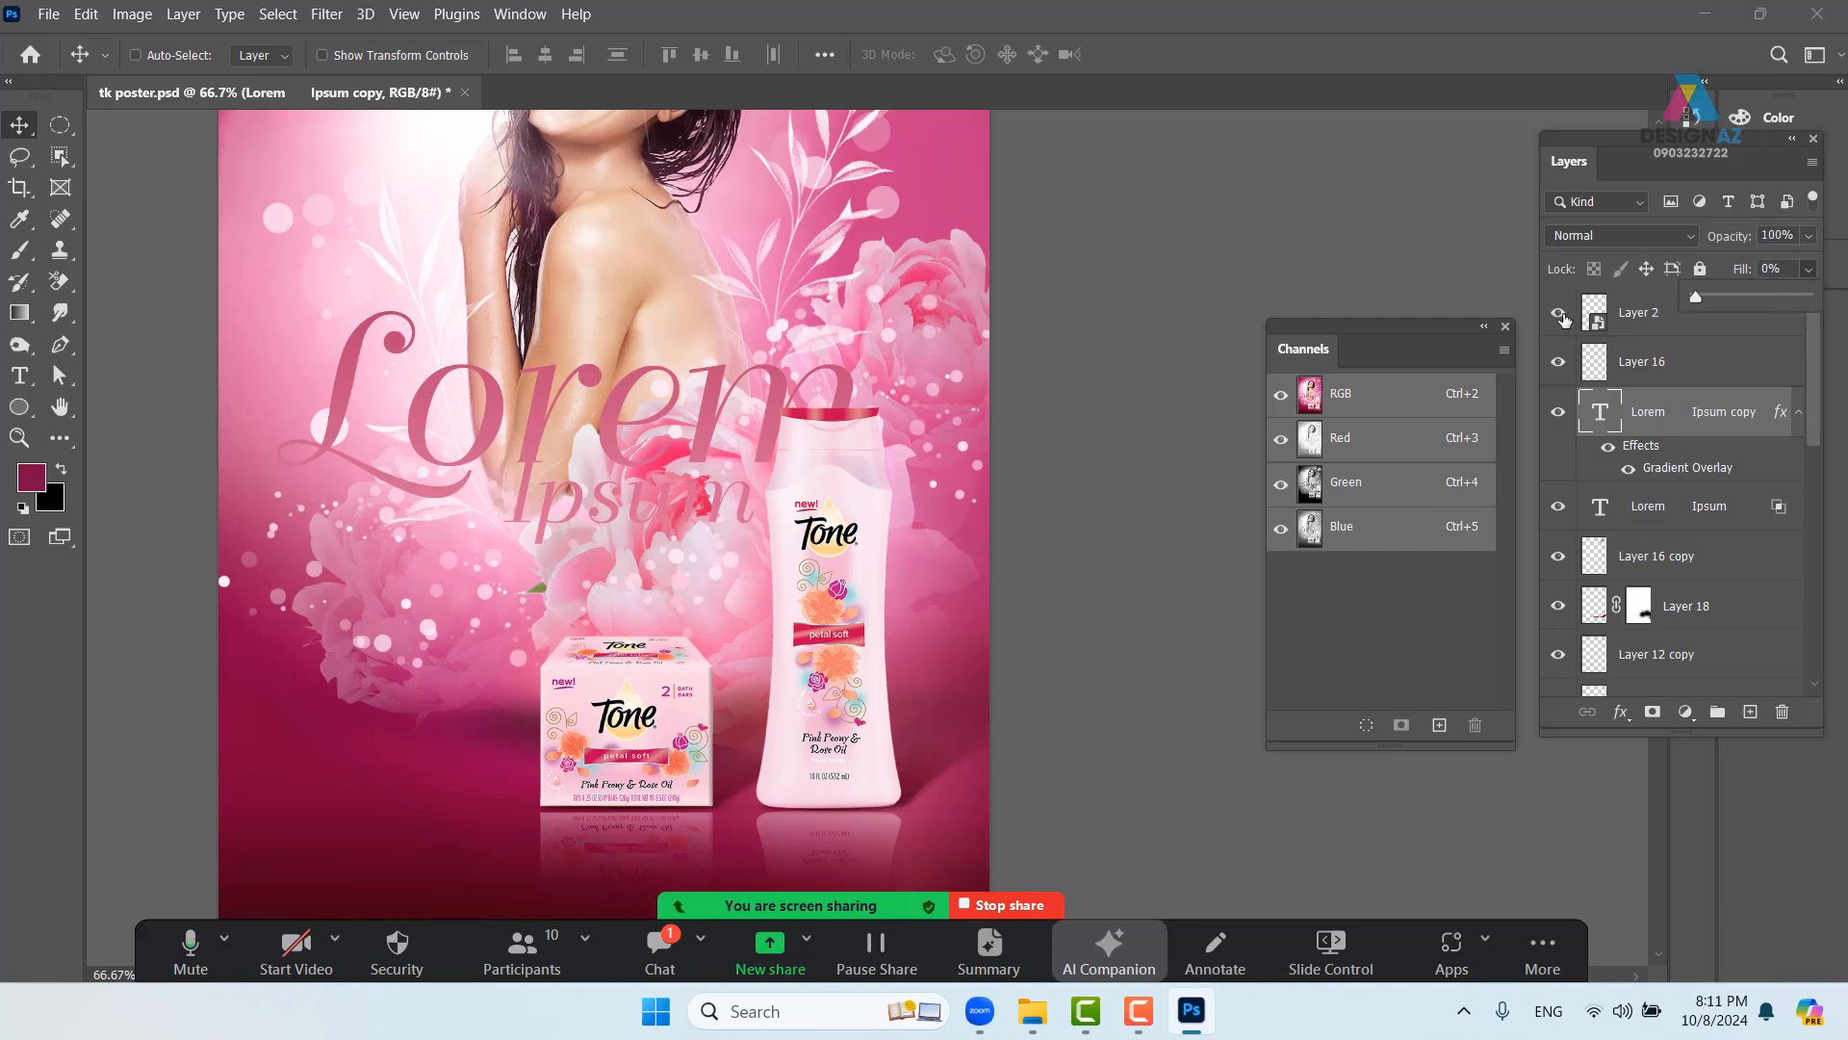
{"action": "left_click", "coordinate": [1596, 414]}
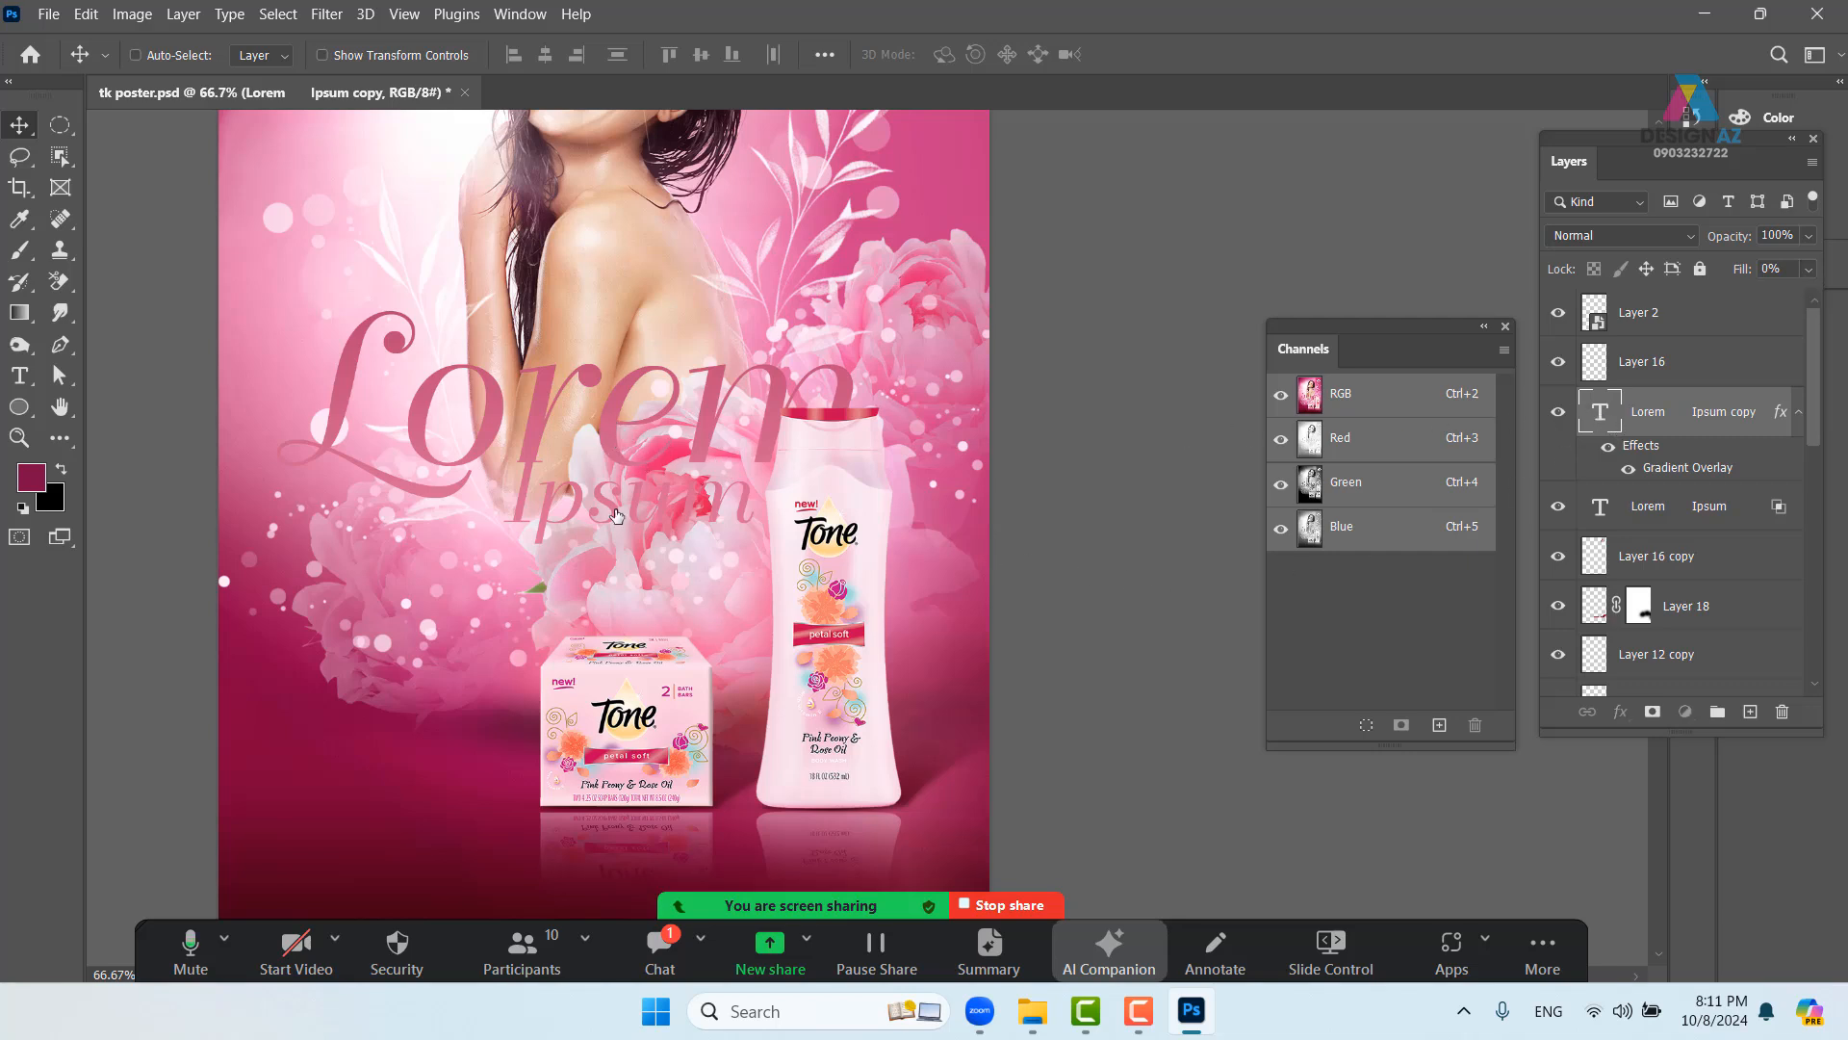
- Open Blending Options for the Lorem Ipsum copy layer, keeping the text in place
{"action": "left_click_drag", "start_coordinate": [616, 515], "coordinate": [576, 260]}
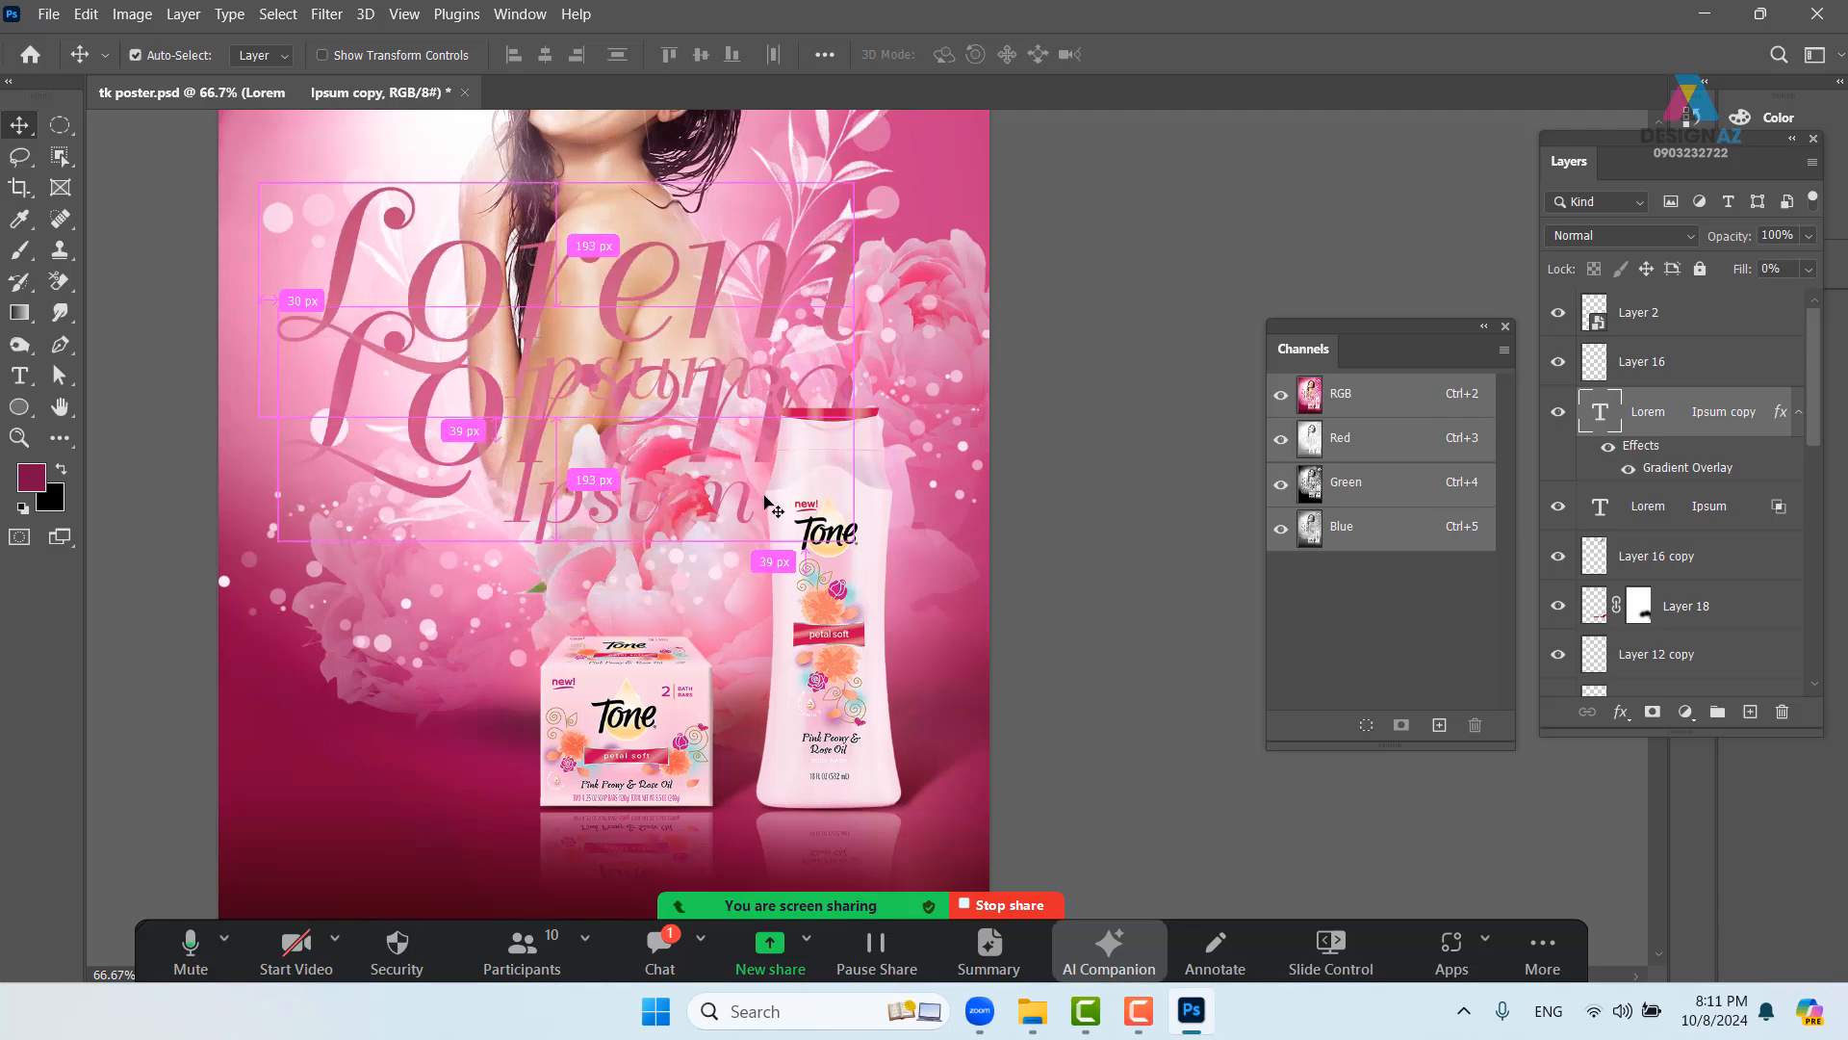
{"action": "key", "text": "ctrl+z"}
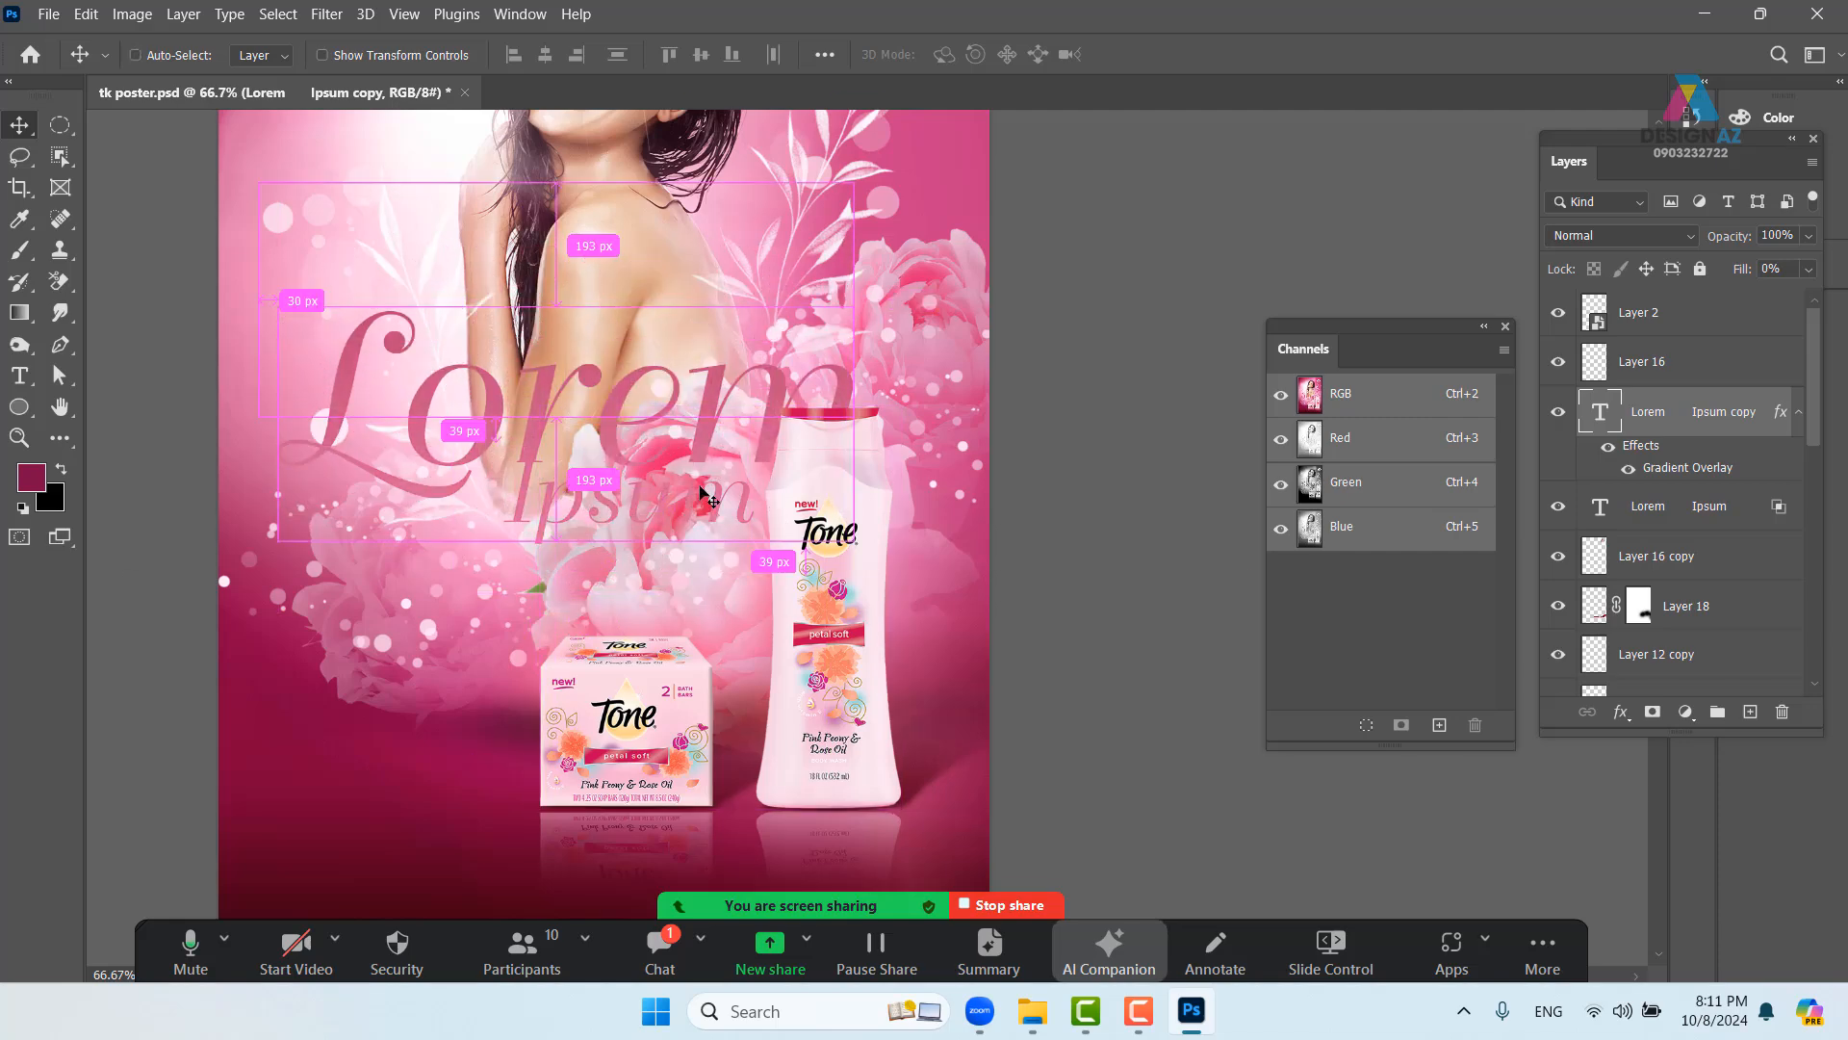
{"action": "right_click", "coordinate": [1692, 425]}
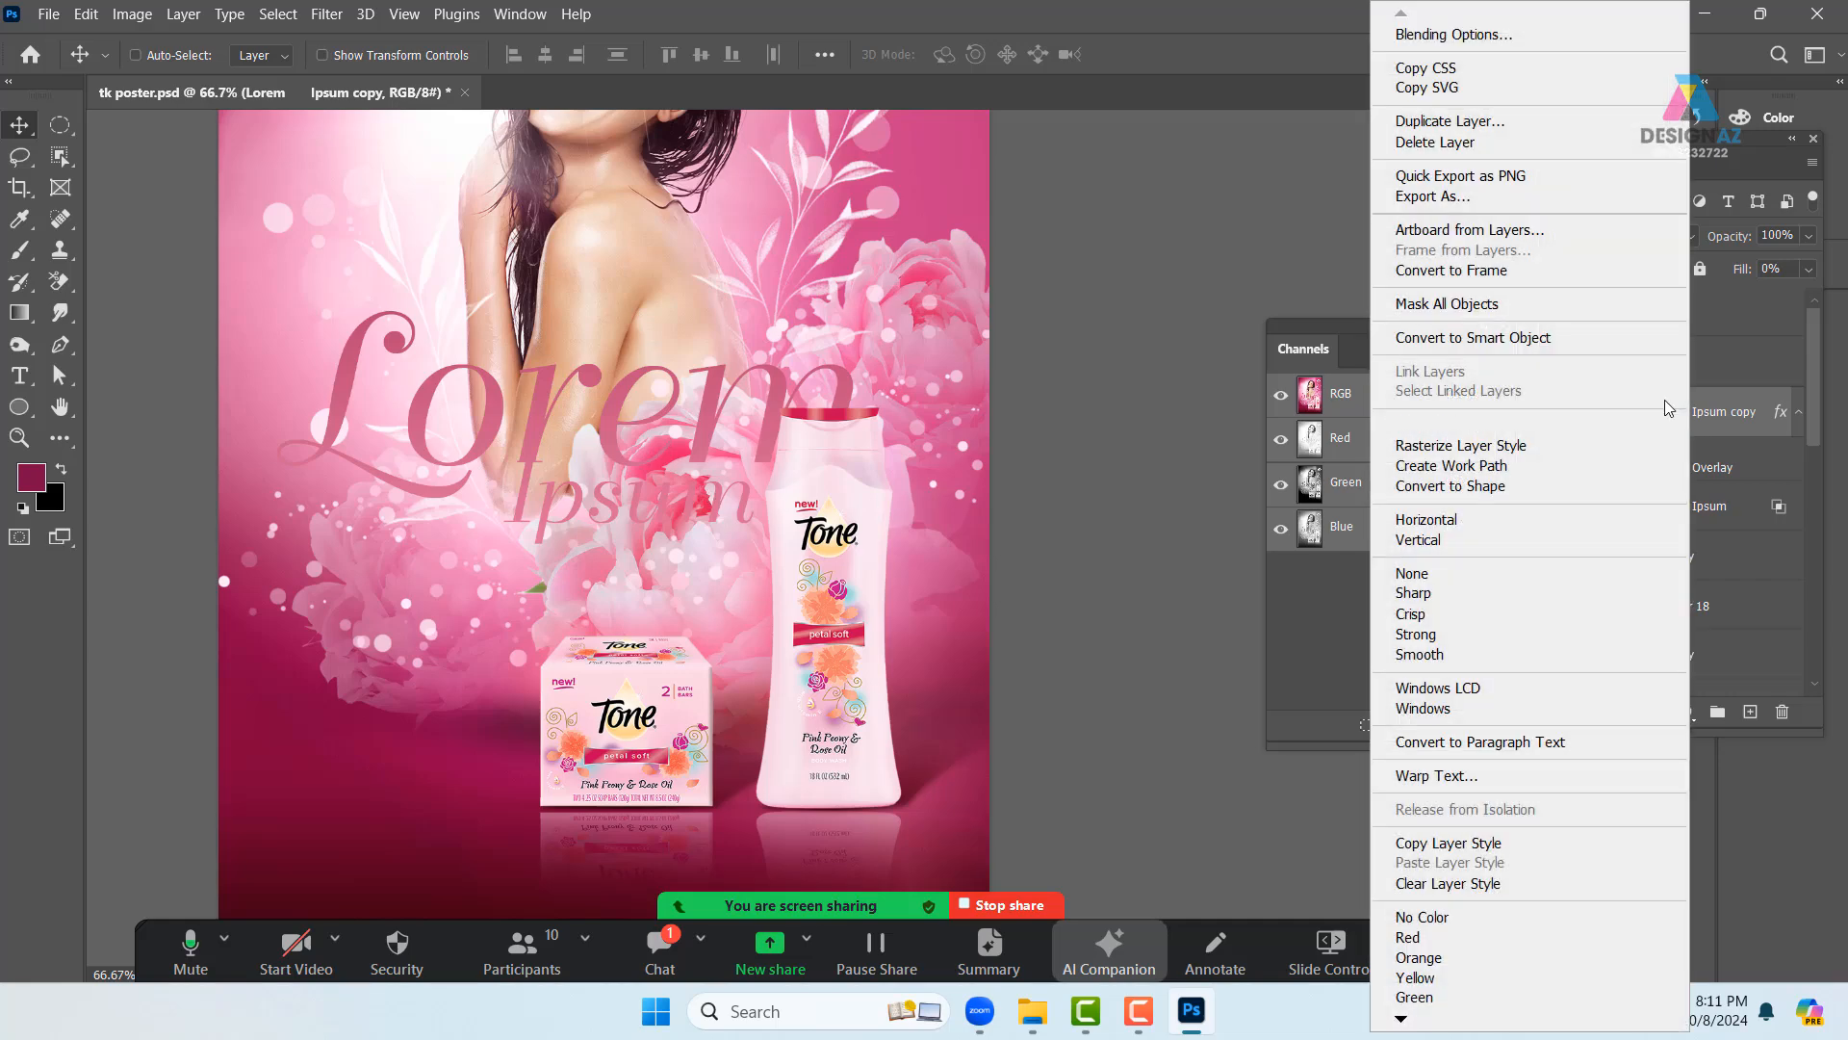
{"action": "left_click", "coordinate": [1415, 27]}
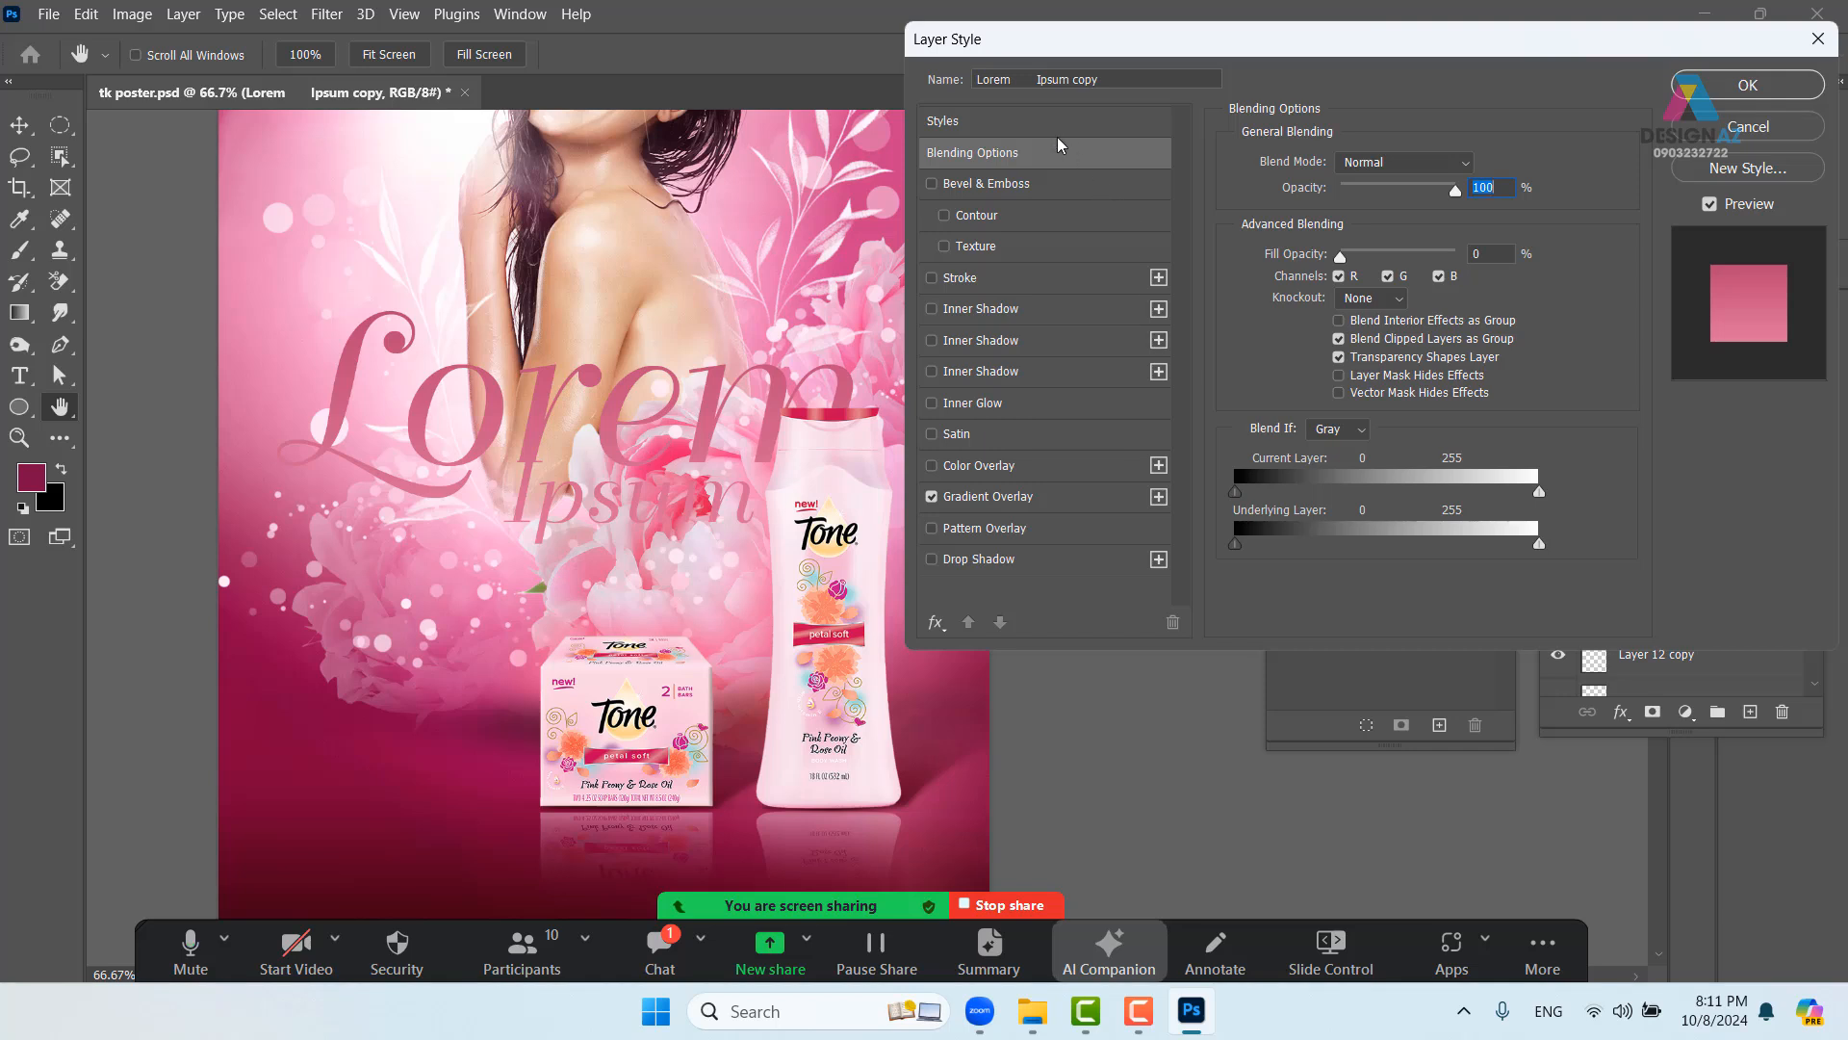
- Apply the chrome preset from the khối styles folder to the headline and disable Drop Shadow
{"action": "left_click", "coordinate": [1072, 120]}
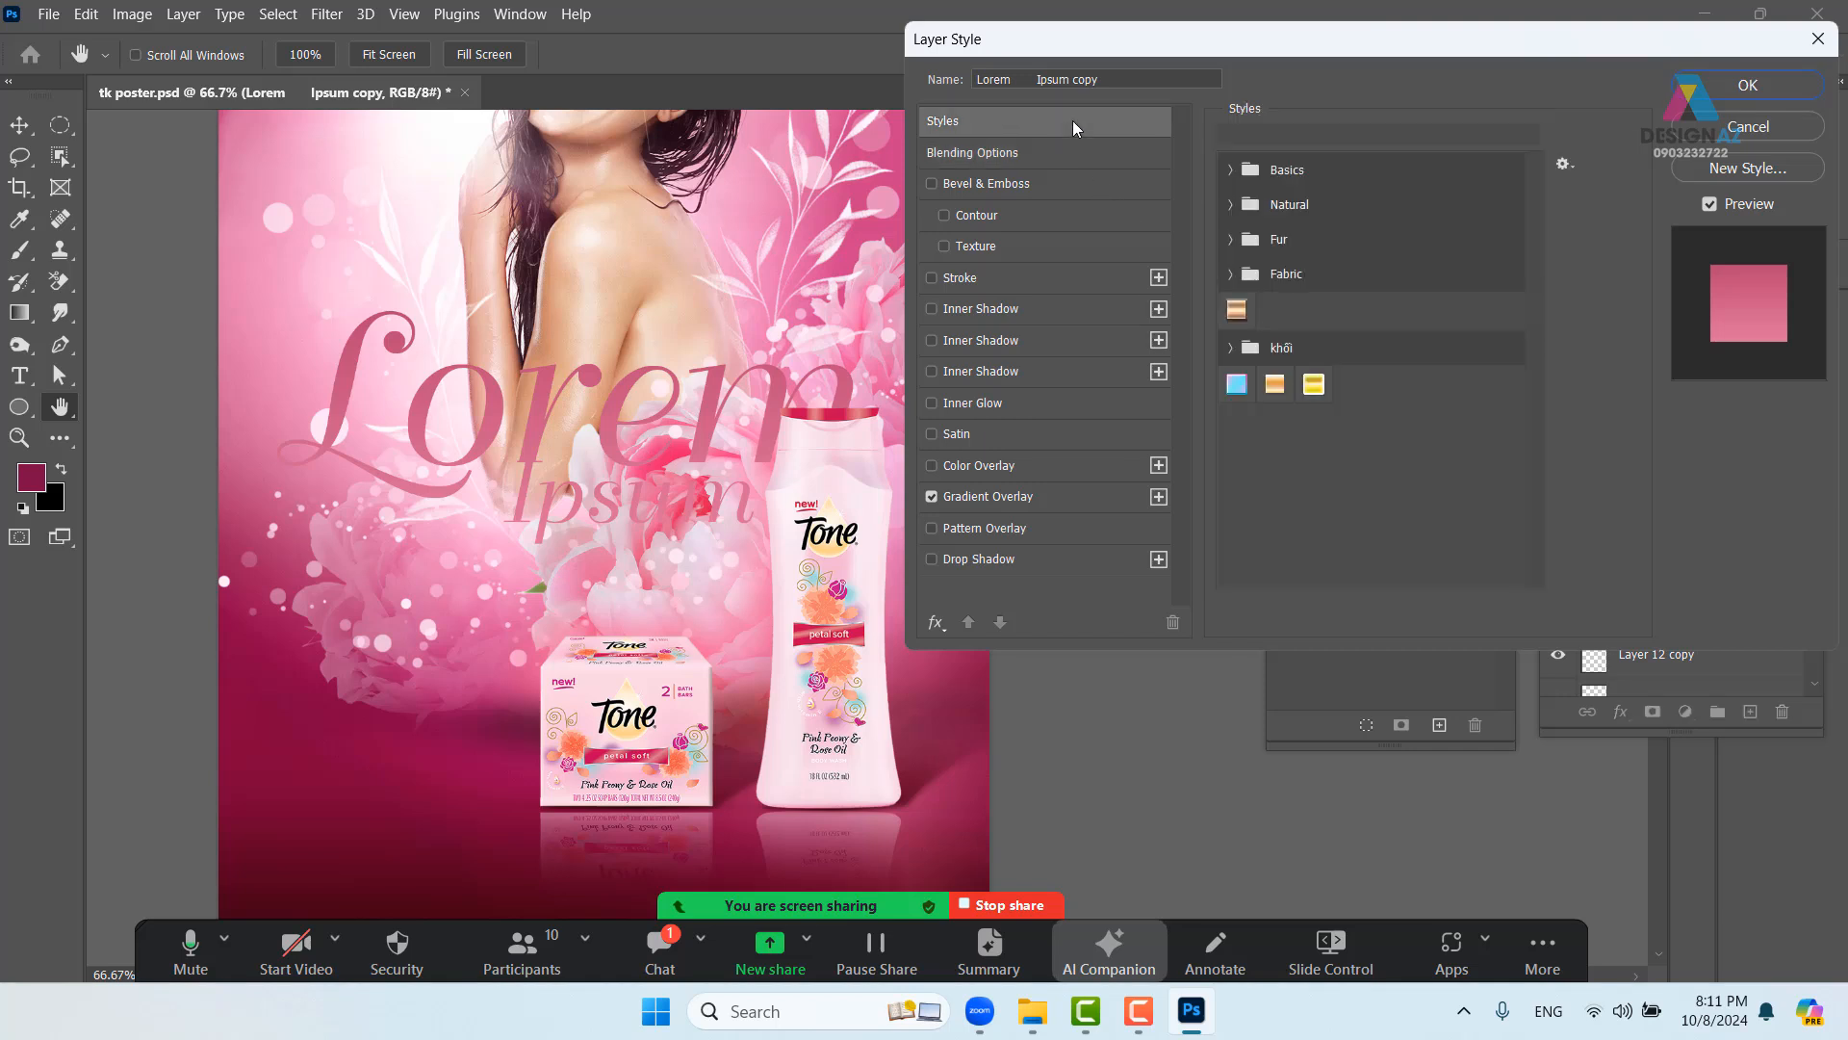
{"action": "left_click", "coordinate": [1231, 348]}
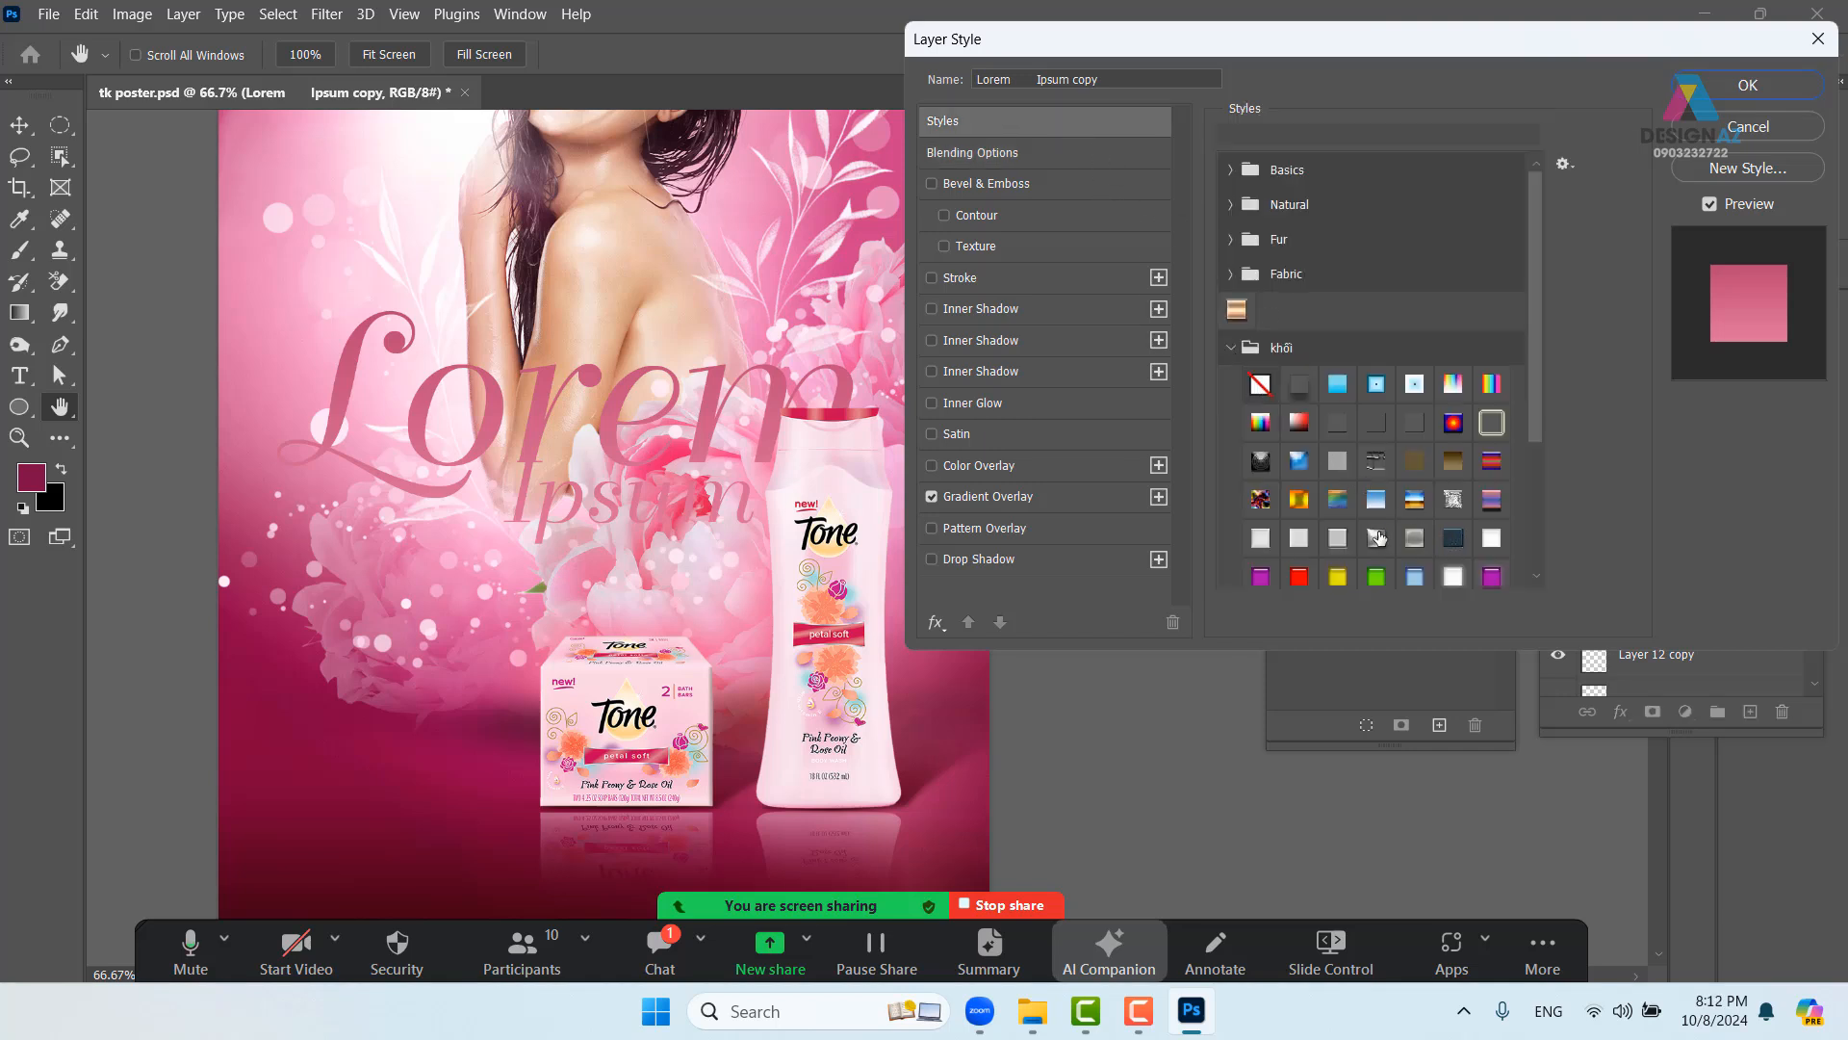
{"action": "left_click", "coordinate": [1261, 539]}
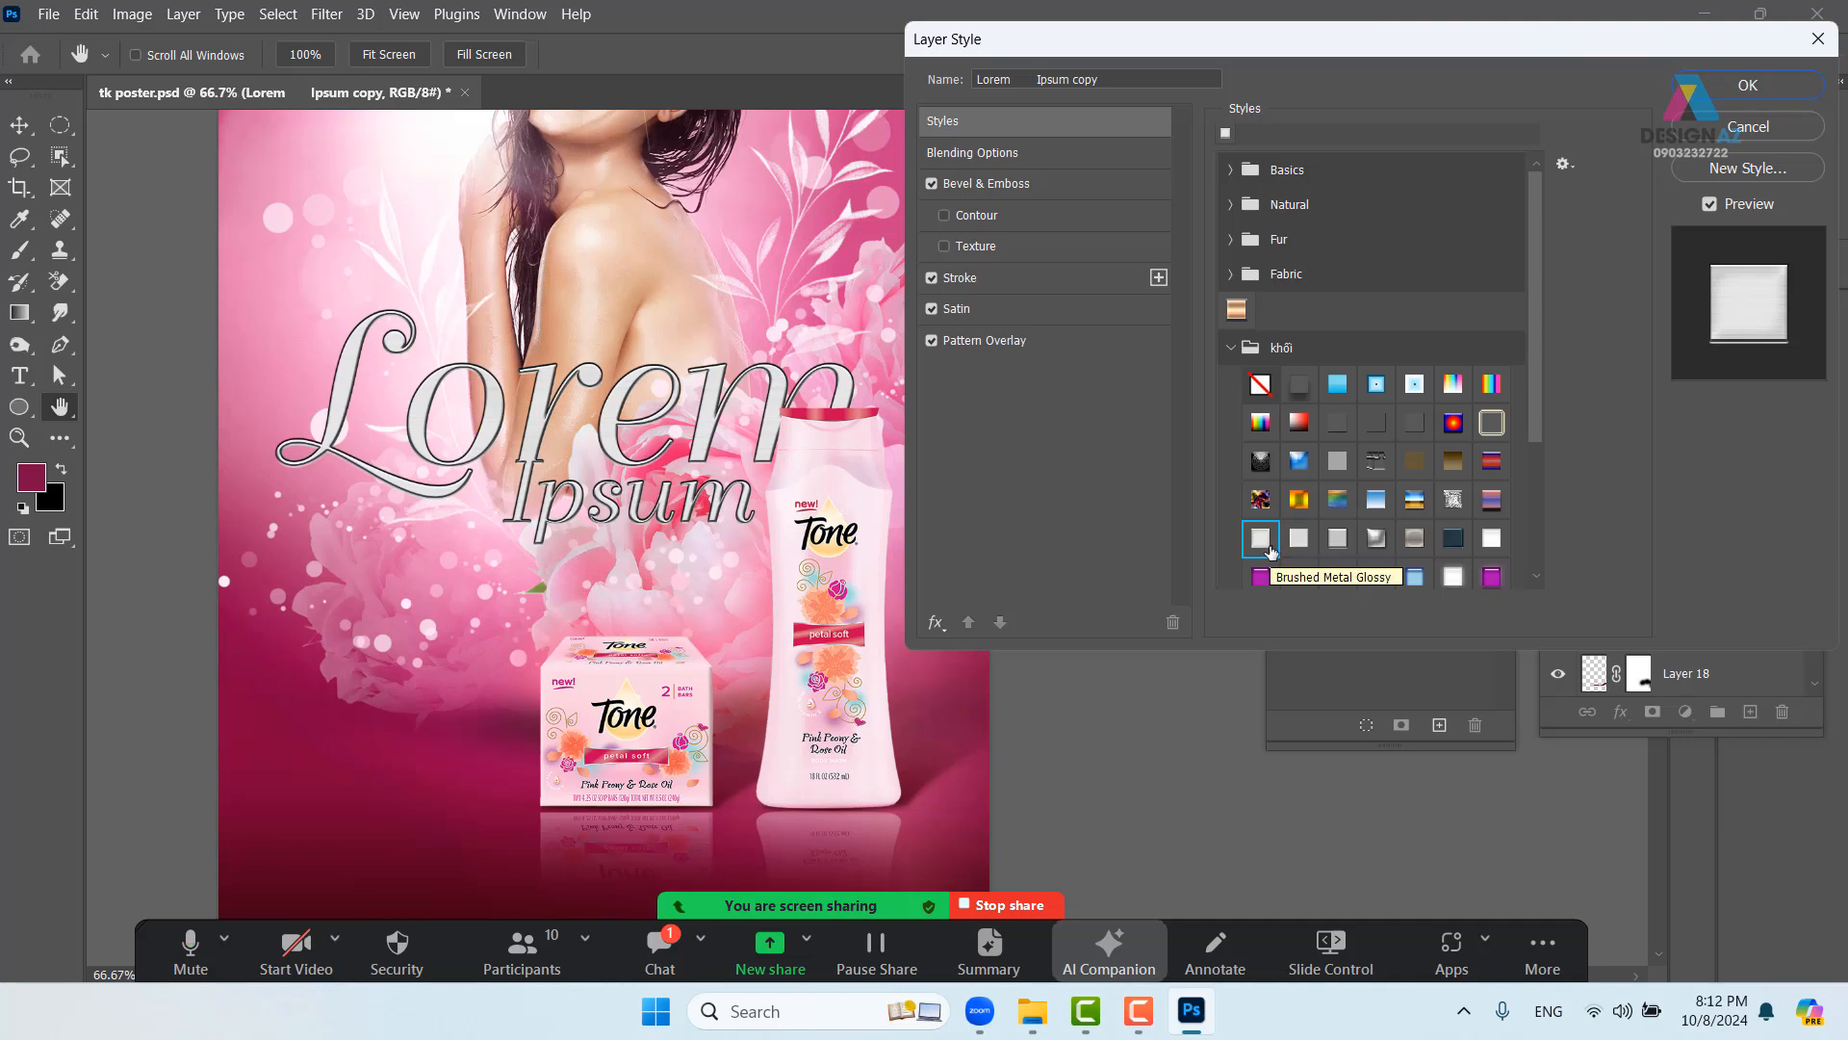
{"action": "scroll", "coordinate": [1551, 515], "scroll_direction": "down", "scroll_amount": 1}
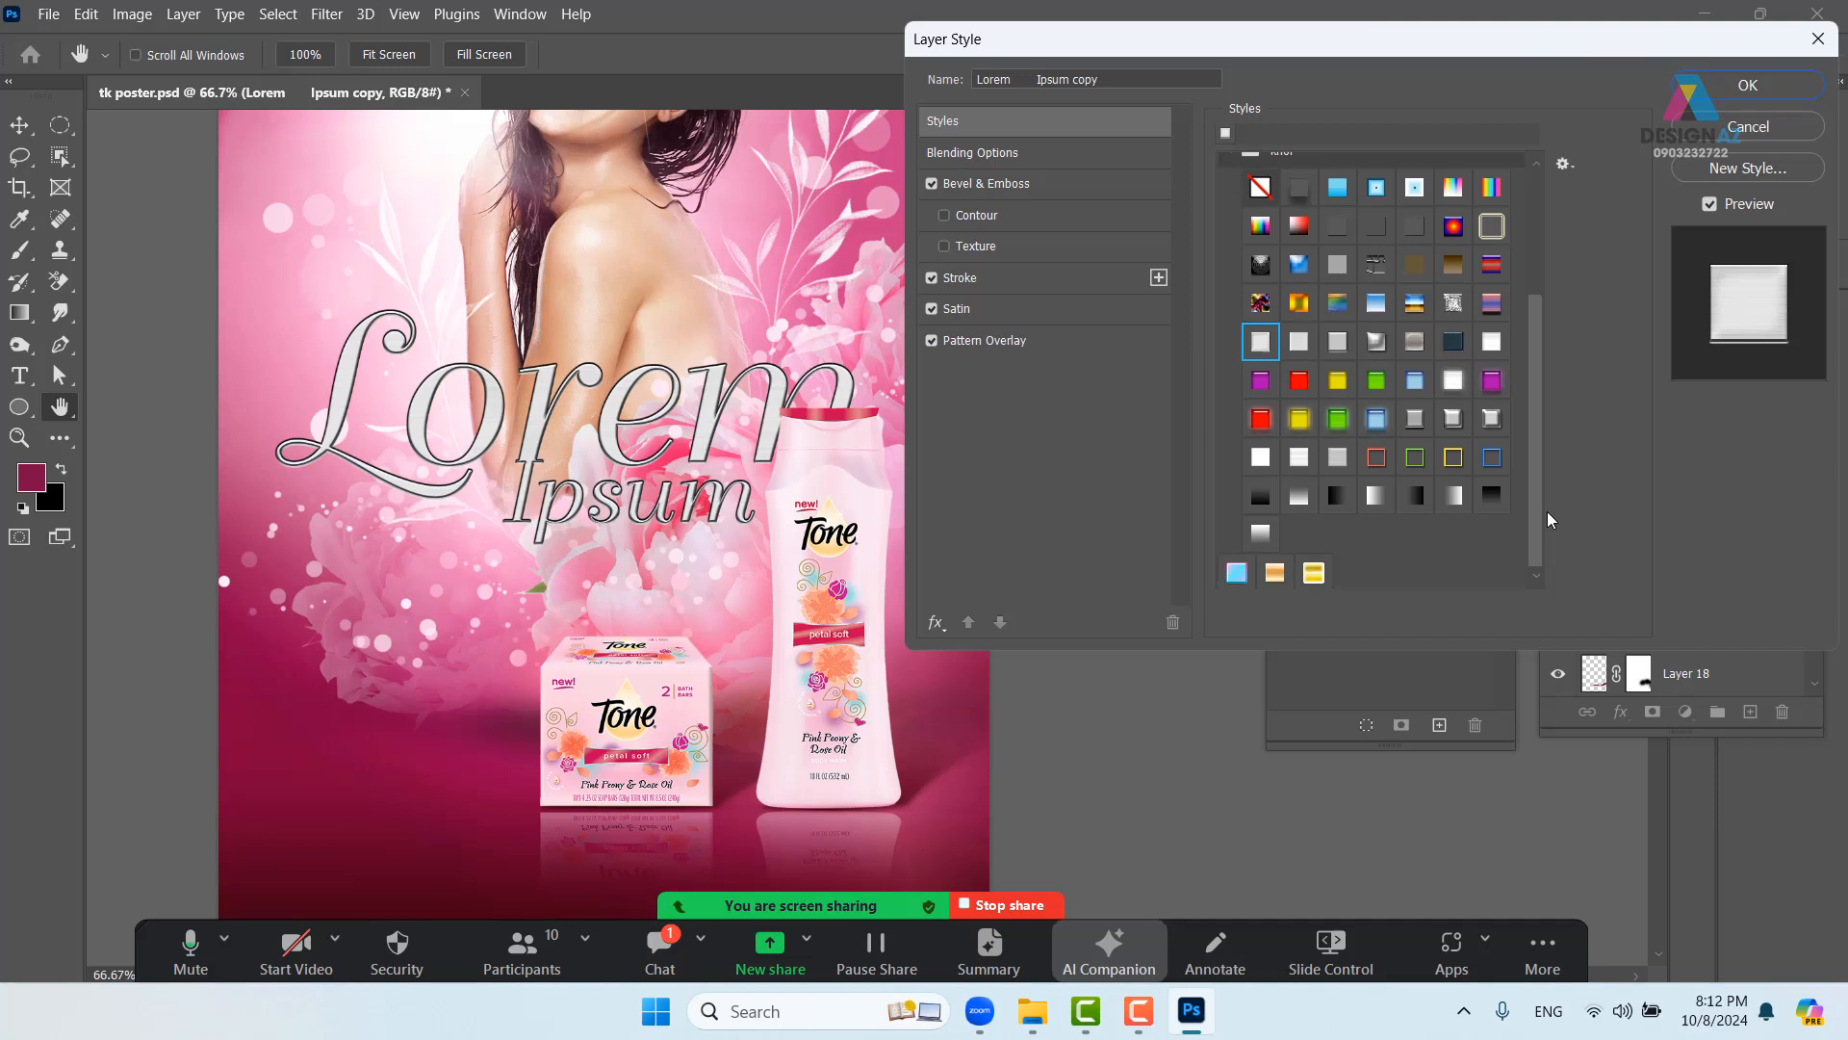
{"action": "left_click", "coordinate": [1413, 421]}
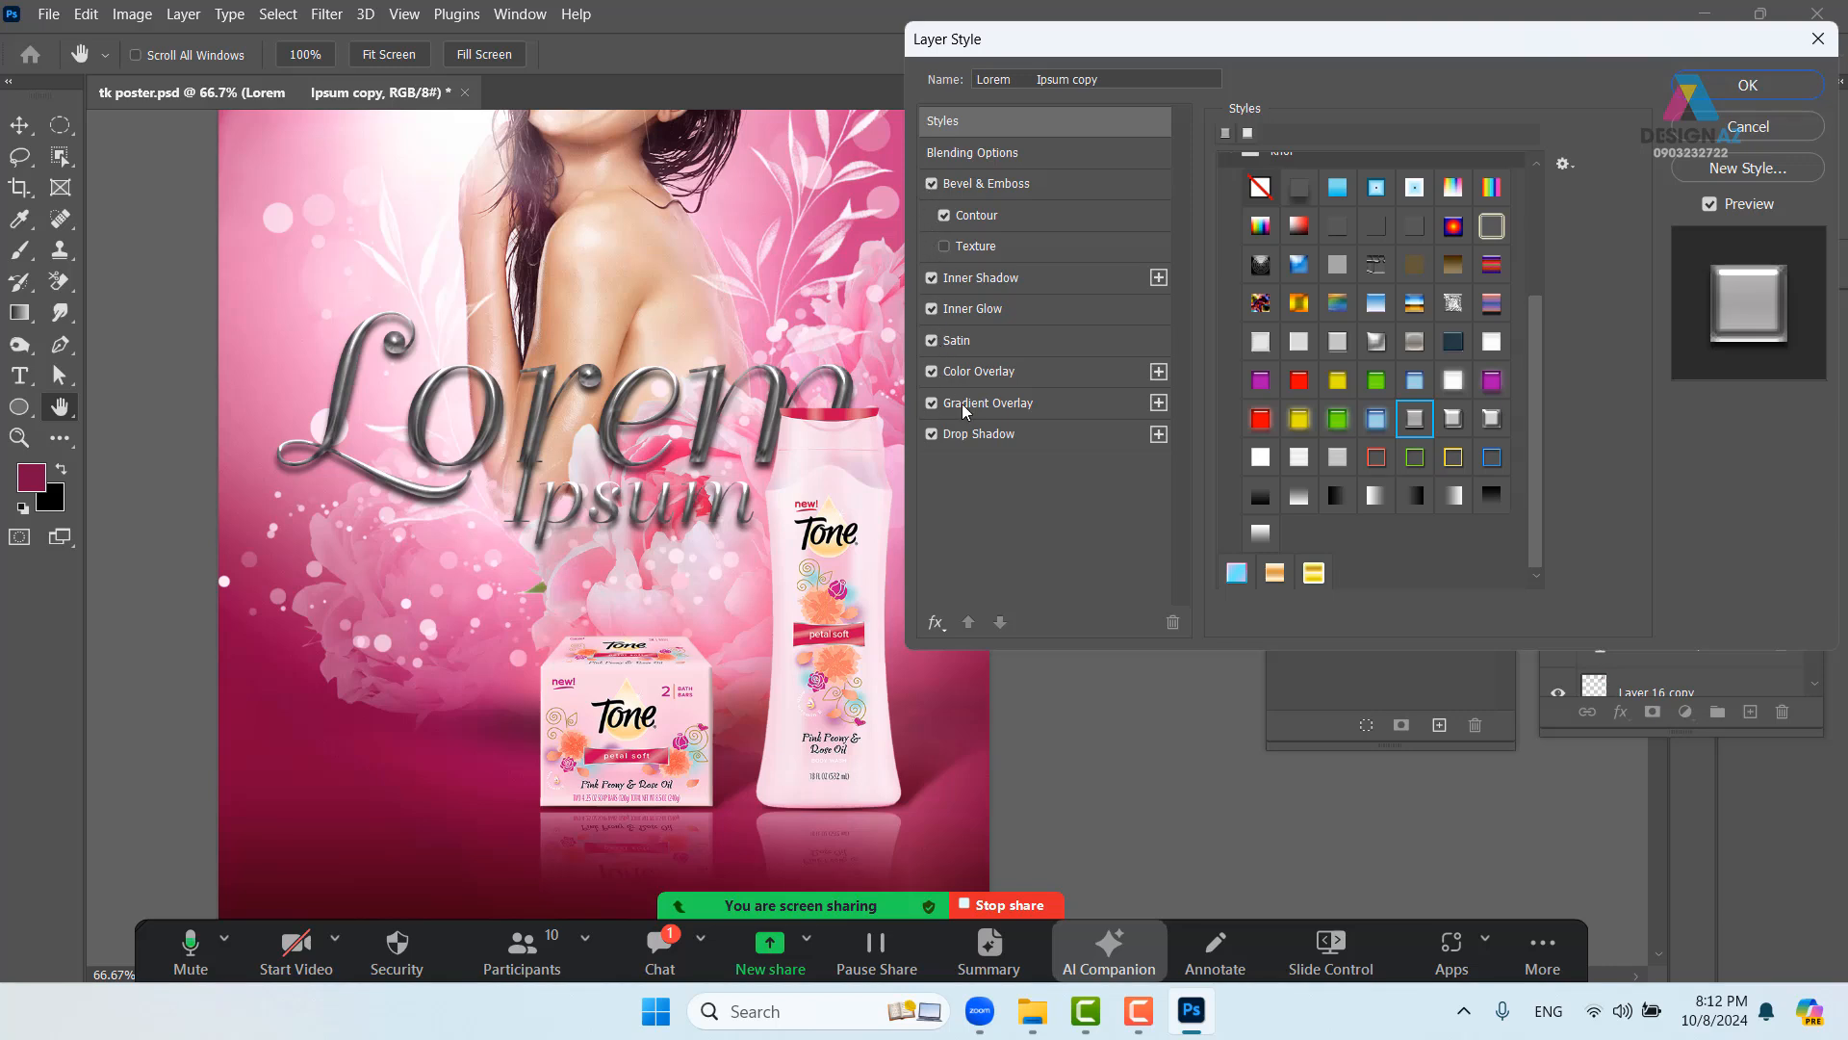
{"action": "left_click", "coordinate": [932, 435]}
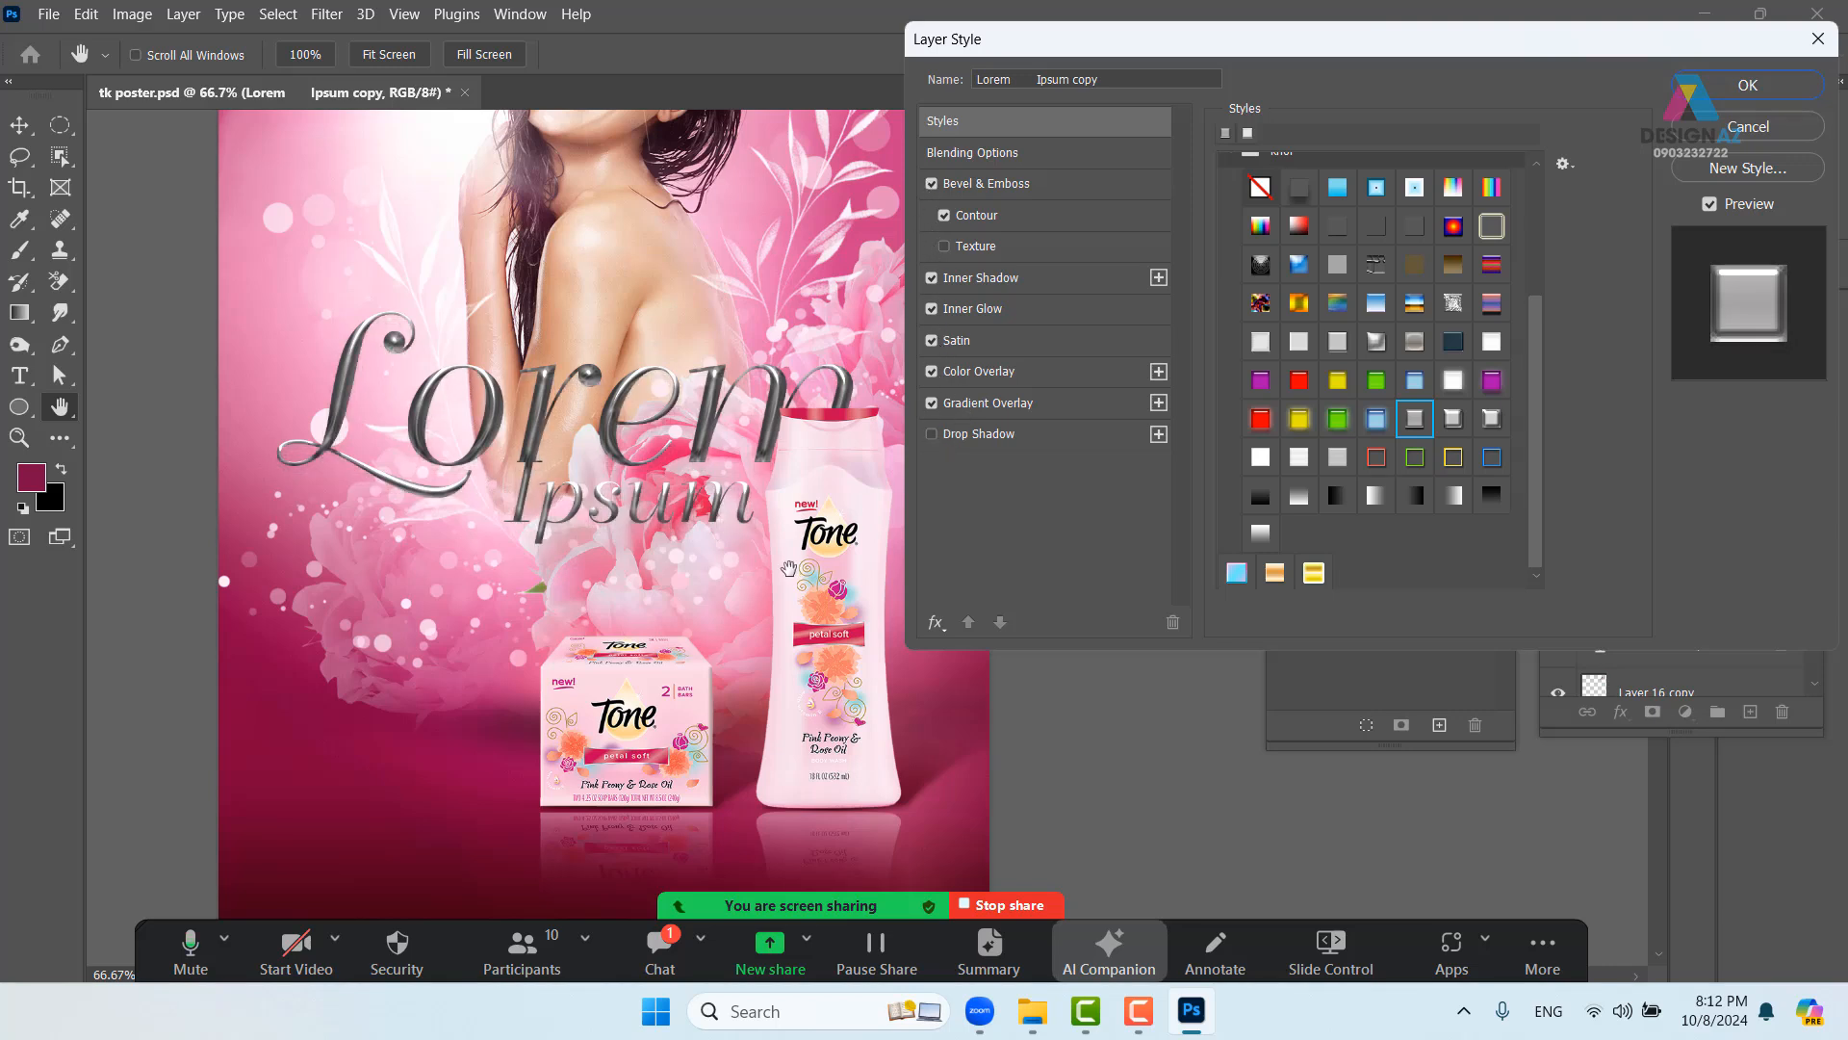
- Re-enable the headline's drop shadow at 15% opacity and 0 px size
{"action": "left_click", "coordinate": [1031, 434]}
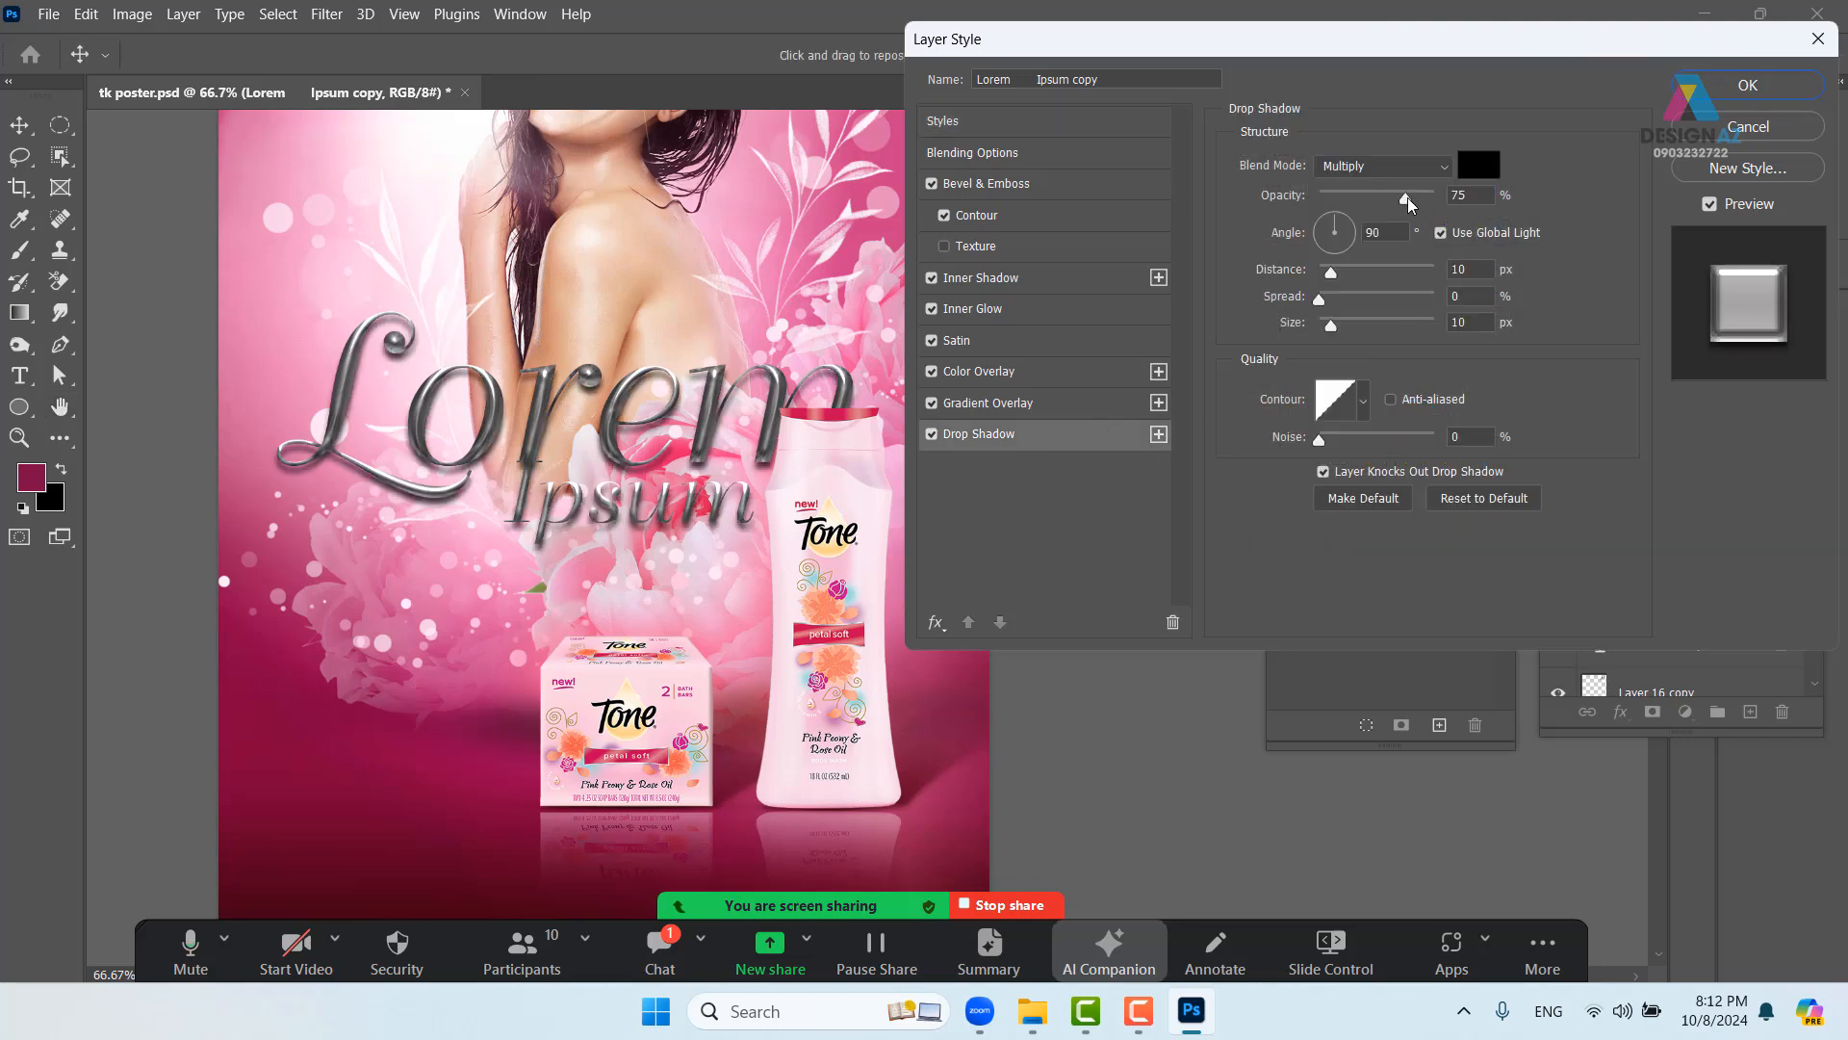
{"action": "left_click_drag", "start_coordinate": [1407, 198], "coordinate": [1377, 200]}
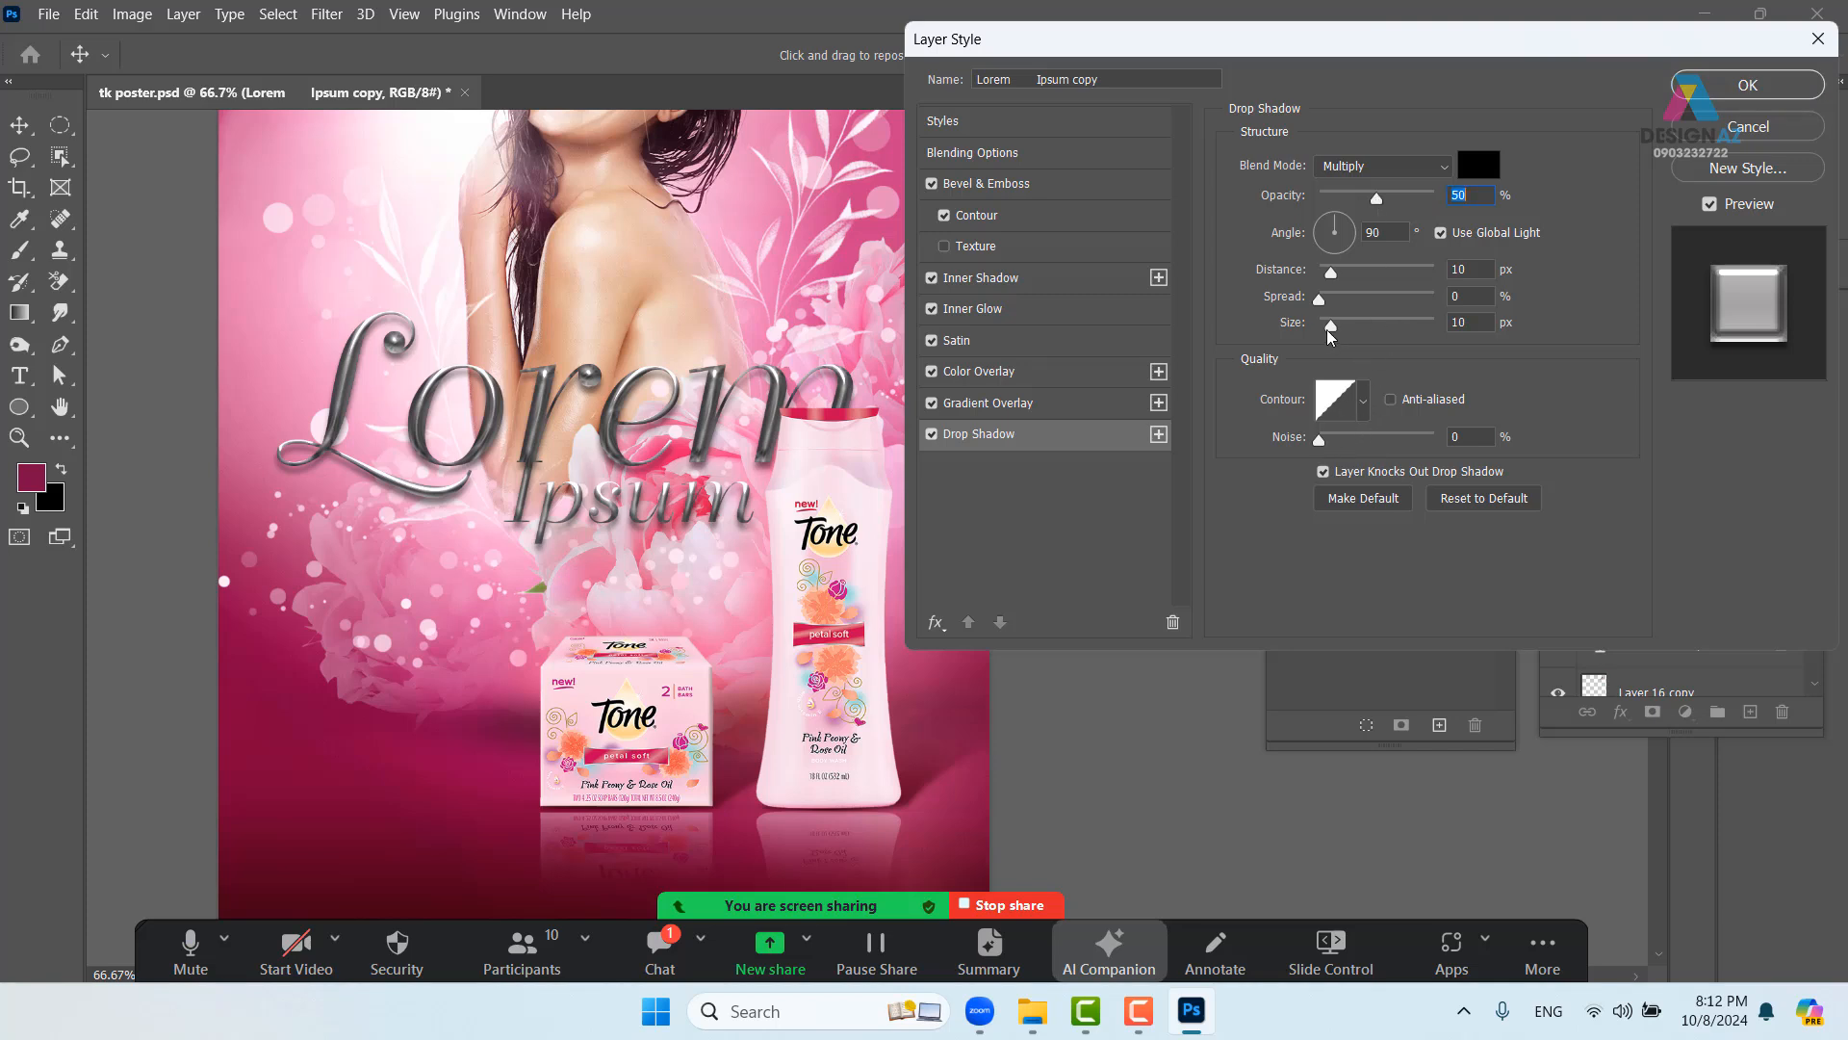
{"action": "left_click_drag", "start_coordinate": [1329, 330], "coordinate": [1315, 332]}
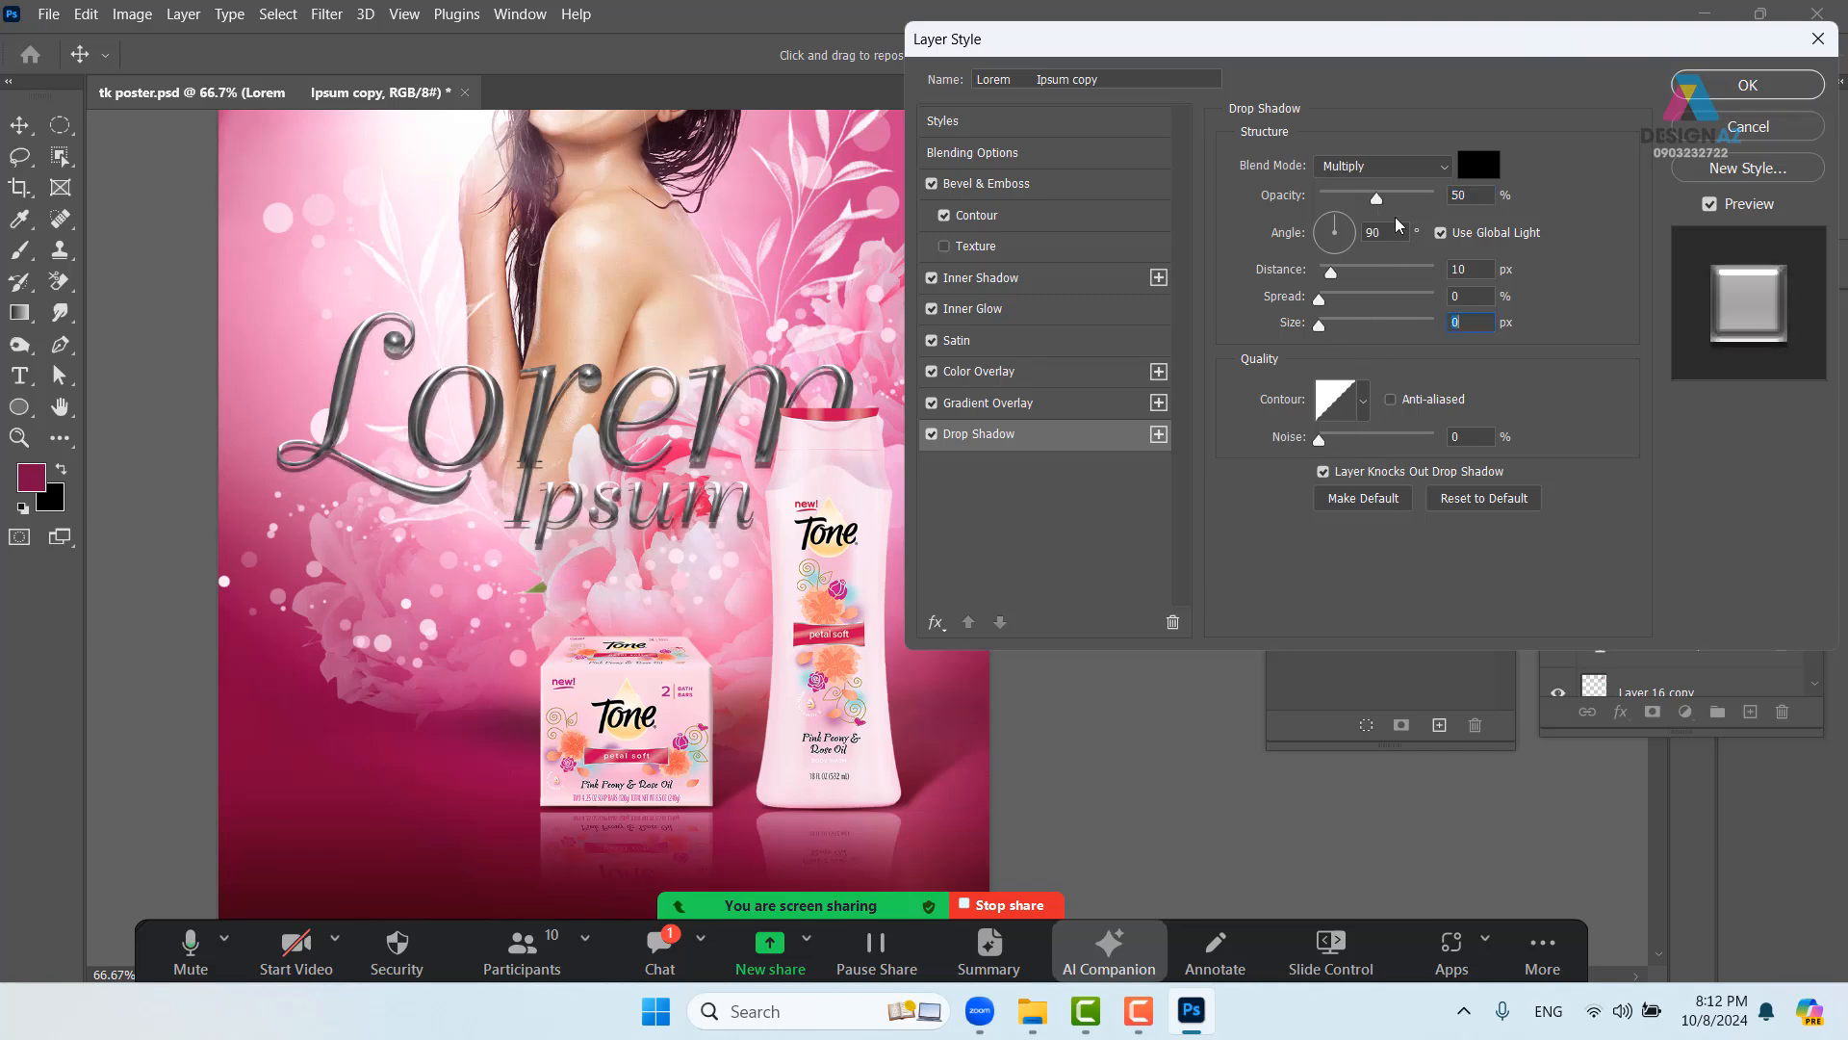
{"action": "left_click_drag", "start_coordinate": [1376, 200], "coordinate": [1336, 200]}
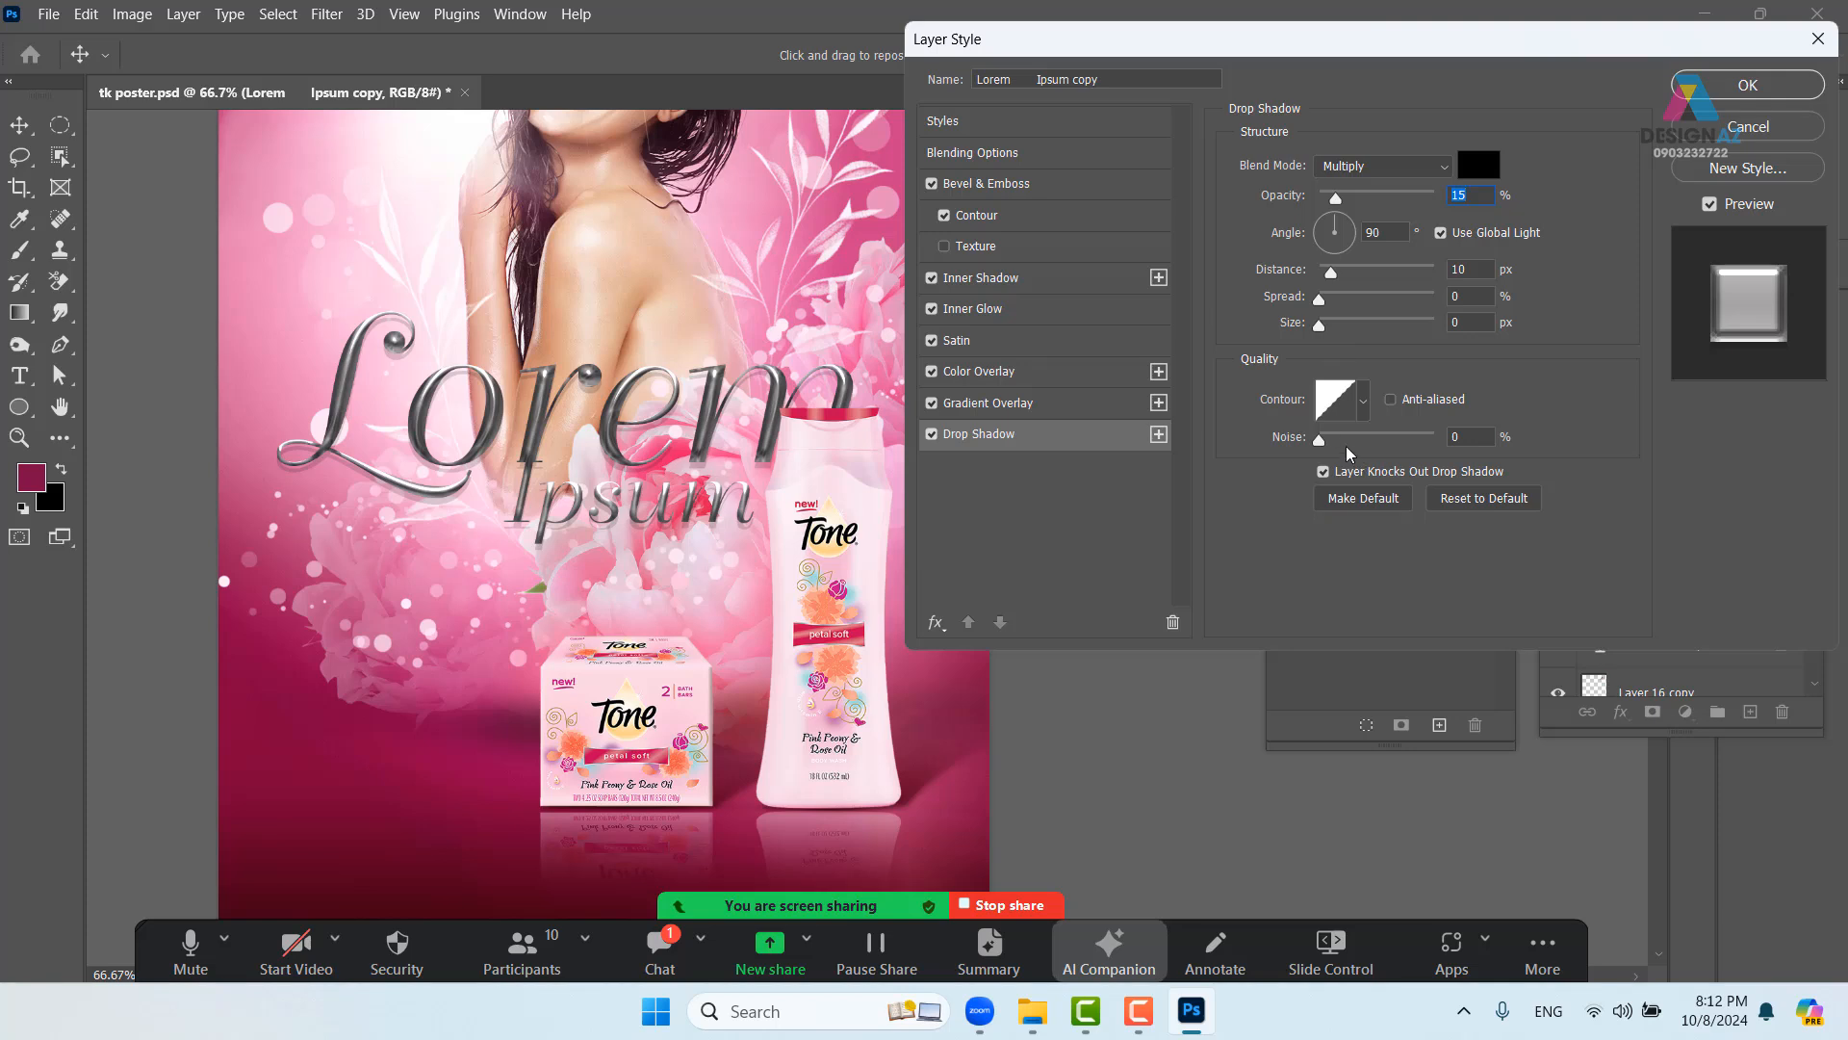
{"action": "left_click", "coordinate": [1058, 188]}
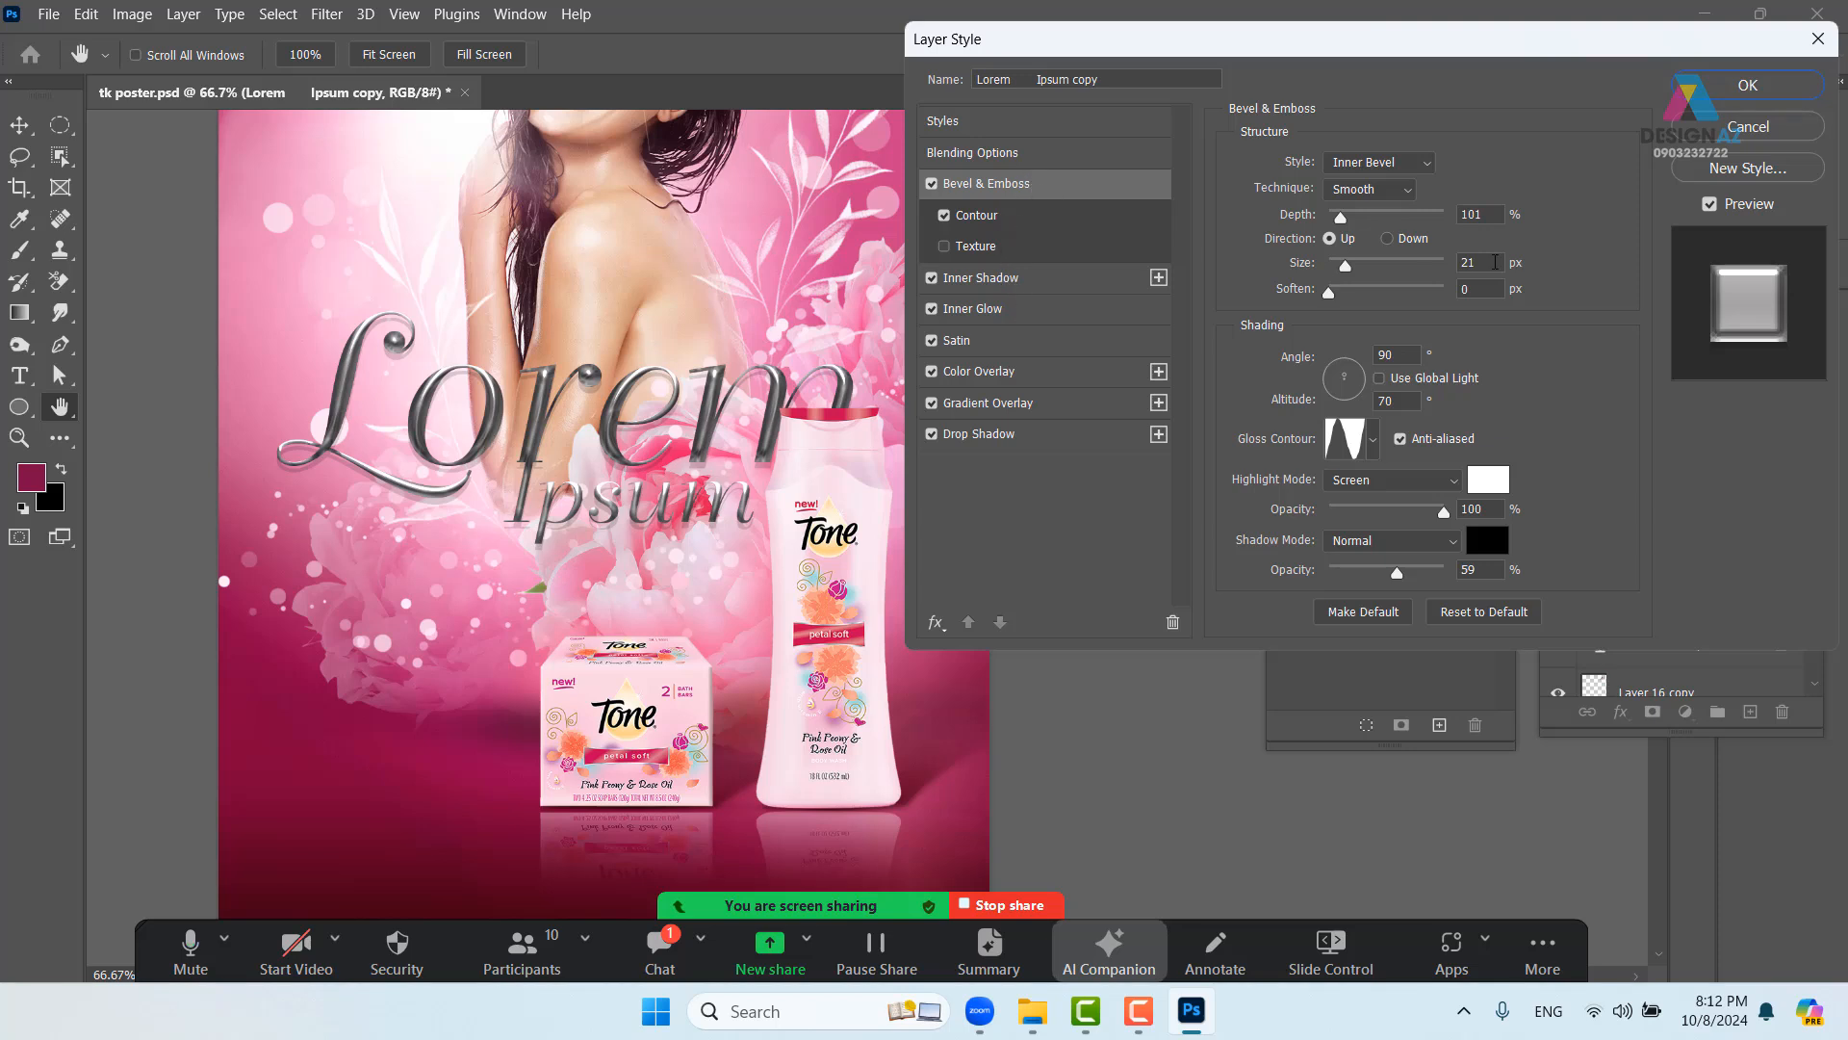
- Set the bevel to 9 px with a dark red a01e4c shadow at 100% opacity, and apply
{"action": "left_click_drag", "start_coordinate": [1348, 271], "coordinate": [1343, 273]}
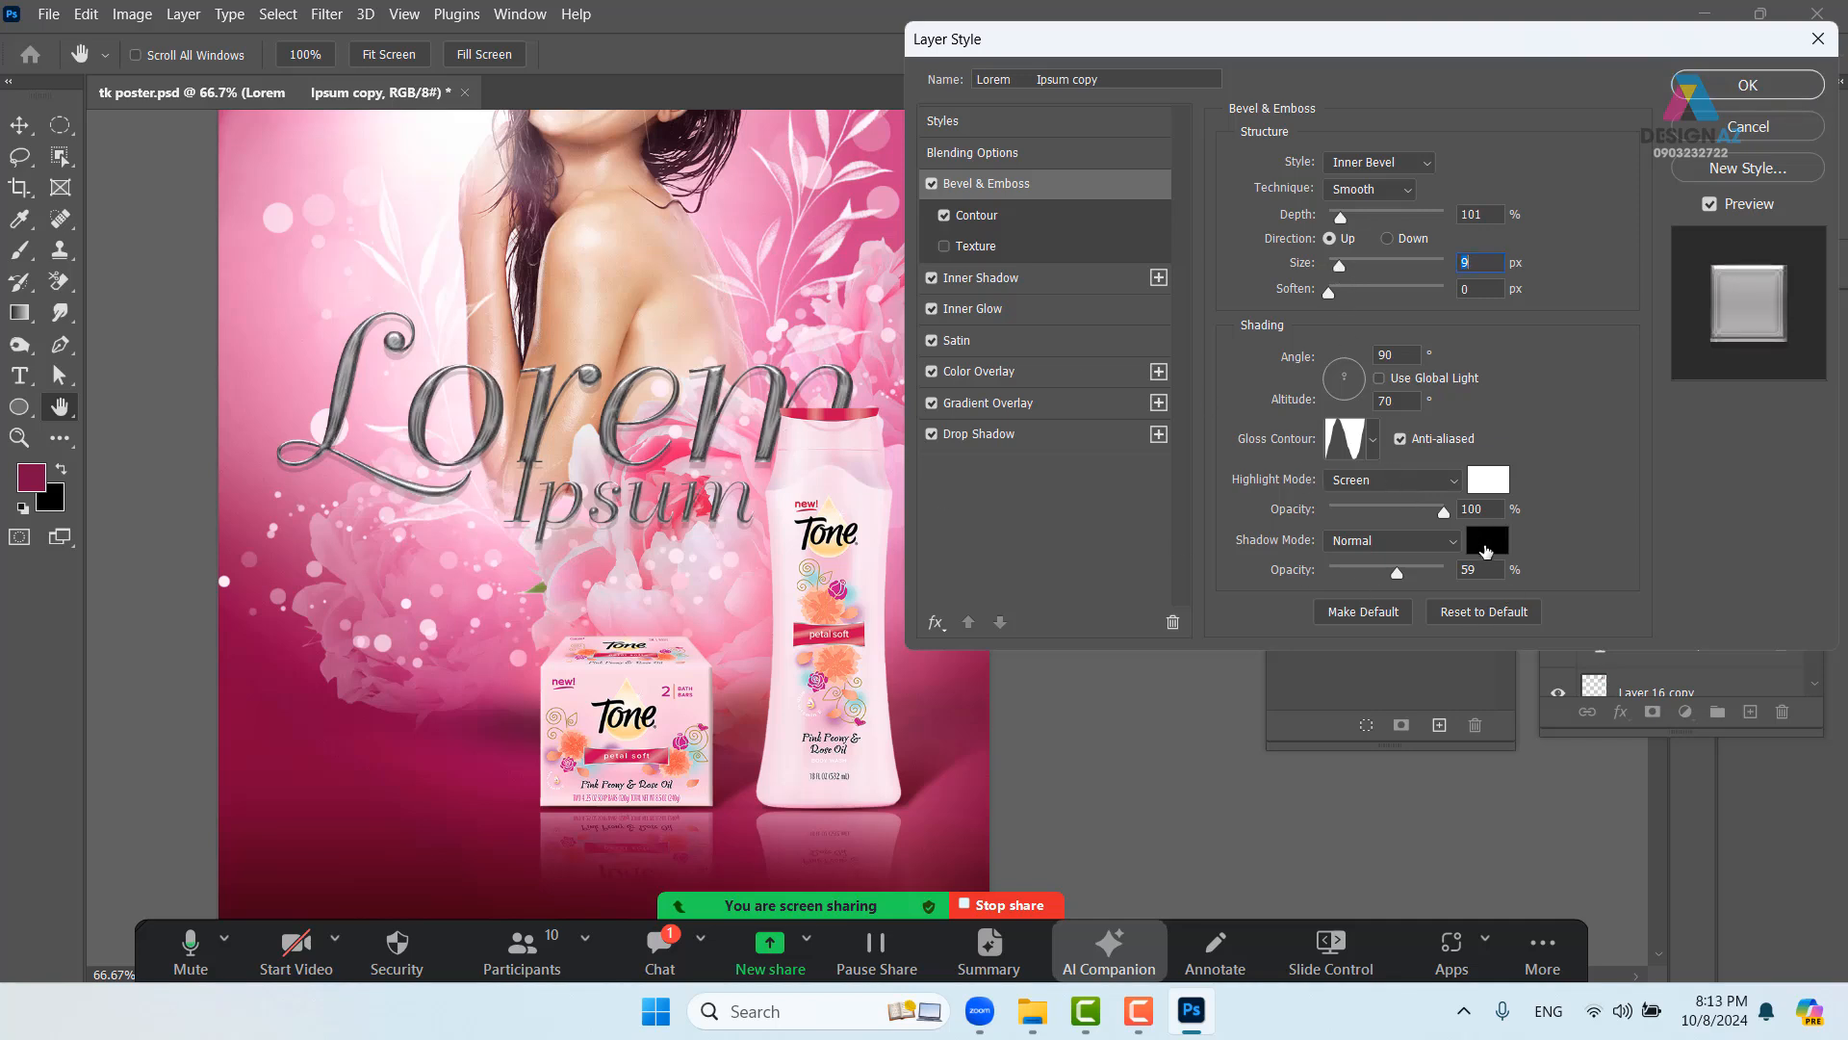
{"action": "left_click", "coordinate": [1487, 539]}
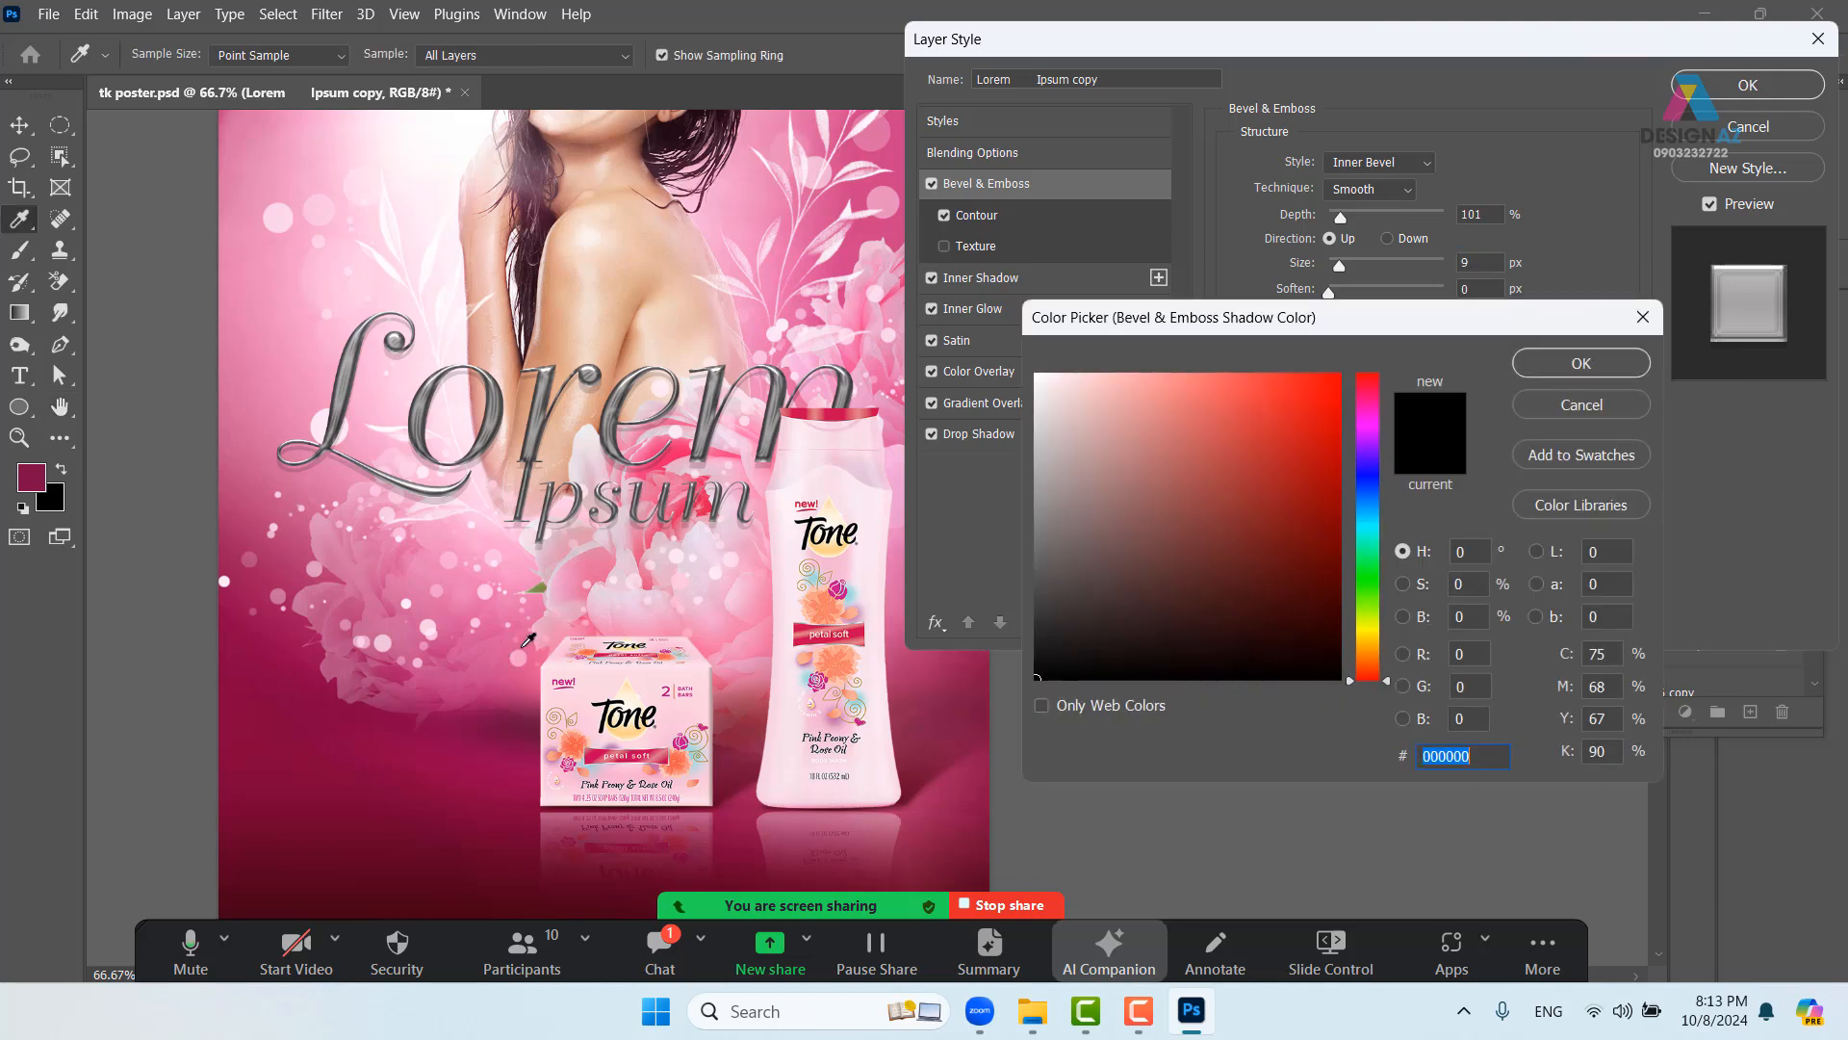
{"action": "left_click", "coordinate": [607, 560]}
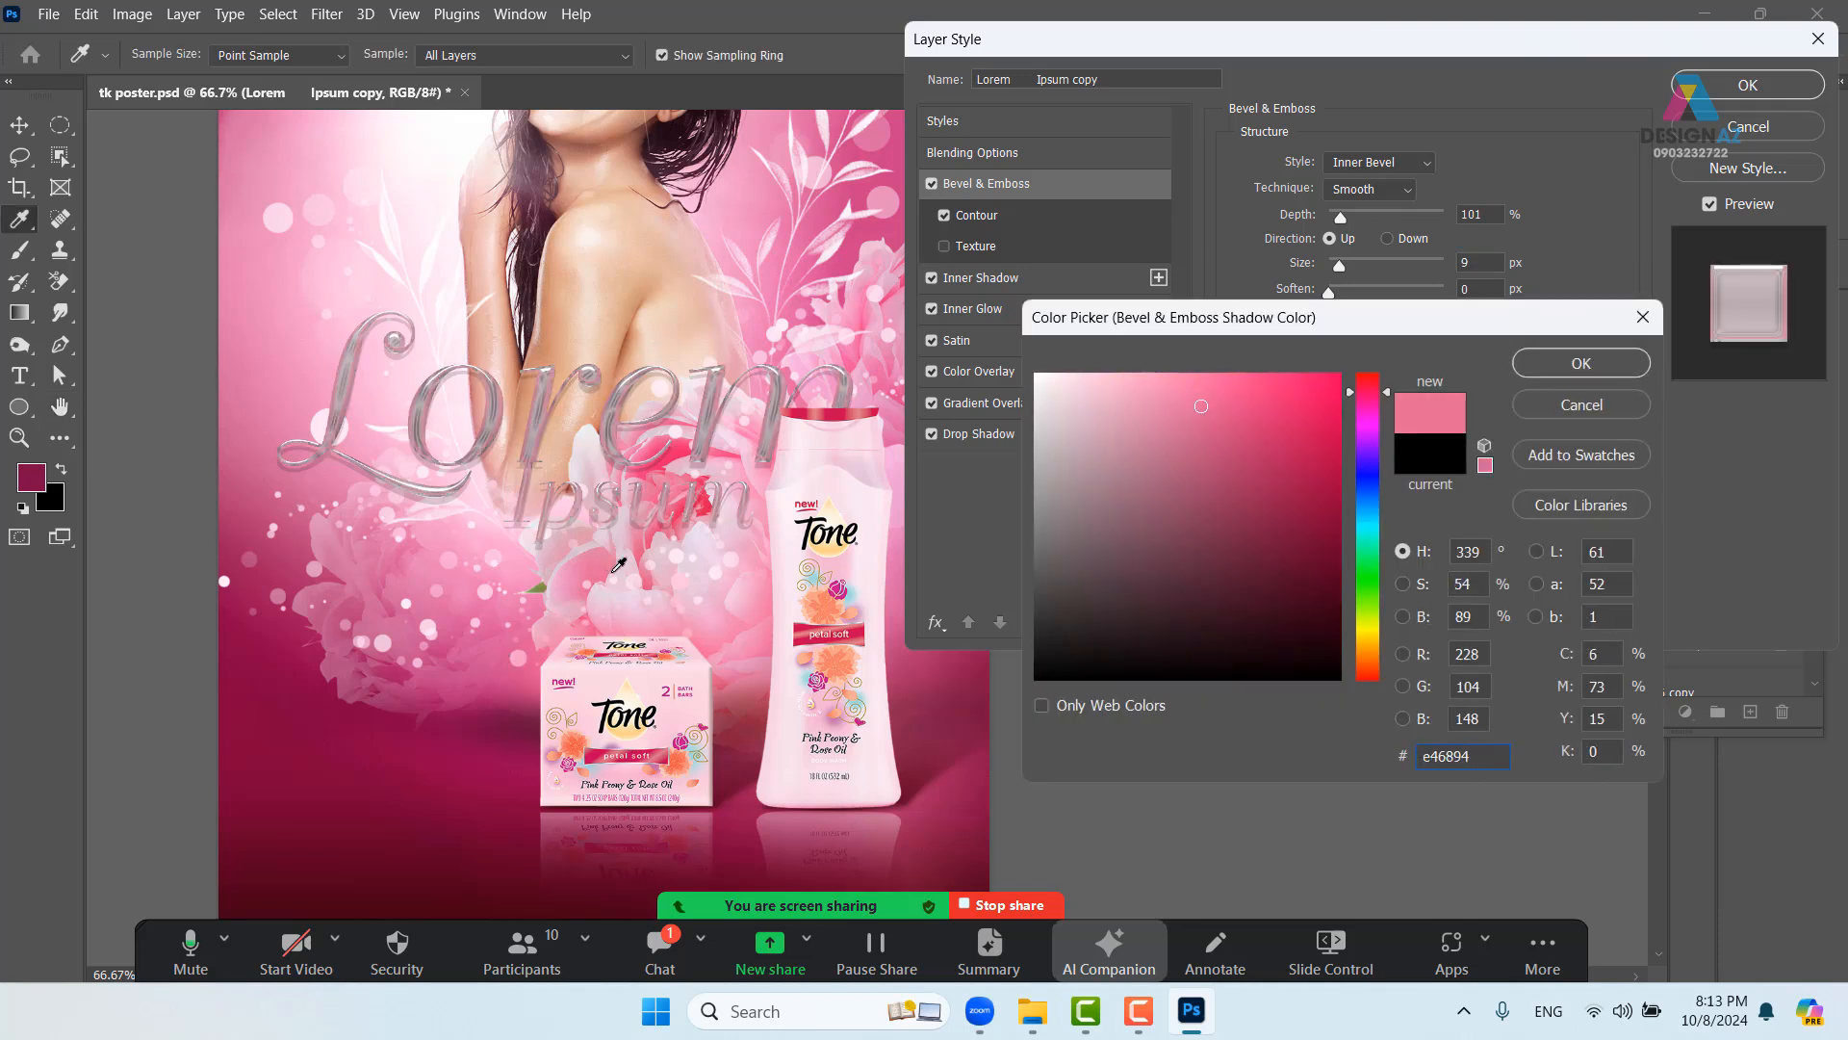
{"action": "left_click", "coordinate": [1284, 488]}
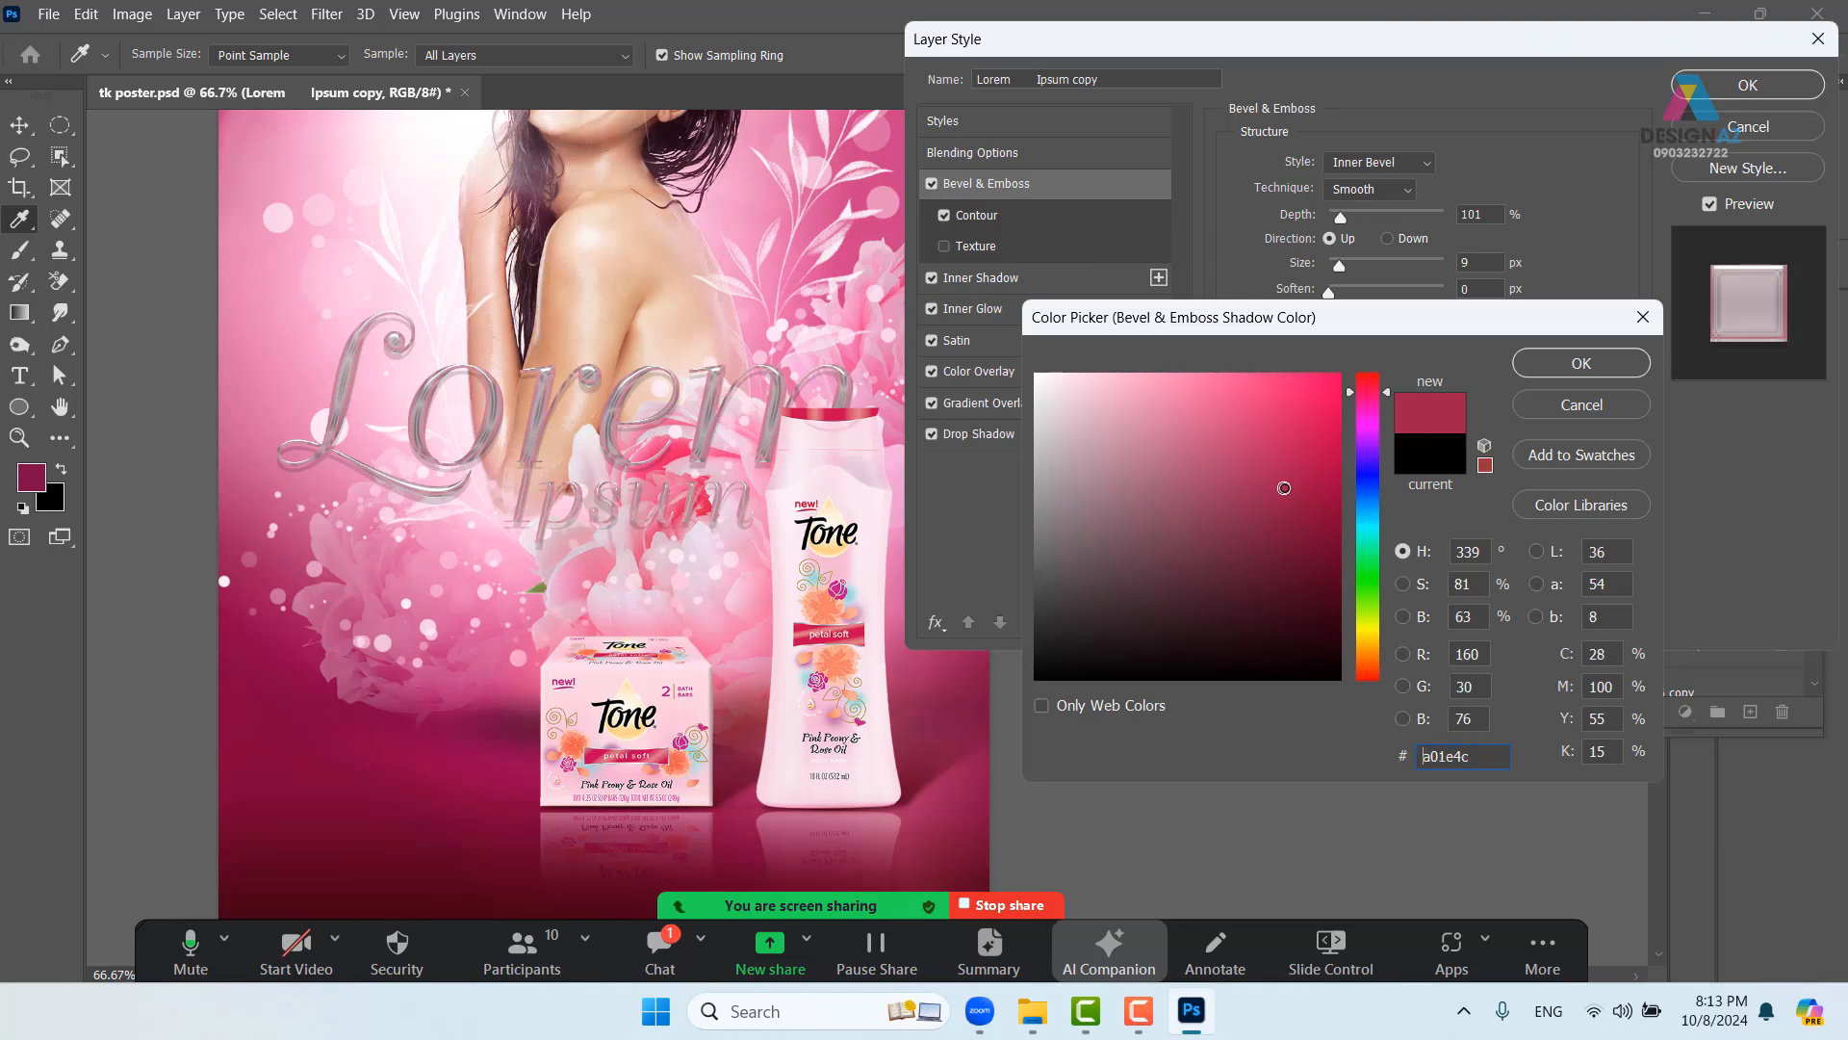
{"action": "left_click", "coordinate": [1603, 365]}
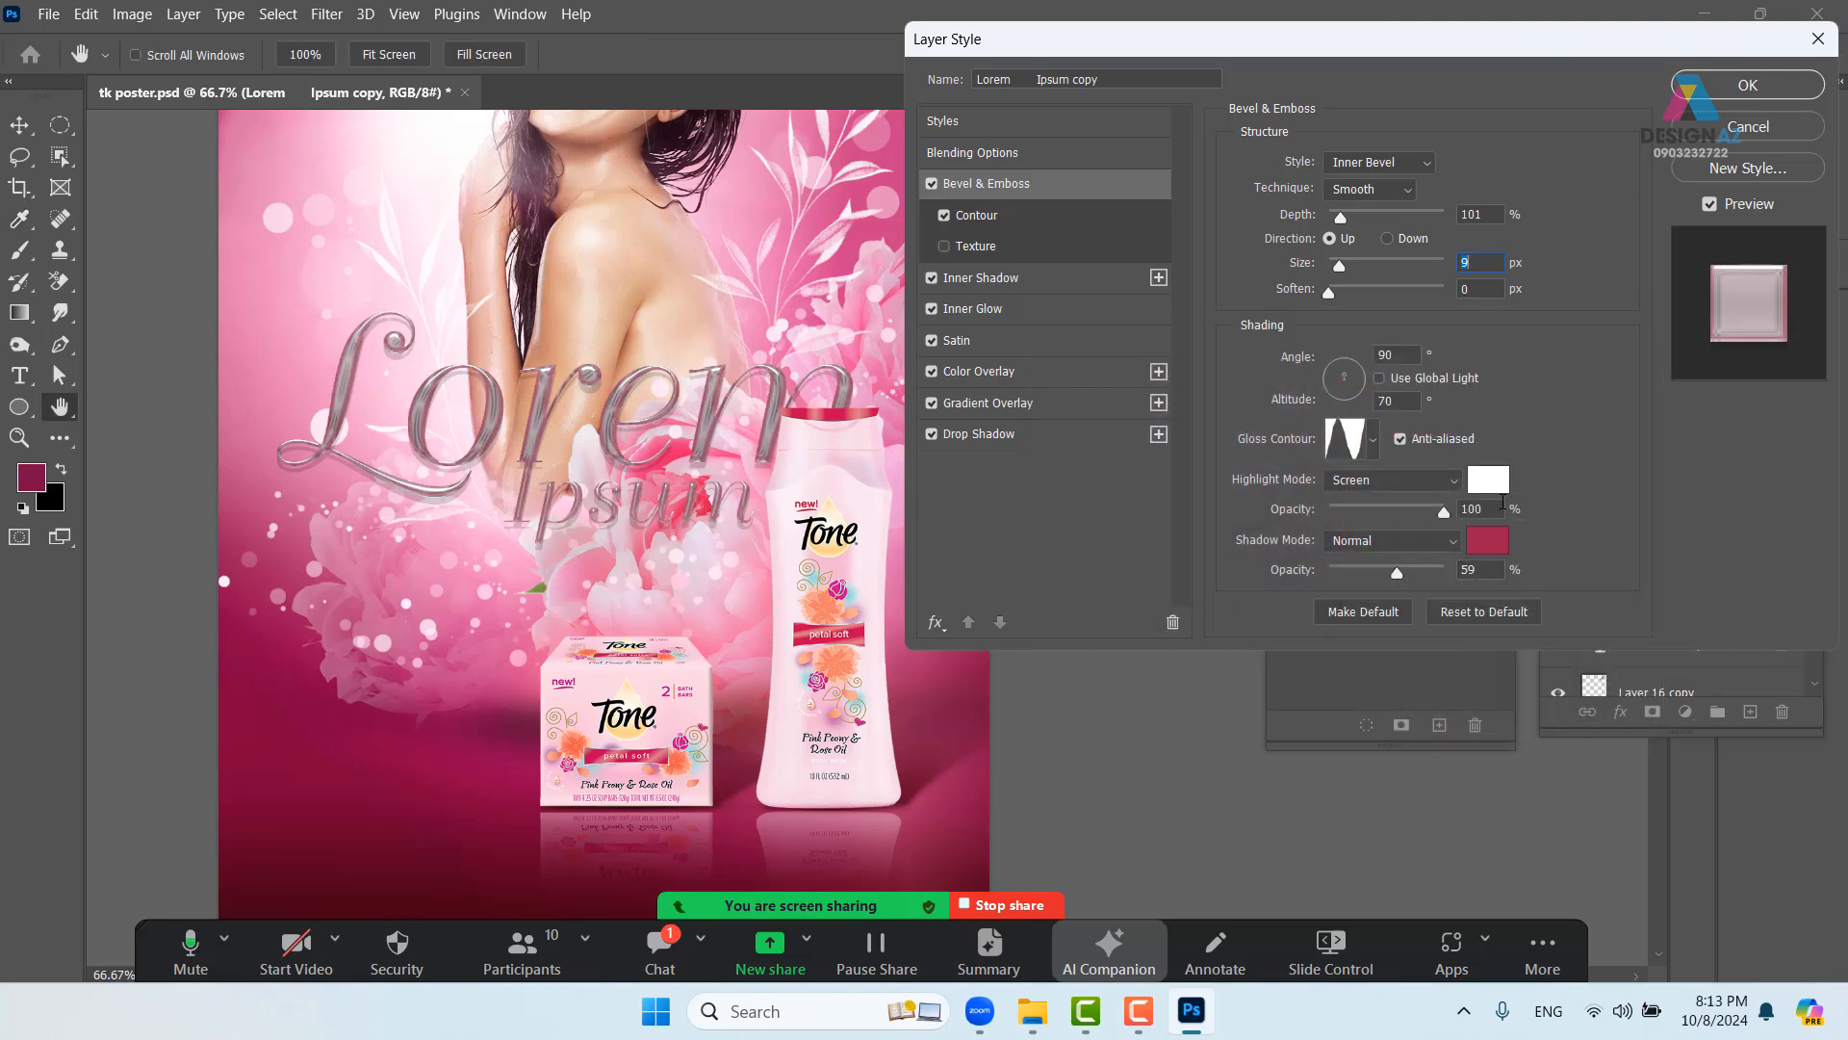
{"action": "left_click", "coordinate": [1445, 513]}
{"action": "left_click_drag", "start_coordinate": [1399, 576], "coordinate": [1465, 571]}
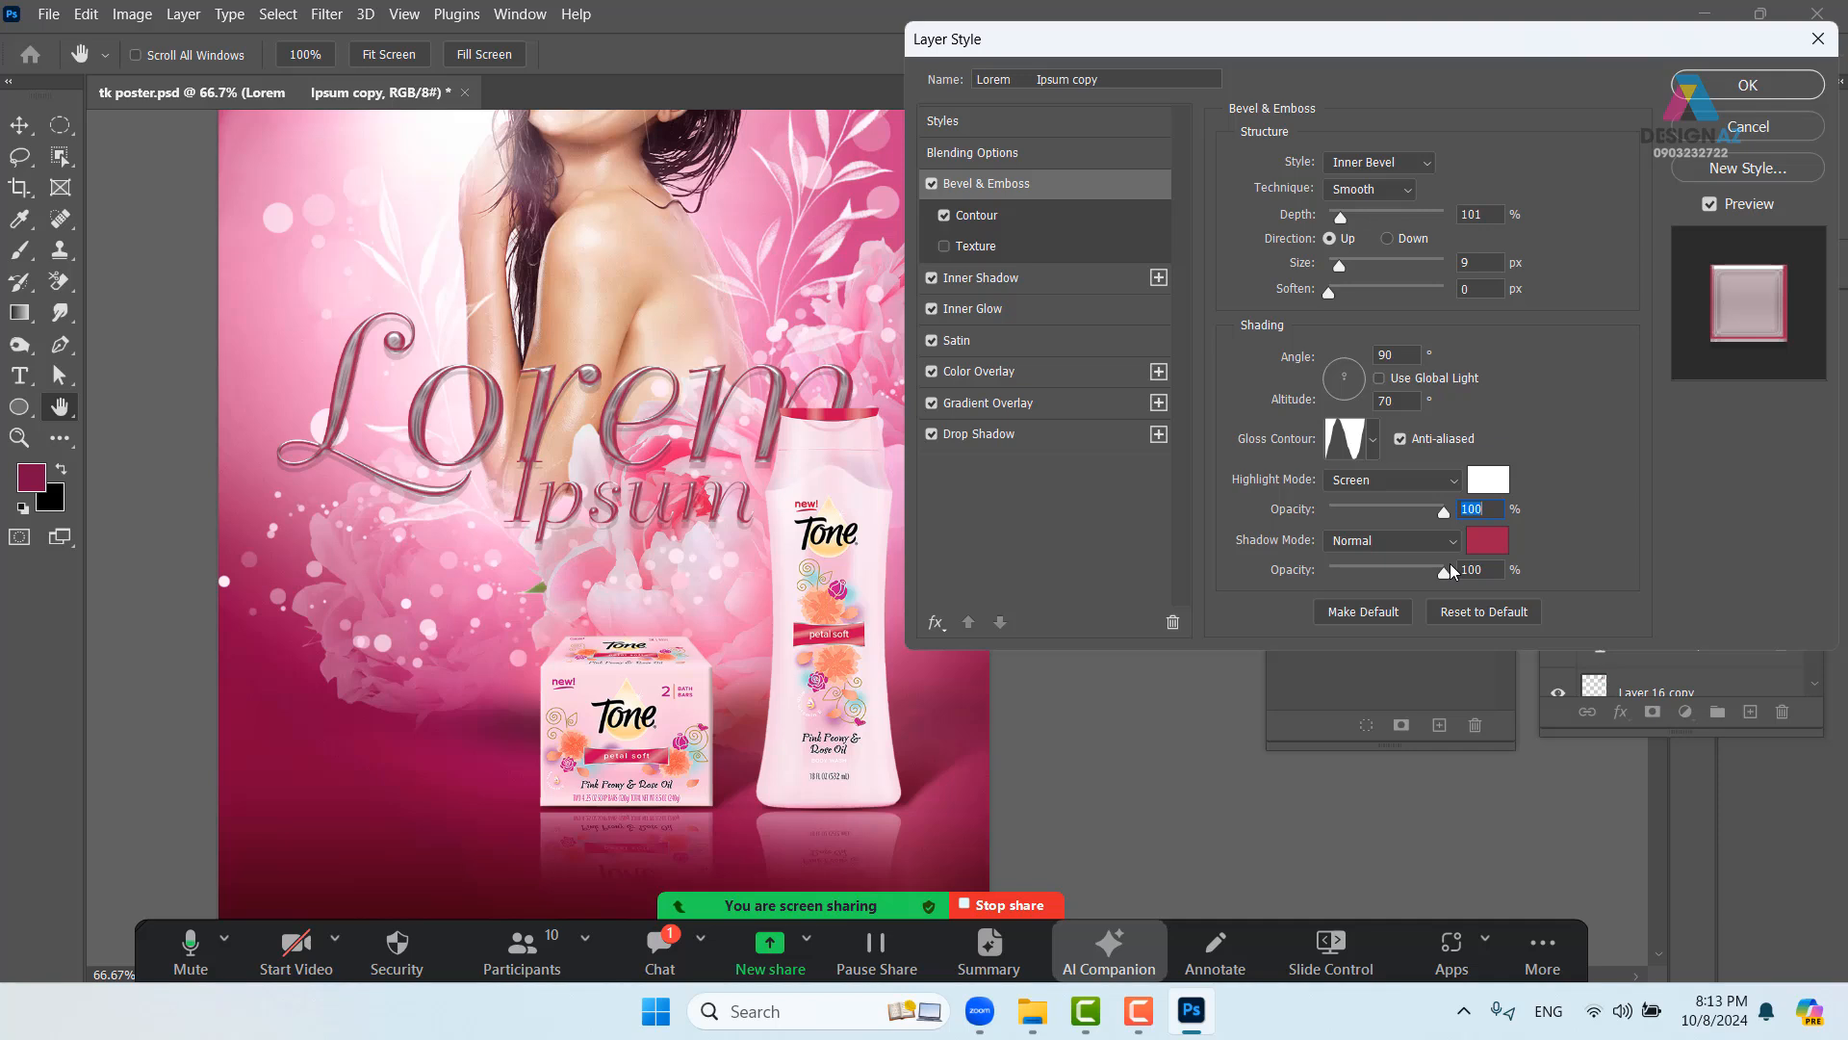
{"action": "left_click", "coordinate": [1453, 571]}
{"action": "left_click", "coordinate": [1728, 96]}
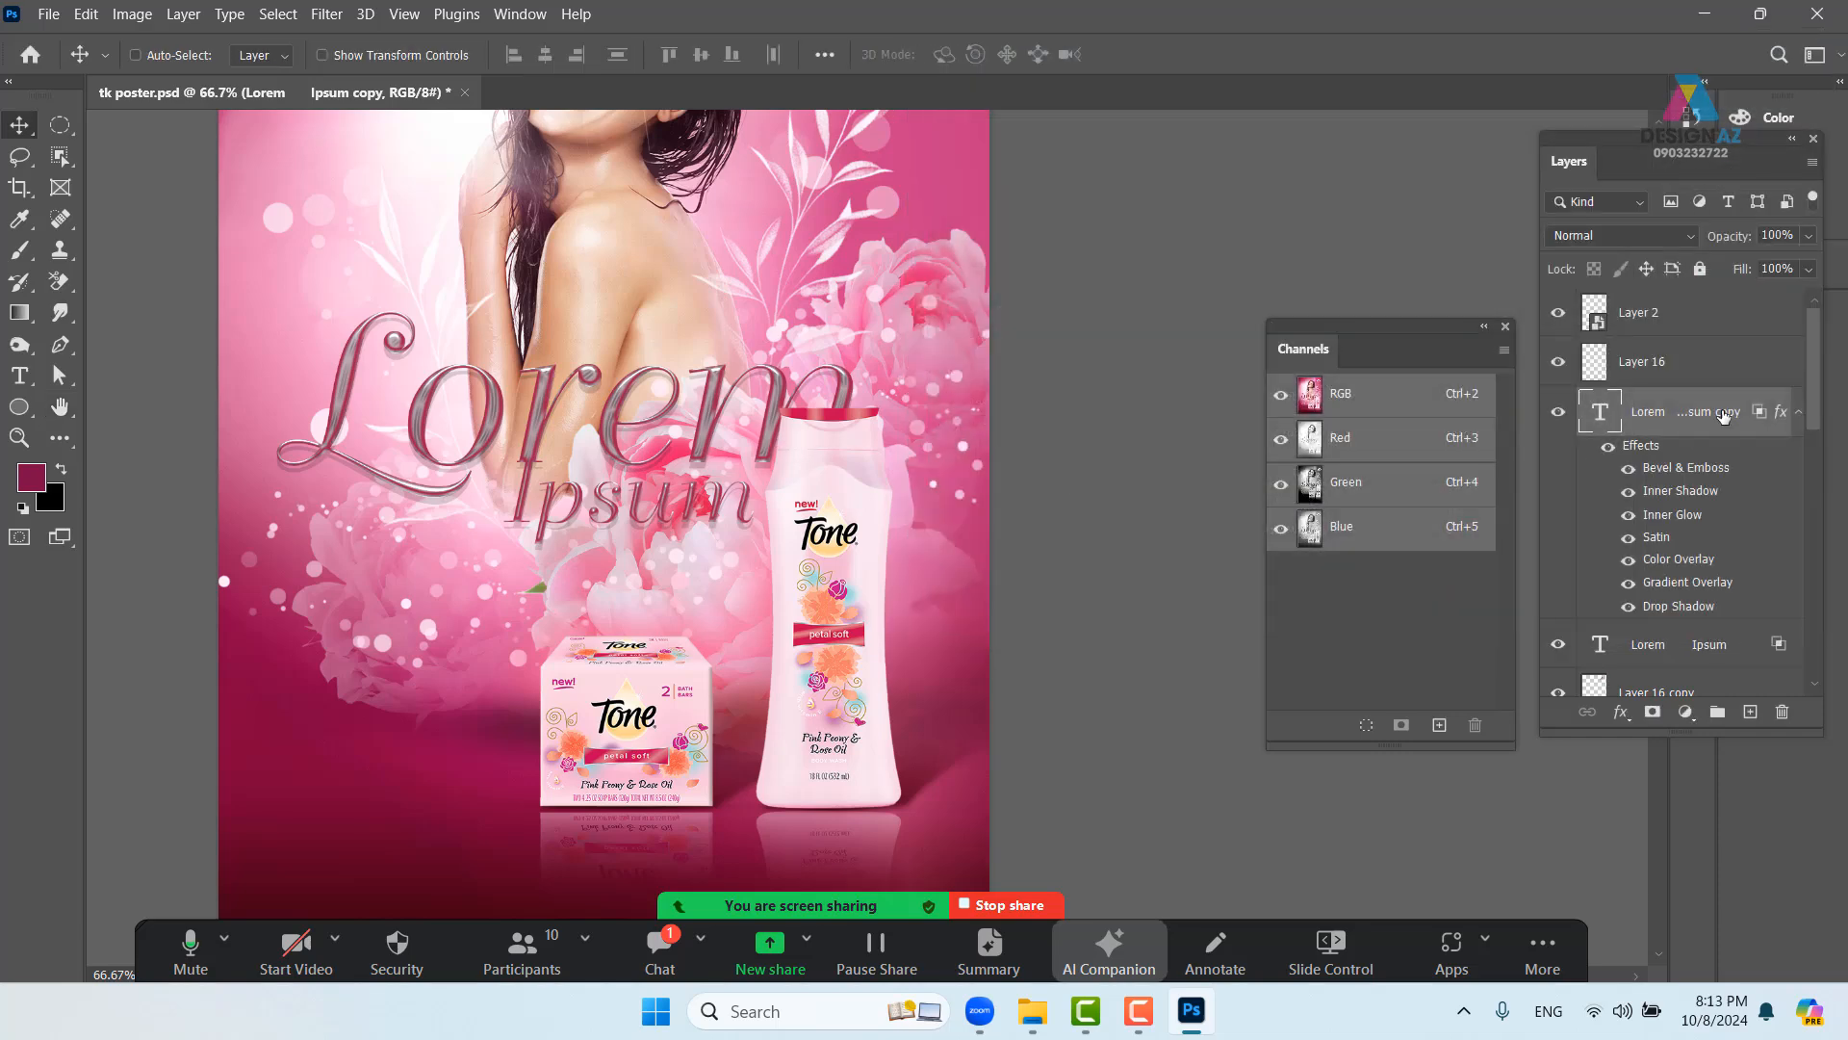
- Set the headline layer's fill to 0% and drag Layer 8 up and left on the poster
{"action": "left_click", "coordinate": [1809, 270]}
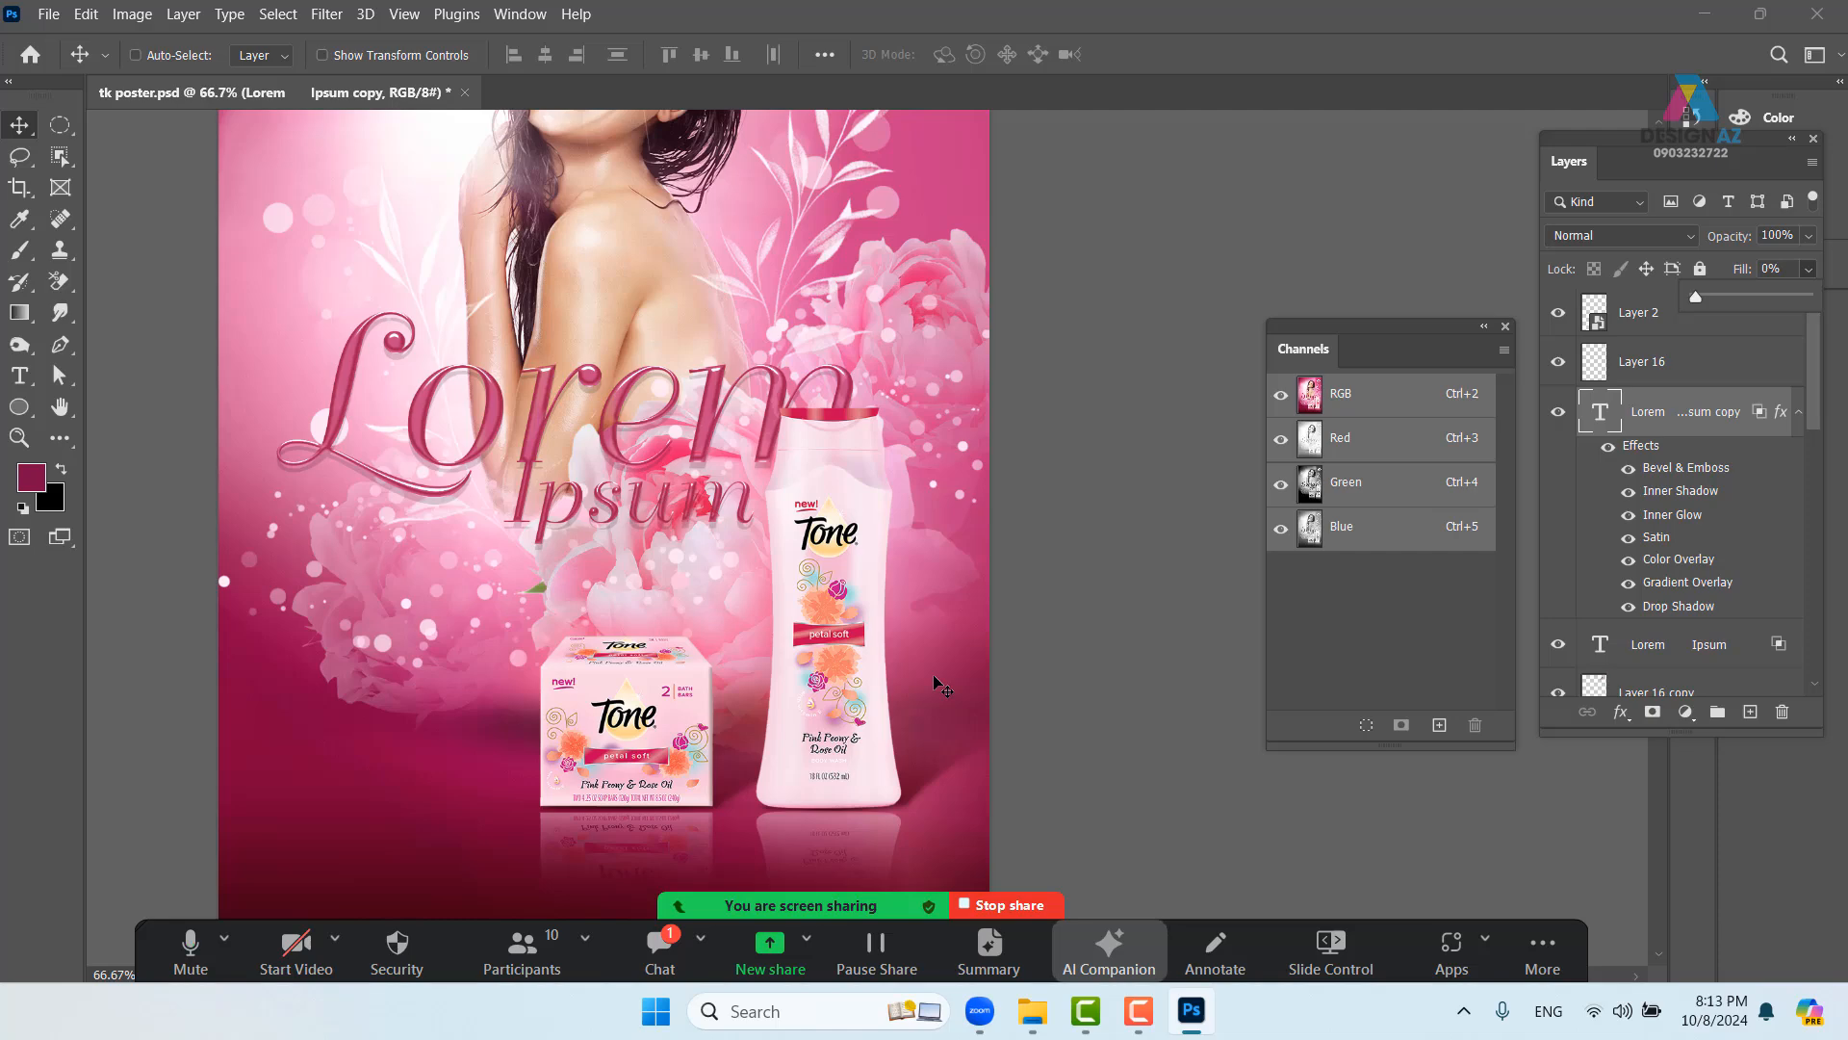
{"action": "left_click_drag", "start_coordinate": [664, 453], "coordinate": [739, 557]}
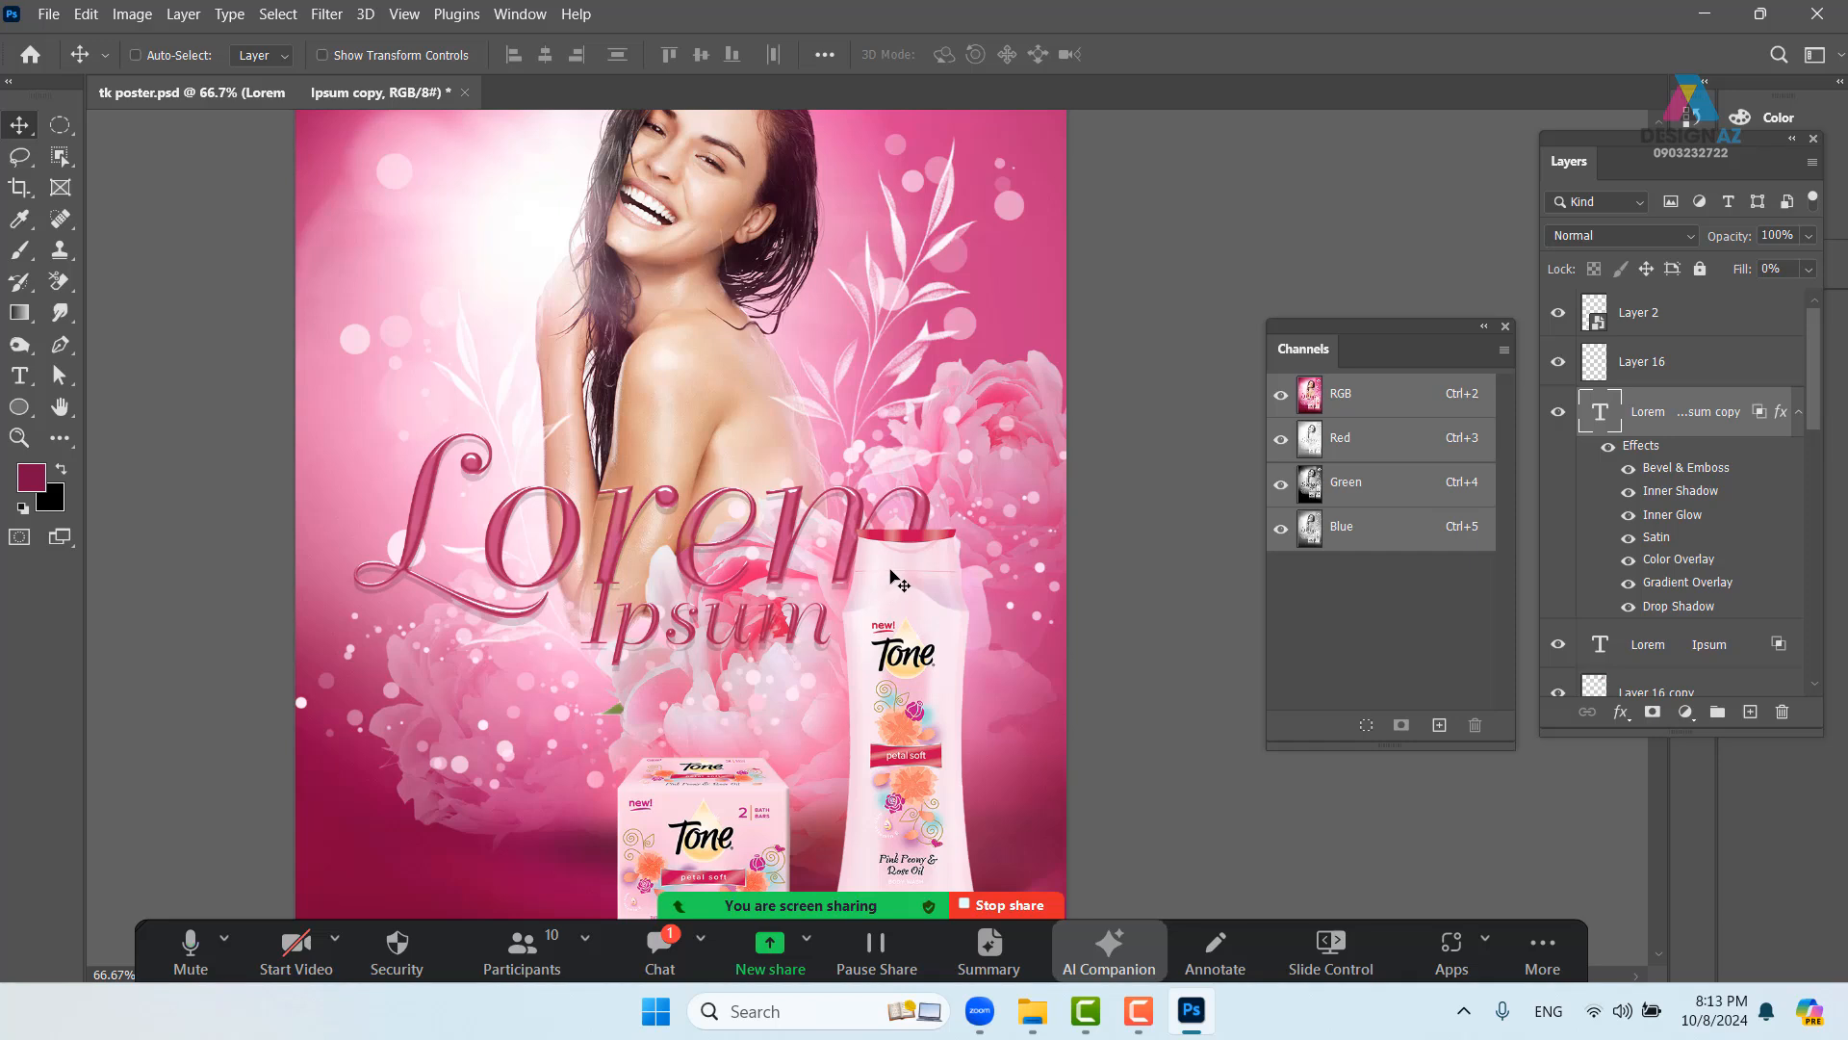
{"action": "right_click", "coordinate": [517, 402]}
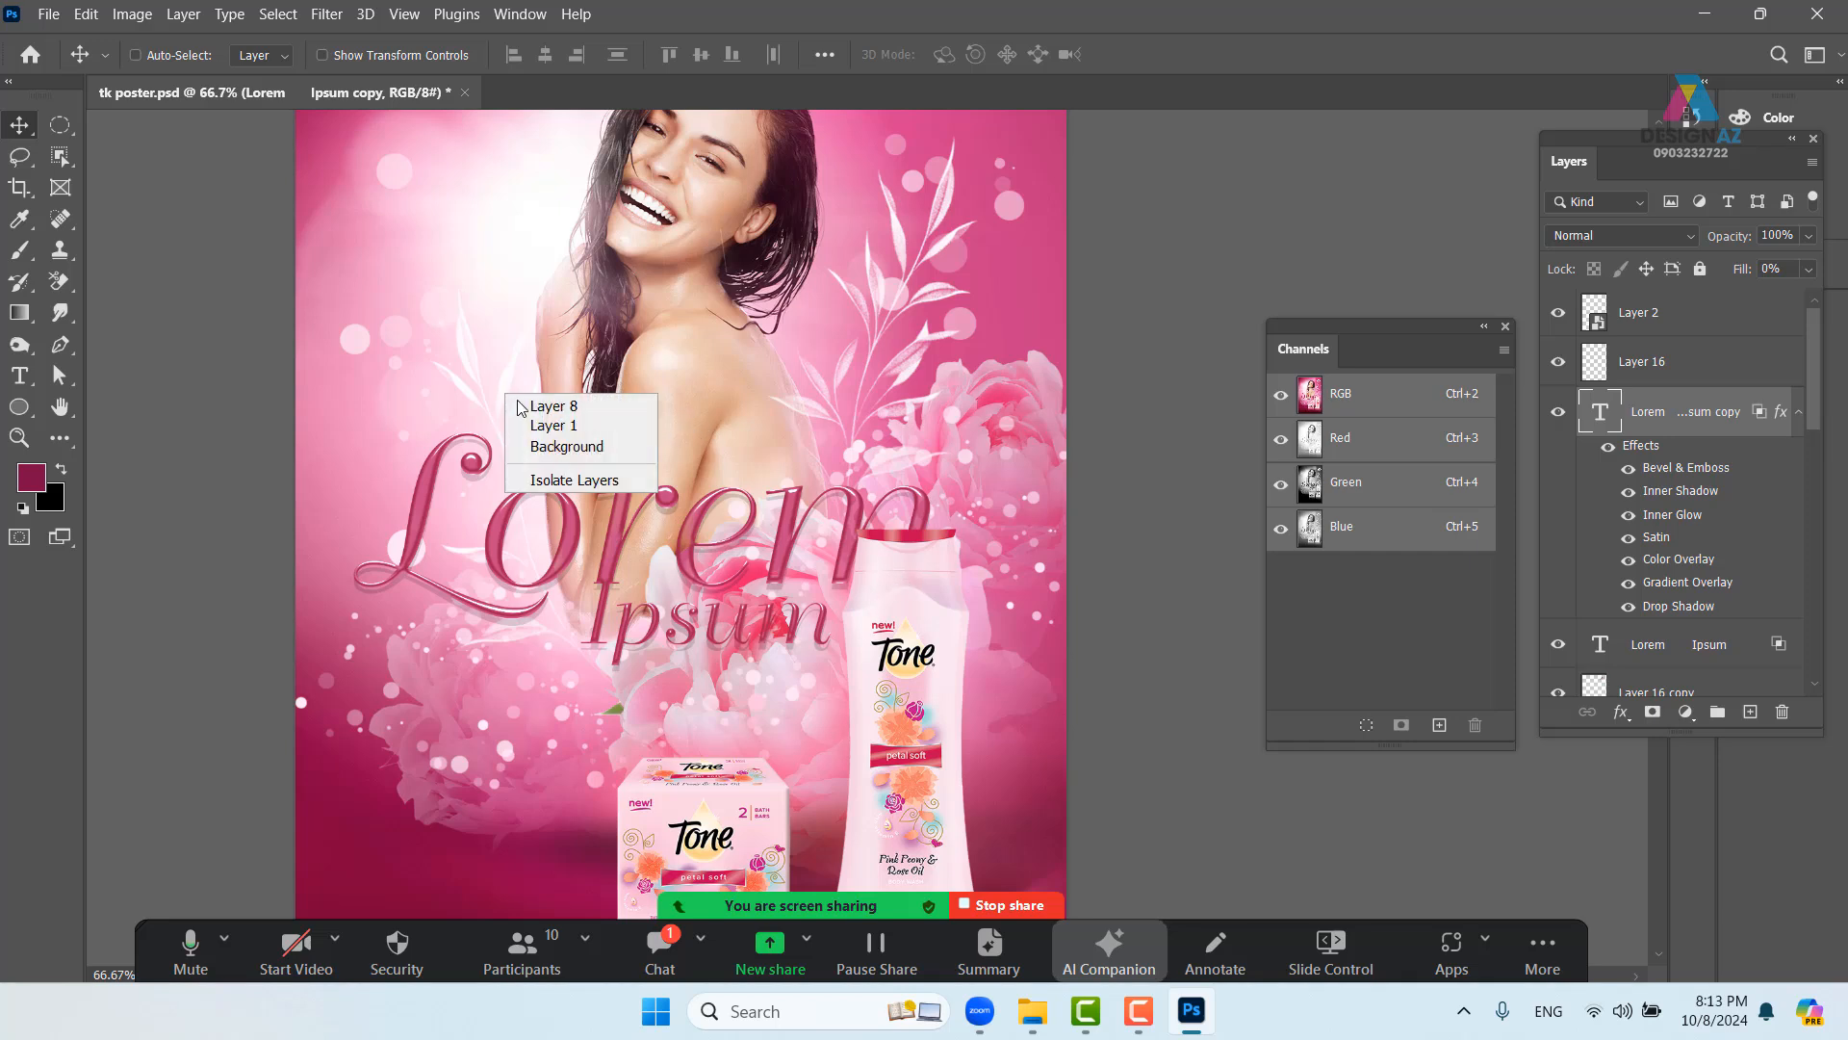
{"action": "left_click", "coordinate": [524, 405]}
{"action": "left_click_drag", "start_coordinate": [524, 405], "coordinate": [483, 348]}
{"action": "left_click_drag", "start_coordinate": [839, 422], "coordinate": [795, 556]}
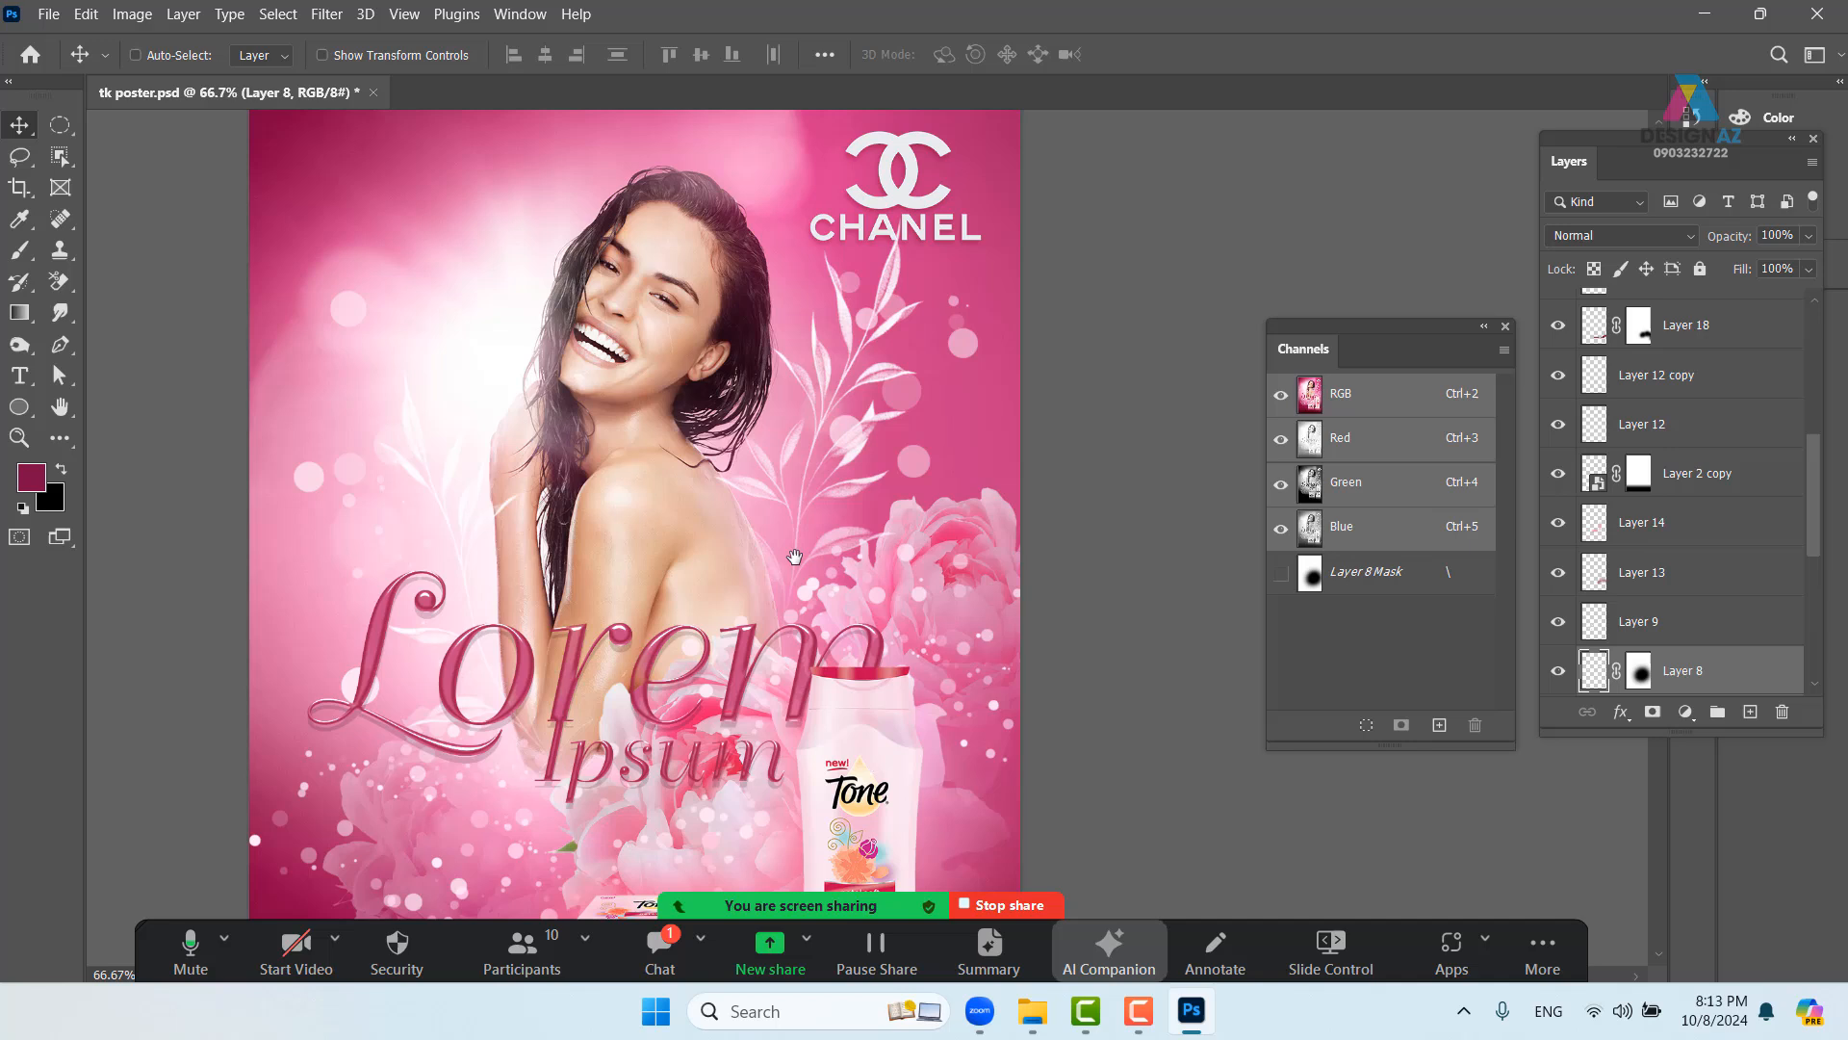
- Select Layer 9 from the canvas and add a white layer mask to it
{"action": "right_click", "coordinate": [922, 463]}
{"action": "left_click", "coordinate": [938, 471]}
{"action": "left_click_drag", "start_coordinate": [921, 465], "coordinate": [961, 459]}
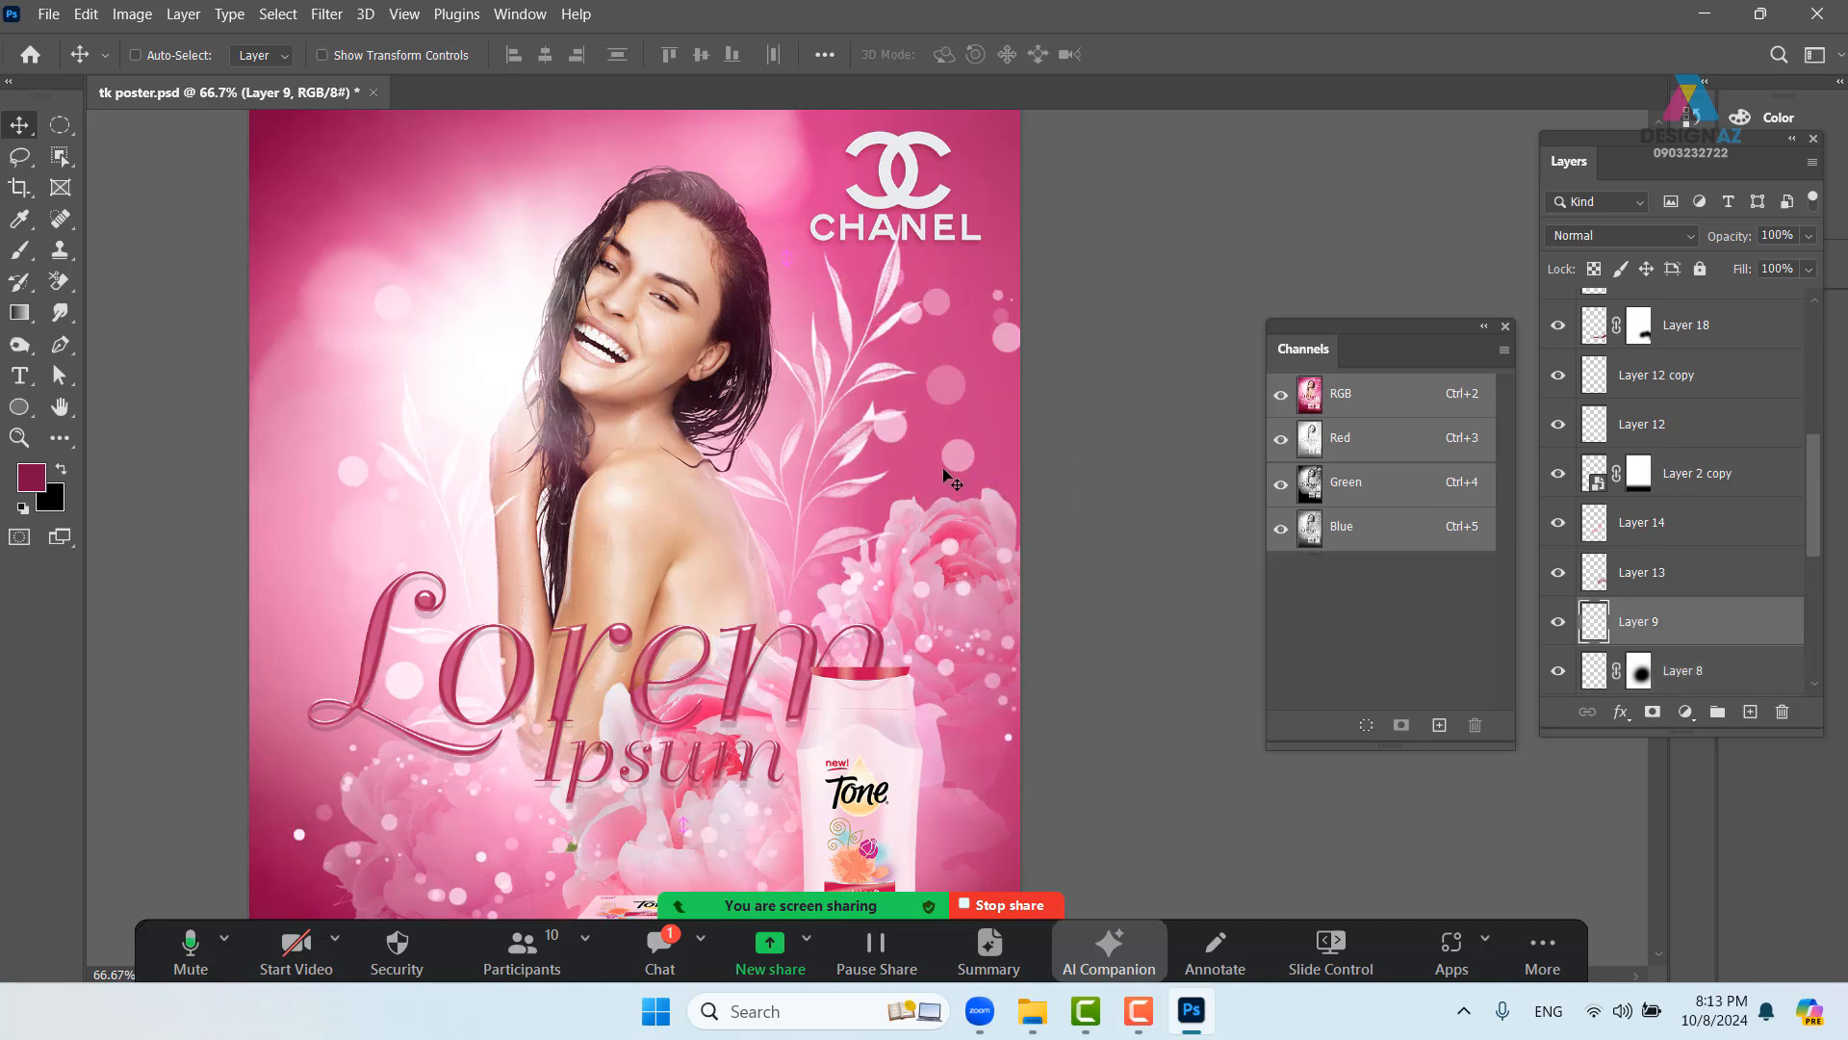
{"action": "key", "text": "ctrl+z"}
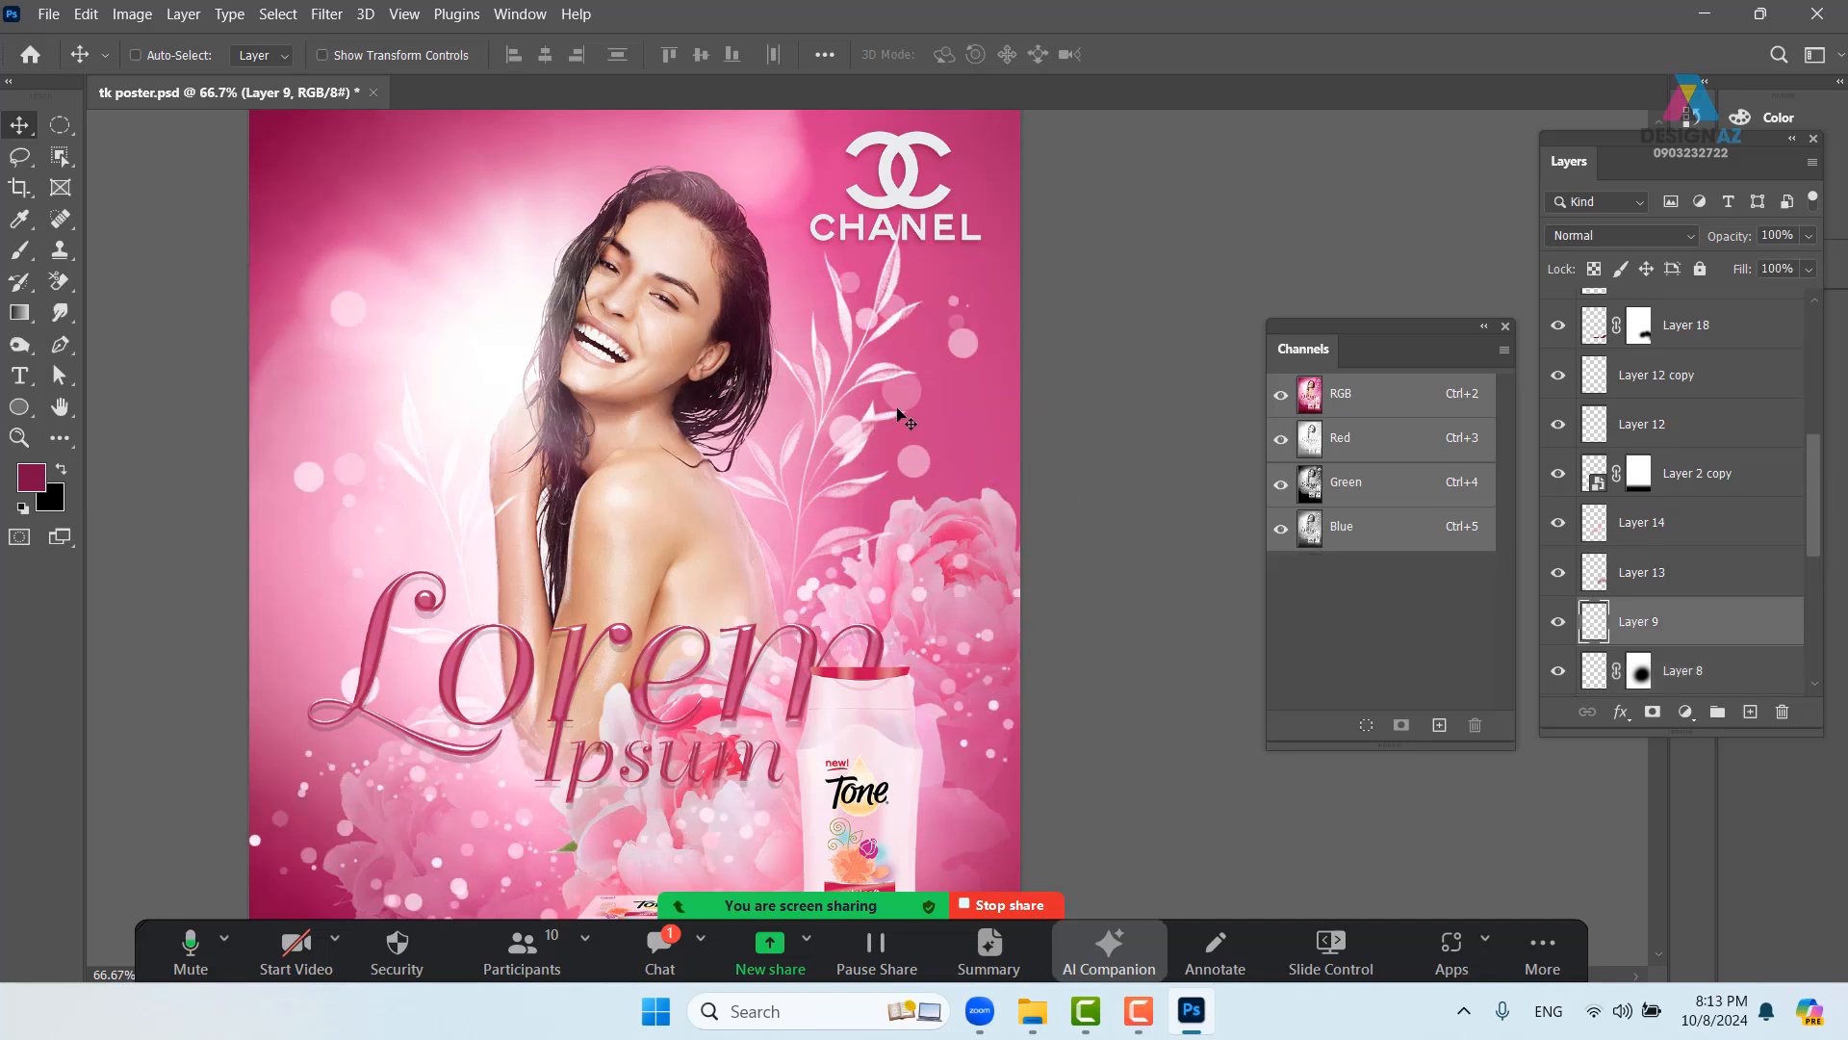
{"action": "left_click", "coordinate": [1659, 722]}
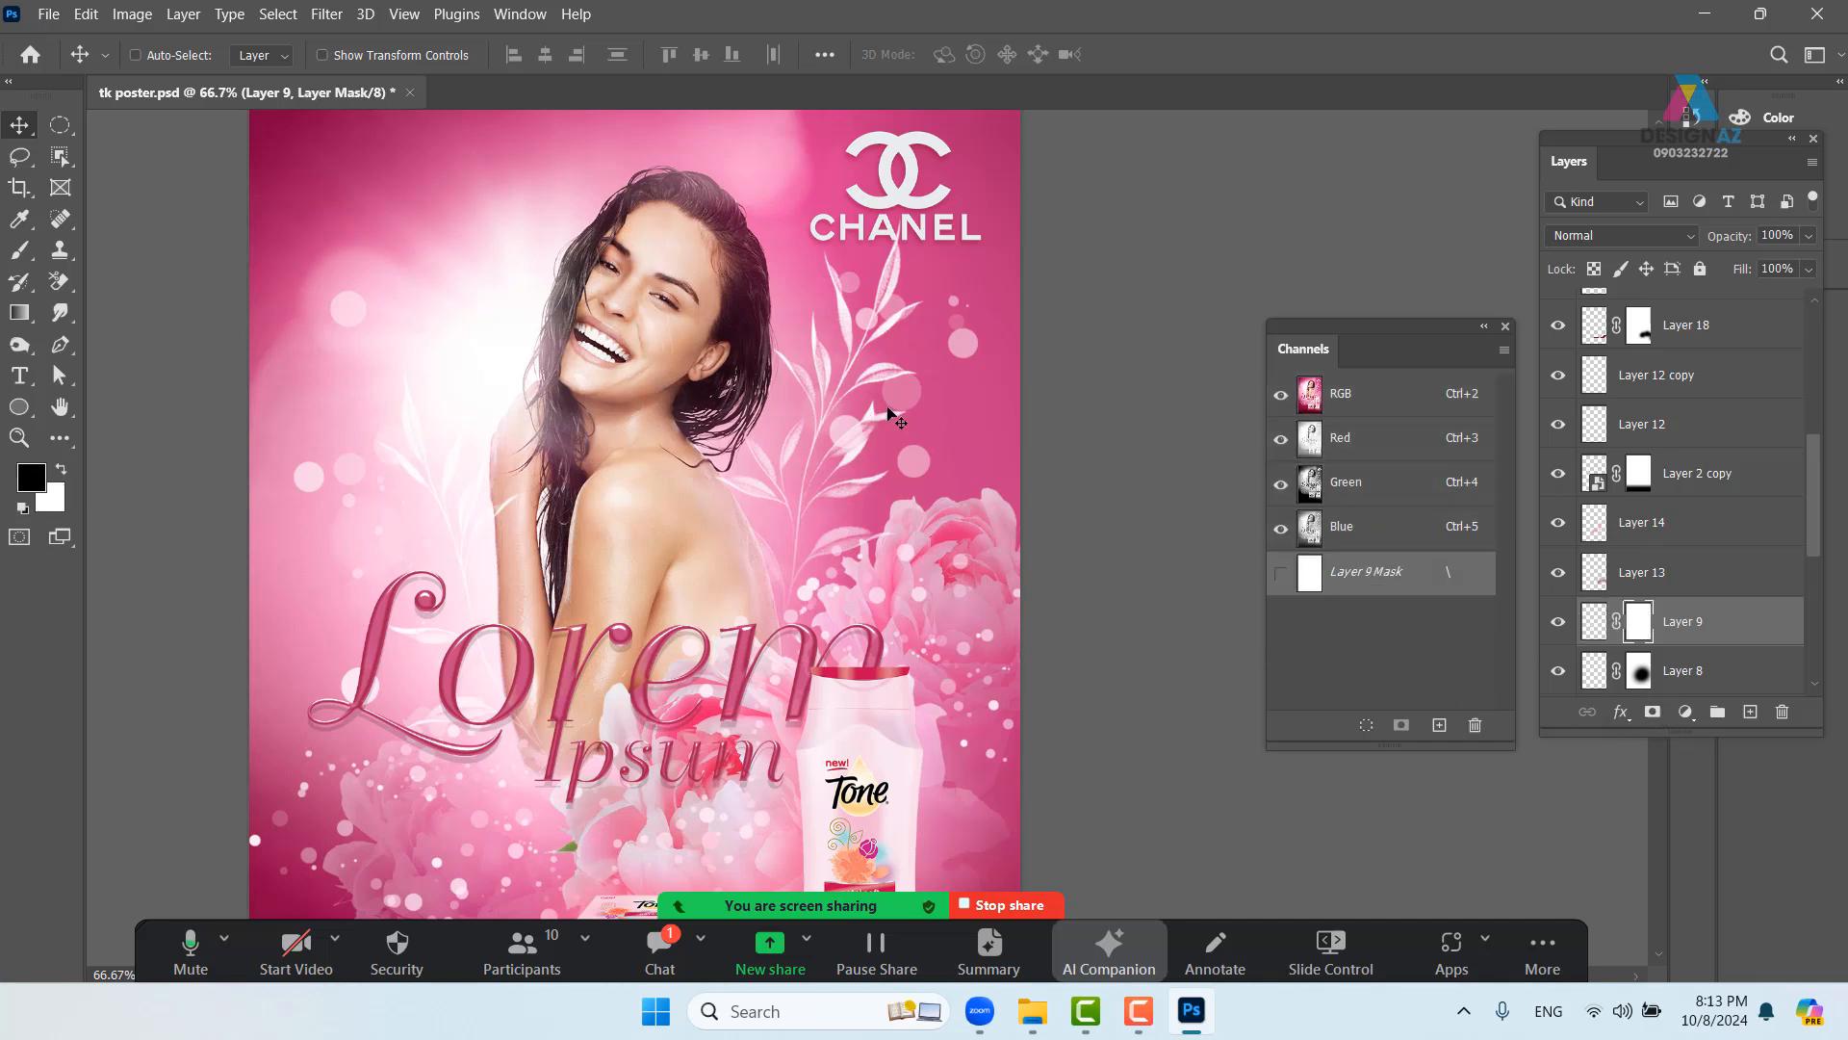
- Set the Brush tool to 45% opacity and frame the whole poster at 50% zoom
{"action": "key", "text": "b"}
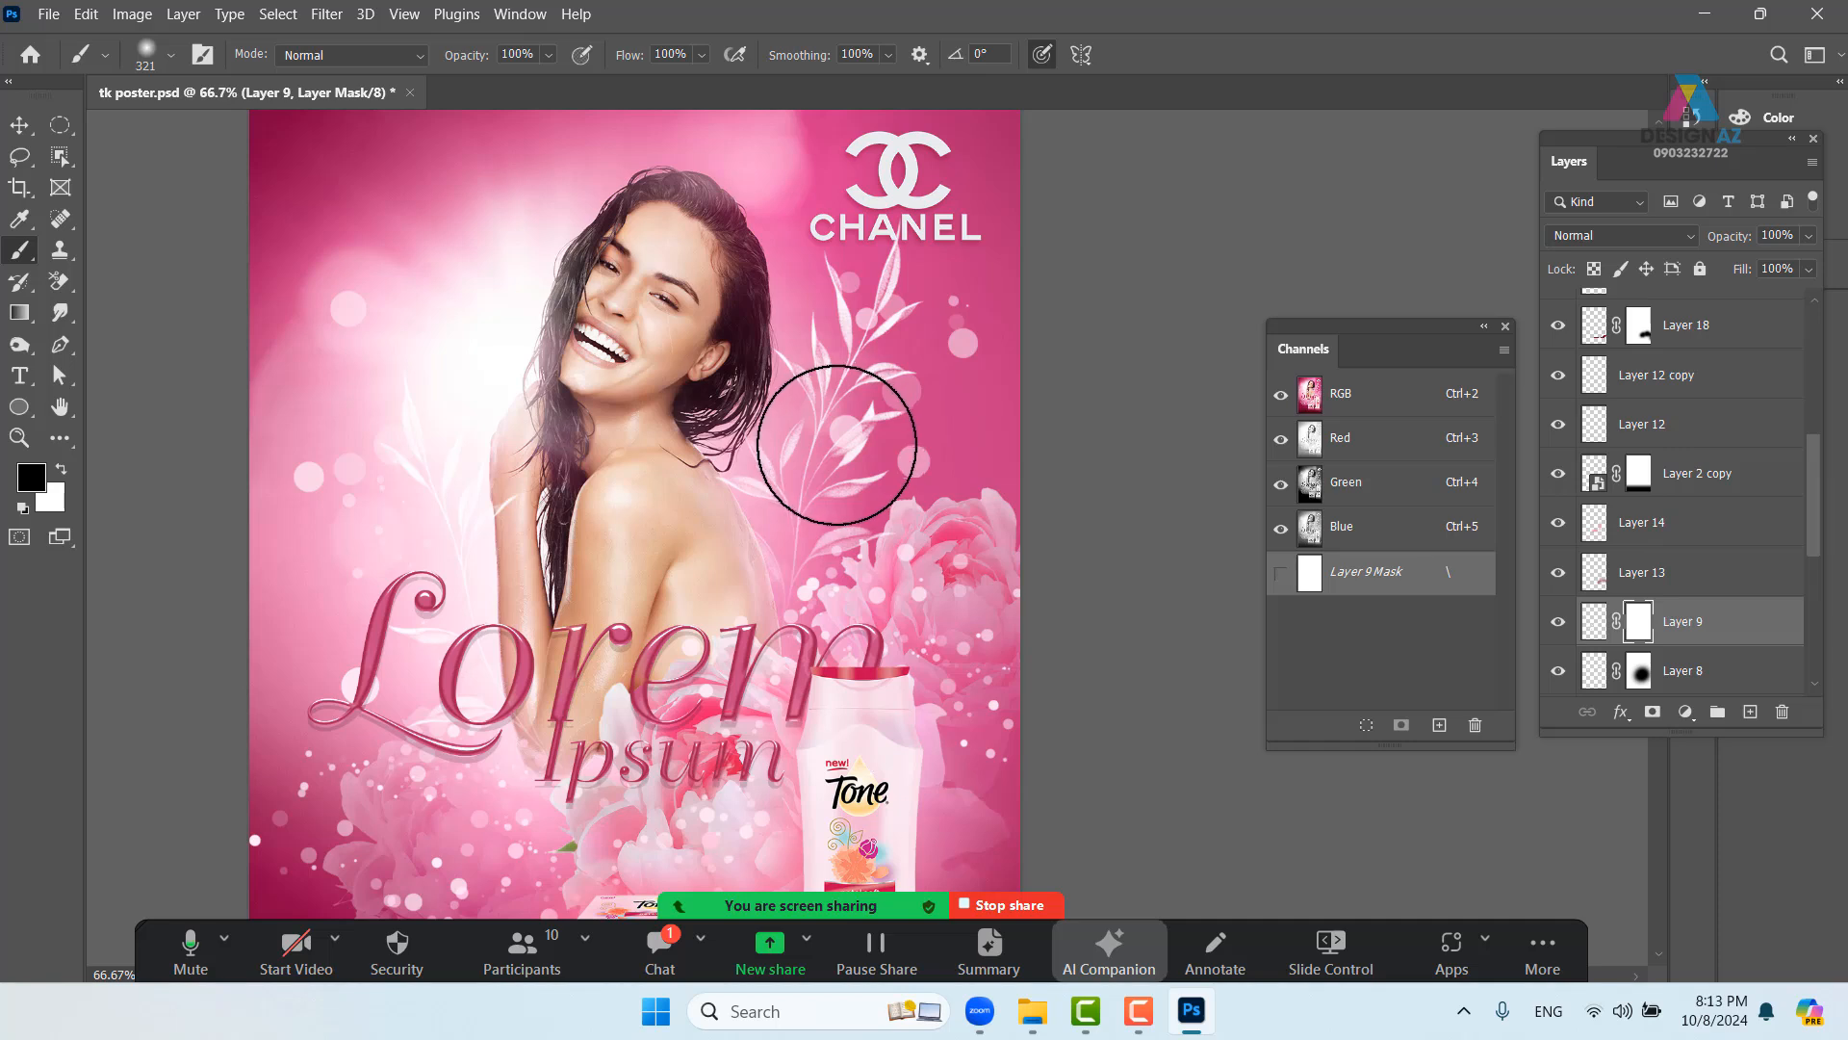
{"action": "left_click", "coordinate": [547, 58]}
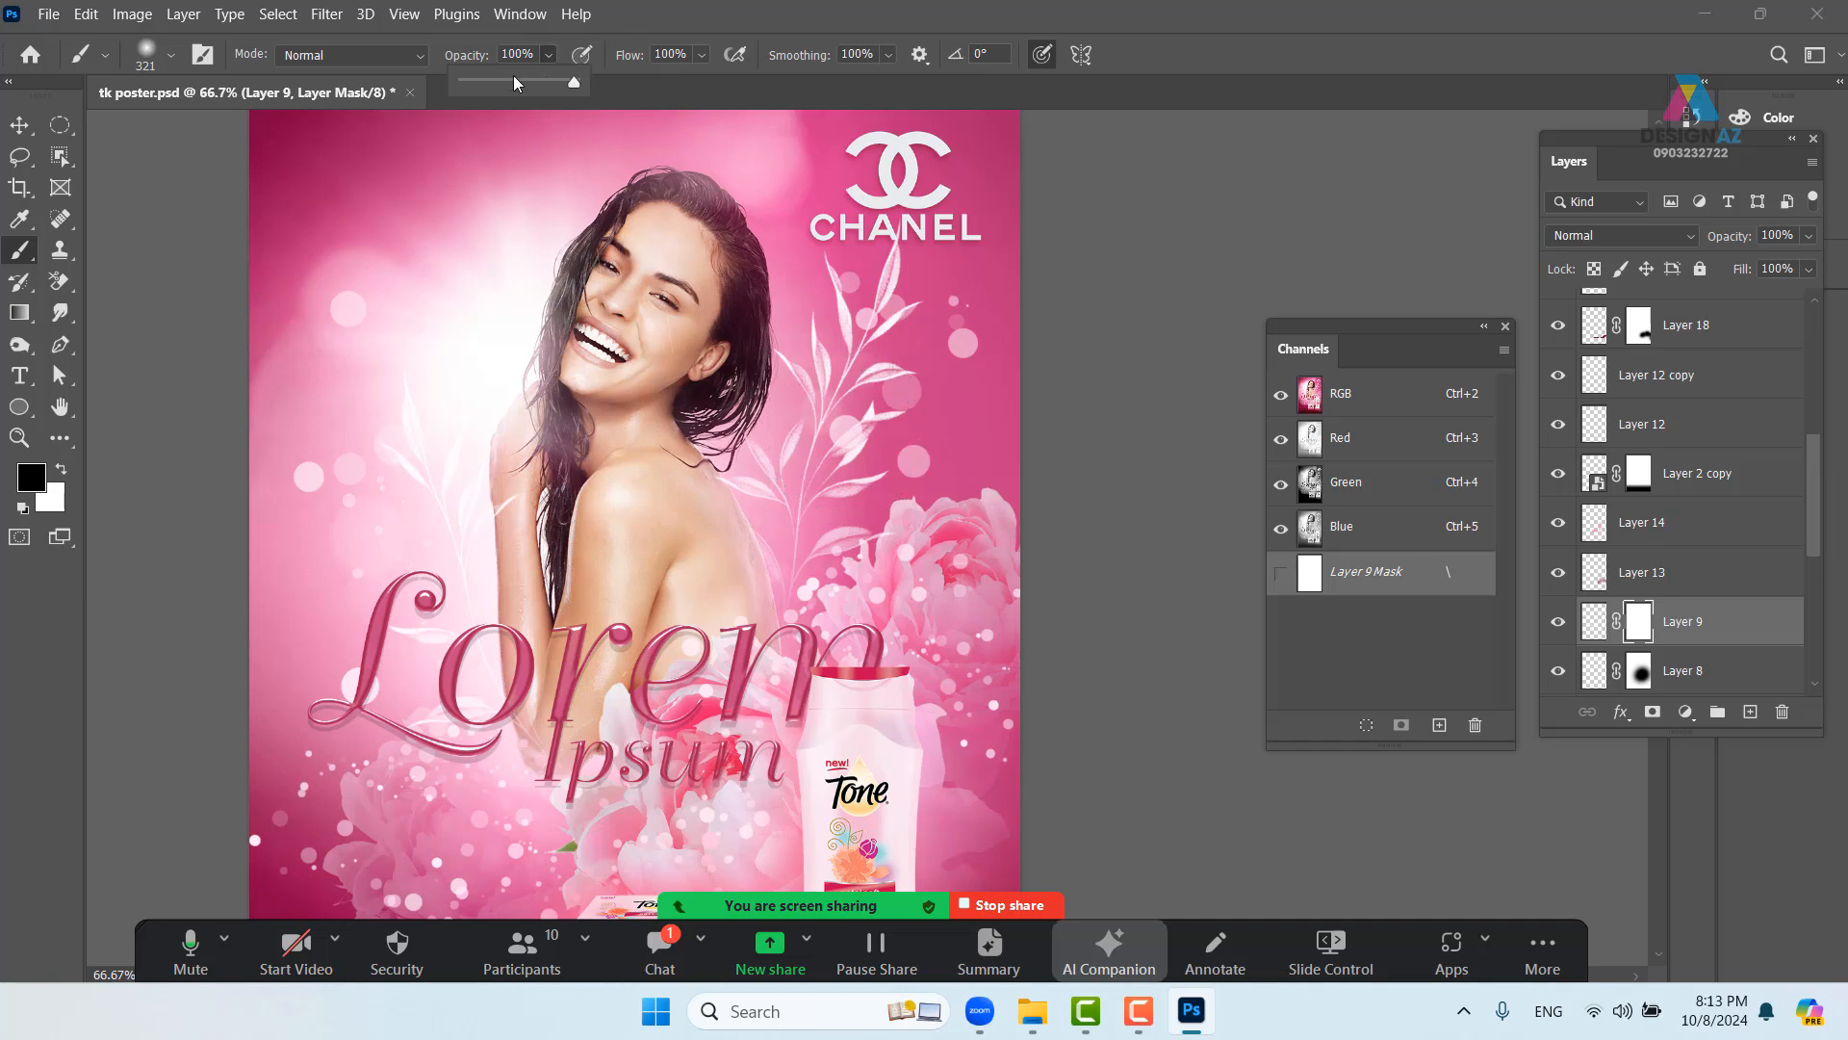
{"action": "left_click", "coordinate": [516, 83]}
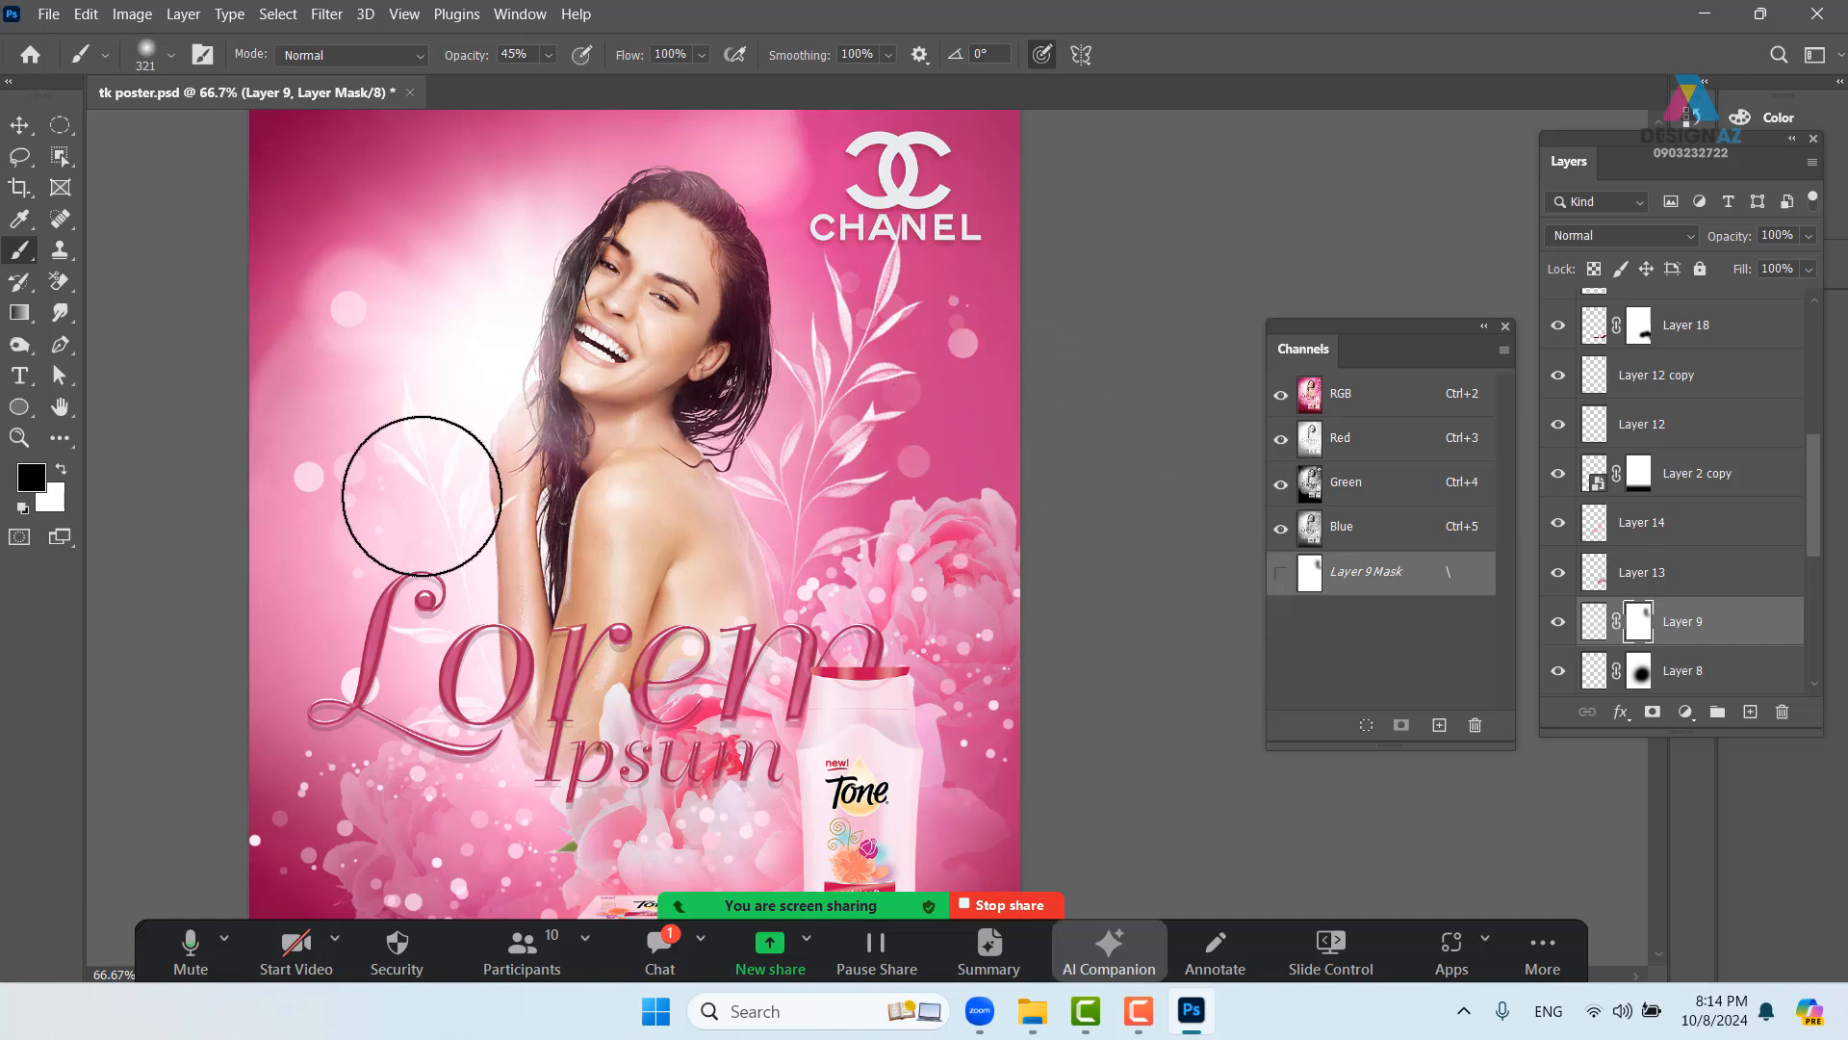
{"action": "left_click_drag", "start_coordinate": [505, 517], "coordinate": [530, 283]}
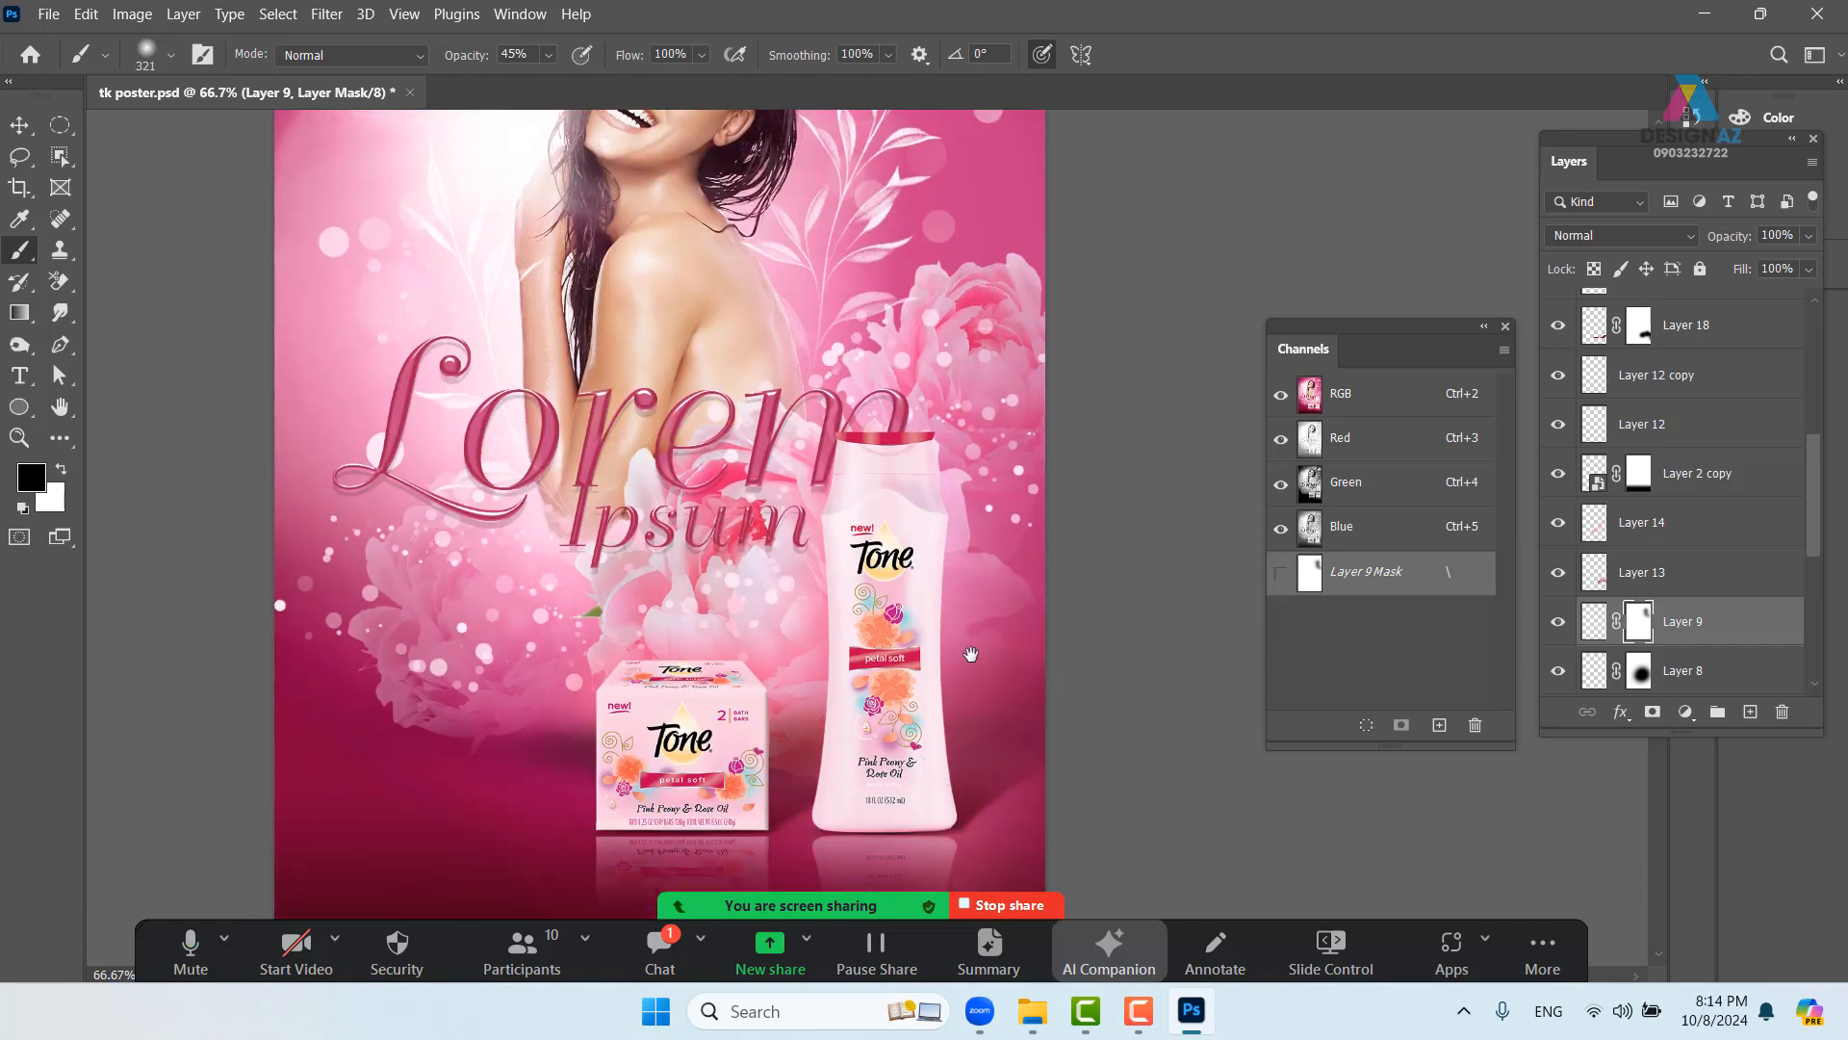
{"action": "left_click_drag", "start_coordinate": [971, 654], "coordinate": [962, 677]}
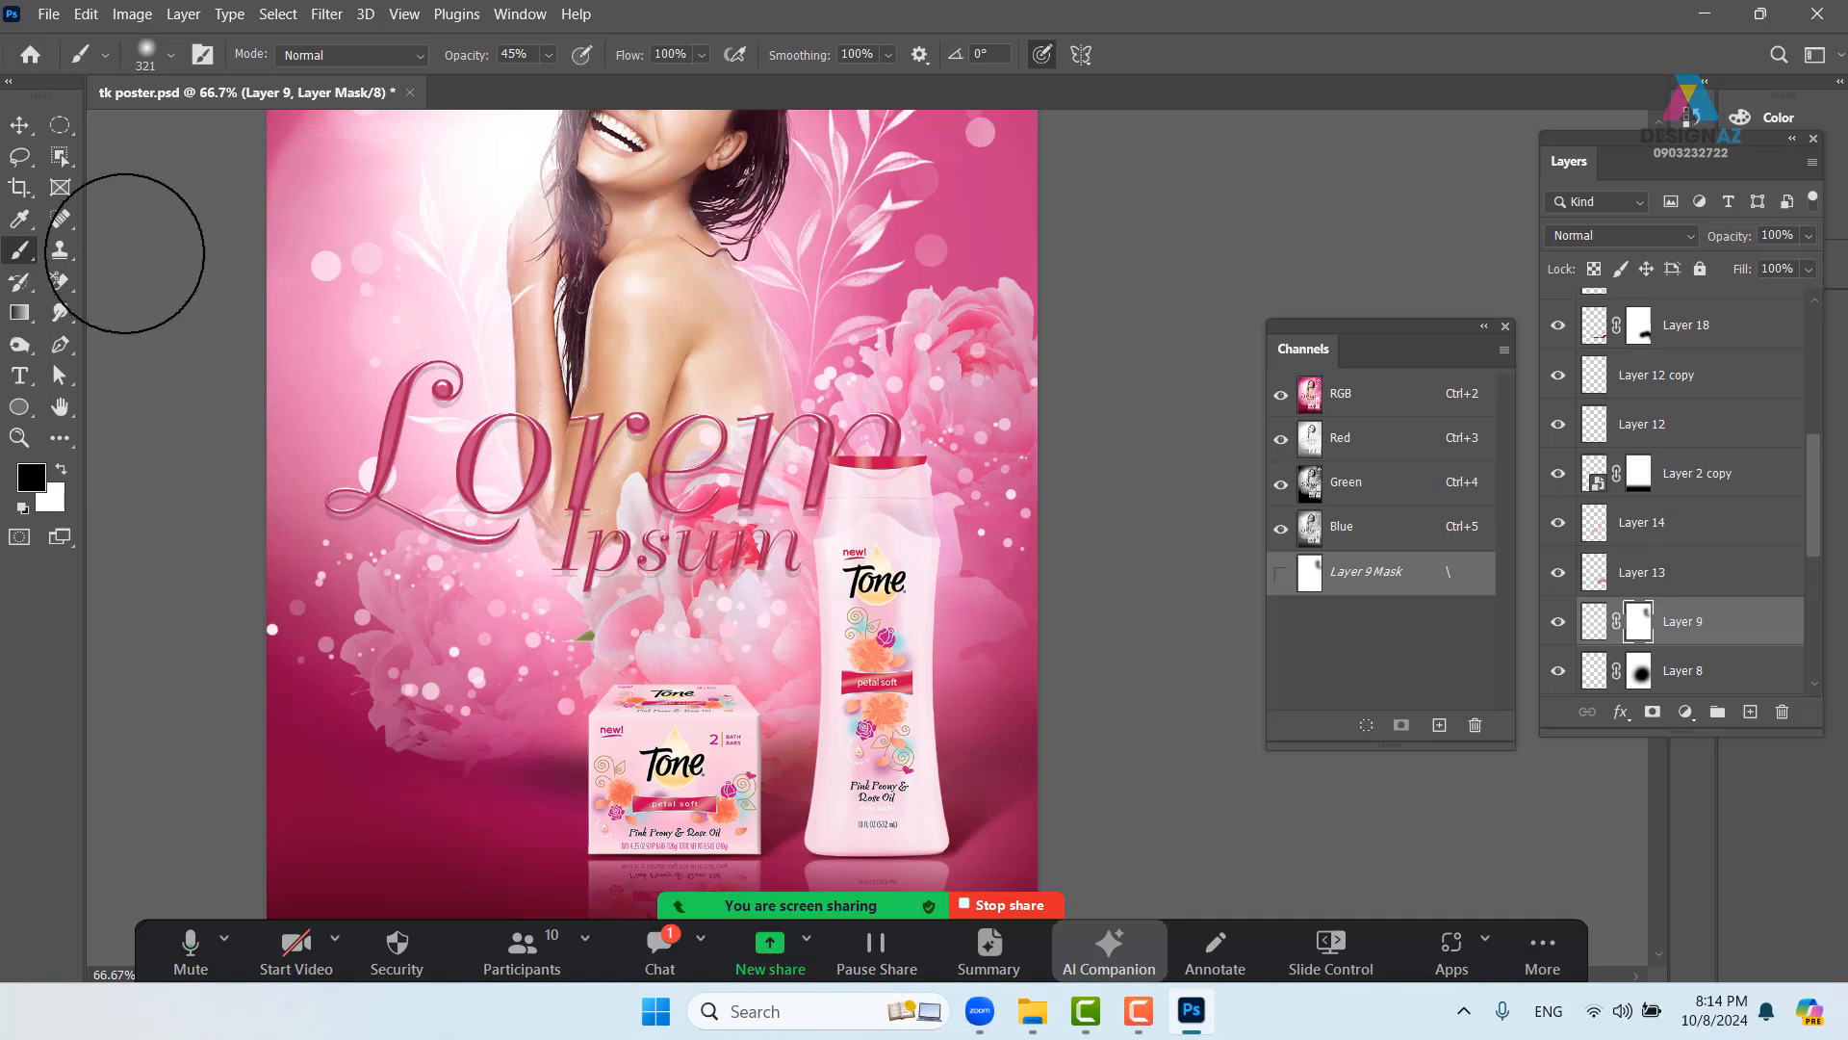
{"action": "left_click", "coordinate": [20, 124]}
{"action": "mouse_move", "coordinate": [865, 674]}
{"action": "left_mouse_down"}
{"action": "mouse_move", "coordinate": [869, 549]}
{"action": "mouse_move", "coordinate": [913, 724]}
{"action": "mouse_move", "coordinate": [875, 515]}
{"action": "left_mouse_up"}
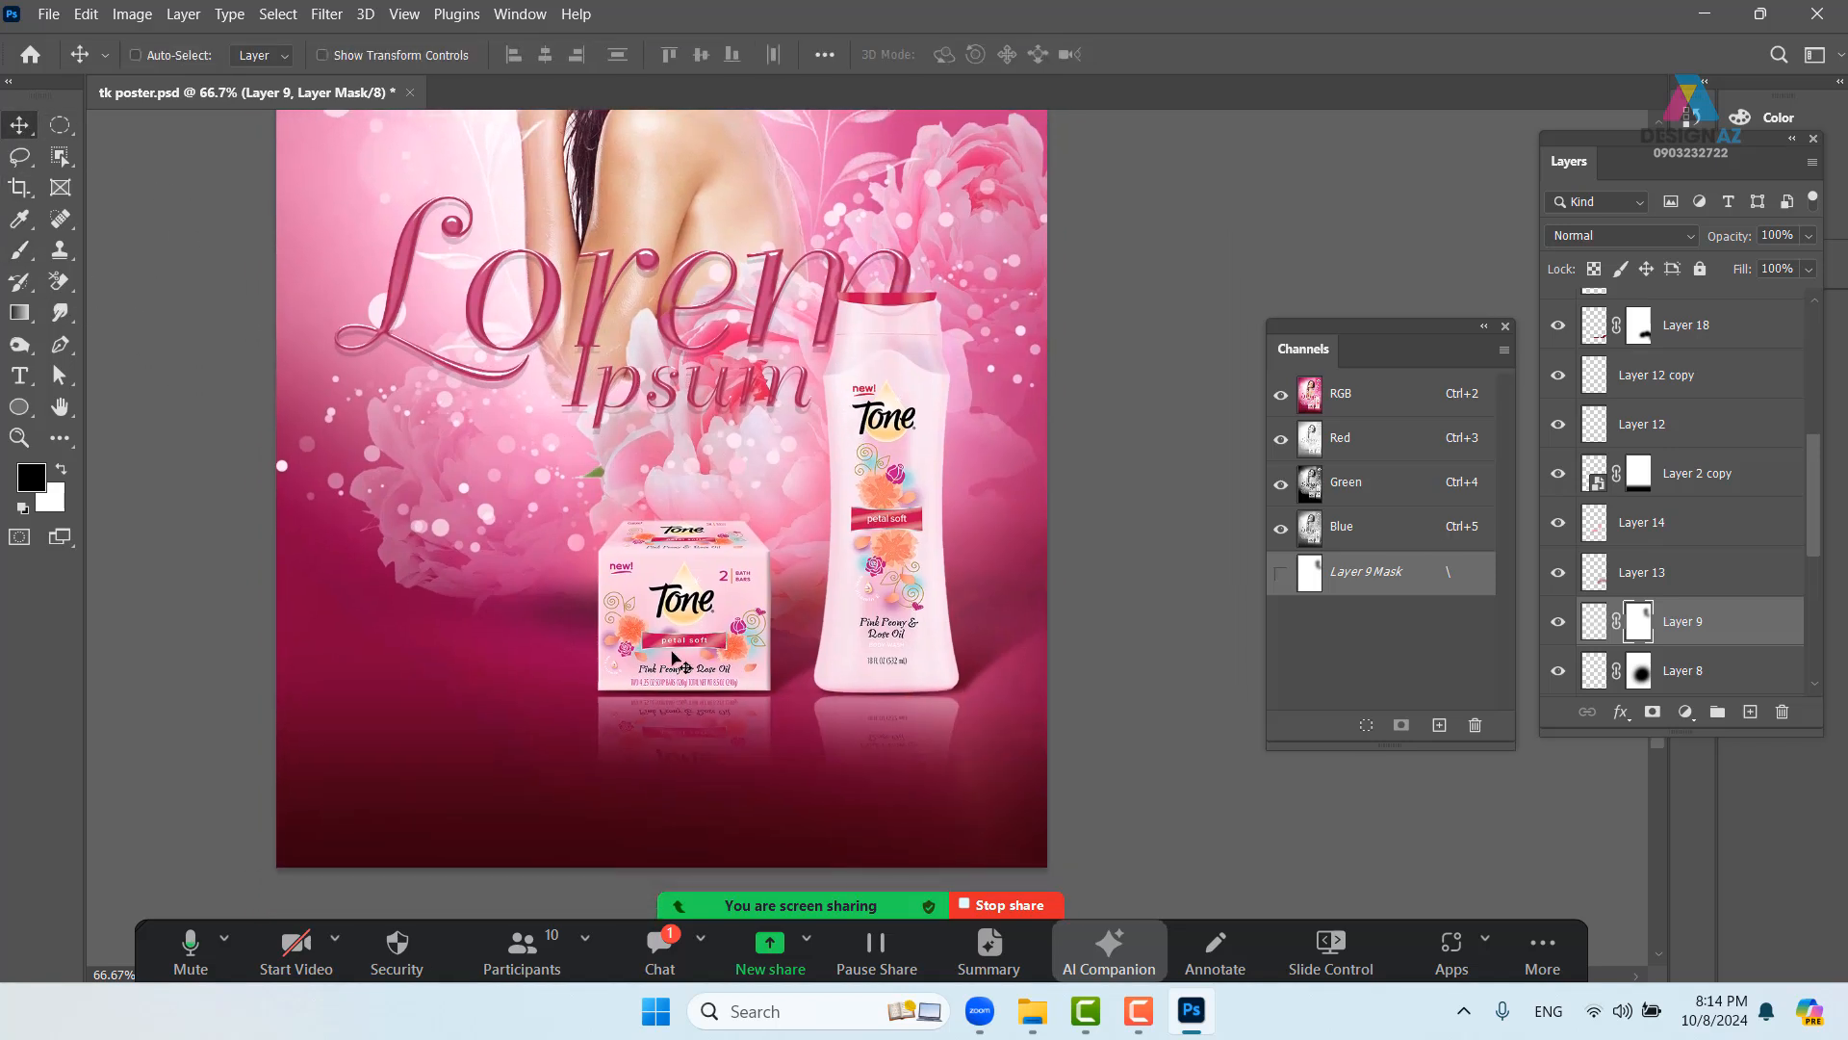
{"action": "left_click_drag", "start_coordinate": [534, 655], "coordinate": [692, 659]}
{"action": "key", "text": "ctrl+minus"}
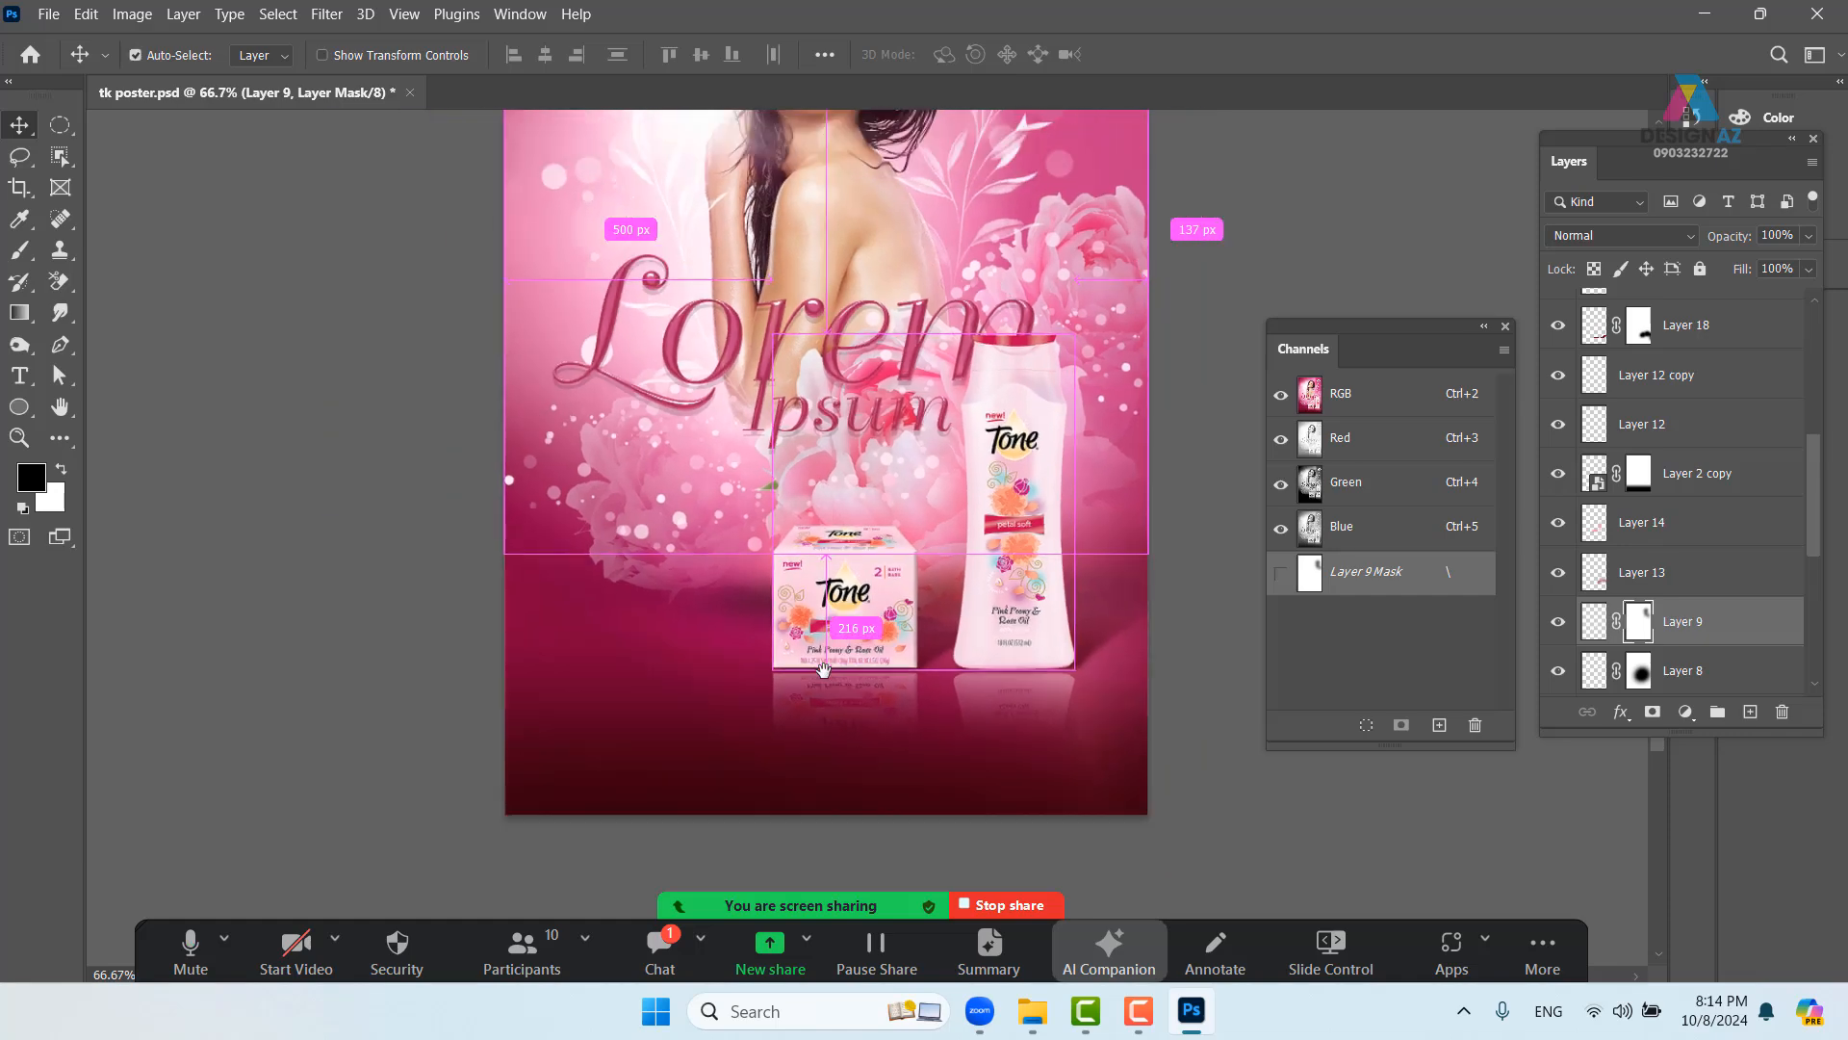
{"action": "key", "text": "ctrl+minus"}
{"action": "key", "text": "ctrl+minus"}
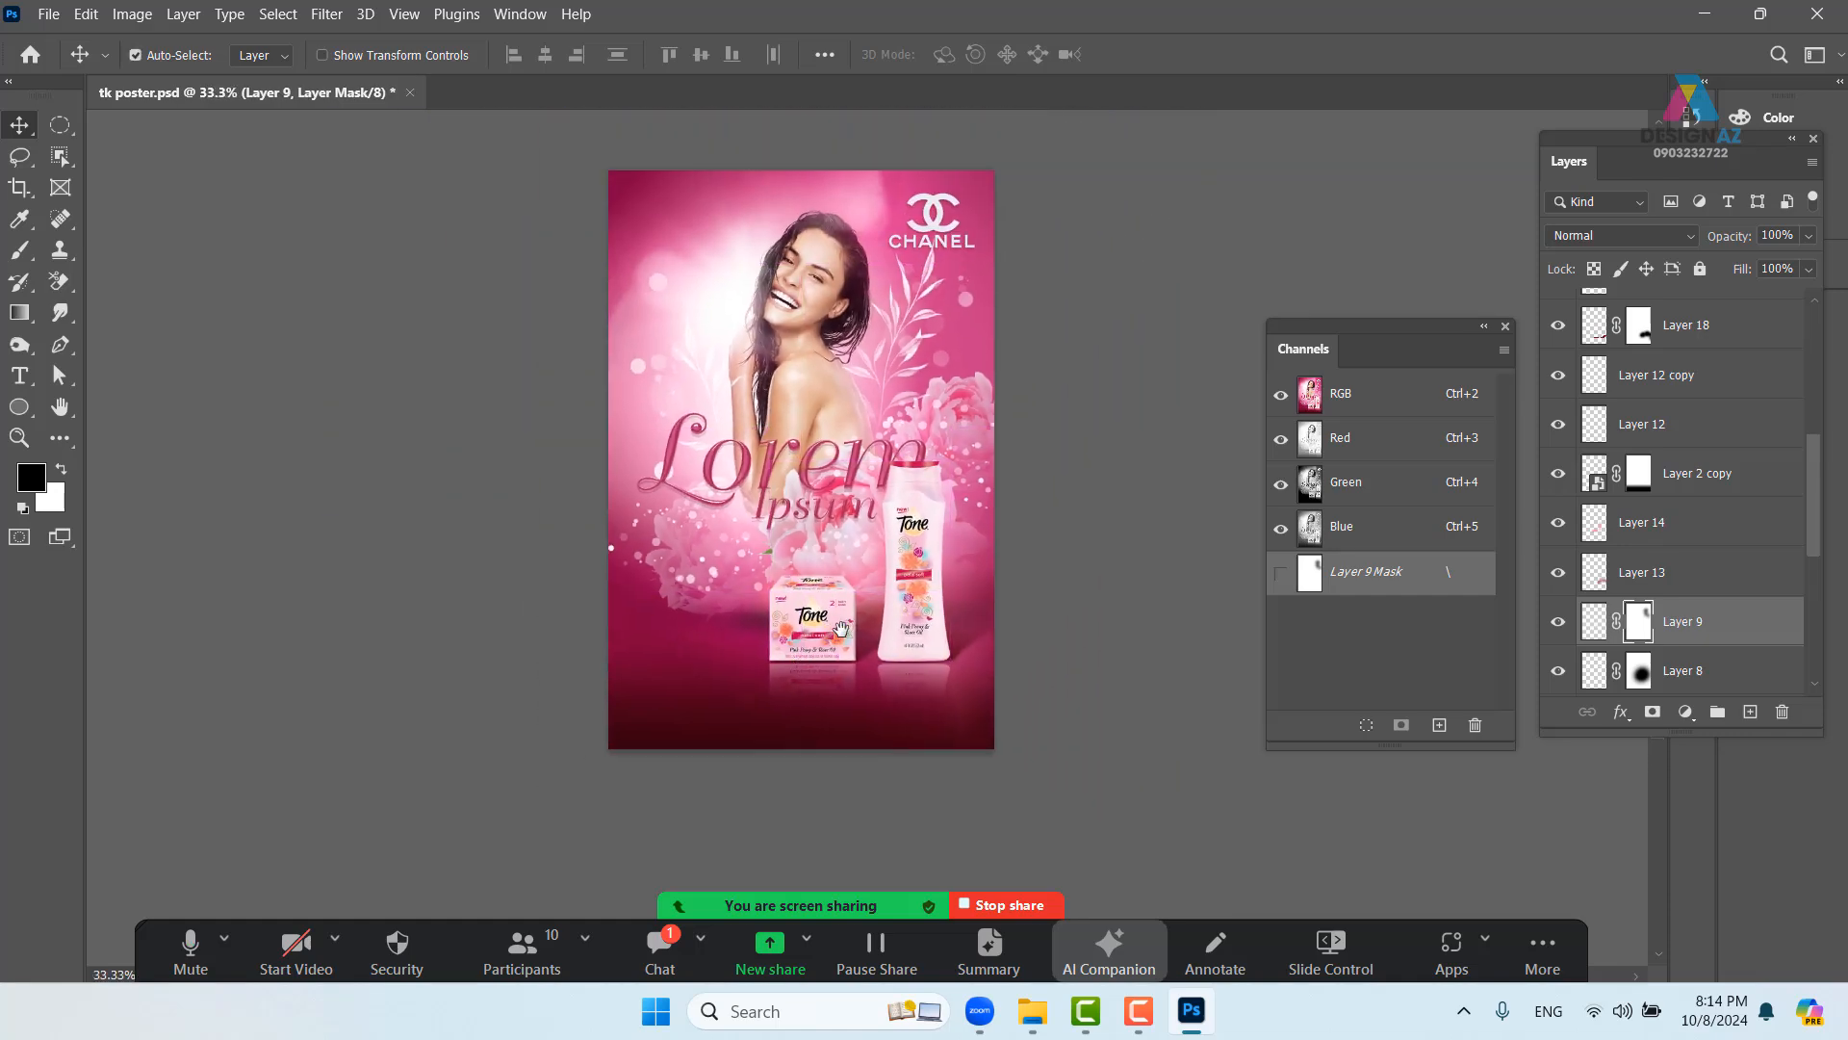
{"action": "key", "text": "ctrl+plus"}
{"action": "left_click_drag", "start_coordinate": [808, 585], "coordinate": [737, 659]}
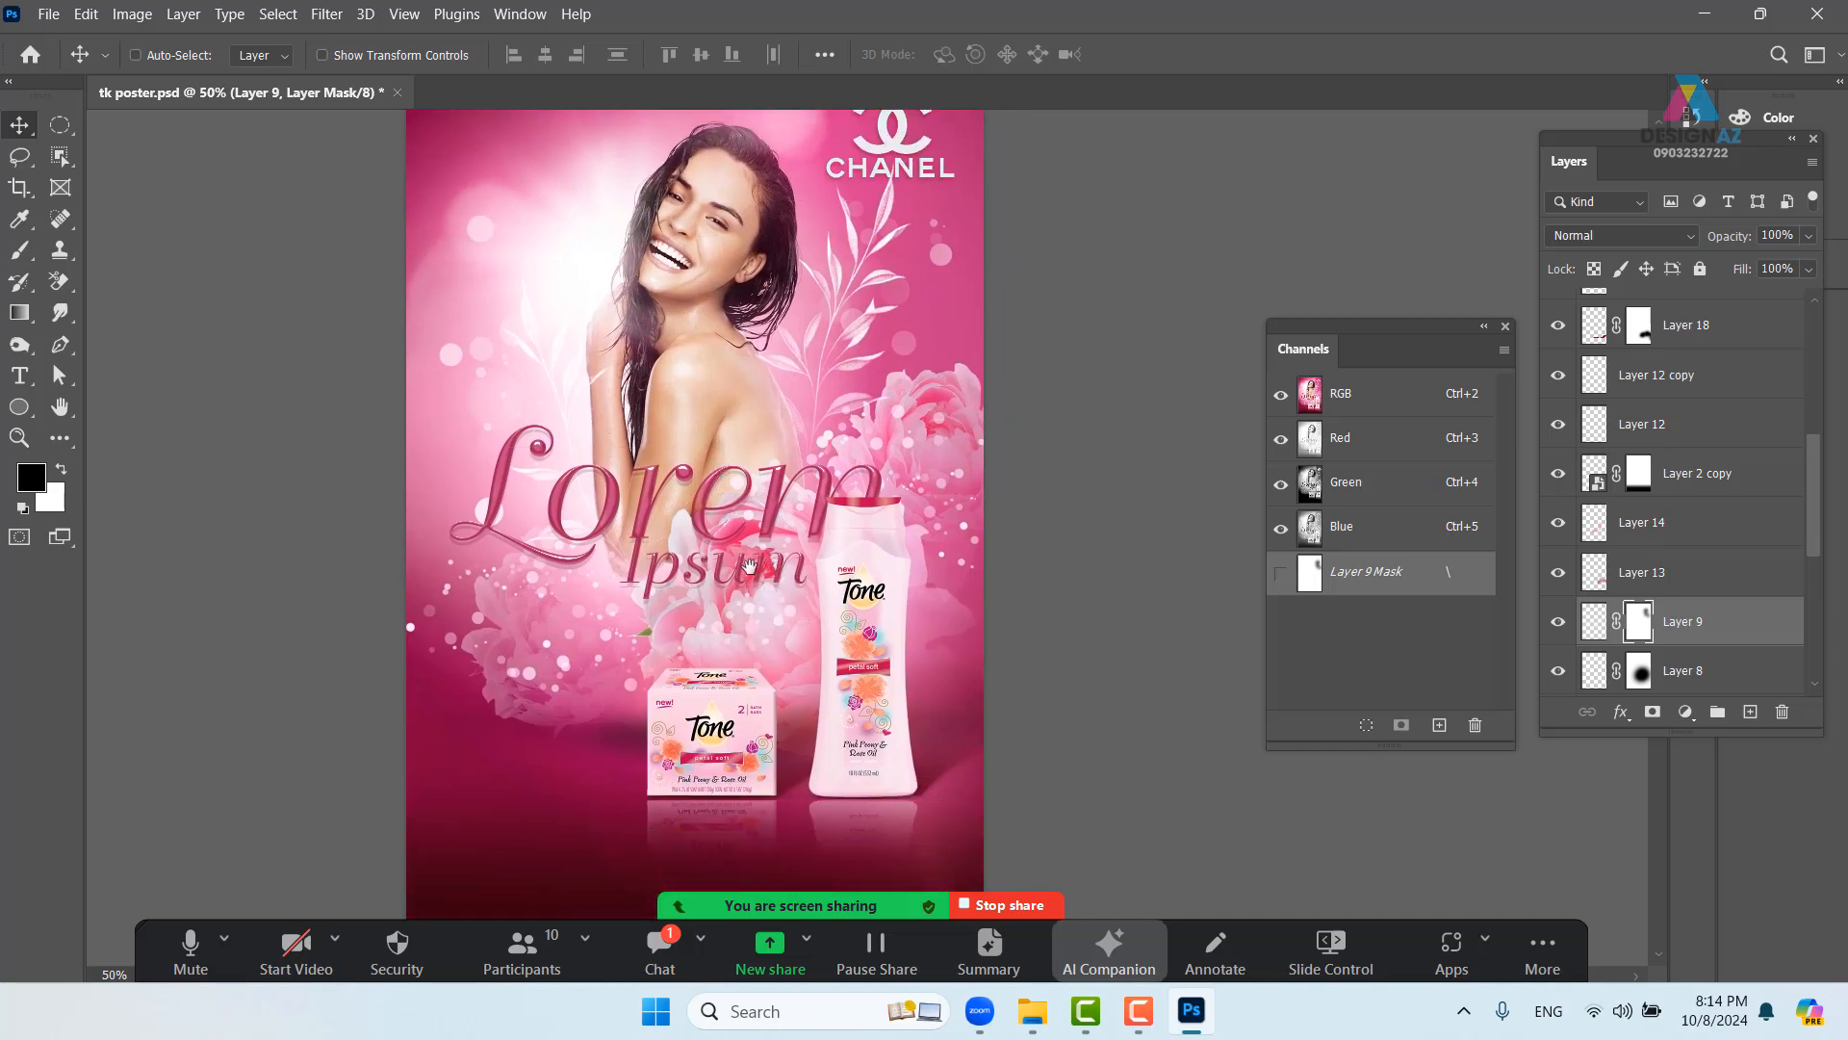
{"action": "scroll", "coordinate": [751, 578], "scroll_direction": "down", "scroll_amount": 2}
{"action": "right_click", "coordinate": [767, 531]}
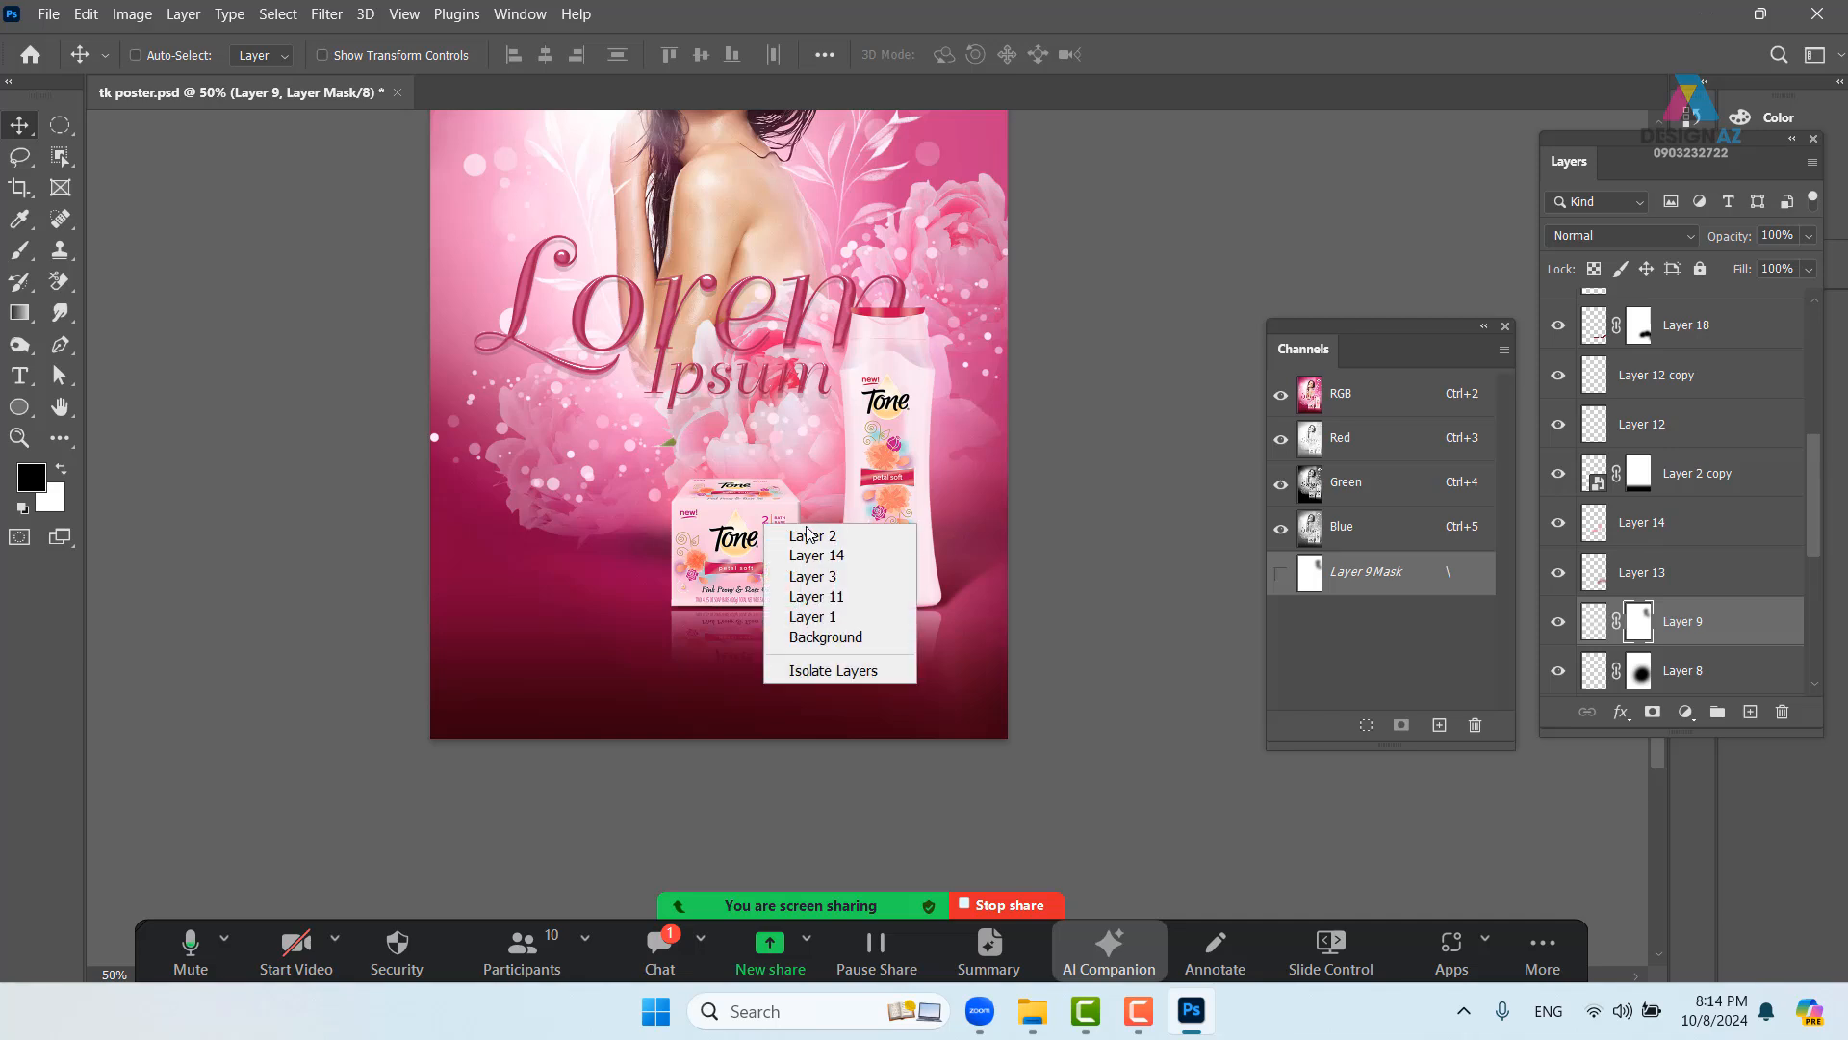
{"action": "left_click", "coordinate": [813, 535]}
{"action": "left_click_drag", "start_coordinate": [816, 616], "coordinate": [836, 597]}
{"action": "key", "text": "ctrl+z"}
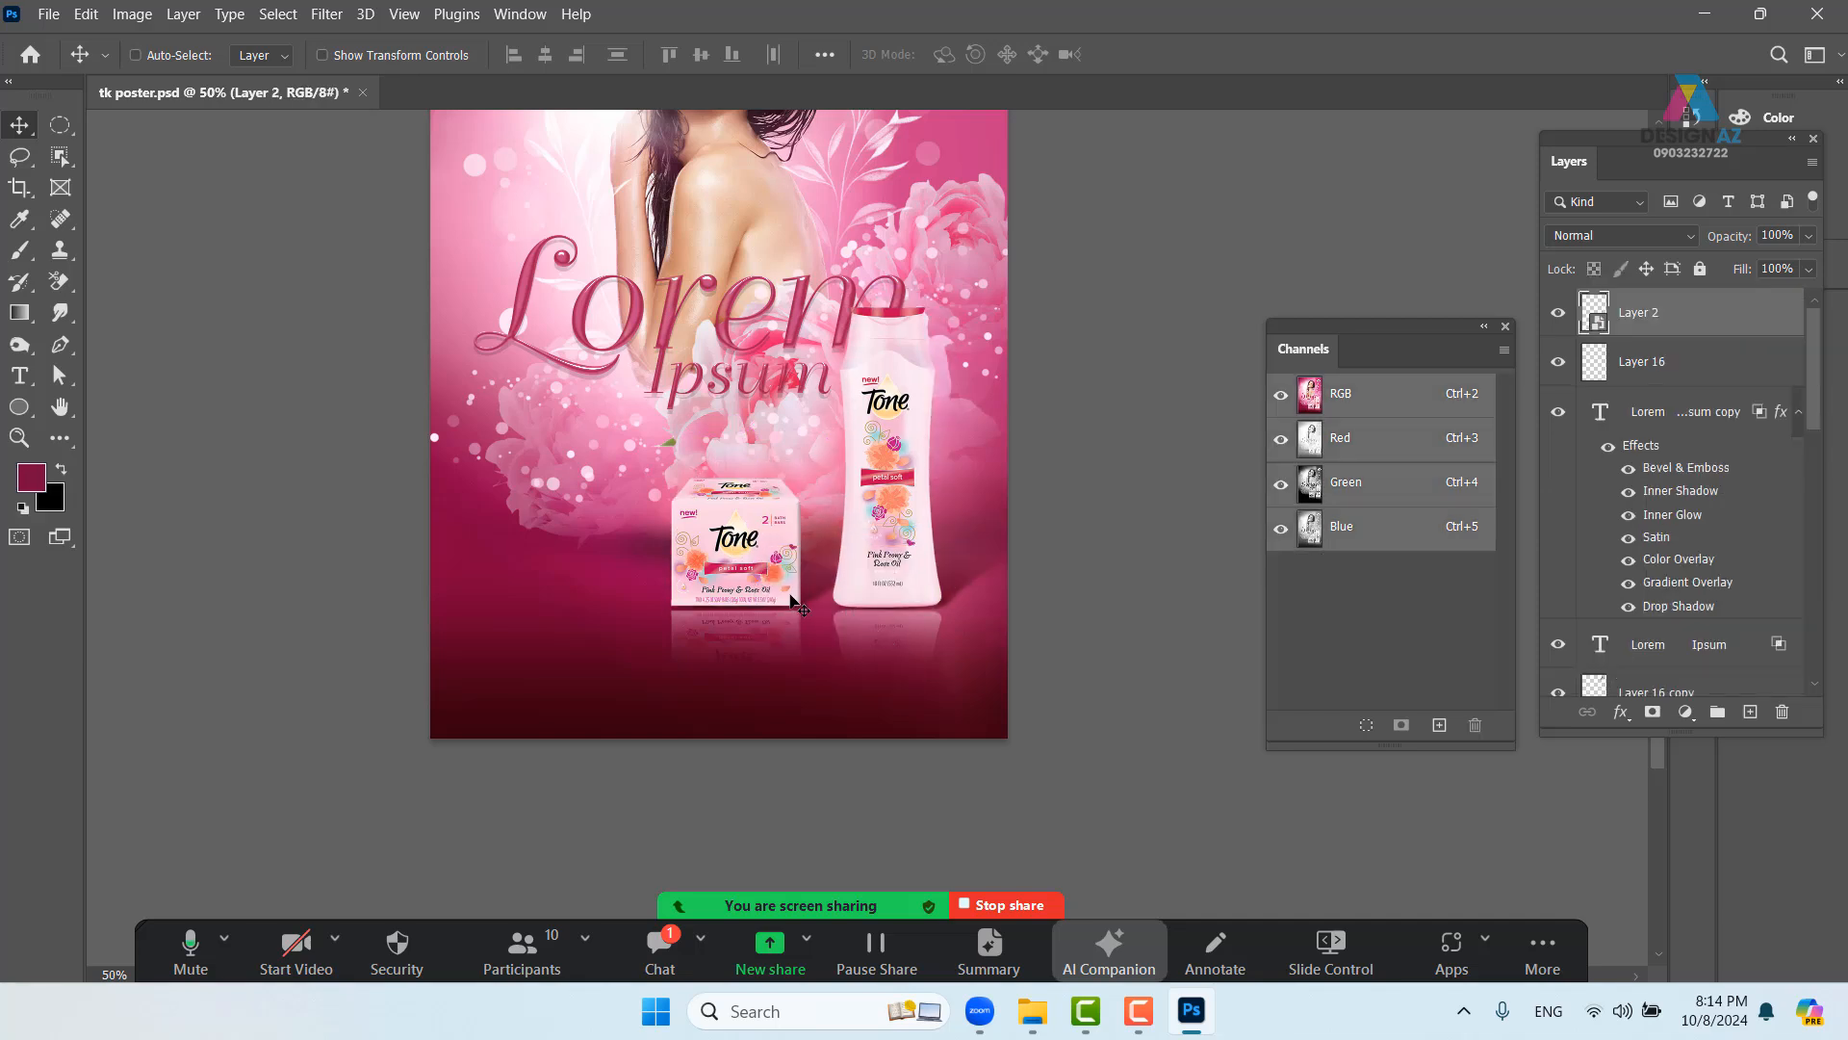
{"action": "right_click", "coordinate": [821, 585]}
{"action": "left_click", "coordinate": [847, 596]}
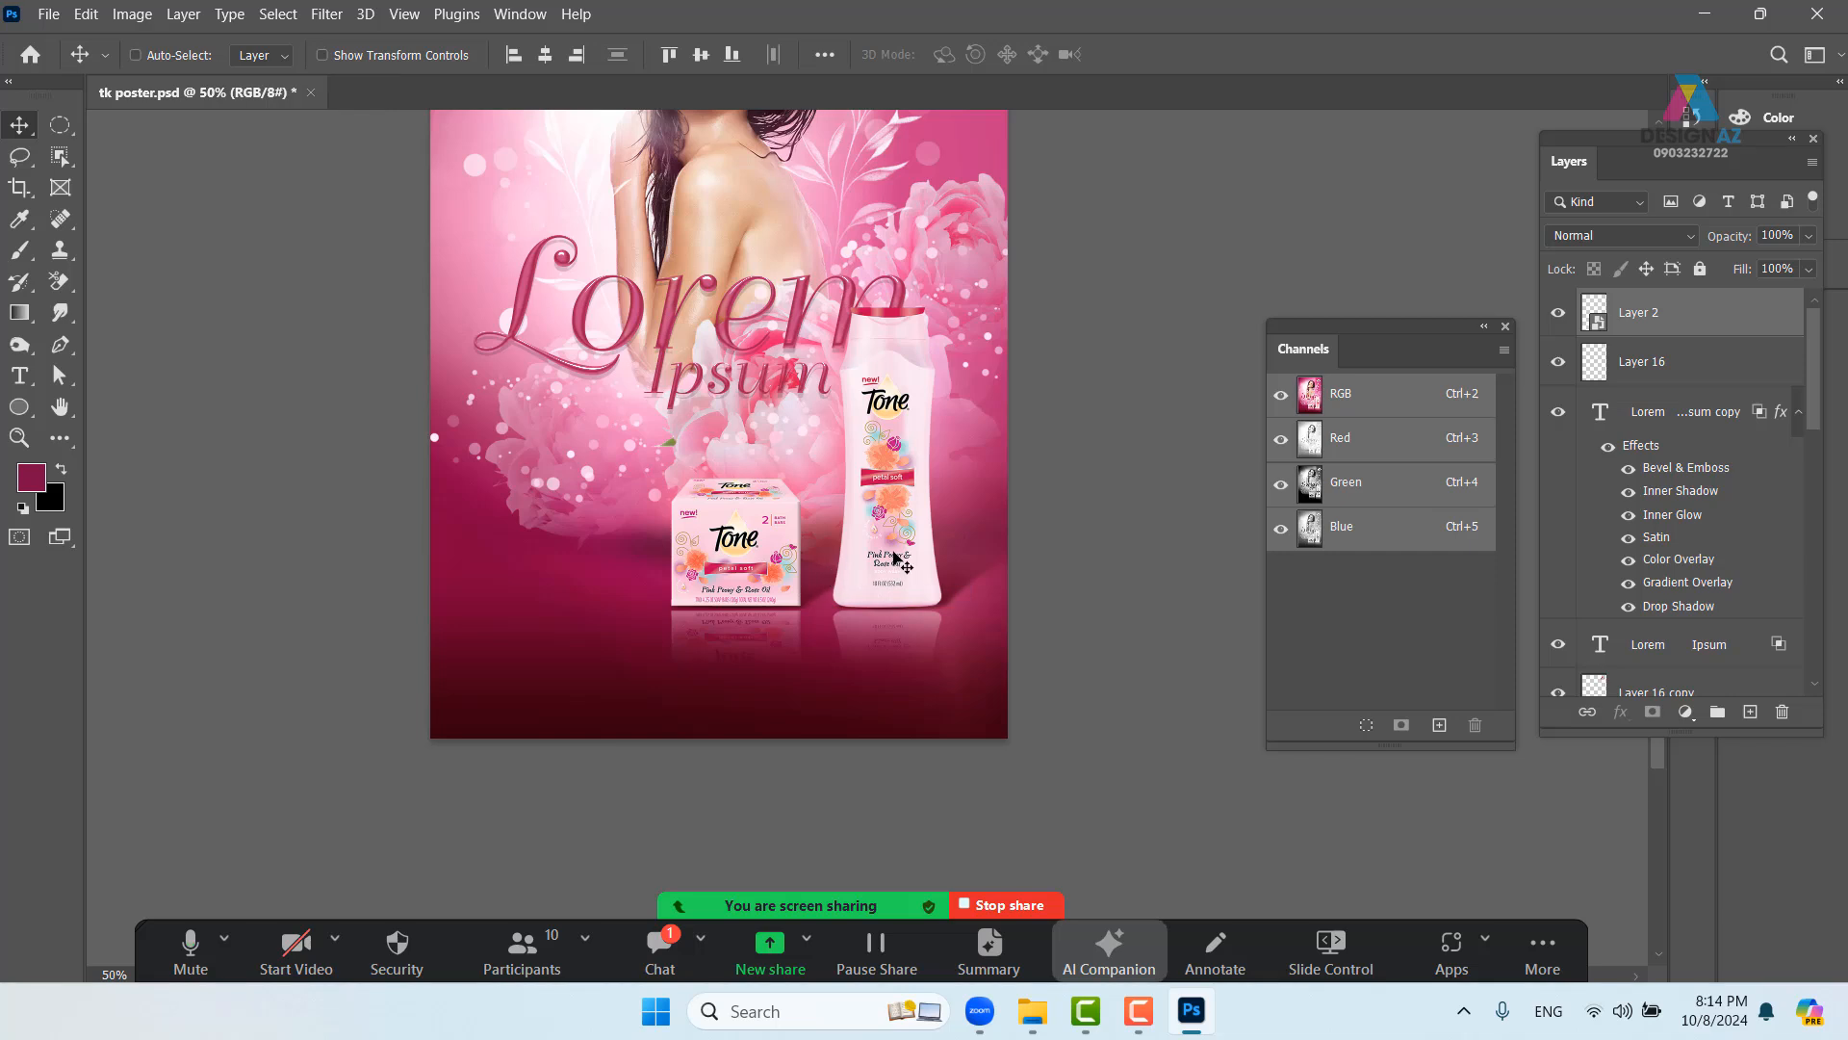
{"action": "left_click_drag", "start_coordinate": [922, 522], "coordinate": [826, 625]}
{"action": "key", "text": "ctrl+z"}
{"action": "key", "text": "ctrl+z"}
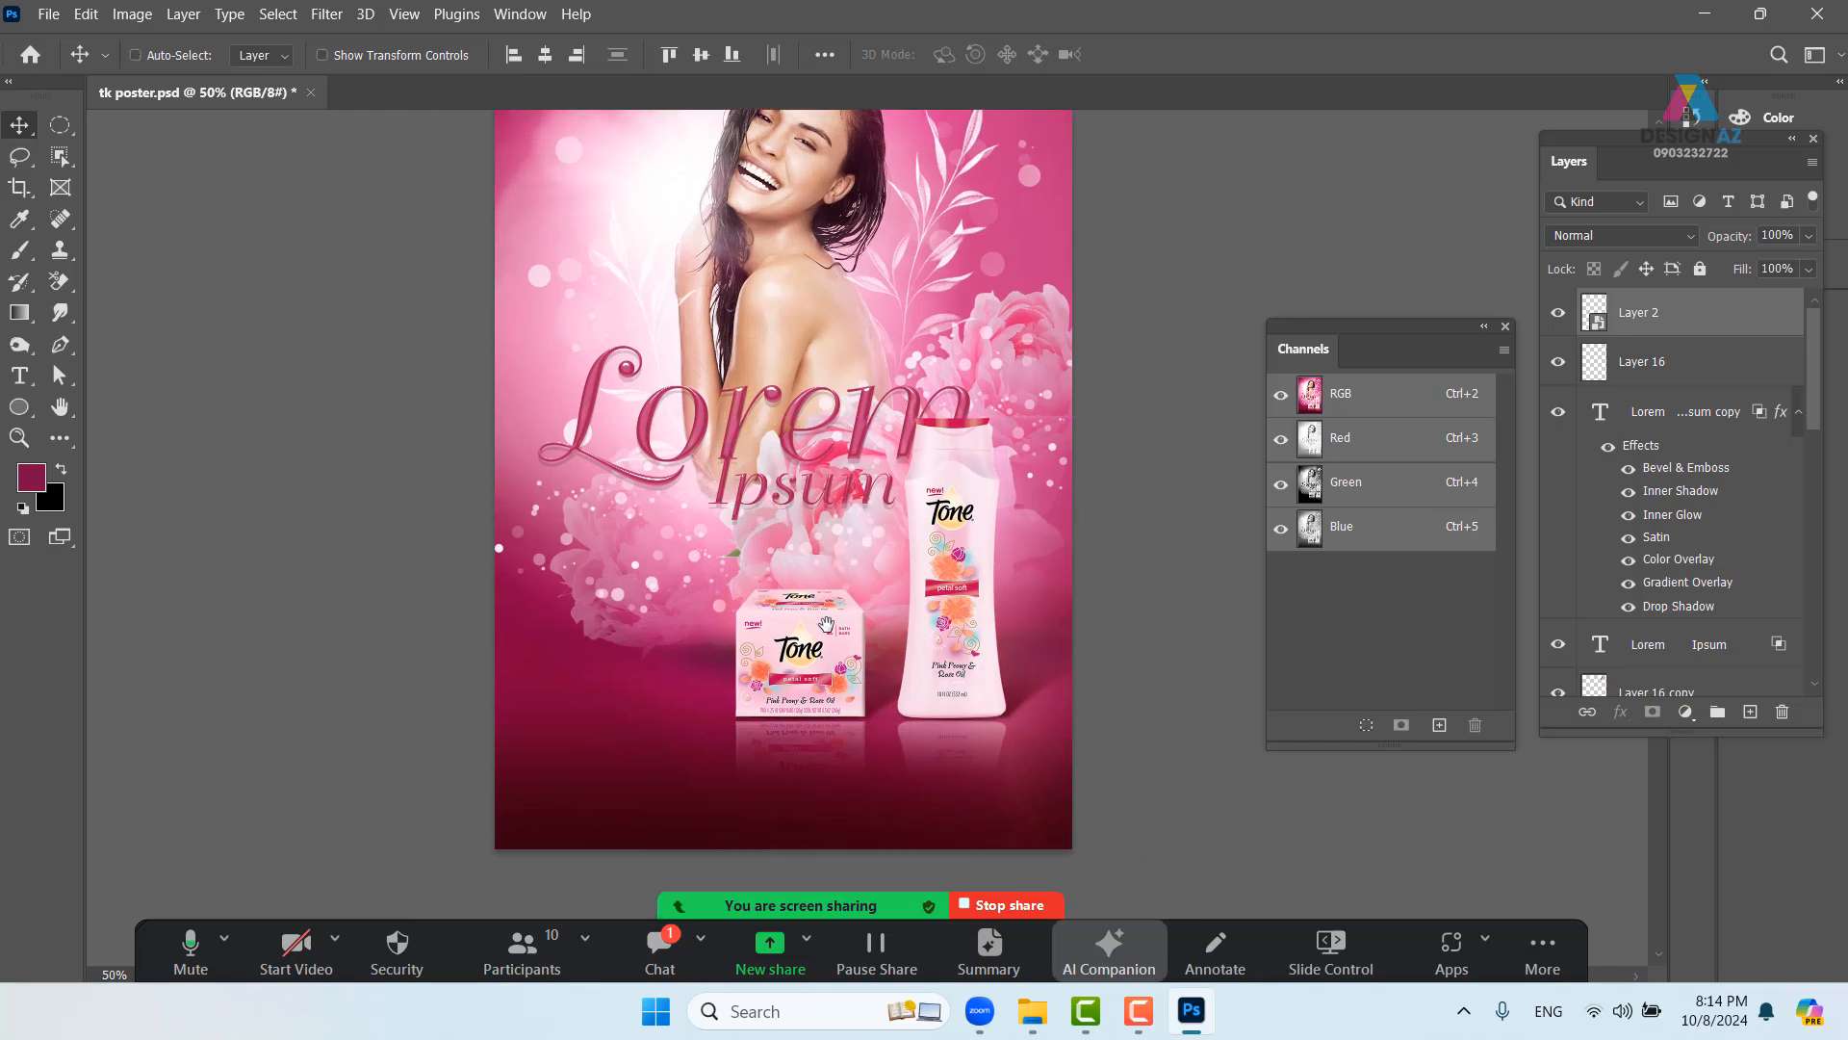
{"action": "right_click", "coordinate": [791, 452]}
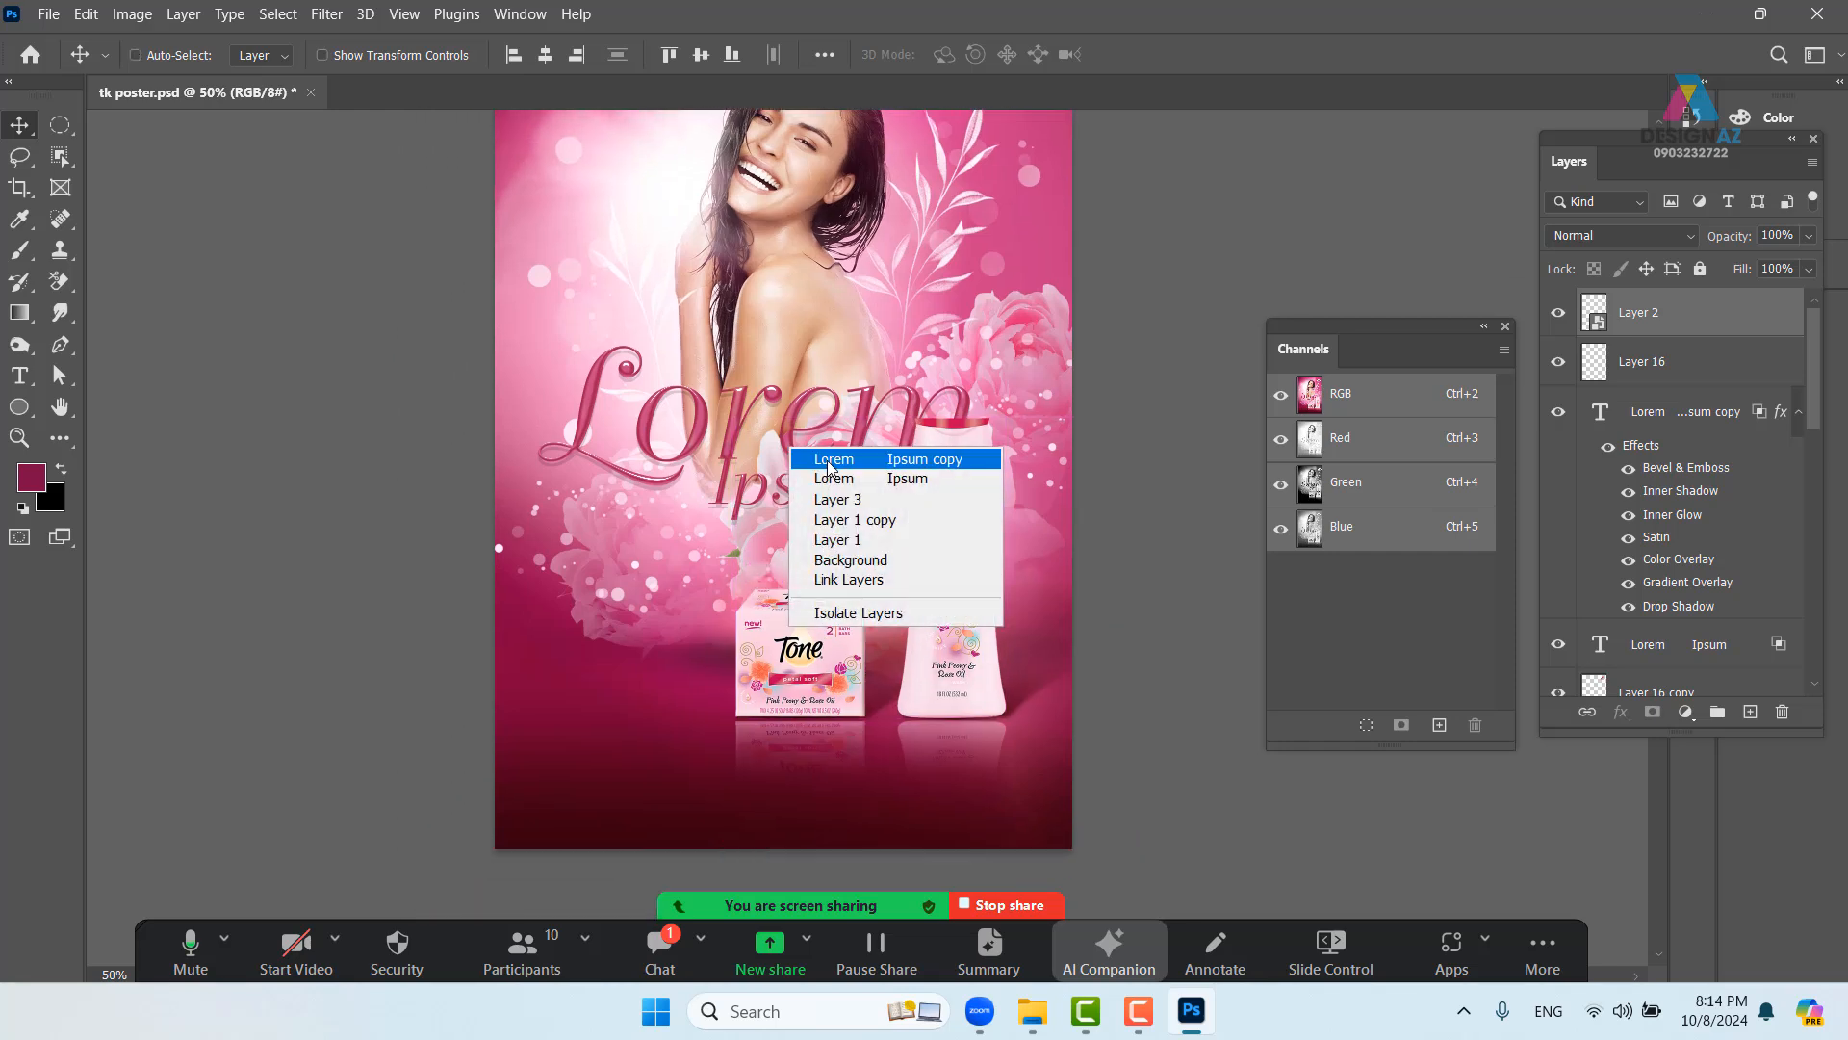
{"action": "left_click", "coordinate": [837, 462]}
{"action": "left_click_drag", "start_coordinate": [669, 607], "coordinate": [645, 487]}
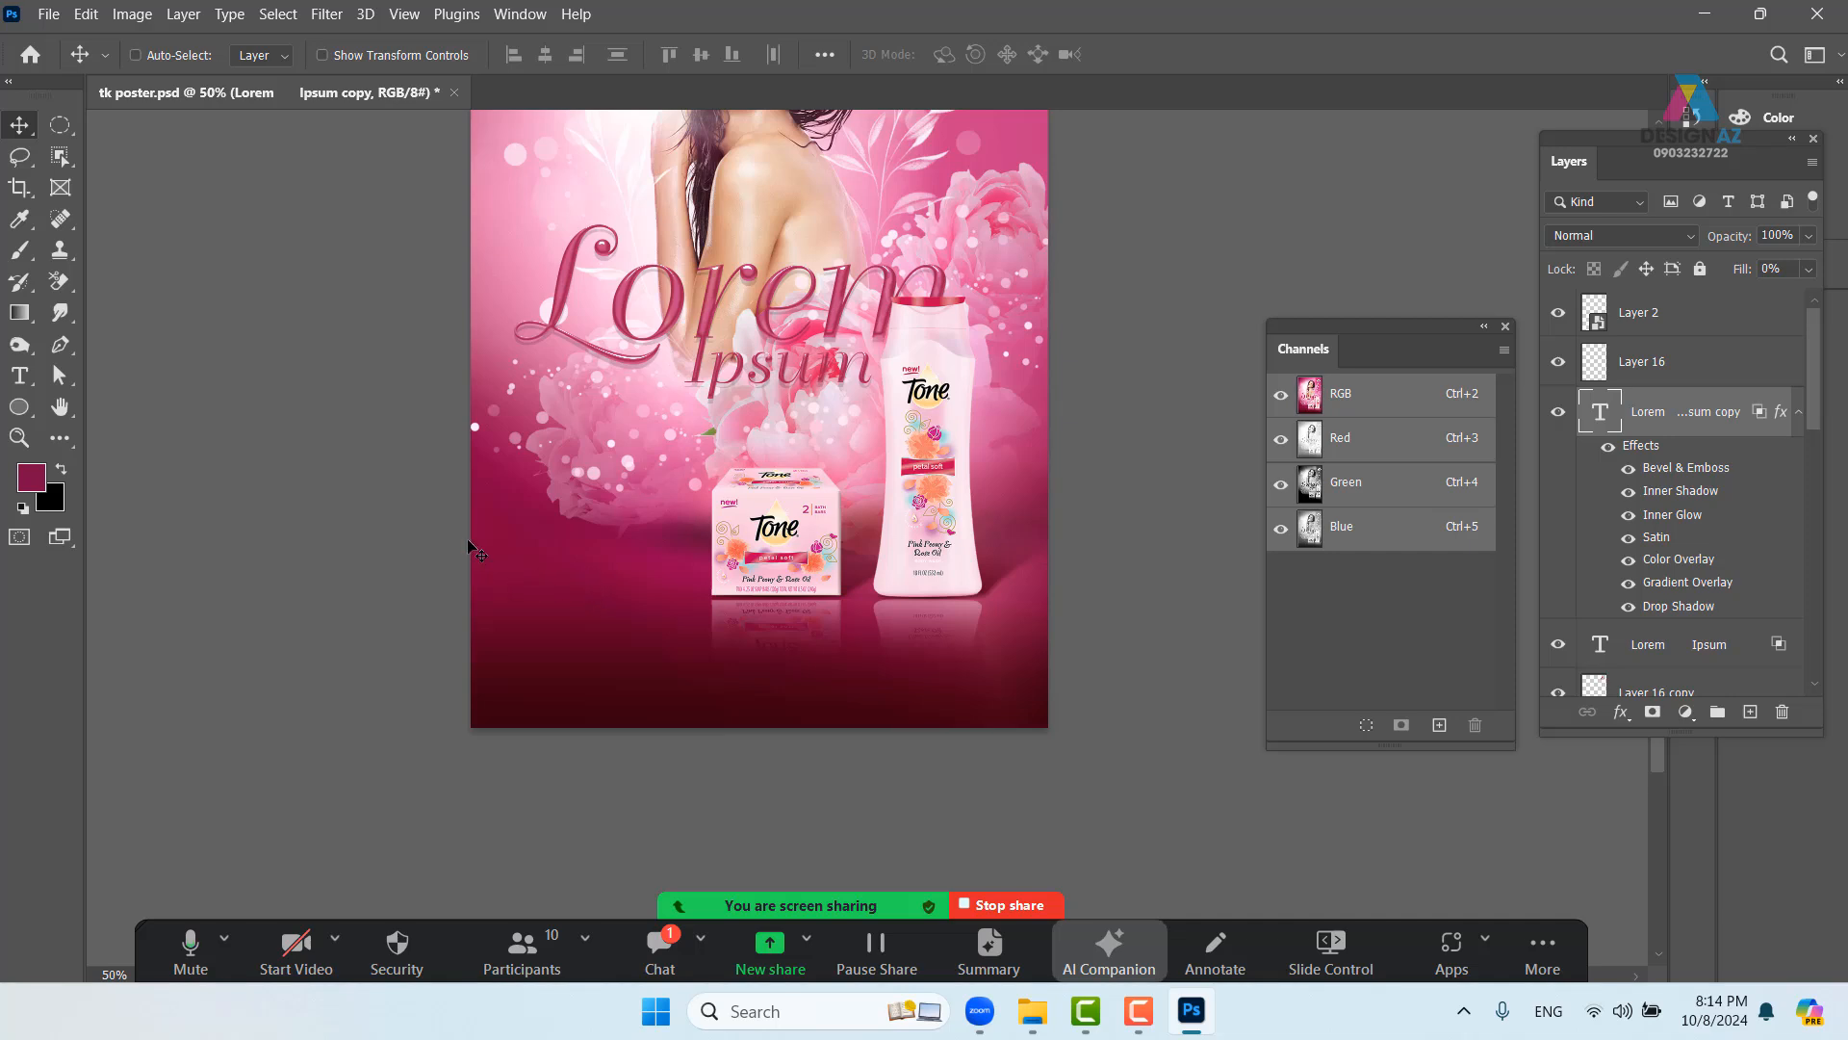
{"action": "key", "text": "ctrl+plus"}
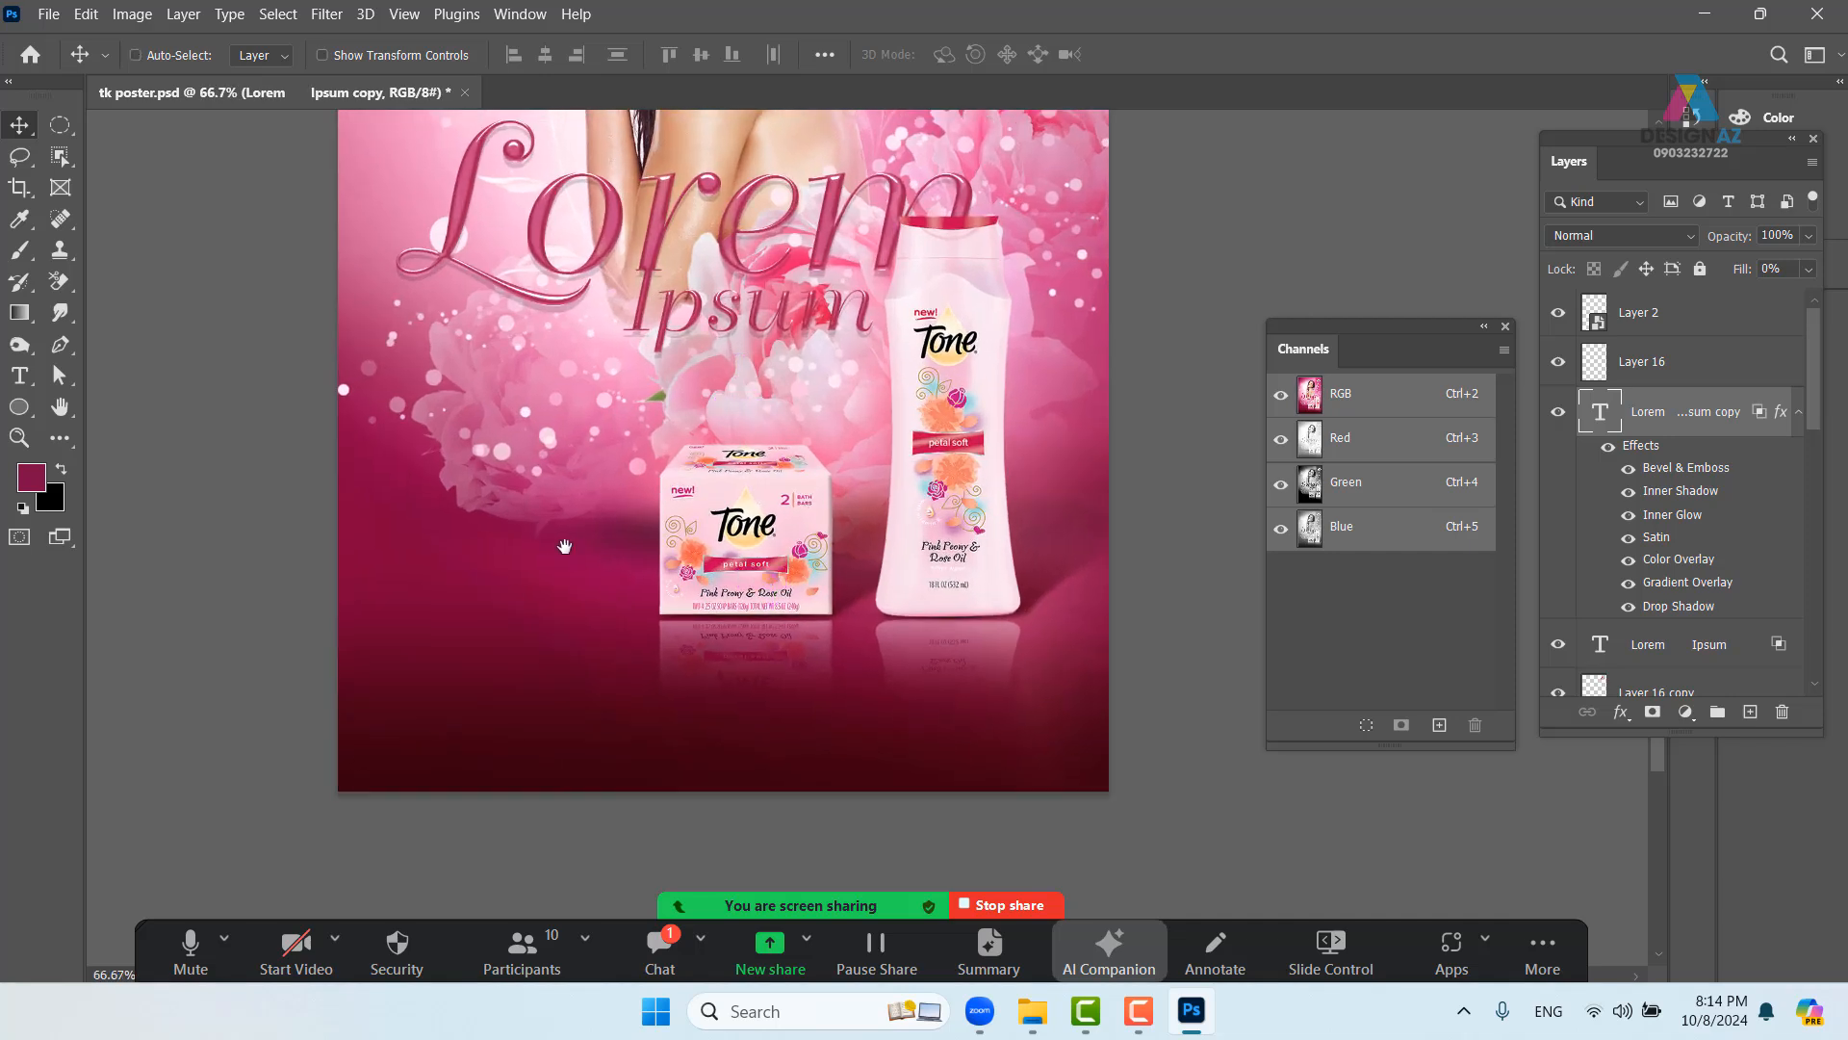
{"action": "left_click_drag", "start_coordinate": [537, 533], "coordinate": [662, 583]}
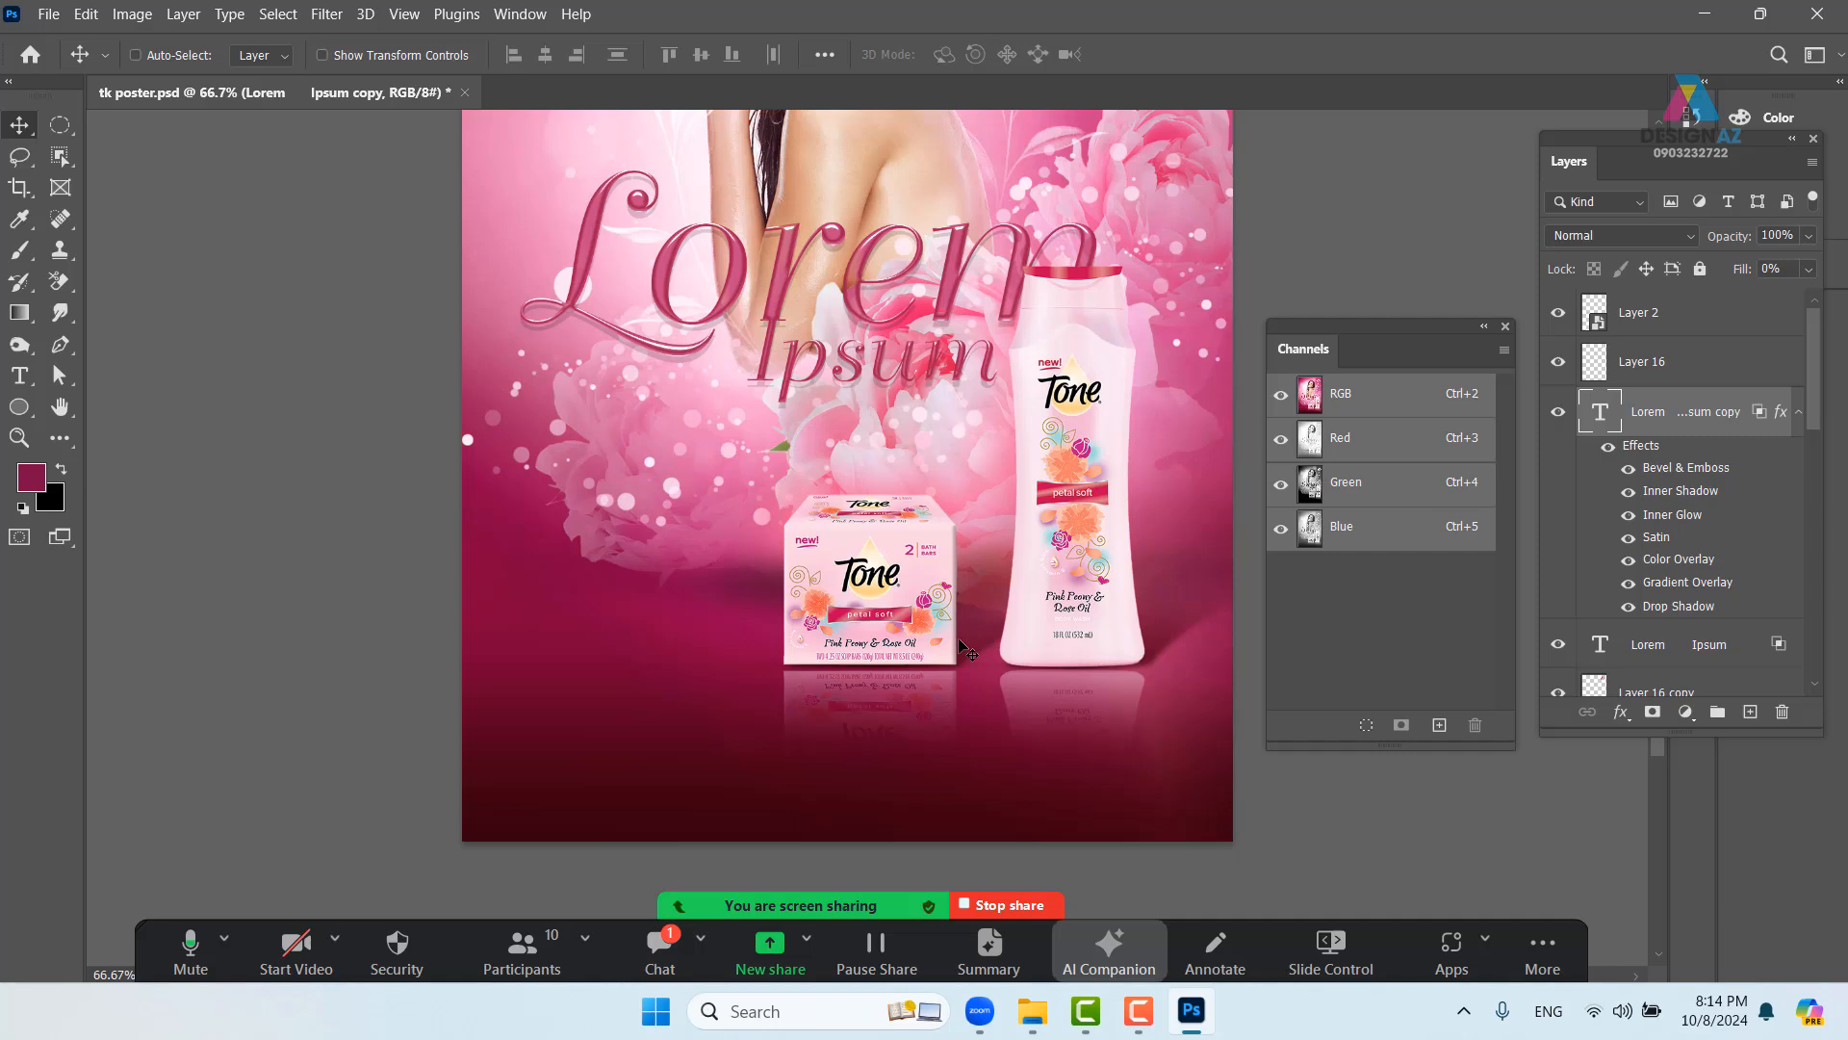
{"action": "key", "text": "b"}
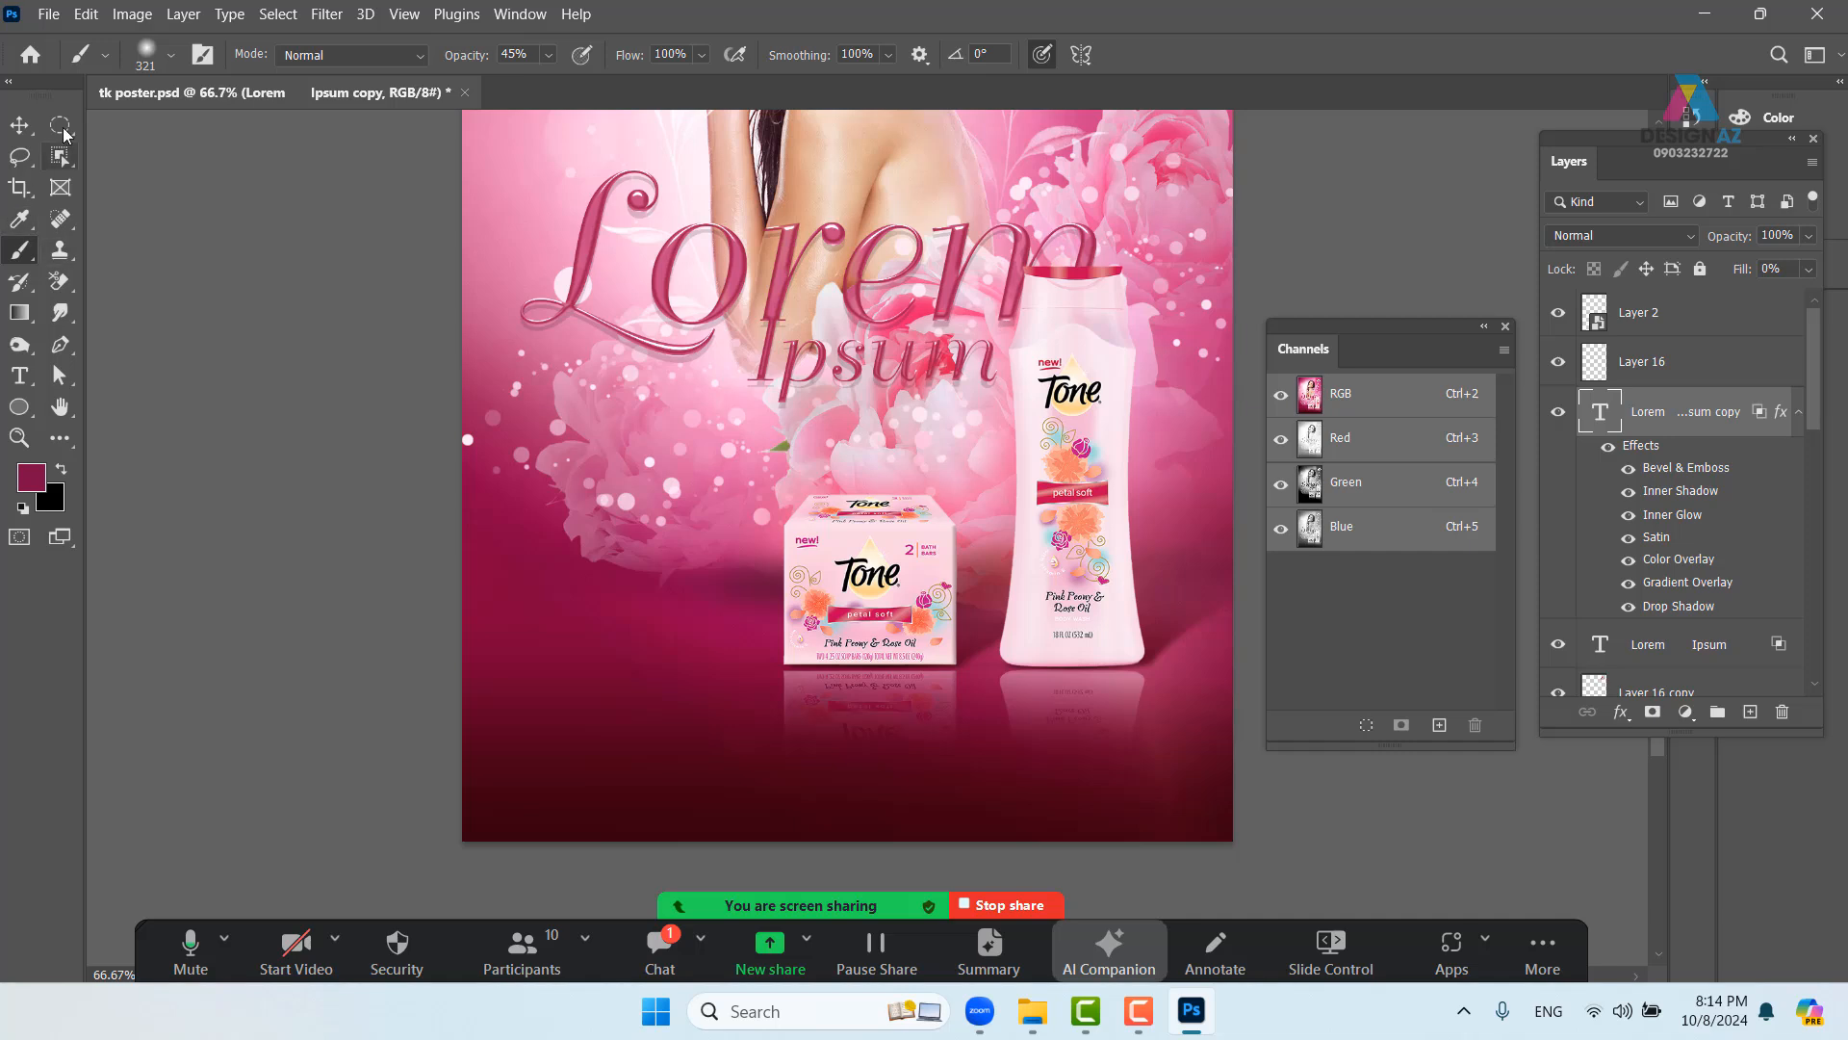
- Fill a wide elliptical selection across the lower poster with sampled light pink on a new layer
{"action": "left_click_drag", "start_coordinate": [59, 124], "coordinate": [144, 147]}
{"action": "left_click_drag", "start_coordinate": [765, 465], "coordinate": [679, 292]}
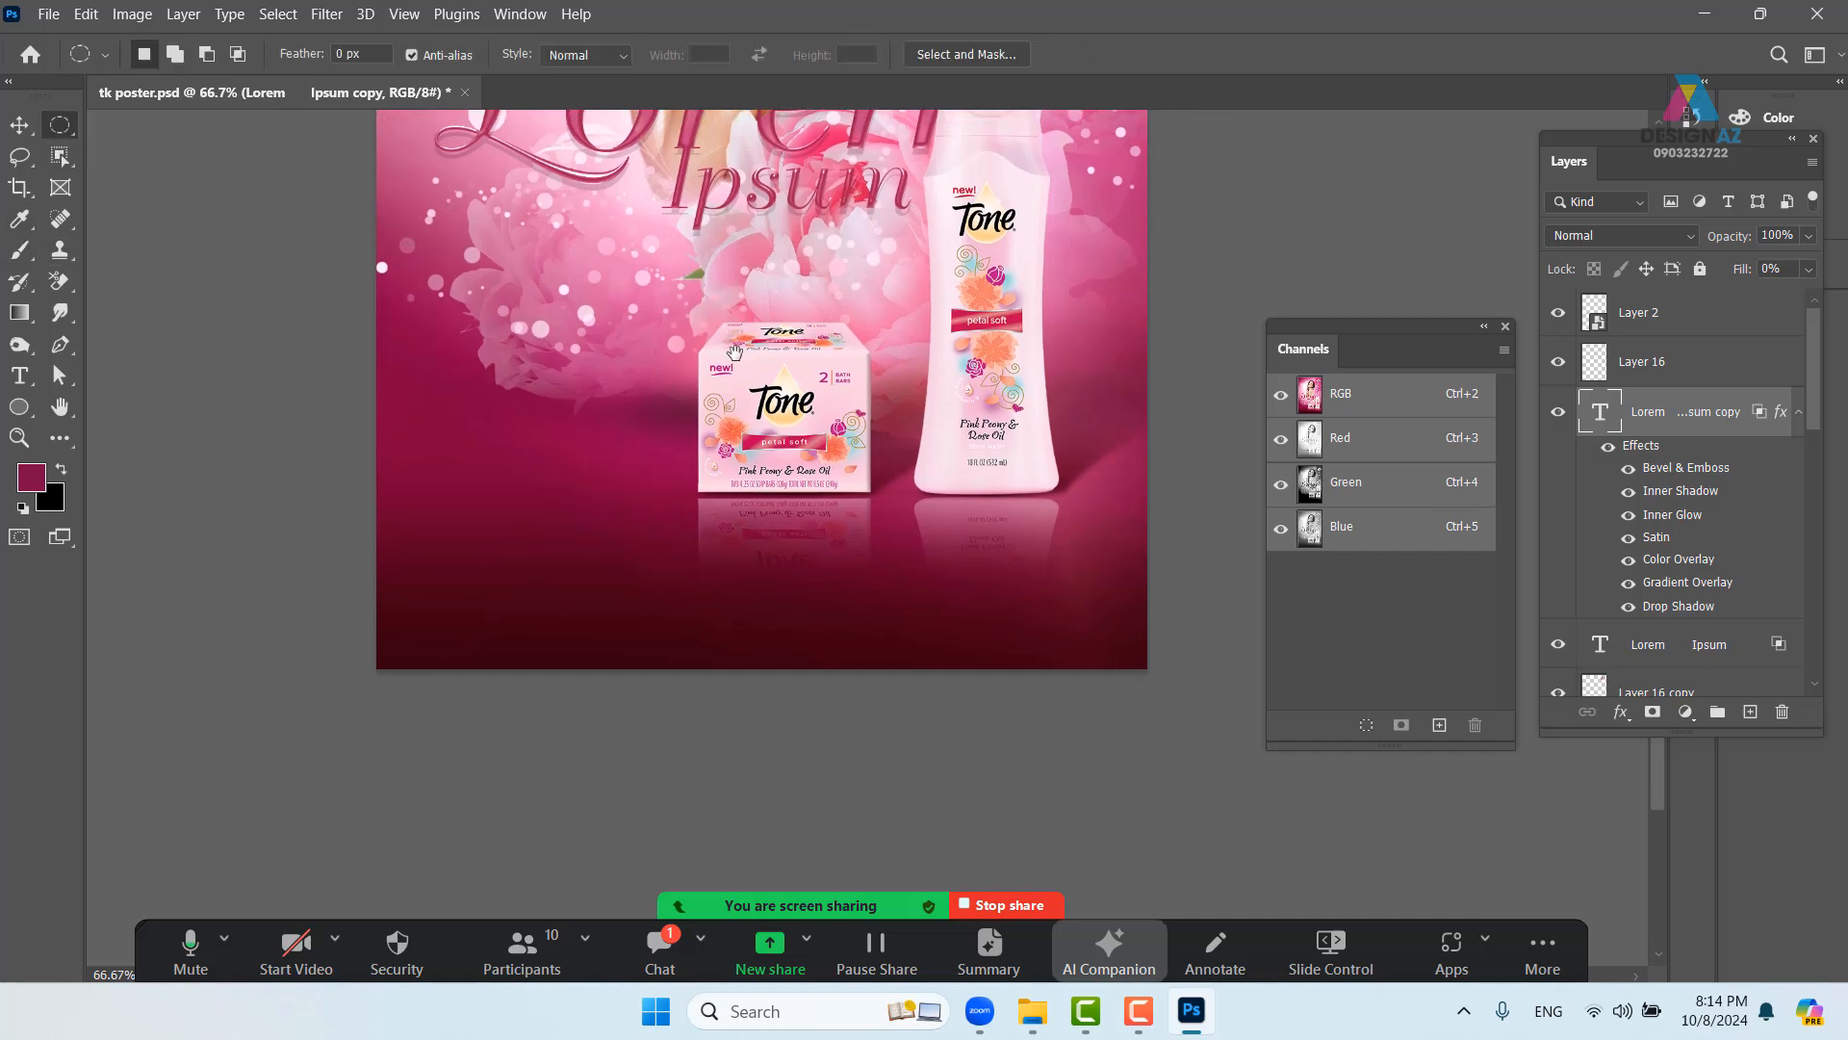
{"action": "left_click_drag", "start_coordinate": [365, 388], "coordinate": [1444, 754]}
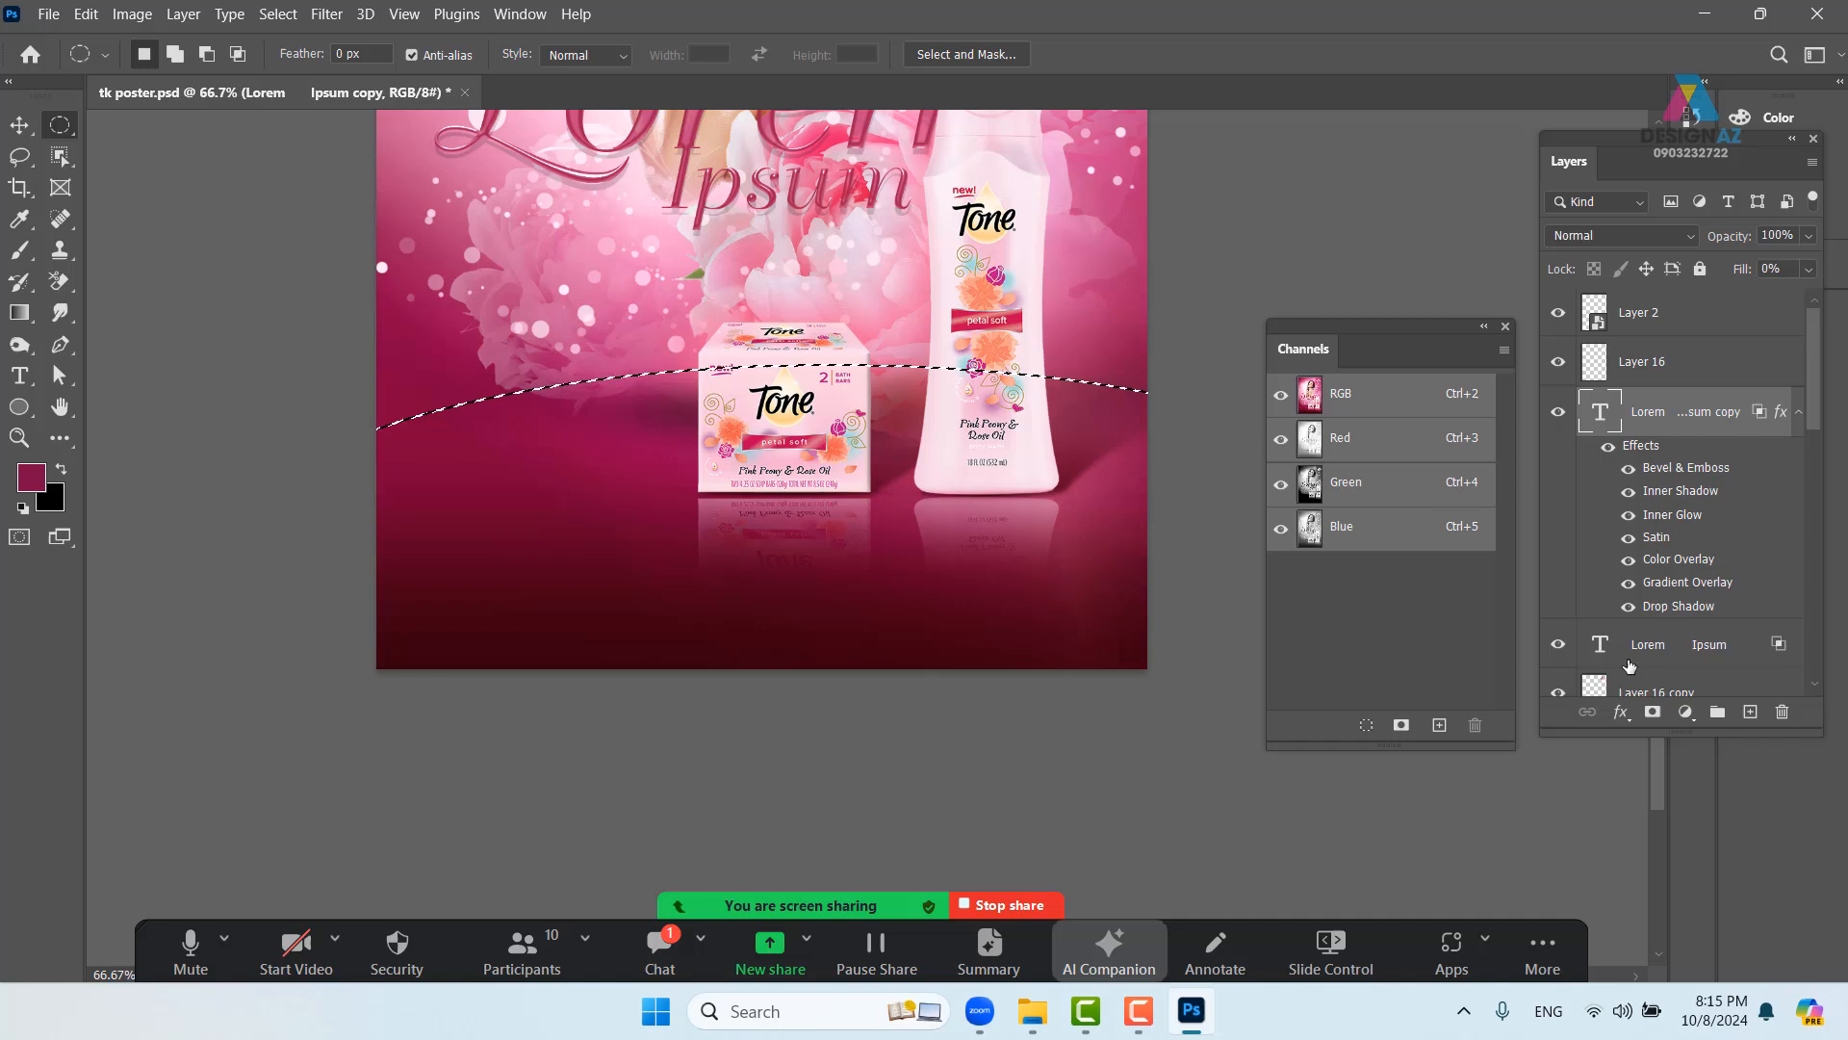
{"action": "left_click", "coordinate": [1750, 711]}
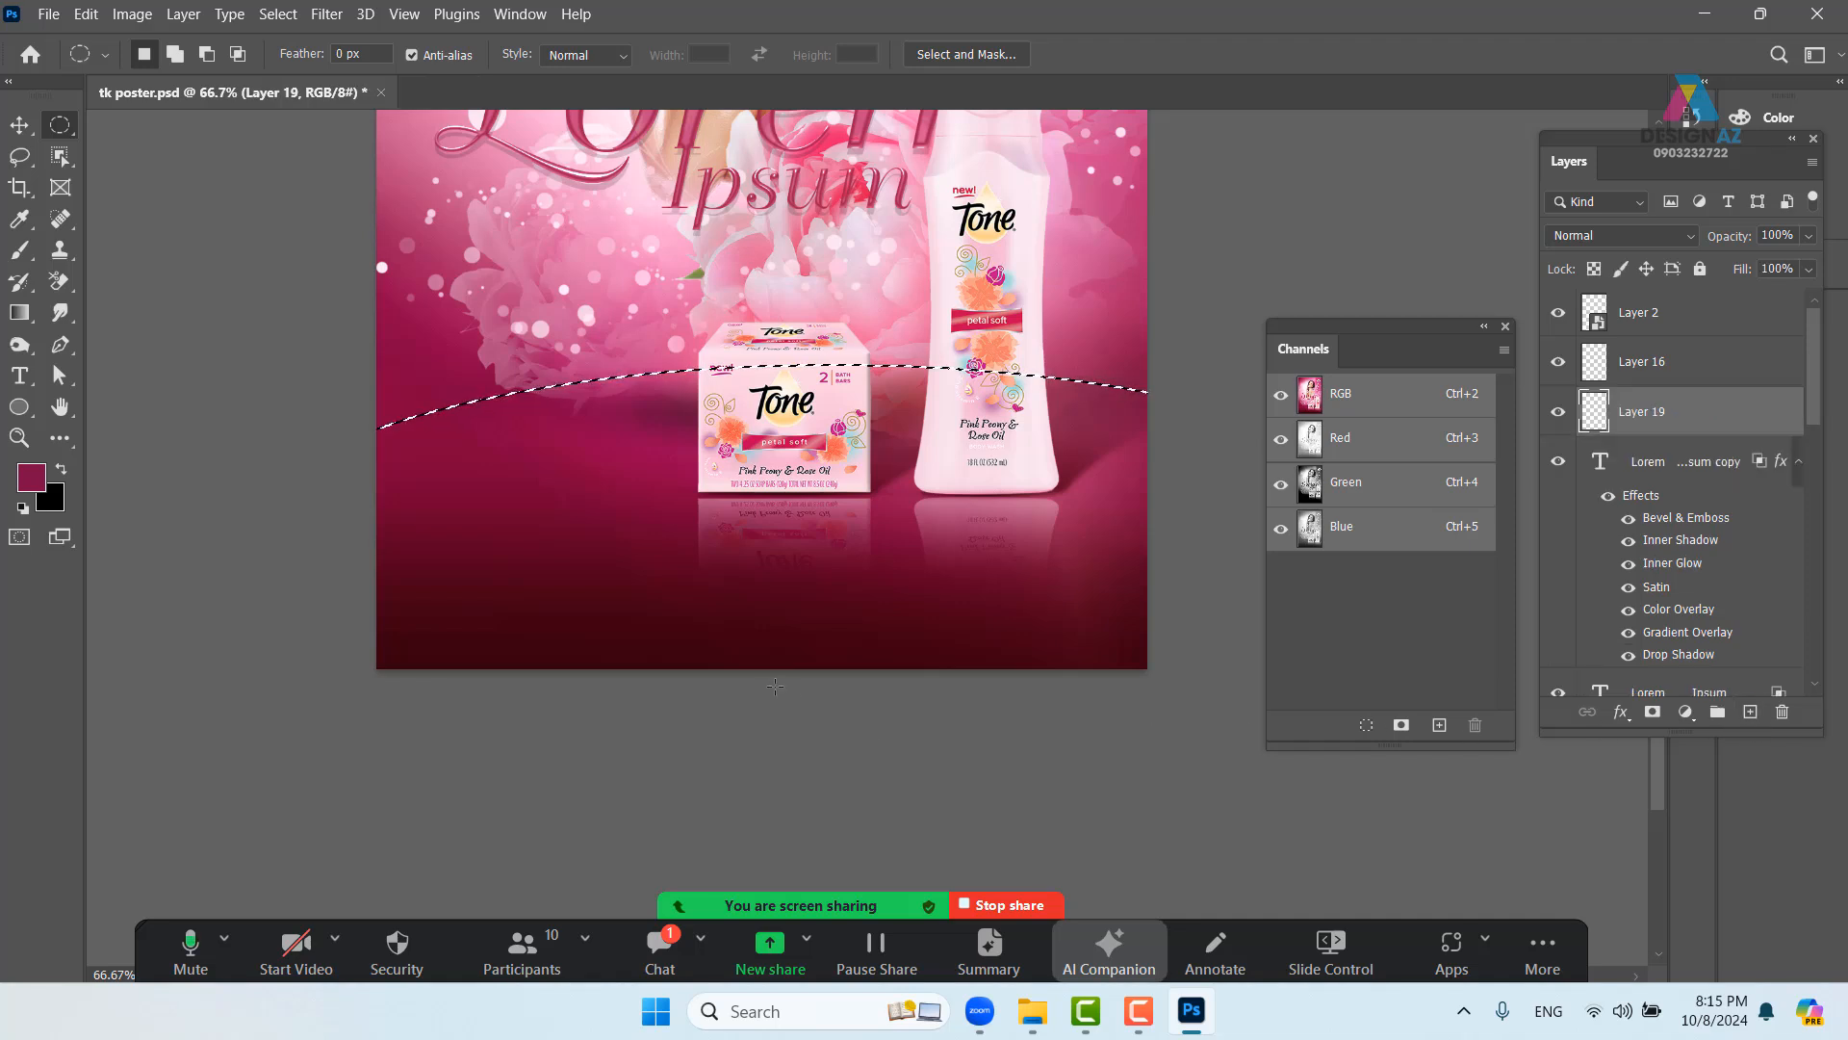
{"action": "key", "text": "i"}
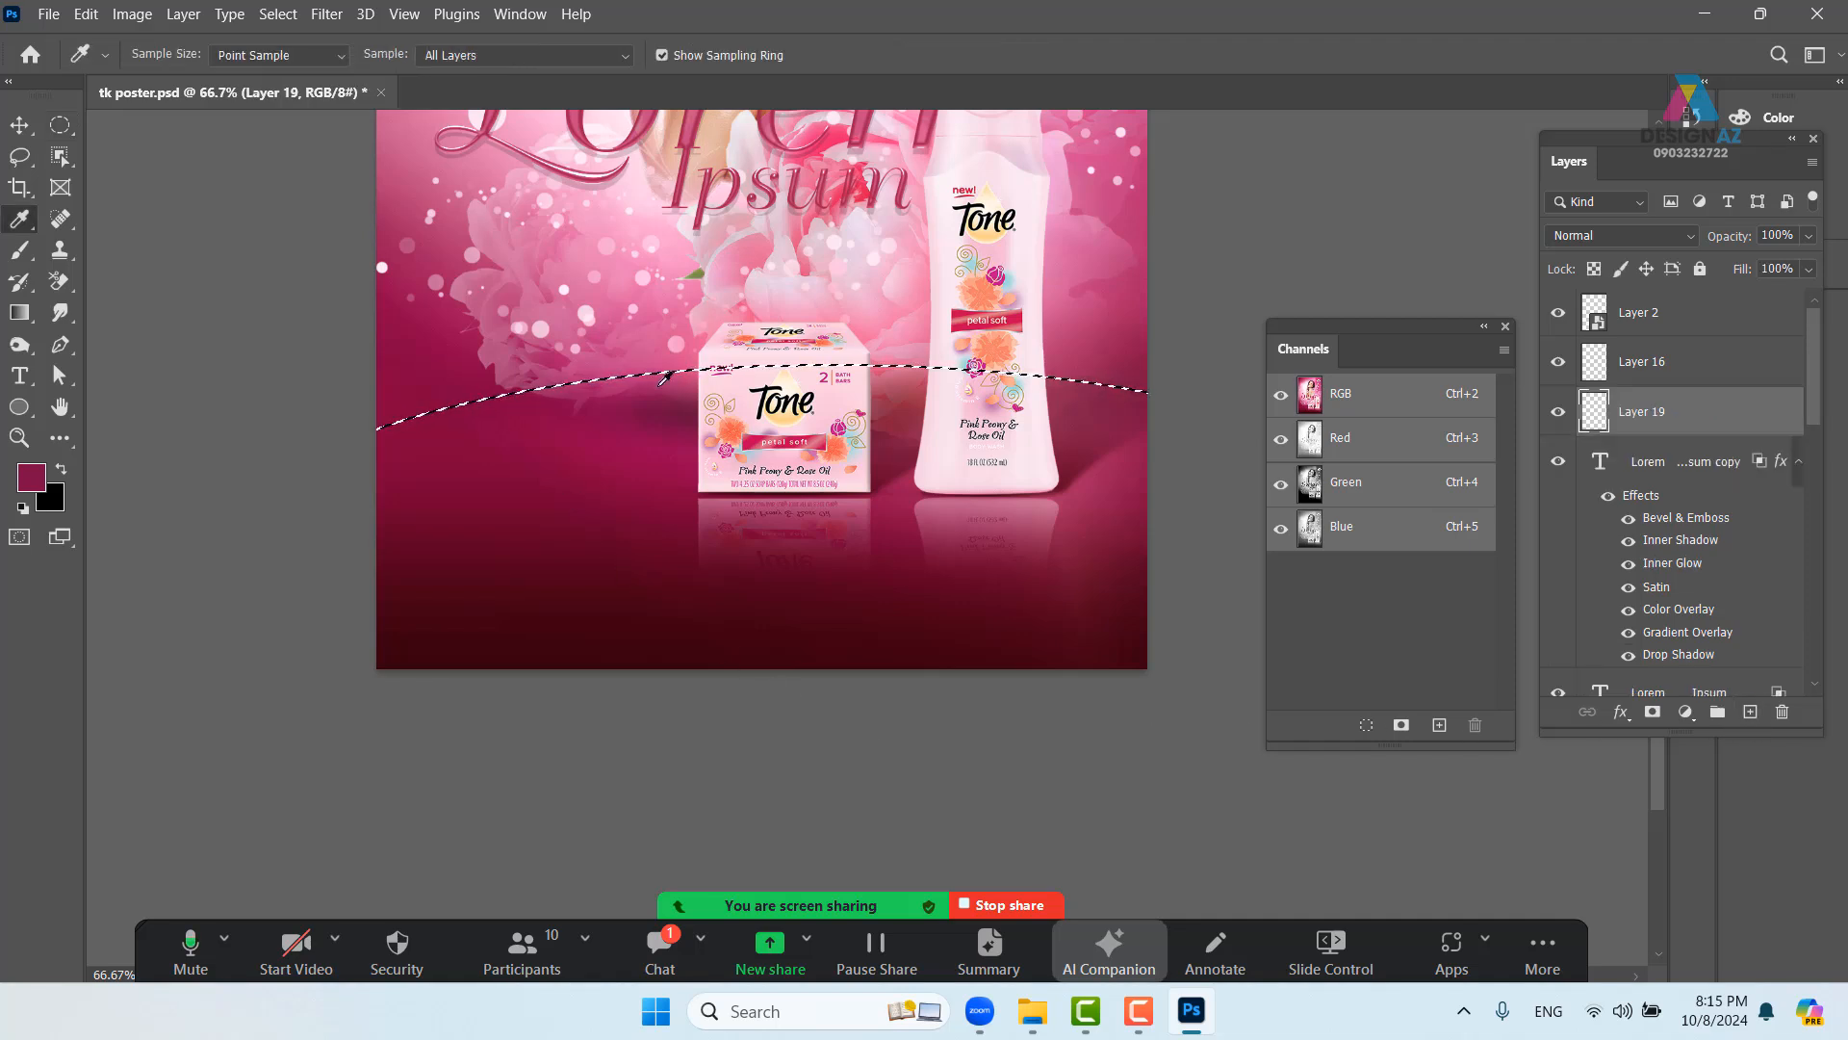
{"action": "left_click", "coordinate": [579, 261]}
{"action": "key", "text": "alt+BackSpace"}
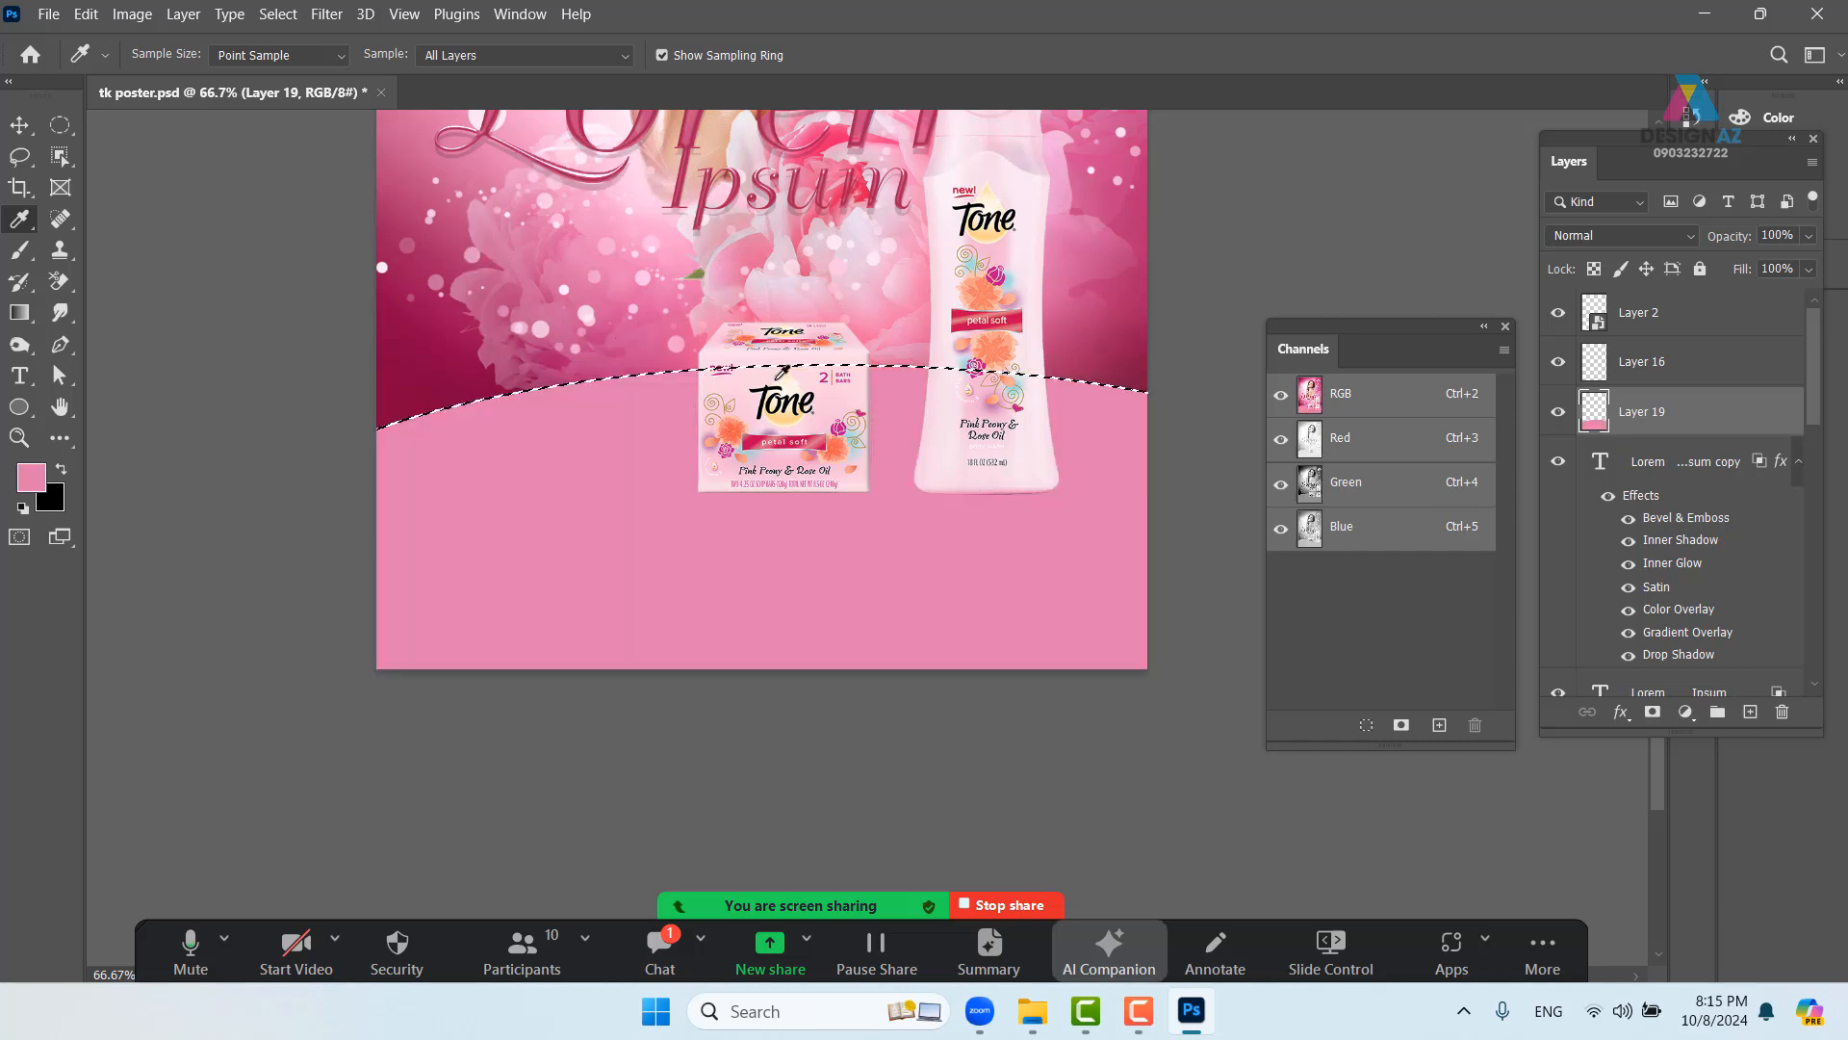
- Deselect and move Layer 19 down the stack to sit just above Layer 1
{"action": "key", "text": "v"}
{"action": "key", "text": "ctrl+d"}
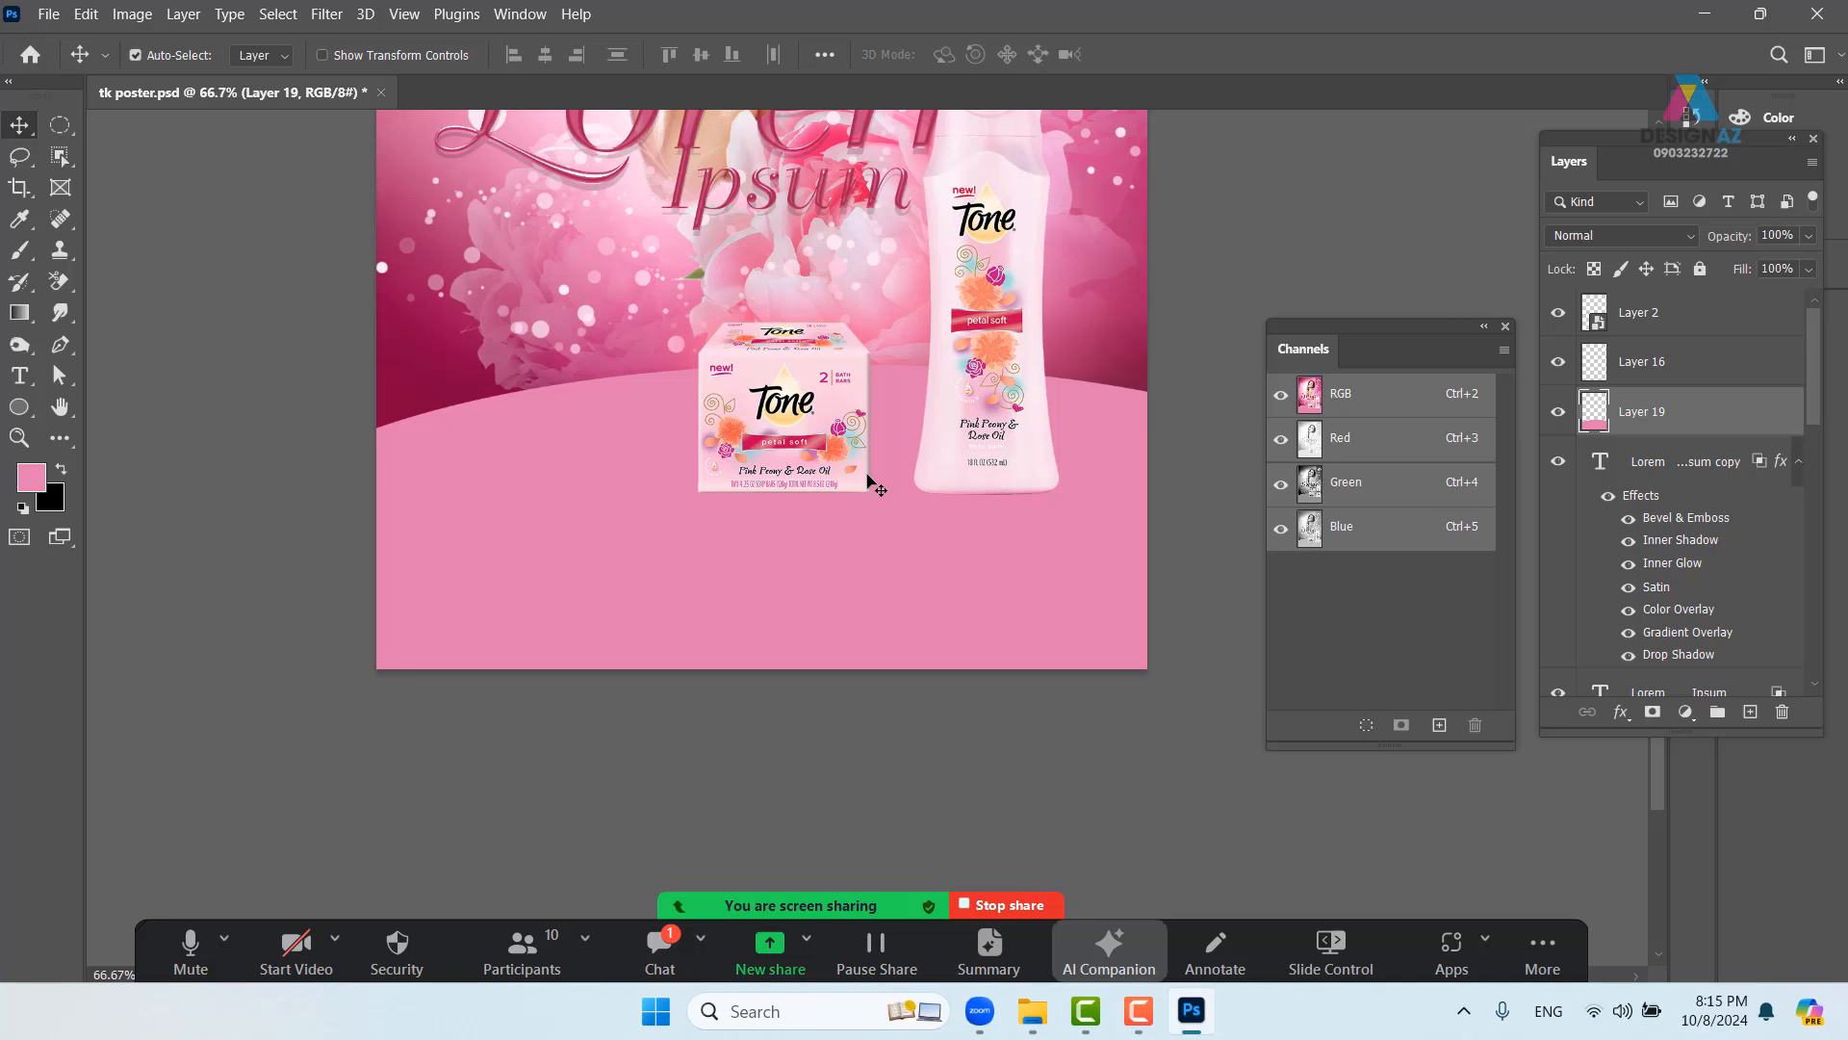
{"action": "key", "text": "ctrl+shift+["}
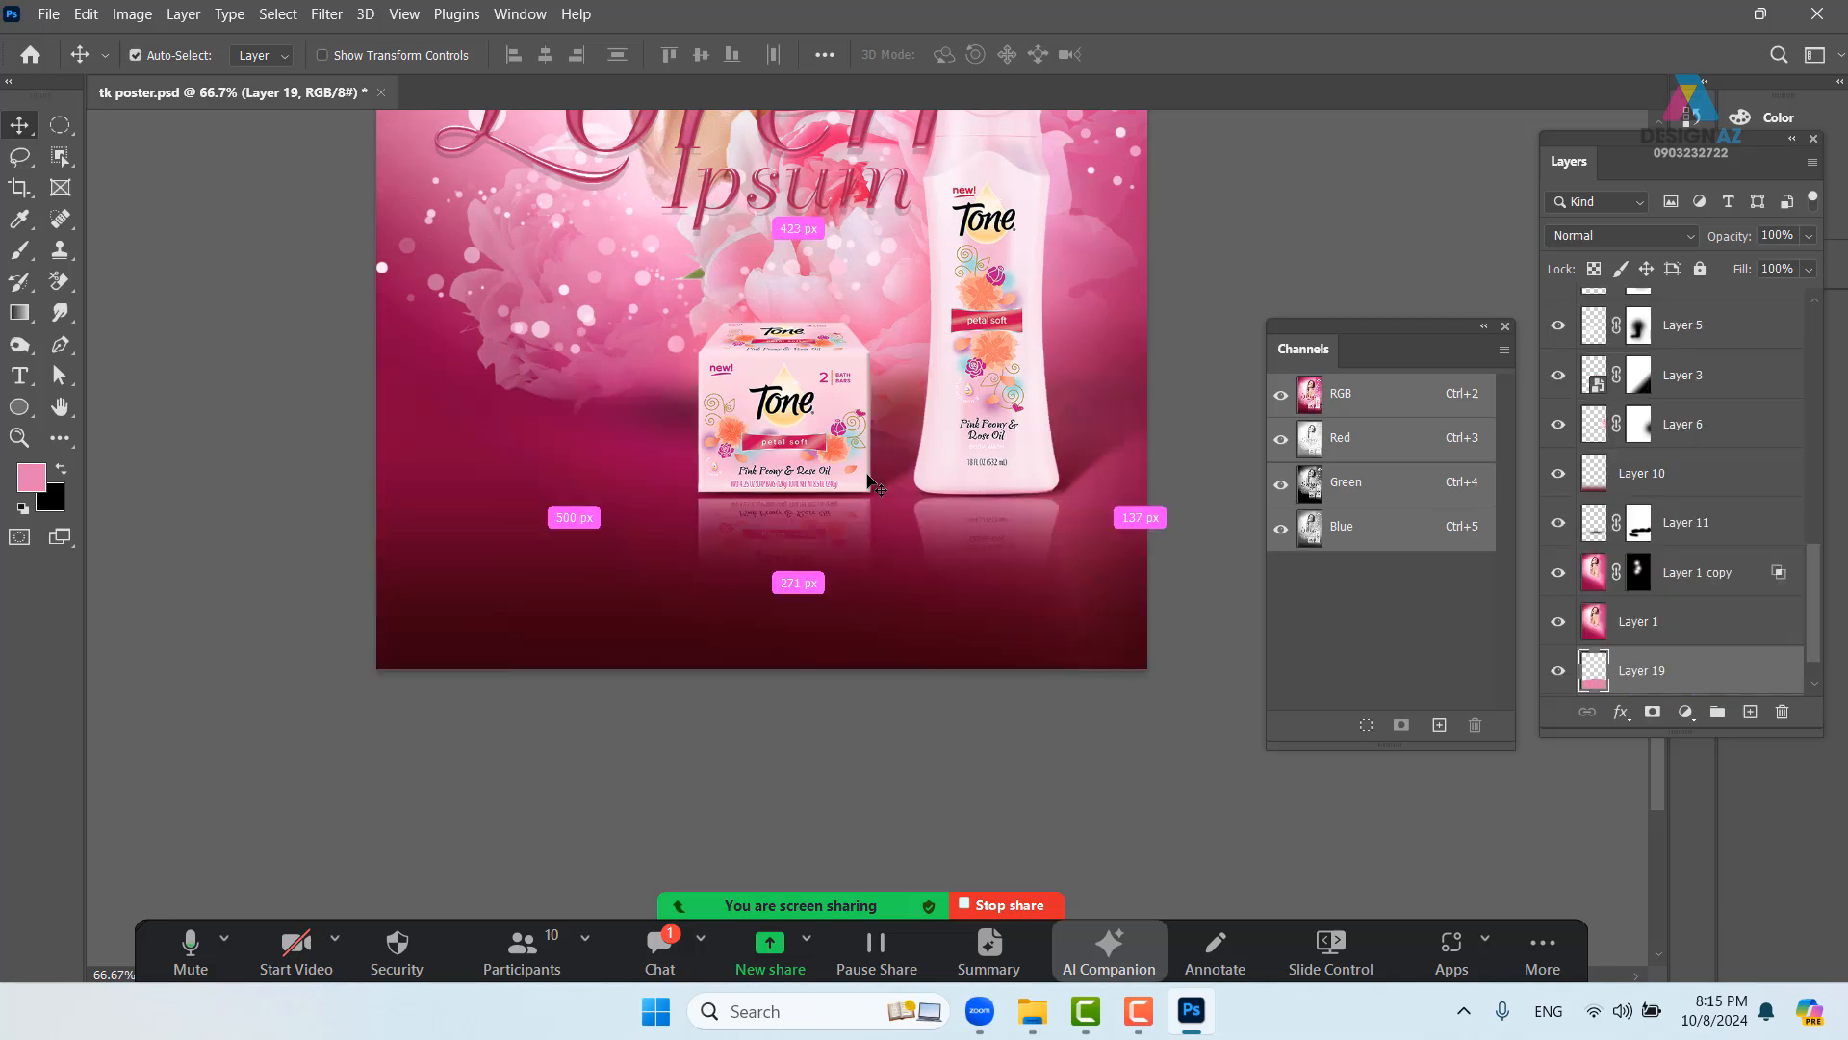
{"action": "key", "text": "ctrl+]"}
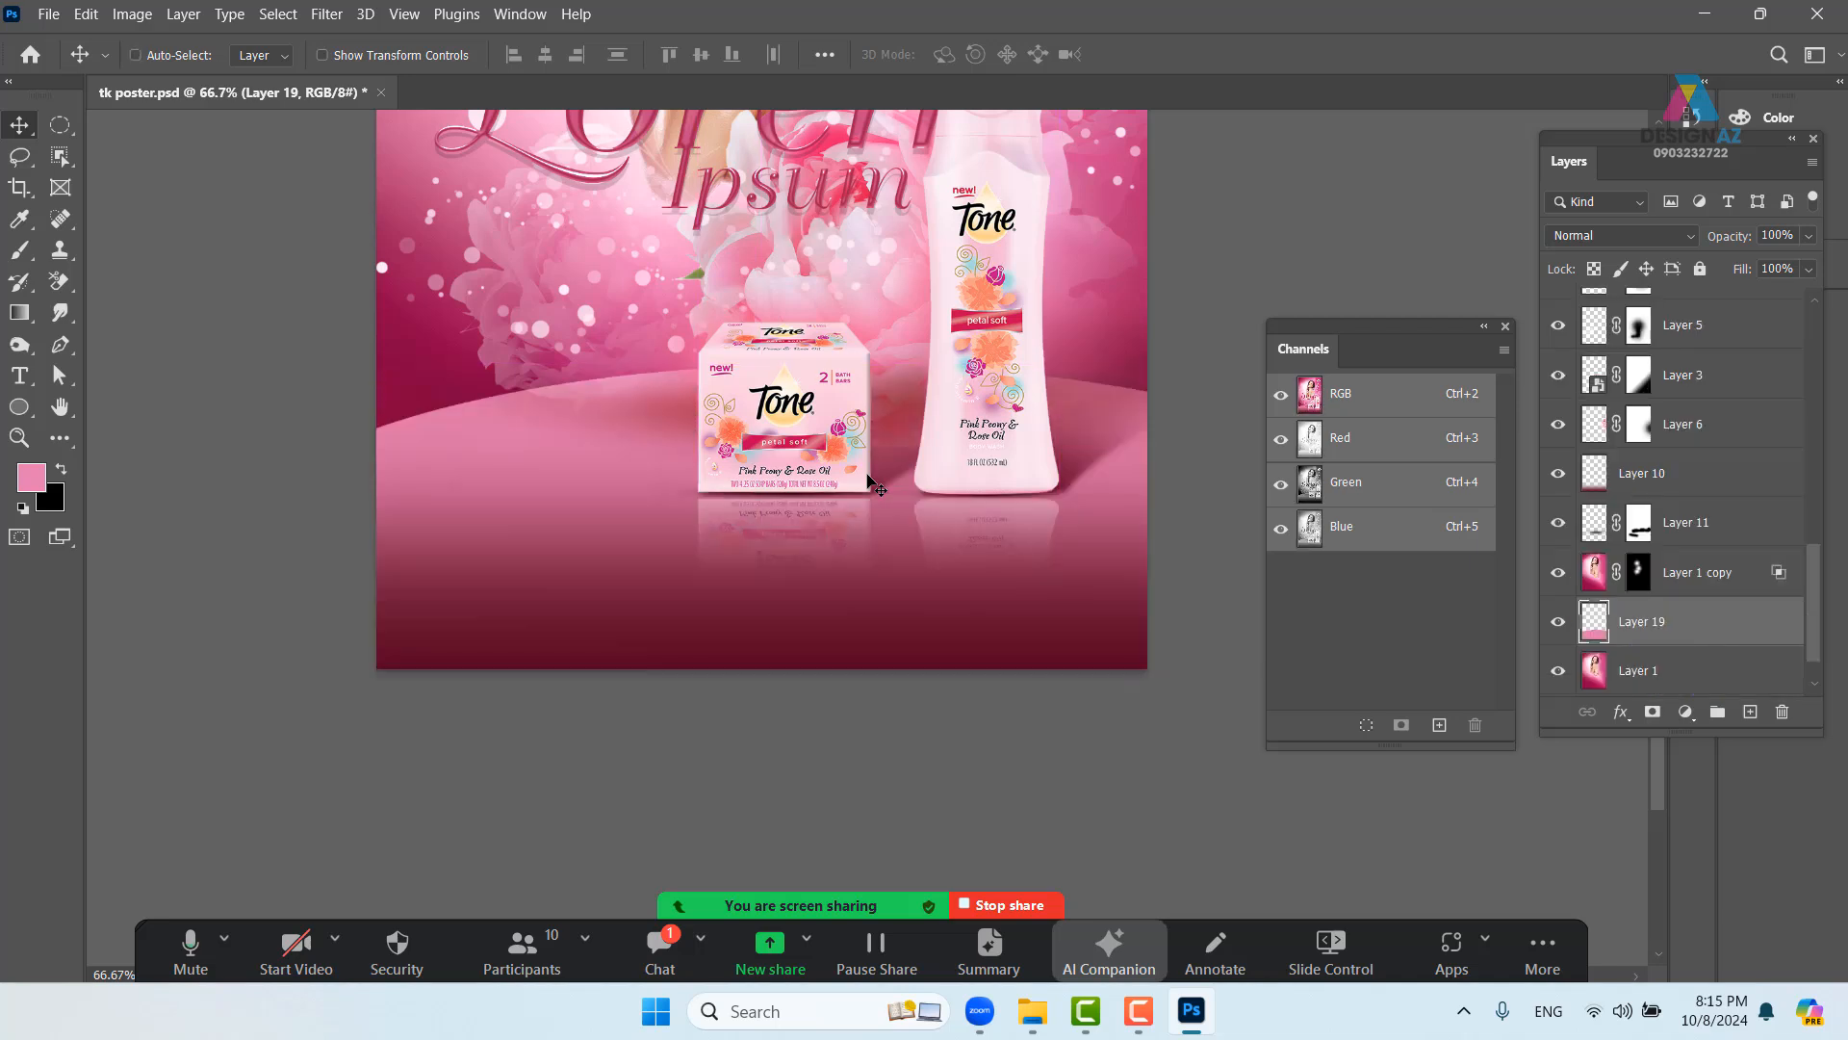
{"action": "scroll", "coordinate": [1001, 549], "scroll_direction": "up", "scroll_amount": 2}
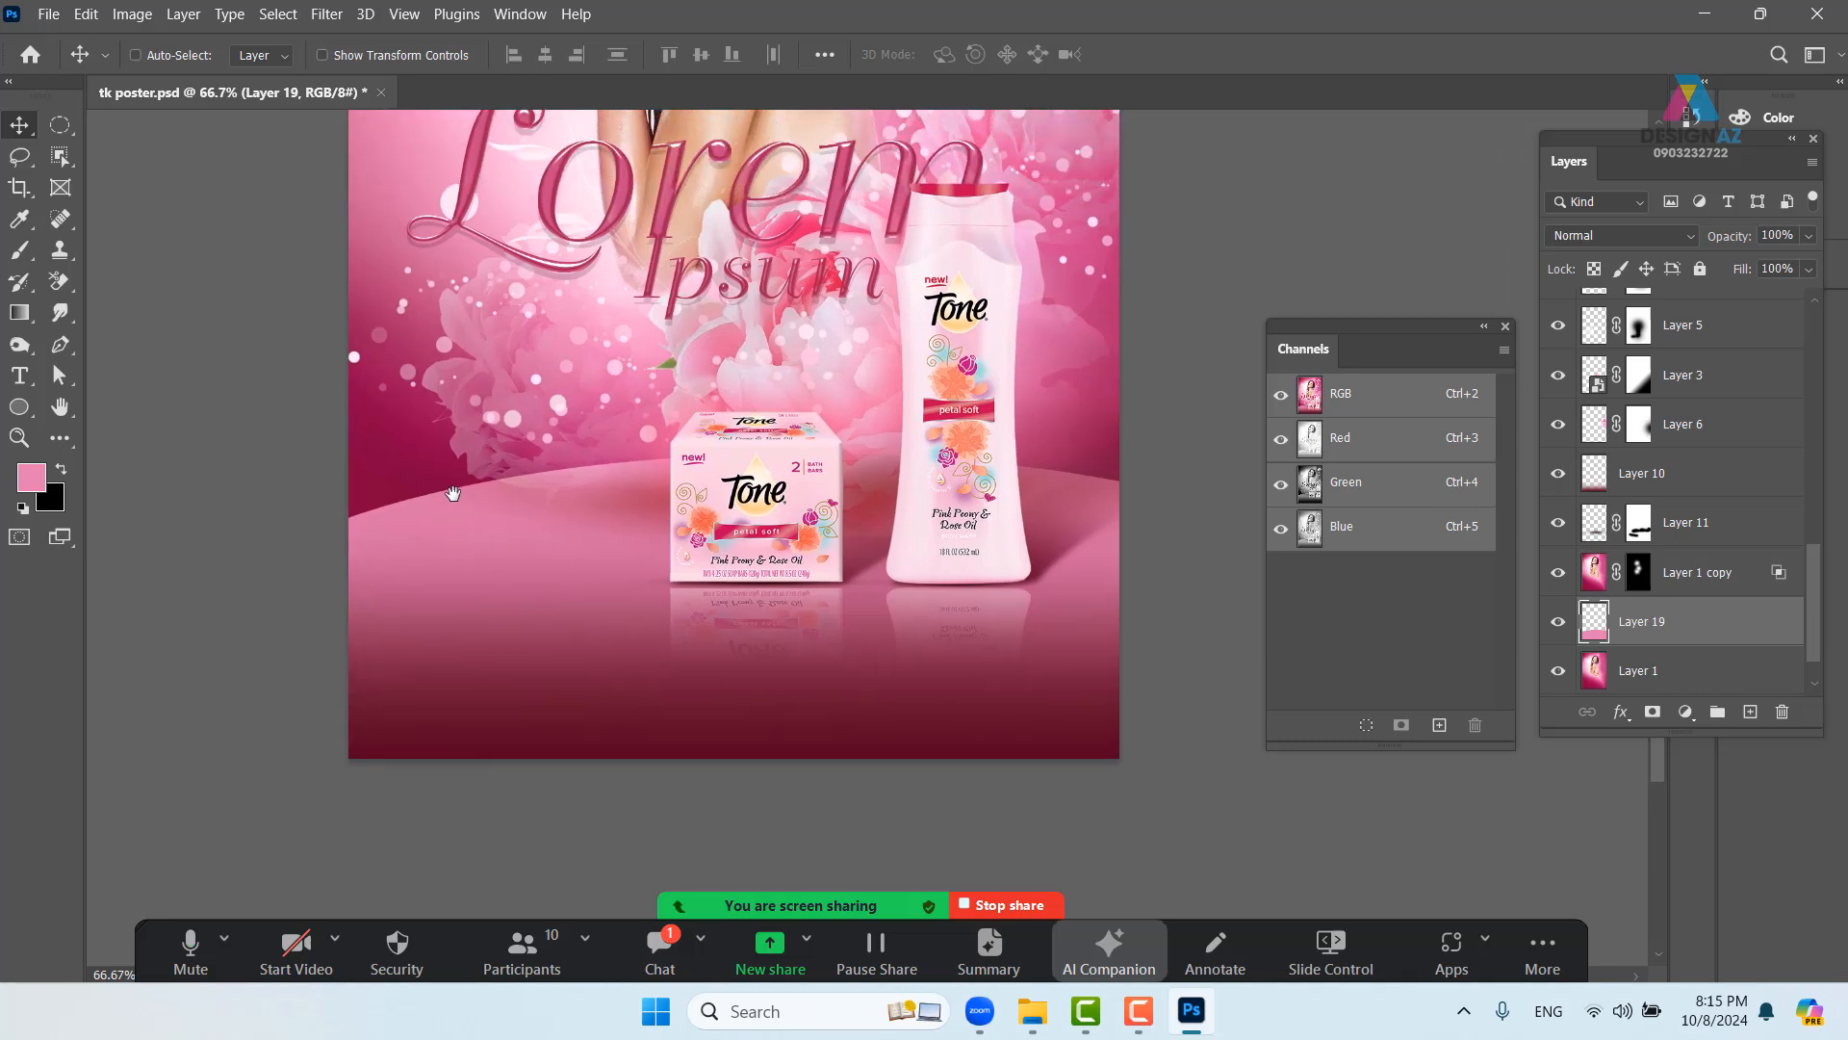
- Add a layer mask to Layer 19 and fade the platform's bottom with a gradient
{"action": "left_click", "coordinate": [1653, 712]}
{"action": "key", "text": "g"}
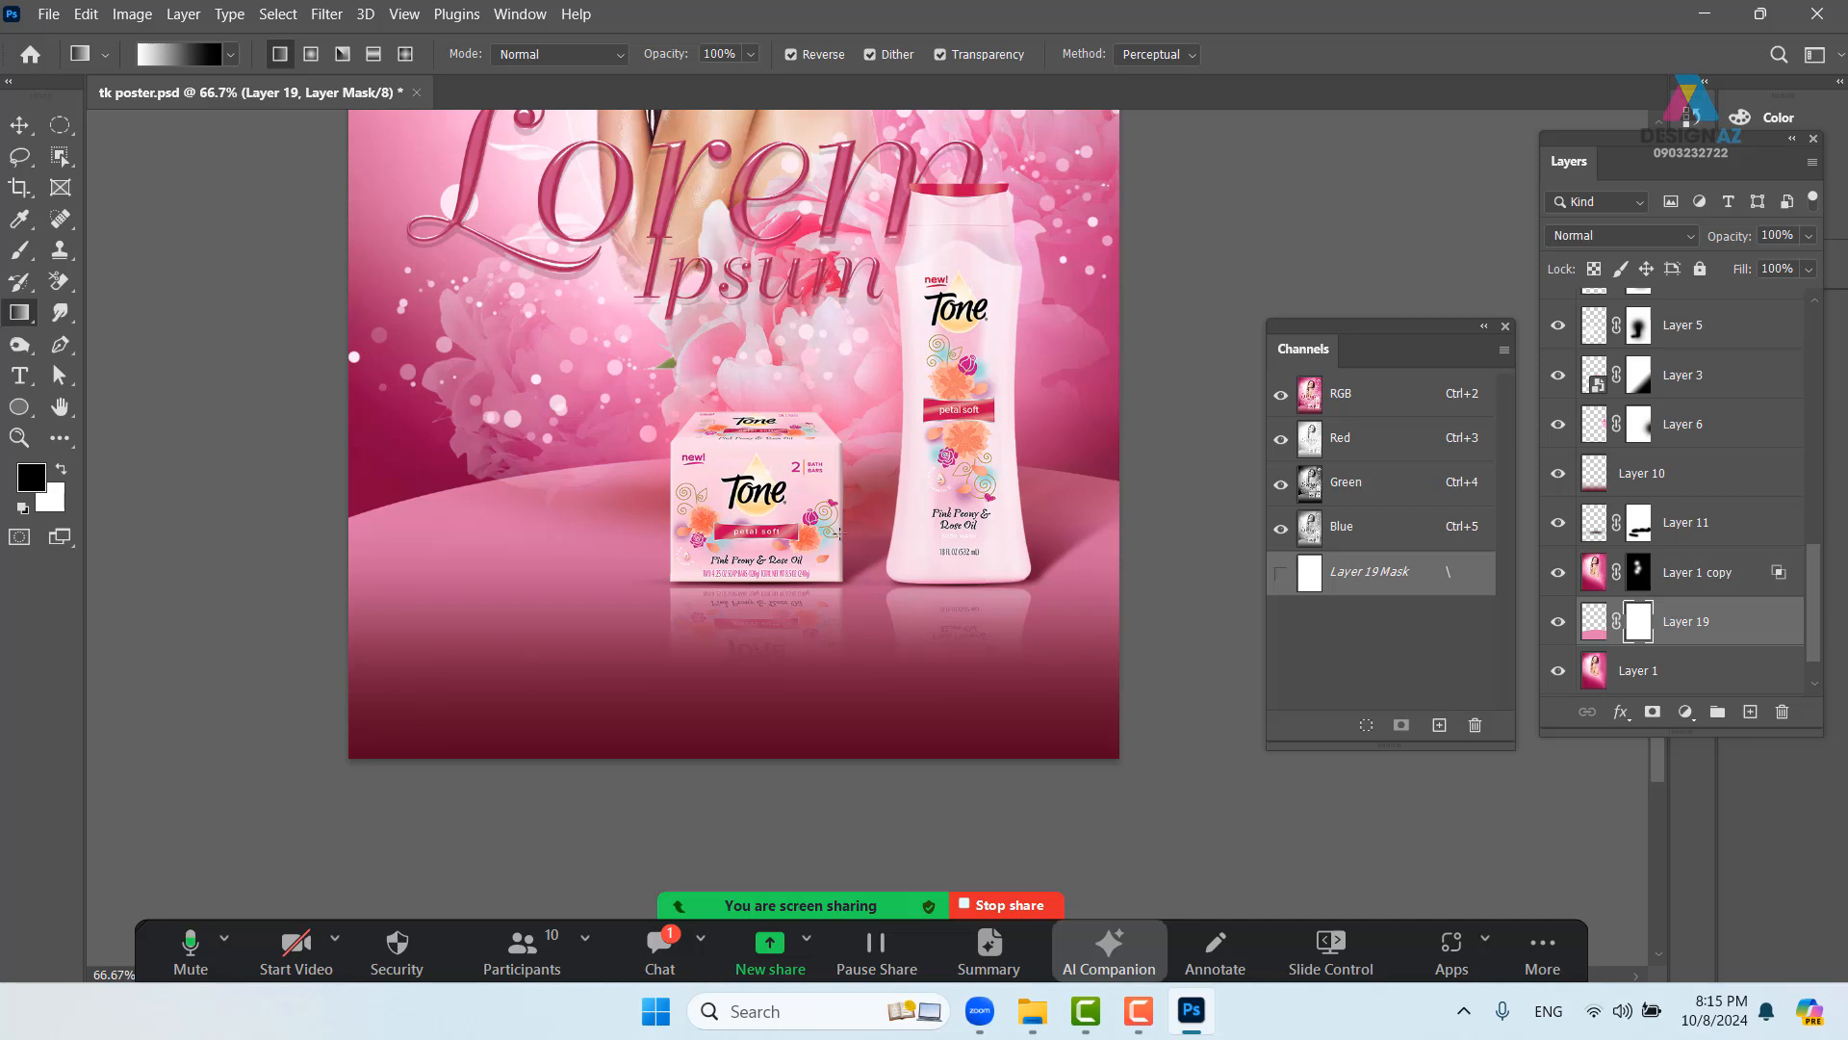
{"action": "left_click_drag", "start_coordinate": [818, 416], "coordinate": [798, 633]}
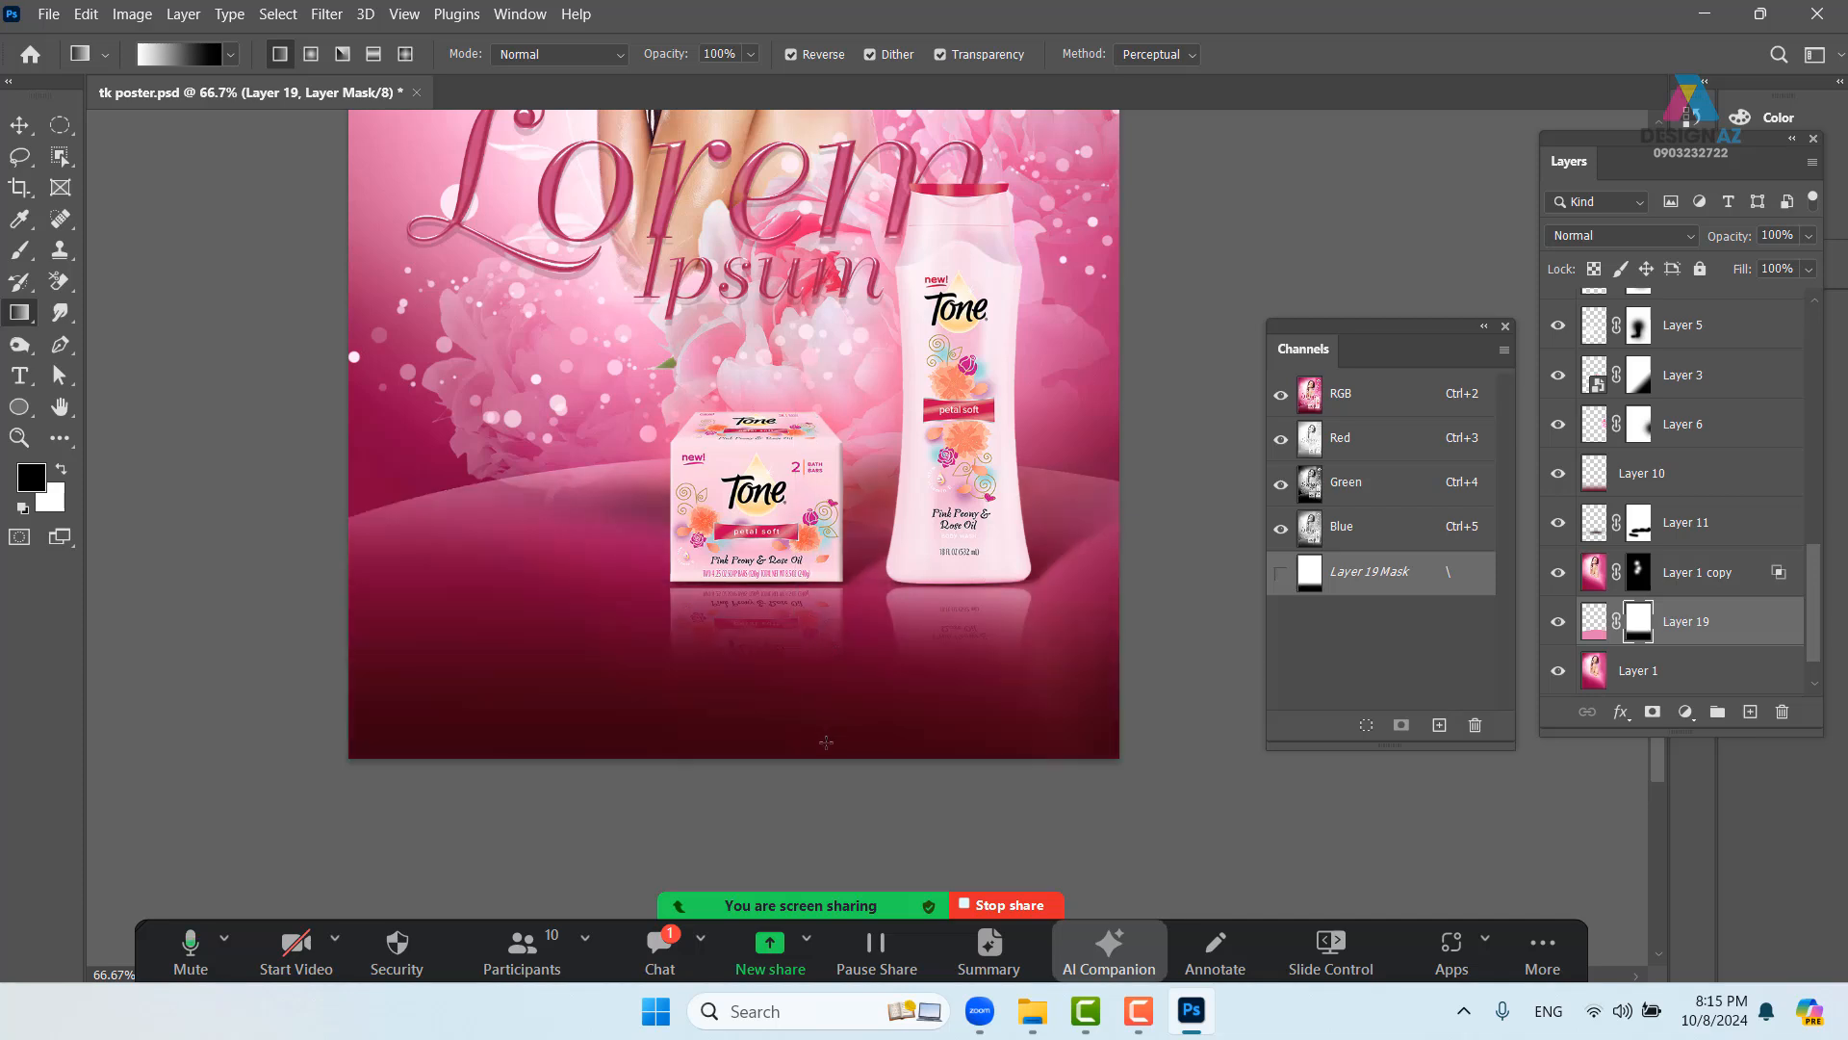
{"action": "mouse_move", "coordinate": [854, 492]}
{"action": "left_mouse_down"}
{"action": "mouse_move", "coordinate": [859, 708]}
{"action": "mouse_move", "coordinate": [843, 471]}
{"action": "left_mouse_up"}
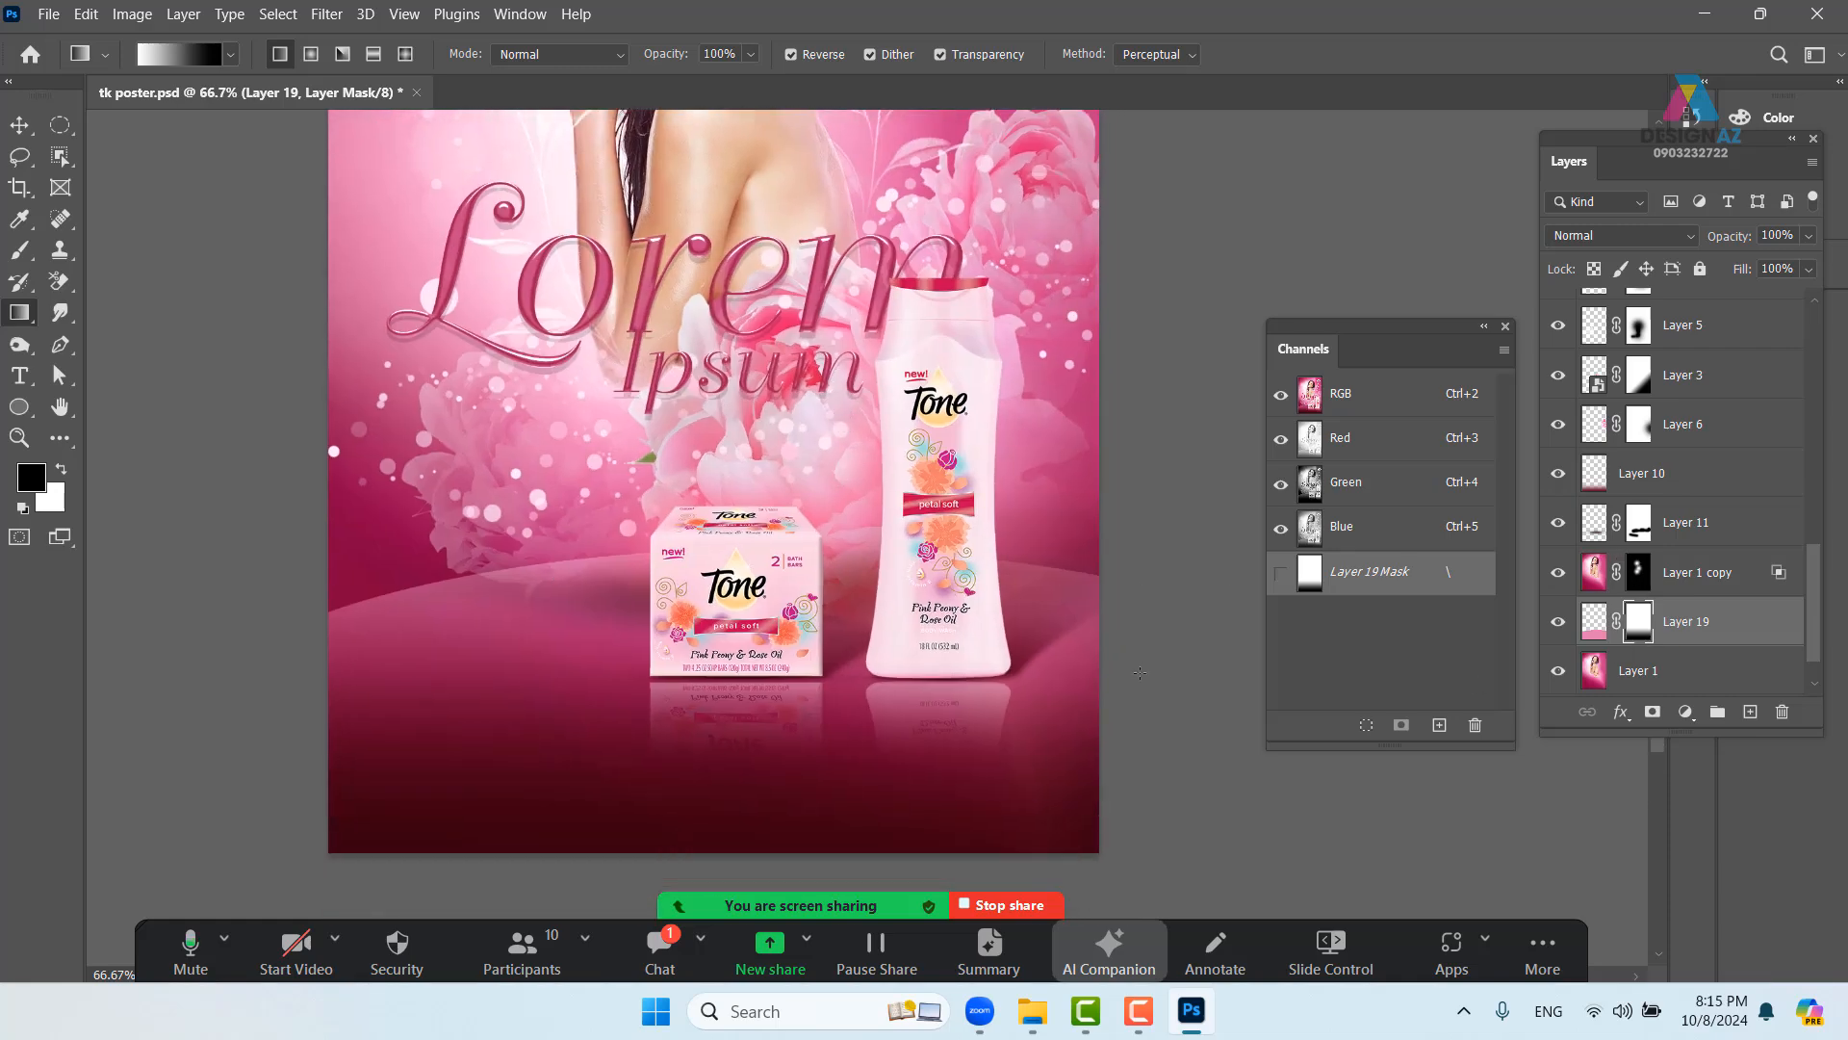
- Brush Layer 19's mask left of the soap box, then start a 1200 × 1800 px, 150 ppi document
{"action": "key", "text": "b"}
{"action": "mouse_move", "coordinate": [641, 506]}
{"action": "left_mouse_down"}
{"action": "mouse_move", "coordinate": [563, 527]}
{"action": "mouse_move", "coordinate": [747, 524]}
{"action": "mouse_move", "coordinate": [558, 478]}
{"action": "mouse_move", "coordinate": [889, 500]}
{"action": "mouse_move", "coordinate": [636, 487]}
{"action": "left_mouse_up"}
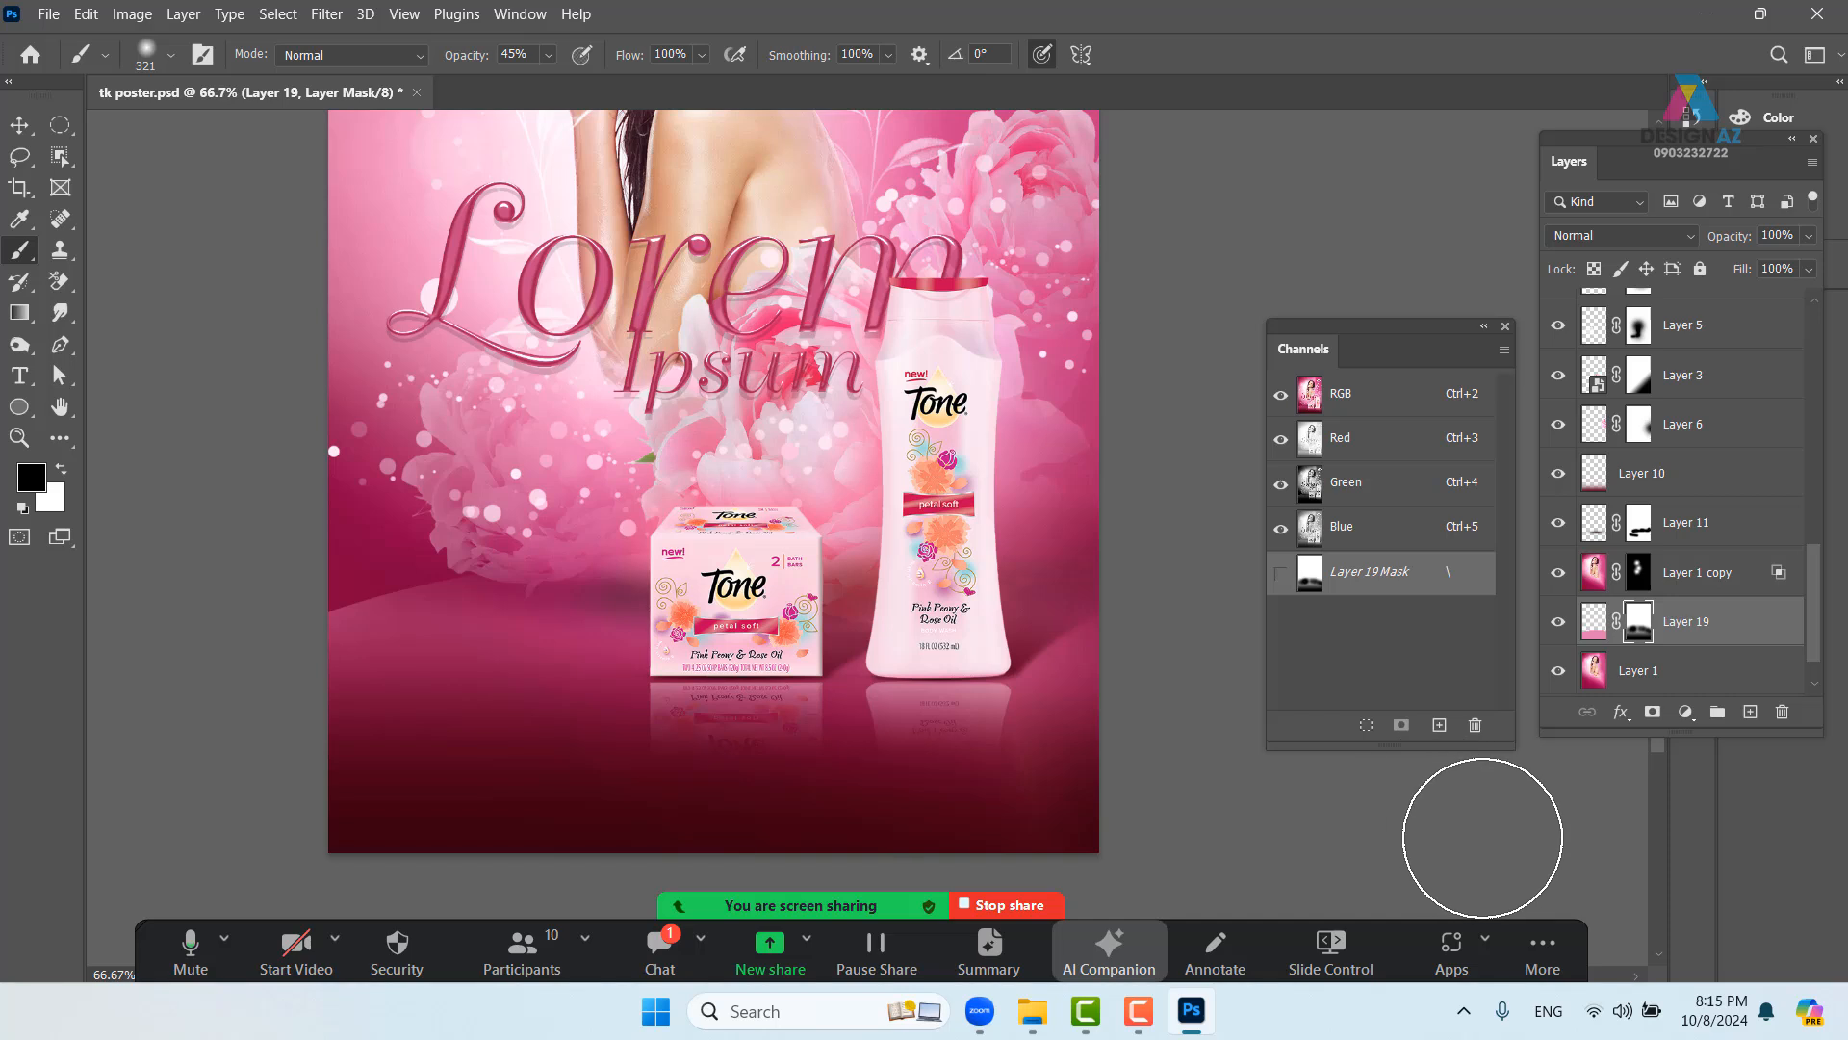
{"action": "key", "text": "ctrl+minus"}
{"action": "left_click_drag", "start_coordinate": [909, 535], "coordinate": [722, 661]}
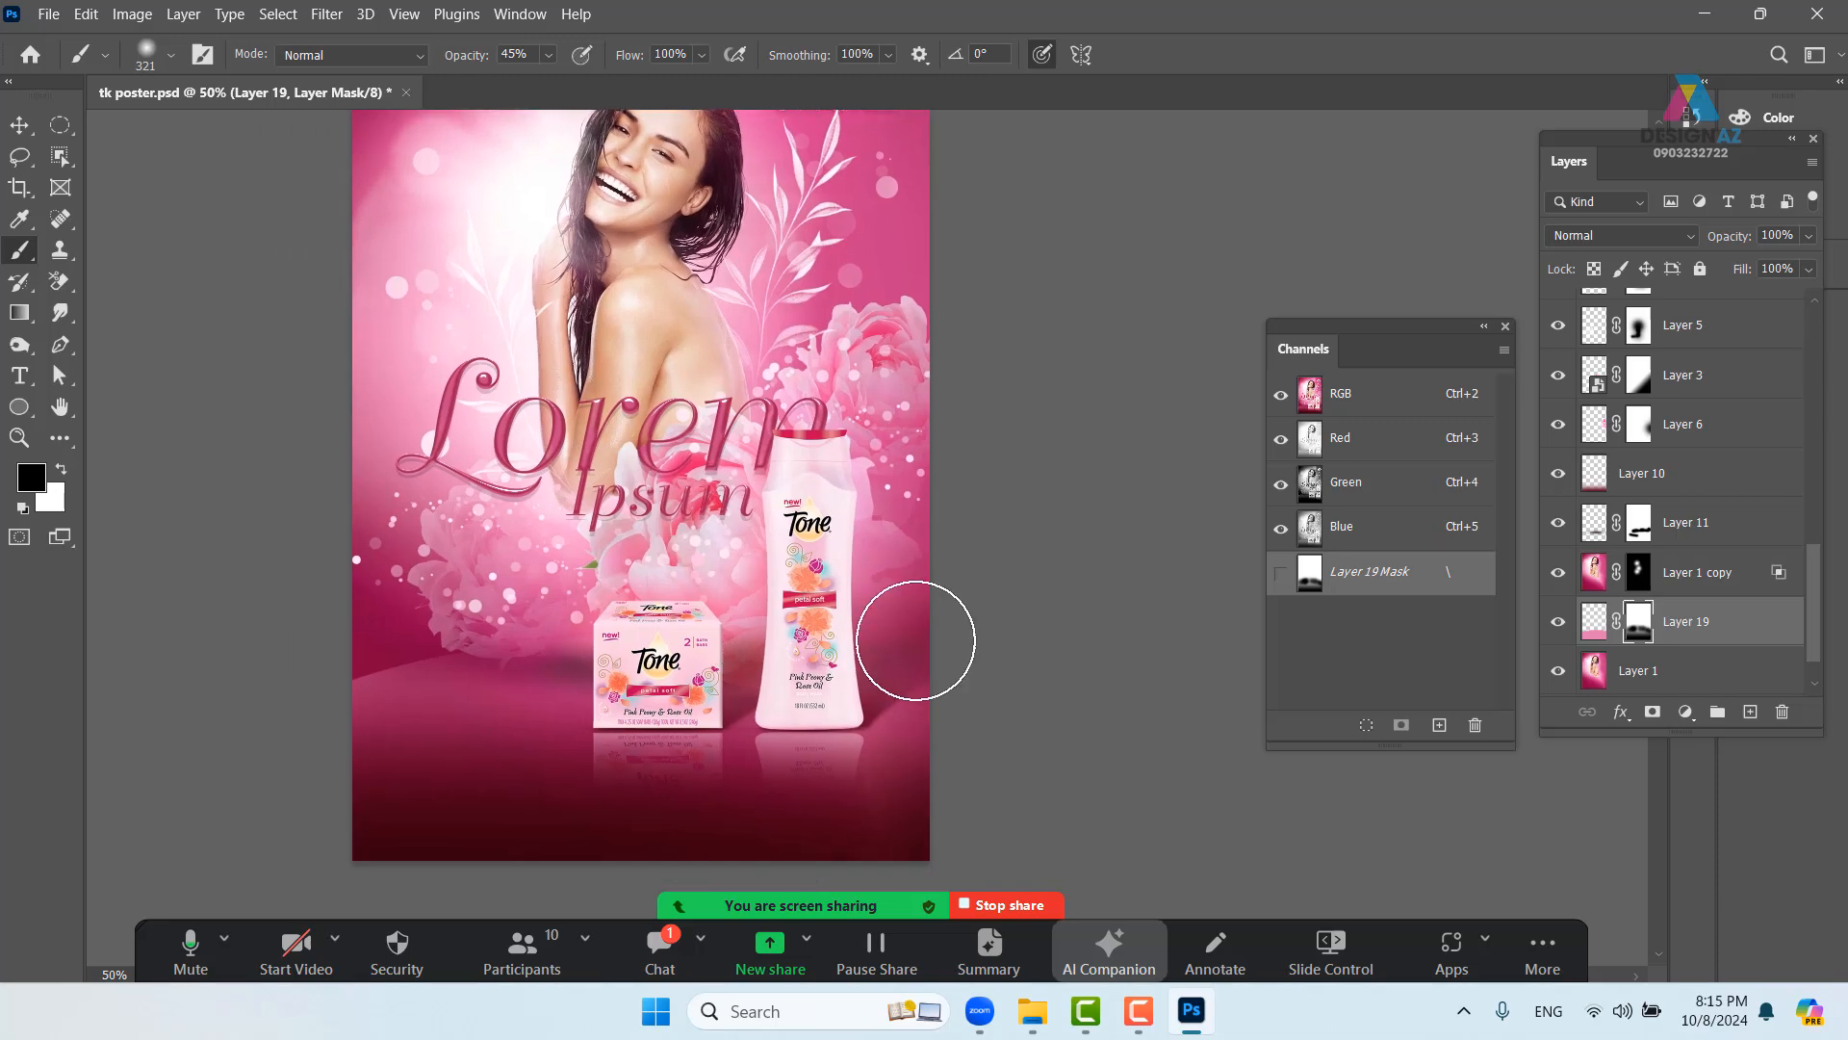
{"action": "key", "text": "ctrl+plus"}
{"action": "left_click_drag", "start_coordinate": [599, 572], "coordinate": [814, 436]}
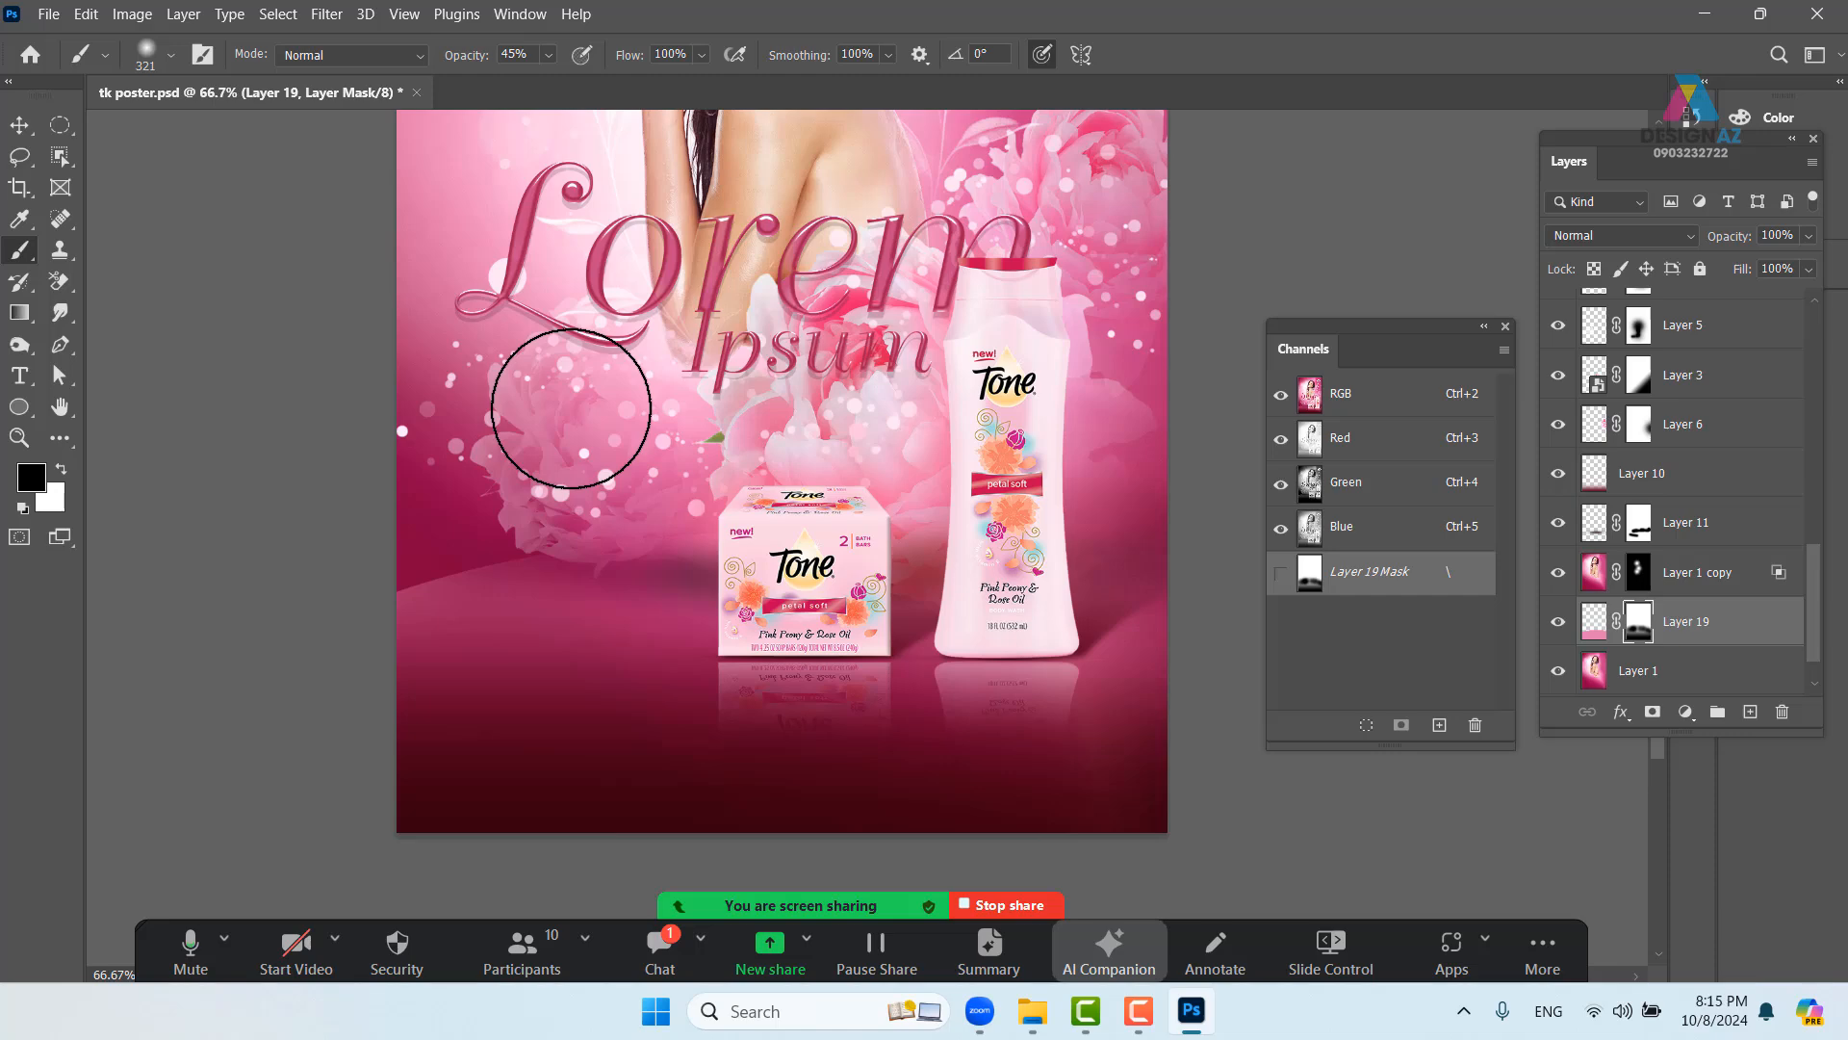
{"action": "key", "text": "ctrl+n"}
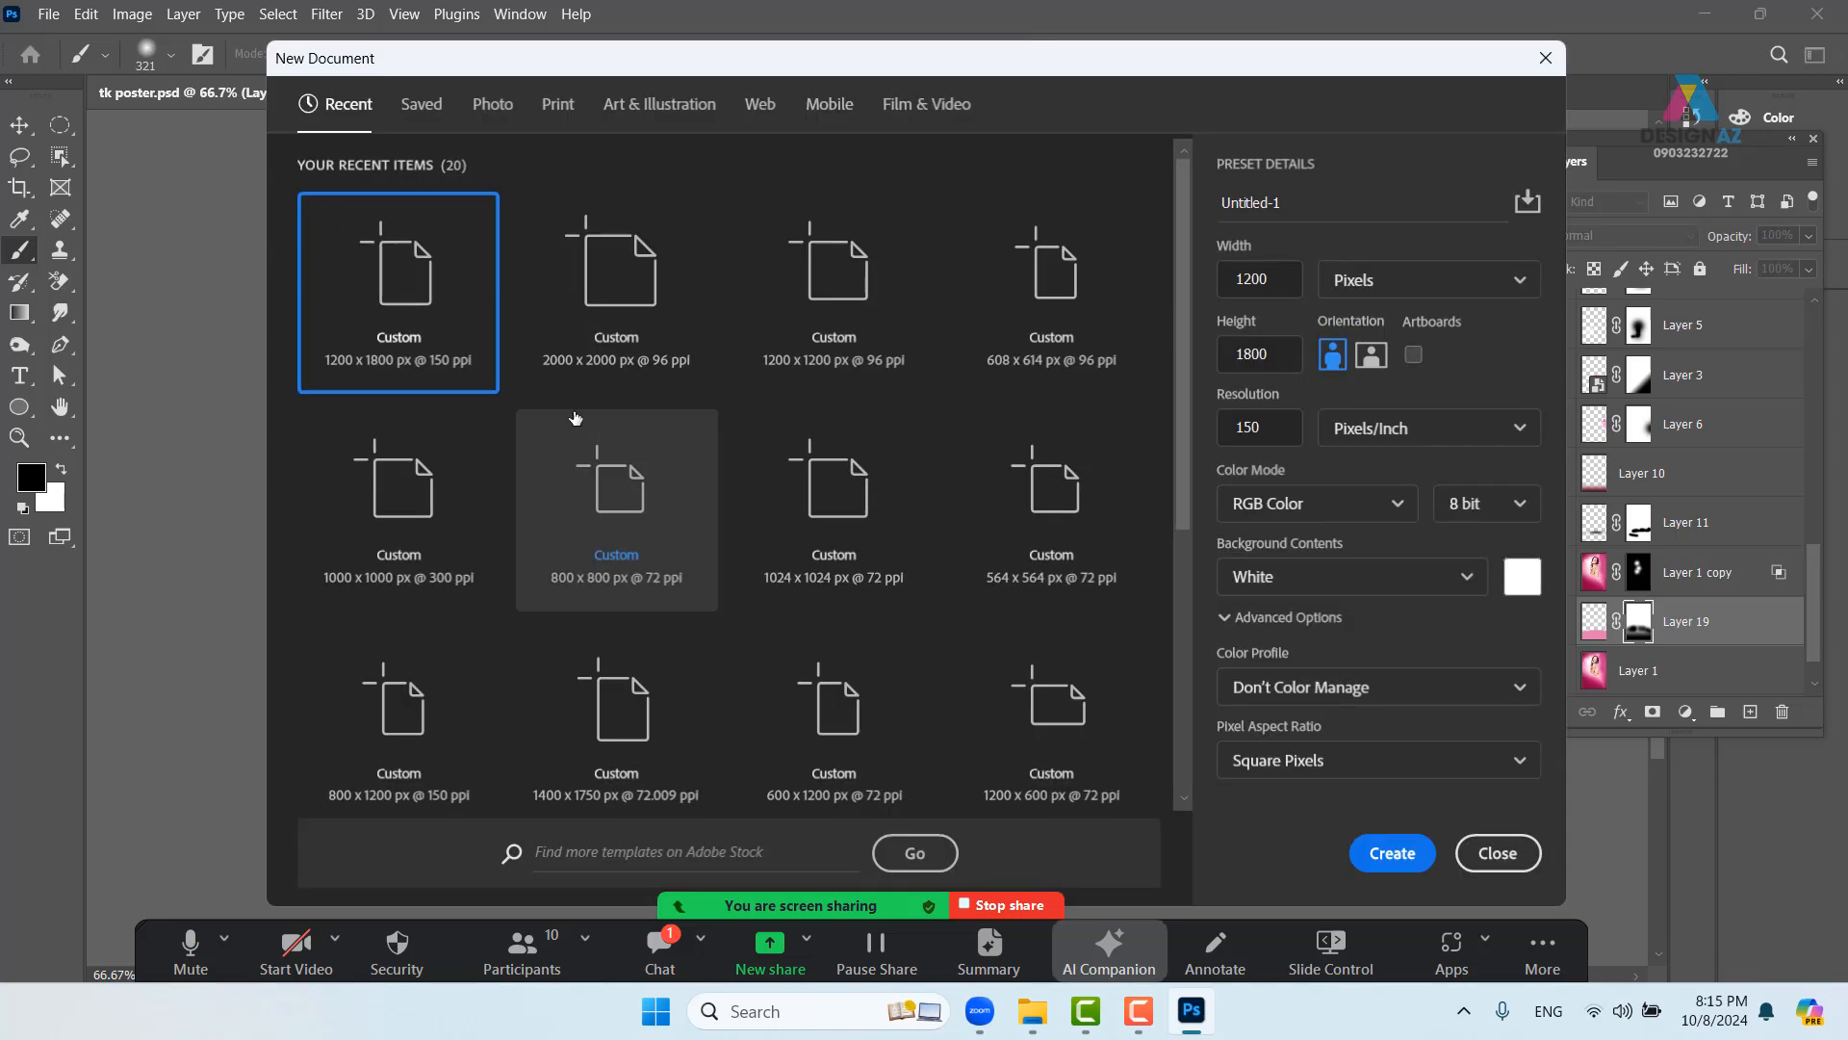
- Create the 1200 × 1800 px document and zoom in on the blank canvas
{"action": "left_click", "coordinate": [1397, 863]}
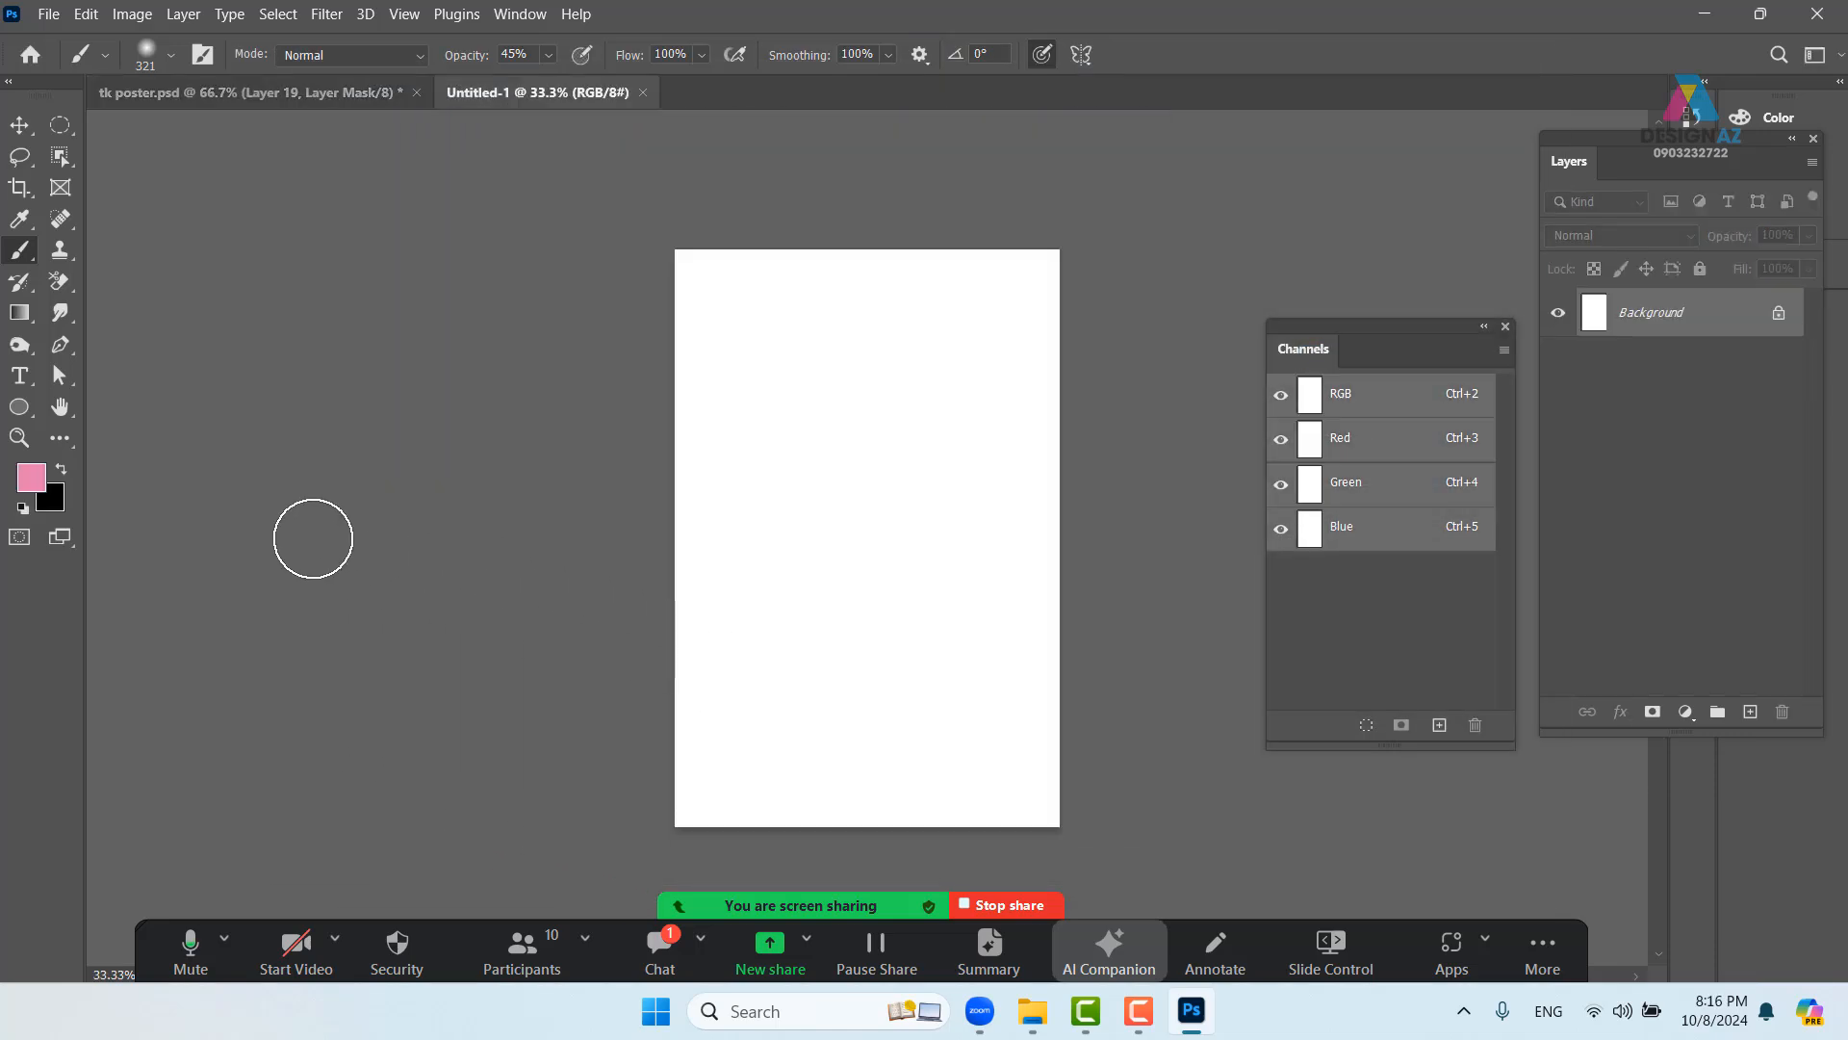
{"action": "key", "text": "ctrl+plus"}
{"action": "key", "text": "ctrl+plus"}
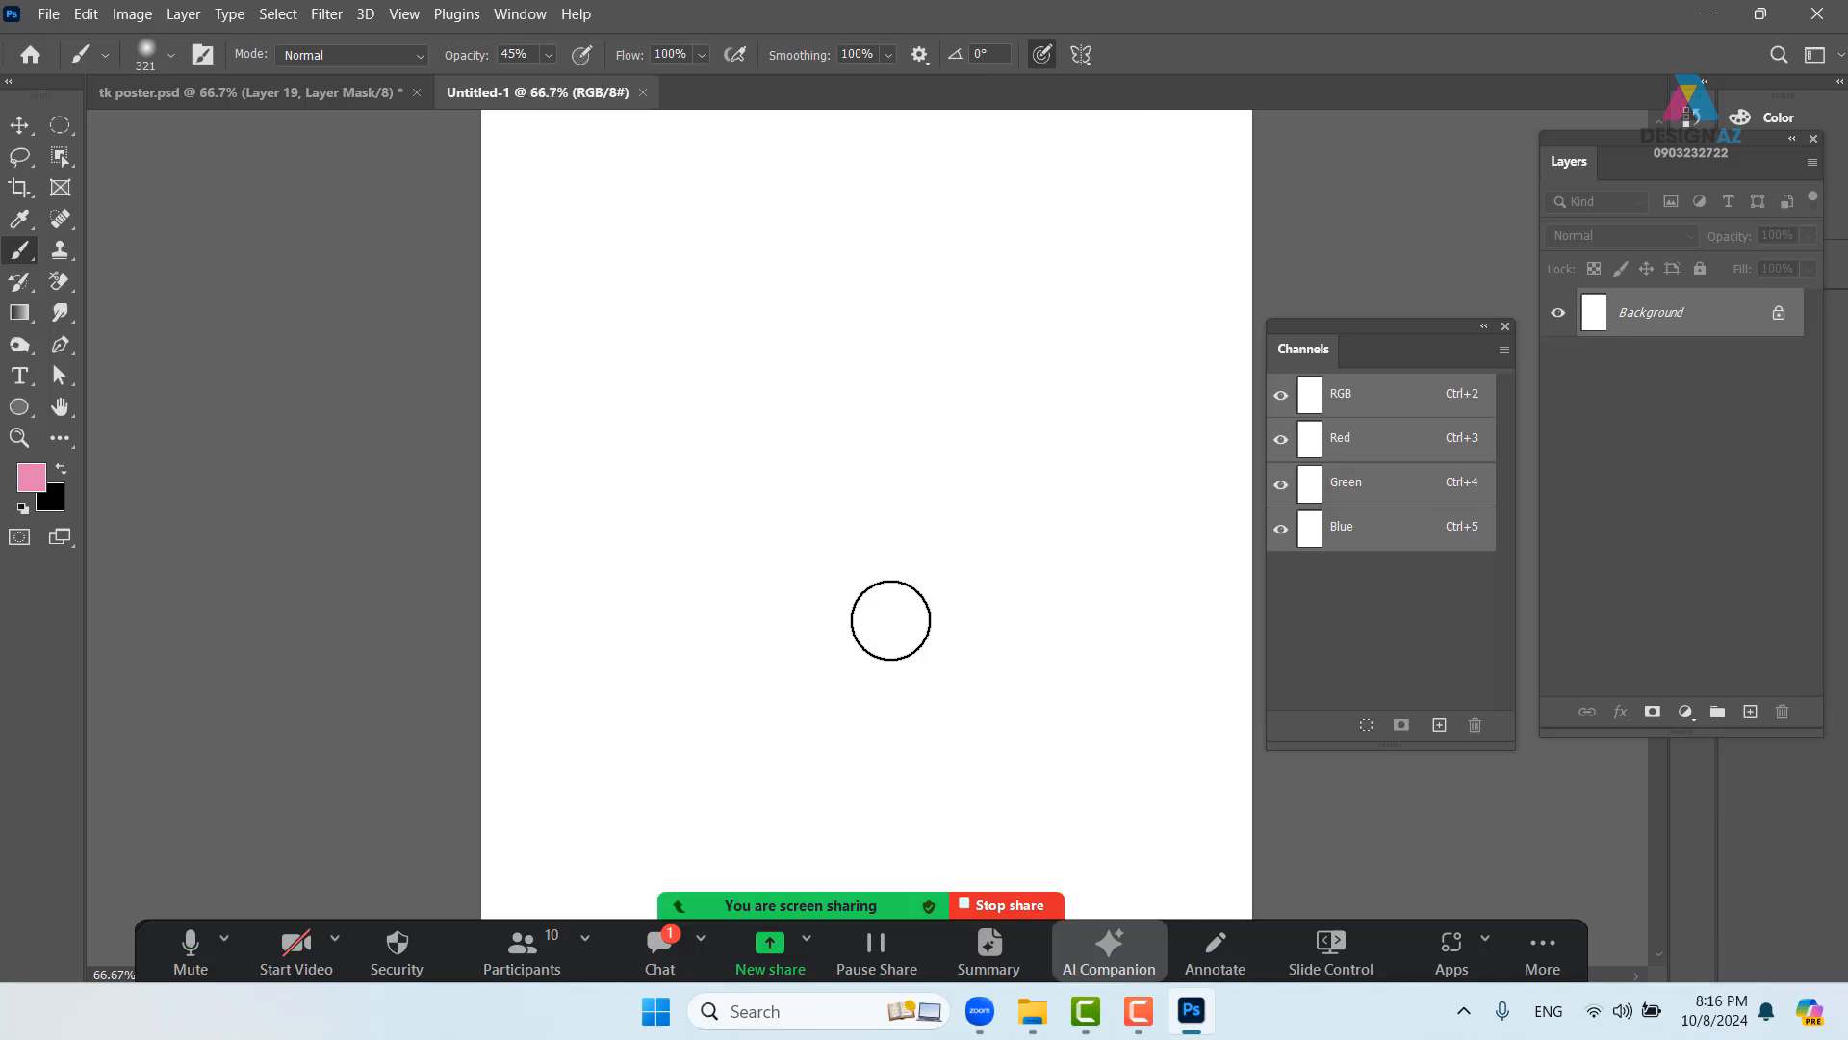
{"action": "key", "text": "space"}
{"action": "left_click_drag", "start_coordinate": [827, 627], "coordinate": [815, 588]}
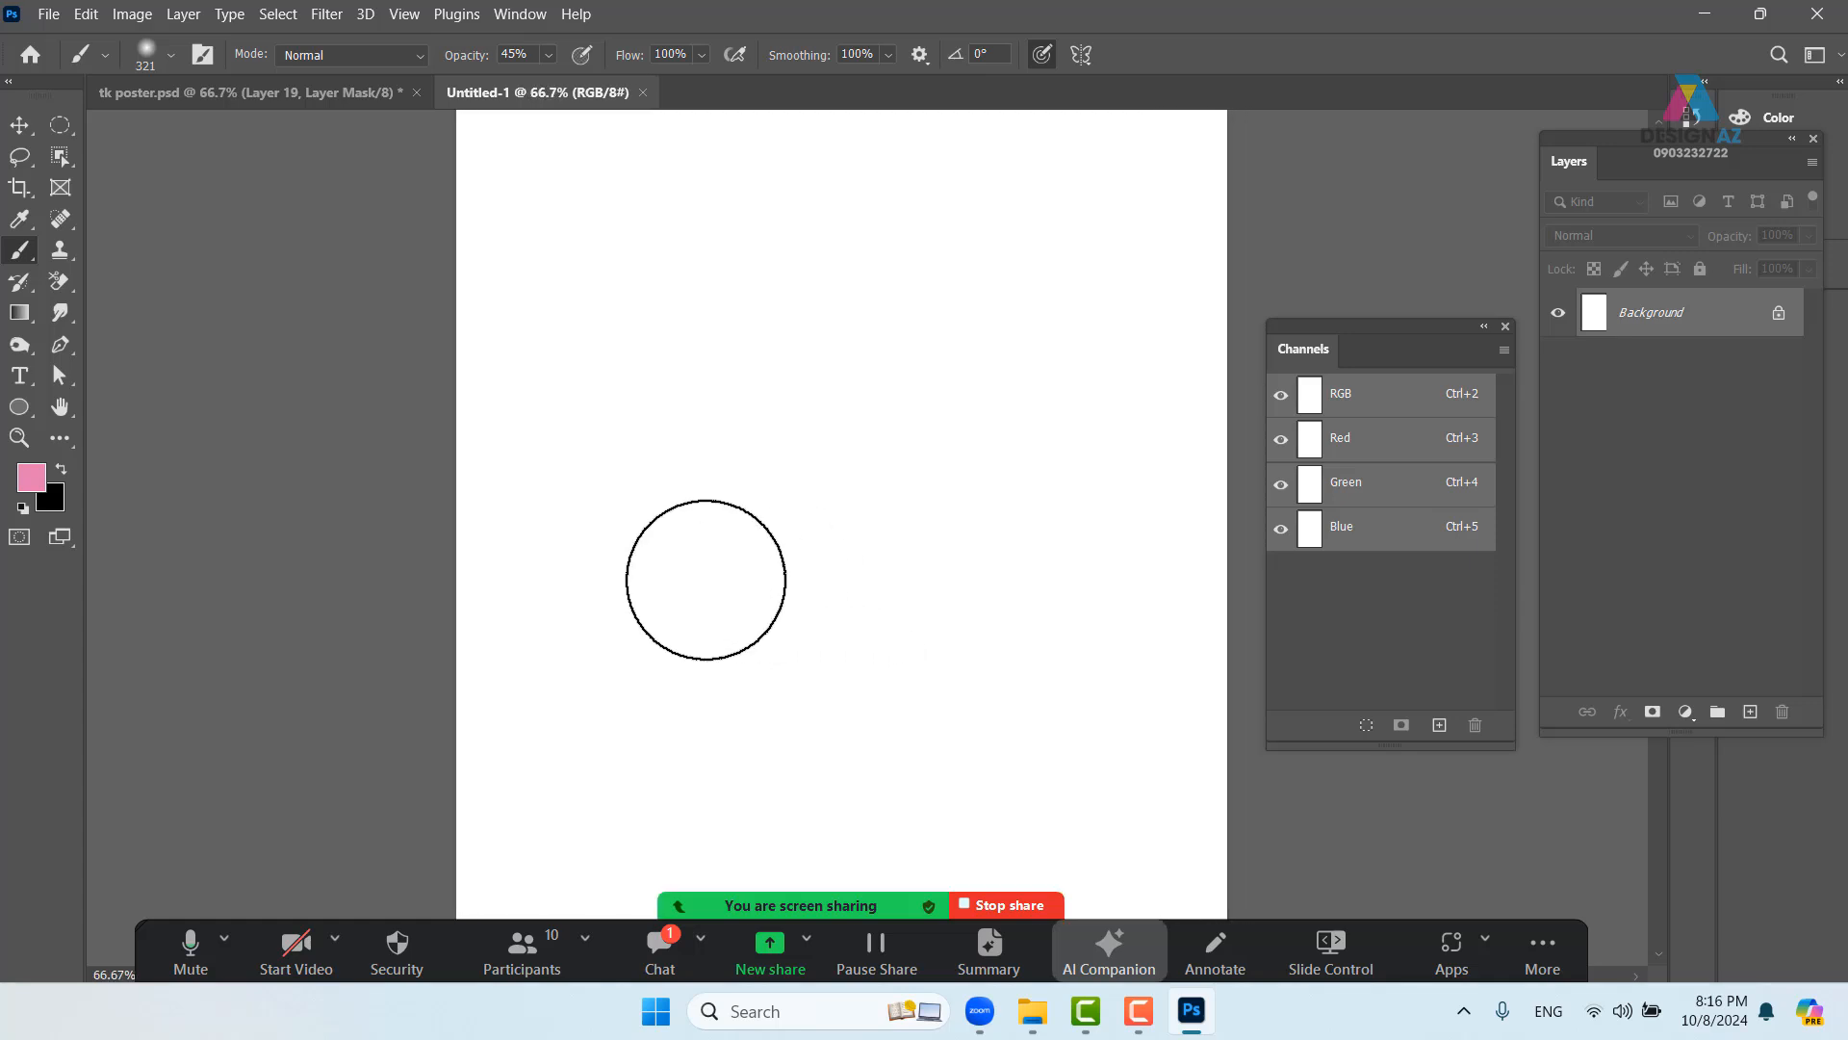
- Set the foreground colour to a fully saturated bright orange
{"action": "key", "text": "p"}
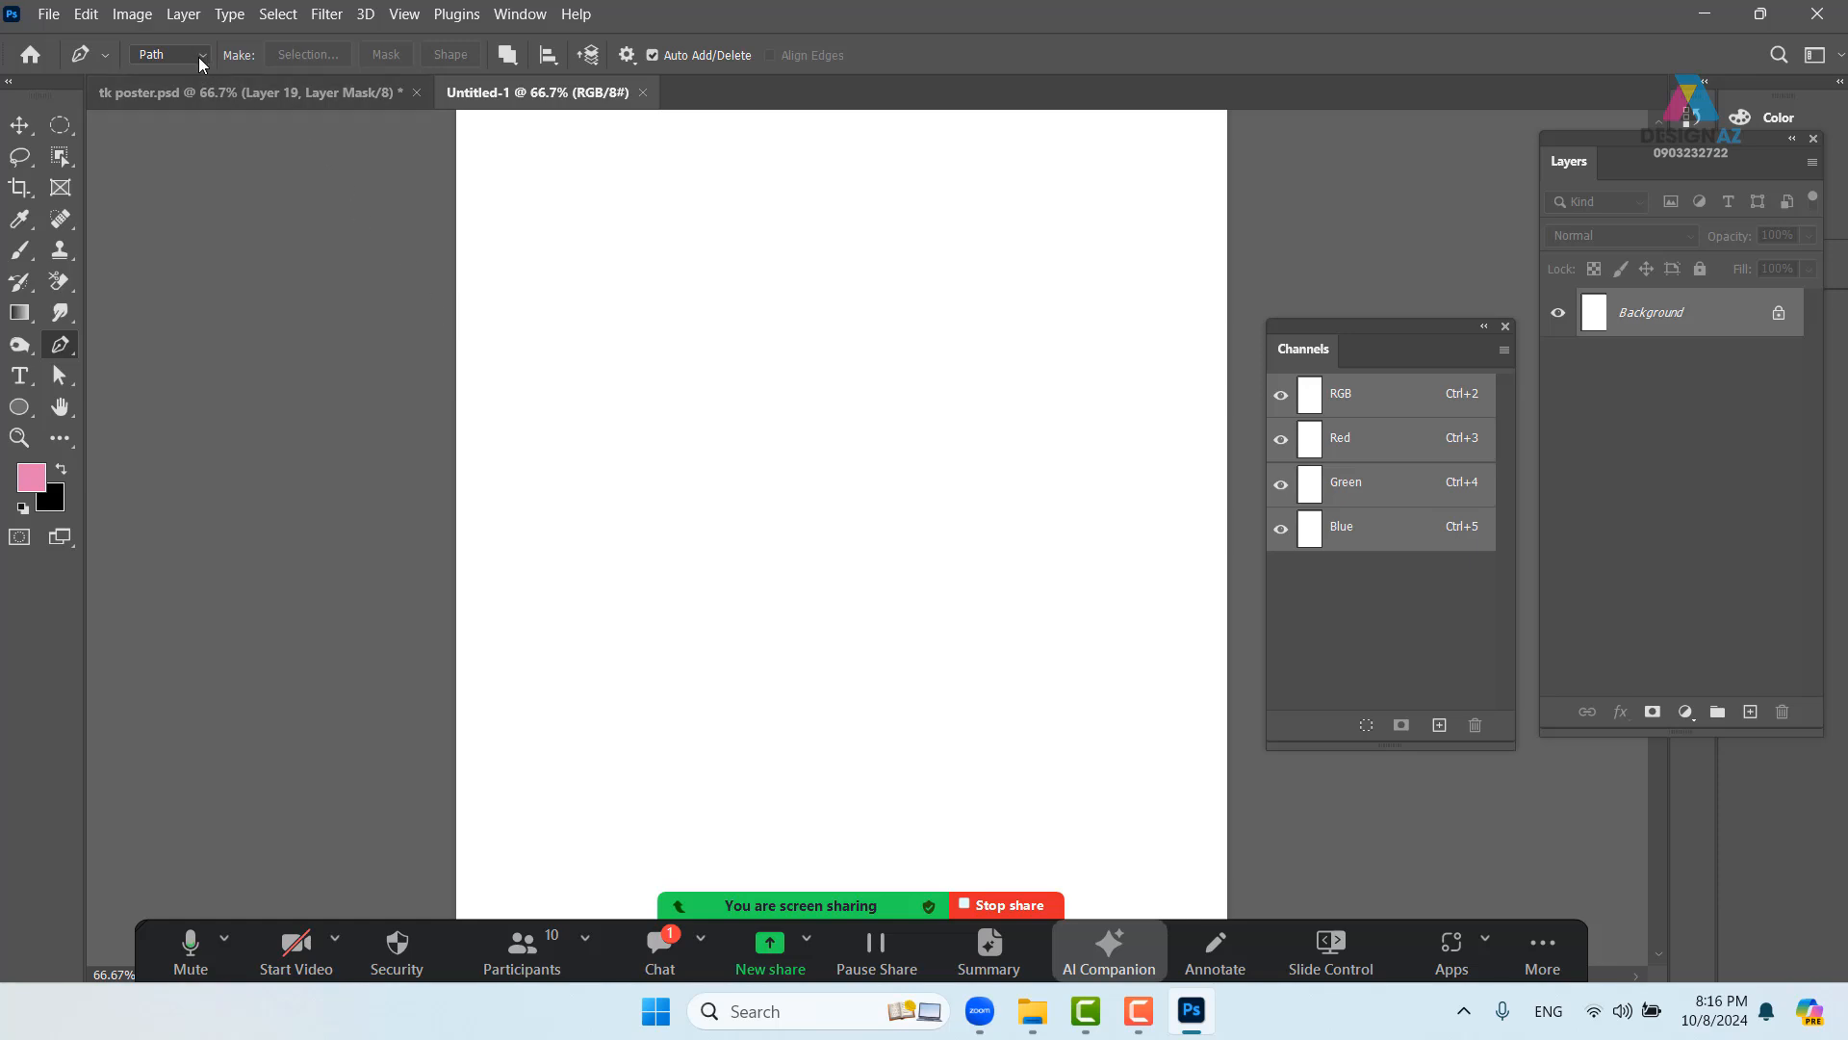
{"action": "left_click", "coordinate": [32, 474]}
{"action": "left_click", "coordinate": [1368, 651]}
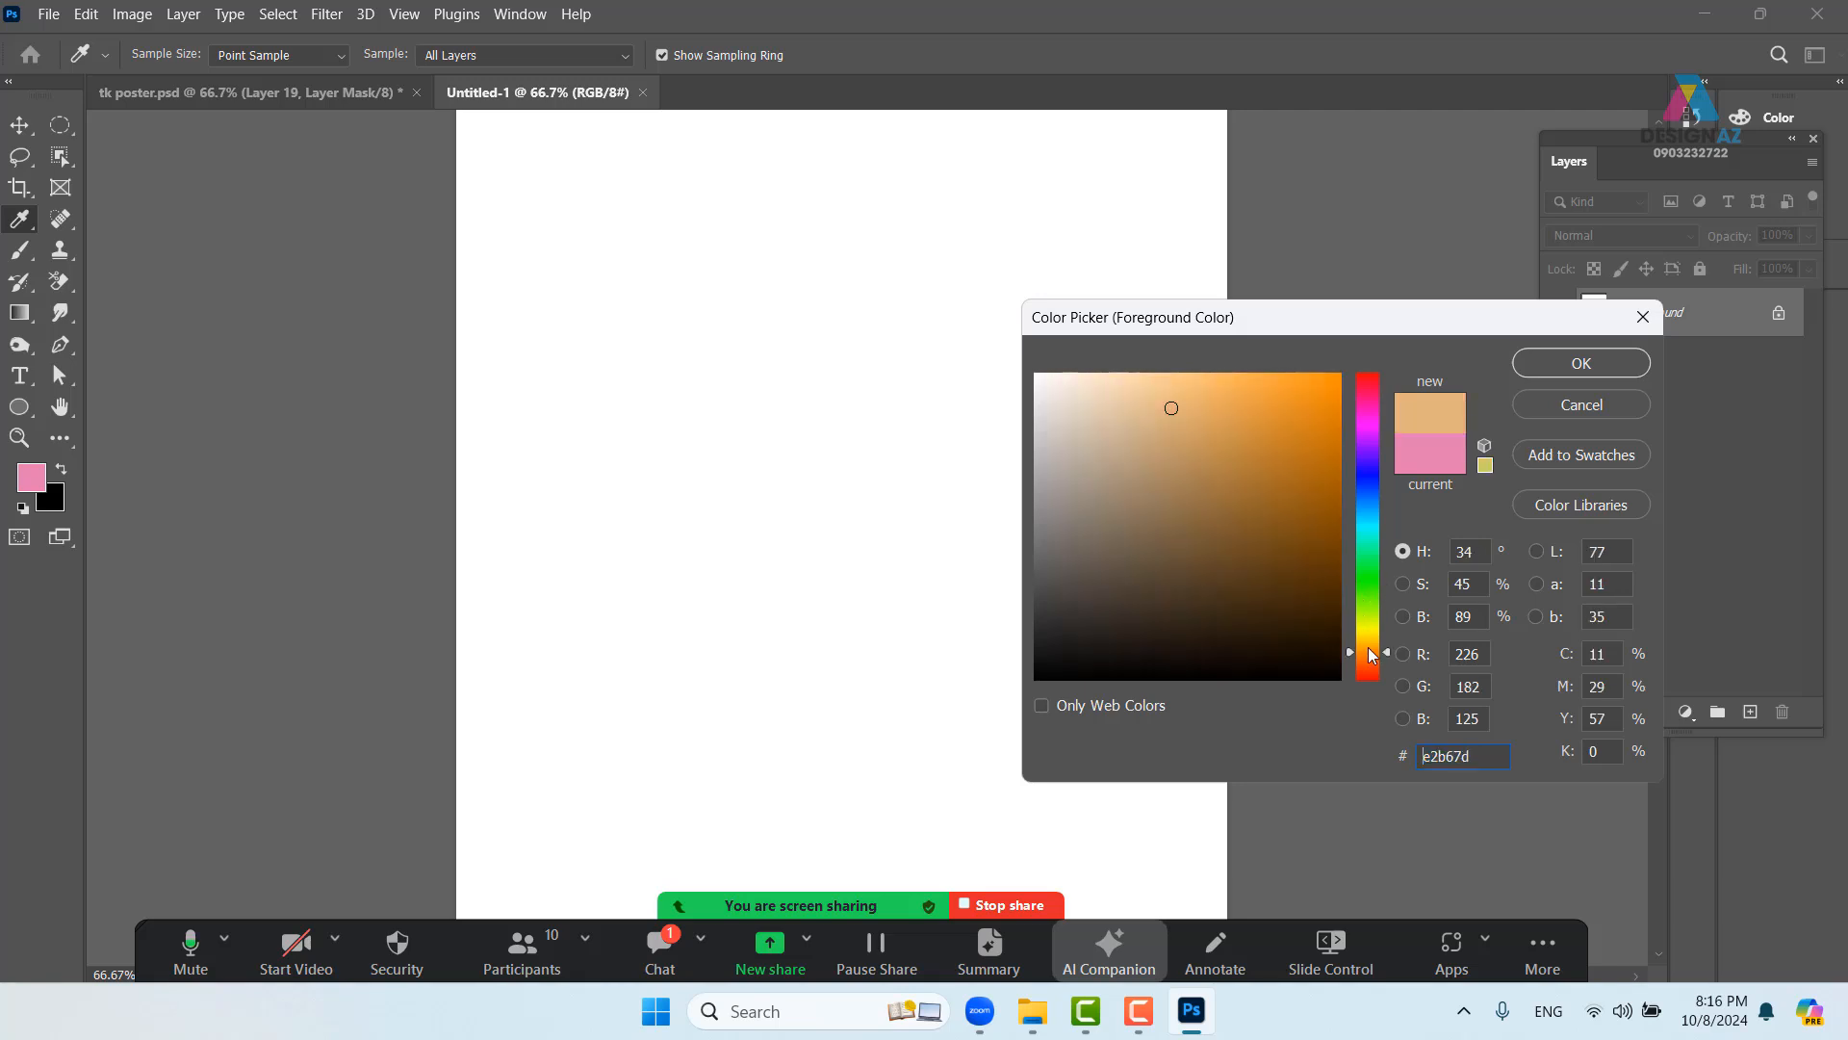
{"action": "left_click", "coordinate": [1340, 374]}
{"action": "key", "text": "Return"}
{"action": "key", "text": "p"}
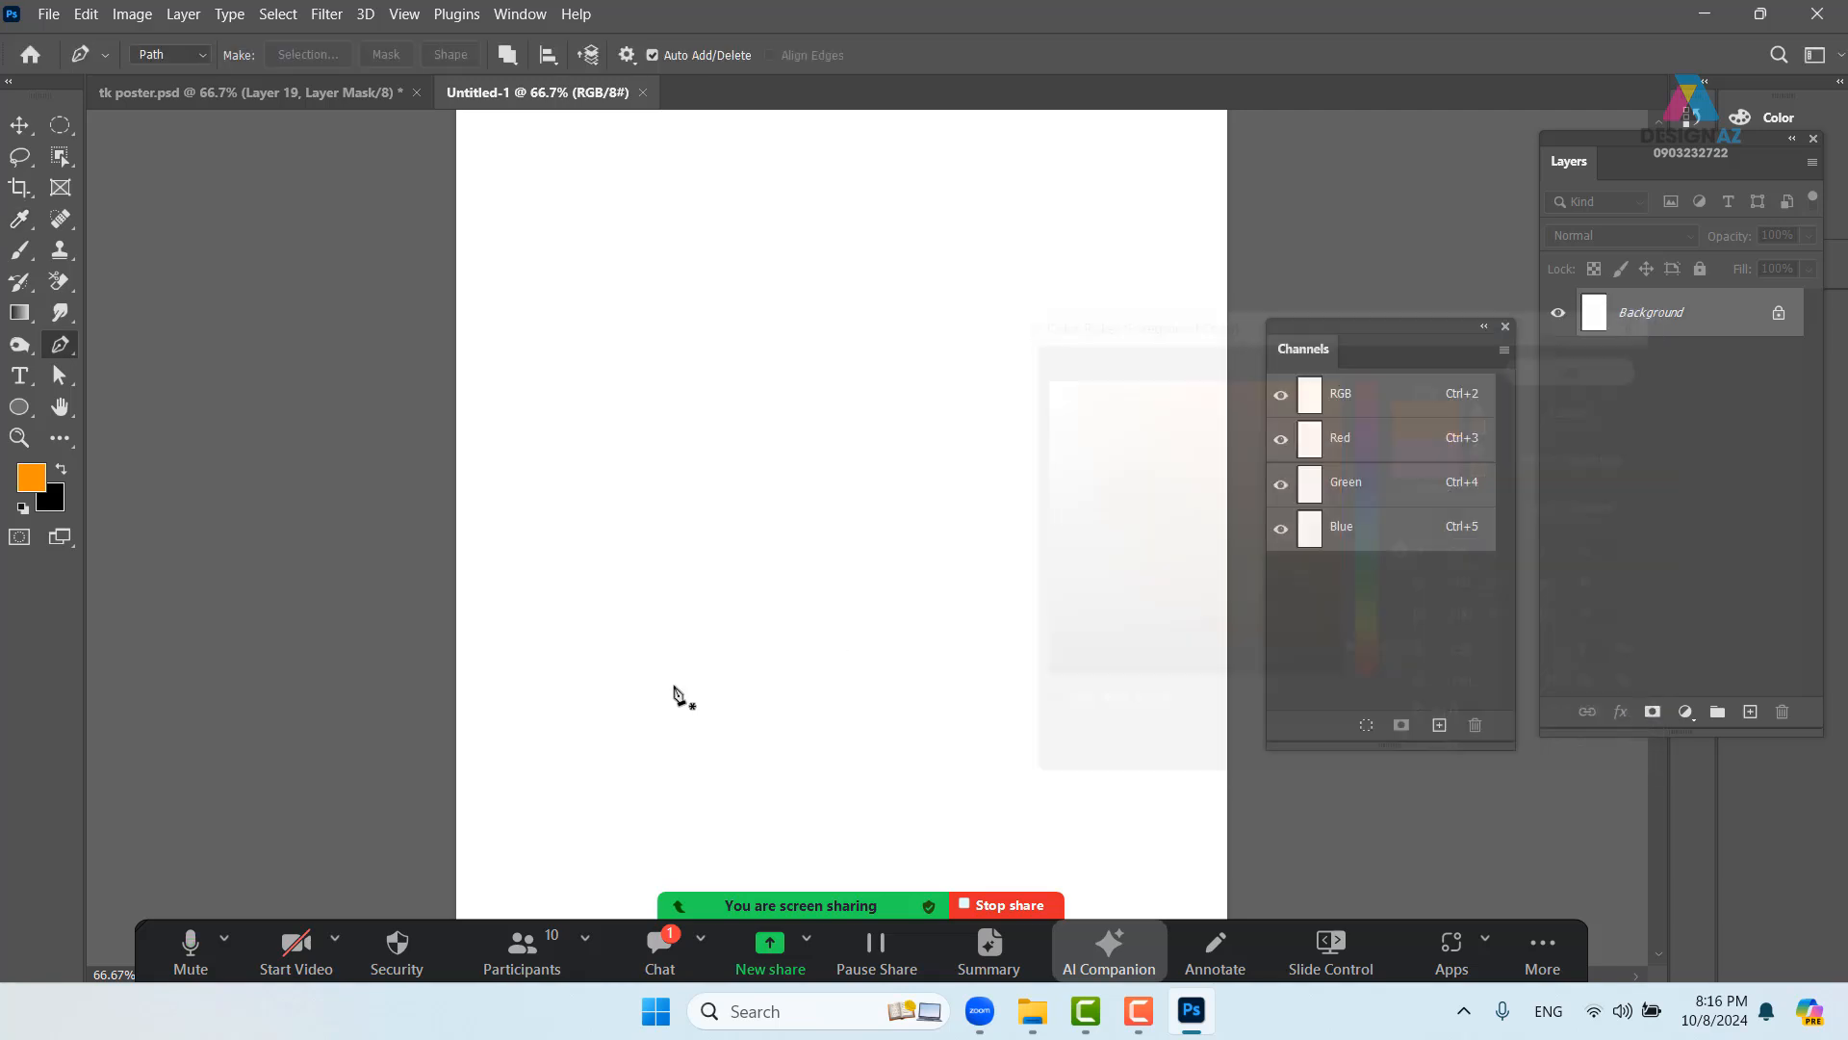
- Draw a wavy vertical path with the Pen tool using three anchors
{"action": "left_click", "coordinate": [652, 582]}
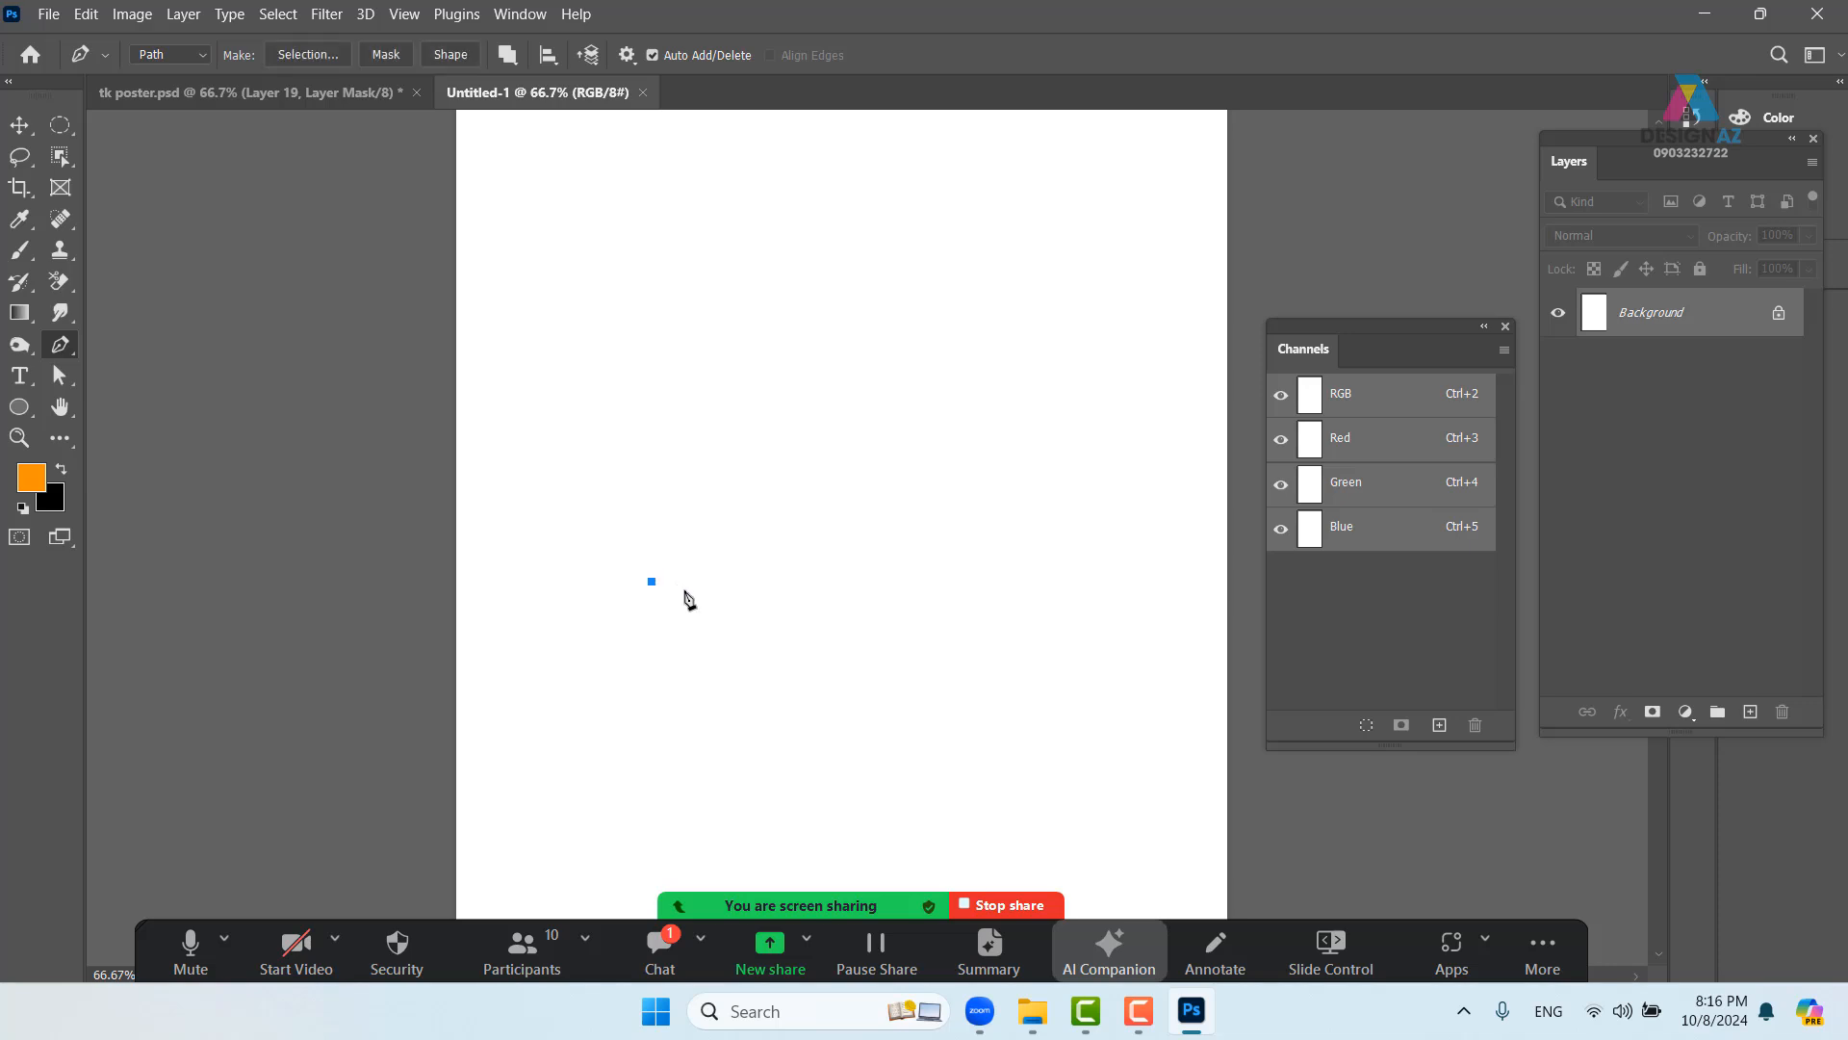
{"action": "left_click_drag", "start_coordinate": [685, 612], "coordinate": [689, 781]}
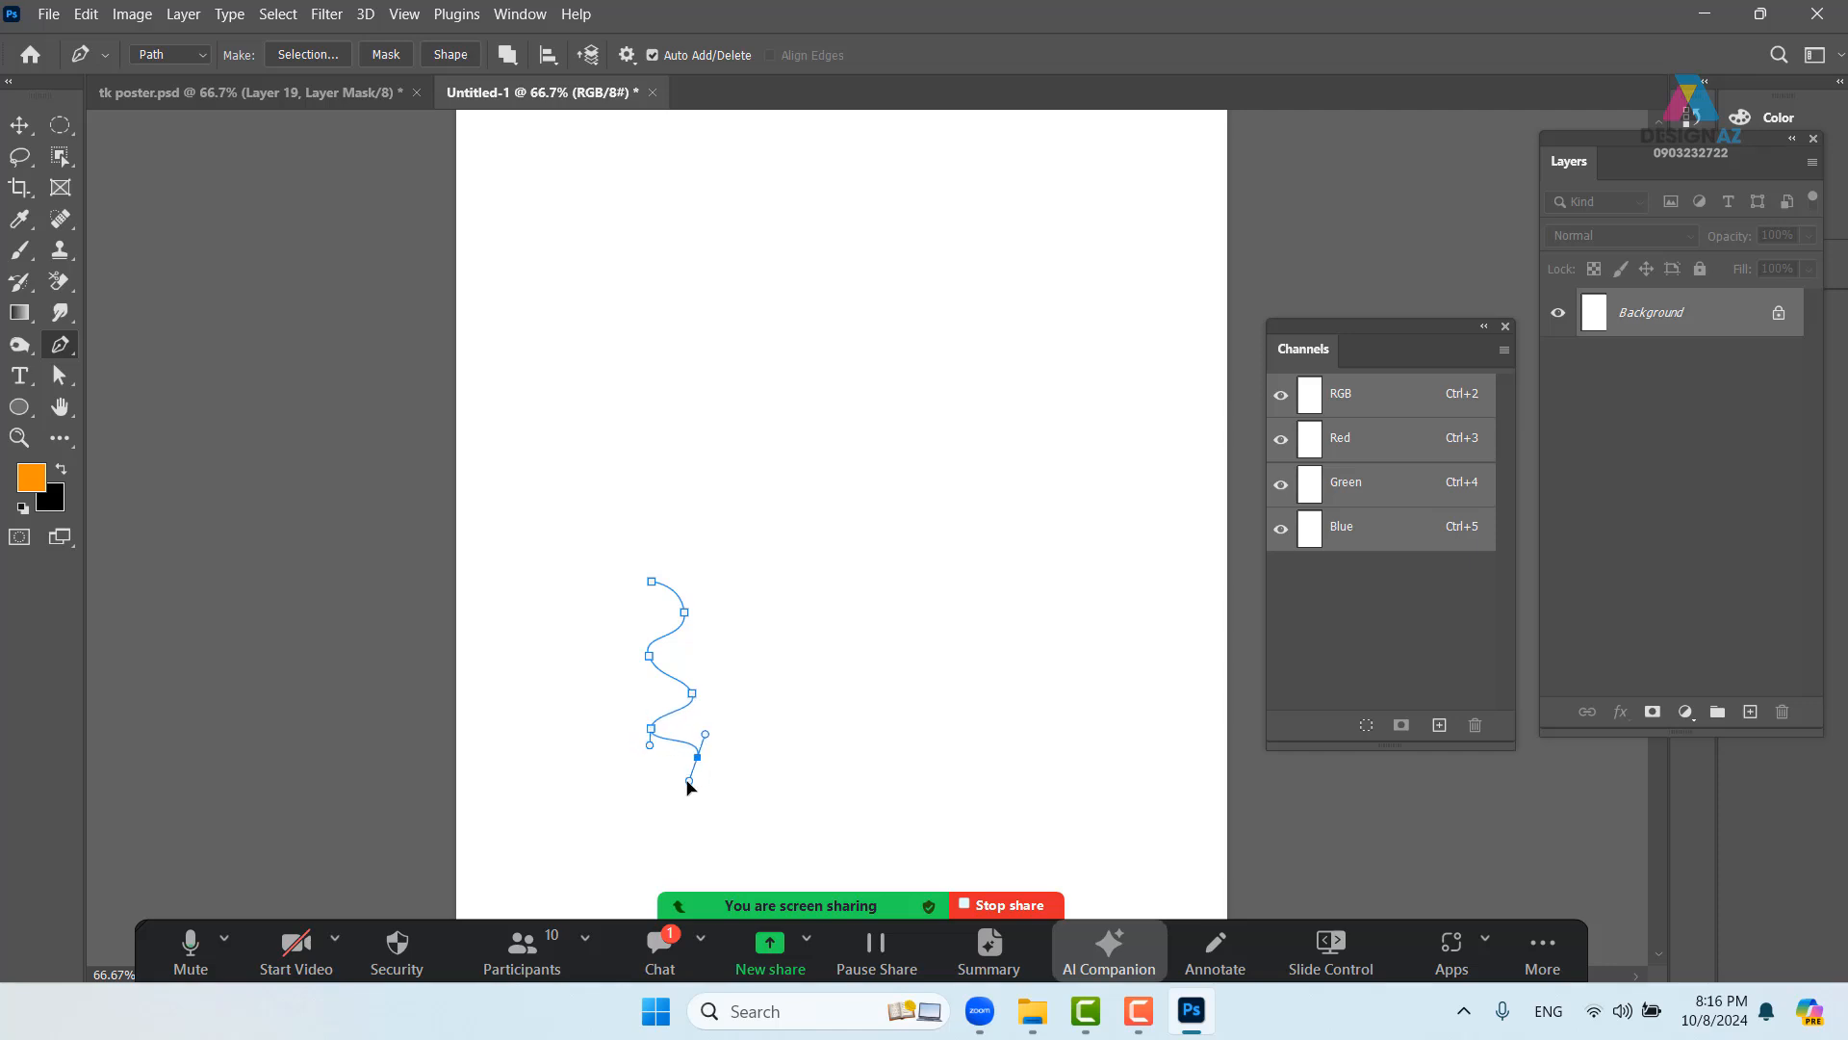
{"action": "left_click", "coordinate": [642, 793]}
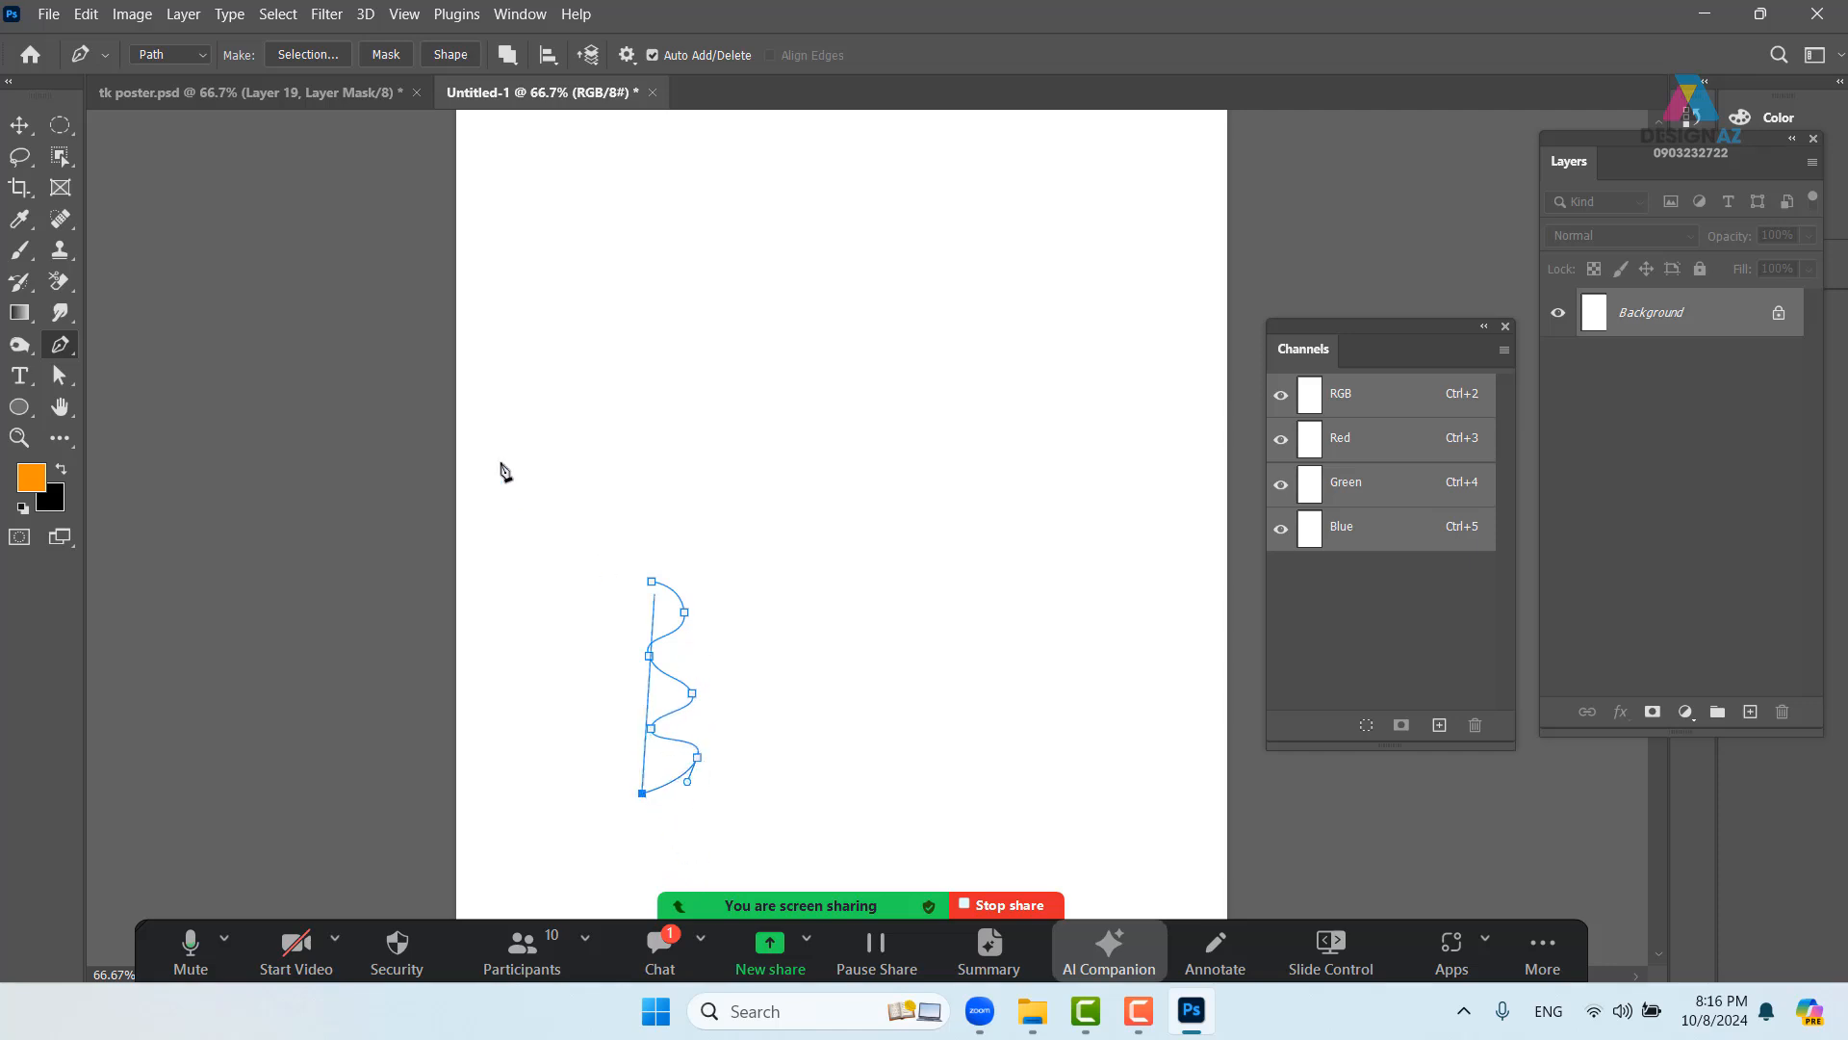
{"action": "left_click", "coordinate": [451, 55]}
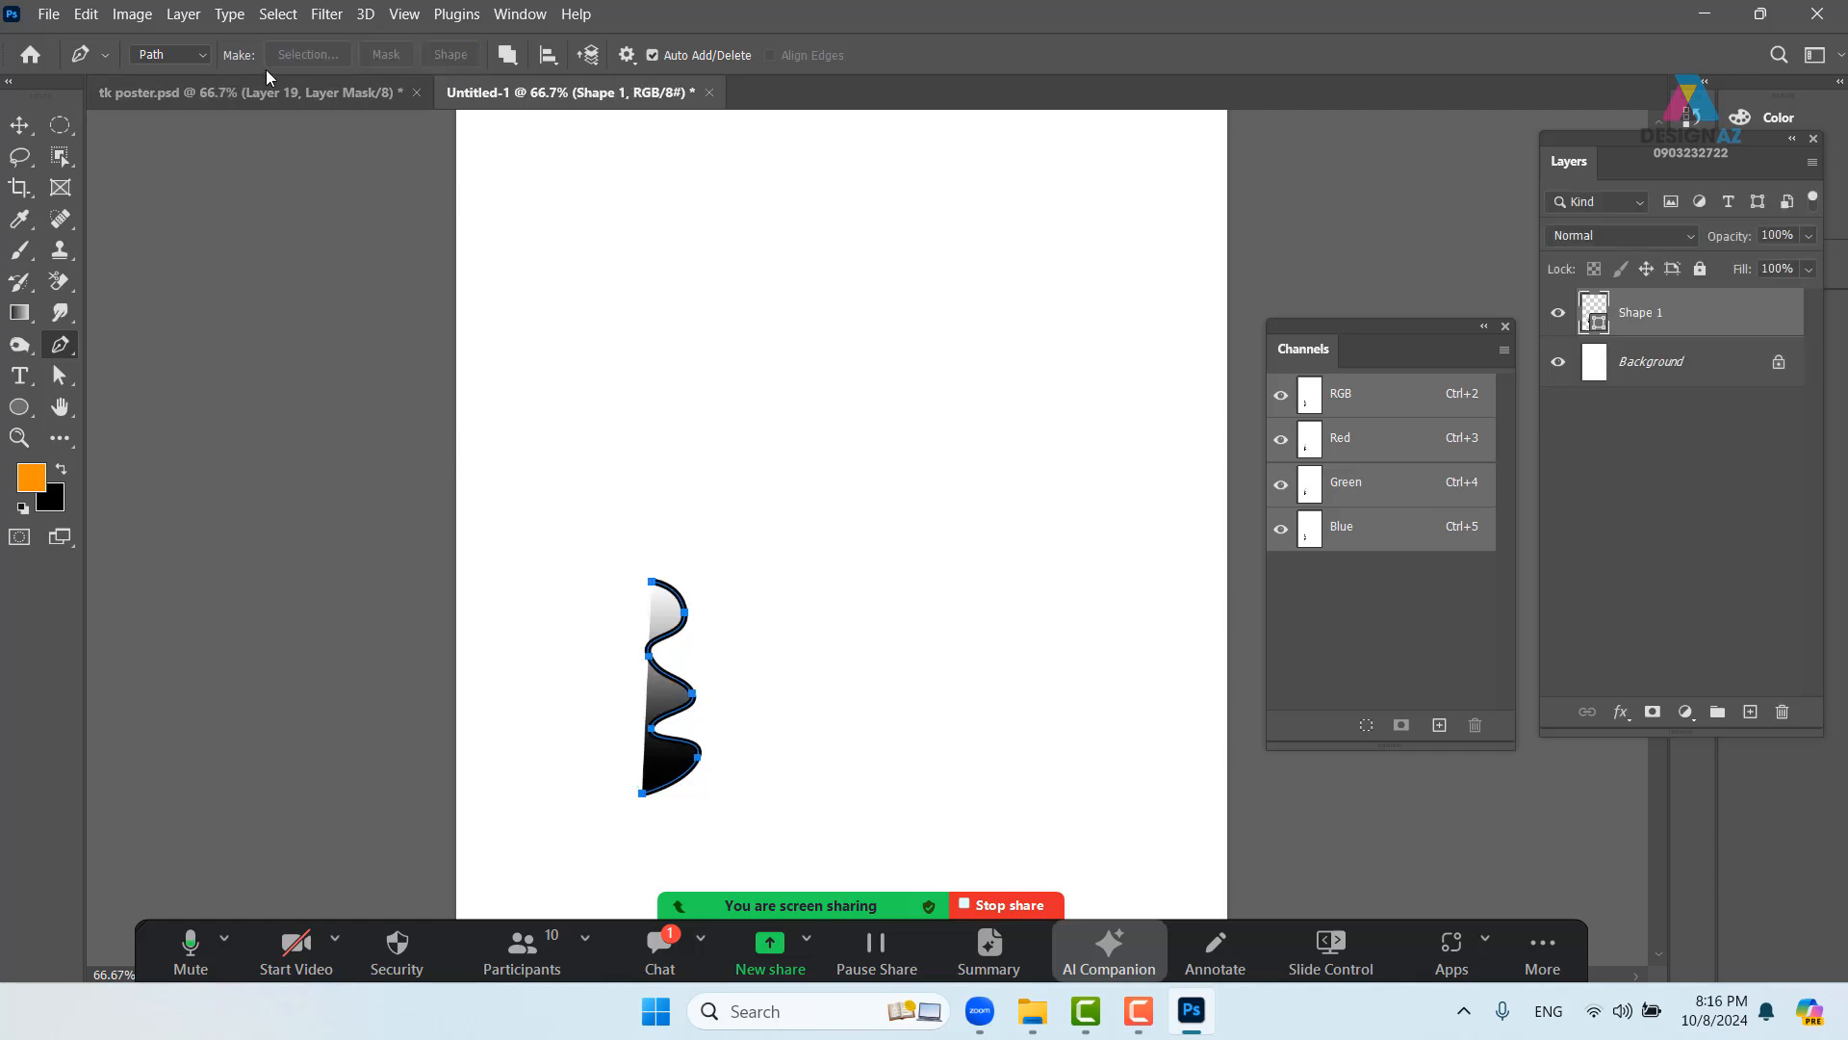
- Make the path a shape with no fill and a thin orange stroke
{"action": "left_click", "coordinate": [204, 54]}
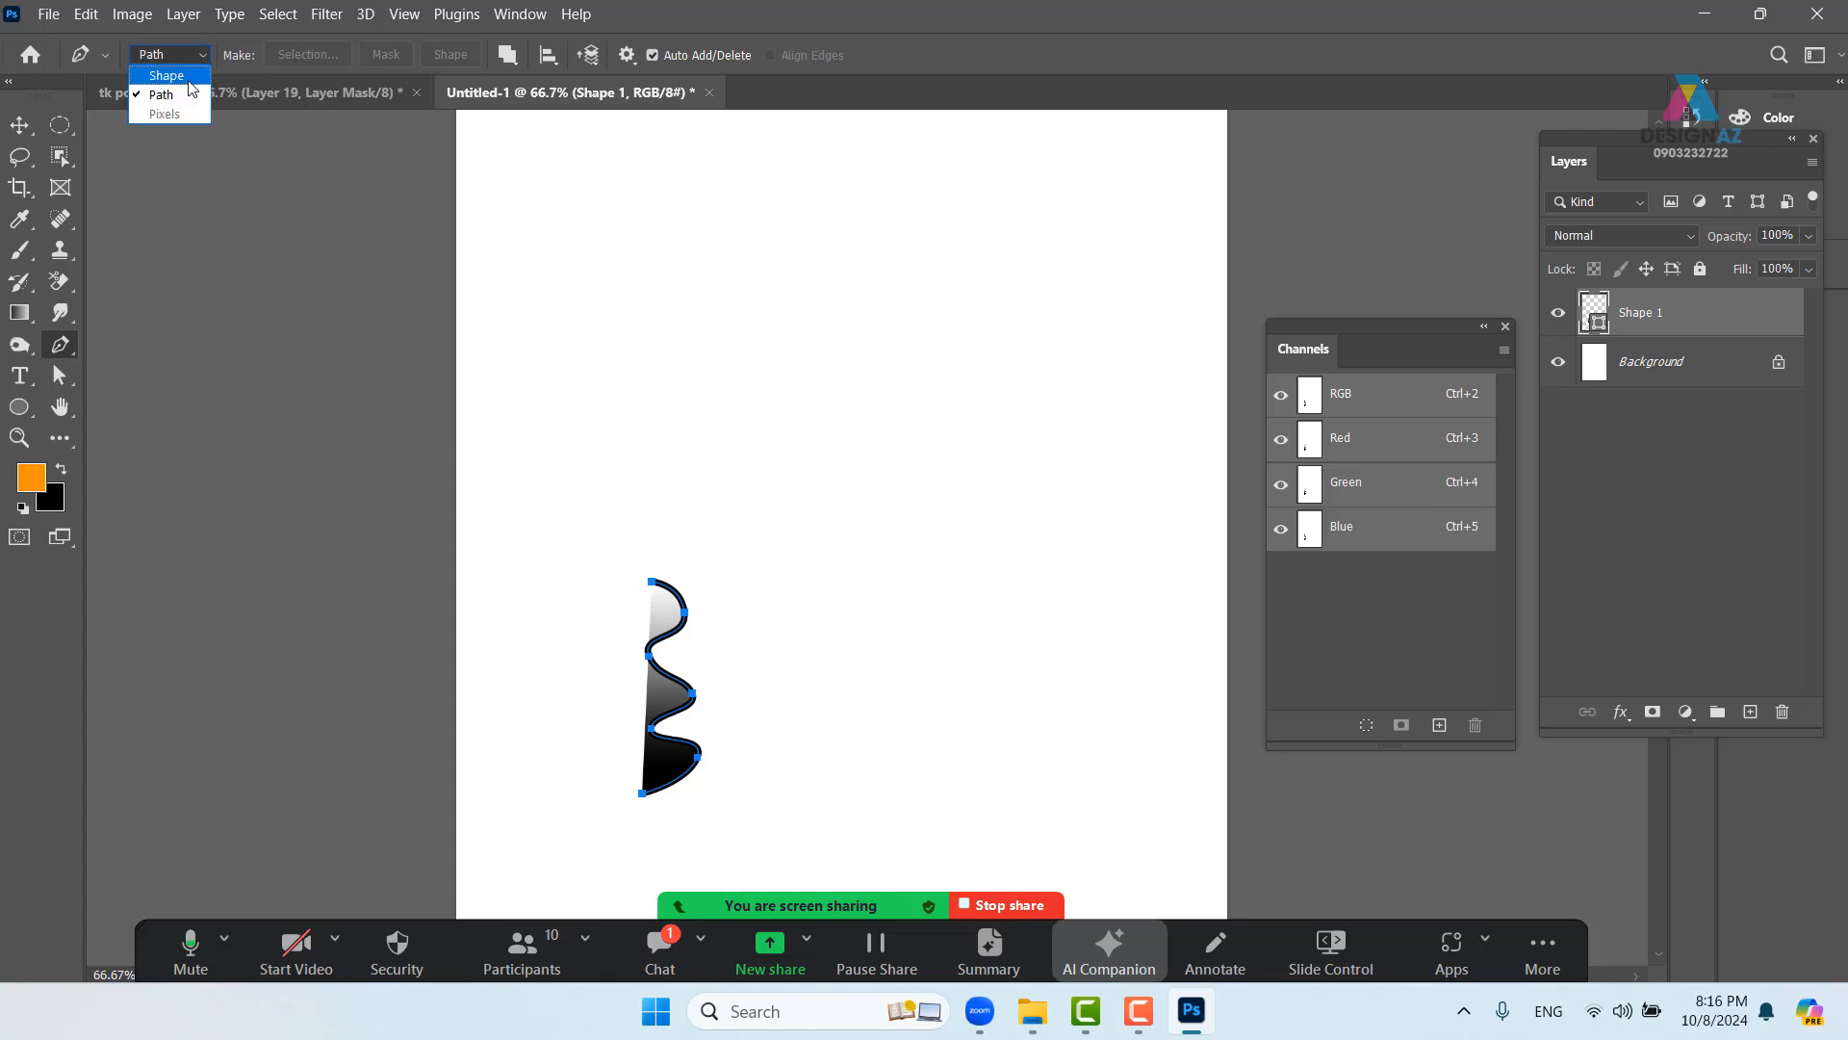
{"action": "left_click", "coordinate": [163, 75]}
{"action": "left_click", "coordinate": [264, 54]}
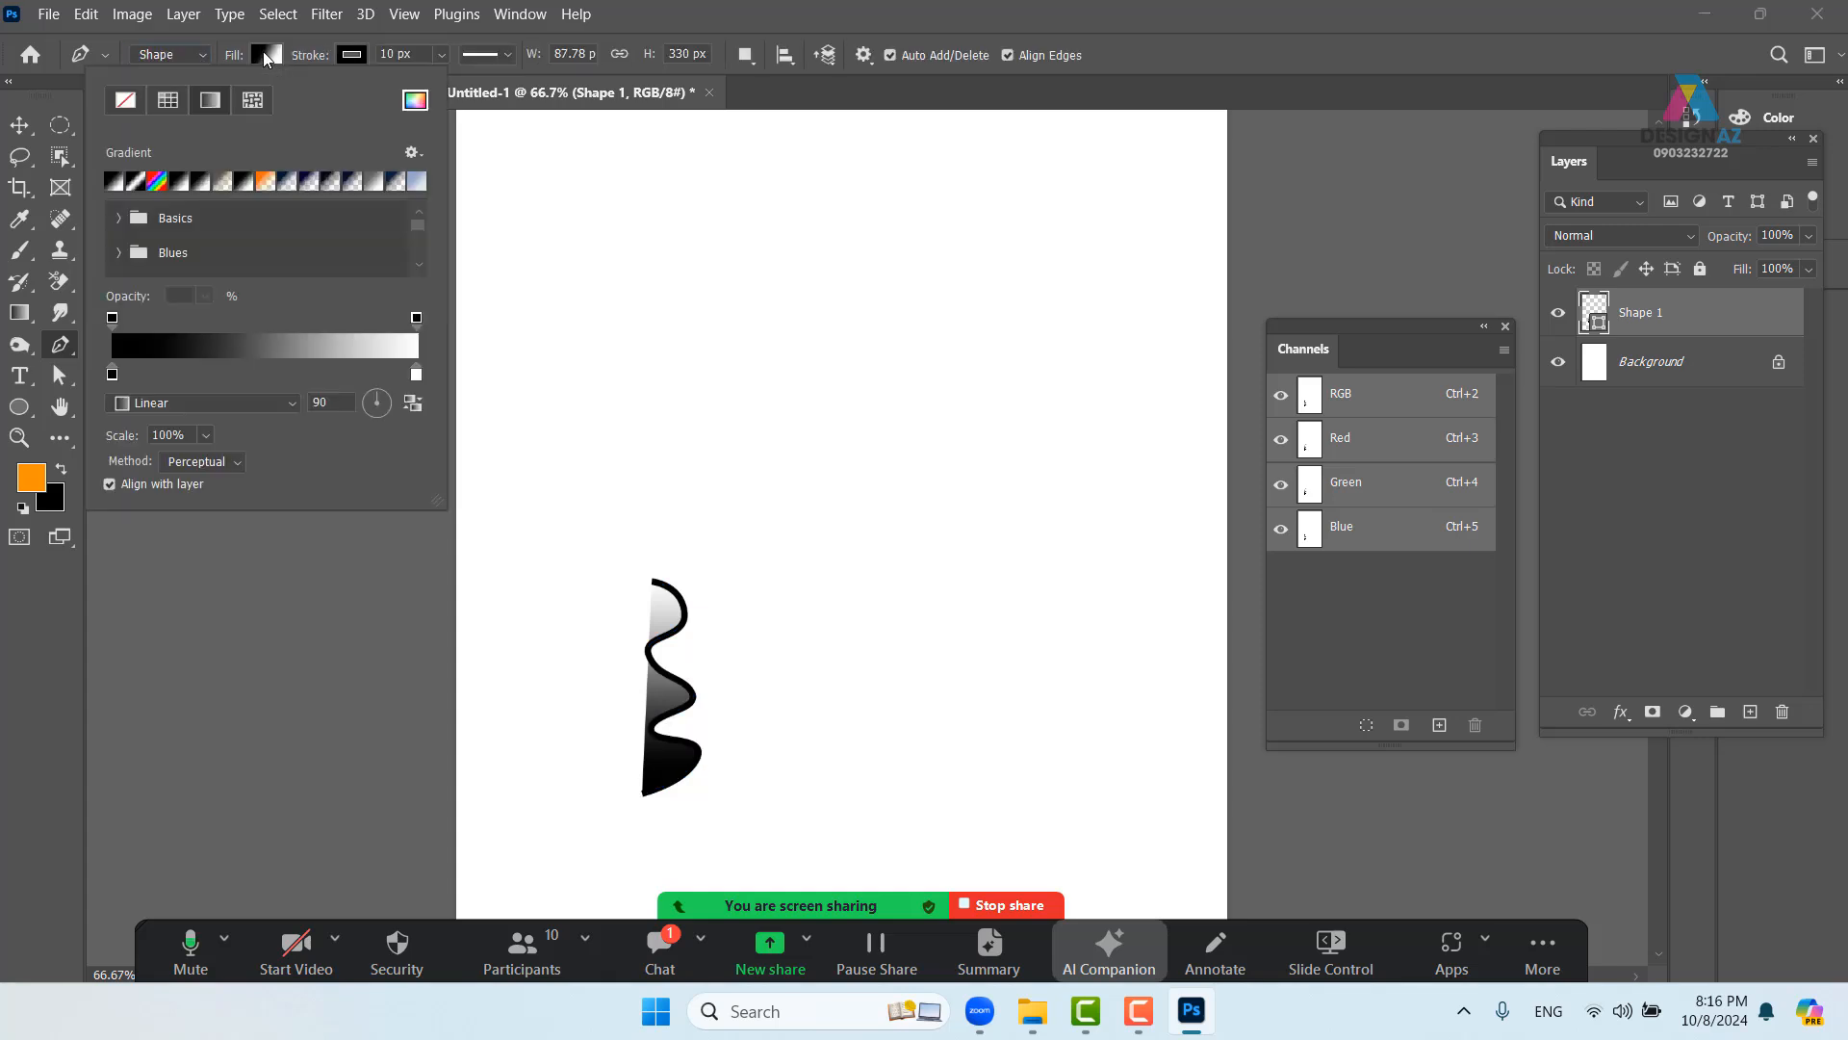
{"action": "left_click", "coordinate": [126, 101]}
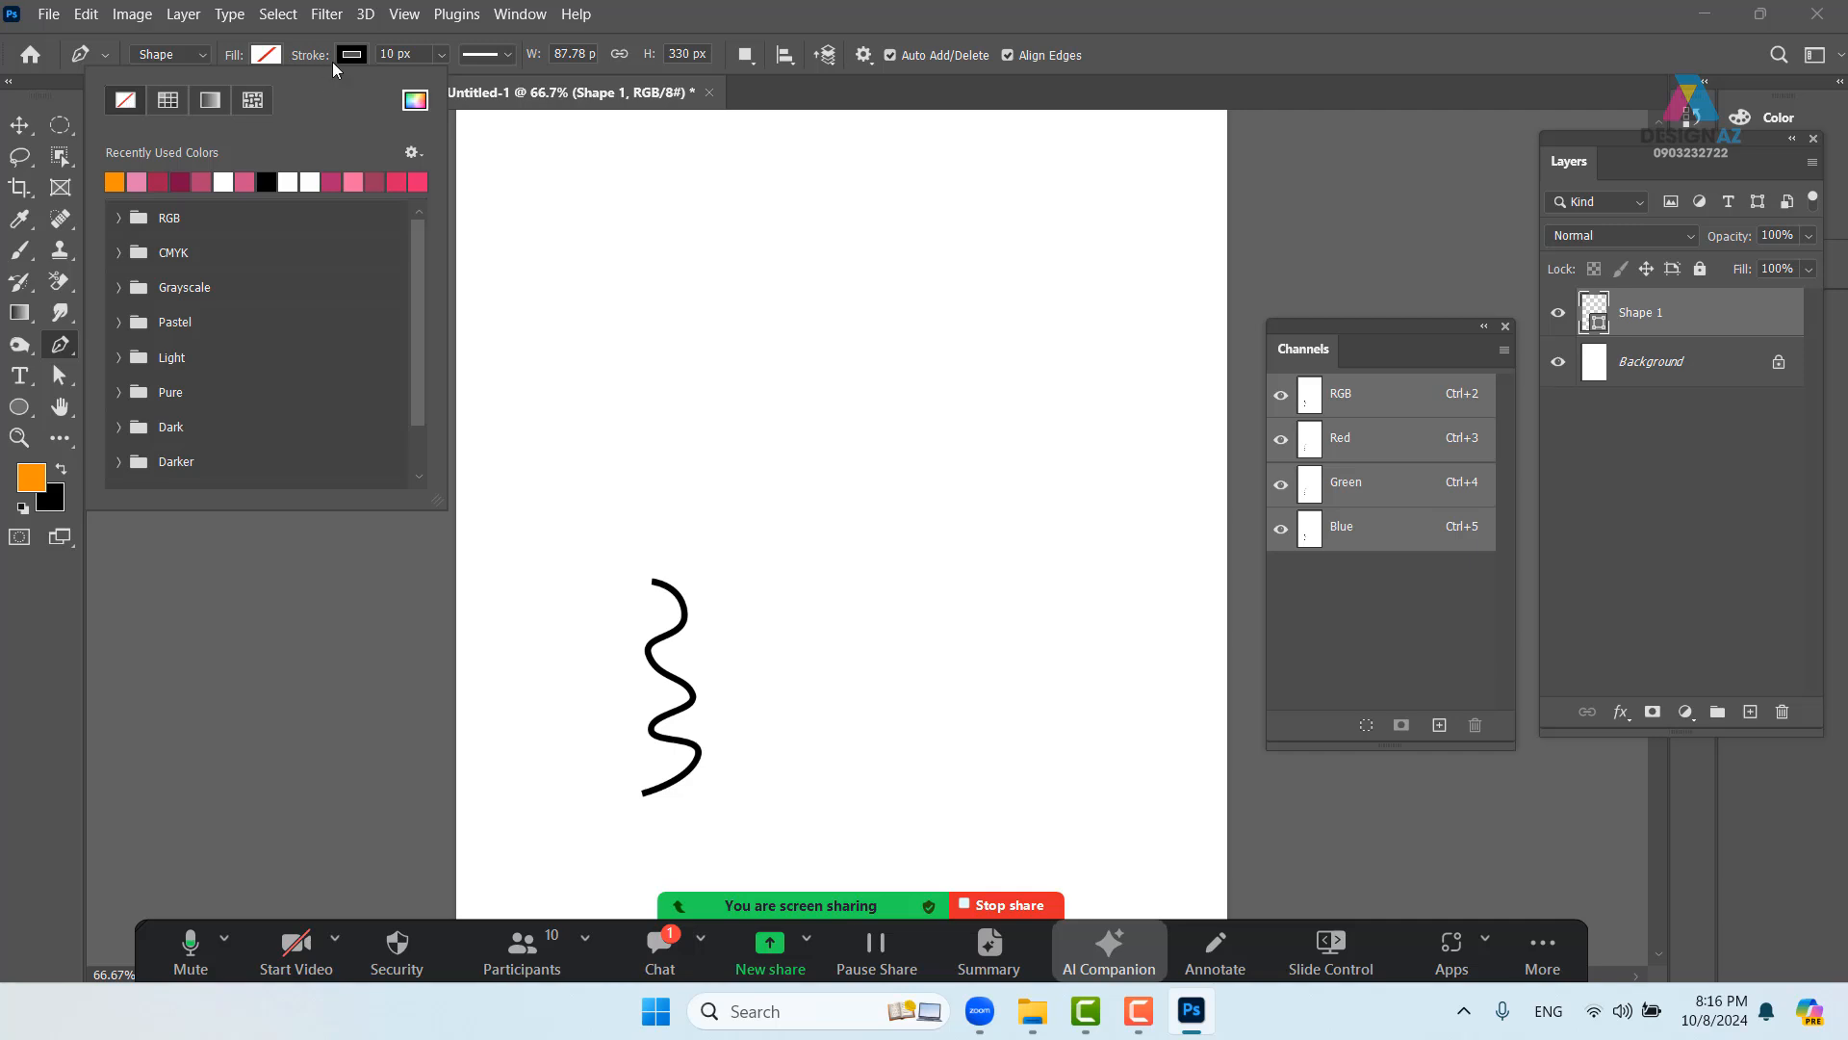
{"action": "left_click", "coordinate": [358, 51]}
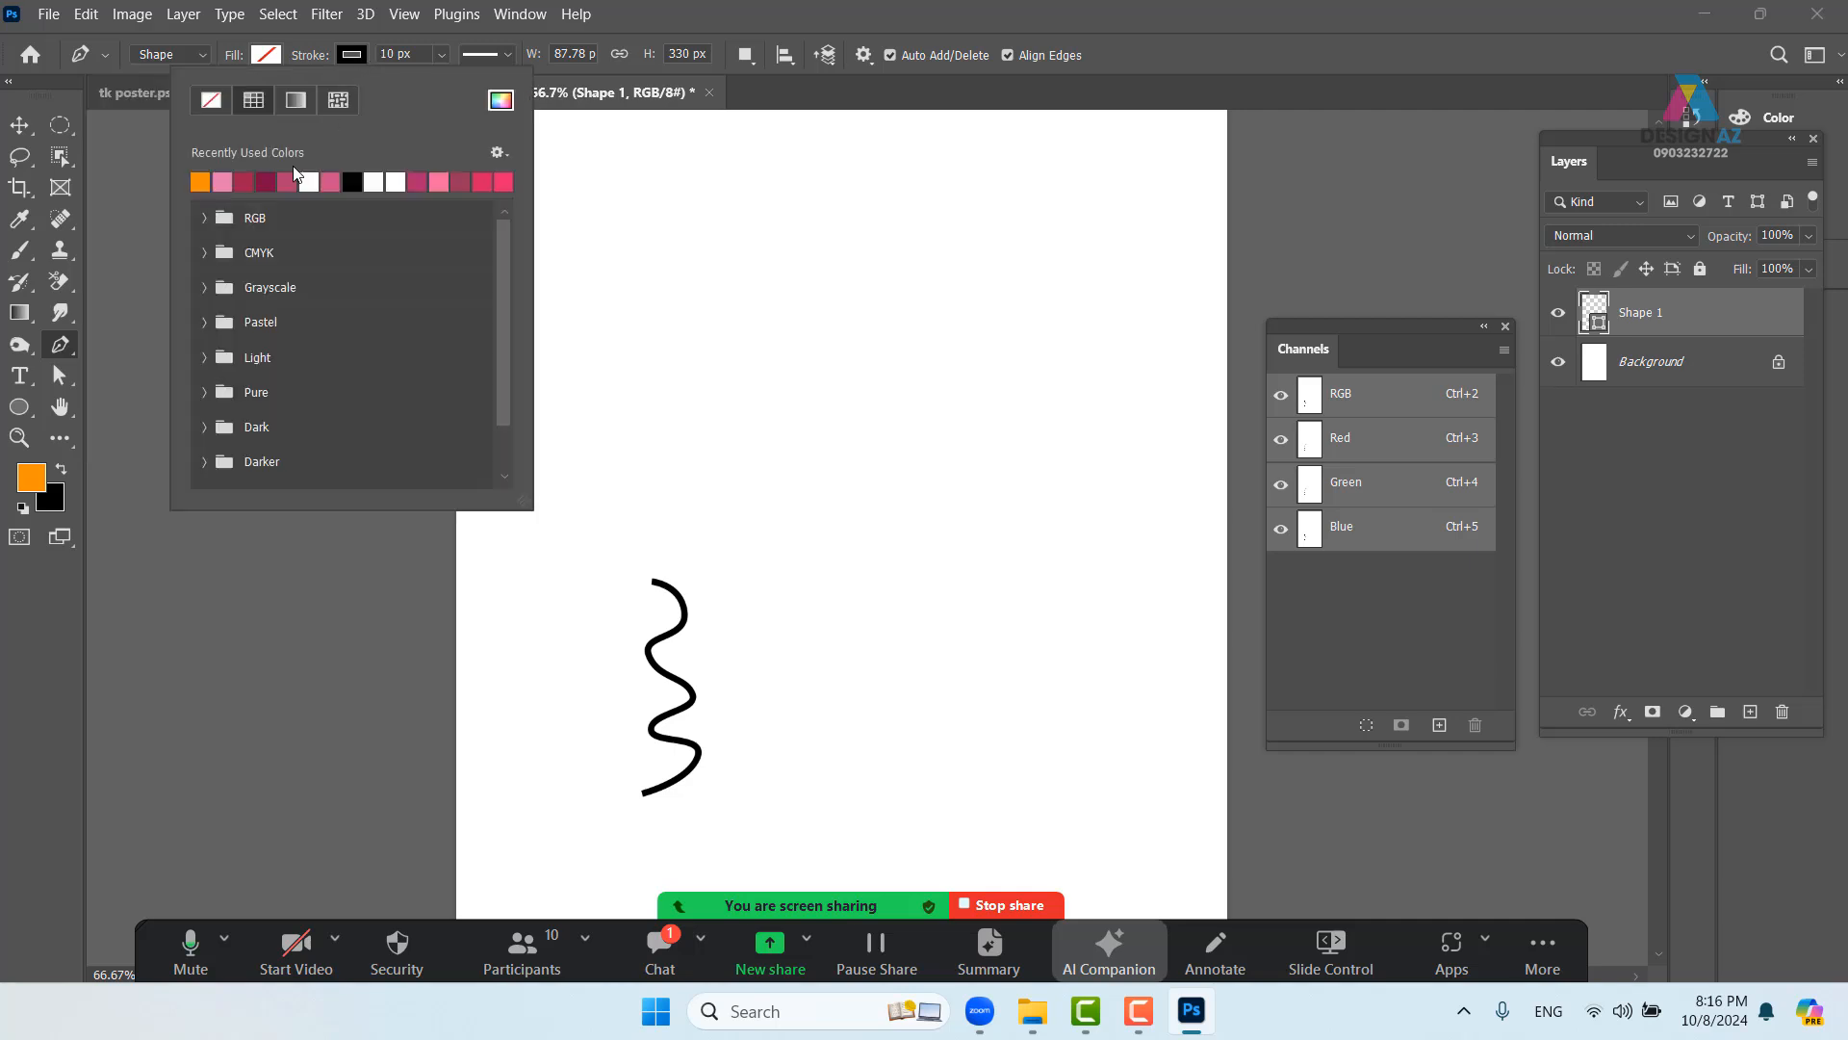
{"action": "left_click", "coordinate": [202, 181]}
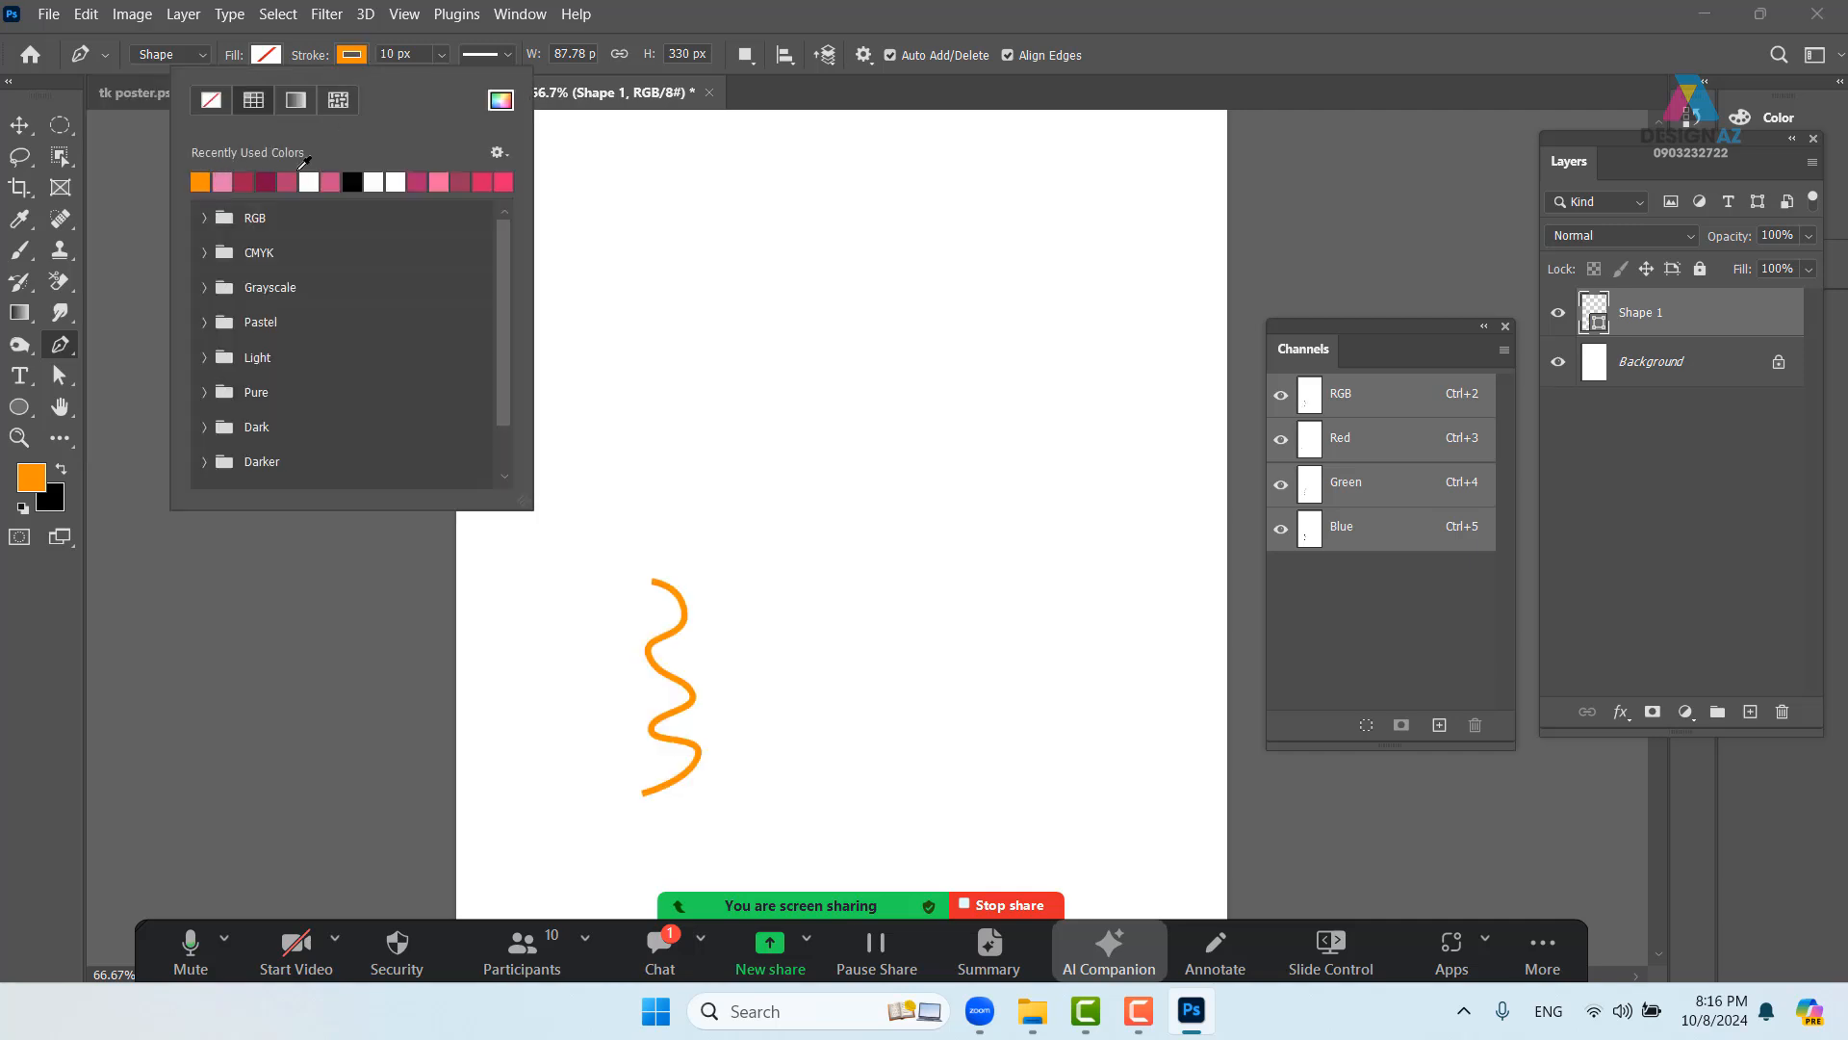
{"action": "left_click", "coordinate": [441, 54]}
{"action": "left_click_drag", "start_coordinate": [442, 79], "coordinate": [442, 83]}
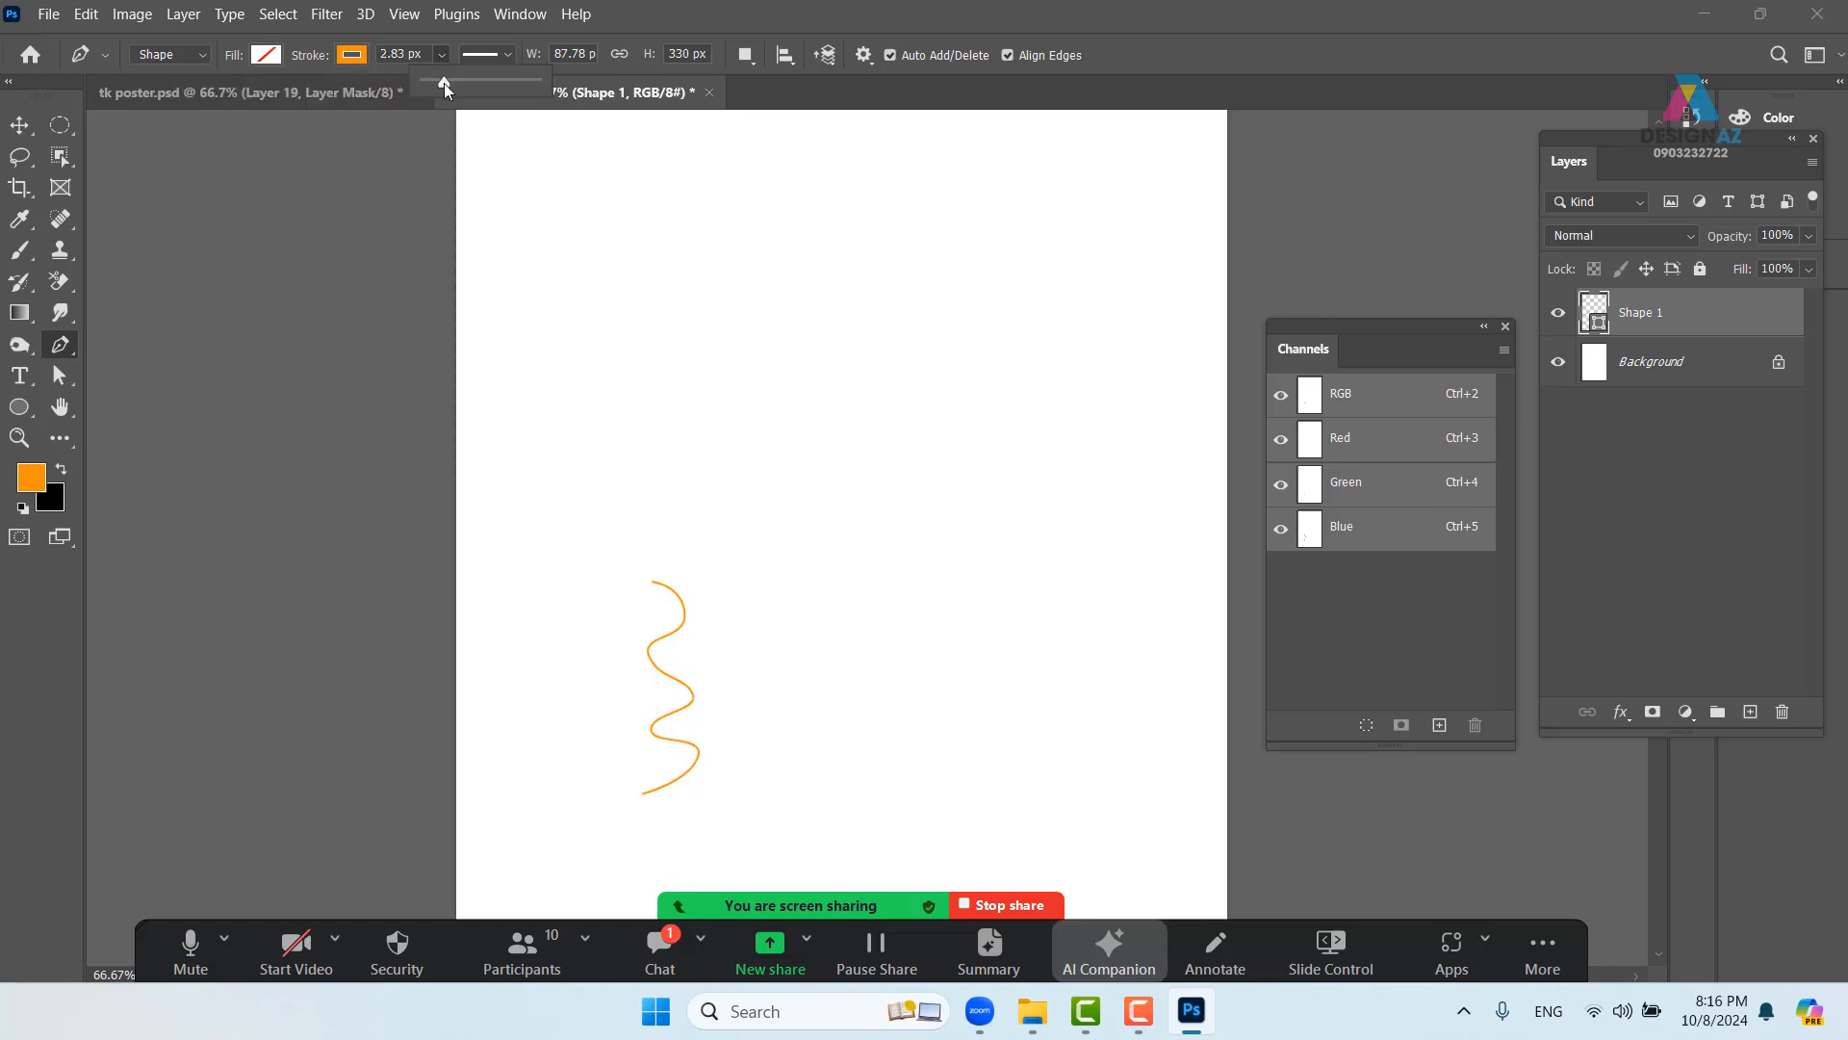
- Hide the Background layer and save the oval-selected orange curve as brush preset 'Sampled Brush 4344'
{"action": "left_click", "coordinate": [27, 125]}
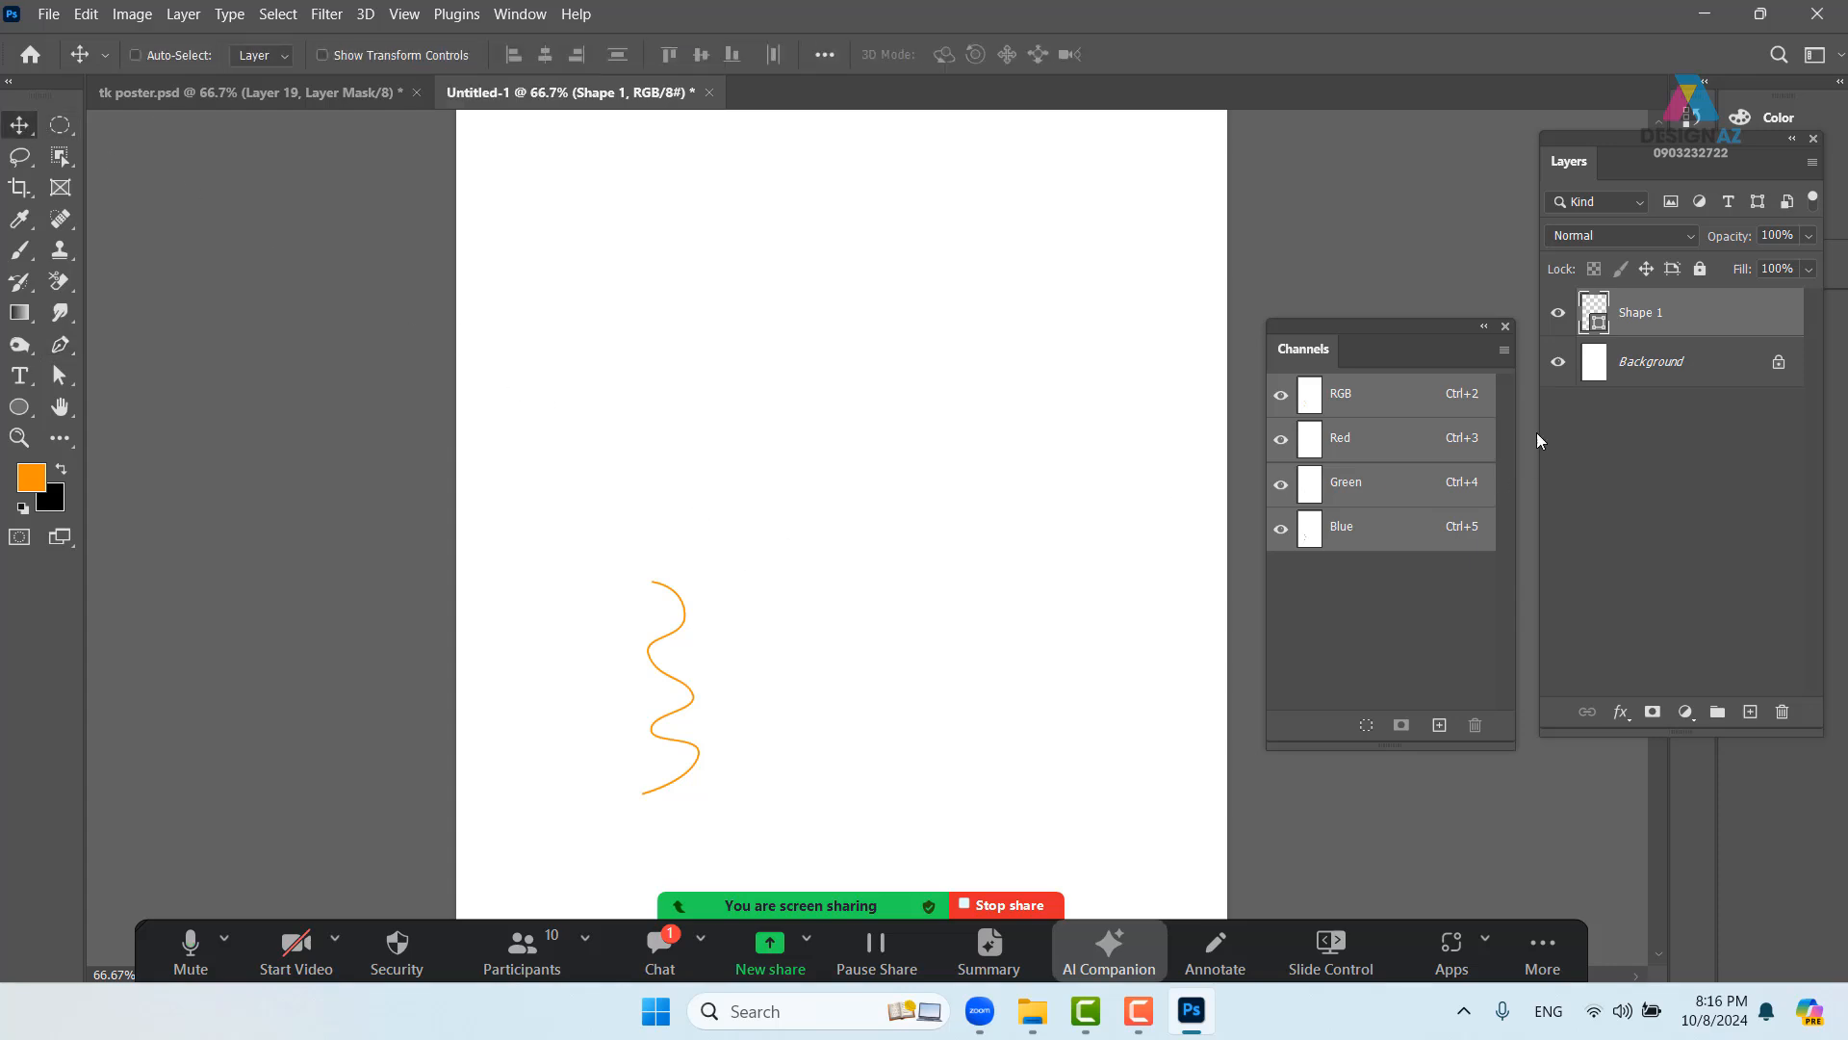
{"action": "key", "text": "p"}
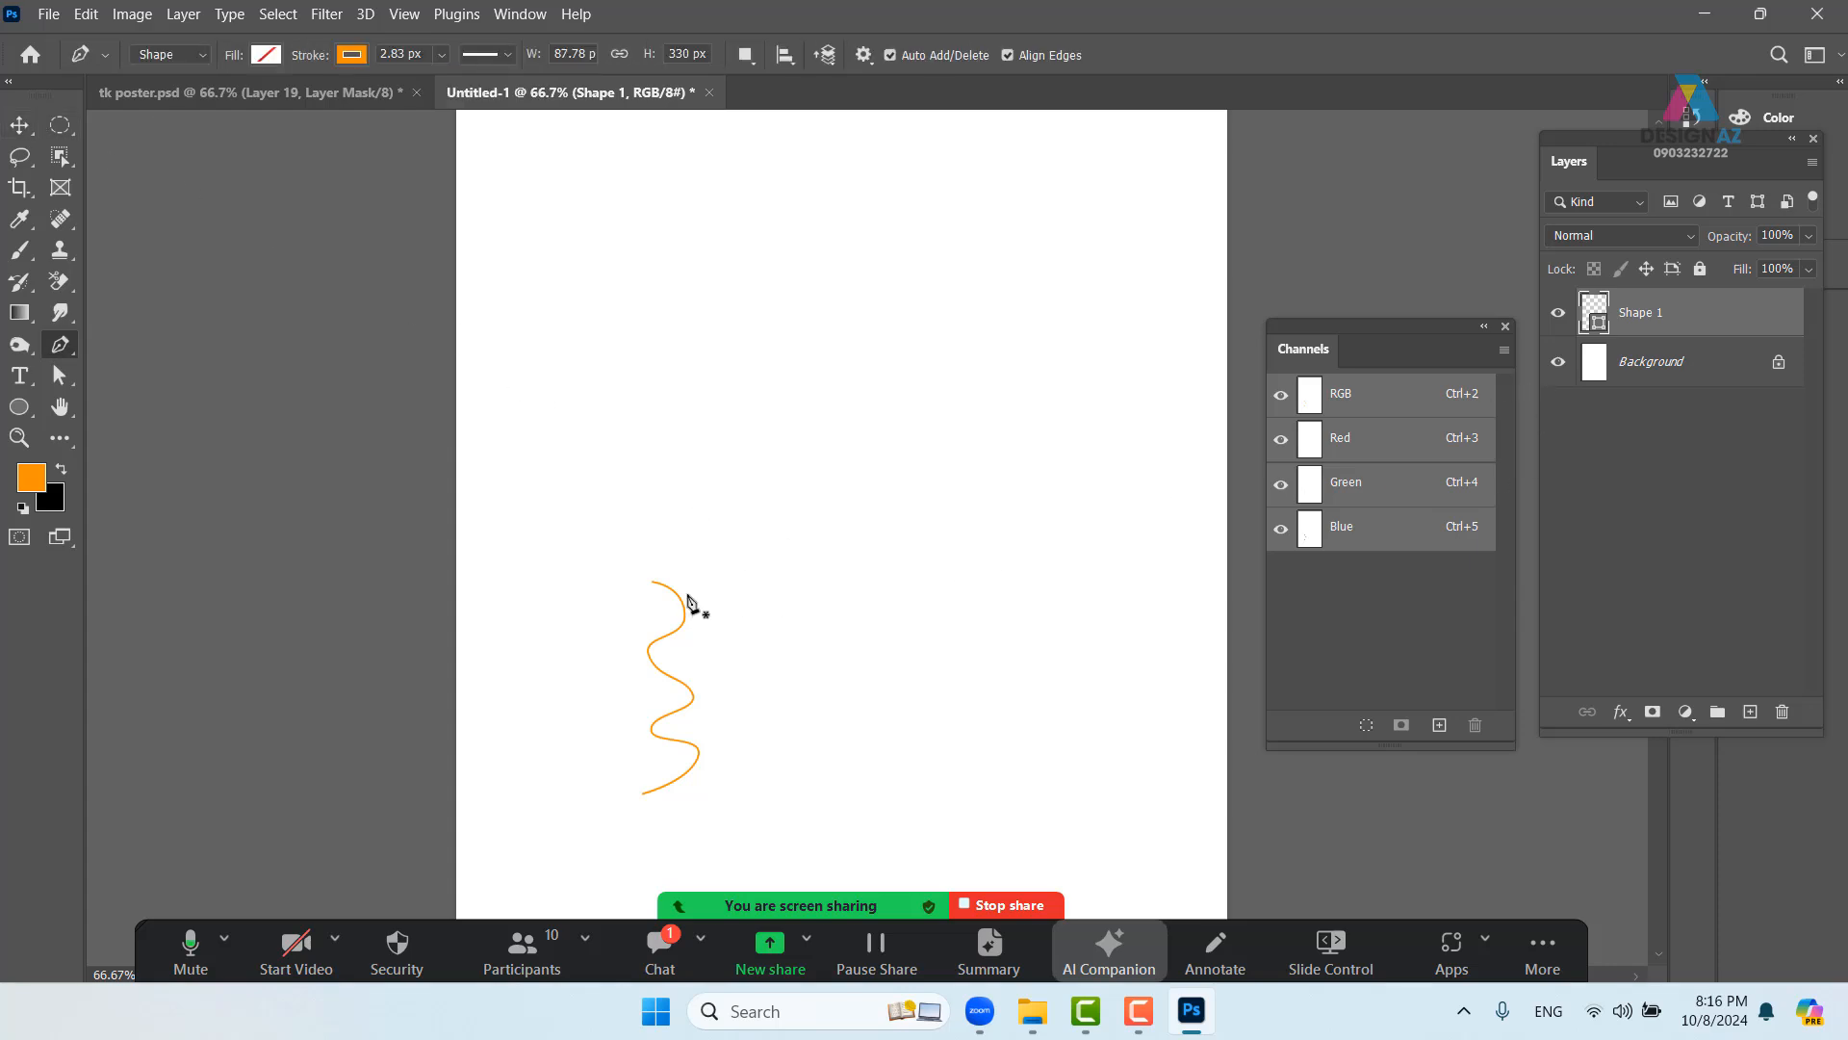
{"action": "left_click", "coordinate": [1559, 363]}
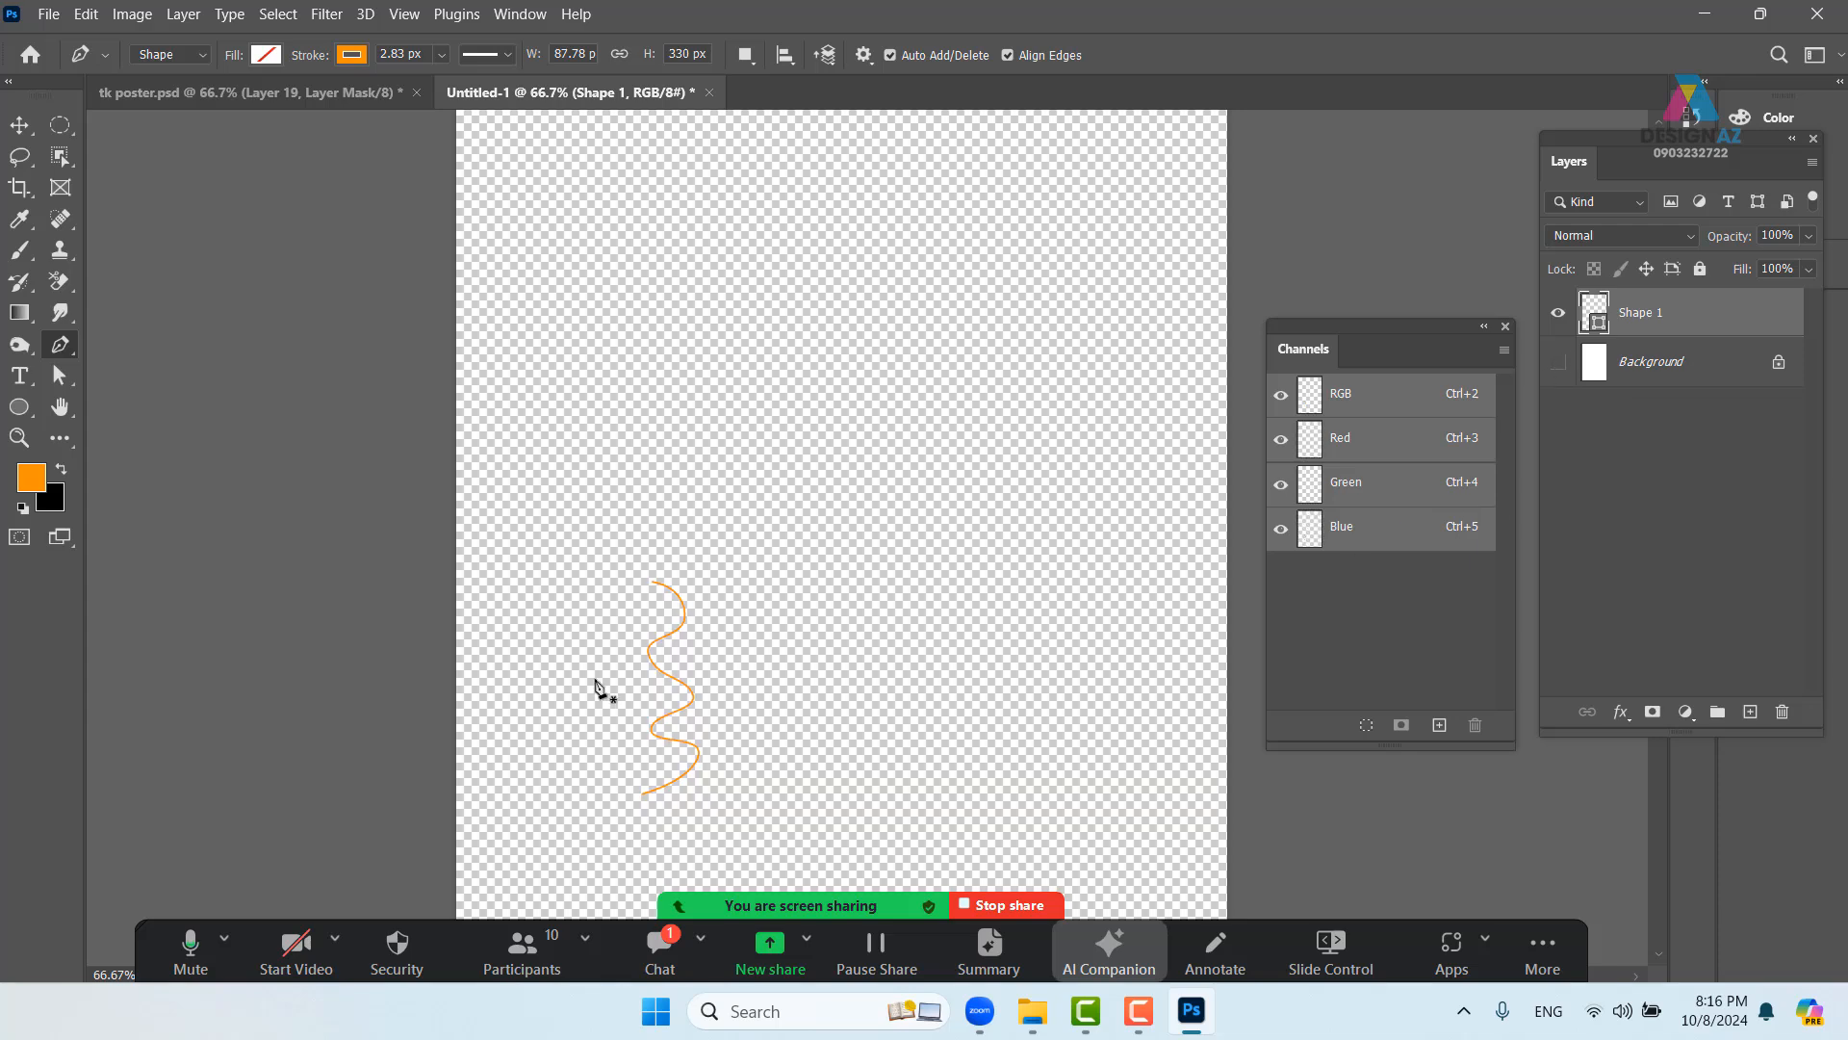
{"action": "left_click", "coordinate": [60, 125]}
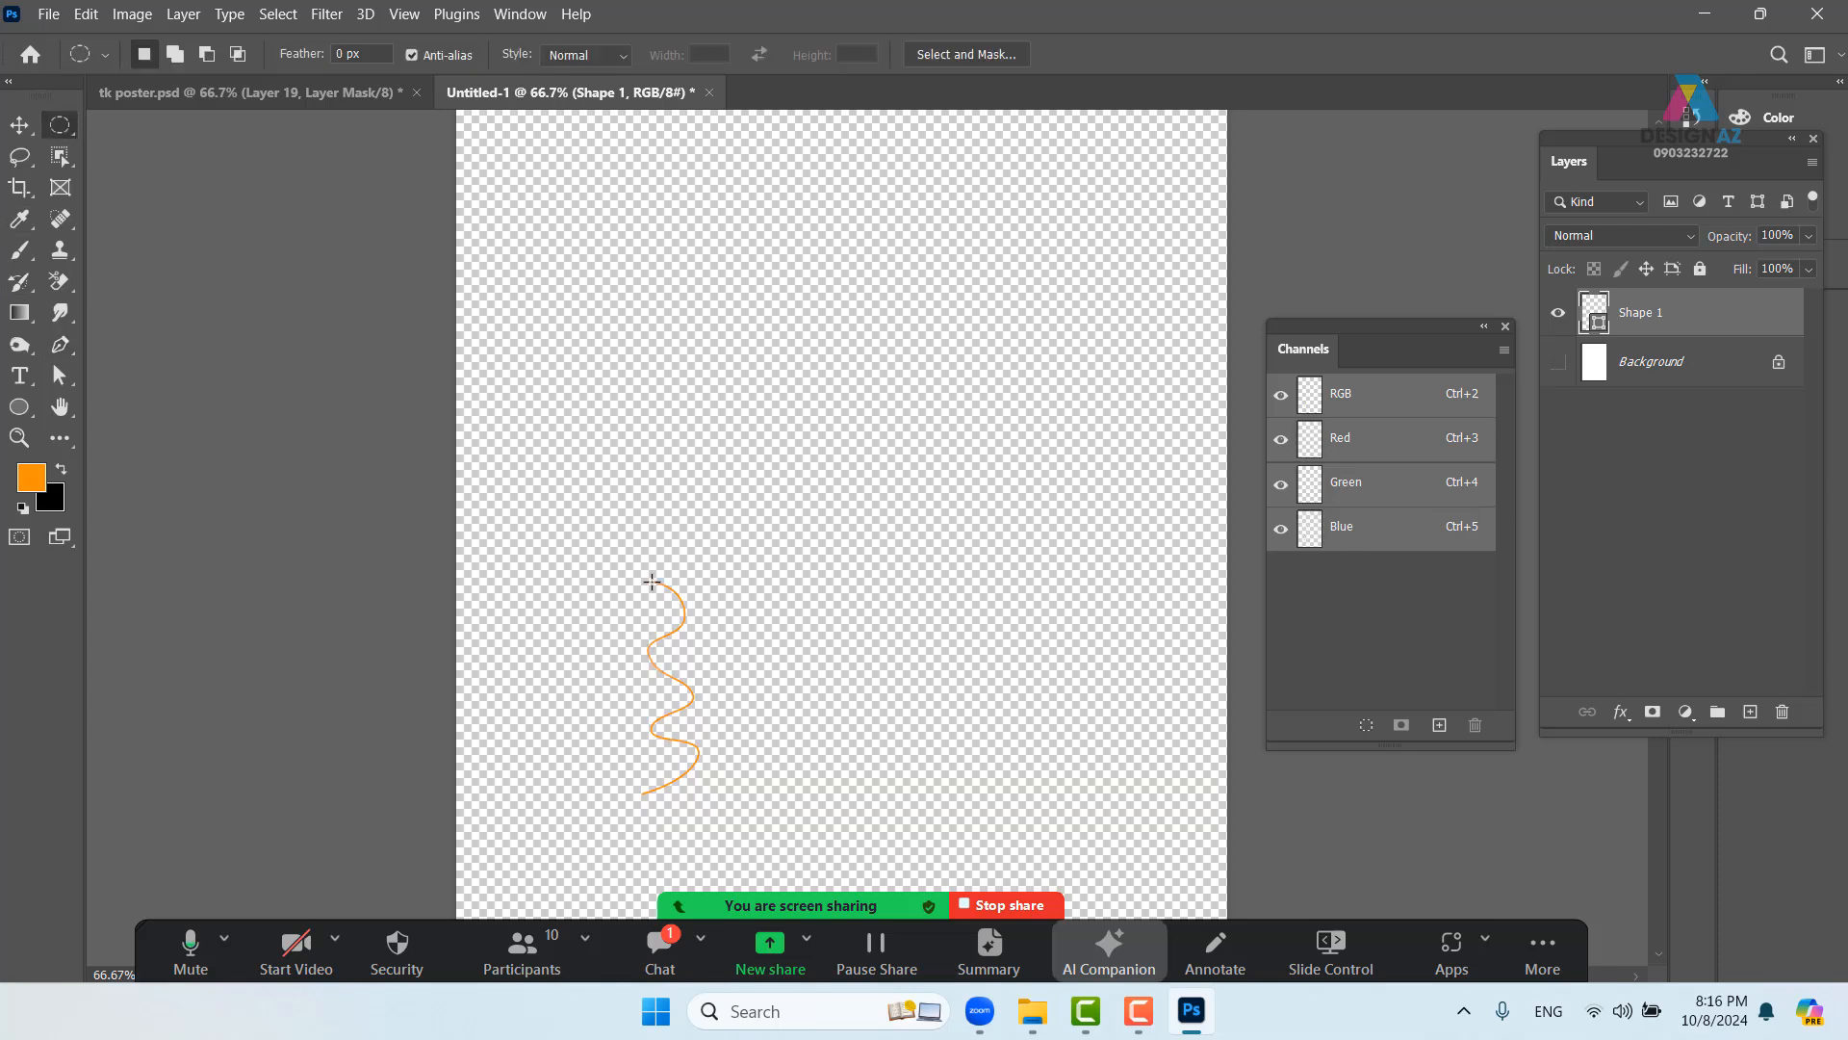
{"action": "left_click_drag", "start_coordinate": [607, 555], "coordinate": [754, 838]}
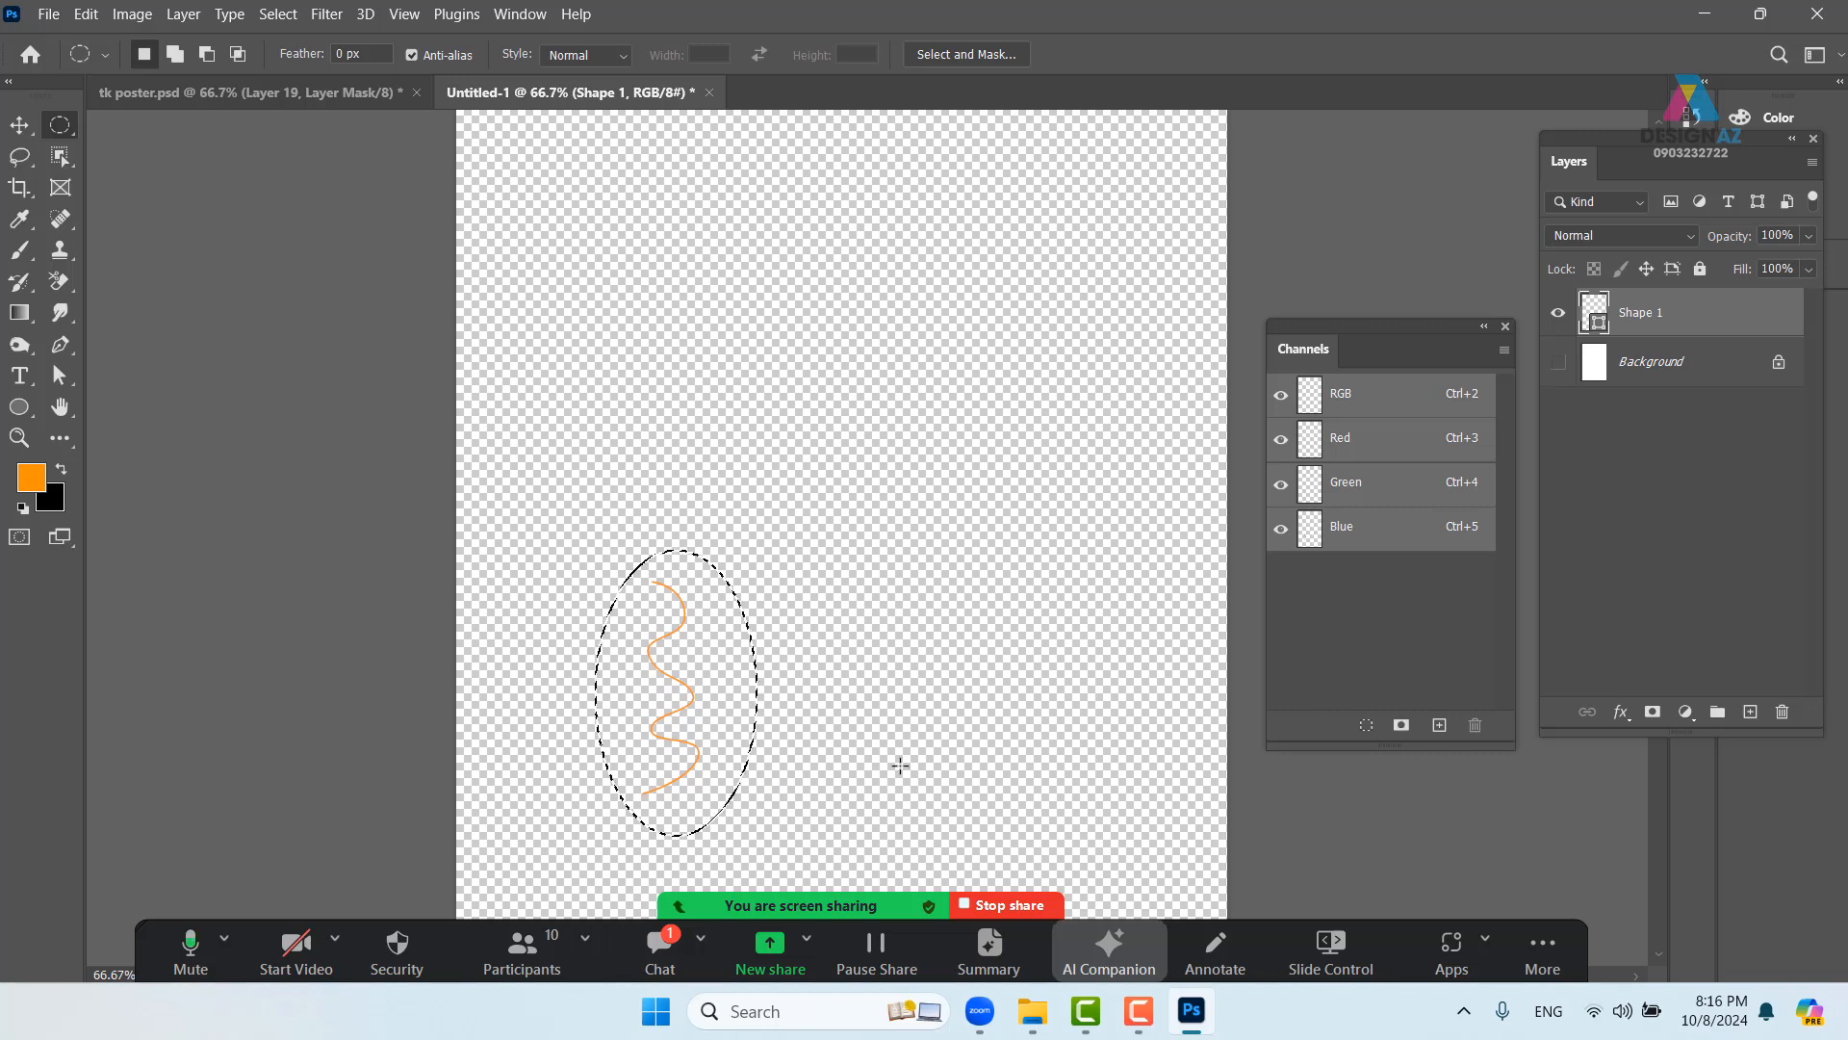
{"action": "left_click", "coordinate": [86, 13]}
{"action": "left_click", "coordinate": [156, 635]}
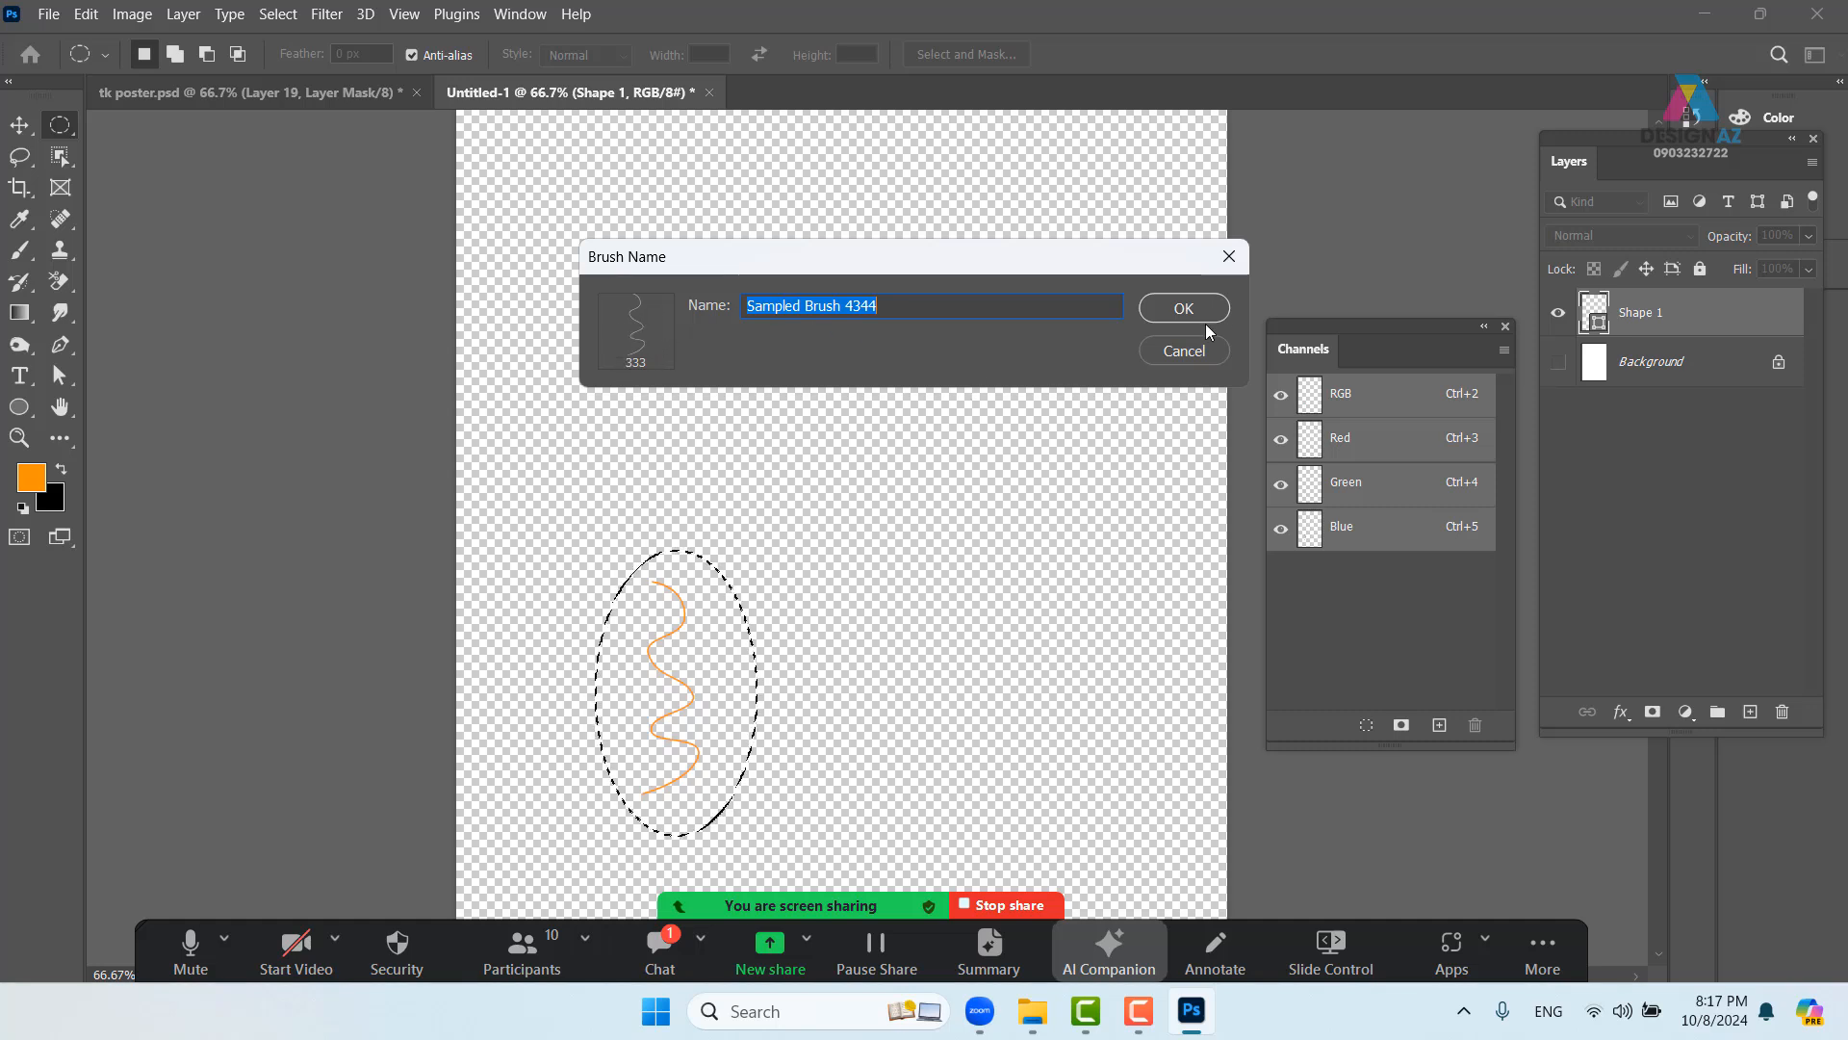
{"action": "key", "text": "Return"}
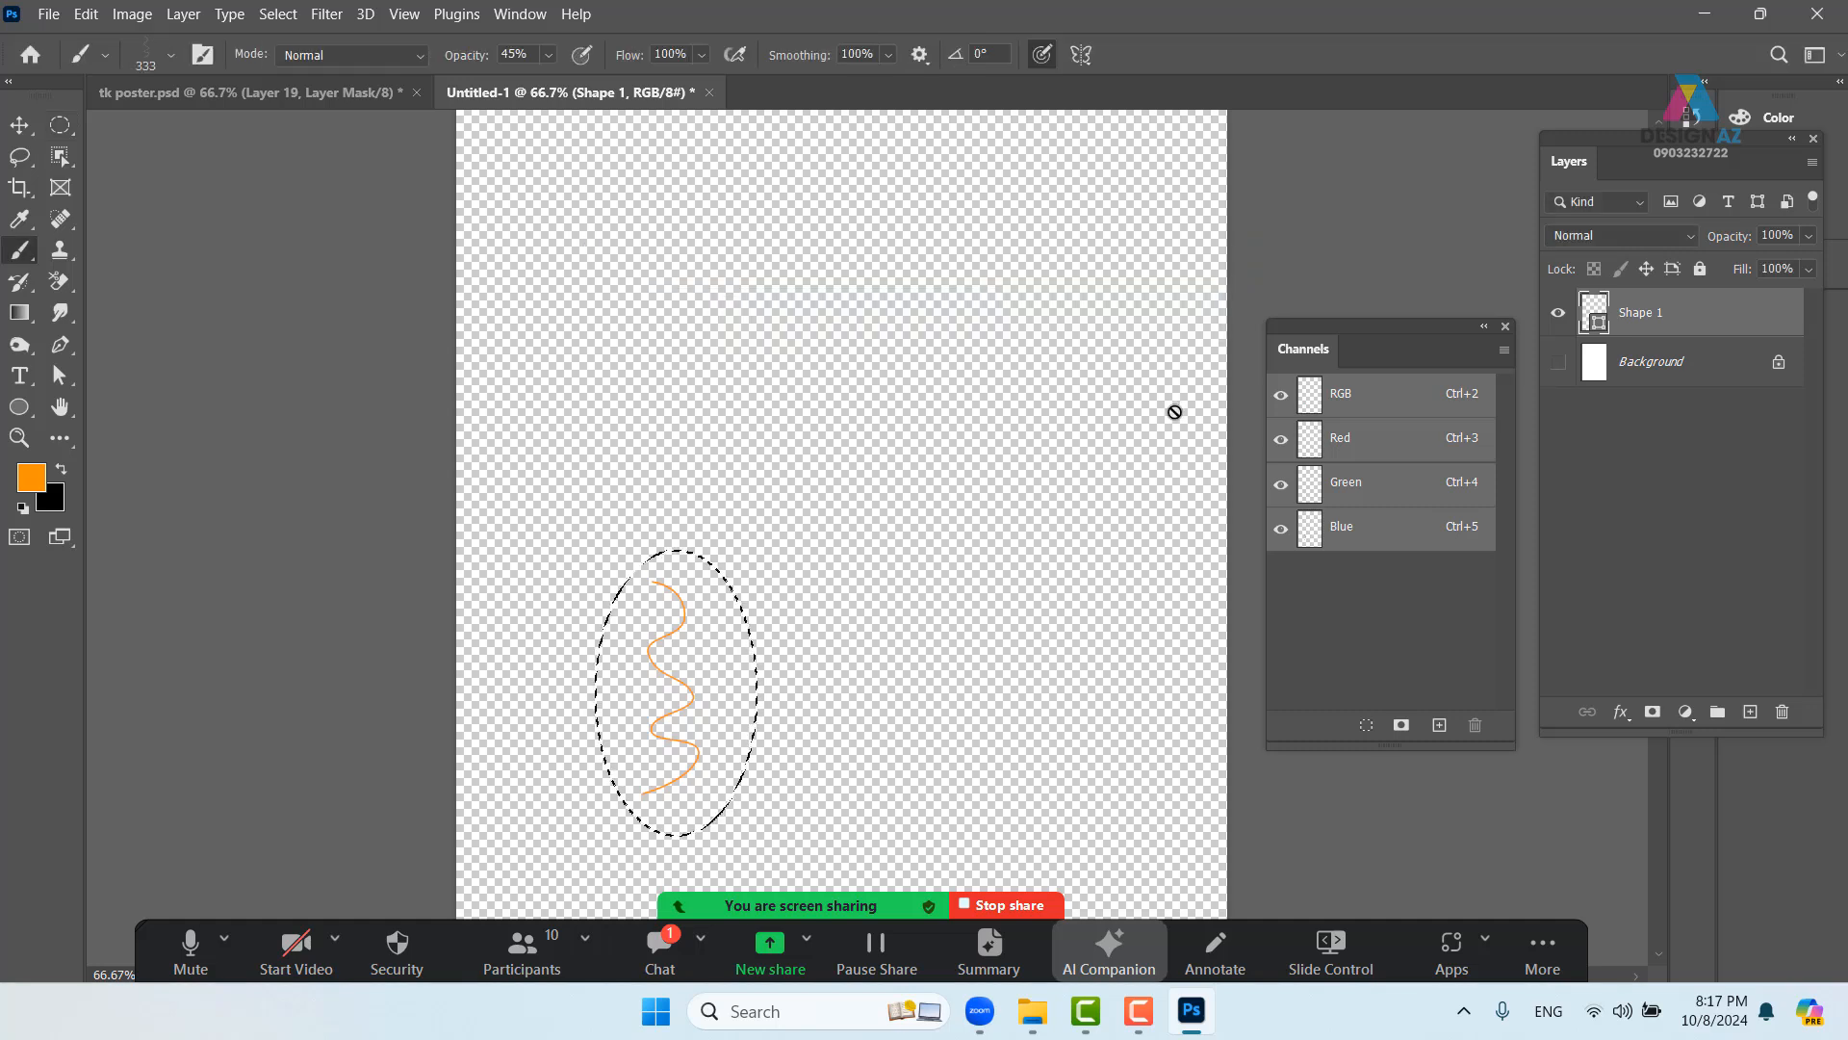
- Close the scratch Untitled-1 document without saving its changes
{"action": "key", "text": "v"}
{"action": "left_click", "coordinate": [709, 93]}
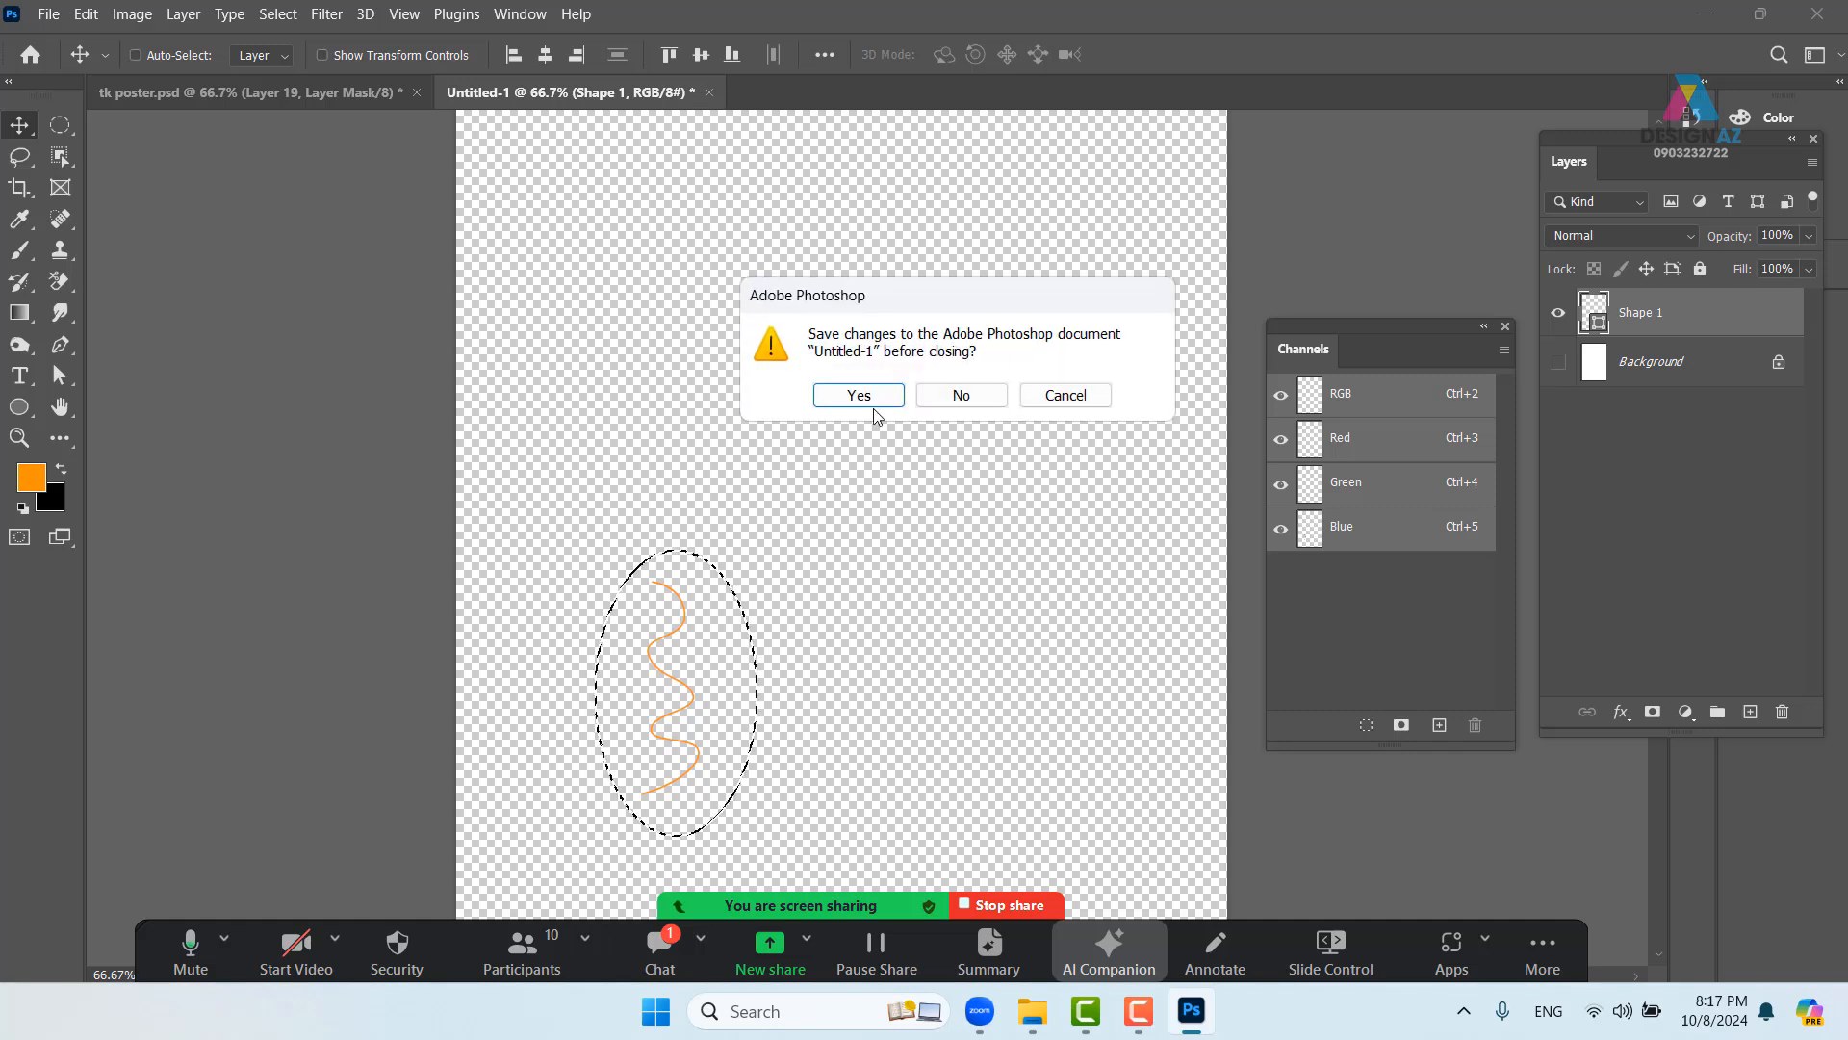
{"action": "left_click", "coordinate": [961, 394]}
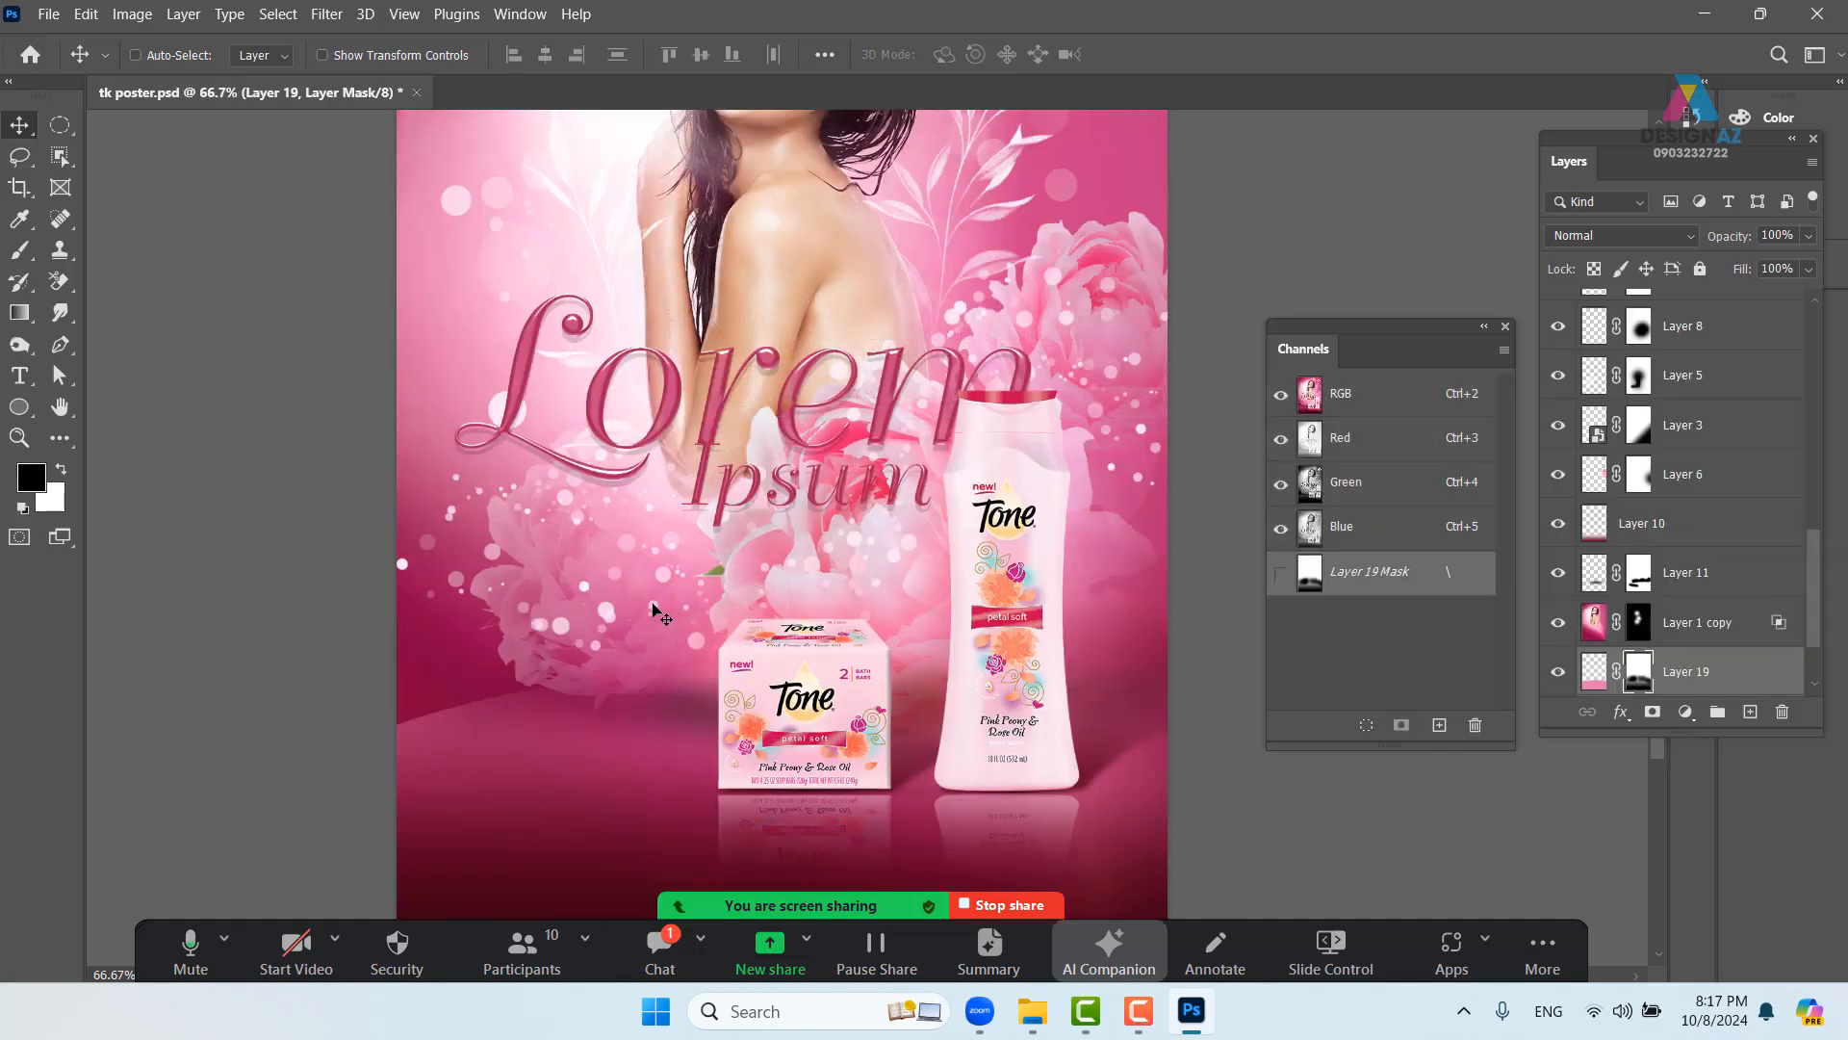
- Select Layer 2 and add a new empty layer above it
{"action": "key", "text": "b"}
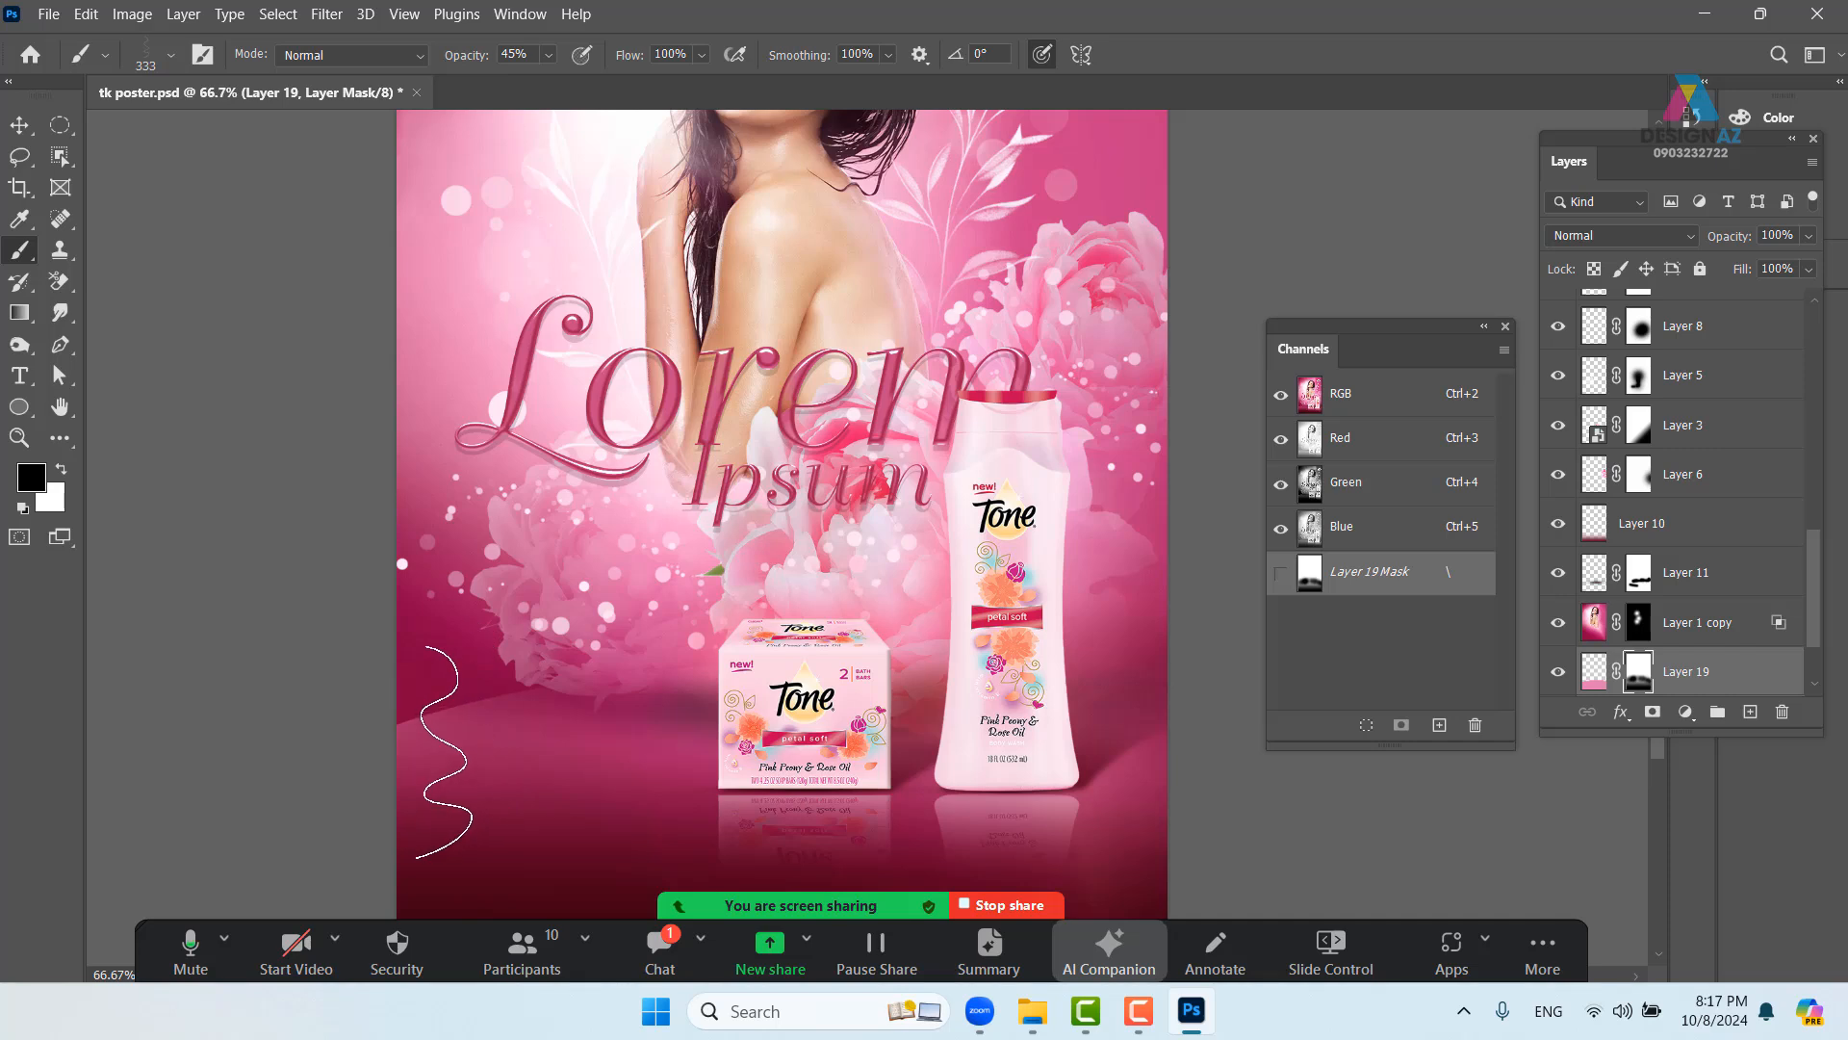
{"action": "key", "text": "x"}
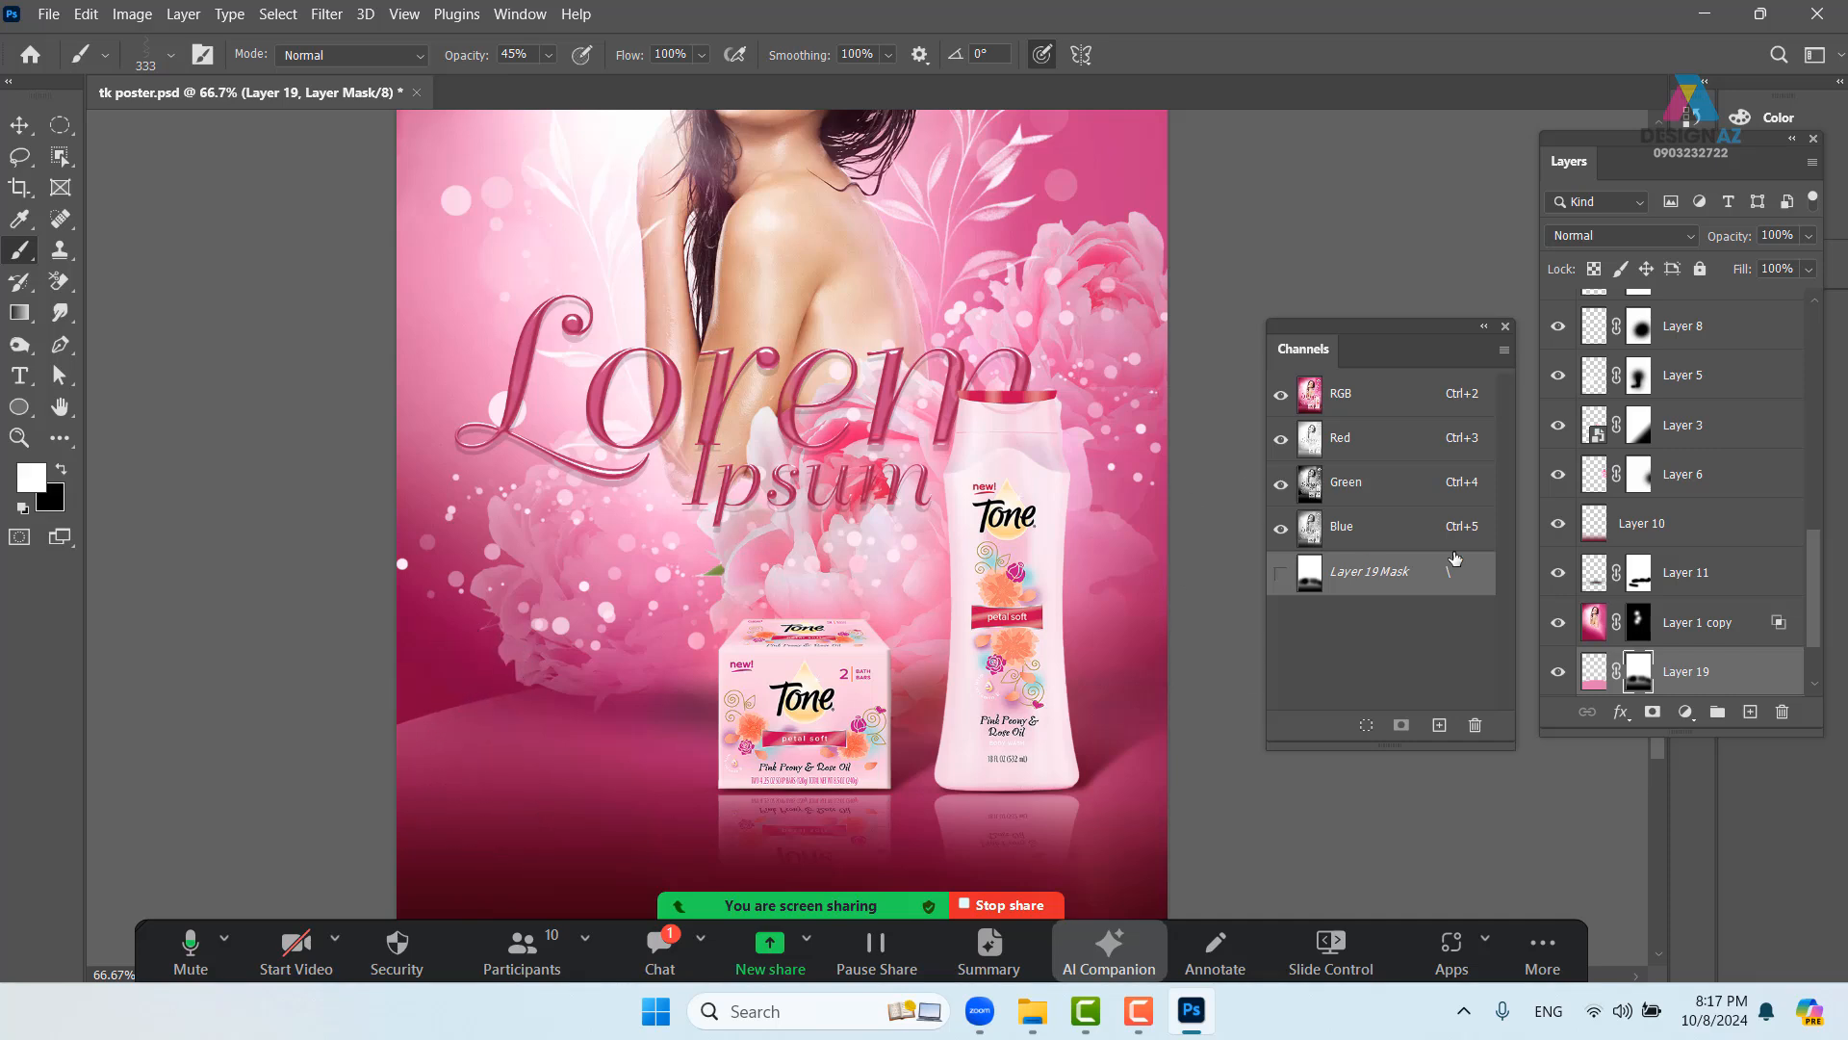
{"action": "left_click_drag", "start_coordinate": [1817, 575], "coordinate": [1824, 260]}
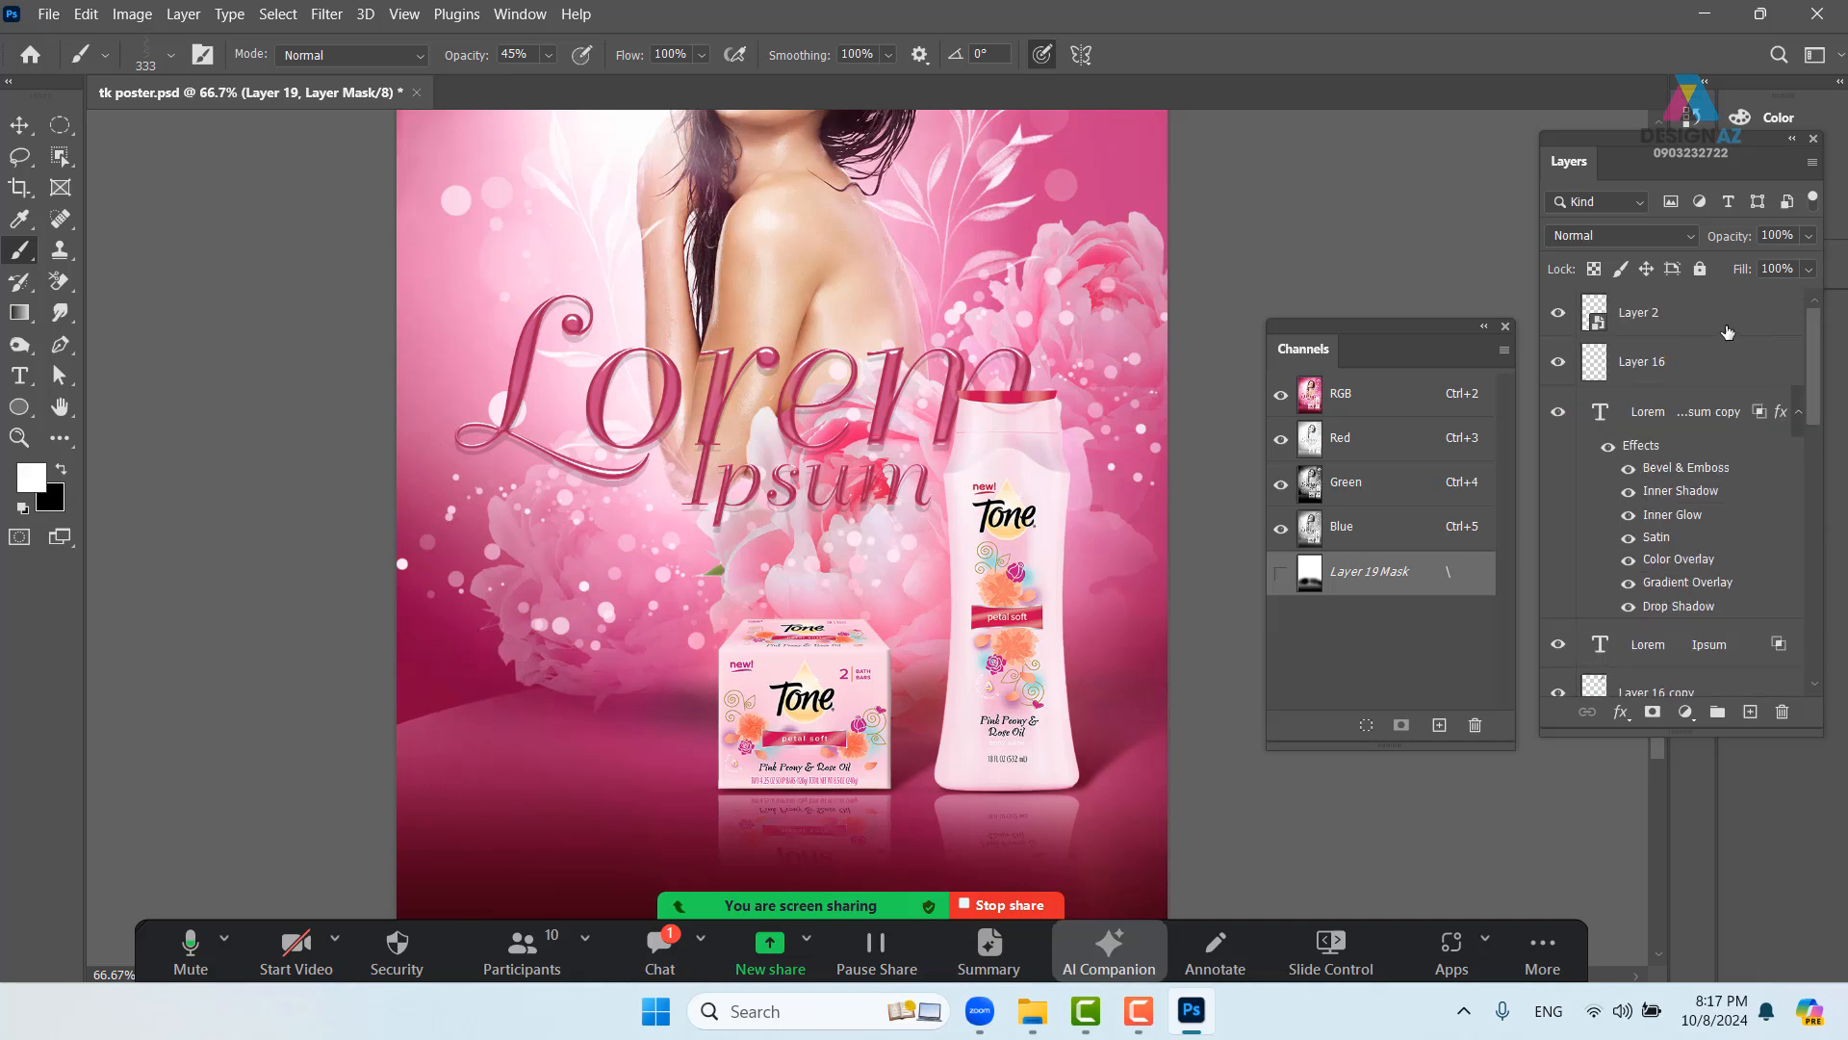
{"action": "left_click", "coordinate": [1727, 332]}
{"action": "left_click", "coordinate": [1750, 714]}
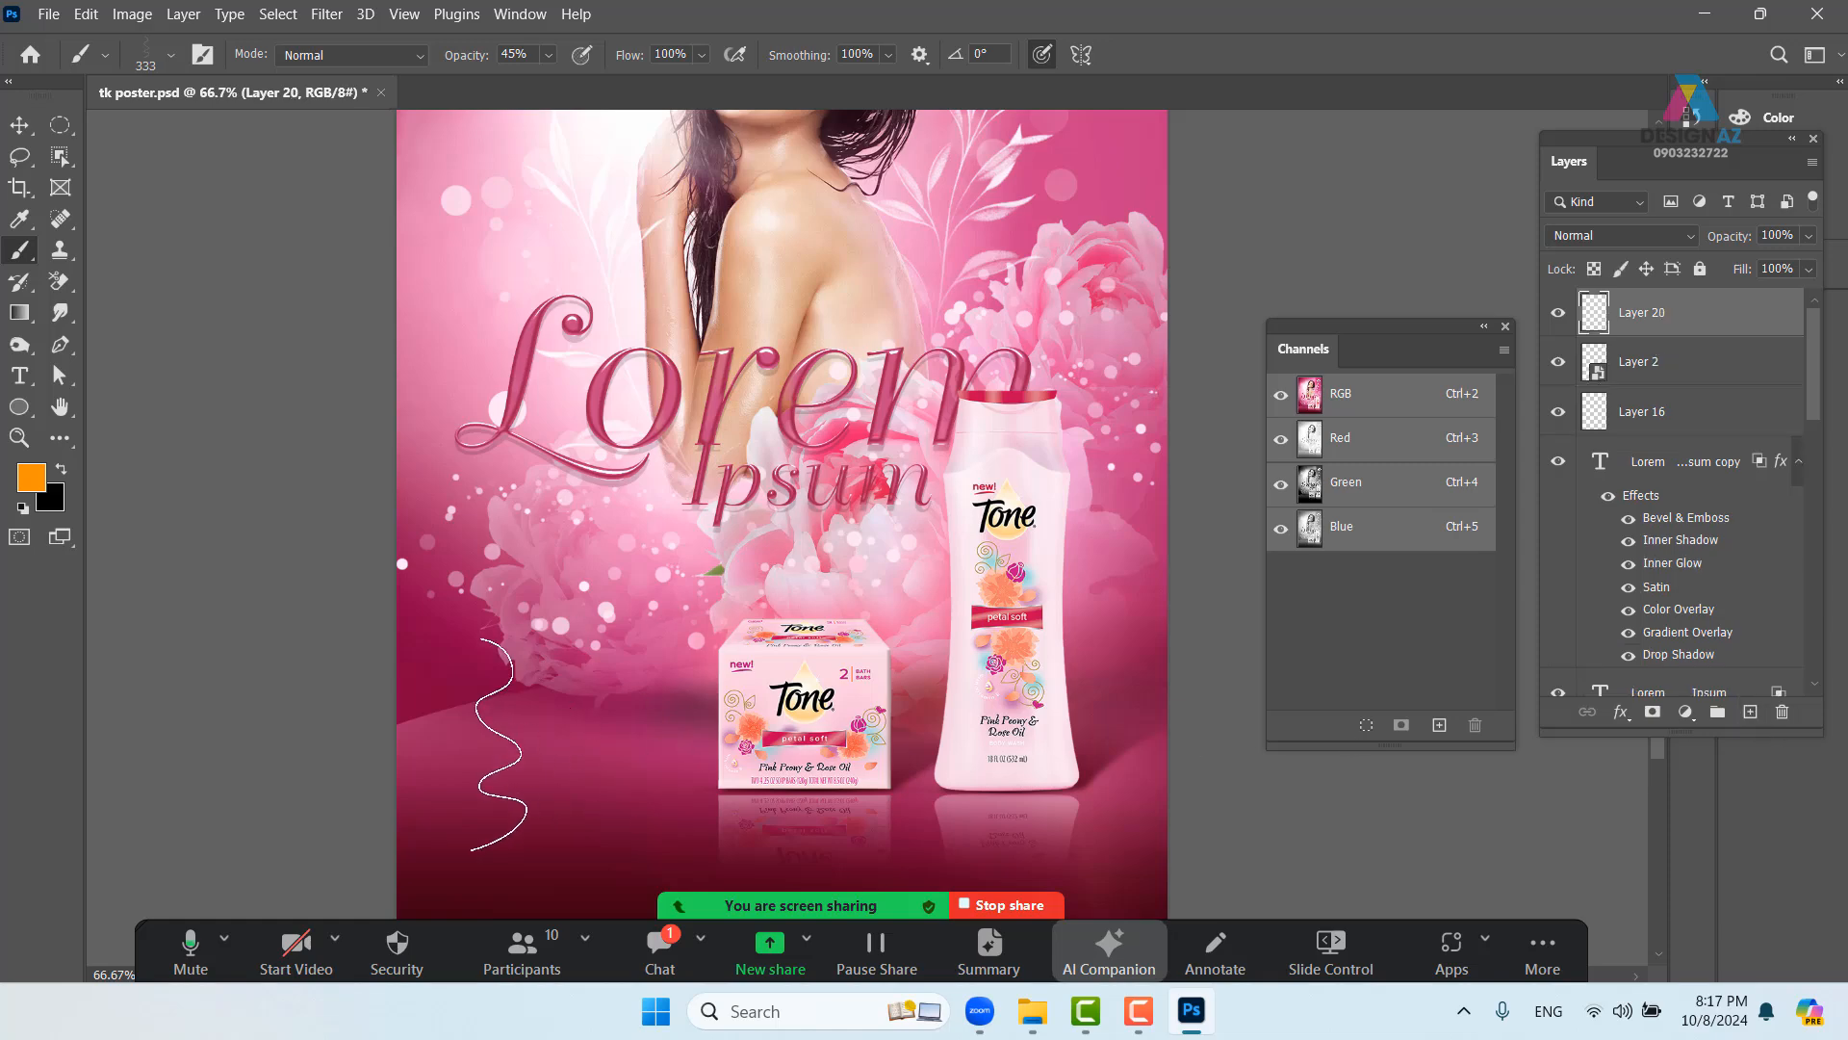
- Paint trial orange wavy strokes across the poster bottom, then undo them
{"action": "mouse_move", "coordinate": [427, 742]}
{"action": "left_mouse_down"}
{"action": "mouse_move", "coordinate": [654, 690]}
{"action": "mouse_move", "coordinate": [701, 736]}
{"action": "mouse_move", "coordinate": [557, 790]}
{"action": "left_mouse_up"}
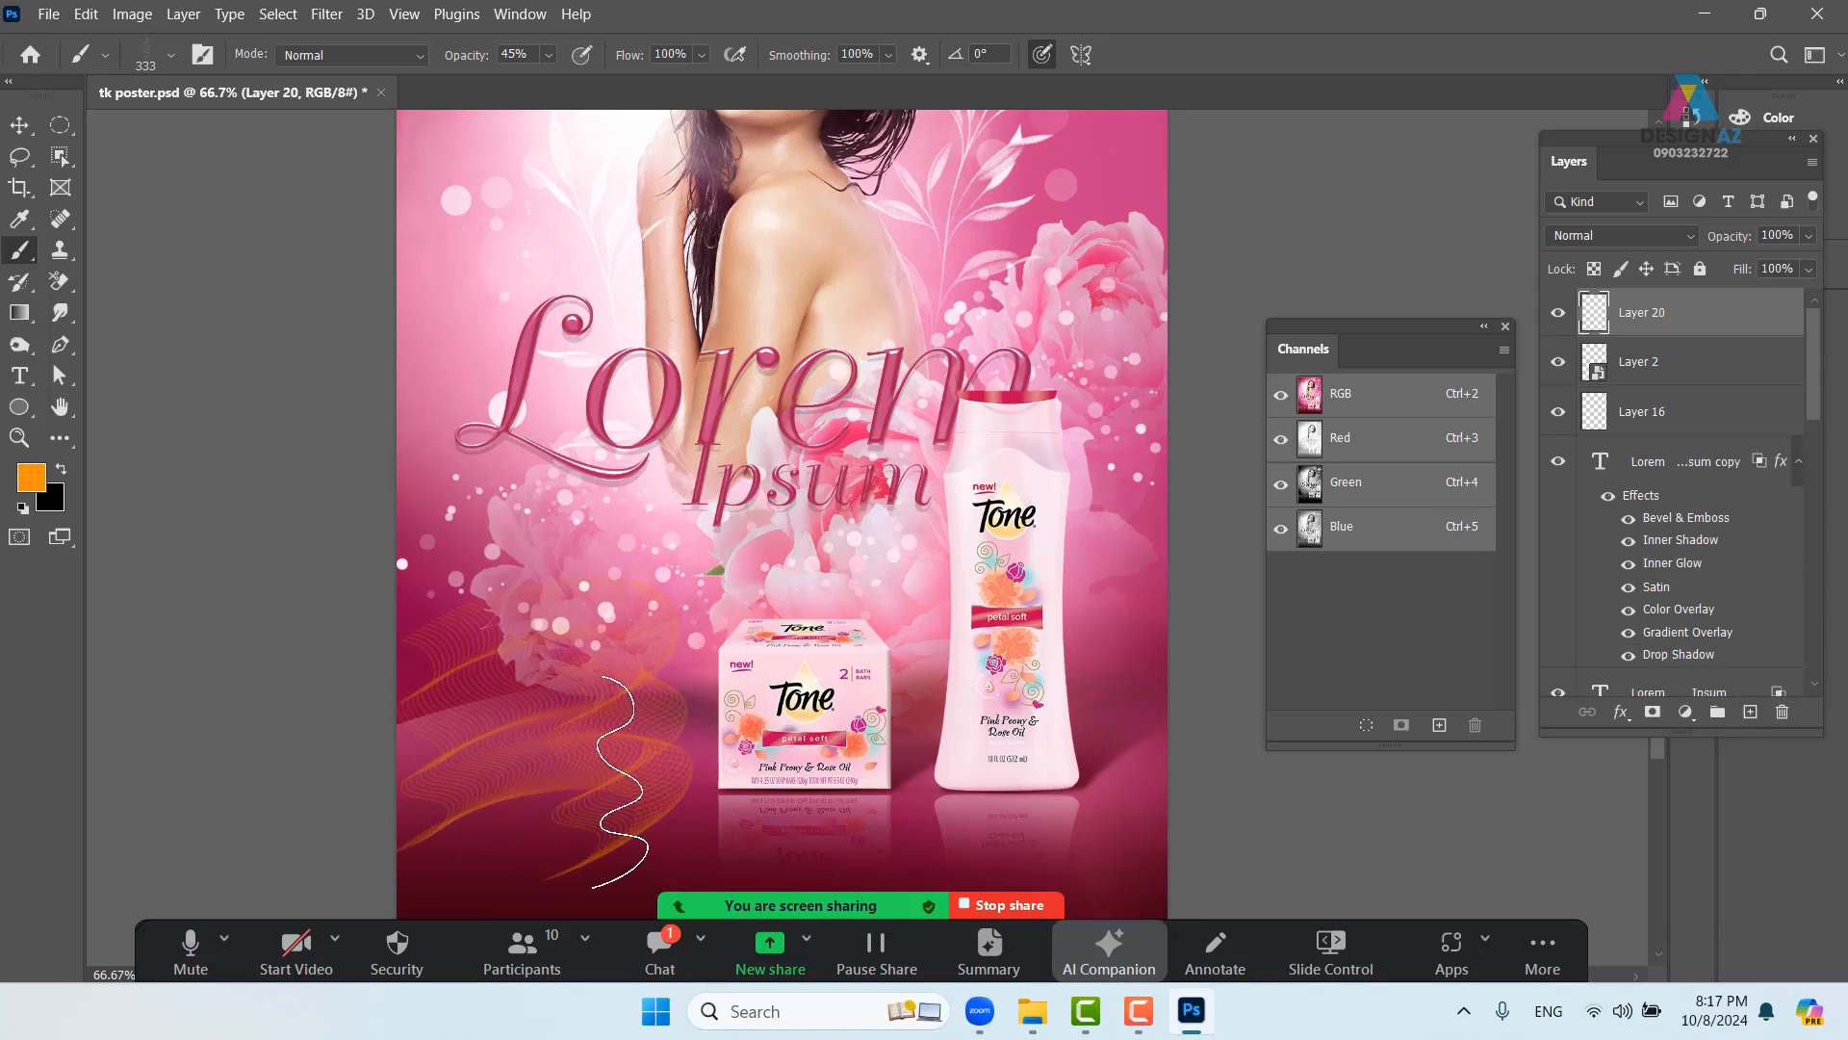
{"action": "scroll", "coordinate": [559, 789], "scroll_direction": "down", "scroll_amount": 5}
{"action": "key", "text": "ctrl+z"}
{"action": "mouse_move", "coordinate": [300, 583]}
{"action": "left_mouse_down"}
{"action": "mouse_move", "coordinate": [423, 497]}
{"action": "mouse_move", "coordinate": [502, 576]}
{"action": "mouse_move", "coordinate": [483, 691]}
{"action": "mouse_move", "coordinate": [667, 714]}
{"action": "mouse_move", "coordinate": [825, 548]}
{"action": "mouse_move", "coordinate": [1019, 555]}
{"action": "mouse_move", "coordinate": [1199, 670]}
{"action": "mouse_move", "coordinate": [1313, 609]}
{"action": "left_mouse_up"}
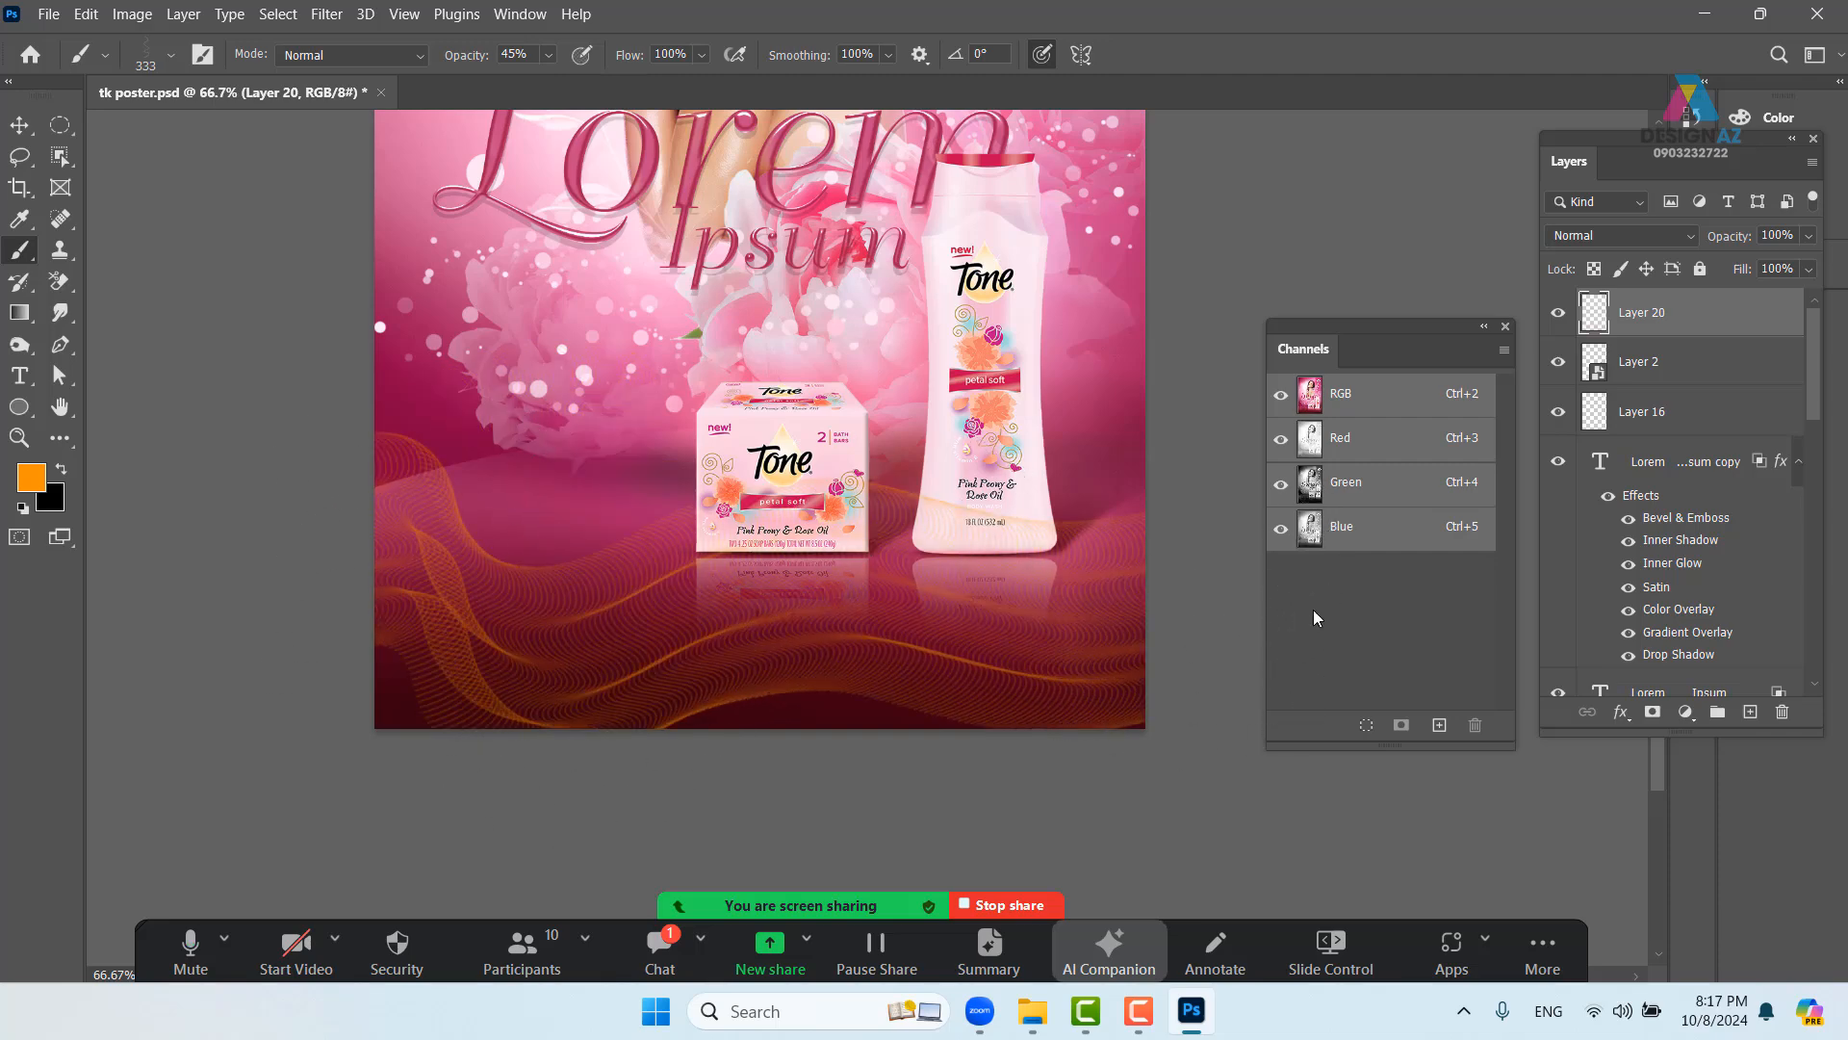
{"action": "mouse_move", "coordinate": [878, 569]}
{"action": "left_mouse_down"}
{"action": "mouse_move", "coordinate": [787, 805]}
{"action": "mouse_move", "coordinate": [844, 589]}
{"action": "left_mouse_up"}
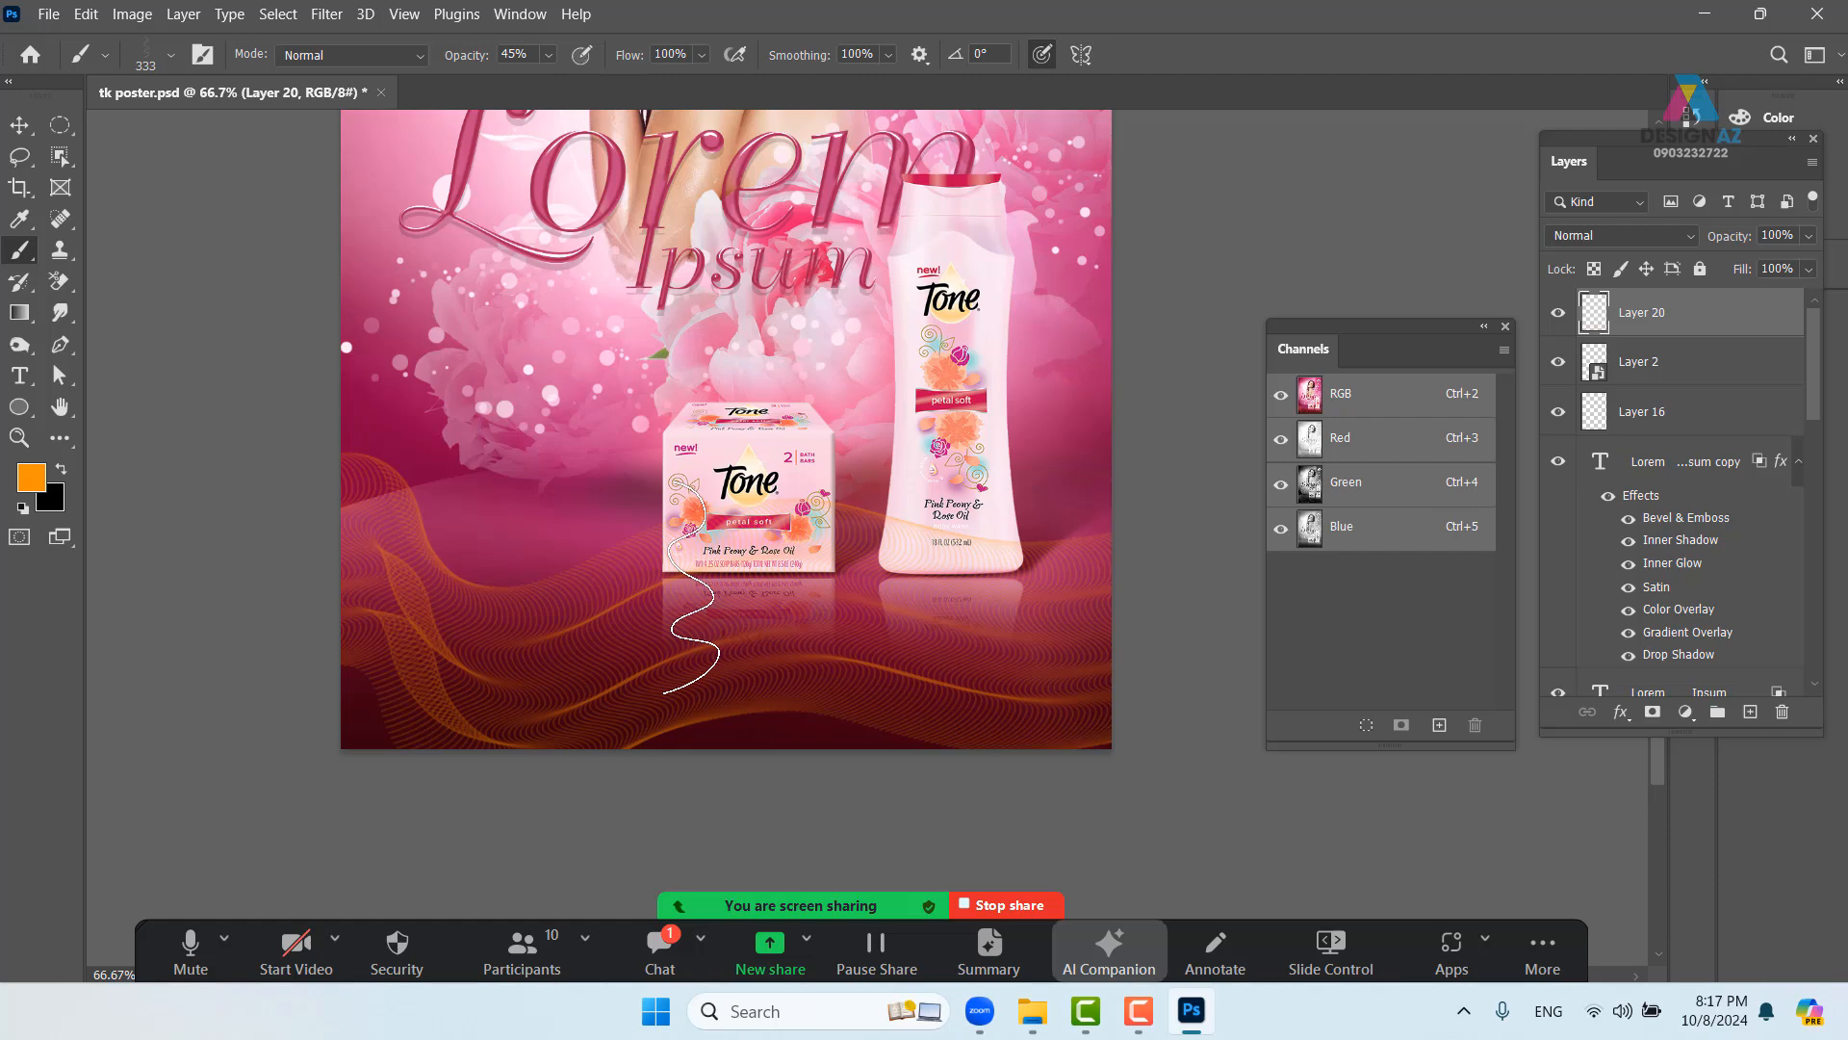
{"action": "key", "text": "ctrl+z"}
- Make pure white the foreground colour and shrink the brush from 333 to 263 px
{"action": "left_click", "coordinate": [30, 477]}
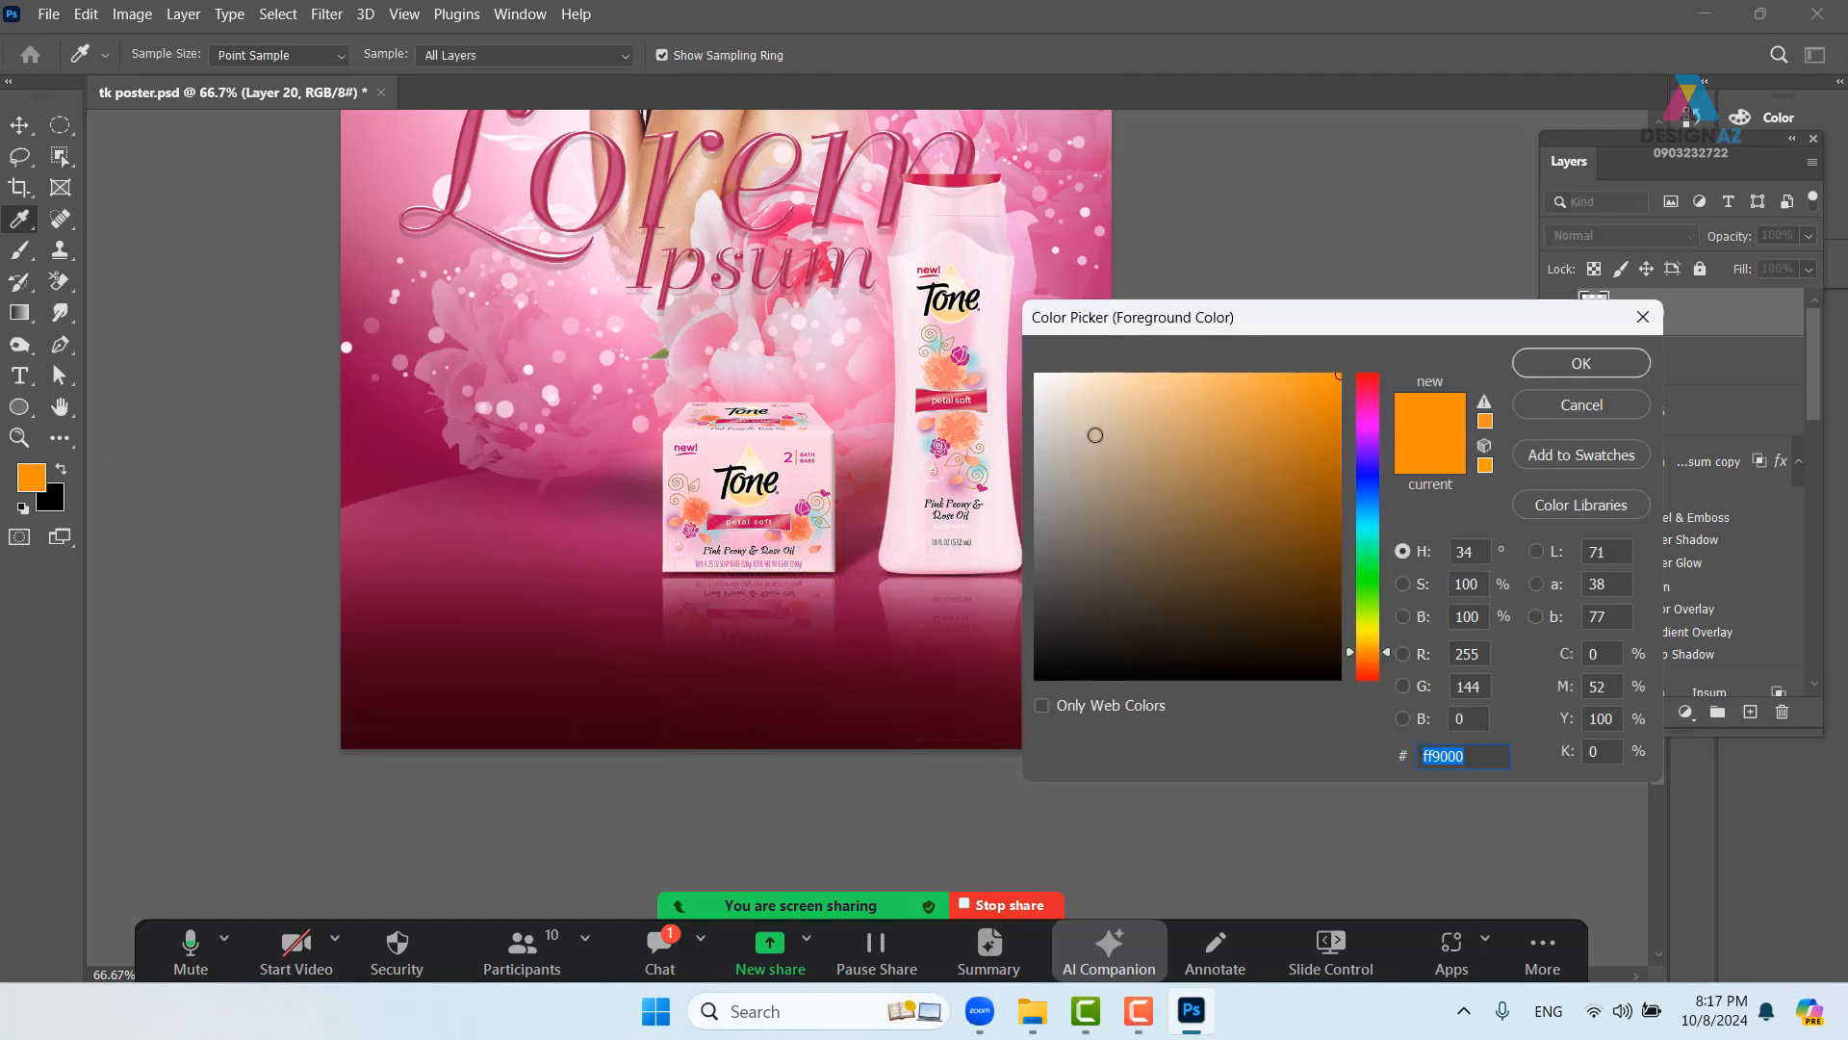
{"action": "left_click_drag", "start_coordinate": [1095, 435], "coordinate": [1034, 344]}
{"action": "left_click", "coordinate": [1607, 364]}
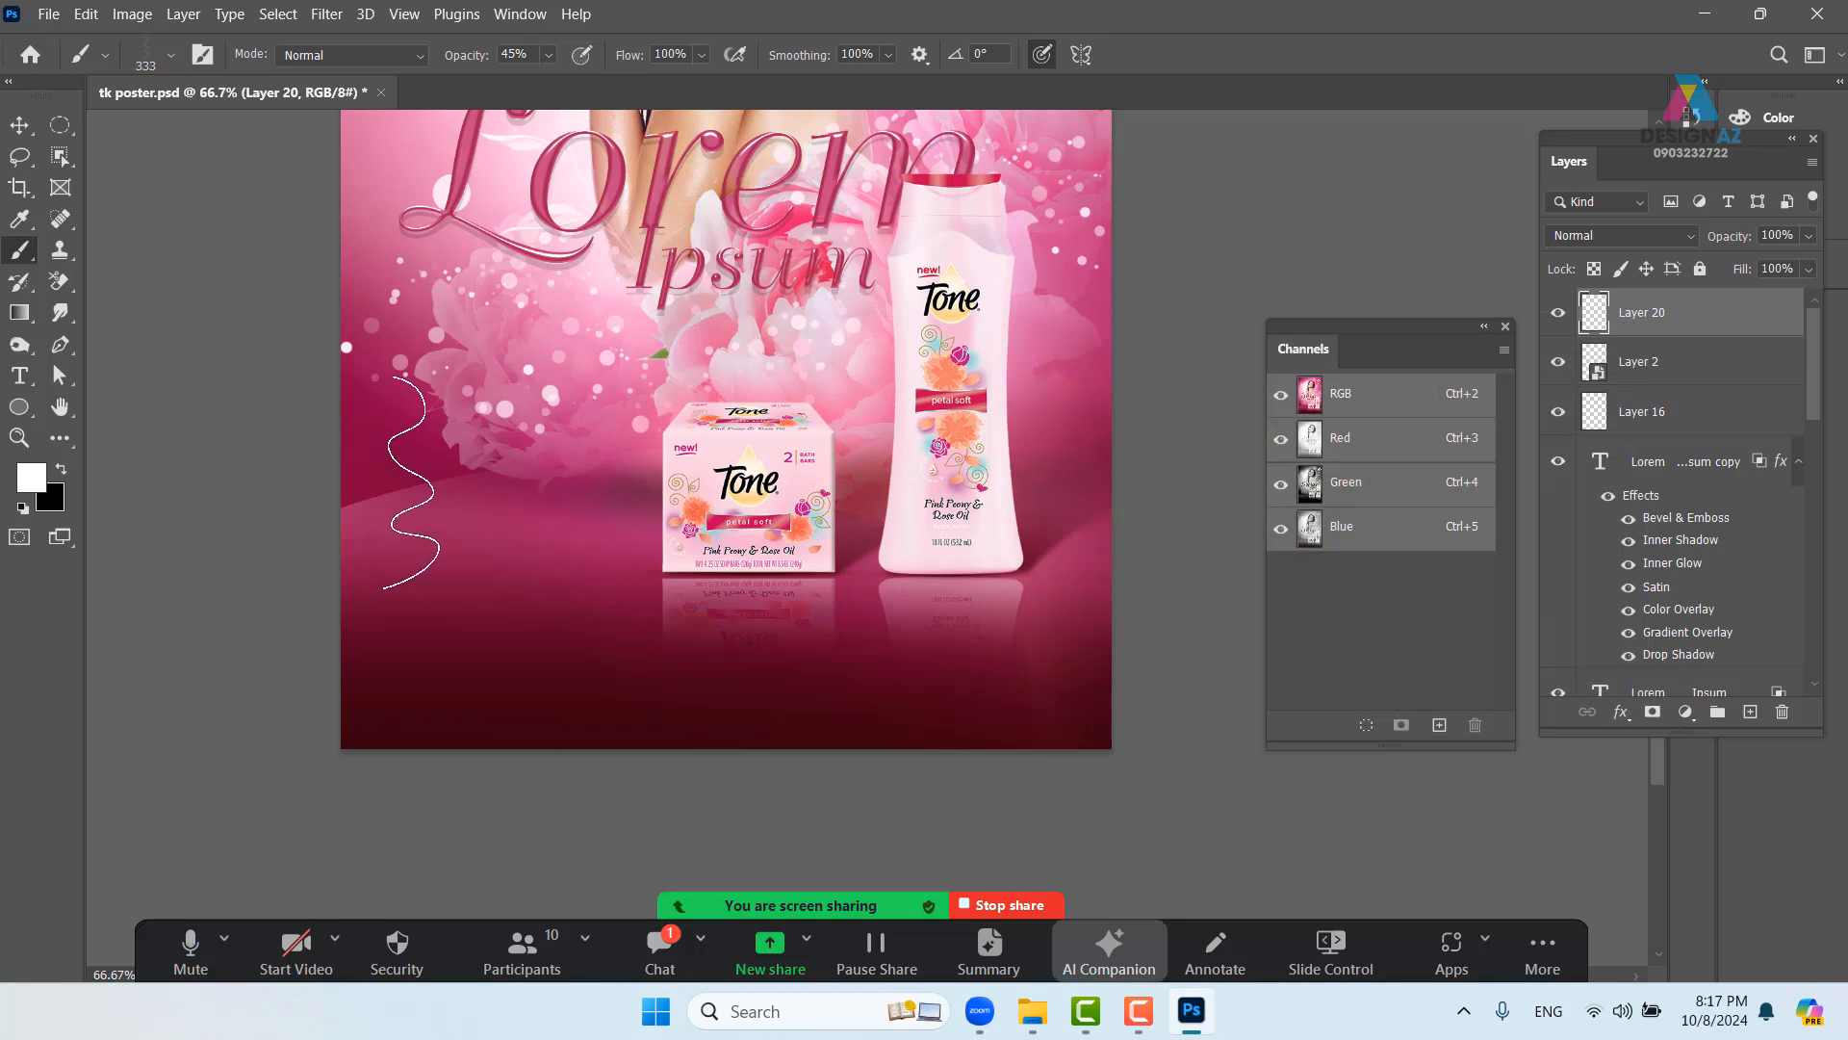
{"action": "mouse_move", "coordinate": [442, 543]}
{"action": "left_mouse_down"}
{"action": "mouse_move", "coordinate": [291, 547]}
{"action": "mouse_move", "coordinate": [489, 489]}
{"action": "mouse_move", "coordinate": [487, 586]}
{"action": "mouse_move", "coordinate": [420, 680]}
{"action": "mouse_move", "coordinate": [434, 748]}
{"action": "mouse_move", "coordinate": [620, 761]}
{"action": "mouse_move", "coordinate": [787, 502]}
{"action": "mouse_move", "coordinate": [795, 569]}
{"action": "mouse_move", "coordinate": [967, 583]}
{"action": "mouse_move", "coordinate": [1201, 556]}
{"action": "mouse_move", "coordinate": [1356, 308]}
{"action": "left_mouse_up"}
- Test white wavy strokes across the poster, undo them all, and open Brush Settings with F5
{"action": "left_click_drag", "start_coordinate": [768, 458], "coordinate": [704, 656]}
{"action": "key", "text": "ctrl+z"}
{"action": "mouse_move", "coordinate": [322, 321]}
{"action": "left_mouse_down"}
{"action": "mouse_move", "coordinate": [316, 464]}
{"action": "mouse_move", "coordinate": [552, 640]}
{"action": "mouse_move", "coordinate": [809, 624]}
{"action": "mouse_move", "coordinate": [1051, 518]}
{"action": "mouse_move", "coordinate": [1236, 260]}
{"action": "left_mouse_up"}
{"action": "left_click_drag", "start_coordinate": [775, 592], "coordinate": [880, 437]}
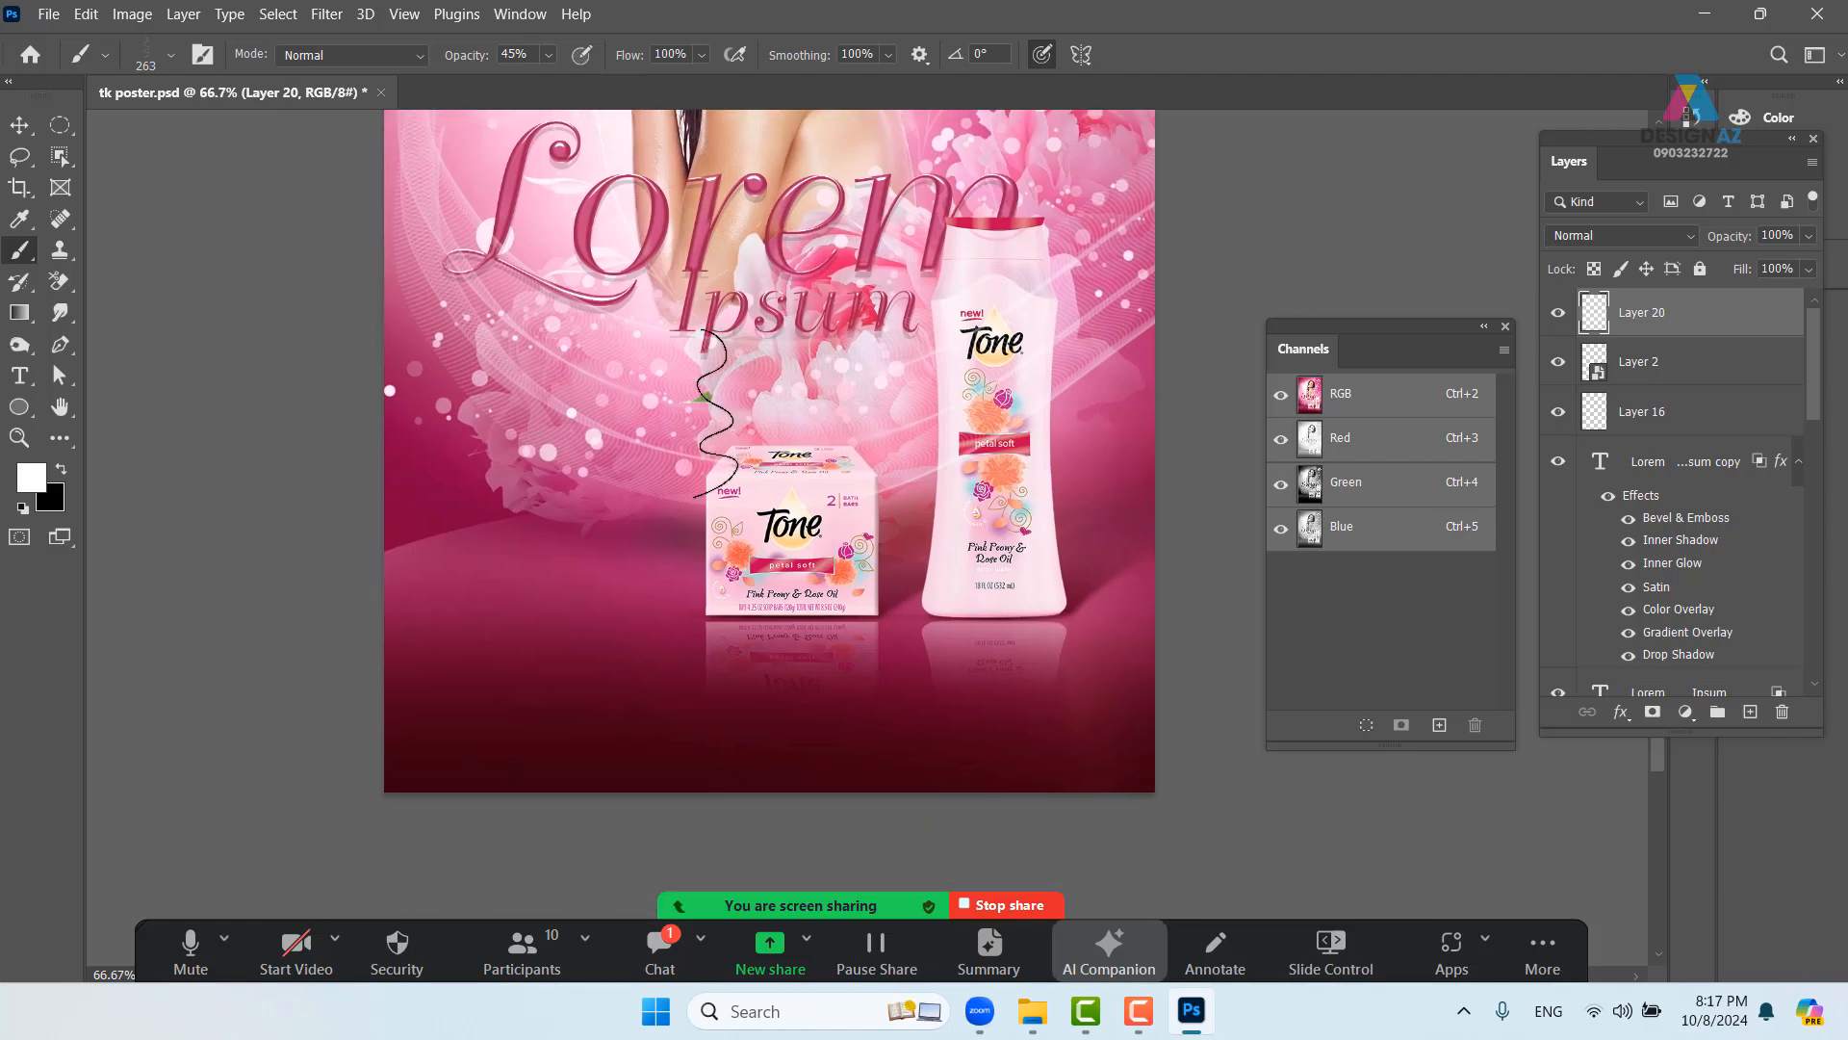
{"action": "key", "text": "ctrl+z"}
{"action": "mouse_move", "coordinate": [428, 289]}
{"action": "left_mouse_down"}
{"action": "mouse_move", "coordinate": [428, 500]}
{"action": "mouse_move", "coordinate": [631, 544]}
{"action": "mouse_move", "coordinate": [915, 433]}
{"action": "mouse_move", "coordinate": [1441, 515]}
{"action": "left_mouse_up"}
{"action": "left_click_drag", "start_coordinate": [920, 397], "coordinate": [842, 491]}
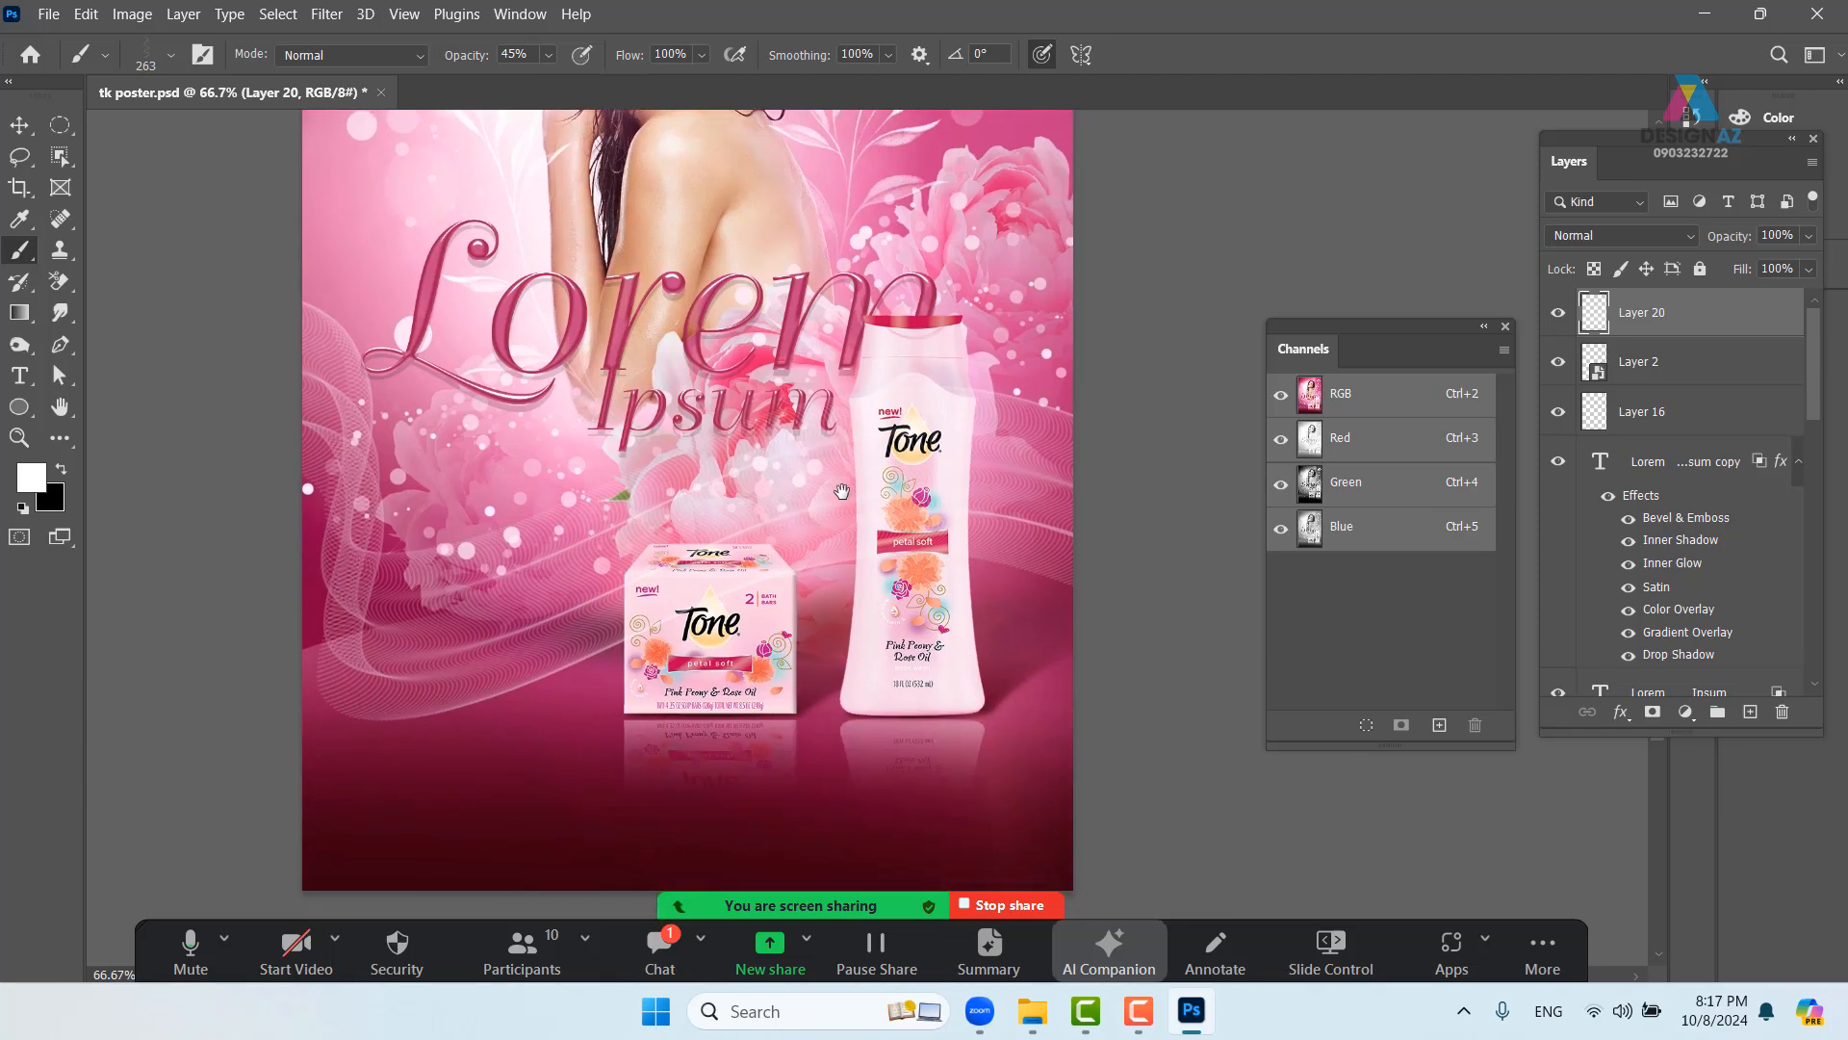
{"action": "key", "text": "ctrl+minus"}
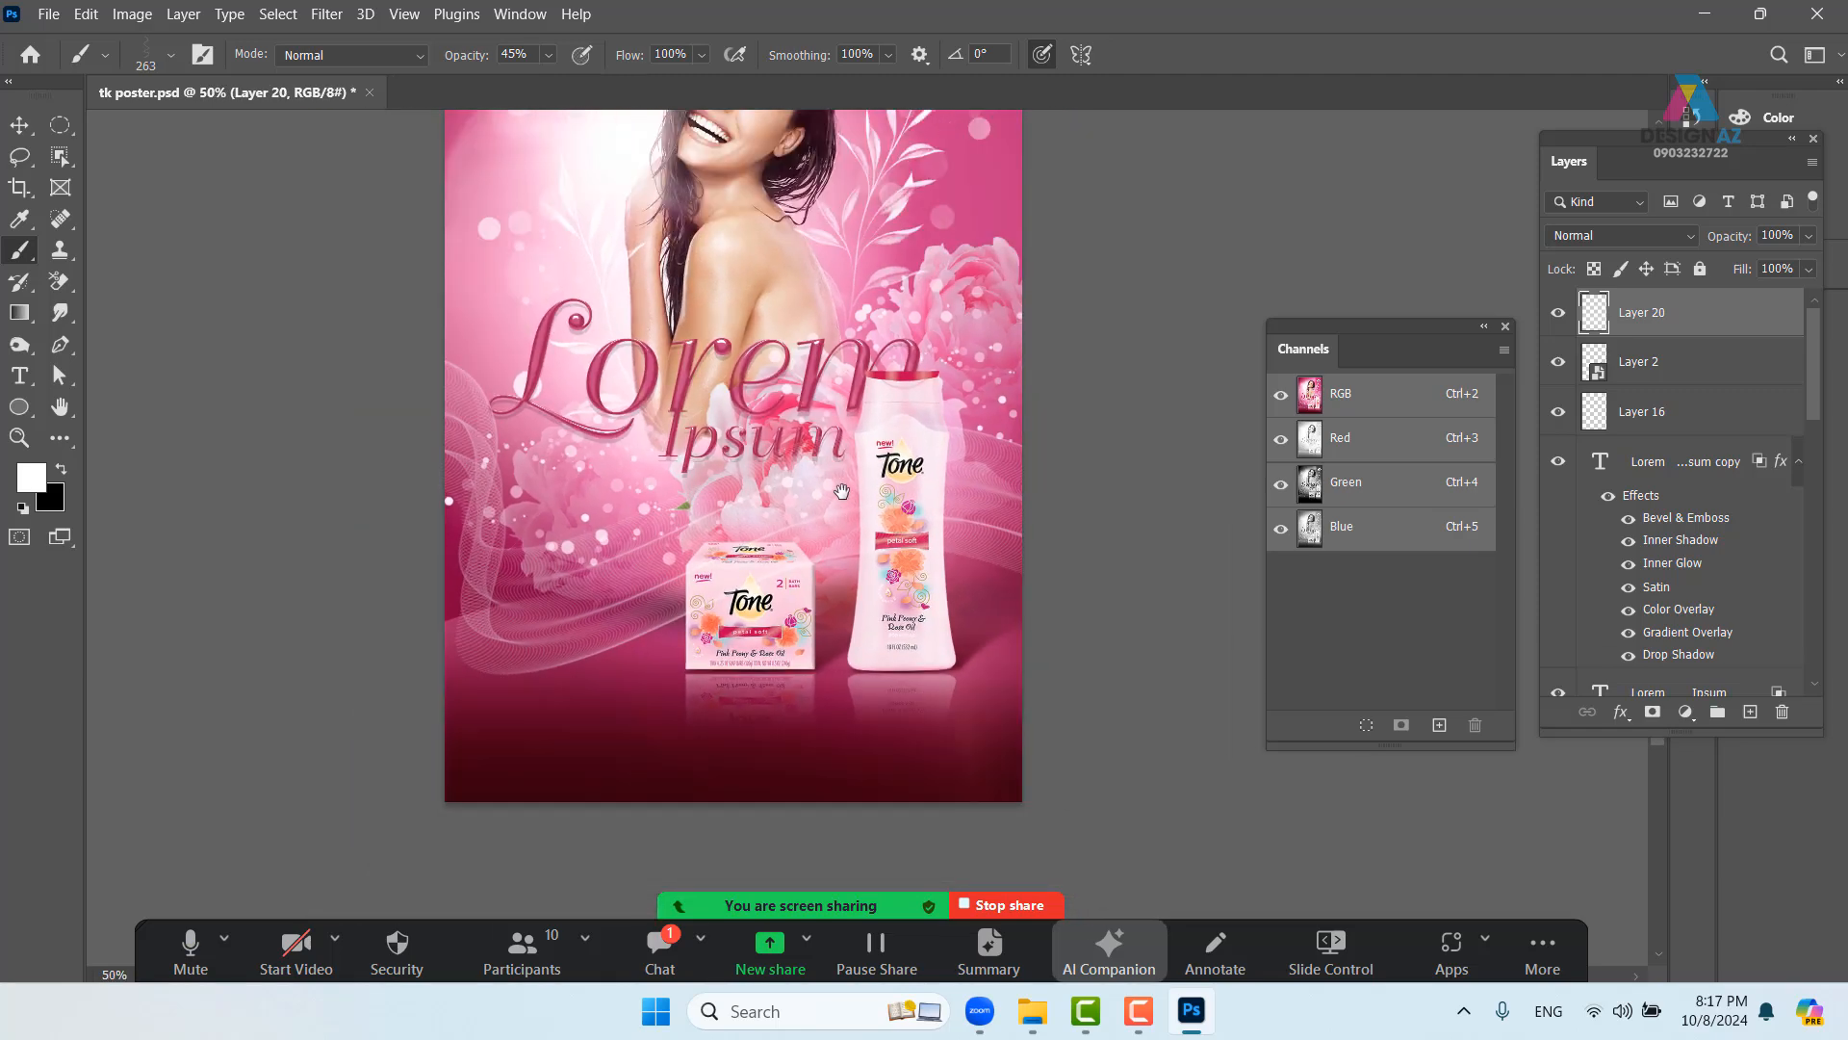
{"action": "left_click_drag", "start_coordinate": [689, 513], "coordinate": [699, 599]}
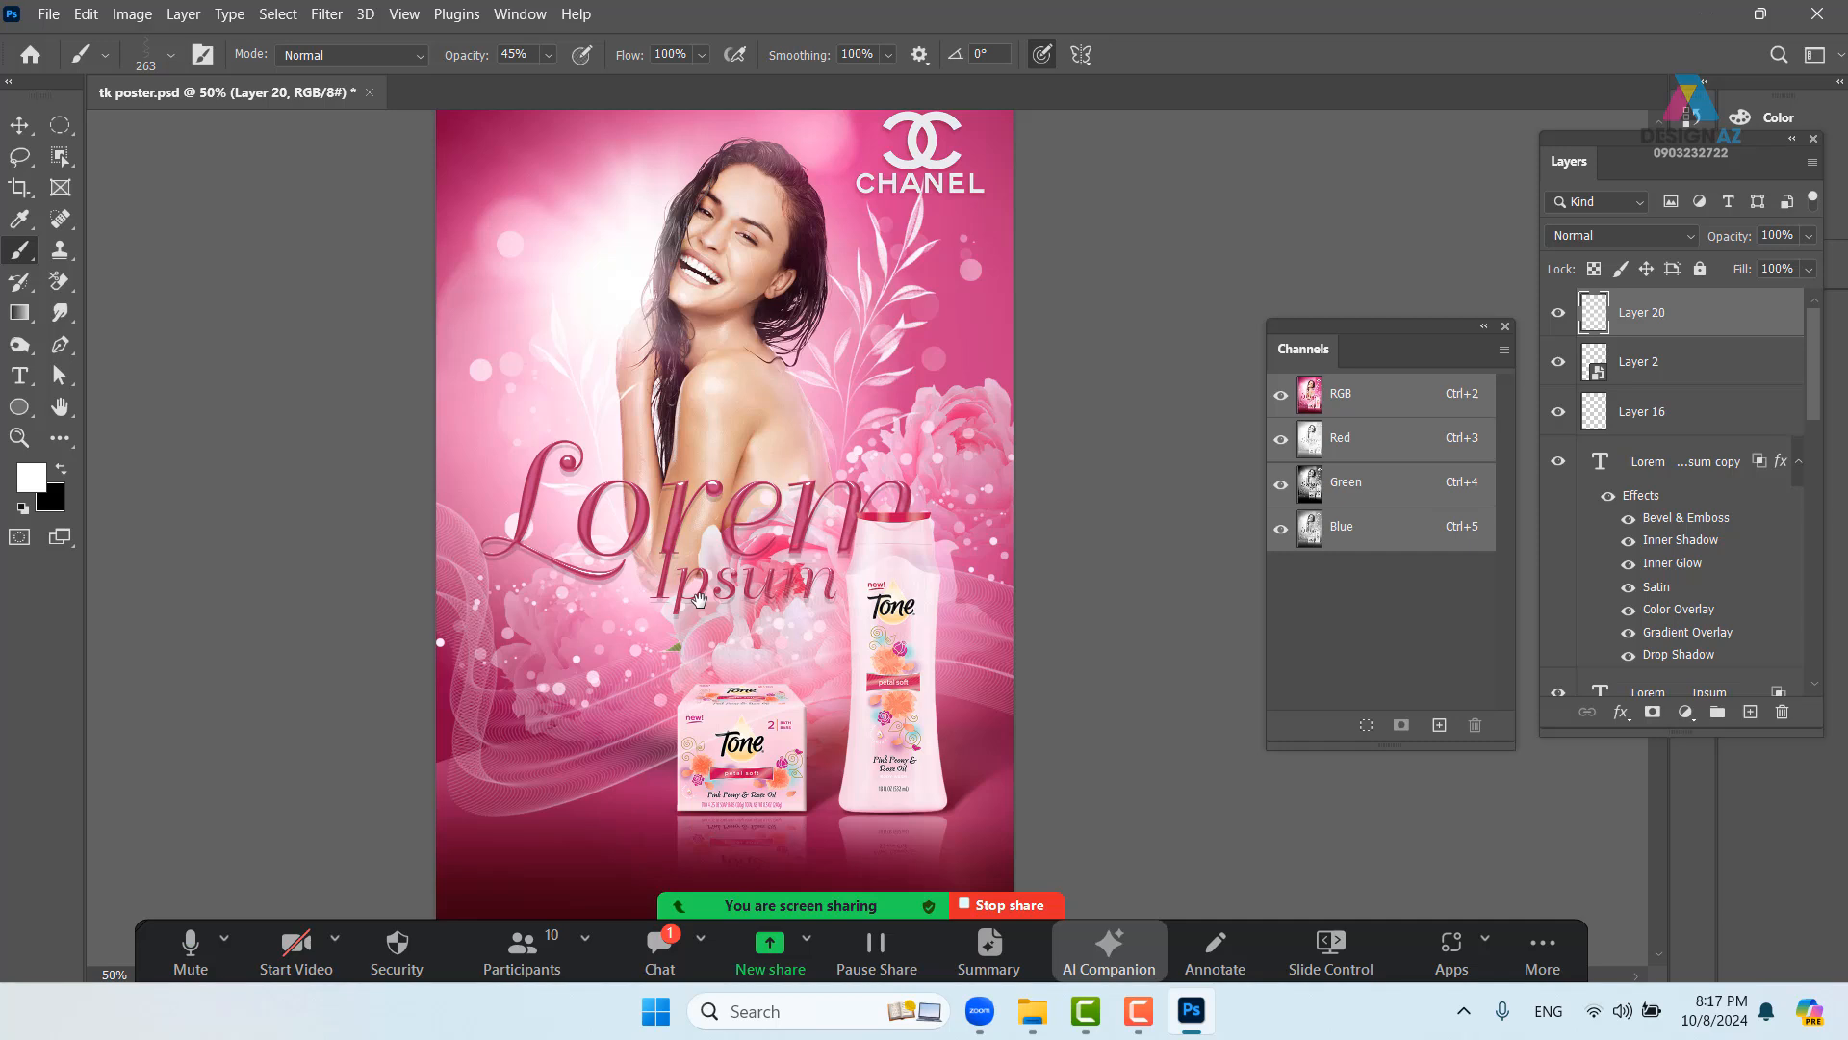
{"action": "key", "text": "ctrl+z"}
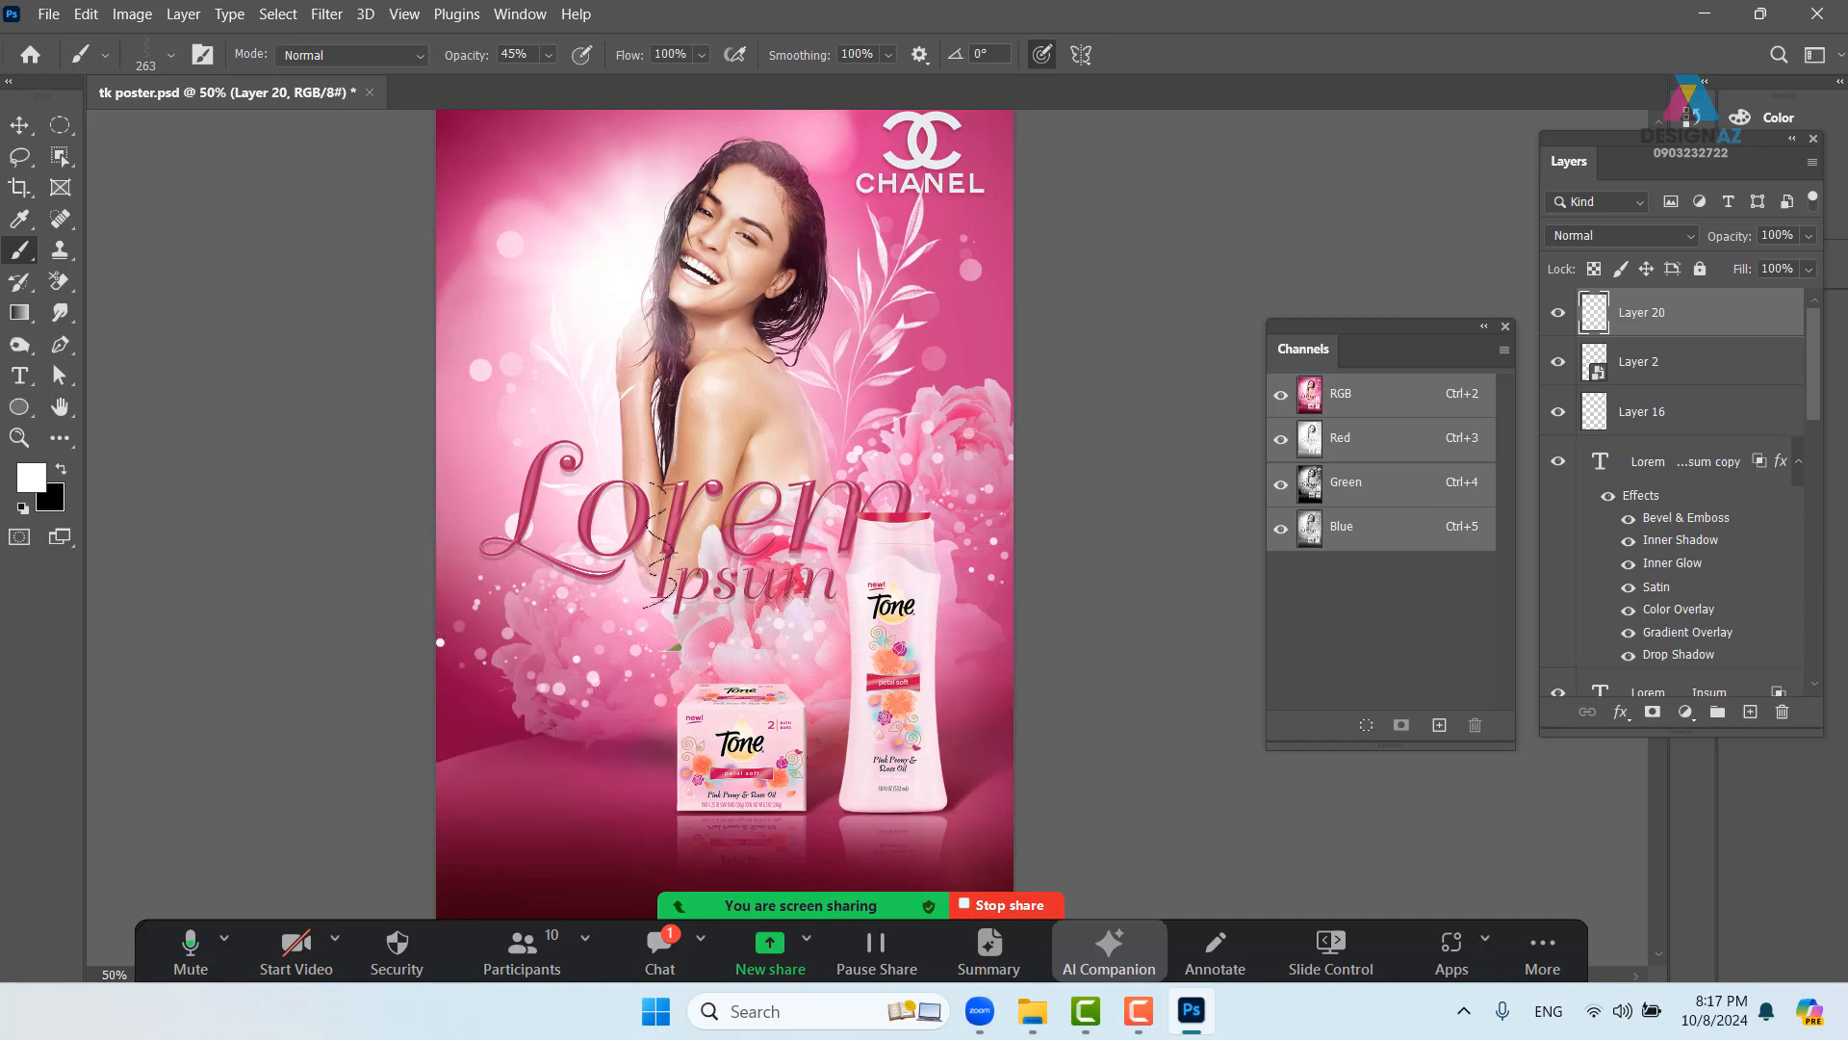
{"action": "key", "text": "F5"}
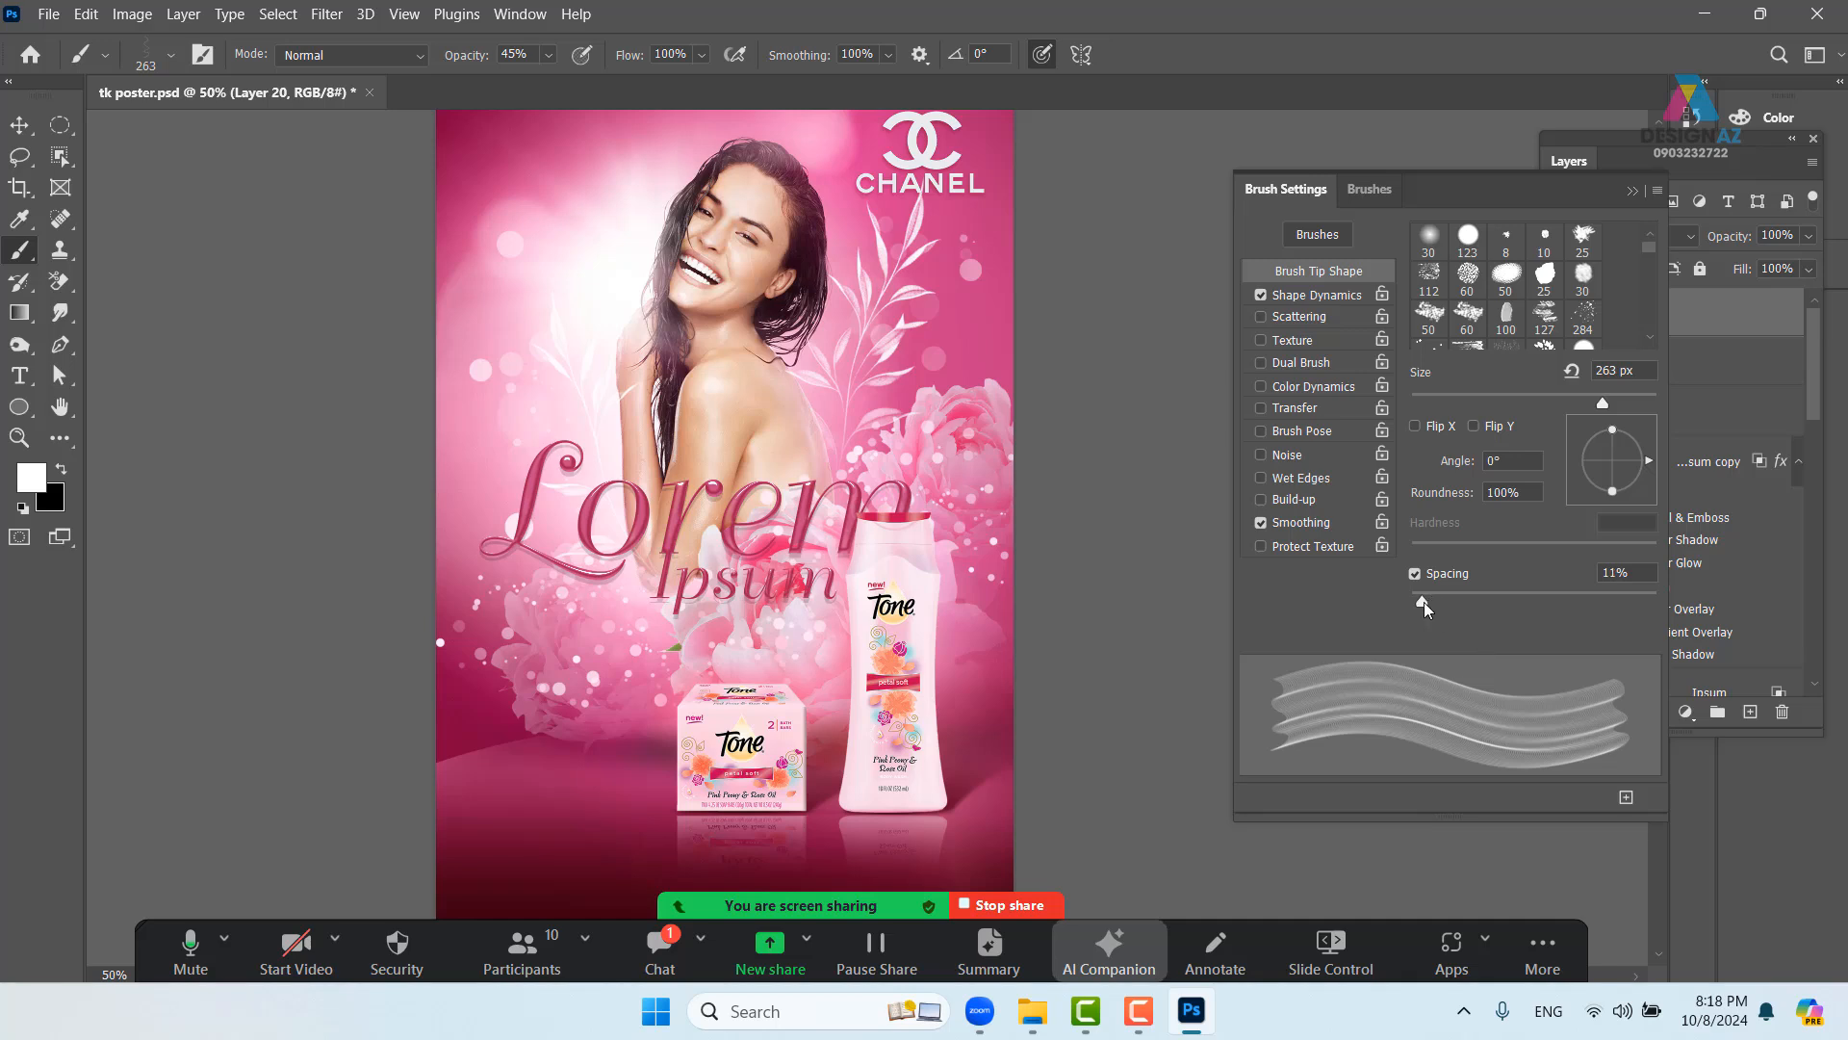
- Lower the brush spacing from 10% to 1% and undo a test ribbon stroke
{"action": "left_click_drag", "start_coordinate": [1423, 602], "coordinate": [1384, 601]}
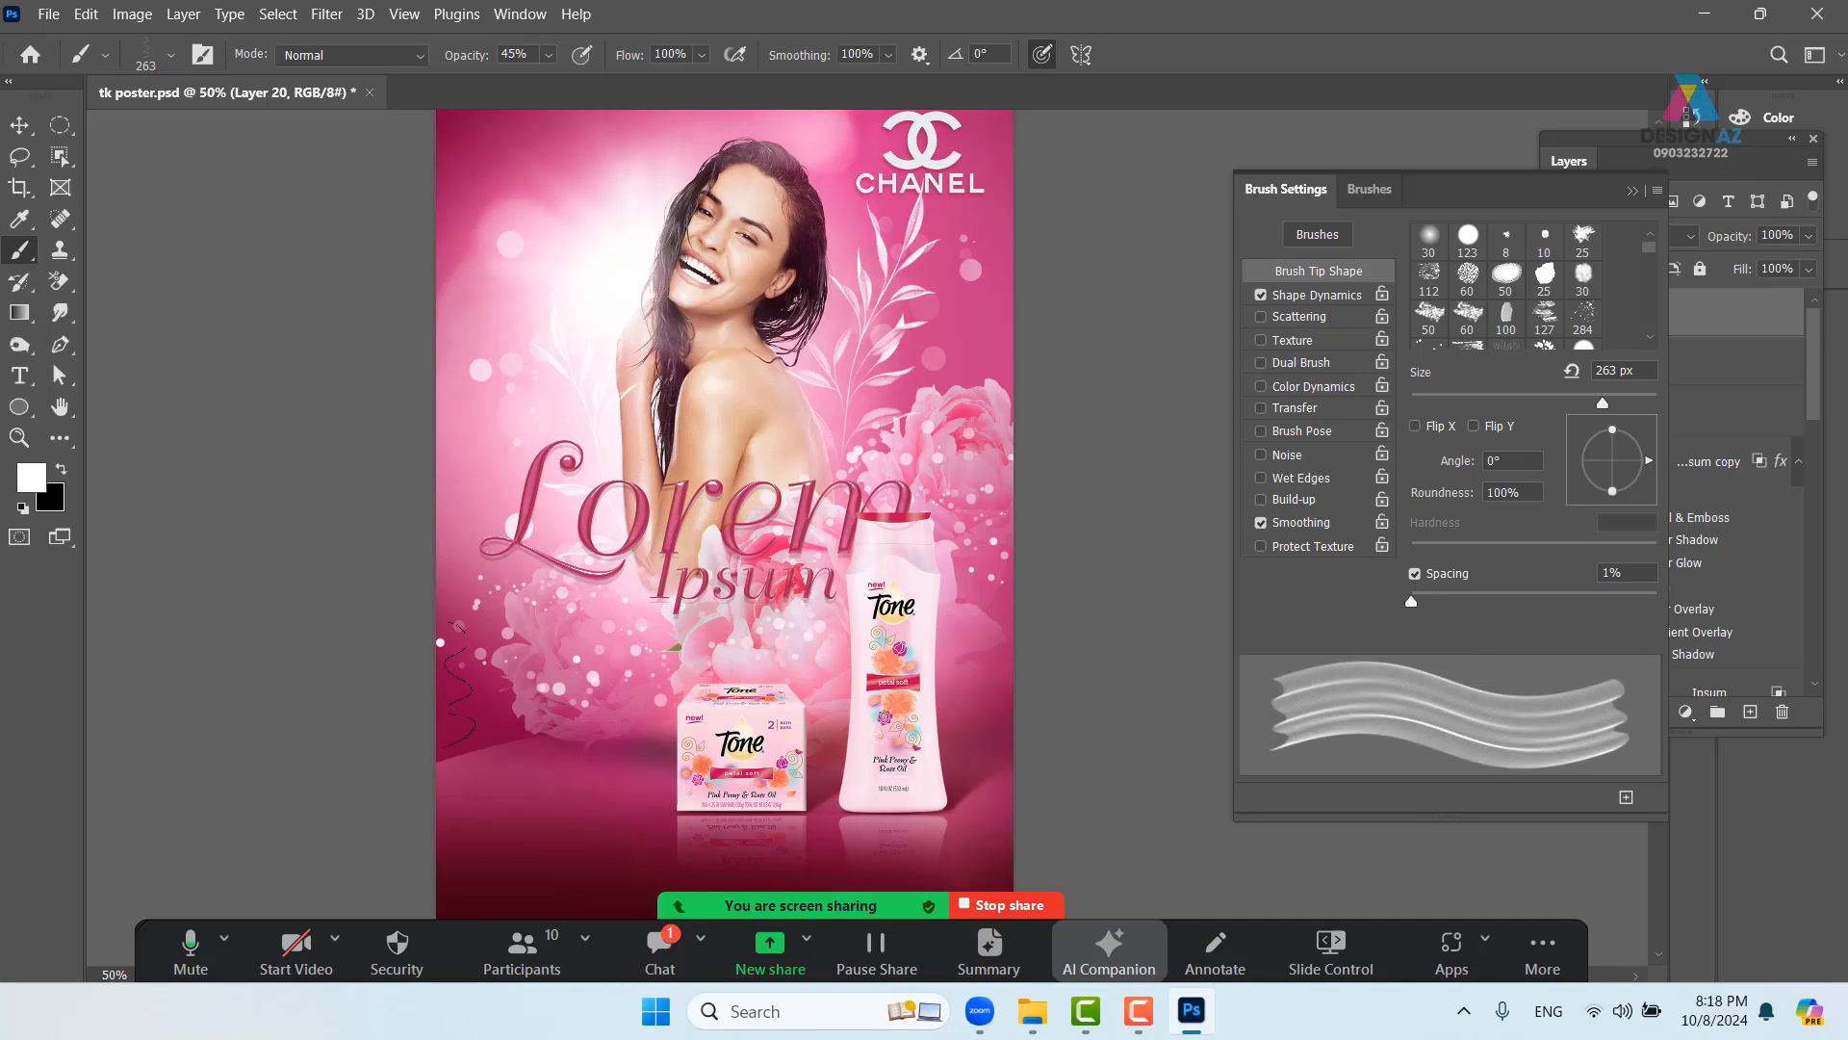
{"action": "mouse_move", "coordinate": [419, 736]}
{"action": "left_mouse_down"}
{"action": "mouse_move", "coordinate": [587, 640]}
{"action": "mouse_move", "coordinate": [634, 710]}
{"action": "mouse_move", "coordinate": [566, 799]}
{"action": "mouse_move", "coordinate": [569, 843]}
{"action": "mouse_move", "coordinate": [663, 843]}
{"action": "mouse_move", "coordinate": [974, 590]}
{"action": "mouse_move", "coordinate": [1257, 601]}
{"action": "left_mouse_up"}
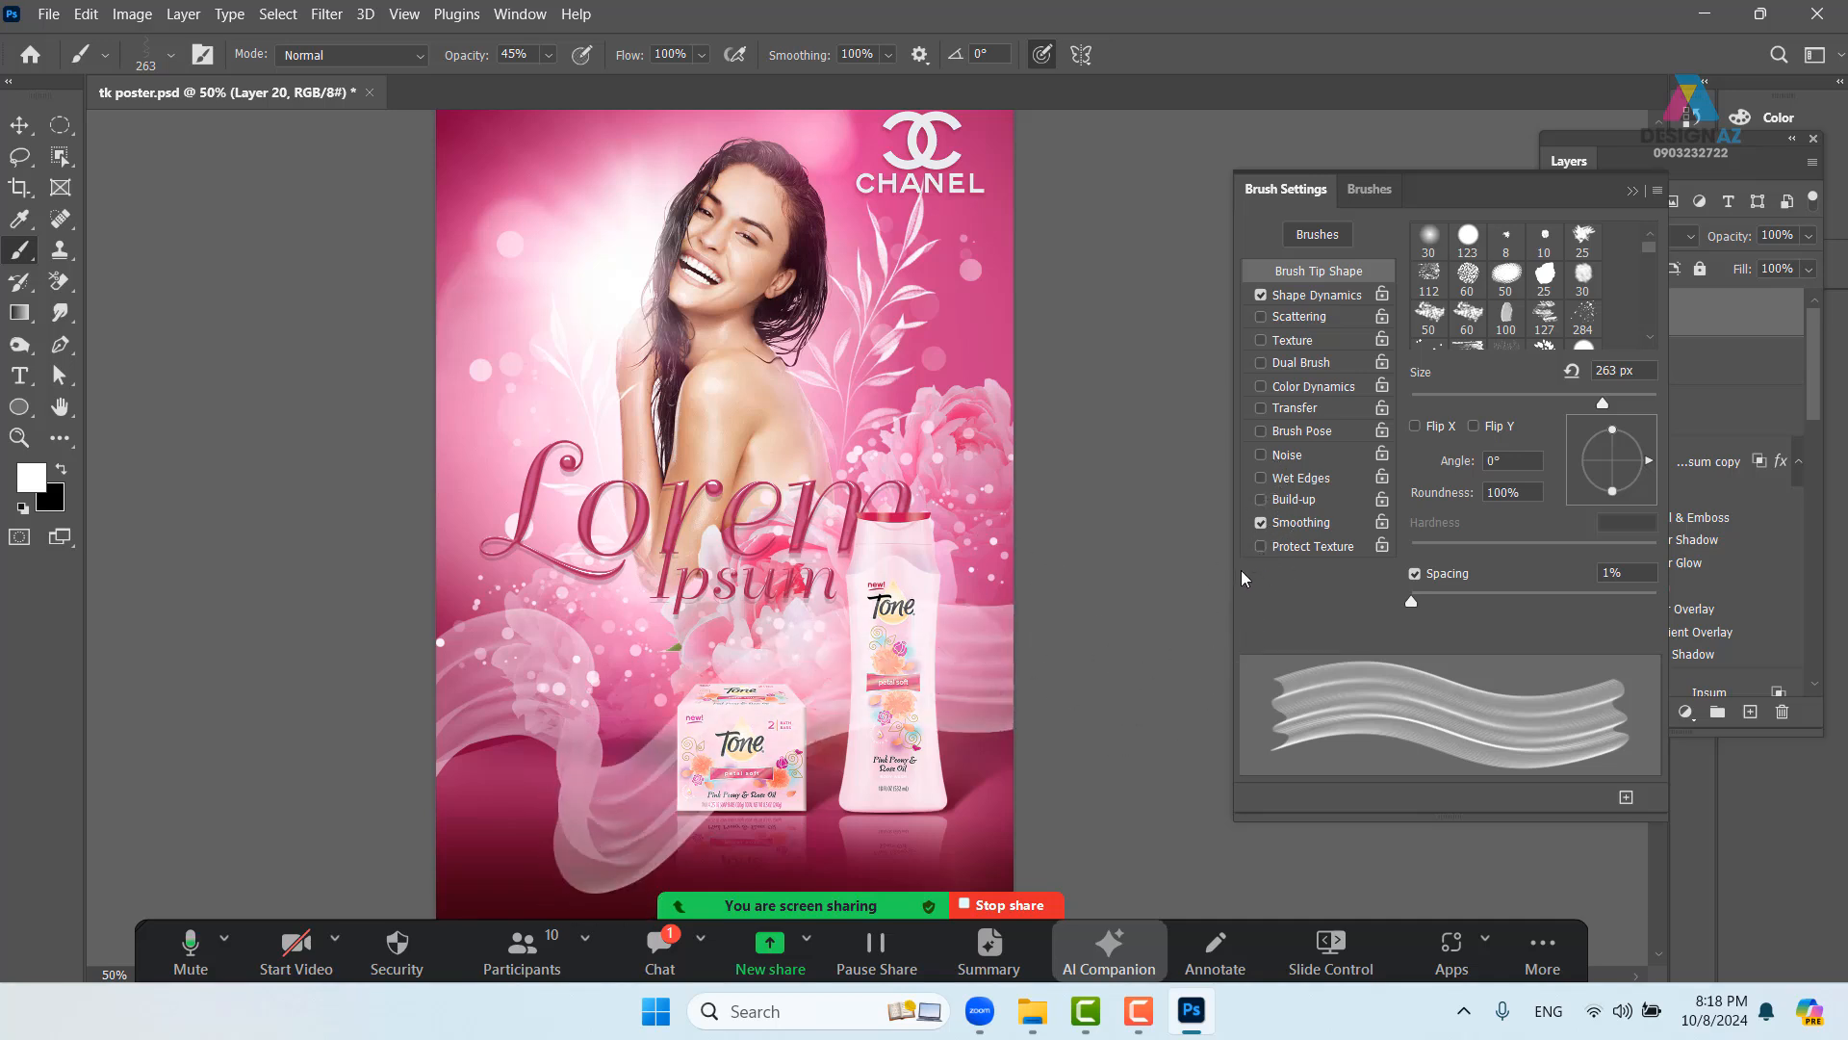
{"action": "key", "text": "ctrl+z"}
- Set brush opacity to 100% and flow to 52%, then undo a test ribbon
{"action": "left_click", "coordinate": [548, 58]}
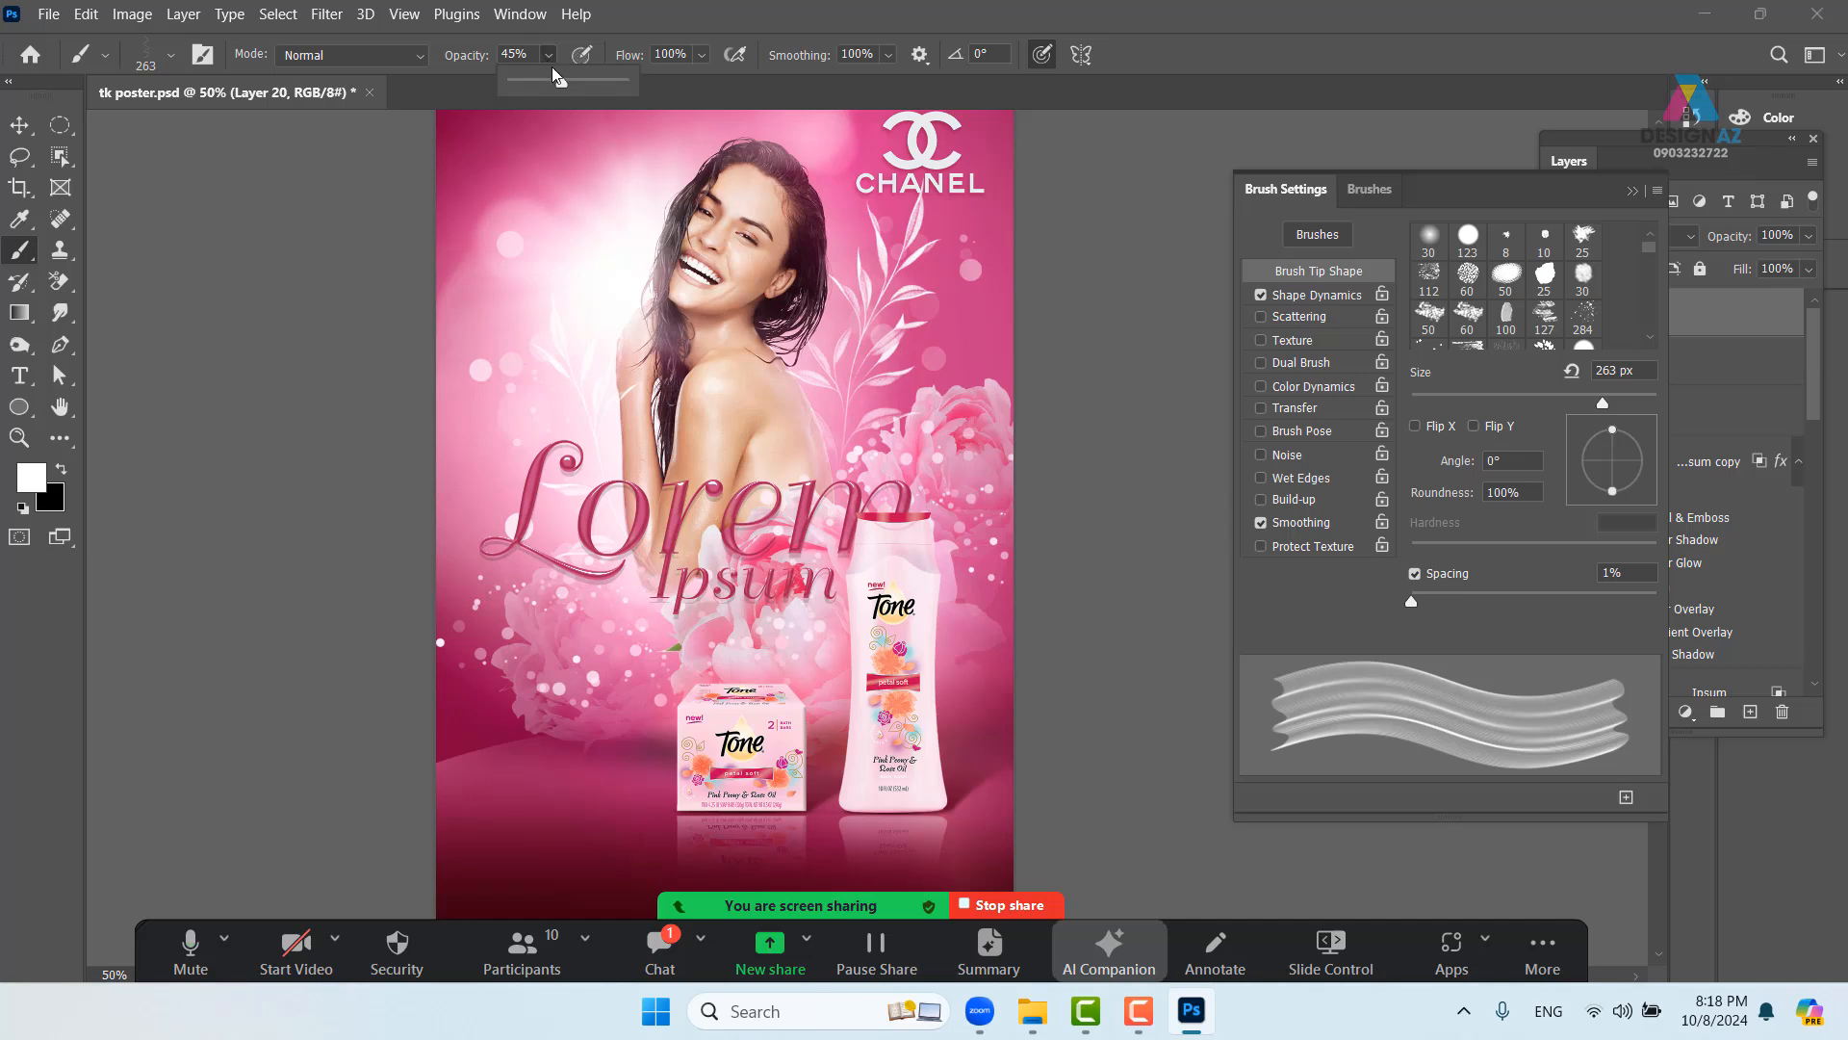
{"action": "left_click", "coordinate": [703, 56]}
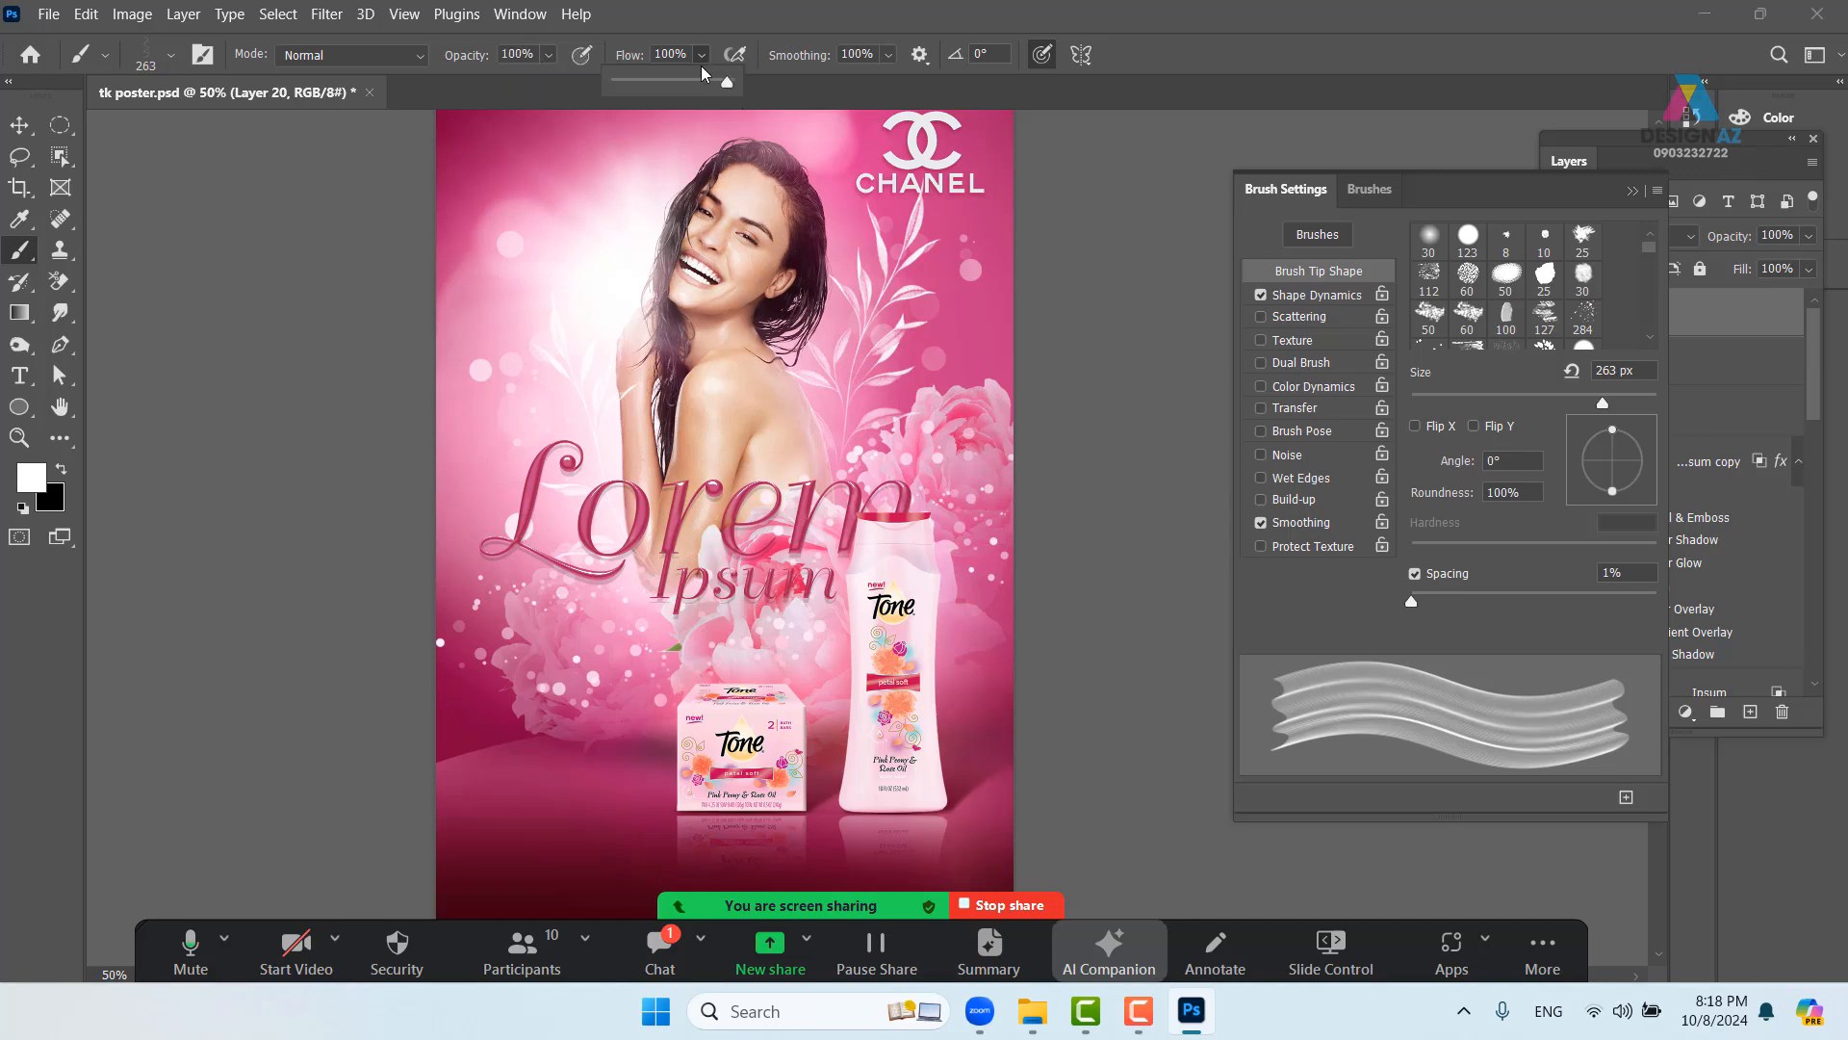
{"action": "mouse_move", "coordinate": [379, 748]}
{"action": "left_mouse_down"}
{"action": "mouse_move", "coordinate": [554, 681]}
{"action": "mouse_move", "coordinate": [585, 738]}
{"action": "mouse_move", "coordinate": [538, 823]}
{"action": "mouse_move", "coordinate": [575, 849]}
{"action": "mouse_move", "coordinate": [664, 819]}
{"action": "mouse_move", "coordinate": [708, 654]}
{"action": "mouse_move", "coordinate": [846, 655]}
{"action": "mouse_move", "coordinate": [949, 751]}
{"action": "mouse_move", "coordinate": [1147, 733]}
{"action": "mouse_move", "coordinate": [1247, 489]}
{"action": "left_mouse_up"}
{"action": "key", "text": "ctrl+z"}
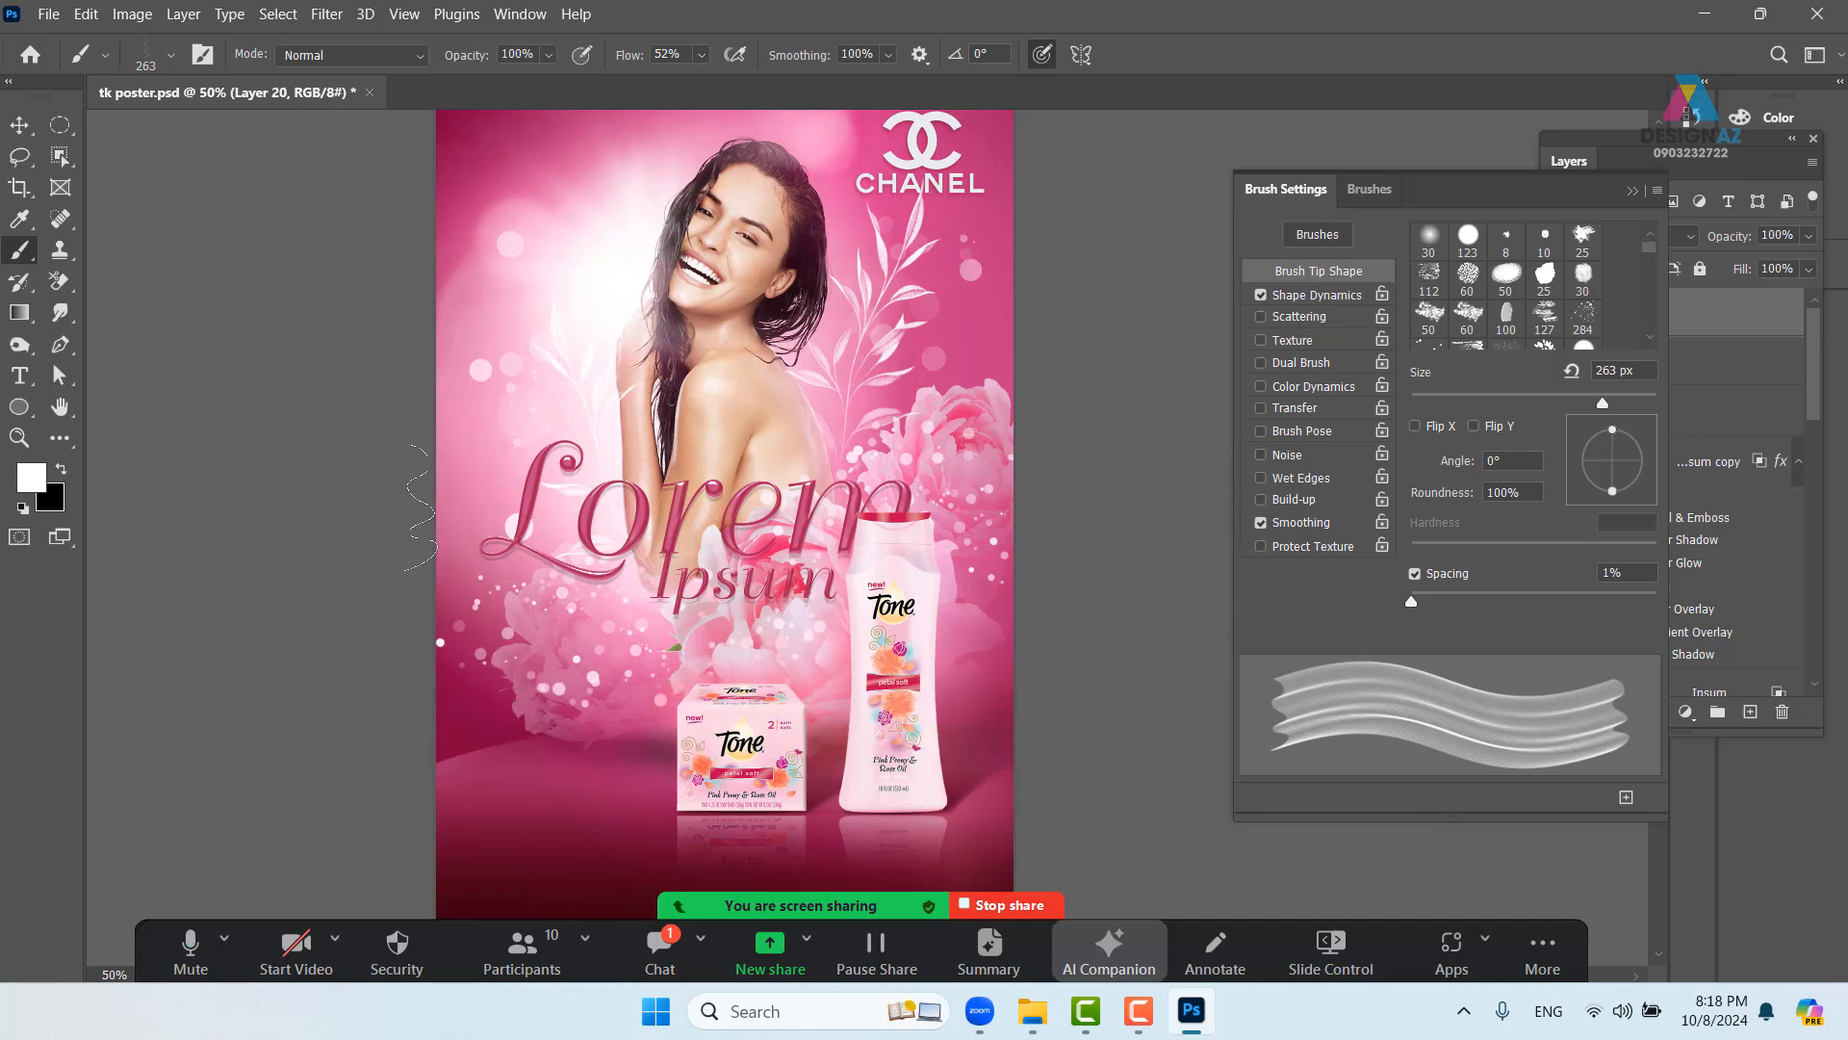
- Repaint trial white ribbons across the products, undo them, and zoom out to 33.3%
{"action": "mouse_move", "coordinate": [420, 507]}
{"action": "left_mouse_down"}
{"action": "mouse_move", "coordinate": [495, 745]}
{"action": "mouse_move", "coordinate": [406, 817]}
{"action": "mouse_move", "coordinate": [541, 888]}
{"action": "mouse_move", "coordinate": [751, 867]}
{"action": "mouse_move", "coordinate": [1158, 556]}
{"action": "mouse_move", "coordinate": [1305, 698]}
{"action": "left_mouse_up"}
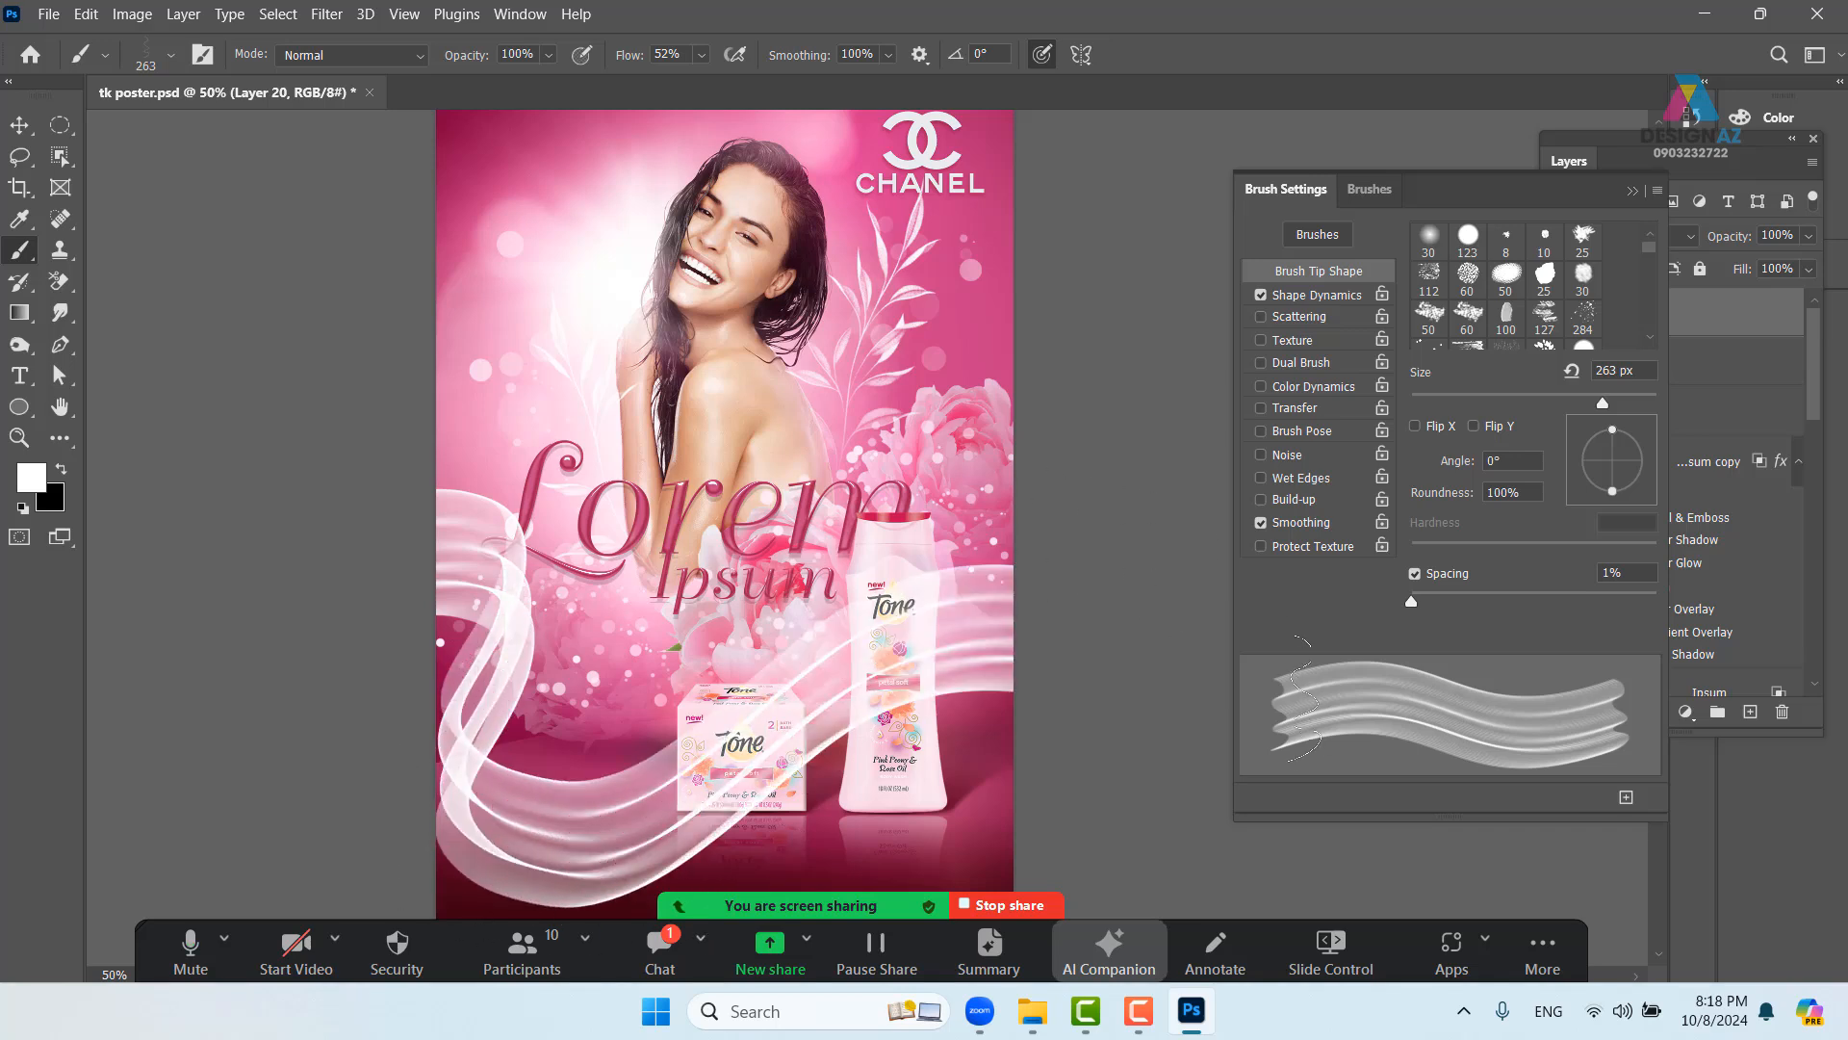
{"action": "scroll", "coordinate": [1121, 693], "scroll_direction": "down", "scroll_amount": 4}
{"action": "key", "text": "ctrl+z"}
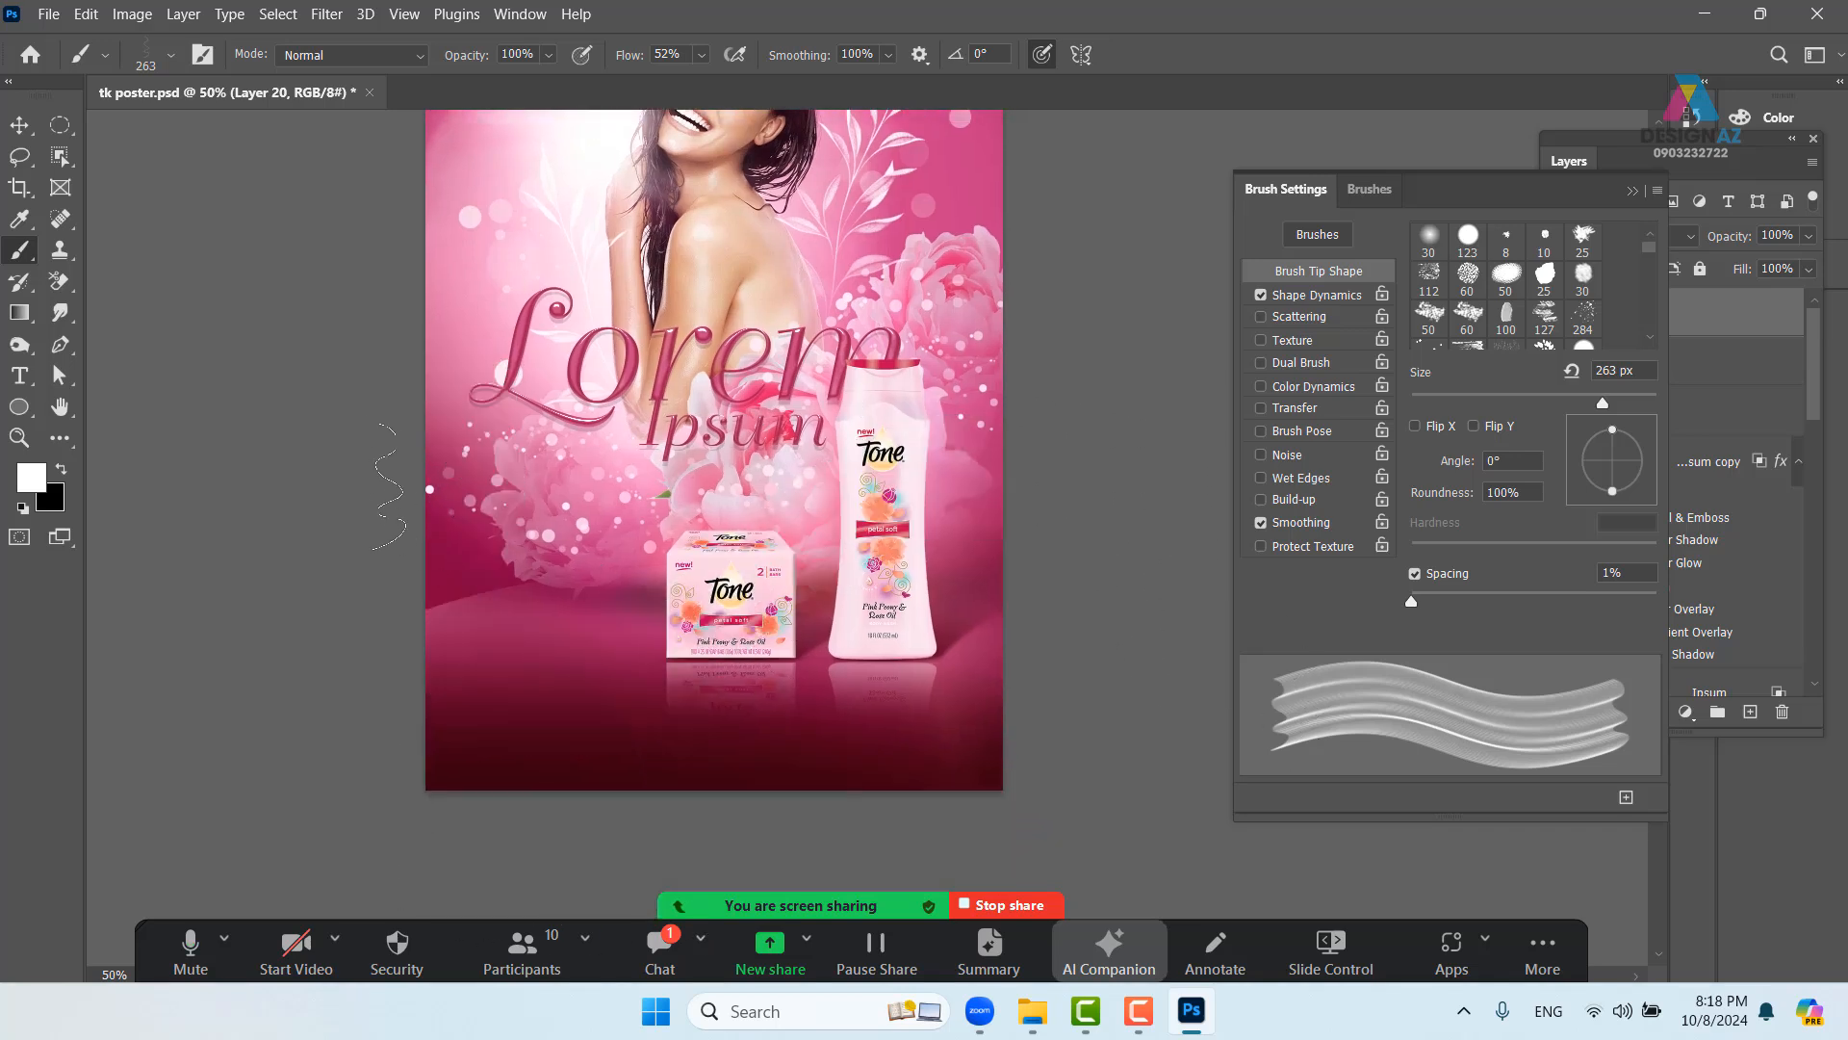
{"action": "mouse_move", "coordinate": [492, 405]}
{"action": "left_mouse_down"}
{"action": "mouse_move", "coordinate": [535, 484]}
{"action": "mouse_move", "coordinate": [457, 568]}
{"action": "mouse_move", "coordinate": [421, 659]}
{"action": "mouse_move", "coordinate": [603, 668]}
{"action": "mouse_move", "coordinate": [661, 549]}
{"action": "mouse_move", "coordinate": [1001, 577]}
{"action": "mouse_move", "coordinate": [1190, 635]}
{"action": "left_mouse_up"}
{"action": "left_click_drag", "start_coordinate": [816, 549], "coordinate": [799, 669]}
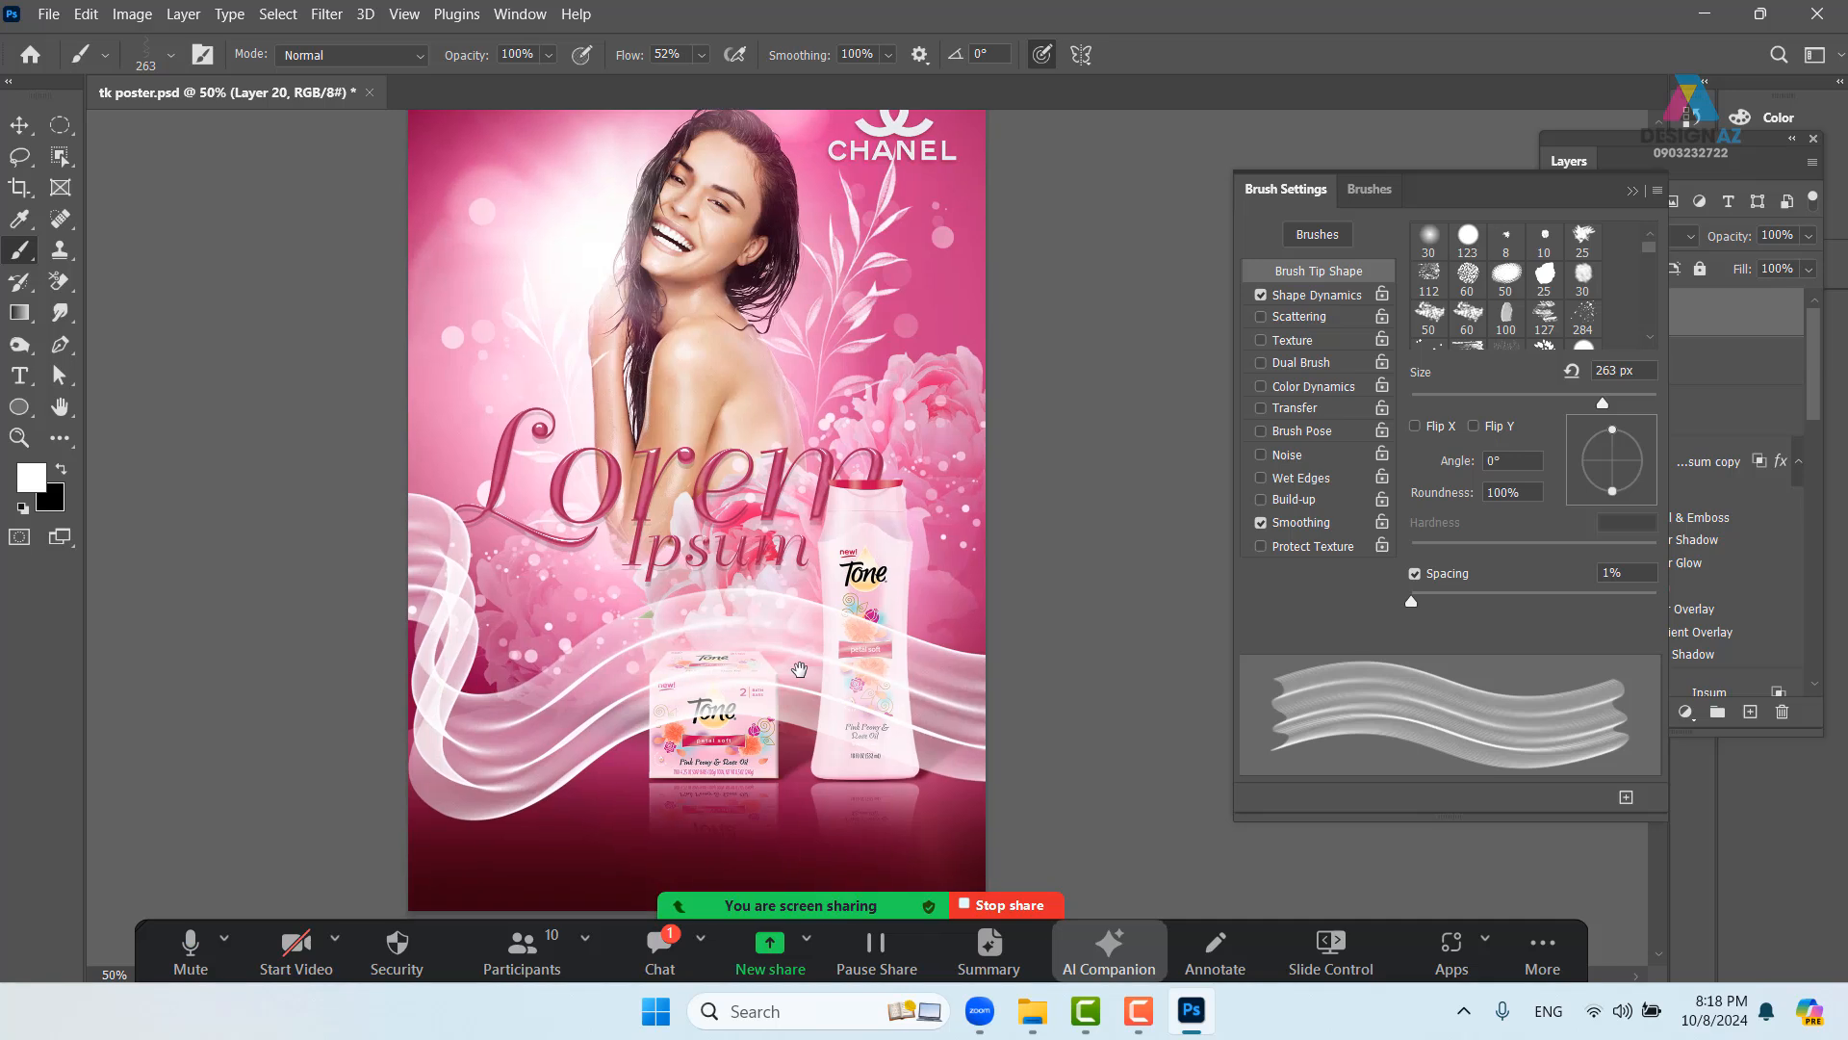
{"action": "key", "text": "ctrl+z"}
{"action": "left_click_drag", "start_coordinate": [473, 327], "coordinate": [464, 374]}
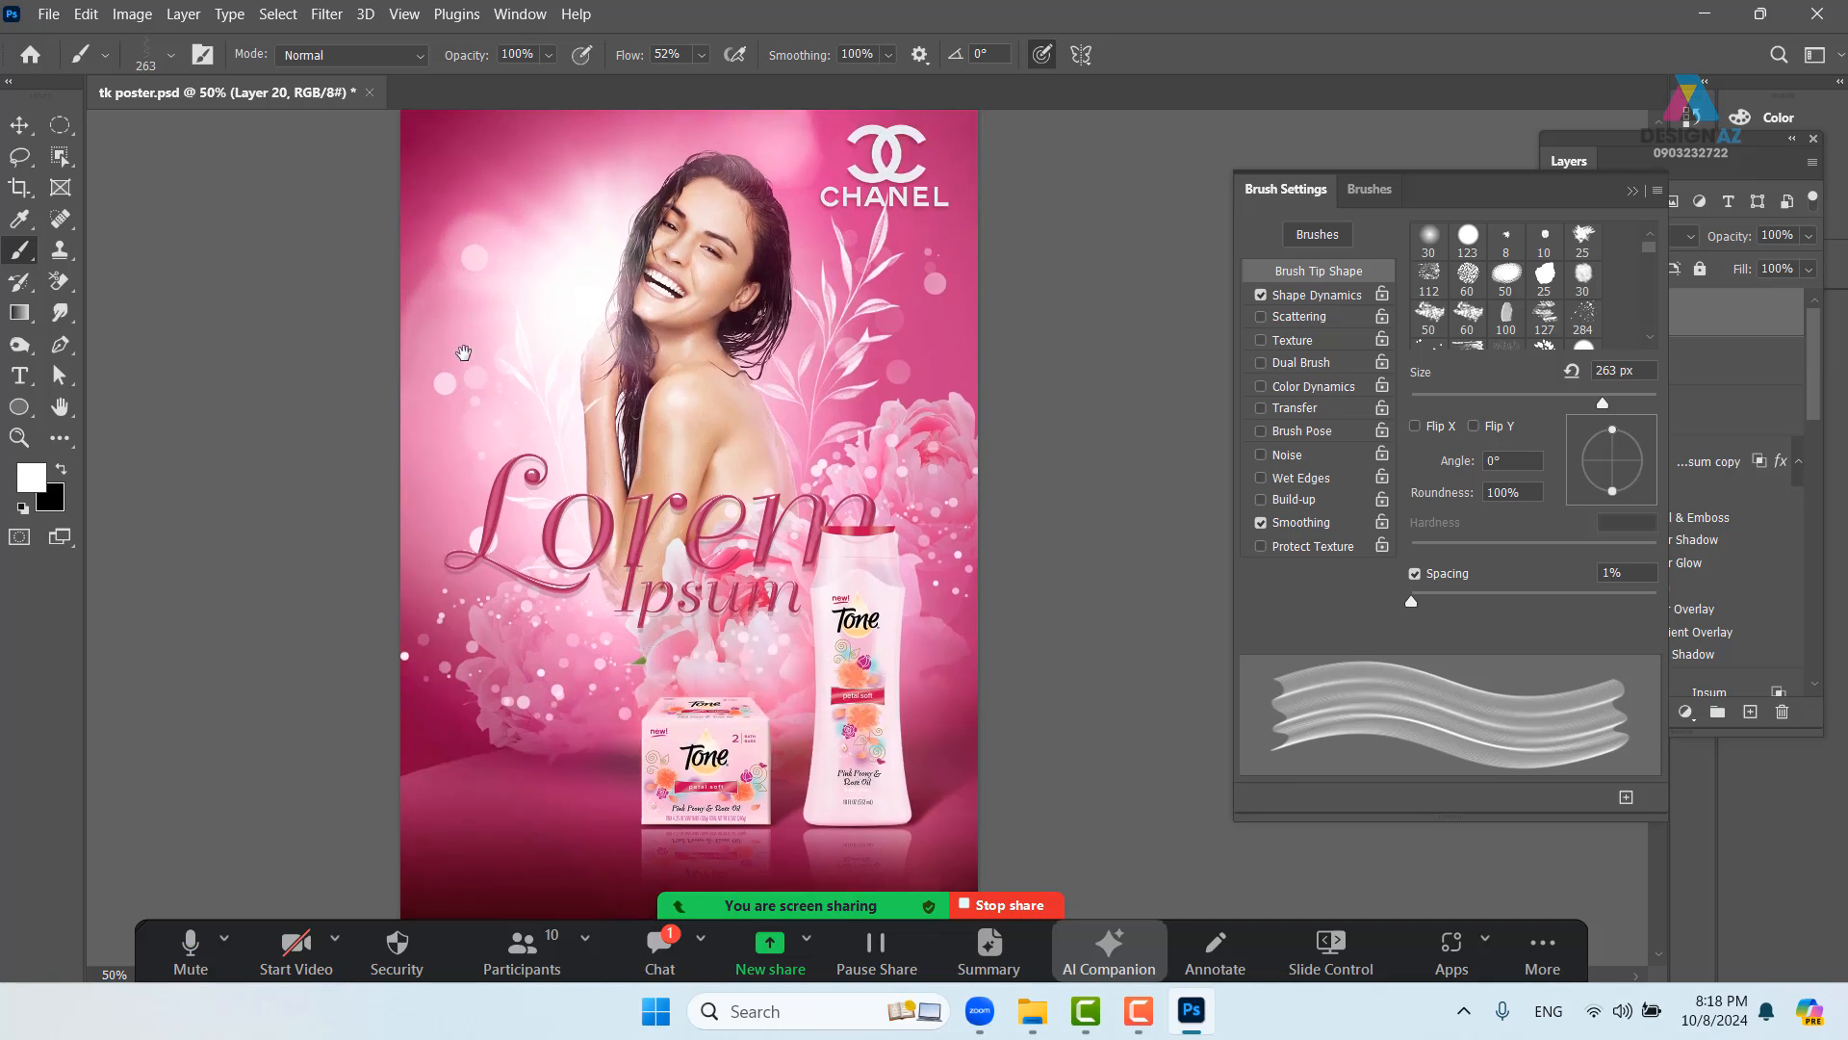
{"action": "key", "text": "ctrl+minus"}
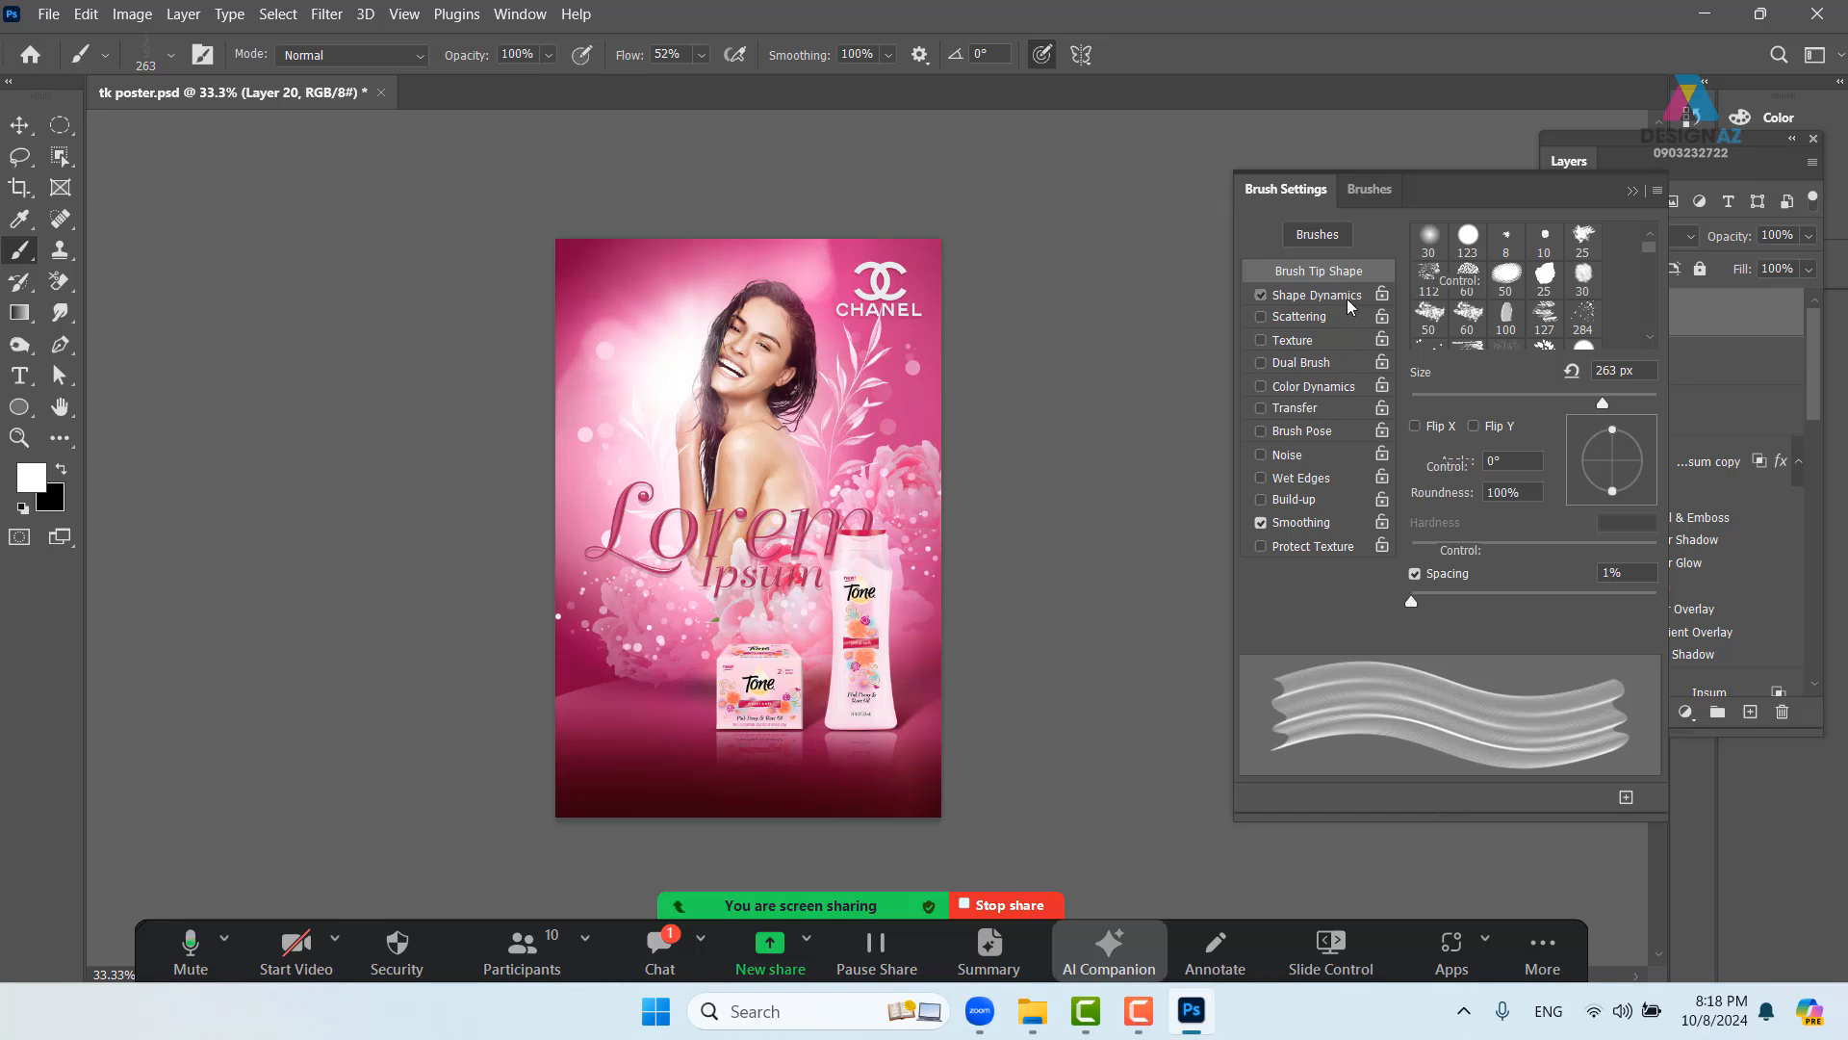
- Set Shape Dynamics angle jitter control to Direction and paint test white ribbons
{"action": "left_click", "coordinate": [1346, 297]}
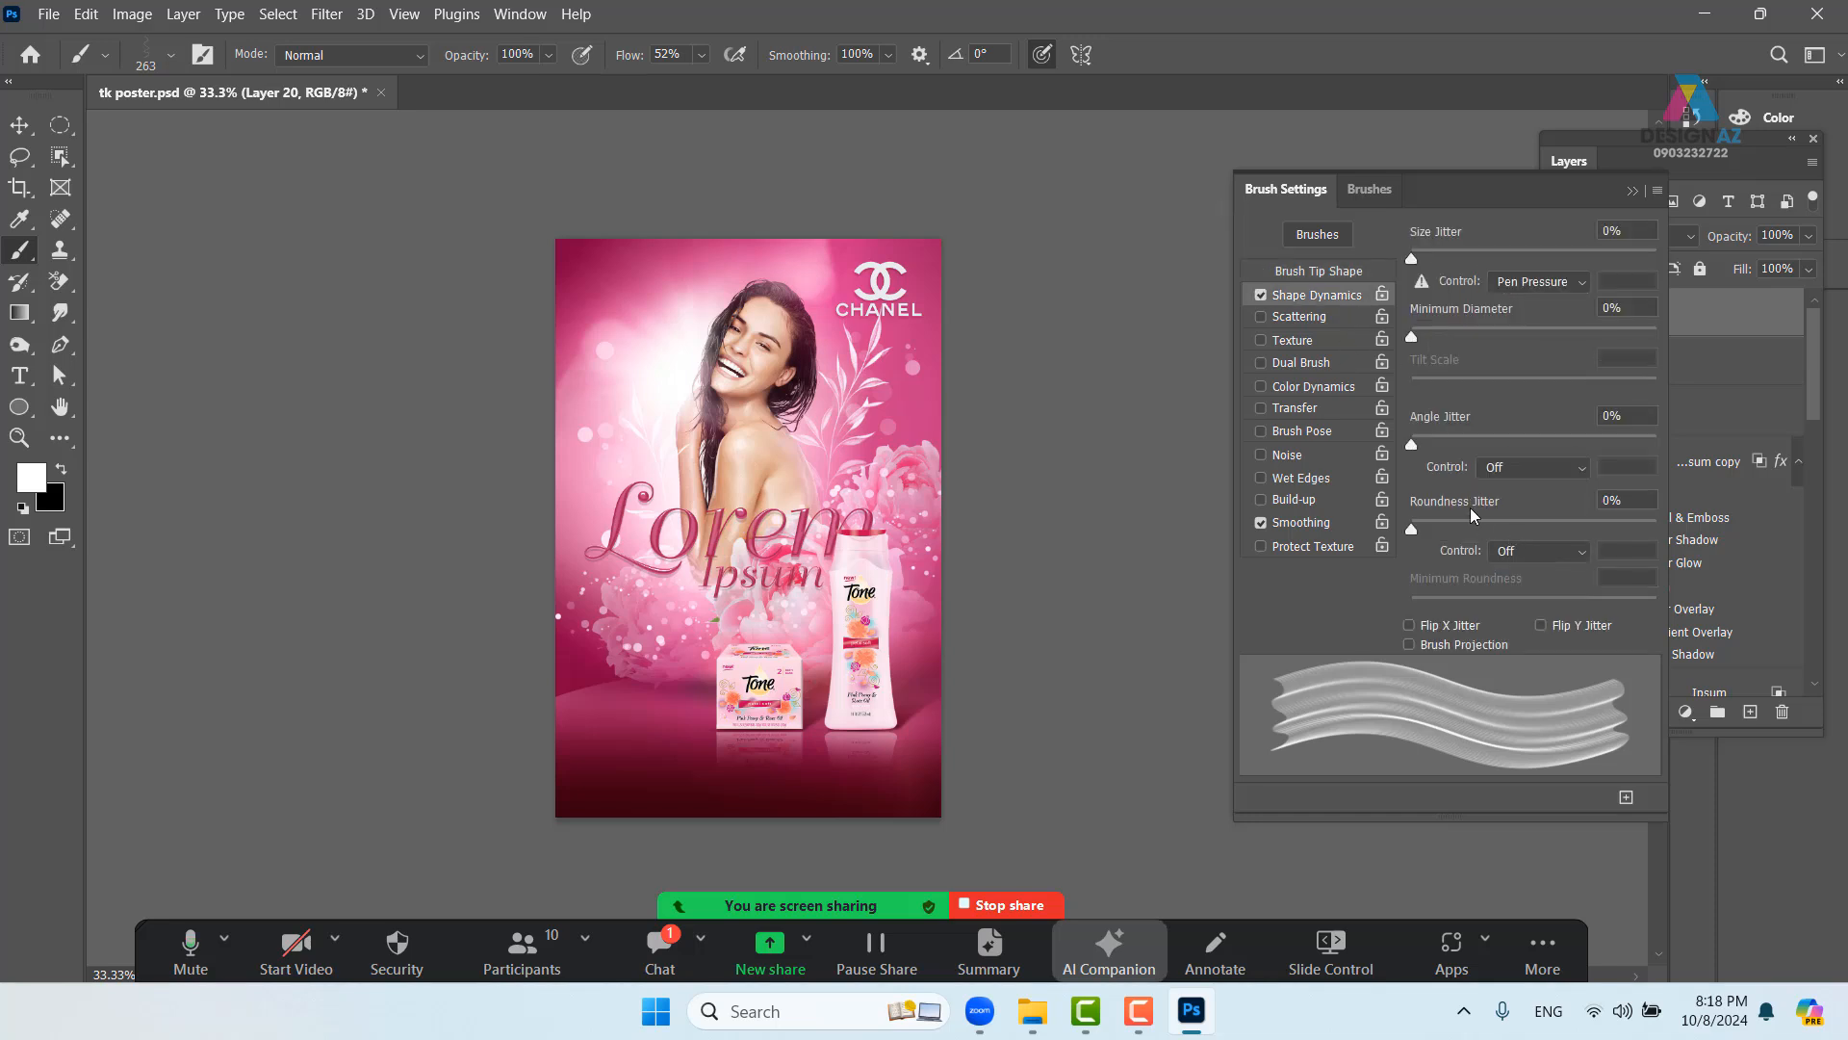
{"action": "left_click", "coordinate": [1567, 469]}
{"action": "left_click", "coordinate": [1537, 621]}
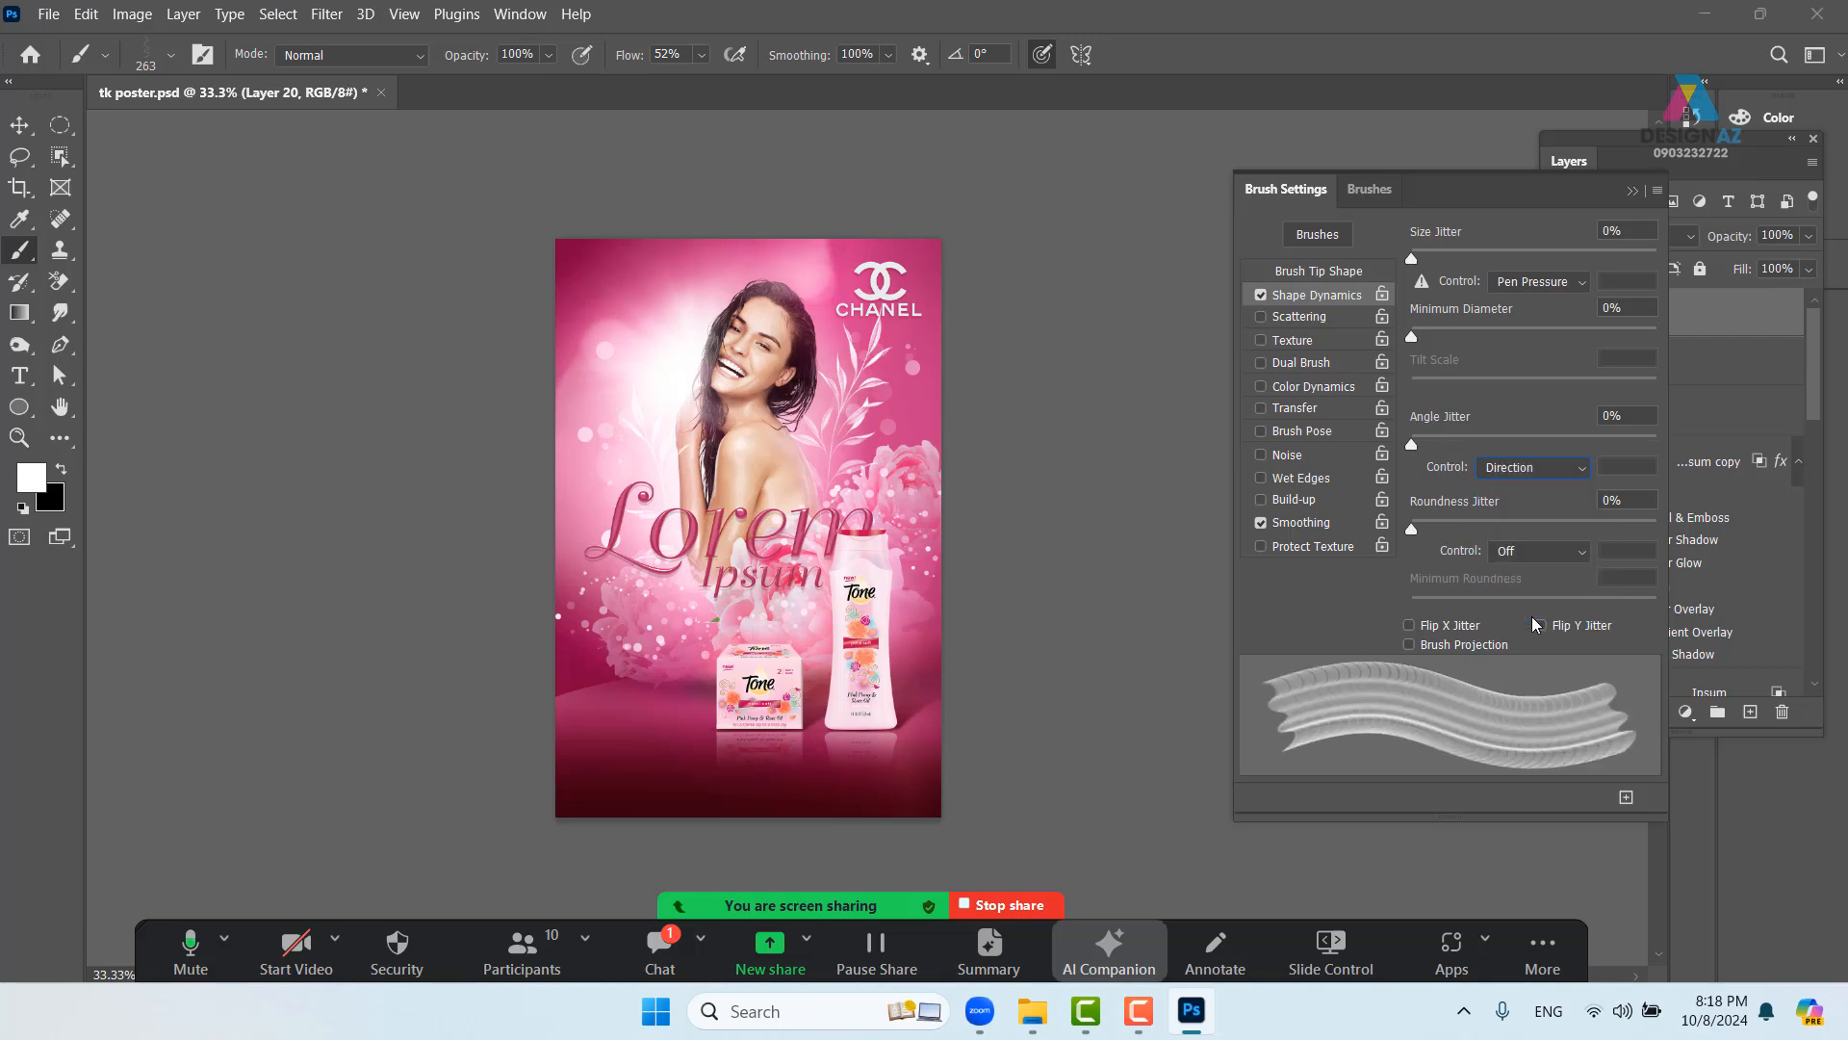
{"action": "mouse_move", "coordinate": [535, 248]}
{"action": "left_mouse_down"}
{"action": "mouse_move", "coordinate": [606, 288]}
{"action": "mouse_move", "coordinate": [625, 405]}
{"action": "mouse_move", "coordinate": [602, 616]}
{"action": "mouse_move", "coordinate": [813, 799]}
{"action": "mouse_move", "coordinate": [948, 616]}
{"action": "left_mouse_up"}
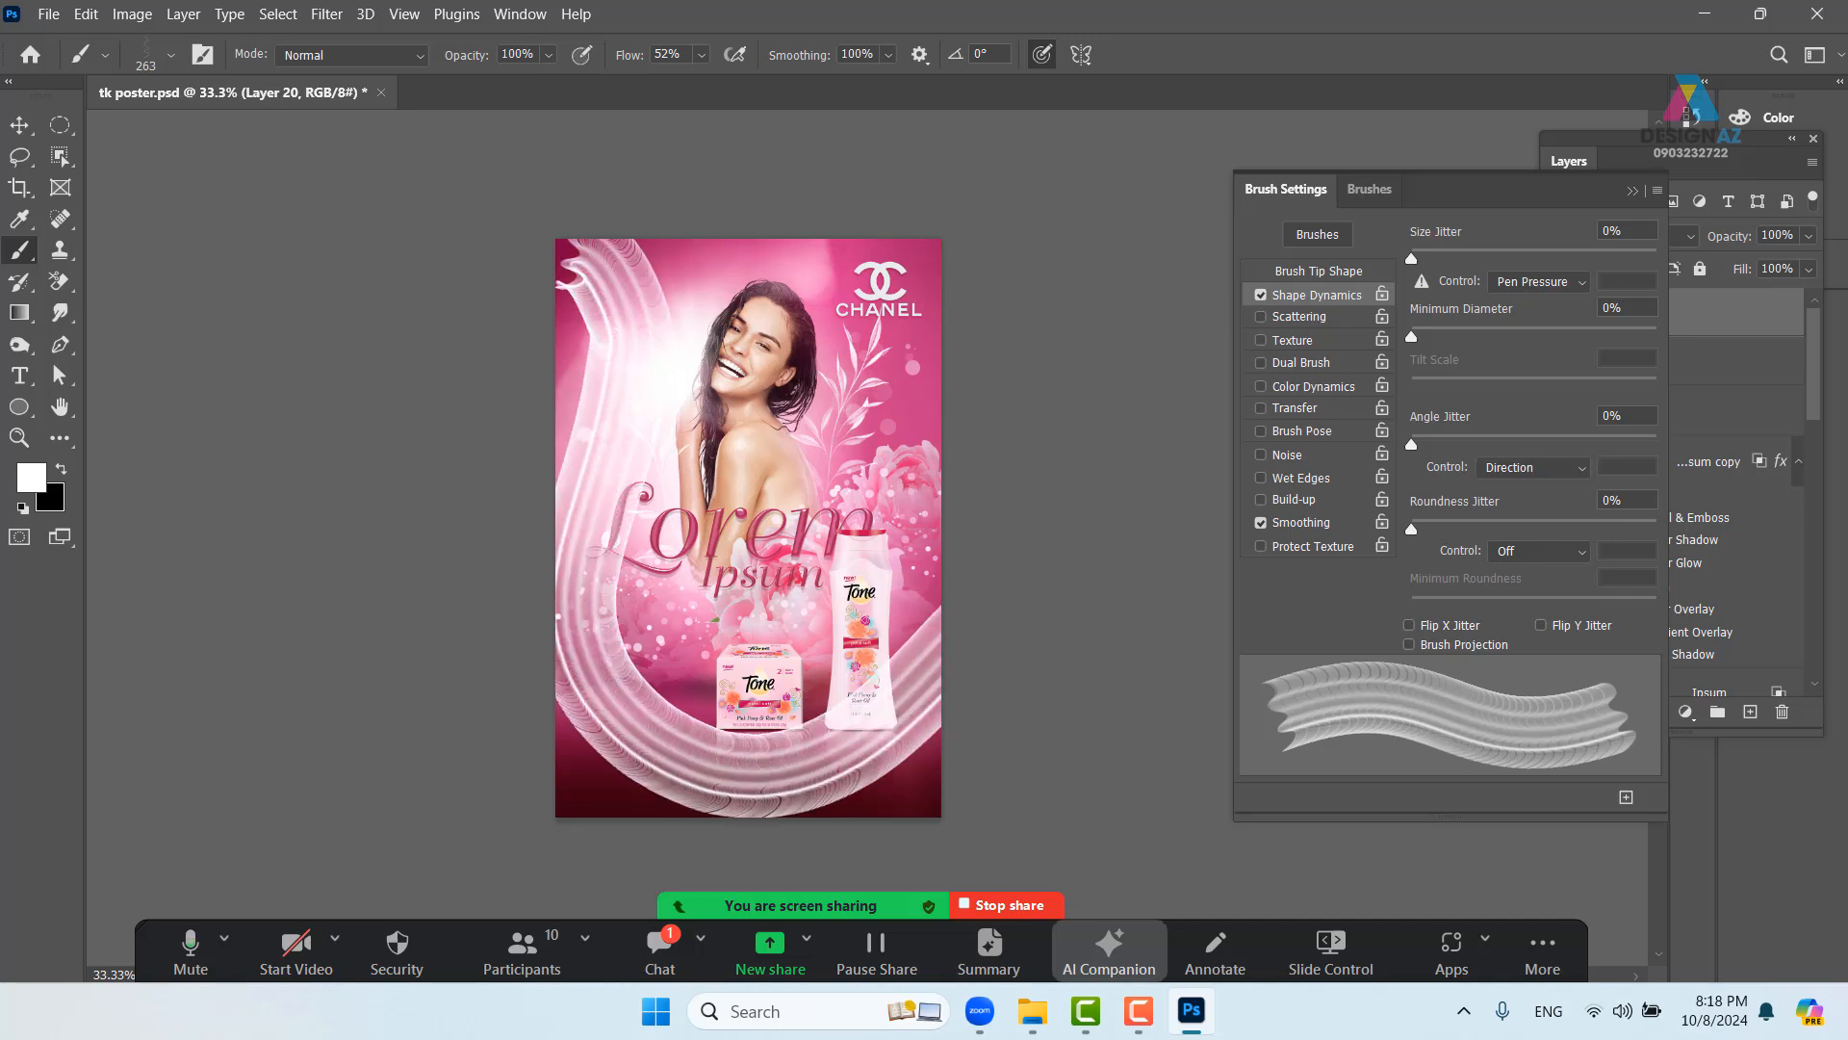
{"action": "key", "text": "ctrl+z"}
{"action": "mouse_move", "coordinate": [563, 245]}
{"action": "left_mouse_down"}
{"action": "mouse_move", "coordinate": [664, 366]}
{"action": "mouse_move", "coordinate": [621, 616]}
{"action": "mouse_move", "coordinate": [895, 693]}
{"action": "mouse_move", "coordinate": [938, 554]}
{"action": "left_mouse_up"}
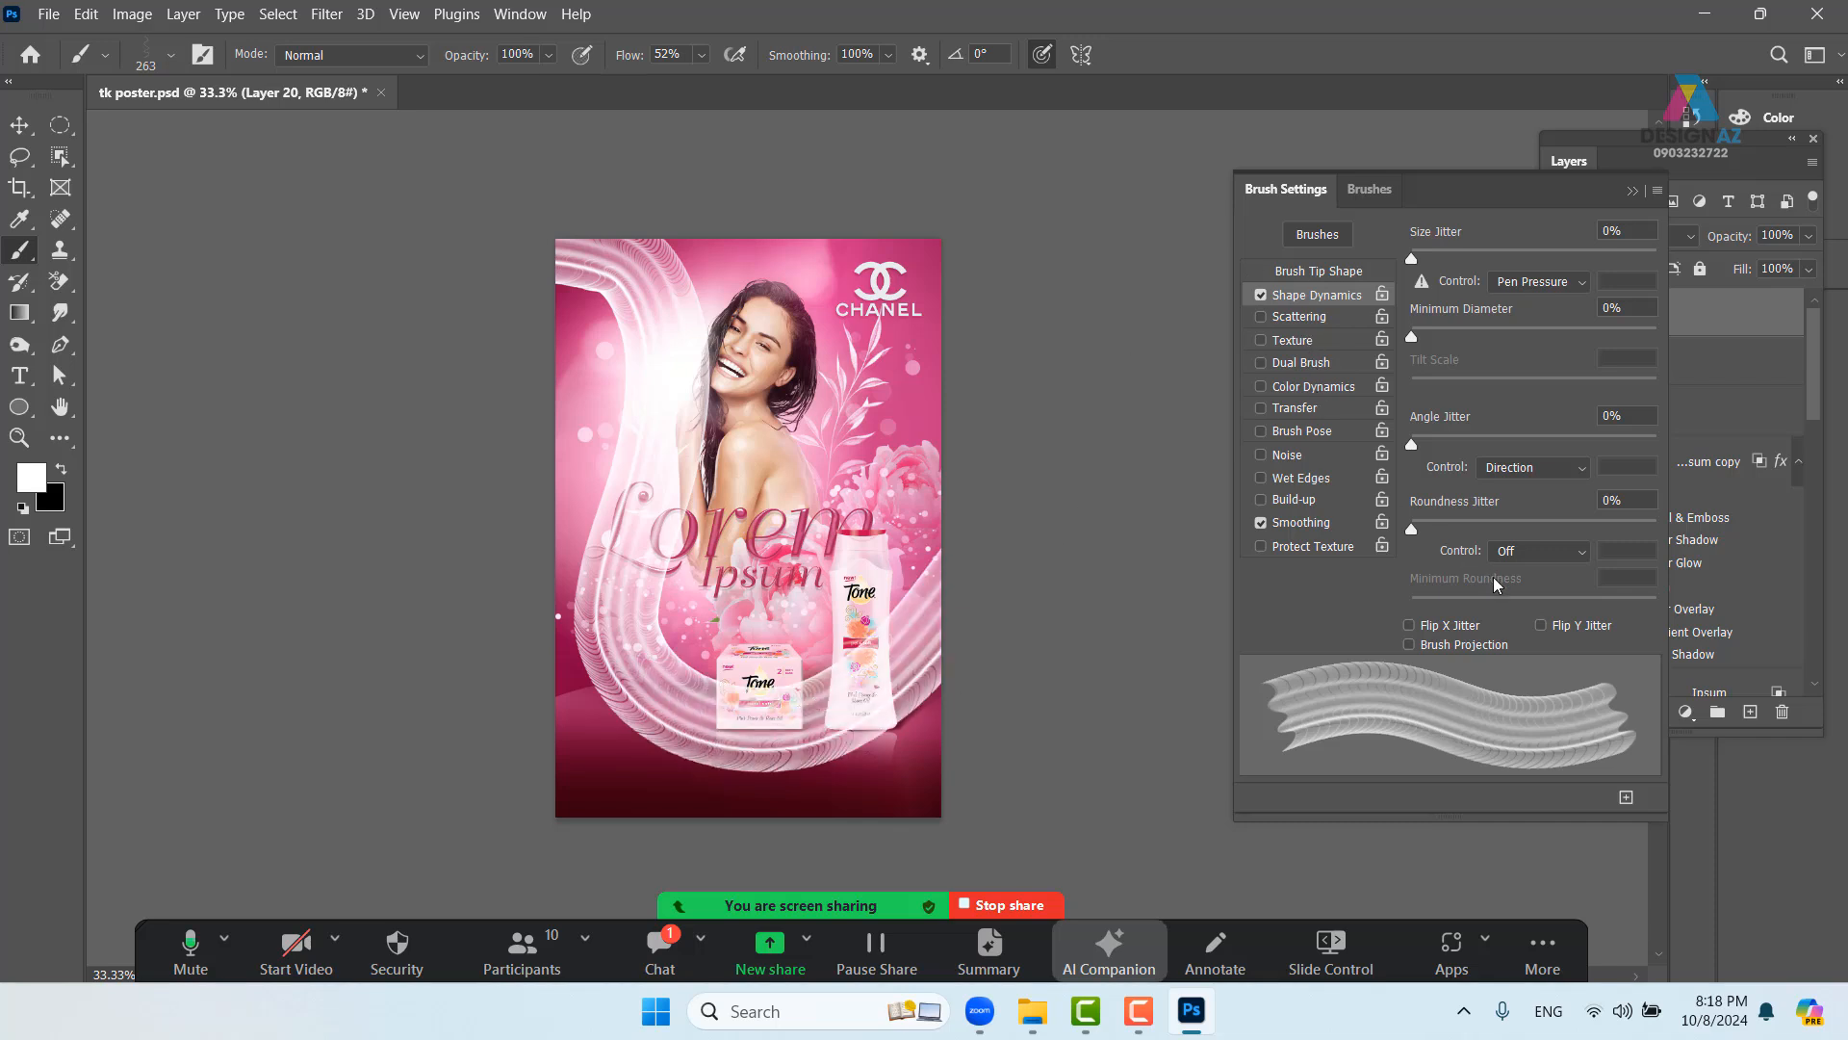
- Turn angle jitter control back Off, undo the swirl stroke, and zoom to 50%
{"action": "left_click", "coordinate": [1564, 473]}
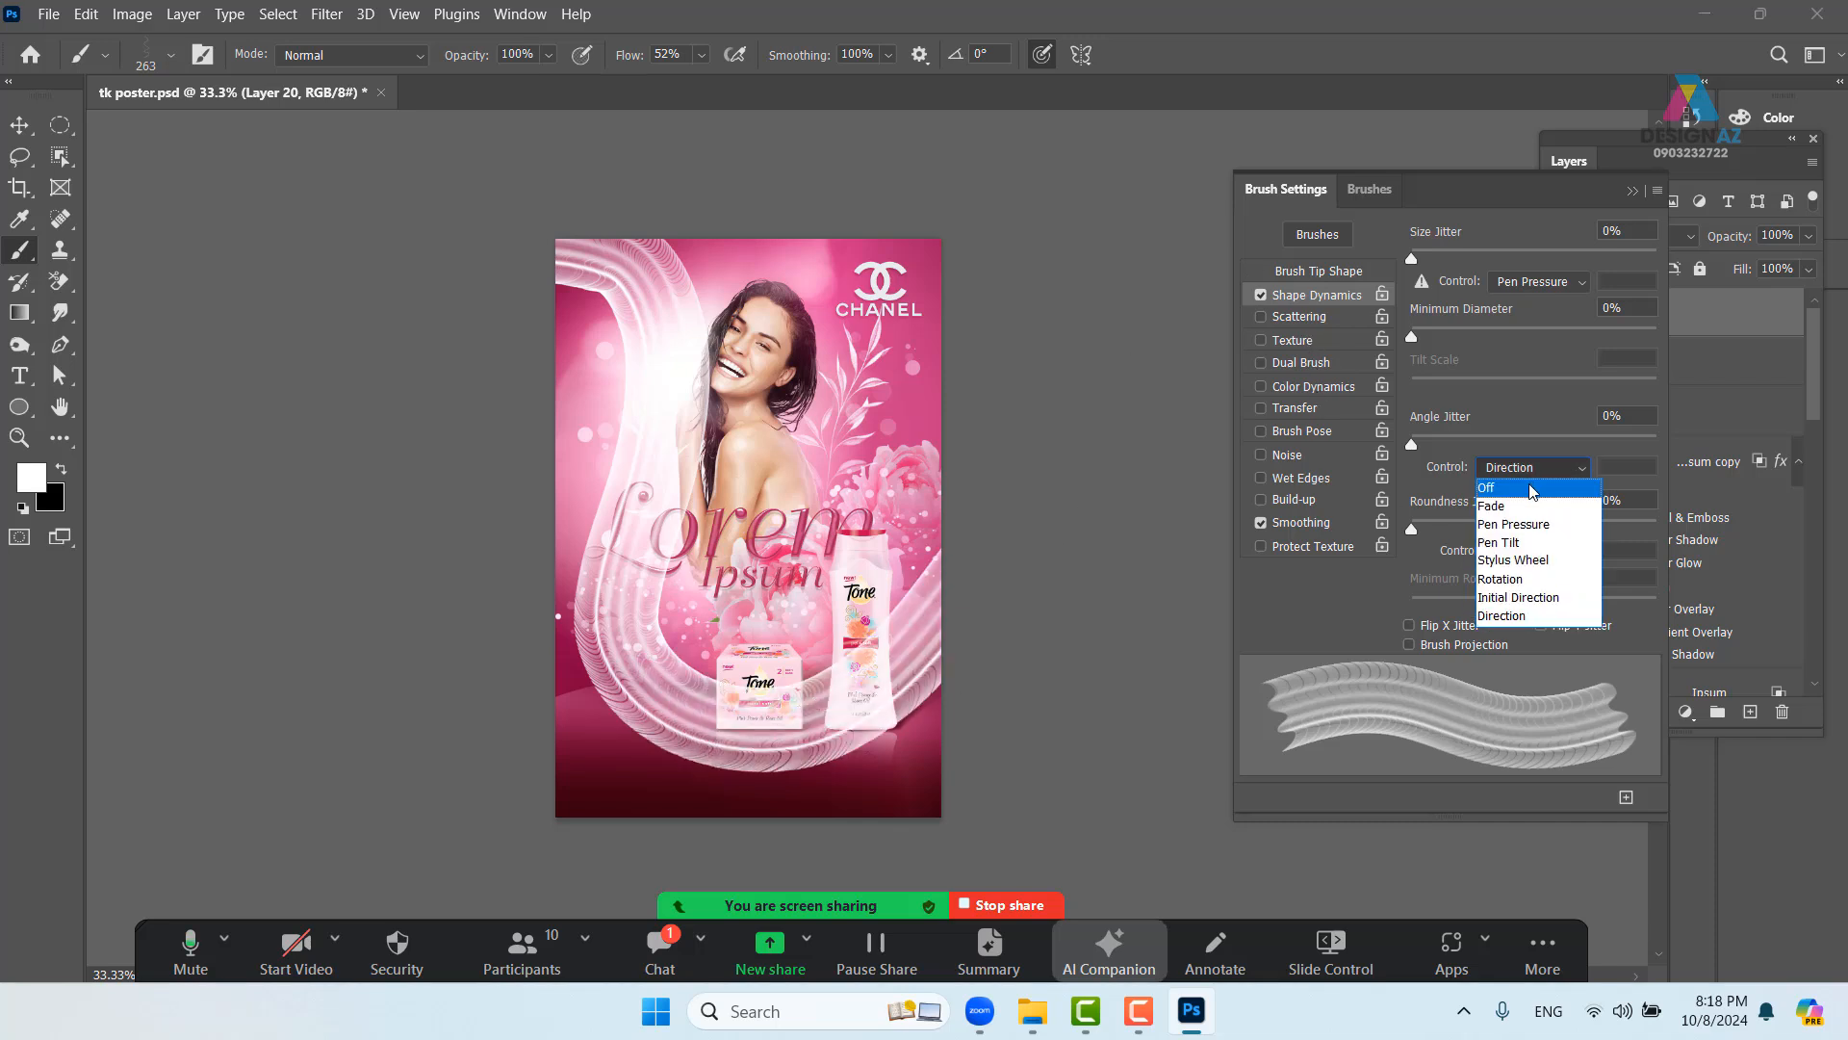
{"action": "left_click", "coordinate": [1534, 484]}
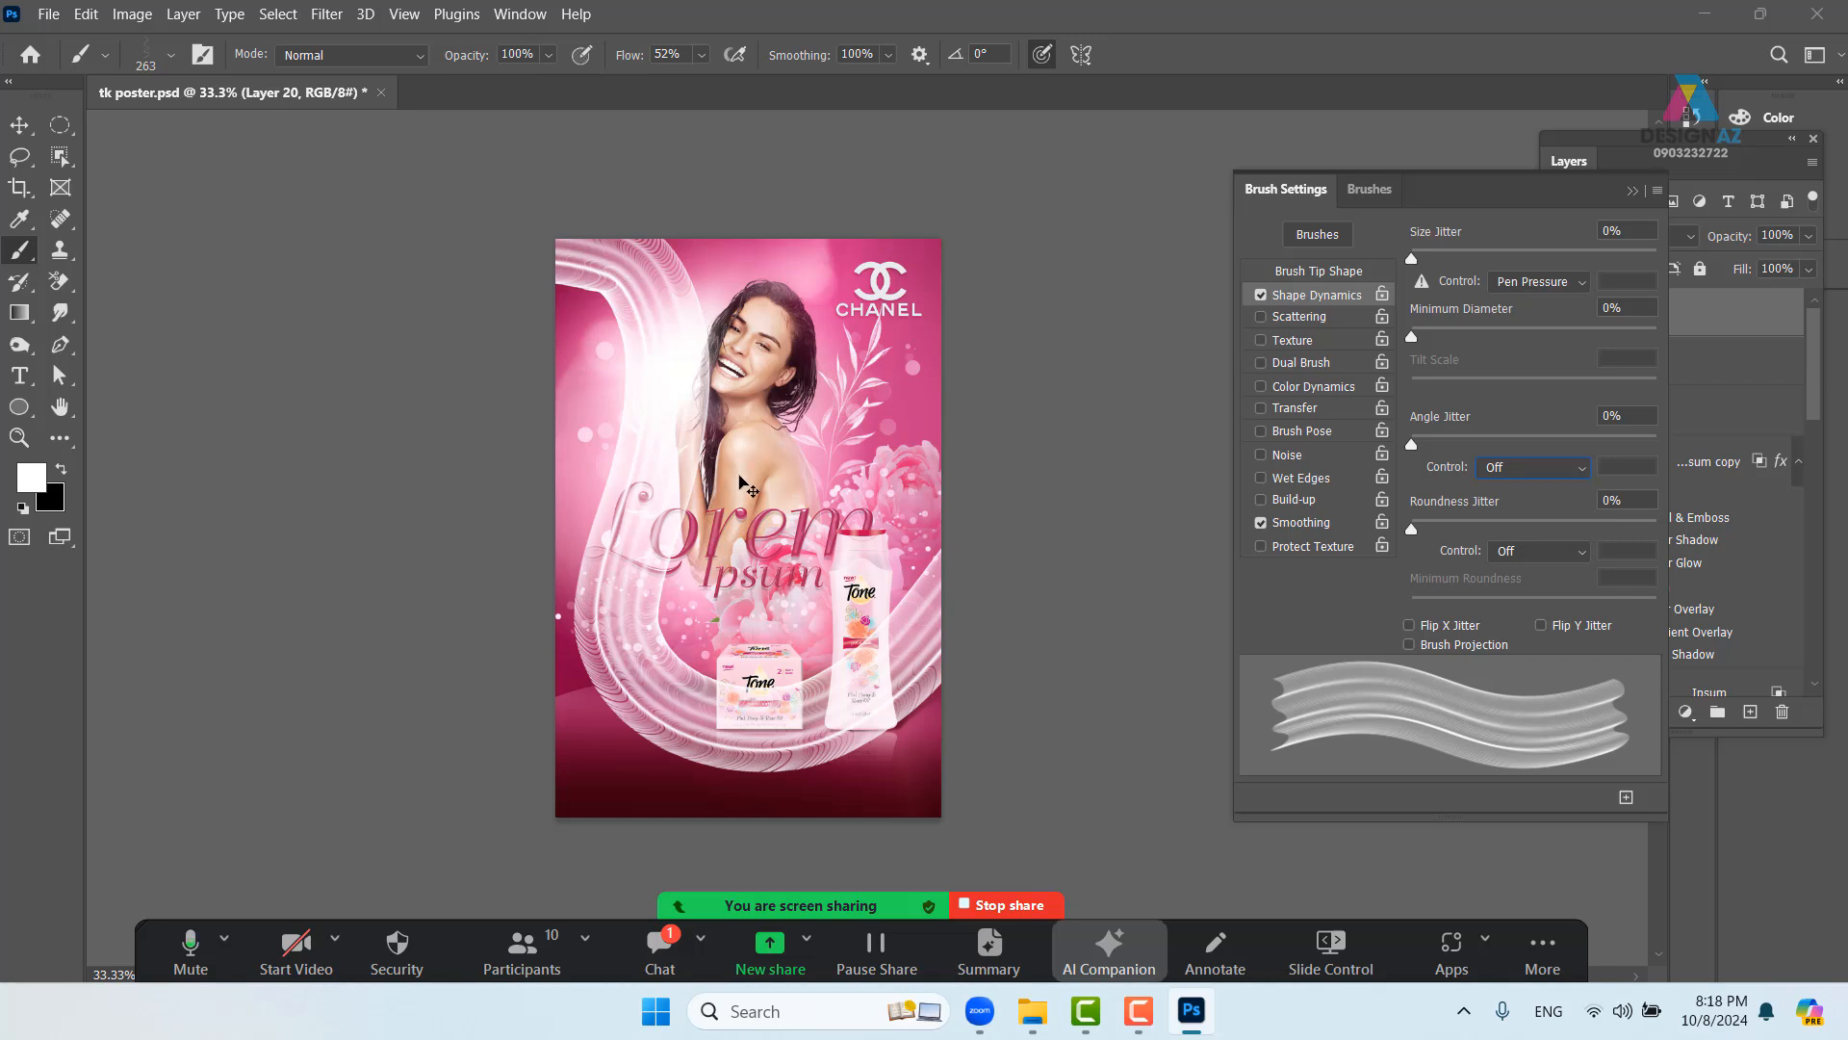
{"action": "left_click", "coordinate": [20, 122]}
{"action": "key", "text": "ctrl+z"}
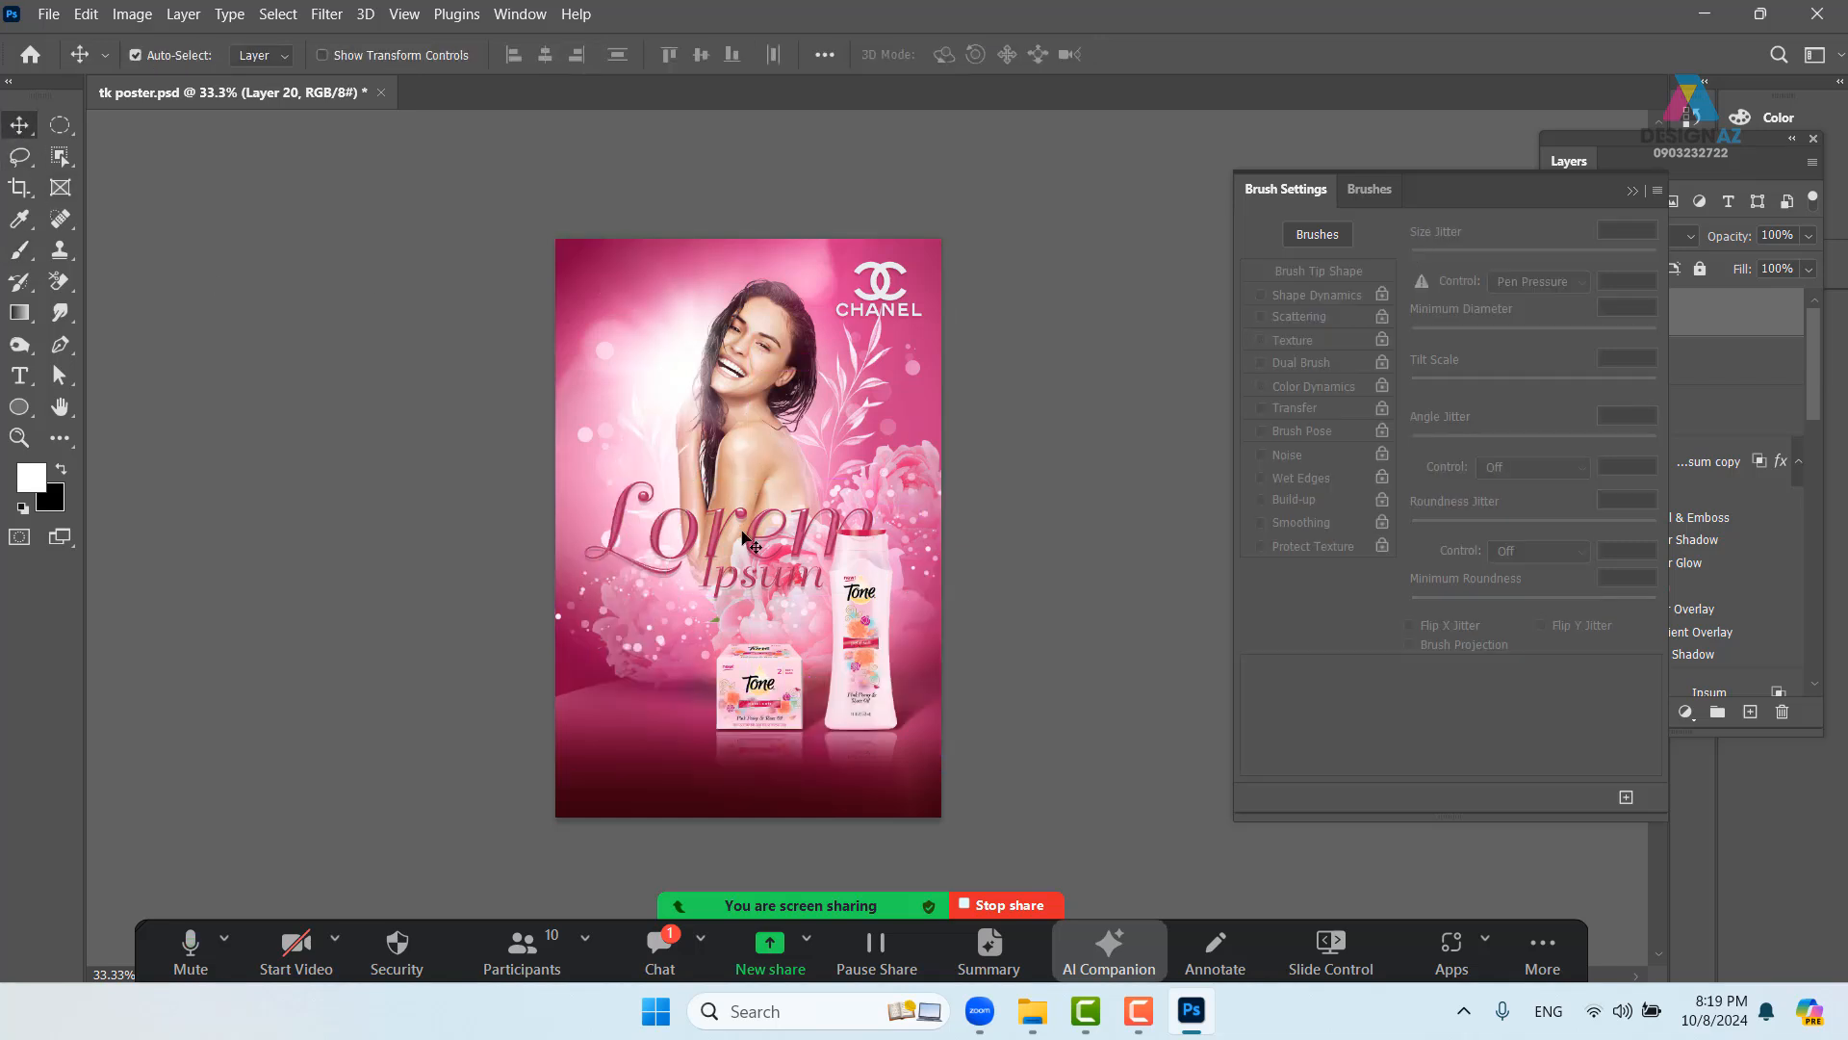
{"action": "key", "text": "ctrl+plus"}
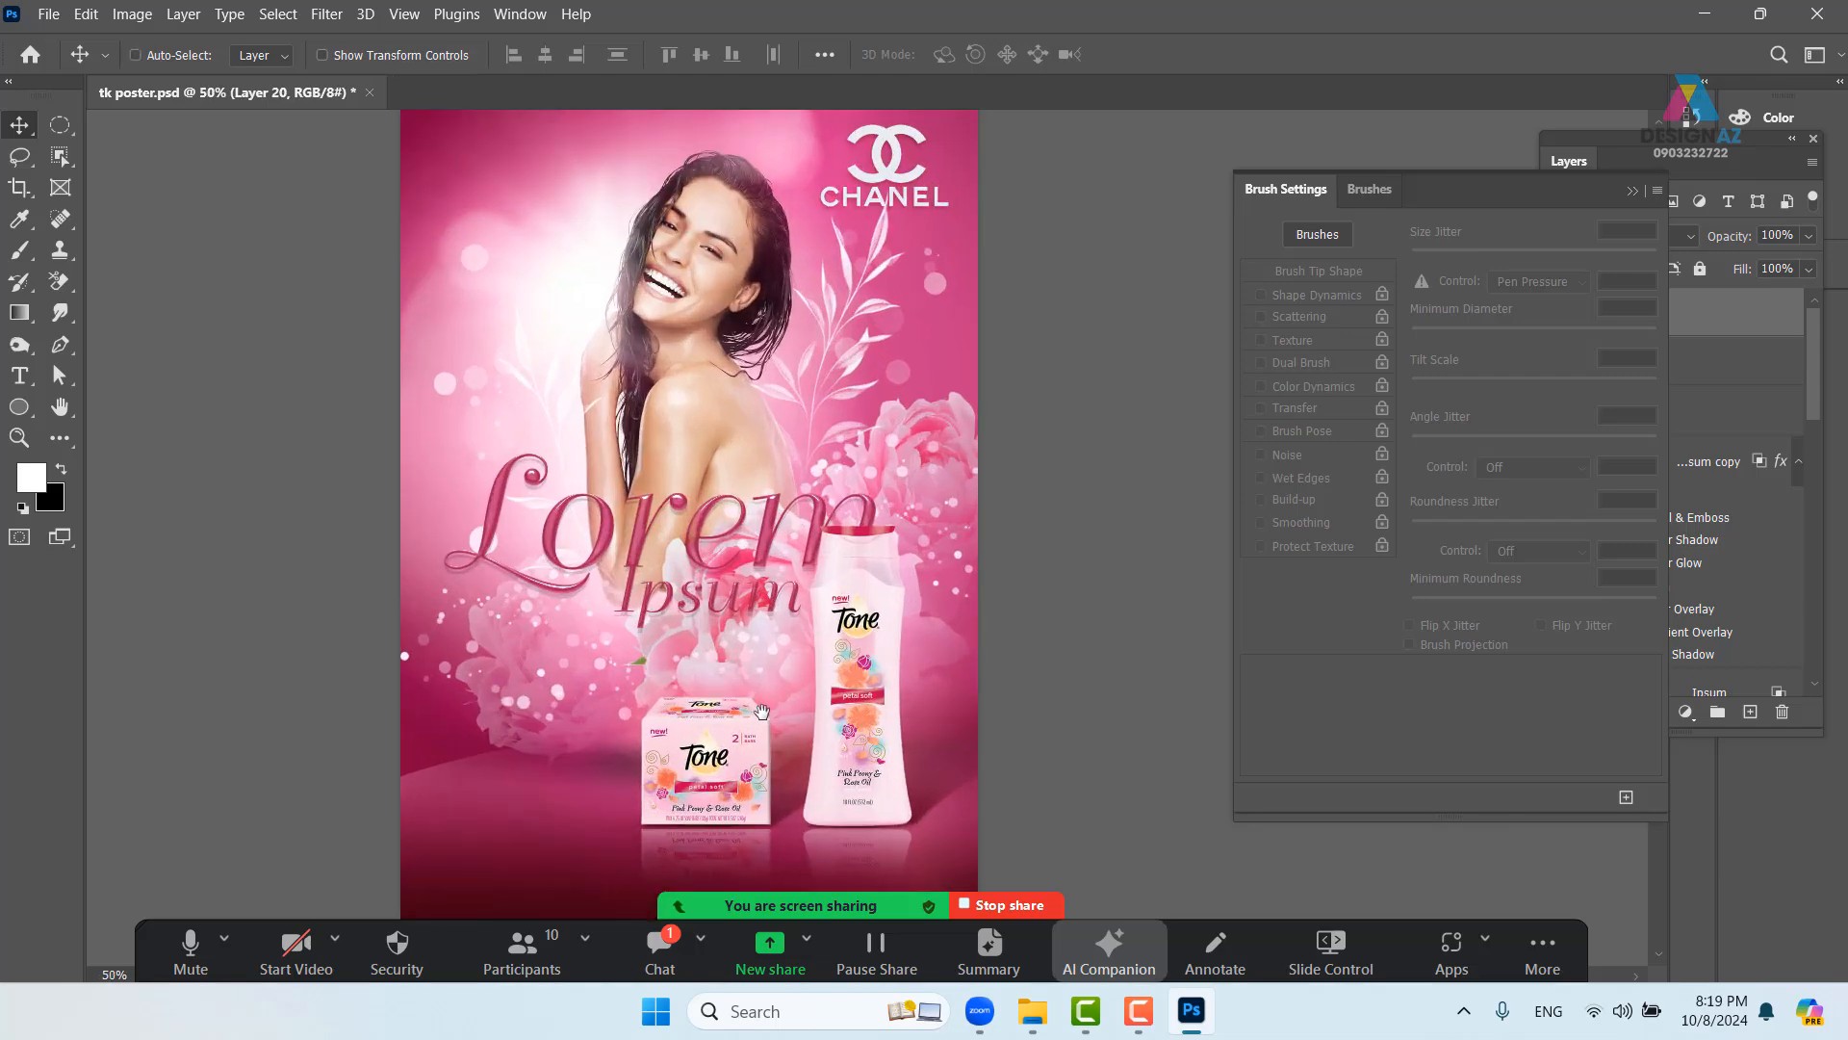
- Undo a mistaken shape curve and set the Pen tool mode to Path
{"action": "left_click_drag", "start_coordinate": [760, 710], "coordinate": [787, 561]}
{"action": "key", "text": "p"}
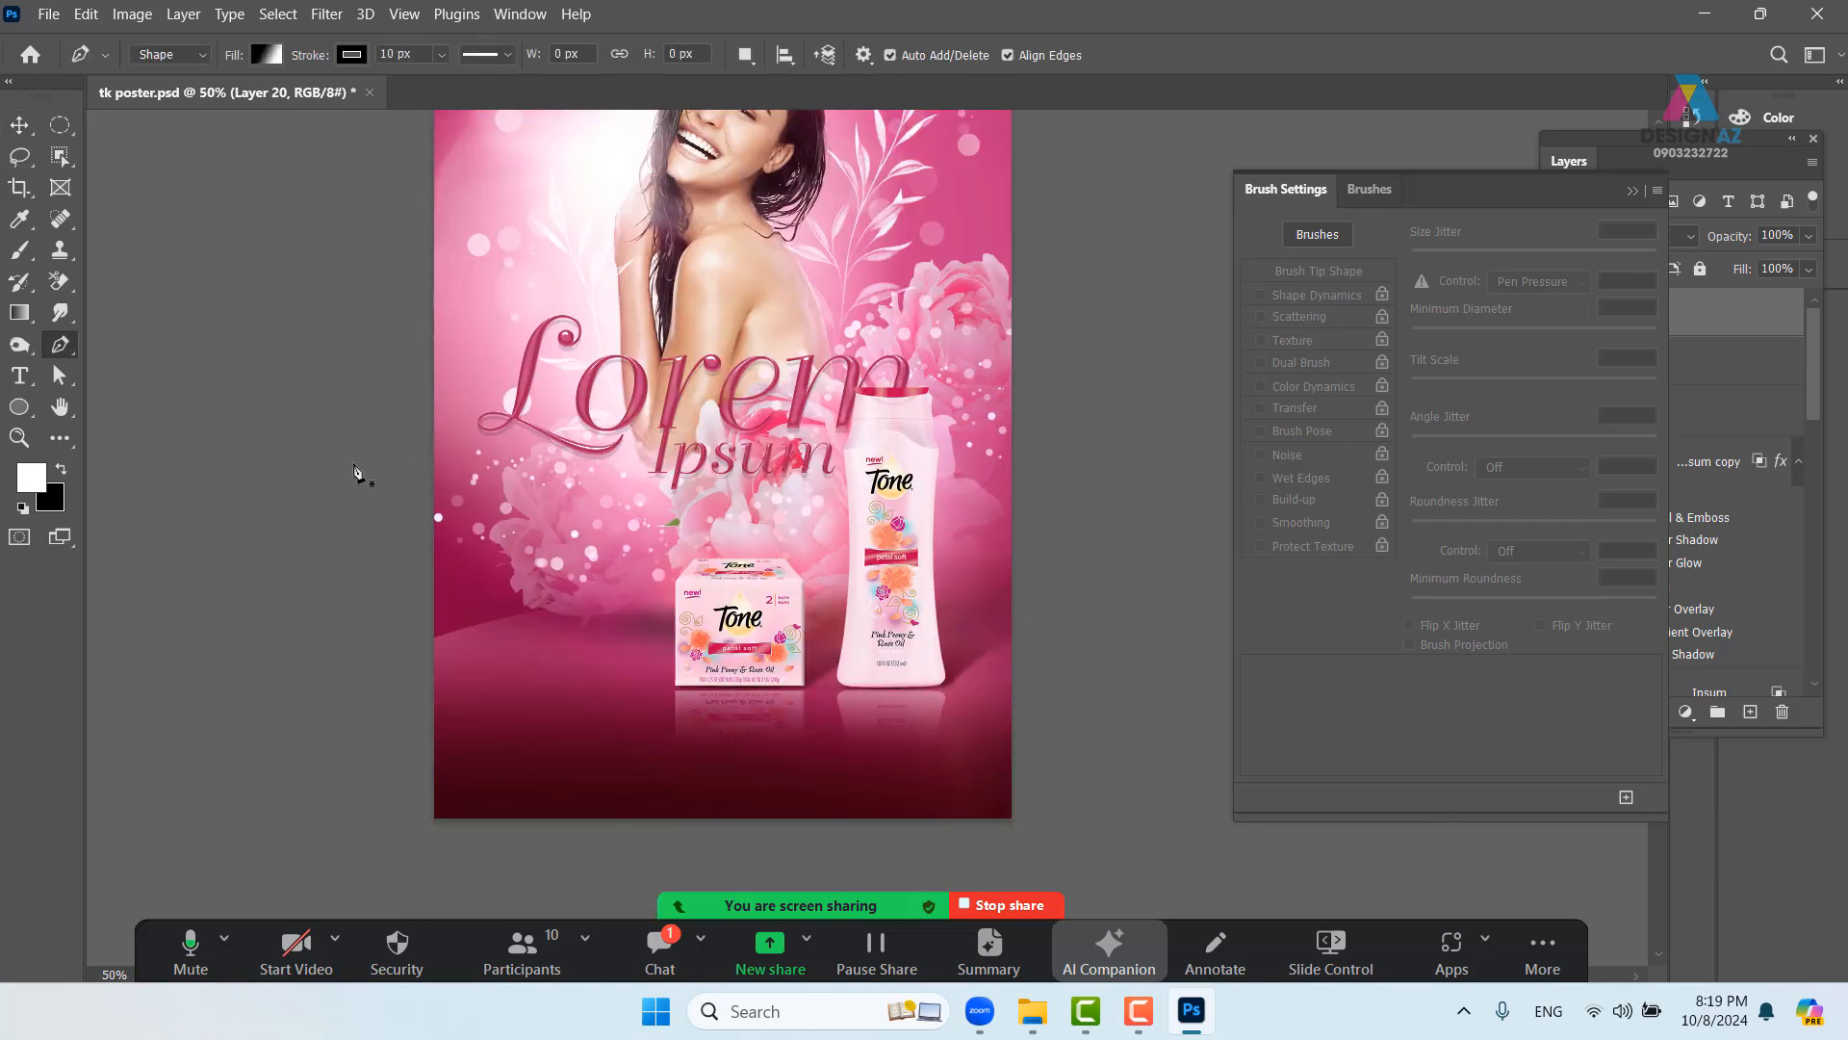
{"action": "left_click_drag", "start_coordinate": [413, 306], "coordinate": [433, 375]}
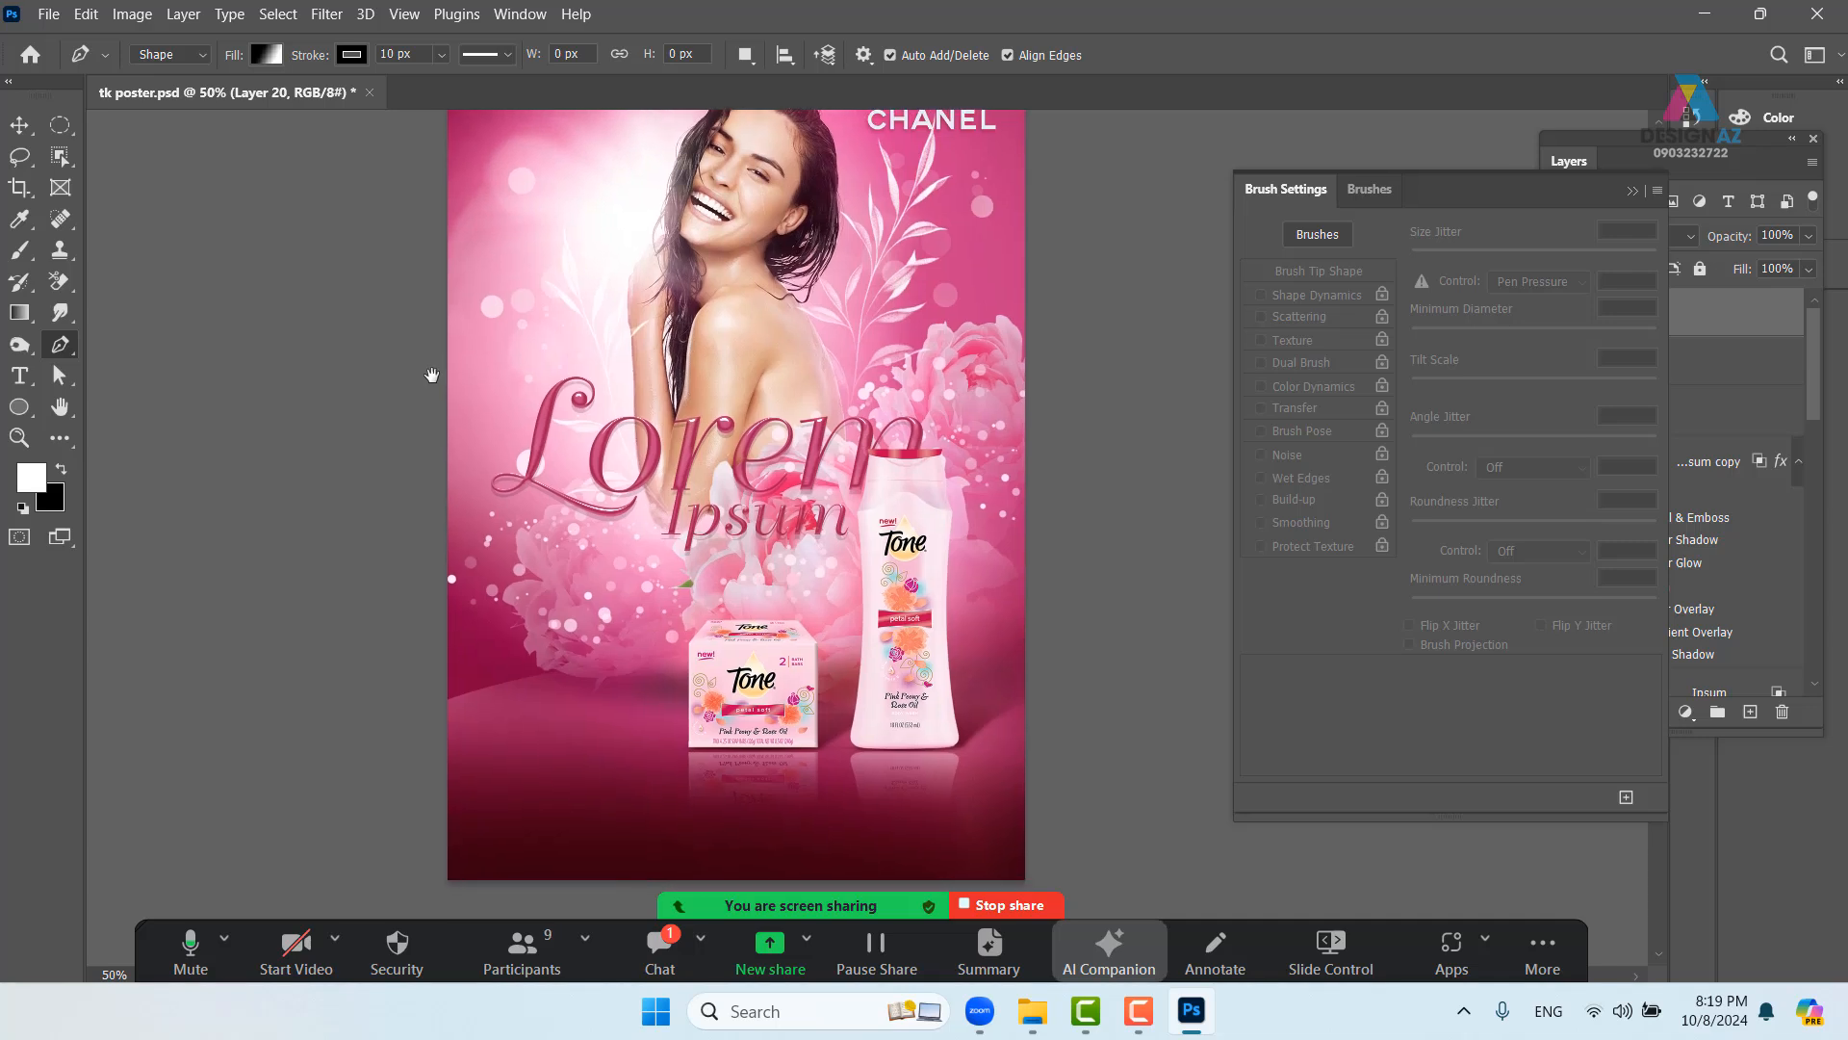
{"action": "left_click", "coordinate": [273, 185]}
{"action": "left_click_drag", "start_coordinate": [540, 246], "coordinate": [591, 346]}
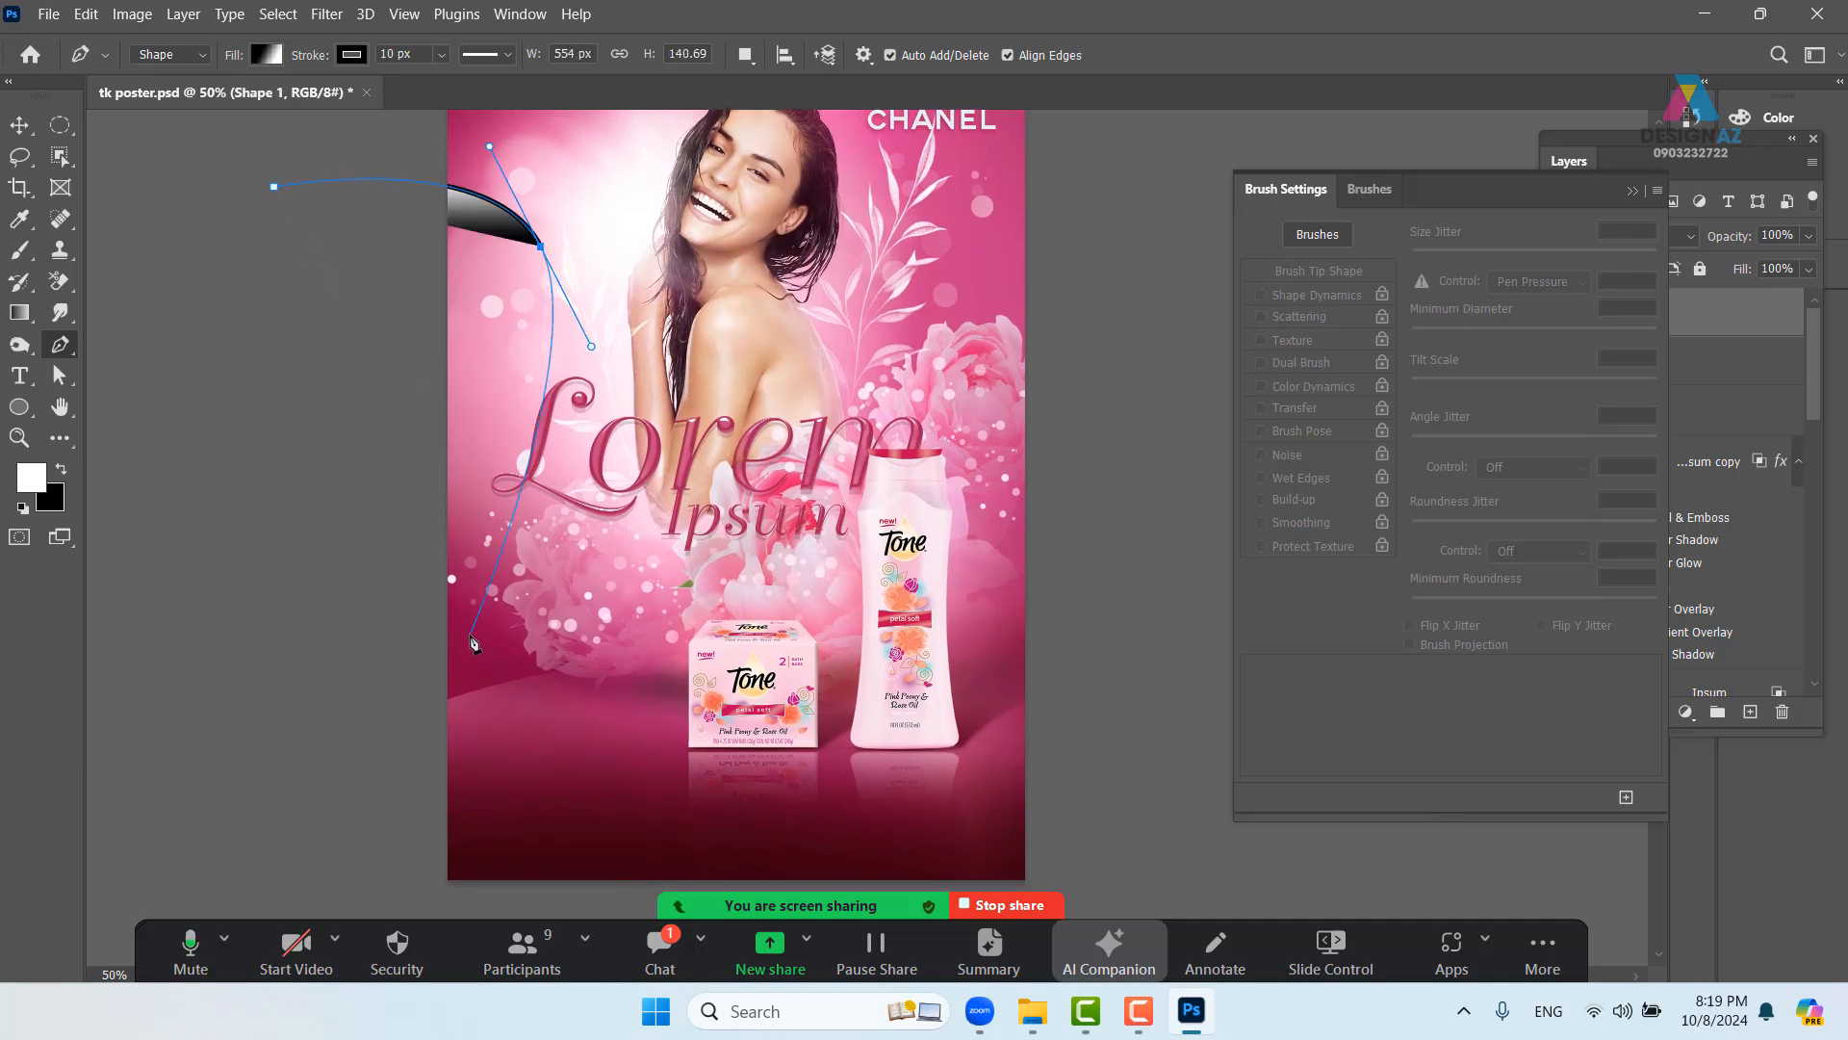
{"action": "key", "text": "ctrl+z"}
{"action": "key", "text": "ctrl+z"}
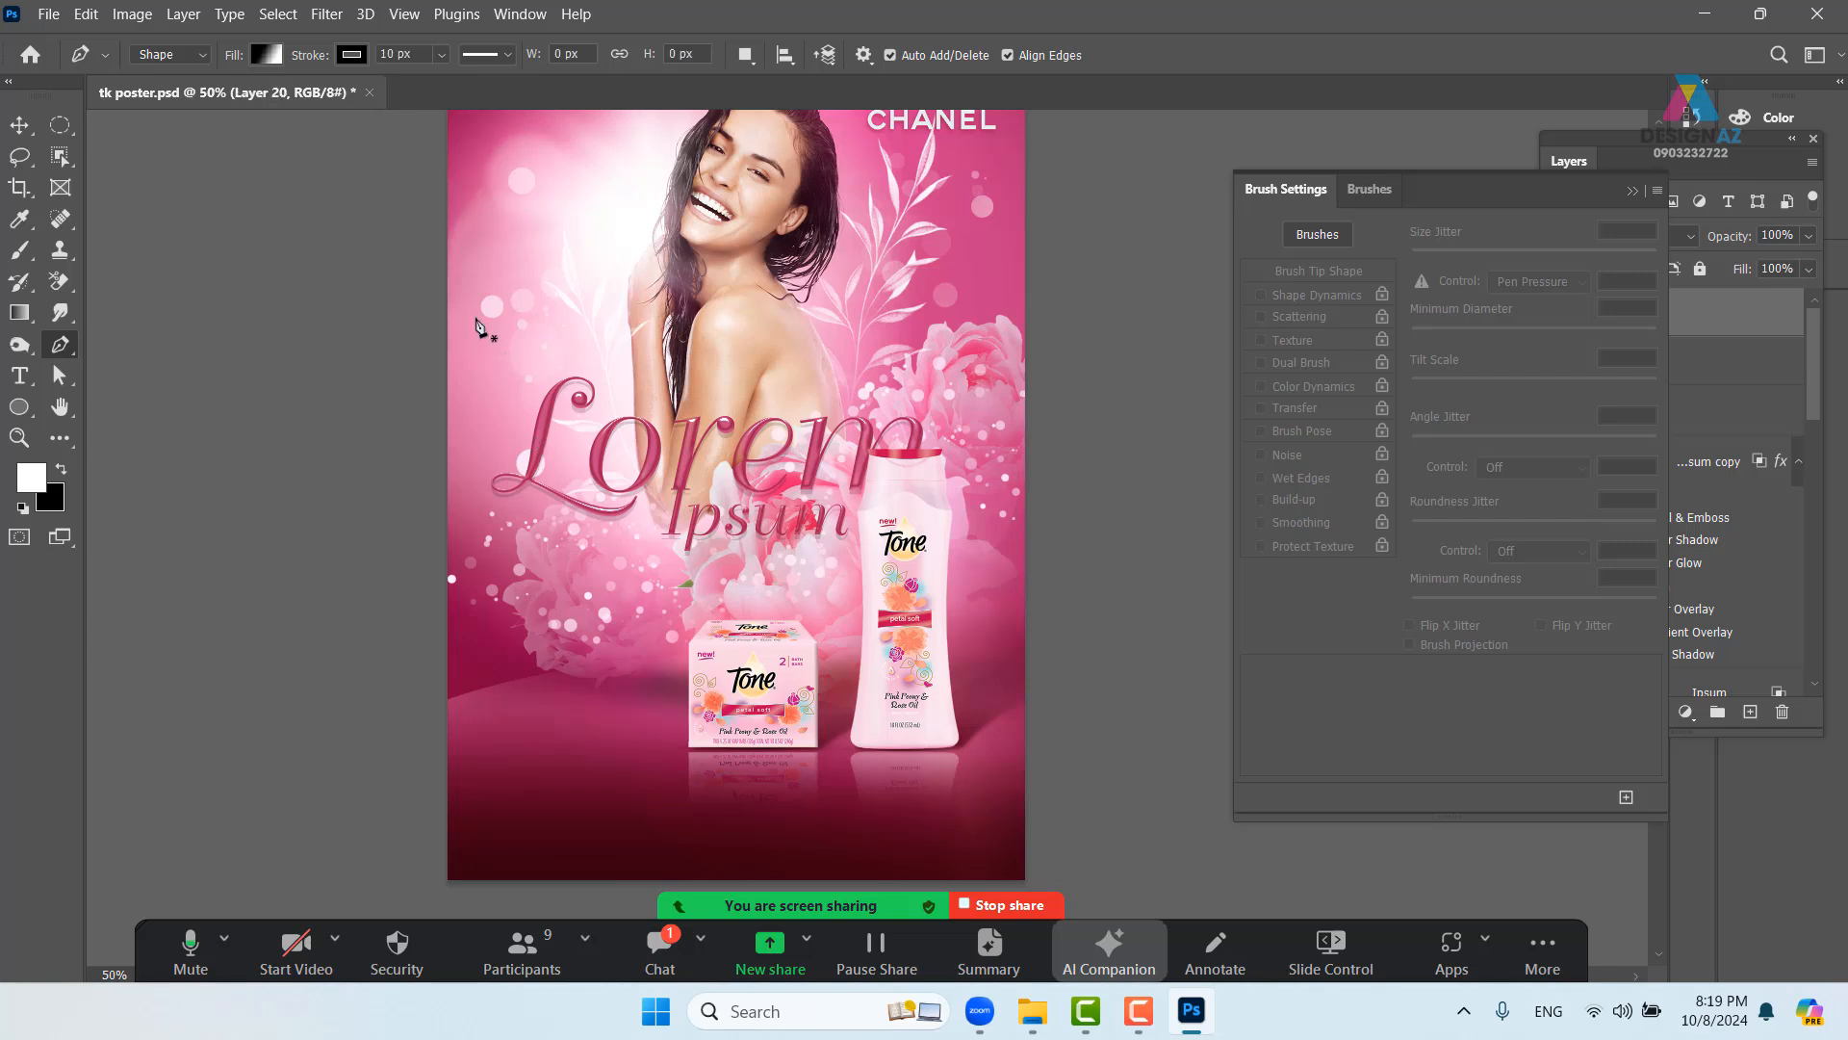
{"action": "left_click", "coordinate": [202, 54]}
{"action": "left_click", "coordinate": [158, 82]}
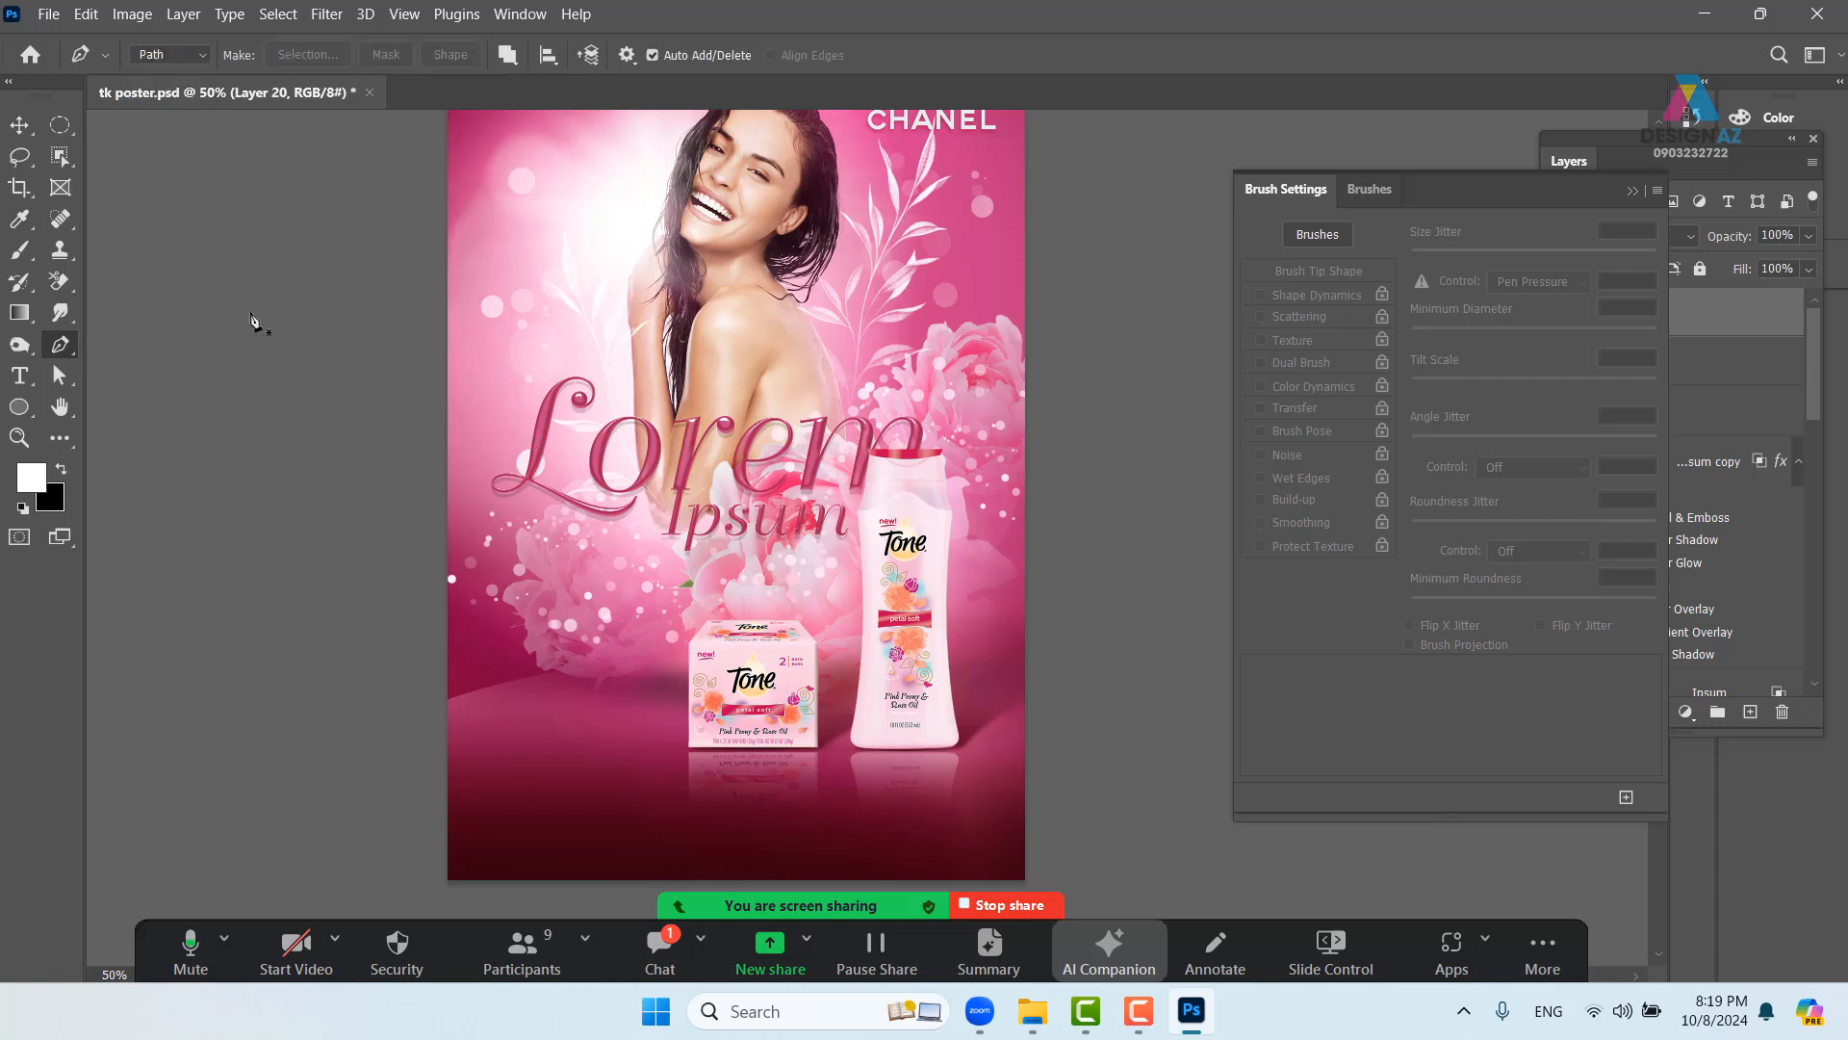
- Draw a curved path from the upper left, below the bottles, up to the right edge
{"action": "left_click", "coordinate": [269, 298]}
{"action": "left_click_drag", "start_coordinate": [544, 229], "coordinate": [621, 294]}
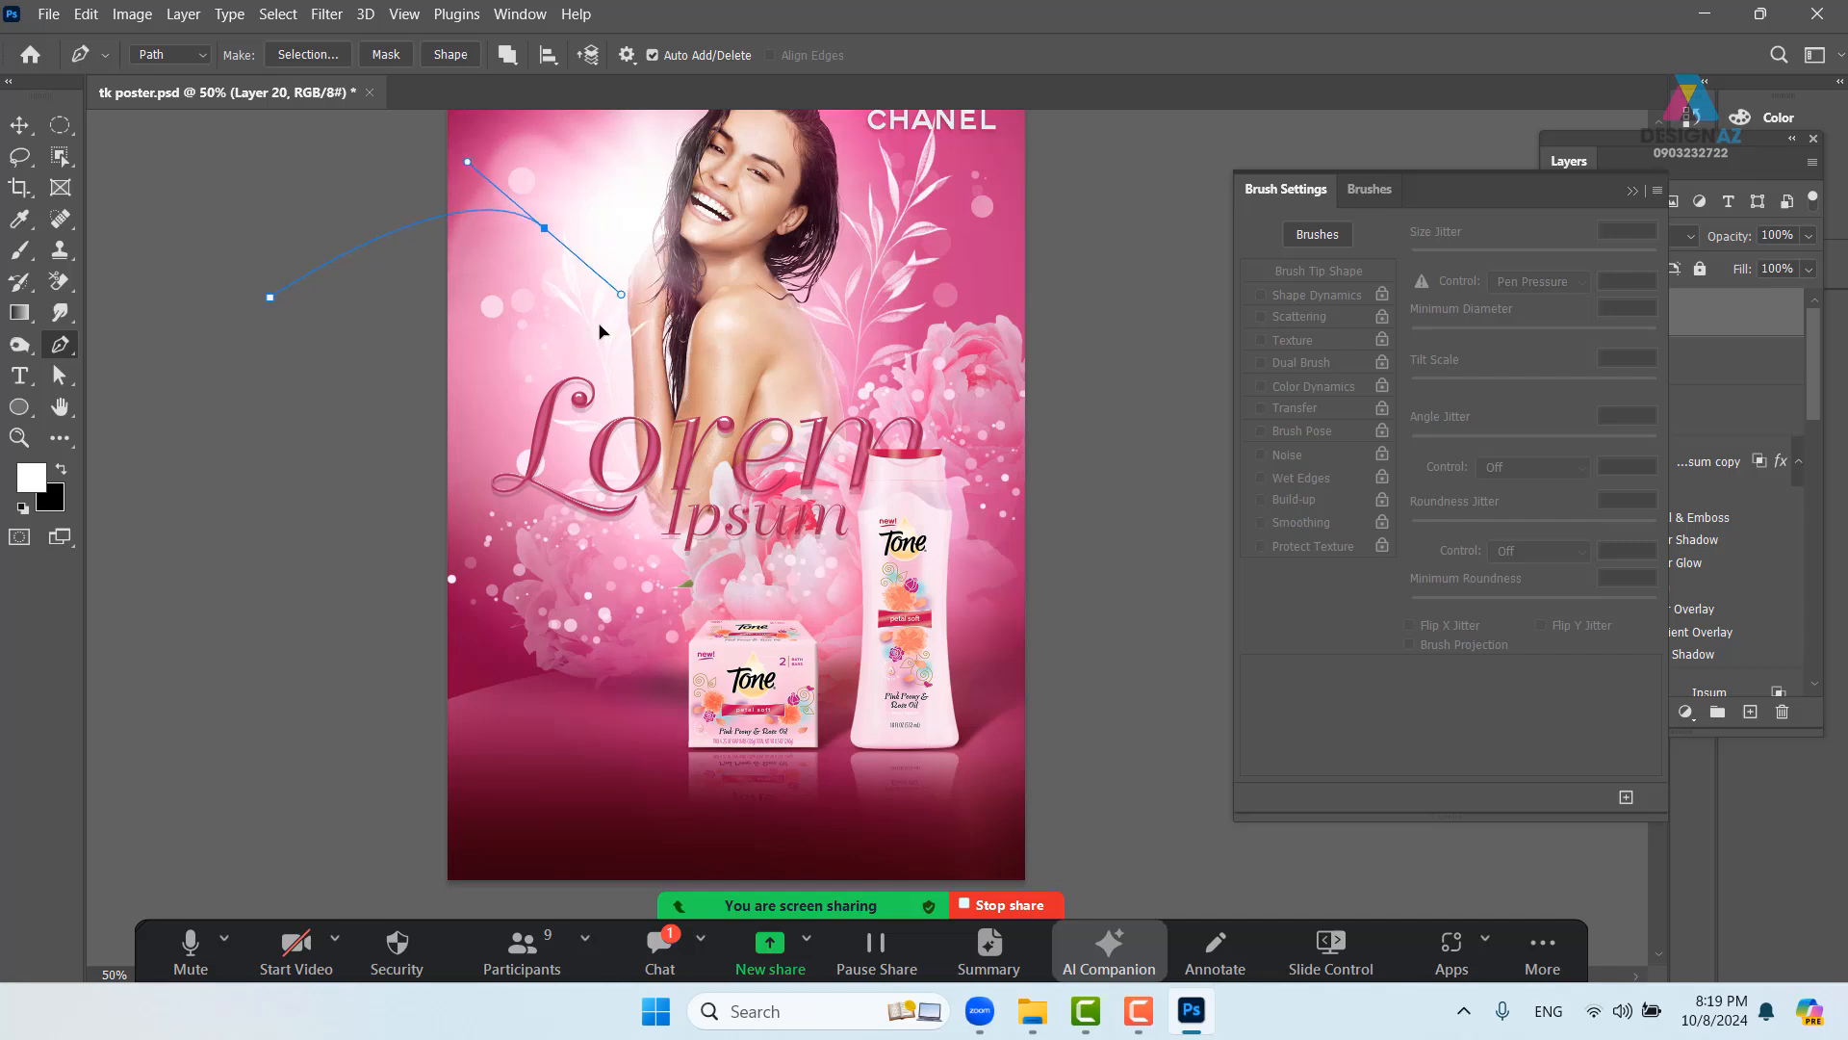
{"action": "left_click_drag", "start_coordinate": [484, 616], "coordinate": [532, 718]}
{"action": "left_click_drag", "start_coordinate": [1056, 685], "coordinate": [956, 586]}
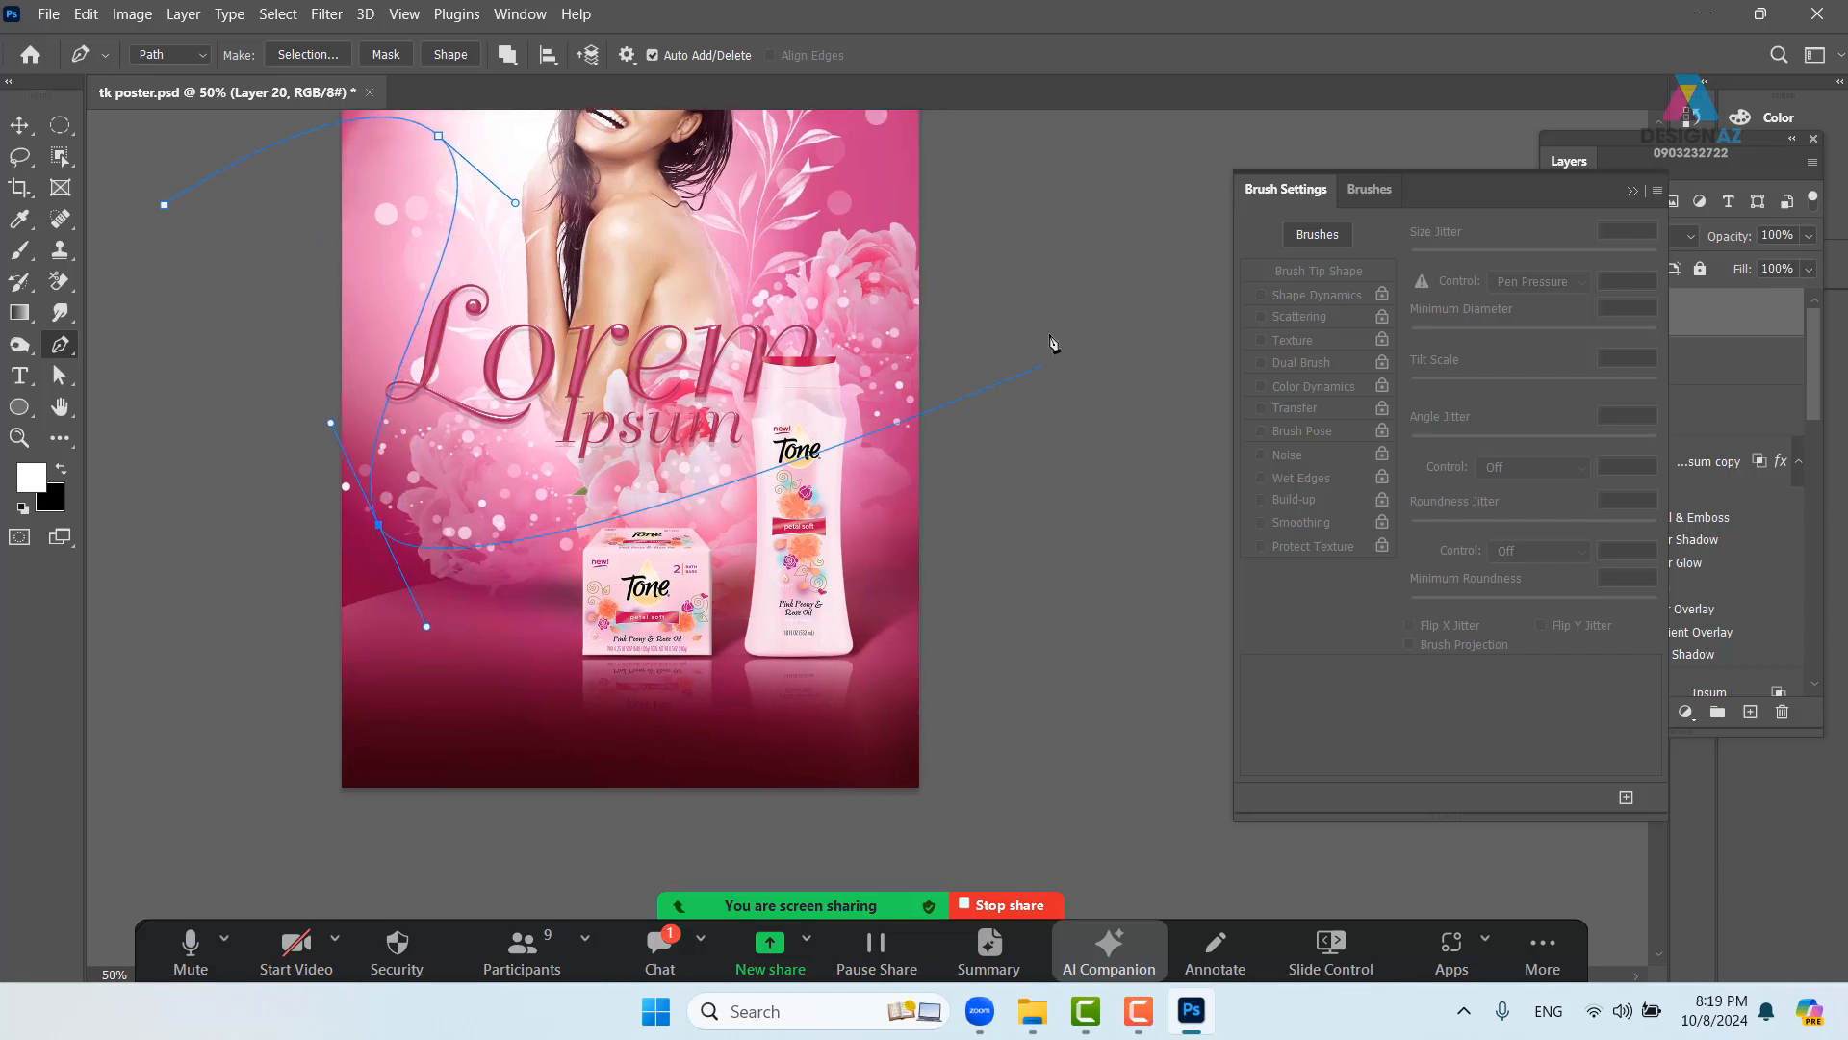
{"action": "left_click_drag", "start_coordinate": [1054, 315], "coordinate": [1131, 150]}
{"action": "left_click_drag", "start_coordinate": [979, 481], "coordinate": [867, 749]}
{"action": "left_click_drag", "start_coordinate": [426, 630], "coordinate": [400, 709]}
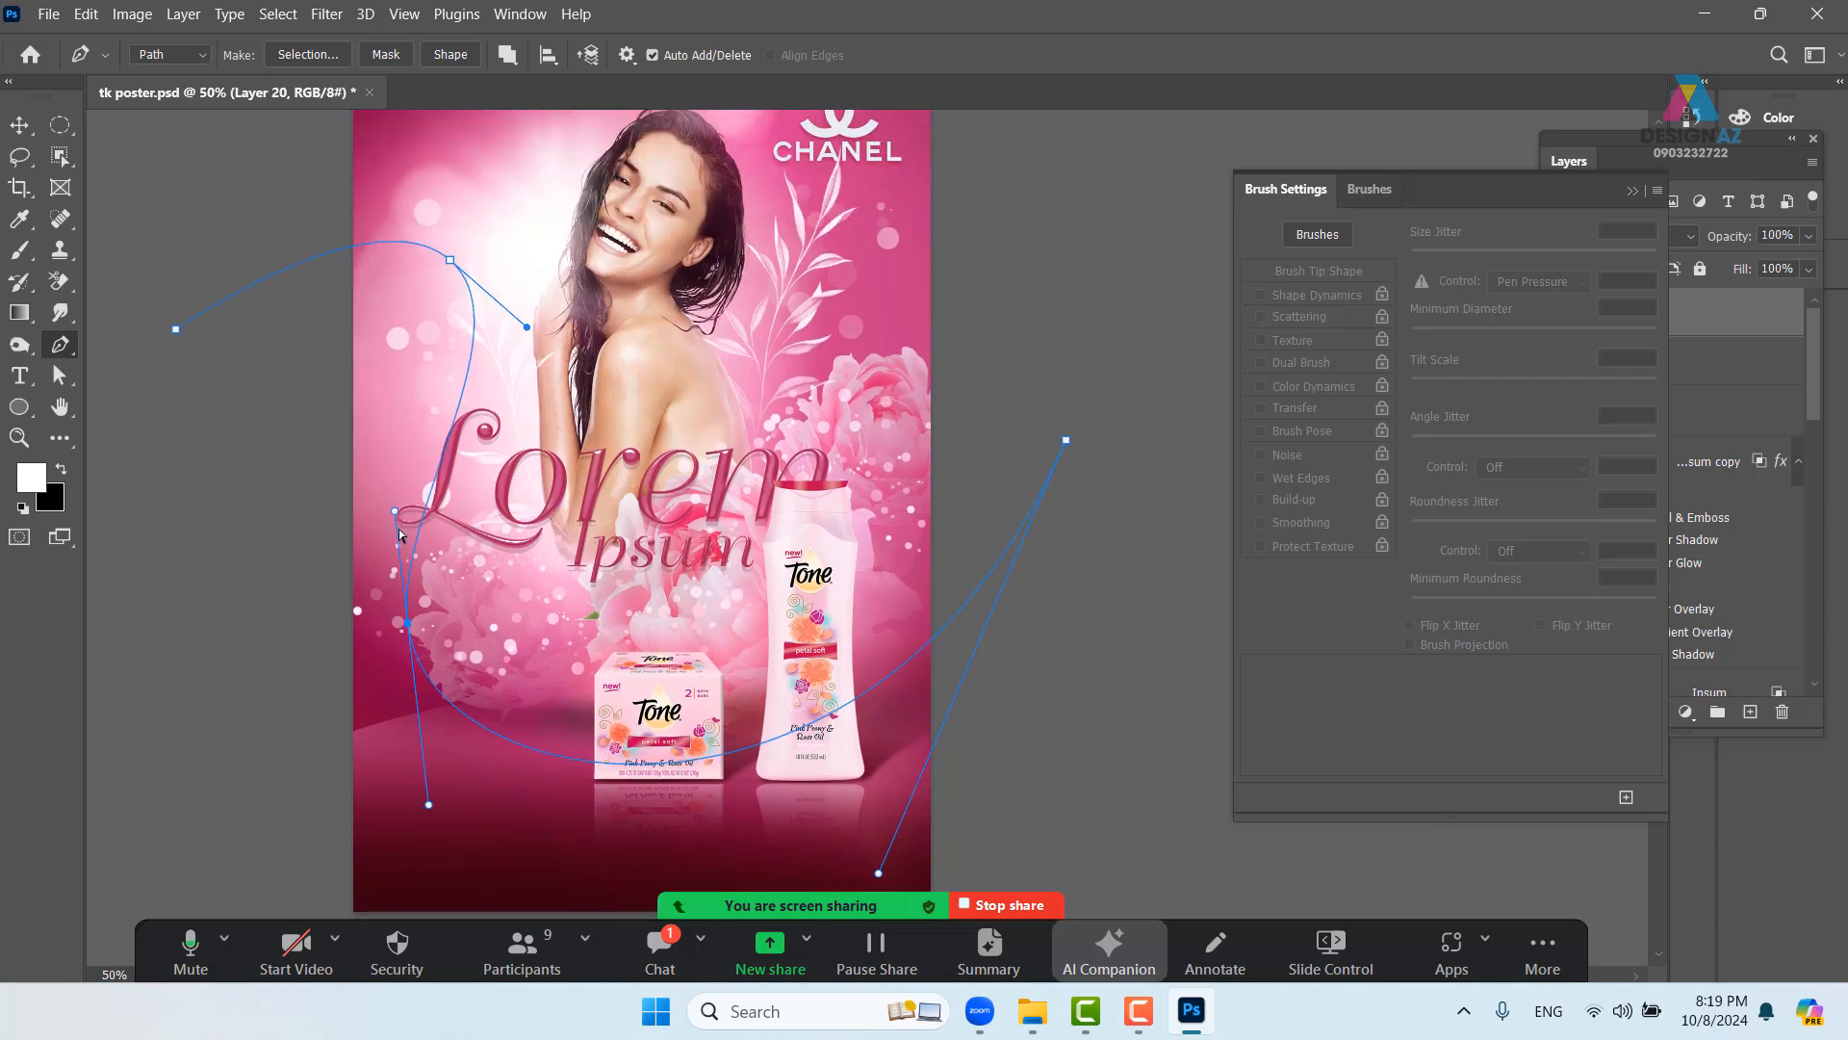
{"action": "left_click_drag", "start_coordinate": [395, 513], "coordinate": [364, 435]}
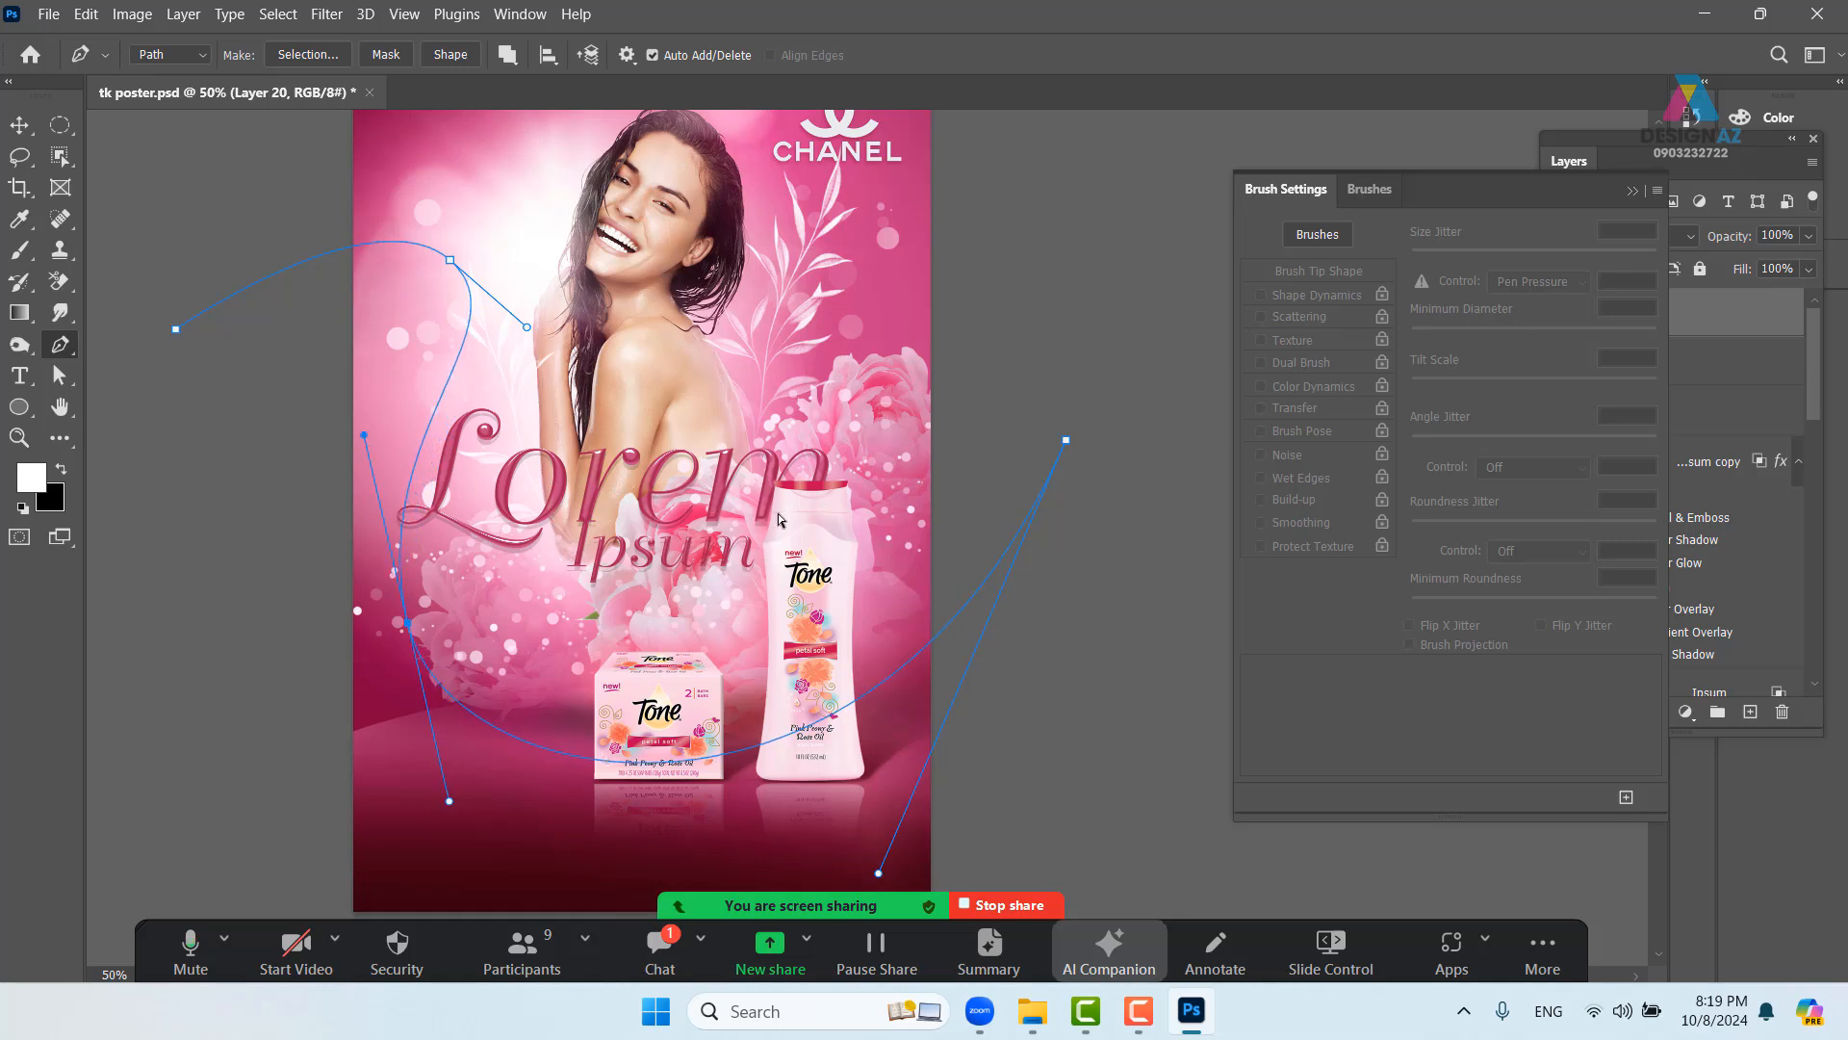
{"action": "left_click_drag", "start_coordinate": [1065, 443], "coordinate": [1092, 341]}
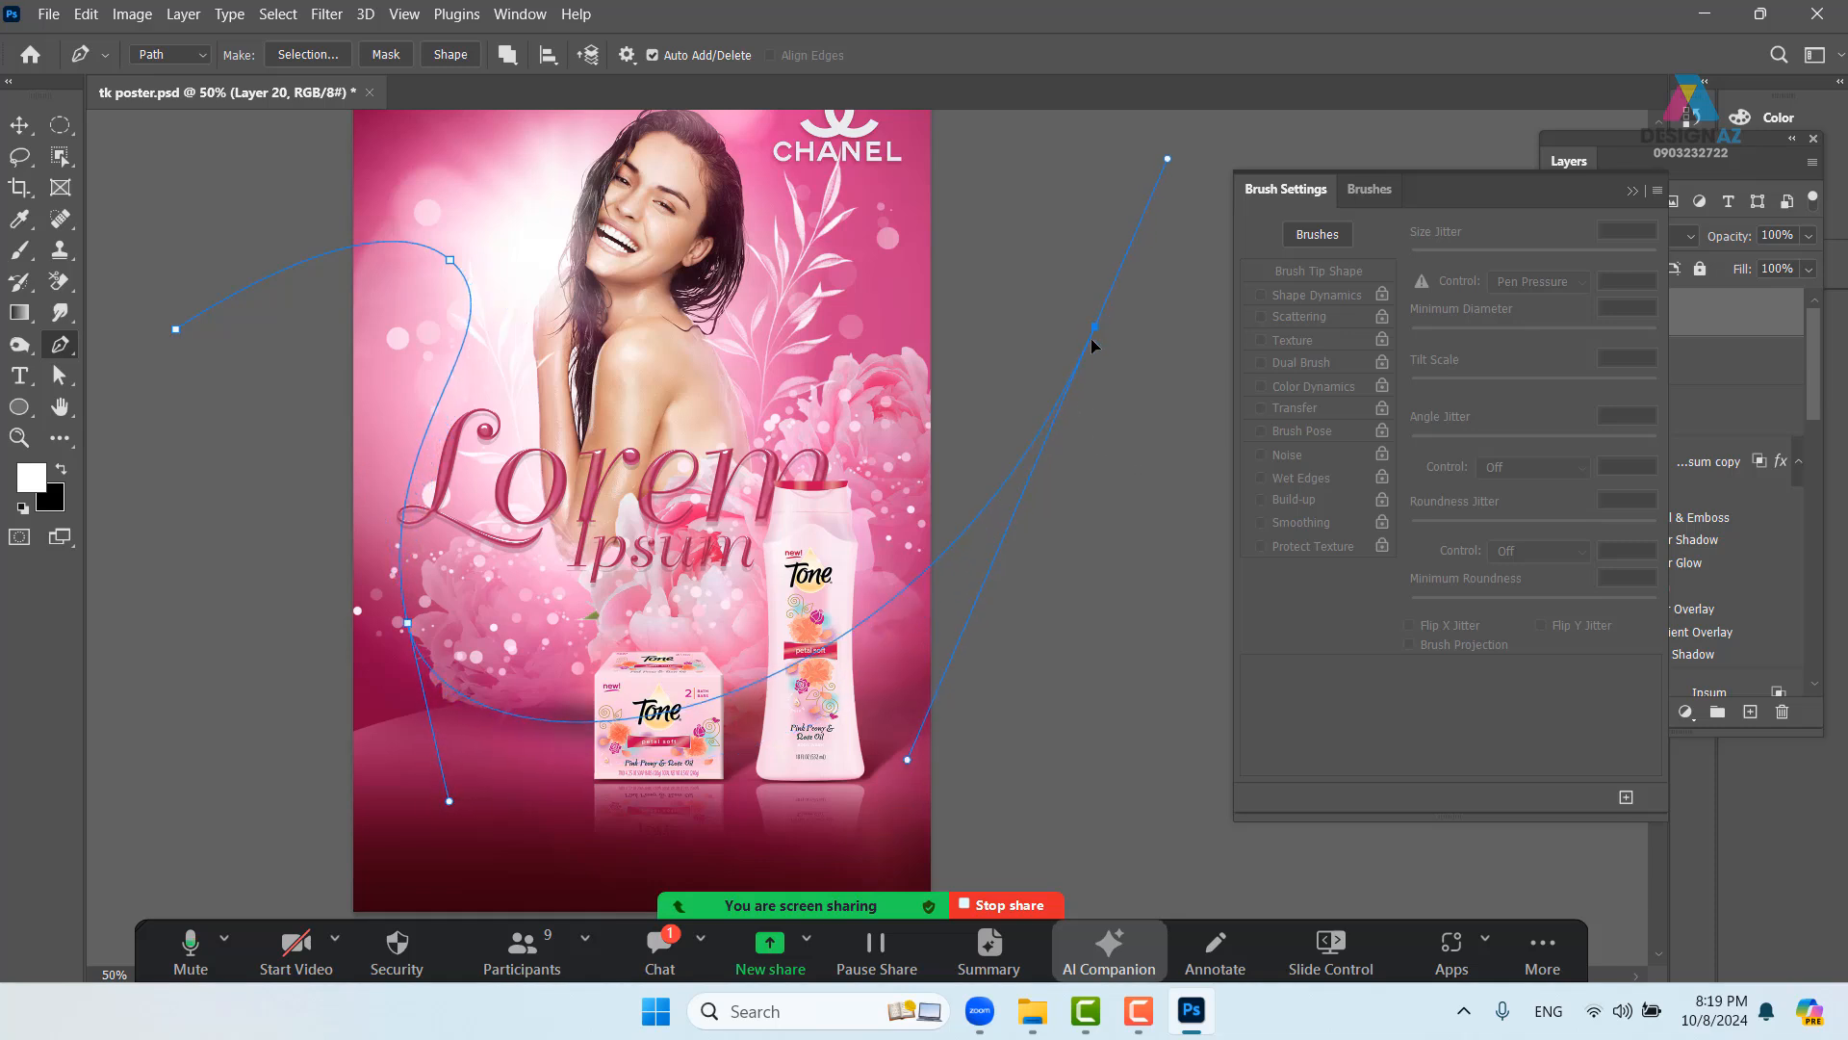
{"action": "key", "text": "Escape"}
- Reselect the path and fine-tune the handles of its top bend
{"action": "left_click_drag", "start_coordinate": [907, 753], "coordinate": [848, 829]}
{"action": "left_click", "coordinate": [1096, 334], "text": "ctrl"}
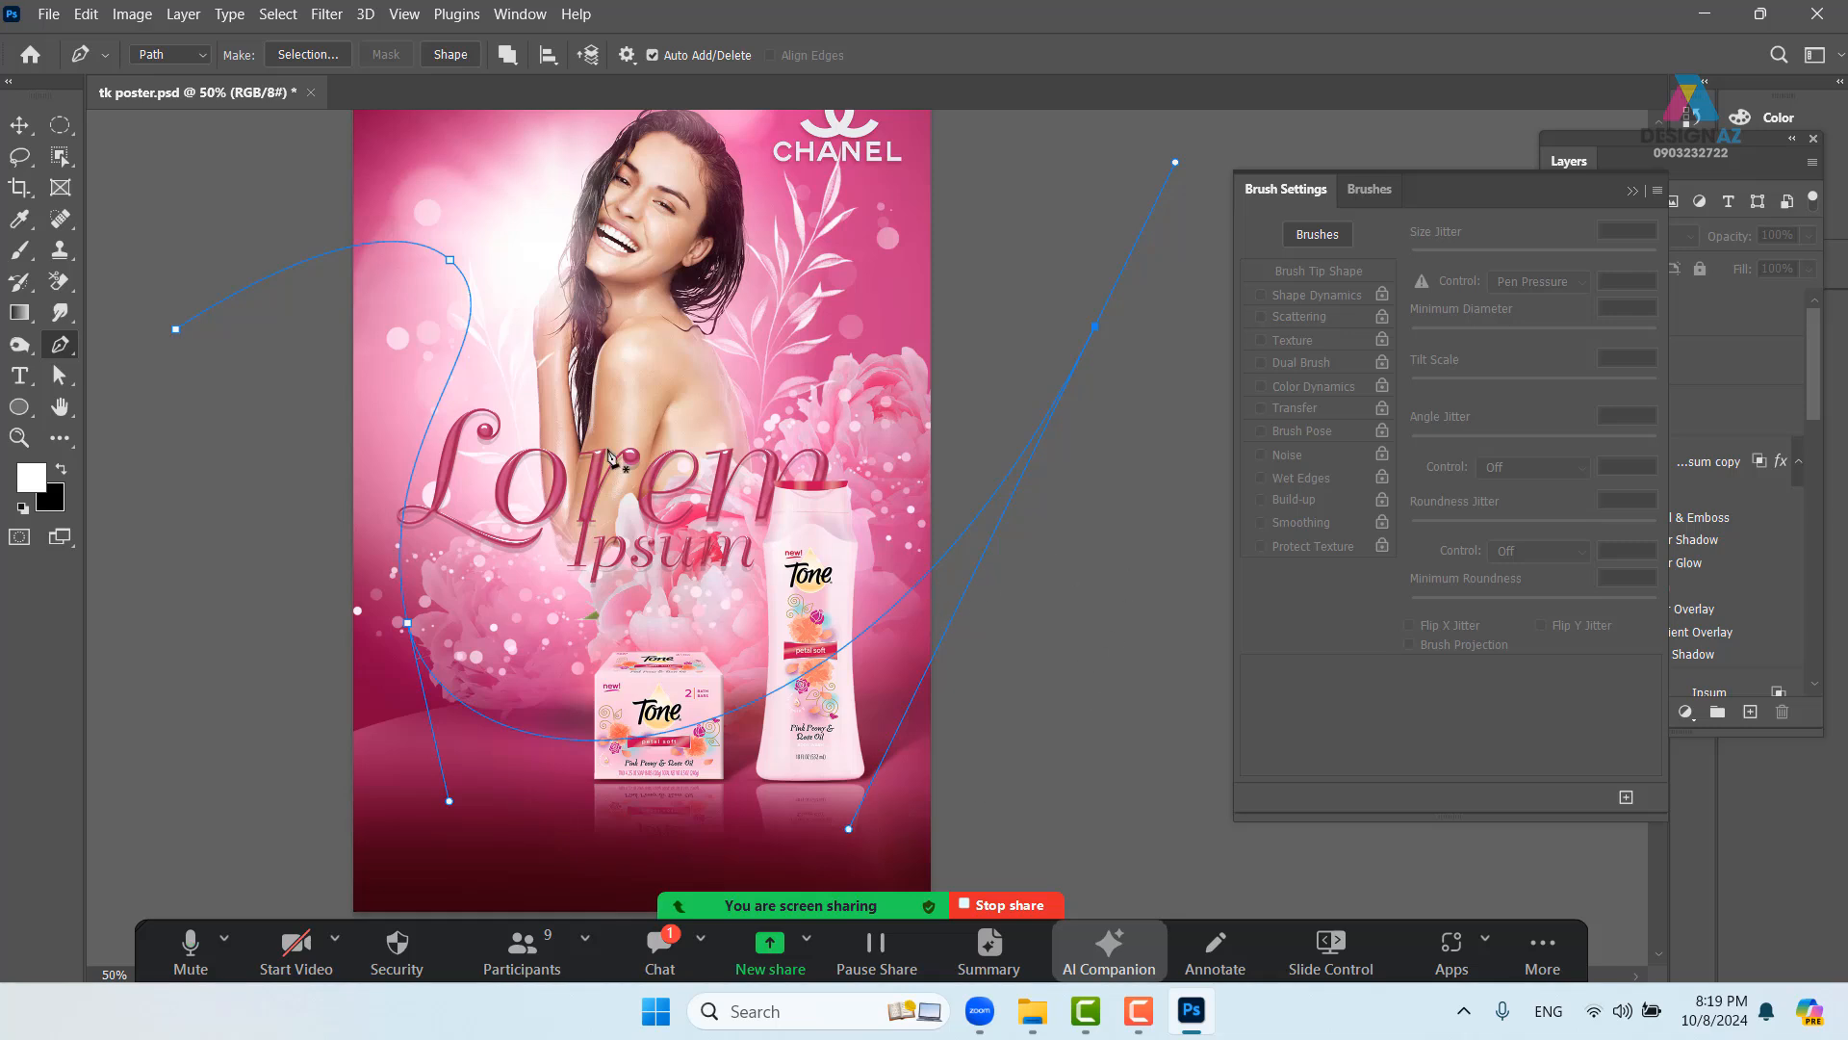
{"action": "left_click", "coordinate": [449, 259], "text": "ctrl"}
{"action": "left_click_drag", "start_coordinate": [526, 327], "coordinate": [505, 319]}
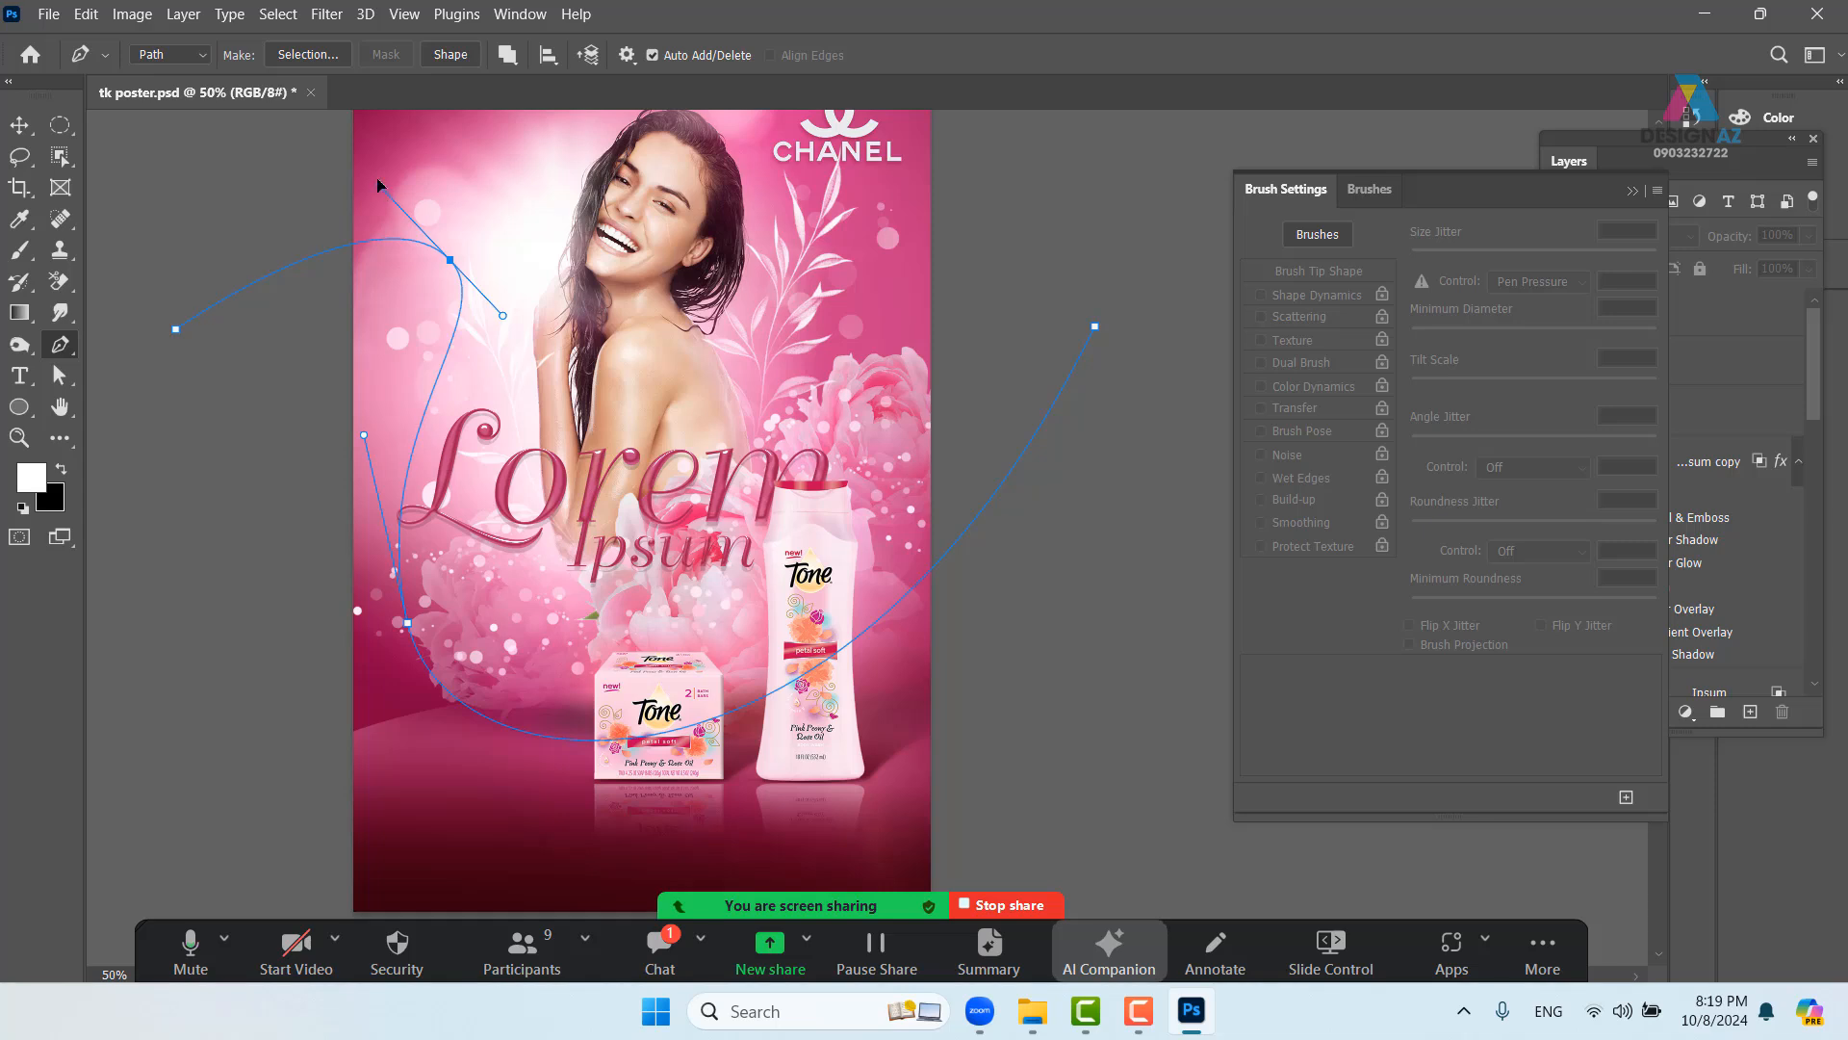
{"action": "left_click_drag", "start_coordinate": [379, 183], "coordinate": [370, 162]}
{"action": "left_click_drag", "start_coordinate": [364, 435], "coordinate": [357, 416]}
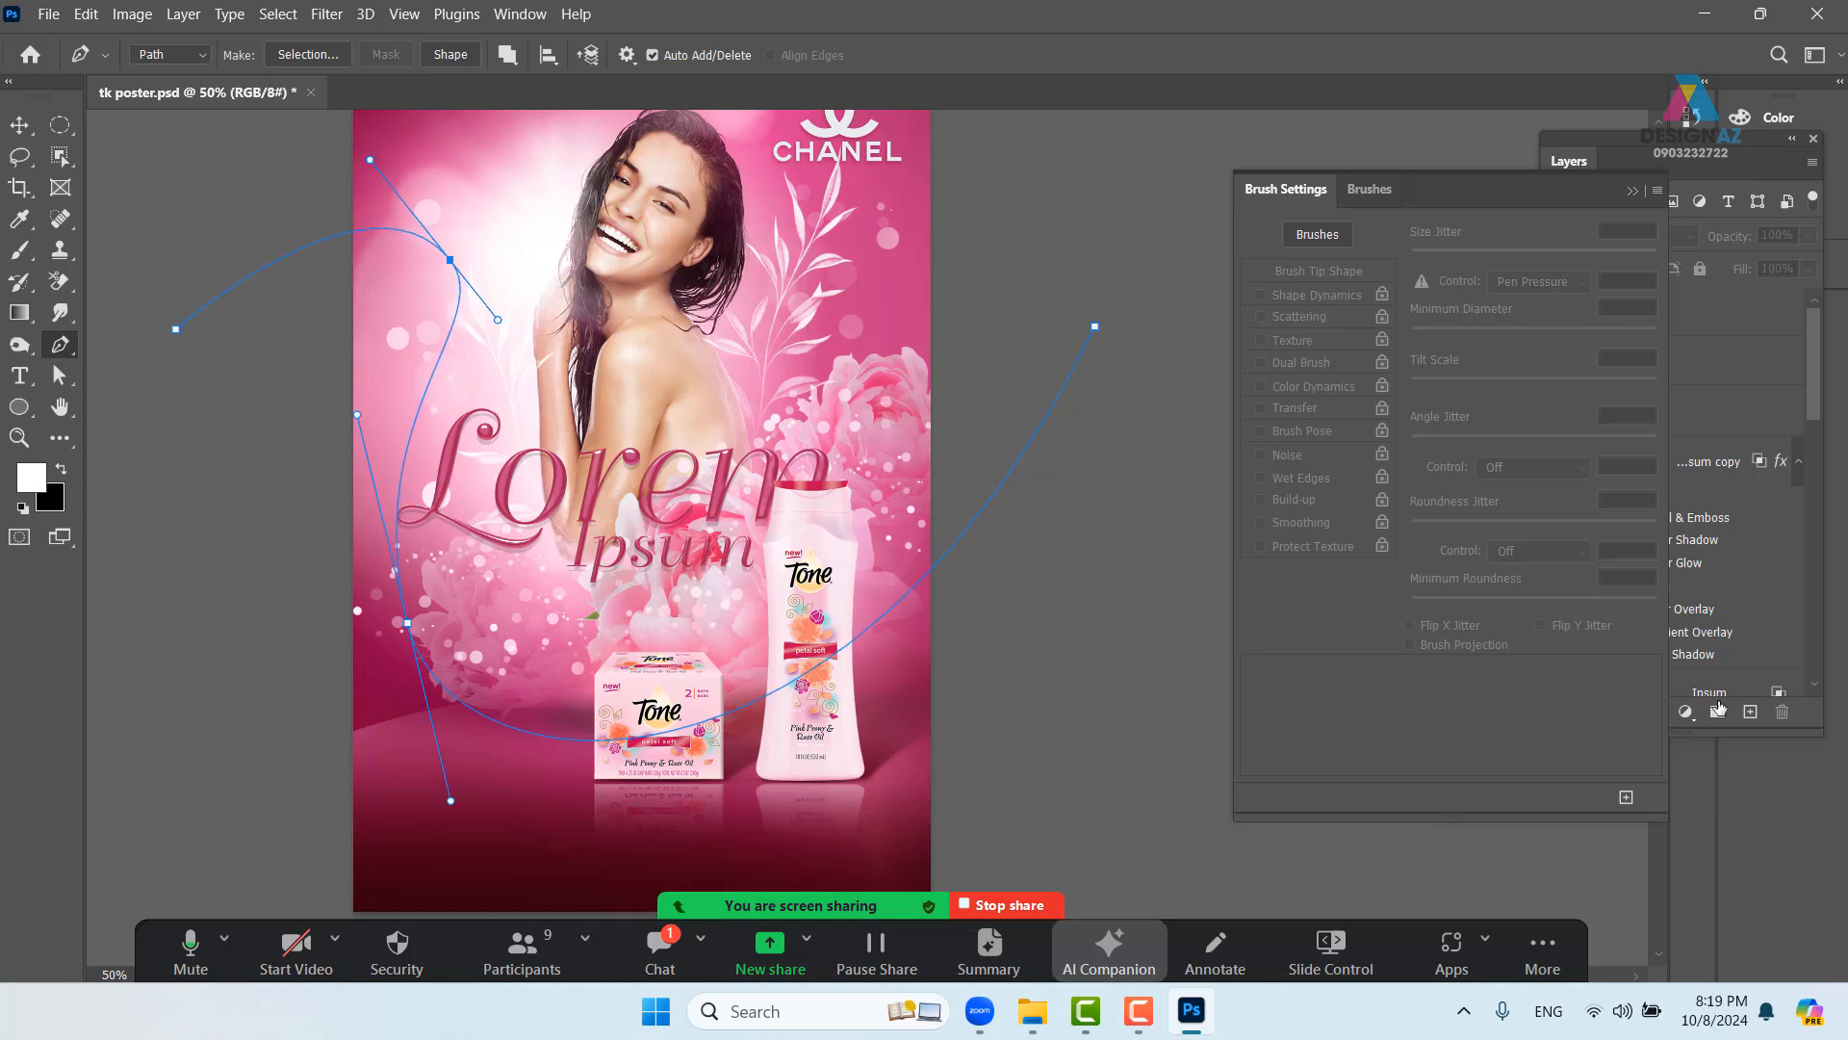
{"action": "left_click", "coordinate": [1820, 388]}
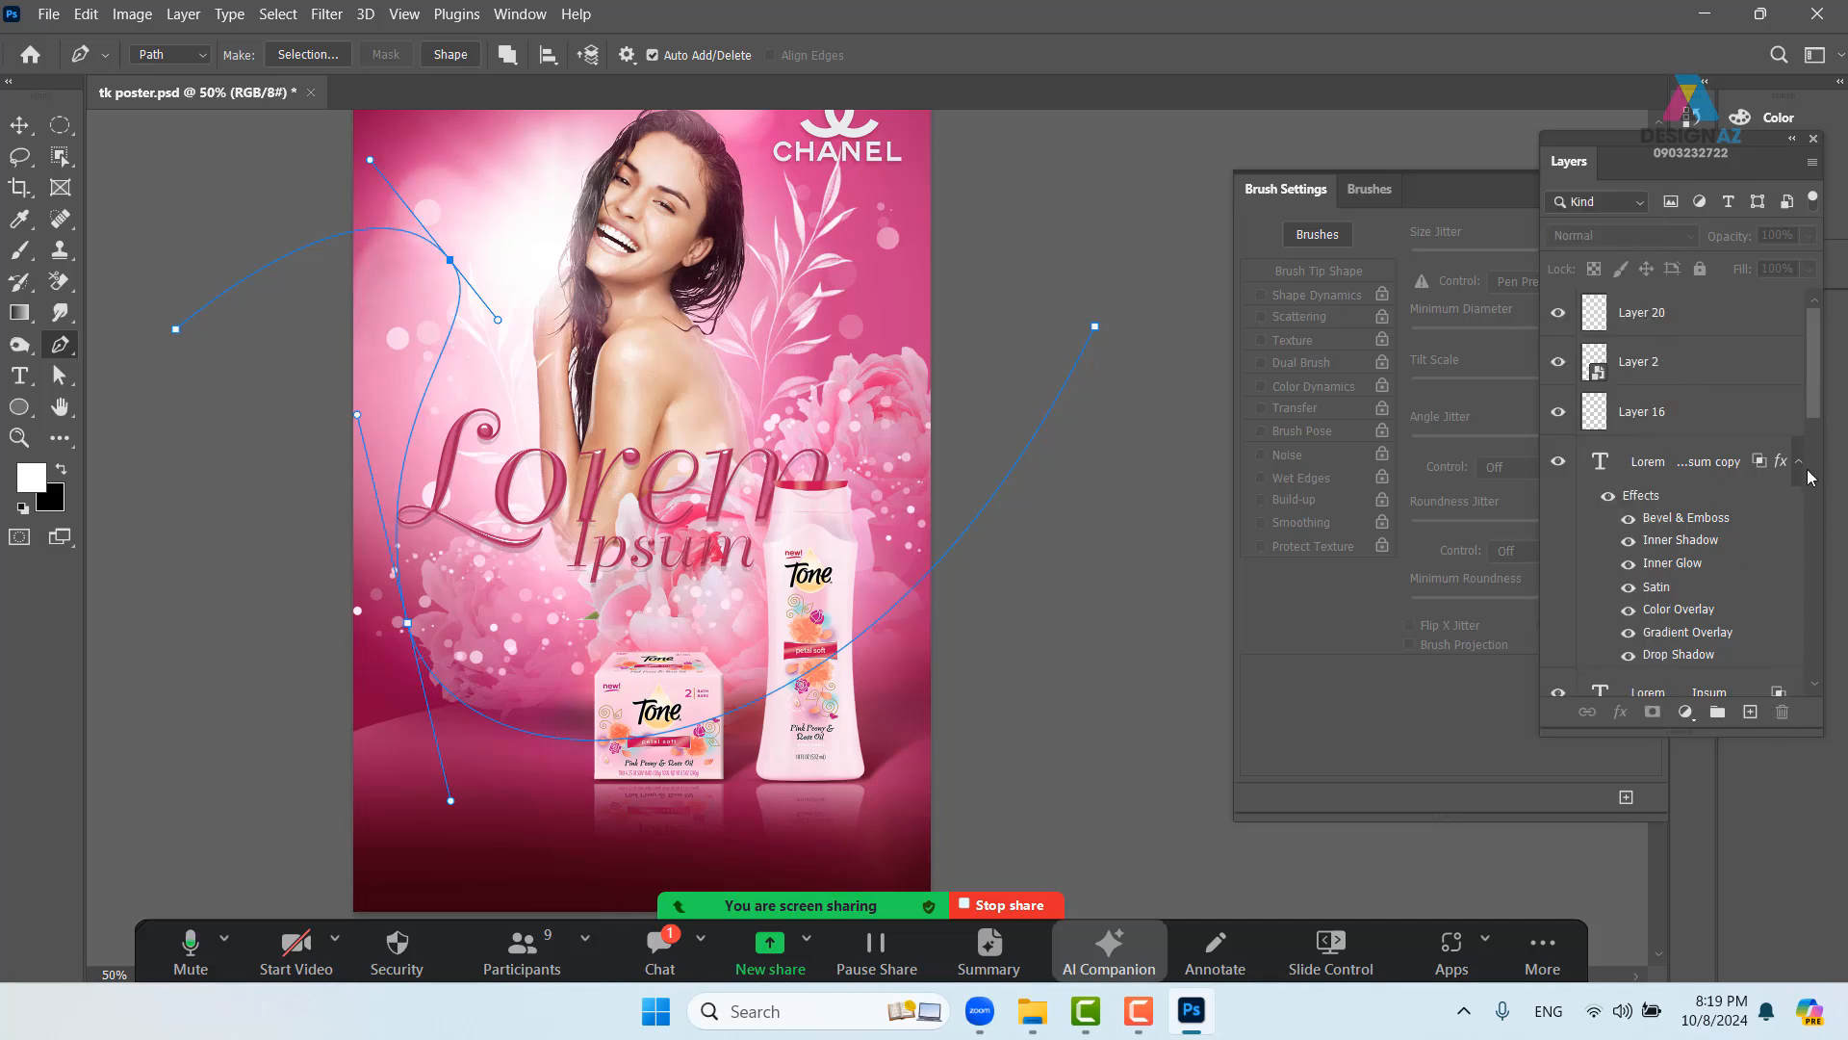
- Add Layer 21 and use Stroke Path with the Brush tool to lay a white ribbon along the path
{"action": "left_click", "coordinate": [1750, 712]}
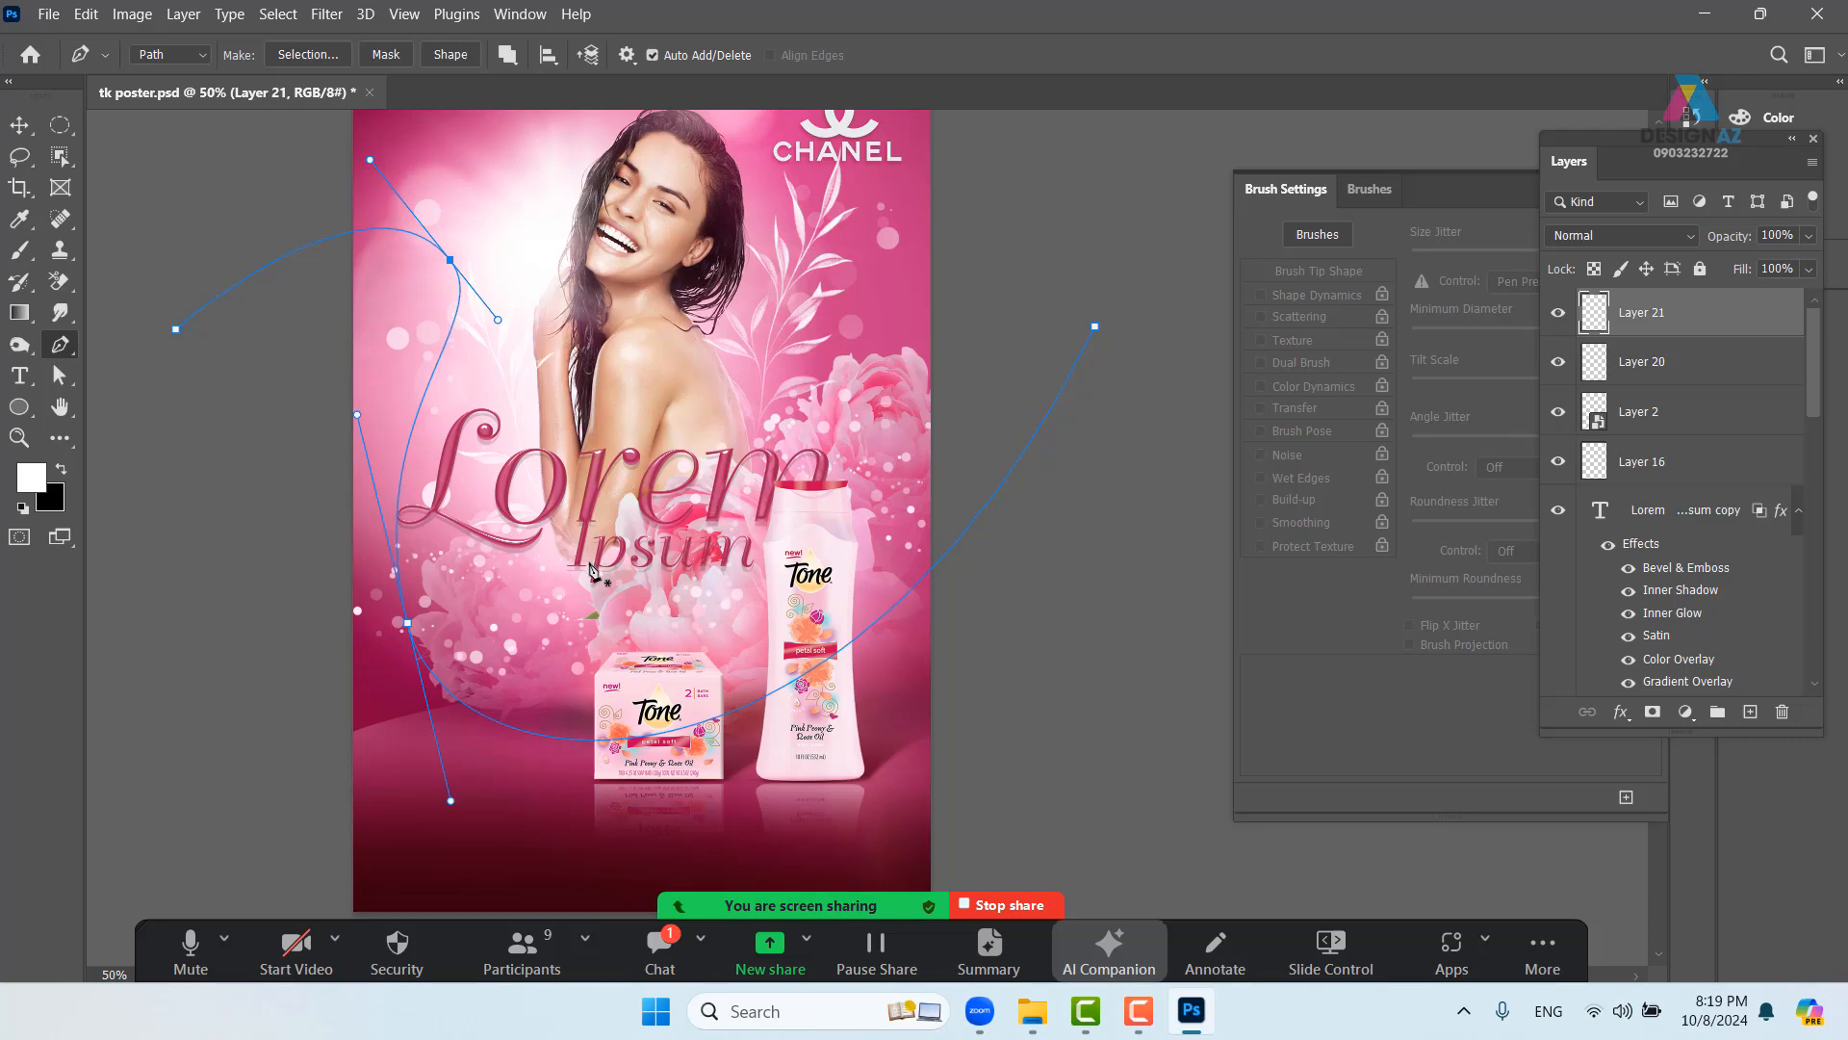
{"action": "right_click", "coordinate": [1093, 342]}
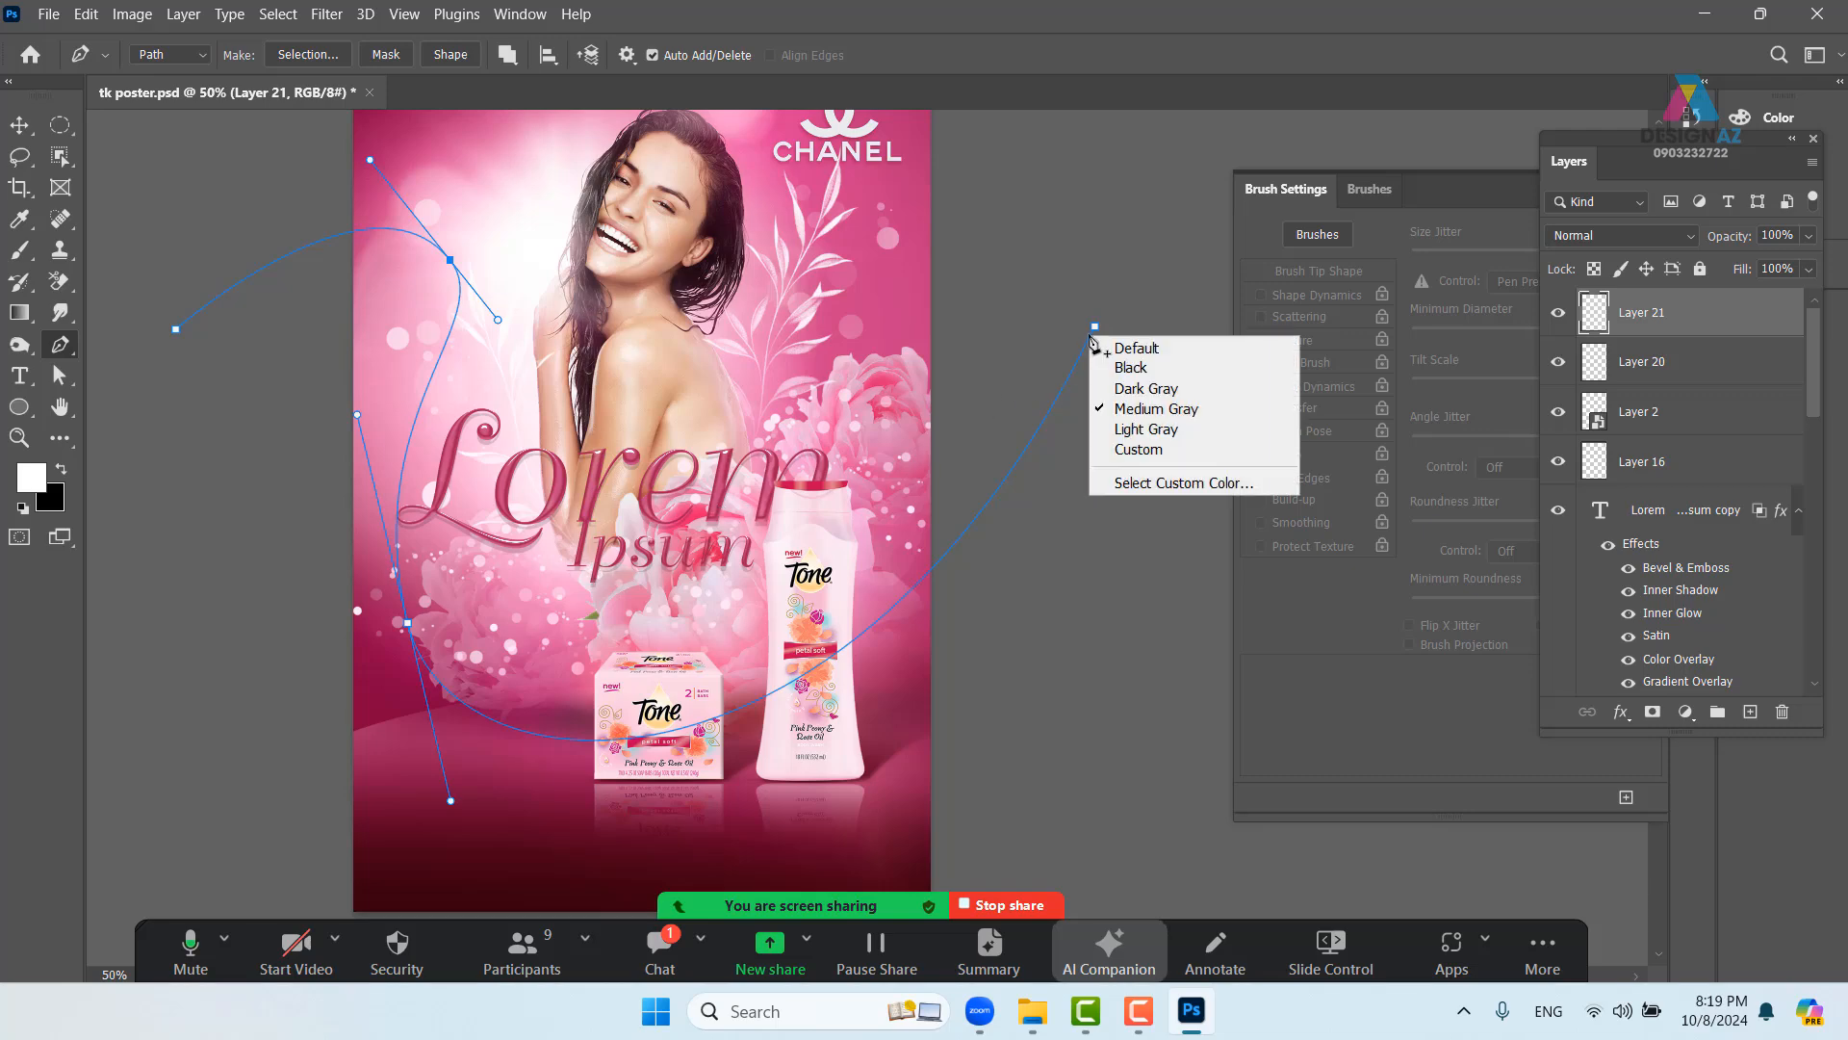
{"action": "right_click", "coordinate": [617, 599]}
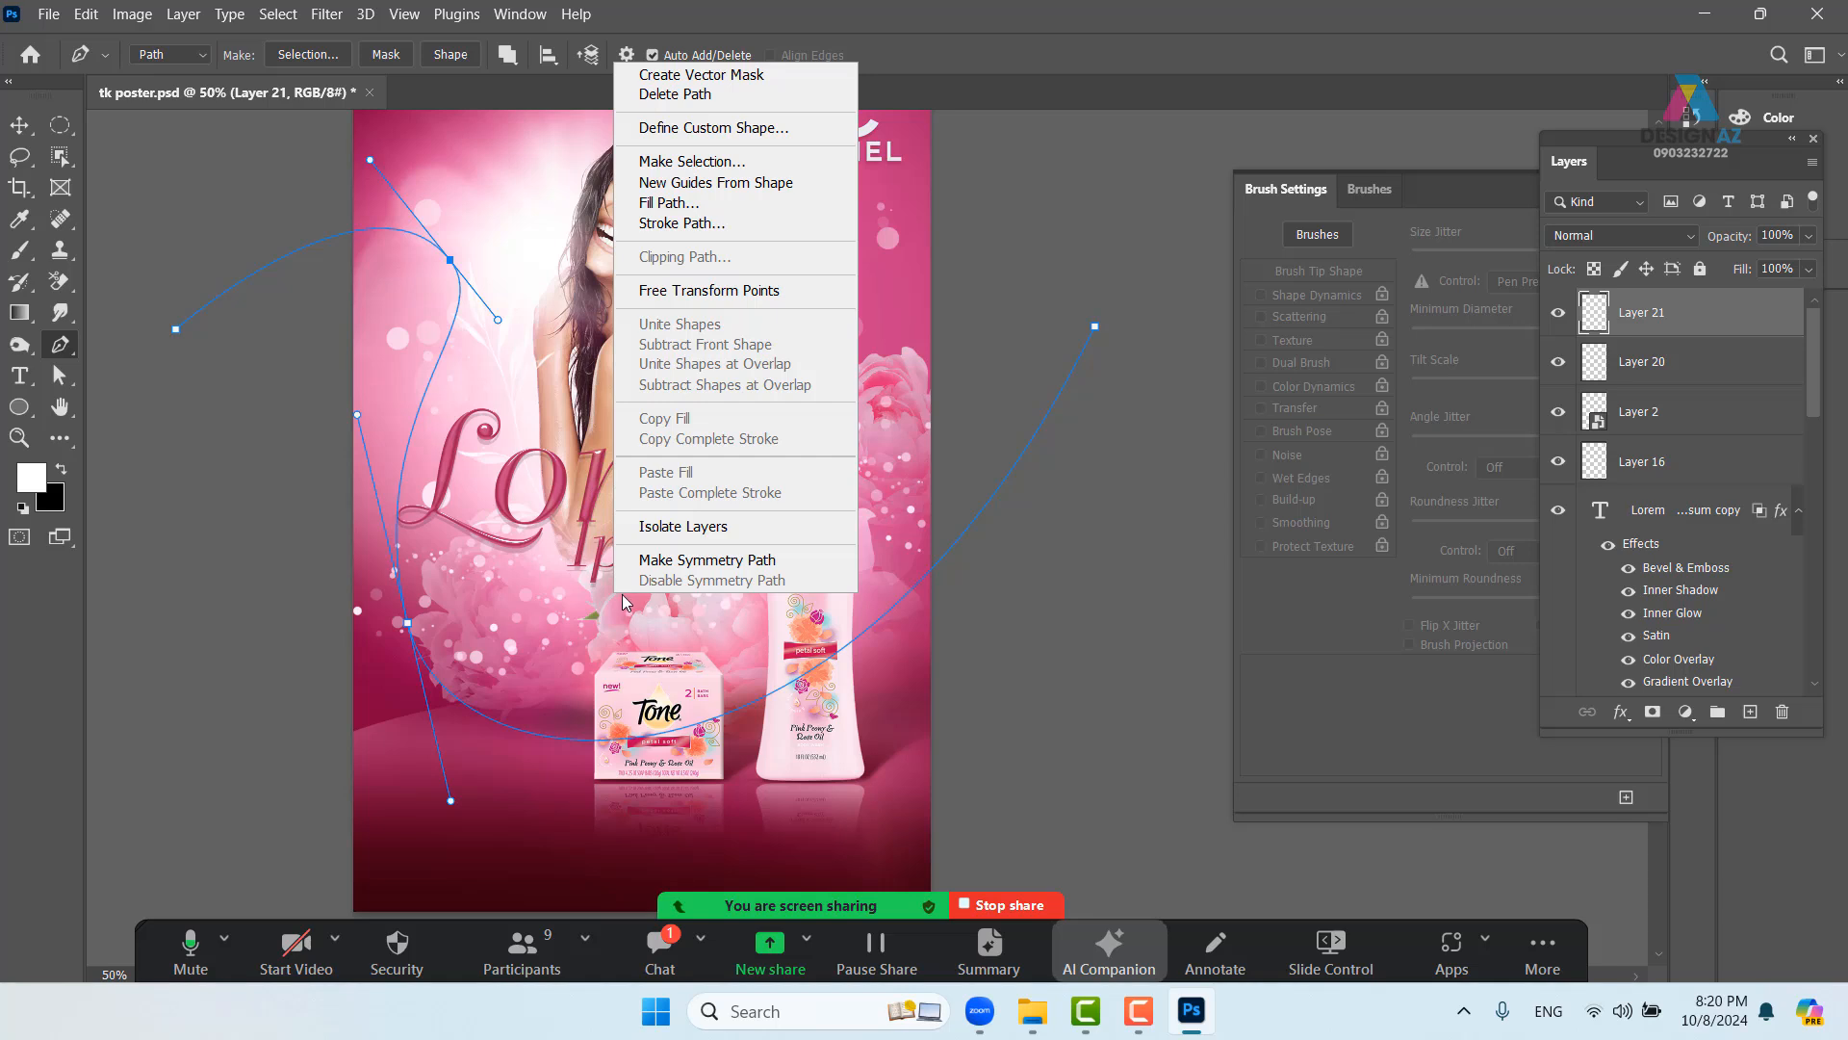
{"action": "left_click", "coordinate": [713, 227]}
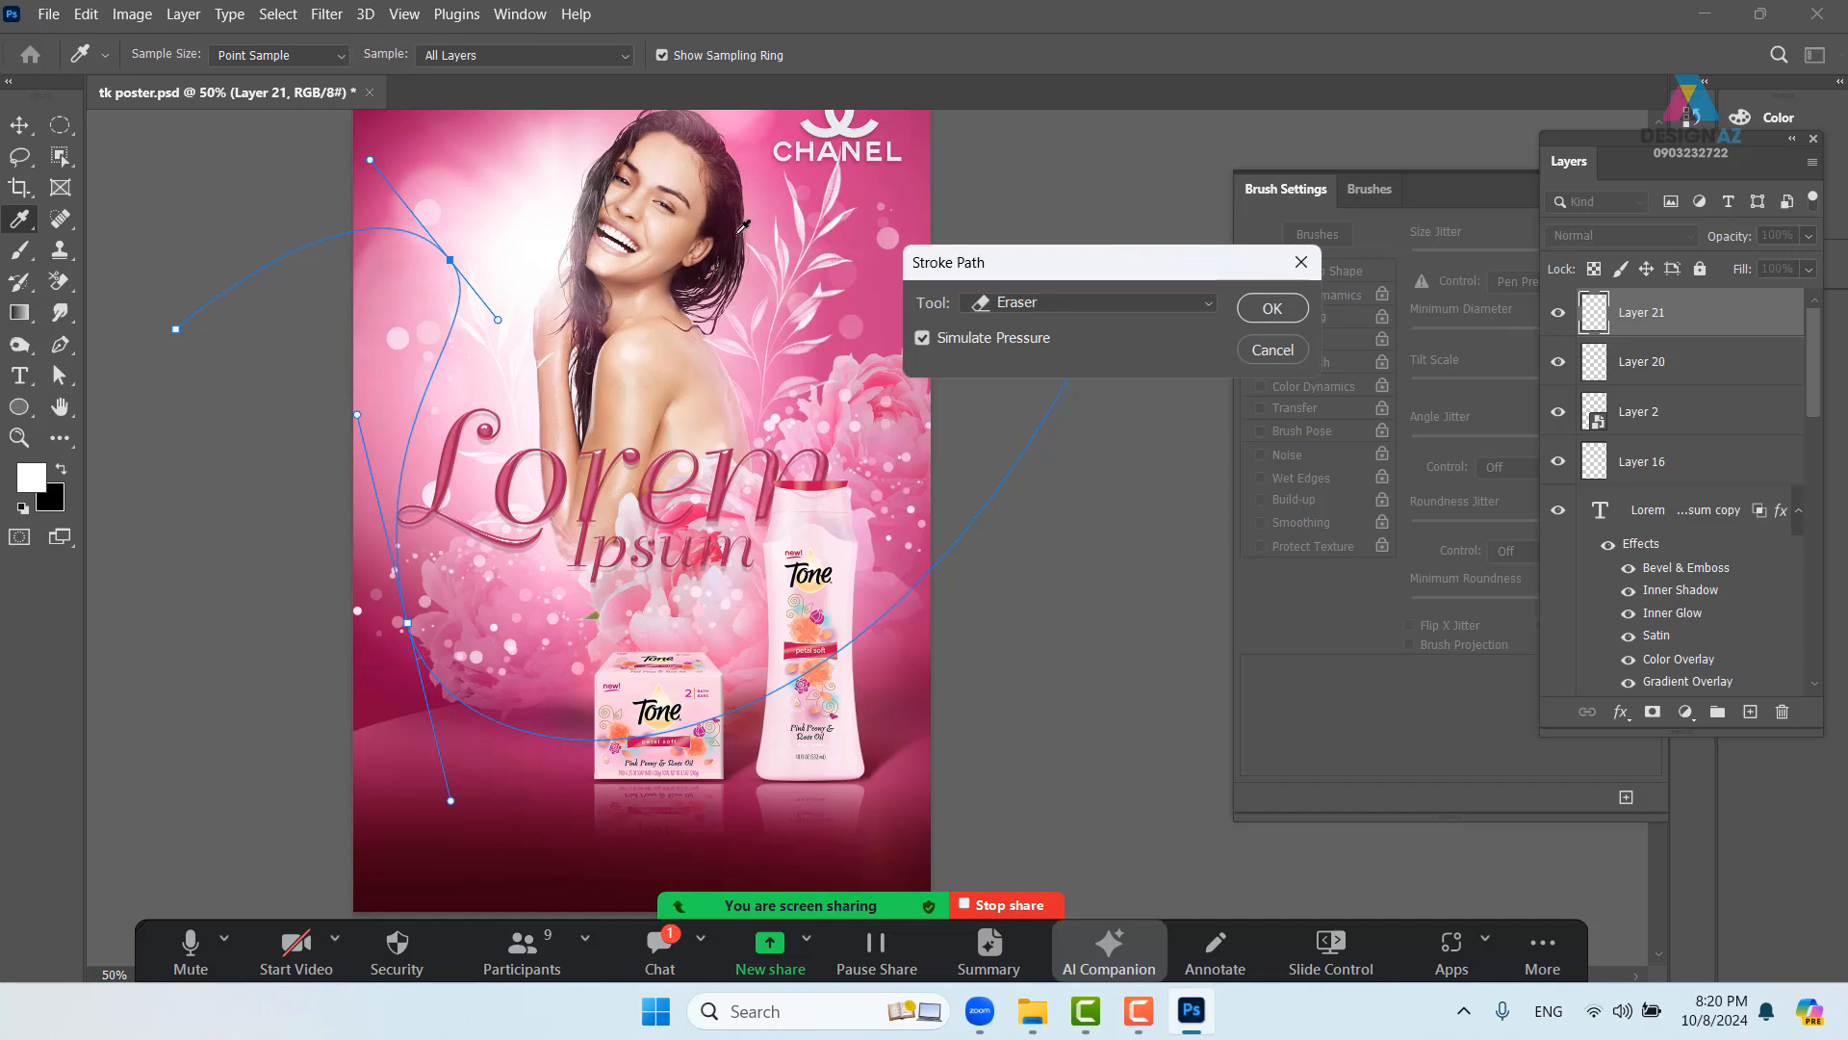
{"action": "left_click", "coordinate": [1103, 305]}
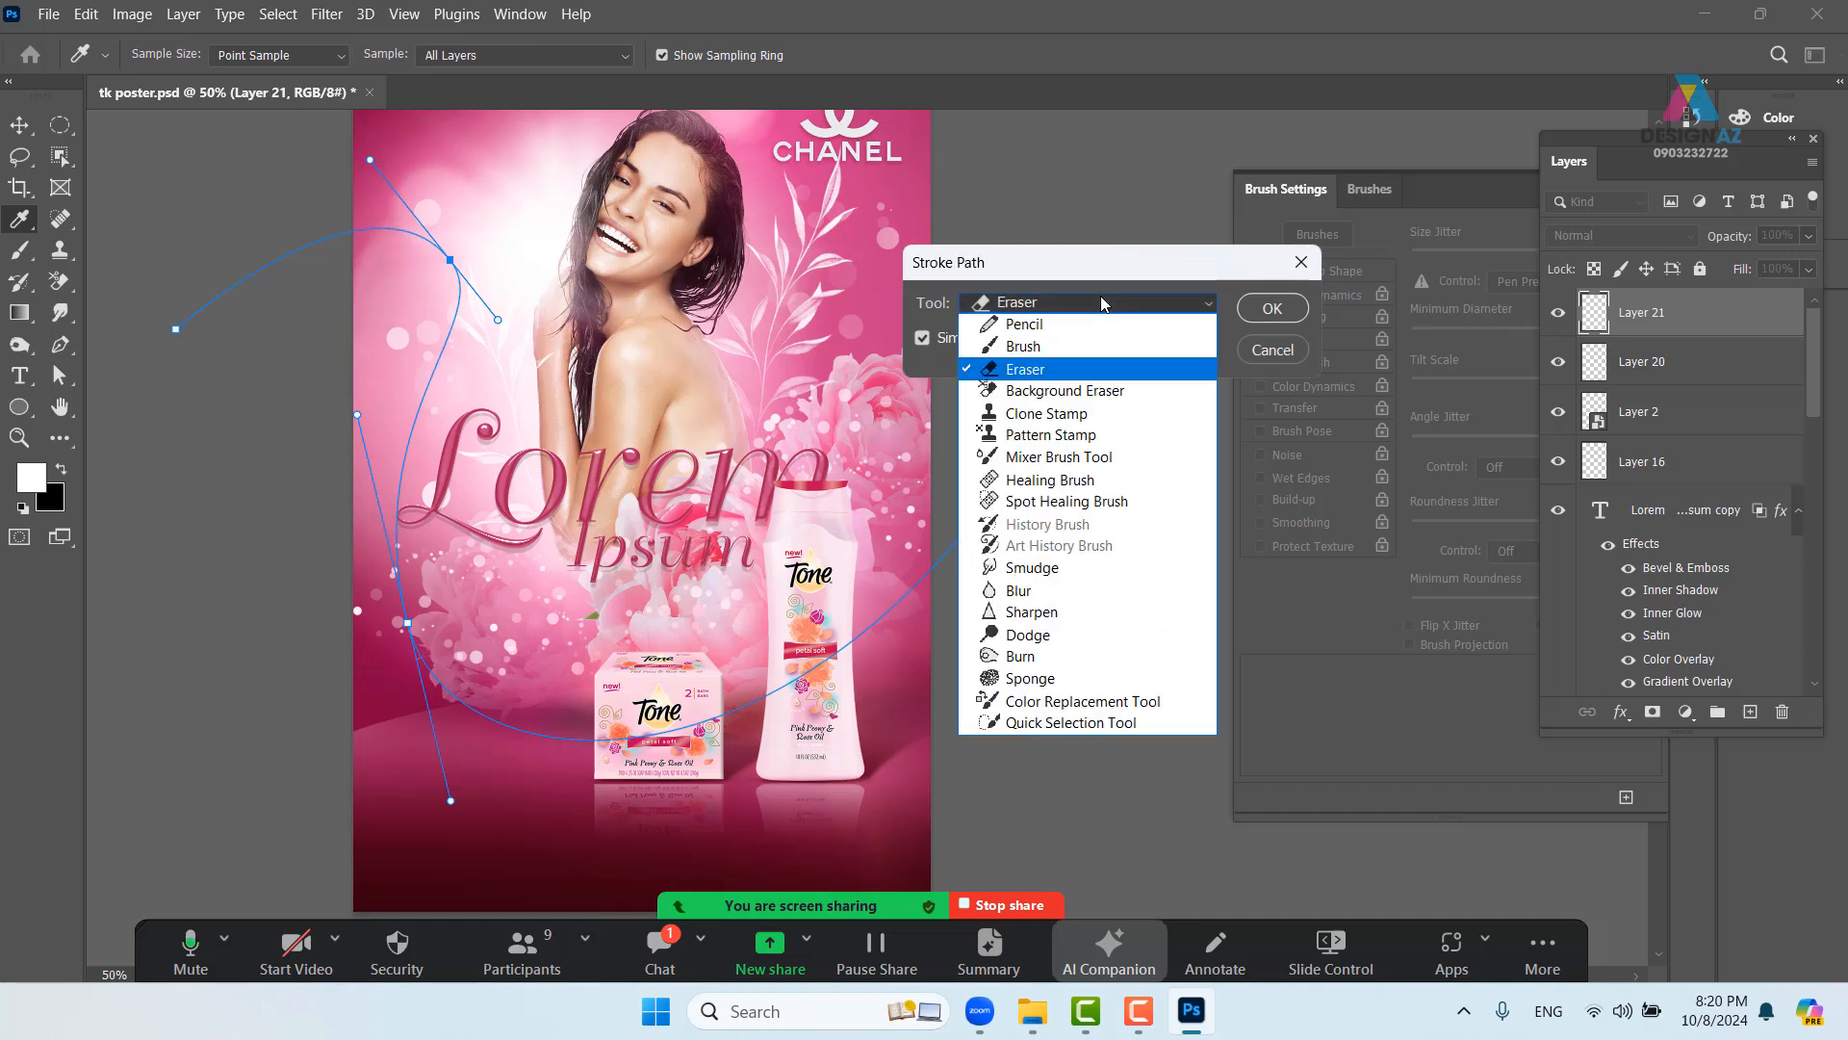
{"action": "left_click", "coordinate": [1036, 348]}
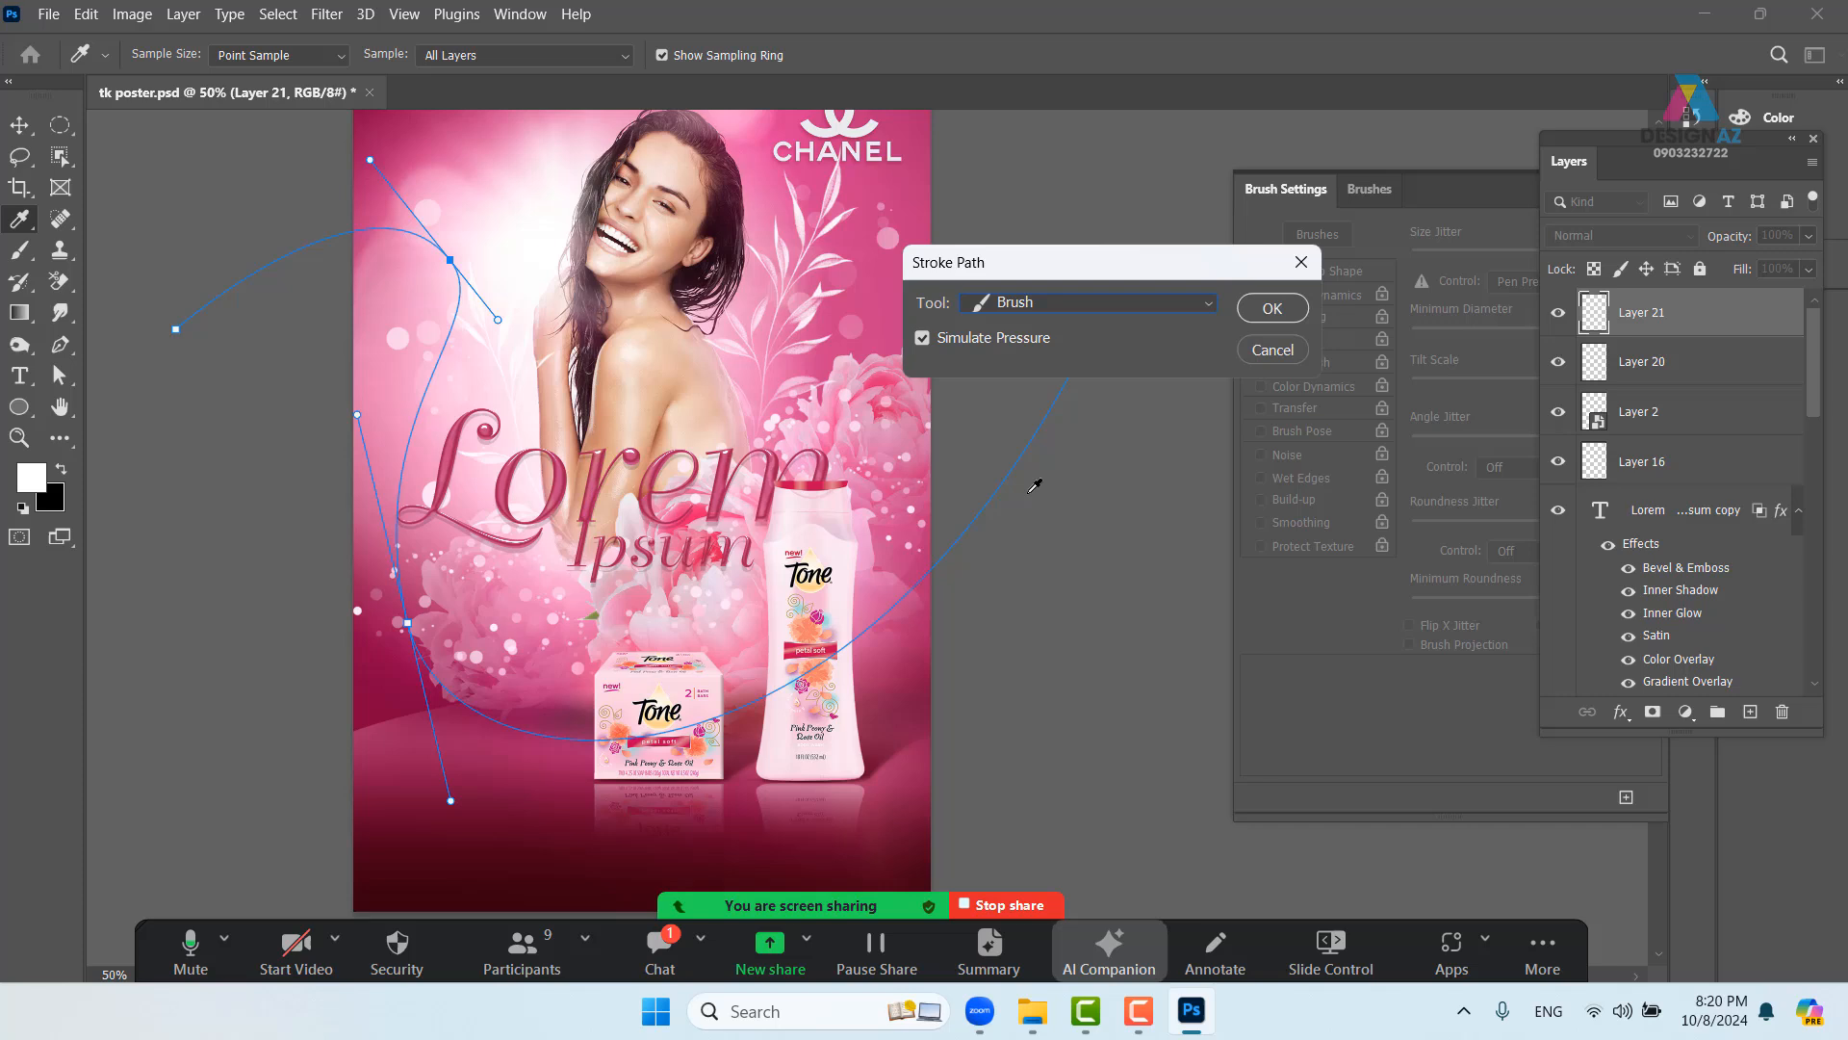
{"action": "left_click", "coordinate": [1271, 310]}
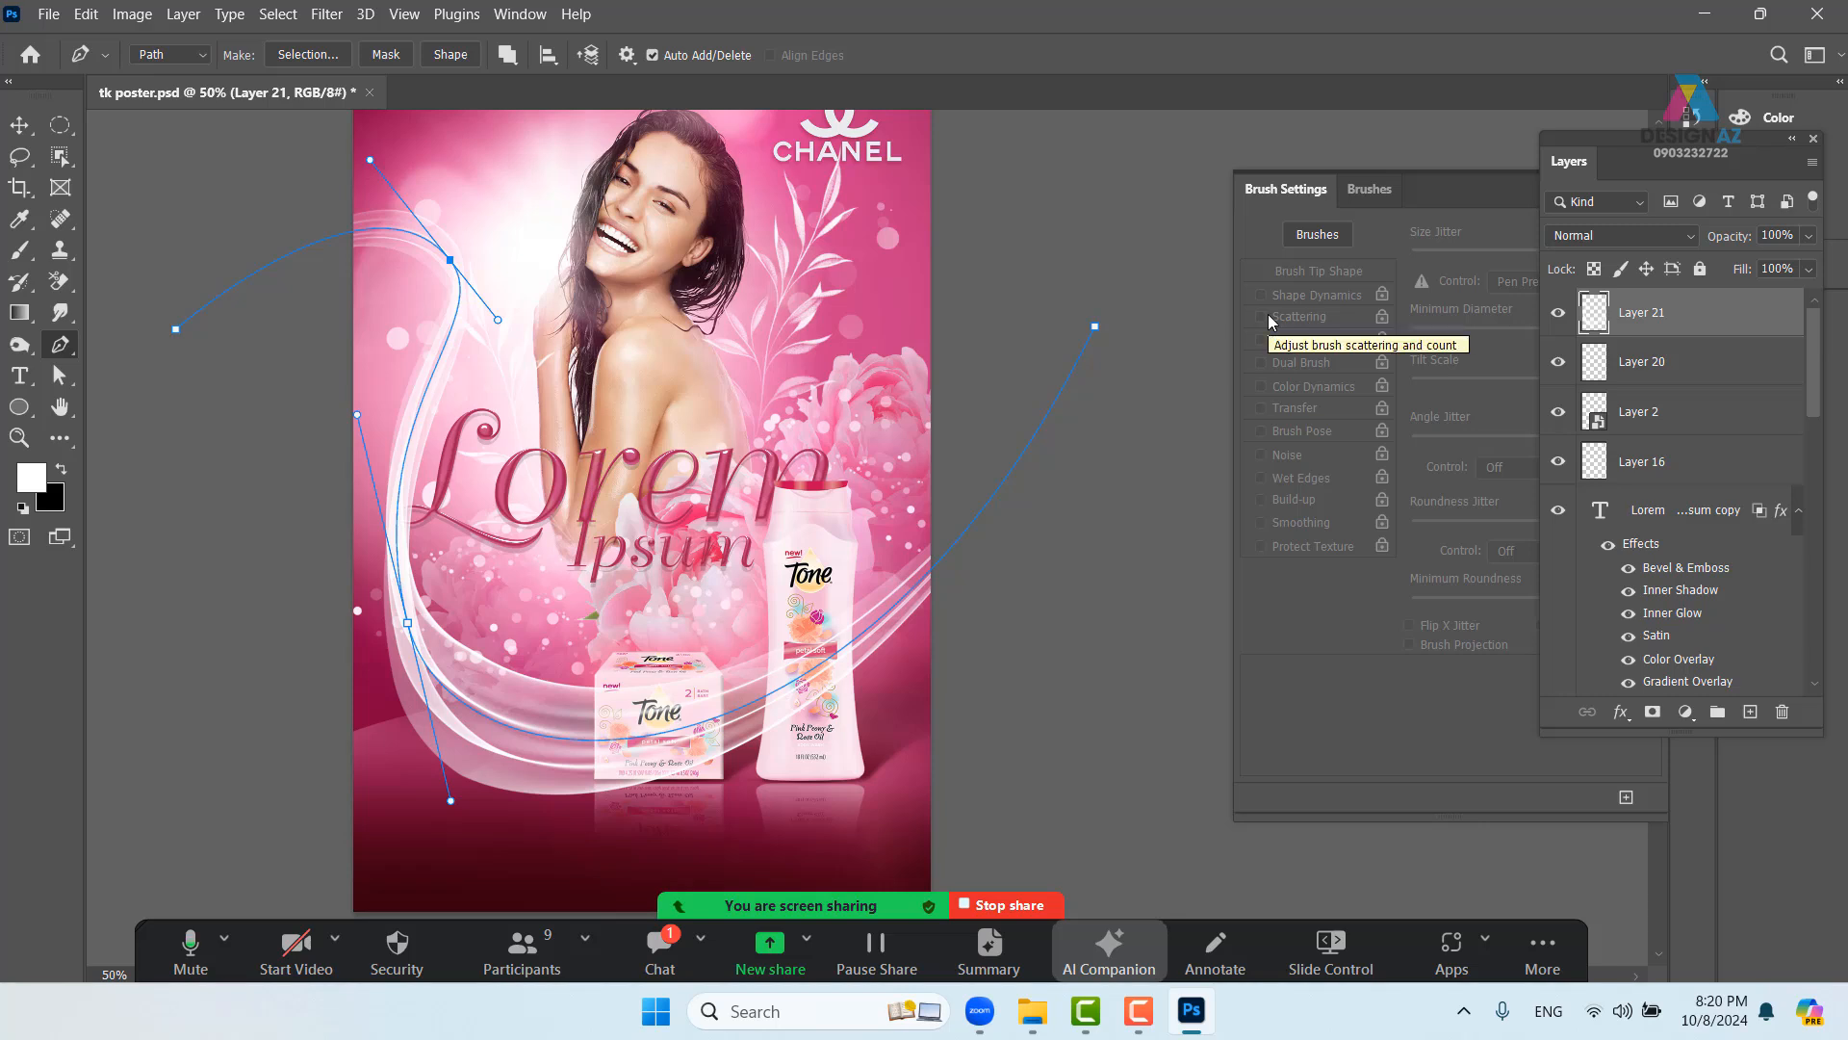
- Undo the stroke, disable pressure-for-size on the brush, and restroke the path with the Brush
{"action": "key", "text": "ctrl+z"}
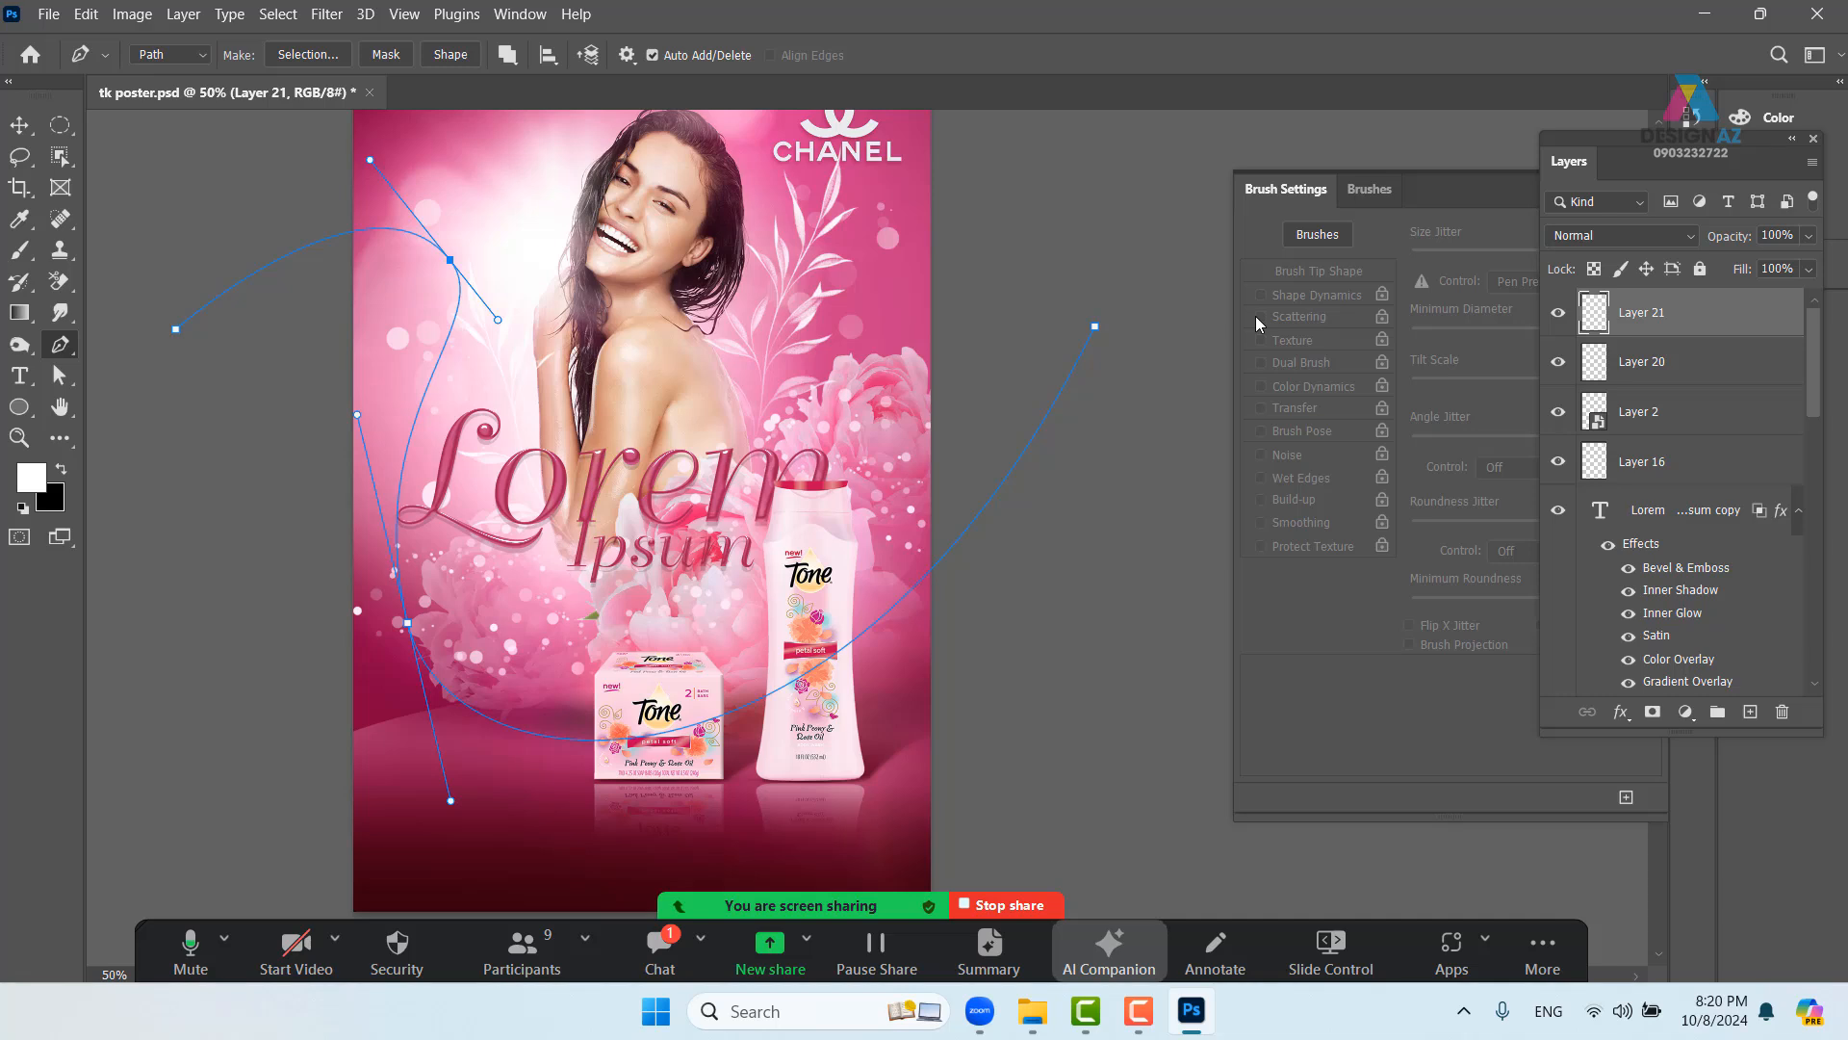
{"action": "key", "text": "b"}
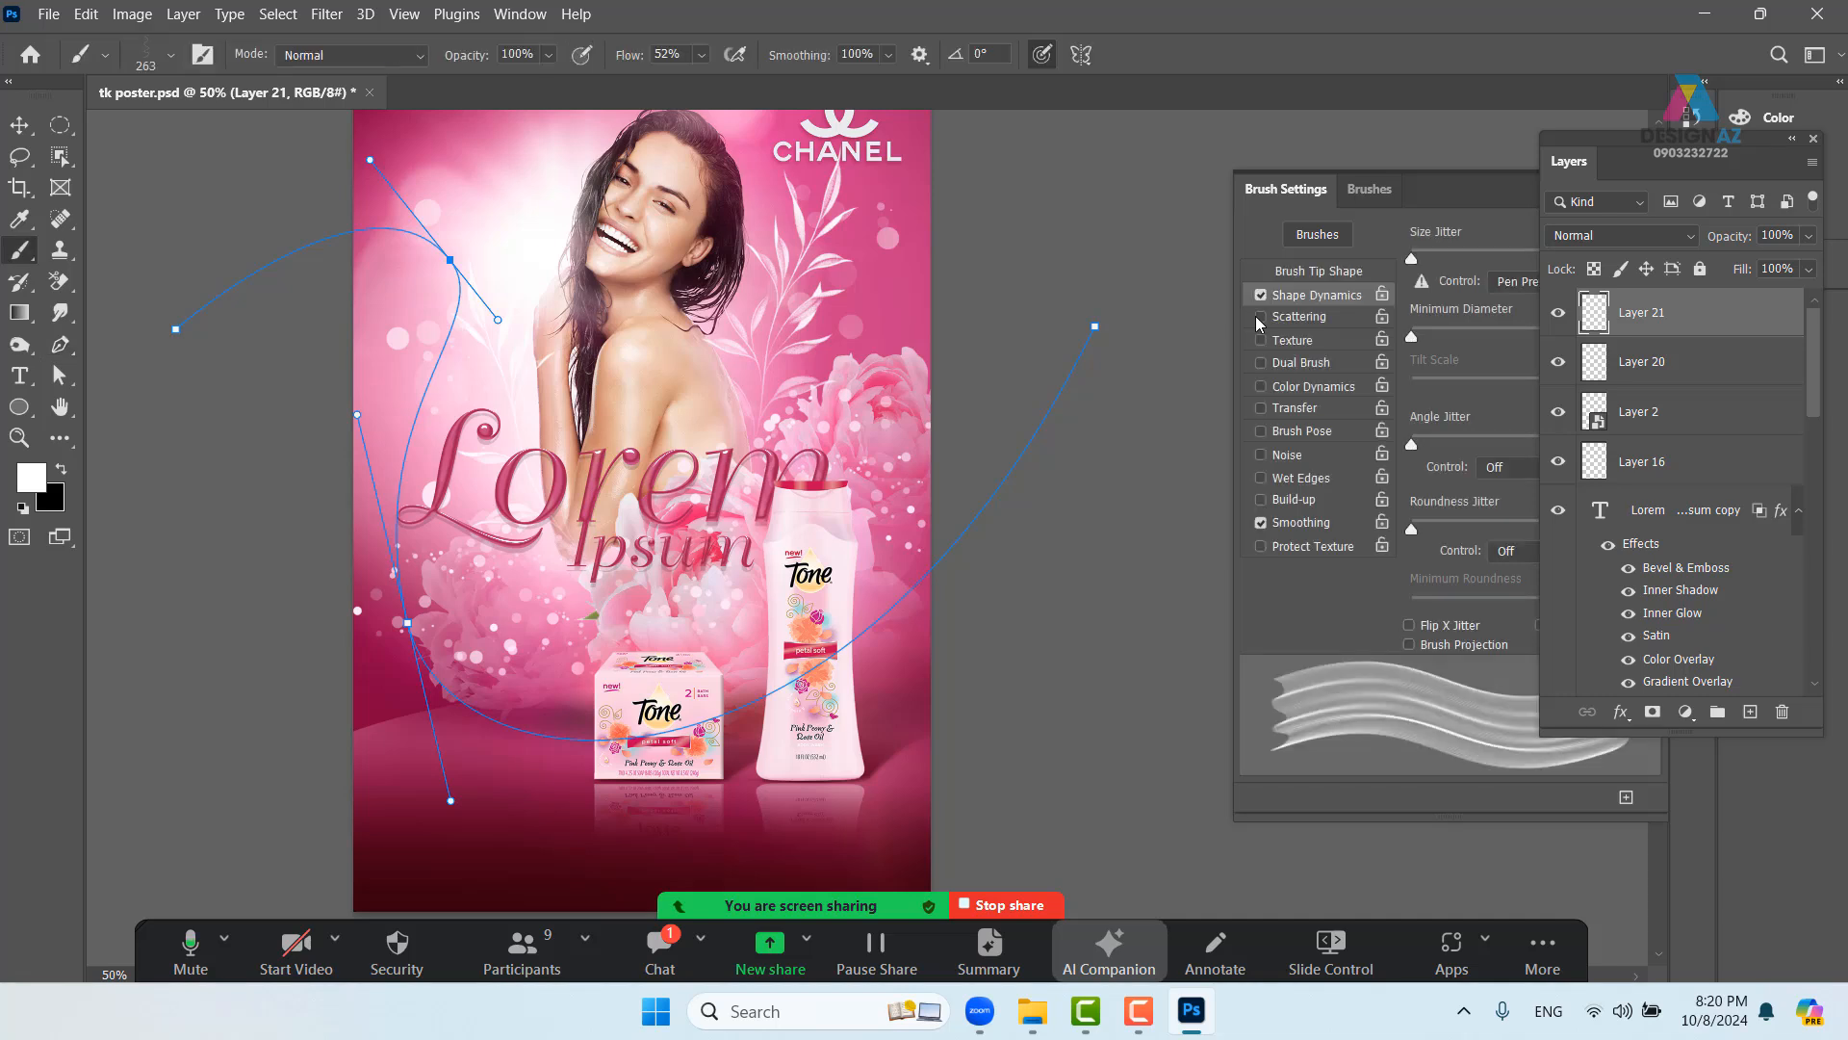
{"action": "left_click", "coordinate": [1044, 55]}
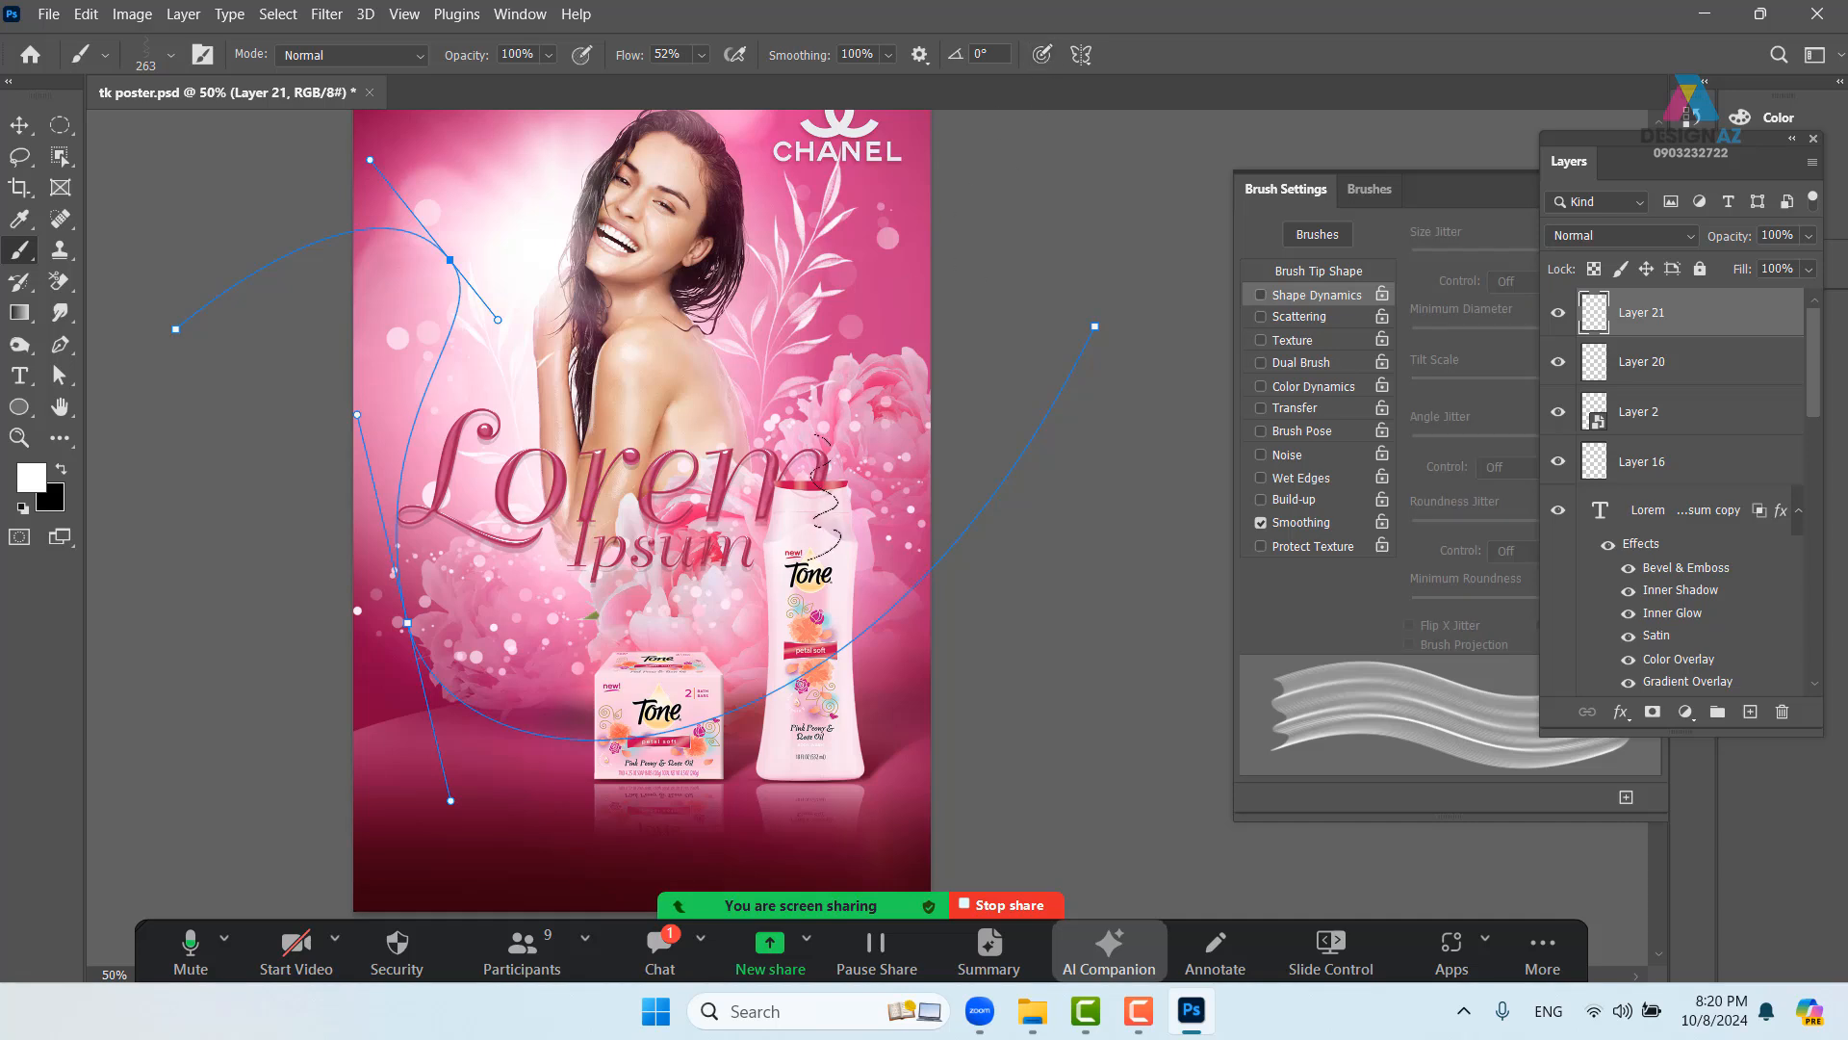
{"action": "key", "text": "p"}
{"action": "right_click", "coordinate": [987, 400]}
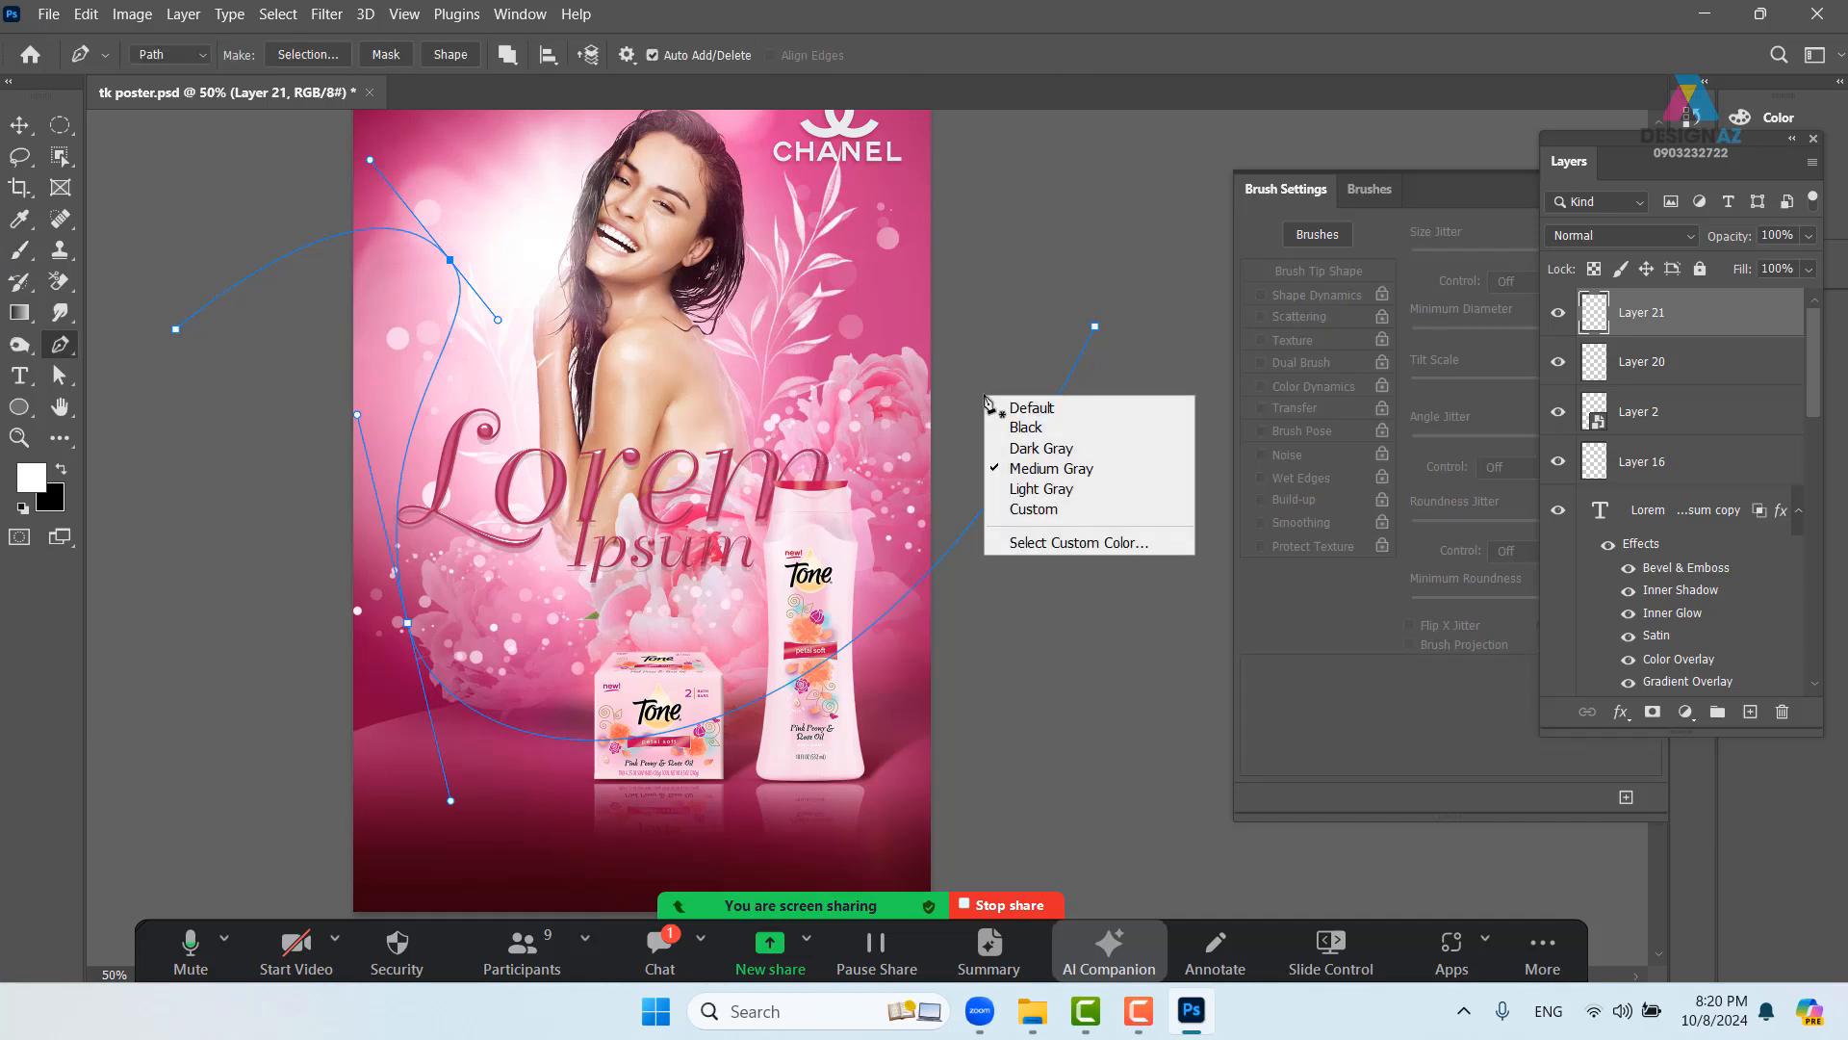
{"action": "right_click", "coordinate": [687, 557]}
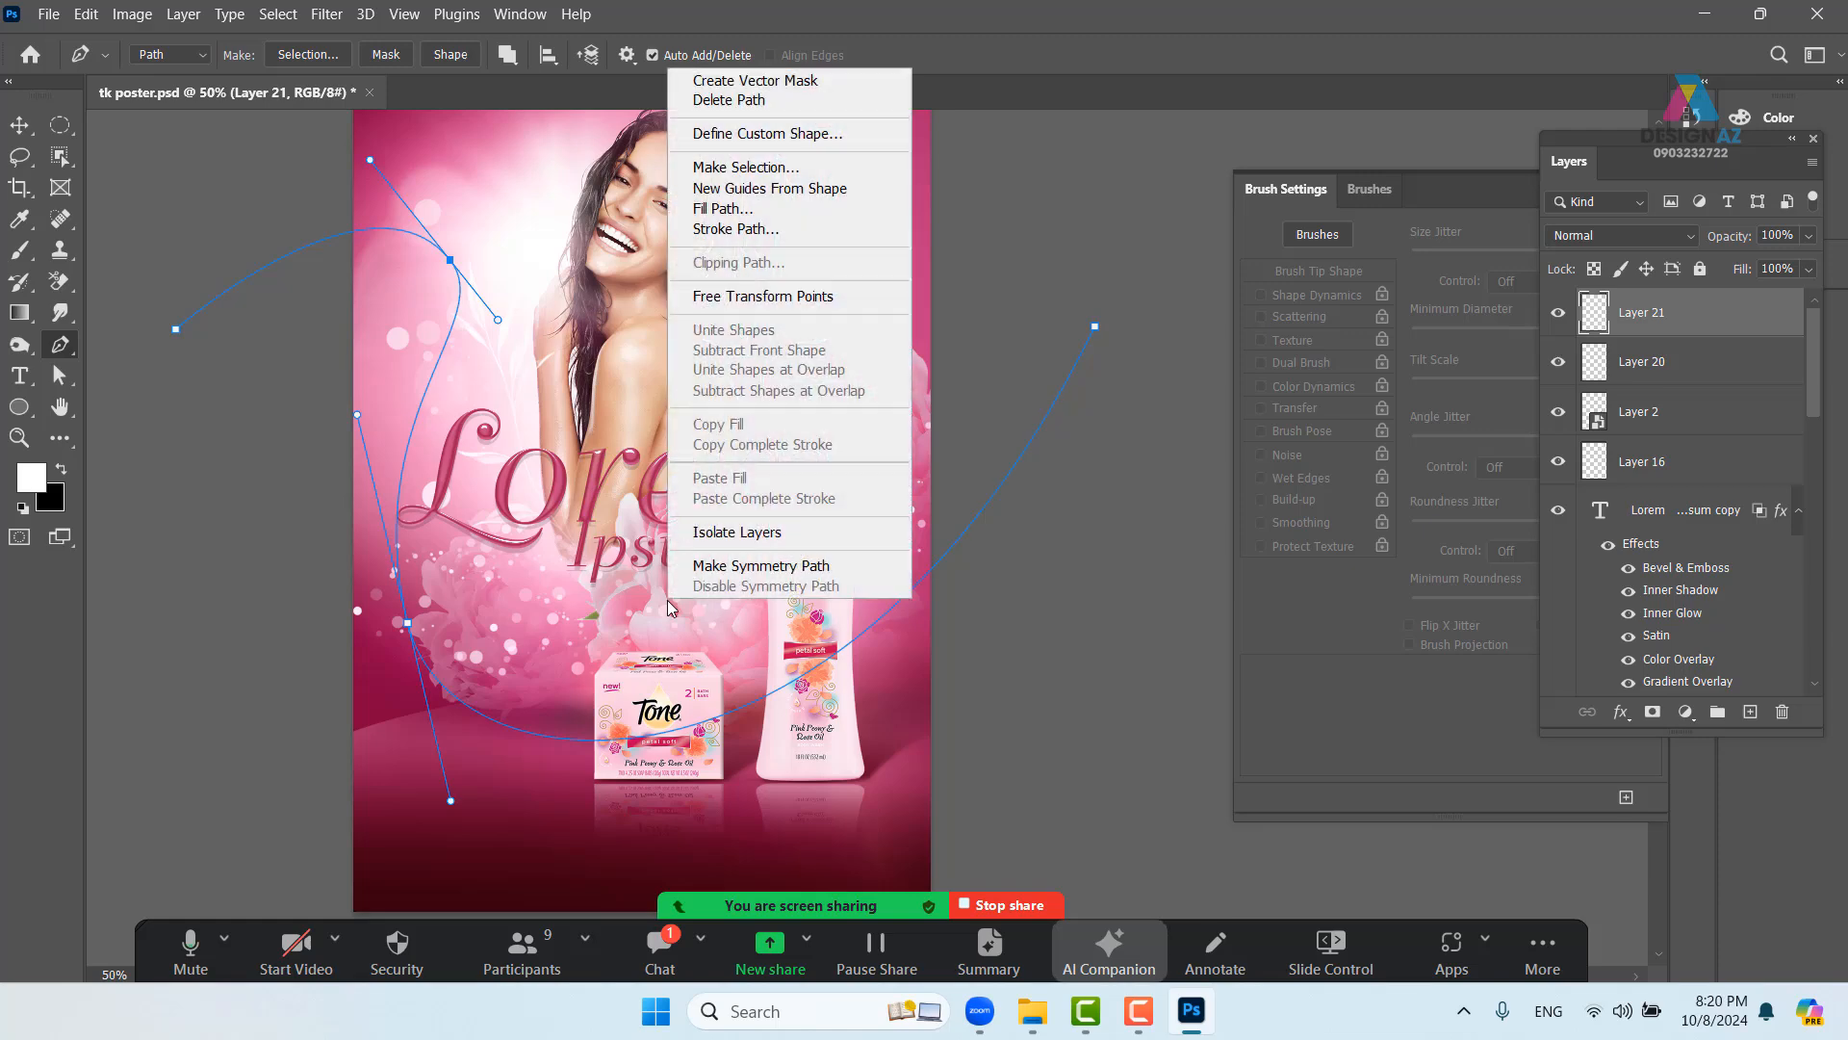
{"action": "left_click", "coordinate": [752, 230]}
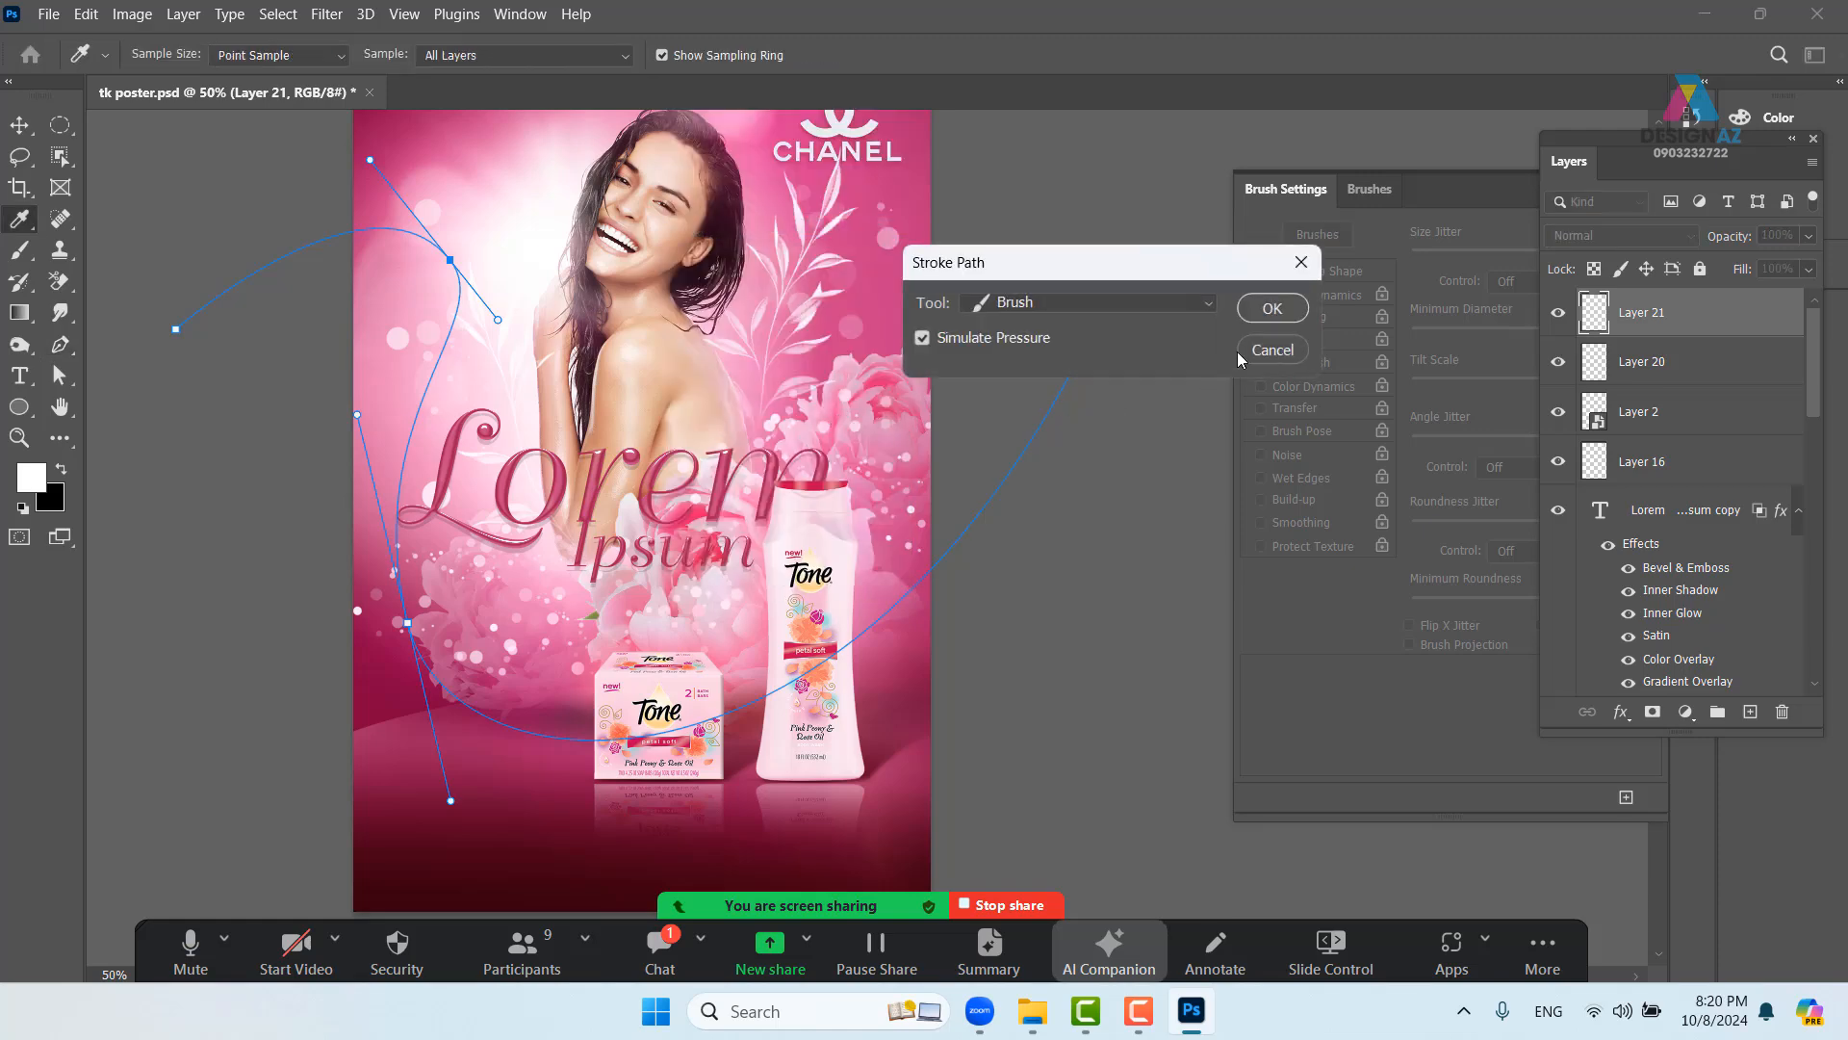
{"action": "left_click", "coordinate": [1273, 308]}
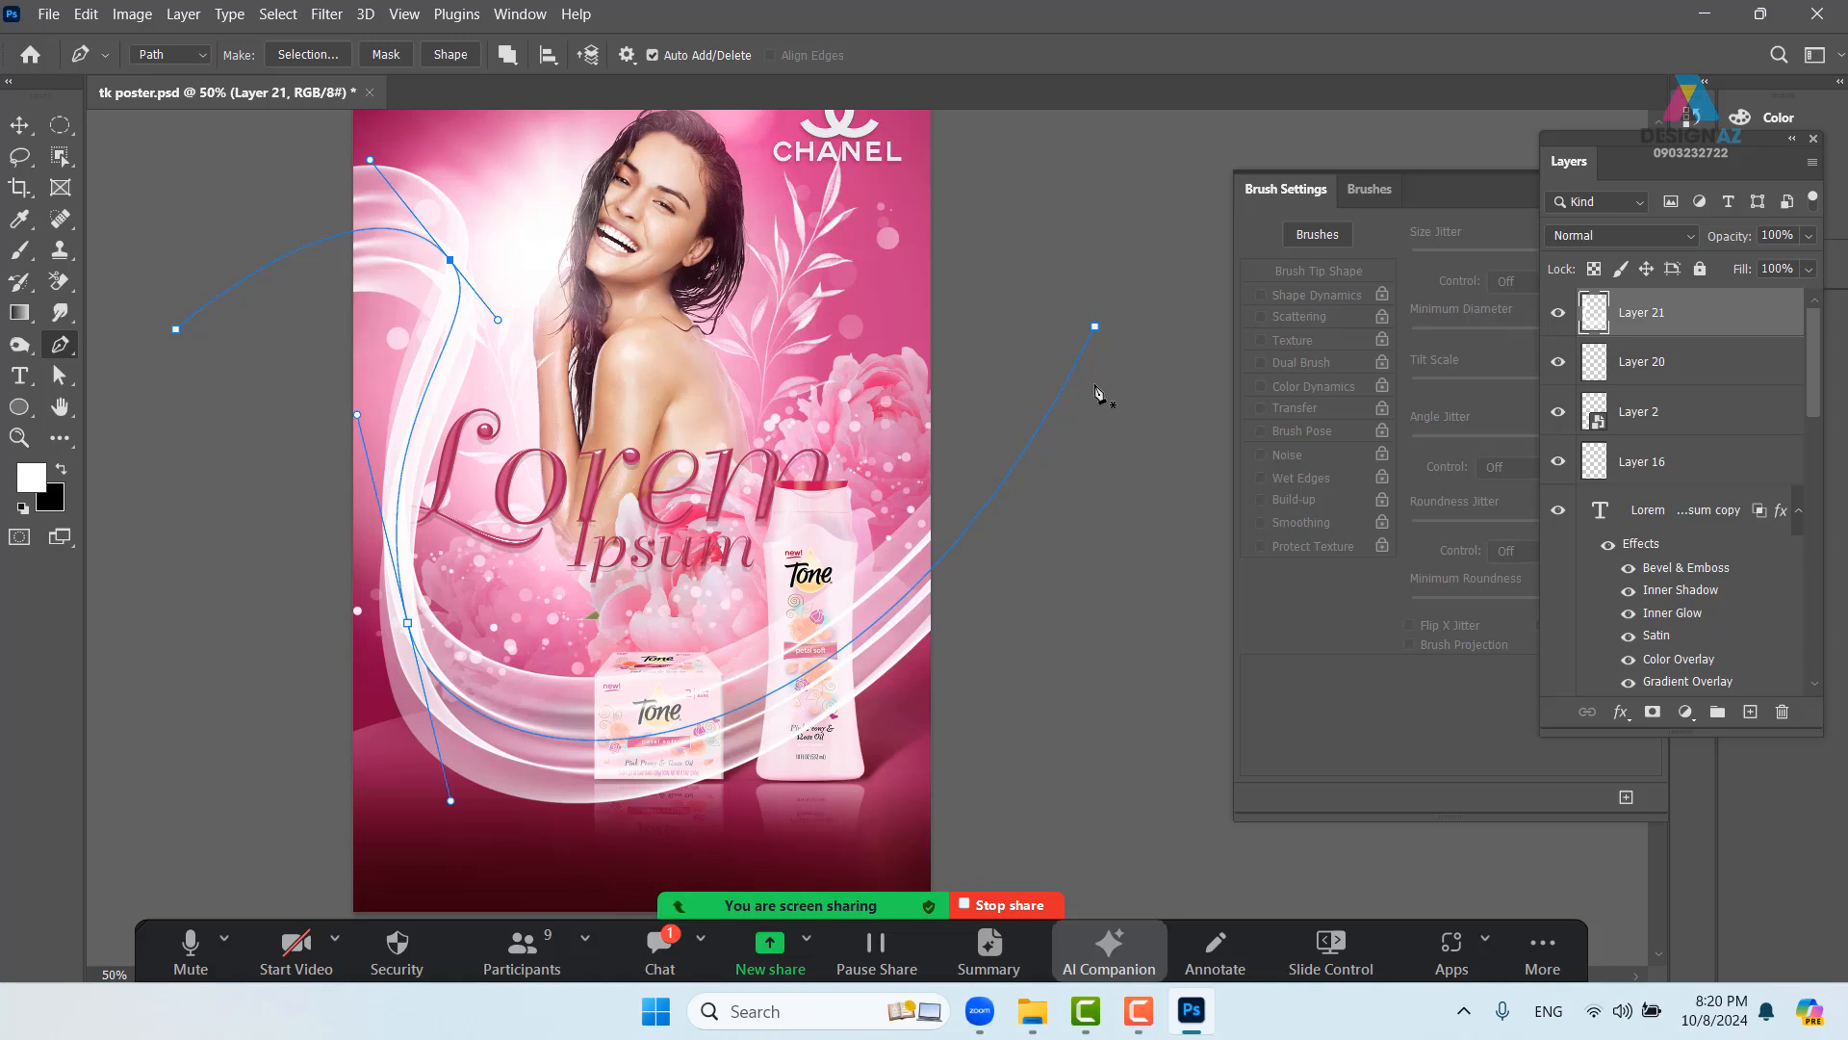
- Undo the latest ribbon and drag the path's anchors higher near the model, lower at left
{"action": "left_click_drag", "start_coordinate": [538, 582], "coordinate": [612, 536]}
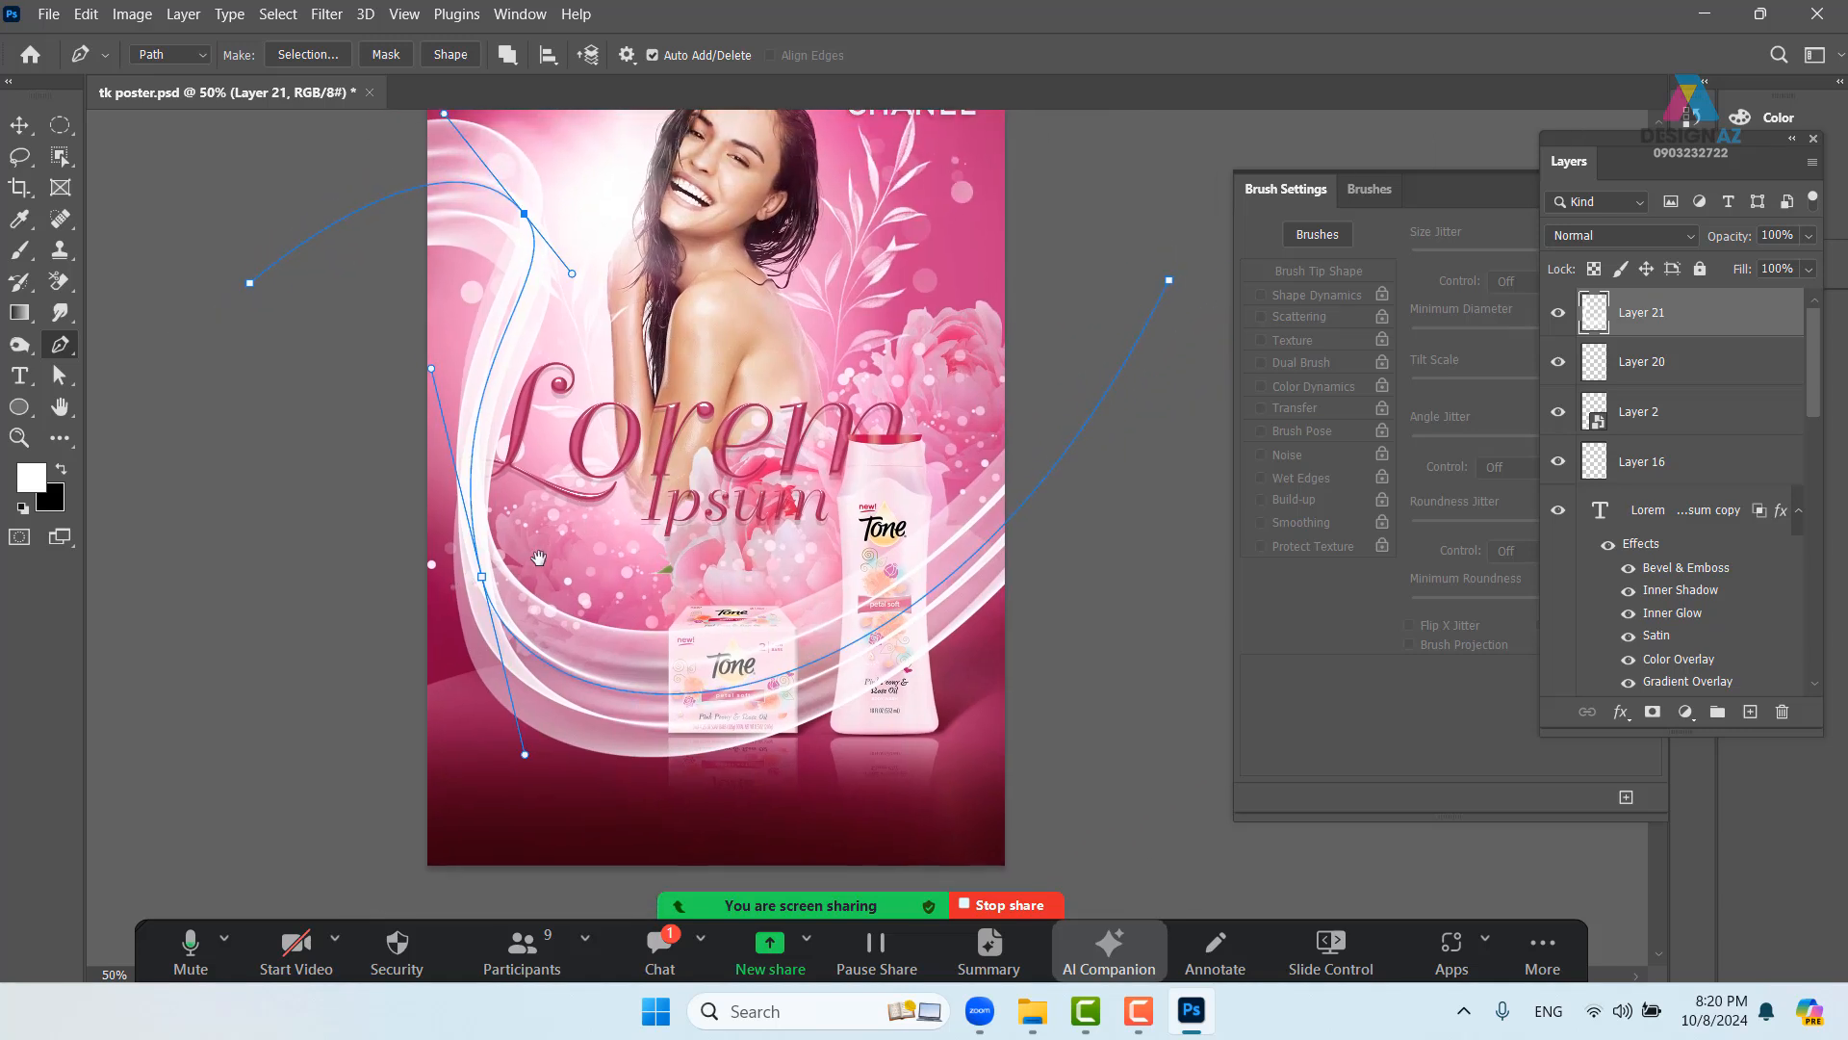
{"action": "key", "text": "ctrl+z"}
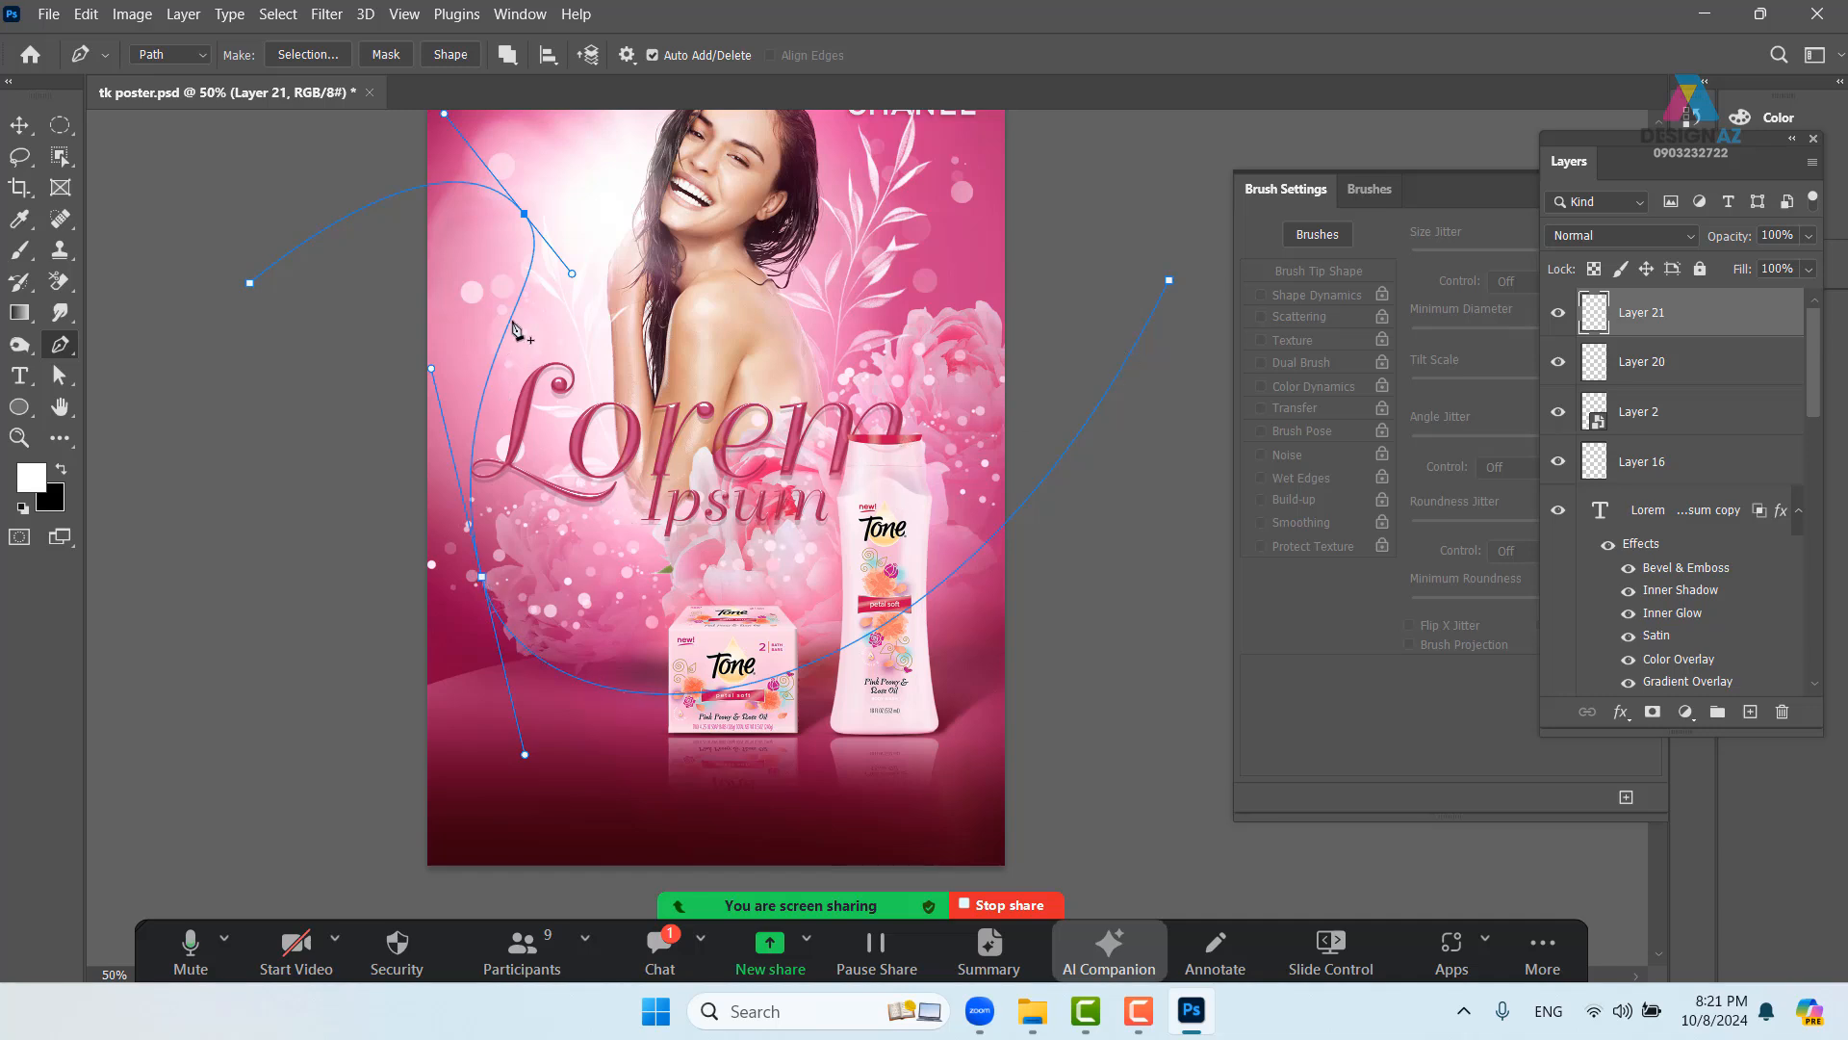
{"action": "scroll", "coordinate": [517, 330], "scroll_direction": "up", "scroll_amount": 3}
{"action": "left_click_drag", "start_coordinate": [543, 349], "coordinate": [588, 252]}
{"action": "left_click_drag", "start_coordinate": [269, 414], "coordinate": [370, 253]}
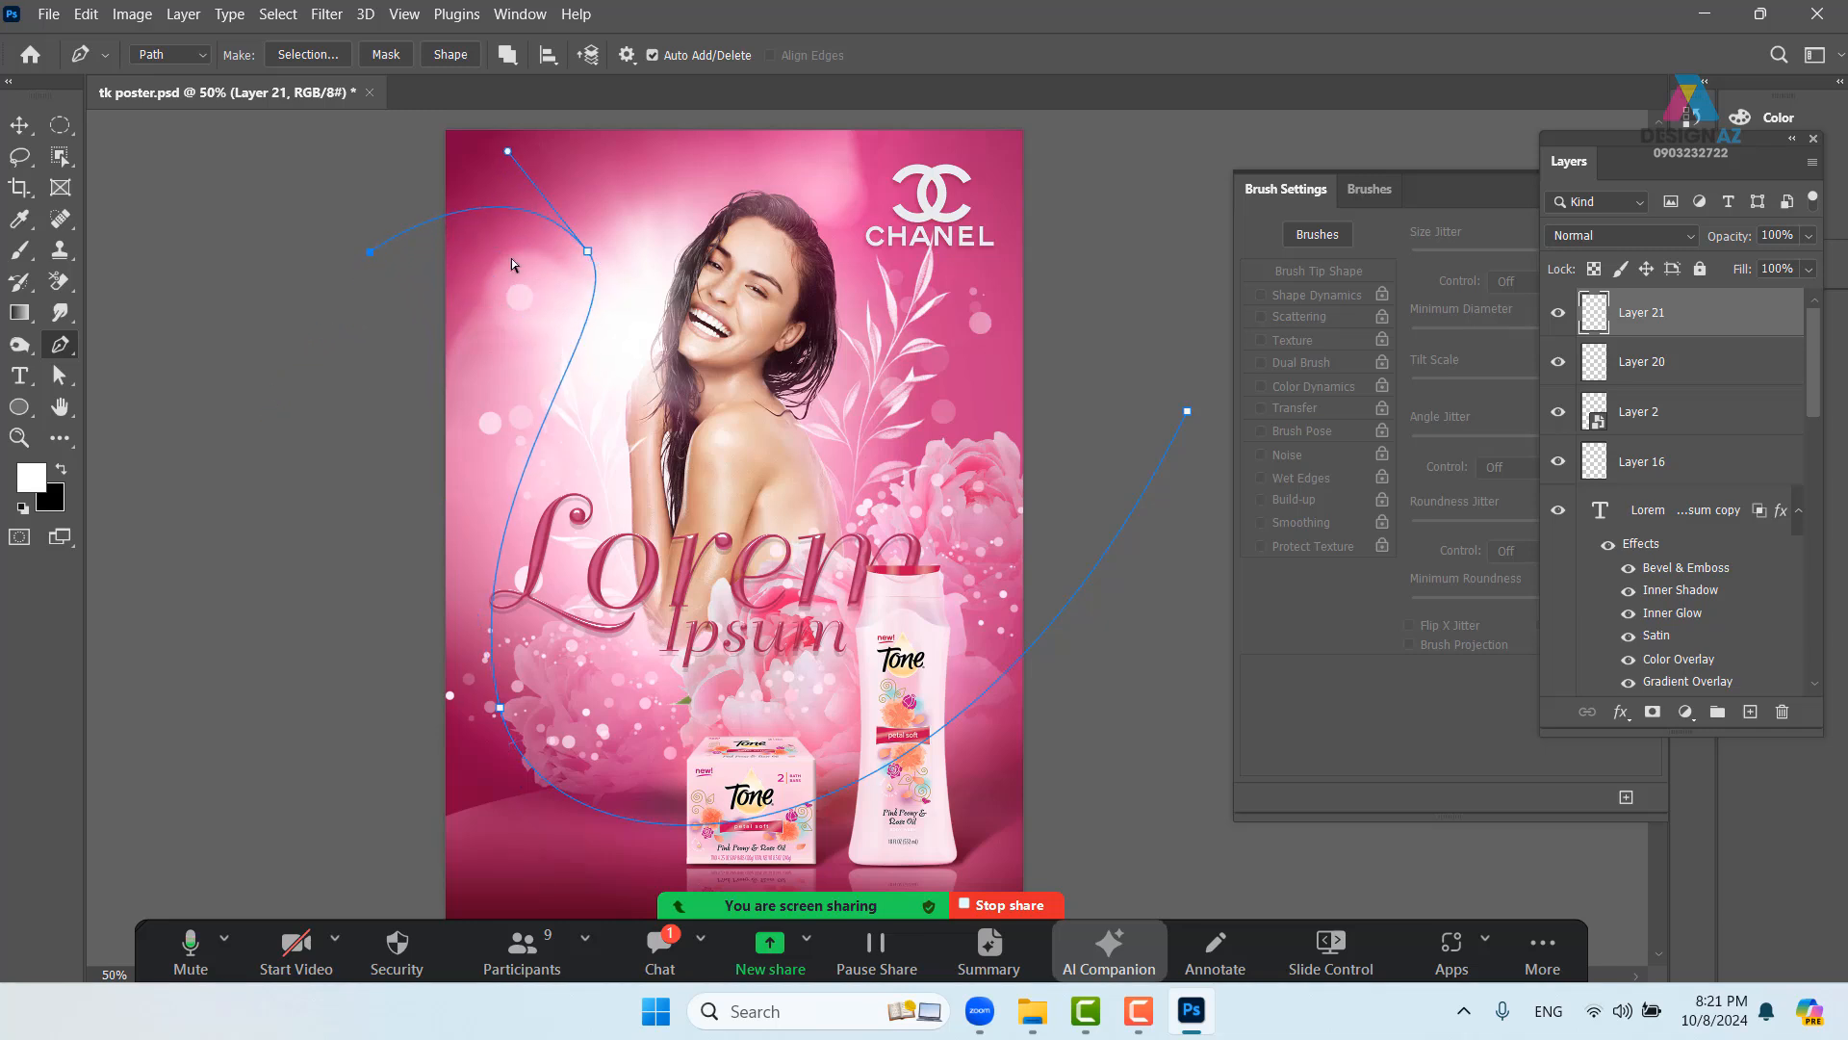
{"action": "left_click_drag", "start_coordinate": [587, 251], "coordinate": [667, 213]}
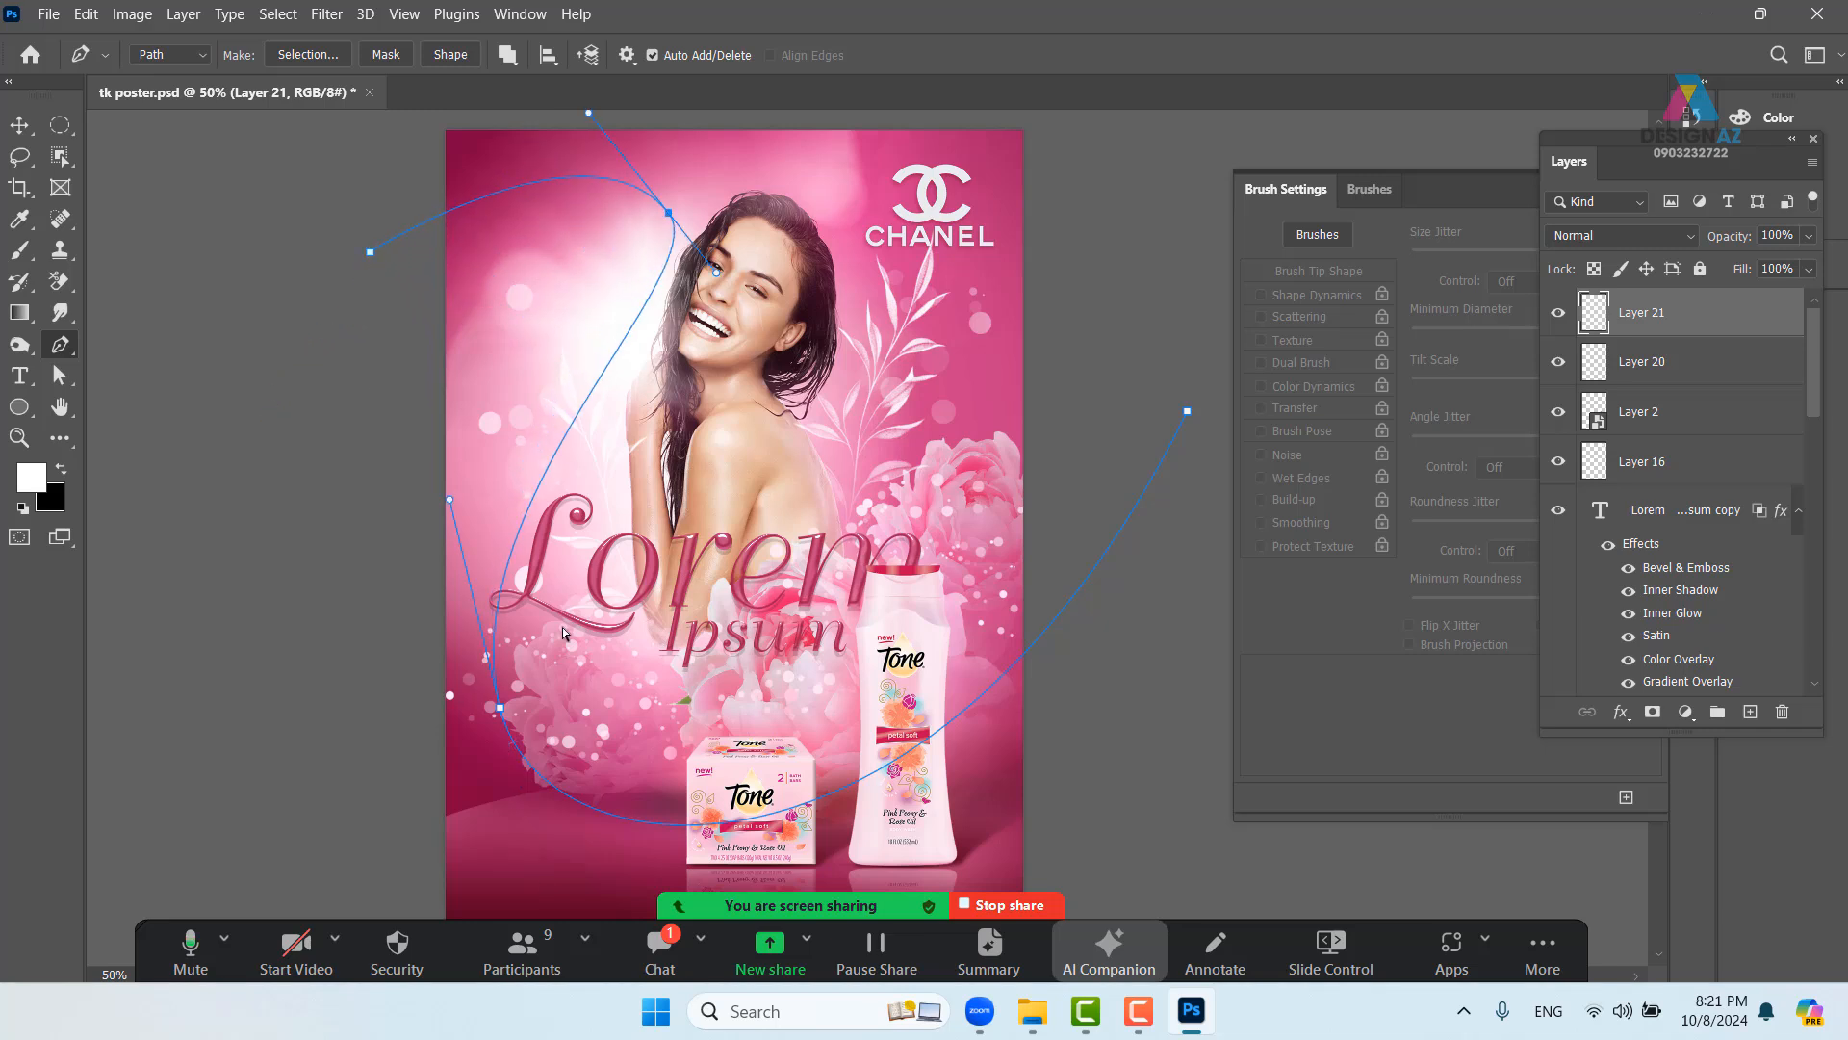
{"action": "left_click_drag", "start_coordinate": [499, 714], "coordinate": [520, 713]}
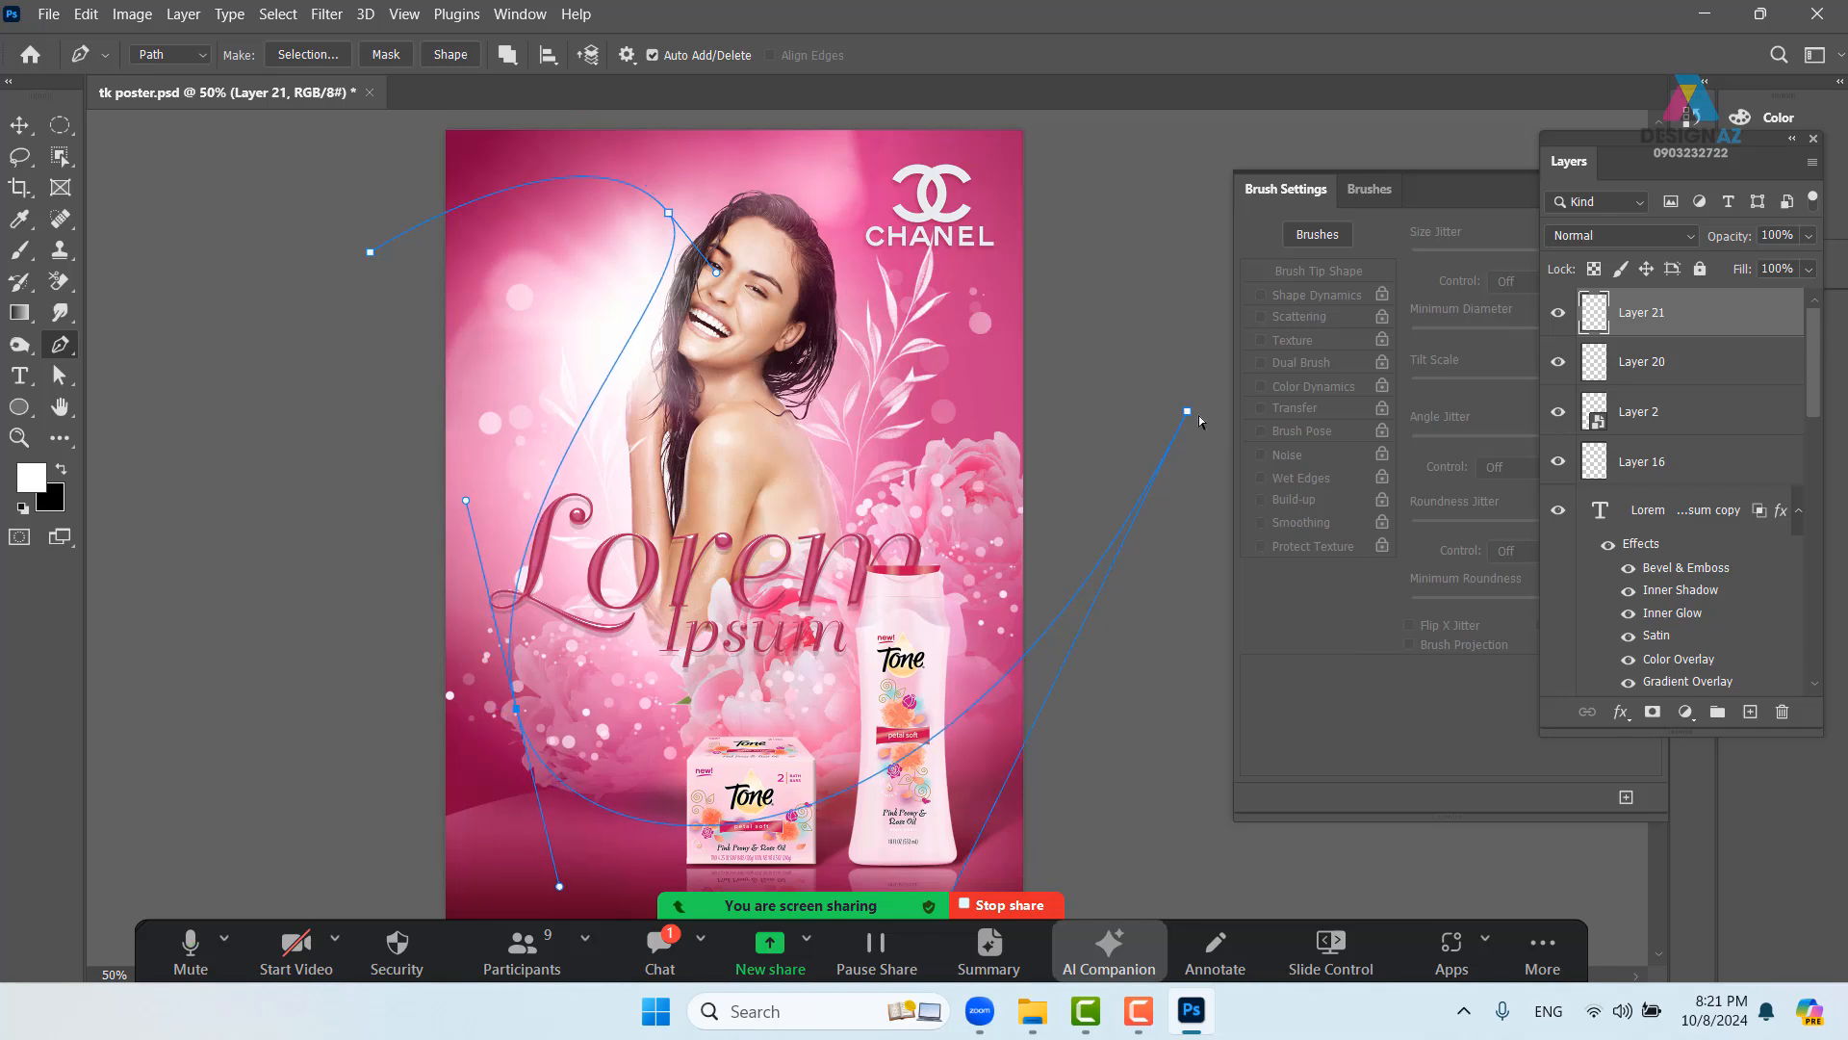
{"action": "left_click_drag", "start_coordinate": [1188, 425], "coordinate": [1167, 494]}
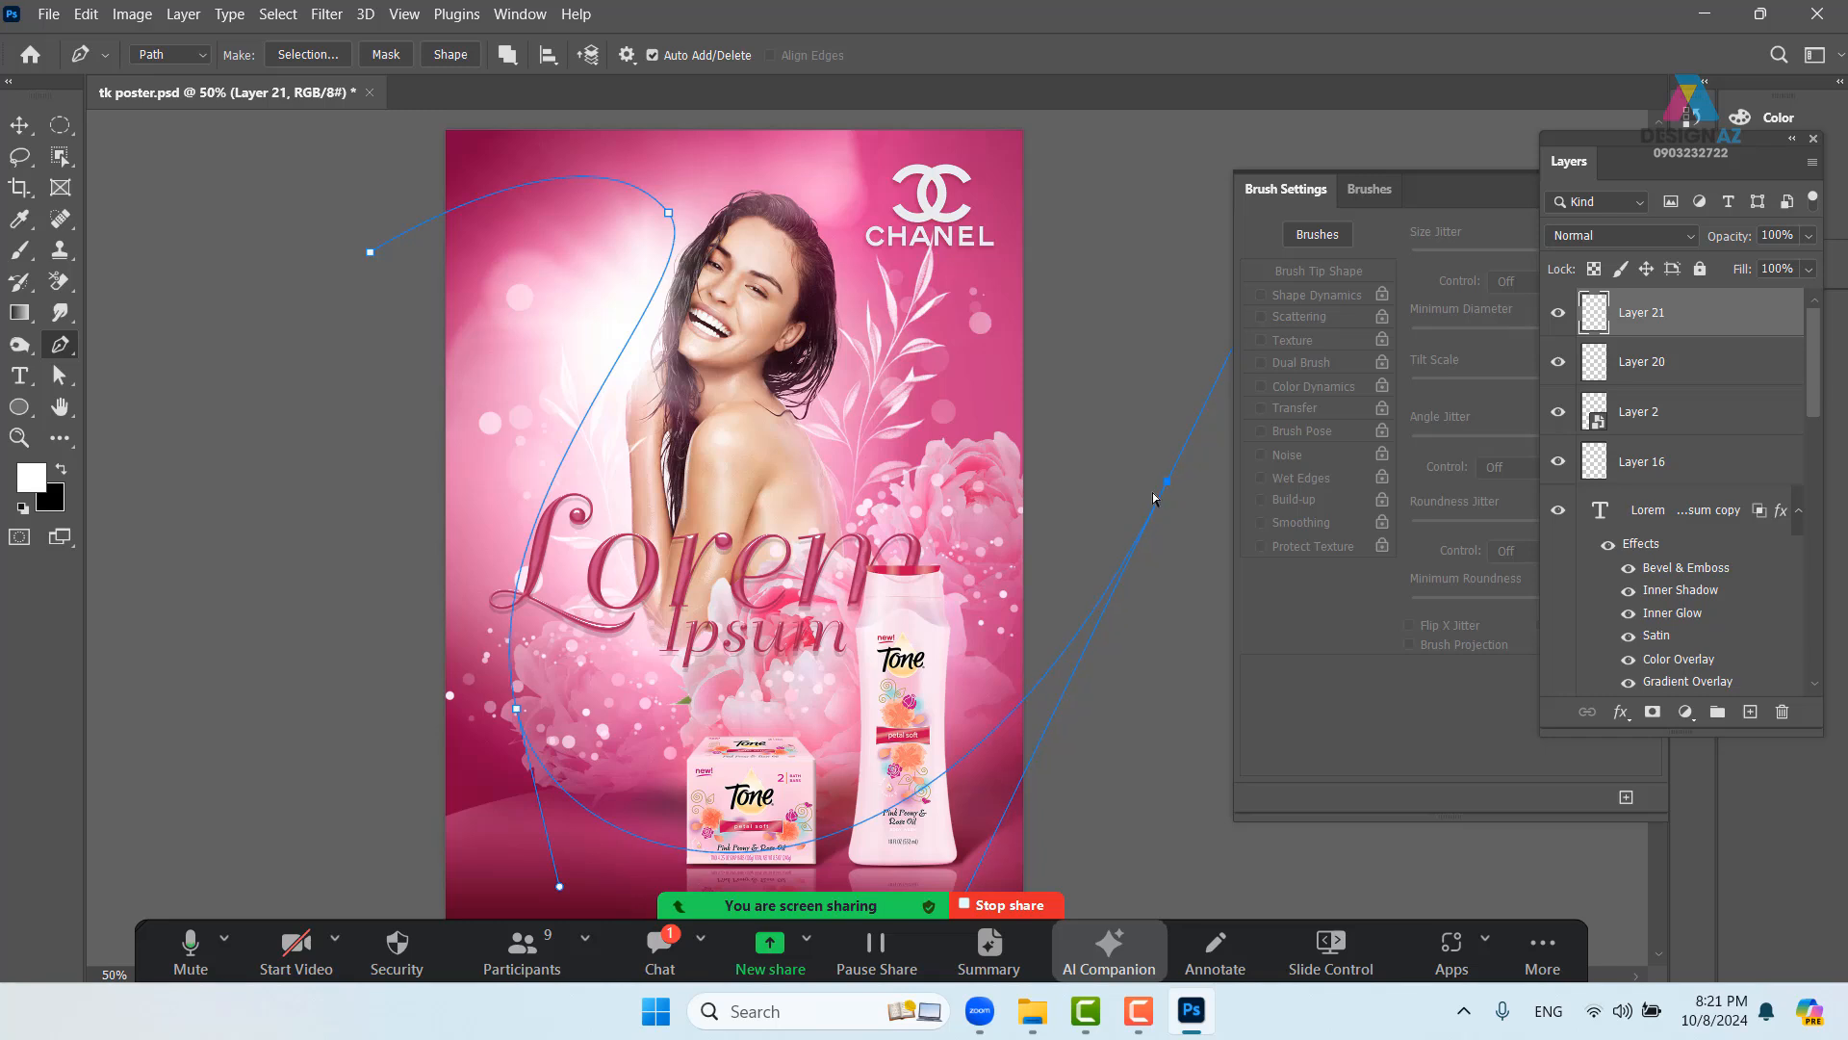
{"action": "left_click_drag", "start_coordinate": [846, 519], "coordinate": [748, 482]}
- Stroke the curved path with the white brush and hide the path outline
{"action": "key", "text": "b"}
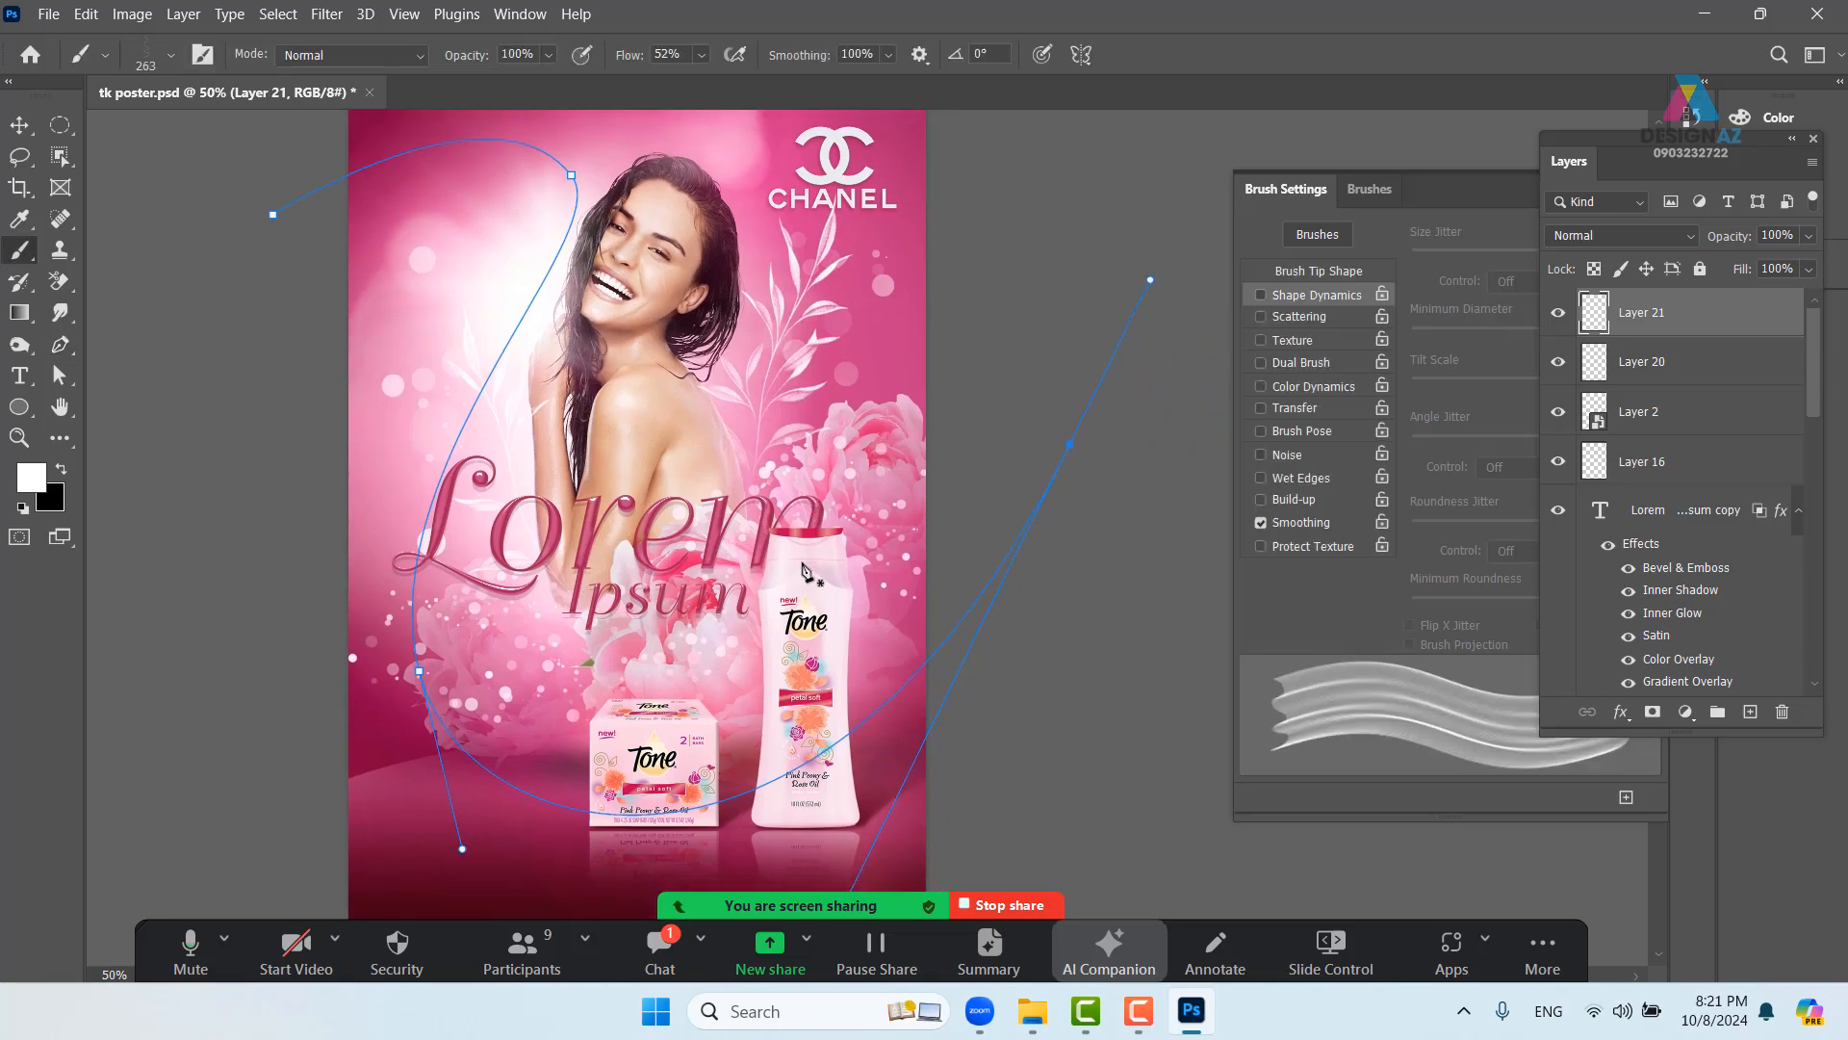
{"action": "key", "text": "Return"}
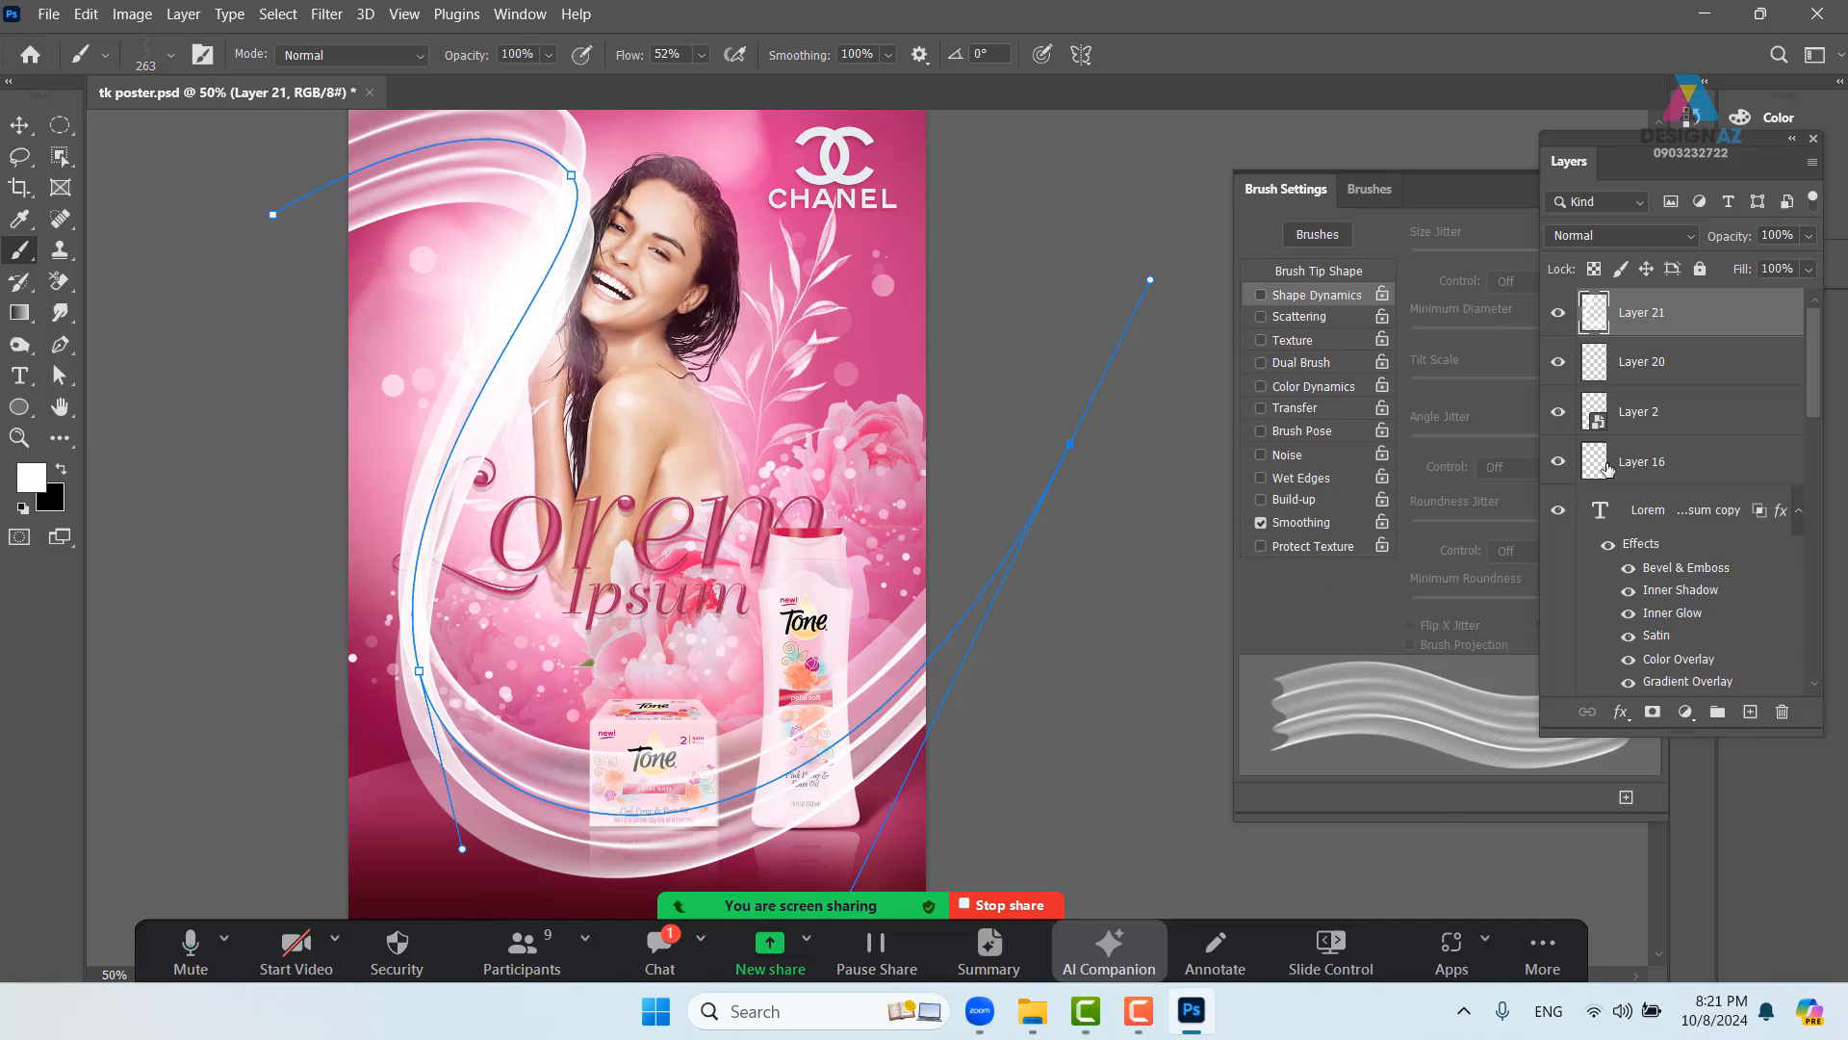
{"action": "key", "text": "Return"}
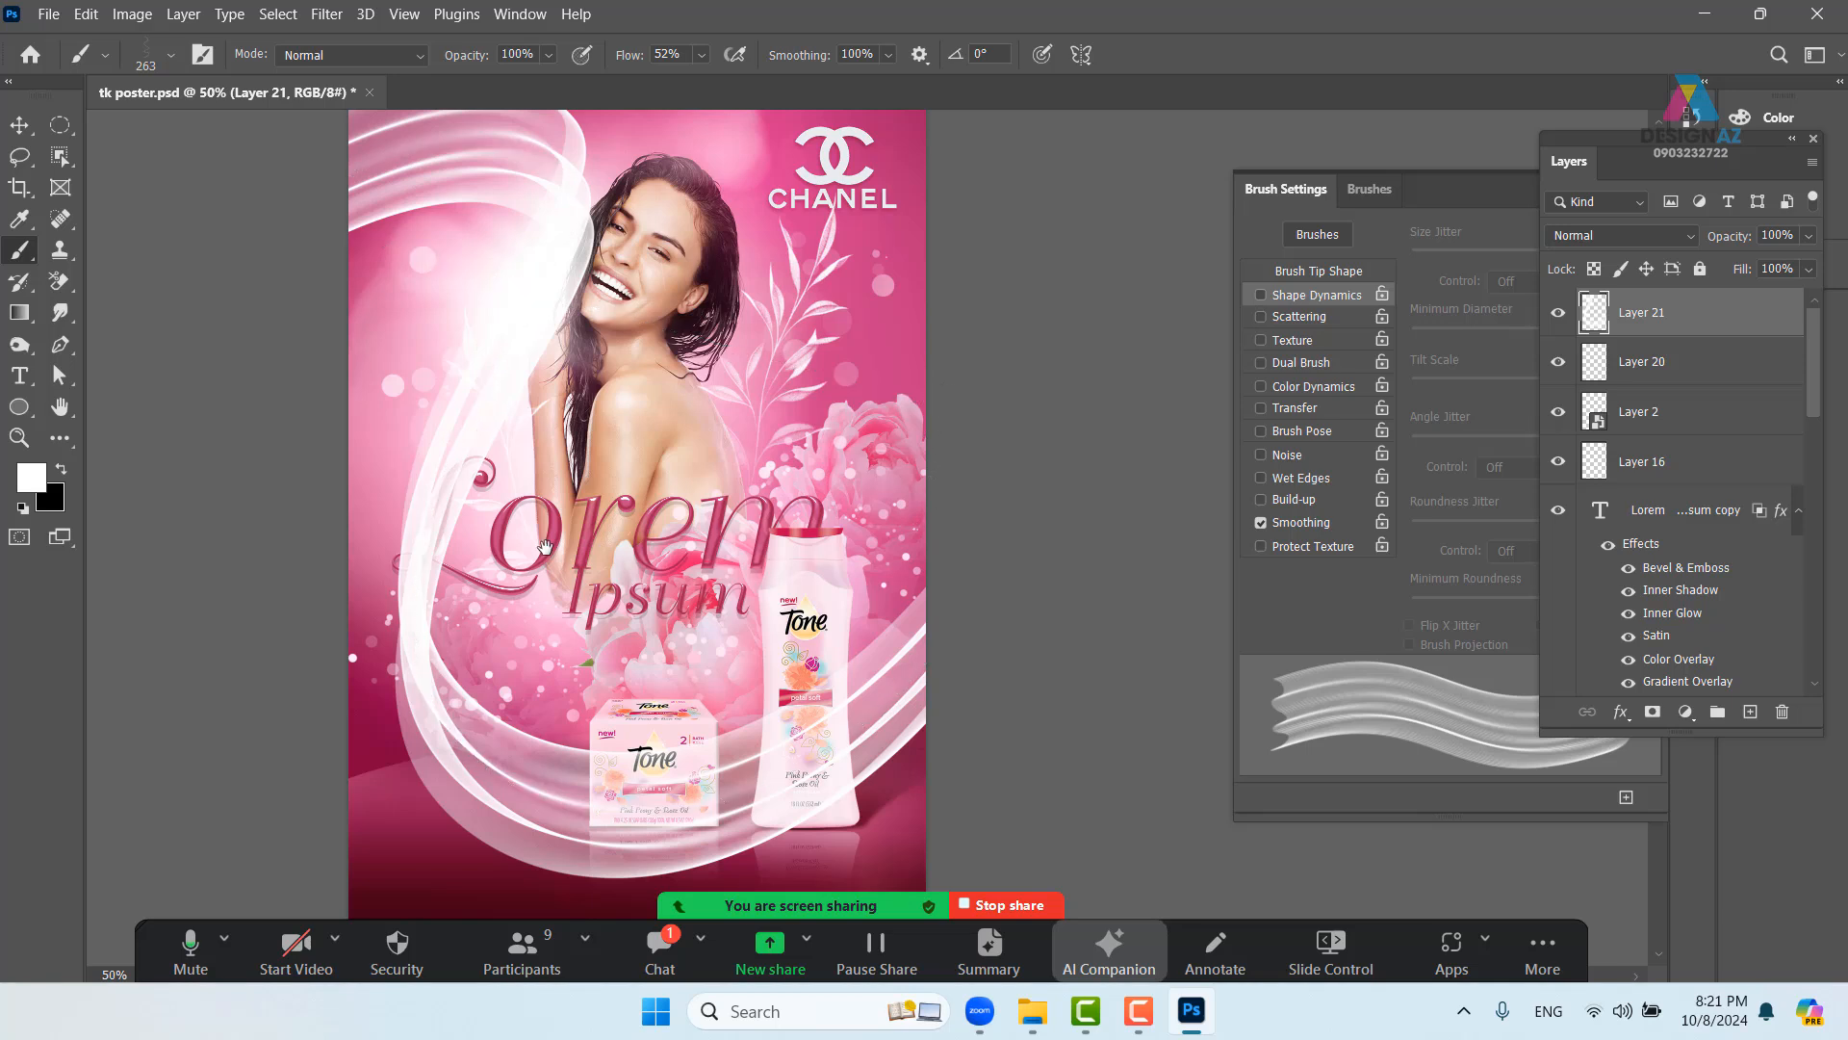
{"action": "left_click_drag", "start_coordinate": [545, 546], "coordinate": [617, 576]}
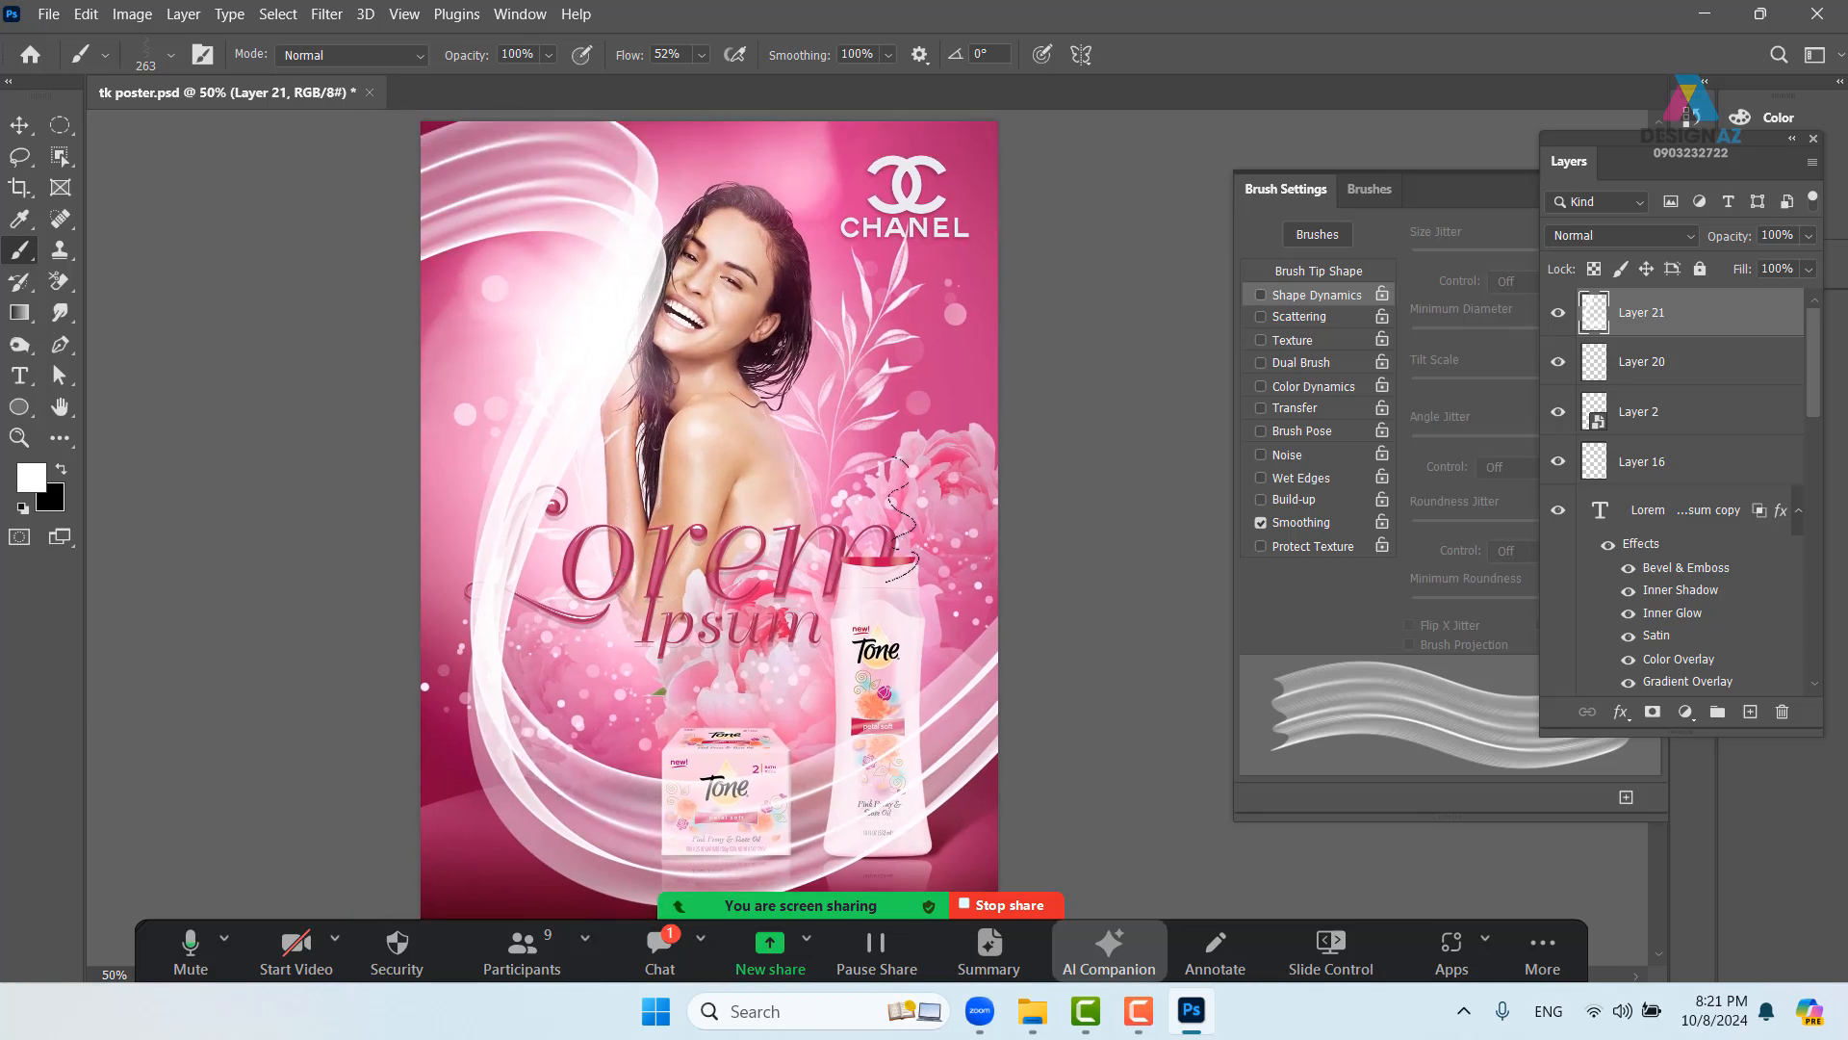
- Move Layer 21 down the stack to sit just above Layer 1, behind the products
{"action": "key", "text": "ctrl+shift+bracketleft"}
{"action": "key", "text": "ctrl+bracketright"}
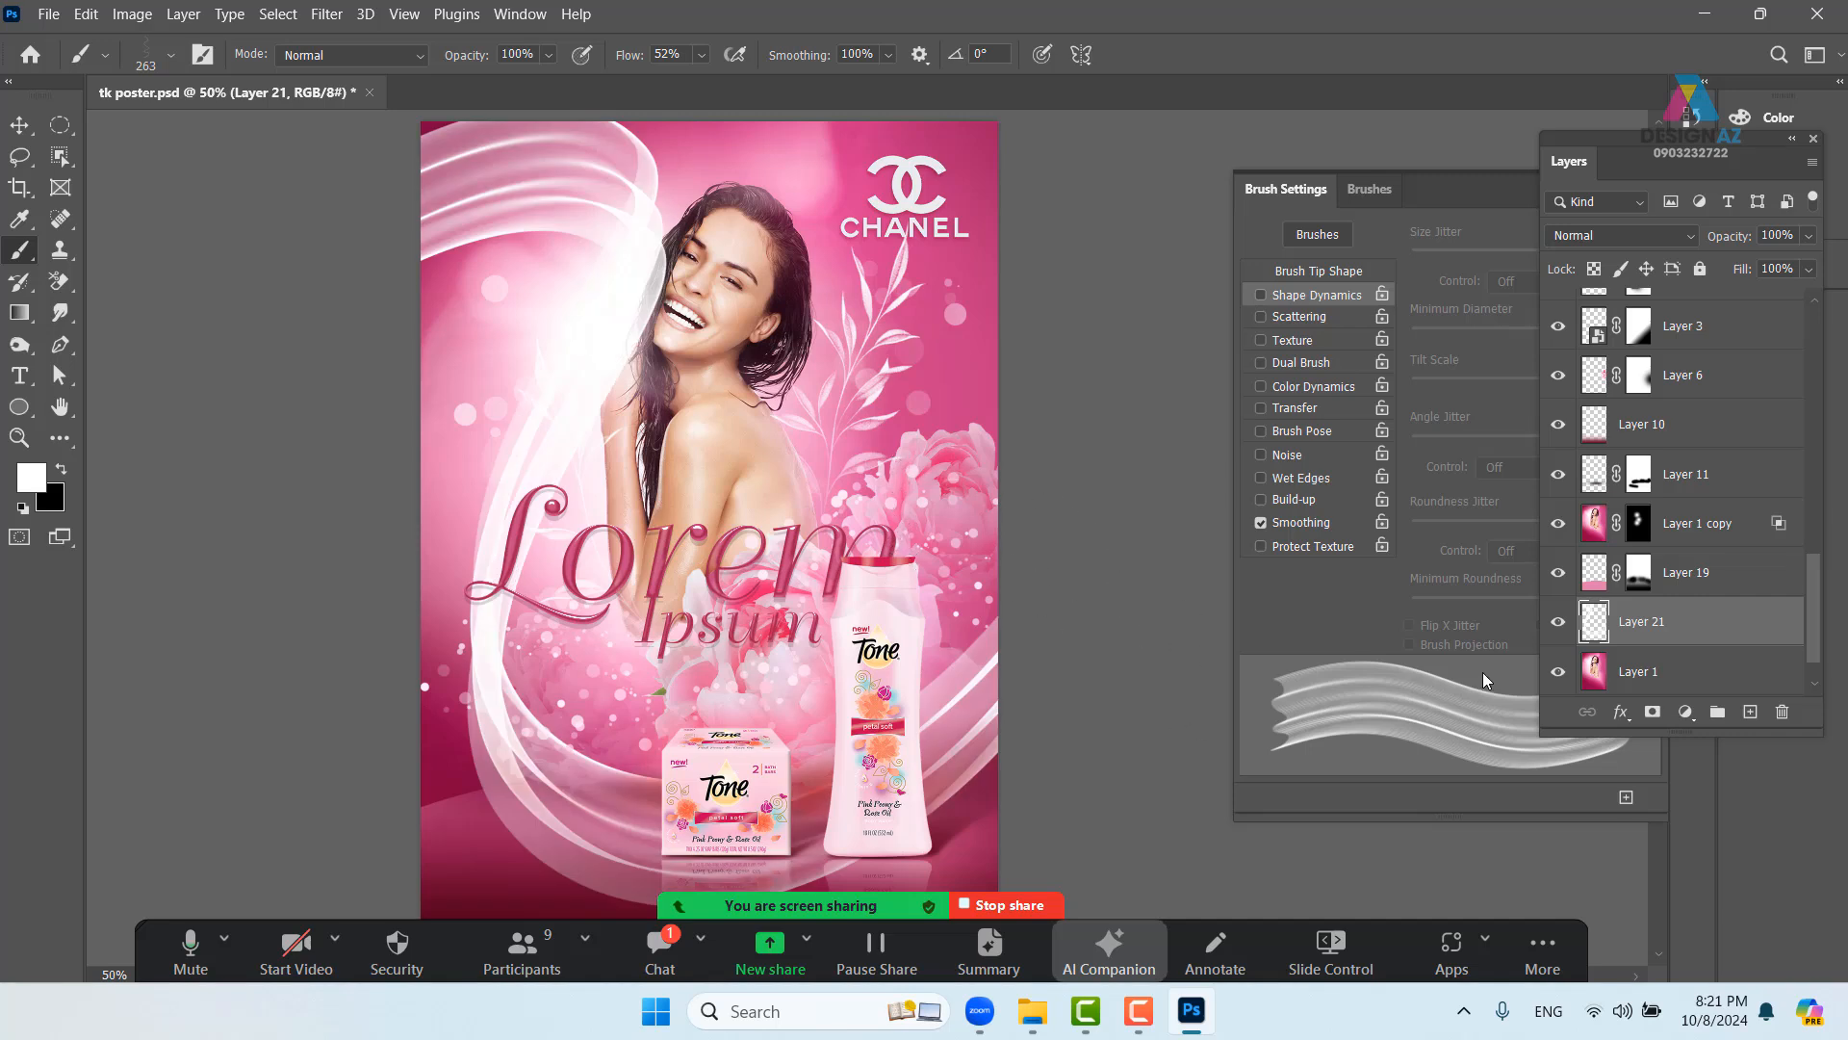
{"action": "key", "text": "ctrl+bracketright"}
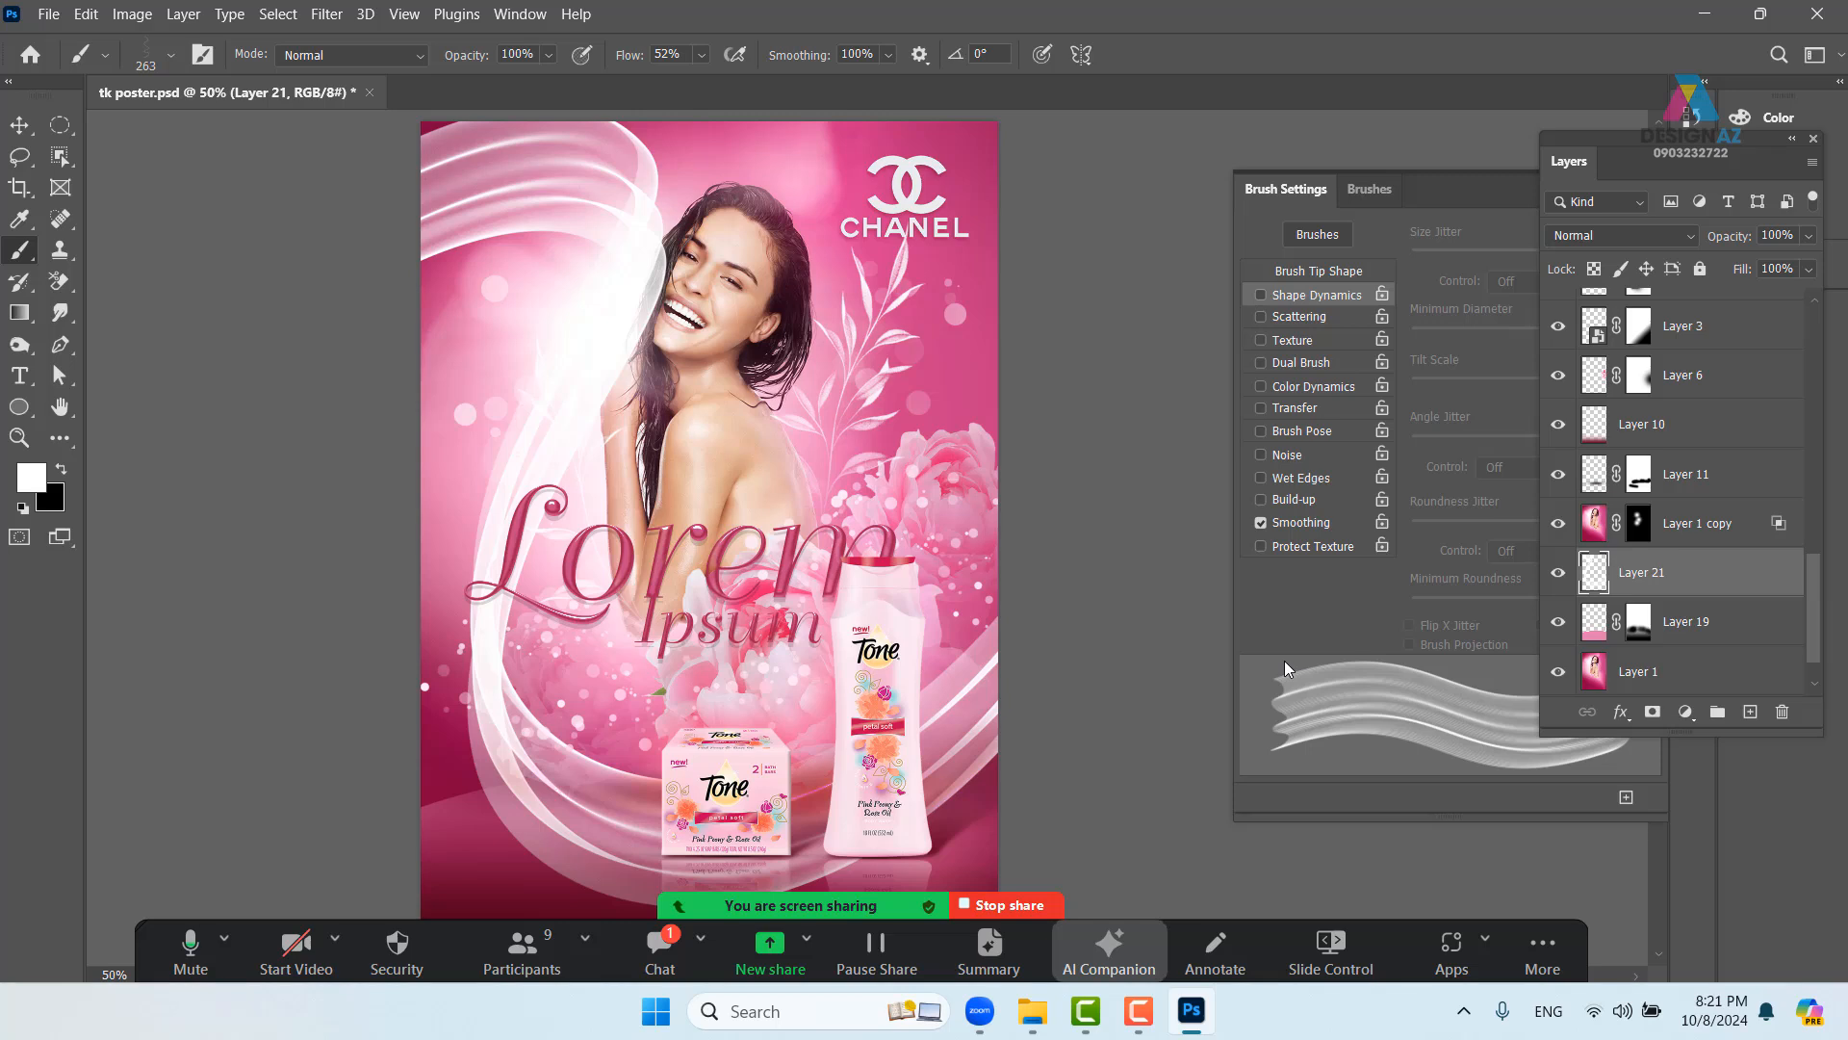
{"action": "key", "text": "ctrl+bracketleft"}
{"action": "mouse_move", "coordinate": [847, 695]}
{"action": "left_mouse_down"}
{"action": "mouse_move", "coordinate": [830, 637]}
{"action": "mouse_move", "coordinate": [815, 683]}
{"action": "mouse_move", "coordinate": [824, 699]}
{"action": "mouse_move", "coordinate": [845, 681]}
{"action": "mouse_move", "coordinate": [825, 696]}
{"action": "left_mouse_up"}
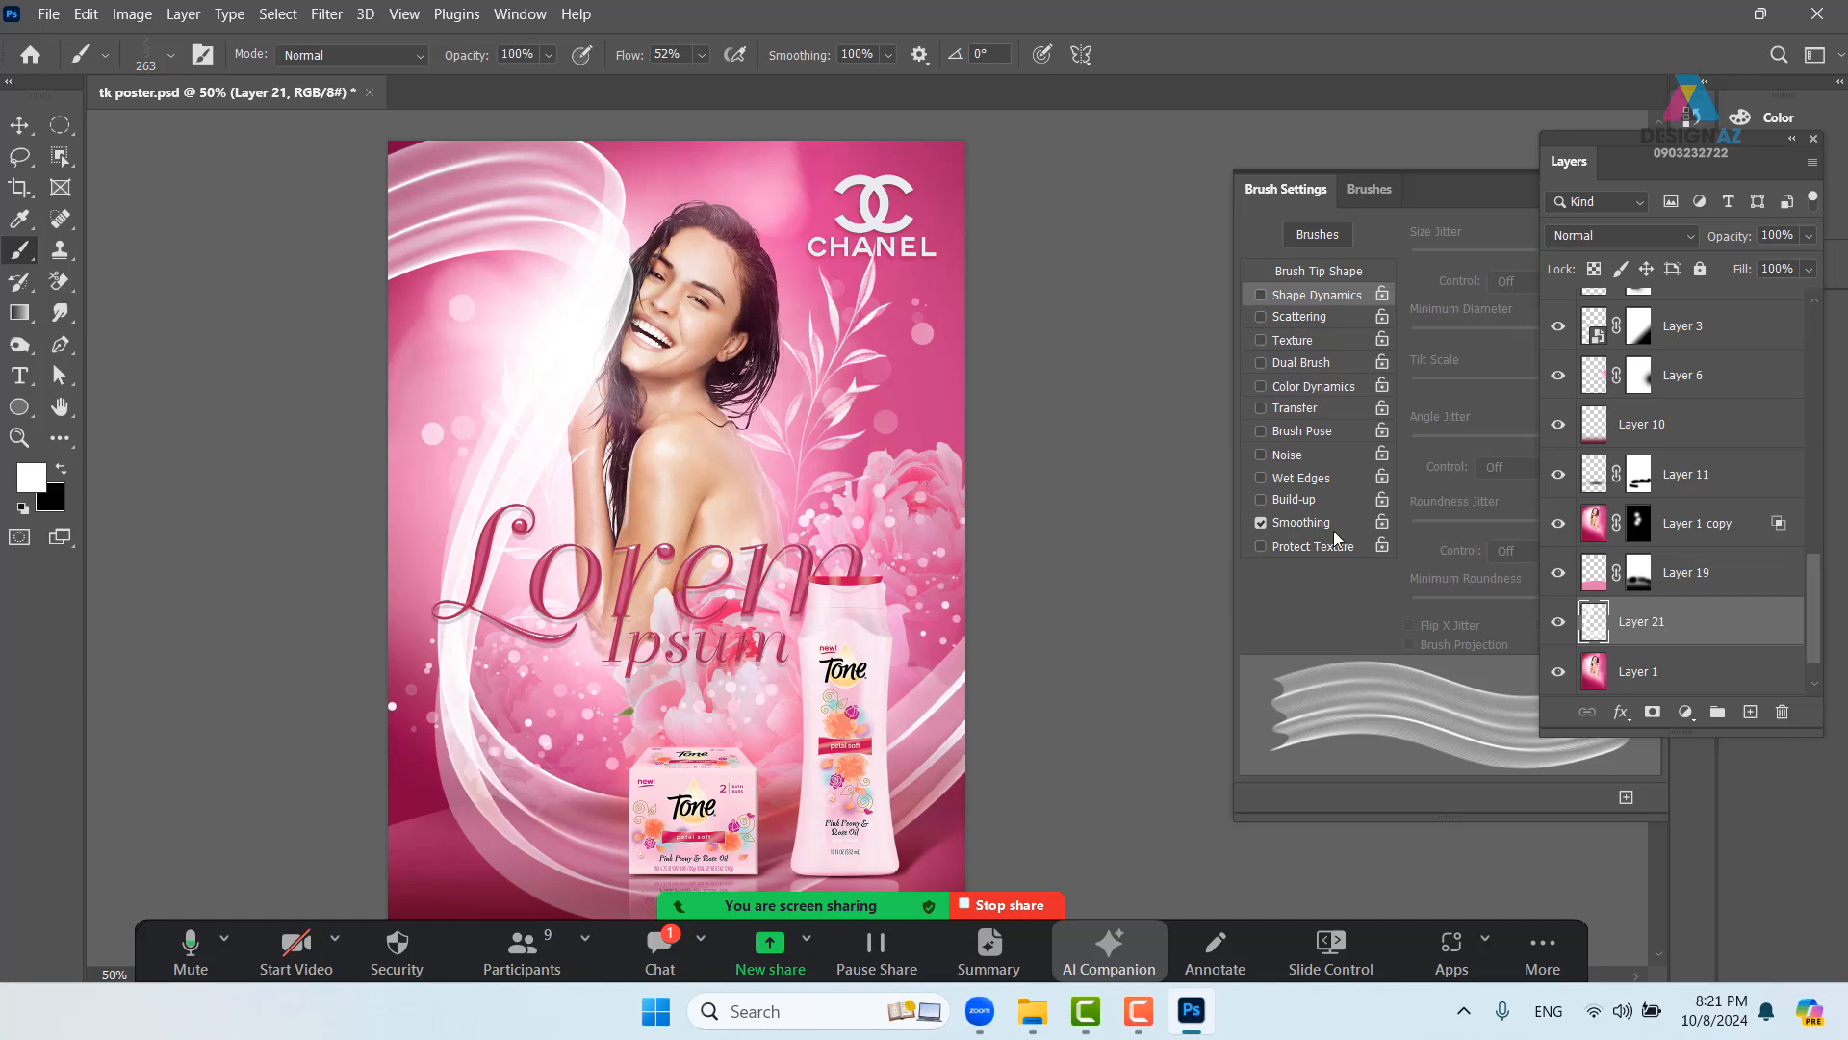
- Set Layer 21's blend mode to Overlay
{"action": "left_click", "coordinate": [1672, 234]}
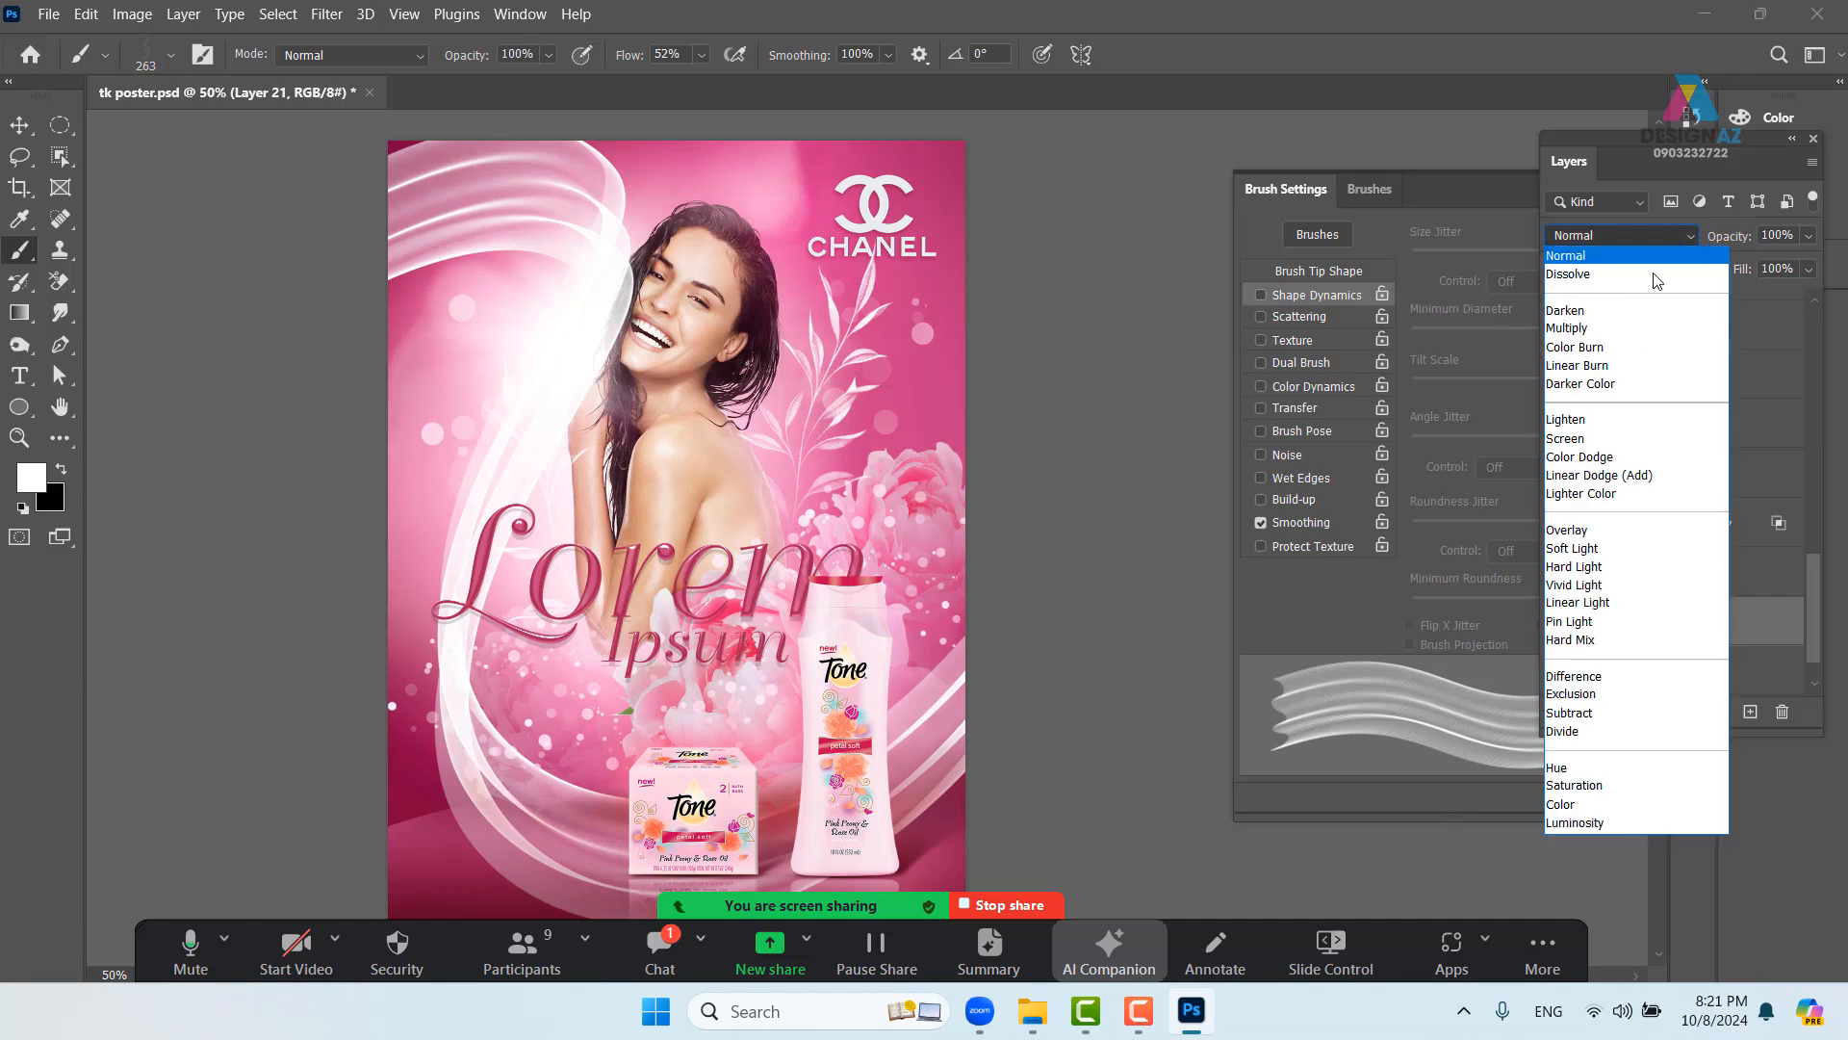
{"action": "left_click", "coordinate": [1605, 539]}
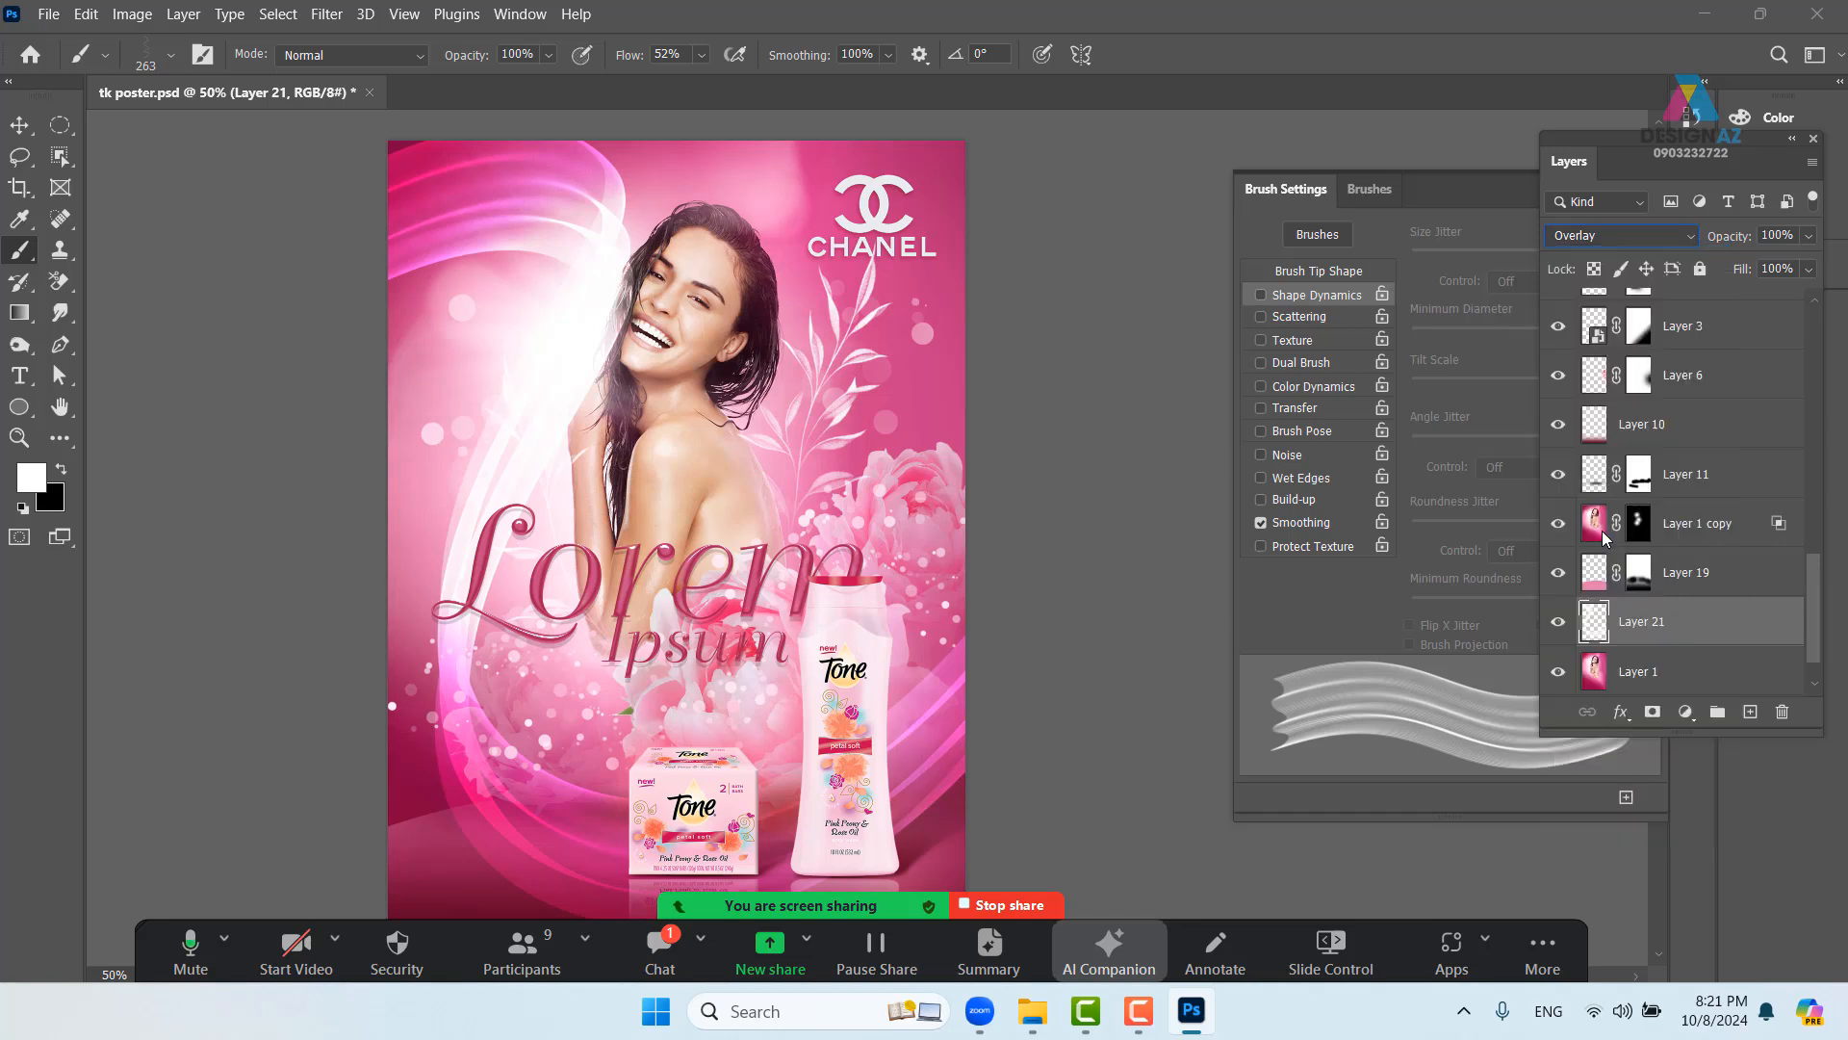
{"action": "left_click_drag", "start_coordinate": [1012, 534], "coordinate": [961, 495]}
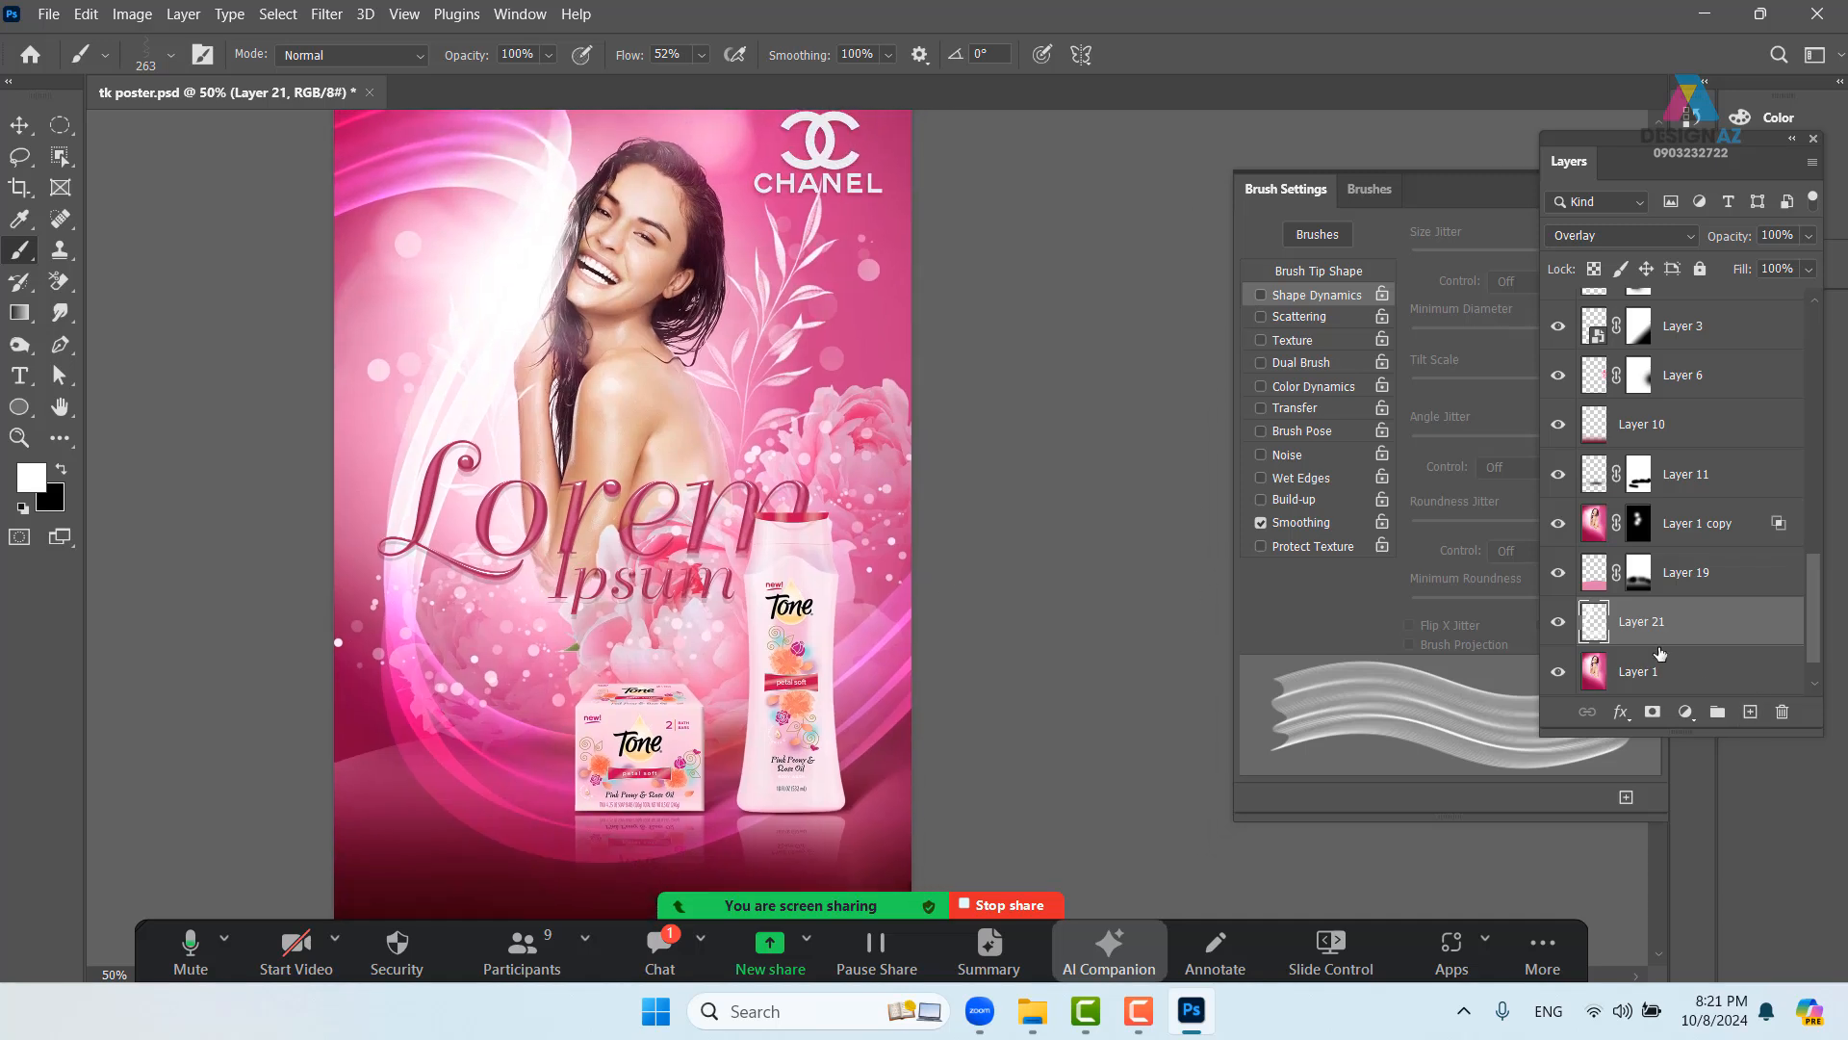
- Add a layer mask to Layer 21 and choose a soft round brush with 0% hardness
{"action": "left_click", "coordinate": [1652, 713]}
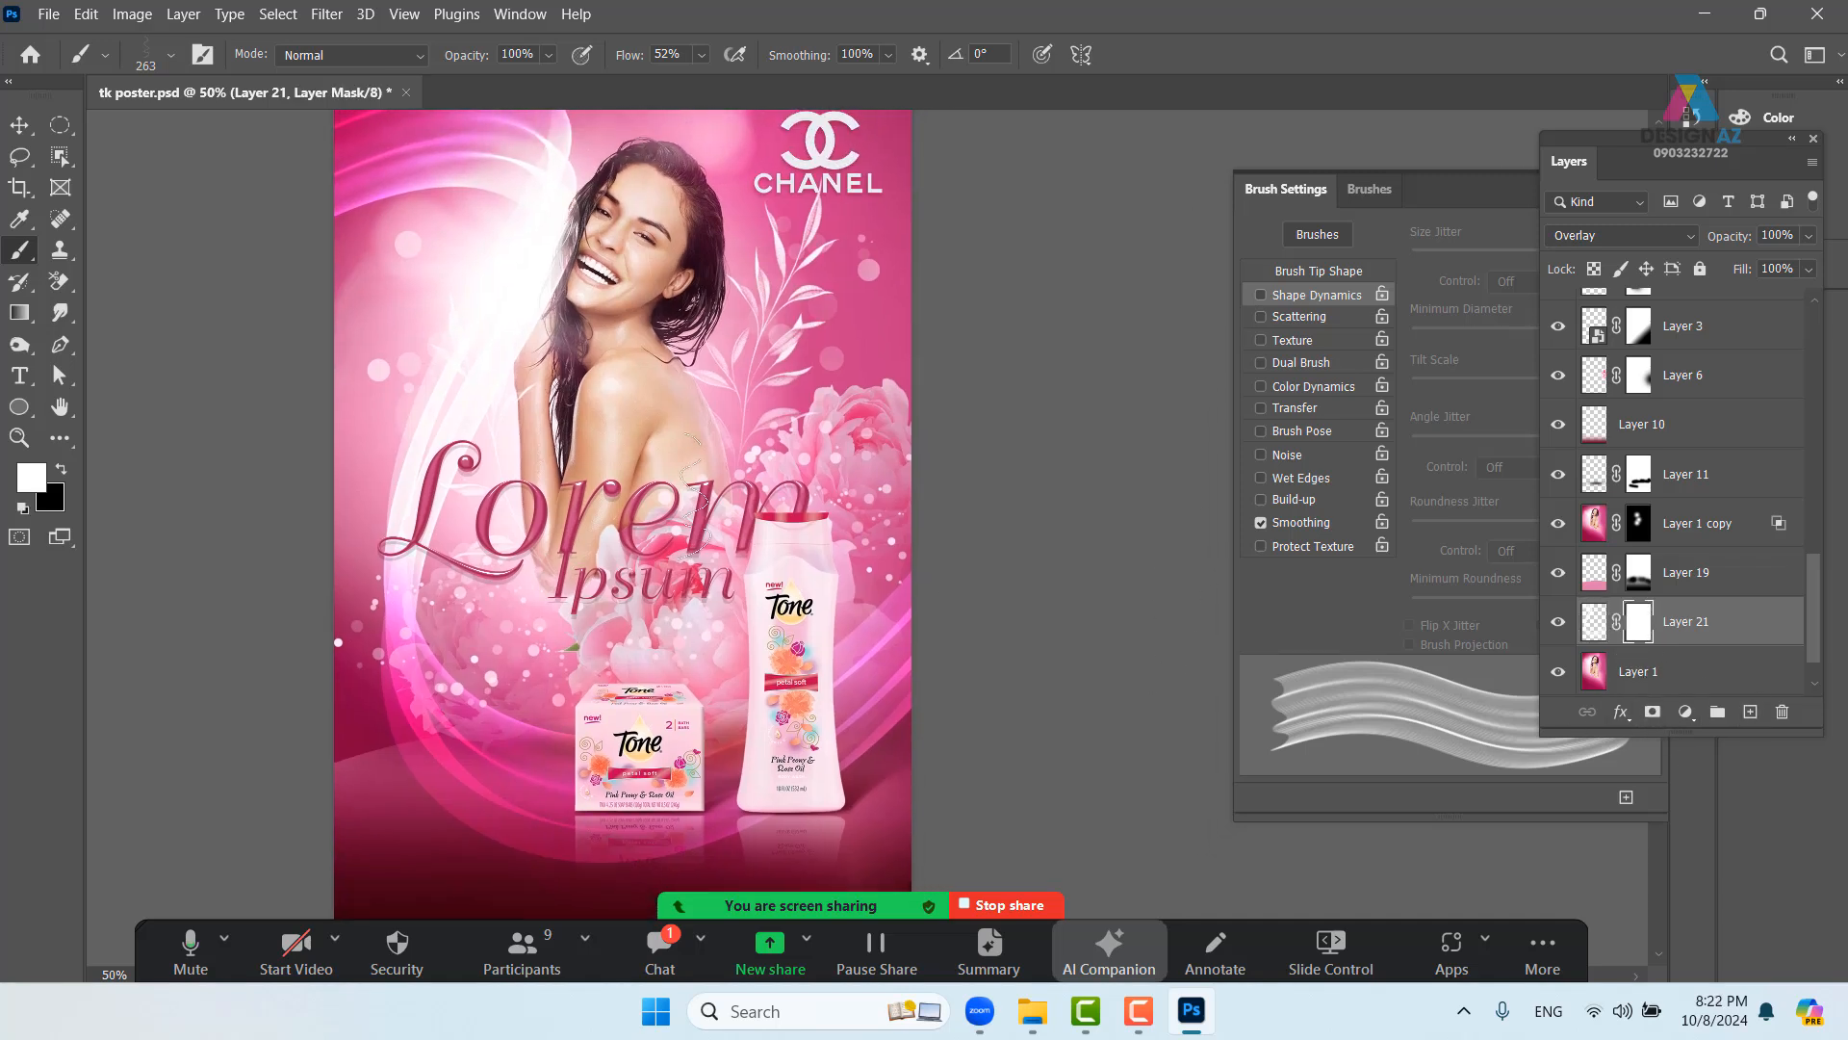
{"action": "left_click_drag", "start_coordinate": [635, 370], "coordinate": [618, 465]}
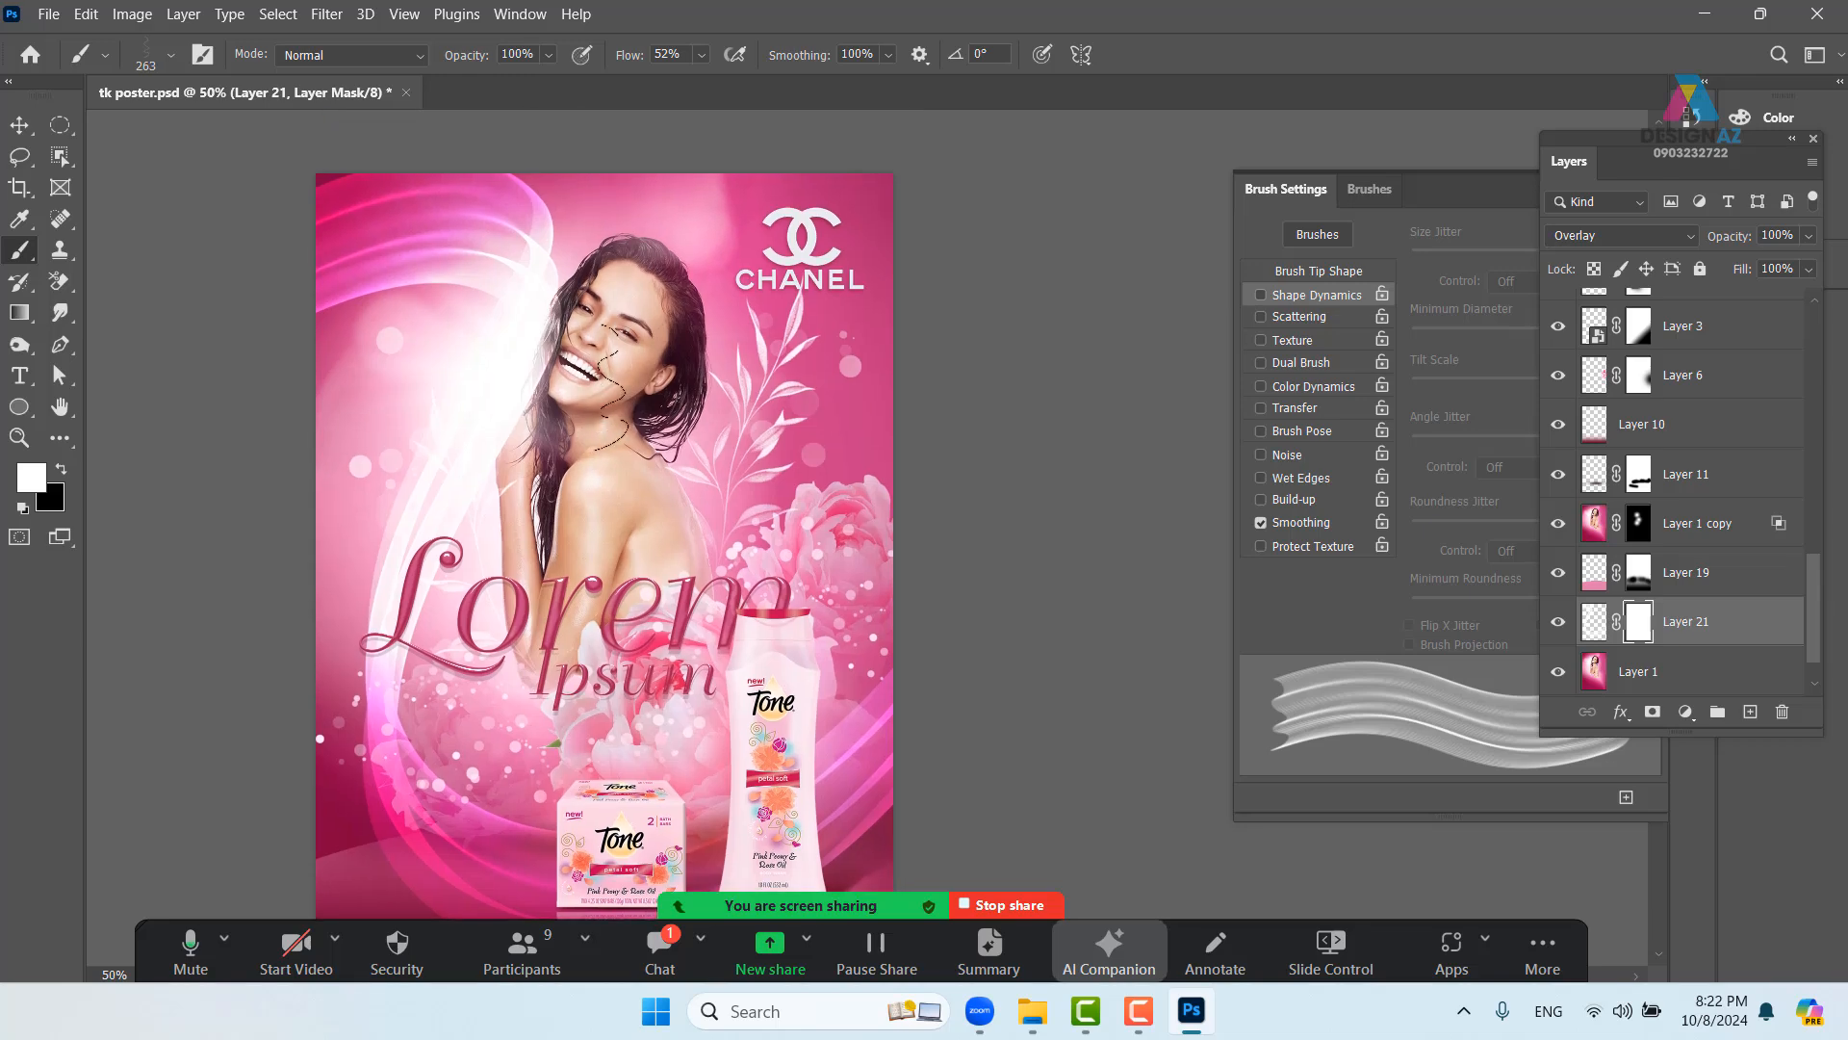
{"action": "left_click", "coordinate": [173, 58]}
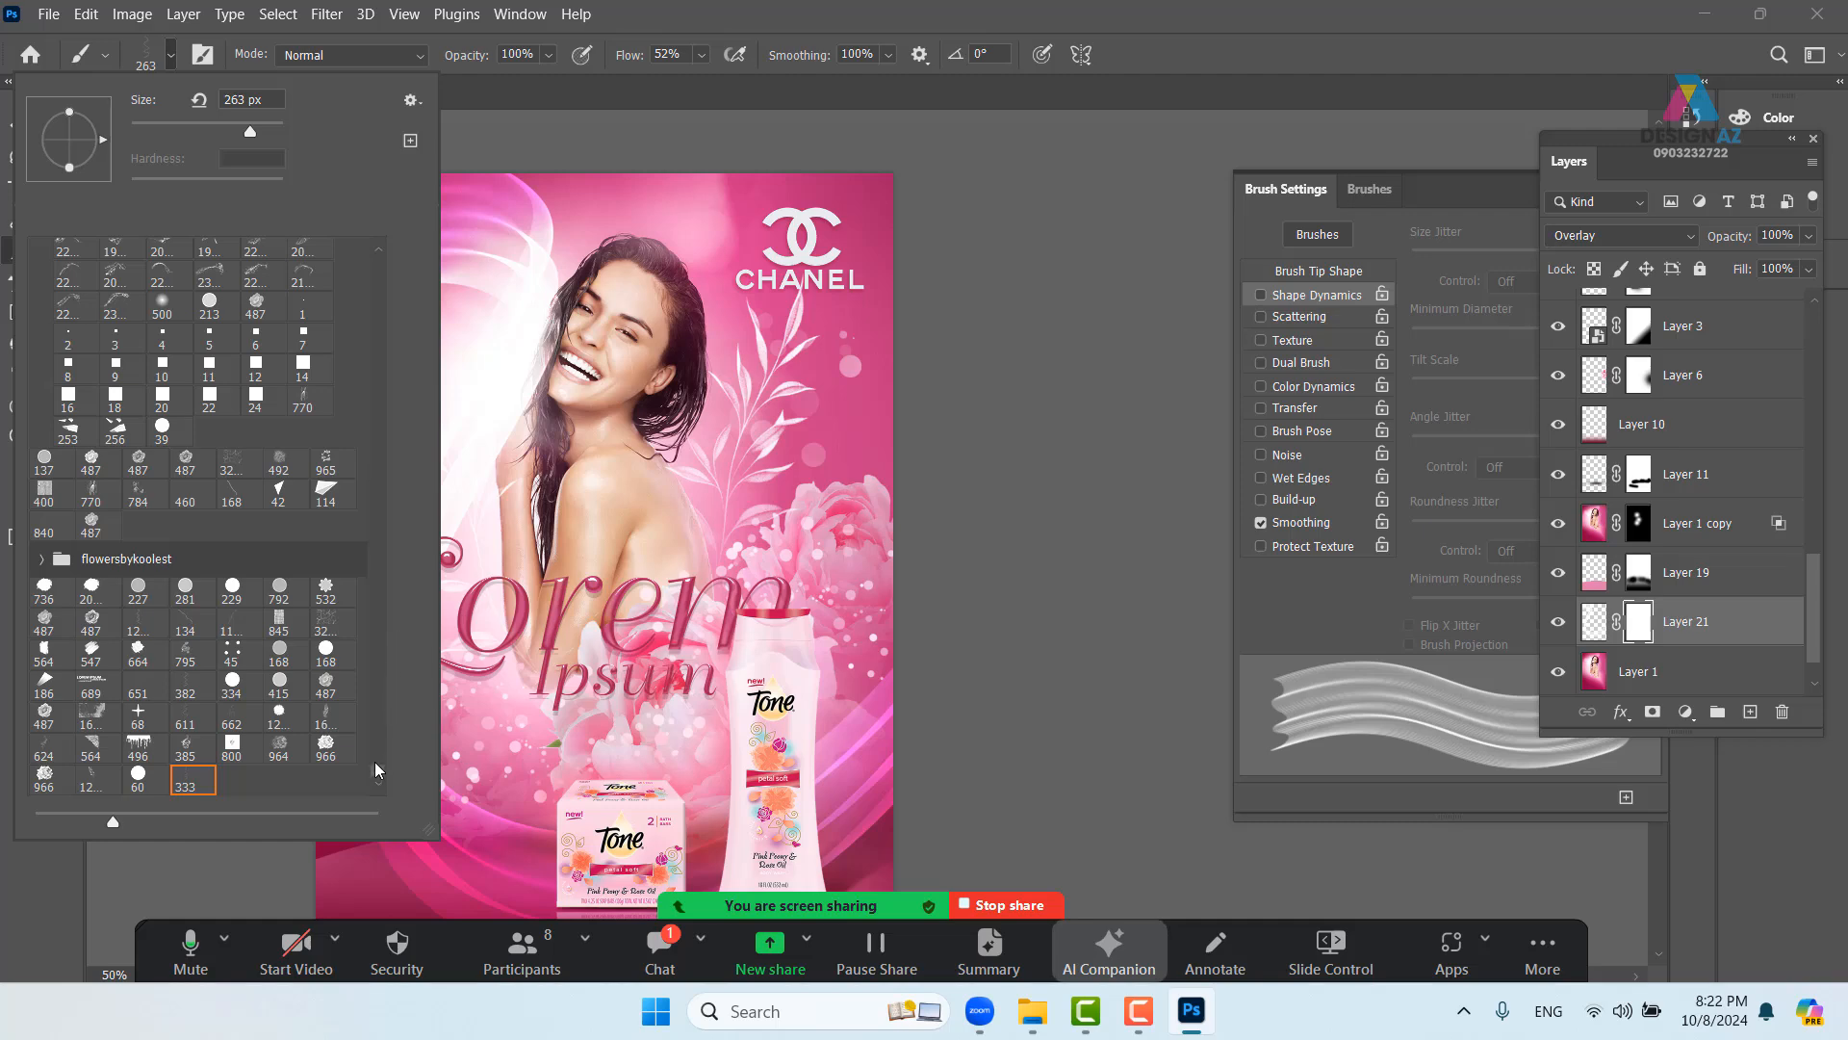
{"action": "mouse_move", "coordinate": [373, 761]}
{"action": "left_mouse_down"}
{"action": "mouse_move", "coordinate": [395, 233]}
{"action": "mouse_move", "coordinate": [378, 281]}
{"action": "mouse_move", "coordinate": [383, 245]}
{"action": "left_mouse_up"}
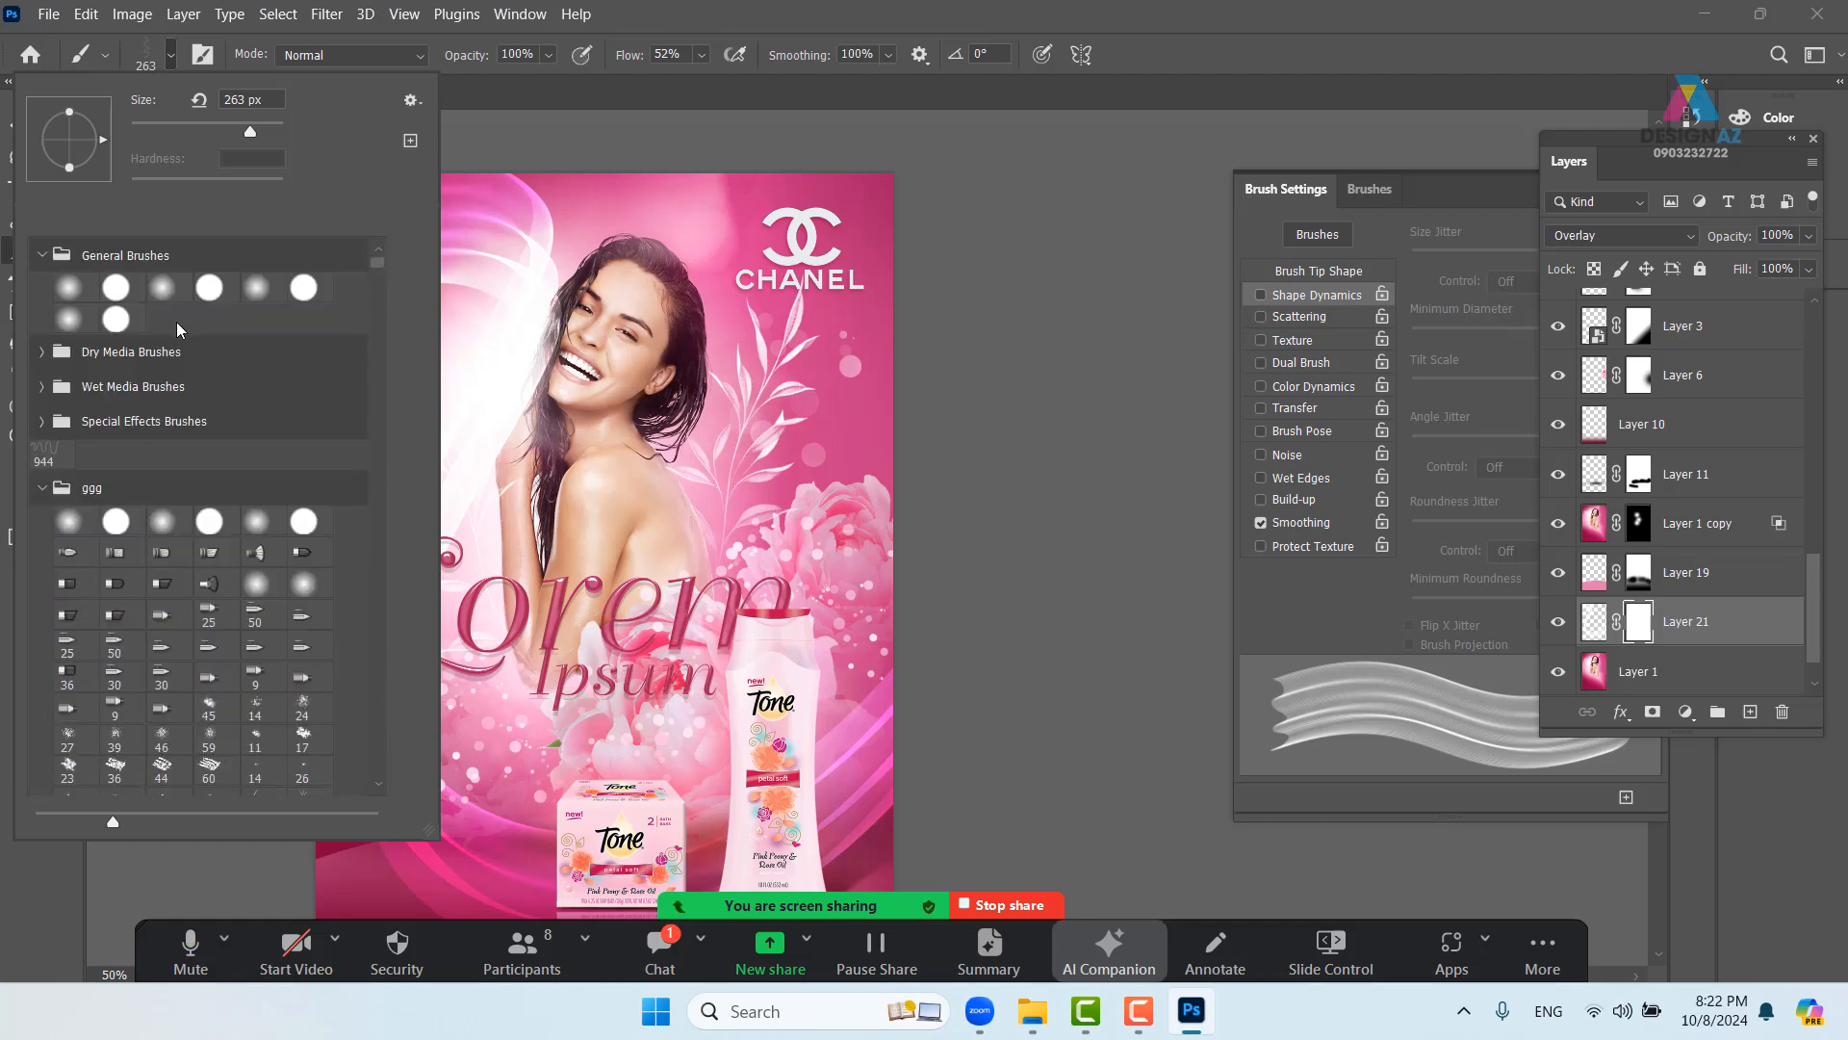
{"action": "left_click", "coordinate": [68, 287]}
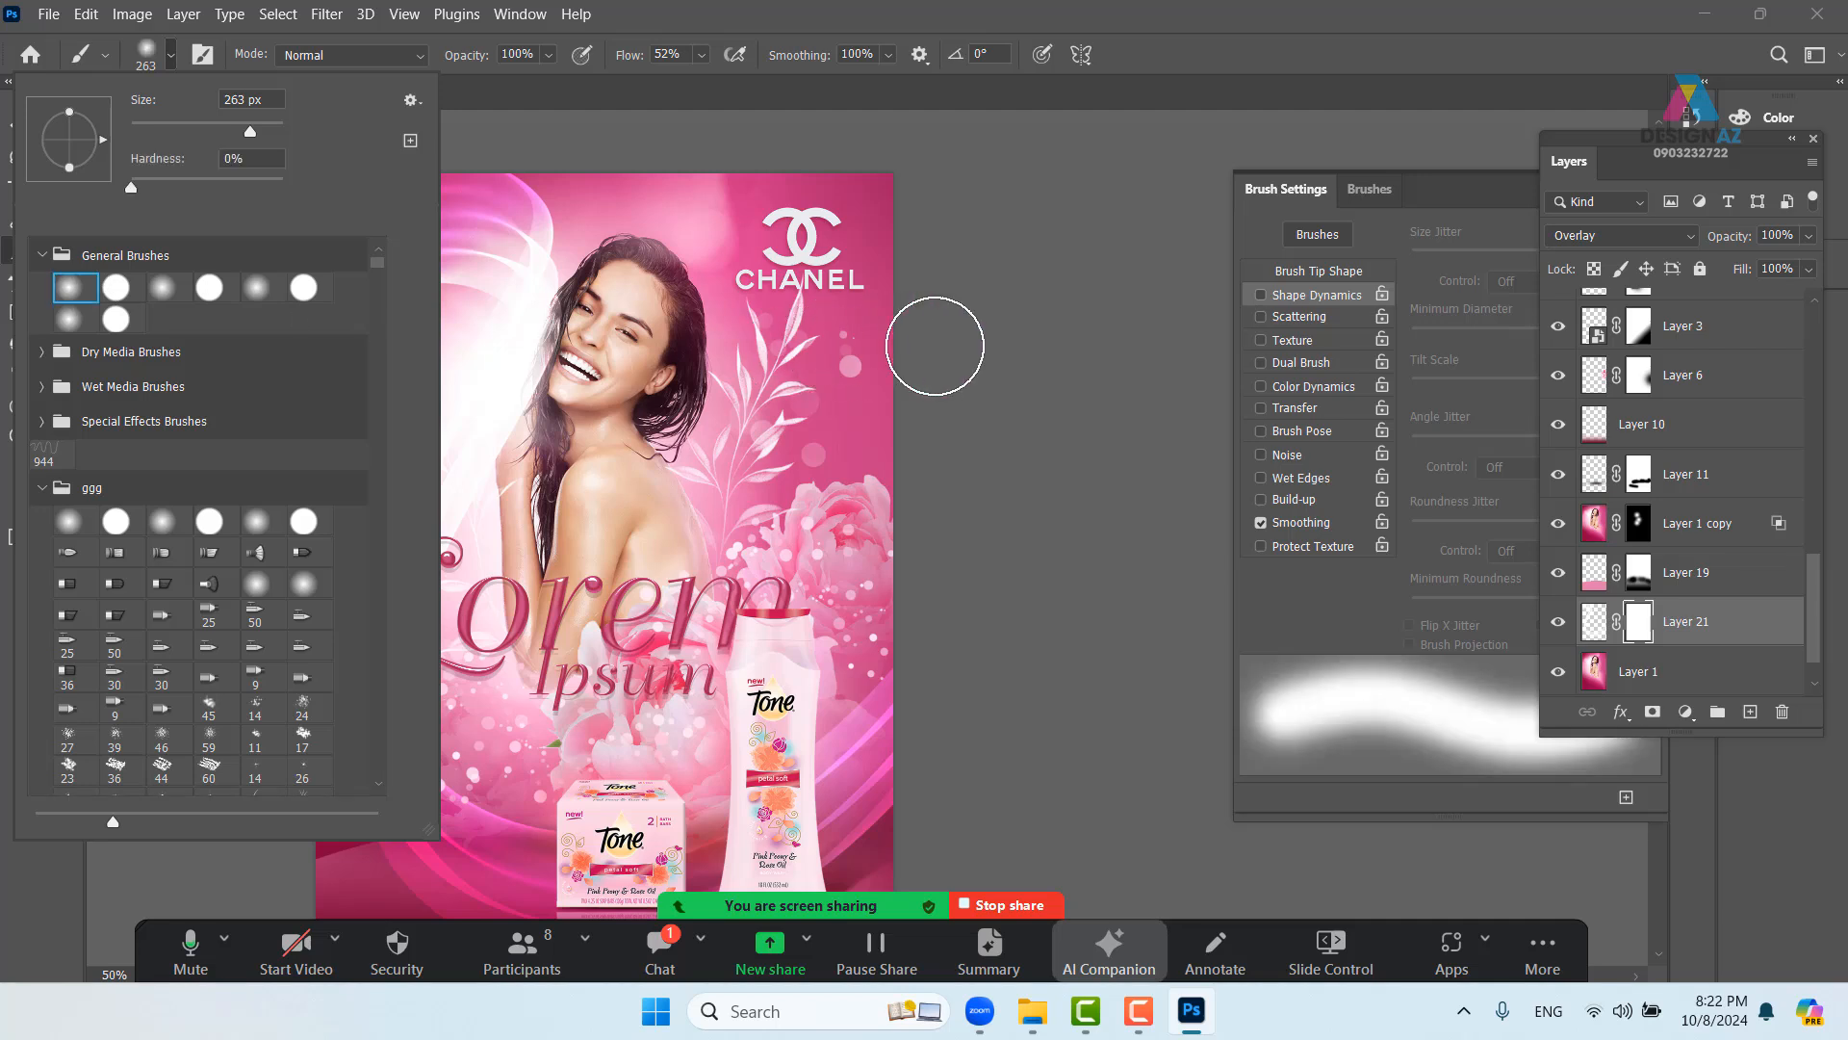
{"action": "left_click", "coordinate": [1007, 370]}
{"action": "left_click_drag", "start_coordinate": [647, 427], "coordinate": [716, 410]}
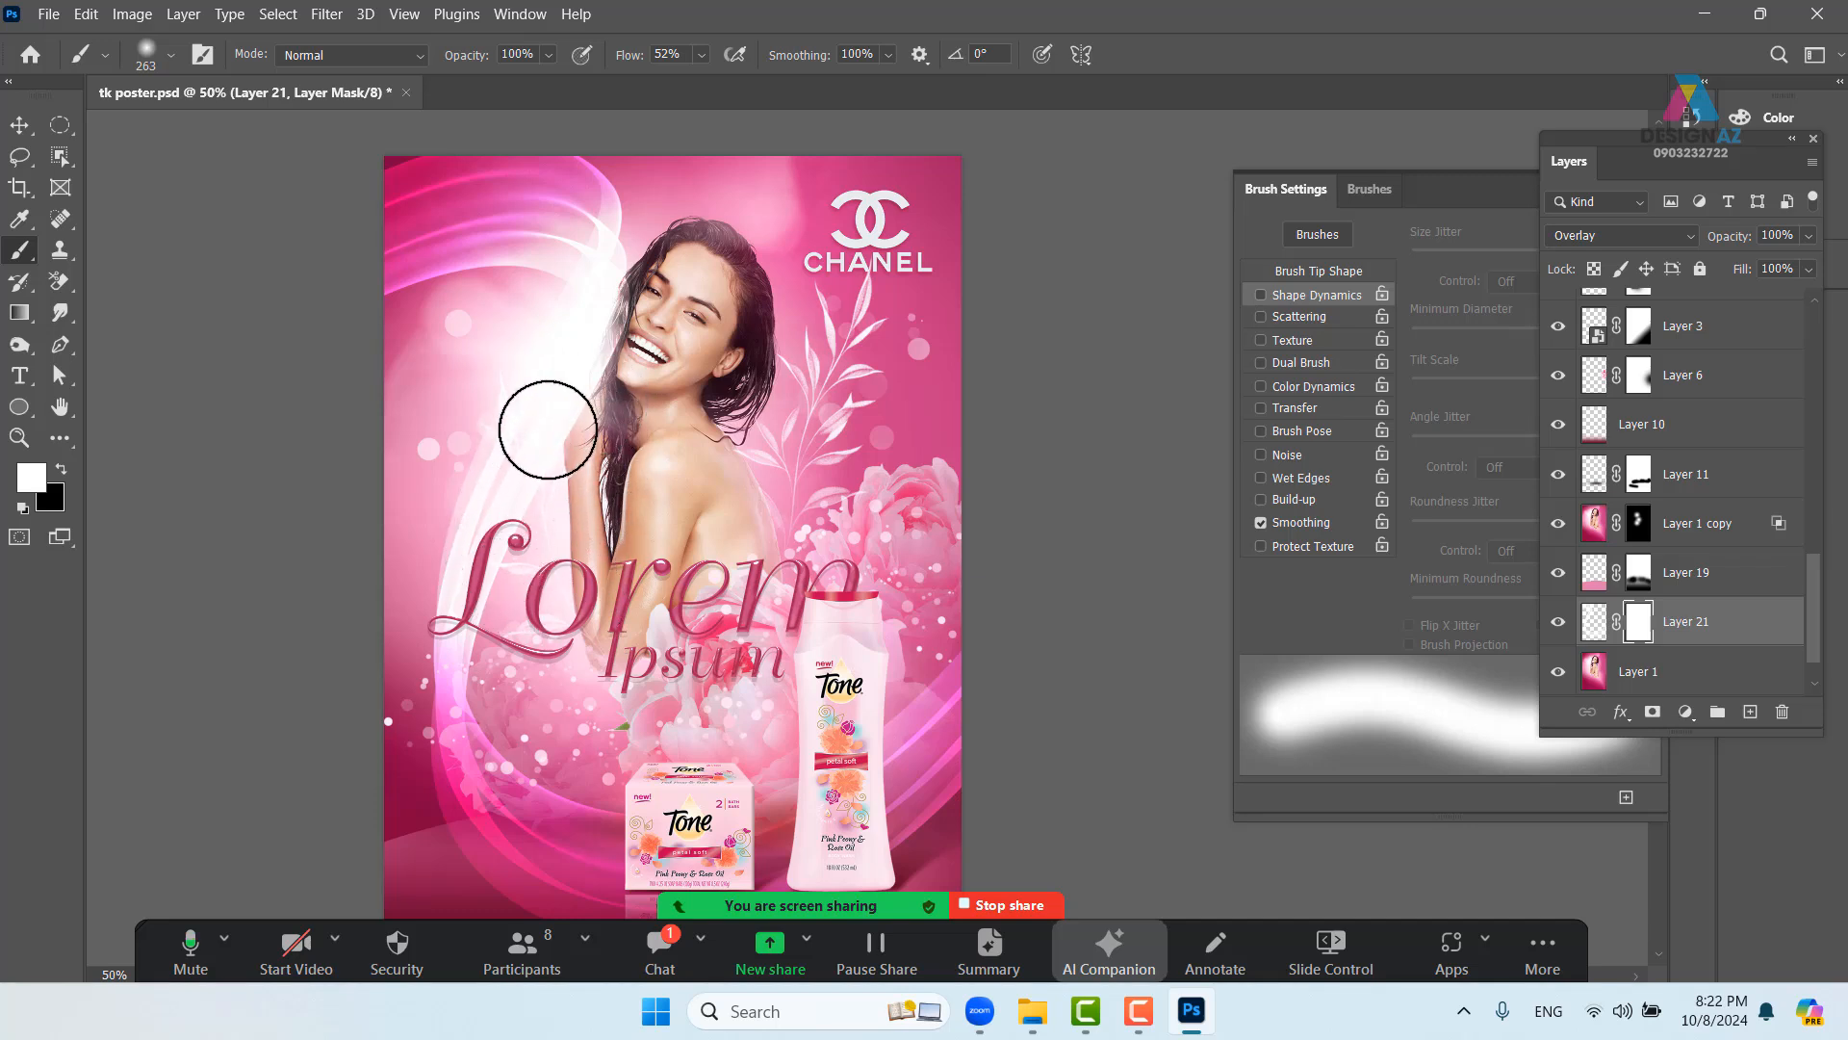
- Paint black on the mask to hide the ribbon glow beside the woman's arm
{"action": "key", "text": "x"}
{"action": "mouse_move", "coordinate": [539, 522]}
{"action": "left_mouse_down"}
{"action": "mouse_move", "coordinate": [595, 427]}
{"action": "mouse_move", "coordinate": [512, 626]}
{"action": "mouse_move", "coordinate": [586, 452]}
{"action": "mouse_move", "coordinate": [553, 510]}
{"action": "mouse_move", "coordinate": [543, 423]}
{"action": "mouse_move", "coordinate": [490, 537]}
{"action": "mouse_move", "coordinate": [515, 403]}
{"action": "left_mouse_up"}
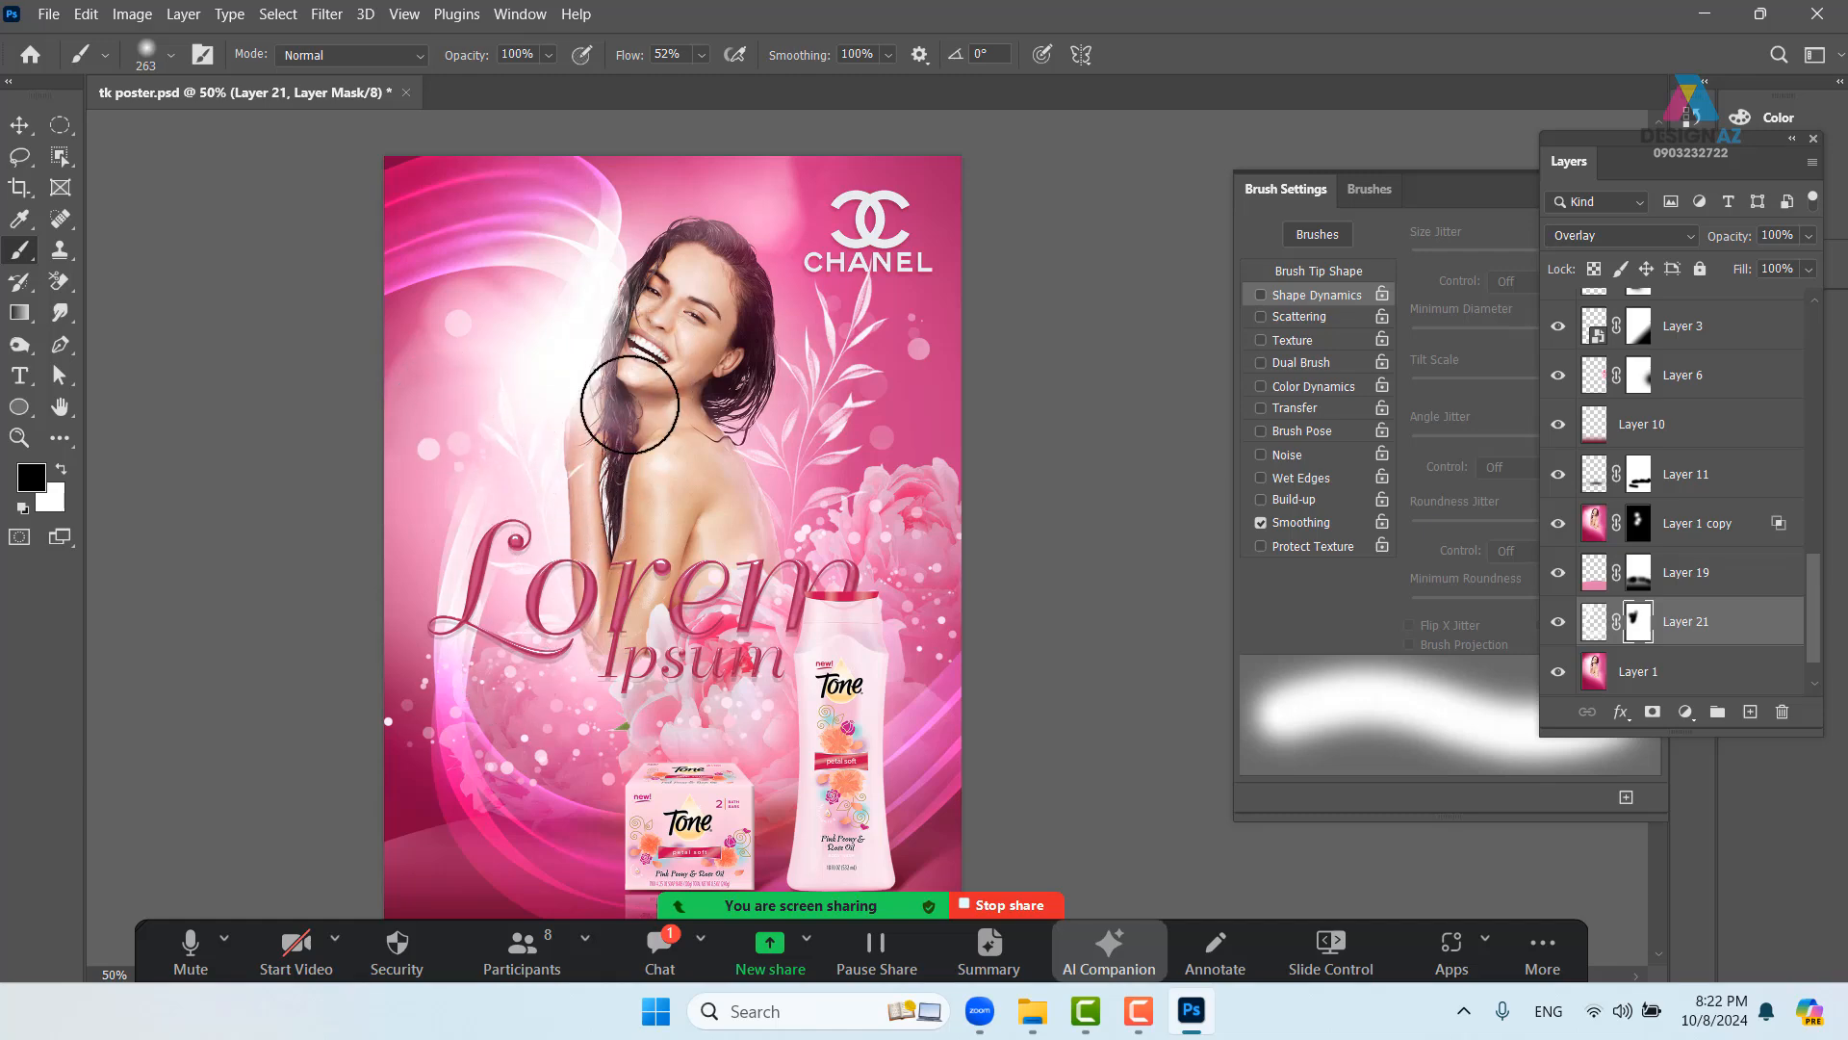
{"action": "left_click_drag", "start_coordinate": [736, 630], "coordinate": [612, 392]}
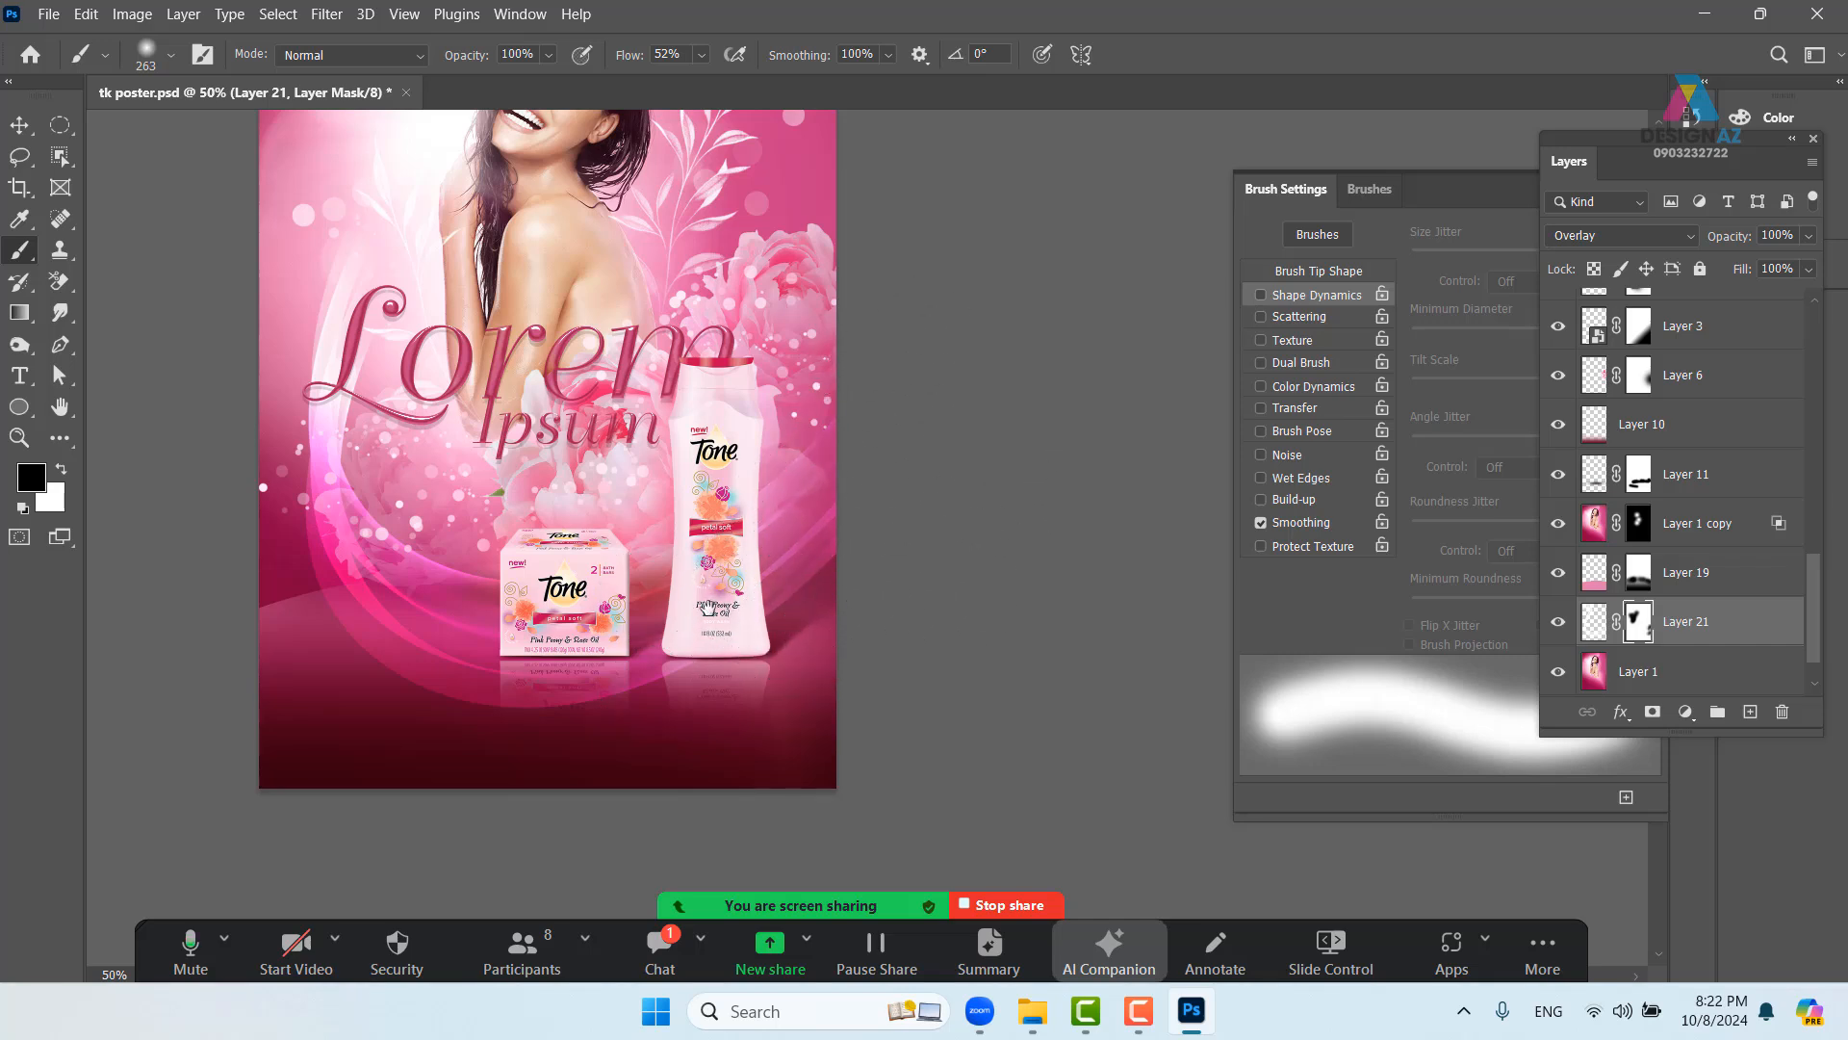
{"action": "left_click_drag", "start_coordinate": [708, 607], "coordinate": [810, 737]}
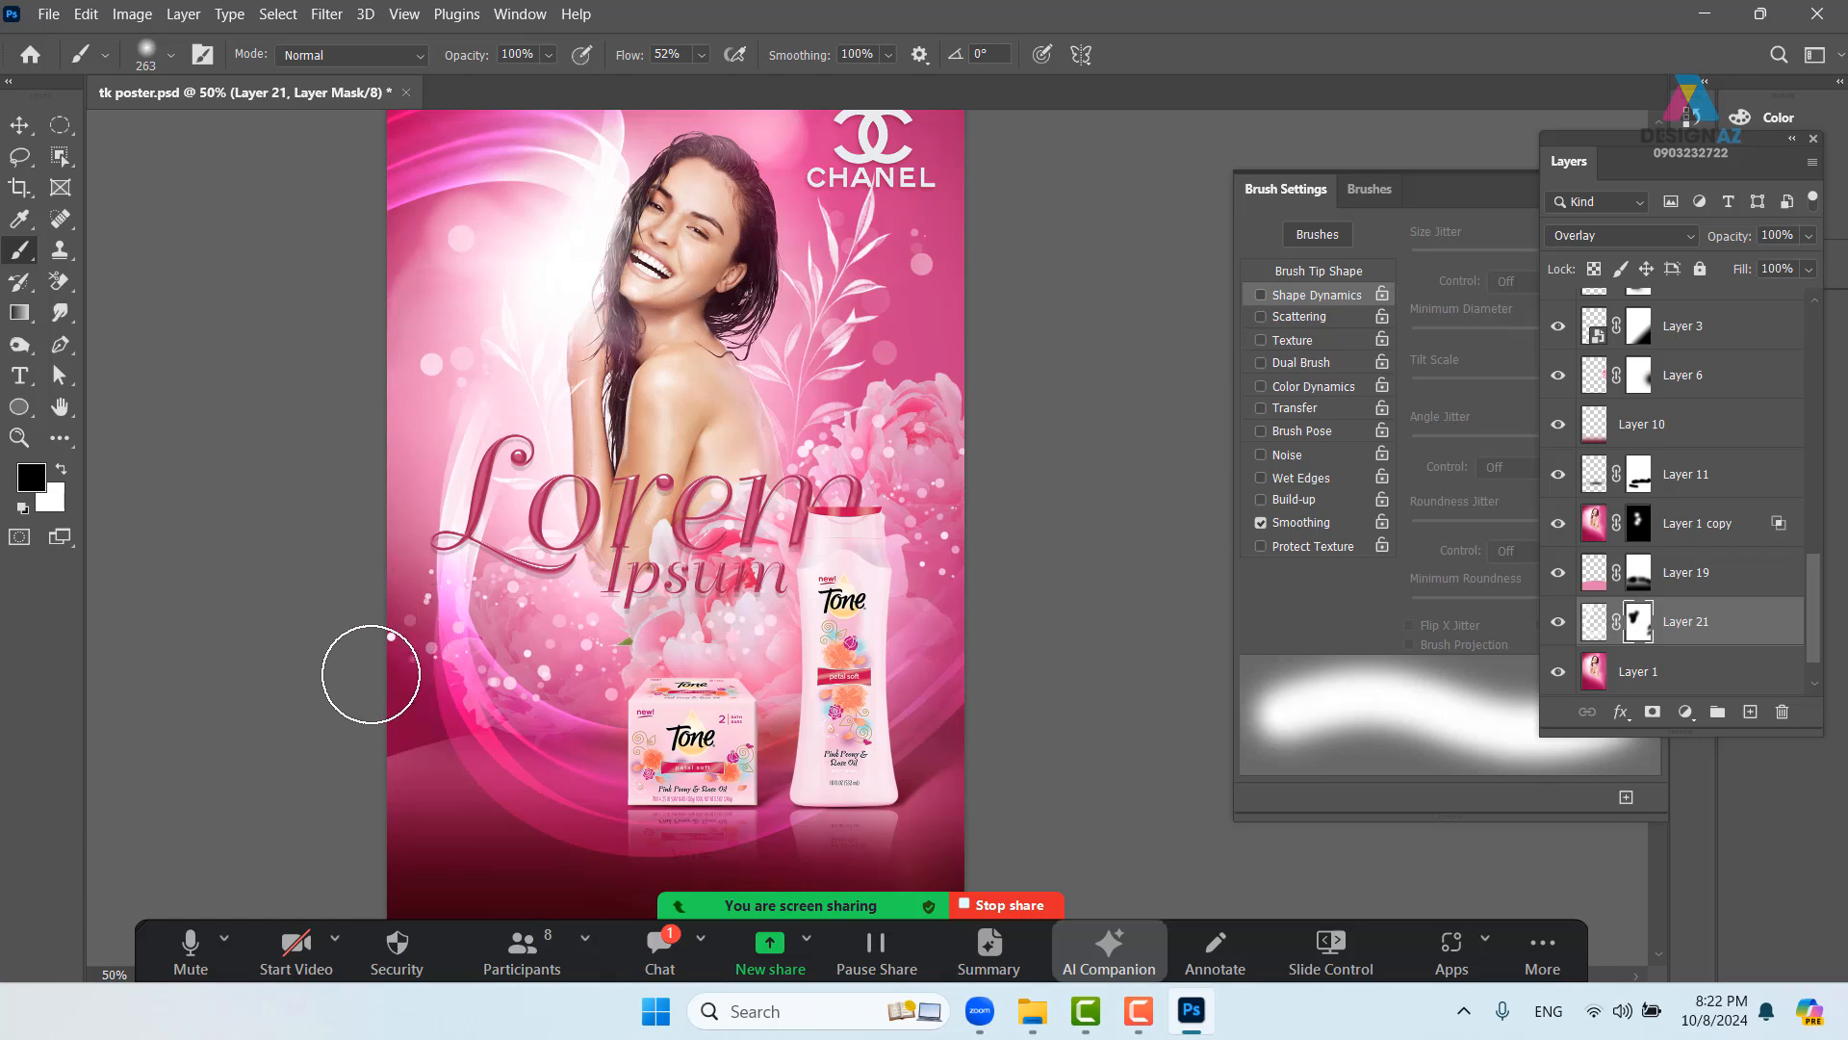
{"action": "left_click_drag", "start_coordinate": [688, 665], "coordinate": [671, 610]}
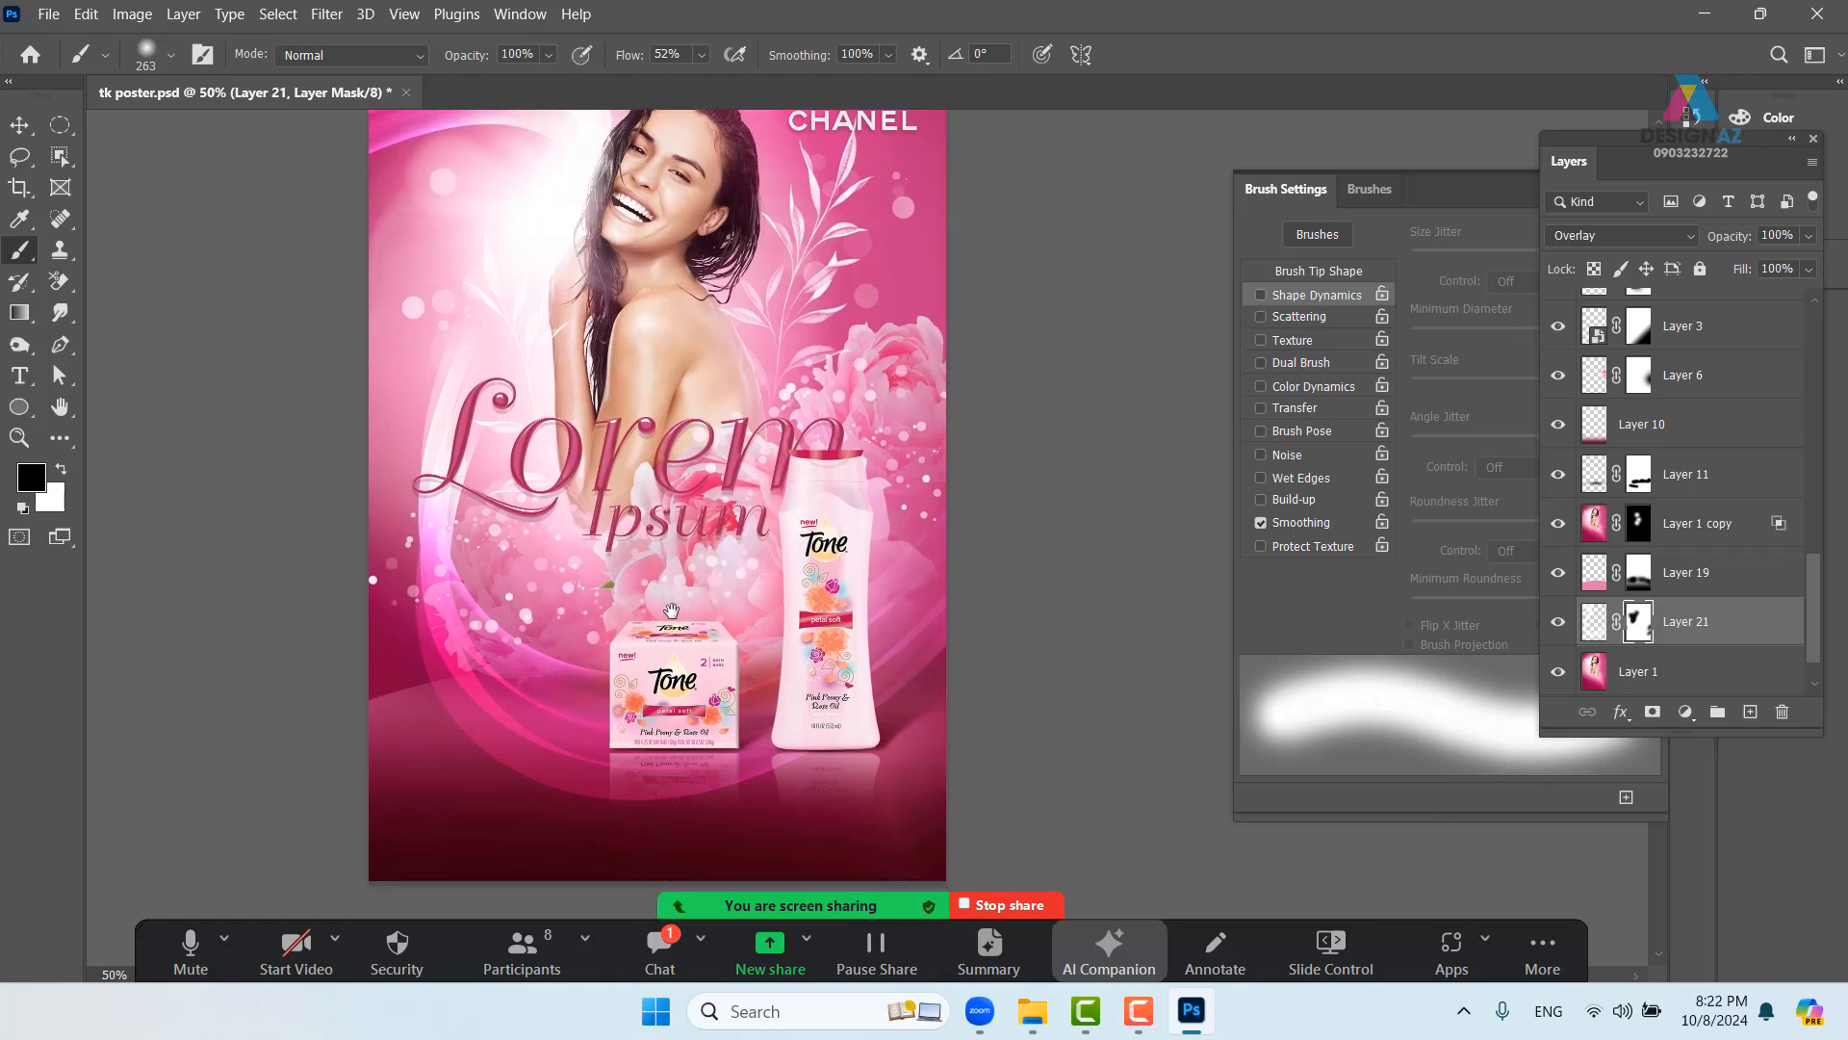
- Pick the 'Lorem Ipsum copy' layer from the canvas and offset it up and to the right
{"action": "left_click", "coordinate": [20, 124]}
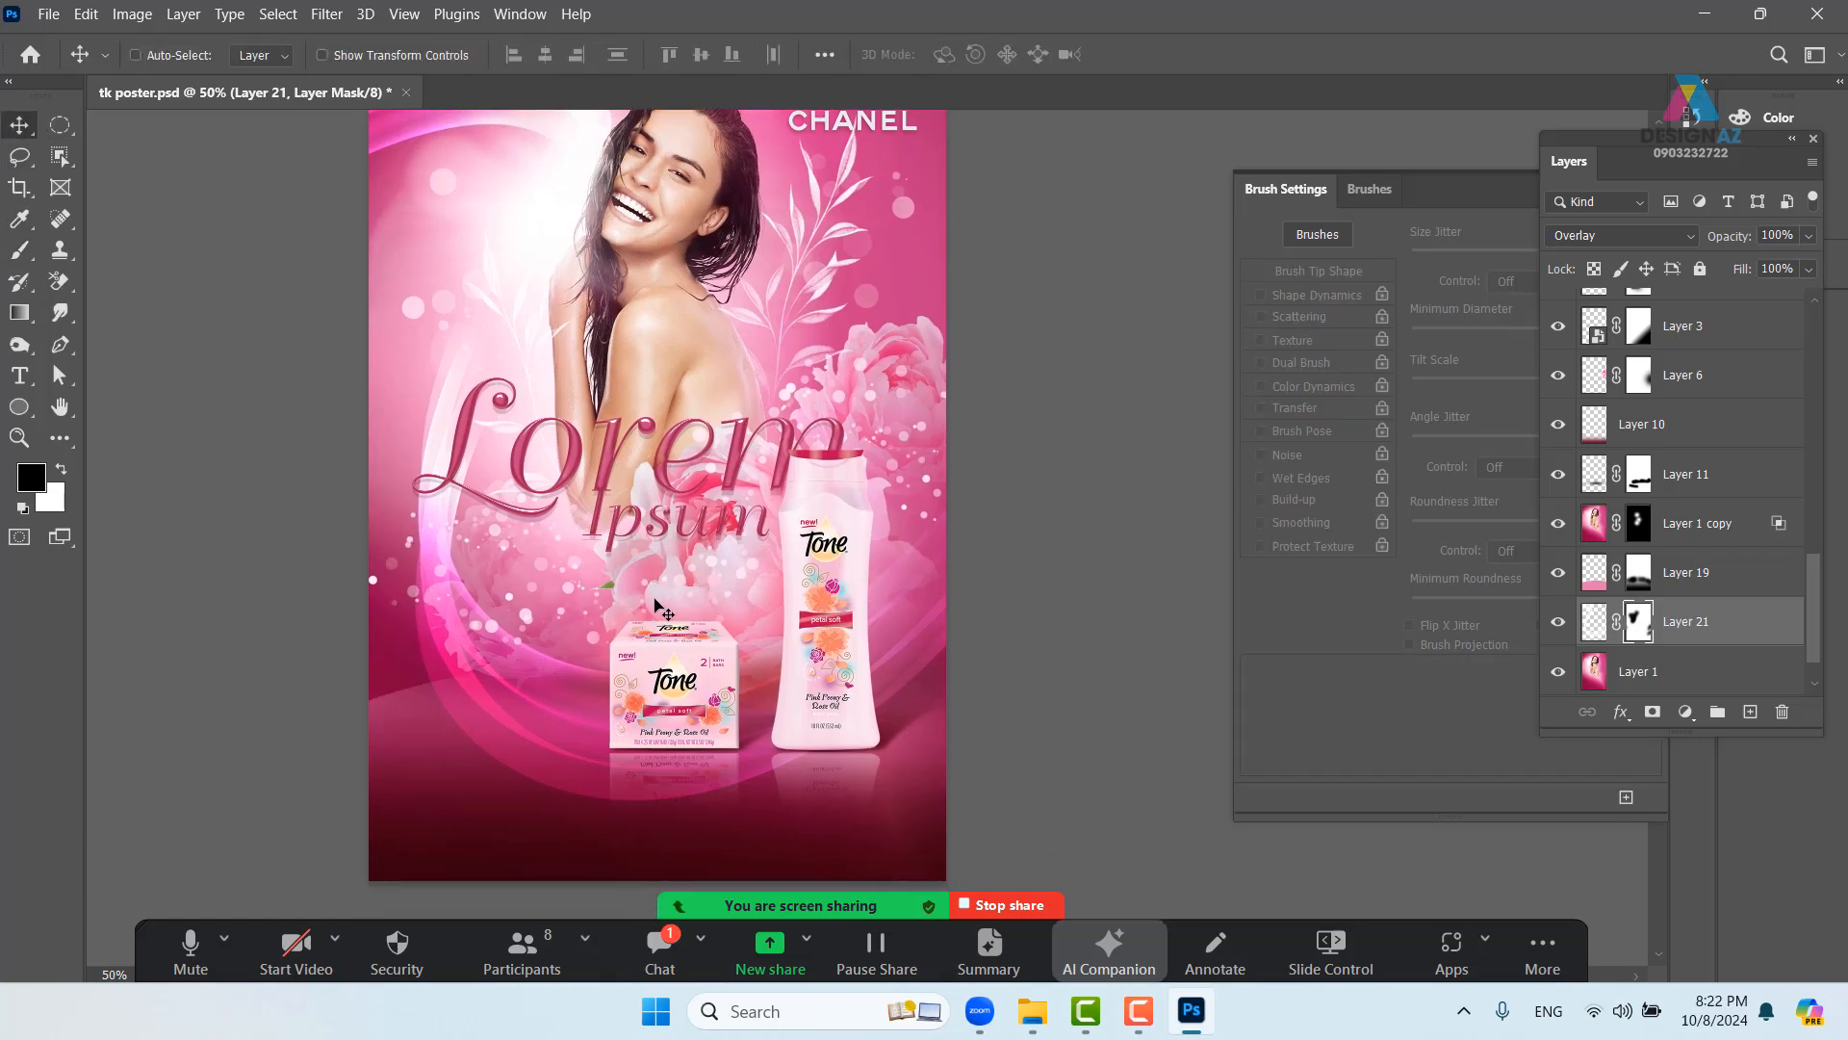
{"action": "left_click_drag", "start_coordinate": [548, 562], "coordinate": [667, 420]}
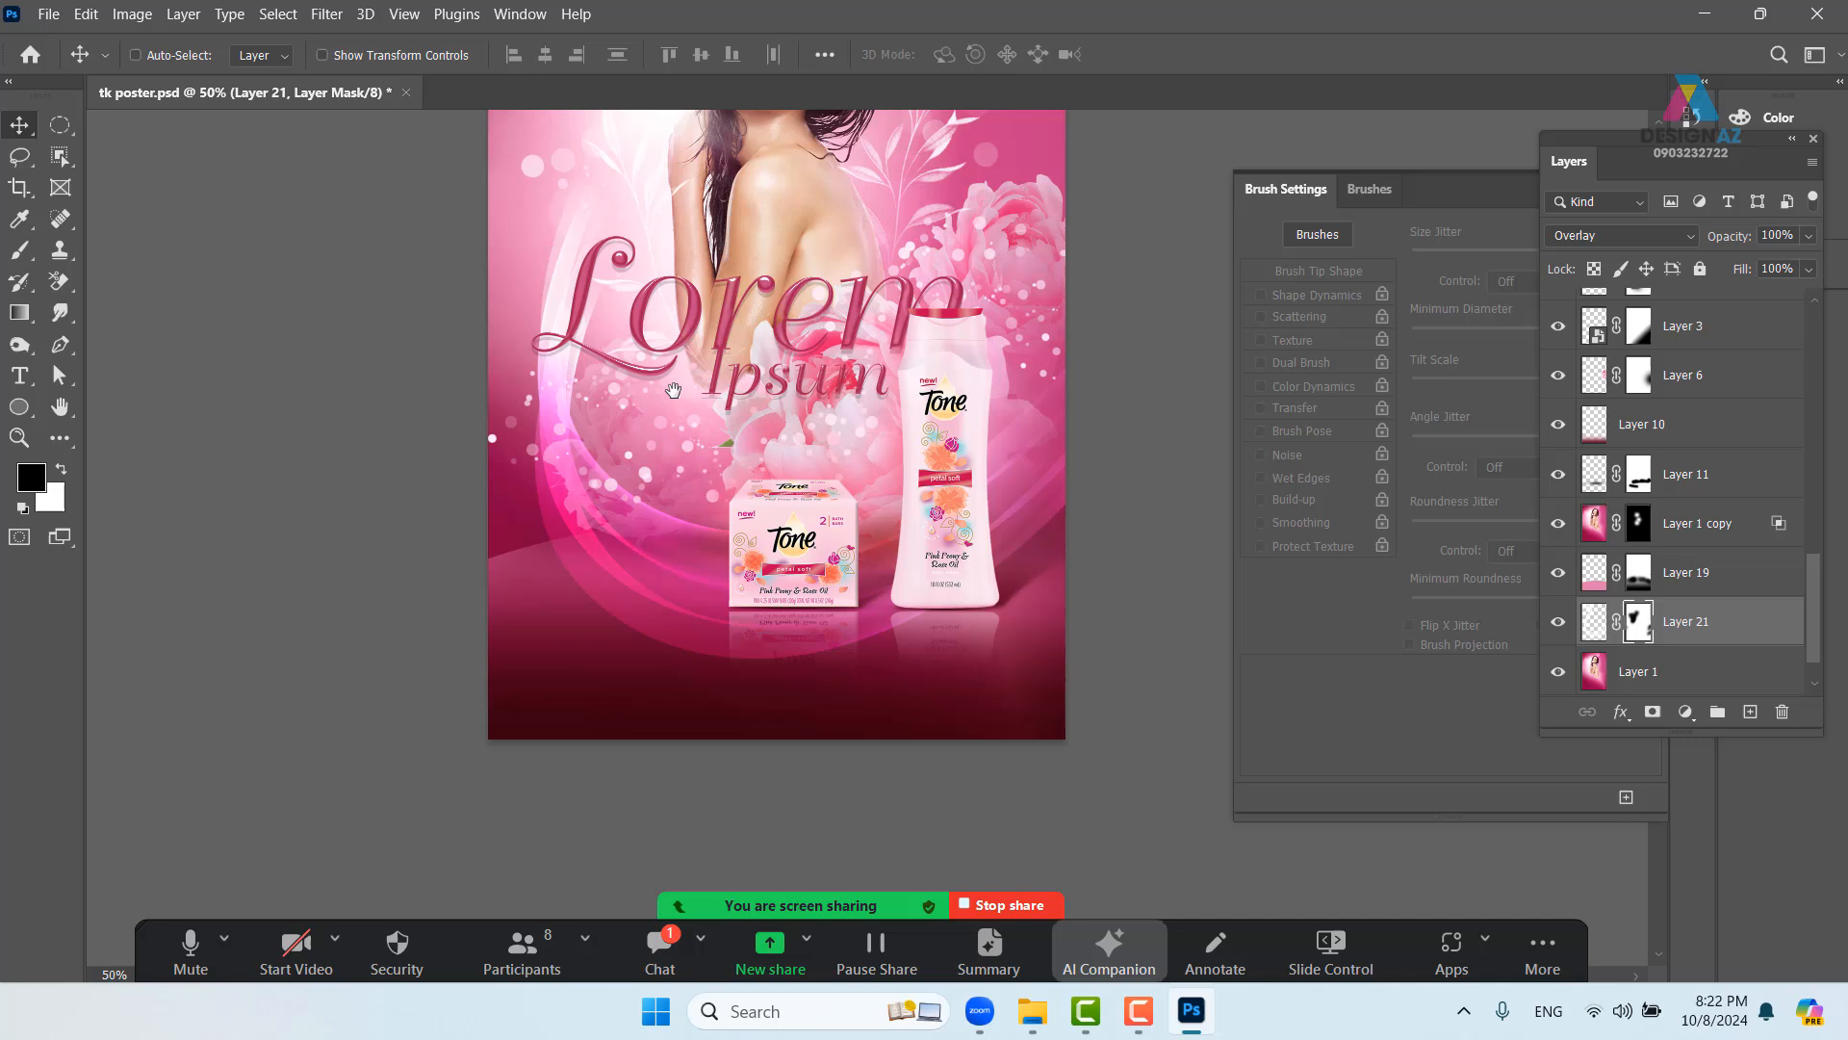
{"action": "right_click", "coordinate": [701, 321]}
{"action": "left_click", "coordinate": [729, 320]}
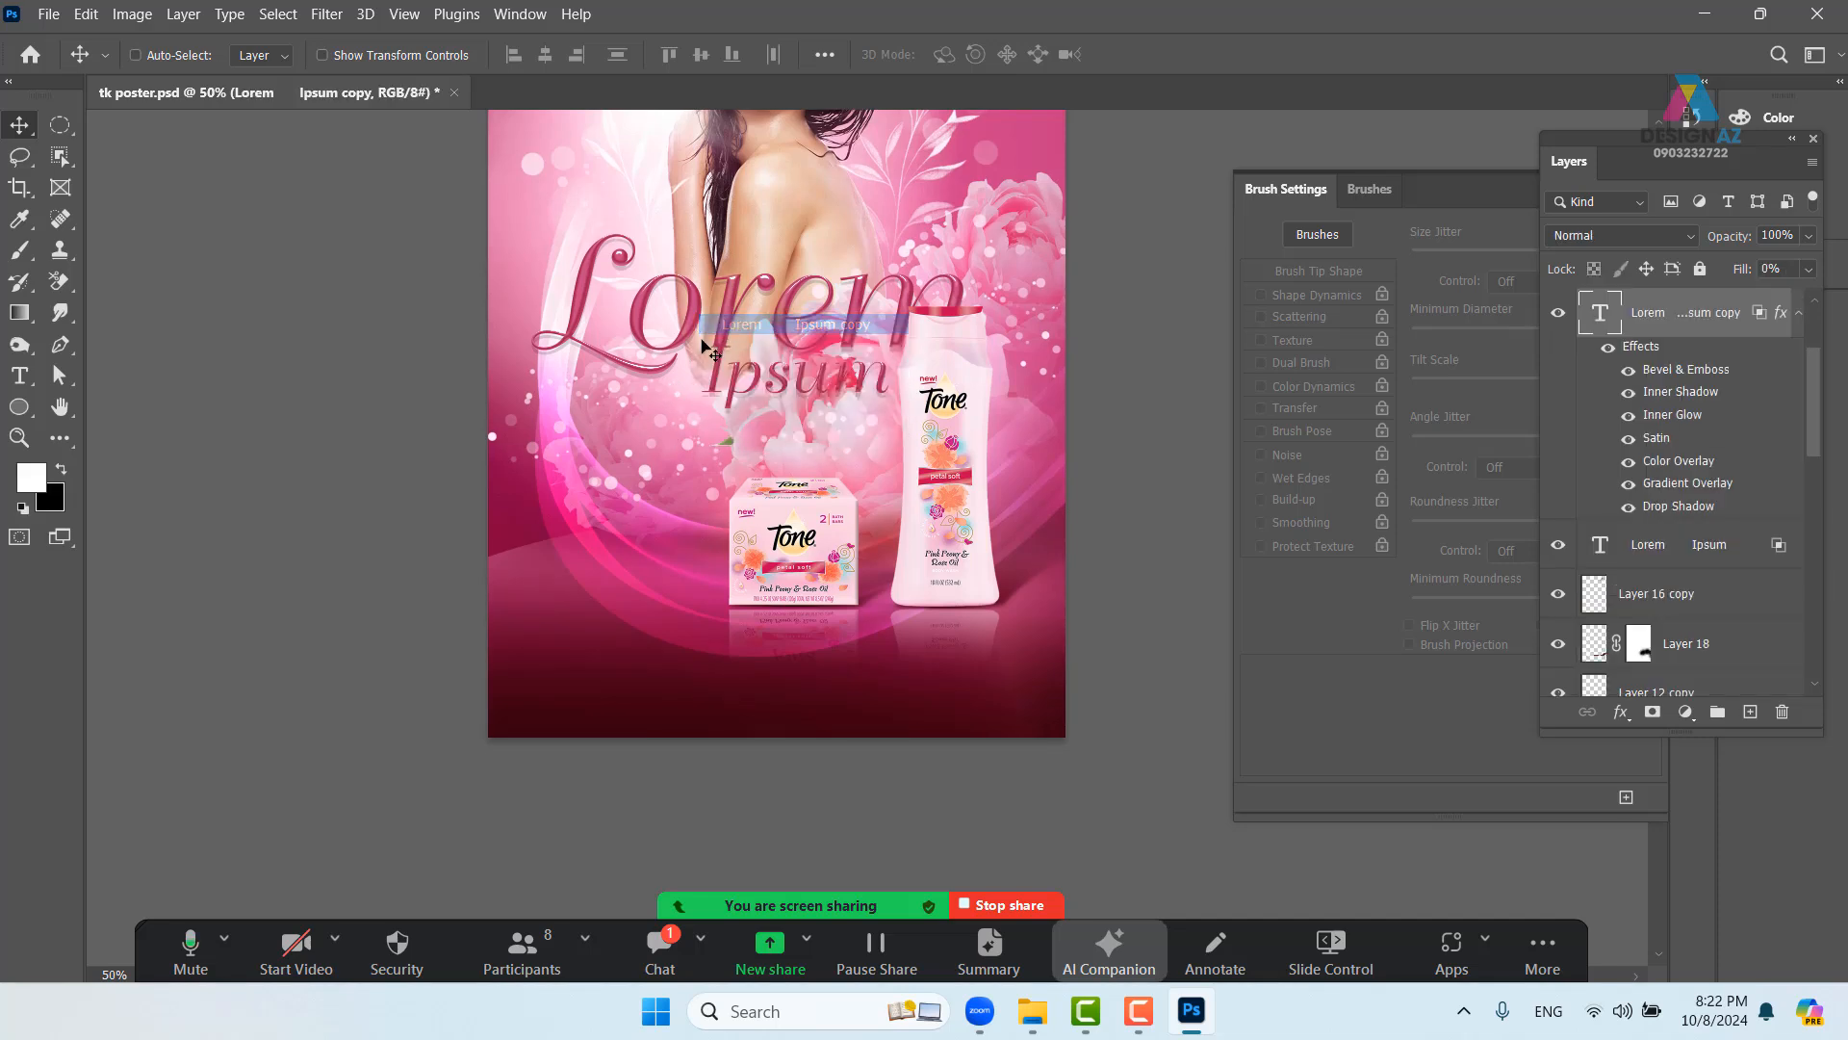
{"action": "left_click_drag", "start_coordinate": [708, 293], "coordinate": [745, 252]}
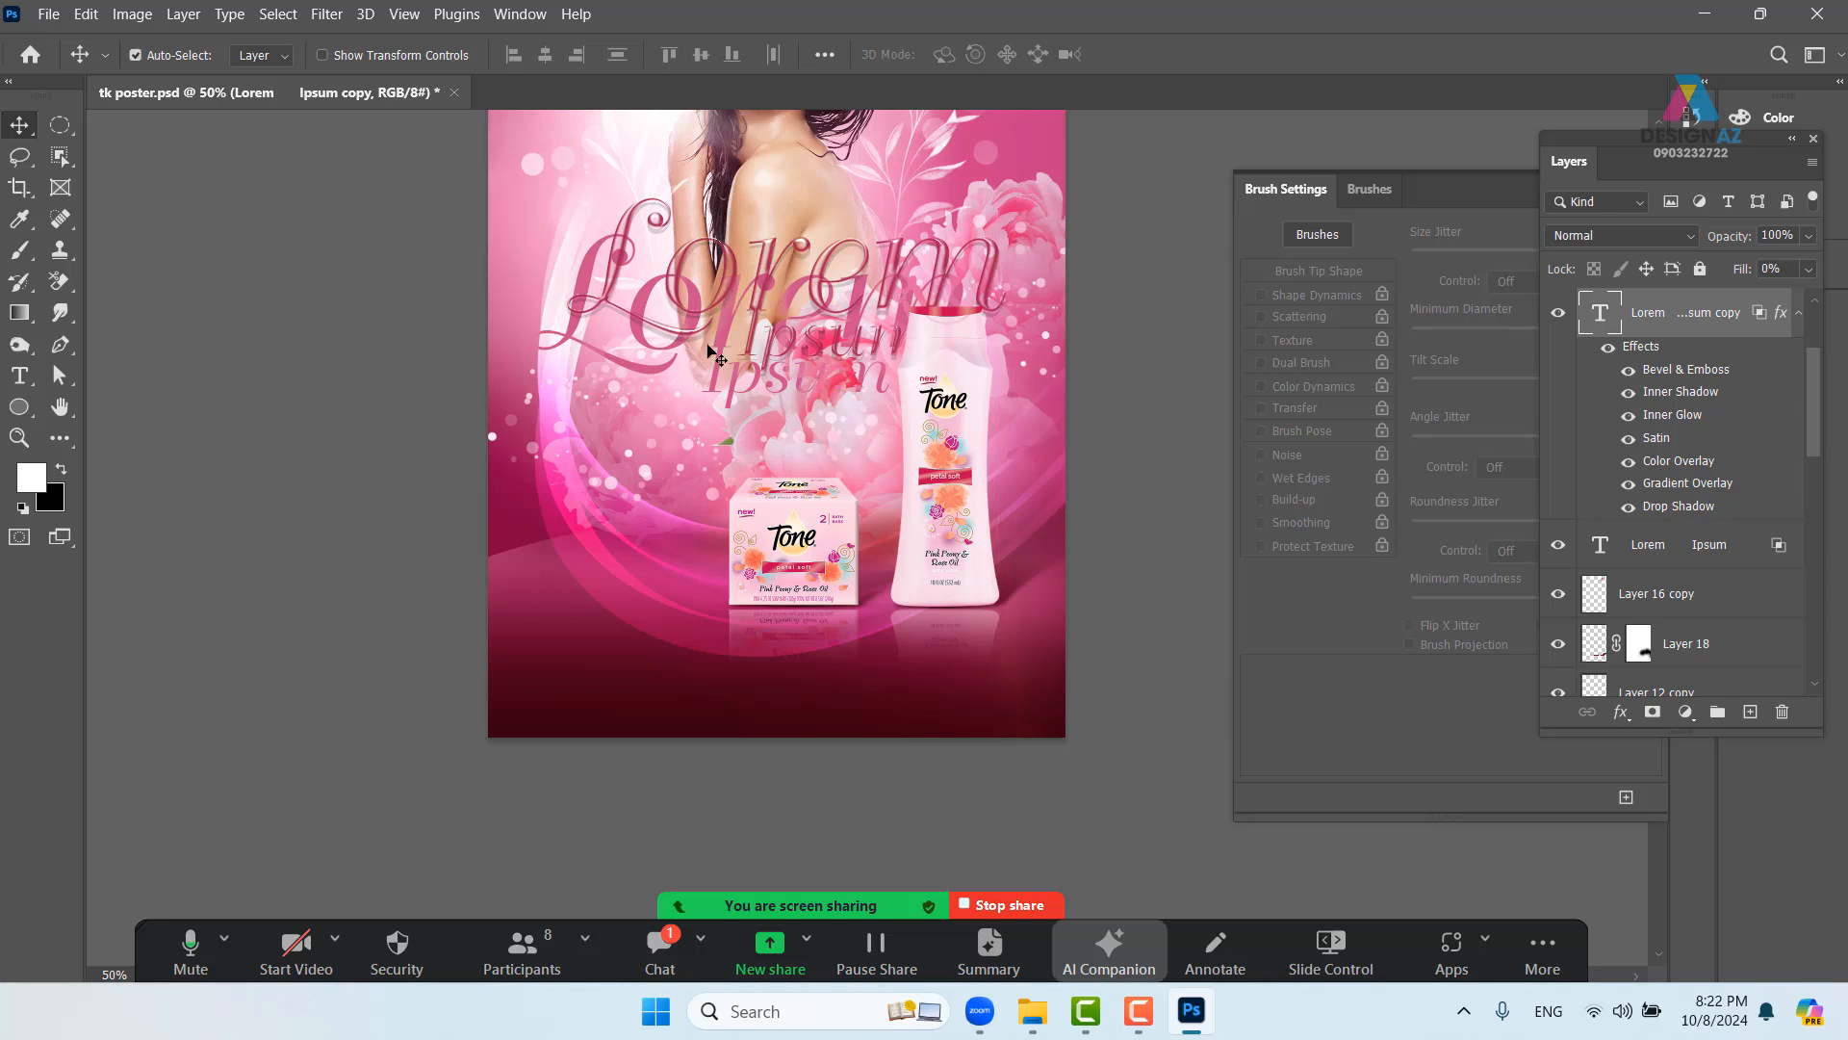
{"action": "key", "text": "ctrl+z"}
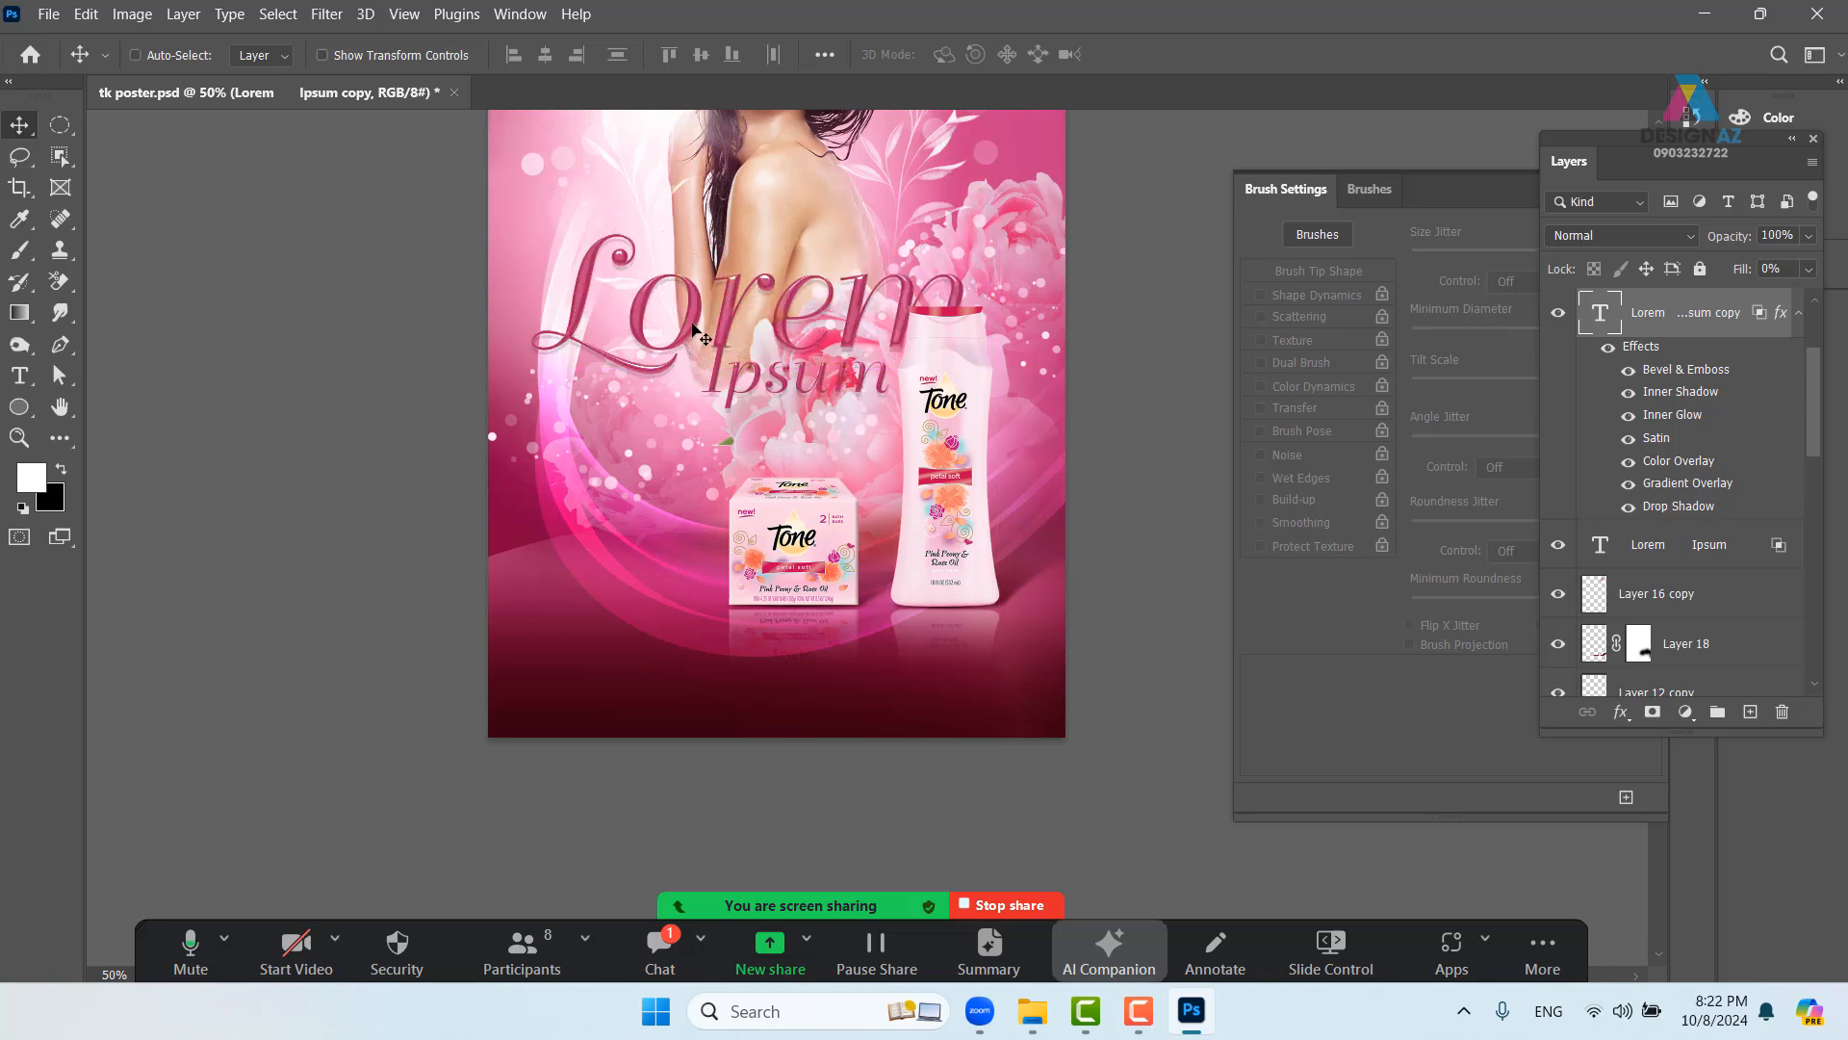
{"action": "left_click_drag", "start_coordinate": [693, 332], "coordinate": [757, 289]}
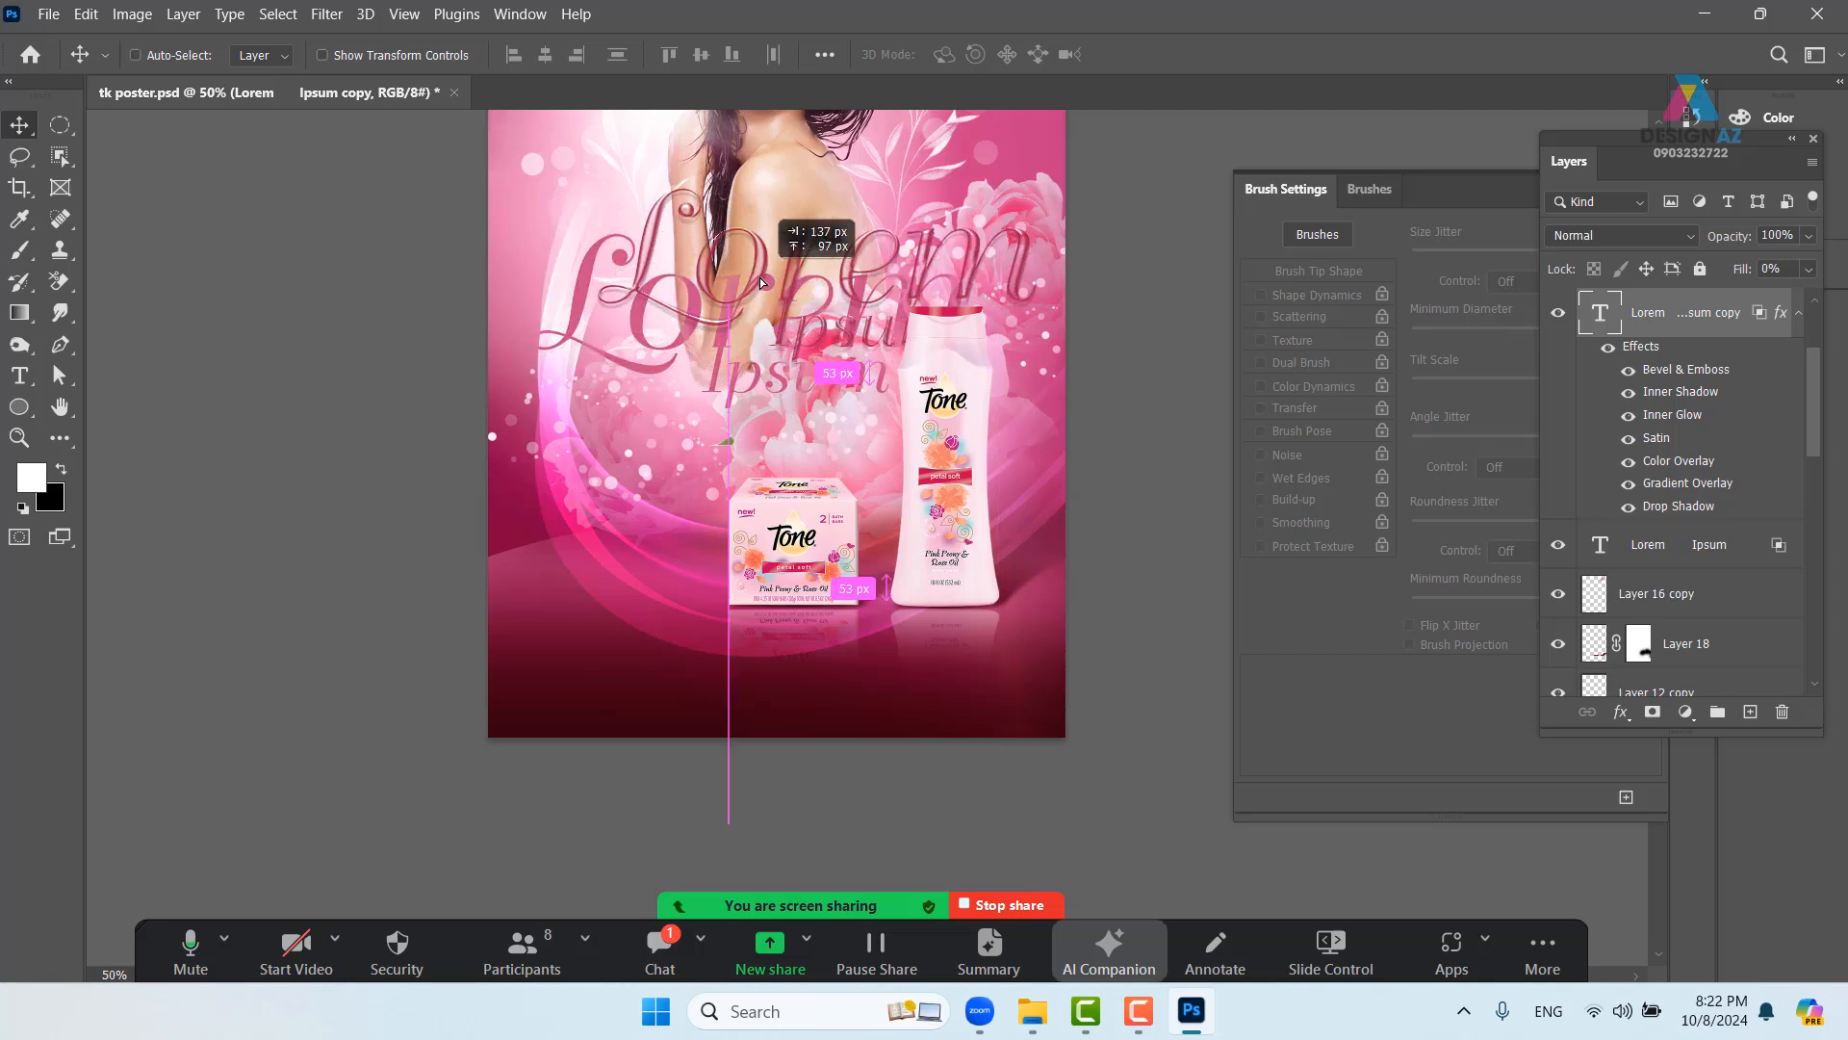
- Select the plain 'Lorem Ipsum' layer, try shifting it downward, then undo
{"action": "right_click", "coordinate": [656, 381]}
{"action": "left_click", "coordinate": [677, 383]}
{"action": "left_click_drag", "start_coordinate": [677, 383], "coordinate": [655, 420]}
{"action": "key", "text": "ctrl+z"}
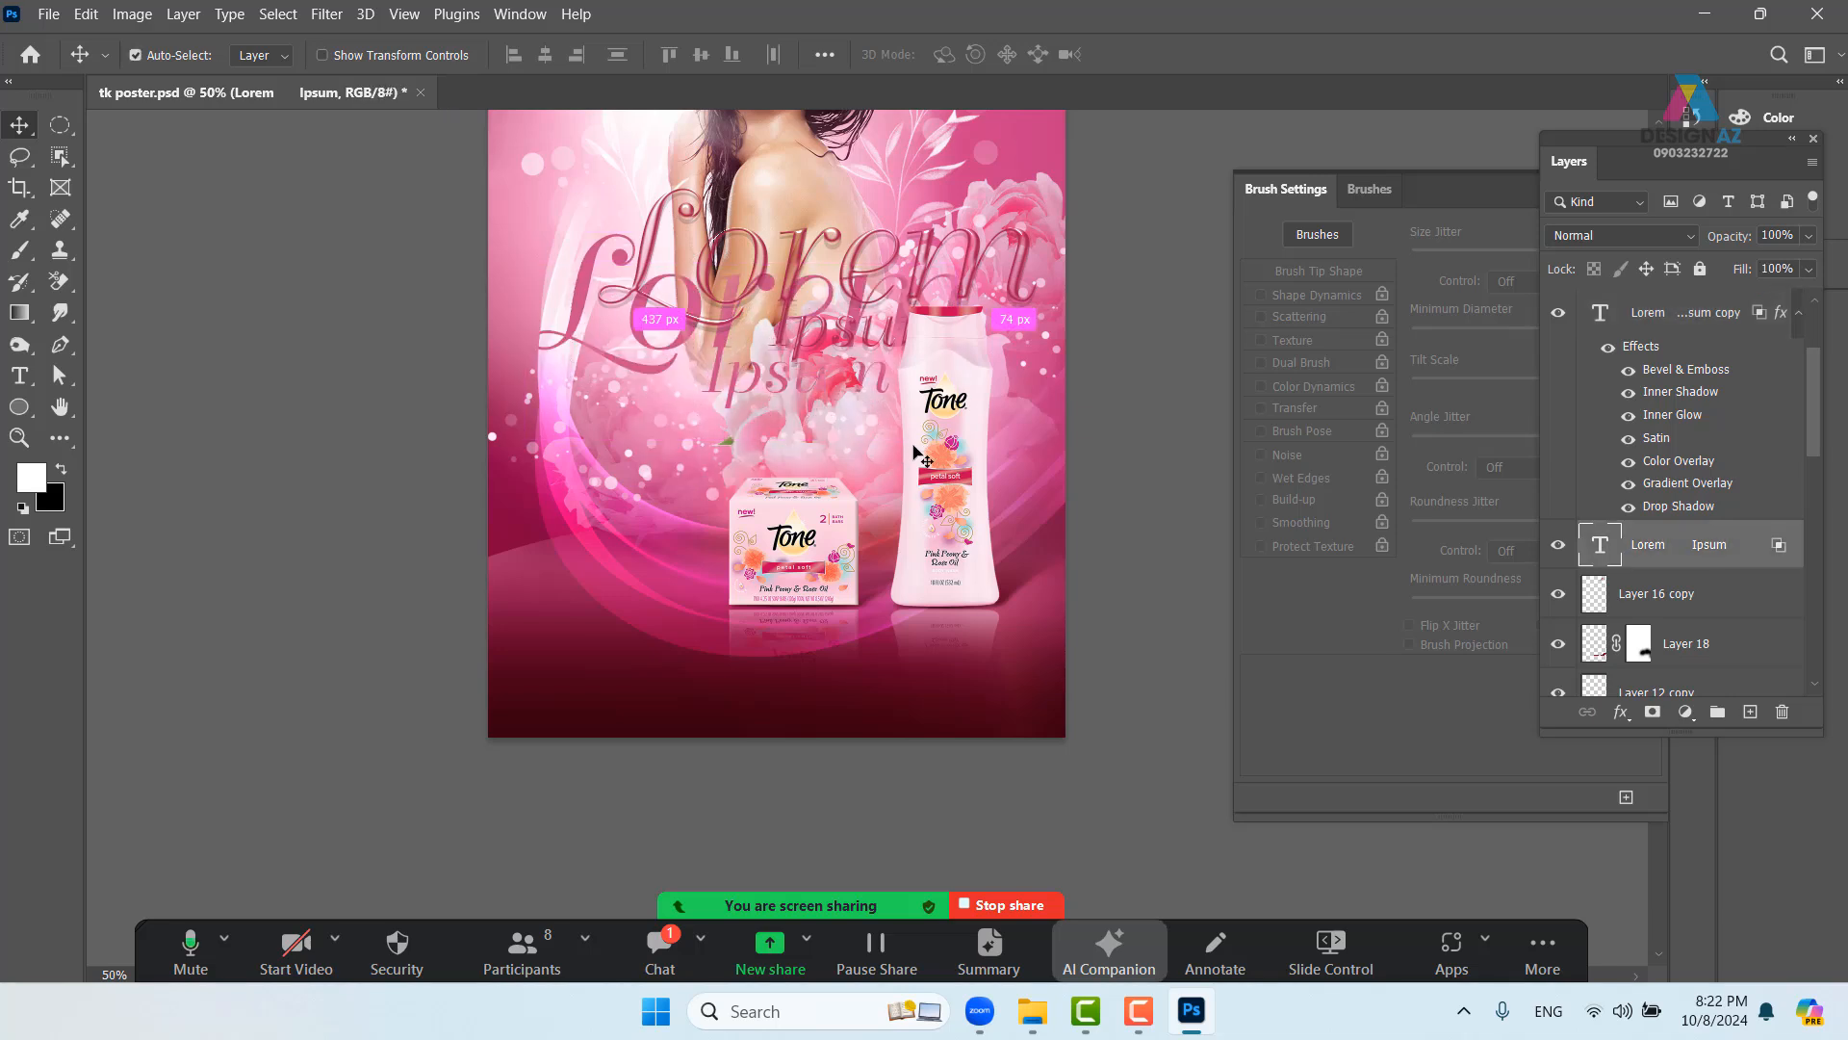
- Duplicate the Lorem Ipsum headline with Screen blending, then undo the extra duplicate
{"action": "key", "text": "ctrl+j"}
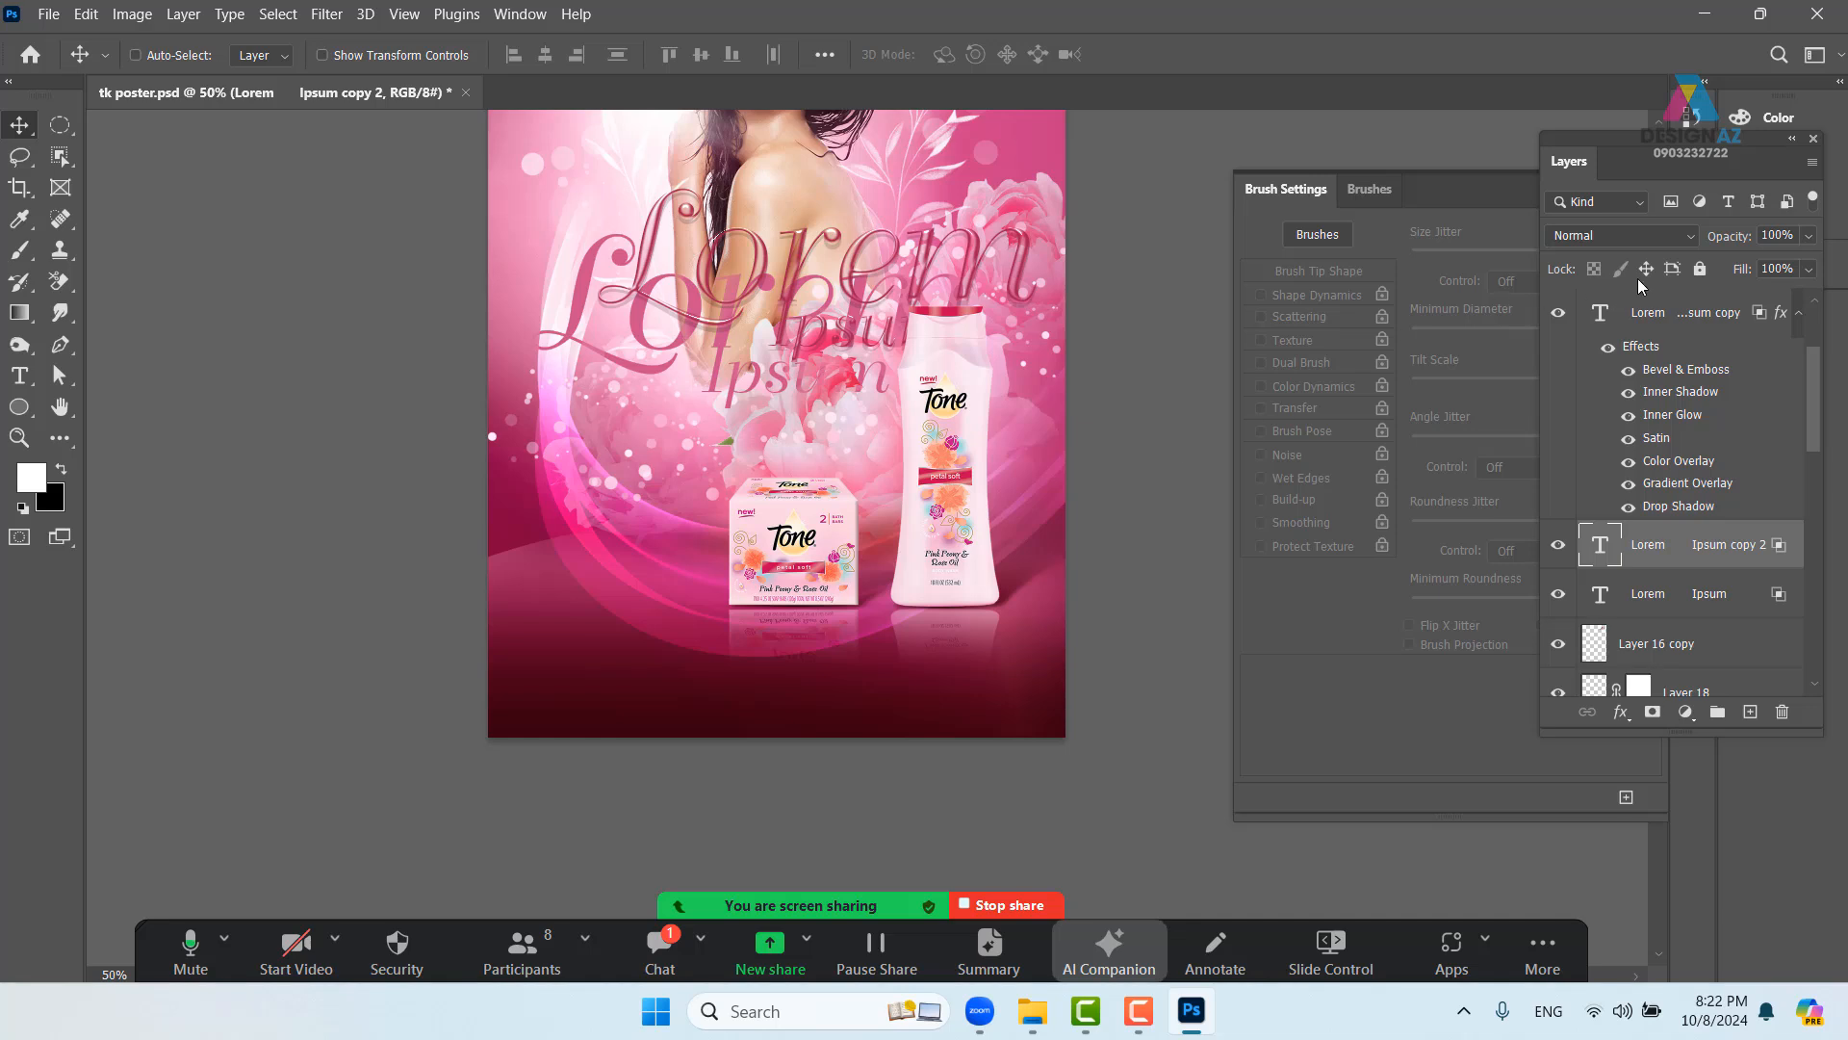
{"action": "left_click", "coordinate": [1636, 234]}
{"action": "left_click", "coordinate": [1651, 442]}
{"action": "left_click_drag", "start_coordinate": [622, 346], "coordinate": [604, 447]}
{"action": "key", "text": "ctrl+z"}
{"action": "key", "text": "ctrl+z"}
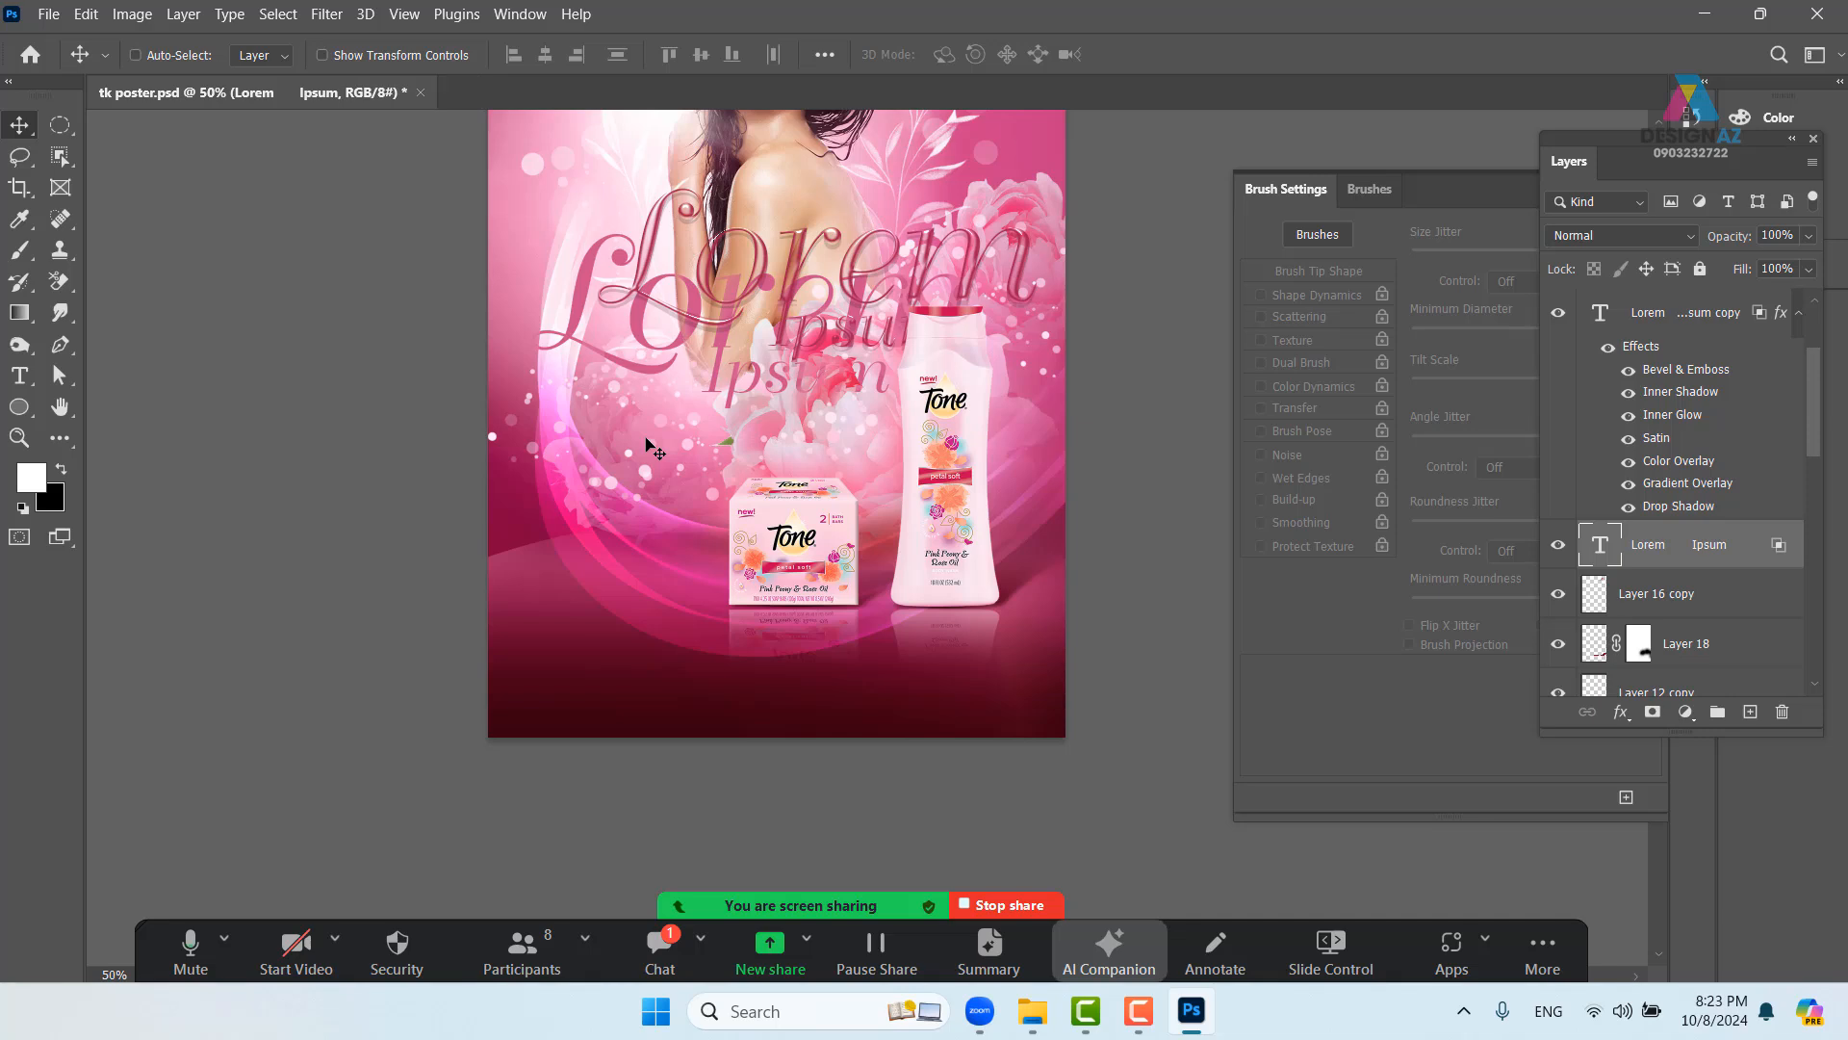
- Move 'Lorem Ipsum copy' down-left near the original, then select the original Lorem Ipsum layer
{"action": "right_click", "coordinate": [688, 336]}
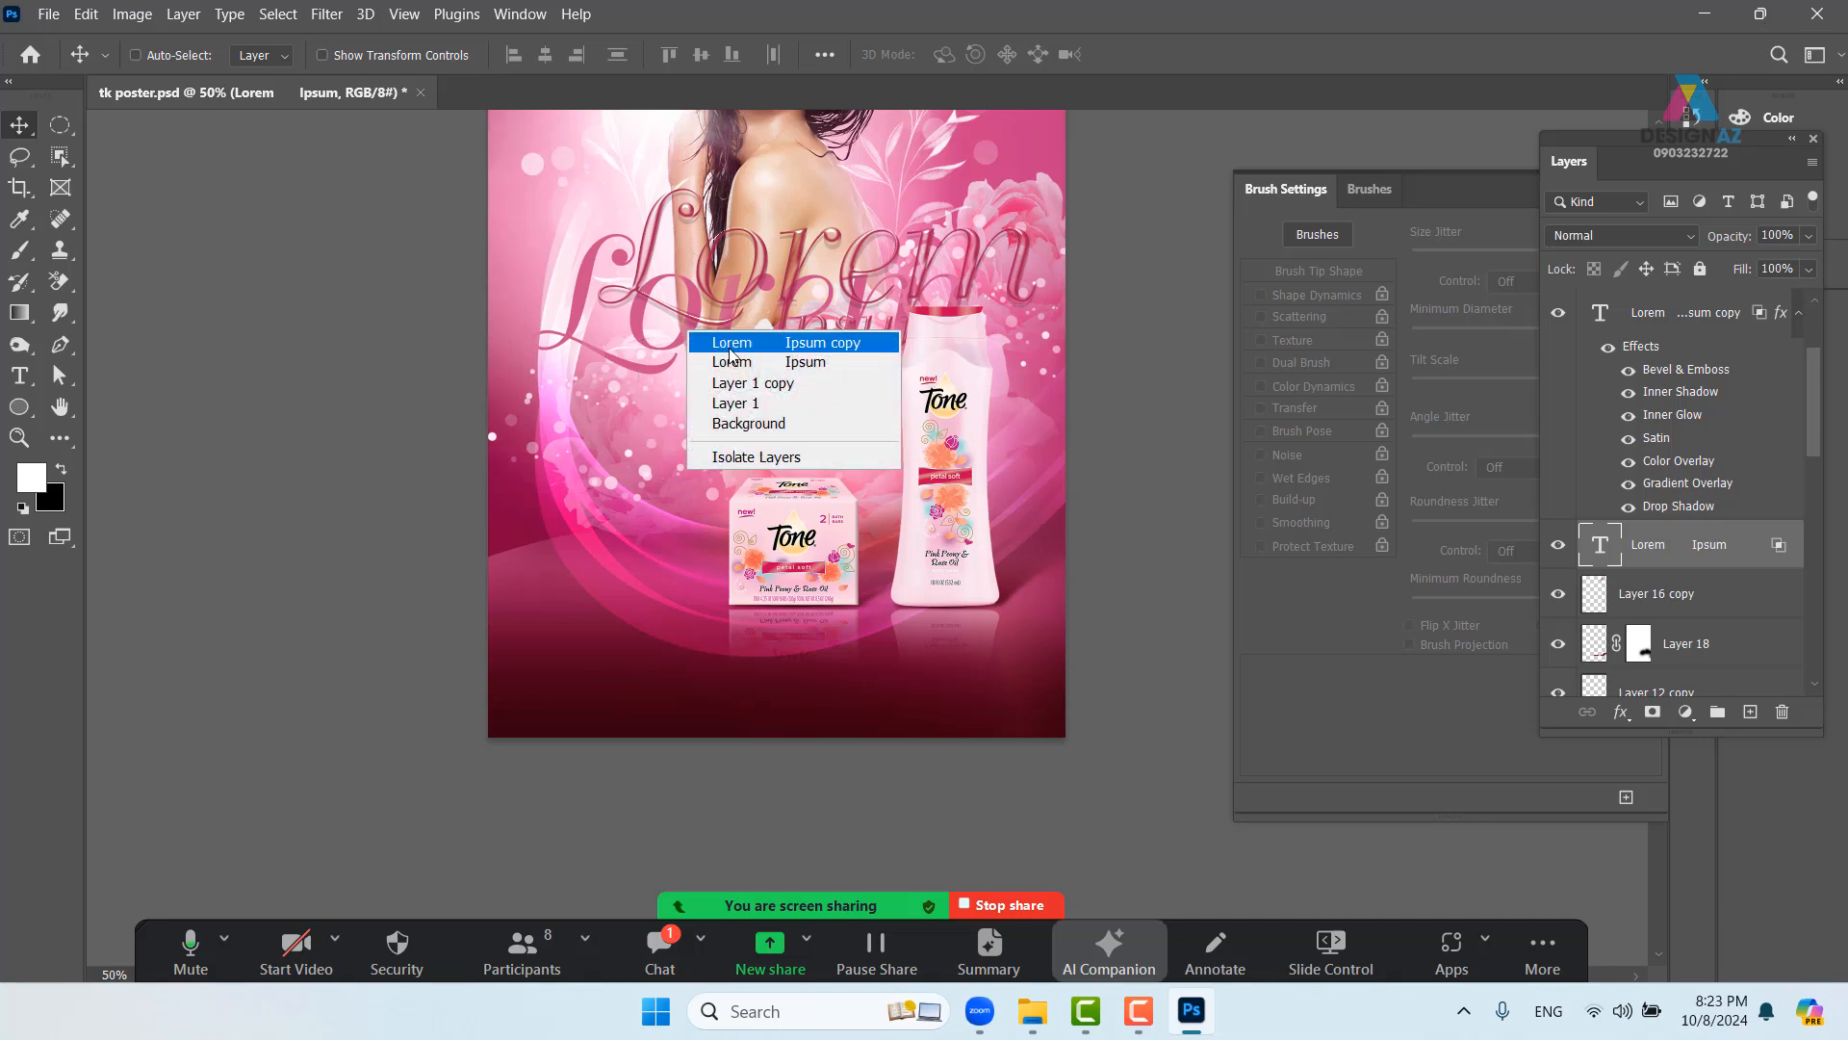
{"action": "left_click", "coordinate": [724, 349]}
{"action": "right_click", "coordinate": [687, 332]}
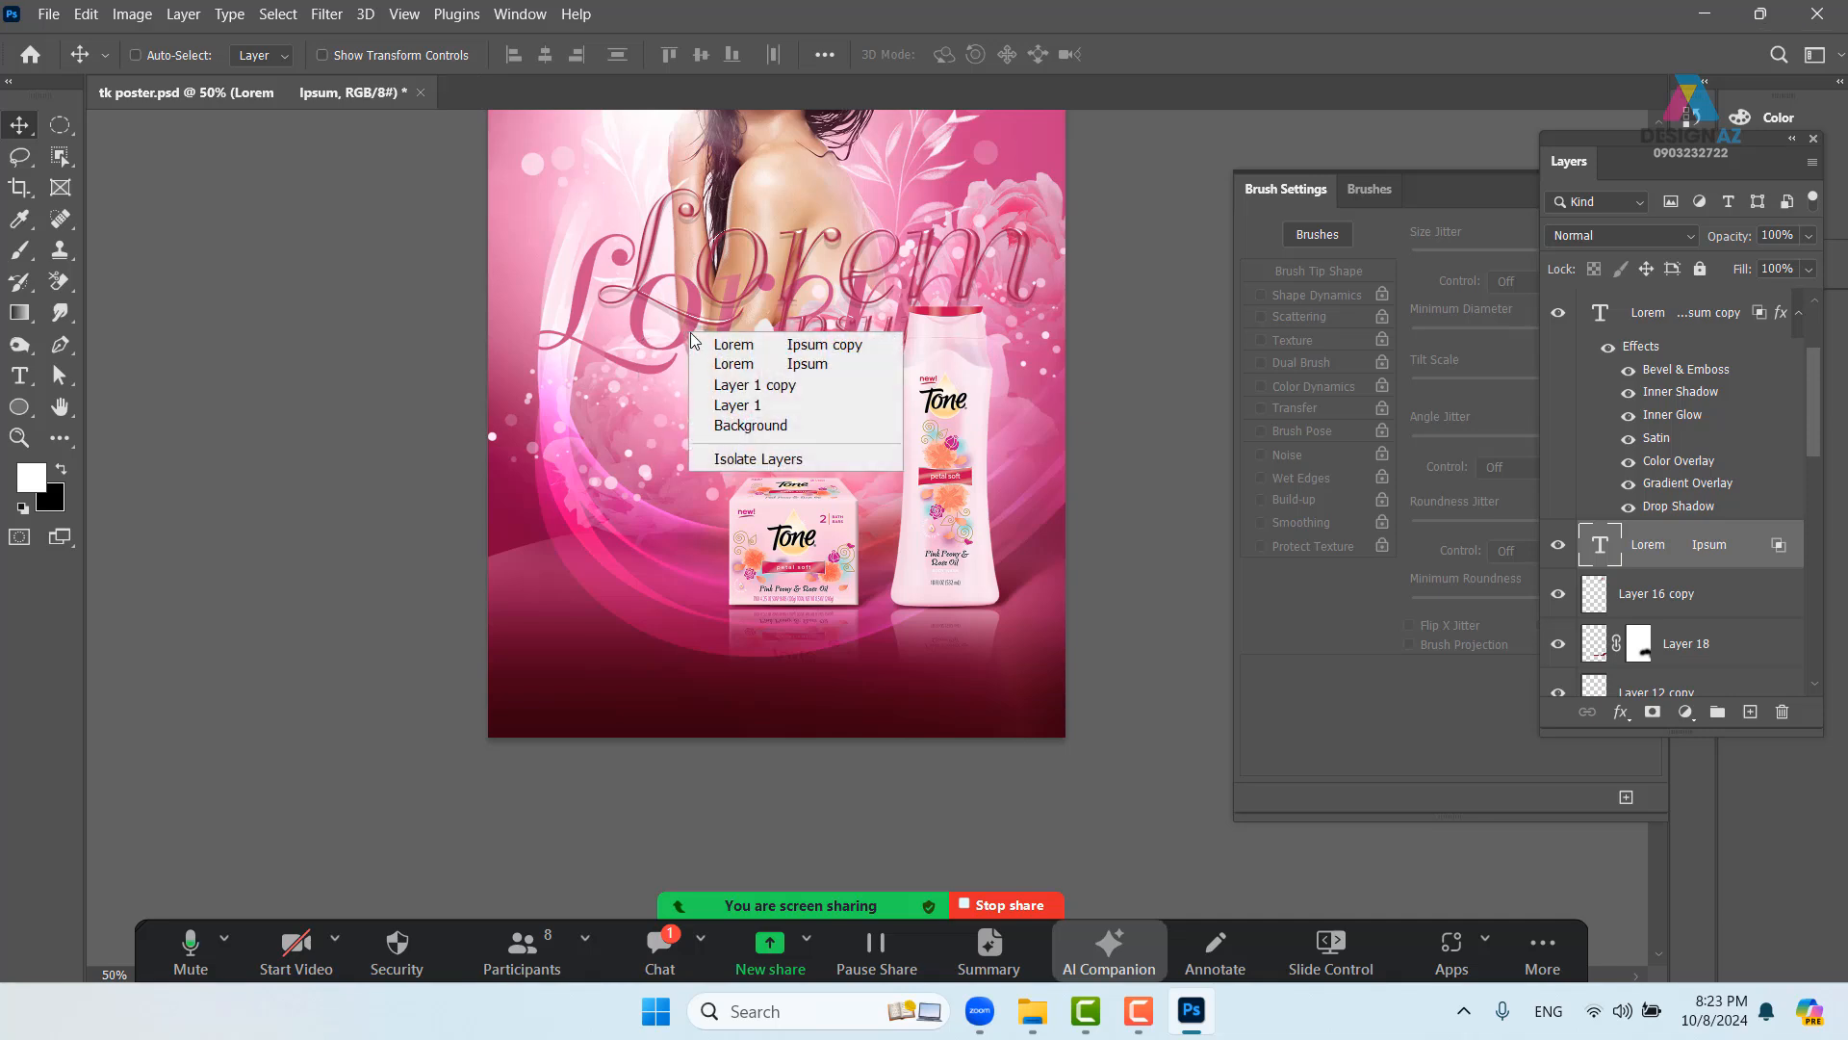
{"action": "left_click", "coordinate": [721, 343]}
{"action": "left_click_drag", "start_coordinate": [689, 343], "coordinate": [648, 385]}
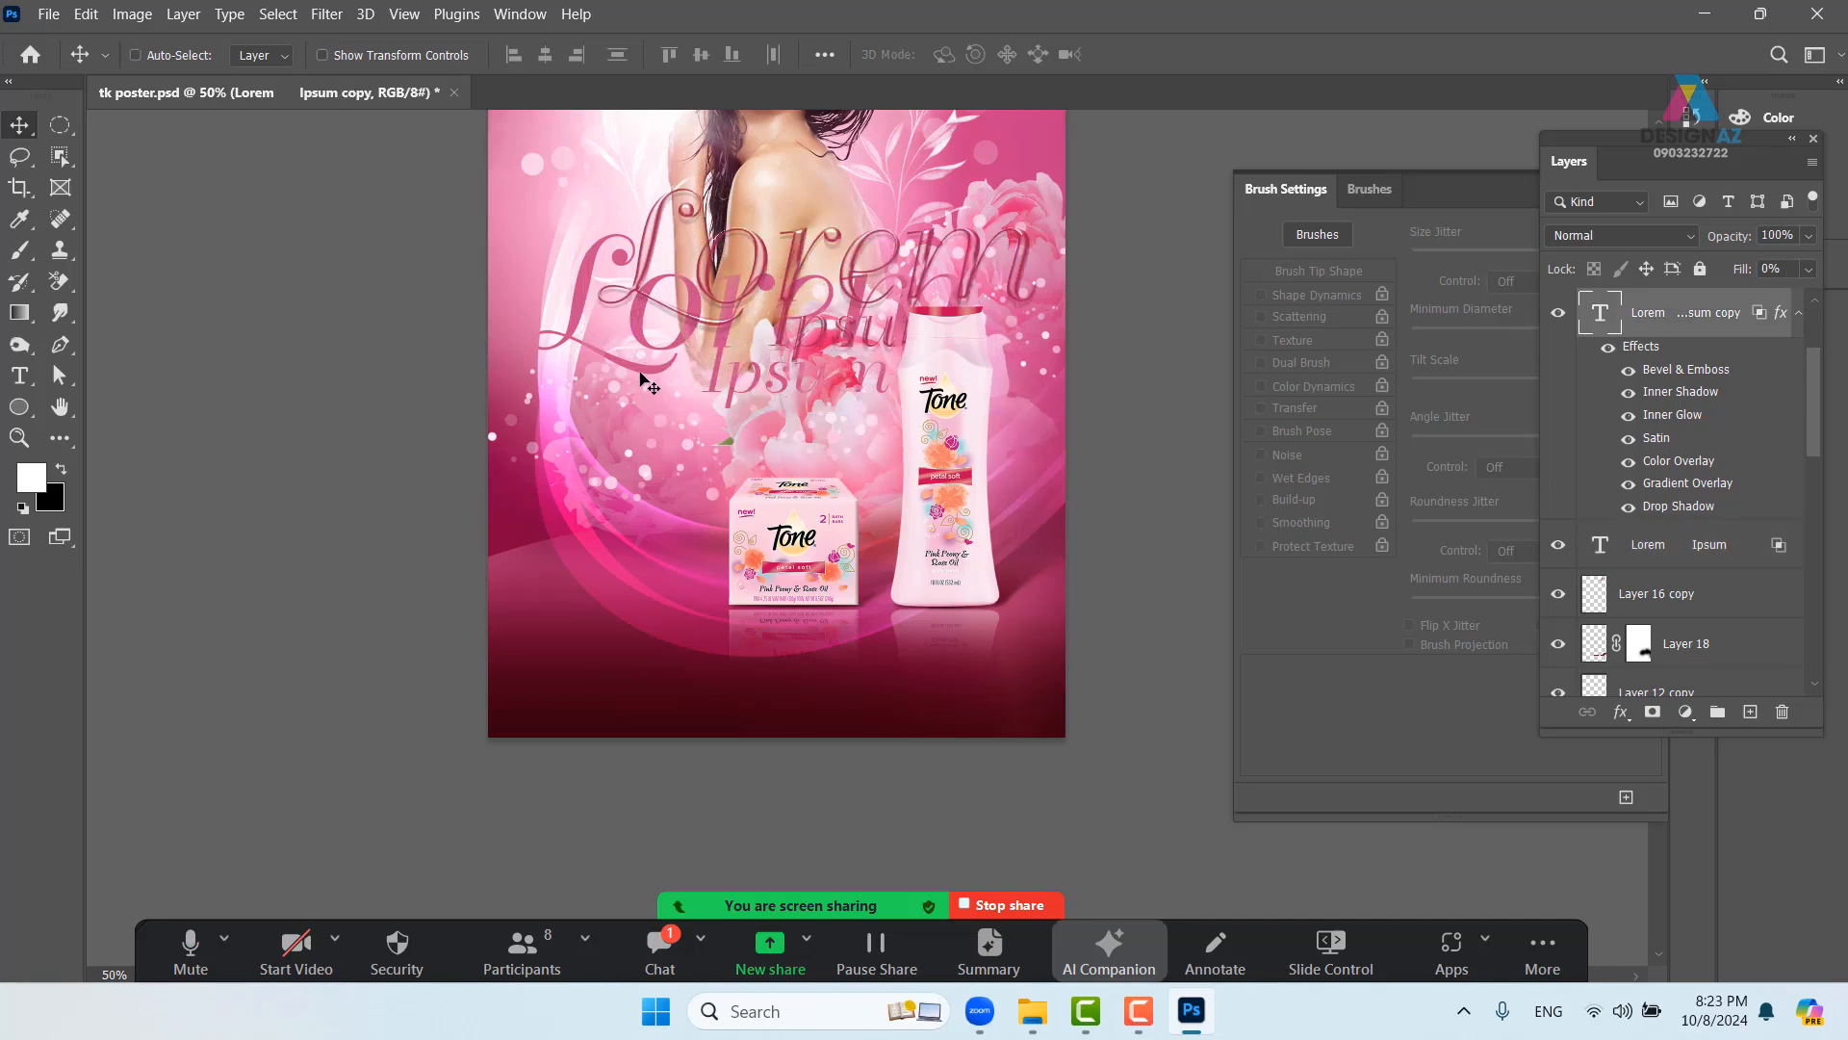
{"action": "right_click", "coordinate": [641, 371]}
{"action": "left_click", "coordinate": [703, 383]}
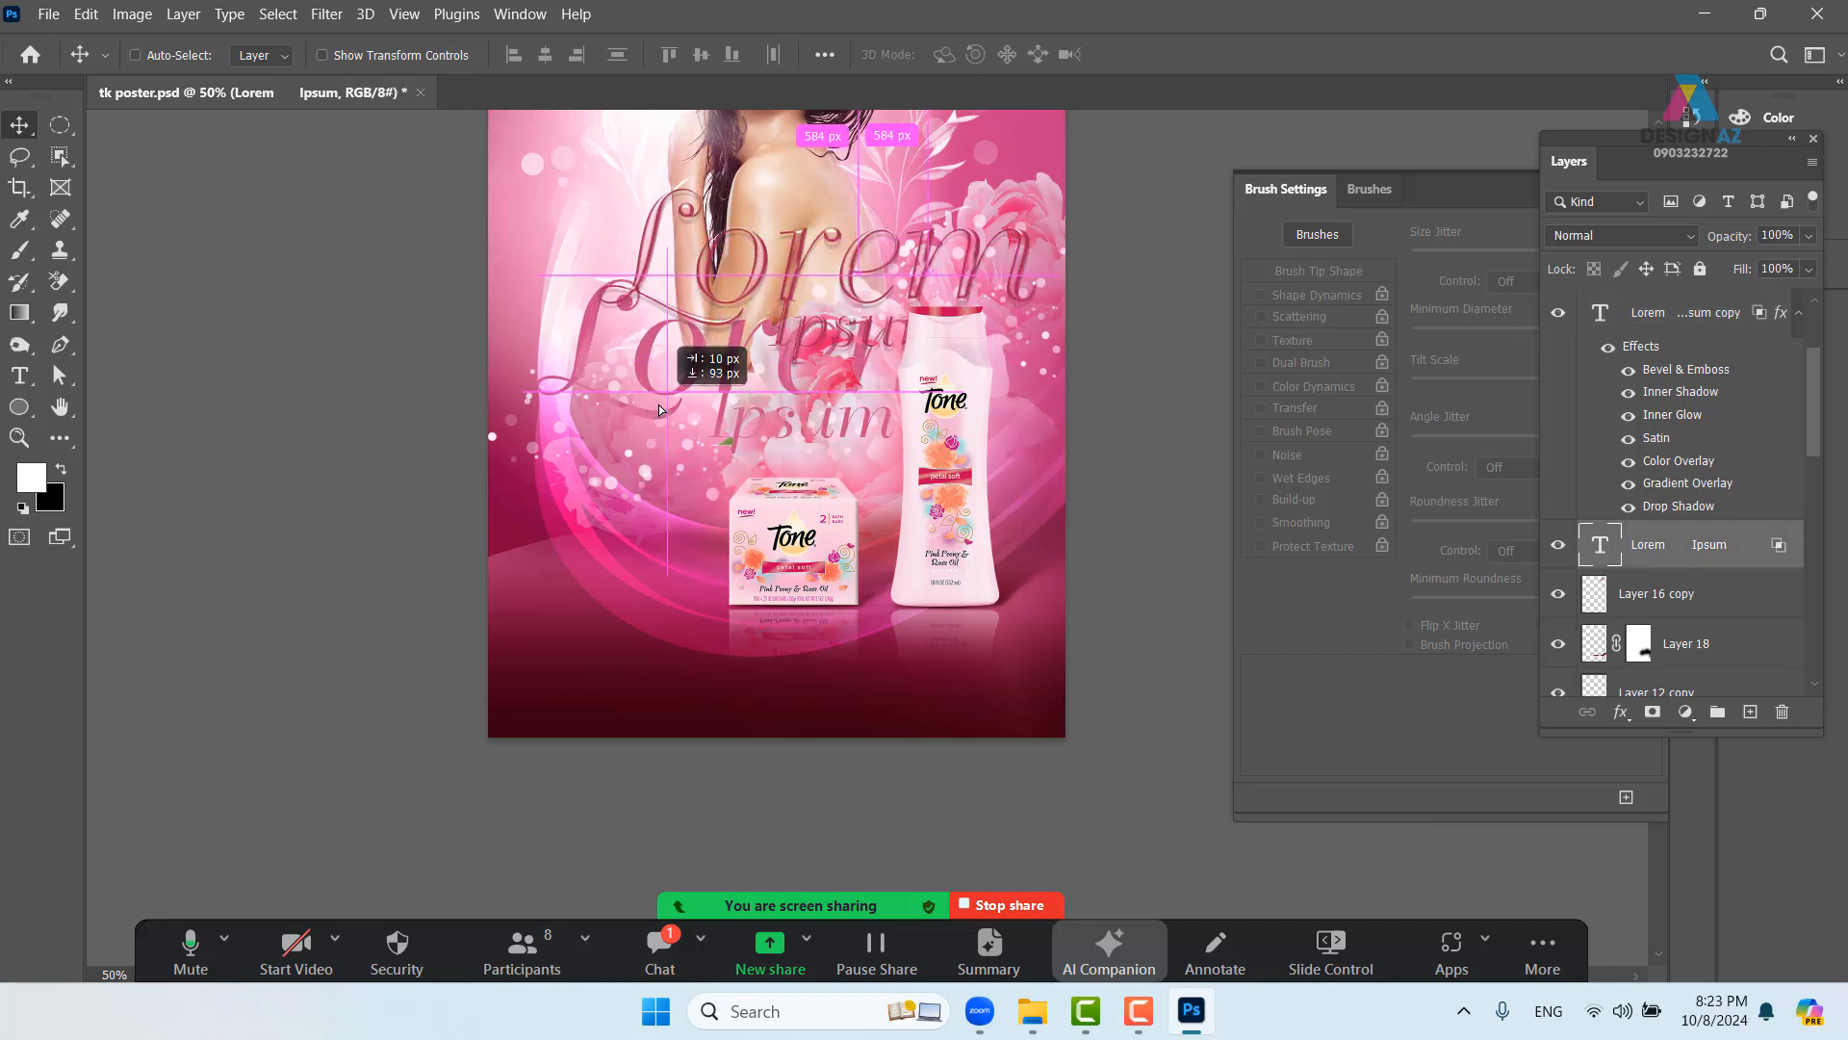
- Set the Lorem Ipsum text colour to white (ffffff)
{"action": "key", "text": "t"}
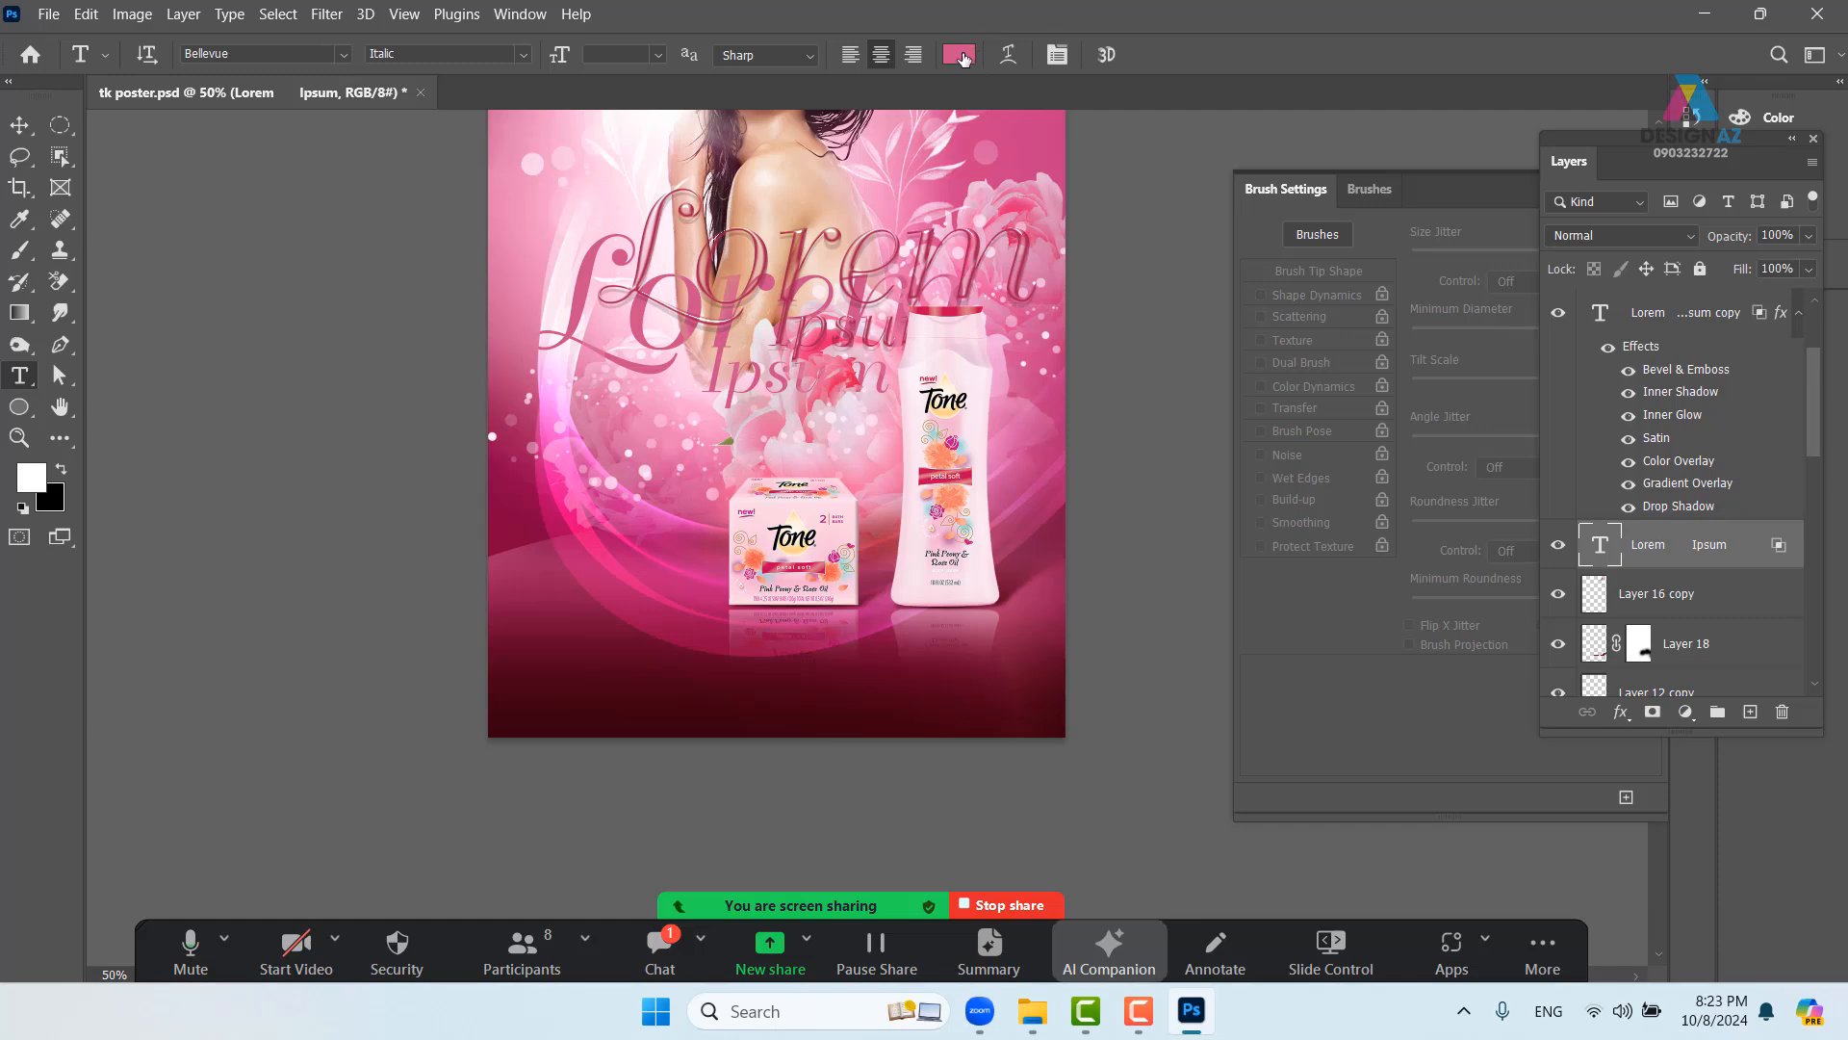
{"action": "left_click", "coordinate": [960, 55]}
{"action": "type", "text": "ffffff"}
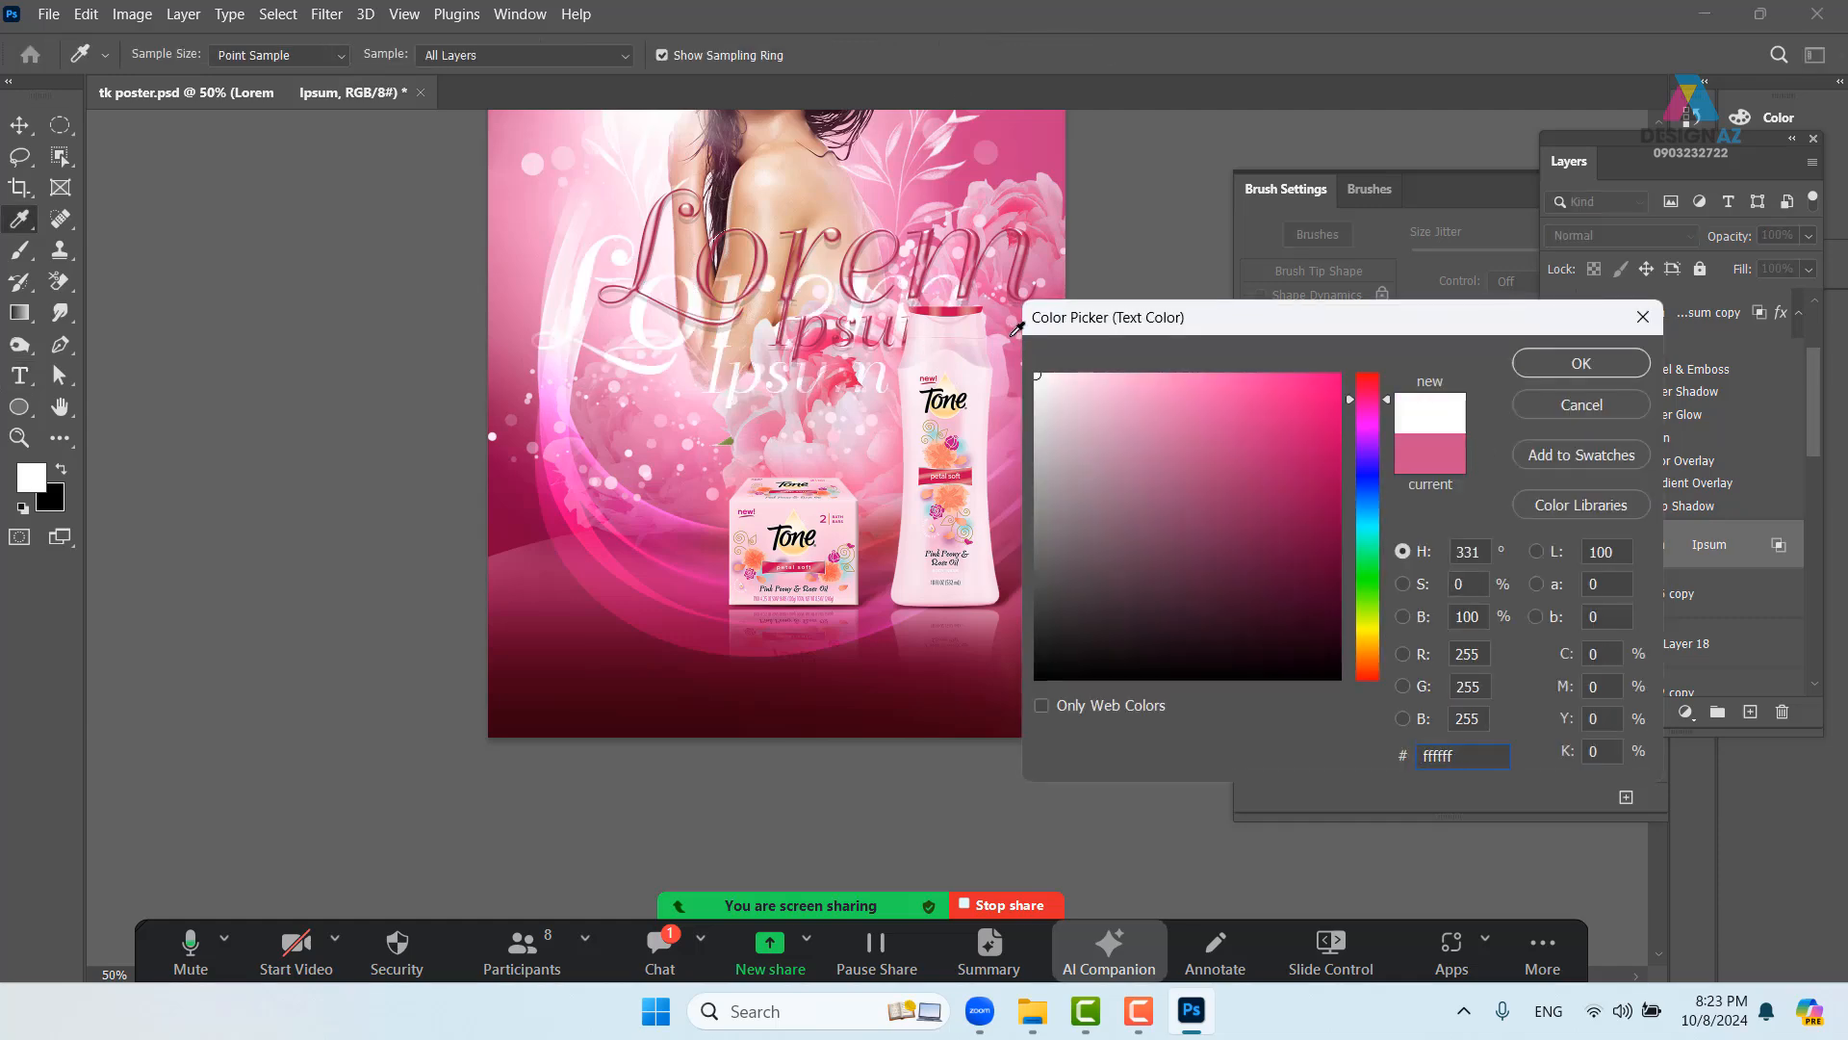
{"action": "key", "text": "Return"}
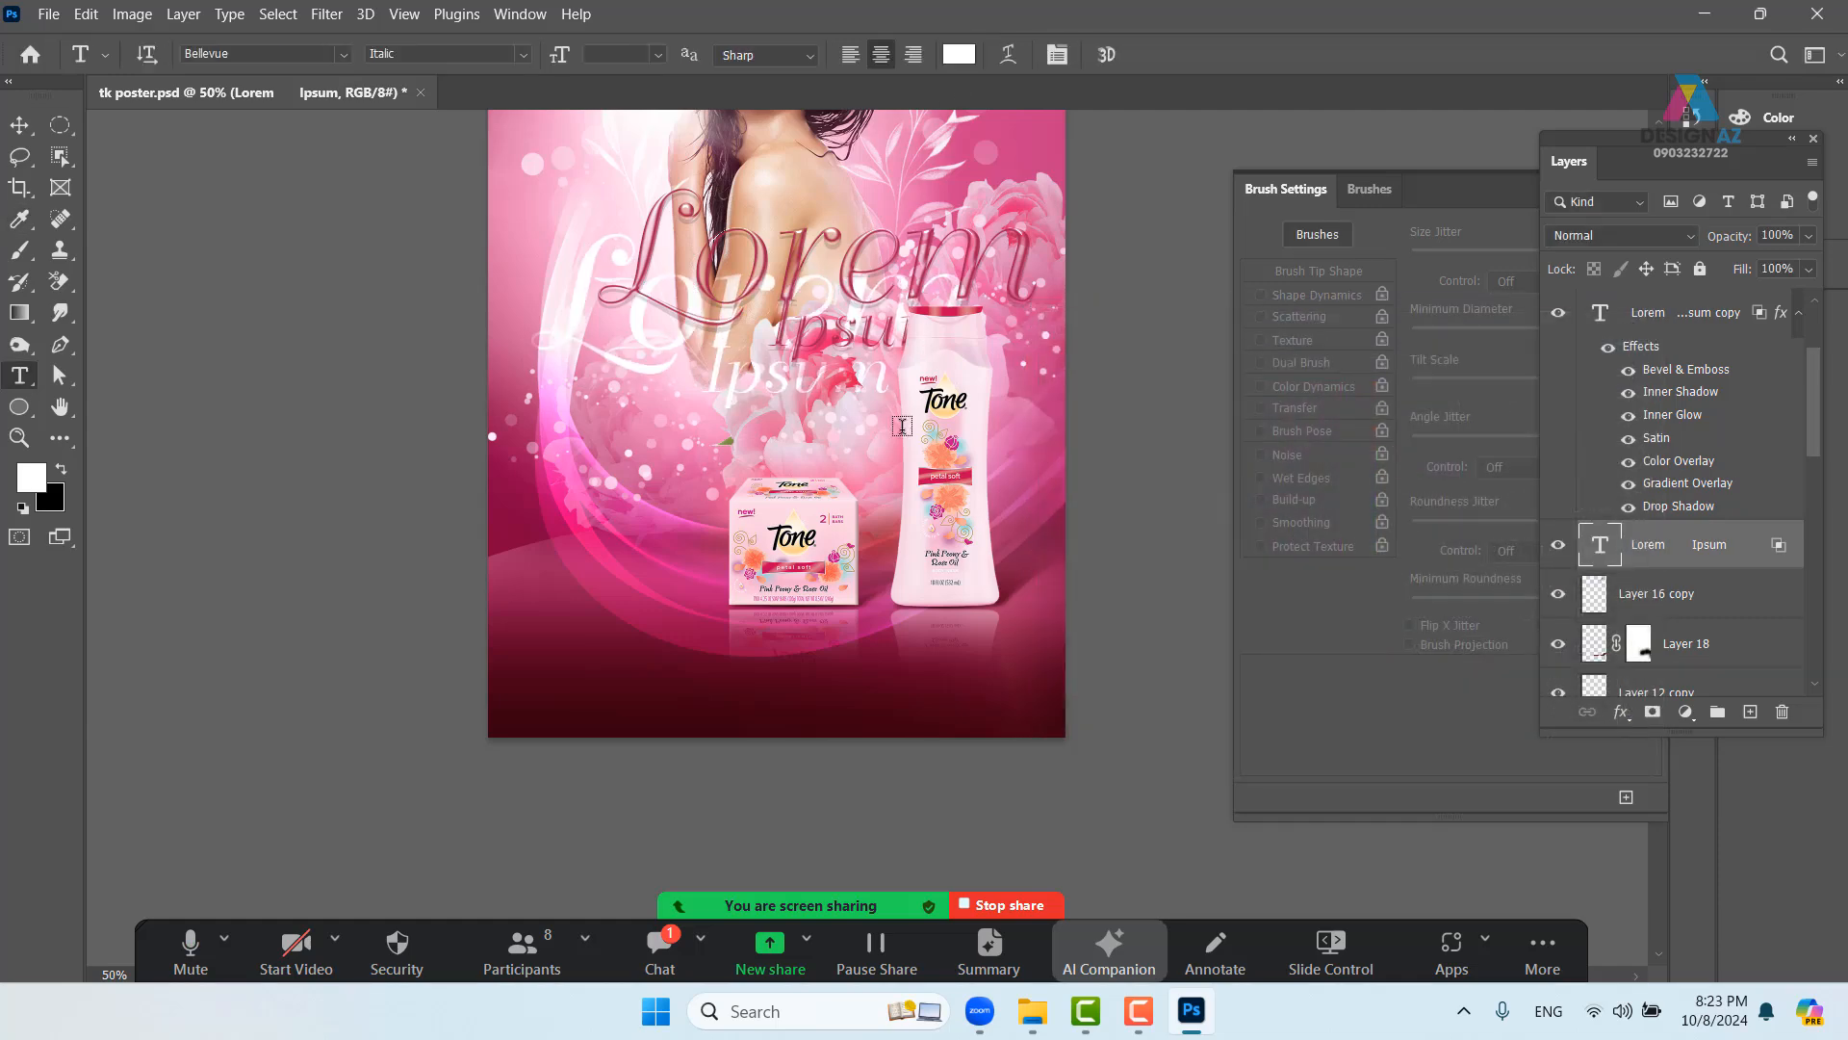
- Try moving the styled copy over the white text, then undo the move
{"action": "key", "text": "v"}
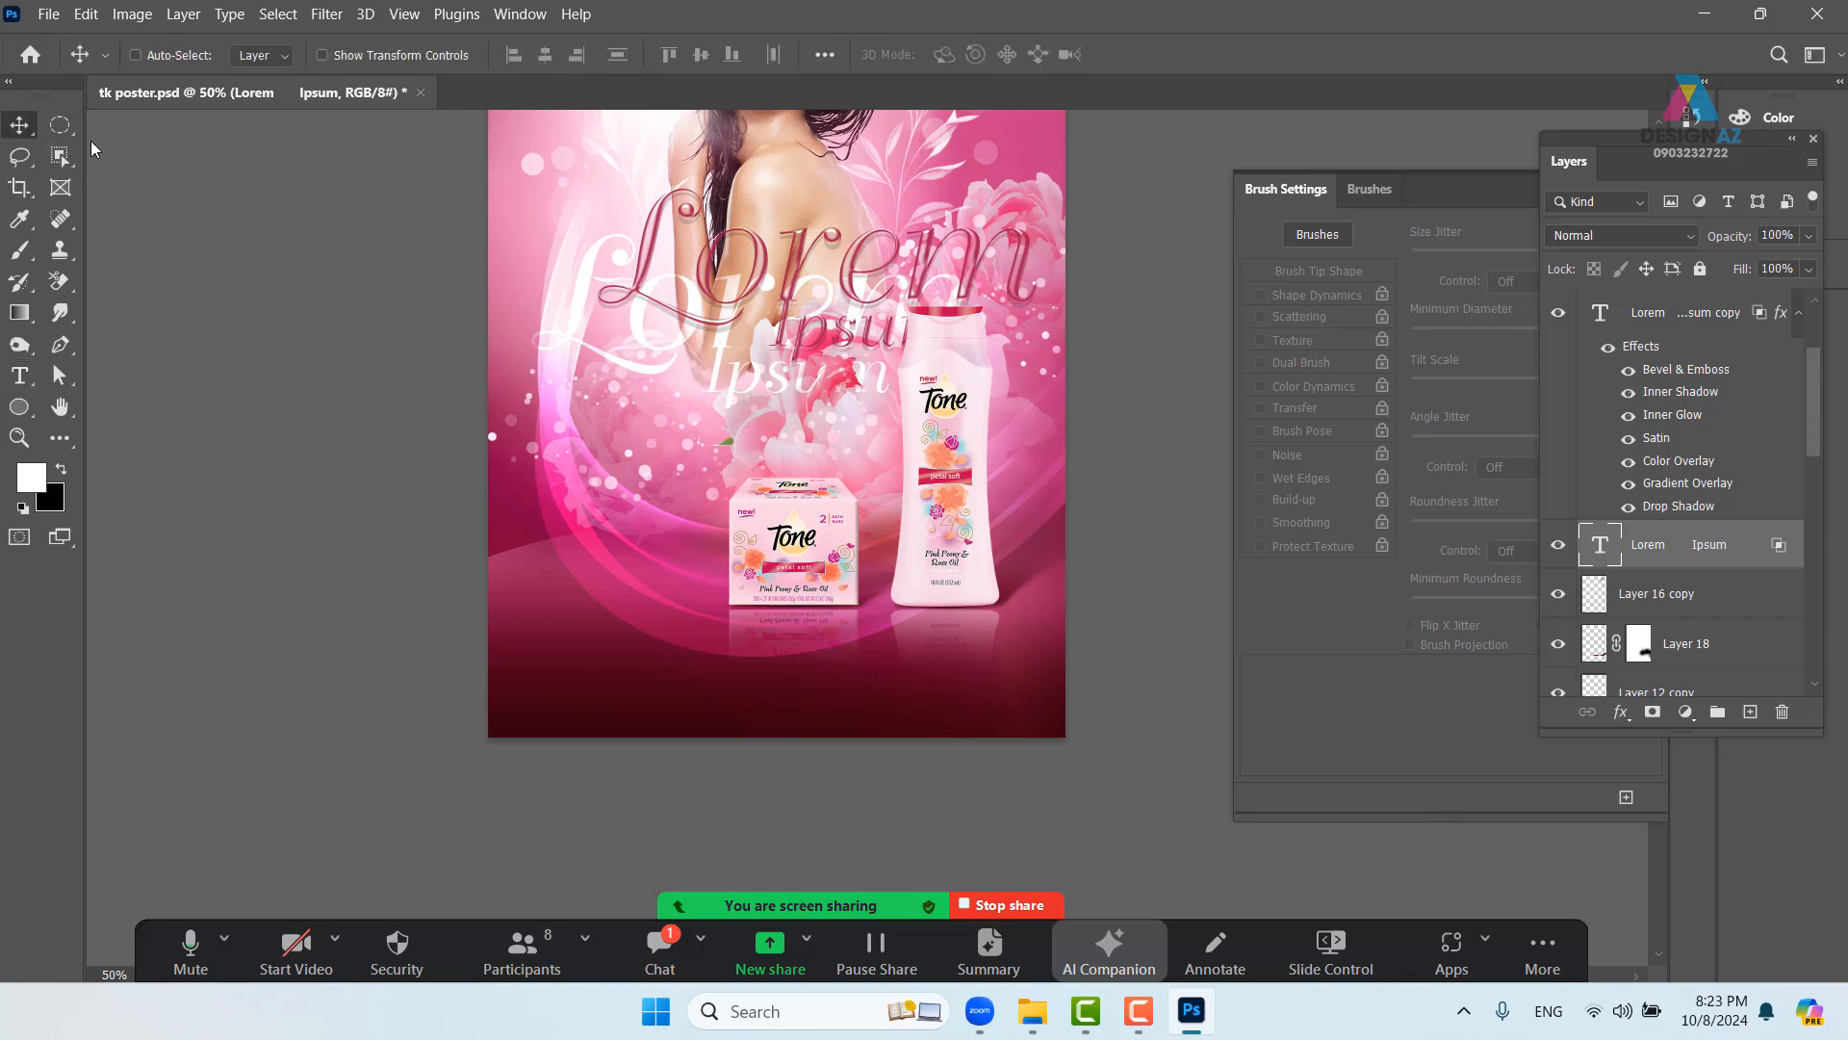
{"action": "right_click", "coordinate": [755, 267]}
{"action": "left_click", "coordinate": [784, 280]}
{"action": "left_click_drag", "start_coordinate": [753, 267], "coordinate": [685, 321]}
{"action": "key", "text": "space"}
{"action": "left_click_drag", "start_coordinate": [955, 362], "coordinate": [849, 591]}
{"action": "key", "text": "ctrl+z"}
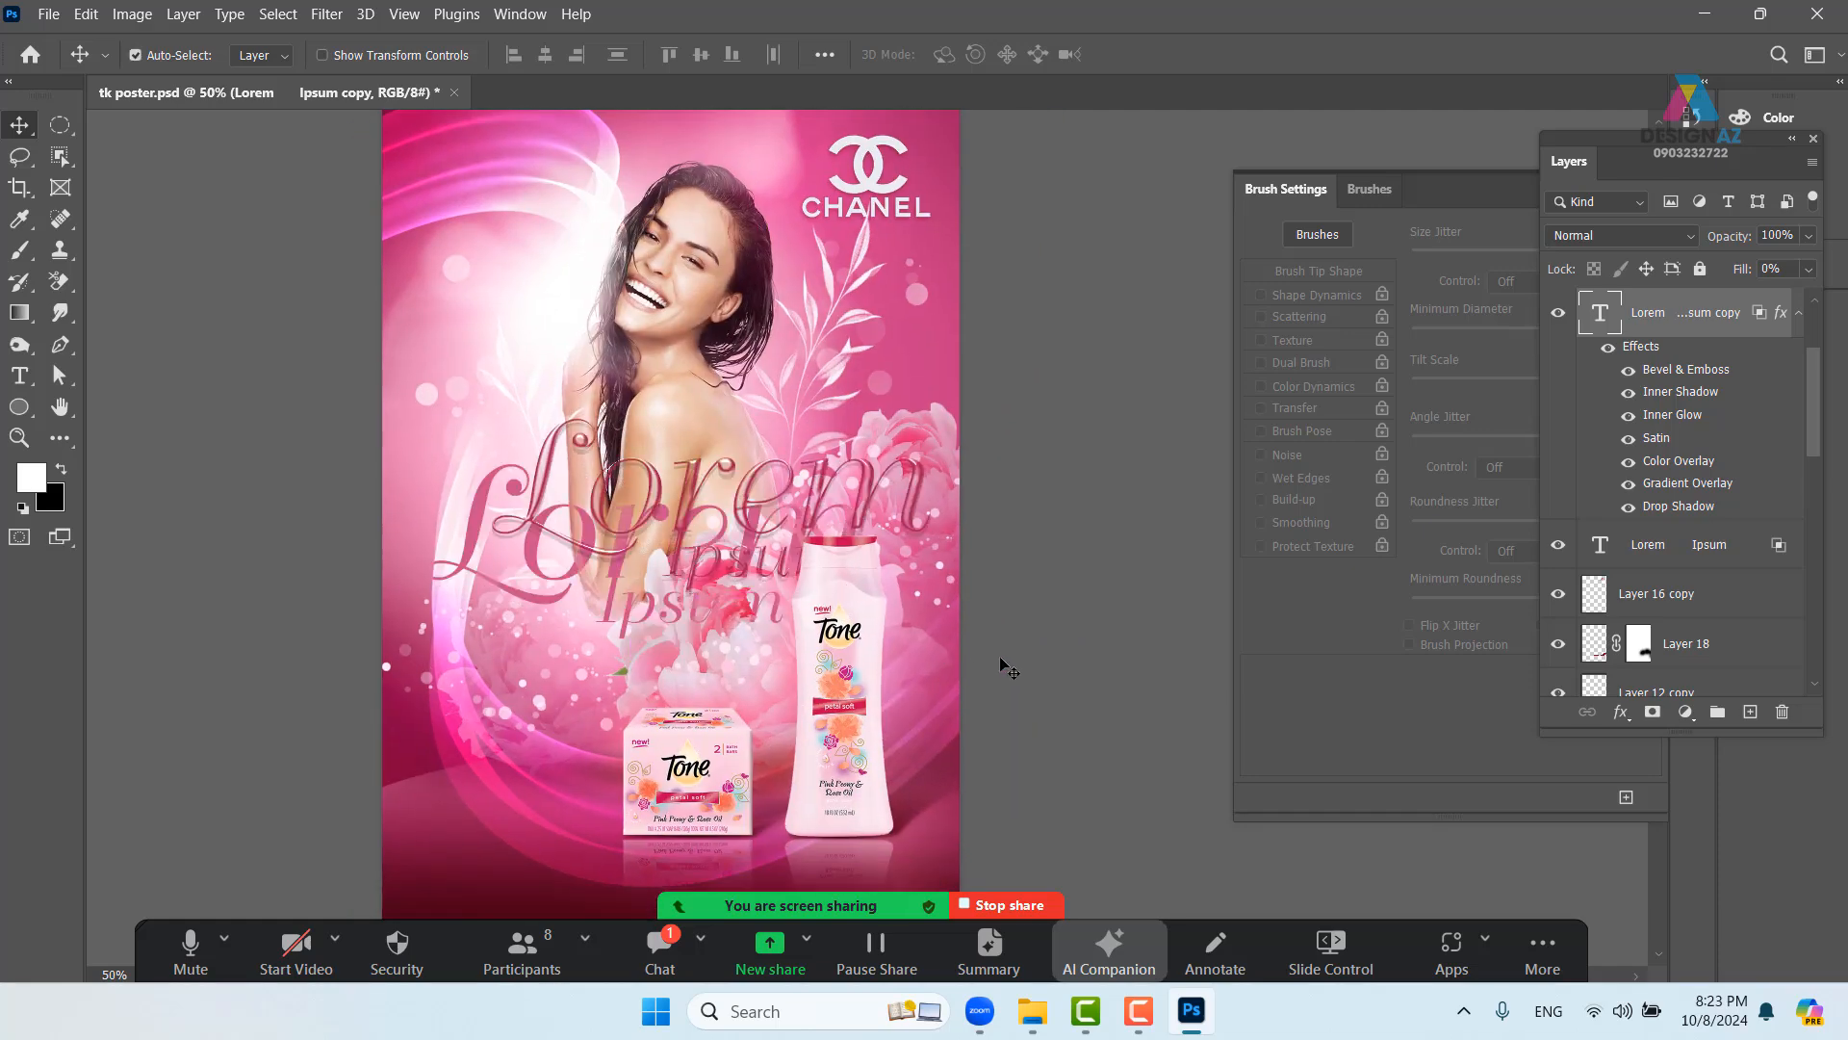
- Recolour the original Lorem Ipsum layer light pink (#ff95c8)
{"action": "right_click", "coordinate": [554, 605]}
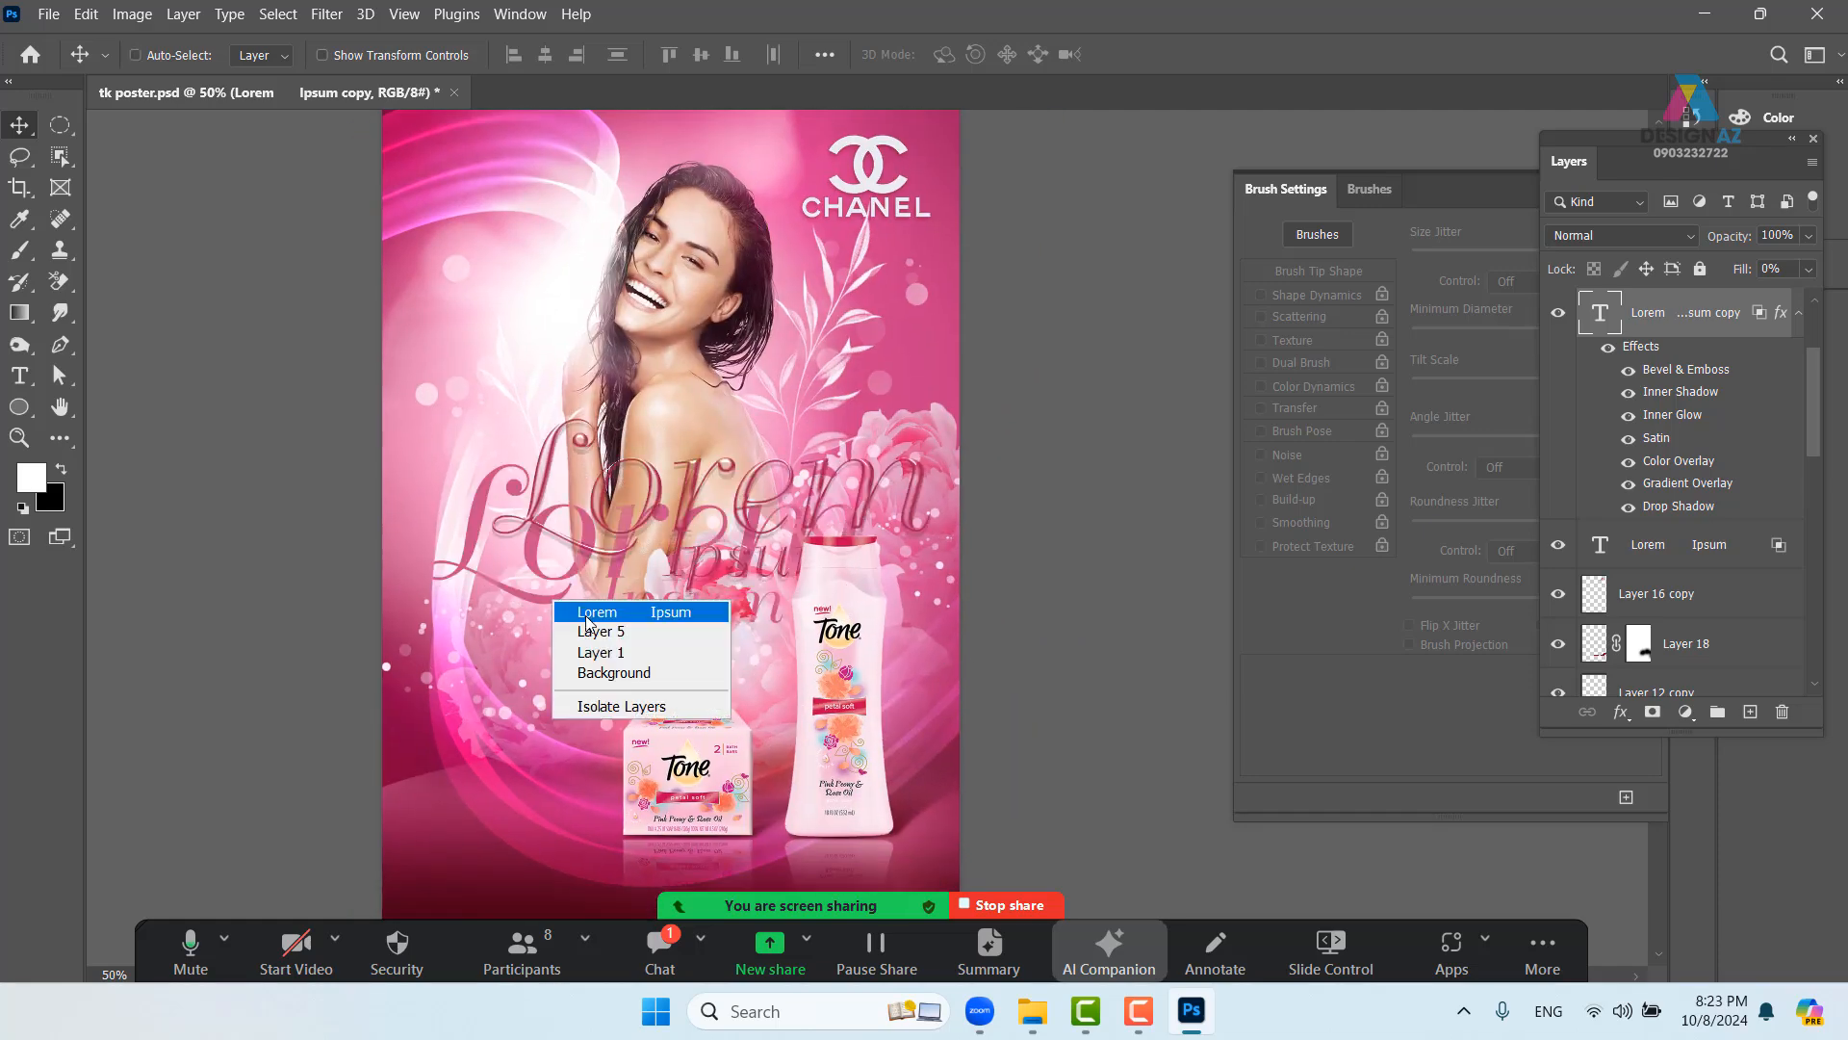
{"action": "left_click", "coordinate": [630, 605]}
{"action": "key", "text": "t"}
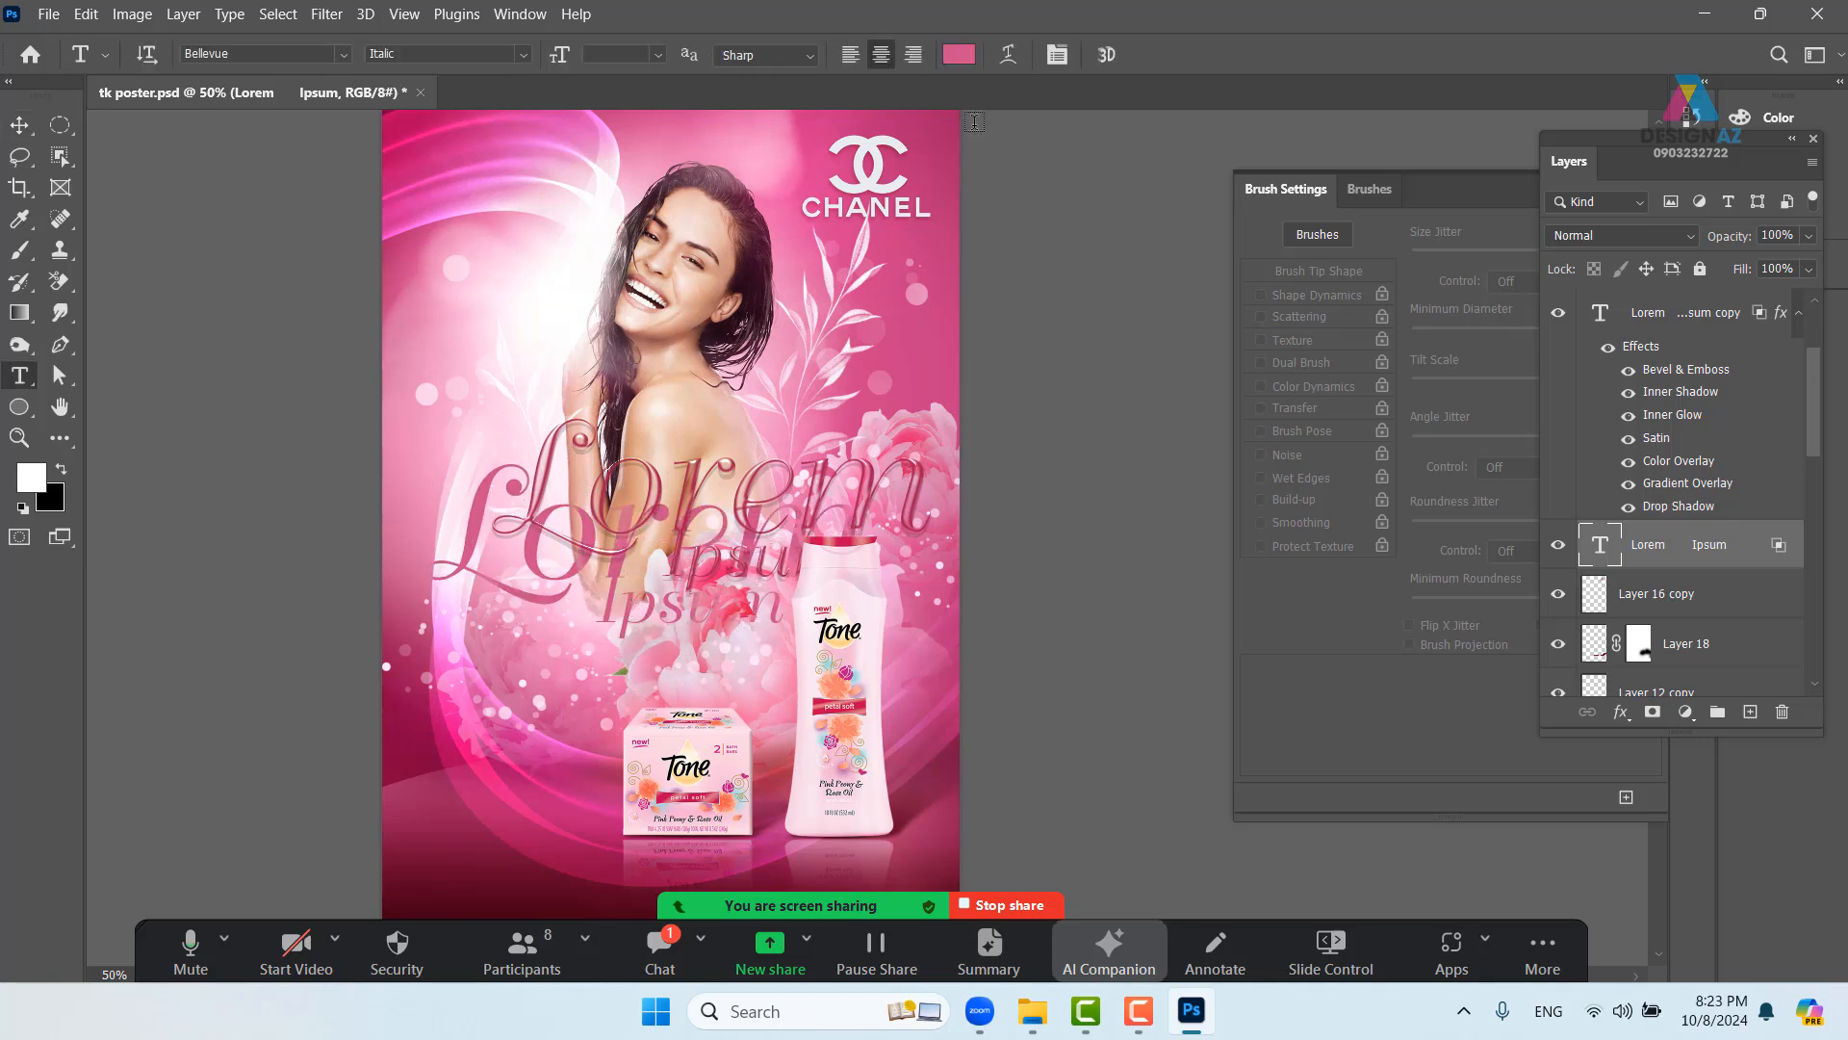
{"action": "left_click", "coordinate": [964, 58]}
{"action": "type", "text": "ff96c9"}
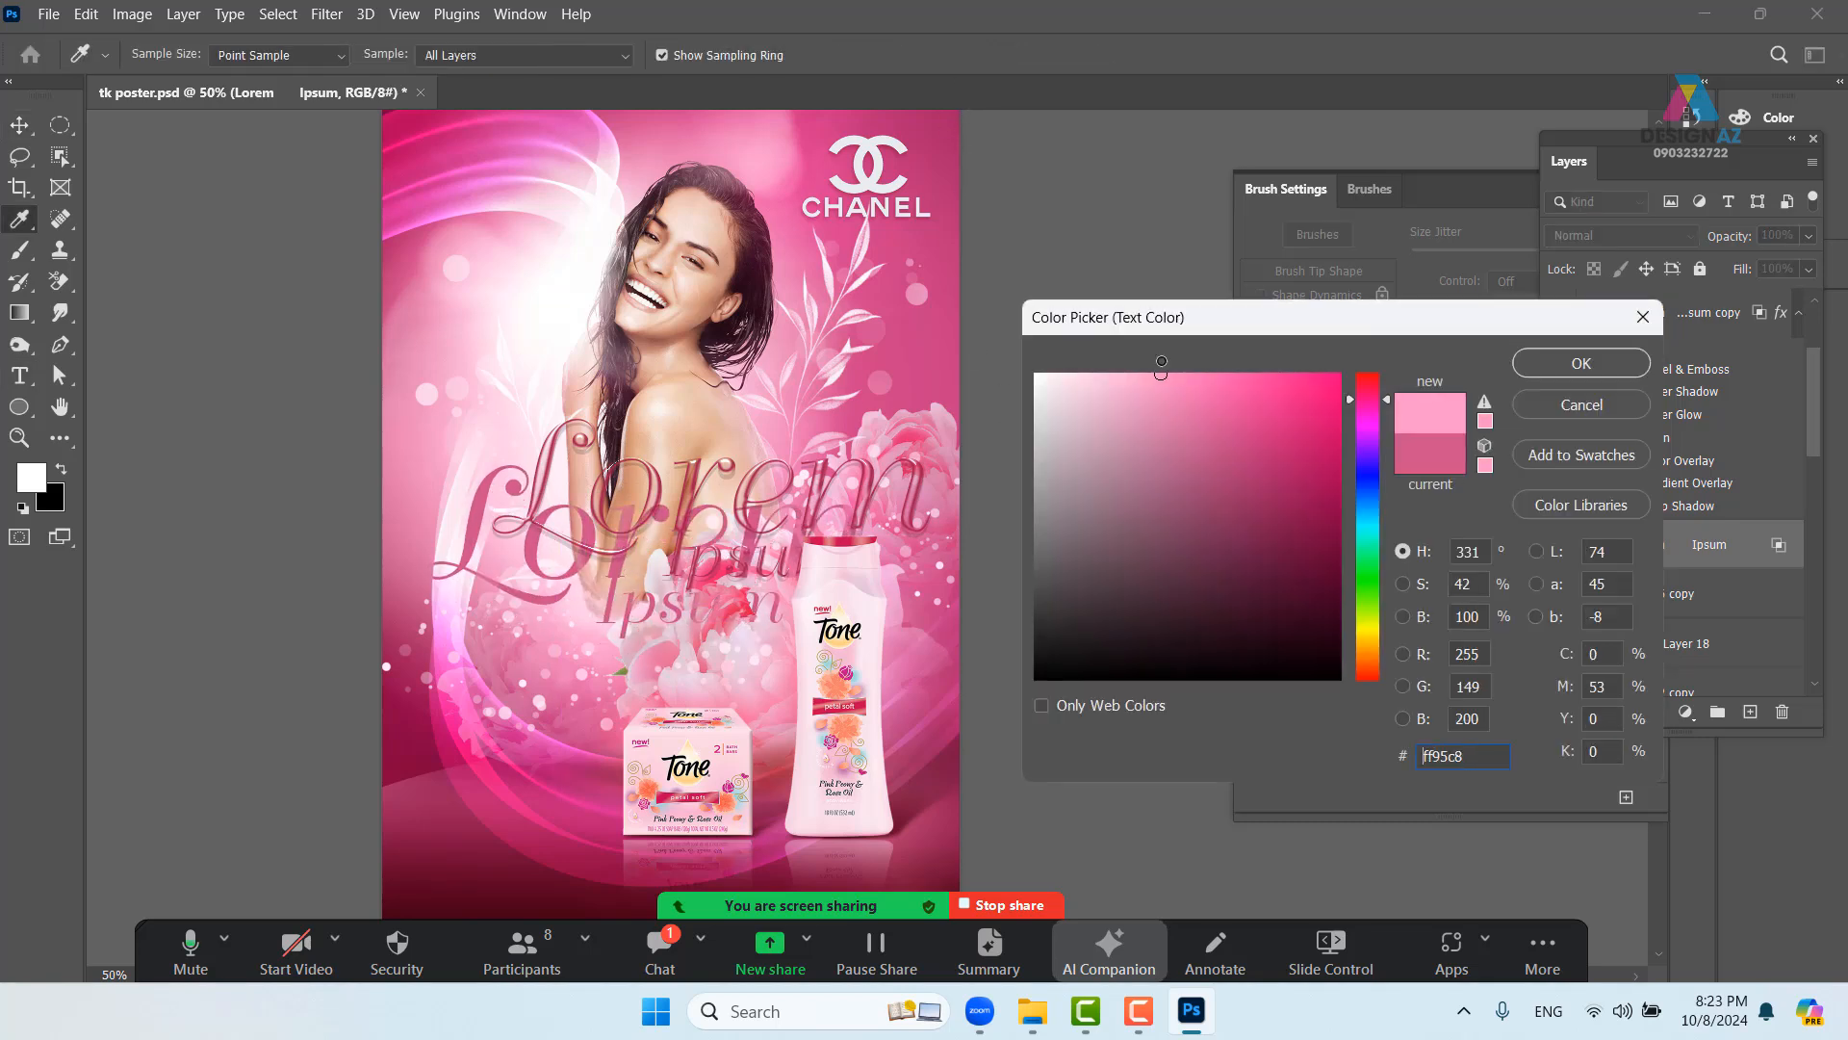
{"action": "left_click", "coordinate": [1595, 377]}
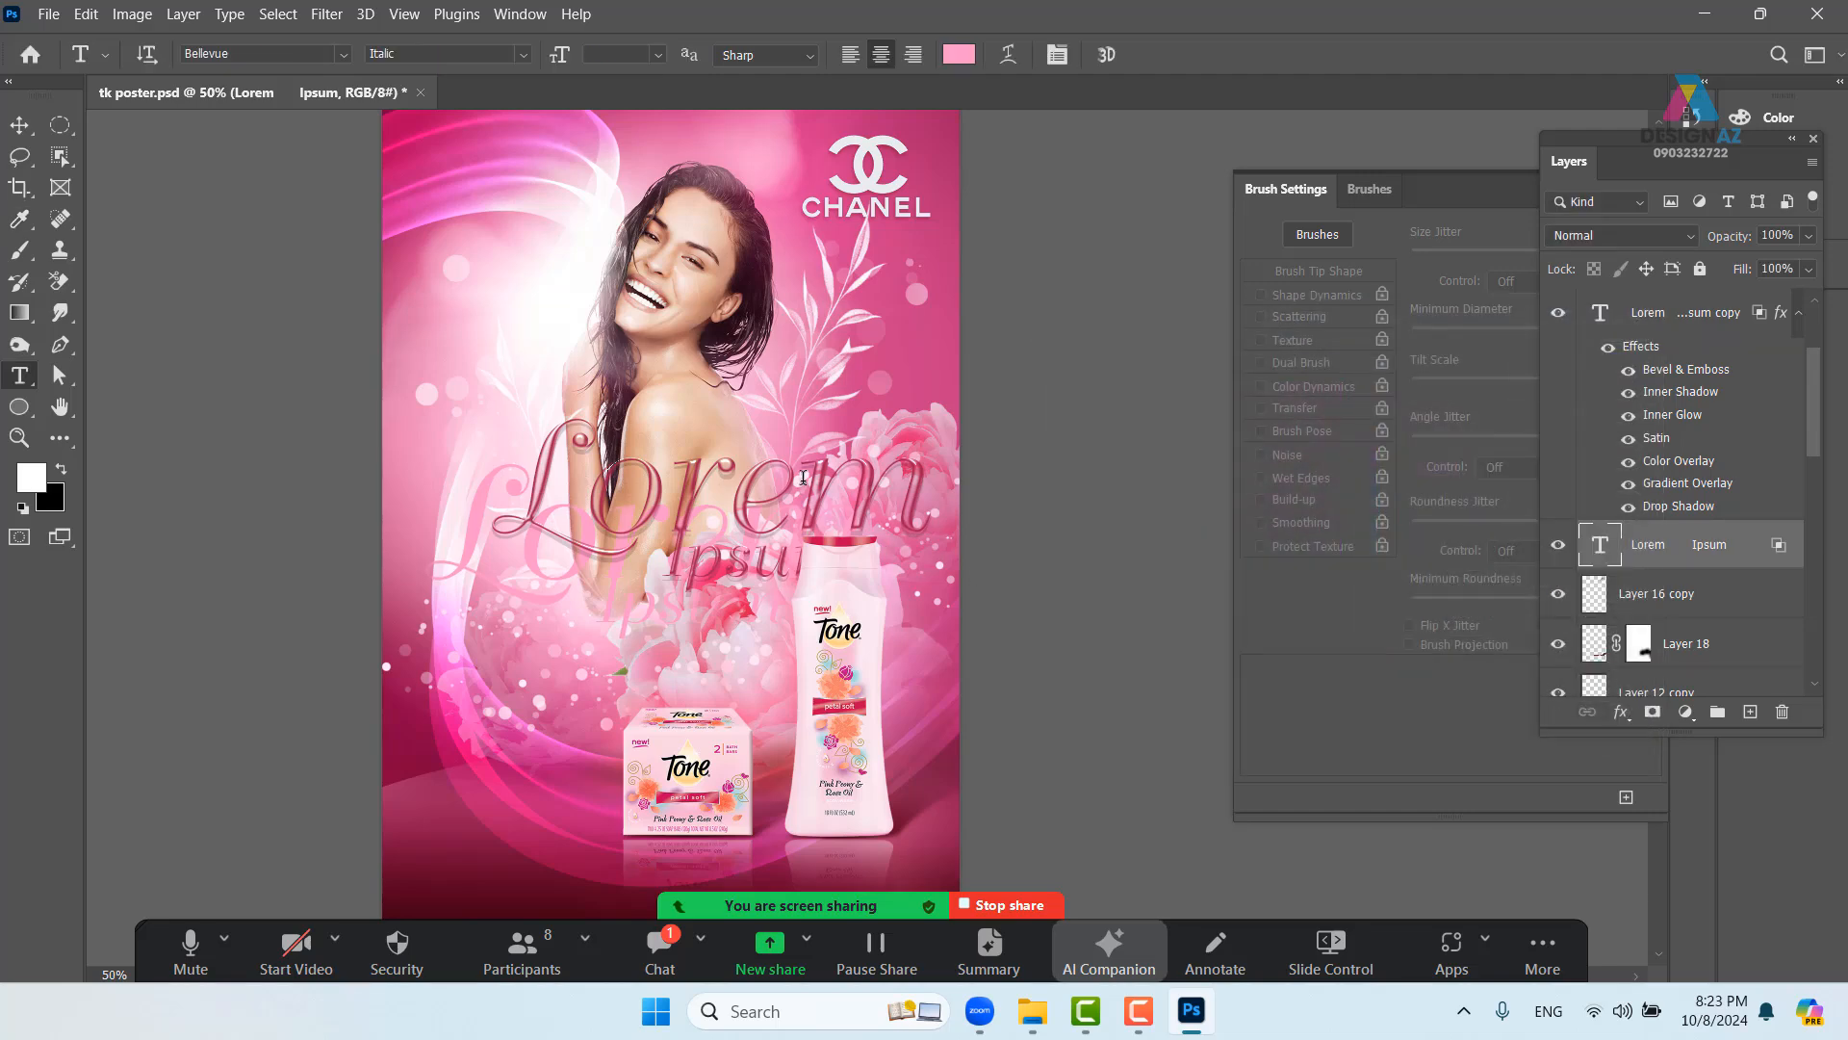
- Position the 'Lorem Ipsum copy' layer down-left over the pink headline text
{"action": "key", "text": "v"}
{"action": "right_click", "coordinate": [688, 507]}
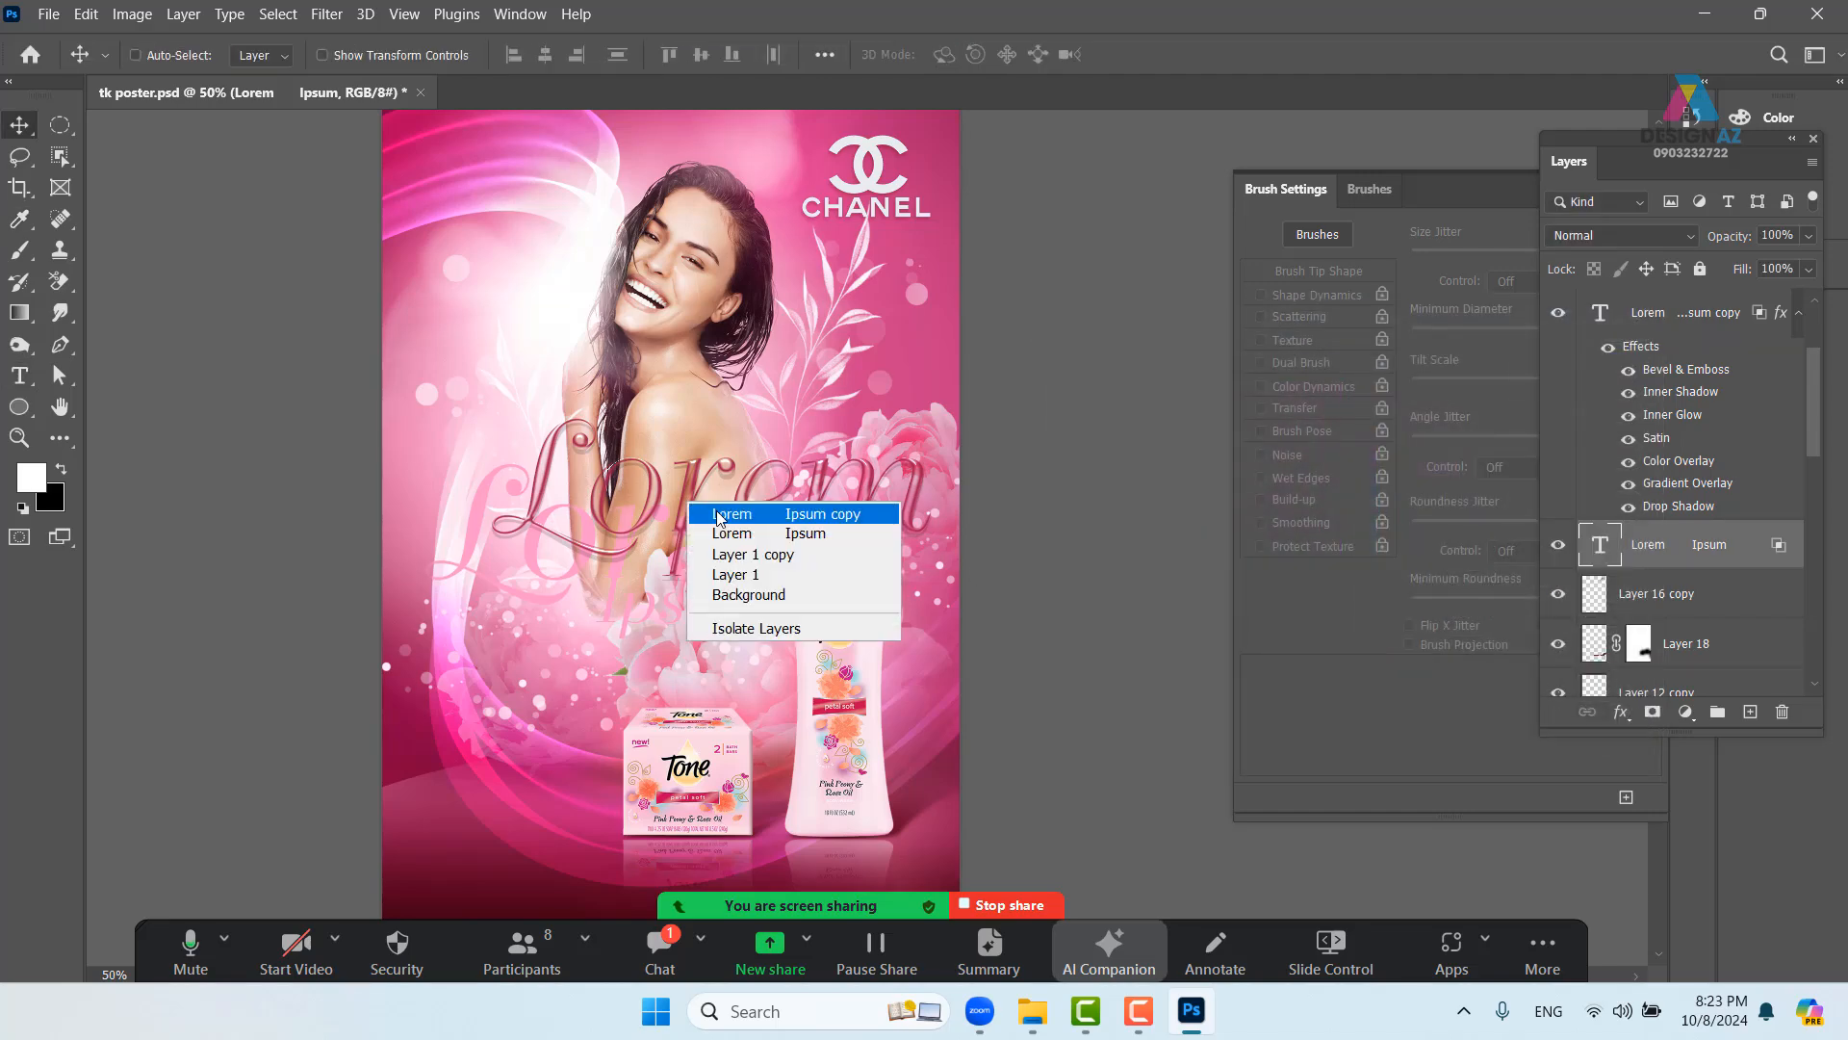
{"action": "left_click", "coordinate": [727, 528]}
{"action": "mouse_move", "coordinate": [685, 511]}
{"action": "left_mouse_down"}
{"action": "mouse_move", "coordinate": [625, 587]}
{"action": "mouse_move", "coordinate": [613, 550]}
{"action": "mouse_move", "coordinate": [683, 513]}
{"action": "left_mouse_up"}
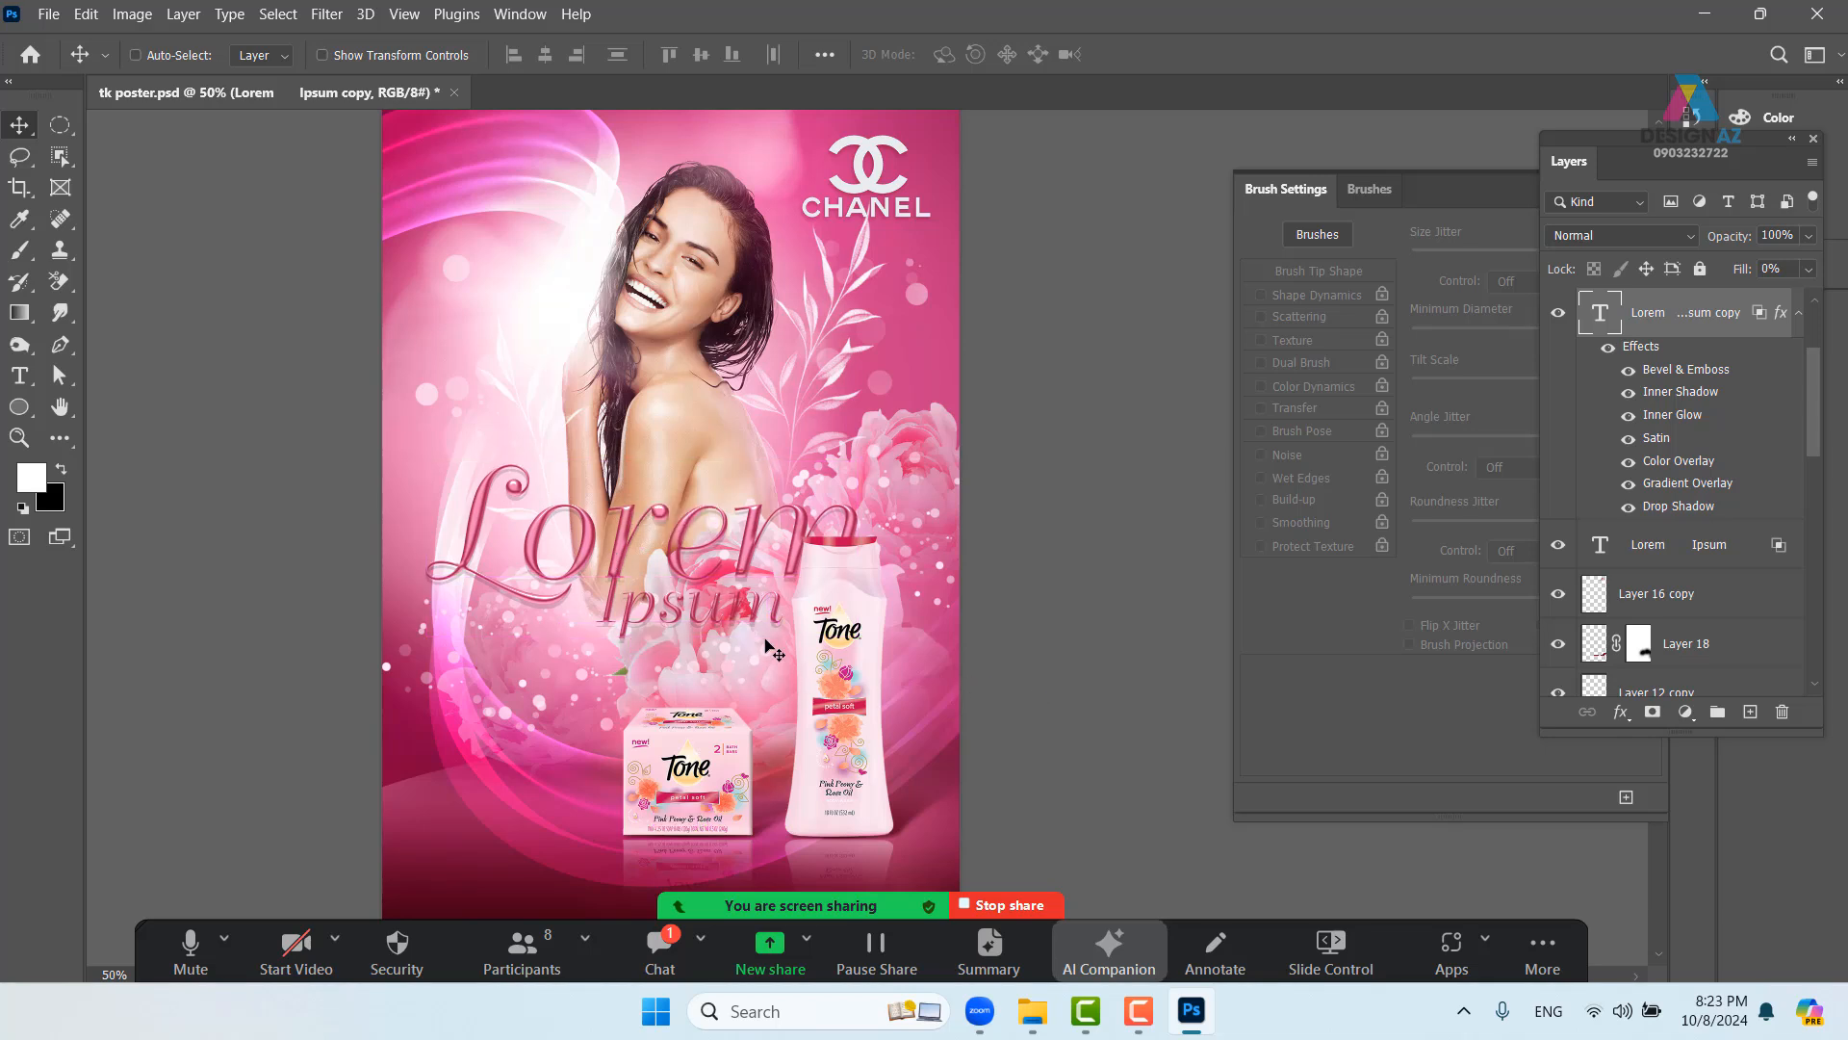
{"action": "mouse_move", "coordinate": [567, 585]}
{"action": "left_mouse_down"}
{"action": "mouse_move", "coordinate": [578, 560]}
{"action": "mouse_move", "coordinate": [554, 579]}
{"action": "mouse_move", "coordinate": [564, 593]}
{"action": "left_mouse_up"}
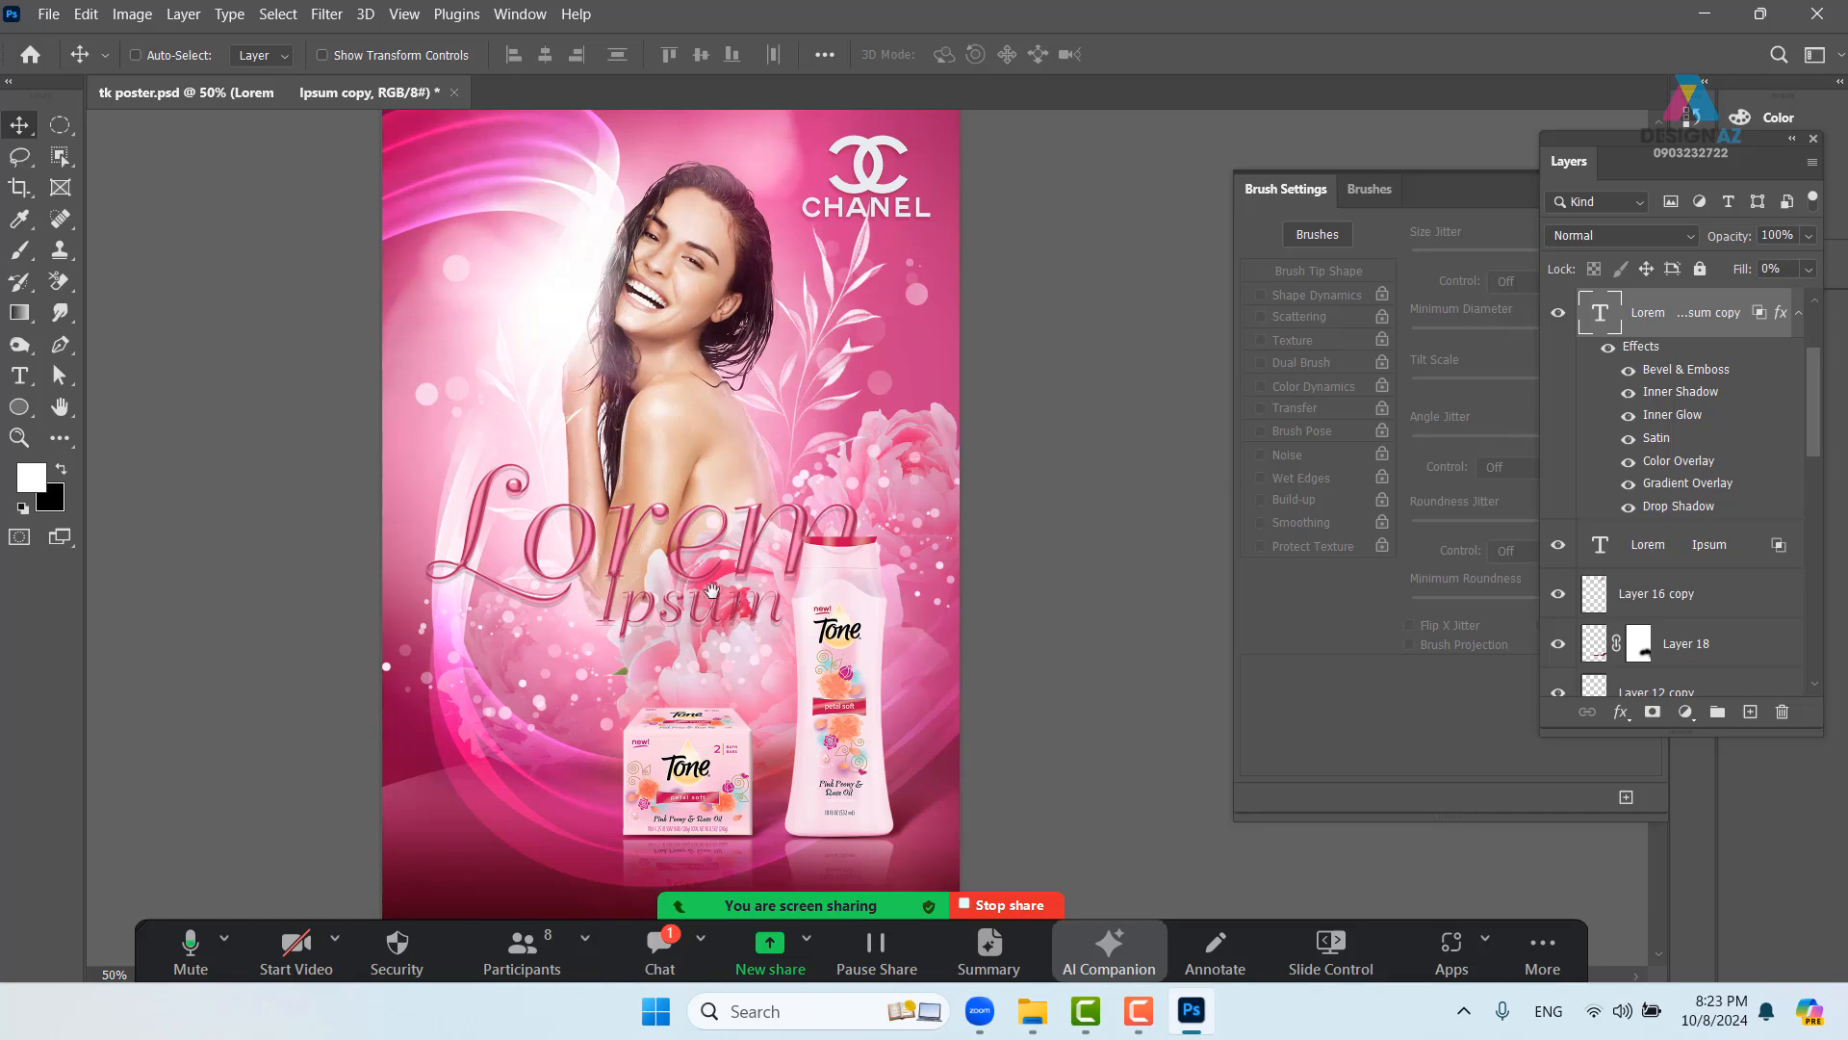
{"action": "left_click_drag", "start_coordinate": [712, 590], "coordinate": [727, 553]}
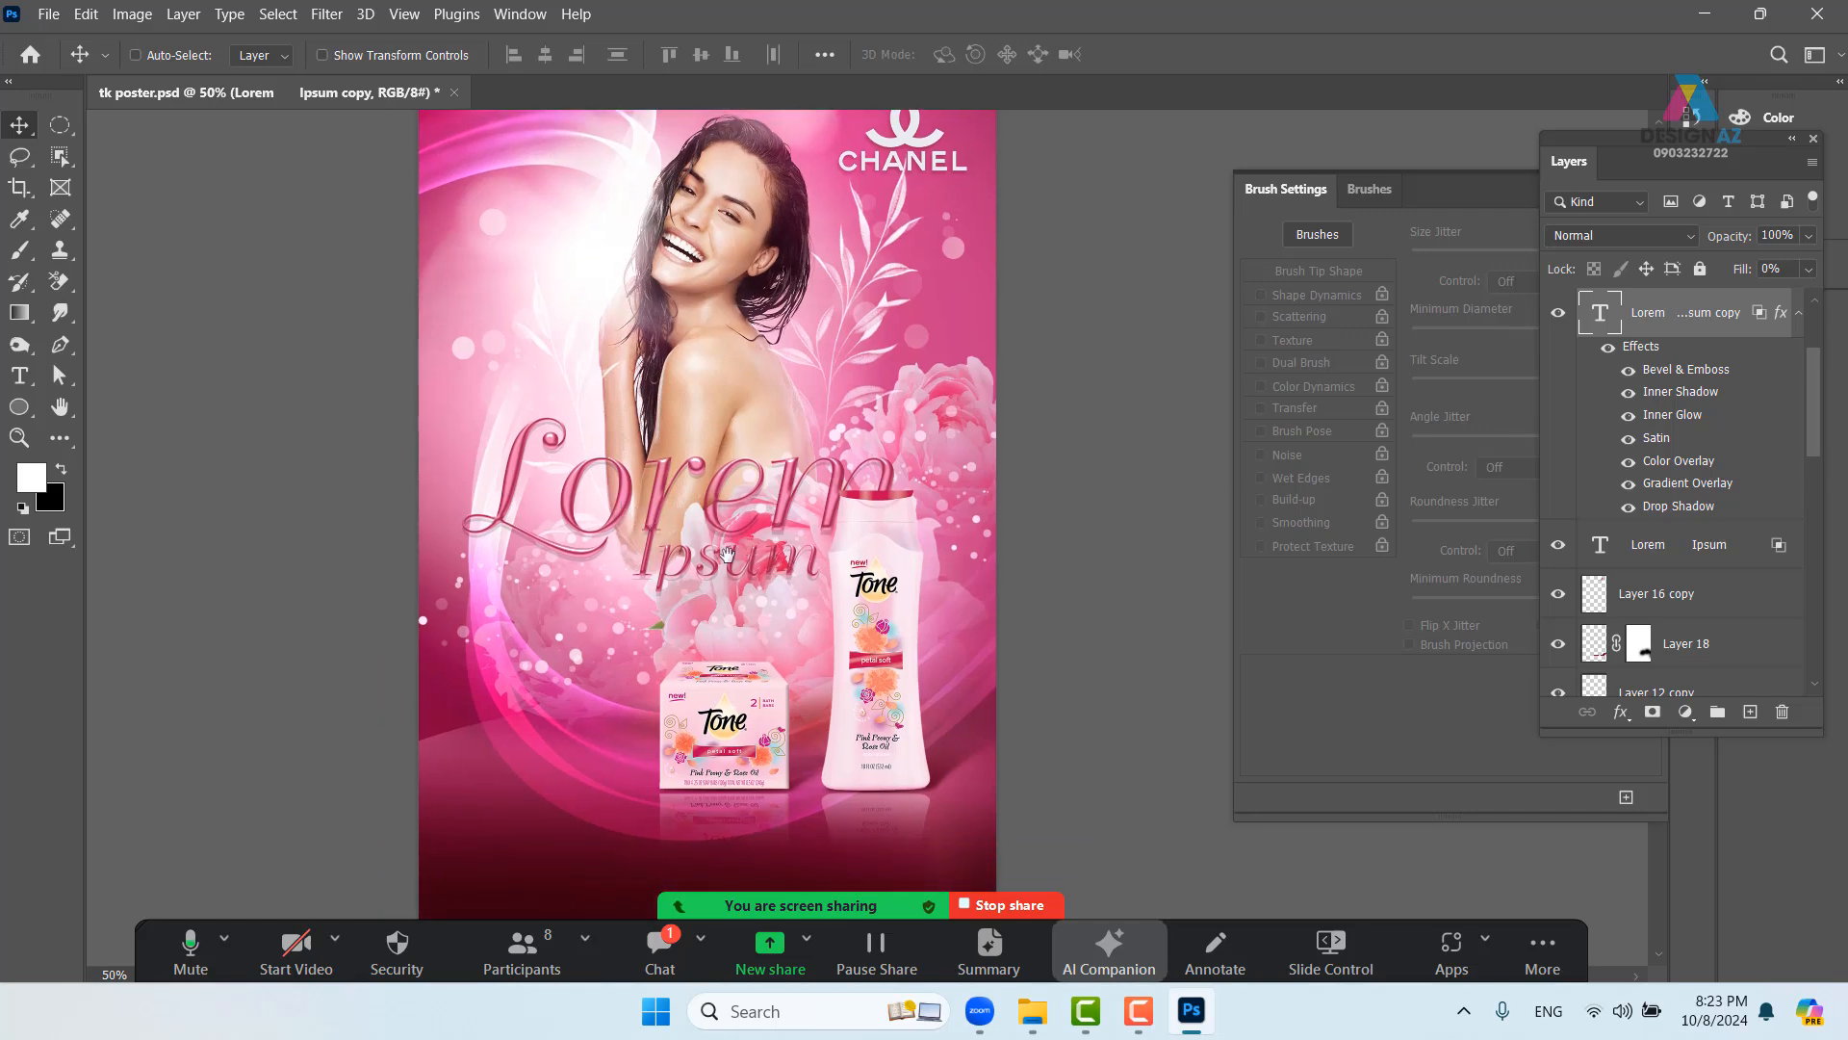
- Lower the copy's Bevel & Emboss shadow opacity to 77% and apply the style
{"action": "right_click", "coordinate": [1715, 325]}
{"action": "left_click", "coordinate": [1528, 36]}
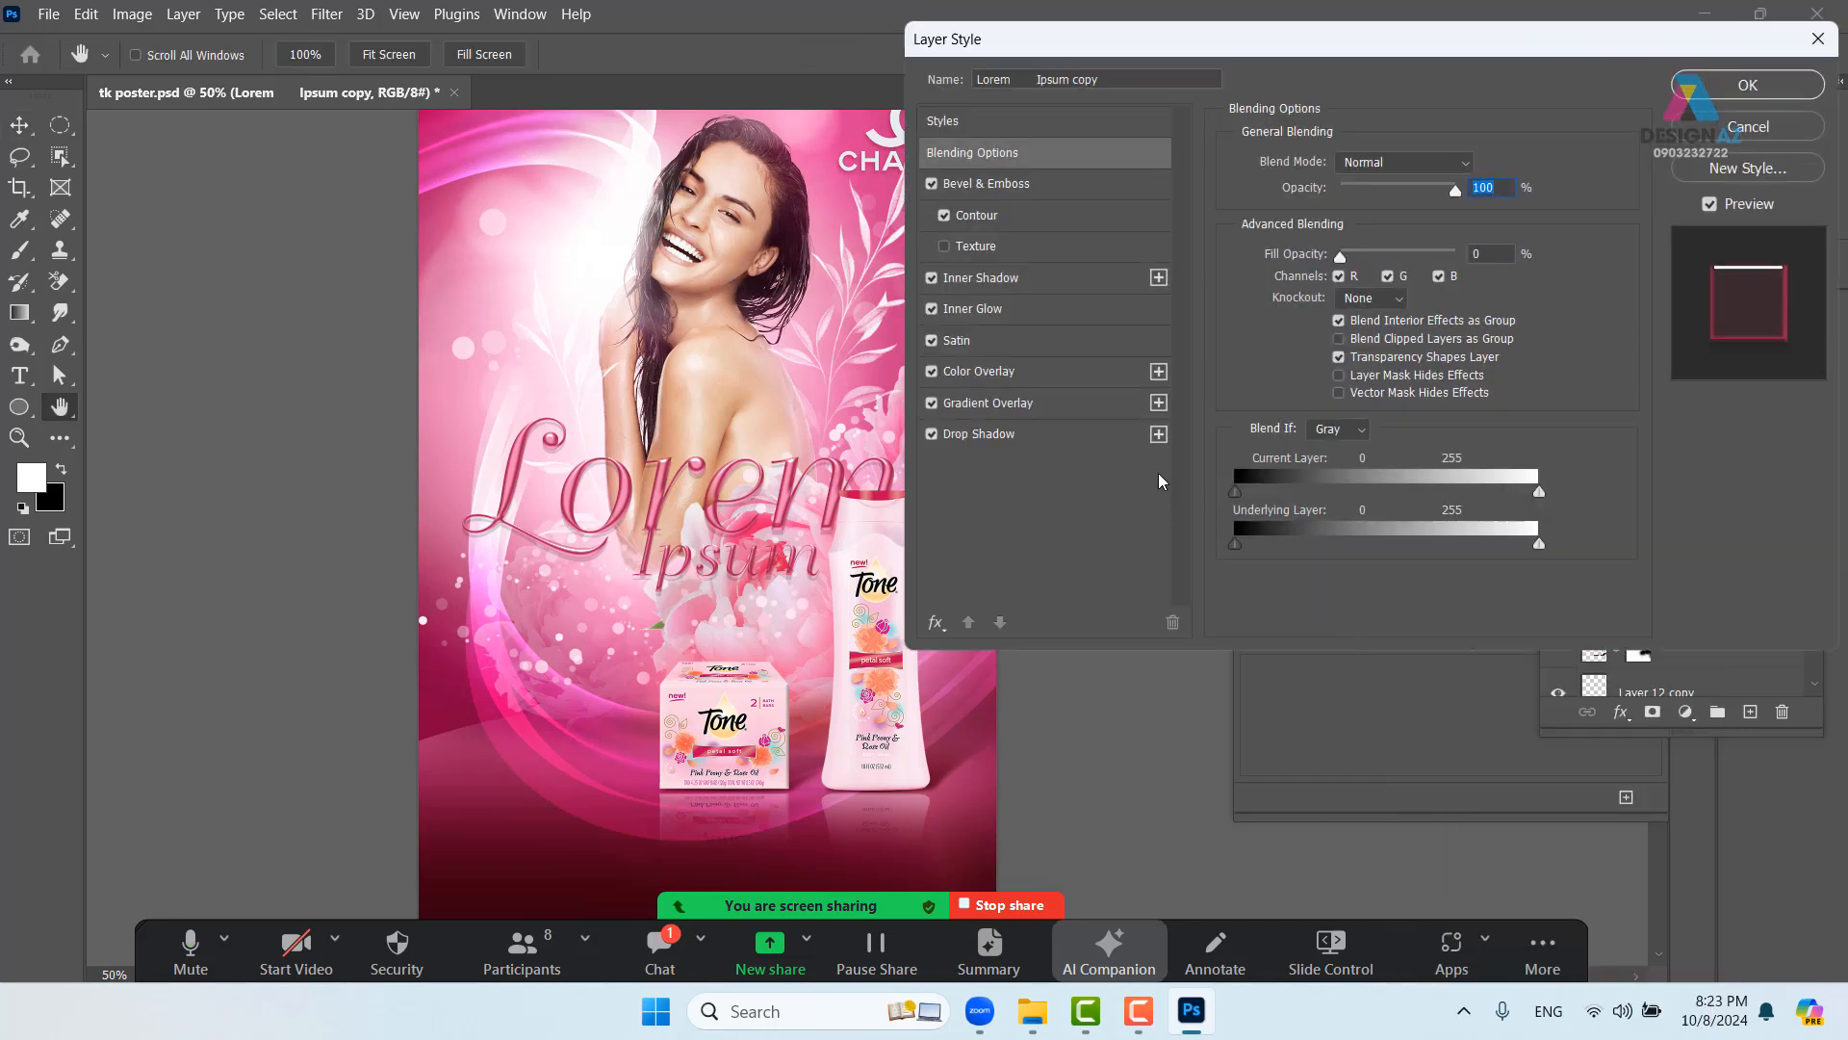
{"action": "left_click", "coordinate": [1081, 191]}
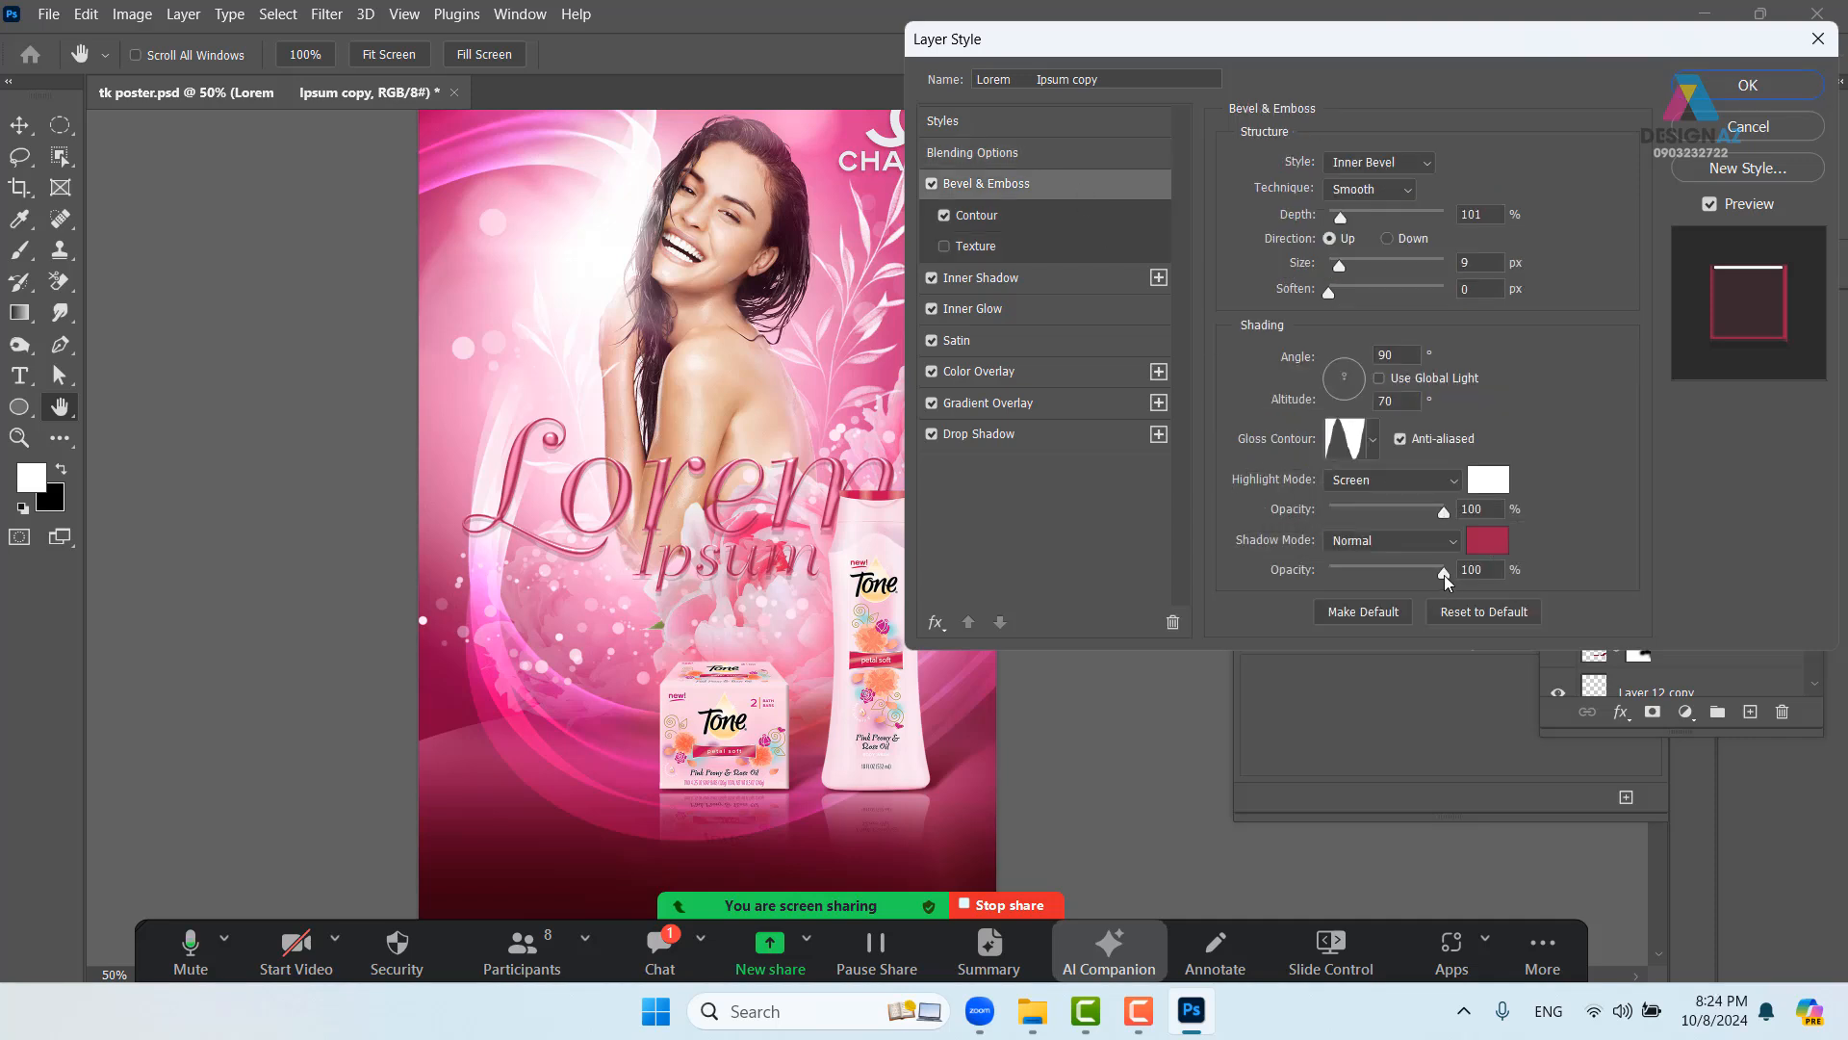
{"action": "left_click_drag", "start_coordinate": [1444, 575], "coordinate": [1406, 570]}
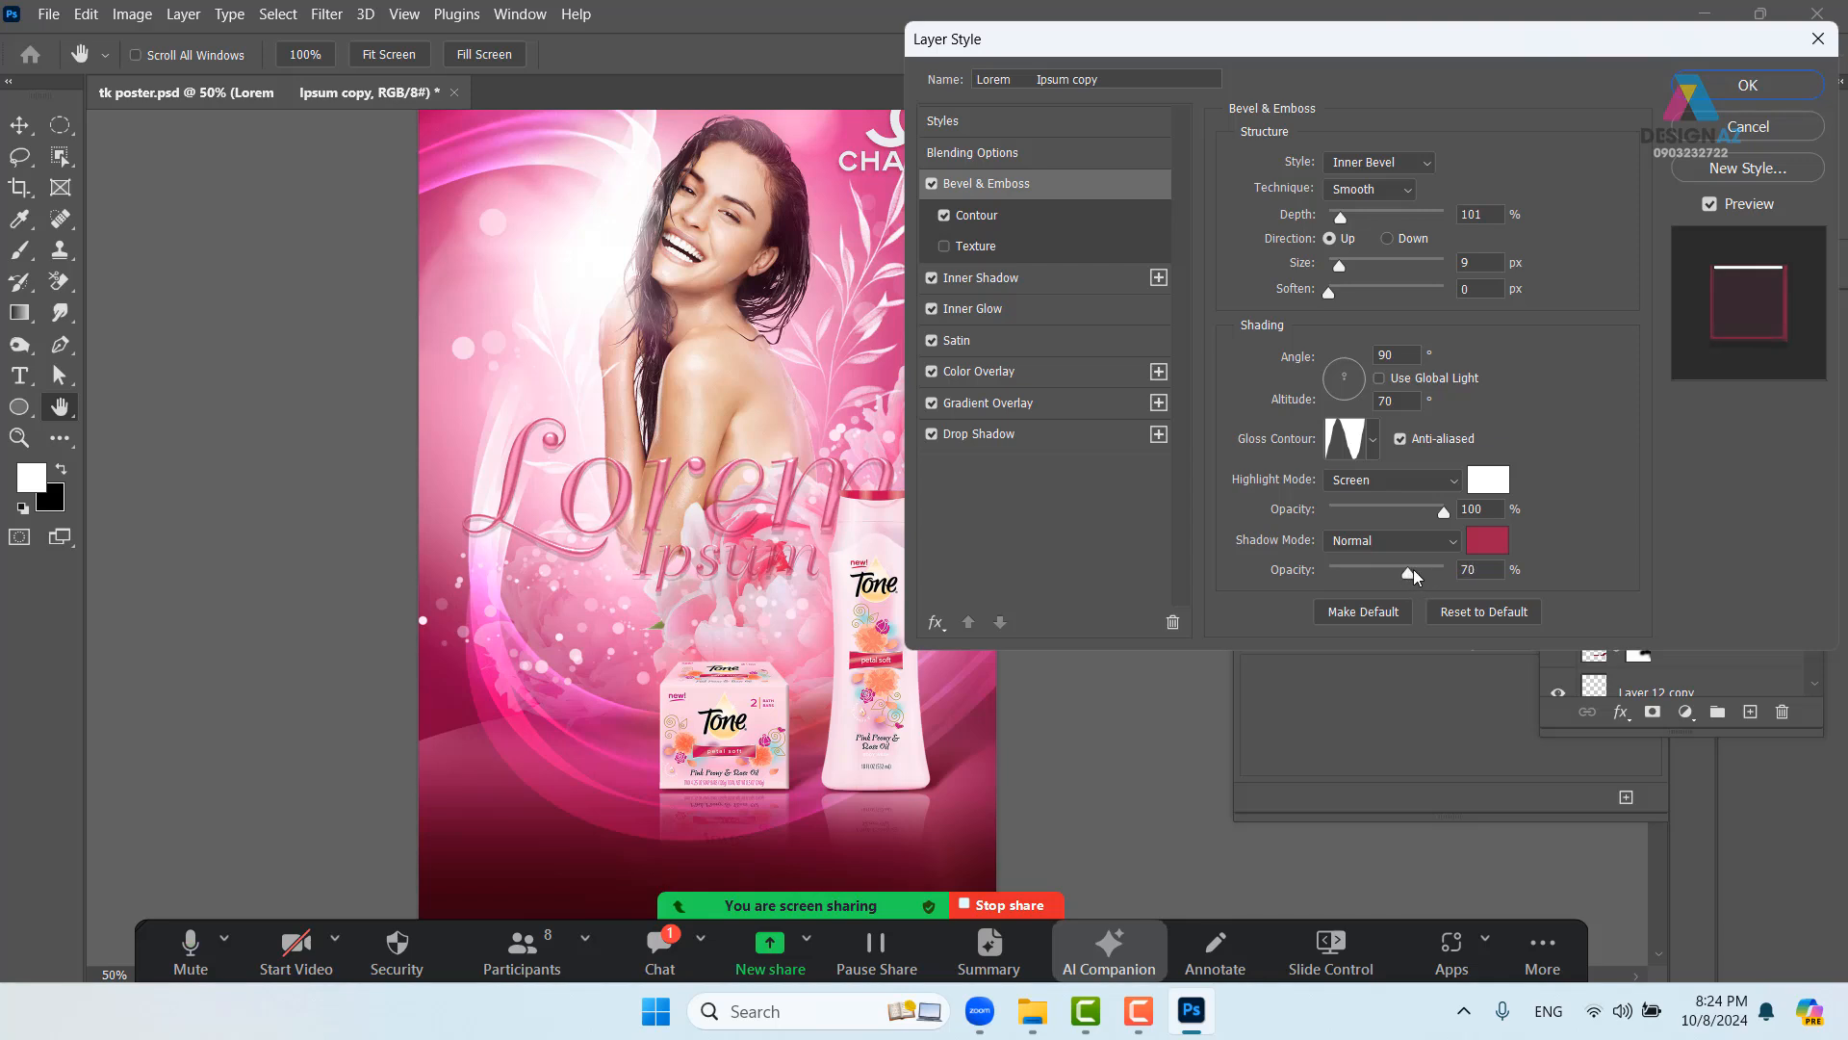
{"action": "left_click", "coordinate": [1417, 570]}
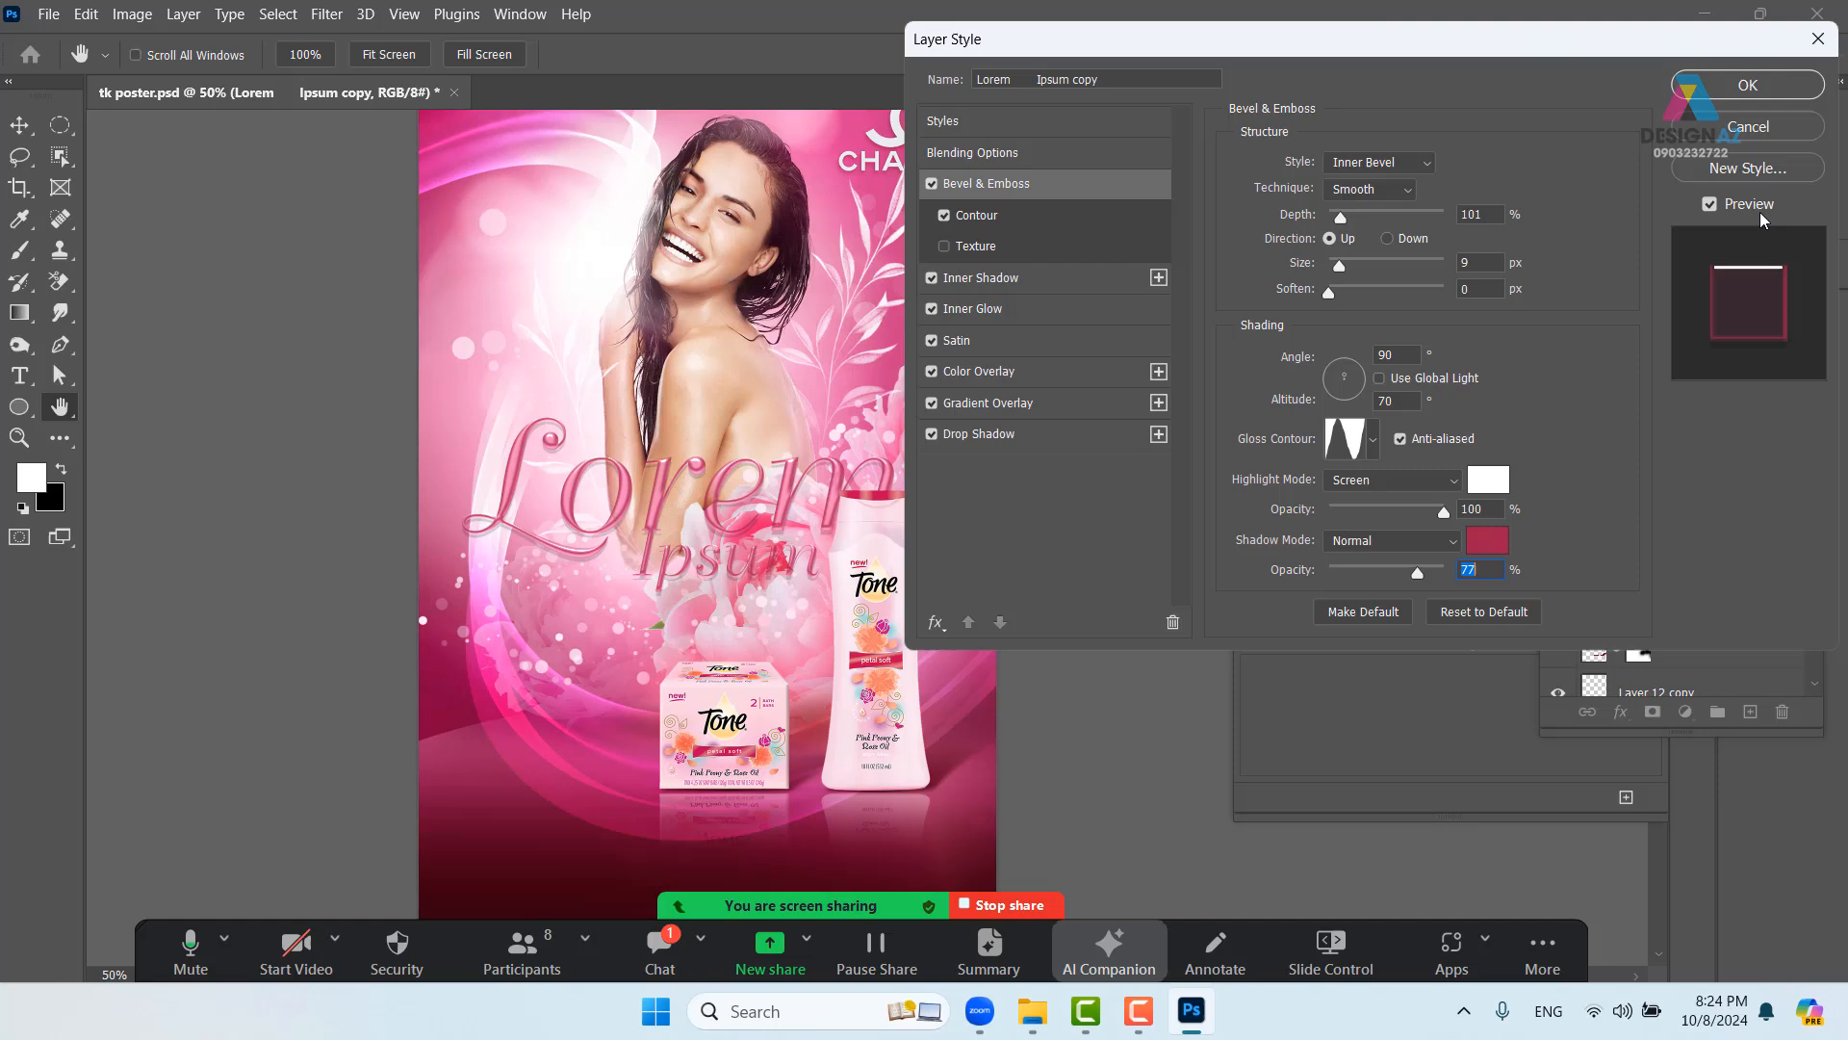
{"action": "left_click", "coordinate": [1775, 85]}
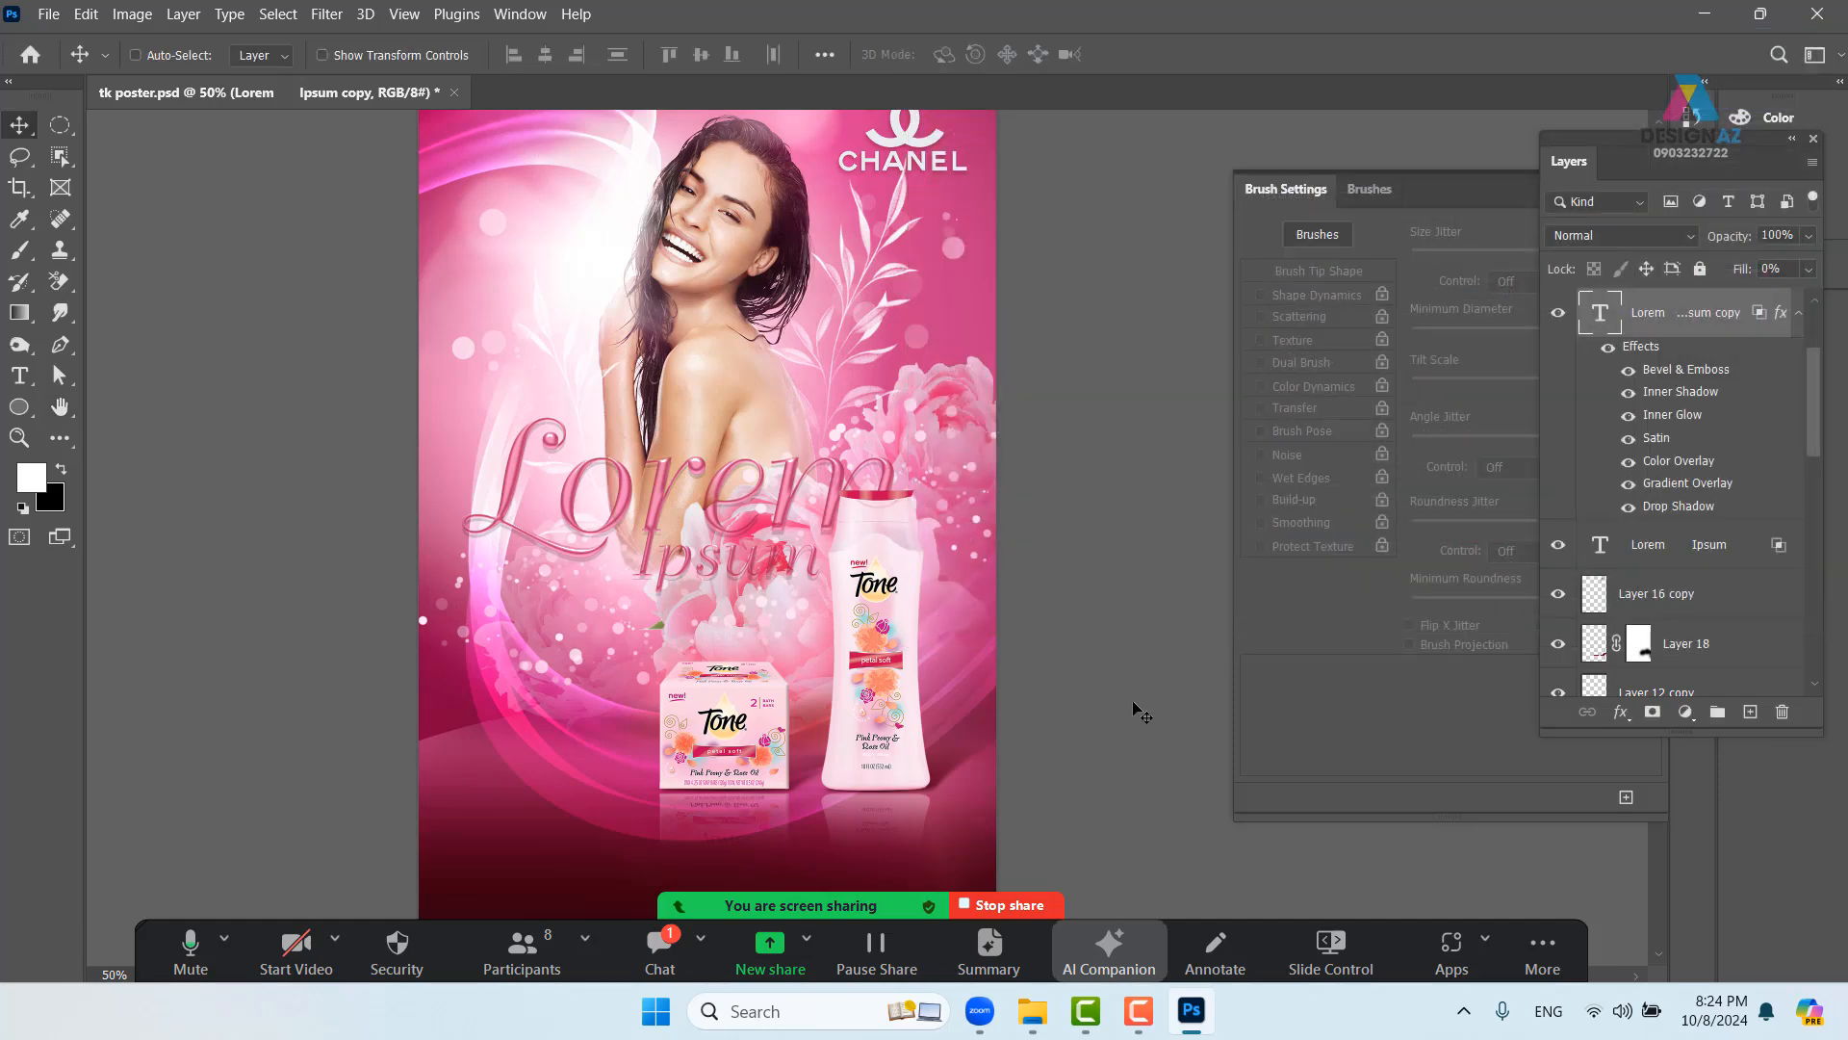
{"action": "key", "text": "ctrl+plus"}
{"action": "key", "text": "ctrl+plus"}
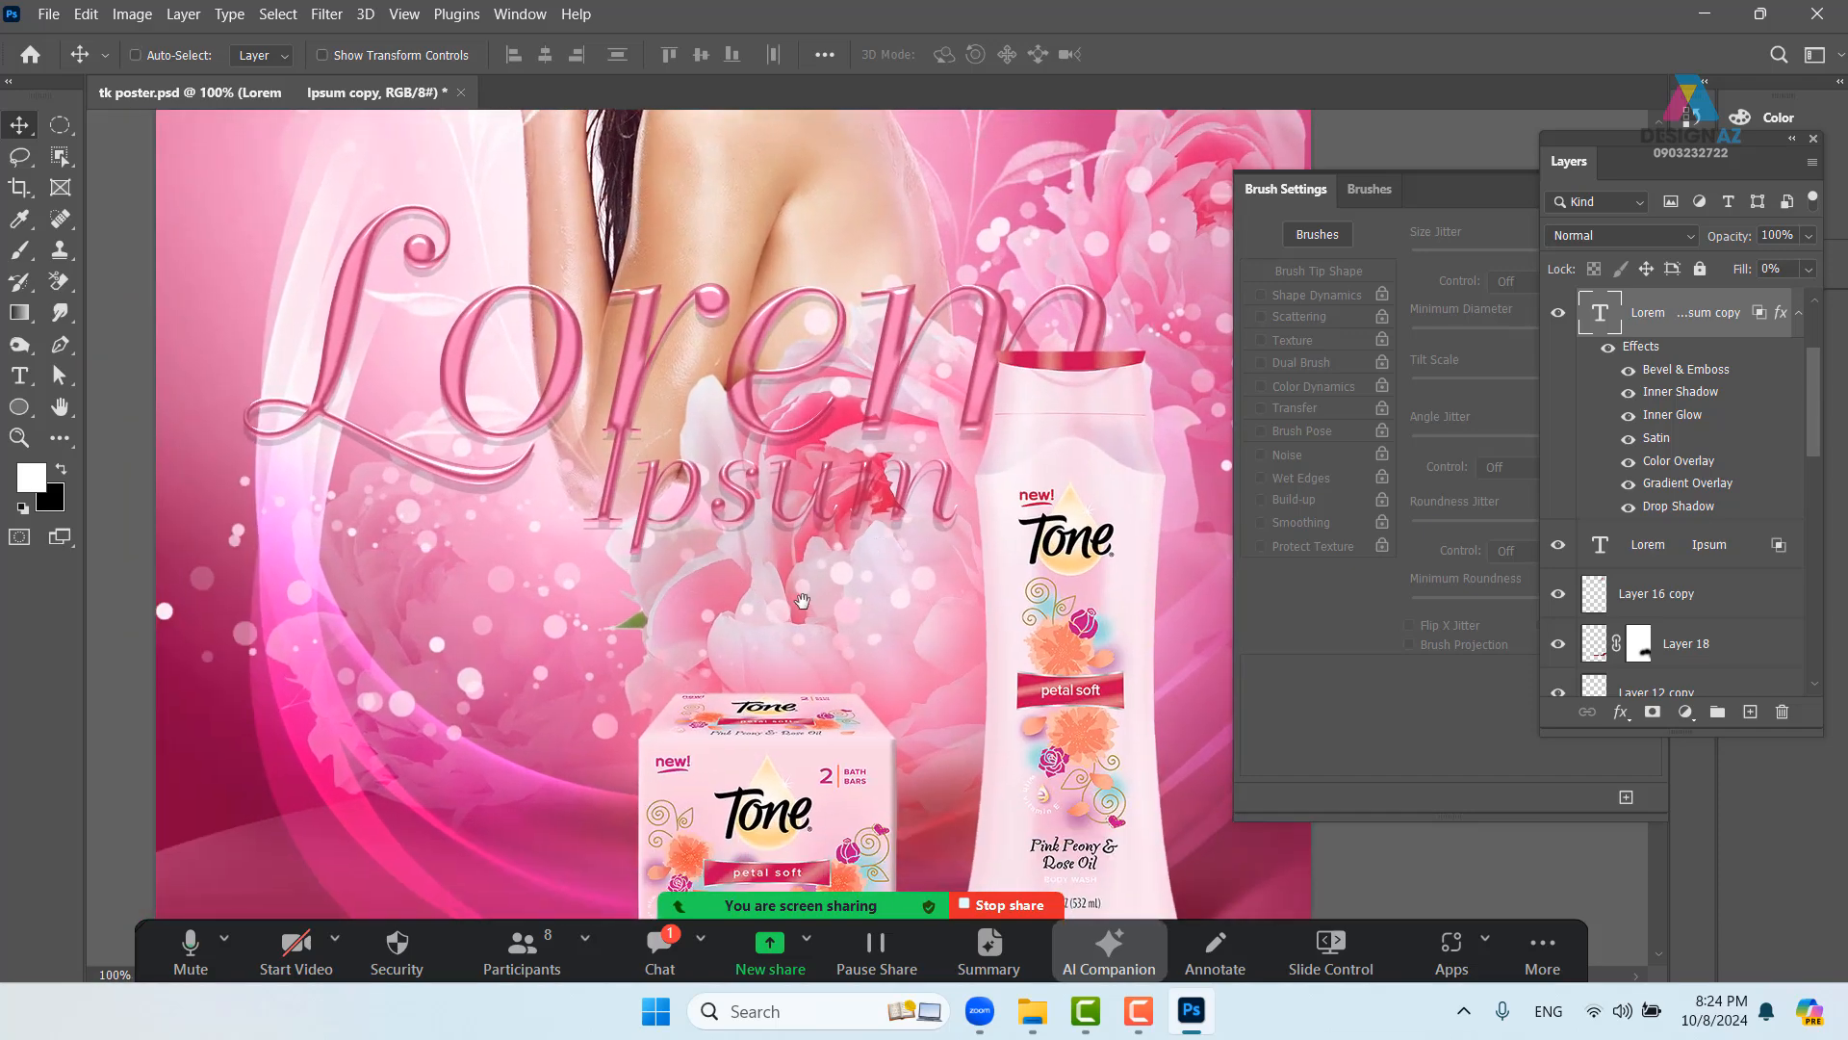
{"action": "left_click_drag", "start_coordinate": [715, 620], "coordinate": [746, 405]}
{"action": "left_click_drag", "start_coordinate": [625, 612], "coordinate": [622, 456]}
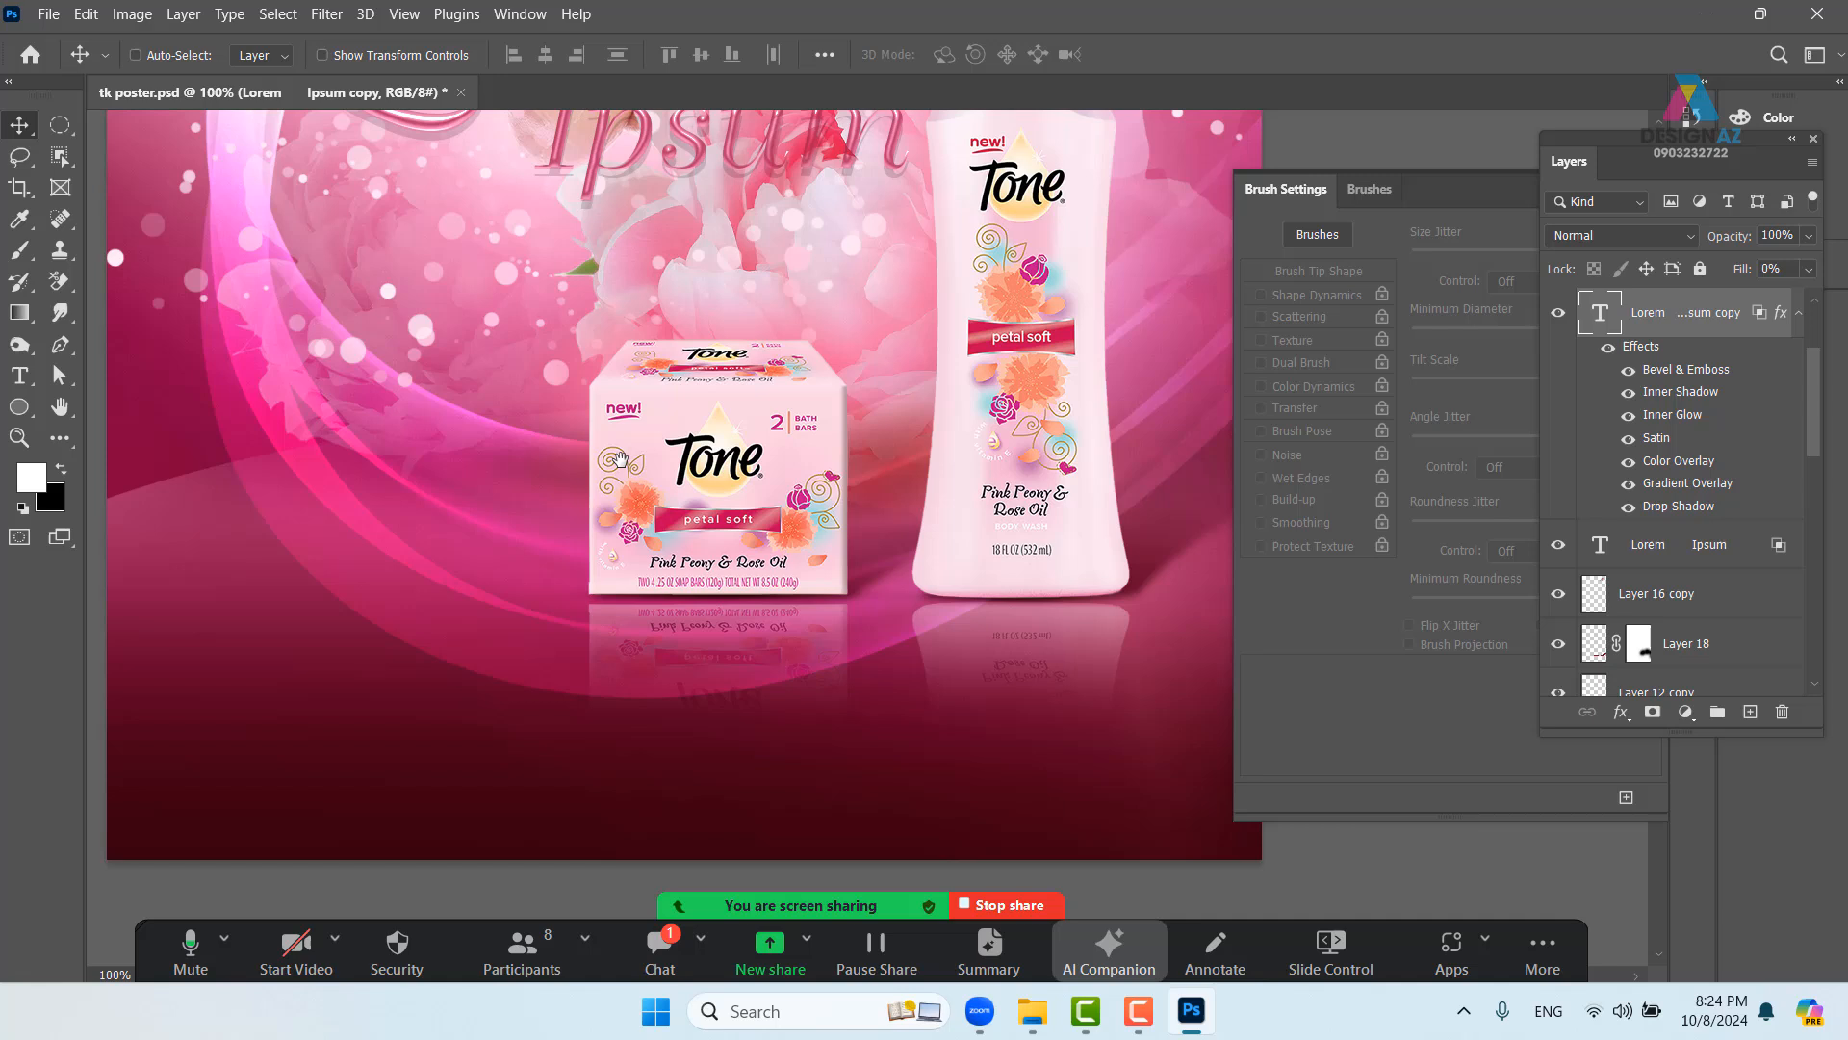
{"action": "right_click", "coordinate": [556, 671]}
{"action": "left_click", "coordinate": [578, 665]}
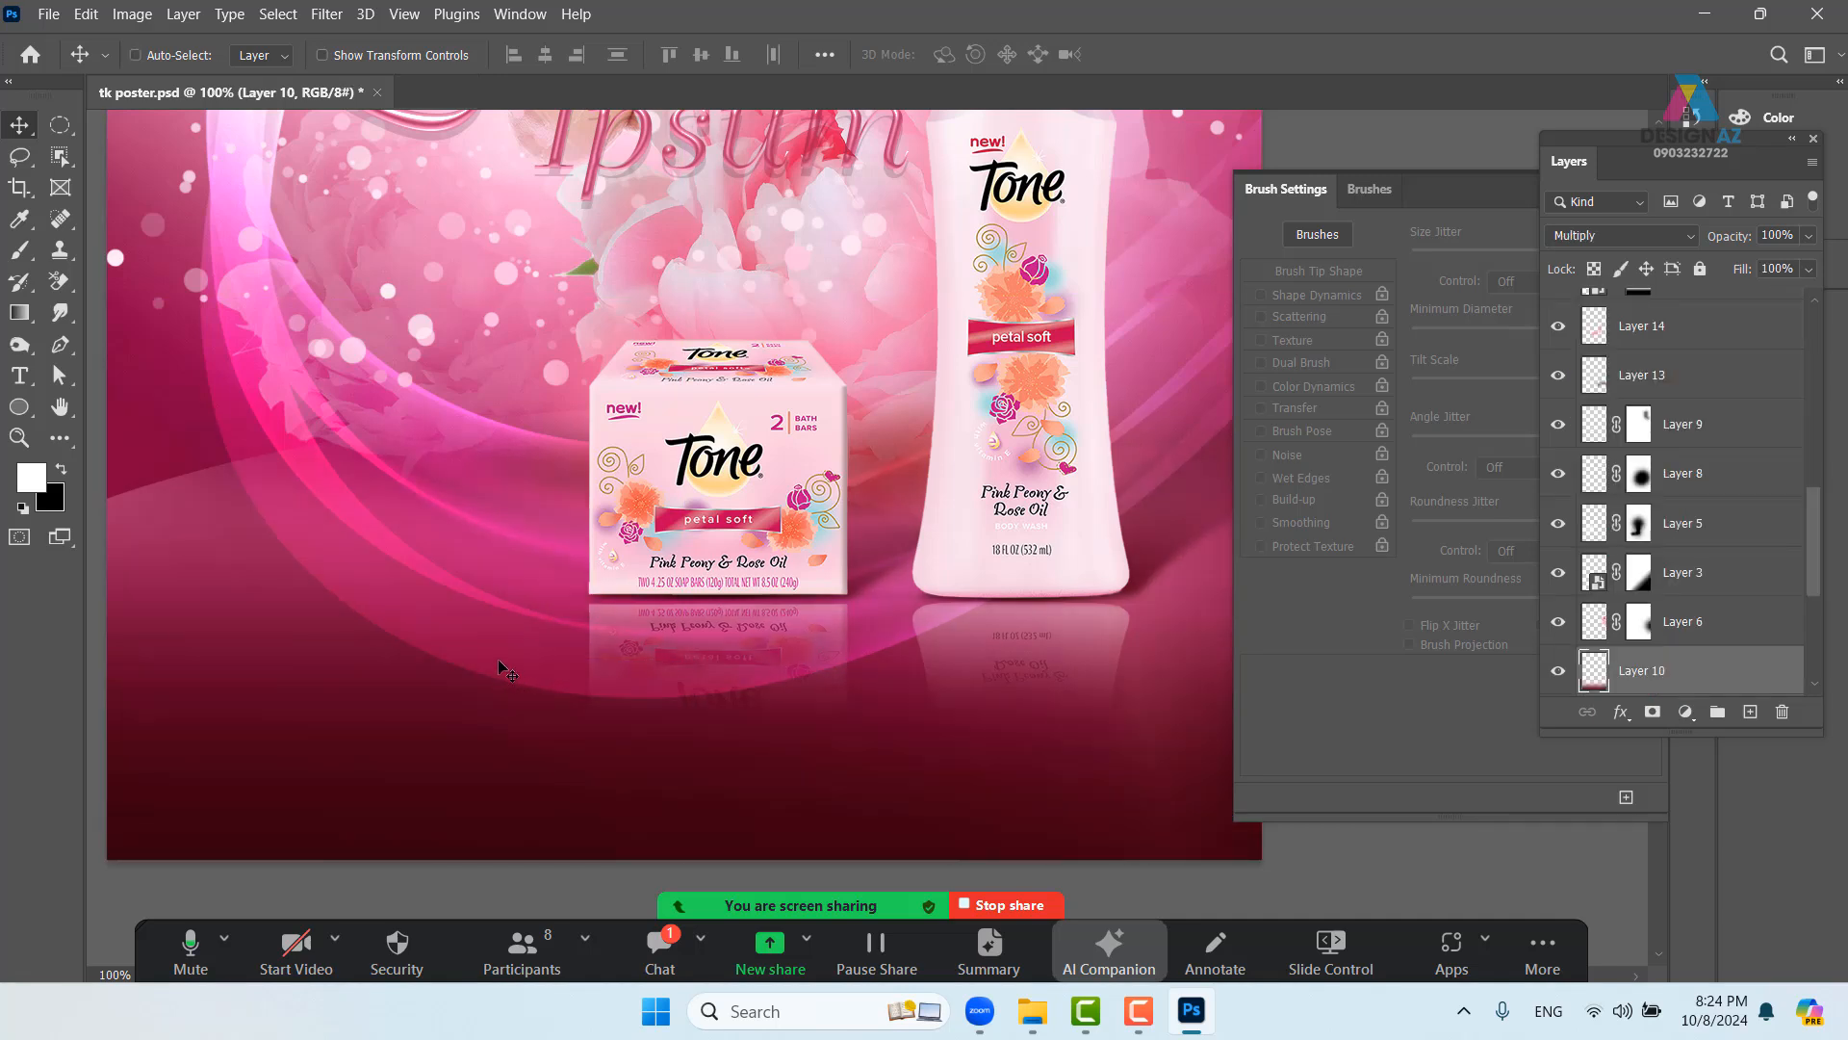
{"action": "right_click", "coordinate": [498, 663]}
{"action": "right_click", "coordinate": [447, 508]}
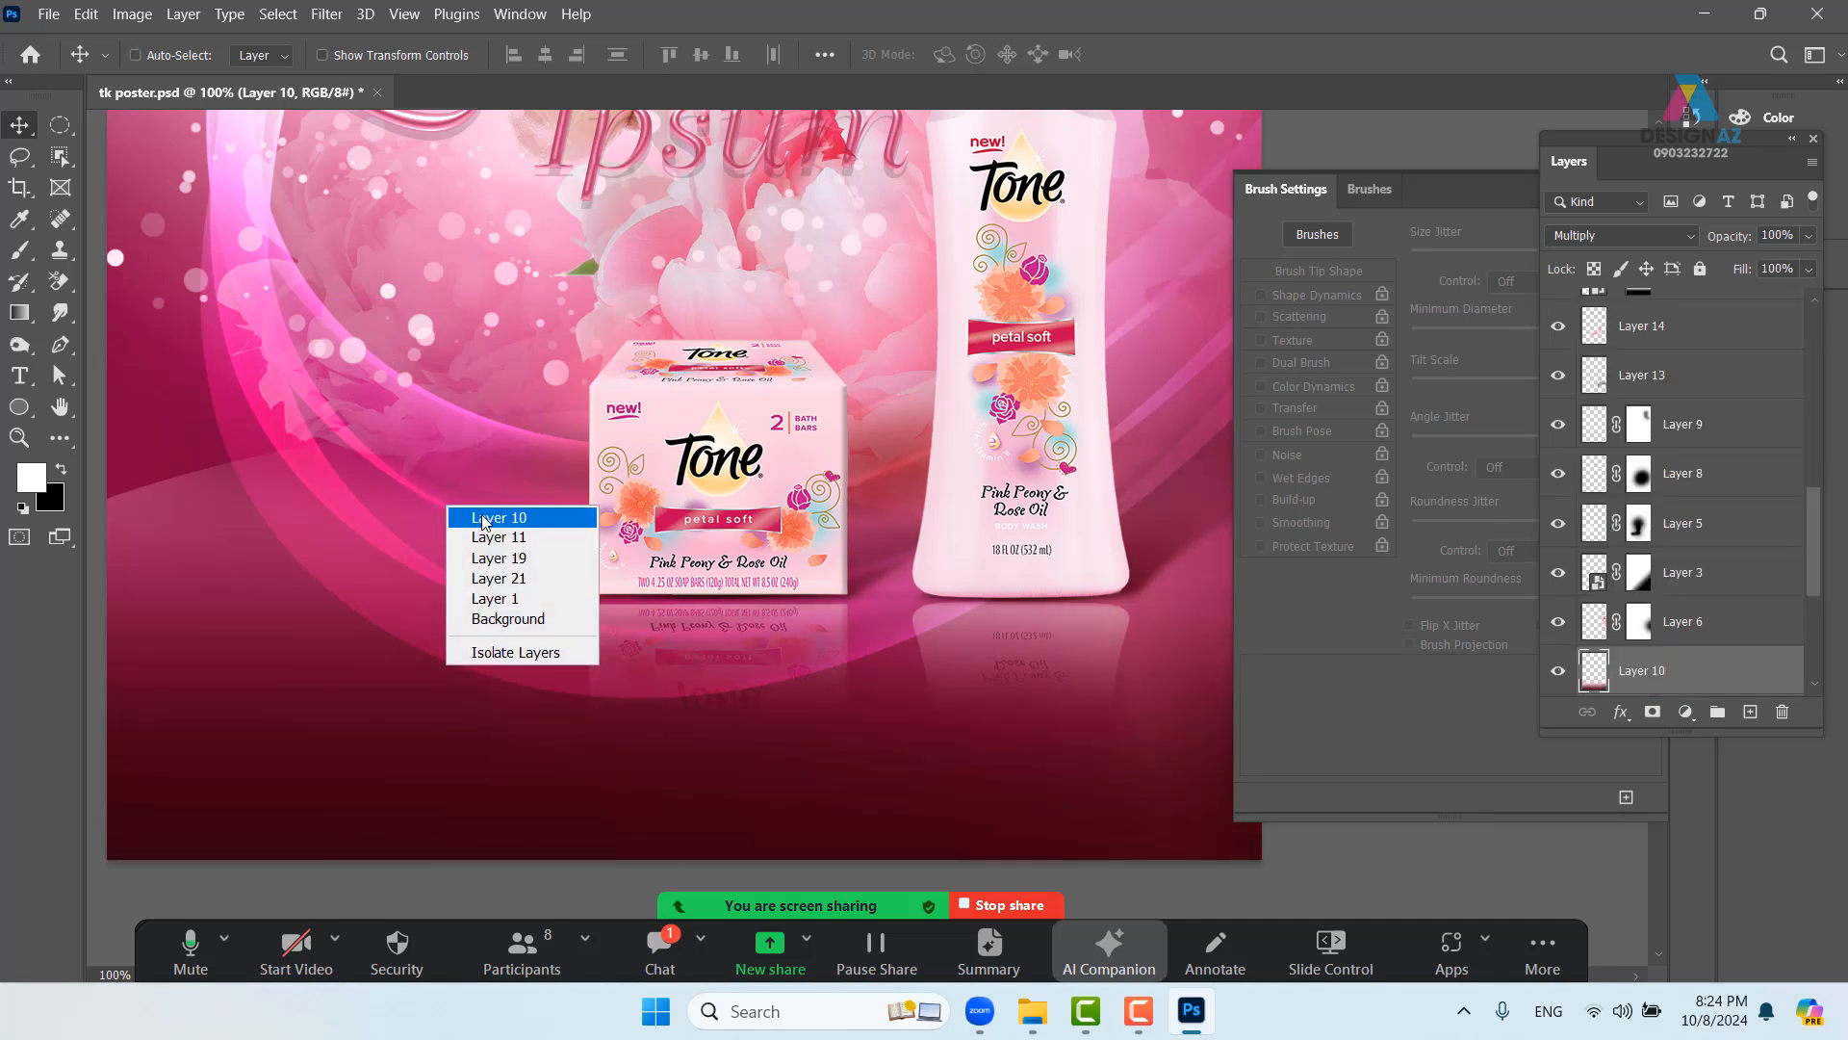
{"action": "left_click", "coordinate": [537, 520]}
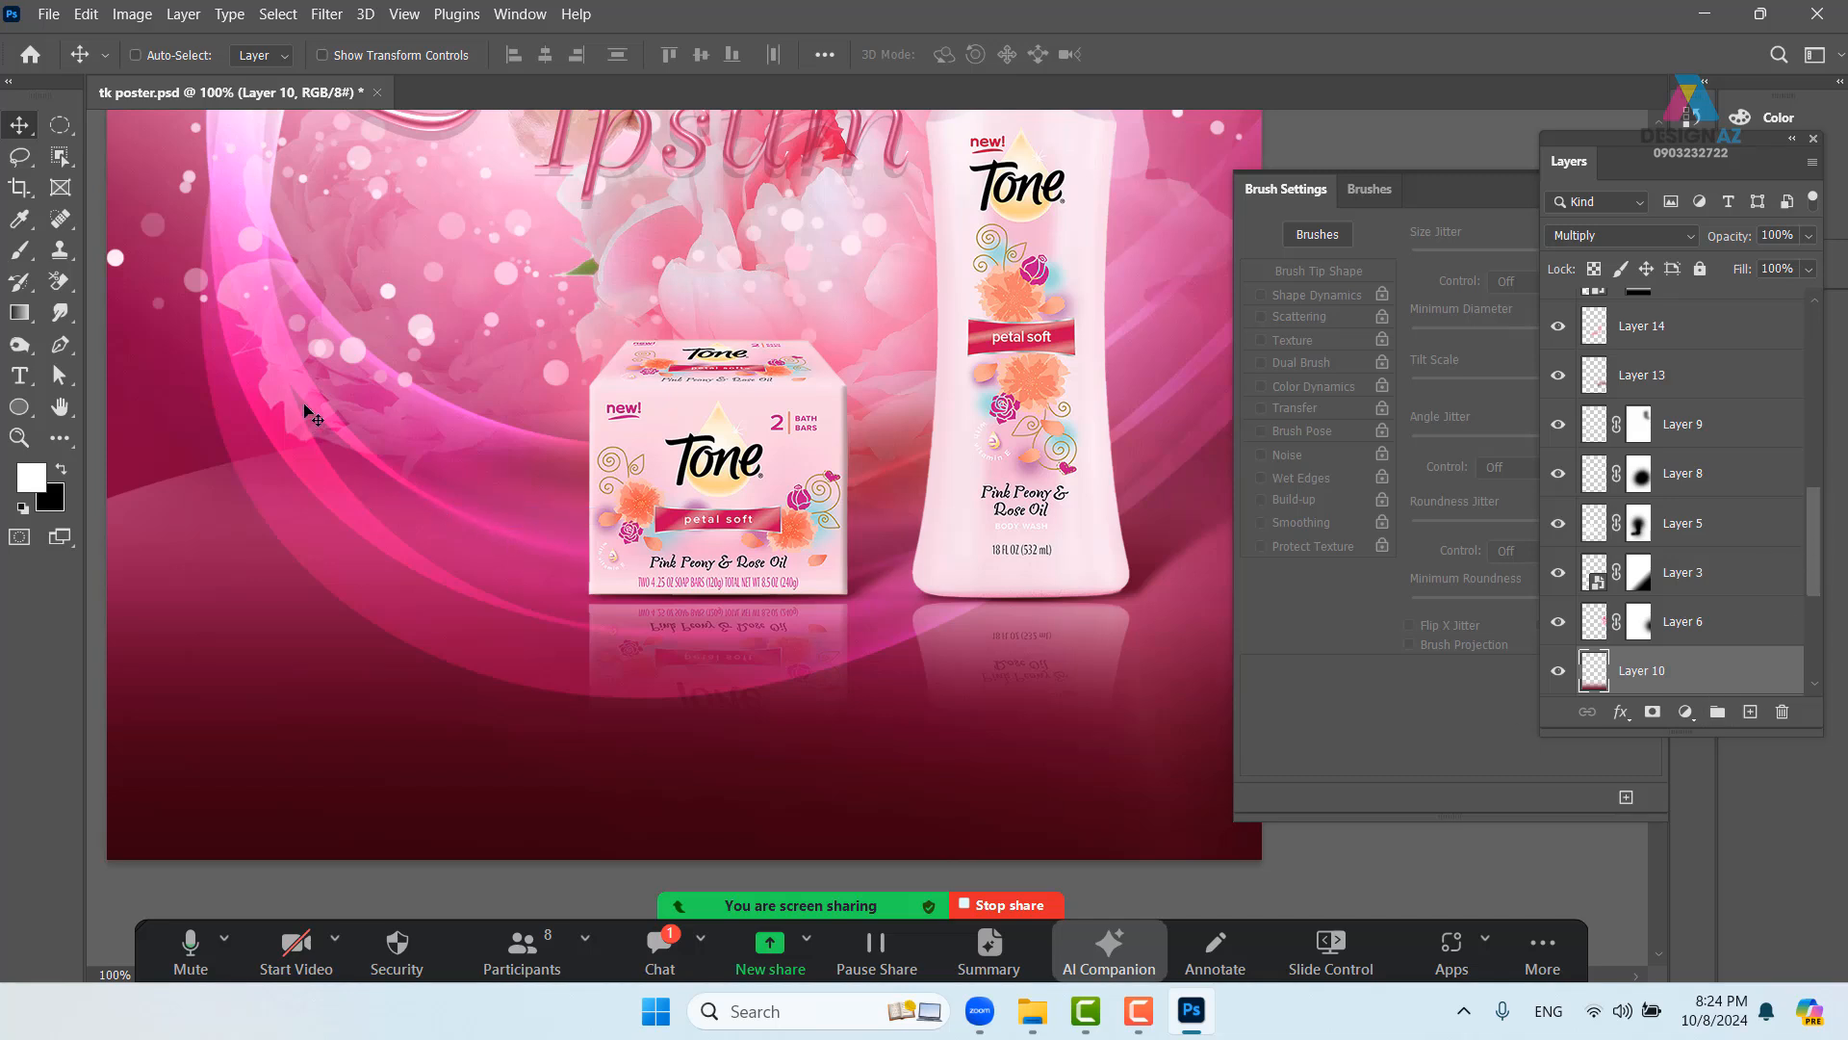
{"action": "right_click", "coordinate": [327, 344]}
{"action": "left_click", "coordinate": [358, 356]}
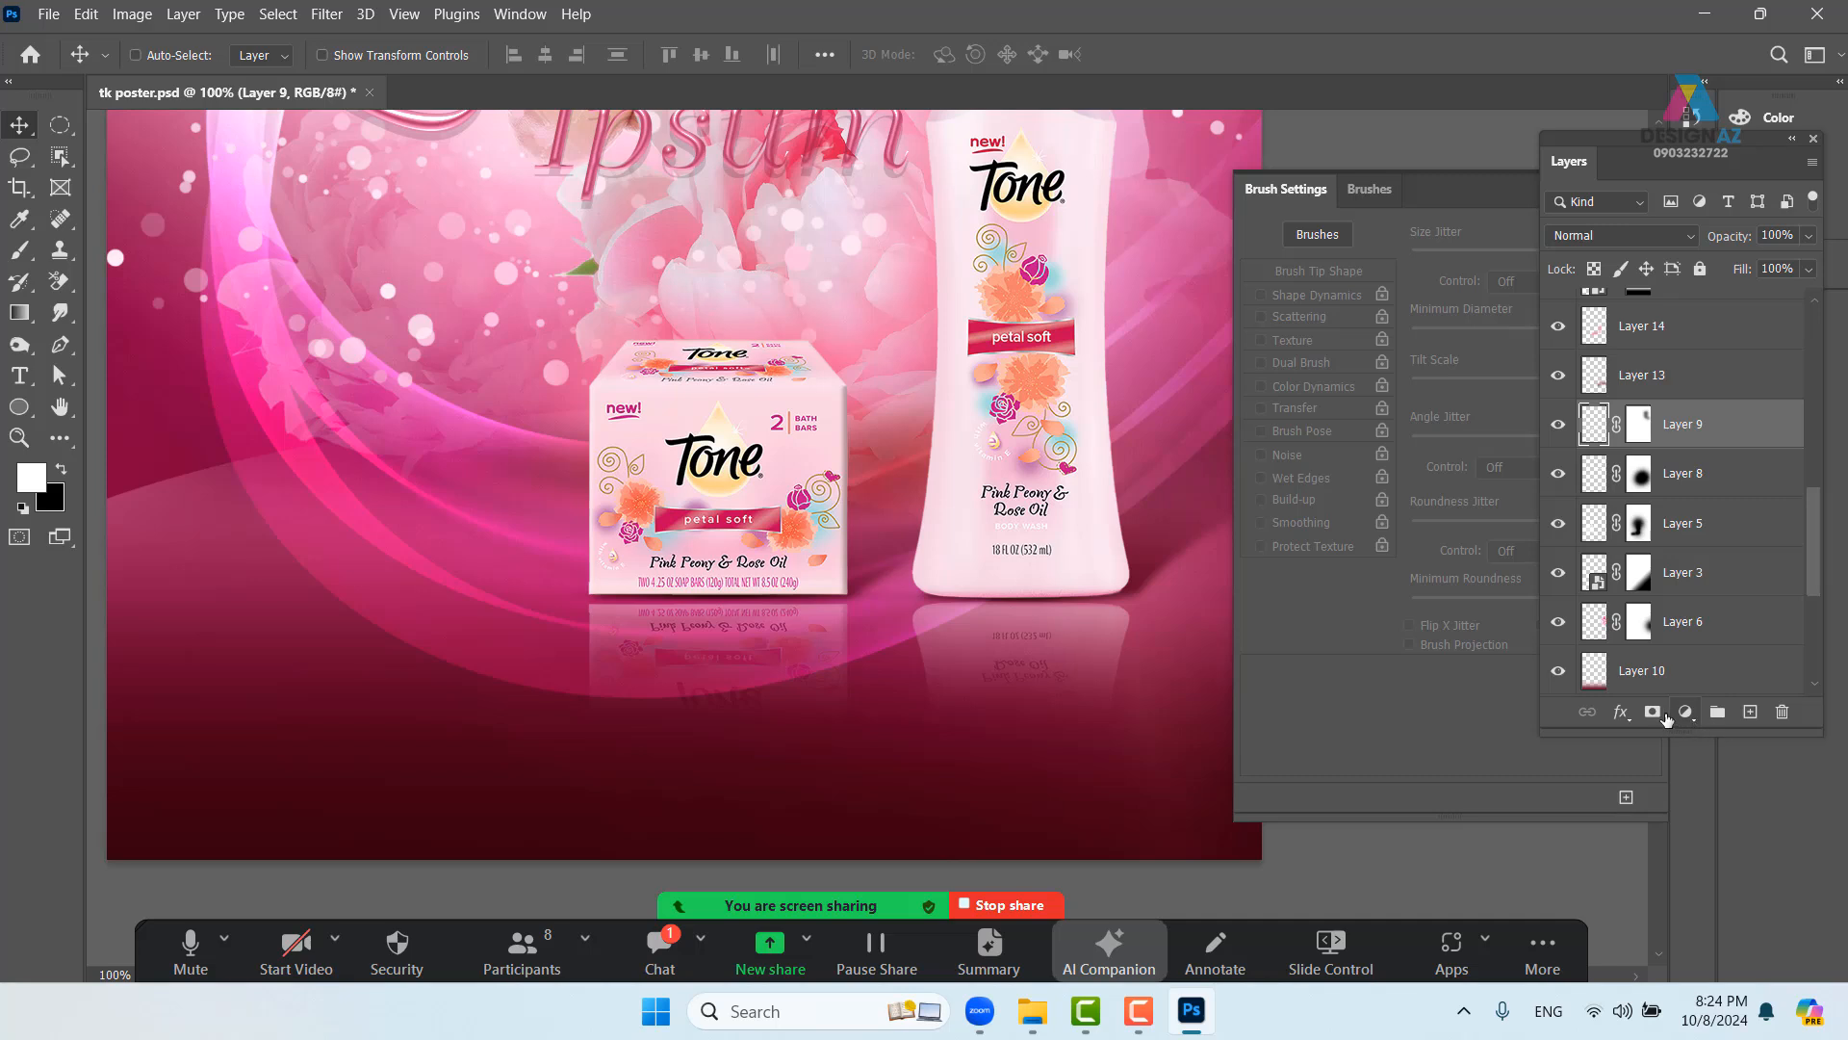
- Select Layer 9's mask with black foreground, then try moving Layer 9 and undo
{"action": "left_click", "coordinate": [1637, 437]}
{"action": "key", "text": "x"}
{"action": "key", "text": "b"}
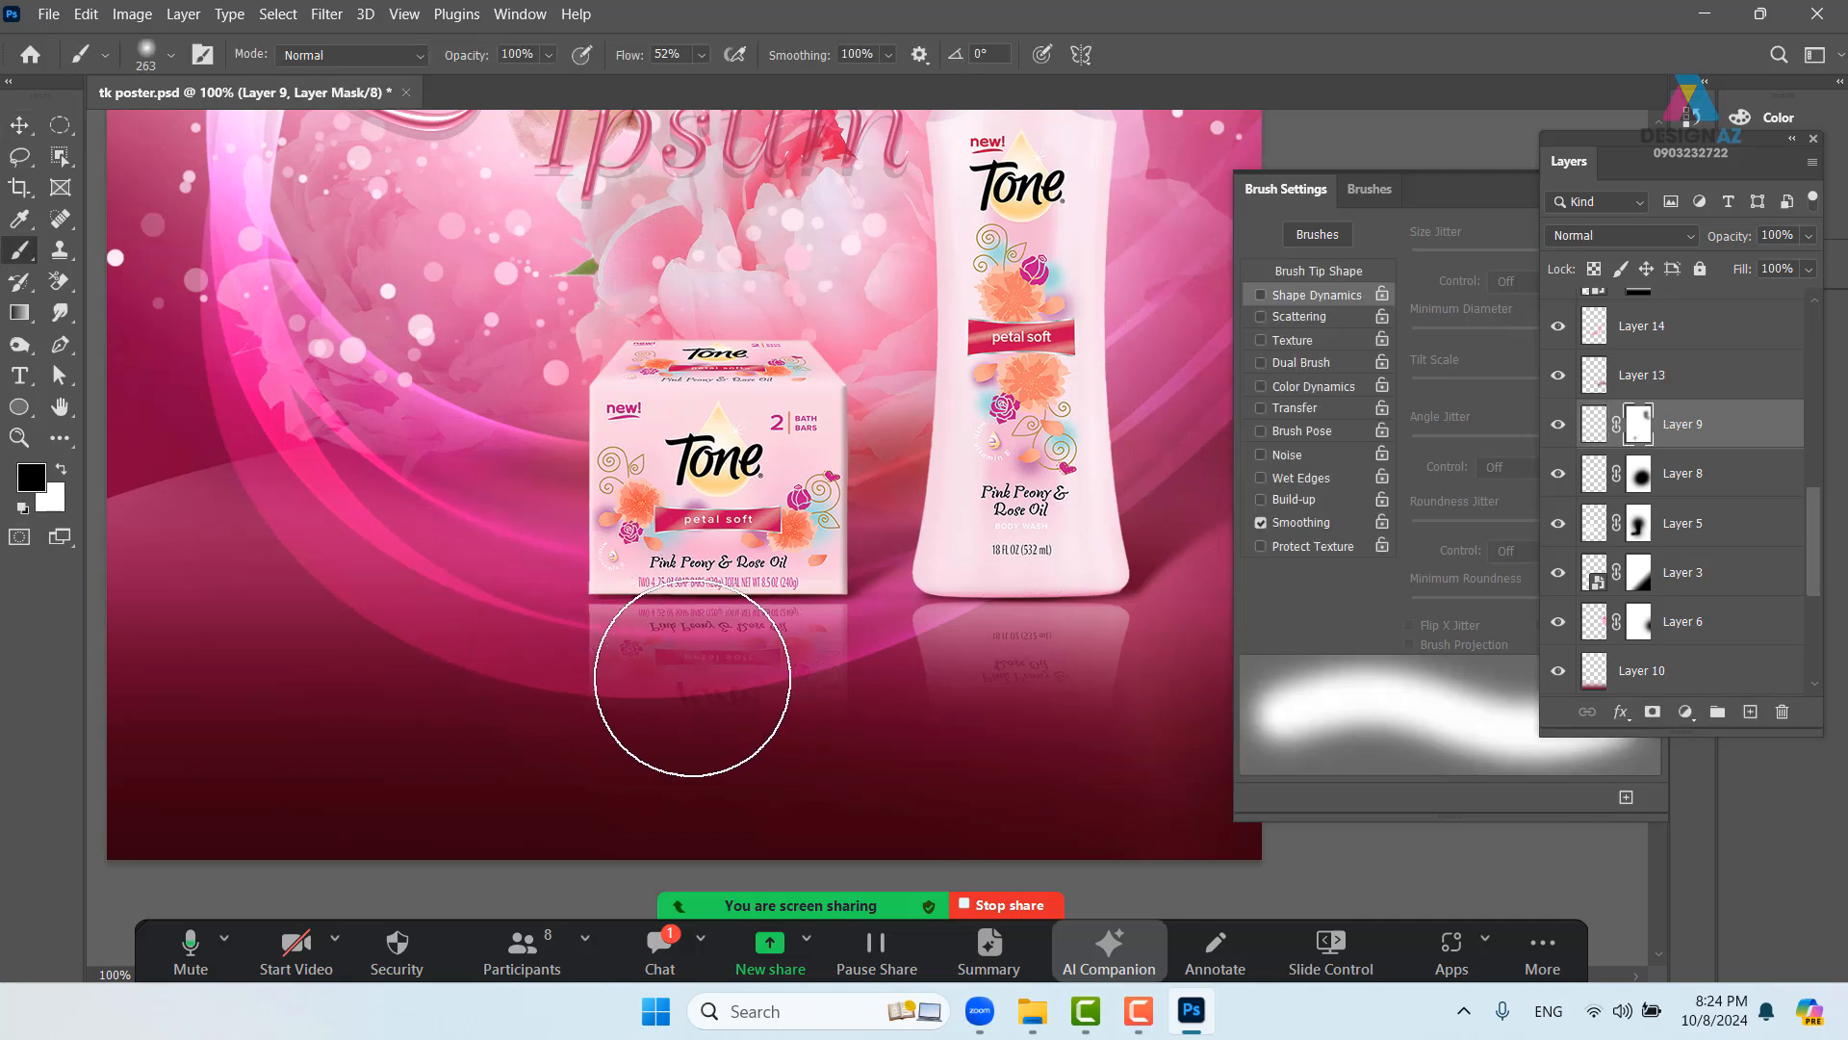
{"action": "left_click", "coordinate": [19, 125]}
{"action": "mouse_move", "coordinate": [345, 489]}
{"action": "left_mouse_down"}
{"action": "mouse_move", "coordinate": [435, 529]}
{"action": "mouse_move", "coordinate": [352, 546]}
{"action": "mouse_move", "coordinate": [332, 577]}
{"action": "left_mouse_up"}
{"action": "key", "text": "ctrl+z"}
- Pick Layers 11, 19 and 21 from the canvas, undoing trial moves, ending on Layer 21
{"action": "right_click", "coordinate": [366, 457]}
{"action": "left_click", "coordinate": [404, 467]}
{"action": "right_click", "coordinate": [352, 459]}
{"action": "left_click", "coordinate": [385, 507]}
{"action": "key", "text": "ctrl+z"}
{"action": "right_click", "coordinate": [213, 386]}
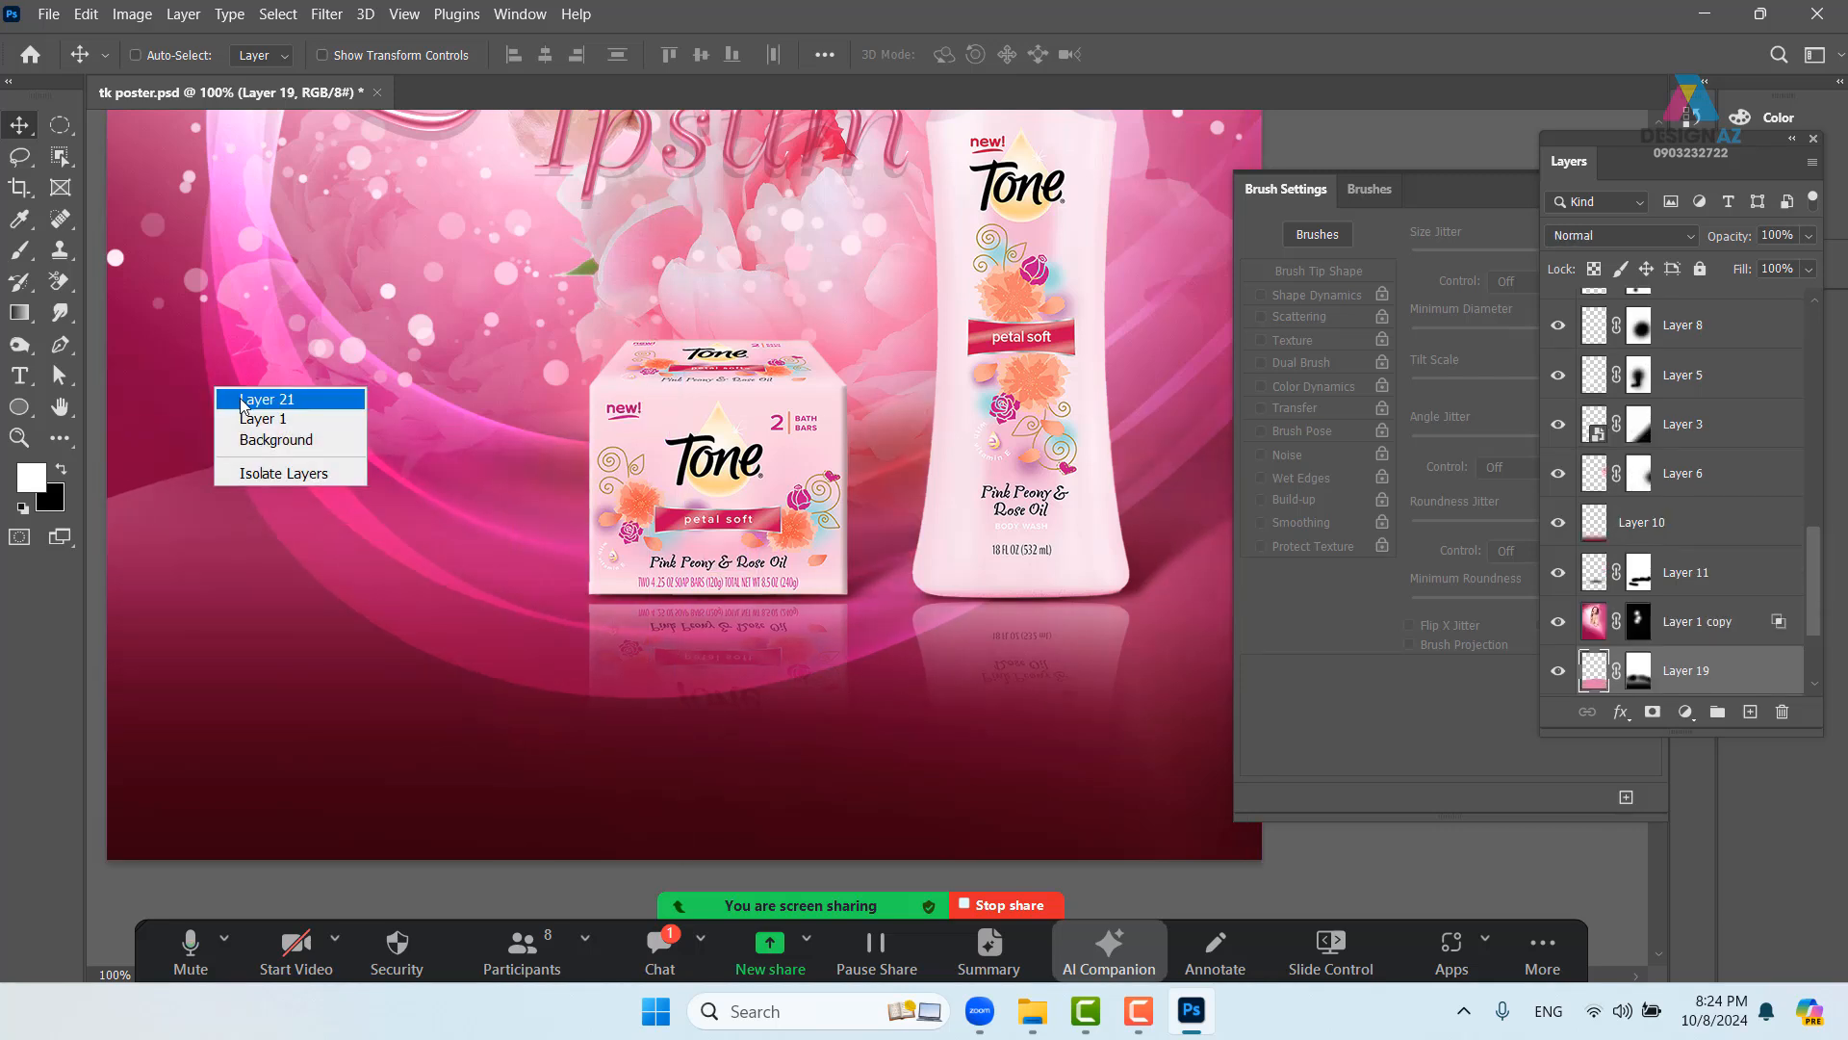
{"action": "left_click", "coordinate": [258, 399]}
{"action": "left_click_drag", "start_coordinate": [252, 401], "coordinate": [247, 479]}
{"action": "key", "text": "ctrl+z"}
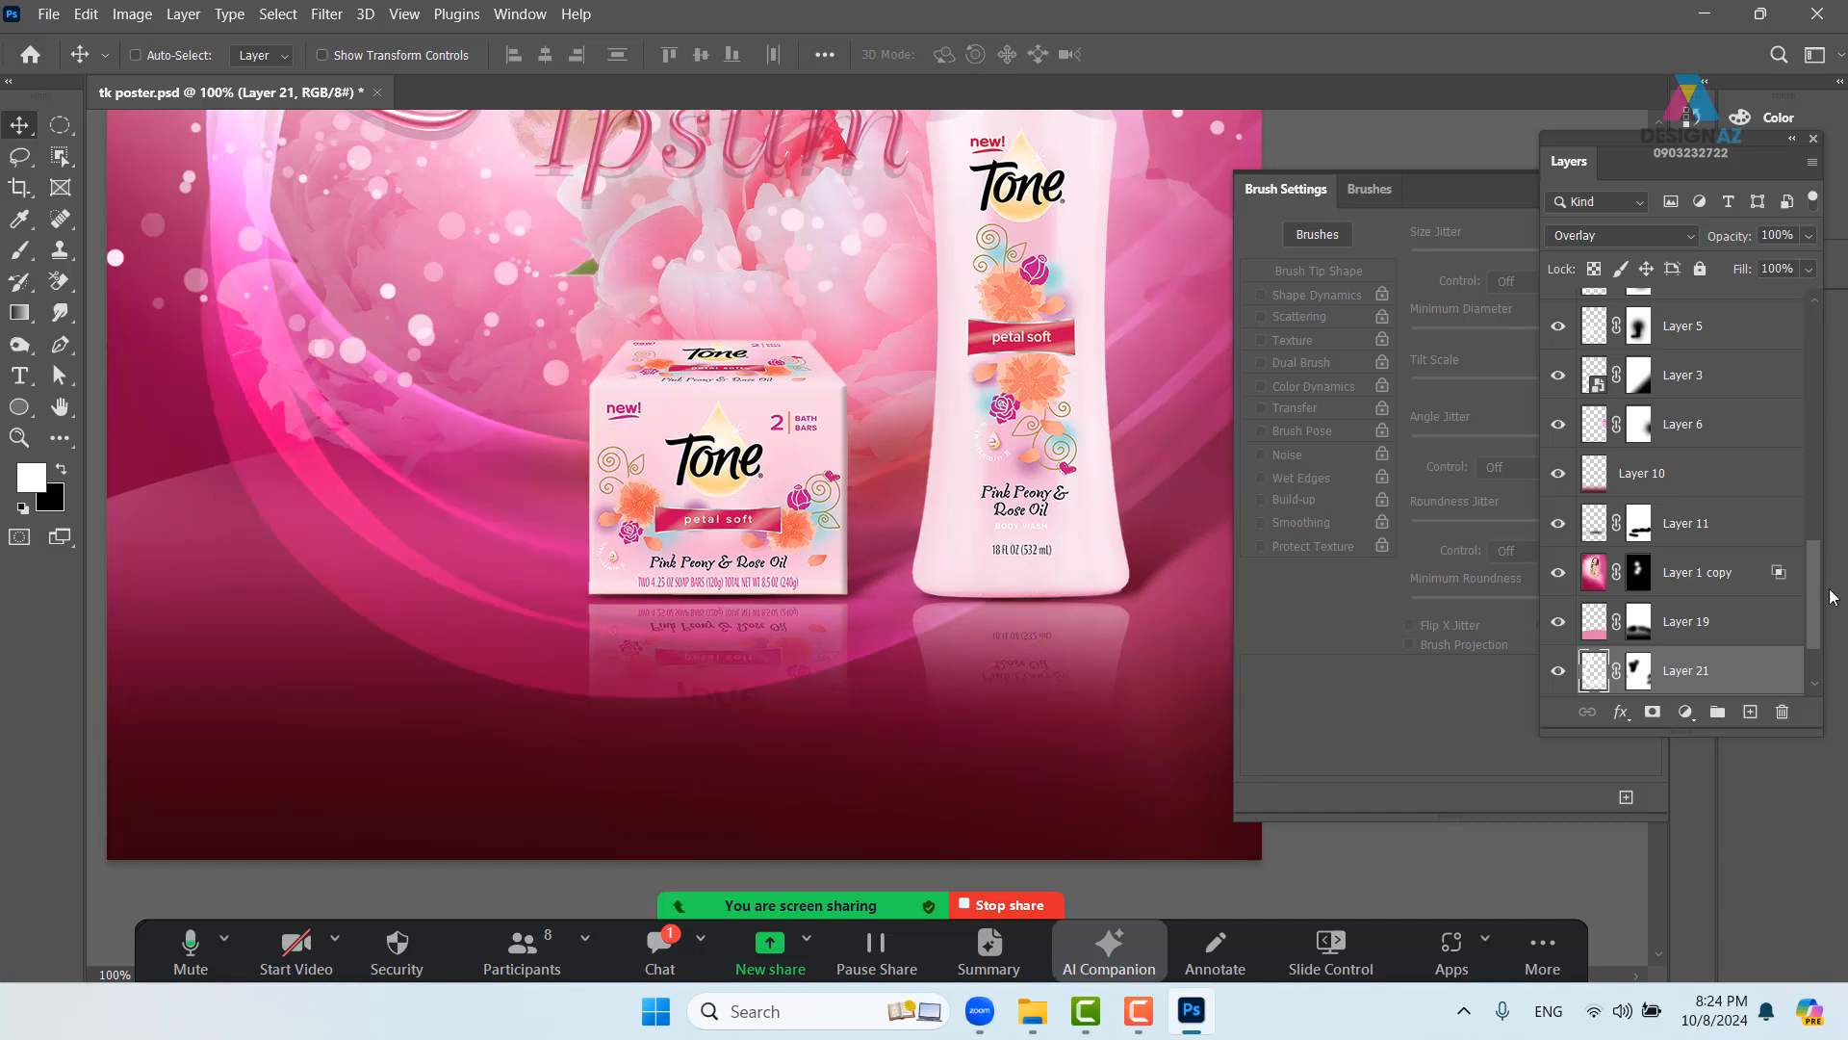
- Paint black on Layer 21's mask over the magenta band on the lower-left petals
{"action": "left_click", "coordinate": [1652, 711]}
{"action": "key", "text": "b"}
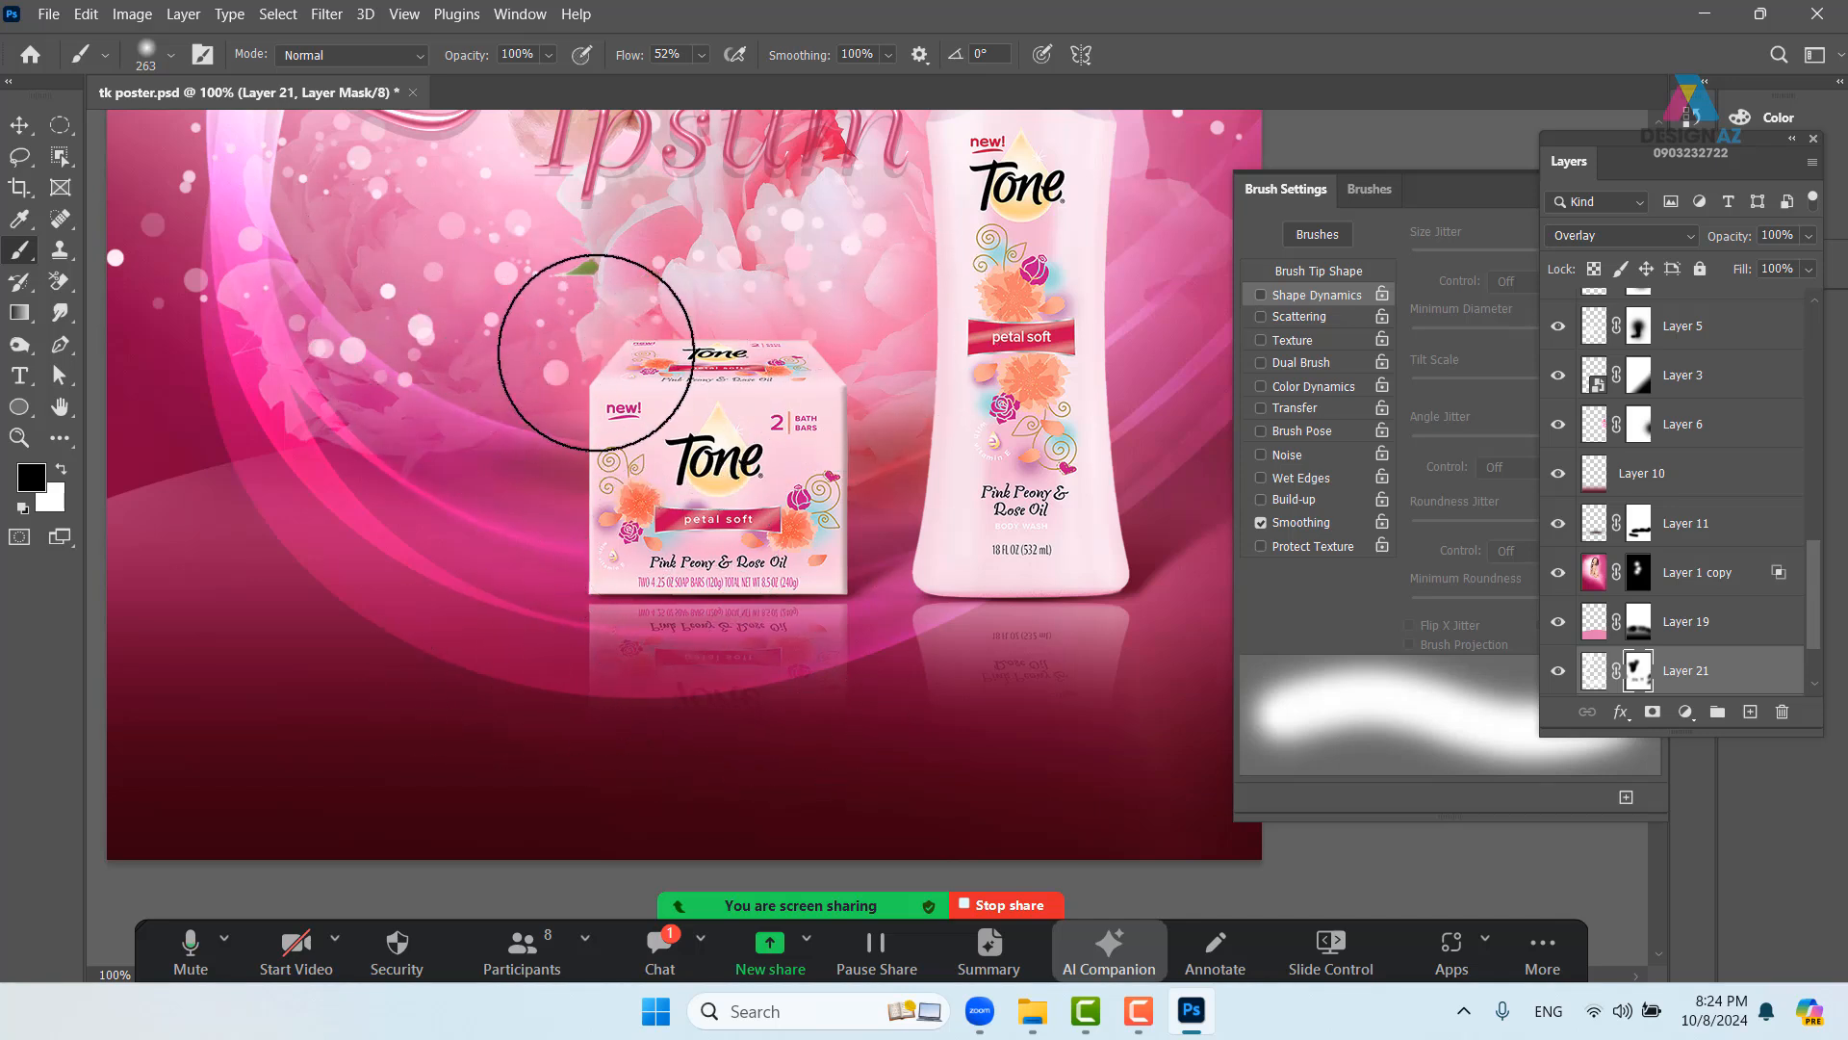
{"action": "left_click_drag", "start_coordinate": [574, 297], "coordinate": [669, 509]}
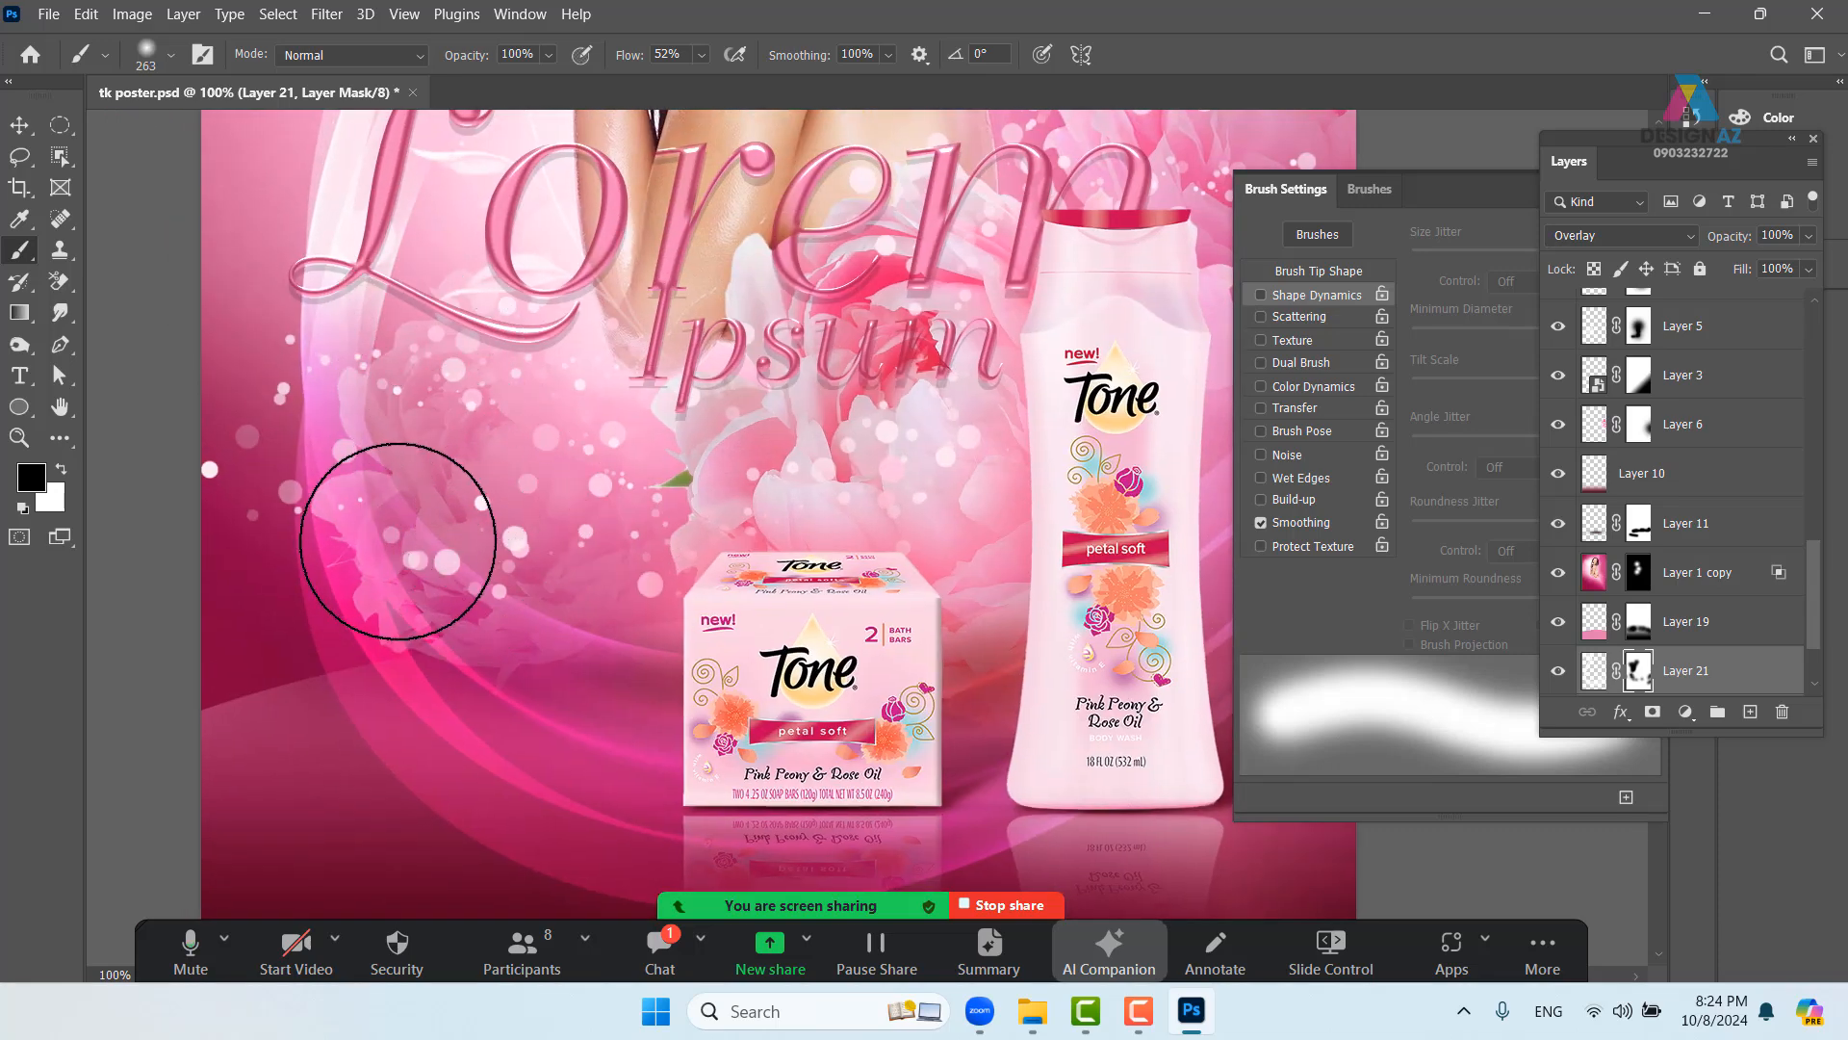
{"action": "left_click", "coordinate": [413, 540]}
{"action": "left_click", "coordinate": [504, 584]}
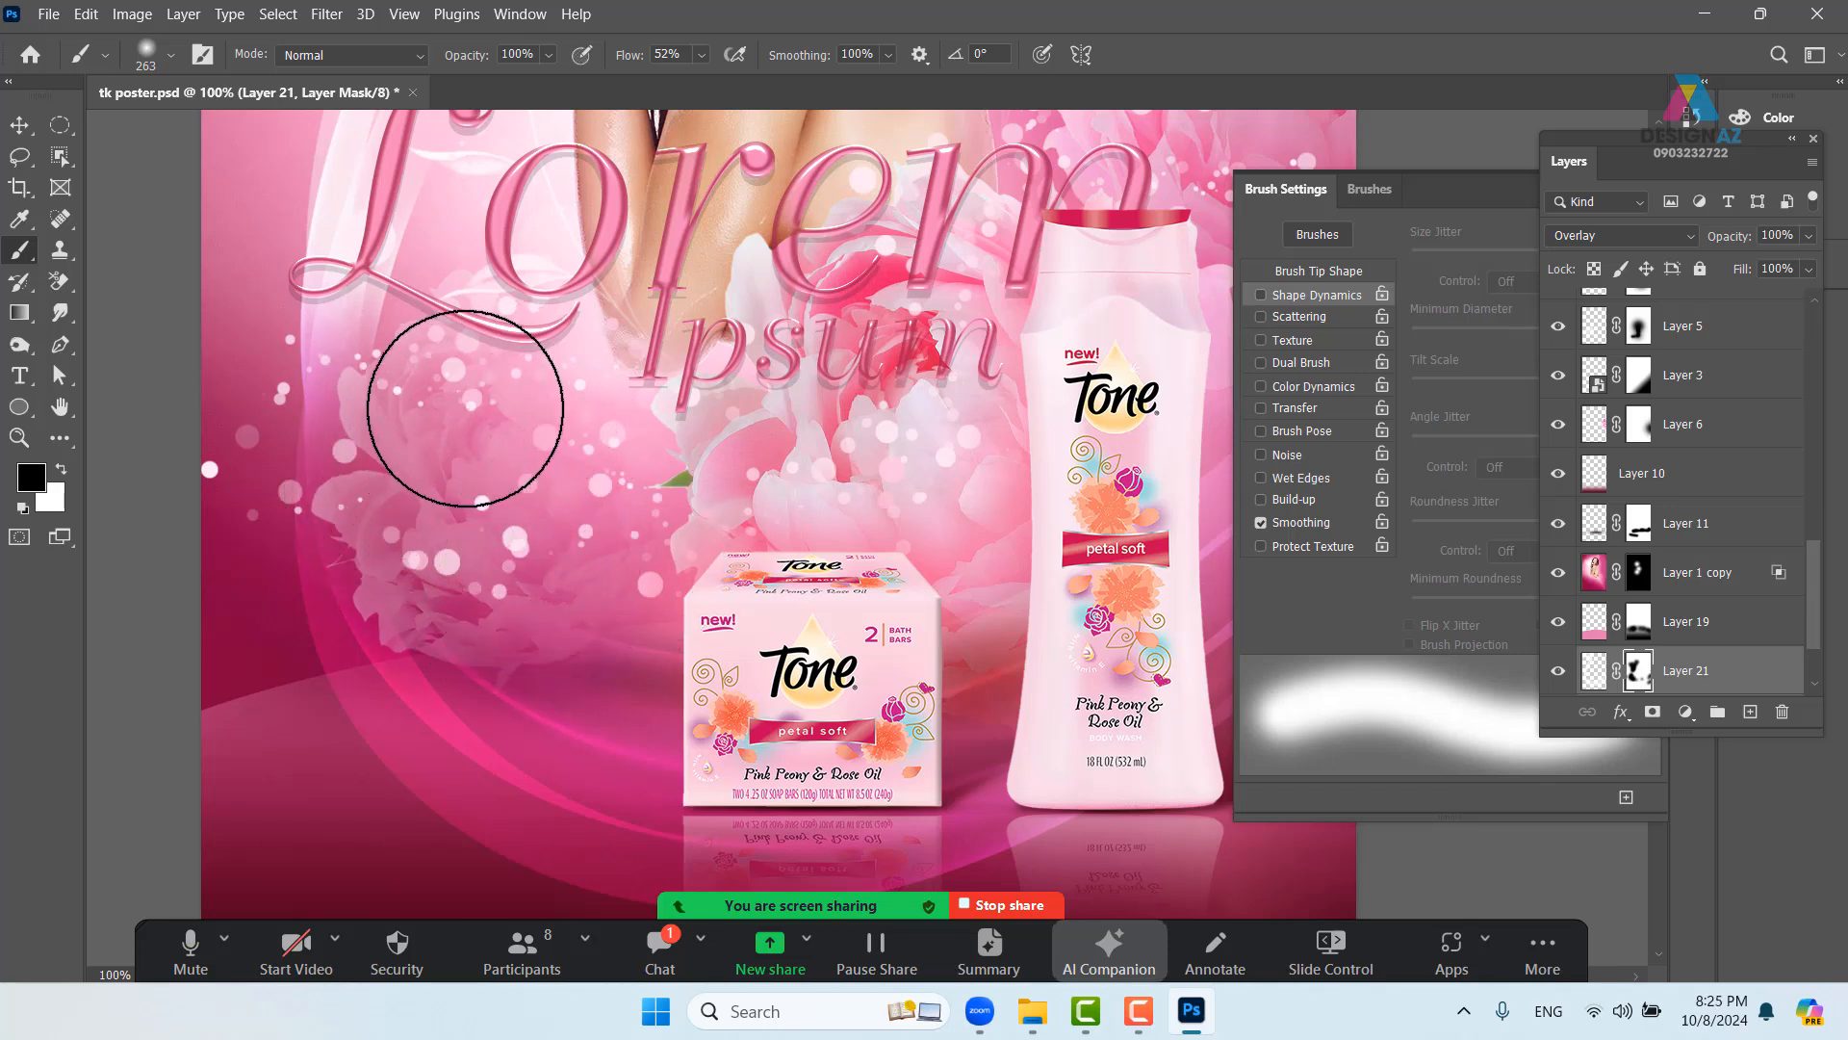
{"action": "key", "text": "ctrl+minus"}
{"action": "key", "text": "ctrl+minus"}
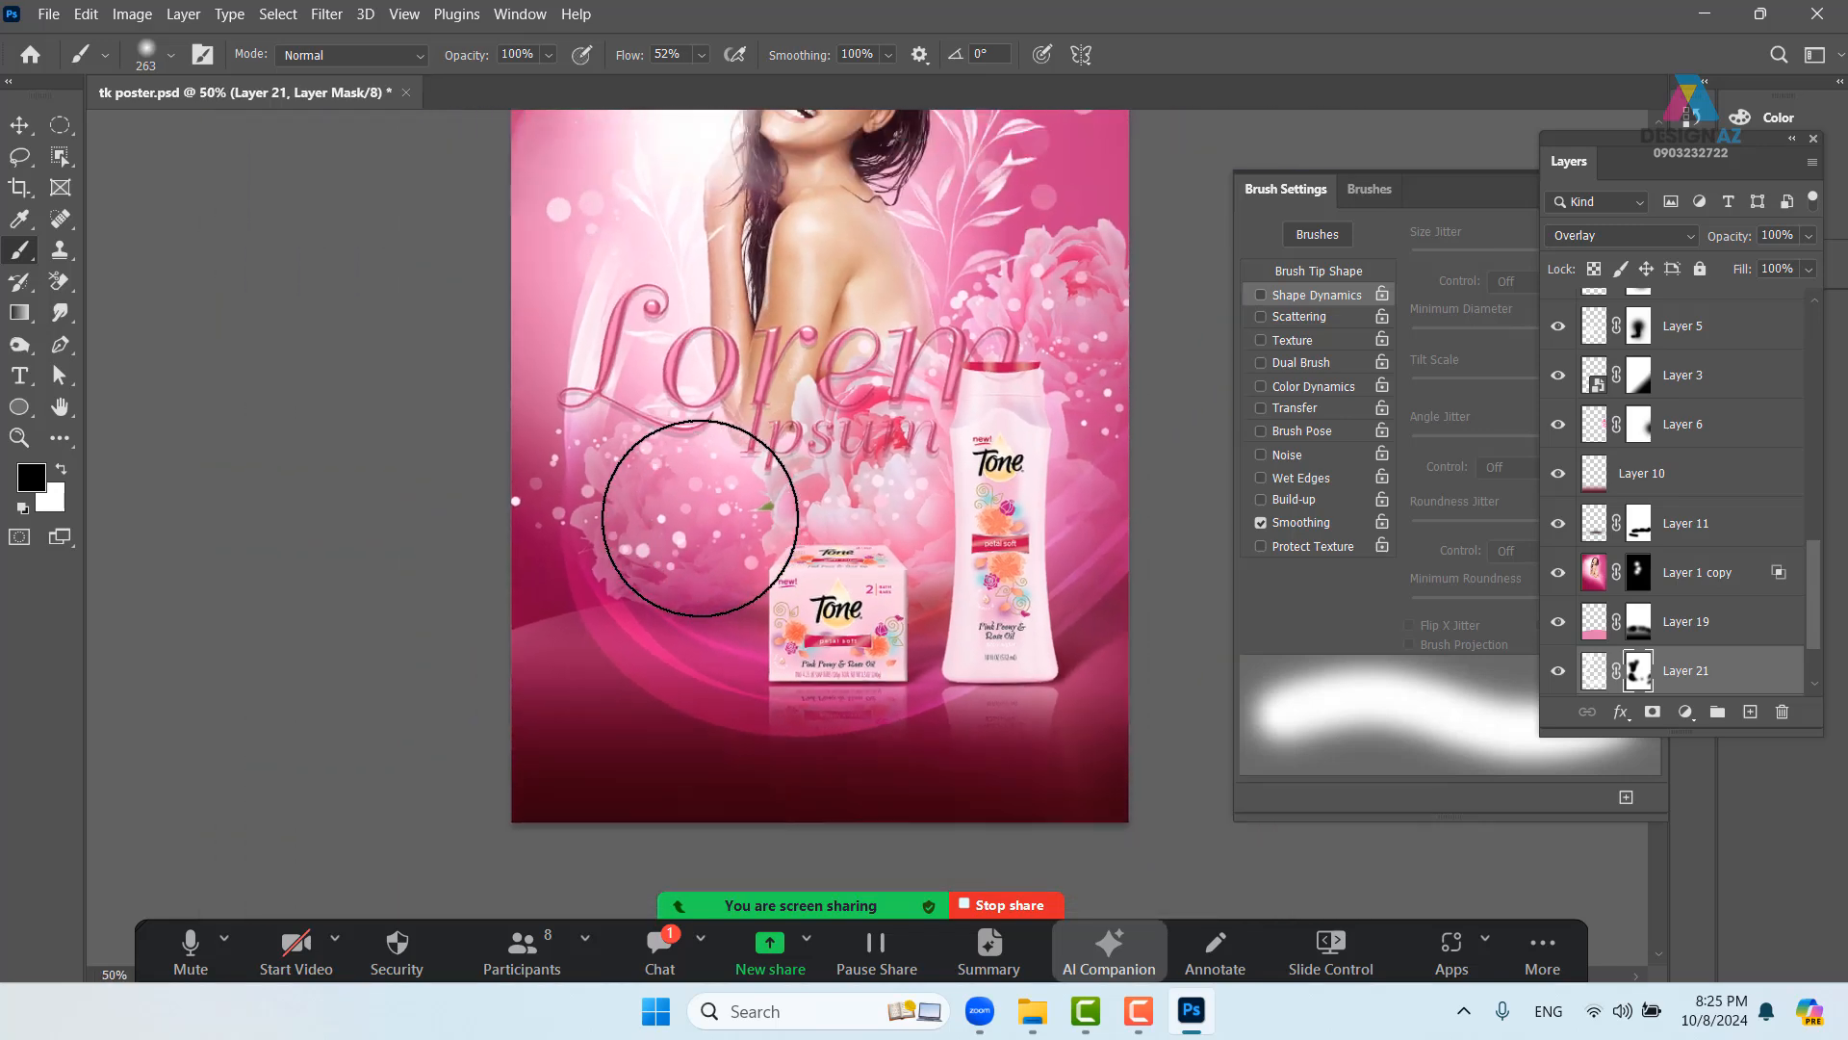
{"action": "left_click_drag", "start_coordinate": [842, 522], "coordinate": [708, 616]}
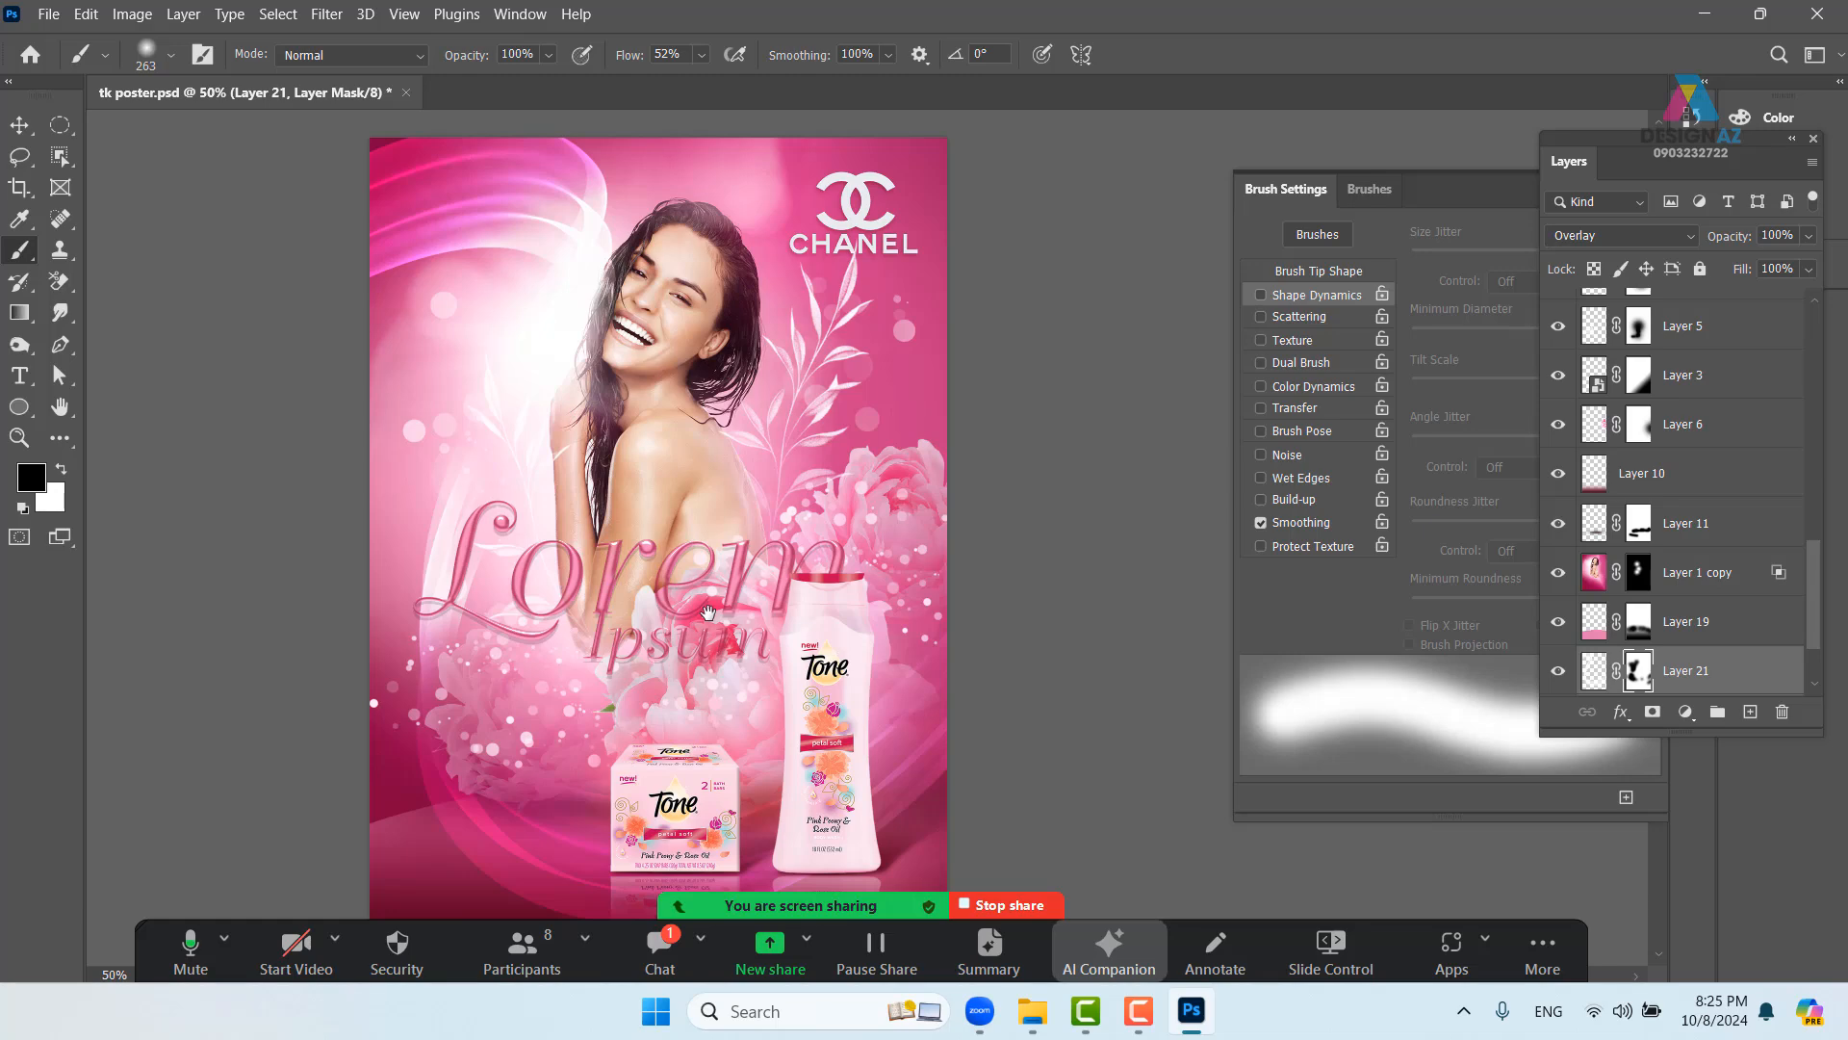
{"action": "left_click_drag", "start_coordinate": [708, 612], "coordinate": [680, 465]}
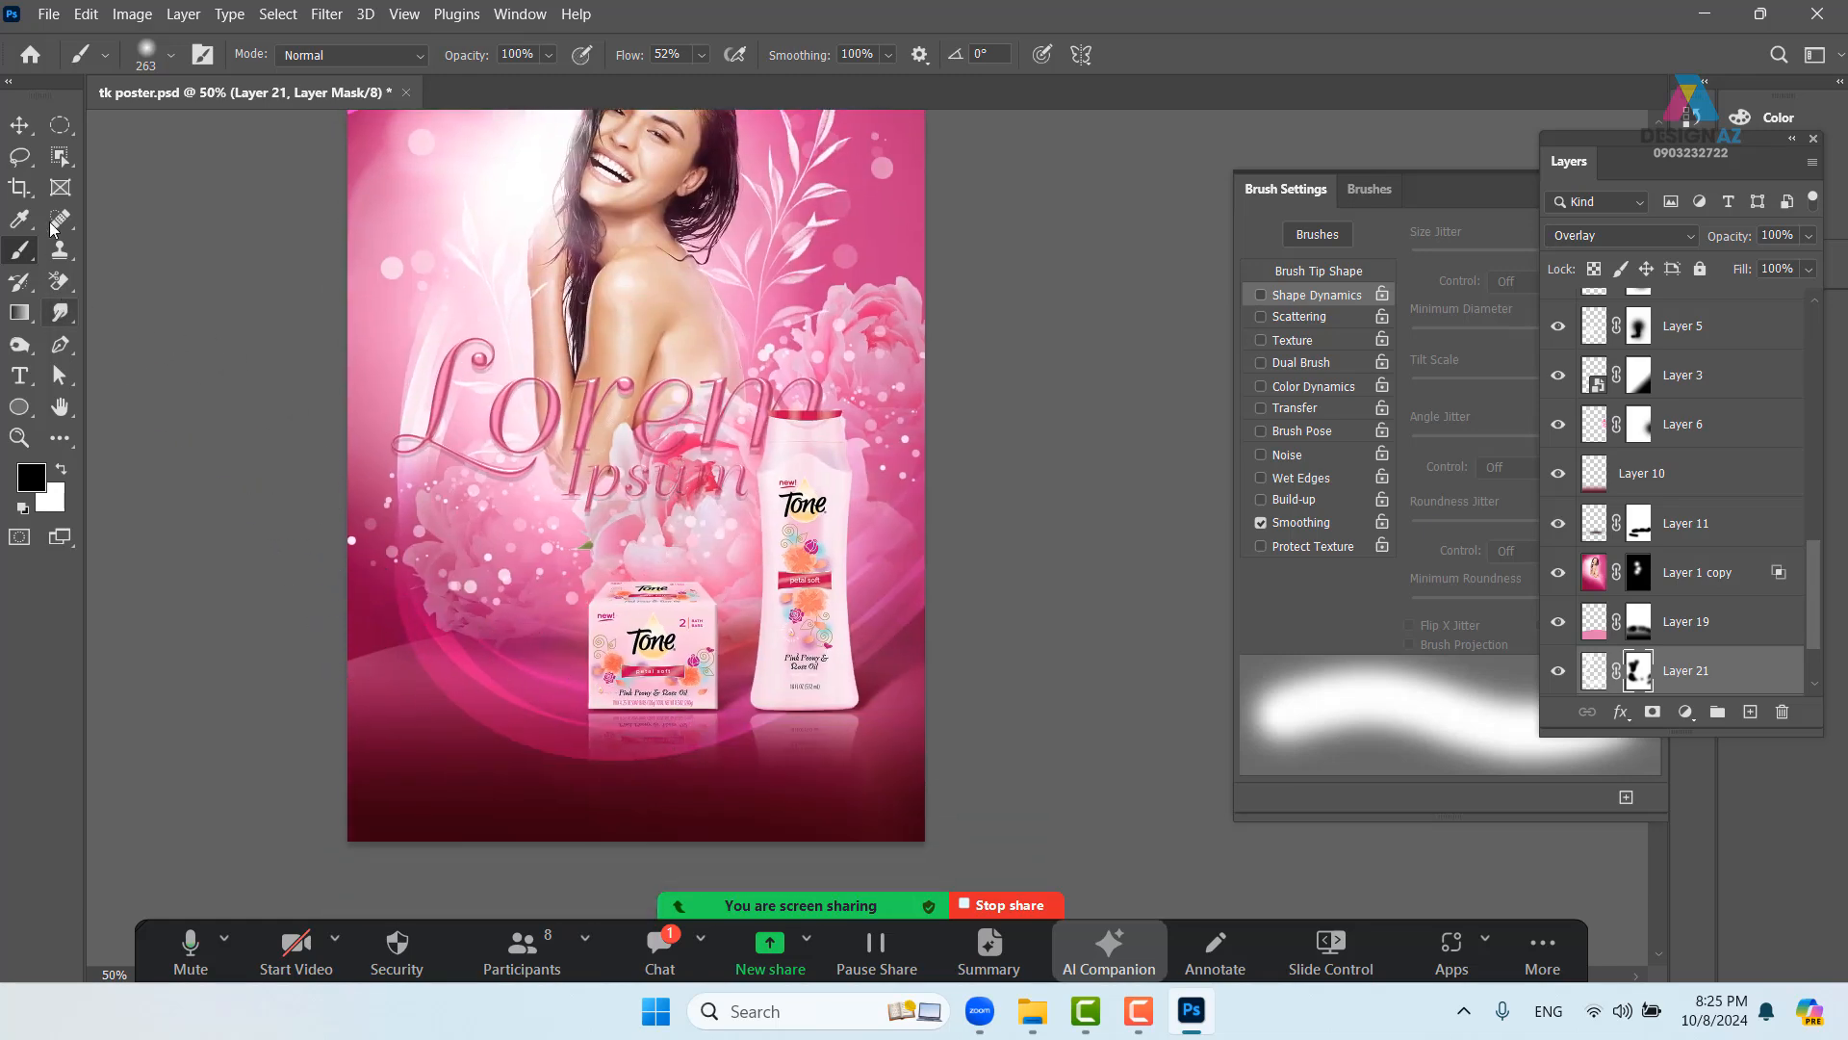
- Start a point text layer at the bottom-left, then delete that placeholder layer
{"action": "left_click", "coordinate": [20, 379]}
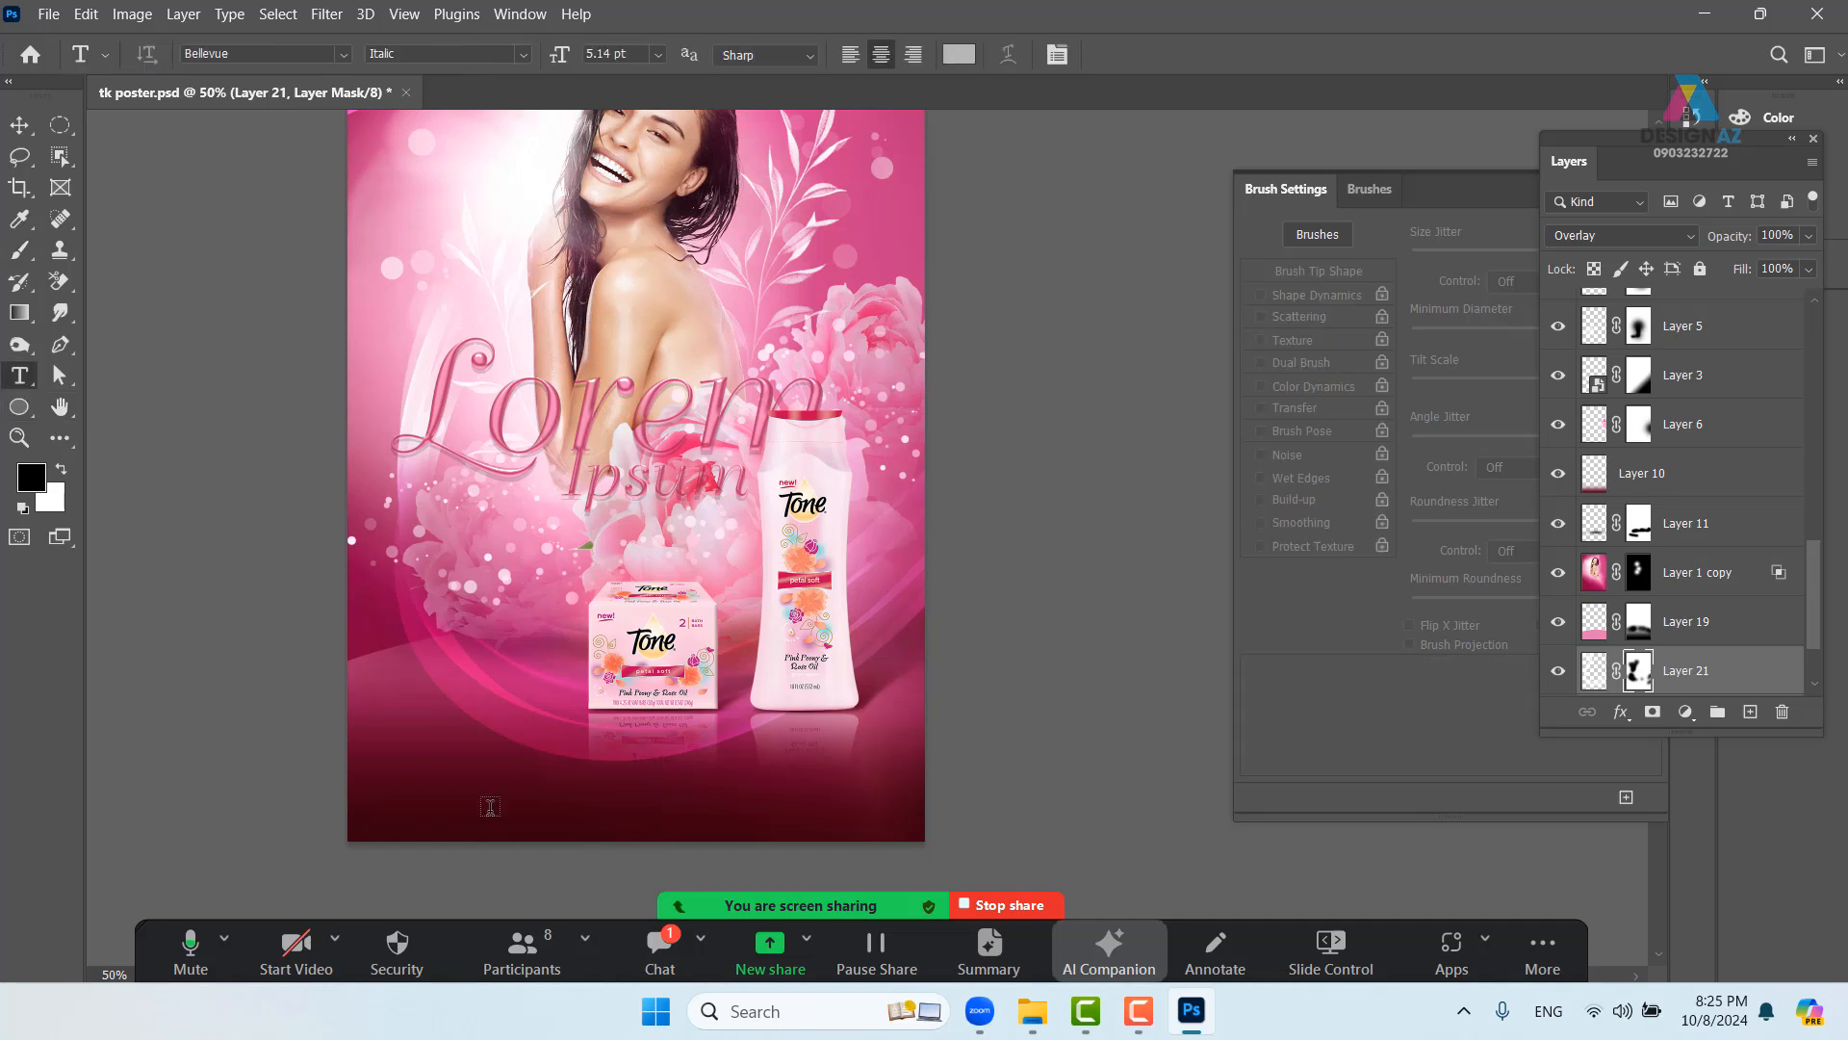
{"action": "left_click", "coordinate": [403, 779]}
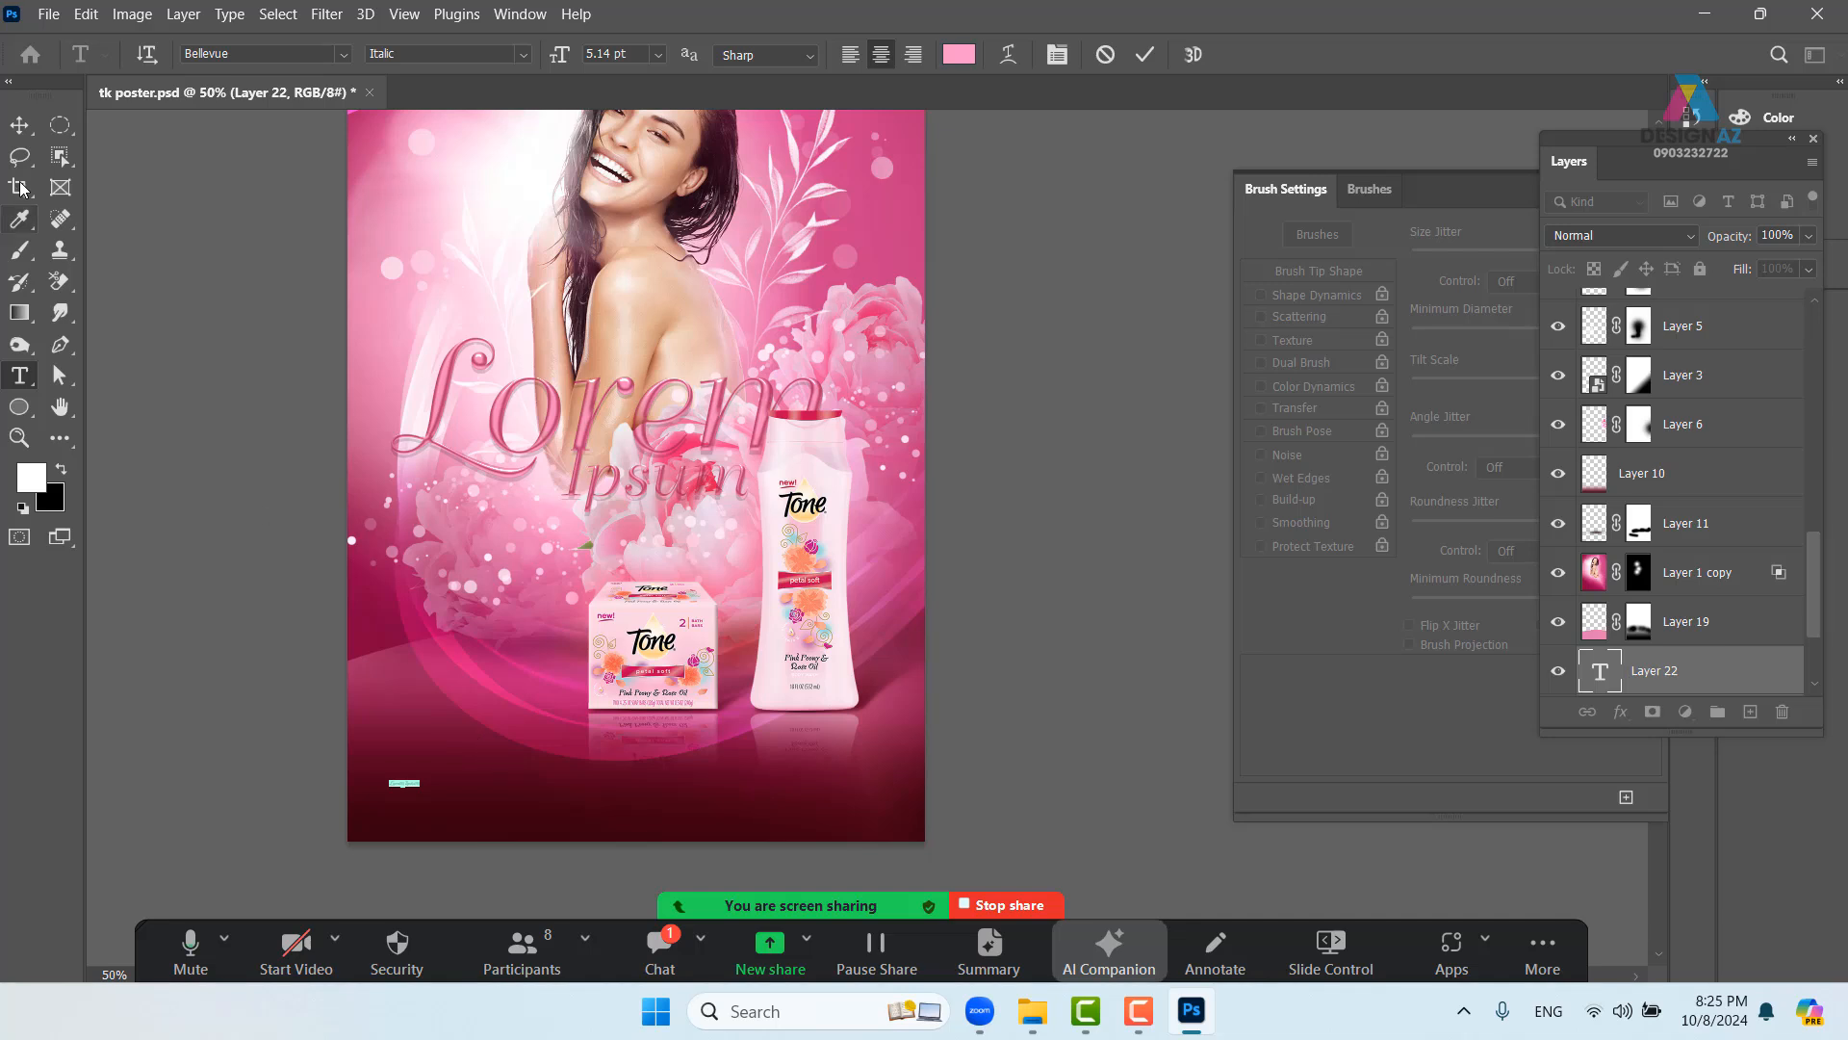
{"action": "left_click", "coordinate": [19, 124]}
{"action": "key", "text": "Delete"}
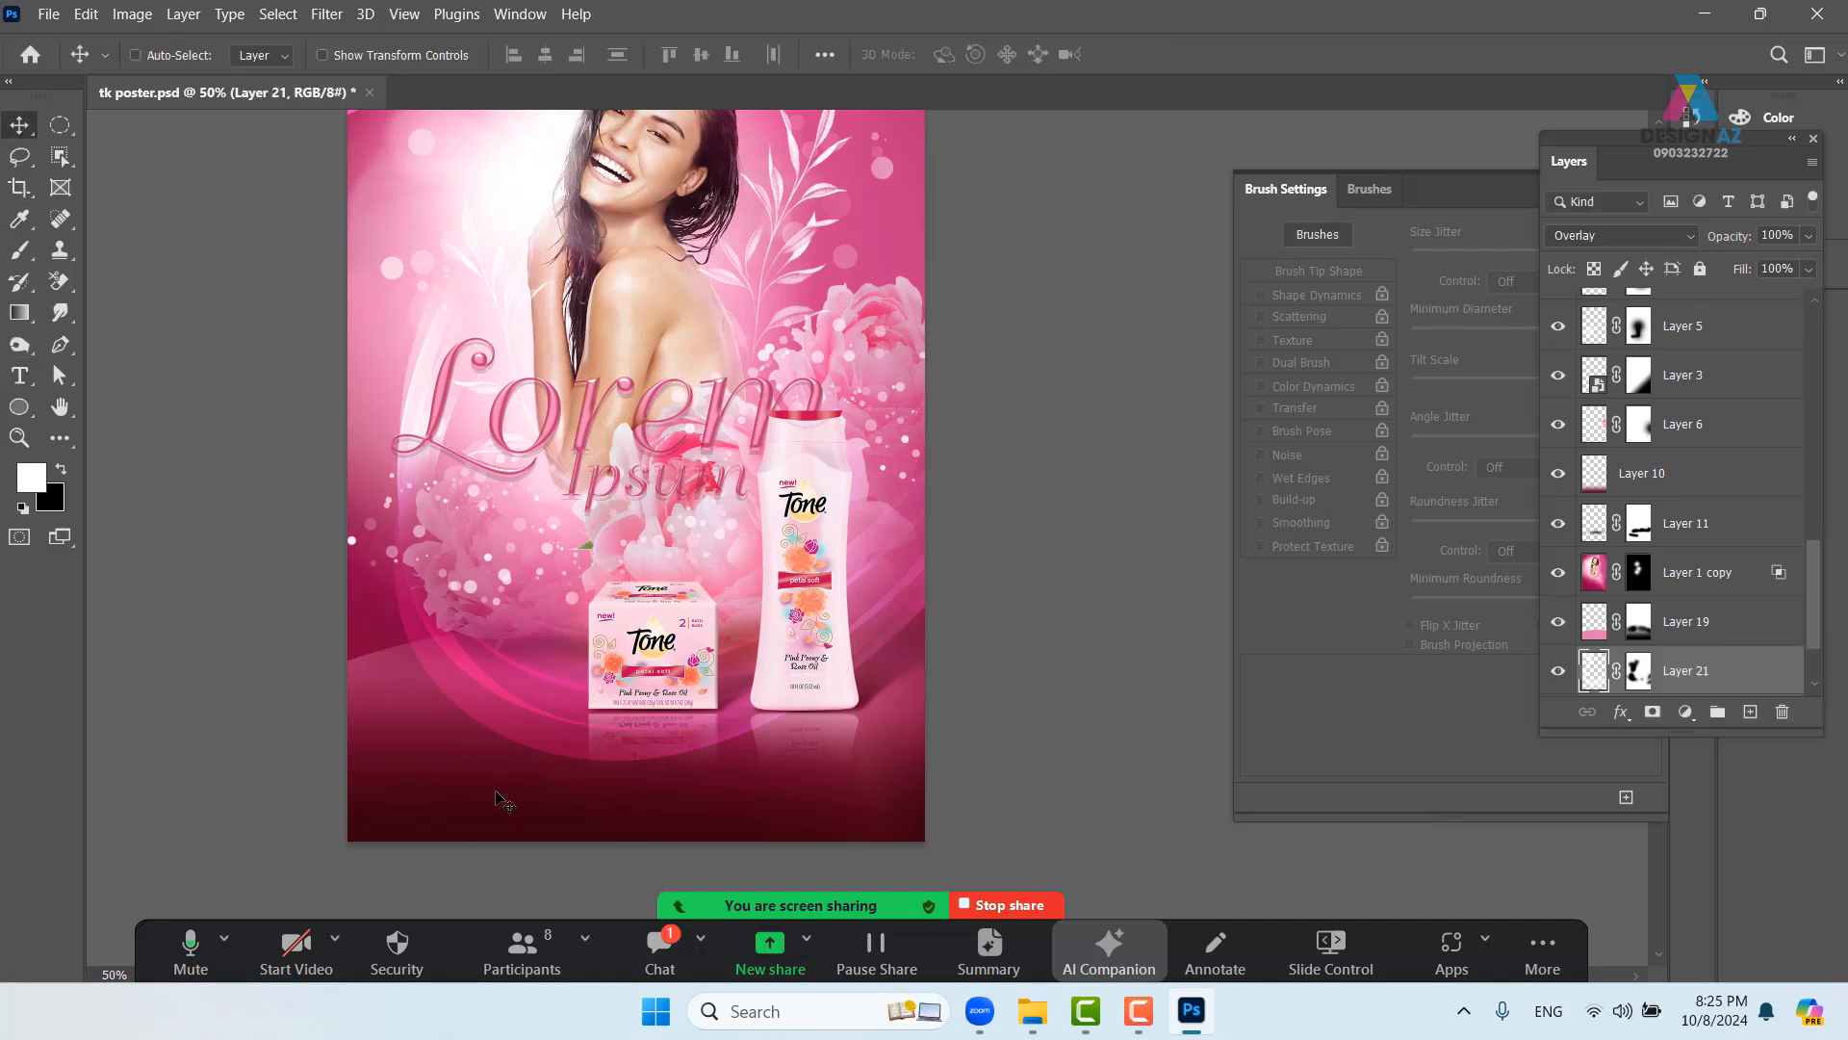
{"action": "left_click_drag", "start_coordinate": [728, 792], "coordinate": [753, 707]}
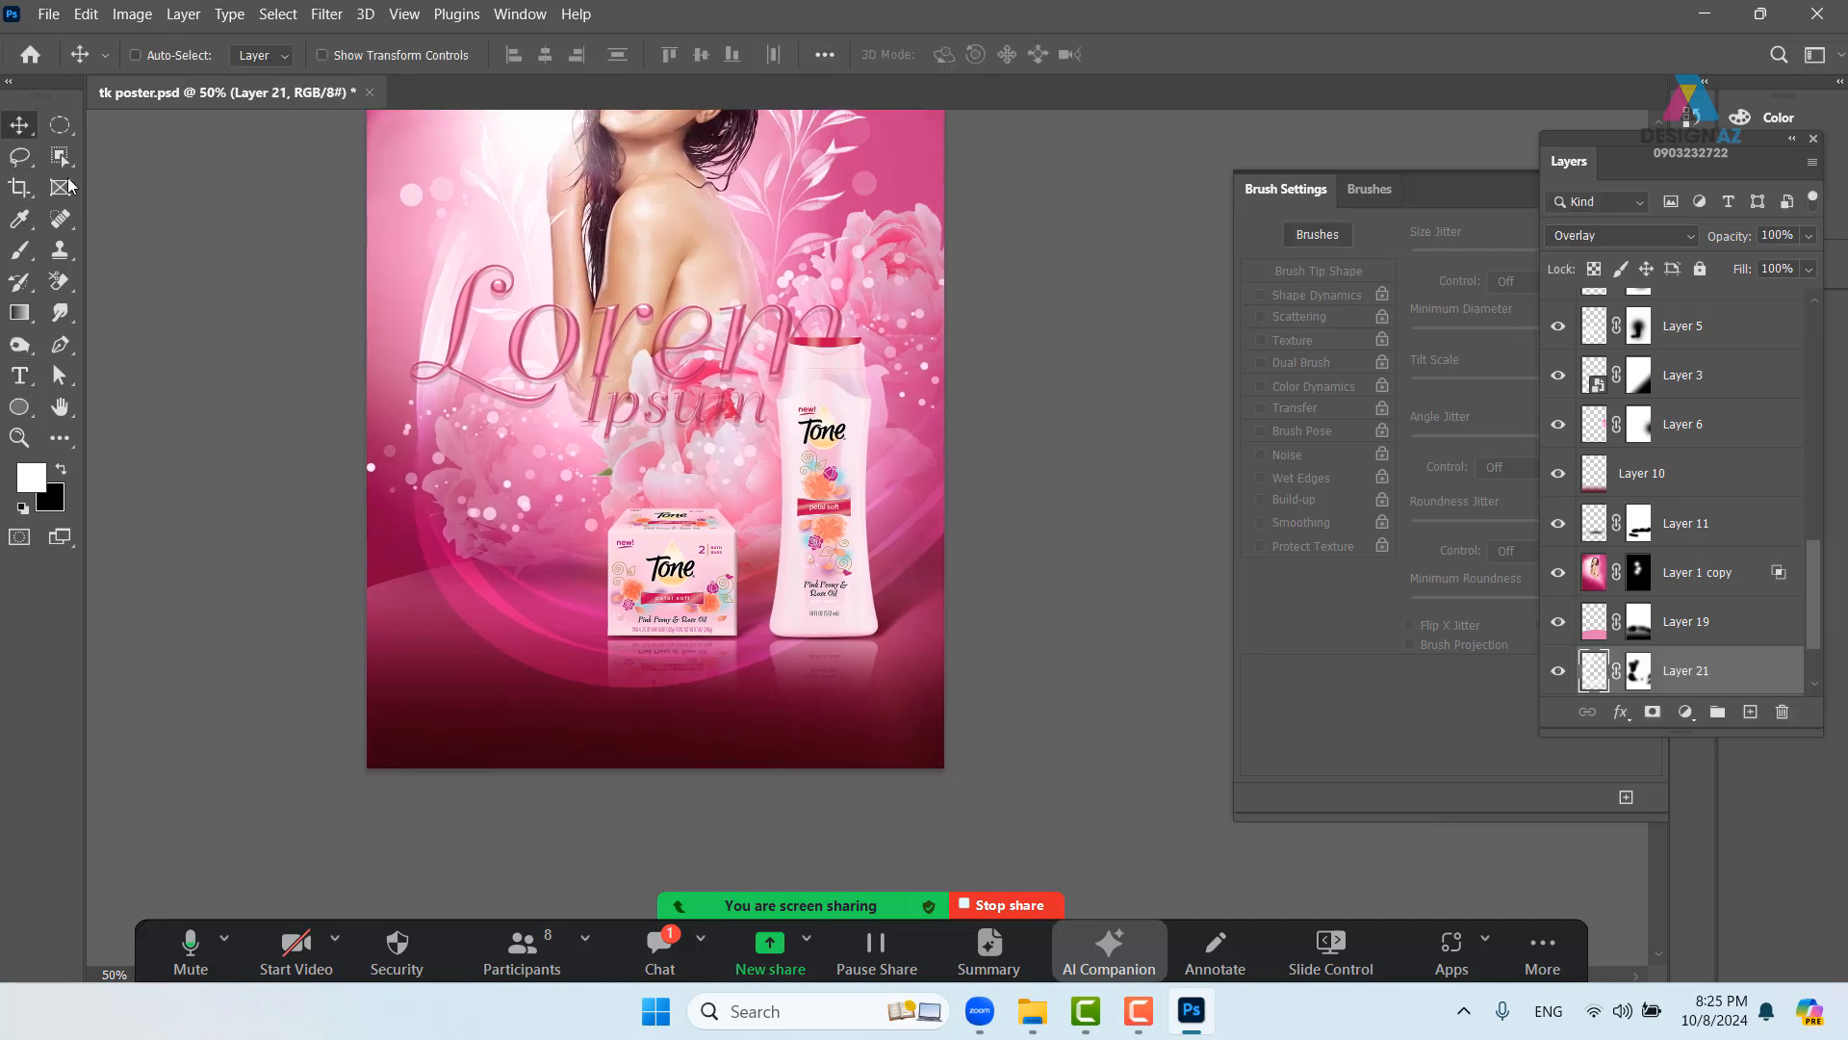
- Draw a wide paragraph text box along the poster bottom, clear its placeholder and commit it
{"action": "left_click", "coordinate": [19, 376]}
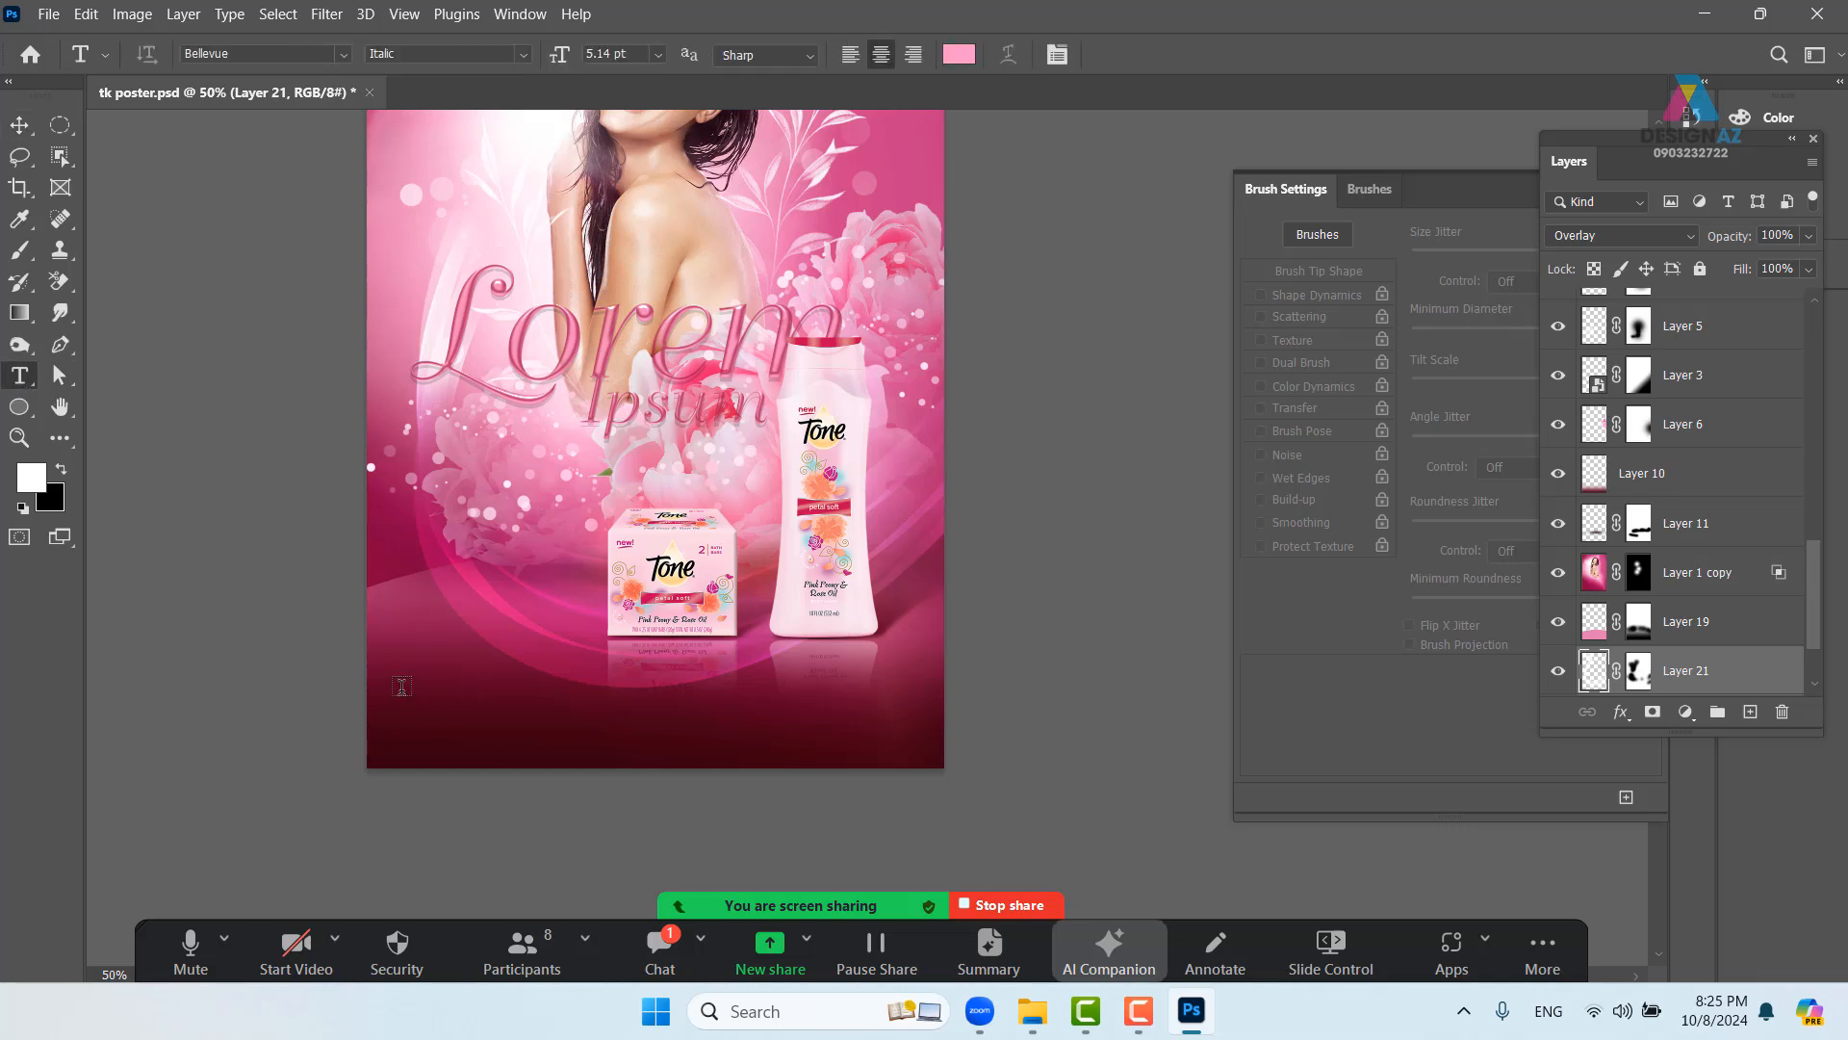
{"action": "left_click_drag", "start_coordinate": [401, 686], "coordinate": [902, 739]}
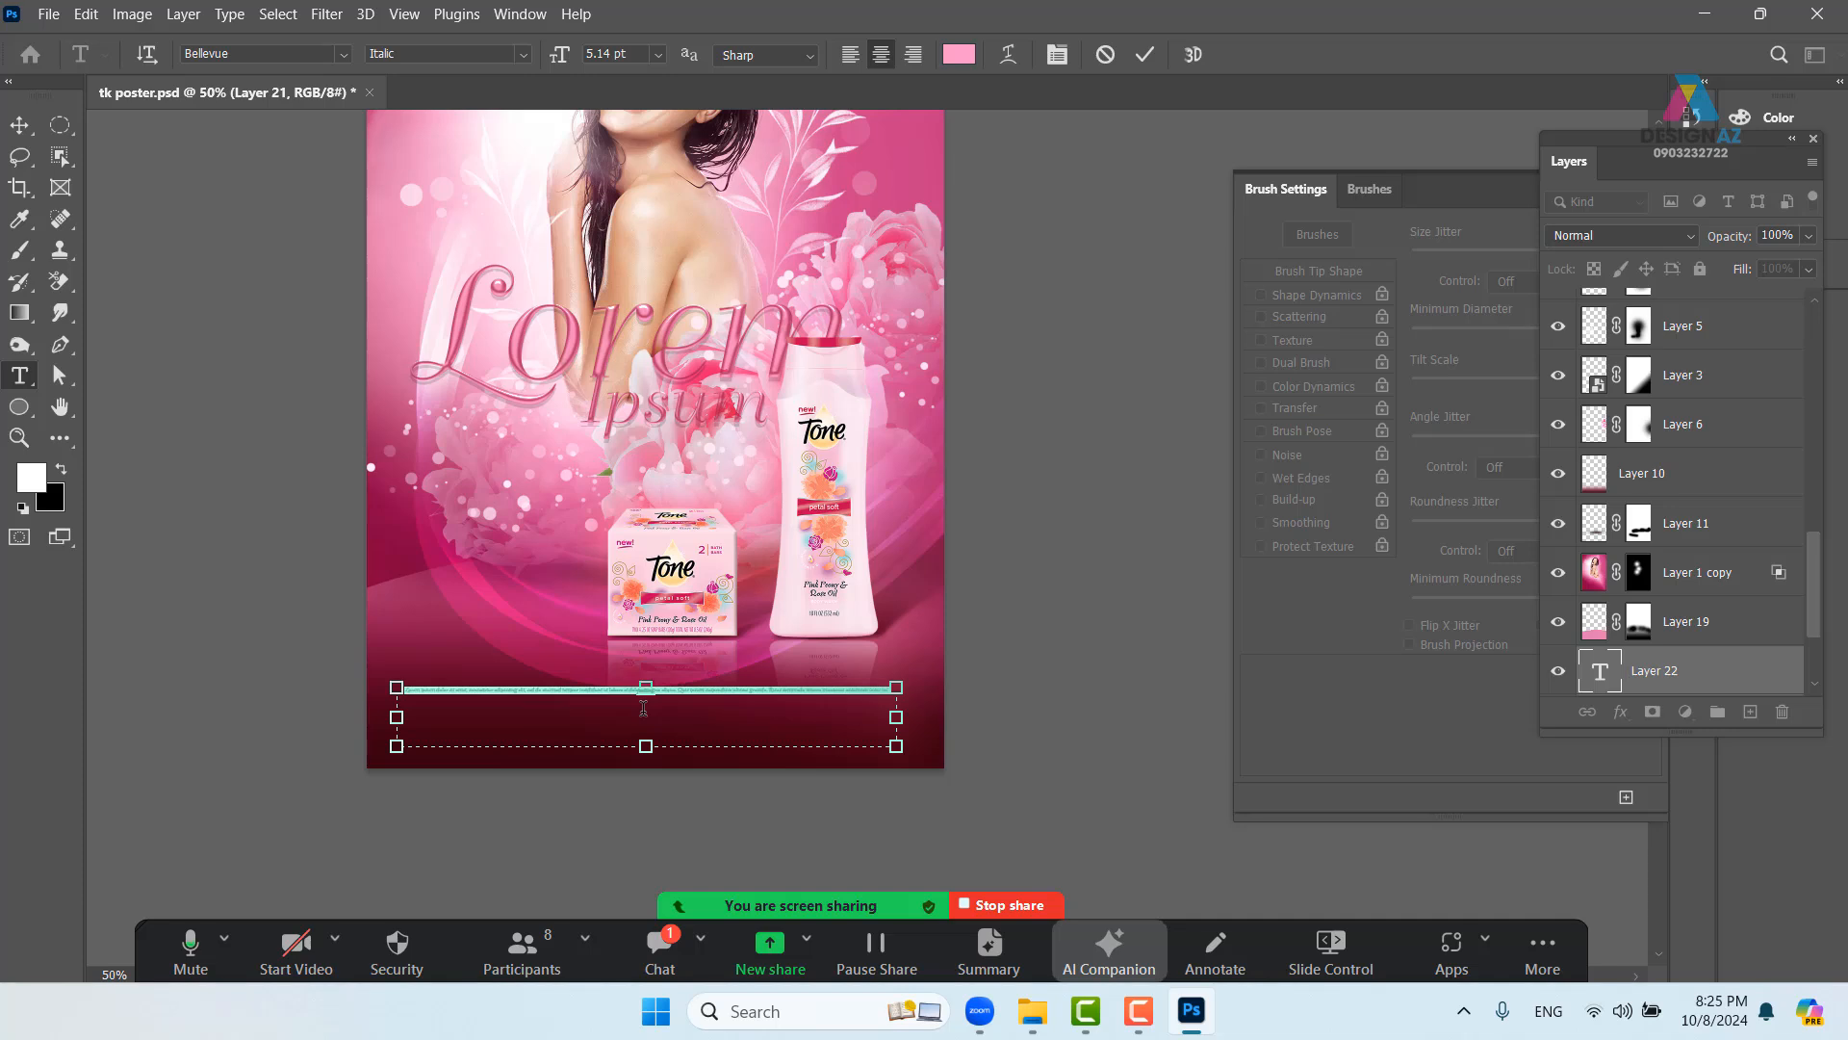
{"action": "key", "text": "BackSpace"}
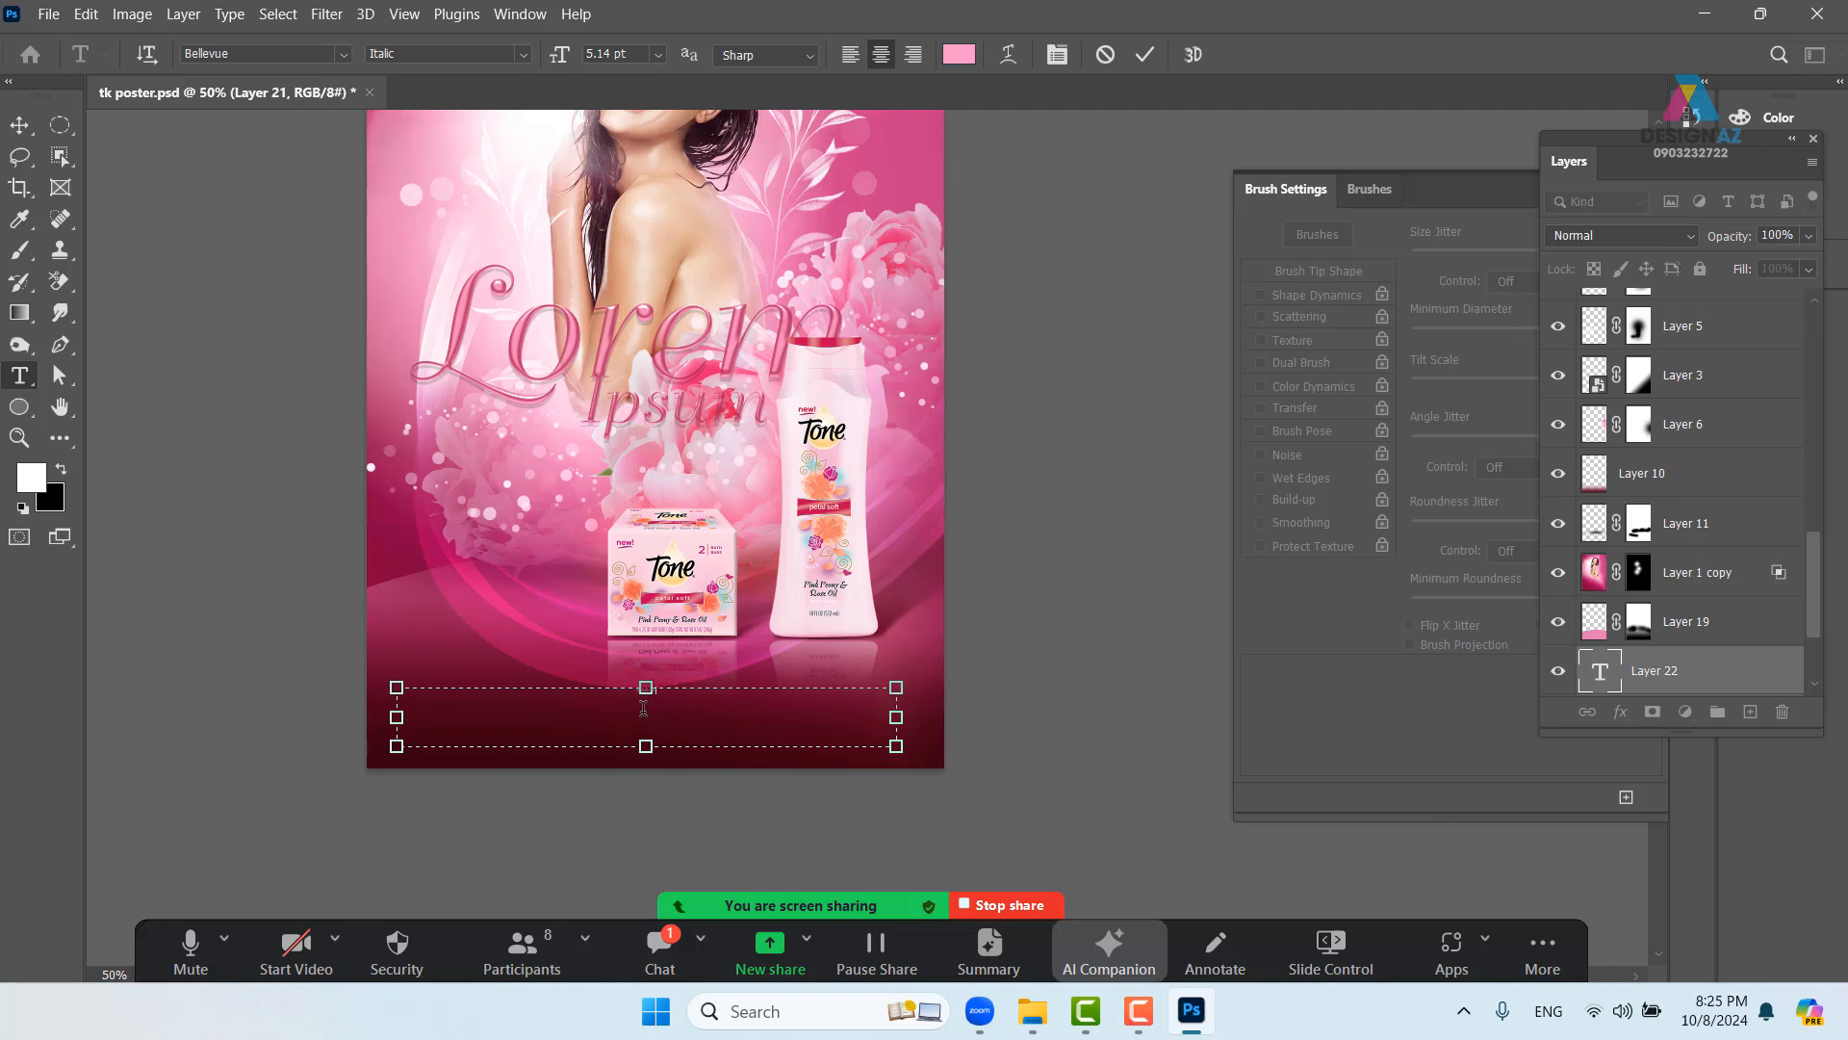
{"action": "left_click", "coordinate": [19, 124]}
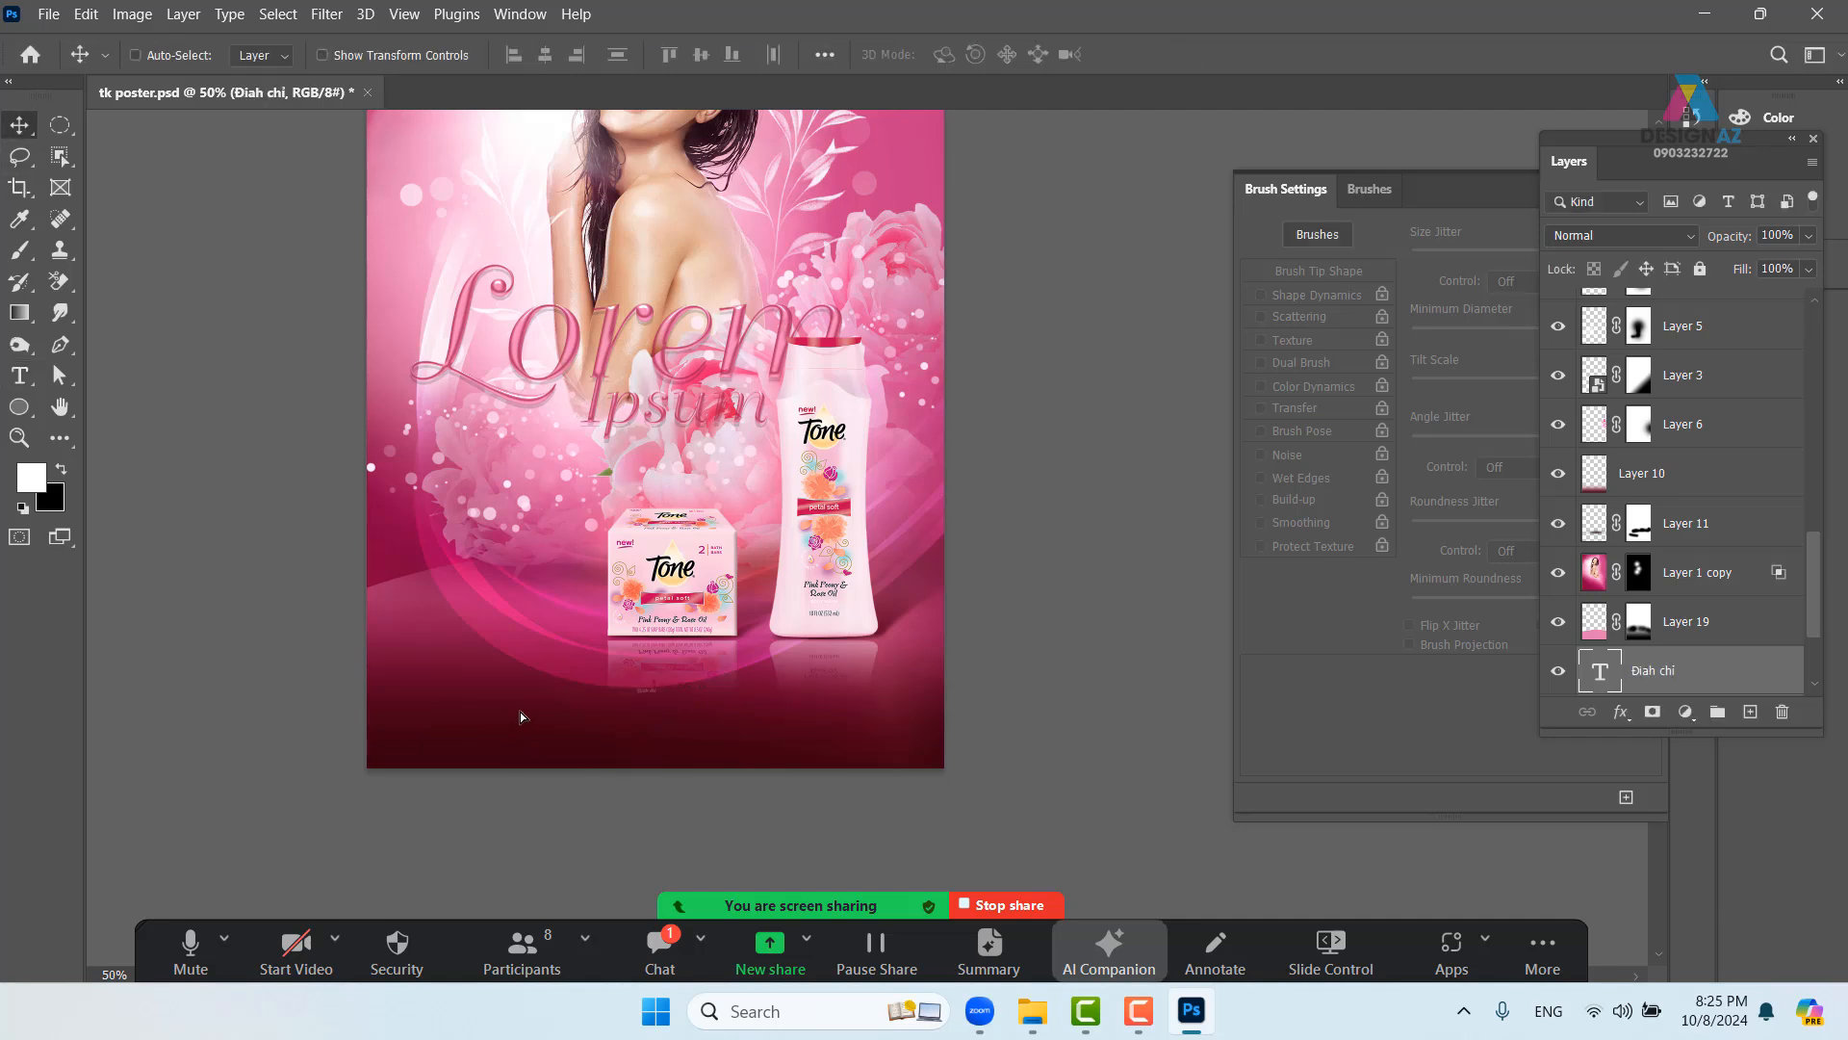
{"action": "left_click_drag", "start_coordinate": [520, 713], "coordinate": [538, 714]}
{"action": "key", "text": "ctrl+z"}
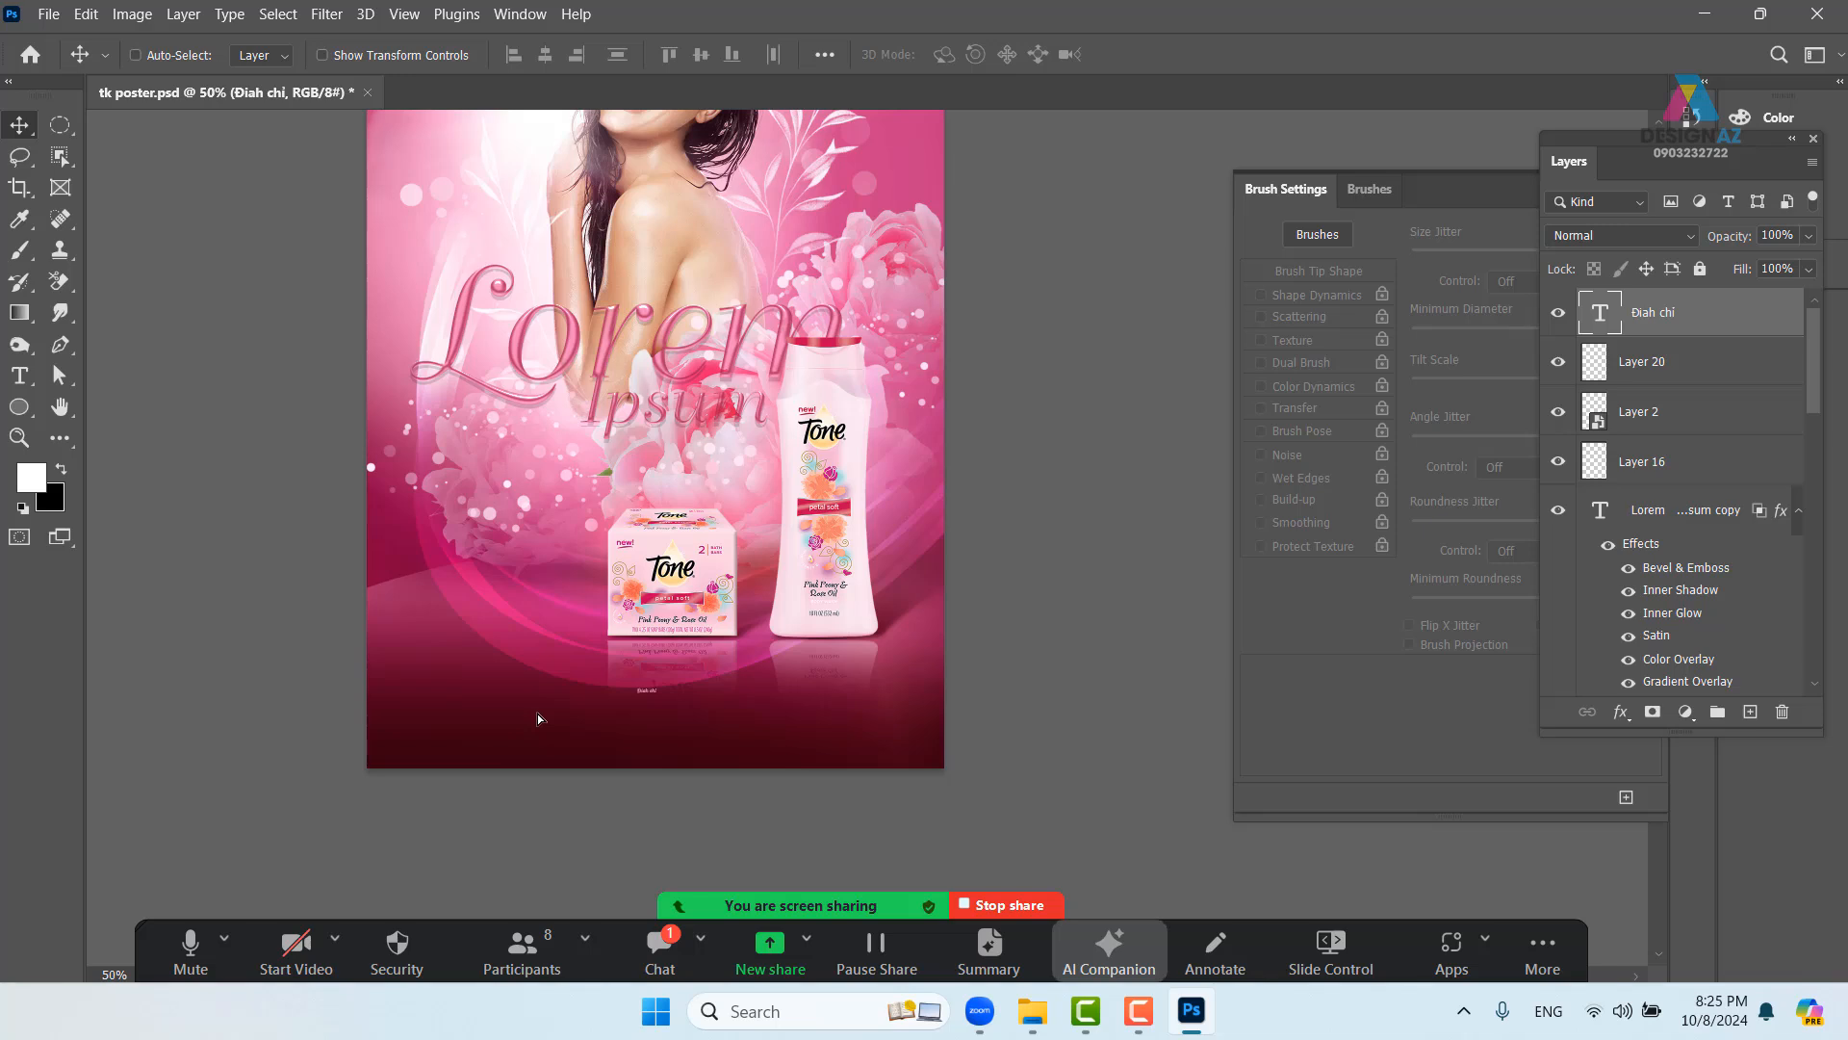
- Make the small text white (ffffff) and set its font to Roboto Condensed
{"action": "key", "text": "t"}
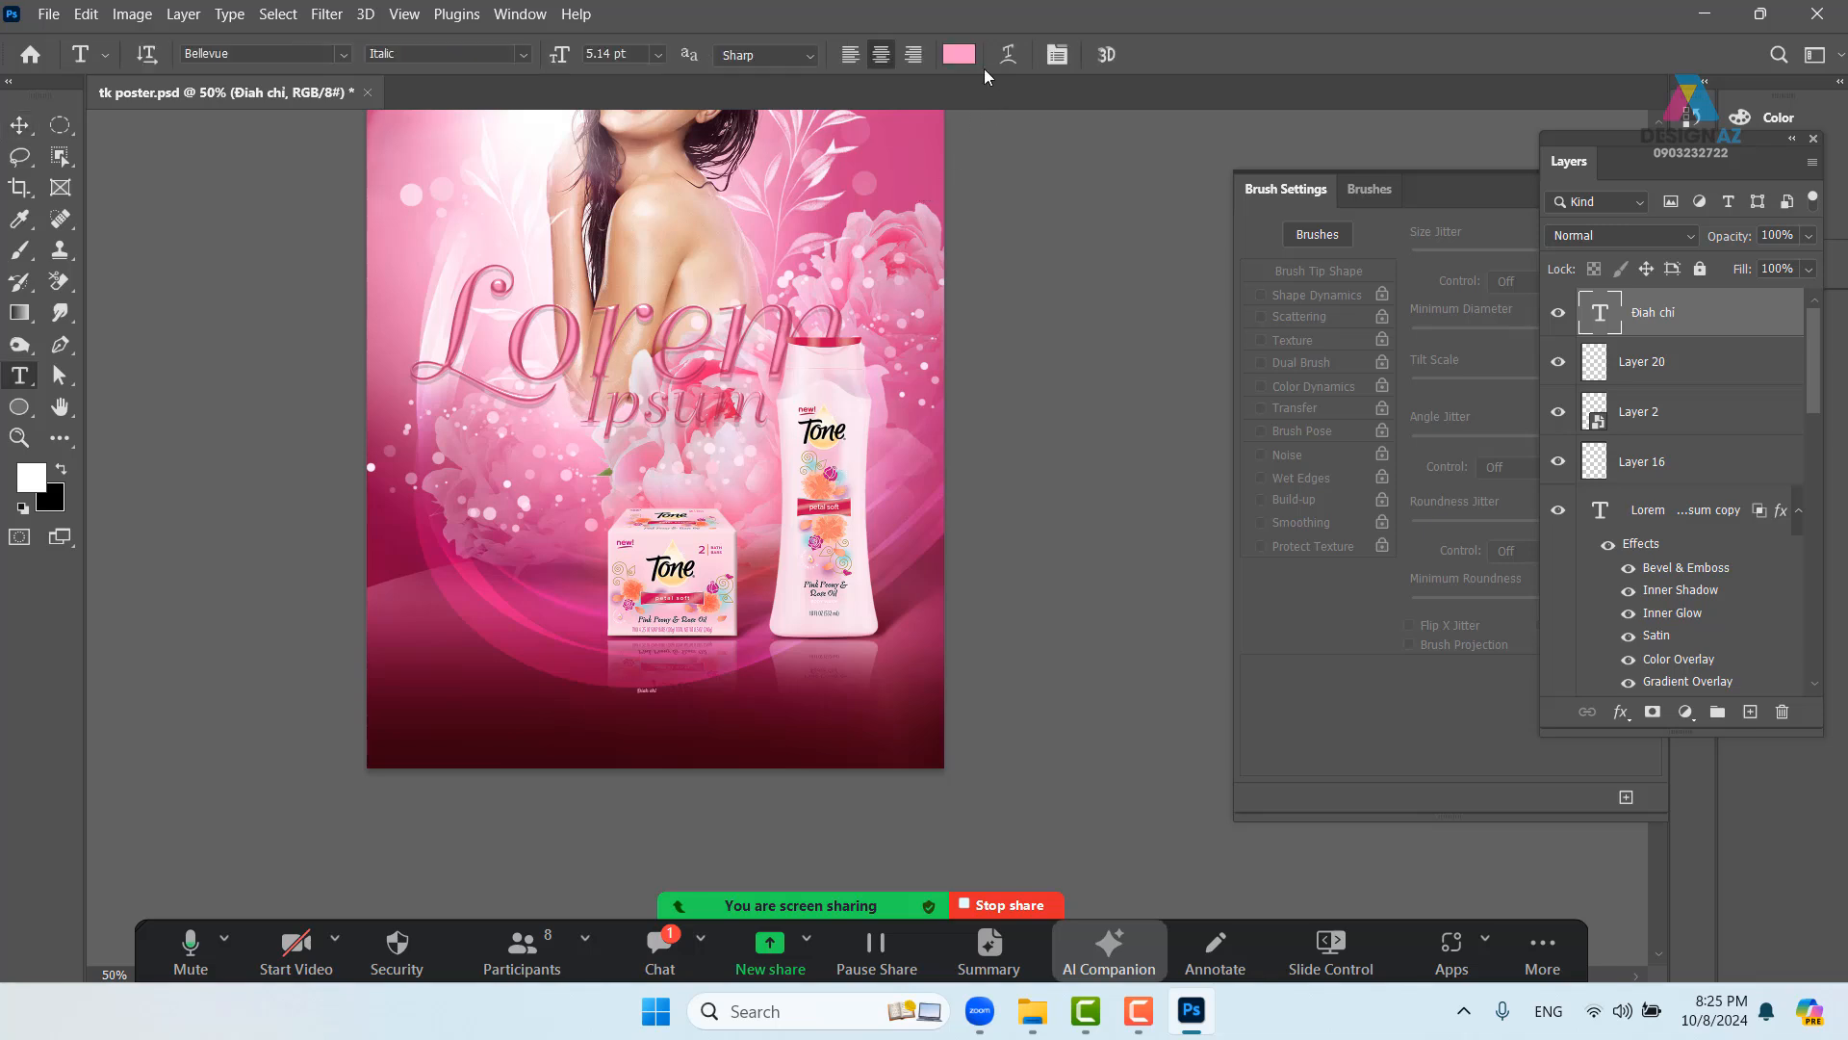
{"action": "left_click", "coordinate": [967, 61]}
{"action": "left_click", "coordinate": [1037, 376]}
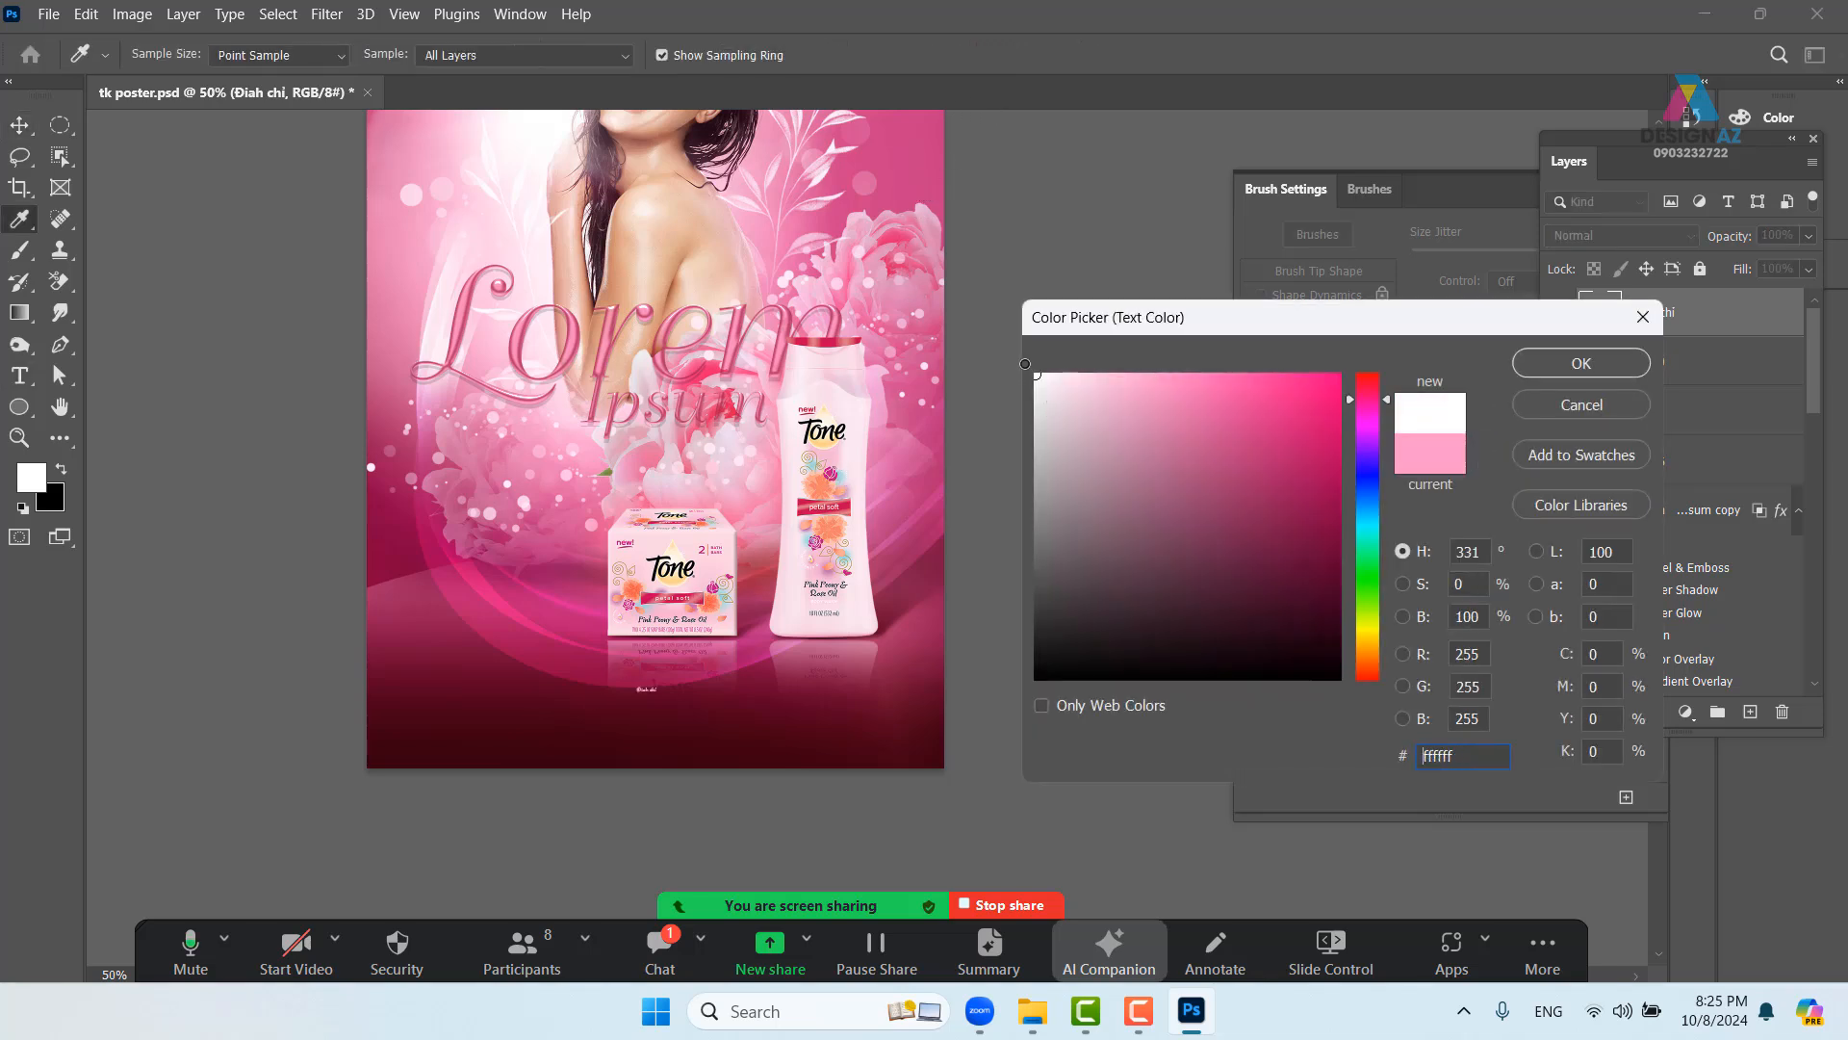
{"action": "left_click", "coordinate": [1622, 363]}
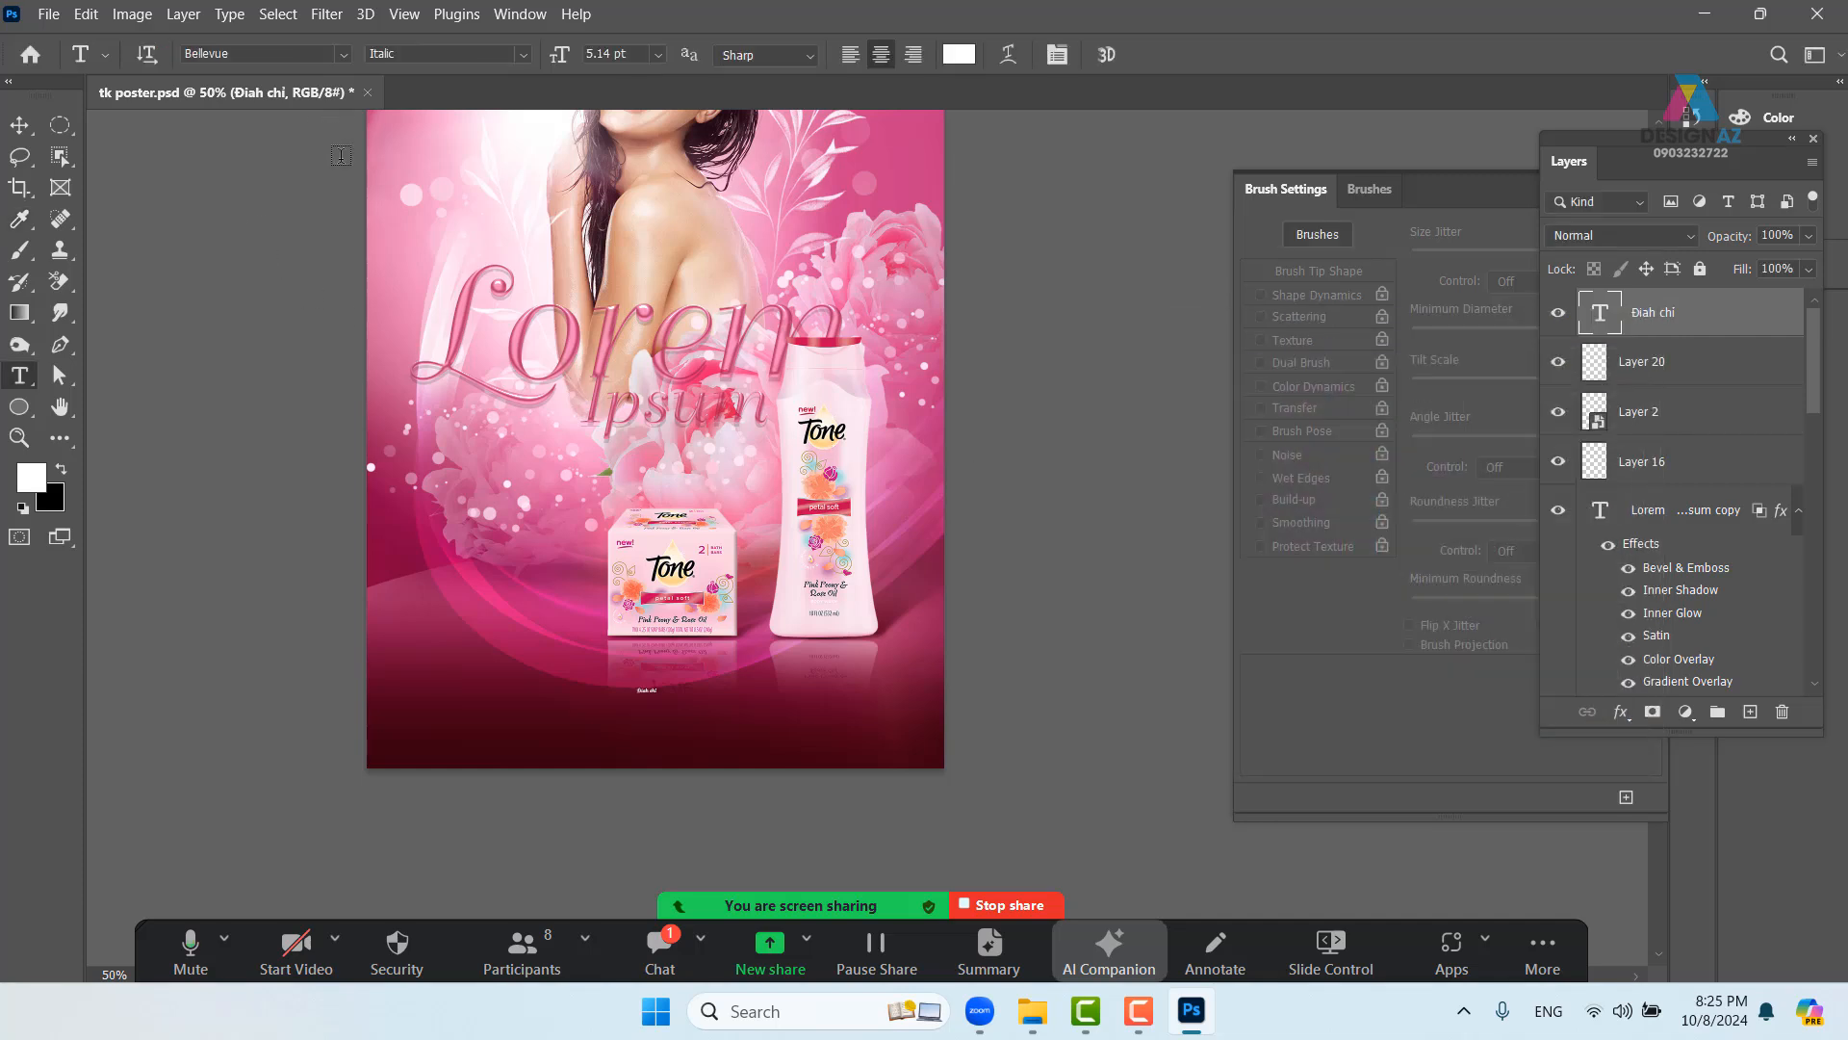
{"action": "left_click", "coordinate": [267, 54]}
{"action": "key", "text": "BackSpace"}
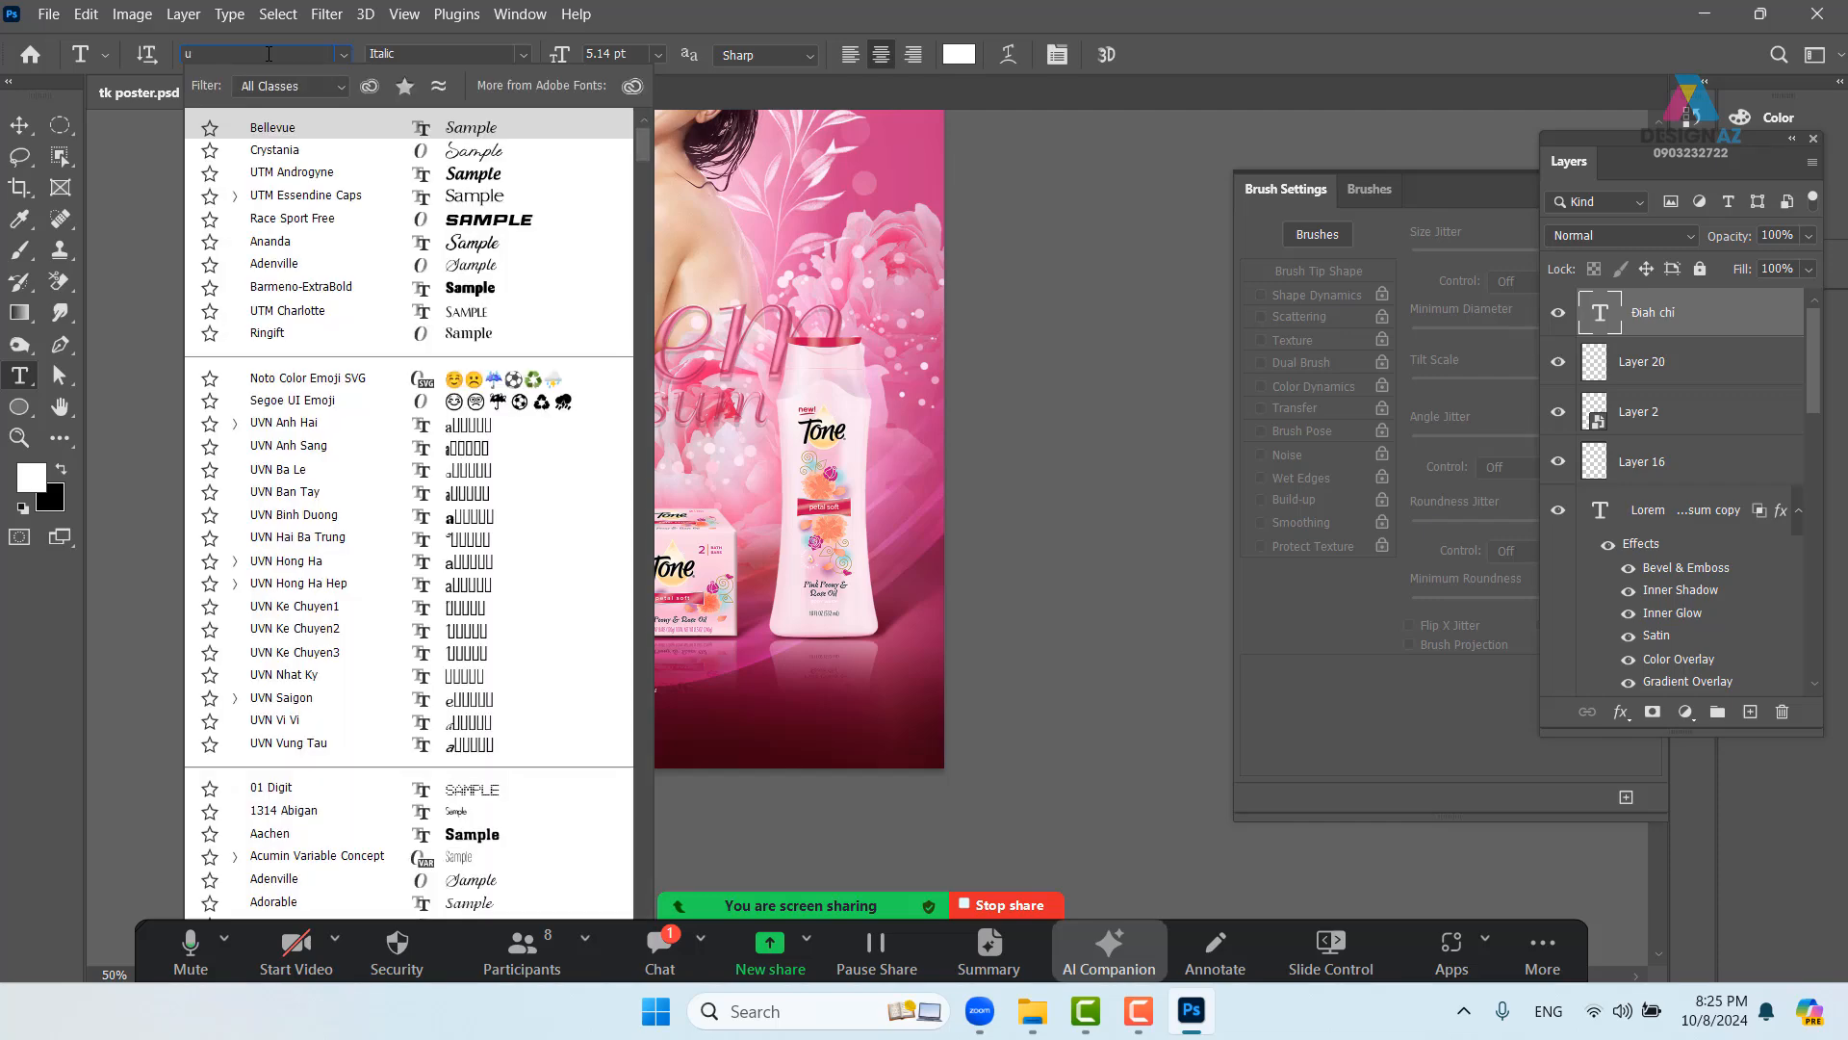
{"action": "type", "text": "ro"}
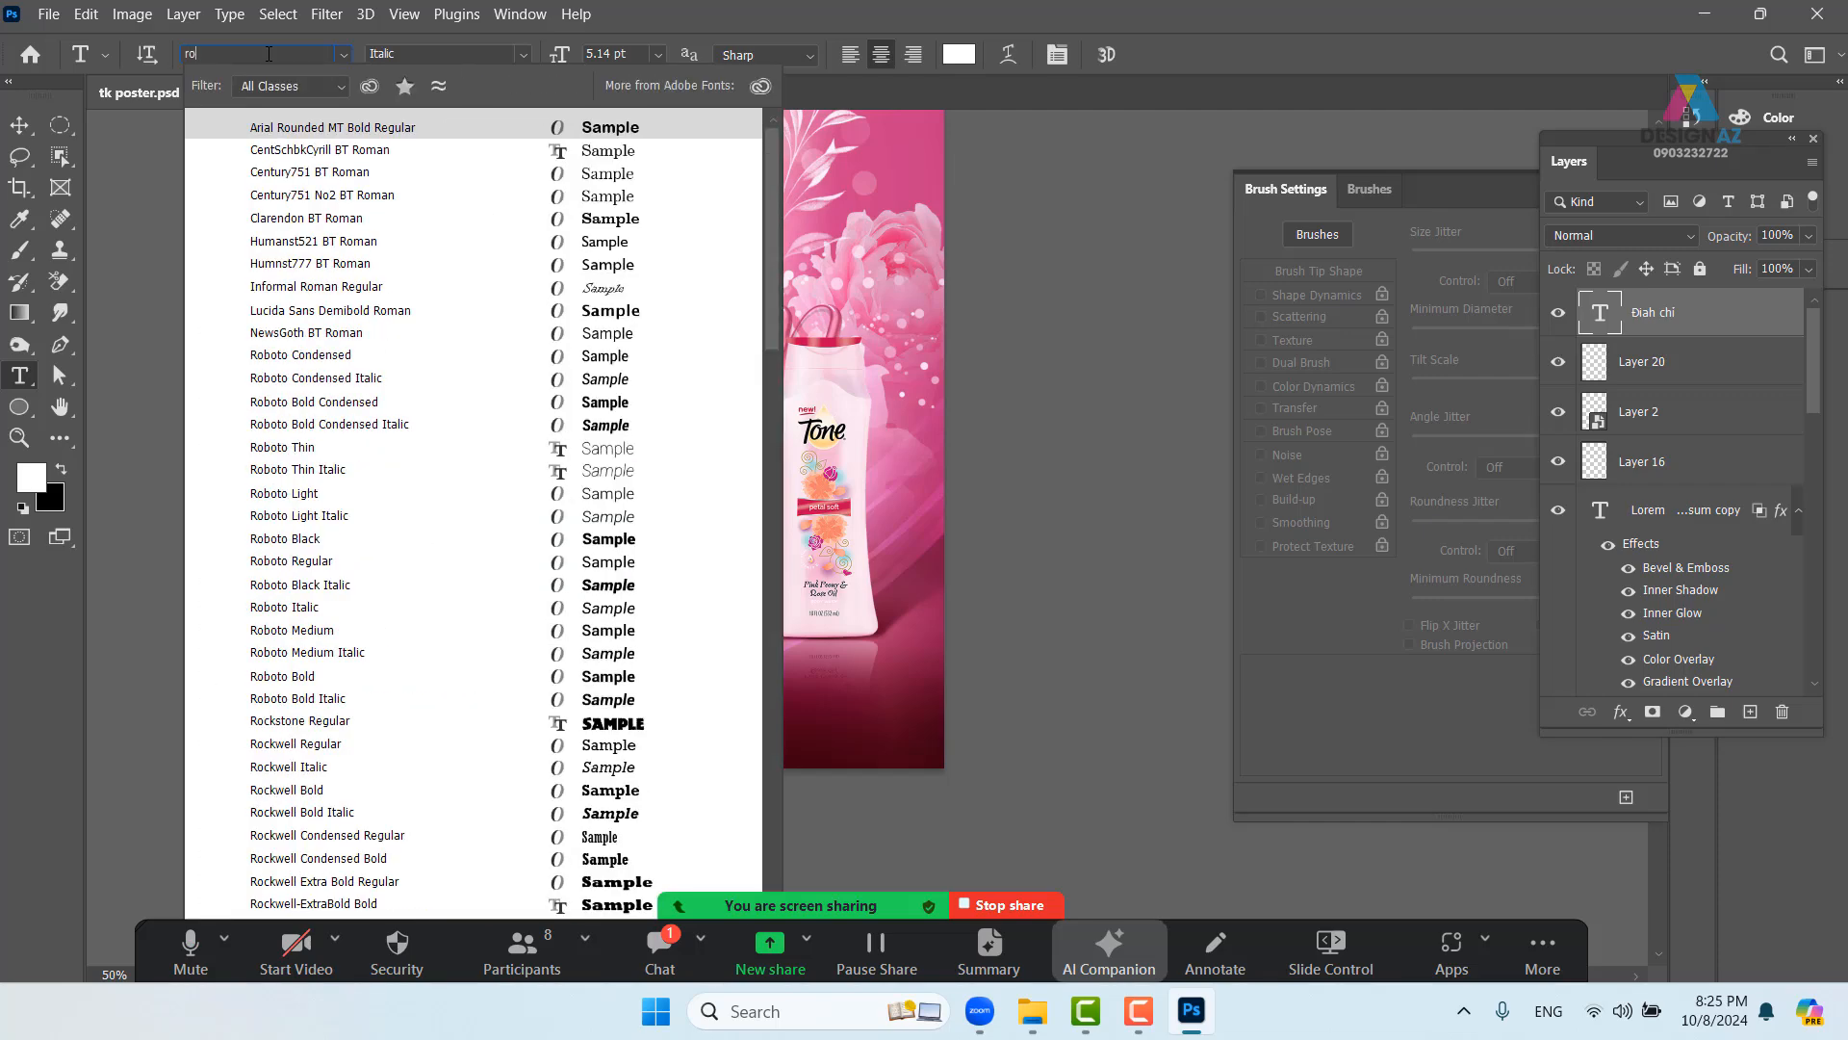
{"action": "type", "text": "boto"}
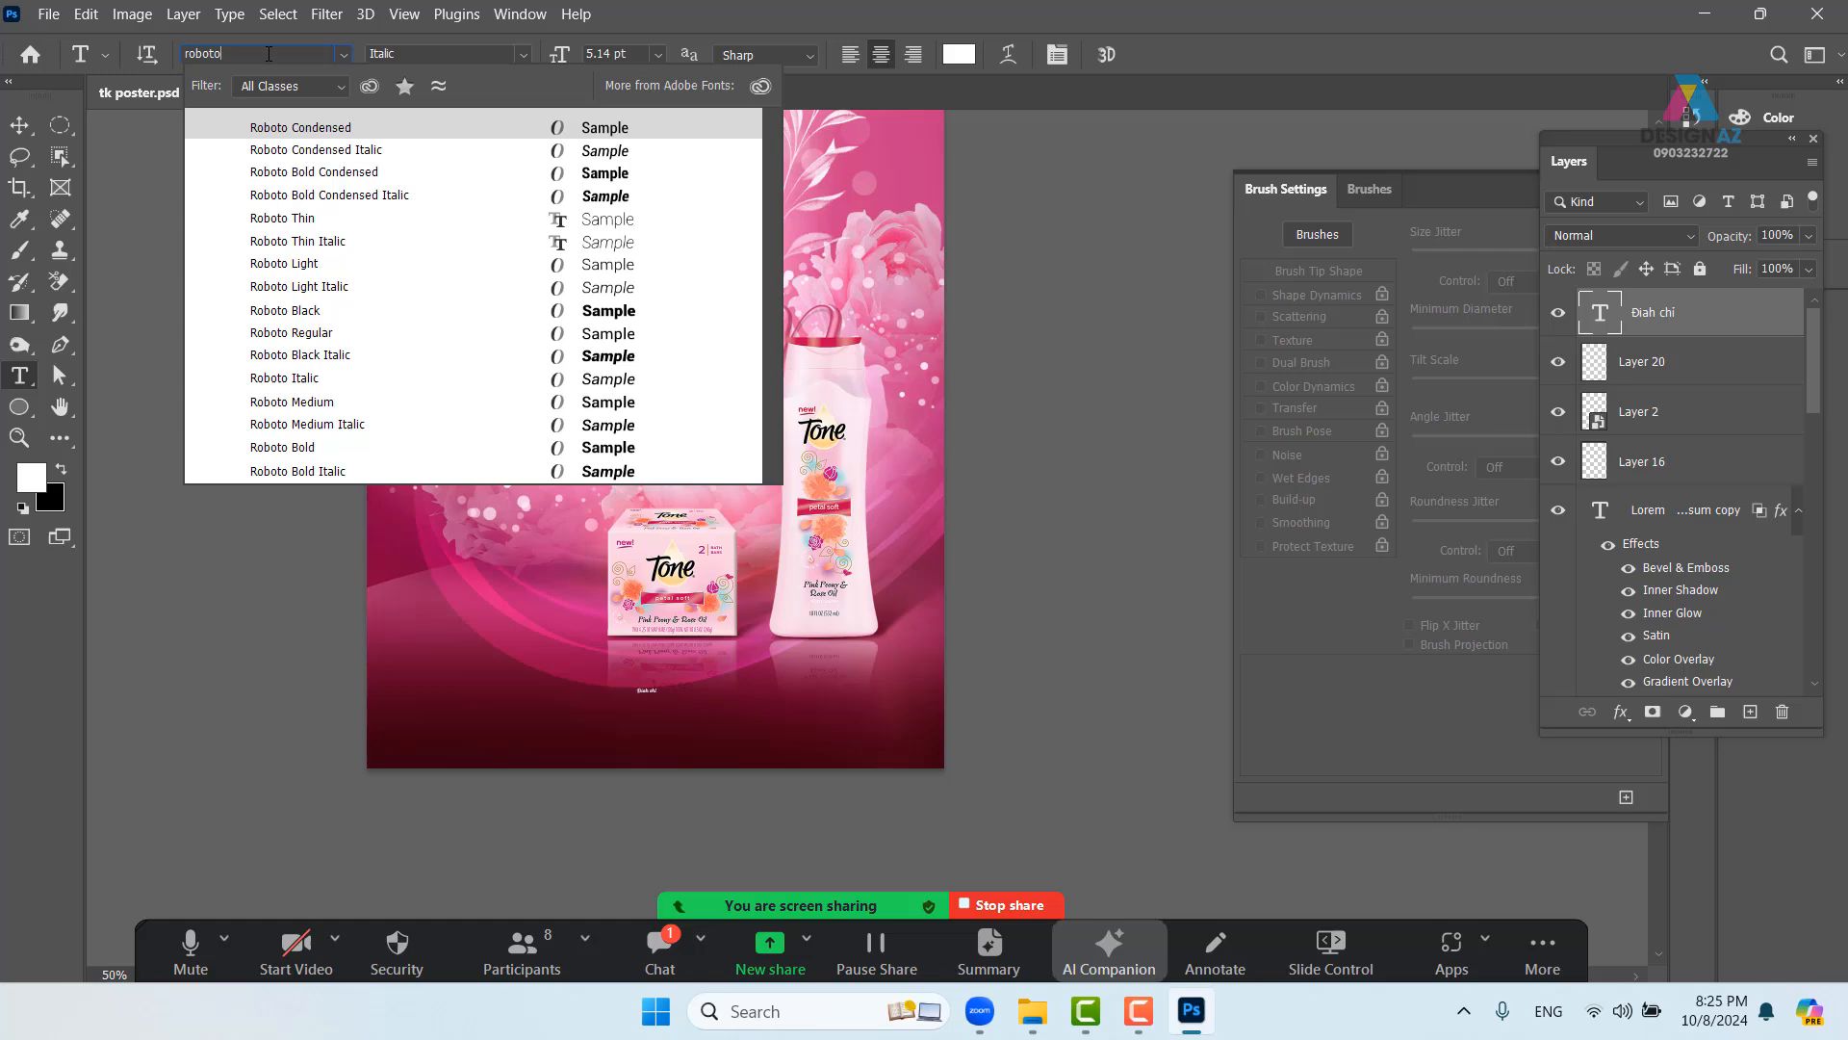
{"action": "key", "text": "Return"}
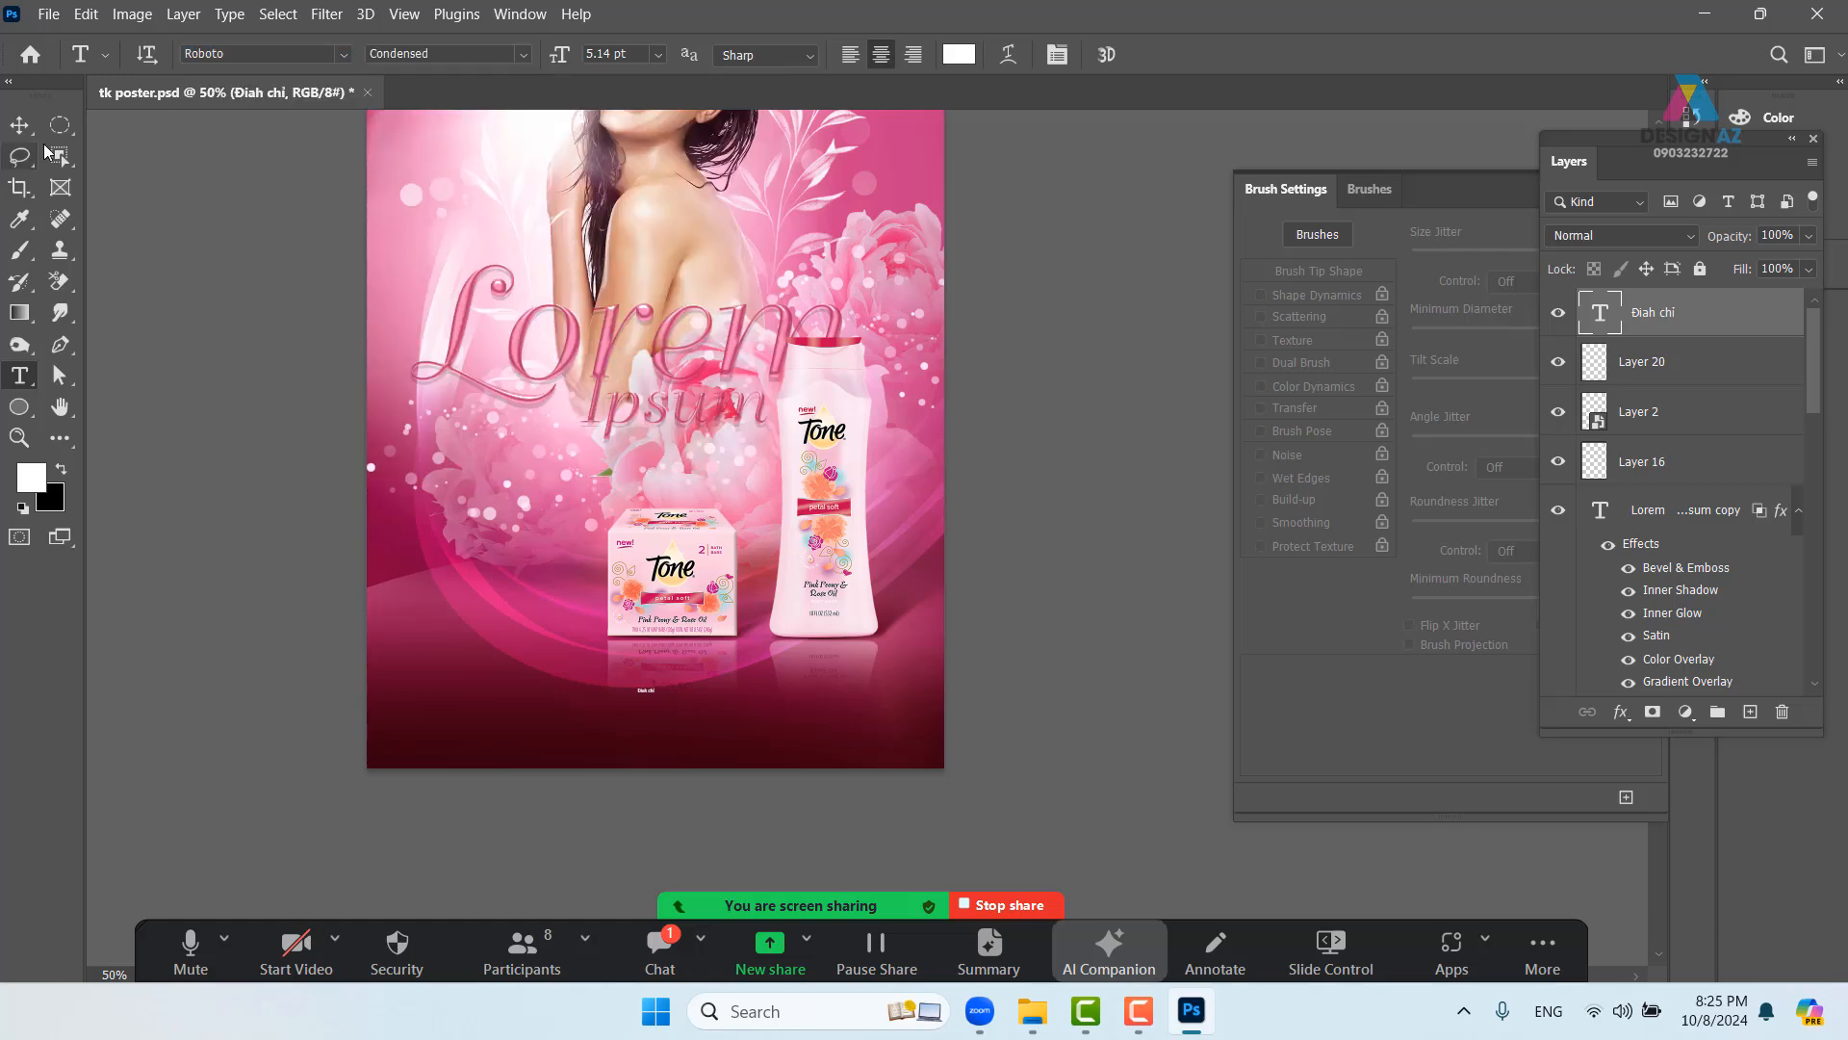
- Move the Điah chi text to the lower-left beneath the products and zoom in
{"action": "left_click", "coordinate": [19, 124]}
{"action": "left_click_drag", "start_coordinate": [655, 698], "coordinate": [534, 726]}
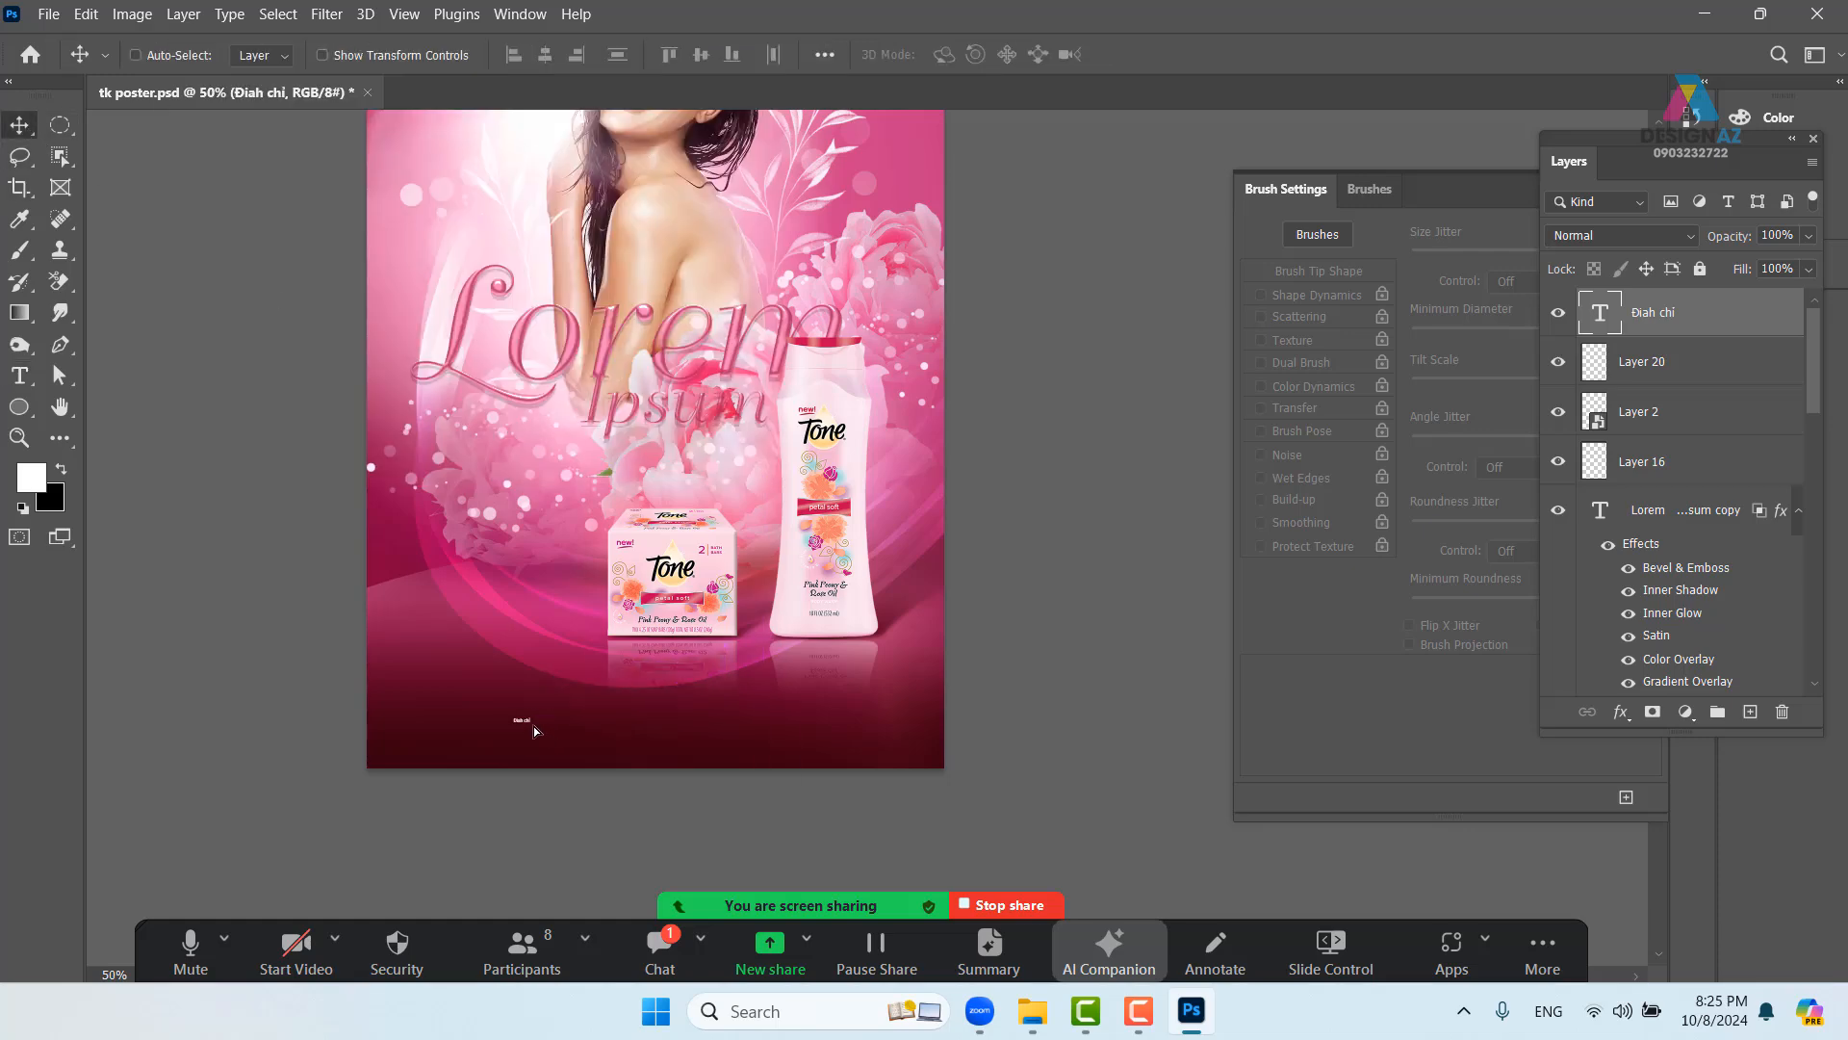
{"action": "key", "text": "ctrl+plus"}
{"action": "key", "text": "ctrl+plus"}
- Delete all the Điah chi text and commit the emptied layer
{"action": "left_click_drag", "start_coordinate": [360, 798], "coordinate": [616, 510]}
{"action": "key", "text": "t"}
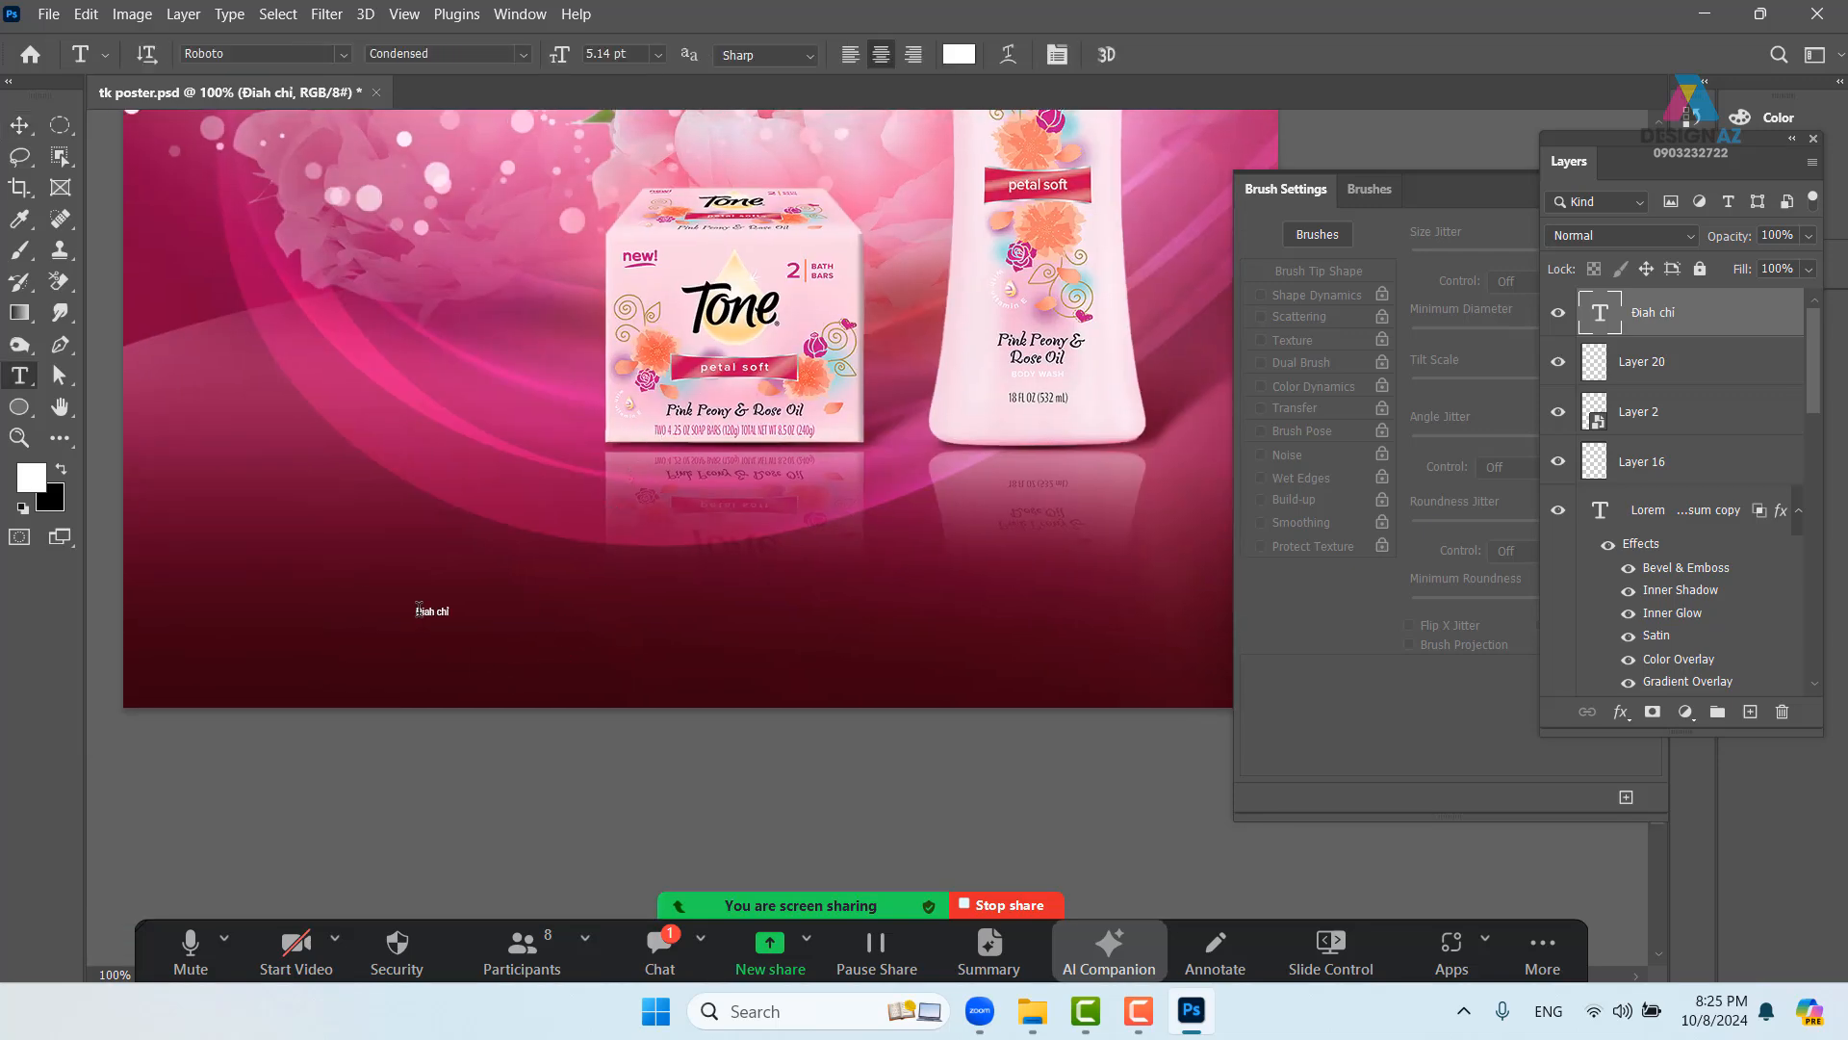
{"action": "triple_click", "coordinate": [418, 608]}
{"action": "key", "text": "BackSpace"}
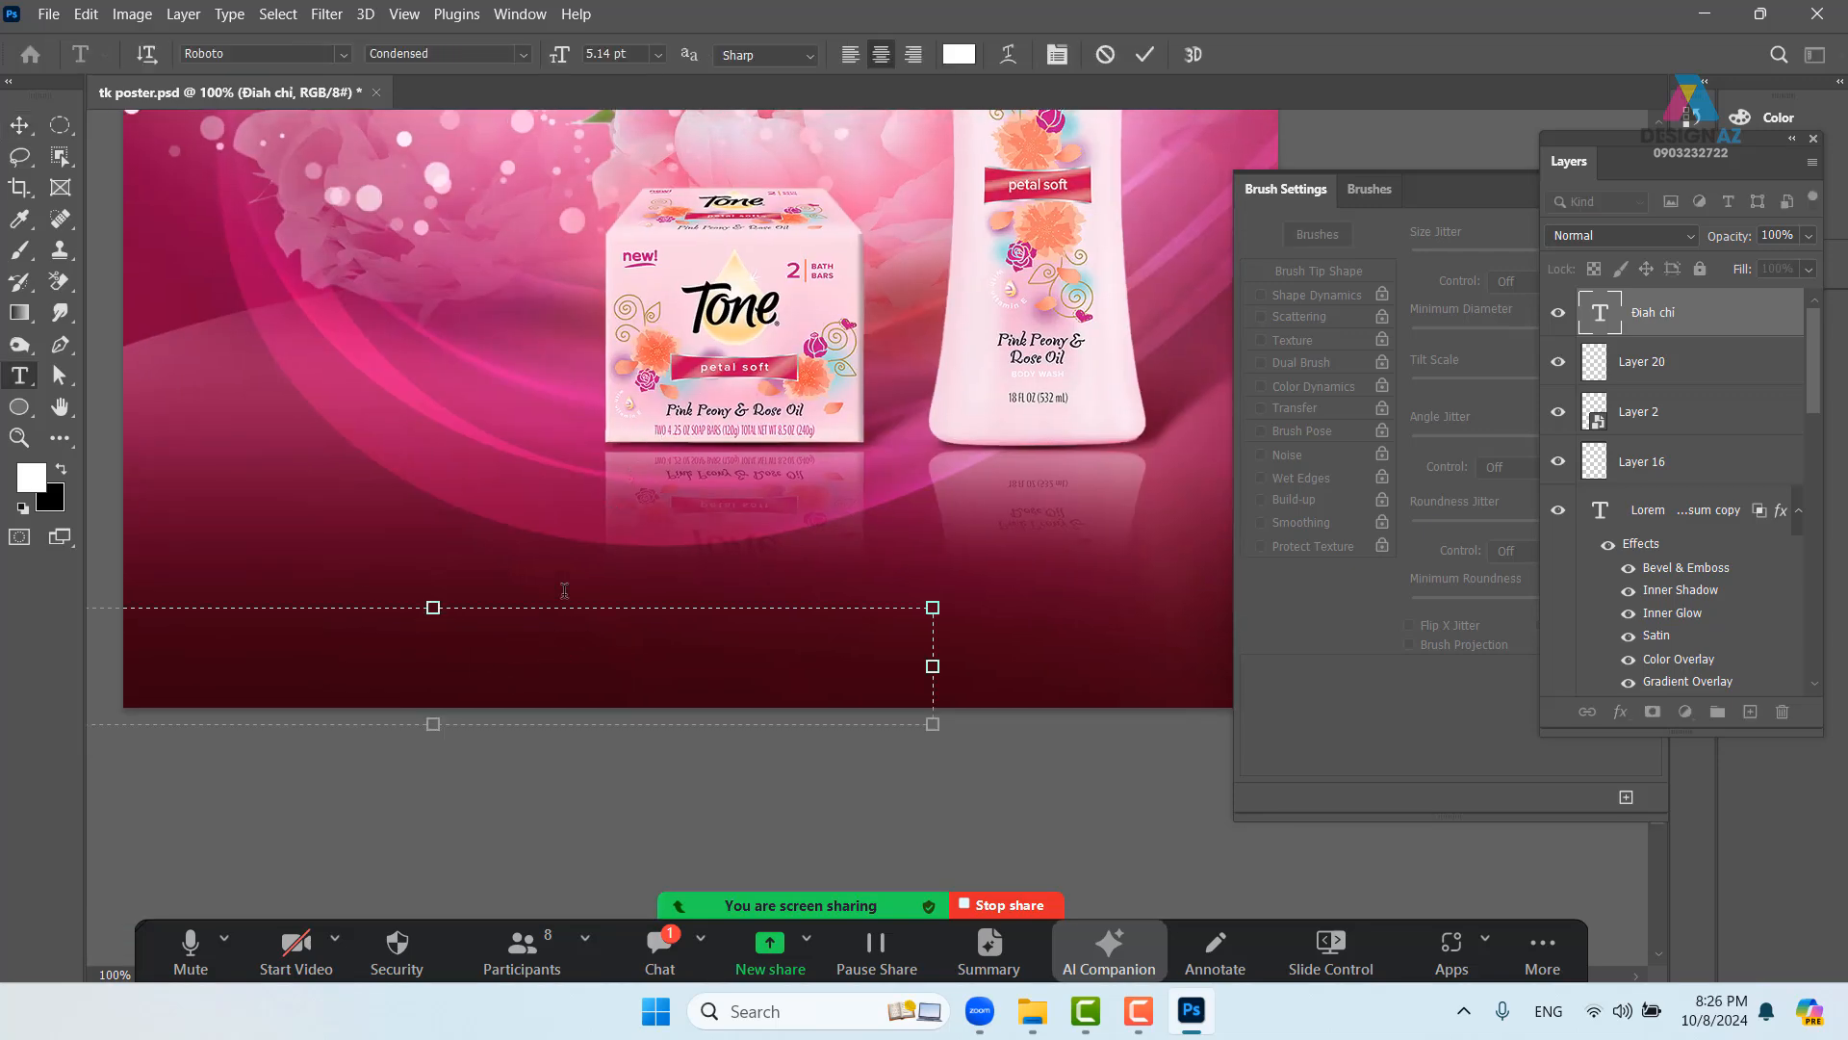
{"action": "left_click", "coordinate": [19, 125]}
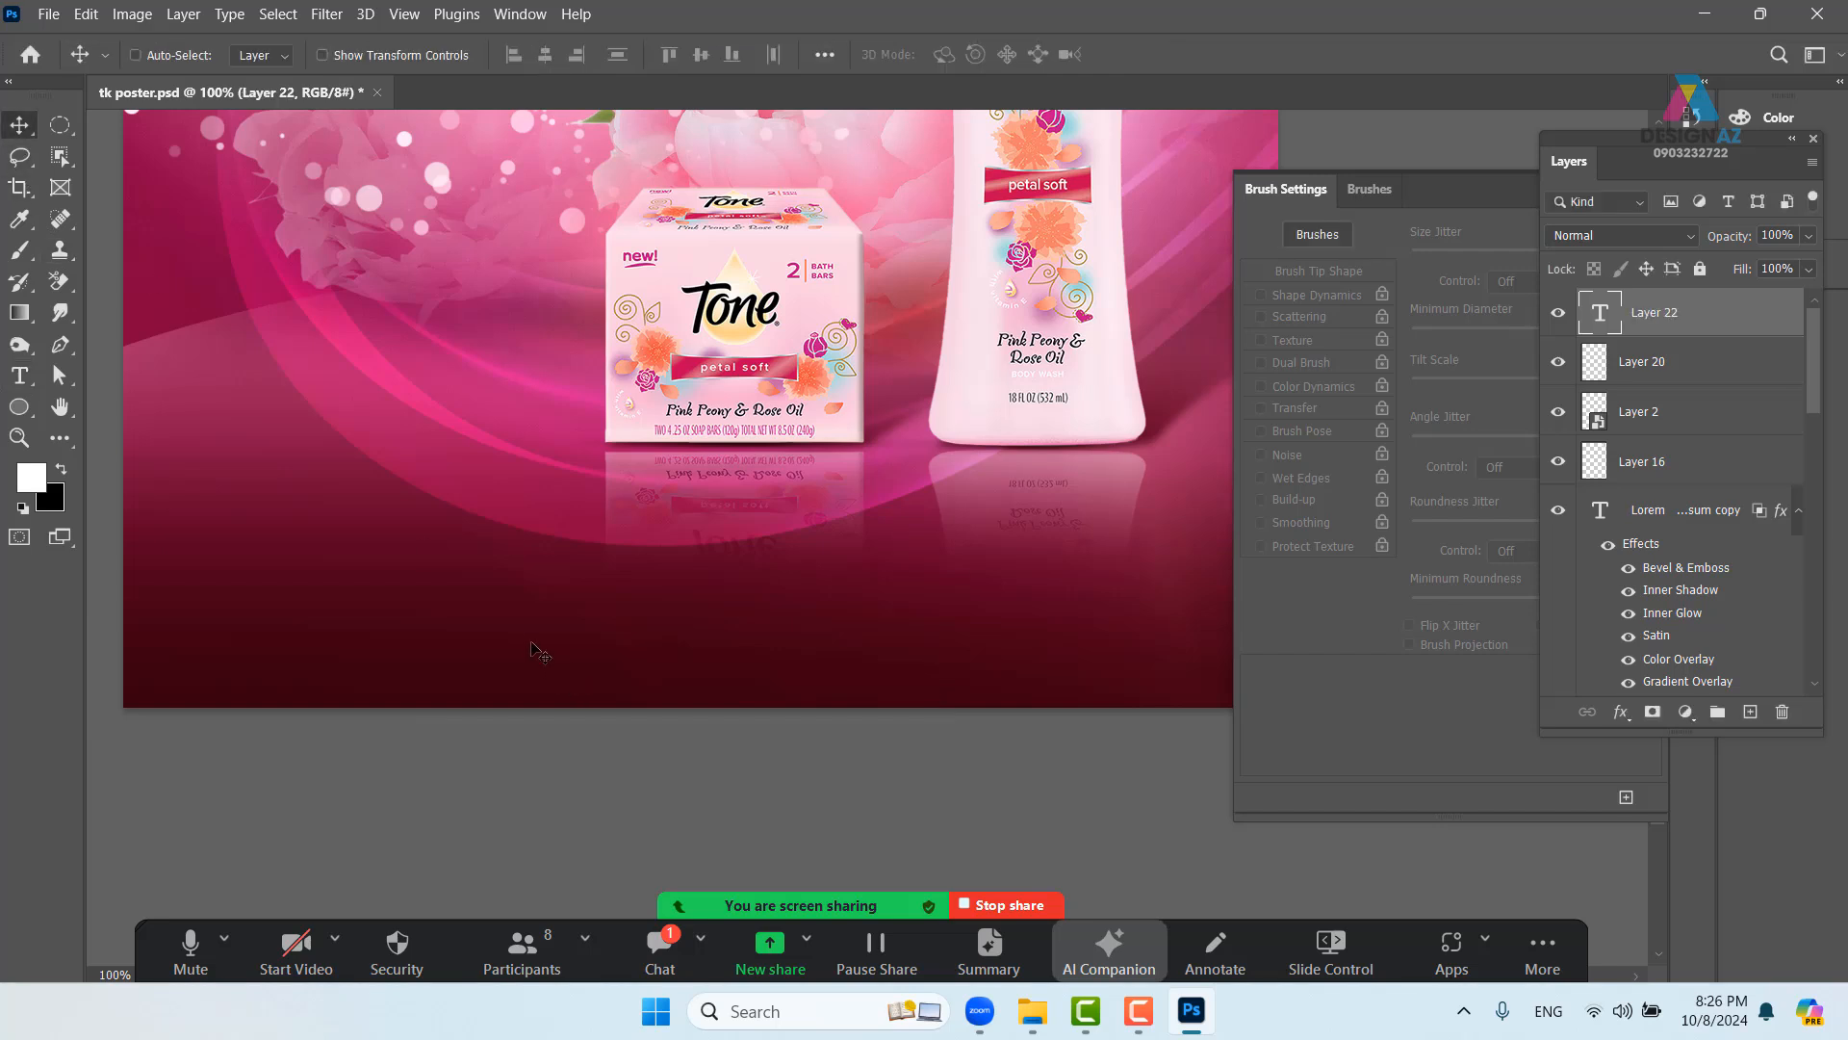
- Start a new text layer at the lower-left and type 'đ'
{"action": "key", "text": "t"}
{"action": "left_click", "coordinate": [332, 606]}
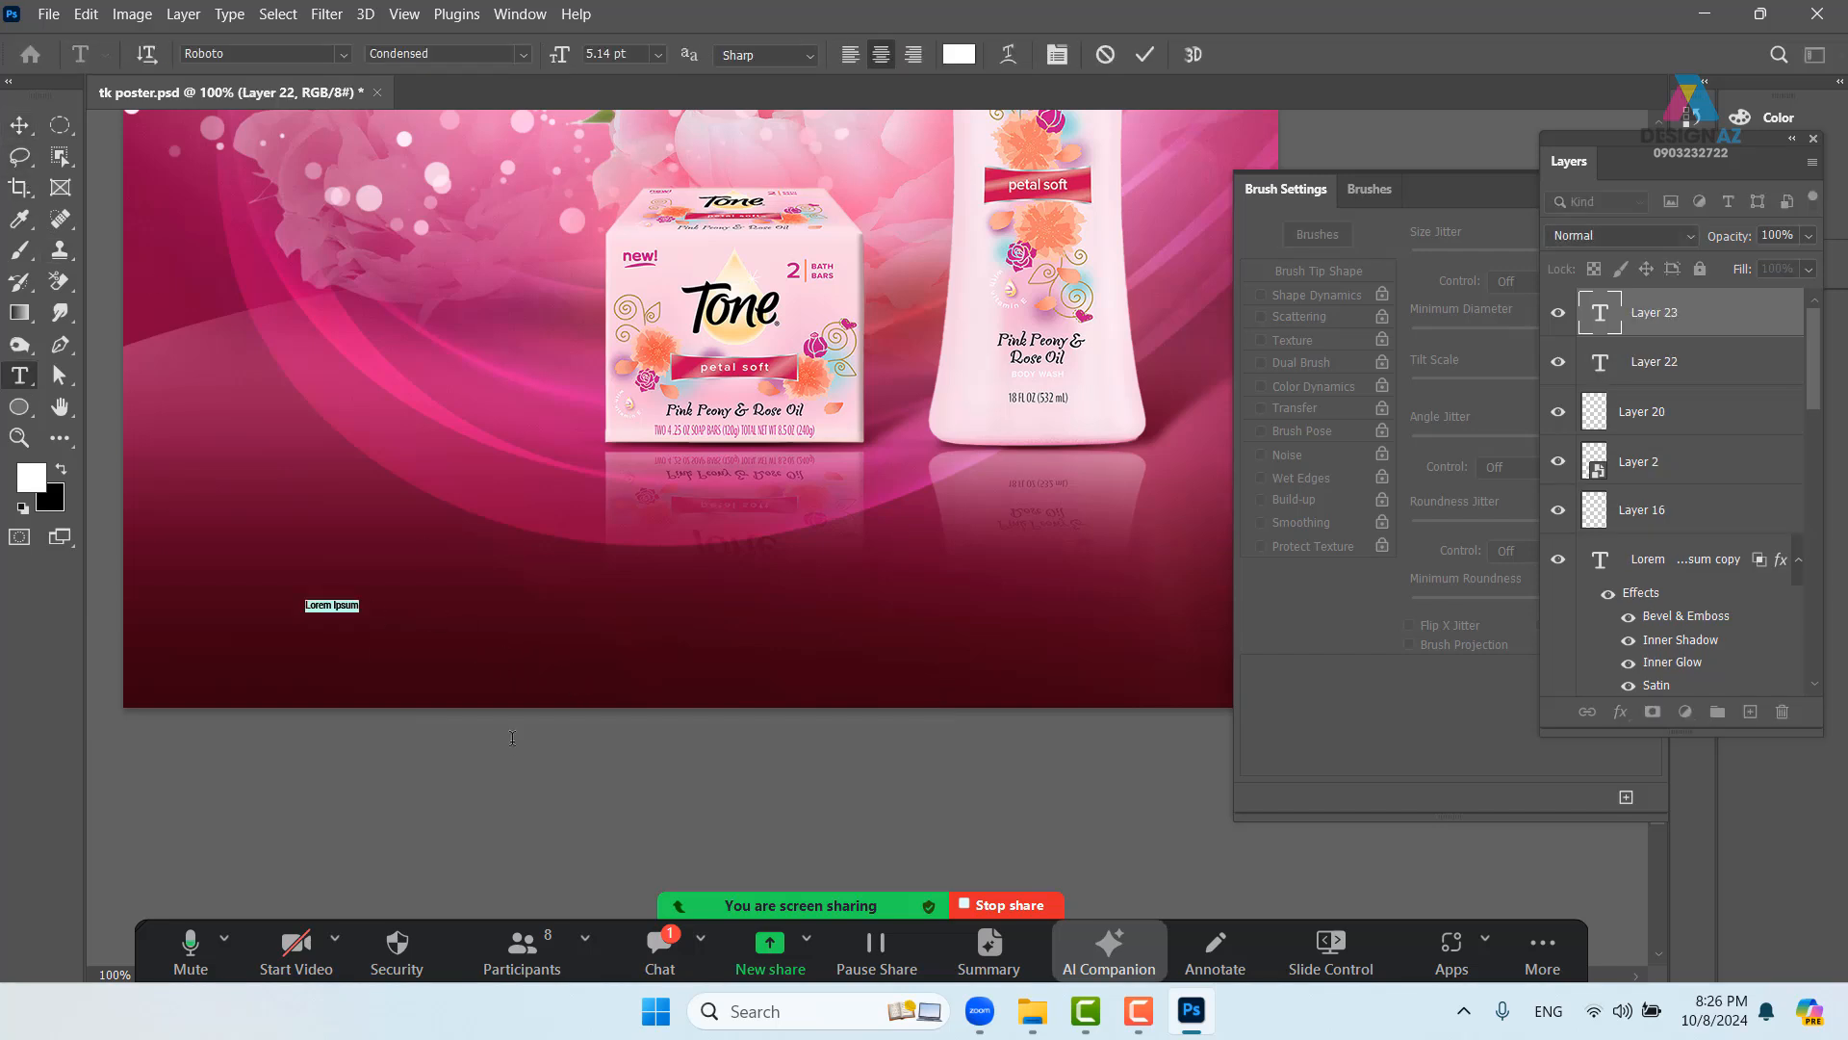
{"action": "type", "text": "đông Hà nội"}
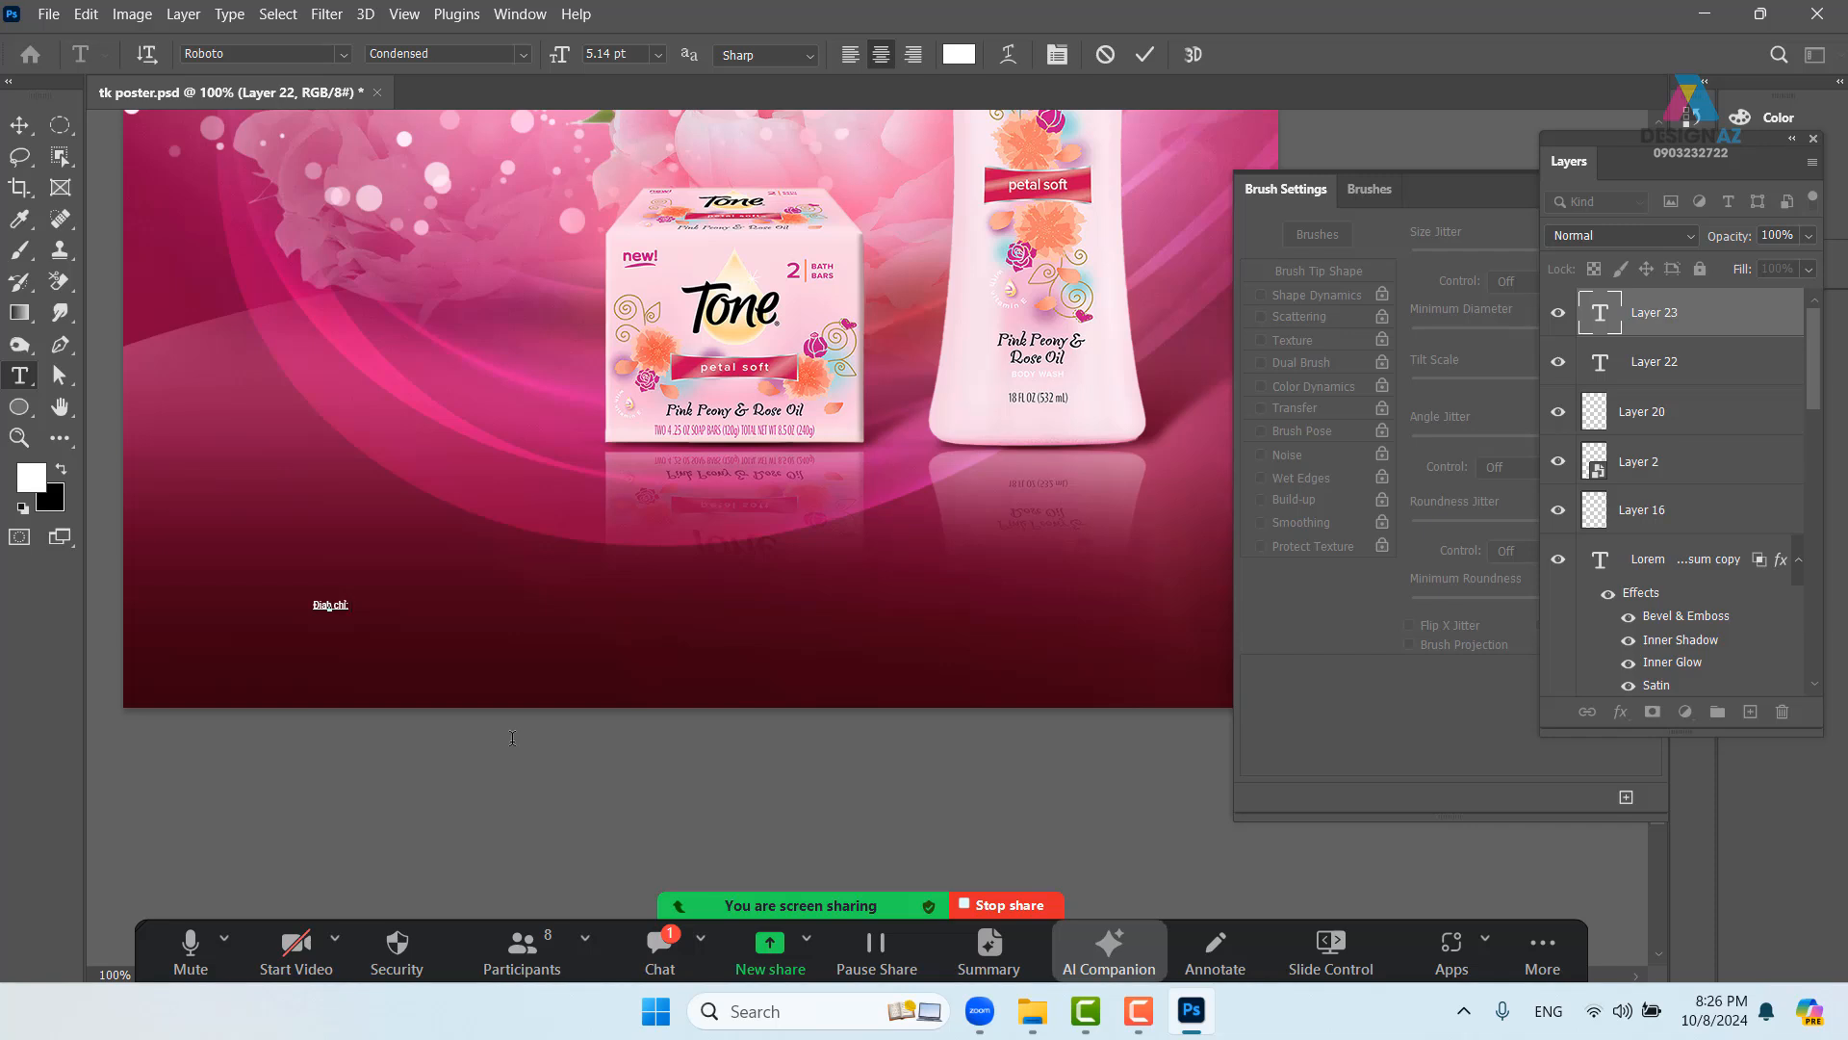
- Type the address line near the bottom and scale it up to about 277%
{"action": "left_click", "coordinate": [19, 125]}
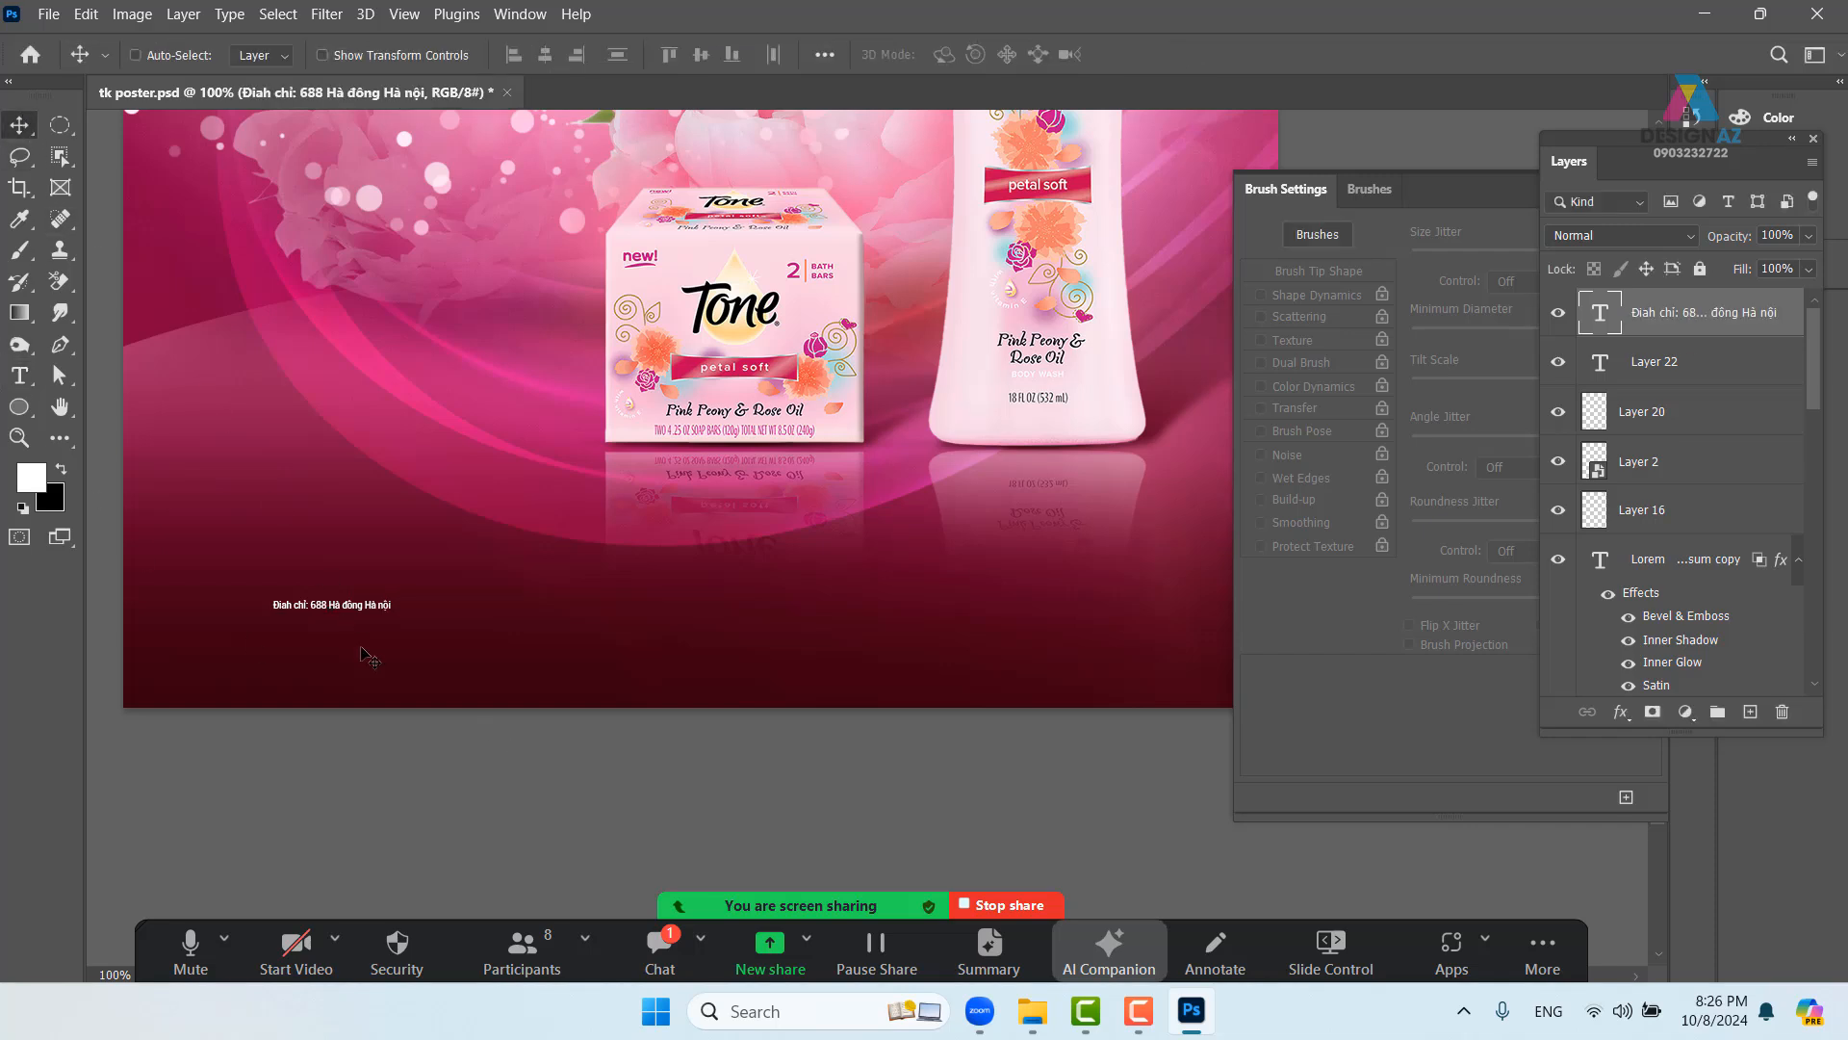
{"action": "key", "text": "ctrl+t"}
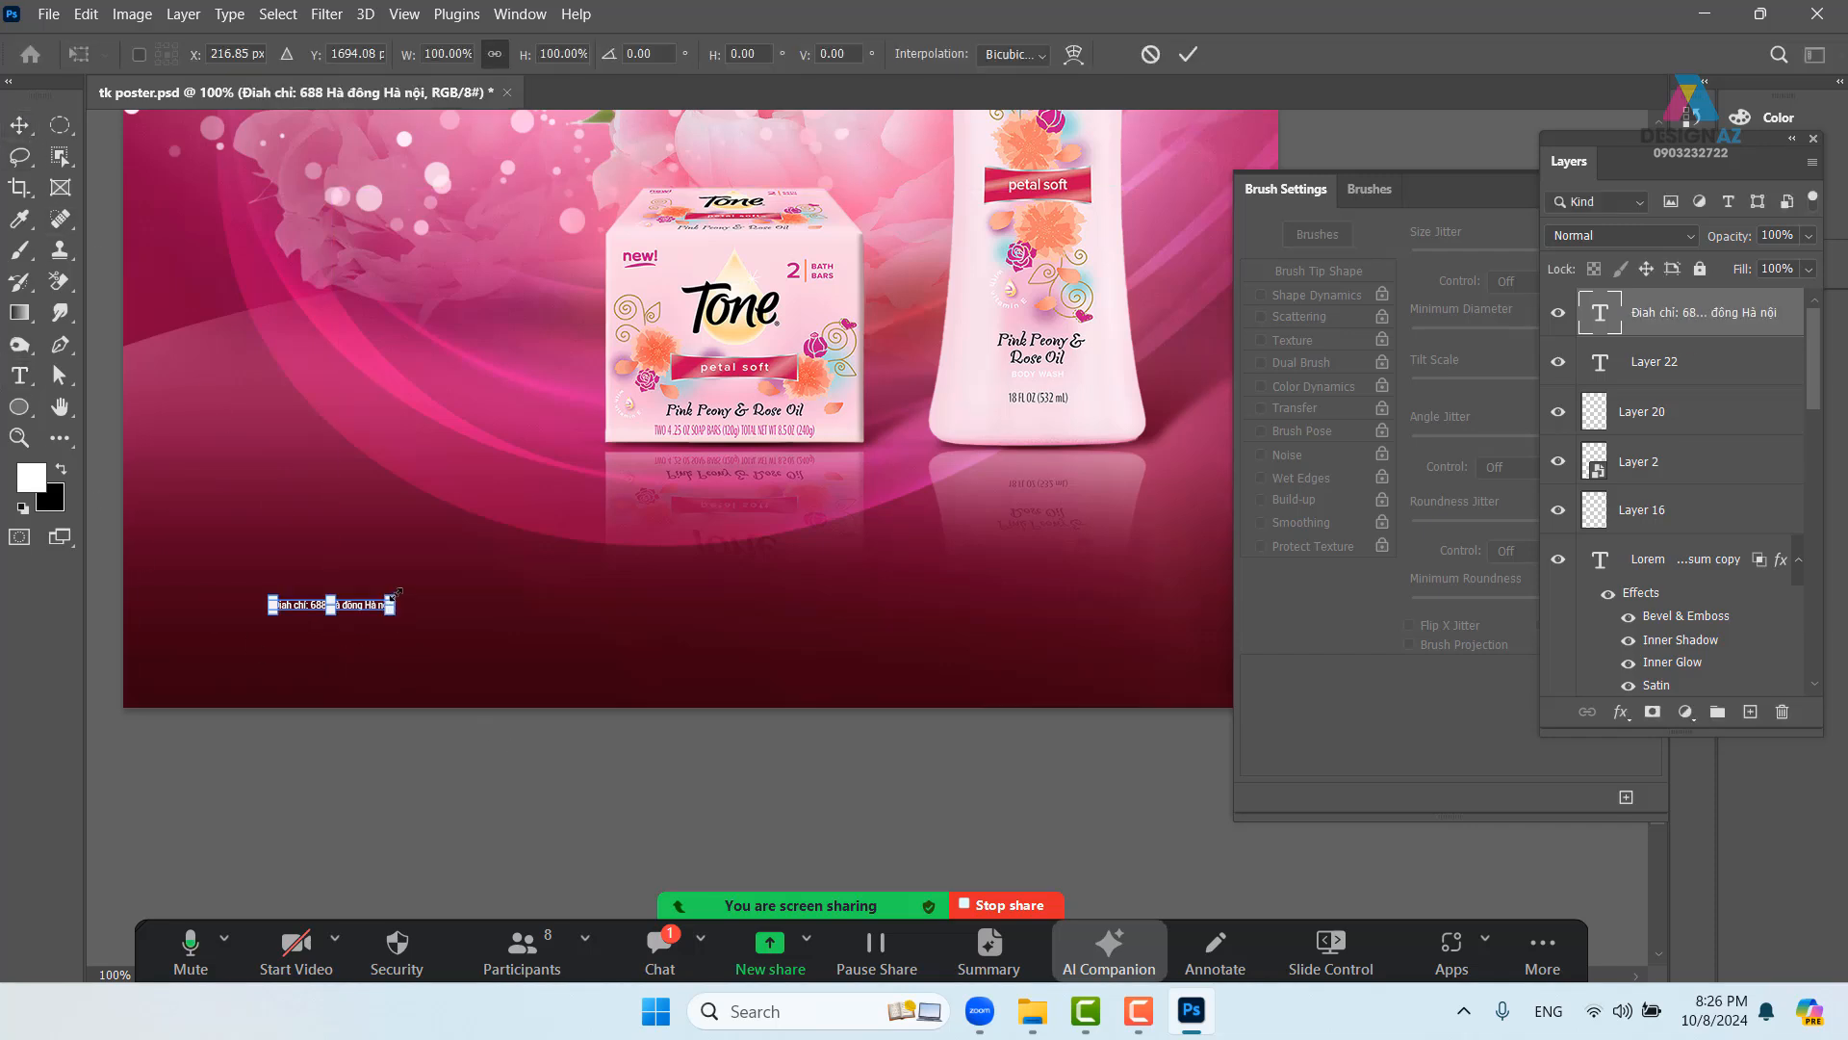
{"action": "left_click_drag", "start_coordinate": [396, 593], "coordinate": [598, 513]}
{"action": "key", "text": "Return"}
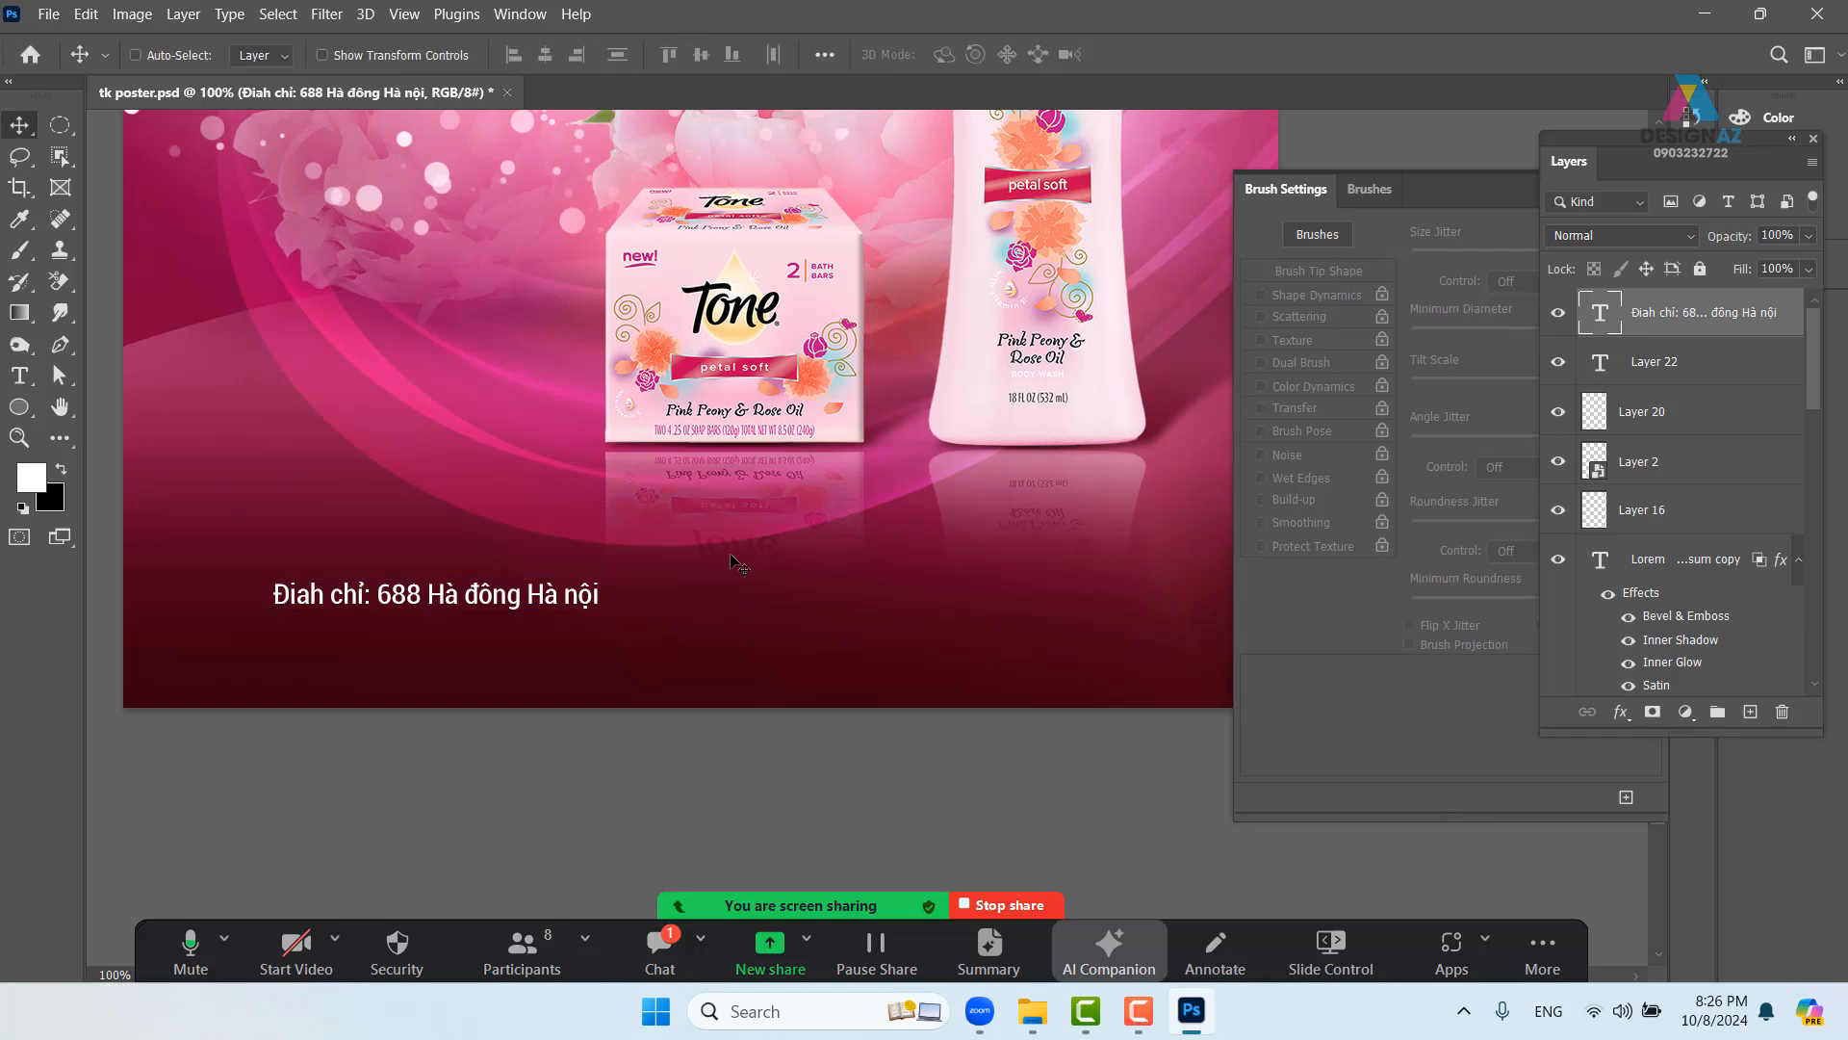
- Correct the label to 'Địa chỉ' and append the phone number and email to the line
{"action": "key", "text": "t"}
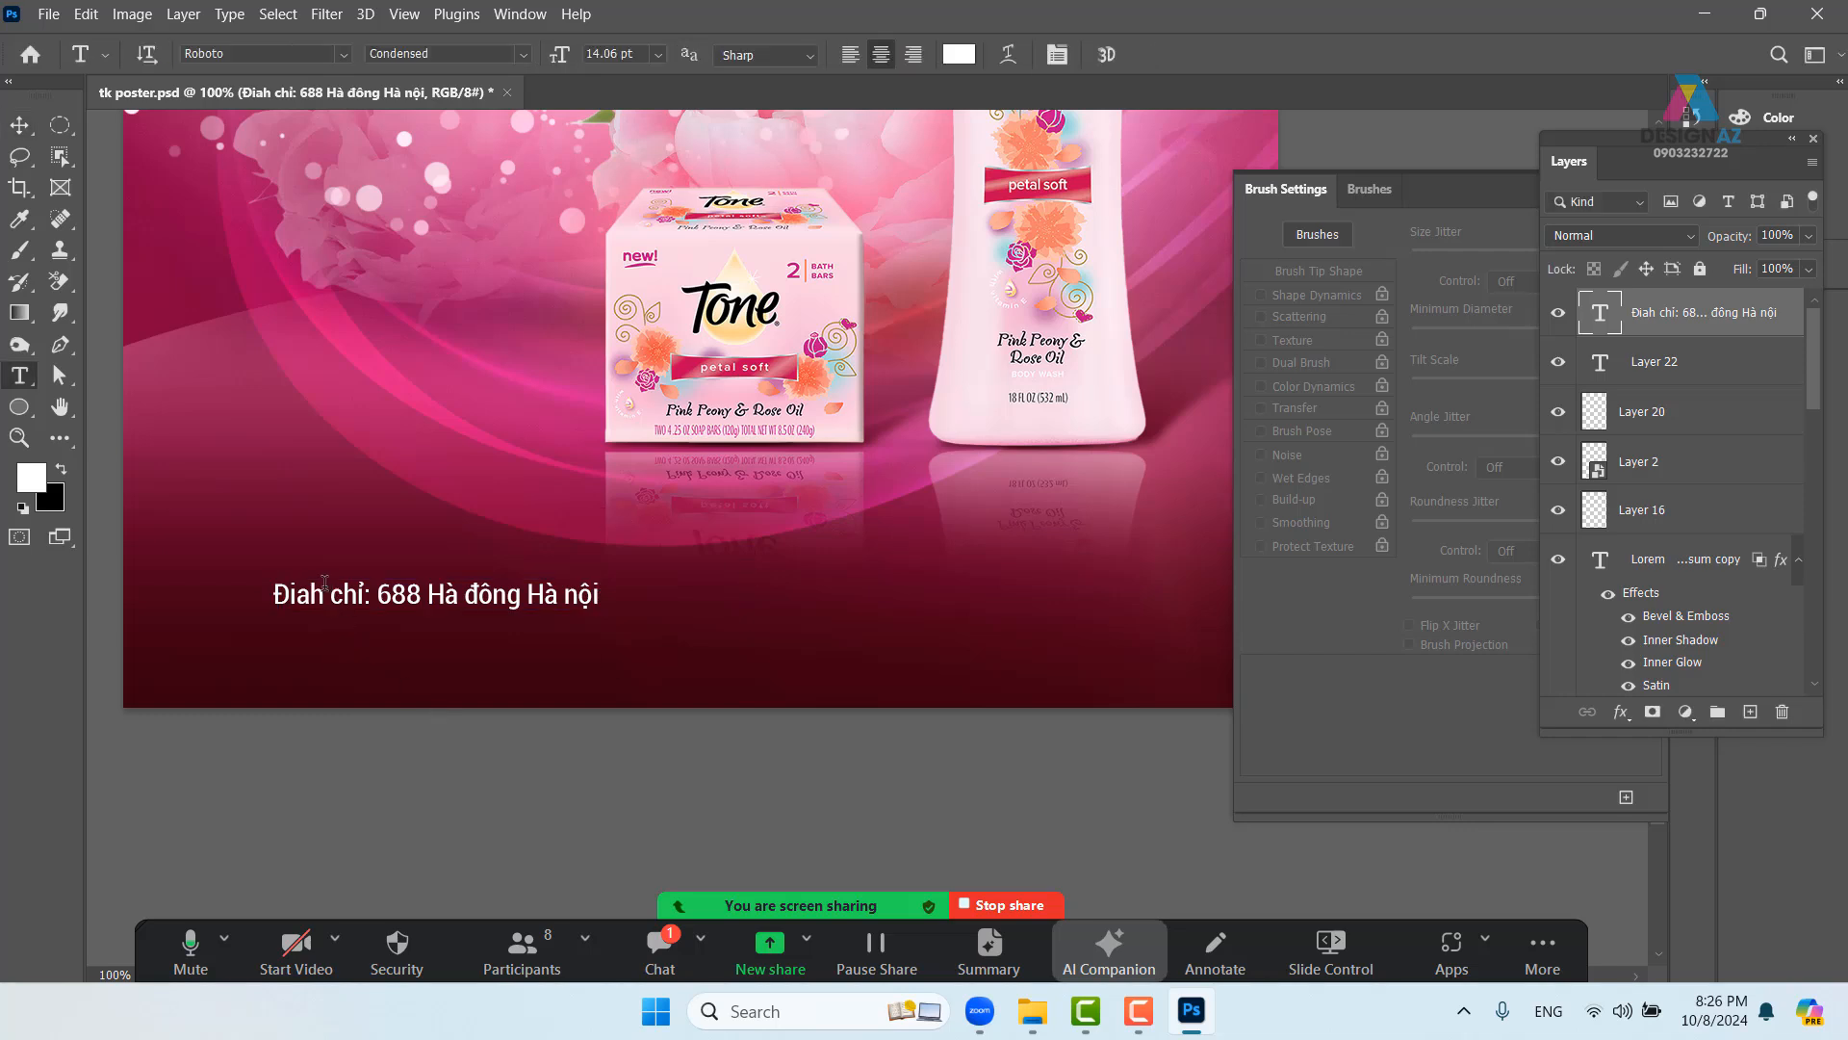
{"action": "left_click", "coordinate": [324, 591]}
{"action": "key", "text": "BackSpace"}
{"action": "key", "text": "BackSpace"}
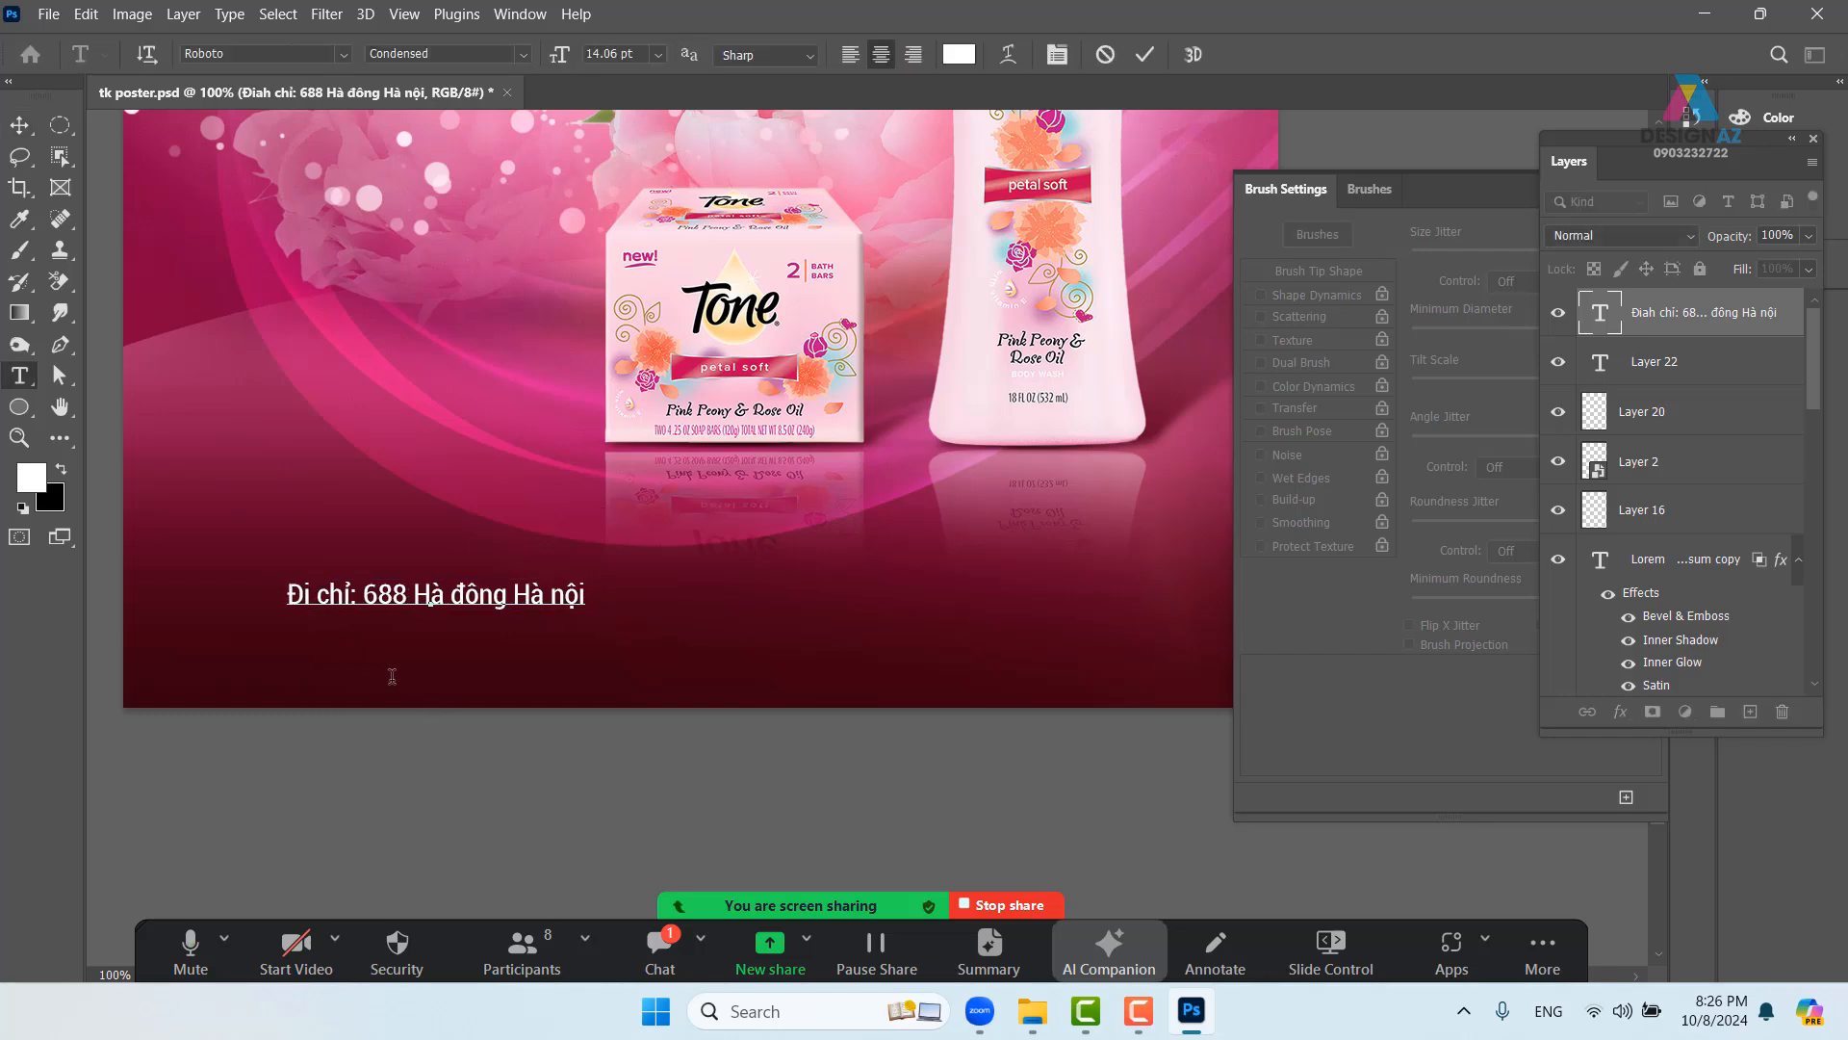
{"action": "type", "text": "a"}
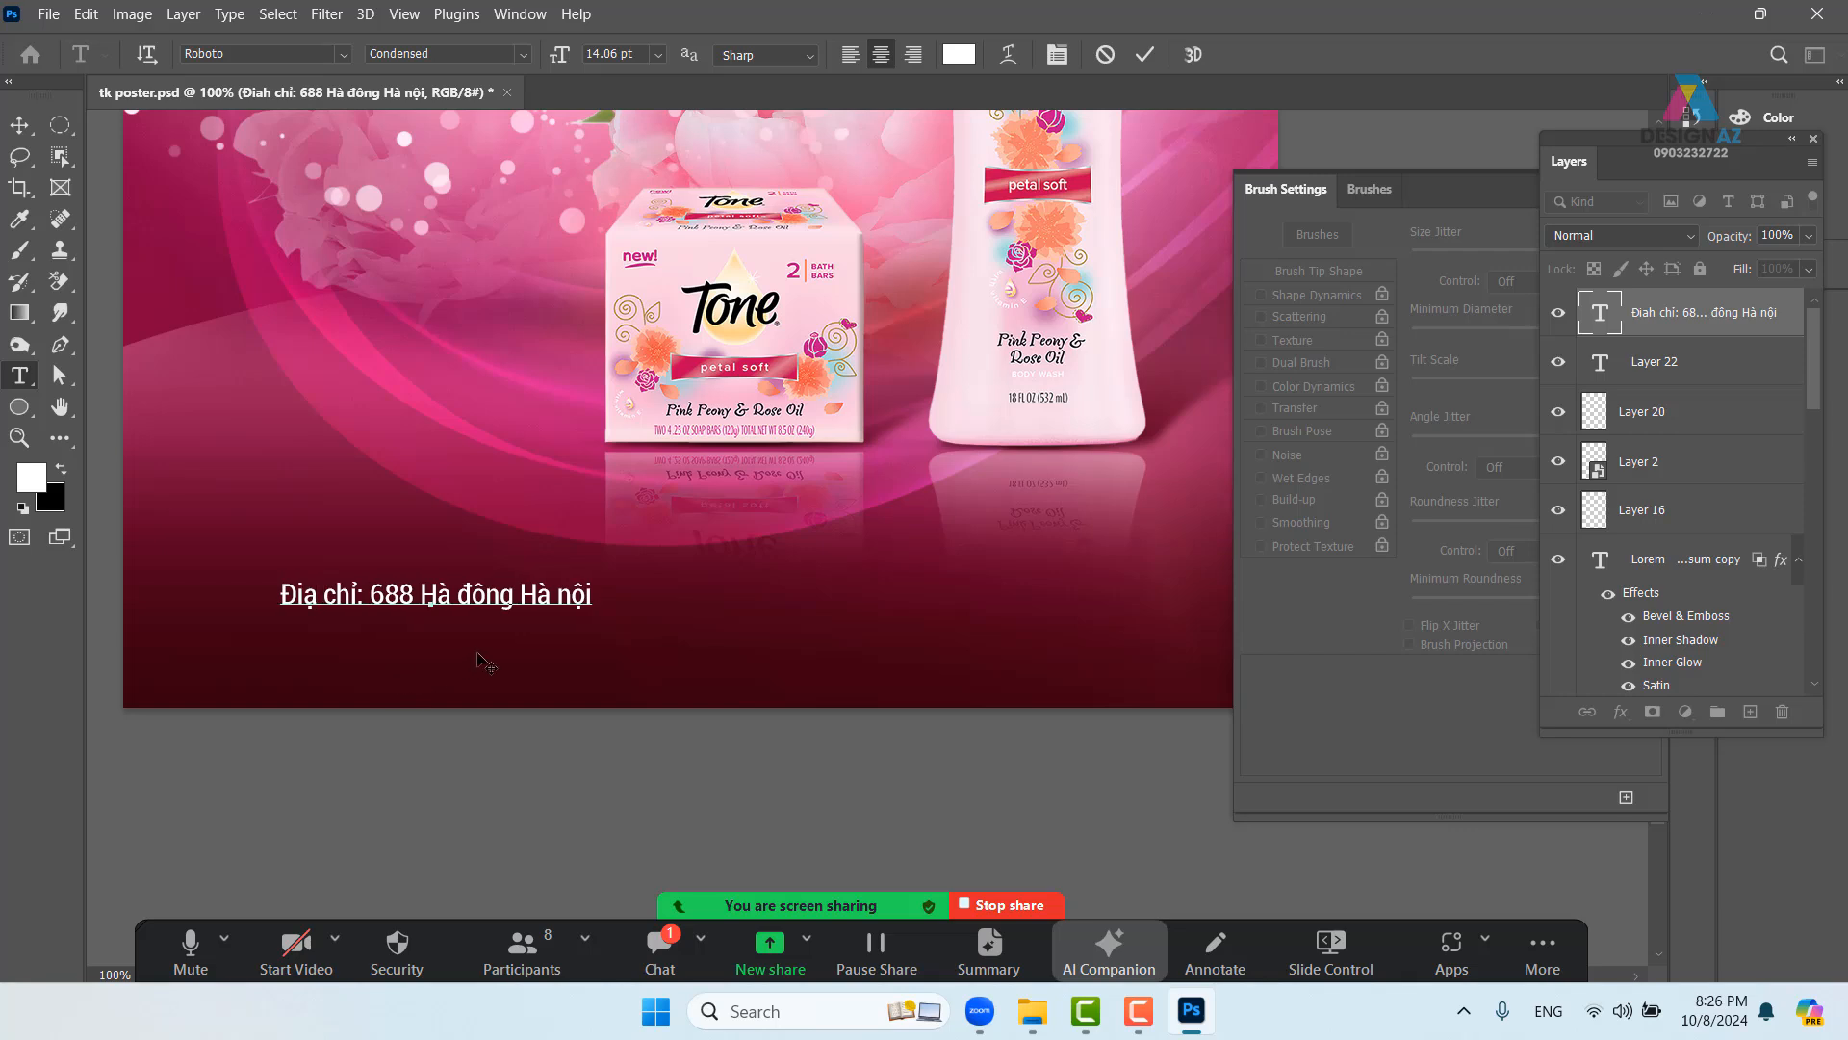
{"action": "left_click", "coordinate": [591, 593]}
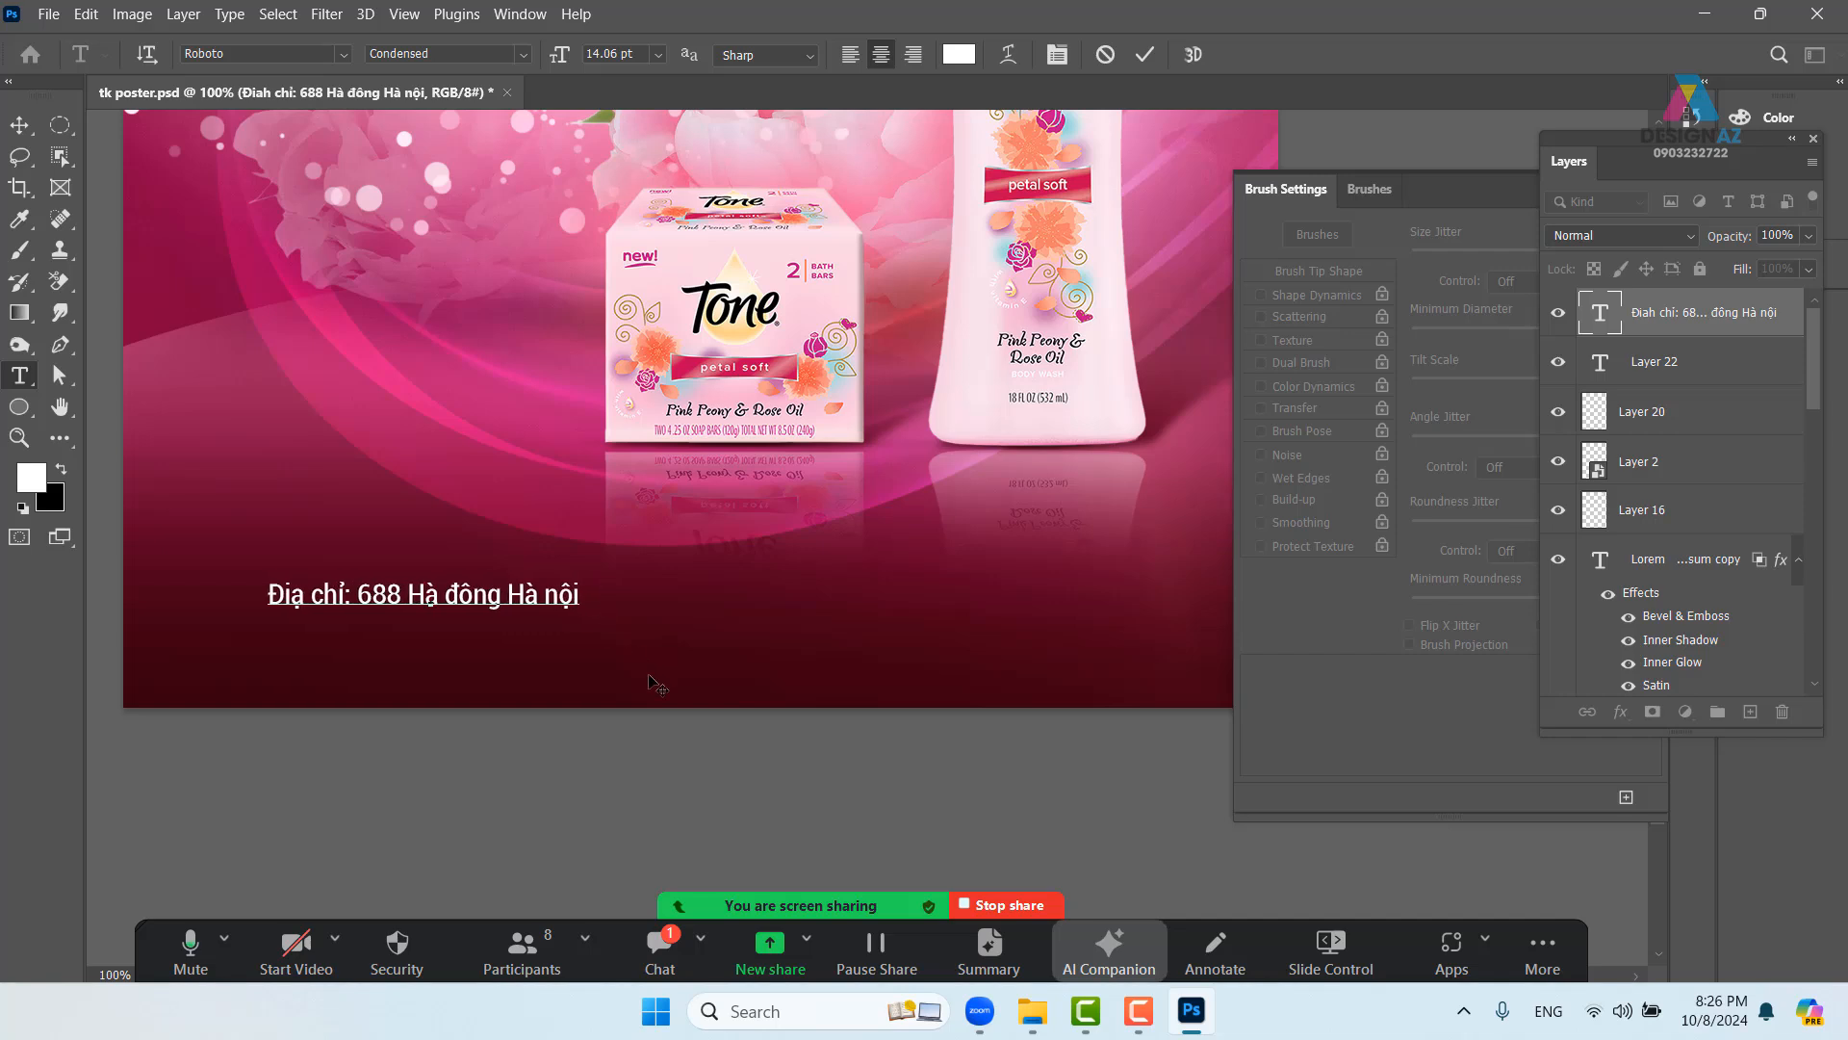
{"action": "type", "text": "-   "}
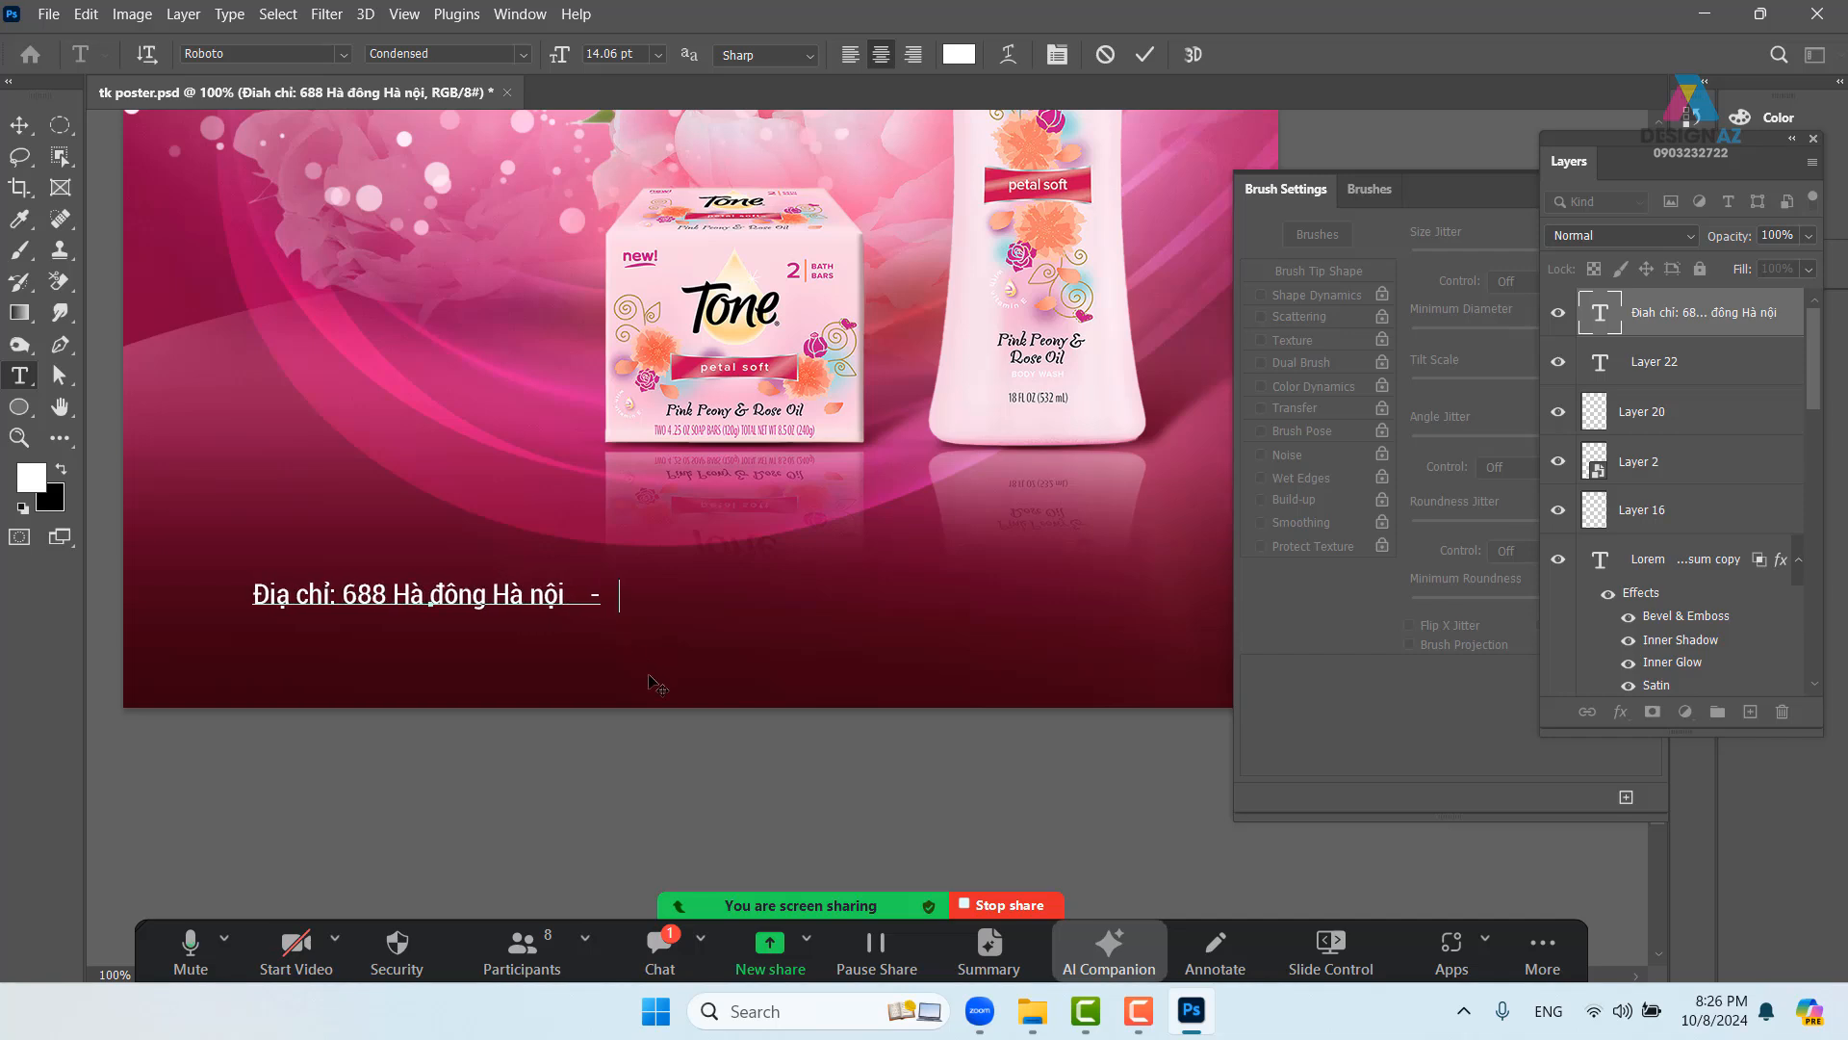
{"action": "type", "text": "Đ"}
{"action": "type", "text": "iện th"}
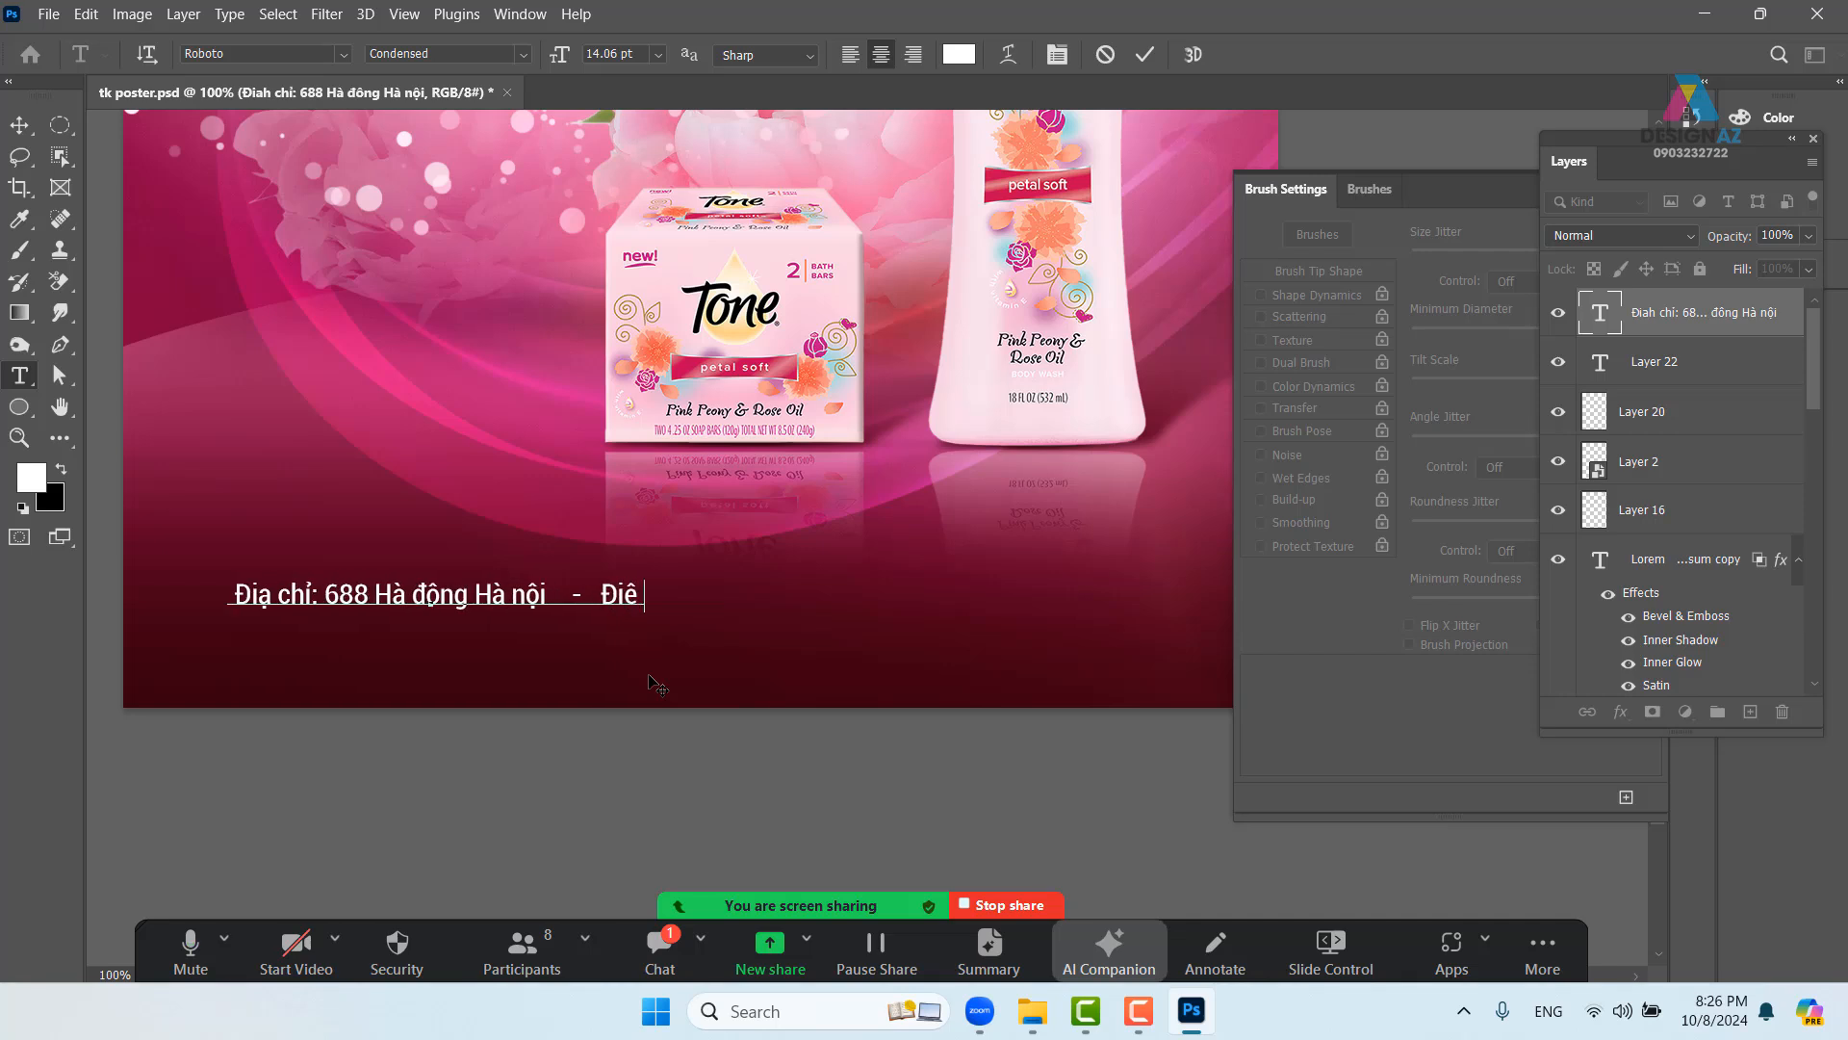
{"action": "type", "text": "oai"}
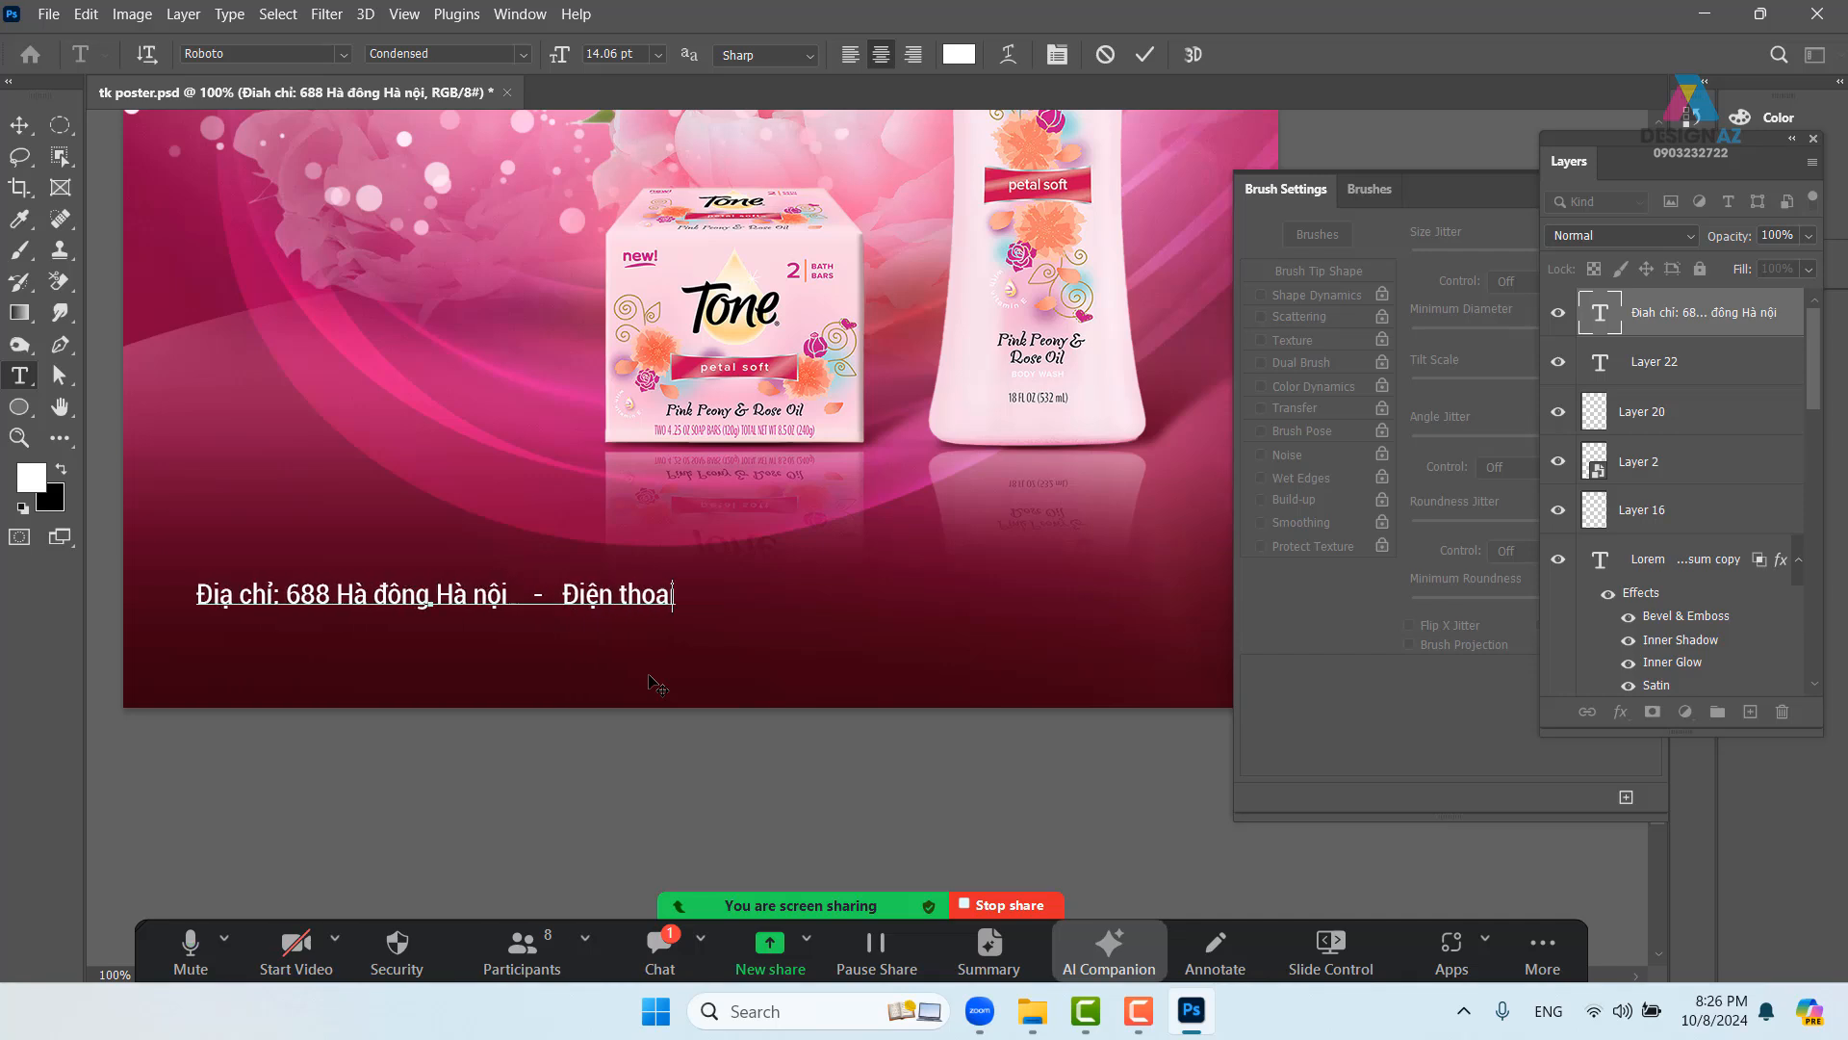
{"action": "key", "text": "BackSpace"}
{"action": "key", "text": "BackSpace"}
{"action": "type", "text": "ại: "}
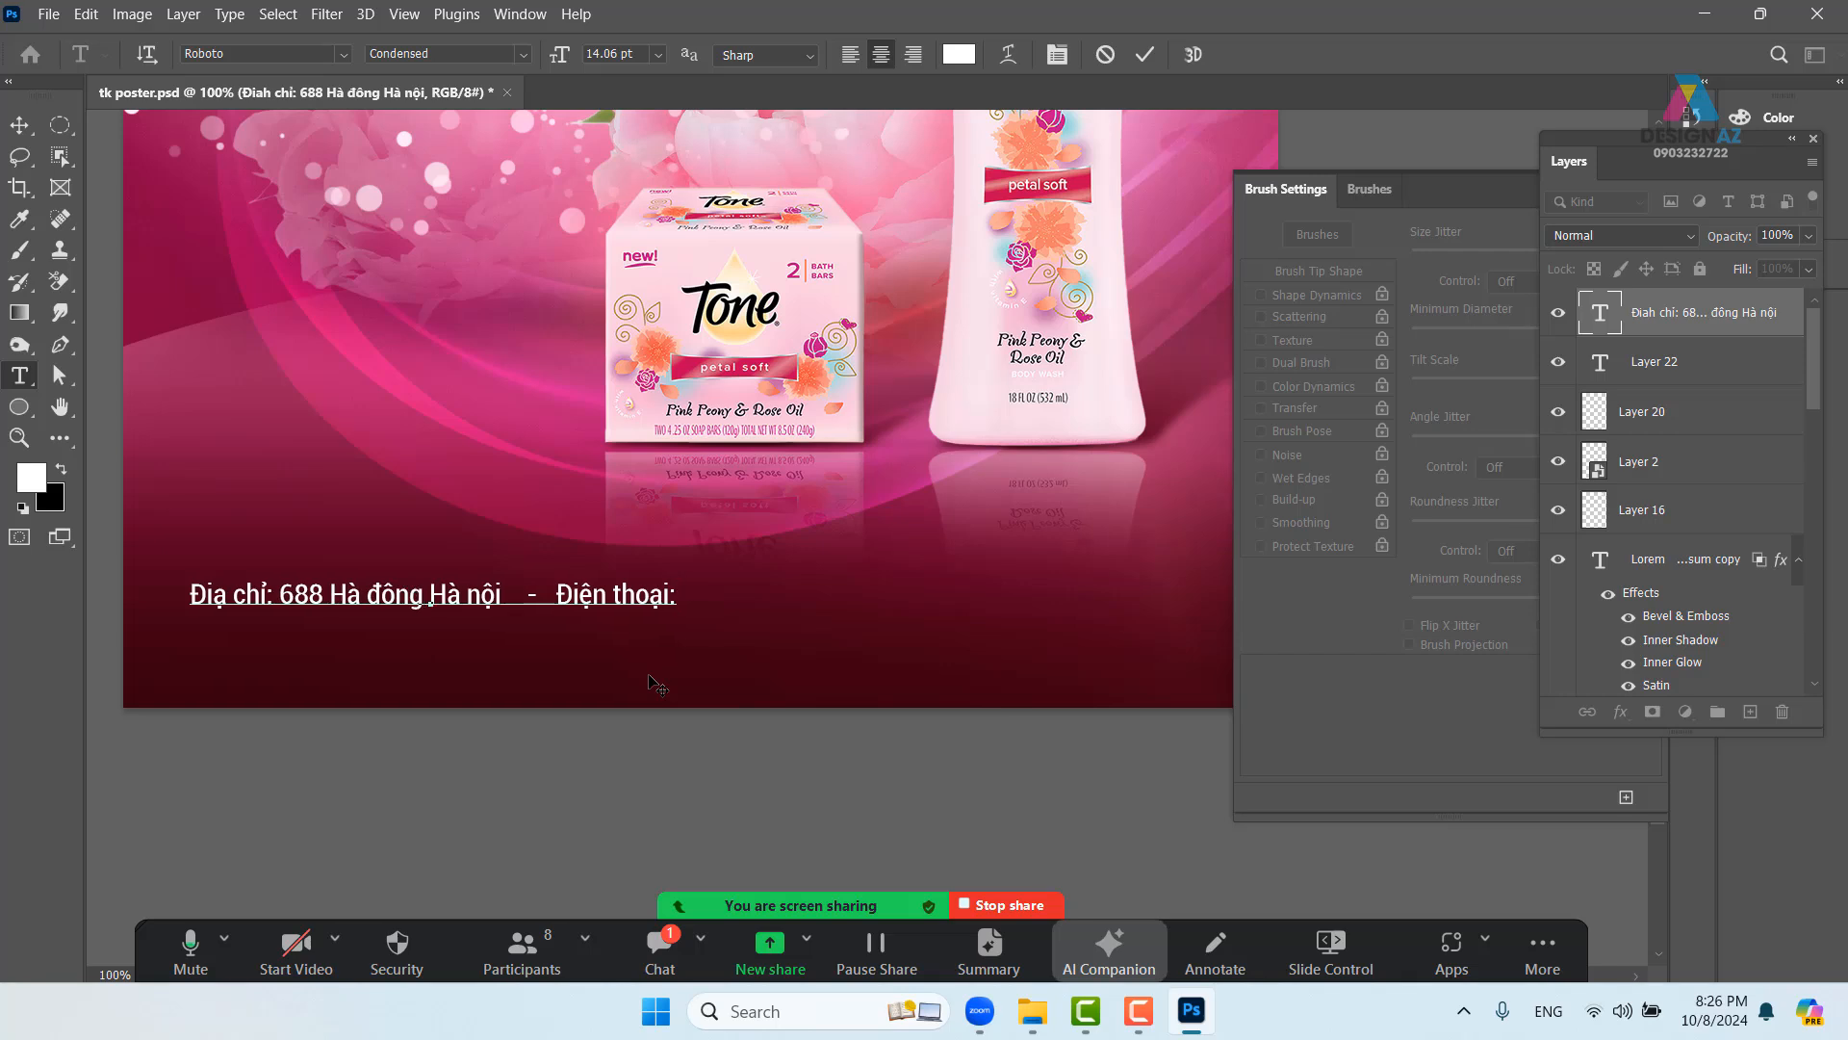
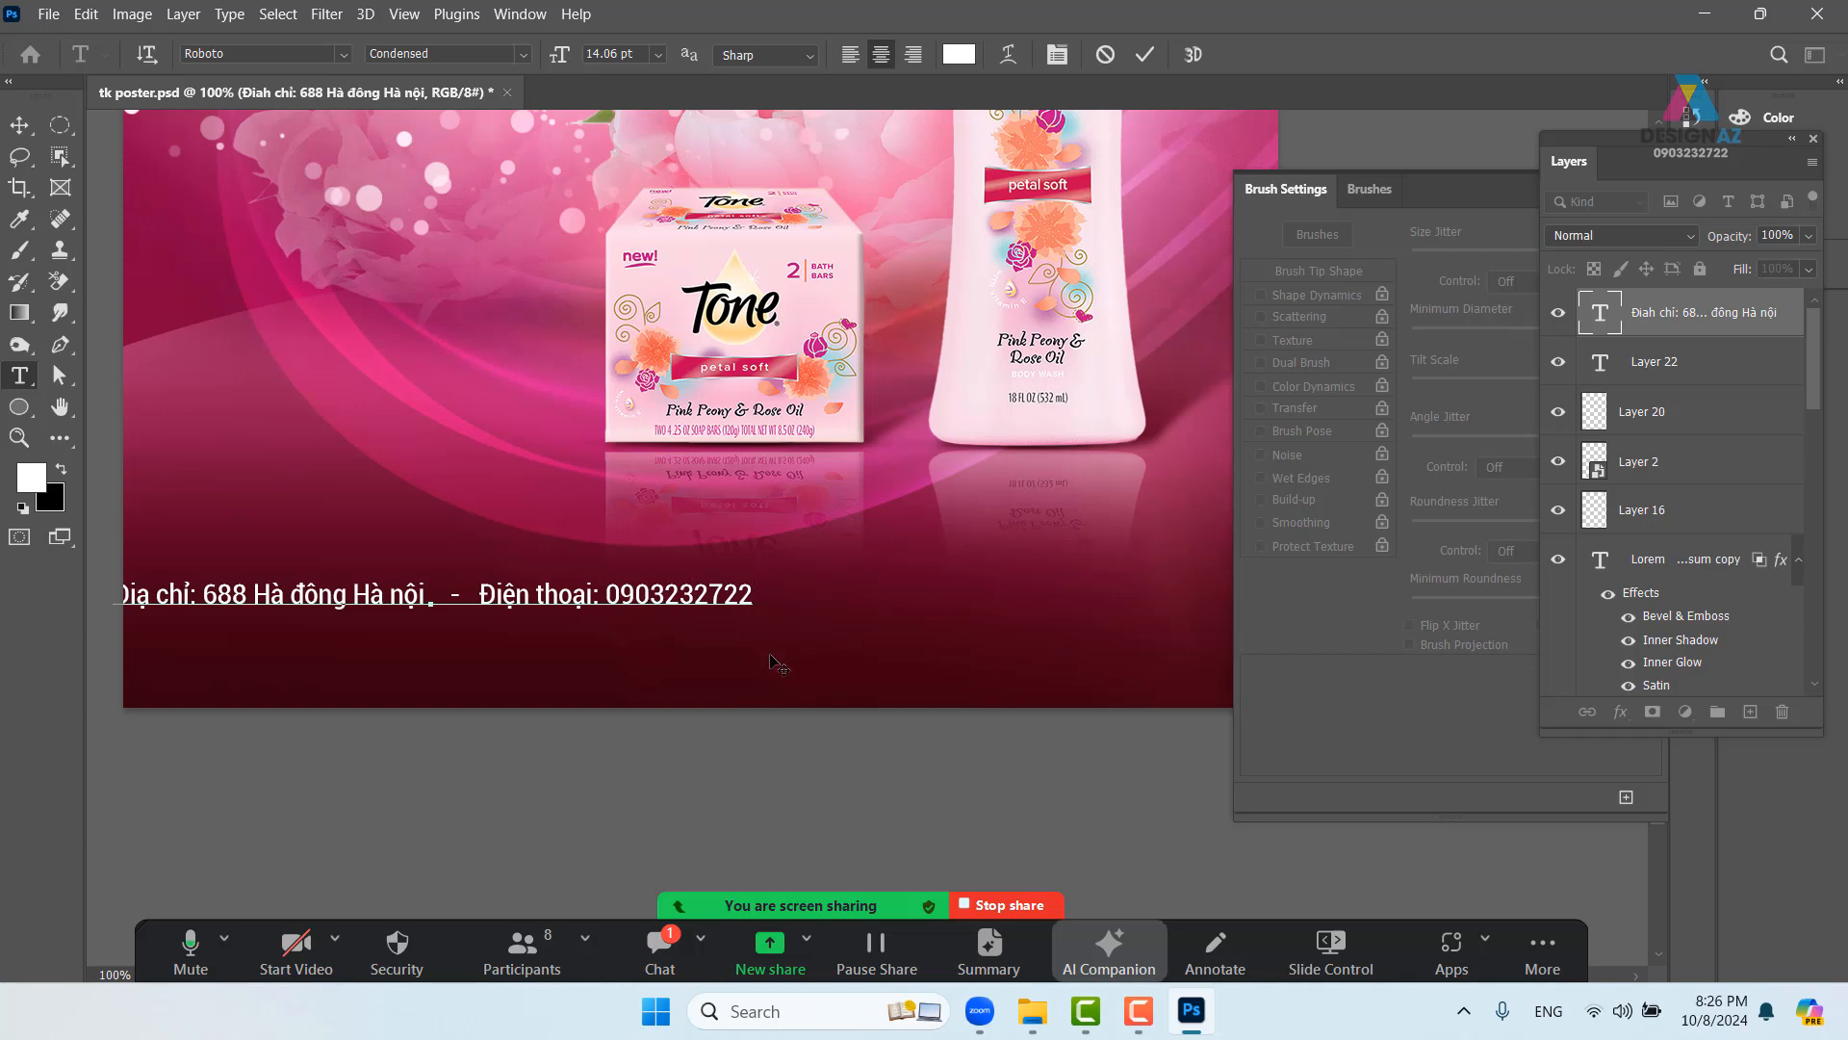
{"action": "type", "text": " - "}
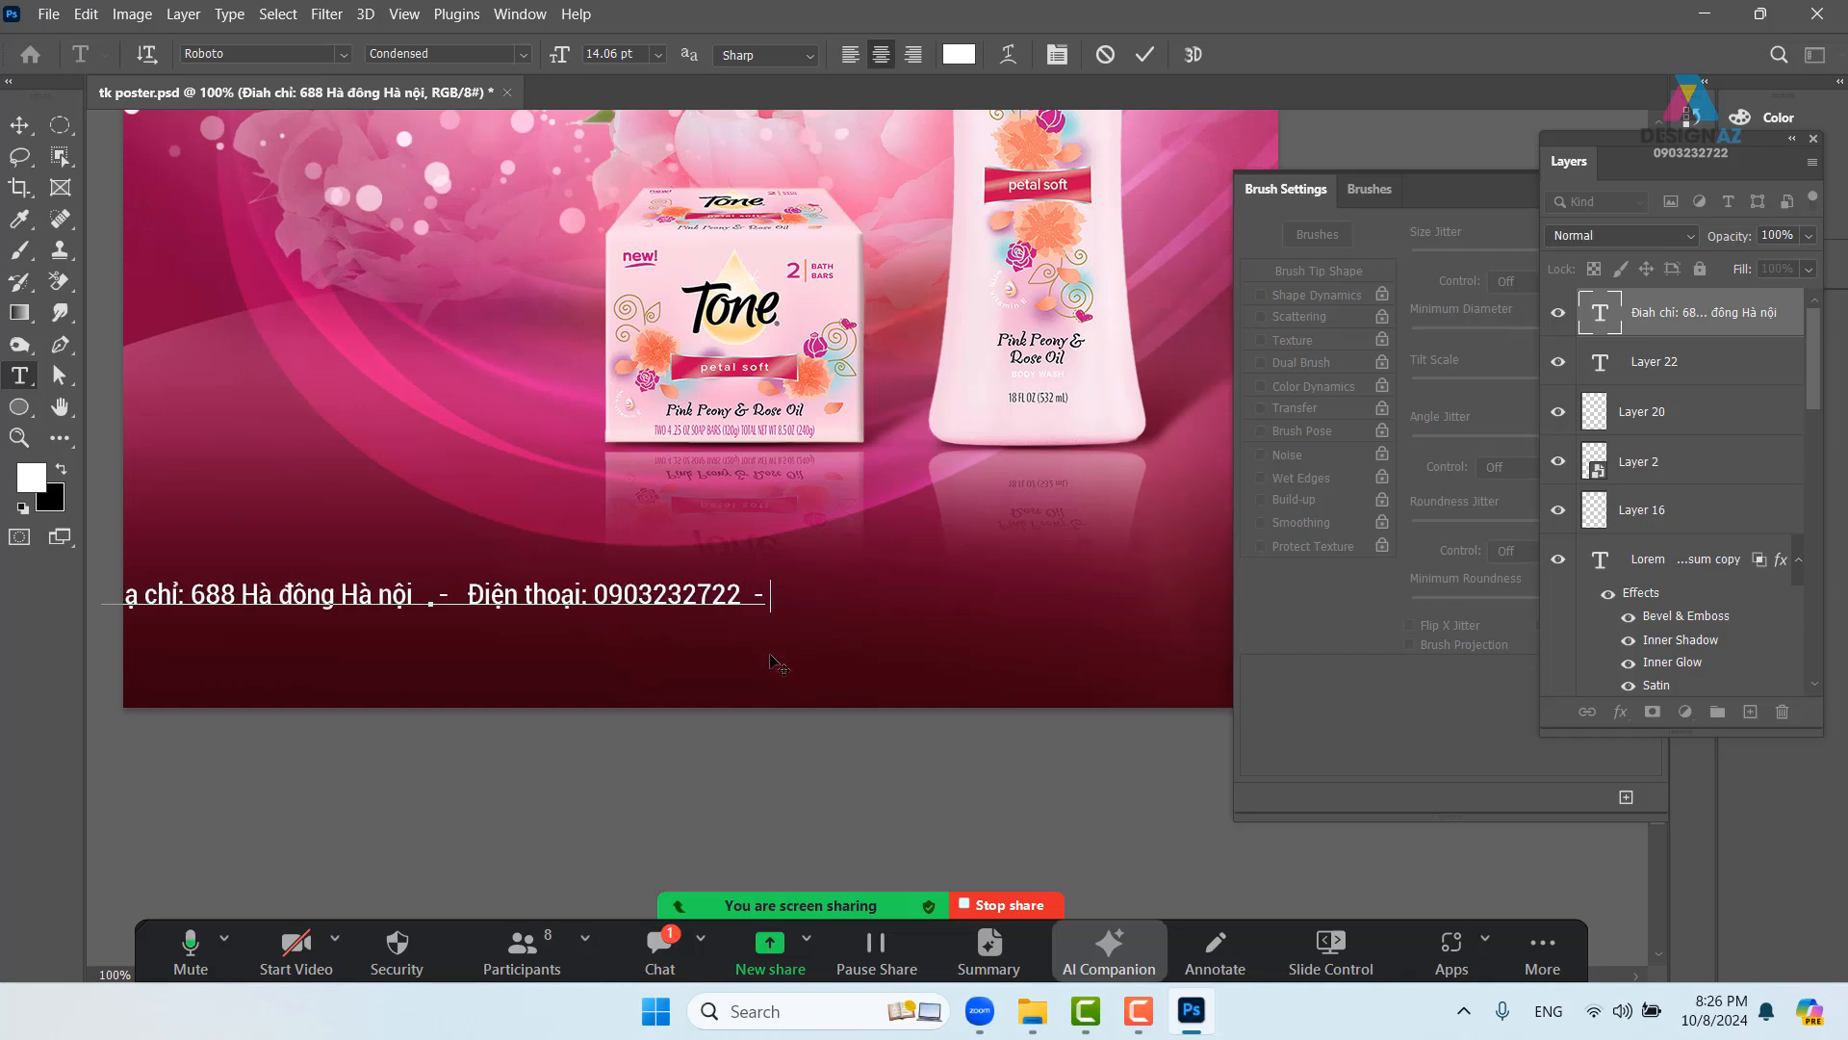
{"action": "type", "text": " E"}
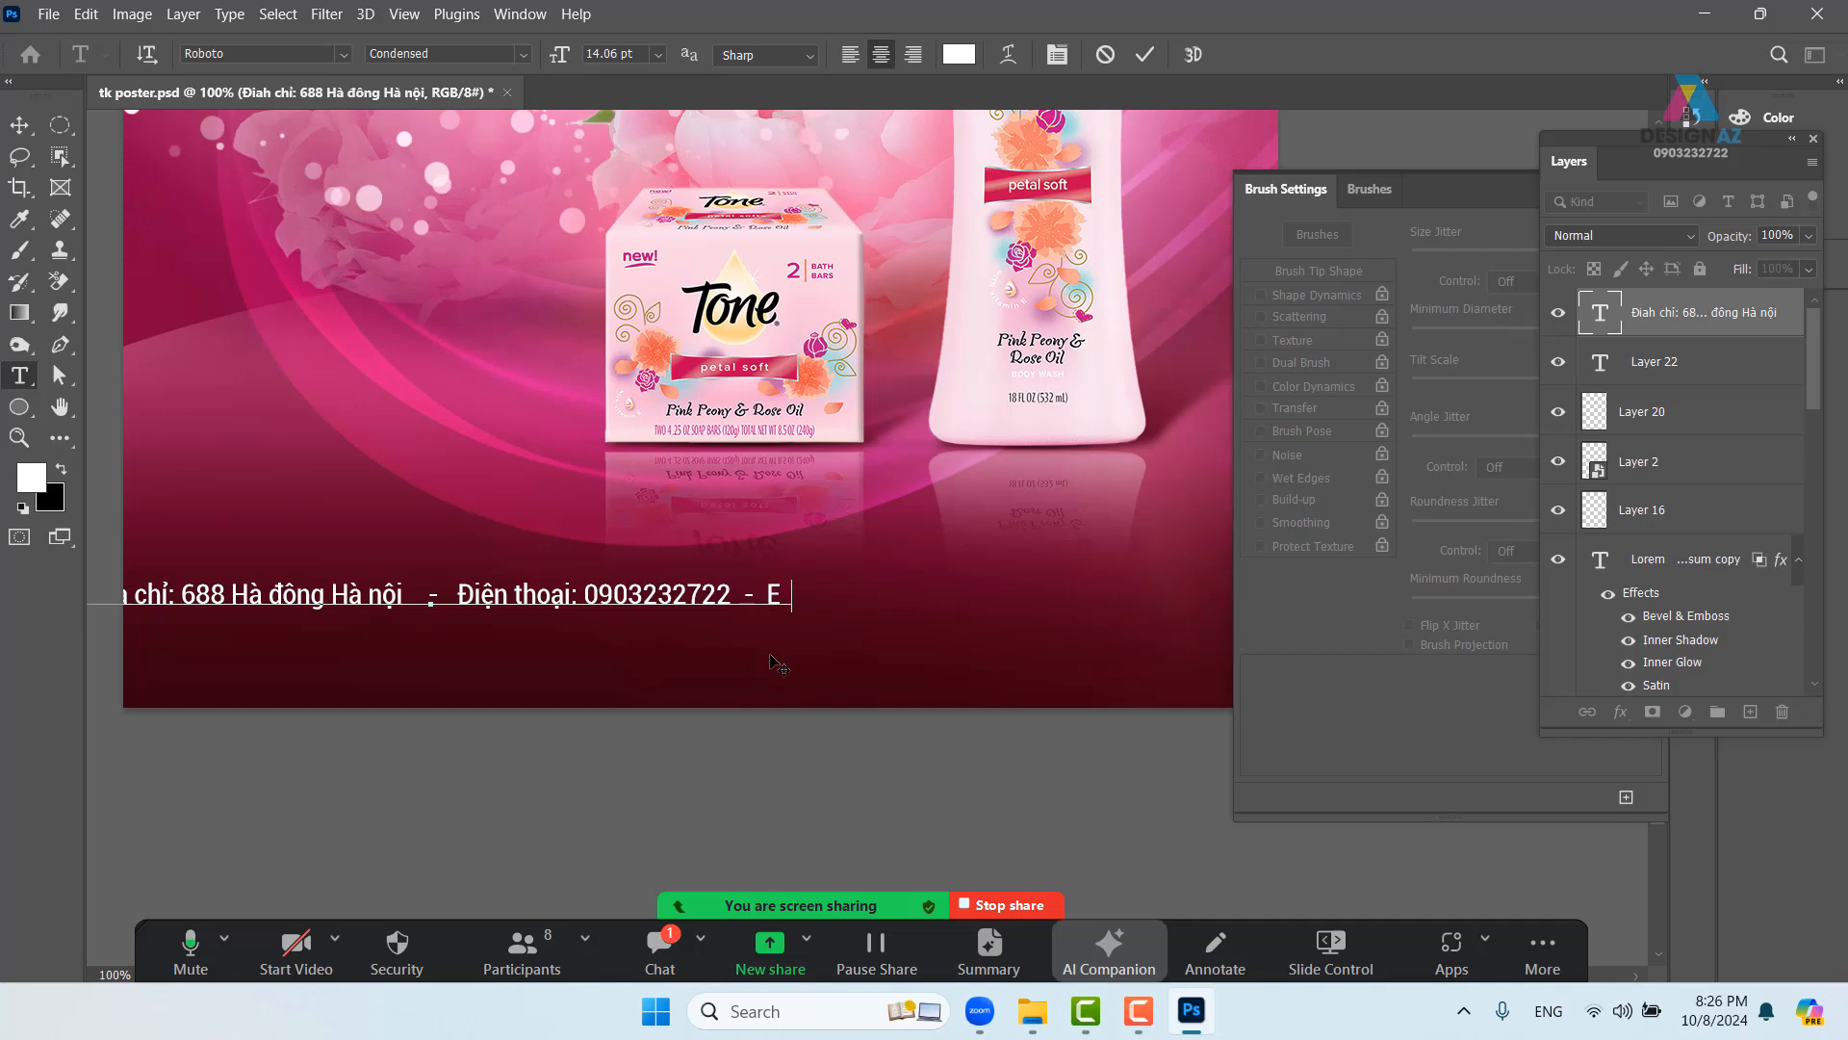
{"action": "type", "text": "mail:"}
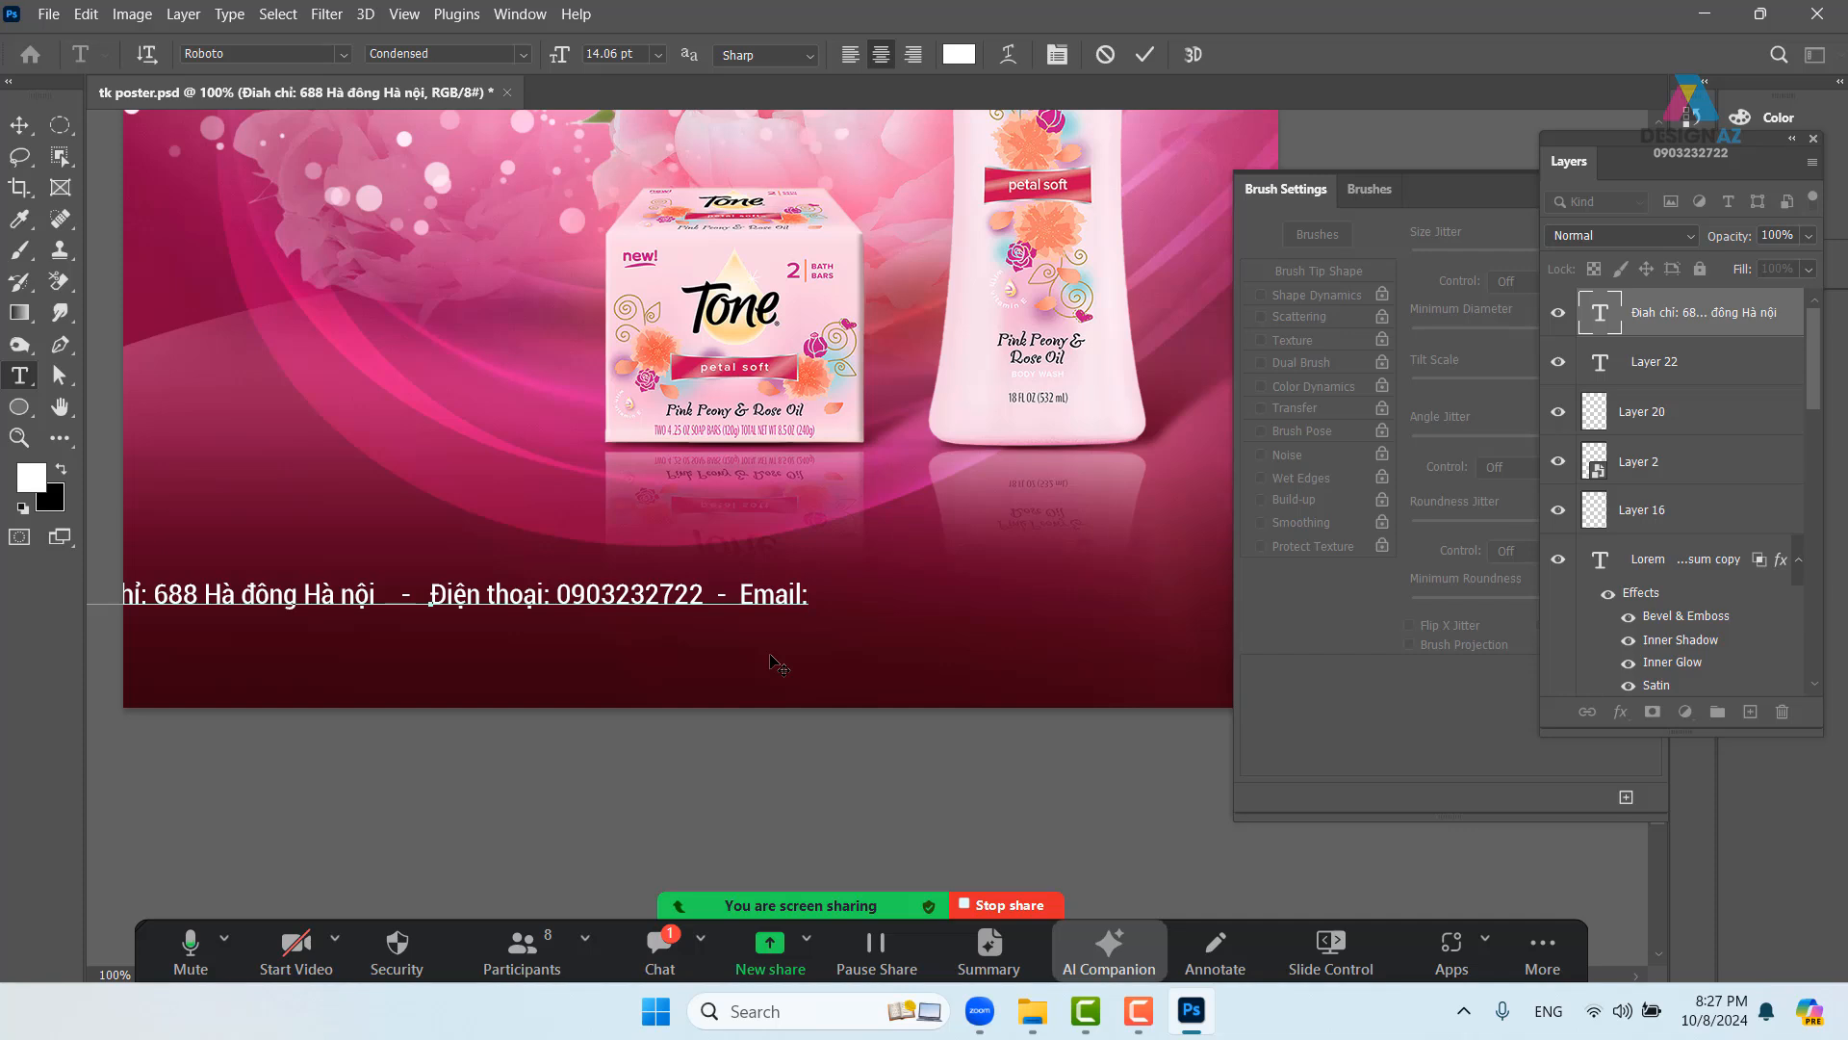
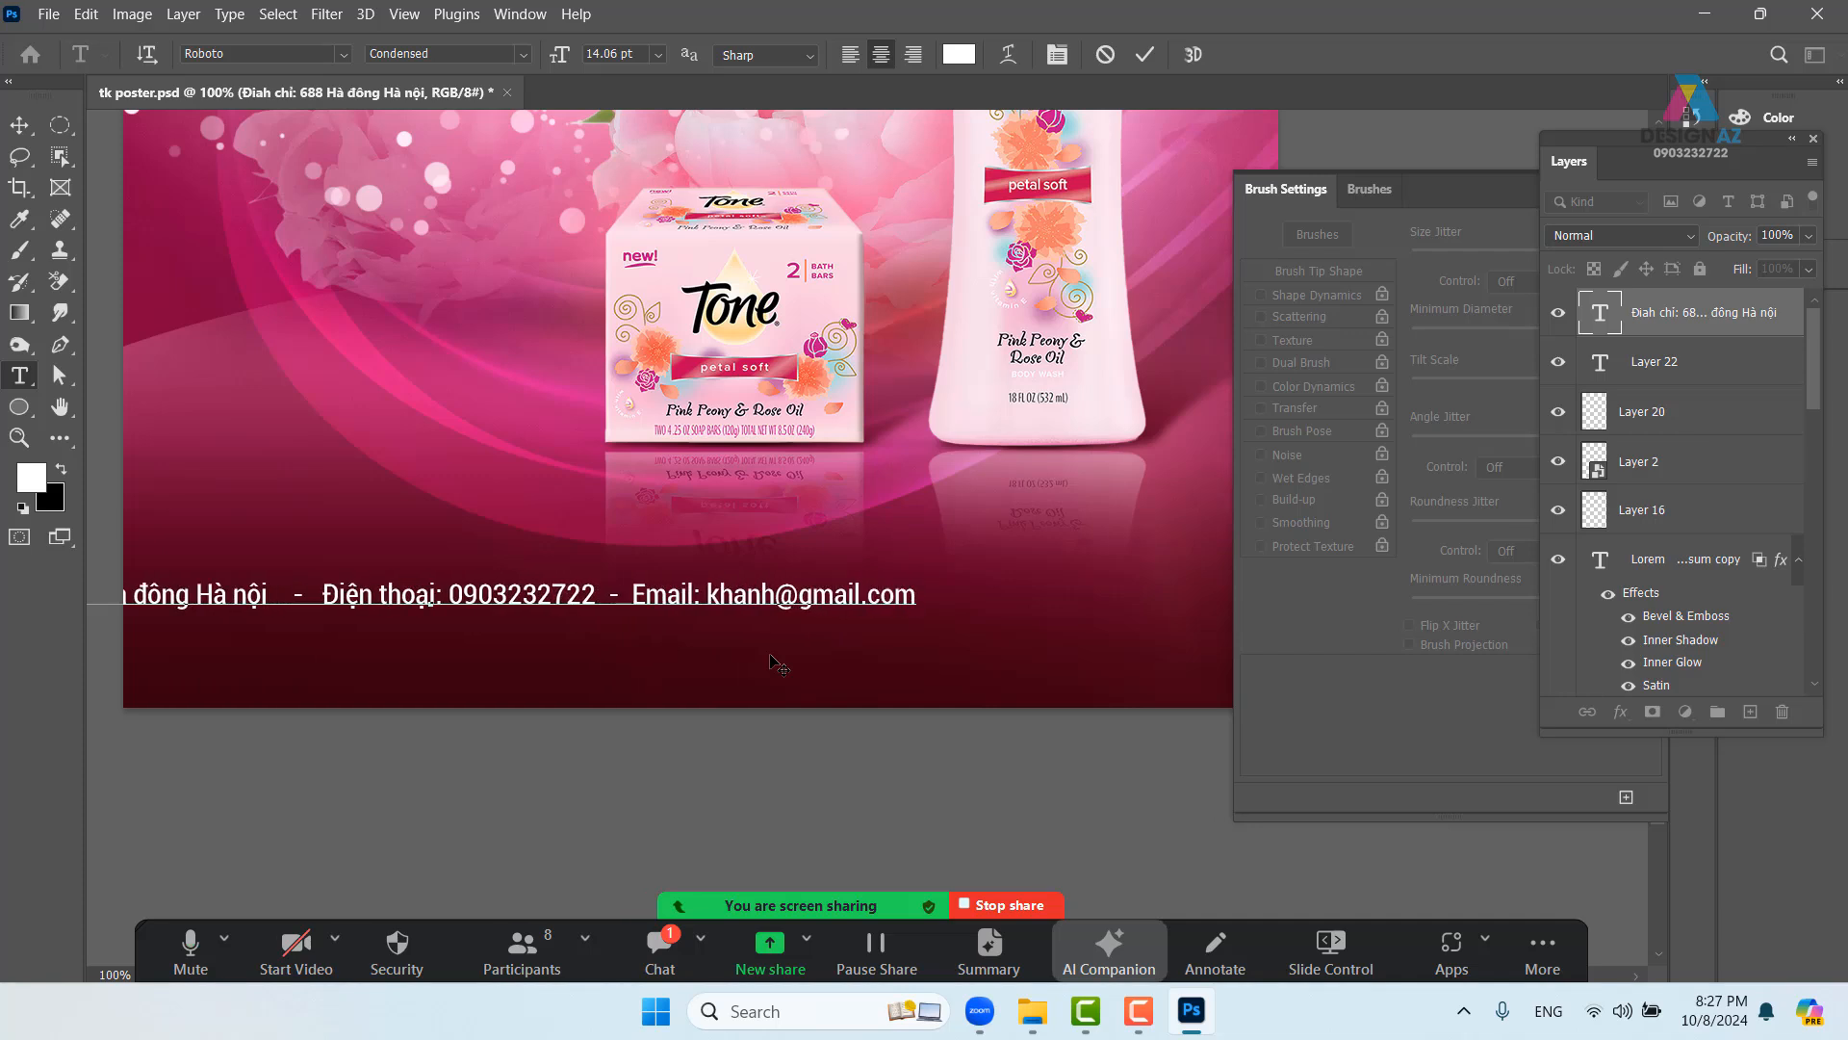
- Move the contact footer down to the bottom edge of the full poster
{"action": "left_click", "coordinate": [20, 124]}
{"action": "left_click_drag", "start_coordinate": [556, 601], "coordinate": [730, 714]}
{"action": "key", "text": "ctrl+minus"}
{"action": "key", "text": "ctrl+minus"}
{"action": "left_click_drag", "start_coordinate": [773, 602], "coordinate": [788, 661]}
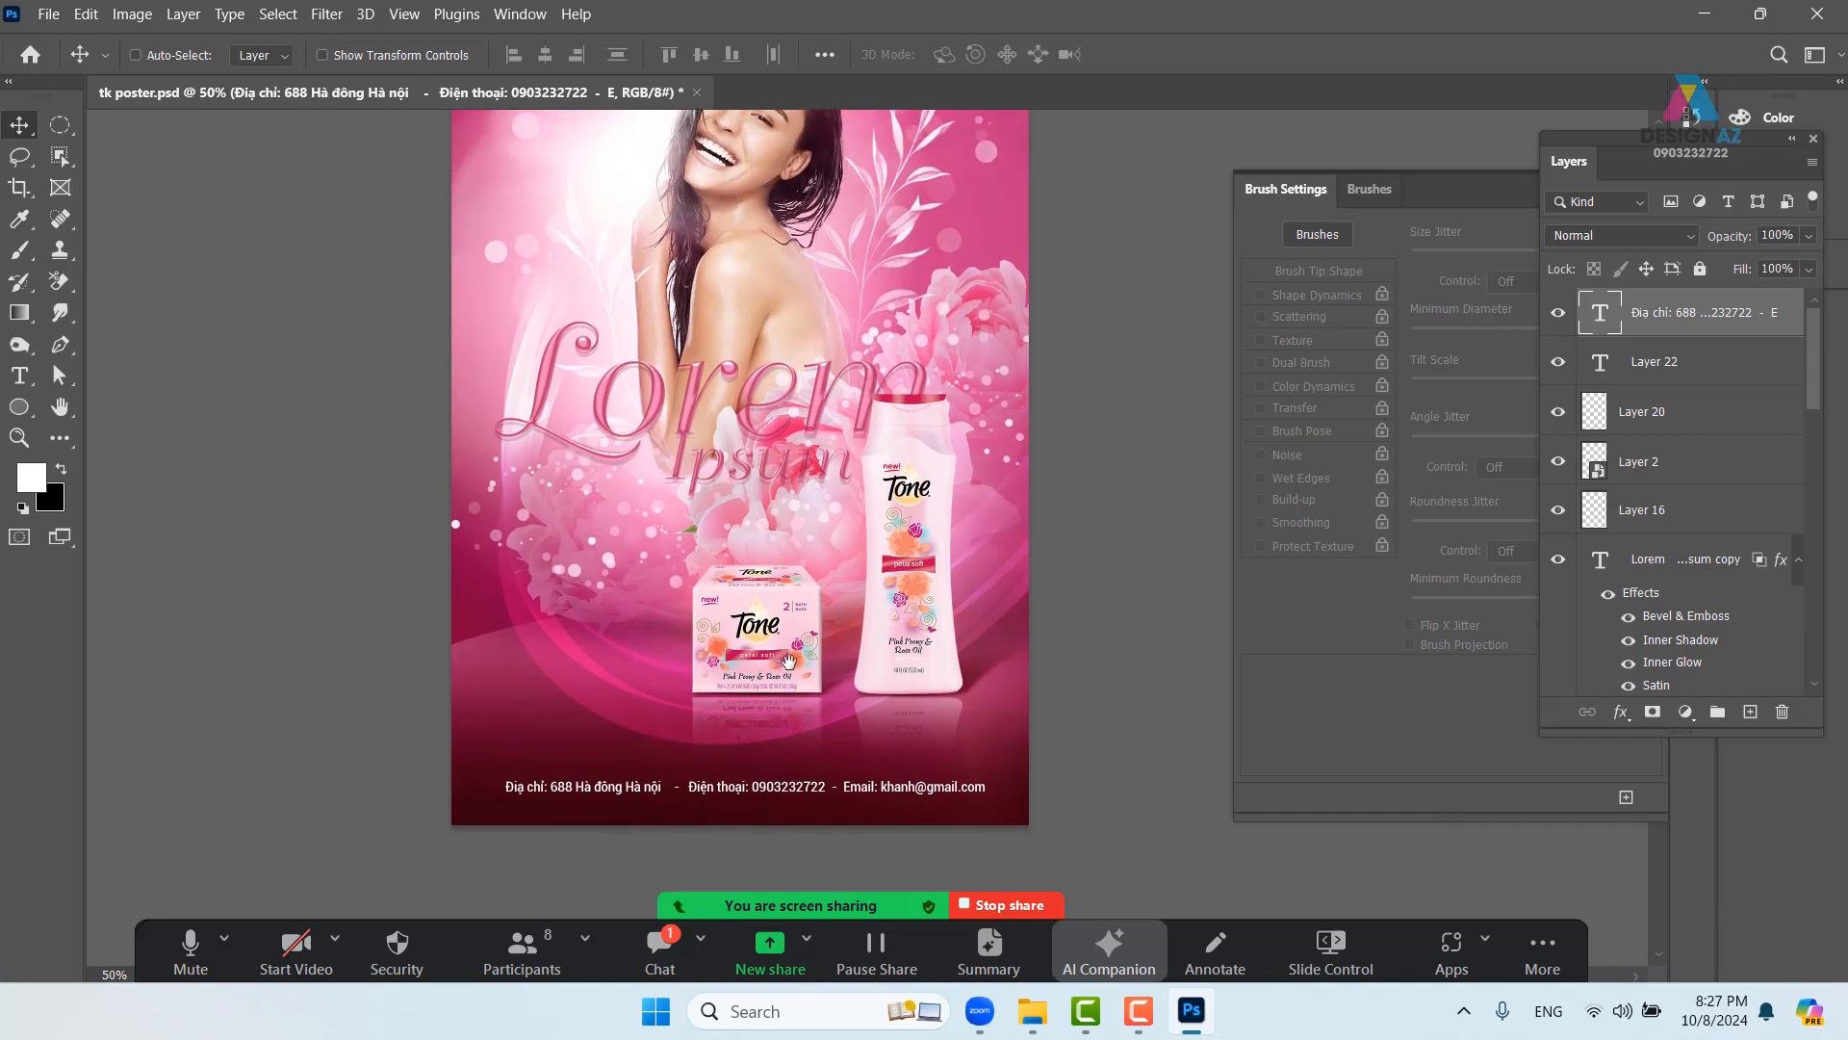
{"action": "left_click_drag", "start_coordinate": [824, 784], "coordinate": [821, 793]}
- Tint the footer text a light pink sampled from the poster
{"action": "key", "text": "t"}
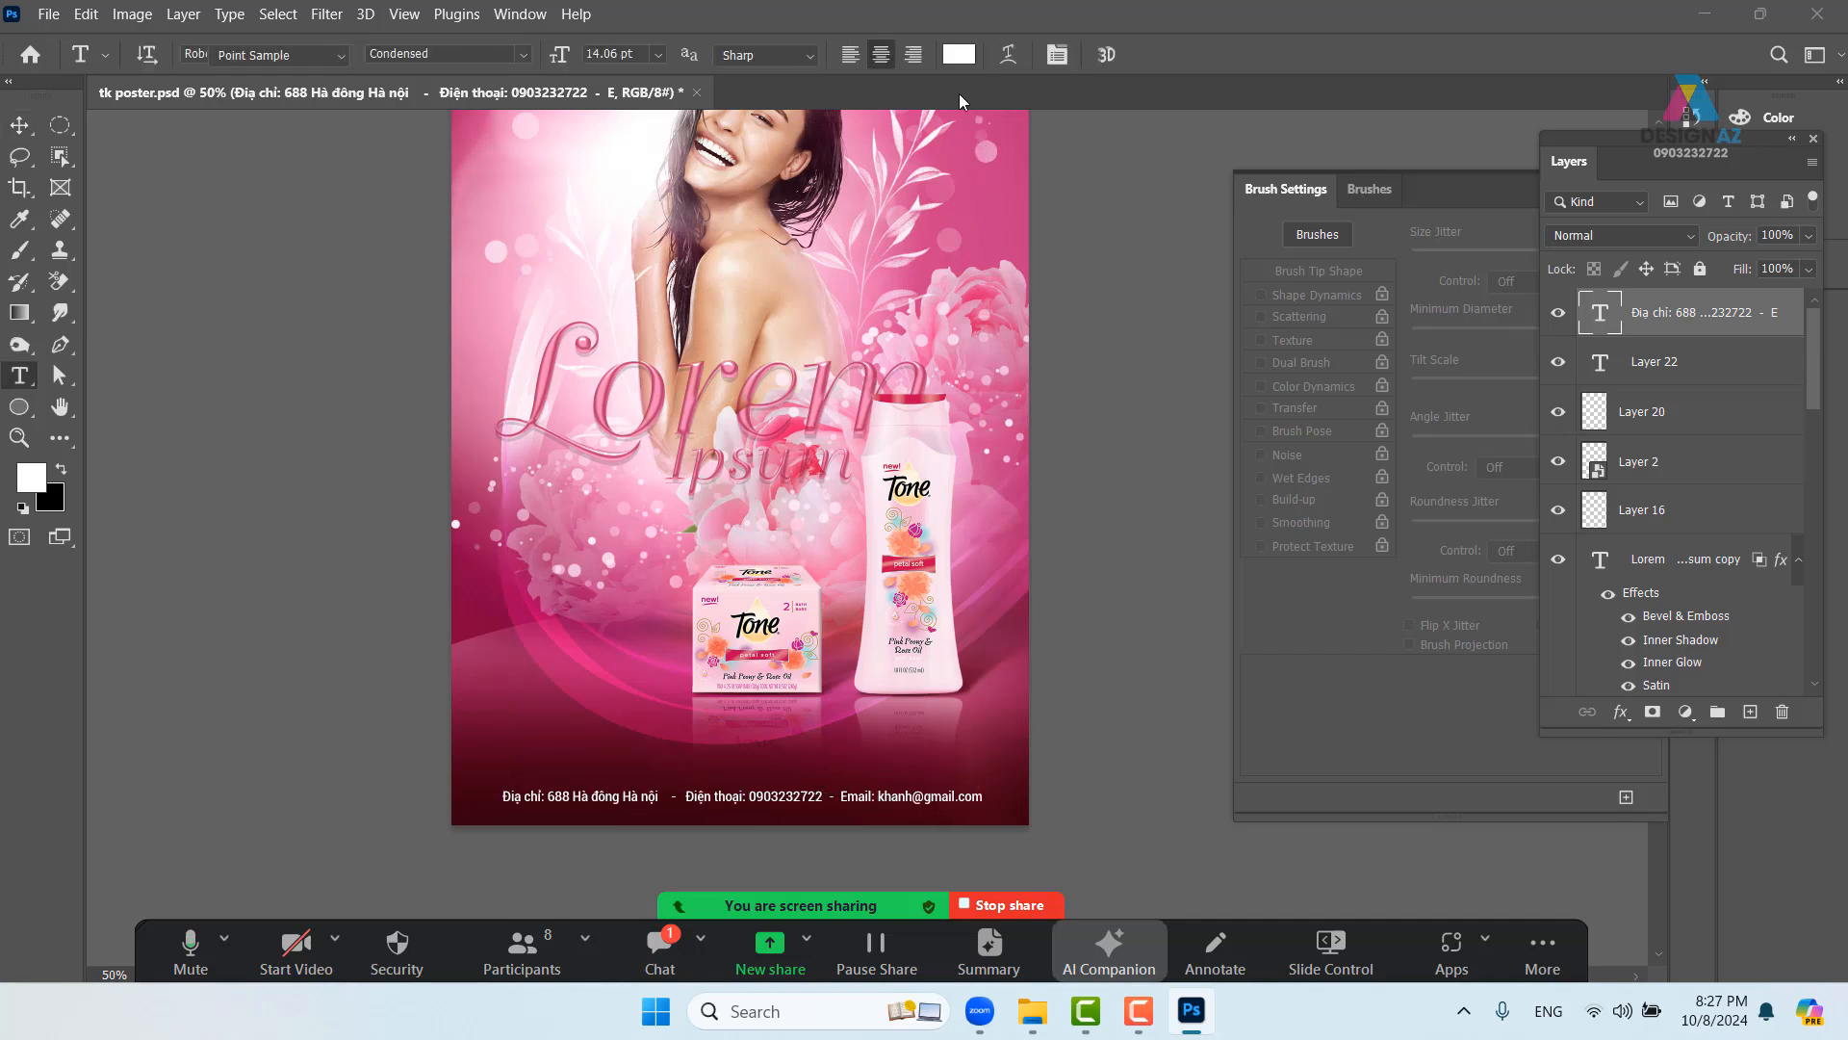
{"action": "left_click", "coordinate": [959, 54]}
{"action": "left_click", "coordinate": [905, 240]}
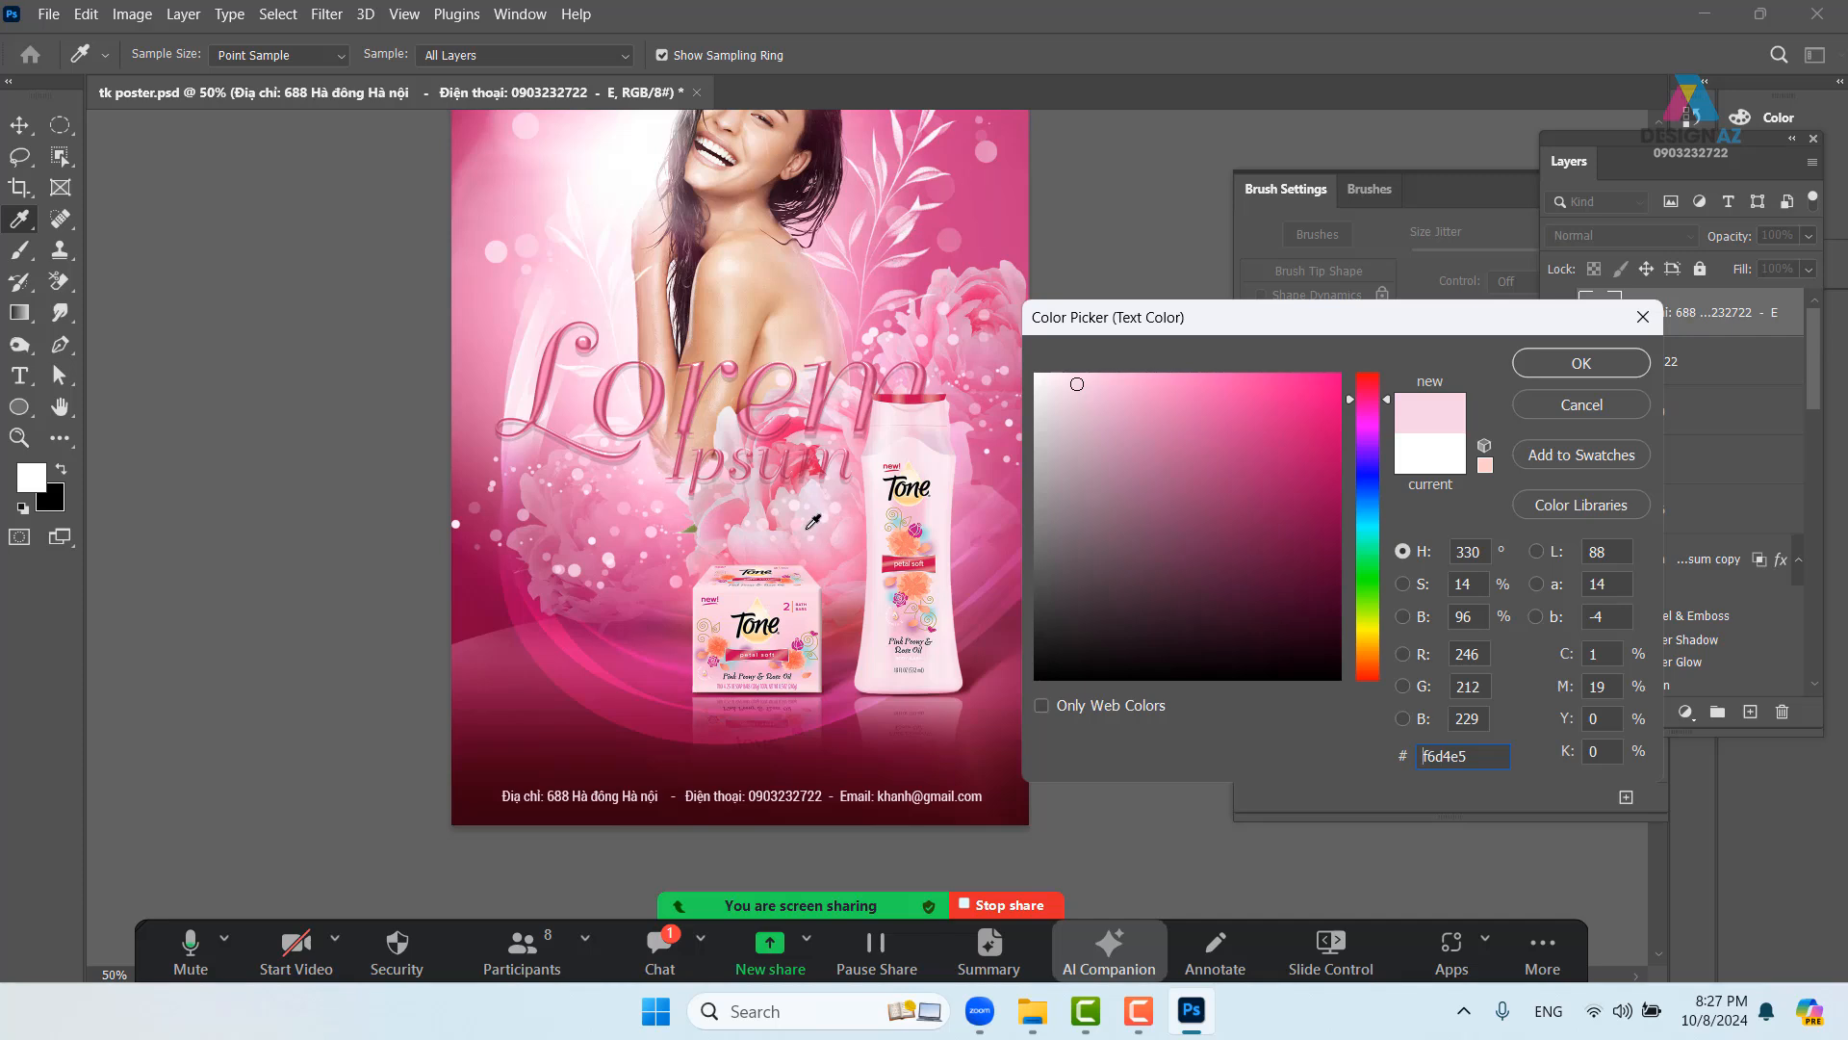
{"action": "left_click", "coordinate": [659, 657]}
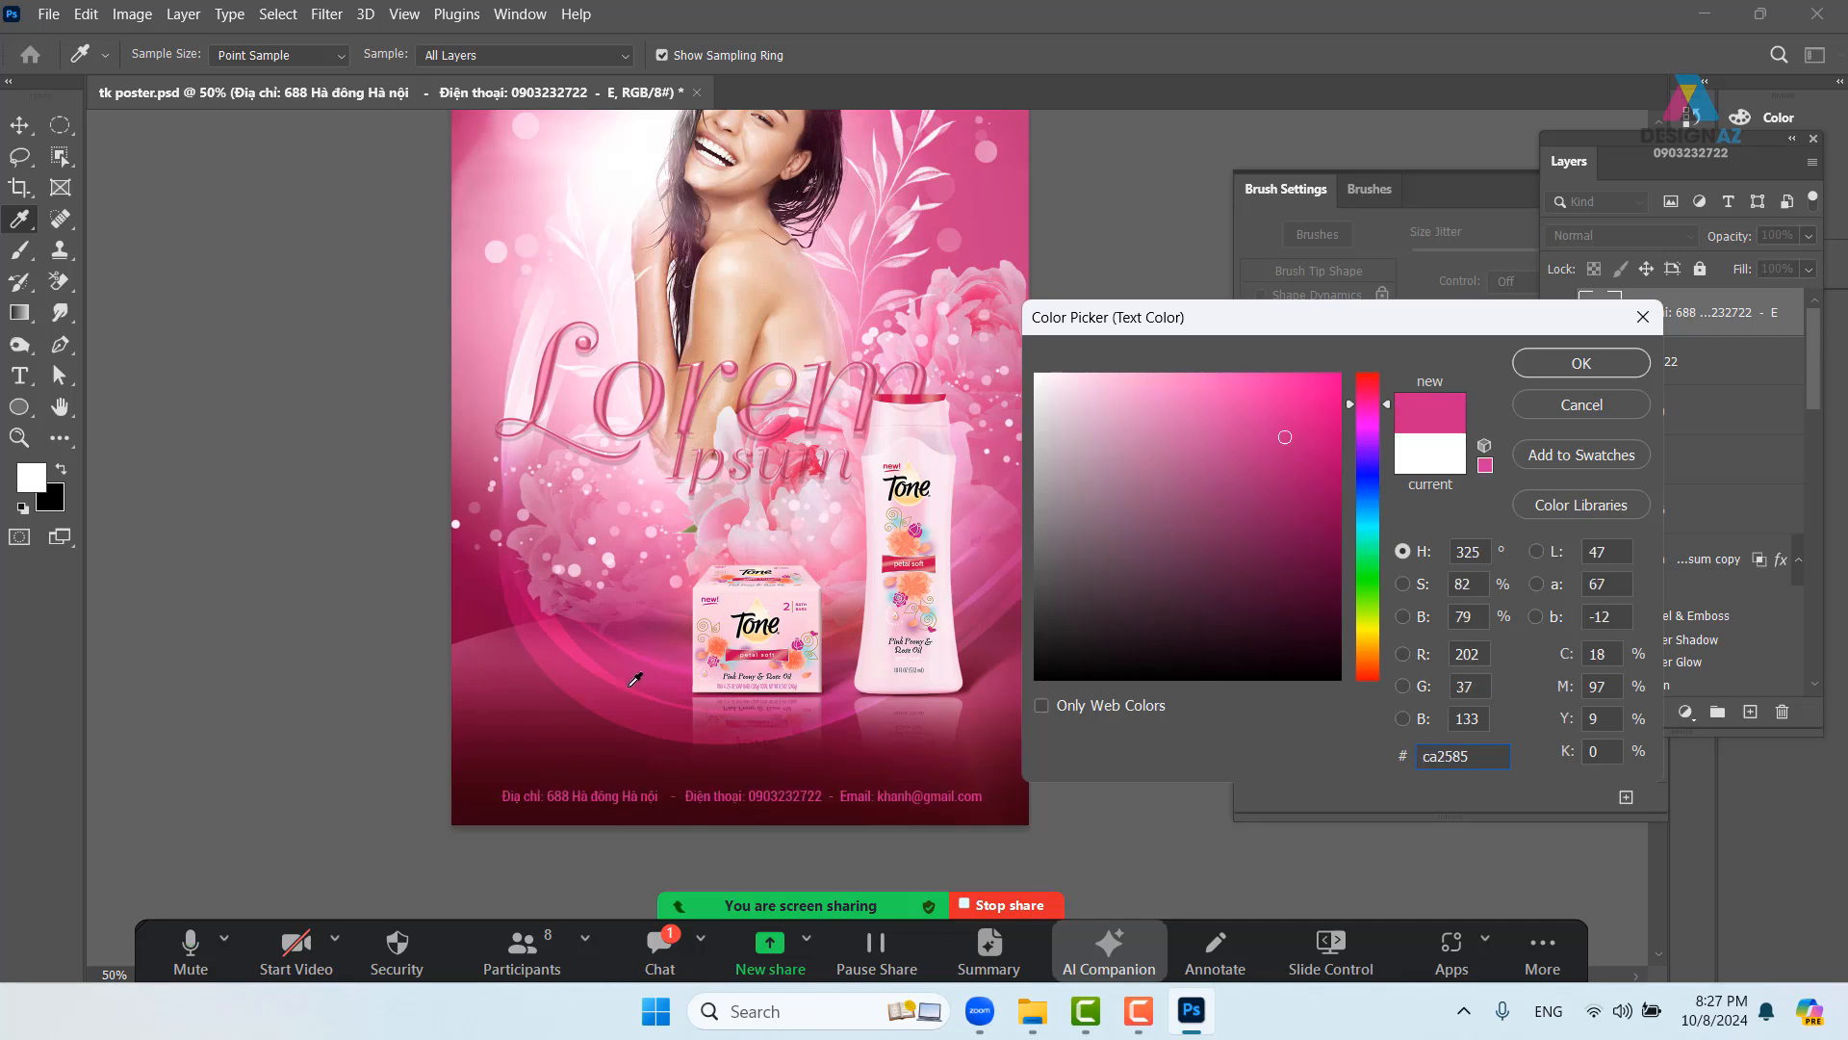
{"action": "left_click", "coordinate": [520, 449]}
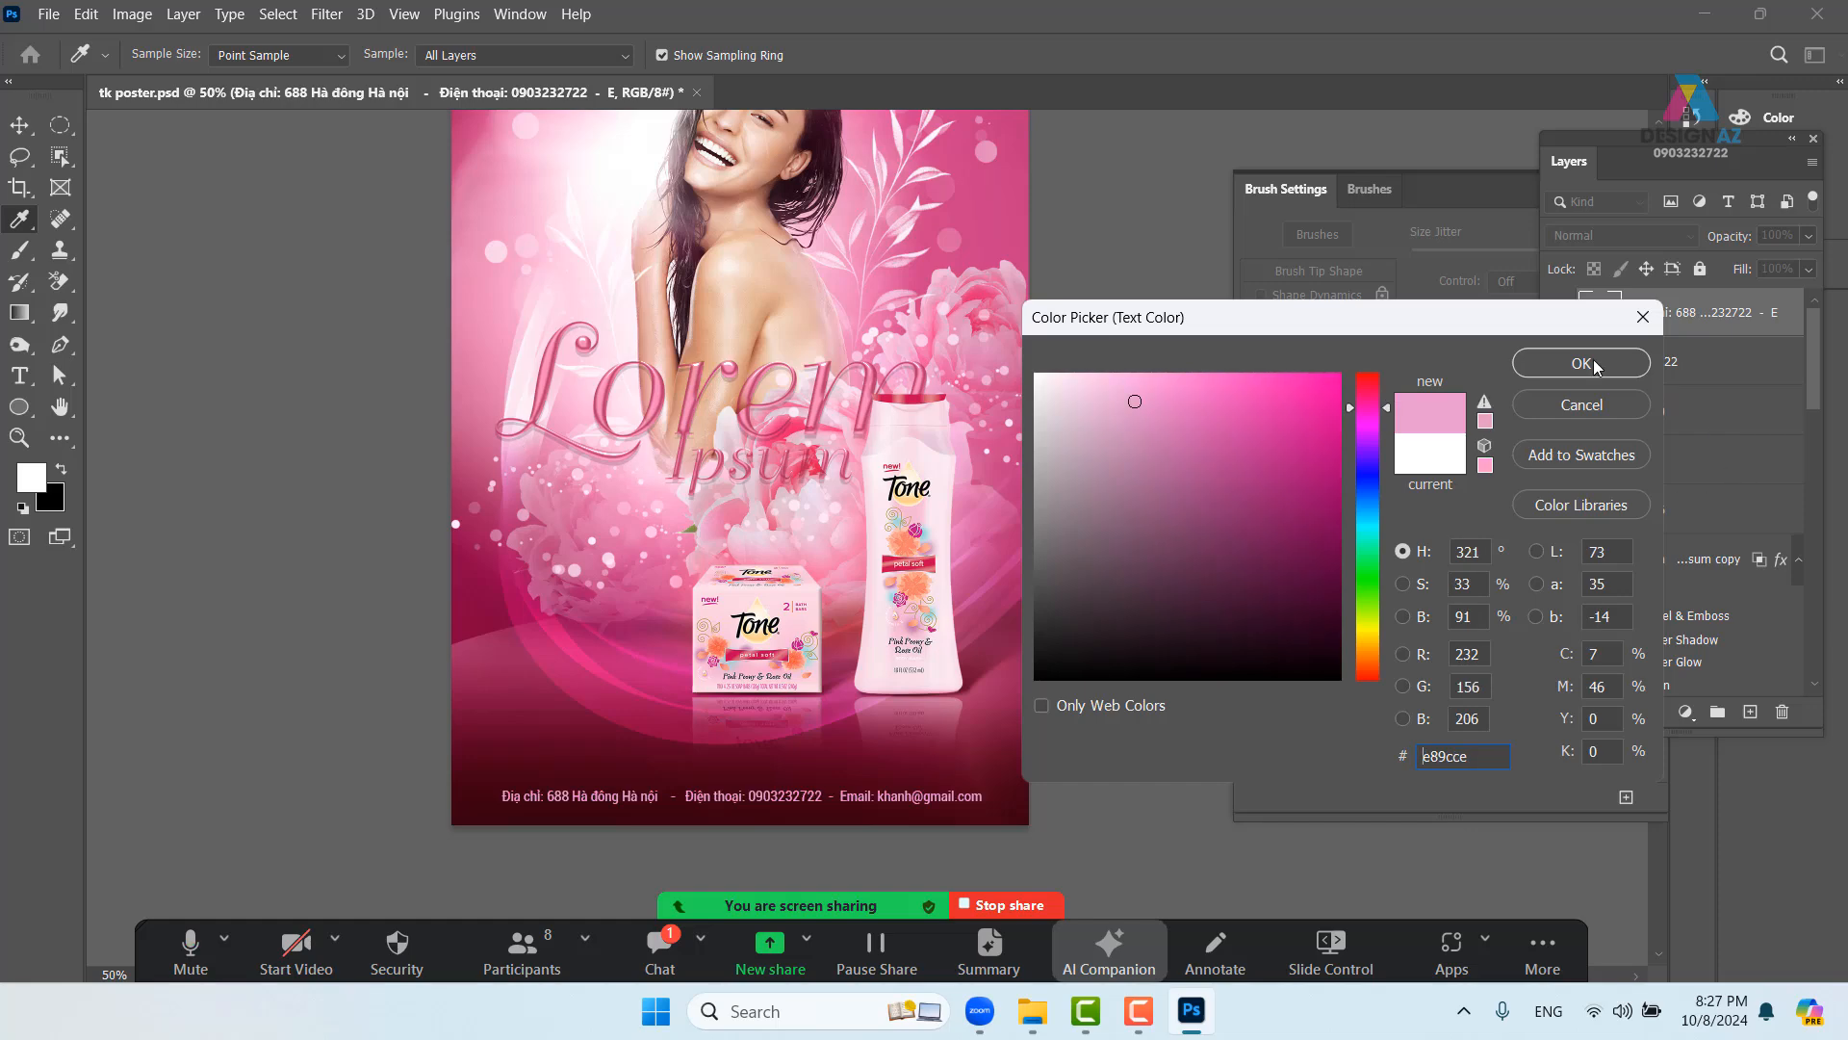
{"action": "left_click", "coordinate": [1596, 367]}
{"action": "left_click", "coordinate": [19, 125]}
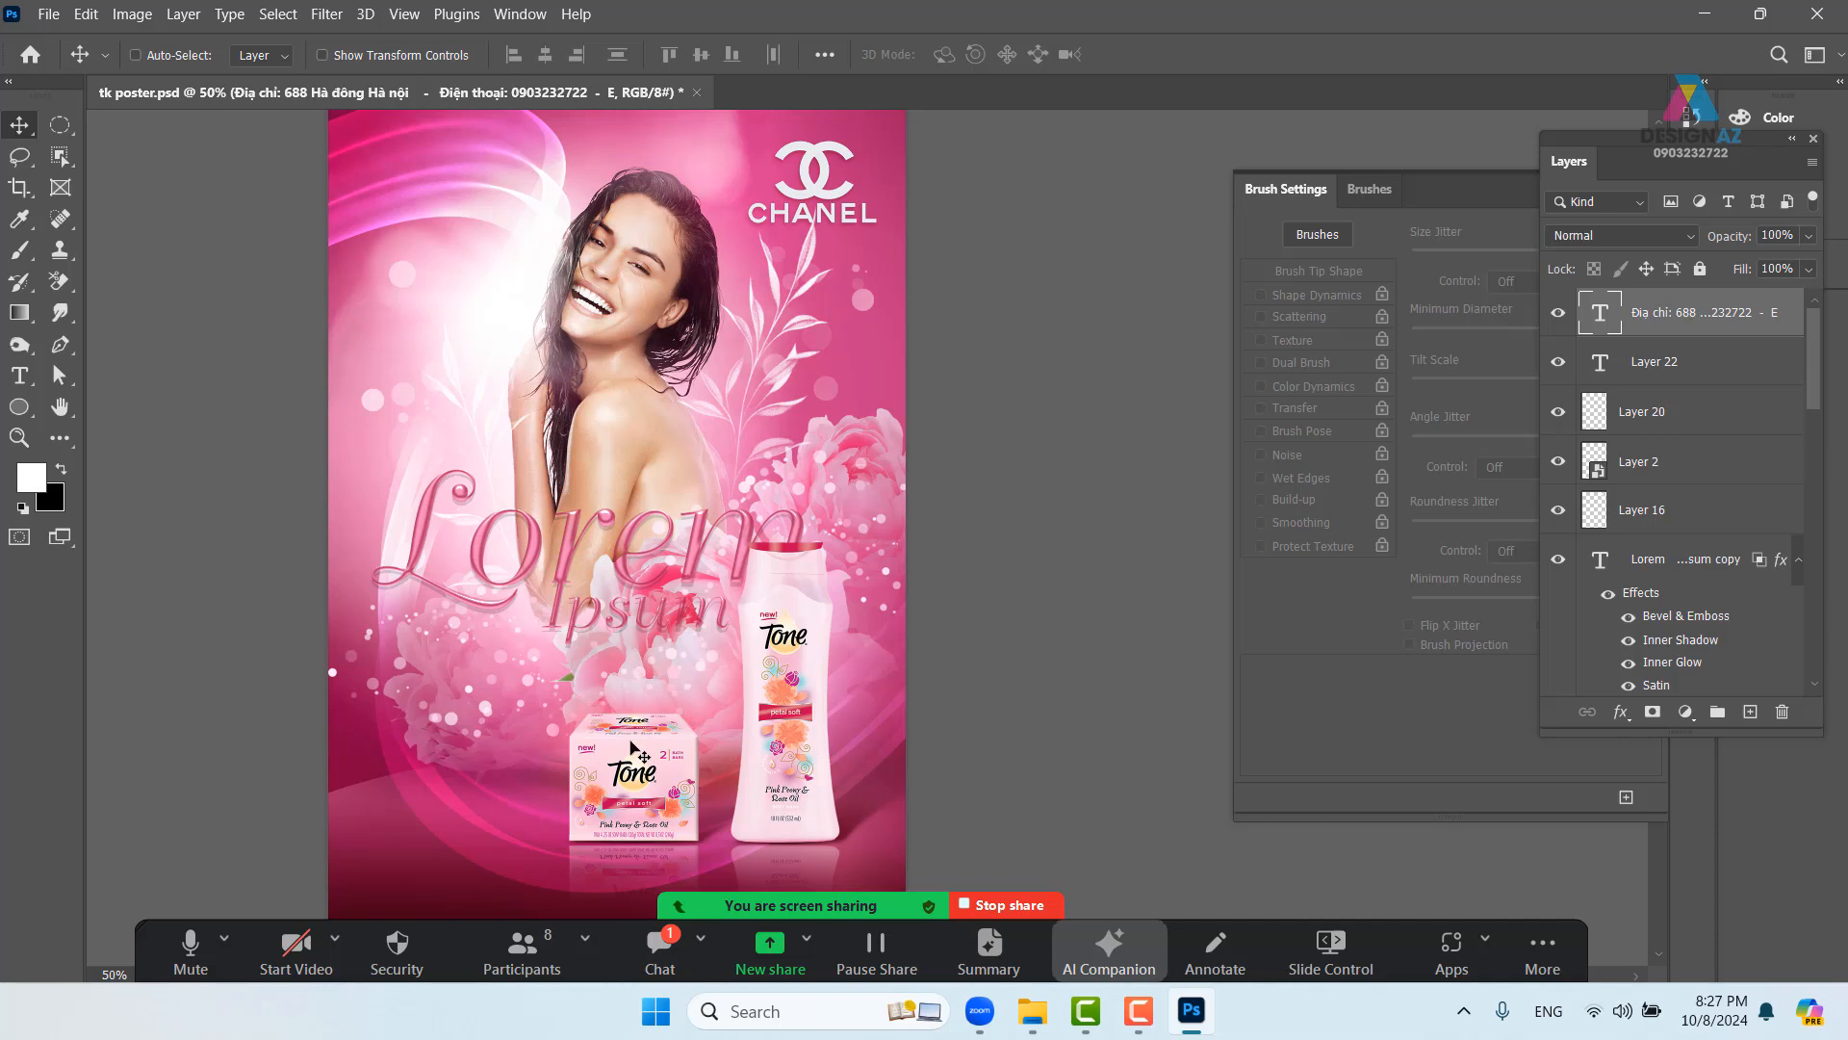
- Nudge Layer 5 down-left and lower its opacity to 30%
{"action": "right_click", "coordinate": [487, 749]}
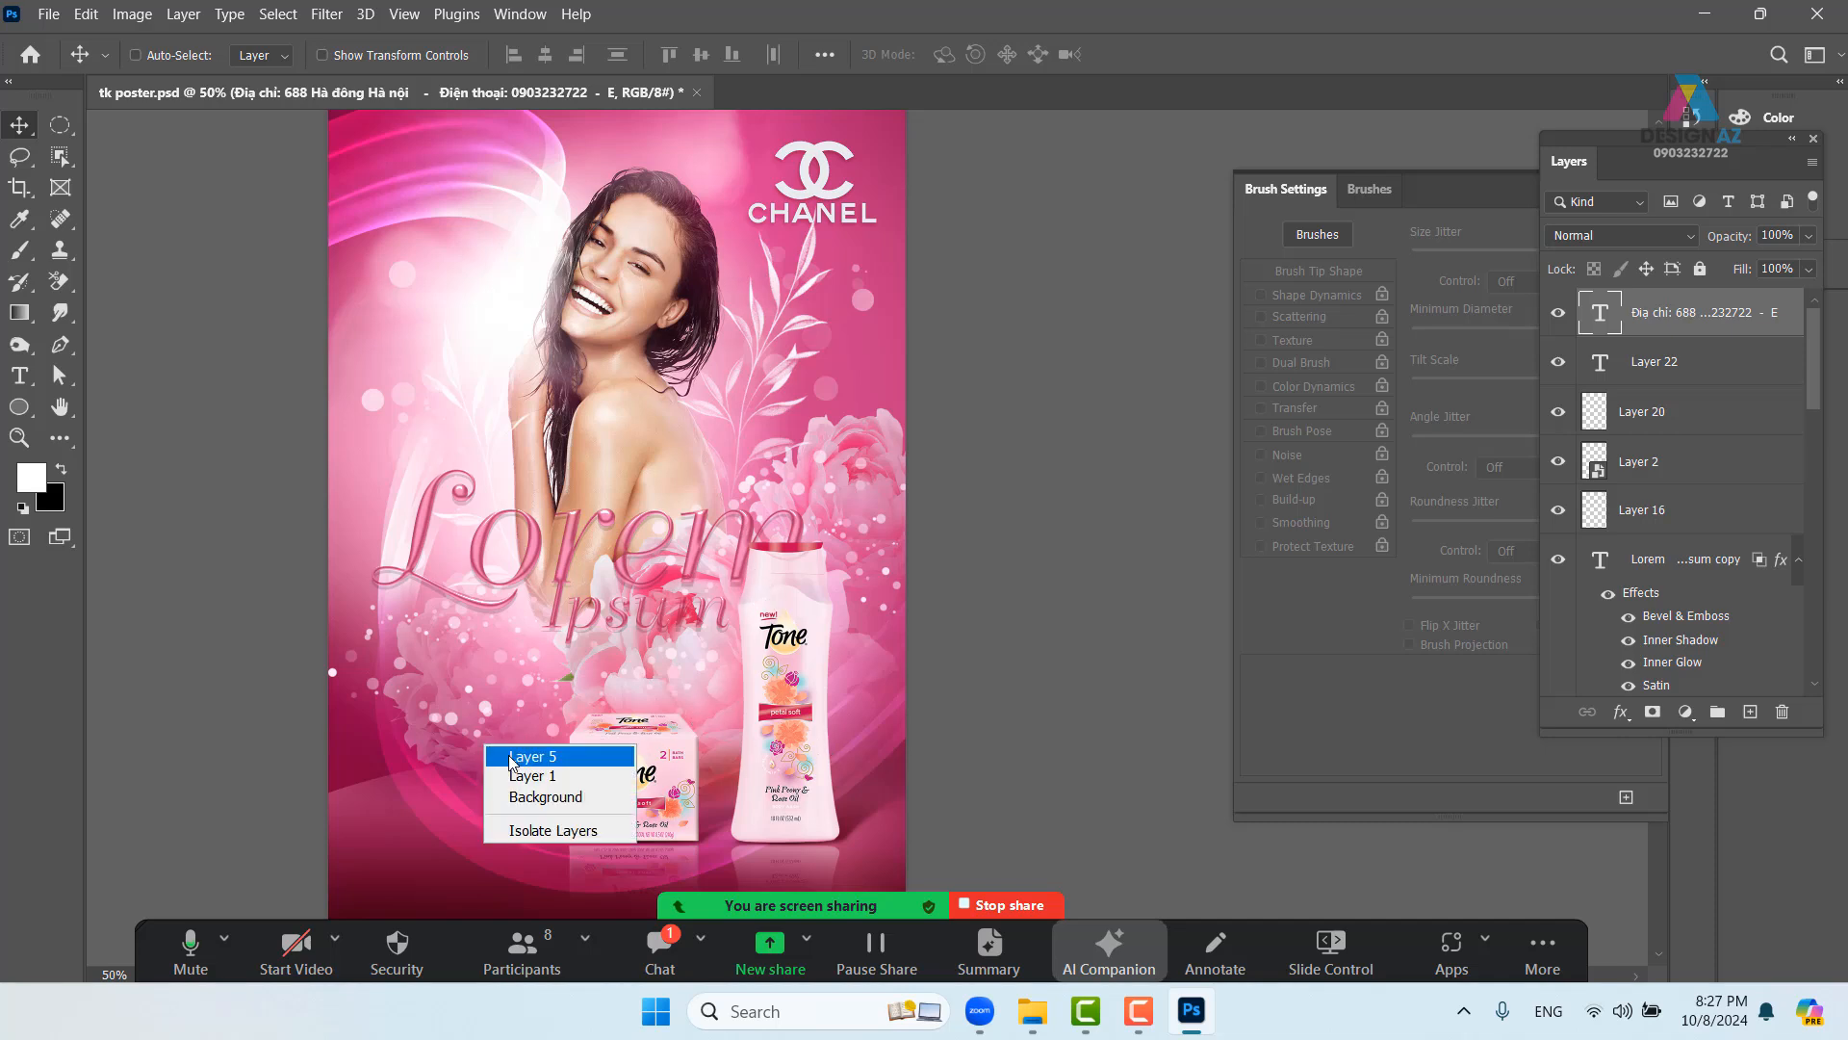
{"action": "left_click", "coordinate": [511, 756]}
{"action": "mouse_move", "coordinate": [511, 761]}
{"action": "left_mouse_down"}
{"action": "mouse_move", "coordinate": [324, 865]}
{"action": "mouse_move", "coordinate": [483, 797]}
{"action": "mouse_move", "coordinate": [481, 762]}
{"action": "left_mouse_up"}
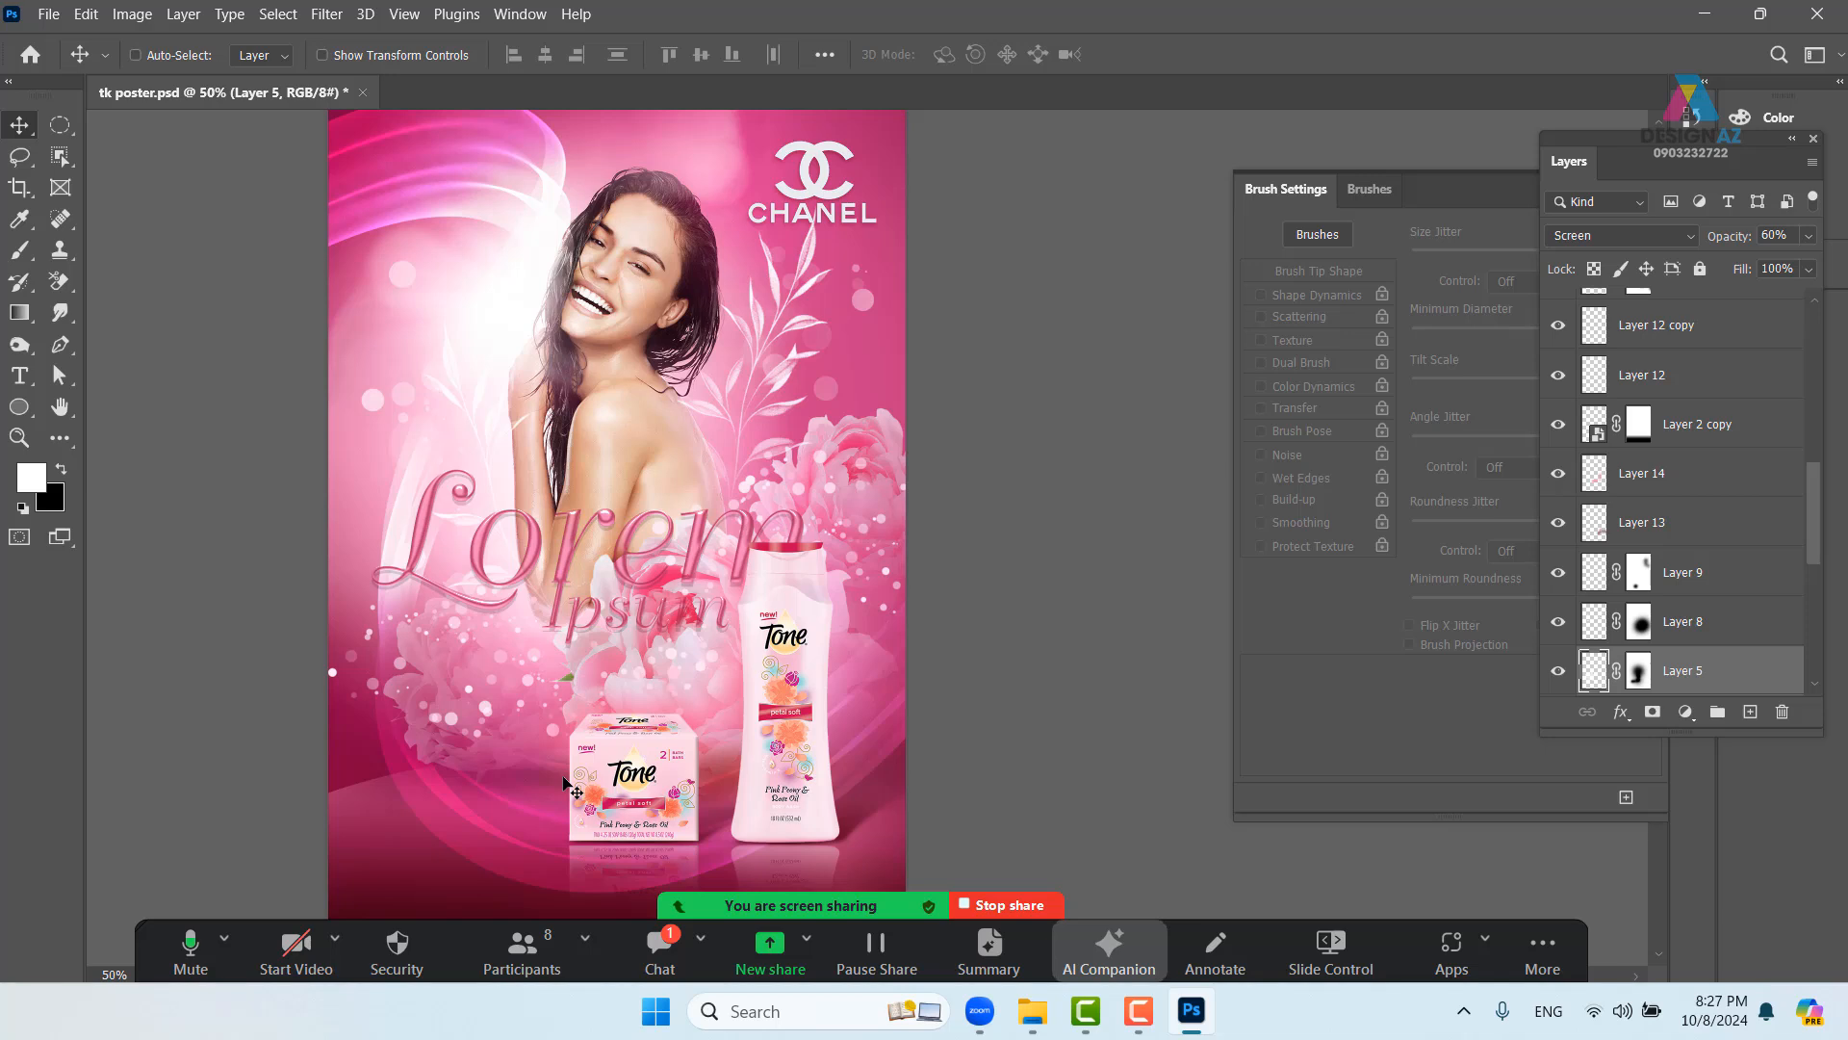
{"action": "key", "text": "3"}
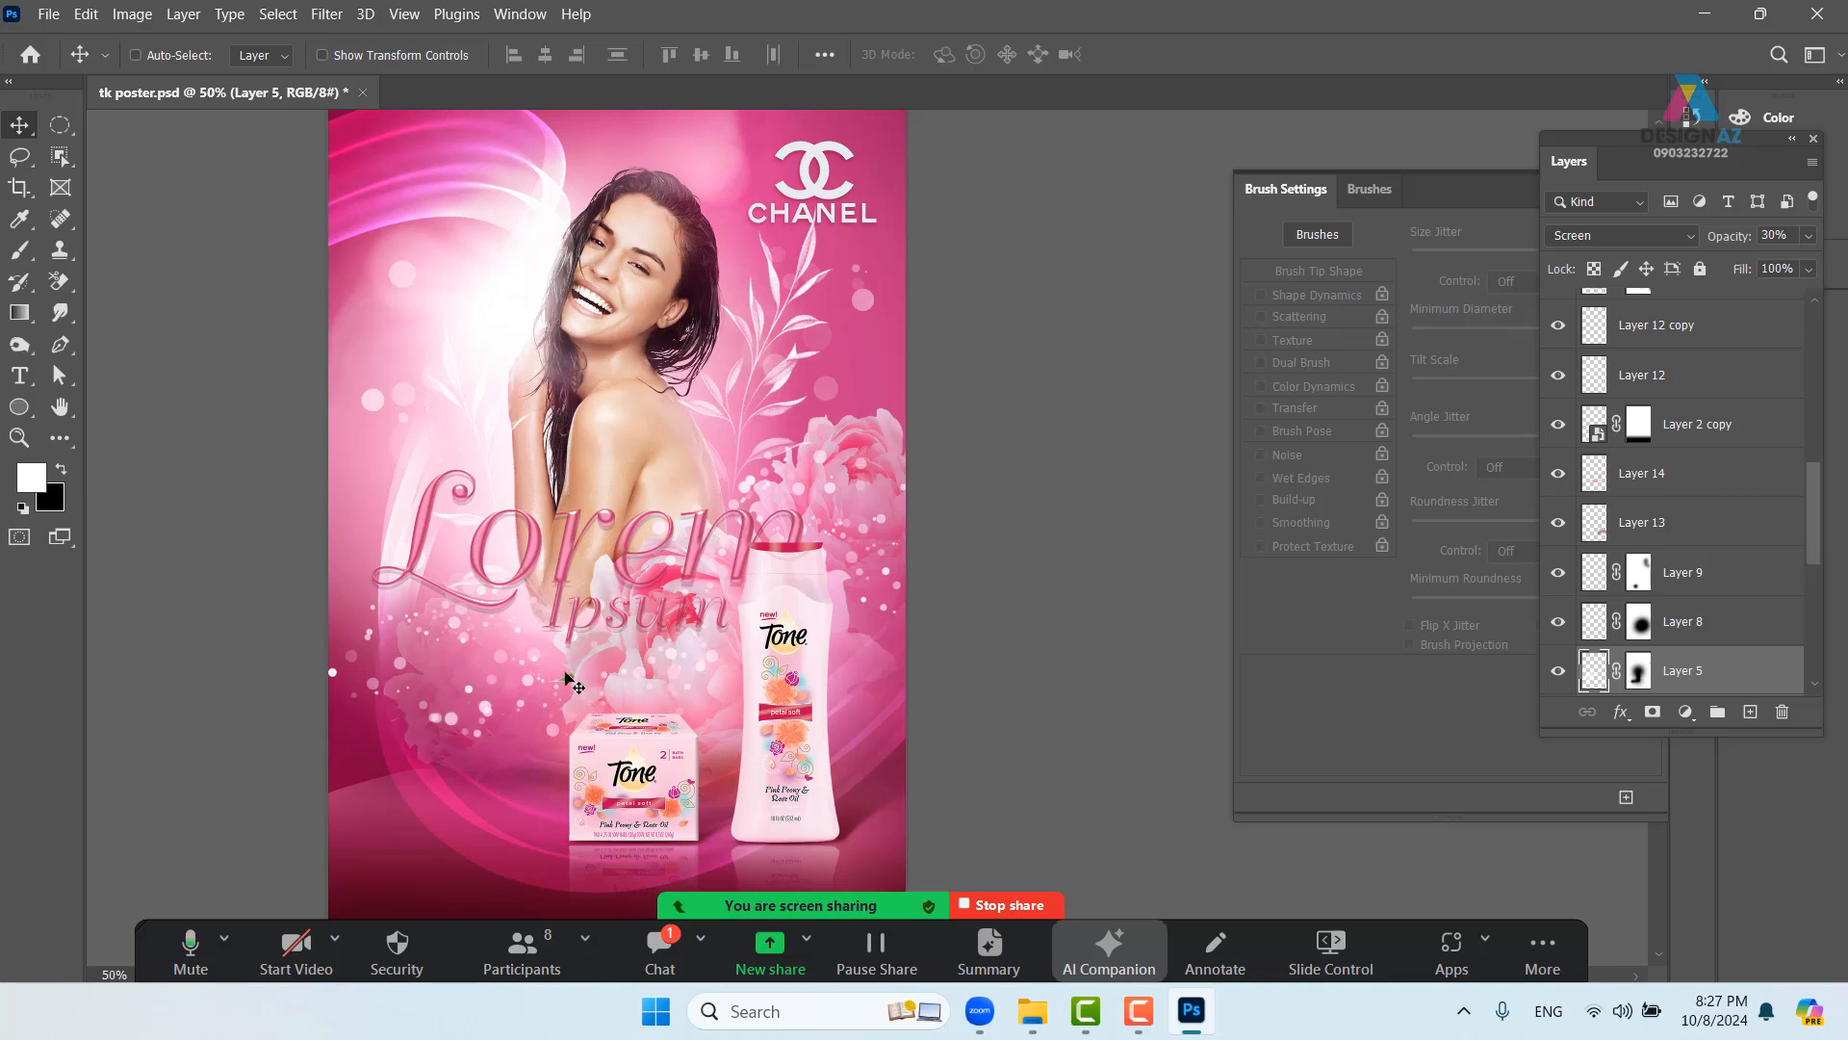
- Fade Layer 6 to 40% opacity
{"action": "right_click", "coordinate": [870, 467]}
{"action": "left_click", "coordinate": [887, 475]}
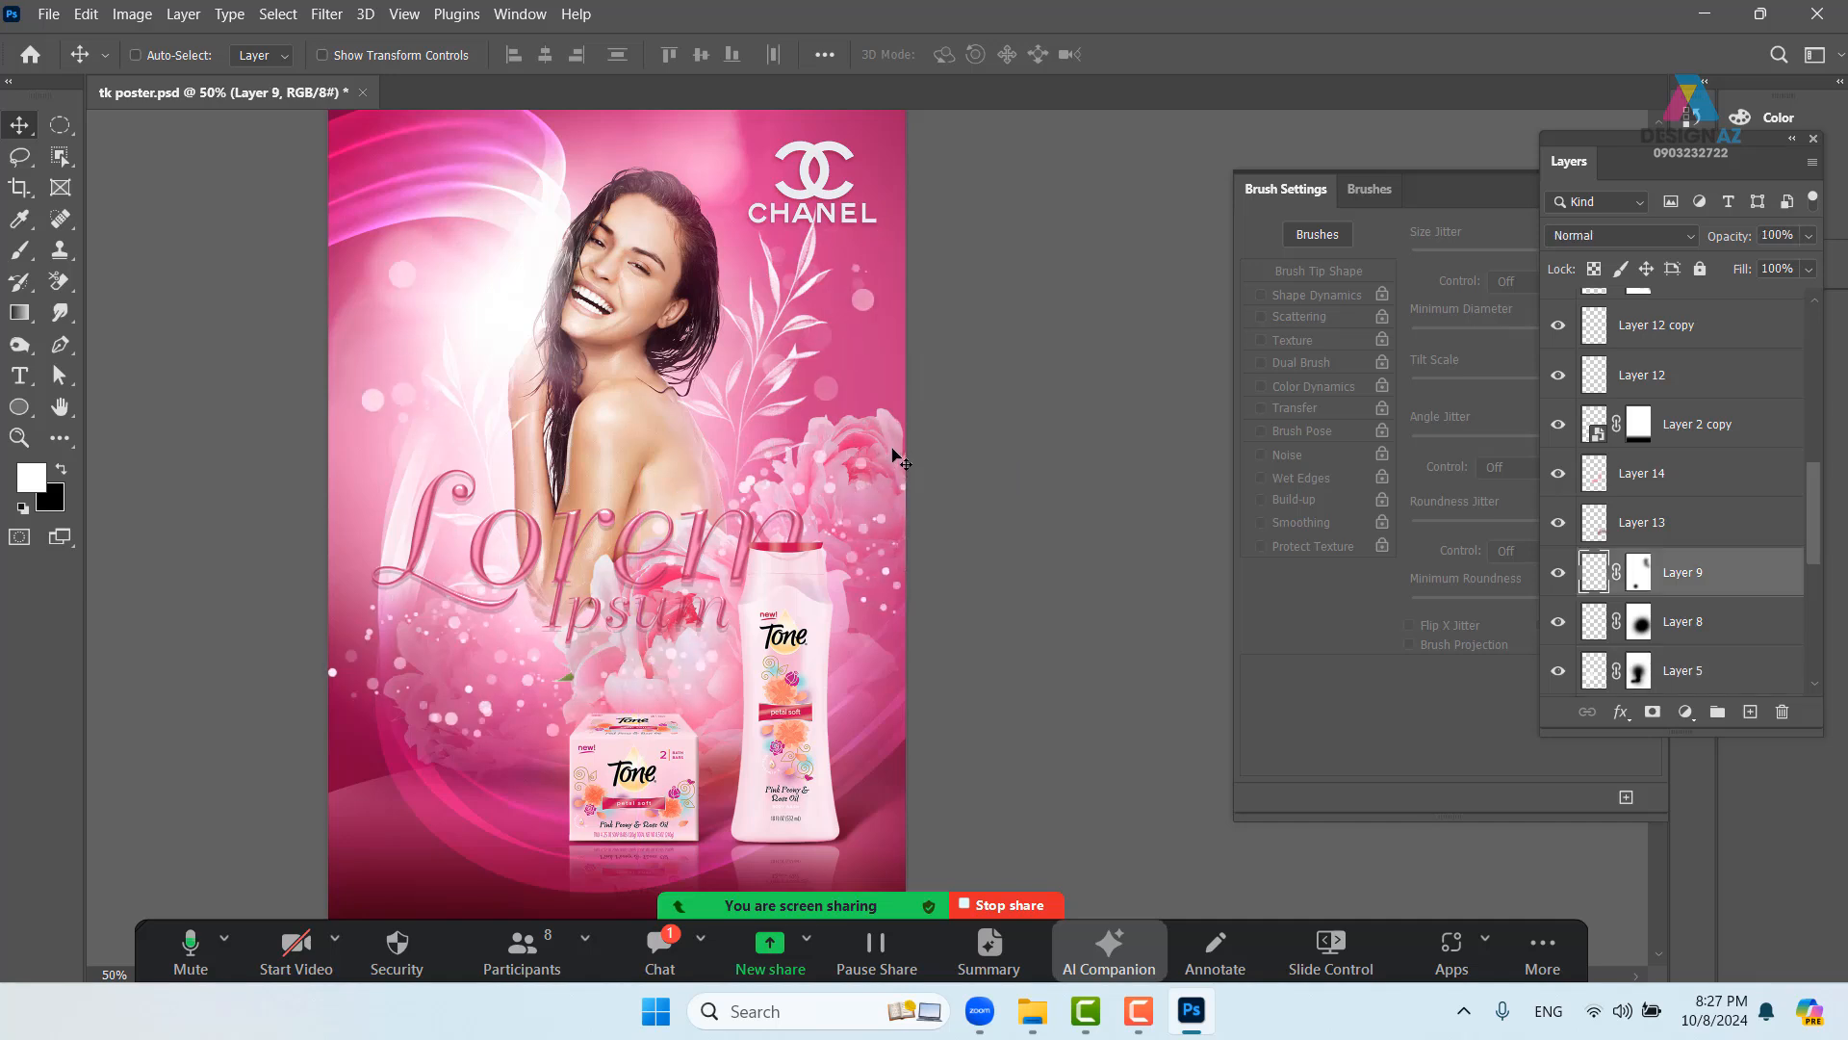
{"action": "right_click", "coordinate": [893, 428]}
{"action": "left_click", "coordinate": [914, 439]}
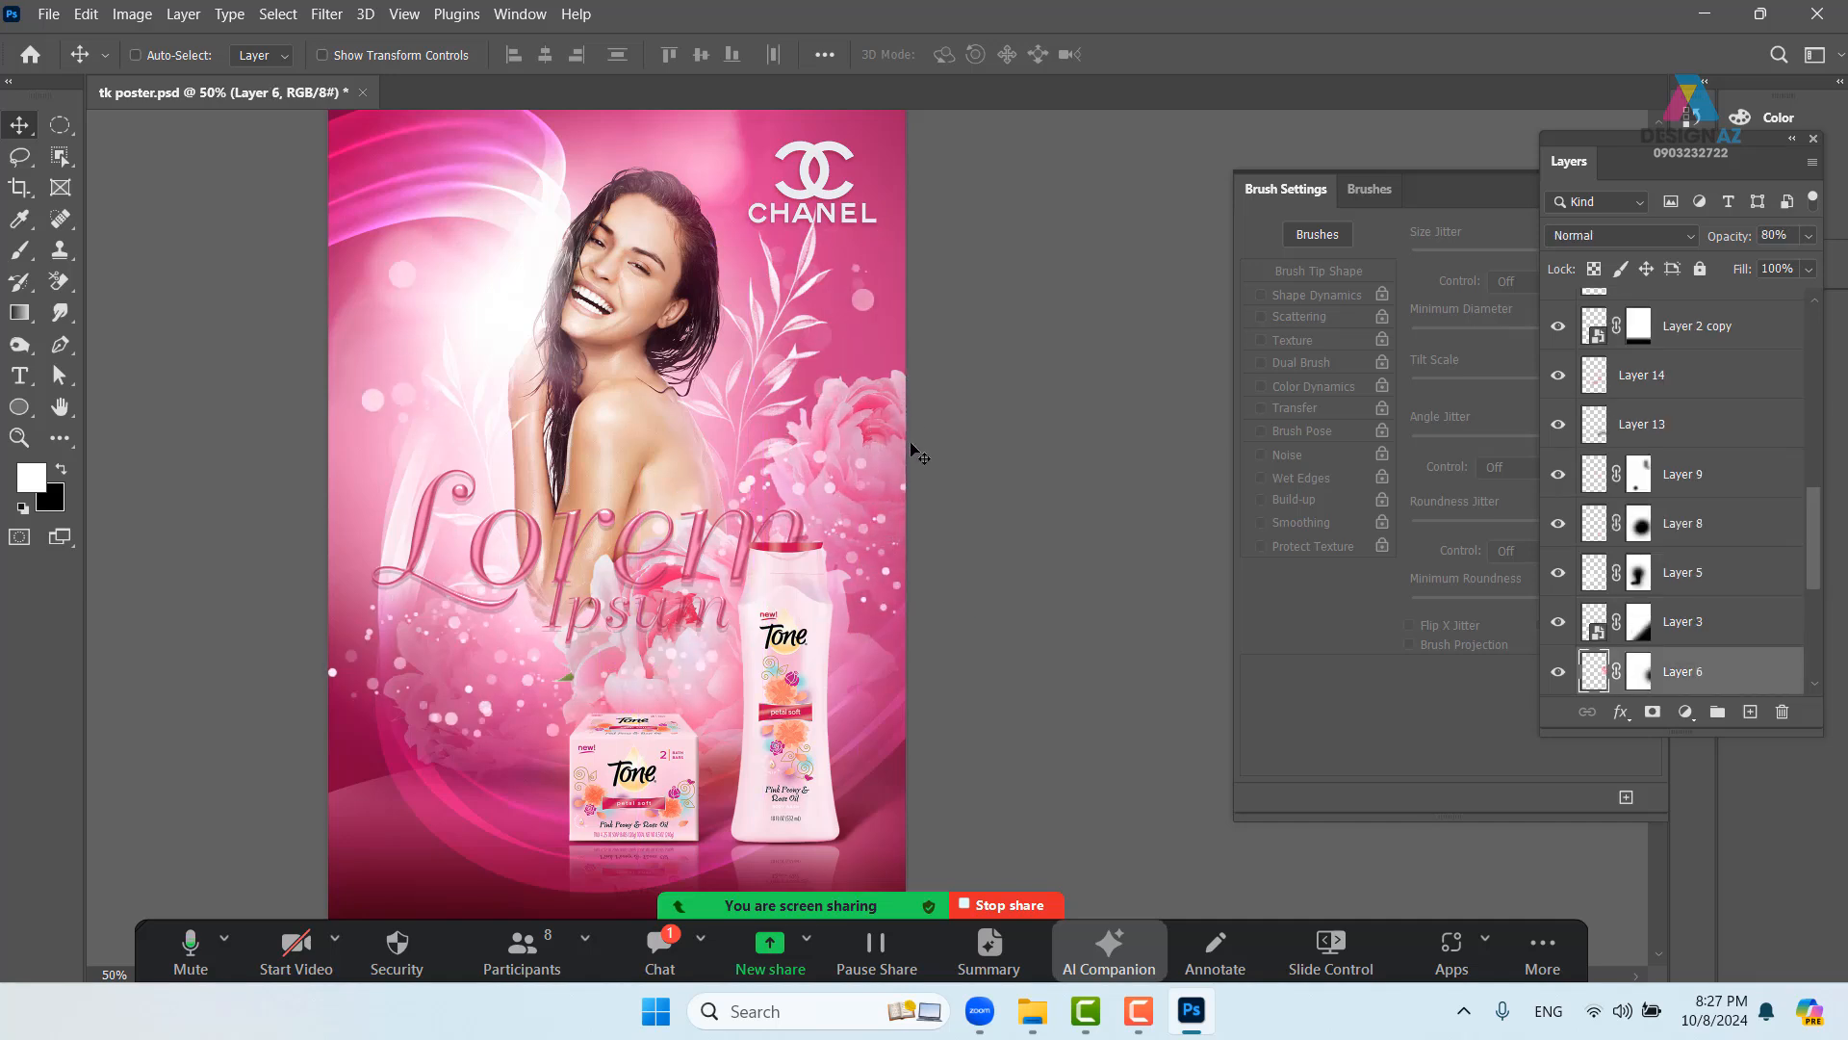
{"action": "key", "text": "5"}
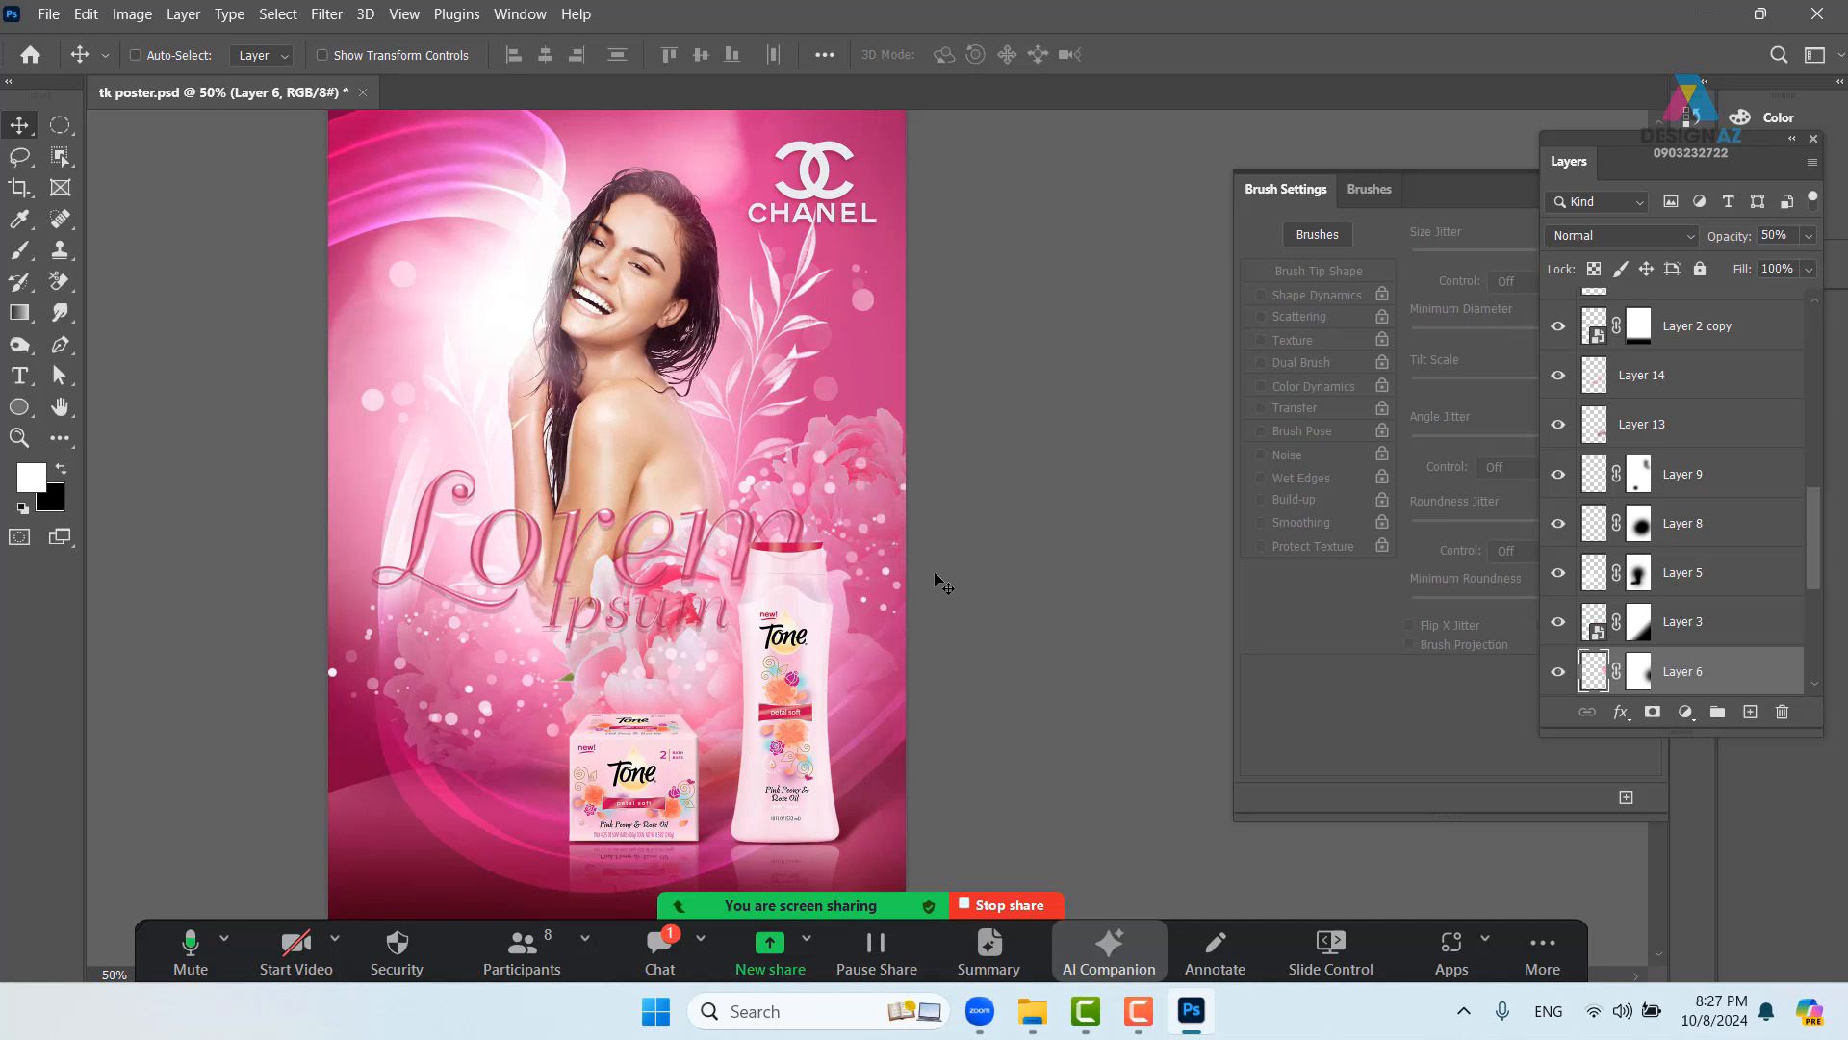
{"action": "key", "text": "4"}
- Move Layer 8's glow content down 50 px
{"action": "left_click_drag", "start_coordinate": [652, 534], "coordinate": [686, 570]}
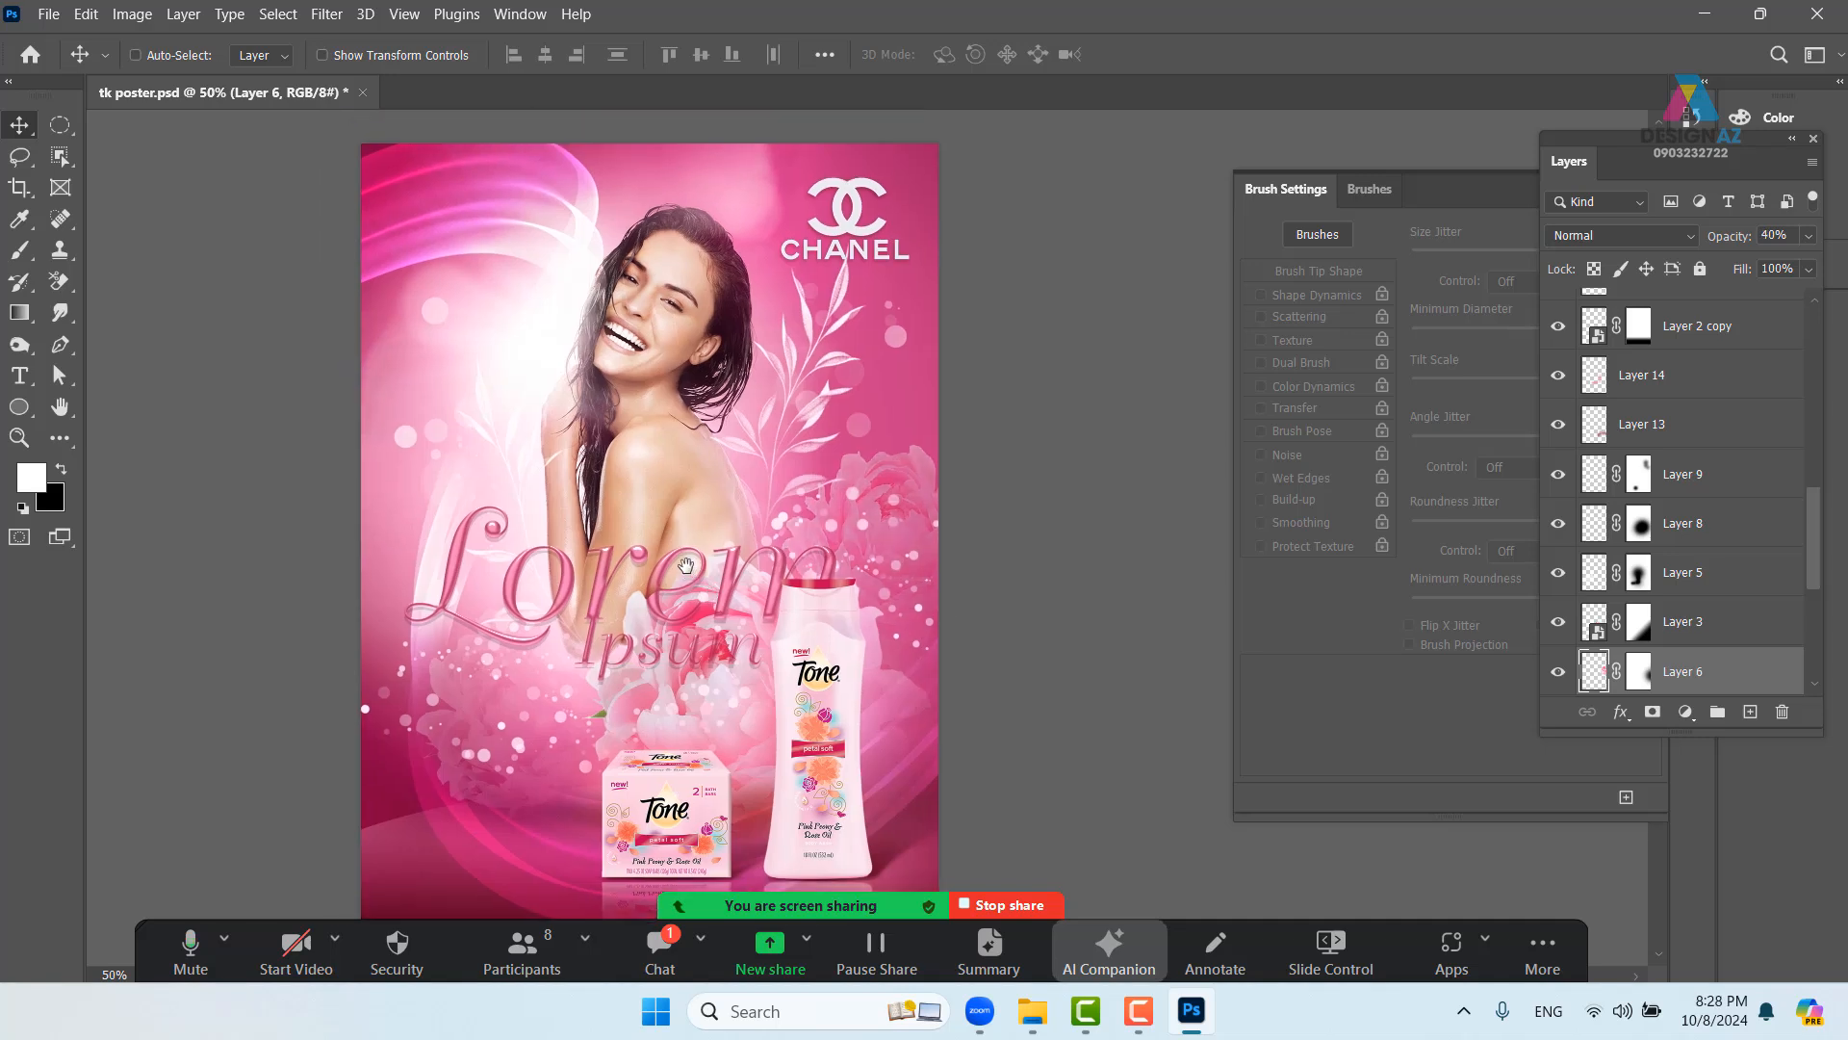
{"action": "right_click", "coordinate": [840, 292]}
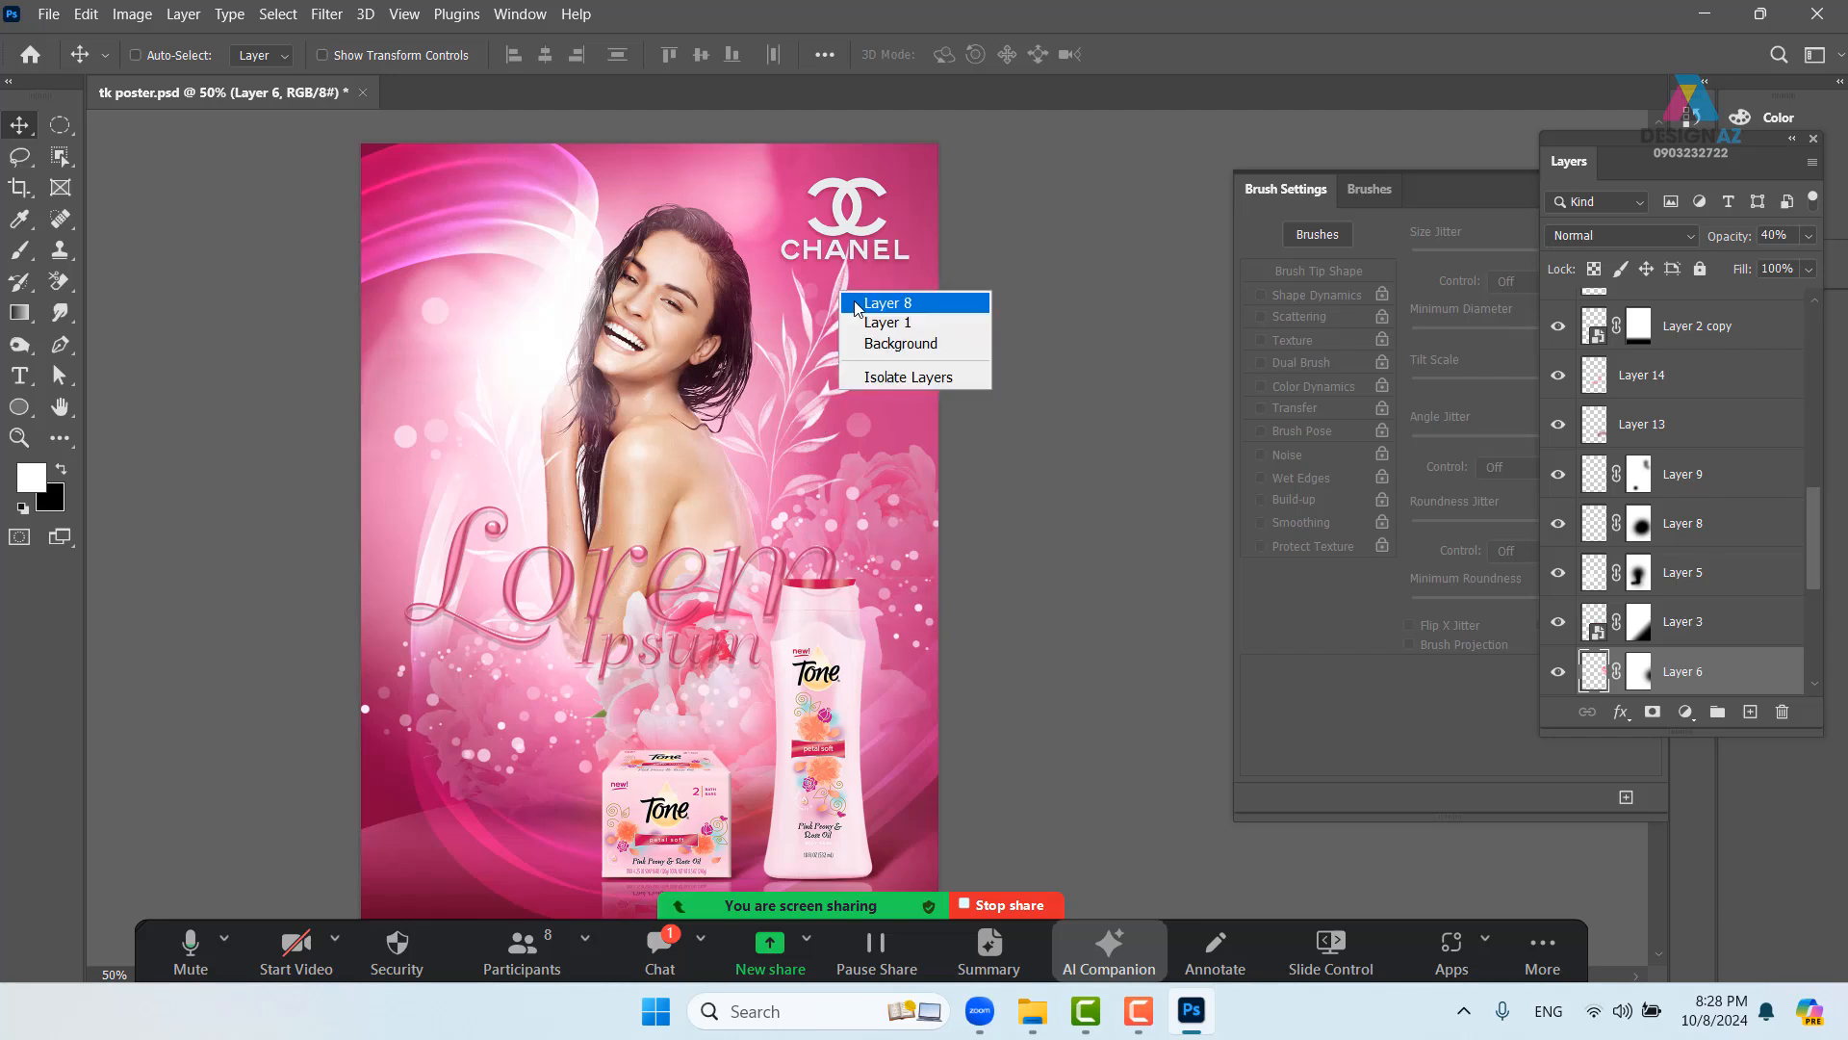
{"action": "left_click", "coordinate": [847, 300]}
{"action": "left_click_drag", "start_coordinate": [833, 302], "coordinate": [834, 328]}
{"action": "left_click_drag", "start_coordinate": [892, 460], "coordinate": [840, 459]}
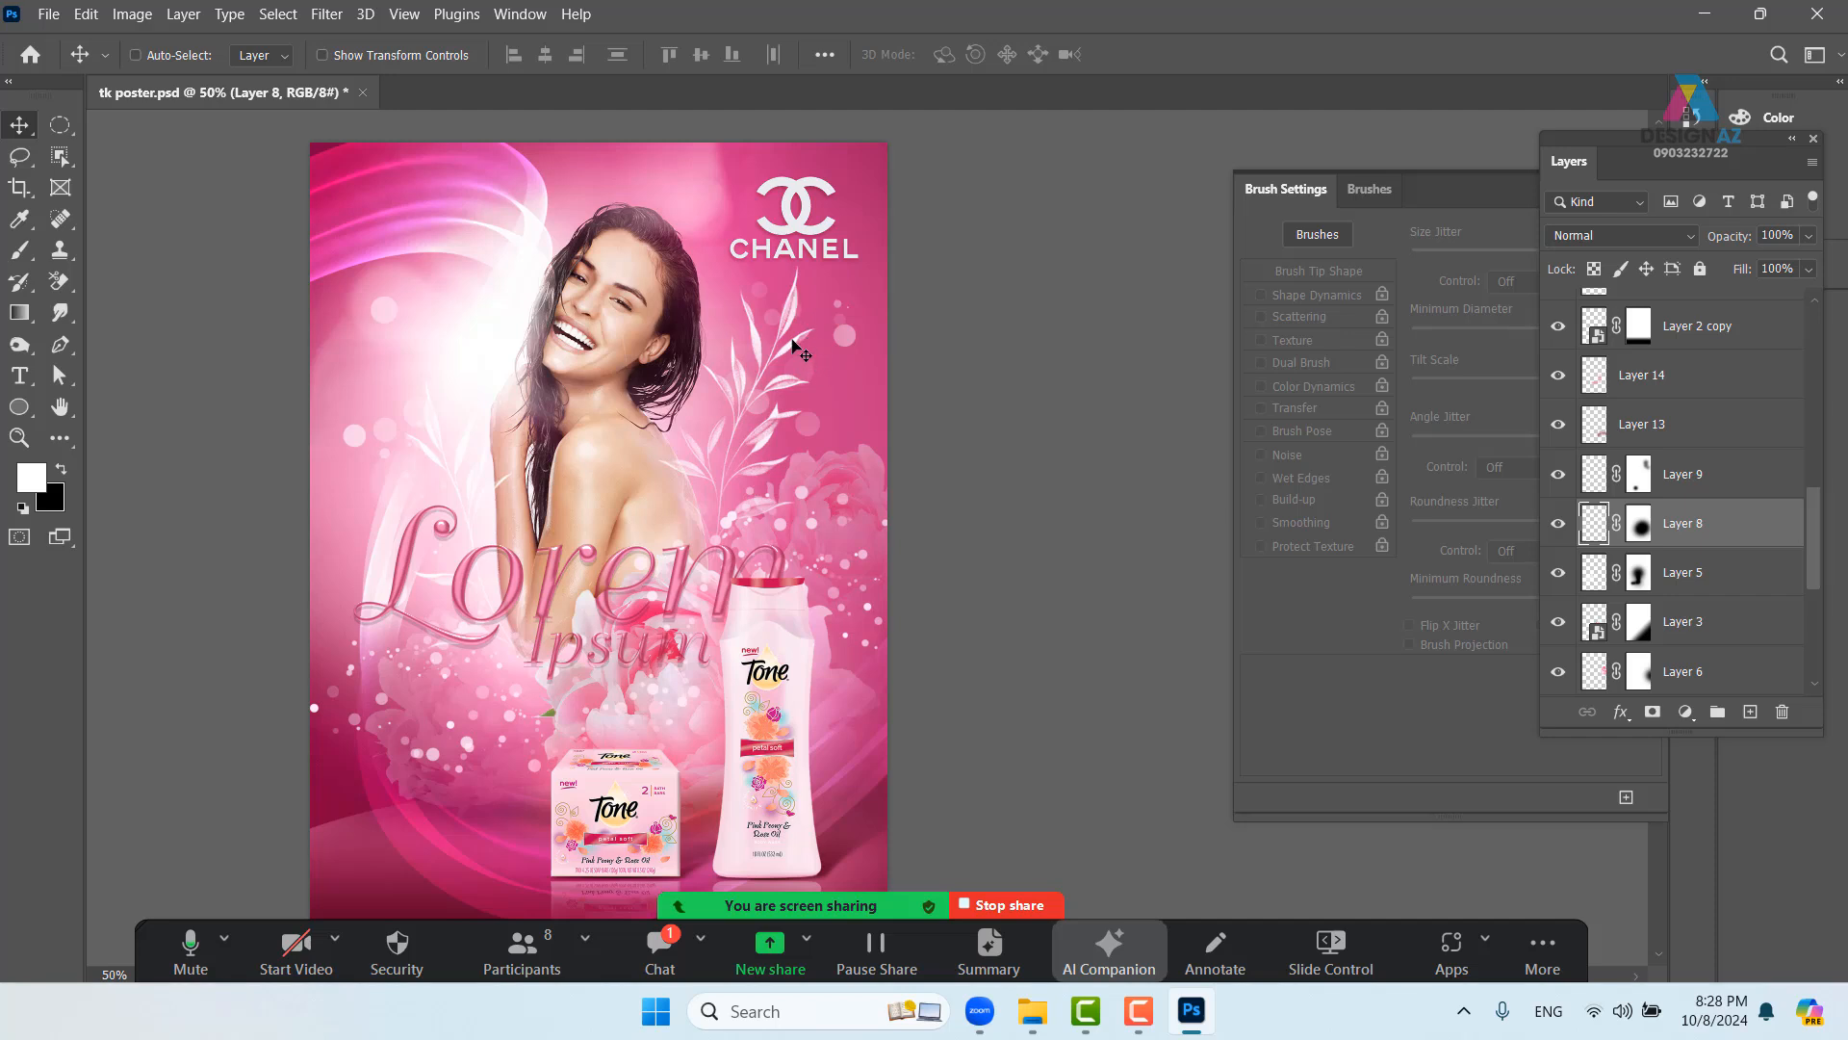
{"action": "left_click", "coordinate": [1641, 525]}
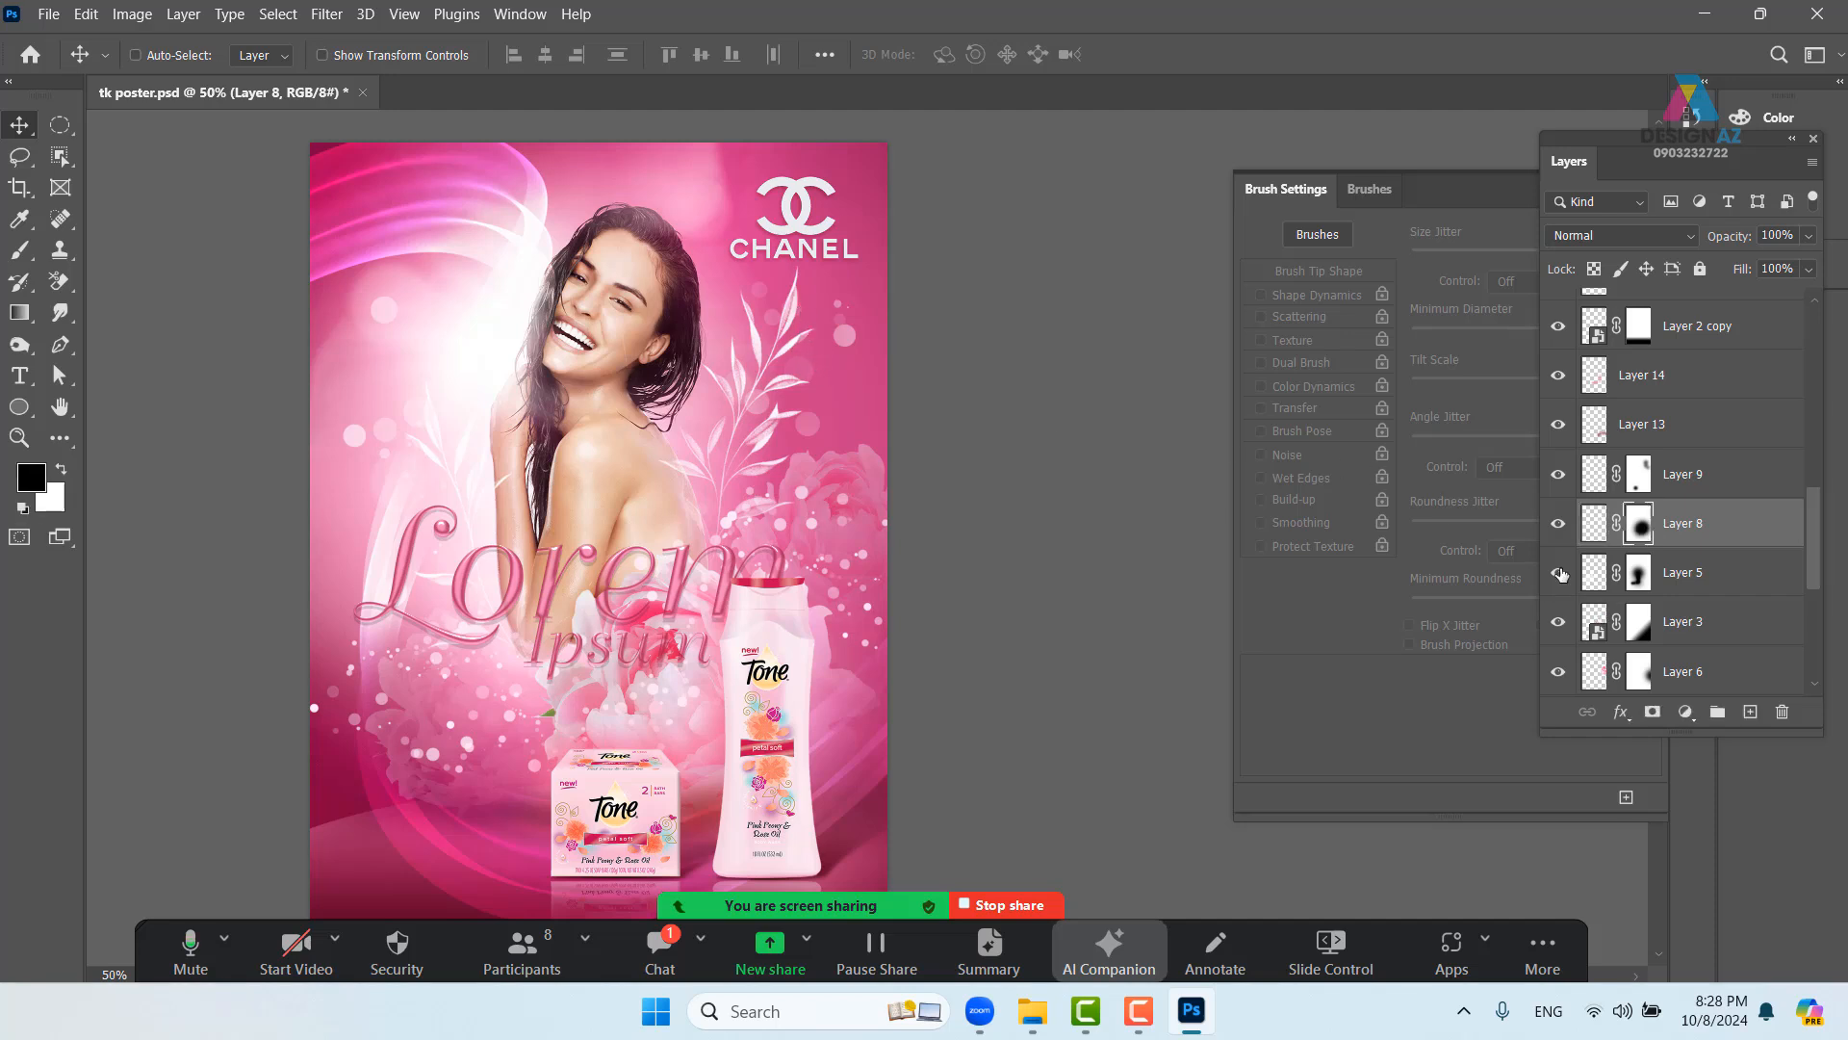
{"action": "key", "text": "b"}
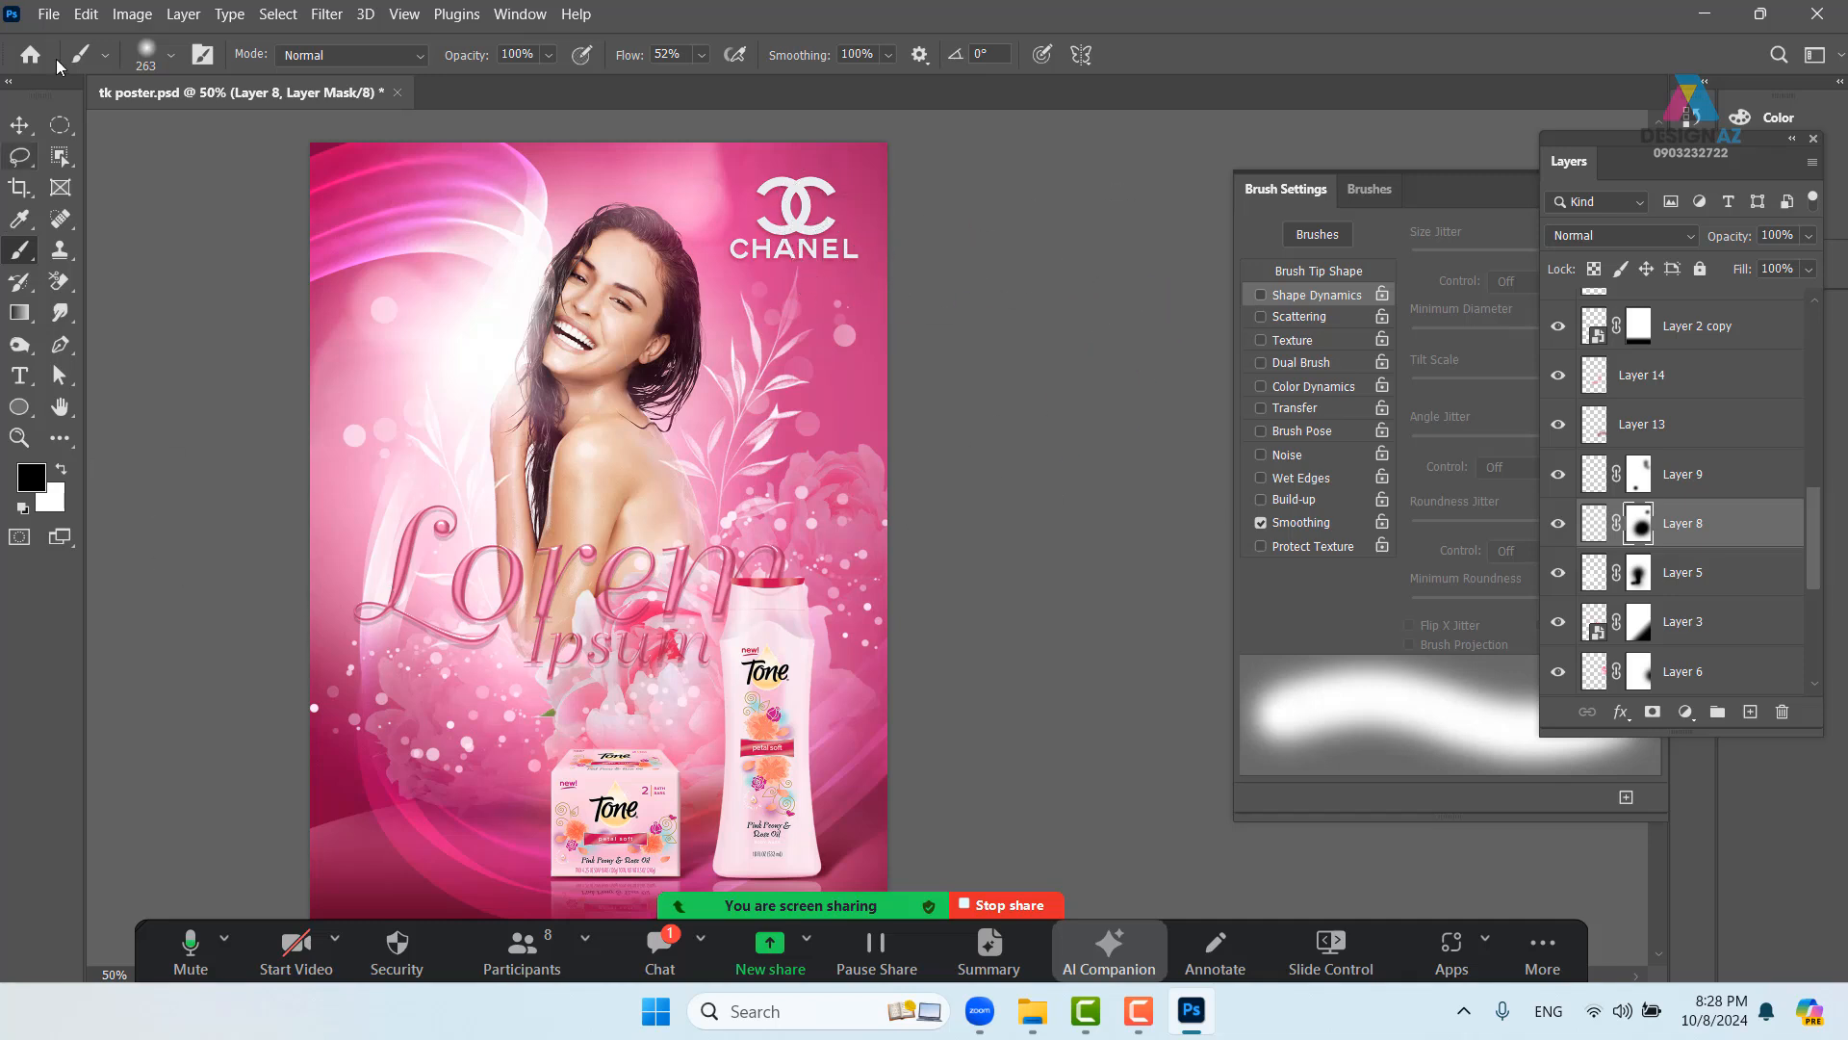
{"action": "left_click", "coordinate": [20, 125]}
- Delete Layer 9 and its bokeh dots from the poster
{"action": "left_click_drag", "start_coordinate": [614, 698], "coordinate": [624, 560]}
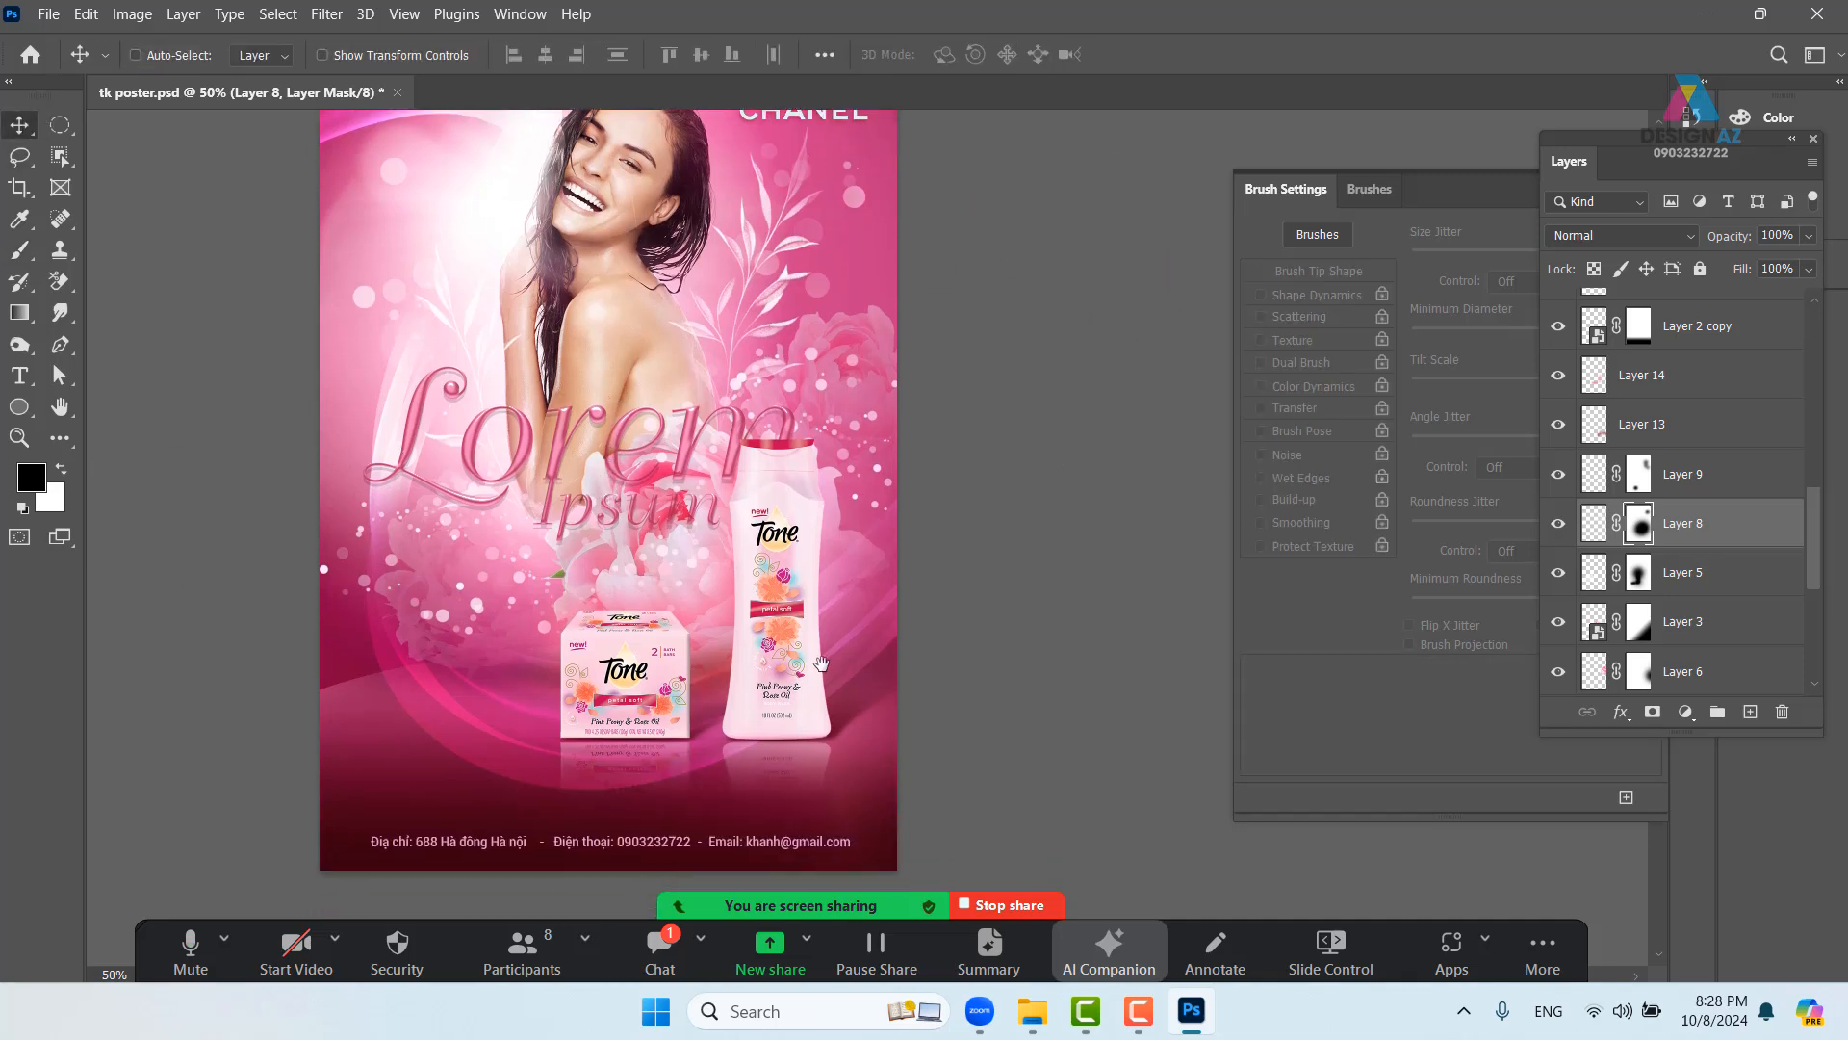
{"action": "left_click_drag", "start_coordinate": [821, 664], "coordinate": [787, 734]}
{"action": "left_click_drag", "start_coordinate": [674, 684], "coordinate": [722, 698]}
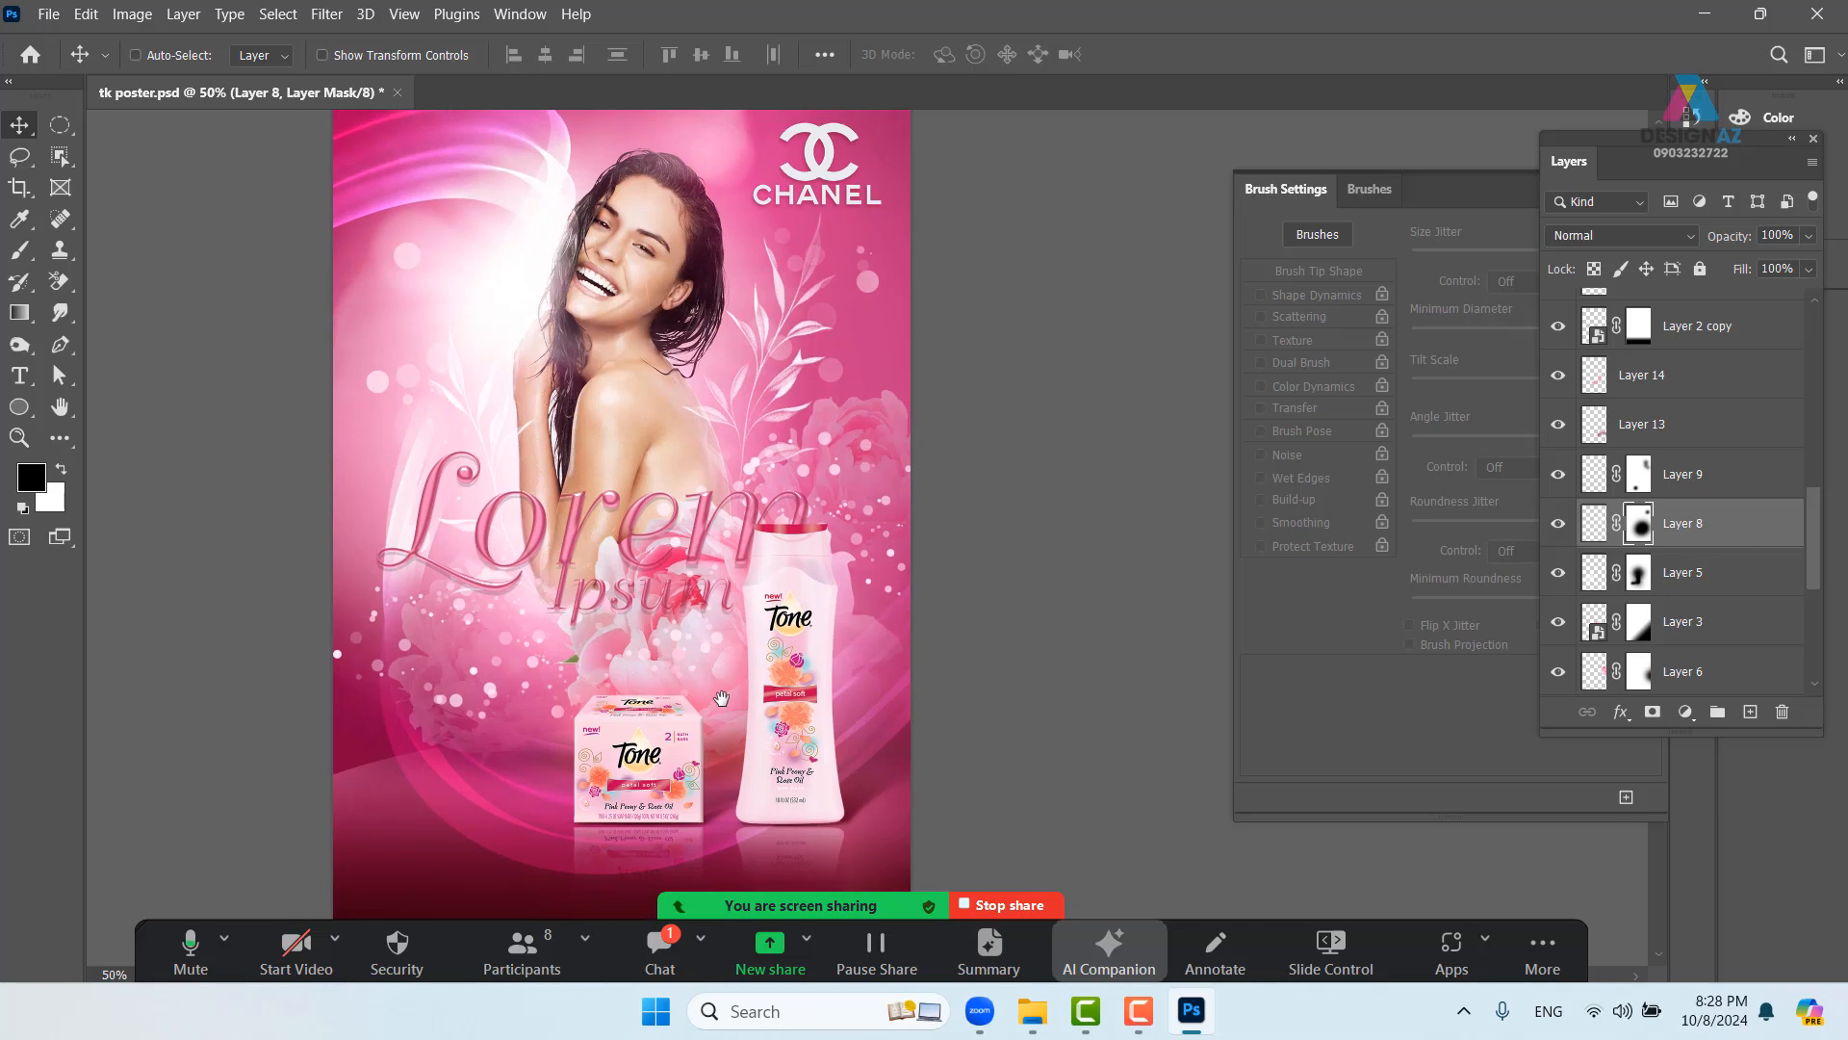
{"action": "right_click", "coordinate": [488, 685]}
{"action": "left_click", "coordinate": [529, 699]}
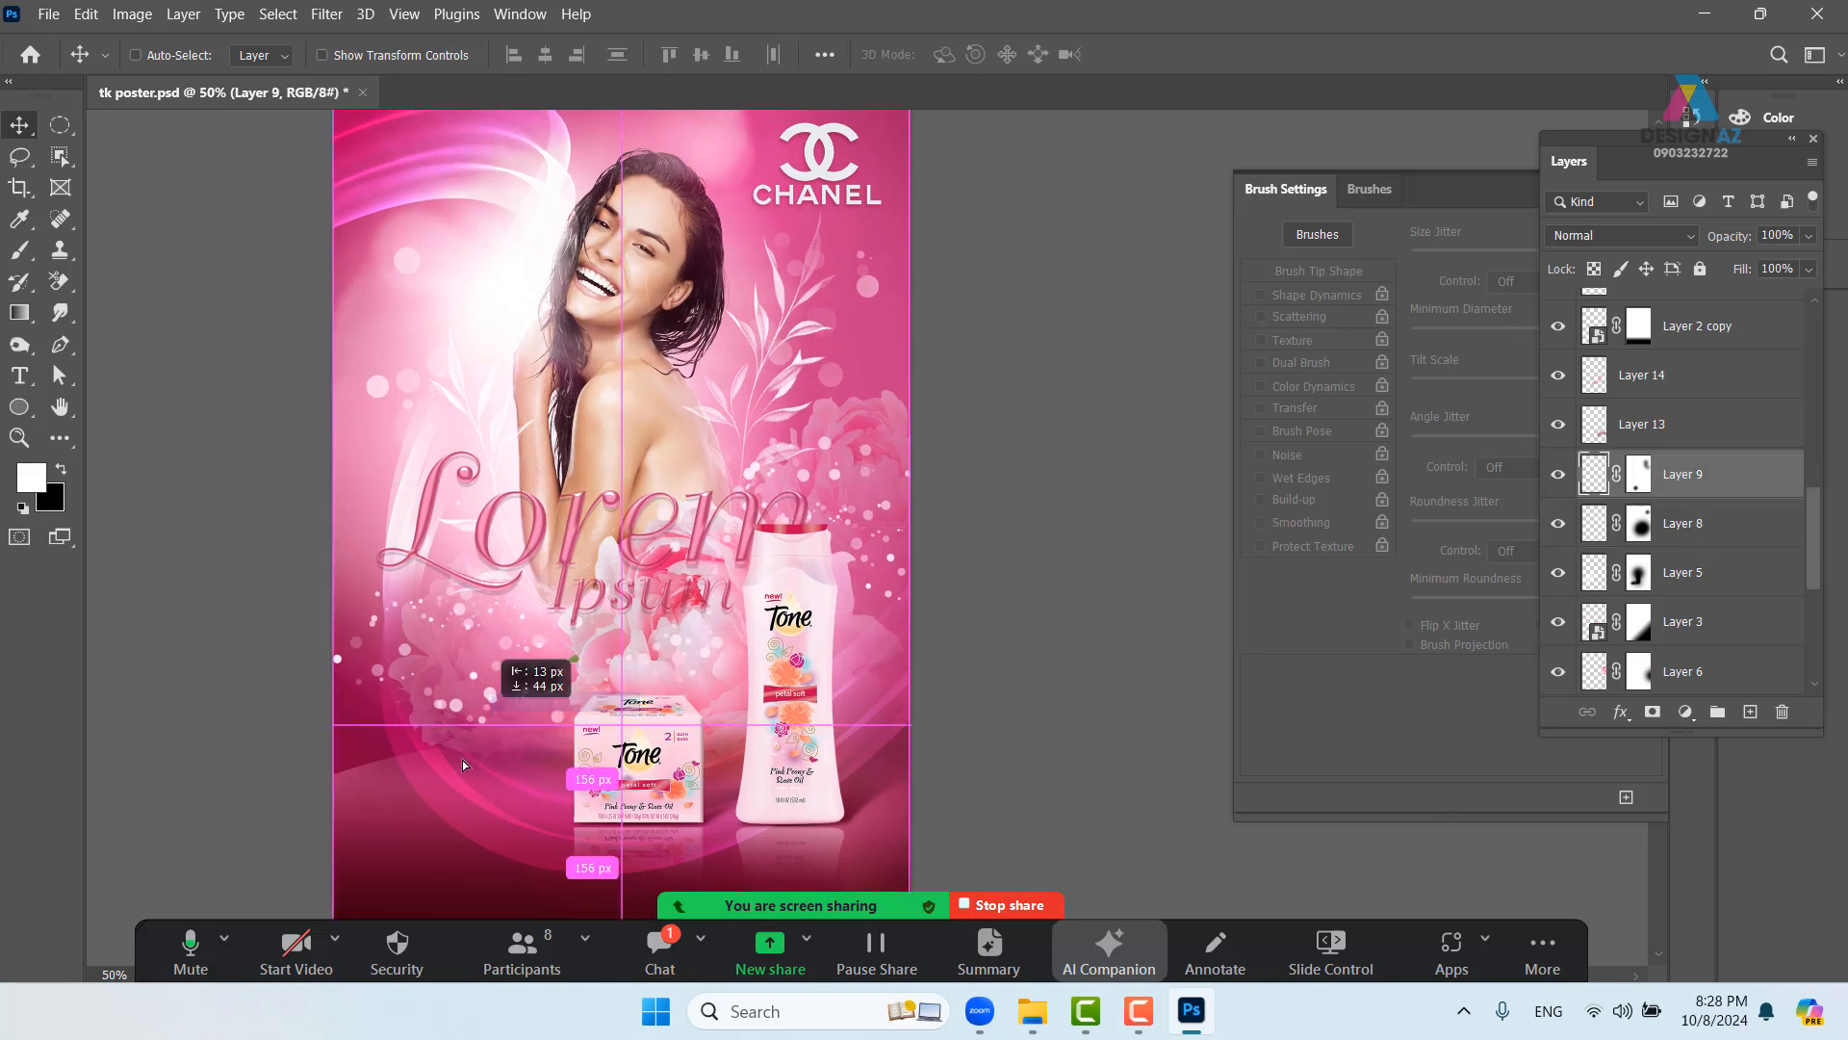
{"action": "left_click_drag", "start_coordinate": [462, 760], "coordinate": [661, 633]}
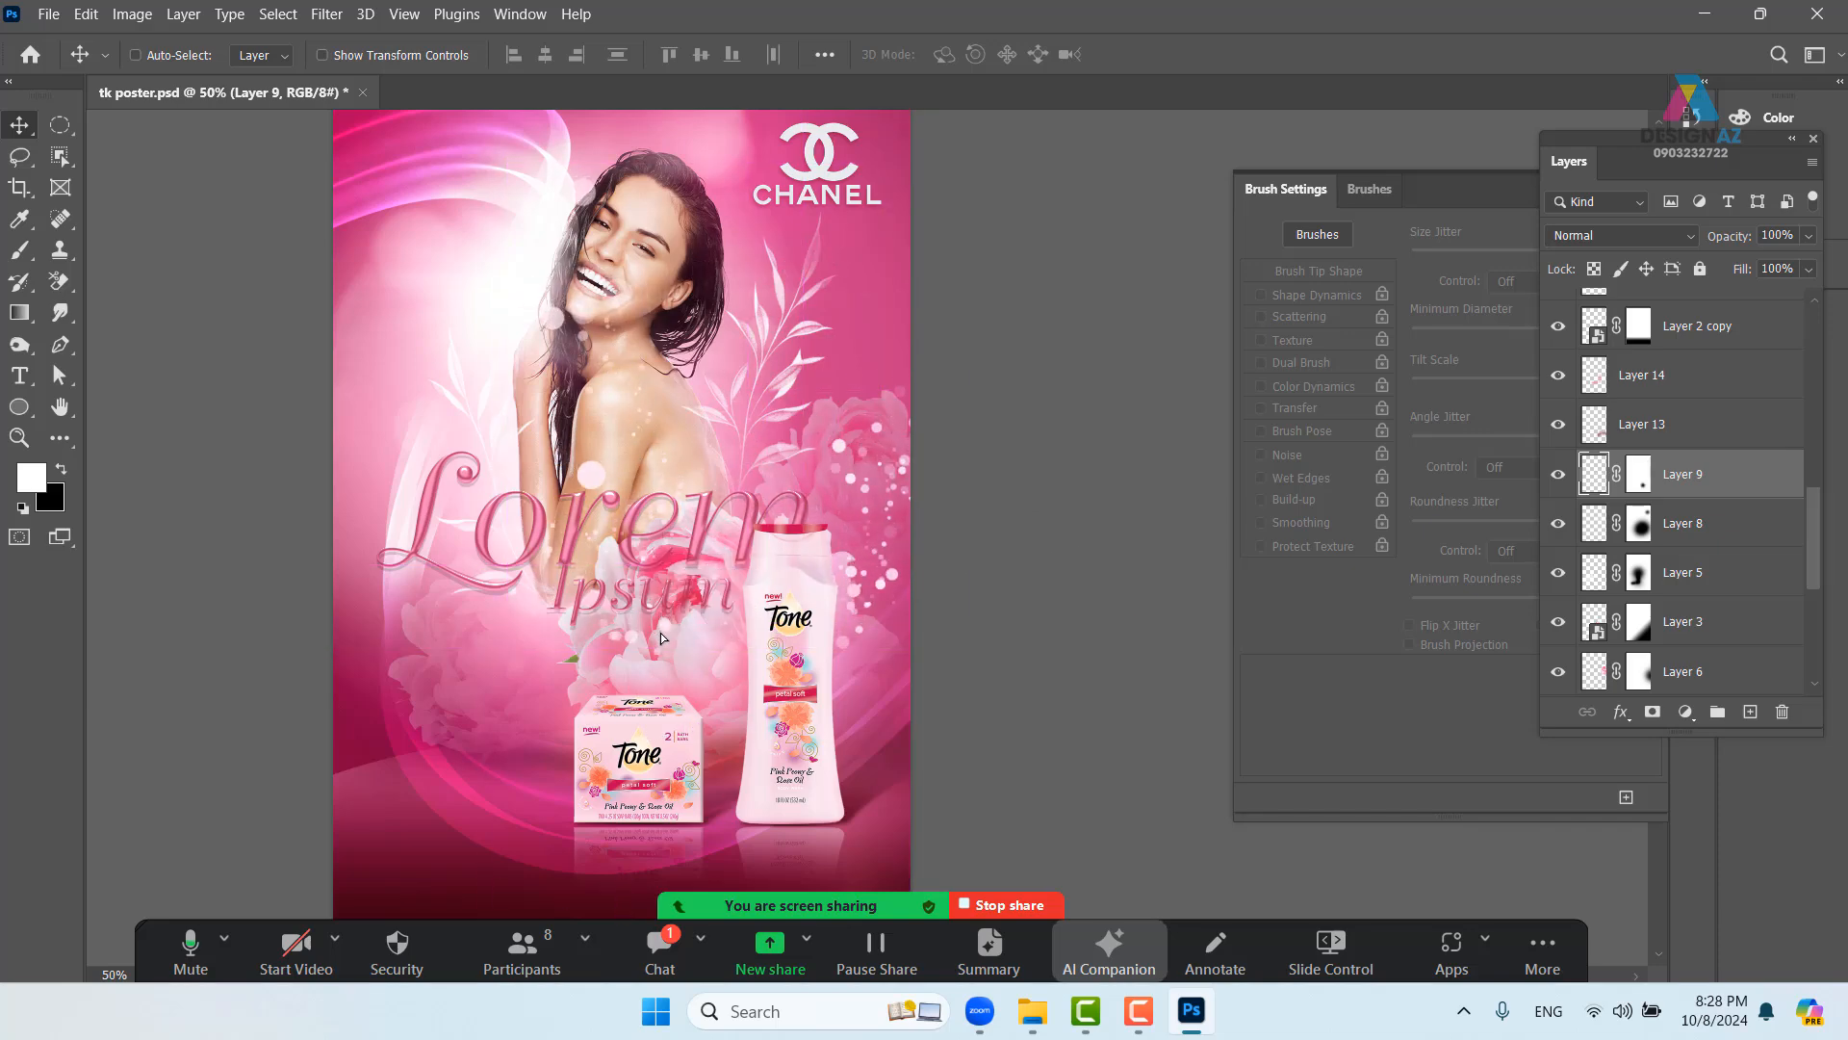
{"action": "key", "text": "Delete"}
{"action": "key", "text": "b"}
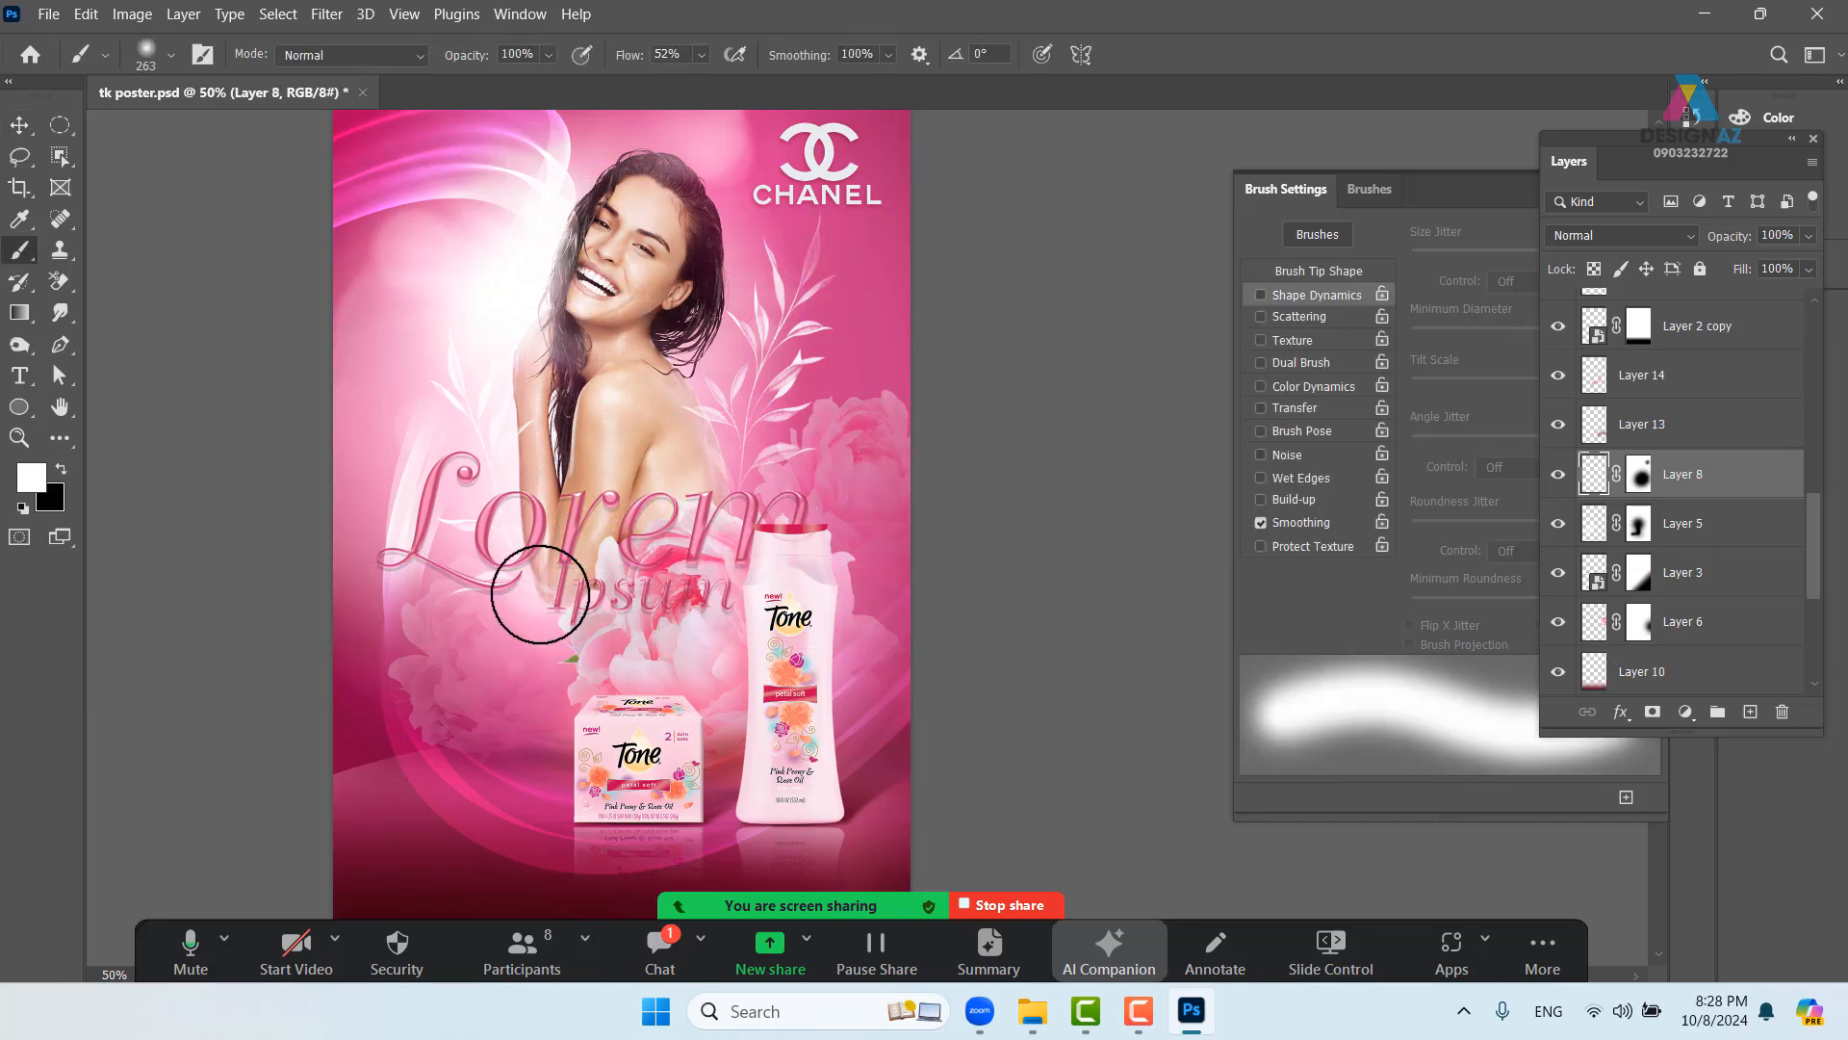
{"action": "left_click", "coordinate": [170, 54]}
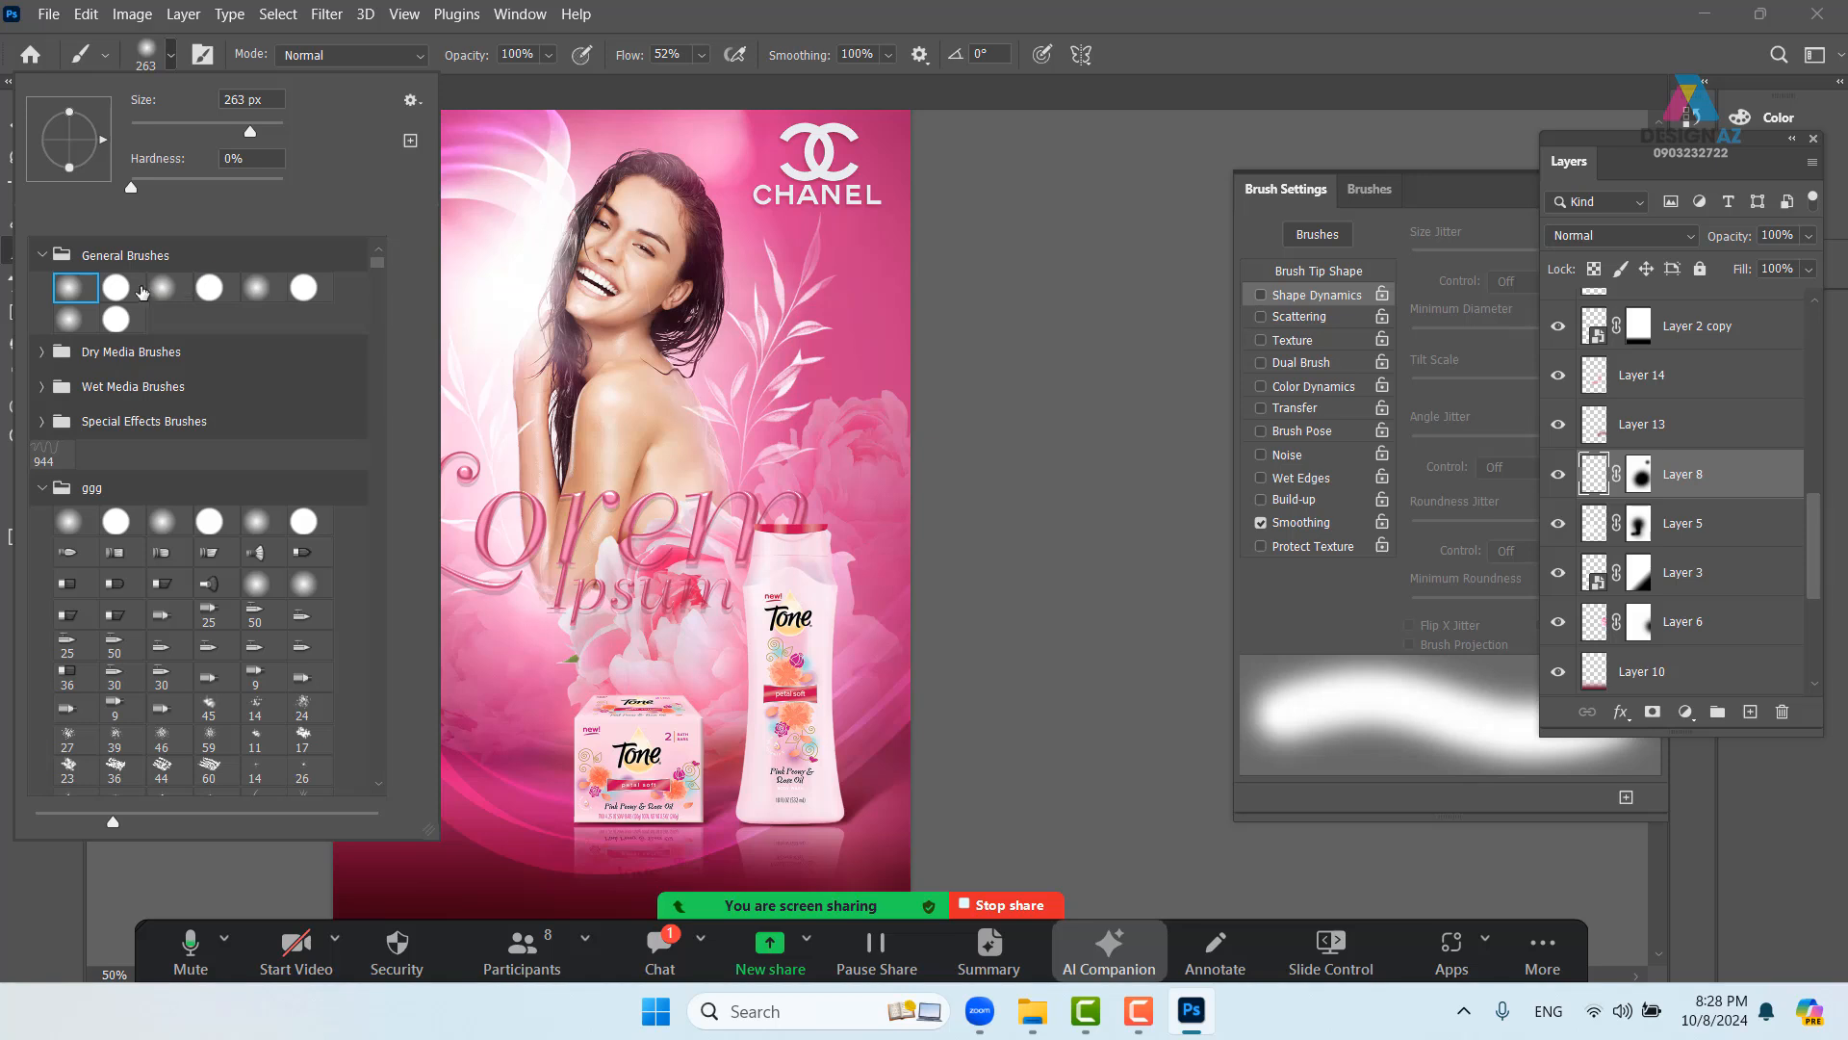
- Set up a small Hard Round brush with wider spacing, 100% size jitter, scattering and transfer
{"action": "left_click", "coordinate": [115, 288]}
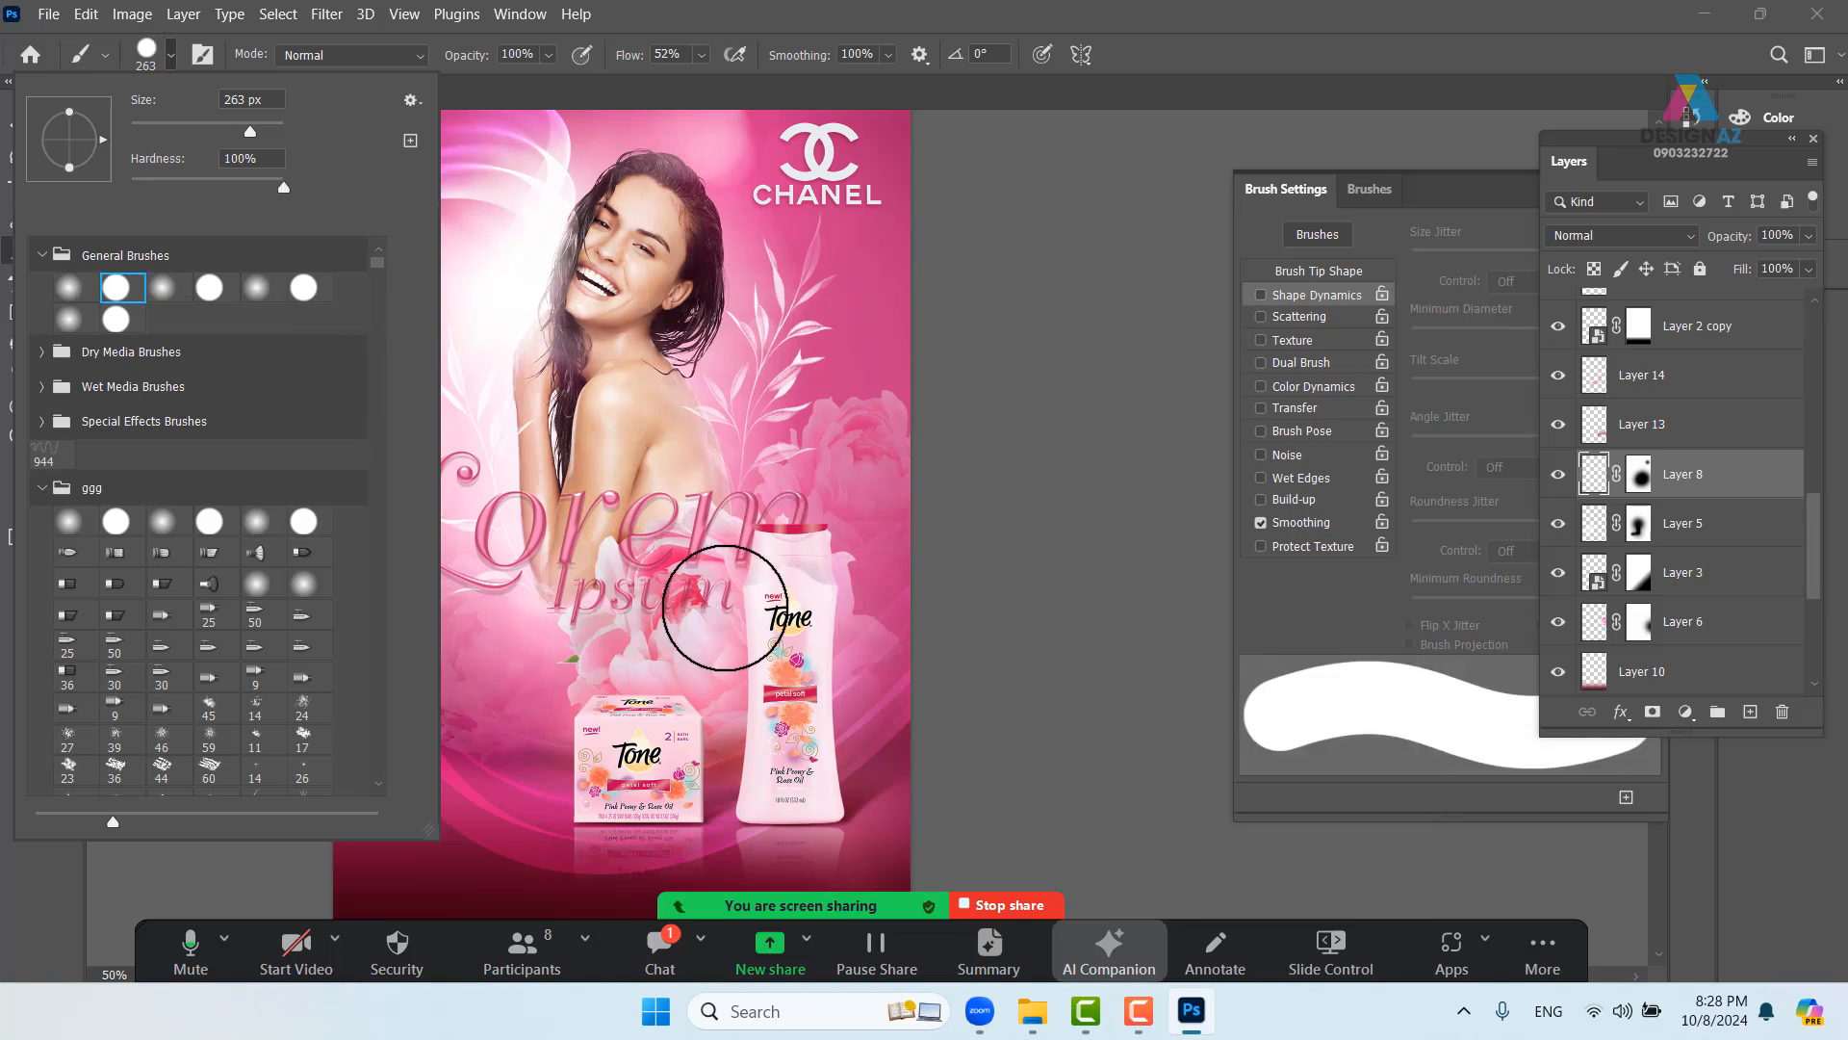
{"action": "mouse_move", "coordinate": [726, 608]}
{"action": "left_mouse_down"}
{"action": "mouse_move", "coordinate": [621, 622]}
{"action": "mouse_move", "coordinate": [672, 622]}
{"action": "mouse_move", "coordinate": [653, 620]}
{"action": "left_mouse_up"}
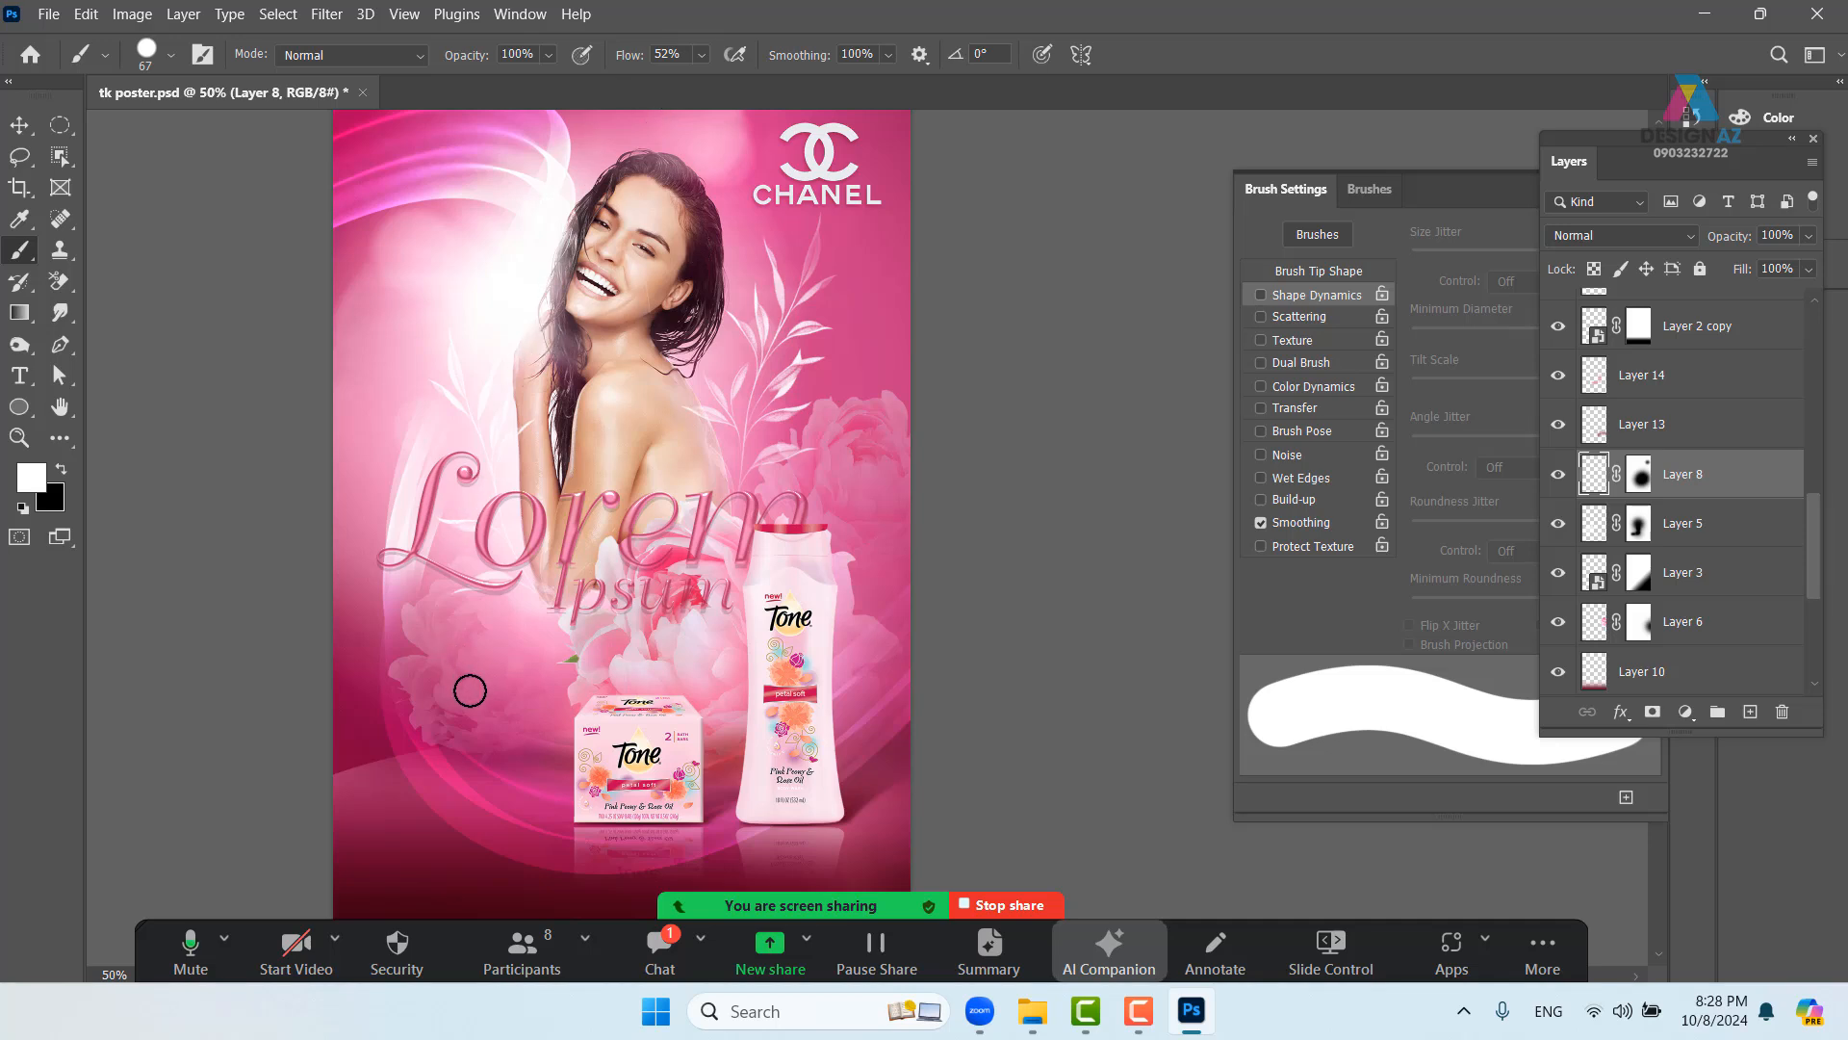
{"action": "key", "text": "F5"}
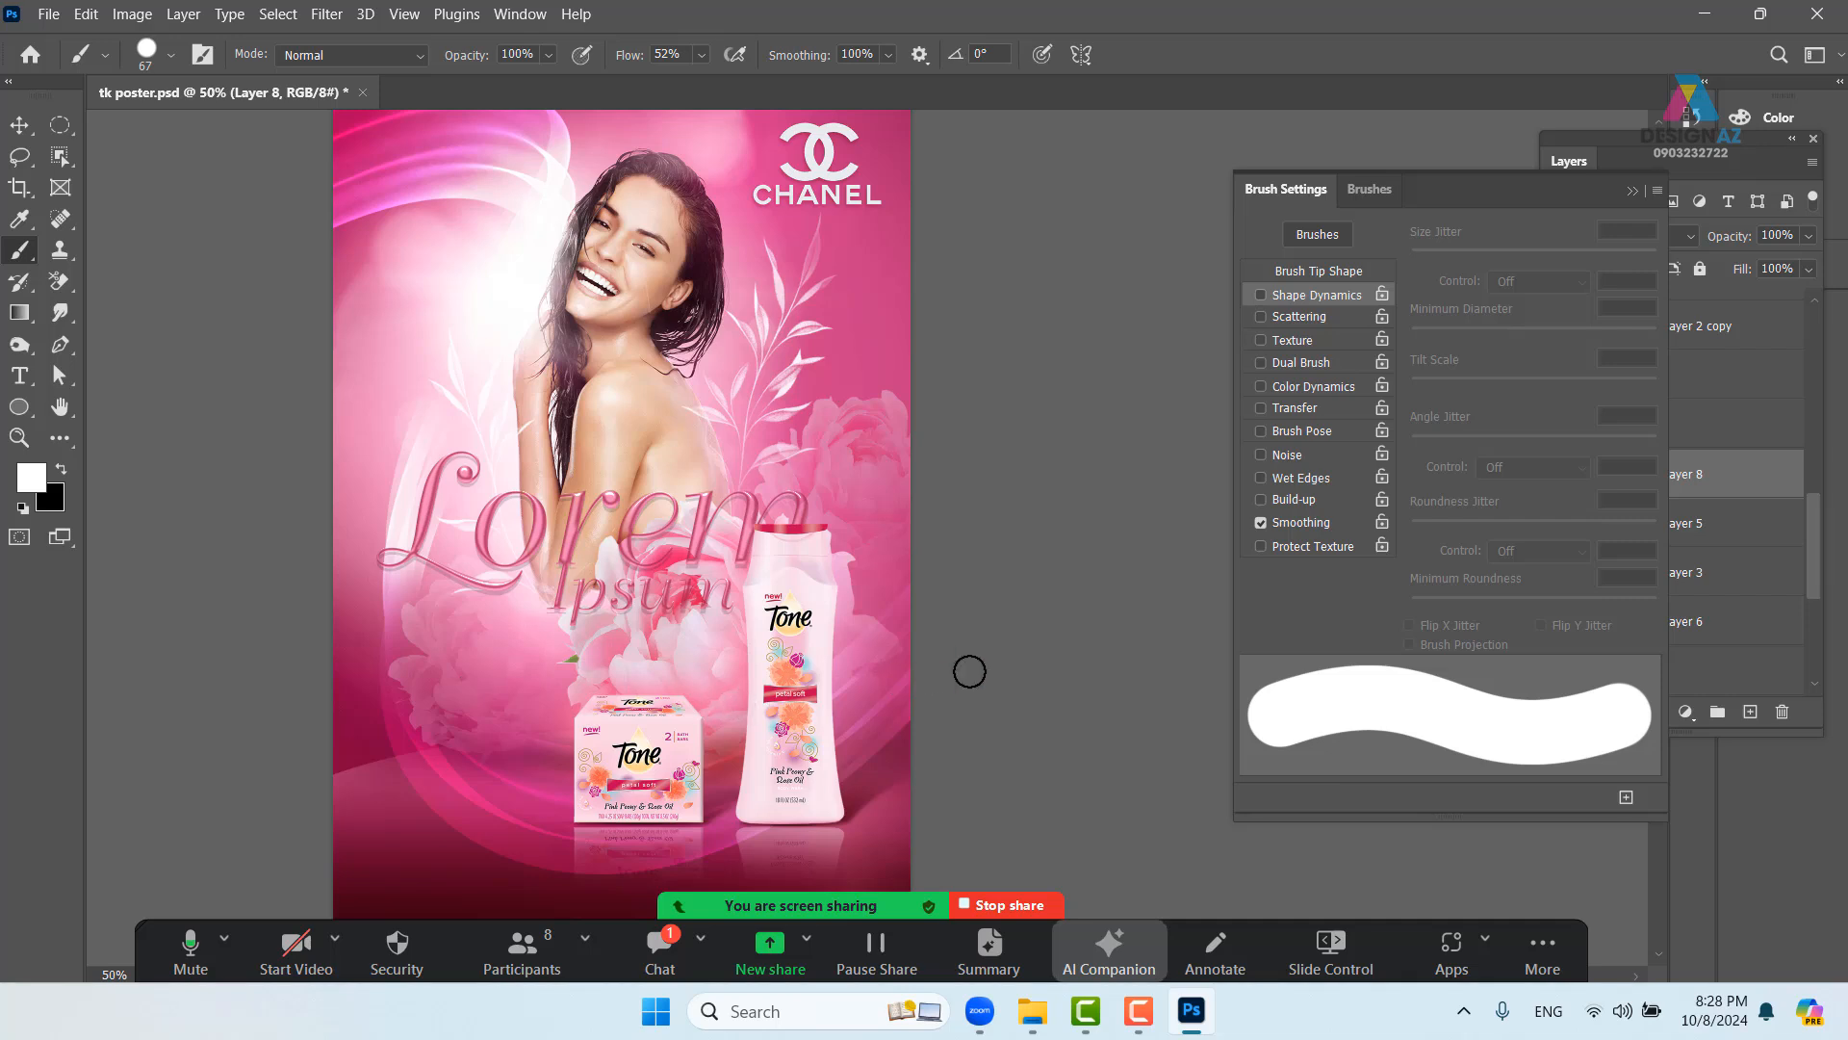
{"action": "left_click", "coordinate": [1366, 274]}
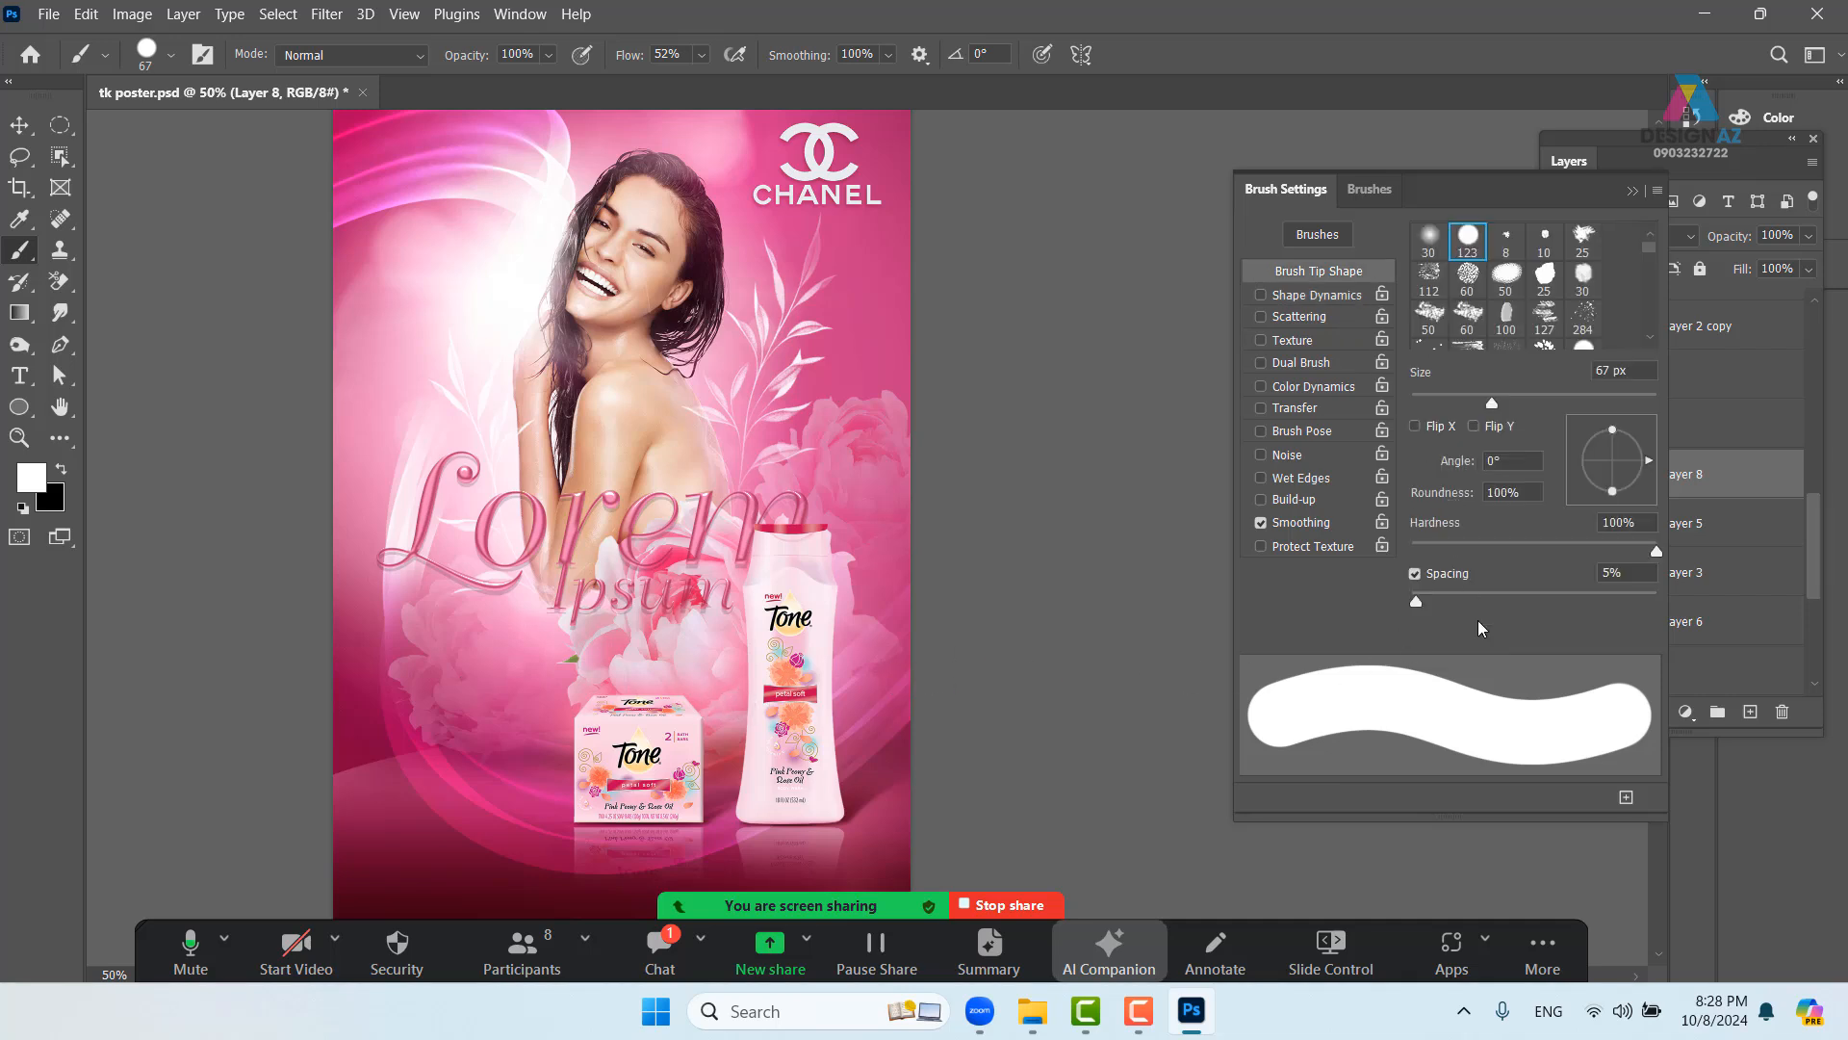
{"action": "mouse_move", "coordinate": [1423, 599]}
{"action": "left_mouse_down"}
{"action": "mouse_move", "coordinate": [1559, 585]}
{"action": "mouse_move", "coordinate": [1544, 585]}
{"action": "left_mouse_up"}
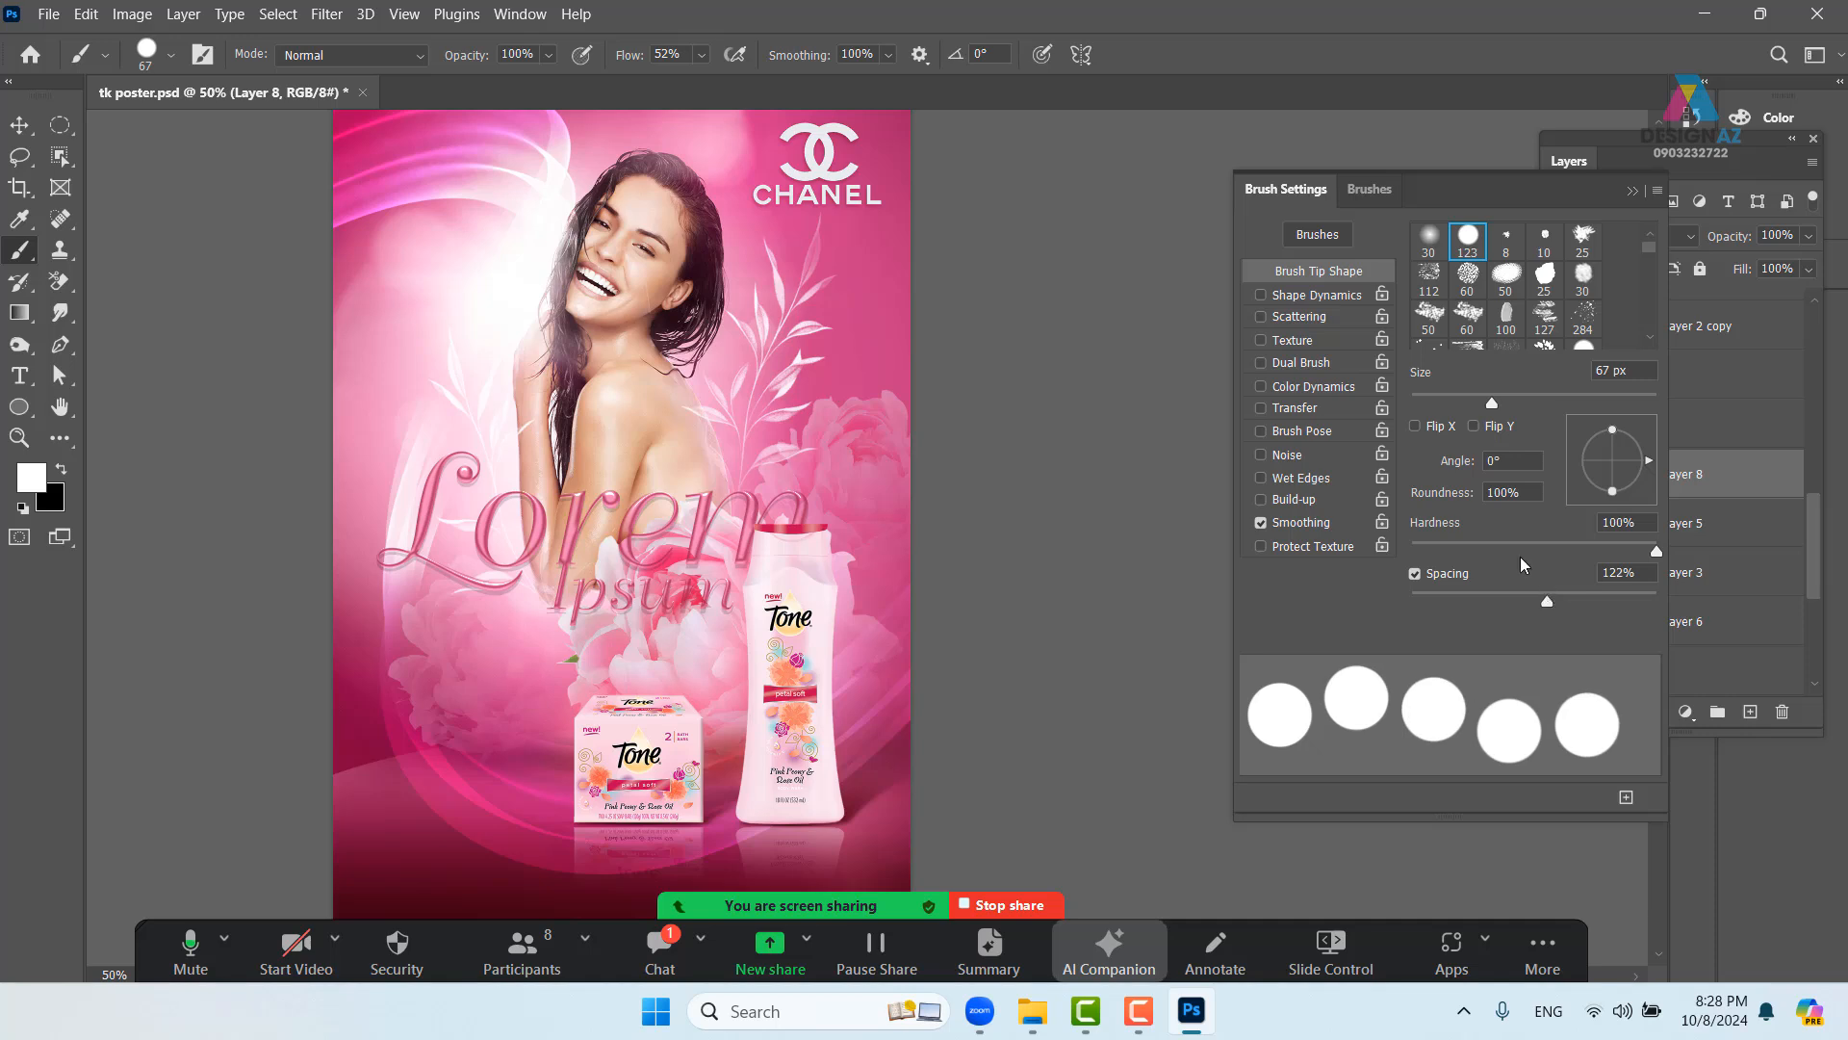
{"action": "left_click", "coordinate": [1351, 299]}
{"action": "left_click_drag", "start_coordinate": [1413, 257], "coordinate": [1657, 258]}
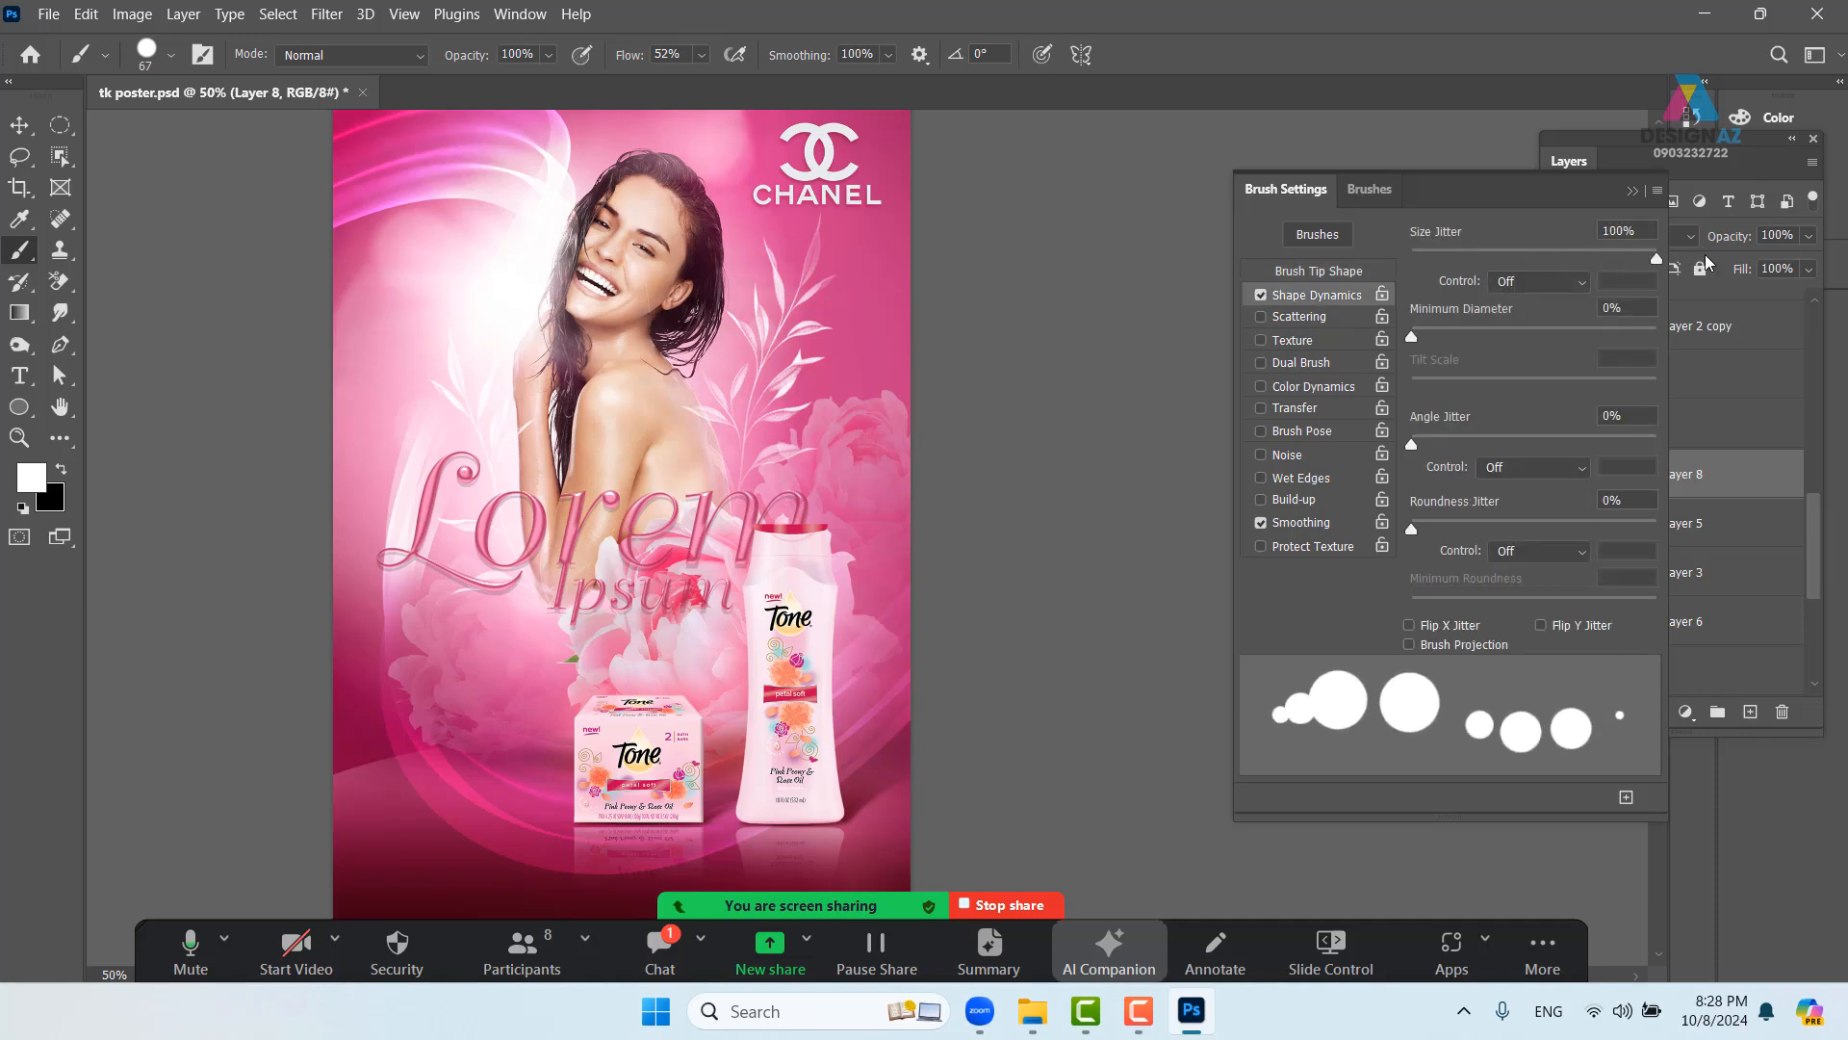
{"action": "left_click", "coordinate": [1340, 321]}
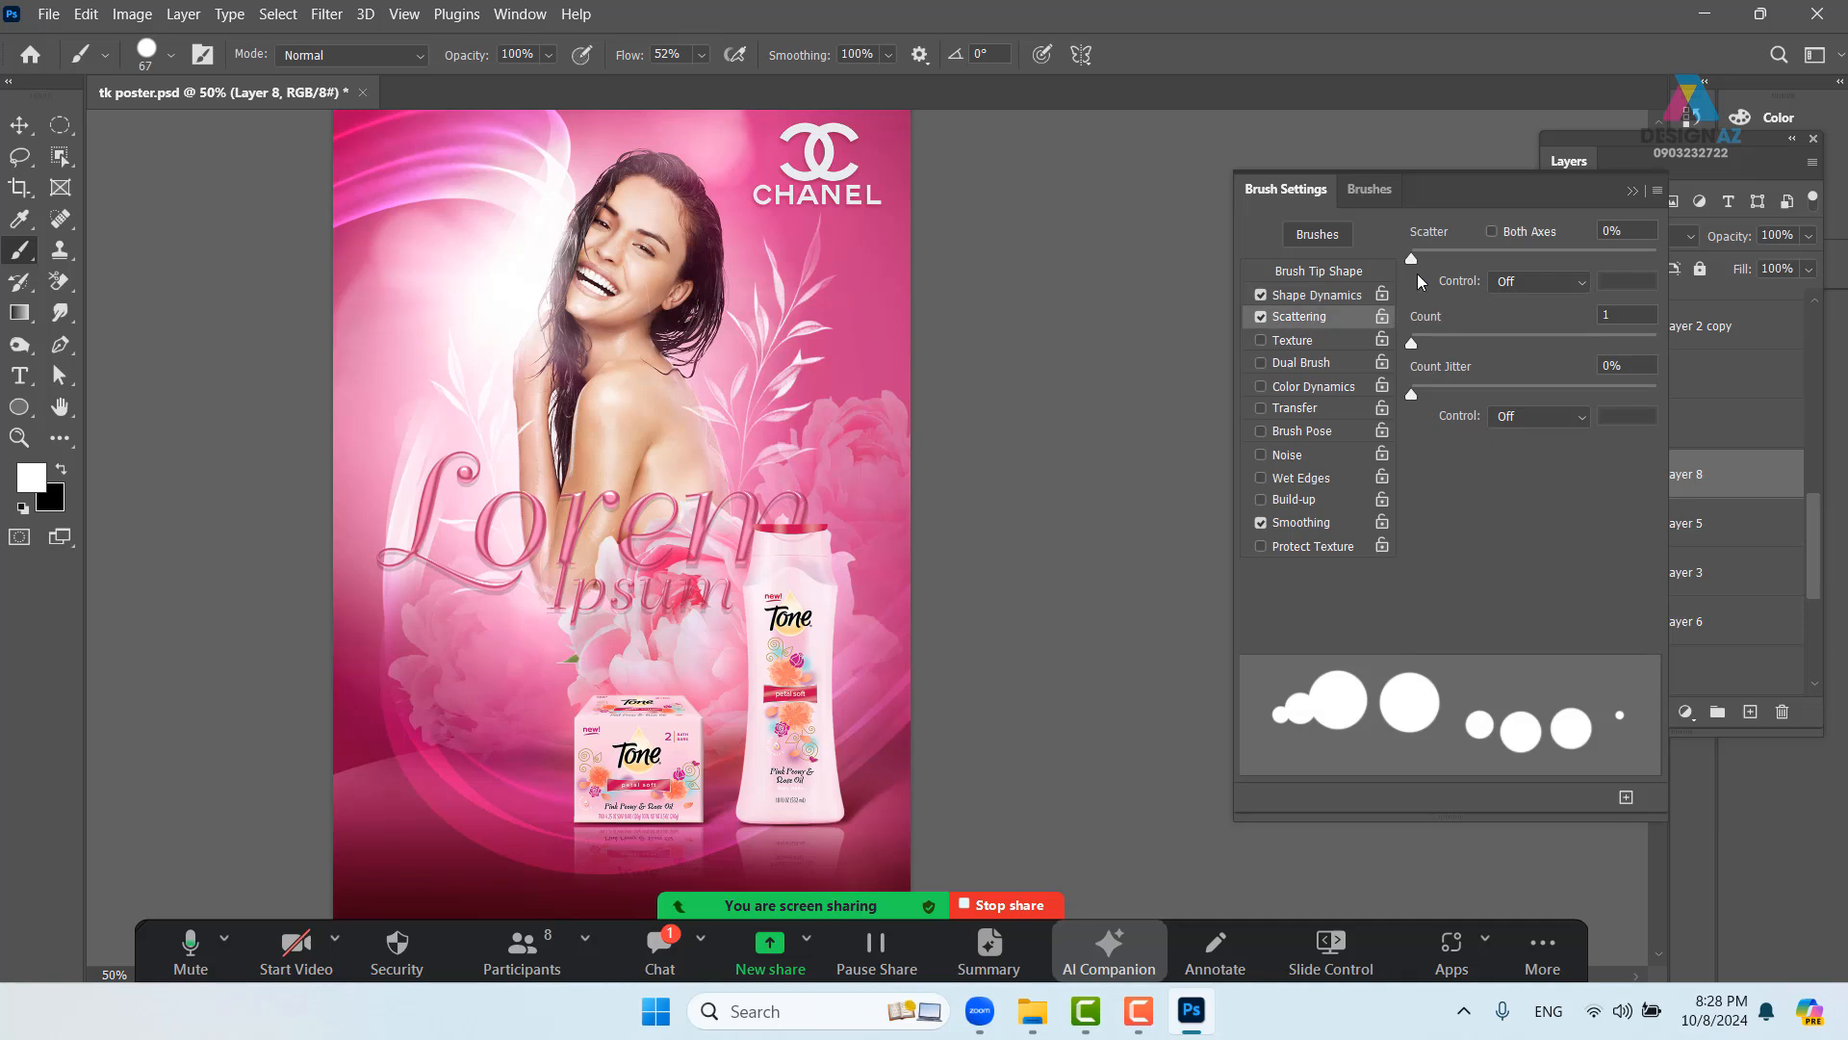
{"action": "left_click_drag", "start_coordinate": [1413, 258], "coordinate": [1480, 254]}
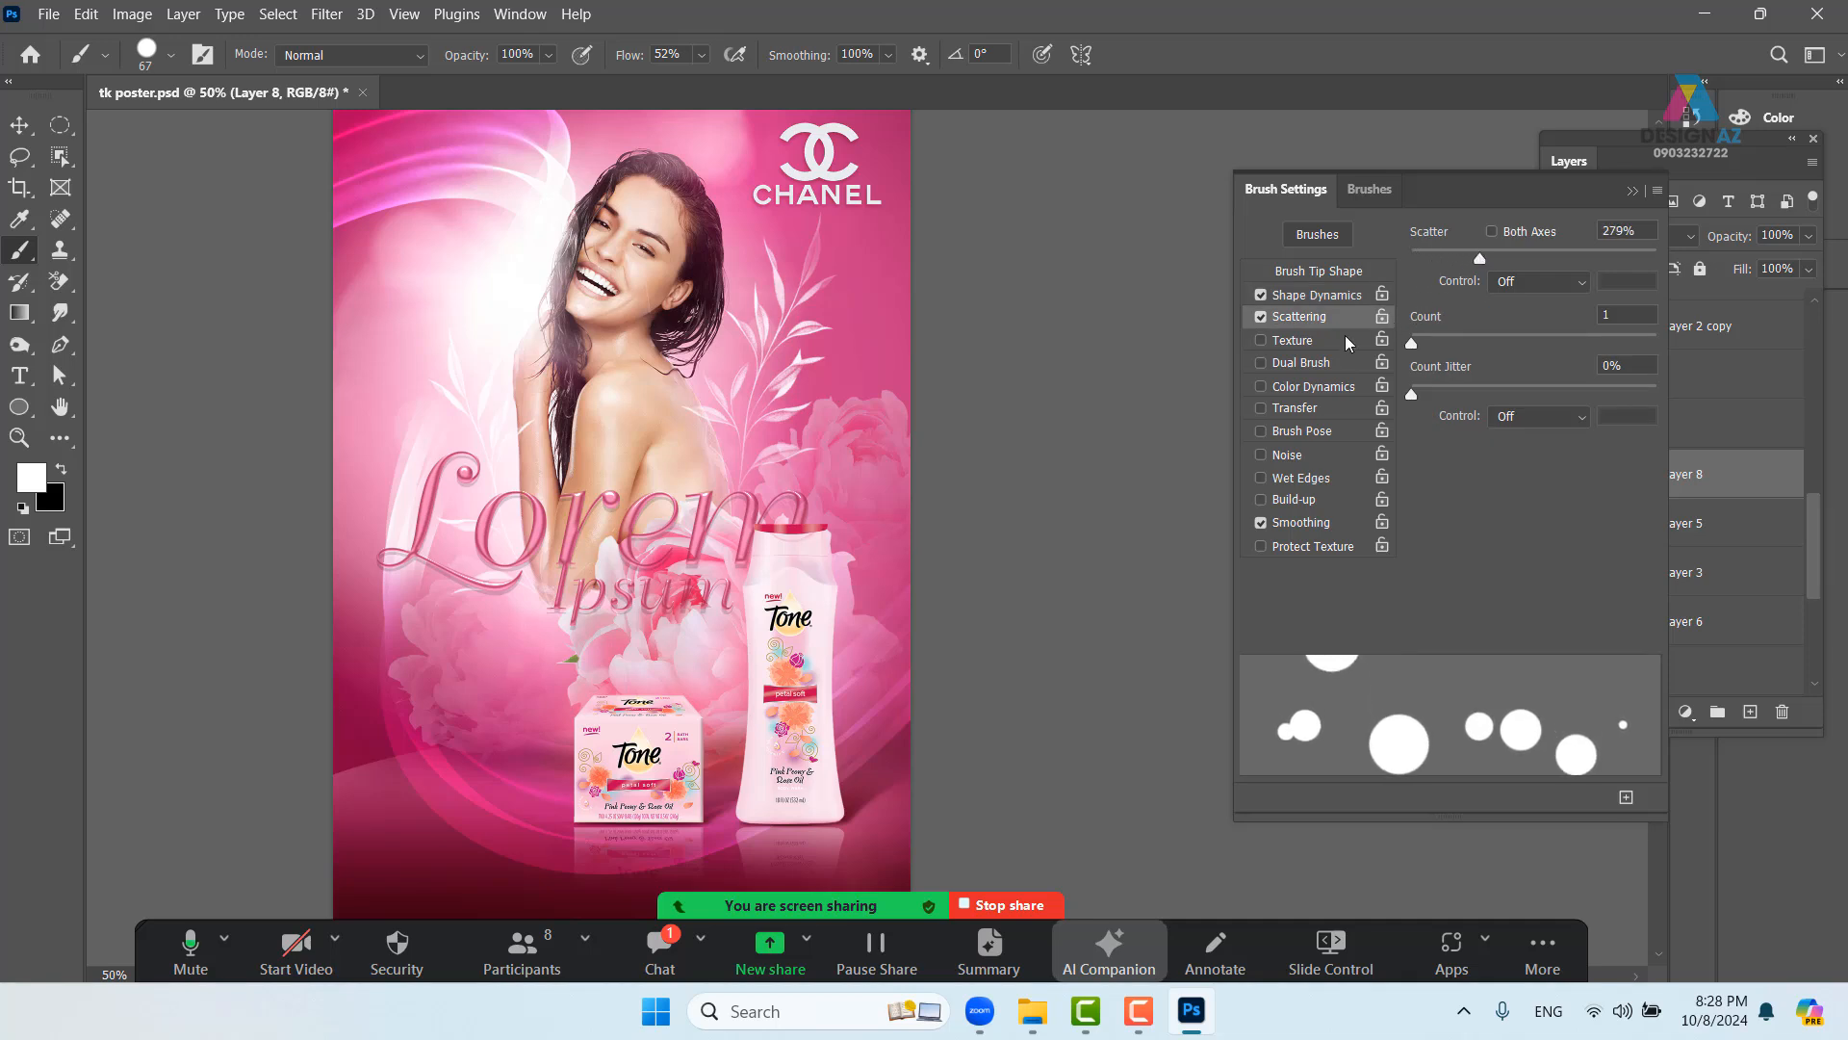
{"action": "left_click", "coordinate": [1341, 410]}
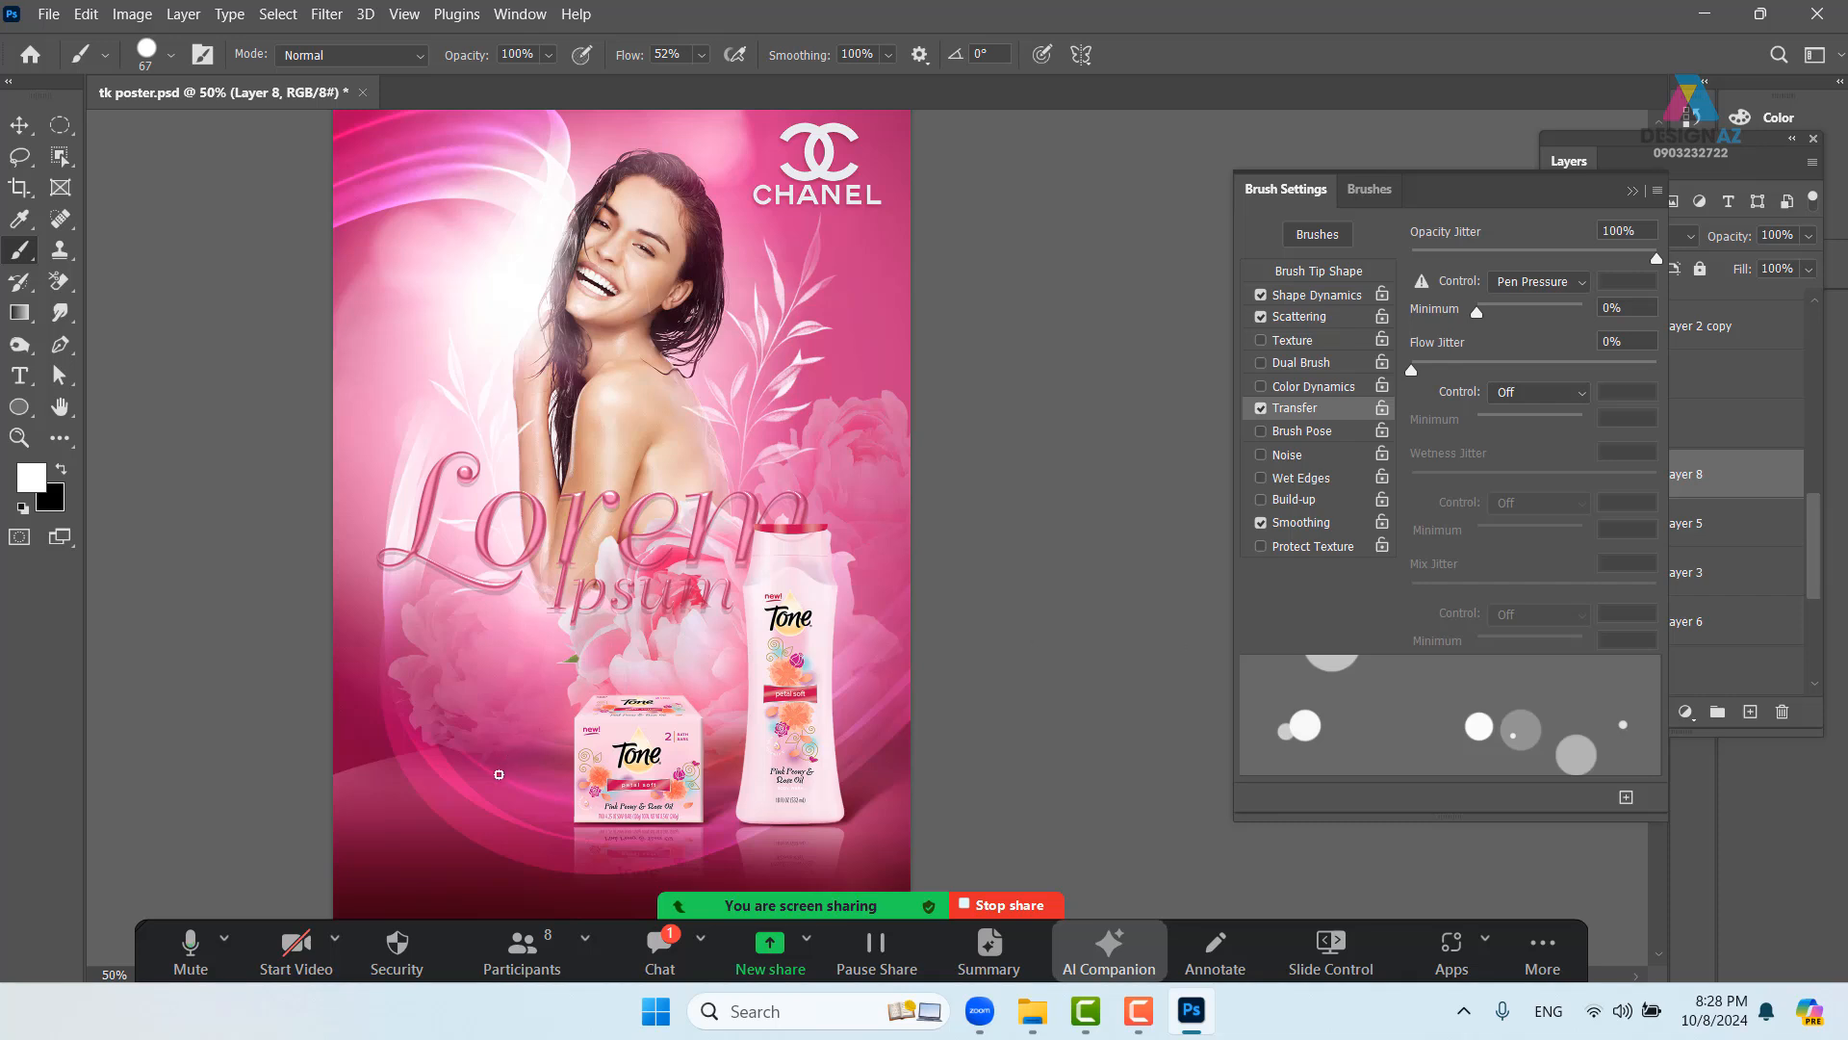
- Dab bokeh dots at the lower left and raise Scatter to 745%
{"action": "left_click_drag", "start_coordinate": [429, 711], "coordinate": [519, 778]}
{"action": "left_click", "coordinate": [1345, 322]}
{"action": "left_click_drag", "start_coordinate": [1488, 253], "coordinate": [1595, 252]}
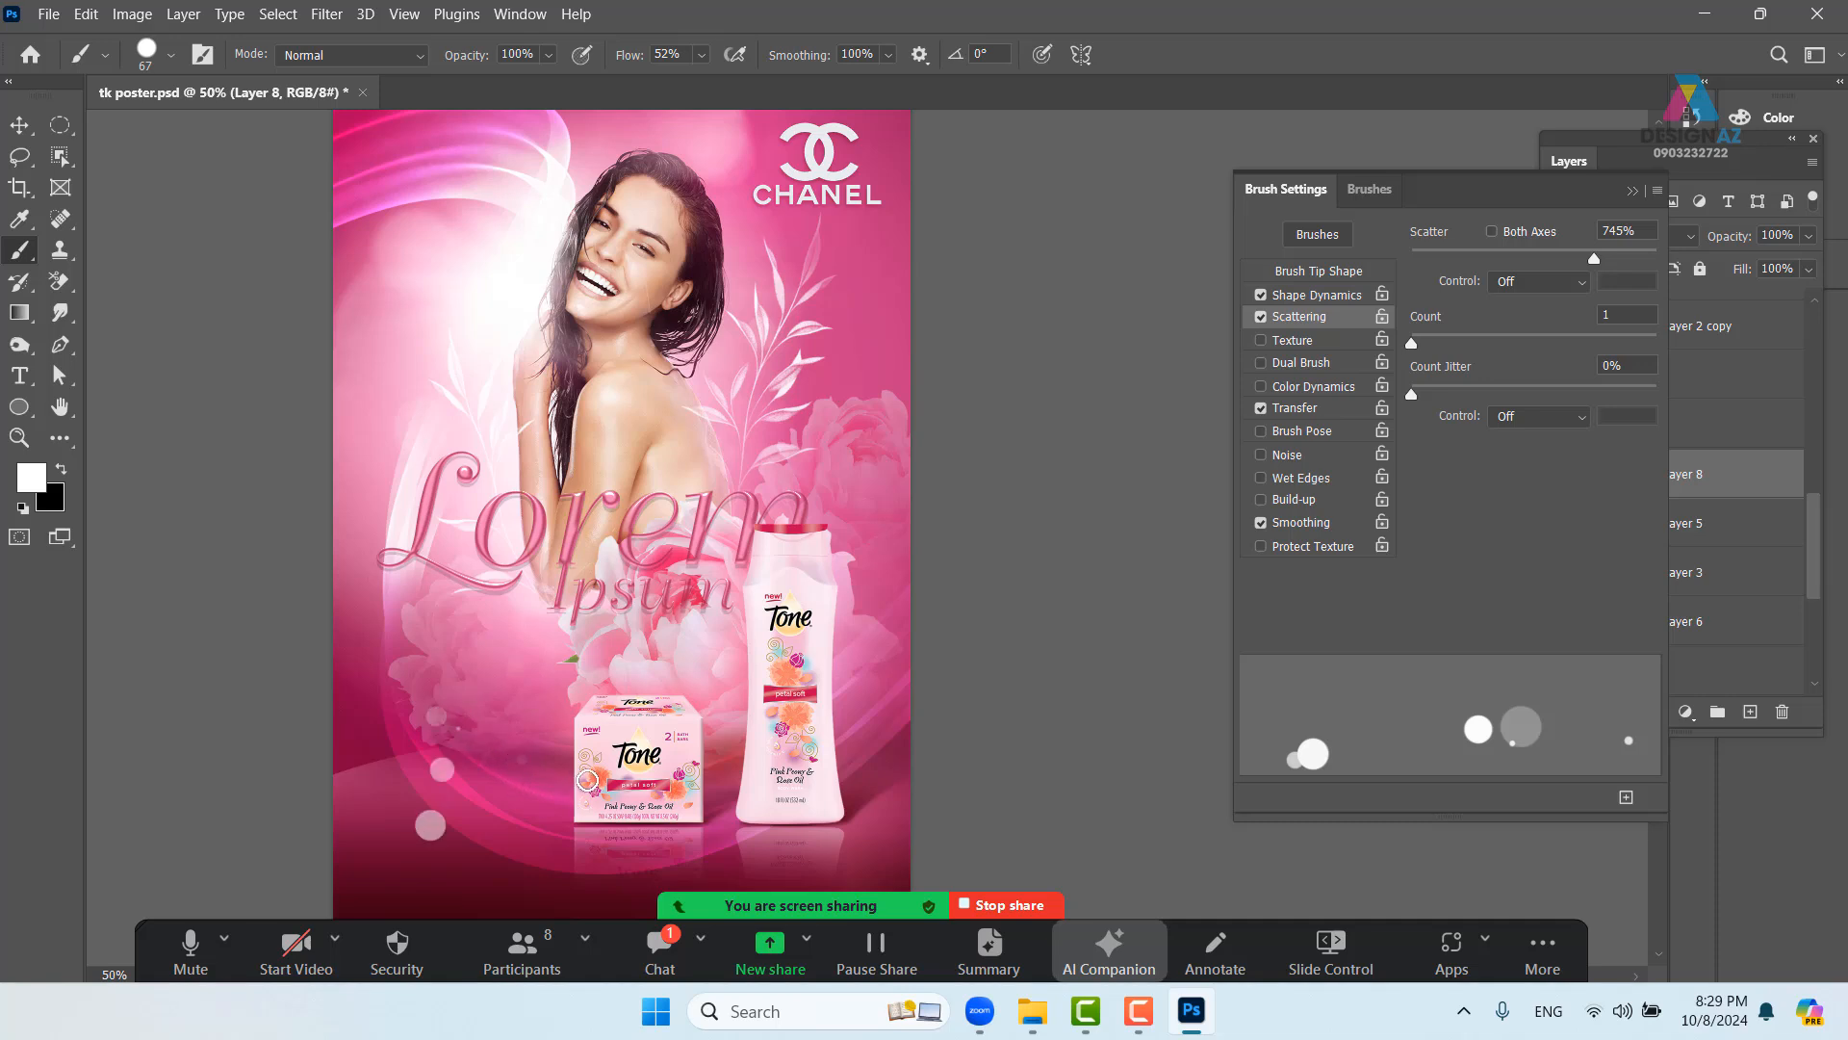
- Paint bokeh dots with a 106 px brush up the left side and beside the product box
{"action": "left_click_drag", "start_coordinate": [506, 751], "coordinate": [487, 751]}
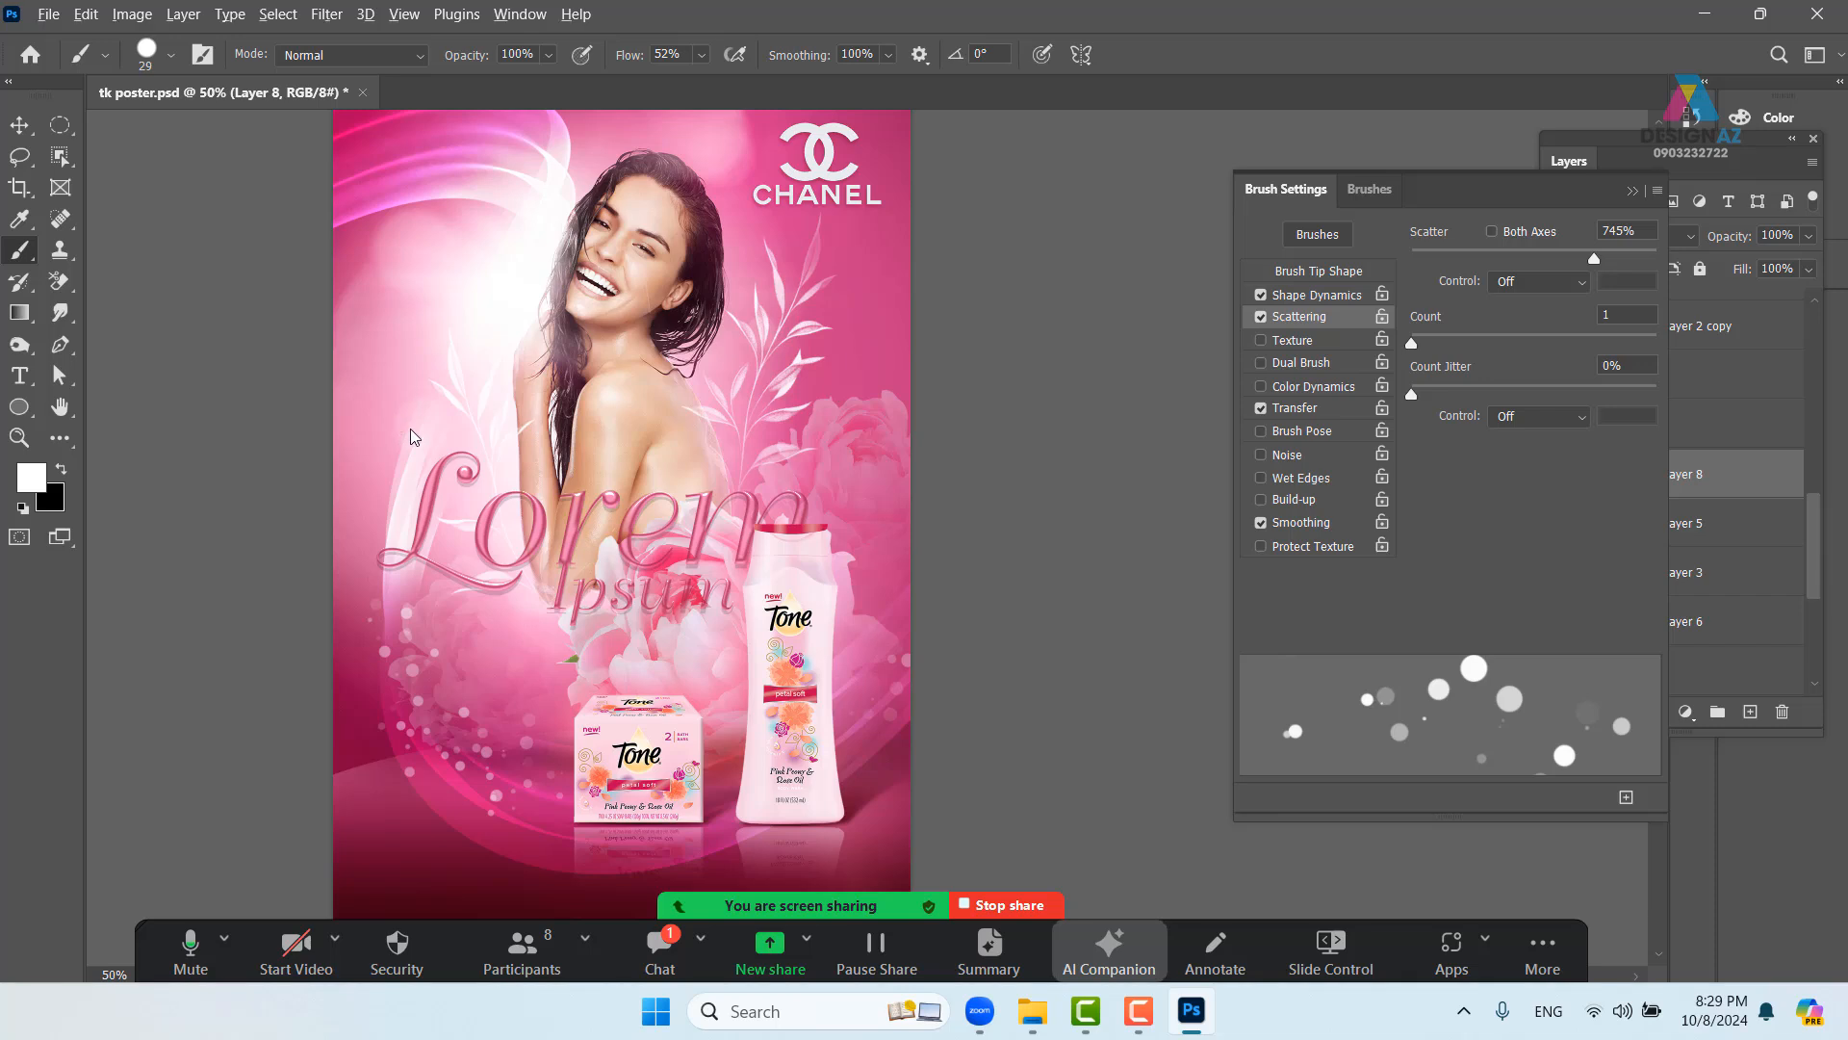
{"action": "mouse_move", "coordinate": [400, 424]}
{"action": "left_mouse_down"}
{"action": "mouse_move", "coordinate": [430, 317]}
{"action": "mouse_move", "coordinate": [382, 471]}
{"action": "left_mouse_up"}
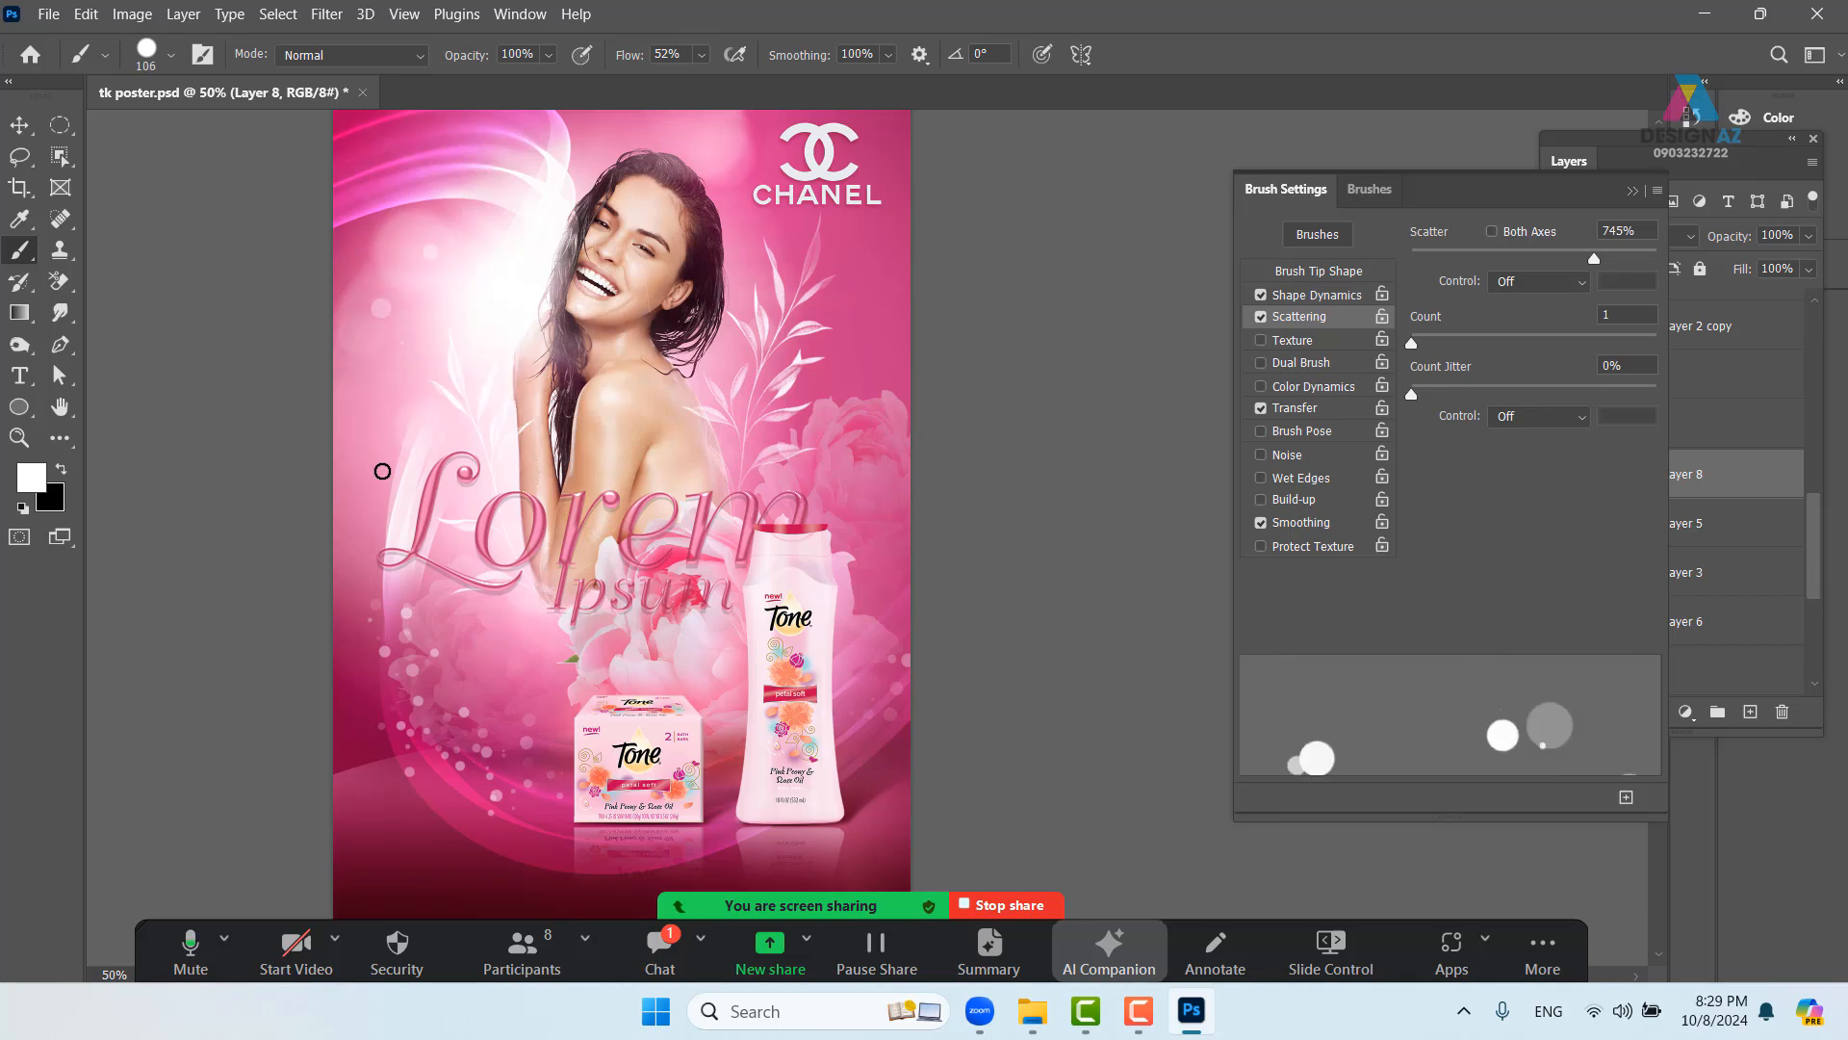
{"action": "mouse_move", "coordinate": [404, 533]}
{"action": "left_mouse_down"}
{"action": "mouse_move", "coordinate": [339, 399]}
{"action": "mouse_move", "coordinate": [493, 374]}
{"action": "left_mouse_up"}
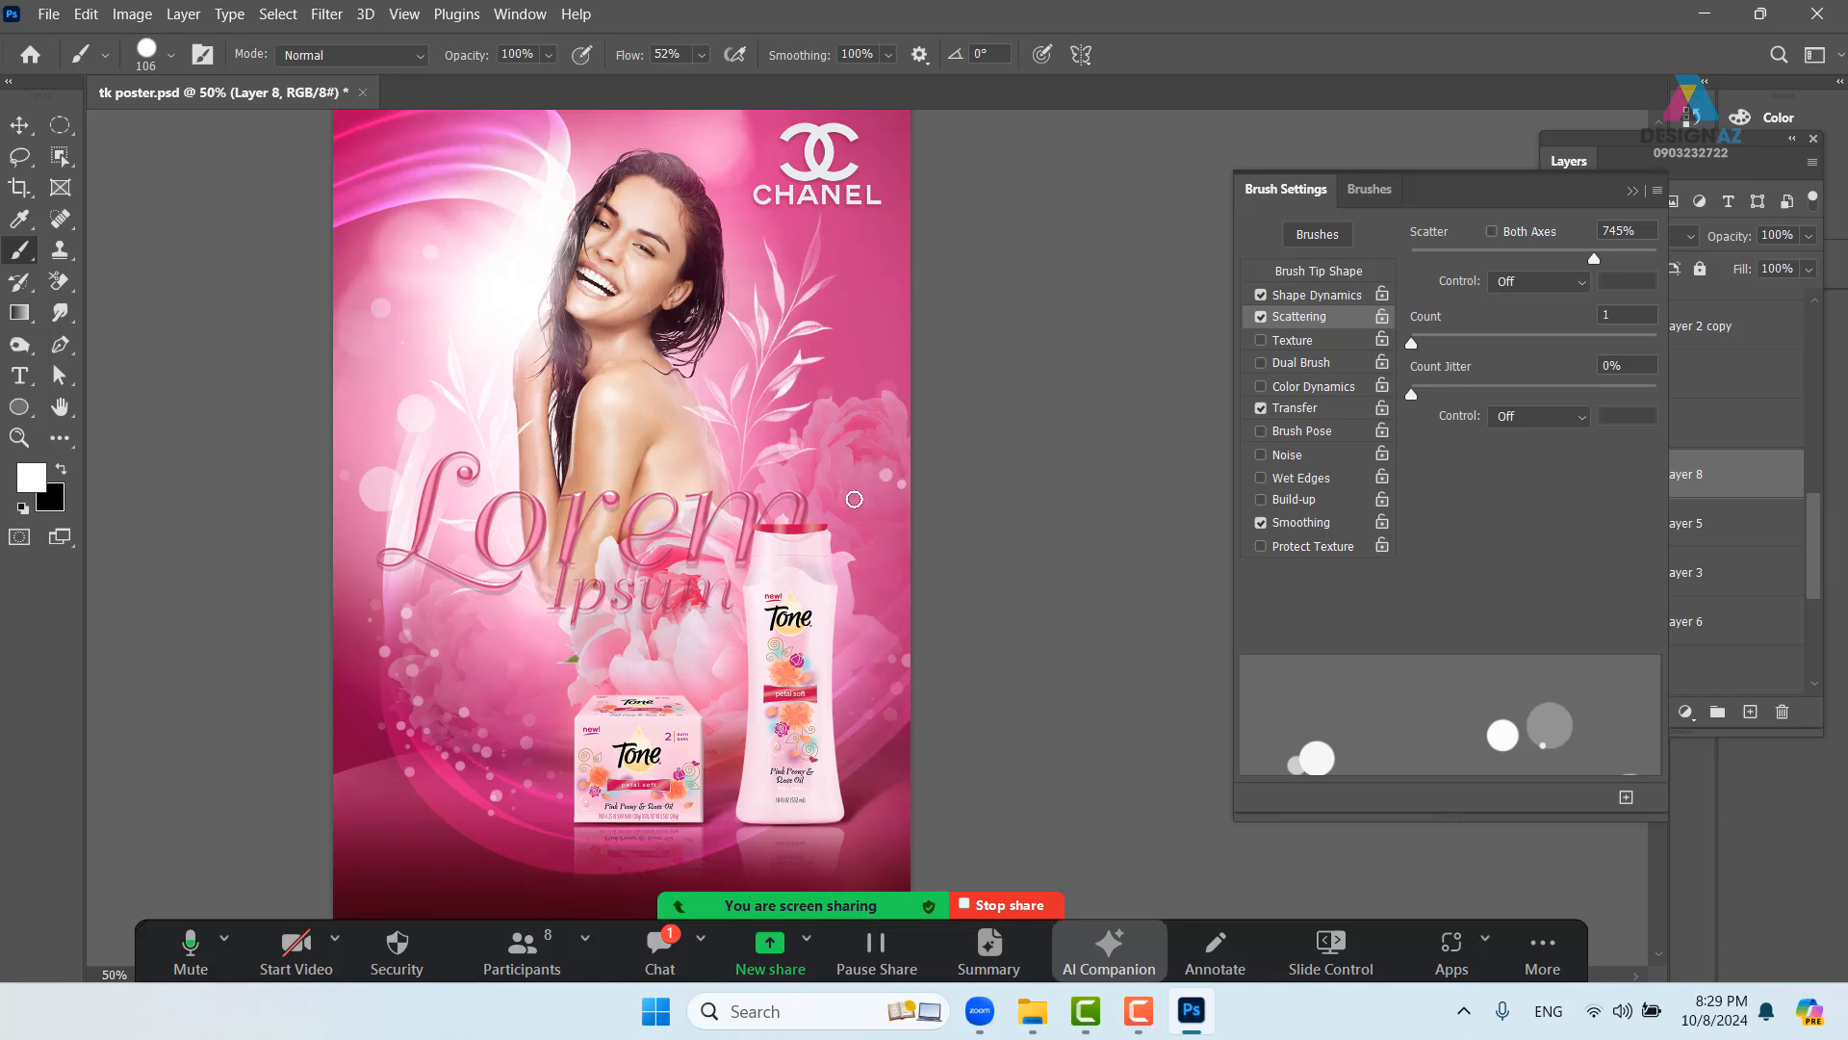
{"action": "left_click_drag", "start_coordinate": [561, 546], "coordinate": [523, 532]}
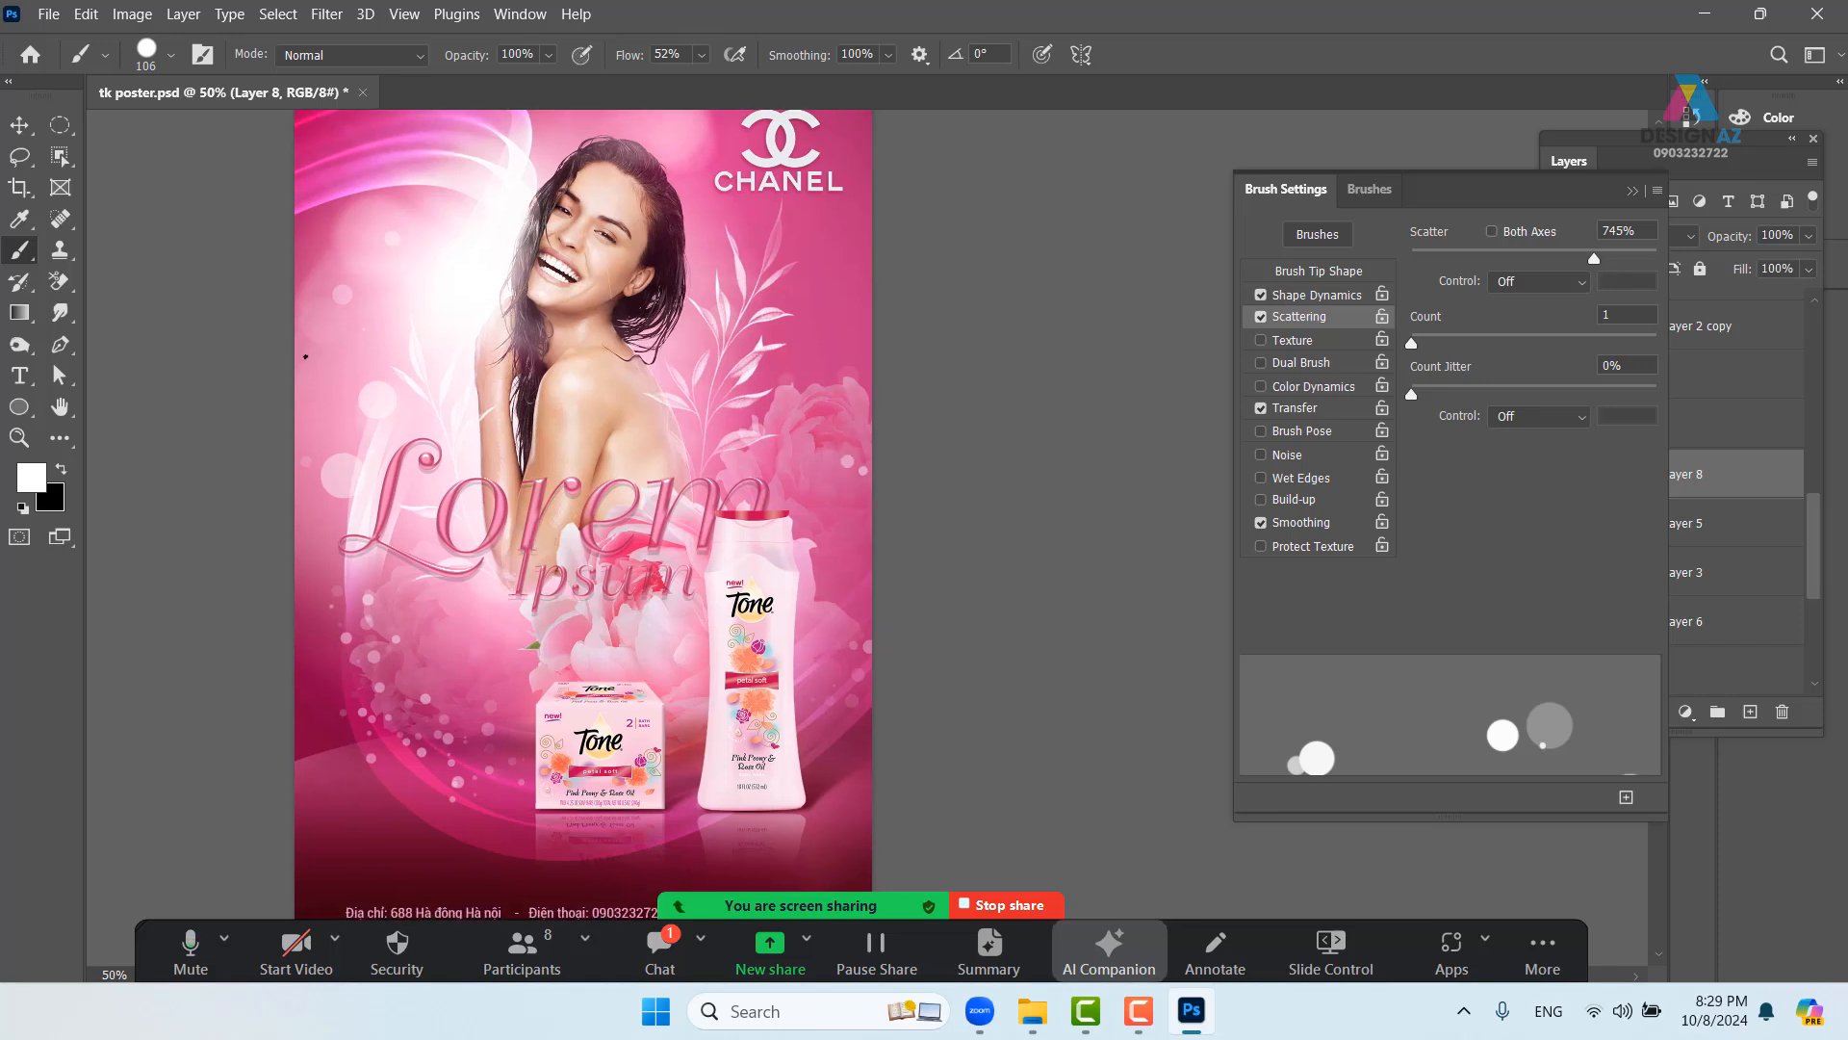
{"action": "left_click_drag", "start_coordinate": [306, 355], "coordinate": [403, 326]}
{"action": "left_click_drag", "start_coordinate": [488, 520], "coordinate": [473, 459]}
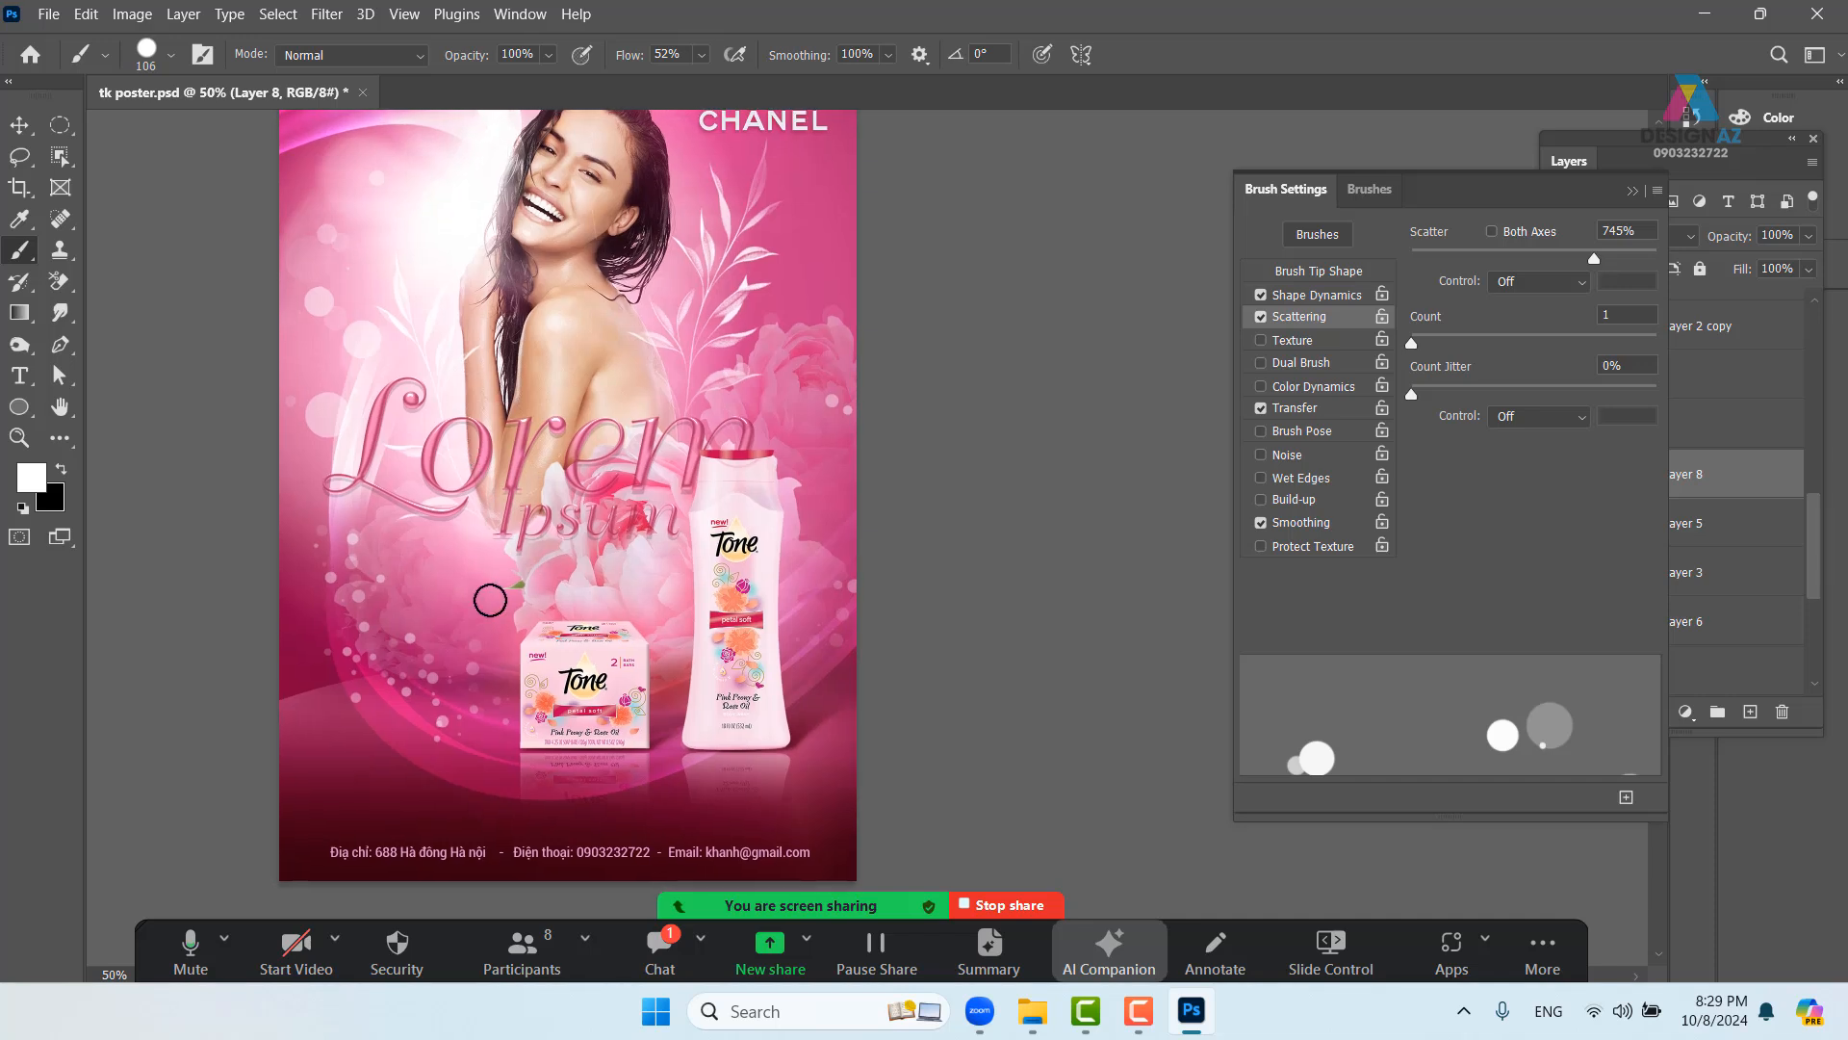
{"action": "left_click_drag", "start_coordinate": [506, 615], "coordinate": [475, 590]}
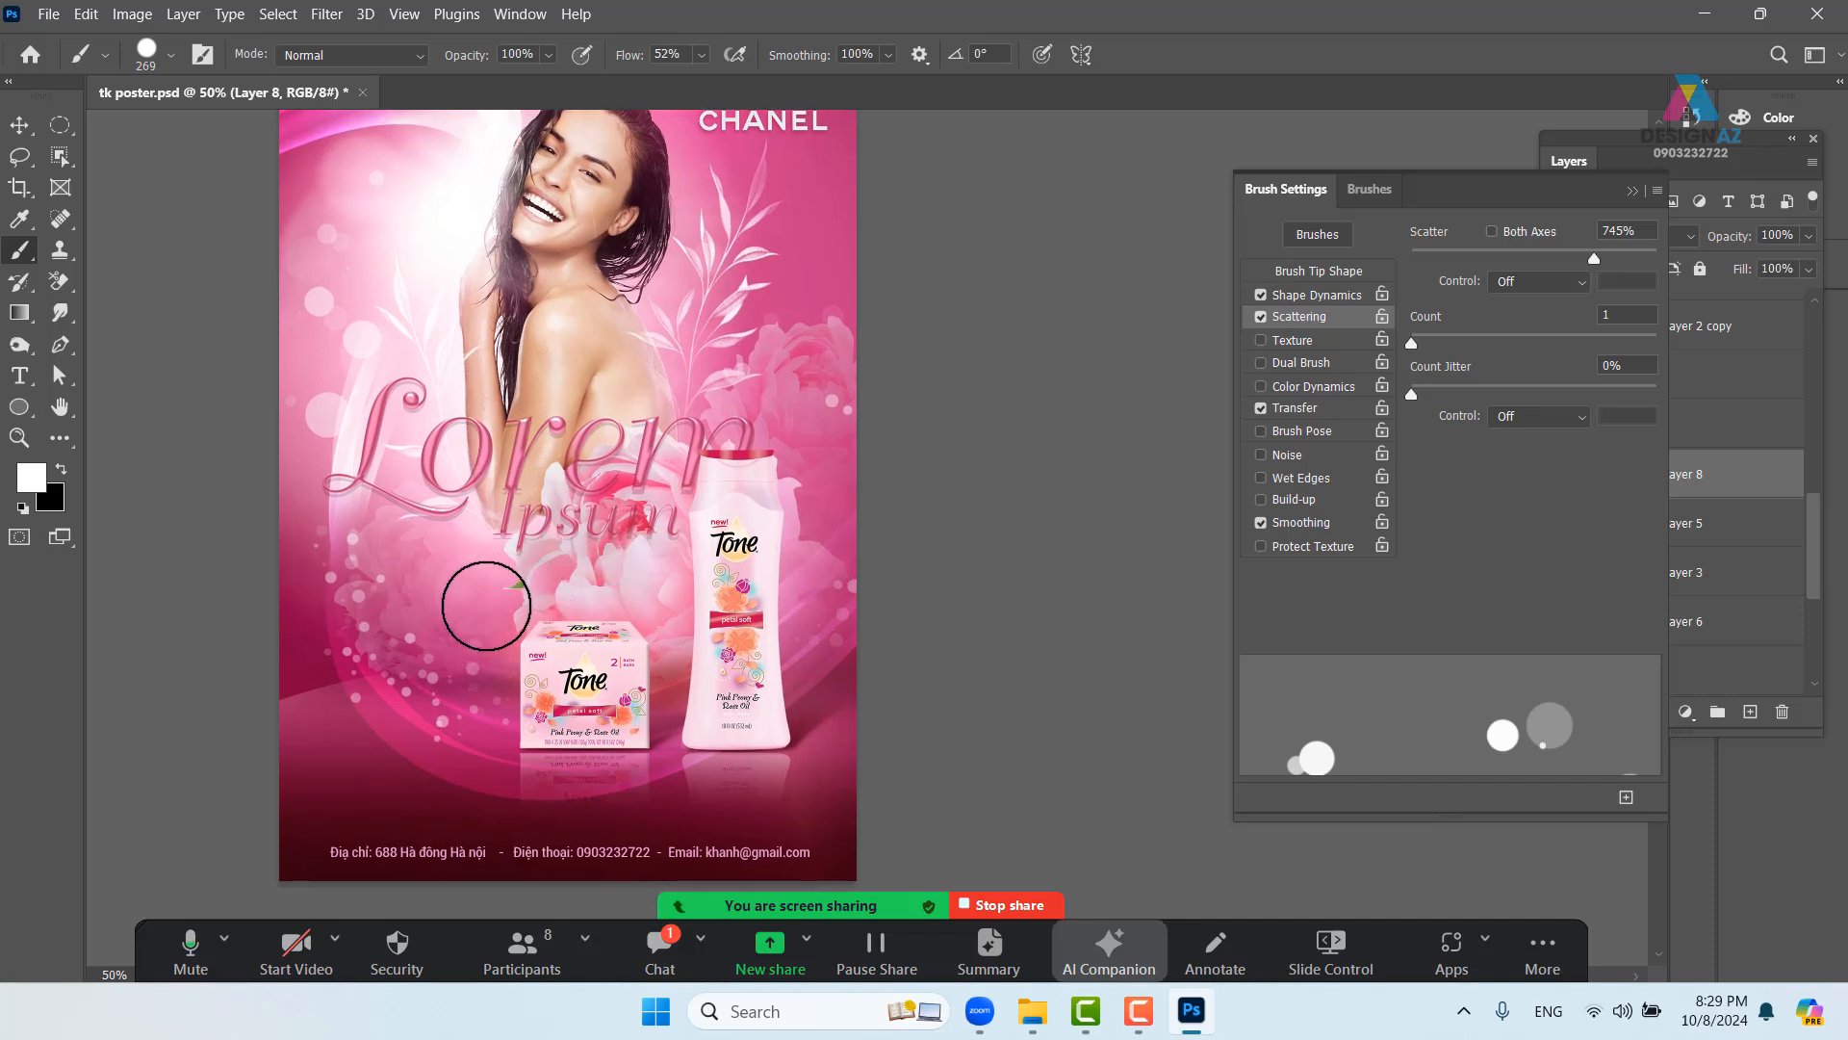
- Try a large 100%-flow bokeh dot near the products' base, then undo it
{"action": "left_click", "coordinate": [703, 58]}
{"action": "left_click_drag", "start_coordinate": [714, 82], "coordinate": [852, 84]}
{"action": "left_click_drag", "start_coordinate": [489, 551], "coordinate": [472, 618]}
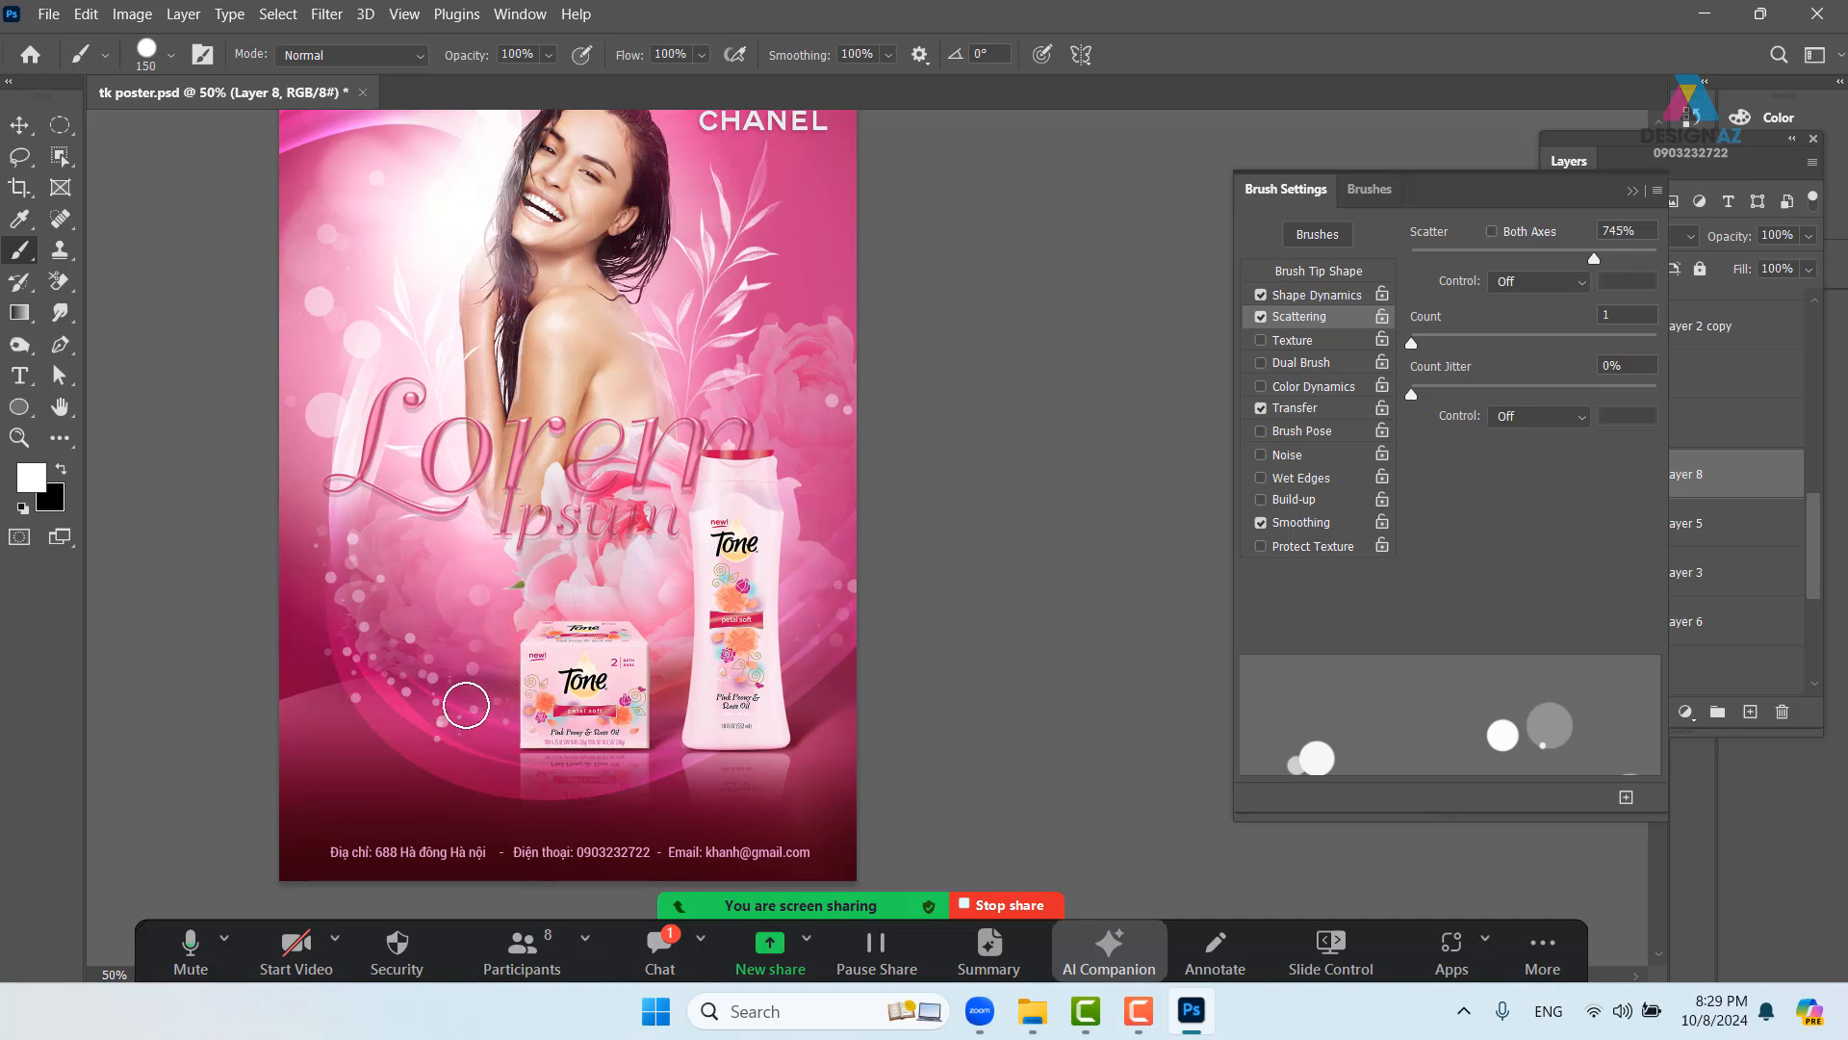
{"action": "left_click", "coordinate": [413, 603]}
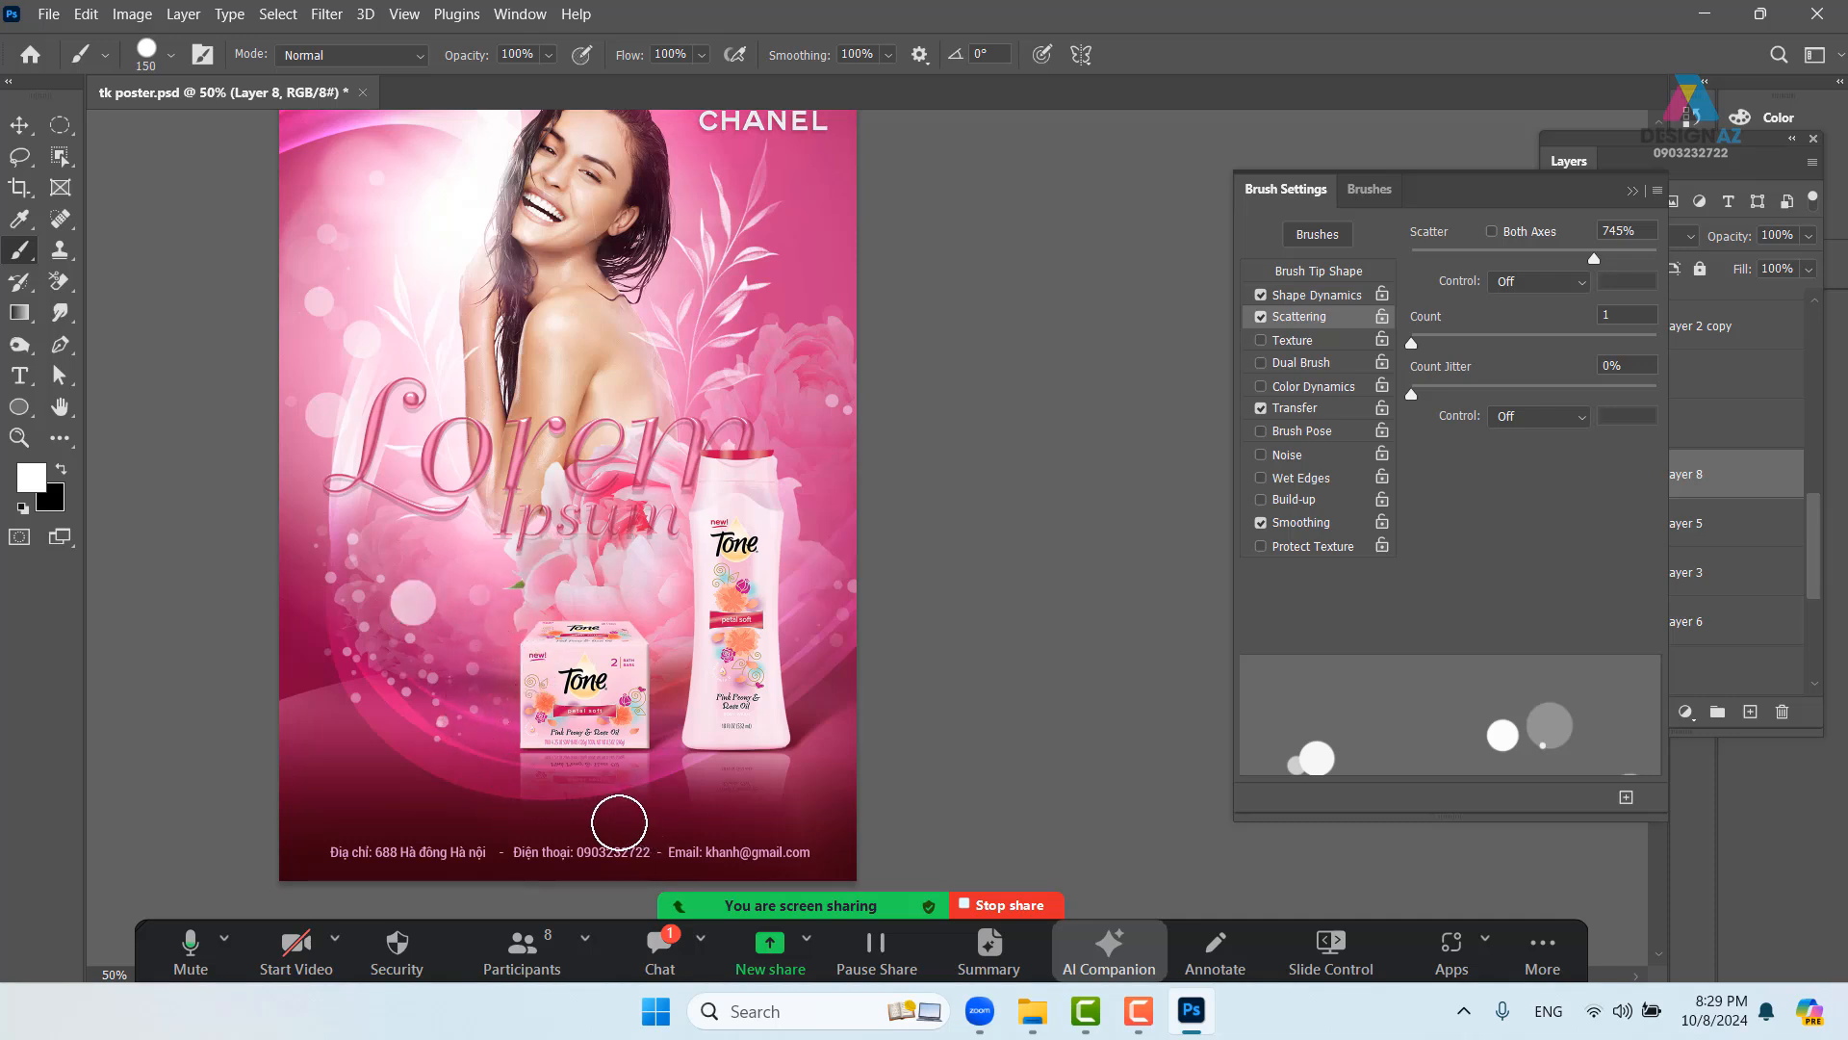
{"action": "key", "text": "ctrl+z"}
- Try dots along the poster's top, undo them, and resize the brush to 38 px
{"action": "left_click_drag", "start_coordinate": [441, 632], "coordinate": [441, 566]}
{"action": "left_click_drag", "start_coordinate": [658, 643], "coordinate": [693, 795]}
{"action": "left_click_drag", "start_coordinate": [515, 302], "coordinate": [550, 461]}
{"action": "left_click_drag", "start_coordinate": [518, 234], "coordinate": [908, 250]}
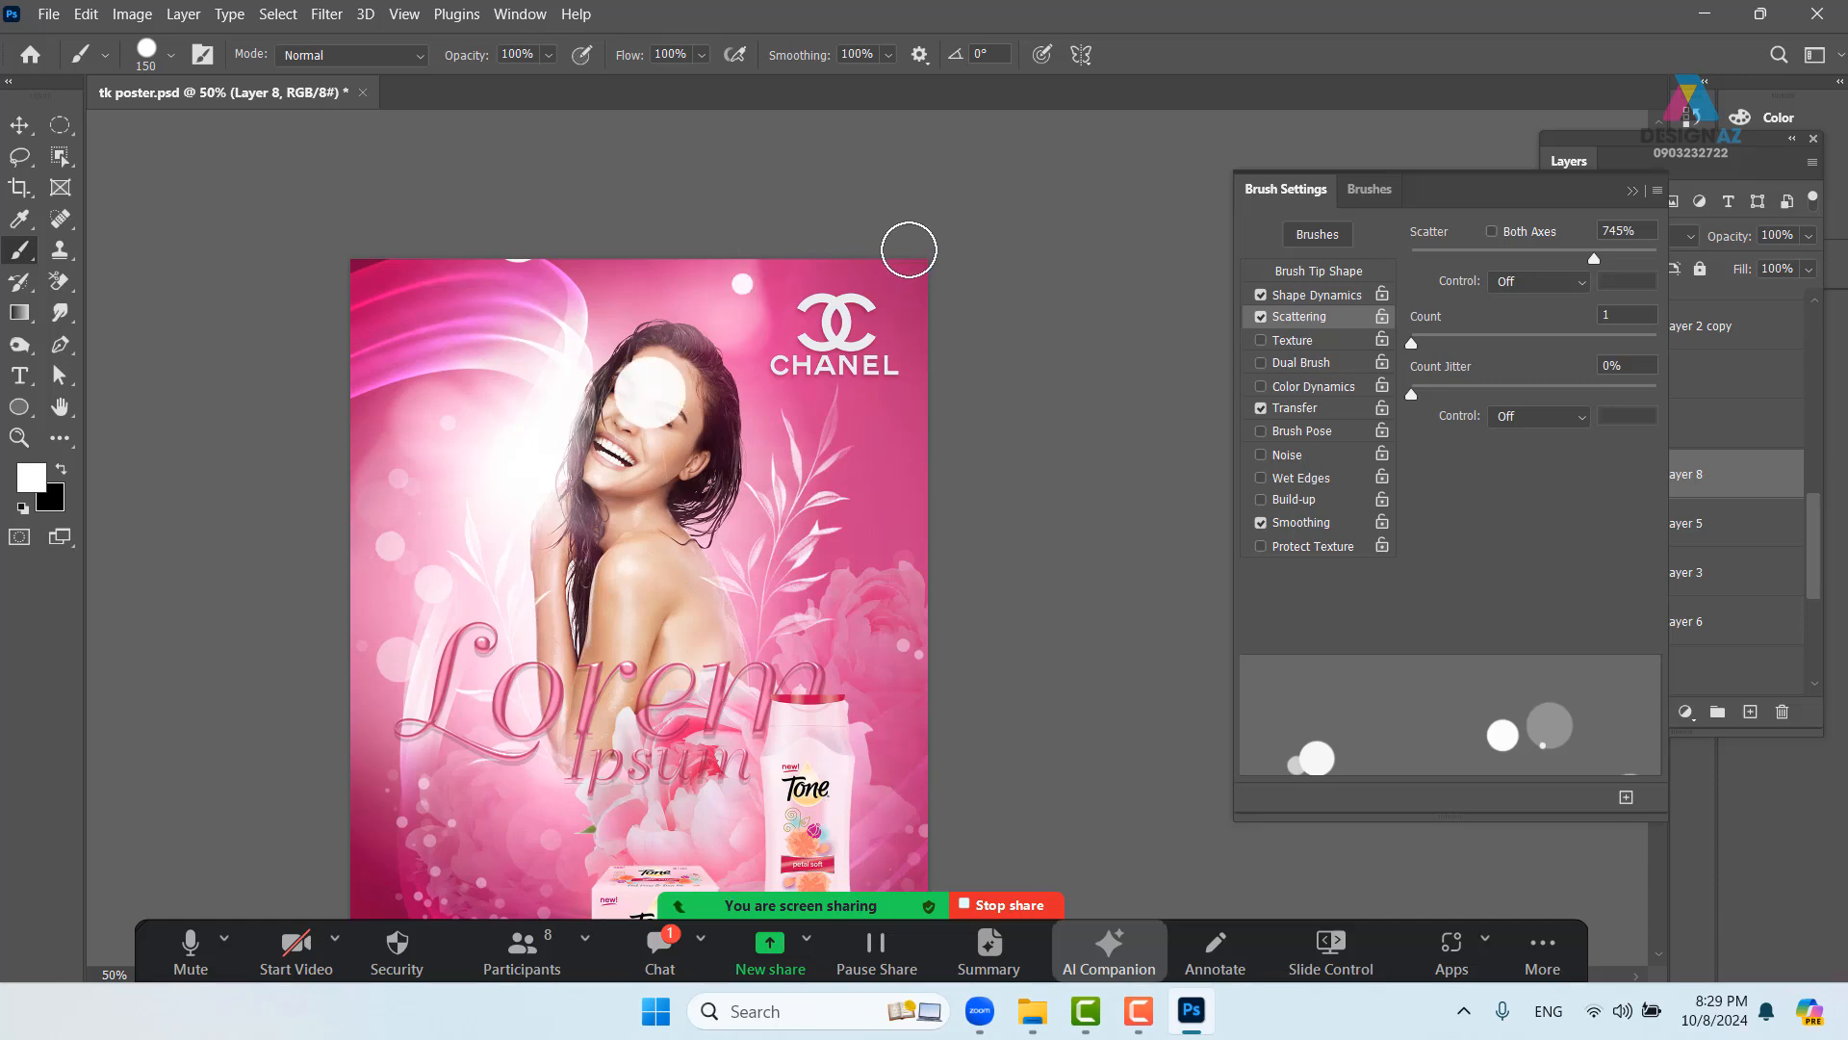
{"action": "key", "text": "ctrl+z"}
{"action": "left_click_drag", "start_coordinate": [759, 300], "coordinate": [713, 306]}
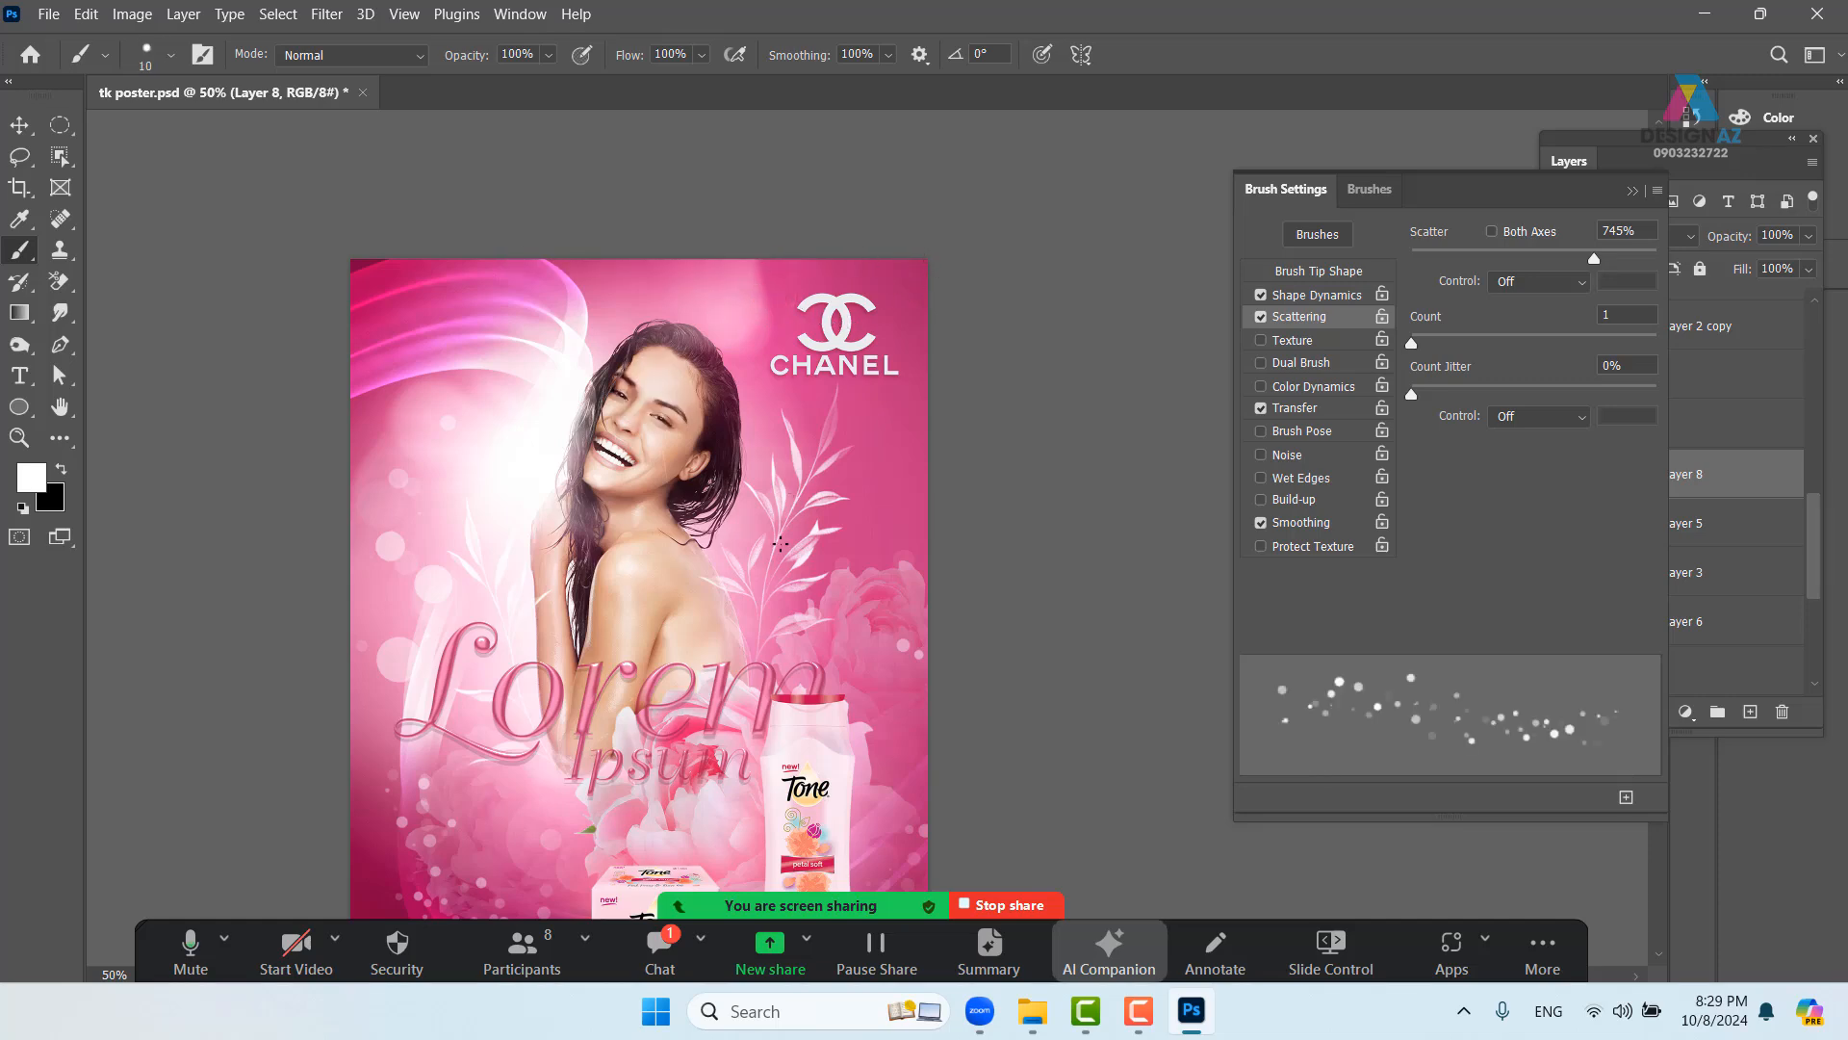
{"action": "scroll", "coordinate": [779, 544], "scroll_direction": "down", "scroll_amount": 5}
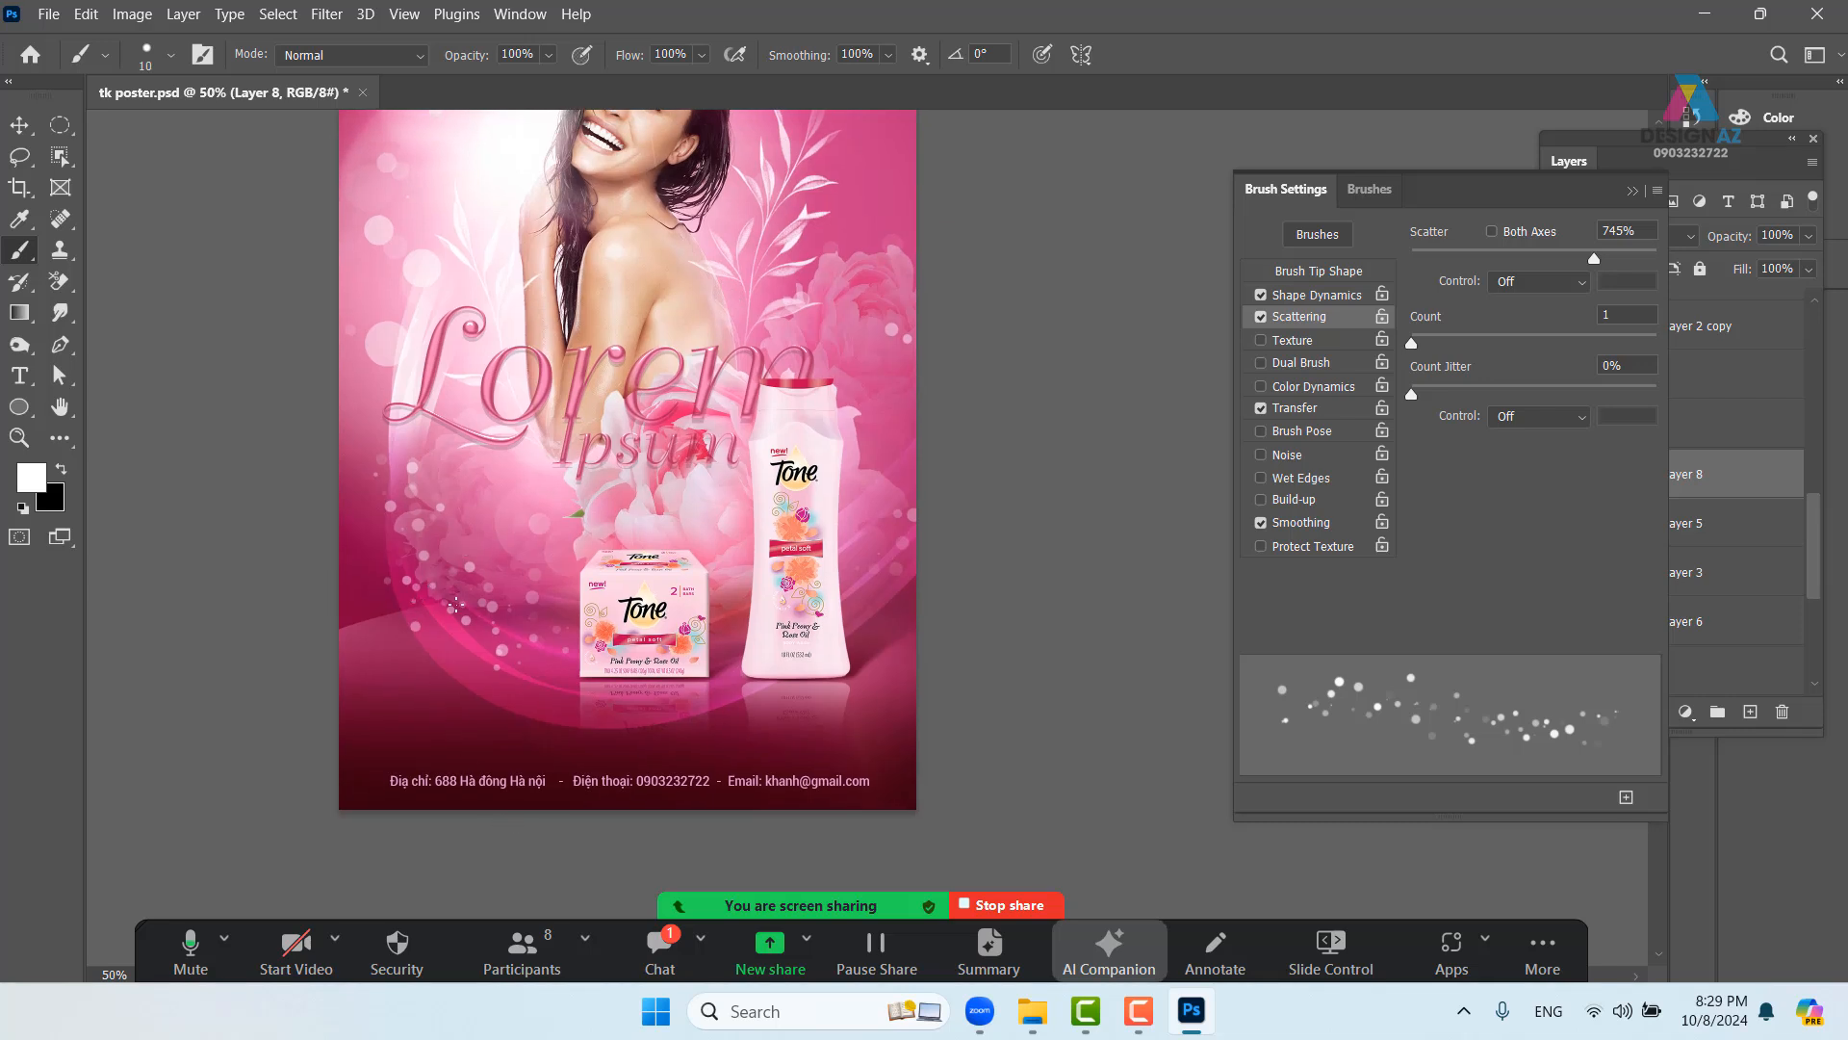
{"action": "left_click_drag", "start_coordinate": [521, 636], "coordinate": [507, 625]}
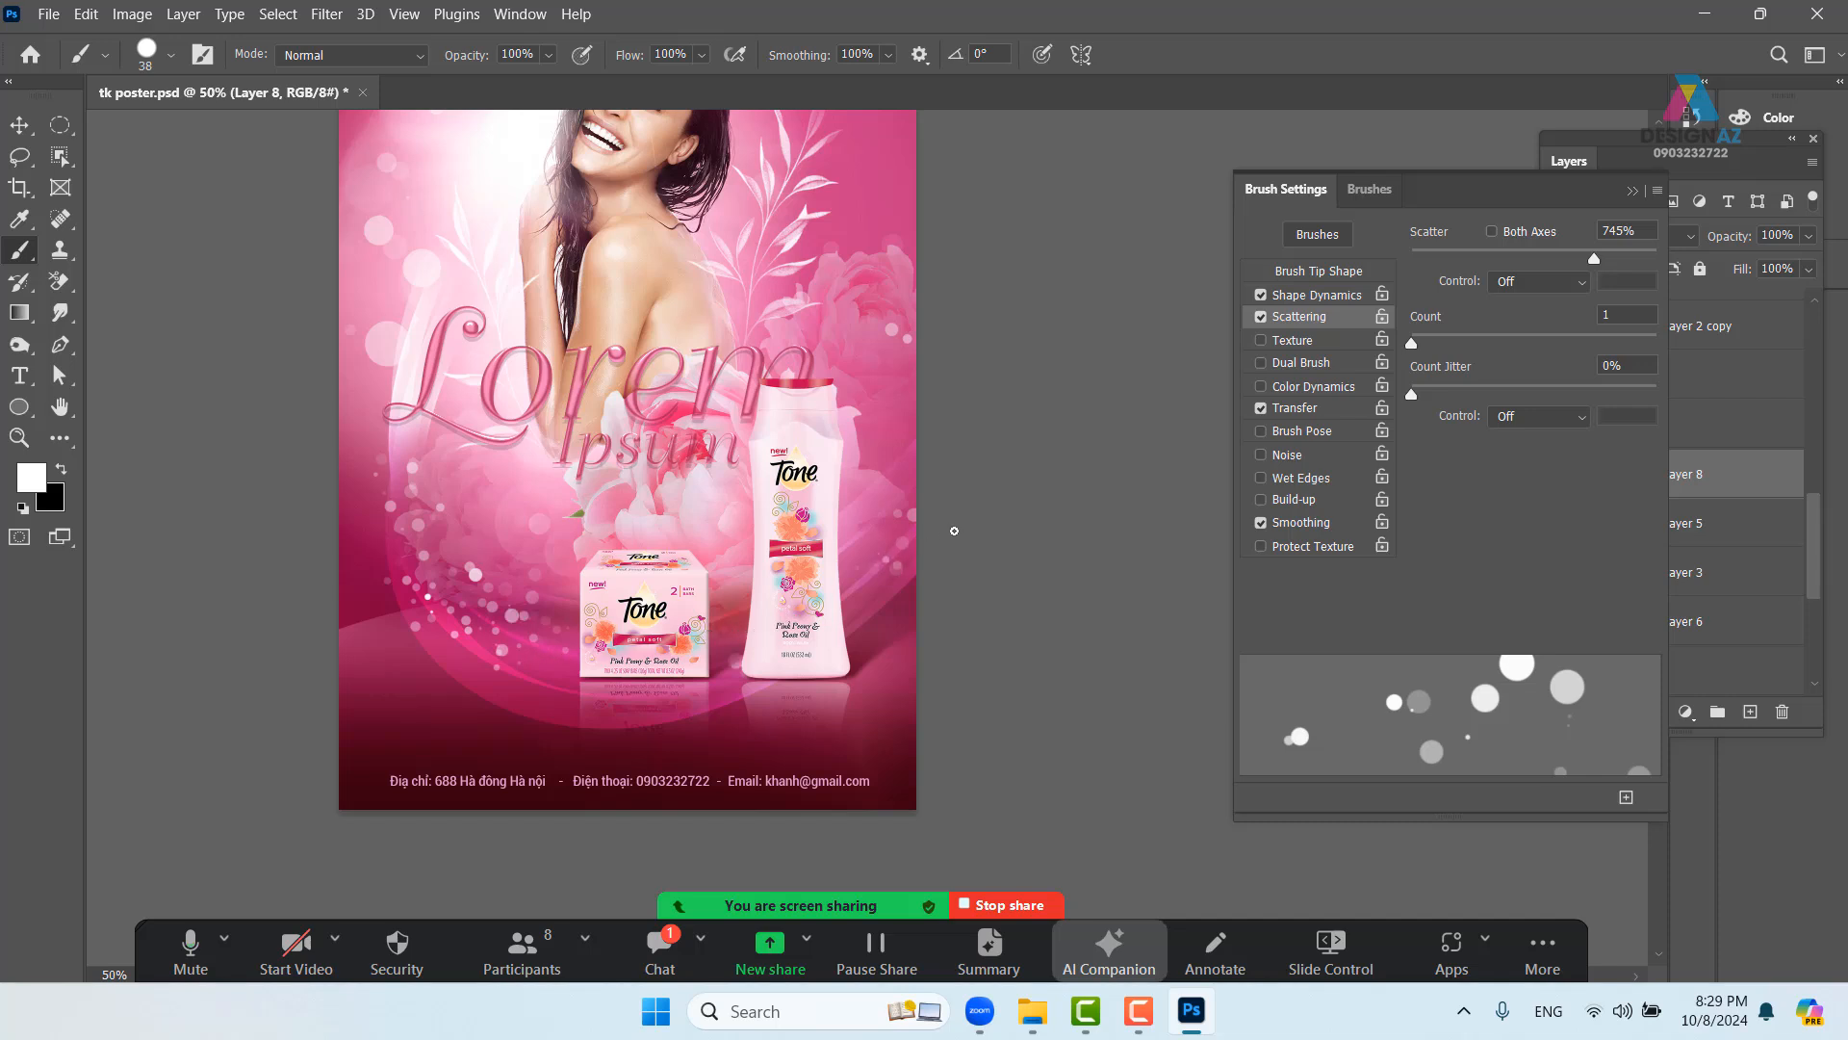
{"action": "left_click_drag", "start_coordinate": [852, 577], "coordinate": [739, 630]}
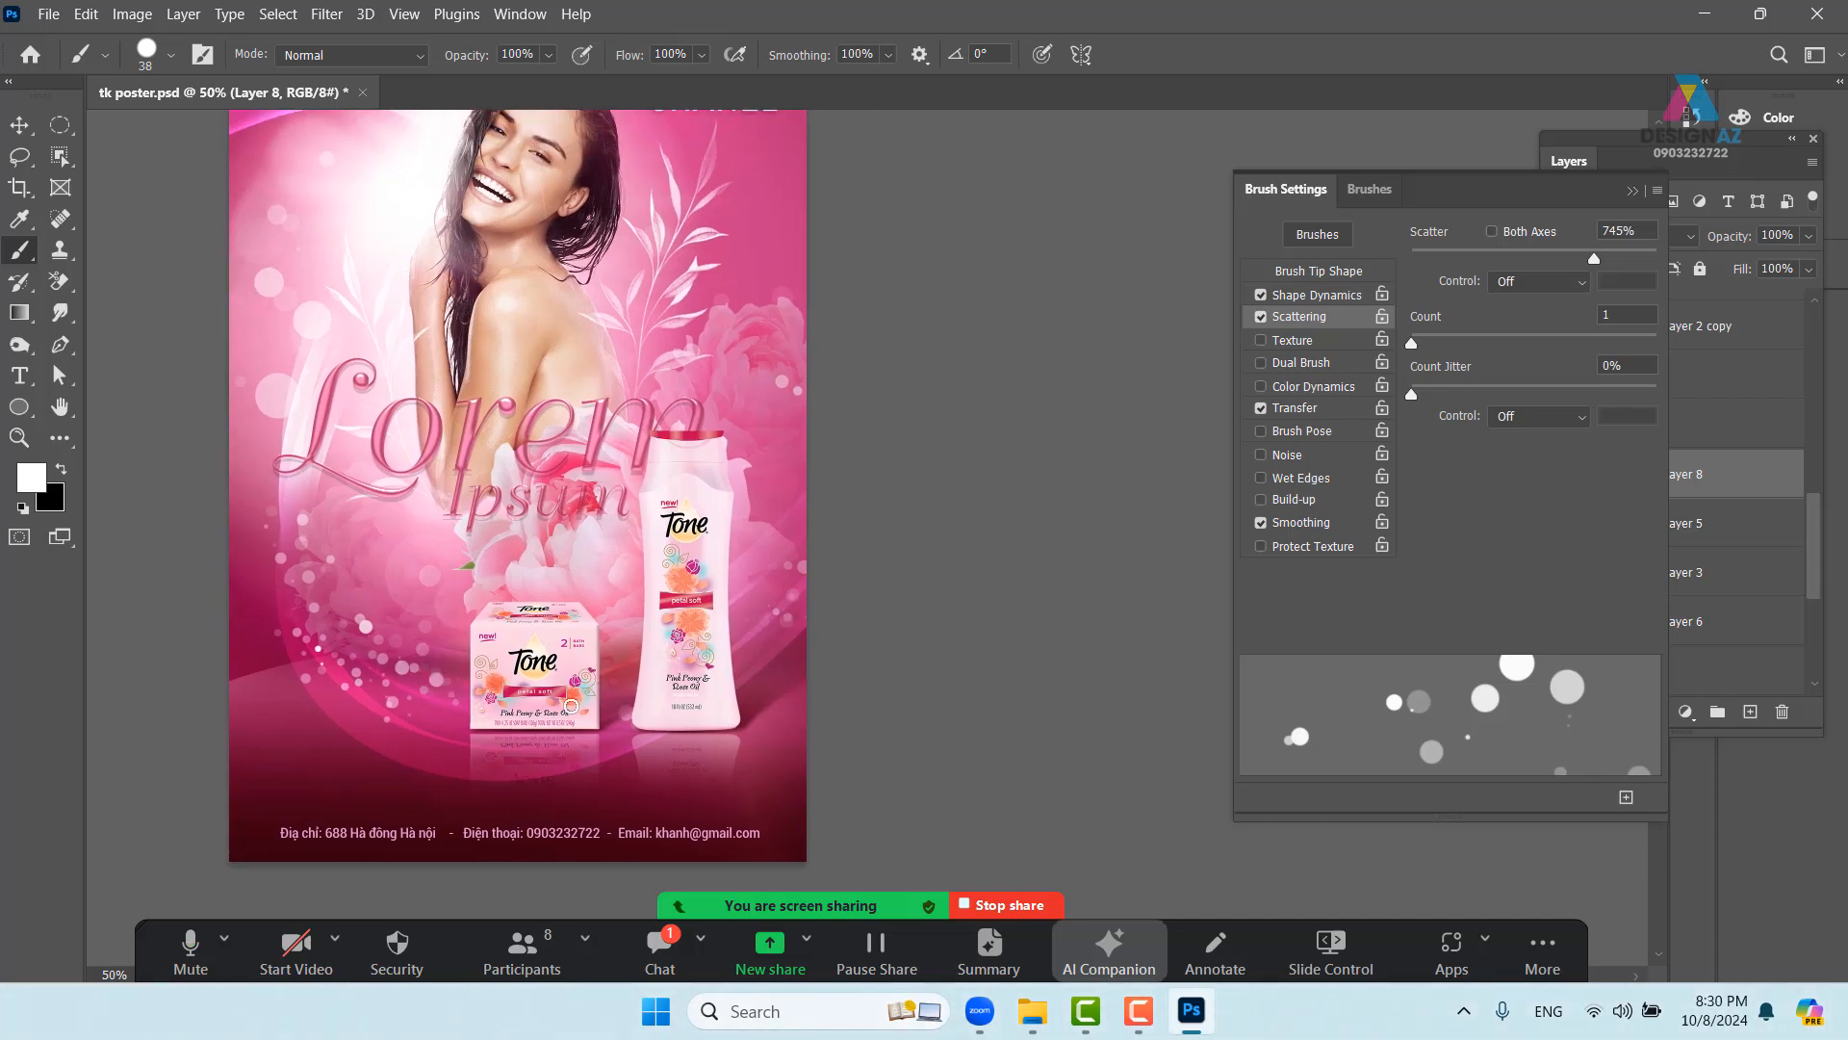
{"action": "left_click_drag", "start_coordinate": [571, 705], "coordinate": [673, 729]}
- Select Layer 5 and set its opacity to 70%
{"action": "key", "text": "v"}
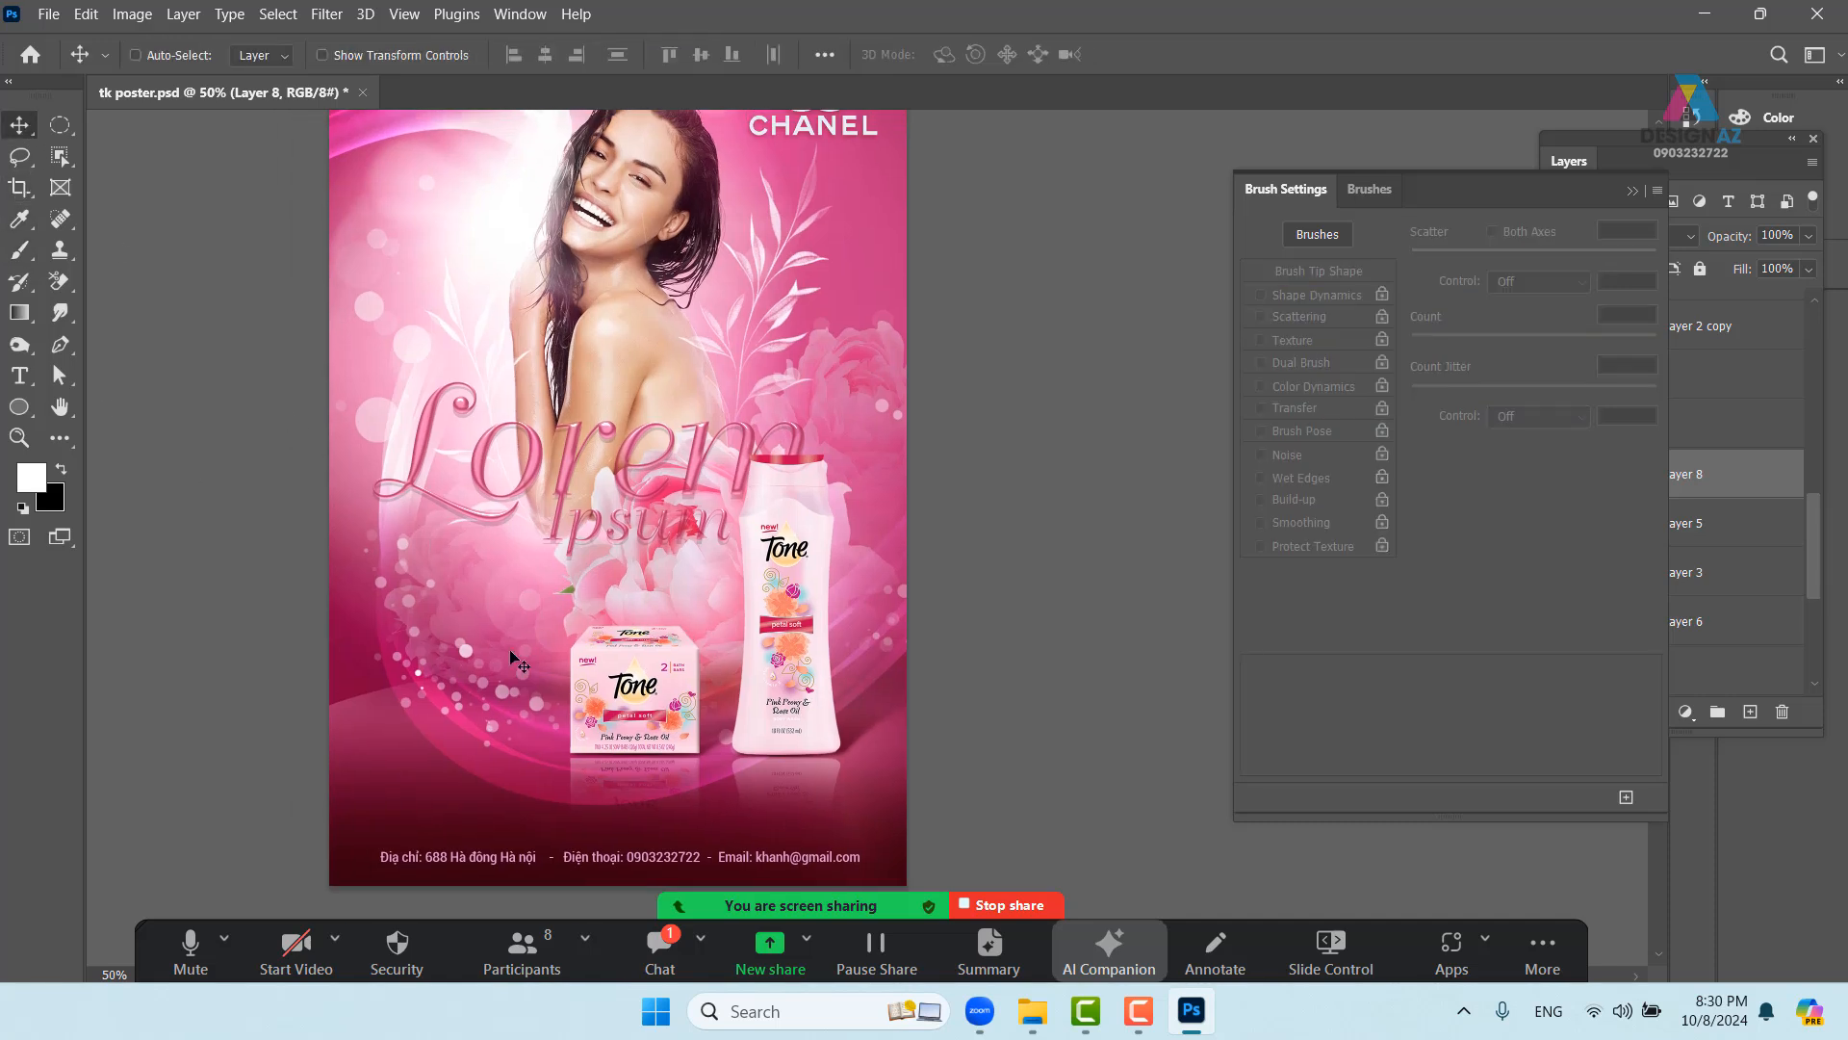
{"action": "right_click", "coordinate": [456, 571]}
{"action": "left_click", "coordinate": [476, 582]}
{"action": "key", "text": "4"}
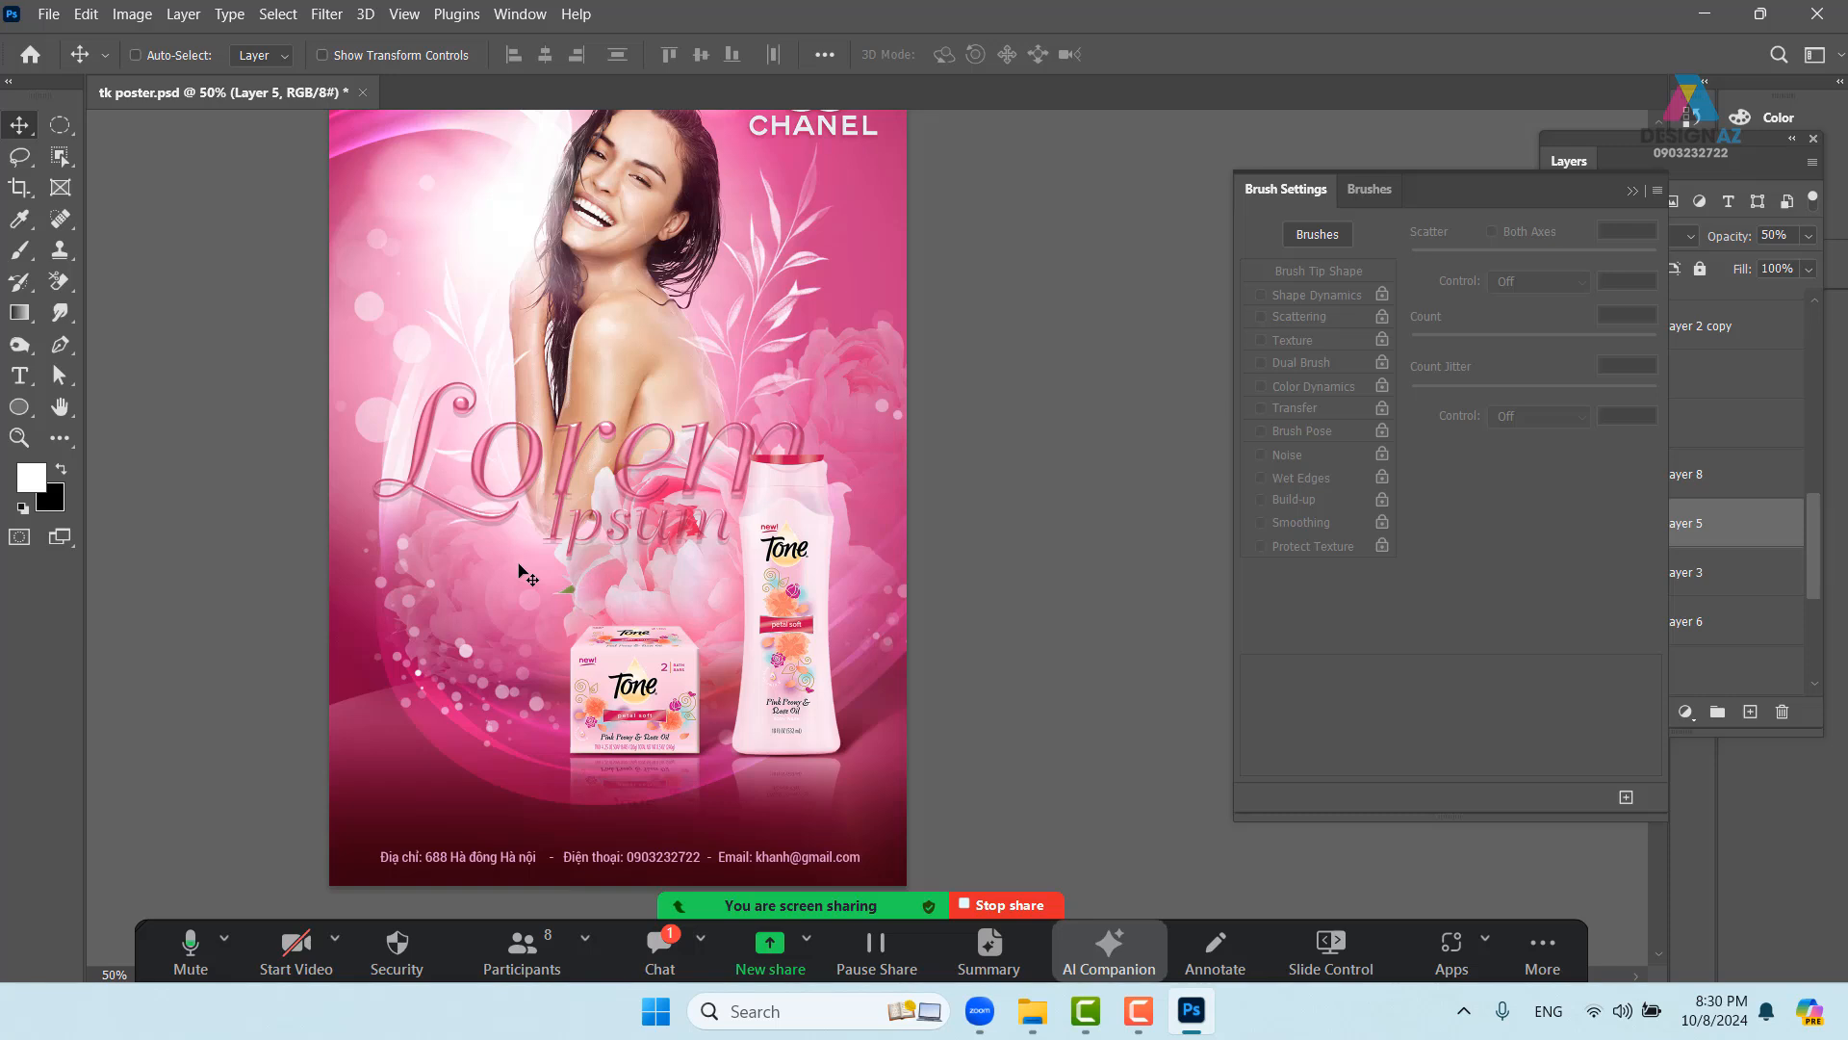
{"action": "key", "text": "7"}
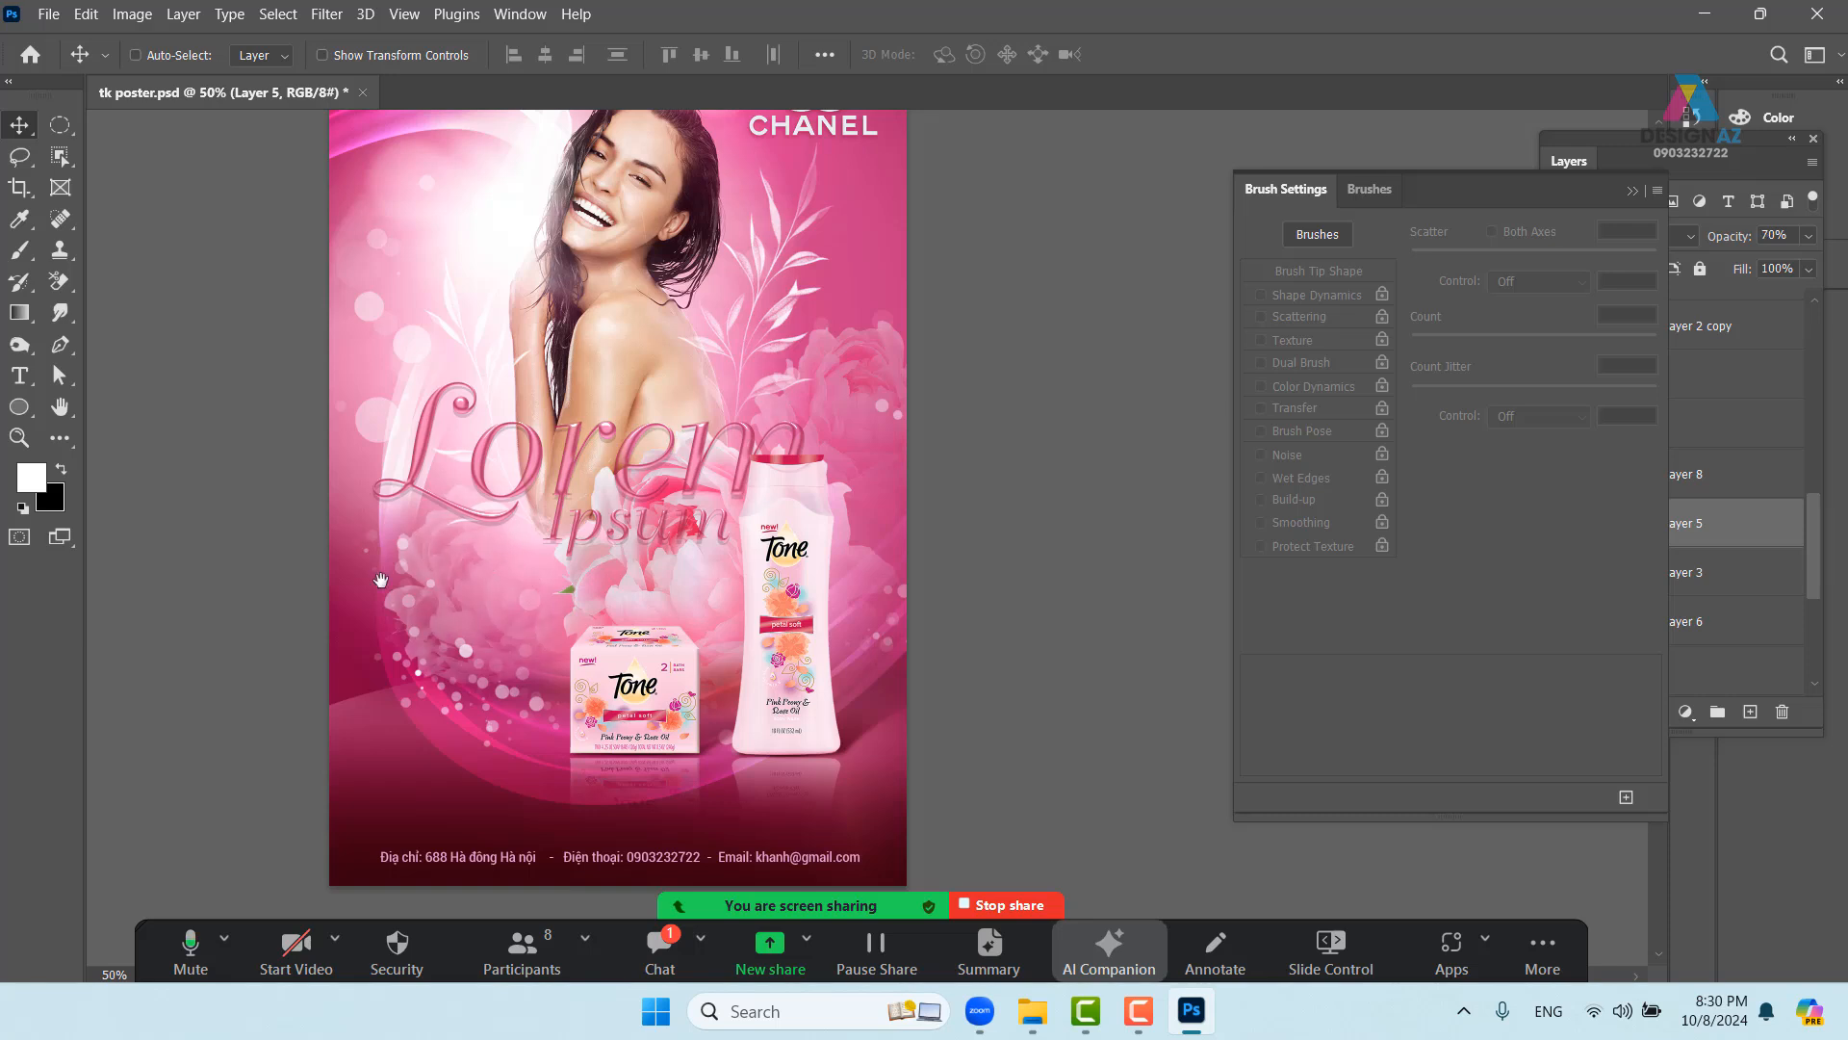
- Reselect Layer 5 over the products and close the Brush Settings panel
{"action": "left_click_drag", "start_coordinate": [381, 580], "coordinate": [270, 651]}
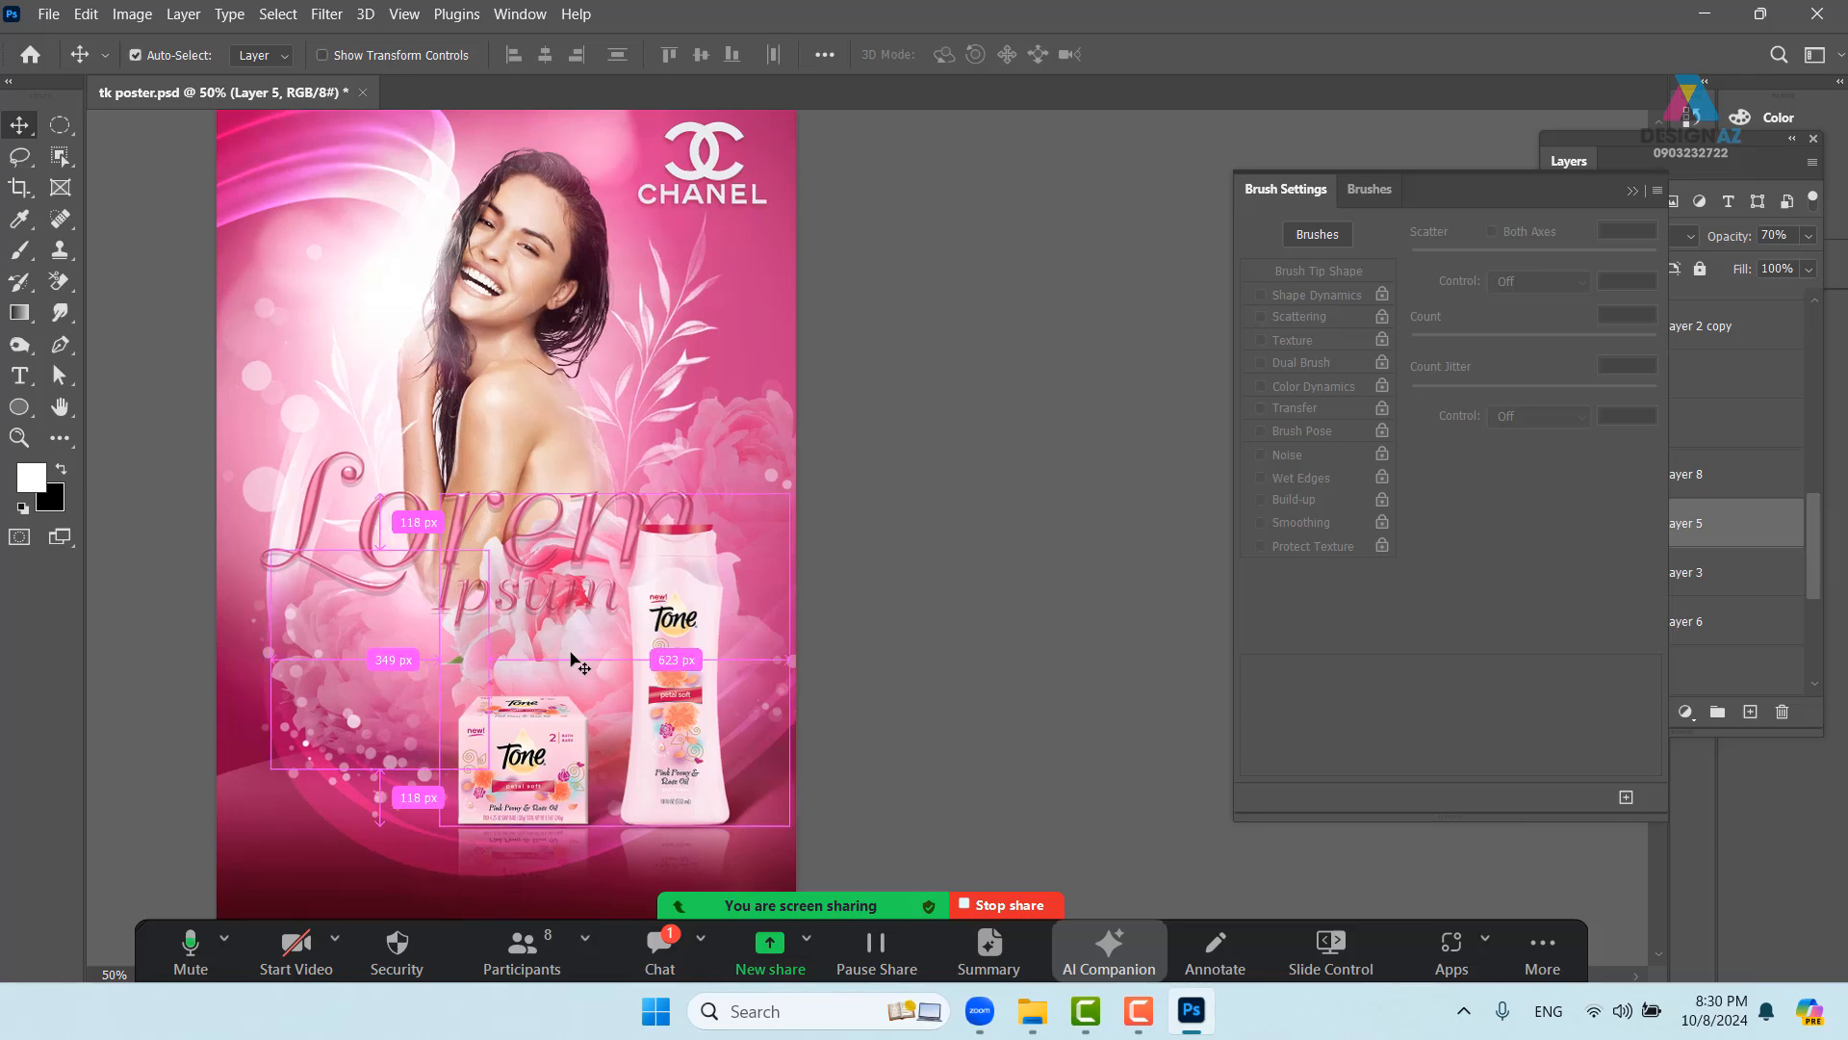
{"action": "scroll", "coordinate": [576, 662], "scroll_direction": "up", "scroll_amount": 1}
{"action": "left_click_drag", "start_coordinate": [554, 533], "coordinate": [819, 600]}
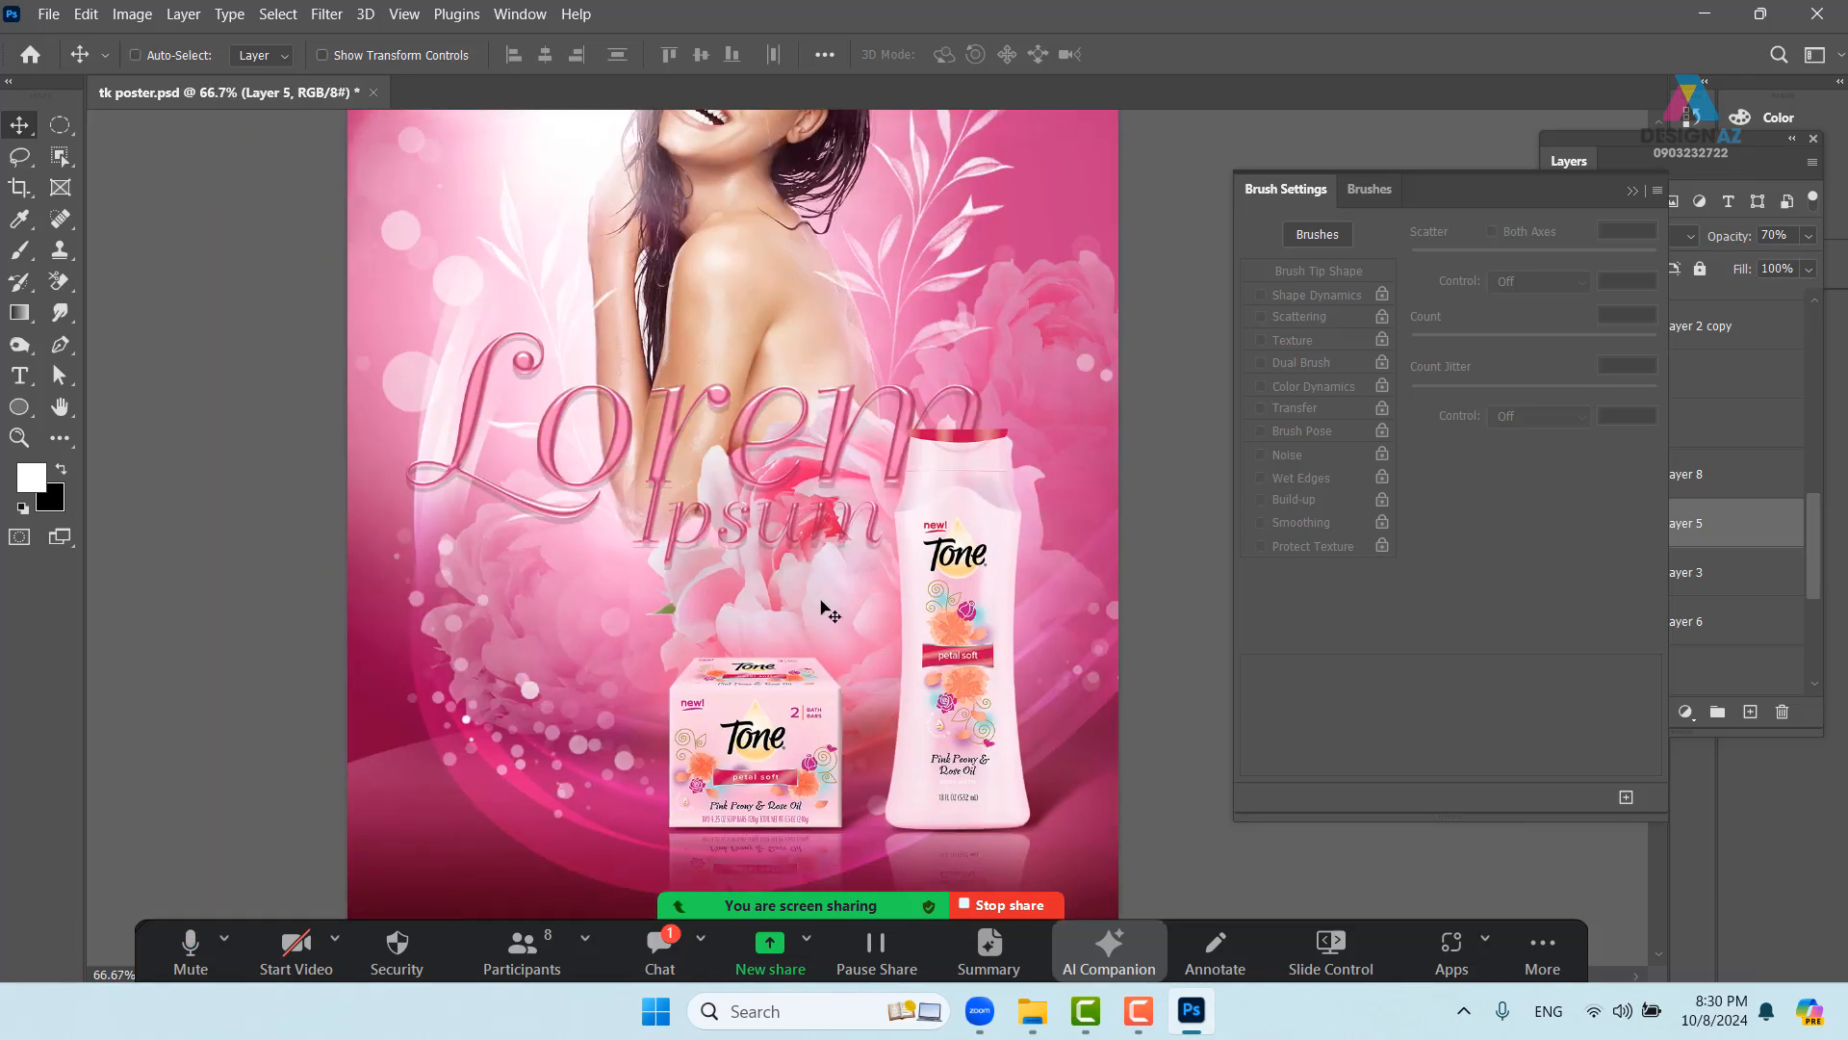
{"action": "left_click_drag", "start_coordinate": [695, 612], "coordinate": [759, 591]}
{"action": "right_click", "coordinate": [624, 589]}
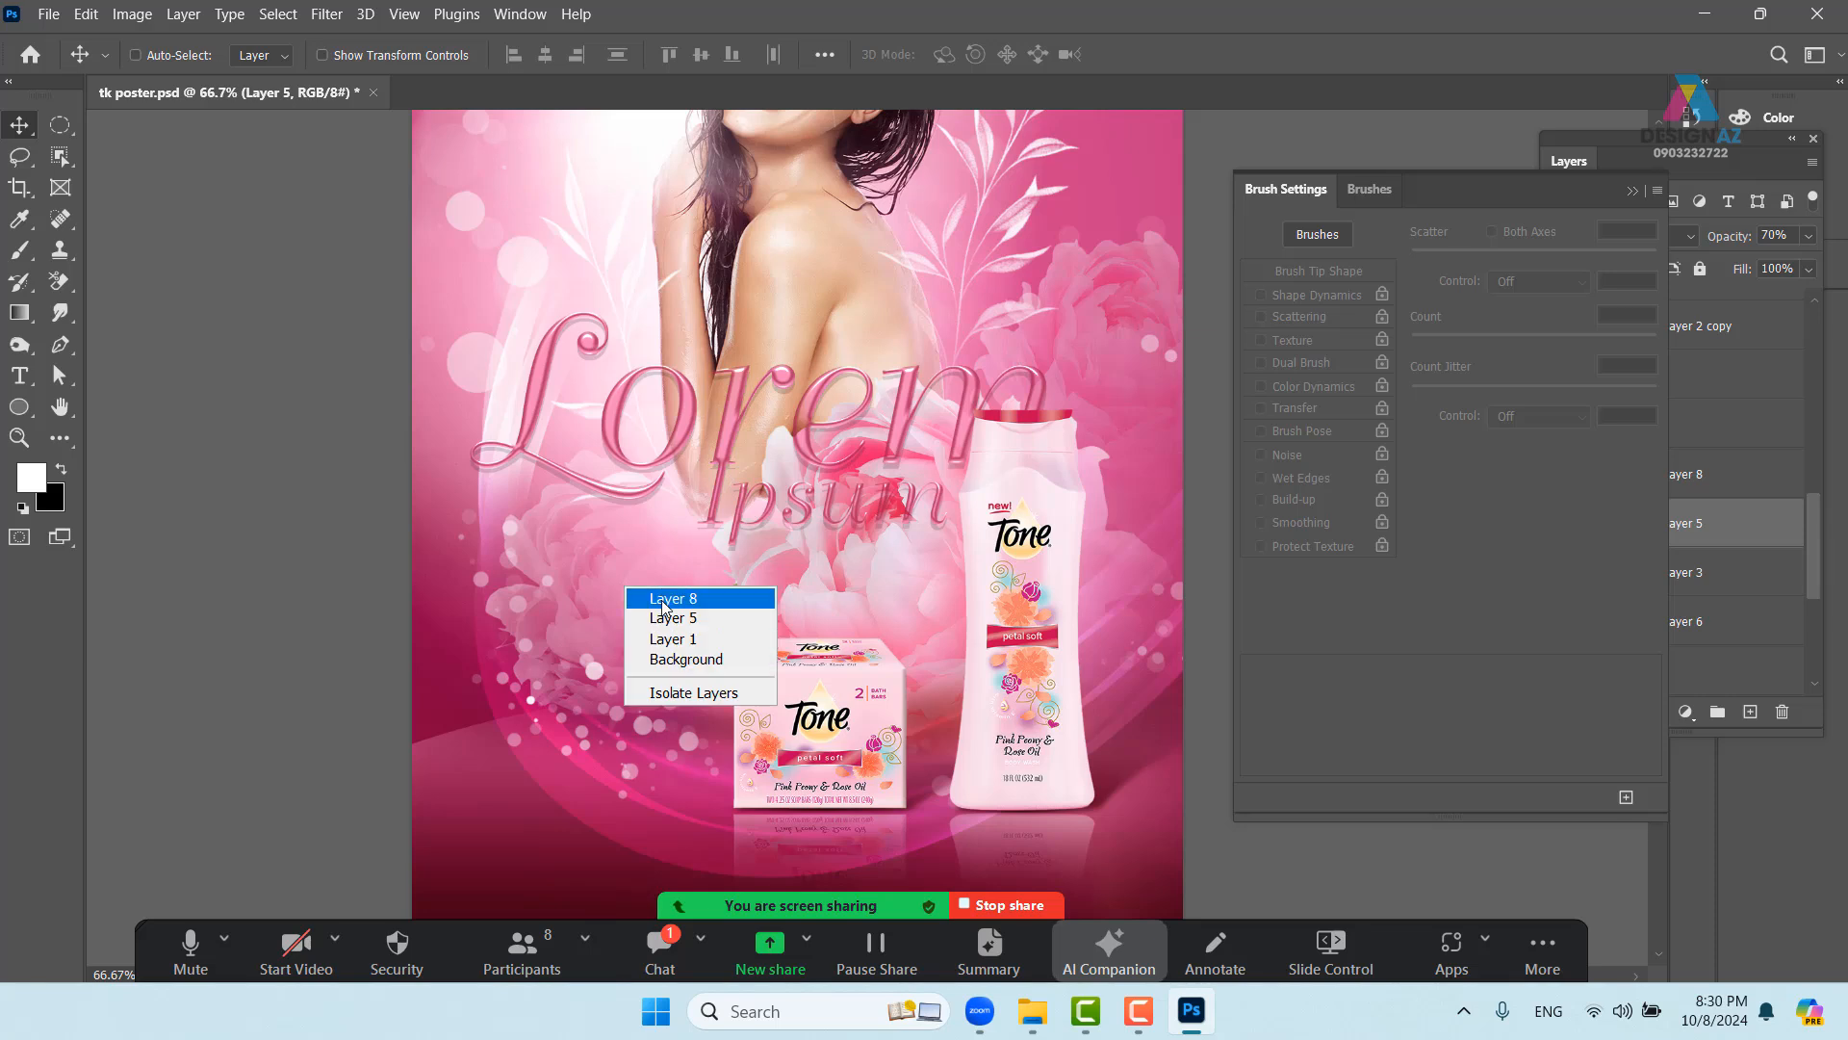
{"action": "left_click", "coordinate": [643, 596]}
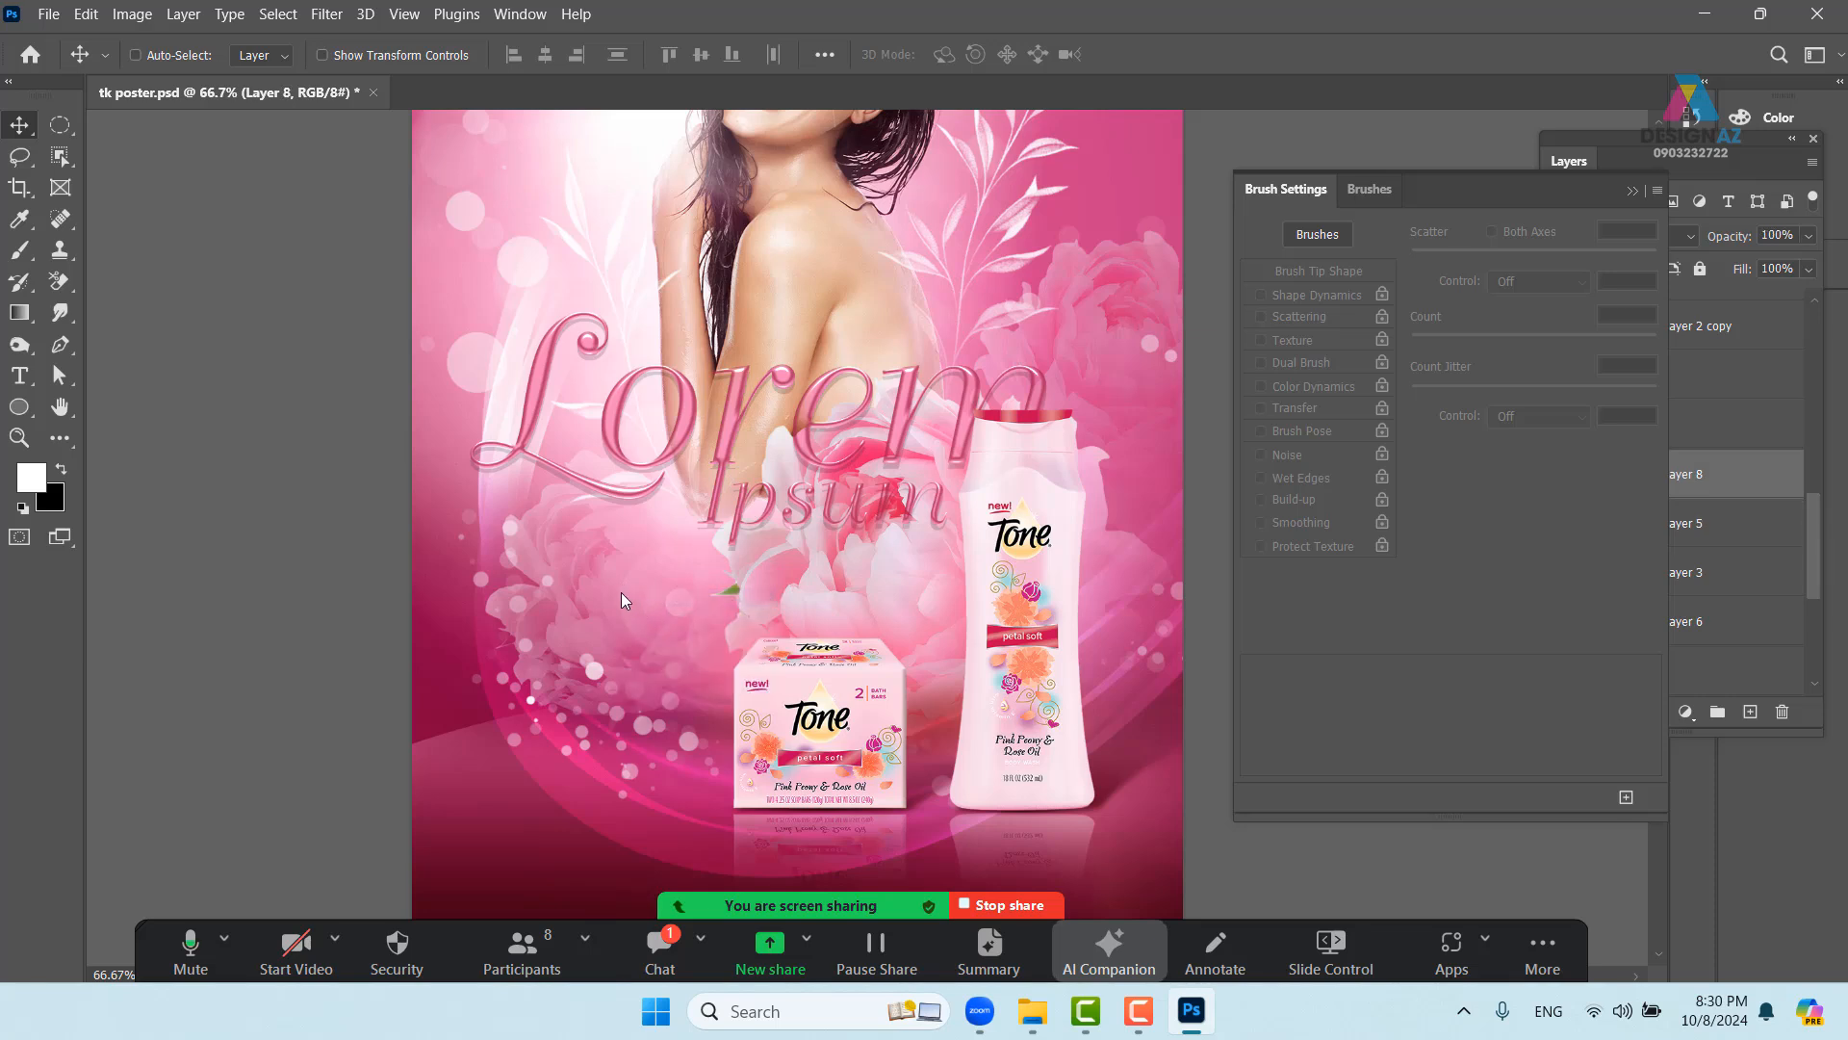
{"action": "right_click", "coordinate": [621, 592]}
{"action": "left_click", "coordinate": [647, 612]}
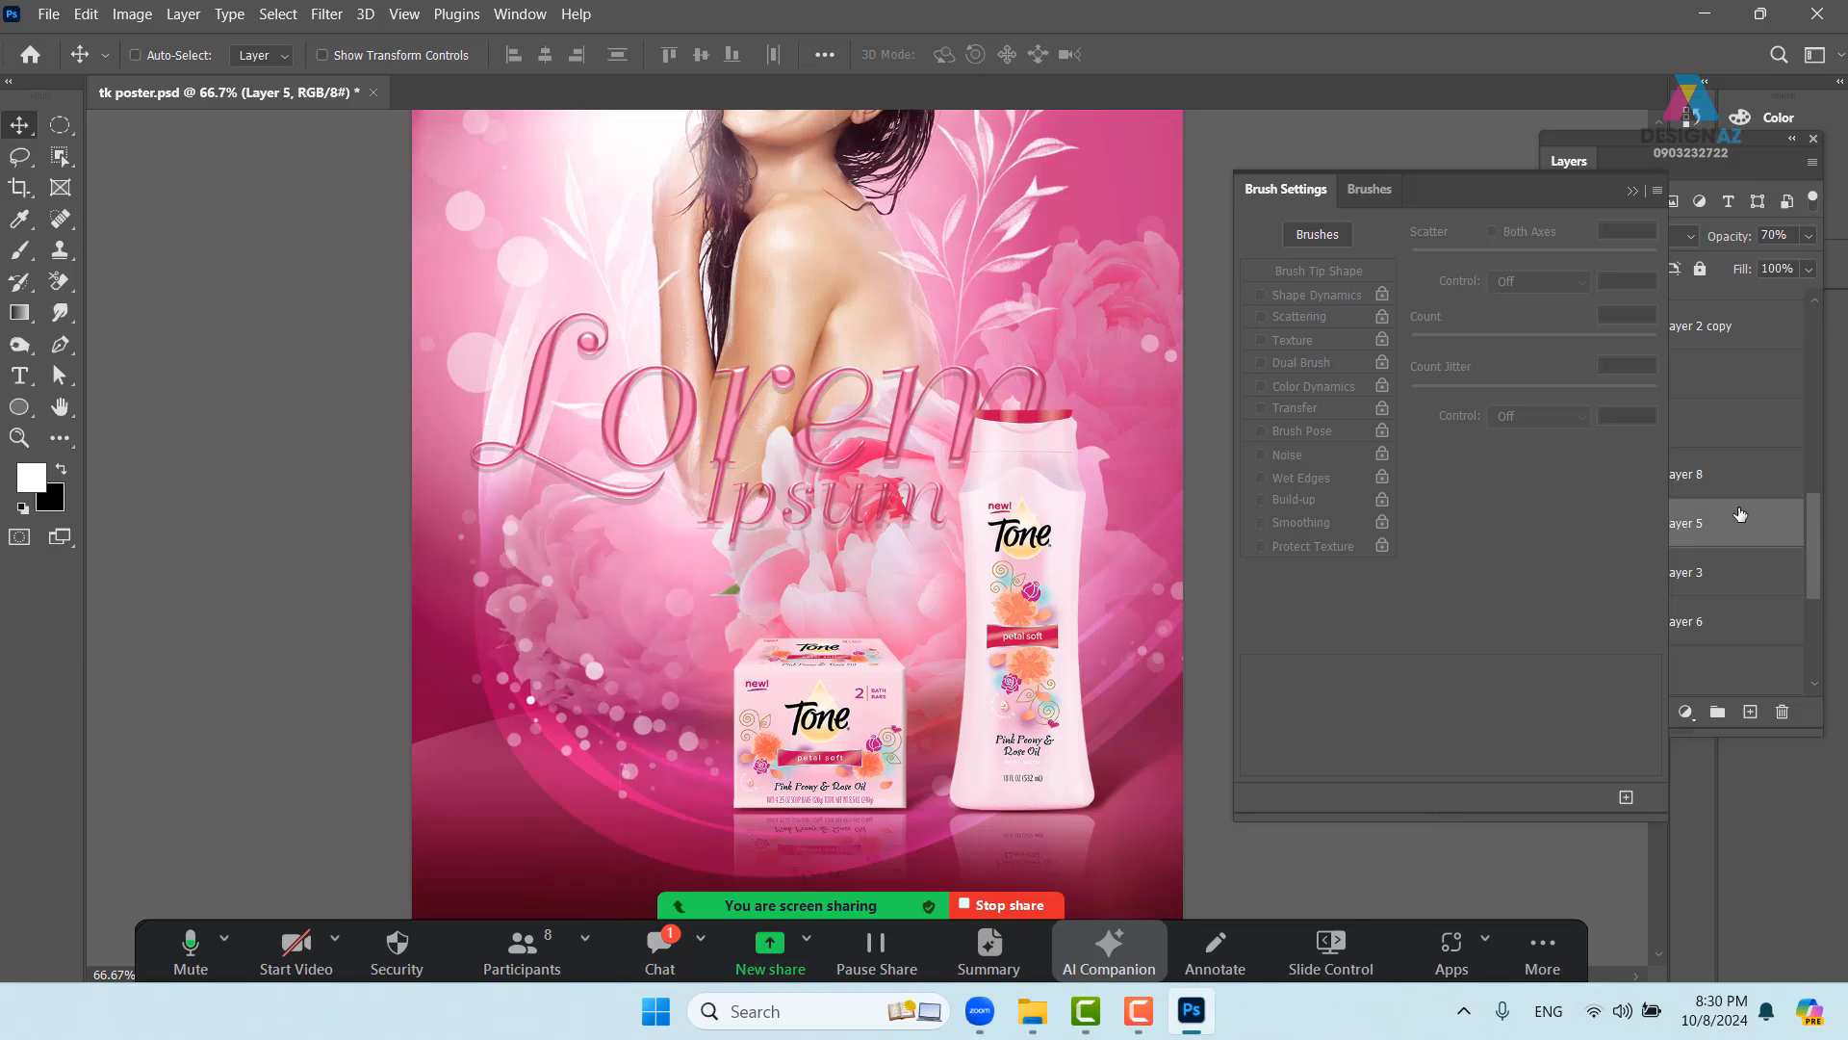
{"action": "left_click", "coordinate": [1631, 197]}
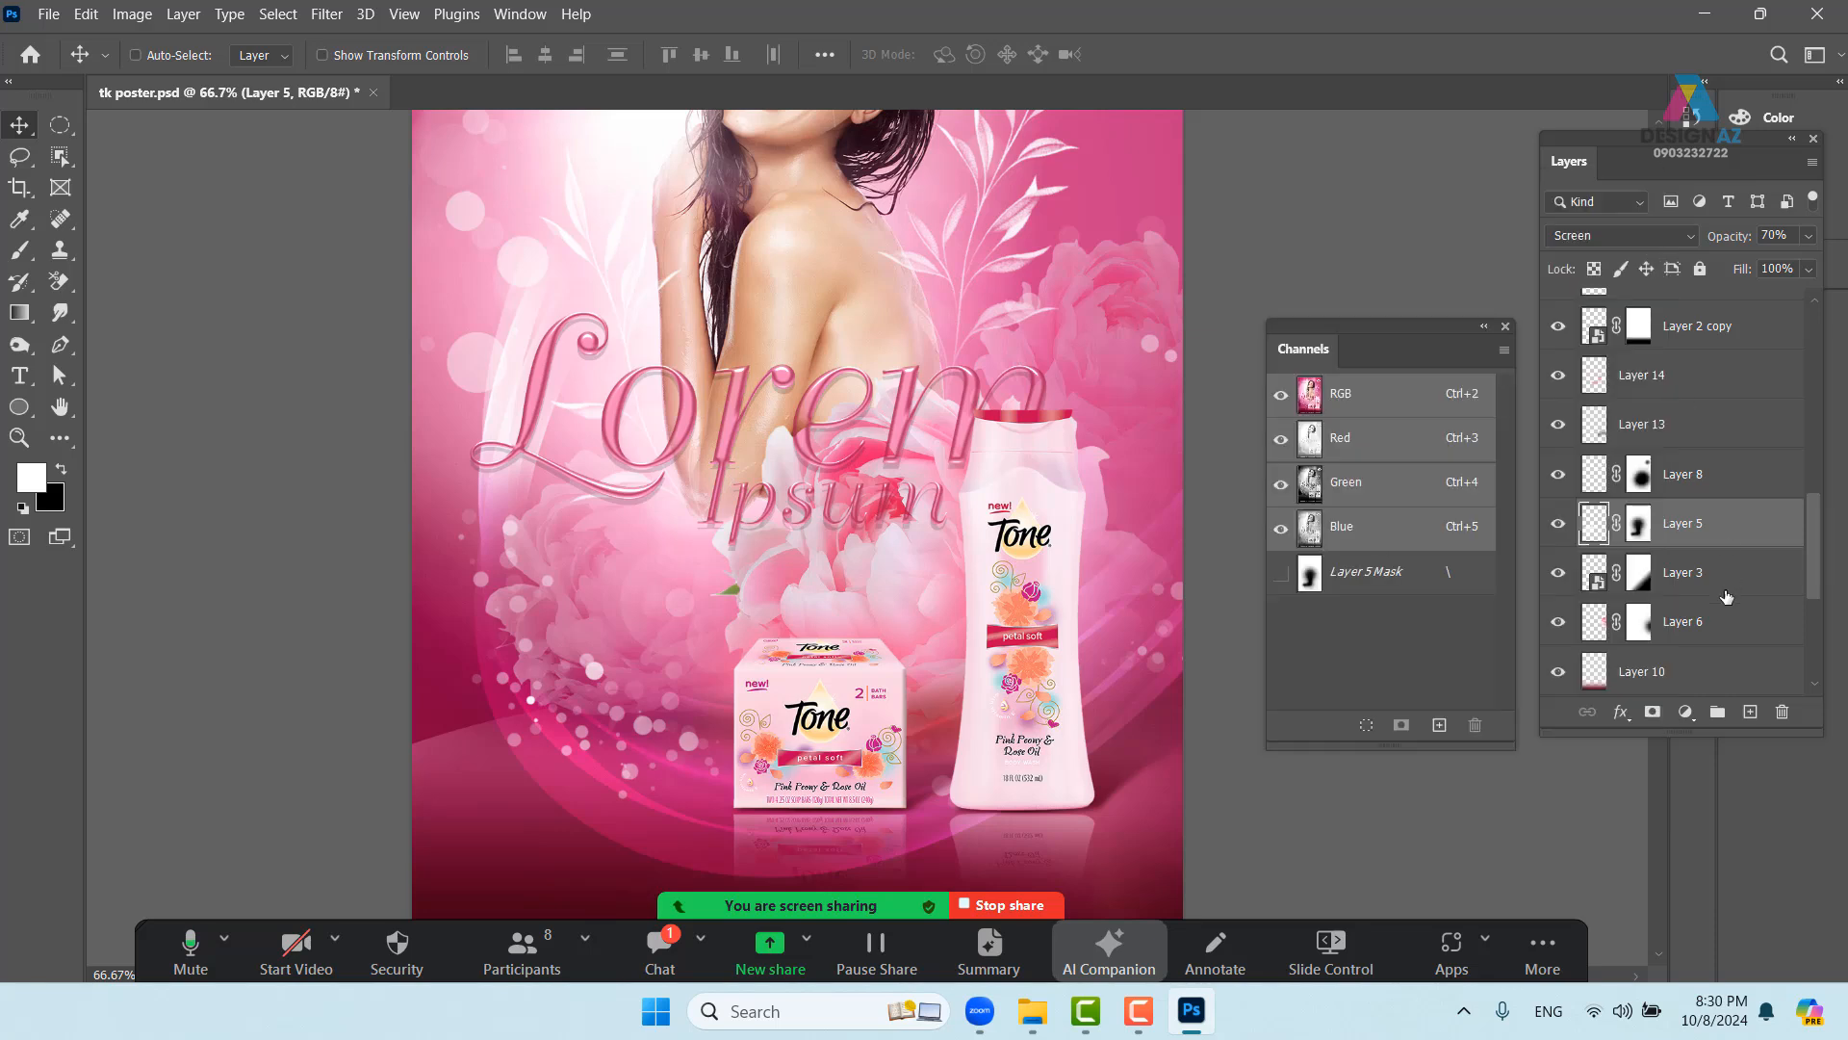
- On Layer 5's mask, set up a white soft round brush at 171 px and 49% flow
{"action": "left_click", "coordinate": [1642, 530]}
{"action": "key", "text": "b"}
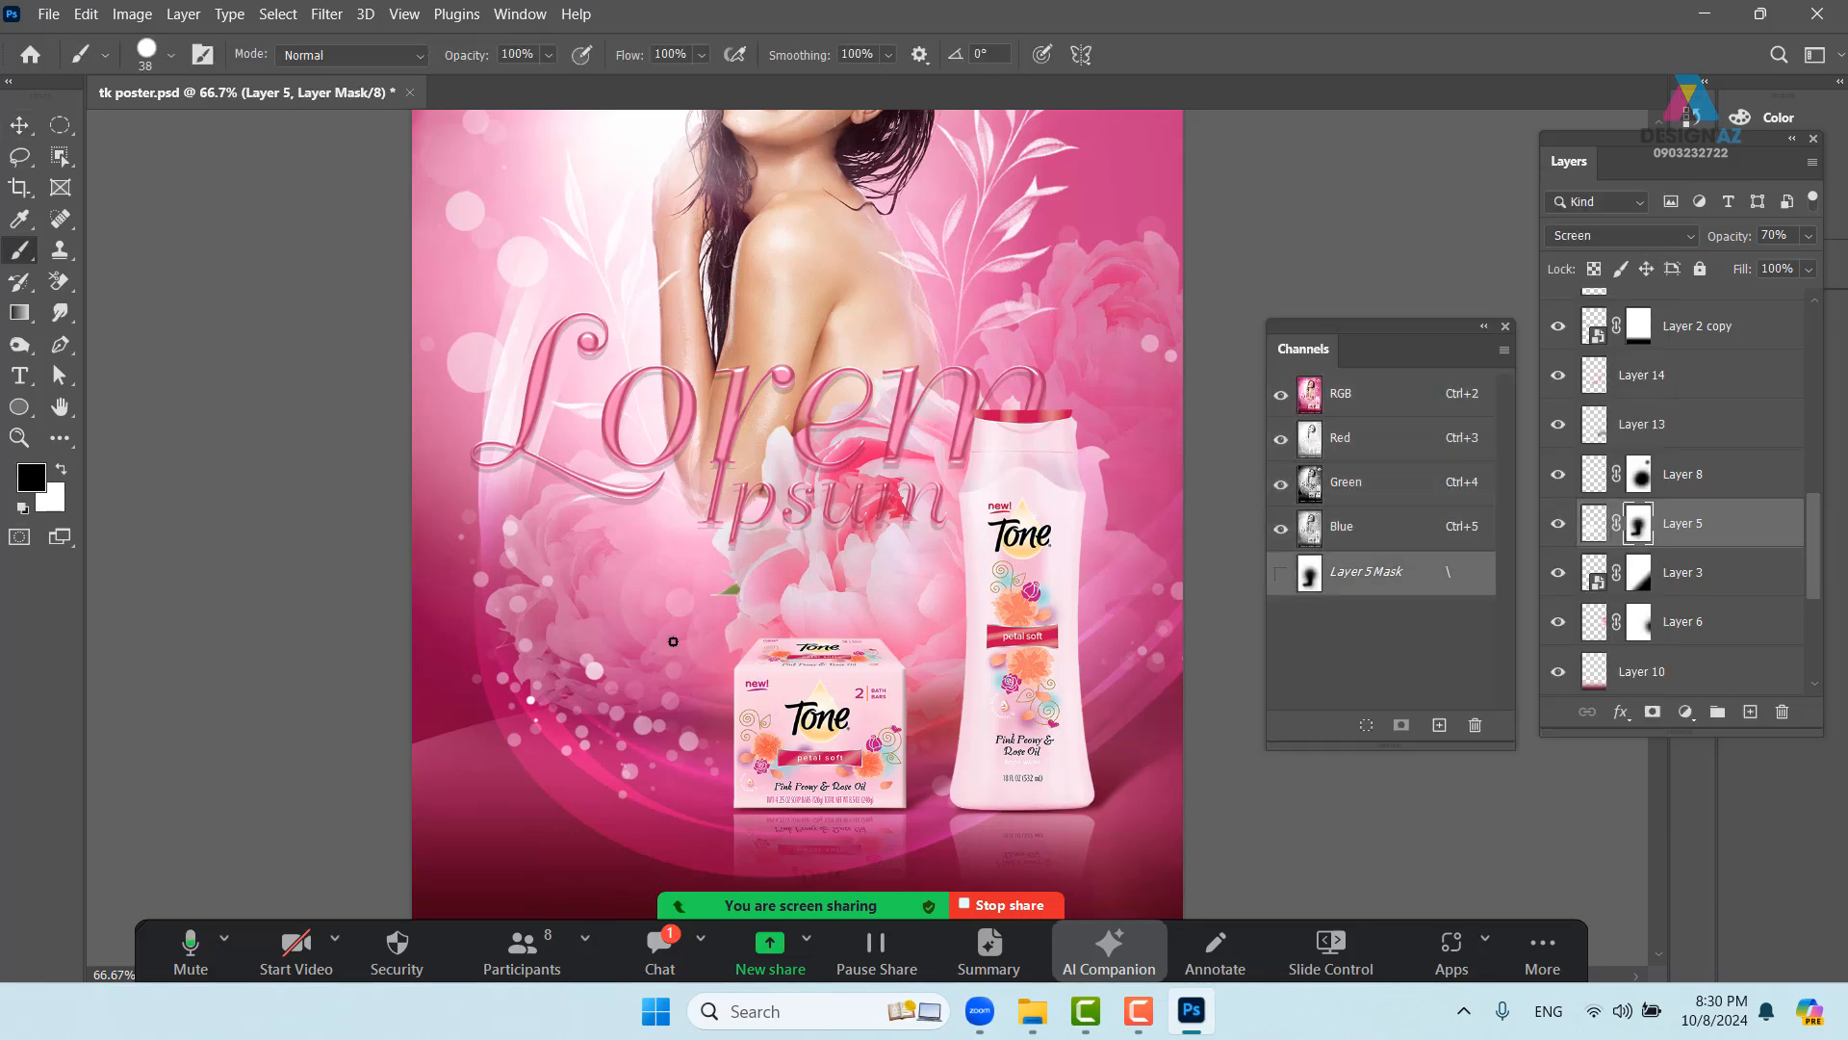
{"action": "key", "text": "x"}
{"action": "left_click_drag", "start_coordinate": [659, 630], "coordinate": [681, 629]}
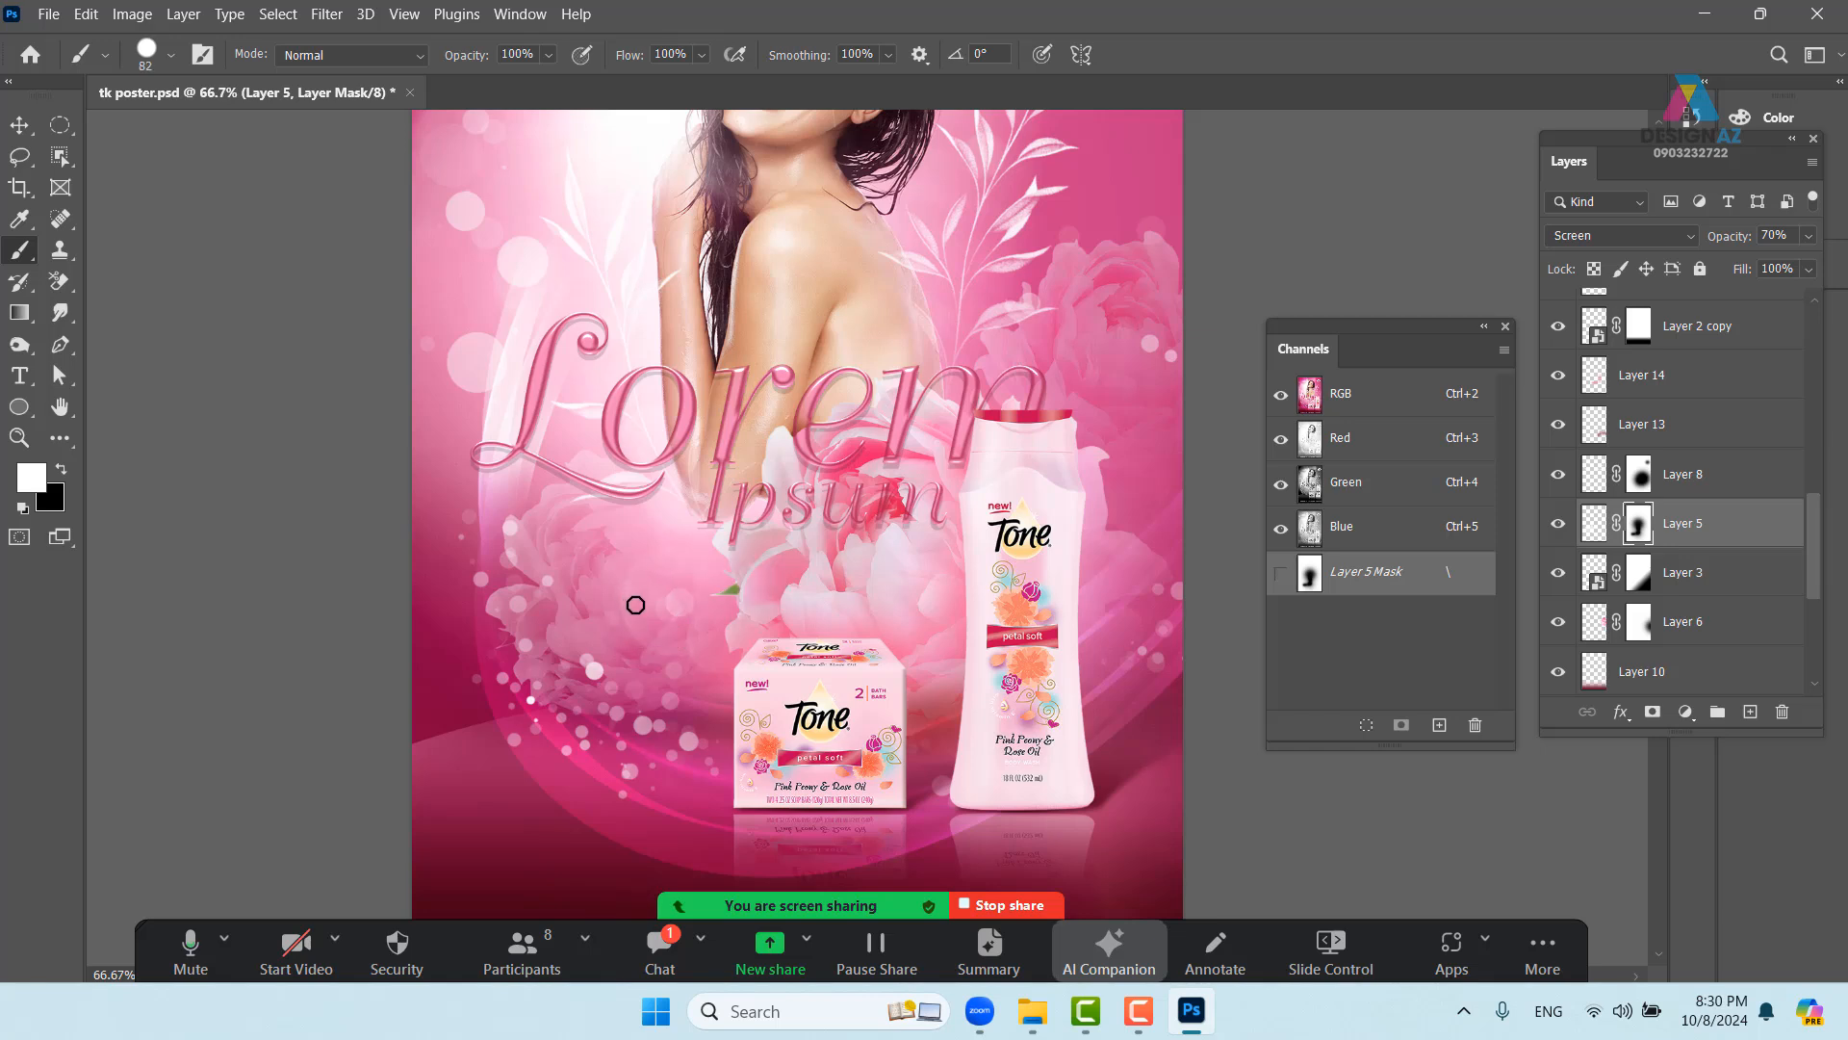
{"action": "left_click", "coordinate": [171, 56]}
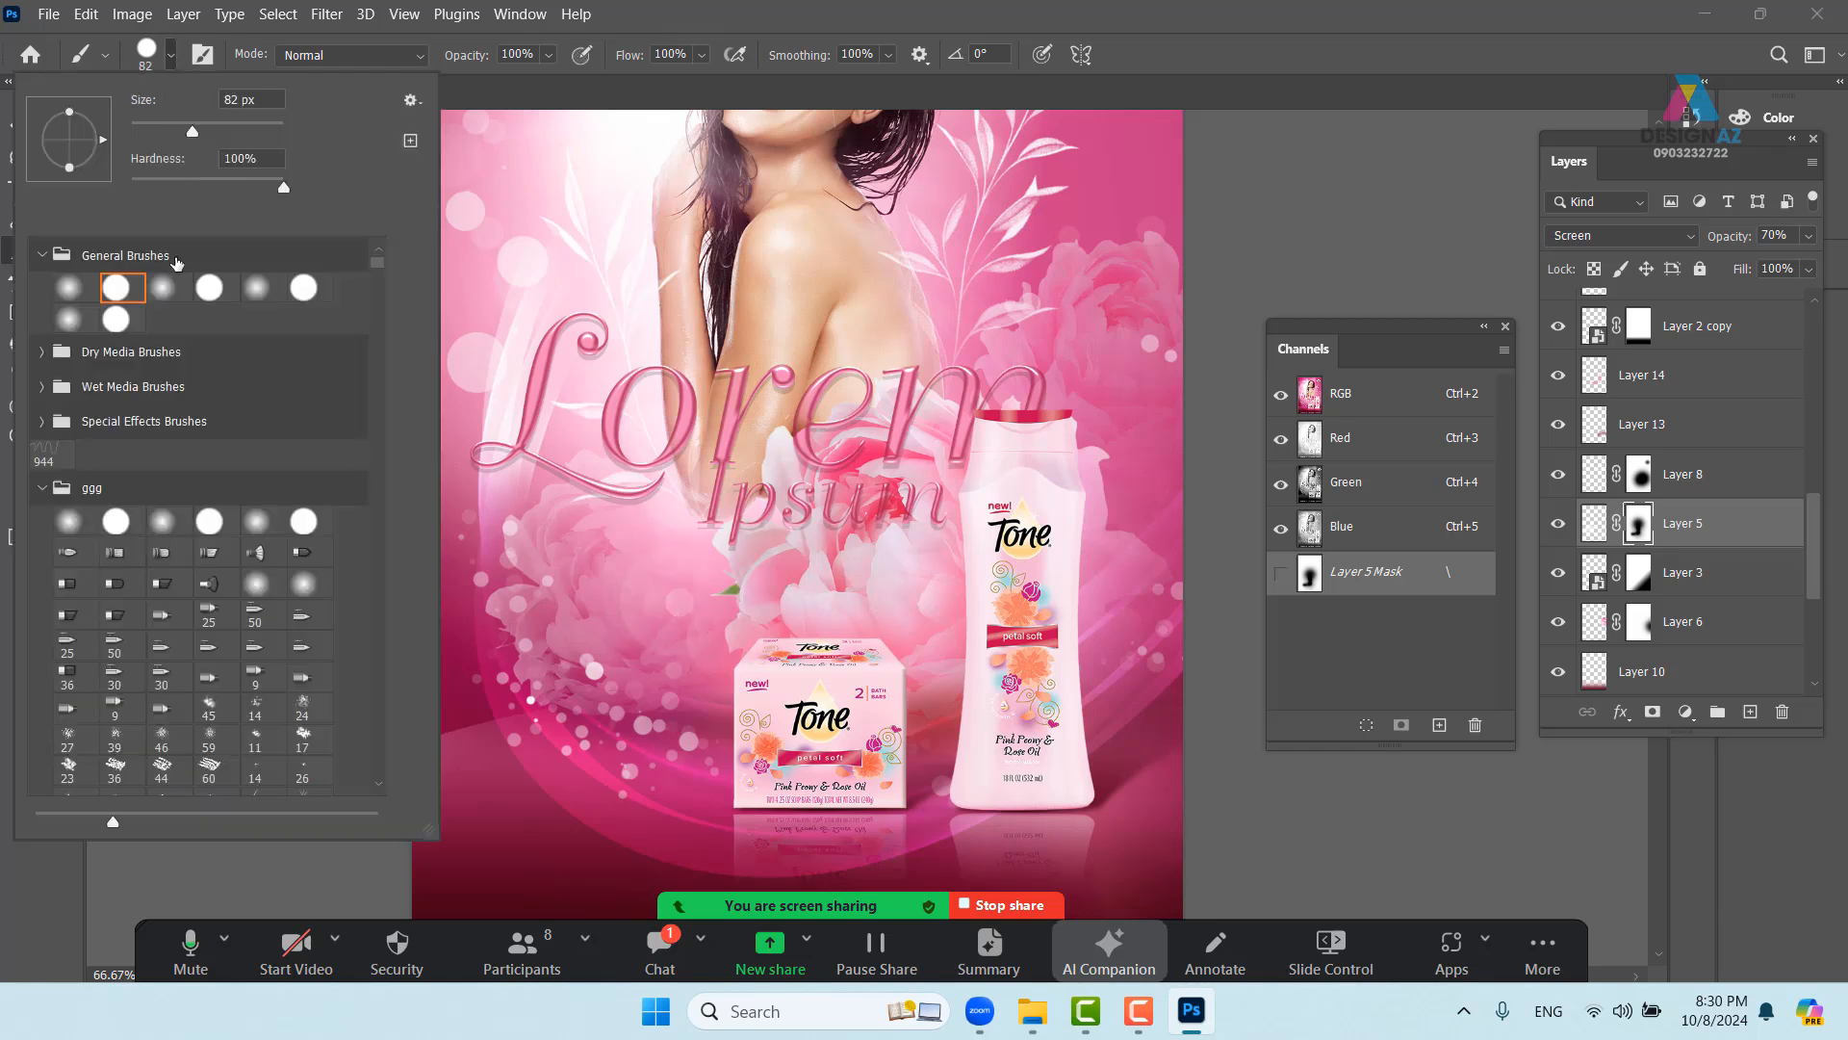
{"action": "left_click", "coordinate": [165, 297]}
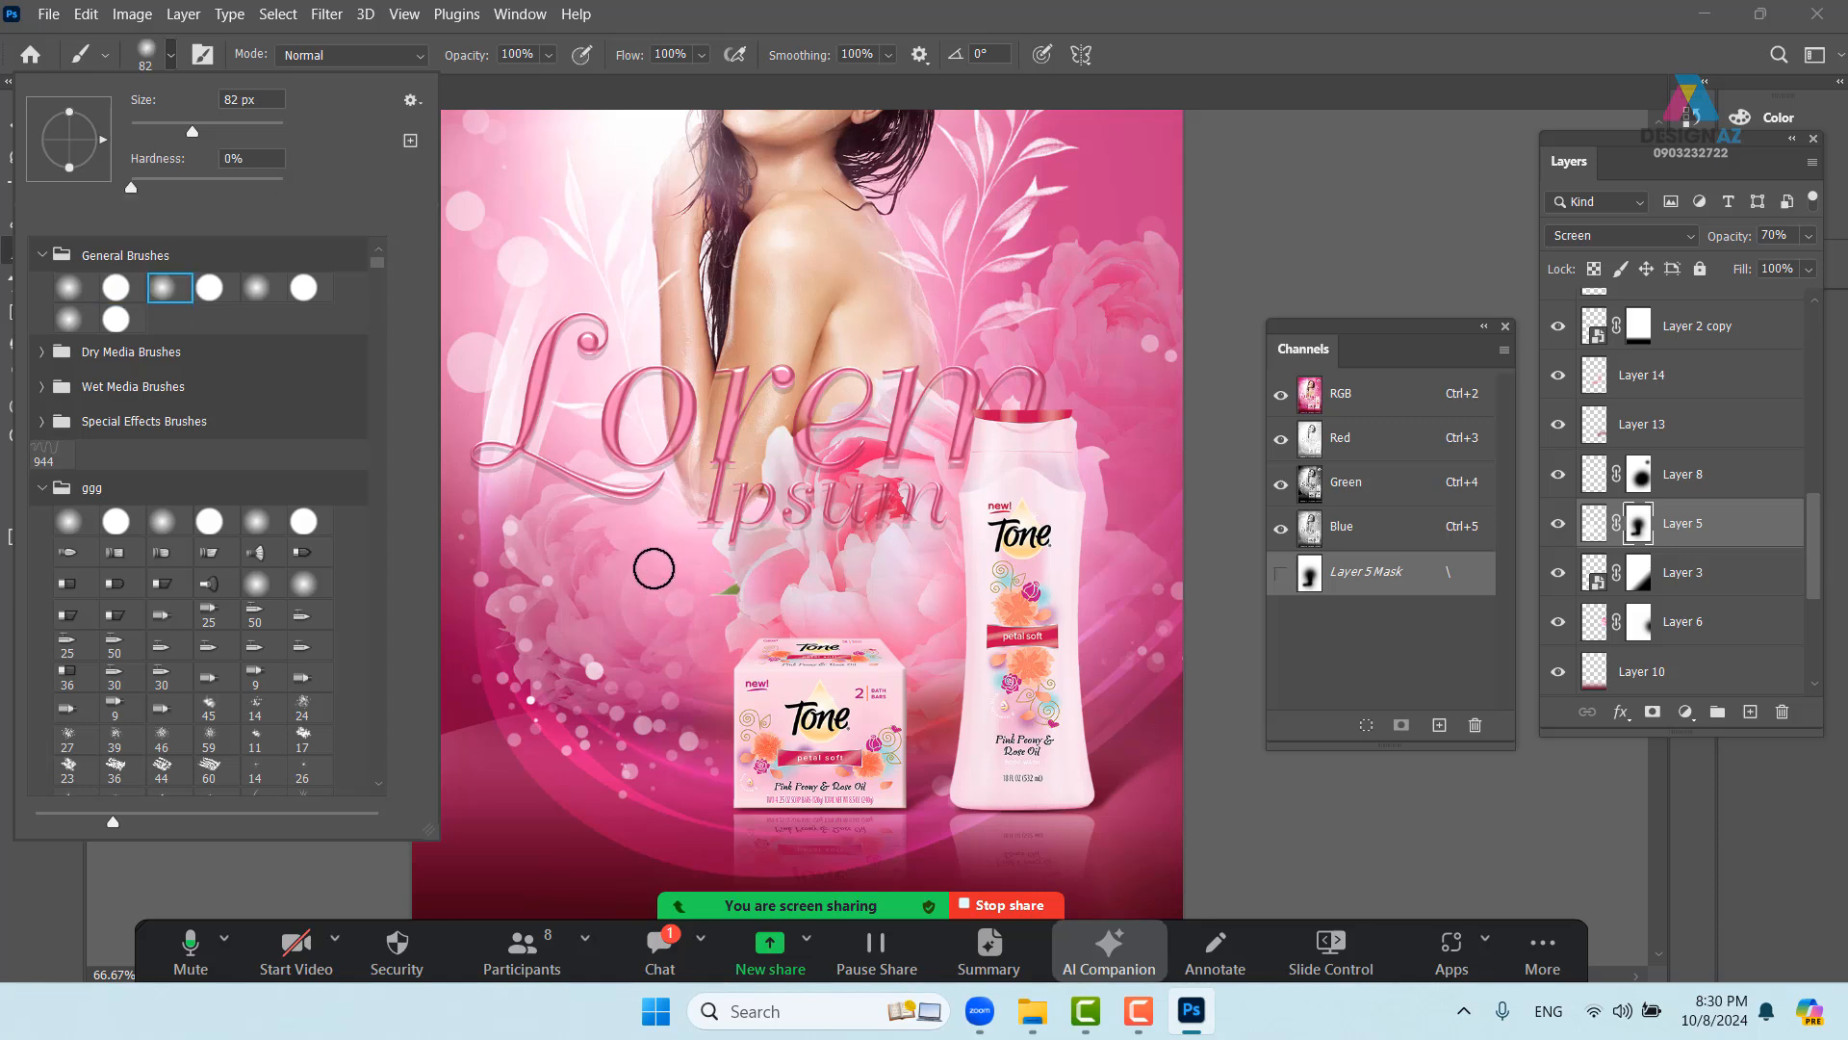
{"action": "key", "text": "Return"}
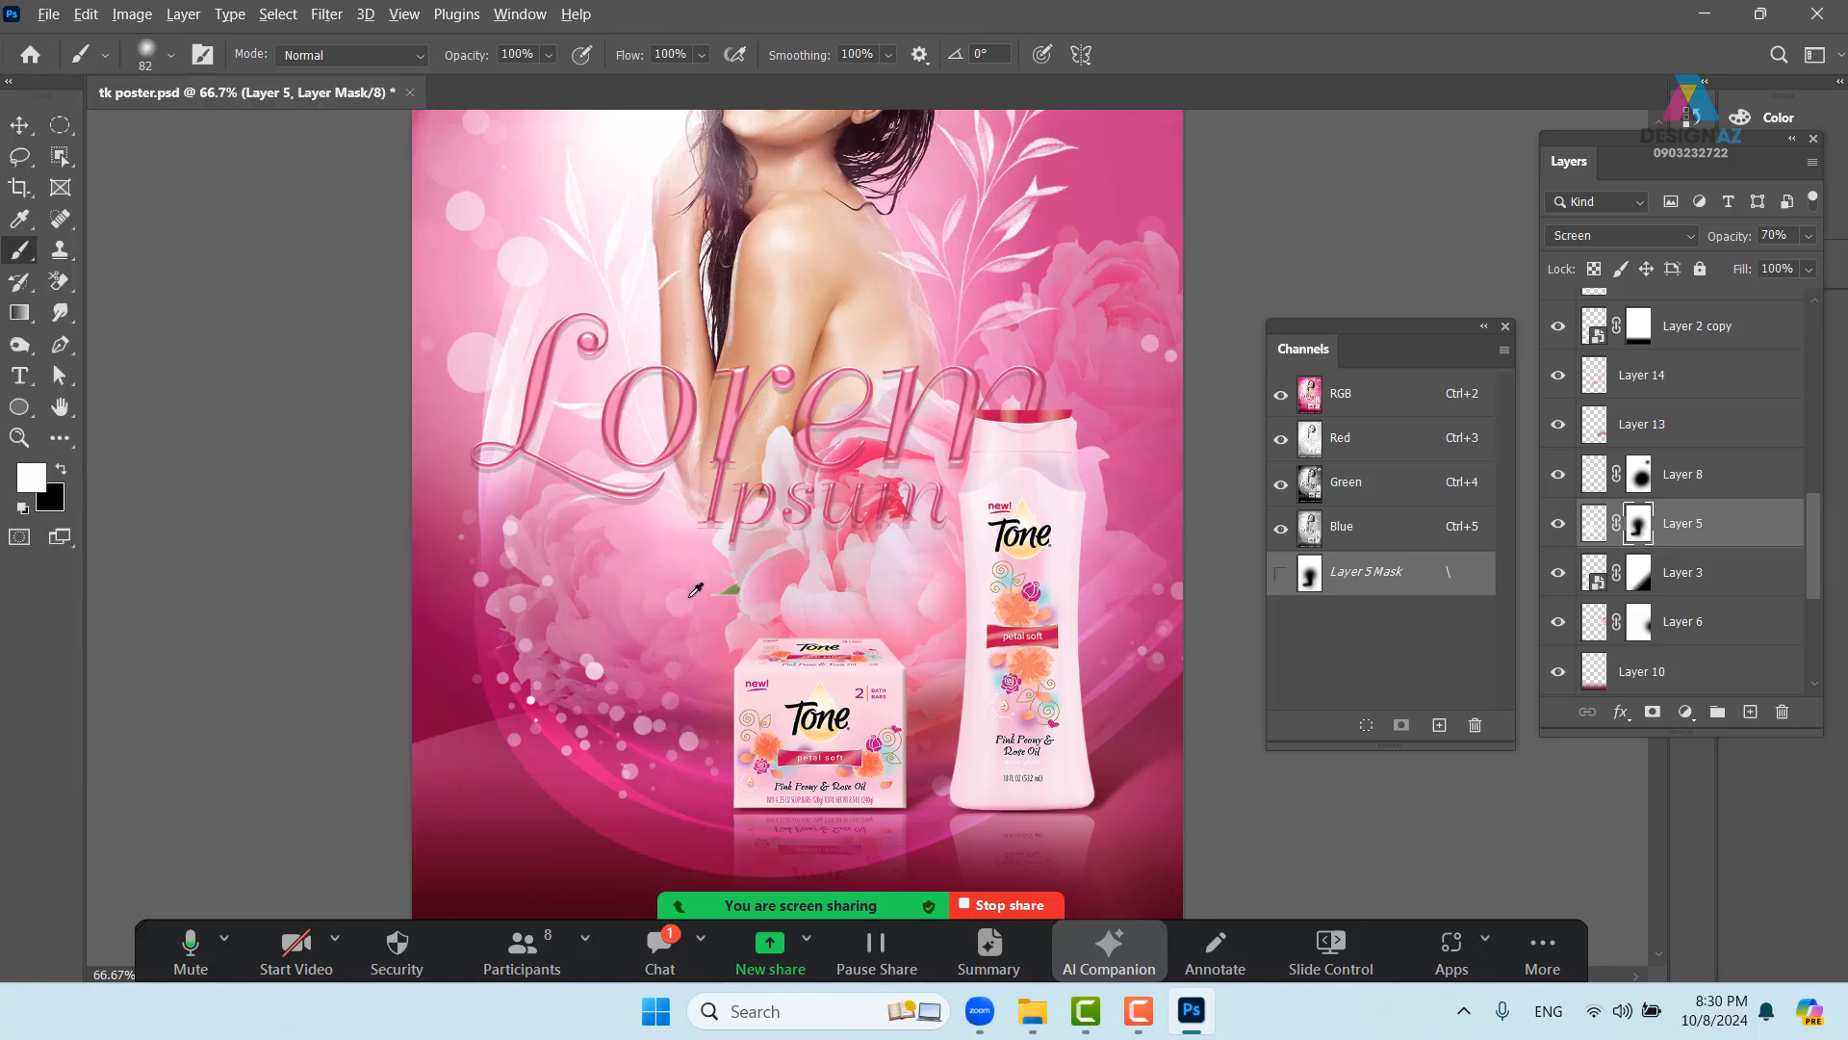
{"action": "left_click_drag", "start_coordinate": [693, 593], "coordinate": [737, 601], "text": "alt"}
{"action": "left_click", "coordinate": [701, 56]}
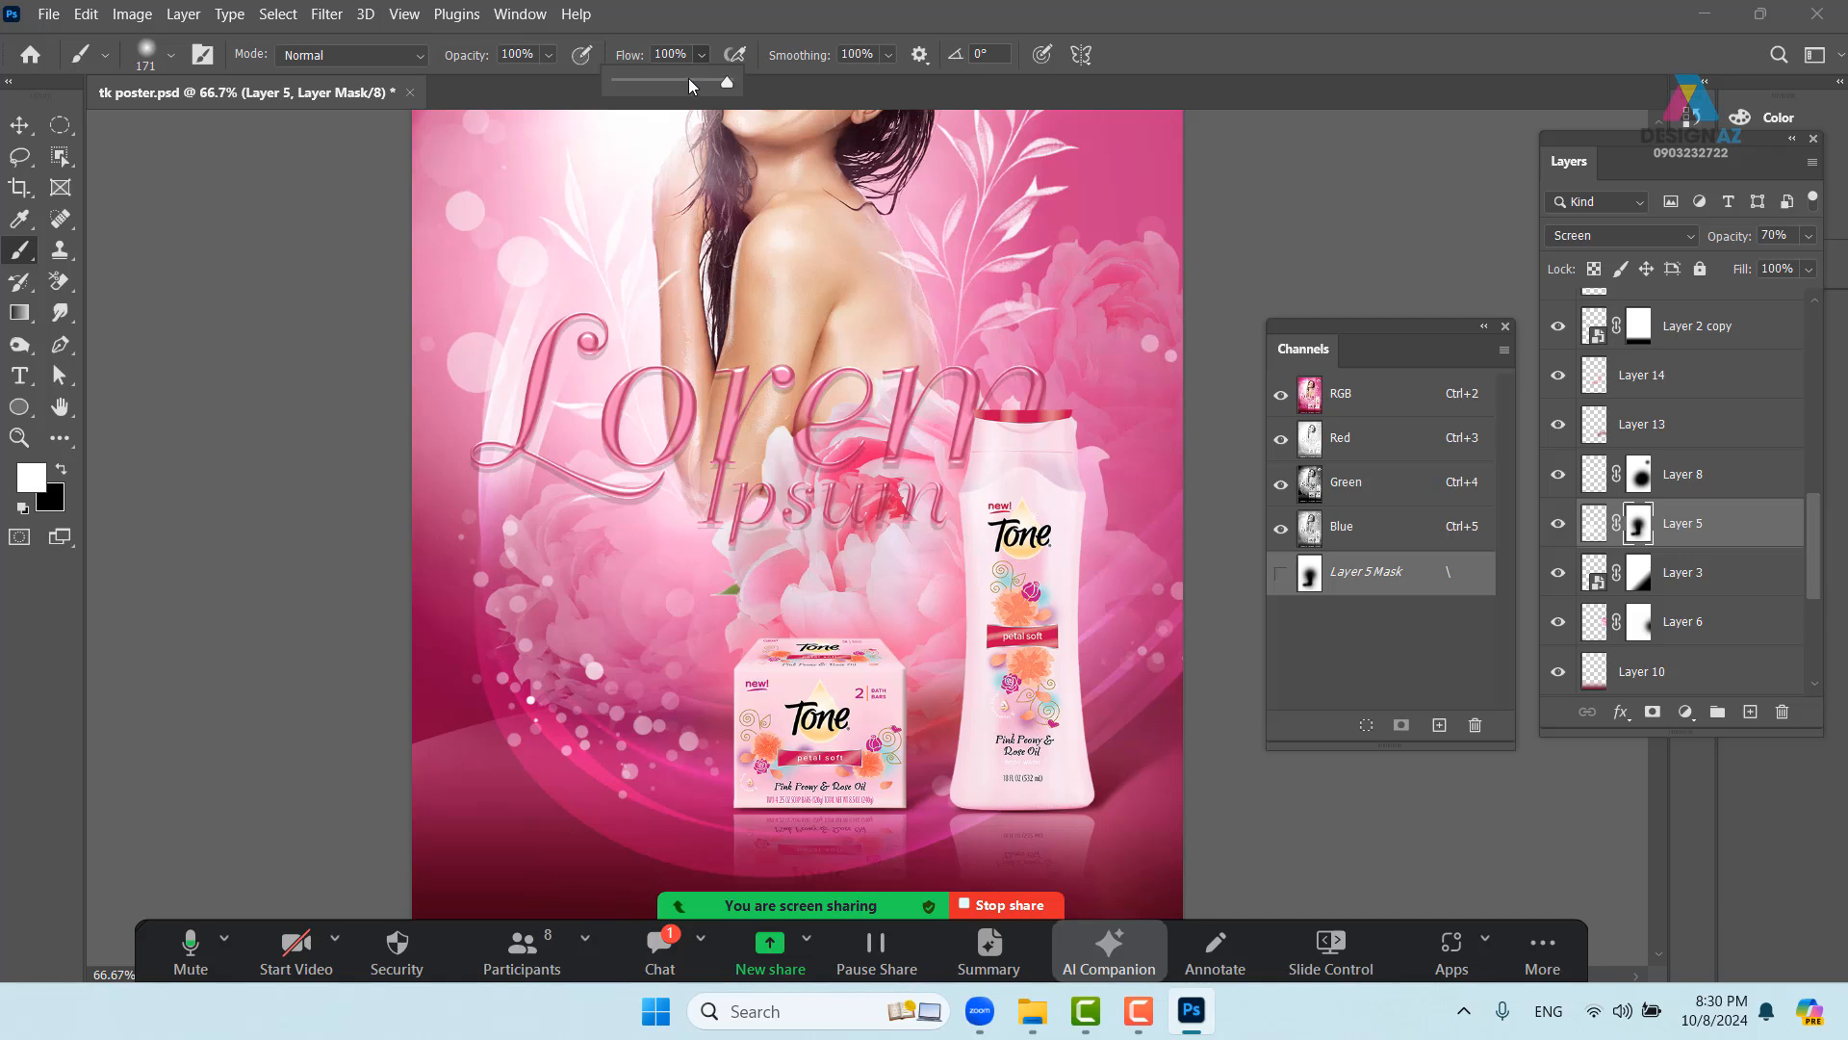
{"action": "left_click", "coordinate": [672, 79]}
{"action": "key", "text": "Return"}
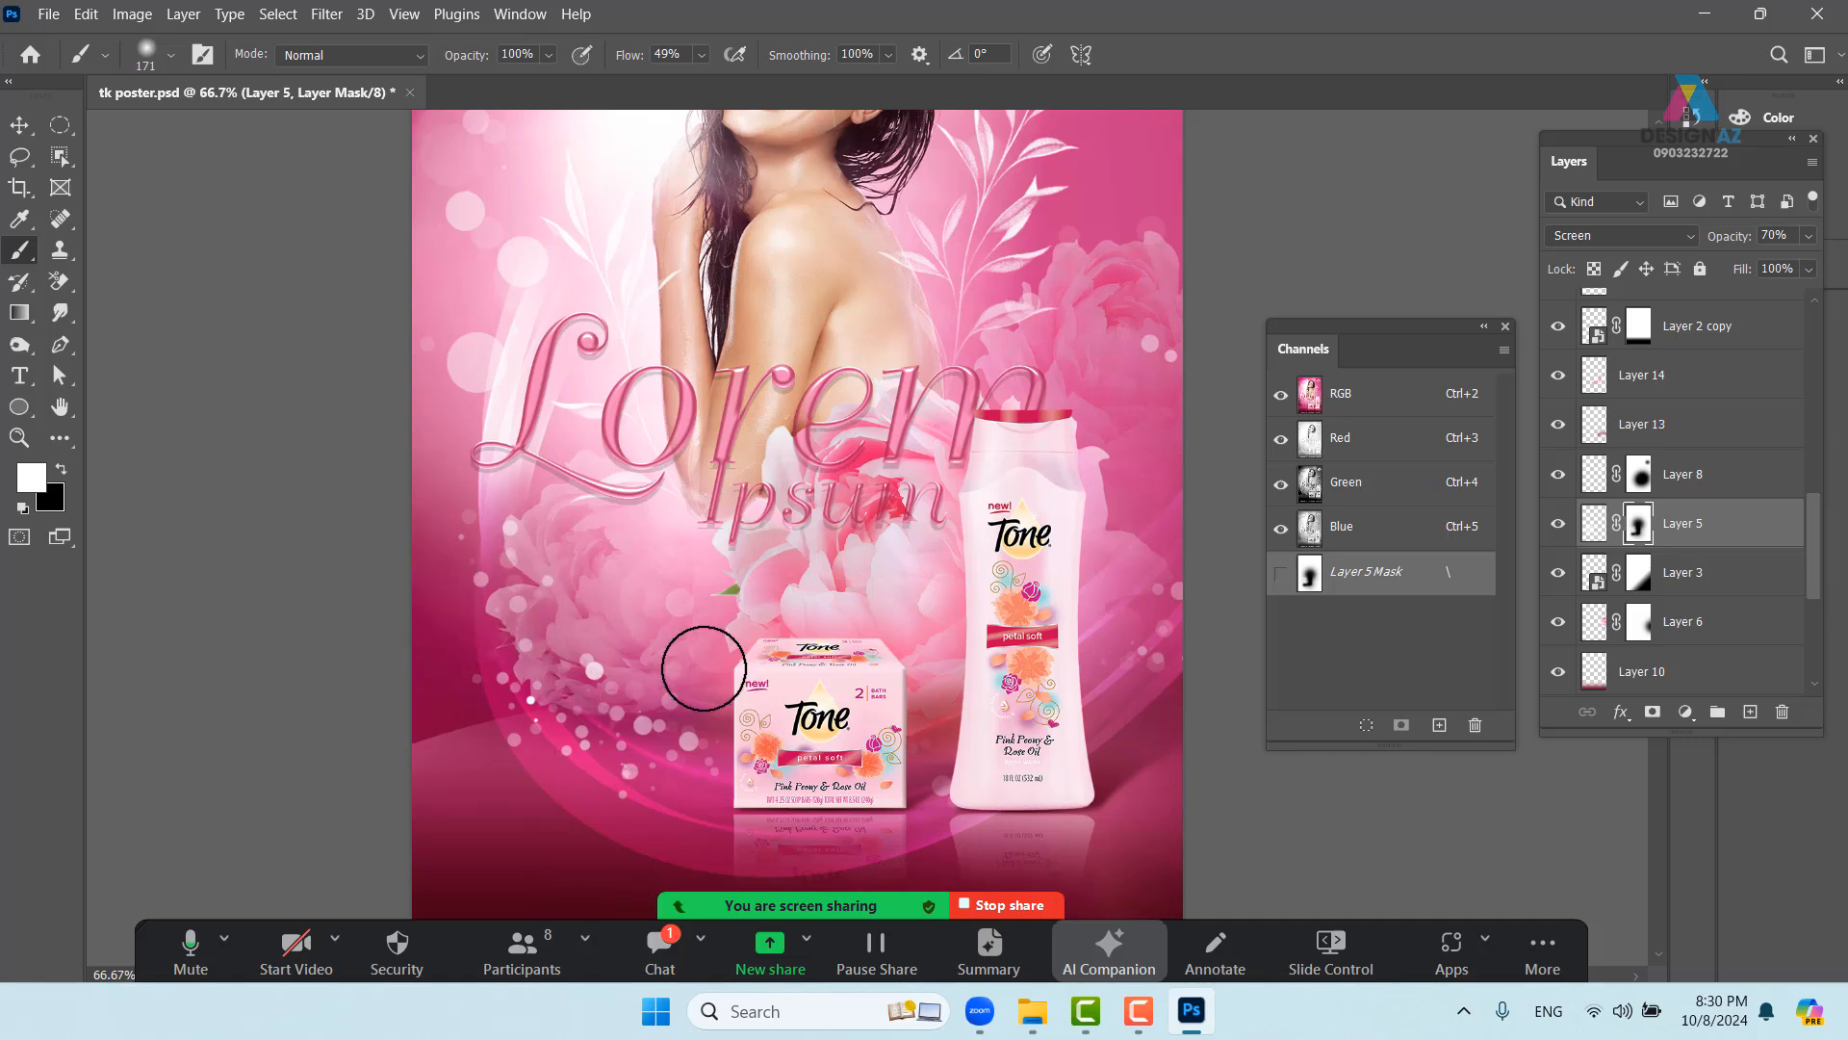
- Target Layer 6's mask for brushing, then bring up the Open dialog
{"action": "left_click_drag", "start_coordinate": [975, 671], "coordinate": [834, 738]}
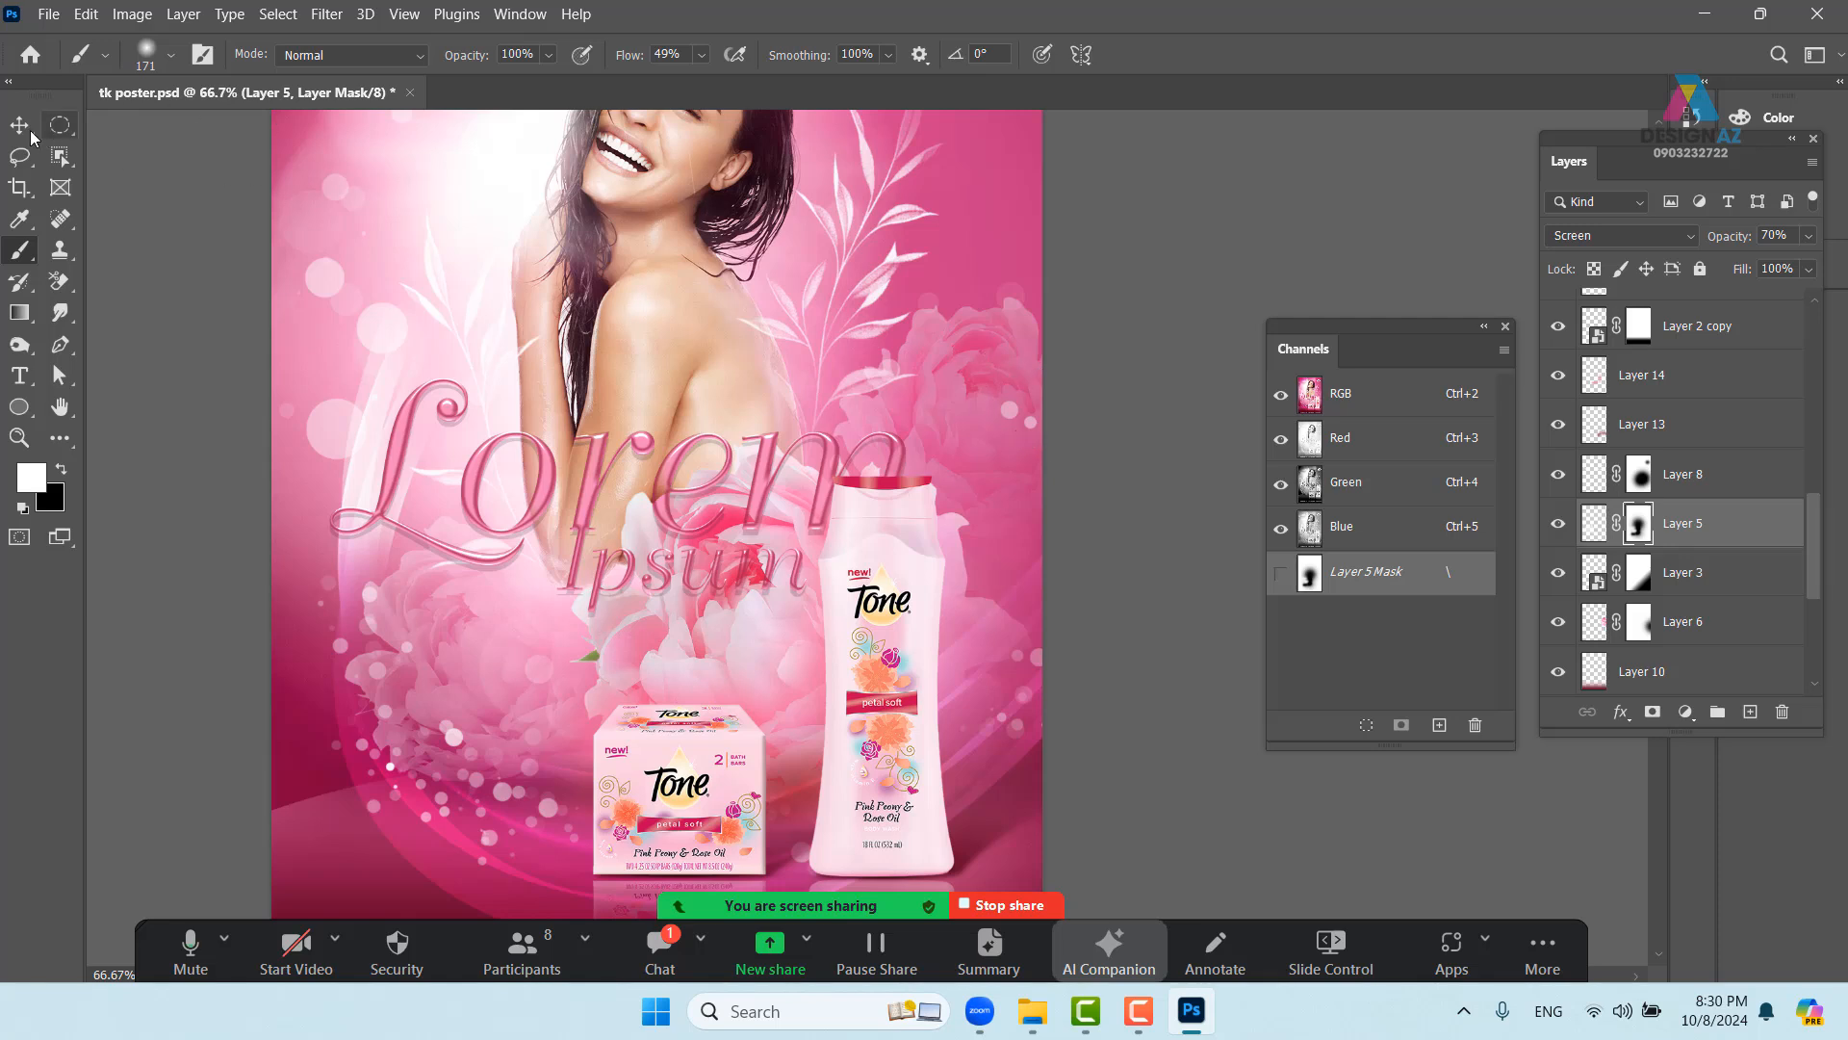
{"action": "key", "text": "v"}
{"action": "right_click", "coordinate": [965, 355]}
{"action": "left_click", "coordinate": [991, 368]}
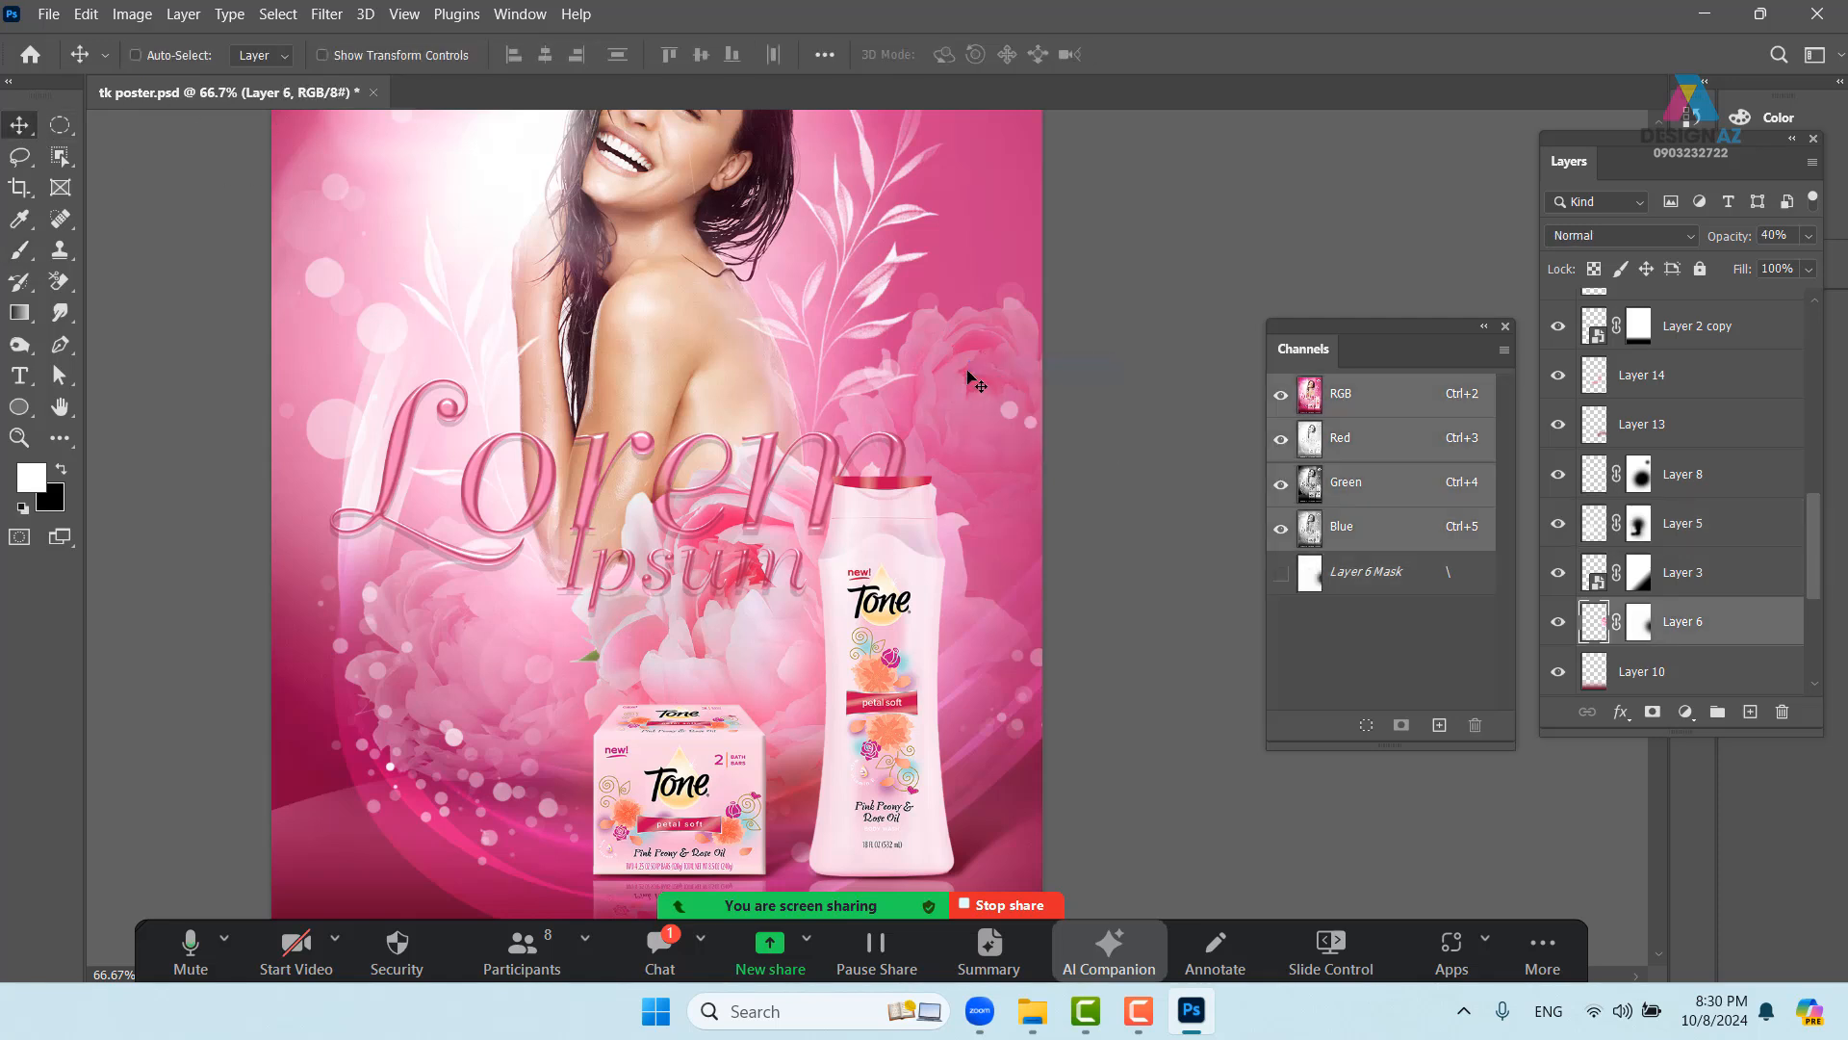
{"action": "left_click_drag", "start_coordinate": [966, 377], "coordinate": [979, 358]}
{"action": "key", "text": "ctrl+z"}
{"action": "left_click", "coordinate": [1639, 624]}
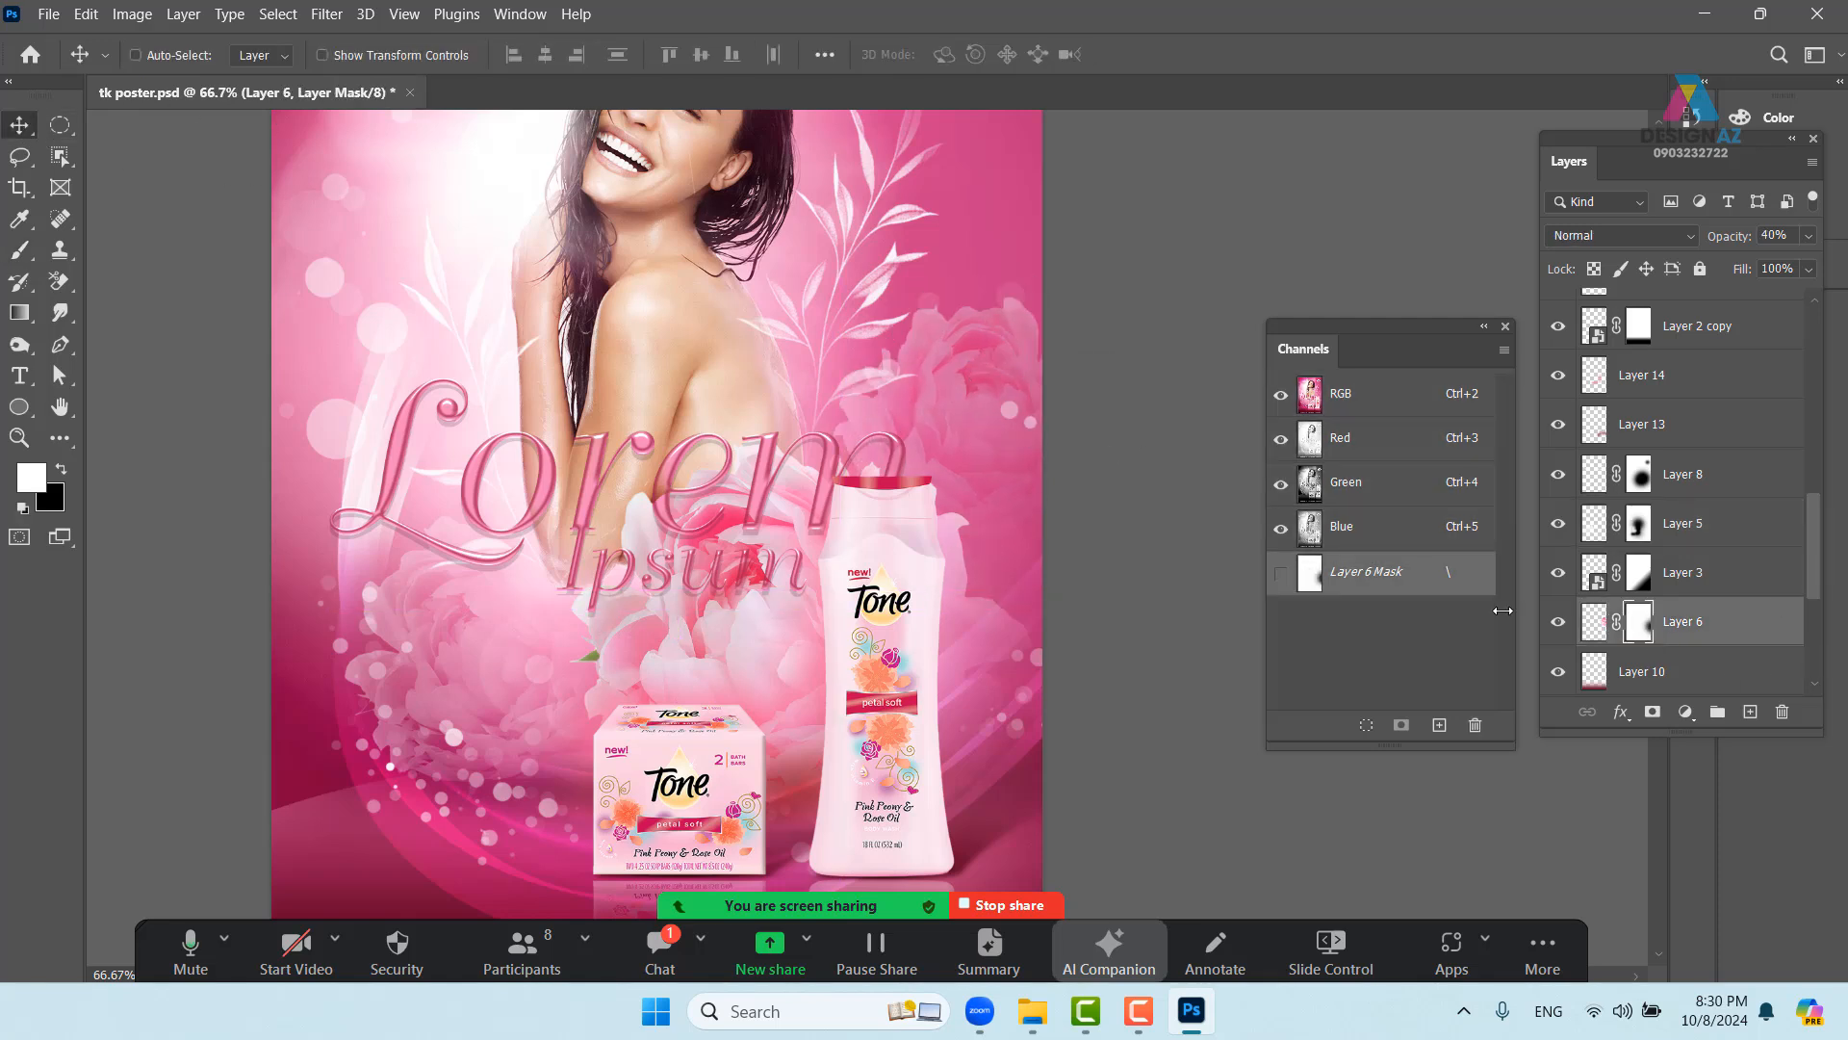
{"action": "key", "text": "b"}
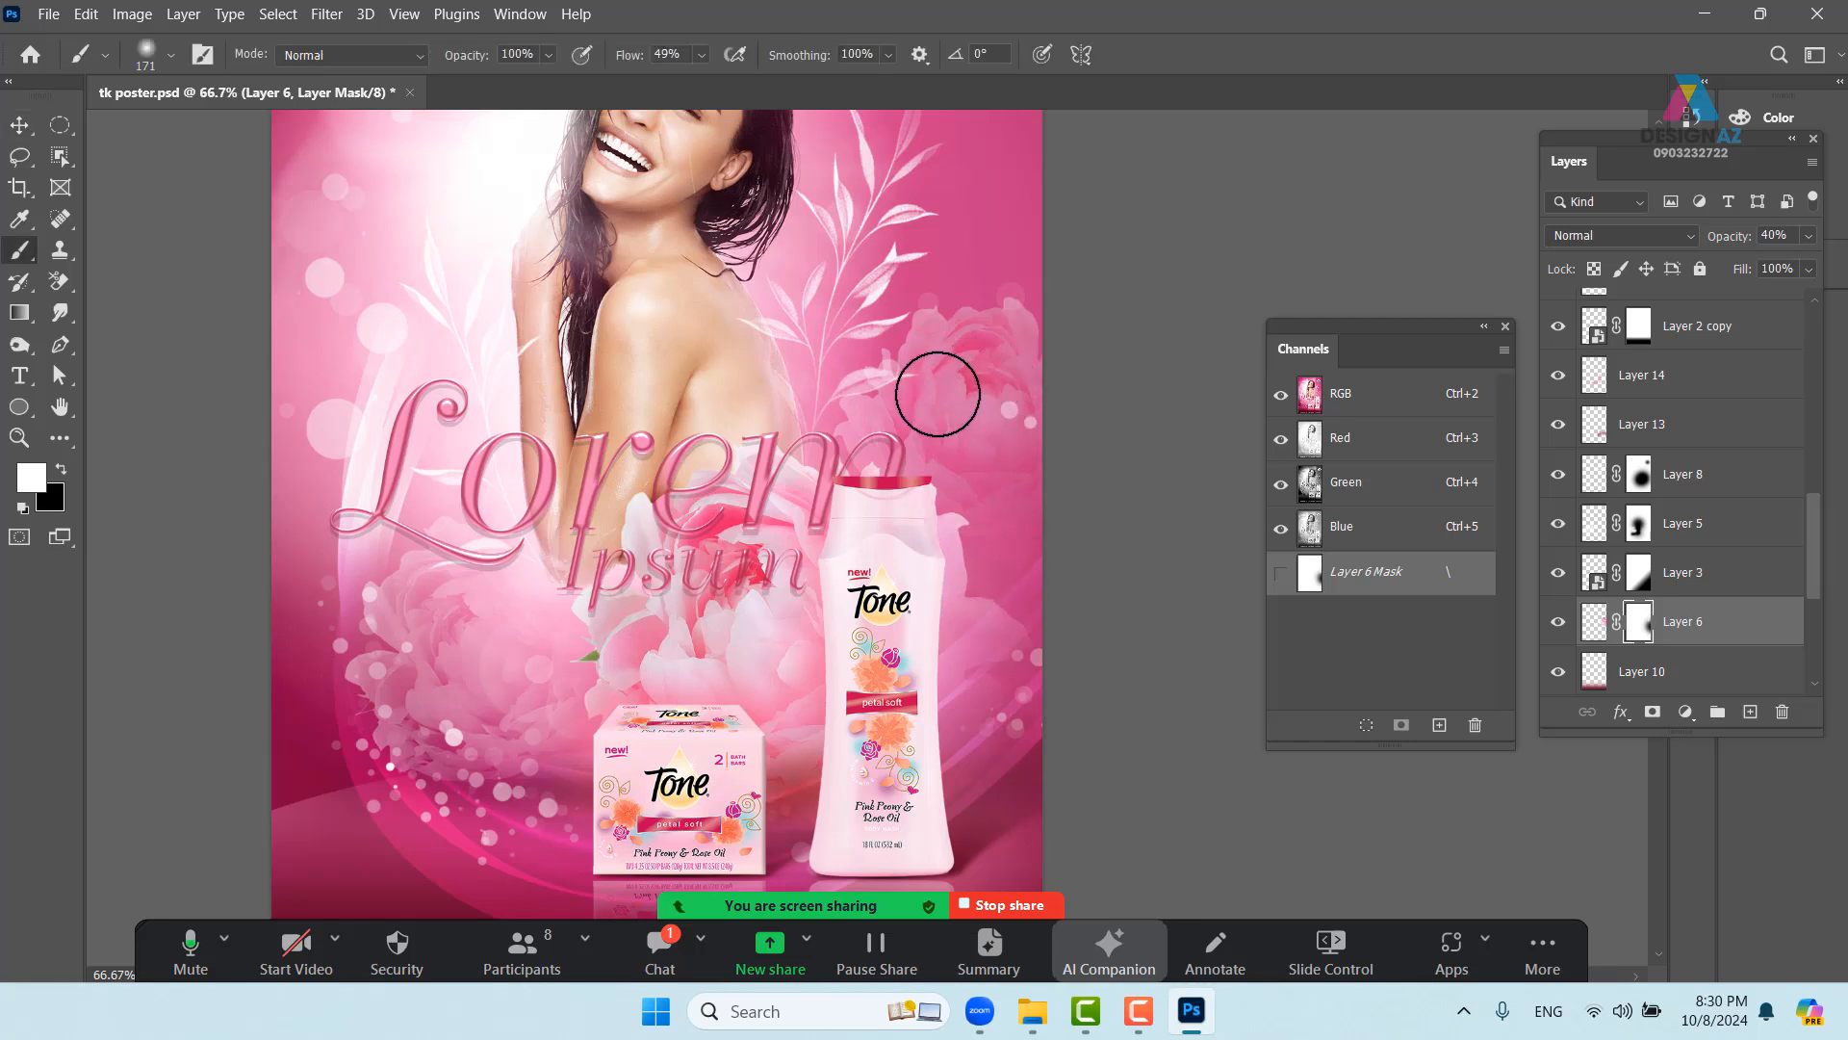
{"action": "left_click_drag", "start_coordinate": [945, 664], "coordinate": [956, 526]}
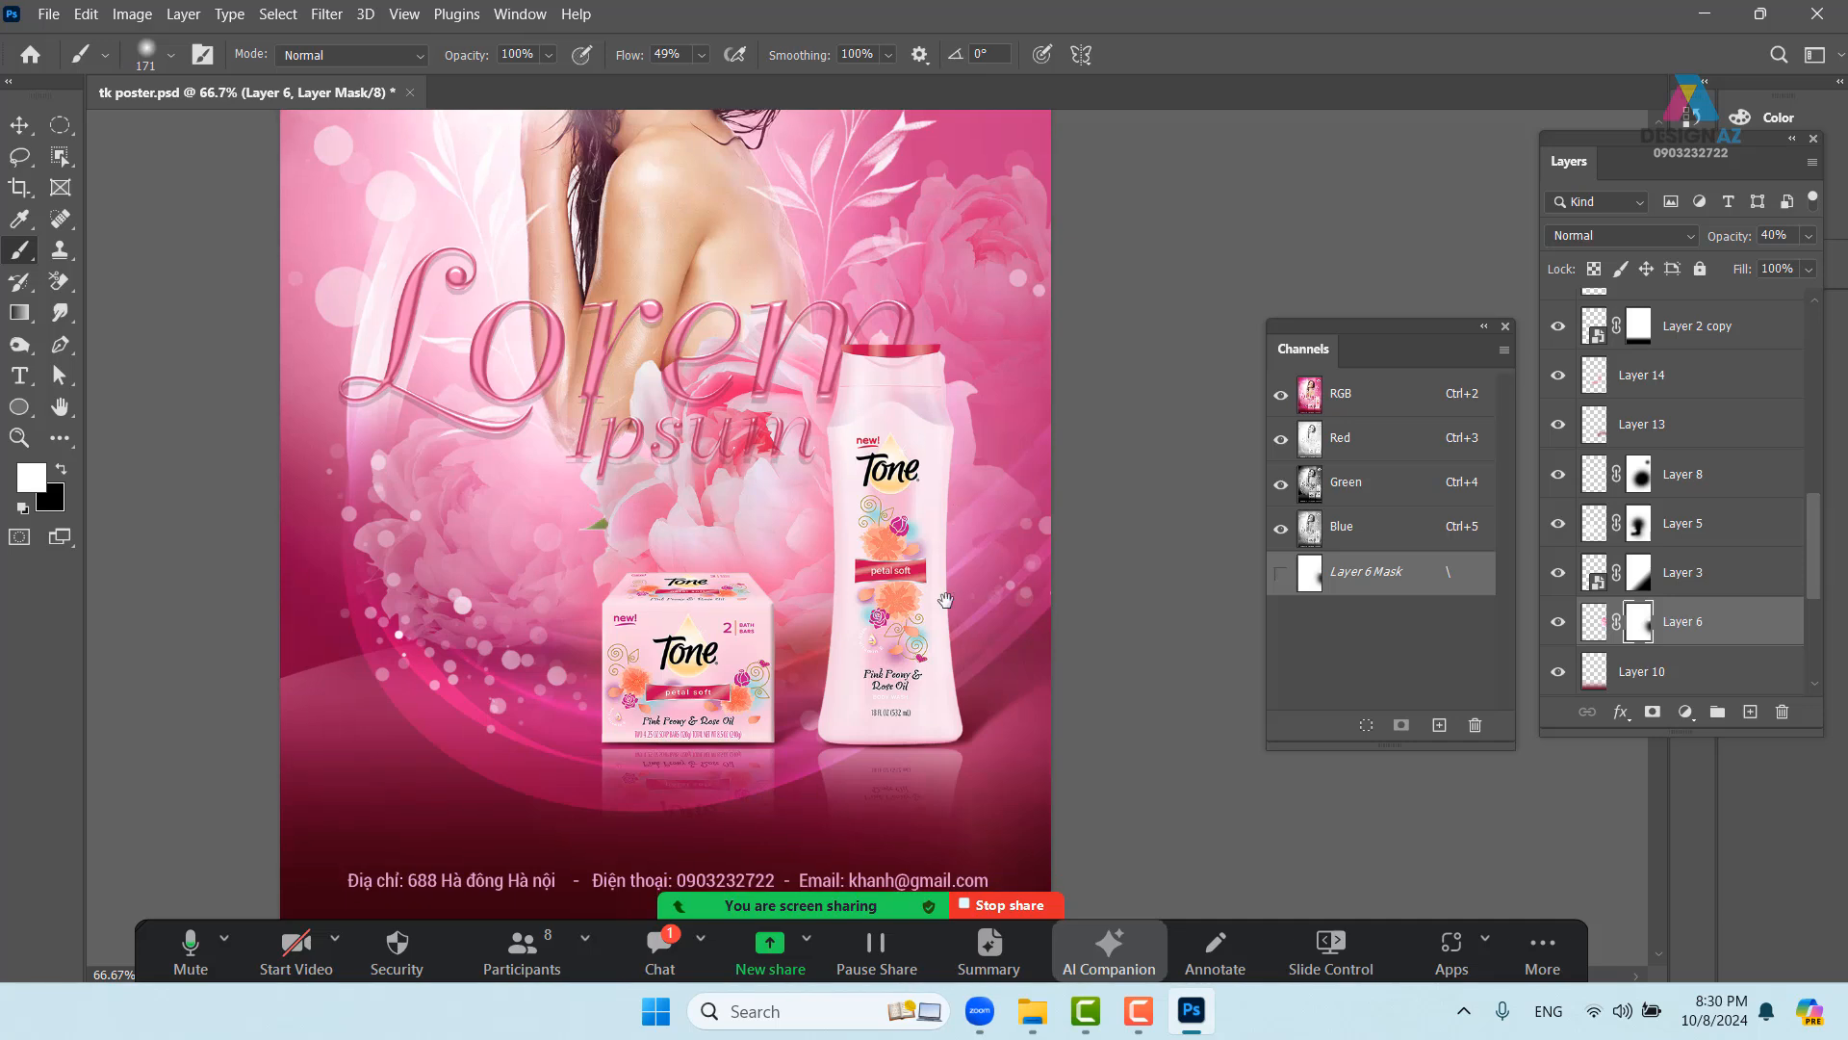
{"action": "mouse_move", "coordinate": [796, 546]}
{"action": "left_mouse_down"}
{"action": "mouse_move", "coordinate": [663, 570]}
{"action": "mouse_move", "coordinate": [745, 478]}
{"action": "left_mouse_up"}
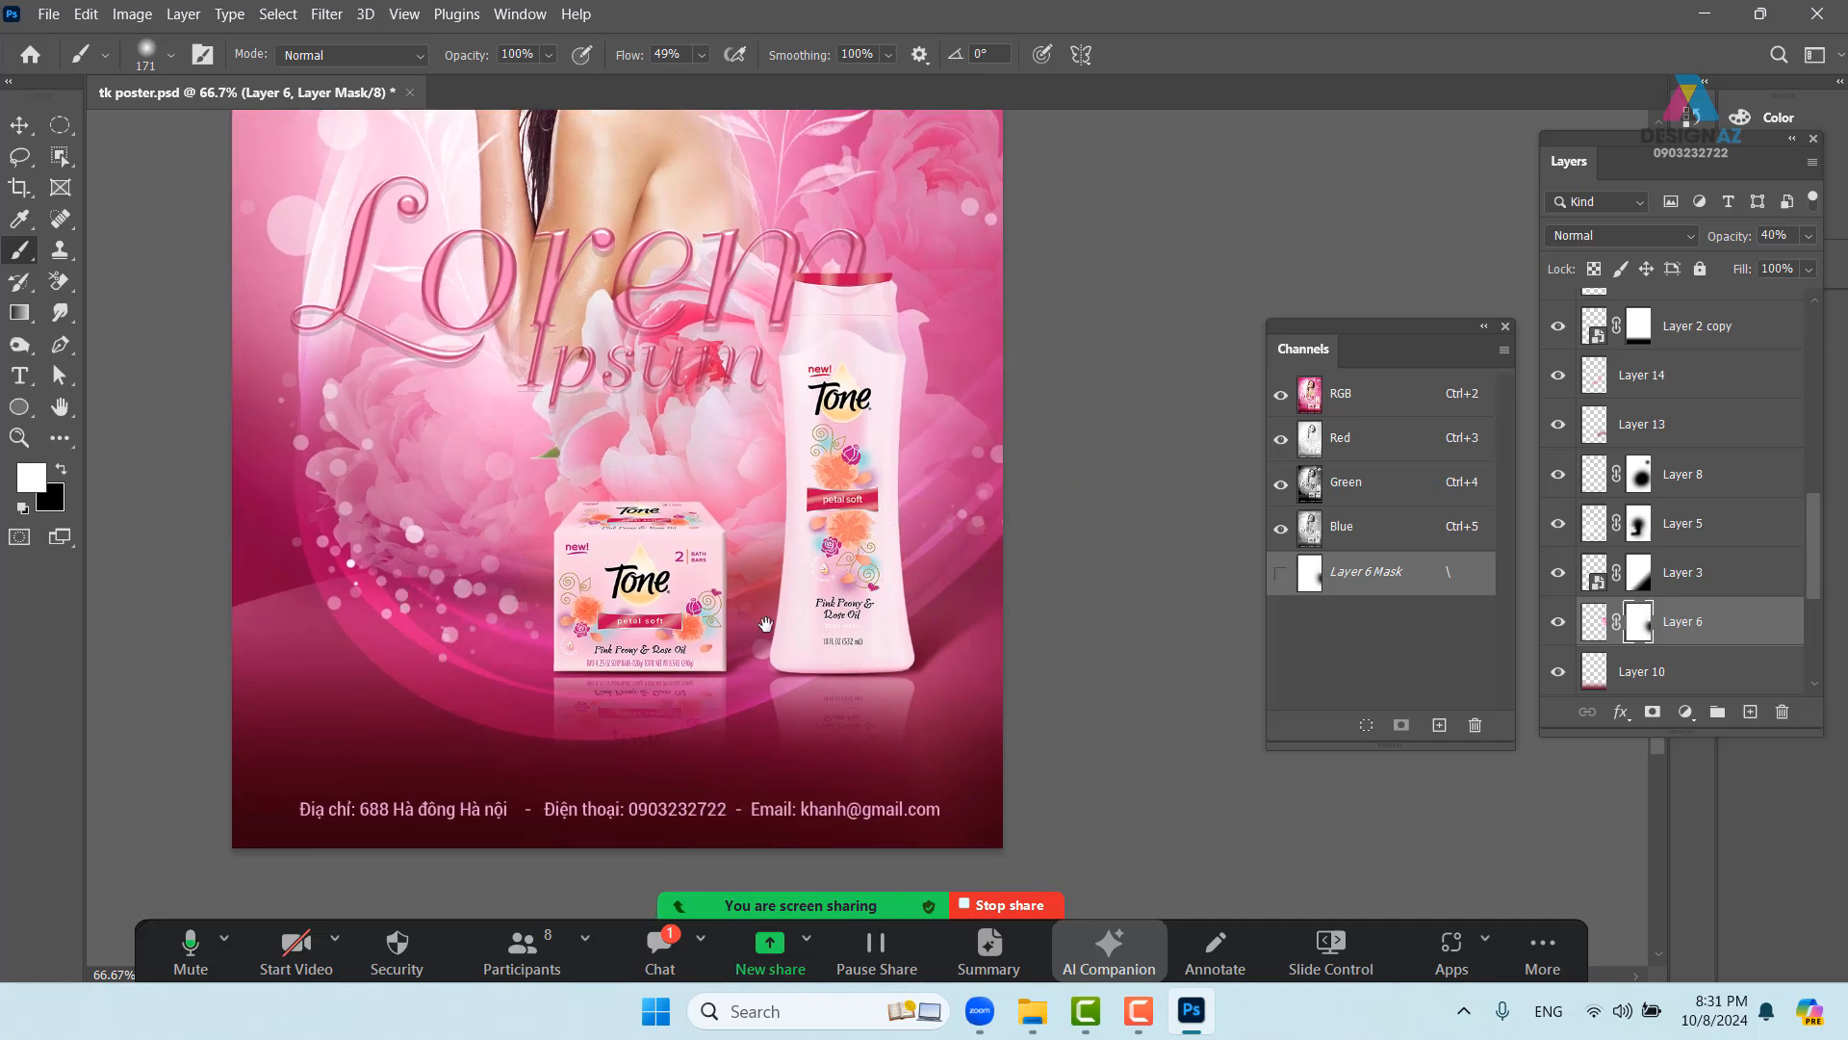
{"action": "left_click_drag", "start_coordinate": [860, 685], "coordinate": [936, 587]}
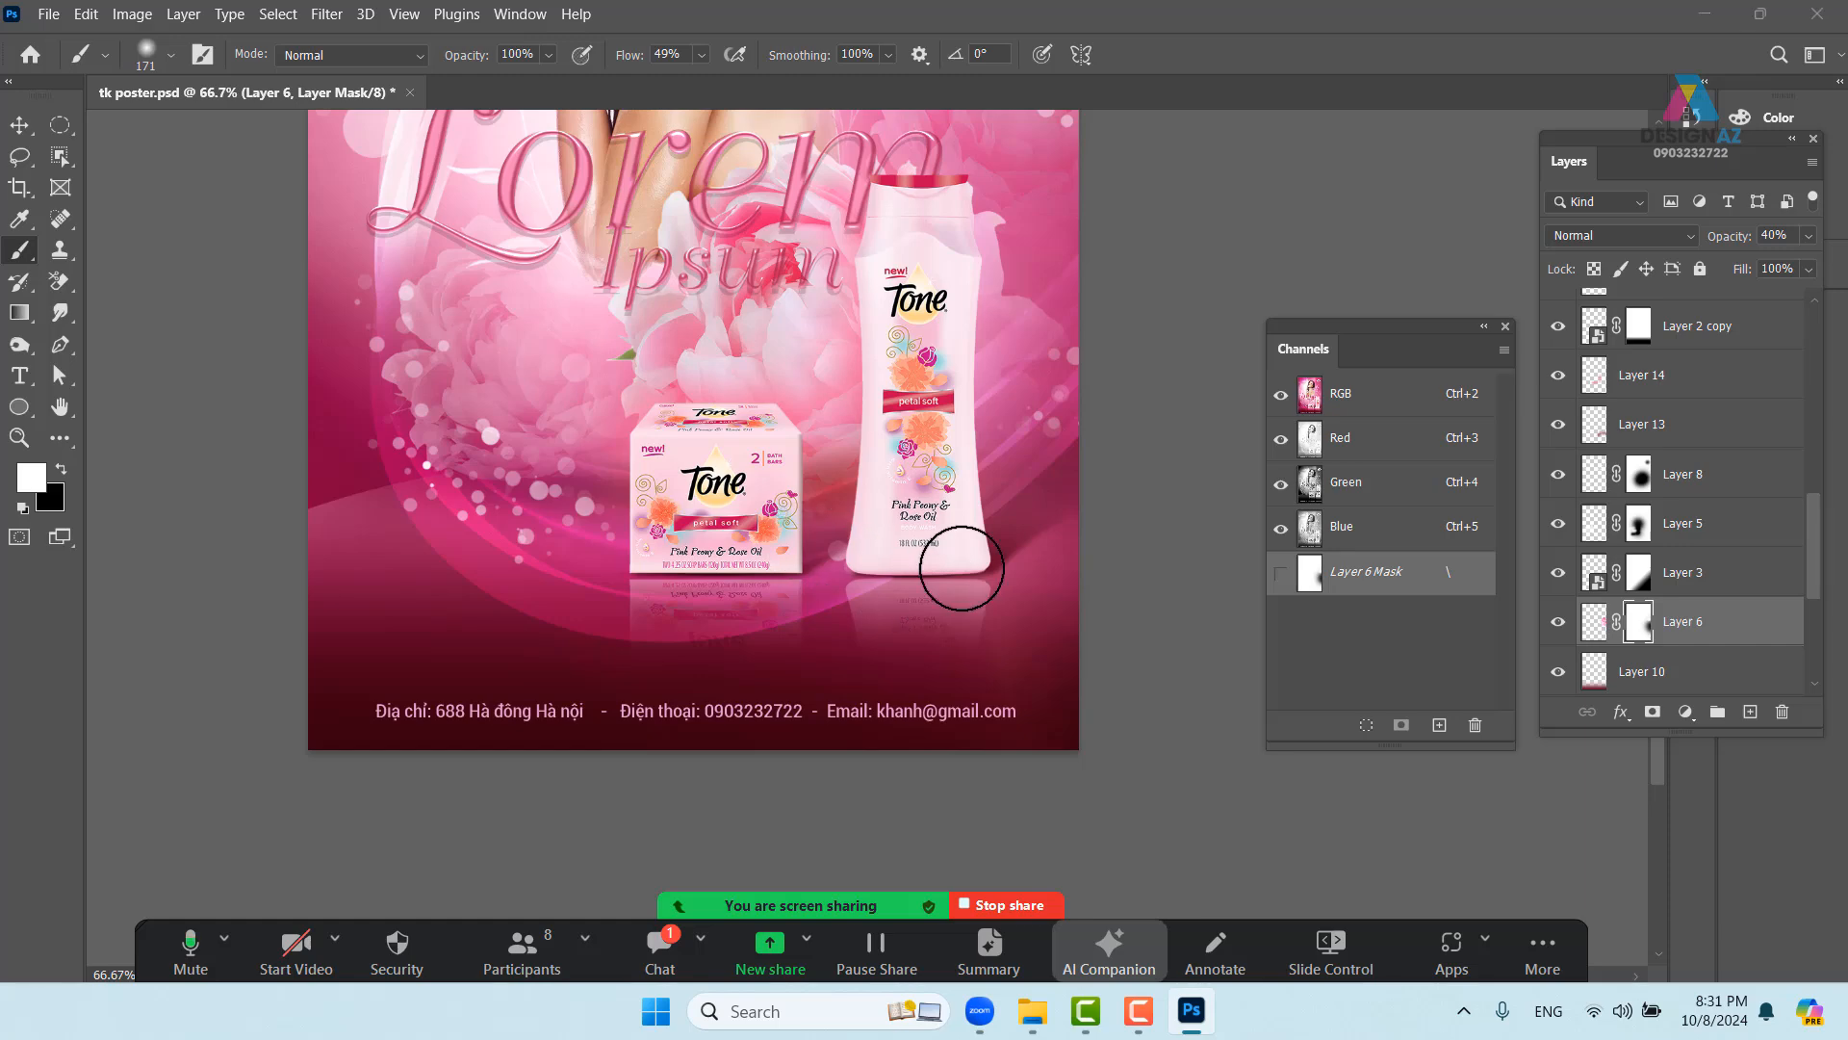
{"action": "key", "text": "ctrl+o"}
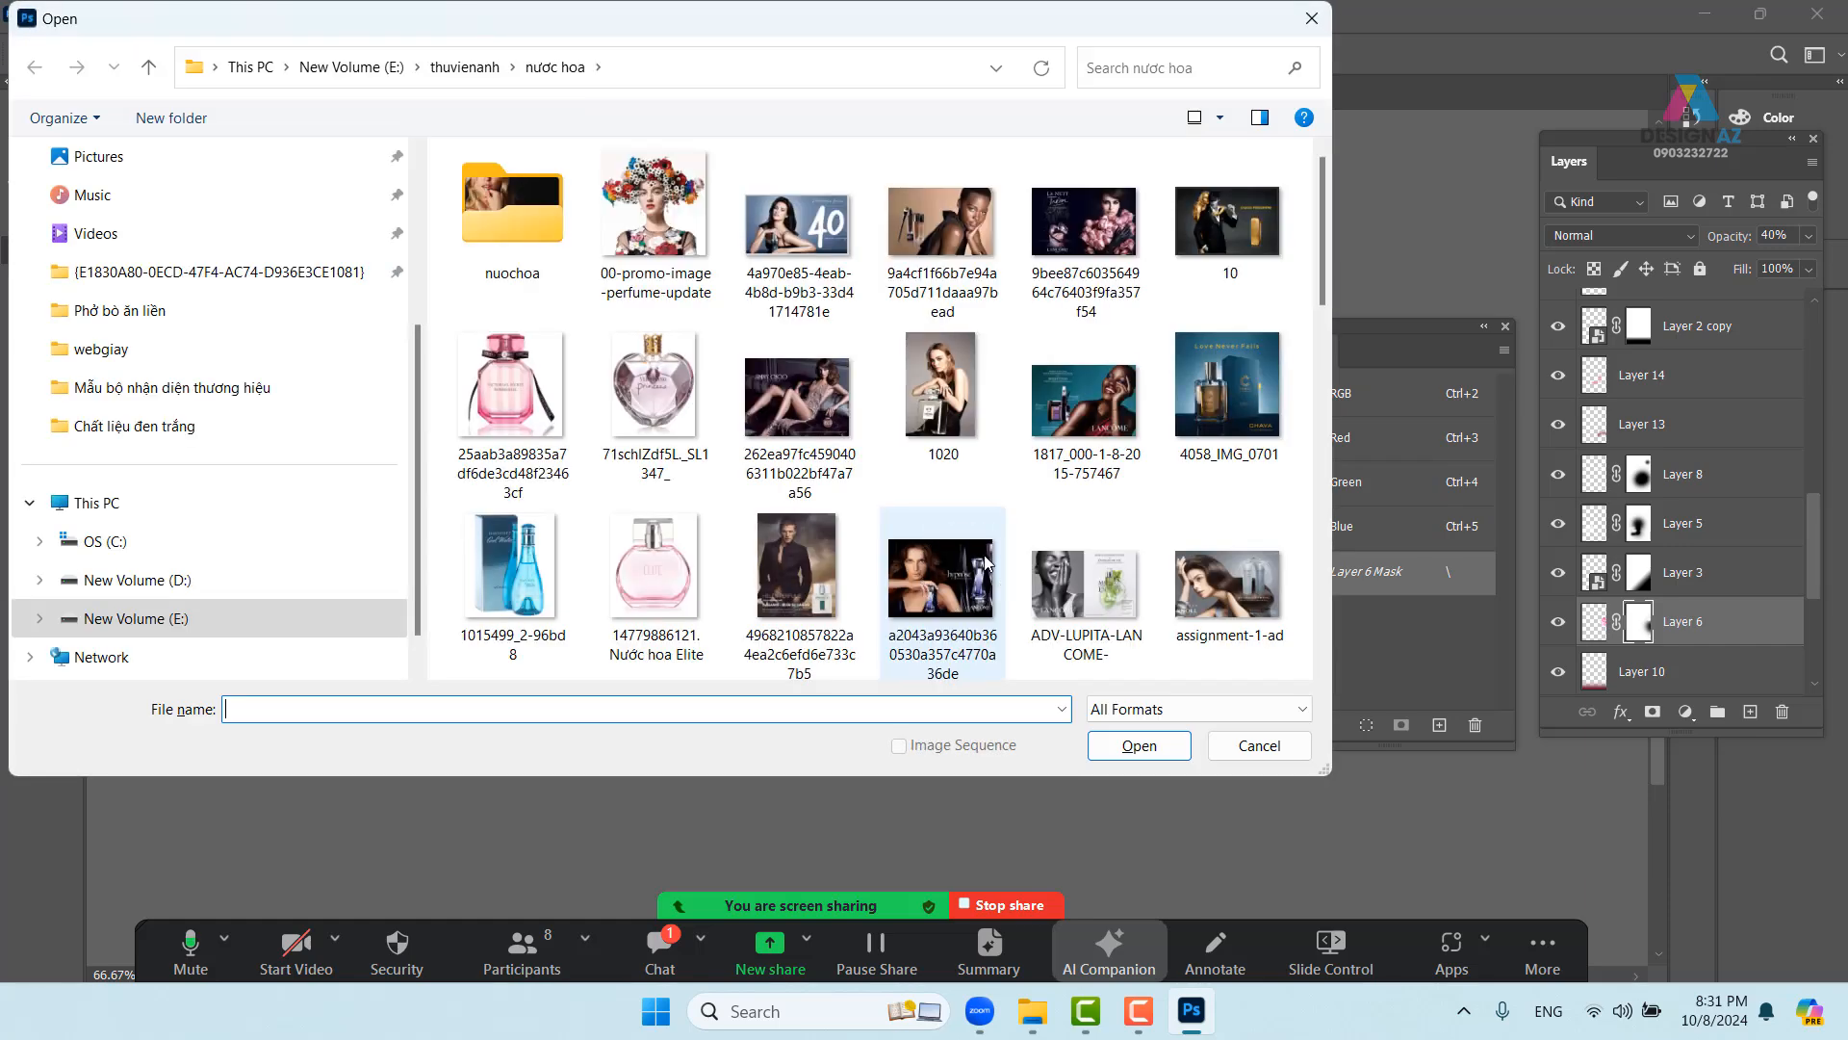
- Browse E: > thuvienanh > Backgroud > texture and open 'transformerslensflare31 copy'
{"action": "left_click", "coordinate": [194, 625]}
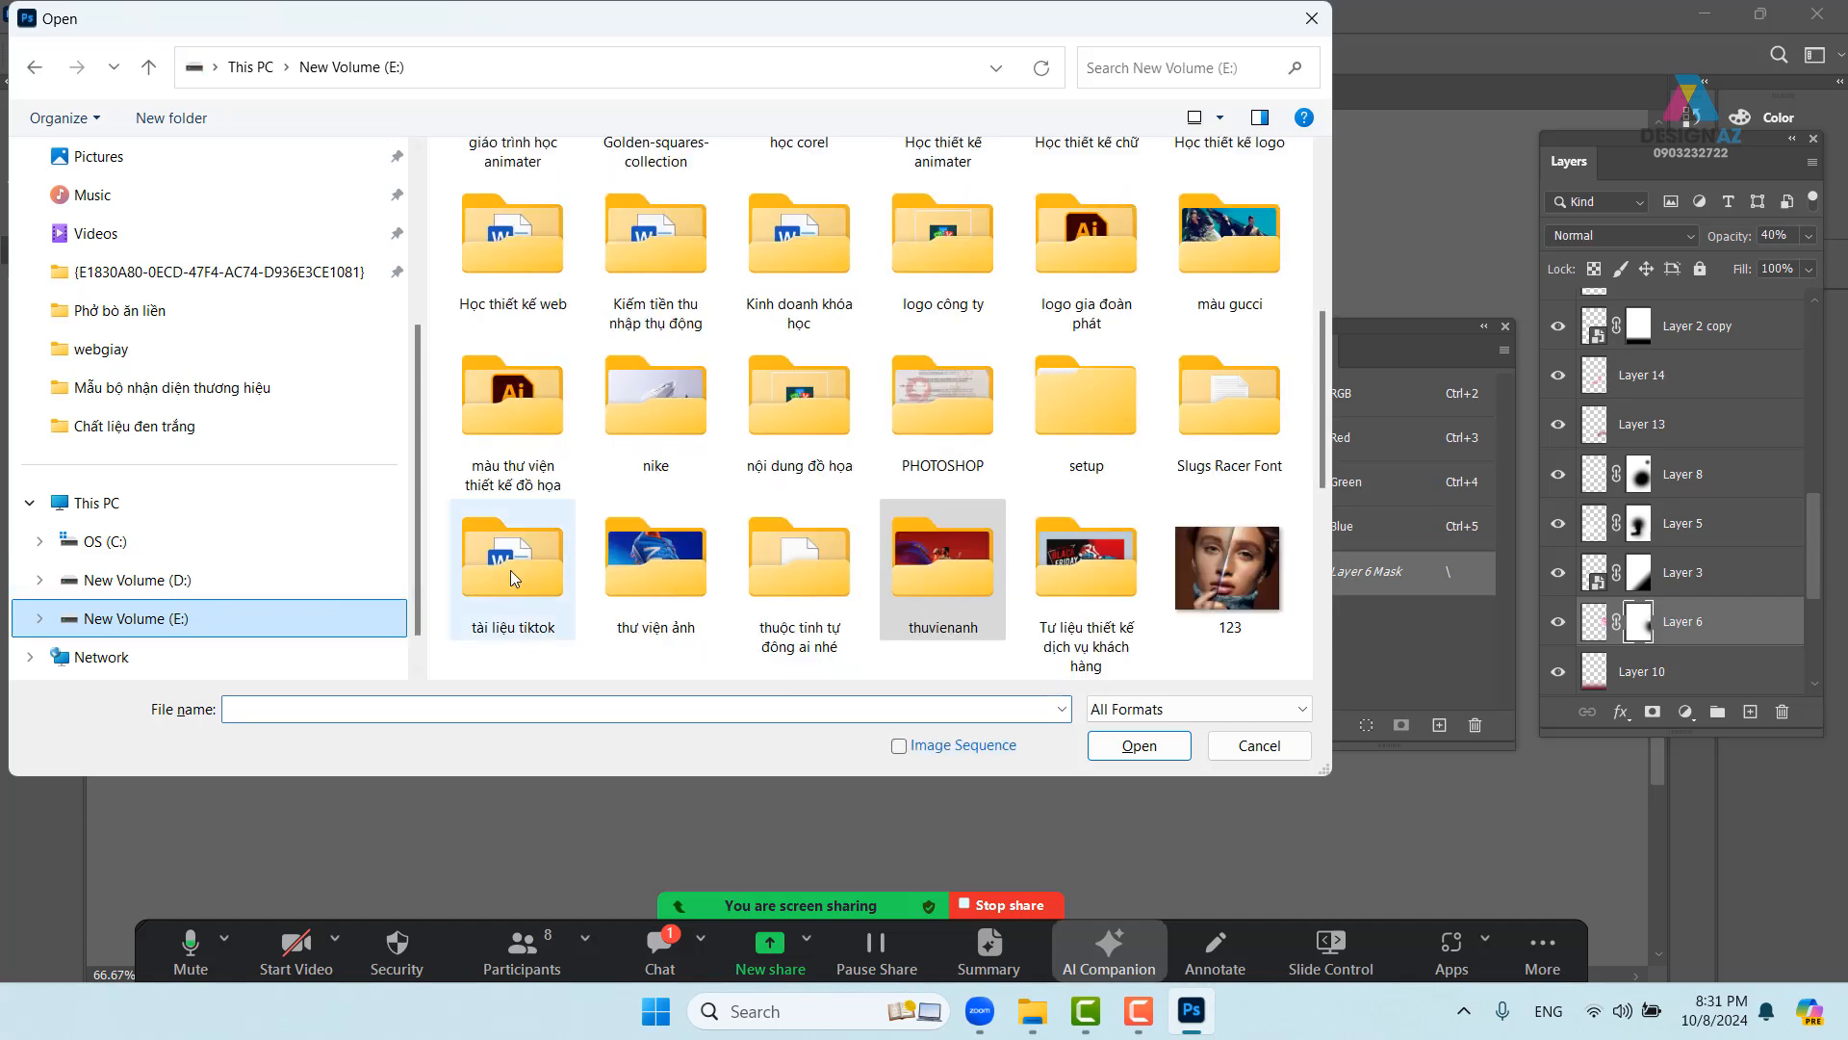
{"action": "double_click", "coordinate": [949, 579]}
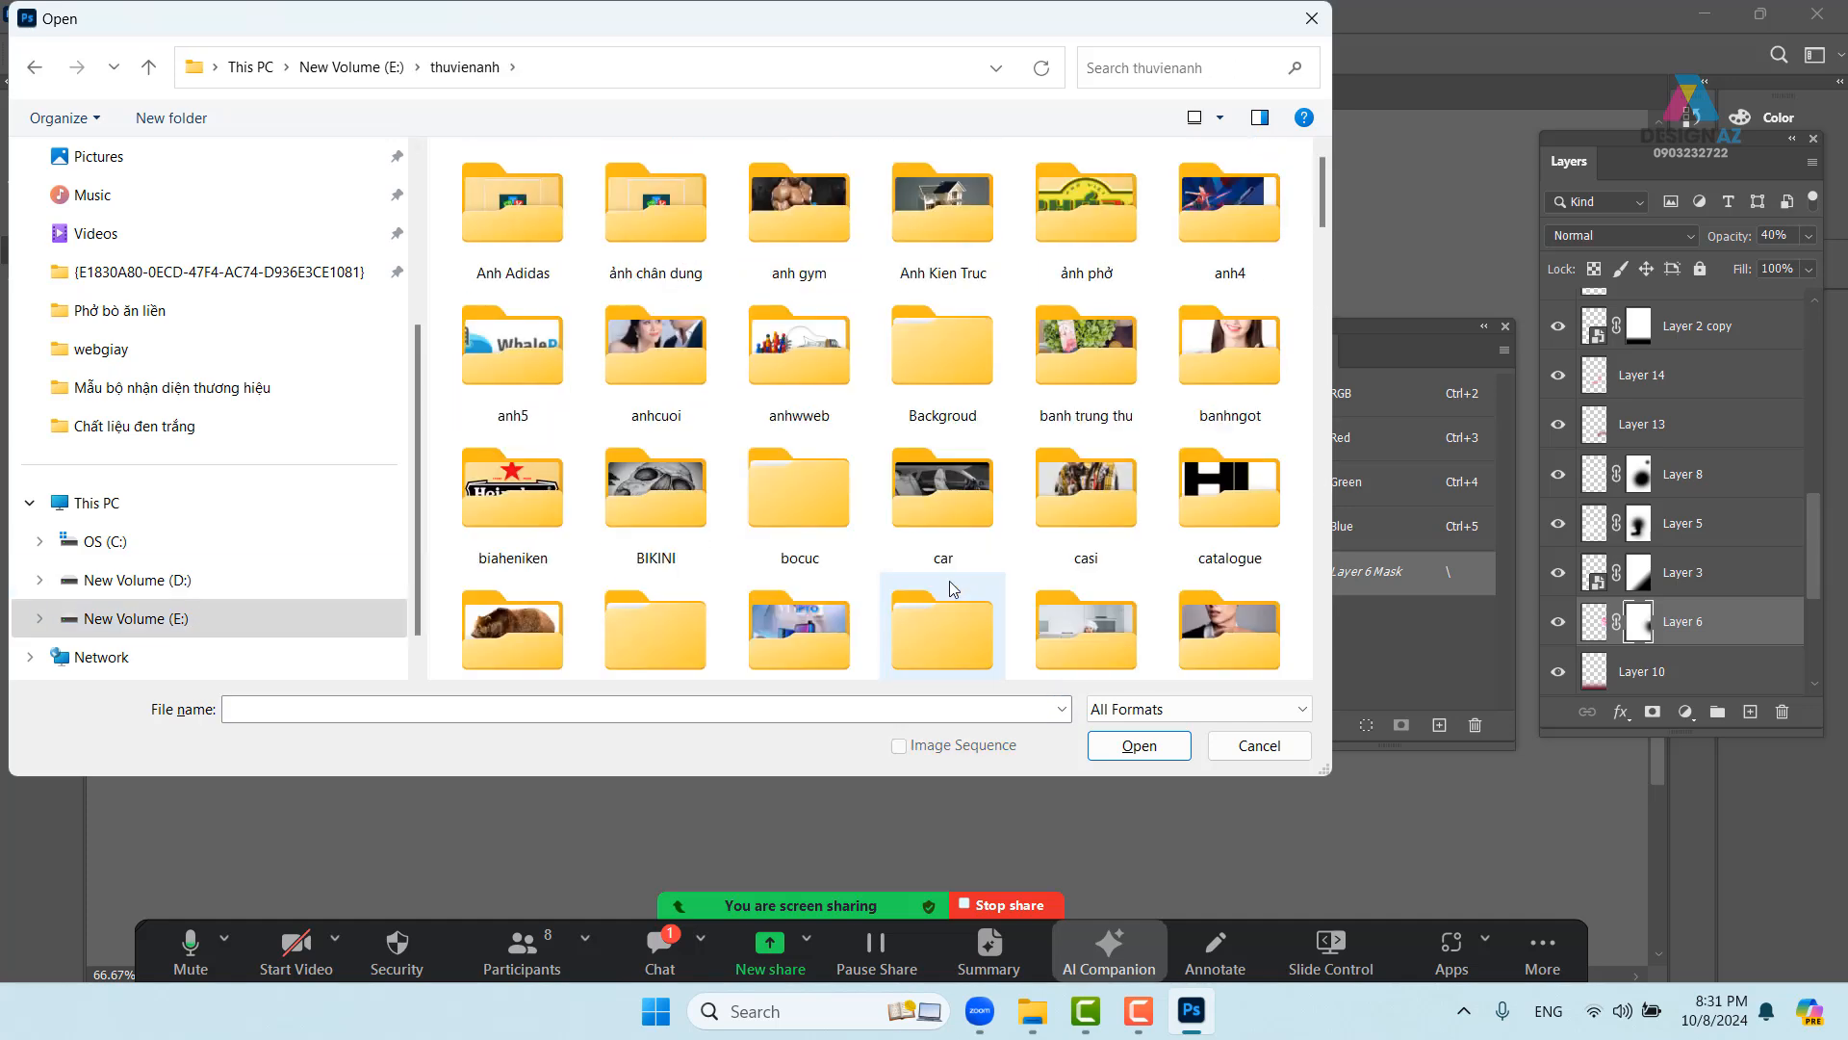
{"action": "double_click", "coordinate": [960, 378]}
{"action": "left_click", "coordinate": [1076, 367]}
{"action": "double_click", "coordinate": [1076, 366]}
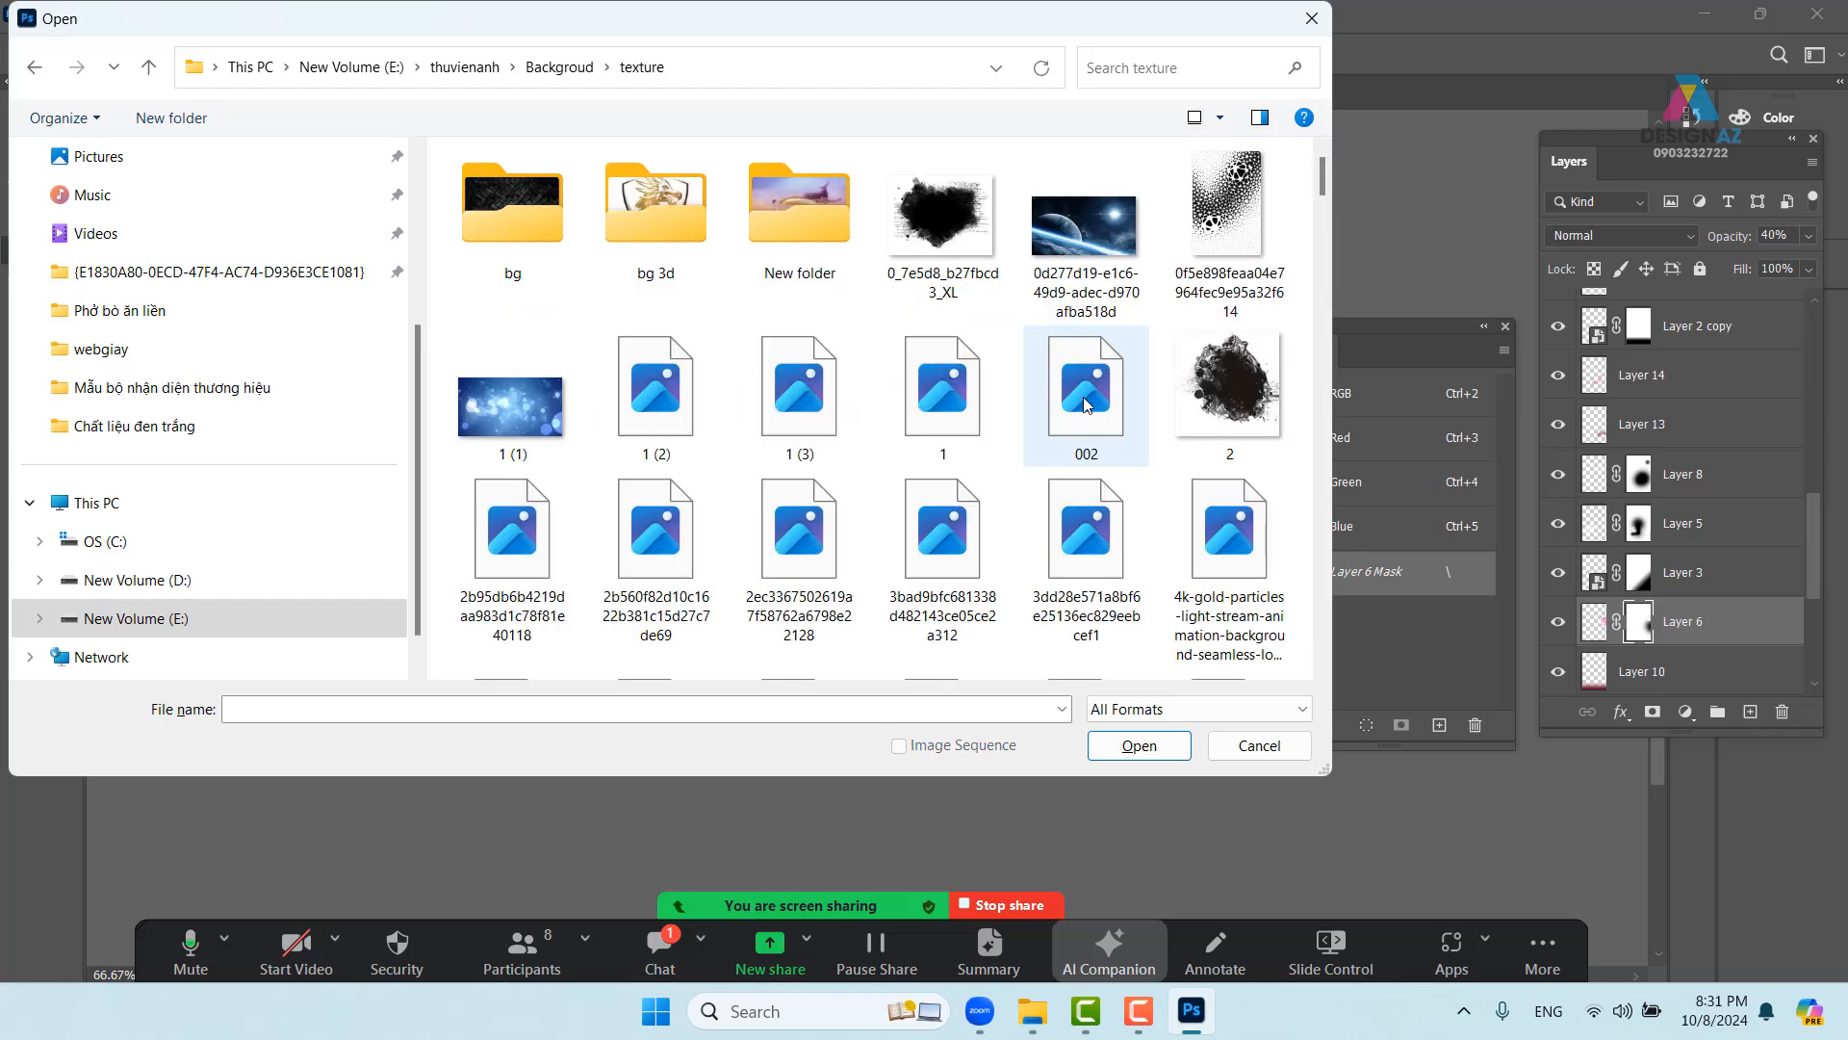
{"action": "scroll", "coordinate": [986, 483], "scroll_direction": "down", "scroll_amount": 15}
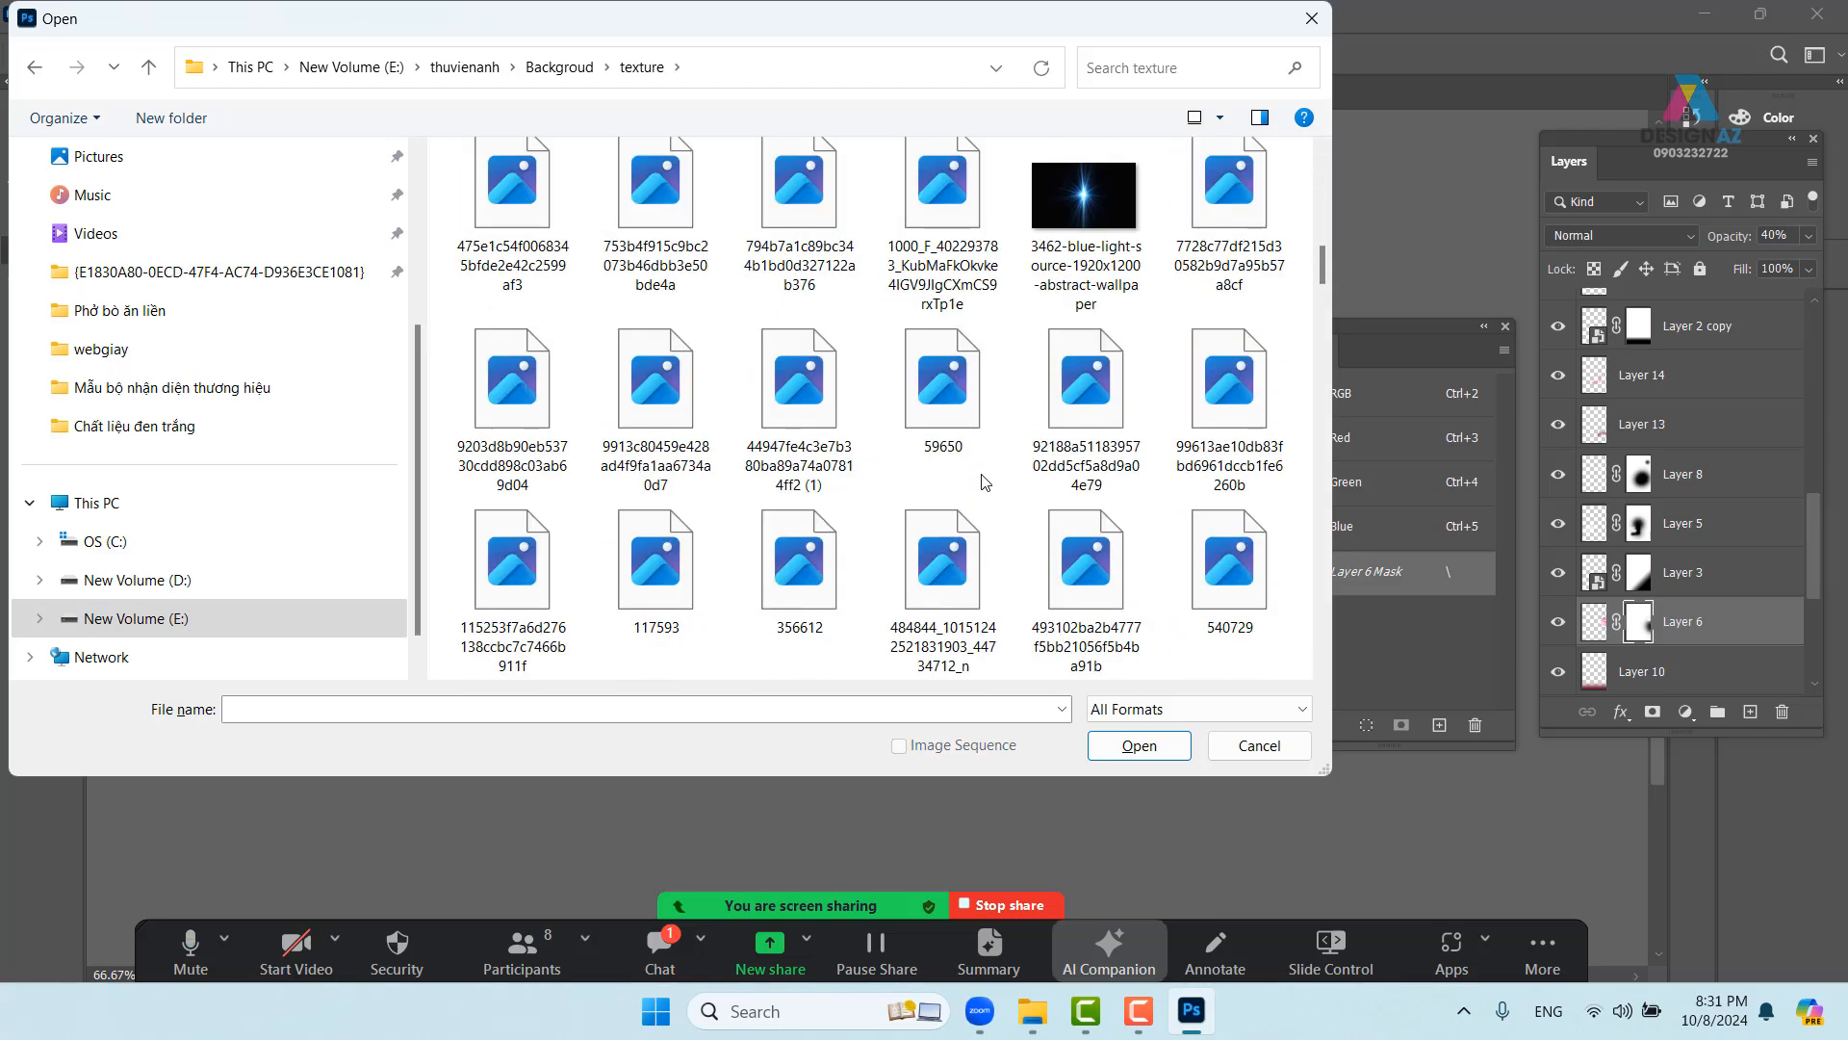
{"action": "left_click_drag", "start_coordinate": [1323, 318], "coordinate": [1319, 691]}
{"action": "scroll", "coordinate": [1076, 423], "scroll_direction": "up", "scroll_amount": 4}
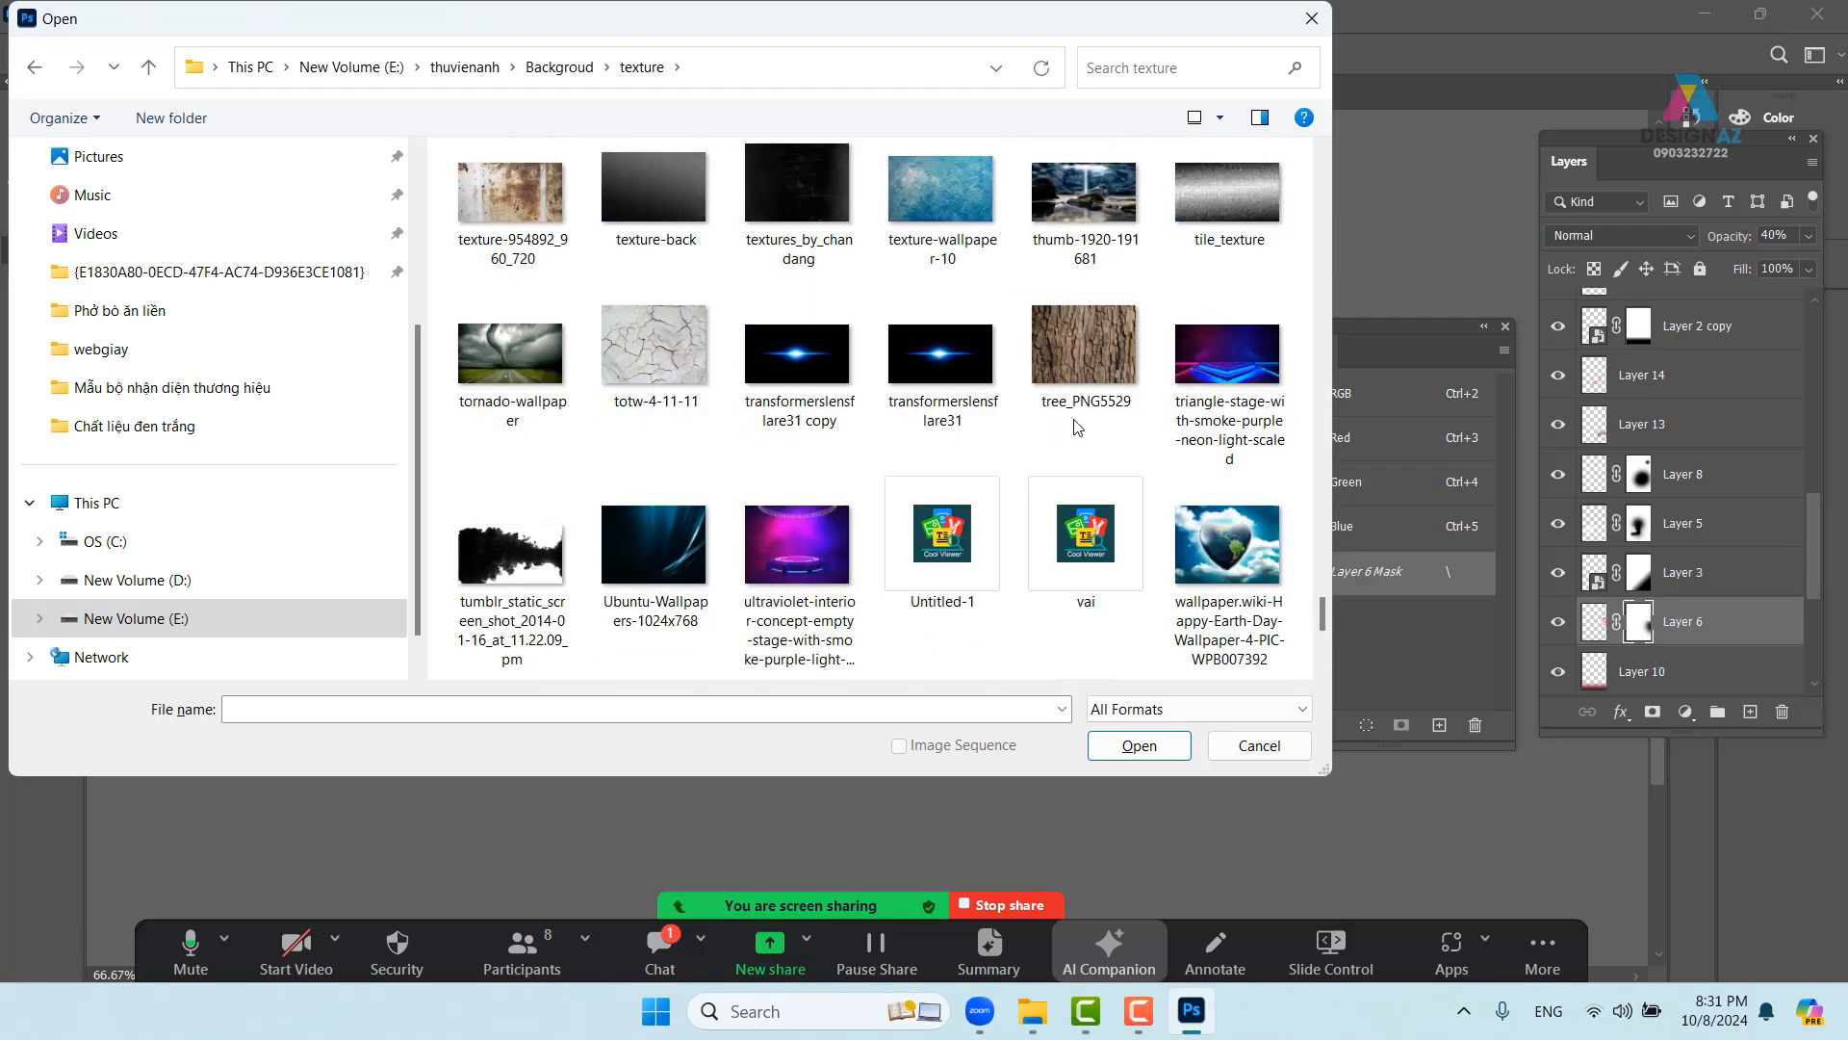
{"action": "left_click", "coordinate": [798, 358]}
{"action": "left_click", "coordinate": [1166, 746]}
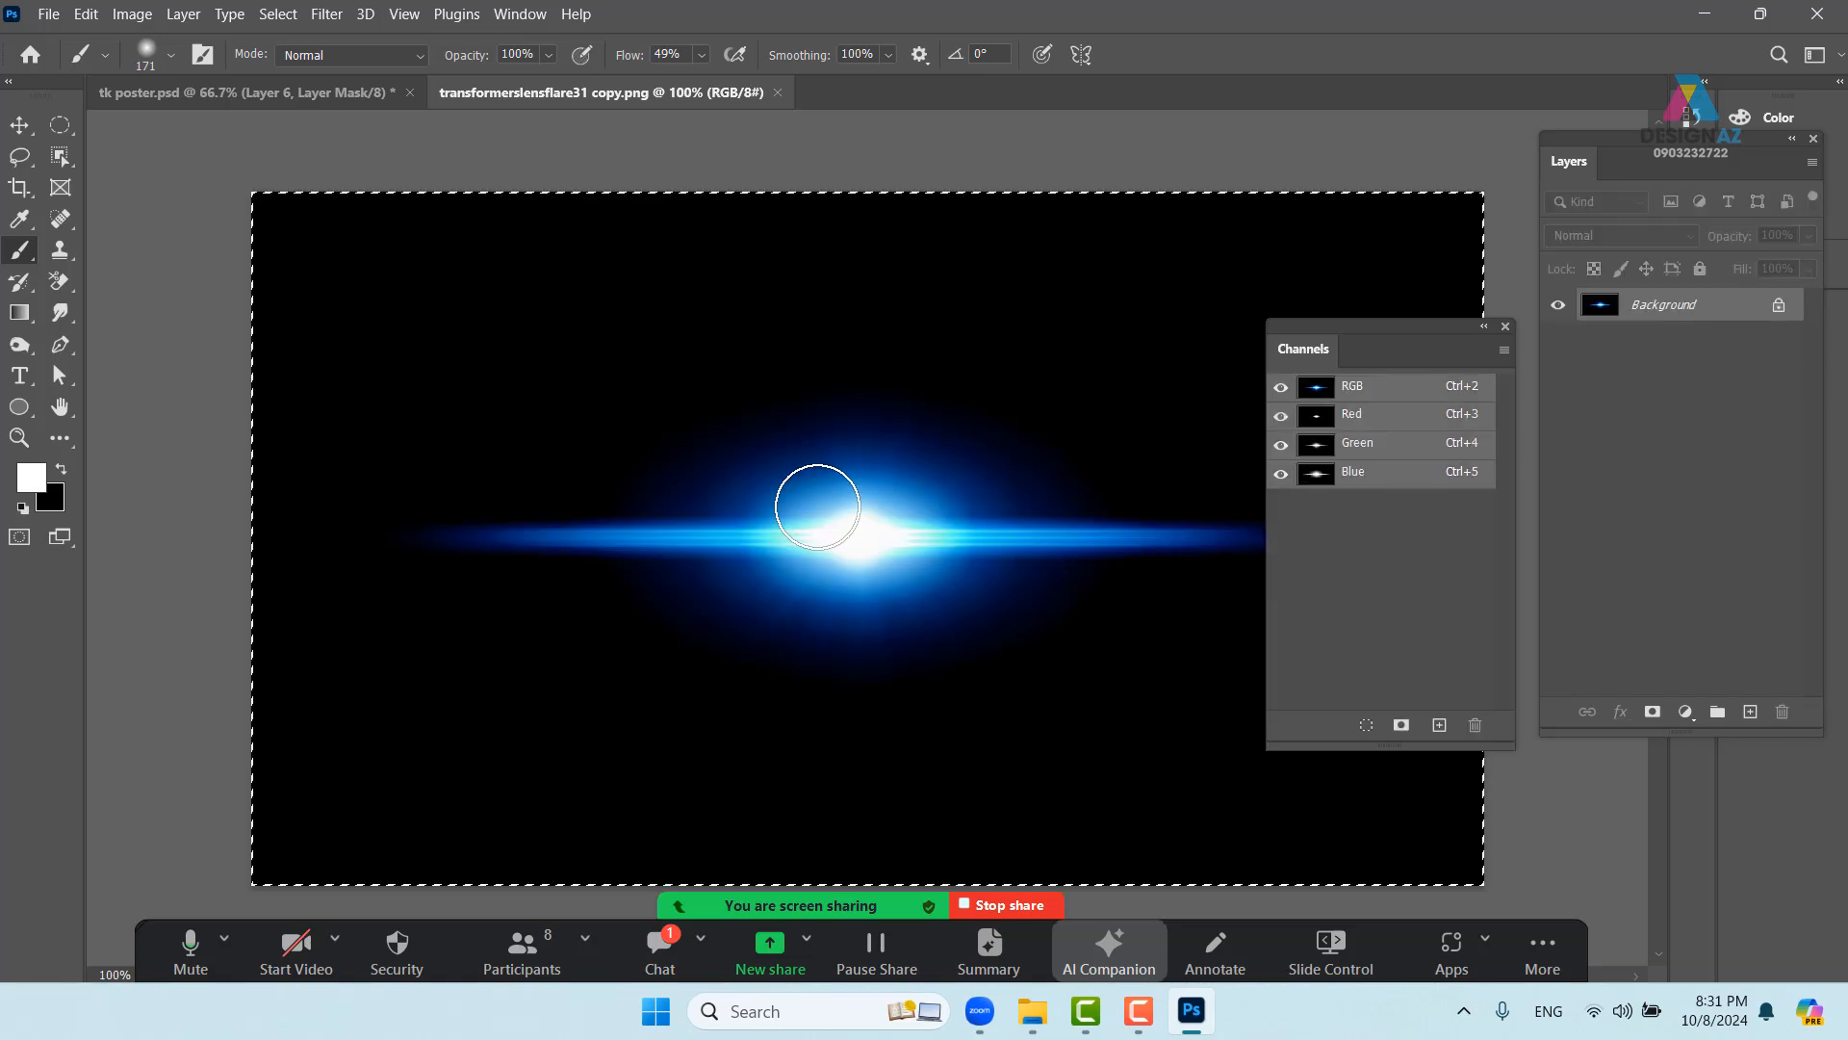
- Paste the lens flare into the tk poster and set it to Screen blend mode
{"action": "left_click", "coordinate": [280, 92]}
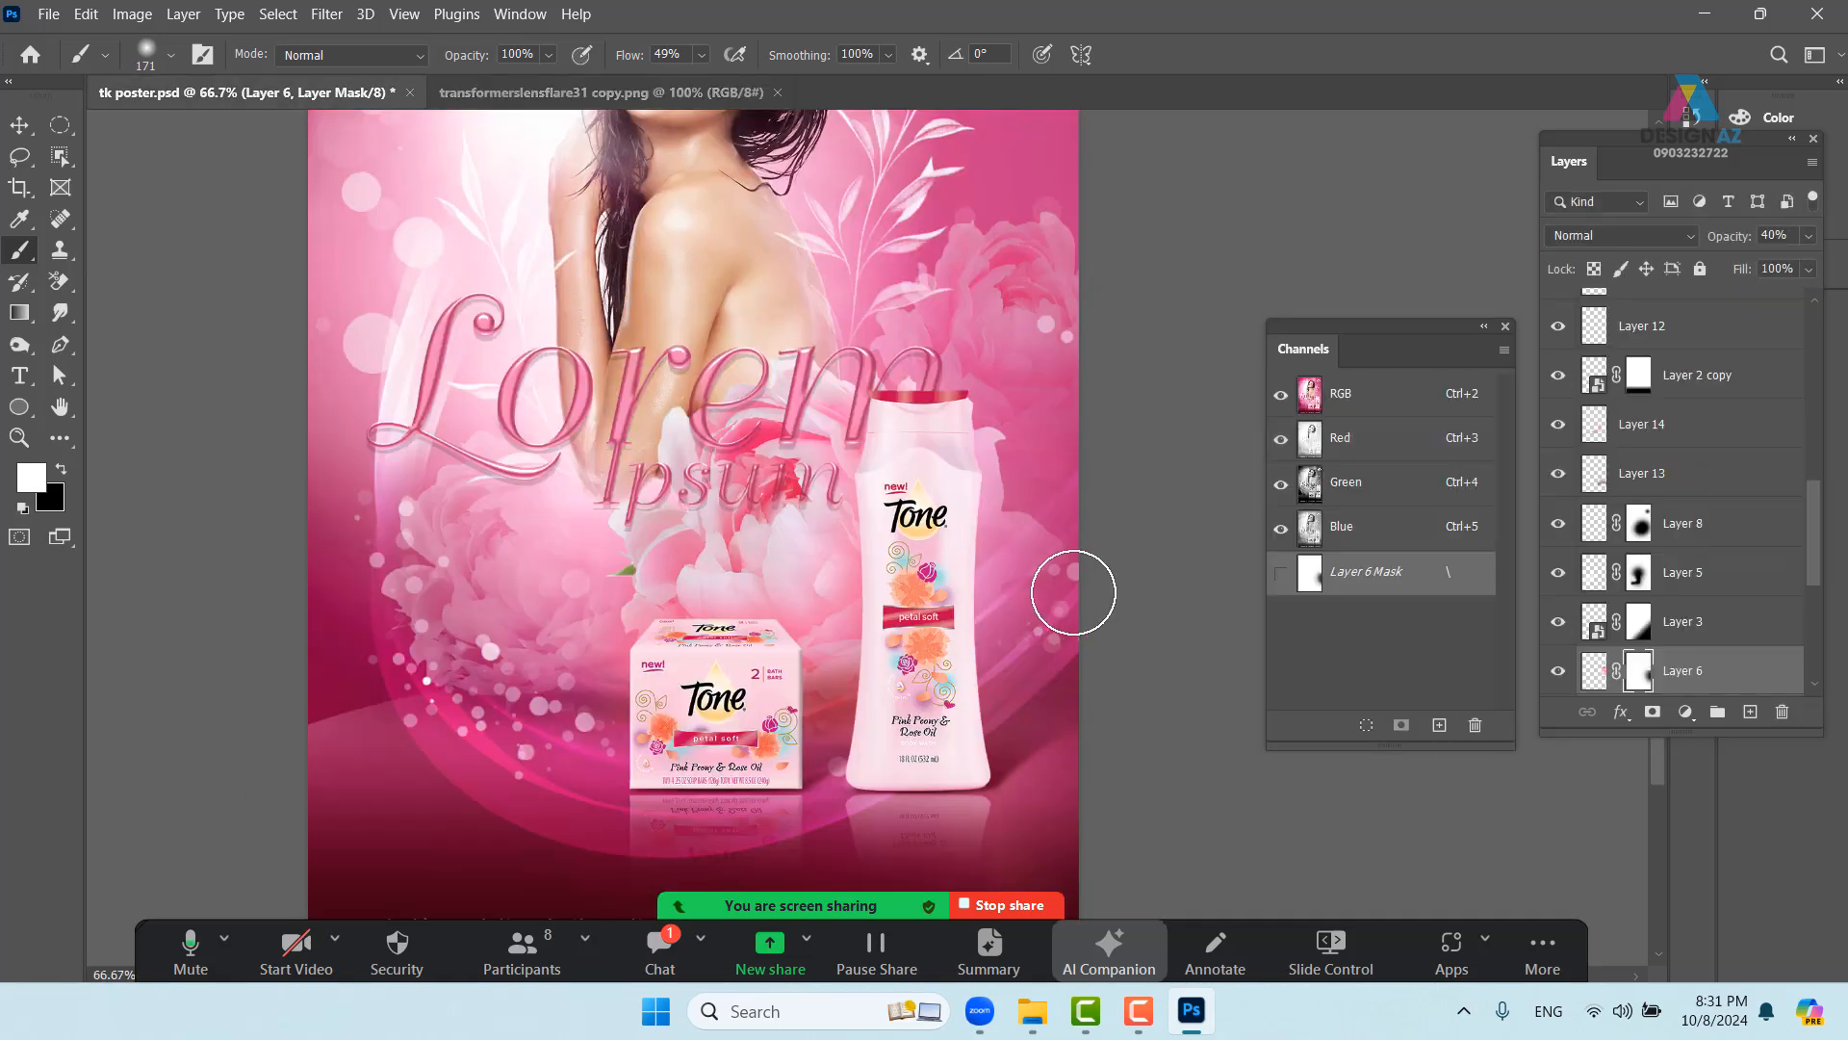
{"action": "key", "text": "ctrl+v"}
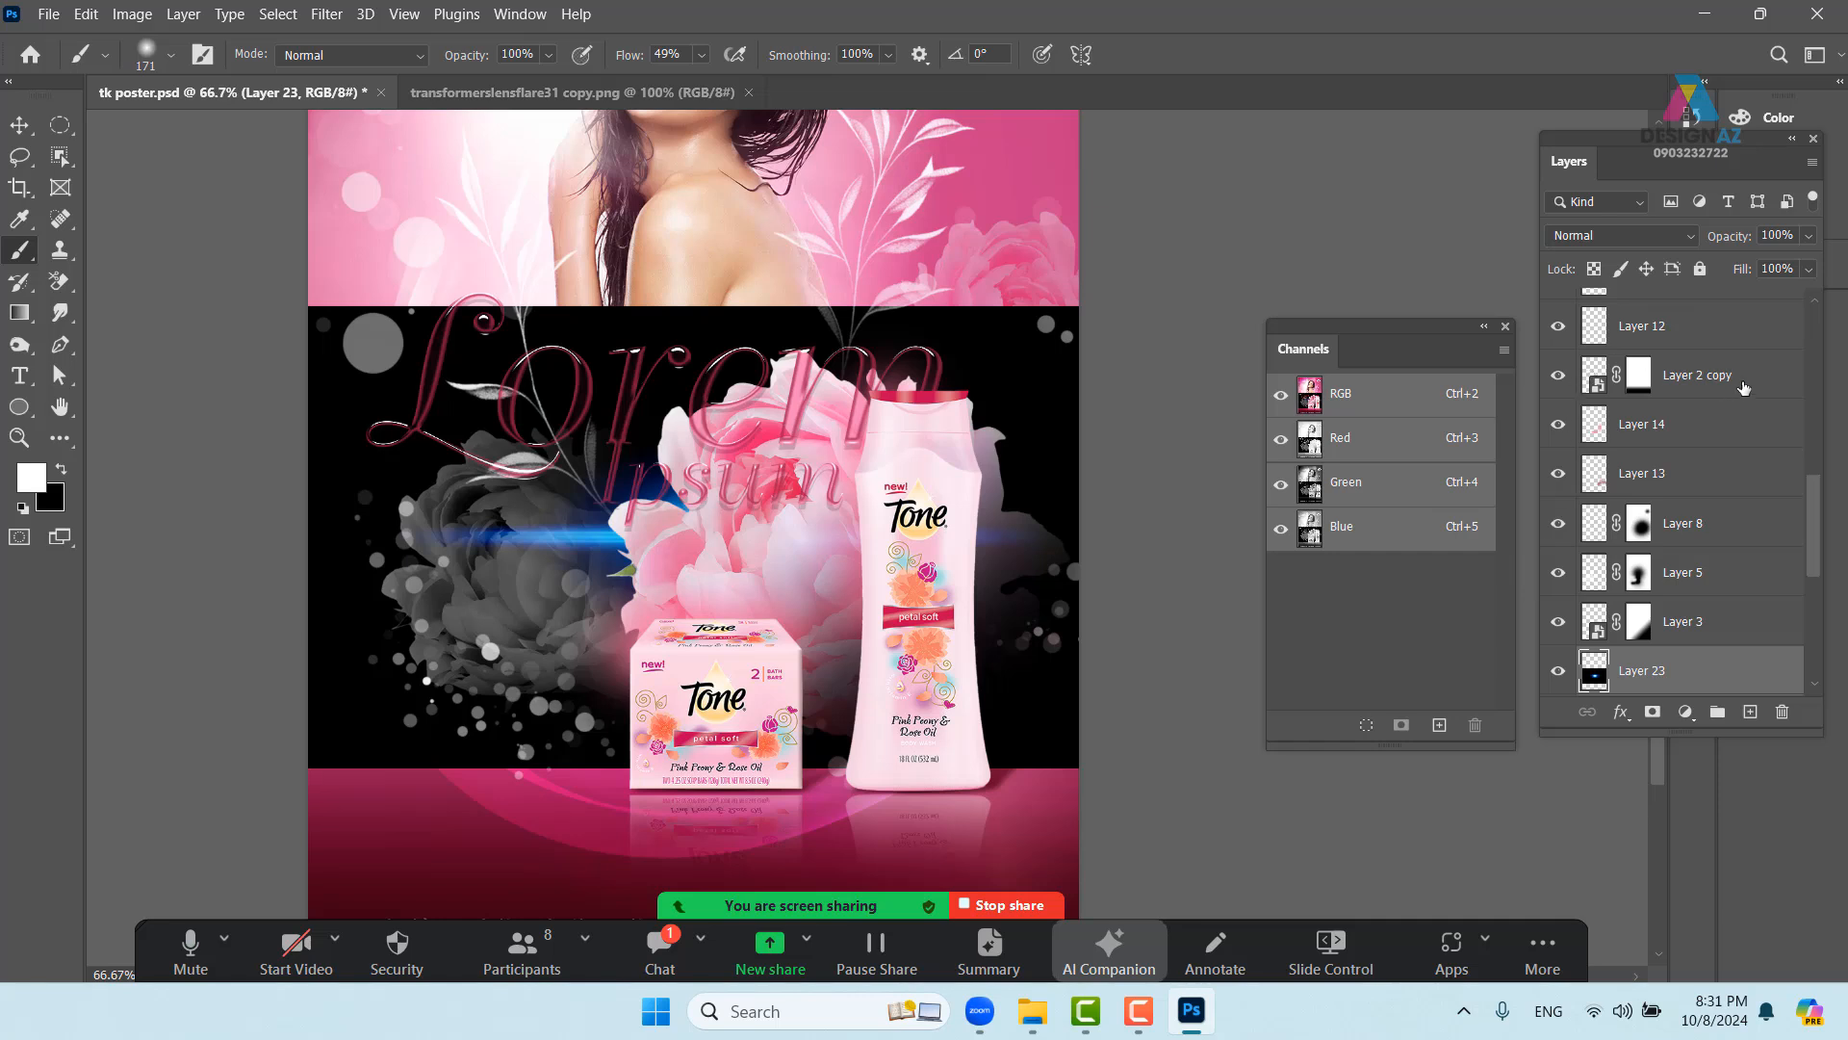
{"action": "left_click", "coordinate": [1657, 240]}
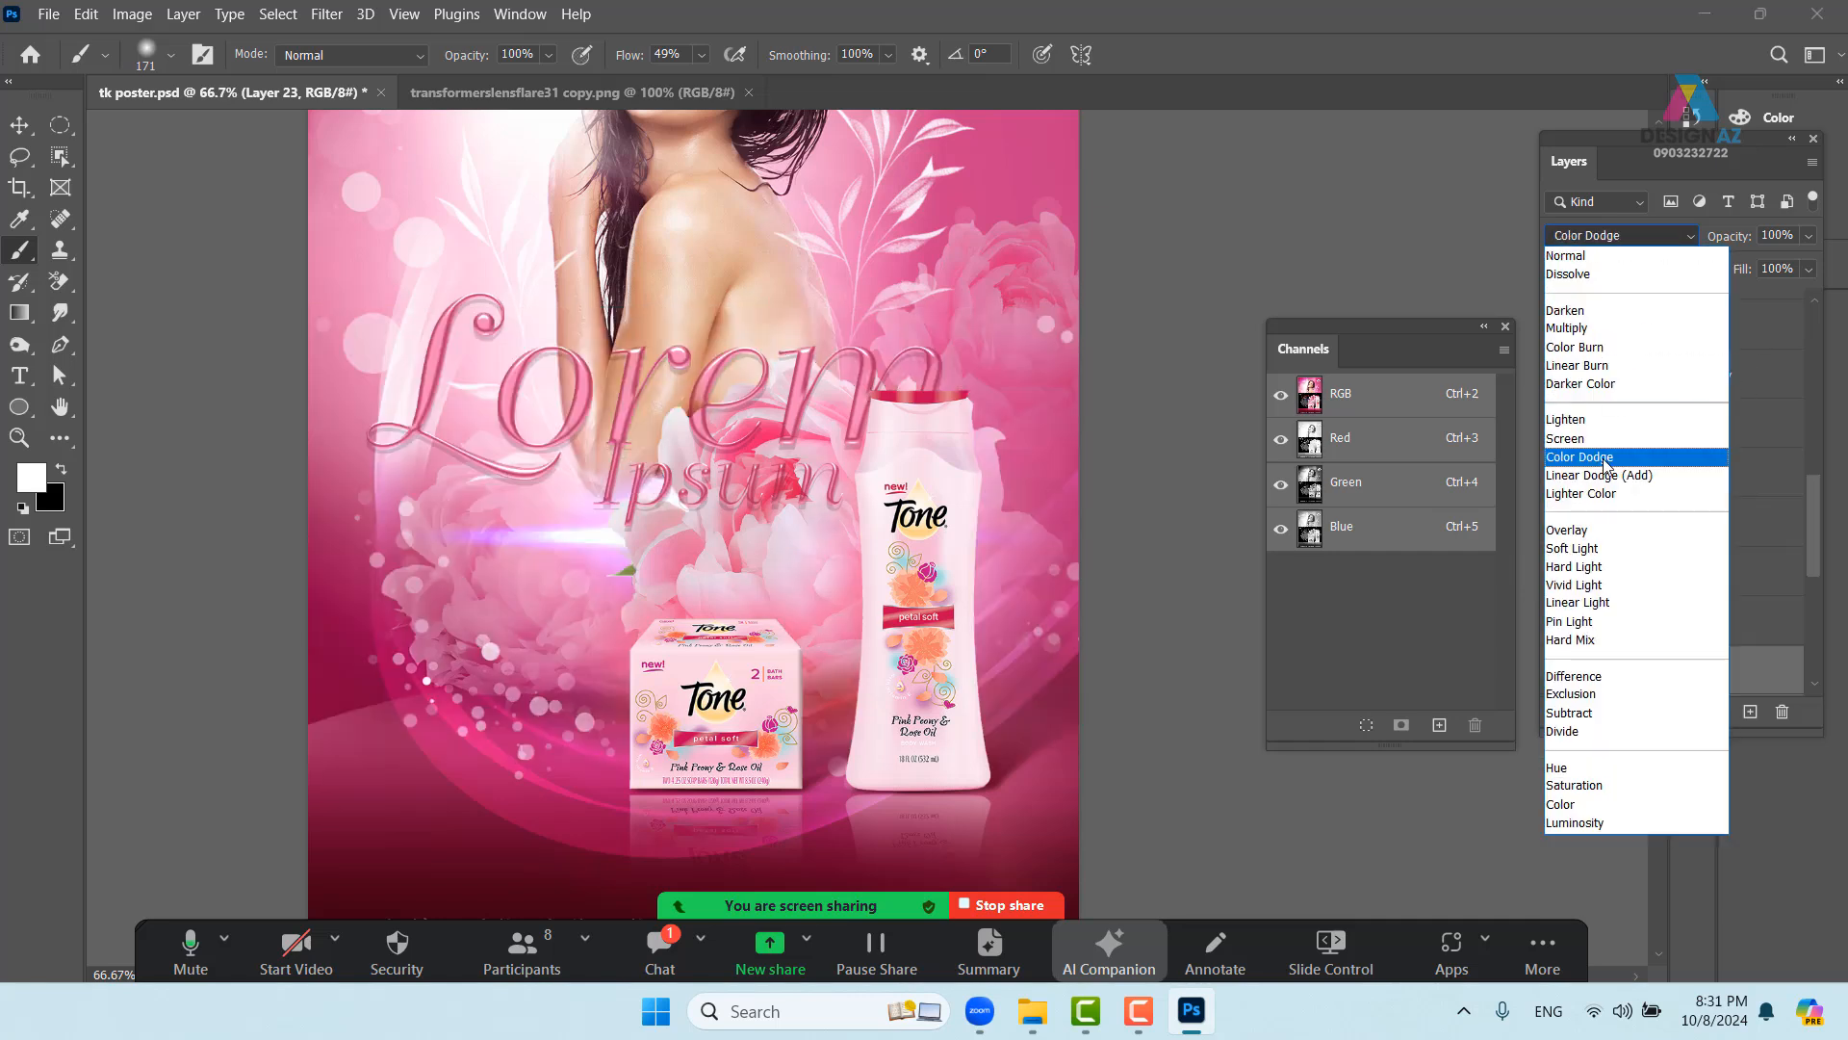
{"action": "left_click", "coordinate": [1605, 446]}
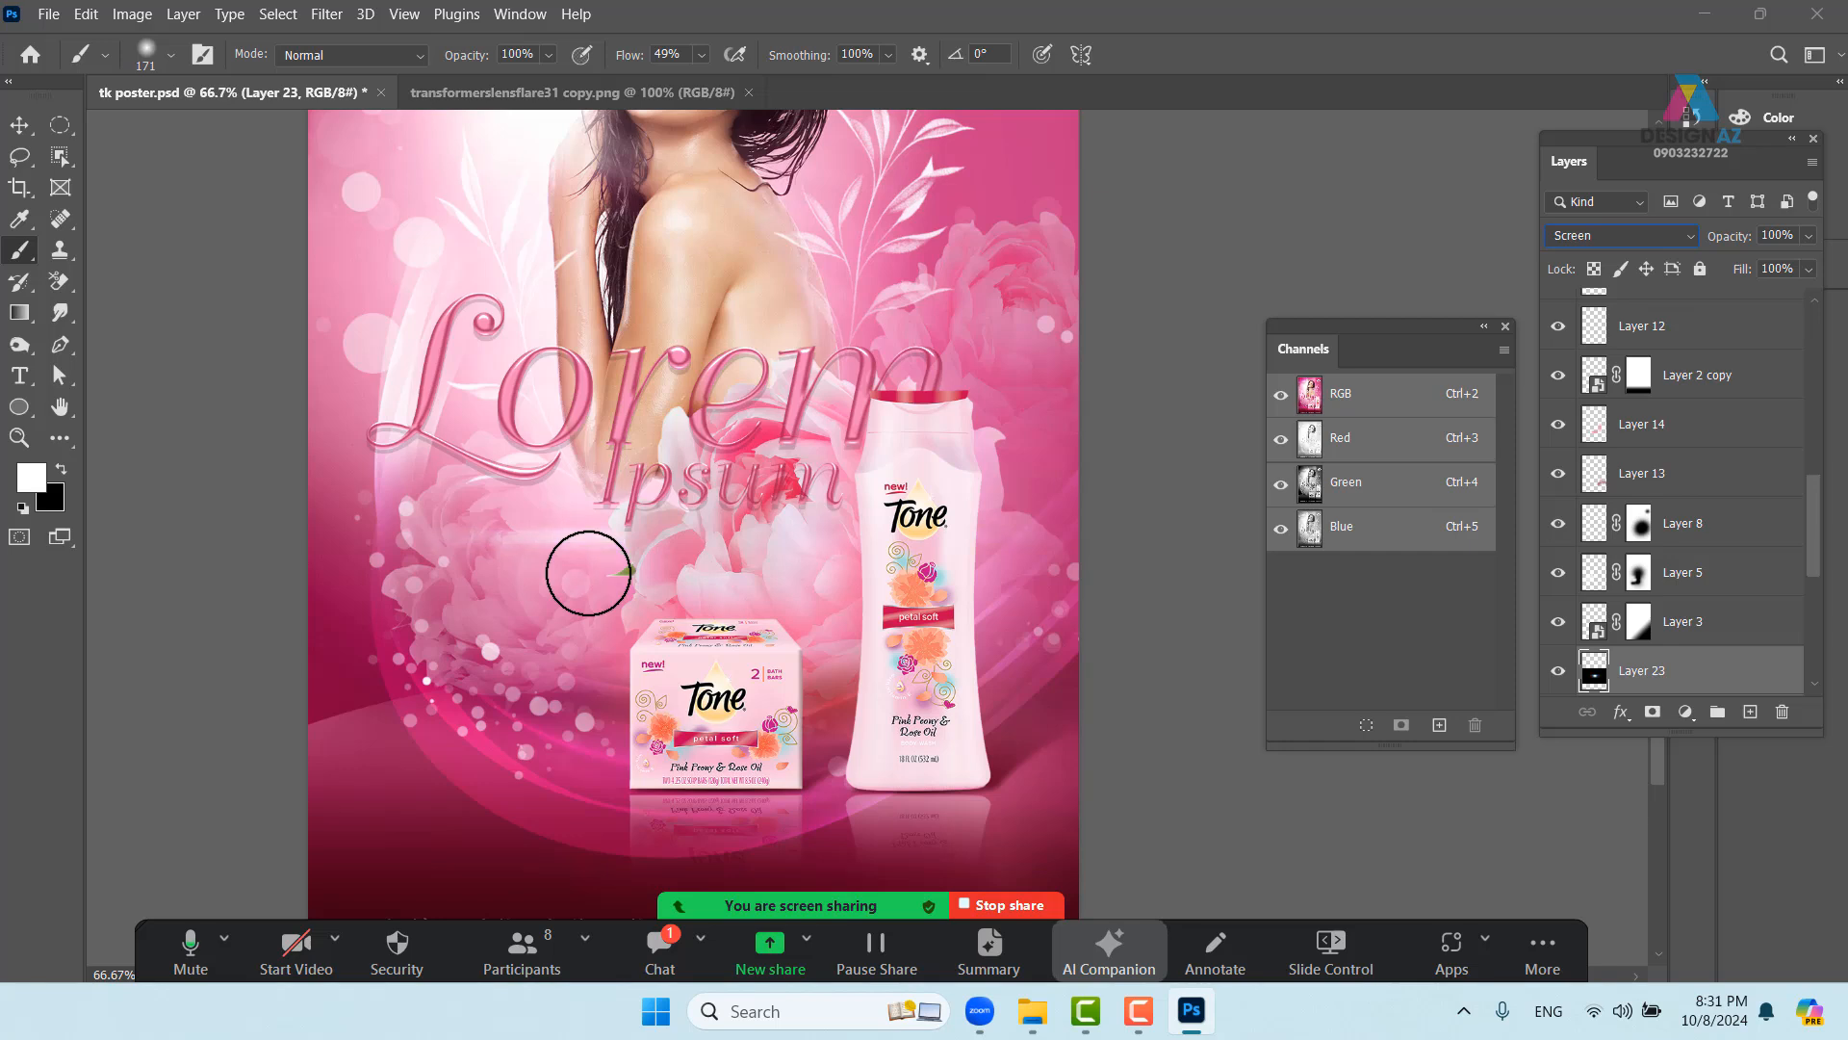
- Reorder the flare Layer 23 to sit just above Layer 1 copy
{"action": "key", "text": "ctrl+shift+["}
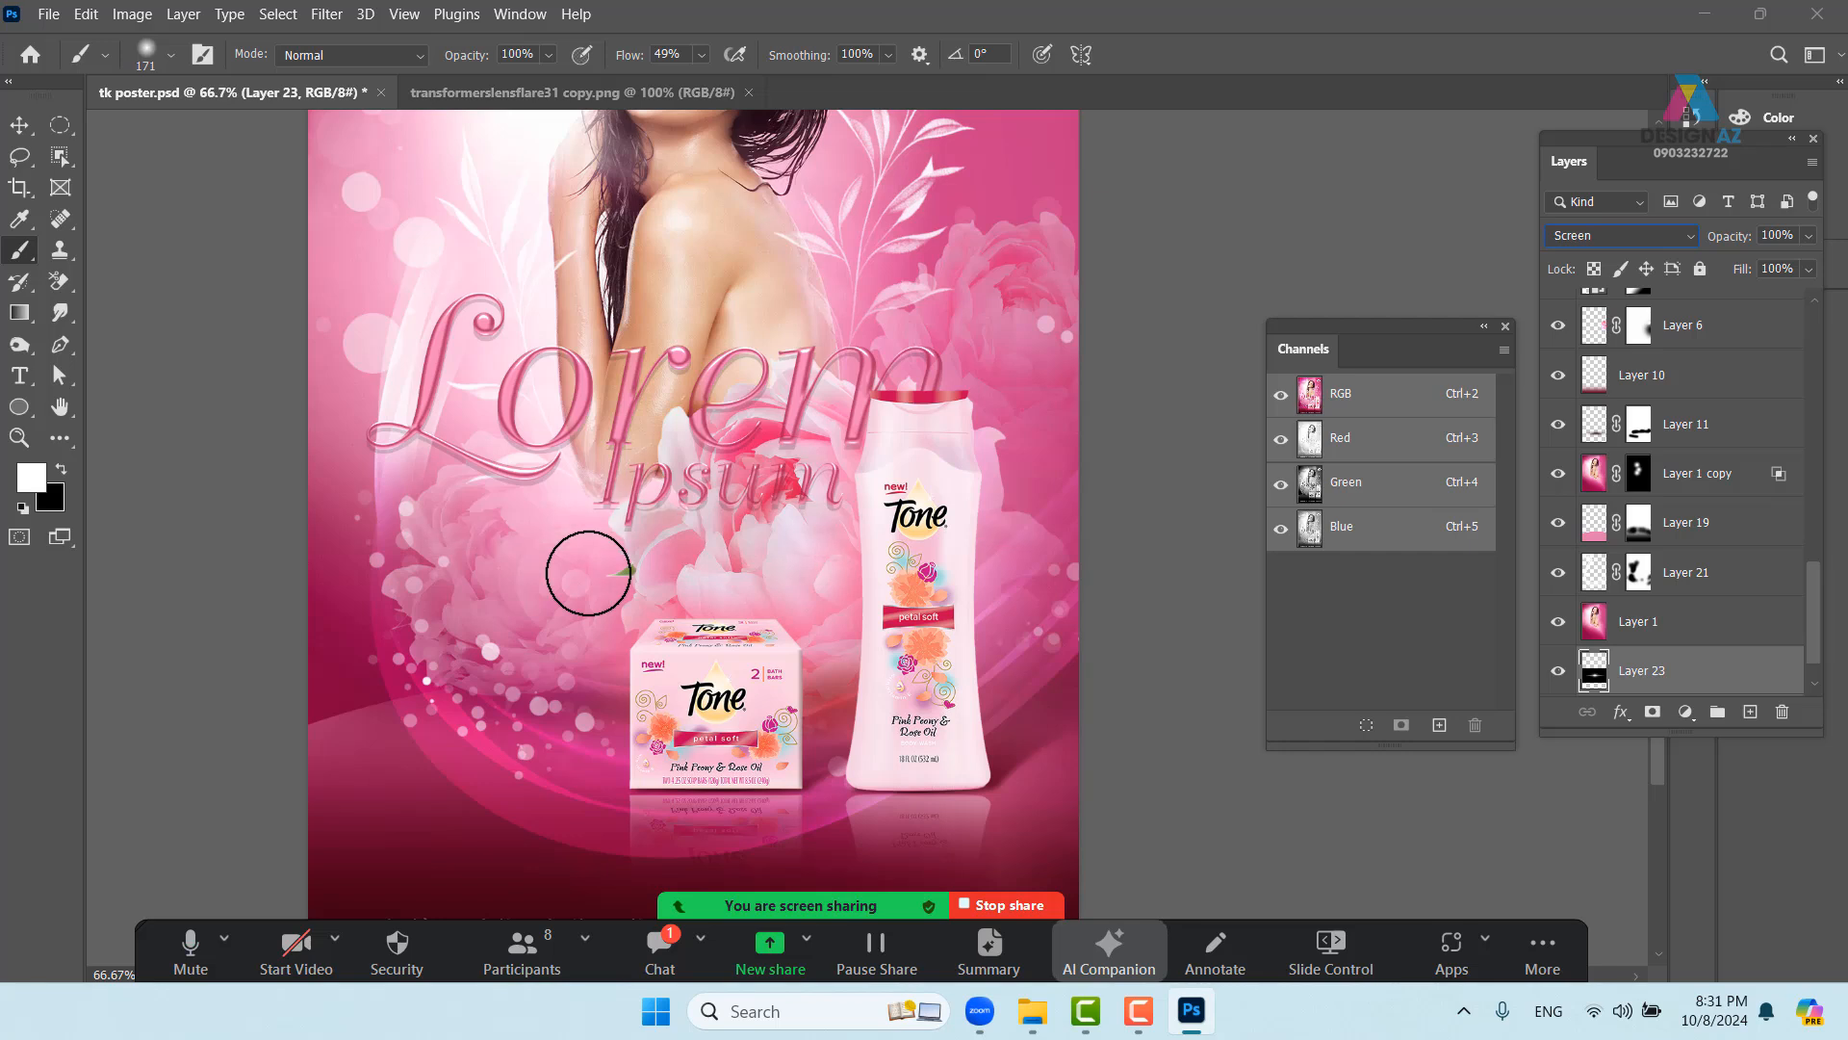
{"action": "key", "text": "ctrl+]"}
{"action": "key", "text": "ctrl+]"}
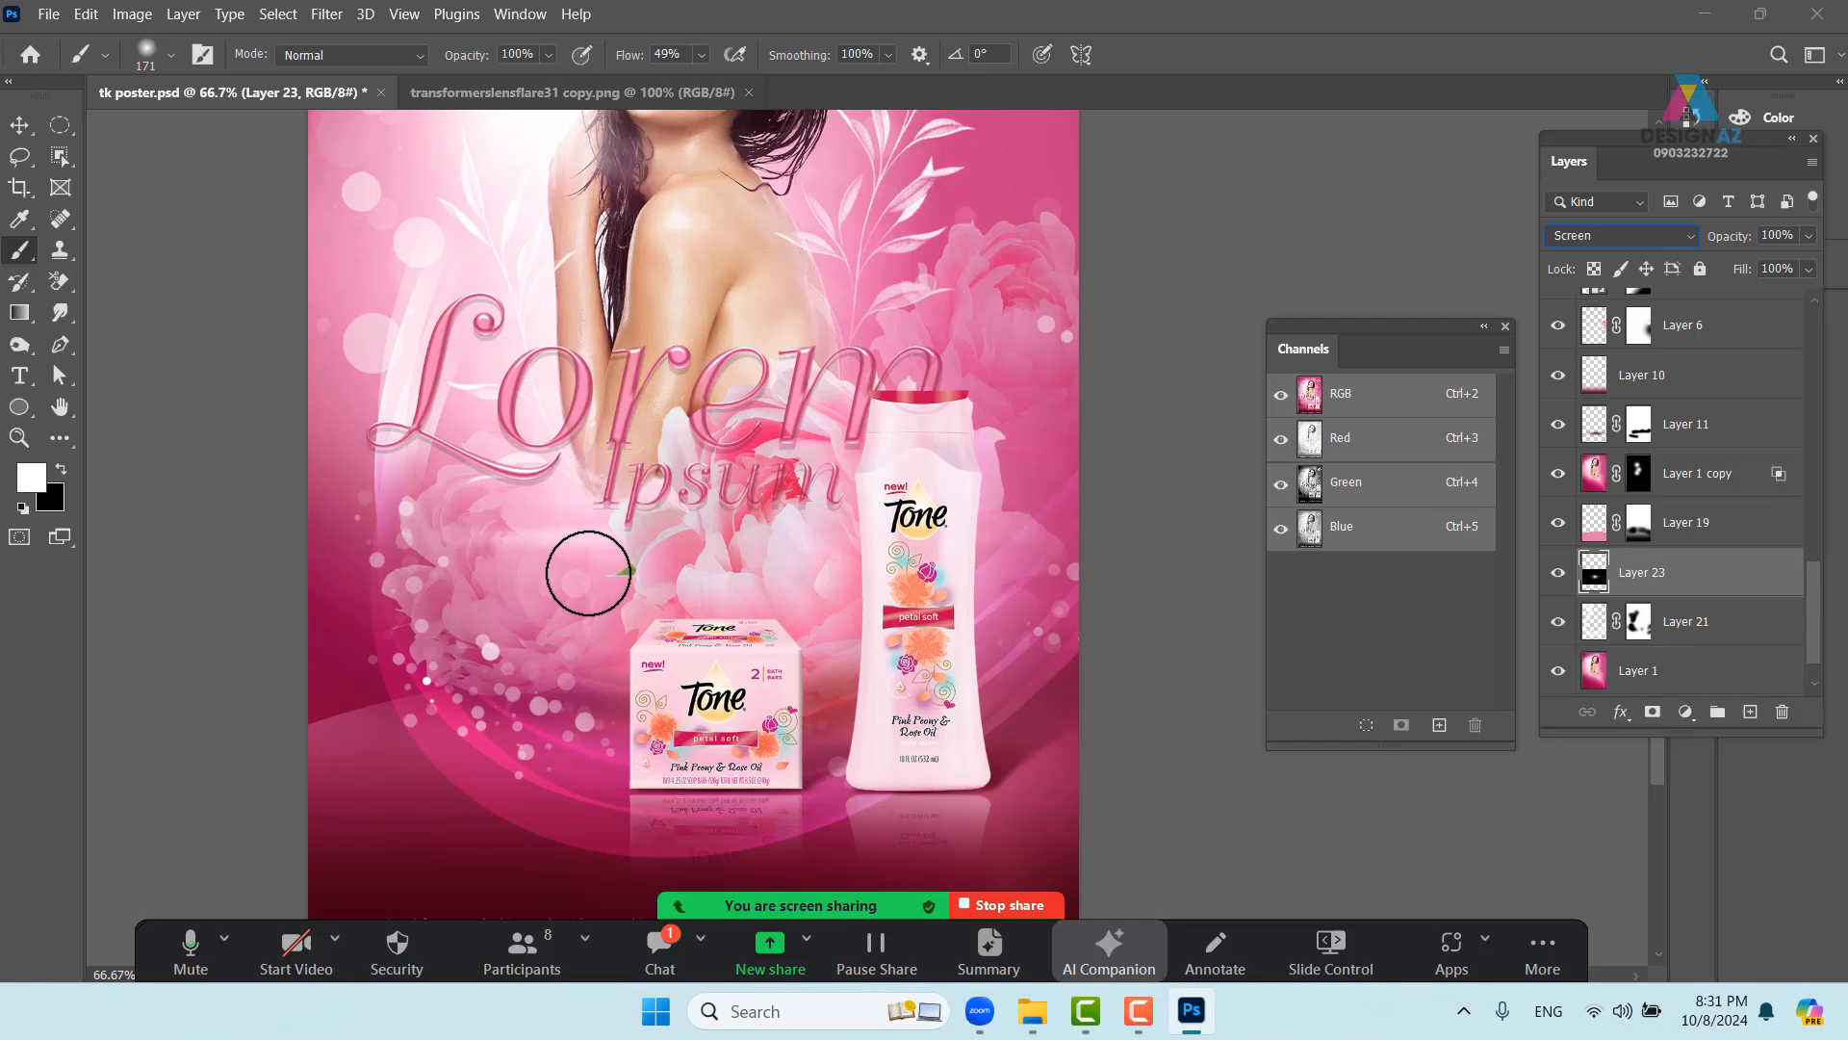
{"action": "key", "text": "ctrl+]"}
{"action": "key", "text": "ctrl+]"}
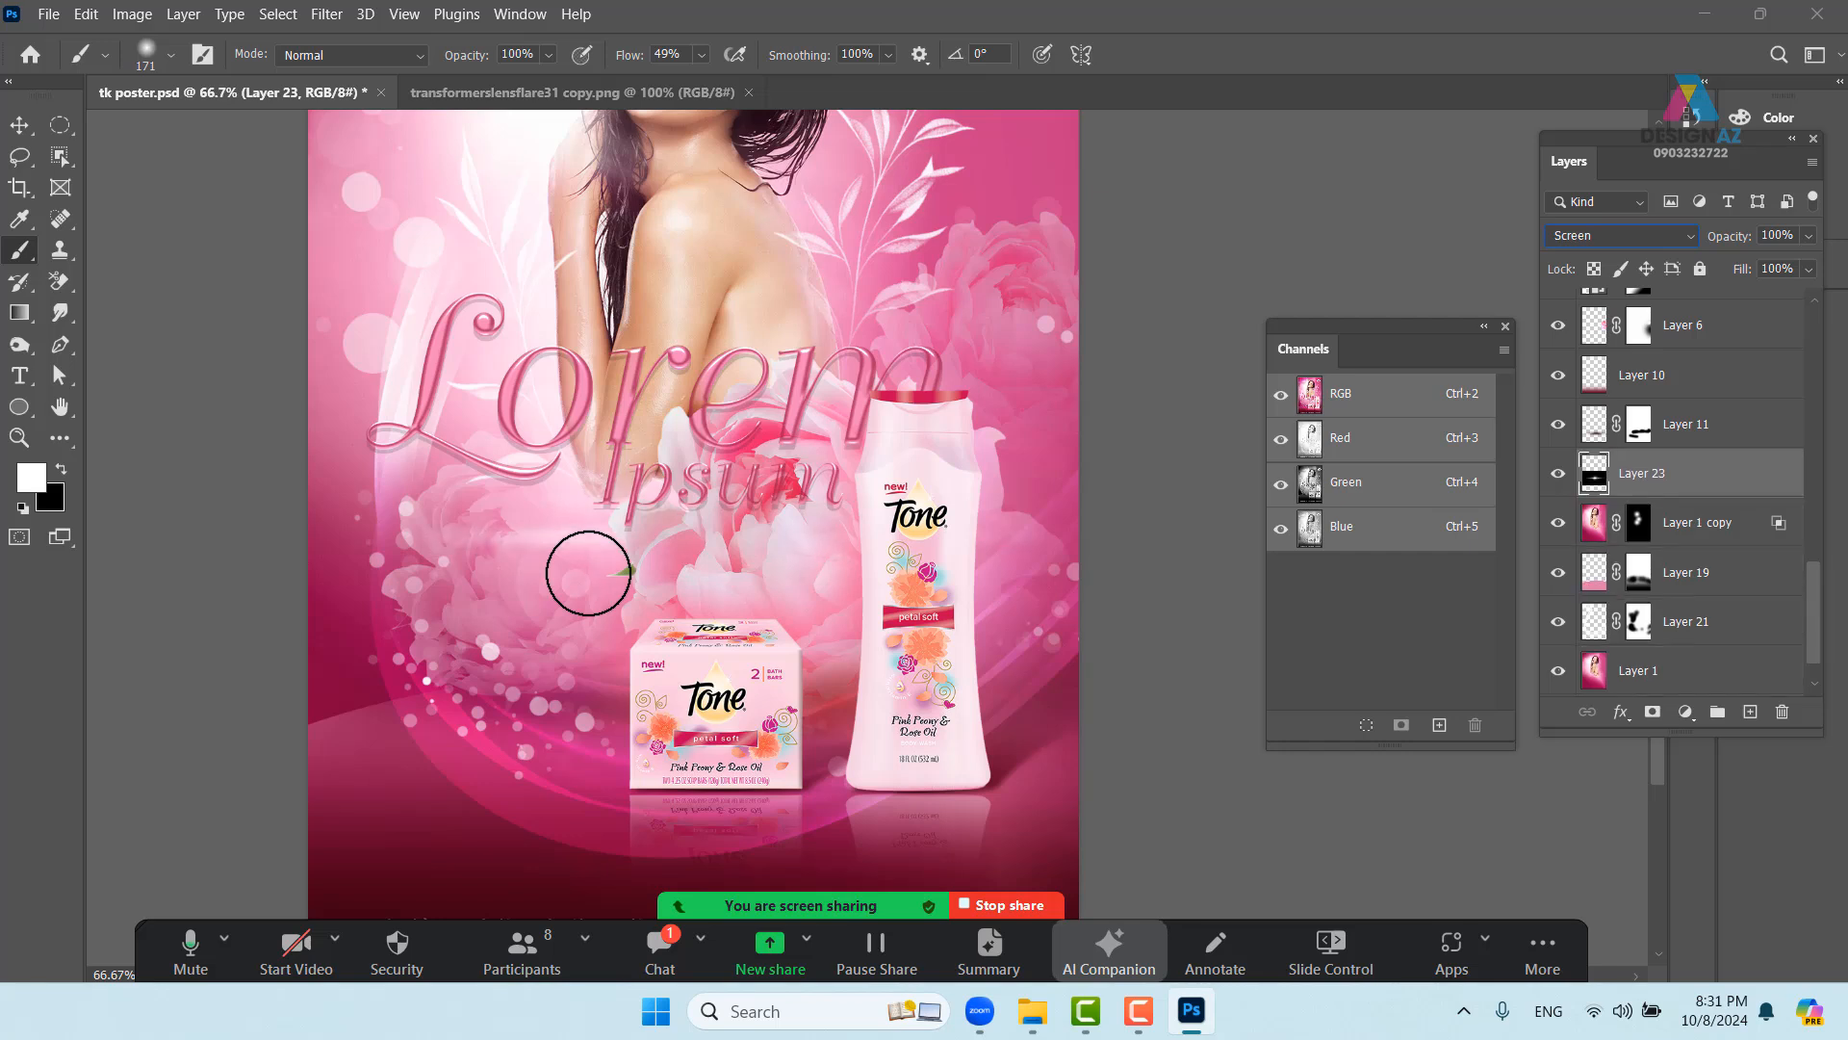
{"action": "key", "text": "ctrl+]"}
{"action": "key", "text": "ctrl+]"}
{"action": "key", "text": "ctrl+]"}
{"action": "key", "text": "ctrl+]"}
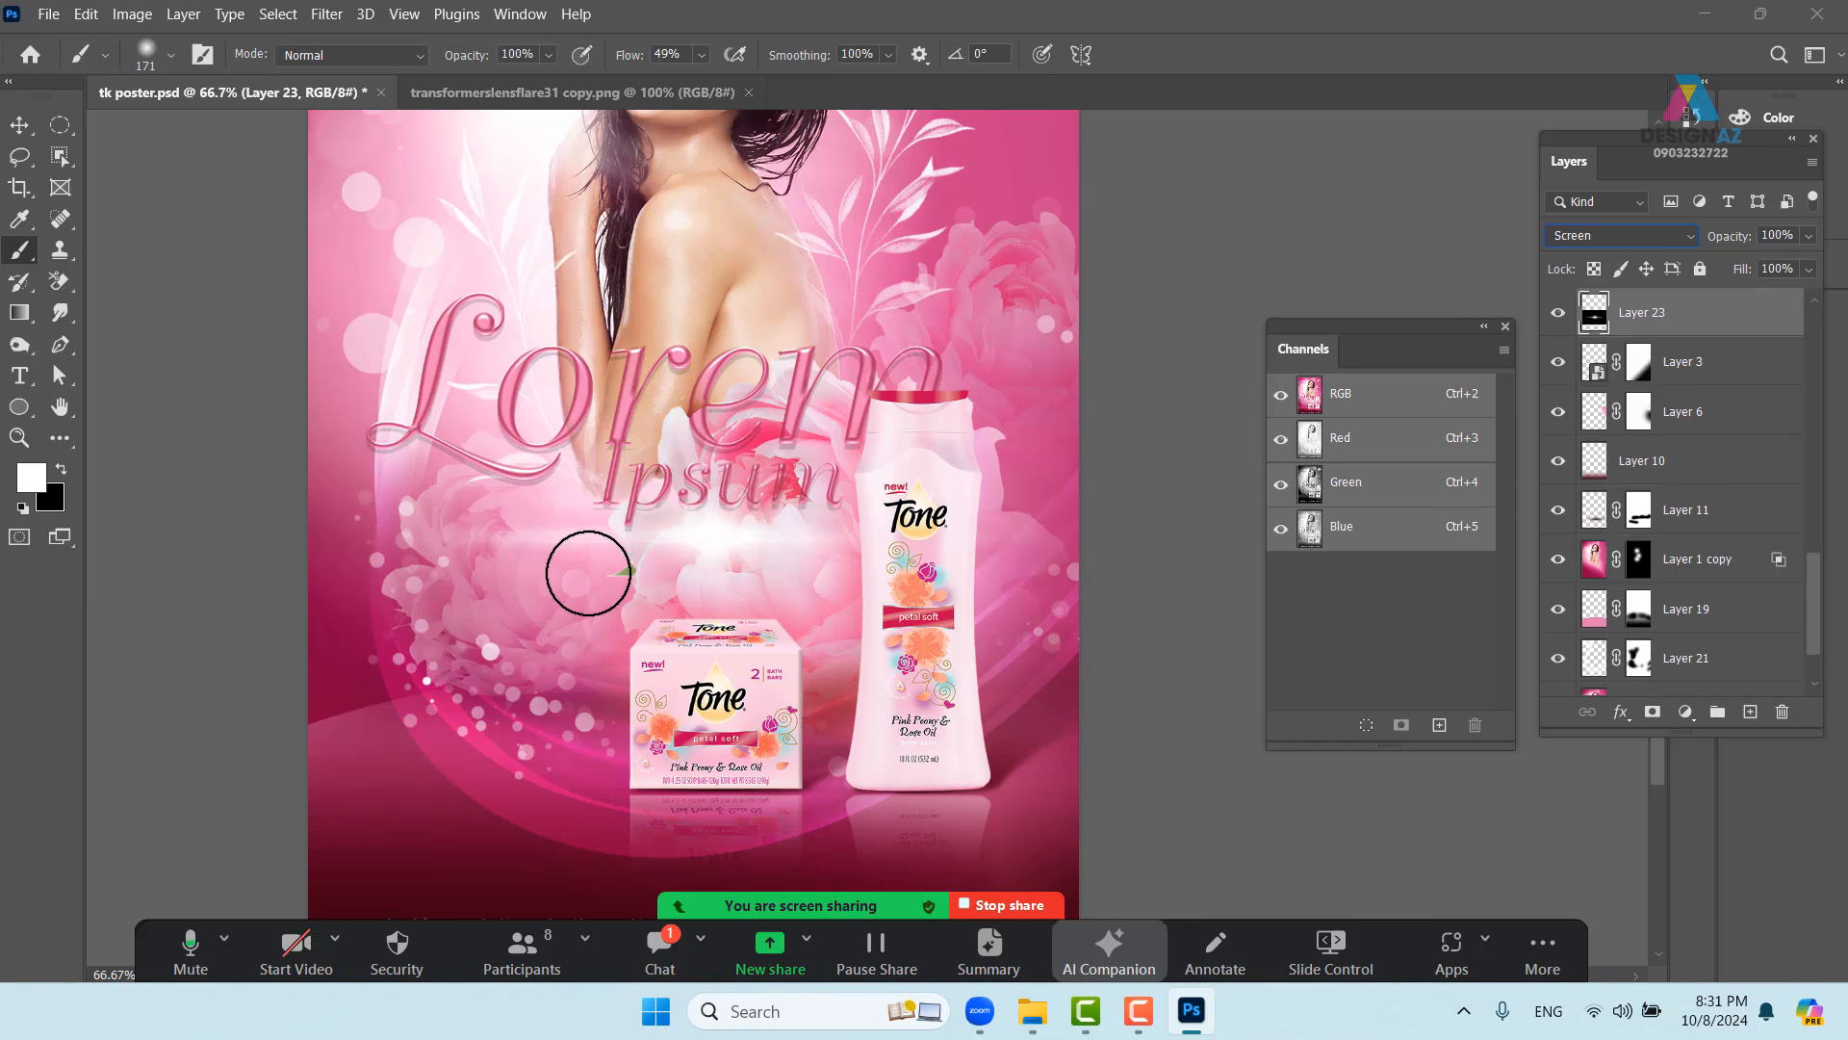
- Move the lens-flare glow so it sits behind the Lorem Ipsum headline
{"action": "left_click", "coordinate": [20, 125]}
{"action": "left_click_drag", "start_coordinate": [700, 567], "coordinate": [734, 715]}
{"action": "left_click_drag", "start_coordinate": [785, 716], "coordinate": [566, 757]}
{"action": "left_click_drag", "start_coordinate": [453, 727], "coordinate": [619, 778]}
{"action": "left_click_drag", "start_coordinate": [577, 781], "coordinate": [578, 689]}
- Warp the flare with the Arc shape bent downward to -100 and commit it
{"action": "key", "text": "ctrl+t"}
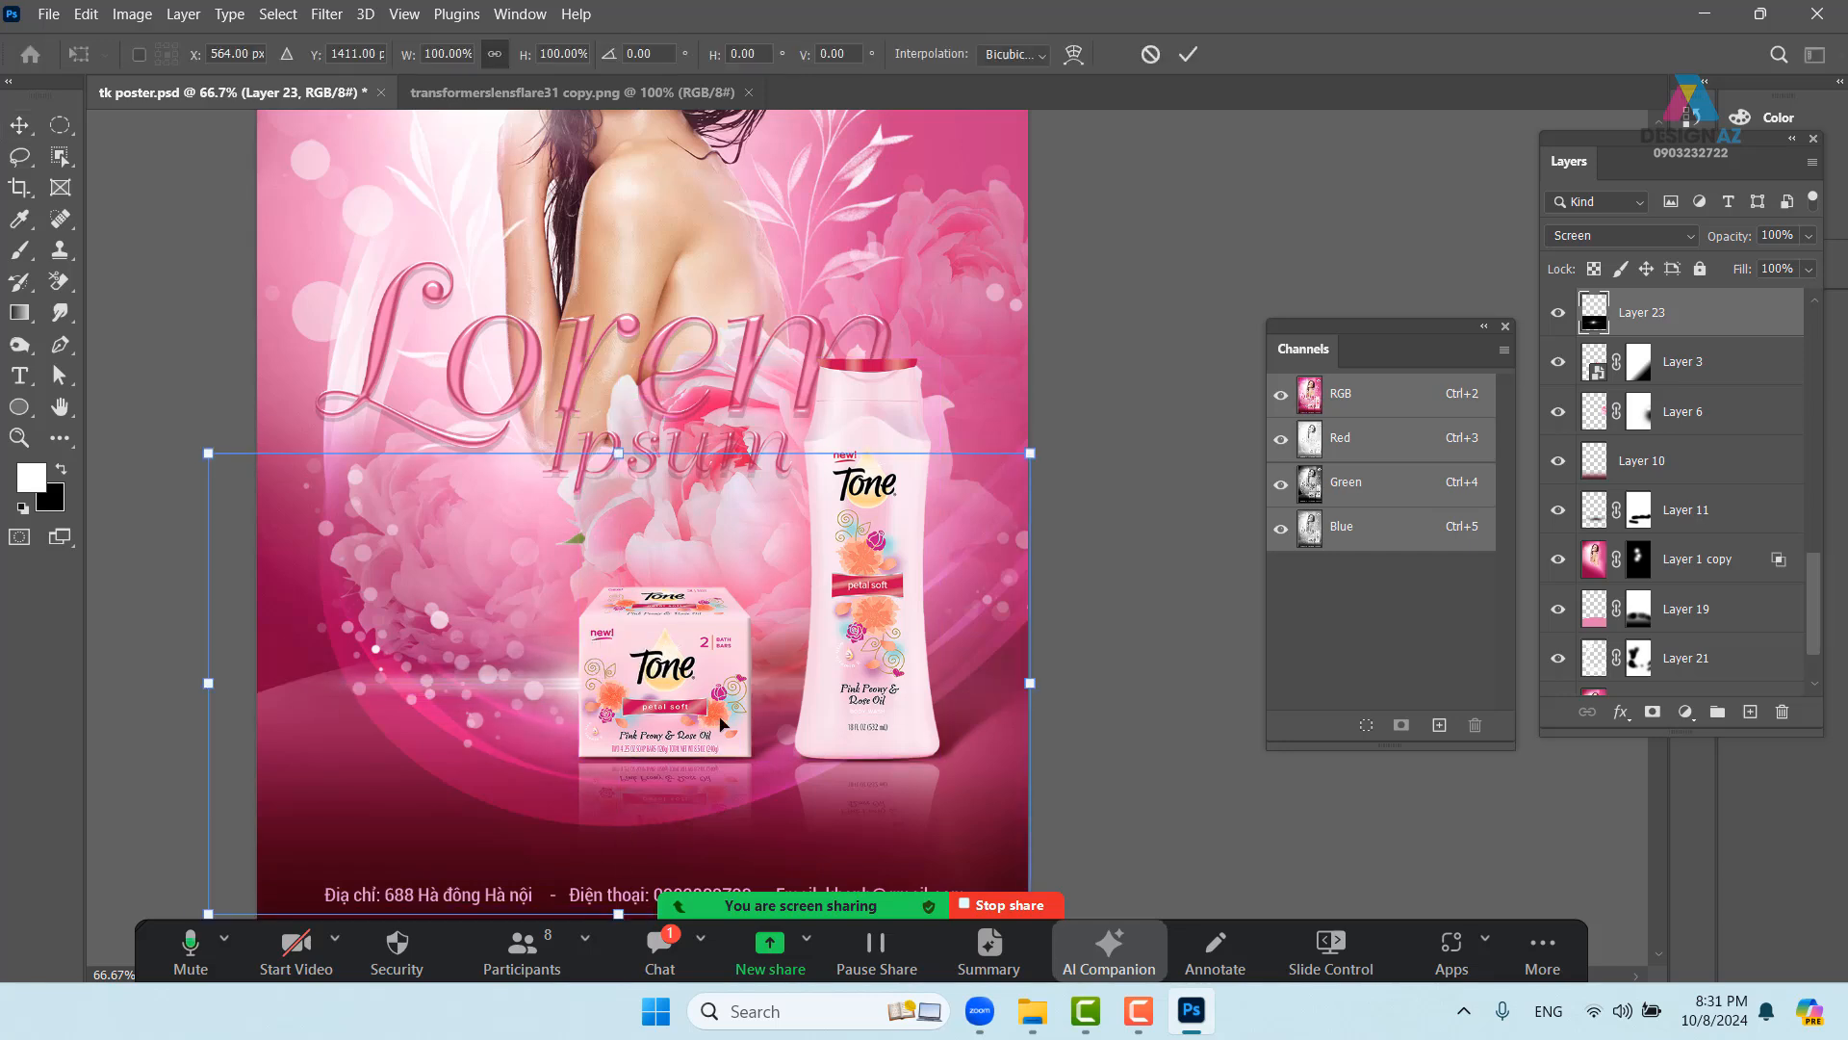
{"action": "left_click", "coordinate": [1074, 54]}
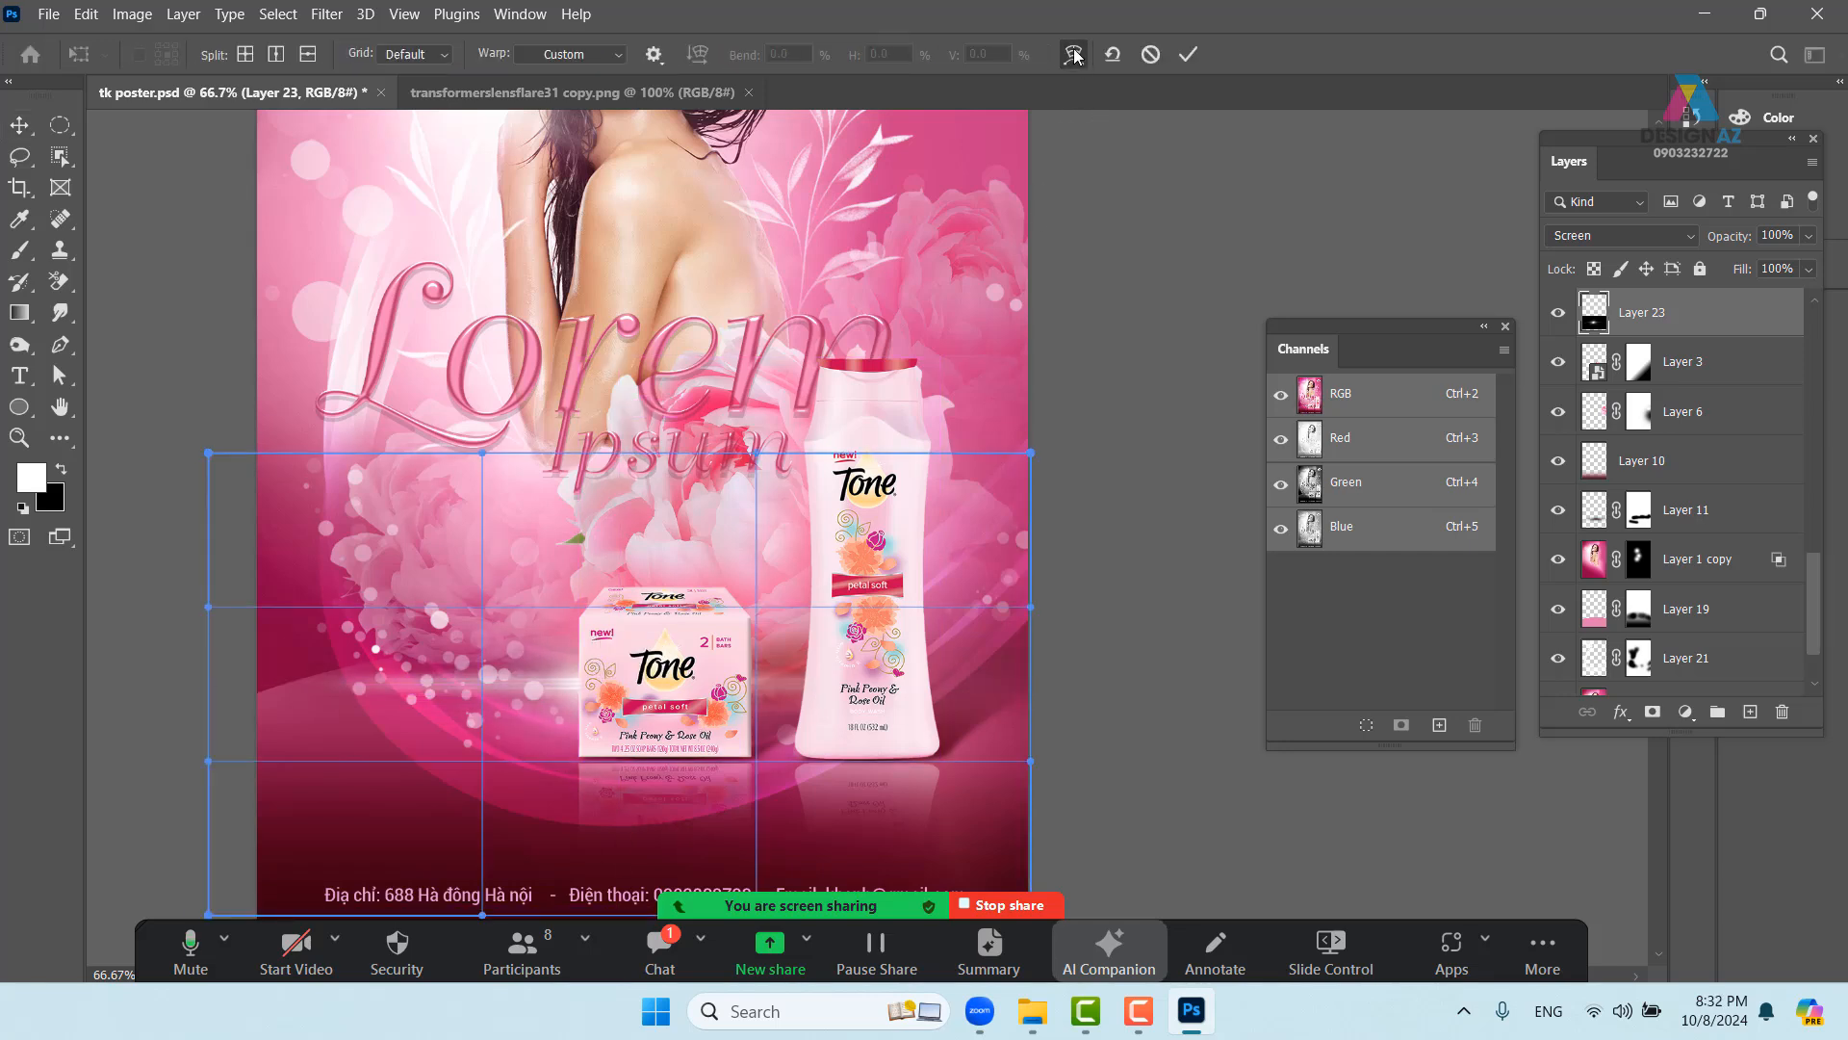
{"action": "left_click", "coordinate": [612, 61]}
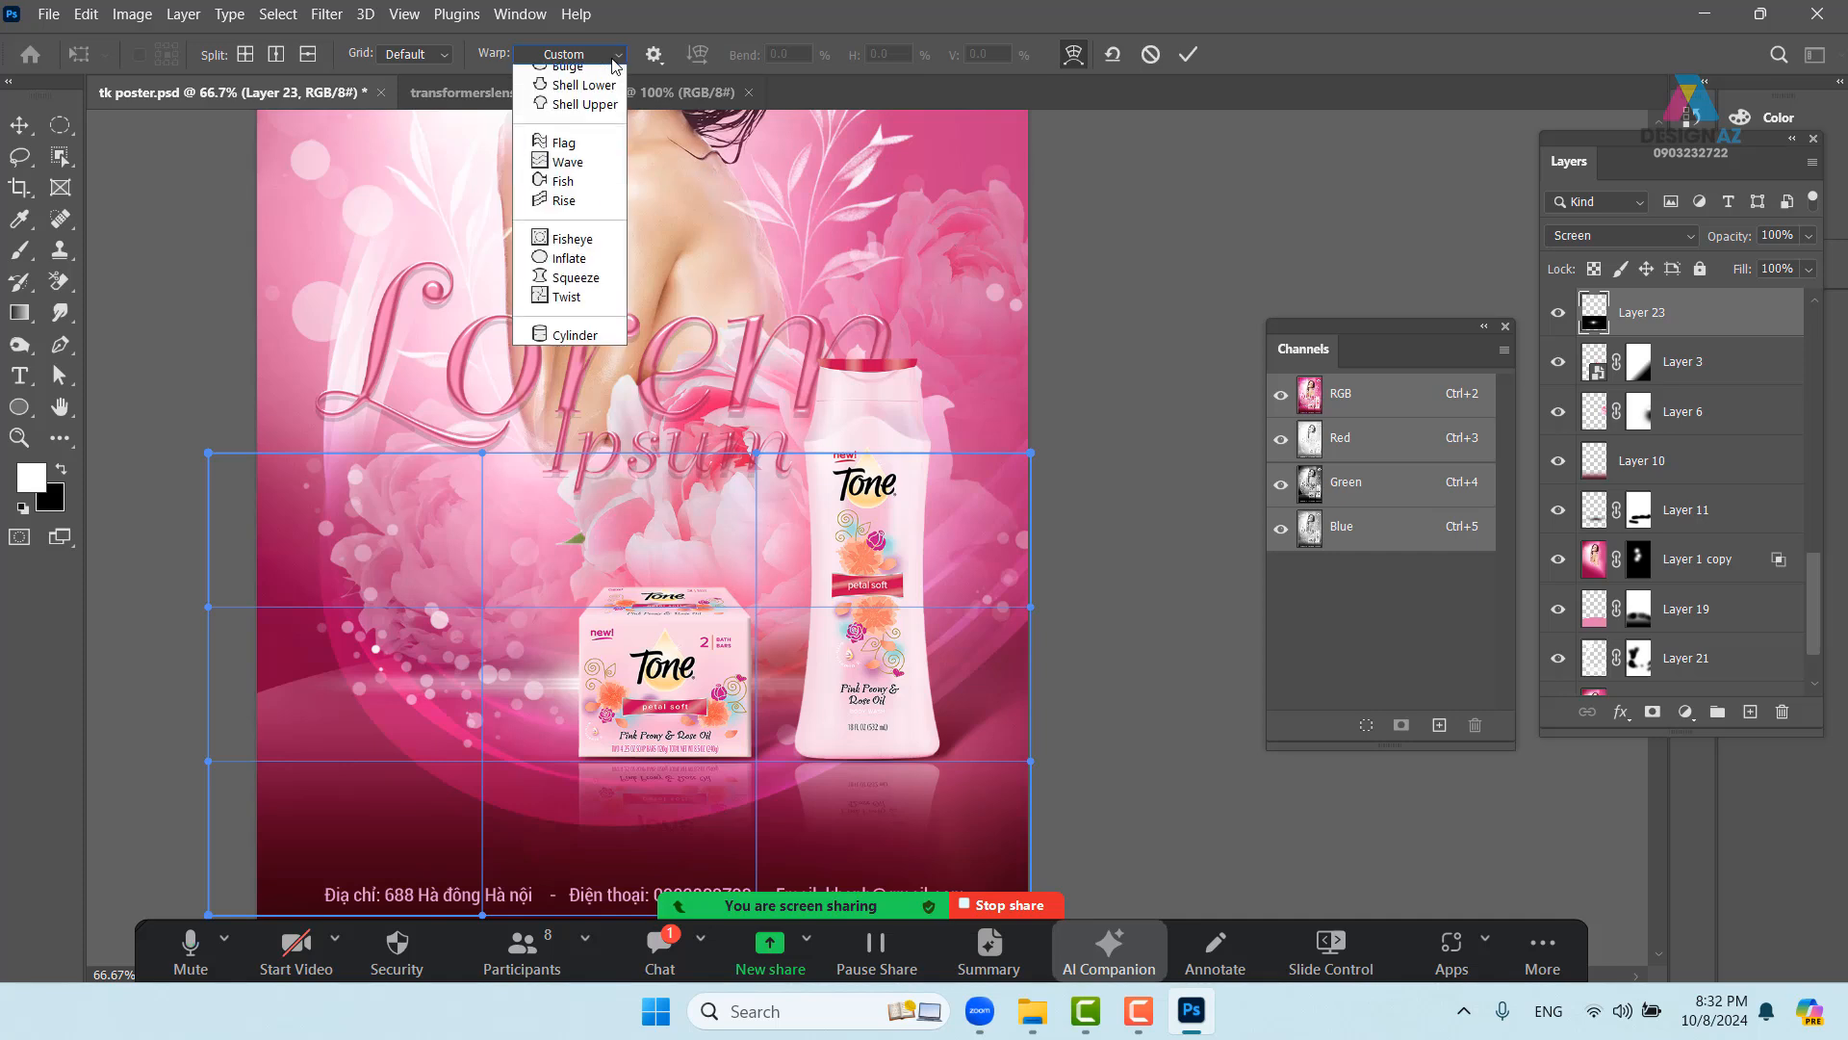
{"action": "left_click", "coordinate": [551, 106]}
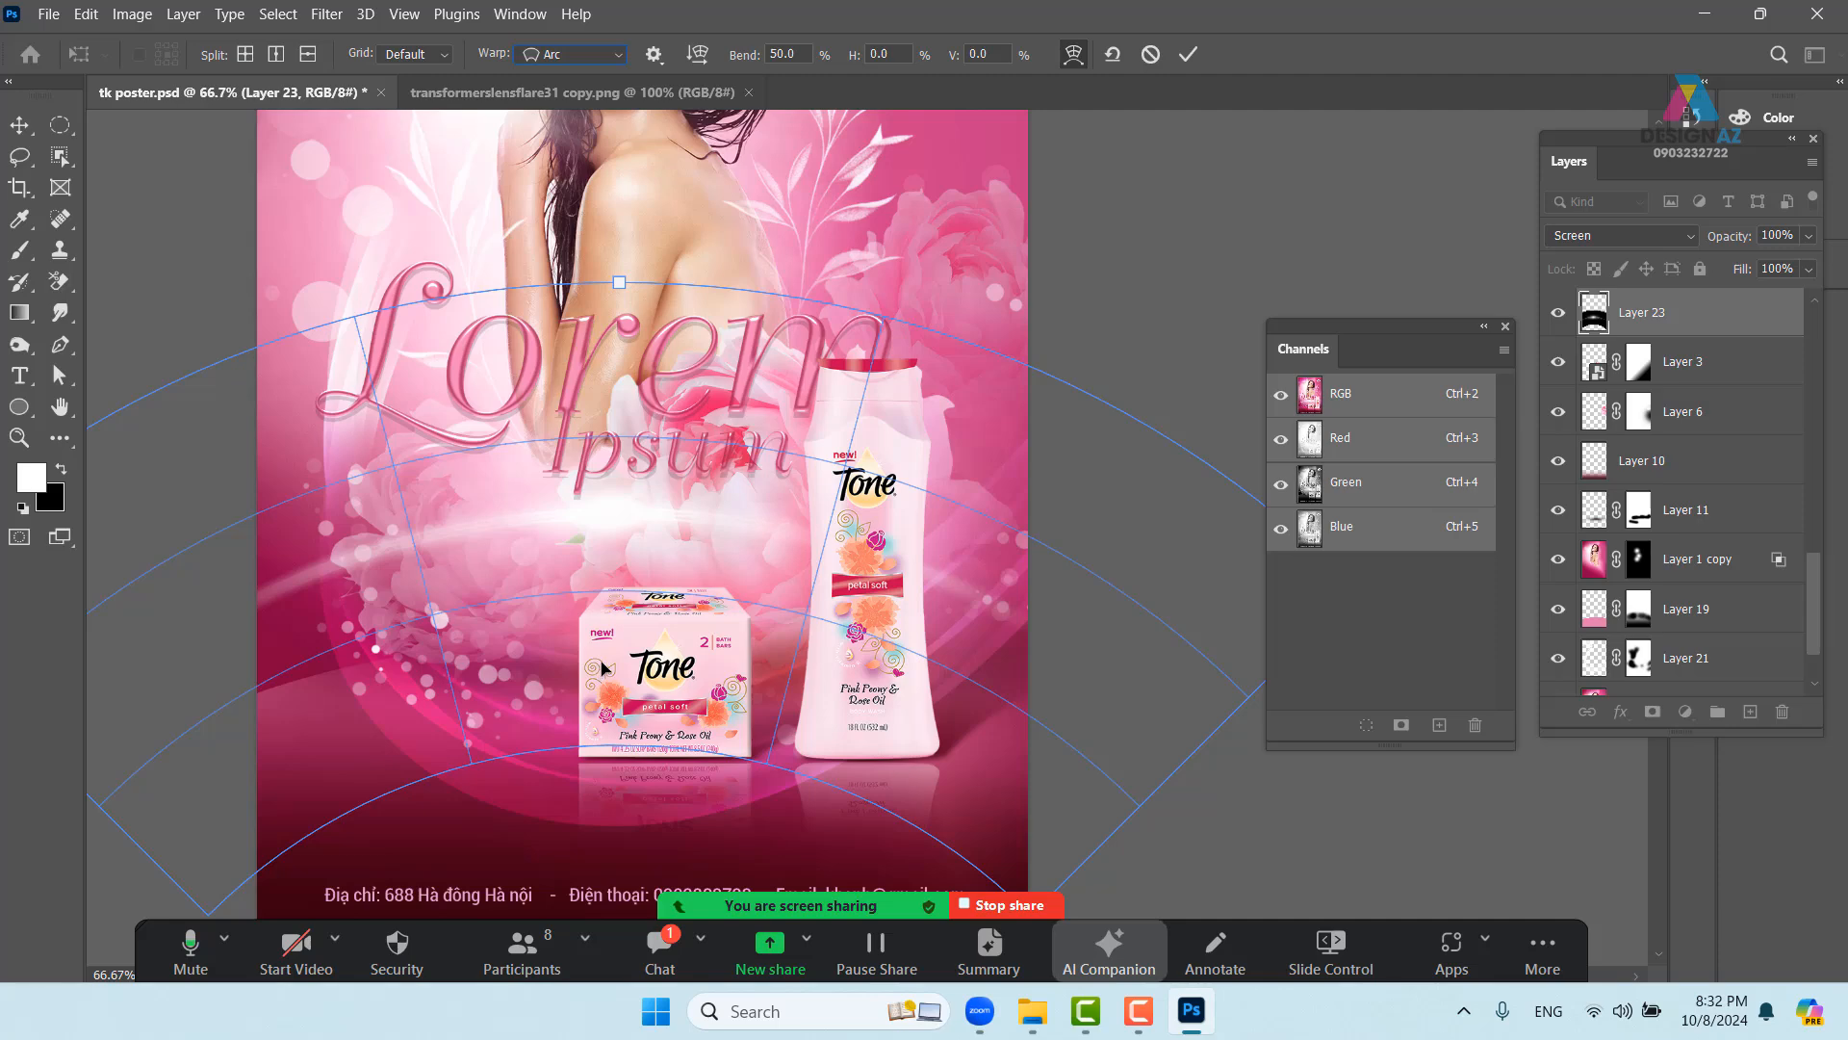
{"action": "key", "text": "ctrl+minus"}
{"action": "key", "text": "ctrl+minus"}
{"action": "key", "text": "ctrl+minus"}
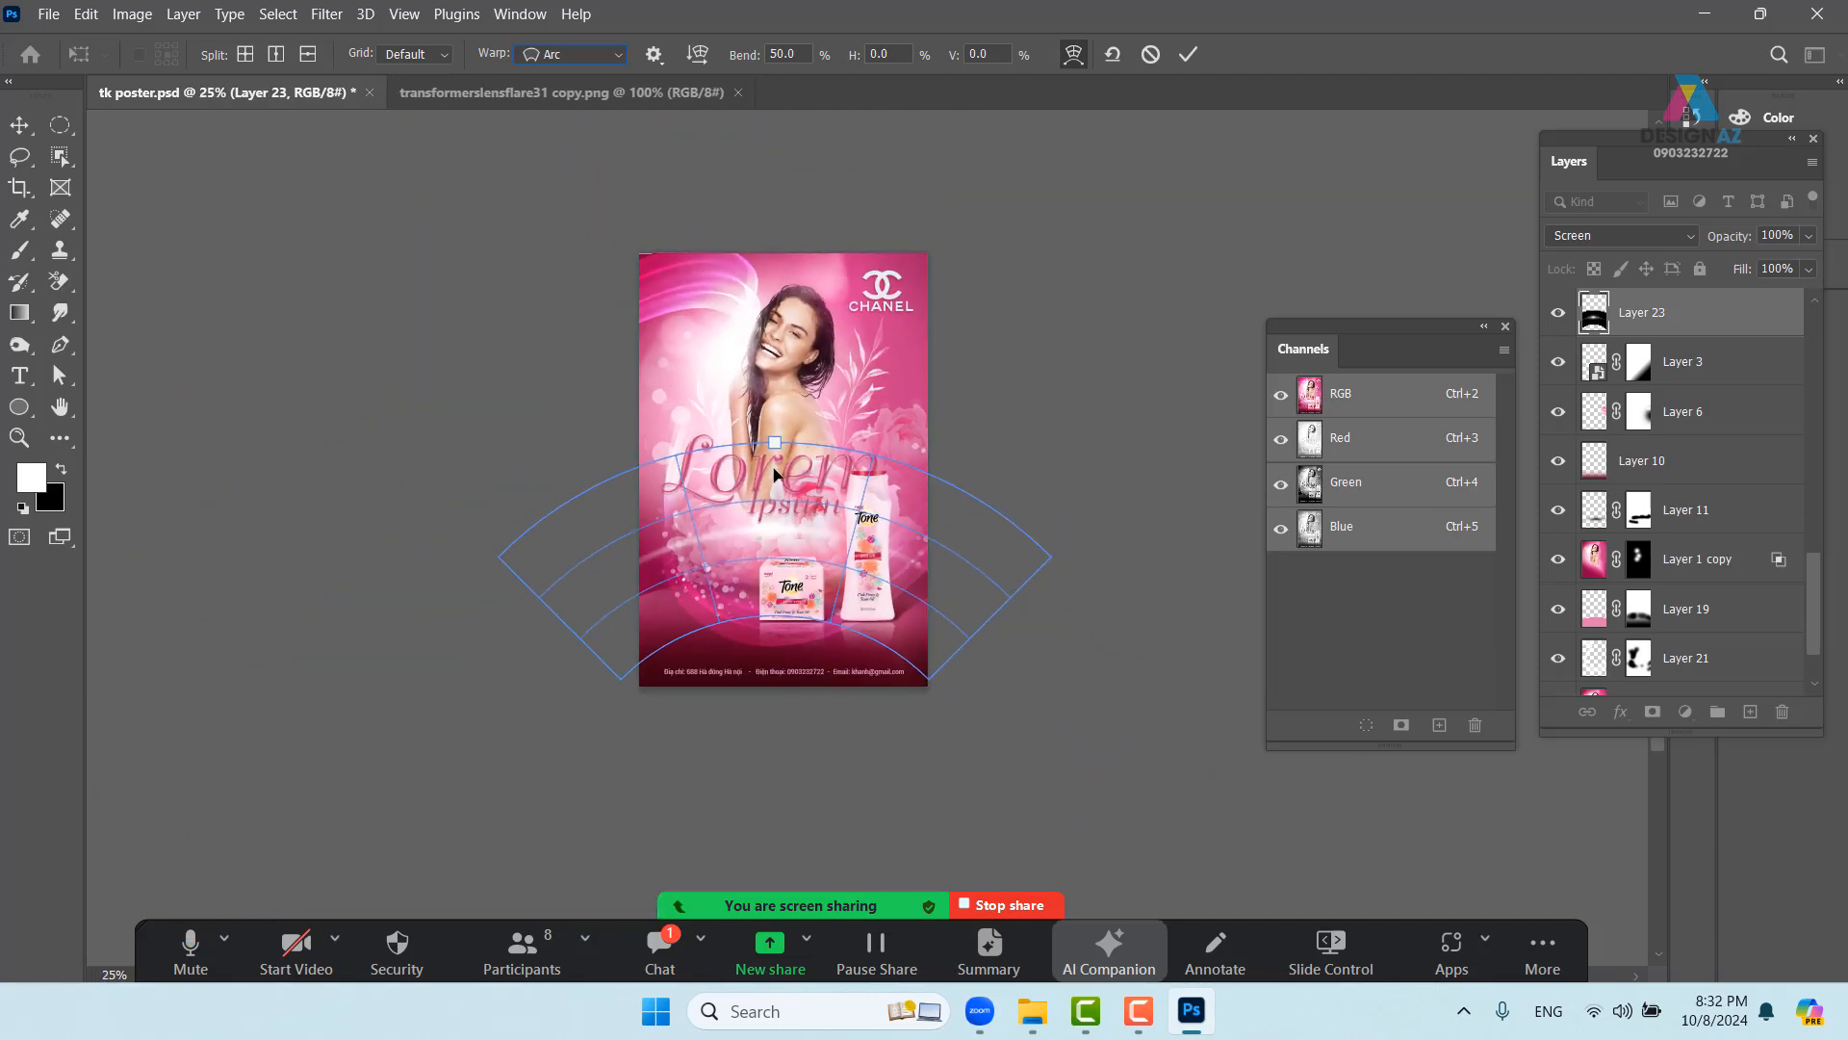
{"action": "left_click_drag", "start_coordinate": [767, 532], "coordinate": [880, 548]}
{"action": "left_click_drag", "start_coordinate": [895, 528], "coordinate": [811, 545]}
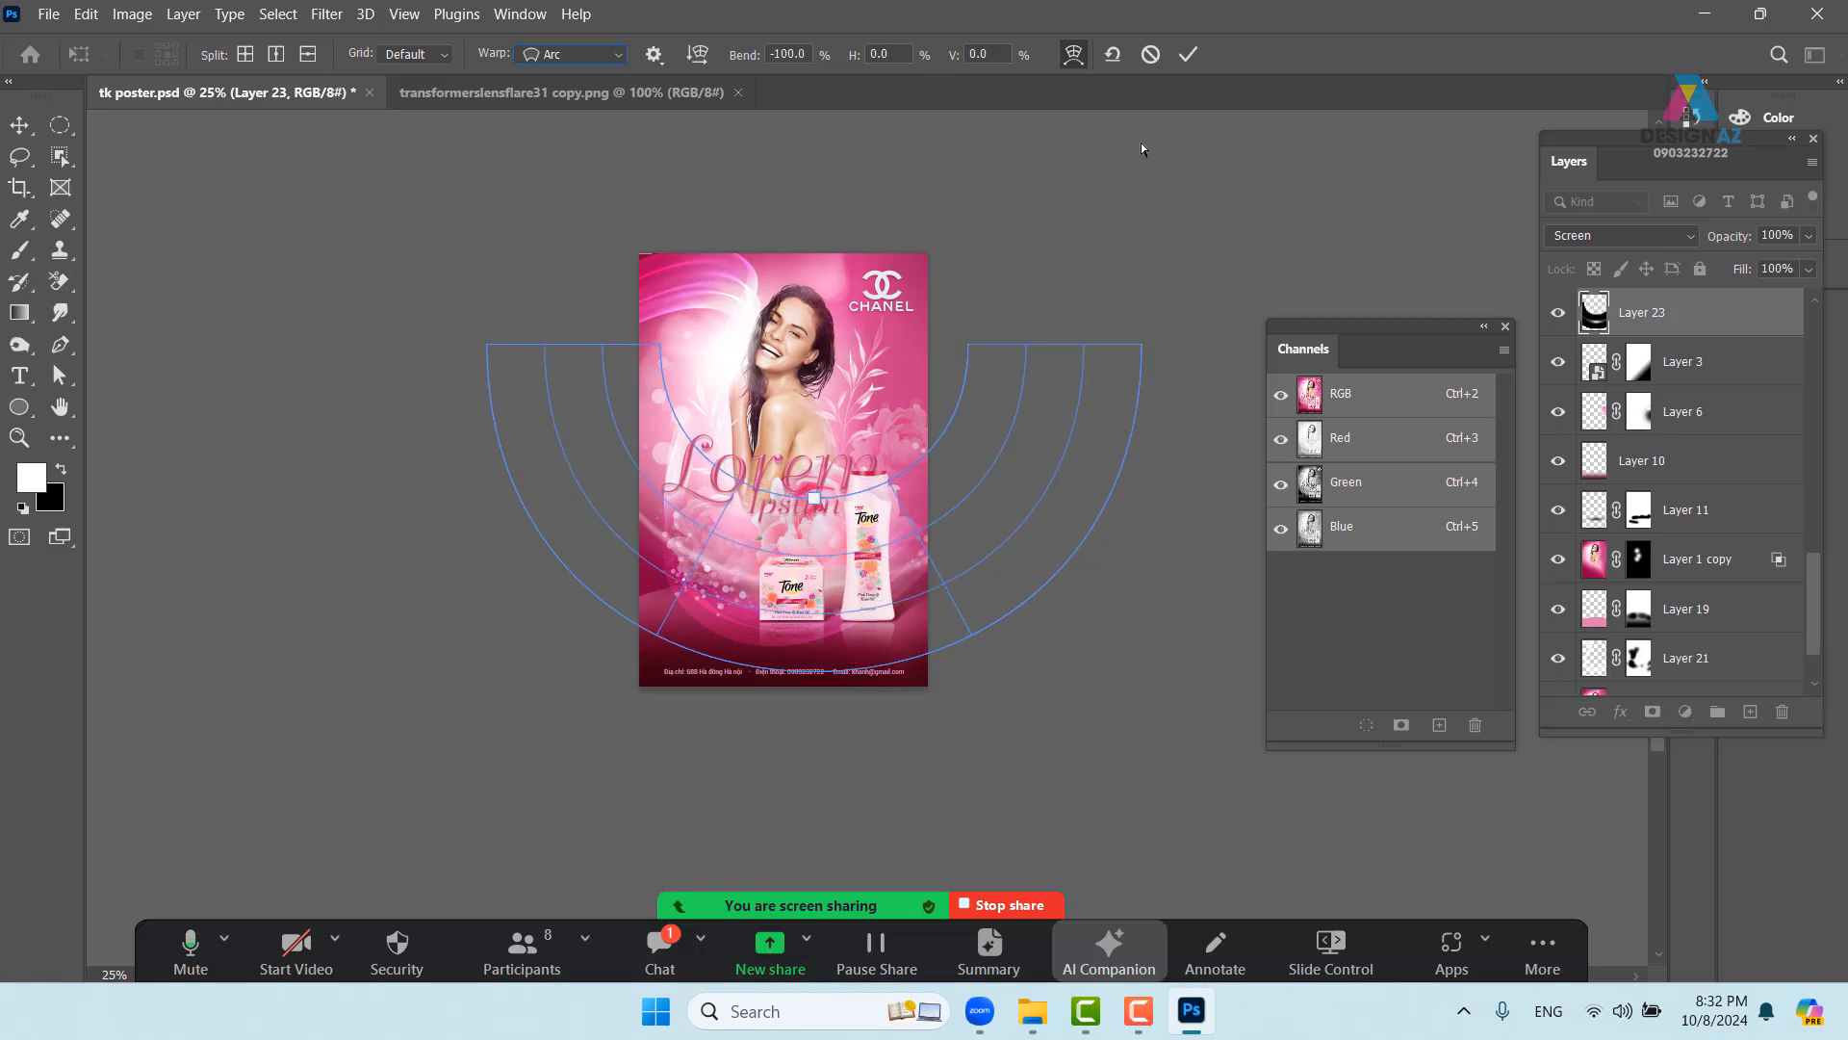
{"action": "left_click", "coordinate": [1187, 54]}
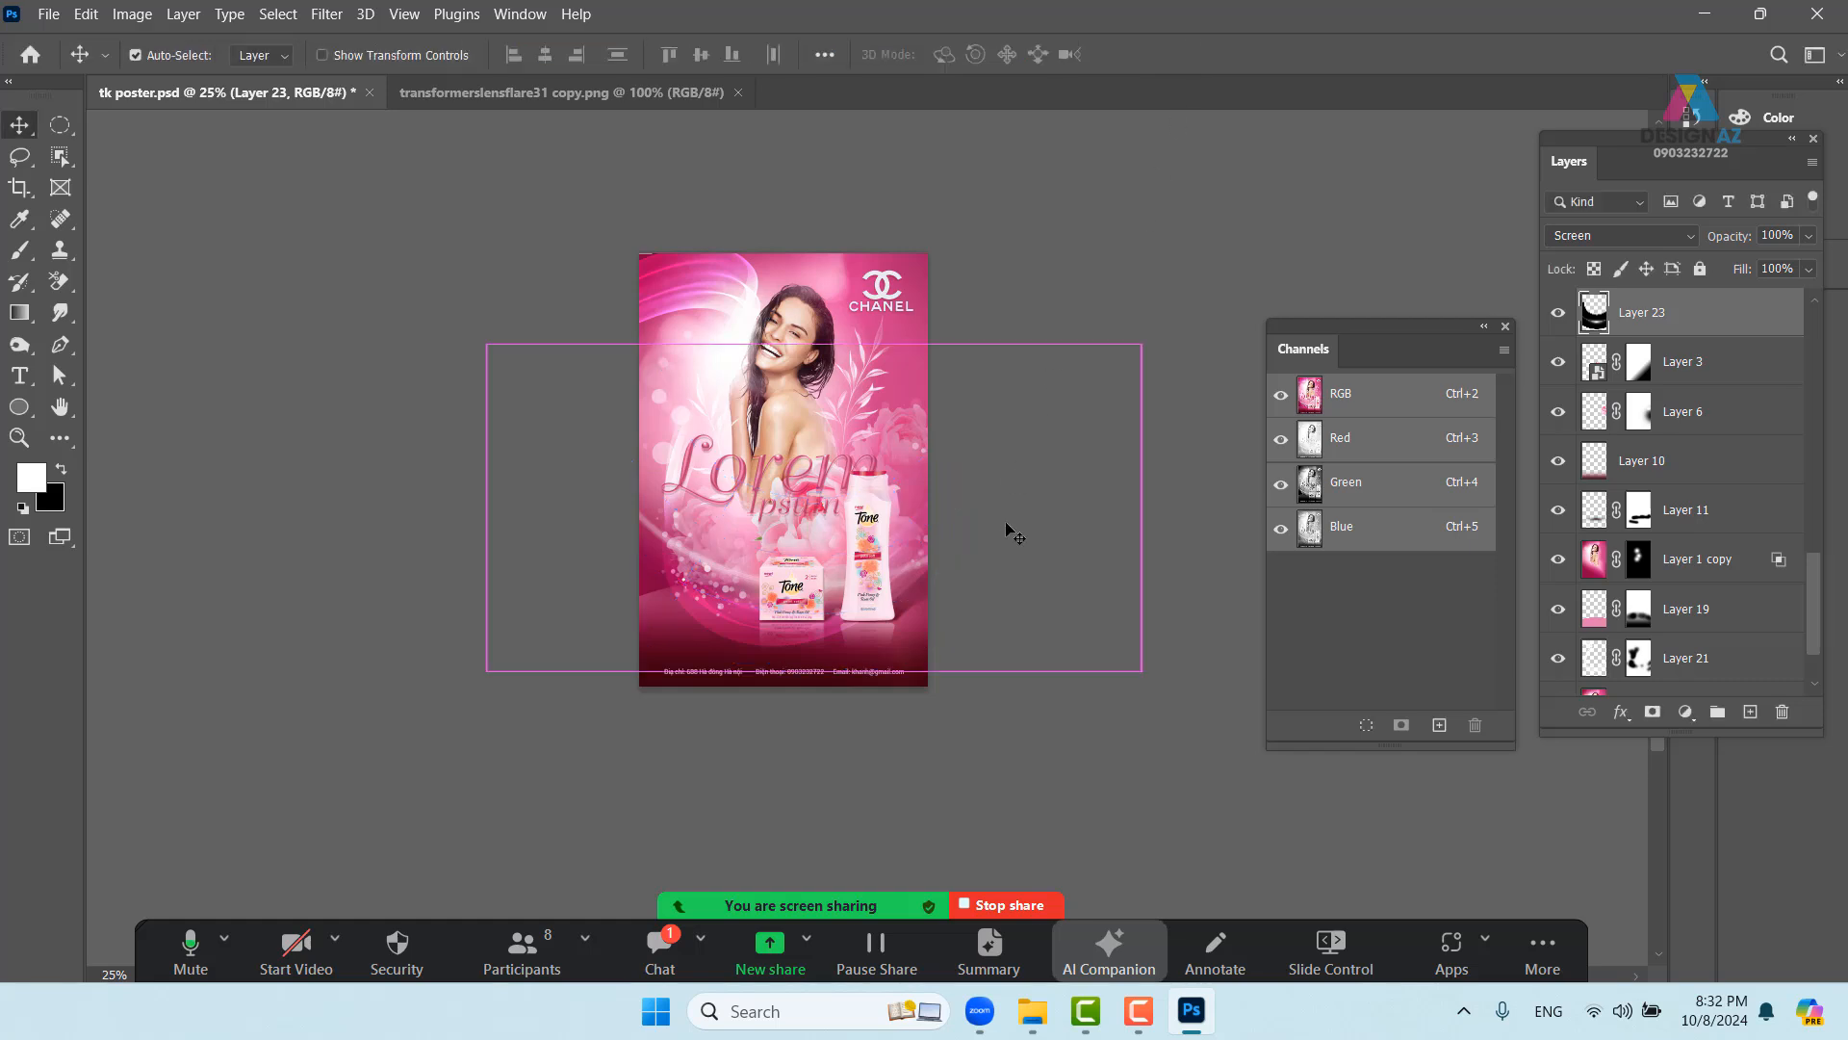
- Transform the flare again, narrowing it to about 63% width and shifting it right
{"action": "key", "text": "ctrl+plus"}
{"action": "left_click_drag", "start_coordinate": [932, 591], "coordinate": [856, 635]}
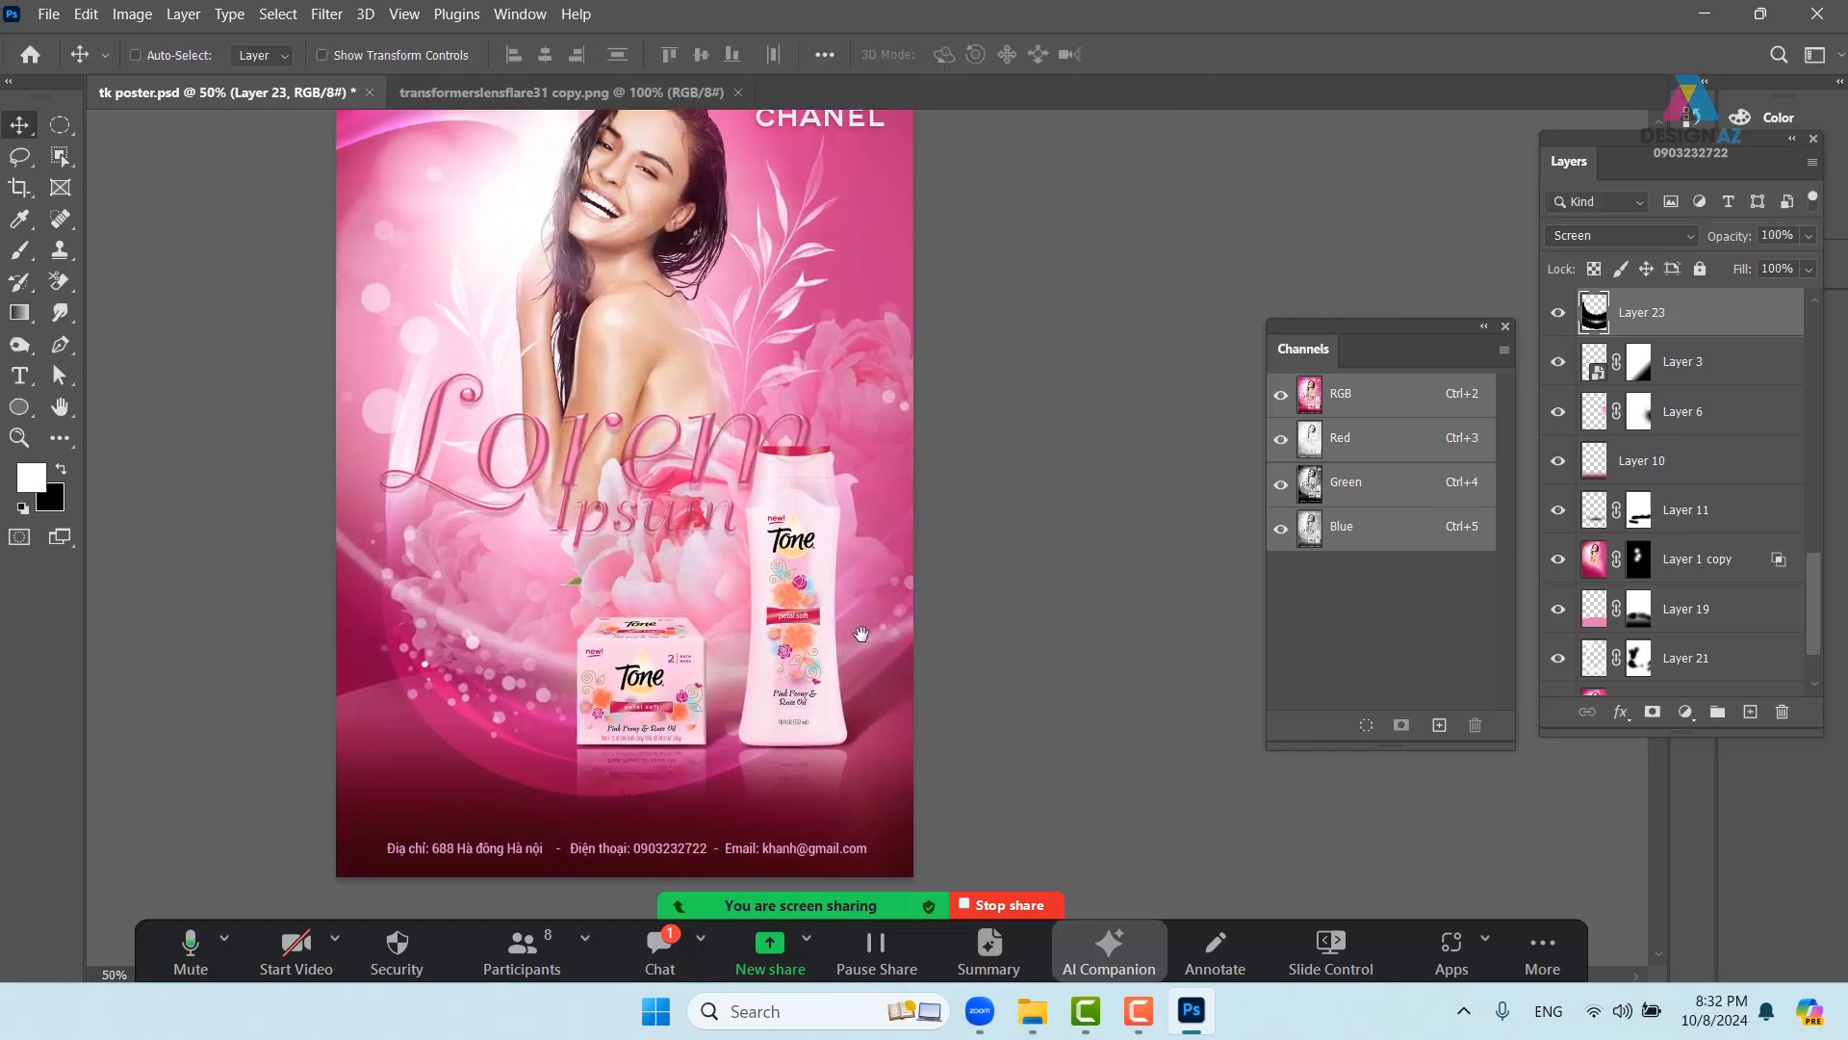
{"action": "key", "text": "ctrl+t"}
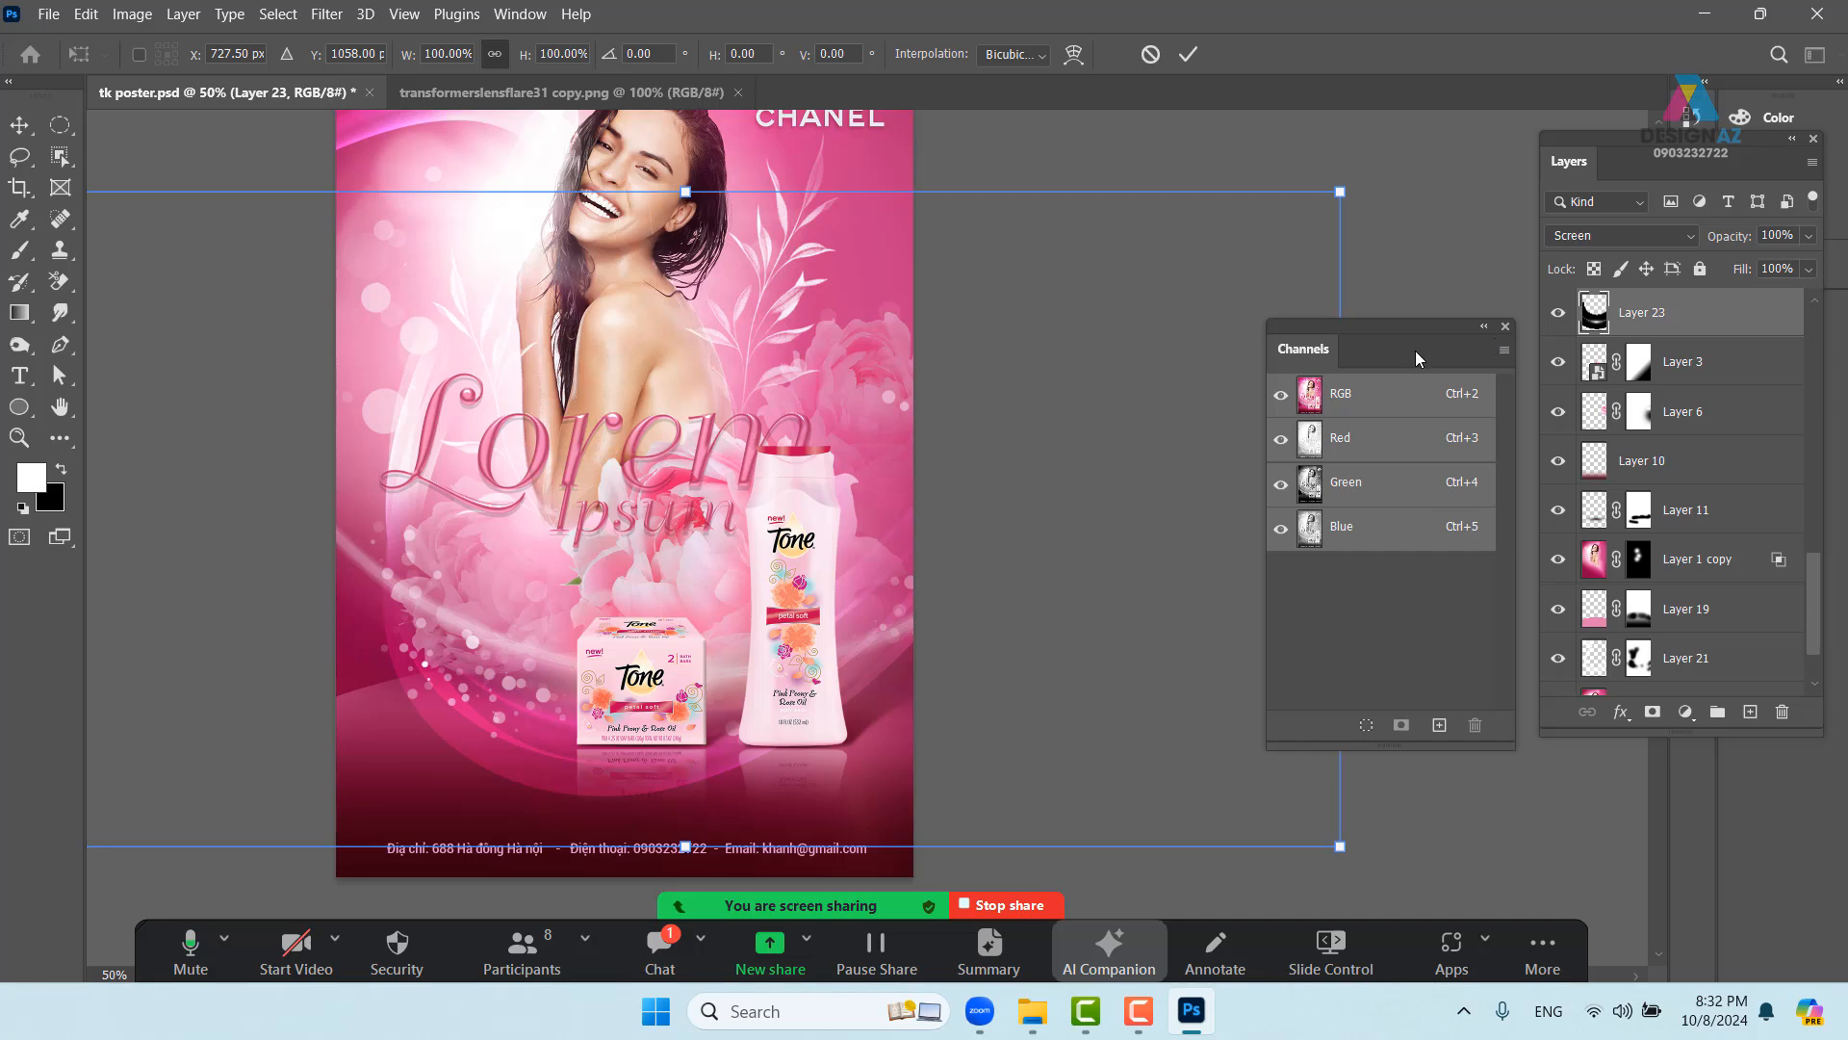
{"action": "left_click", "coordinate": [1506, 326]}
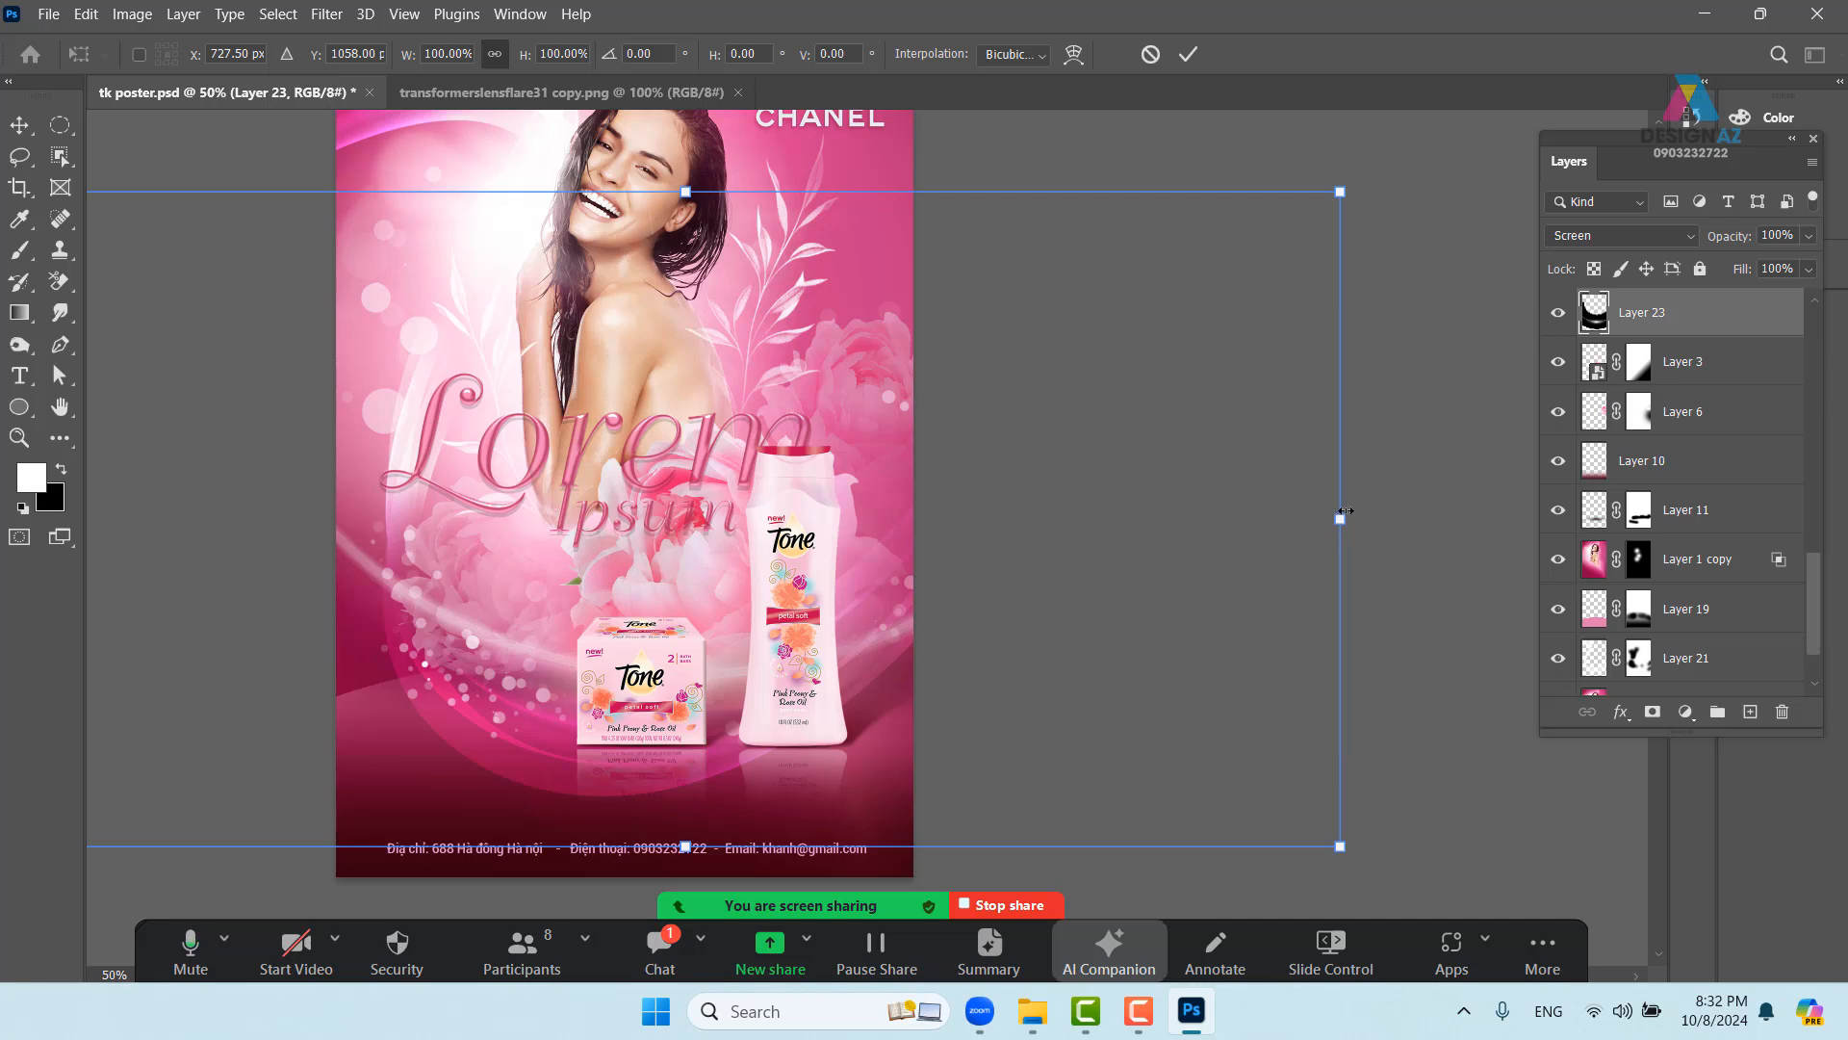
{"action": "left_click_drag", "start_coordinate": [1337, 519], "coordinate": [1034, 520]}
{"action": "left_click_drag", "start_coordinate": [787, 542], "coordinate": [922, 556]}
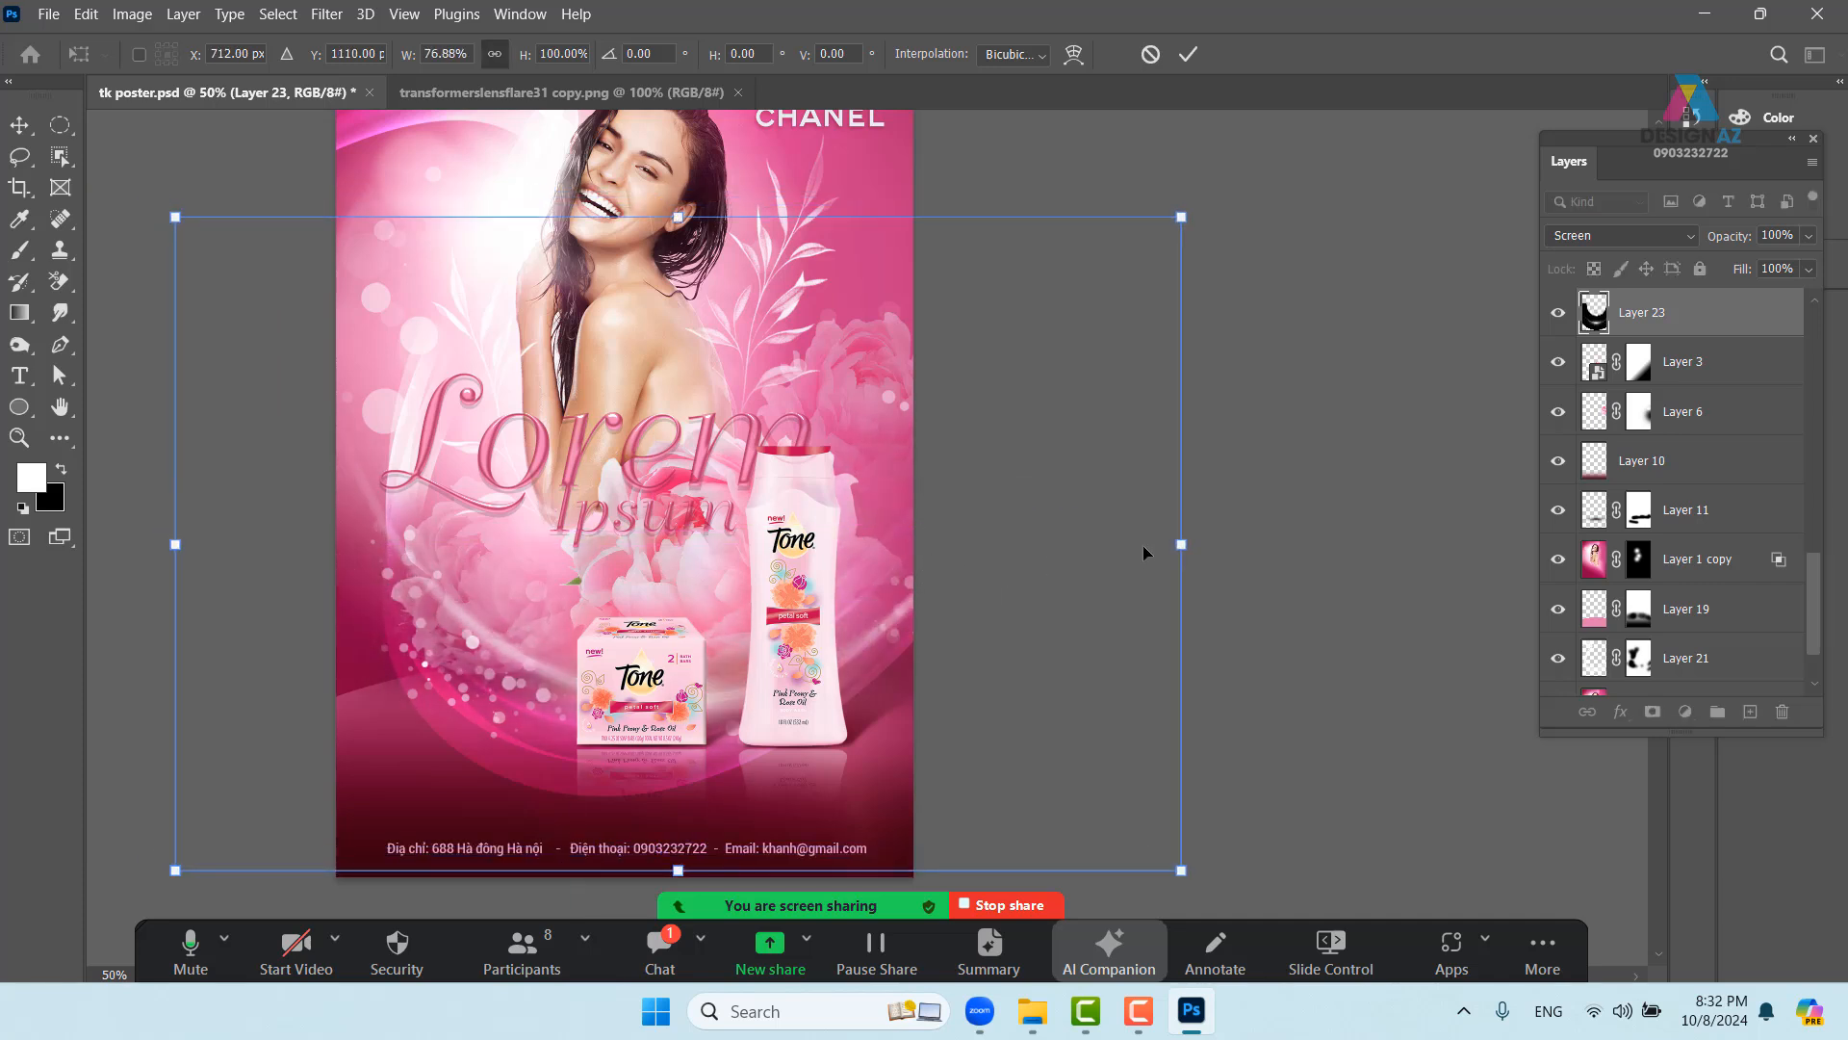
{"action": "left_click_drag", "start_coordinate": [1164, 544], "coordinate": [985, 544]}
{"action": "left_click_drag", "start_coordinate": [825, 550], "coordinate": [895, 550]}
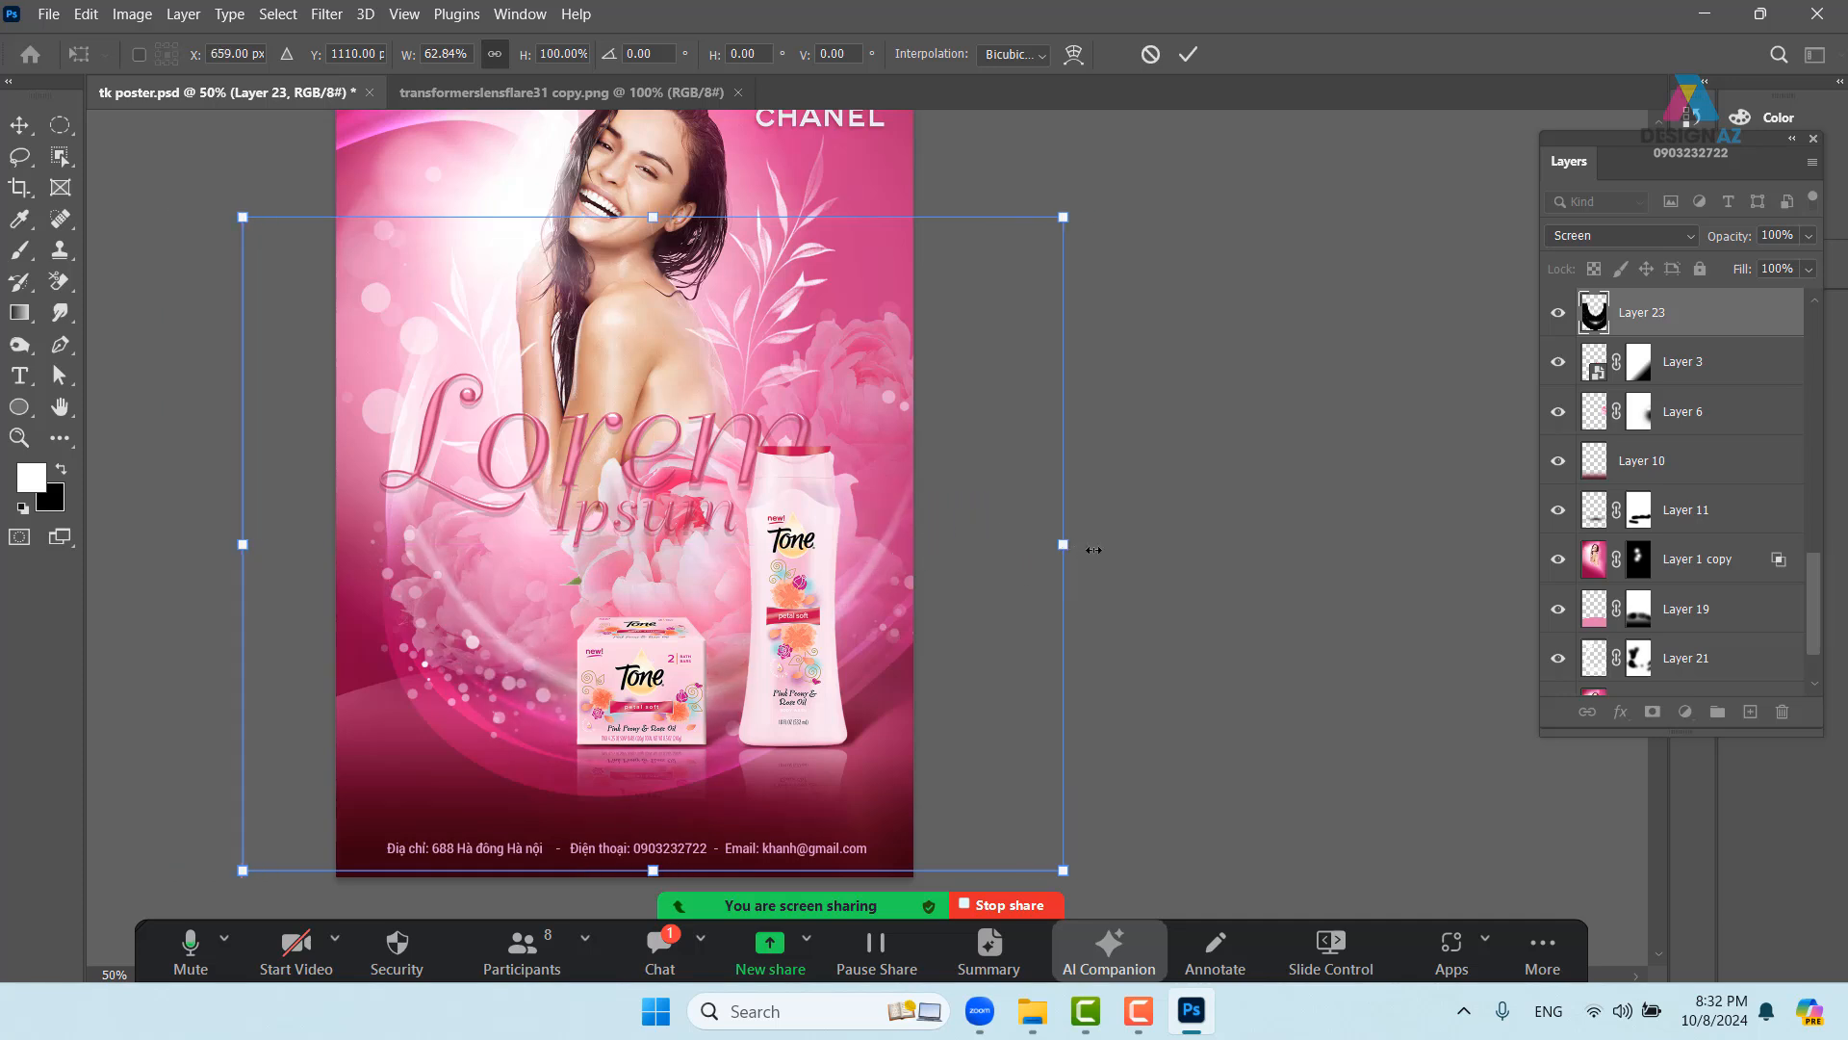
- Widen the flare to about 73%, skew its top-left corner, apply, and nudge it down-left
{"action": "left_click_drag", "start_coordinate": [1065, 545], "coordinate": [1204, 548]}
{"action": "left_click_drag", "start_coordinate": [1064, 588], "coordinate": [993, 602]}
{"action": "left_click_drag", "start_coordinate": [180, 239], "coordinate": [298, 263]}
{"action": "left_click_drag", "start_coordinate": [905, 478], "coordinate": [980, 517]}
{"action": "key", "text": "Return"}
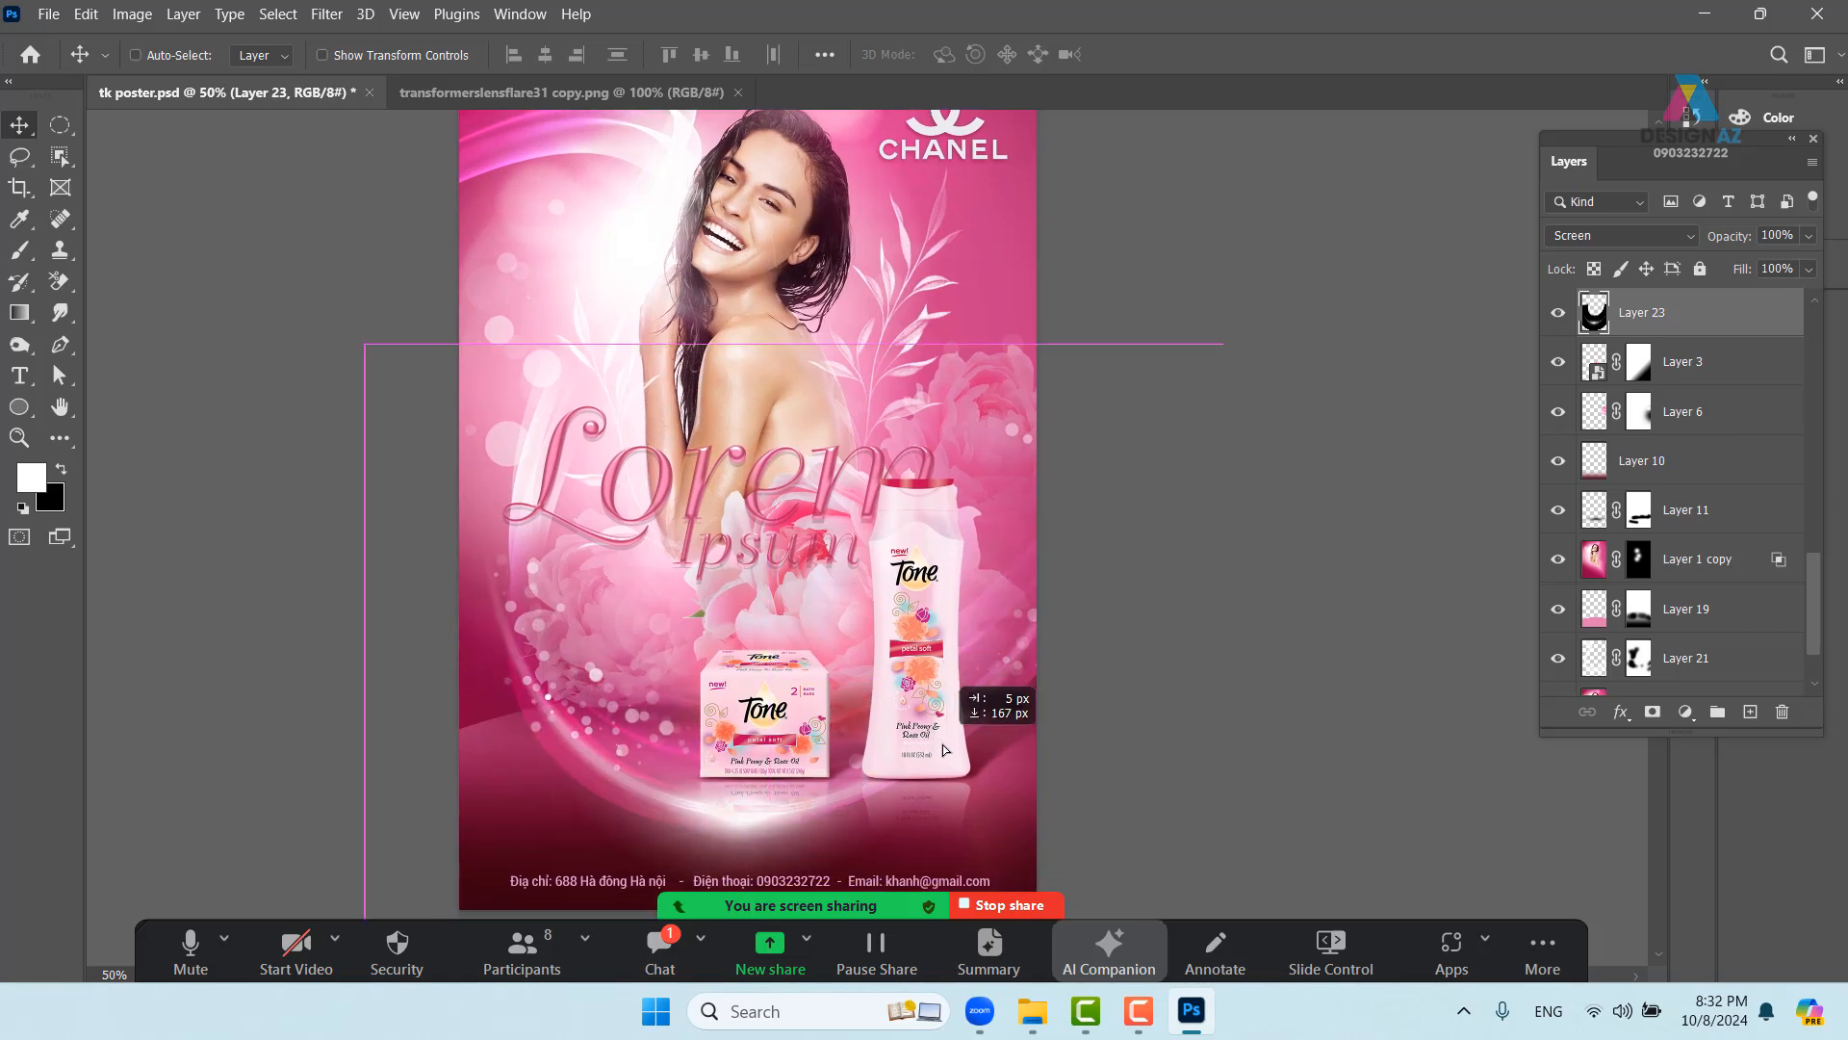
{"action": "left_click_drag", "start_coordinate": [931, 759], "coordinate": [650, 470]}
{"action": "key", "text": "Delete"}
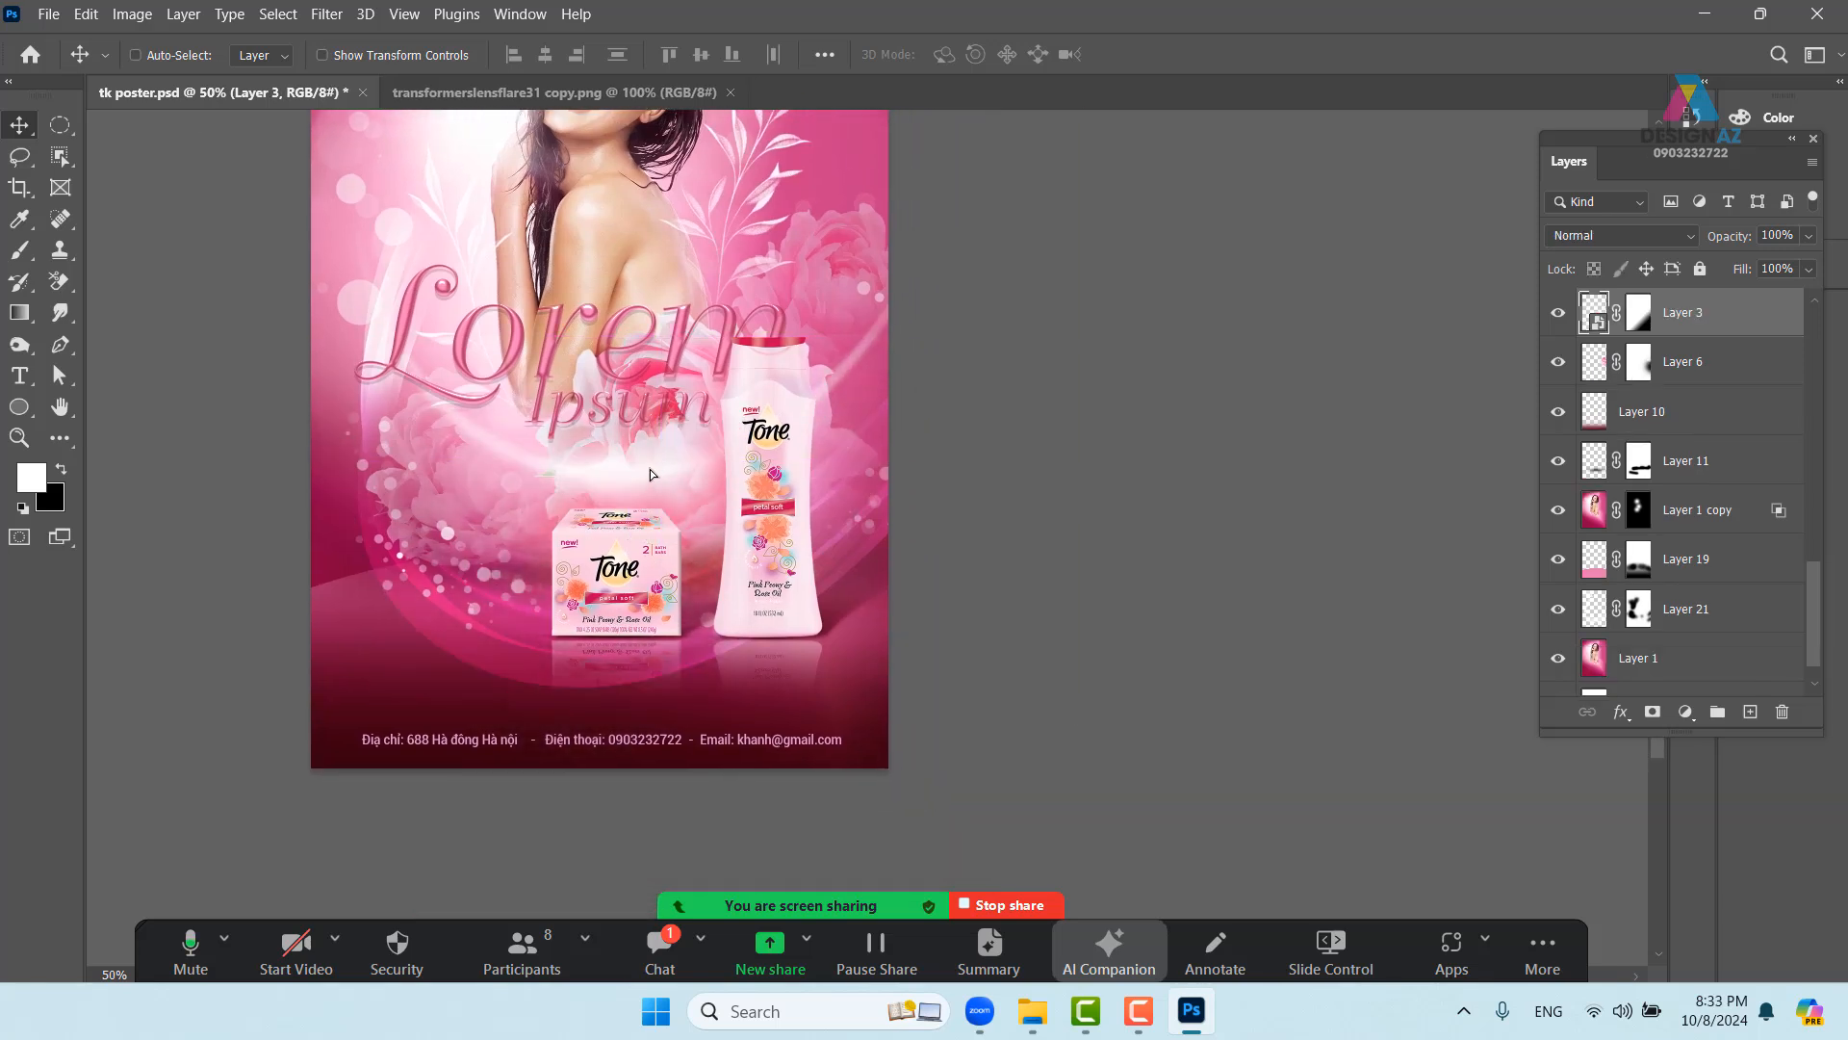
{"action": "left_click_drag", "start_coordinate": [824, 439], "coordinate": [919, 650]}
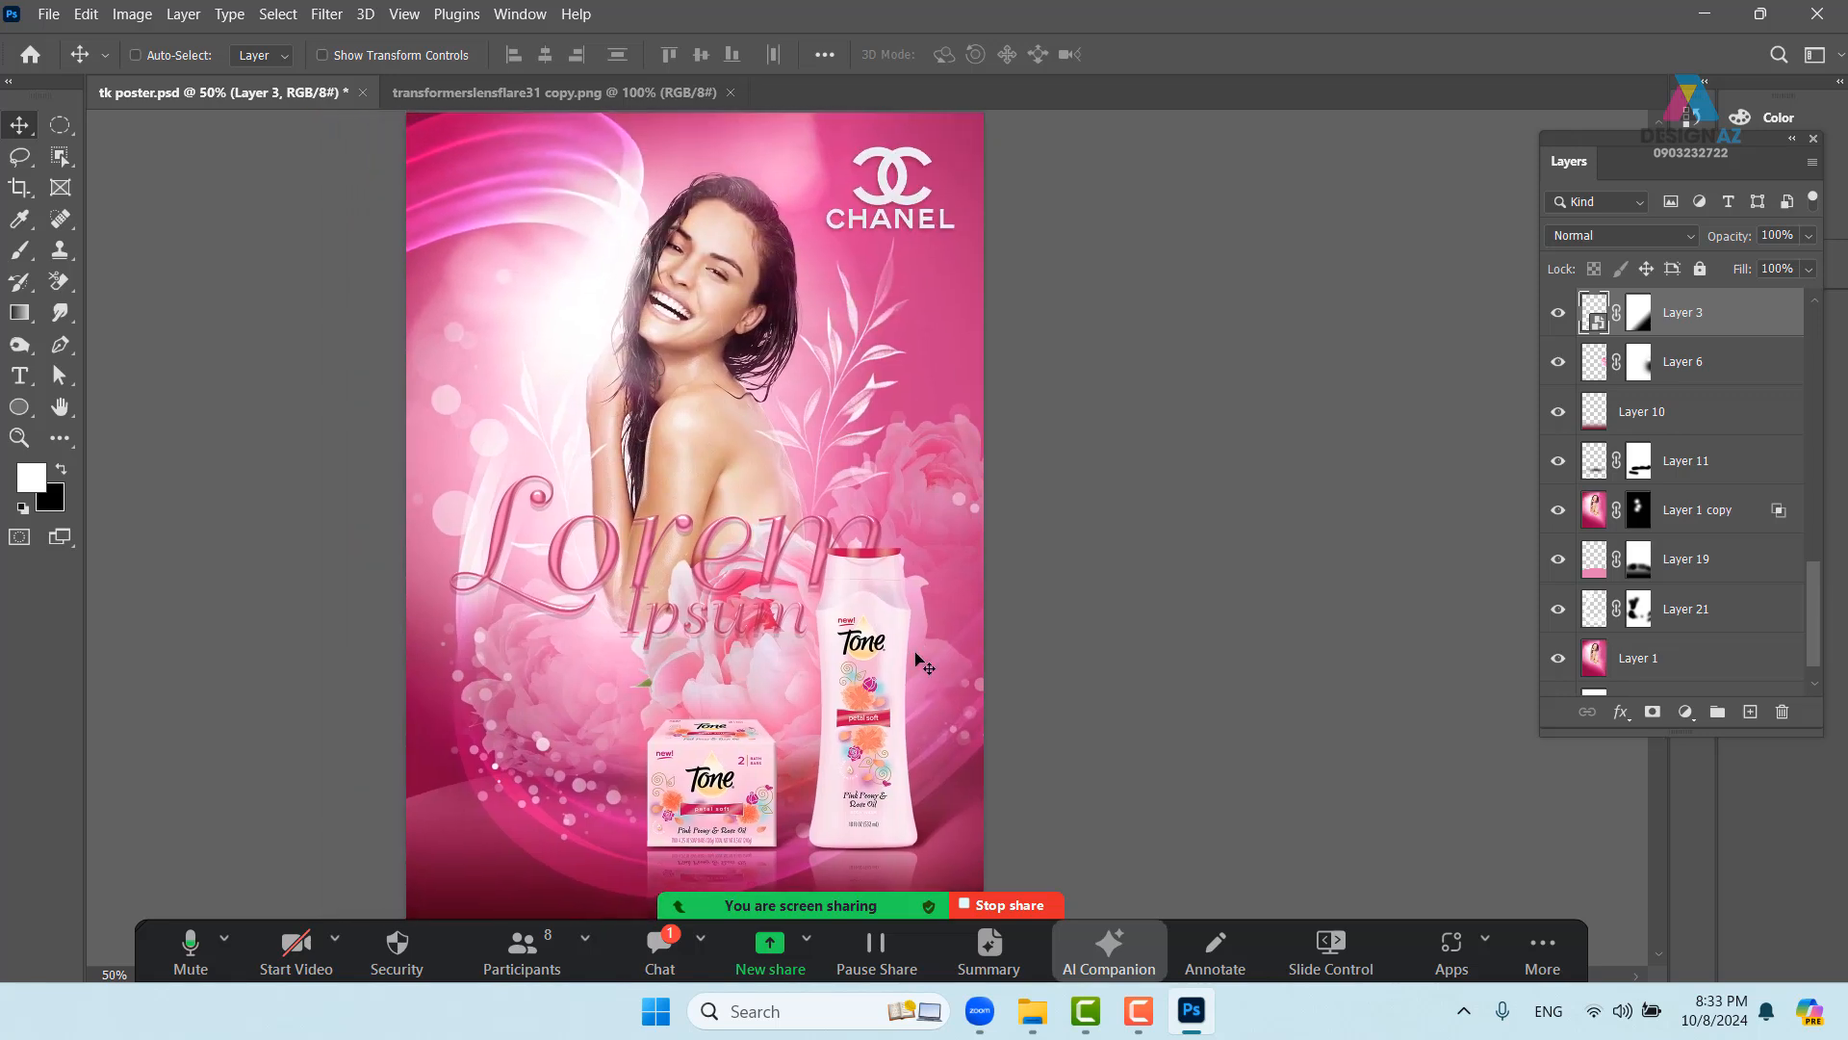
{"action": "left_click_drag", "start_coordinate": [809, 679], "coordinate": [839, 607]}
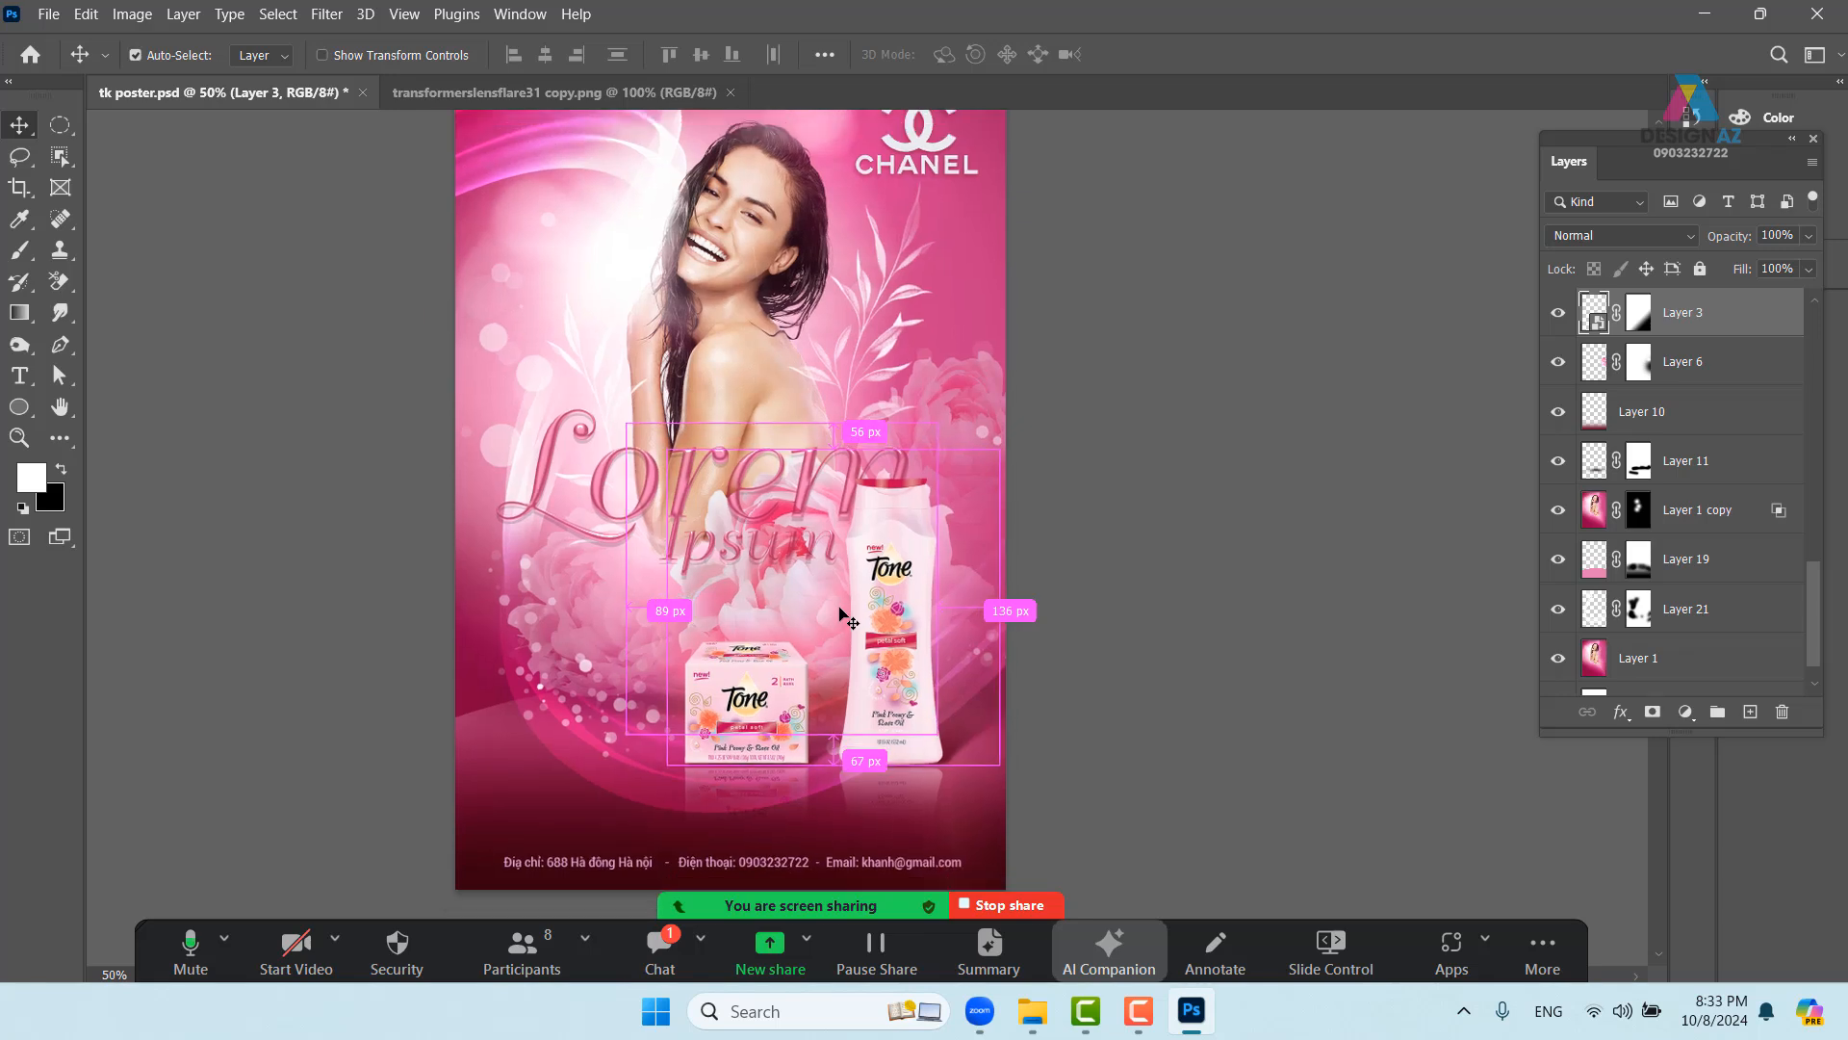
{"action": "key", "text": "ctrl+minus"}
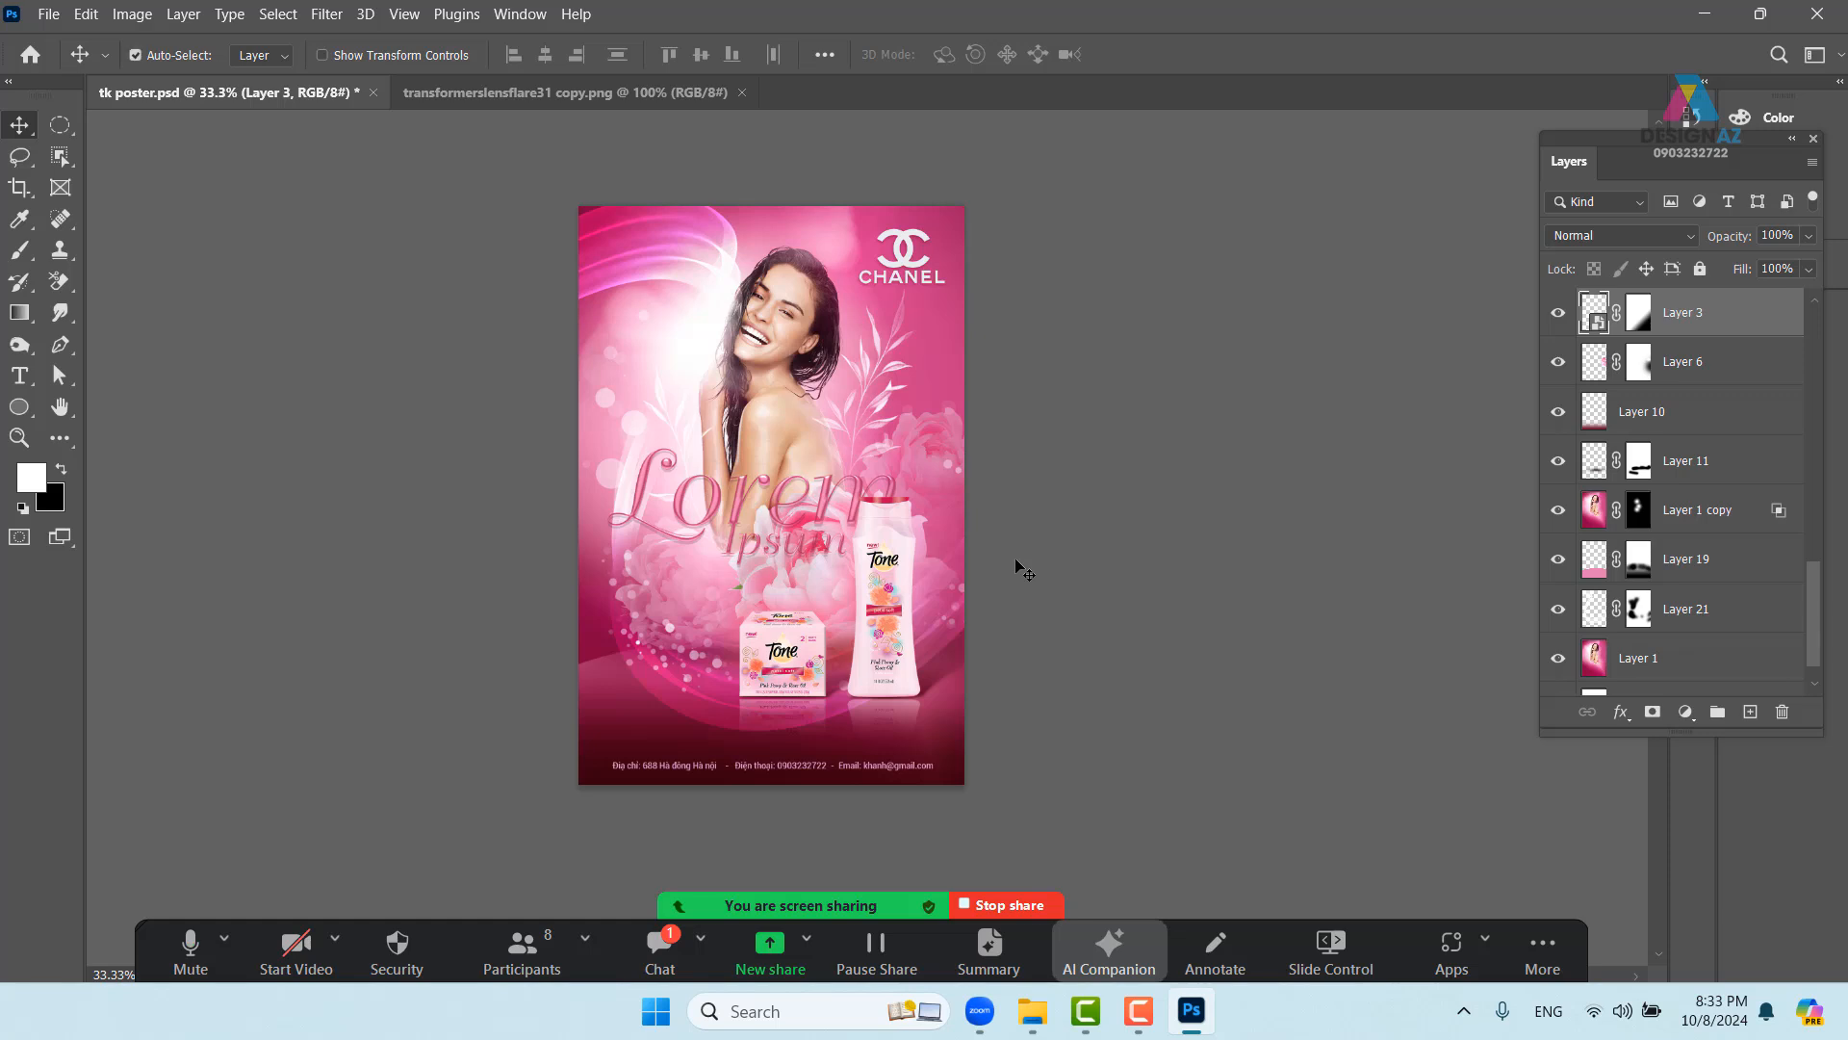
{"action": "key", "text": "ctrl+plus"}
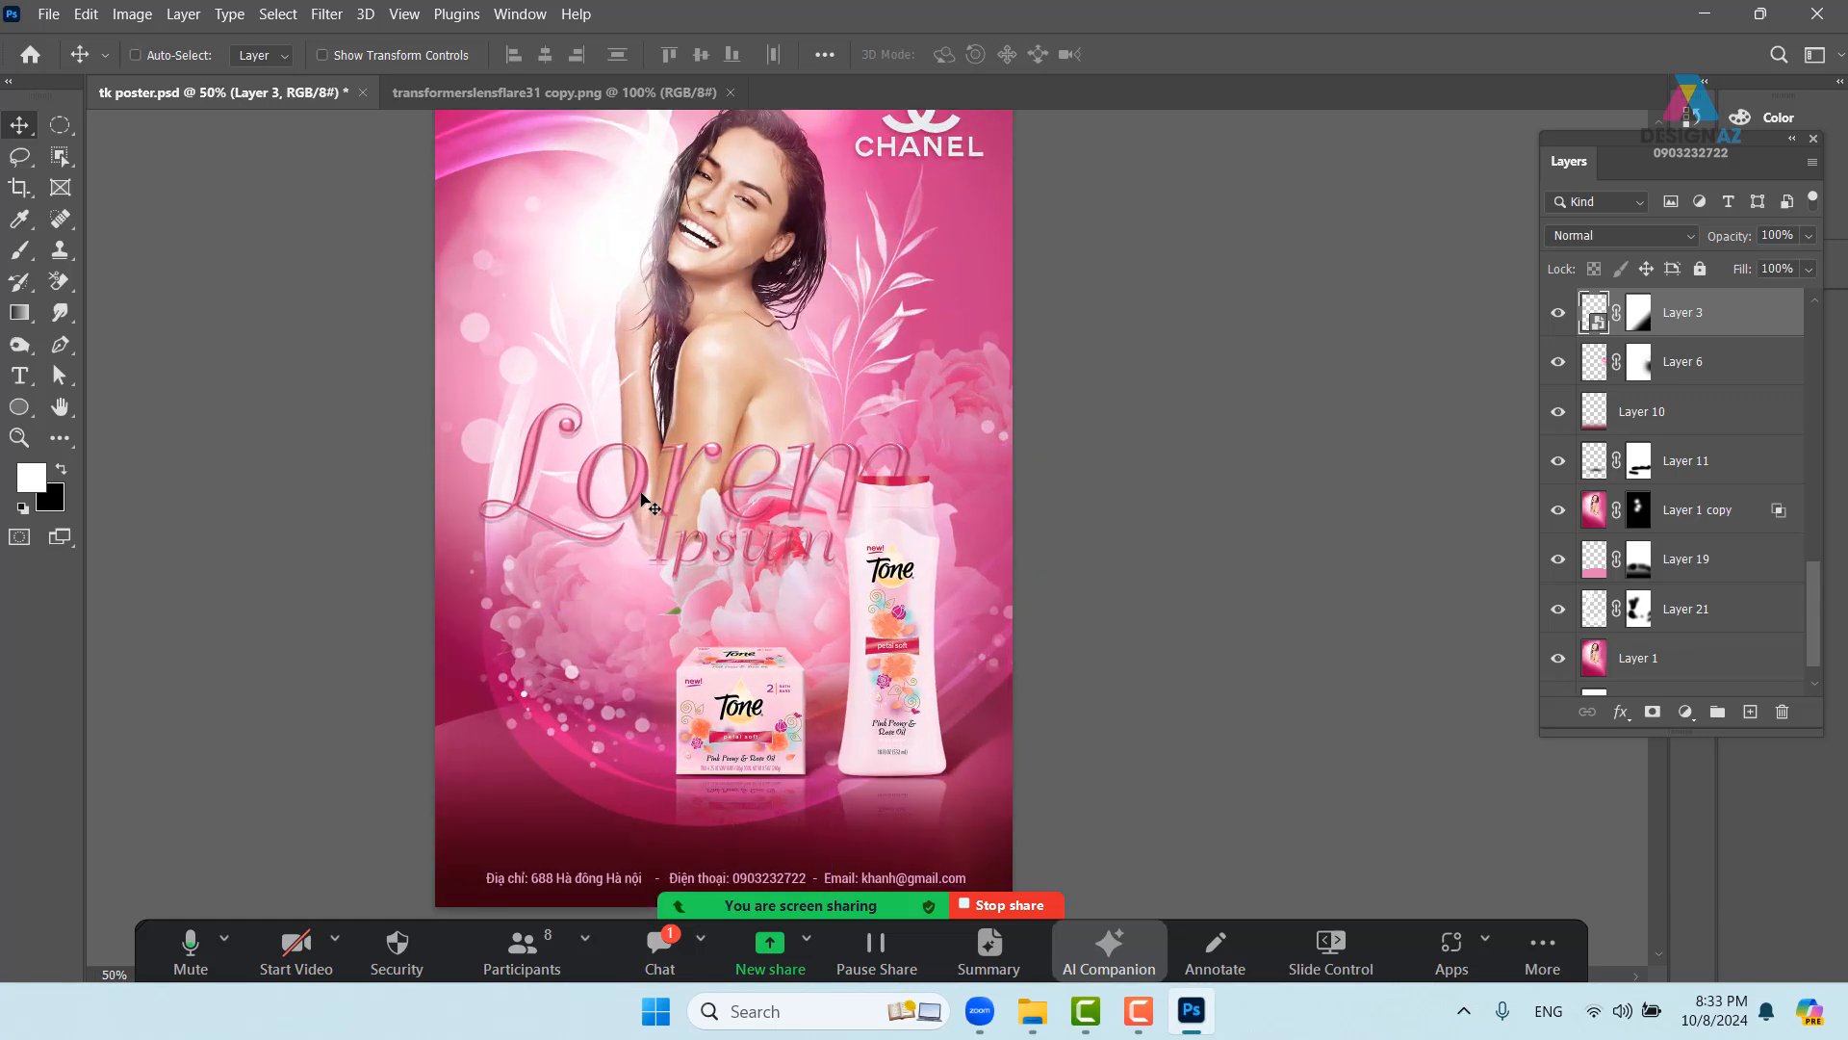
- Hide the 'Lorem Ipsum copy' layer and select the original Lorem Ipsum text layer
{"action": "right_click", "coordinate": [635, 496]}
{"action": "left_click", "coordinate": [673, 502]}
{"action": "mouse_move", "coordinate": [642, 486]}
{"action": "left_mouse_down"}
{"action": "mouse_move", "coordinate": [648, 458]}
{"action": "mouse_move", "coordinate": [641, 483]}
{"action": "left_mouse_up"}
{"action": "left_click", "coordinate": [1558, 316]}
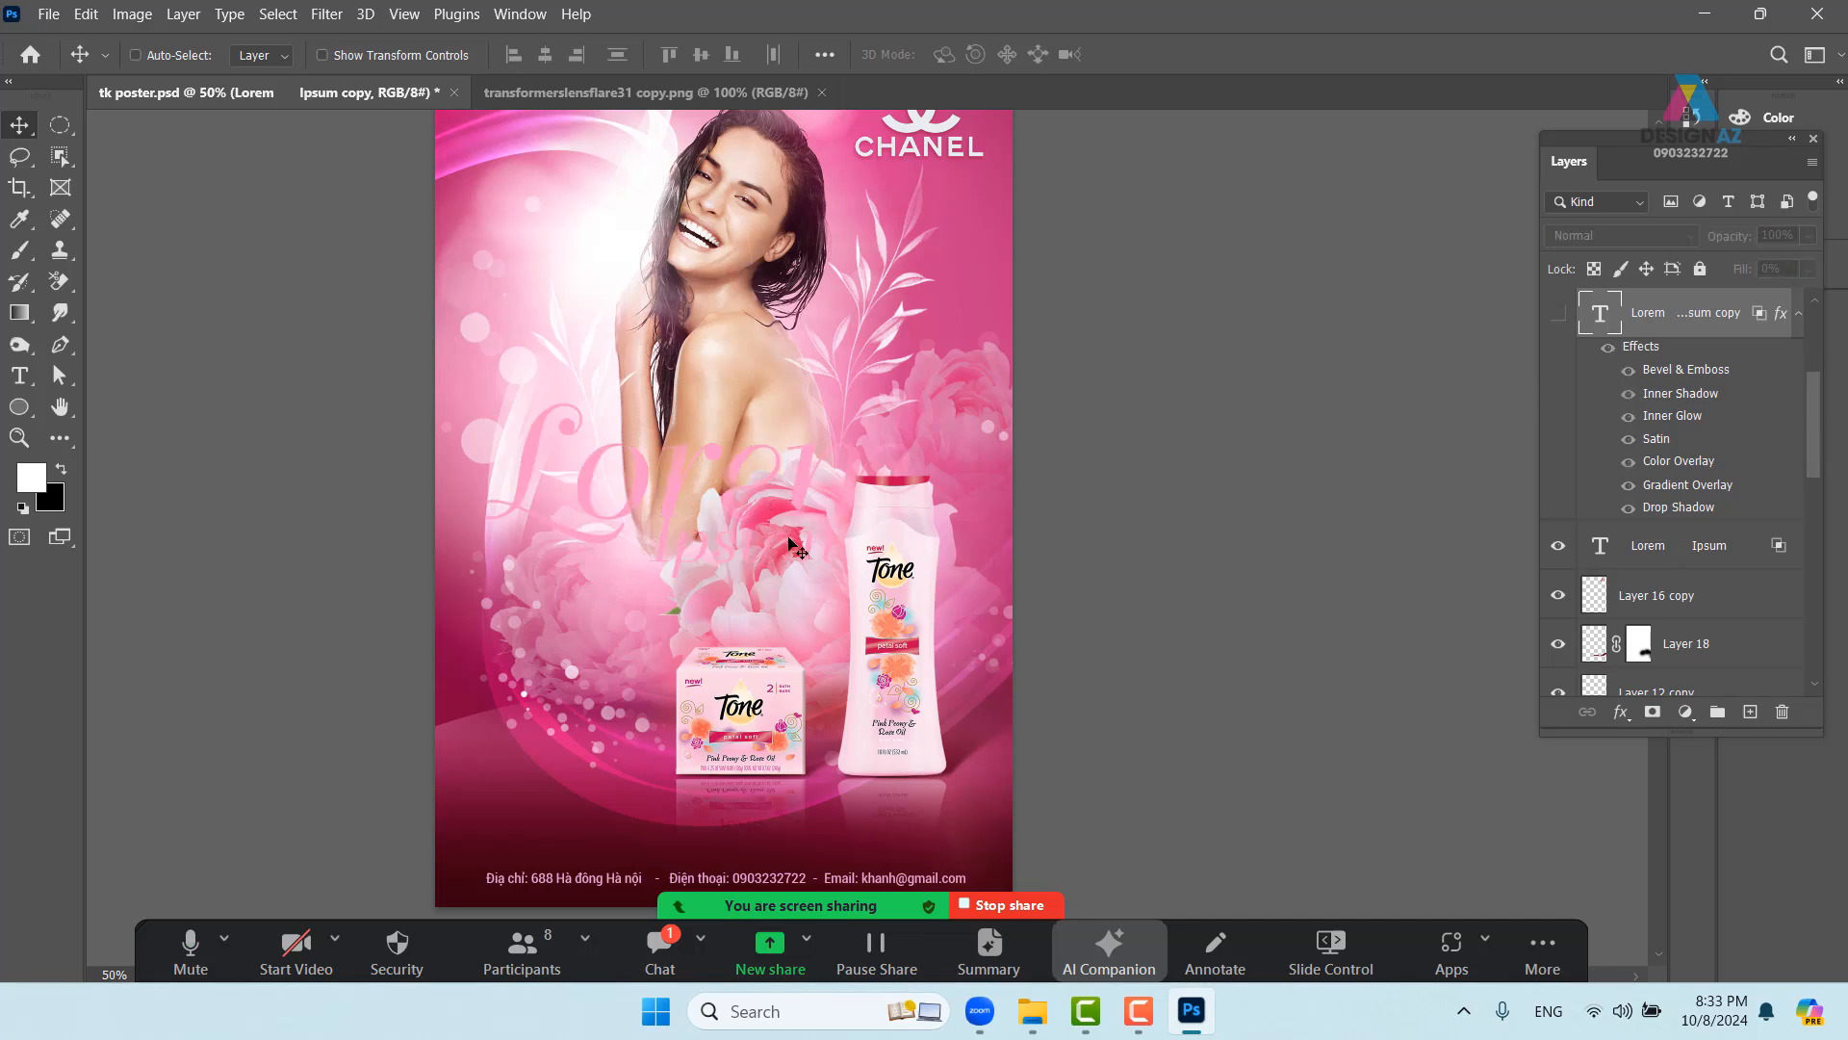
{"action": "right_click", "coordinate": [688, 479]}
{"action": "left_click", "coordinate": [692, 479]}
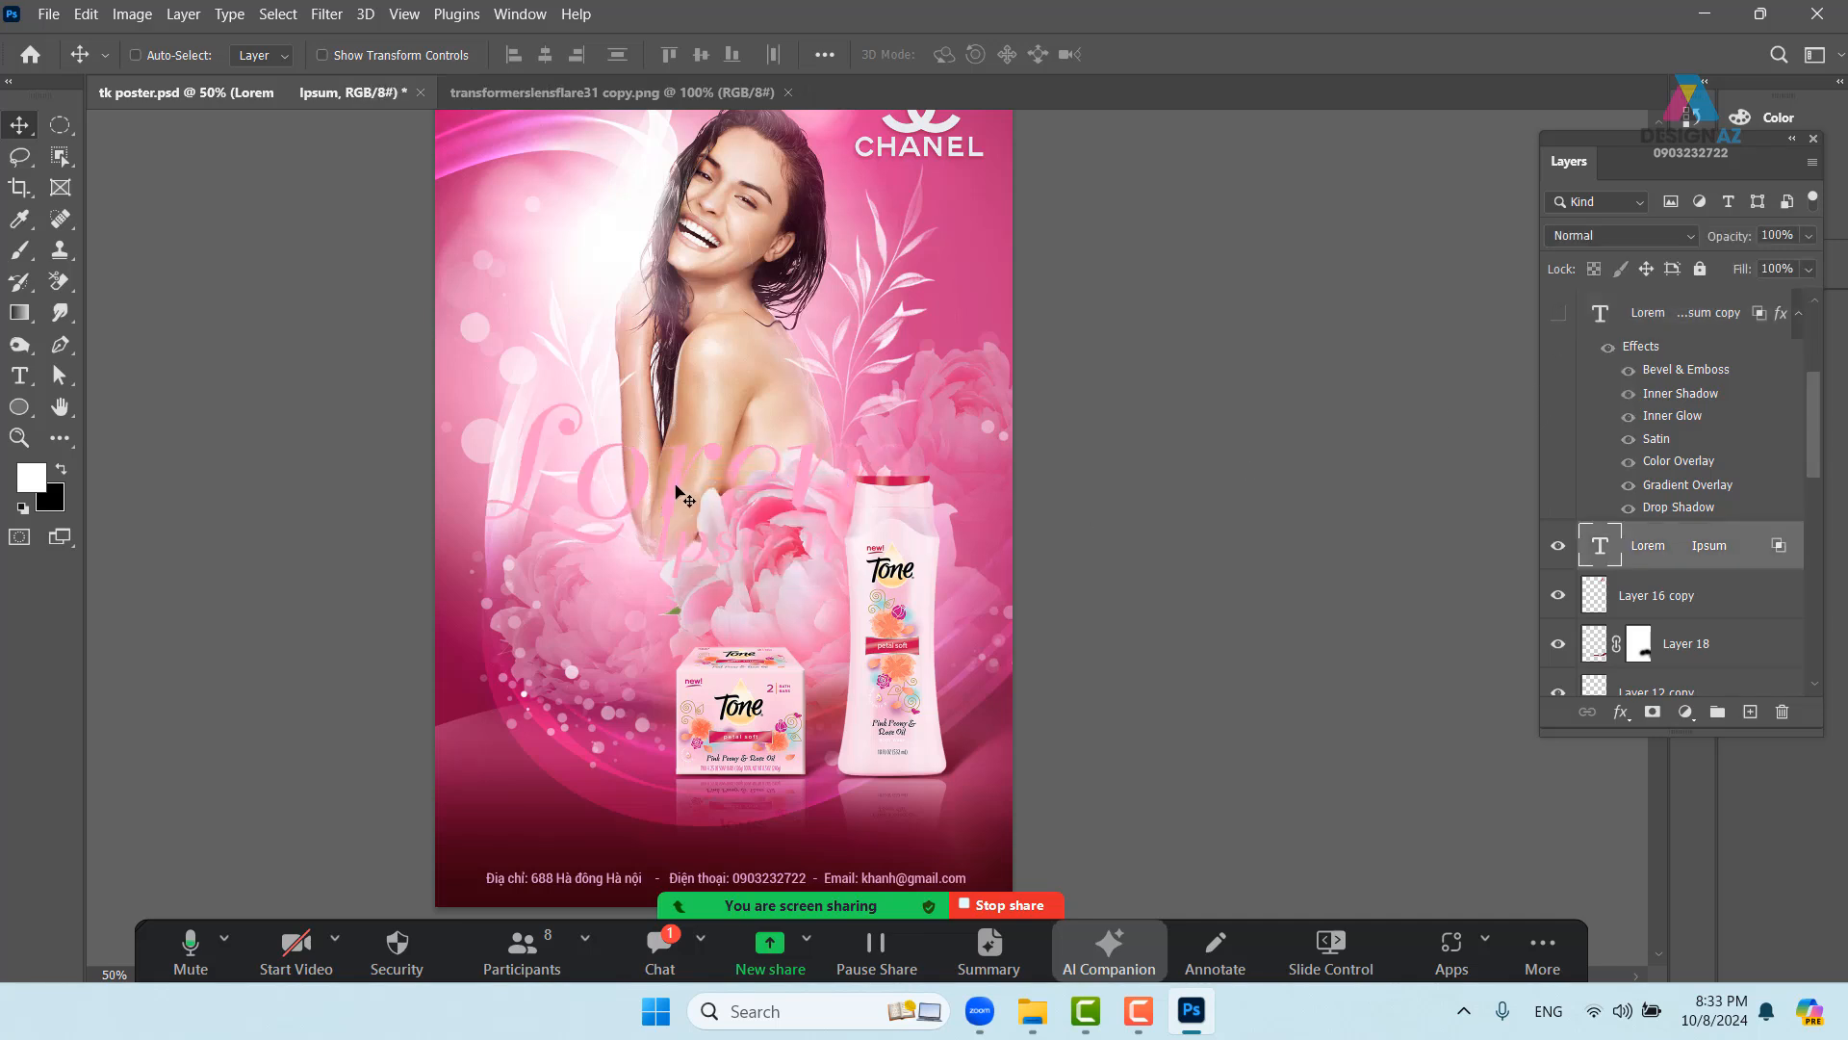
{"action": "left_click_drag", "start_coordinate": [678, 488], "coordinate": [681, 482]}
{"action": "key", "text": "ctrl+z"}
- Duplicate the headline text, blend the copy in Screen mode, and move it up slightly
{"action": "key", "text": "ctrl+j"}
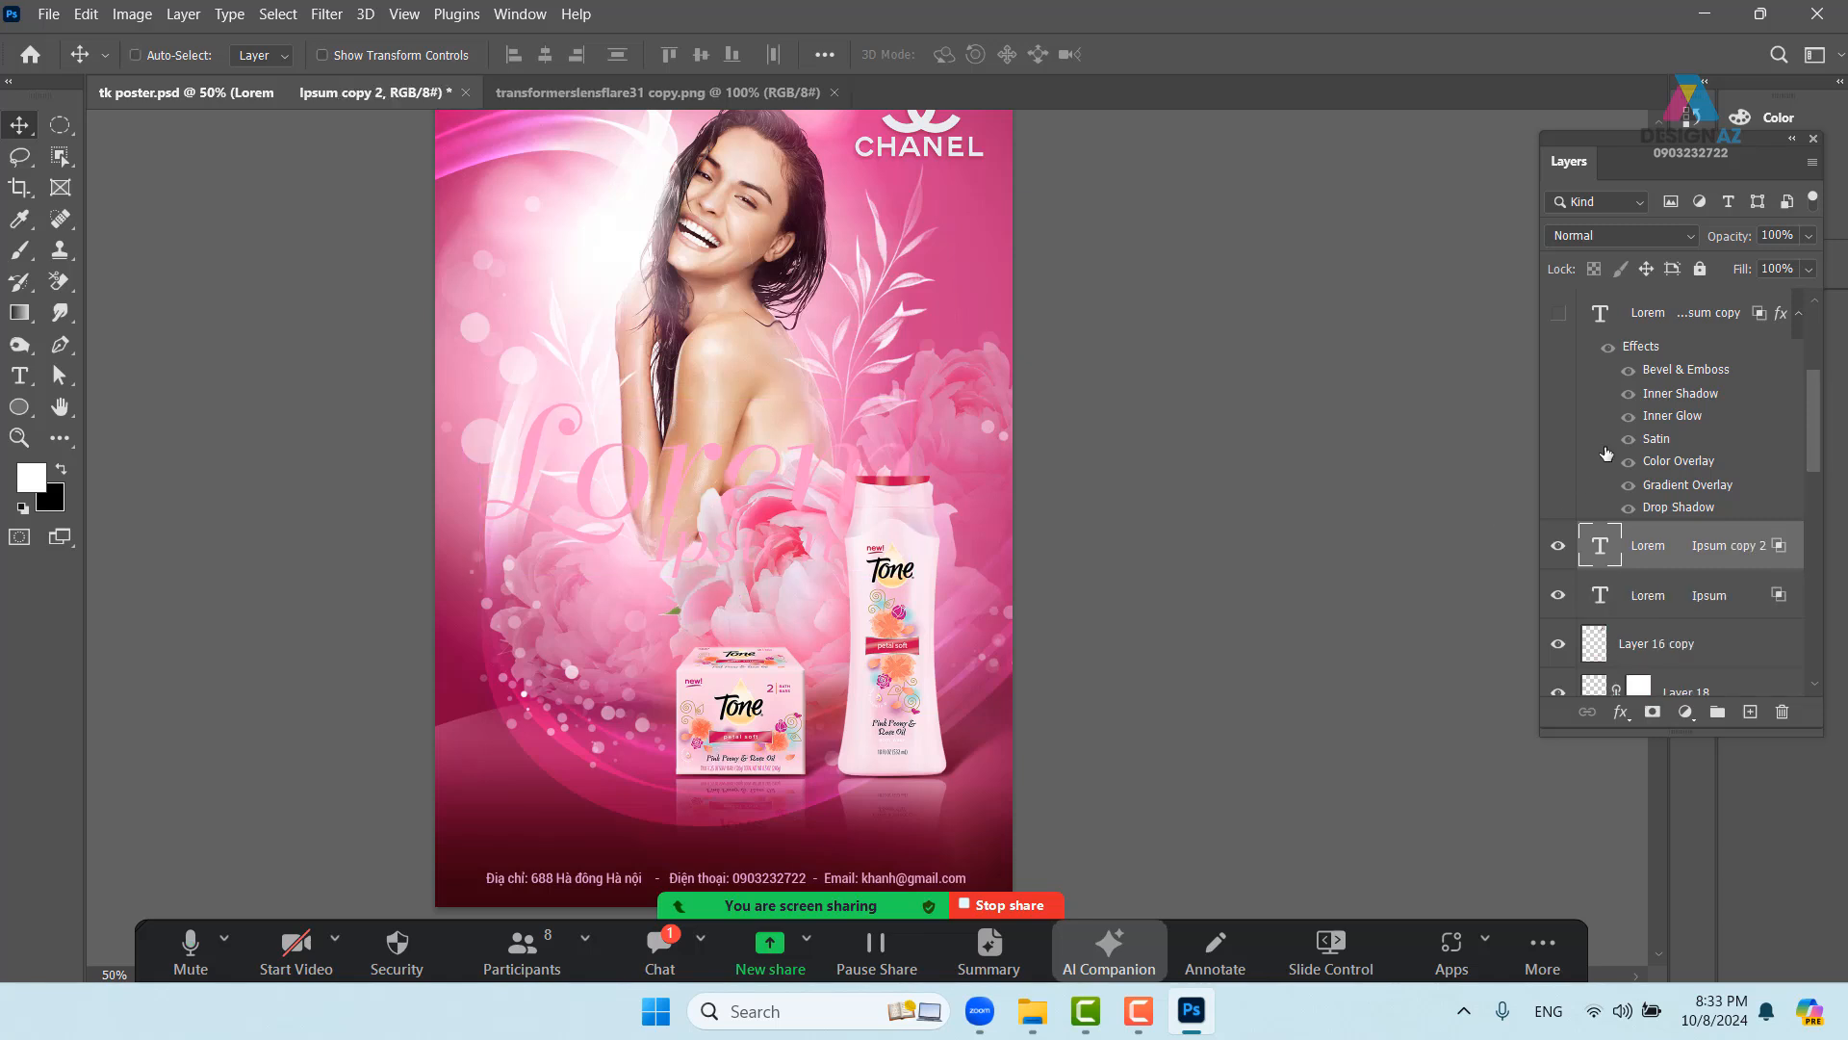
{"action": "left_click", "coordinate": [1654, 235]}
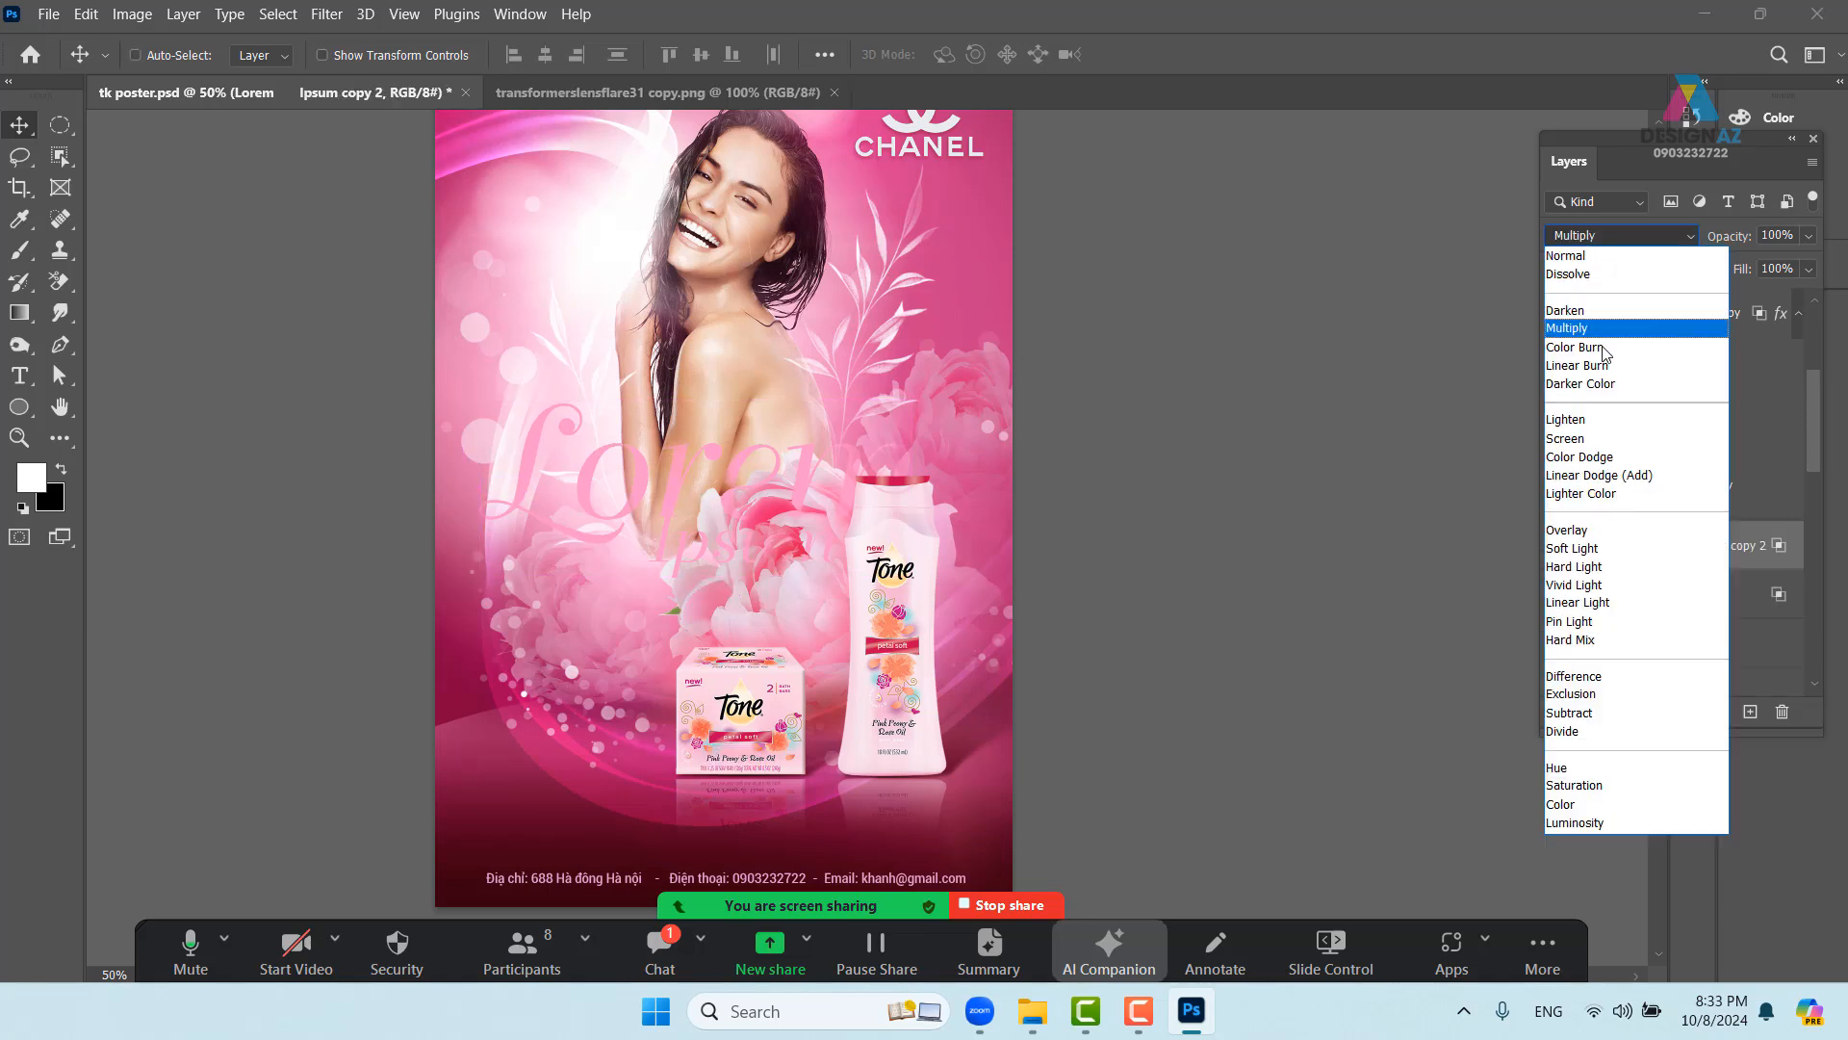
{"action": "left_click", "coordinate": [1565, 440]}
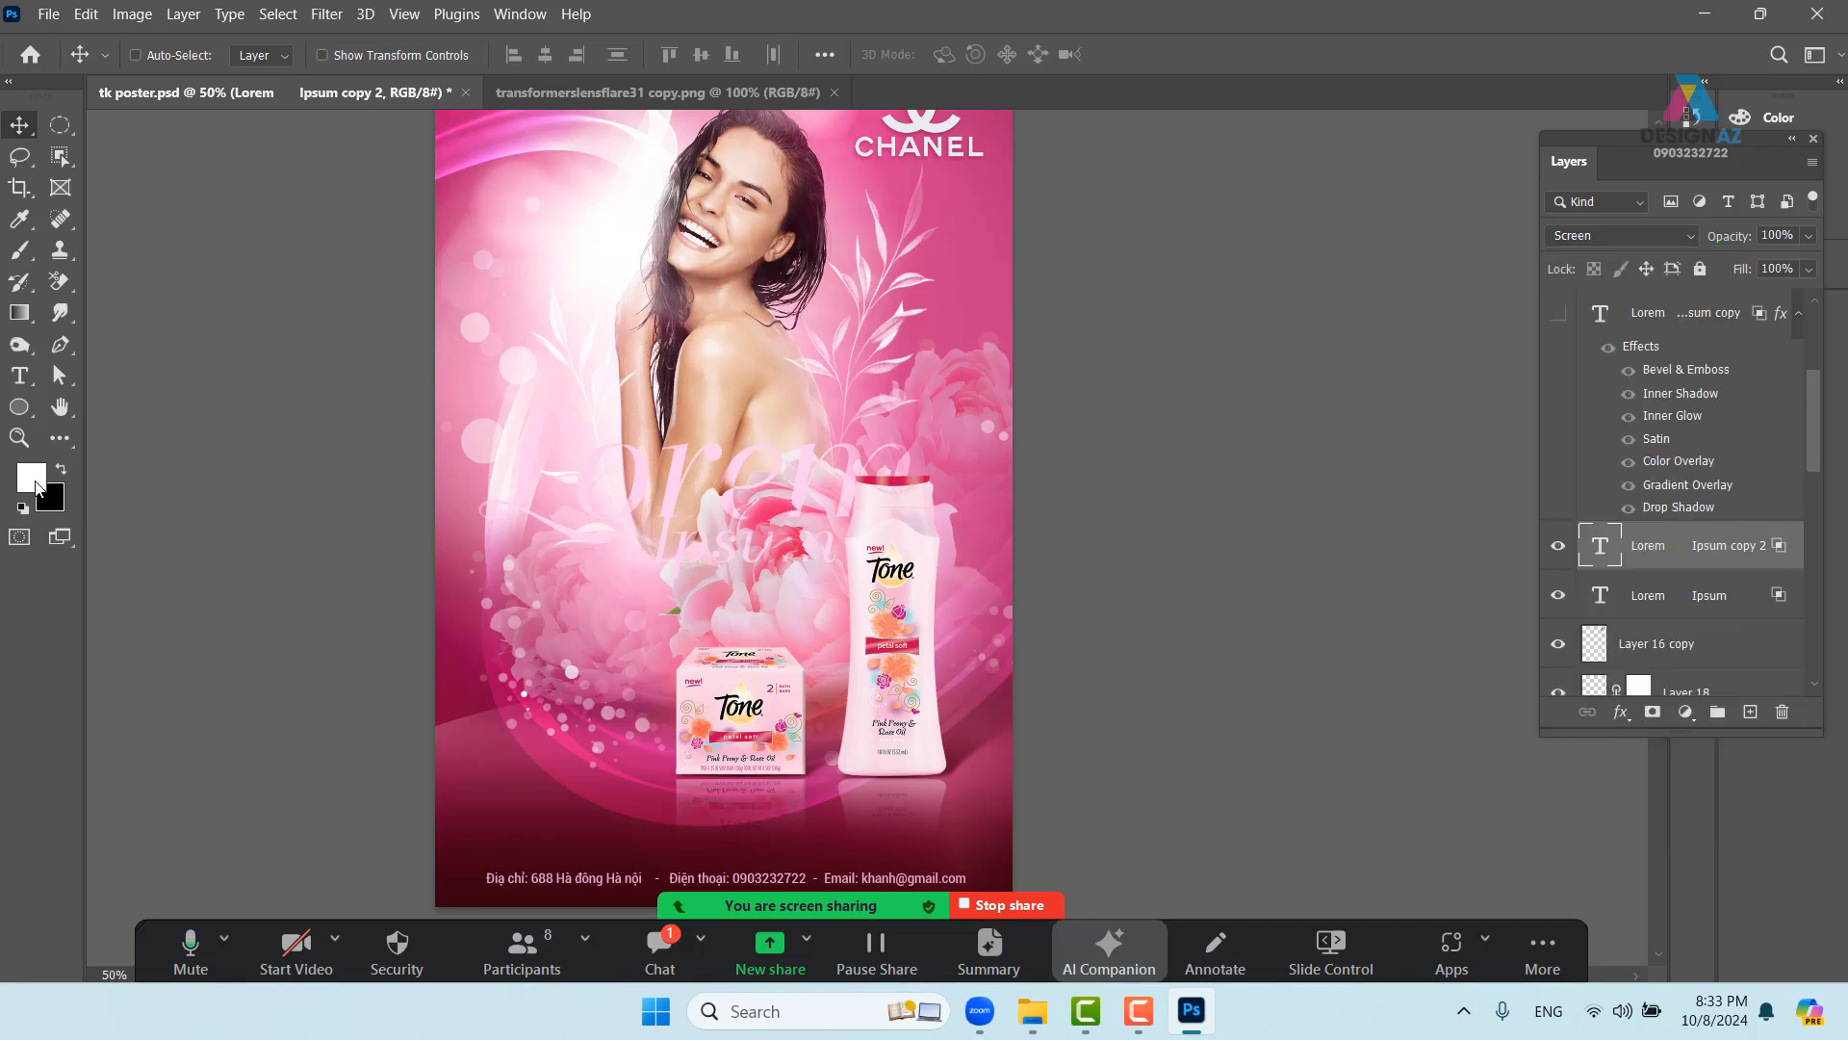
{"action": "left_click", "coordinate": [34, 478]}
{"action": "left_click", "coordinate": [1627, 235]}
{"action": "left_click", "coordinate": [1617, 255]}
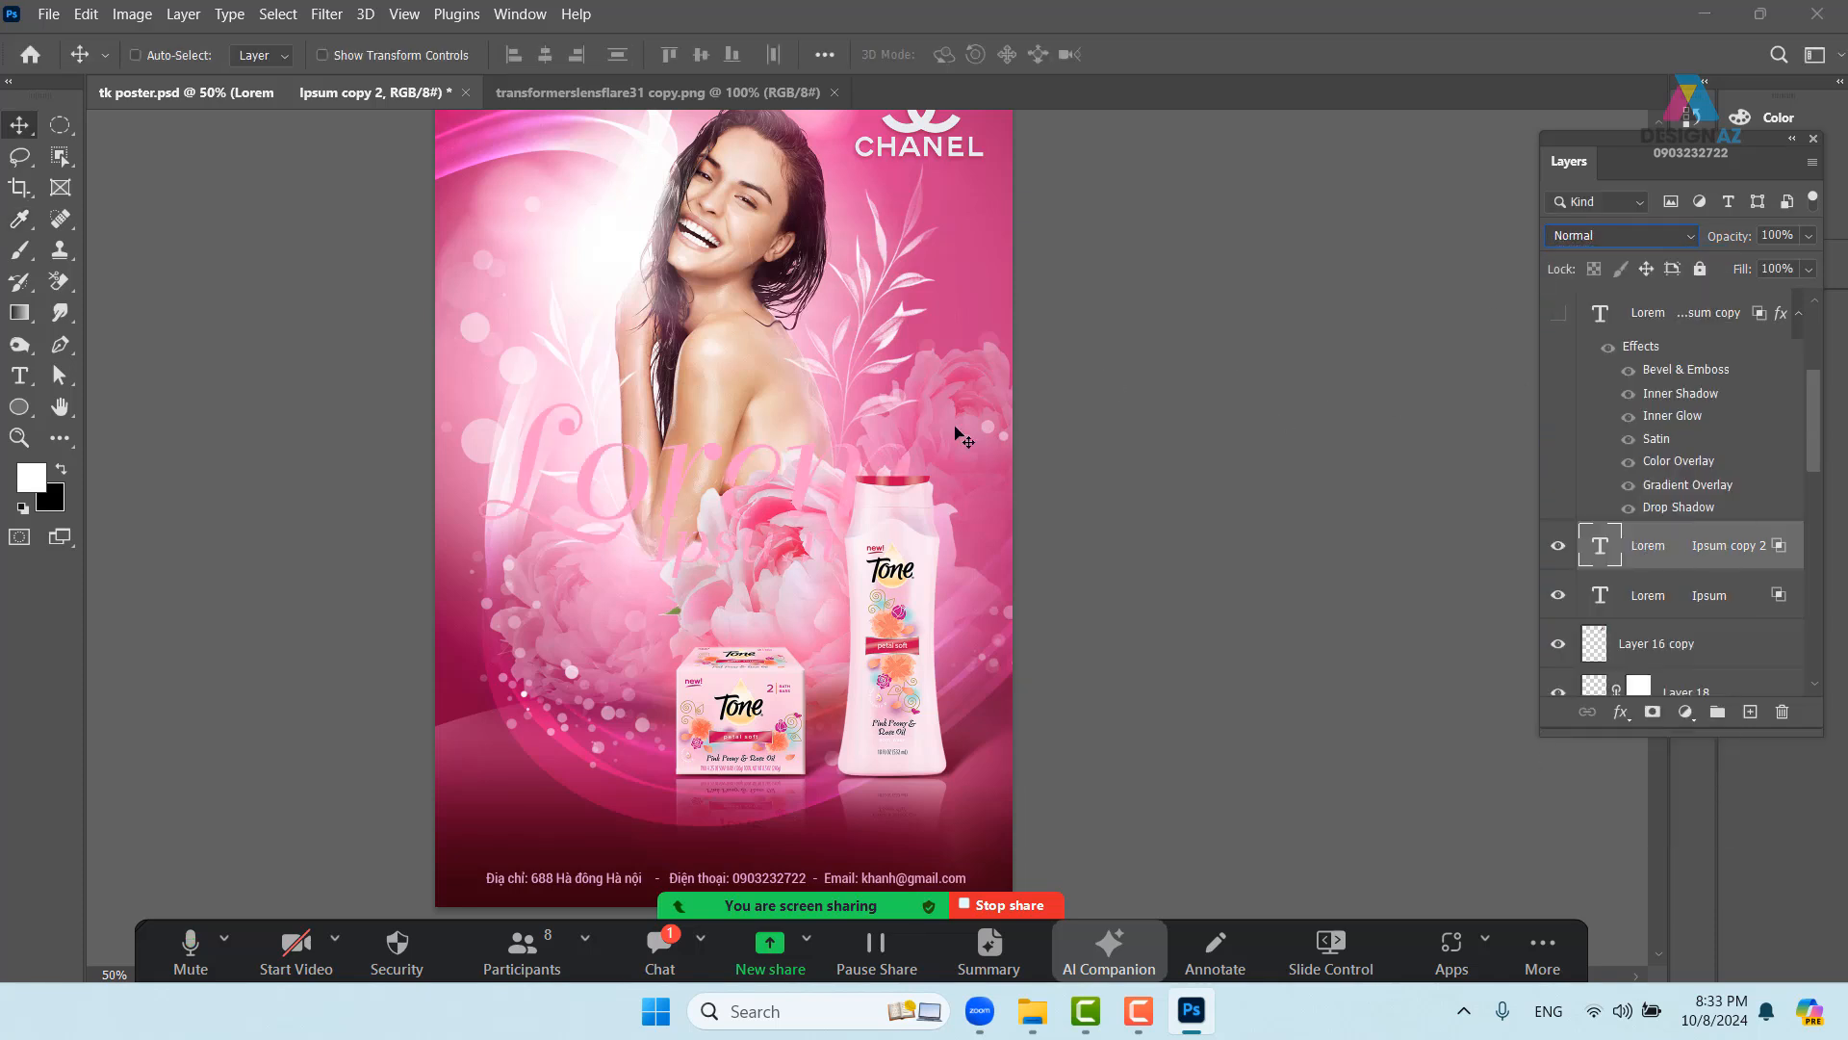
{"action": "left_click", "coordinate": [1627, 234]}
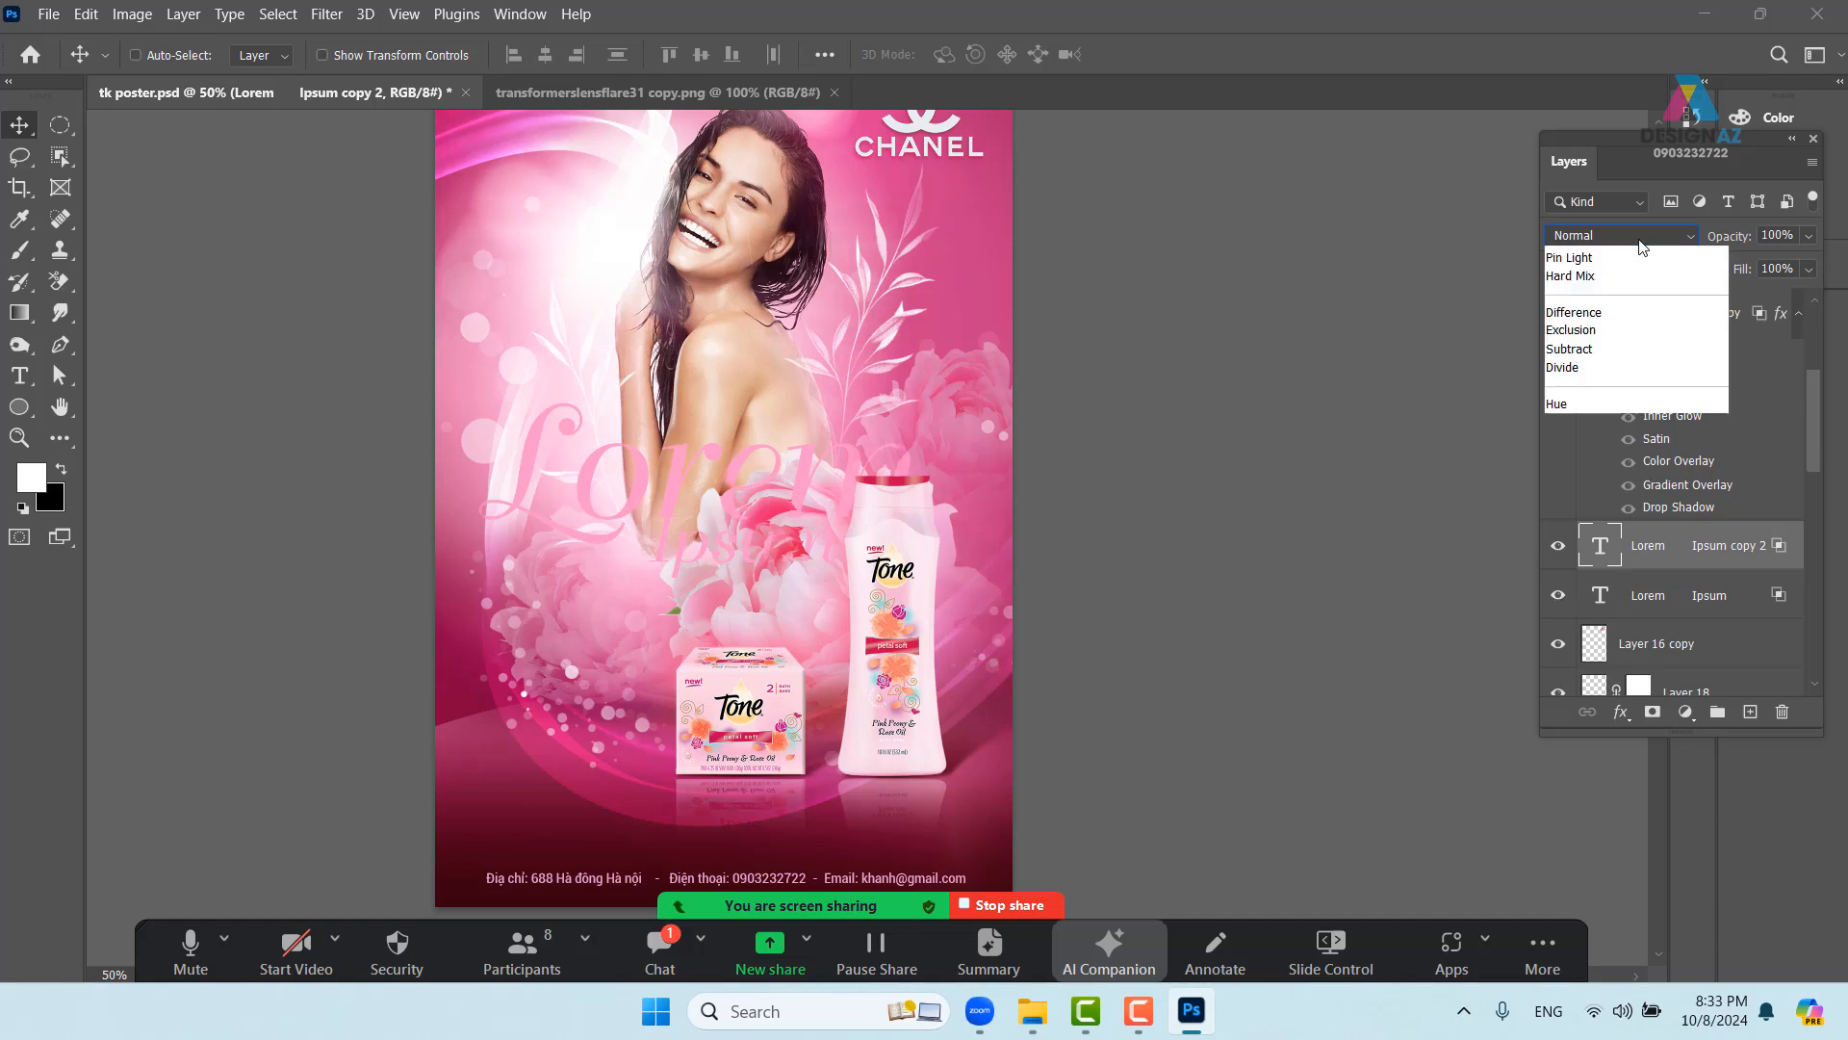
{"action": "left_click", "coordinate": [1601, 439]}
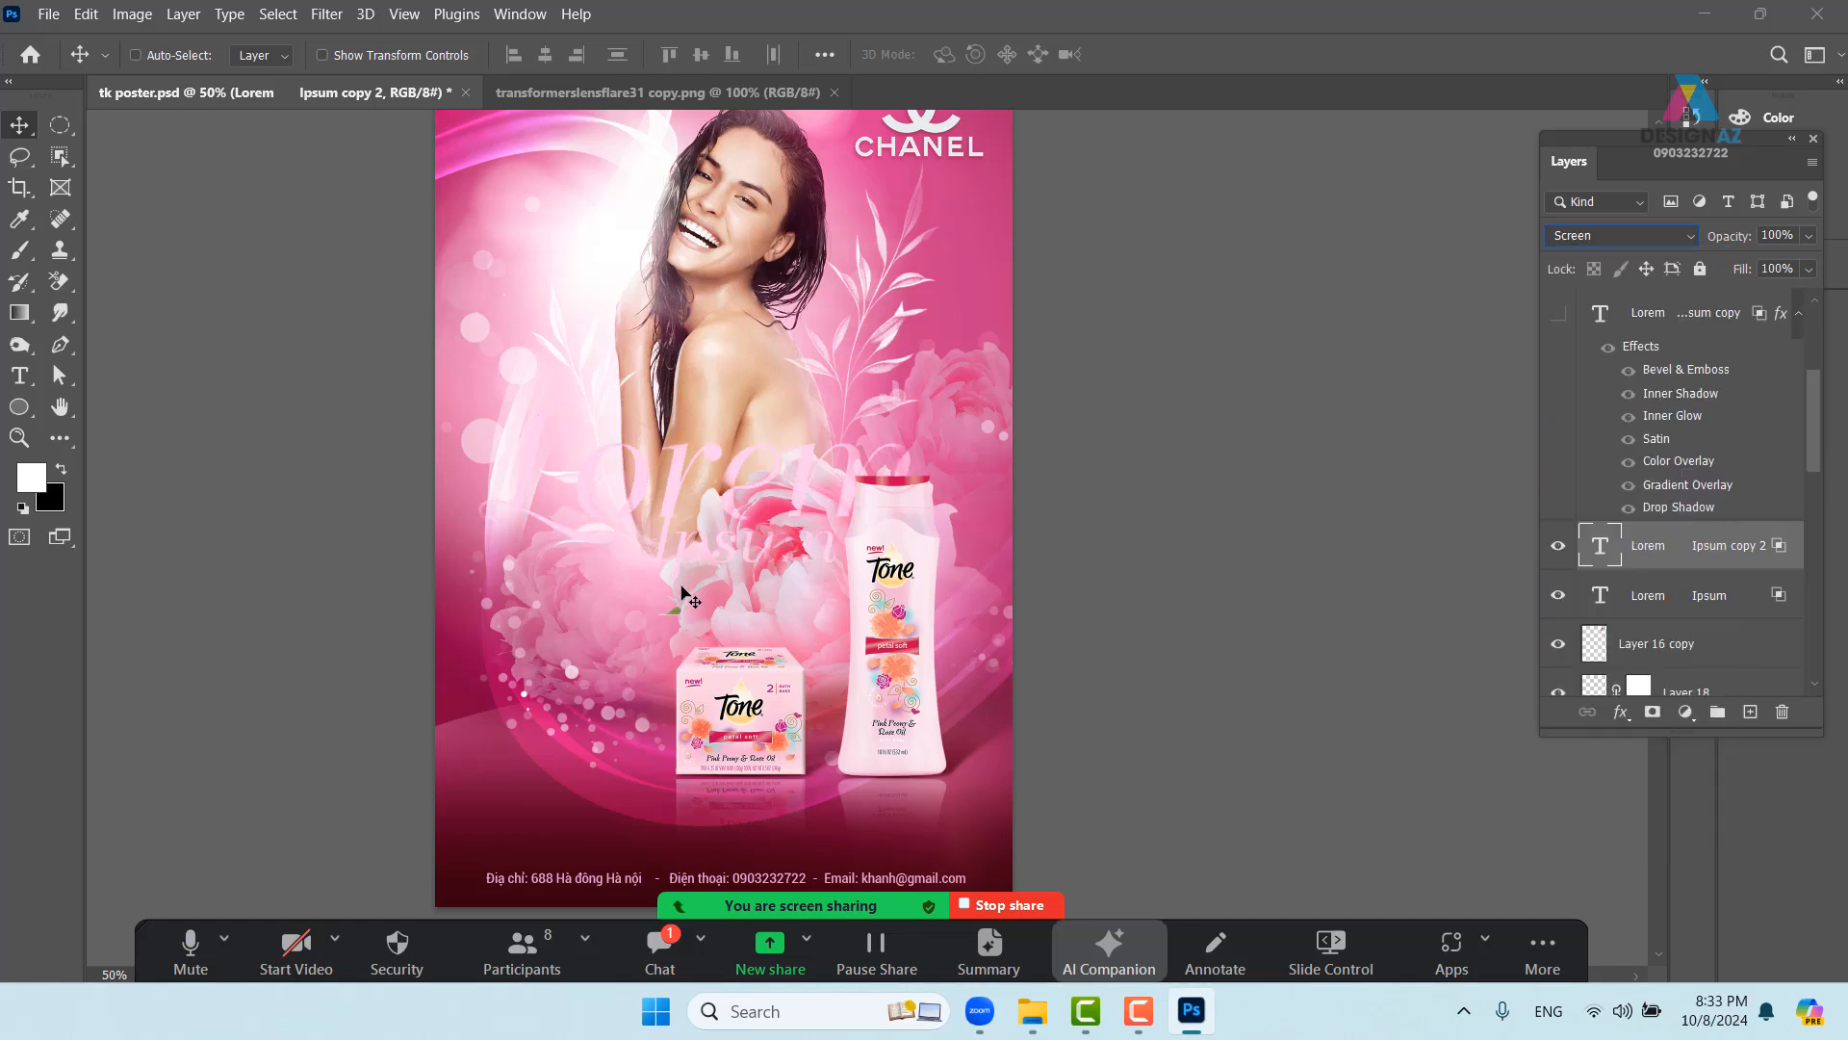
{"action": "key", "text": "ctrl"}
{"action": "key", "text": "ctrl+plus"}
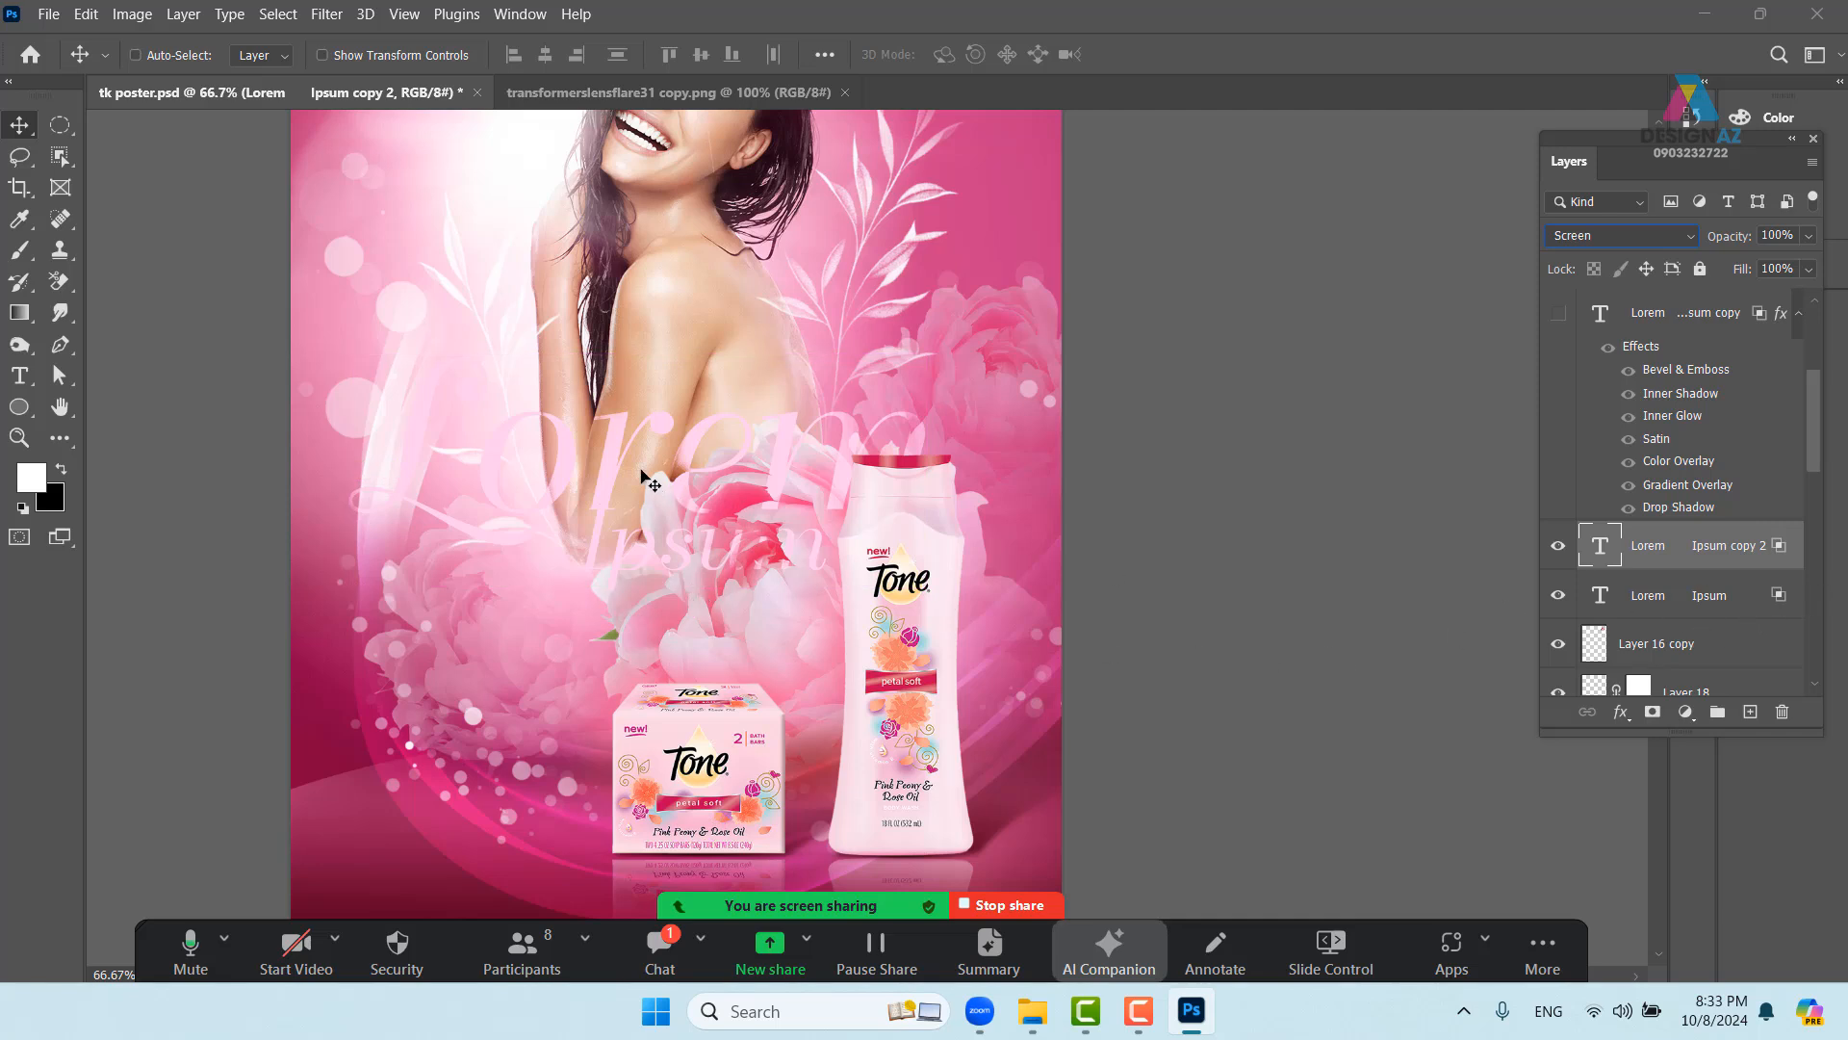
{"action": "left_click_drag", "start_coordinate": [639, 475], "coordinate": [621, 512]}
- Add a layer mask to the duplicate headline and paint black over parts of Lorem and Ipsum
{"action": "left_click", "coordinate": [1653, 712]}
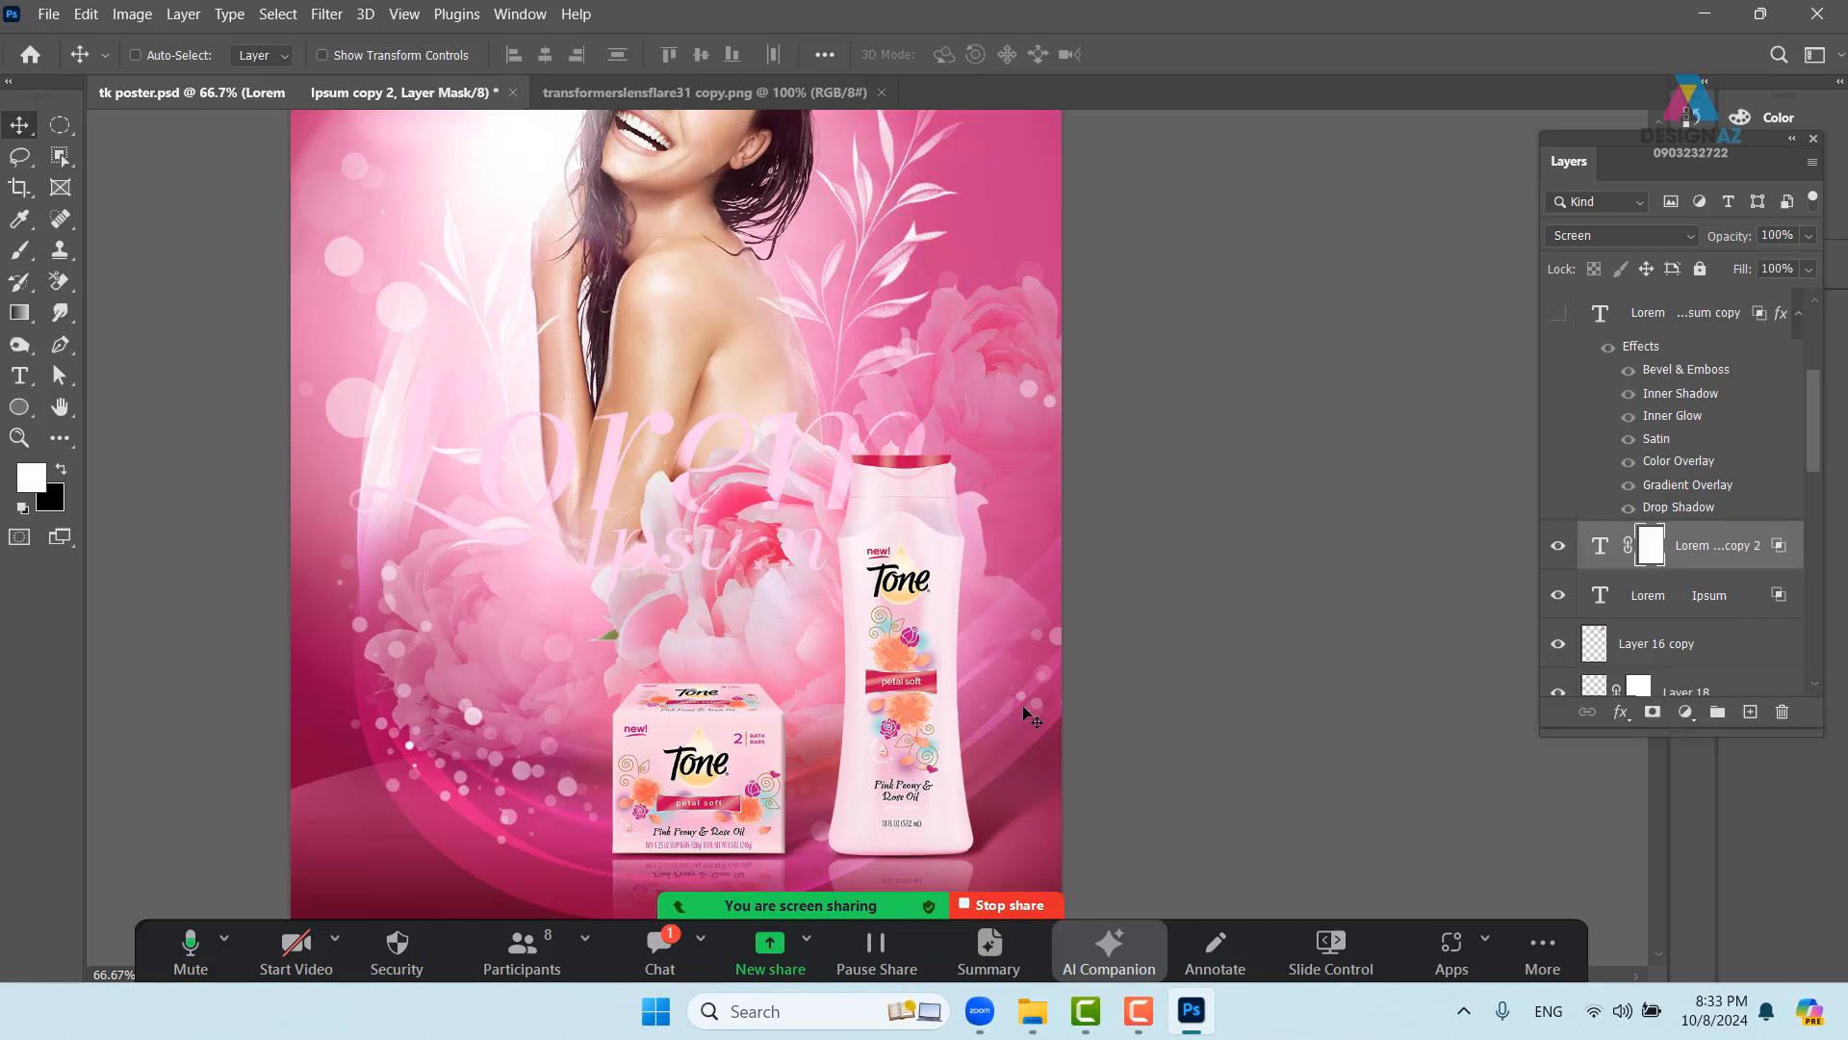
{"action": "key", "text": "b"}
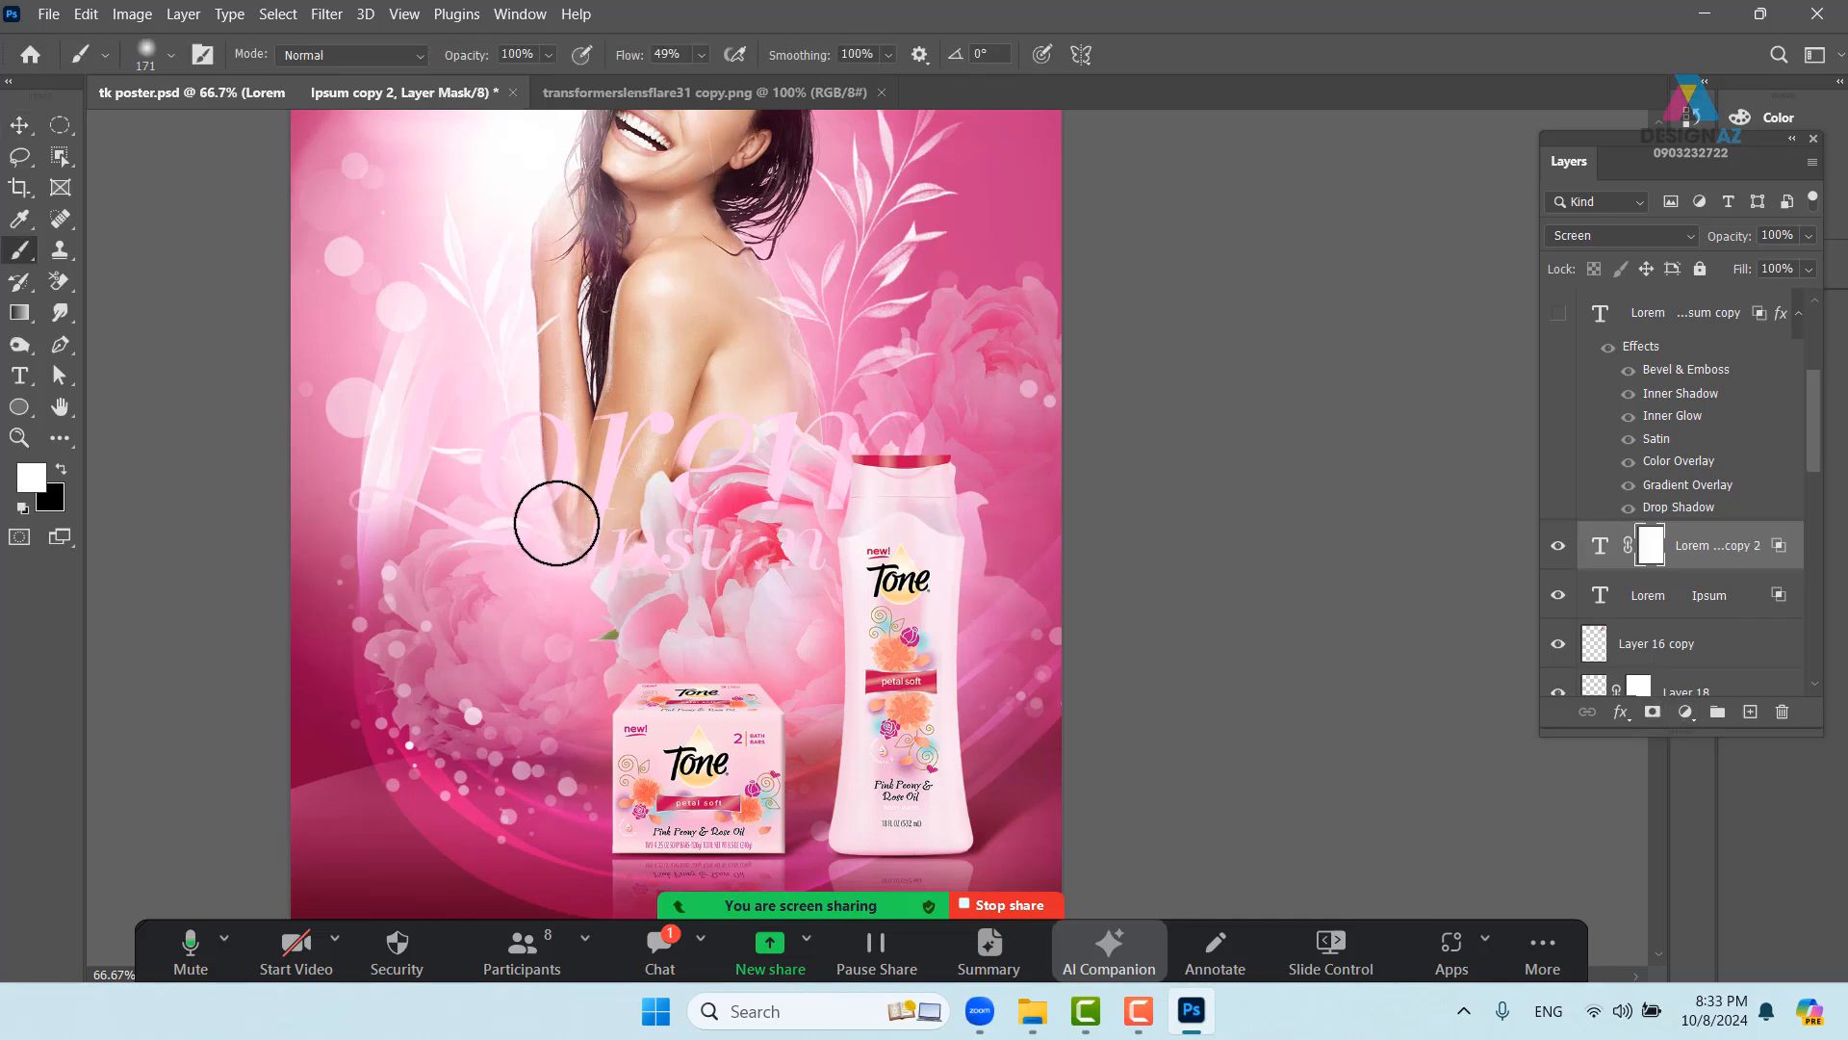
{"action": "key", "text": "x"}
{"action": "mouse_move", "coordinate": [568, 514]}
{"action": "left_mouse_down"}
{"action": "mouse_move", "coordinate": [525, 519]}
{"action": "mouse_move", "coordinate": [575, 495]}
{"action": "mouse_move", "coordinate": [477, 501]}
{"action": "mouse_move", "coordinate": [489, 462]}
{"action": "mouse_move", "coordinate": [517, 497]}
{"action": "mouse_move", "coordinate": [567, 491]}
{"action": "mouse_move", "coordinate": [442, 503]}
{"action": "mouse_move", "coordinate": [402, 486]}
{"action": "mouse_move", "coordinate": [359, 508]}
{"action": "left_mouse_up"}
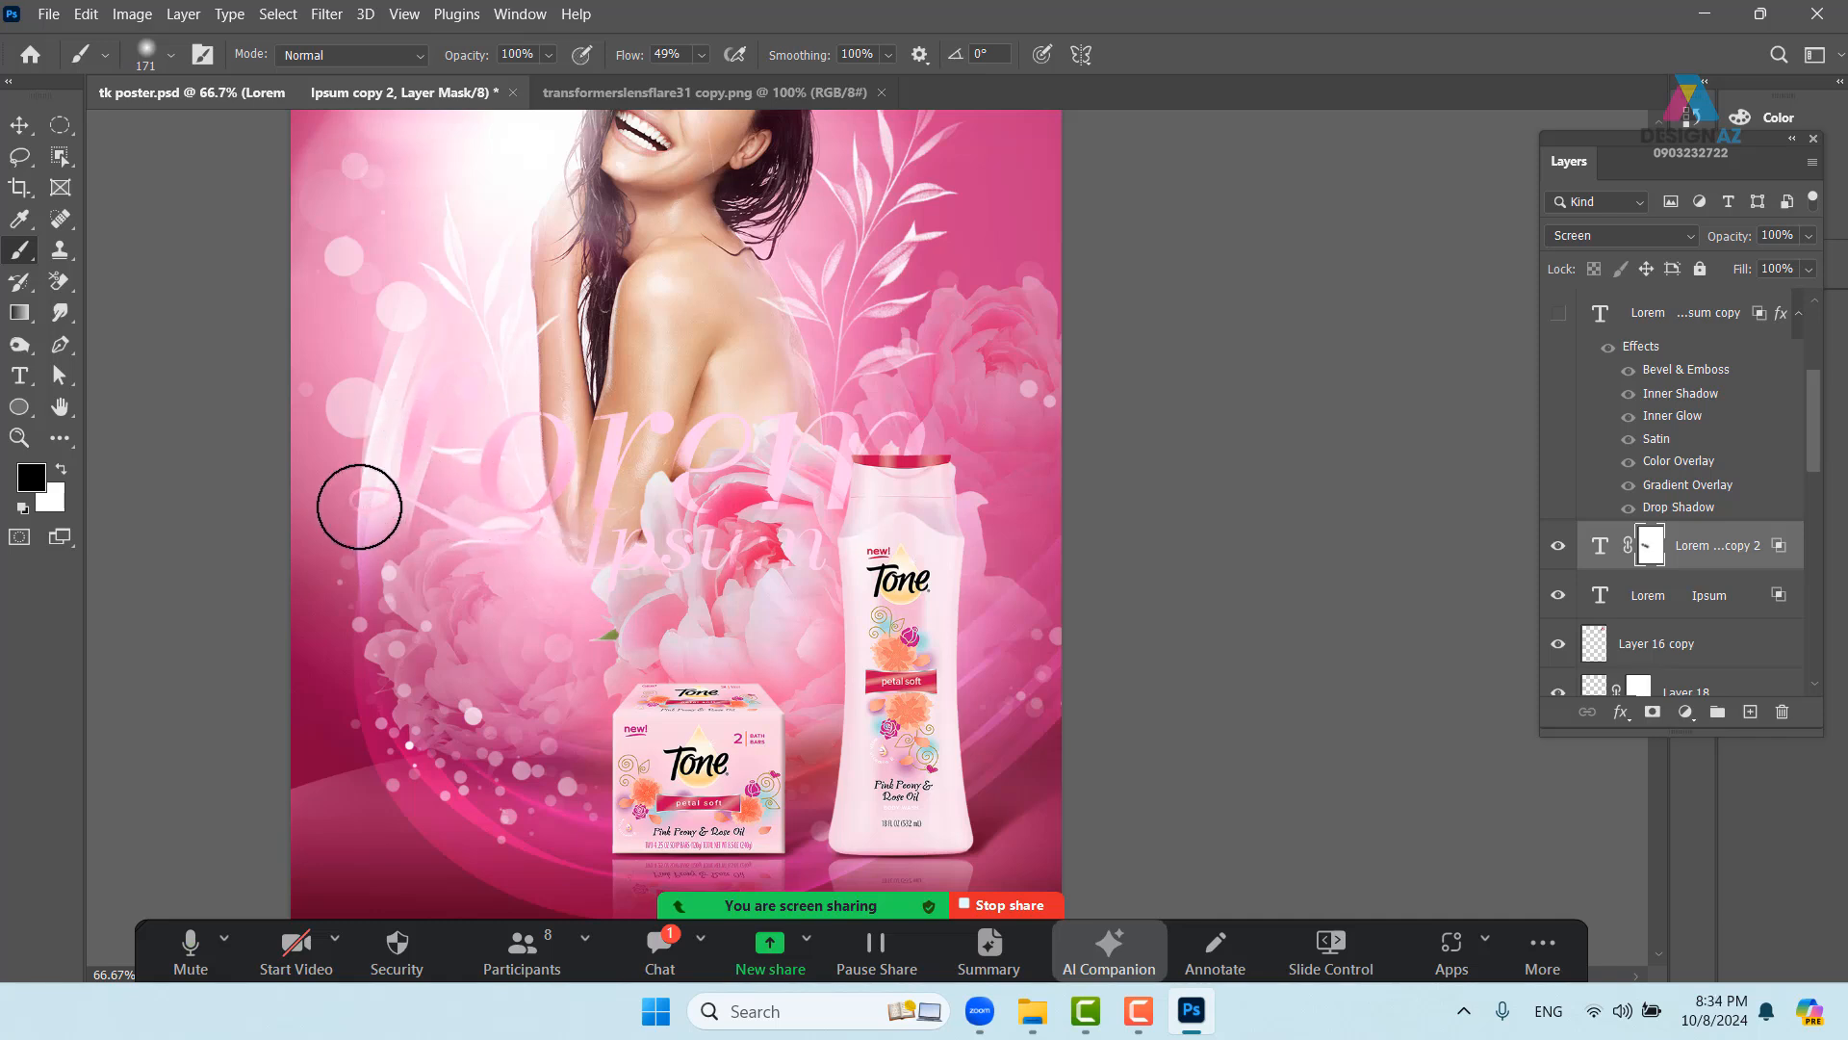
{"action": "mouse_move", "coordinate": [765, 555]}
{"action": "left_mouse_down"}
{"action": "mouse_move", "coordinate": [609, 503]}
{"action": "mouse_move", "coordinate": [607, 590]}
{"action": "mouse_move", "coordinate": [703, 489]}
{"action": "mouse_move", "coordinate": [680, 526]}
{"action": "mouse_move", "coordinate": [708, 541]}
{"action": "mouse_move", "coordinate": [792, 491]}
{"action": "mouse_move", "coordinate": [771, 518]}
{"action": "mouse_move", "coordinate": [841, 517]}
{"action": "mouse_move", "coordinate": [873, 486]}
{"action": "mouse_move", "coordinate": [916, 483]}
{"action": "left_mouse_up"}
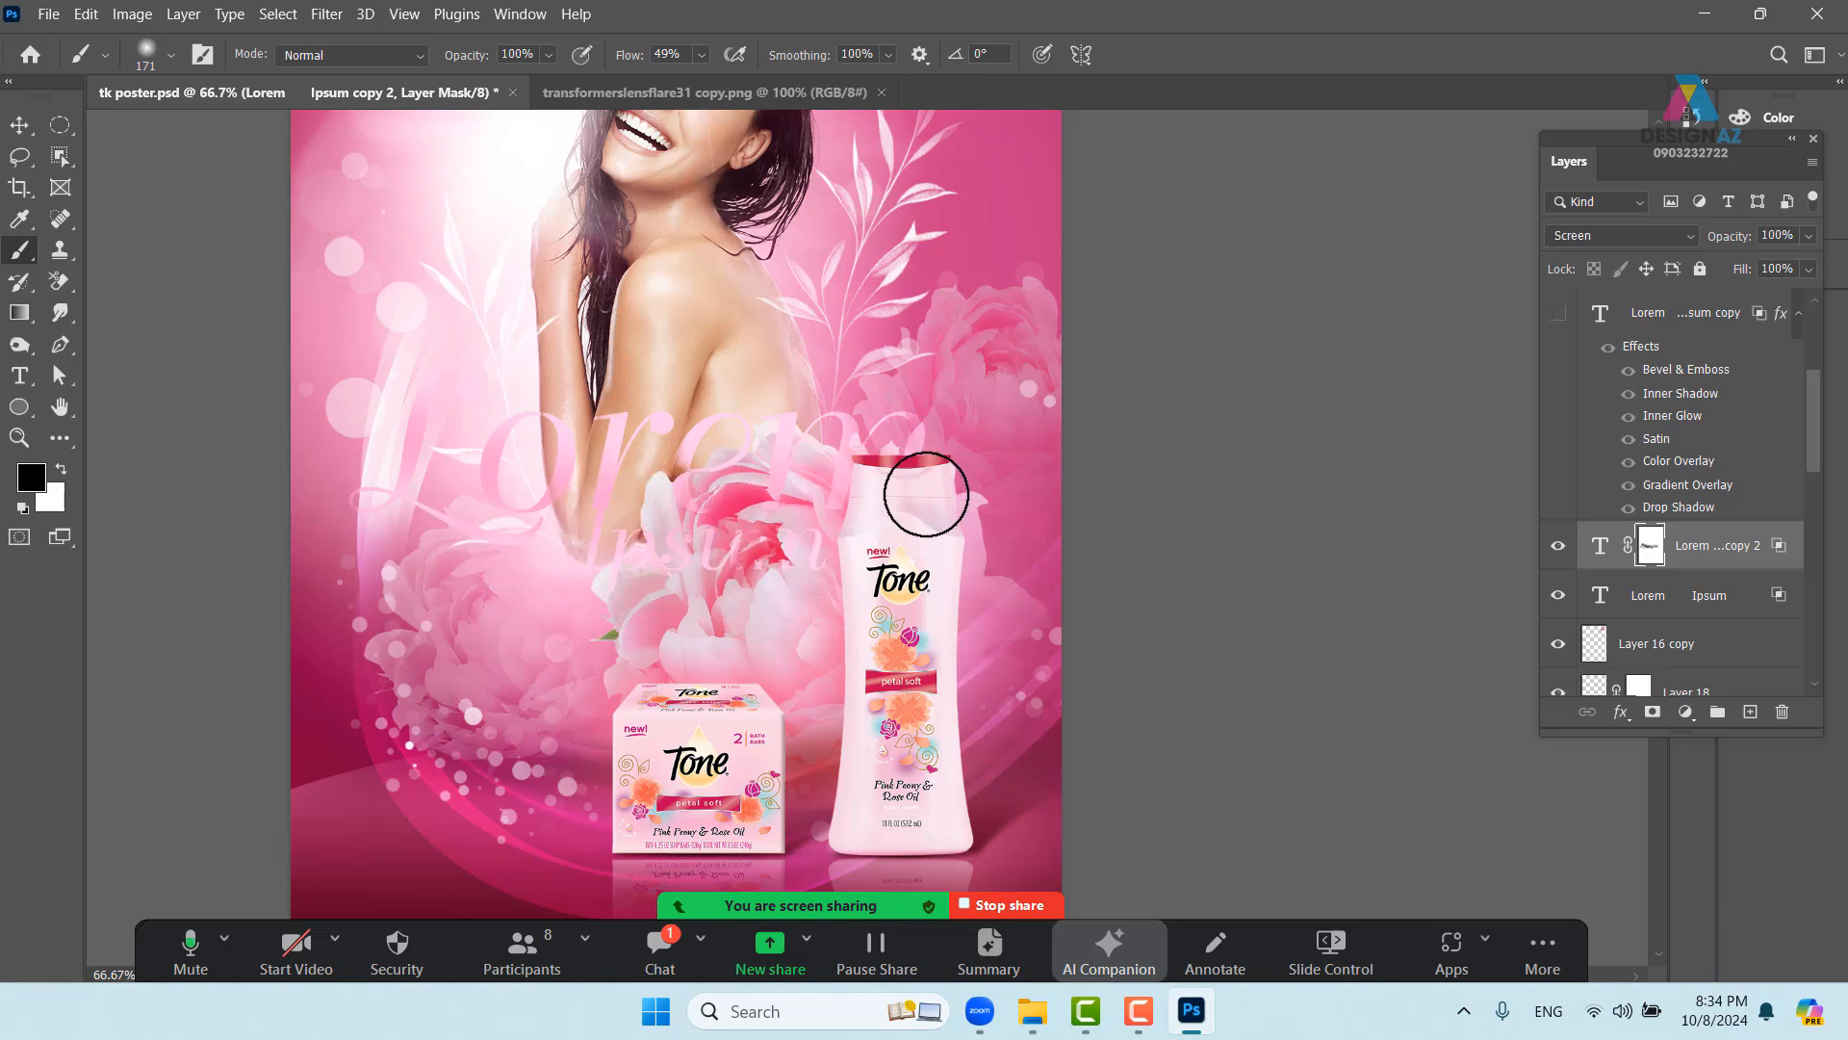
- Make the embossed pink 'Lorem Ipsum copy' layer visible and view the whole poster
{"action": "left_click", "coordinate": [1559, 315]}
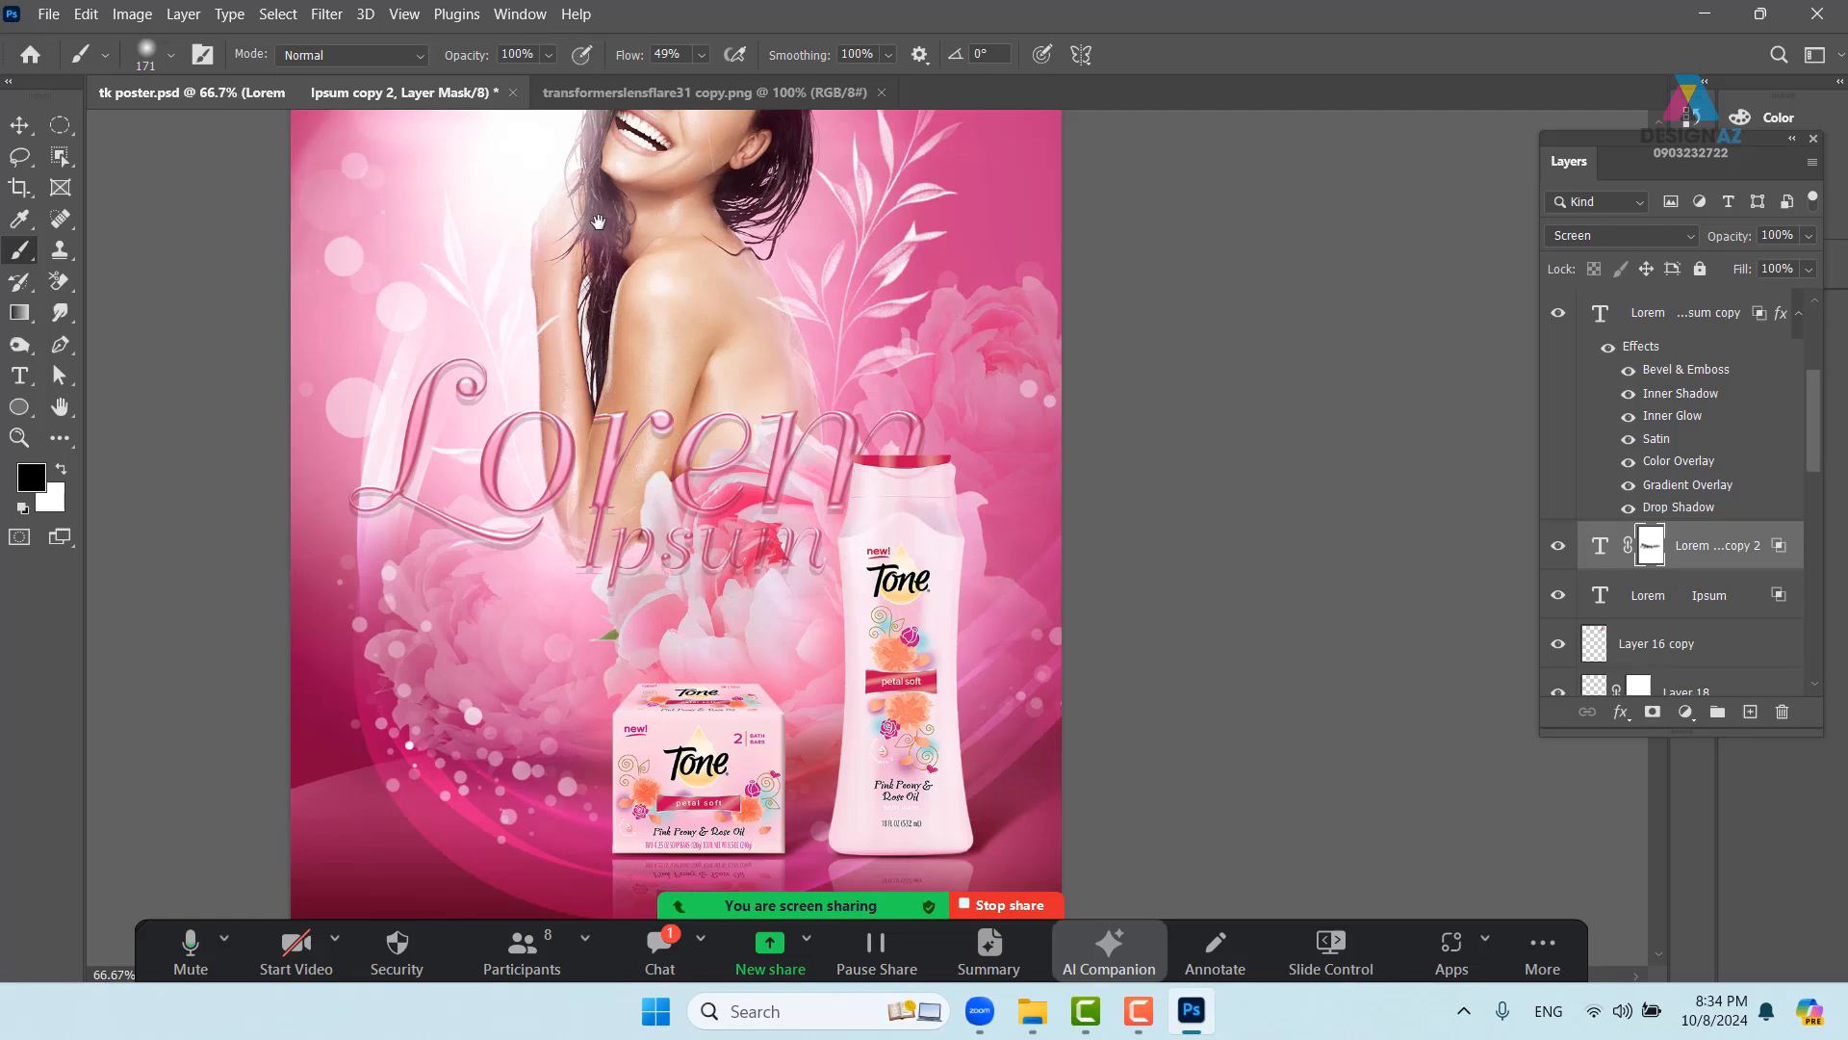
{"action": "left_click_drag", "start_coordinate": [597, 222], "coordinate": [593, 409]}
{"action": "key", "text": "v"}
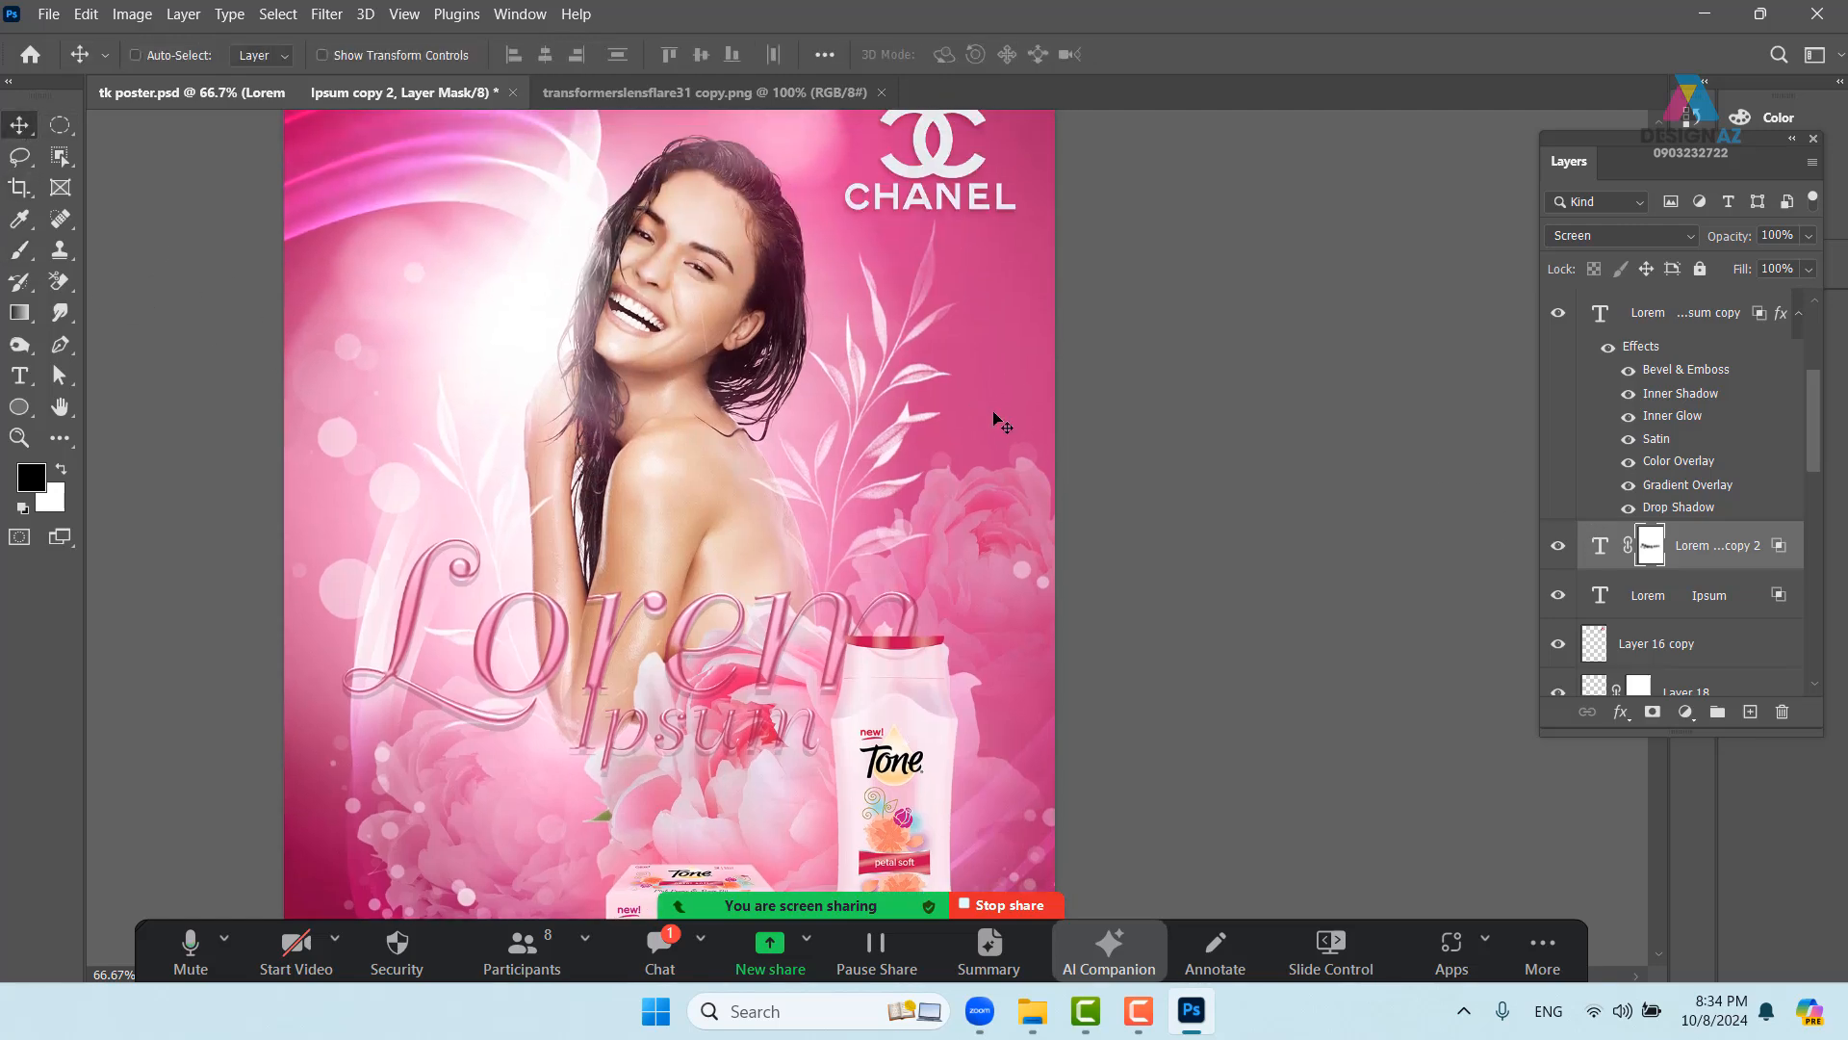
{"action": "key", "text": "ctrl+minus"}
{"action": "key", "text": "ctrl+minus"}
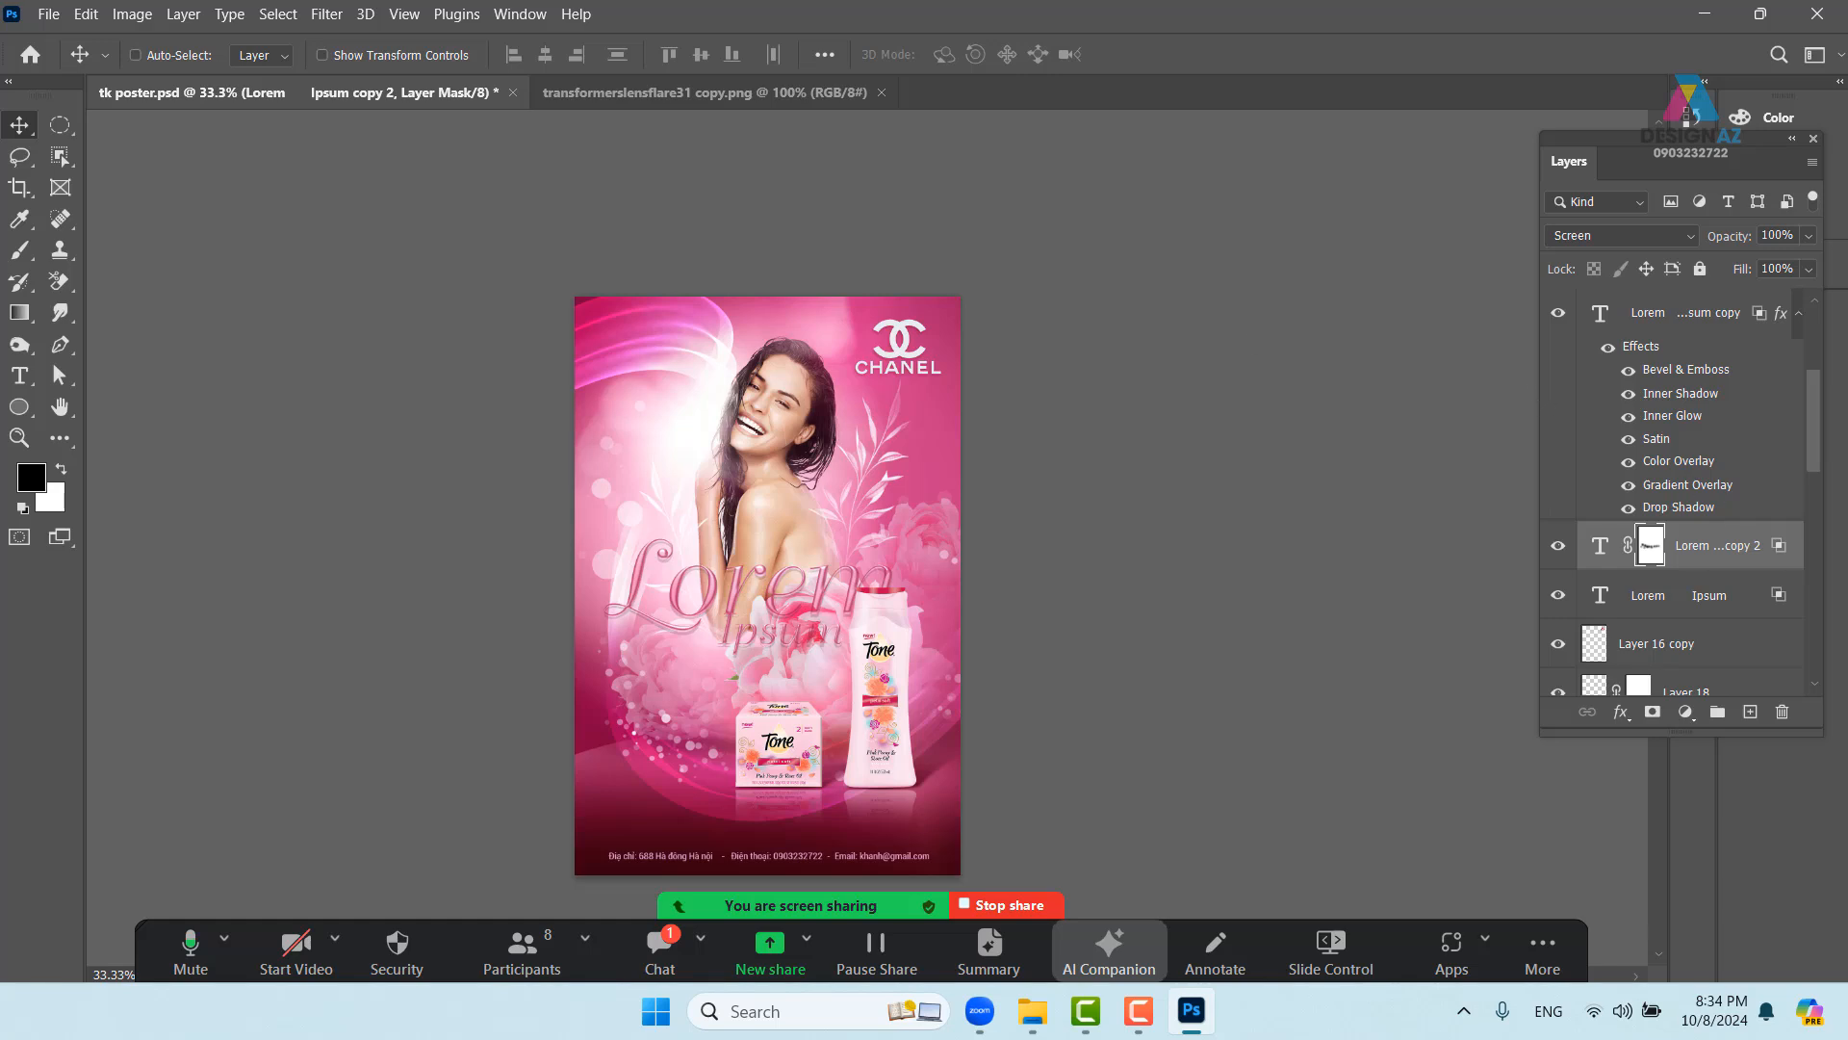
- Add a new top layer and fill it with 50% grey (brightness 50)
{"action": "scroll", "coordinate": [1810, 443], "scroll_direction": "up", "scroll_amount": 5}
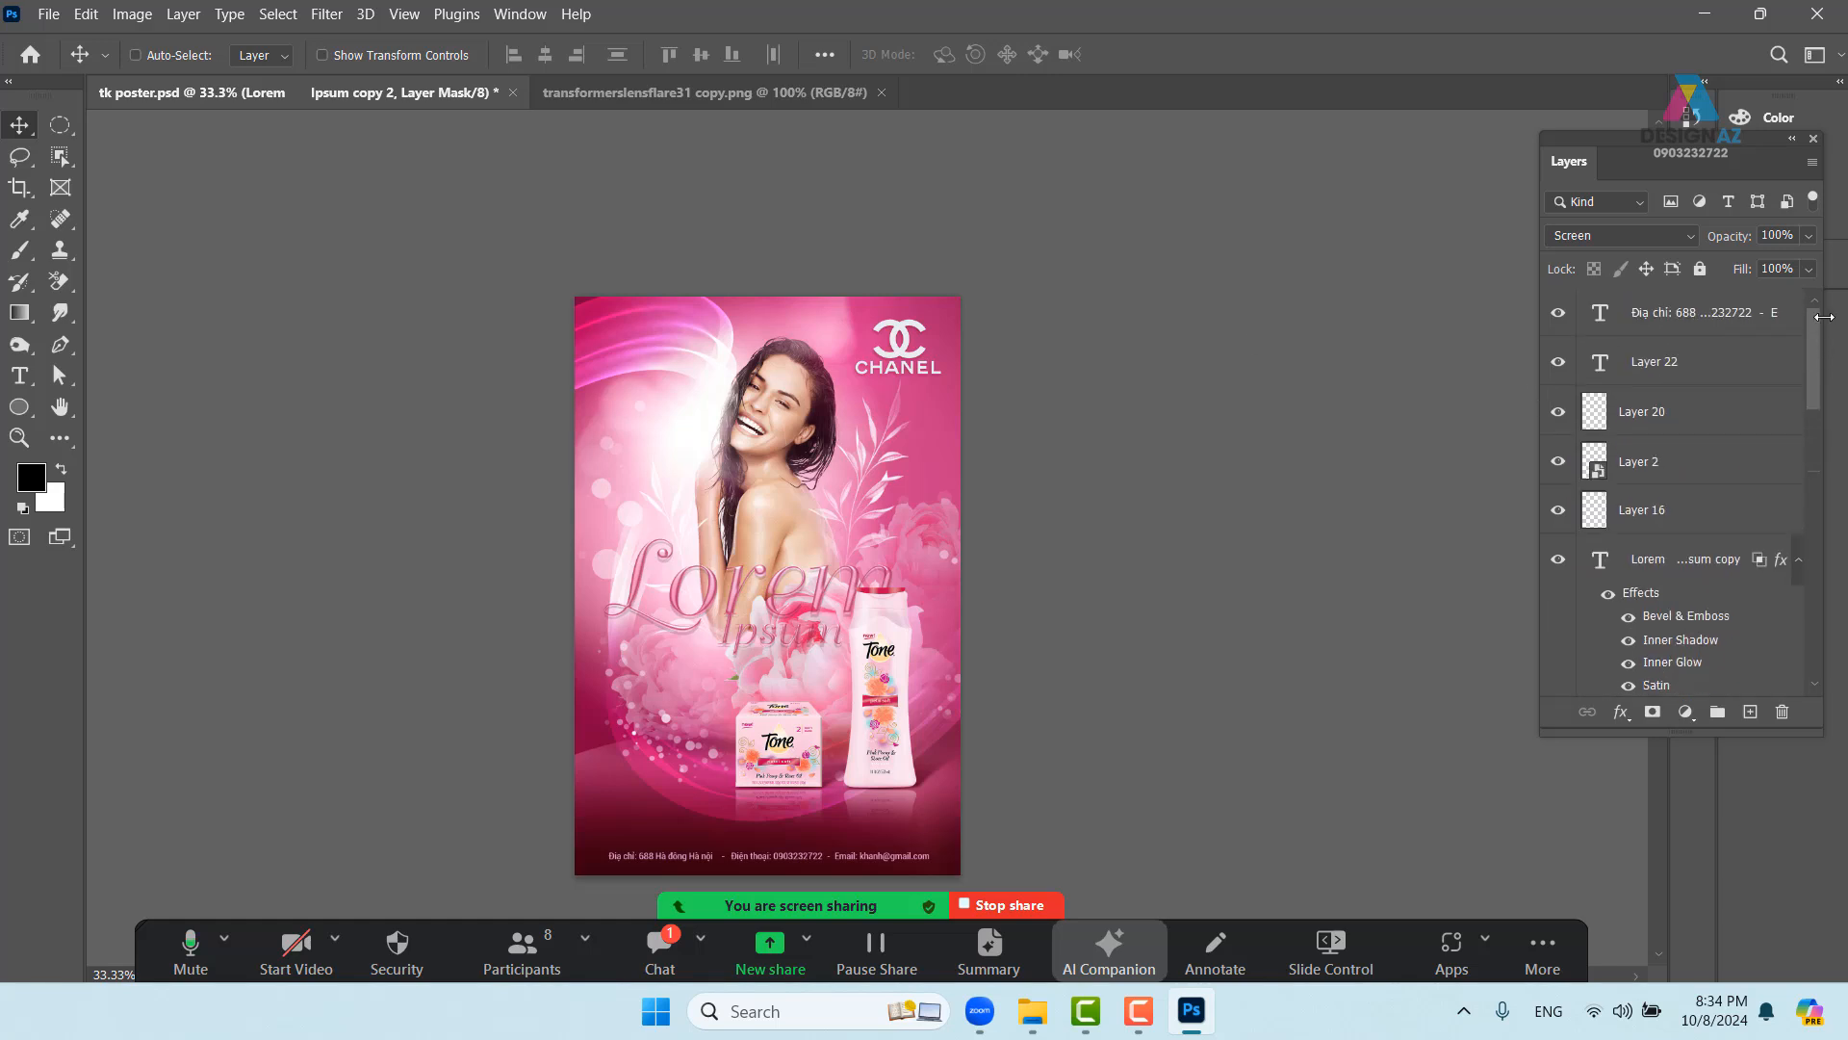
{"action": "left_click", "coordinate": [1773, 316]}
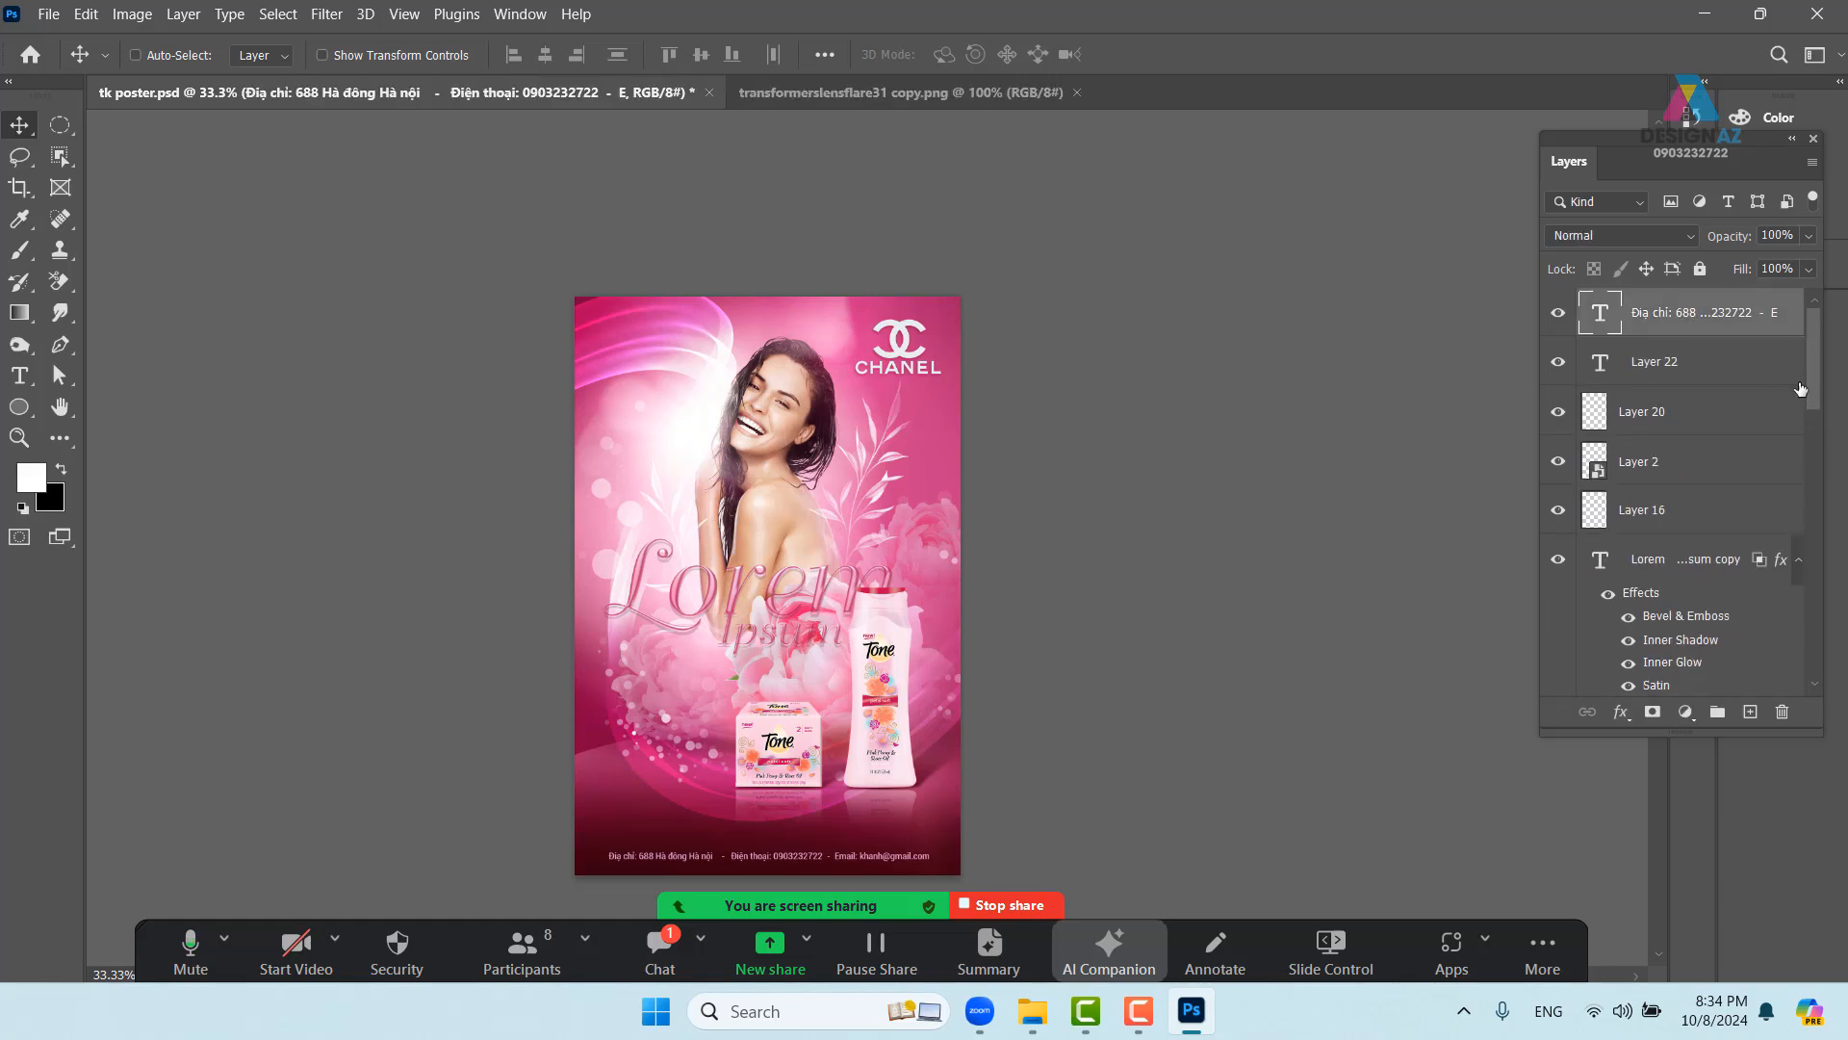
{"action": "left_click", "coordinate": [1750, 714]}
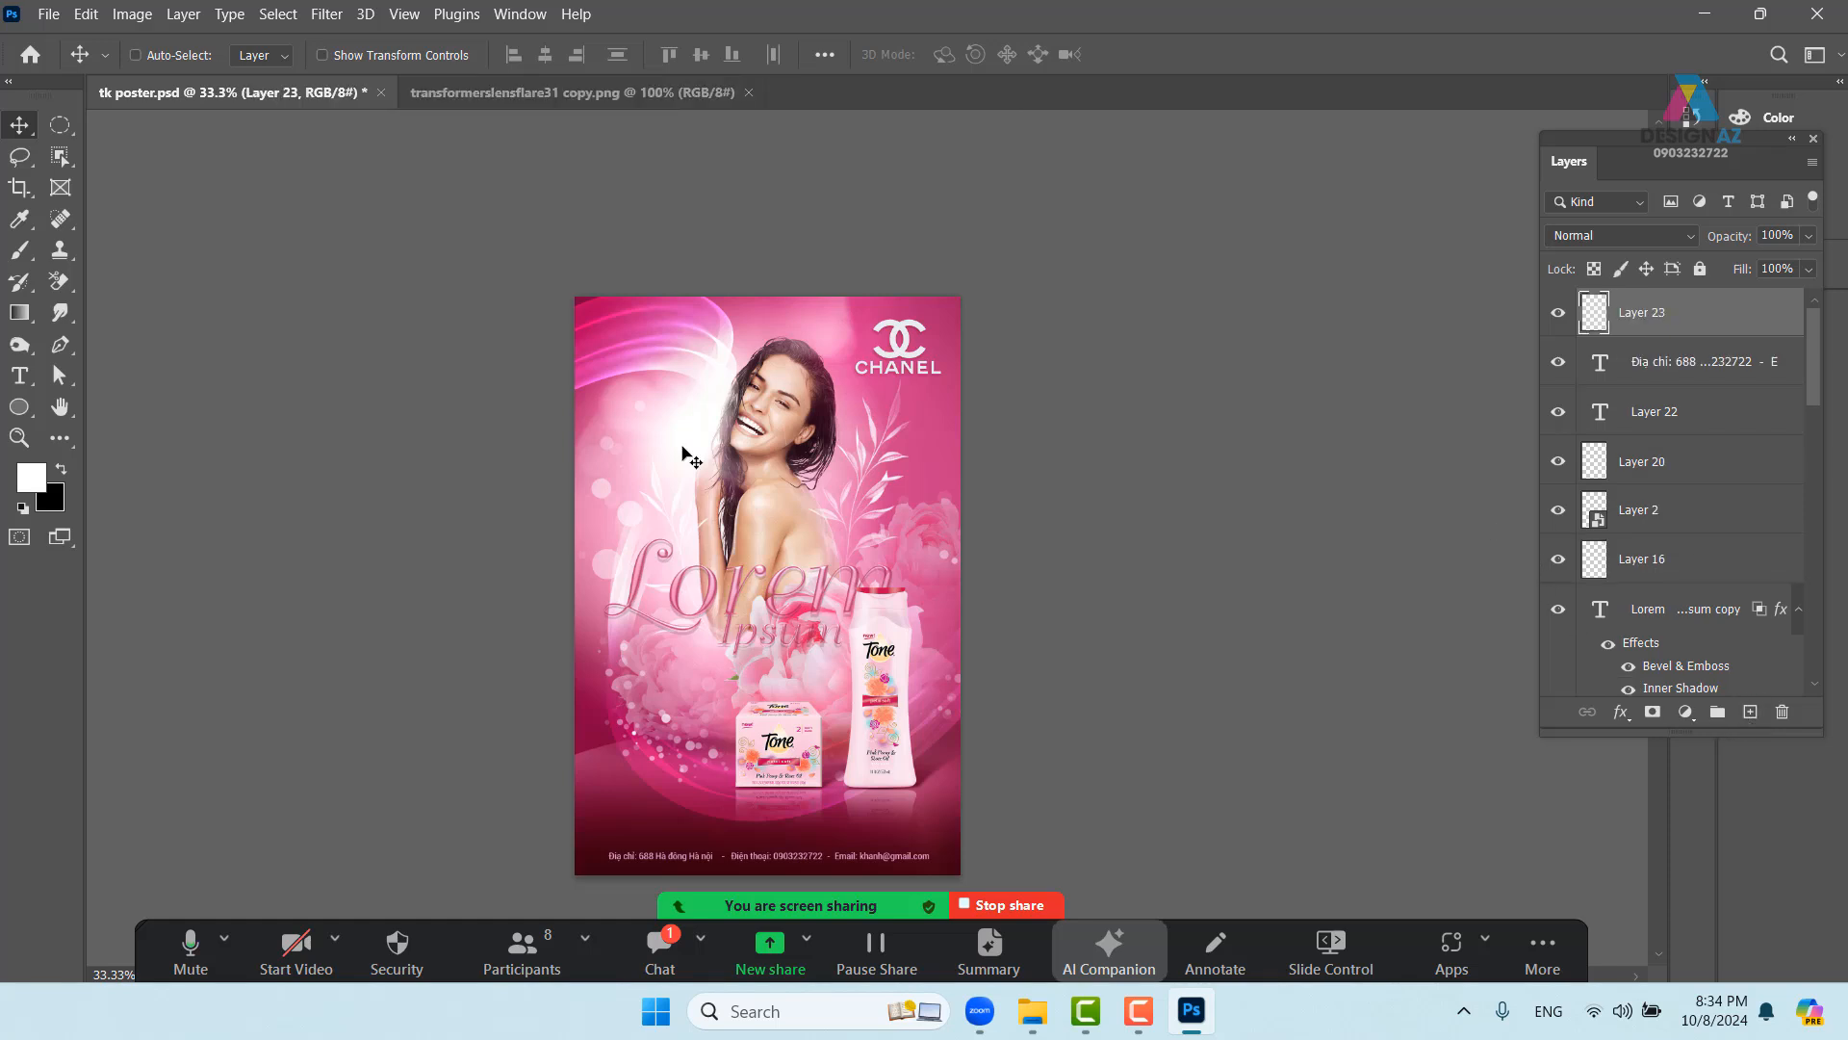
{"action": "left_click", "coordinate": [21, 478]}
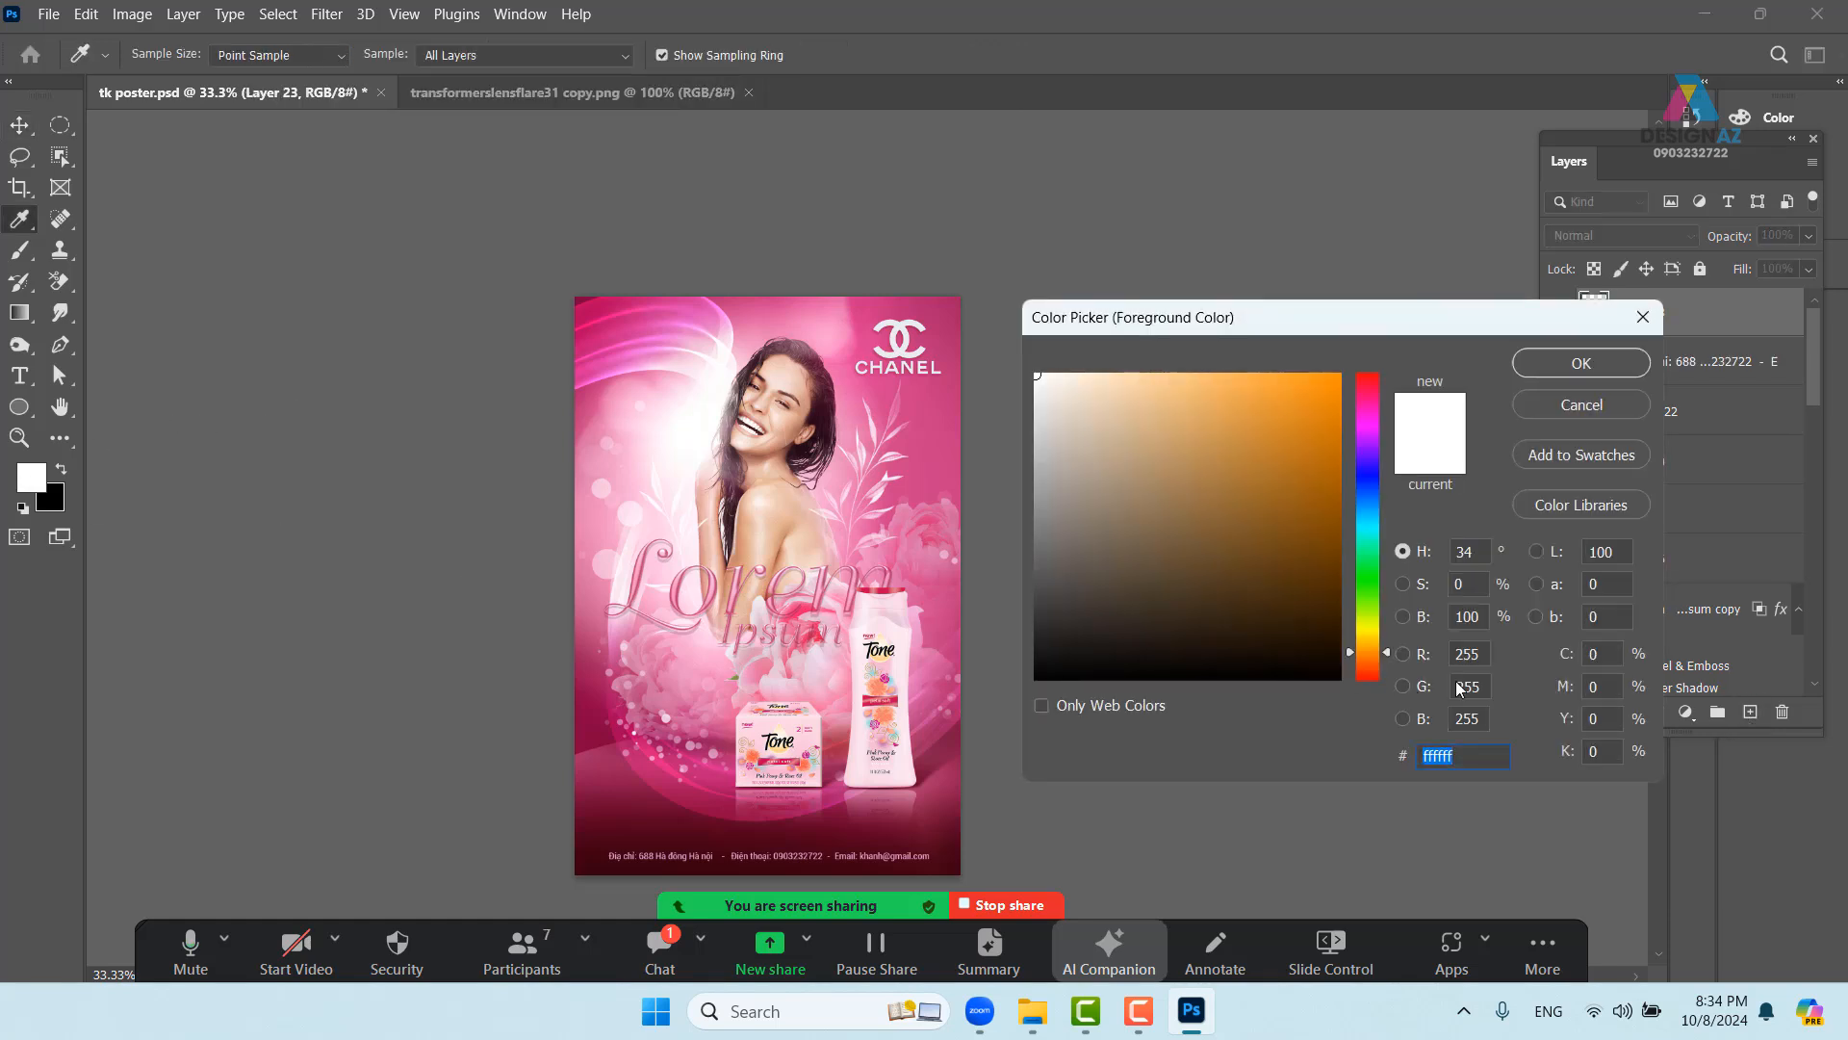
{"action": "left_click", "coordinate": [1480, 616]}
{"action": "type", "text": "50"}
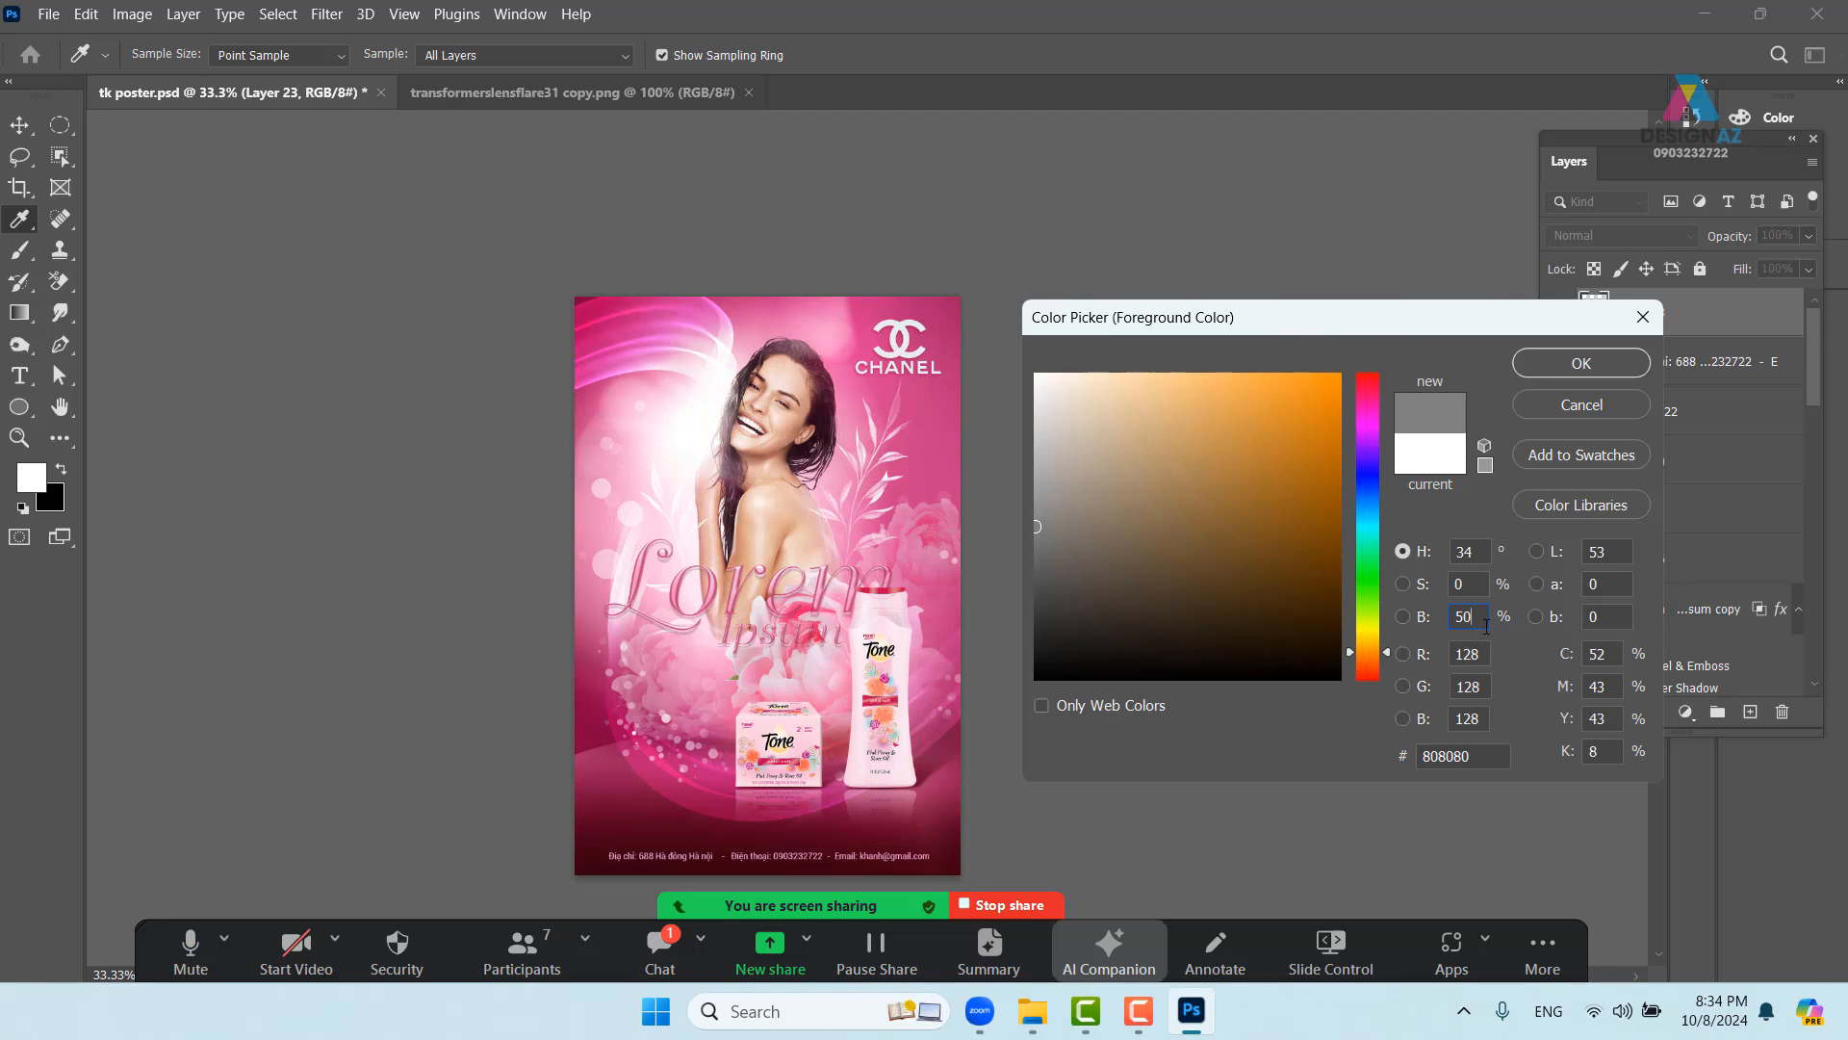
{"action": "left_click", "coordinate": [1600, 362]}
{"action": "key", "text": "v"}
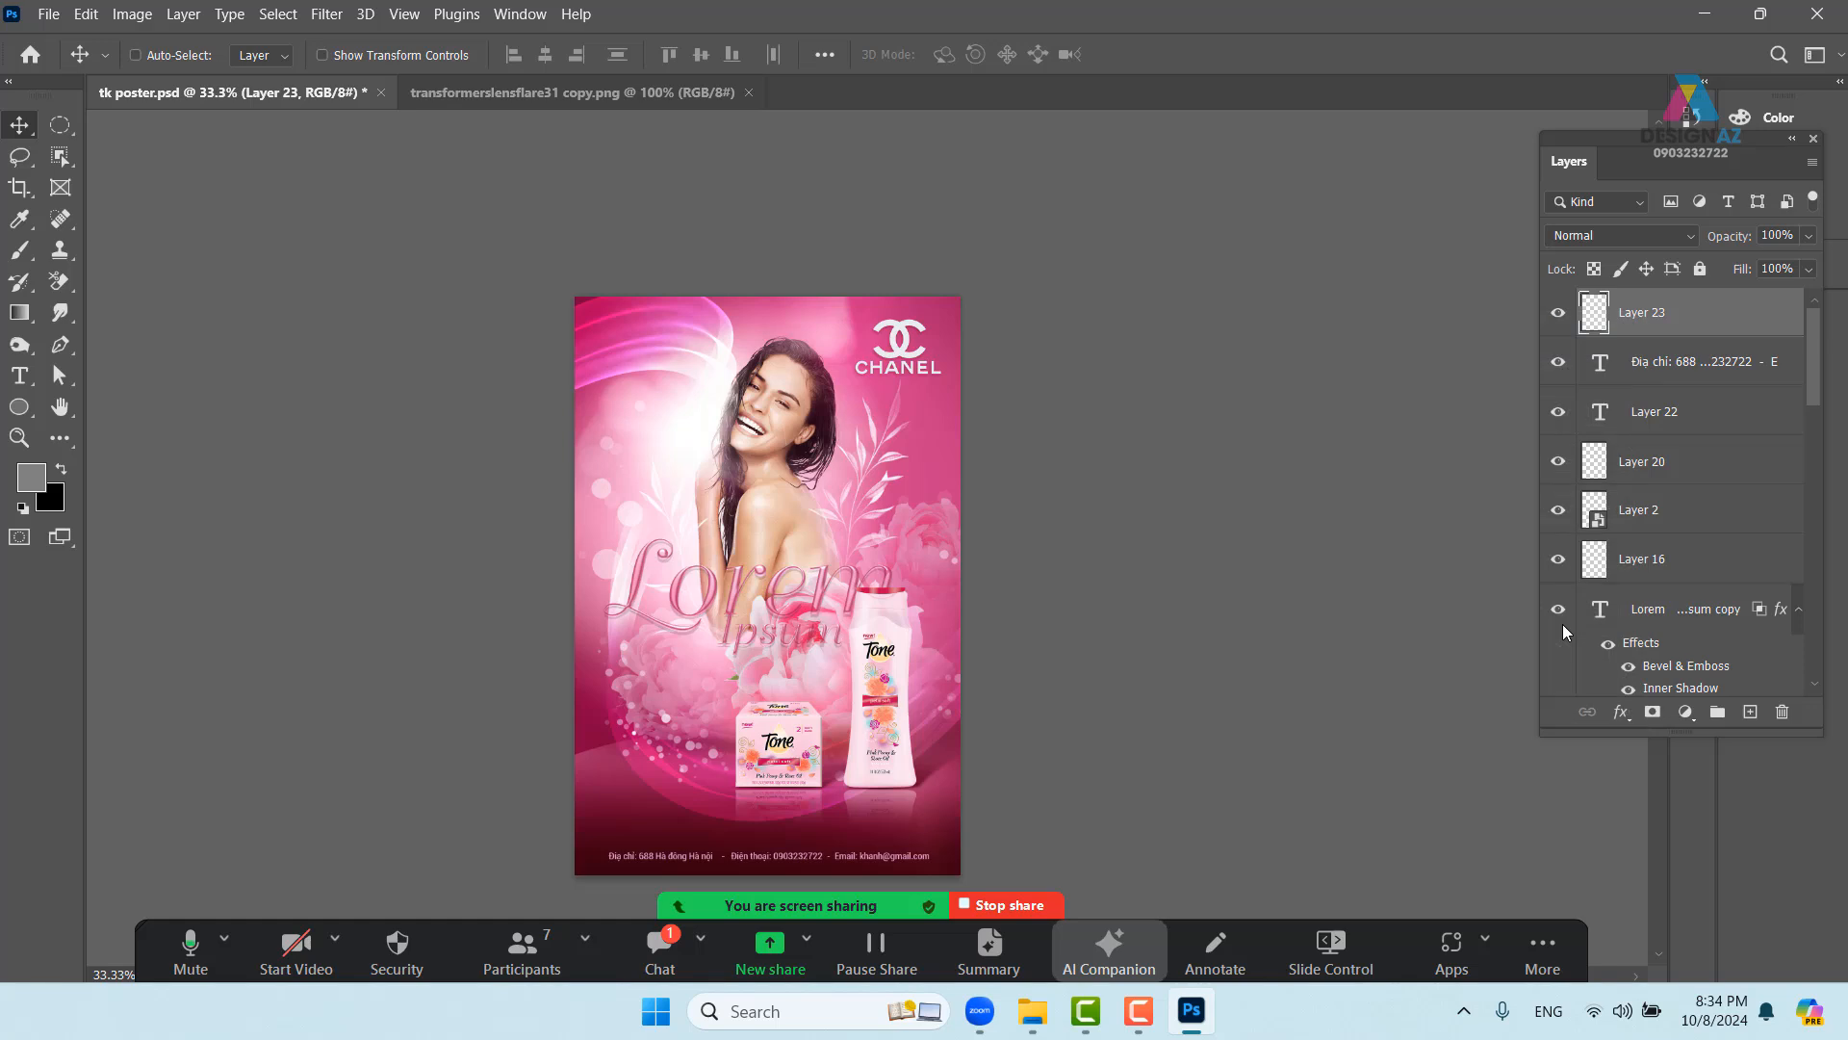
{"action": "key", "text": "alt+BackSpace"}
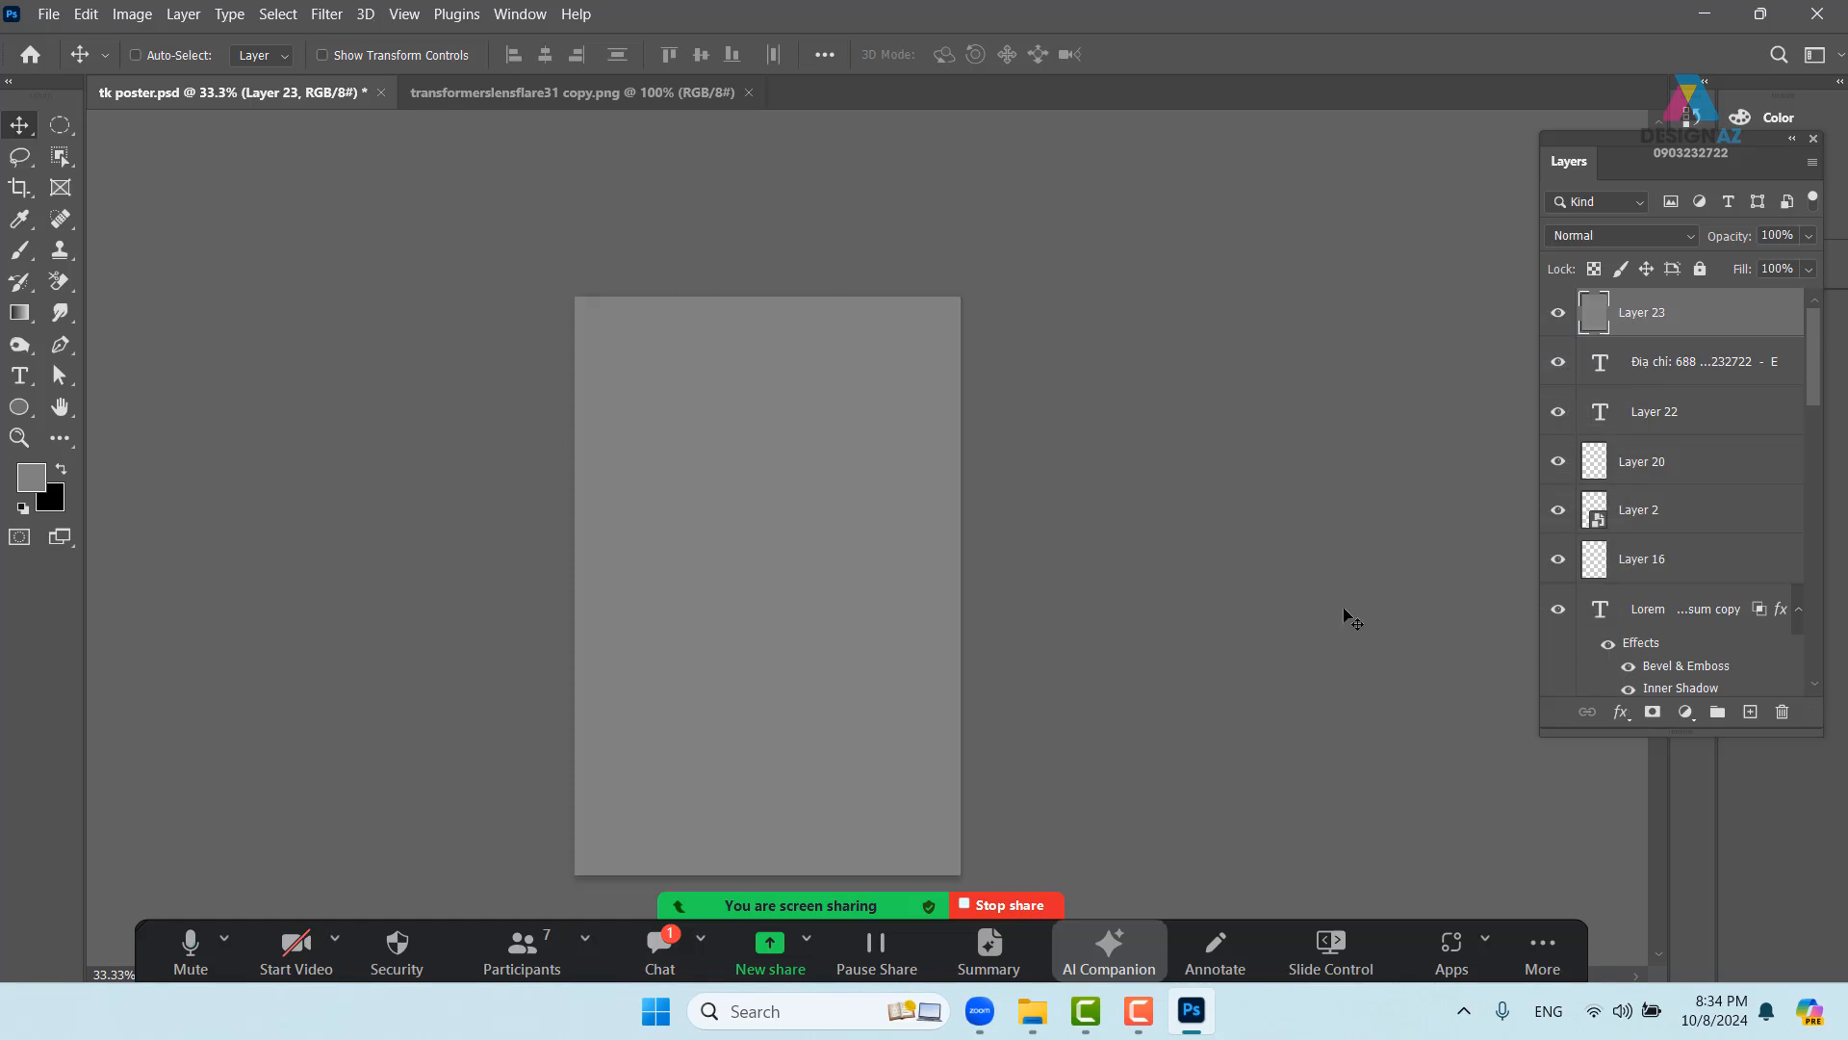
- Set the grey layer's blend mode to Overlay
{"action": "left_click", "coordinate": [1648, 235]}
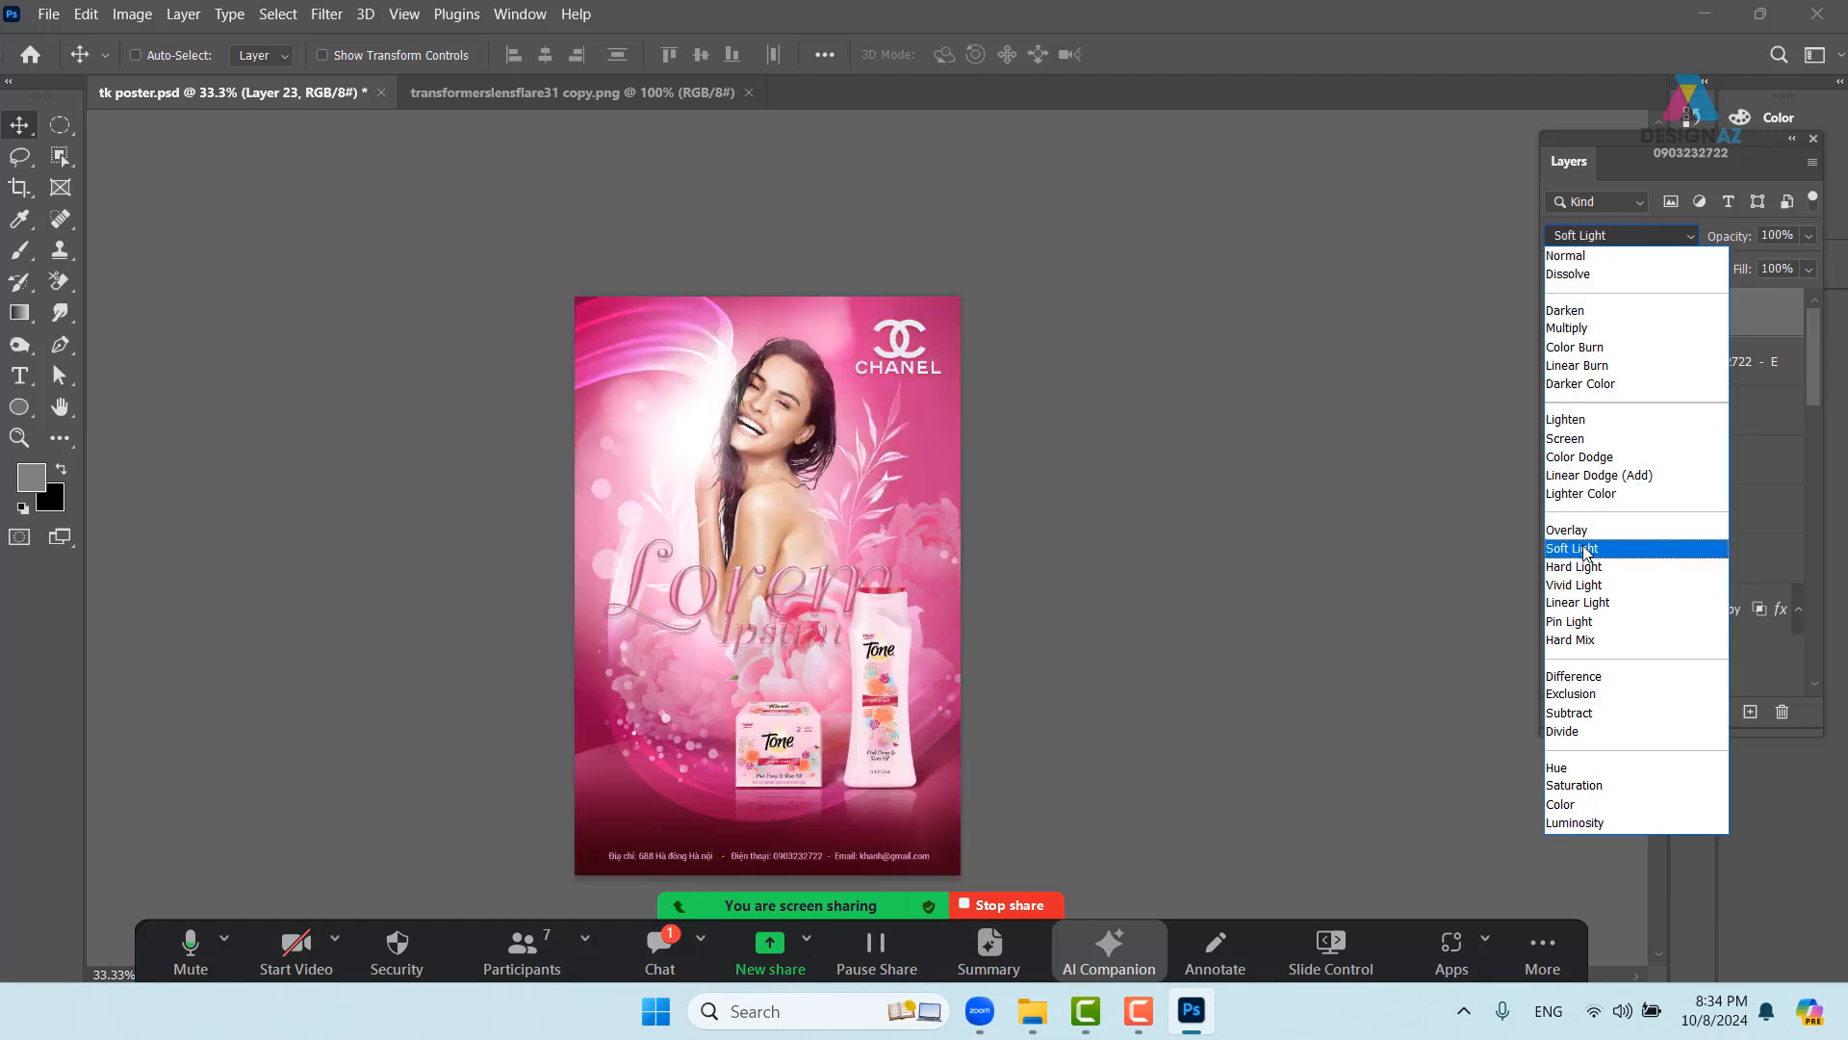
{"action": "left_click", "coordinate": [1569, 529]}
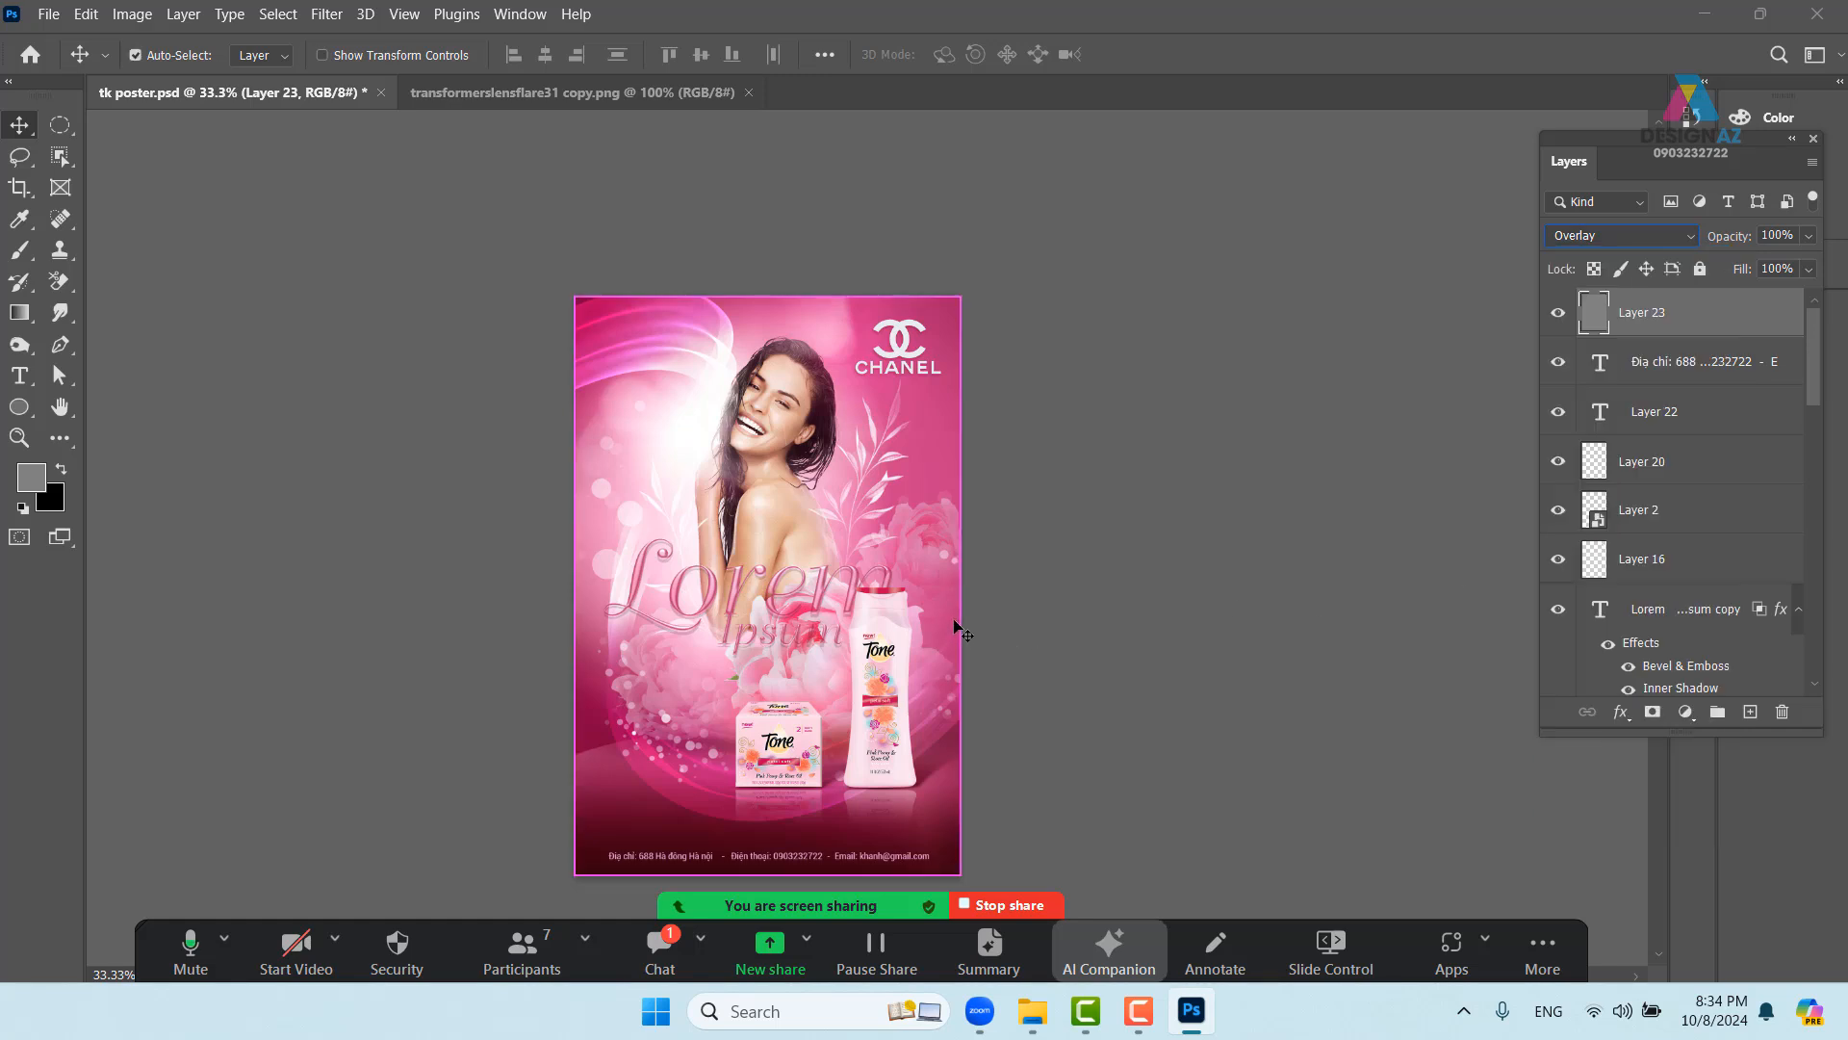
{"action": "key", "text": "ctrl+plus"}
- Select Layer 23 from the canvas and switch to the Dodge Tool
{"action": "left_click_drag", "start_coordinate": [853, 609], "coordinate": [821, 410]}
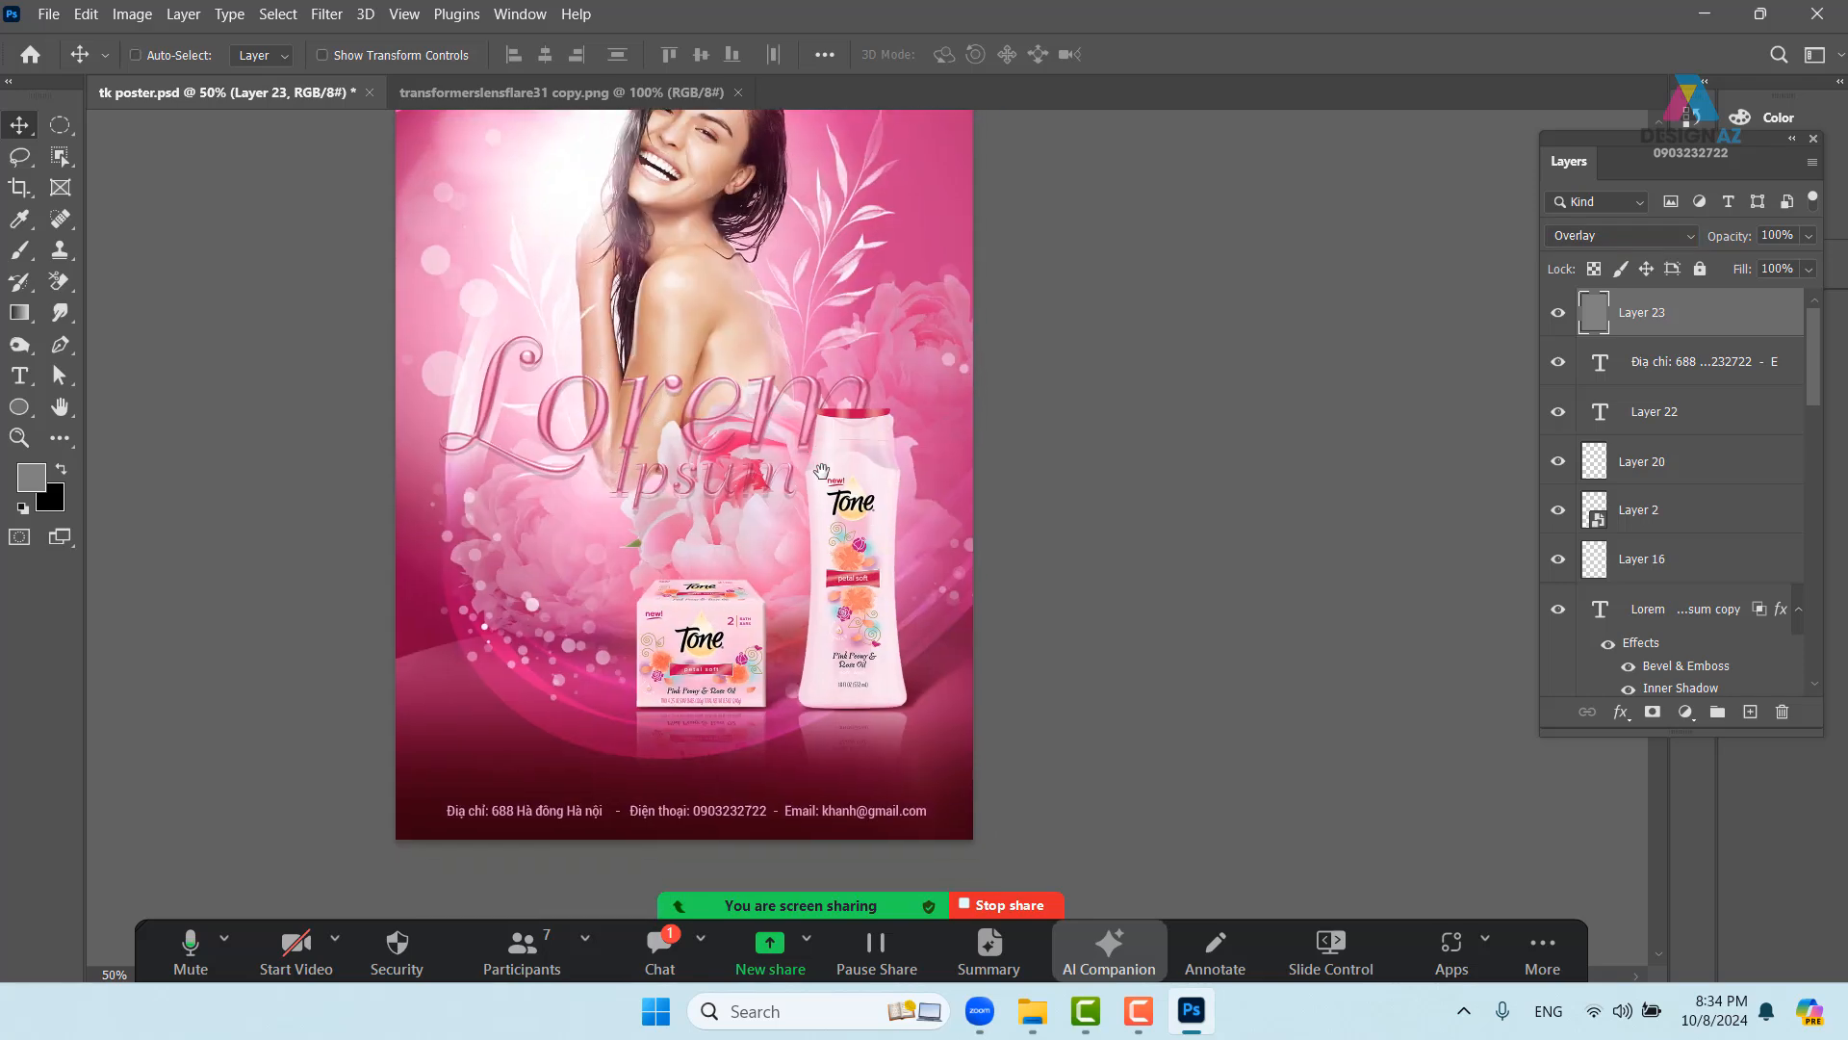
{"action": "left_click_drag", "start_coordinate": [685, 410], "coordinate": [720, 594]}
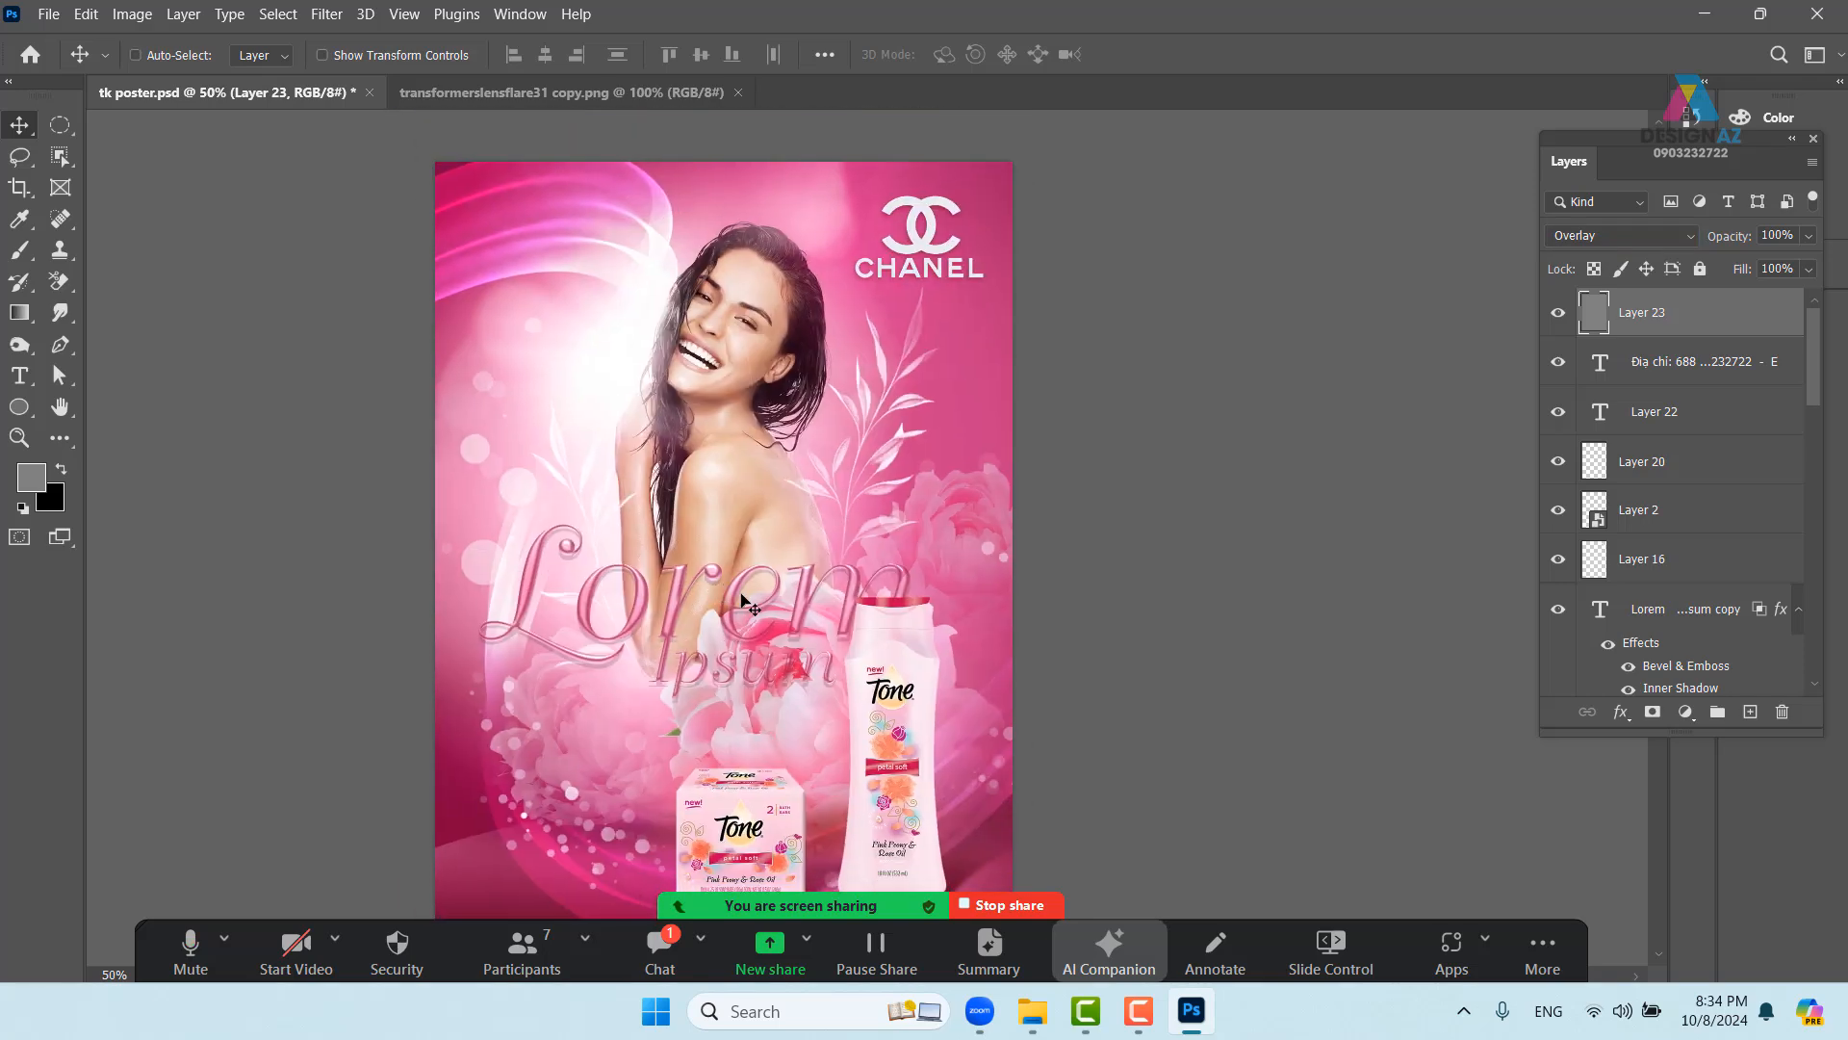
{"action": "right_click", "coordinate": [530, 245]}
{"action": "left_click", "coordinate": [581, 256]}
{"action": "left_click_drag", "start_coordinate": [818, 619], "coordinate": [881, 566]}
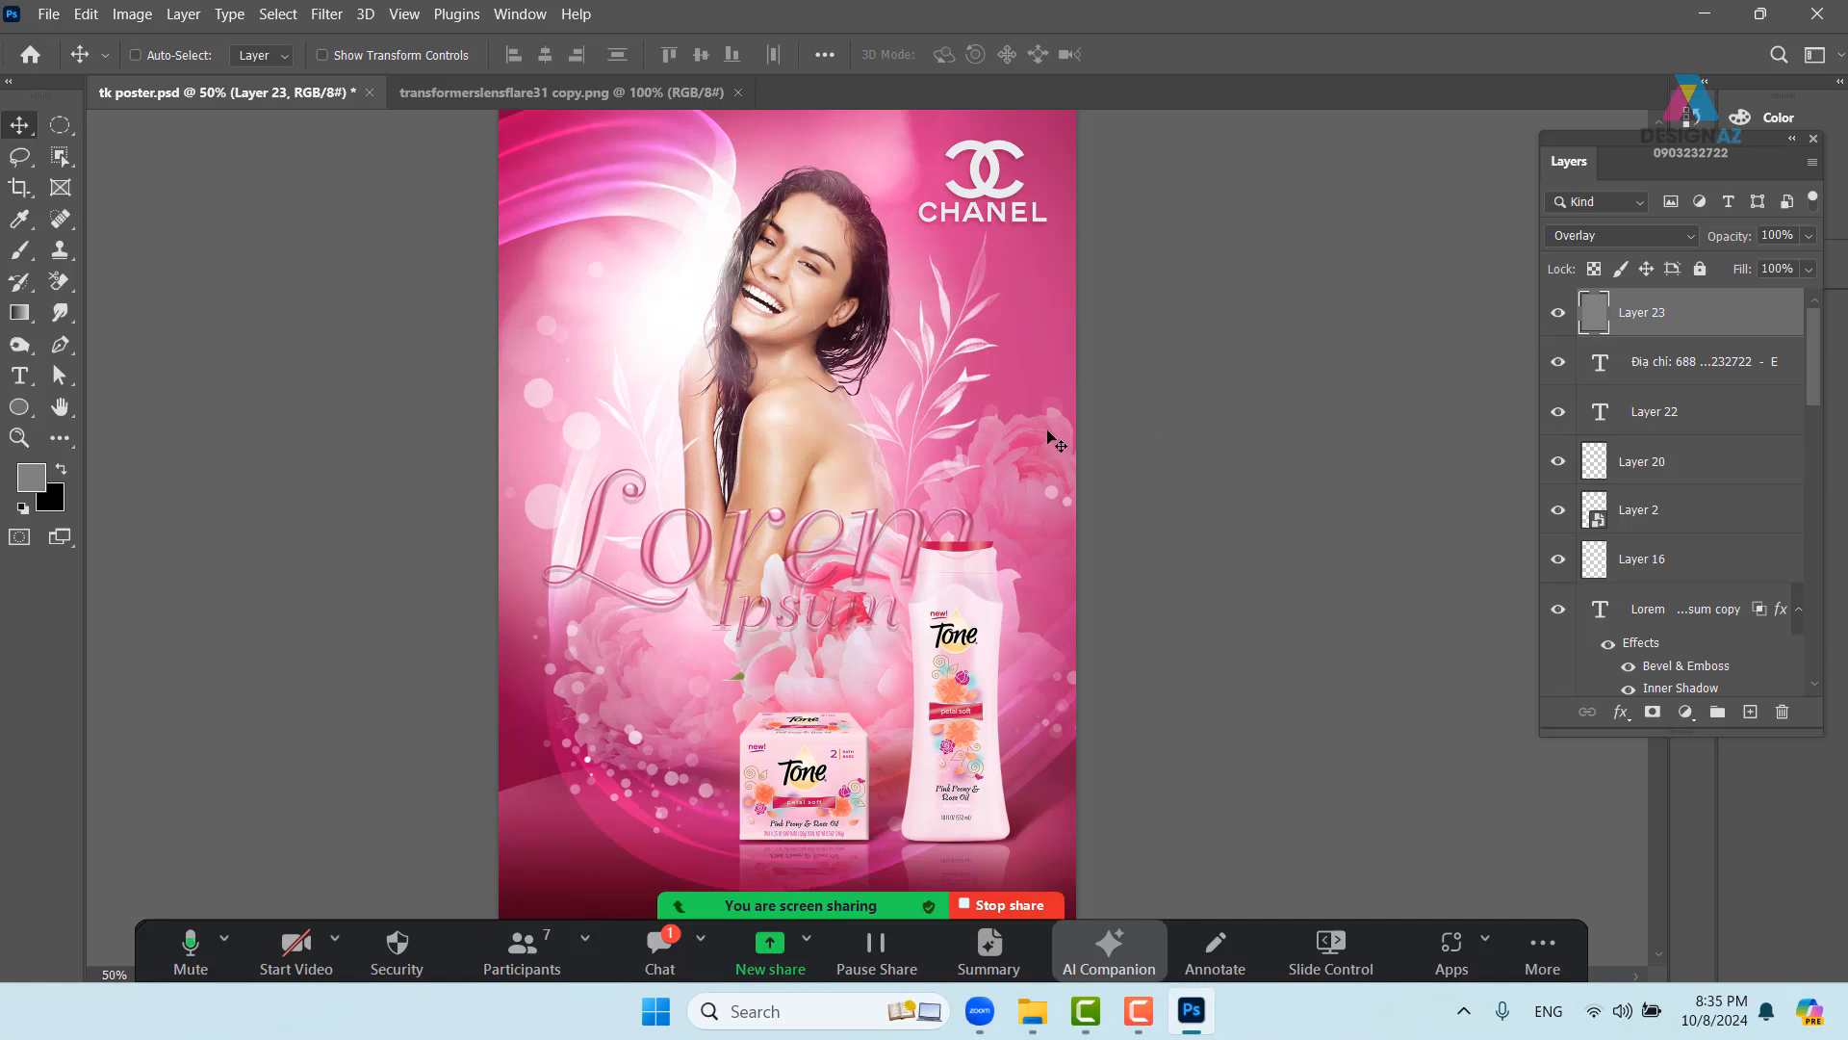
{"action": "left_click_drag", "start_coordinate": [60, 311], "coordinate": [156, 316]}
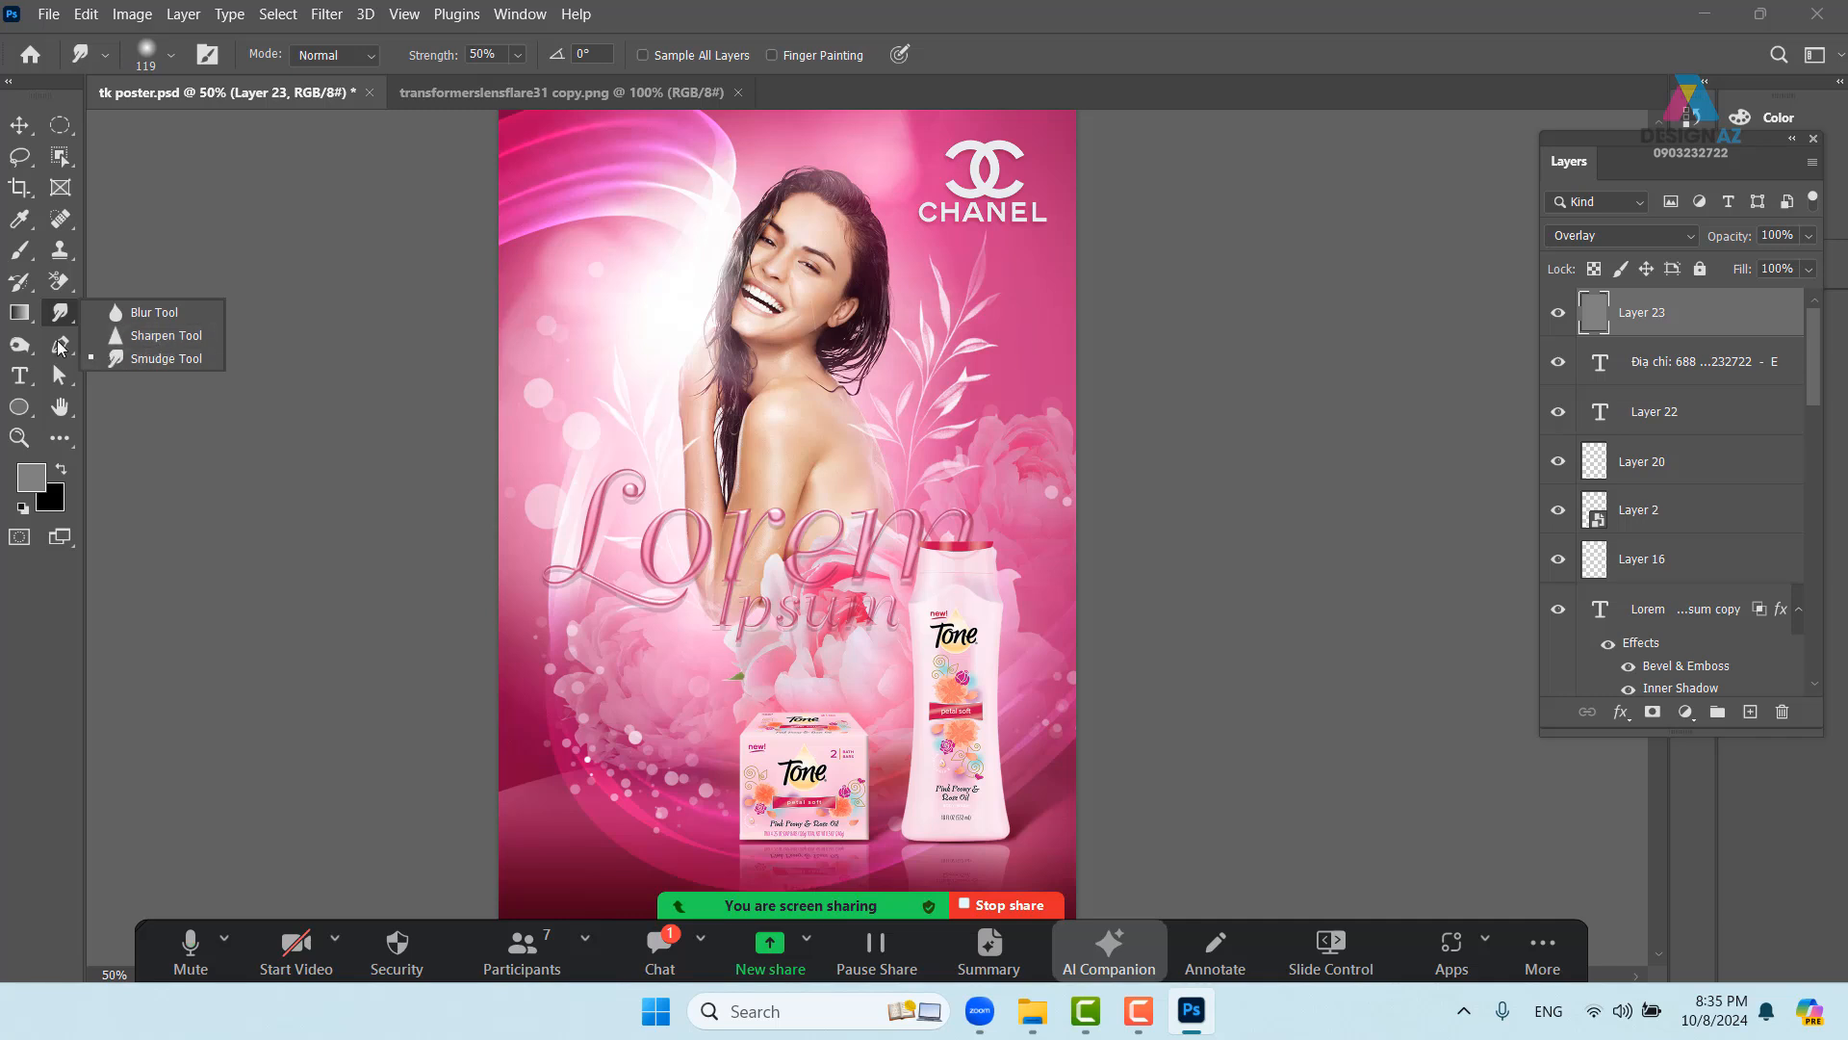
{"action": "left_click", "coordinate": [21, 345]}
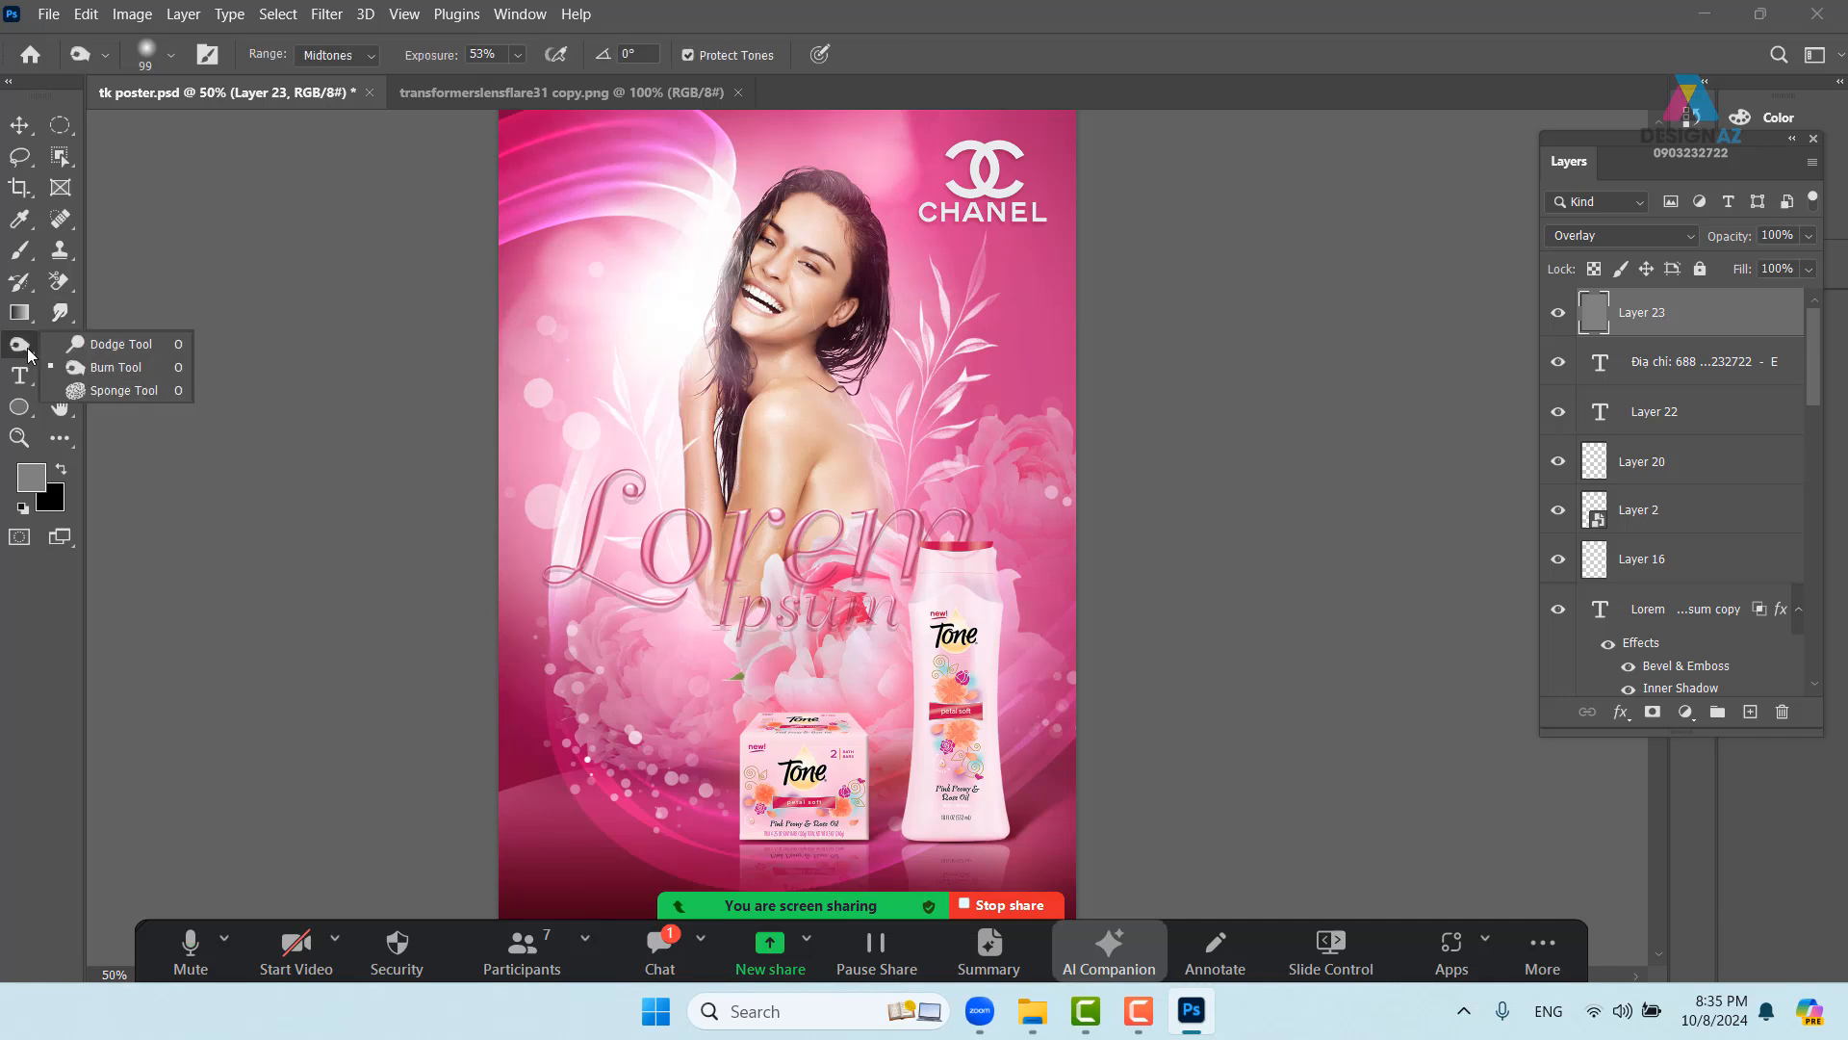
{"action": "left_click", "coordinate": [115, 344]}
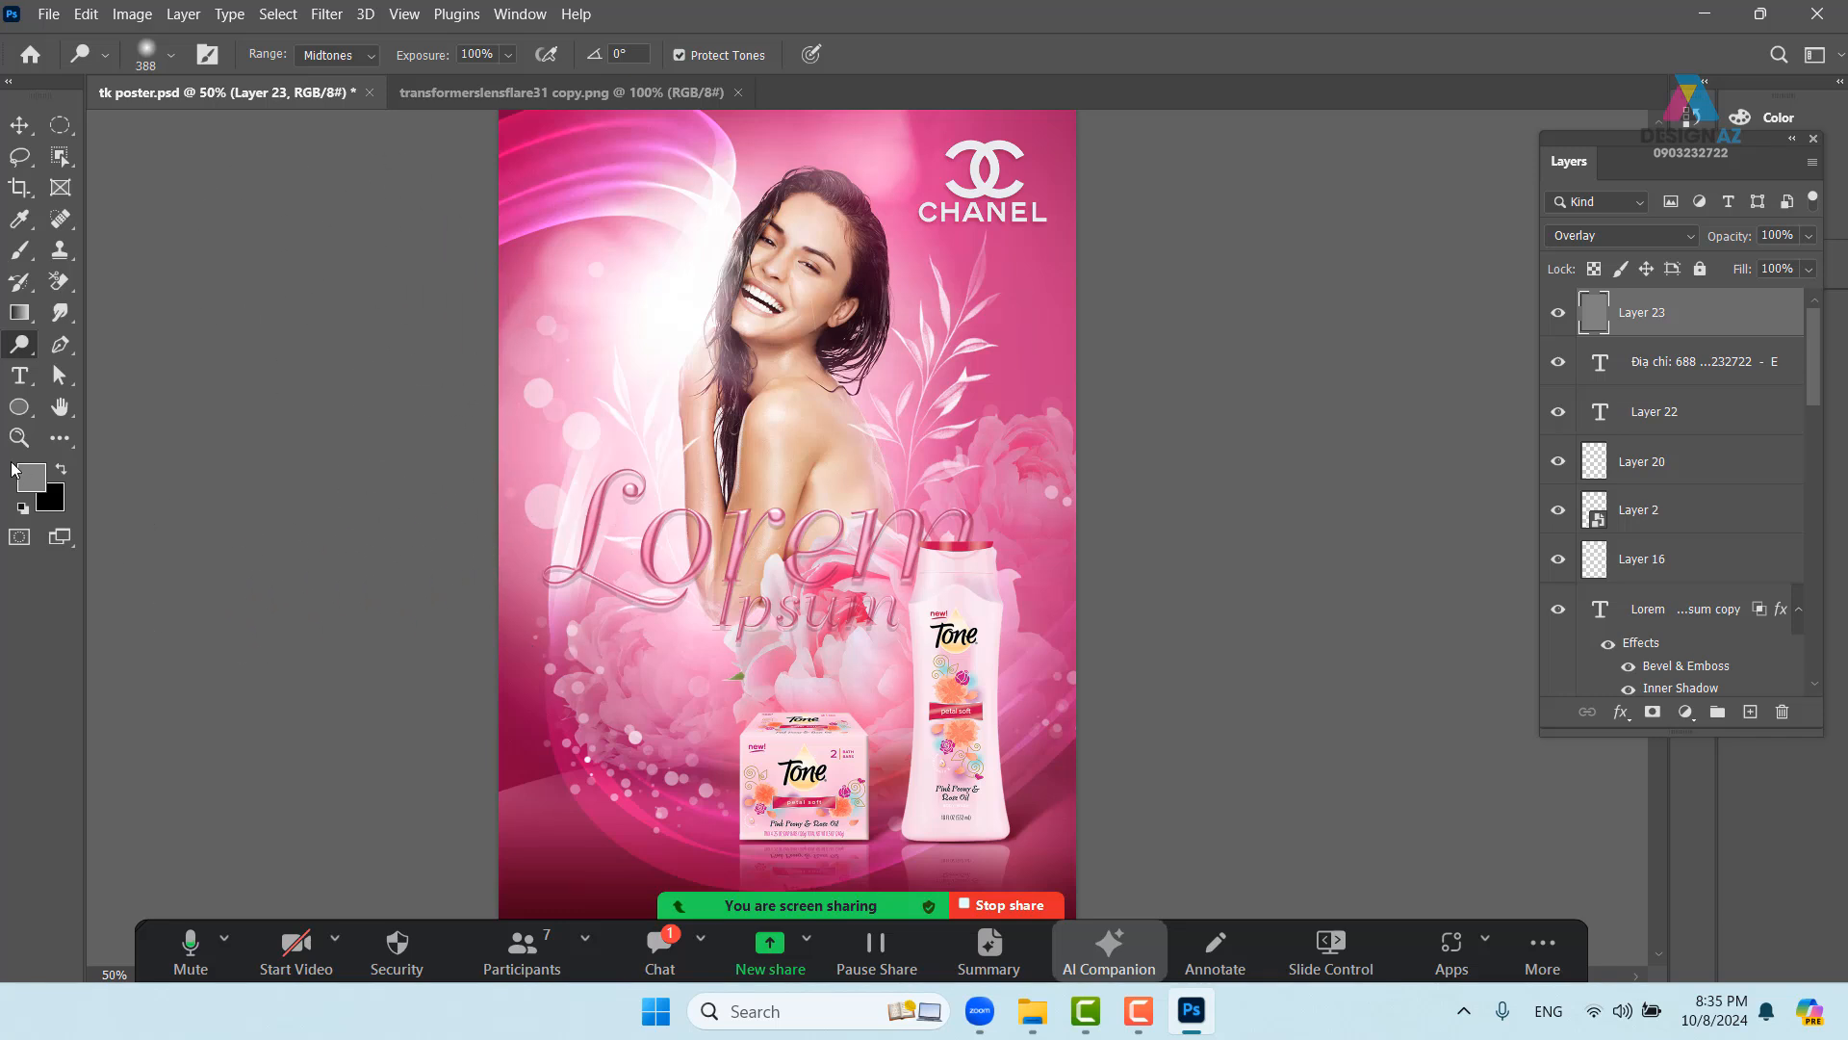
- Try dodging the lower-left peony and poster edge, then undo those strokes
{"action": "left_click", "coordinate": [601, 625]}
{"action": "mouse_move", "coordinate": [602, 624]}
{"action": "left_mouse_down"}
{"action": "mouse_move", "coordinate": [650, 742]}
{"action": "mouse_move", "coordinate": [557, 589]}
{"action": "mouse_move", "coordinate": [581, 628]}
{"action": "left_mouse_up"}
{"action": "mouse_move", "coordinate": [576, 605]}
{"action": "left_mouse_down"}
{"action": "mouse_move", "coordinate": [553, 637]}
{"action": "mouse_move", "coordinate": [631, 652]}
{"action": "mouse_move", "coordinate": [591, 652]}
{"action": "left_mouse_up"}
{"action": "key", "text": "ctrl+z"}
{"action": "key", "text": "ctrl+z"}
{"action": "left_click", "coordinate": [548, 634]}
{"action": "left_click", "coordinate": [562, 677]}
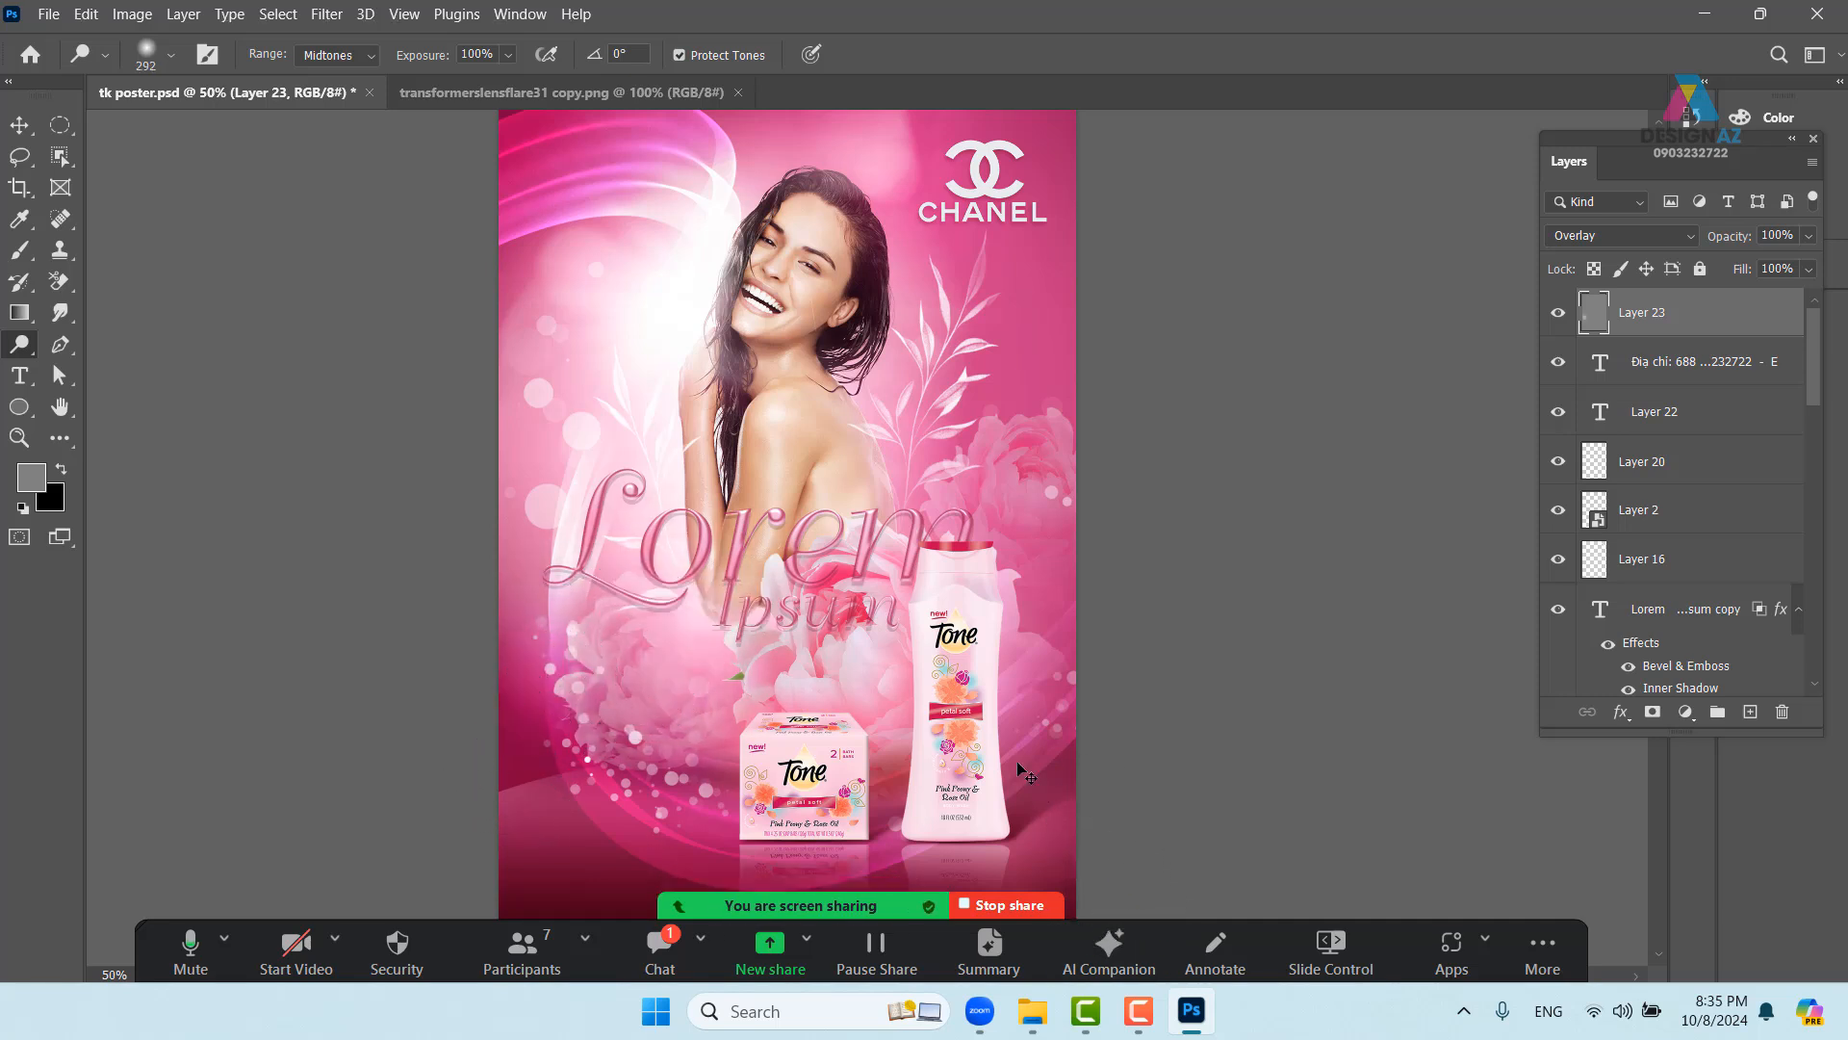
{"action": "key", "text": "ctrl+z"}
{"action": "key", "text": "ctrl+z"}
- Dodge over Lorem with a 523 brush, then brighten the peony left of the soap box
{"action": "left_click_drag", "start_coordinate": [719, 614], "coordinate": [829, 616]}
{"action": "left_click", "coordinate": [635, 565]}
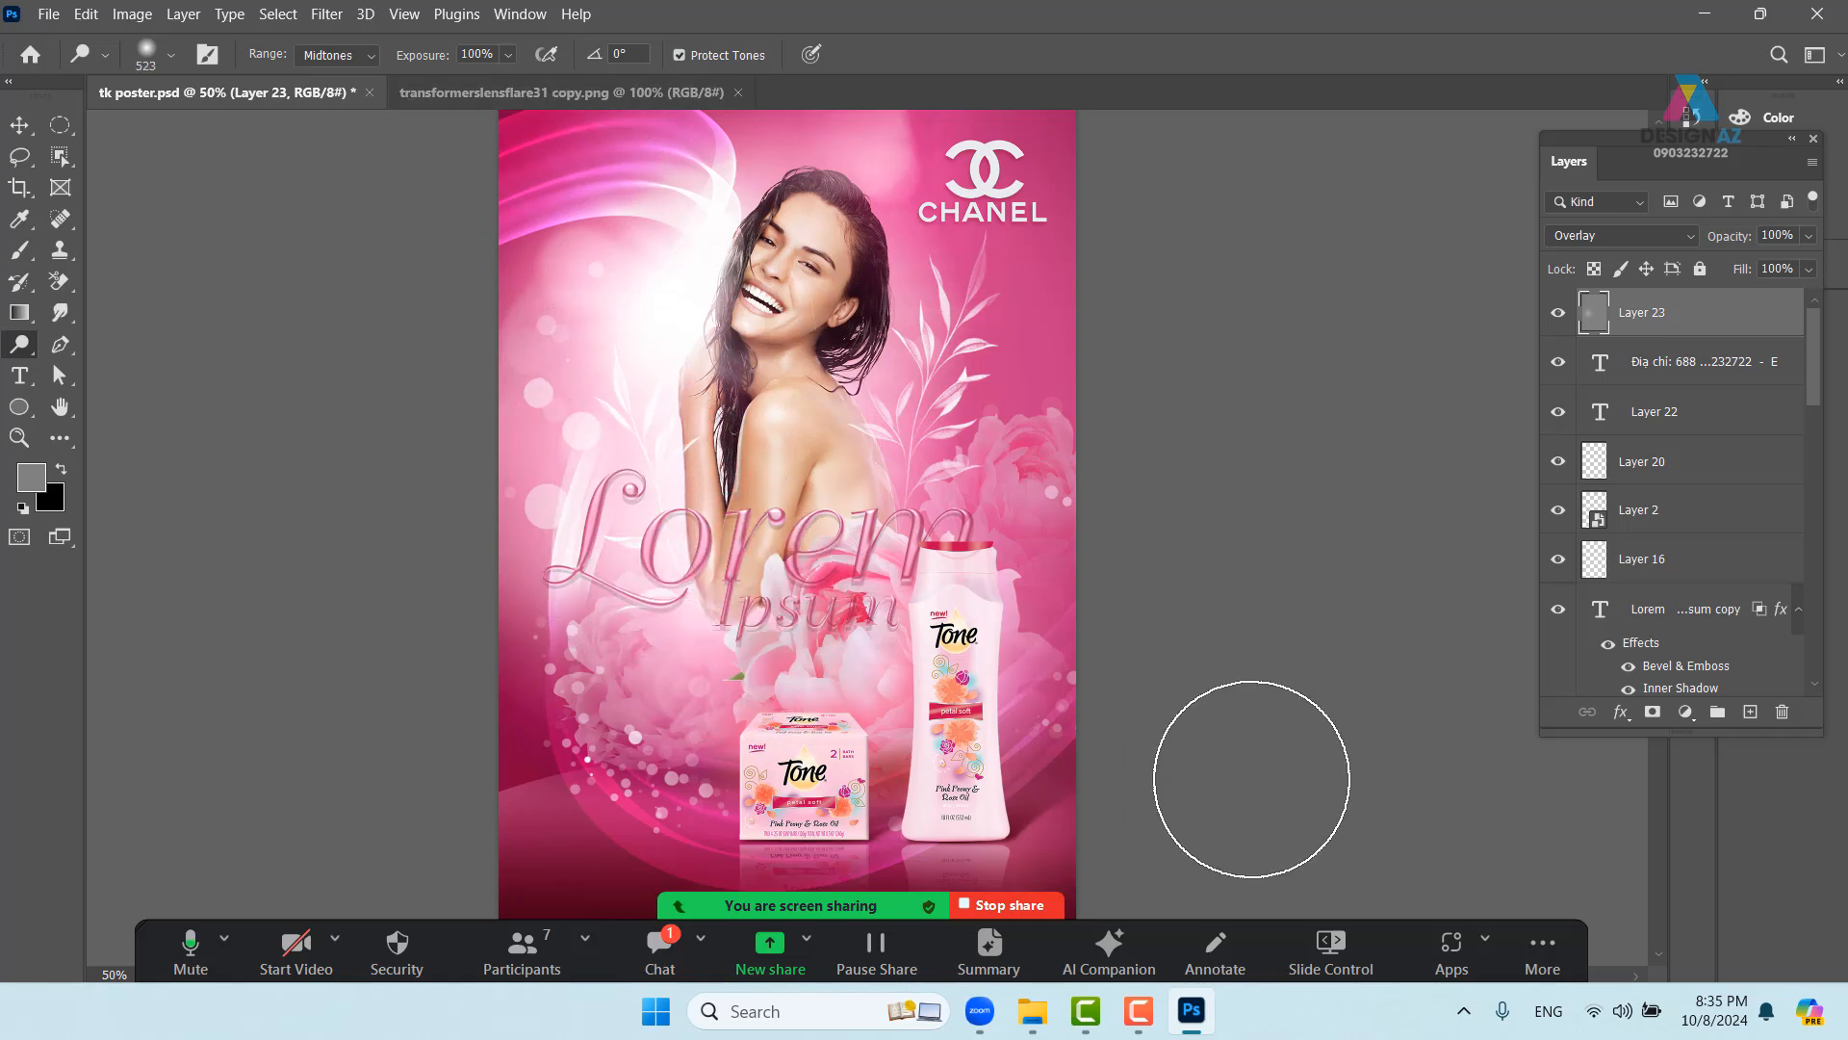
{"action": "left_click_drag", "start_coordinate": [984, 612], "coordinate": [886, 589]}
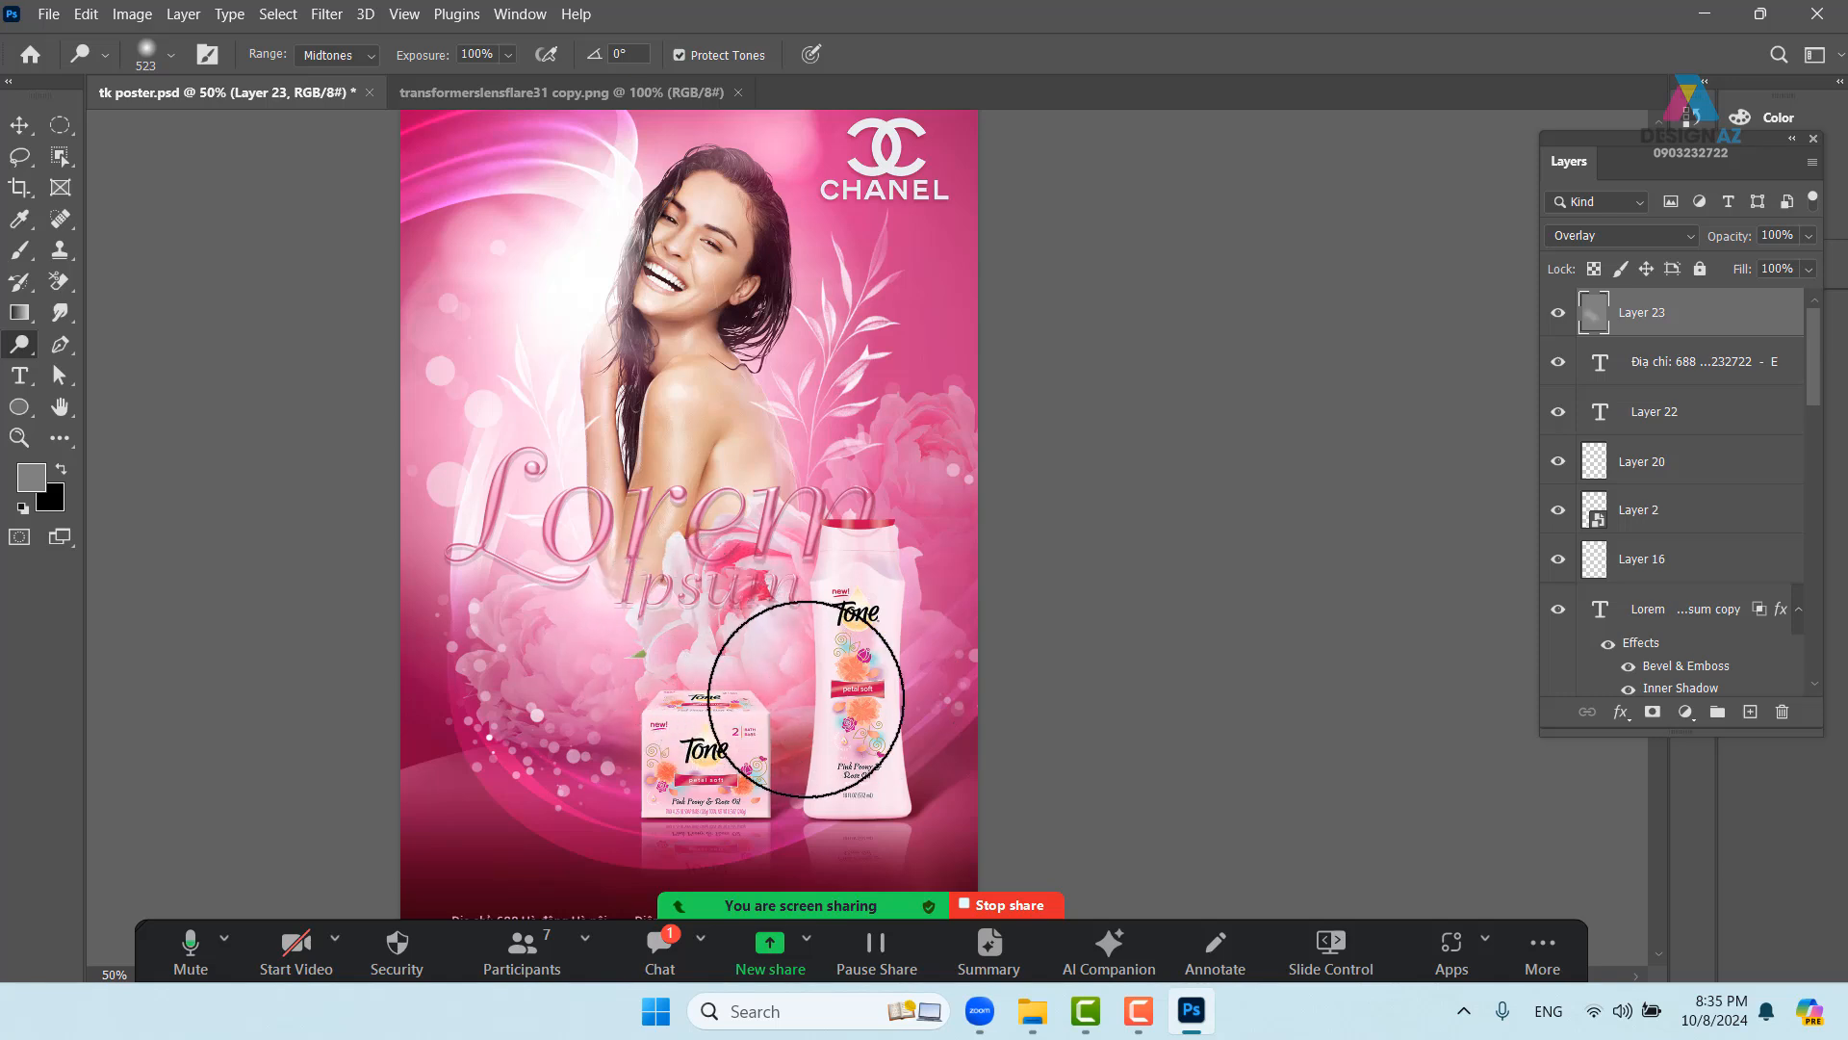
{"action": "left_click_drag", "start_coordinate": [746, 664], "coordinate": [674, 674]}
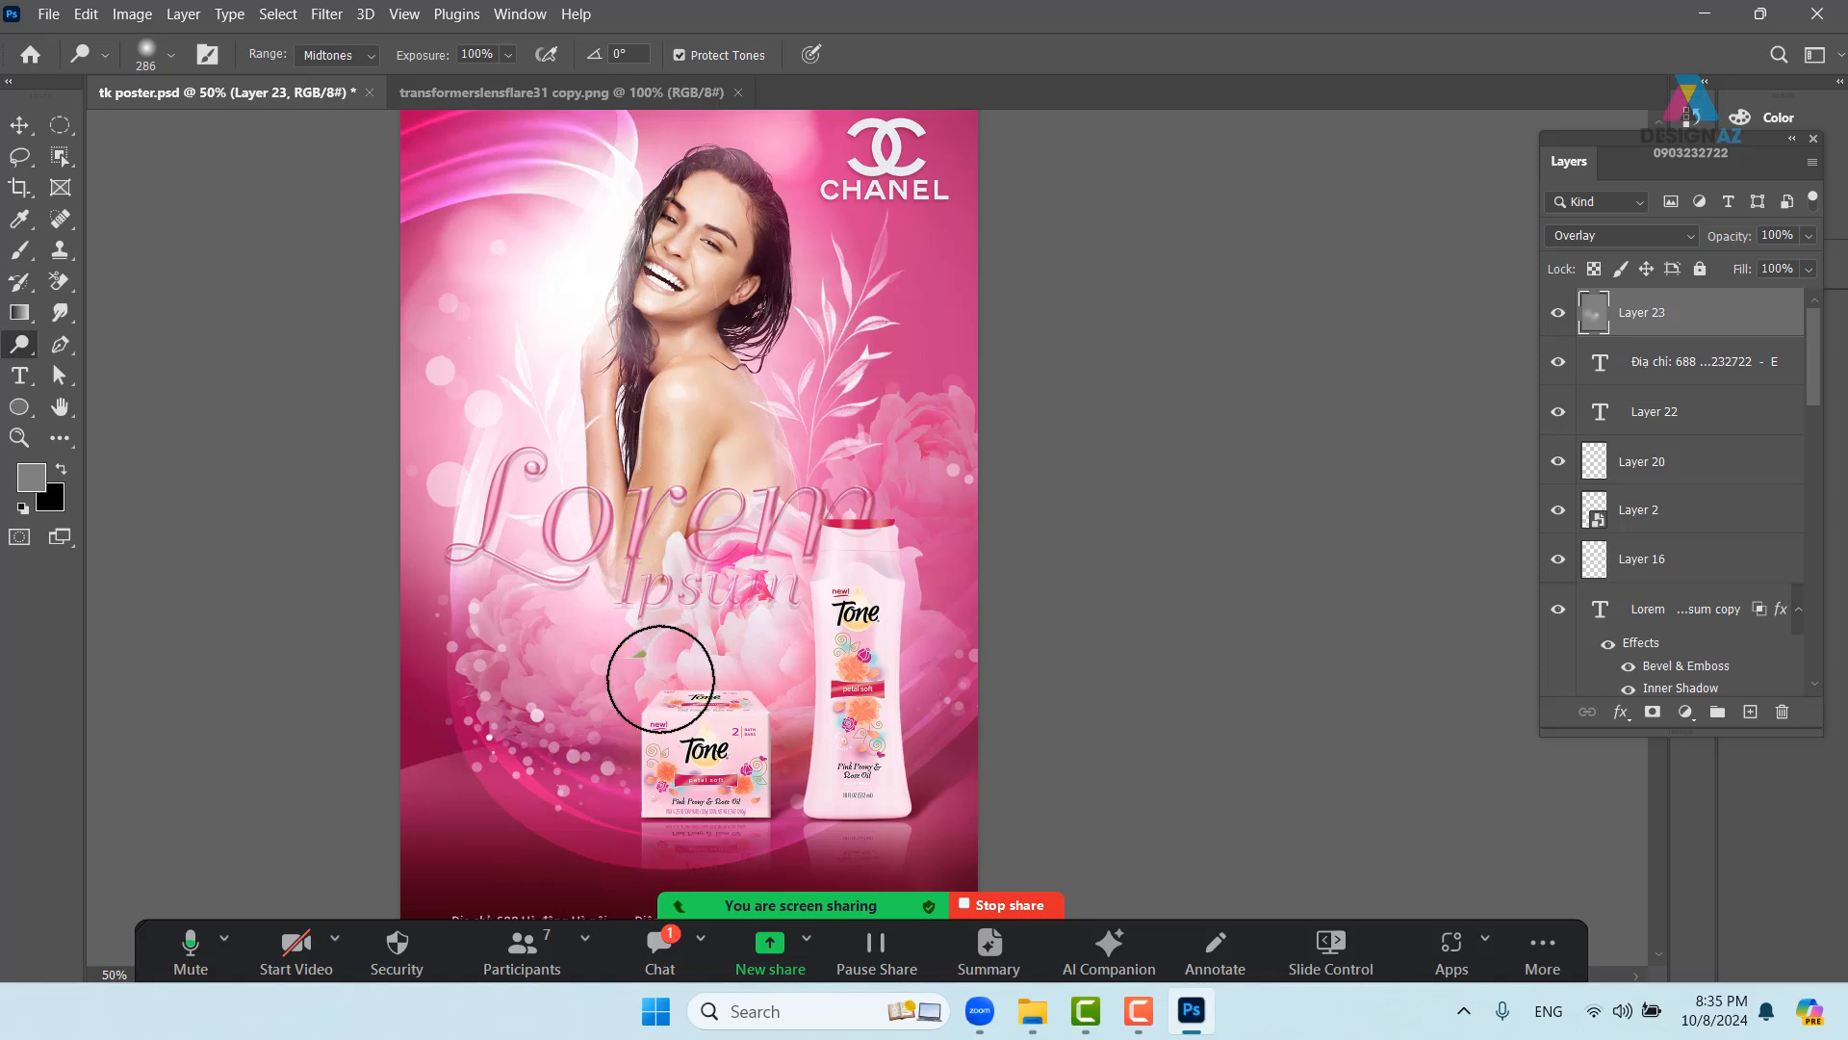
{"action": "left_click", "coordinate": [657, 677]}
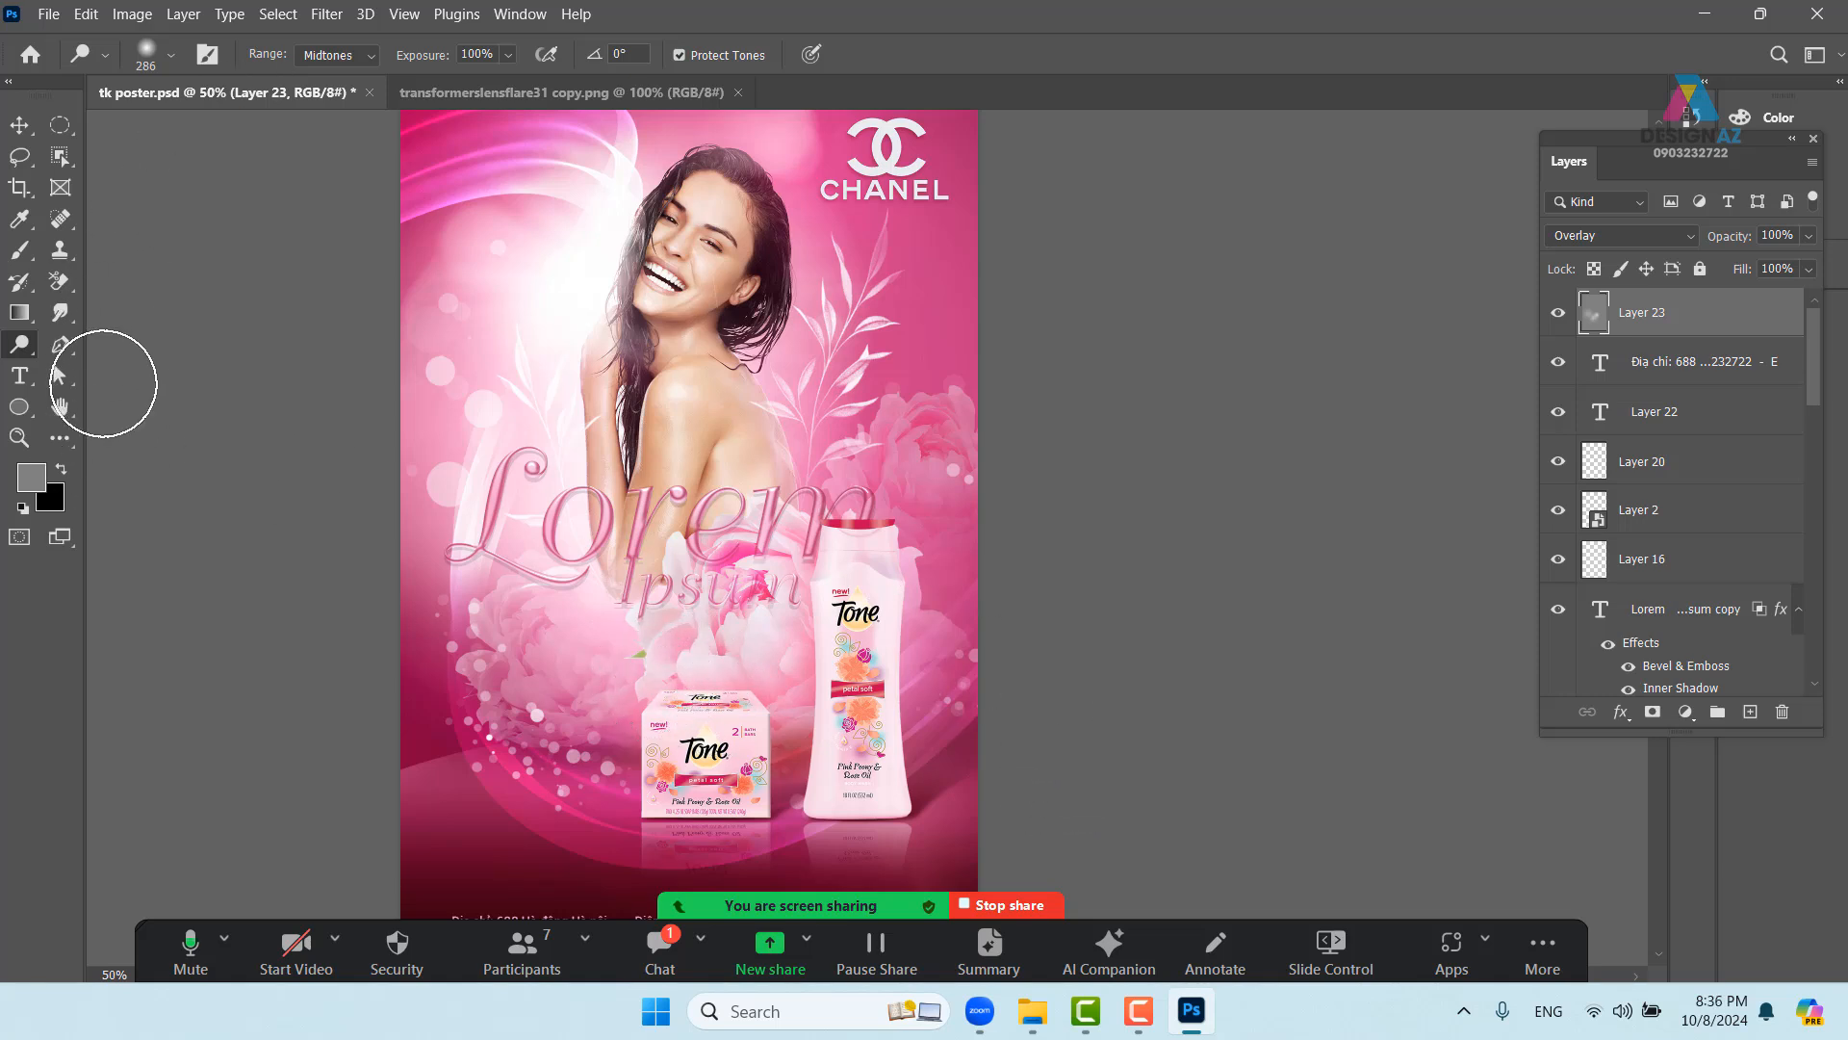
{"action": "right_click", "coordinate": [19, 343]}
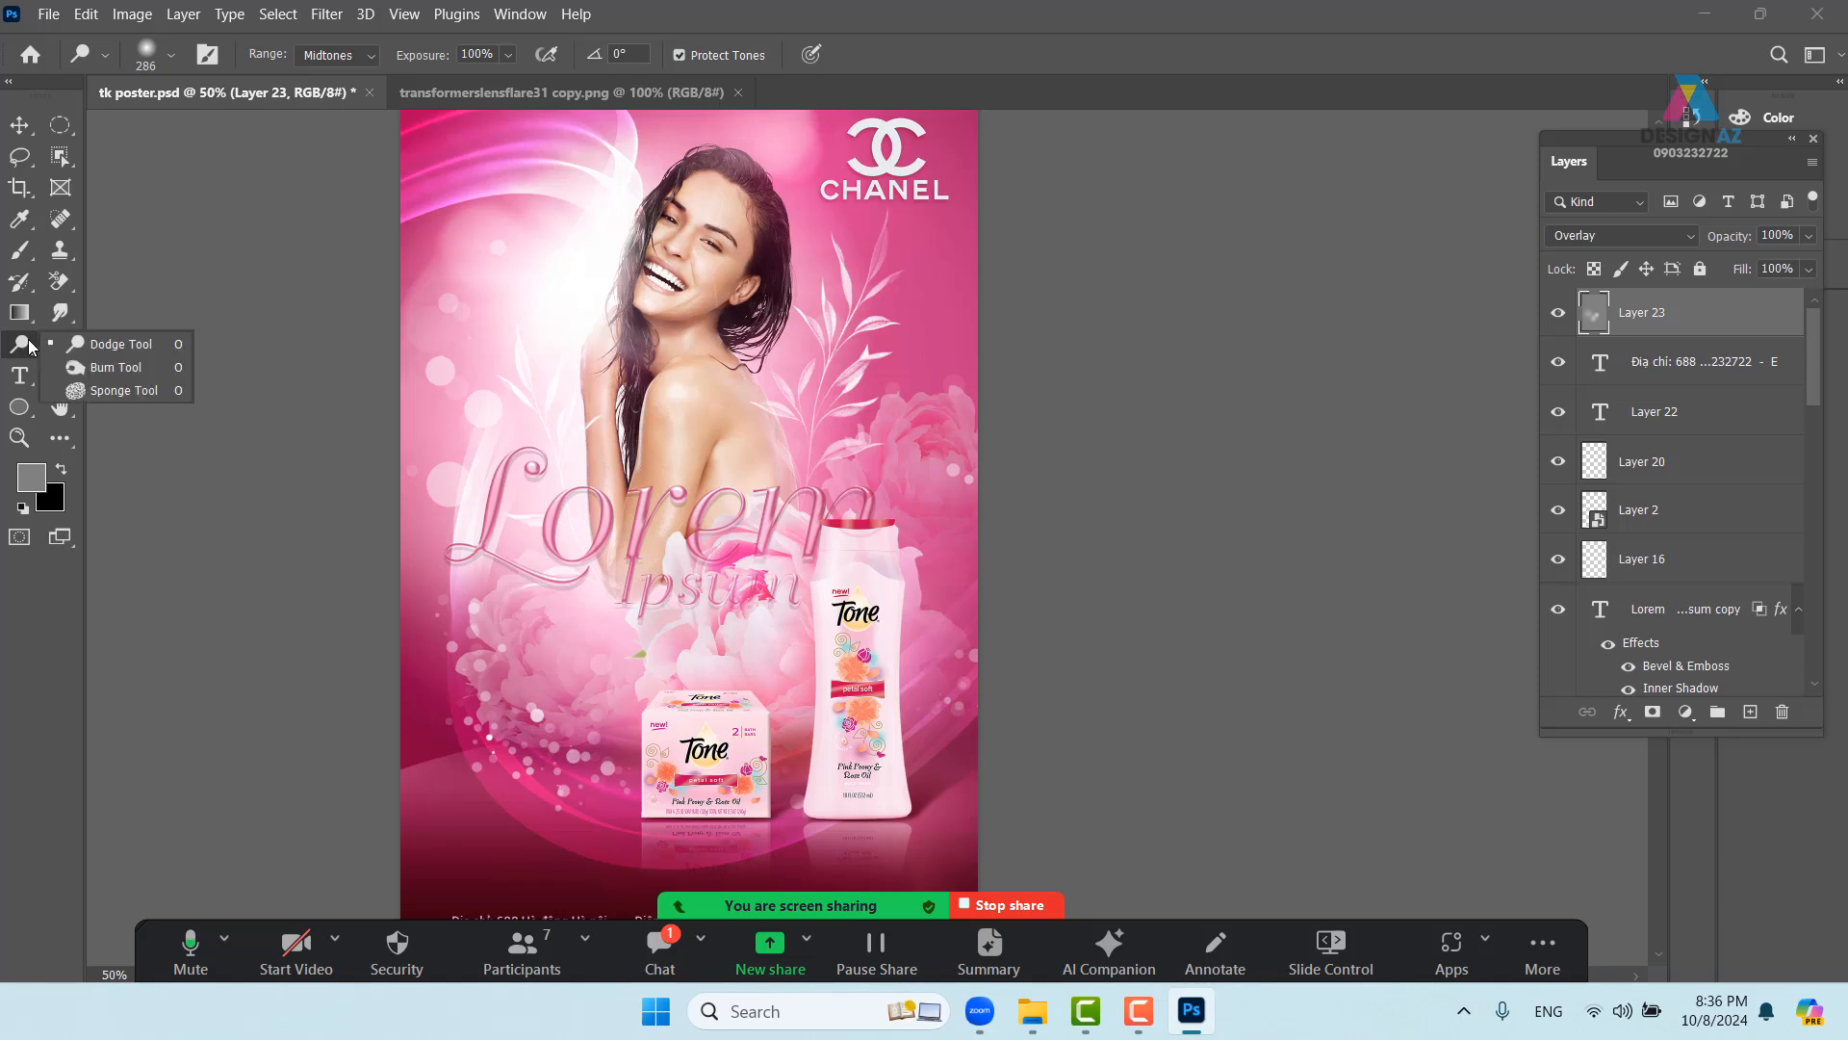
- Switch to the Burn Tool, size the brush, and darken the floor beside the bottle base
{"action": "left_click", "coordinate": [114, 367]}
{"action": "left_click_drag", "start_coordinate": [947, 553], "coordinate": [1083, 562]}
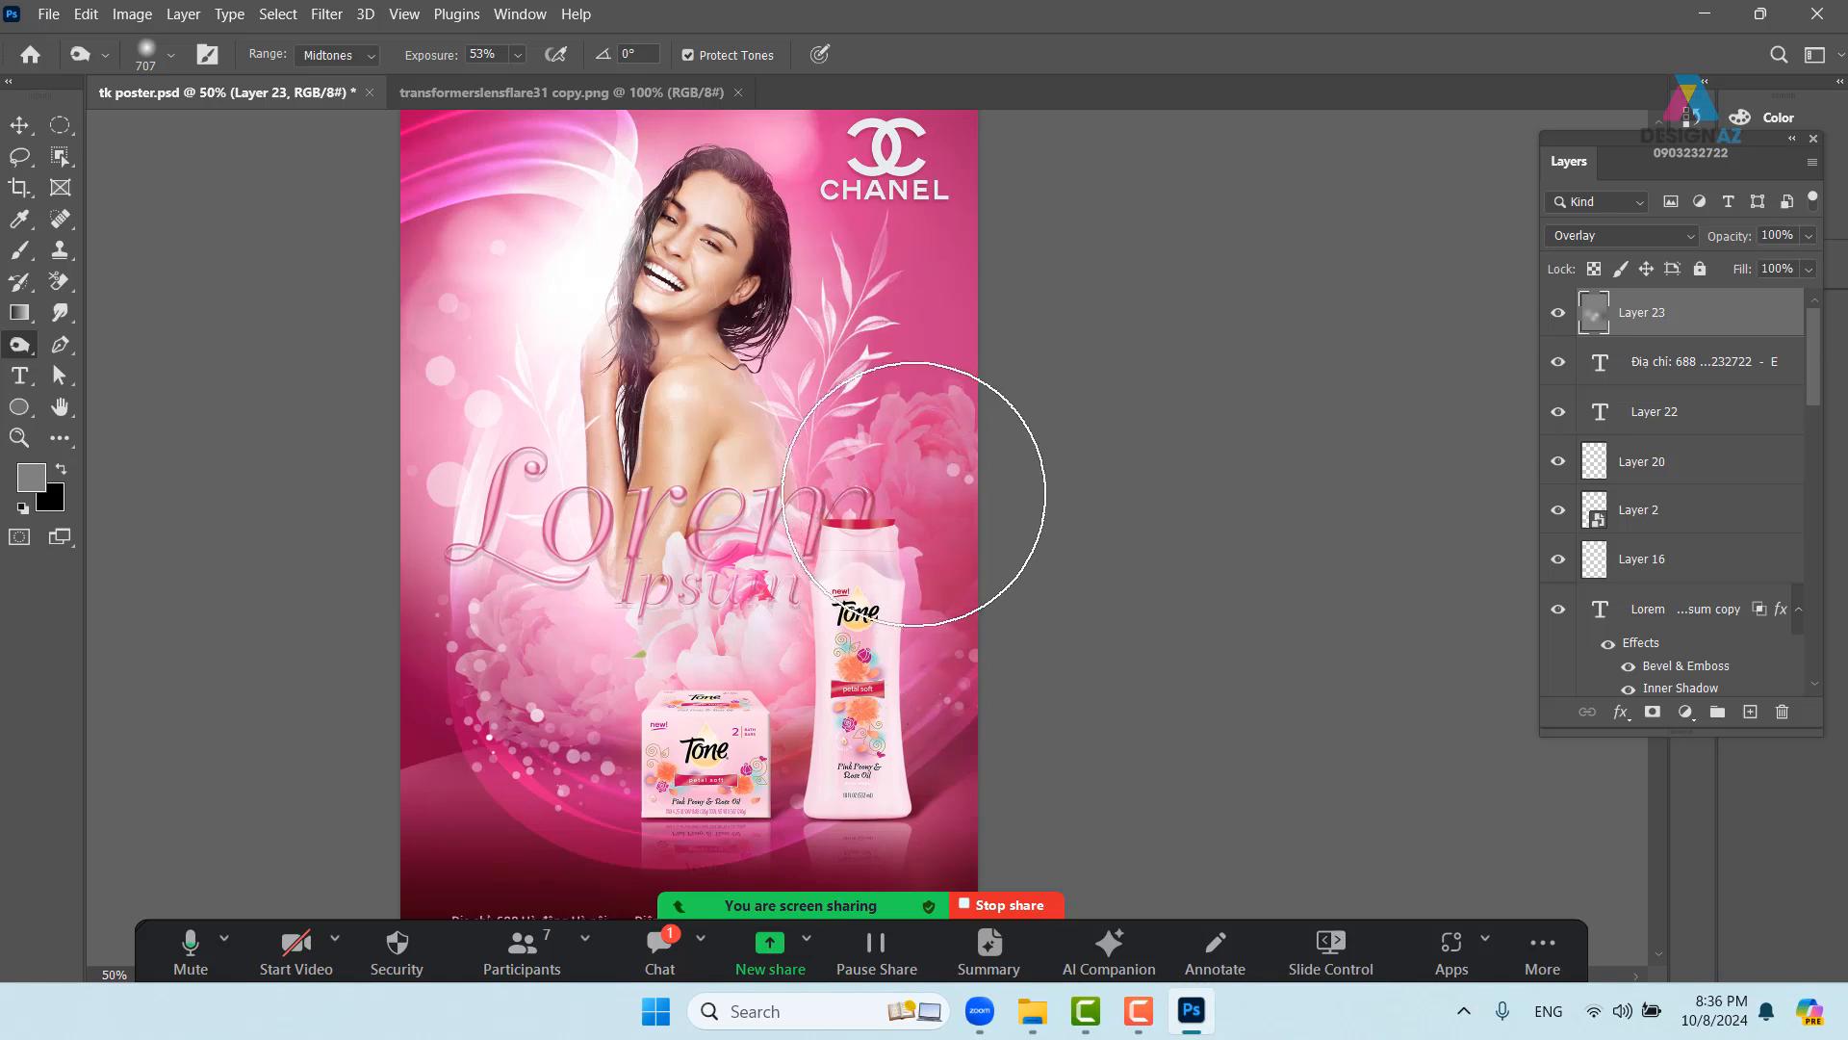
{"action": "left_click_drag", "start_coordinate": [936, 619], "coordinate": [1025, 531]}
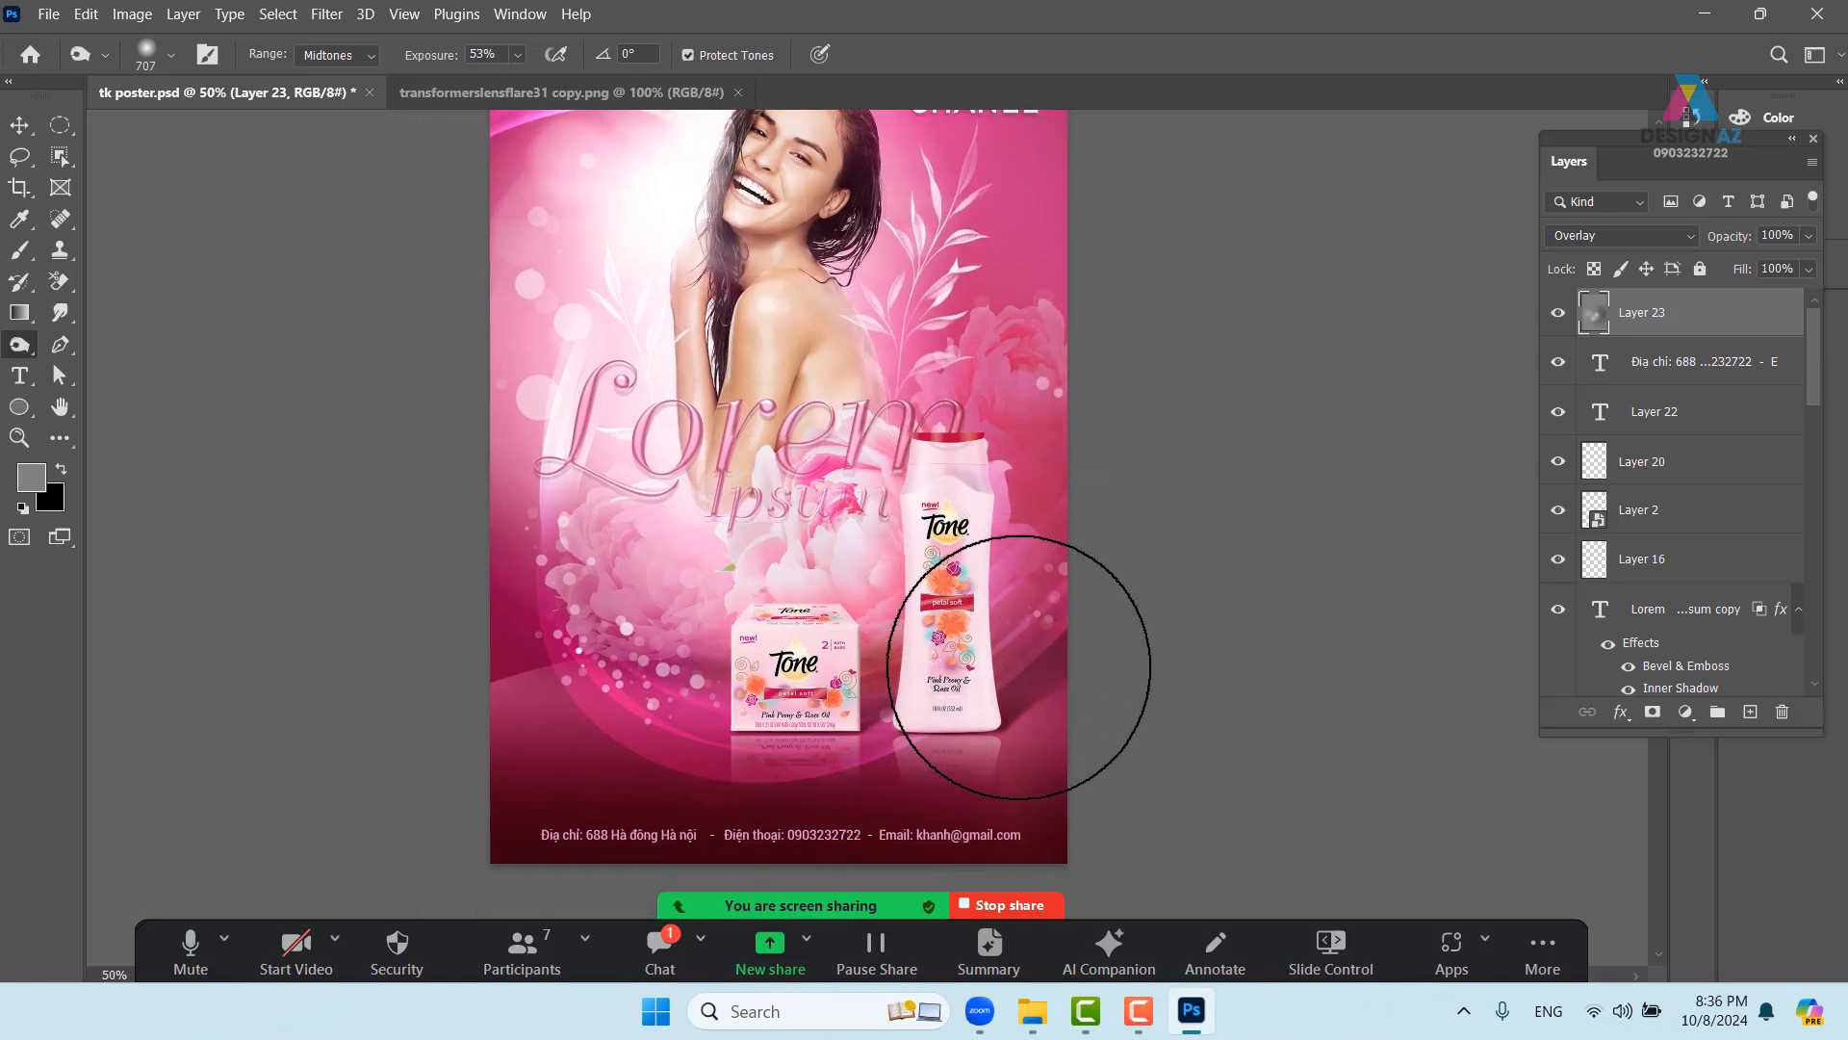
{"action": "mouse_move", "coordinate": [935, 674]}
{"action": "left_mouse_down"}
{"action": "mouse_move", "coordinate": [882, 586]}
{"action": "mouse_move", "coordinate": [1102, 668]}
{"action": "left_mouse_up"}
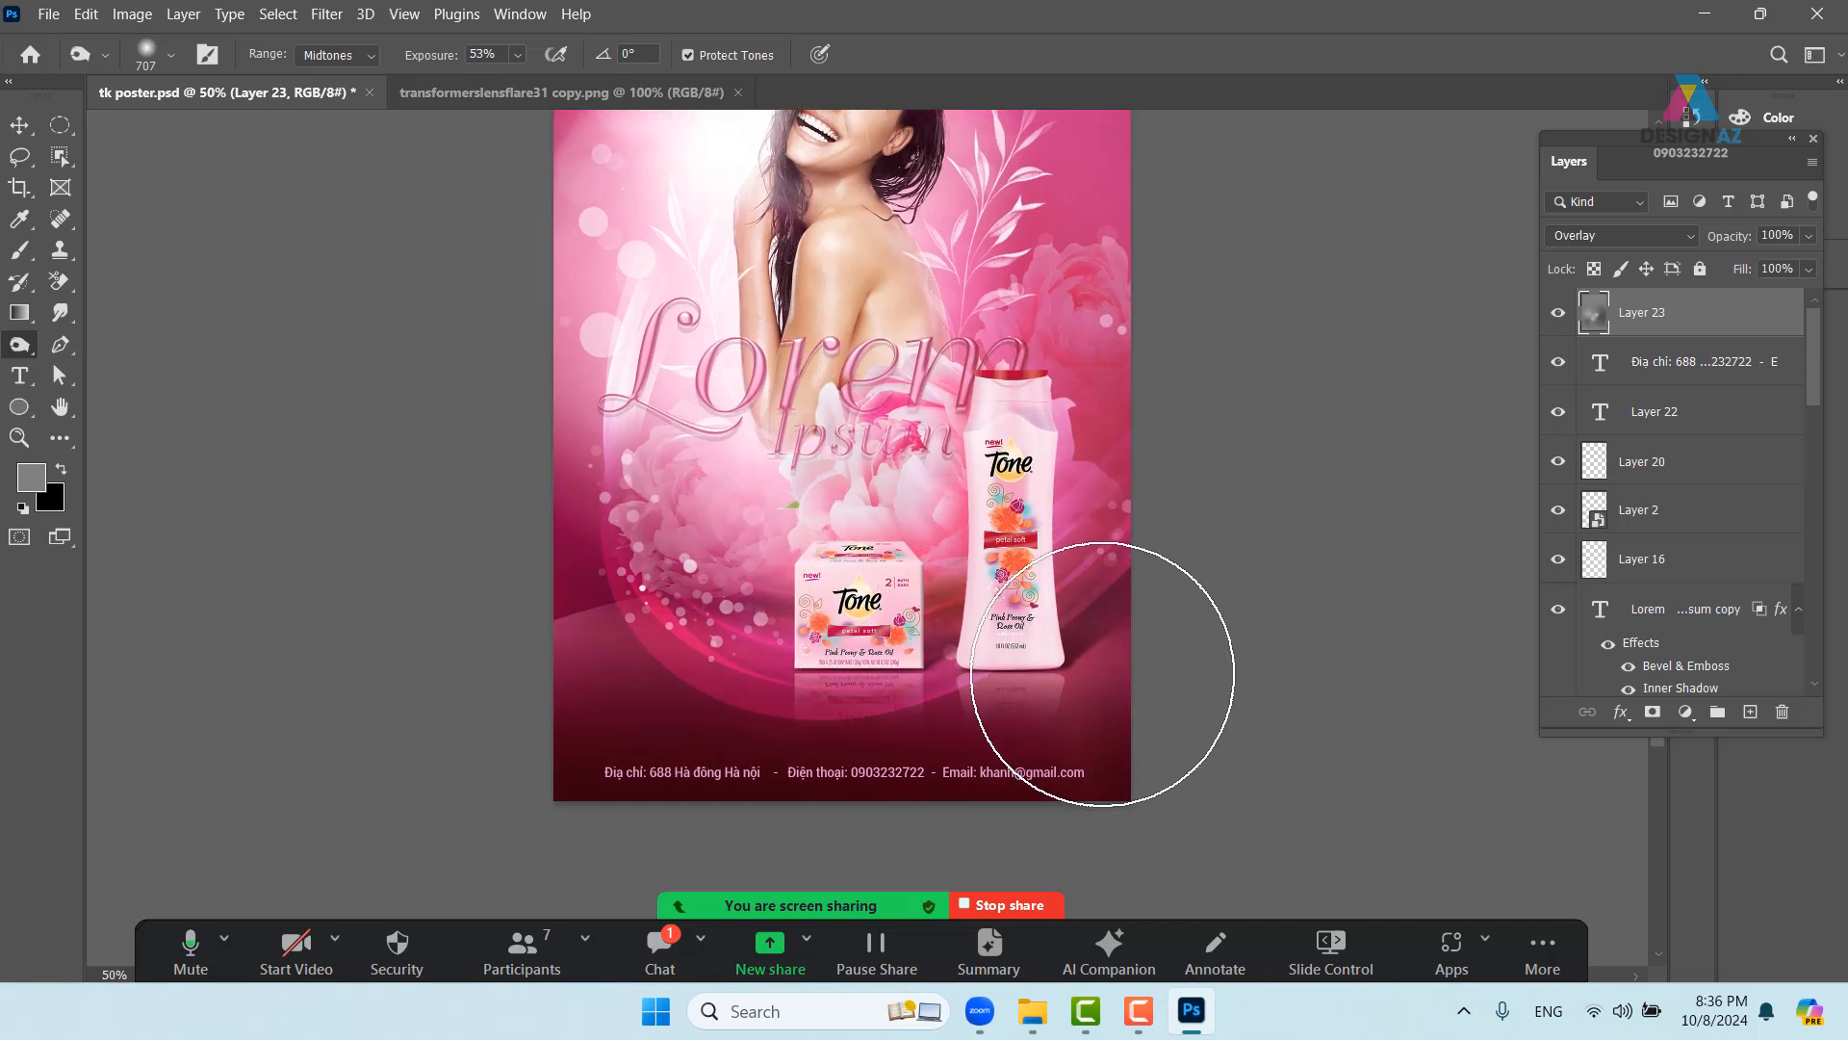
{"action": "left_click_drag", "start_coordinate": [915, 592], "coordinate": [855, 715]}
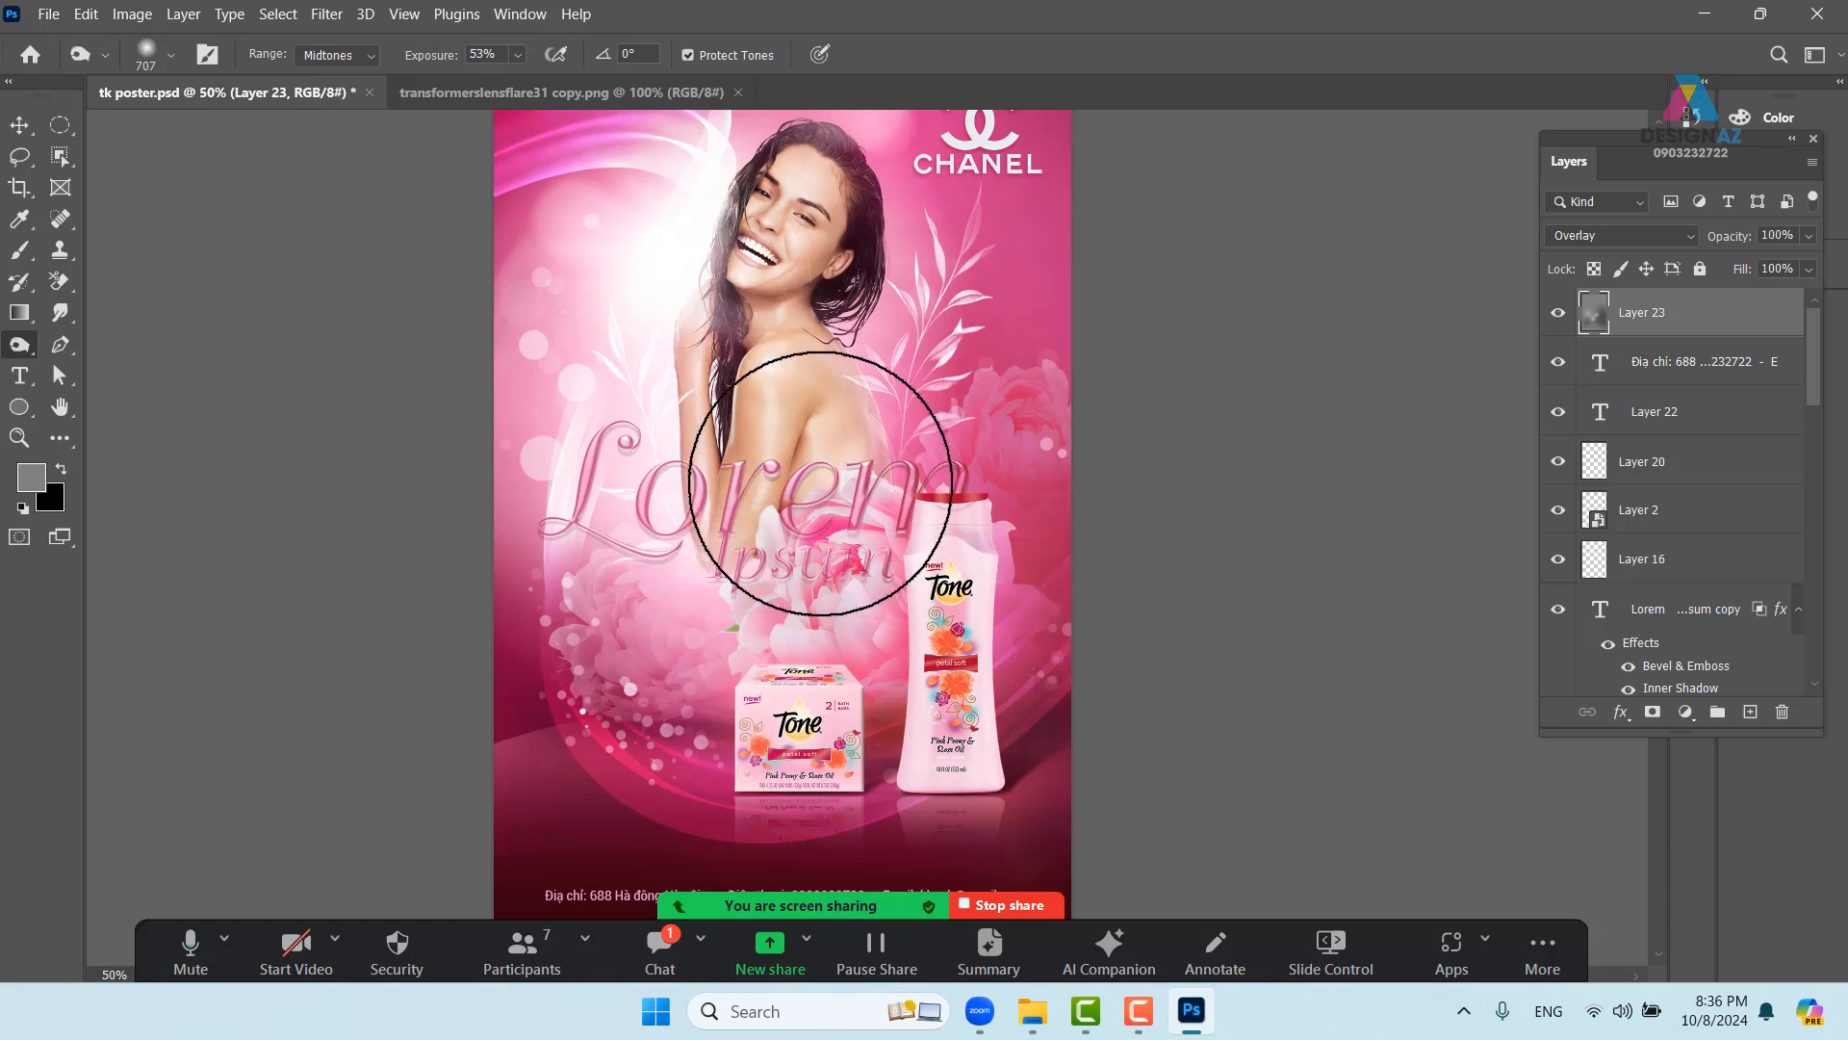
{"action": "left_click_drag", "start_coordinate": [933, 357], "coordinate": [884, 574]}
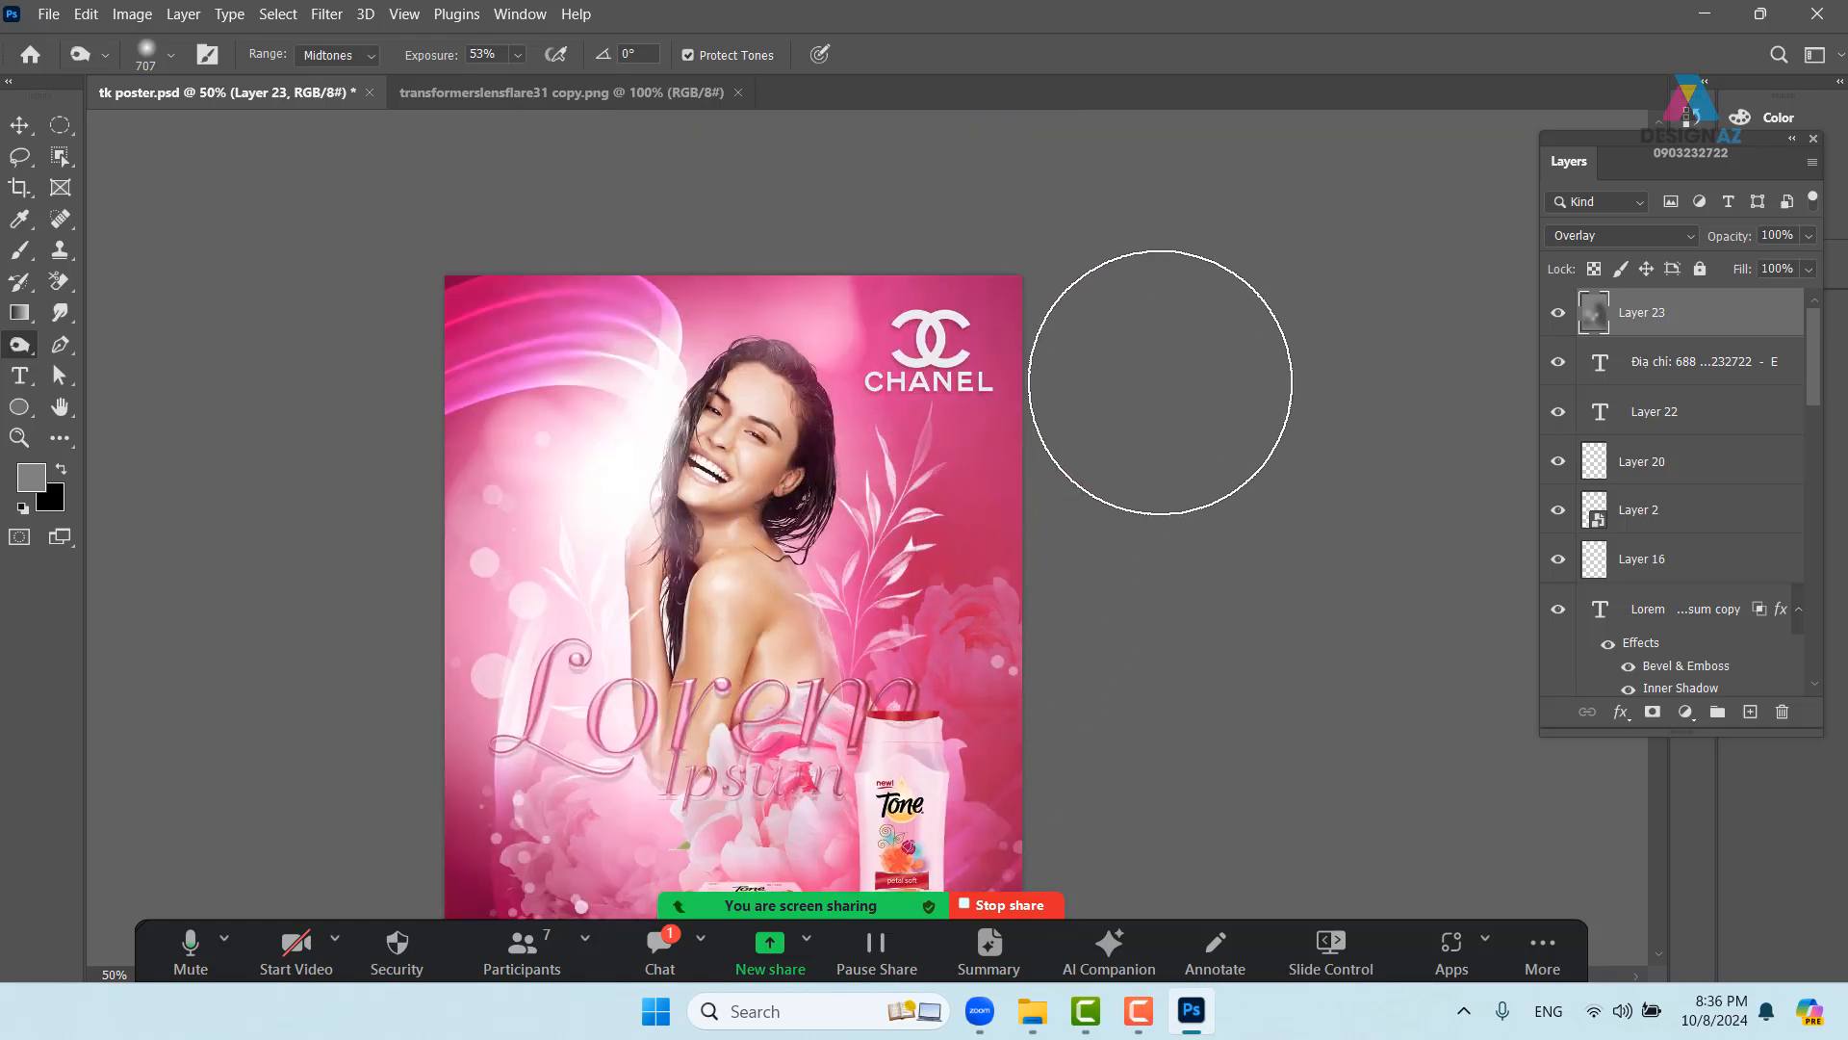
{"action": "mouse_move", "coordinate": [1071, 443]}
{"action": "left_mouse_down"}
{"action": "mouse_move", "coordinate": [1080, 367]}
{"action": "mouse_move", "coordinate": [1055, 500]}
{"action": "left_mouse_up"}
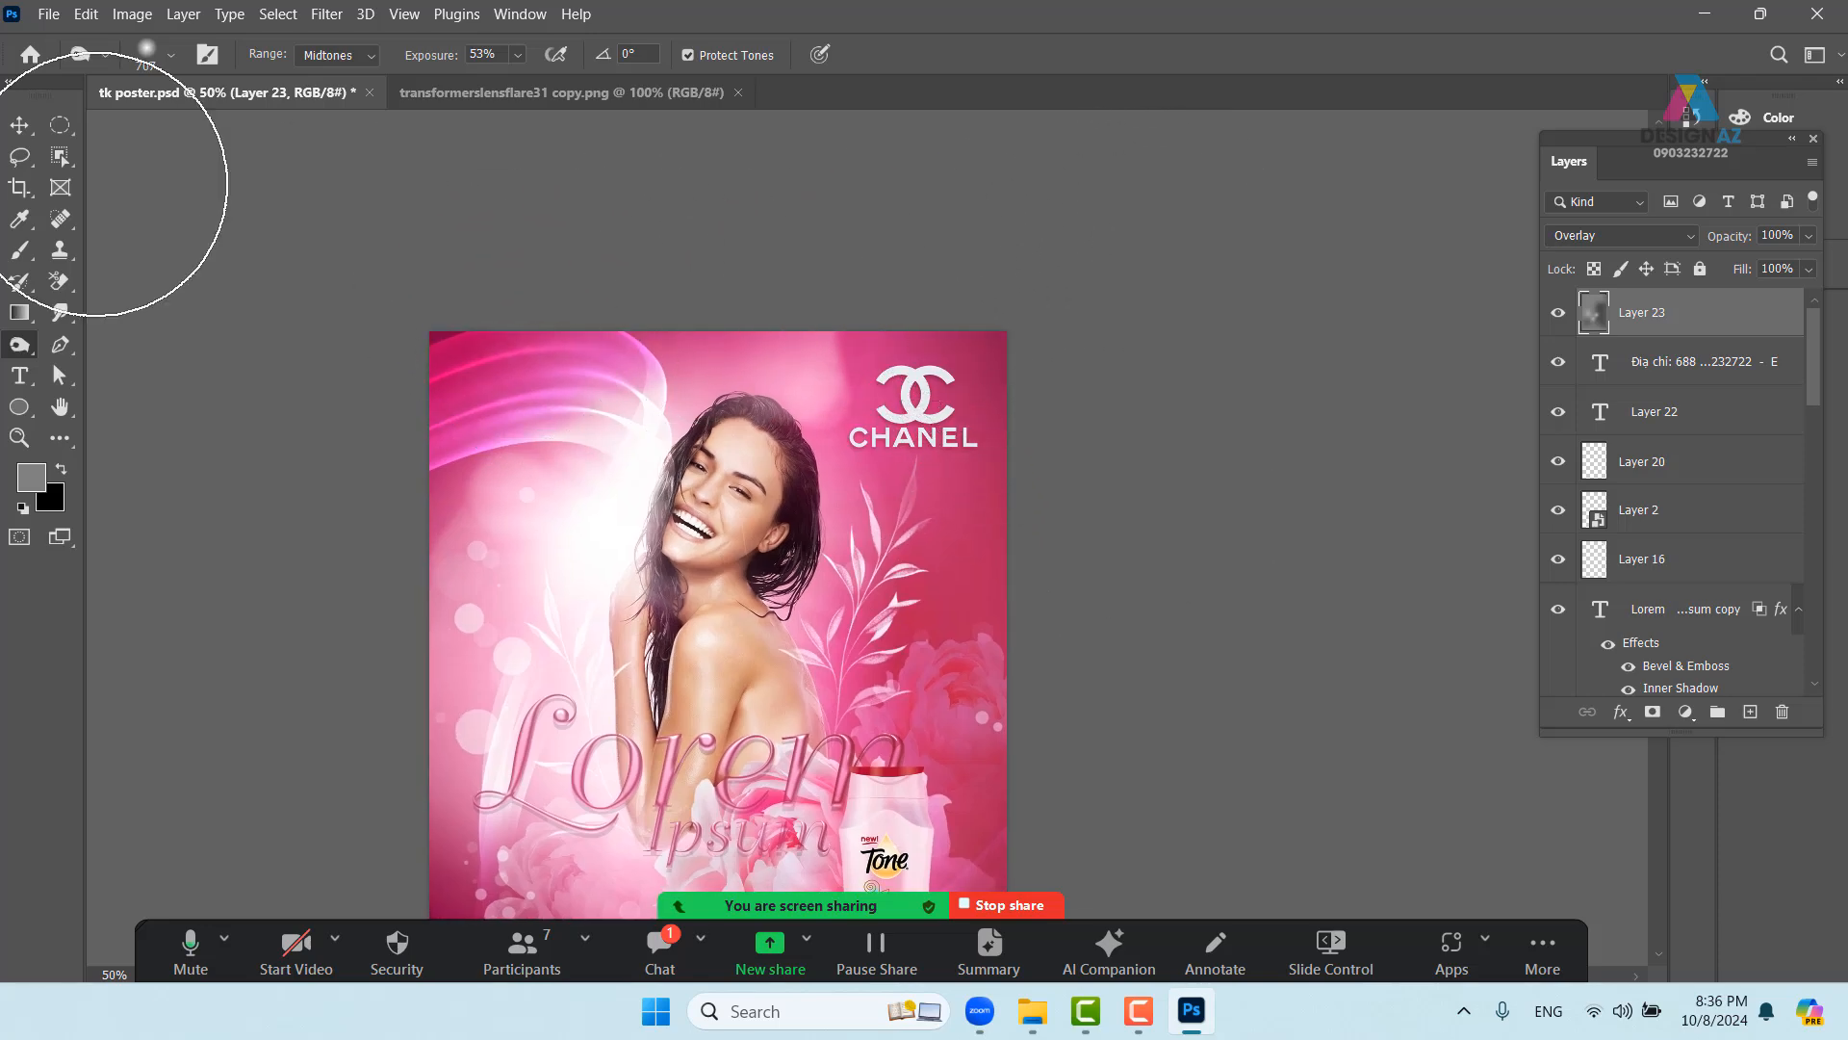
- Toggle Layer 23 off and on twice to compare the poster with and without it
{"action": "left_click", "coordinate": [20, 156]}
{"action": "left_click_drag", "start_coordinate": [887, 708], "coordinate": [968, 418]}
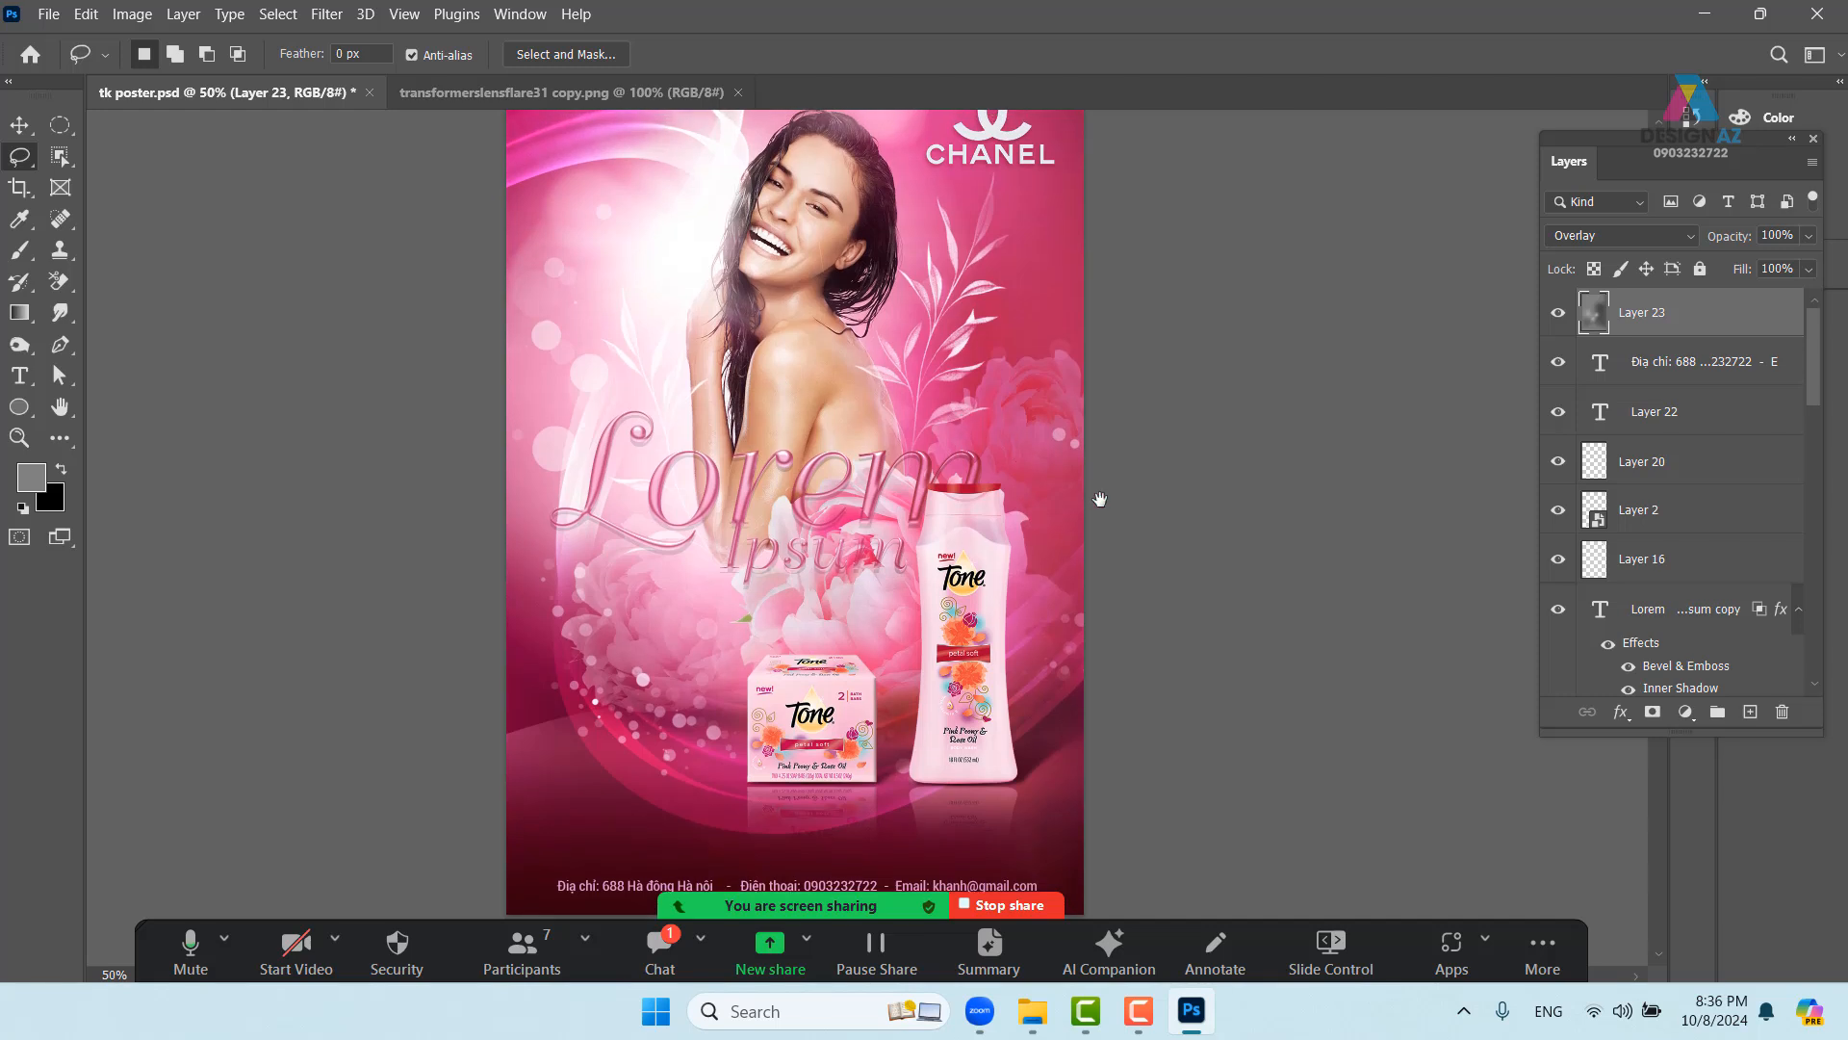
{"action": "key", "text": "ctrl+minus"}
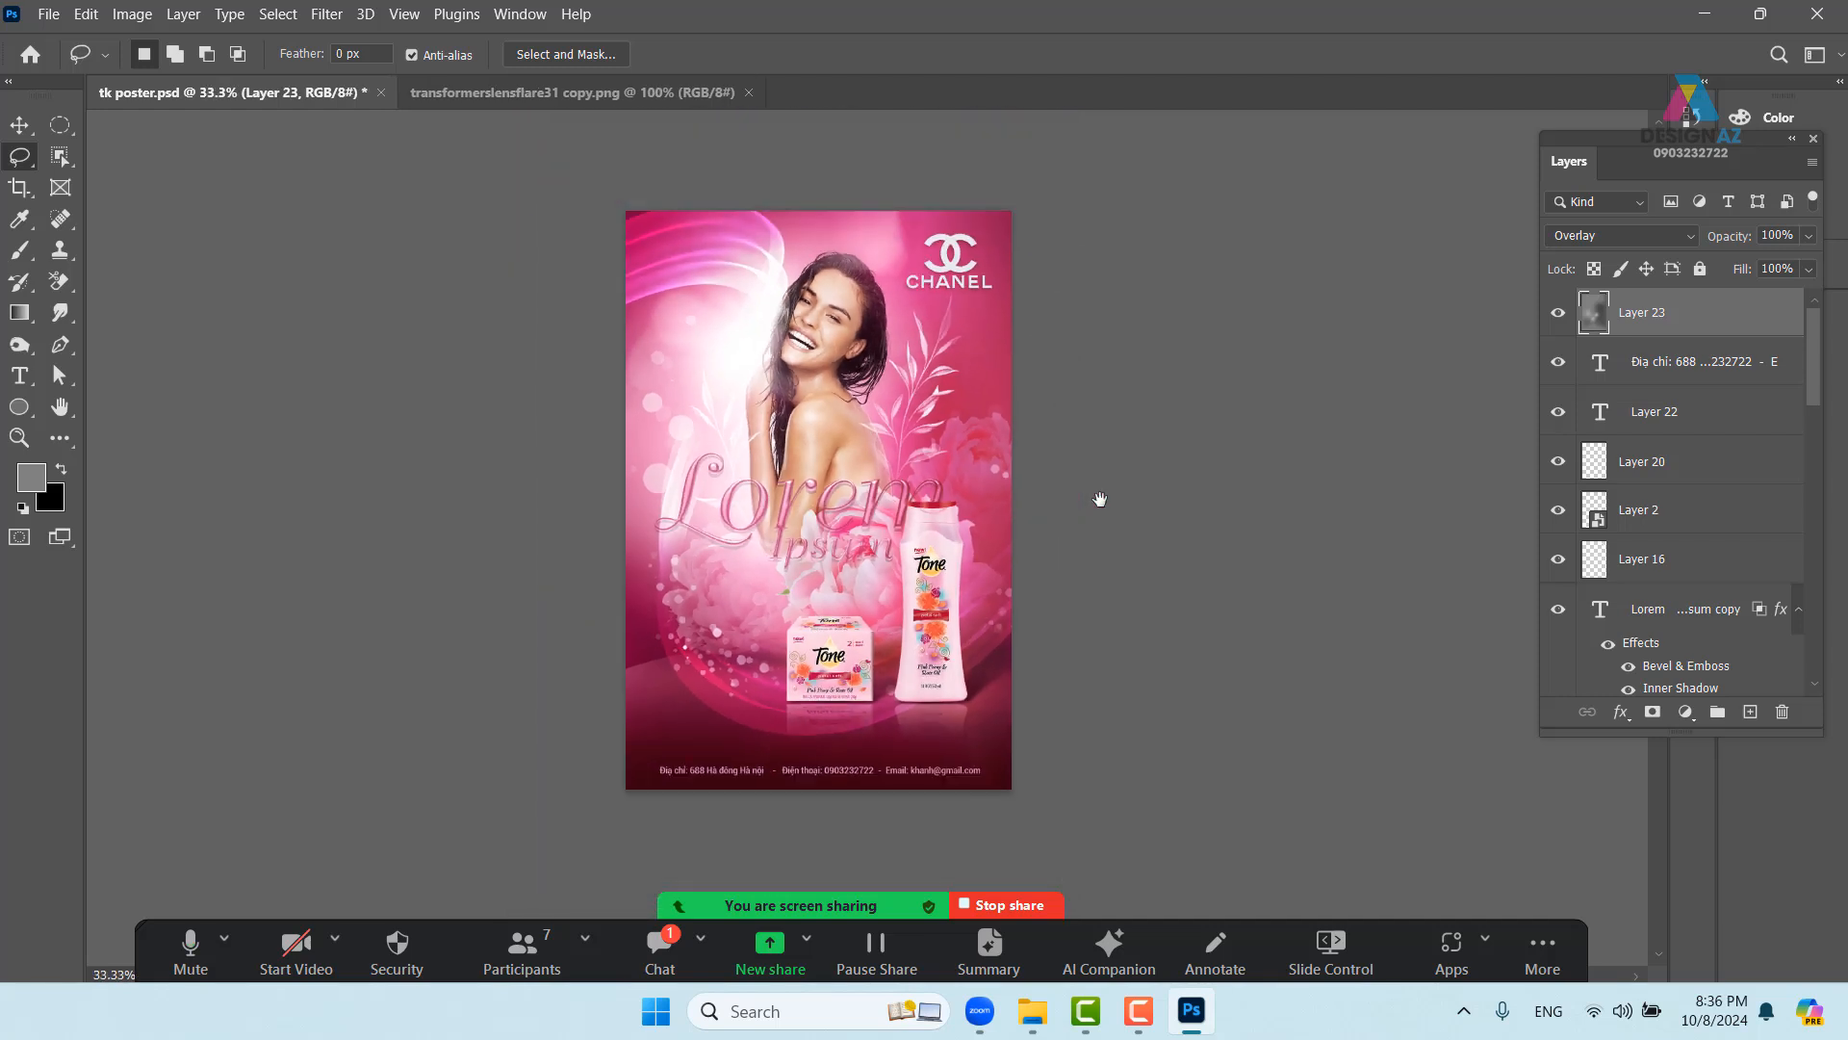
{"action": "left_click", "coordinate": [1558, 313]}
{"action": "left_click", "coordinate": [1558, 313]}
{"action": "left_click", "coordinate": [1558, 313]}
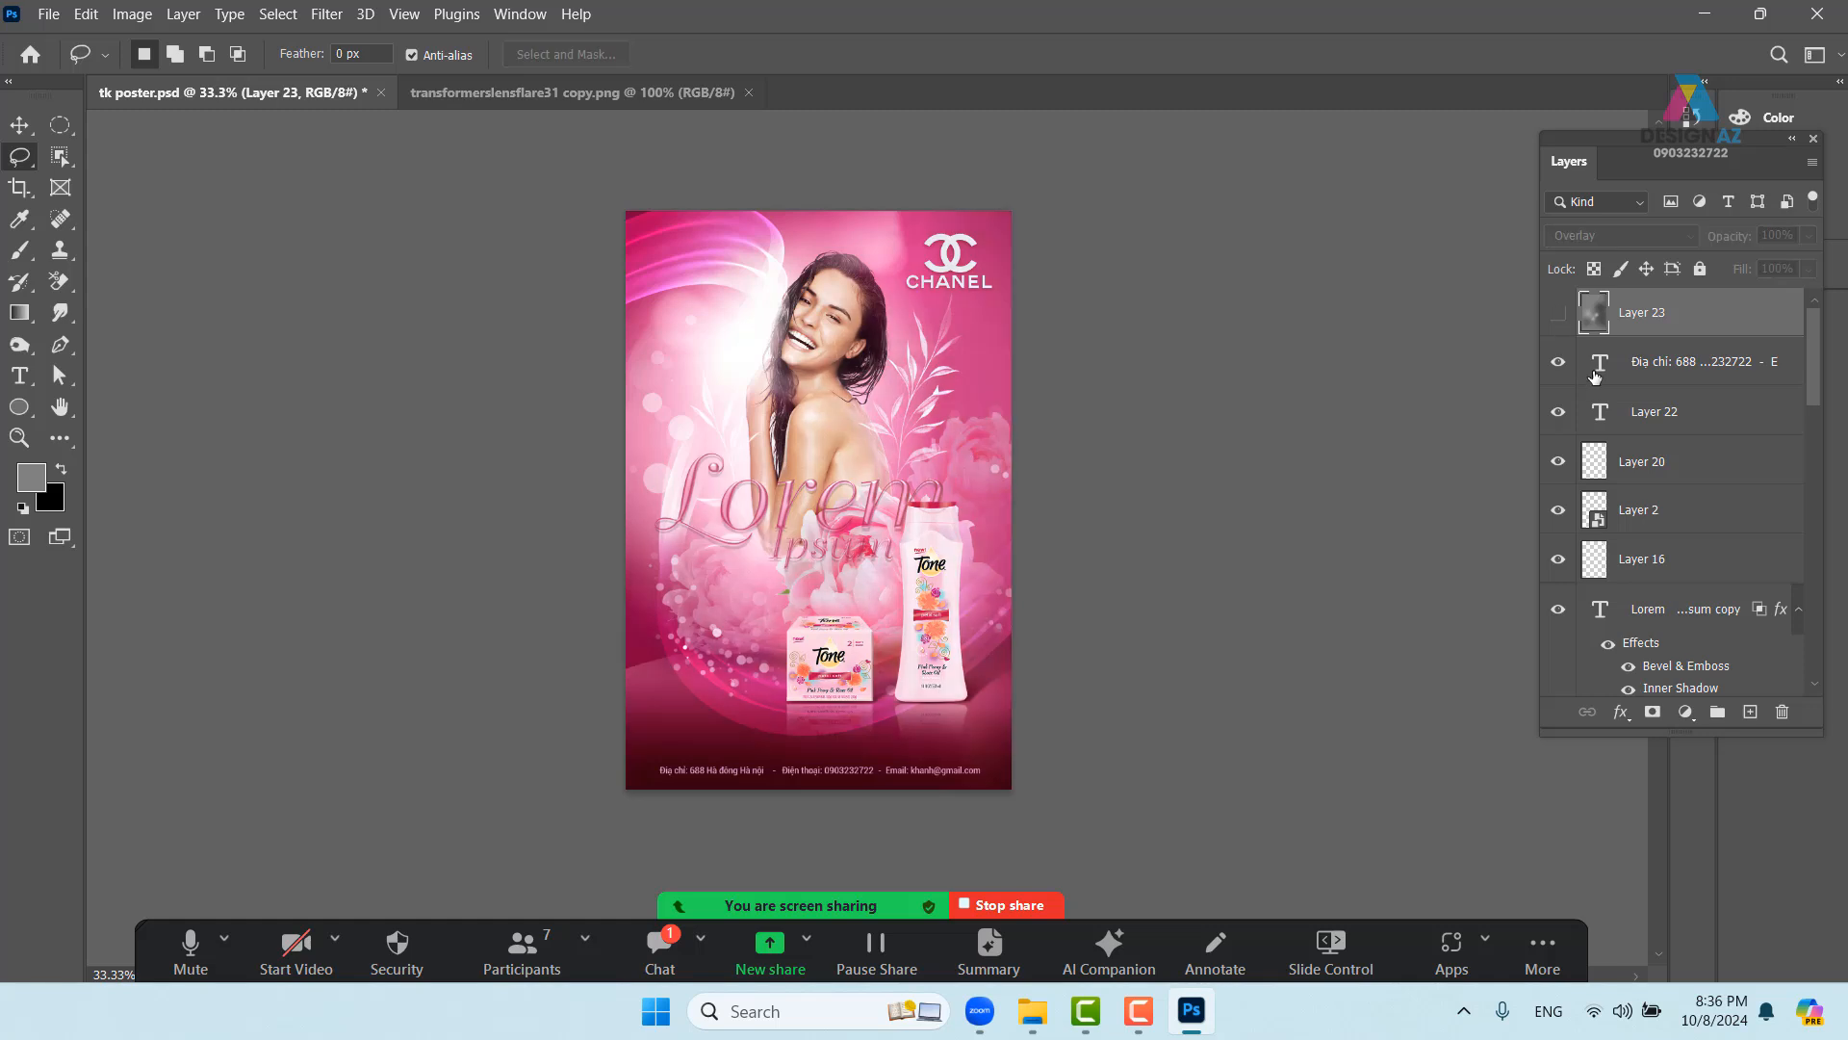
{"action": "left_click", "coordinate": [1558, 313]}
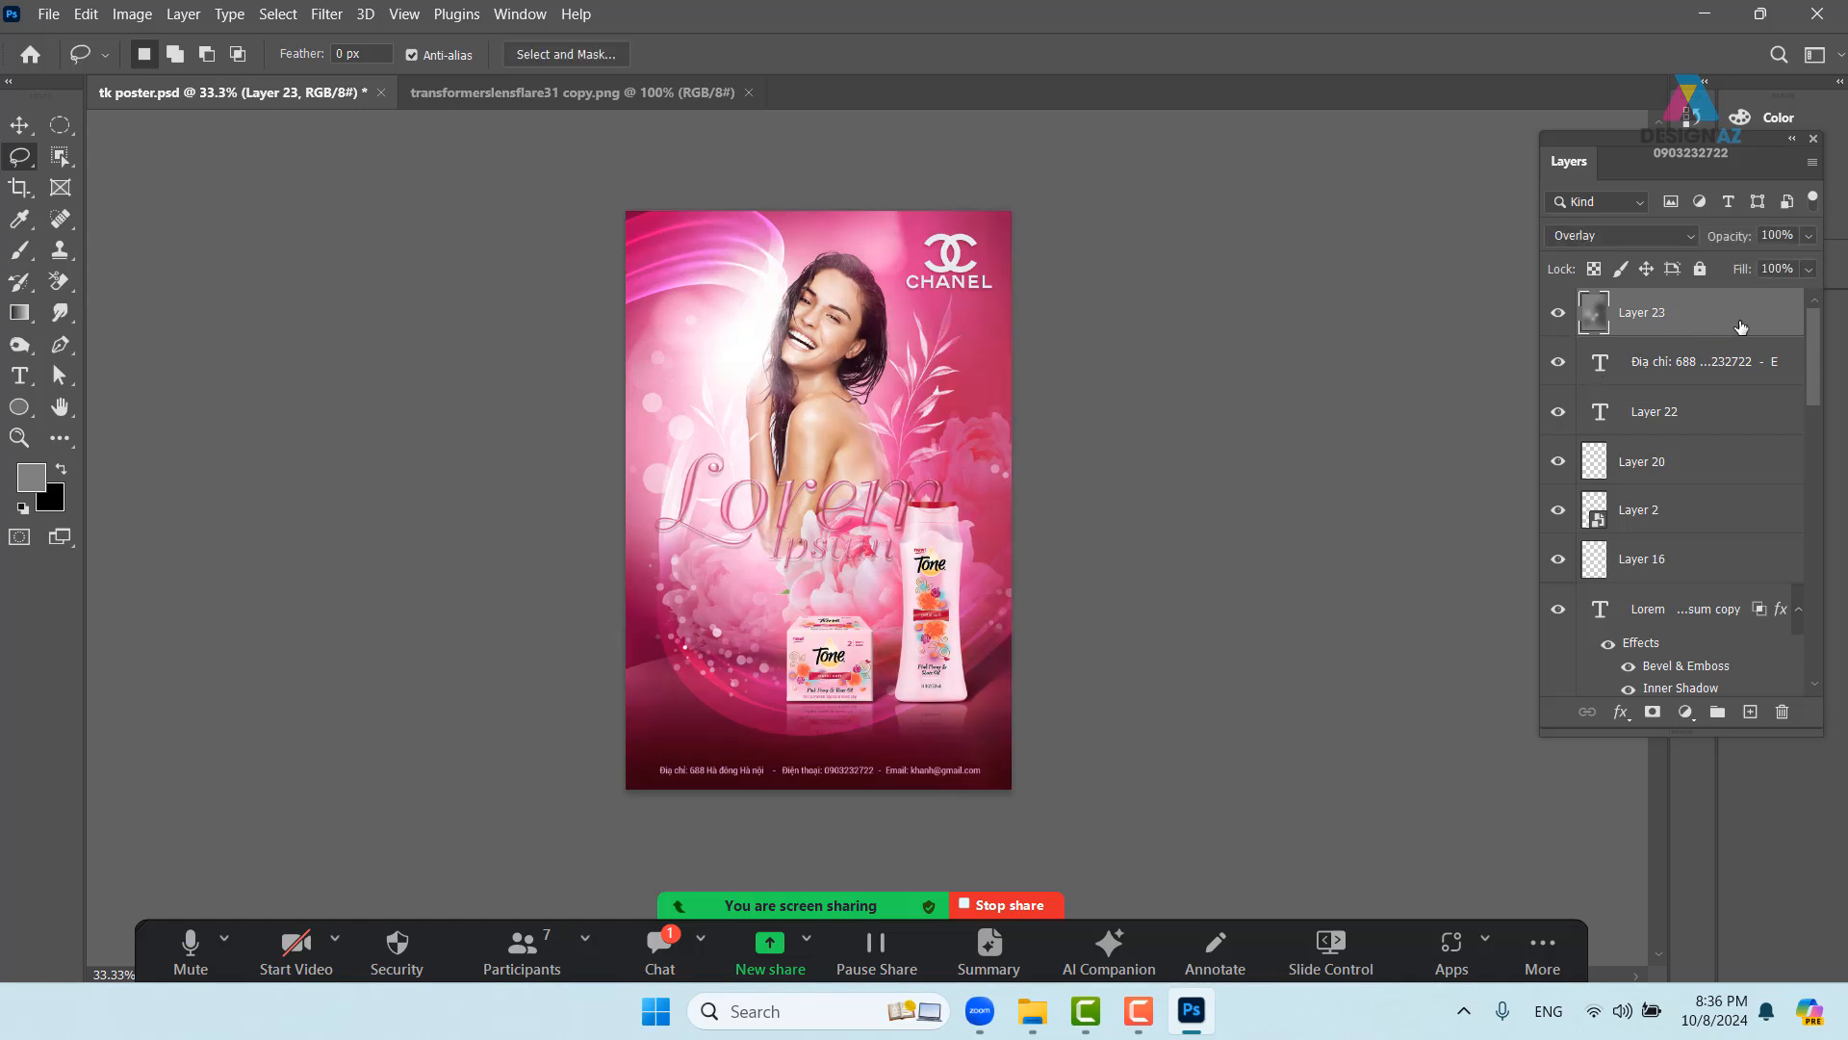
- Set Layer 23's fill to 100% and its blend mode to Soft Light
{"action": "left_click", "coordinate": [1809, 270]}
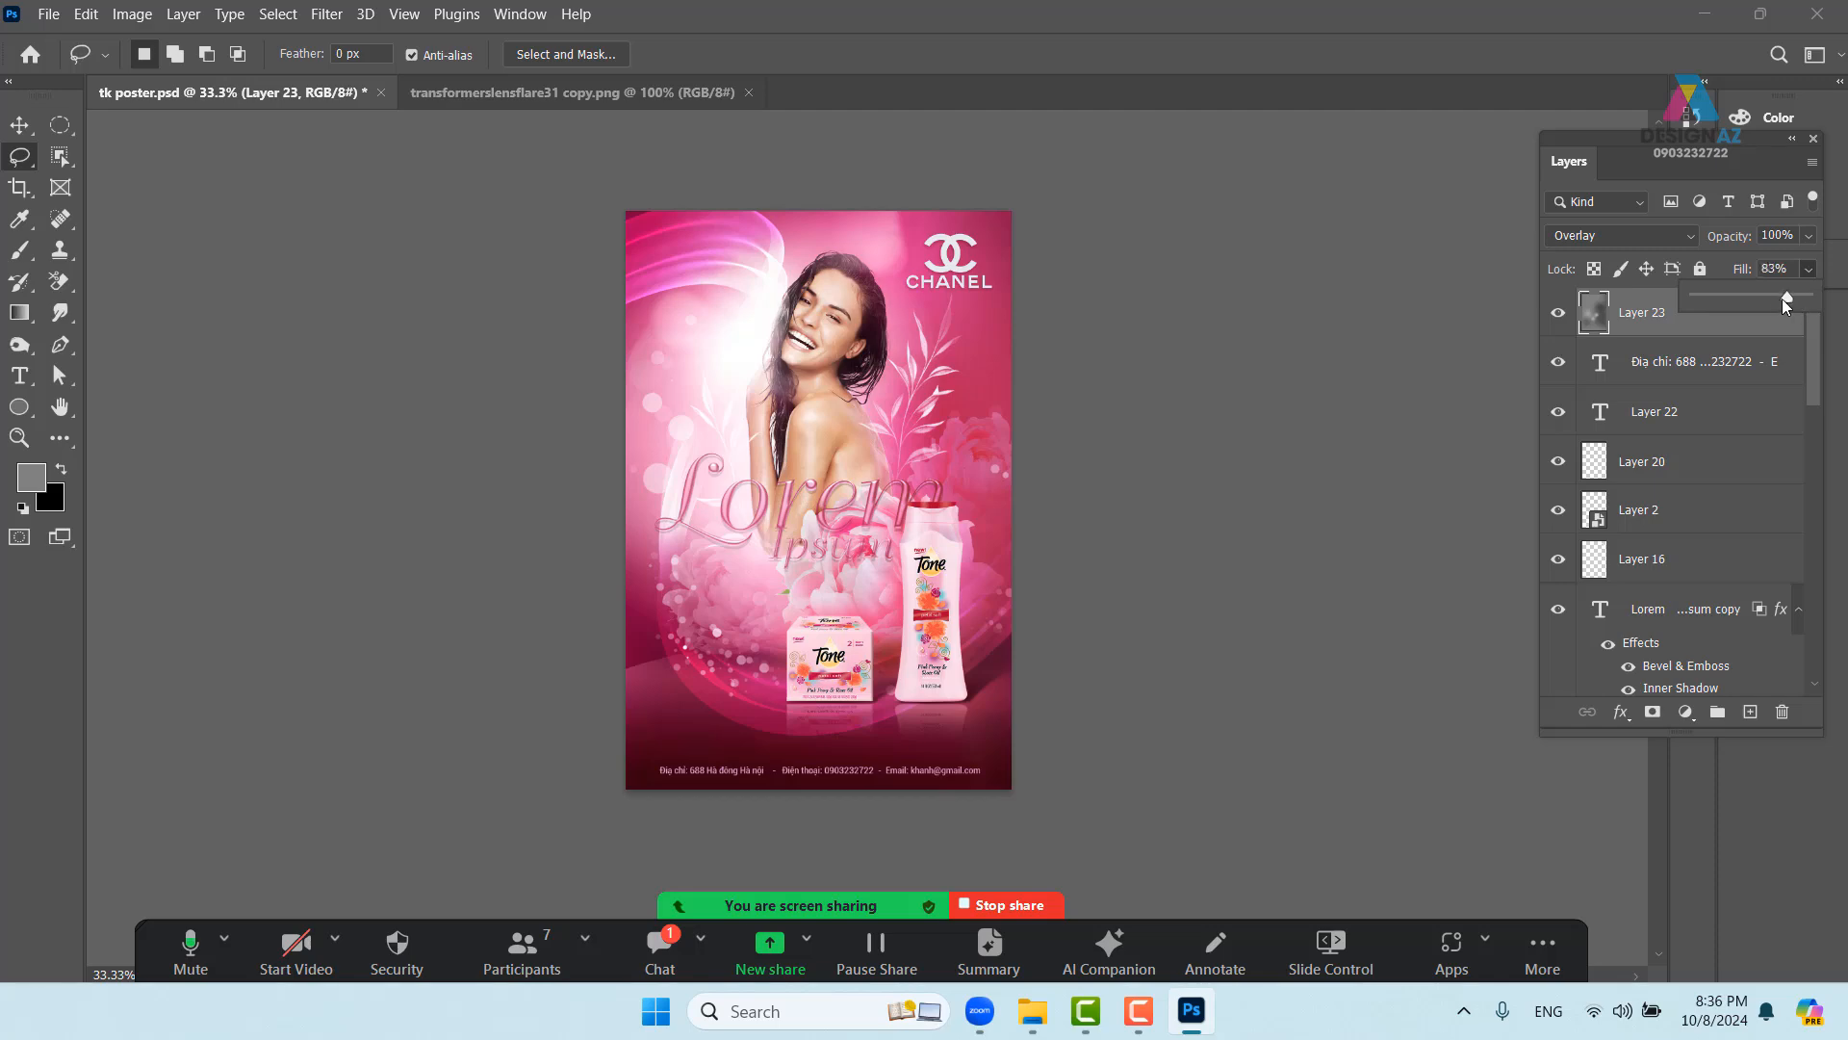
{"action": "left_click_drag", "start_coordinate": [1765, 297], "coordinate": [1810, 290]}
{"action": "left_click", "coordinate": [1671, 231]}
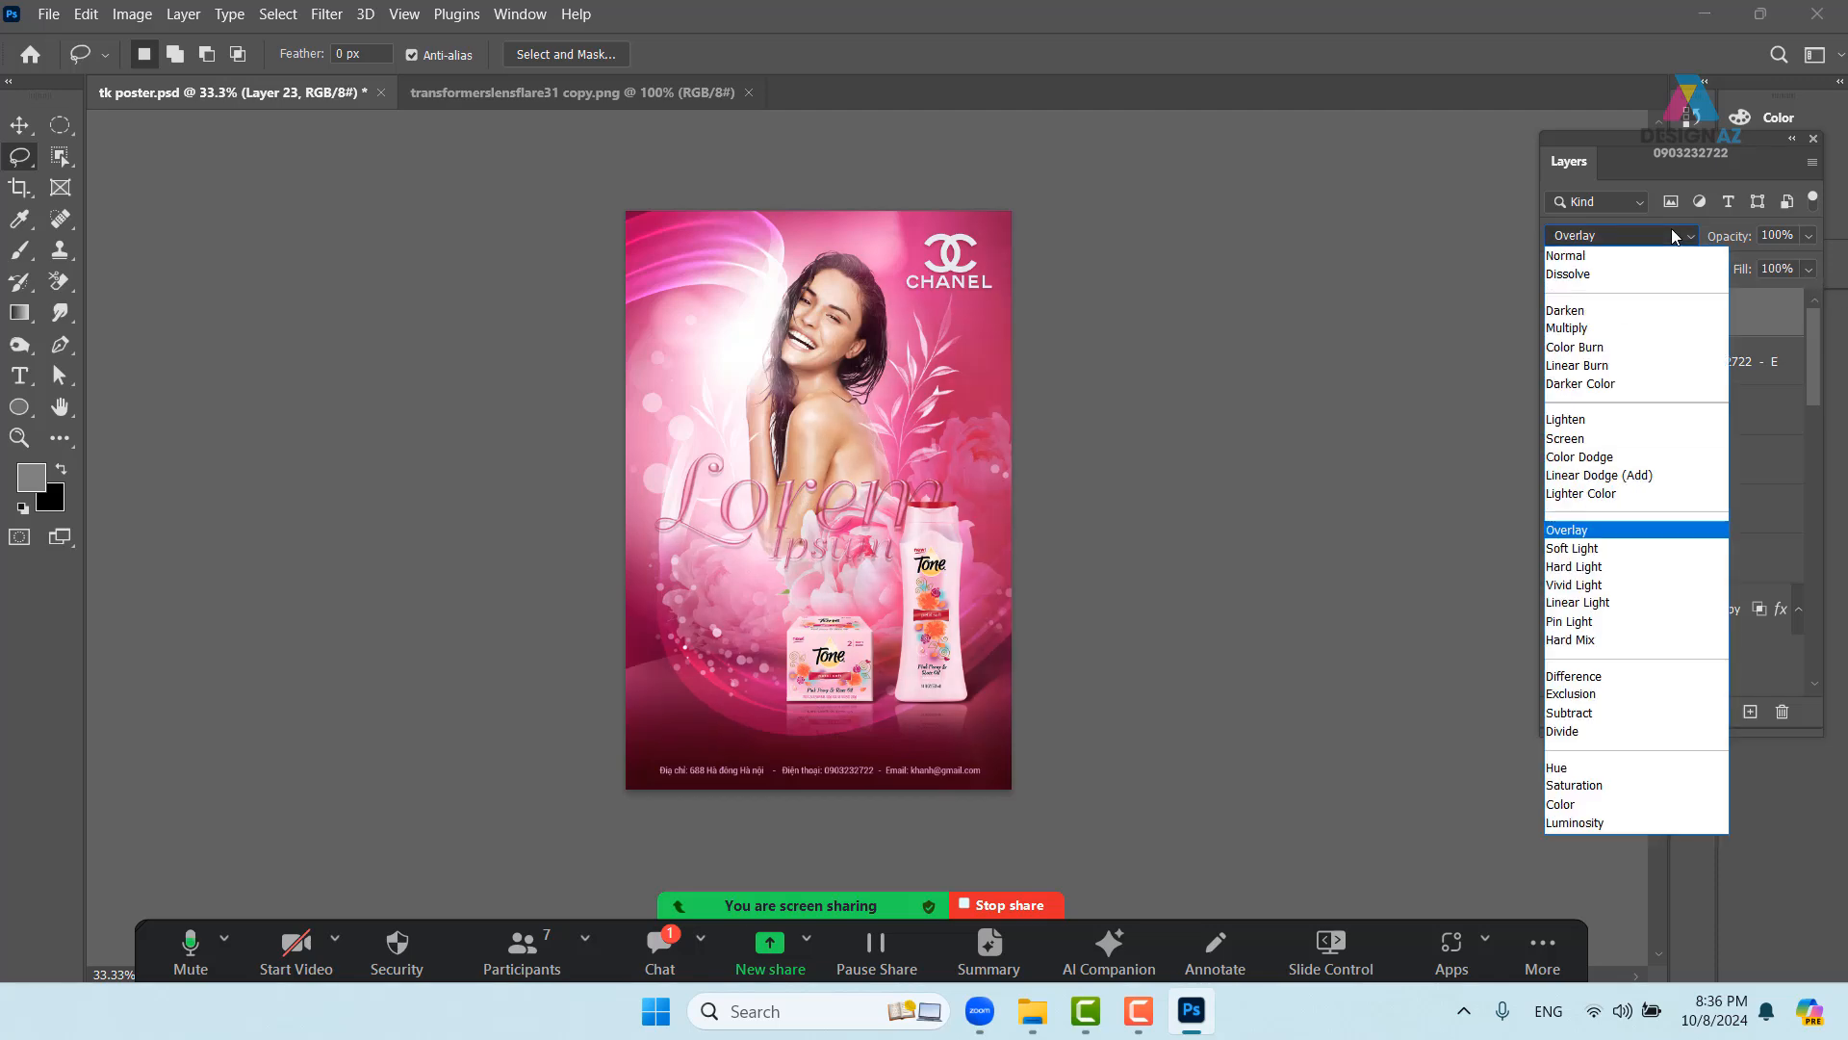
{"action": "left_click", "coordinate": [1640, 549]}
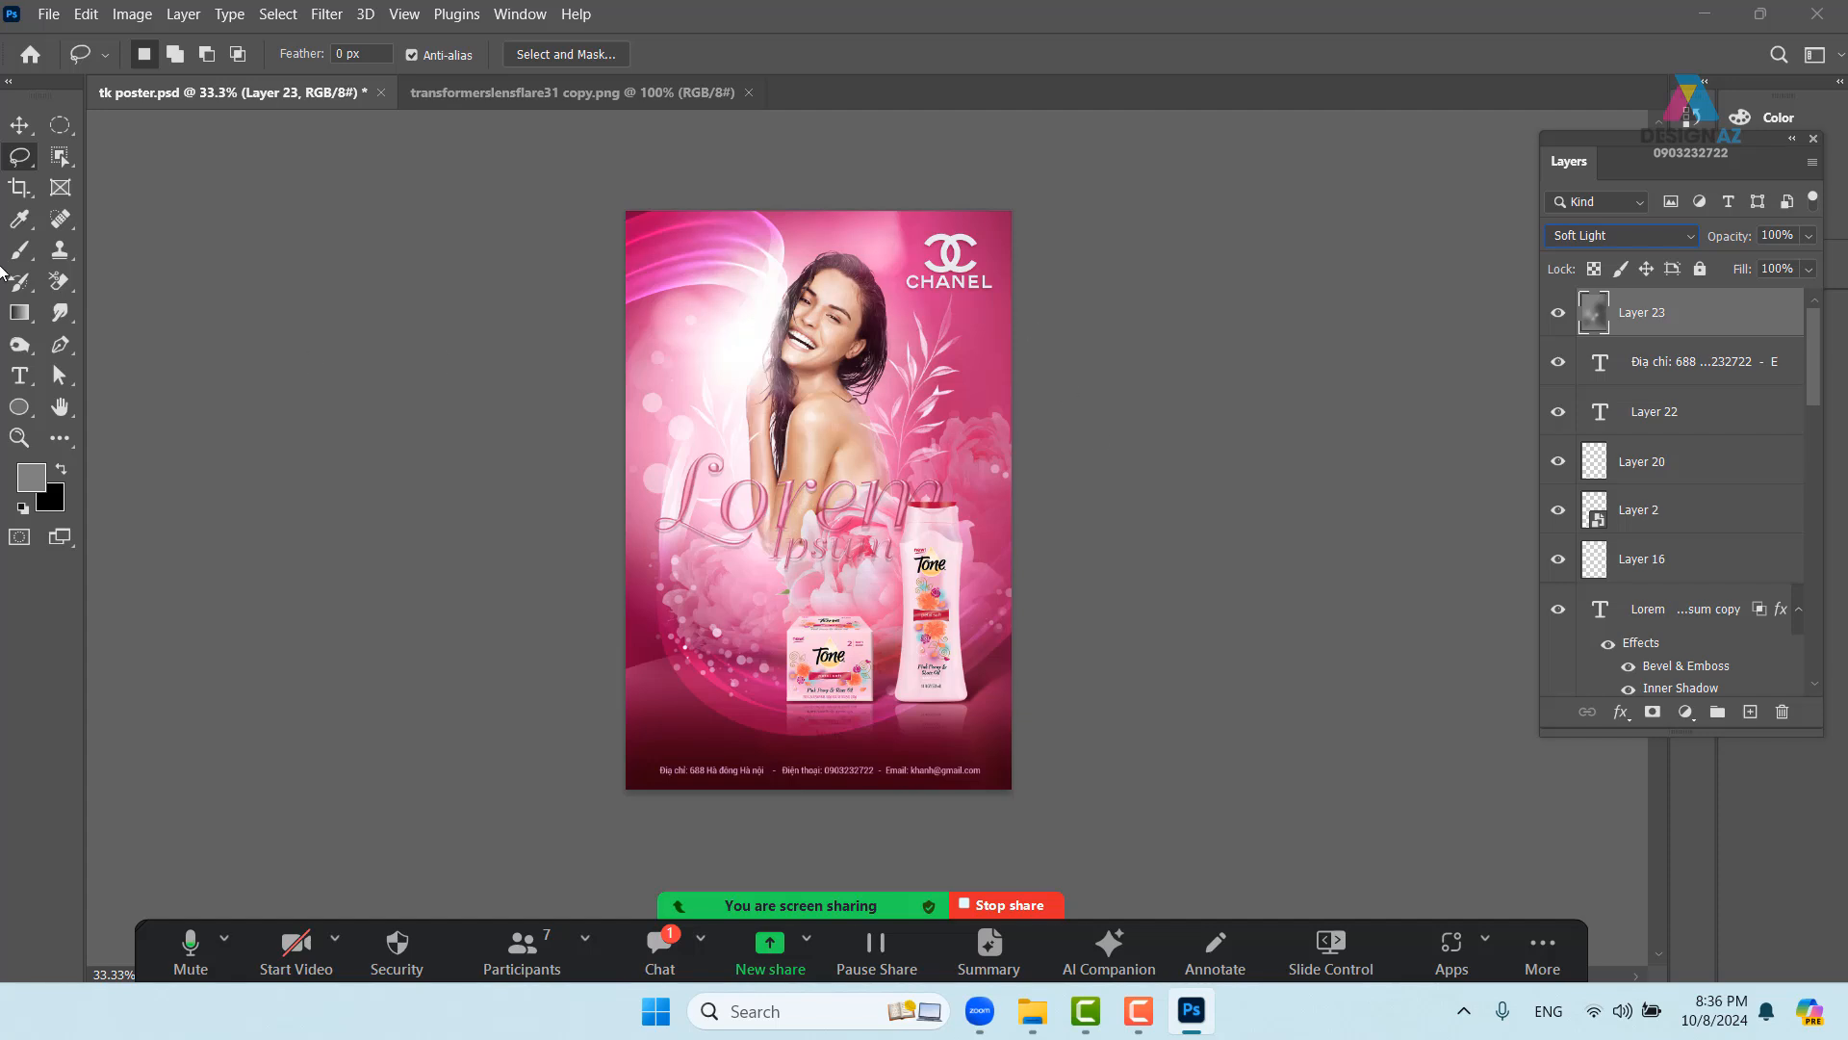
- Make Layer 21 the working layer, undoing an accidental shift of it
{"action": "left_click", "coordinate": [19, 125]}
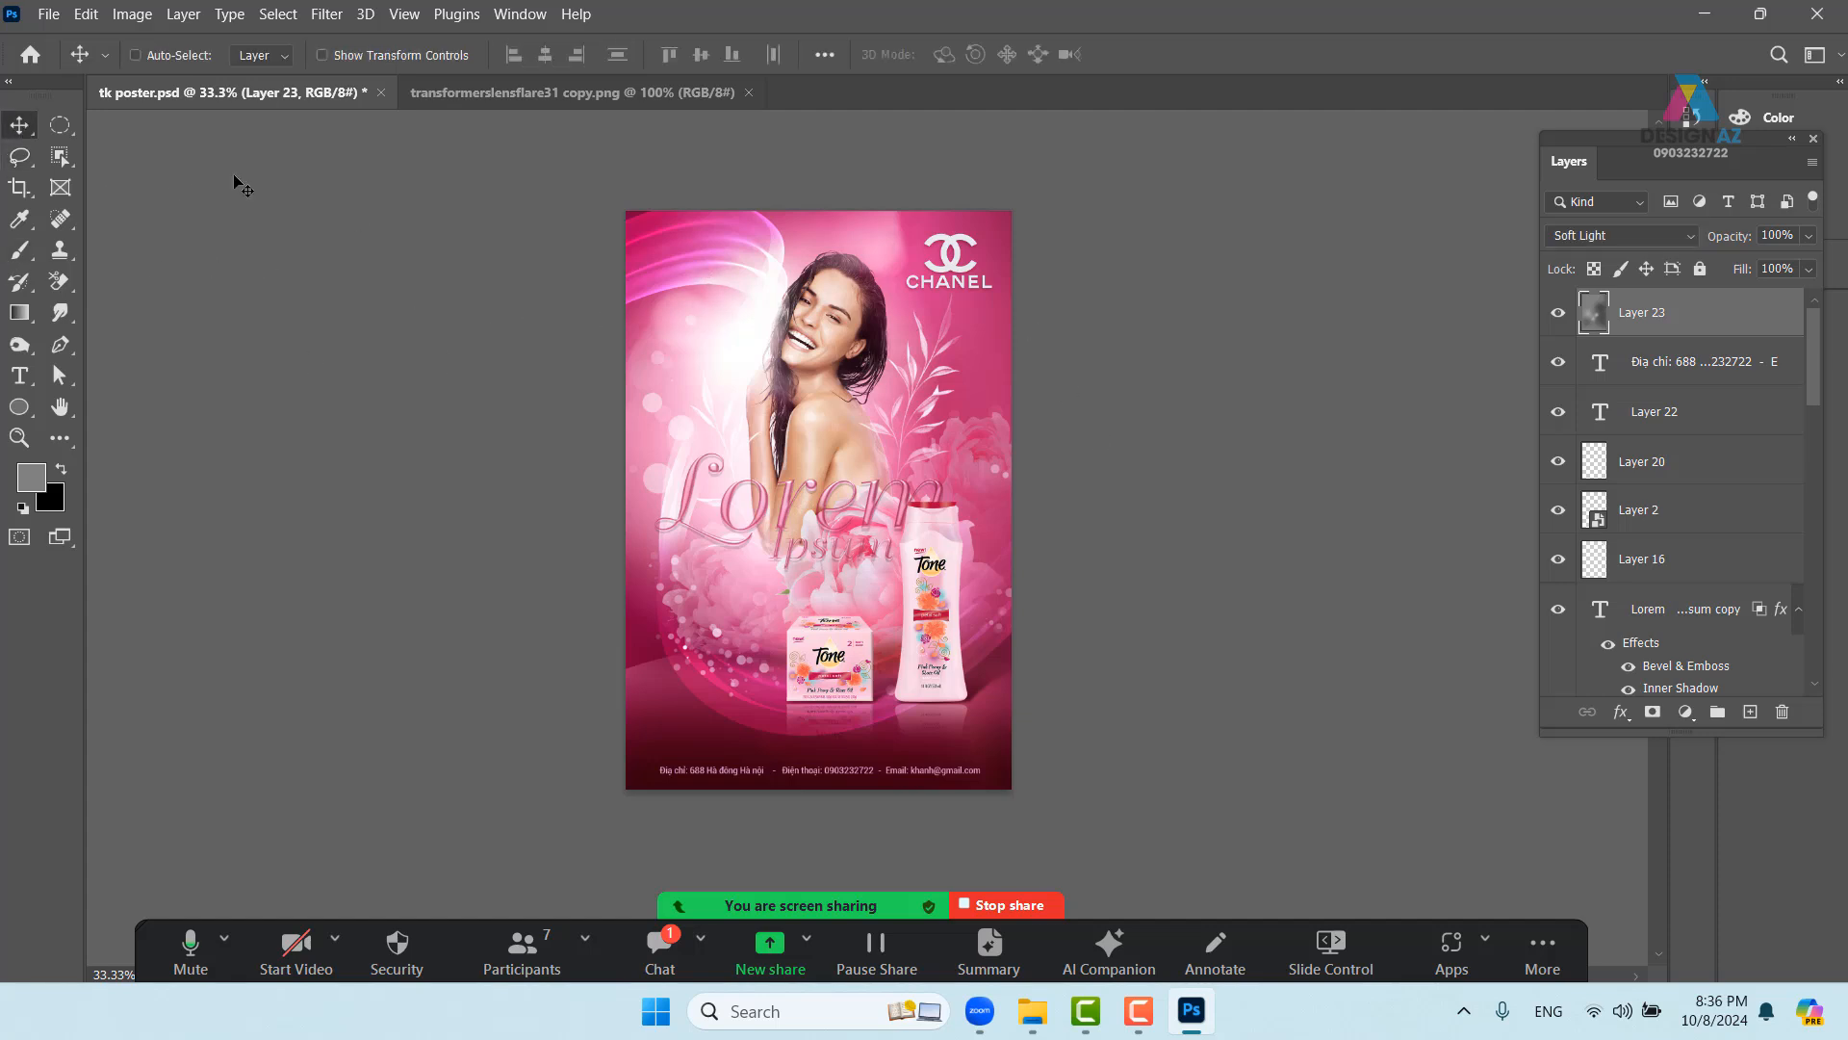
{"action": "right_click", "coordinate": [689, 272]}
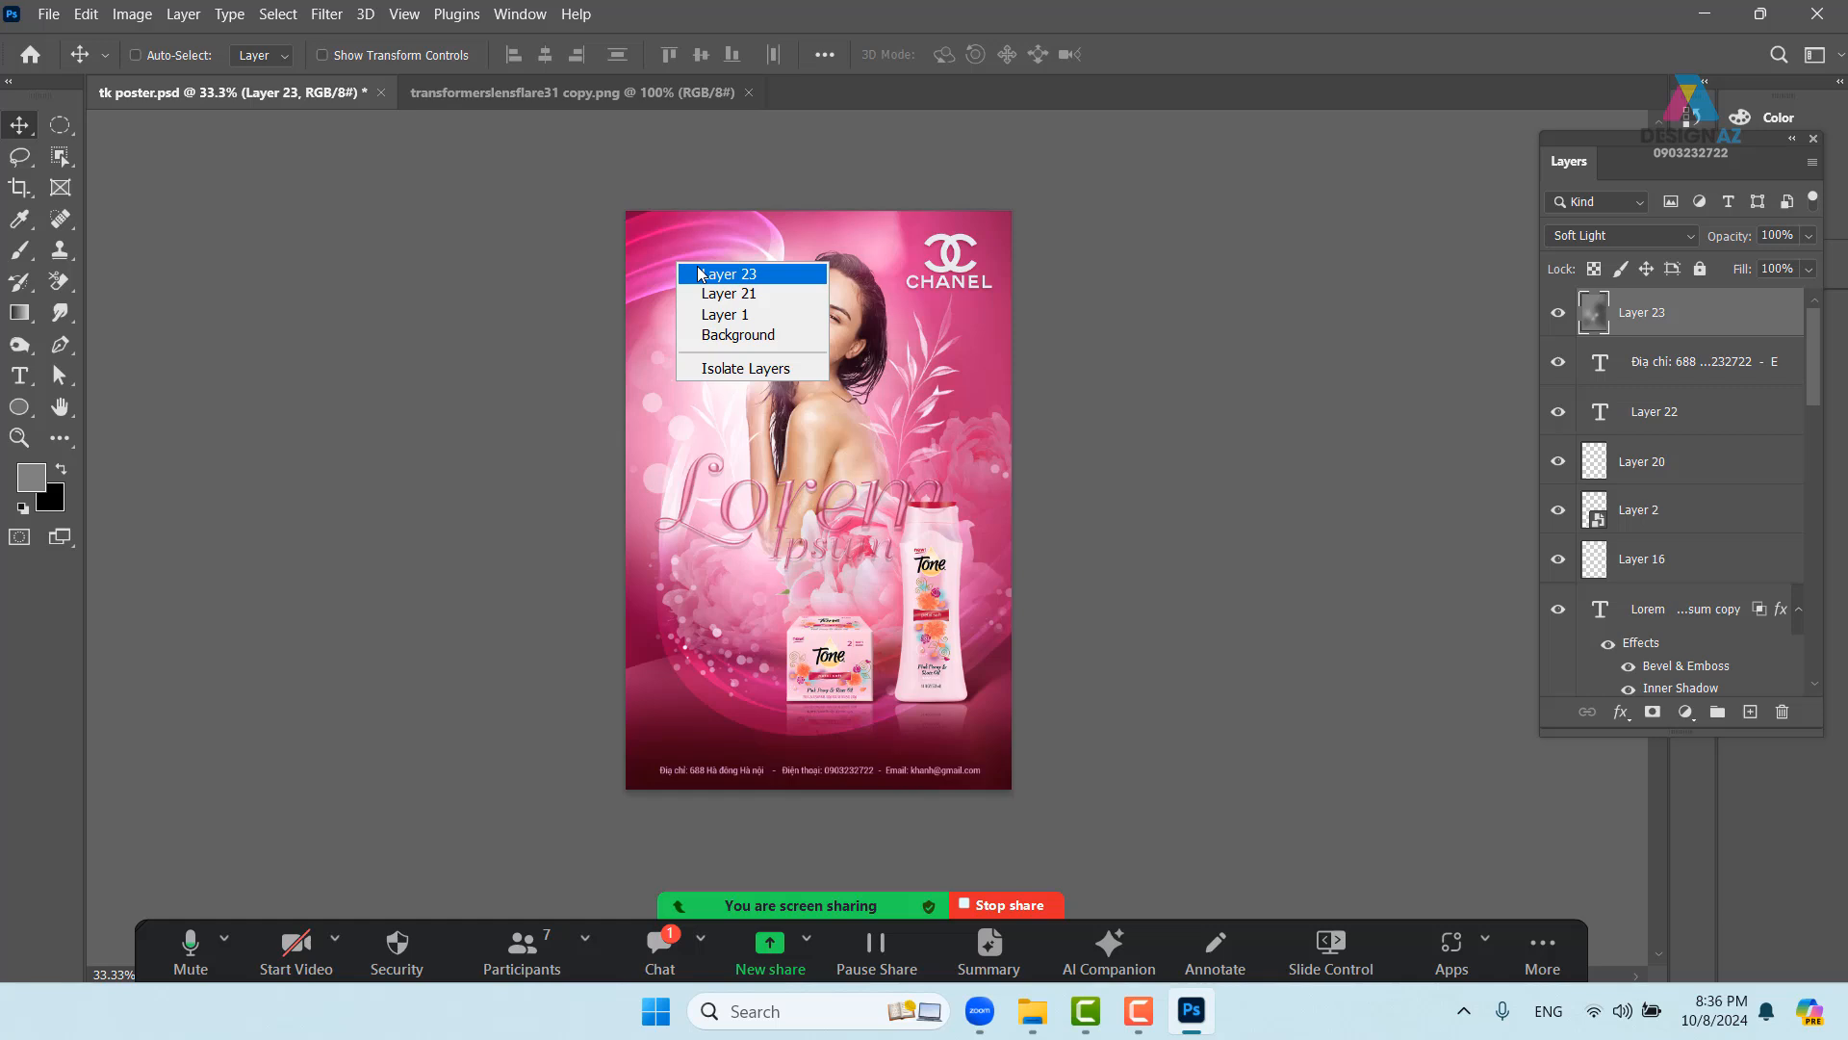
{"action": "left_click", "coordinate": [713, 292]}
{"action": "left_click_drag", "start_coordinate": [679, 291], "coordinate": [693, 316]}
{"action": "key", "text": "ctrl+z"}
{"action": "key", "text": "ctrl+plus"}
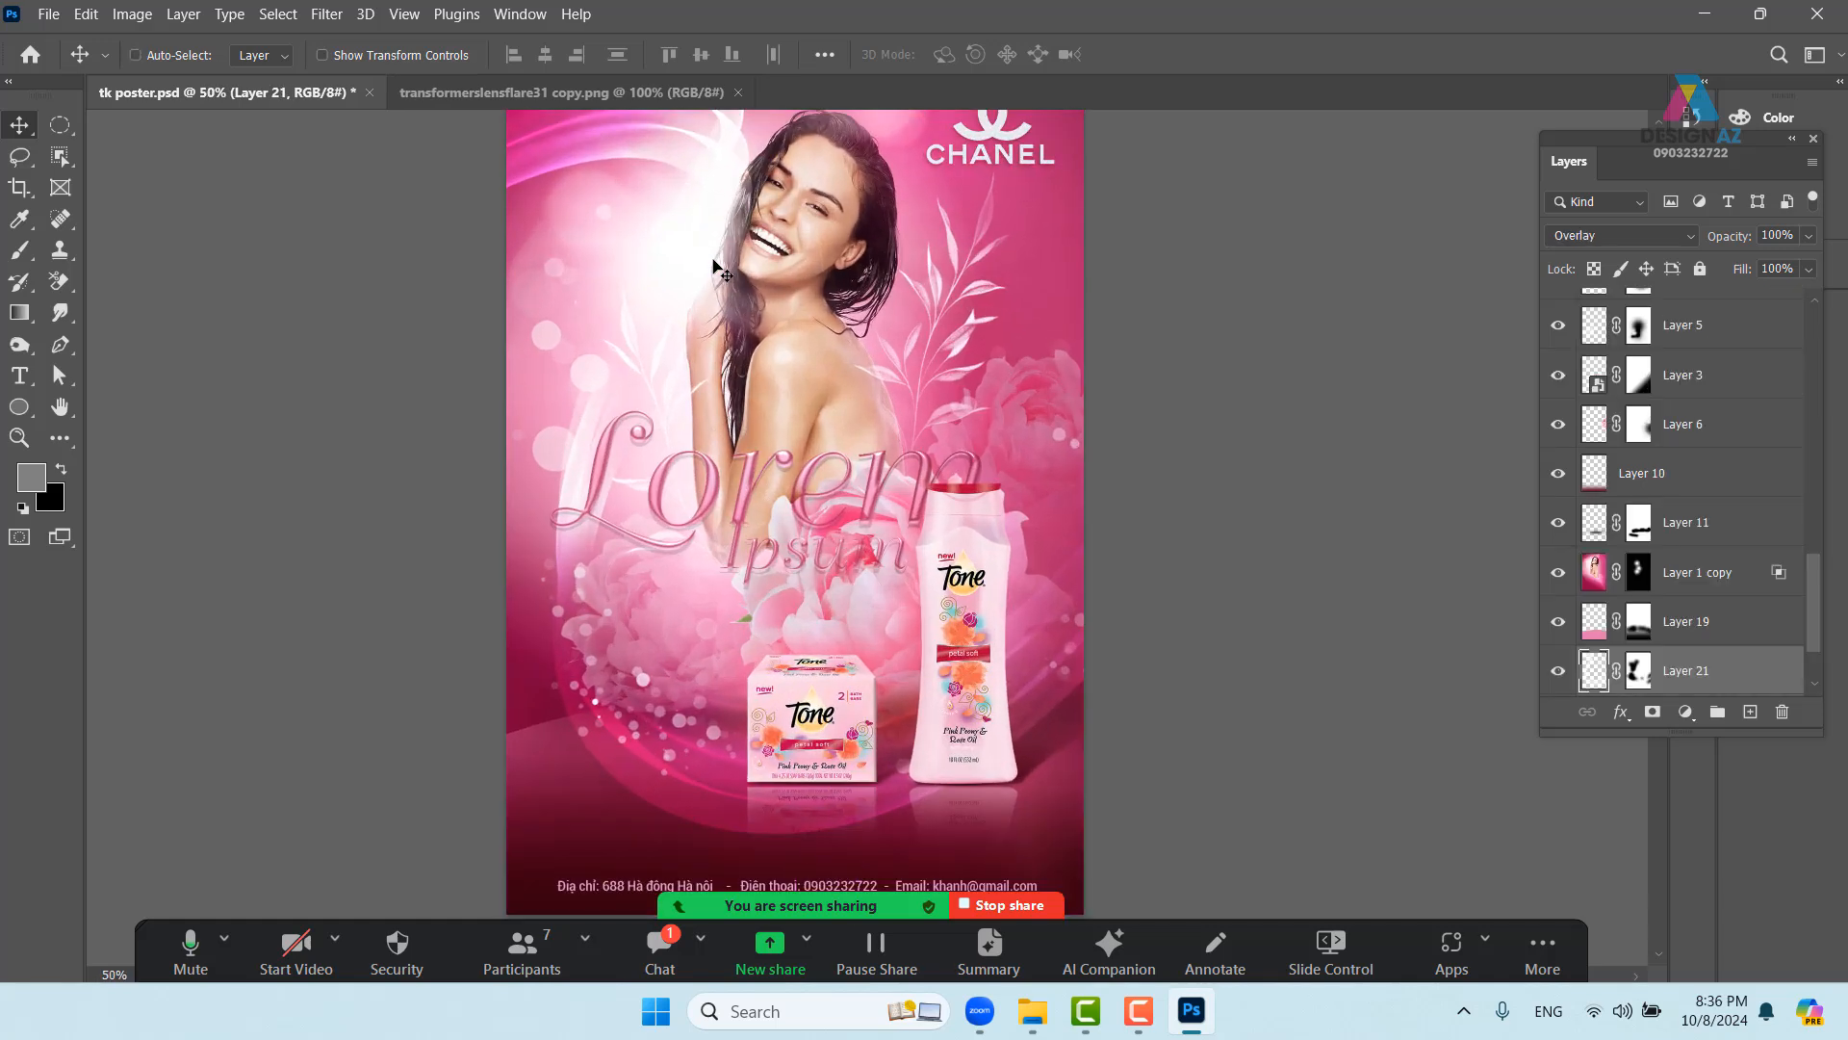
{"action": "scroll", "coordinate": [631, 262], "scroll_direction": "up", "scroll_amount": 5}
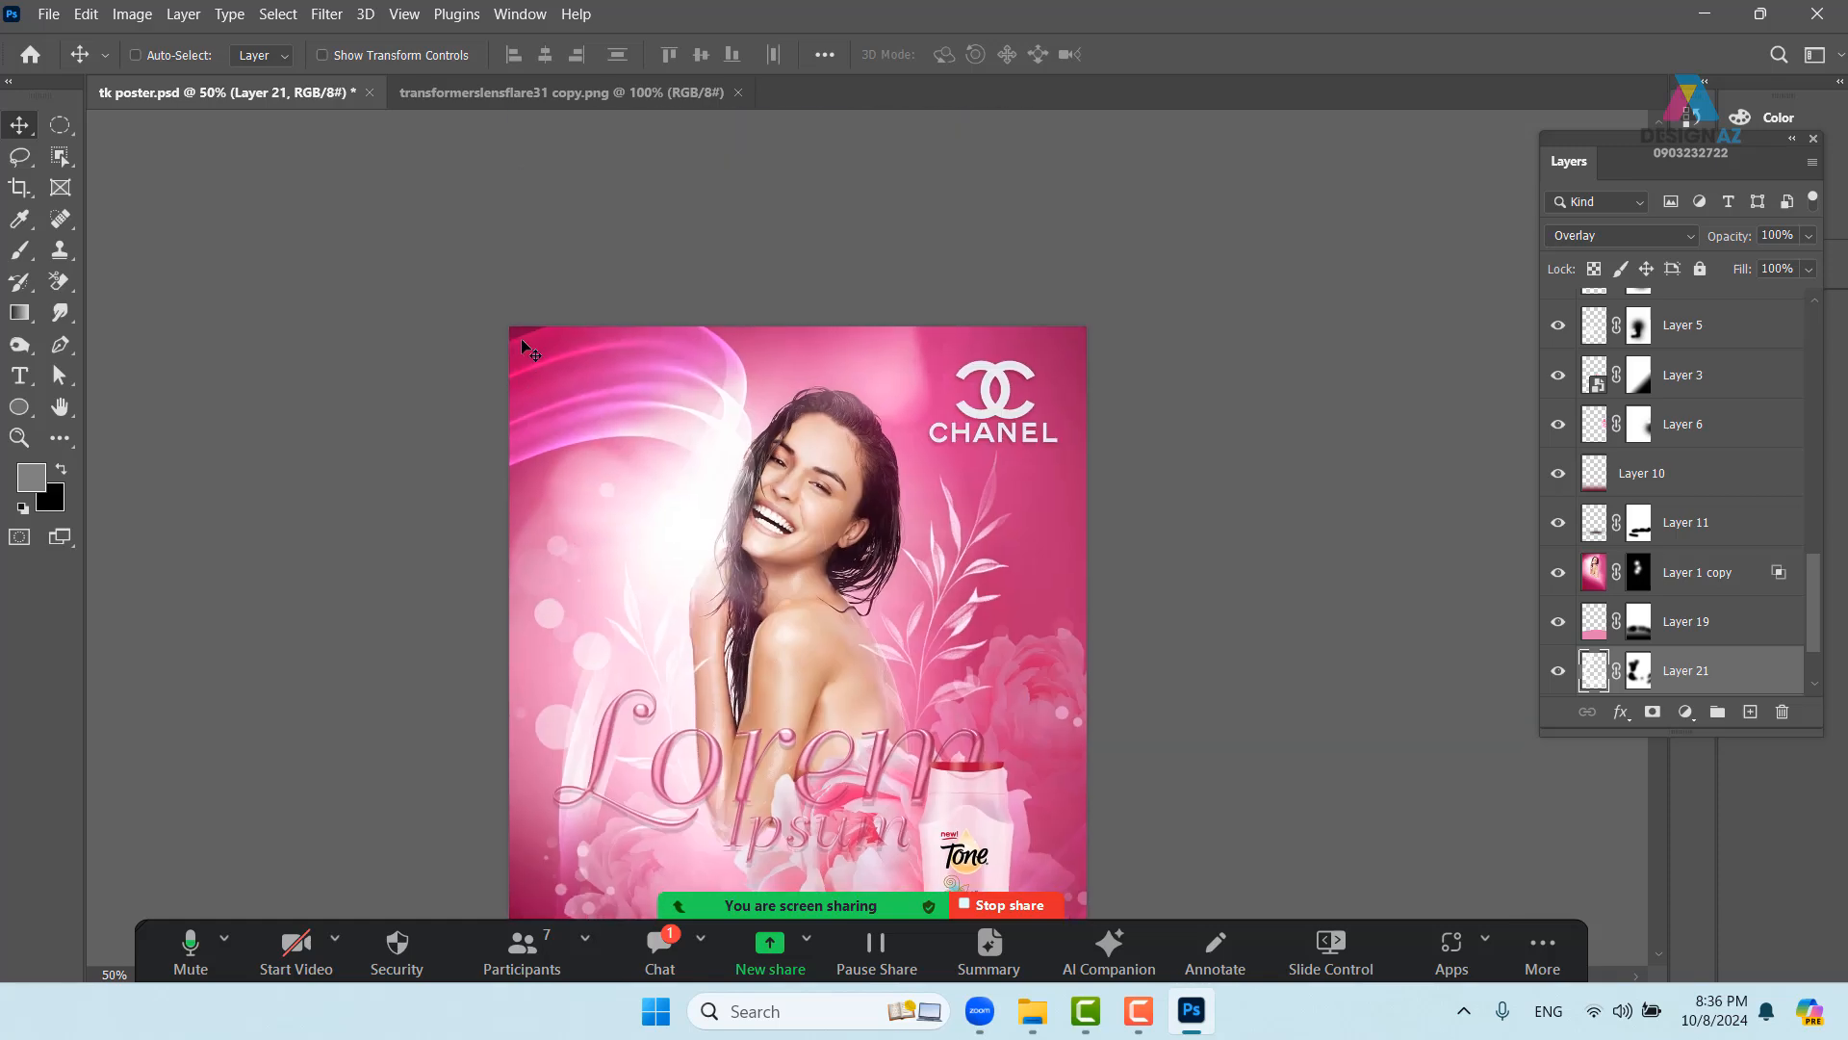
- Paint on Layer 21 with a 430 px, 16% flow brush and dismiss the scratch disks error
{"action": "key", "text": "b"}
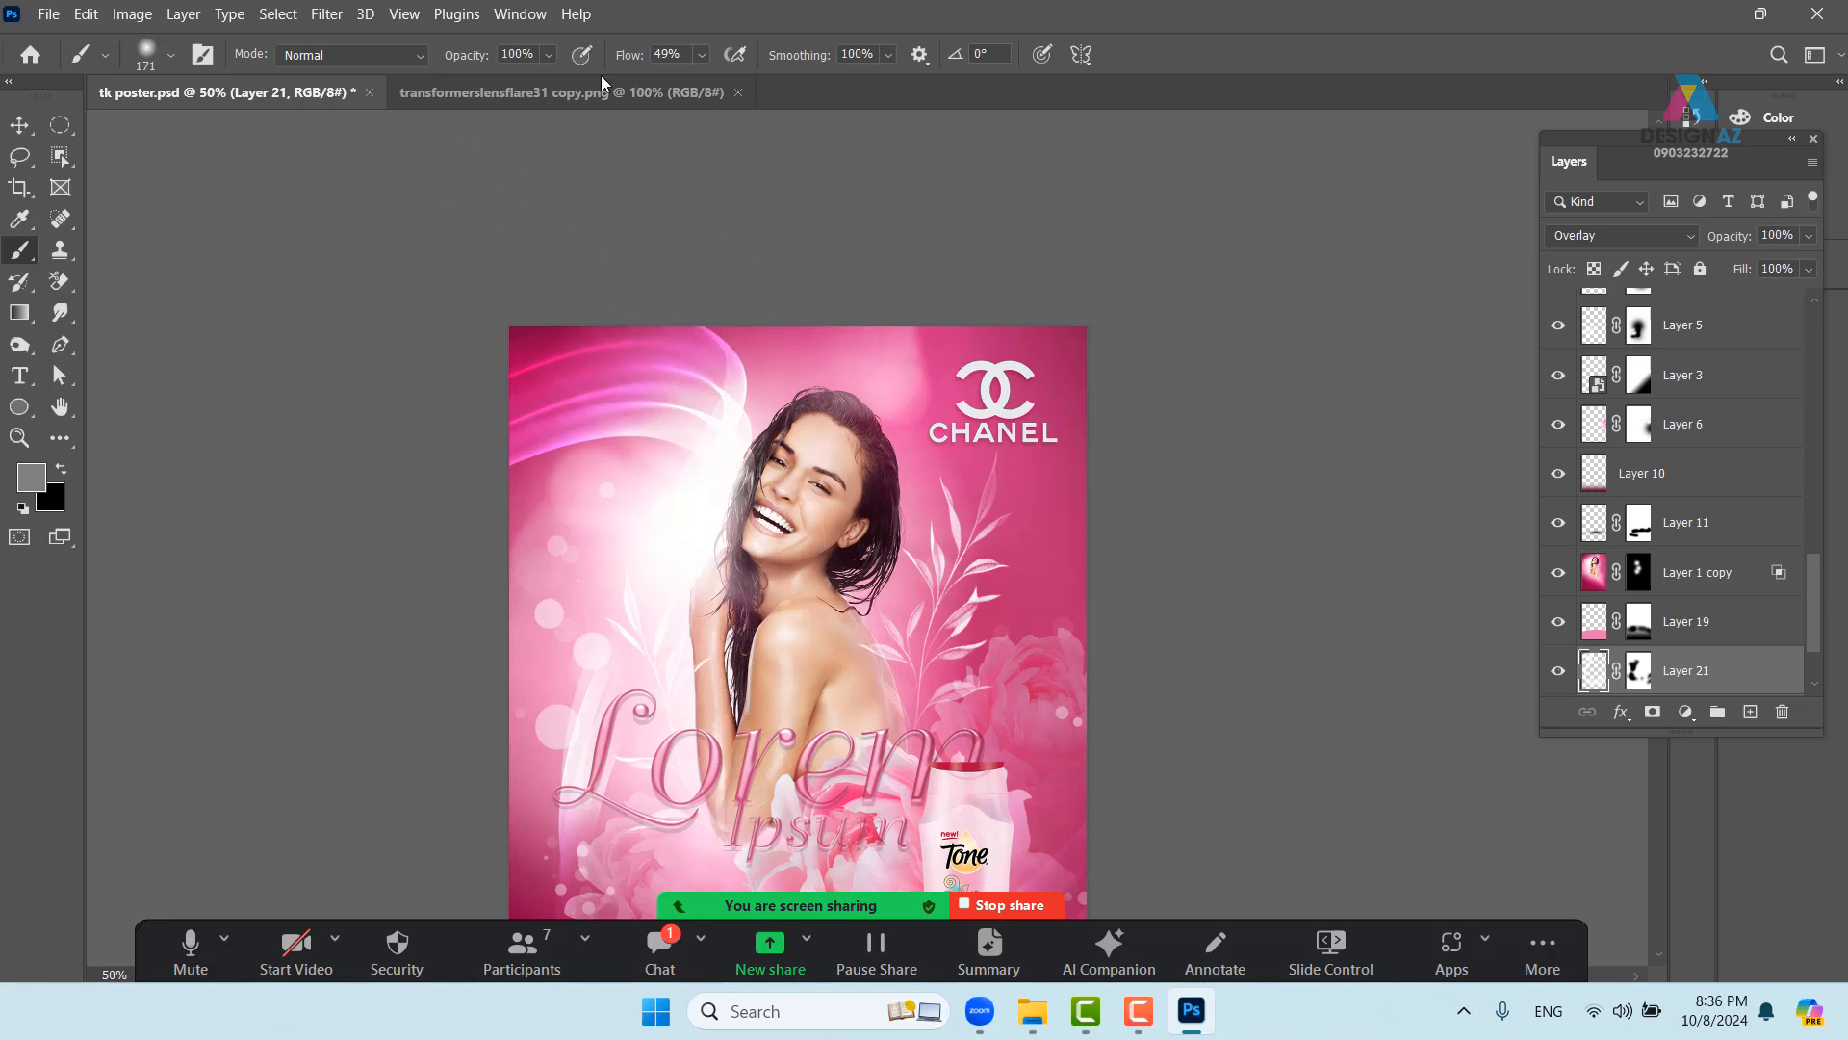
{"action": "left_click_drag", "start_coordinate": [690, 471], "coordinate": [770, 470]}
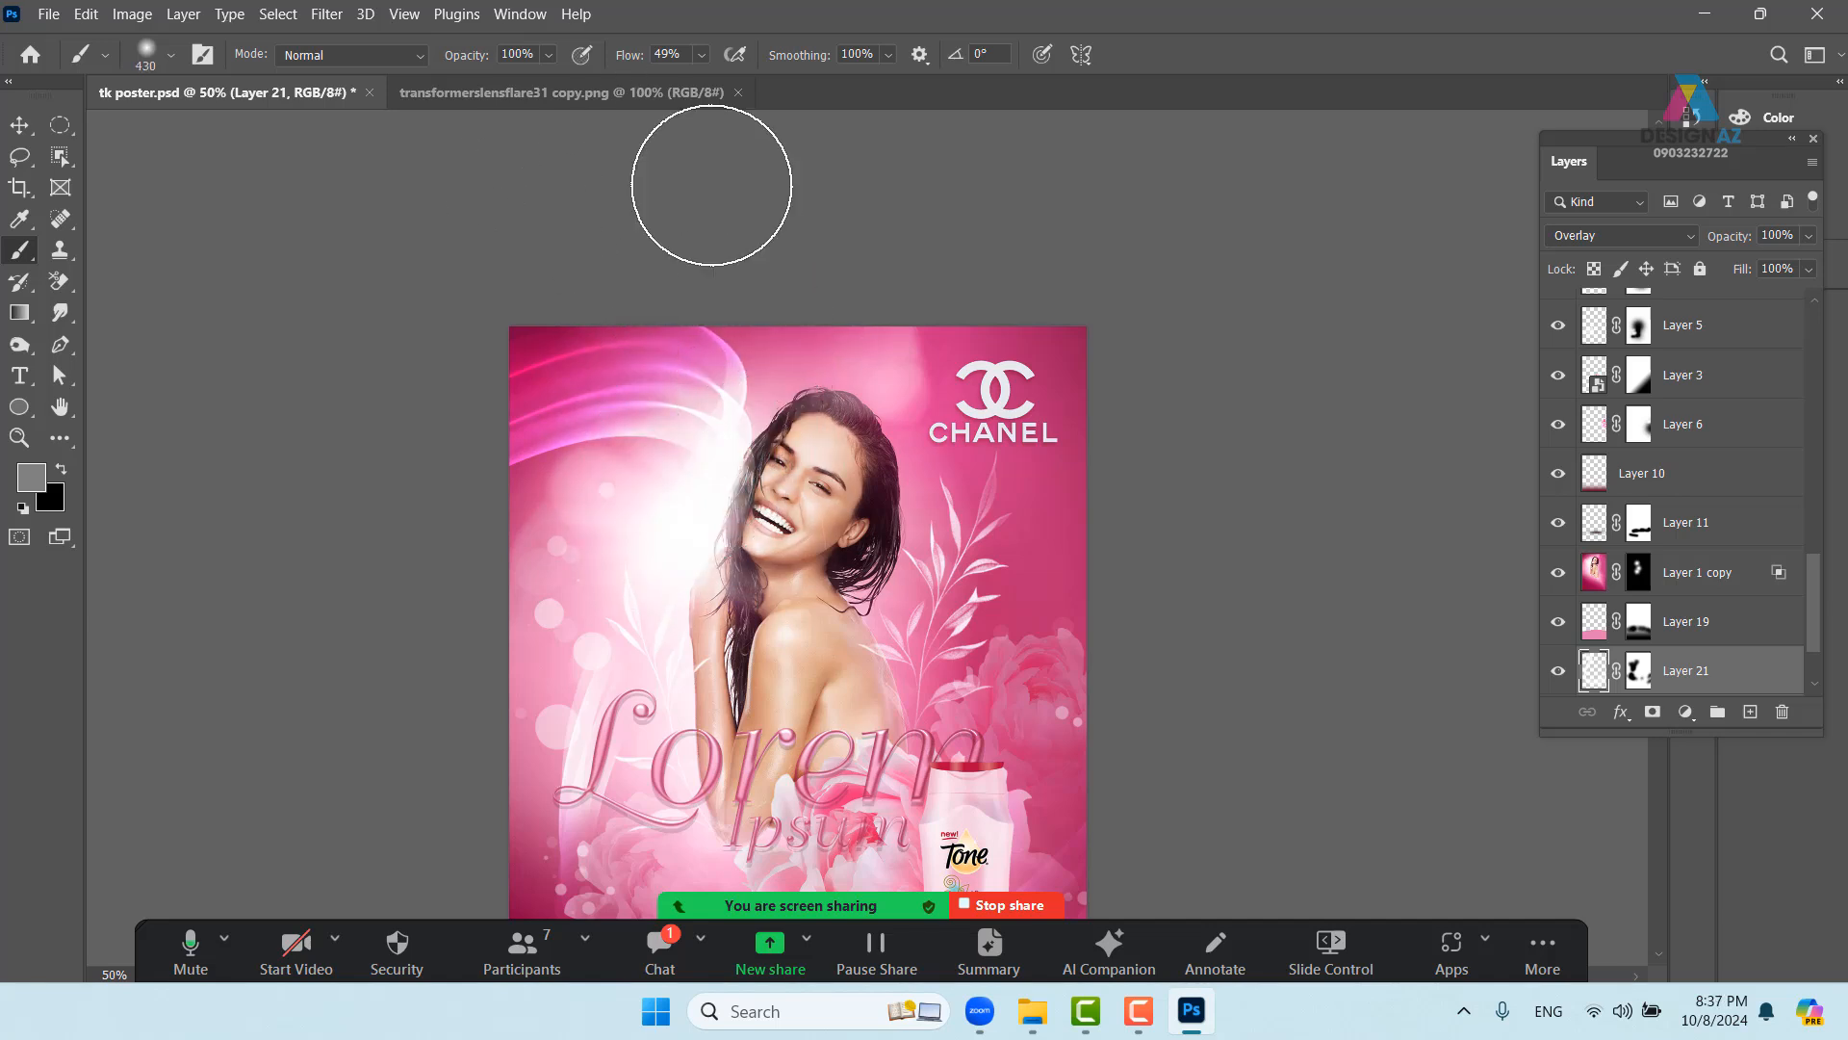
{"action": "left_click", "coordinate": [702, 55]}
{"action": "left_click_drag", "start_coordinate": [712, 85], "coordinate": [678, 85]}
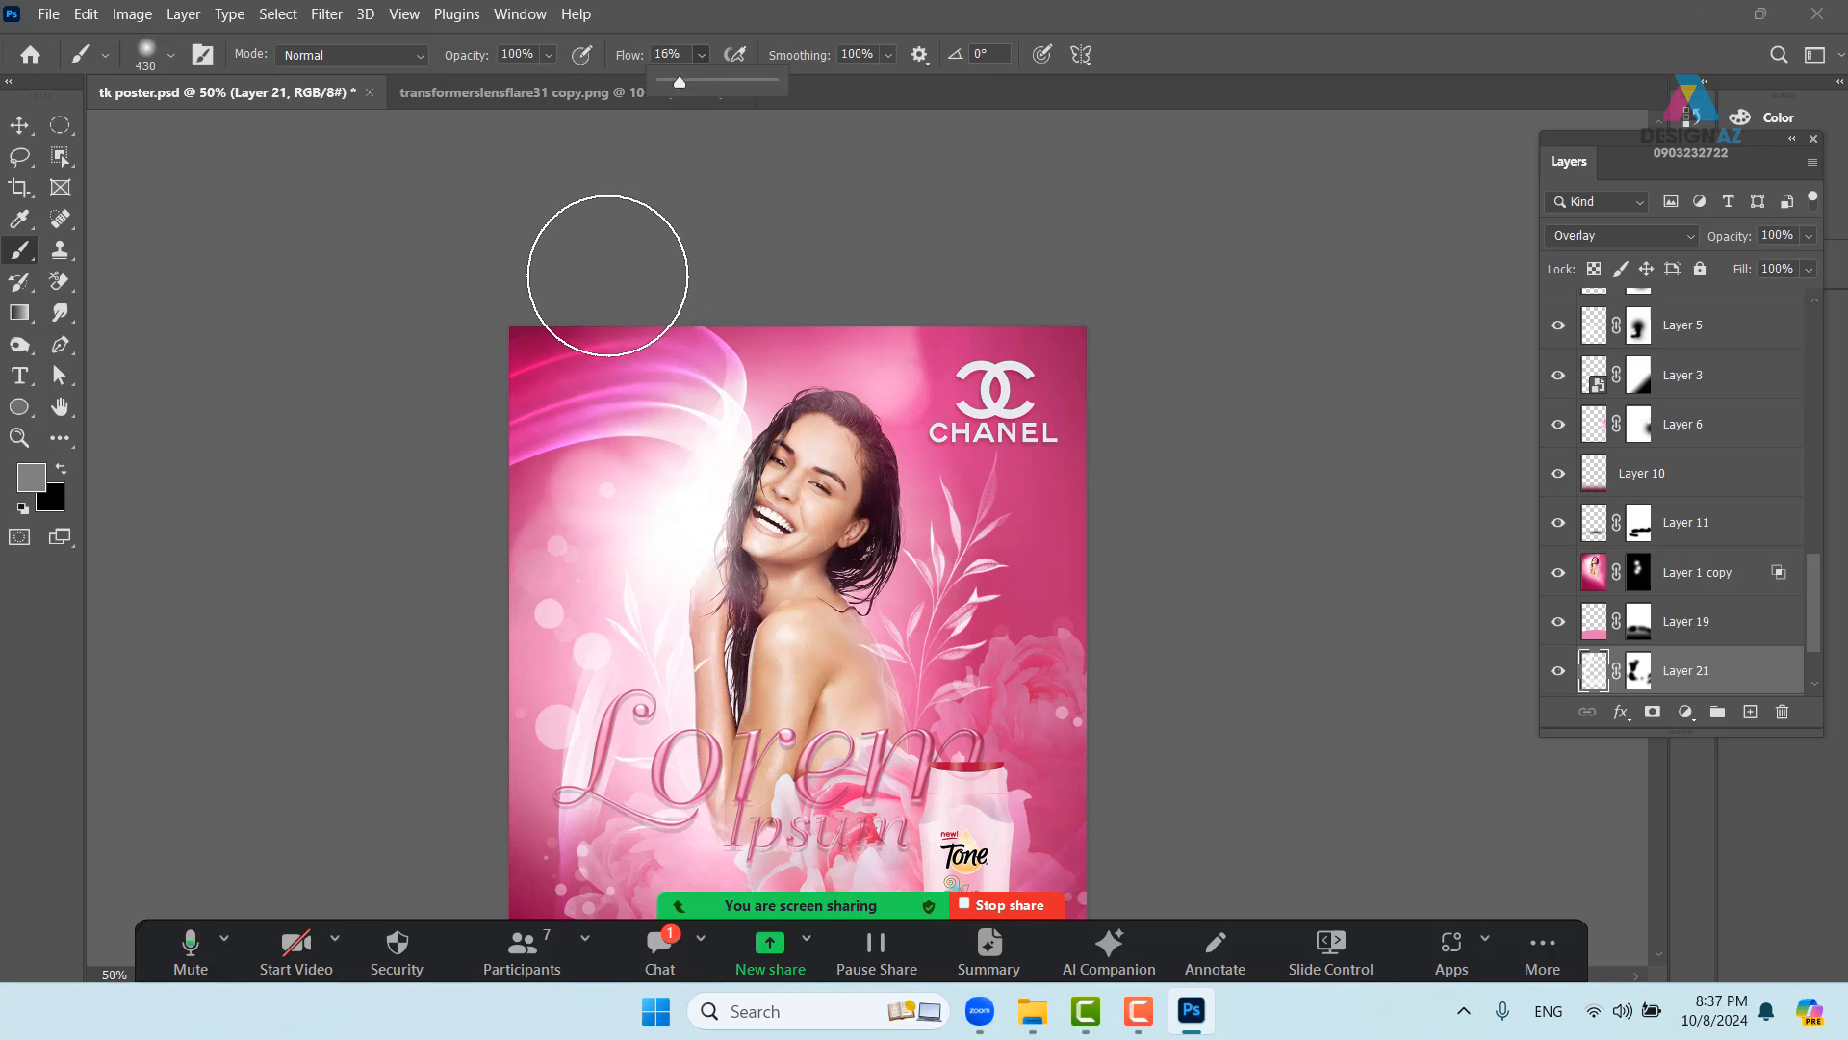
{"action": "left_click", "coordinate": [639, 372]}
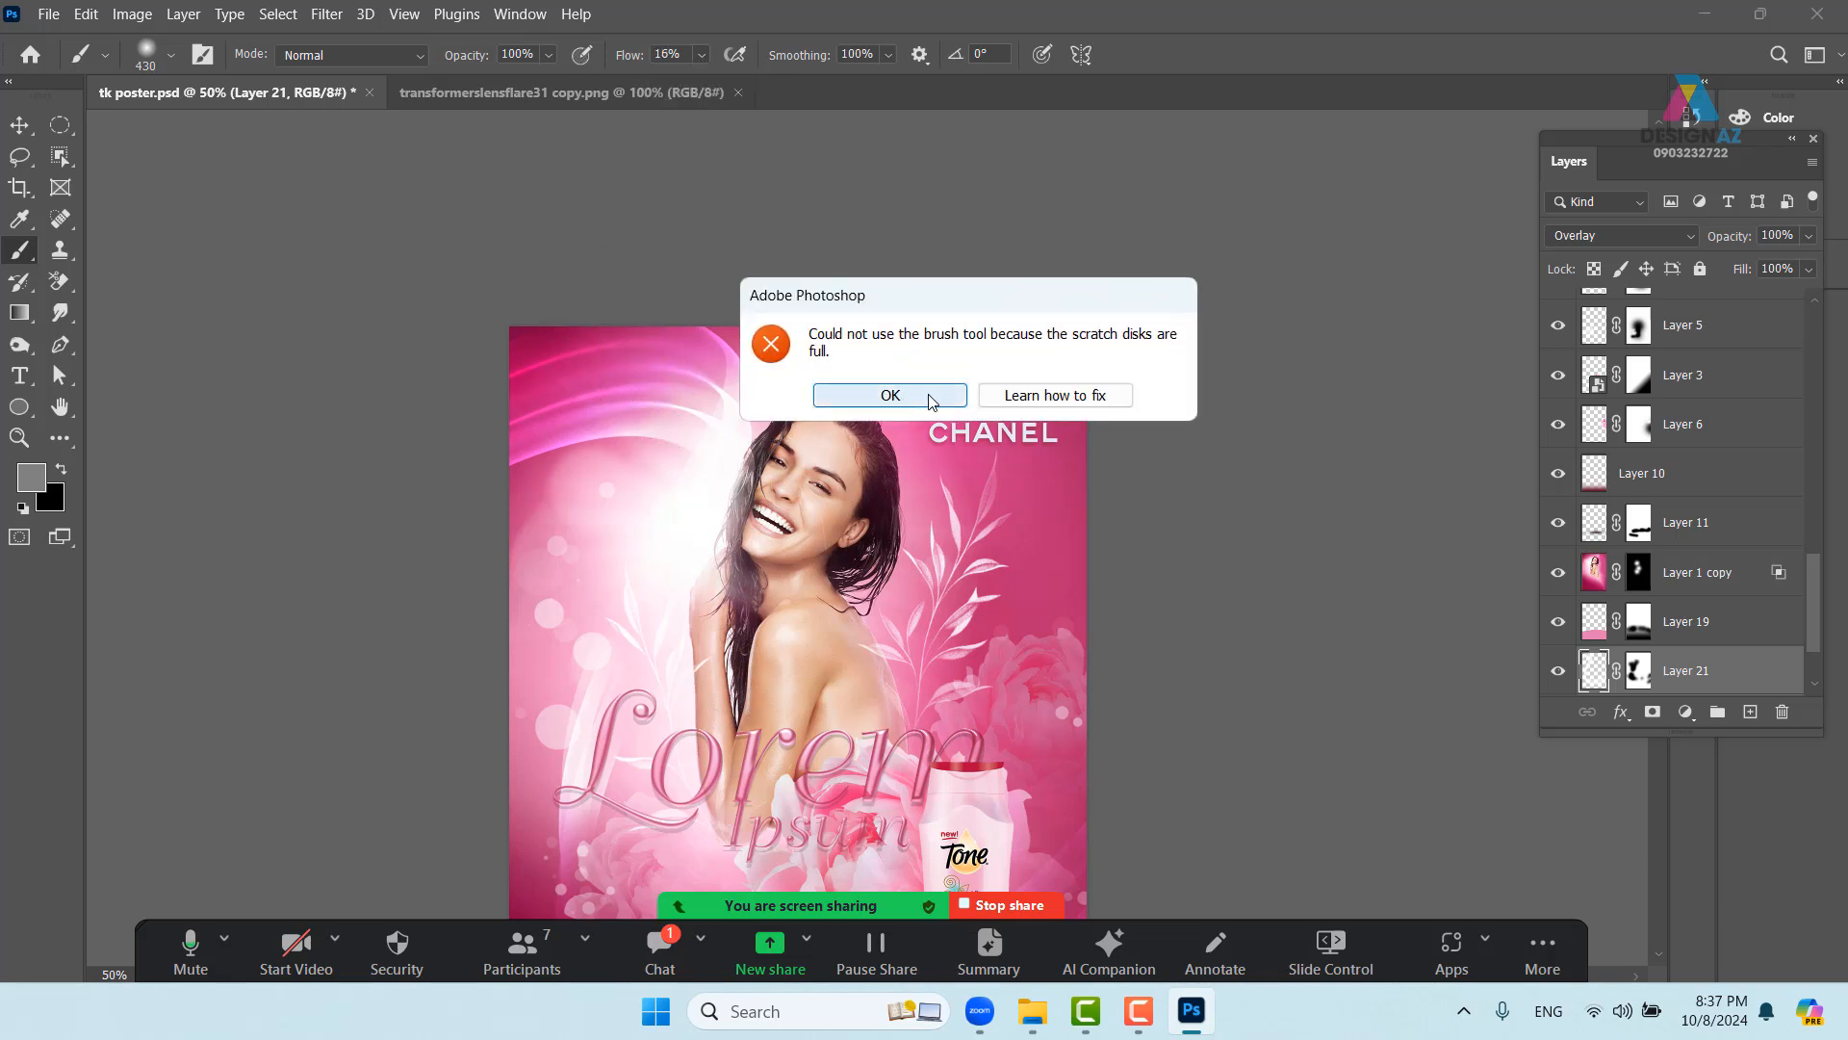
{"action": "left_click", "coordinate": [890, 395]}
{"action": "scroll", "coordinate": [930, 394], "scroll_direction": "down", "scroll_amount": 5}
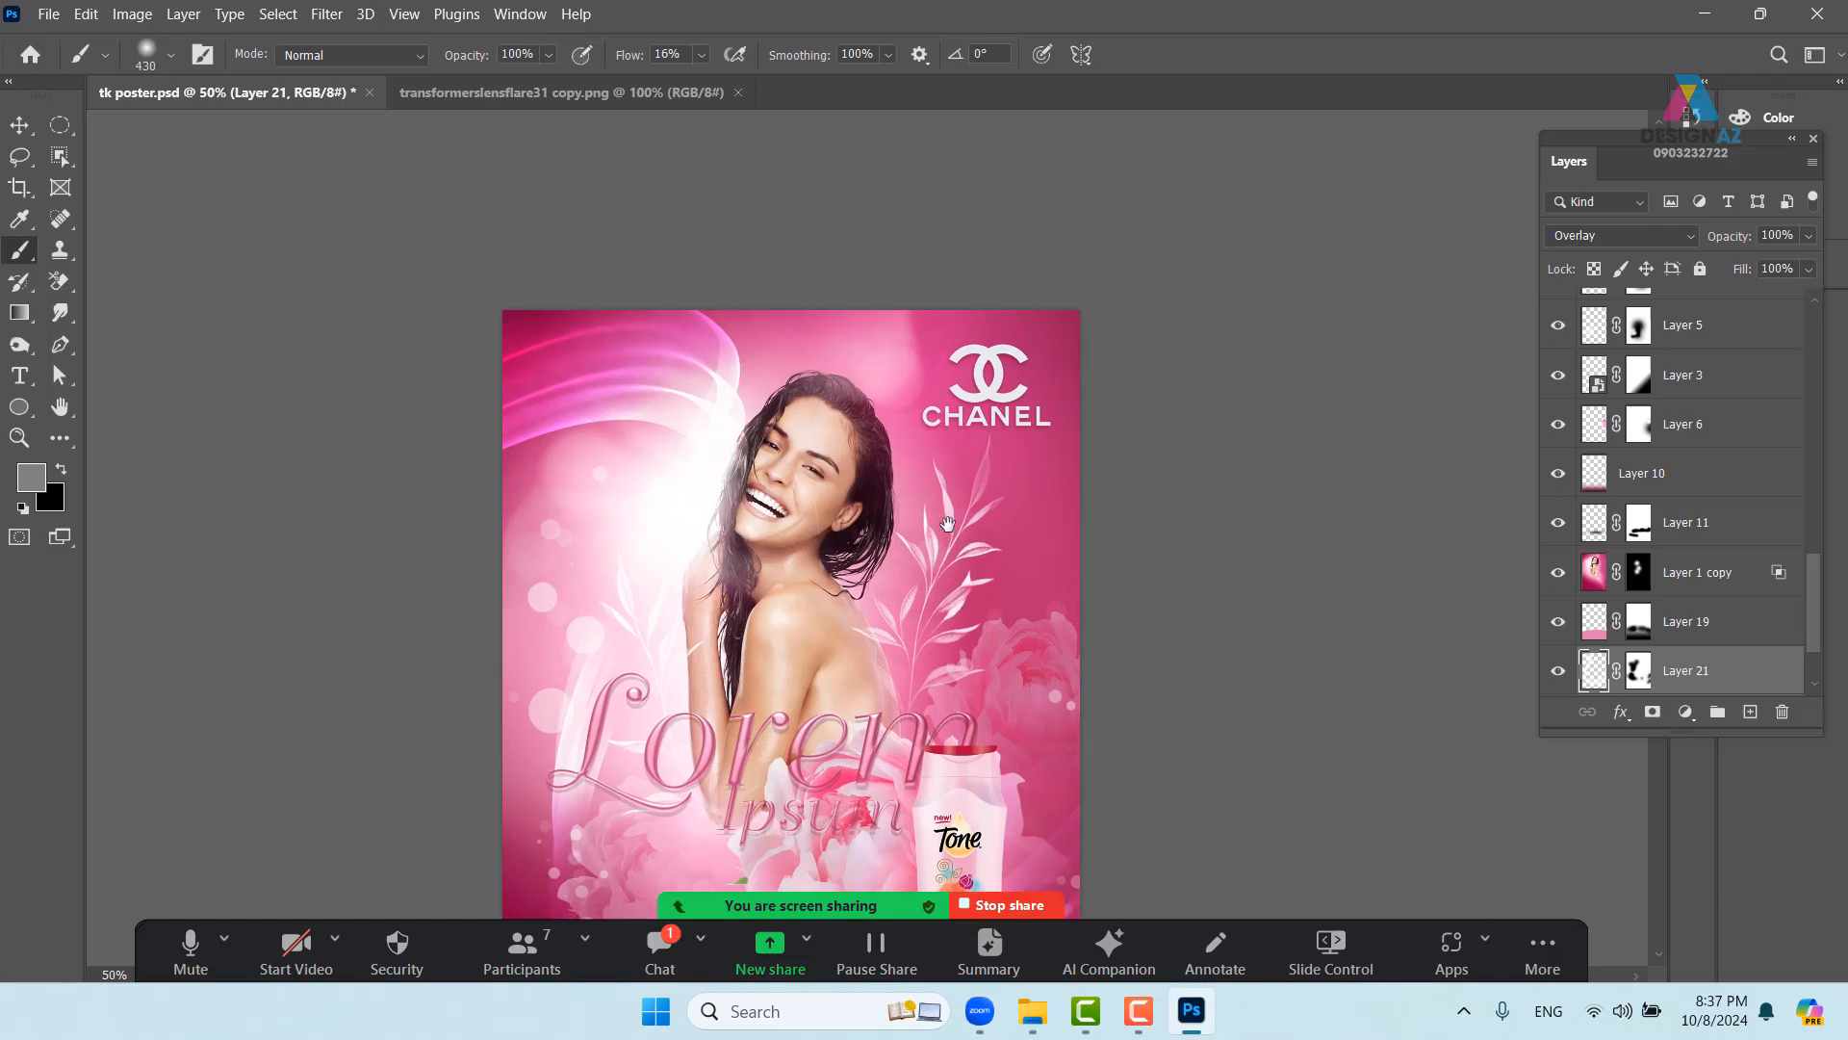
{"action": "scroll", "coordinate": [955, 404], "scroll_direction": "down", "scroll_amount": 1}
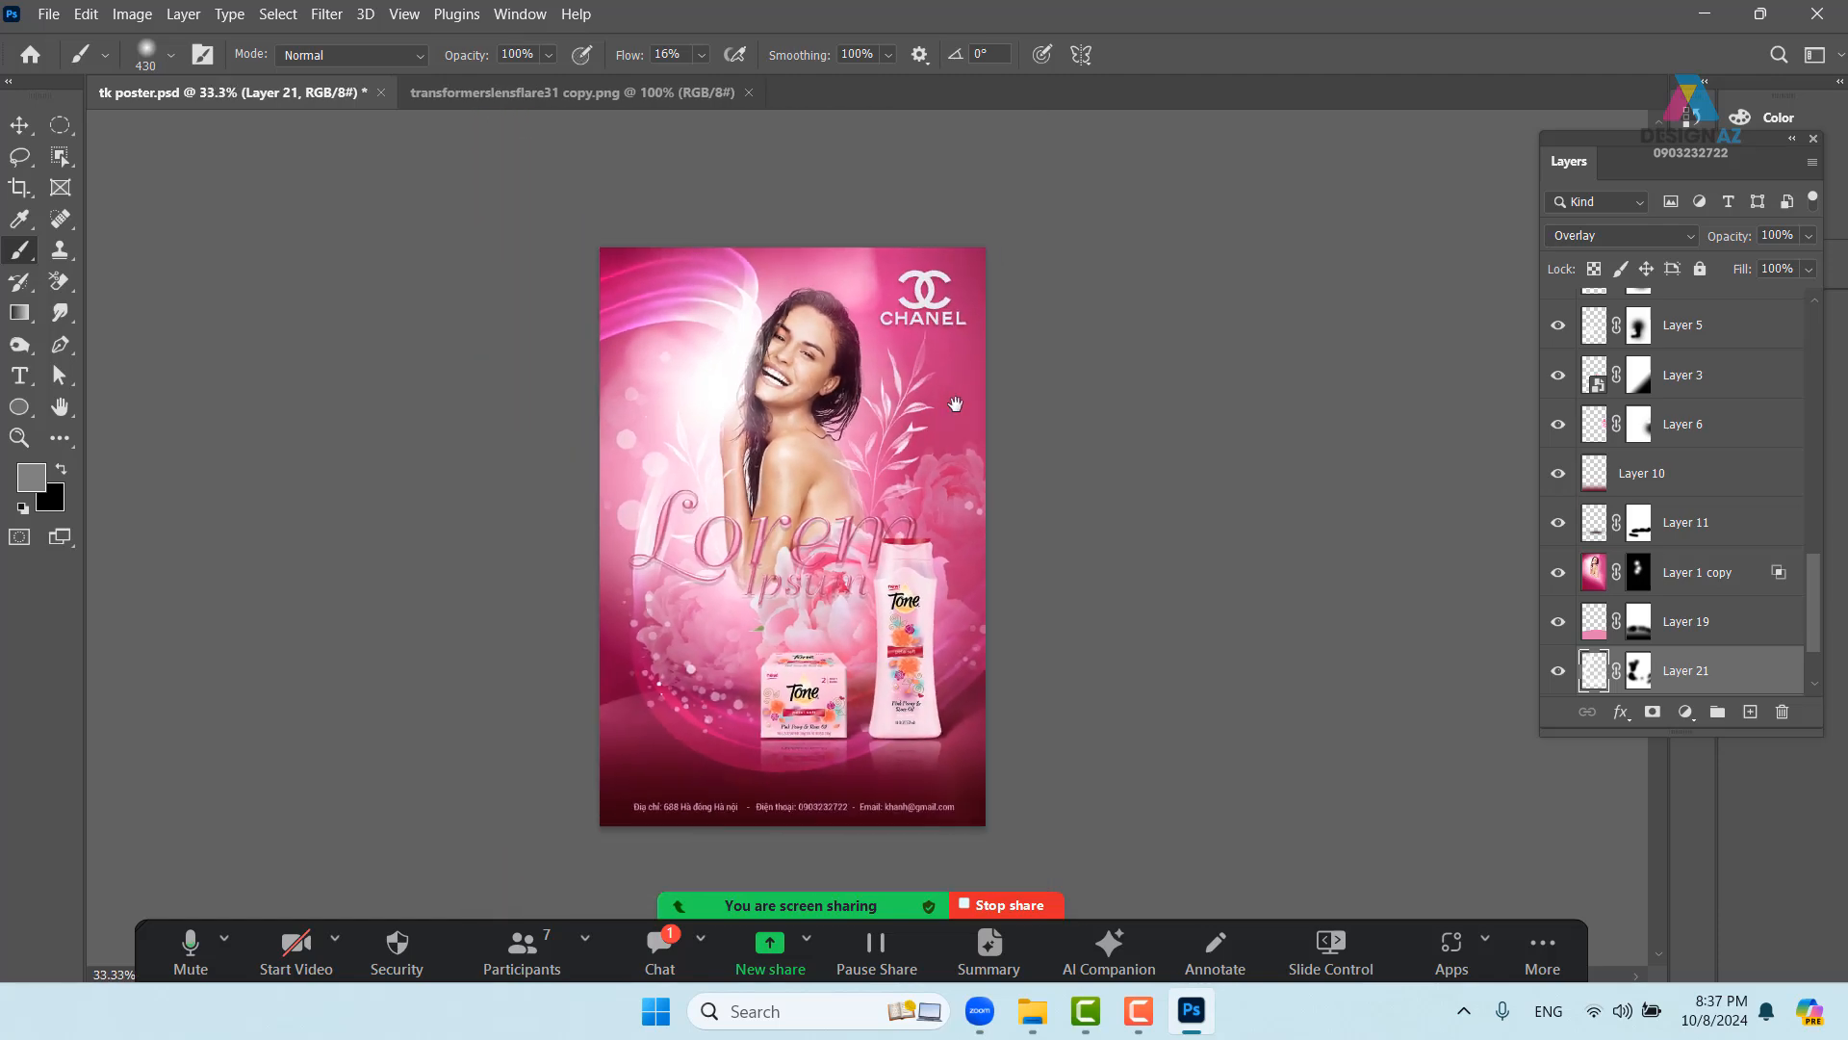
{"action": "left_click_drag", "start_coordinate": [1011, 599], "coordinate": [1077, 598]}
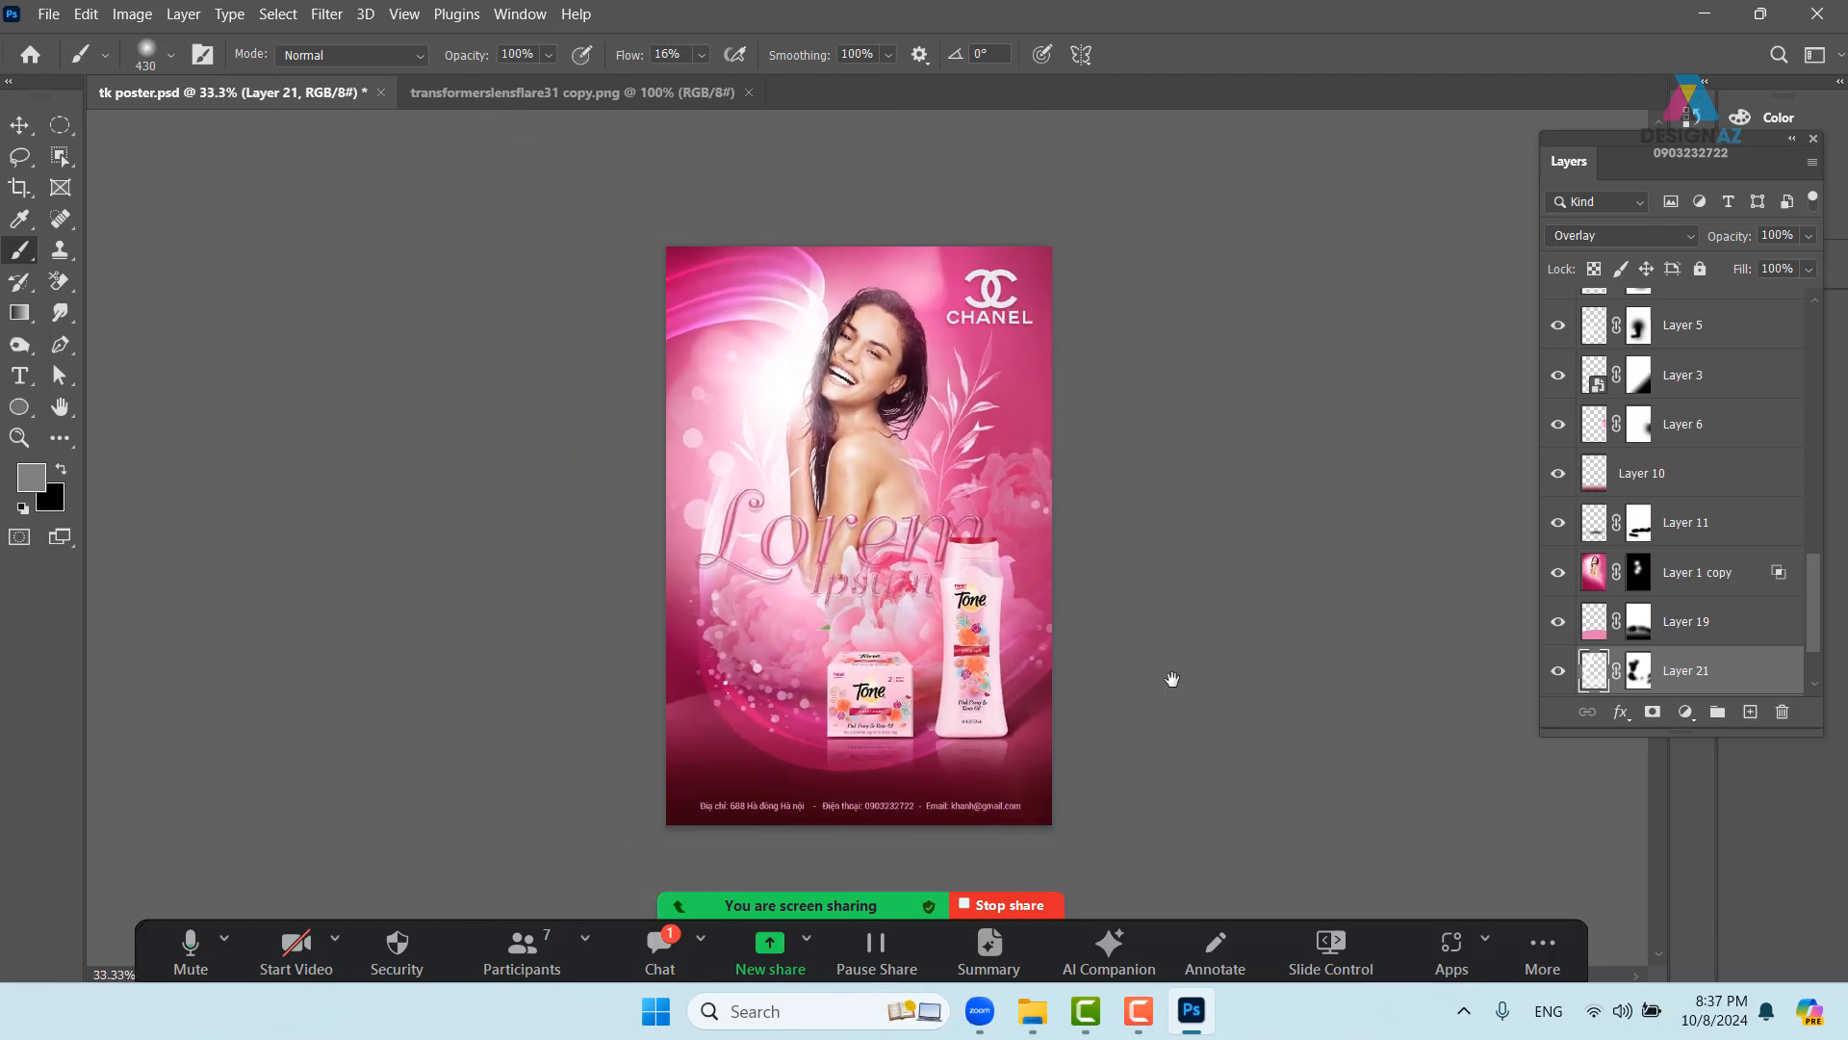
{"action": "key", "text": "ctrl+plus"}
{"action": "left_click_drag", "start_coordinate": [1215, 684], "coordinate": [1190, 691]}
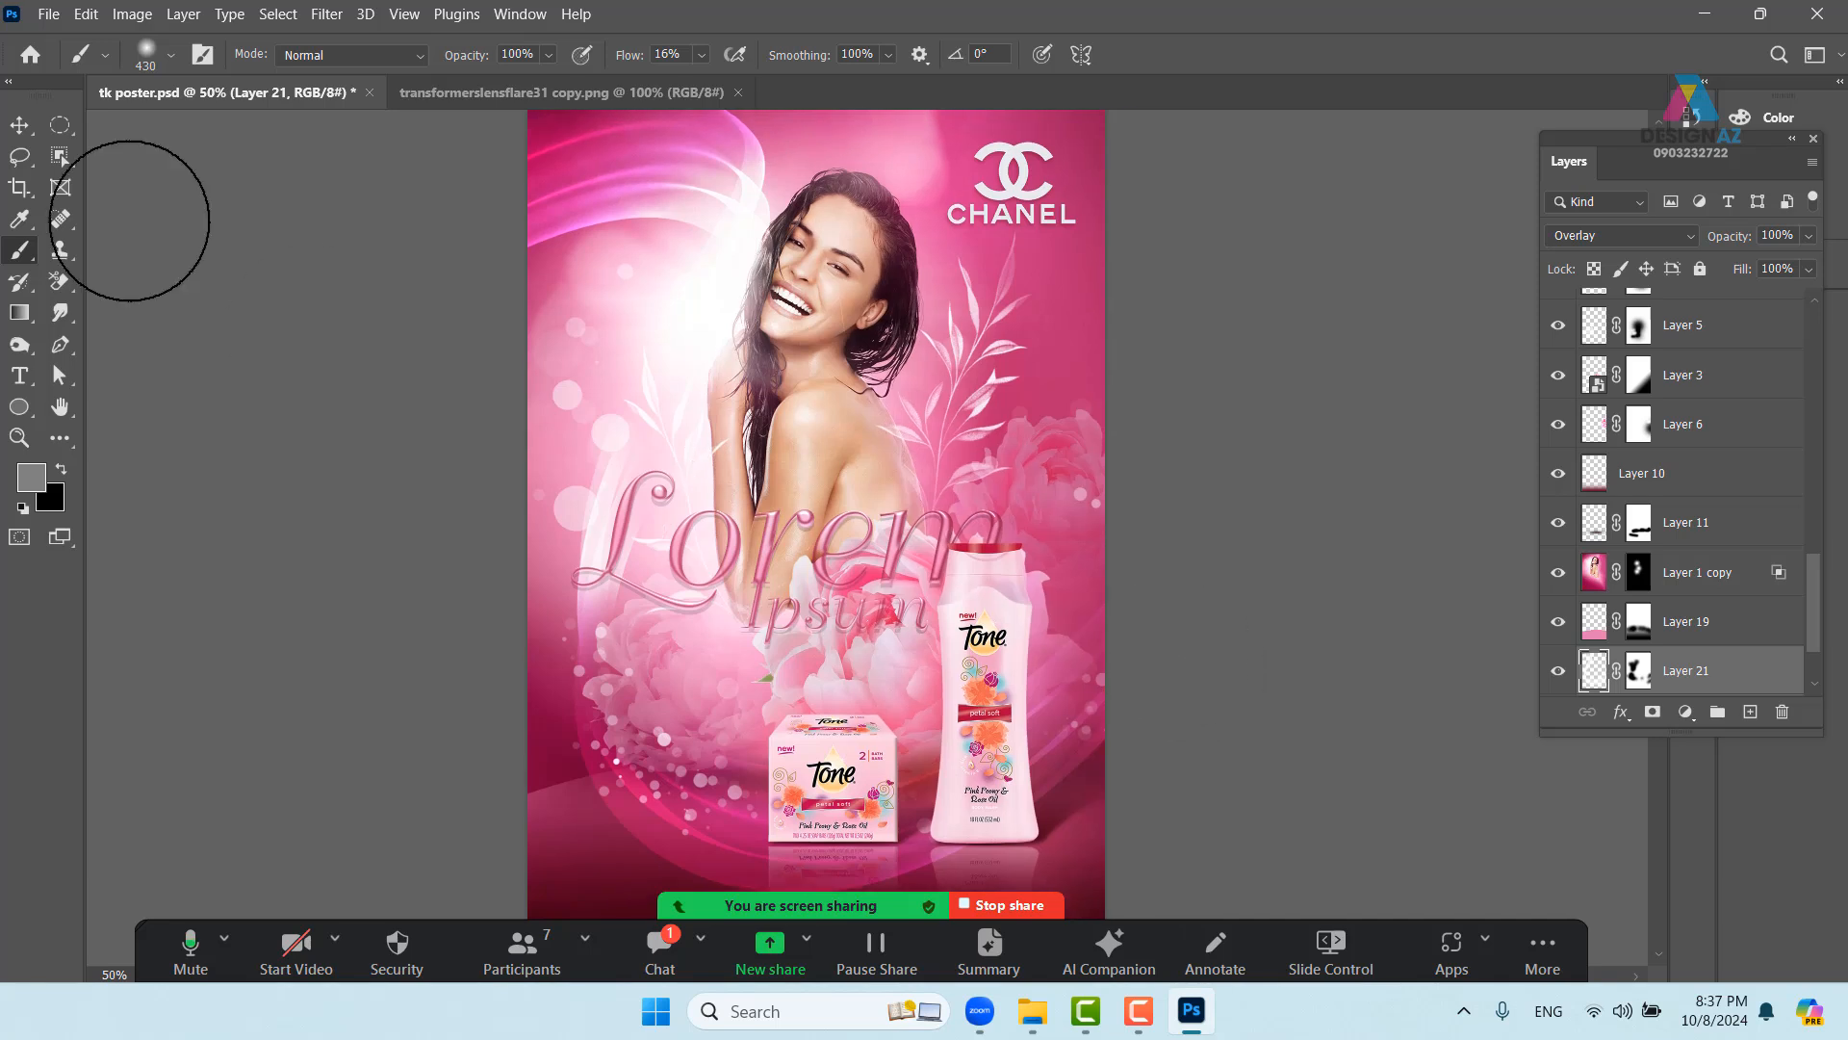
{"action": "left_click", "coordinate": [19, 125]}
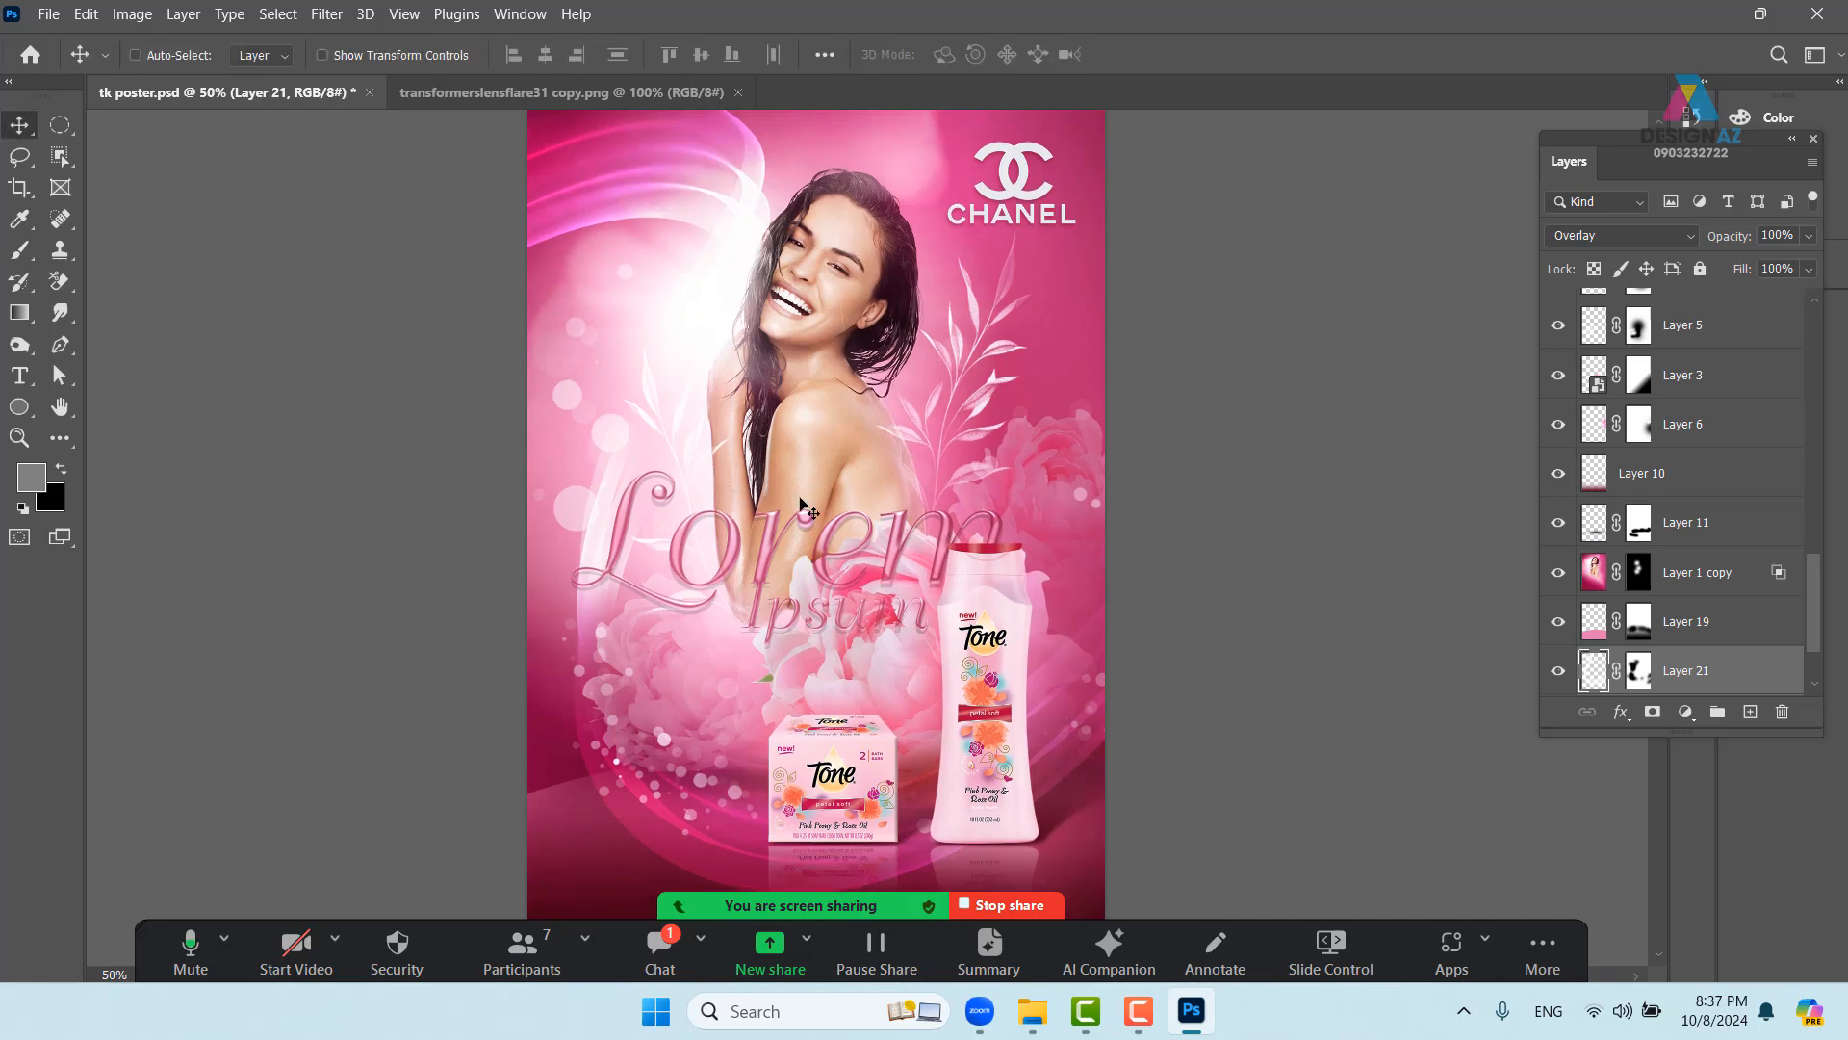
- Select the 'Lorem Ipsum copy' text layer and reposition the headline on the poster
{"action": "right_click", "coordinate": [869, 543]}
{"action": "left_click", "coordinate": [903, 556]}
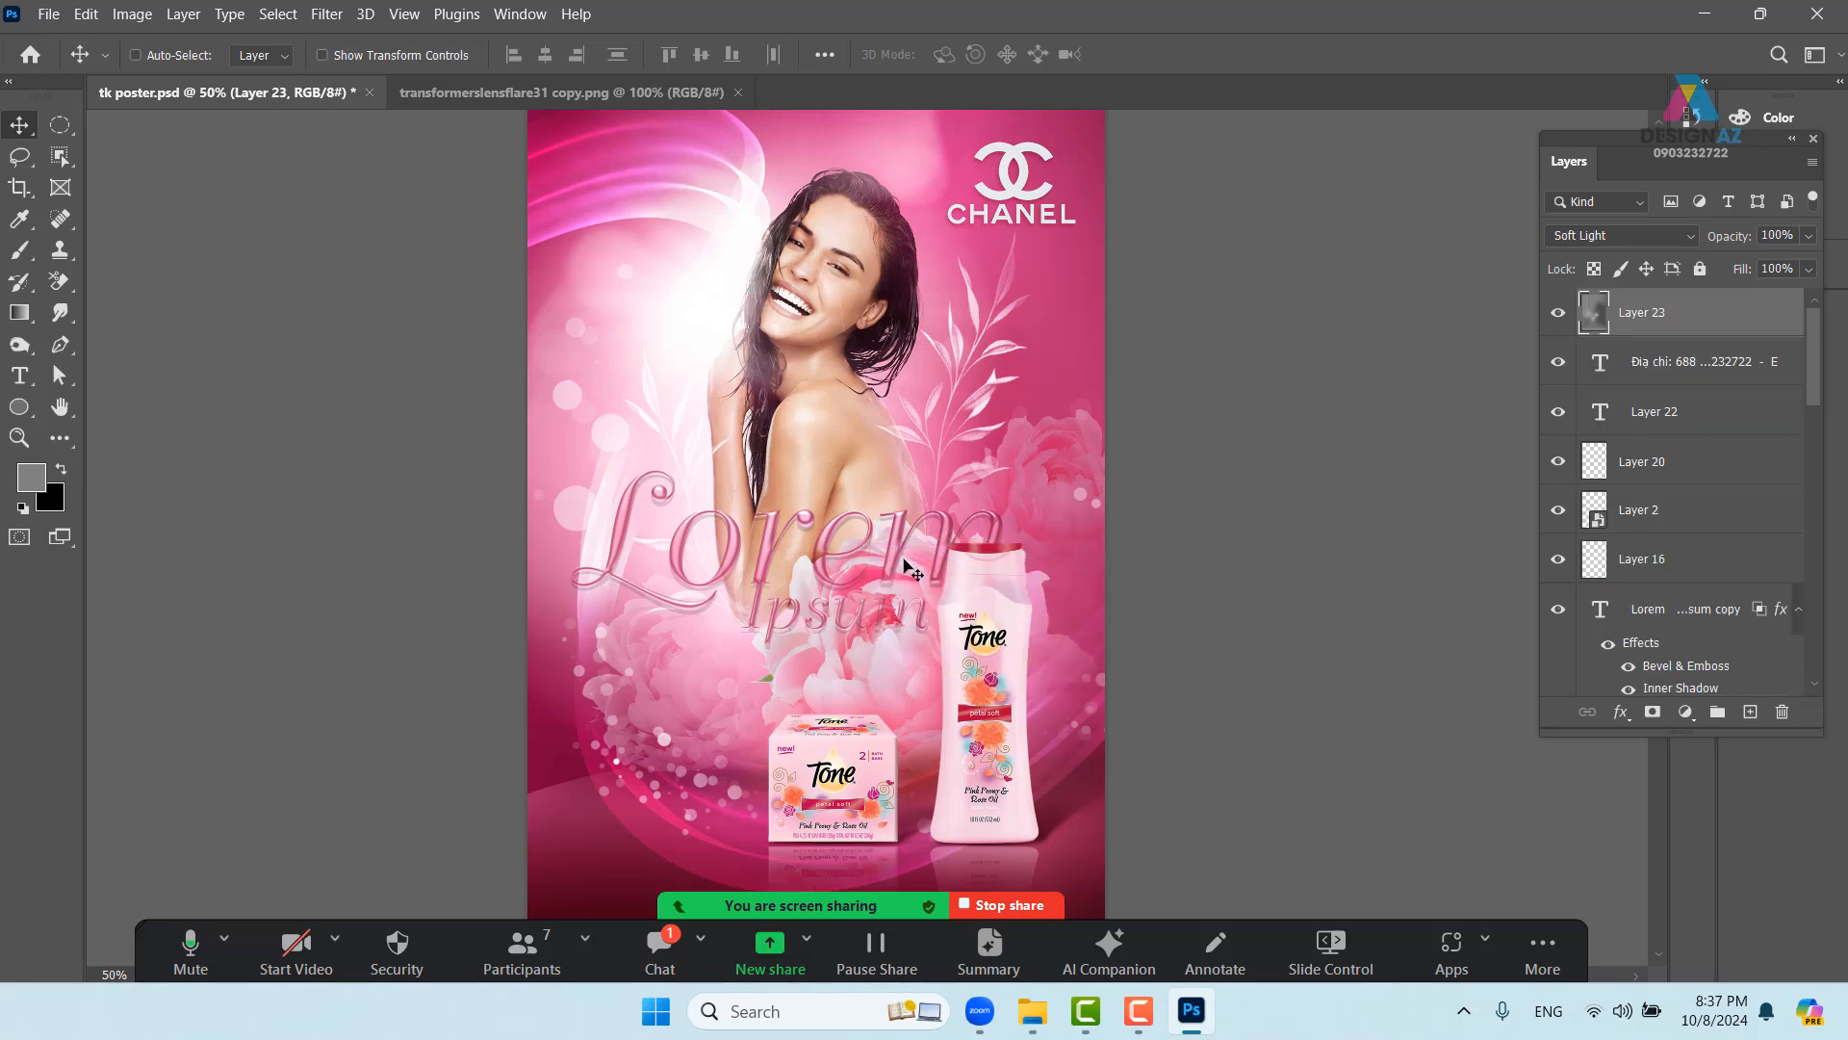
{"action": "right_click", "coordinate": [732, 562]}
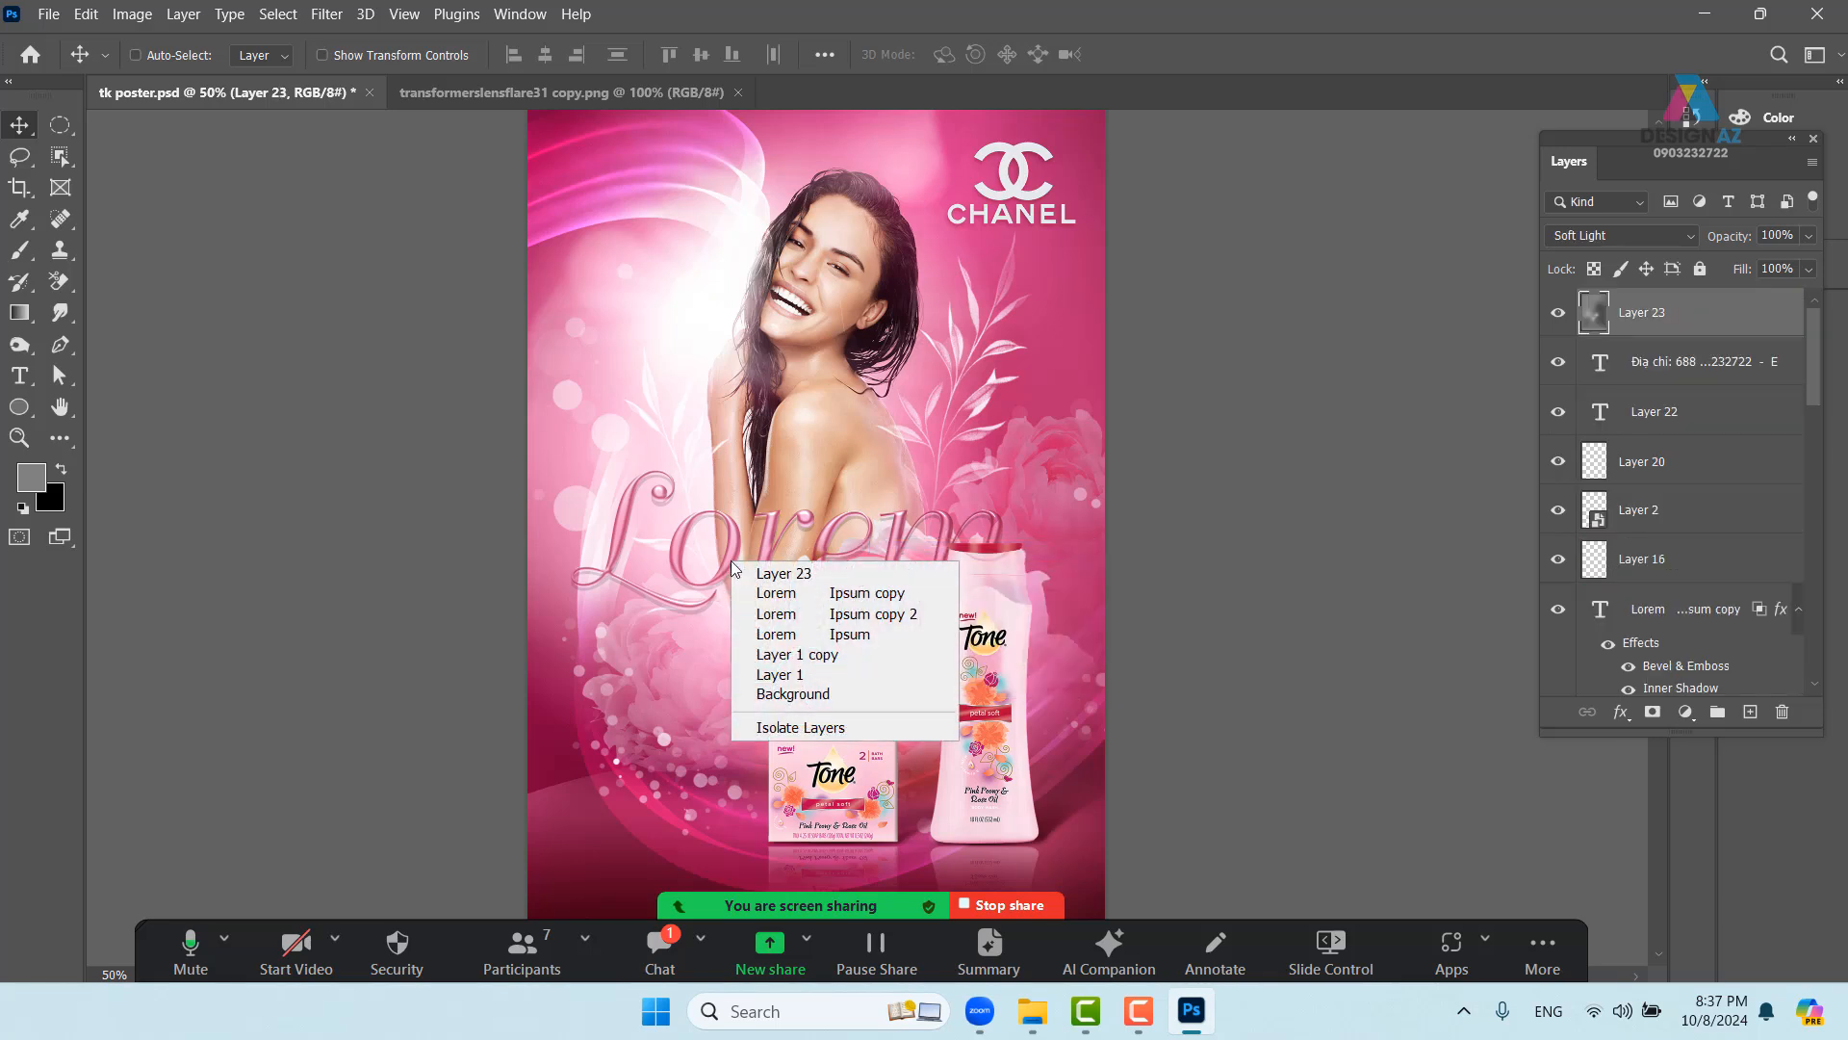
{"action": "left_click", "coordinate": [738, 581]}
{"action": "left_click", "coordinate": [732, 562]}
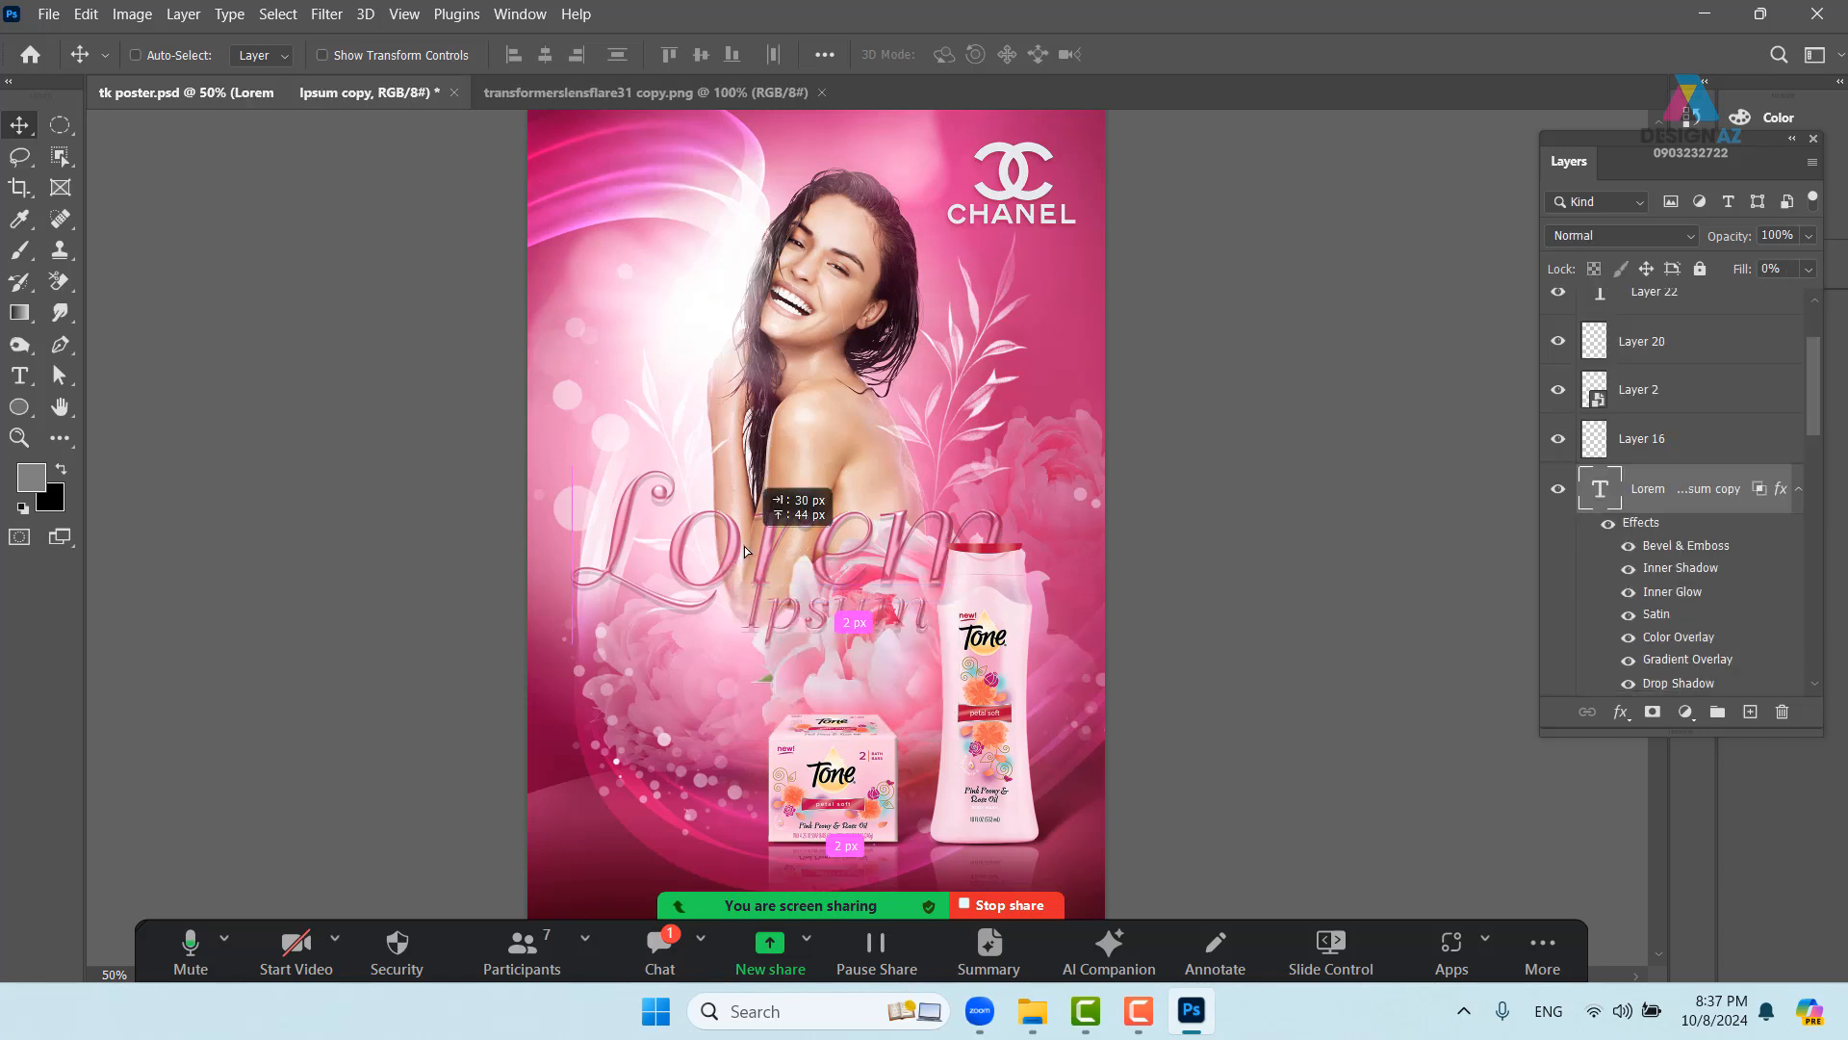
{"action": "right_click", "coordinate": [733, 564]}
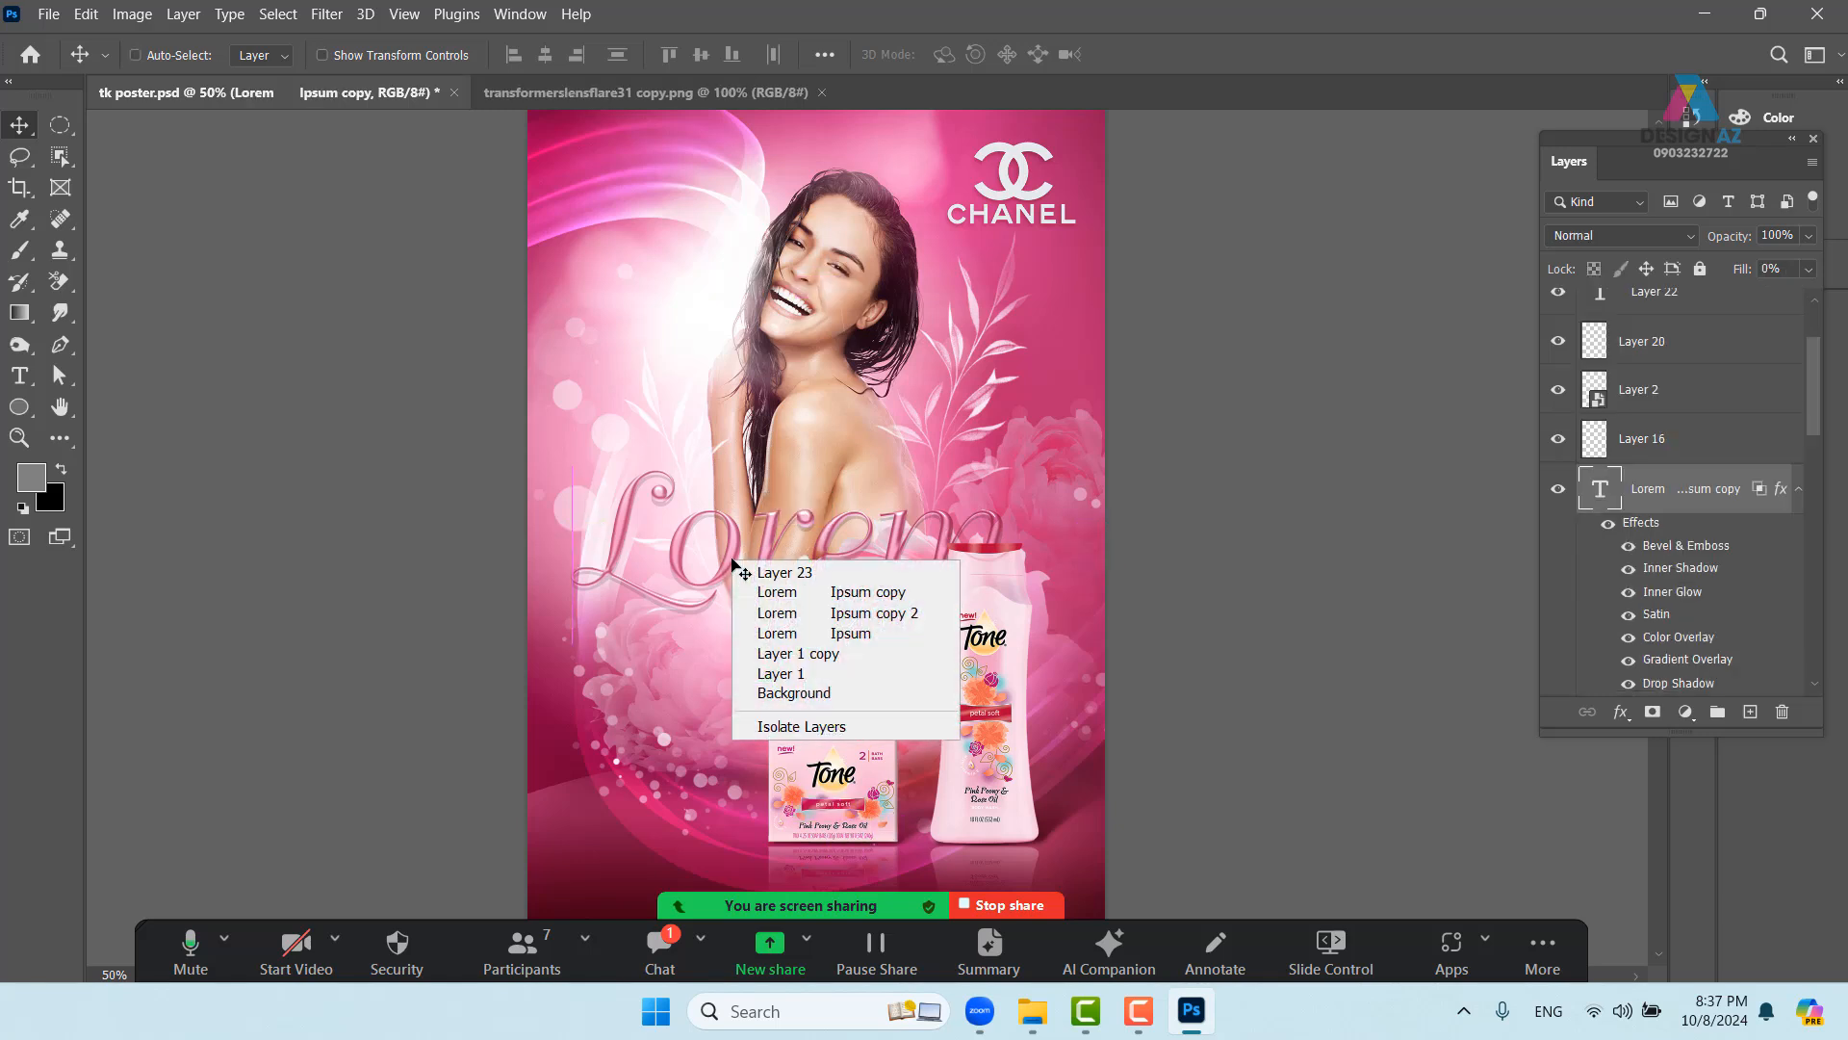
{"action": "left_click", "coordinate": [769, 598]}
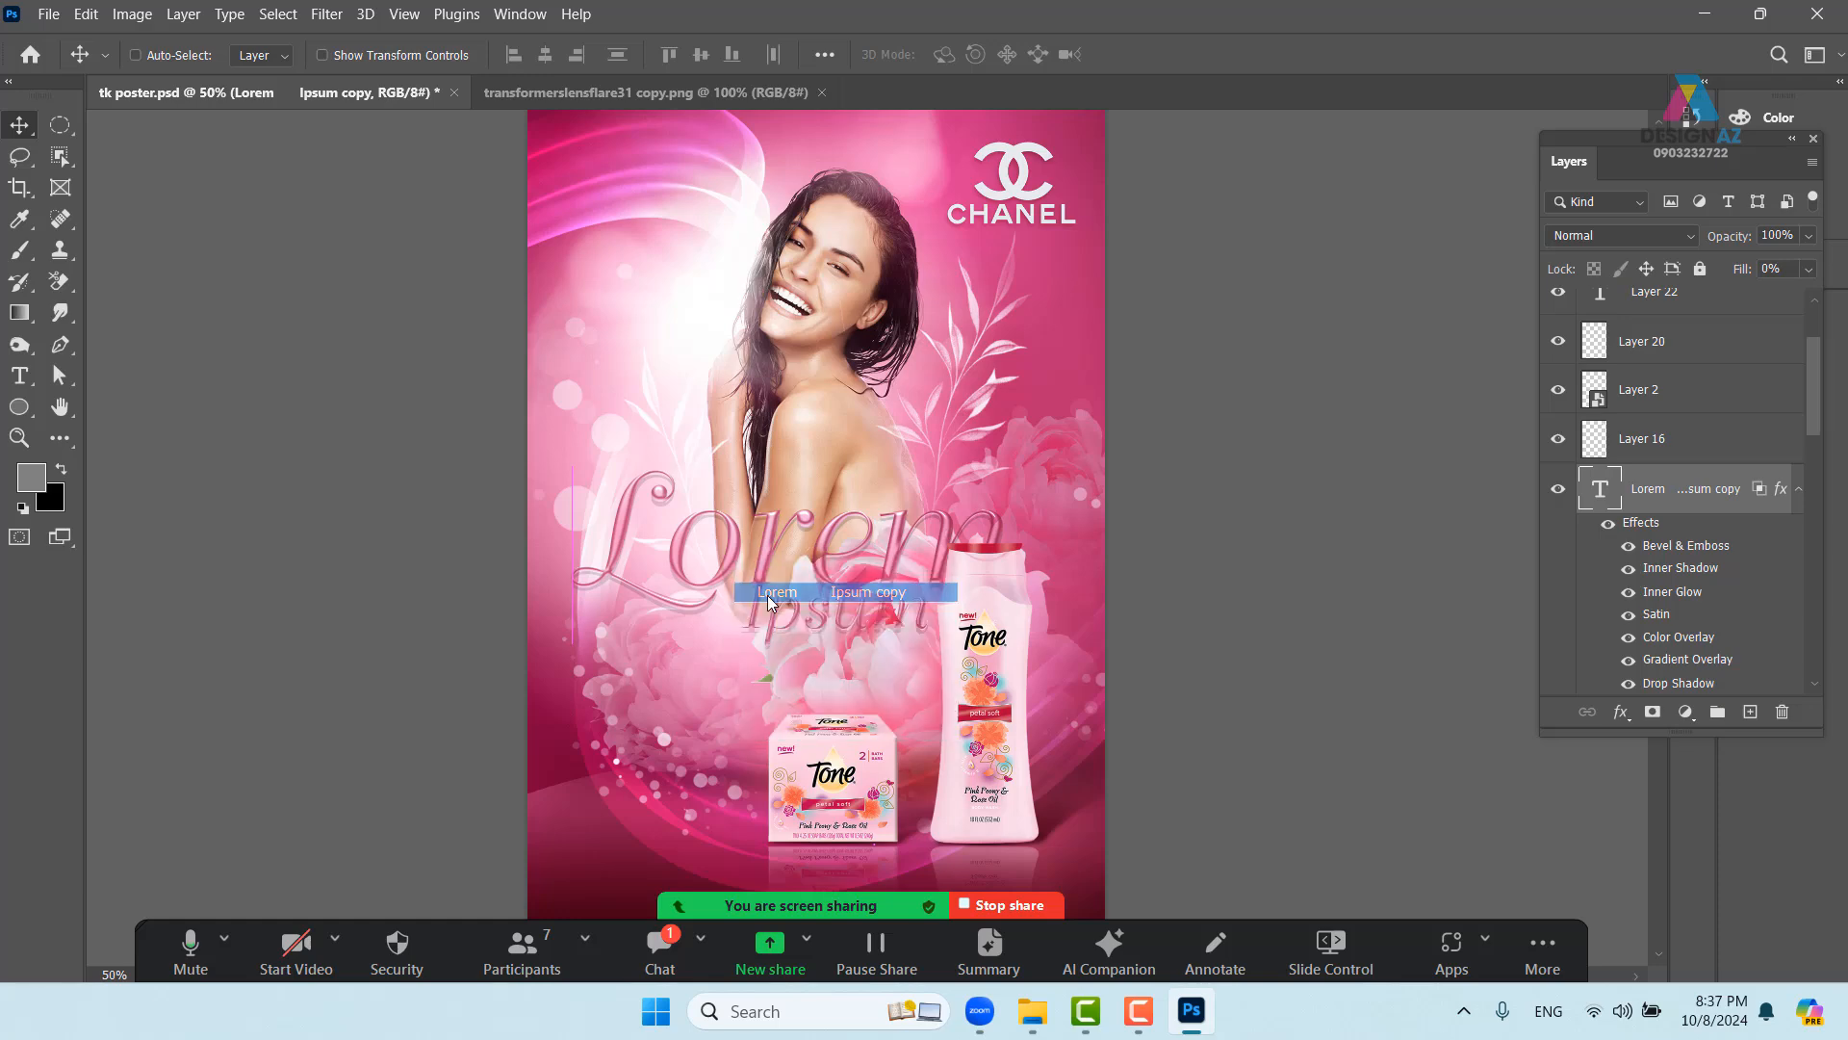
{"action": "left_click_drag", "start_coordinate": [766, 595], "coordinate": [723, 574]}
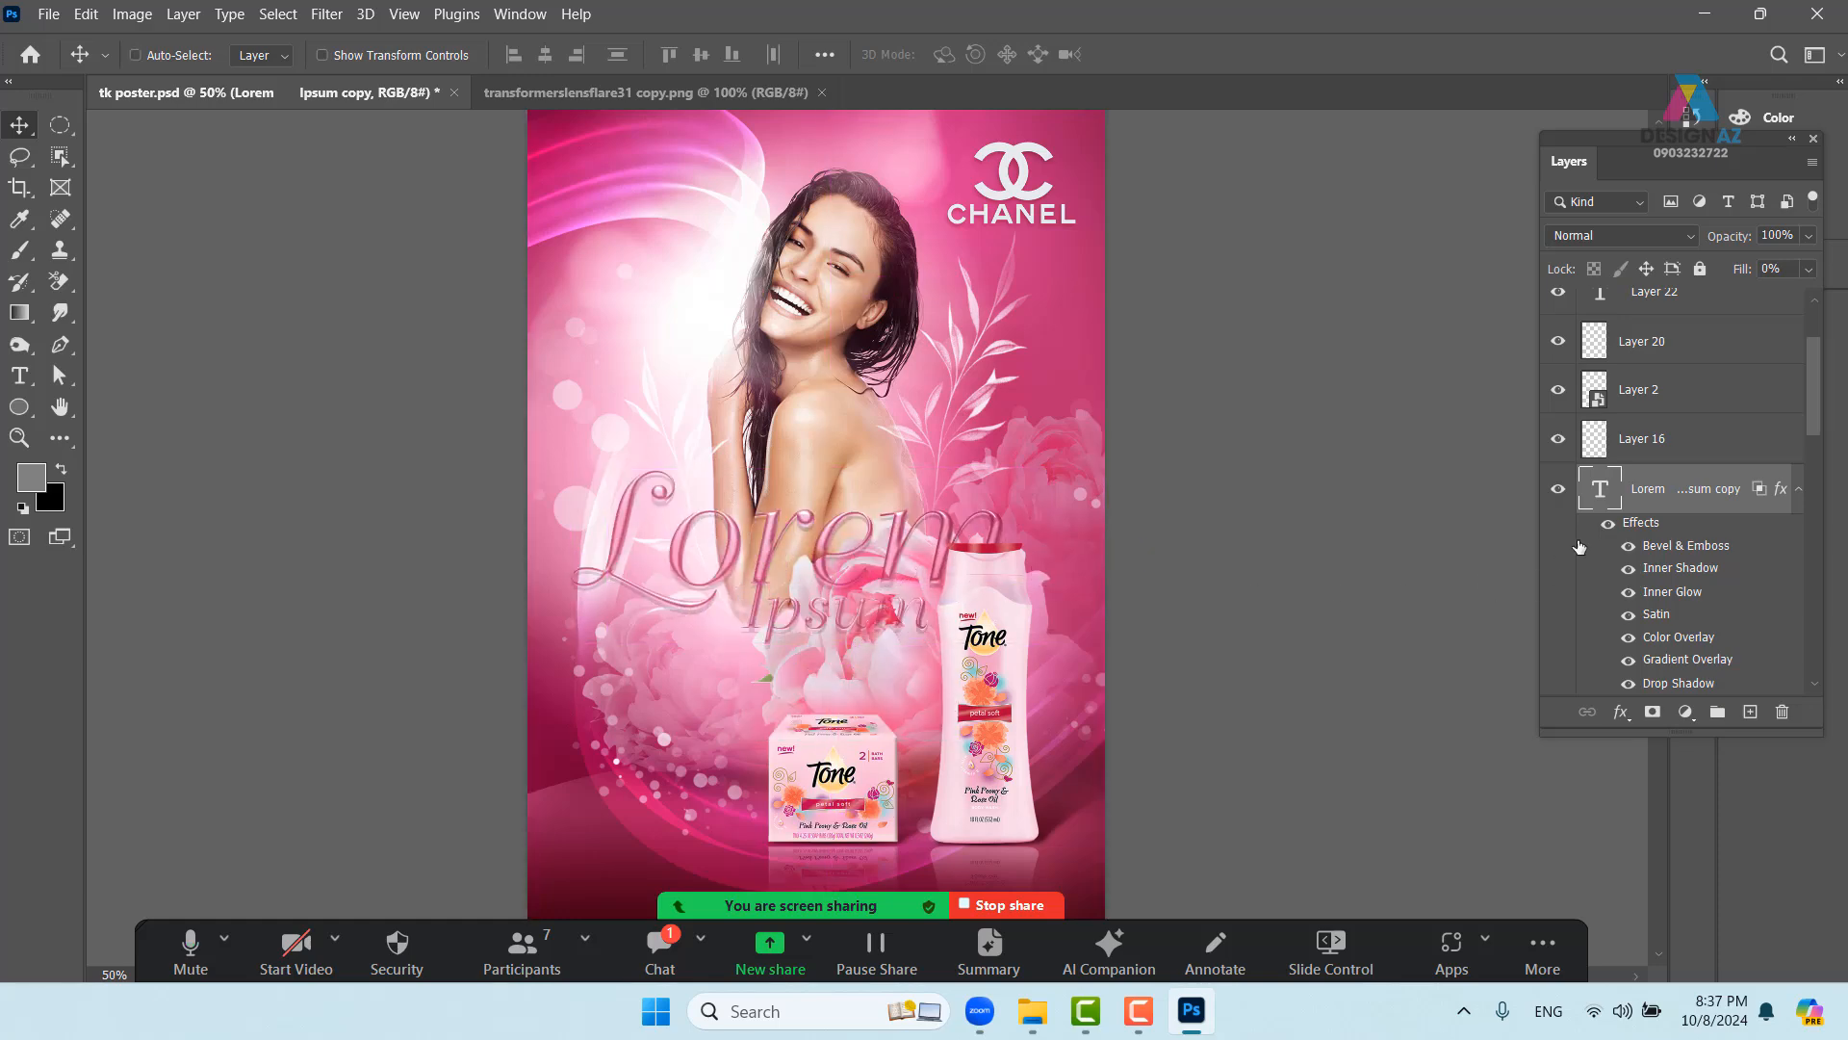
- Open the Lorem layer's blending settings, dismiss the scratch-disks-full error, and reframe the poster
{"action": "right_click", "coordinate": [1637, 508]}
{"action": "left_click", "coordinate": [1454, 36]}
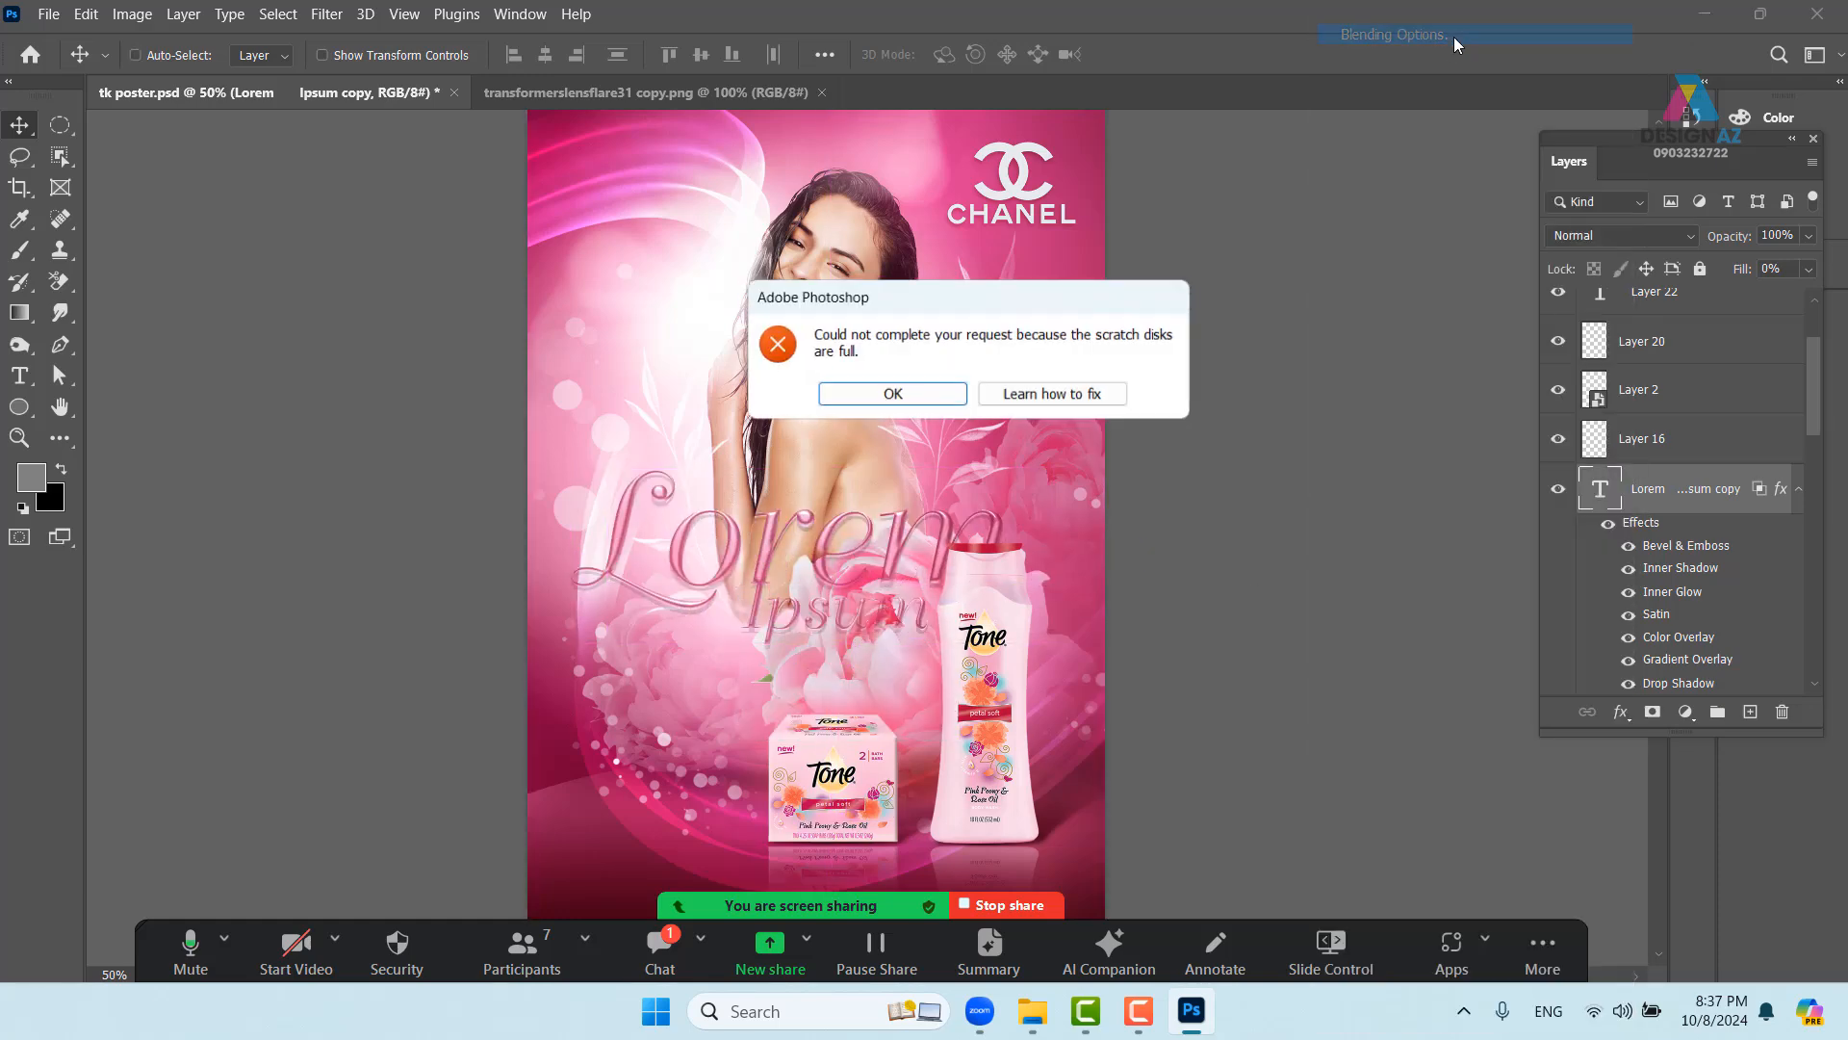
{"action": "left_click", "coordinate": [953, 398]}
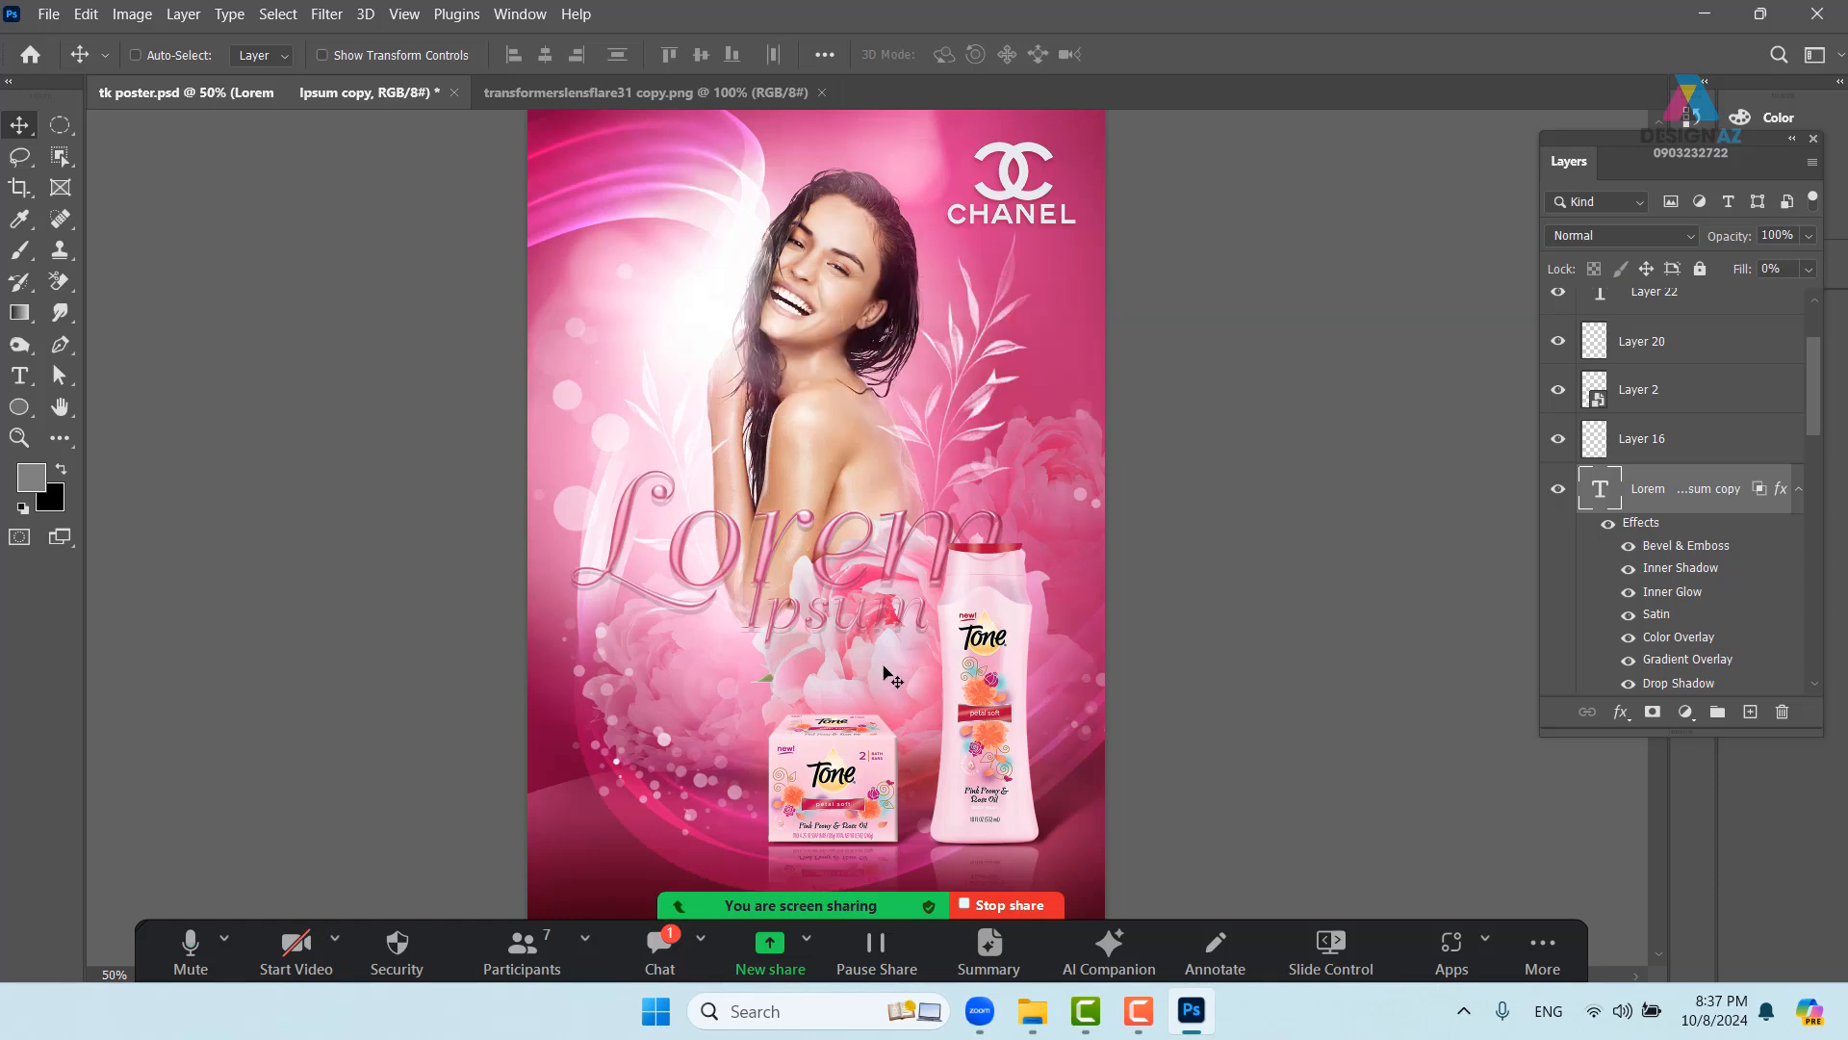
{"action": "key", "text": "ctrl+minus"}
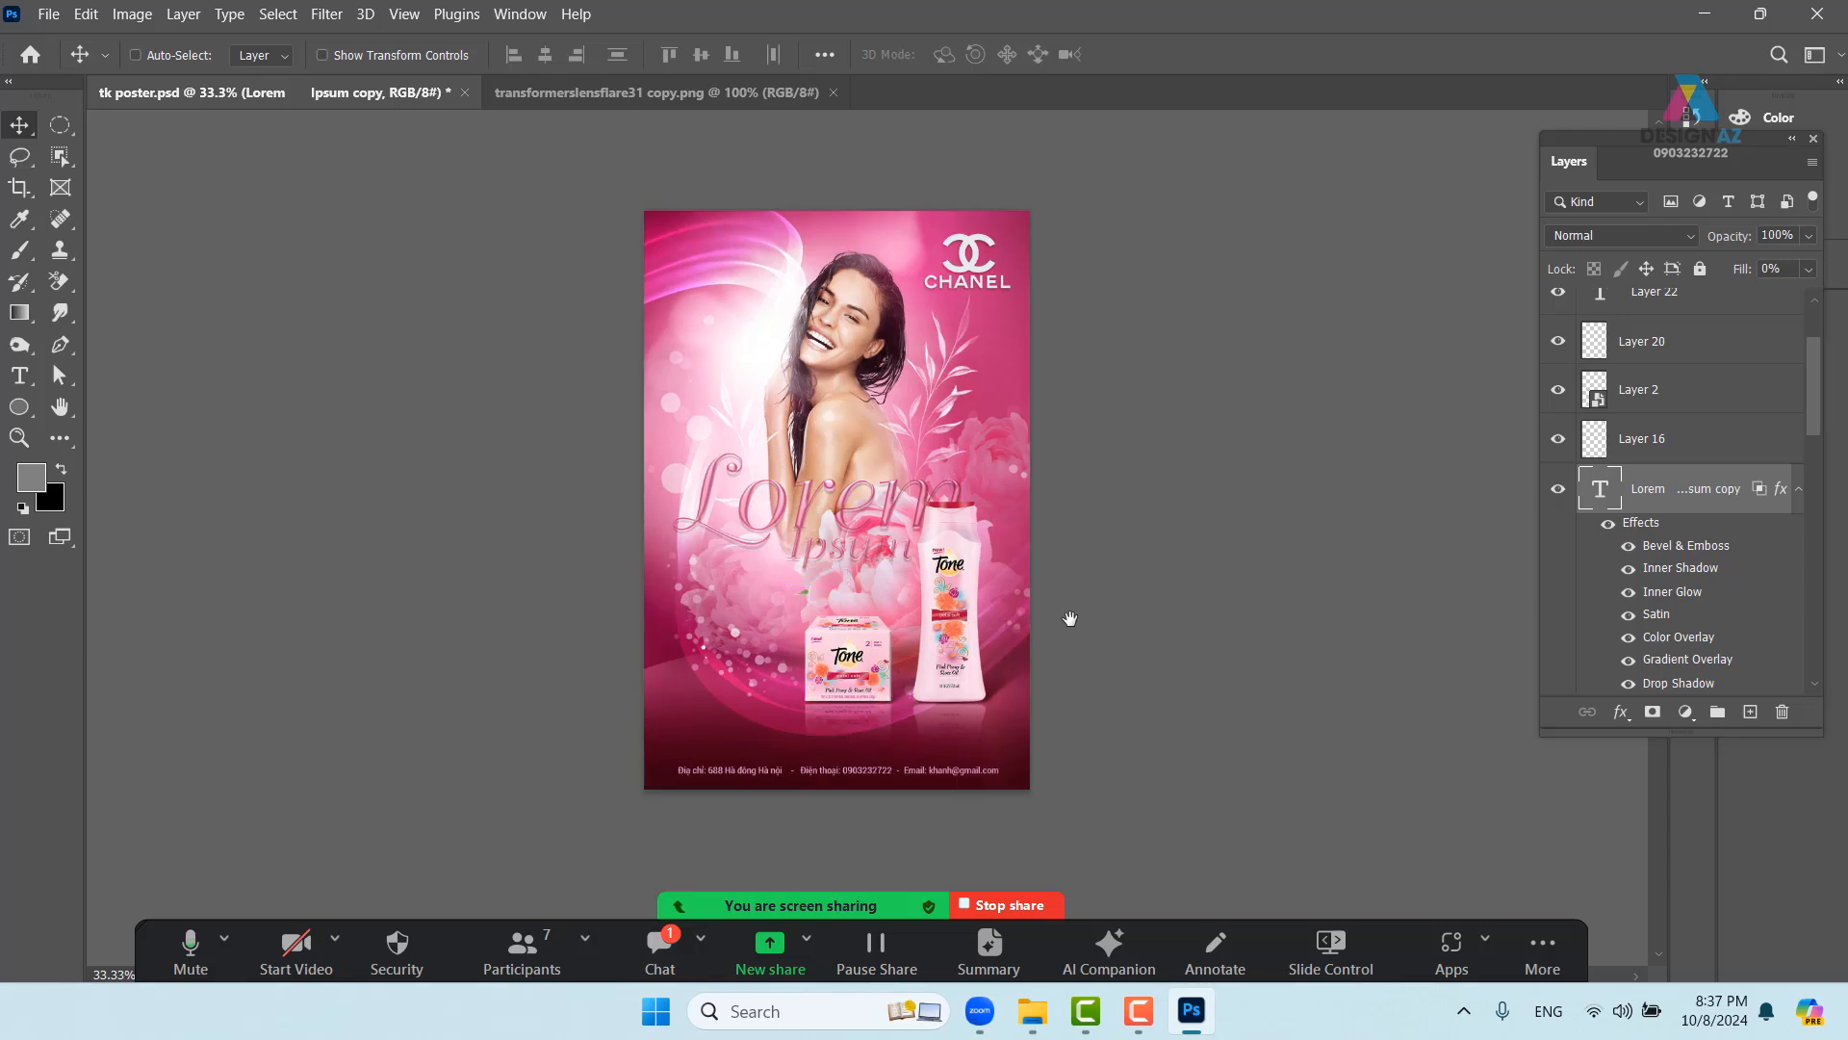
{"action": "key", "text": "ctrl+plus"}
- Preview the poster in full-screen view on black, then return to Standard Screen Mode
{"action": "key", "text": "f"}
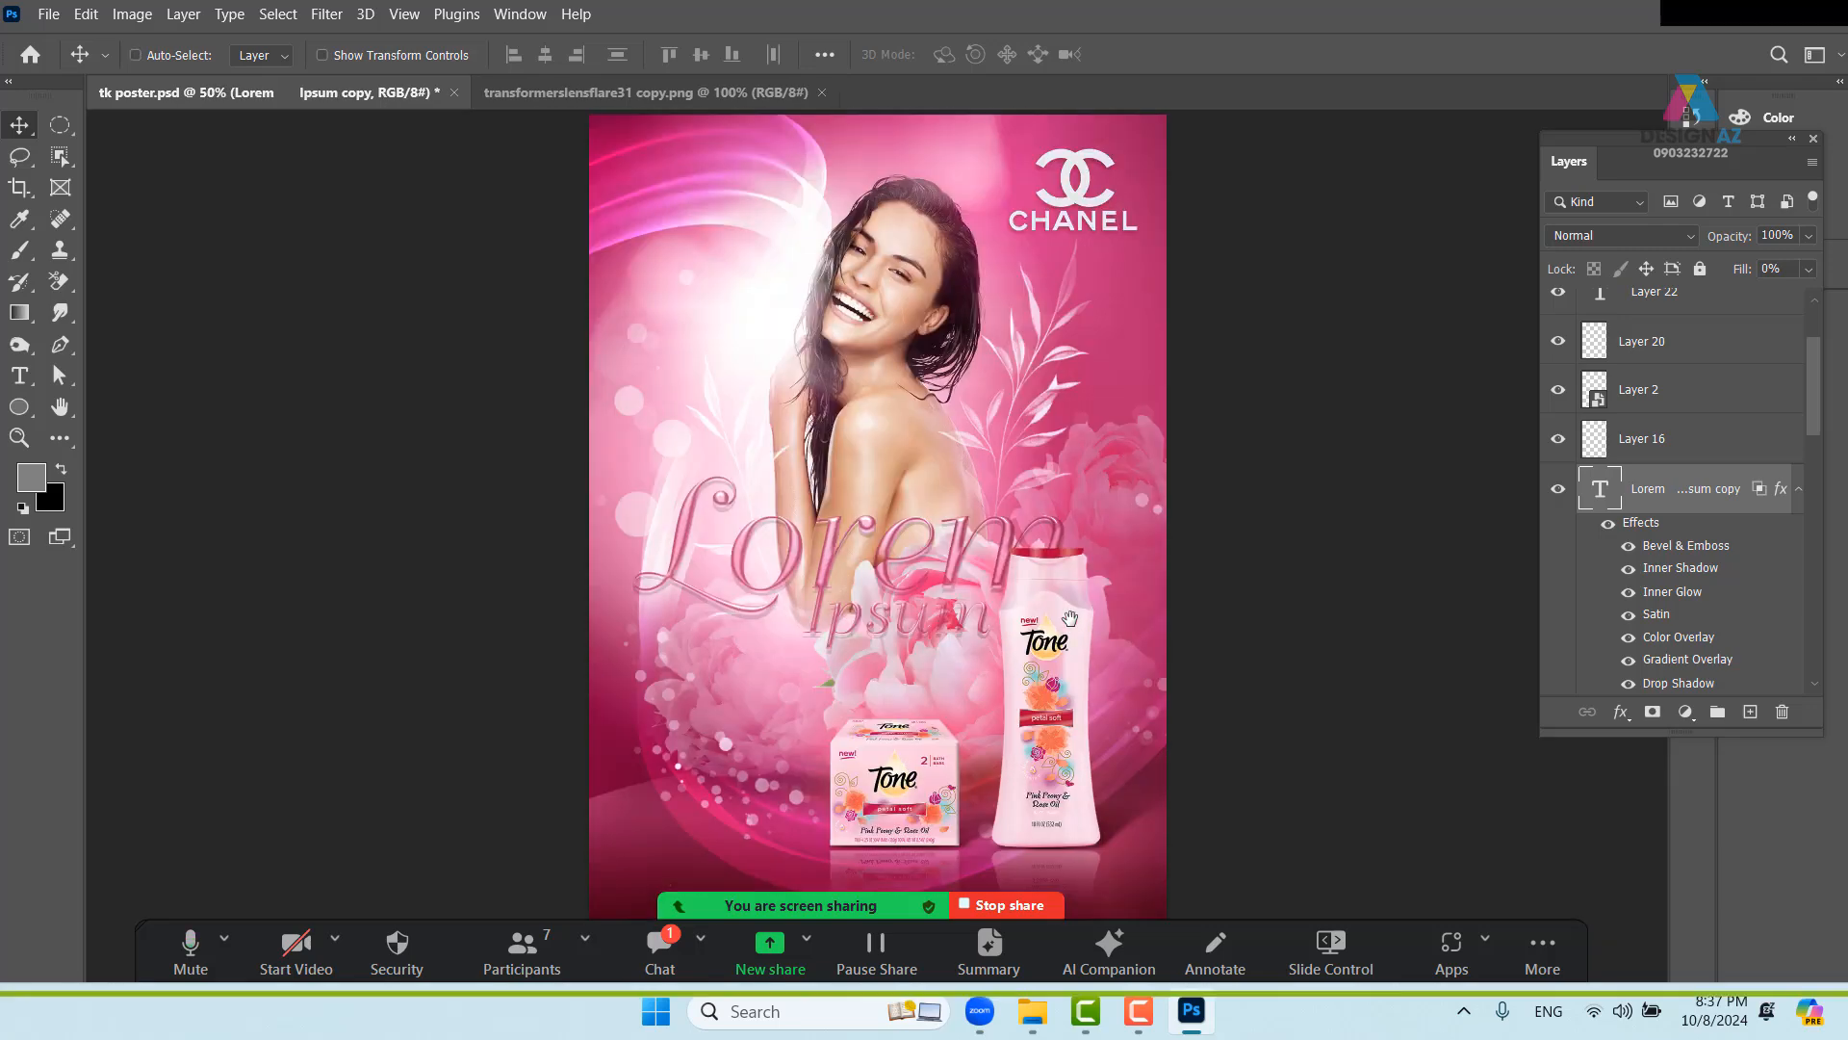
{"action": "key", "text": "f"}
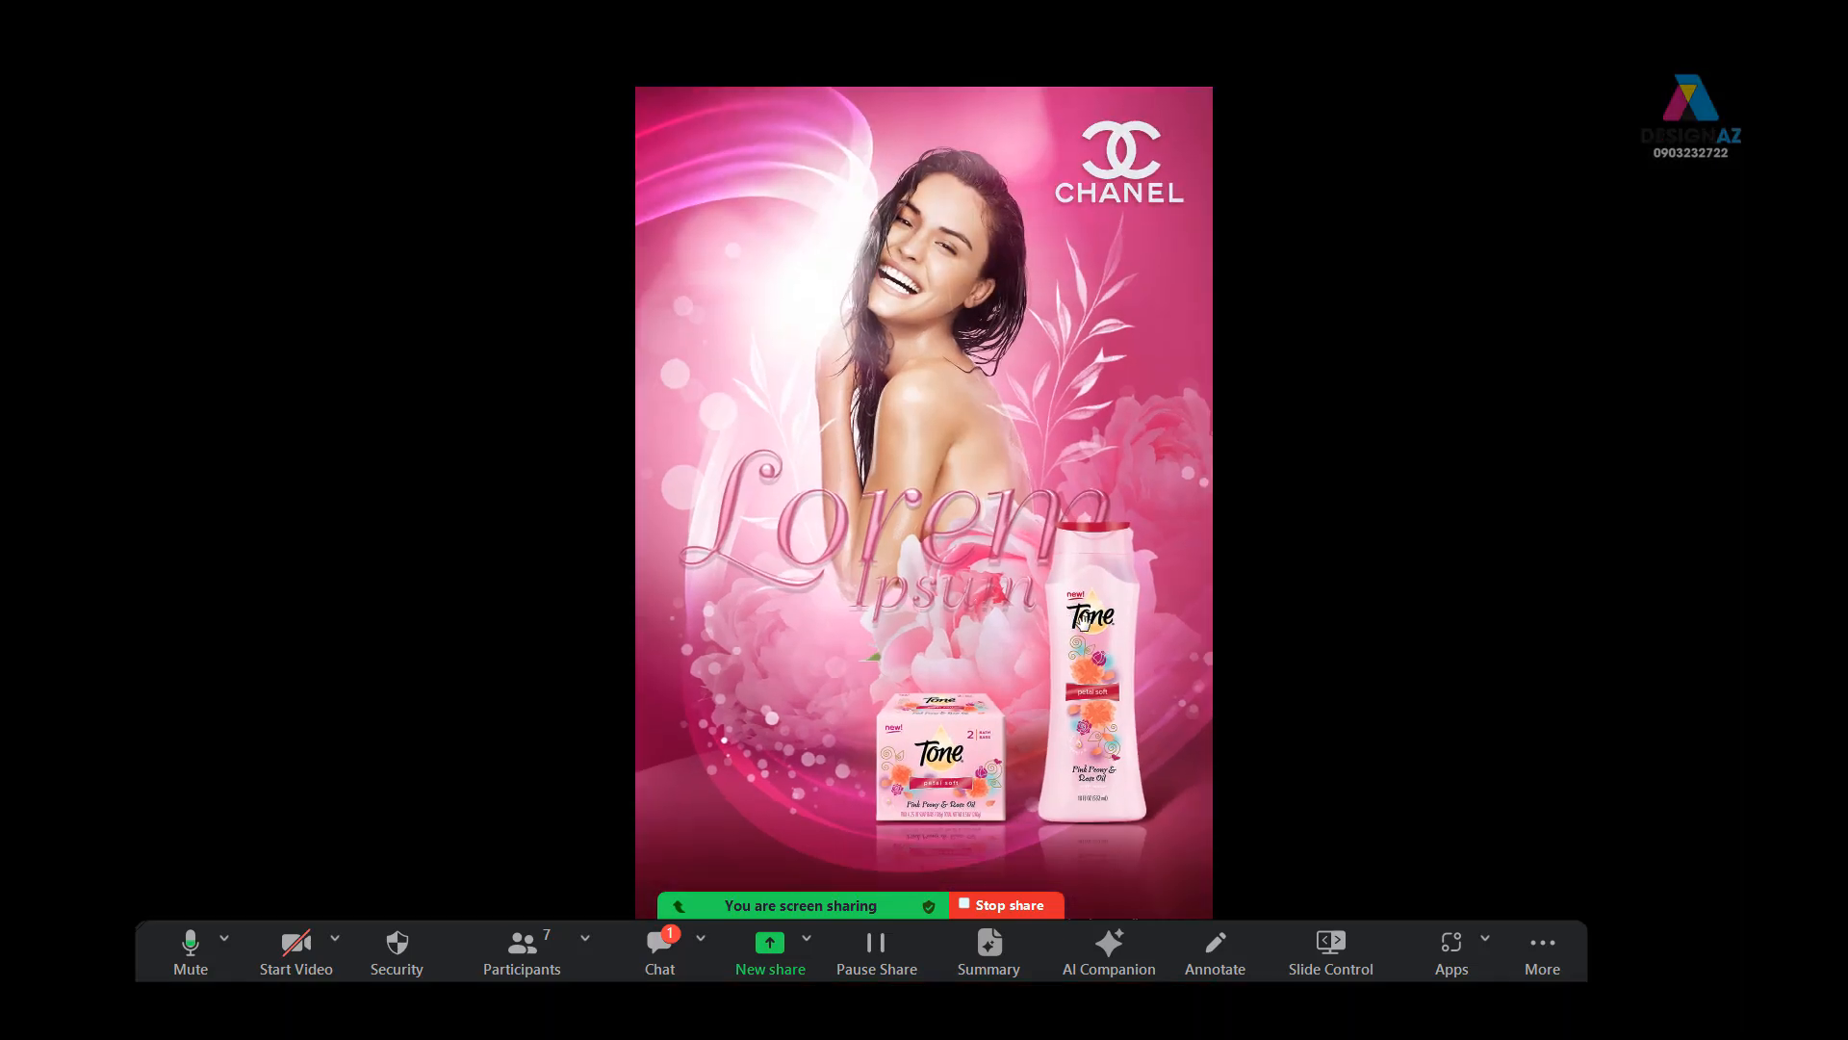
{"action": "left_click_drag", "start_coordinate": [1058, 621], "coordinate": [1010, 528]}
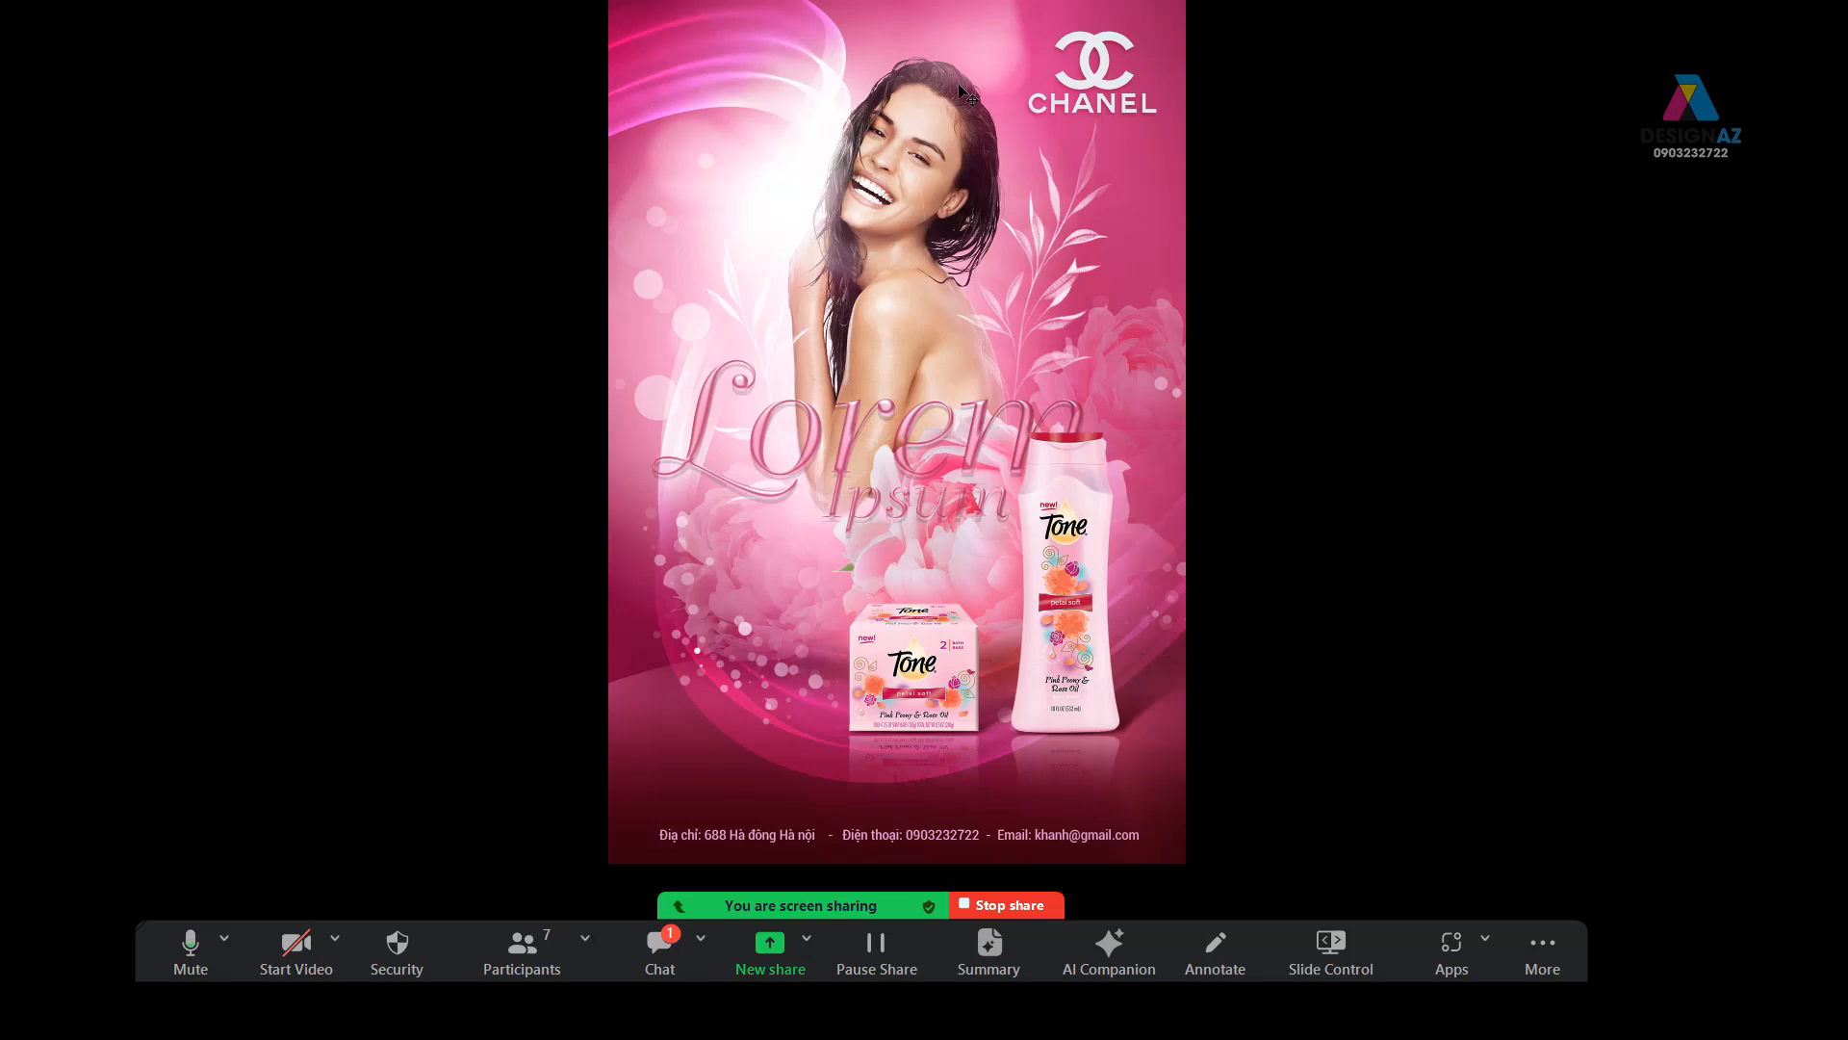
{"action": "key", "text": "f"}
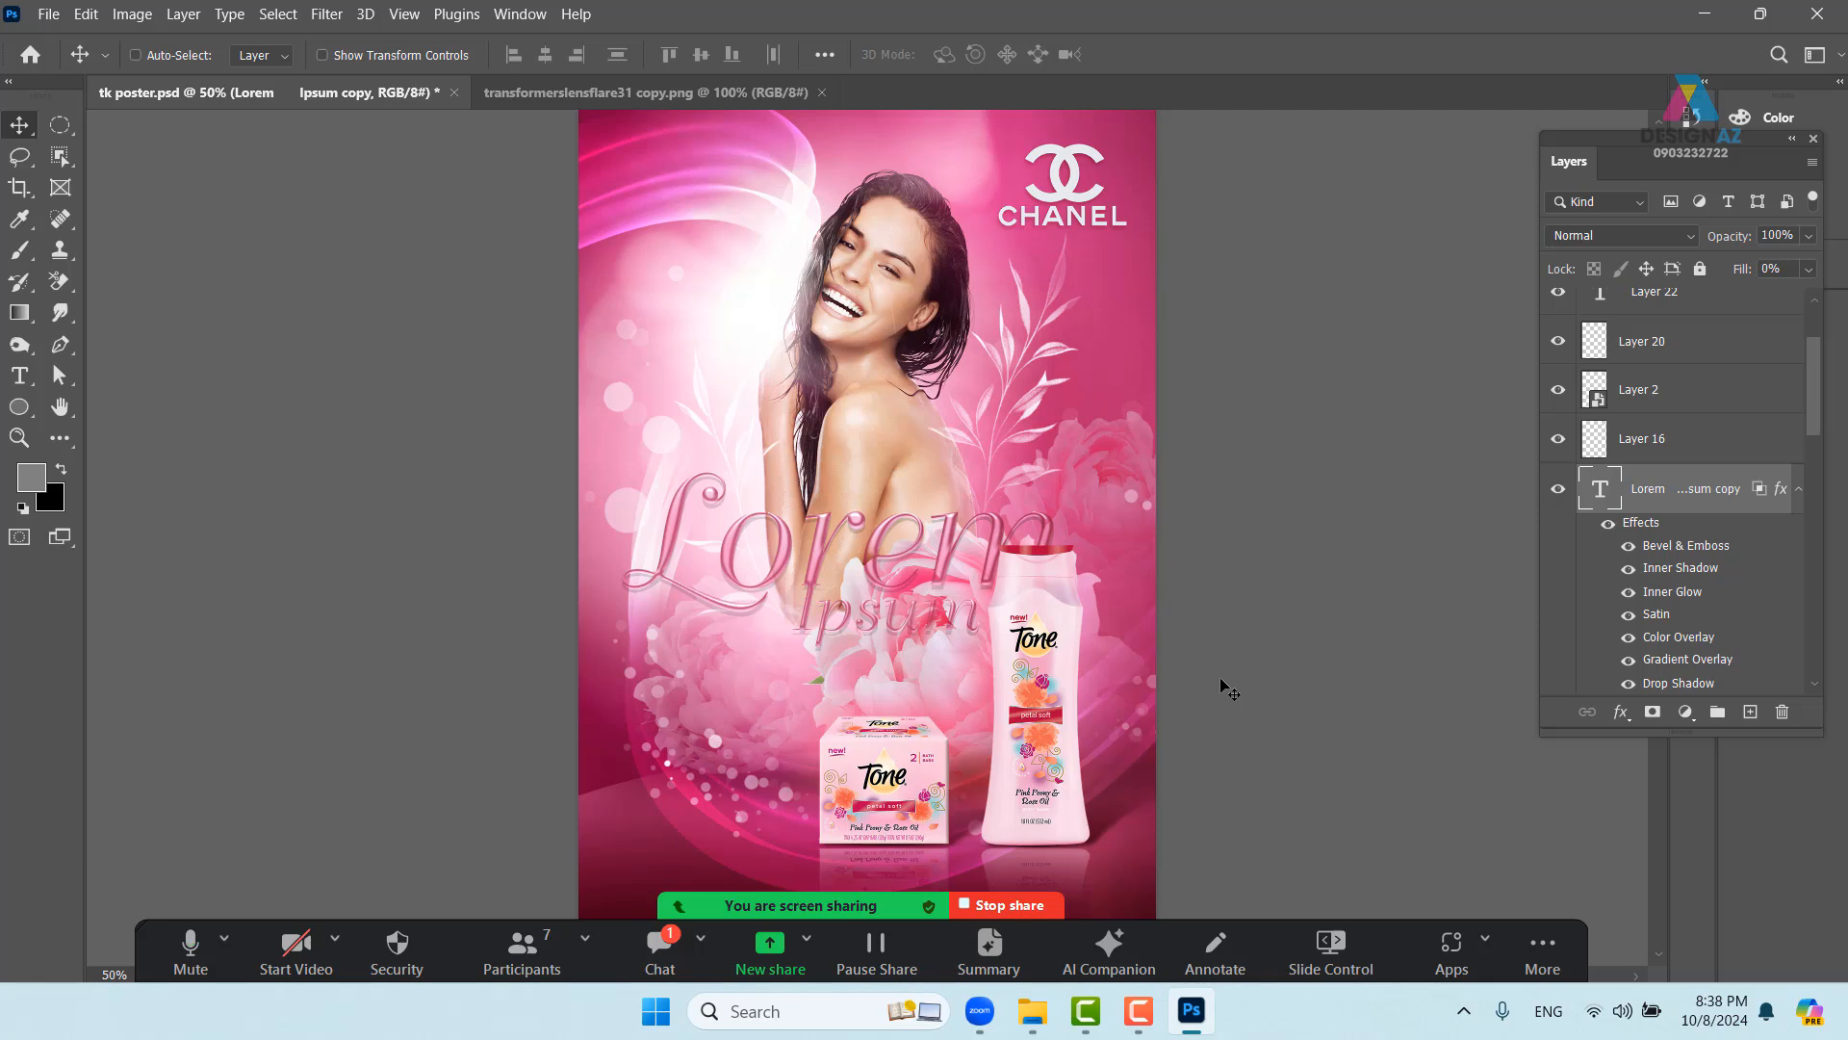
- Save the poster as Photoshop format, replacing tk poster.psd and accepting the format options
{"action": "key", "text": "ctrl+minus"}
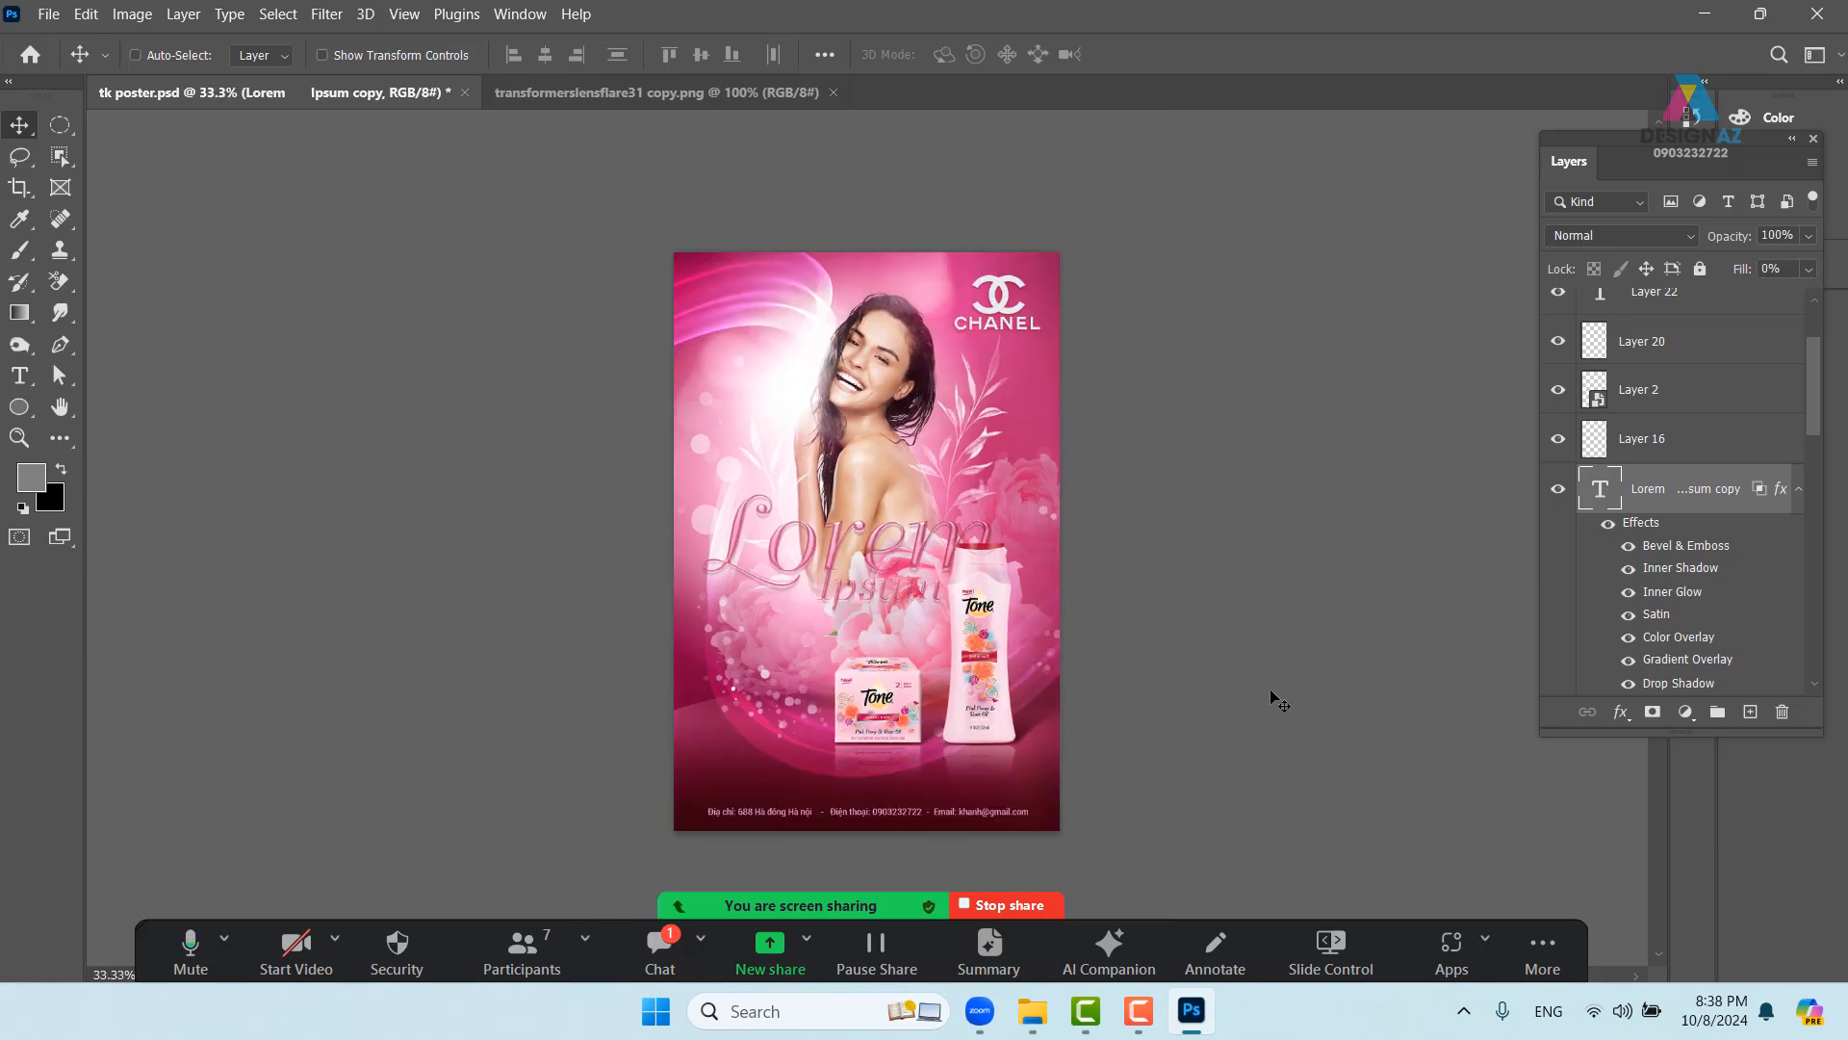
{"action": "key", "text": "ctrl+shift+s"}
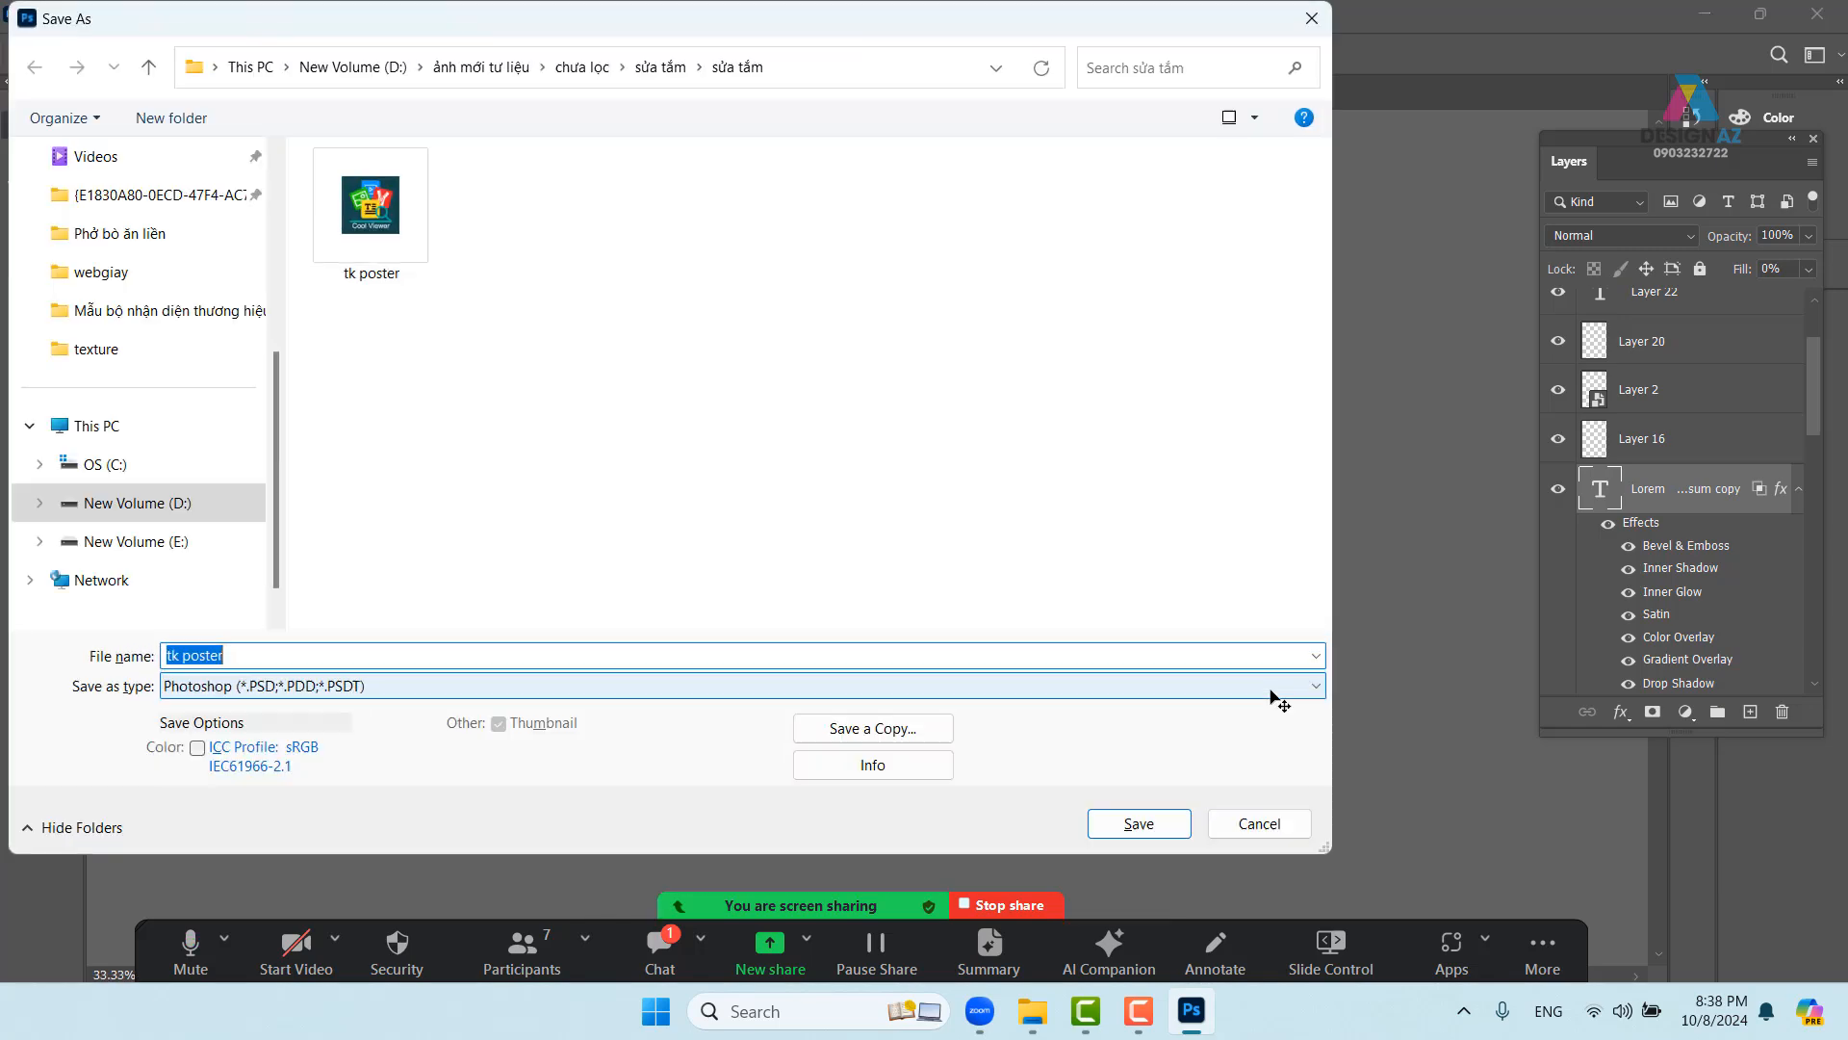
{"action": "left_click", "coordinate": [1140, 825]}
{"action": "left_click", "coordinate": [1001, 502]}
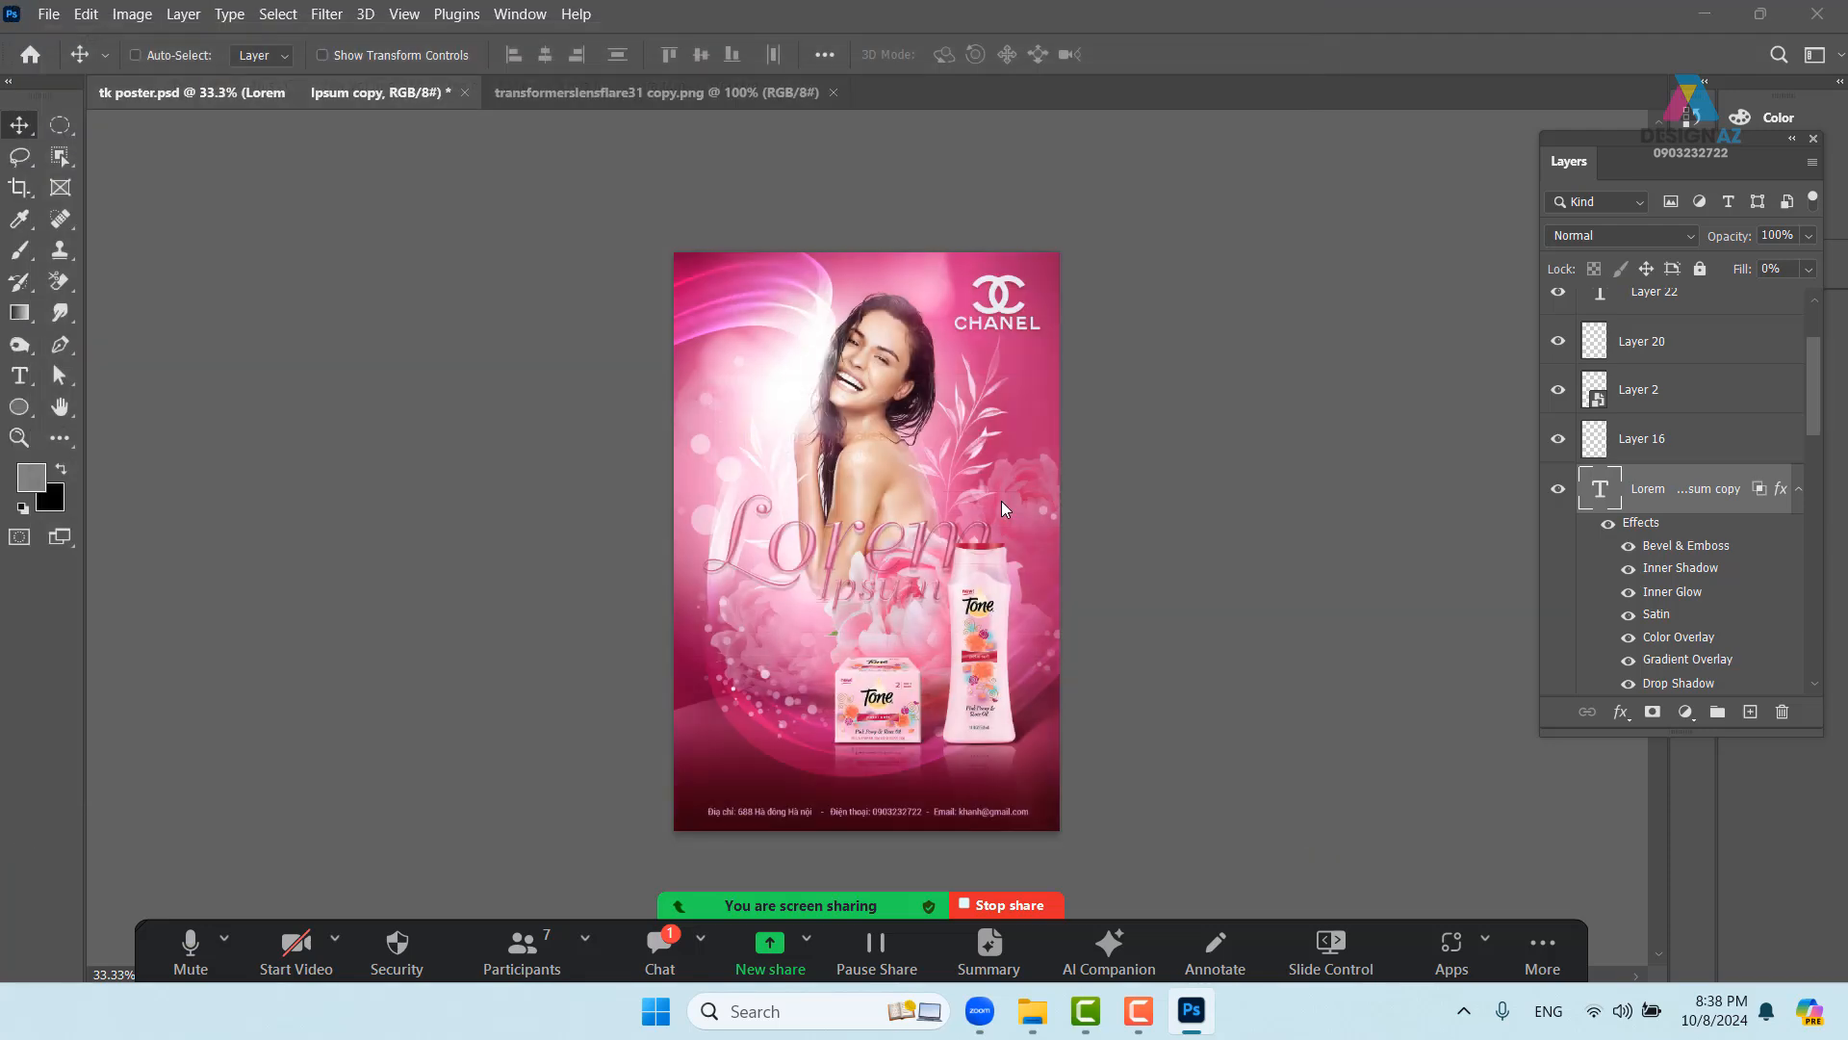
{"action": "left_click", "coordinate": [1188, 274]}
- Select Layer 23 and nudge its contents, then dismiss the scratch-disks-full error
{"action": "right_click", "coordinate": [990, 664]}
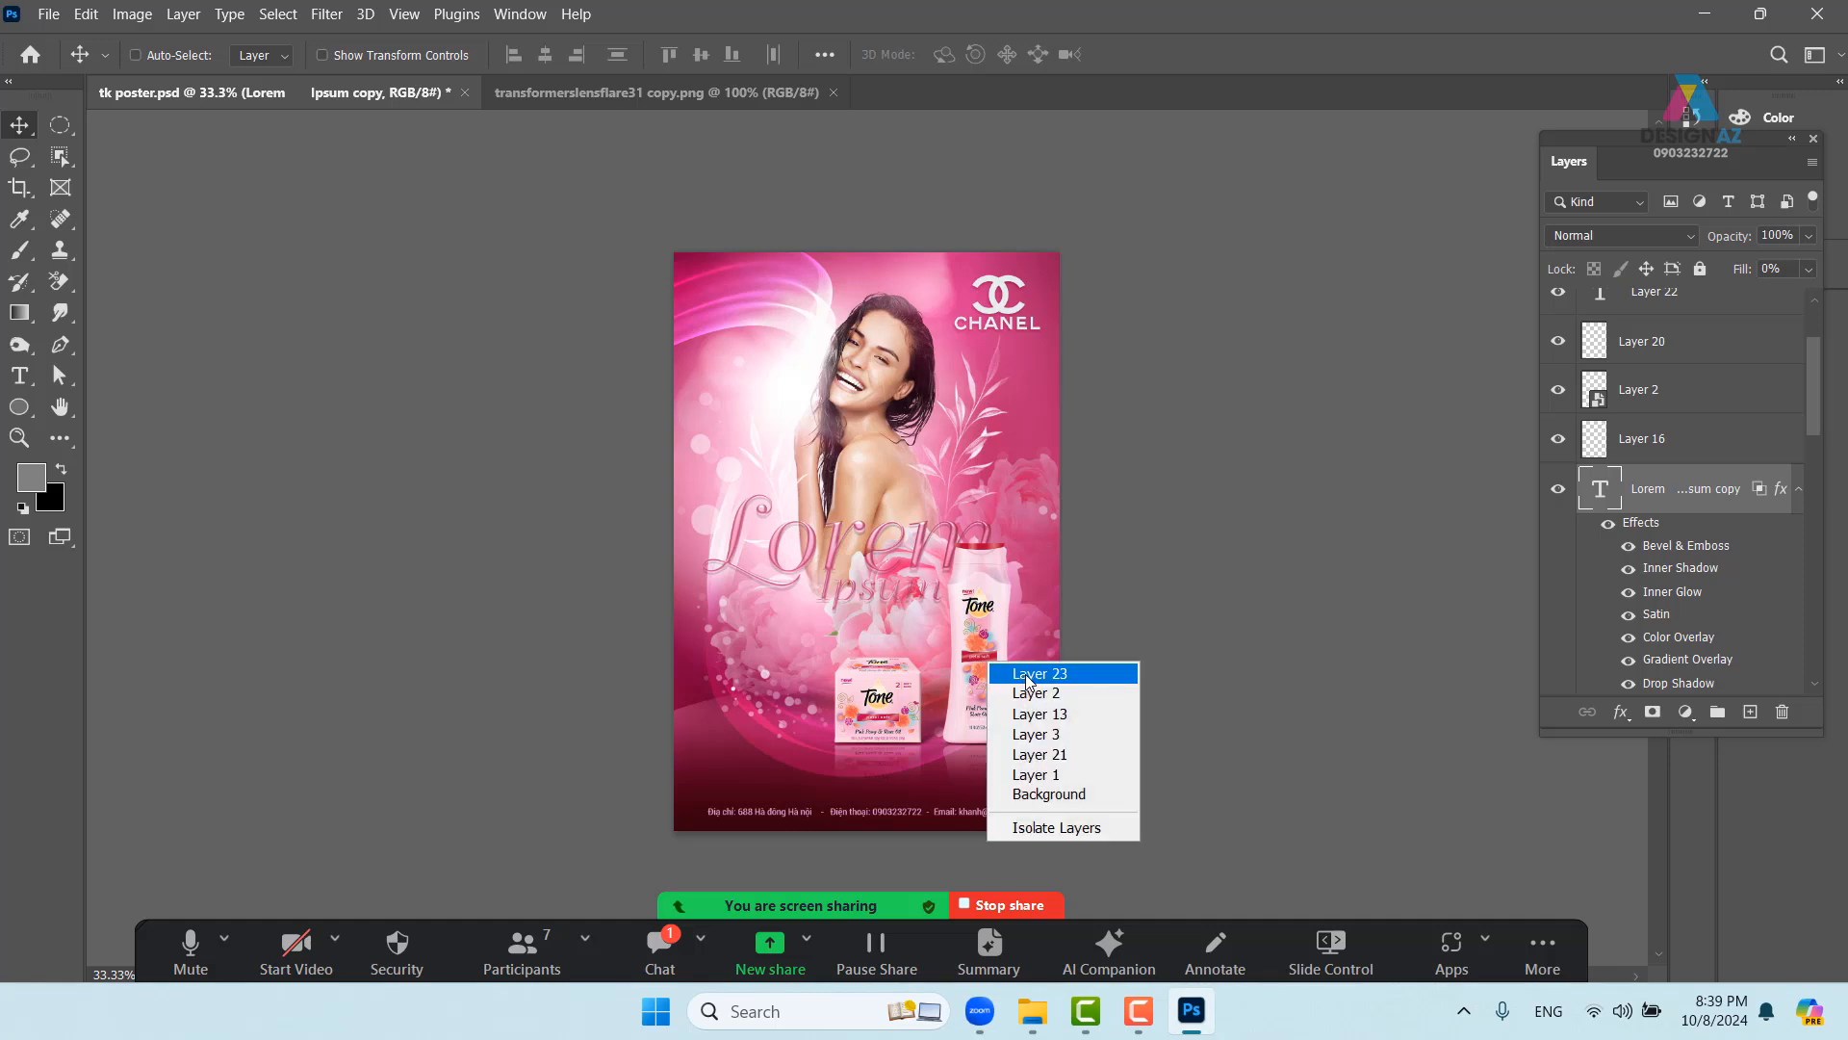
{"action": "left_click", "coordinate": [1026, 677]}
{"action": "left_click_drag", "start_coordinate": [1026, 676], "coordinate": [990, 695]}
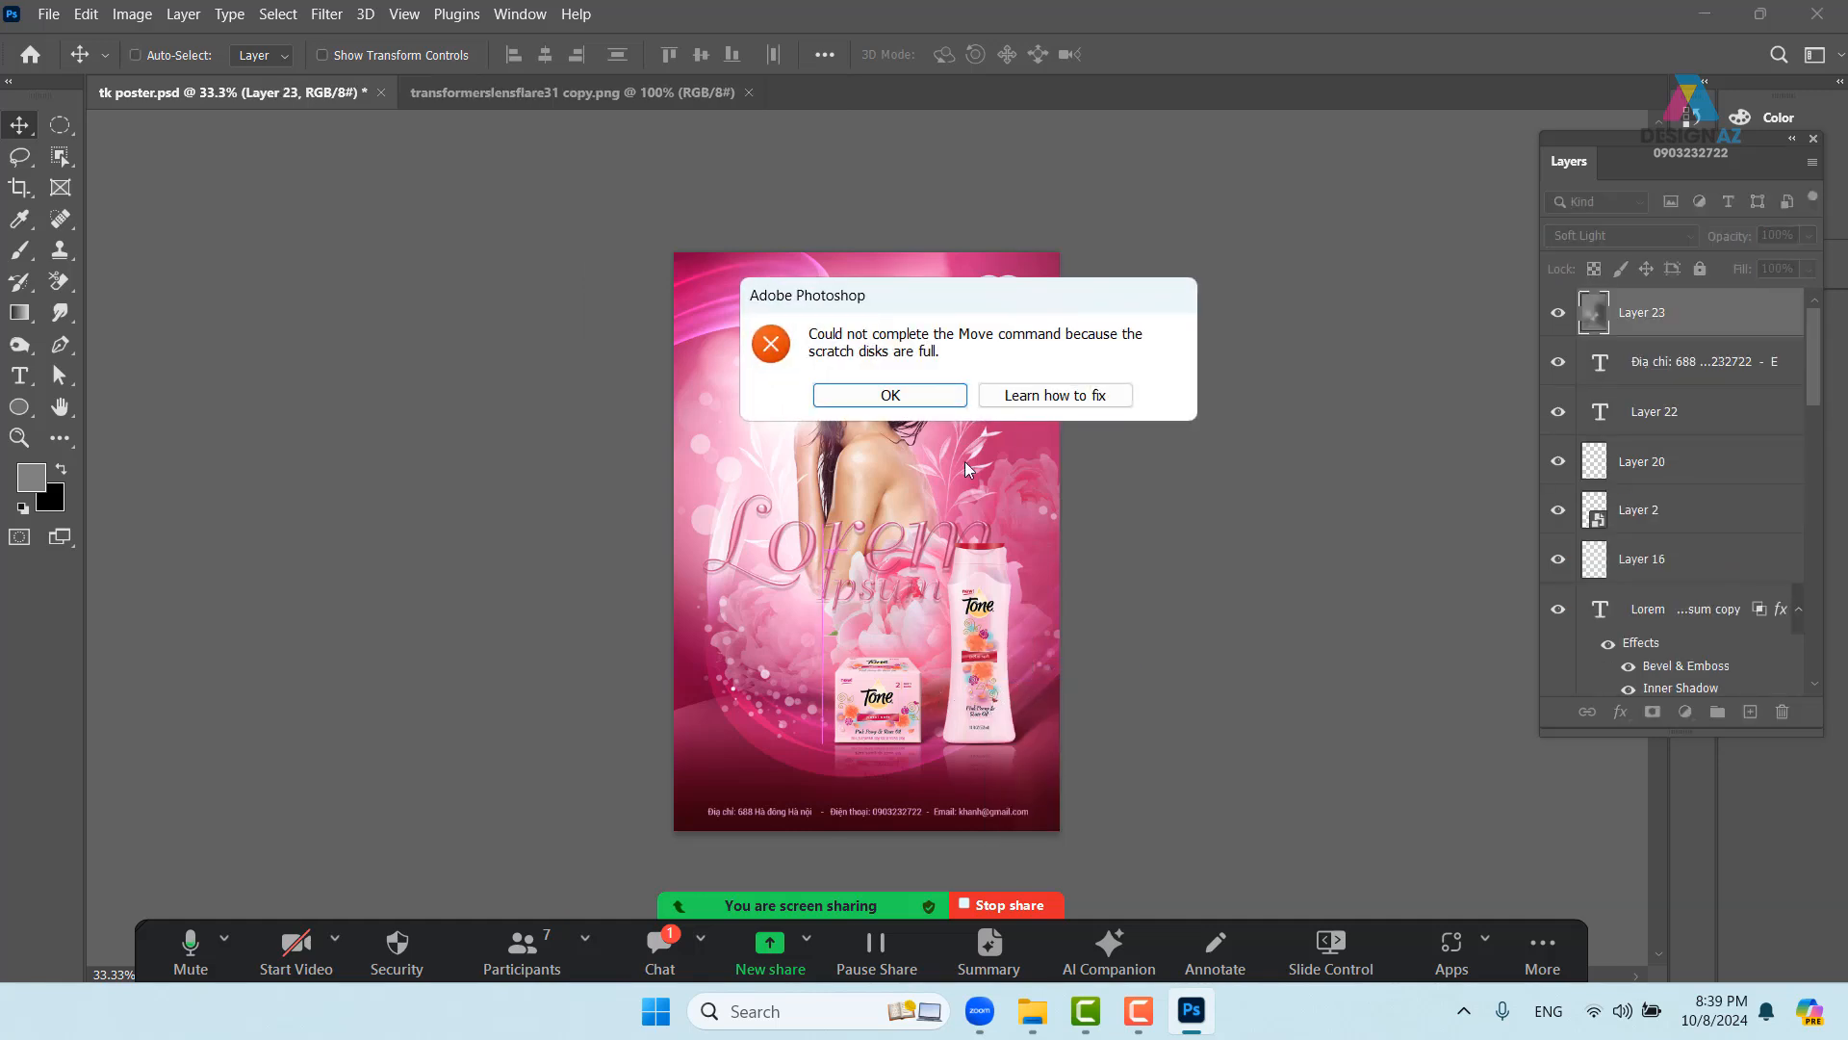
{"action": "left_click", "coordinate": [955, 398]}
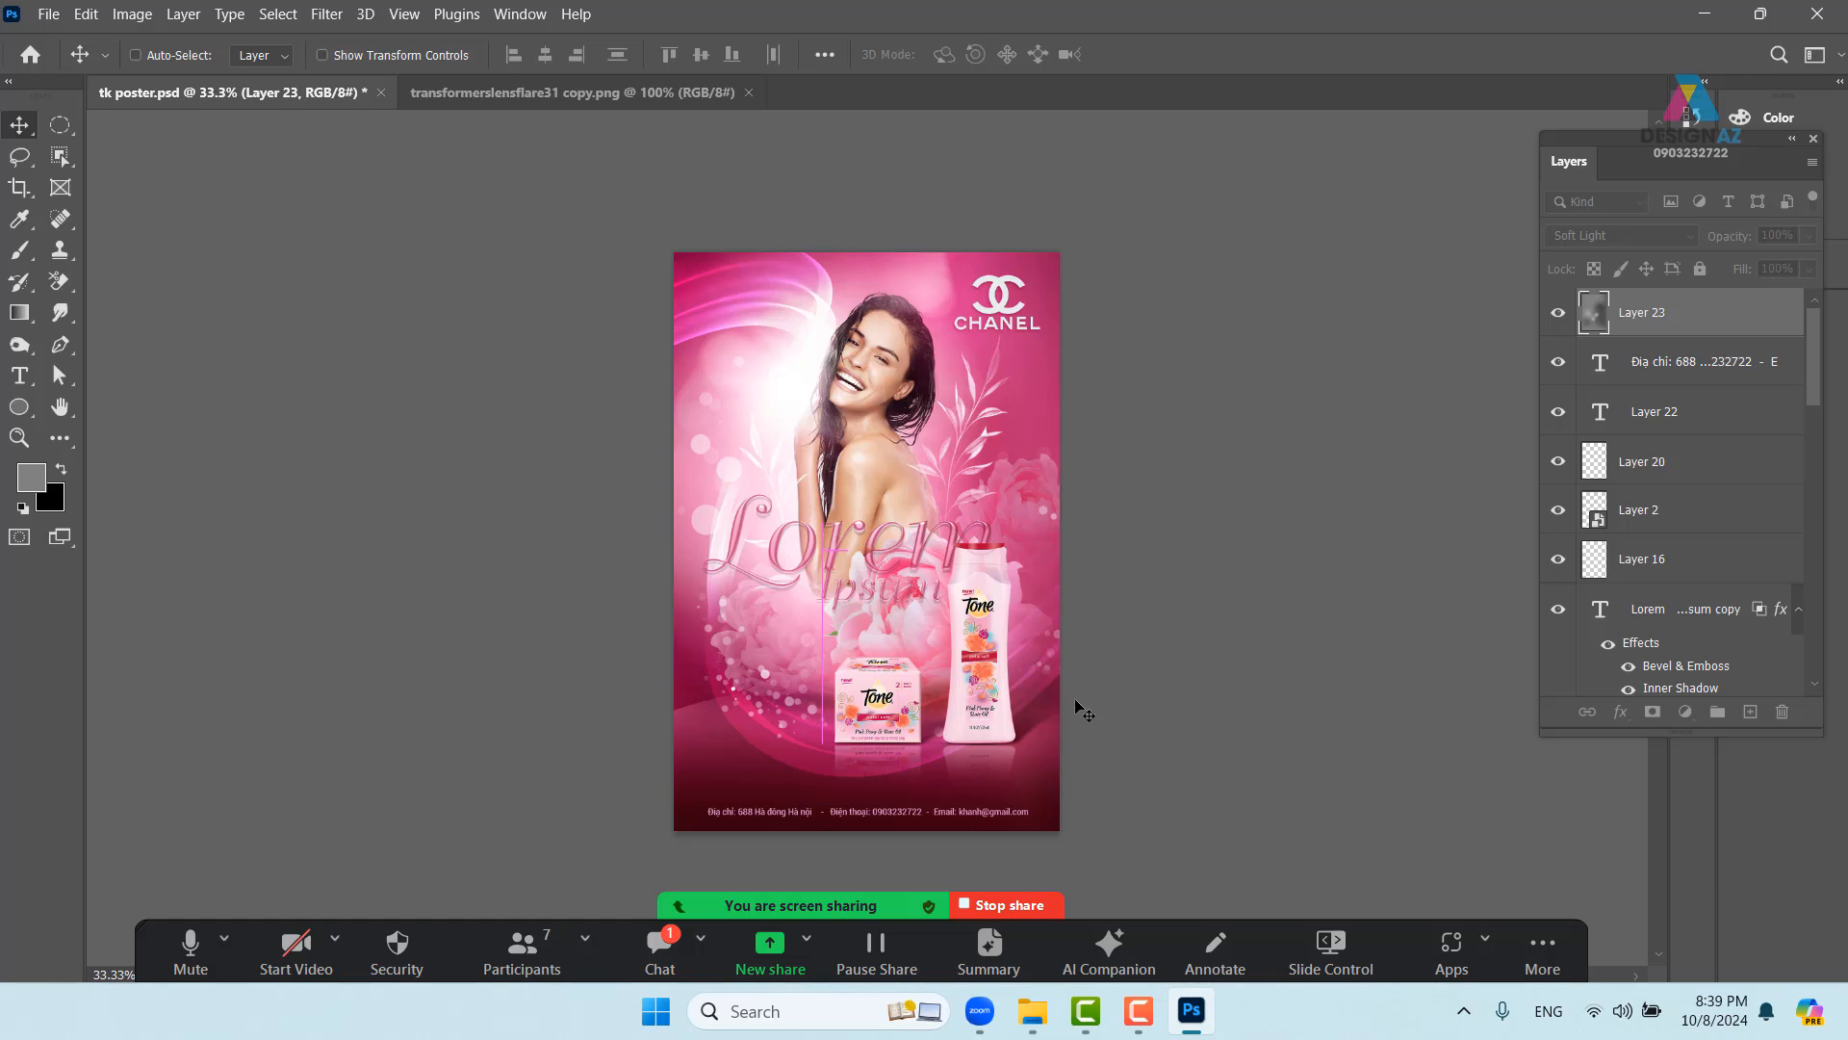
- End the meeting screen share and zoom the poster to 200% to inspect the headline
{"action": "key", "text": "ctrl+plus"}
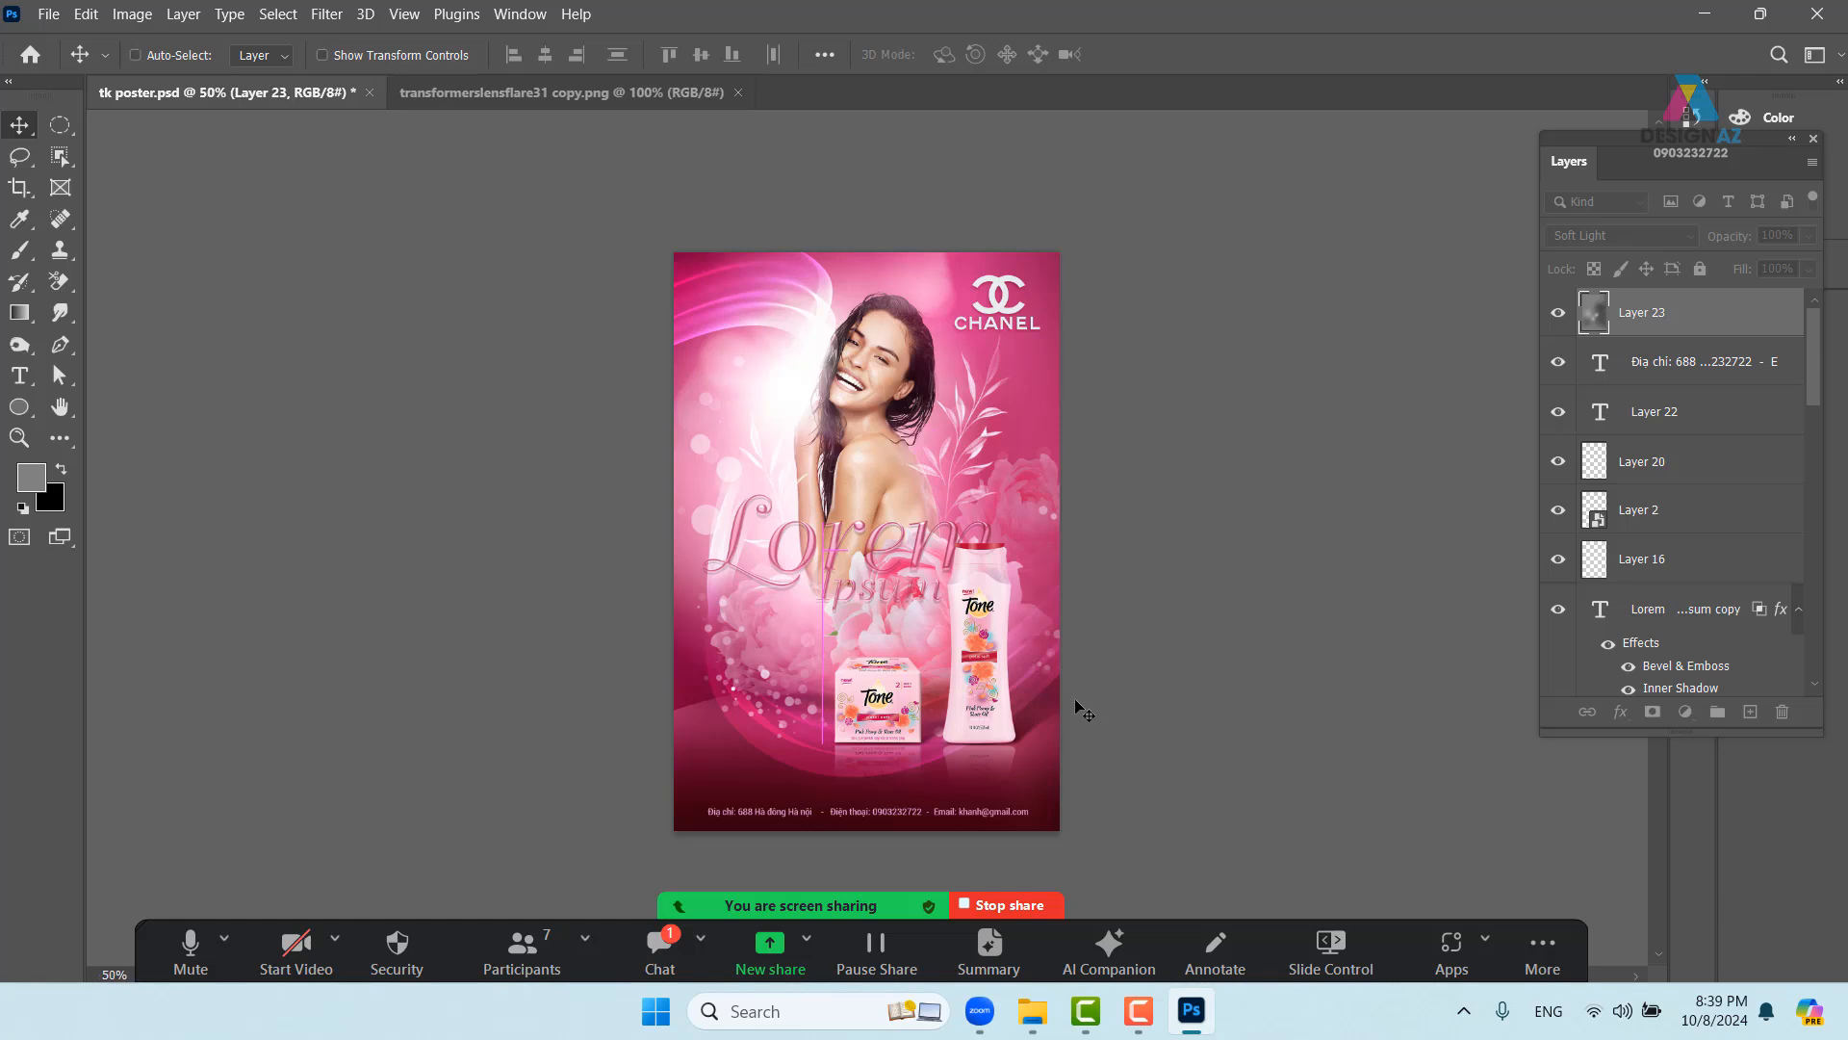
{"action": "left_click", "coordinate": [1026, 912]}
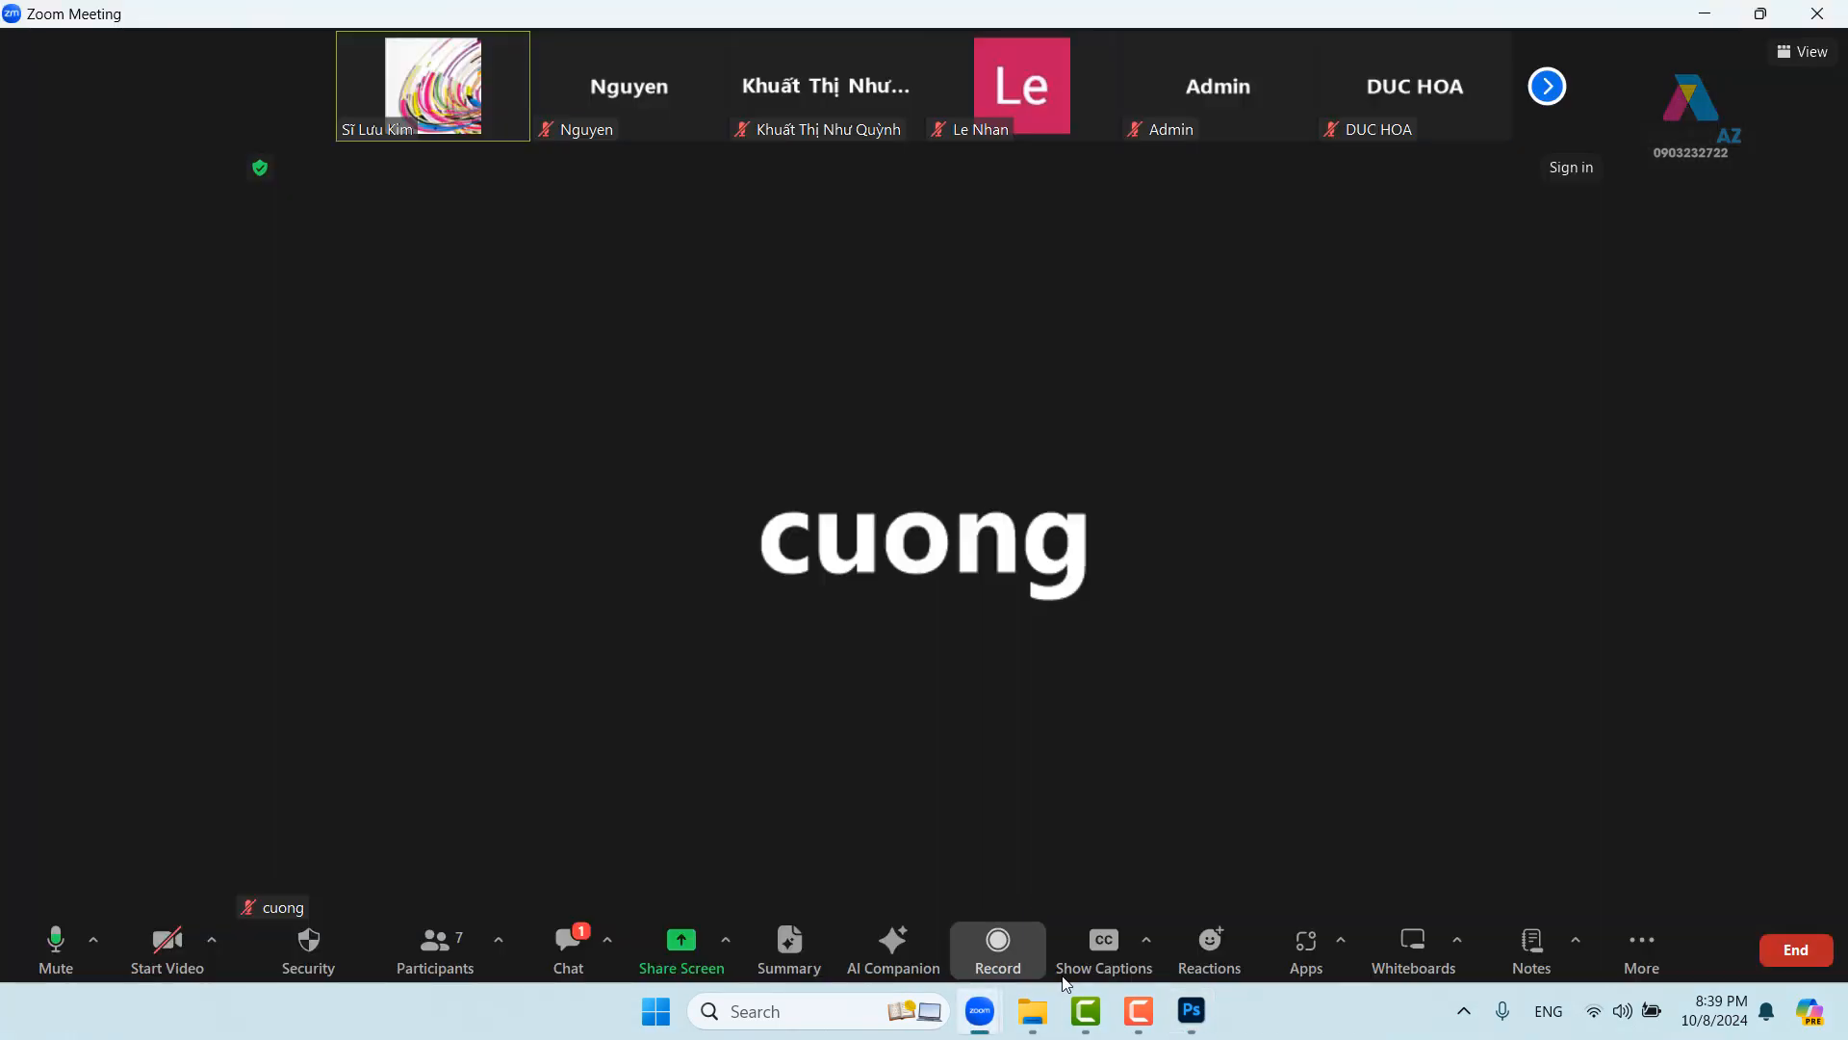
{"action": "left_click", "coordinate": [1191, 1010]}
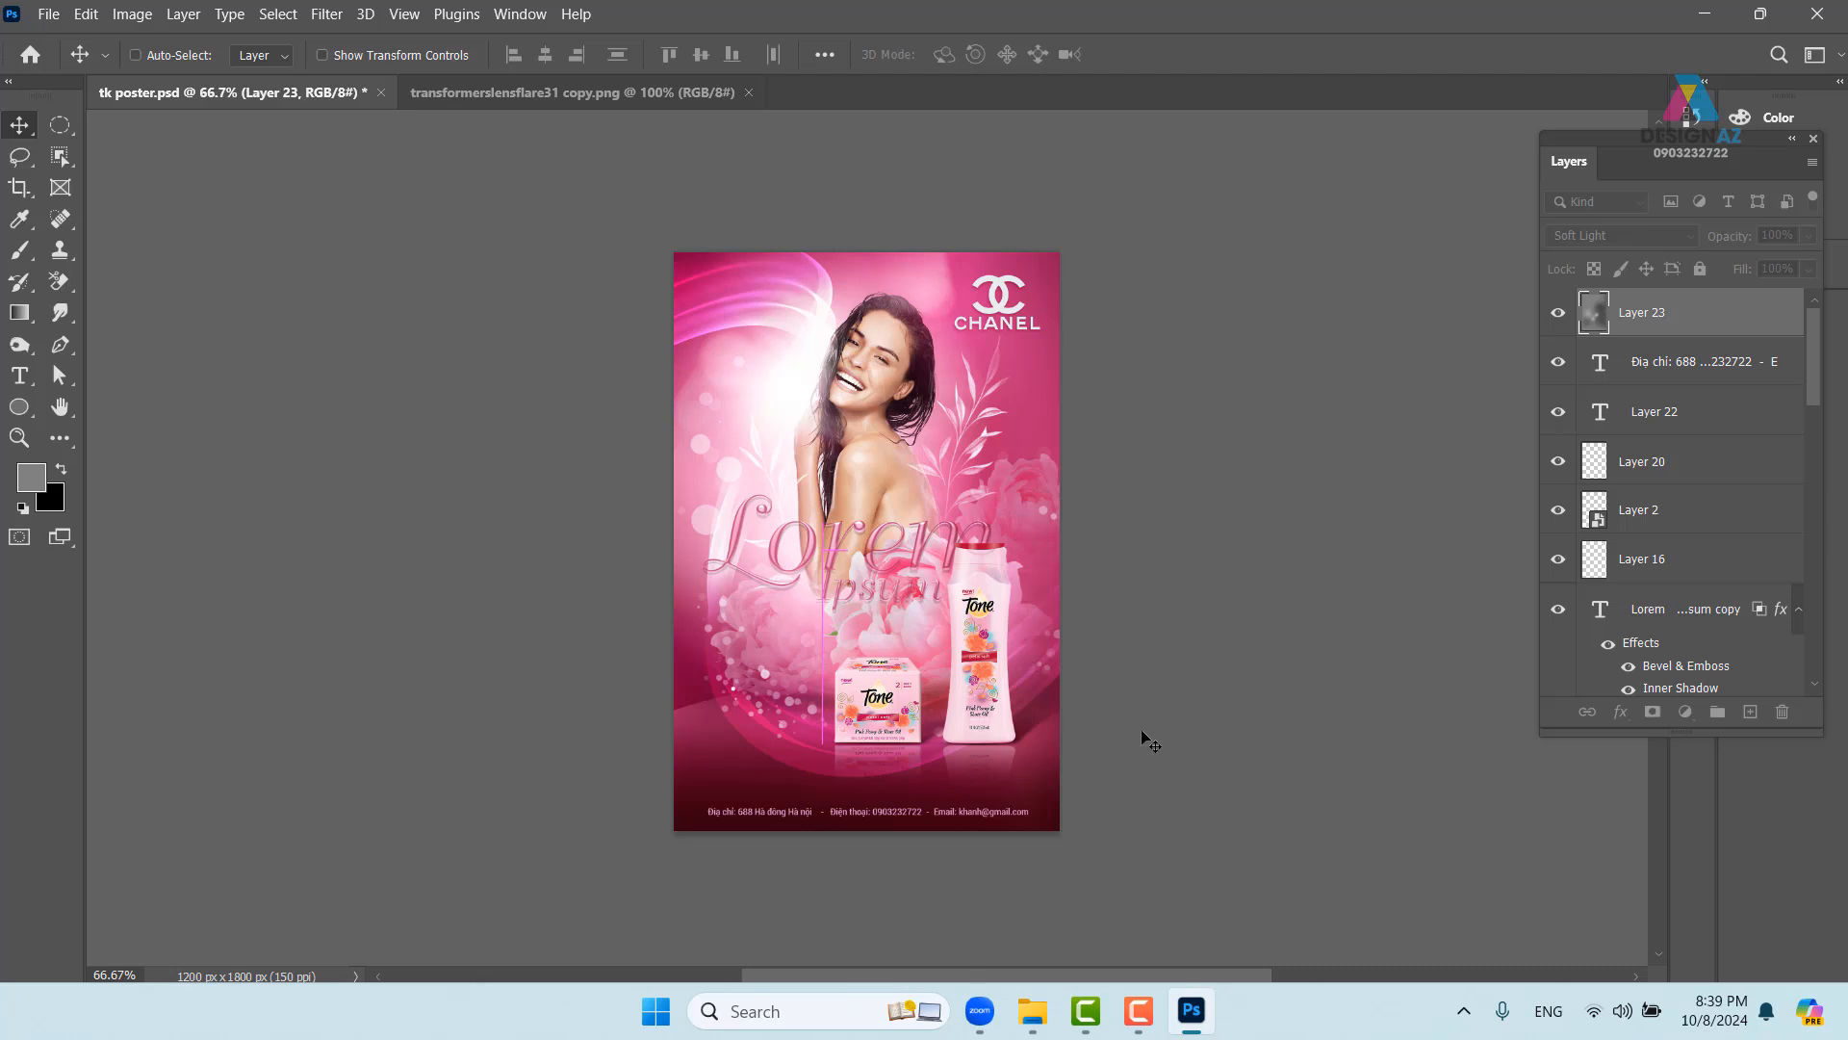
{"action": "key", "text": "ctrl+plus"}
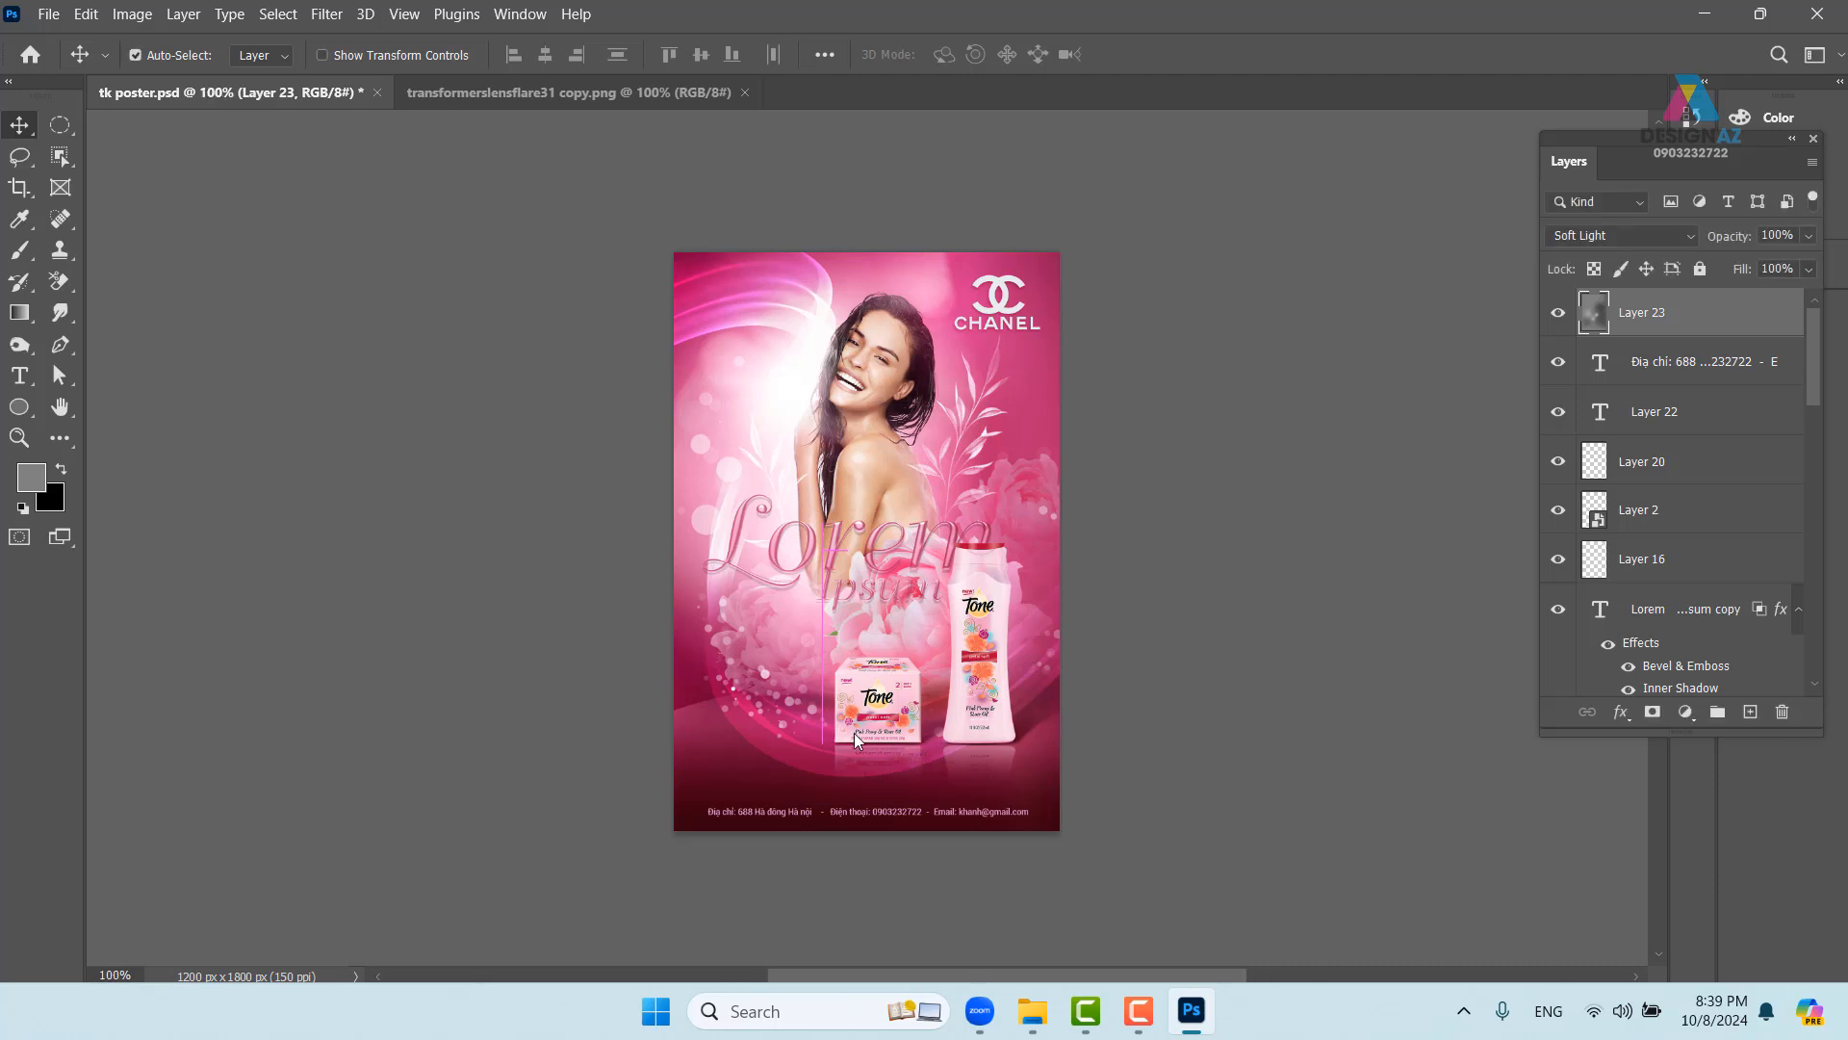
{"action": "key", "text": "ctrl+plus"}
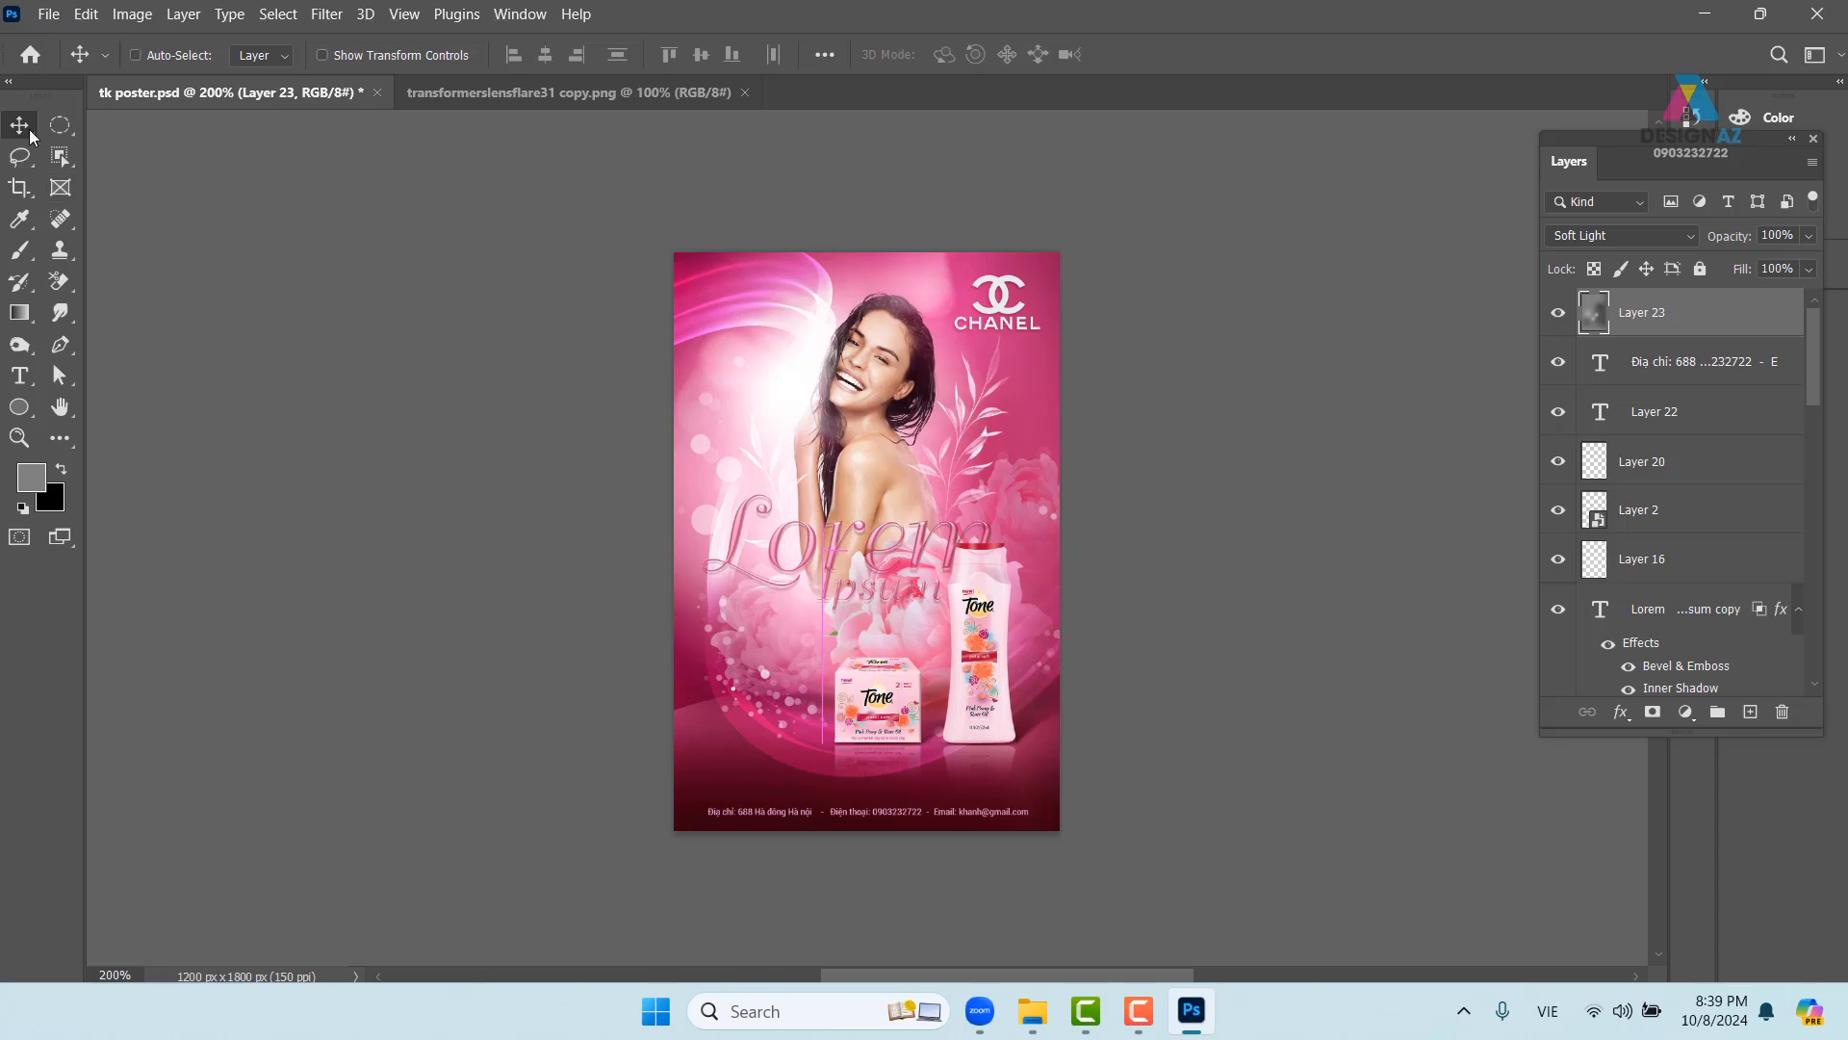
- Switch the poster to plain full-screen view, then bring the Zoom meeting window forward
{"action": "key", "text": "f"}
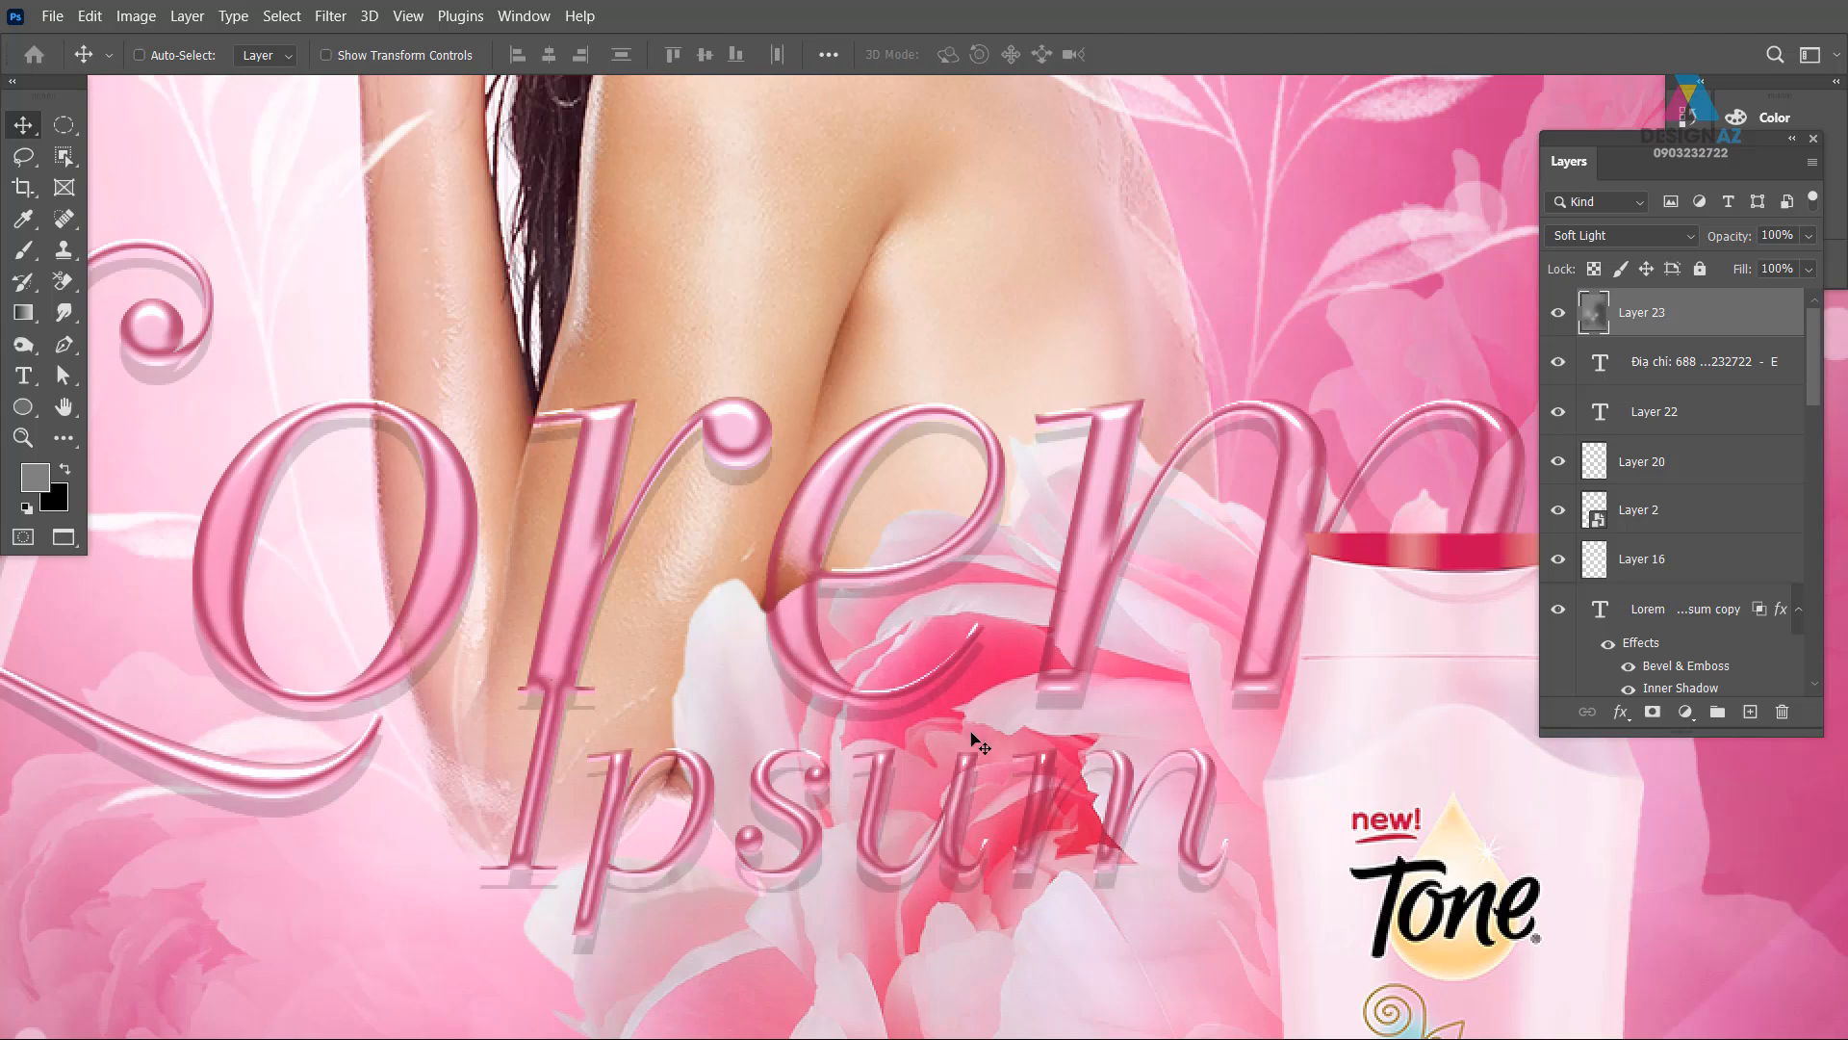
{"action": "key", "text": "f"}
{"action": "key", "text": "f"}
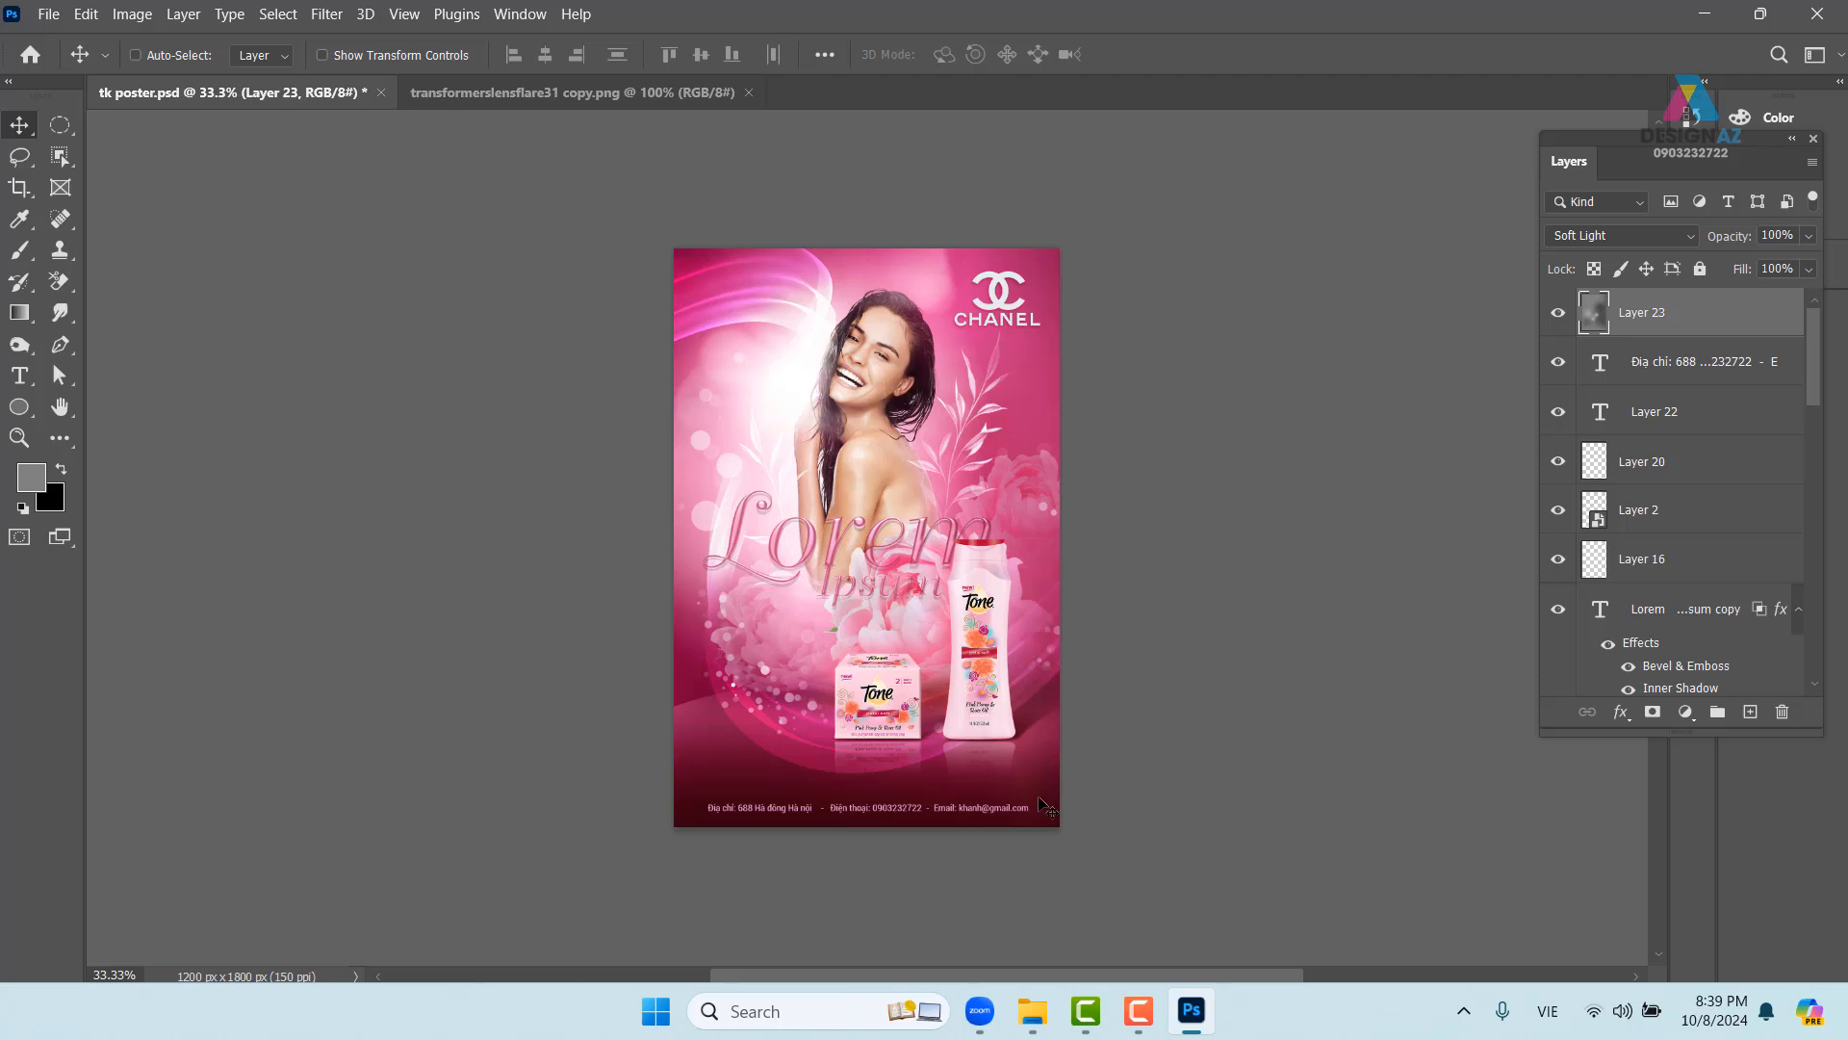
{"action": "mouse_move", "coordinate": [1032, 1015]}
{"action": "left_click", "coordinate": [1075, 924]}
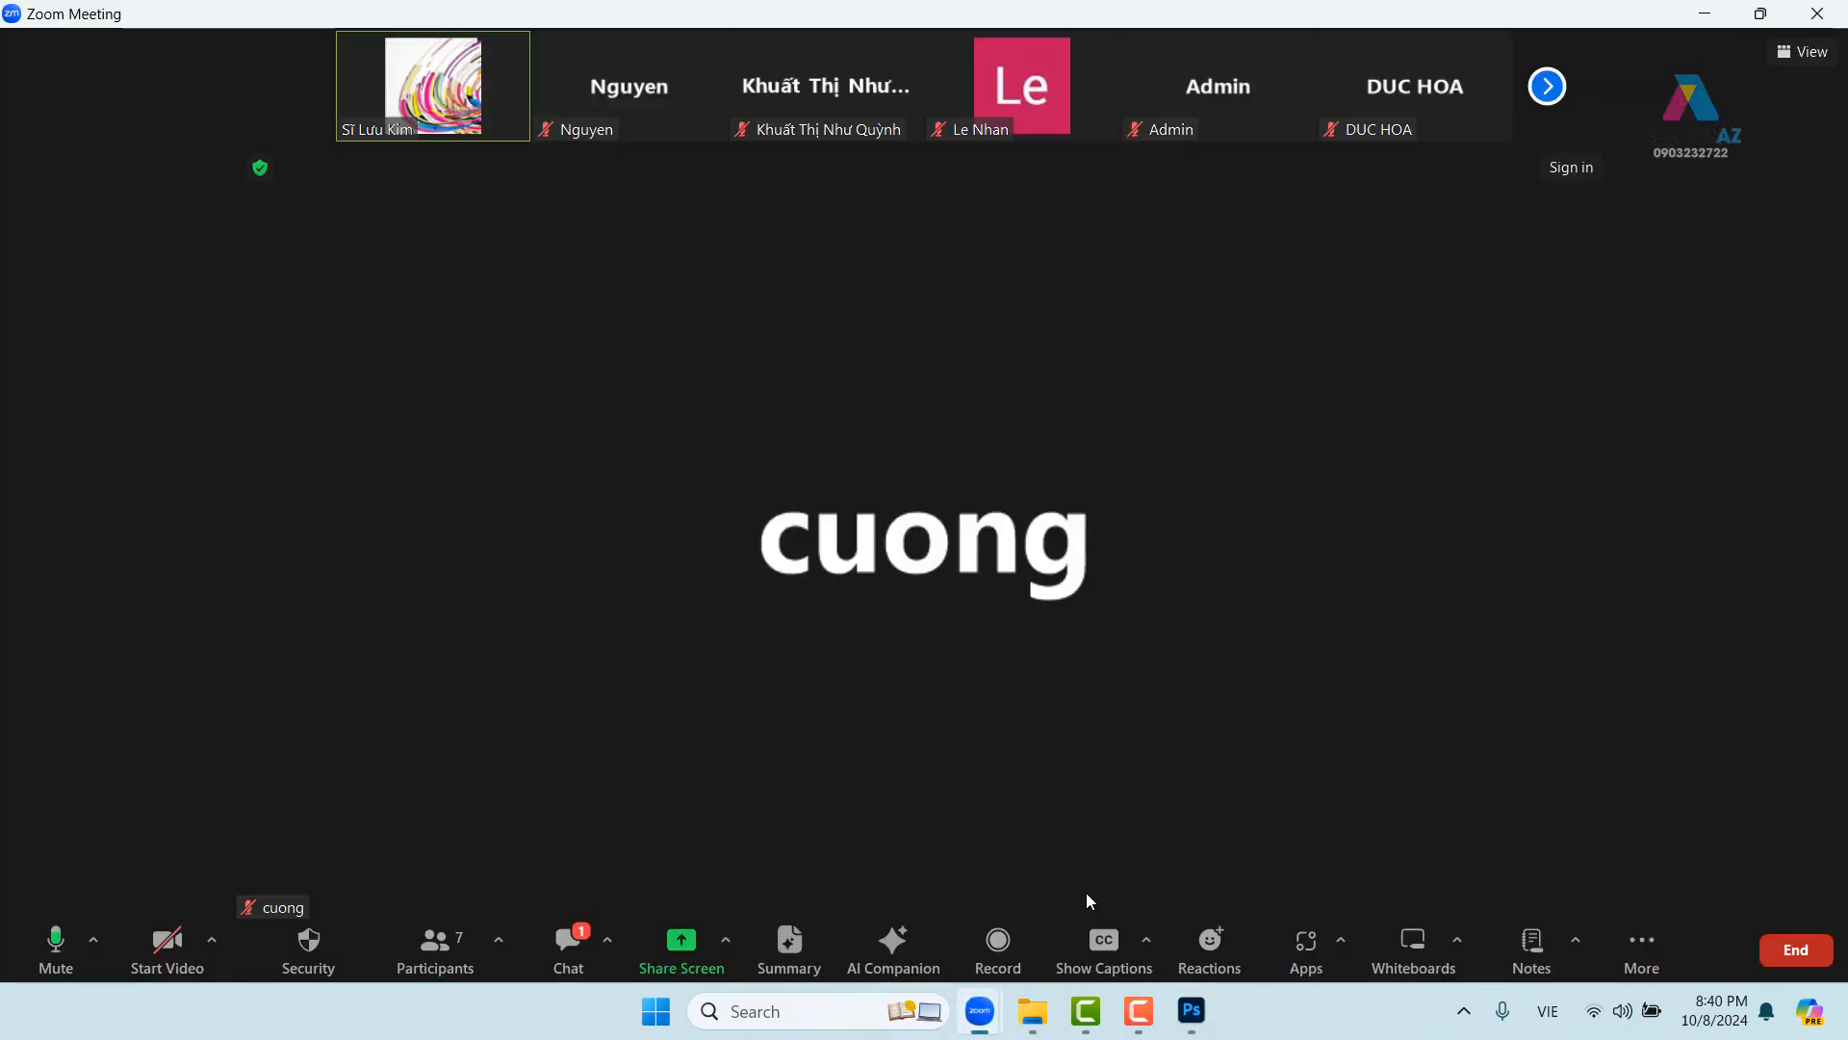